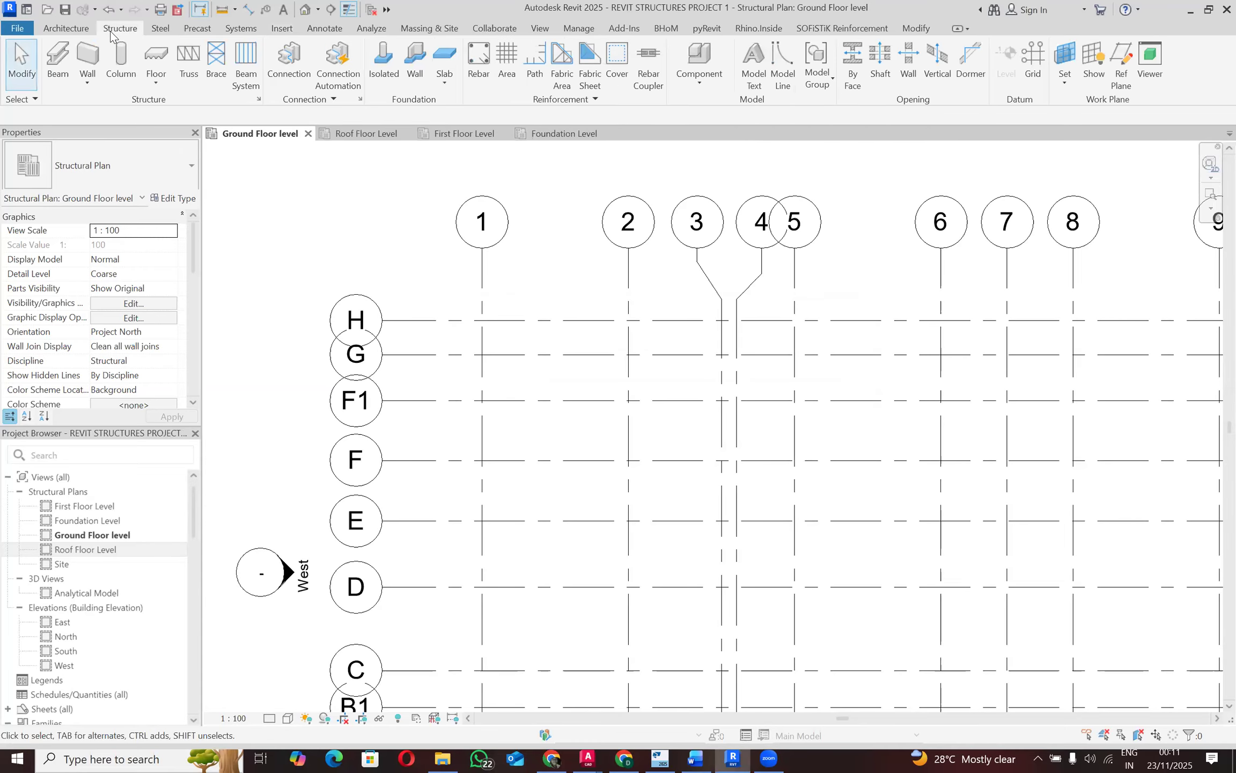
click(117, 55)
click(106, 172)
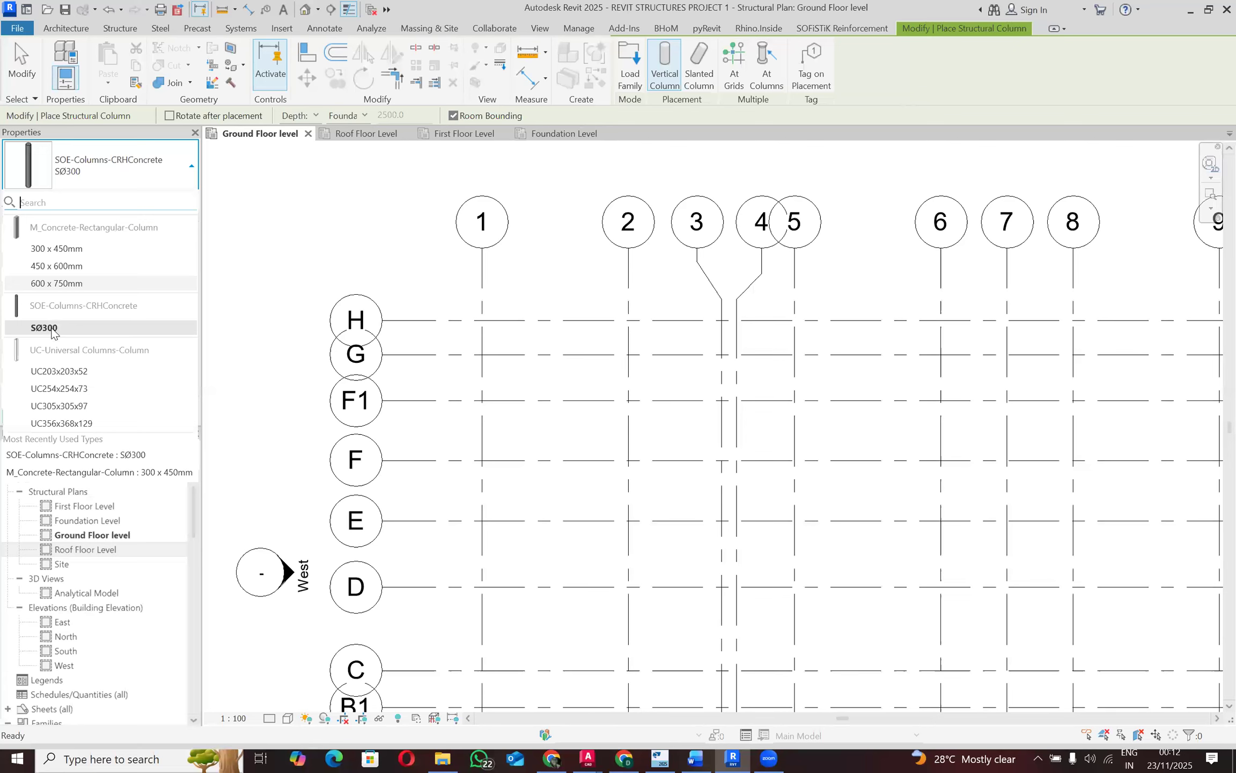
click(151, 185)
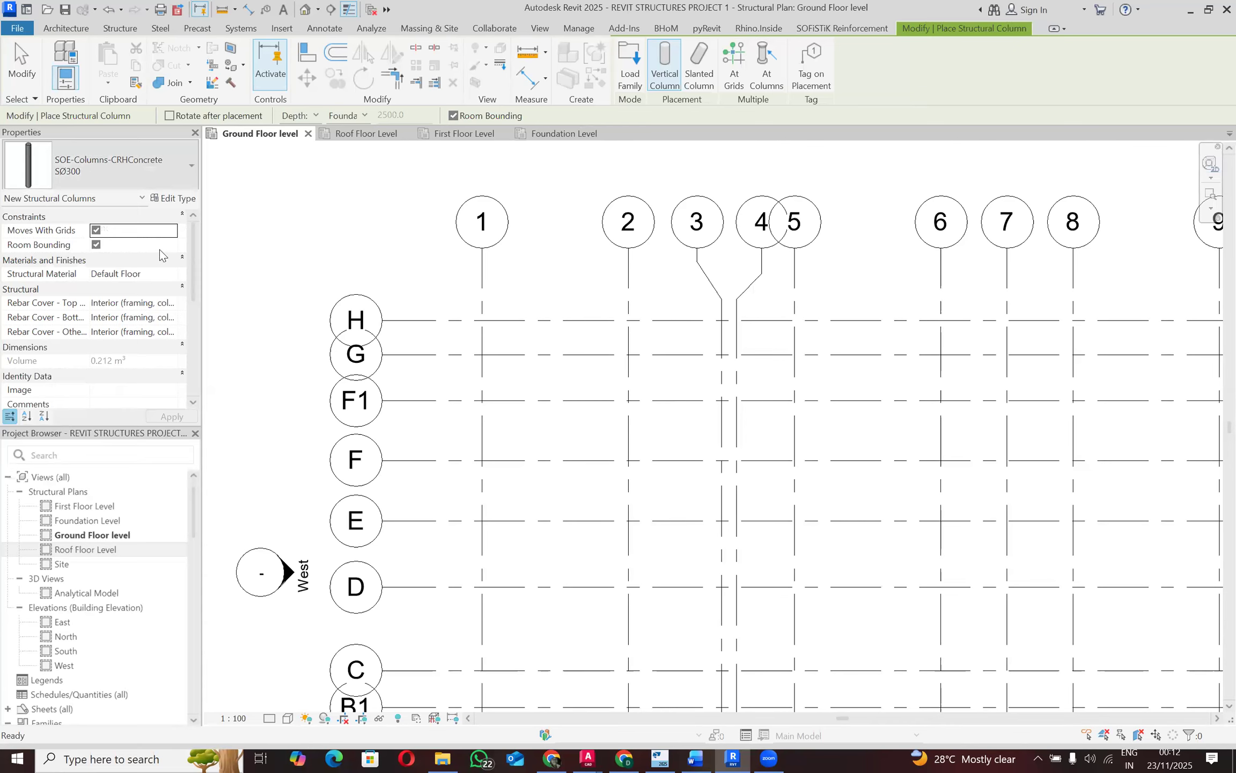
click(186, 199)
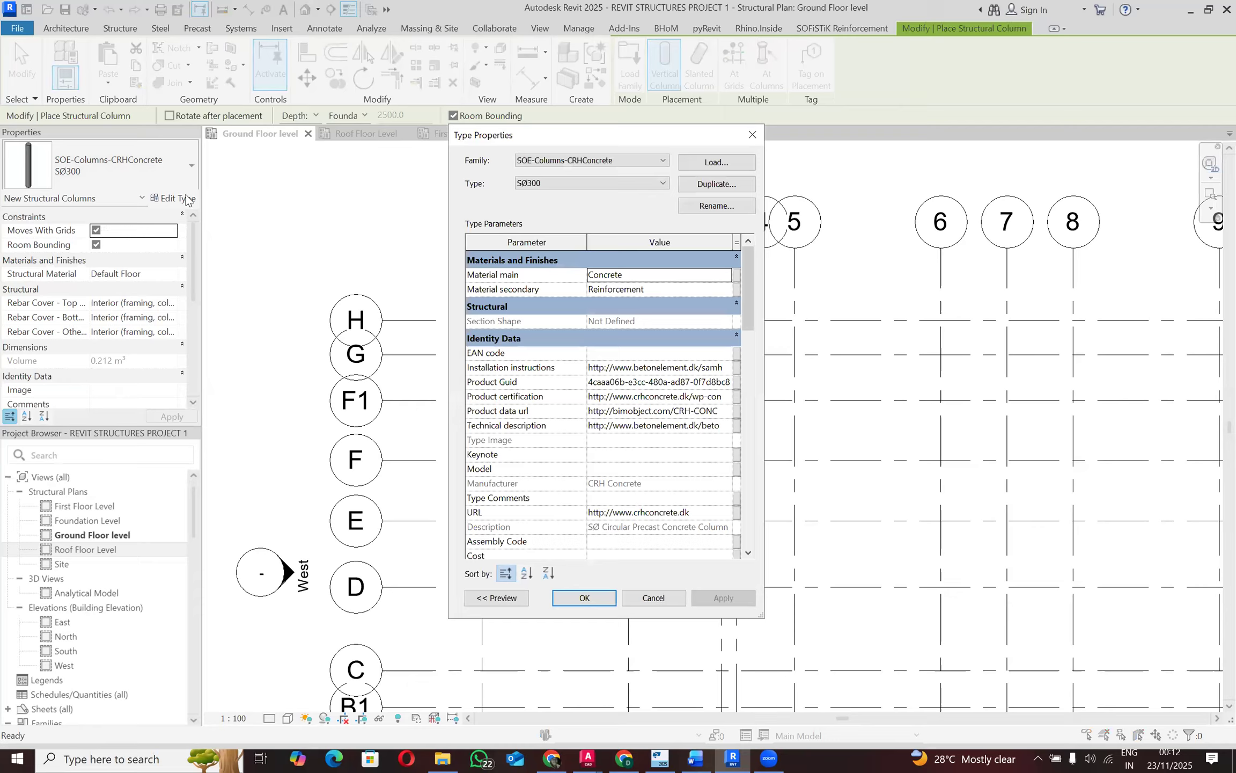
click(735, 197)
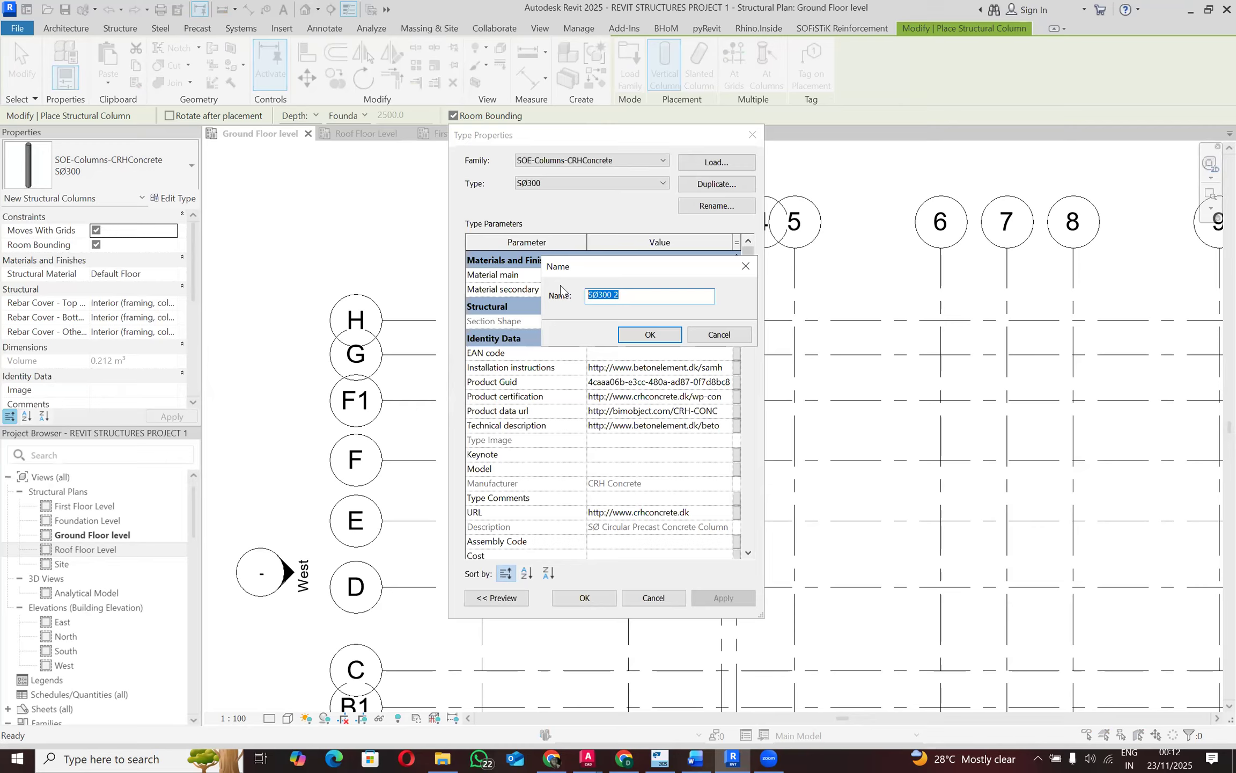
text(CIR)
click(721, 333)
click(752, 135)
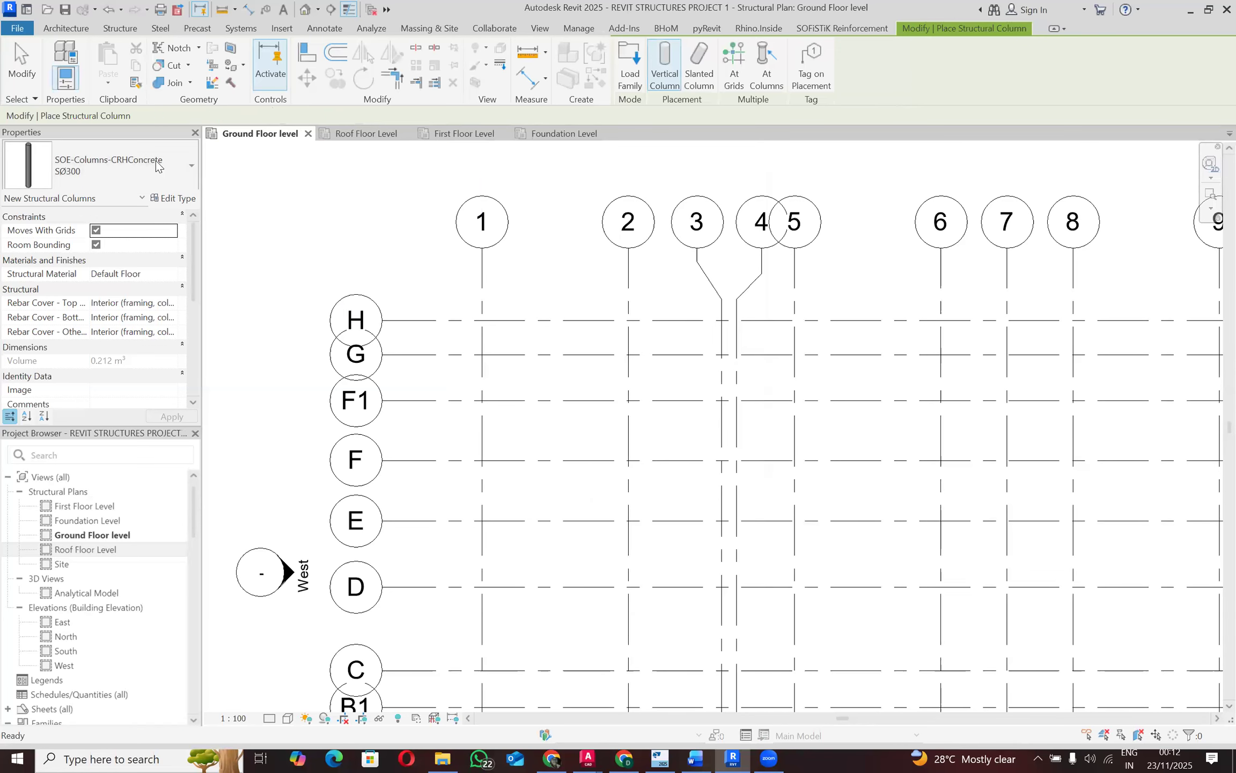
key(Escape)
key(Escape)
Step: Duplicate the SØ300 type of the SOE-Columns-CRHConcrete structural column as a new type named 250mm
click(123, 62)
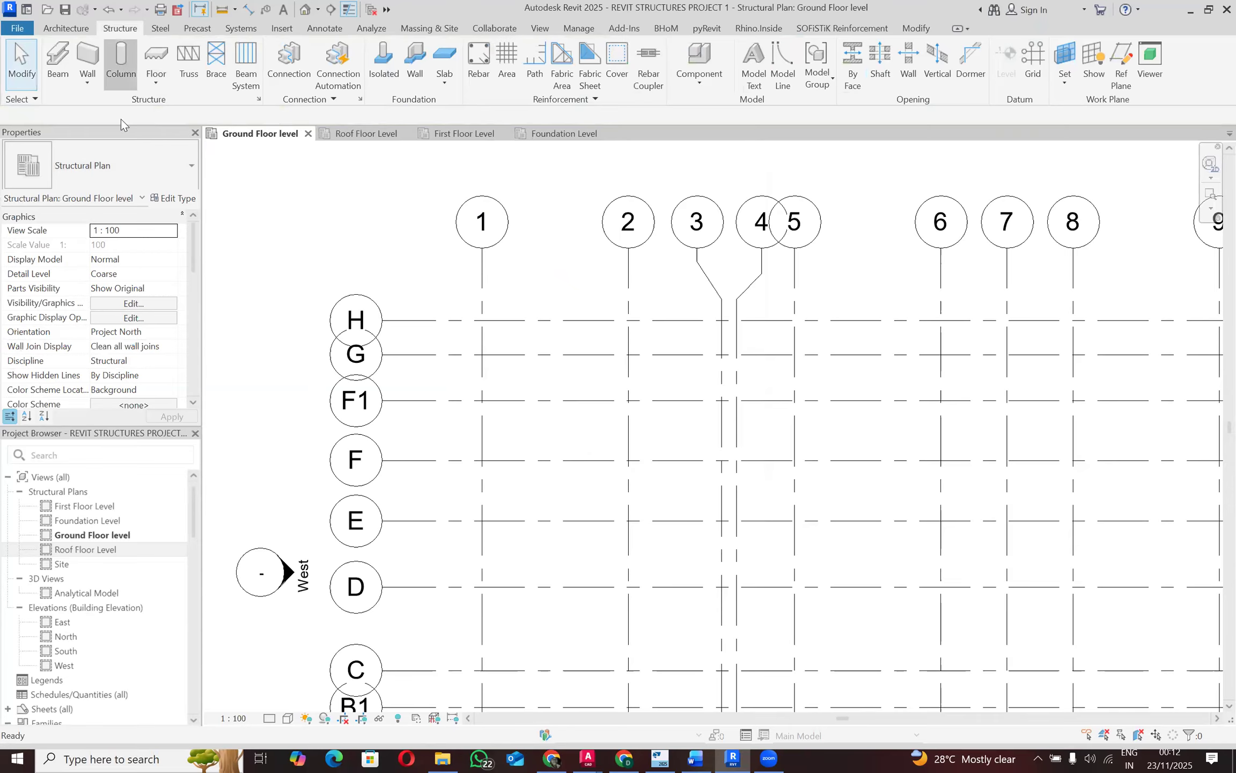
click(144, 175)
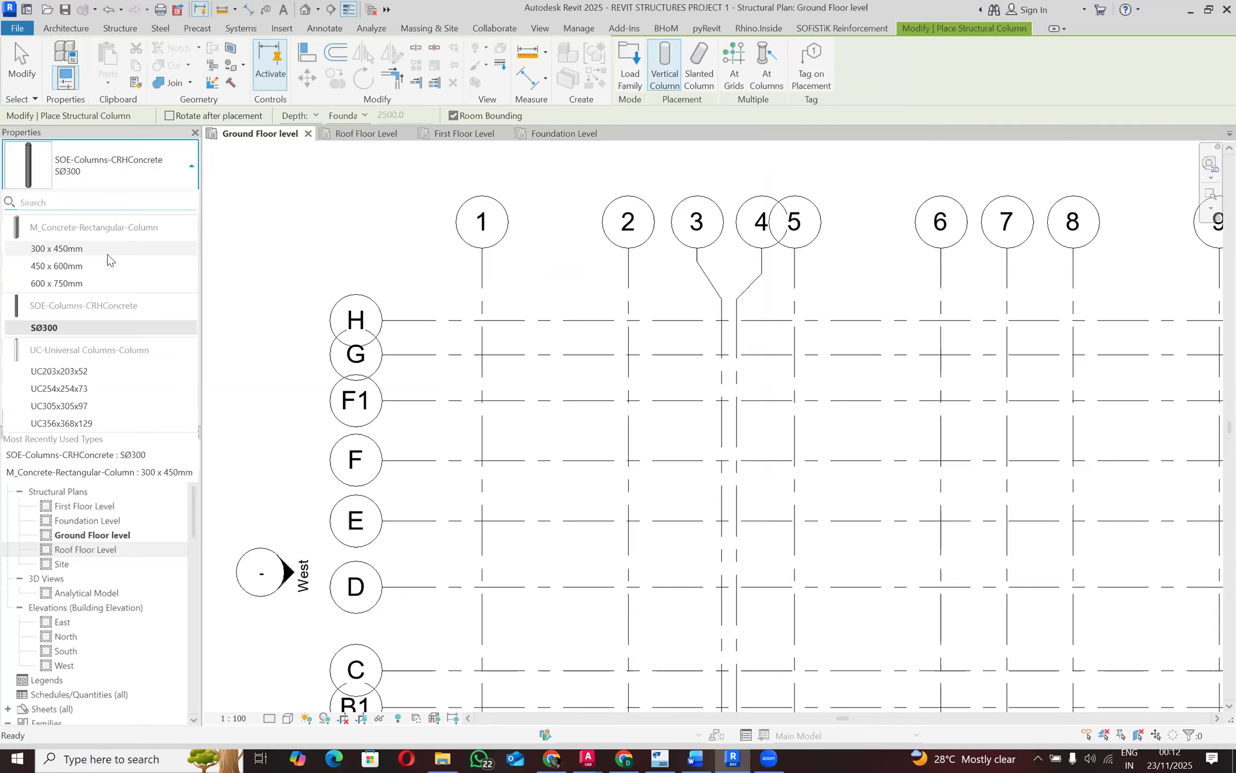
click(177, 165)
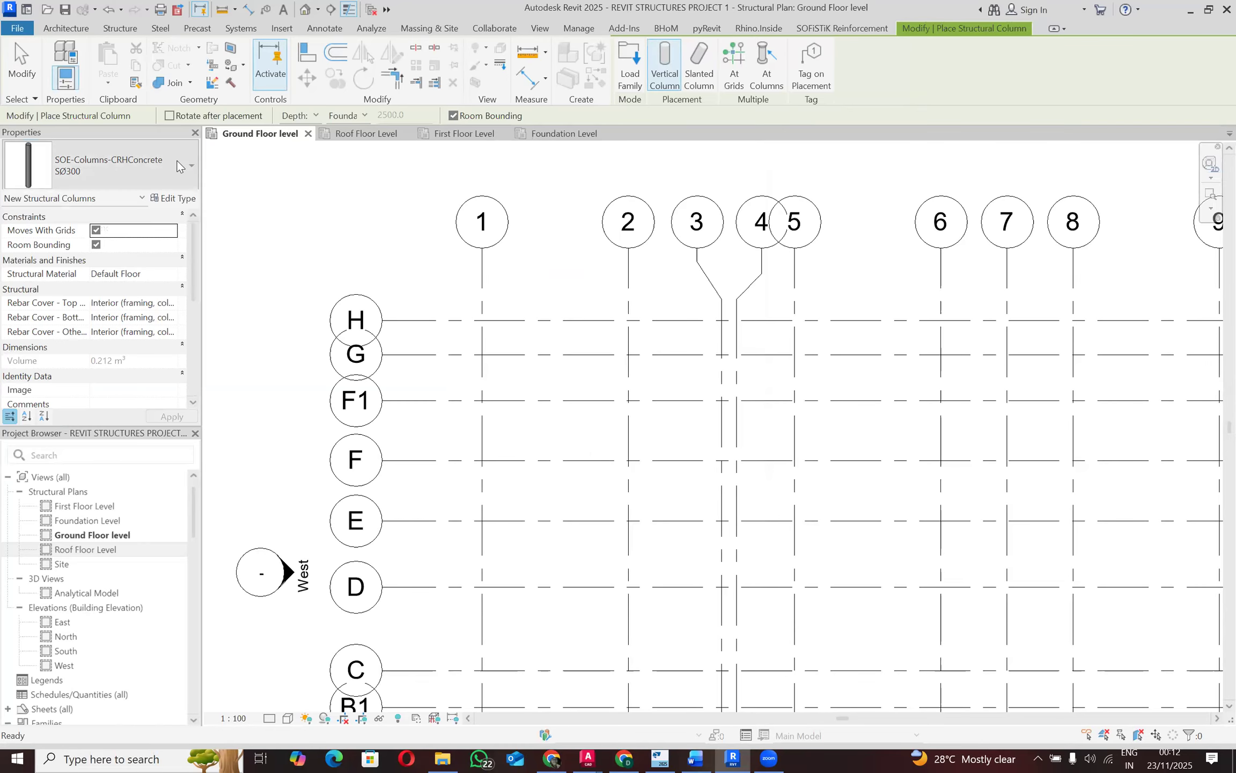
click(169, 199)
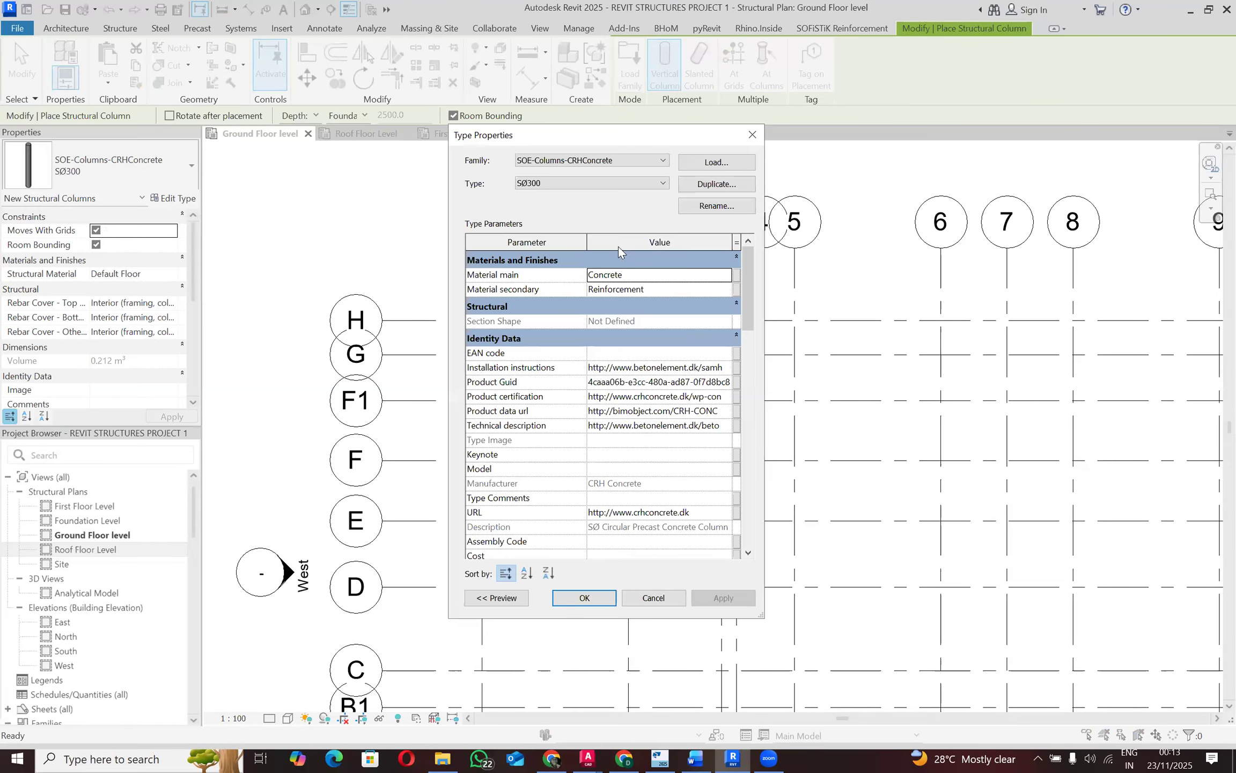
click(704, 193)
text(250MM)
key(BackSpace)
key(BackSpace)
text(mm)
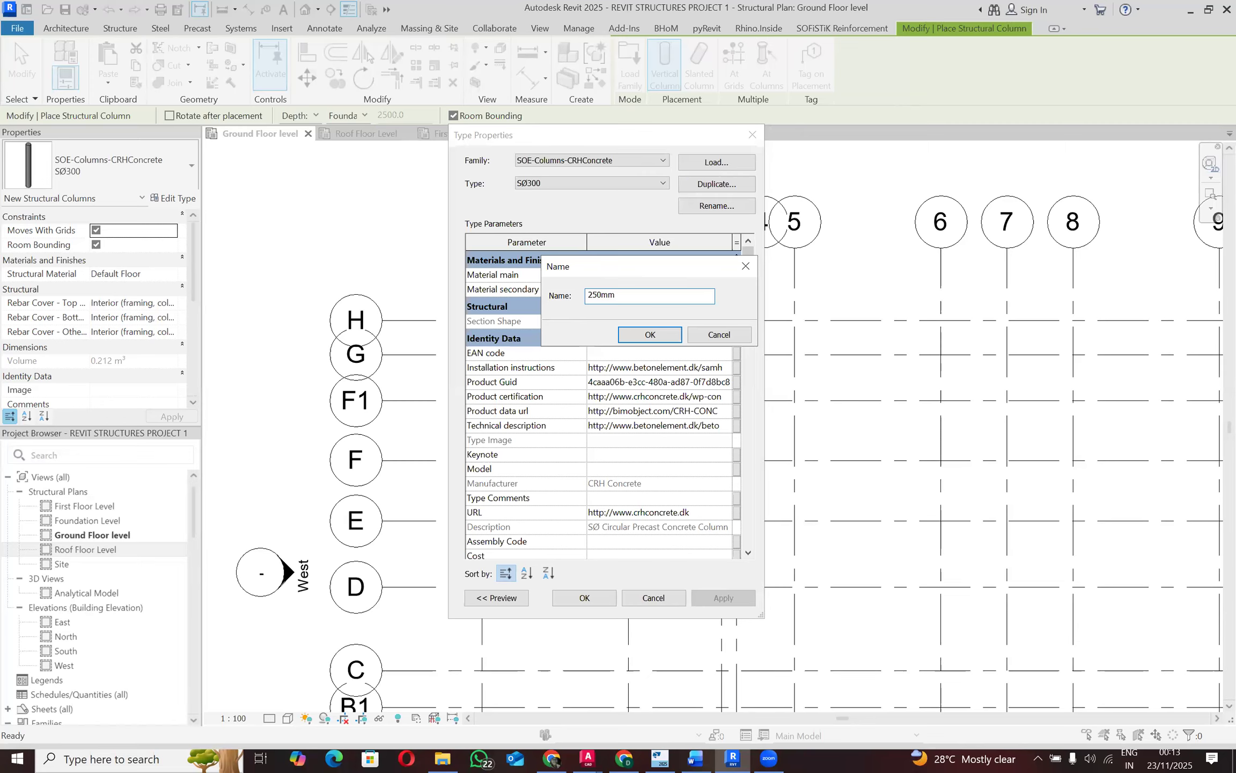
click(644, 339)
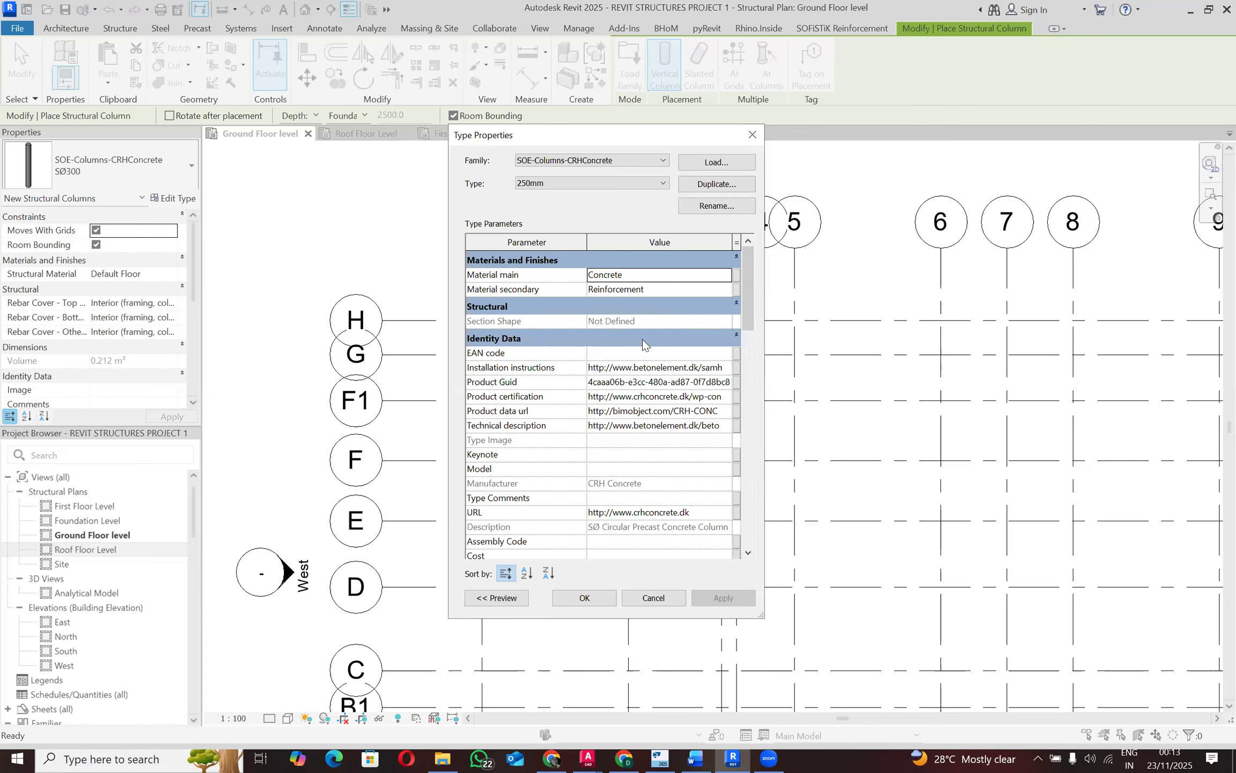
Step: Review the type parameters of the 250mm circular column, accept the new type and leave column placement
click(653, 161)
click(692, 194)
click(703, 209)
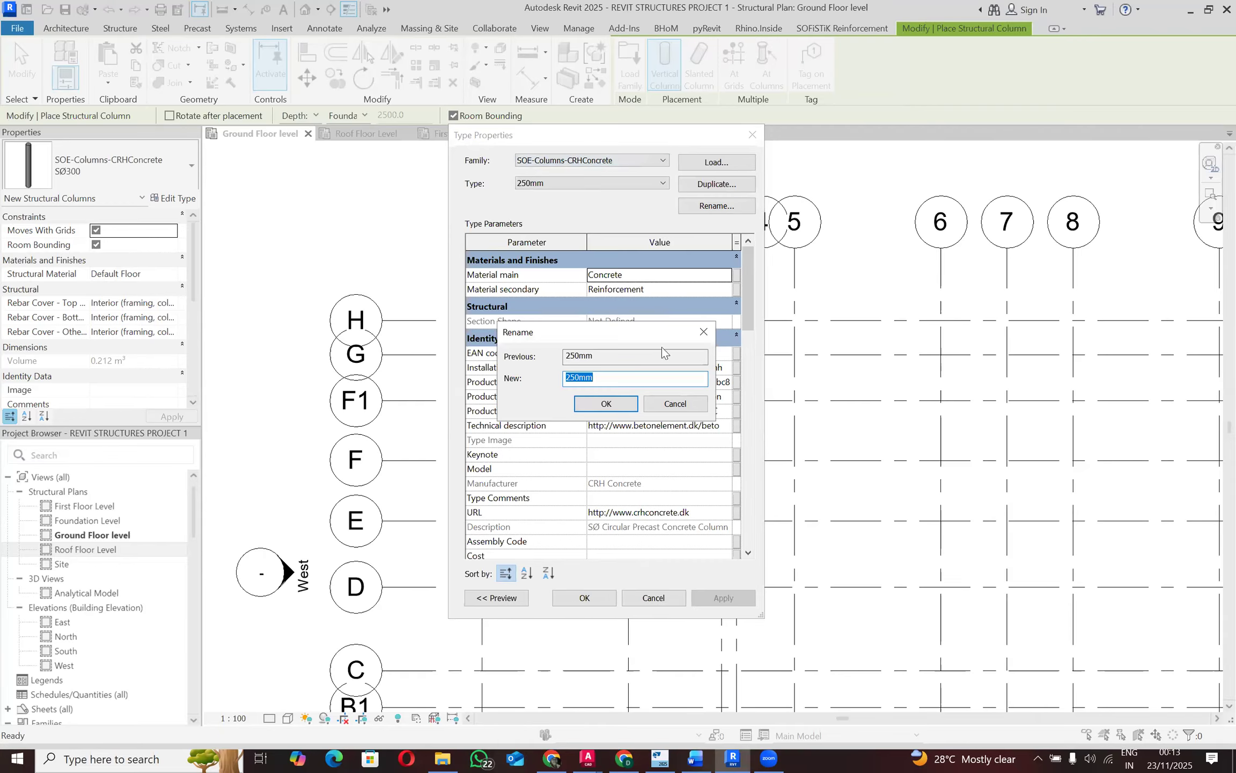
click(704, 333)
scroll(685, 358, down, 3)
scroll(685, 358, down, 5)
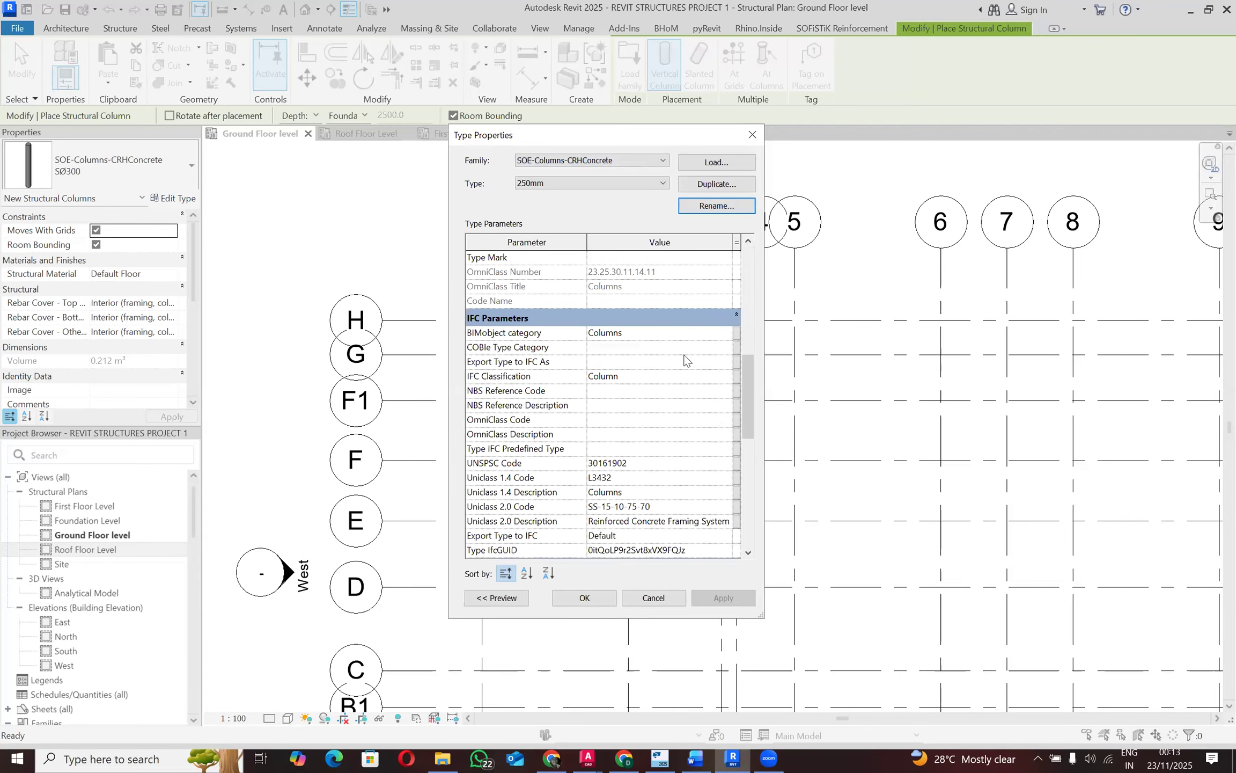
scroll(685, 358, down, 5)
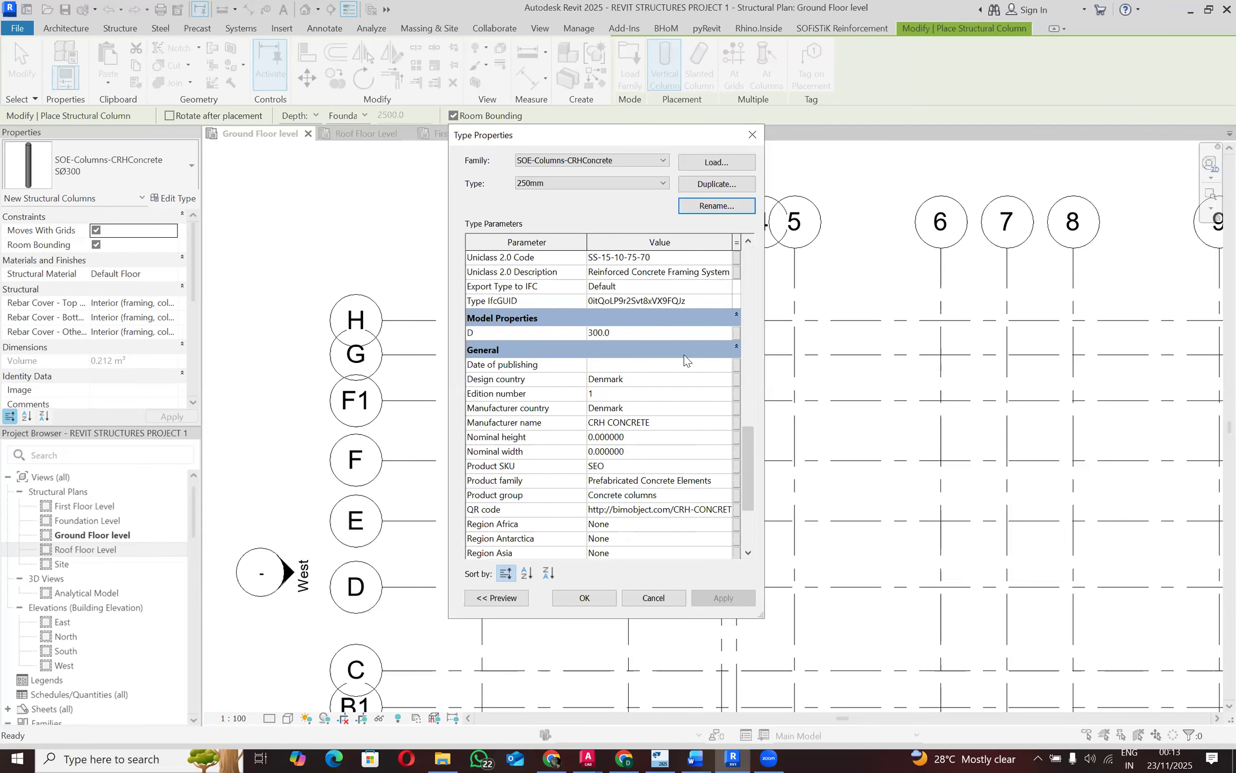
scroll(685, 358, down, 2)
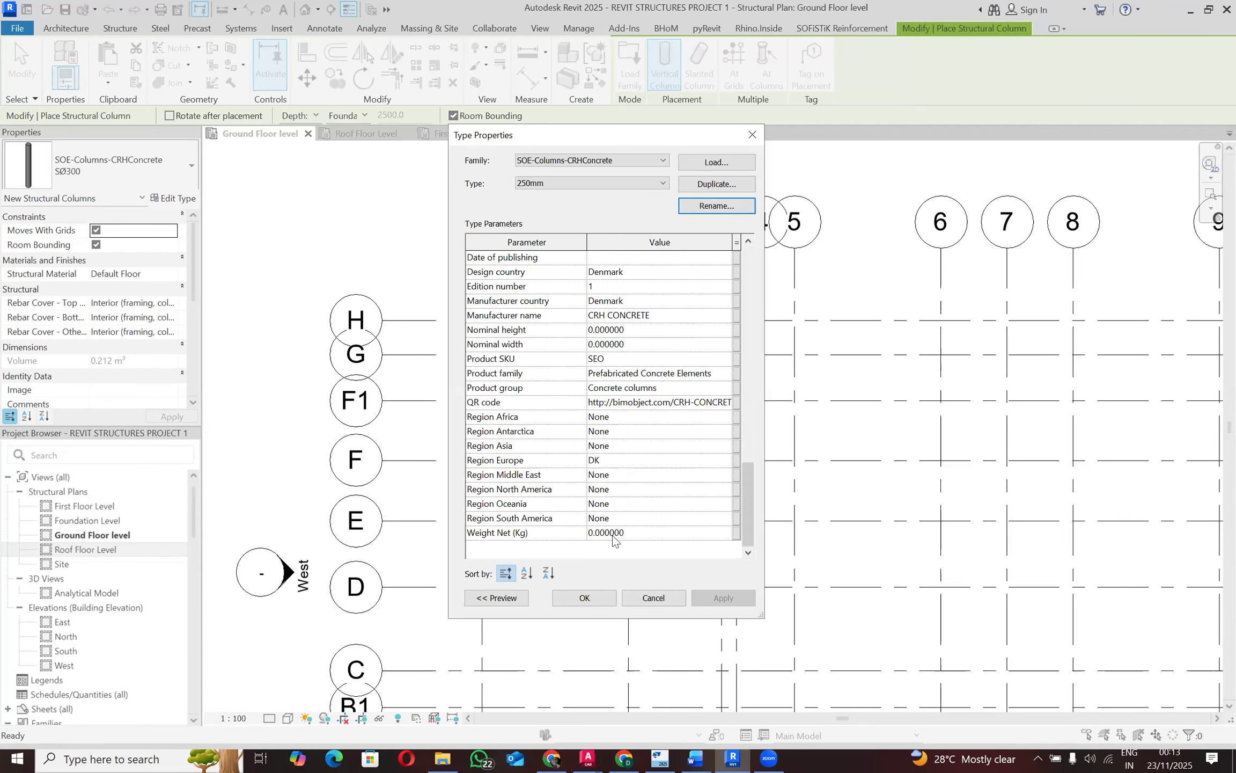
click(577, 599)
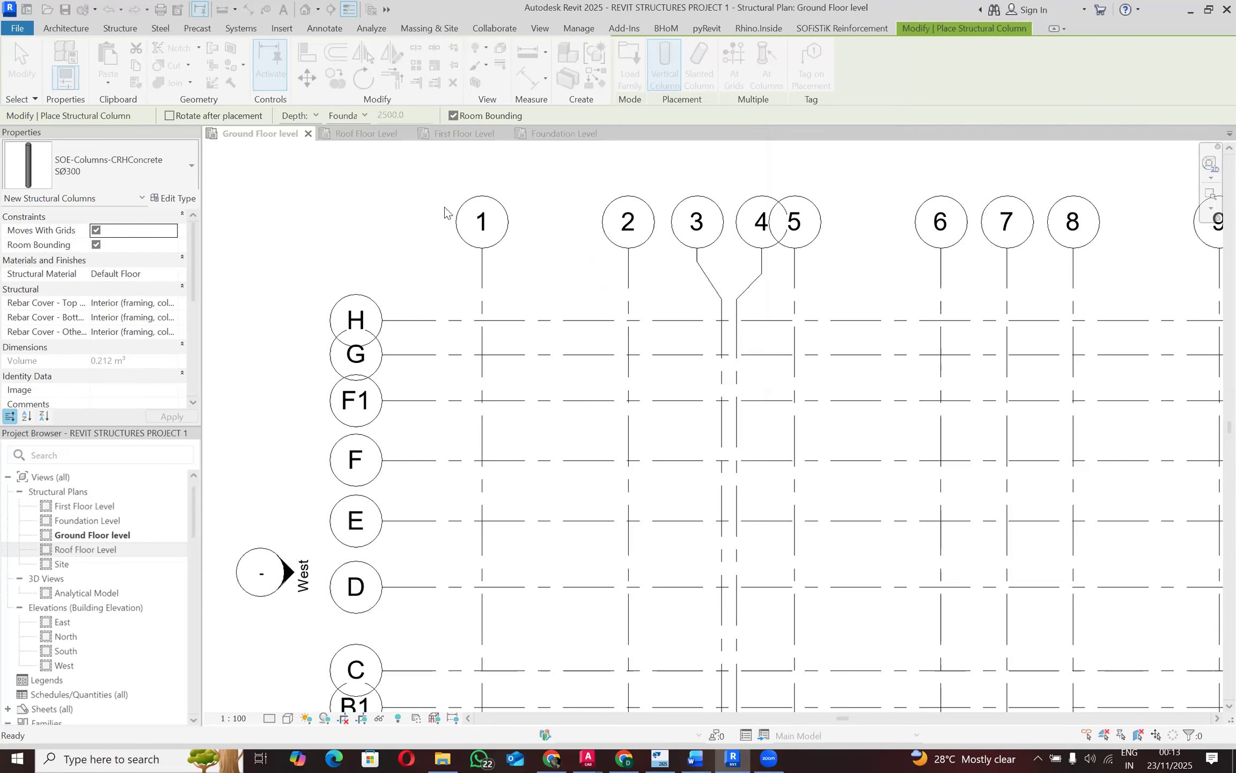
scroll(482, 322, up, 4)
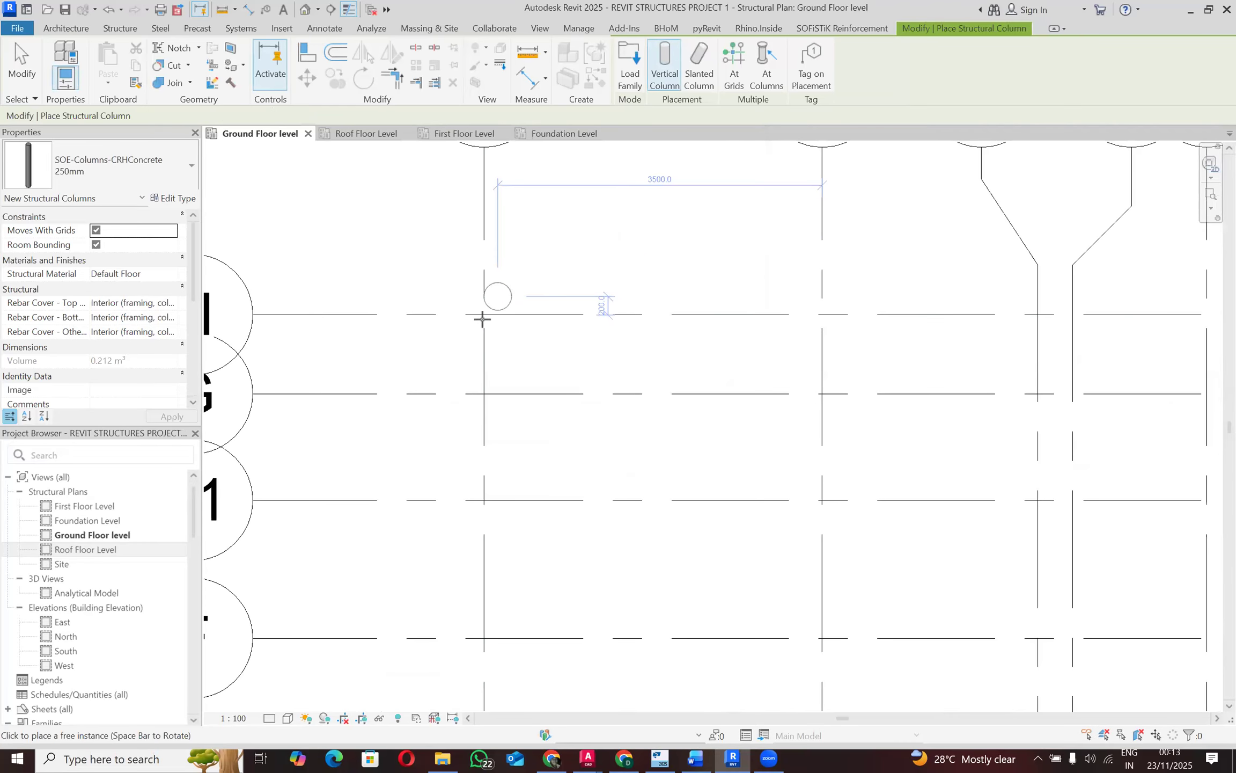
scroll(483, 311, down, 1)
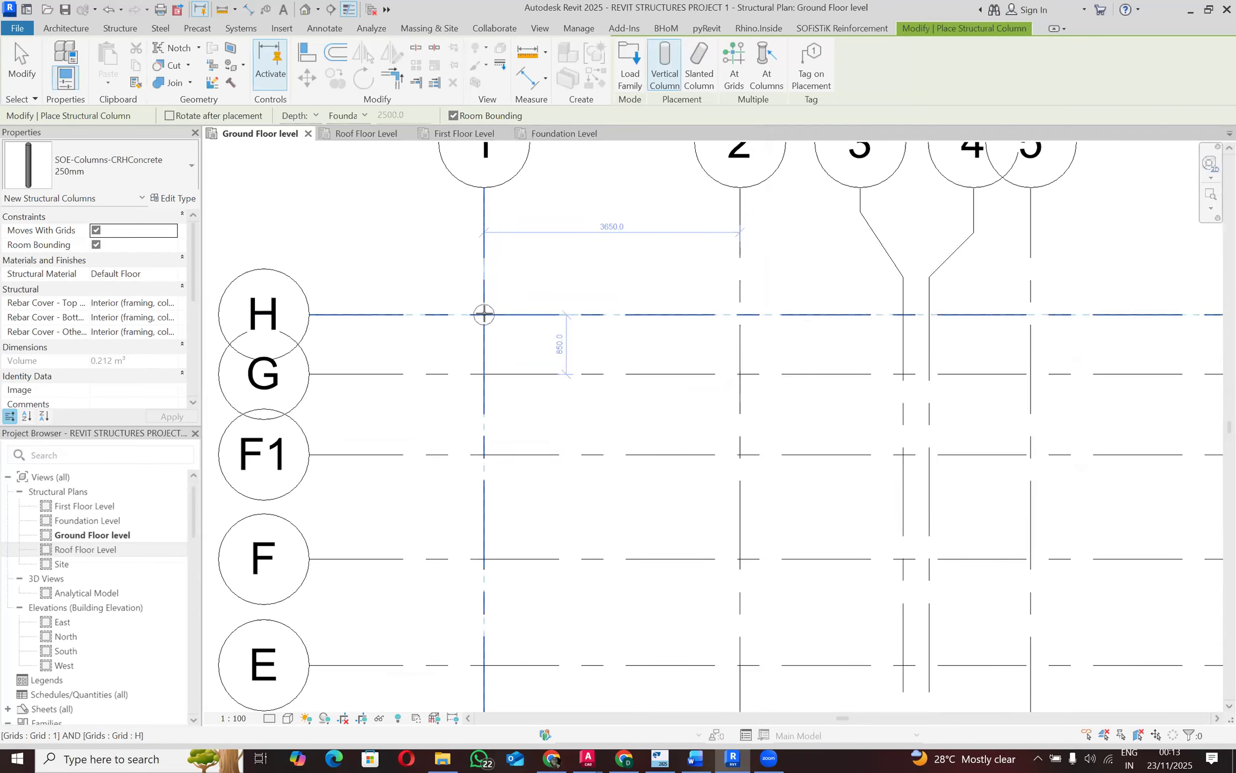
key(Escape)
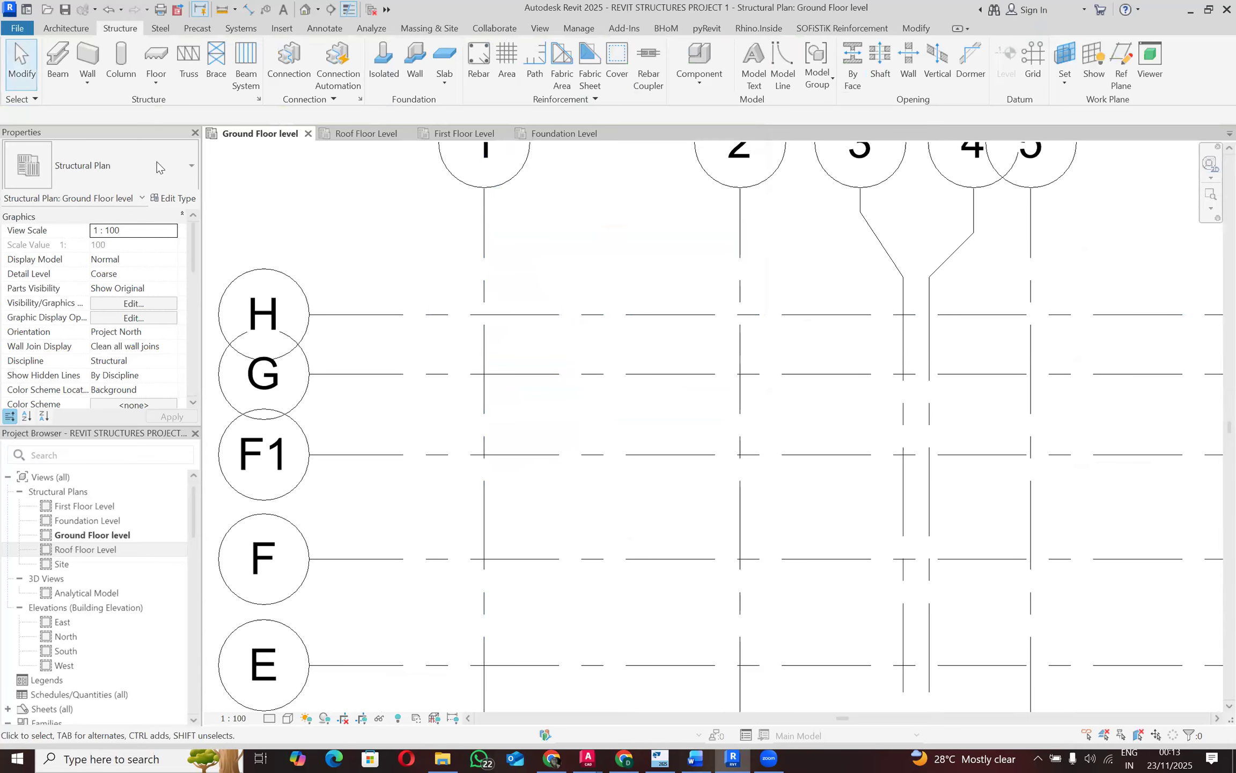
Step: Switch to the Word notes and handwrite × 200 below the rectangular column's 200 mm size
click(695, 758)
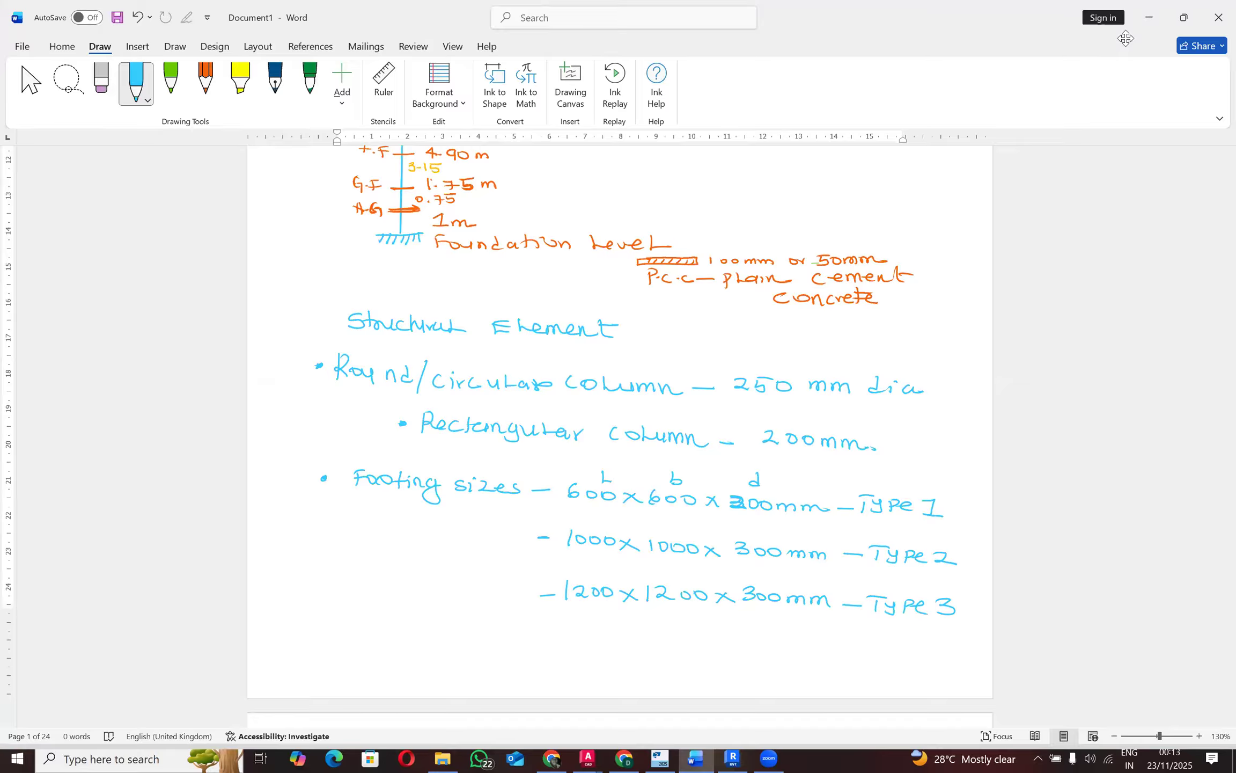
drag(795, 448, 786, 457)
mouse_move(785, 449)
mouse_down()
mouse_move(797, 458)
mouse_move(784, 468)
mouse_up()
drag(790, 461, 801, 462)
Step: Sketch a square labelled 200 by 200 beside the rectangular column note and a circle labelled 250 beside the circular column note
mouse_move(896, 441)
mouse_down()
mouse_move(911, 442)
mouse_move(910, 457)
mouse_move(898, 436)
mouse_move(934, 445)
mouse_up()
drag(941, 443, 940, 444)
drag(945, 395, 951, 380)
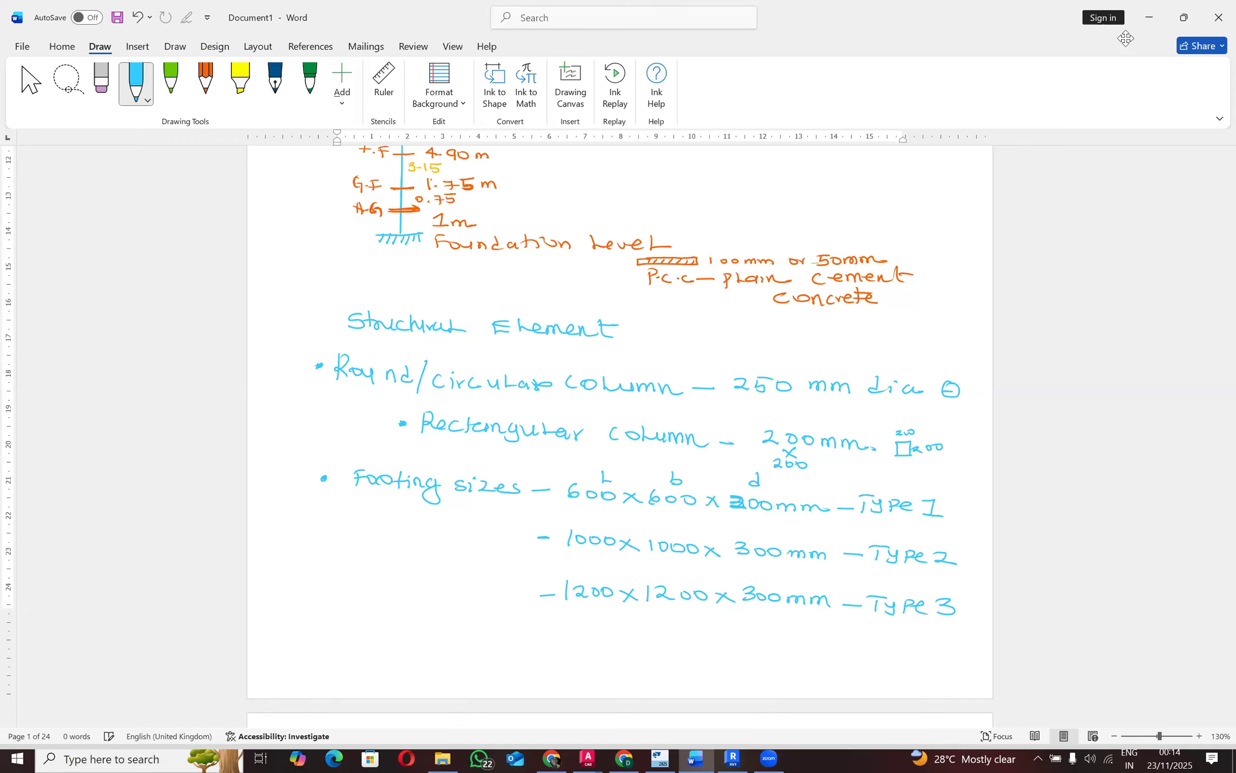
mouse_move(952, 373)
mouse_down()
mouse_move(952, 390)
mouse_move(980, 367)
mouse_up()
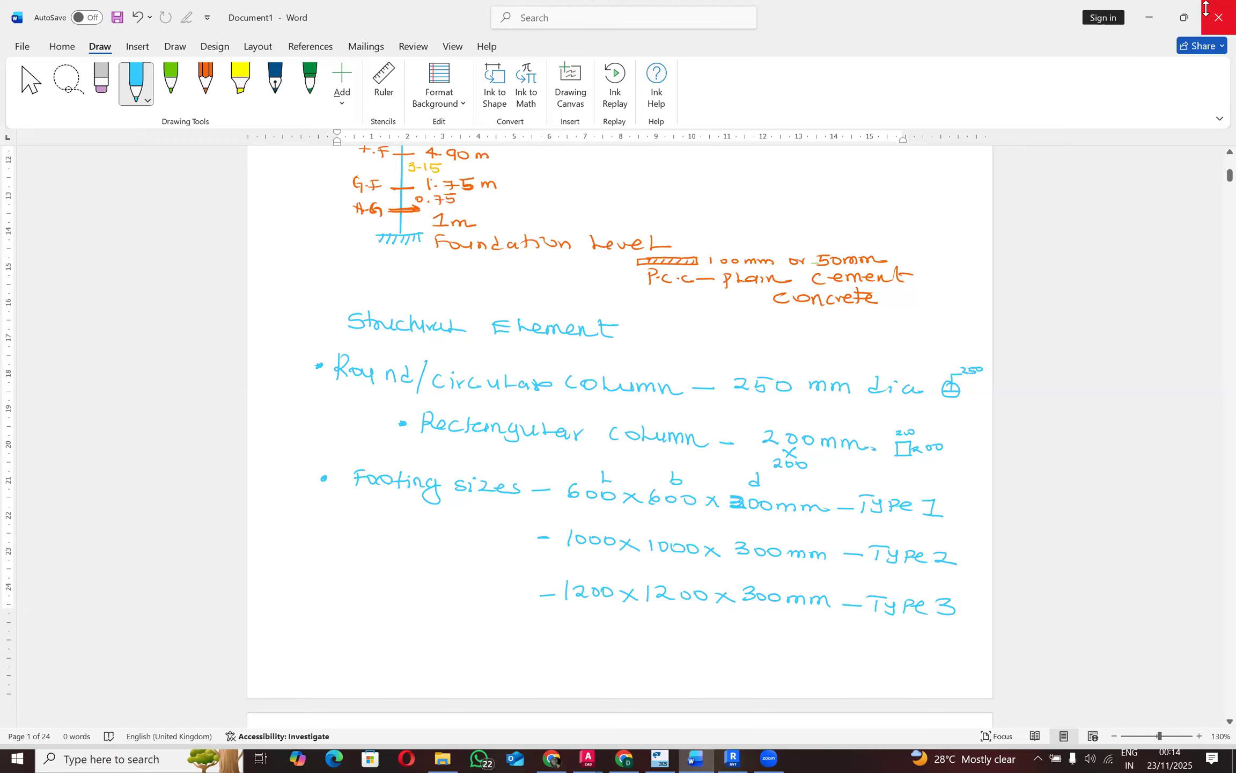
Step: Switch back to Revit and duplicate the 300 x 450mm type of M_Concrete-Rectangular-Column as 200mm x 200mm
key(alt+Tab)
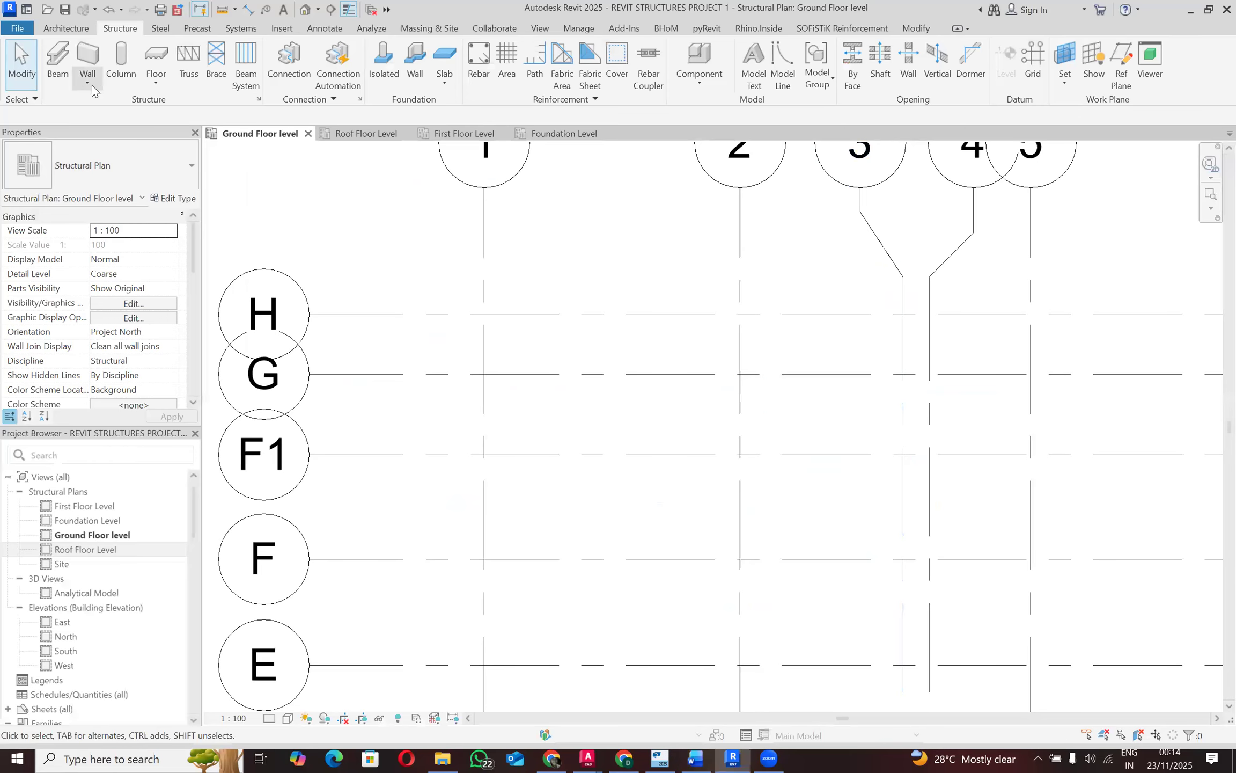
click(112, 77)
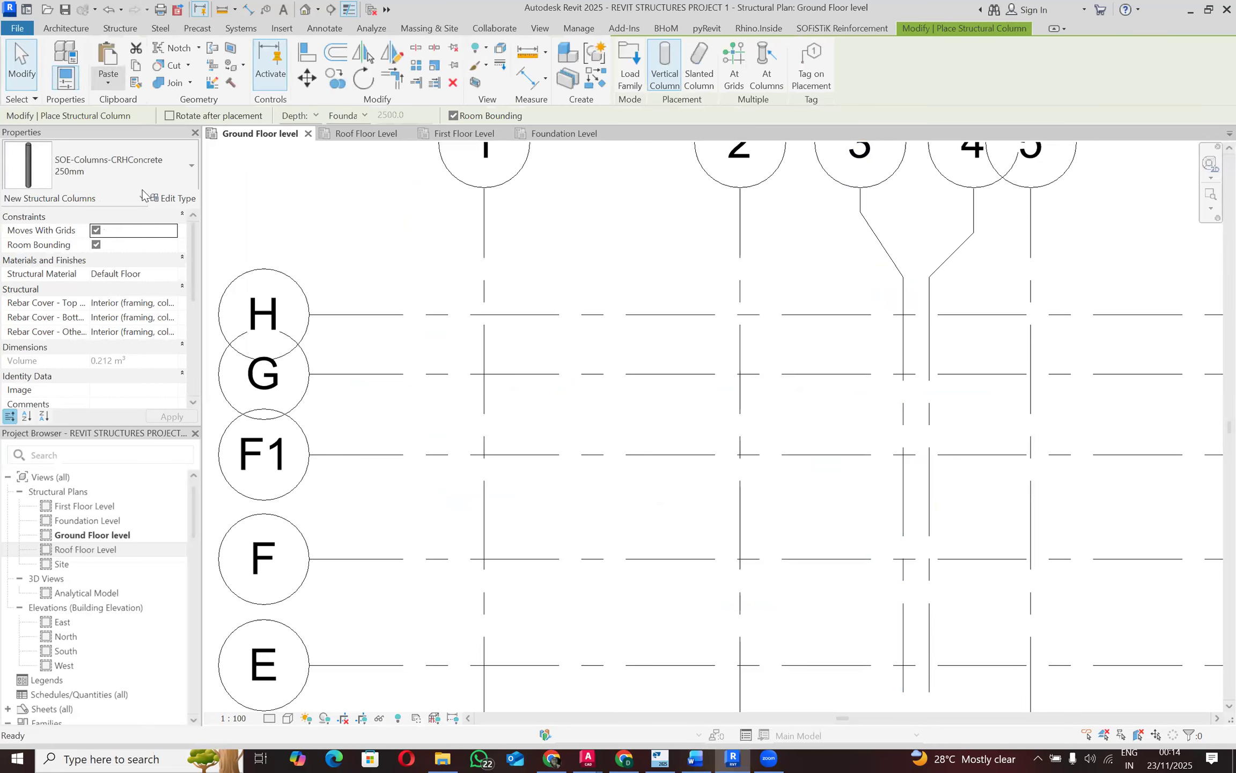
click(154, 183)
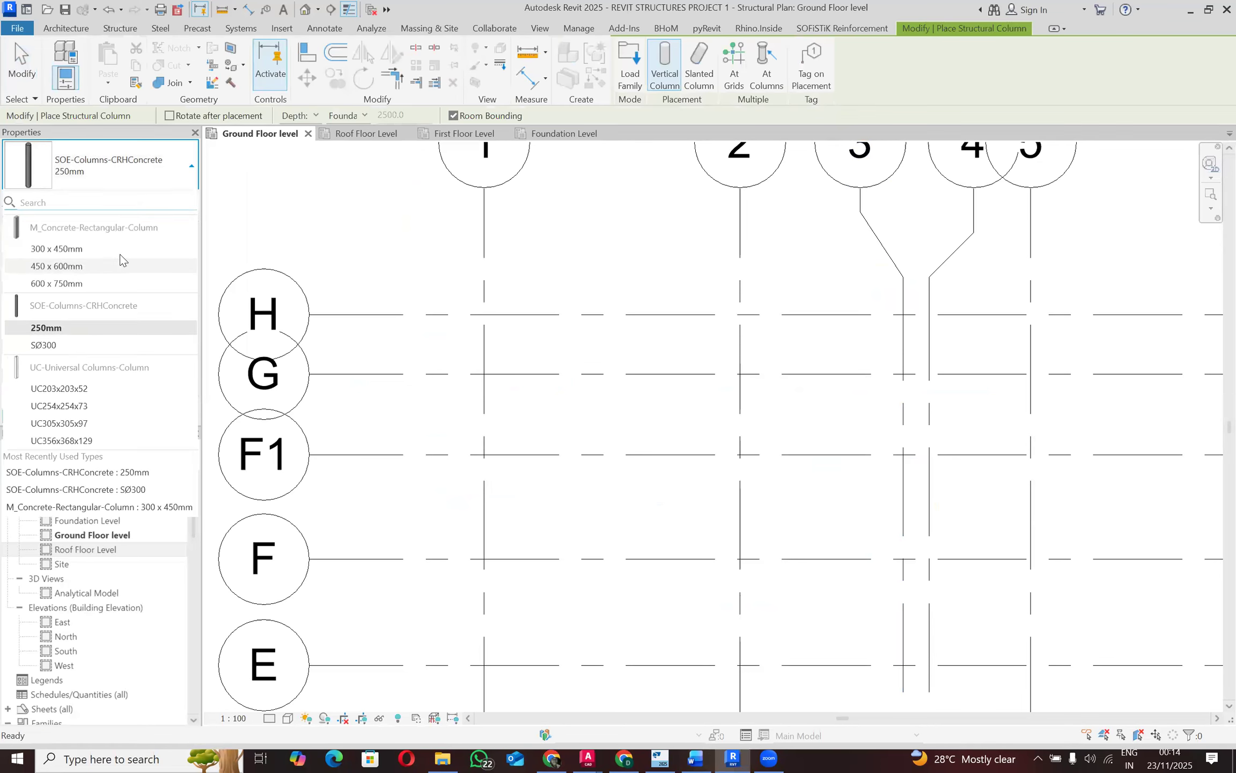
click(120, 253)
click(173, 198)
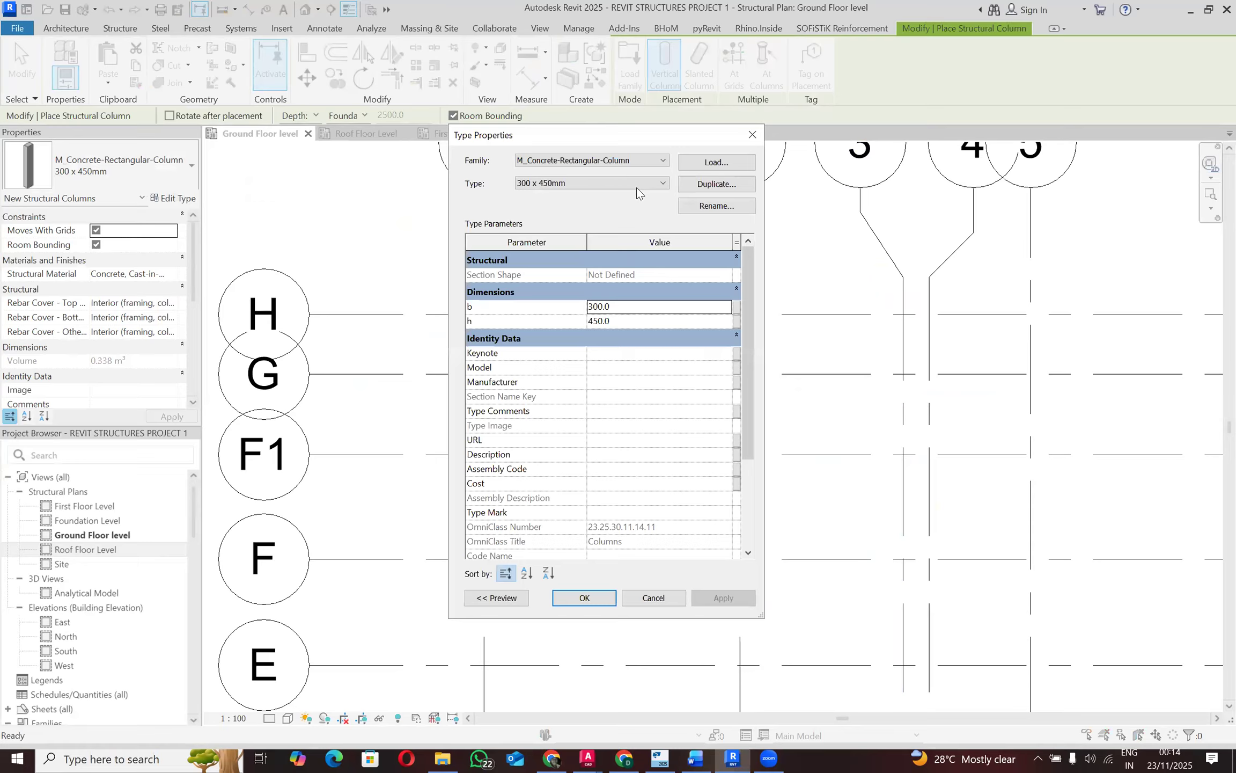
click(701, 184)
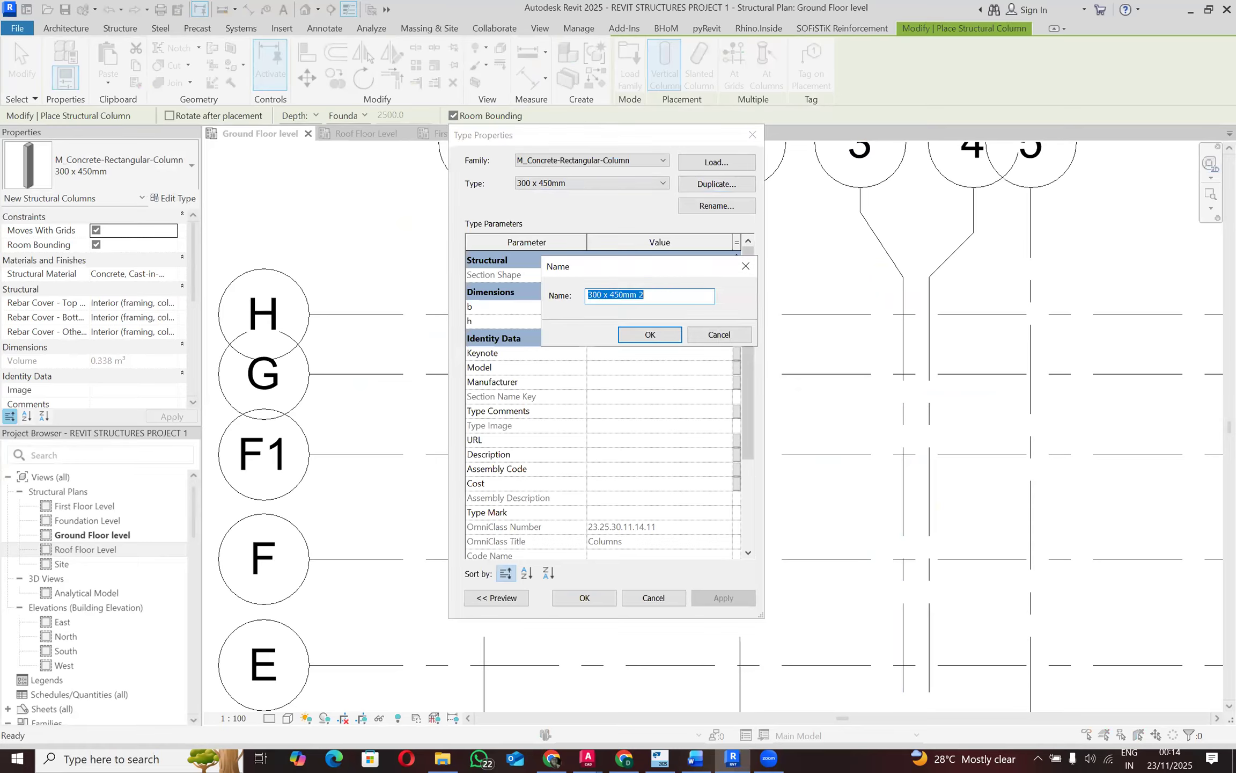
text(200mm x200)
key(BackSpace)
key(BackSpace)
key(BackSpace)
text(200mm)
click(654, 331)
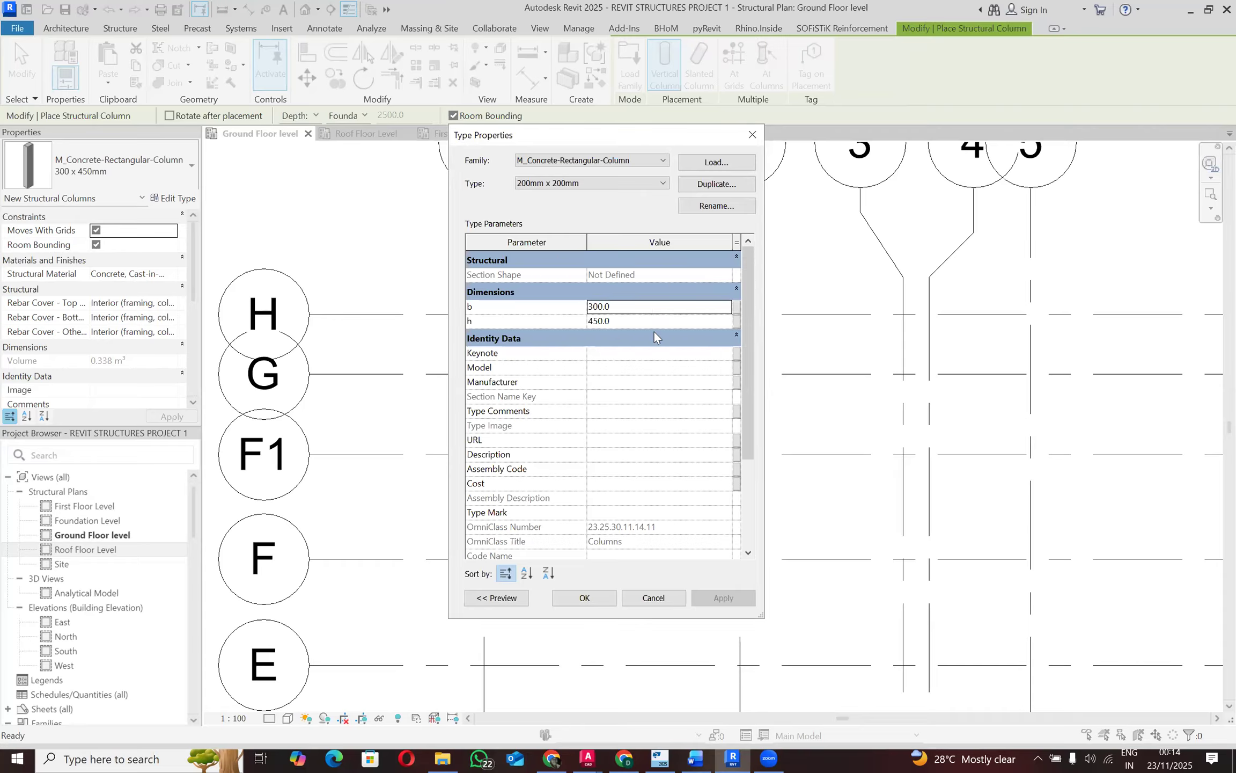
Step: Set both b and h of the 200mm x 200mm column type to 200, accept the type and leave column placement
click(621, 307)
click(620, 307)
drag(620, 307, 574, 297)
text(200)
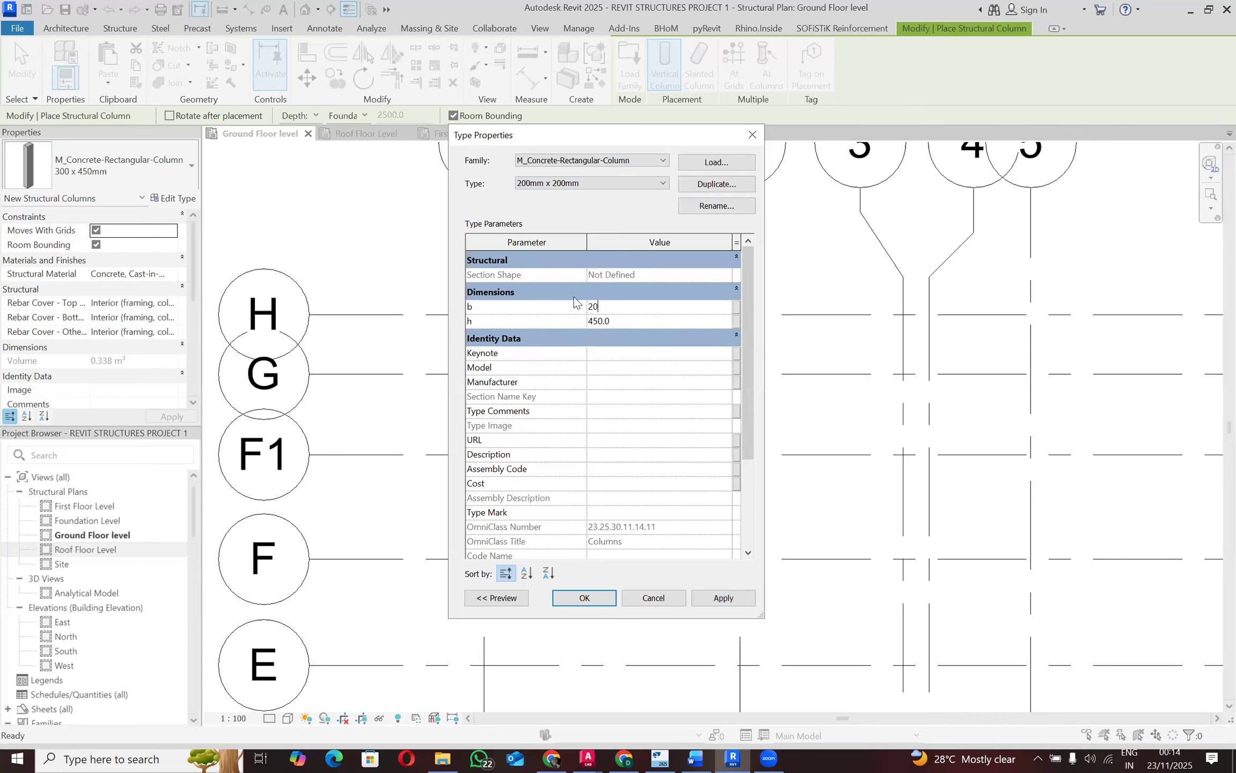
click(594, 319)
text(200)
click(601, 589)
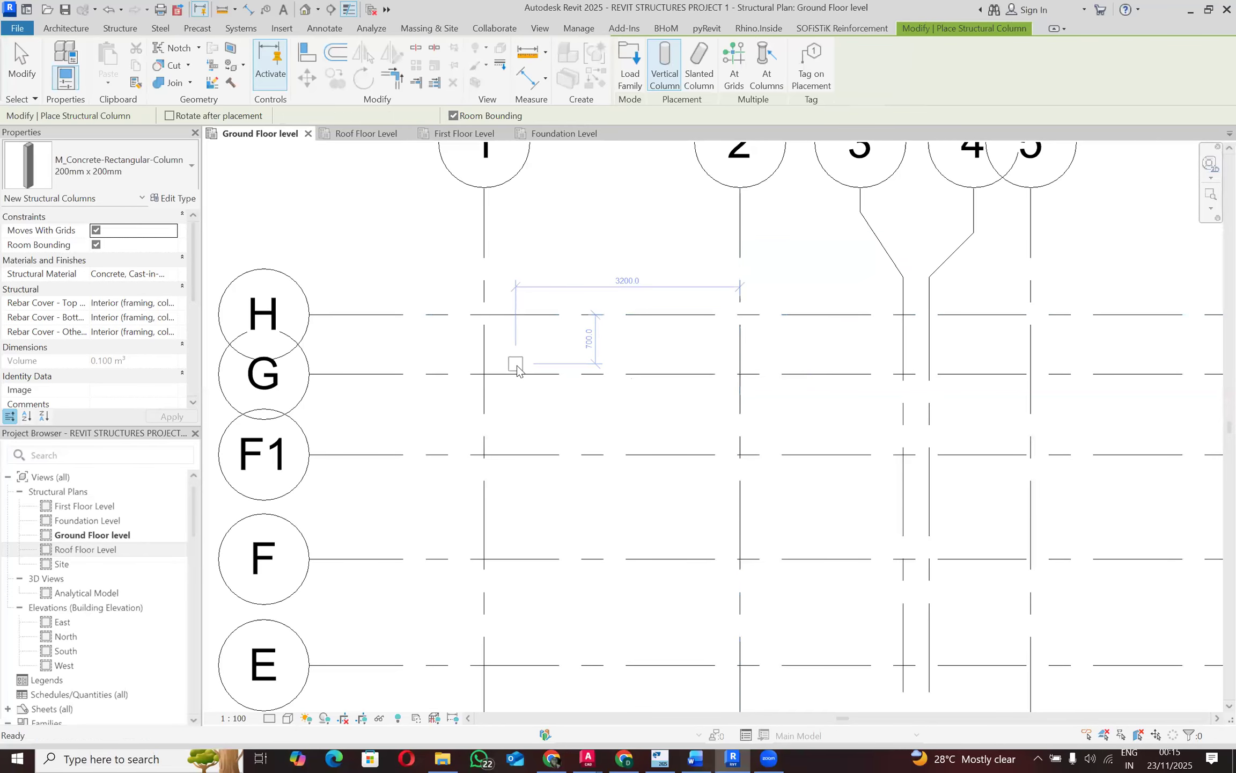
key(Escape)
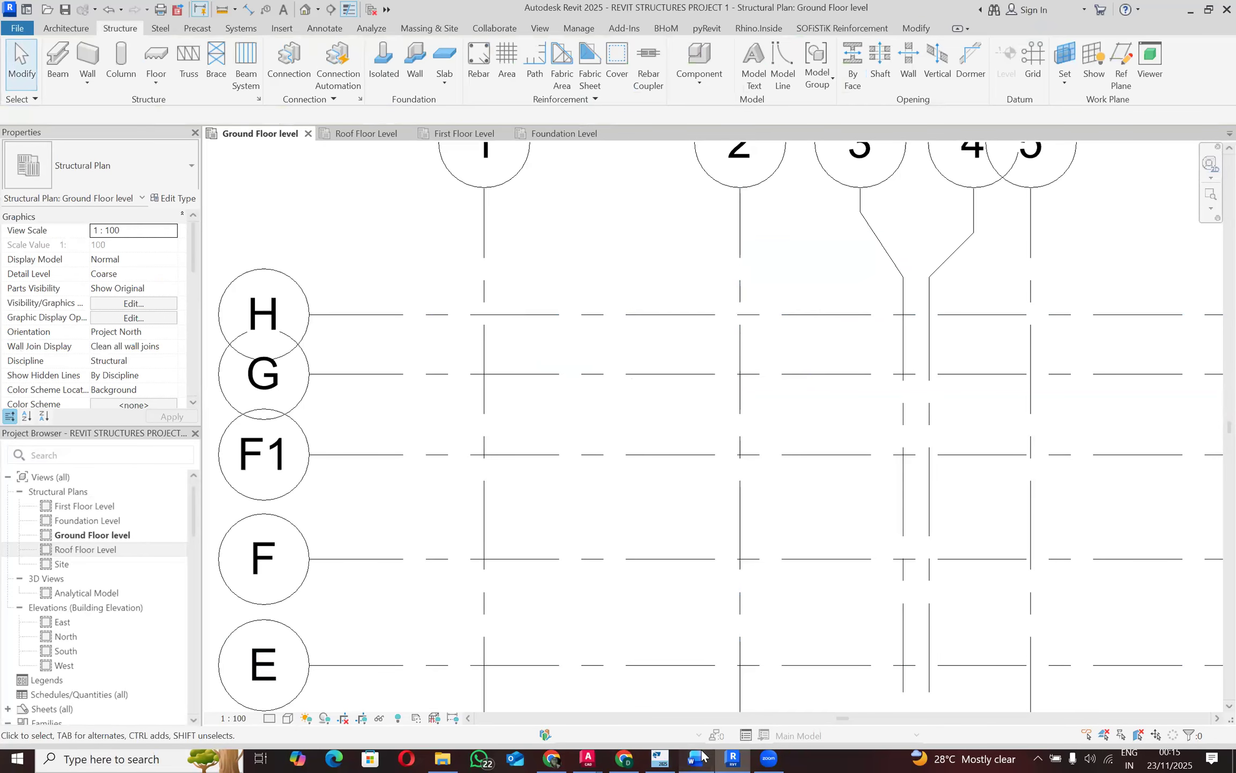
Step: Switch to the Word notes, check the listed footing sizes and return to Revit
click(702, 757)
scroll(643, 539, down, 3)
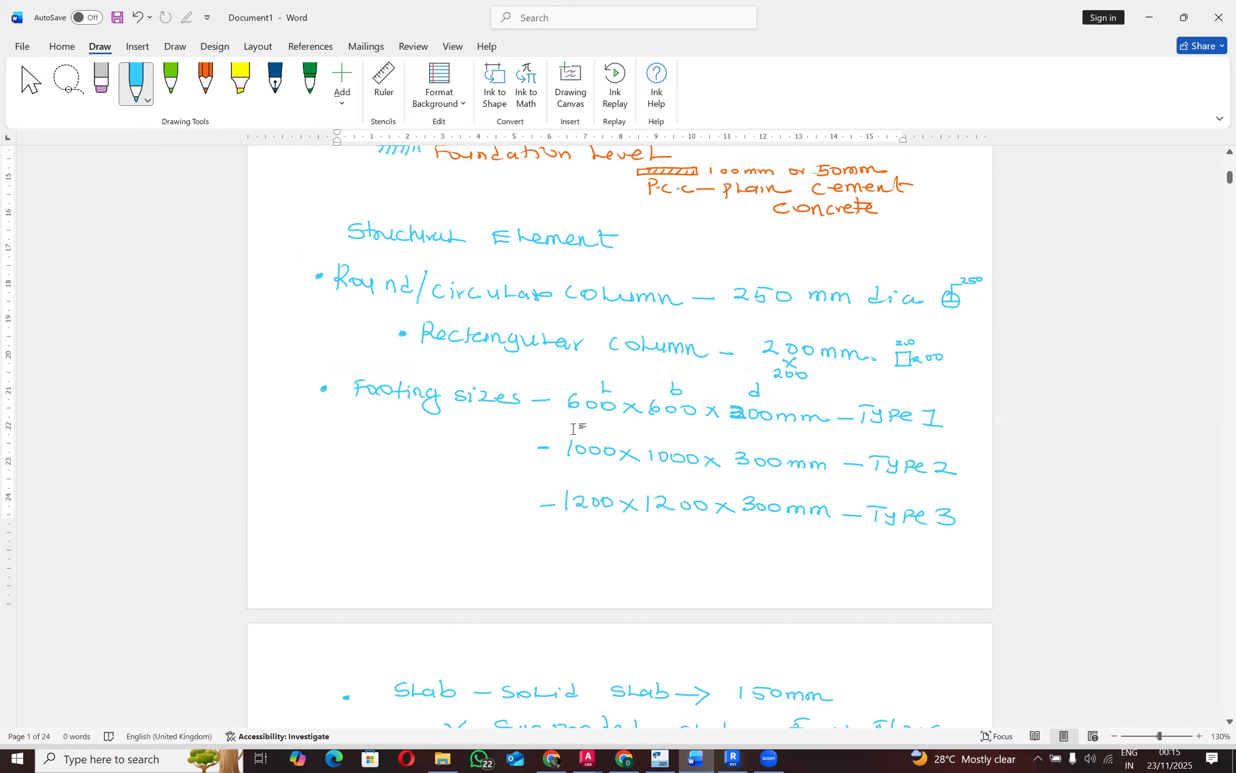
click(1147, 16)
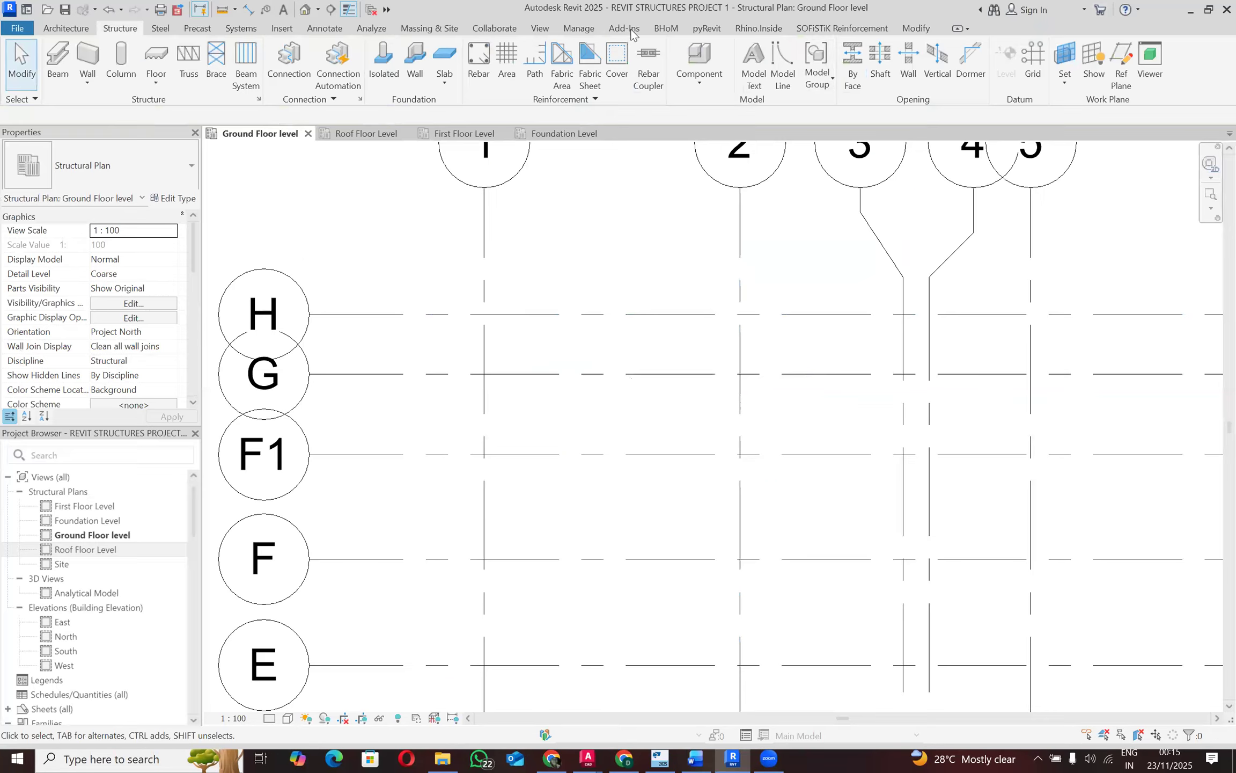
Step: Duplicate the 1800 x 1200 x 450mm isolated footing type as 600x 600 x 200mm 2, checking the Type 1 size in the Word notes
click(382, 63)
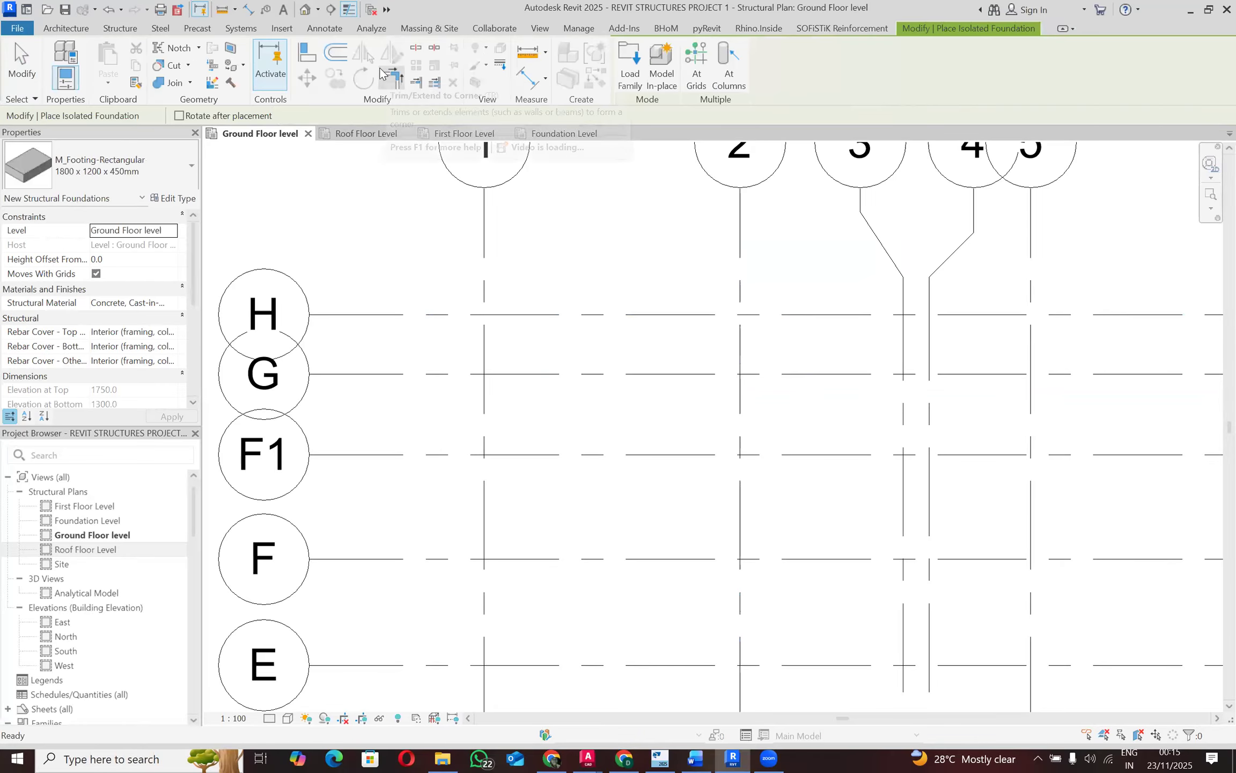
click(169, 170)
click(169, 170)
click(169, 173)
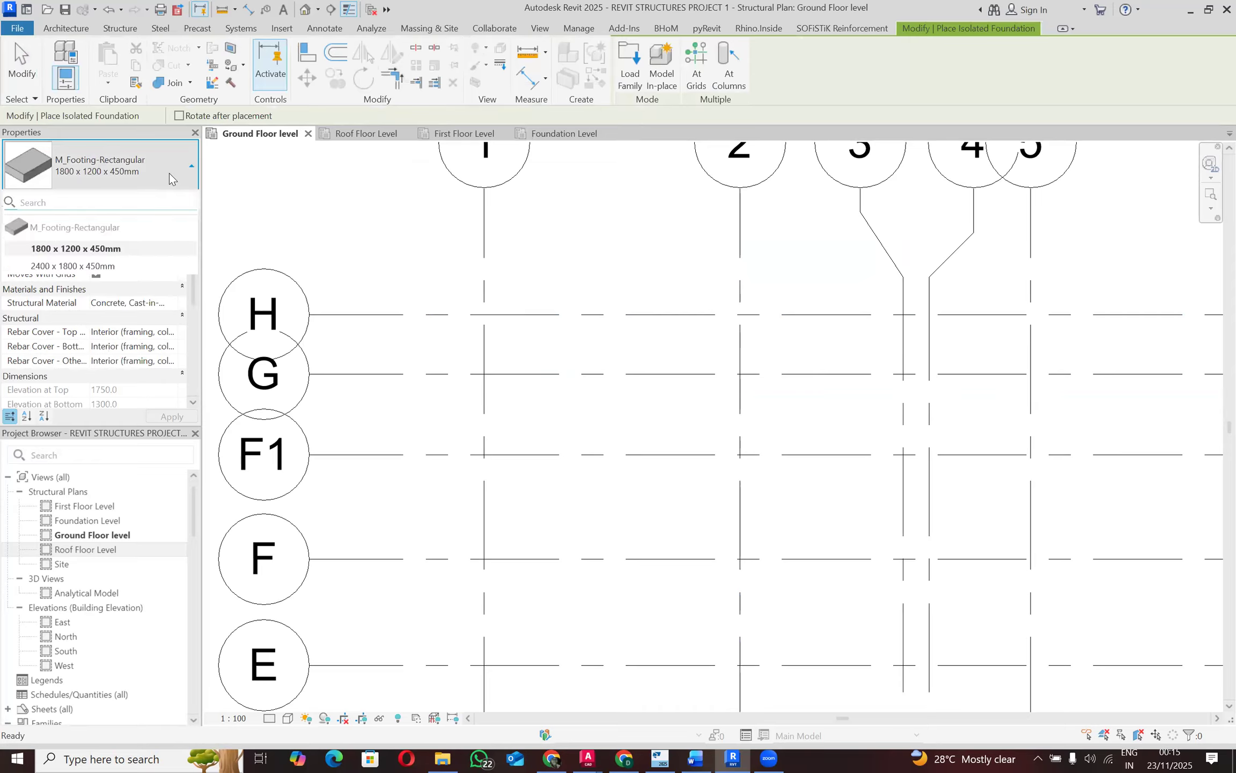
click(169, 172)
click(173, 198)
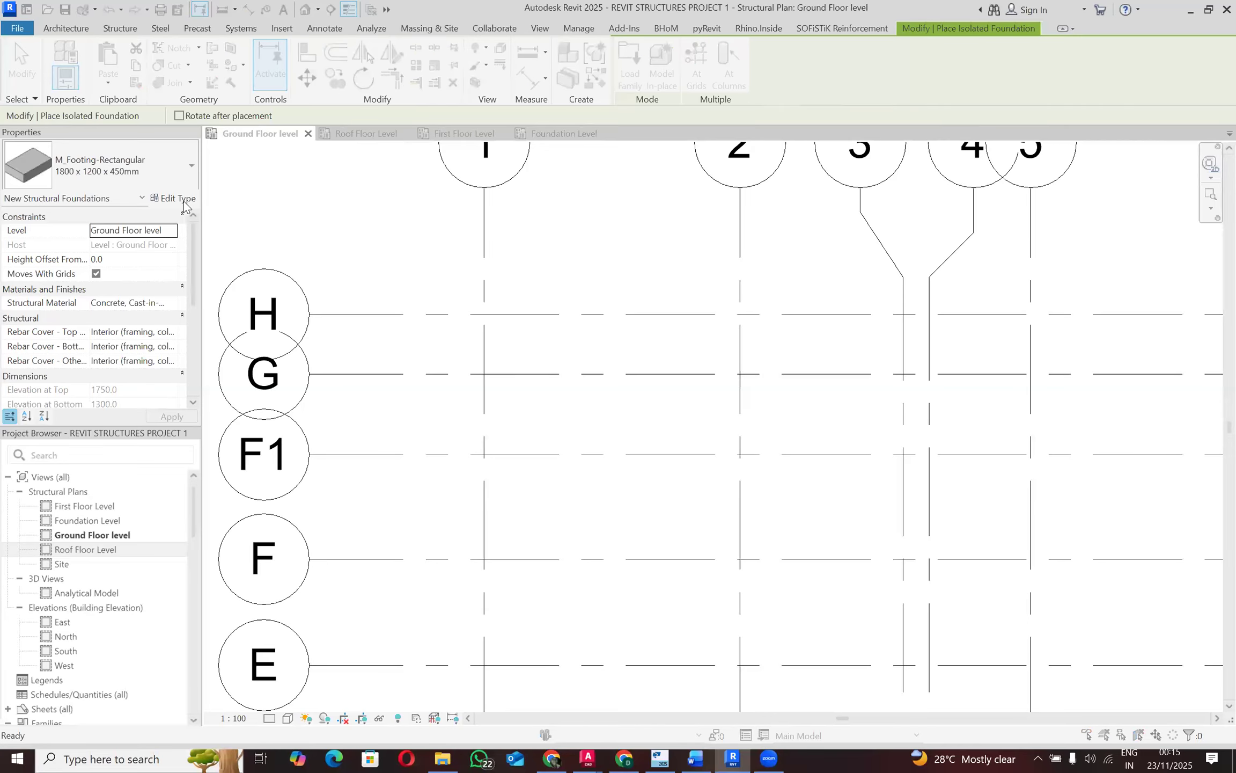
click(705, 184)
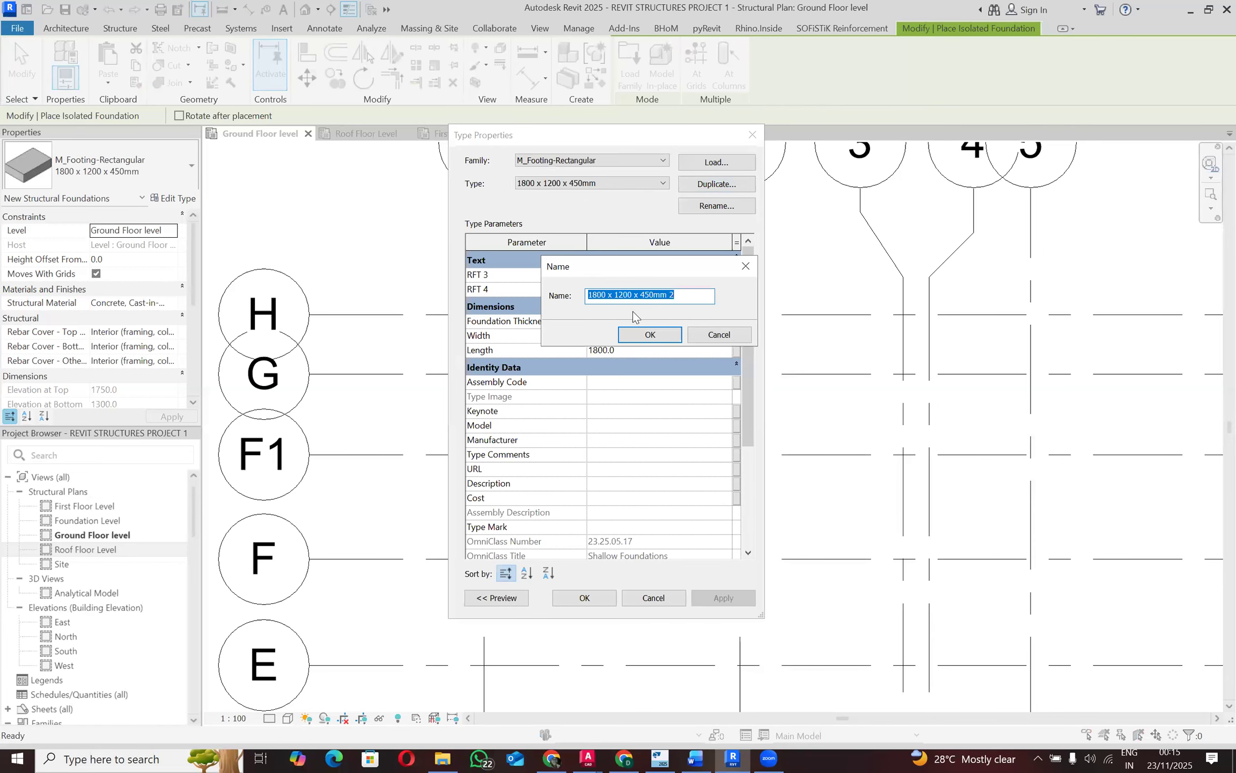
click(616, 298)
drag(609, 295, 563, 299)
click(689, 757)
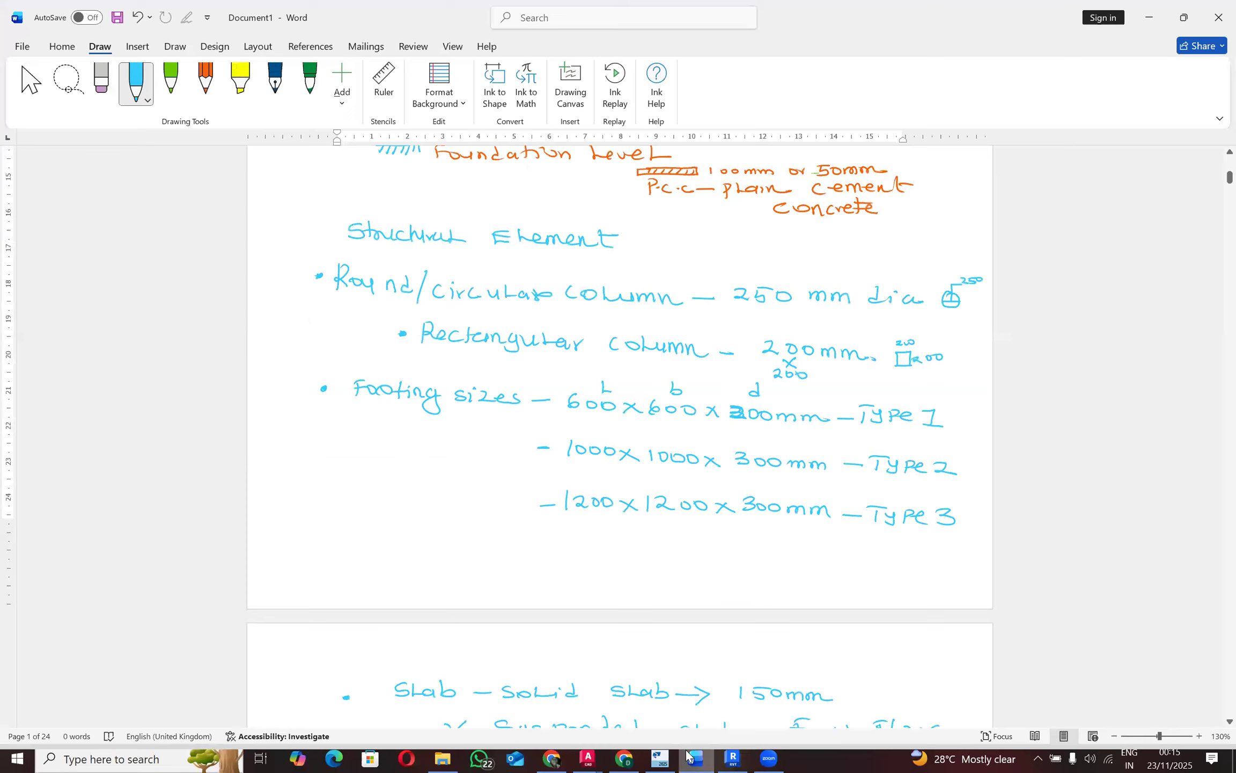
key(alt+Tab)
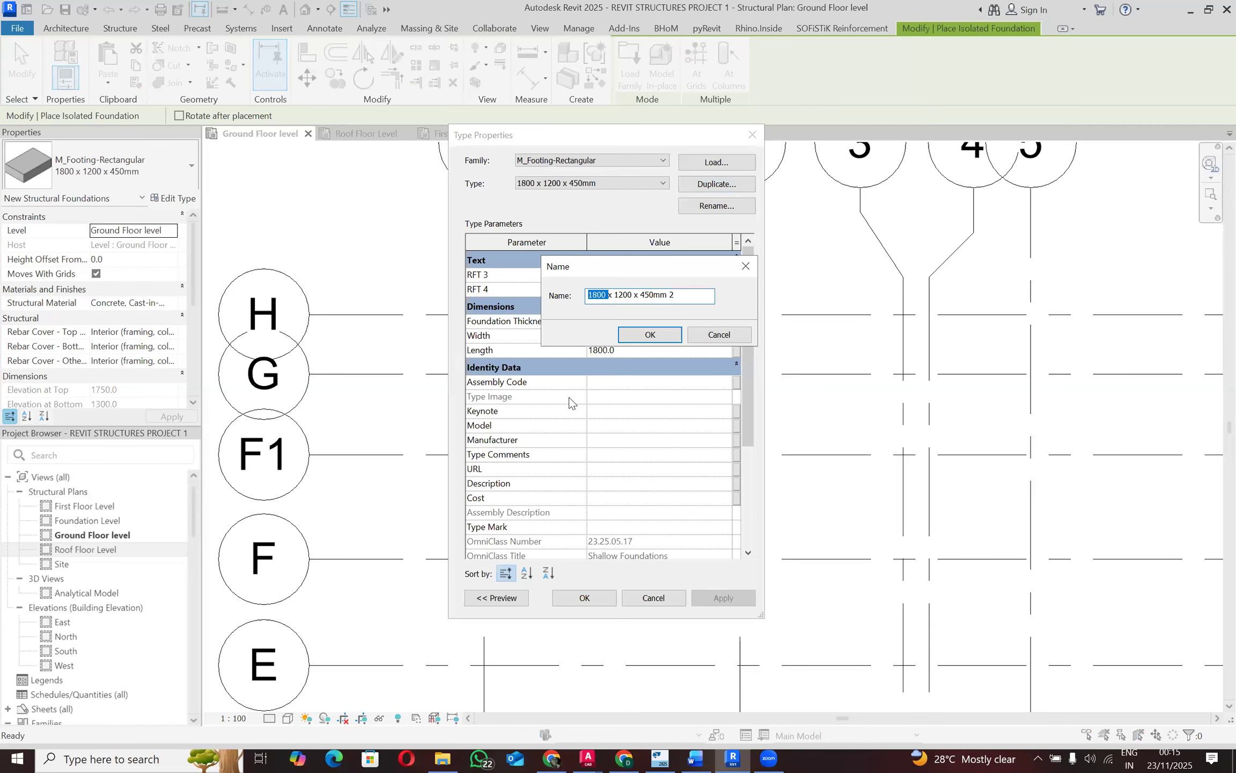
text(600)
click(625, 294)
key(BackSpace)
text(600)
click(643, 295)
key(BackSpace)
key(BackSpace)
key(BackSpace)
text(200)
click(634, 335)
Step: Set the new footing type's foundation thickness to 200 and its width and length to 600, accept it and leave footing placement
click(621, 321)
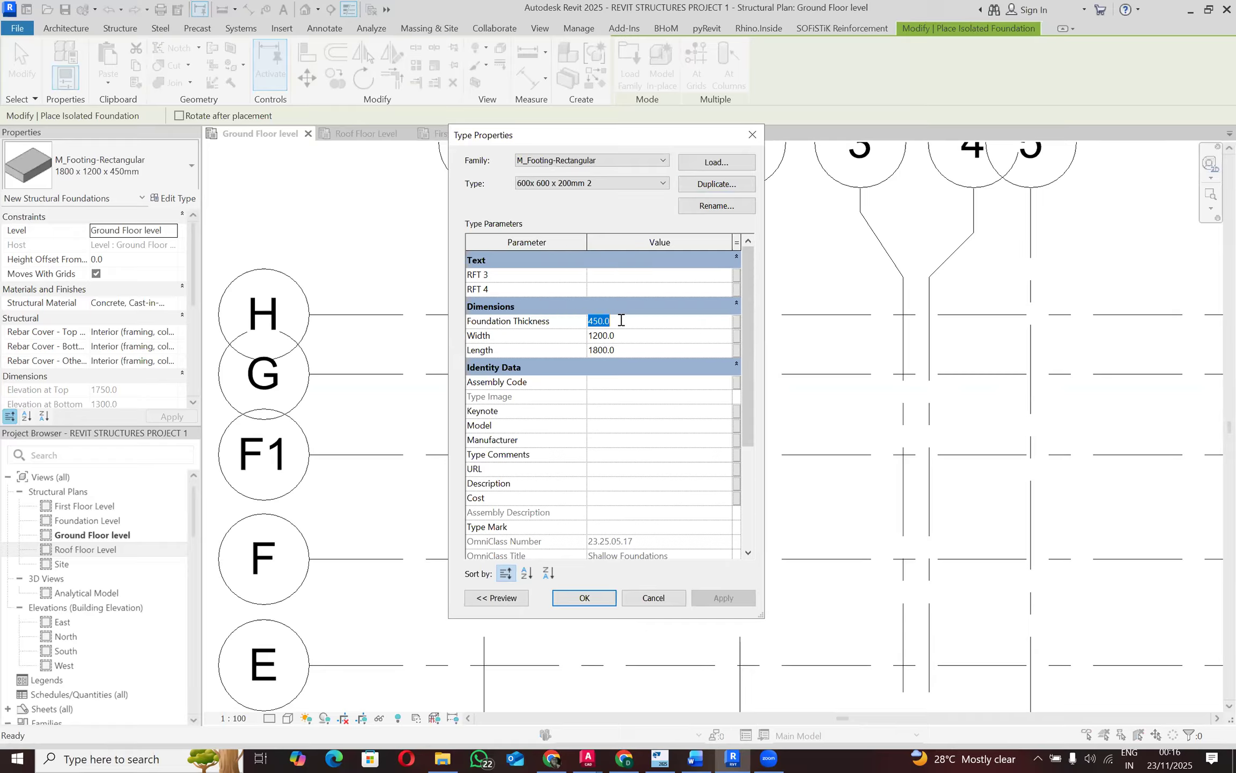
text(200)
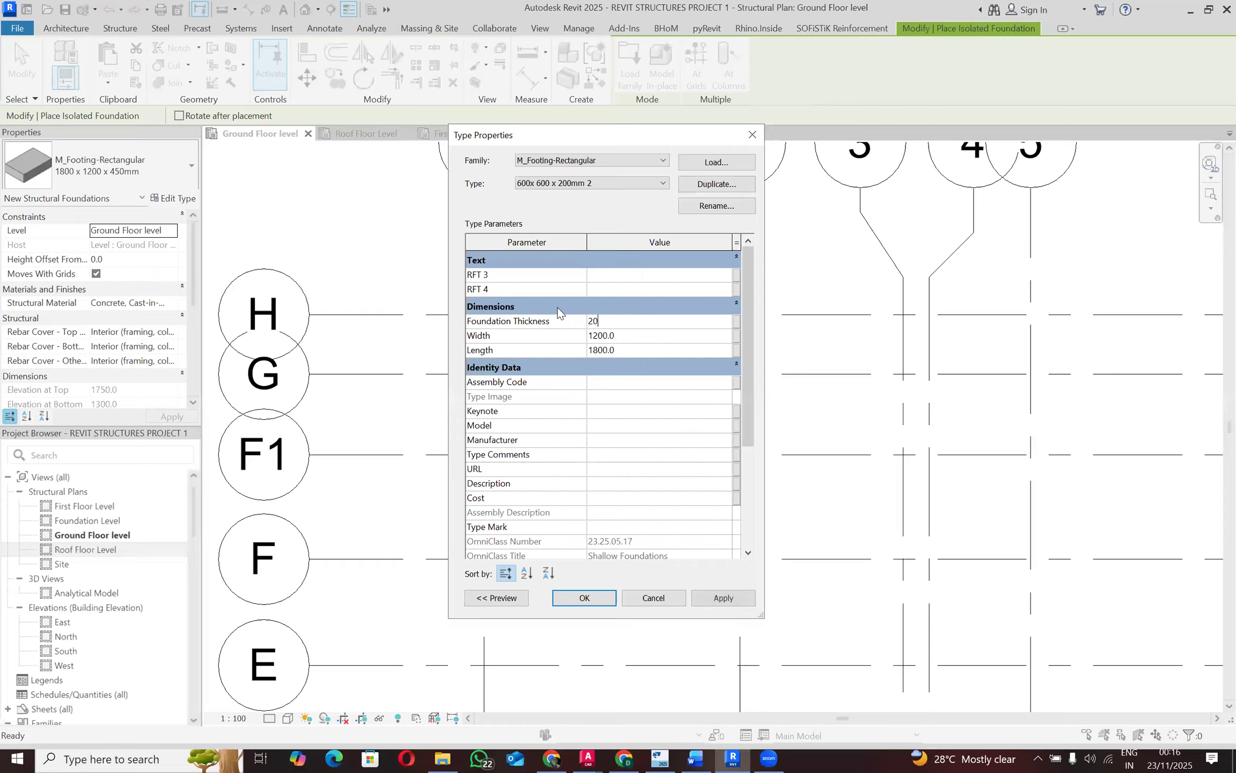
click(626, 334)
text(600)
click(616, 350)
text(600)
click(606, 334)
click(574, 597)
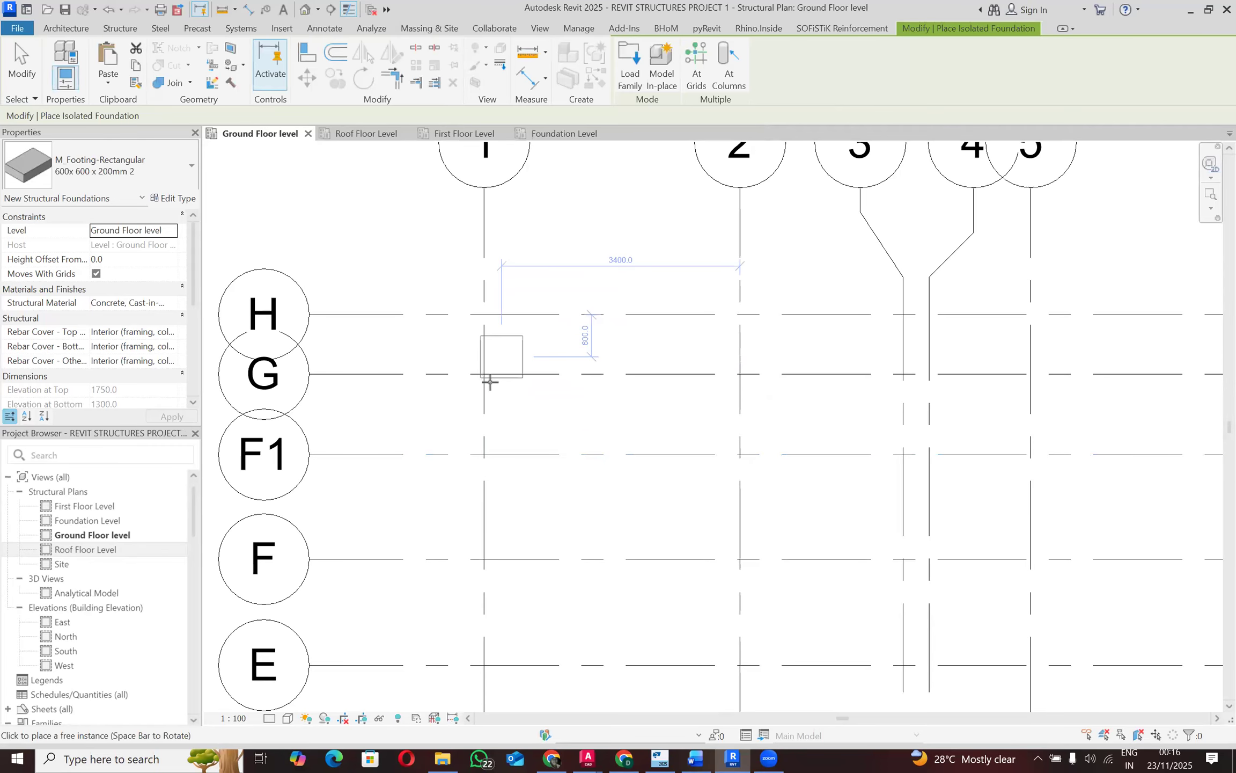
key(Escape)
key(Escape)
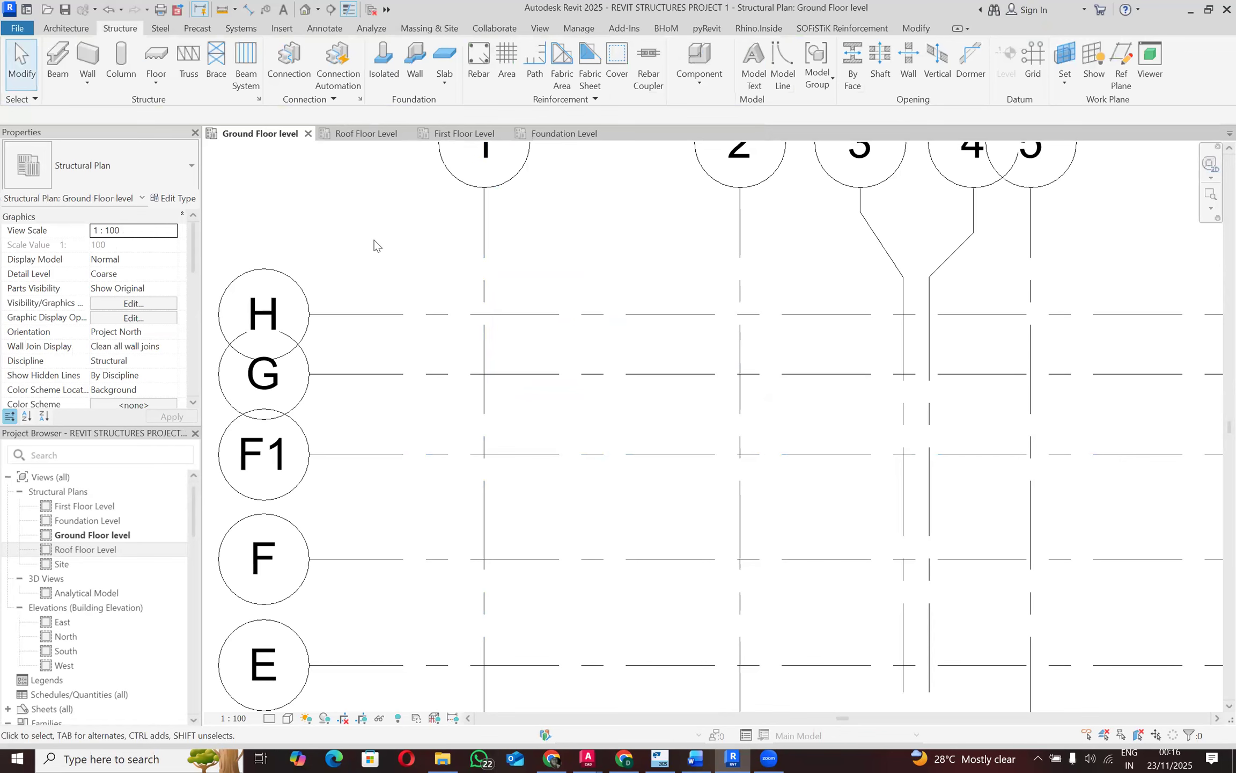
Step: Check the Type 2 size in the Word notes, return to Revit and duplicate the 600x 600 x 200mm 2 footing type as 1000x 1000 x 300mm
click(692, 757)
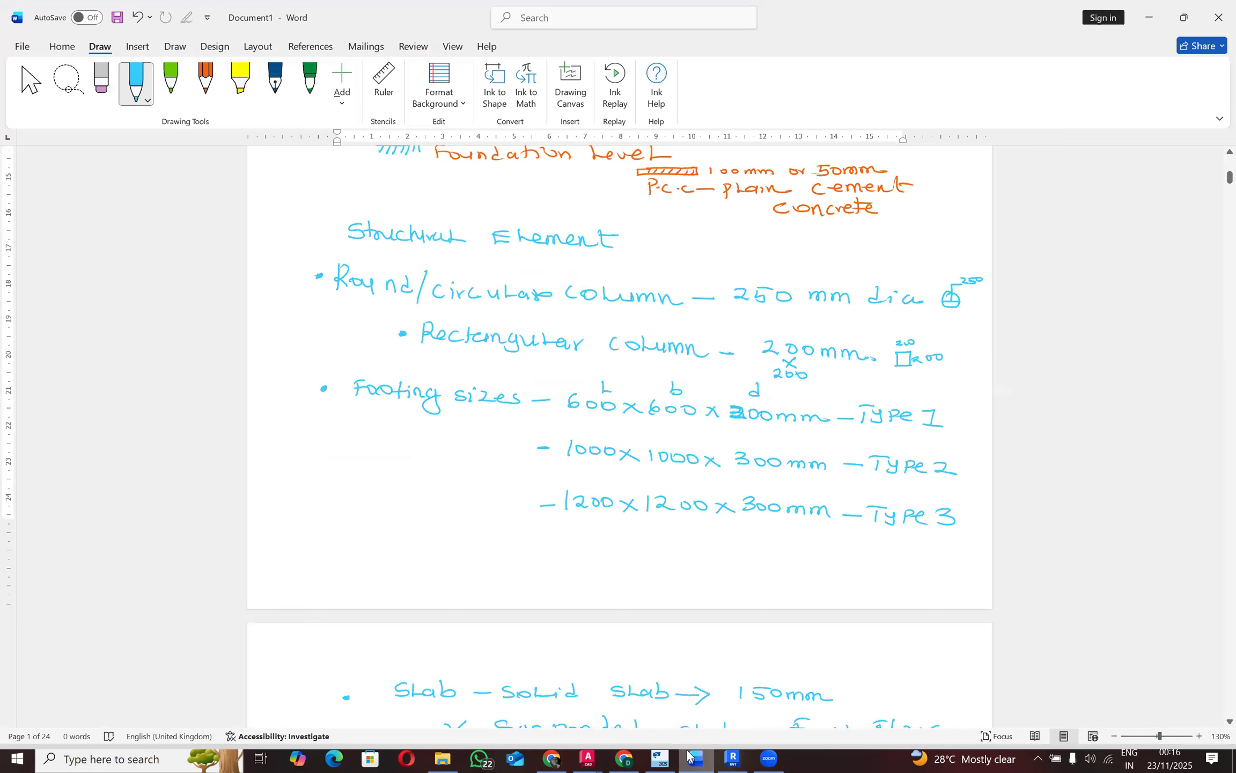
click(688, 751)
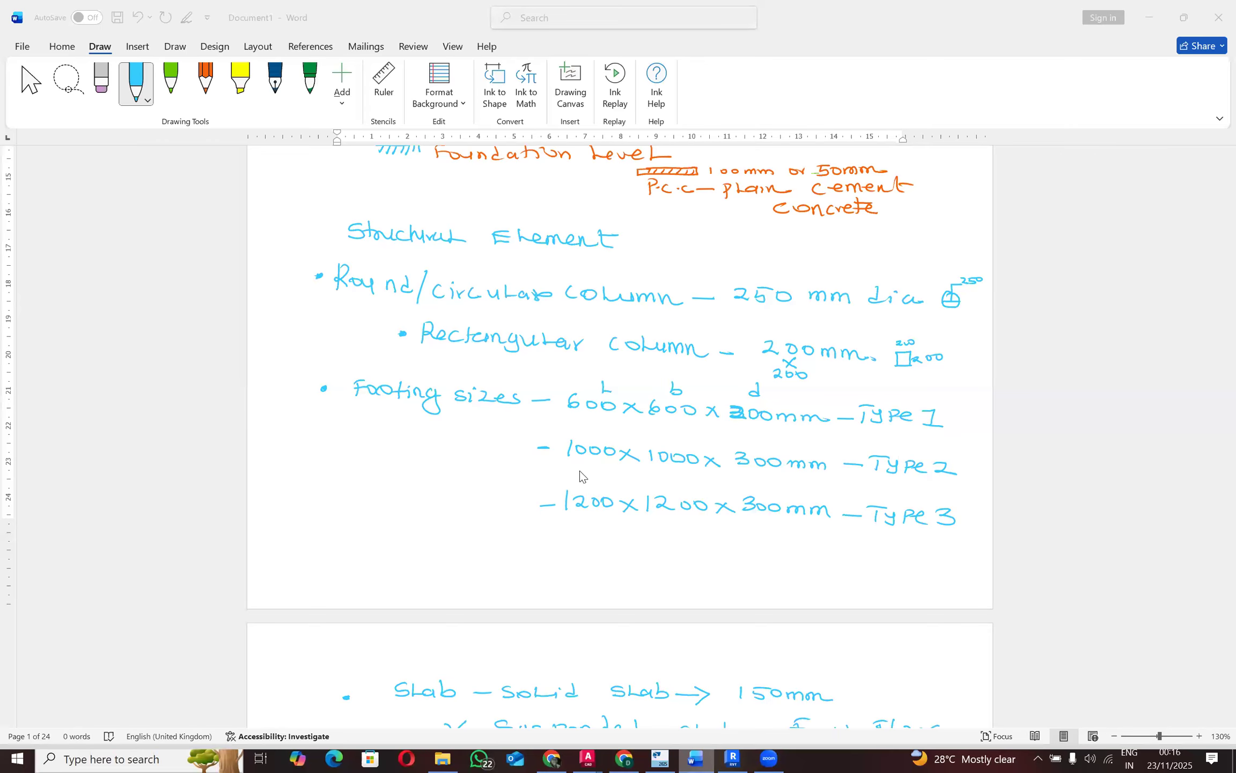
click(386, 57)
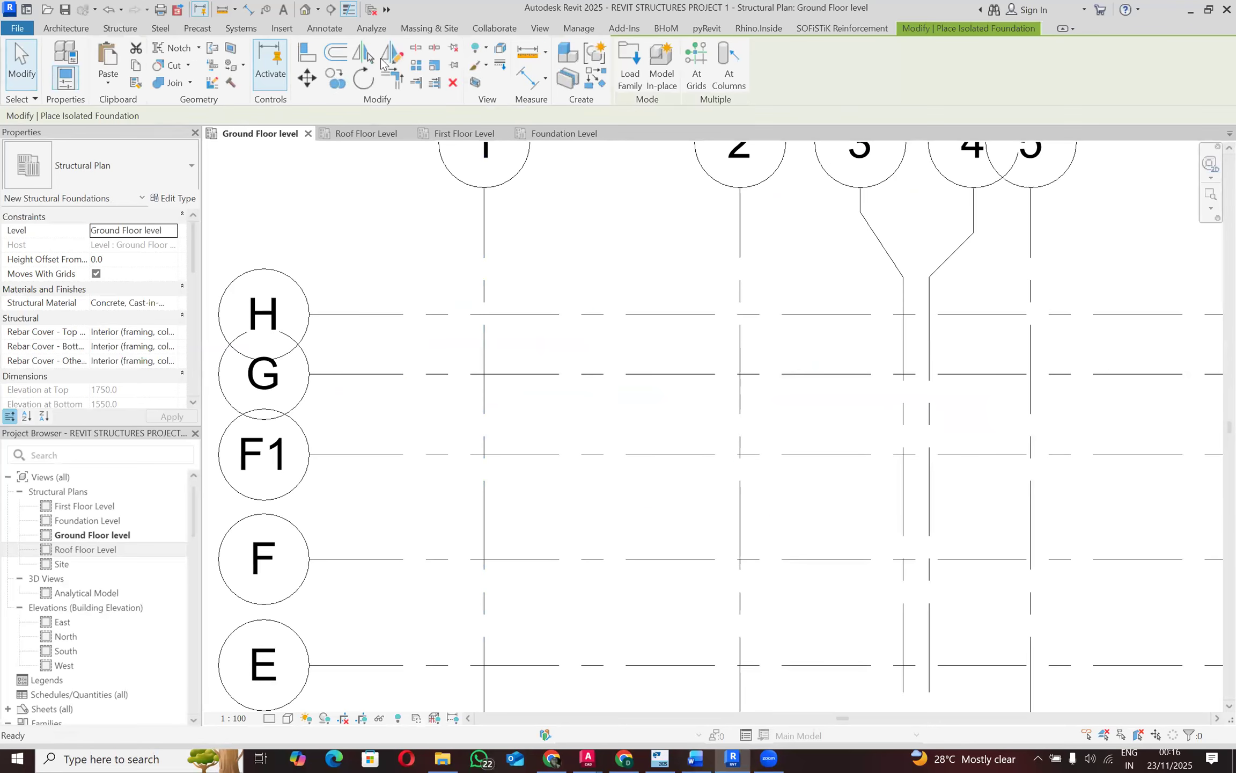
click(172, 198)
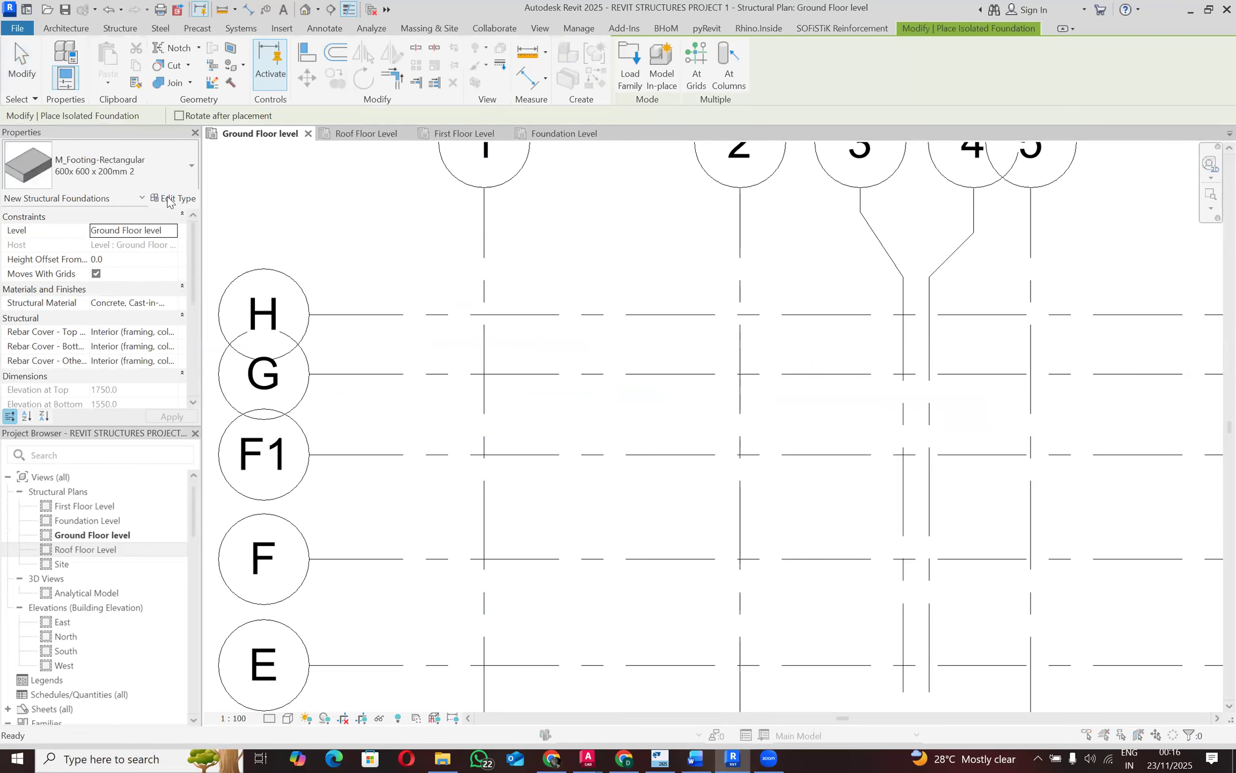
click(716, 184)
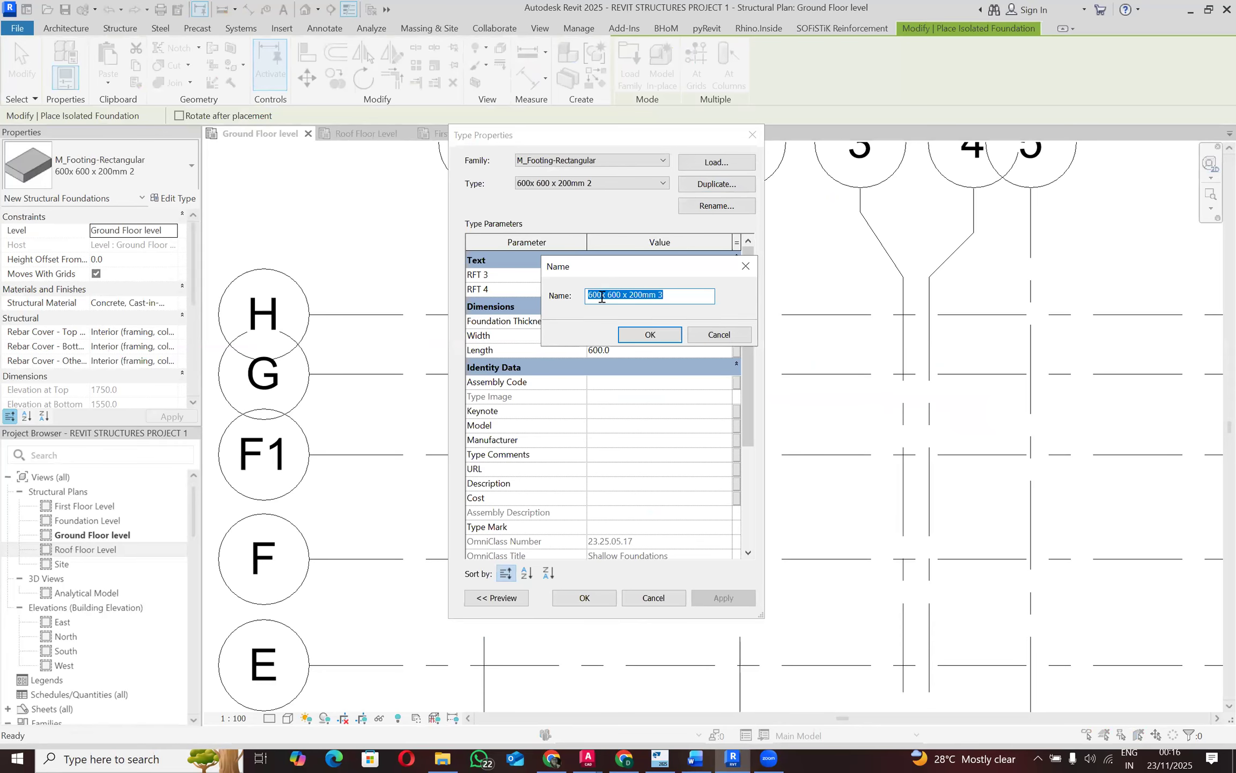
drag(603, 295, 572, 288)
text(1000)
click(624, 294)
key(BackSpace)
key(BackSpace)
key(BackSpace)
text(1000)
key(BackSpace)
key(BackSpace)
key(BackSpace)
text(300)
click(650, 334)
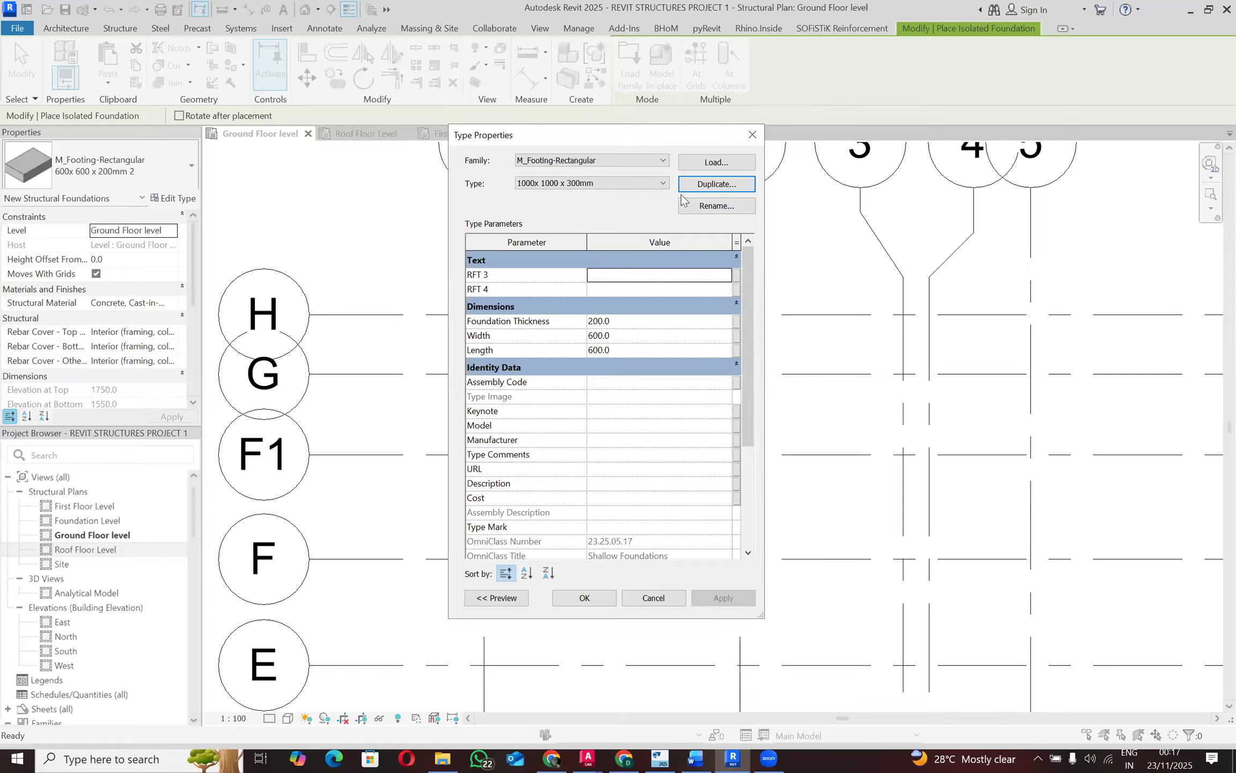
Step: Set the 1000x 1000 x 300mm type's foundation thickness to 300 and its width and length to 1000, accept it and leave footing placement
double_click(612, 321)
text(300)
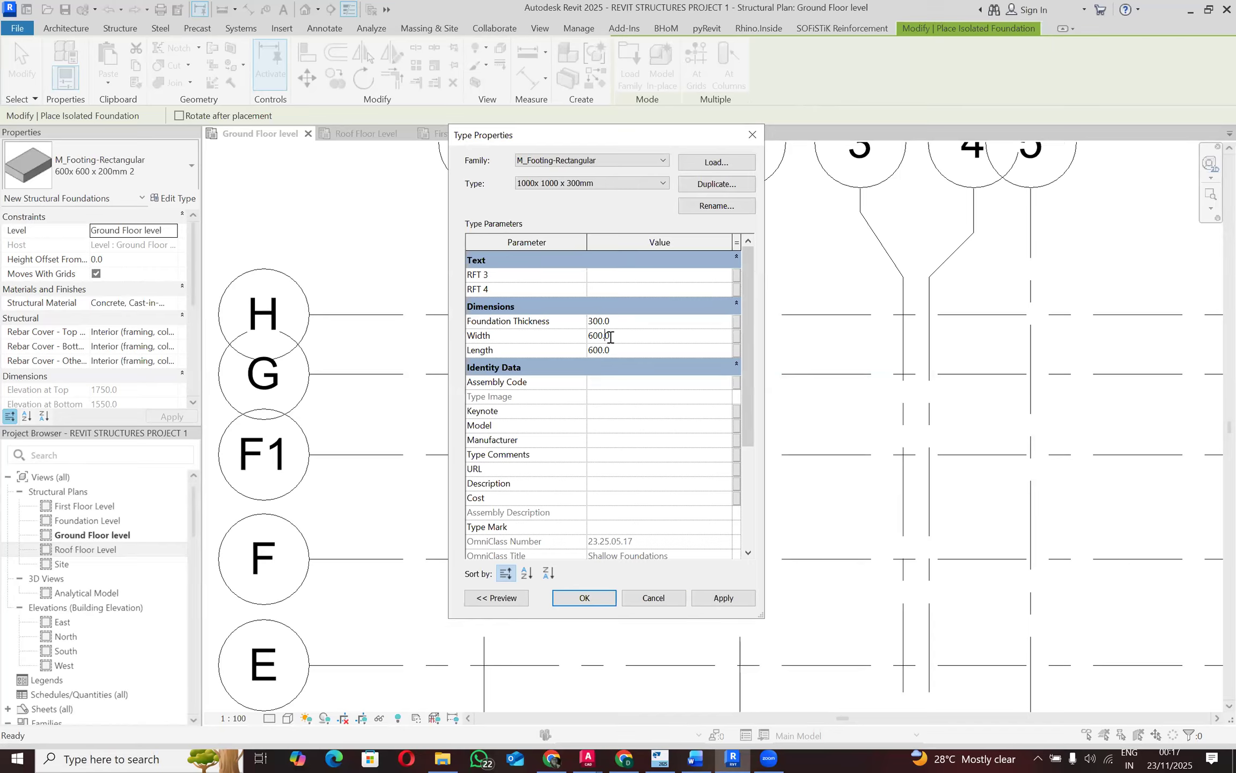
key(Tab)
text(1000)
key(Tab)
text(1000)
click(624, 334)
click(584, 598)
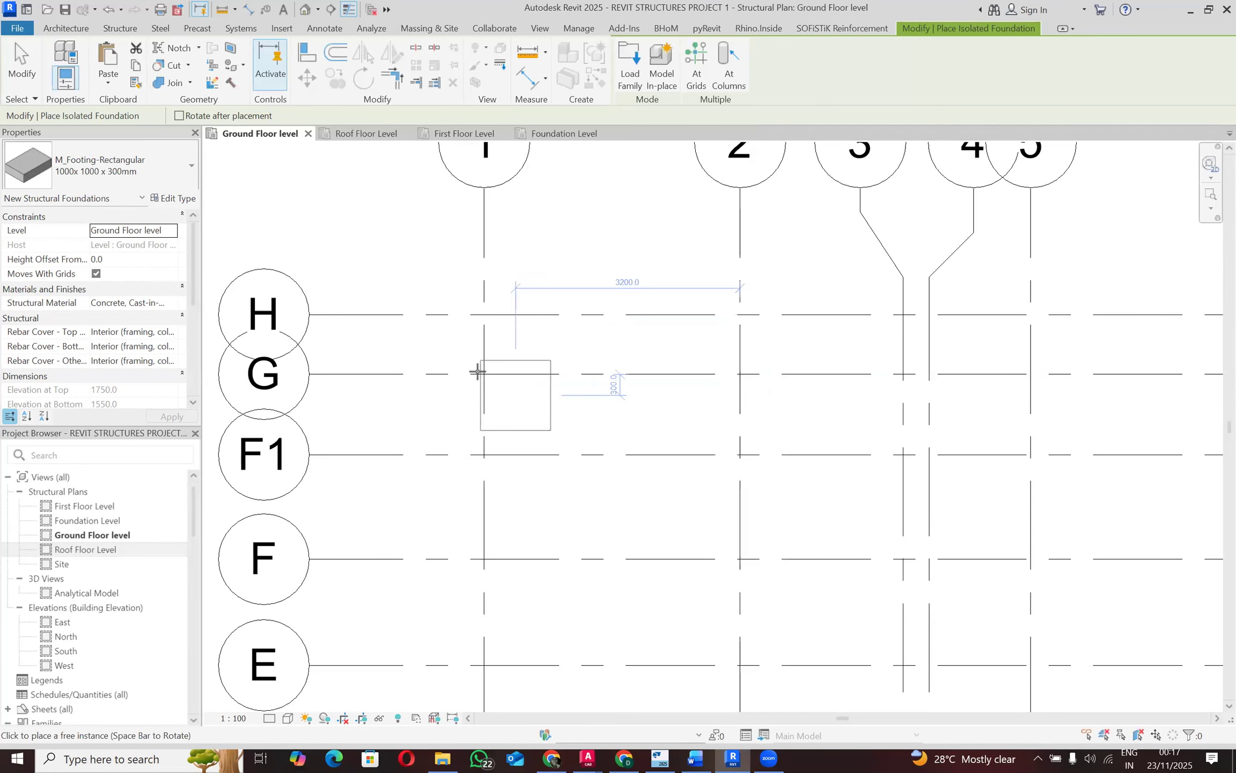
key(Escape)
key(Escape)
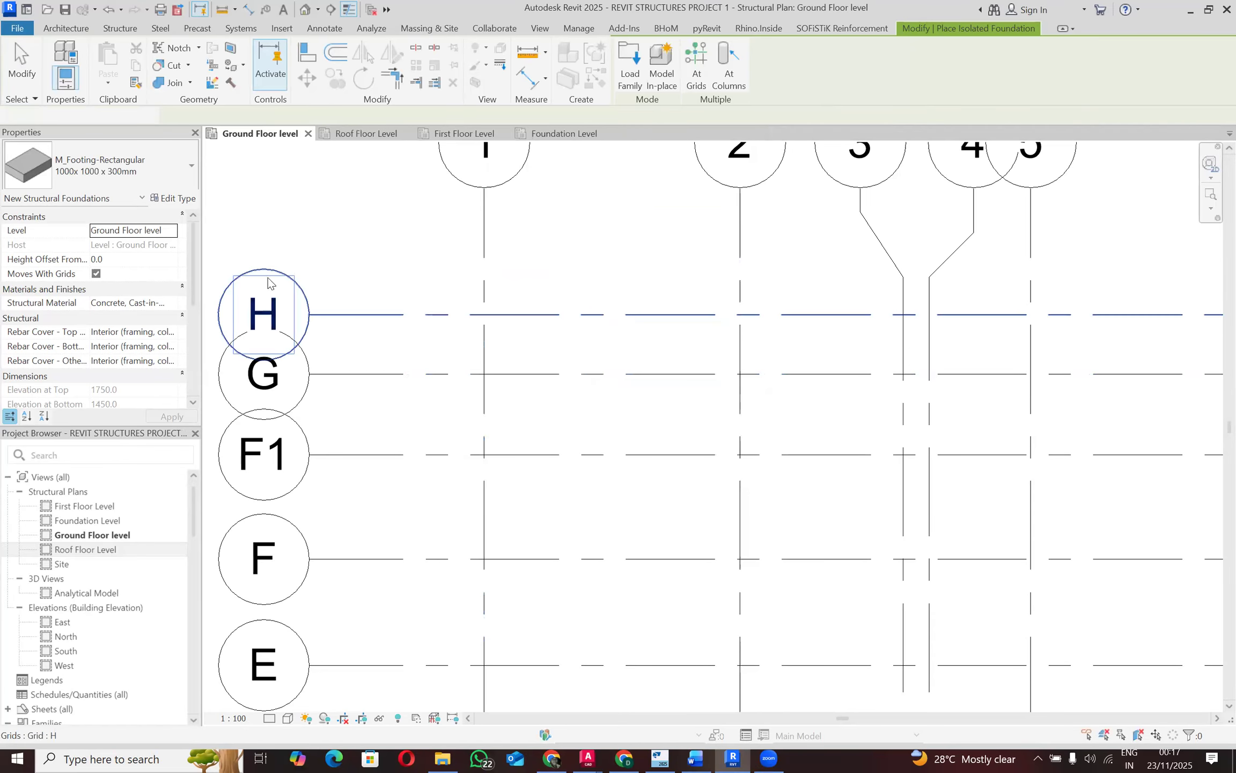
Step: Rename the footing type 600x 600 x 200mm 2 as 600x 600 x 200mm and accept its type properties
click(383, 60)
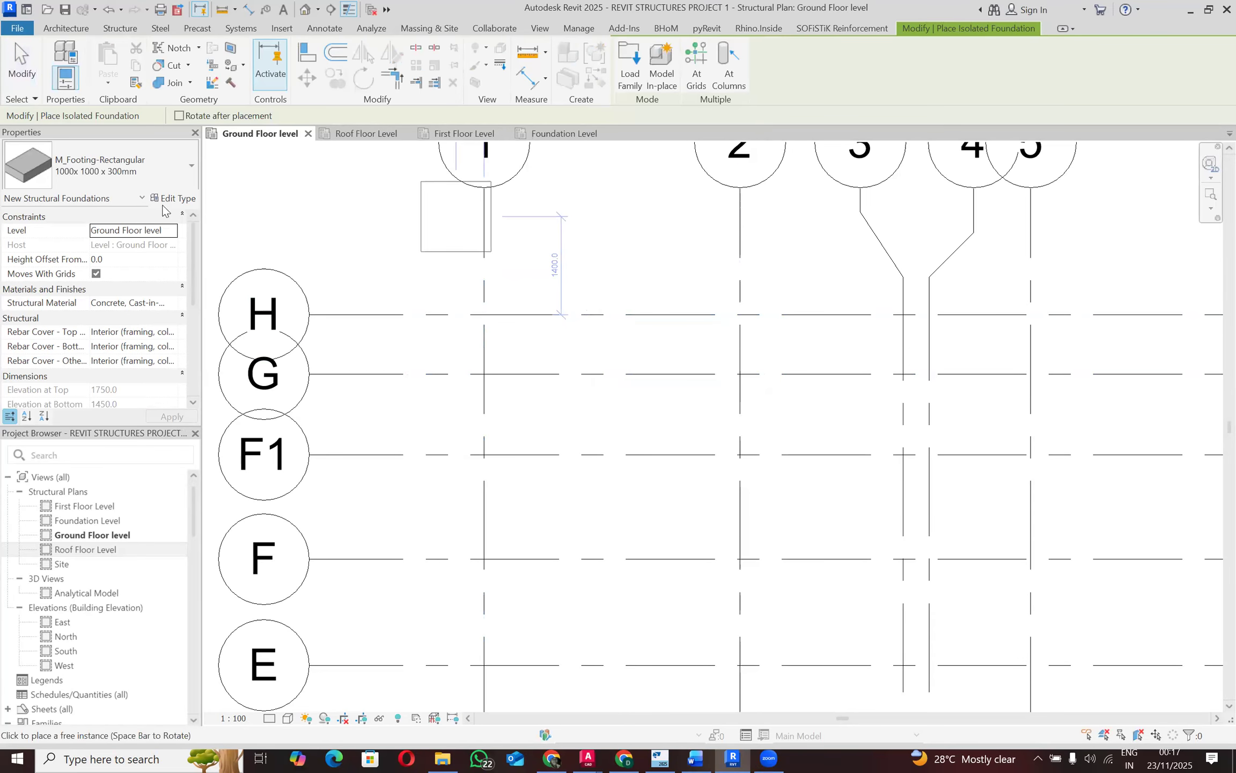
click(176, 176)
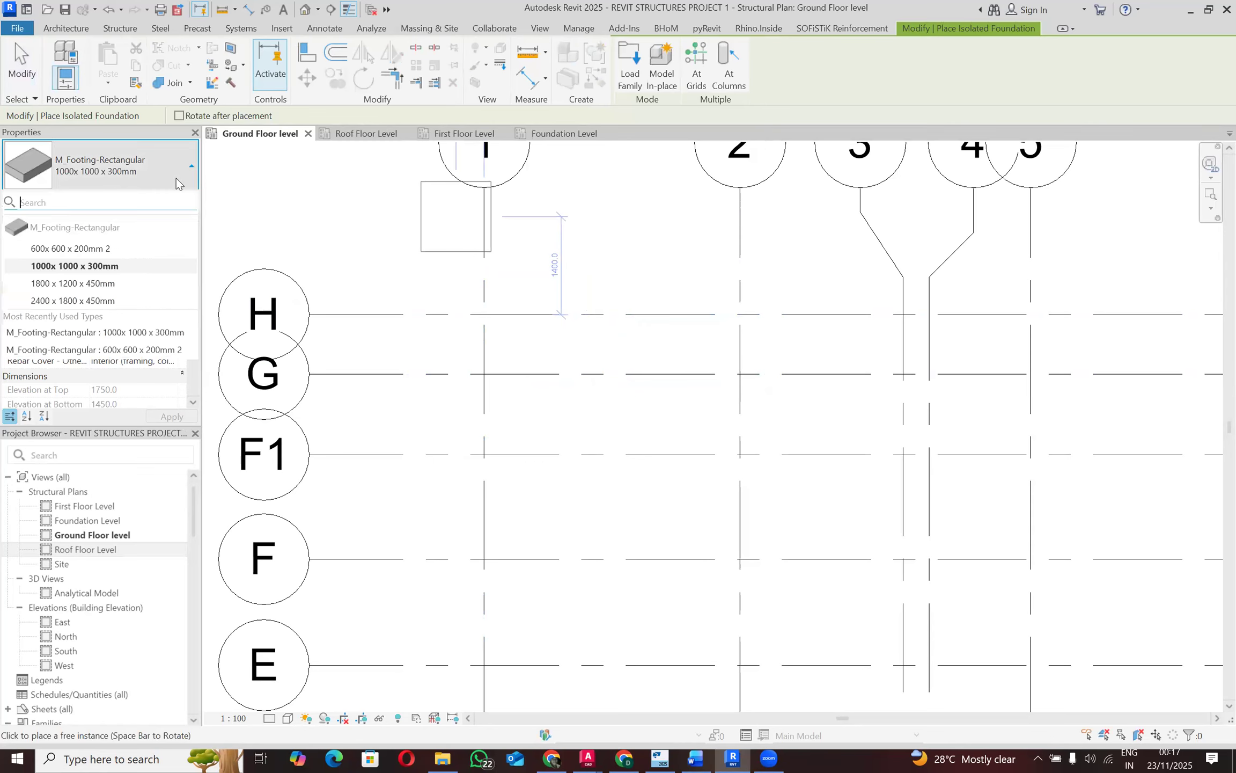
click(133, 249)
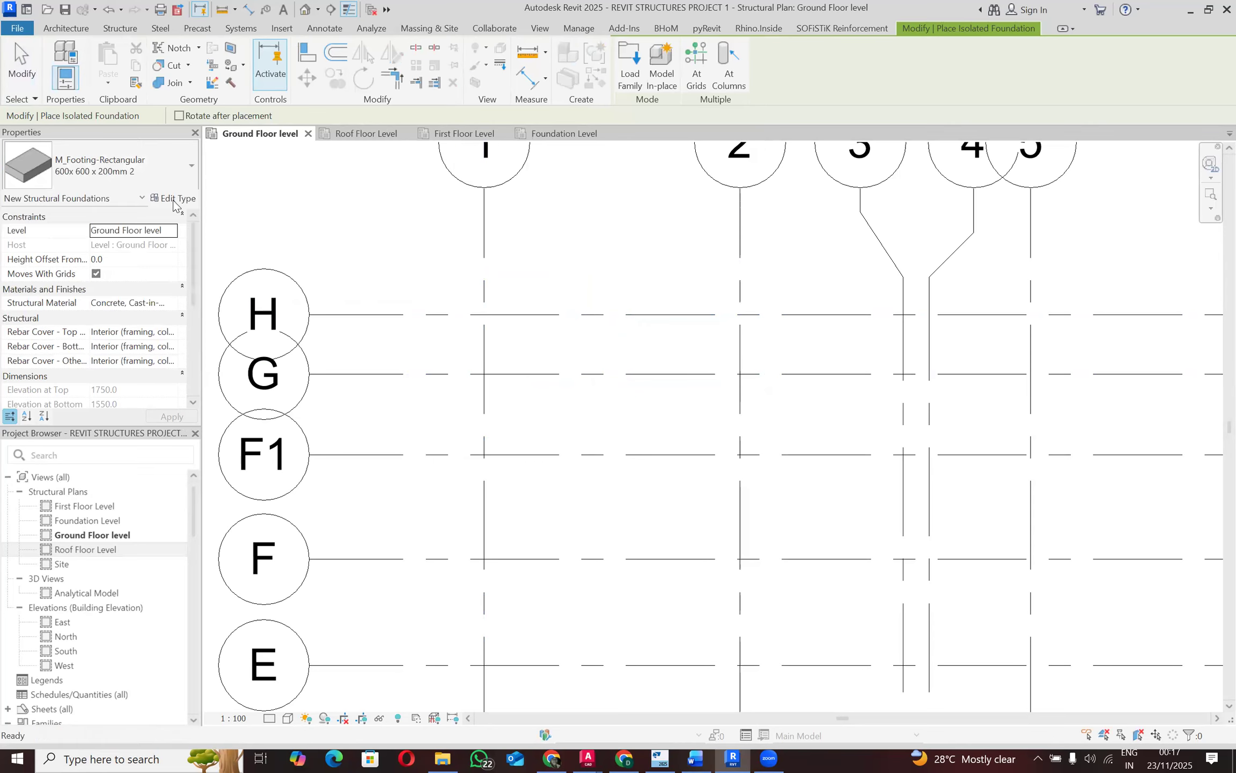
click(172, 199)
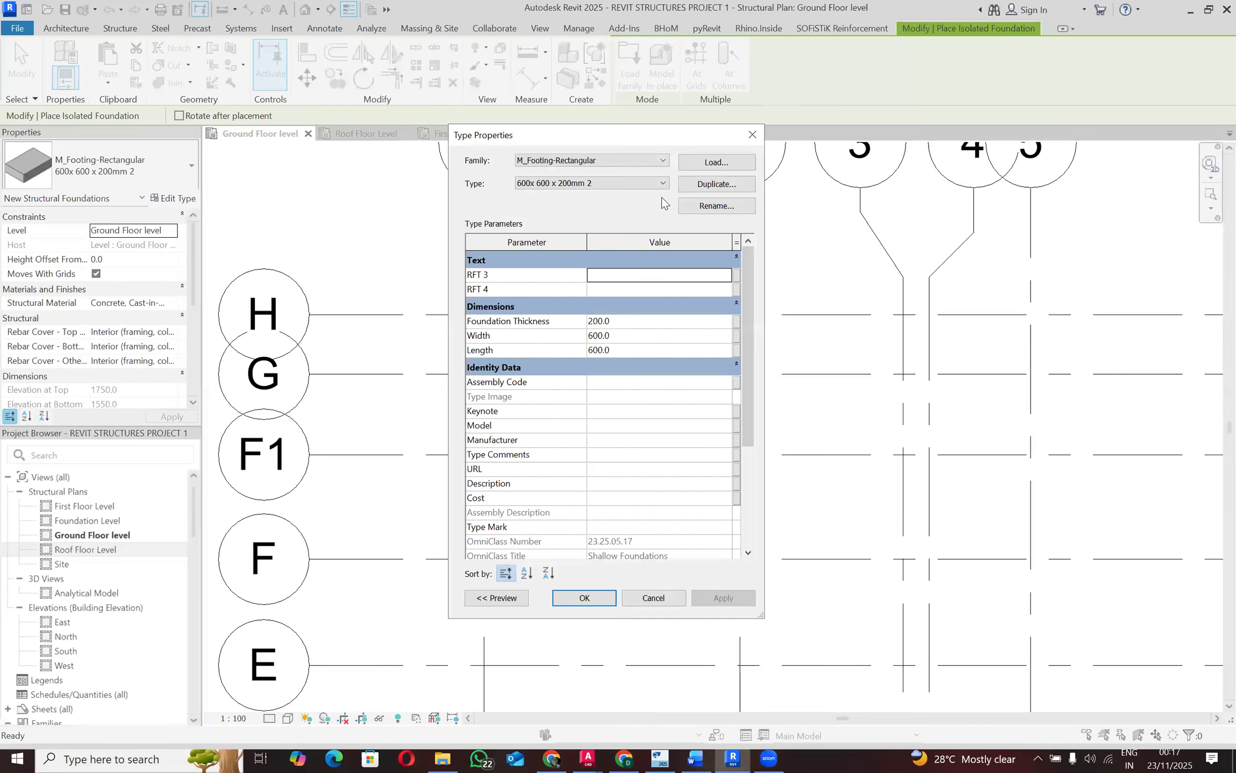
click(693, 206)
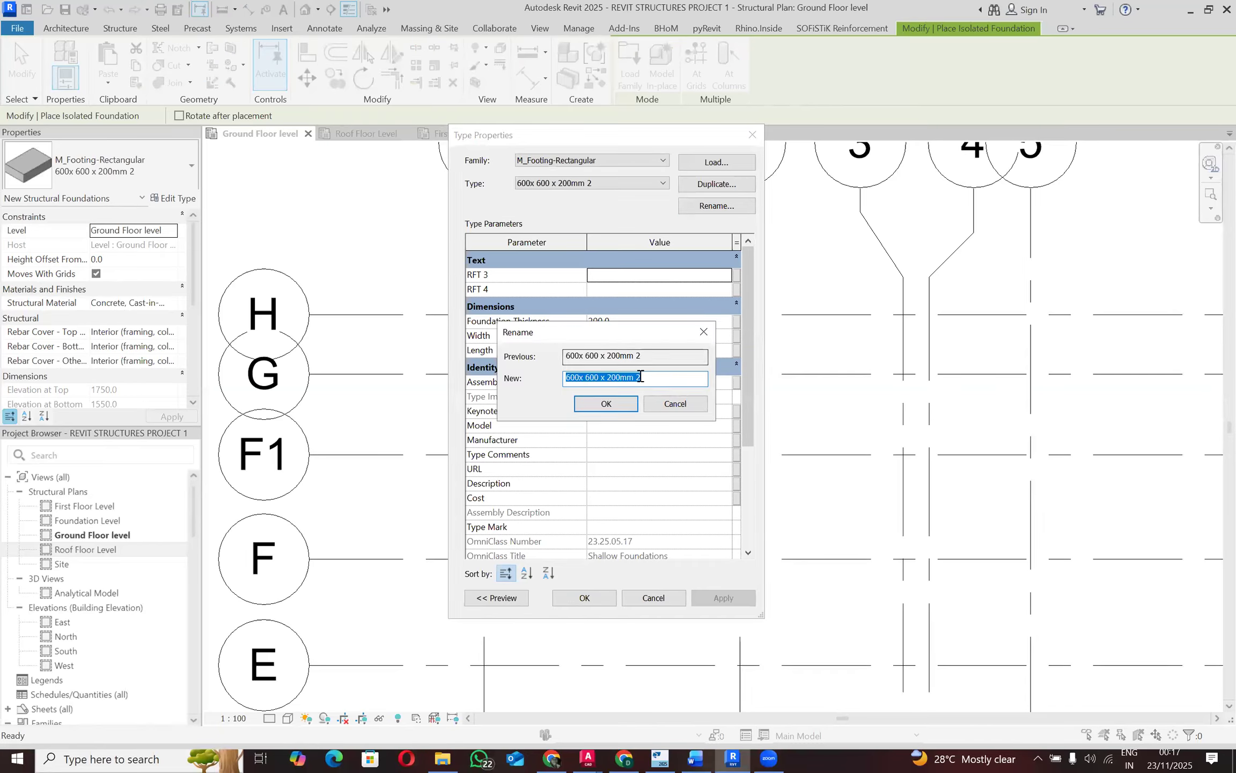
click(640, 377)
key(BackSpace)
key(BackSpace)
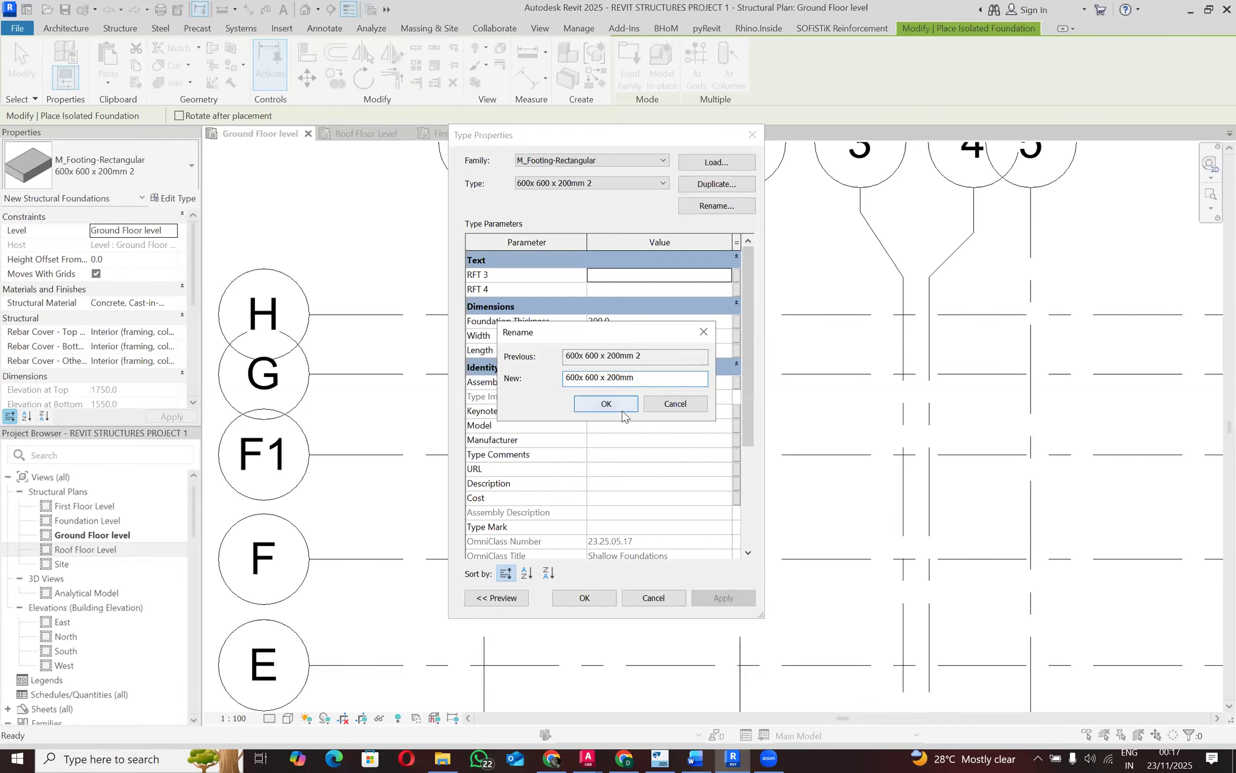
click(623, 410)
click(587, 595)
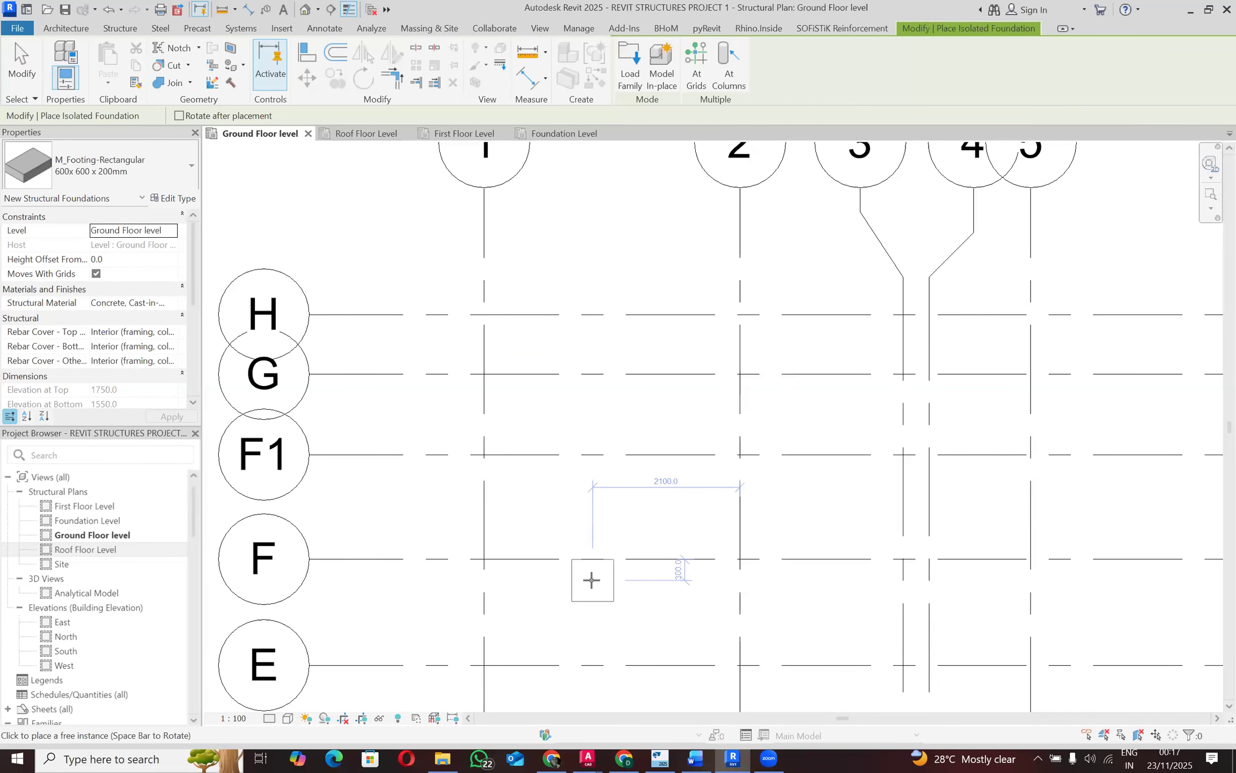
Step: Switch to the Word notes to check the Type 3 footing size, return to Revit and leave footing placement
click(688, 757)
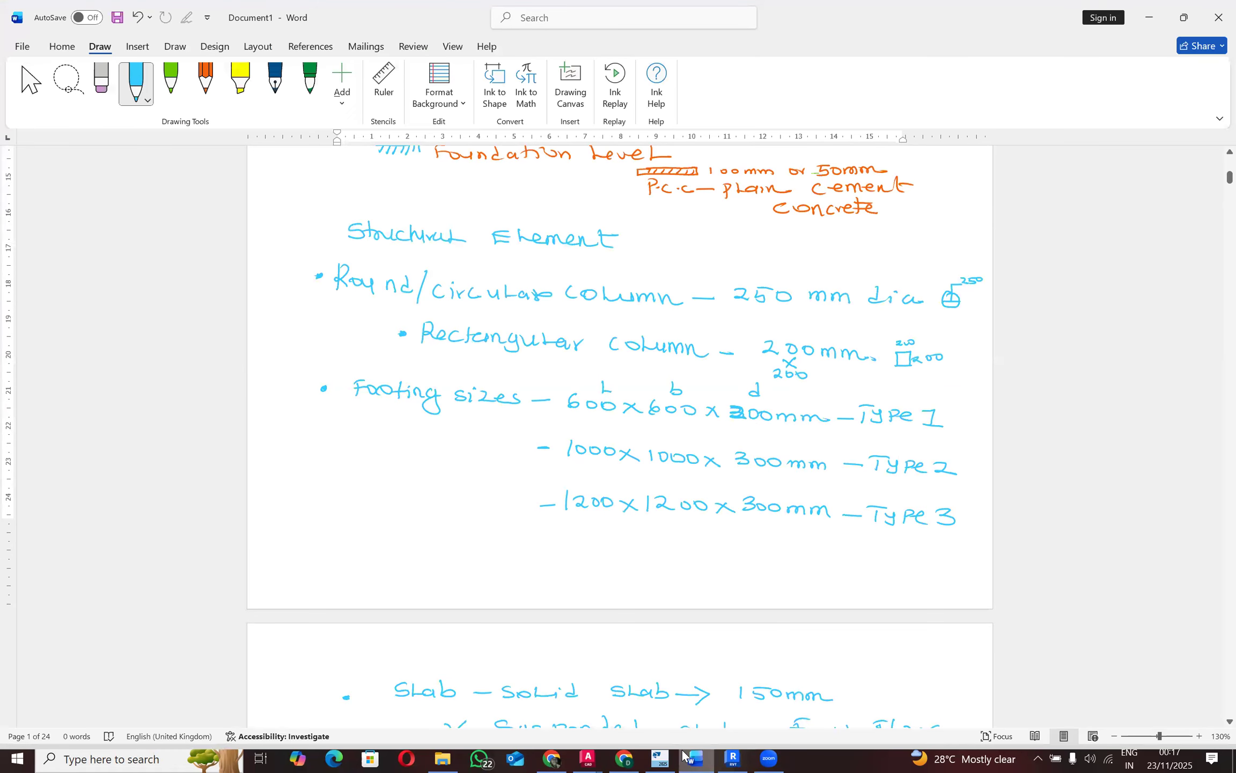
key(alt+Tab)
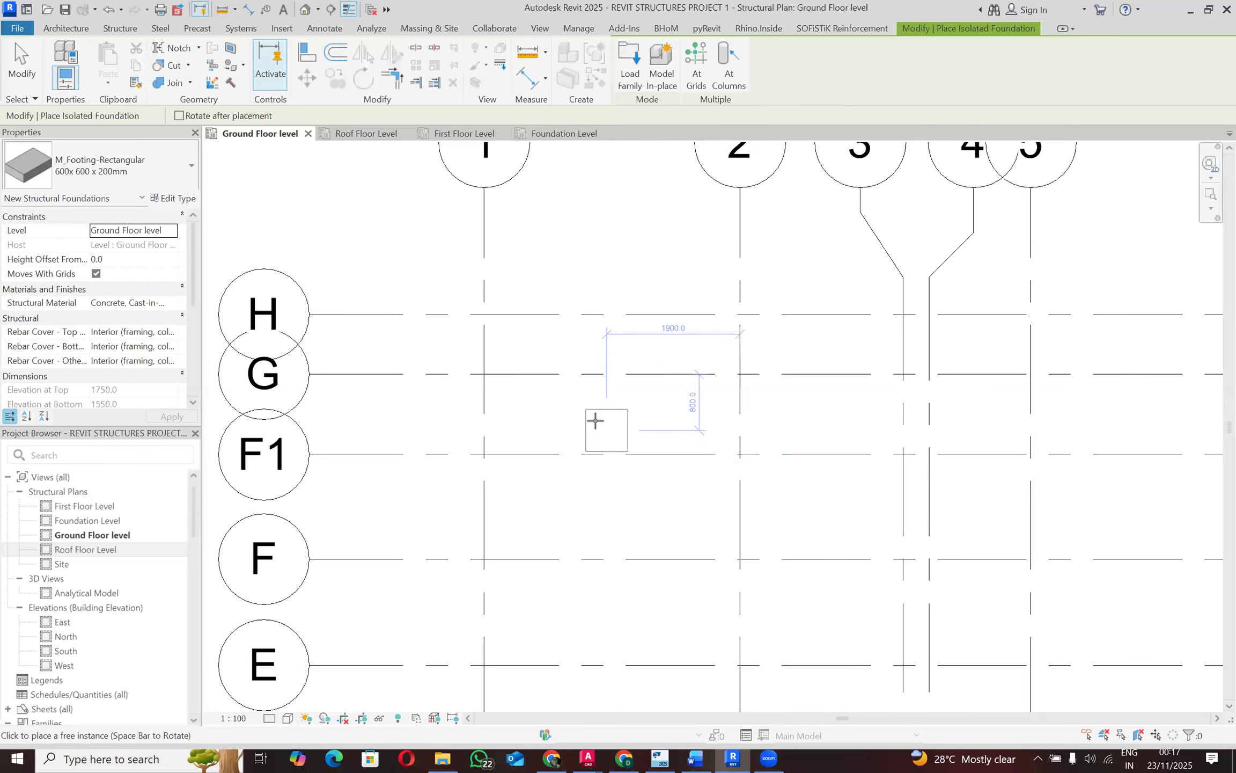
key(Escape)
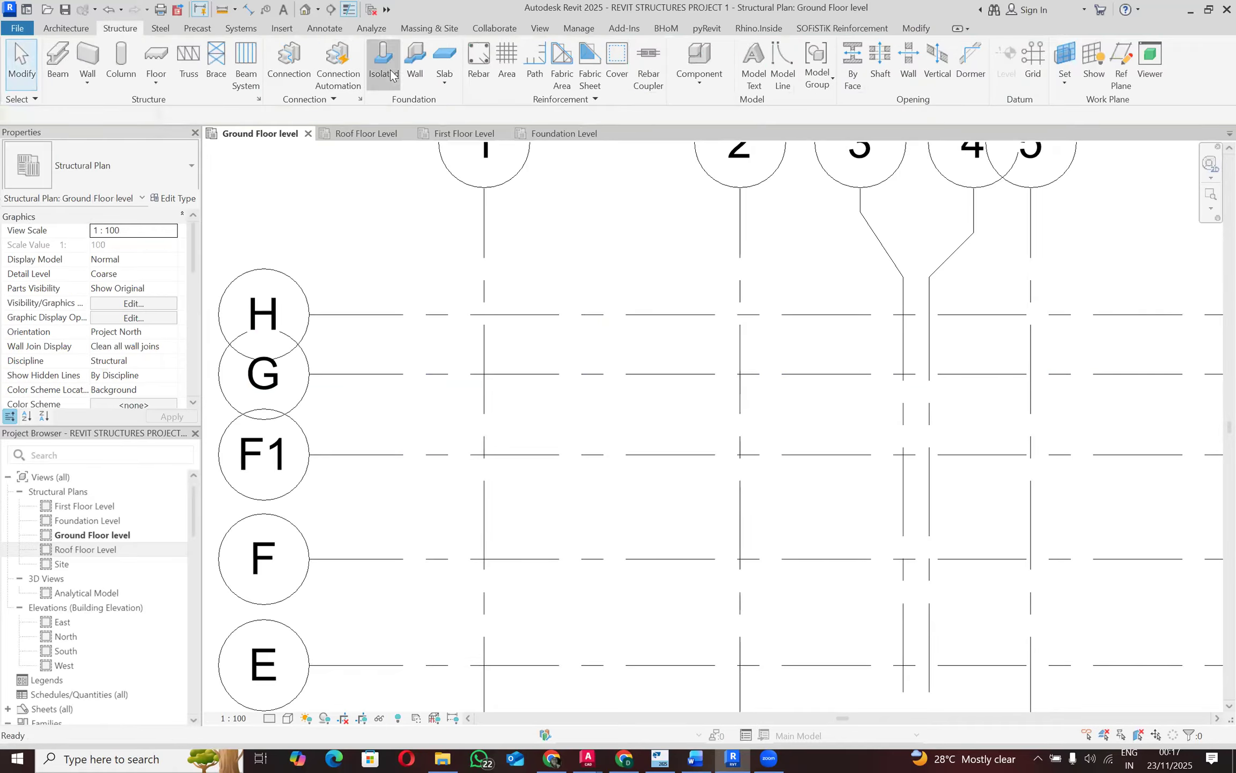
Step: Duplicate the 600x 600 x 200mm isolated footing type as 1200x 1200x 300mm
click(390, 69)
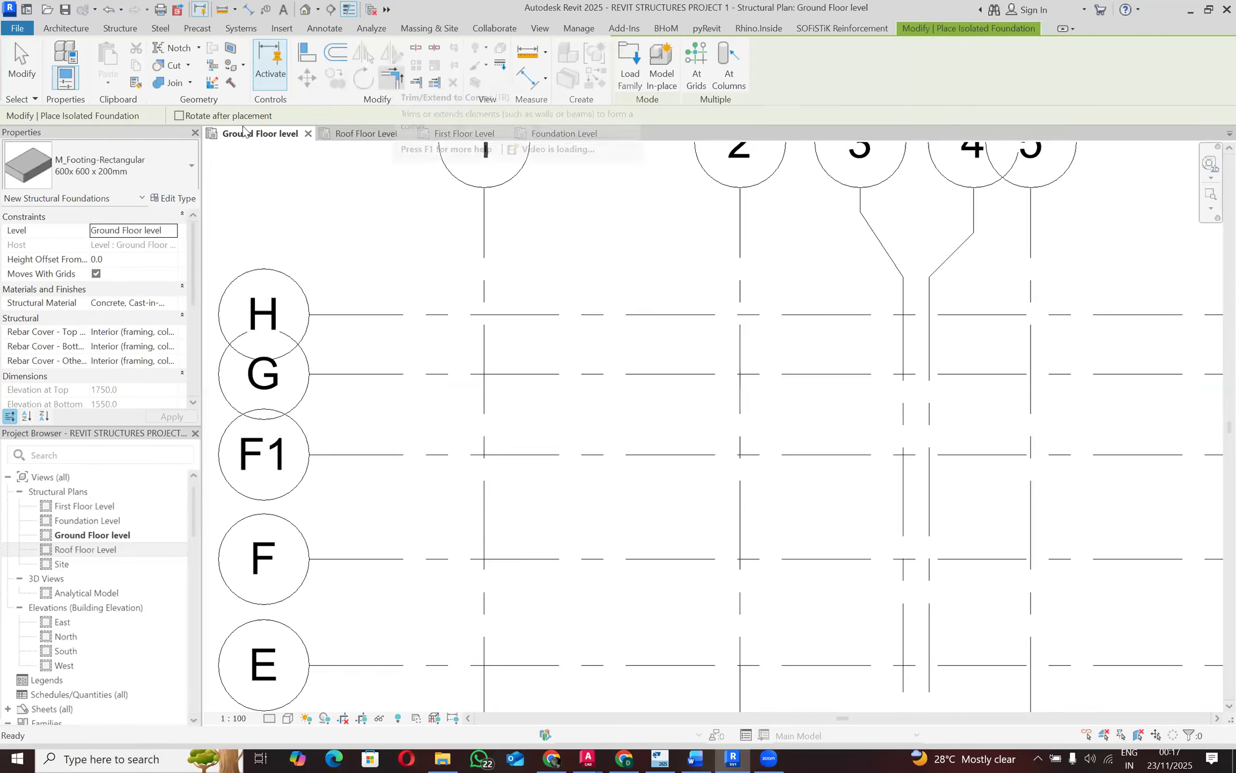
click(177, 198)
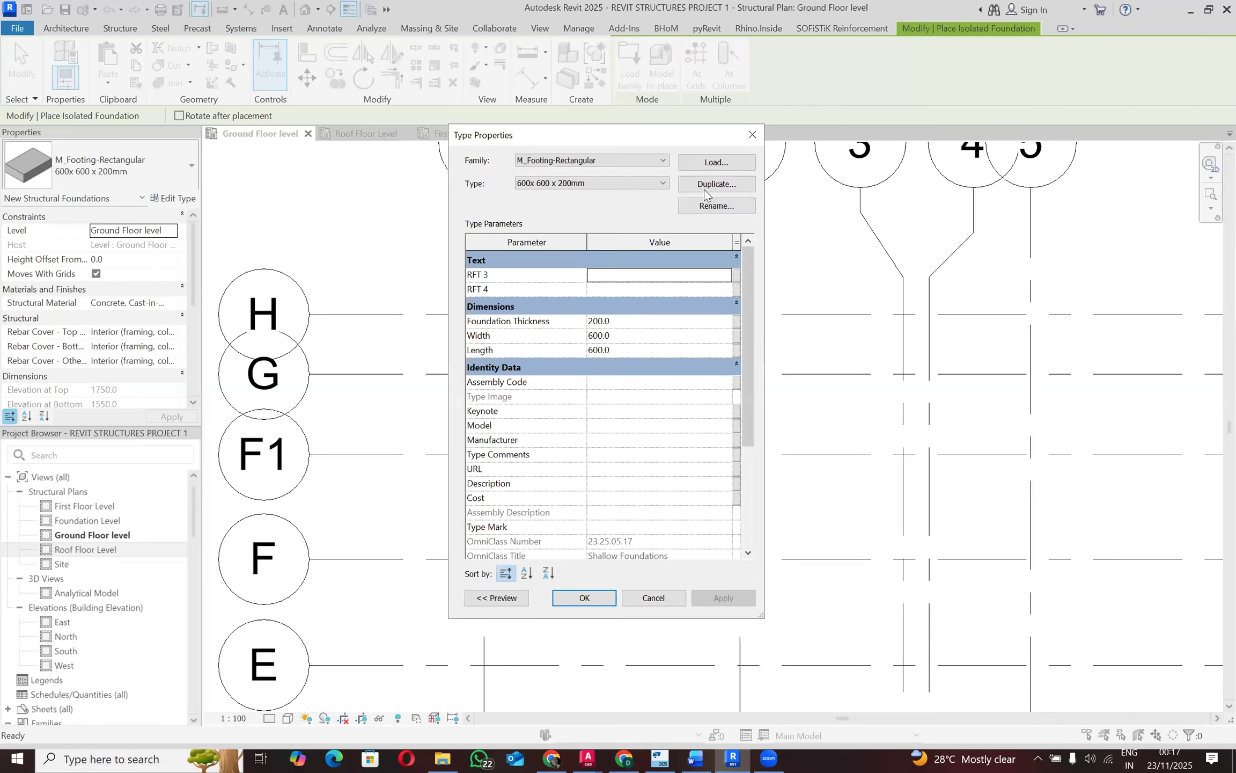
click(704, 188)
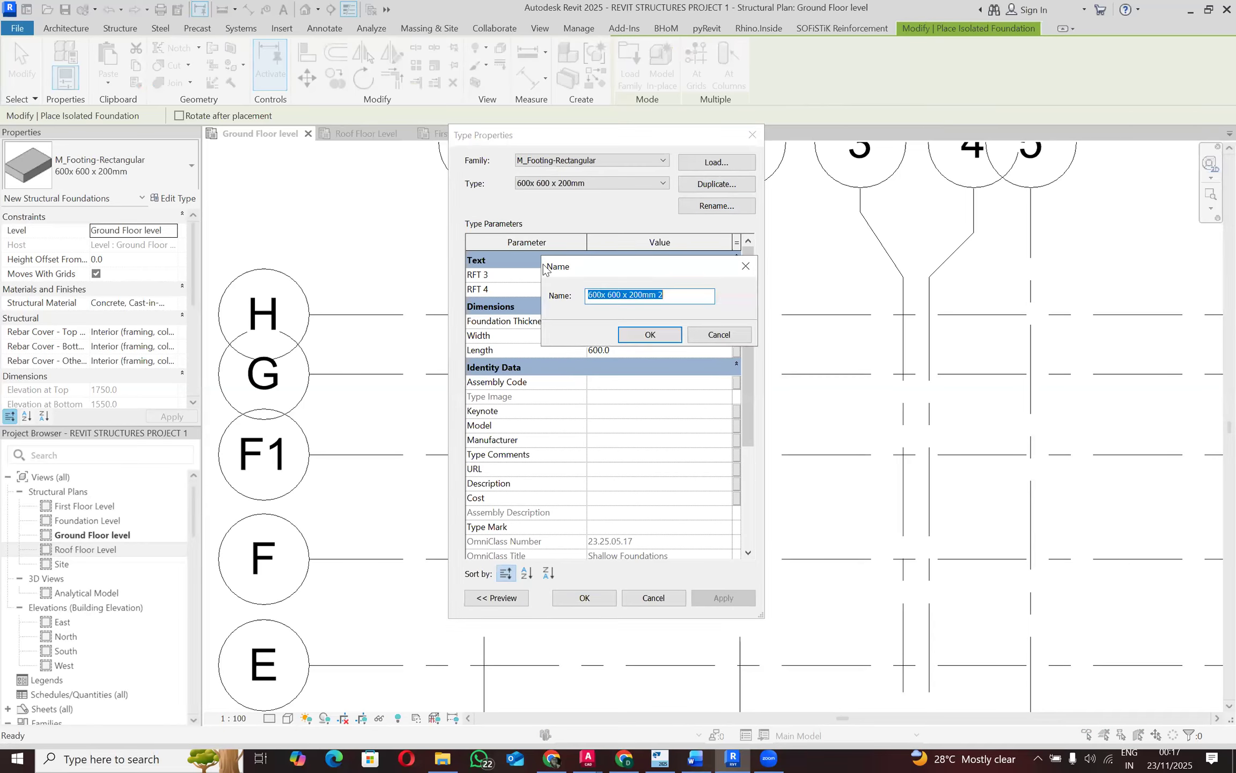
click(601, 297)
double_click(601, 297)
click(604, 296)
key(BackSpace)
key(BackSpace)
key(BackSpace)
text(1200)
click(622, 294)
key(BackSpace)
key(BackSpace)
key(BackSpace)
text(1200)
click(649, 295)
key(BackSpace)
key(BackSpace)
key(BackSpace)
text(300)
key(BackSpace)
key(BackSpace)
click(662, 338)
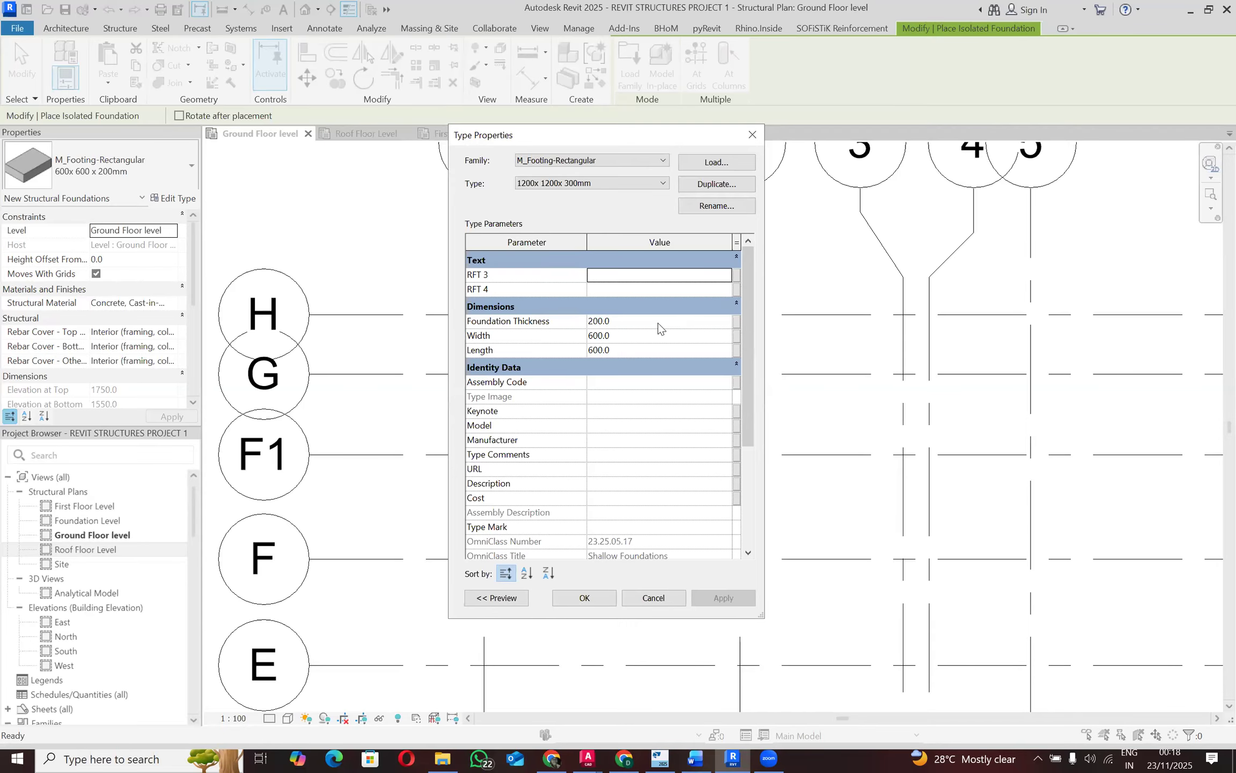
Step: Set the 1200x 1200x 300mm footing type's foundation thickness to 300 and its width and length to 1200, accept it and leave footing placement
click(641, 324)
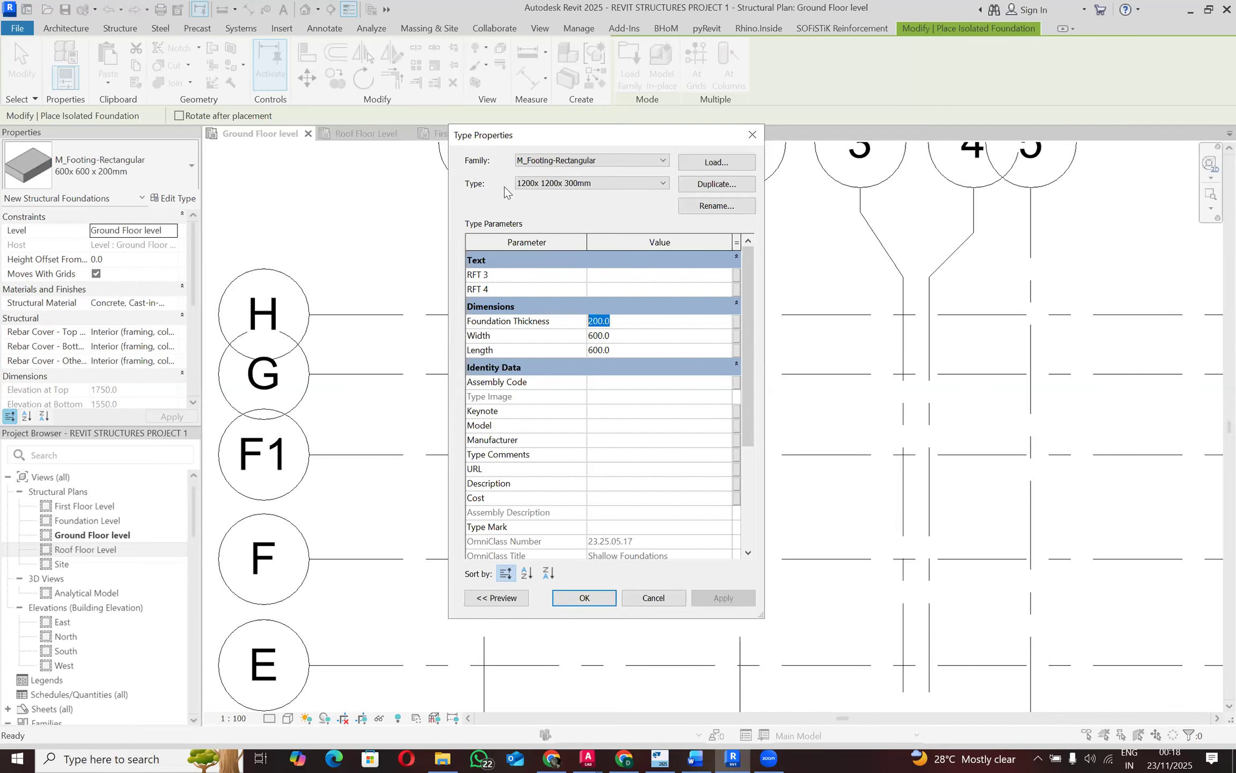
text(300)
click(619, 332)
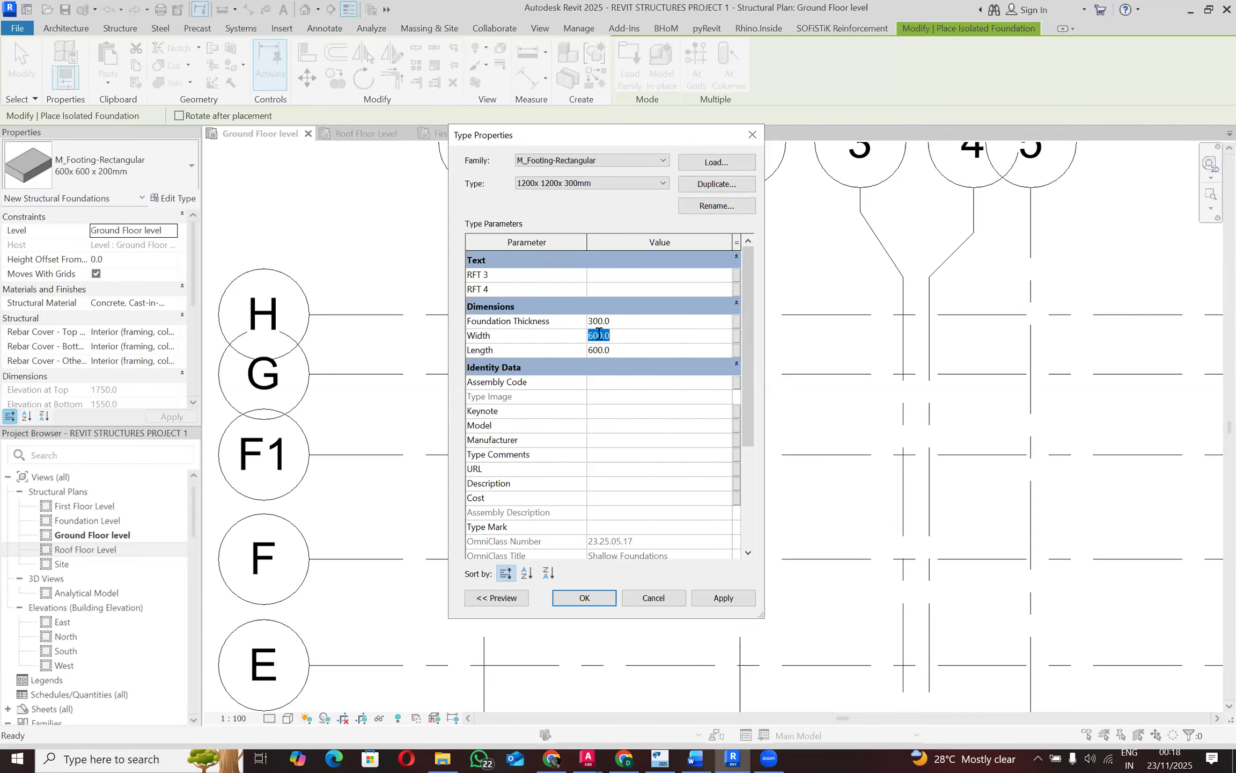
text(1200)
click(666, 347)
text(1200)
click(594, 598)
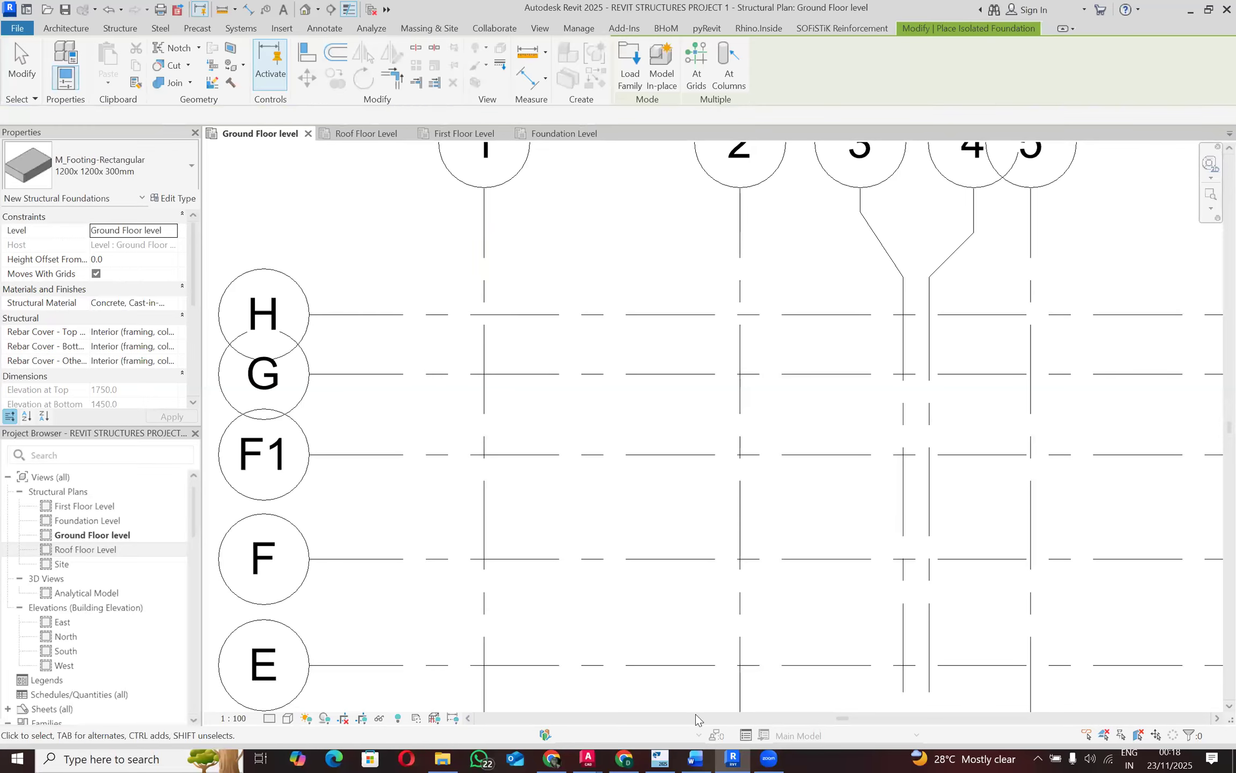
key(Escape)
Step: Check the slab thickness and slab types in the Word notes and return to Revit
scroll(635, 534, down, 5)
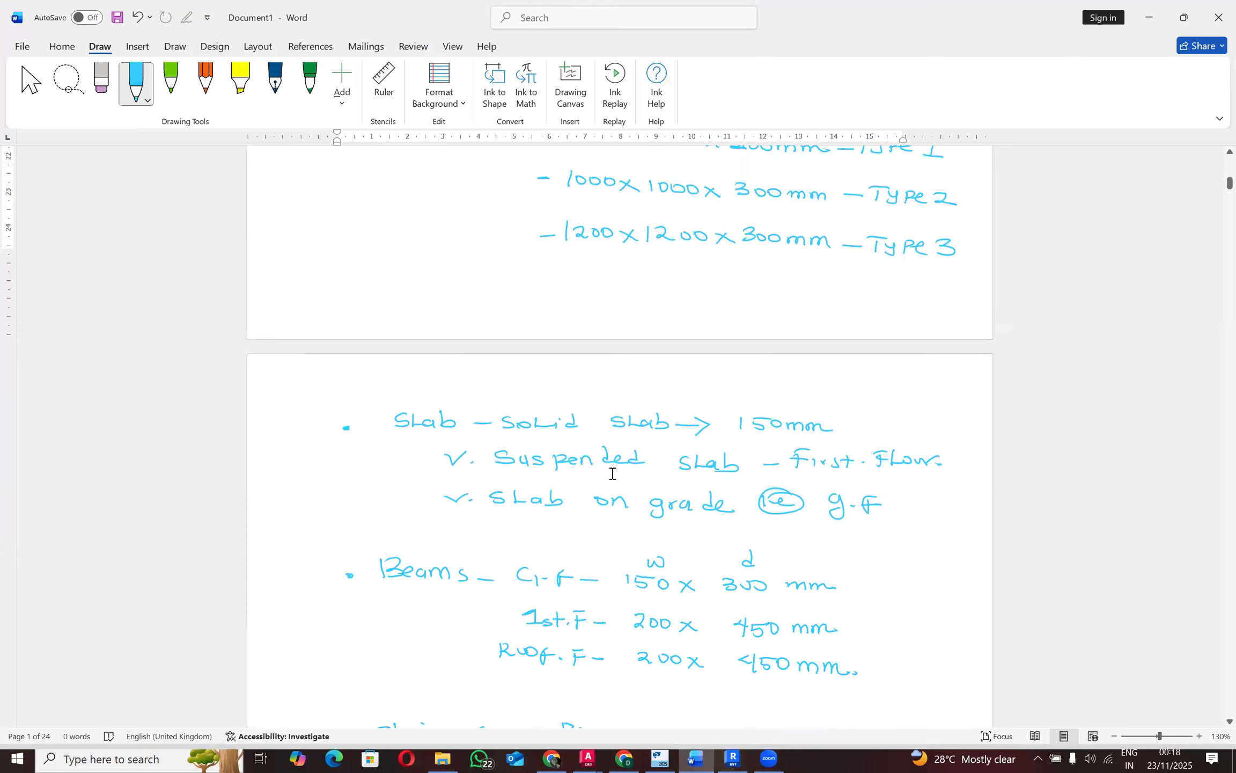
scroll(612, 469, down, 2)
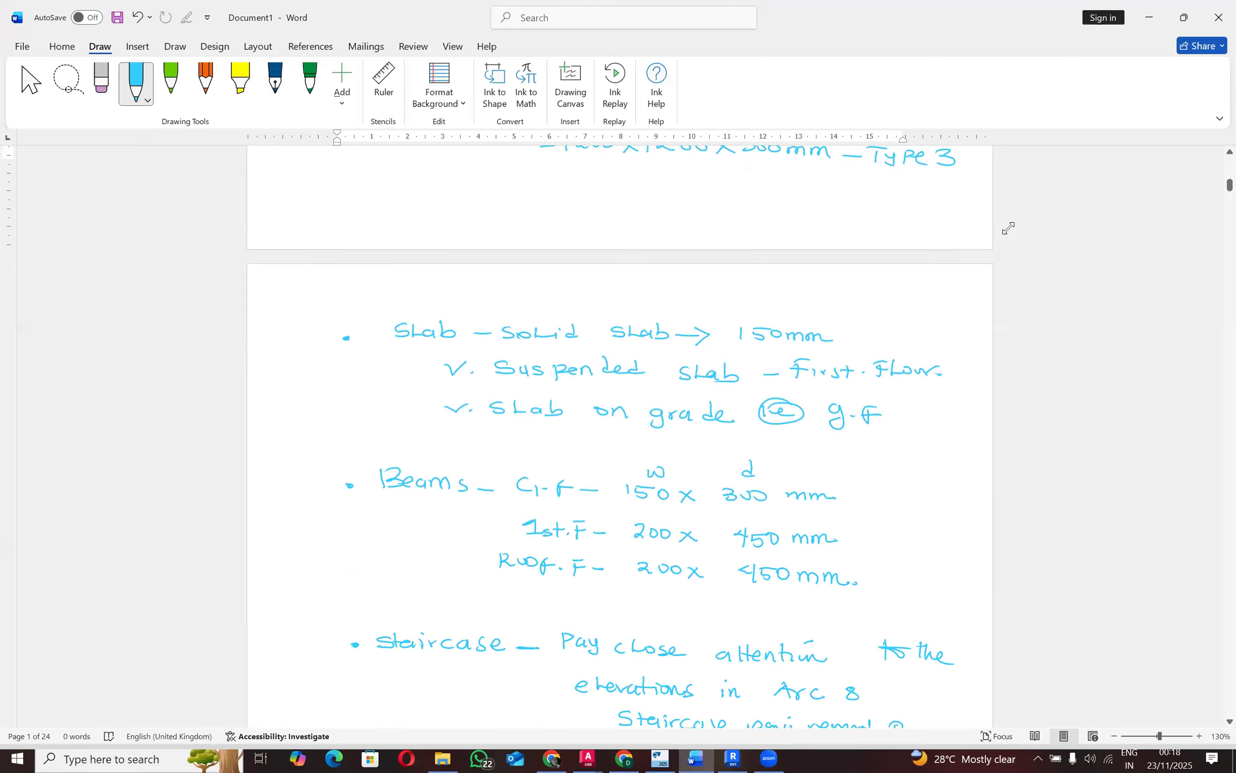
click(1147, 22)
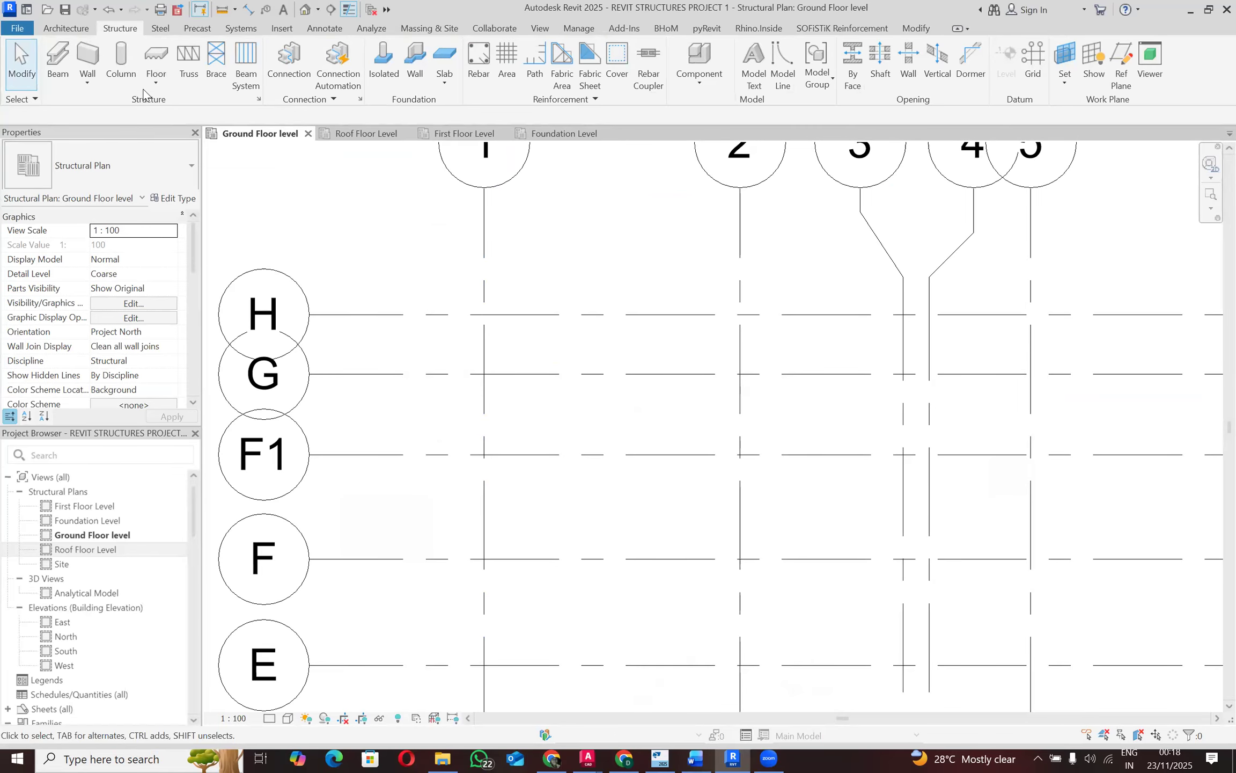
Step: Inspect the type properties of the STR_S150 structural floor type, closing them without changes and discarding the floor sketch
click(155, 78)
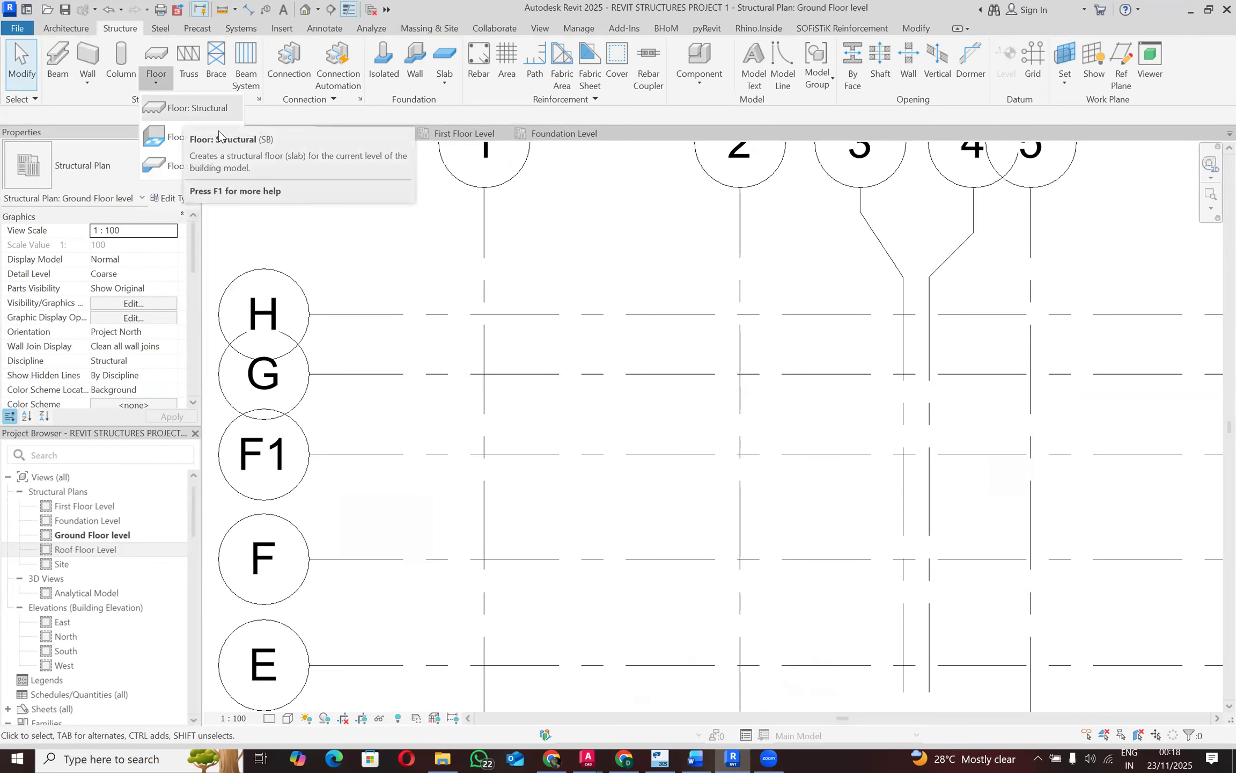
click(207, 118)
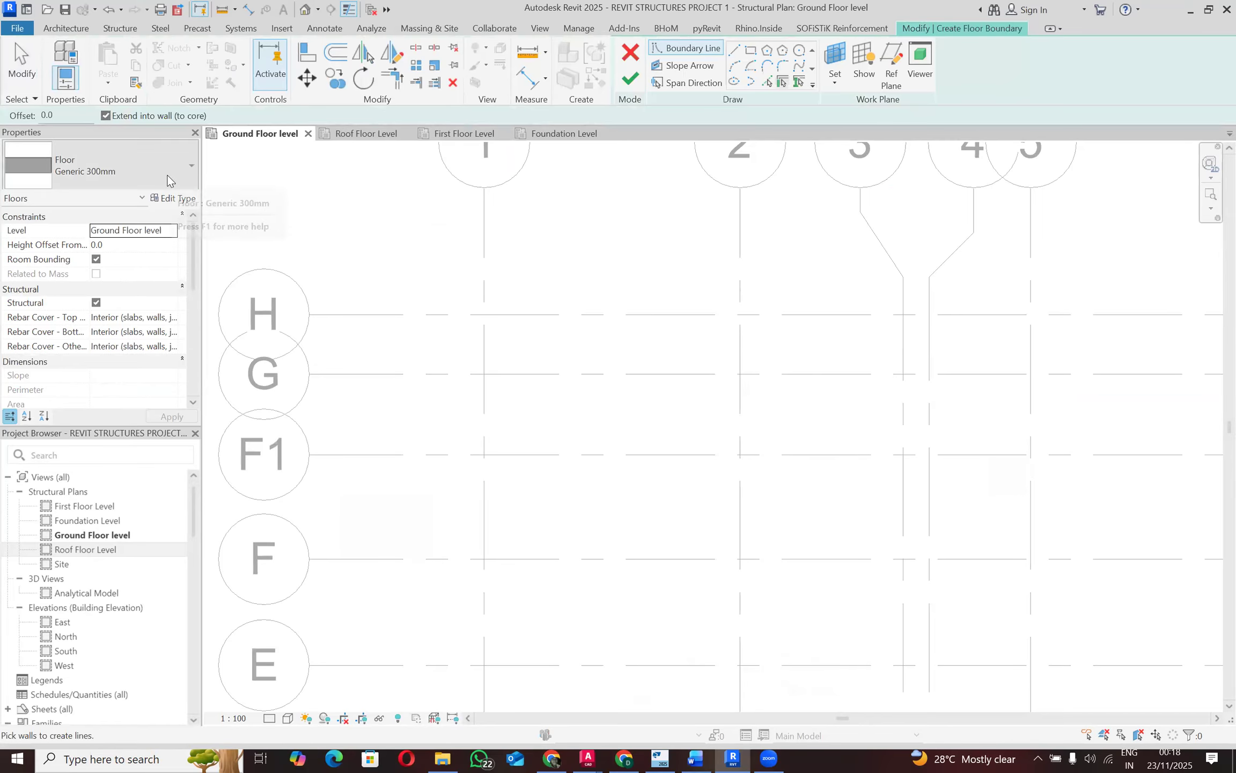
click(161, 175)
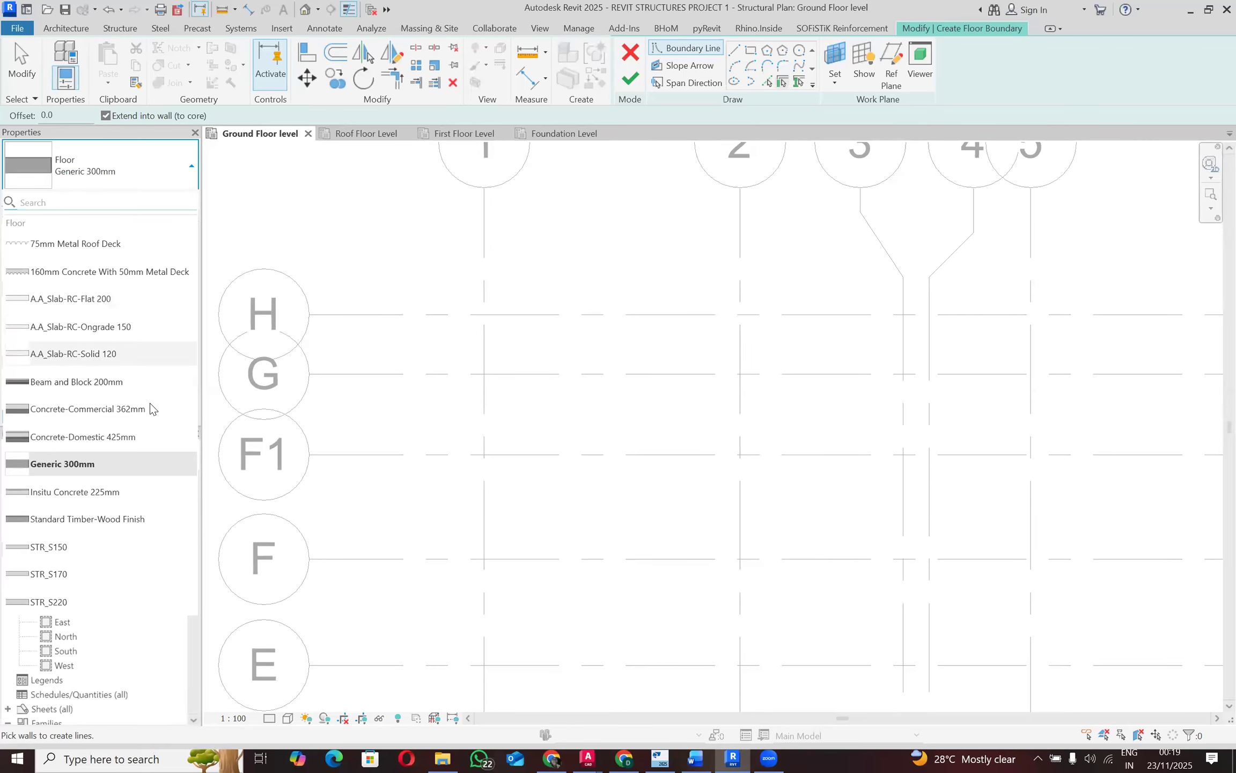
click(89, 553)
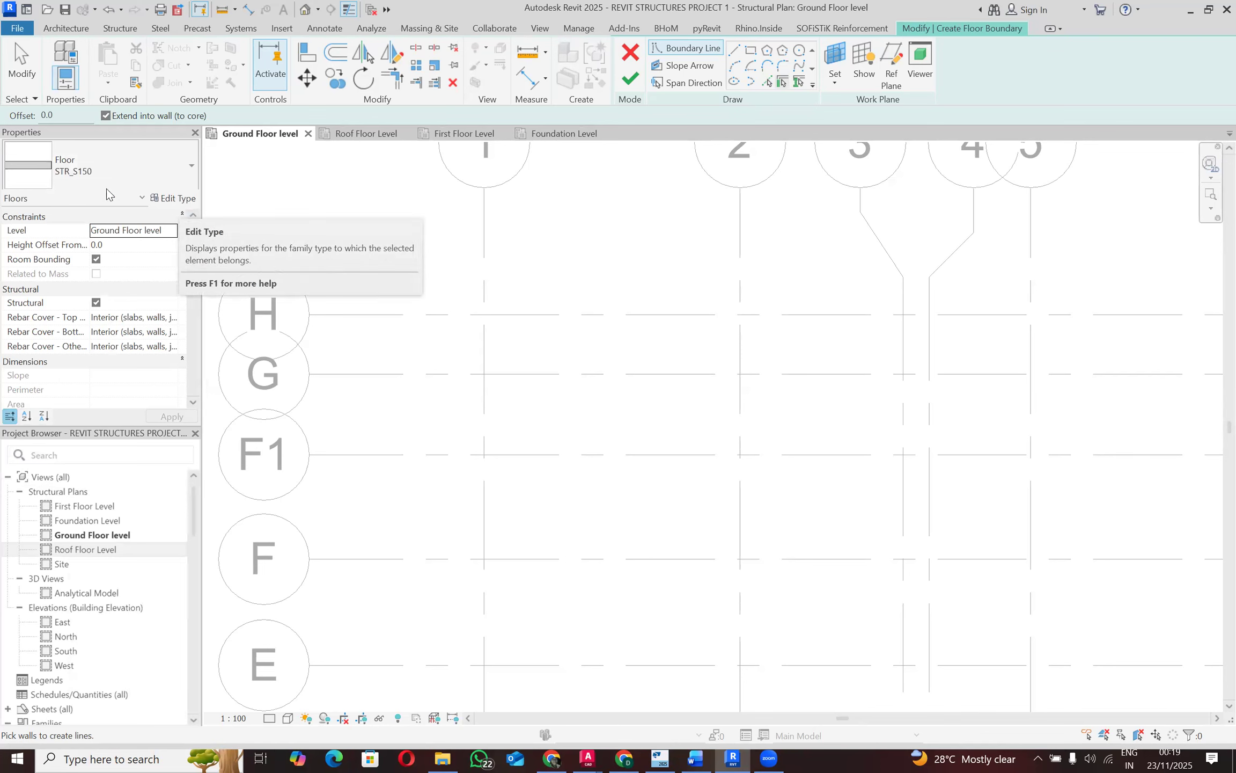
click(166, 205)
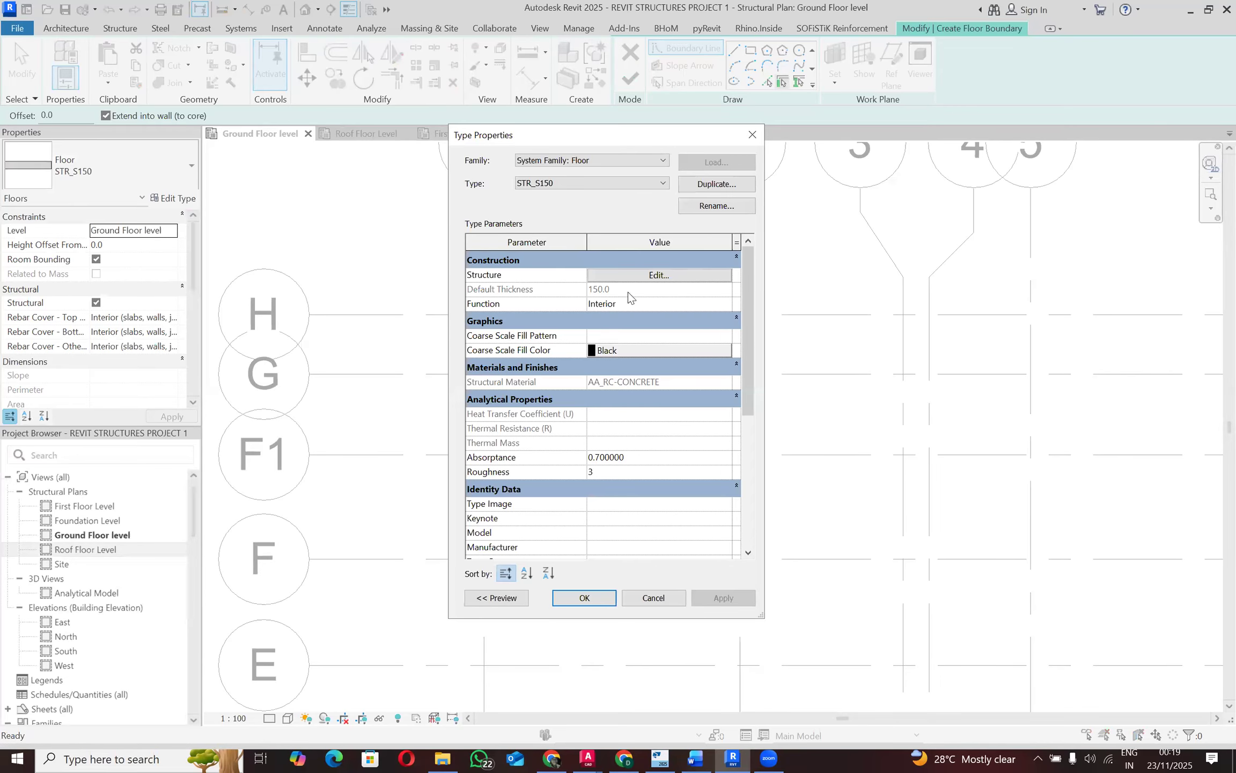
scroll(615, 329, down, 3)
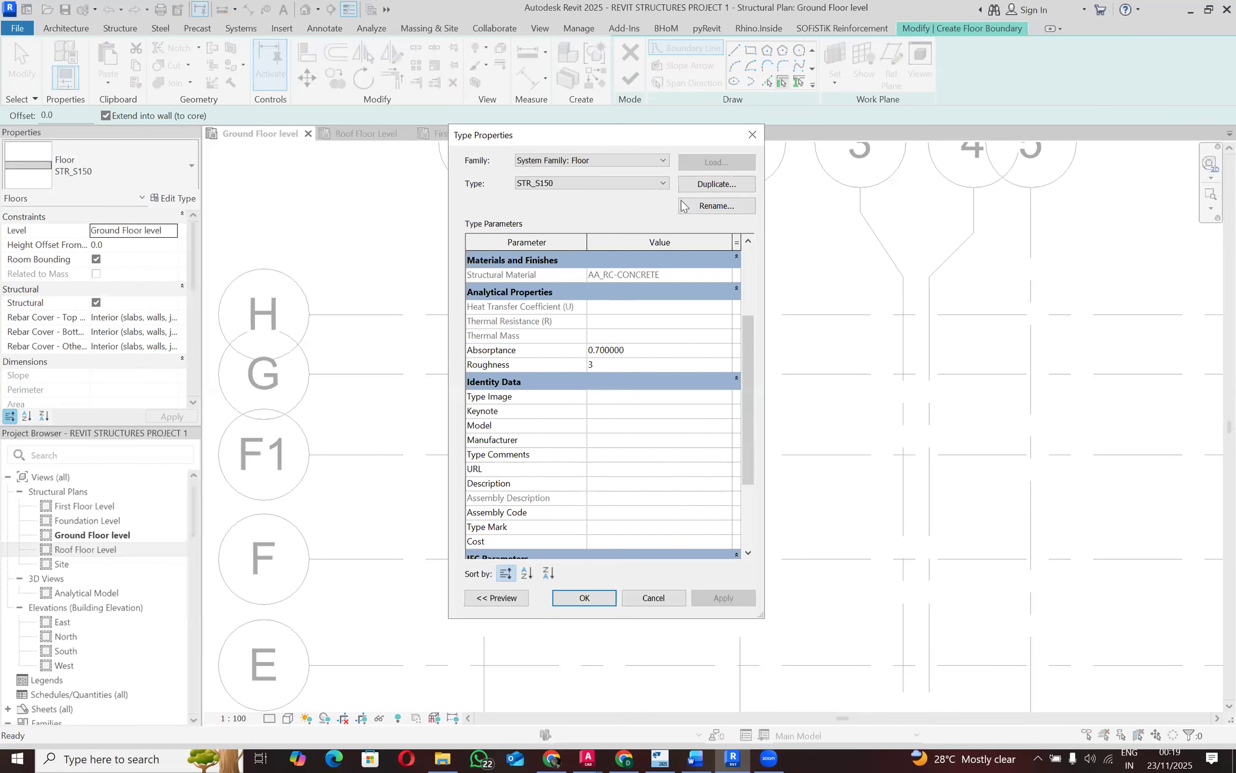
click(752, 135)
click(631, 52)
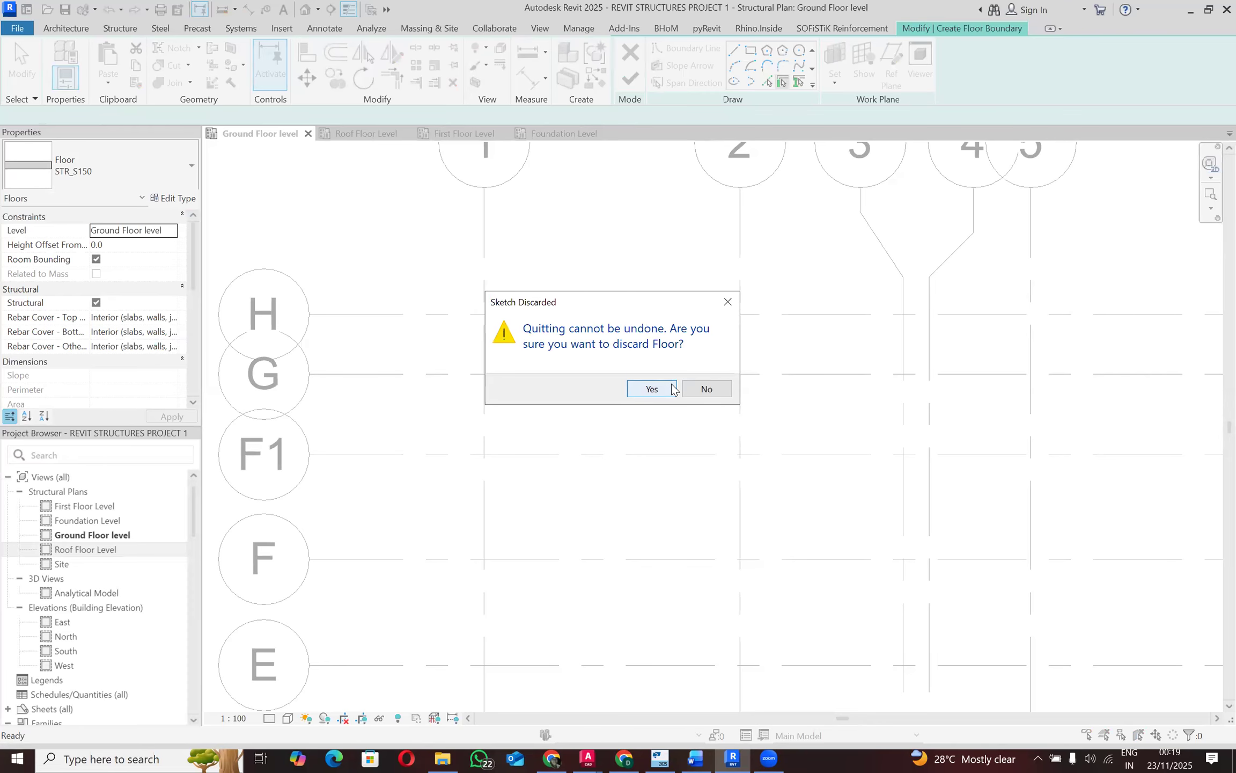
click(669, 387)
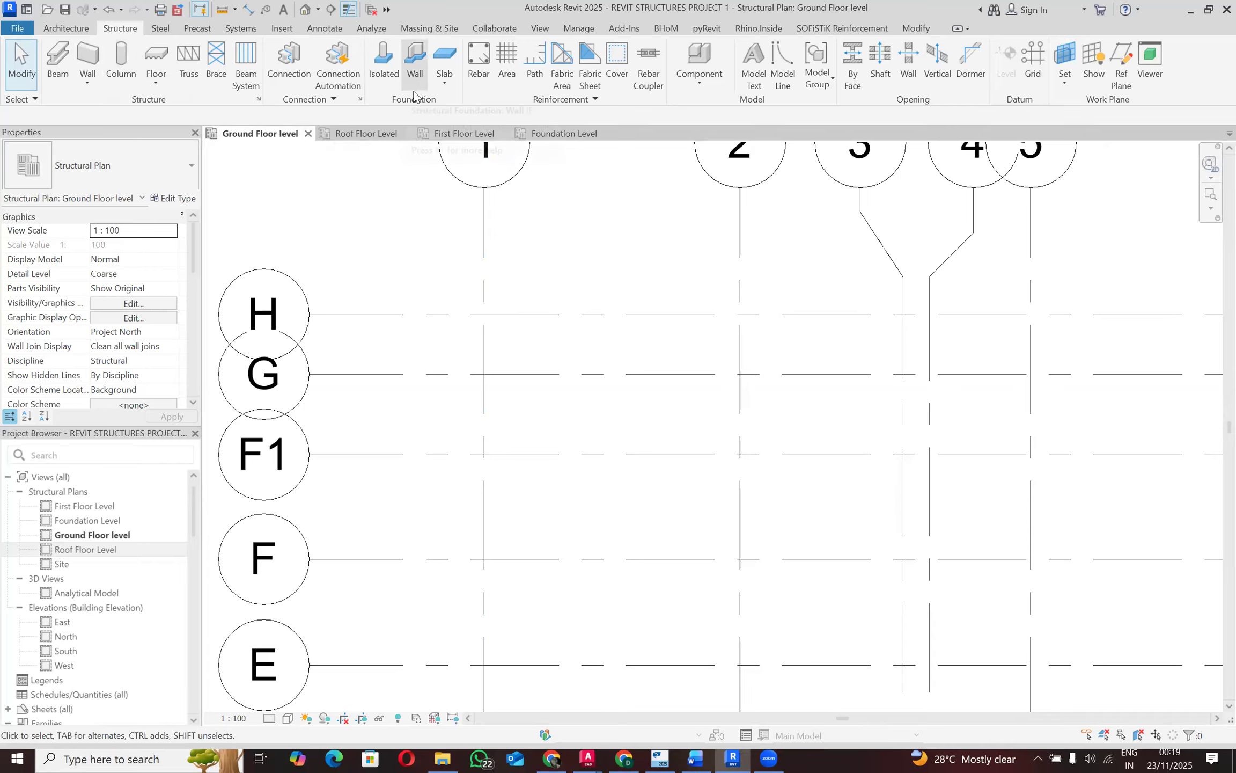
Step: Review the available structural foundation slab types, leave the slab sketch and save the project
click(444, 82)
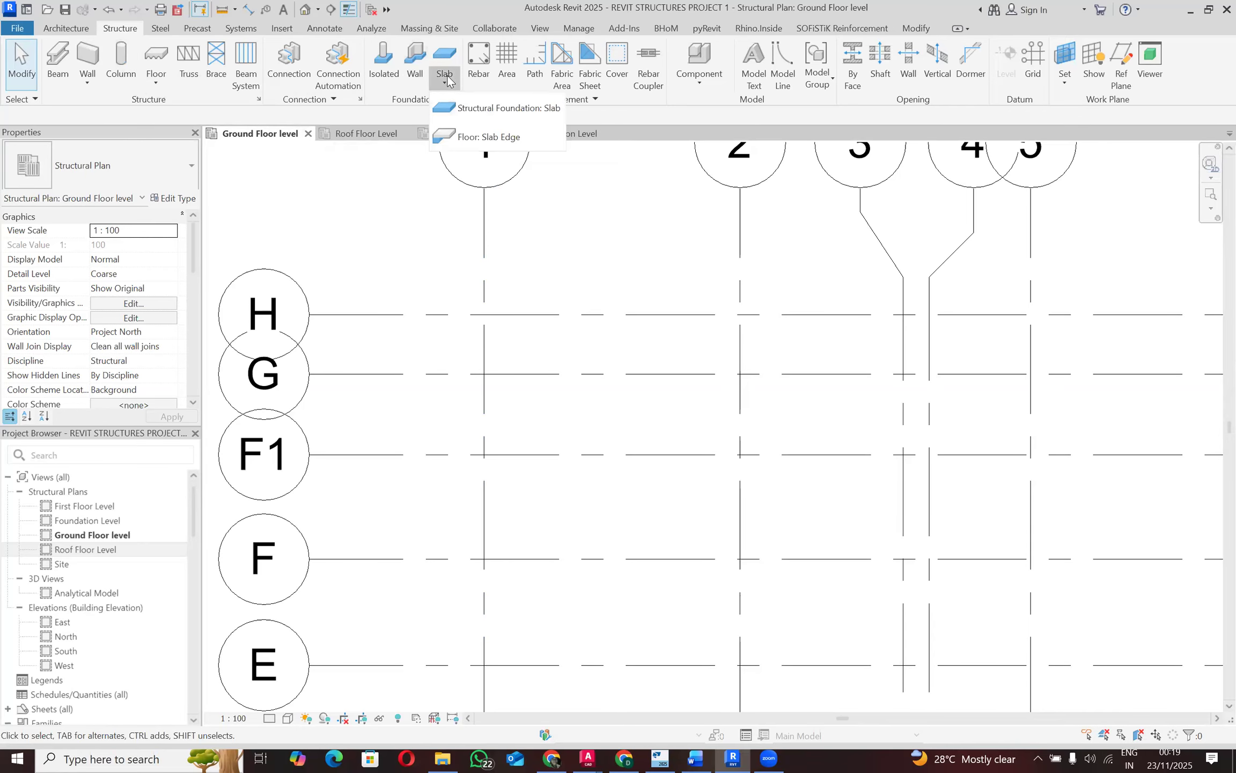
click(453, 108)
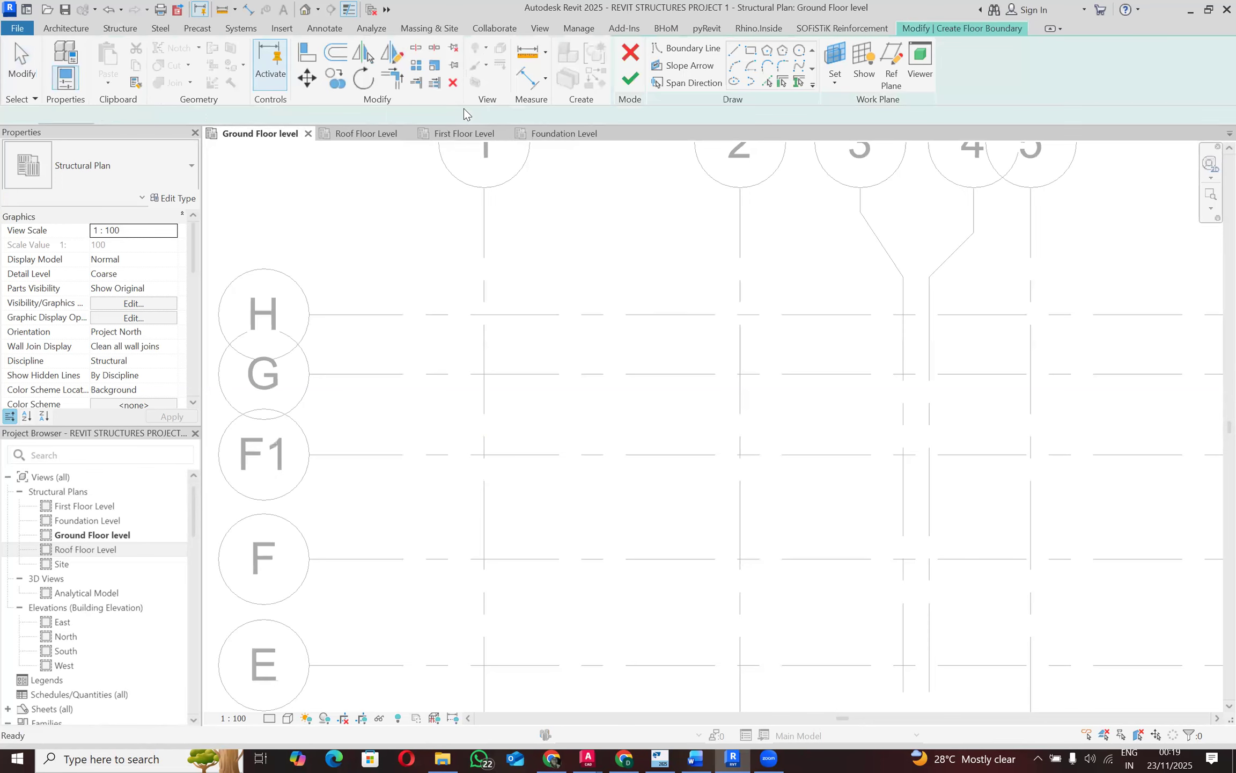
click(153, 154)
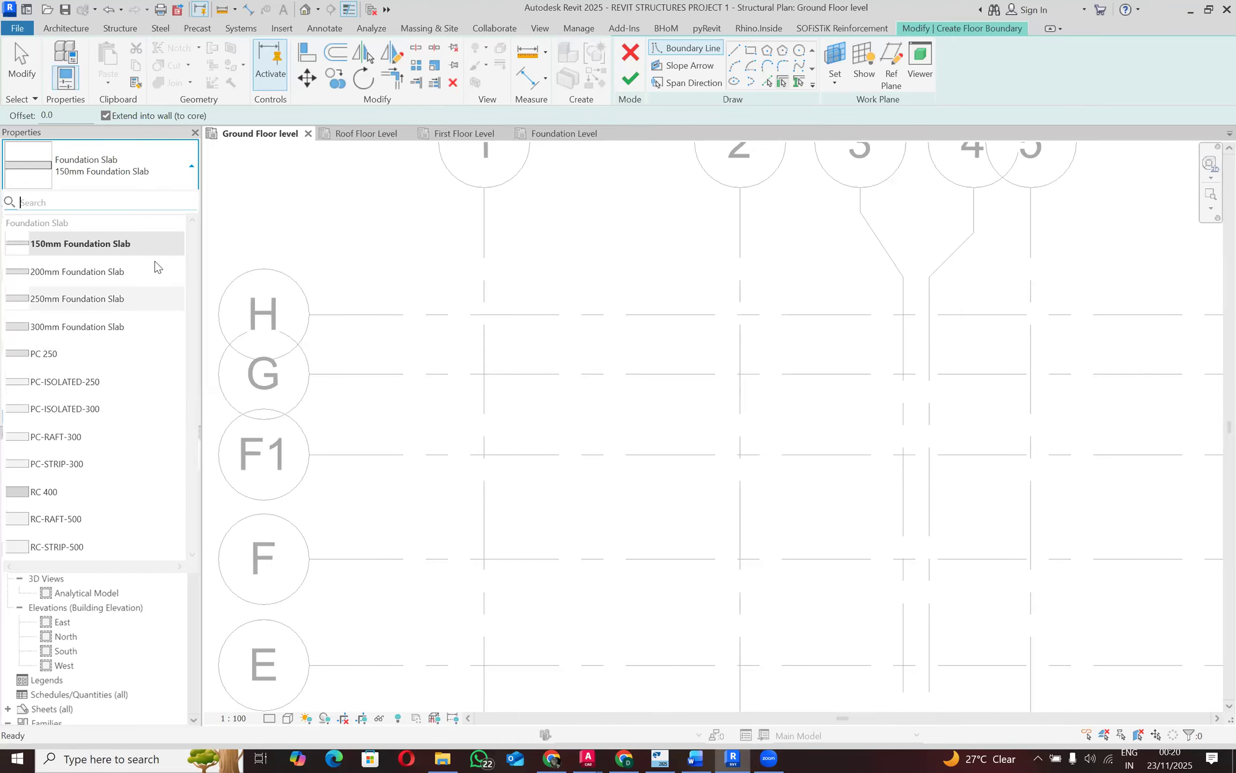
click(629, 80)
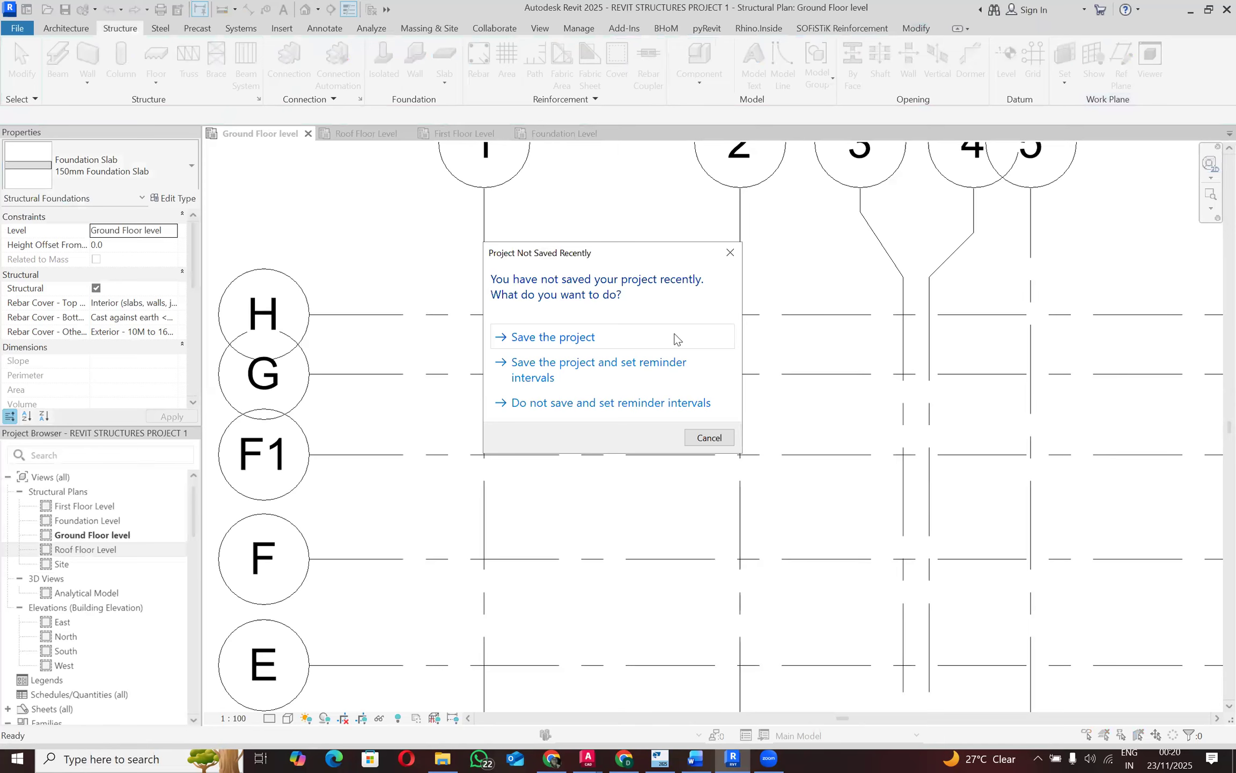
click(675, 338)
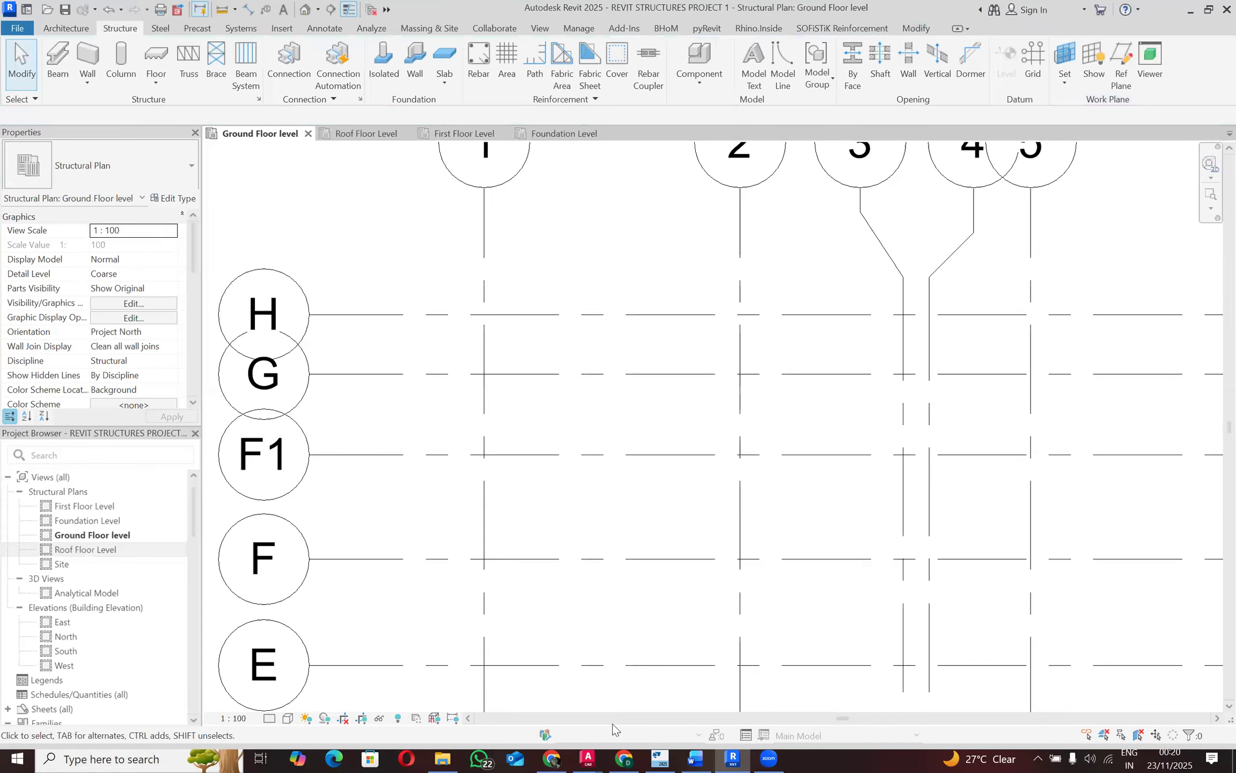
Step: Switch to the Word notes to check the beam sizes for each floor and return to Revit
key(alt+Tab)
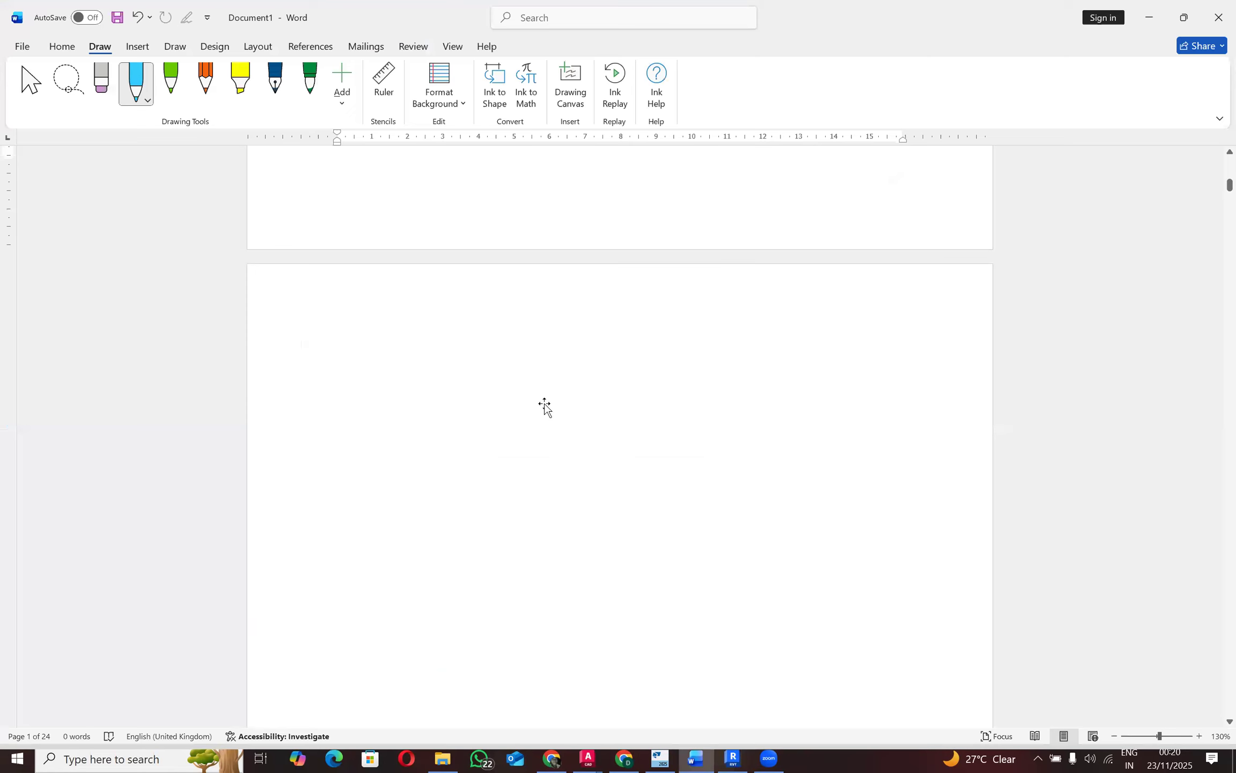
scroll(543, 406, down, 2)
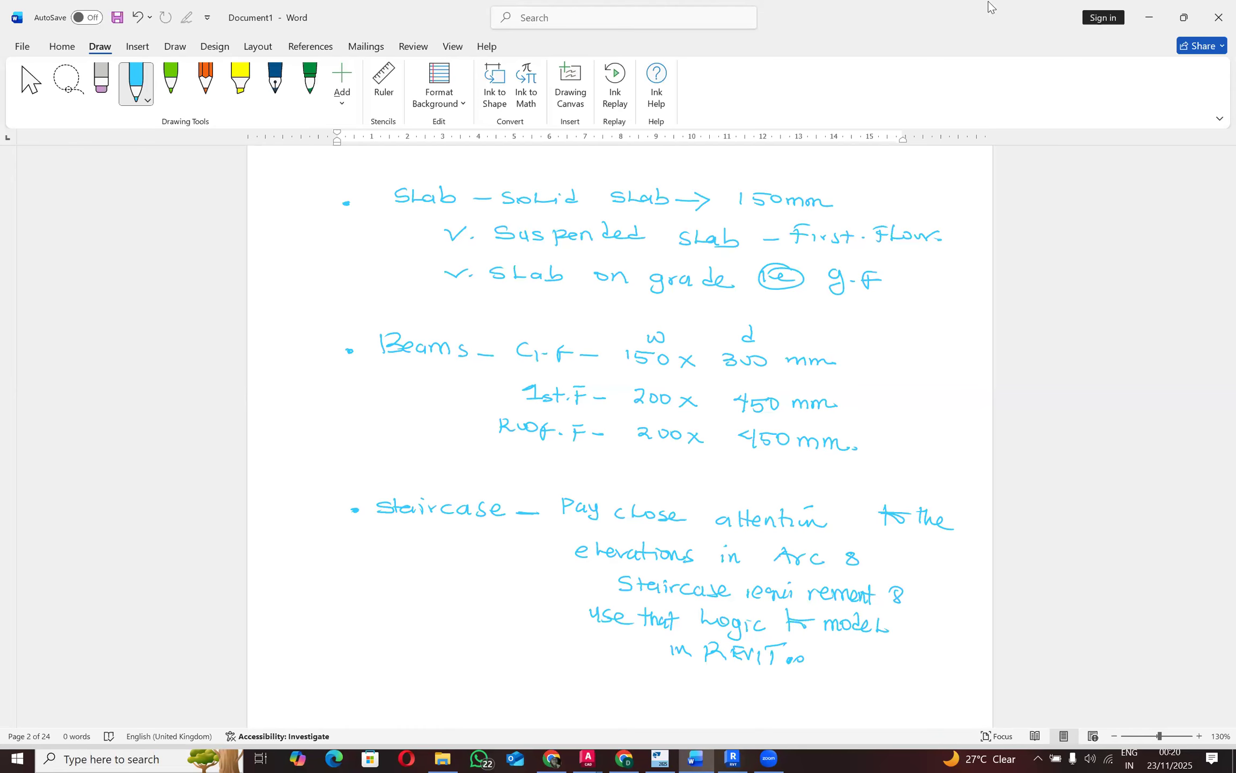
key(alt+Tab)
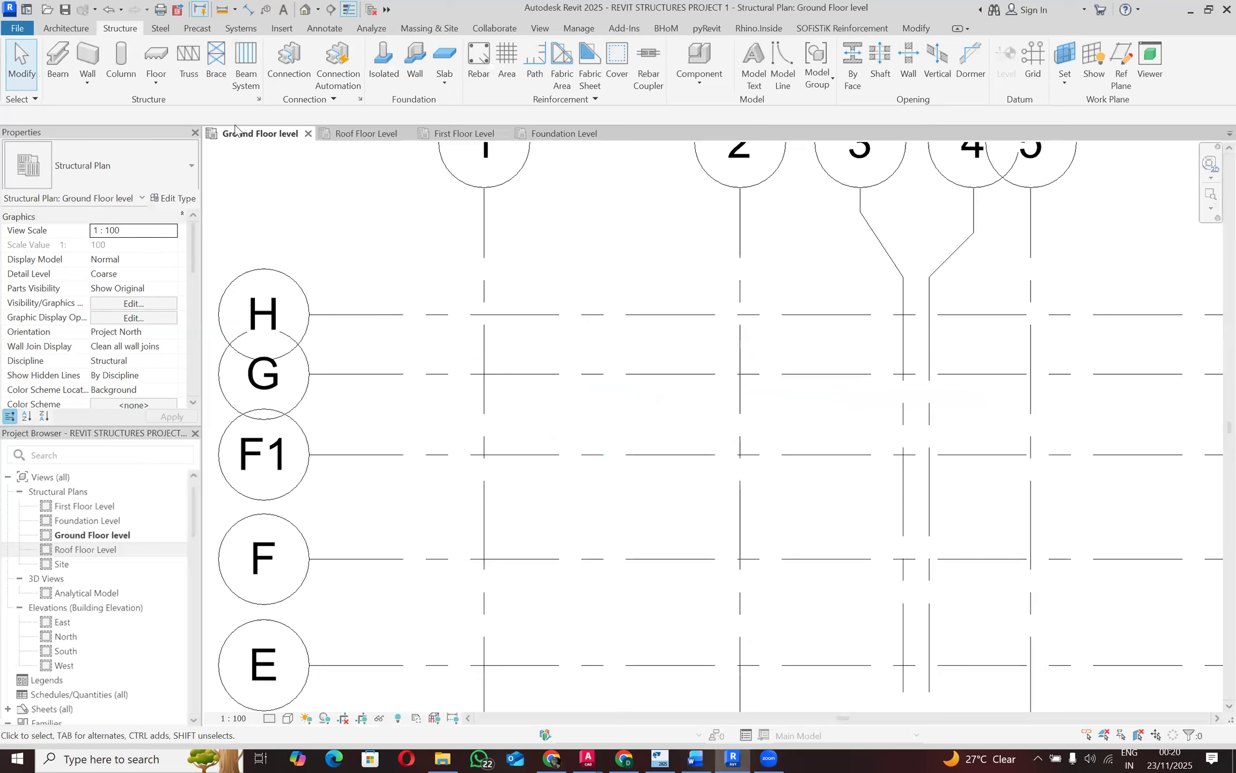
Step: Start a beam with the M_Concrete-Rectangular Beam 300 x 600mm type and duplicate that type as 150 x 300mm
click(56, 58)
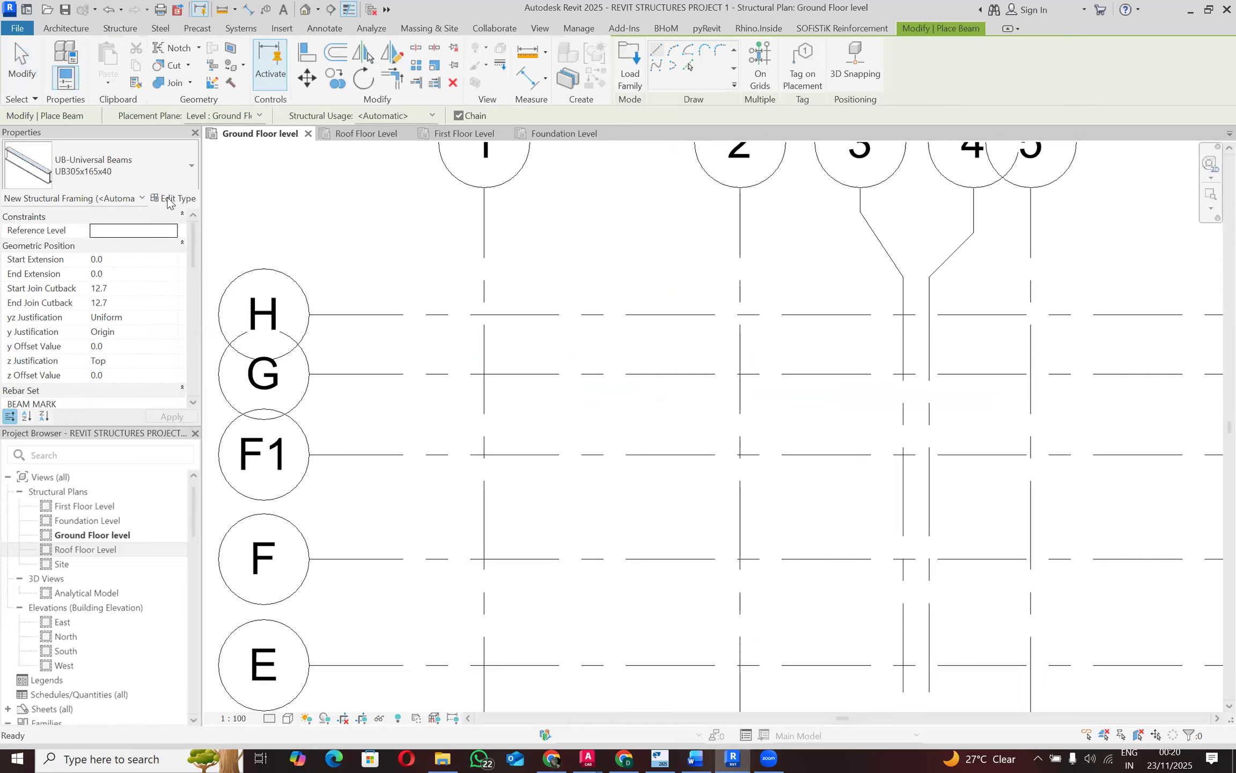
click(142, 170)
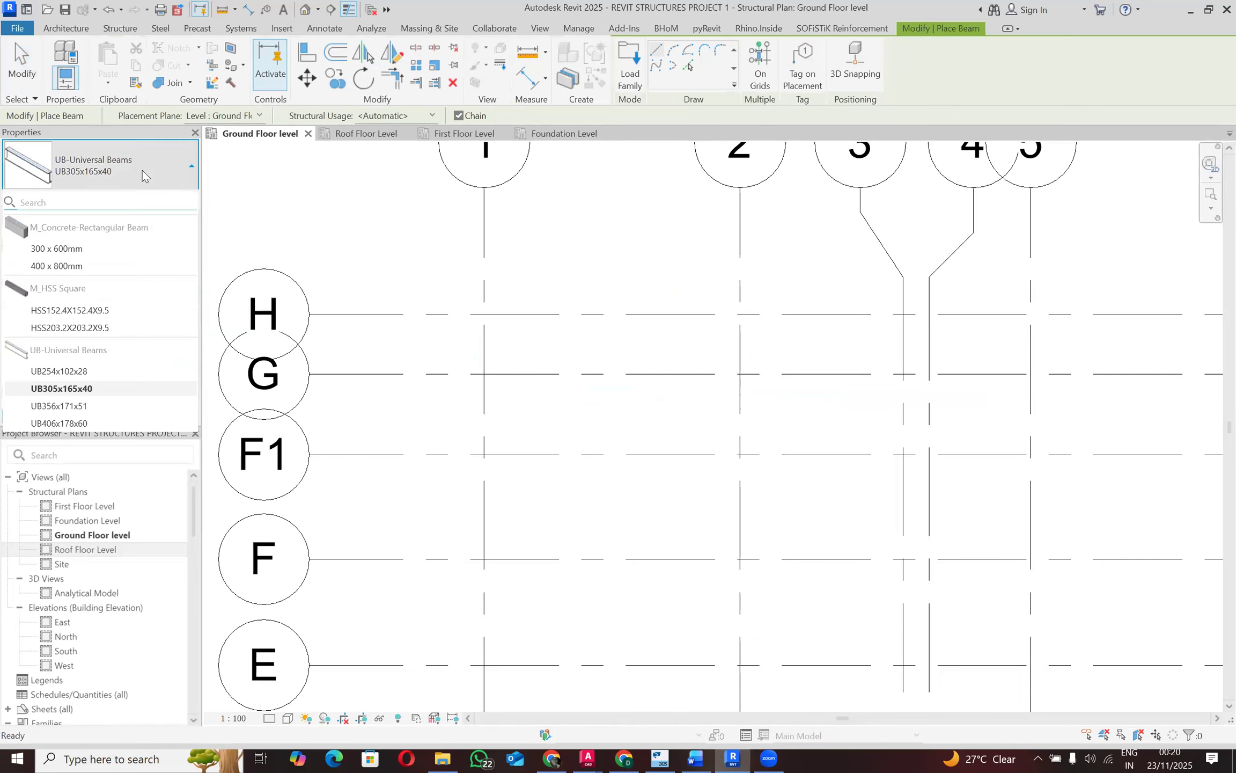
click(113, 249)
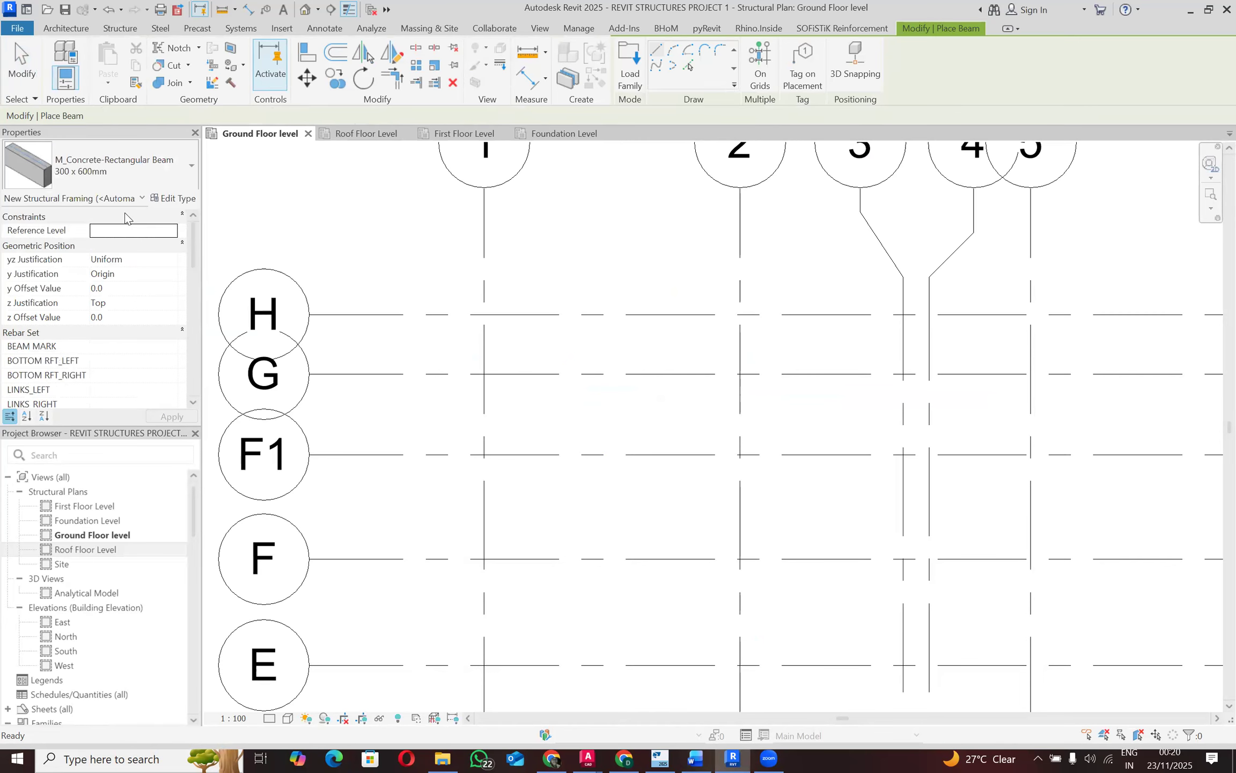
click(173, 198)
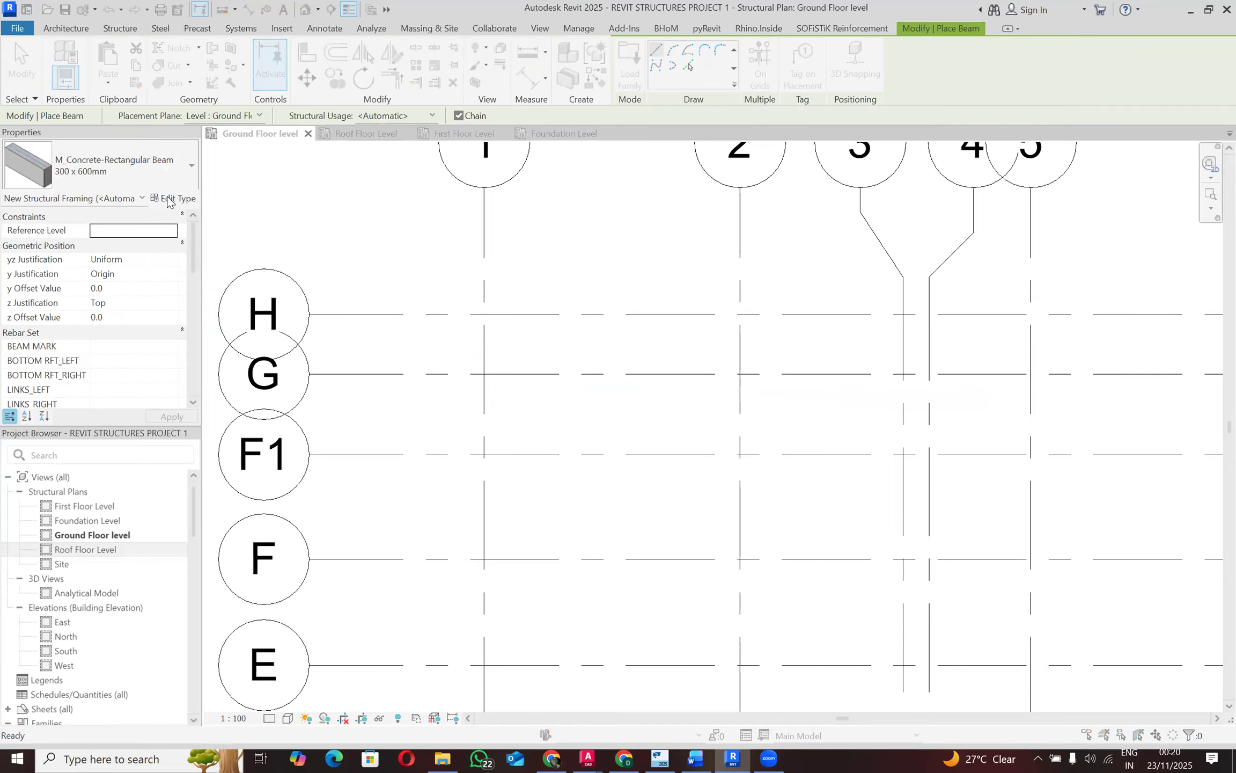
click(696, 189)
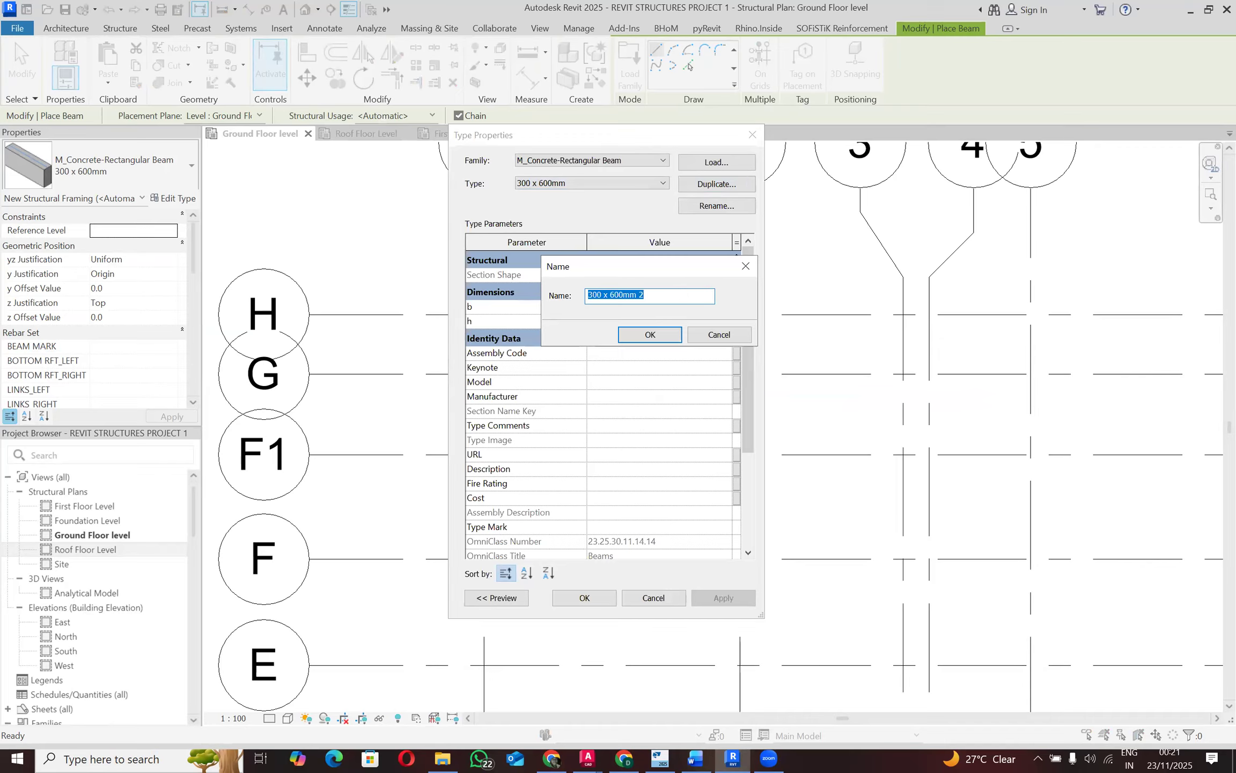
text(1)
click(649, 335)
Step: Set the 150 x 300mm beam type's b to 150 and h to 300, accept it and leave beam placement
click(614, 307)
text(1)
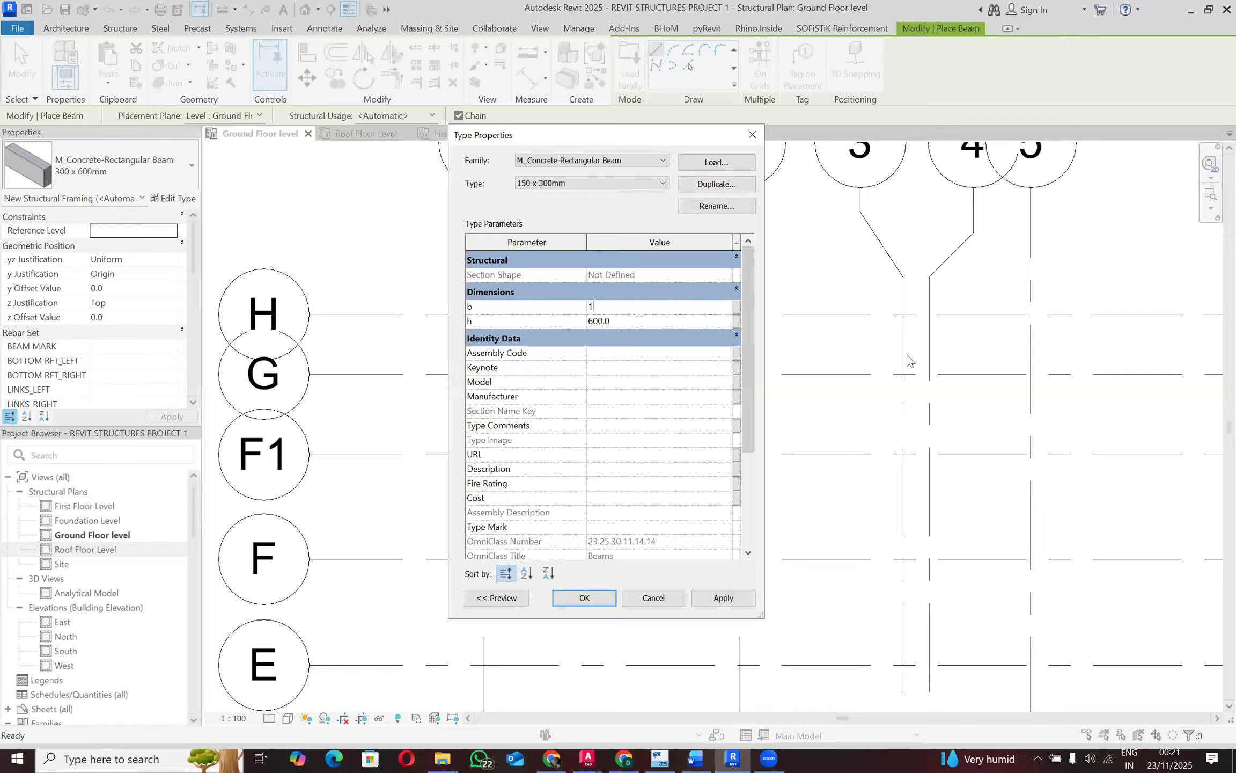
click(634, 320)
text(300)
click(586, 596)
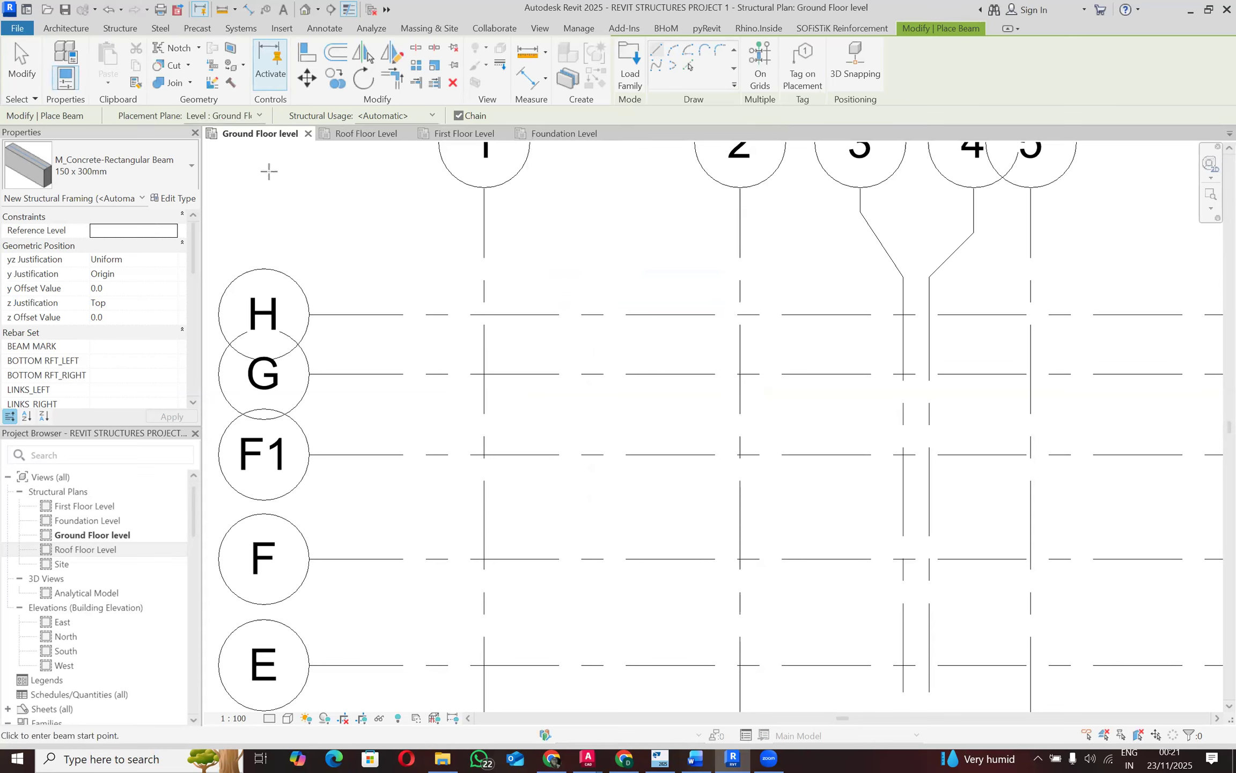
key(Escape)
key(Escape)
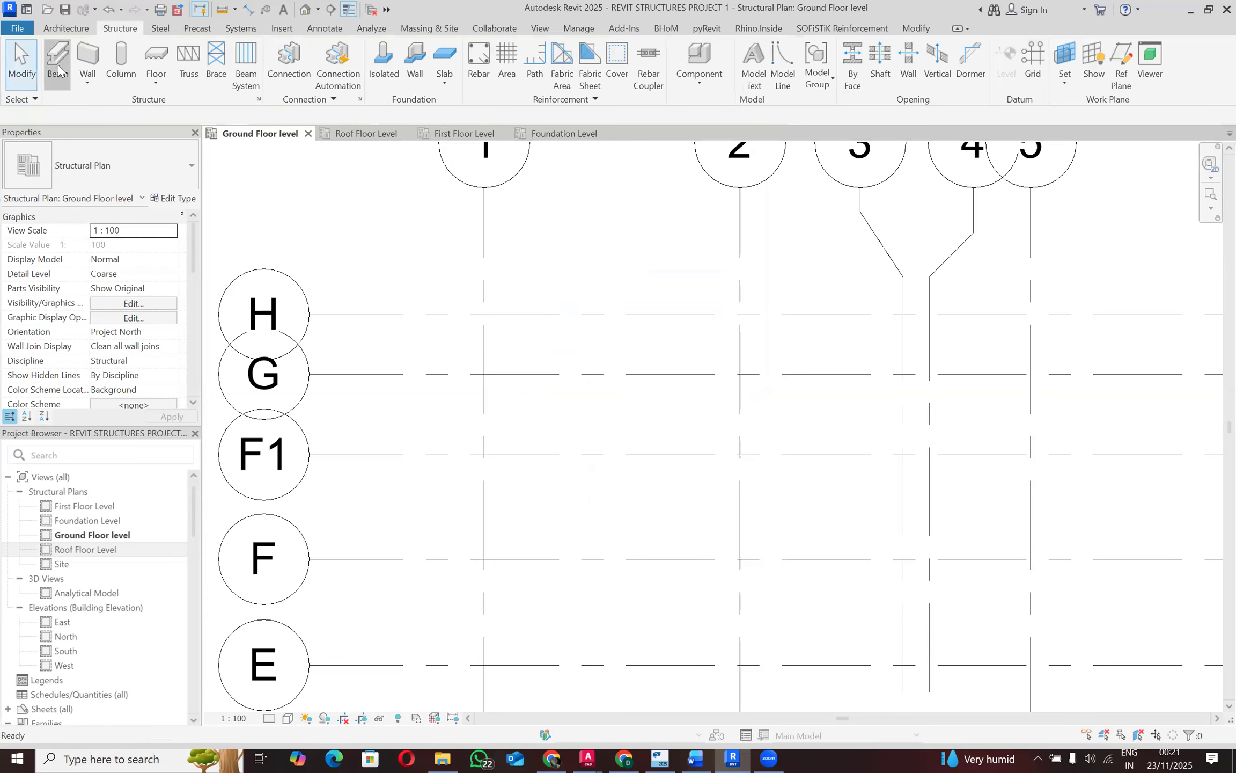
Step: Duplicate the 150 x 300mm concrete rectangular beam type as 200 x 450mm
click(58, 69)
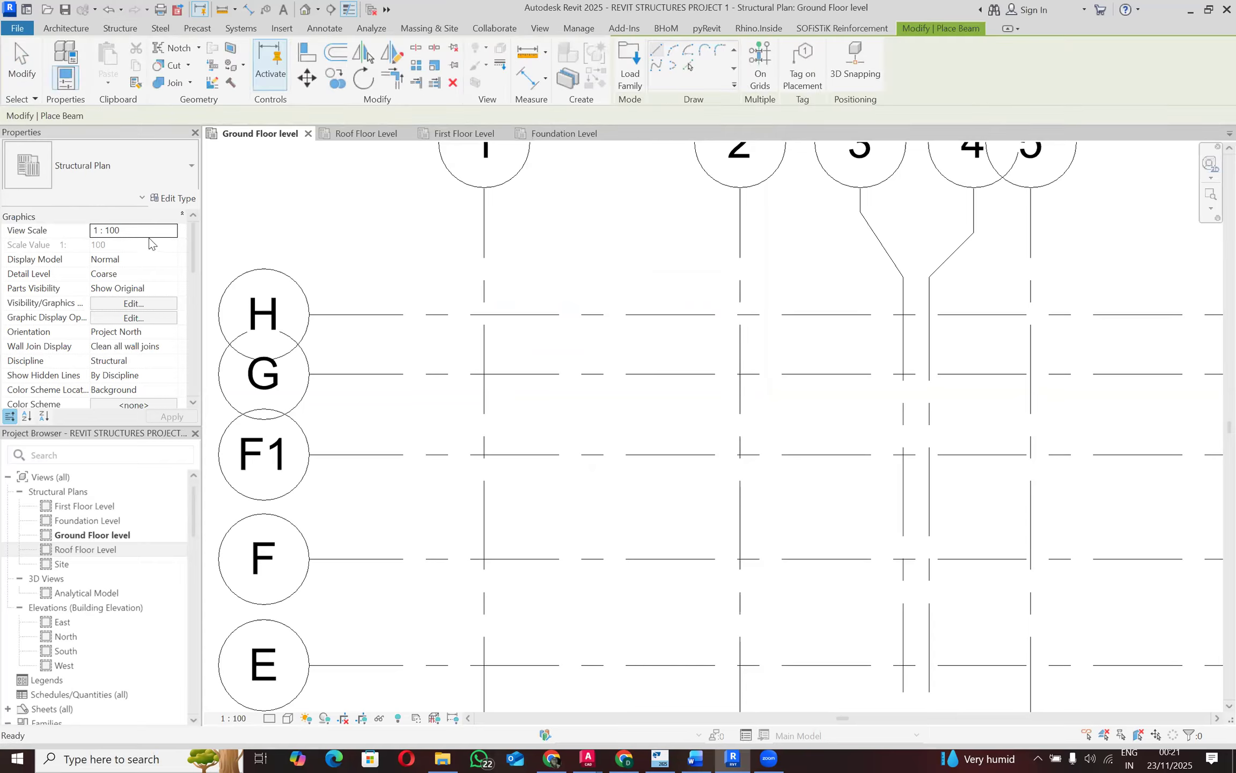
click(159, 203)
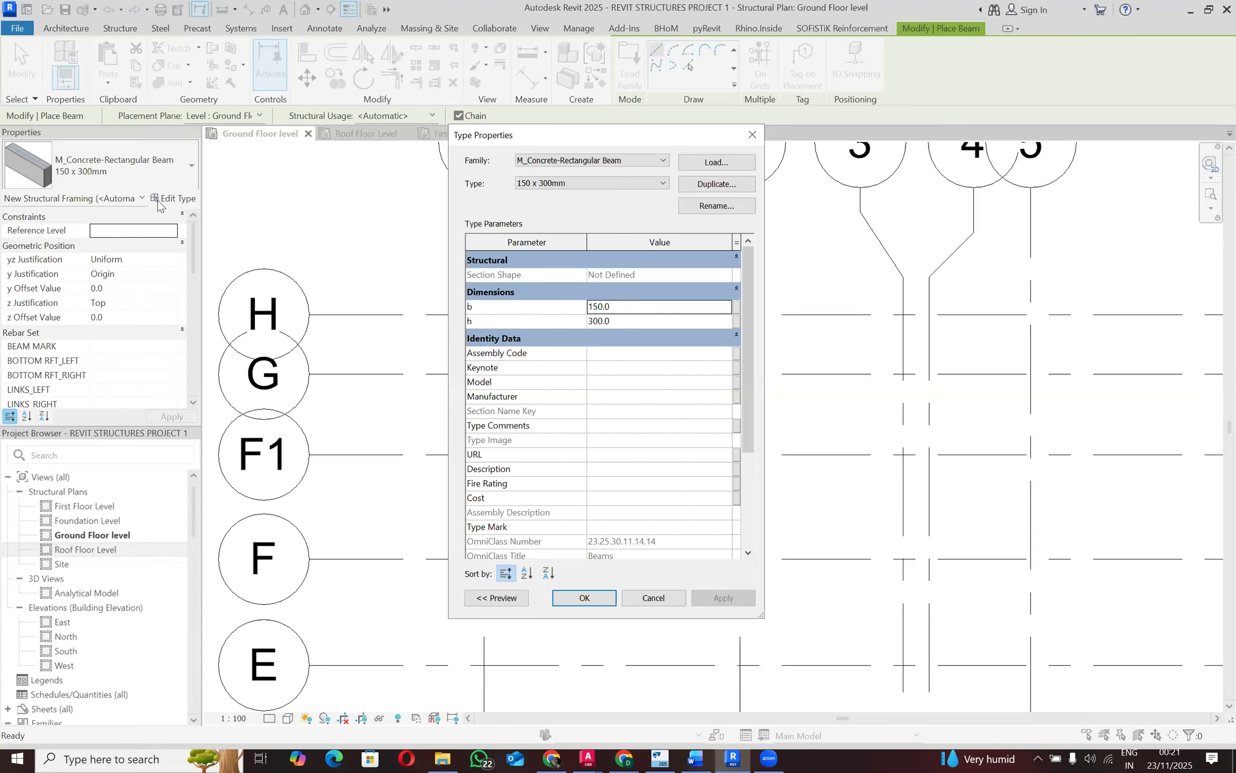
click(717, 187)
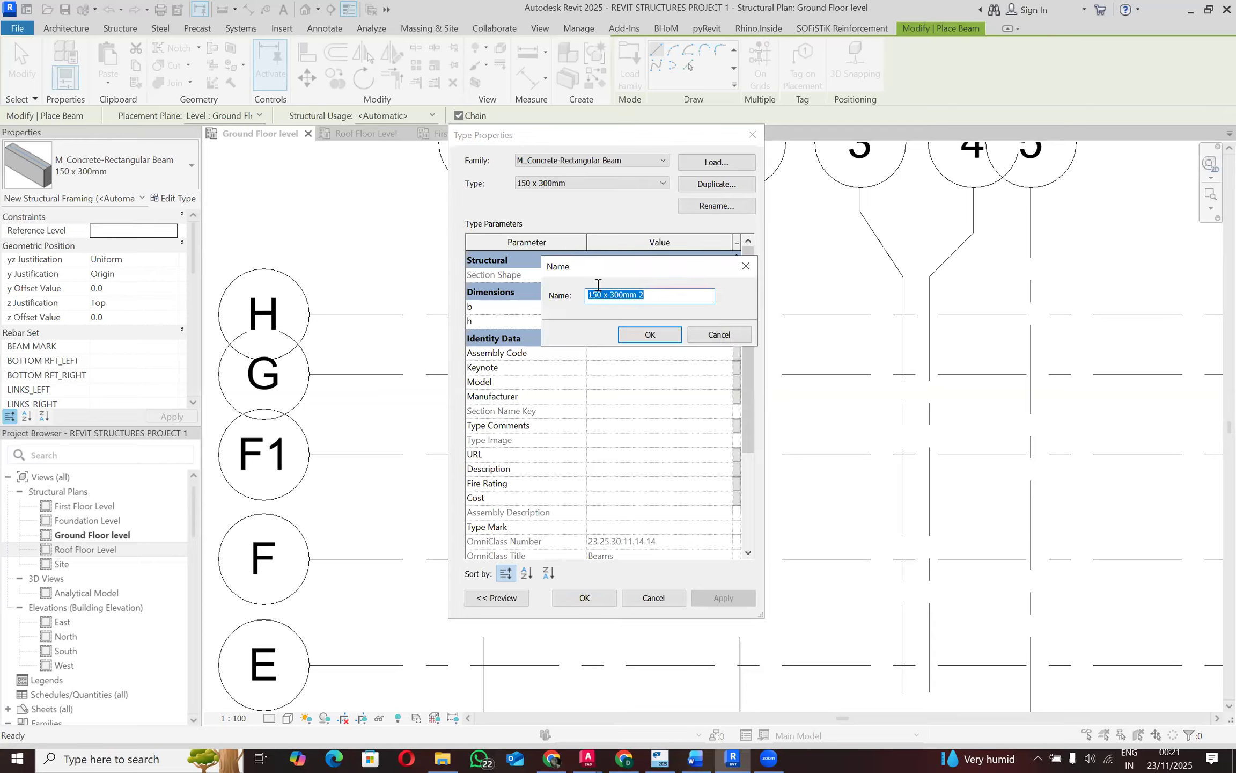
double_click(596, 296)
text(200)
drag(622, 296, 629, 296)
click(625, 292)
key(BackSpace)
key(BackSpace)
key(BackSpace)
text(450)
click(653, 334)
Step: Set the 200 x 450mm beam type's b to 200 and h to 450, accept it and leave beam placement
click(624, 306)
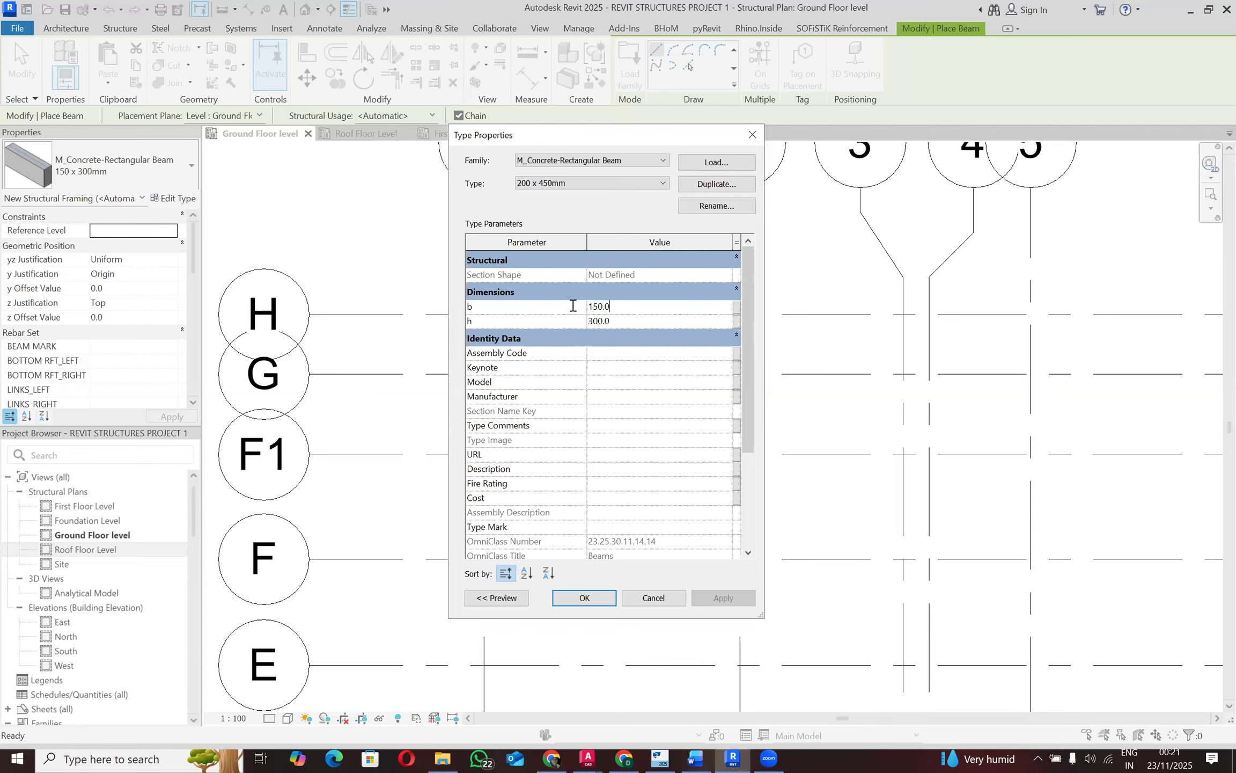
text(200)
click(611, 321)
text(450)
click(607, 308)
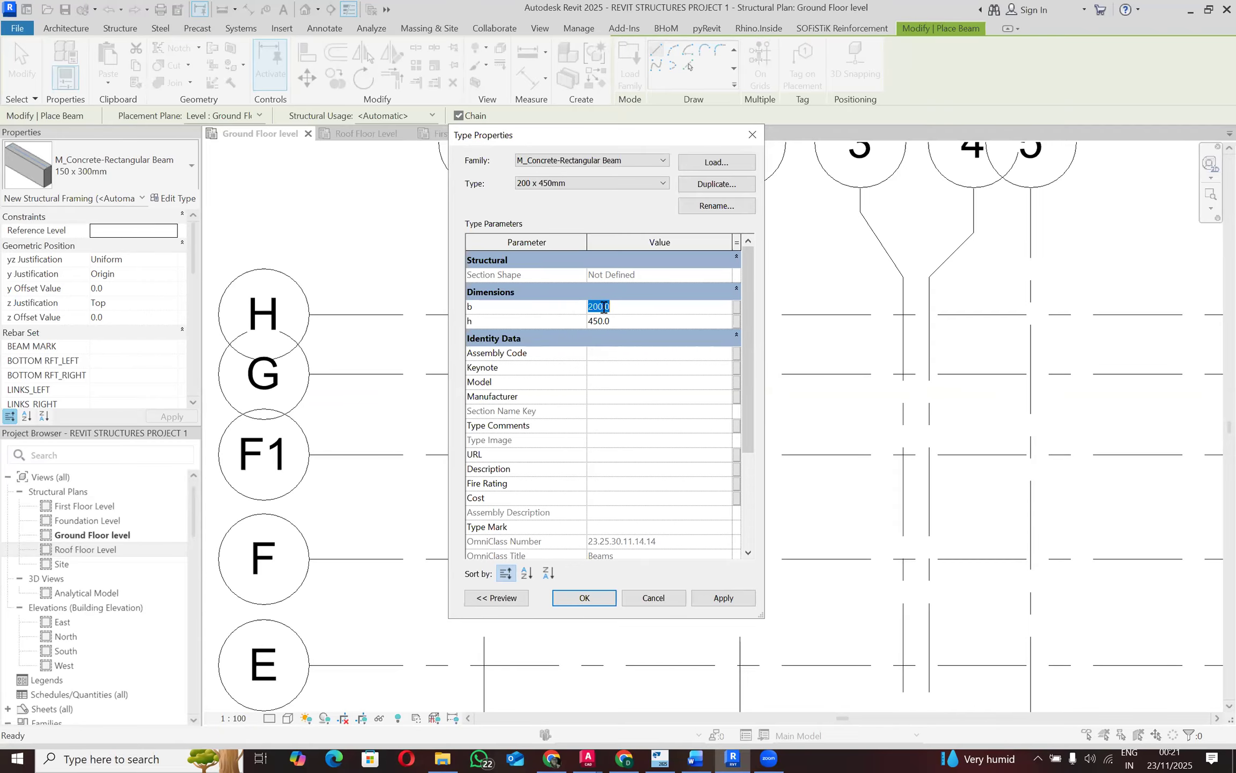
click(722, 598)
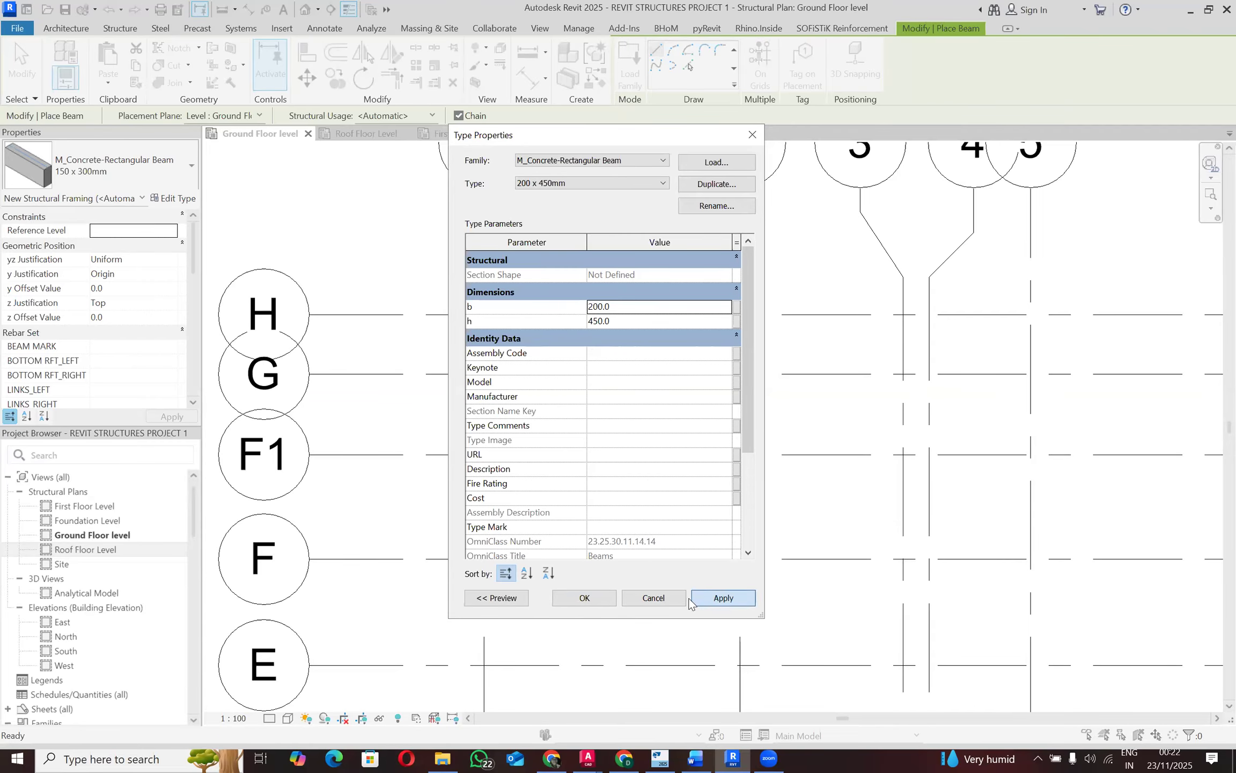
click(582, 598)
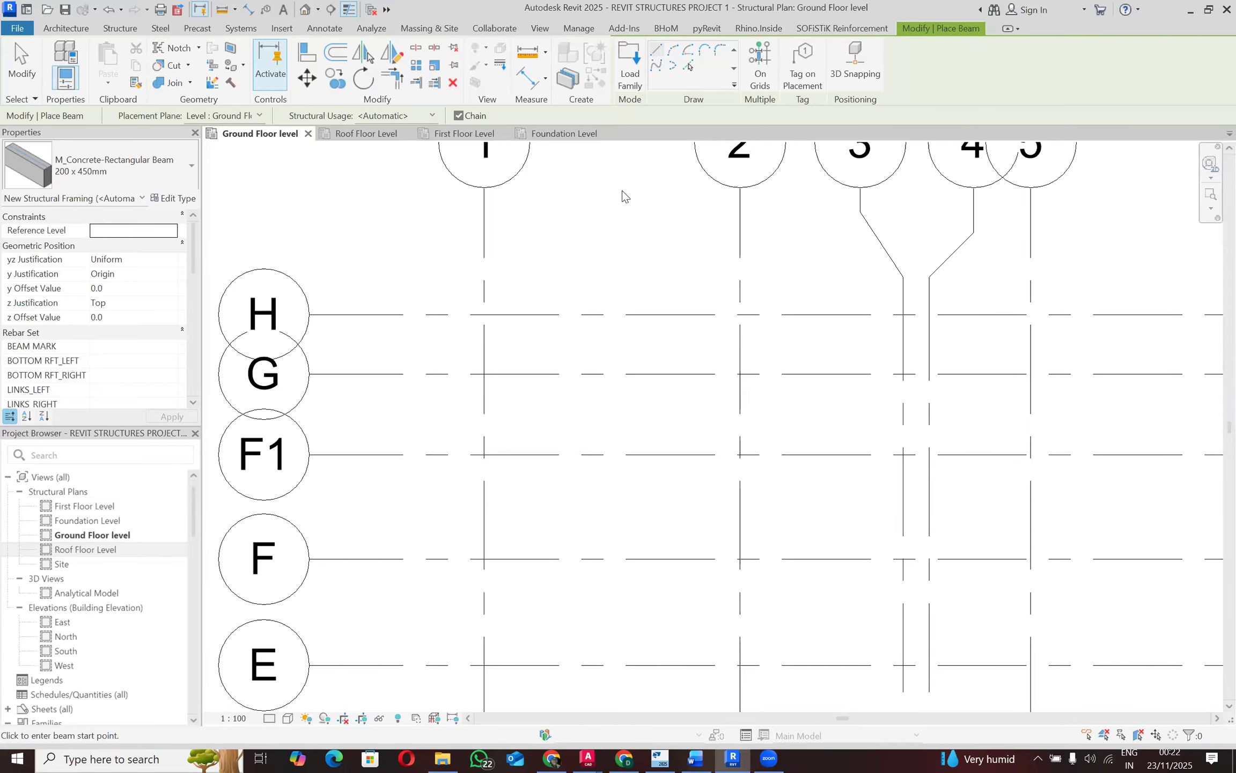
key(Escape)
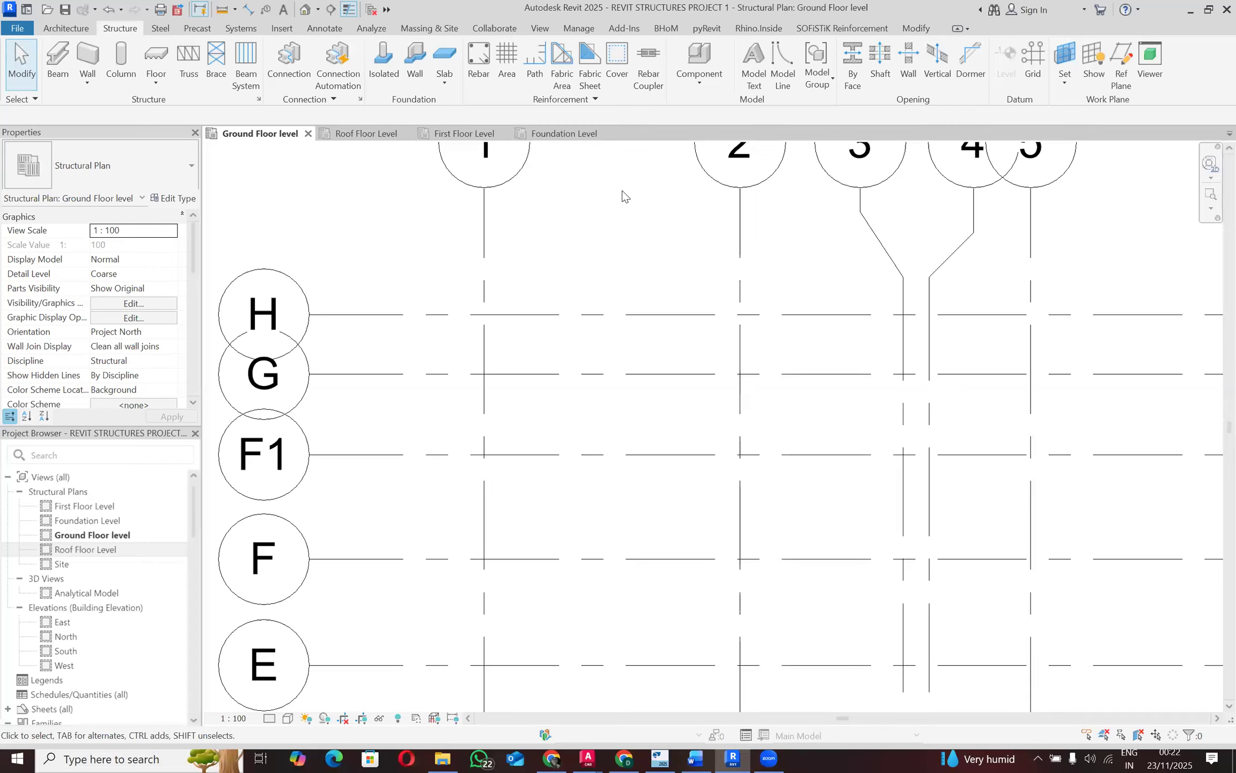
Step: Switch to the Foundation Level structural plan
click(574, 132)
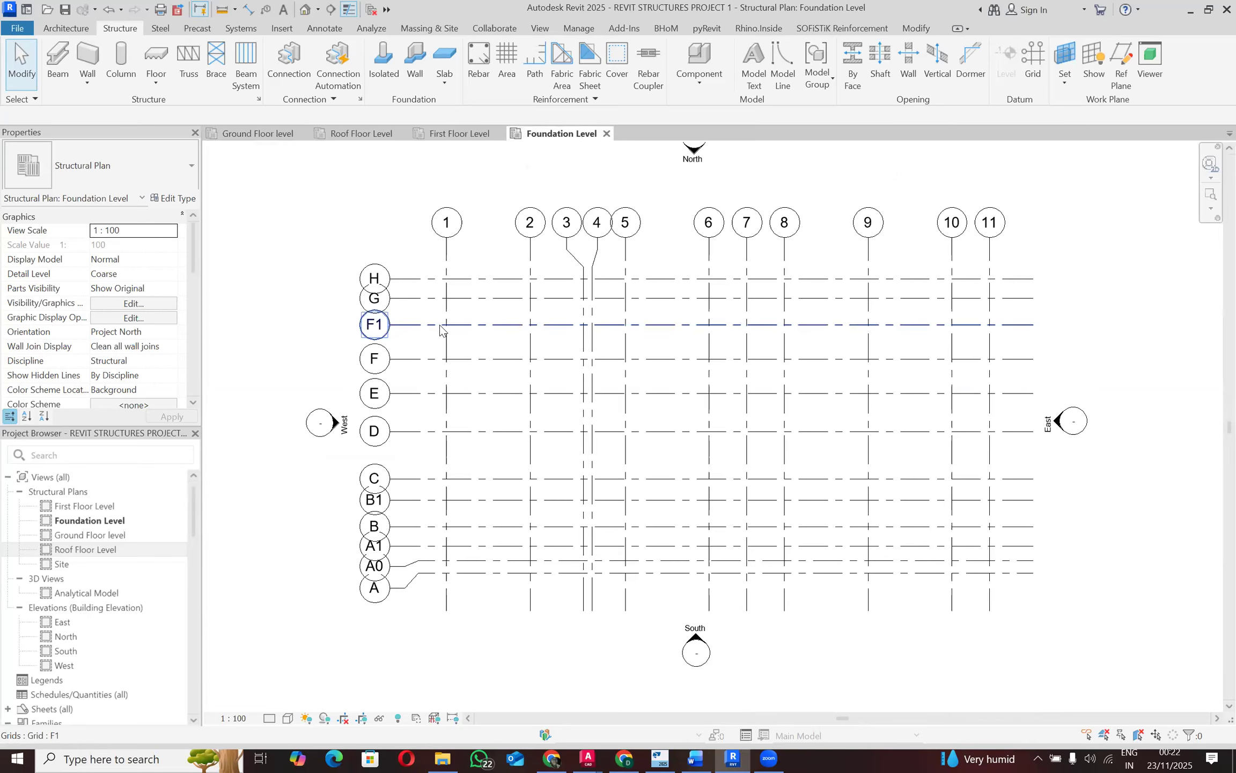
scroll(441, 330, up, 3)
scroll(441, 337, down, 3)
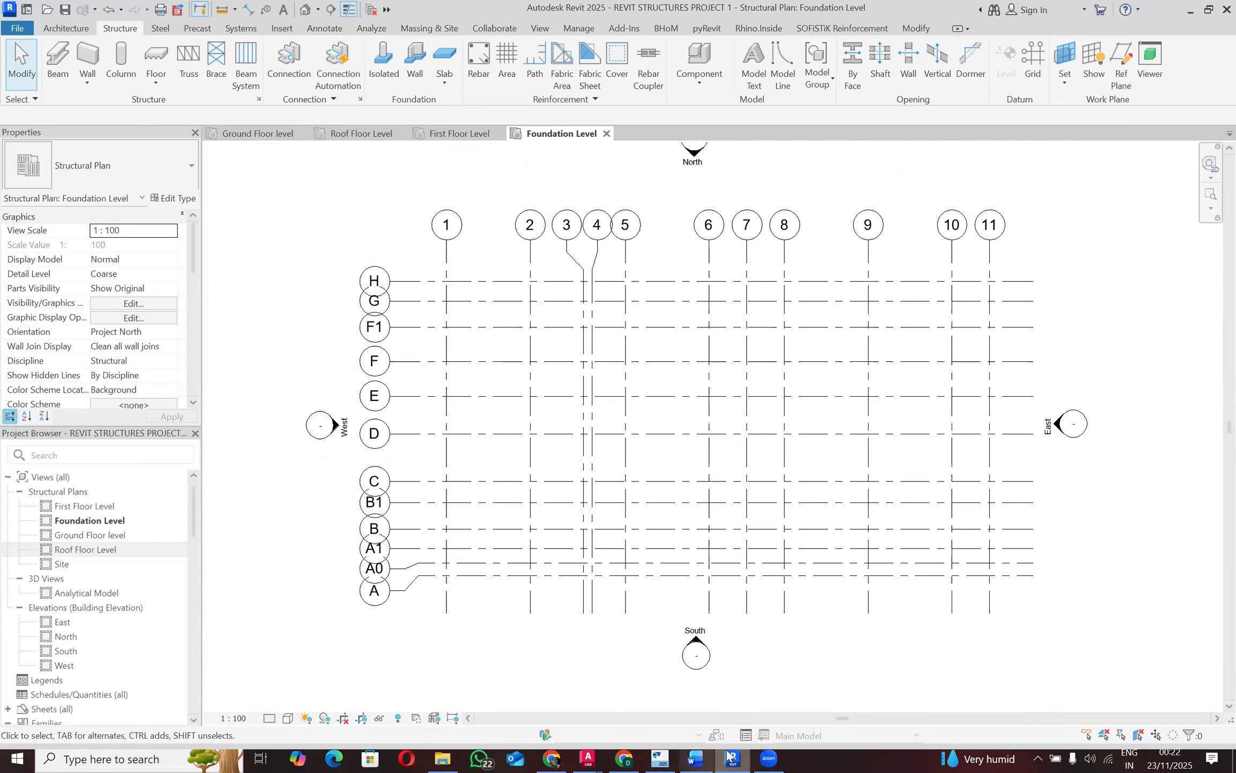
Step: Switch to the AutoCAD foundation drawing to examine the column and footing positions on the grid, and return to Revit
mouse_move(653, 757)
click(549, 701)
scroll(487, 471, down, 4)
scroll(486, 471, up, 4)
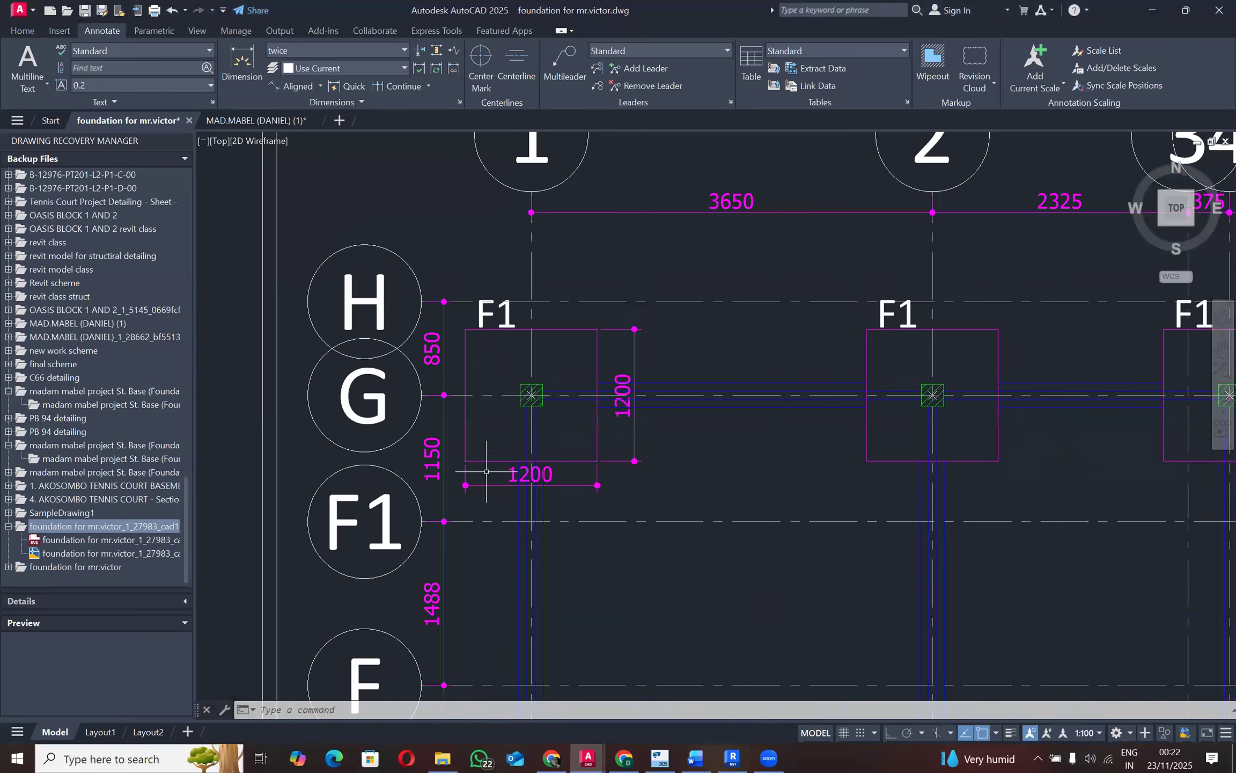
scroll(486, 472, down, 2)
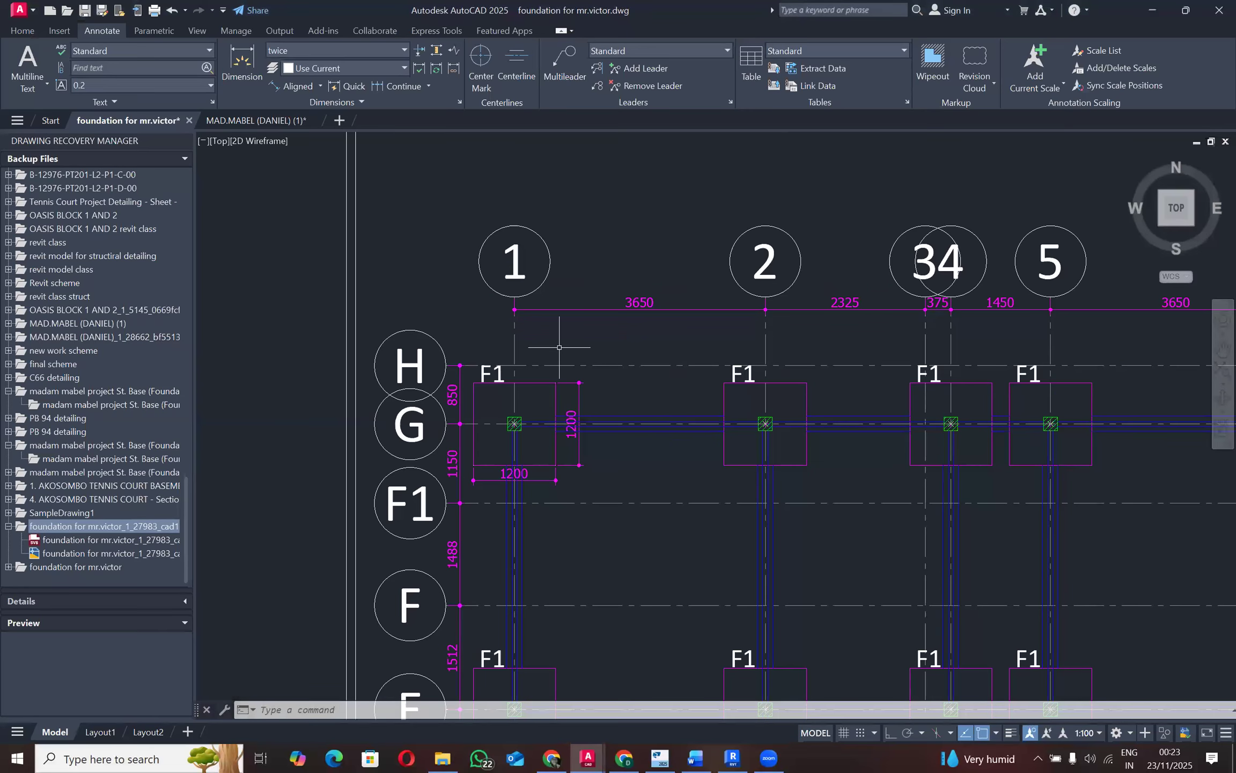
scroll(484, 346, down, 8)
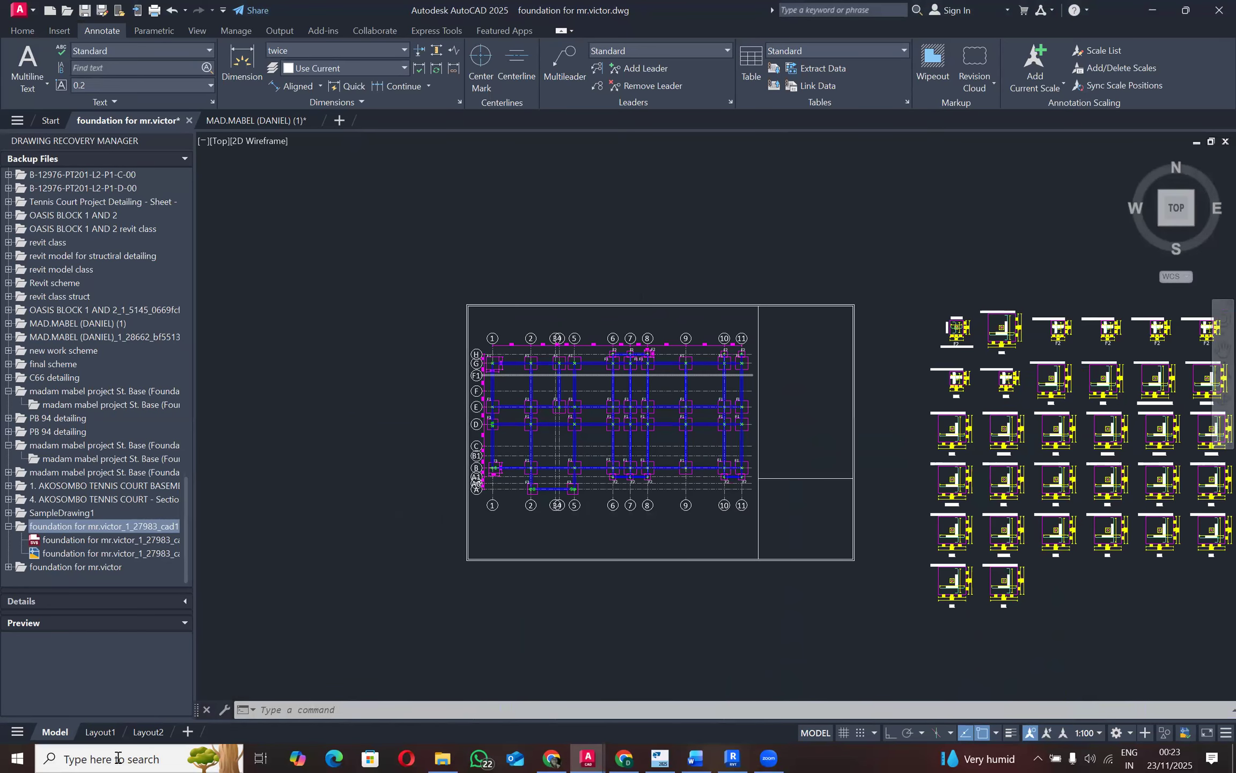
scroll(656, 350, up, 2)
scroll(457, 375, up, 4)
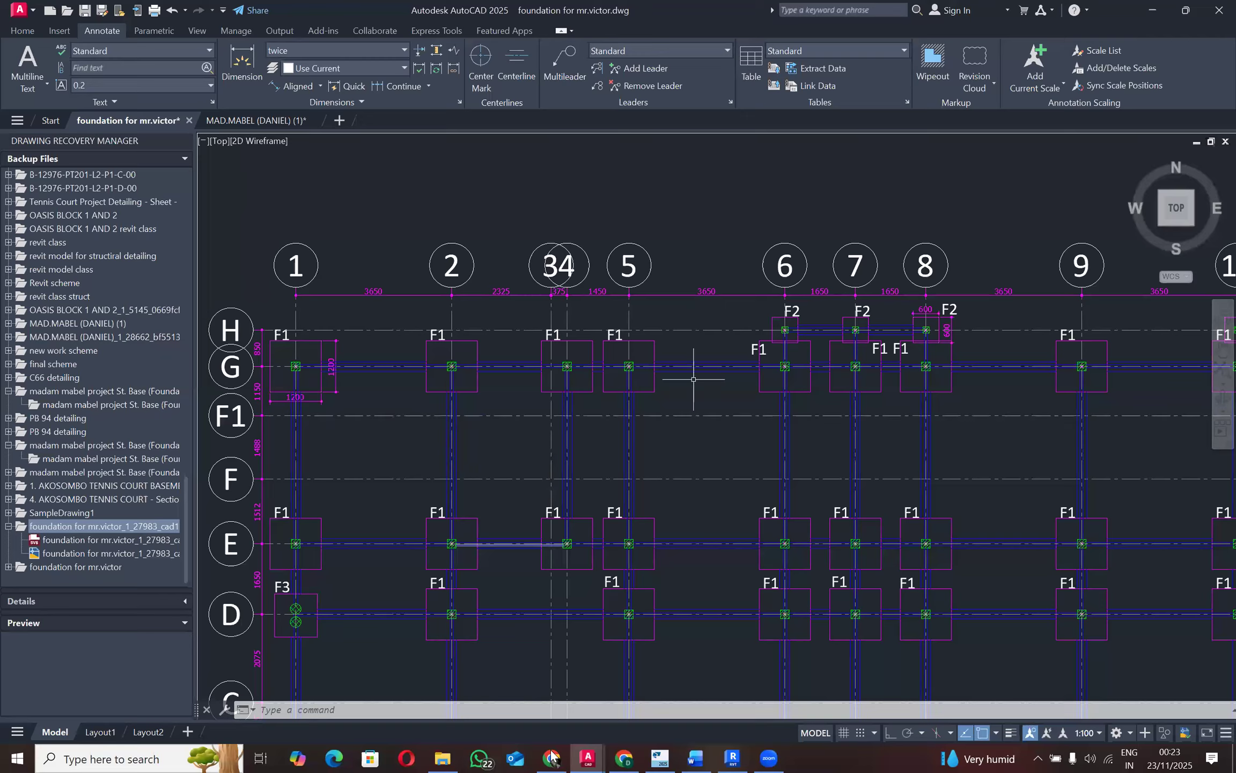
click(731, 758)
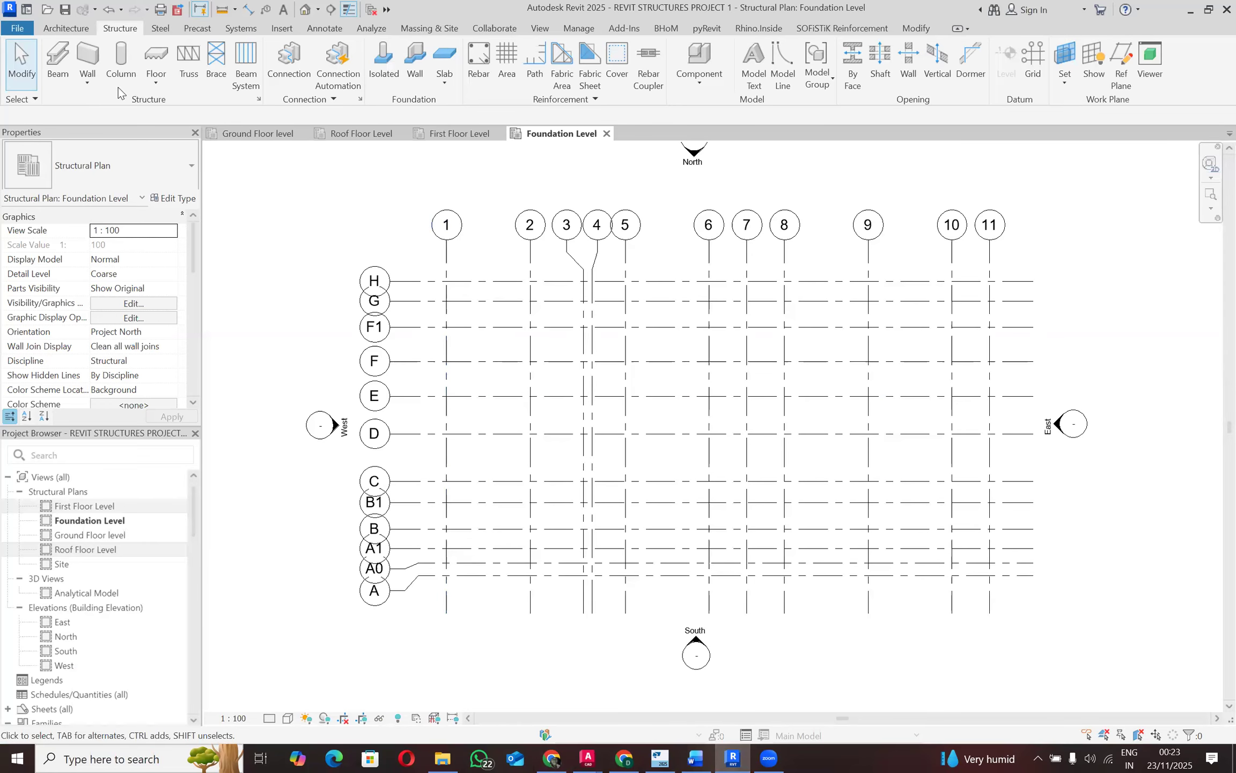
Step: Start a vertical M_Concrete-Rectangular-Column 200mm x 200mm structural column and set its placement to Height up to Roof Floor Level
click(120, 67)
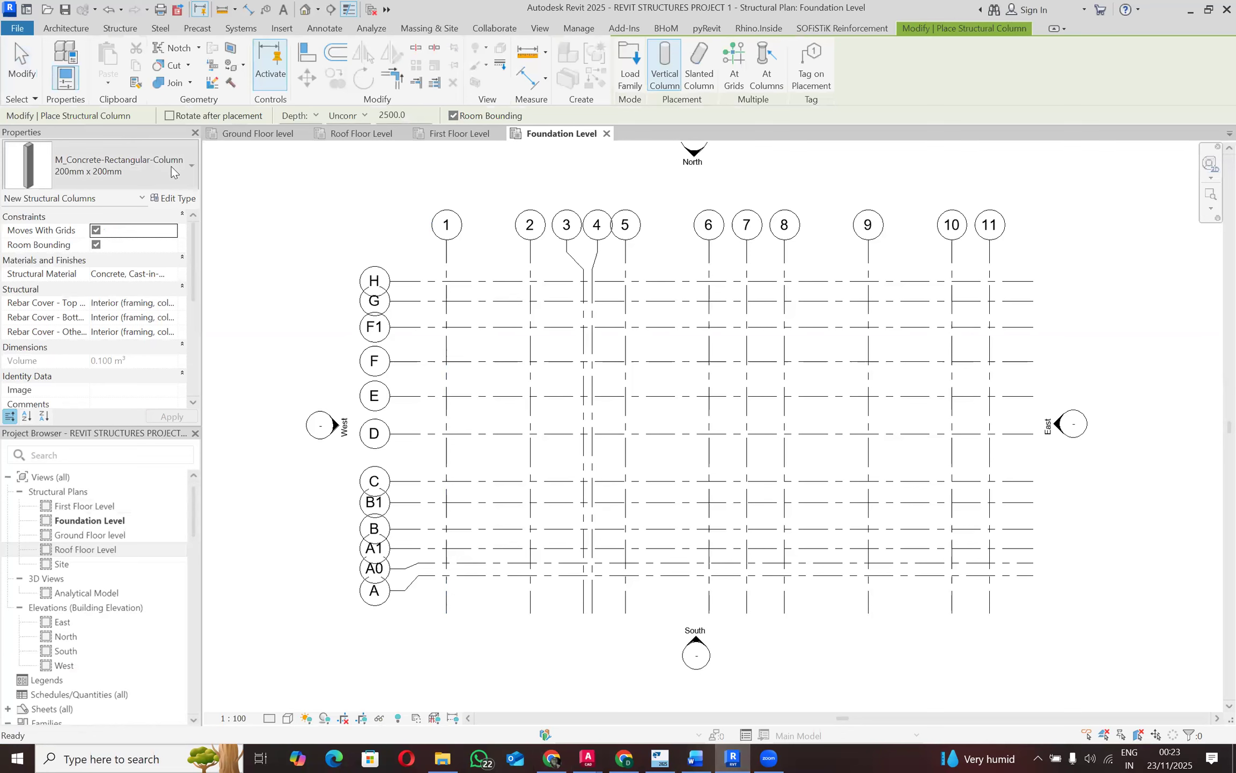
scroll(553, 210, up, 3)
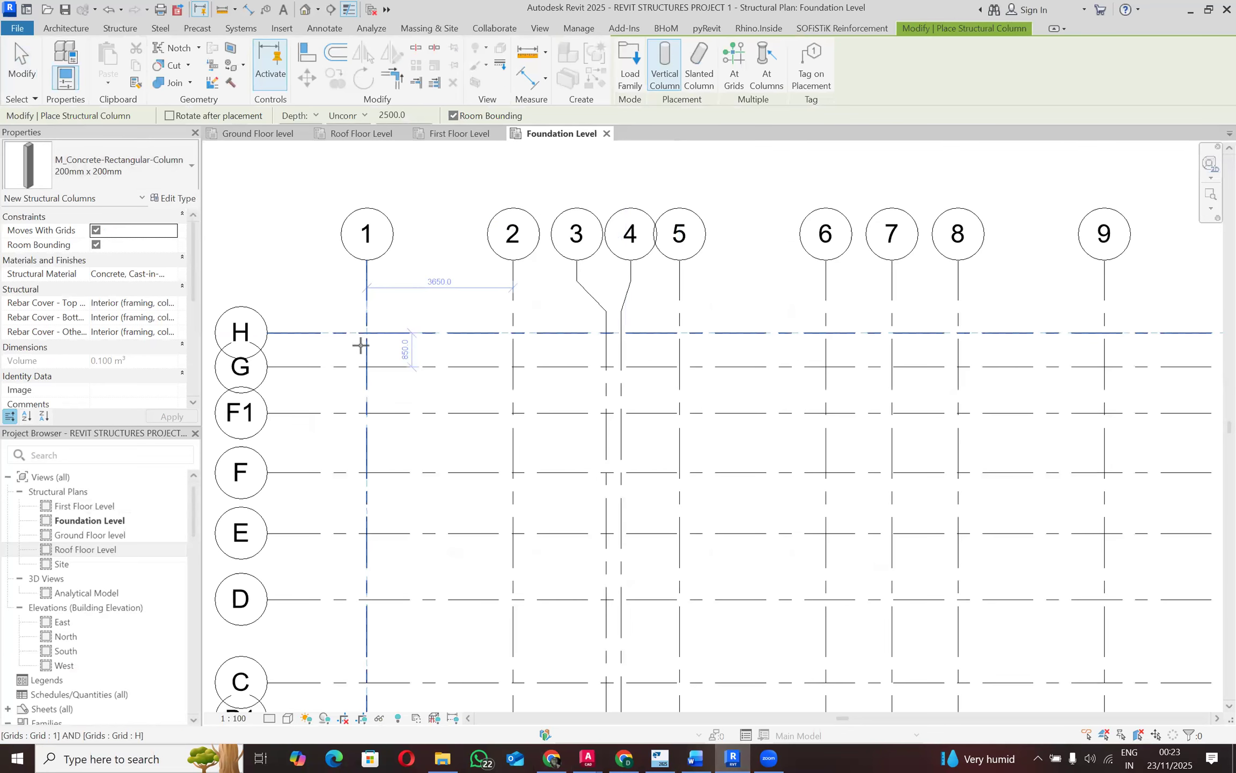
scroll(367, 373, up, 1)
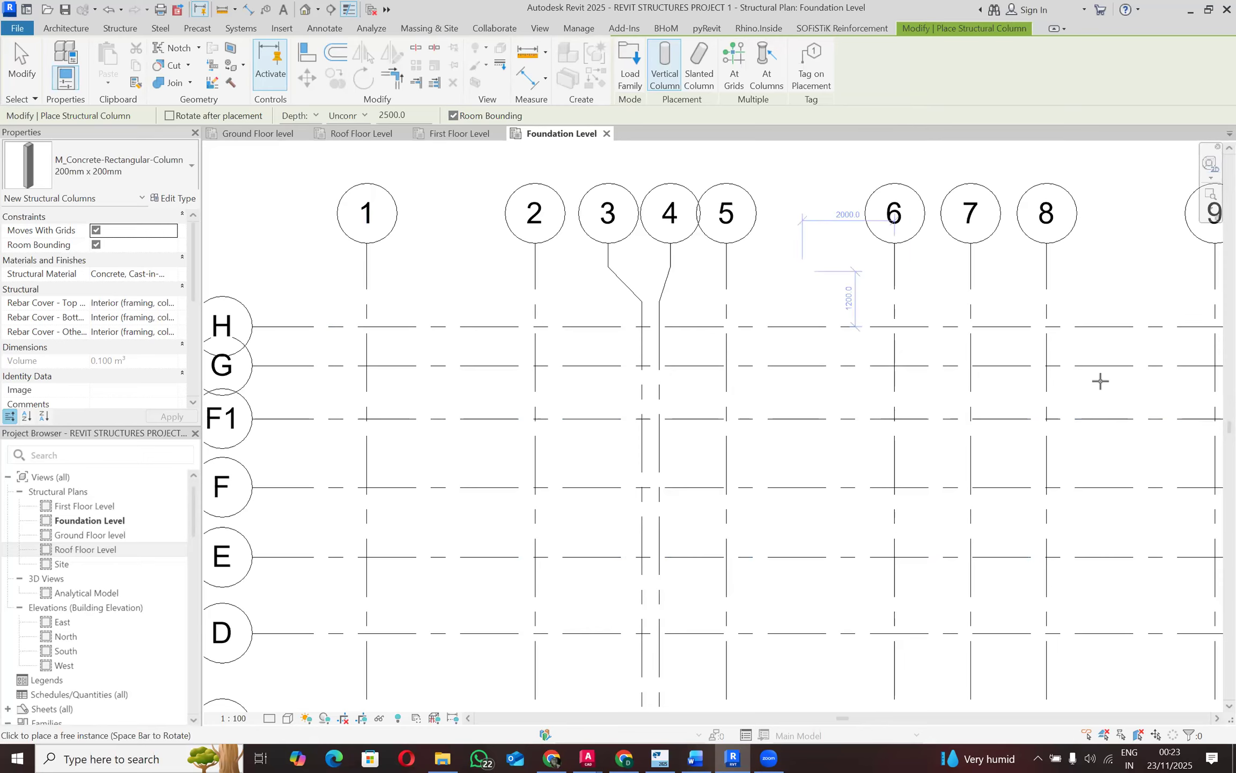
click(315, 116)
click(353, 118)
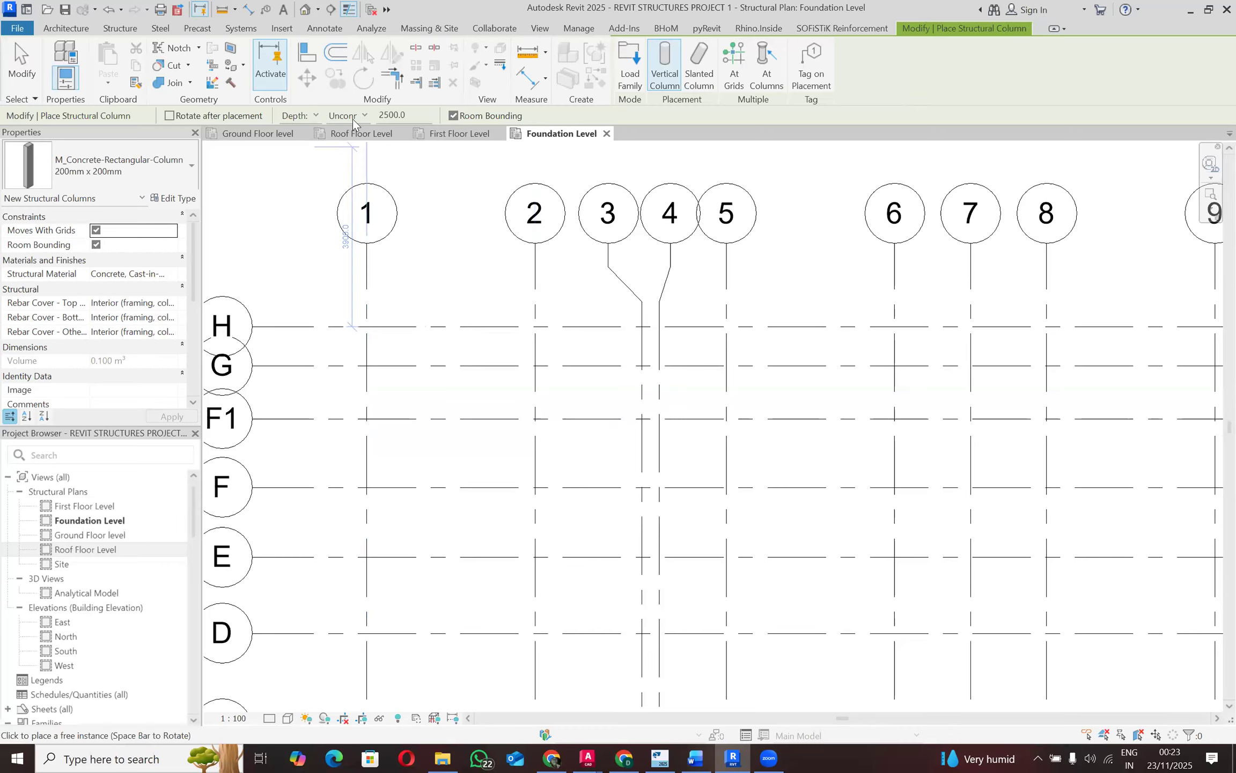
click(352, 118)
click(370, 132)
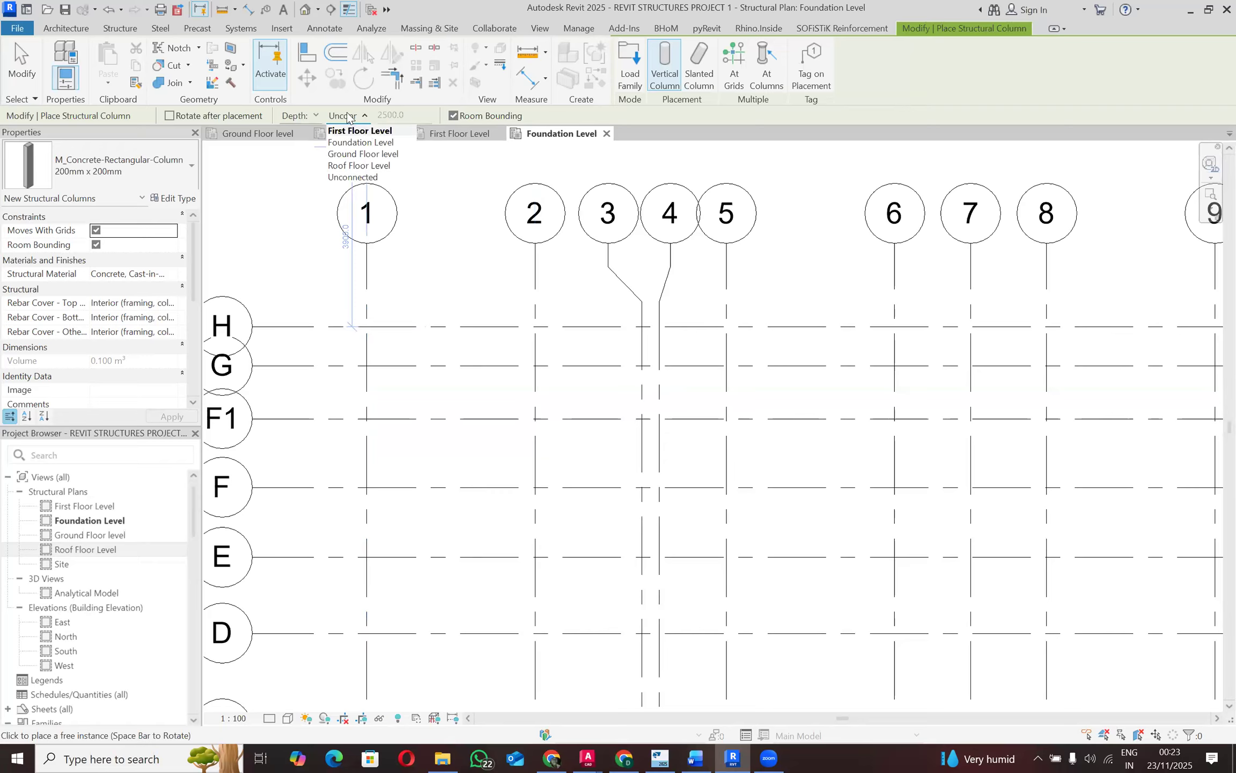
click(315, 115)
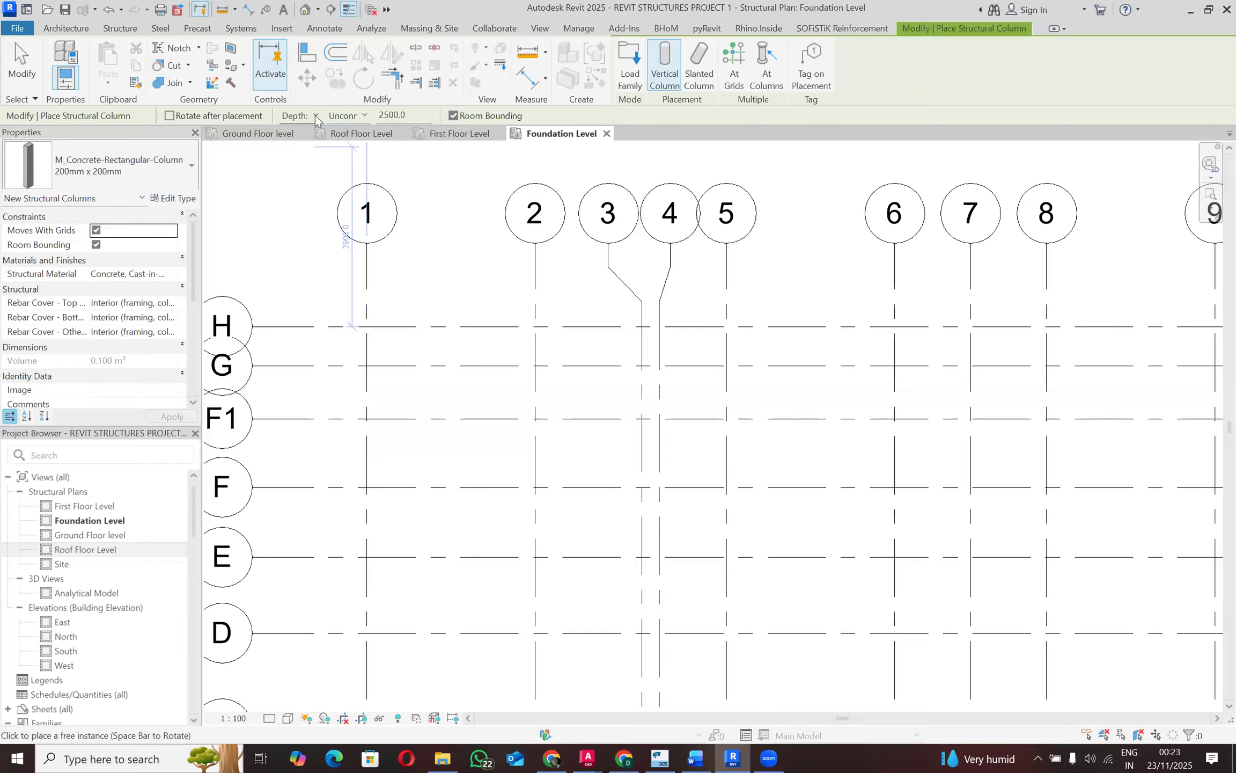
click(316, 114)
click(299, 143)
click(357, 115)
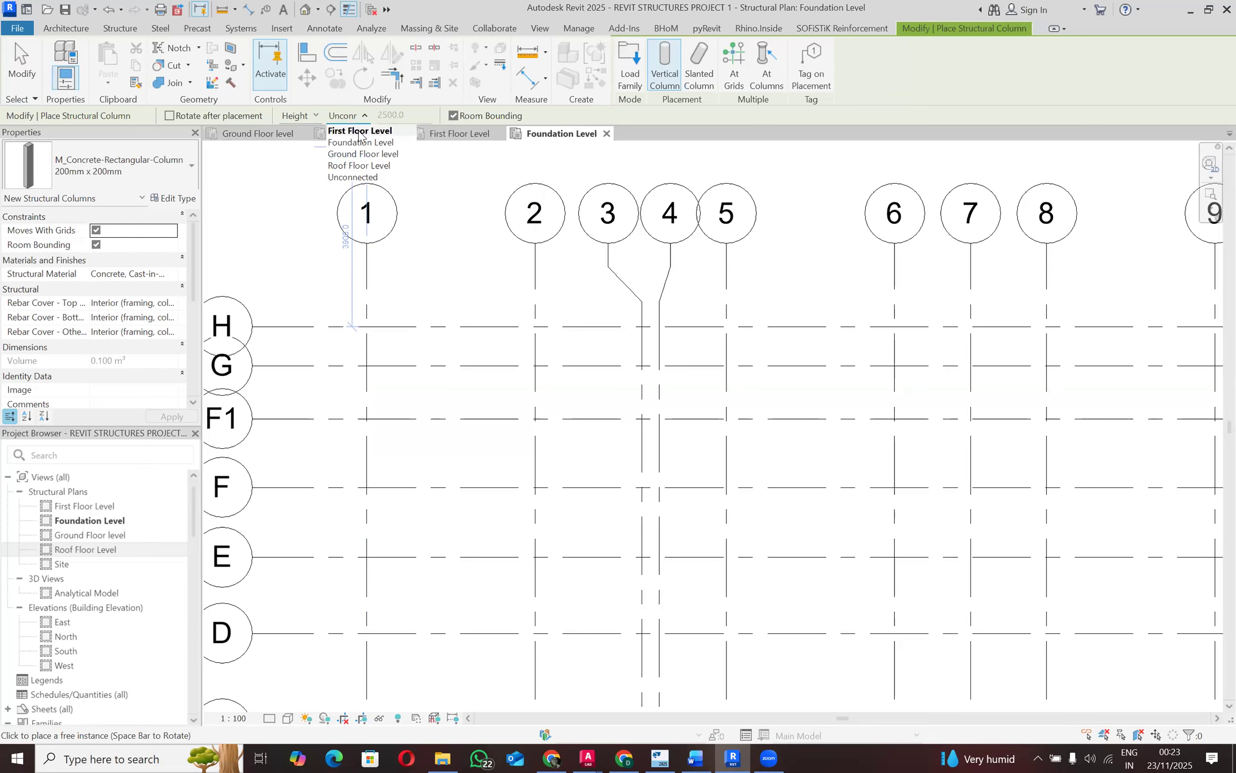
click(359, 165)
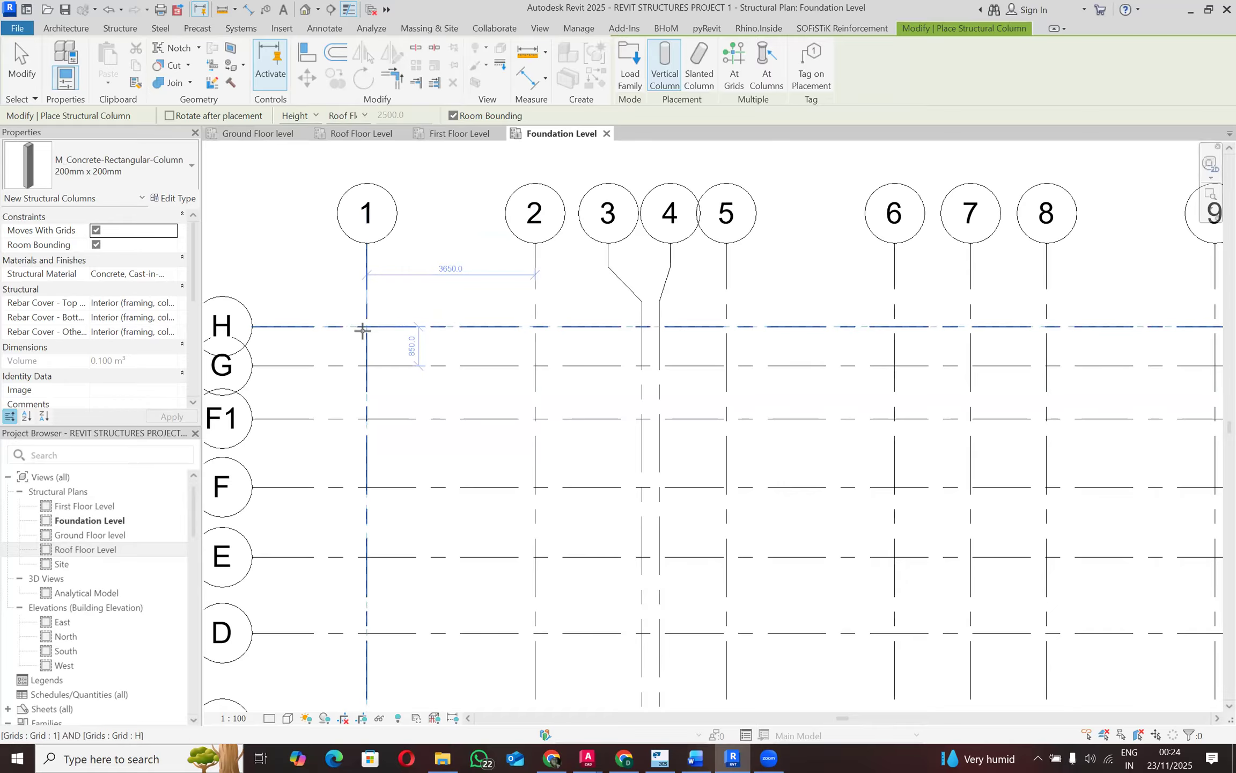
Step: Try placing a 200mm x 200mm column at the intersection of grids 1 and H, and undo the placement
scroll(416, 286, down, 3)
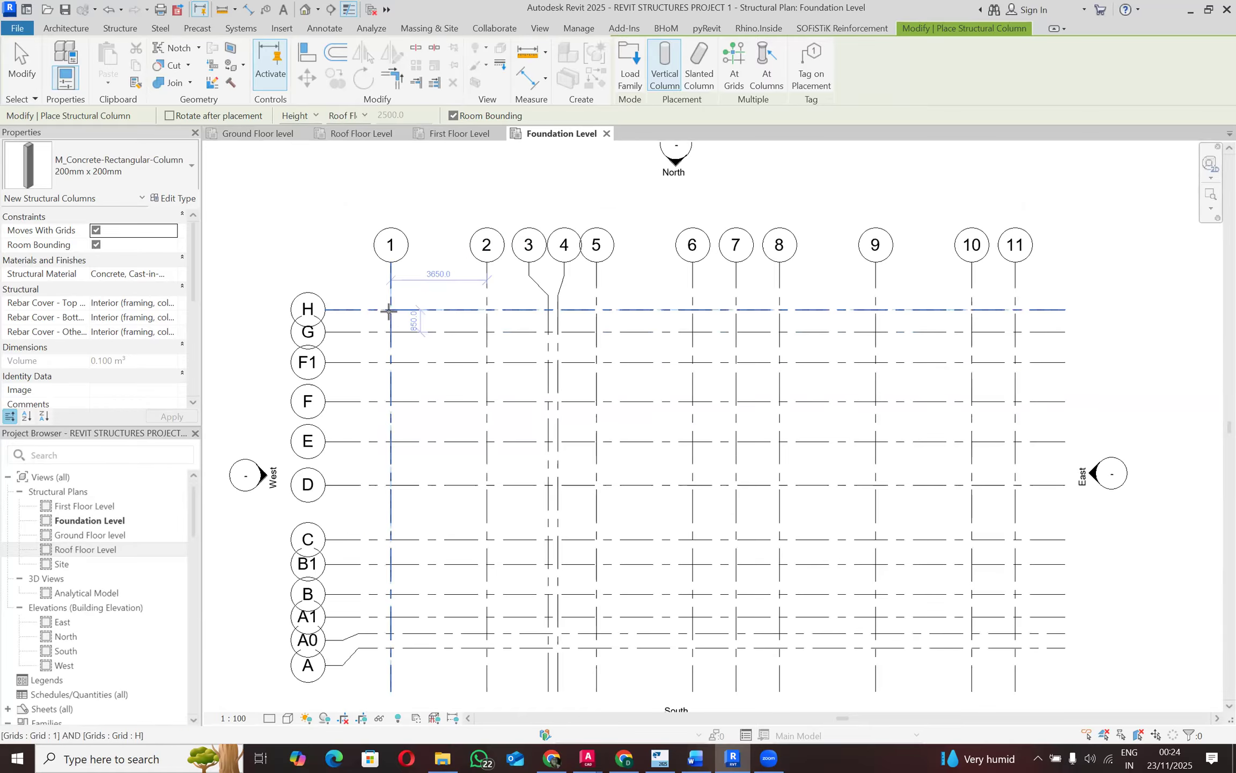
scroll(386, 310, up, 2)
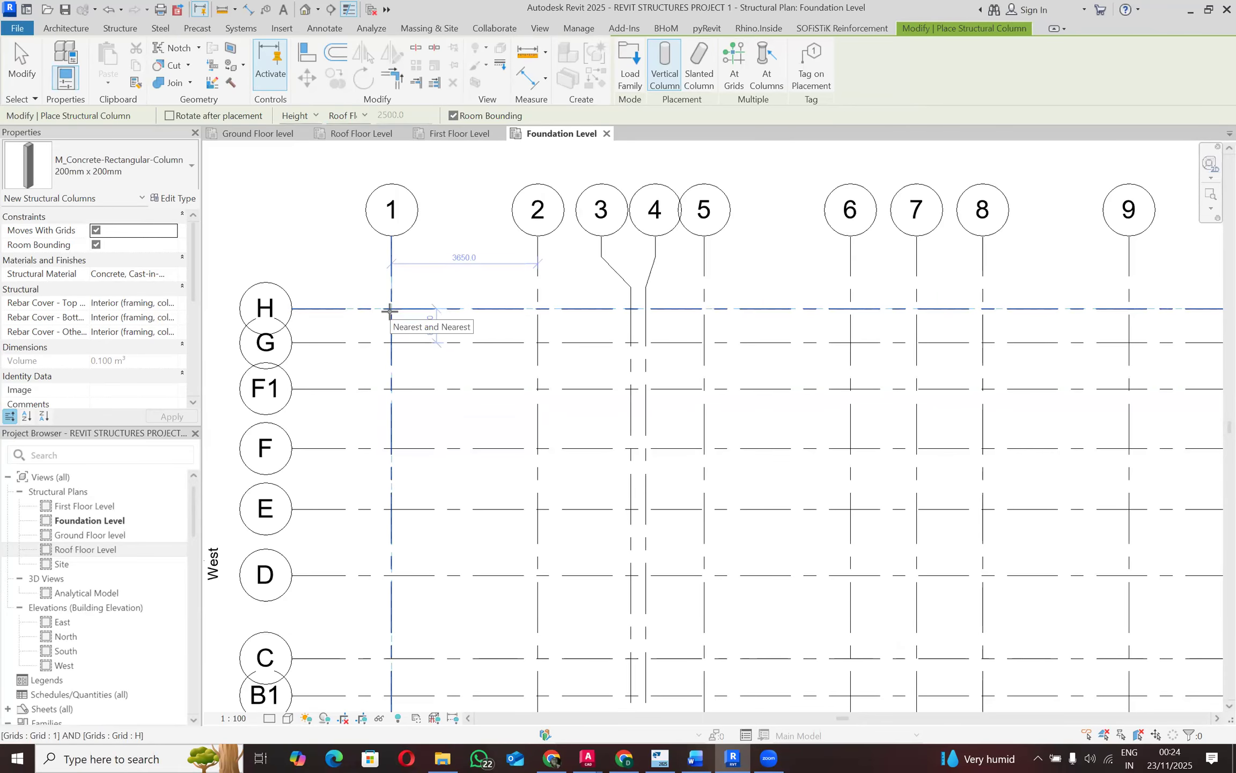
click(393, 309)
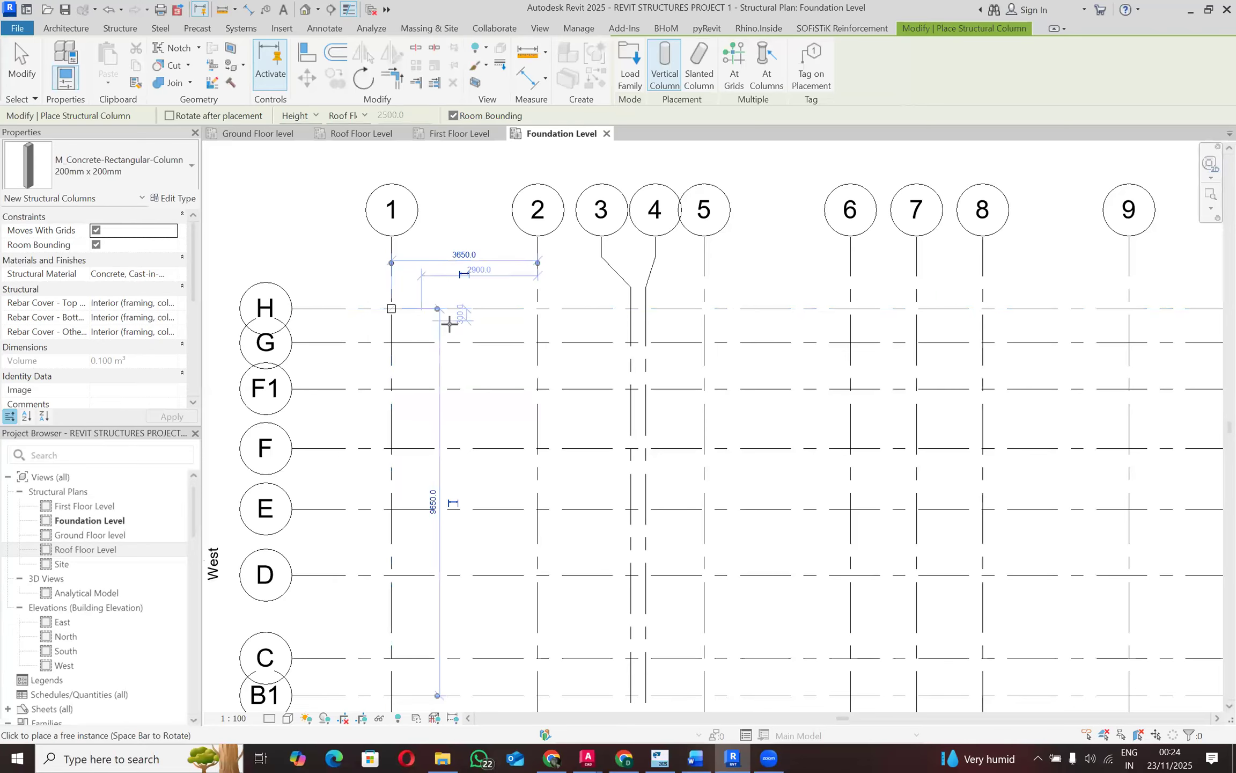
scroll(403, 307, up, 1)
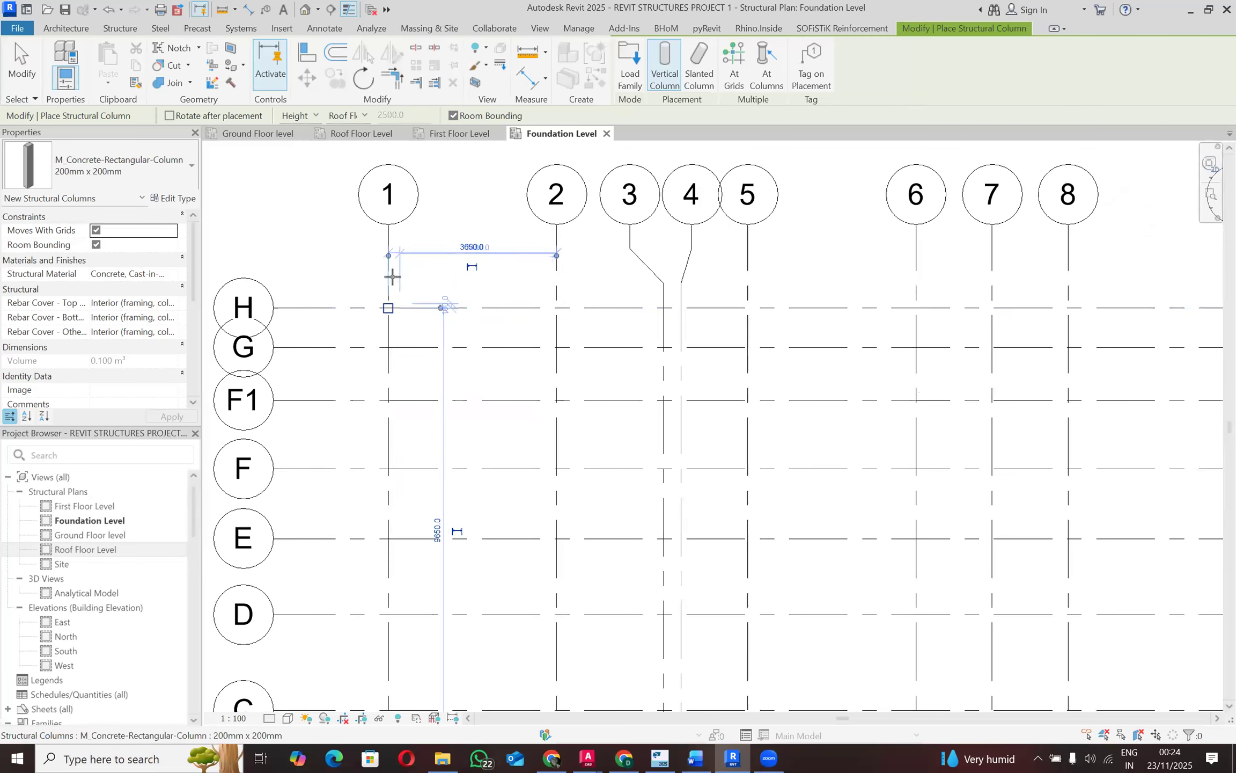
click(111, 9)
Step: Place a 200mm x 200mm column at the intersection of grids 1 and G
scroll(434, 308, down, 1)
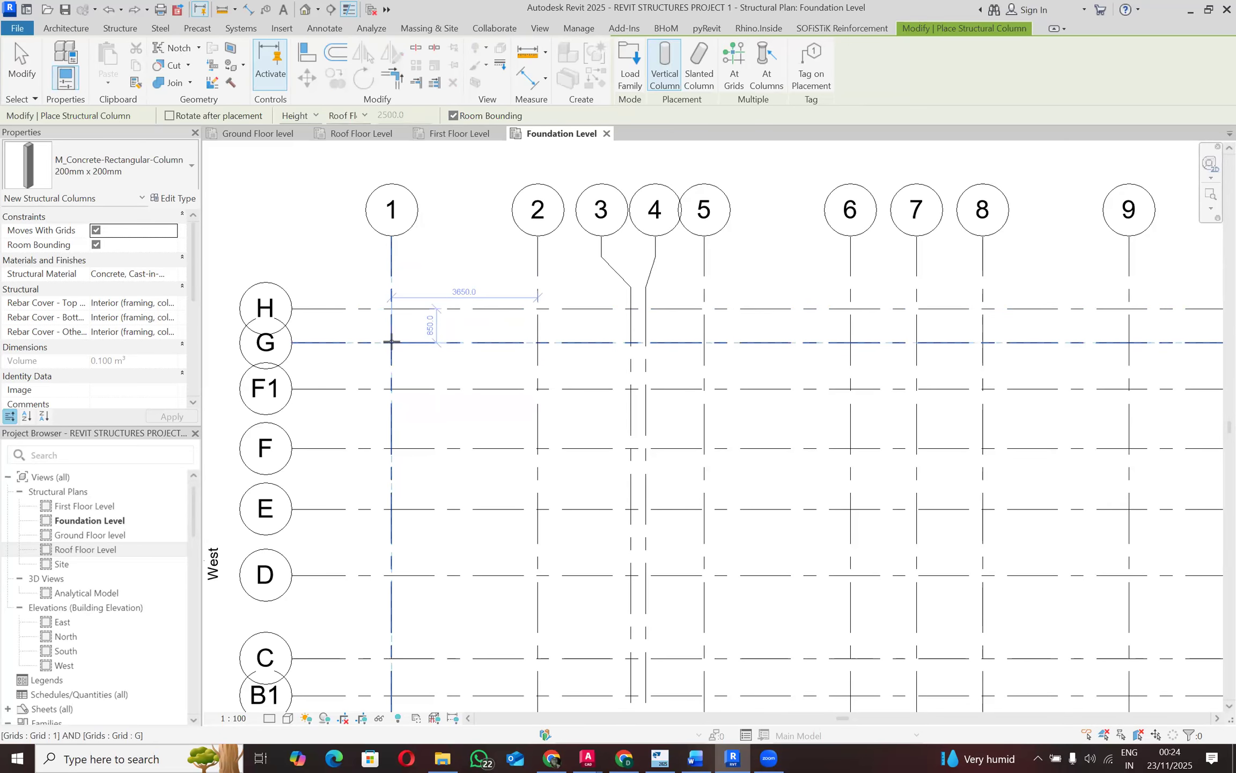
scroll(408, 349, up, 3)
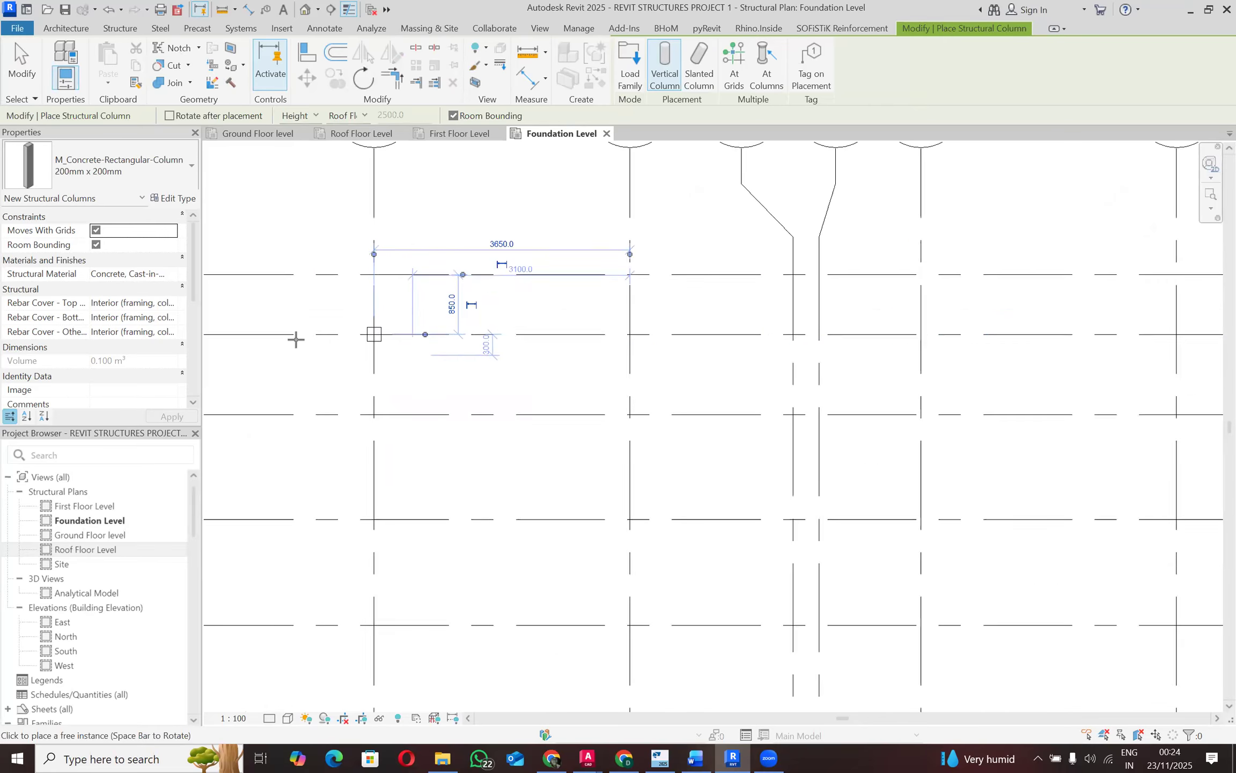
scroll(381, 332, down, 3)
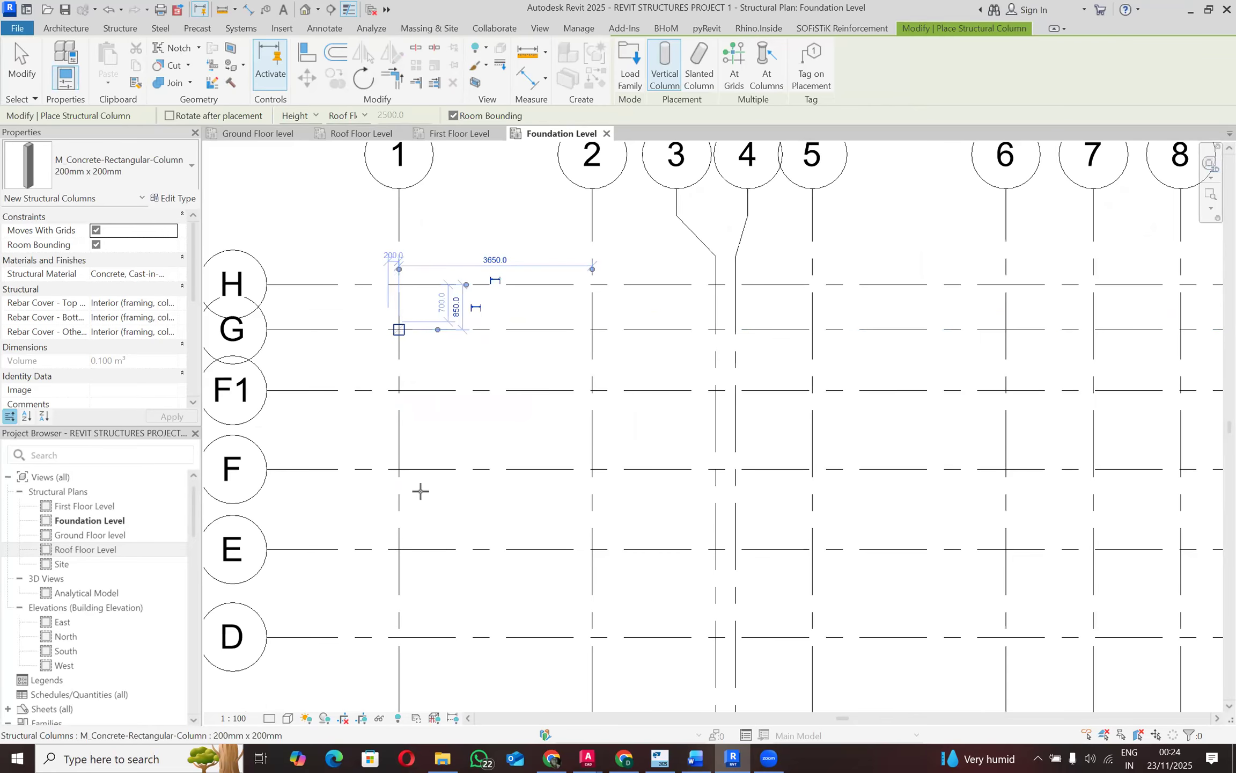
Step: Check the AutoCAD foundation drawing for the remaining column positions along grid G and return to Revit
click(441, 756)
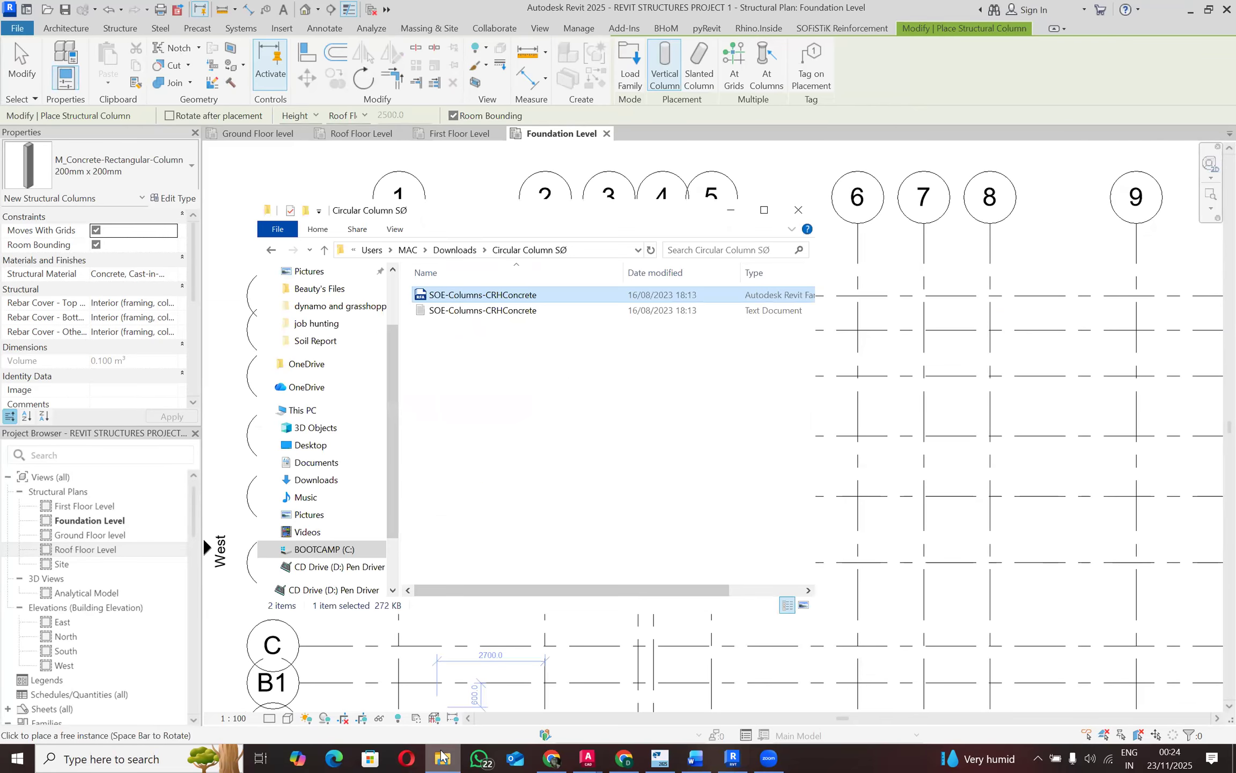
click(441, 757)
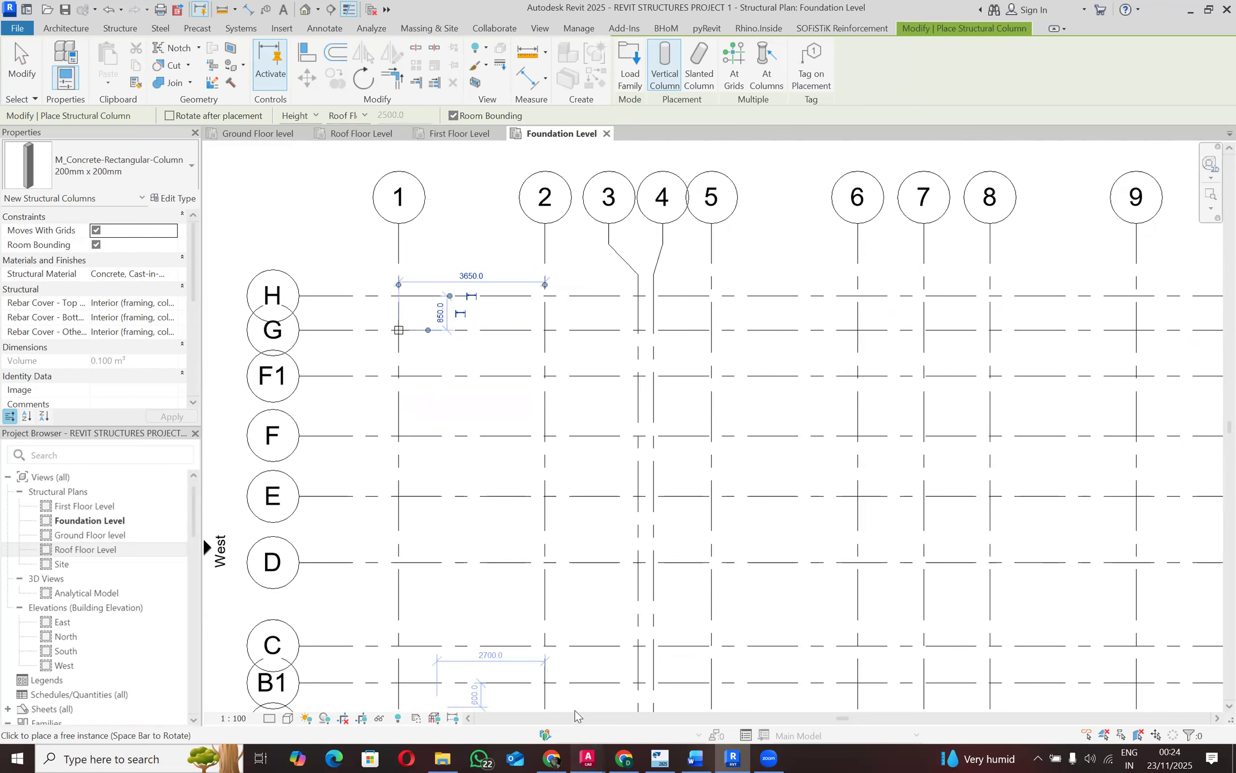
mouse_move(588, 757)
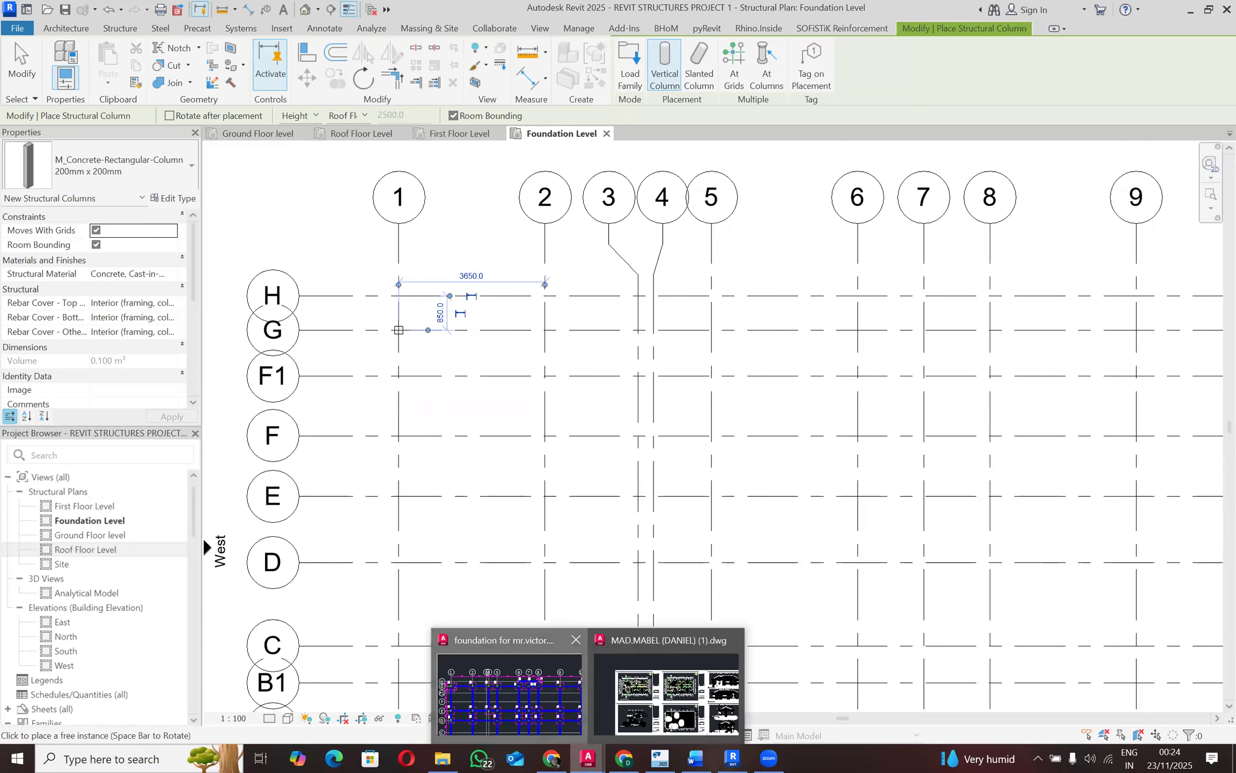
click(509, 692)
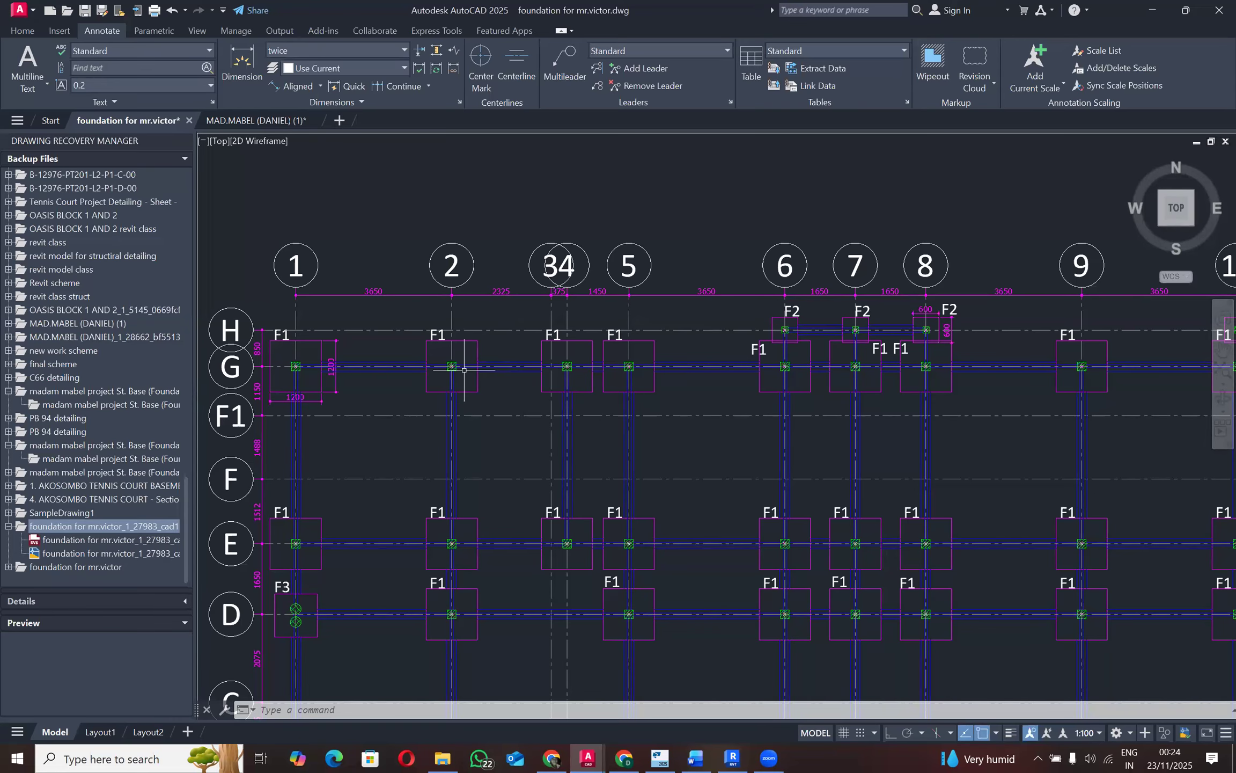
scroll(464, 369, up, 2)
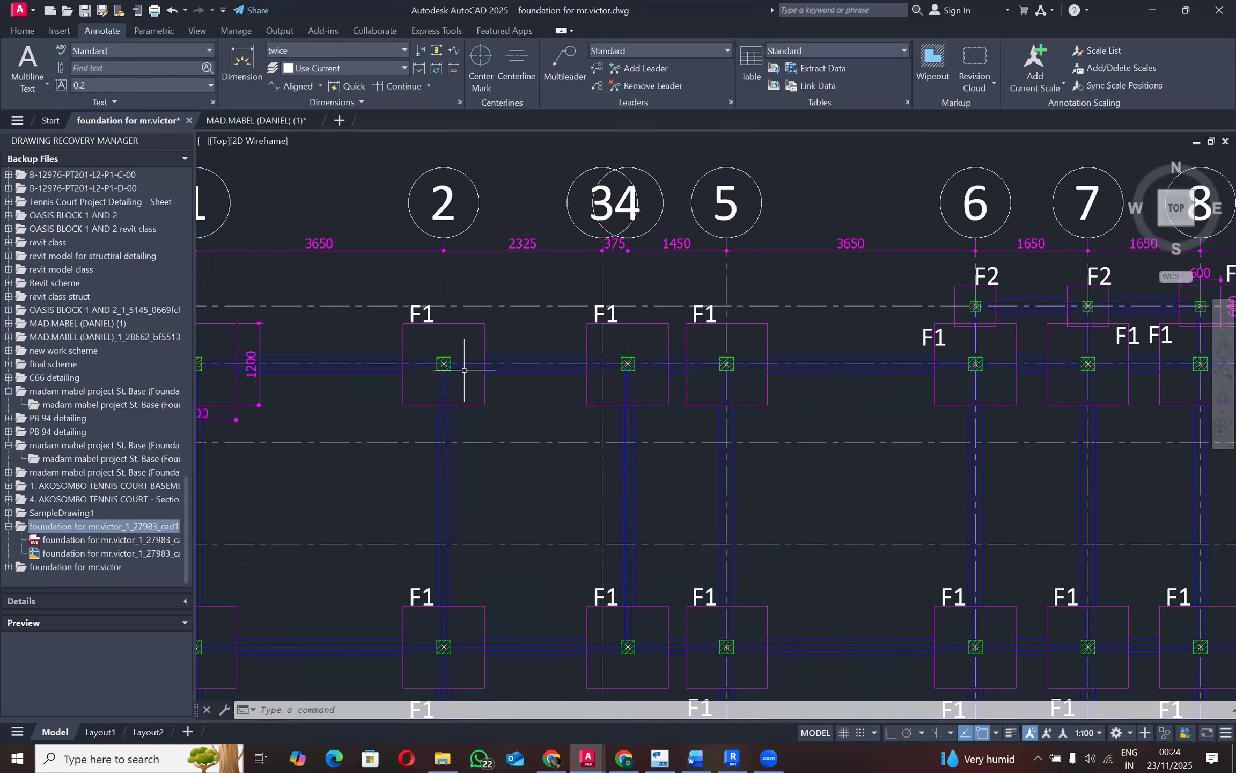
scroll(464, 369, down, 4)
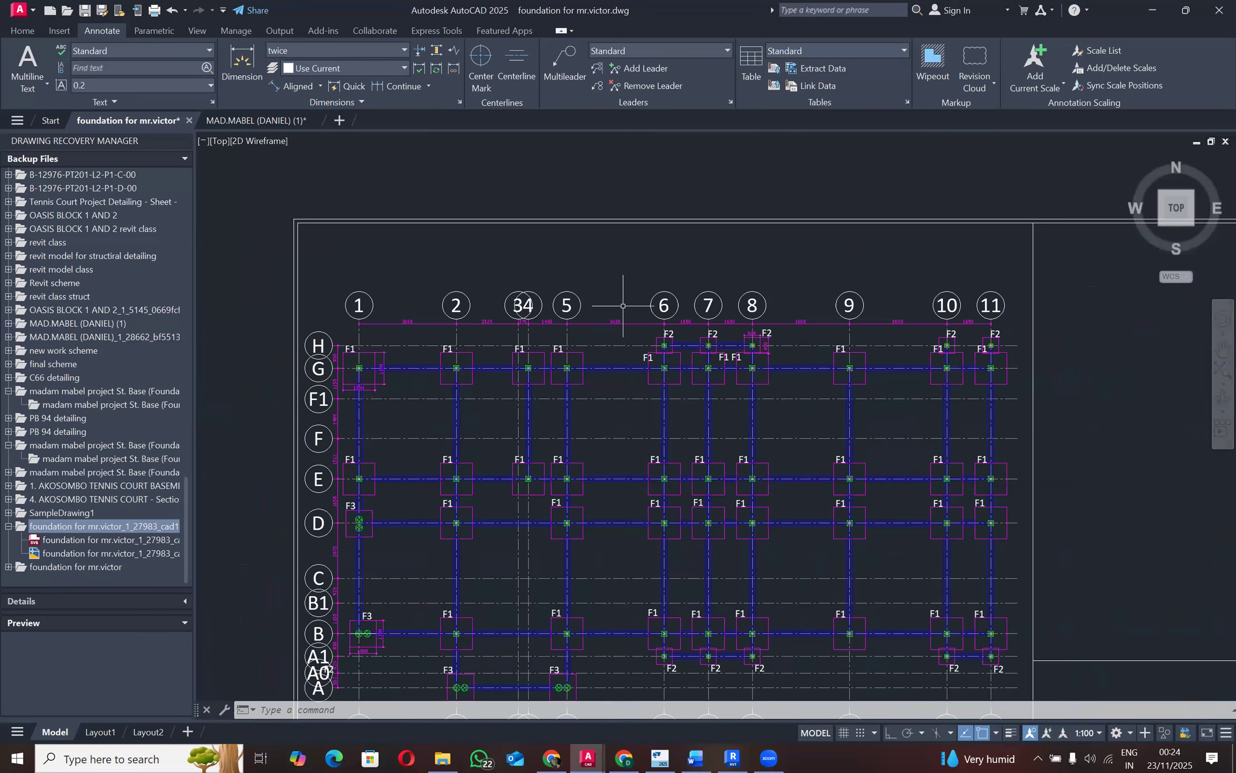
scroll(599, 359, up, 1)
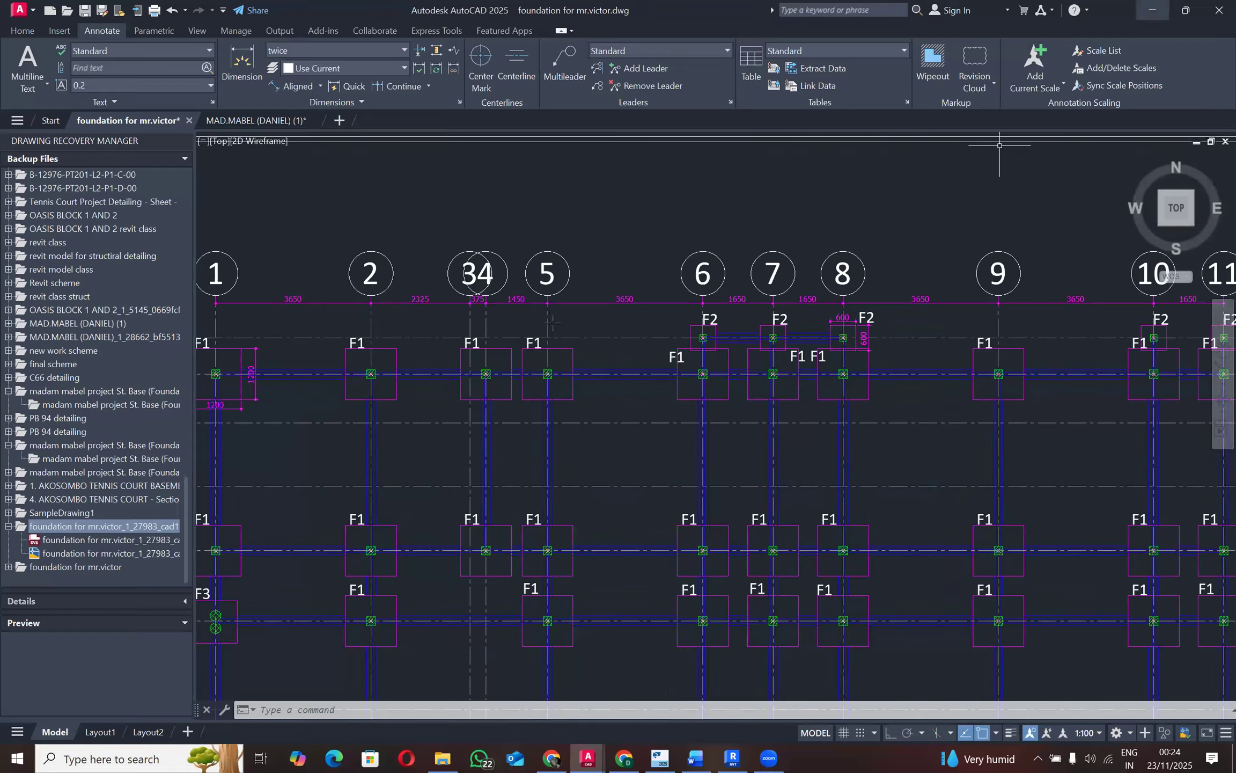
key(alt+Tab)
Step: Place 200mm x 200mm columns on grid G at its intersections with grids 2, 4 and 5
scroll(542, 330, up, 2)
click(587, 336)
click(734, 338)
click(717, 332)
scroll(408, 336, down, 1)
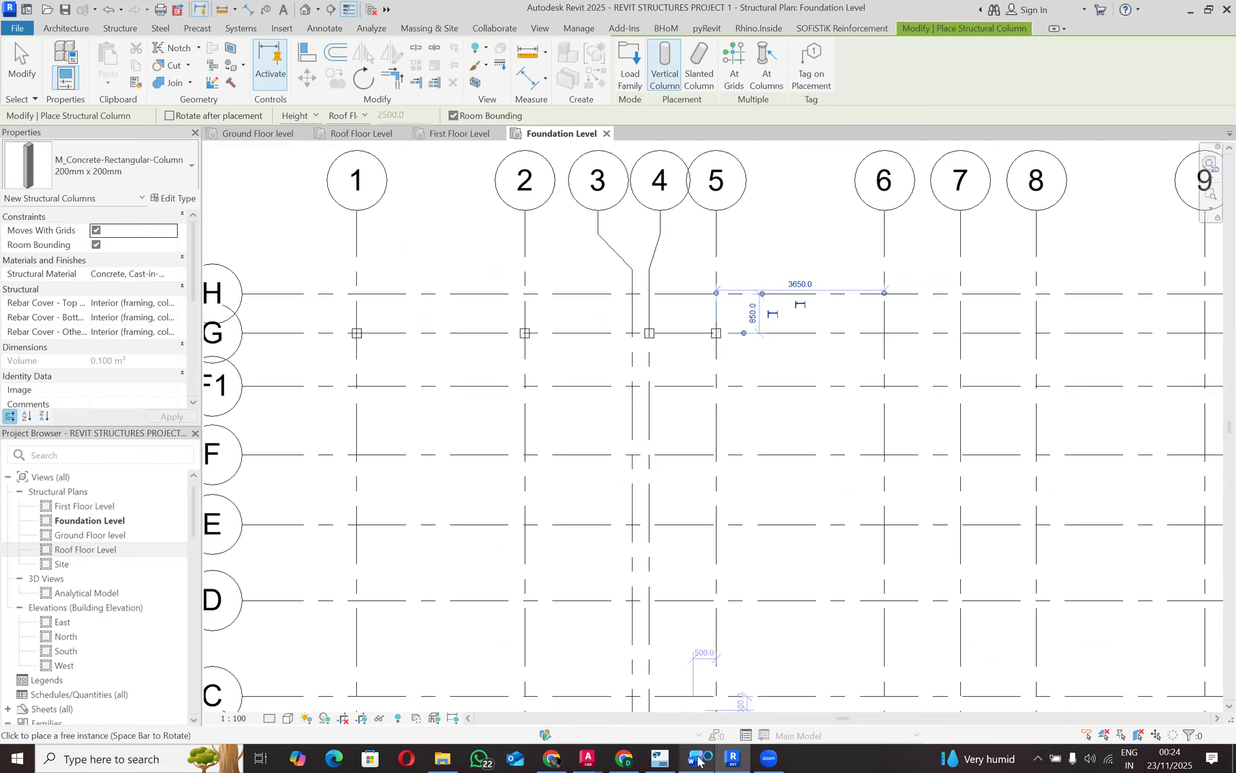
Step: Check column positions in the AutoCAD foundation drawing, then in Revit place 200mm x 200mm columns on grid G at grids 6, 7 and 8
mouse_move(698, 760)
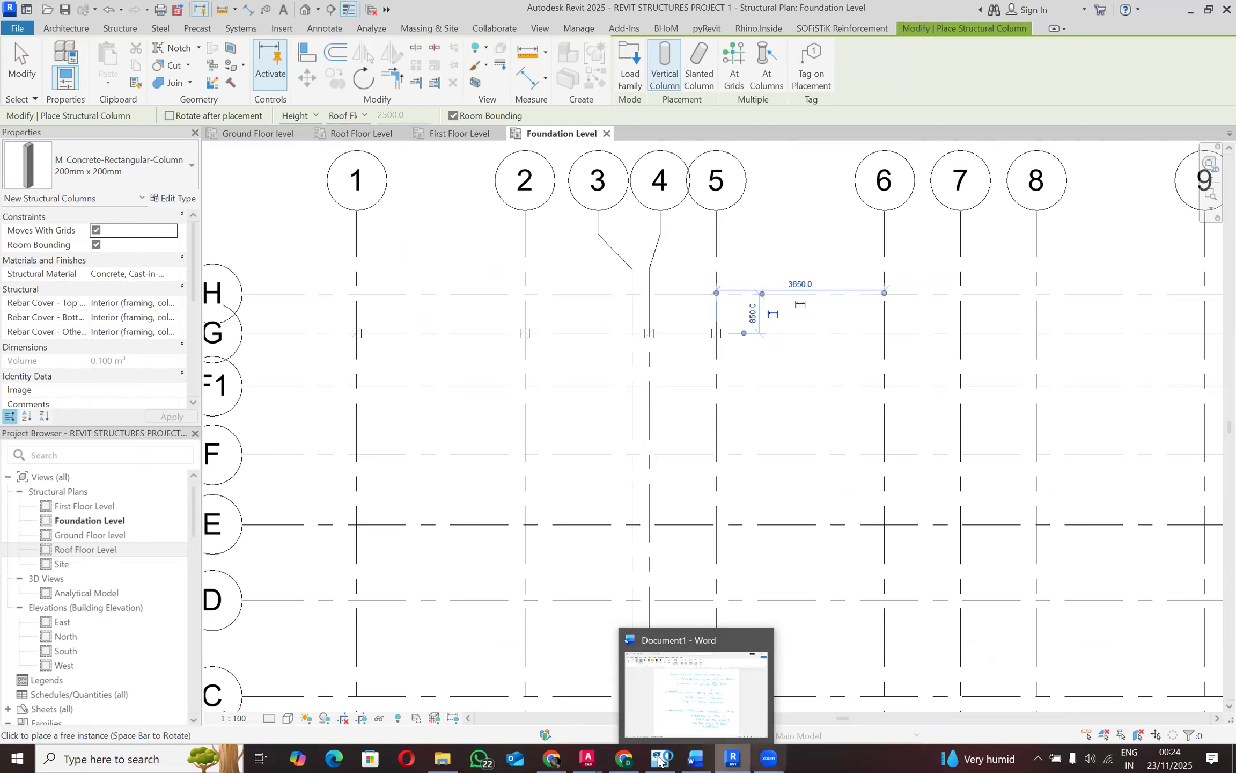
mouse_move(587, 760)
click(567, 714)
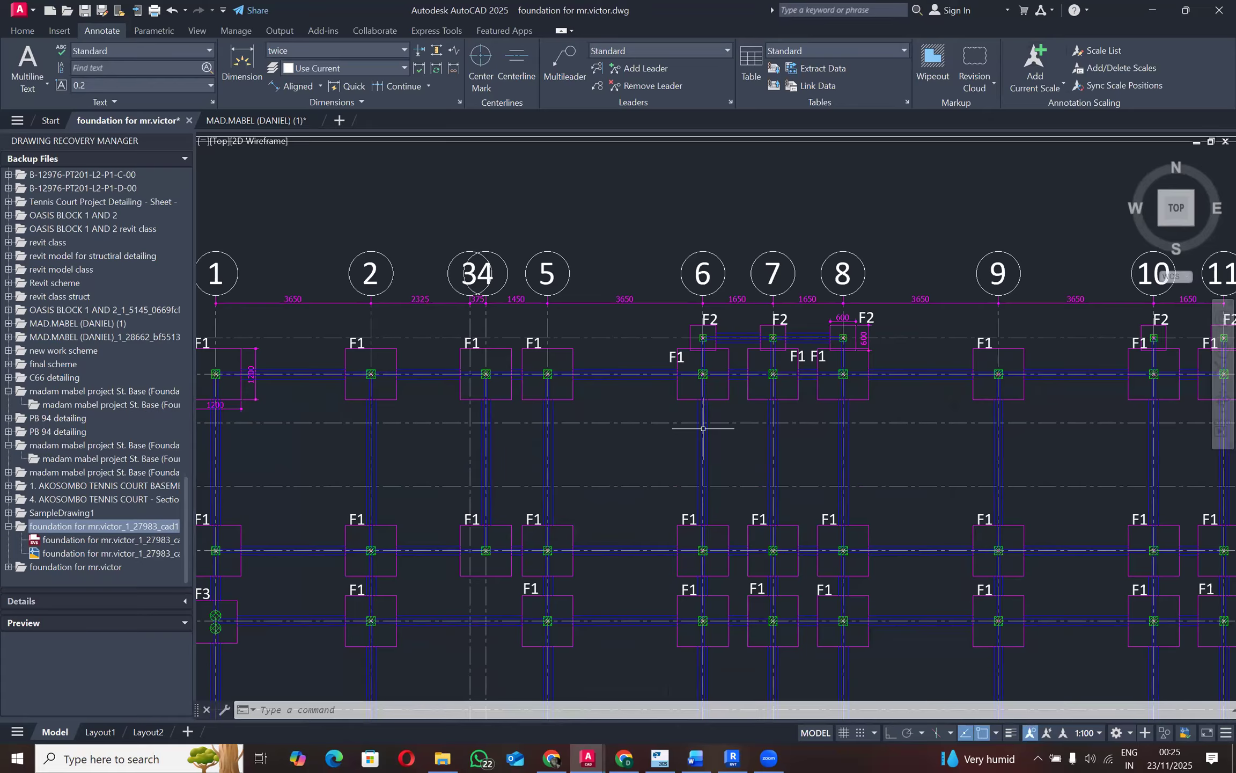
click(1153, 12)
click(917, 338)
click(953, 337)
scroll(601, 309, down, 4)
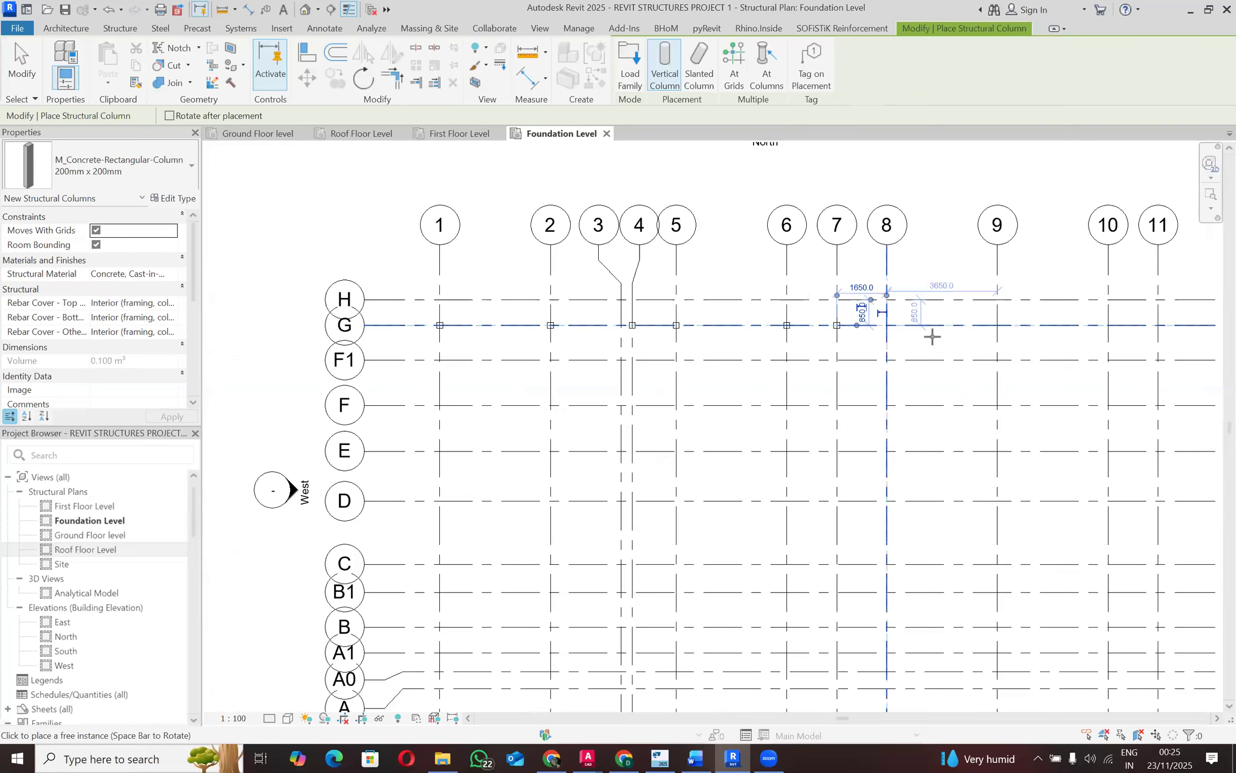
scroll(933, 336, up, 4)
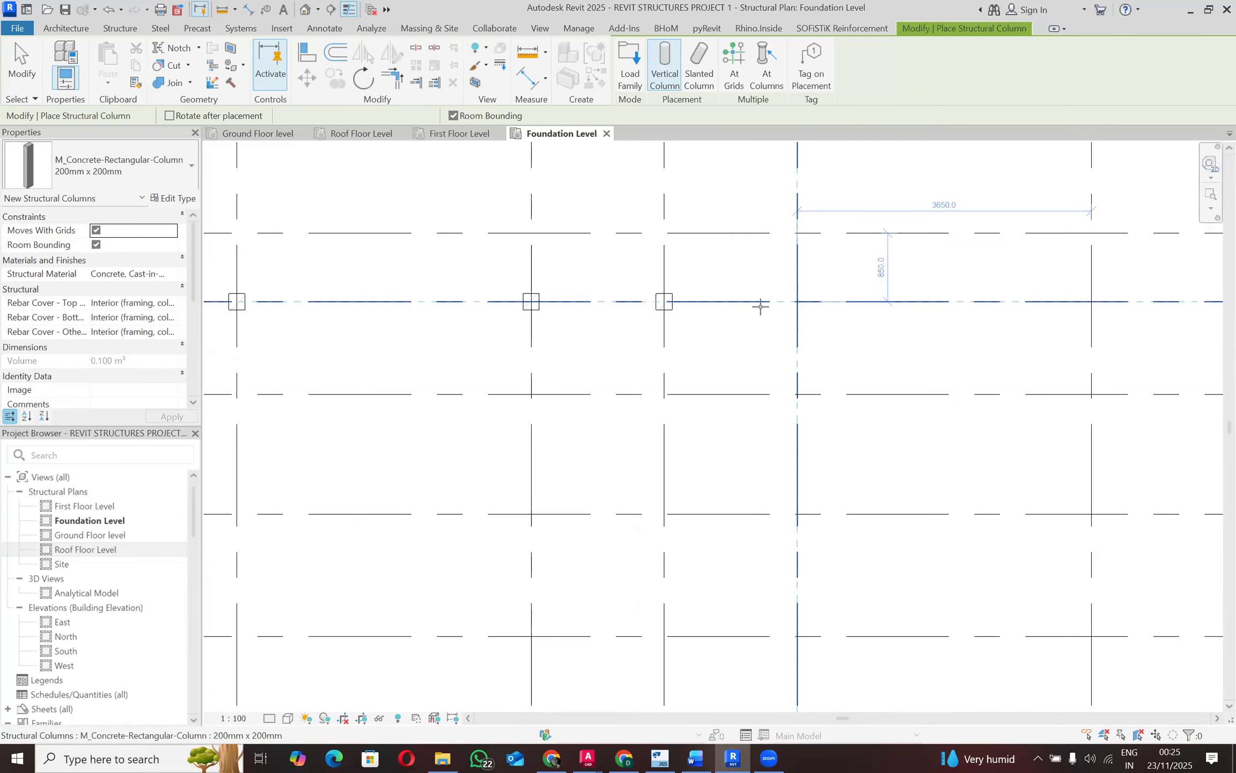
click(797, 301)
scroll(632, 331, down, 2)
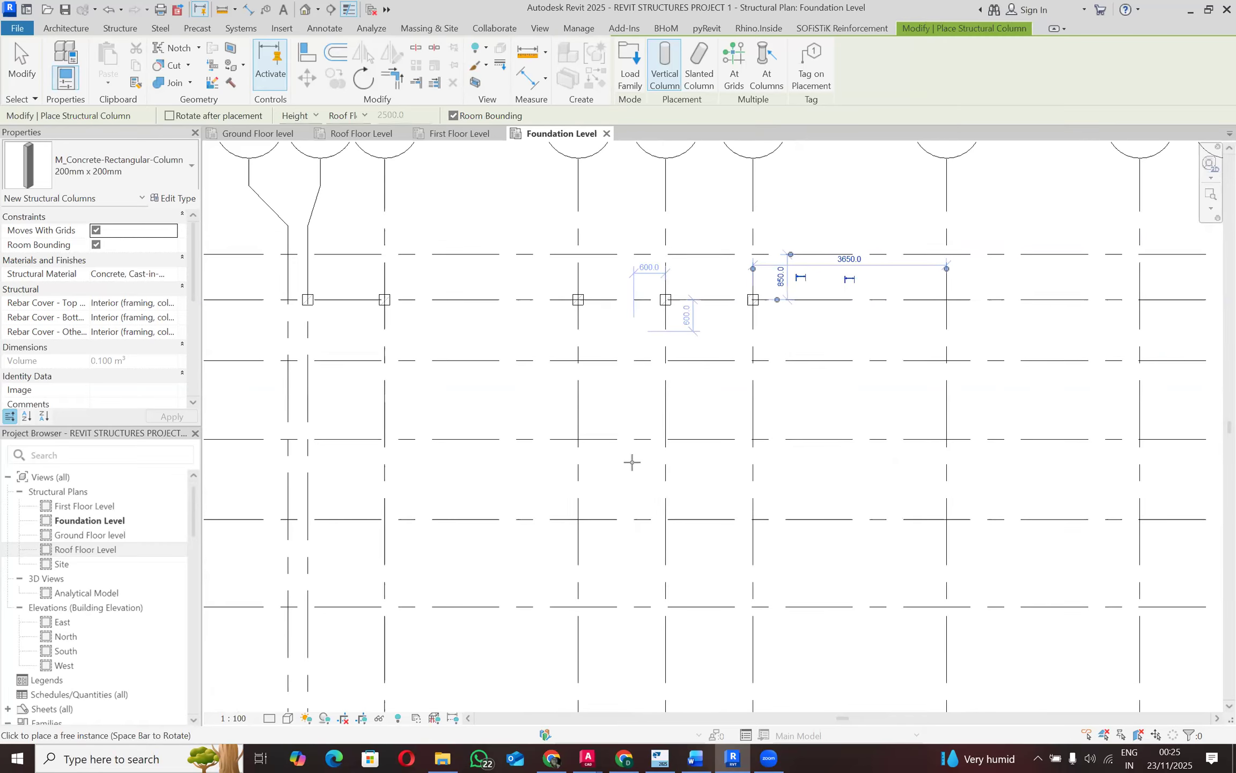
Step: Consult the AutoCAD foundation drawing for the last grid G positions and place a 200mm x 200mm column in Revit at grids 9 and G
mouse_move(591, 757)
click(563, 682)
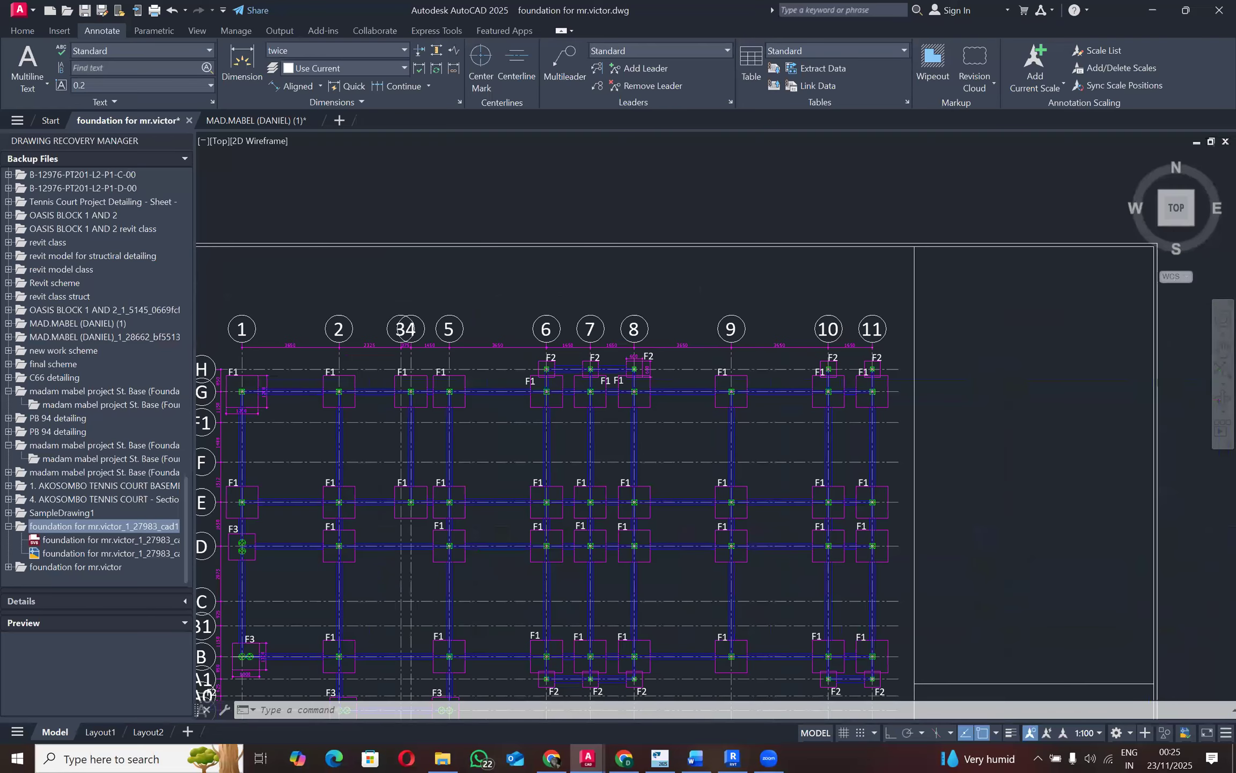
scroll(289, 425, down, 2)
scroll(588, 417, up, 4)
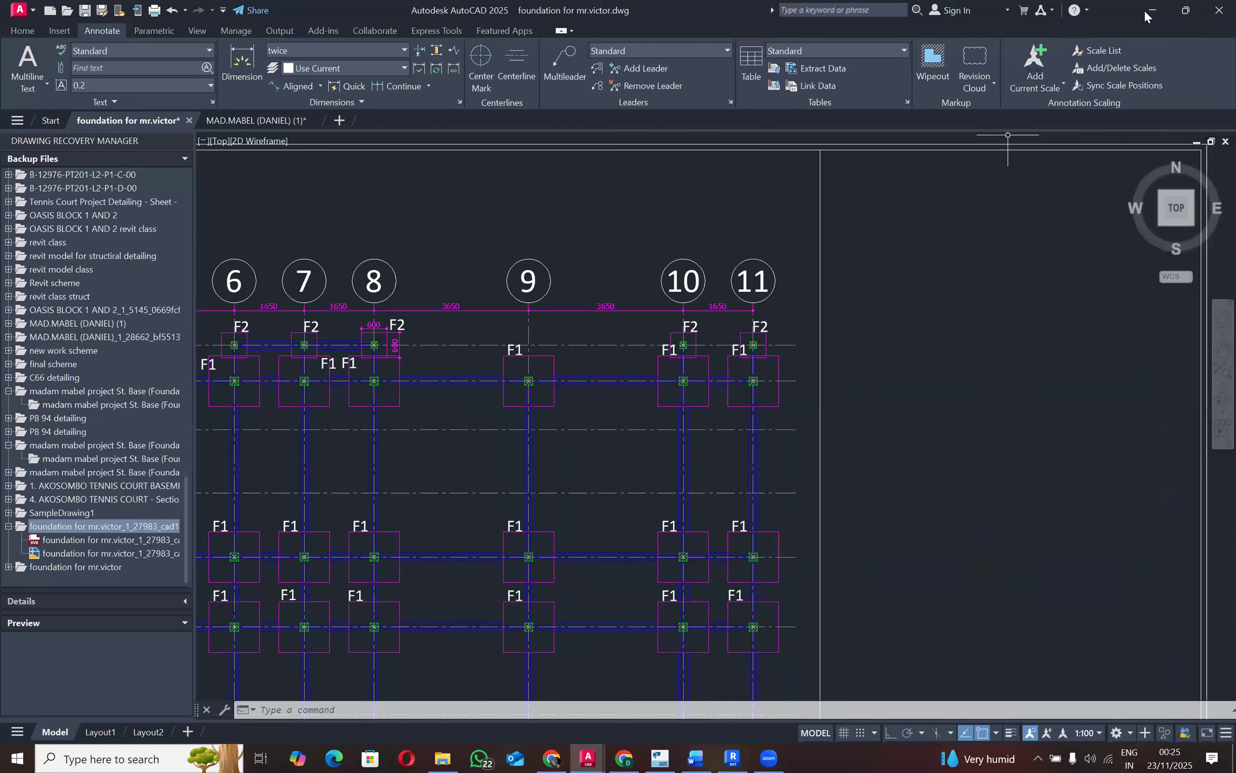
click(1149, 16)
scroll(485, 385, down, 1)
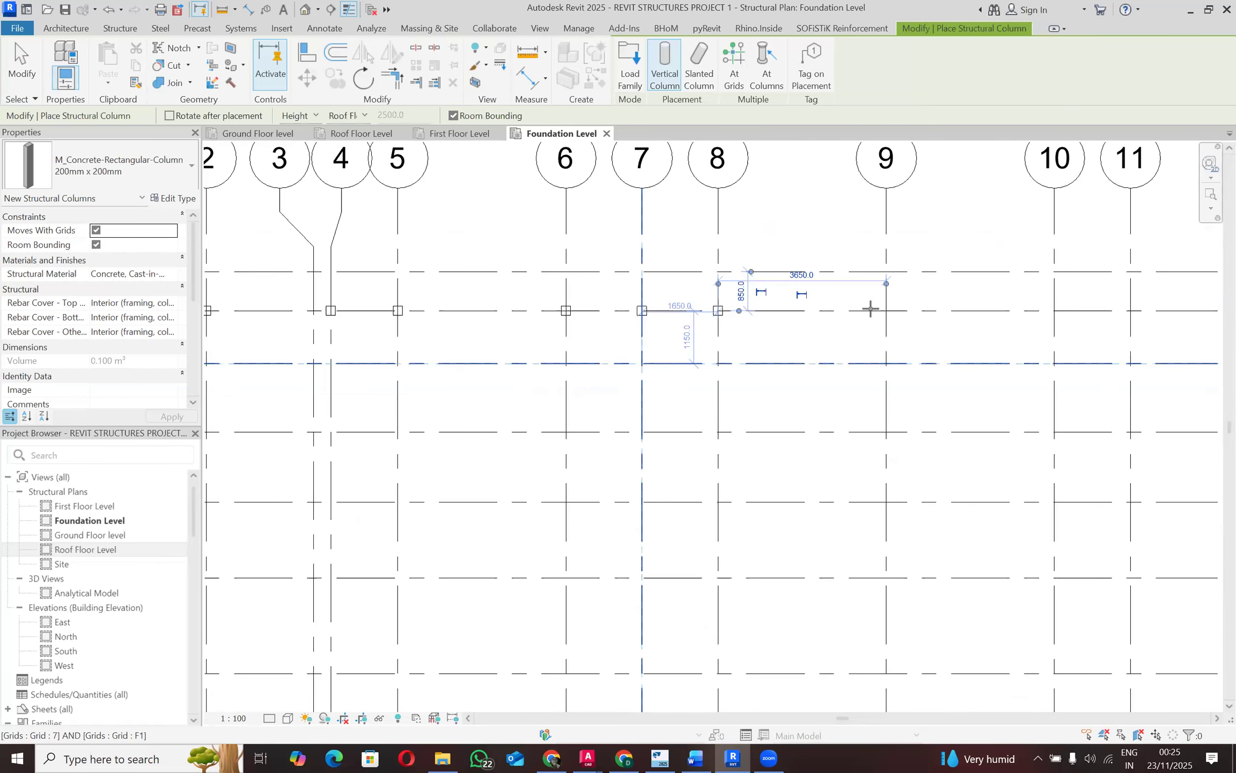
click(886, 310)
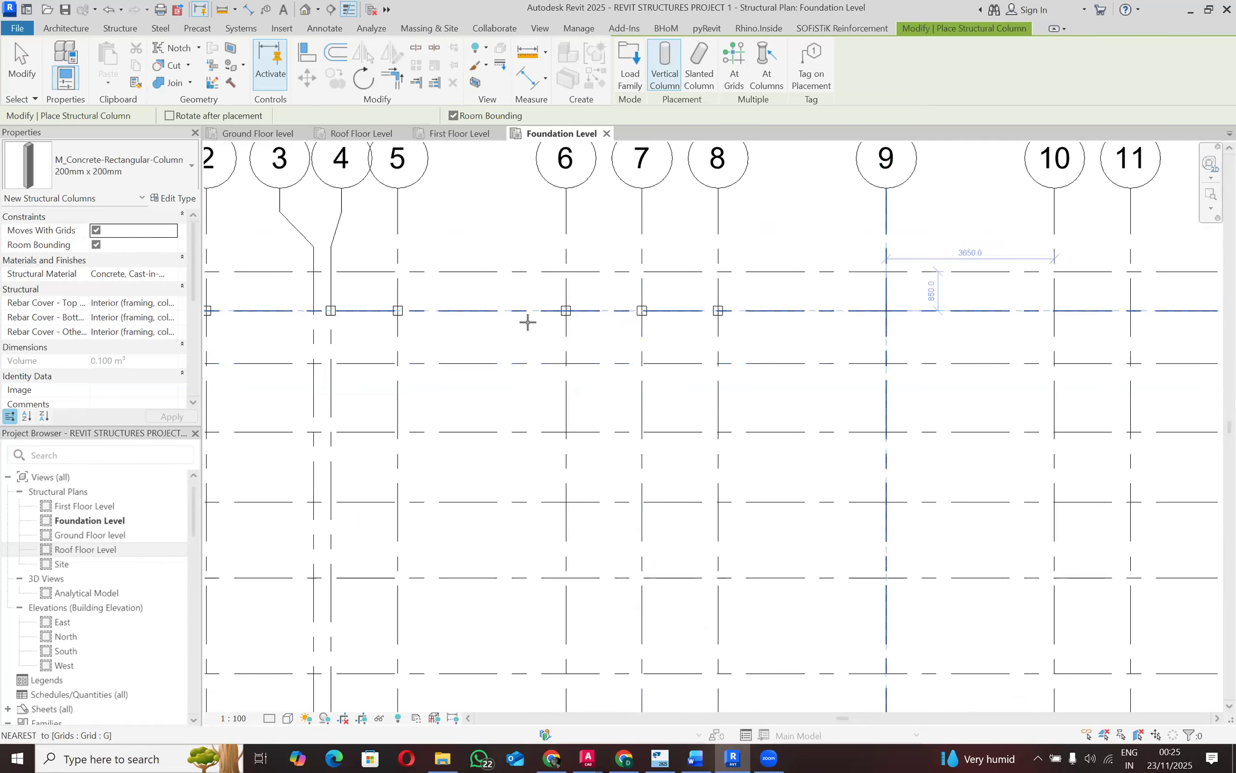
Step: Place 200mm x 200mm columns on grid G at its intersections with grids 10 and 11
scroll(891, 316, down, 2)
scroll(858, 314, up, 1)
click(853, 317)
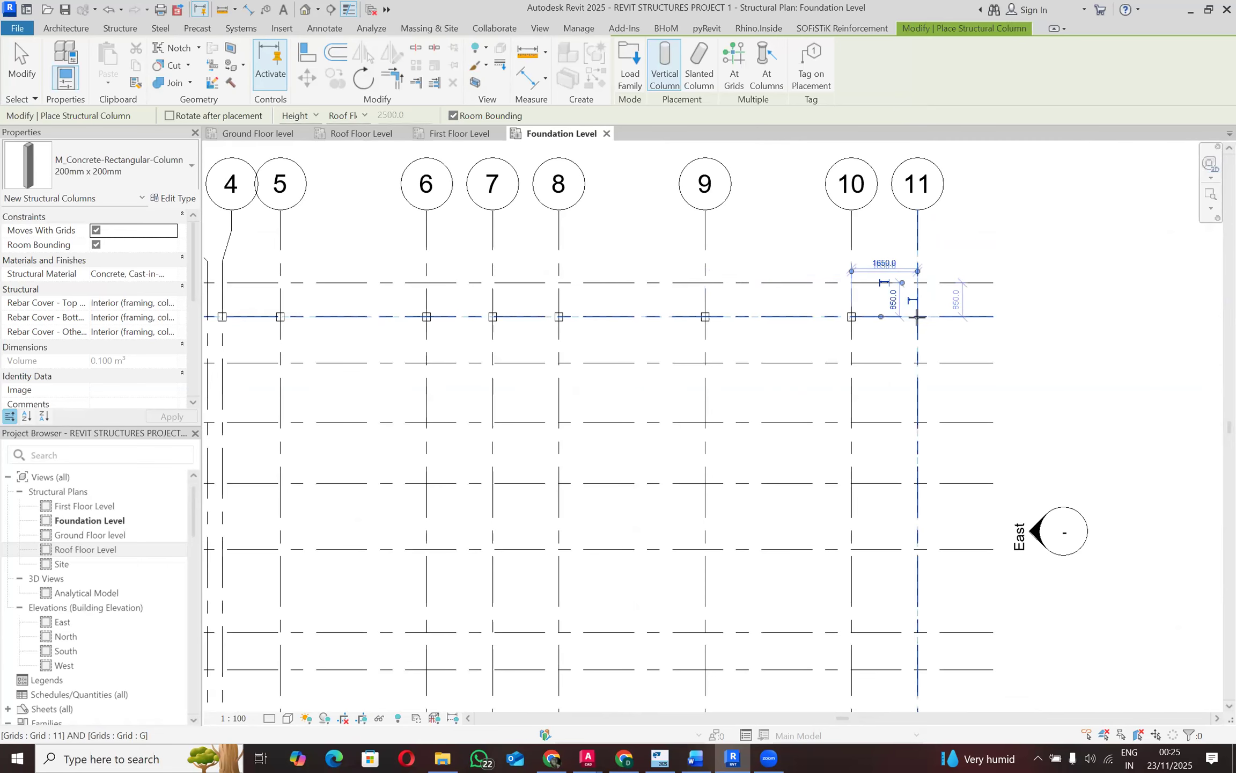
click(950, 320)
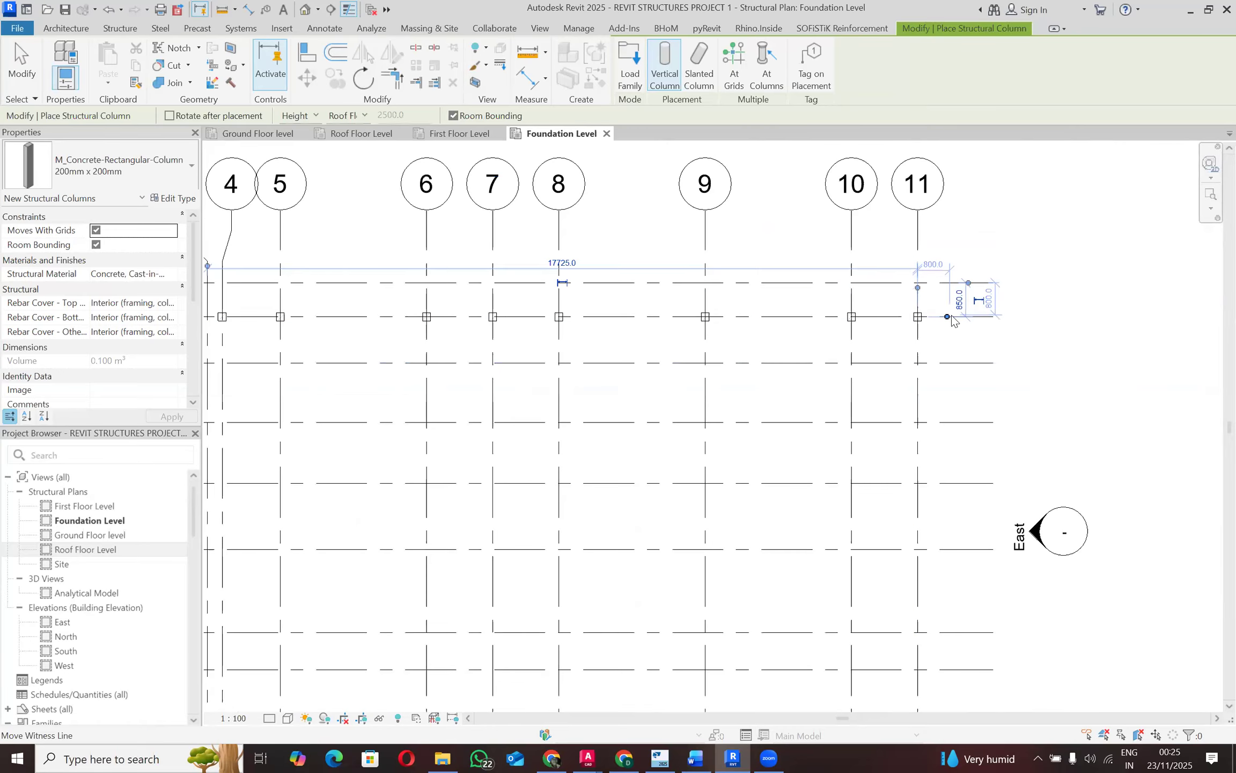
click(947, 317)
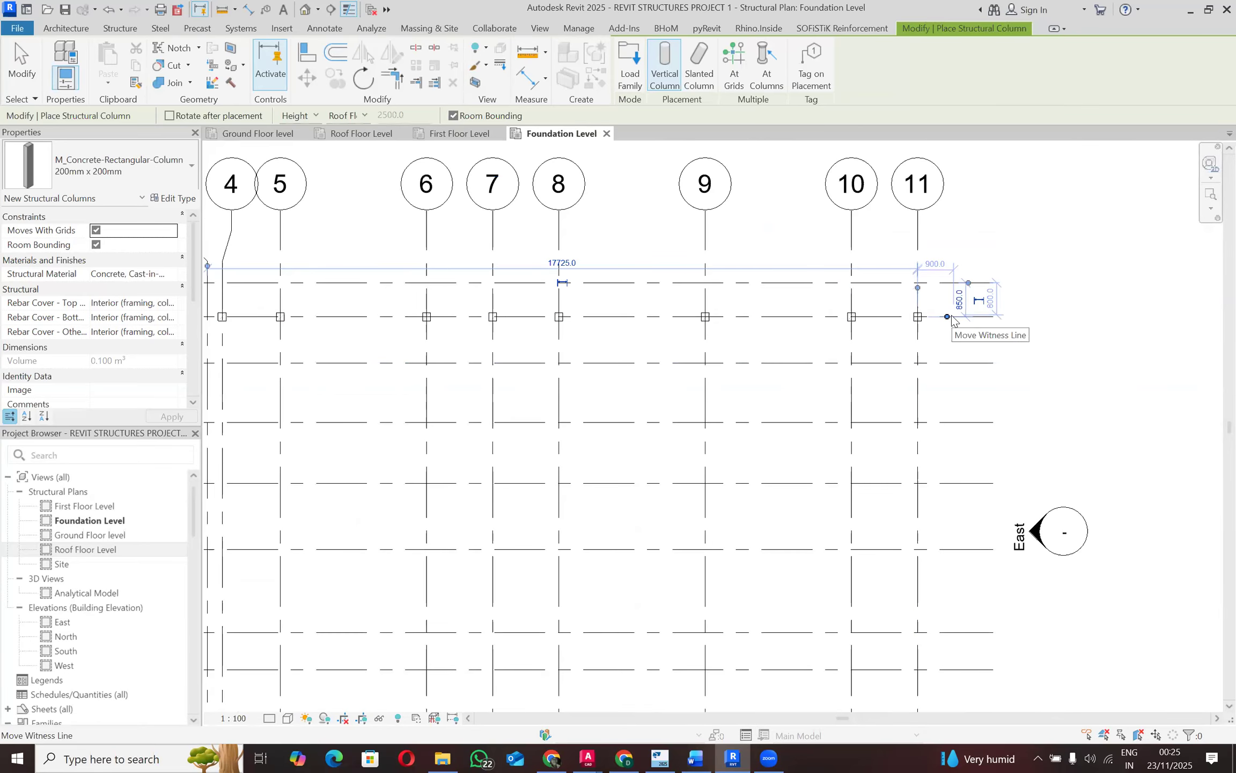
click(948, 317)
scroll(948, 318, down, 3)
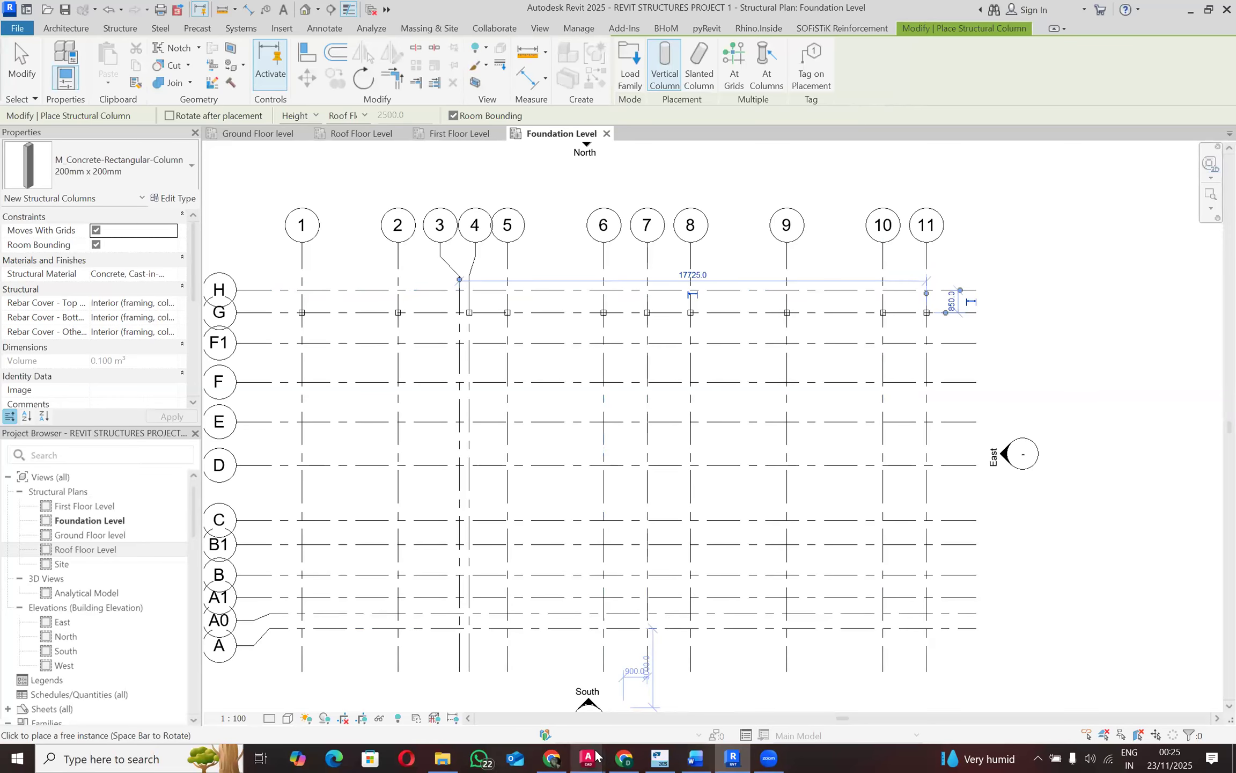
Step: In the AutoCAD foundation drawing, measure the column side at grids 10 and H with a temporary aligned dimension, cancel it and return to Revit
mouse_move(589, 757)
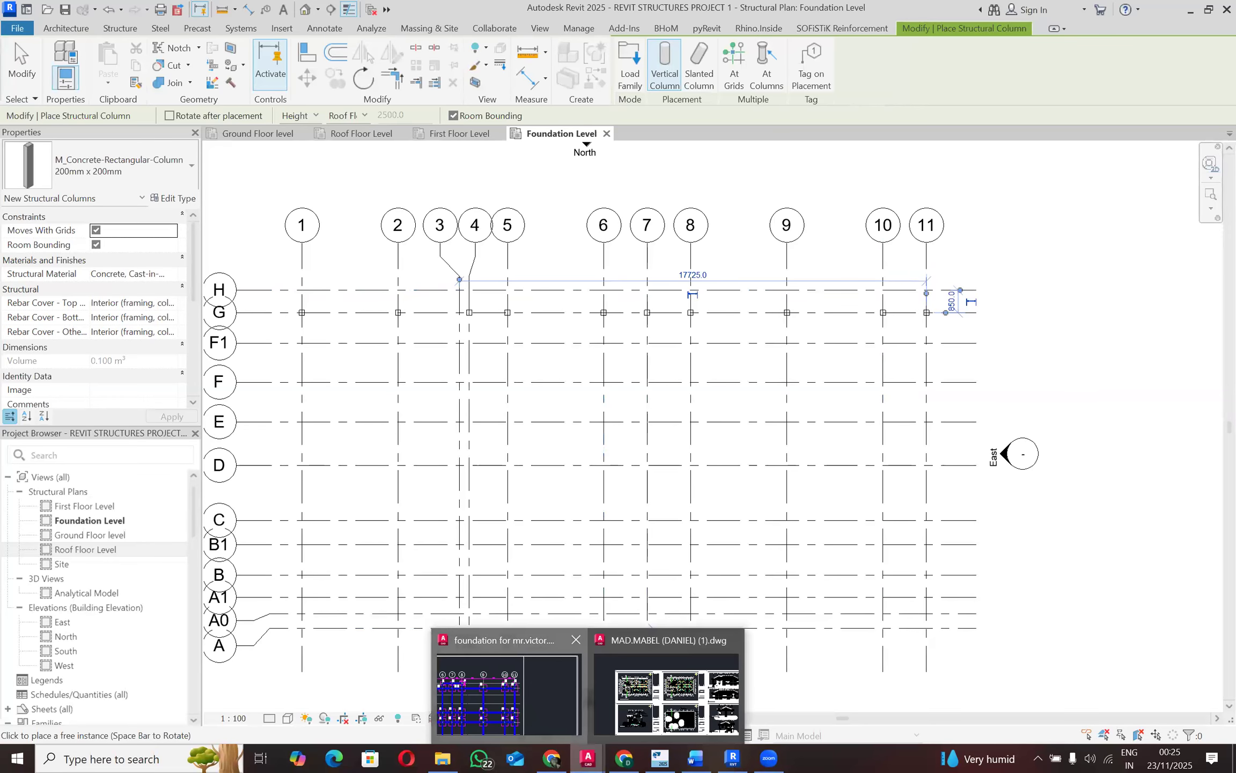
click(507, 695)
scroll(692, 352, up, 6)
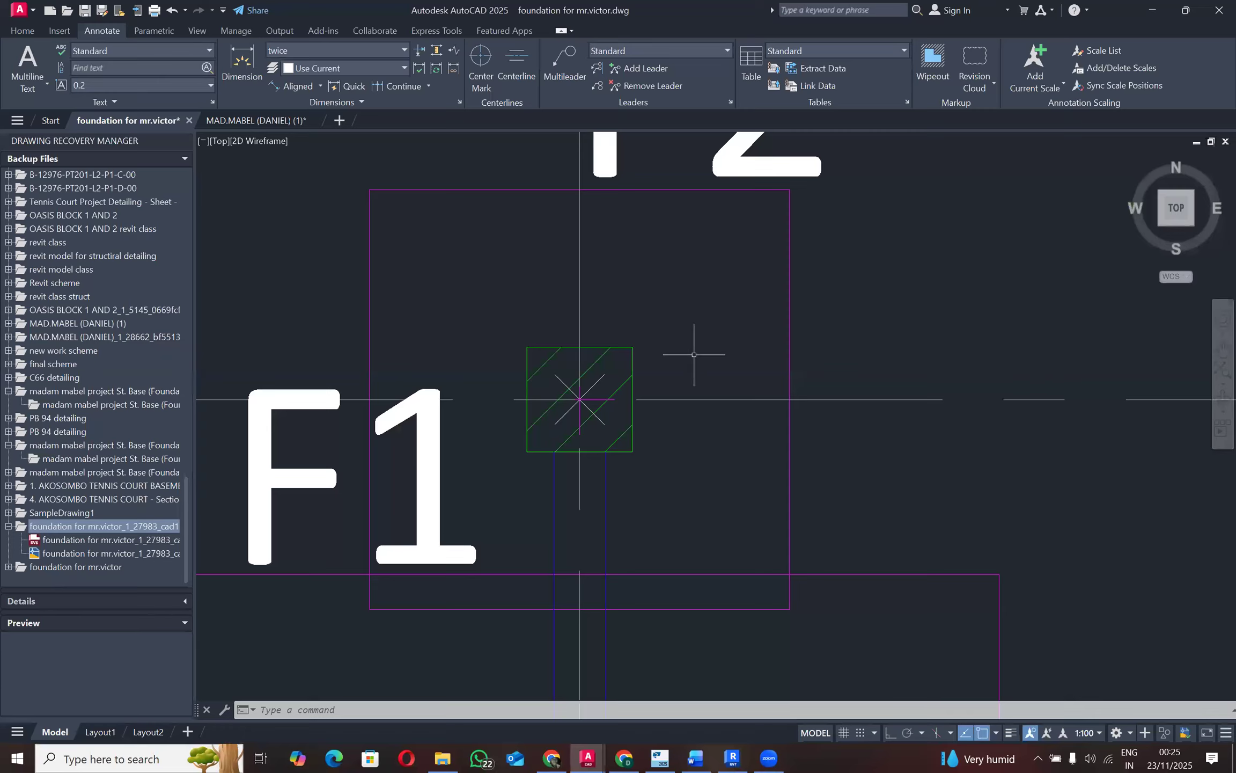
scroll(689, 350, down, 4)
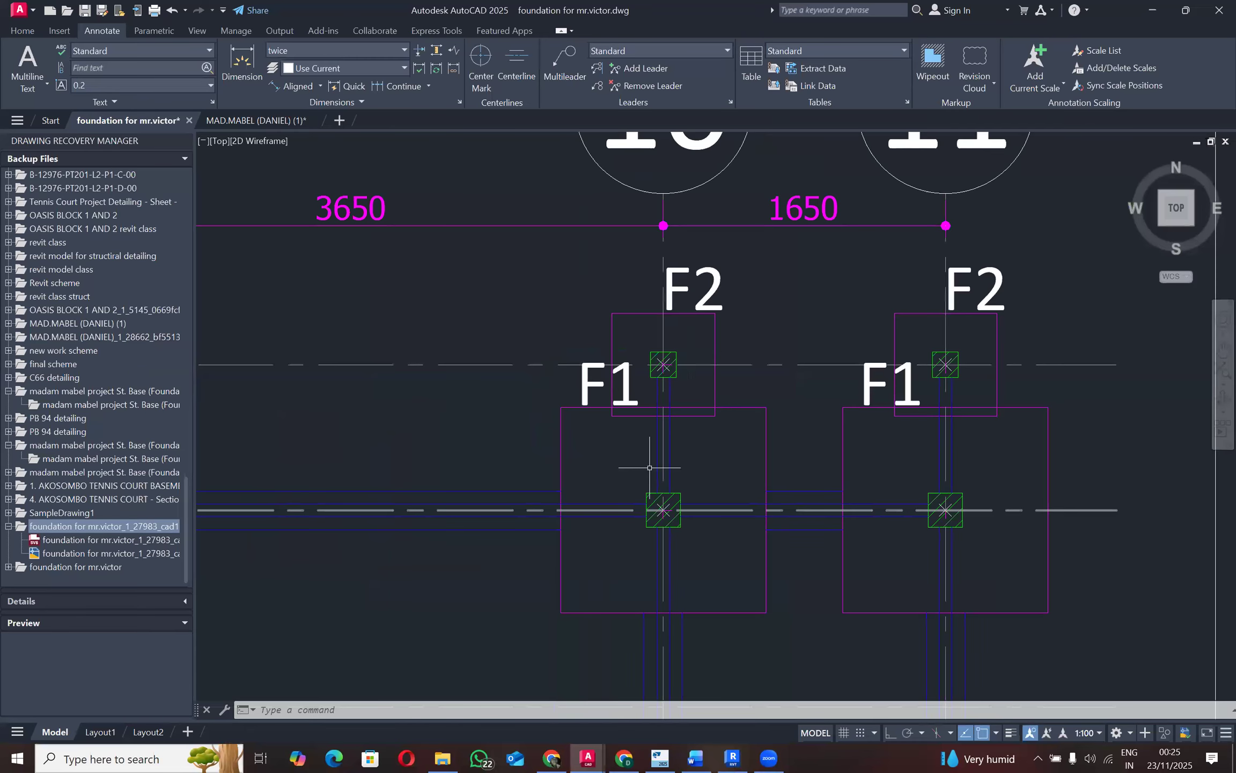
scroll(666, 344, up, 4)
scroll(663, 364, down, 4)
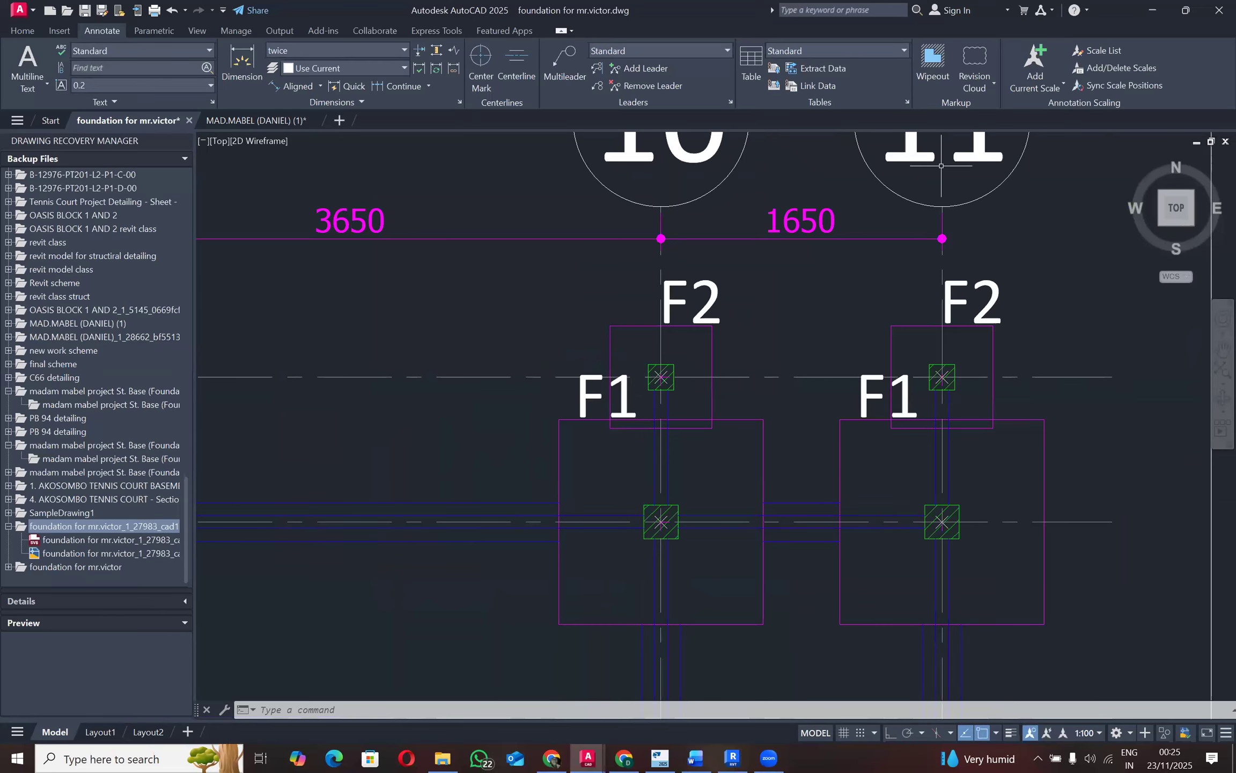
scroll(631, 407, up, 2)
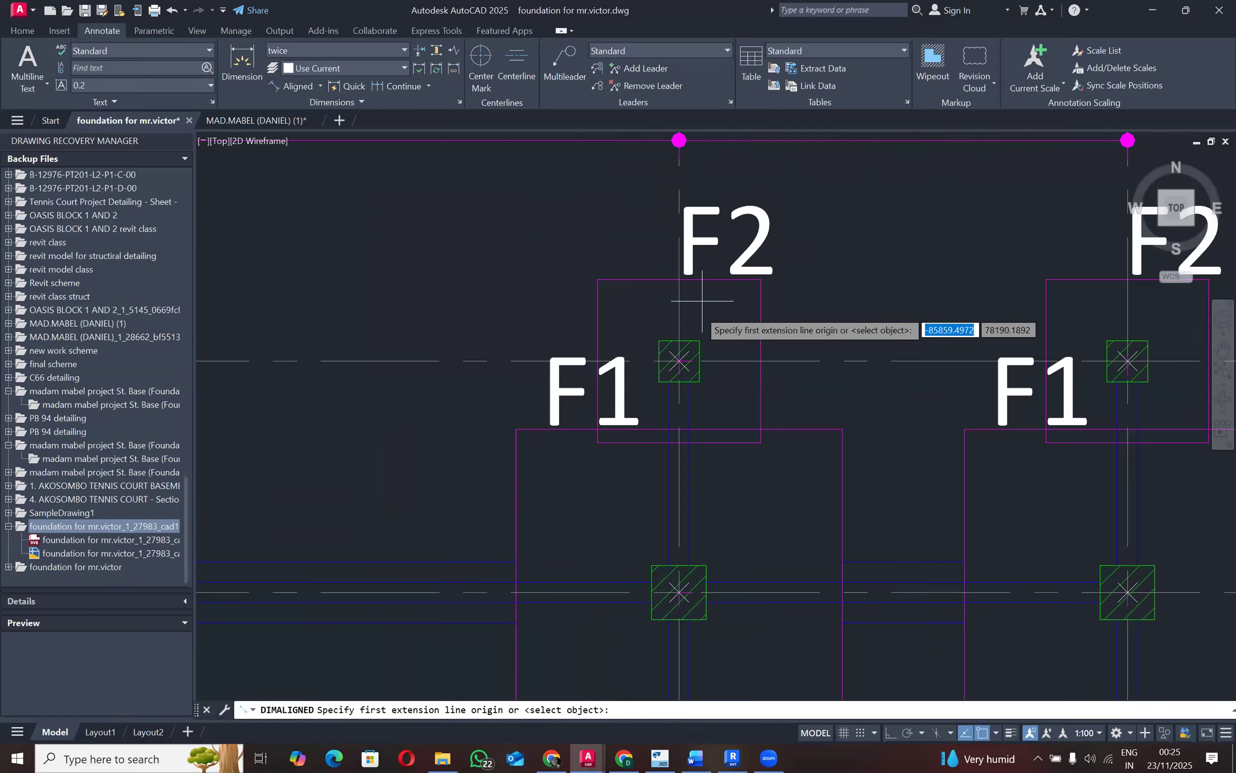
scroll(692, 348, up, 6)
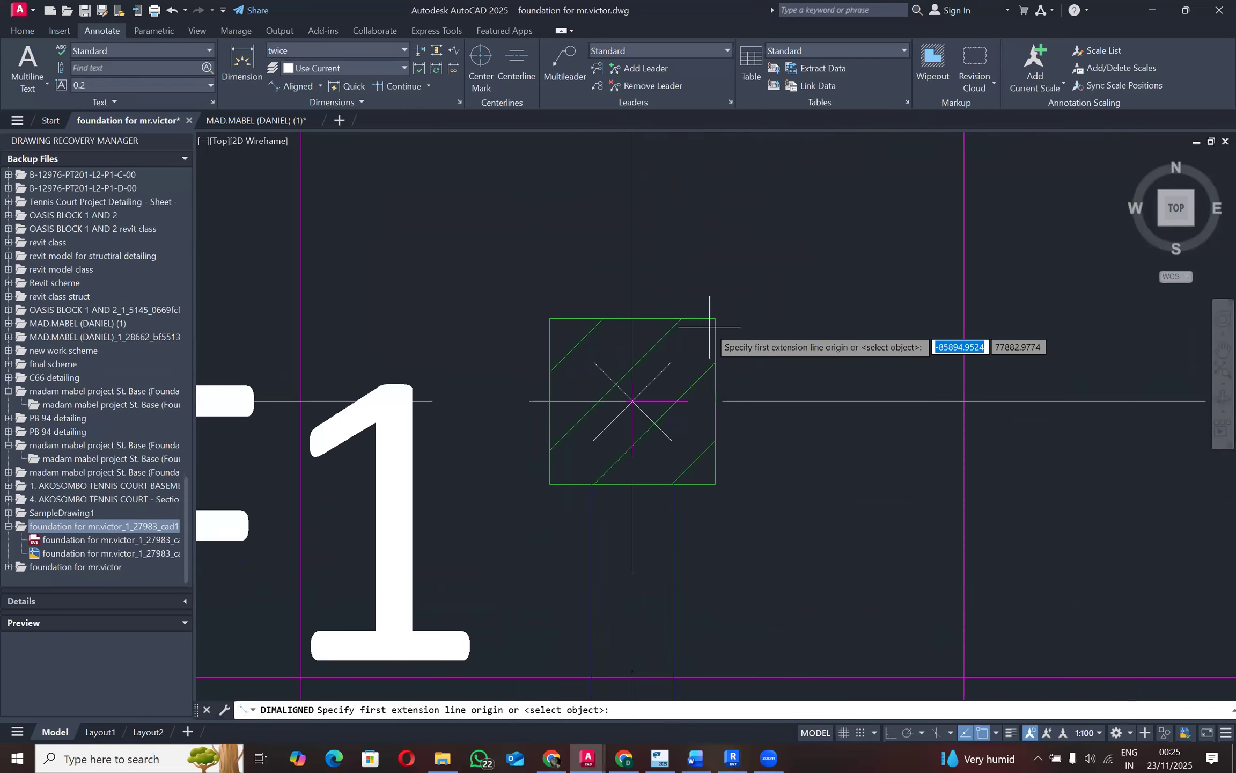
click(714, 320)
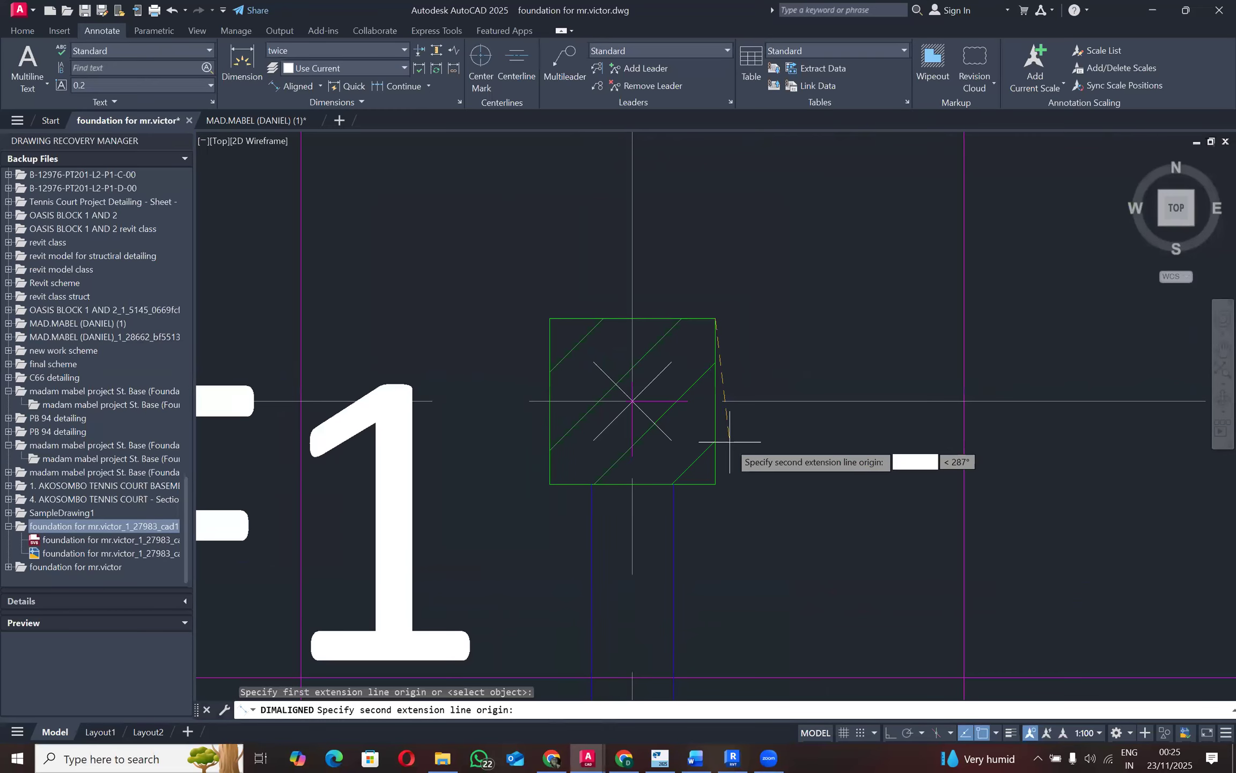
click(715, 483)
scroll(715, 484, down, 6)
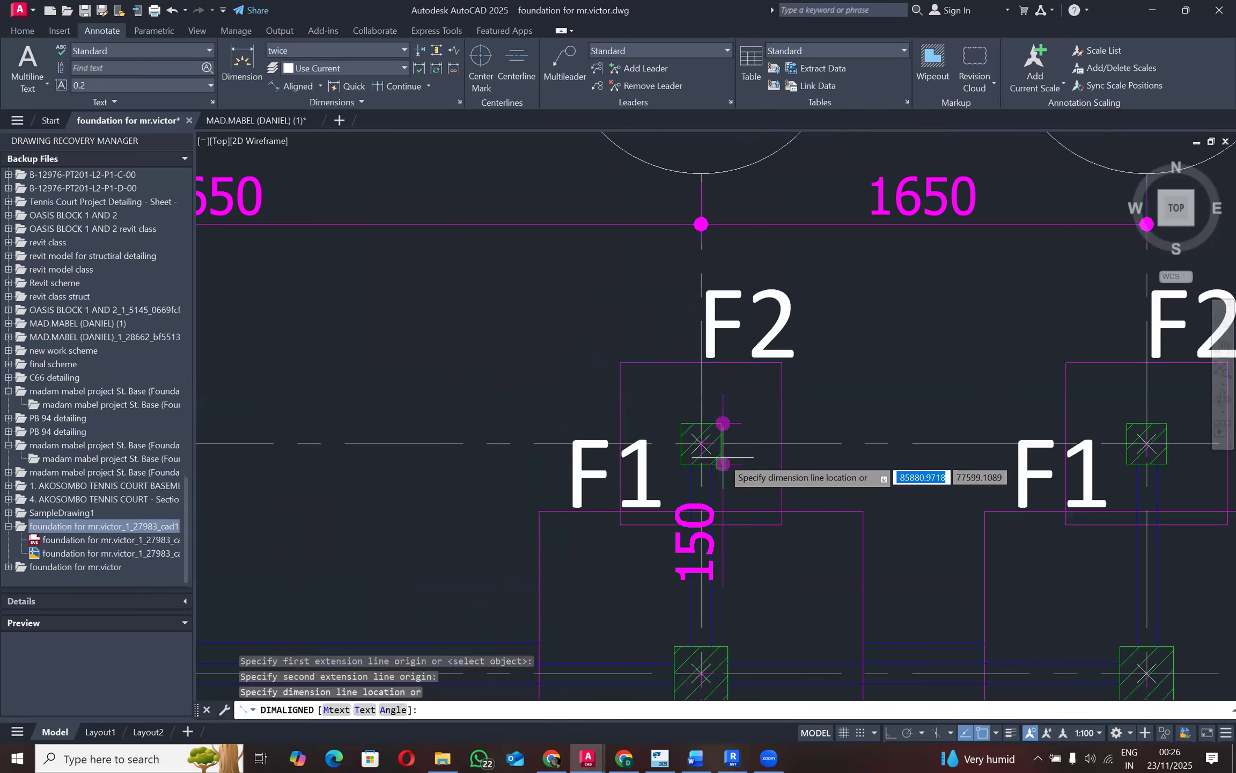
scroll(723, 457, up, 2)
scroll(722, 457, down, 2)
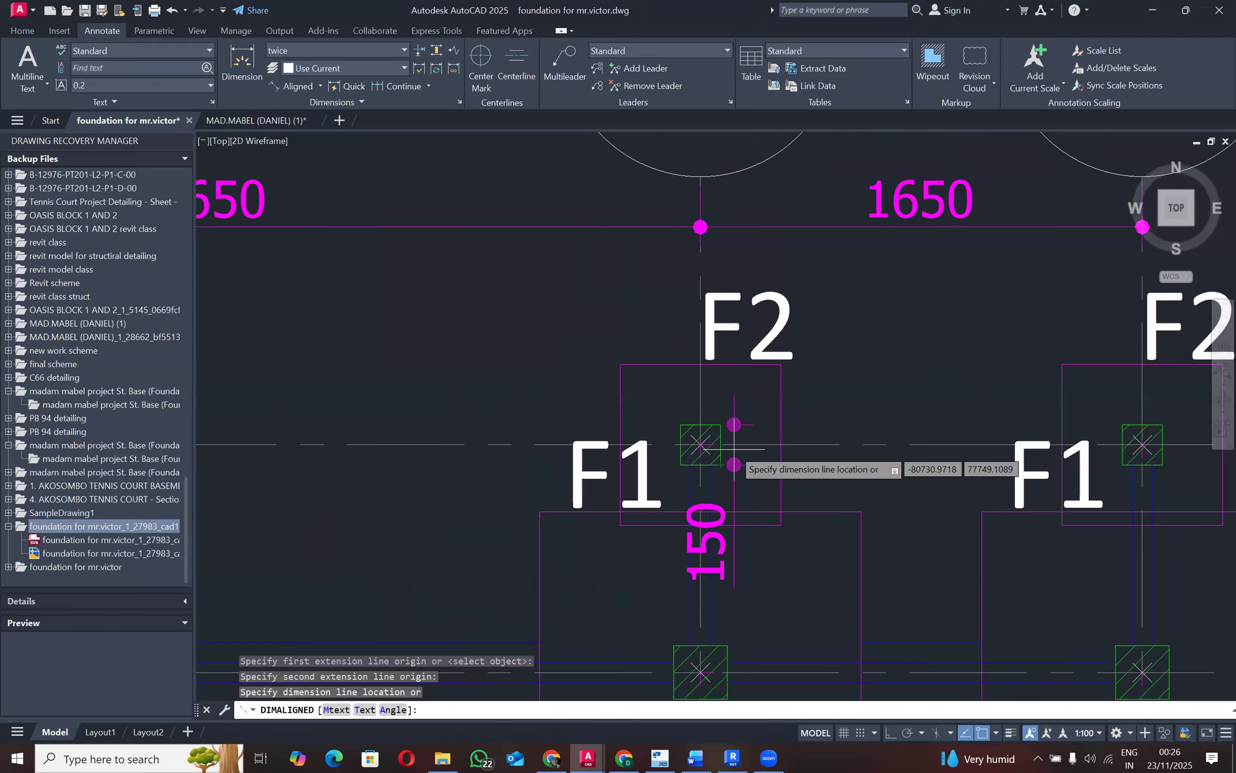
key(Escape)
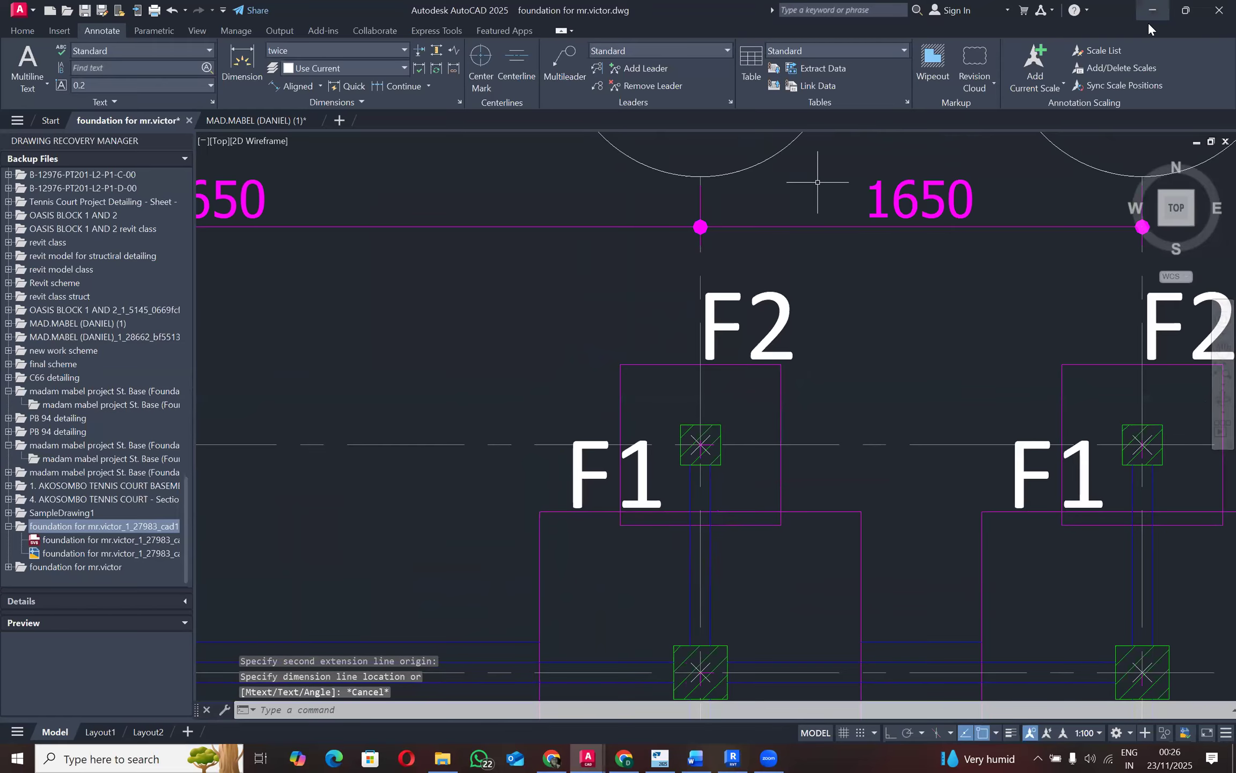
key(alt+Tab)
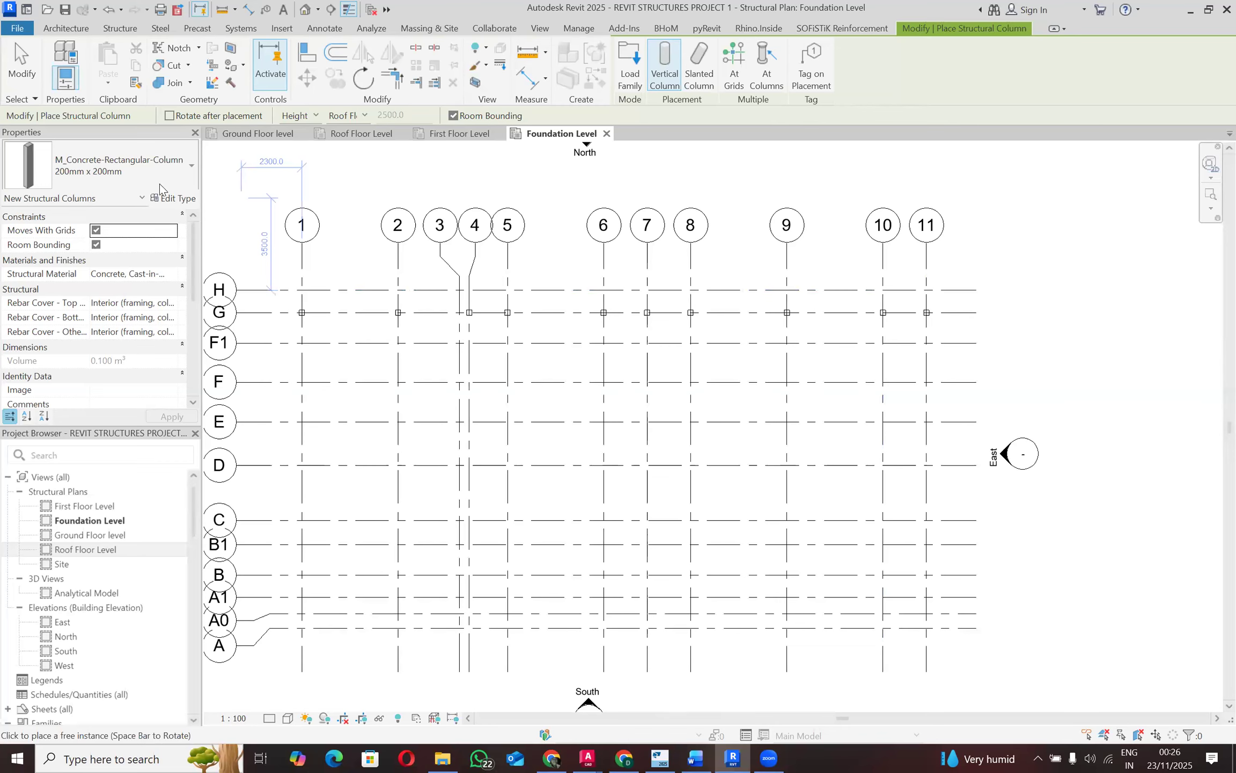
Step: Duplicate the 200mm x 200mm concrete rectangular column type as "150 x150mm" and set both b and h to 150
scroll(494, 331, up, 3)
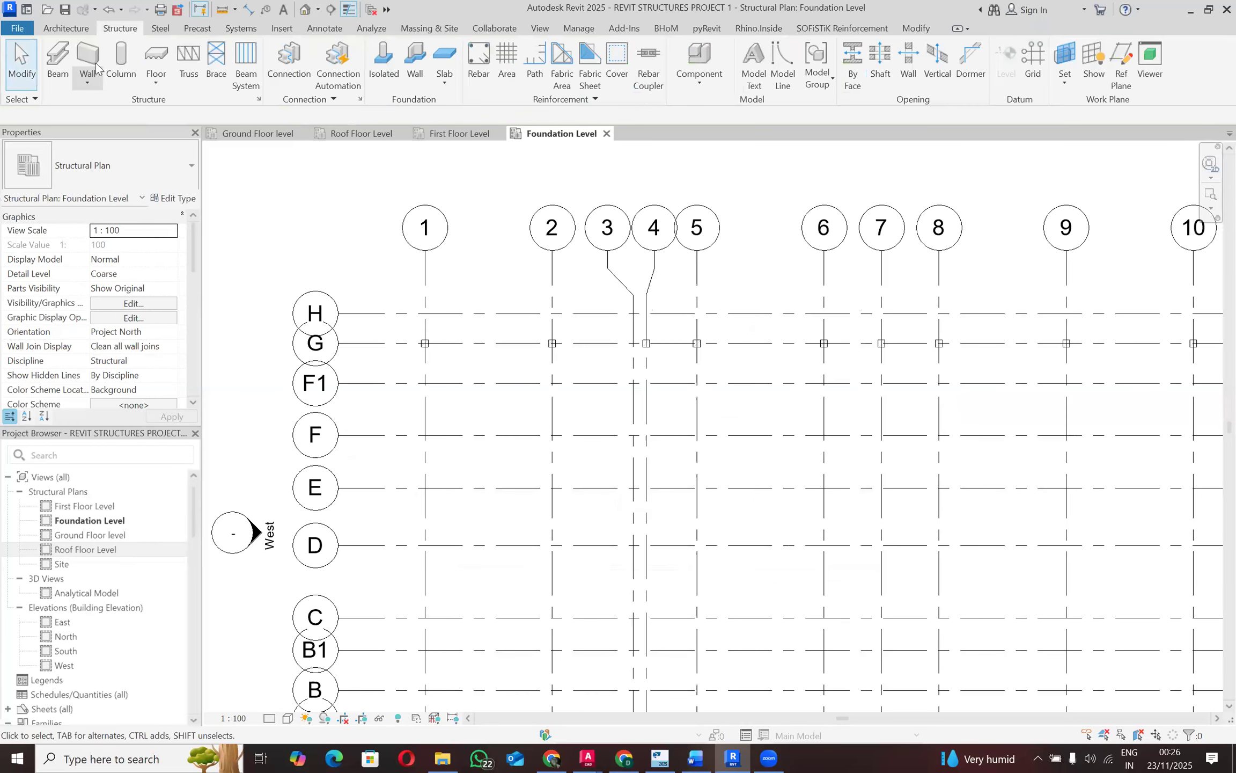
click(77, 53)
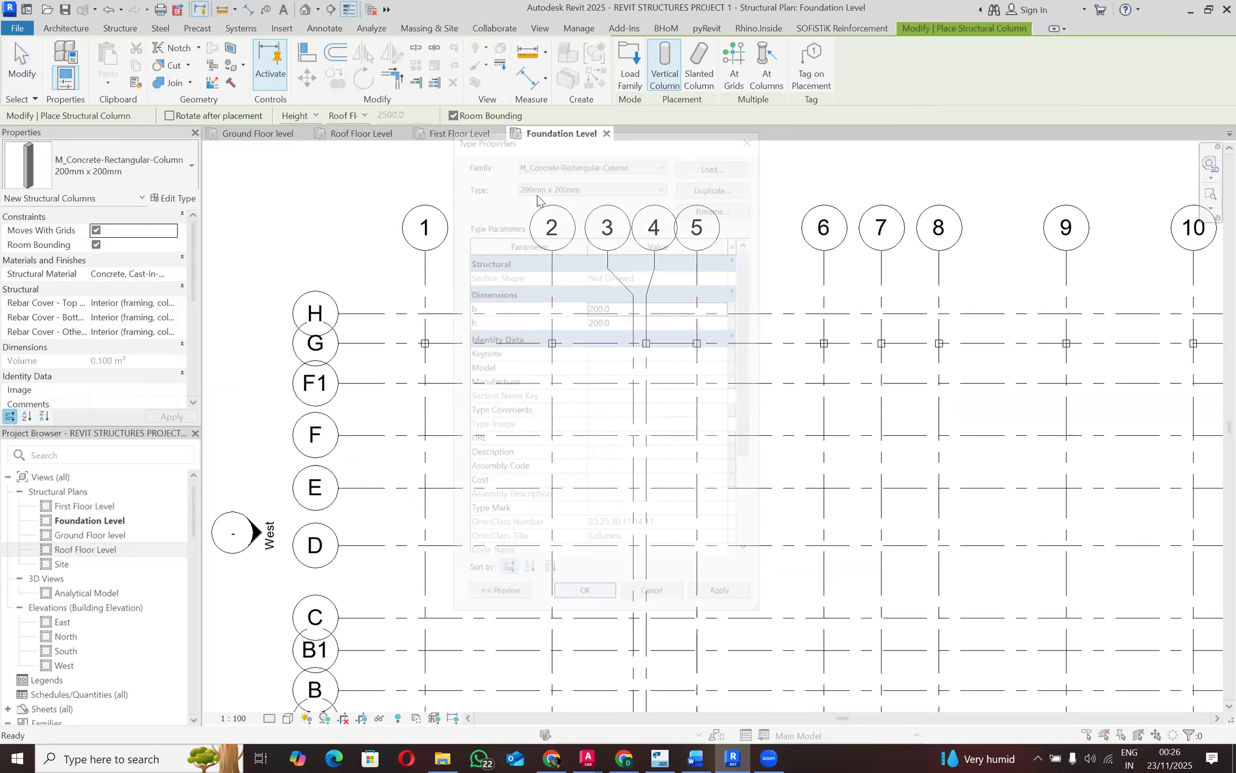
click(684, 185)
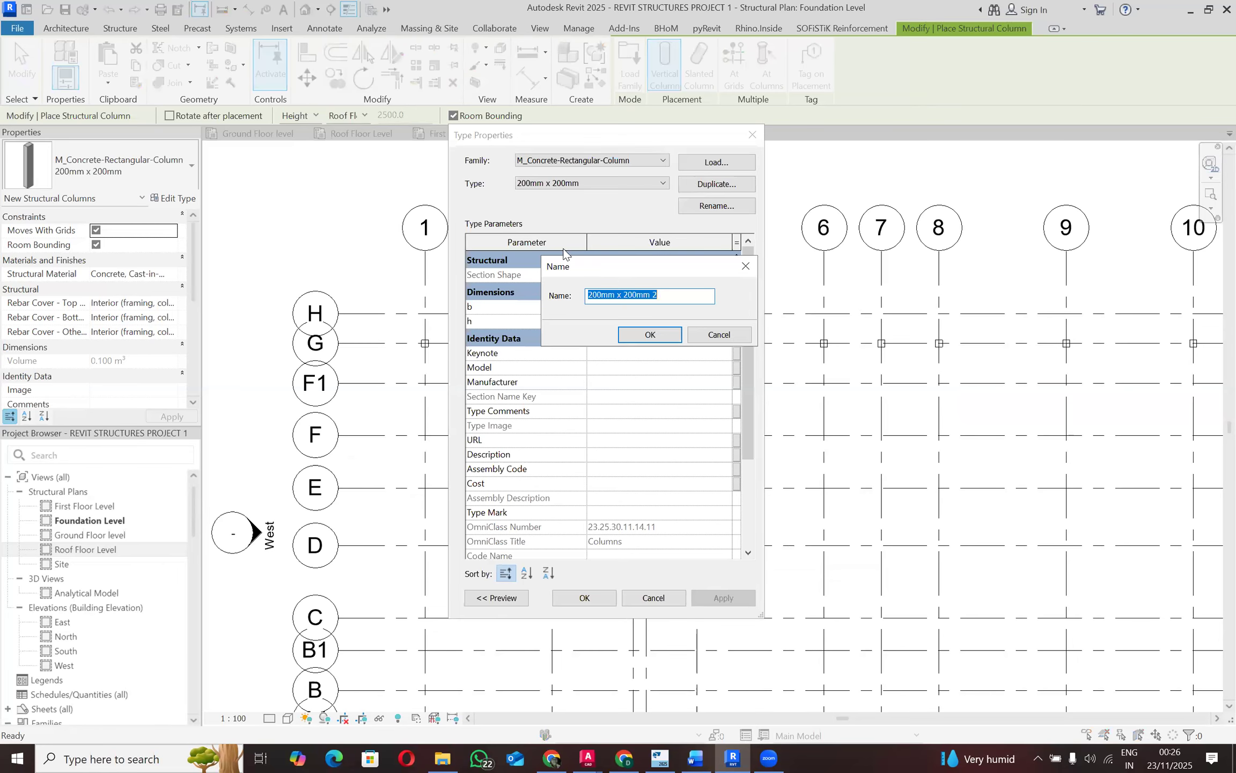
text(150 x150mm)
click(650, 334)
click(612, 306)
text(1)
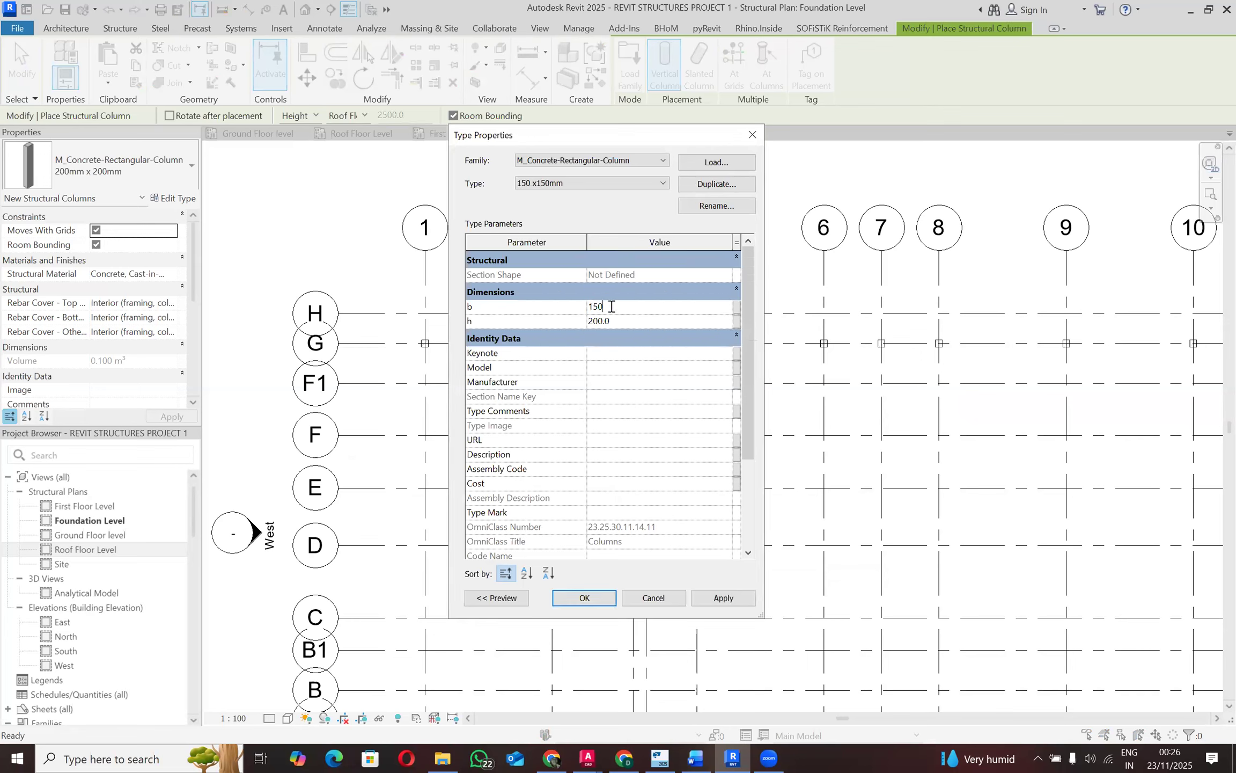
click(618, 321)
text(150)
click(597, 311)
click(579, 599)
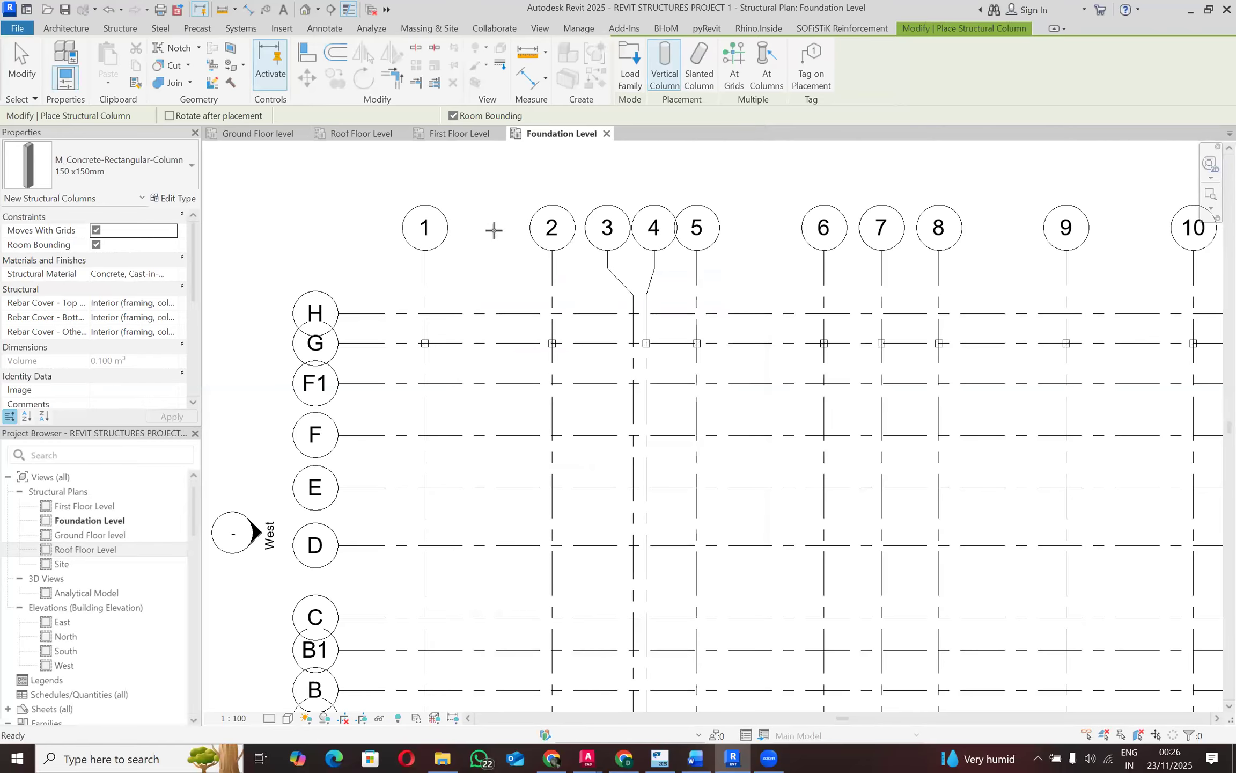
Step: Switch to the AutoCAD foundation drawing, check which grid H intersections carry F2 footings and columns, and return to Revit
mouse_move(588, 757)
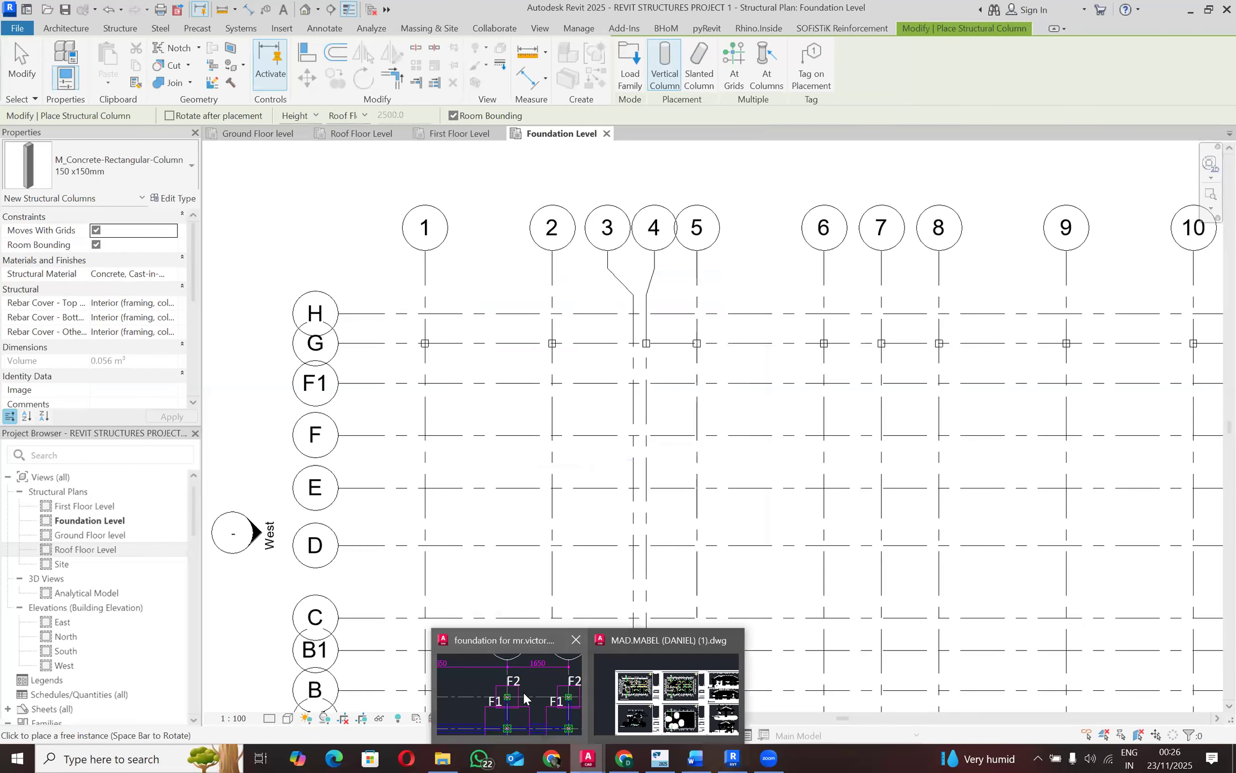
click(524, 691)
scroll(504, 440, down, 12)
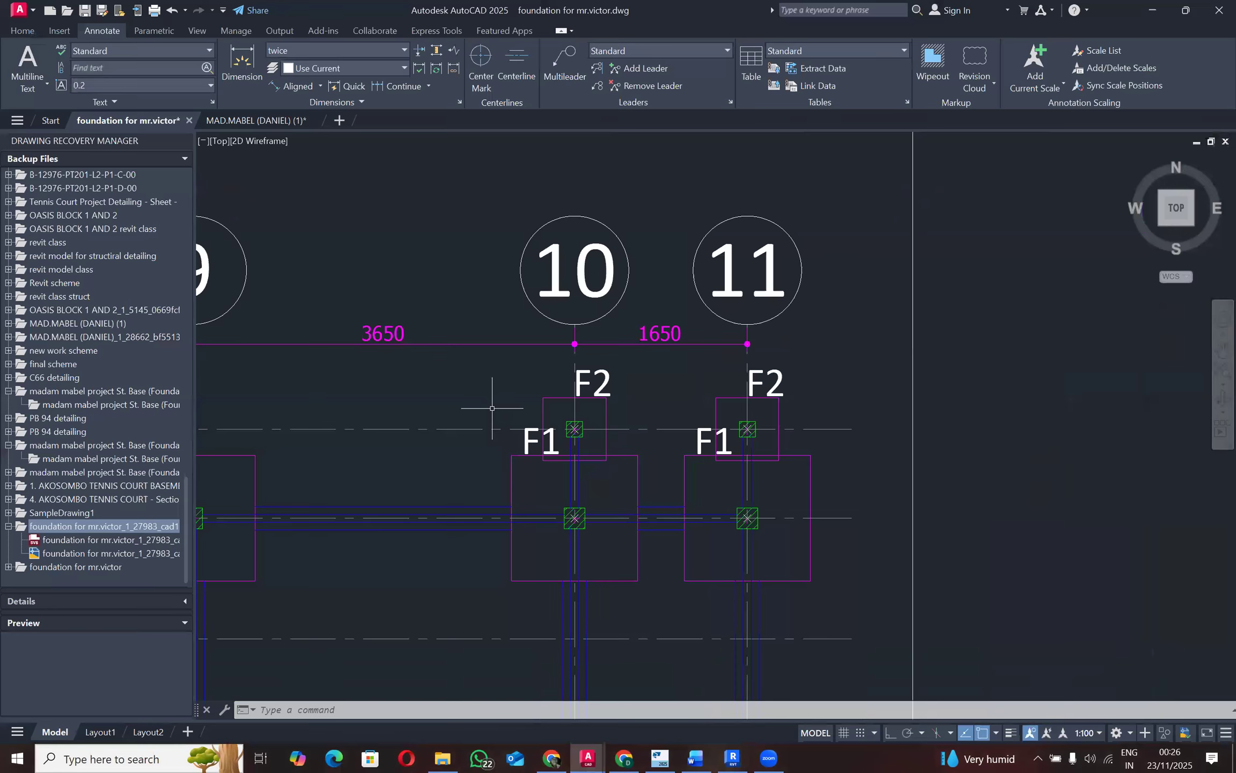
scroll(473, 388, up, 4)
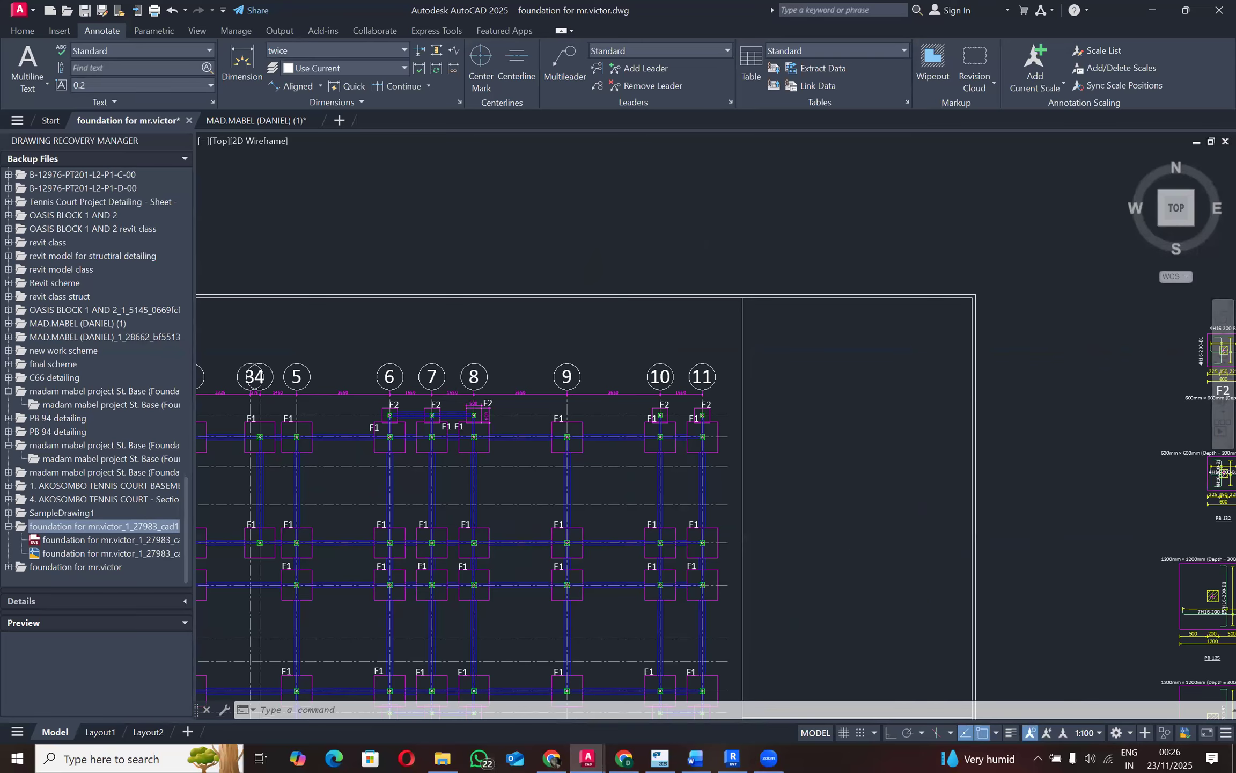
scroll(398, 408, down, 4)
scroll(398, 408, up, 6)
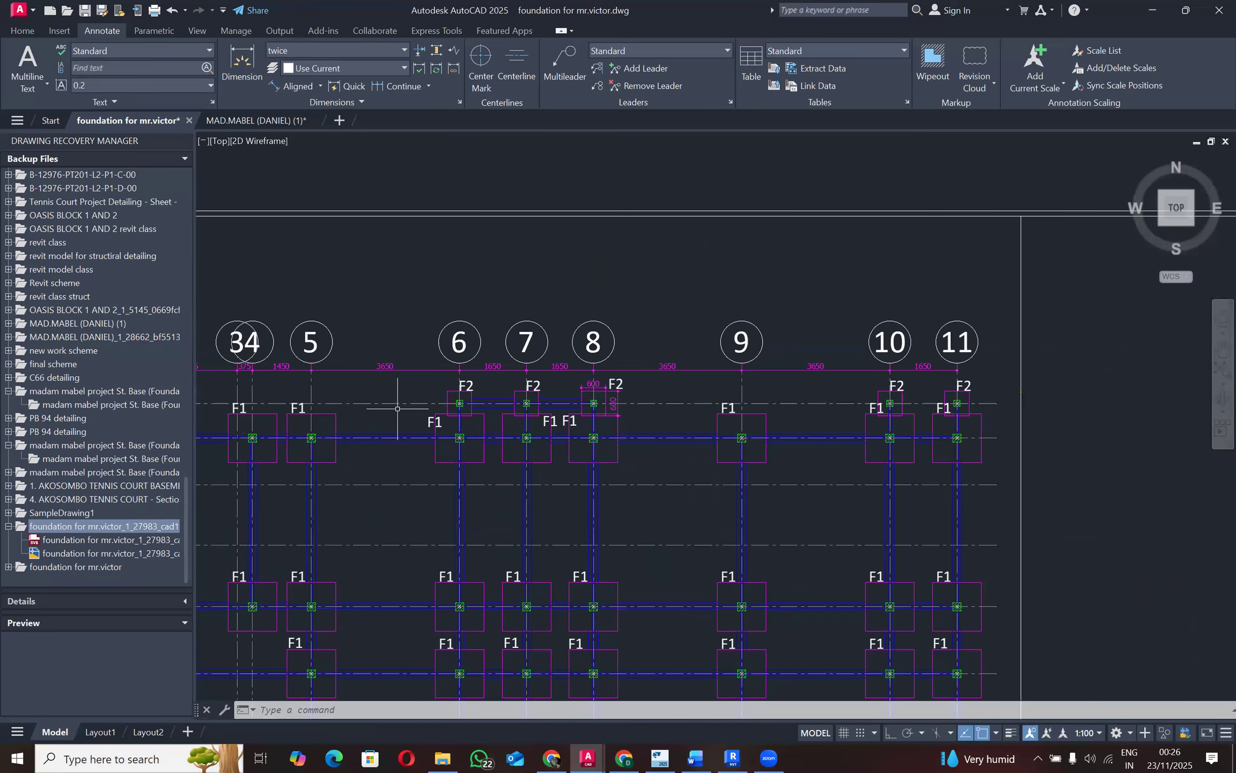
click(1152, 6)
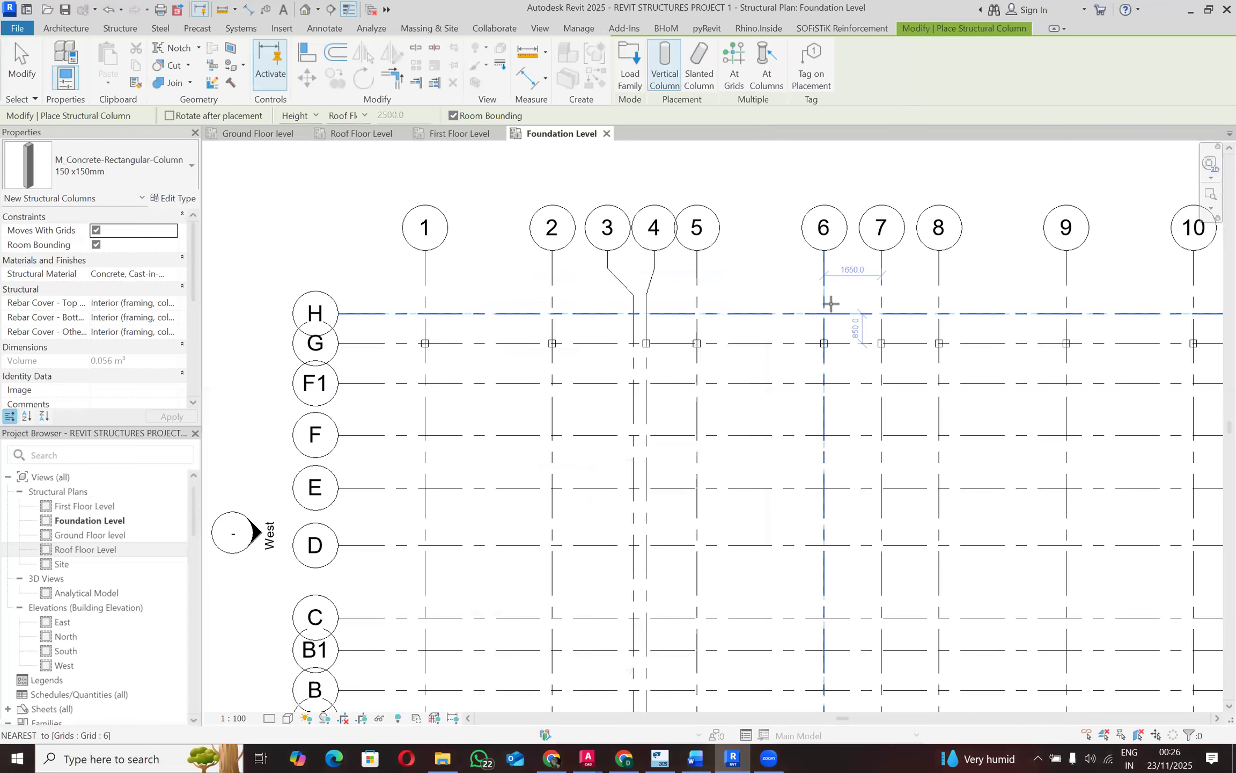
Step: Place 150 x150mm columns on grid H at its intersections with grids 6, 7 and 8
click(820, 318)
click(907, 319)
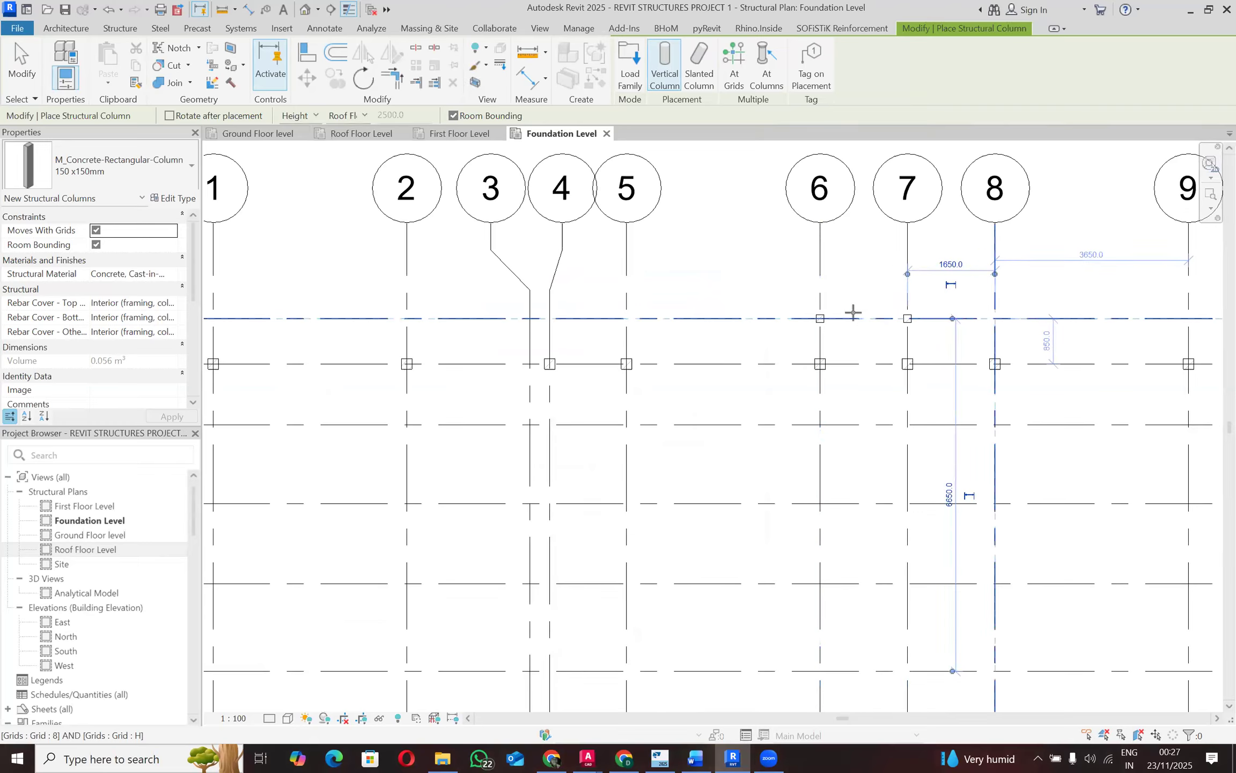
scroll(644, 268, down, 3)
scroll(966, 330, up, 3)
scroll(690, 291, down, 3)
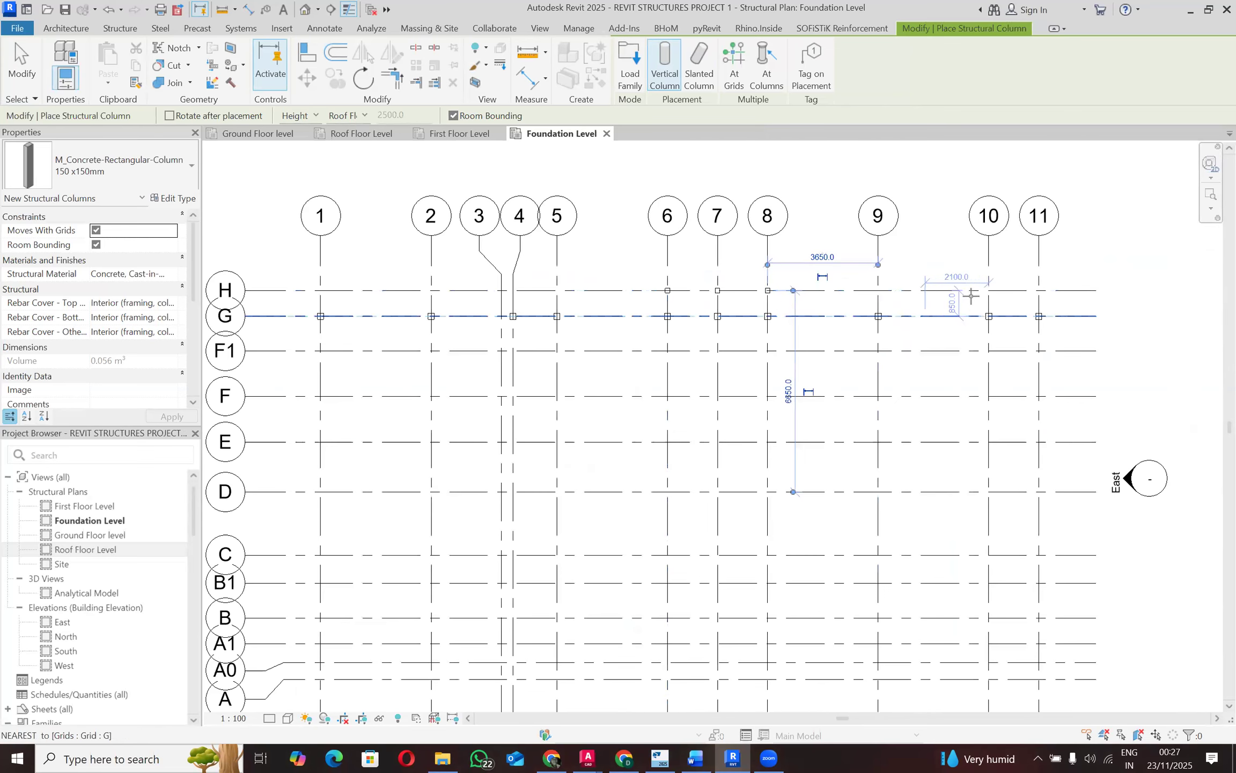
Step: Place 150 x150mm columns on grid H at its intersections with grids 10 and 11
scroll(1013, 282, up, 4)
click(1011, 279)
scroll(751, 234, down, 2)
scroll(990, 260, up, 2)
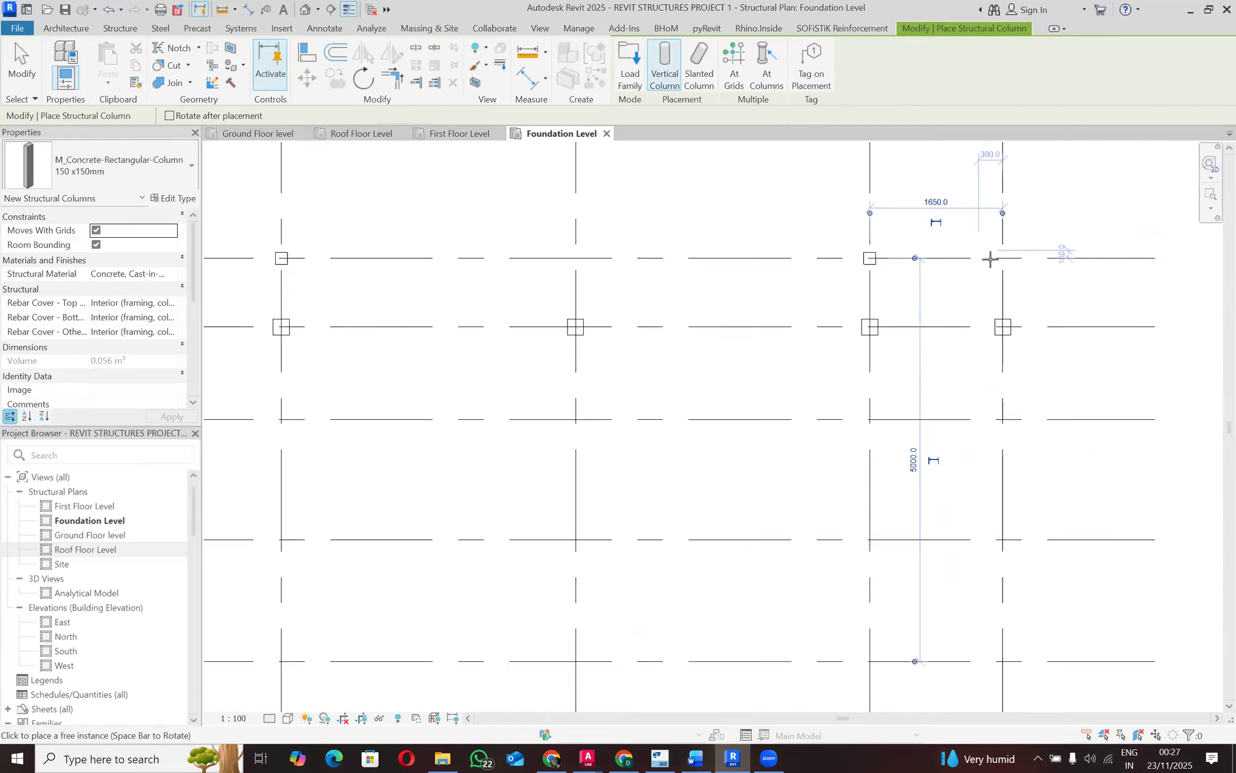
scroll(990, 260, up, 1)
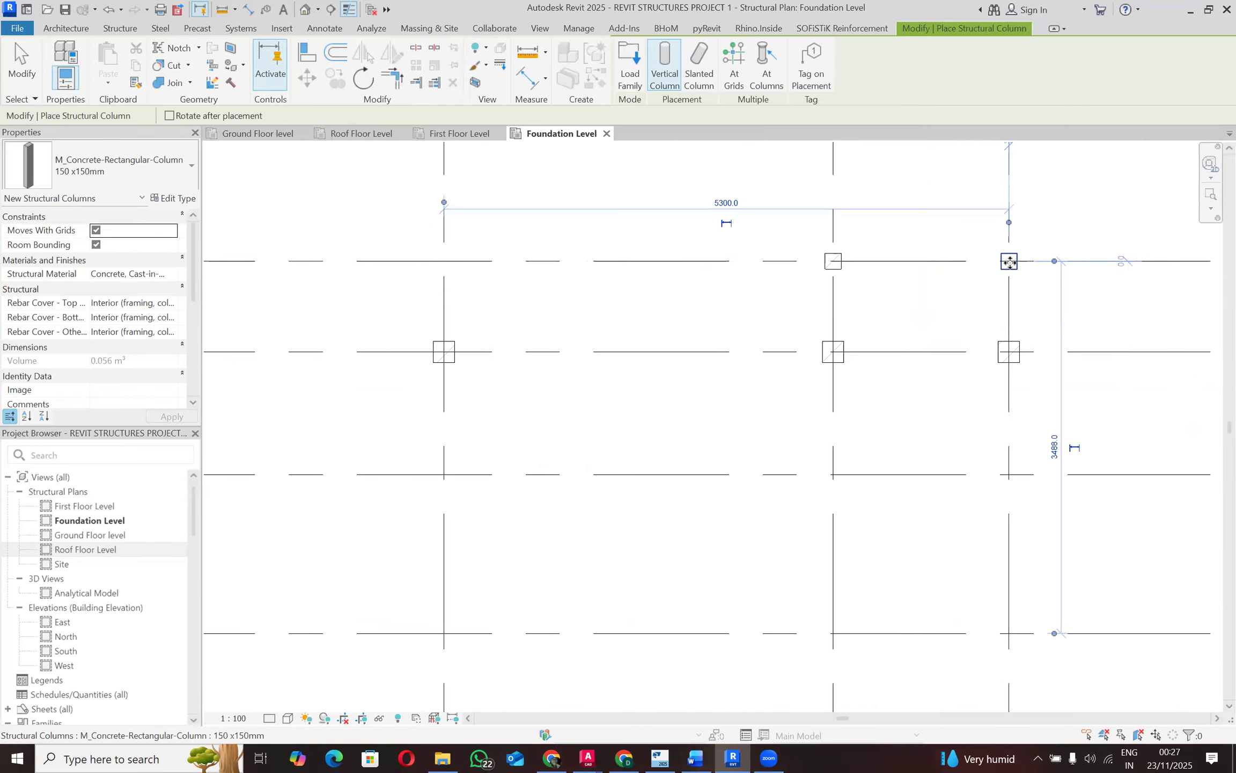
scroll(974, 234, down, 4)
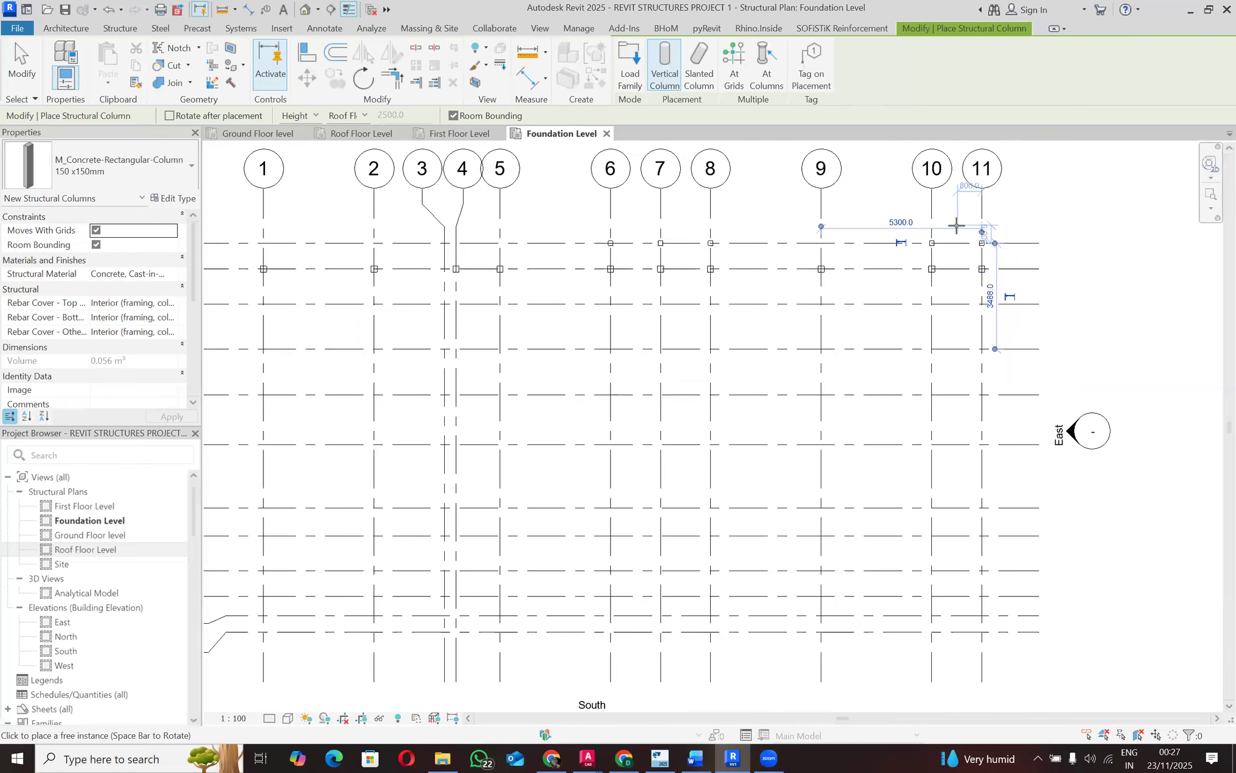
scroll(956, 225, down, 1)
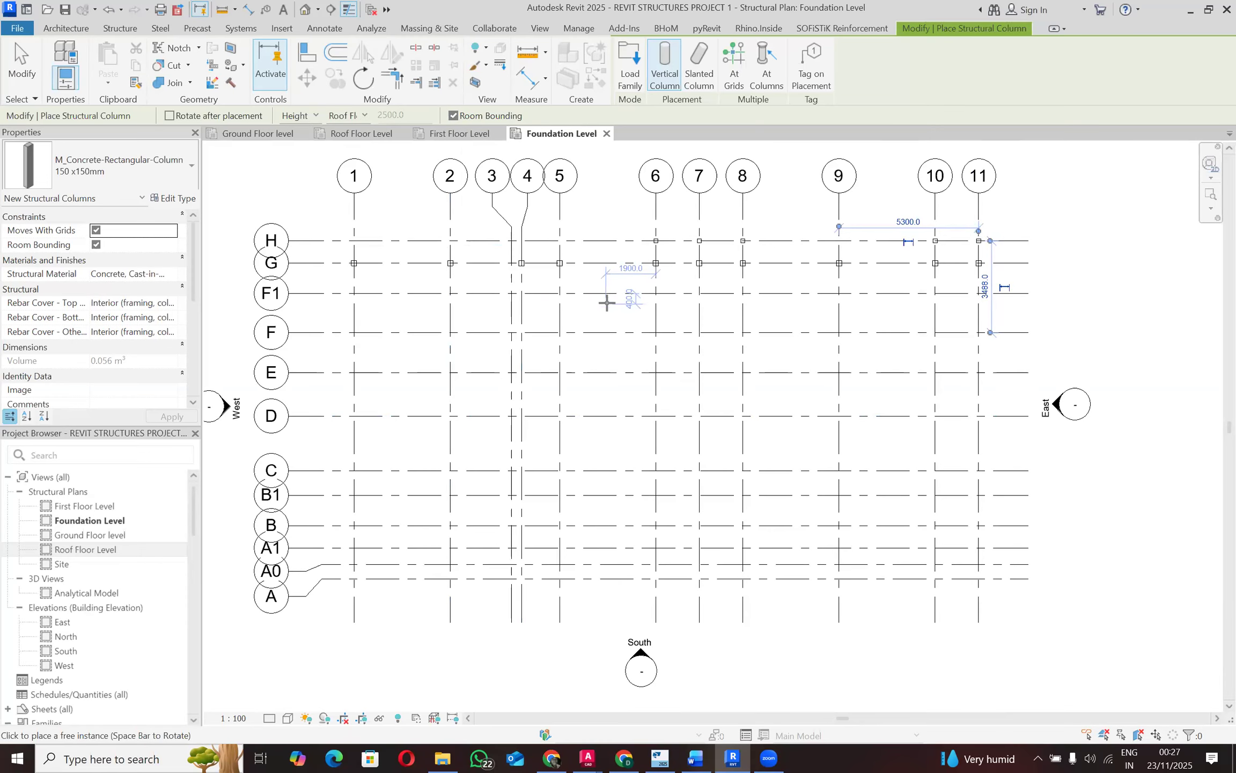
Step: End column placement, select the five grid H columns and set their top level to Ground Floor level
key(Escape)
key(Escape)
drag(629, 212, 1001, 258)
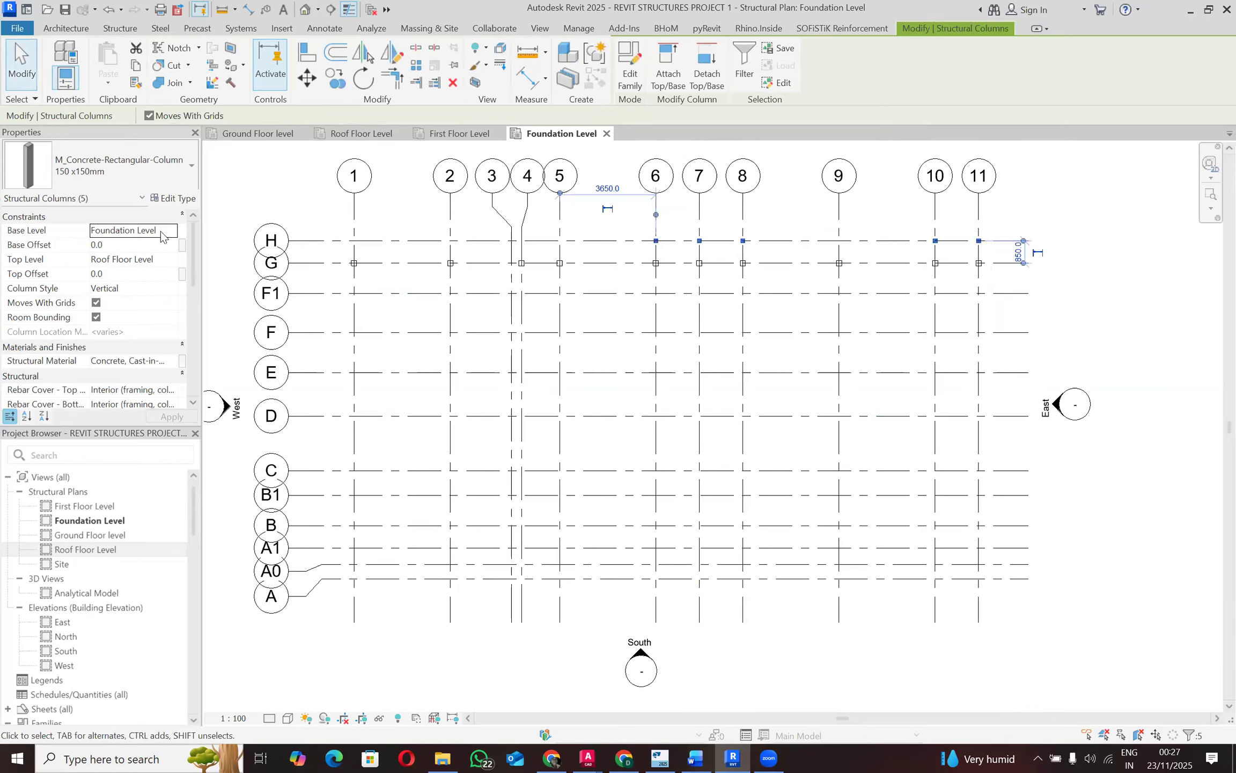
click(168, 264)
click(170, 261)
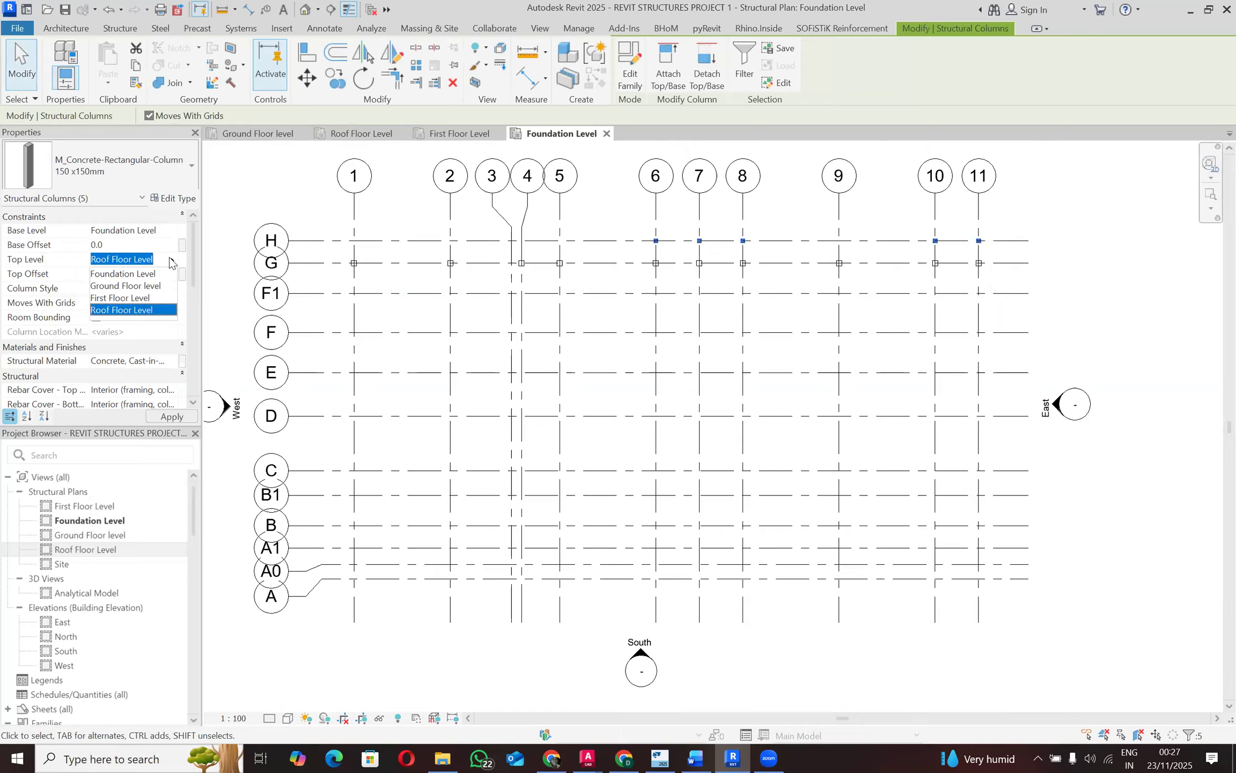
click(151, 287)
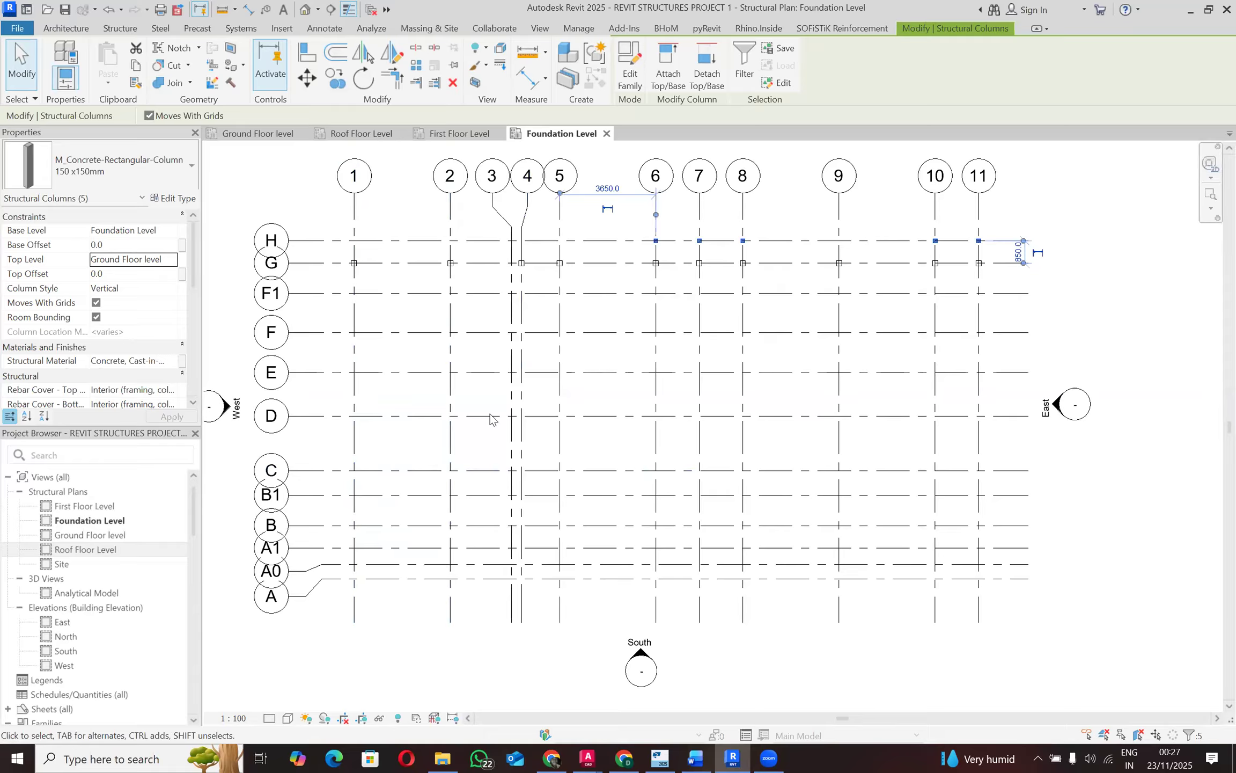
Step: Switch to the AutoCAD foundation drawing, examine the column positions on the grids below G, and return to Revit
mouse_move(588, 758)
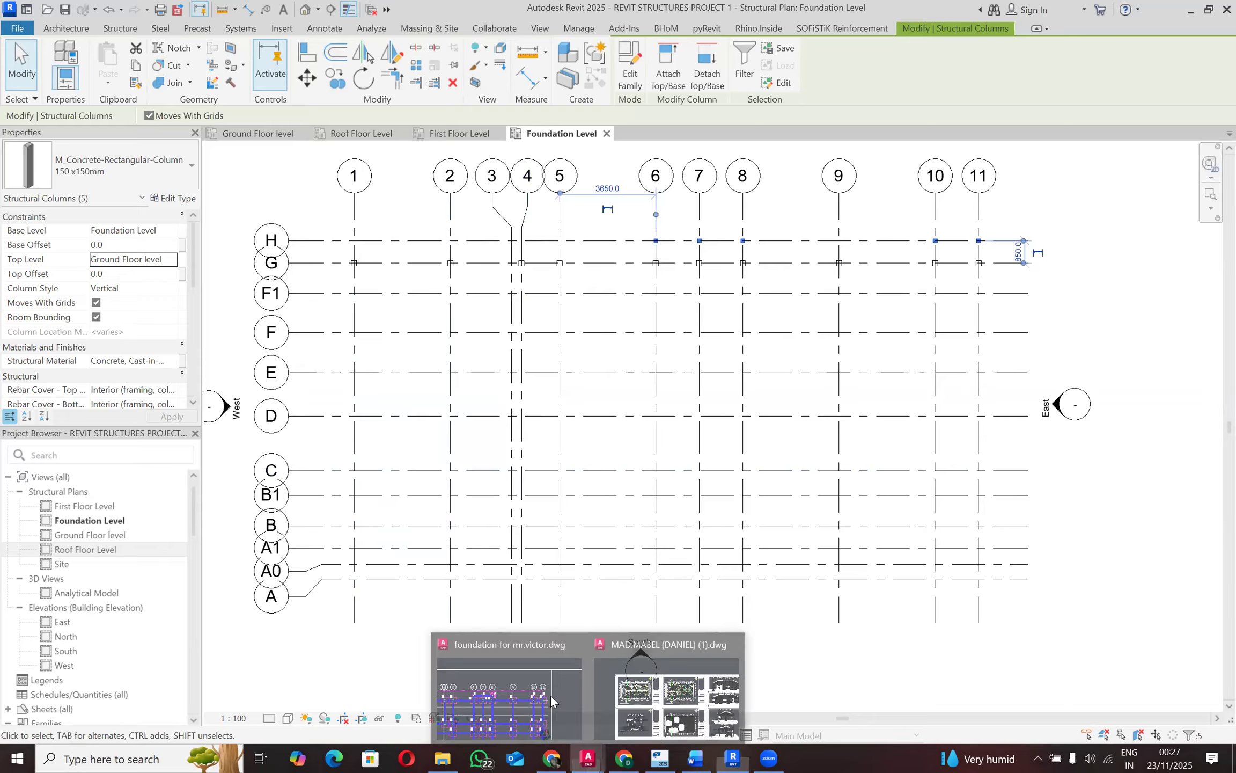
click(507, 692)
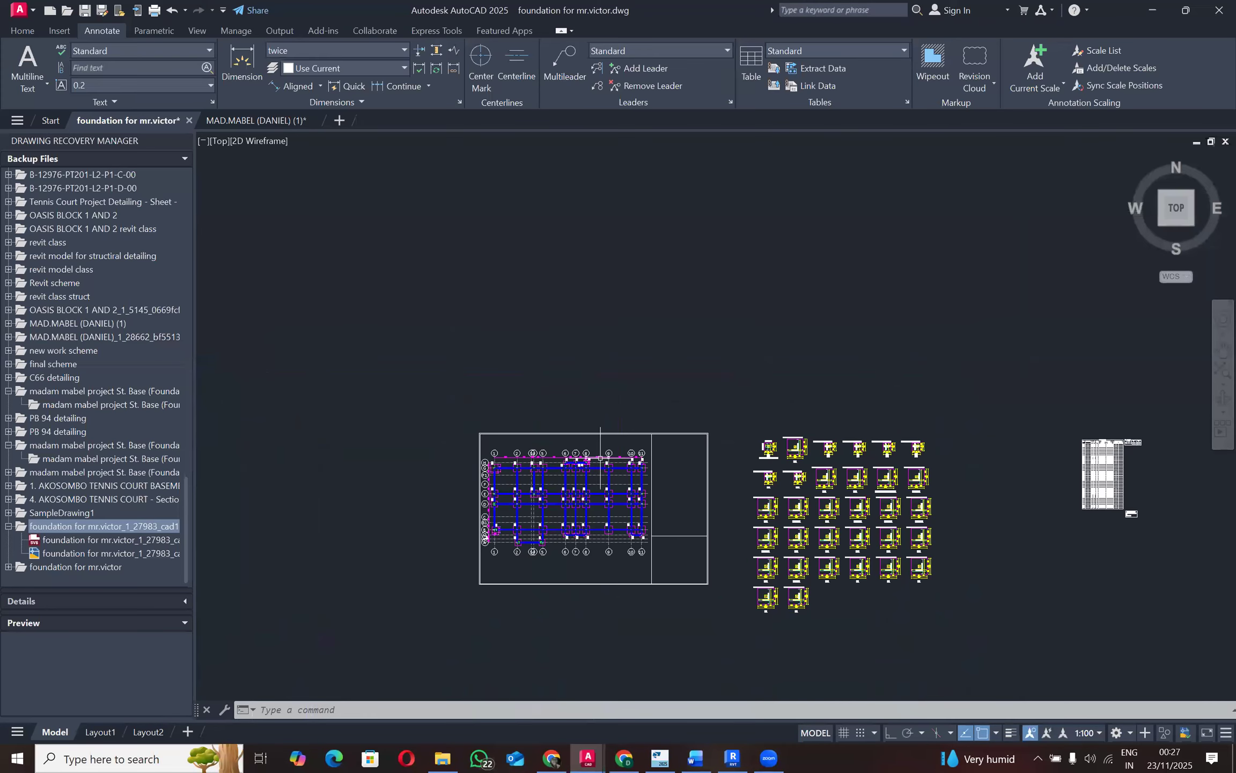
scroll(493, 489, up, 10)
scroll(408, 462, down, 4)
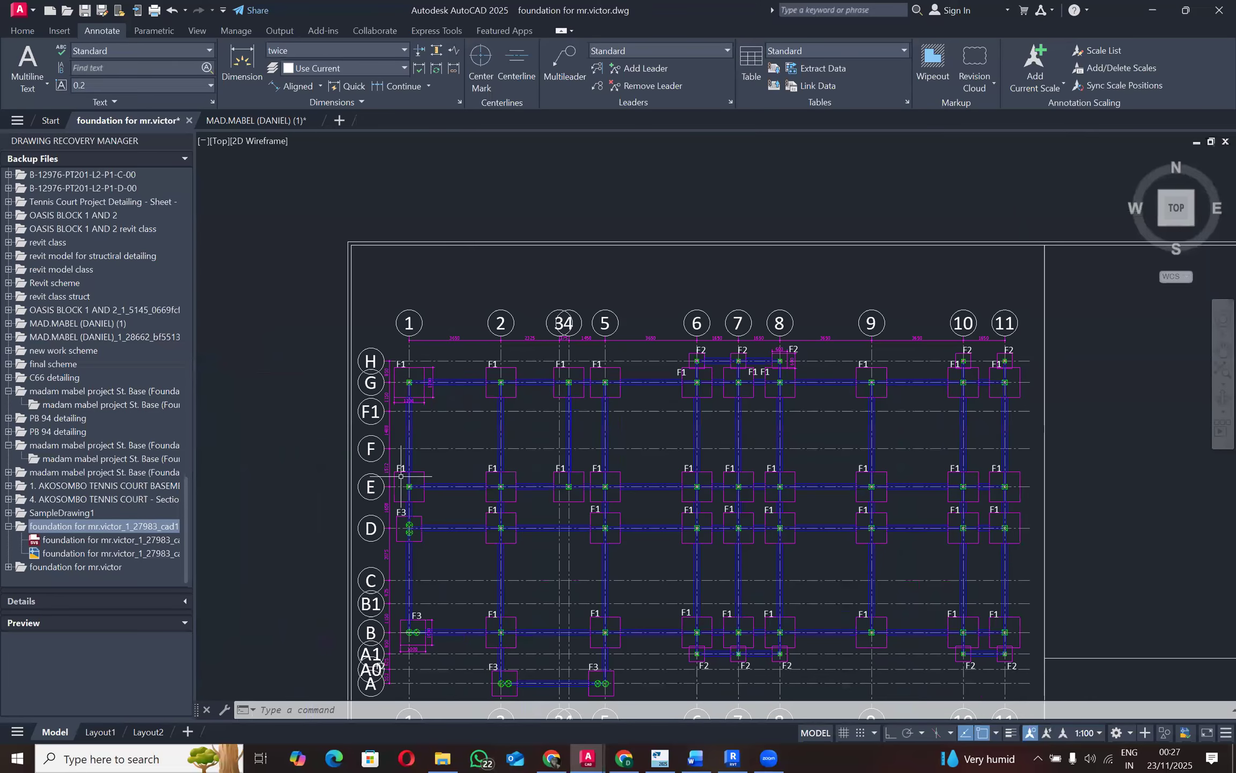
scroll(402, 480, up, 2)
scroll(404, 487, down, 2)
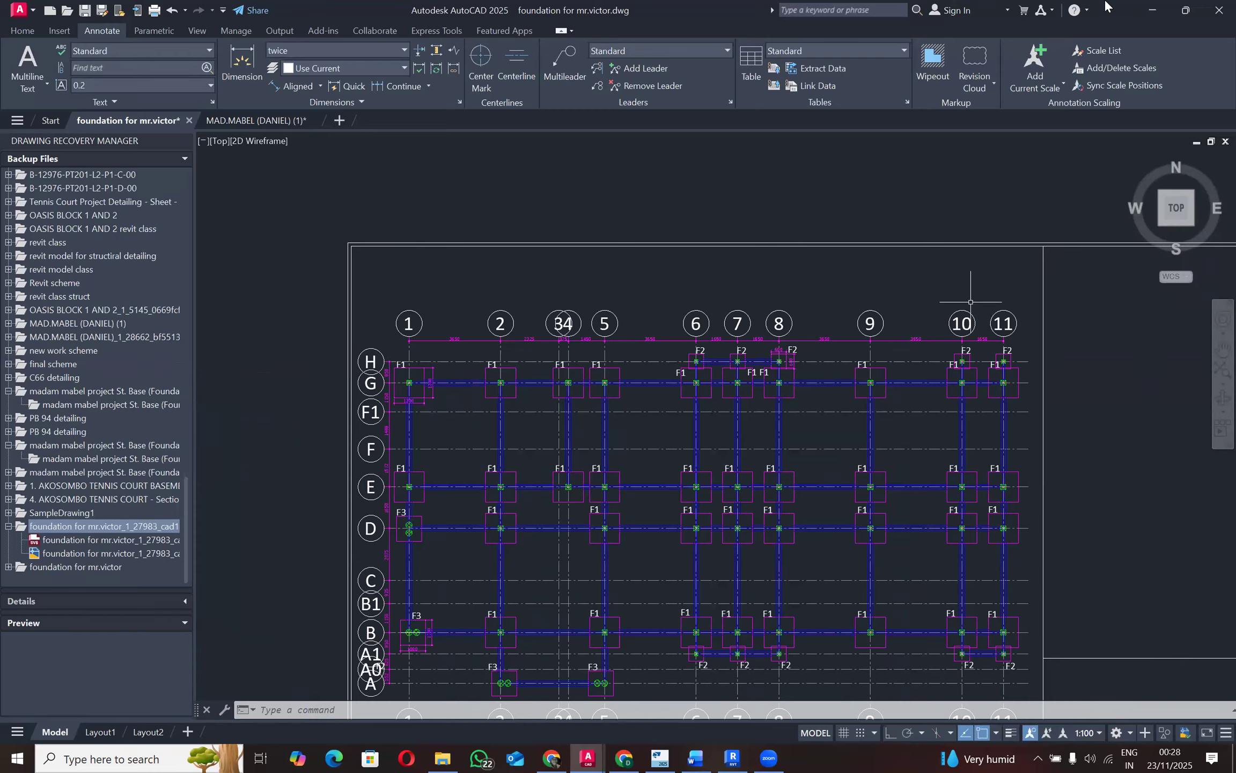
click(1160, 6)
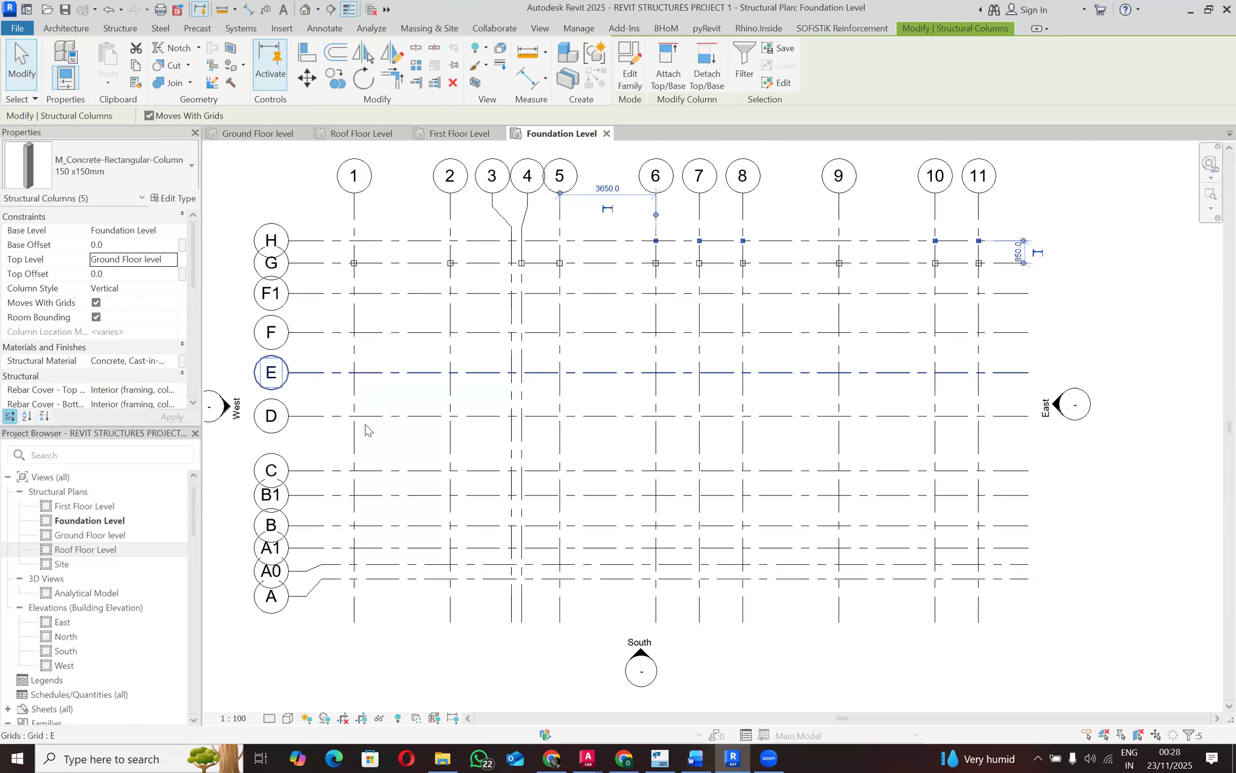
Step: Change the selected grid H columns to the 200mm x 200mm type and clear the selection
click(179, 168)
click(80, 267)
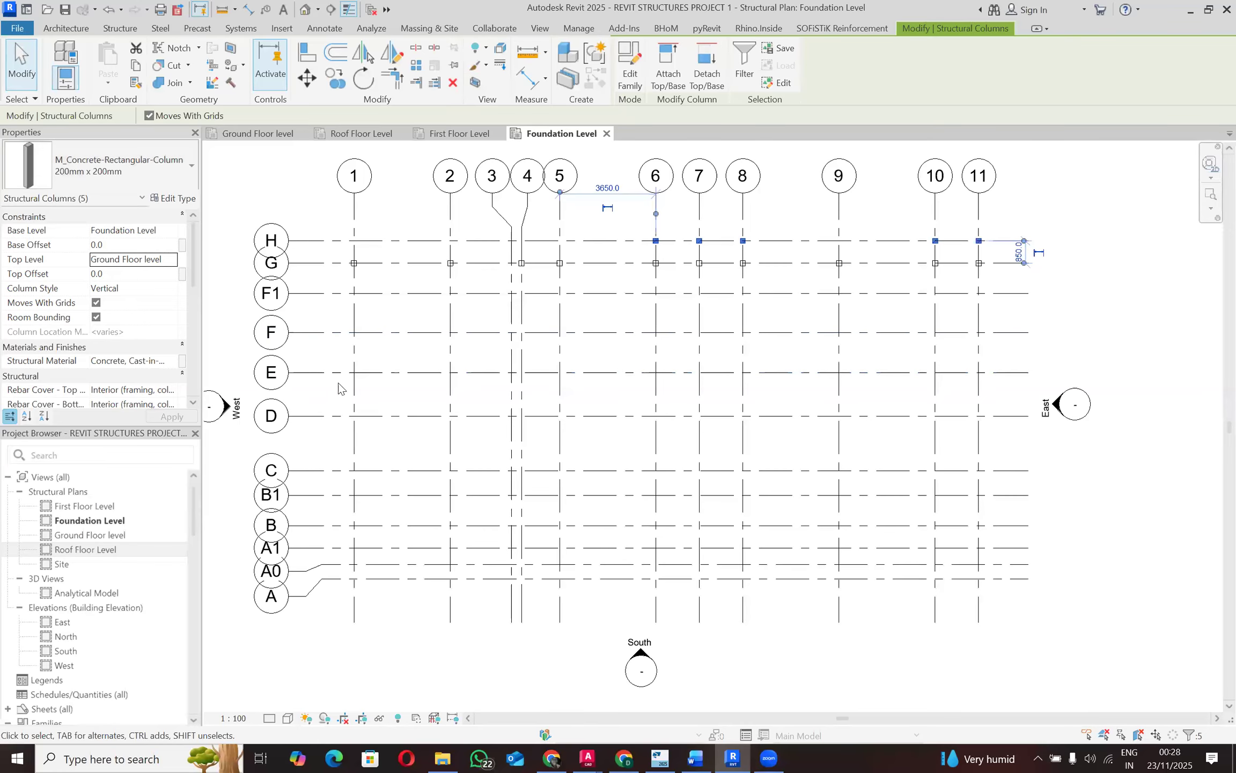
scroll(344, 373, up, 2)
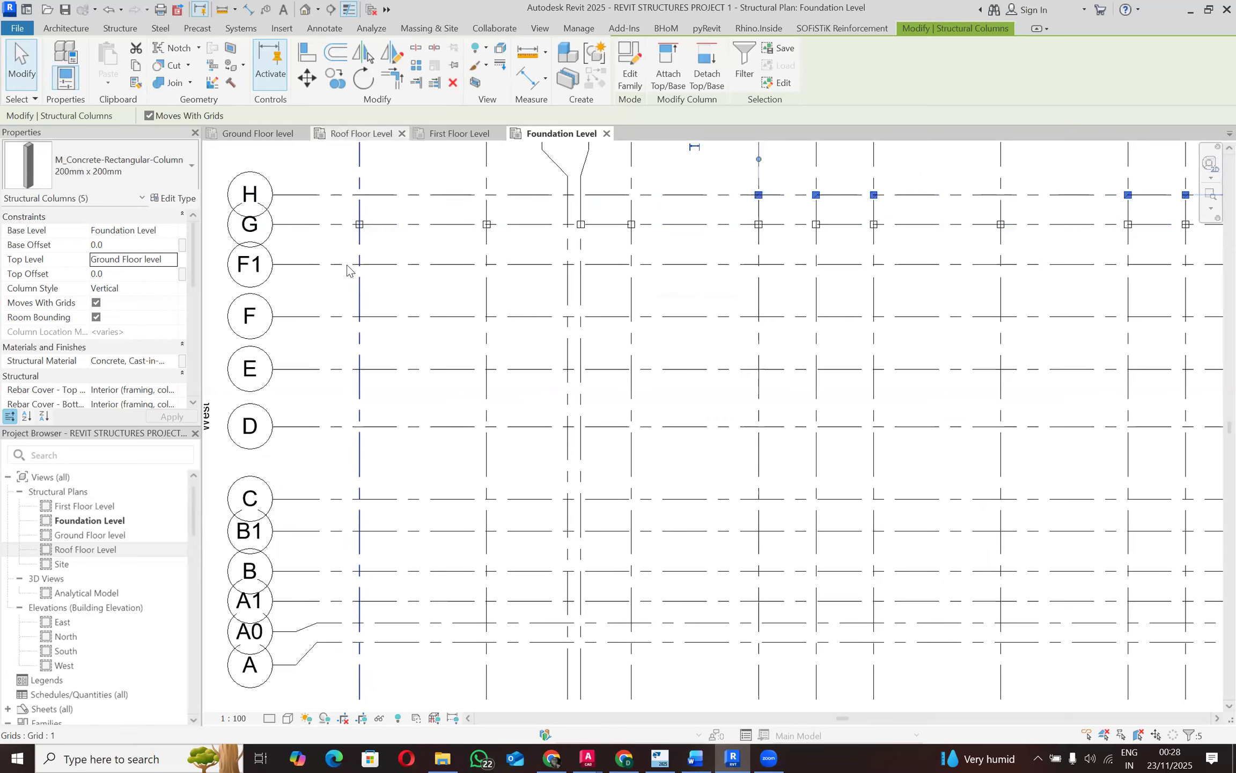
key(Escape)
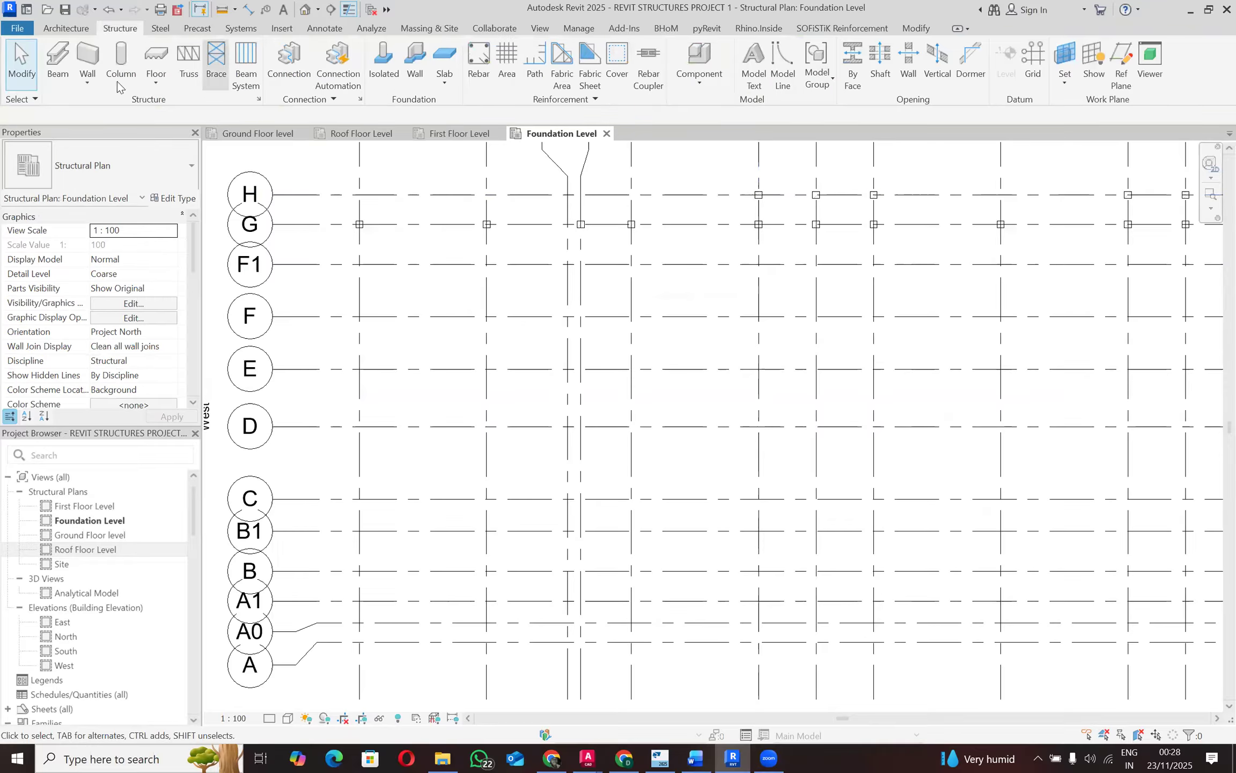
Step: Start structural column placement with the 200mm x 200mm type and place columns on grid E at grids 1, 2, 4 and 5
click(116, 80)
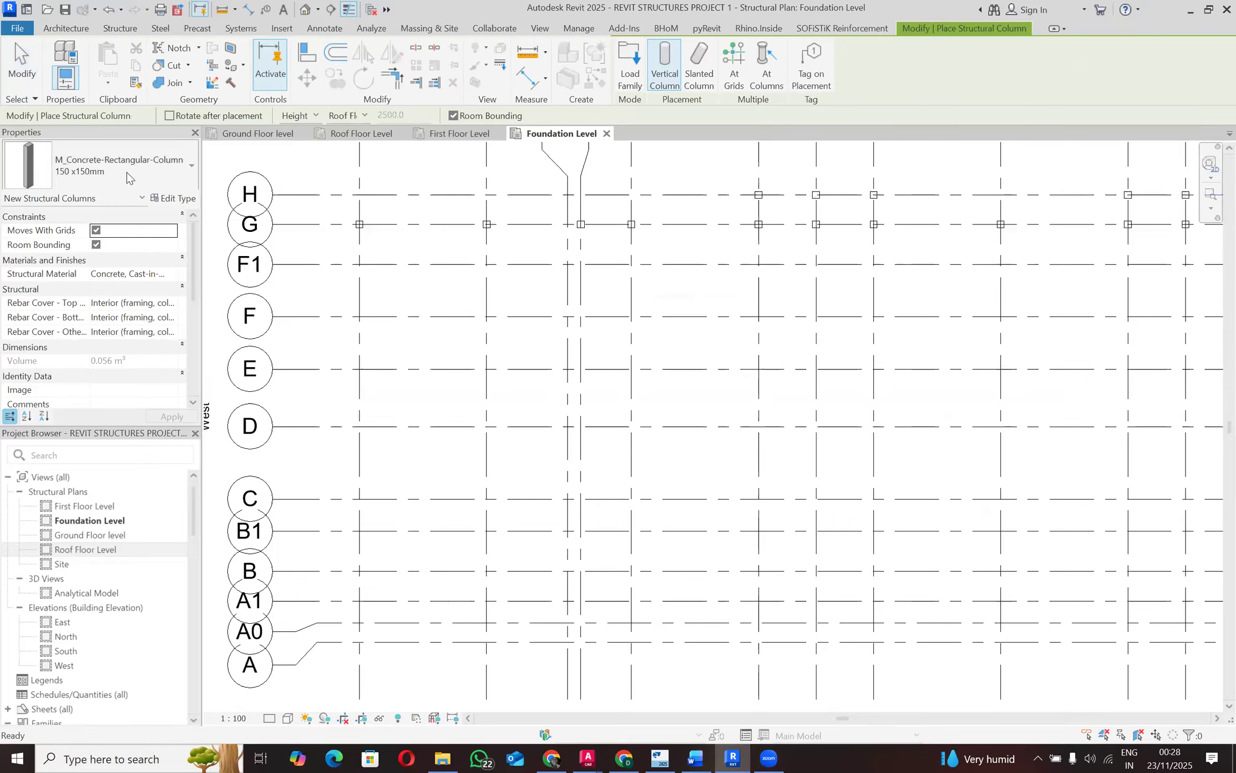
click(161, 167)
click(78, 266)
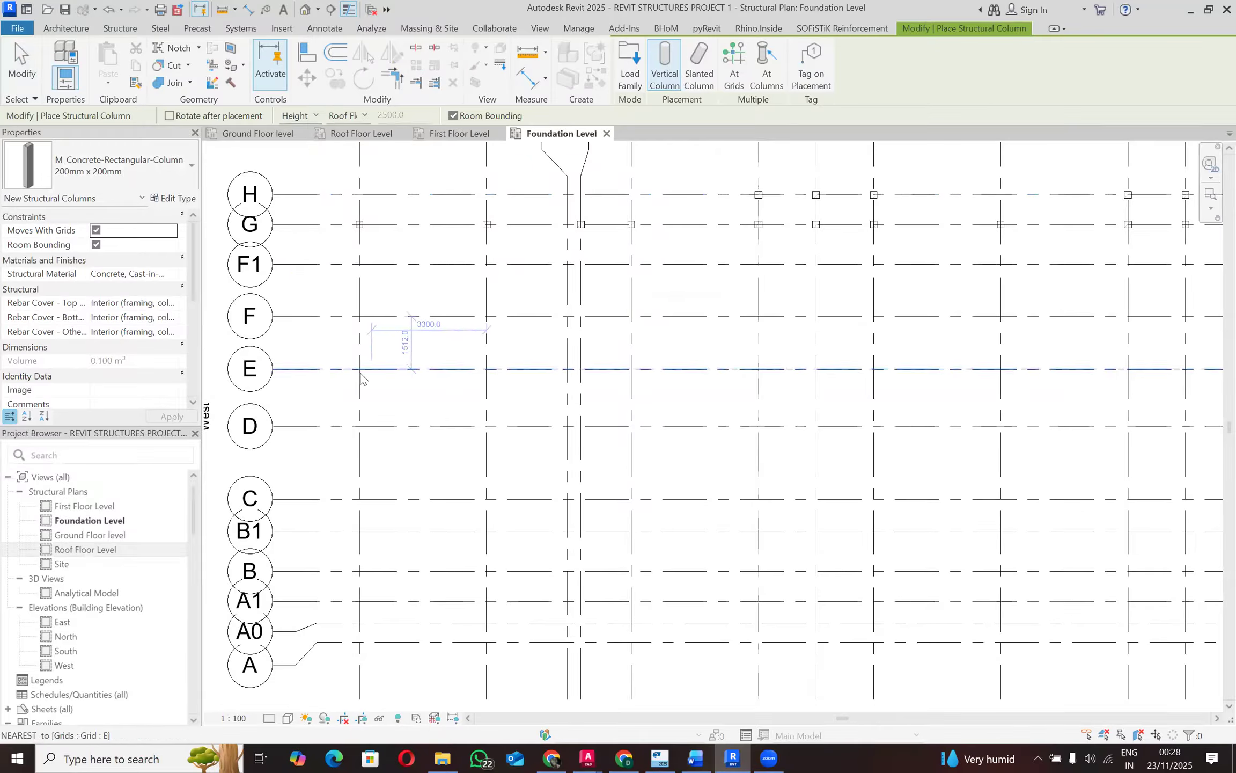
click(378, 380)
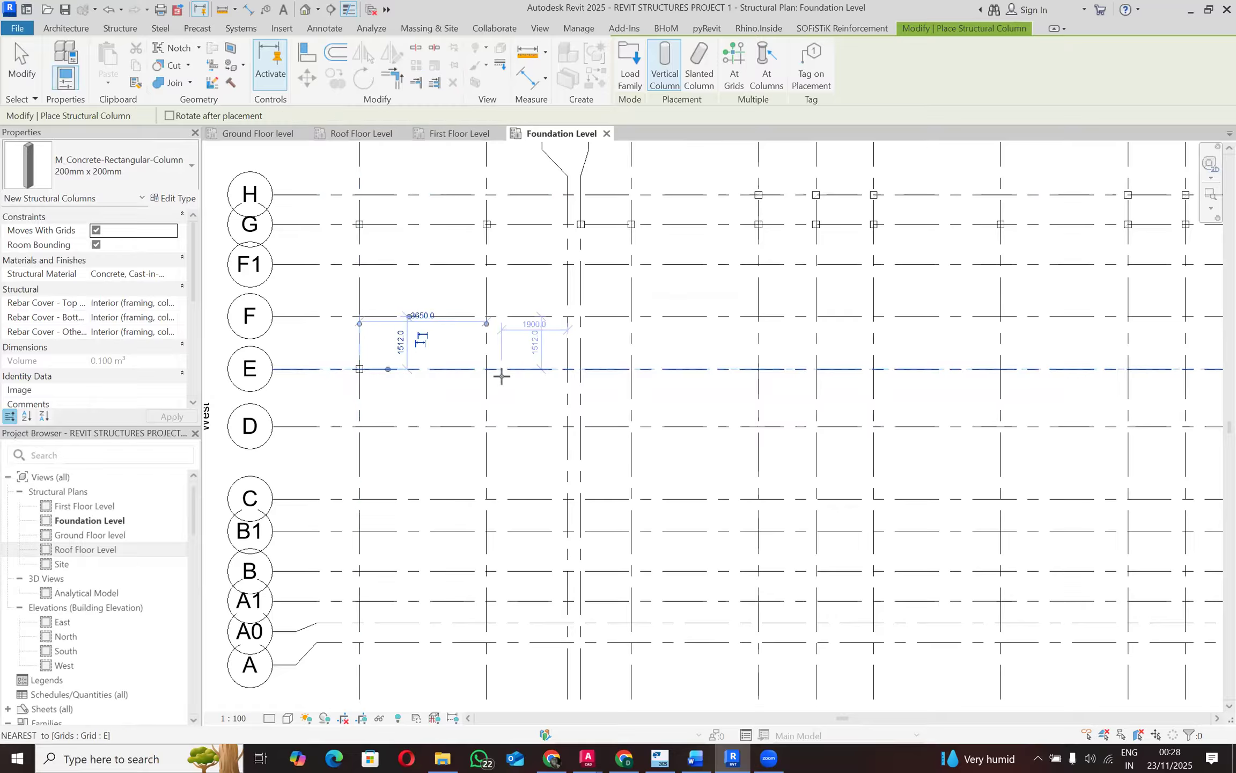
click(487, 369)
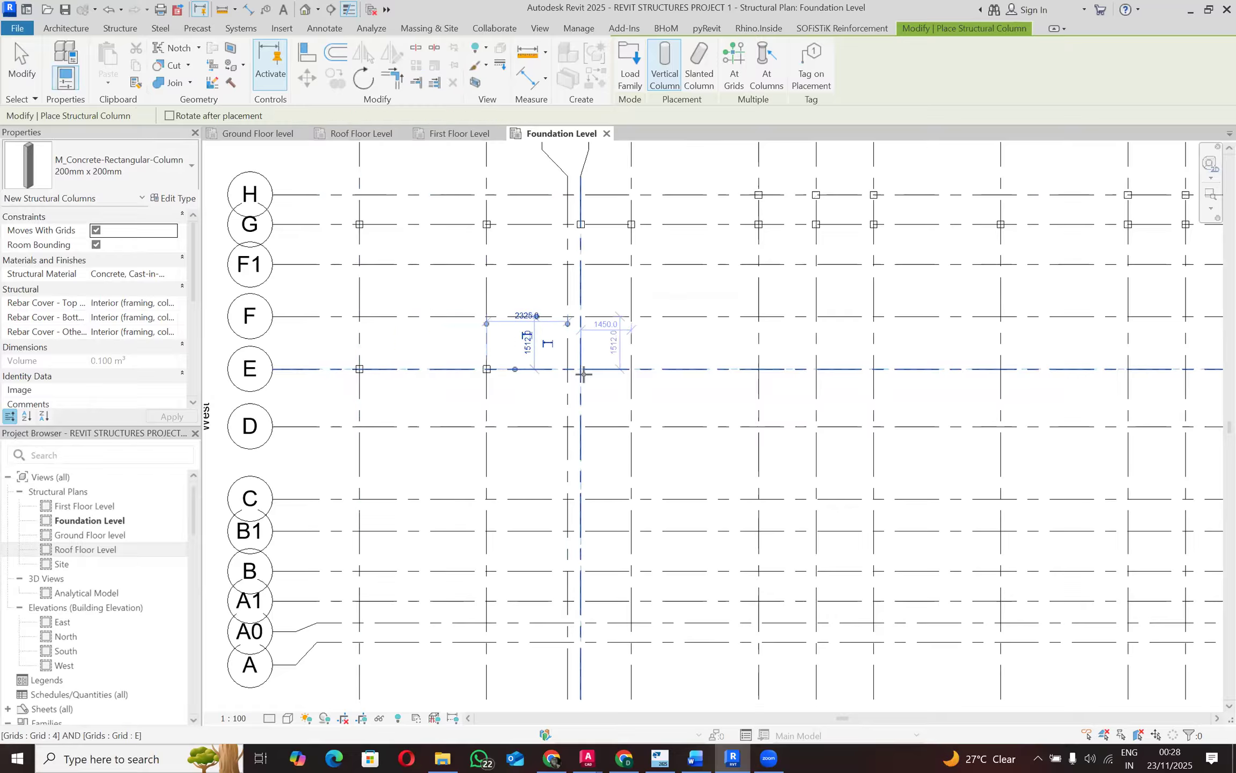
click(583, 369)
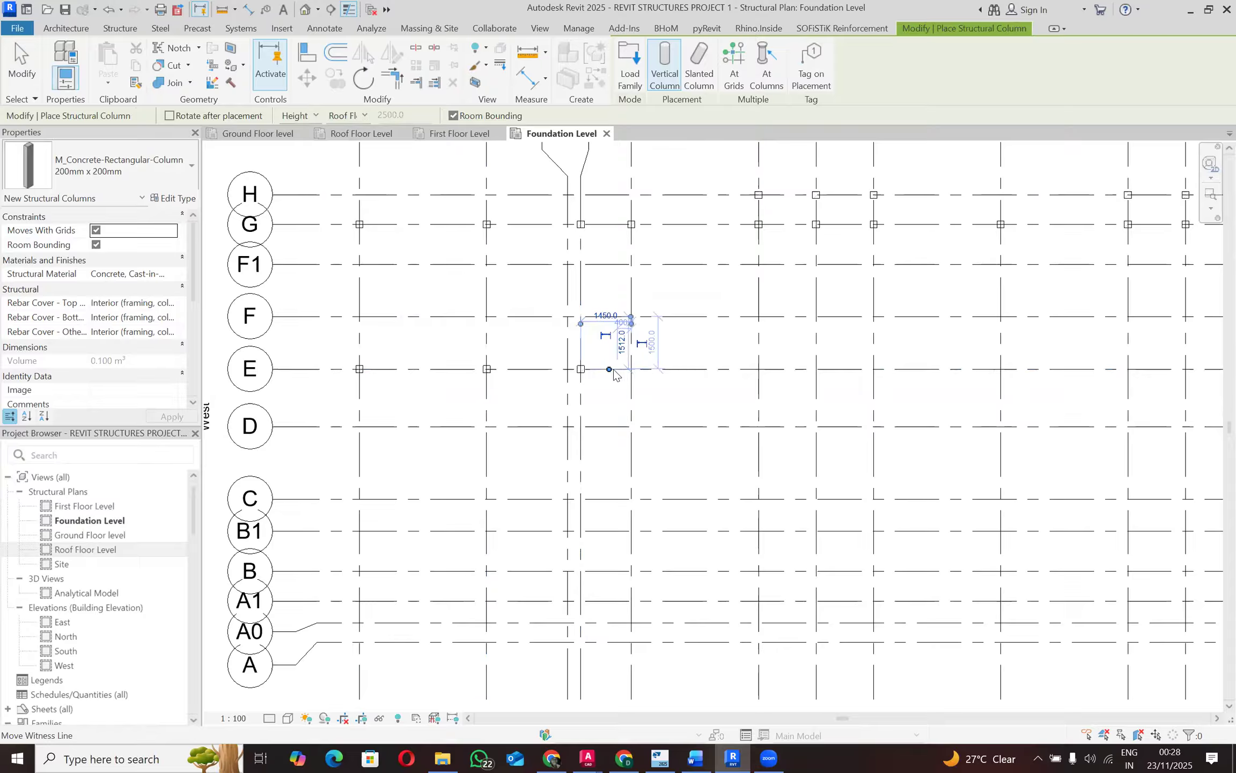
click(631, 369)
Step: Place 200mm x 200mm columns on grid E at its intersections with grids 6, 7 and 8
scroll(661, 366, down, 1)
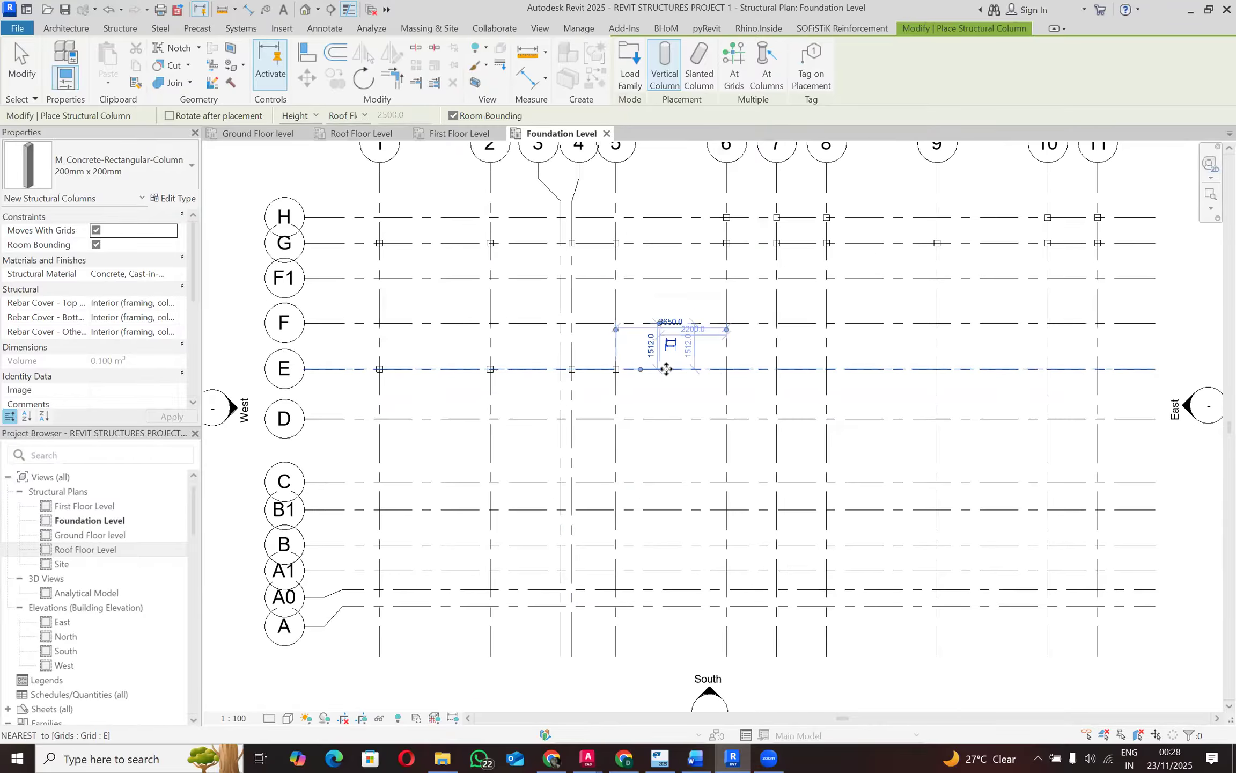
scroll(546, 334, up, 3)
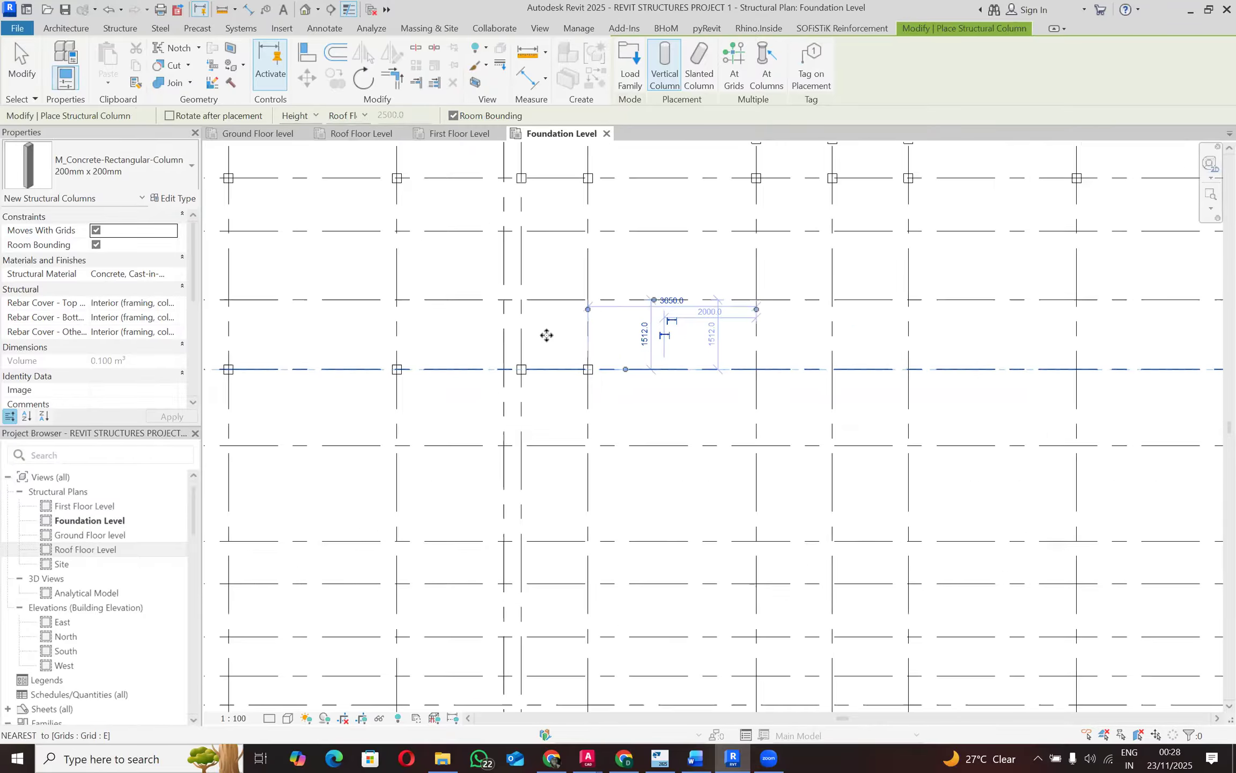
click(703, 374)
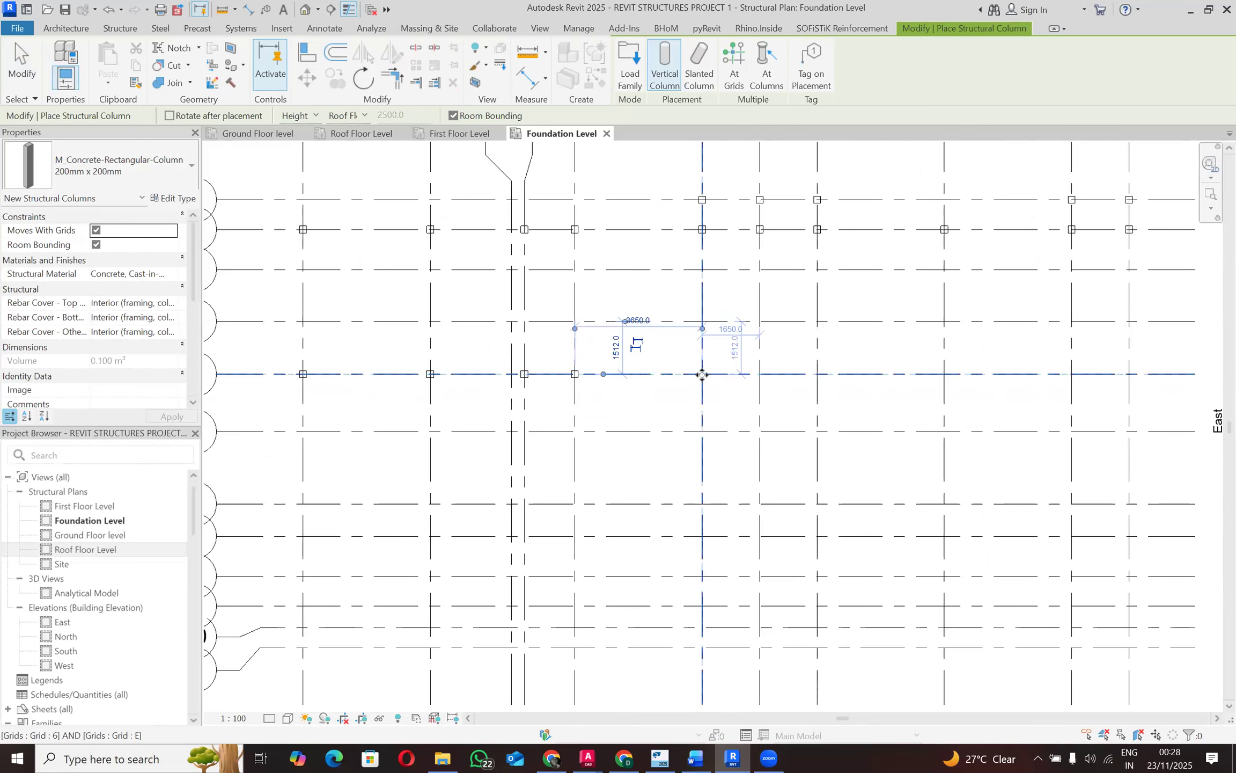
click(760, 374)
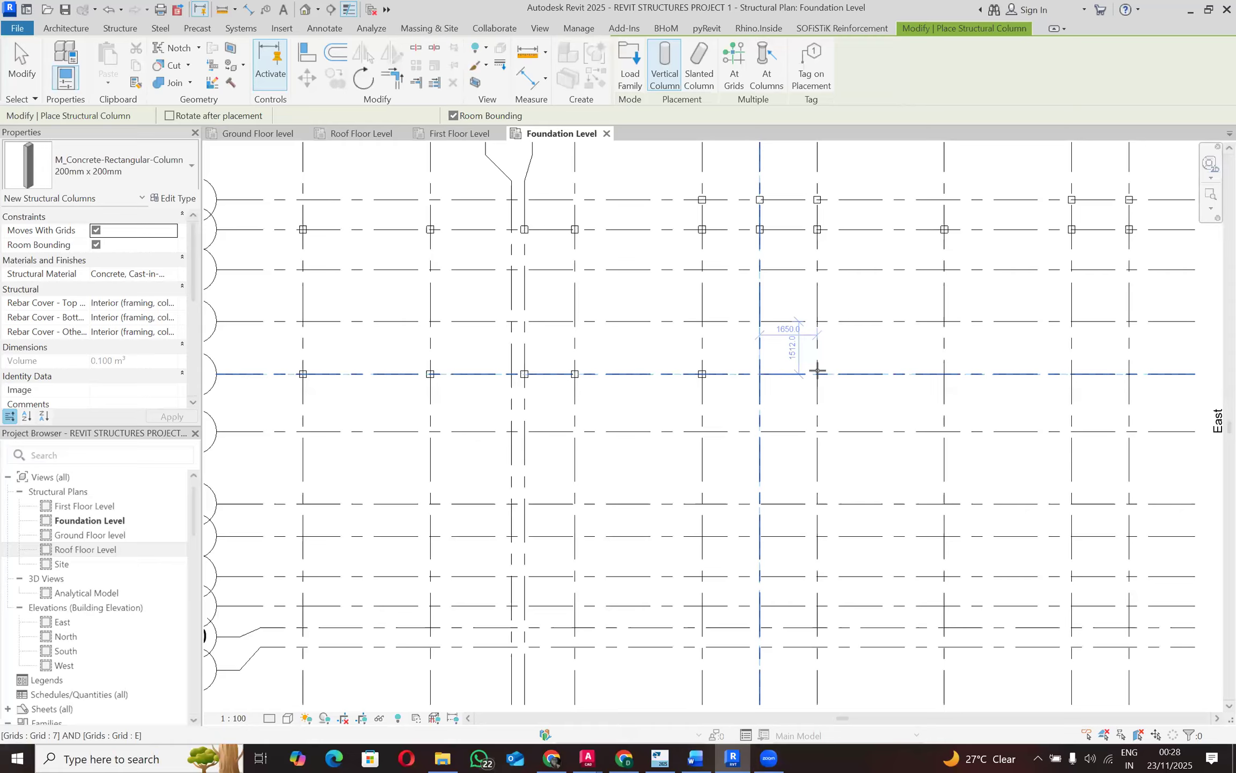
click(817, 374)
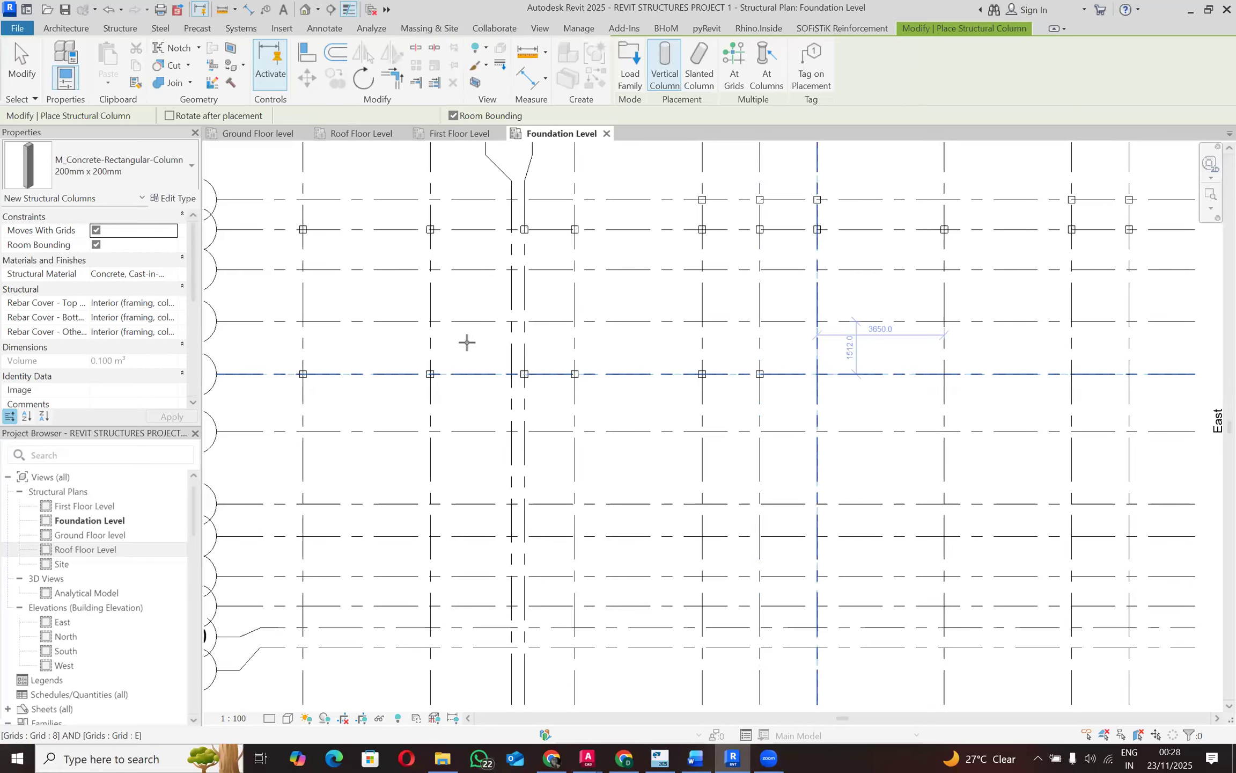
Step: Place 200mm x 200mm columns on grid E at its intersections with grids 9 and 10
scroll(467, 339, down, 2)
scroll(839, 346, up, 2)
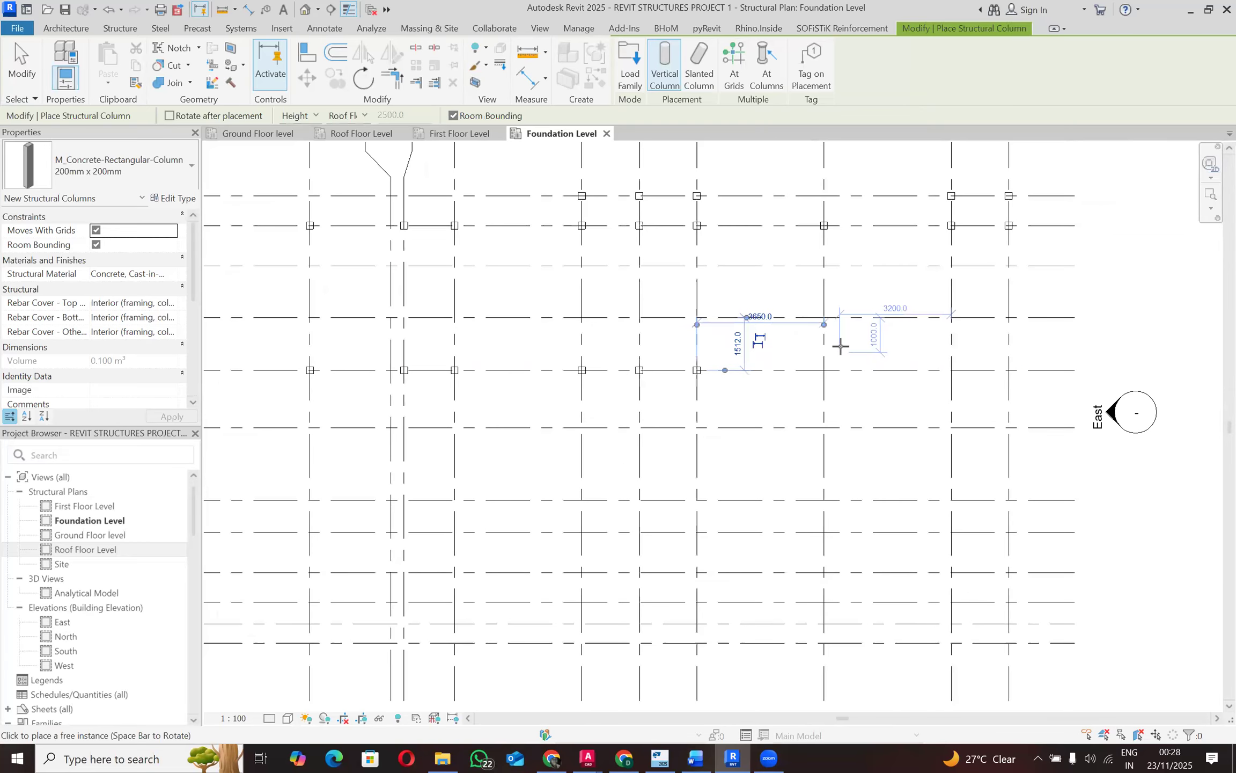
click(824, 371)
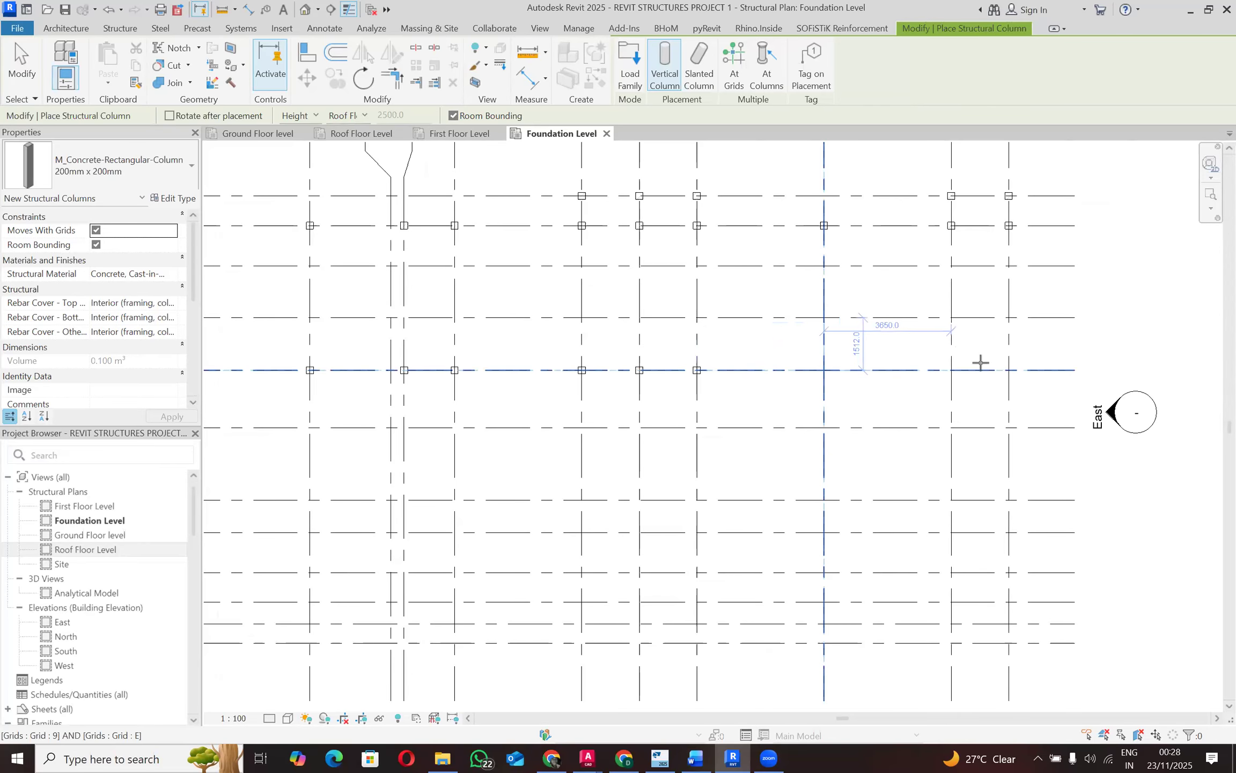
click(951, 370)
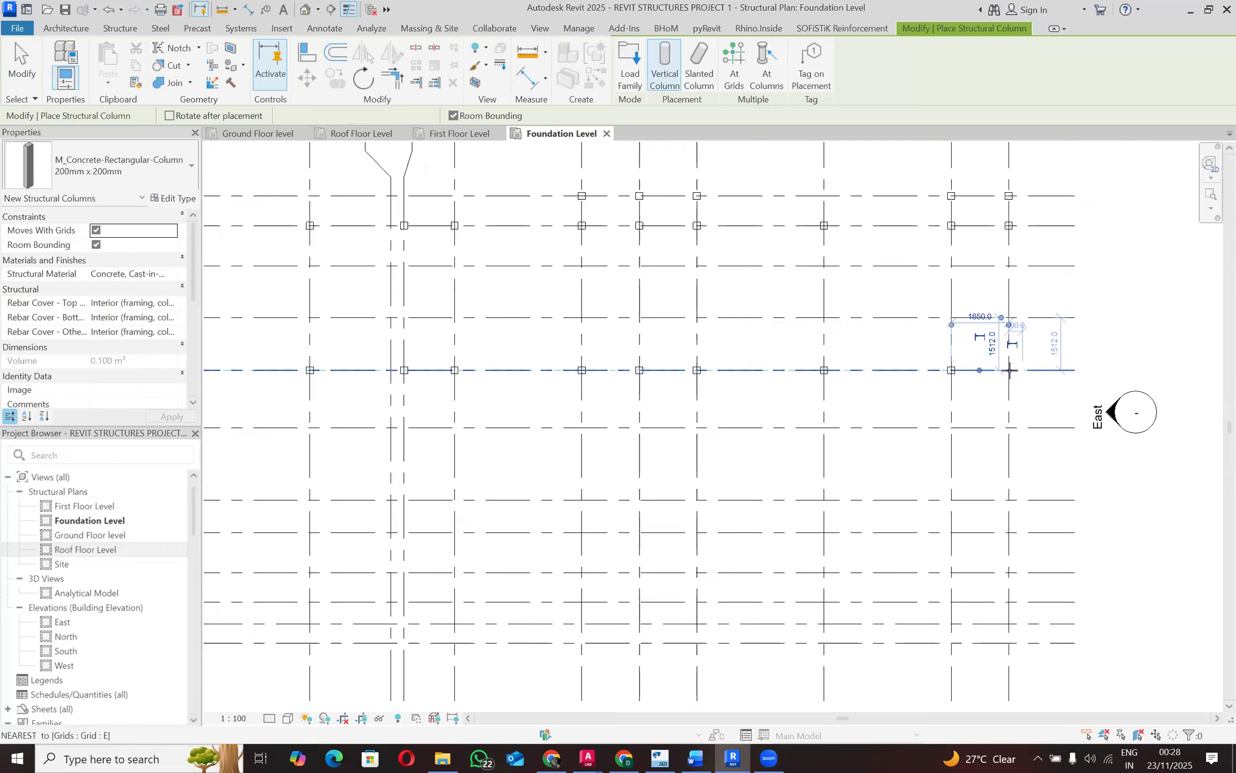
Step: Place a 200mm x 200mm column at grids E and 11, and check the column positions in the AutoCAD foundation drawing before returning to Revit
click(1009, 370)
scroll(1046, 361, down, 2)
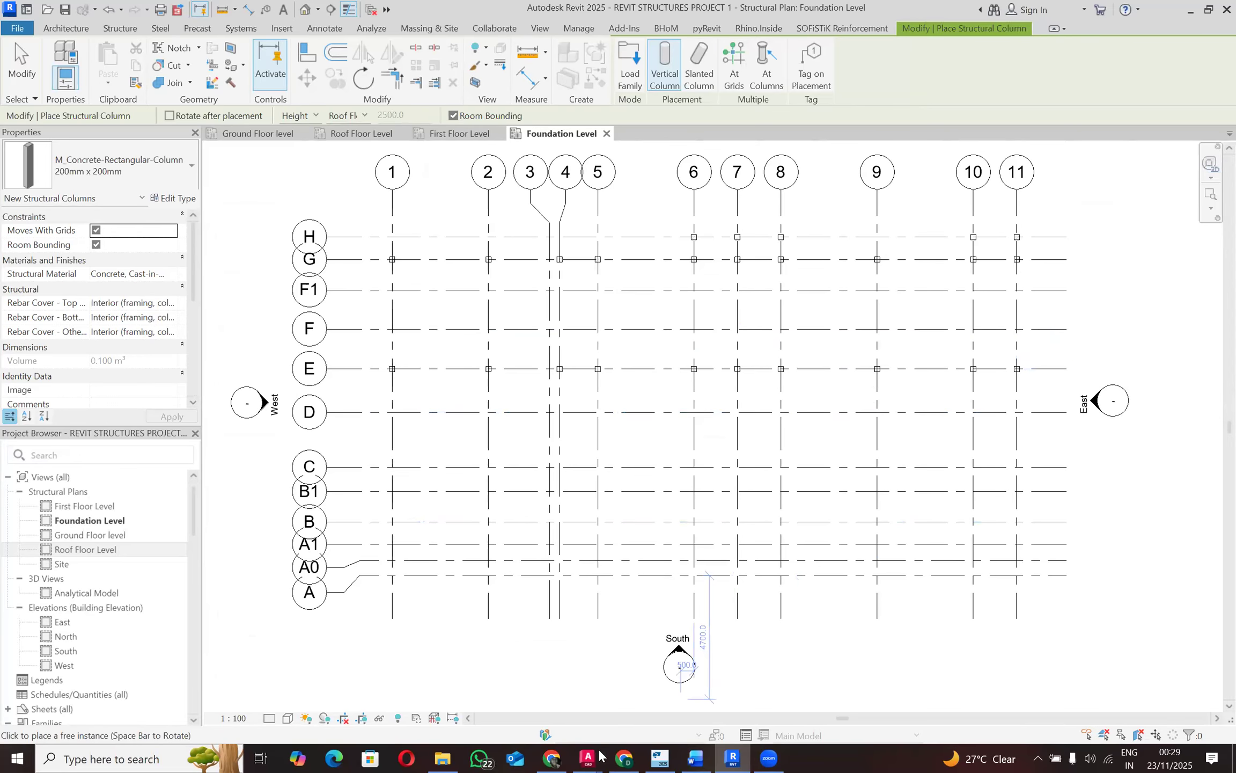
mouse_move(588, 757)
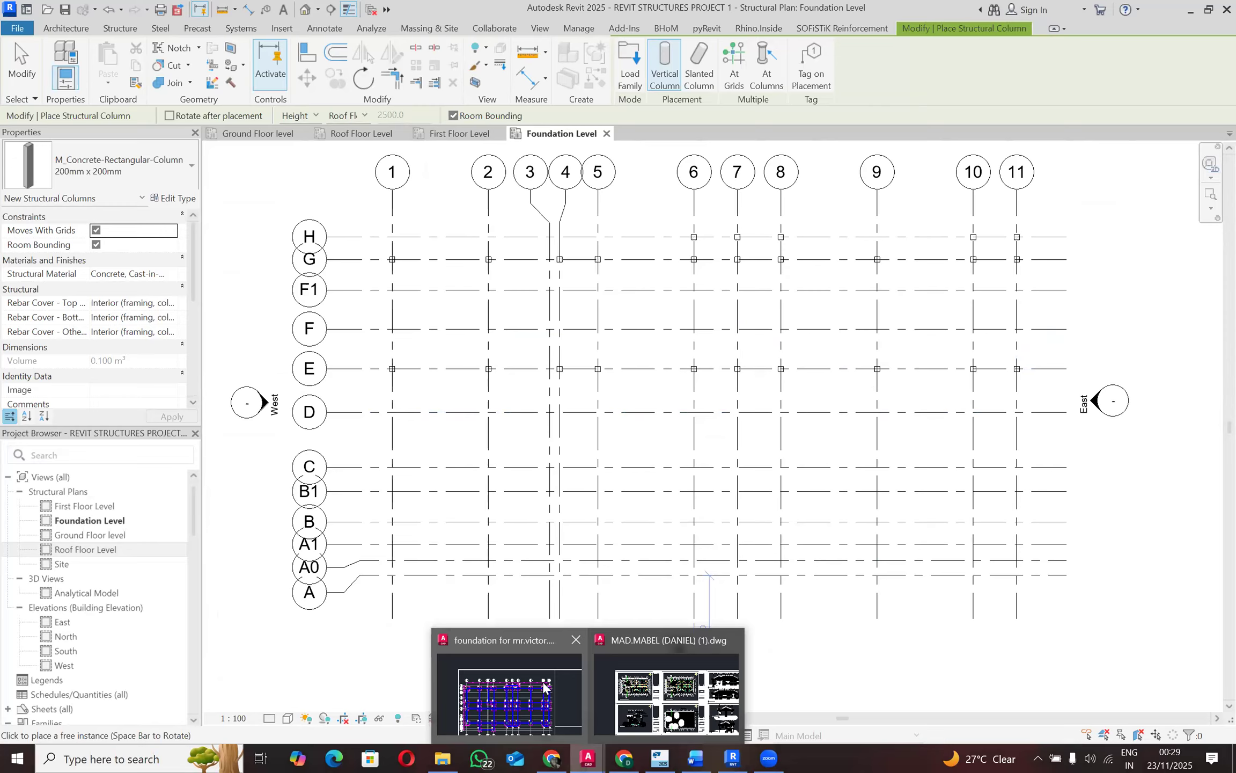
click(544, 687)
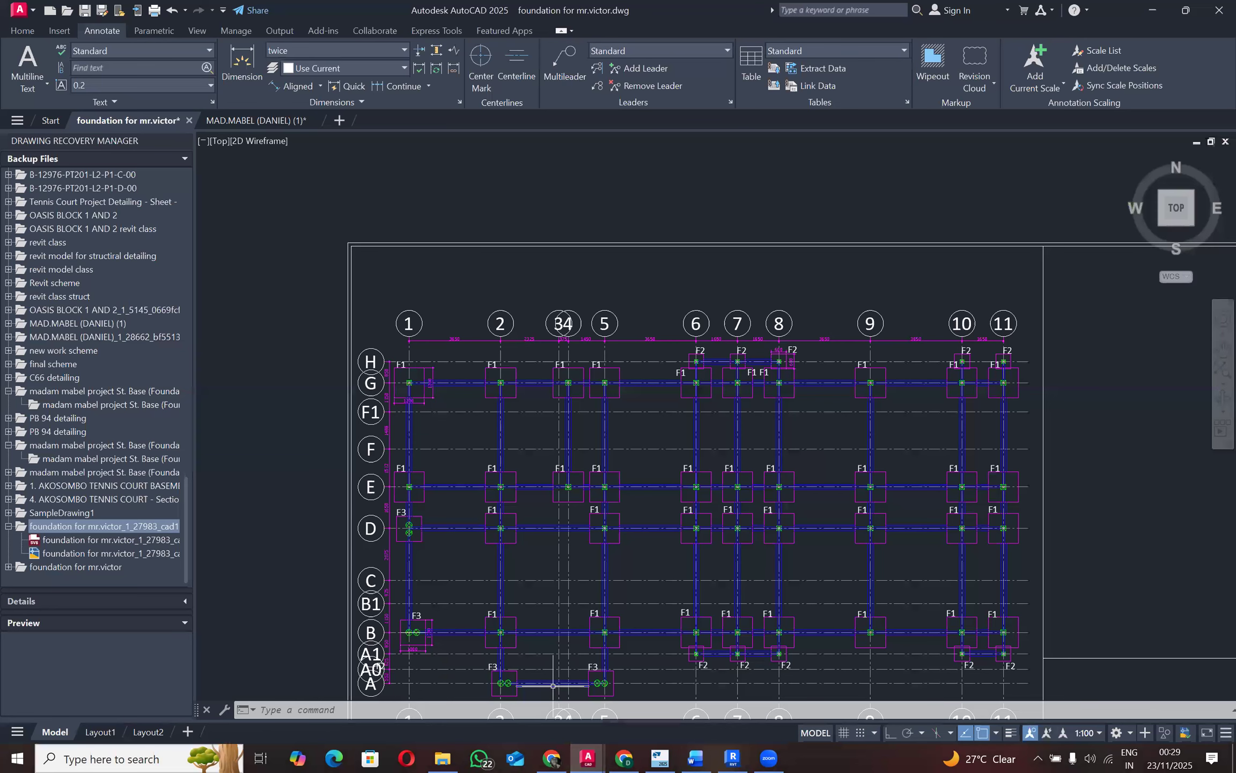
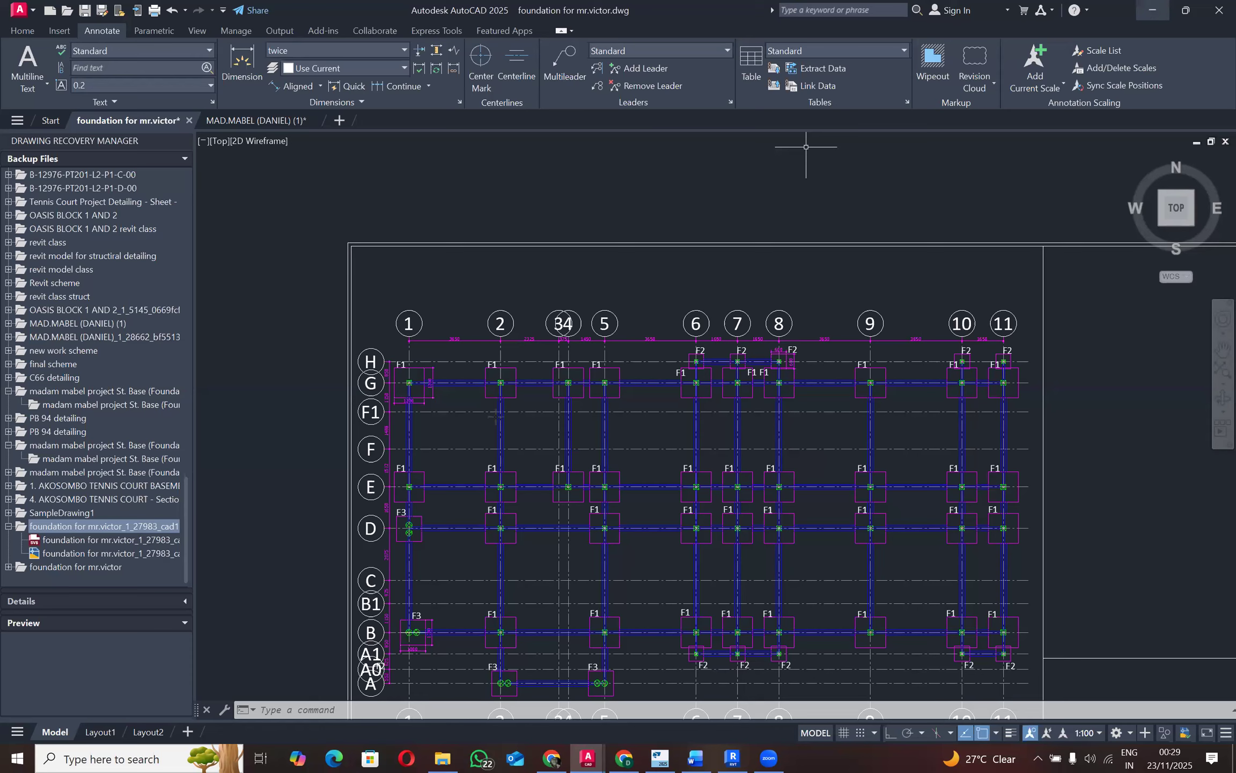
key(alt+Tab)
Step: Place 200mm x 200mm columns on grid D at its intersections with grids 2, 5 and 6
scroll(493, 415, up, 3)
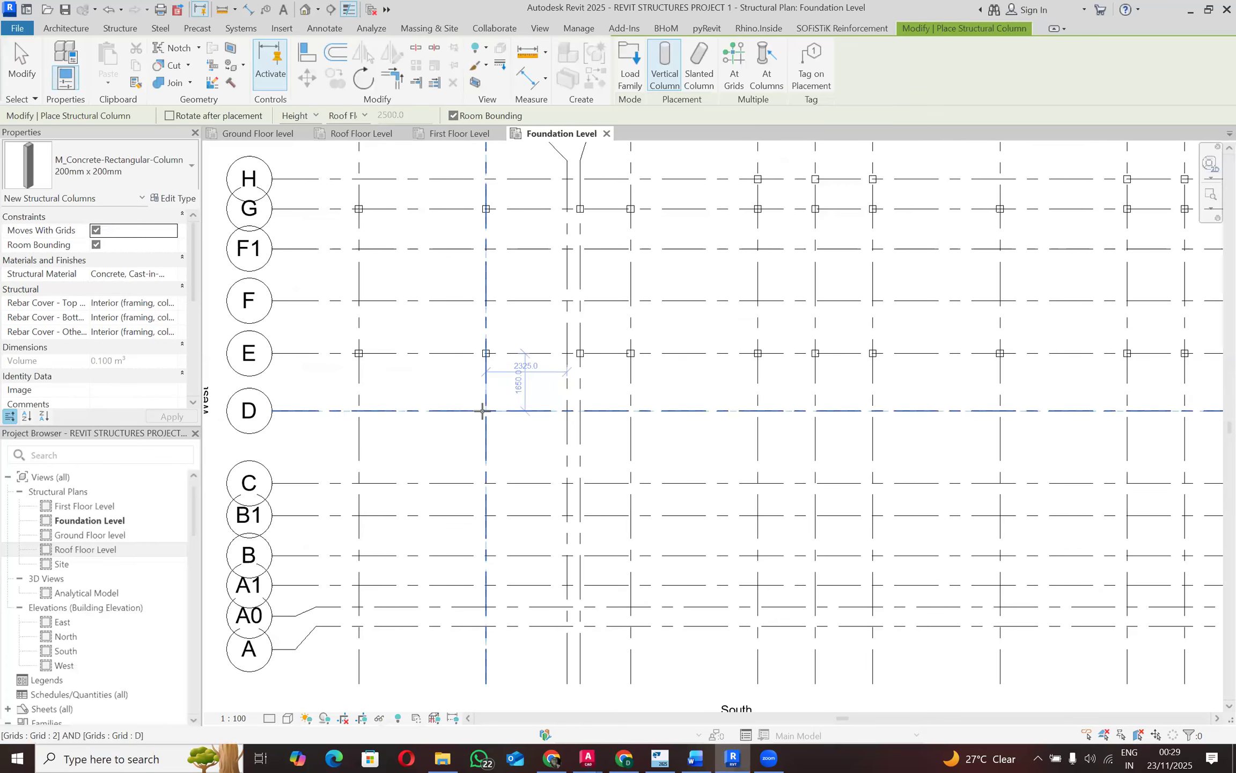
click(485, 411)
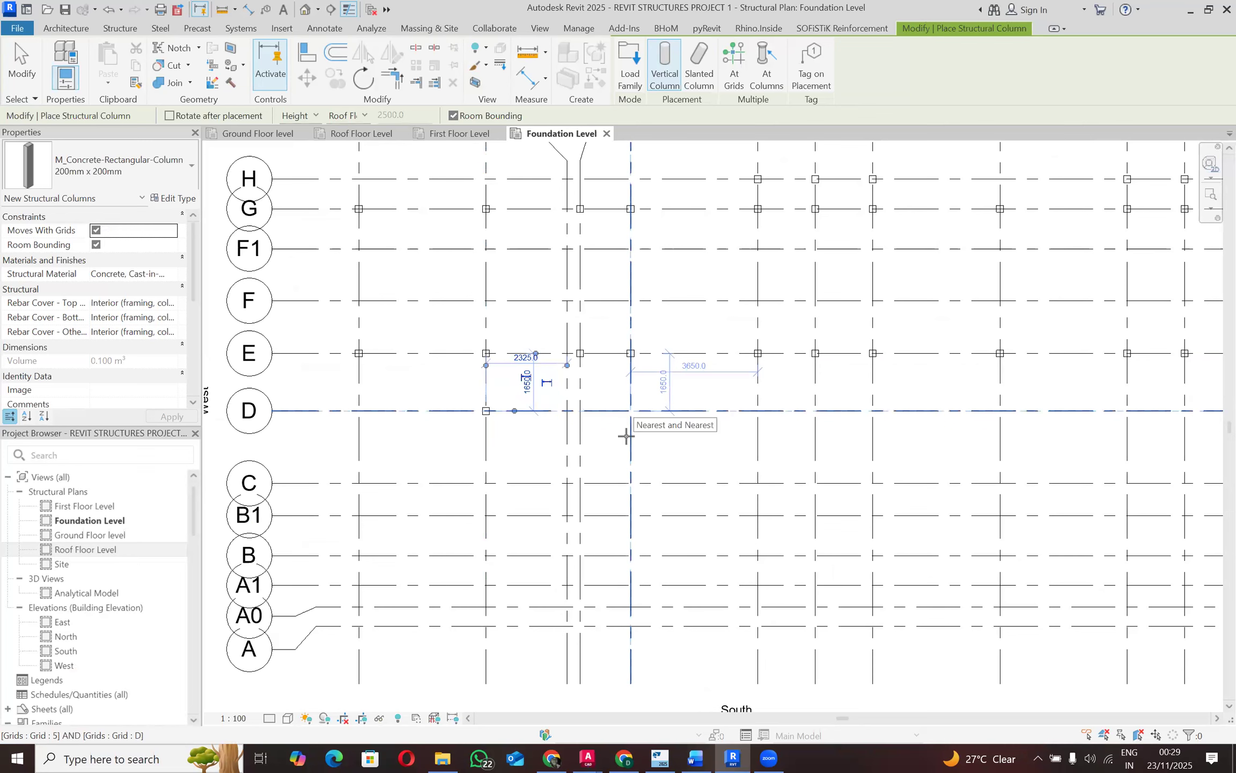
scroll(631, 412, down, 2)
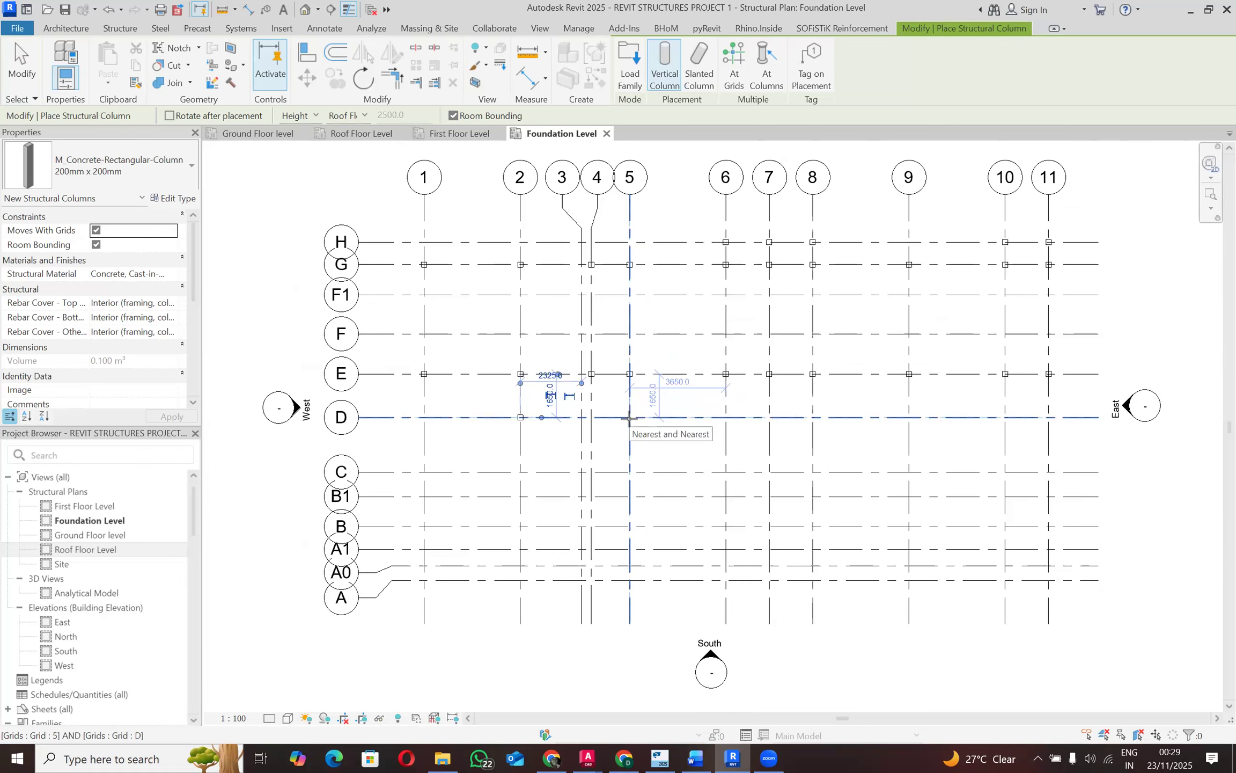
click(630, 418)
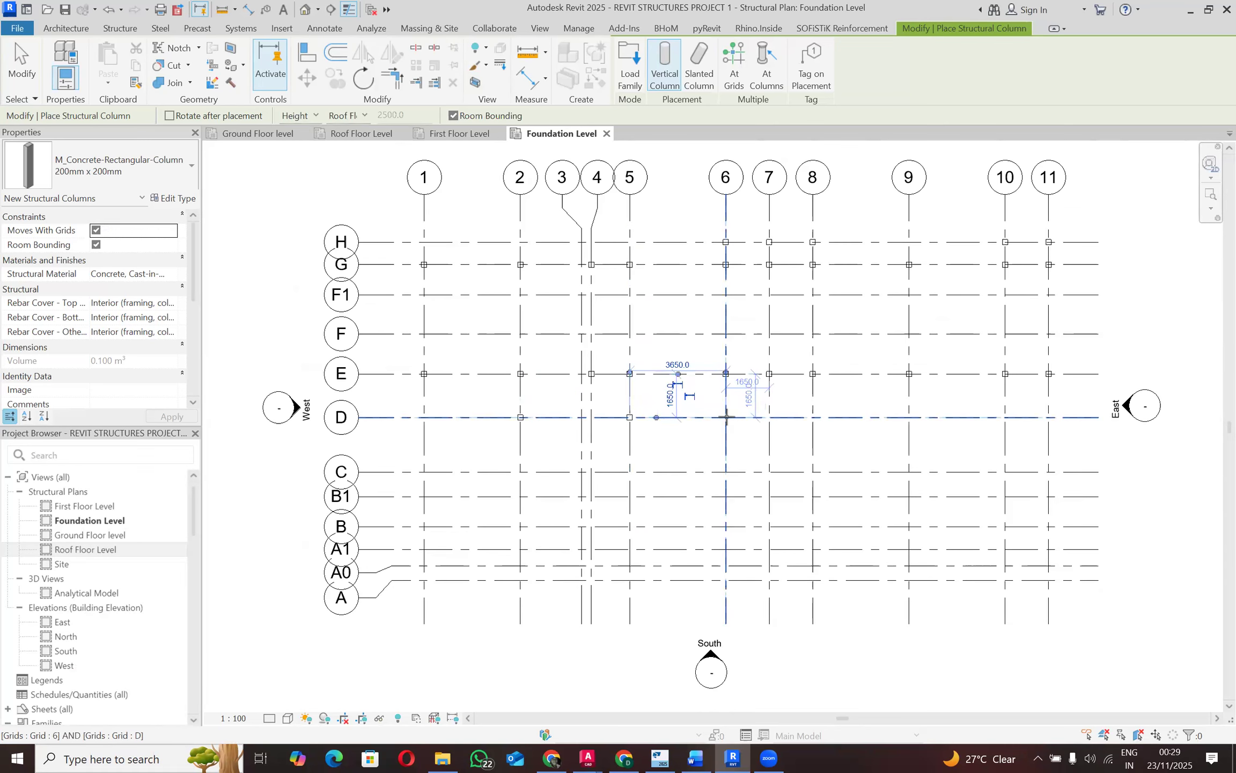
click(726, 417)
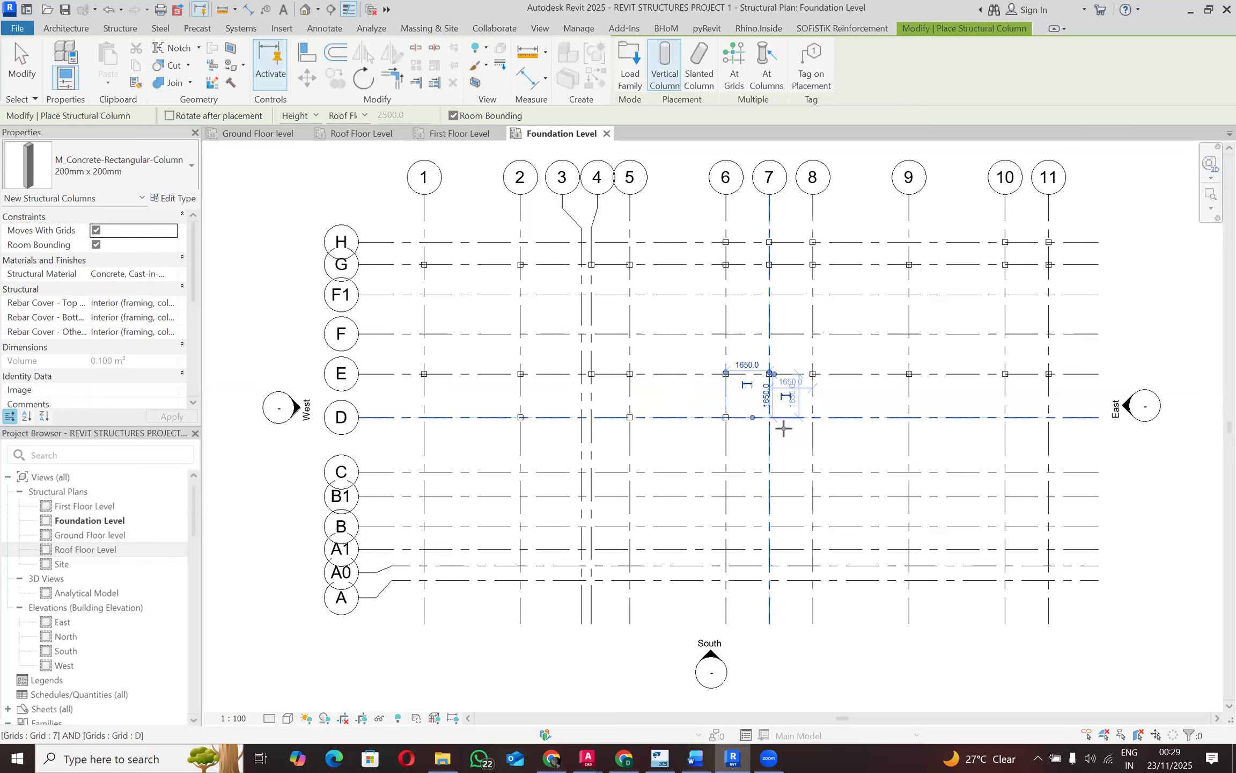
Step: Place 200mm x 200mm columns on grid D at its intersections with grids 7, 8, 9, 10 and 11
click(771, 418)
click(812, 418)
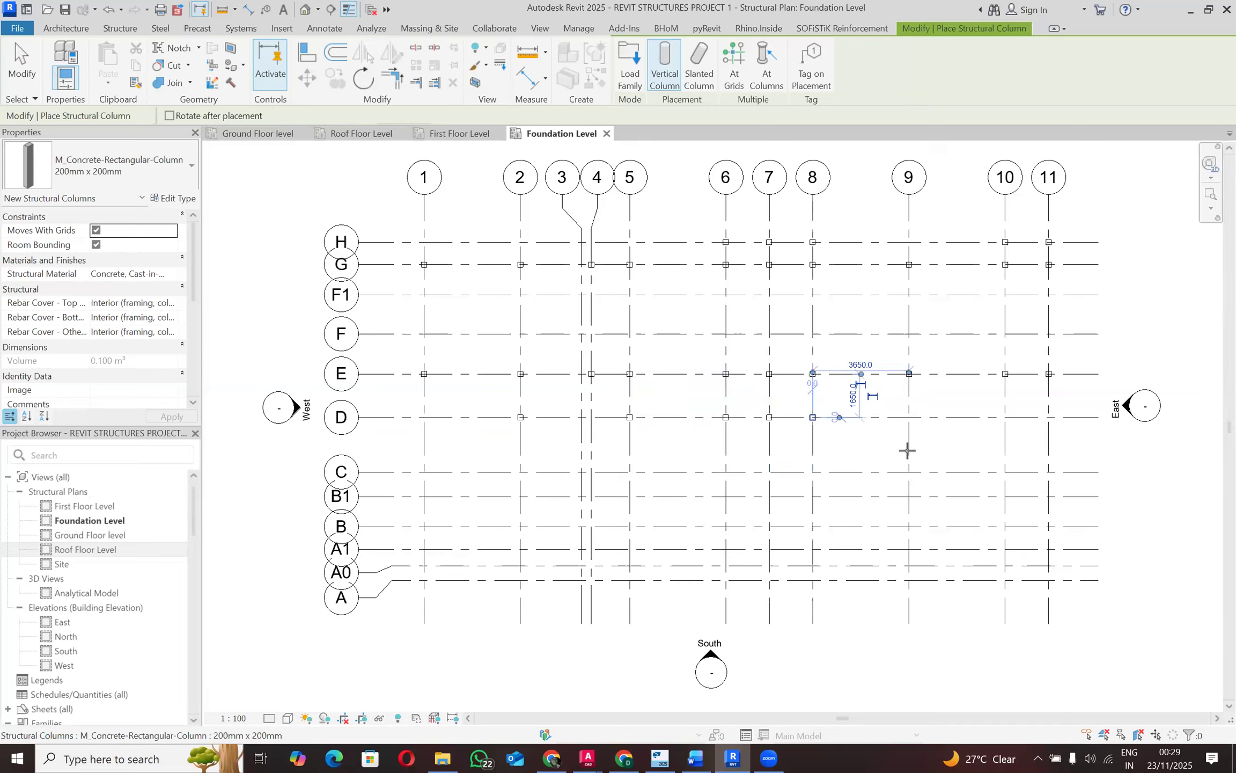
click(908, 417)
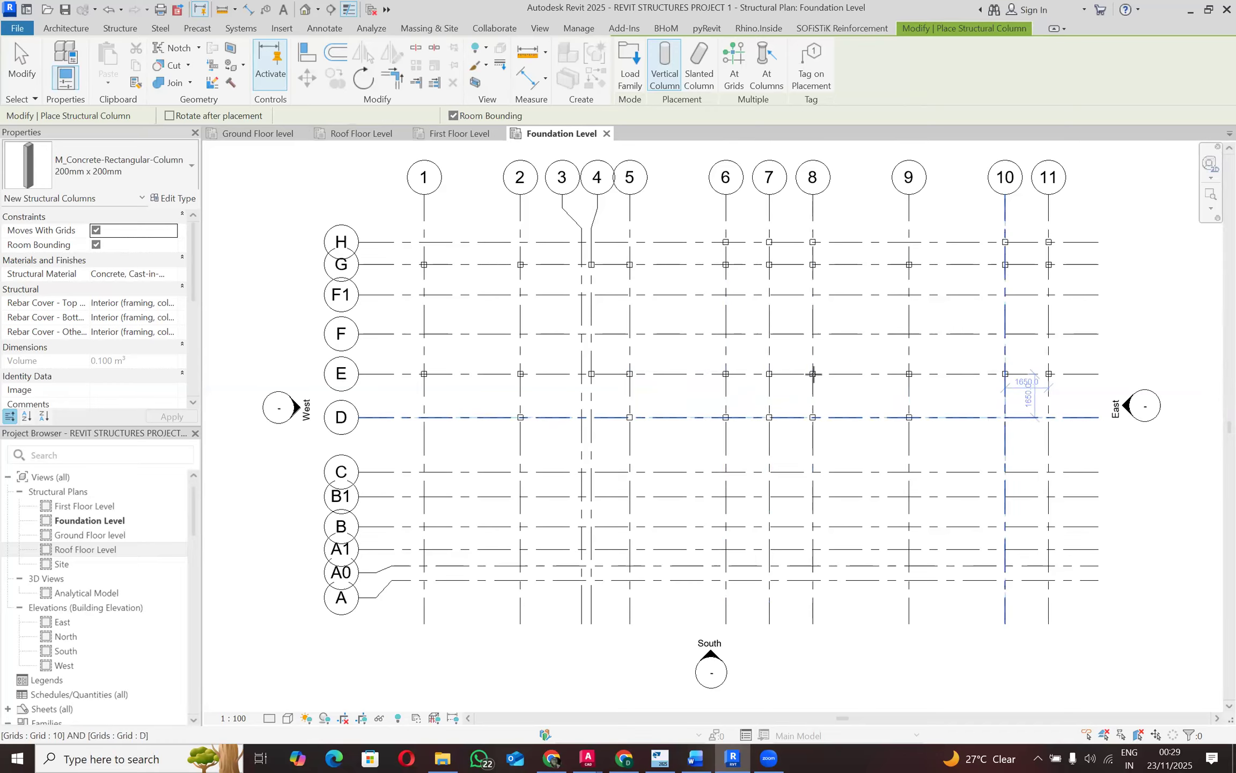
click(1005, 417)
click(1051, 418)
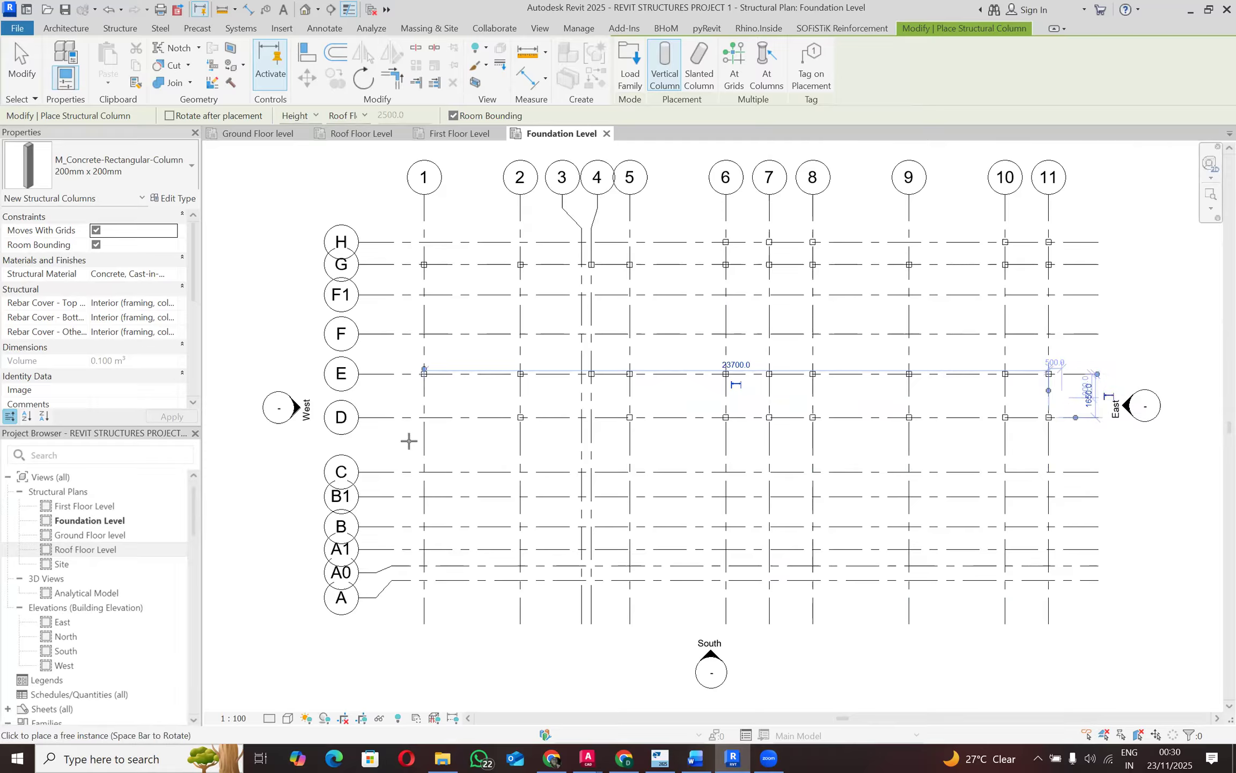
Step: Check the grid B footings in the AutoCAD foundation drawing, and place 200mm x 200mm columns in Revit on grid B at grids 2 and 5
click(560, 706)
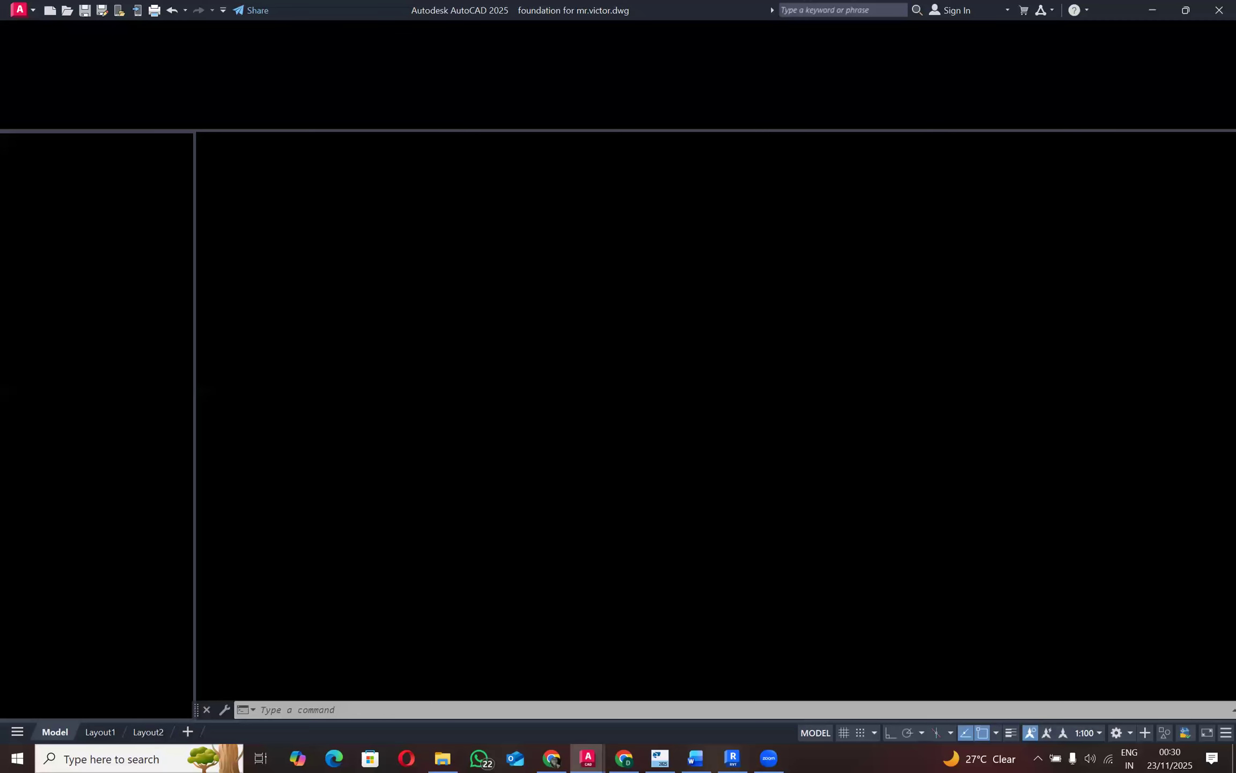
scroll(542, 478, down, 2)
scroll(521, 606, up, 4)
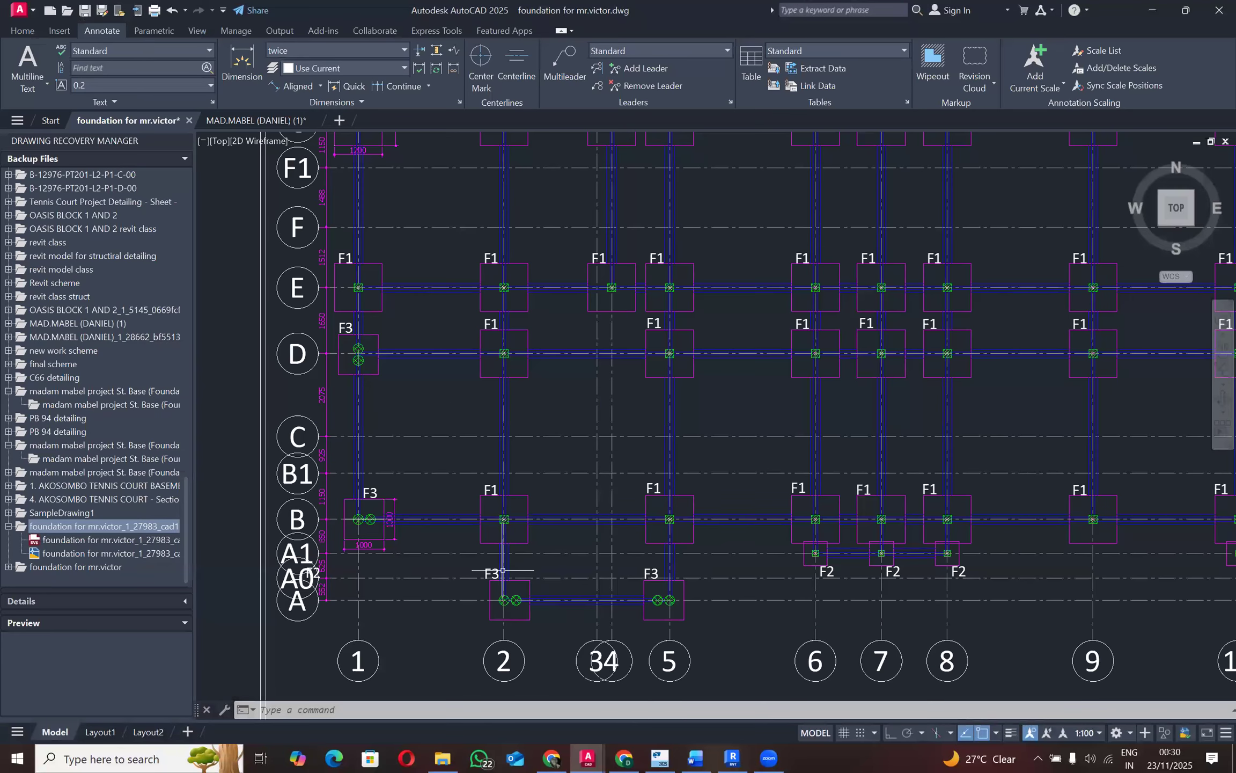
scroll(503, 571, down, 2)
scroll(502, 570, down, 2)
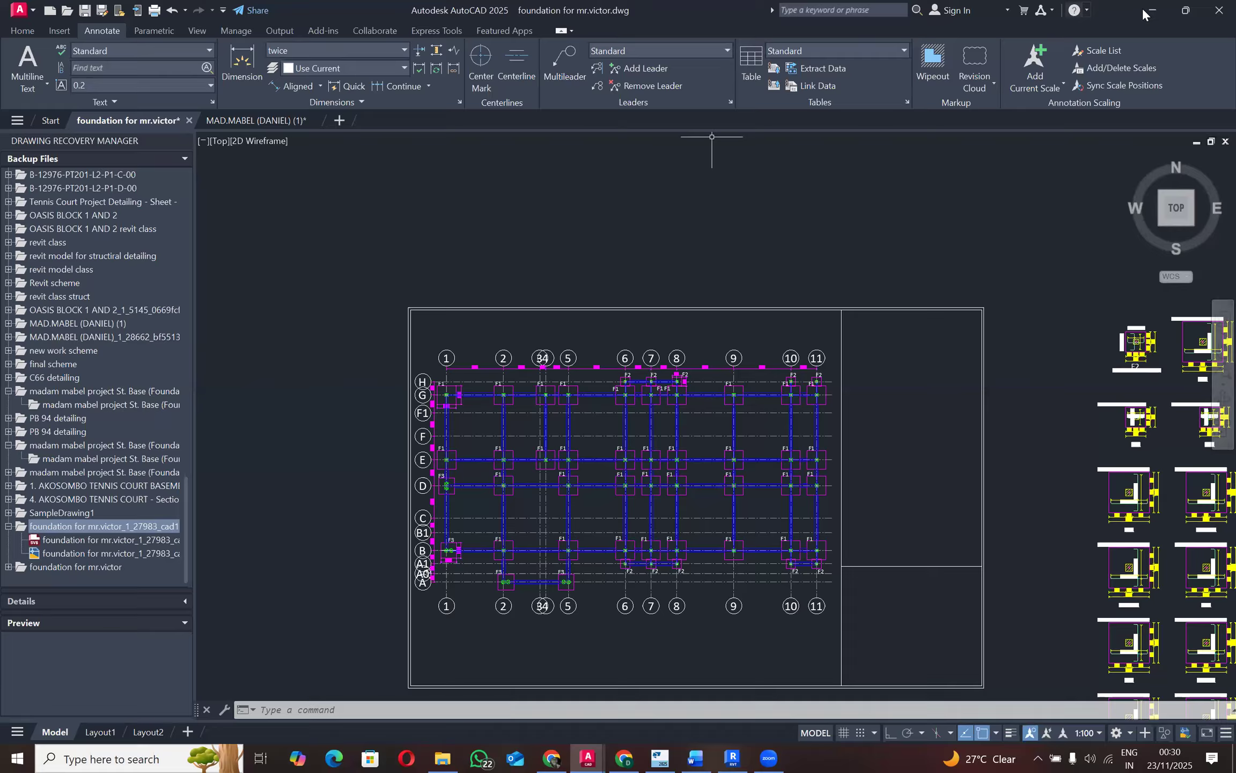
key(alt+Tab)
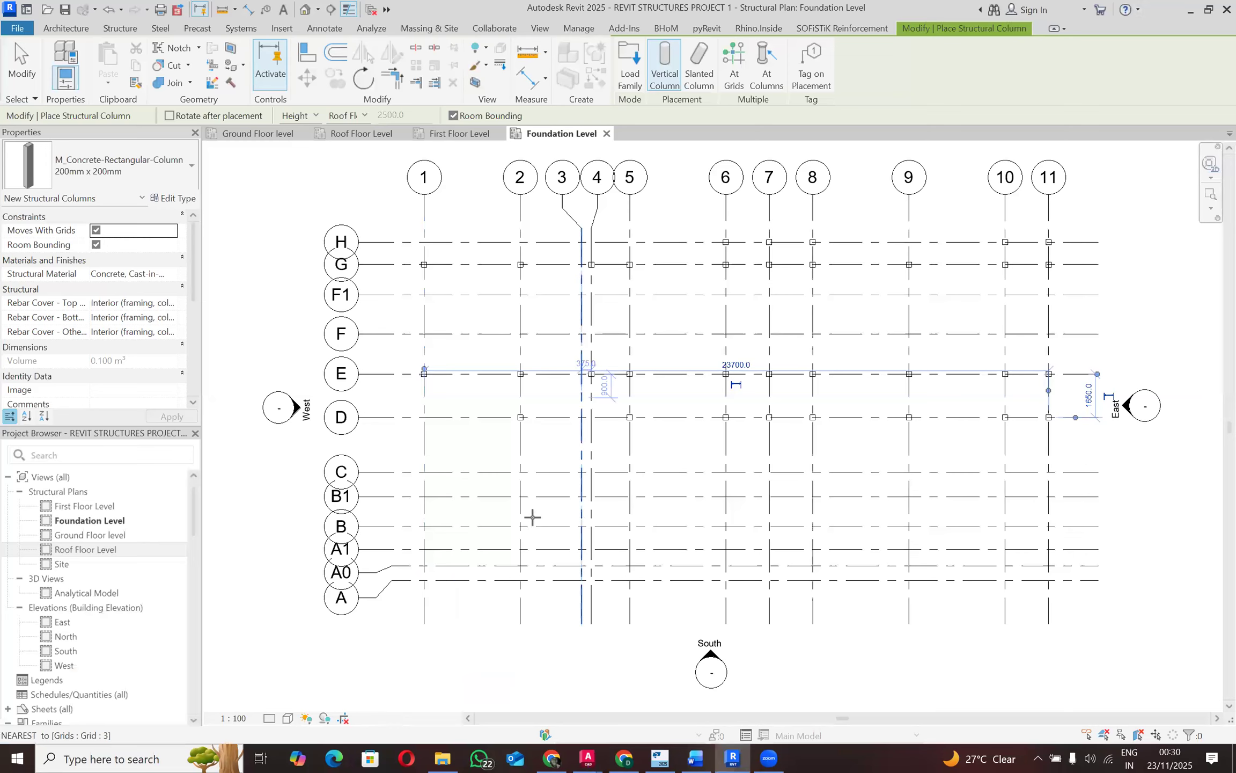
scroll(512, 528, up, 1)
scroll(509, 528, up, 1)
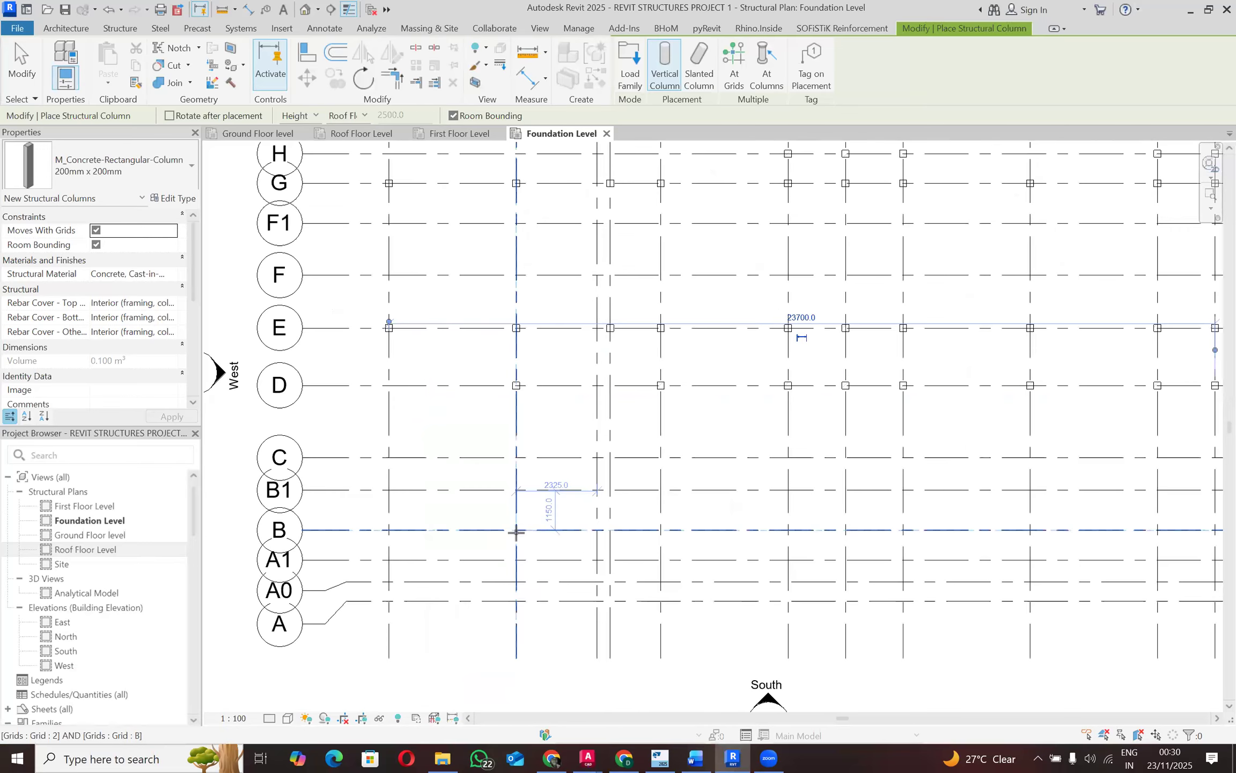
click(660, 530)
scroll(543, 497, down, 3)
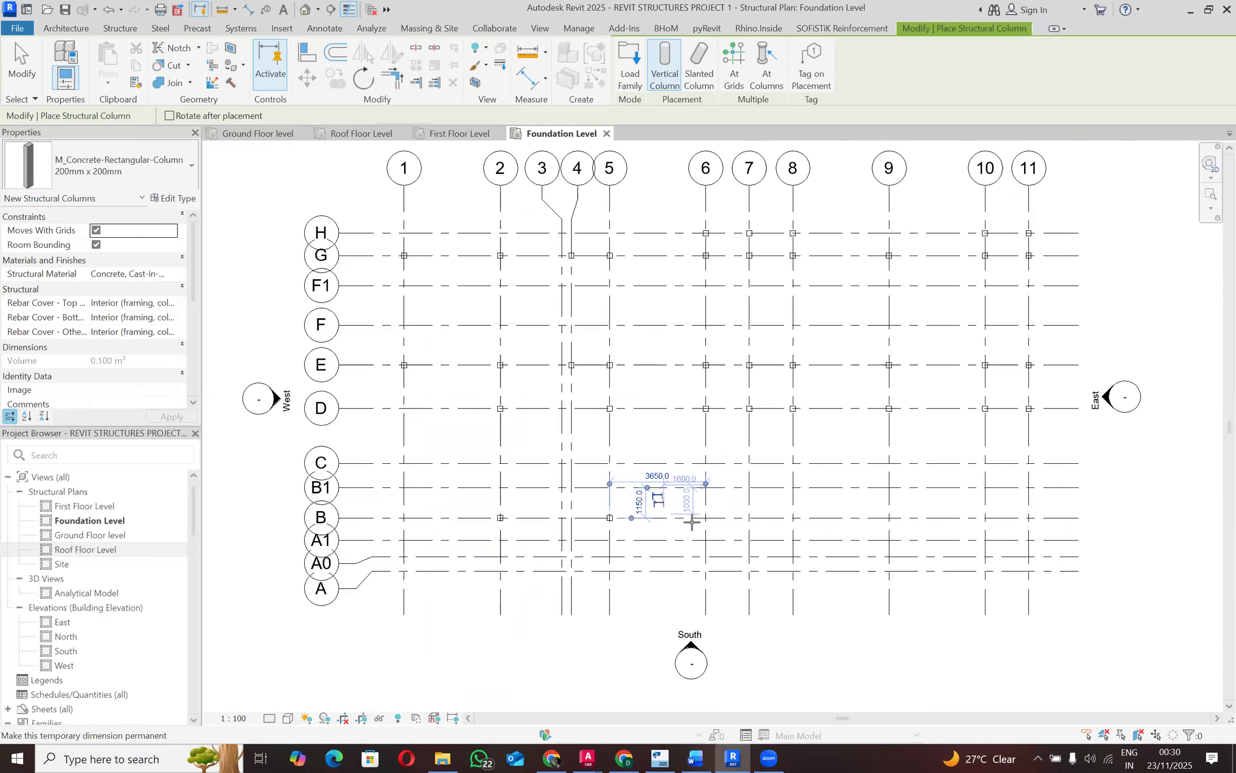
Step: Place 200mm x 200mm columns on grid B at its intersections with grids 6, 7 and 8
scroll(712, 524, up, 4)
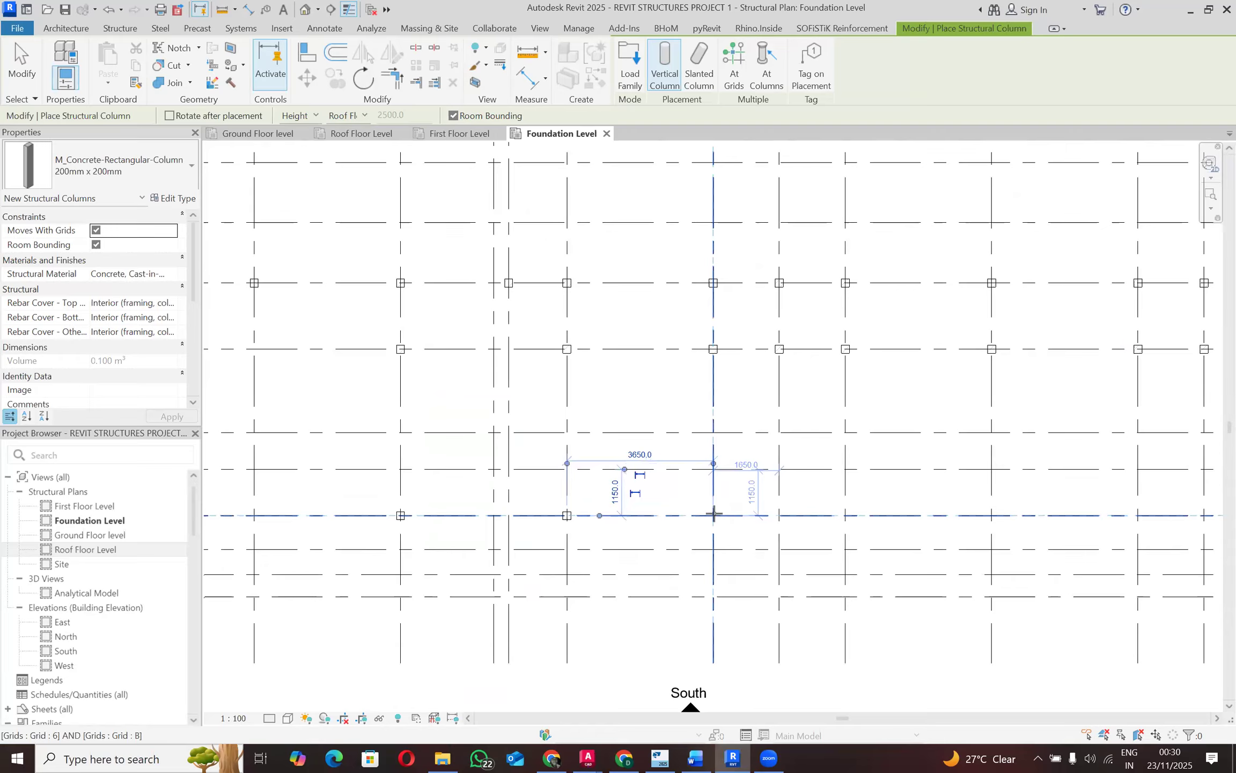
click(714, 515)
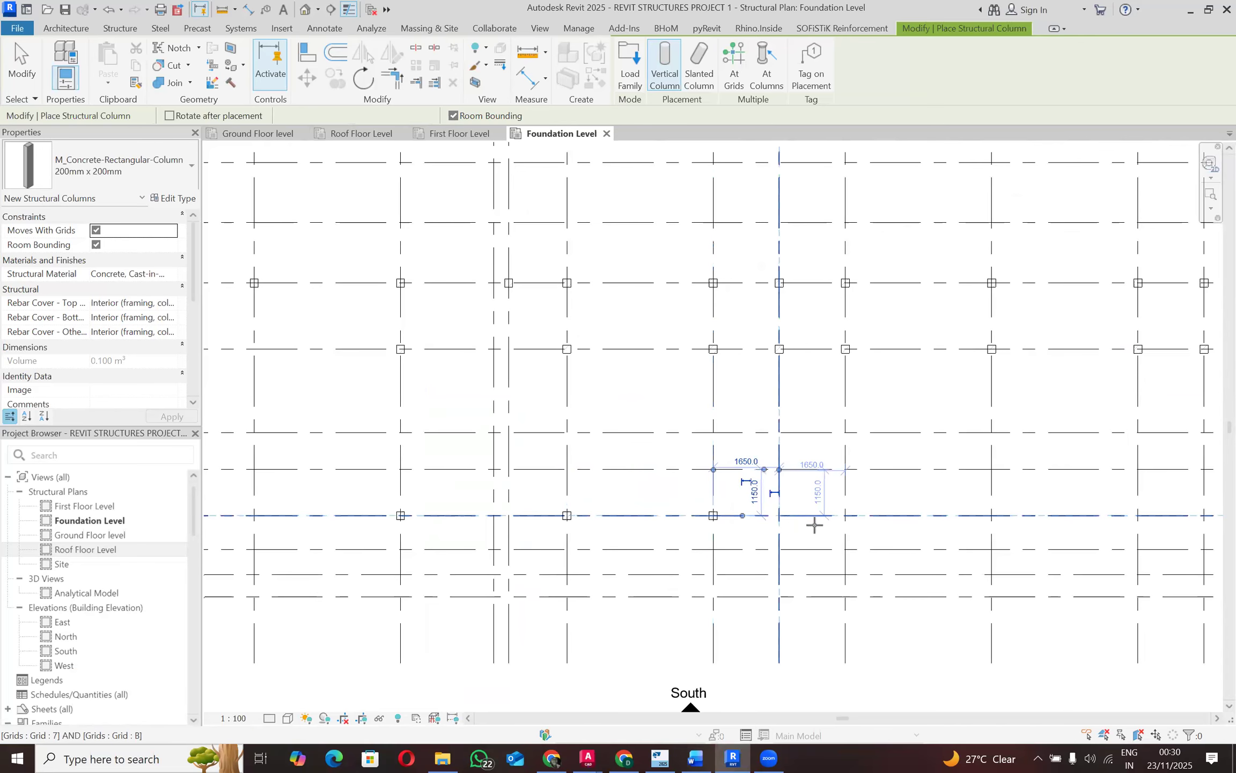
click(851, 516)
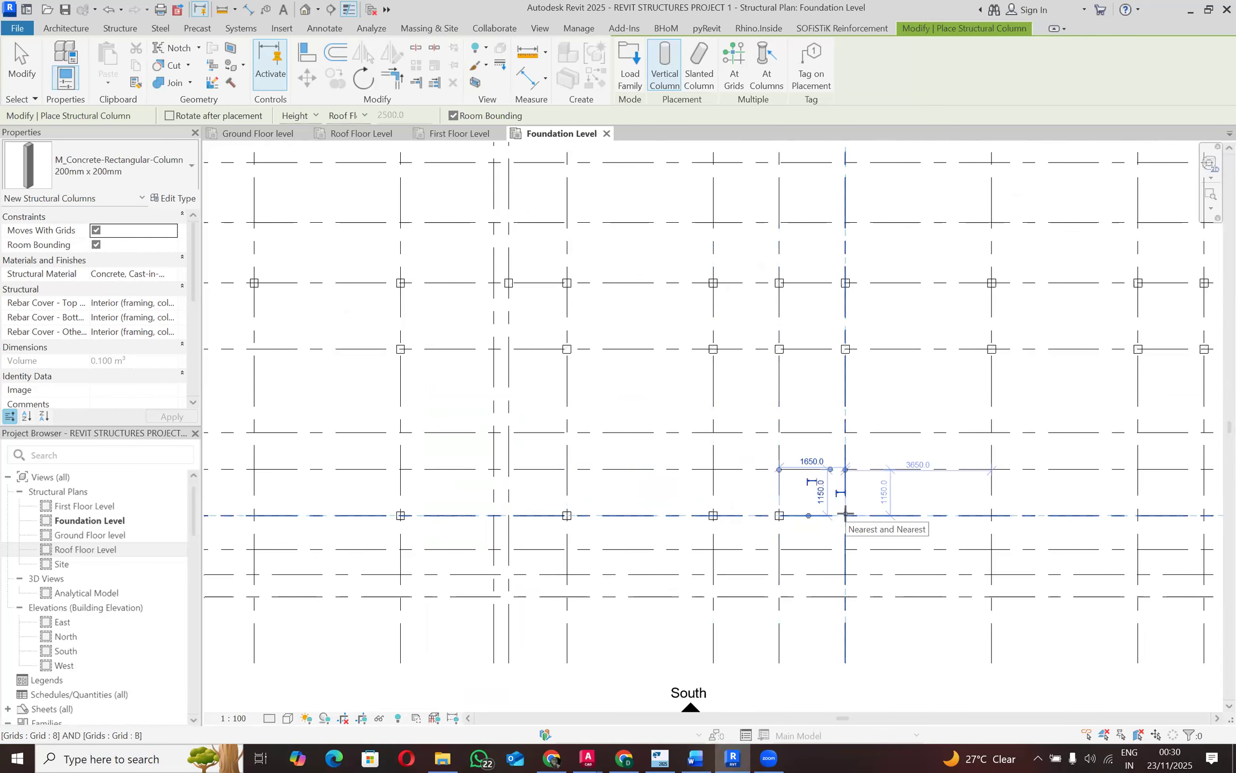
click(845, 514)
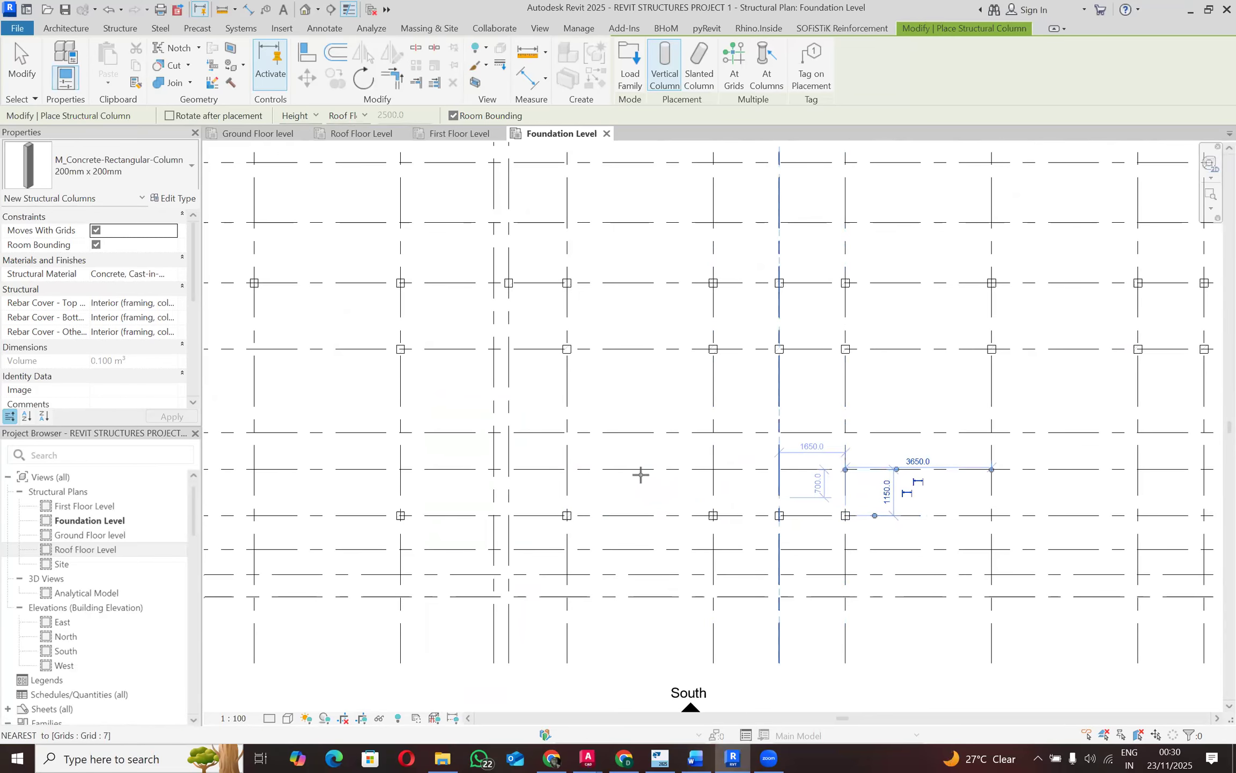
Step: Place 200mm x 200mm columns on grid B at its intersections with grids 9, 10 and 11
scroll(905, 508, down, 3)
scroll(891, 516, up, 4)
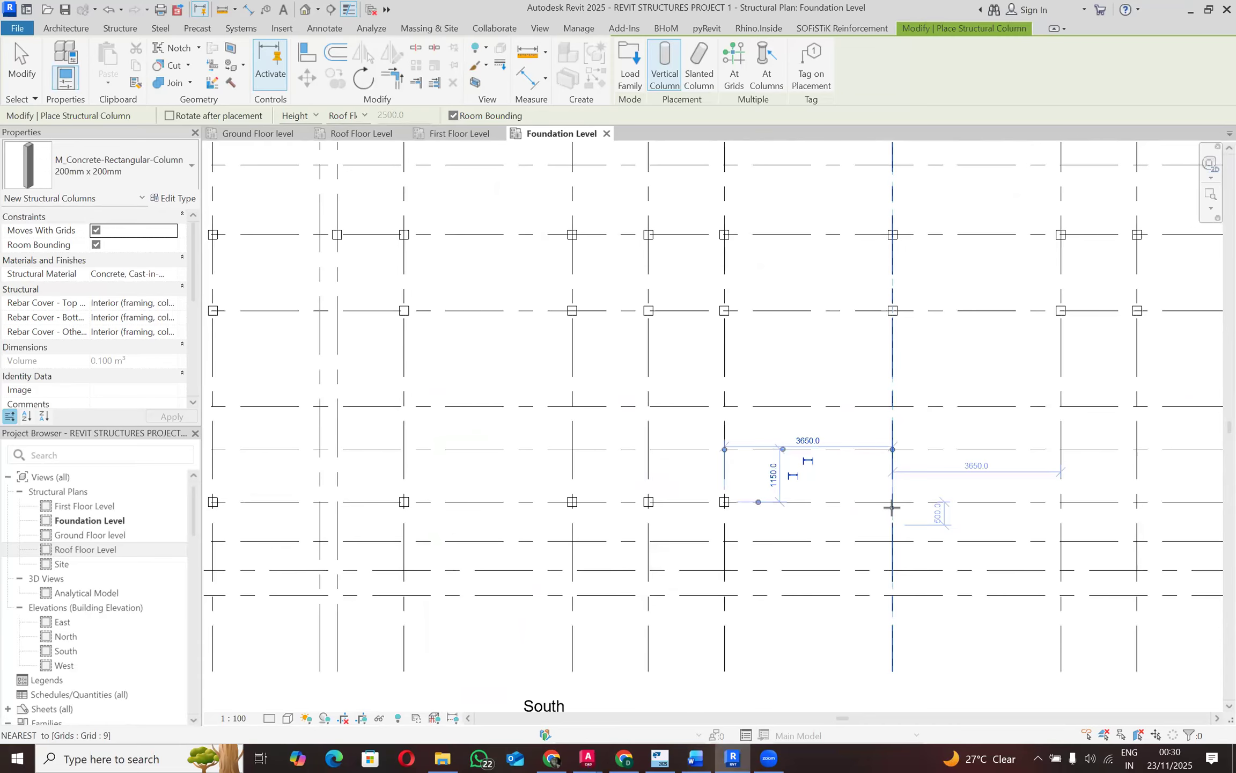
click(892, 503)
scroll(960, 497, down, 3)
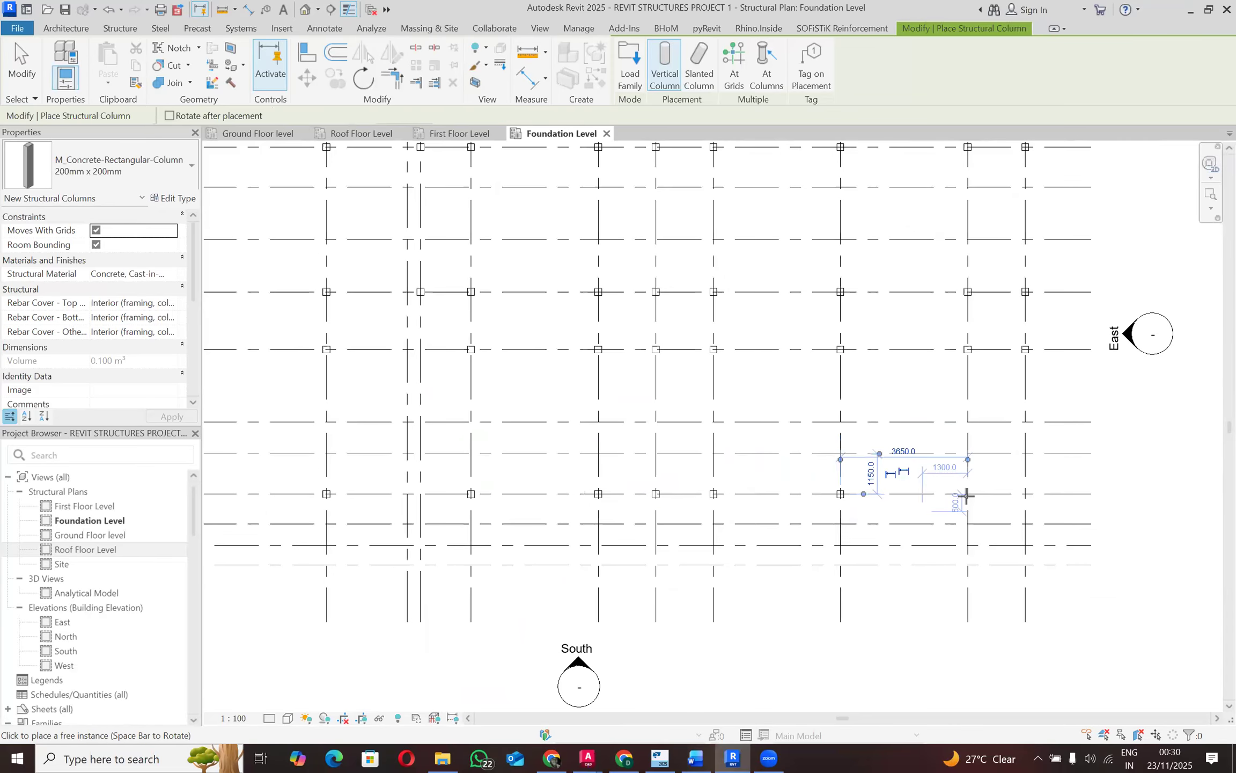
scroll(966, 491, up, 3)
click(966, 491)
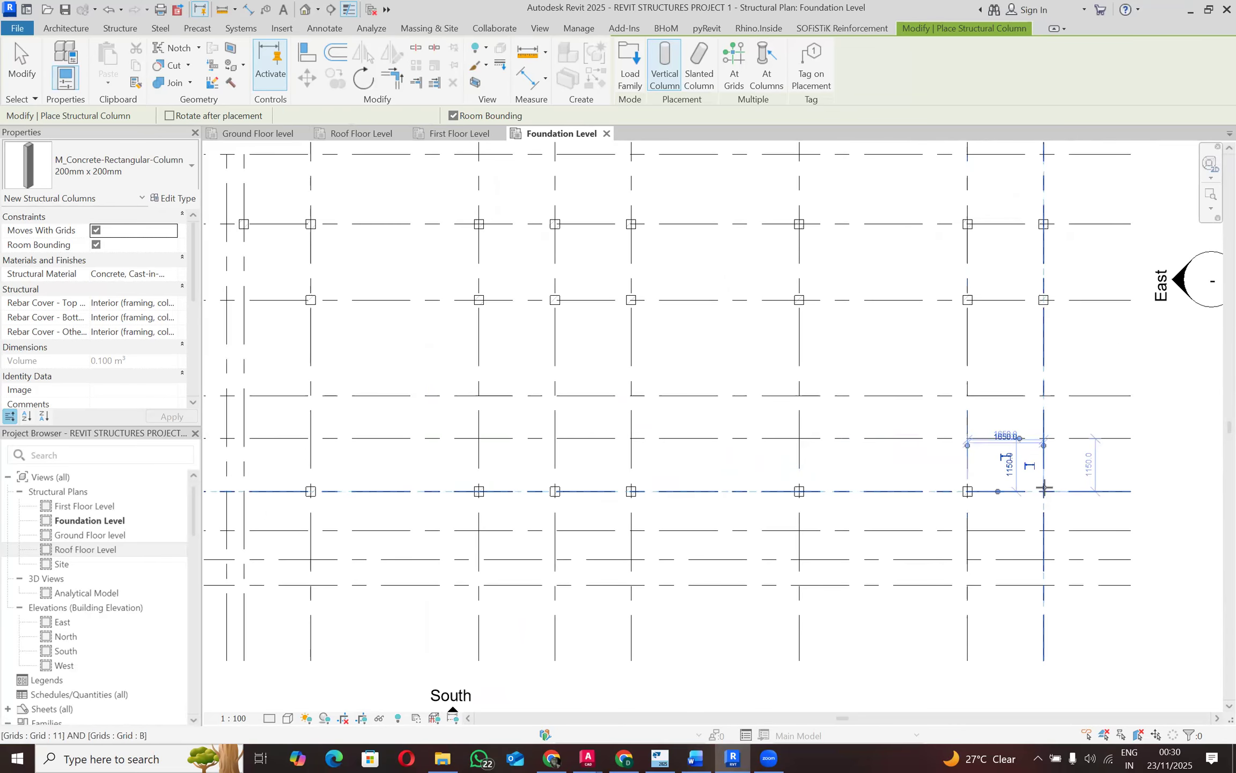
click(1043, 490)
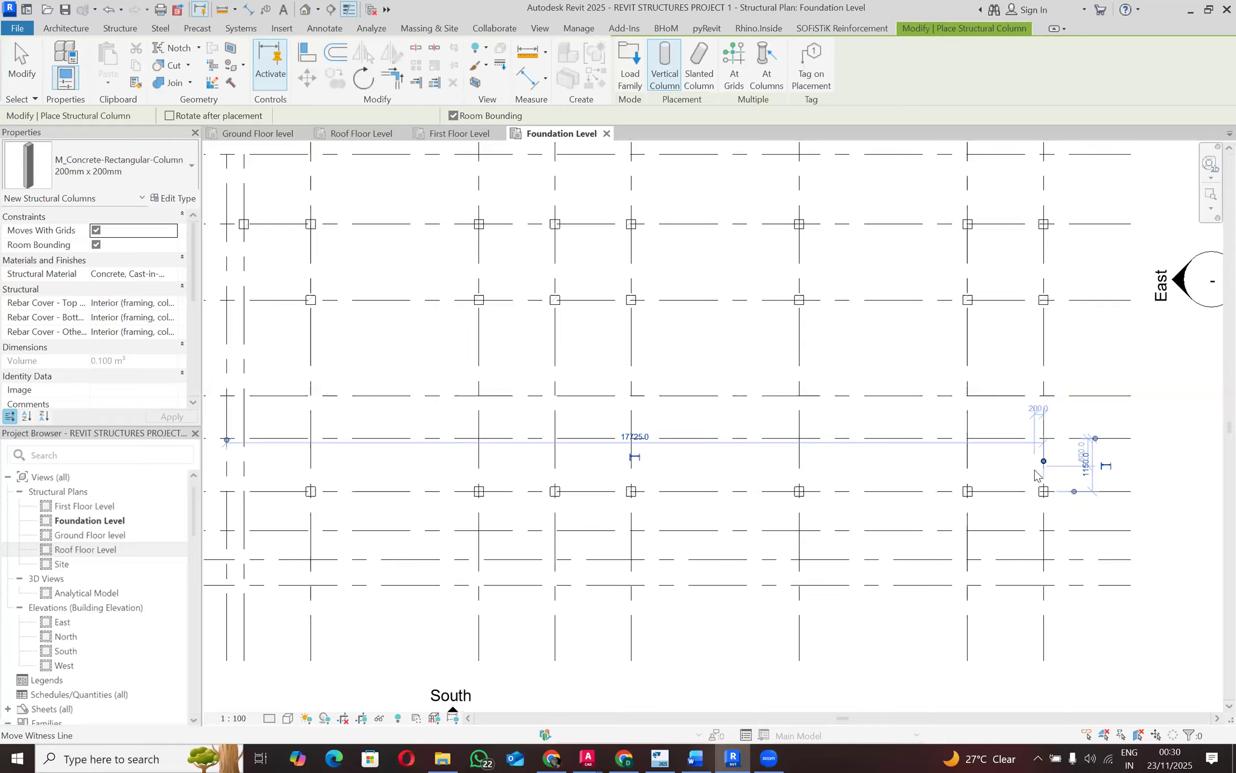
scroll(1035, 470, down, 2)
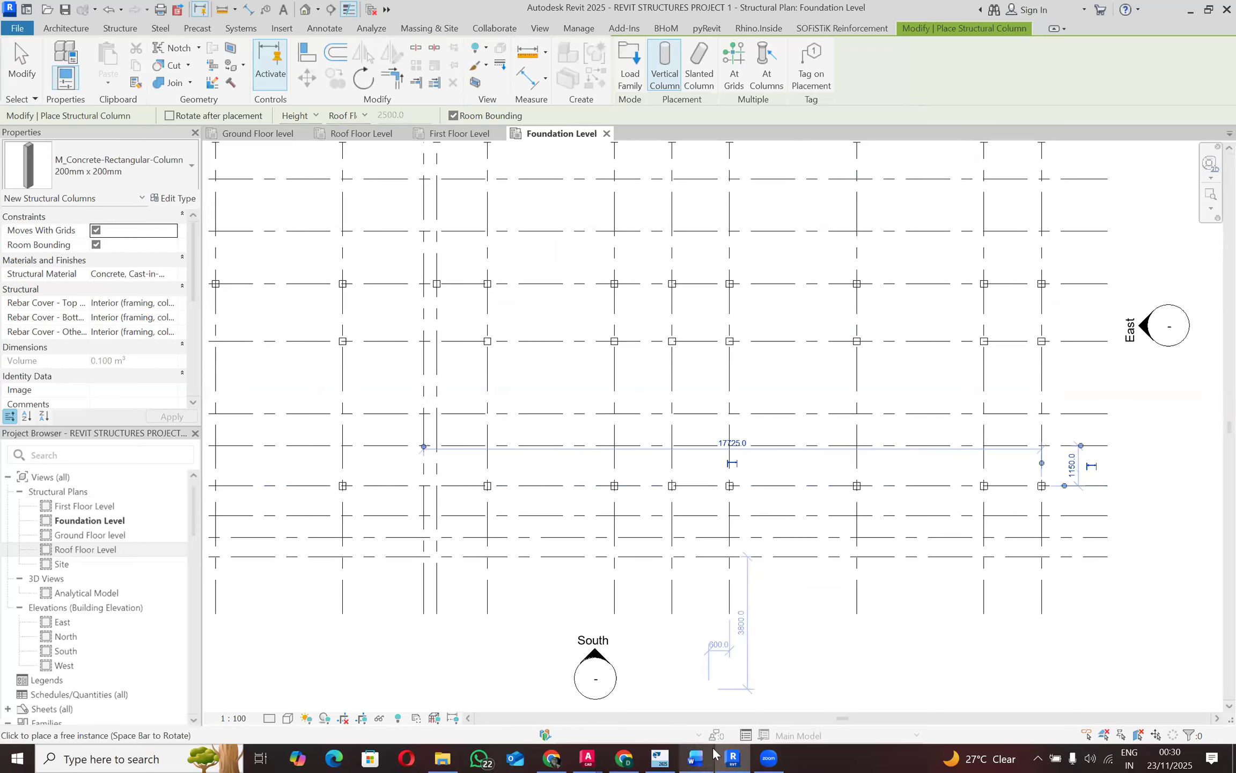
Step: Check the lower footings in the AutoCAD drawing, and place 150 x150mm columns in Revit on grid A1 at grids 6, 7 and 8
mouse_move(692, 756)
mouse_move(581, 756)
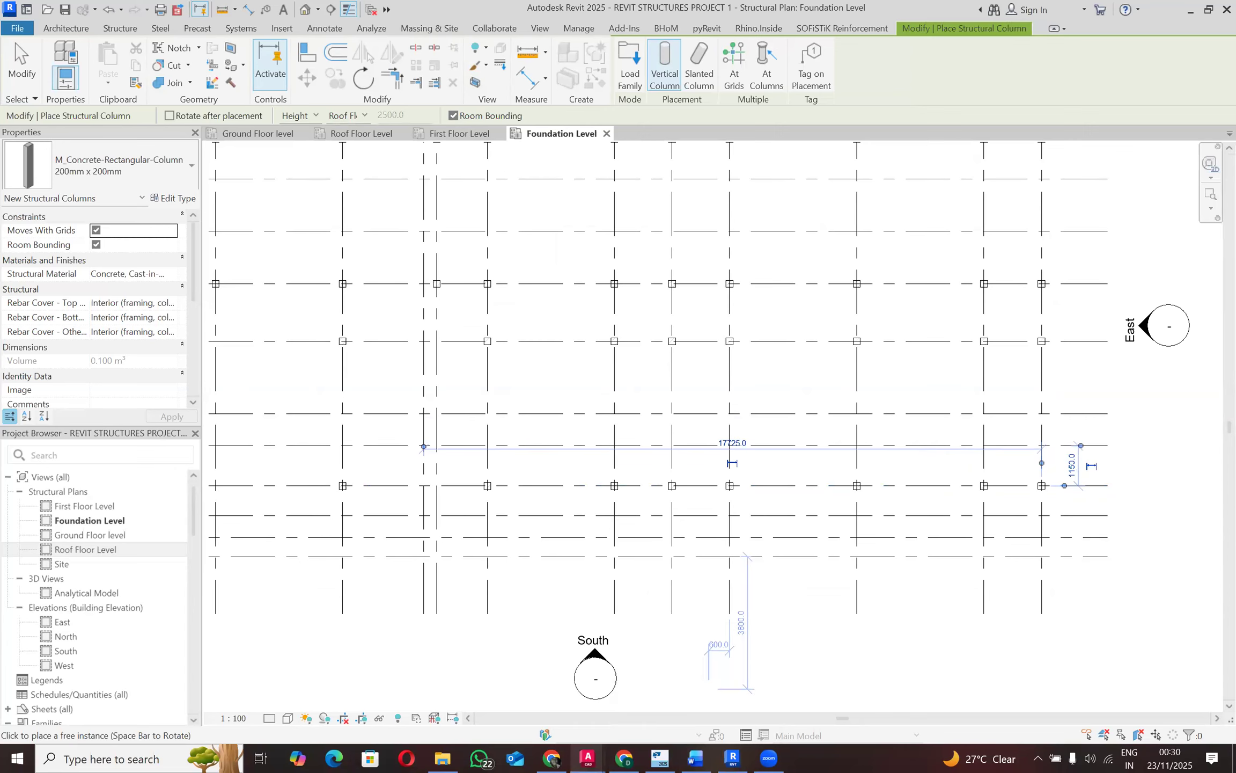
click(537, 695)
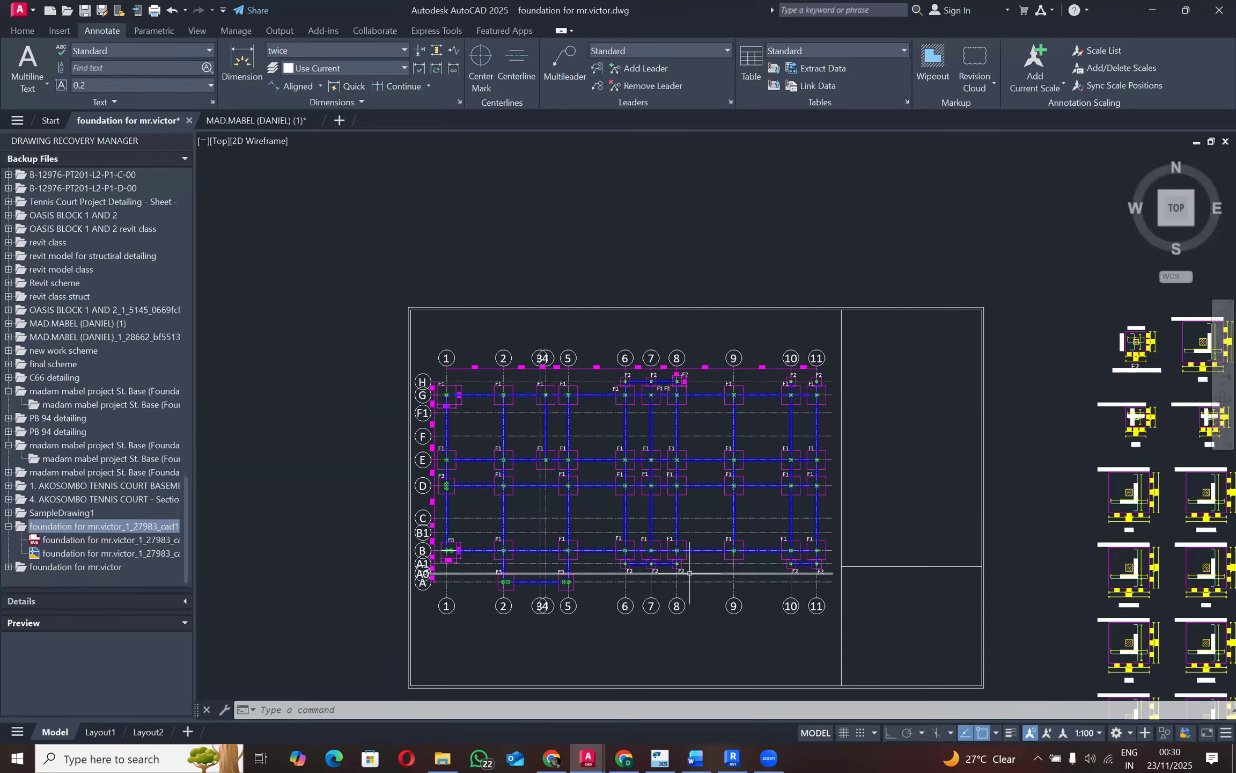
scroll(527, 602, up, 6)
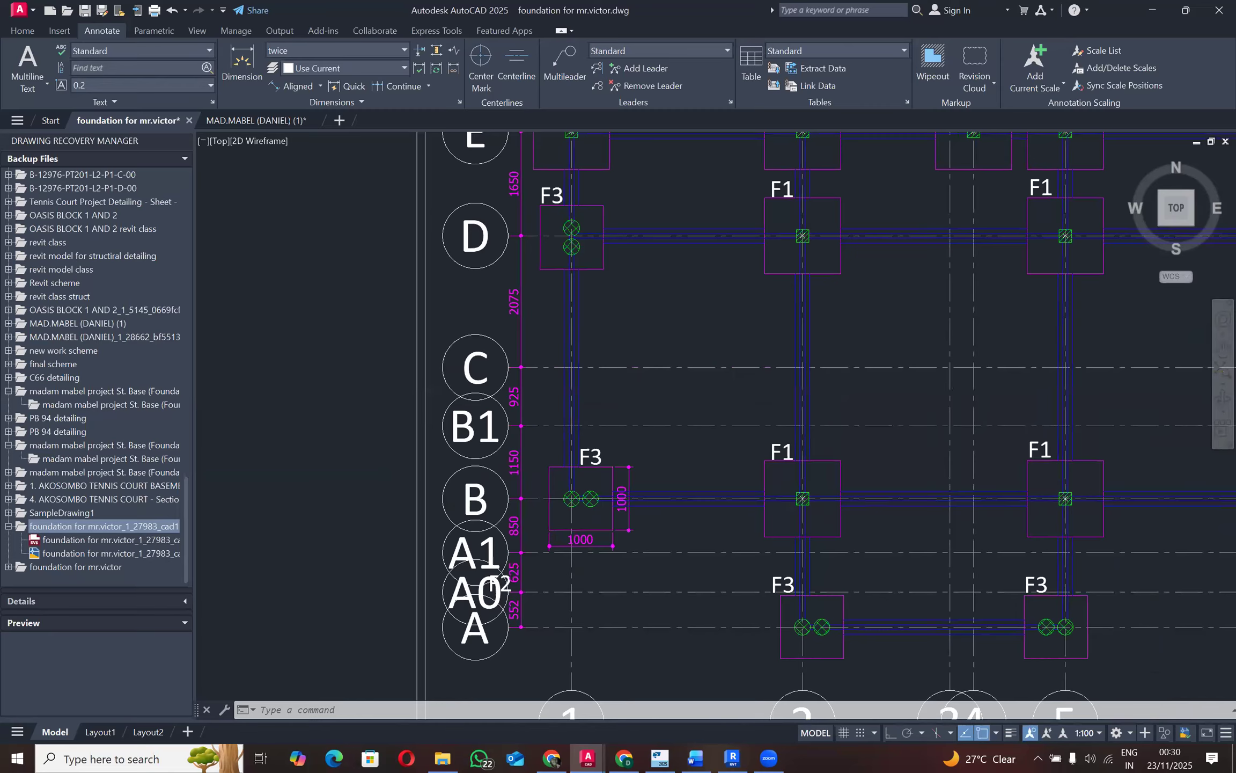
scroll(472, 561, down, 2)
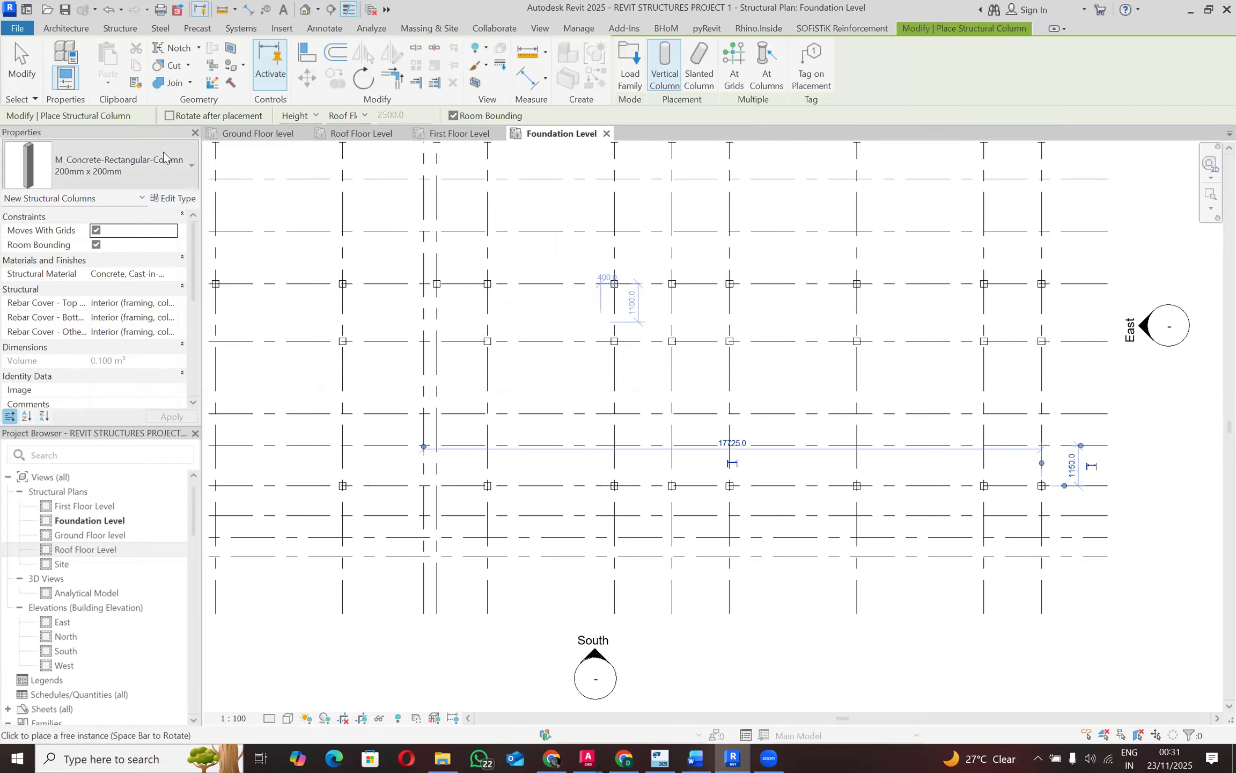
click(161, 167)
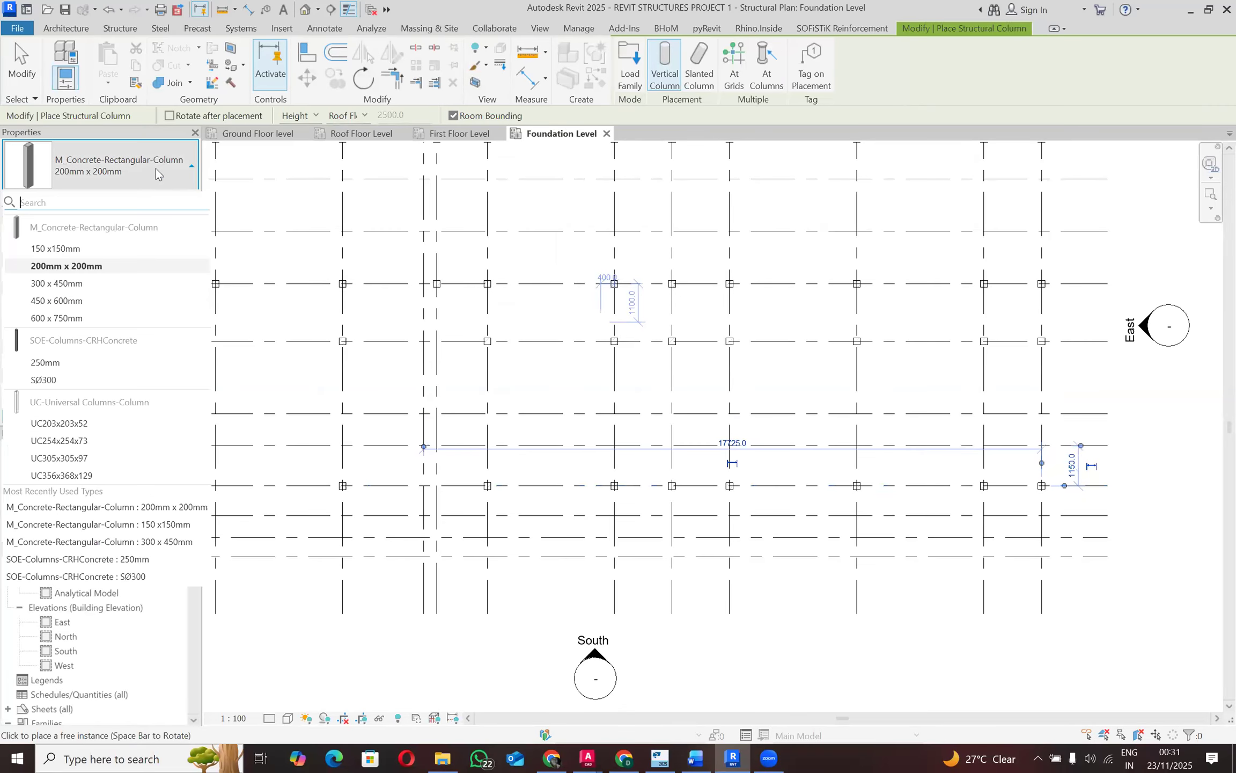
click(73, 251)
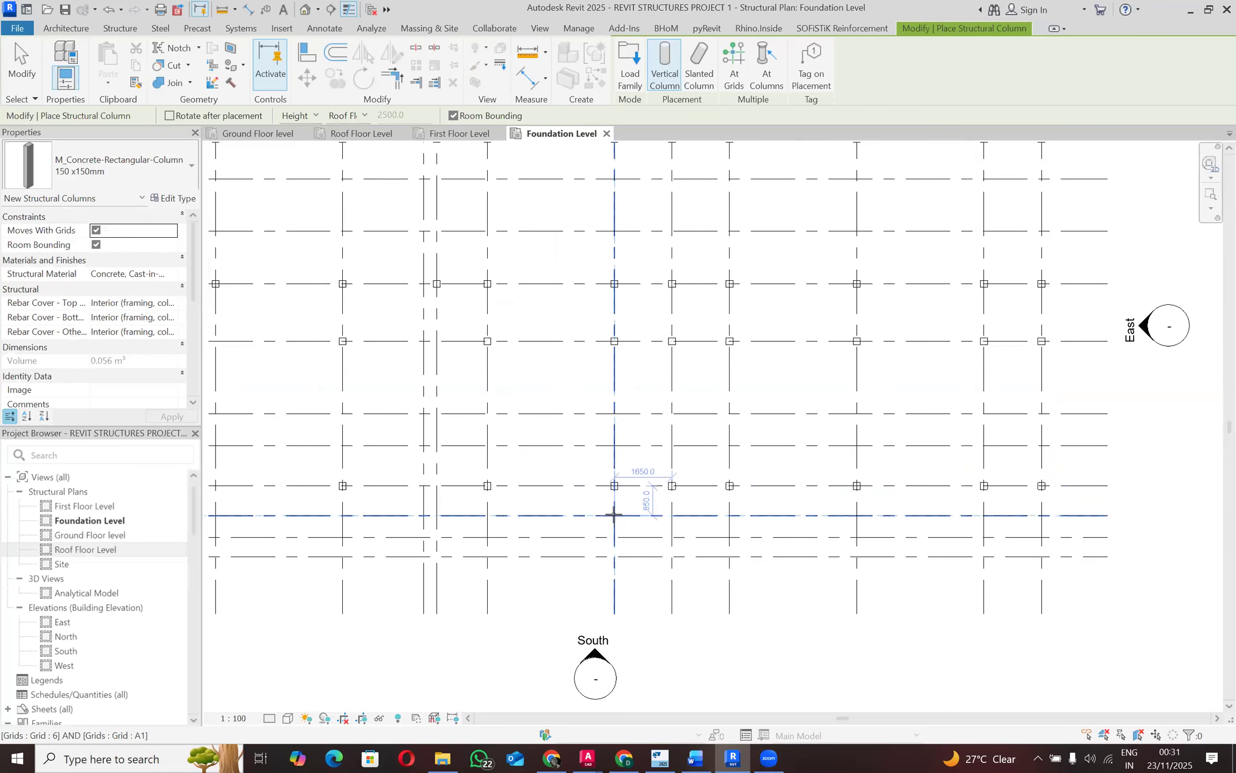
scroll(613, 516, down, 1)
scroll(611, 515, up, 4)
click(608, 514)
click(725, 513)
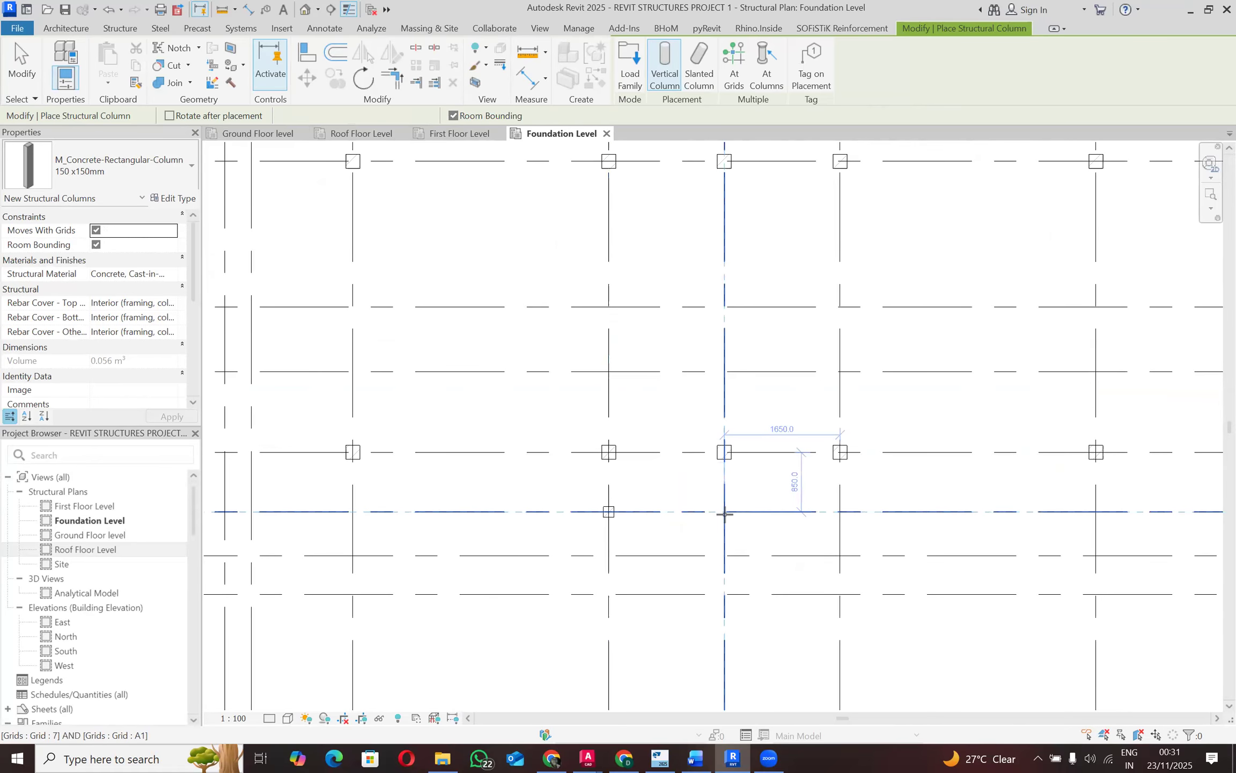
click(841, 512)
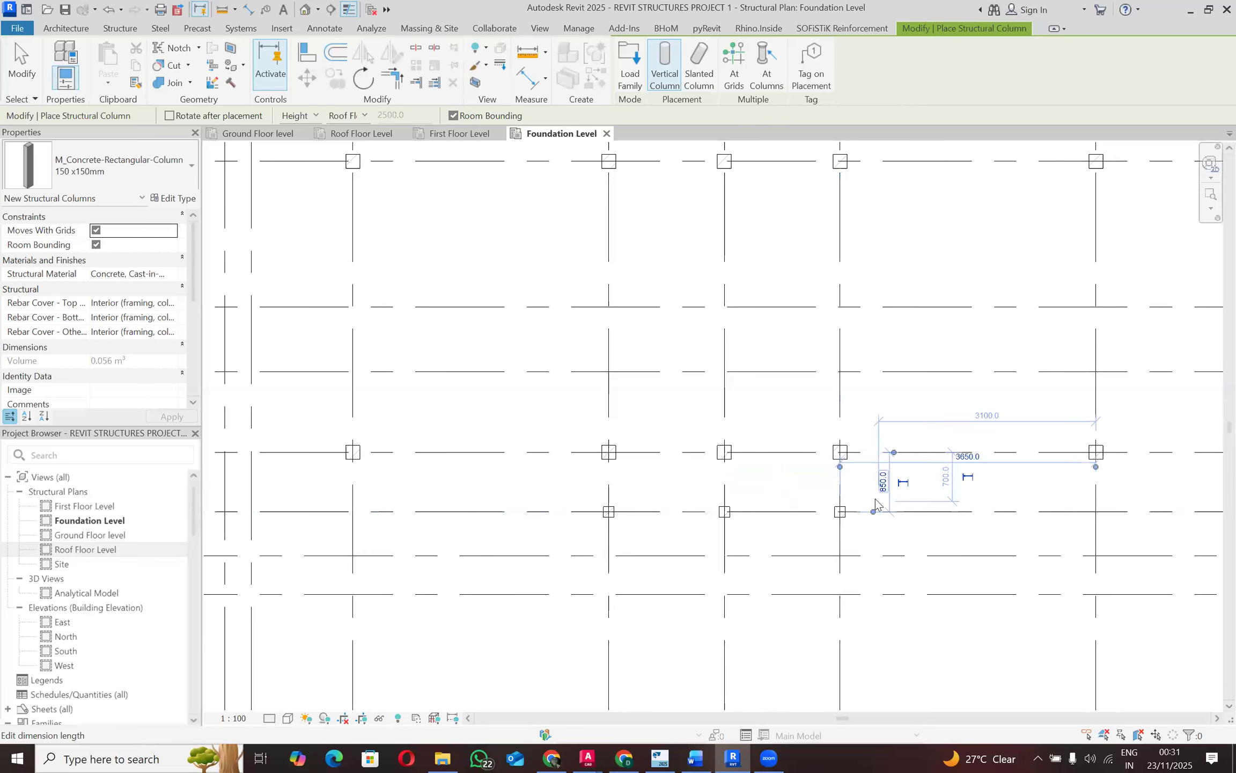
Step: Switch to the AutoCAD foundation drawing and examine the circular columns of the F3 footing at grids D and 1
scroll(875, 498, down, 1)
scroll(885, 524, down, 3)
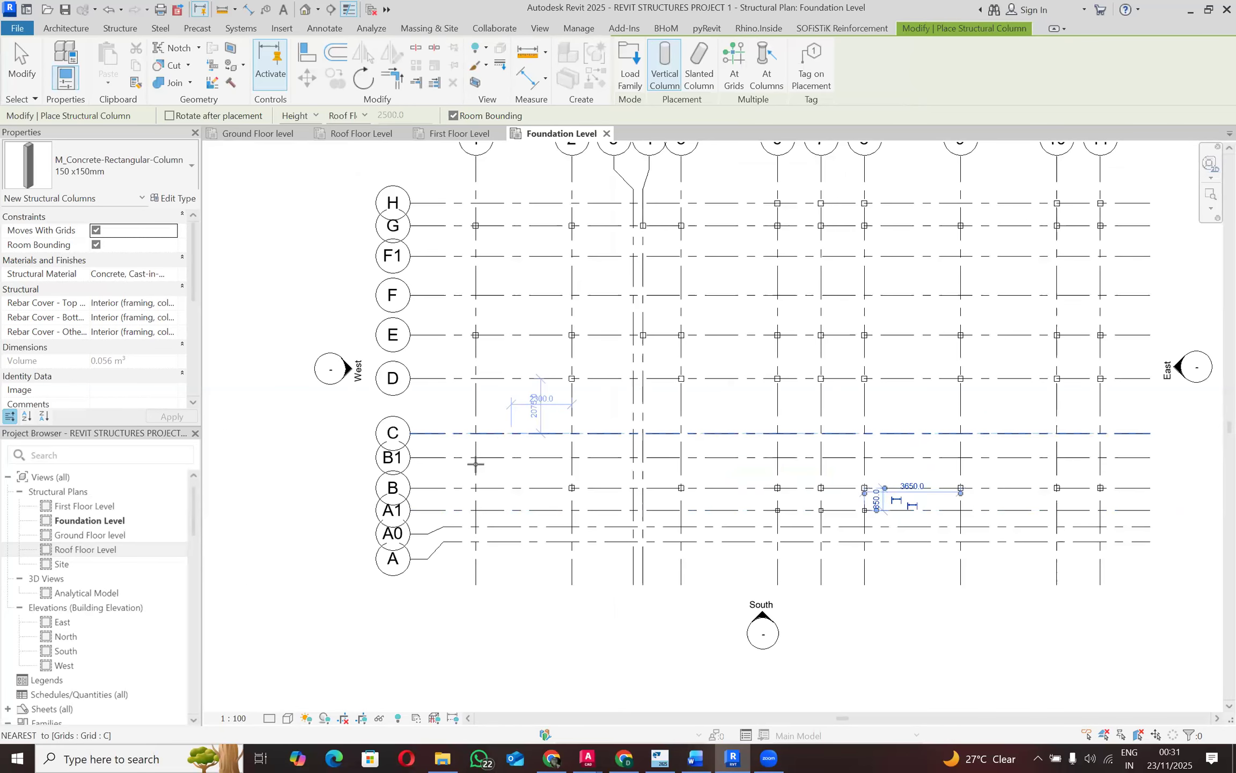
scroll(497, 505, up, 1)
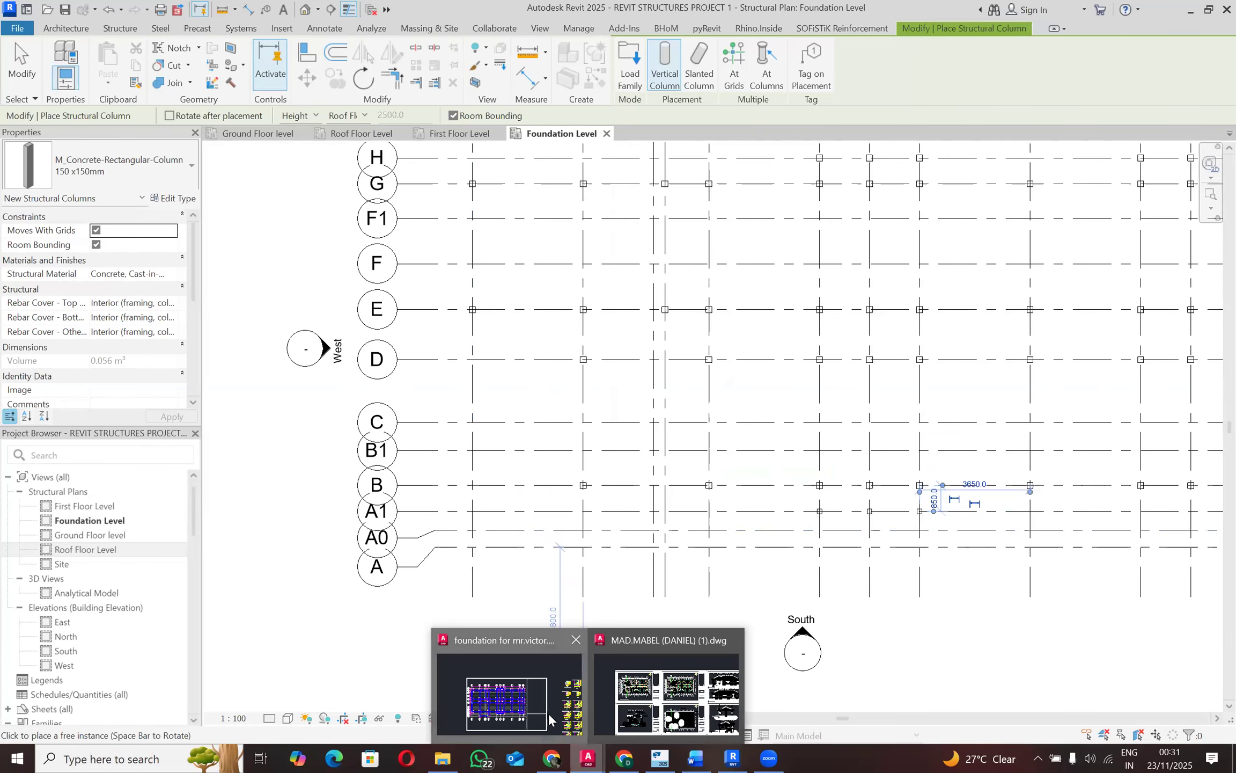
key(alt+Tab)
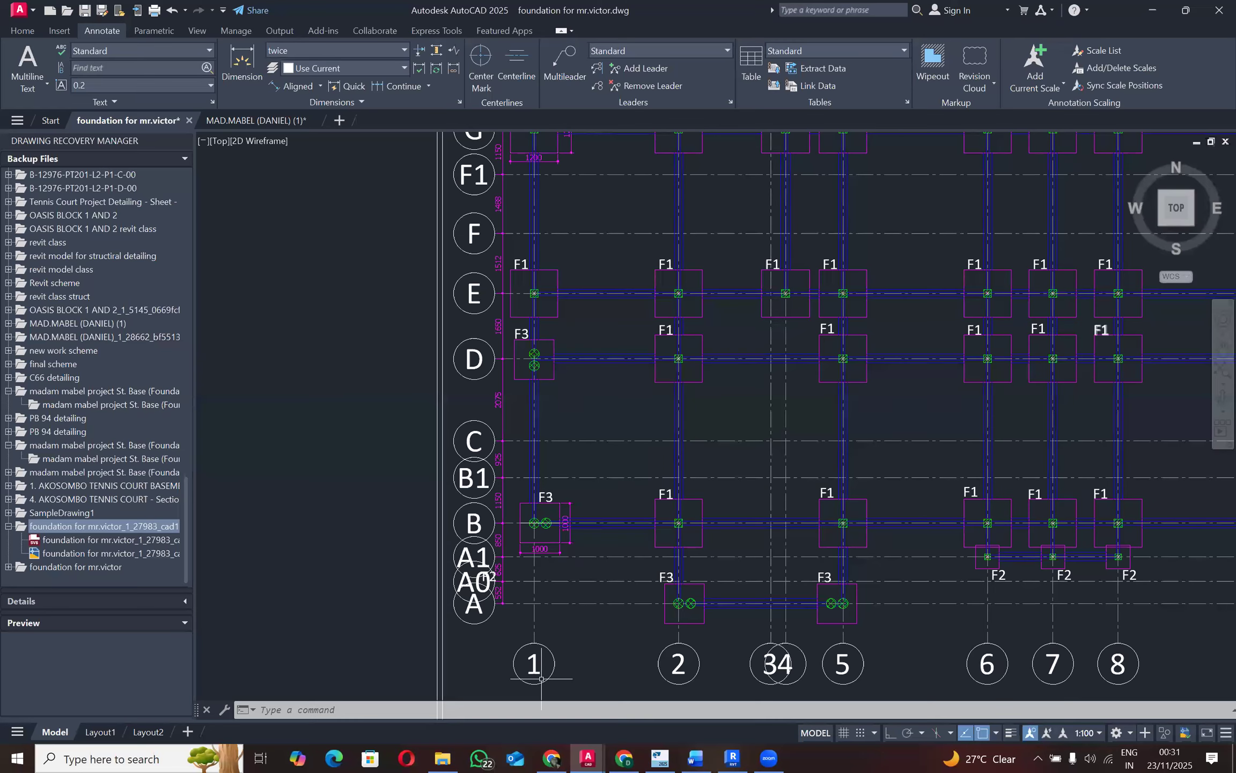
scroll(542, 678, down, 4)
scroll(553, 570, up, 4)
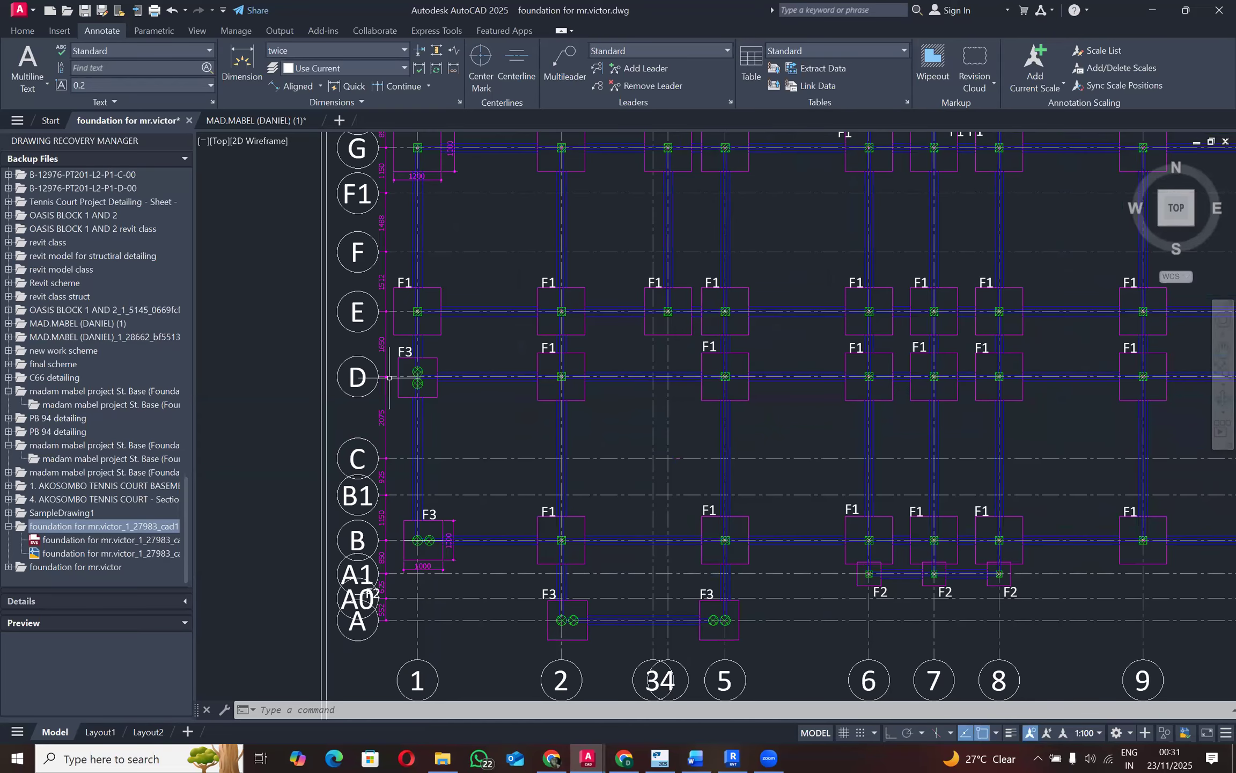
scroll(364, 384, up, 6)
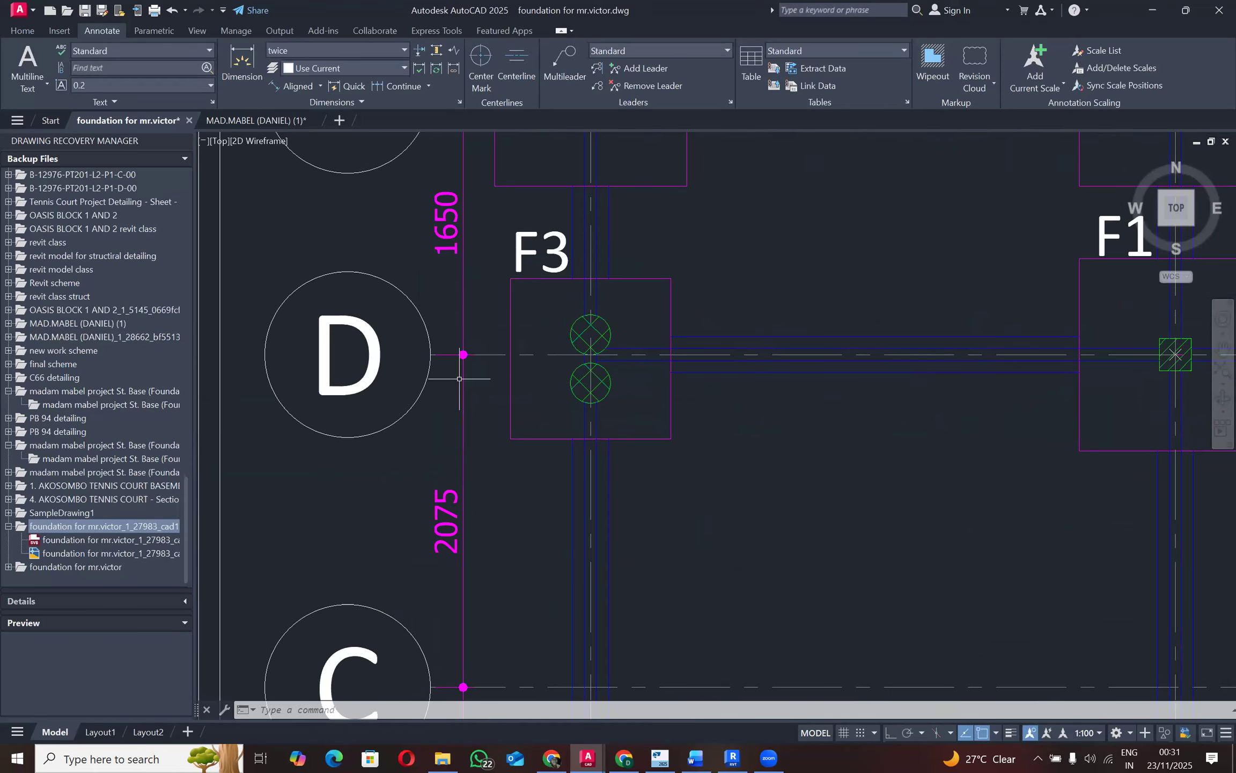
scroll(606, 344, up, 8)
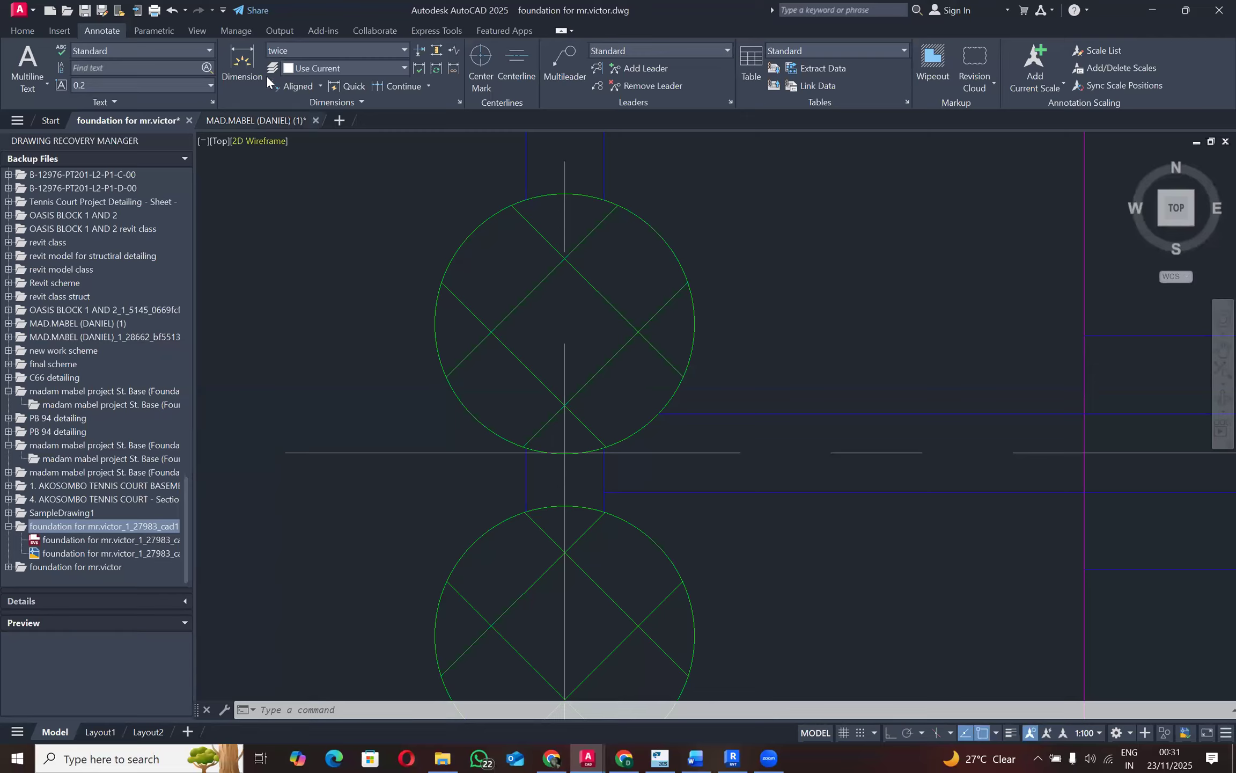
Step: Measure the upper circular column's diameter in the F3 footing at grid D with an aligned dimension, without placing it
click(279, 86)
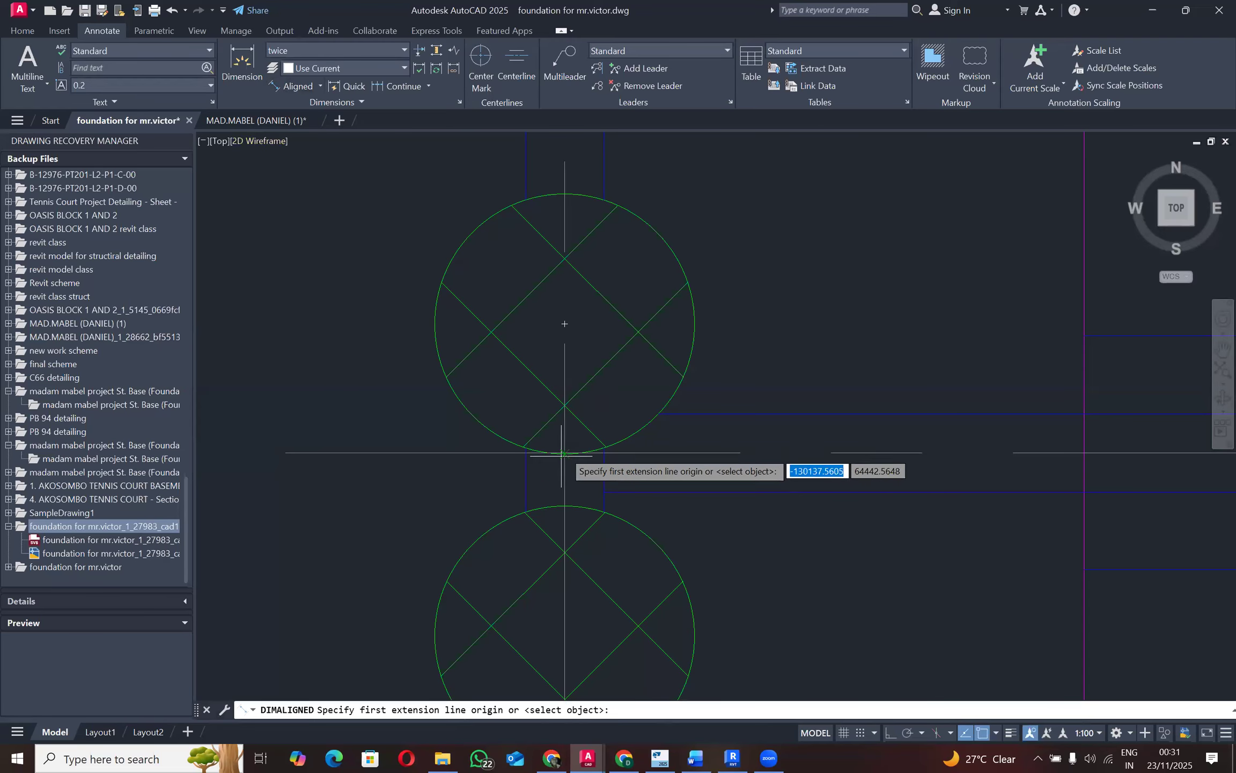
scroll(526, 455, up, 5)
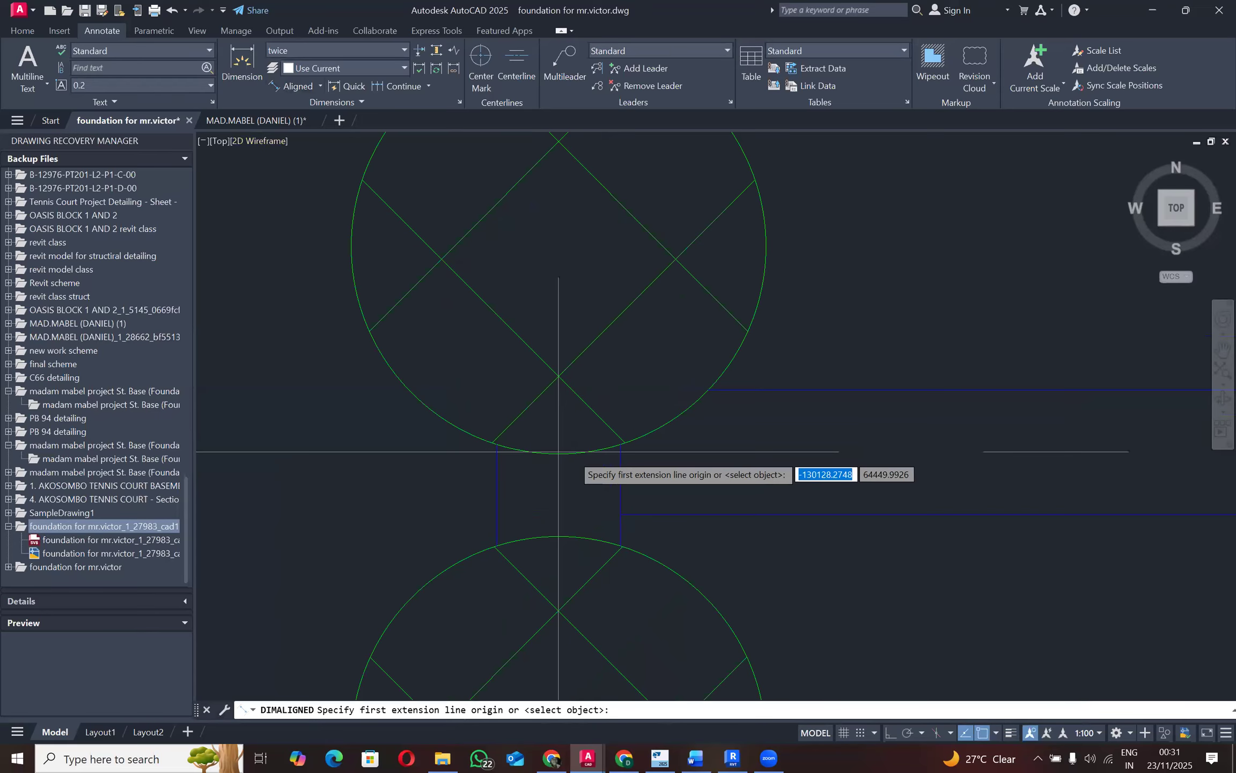
click(509, 453)
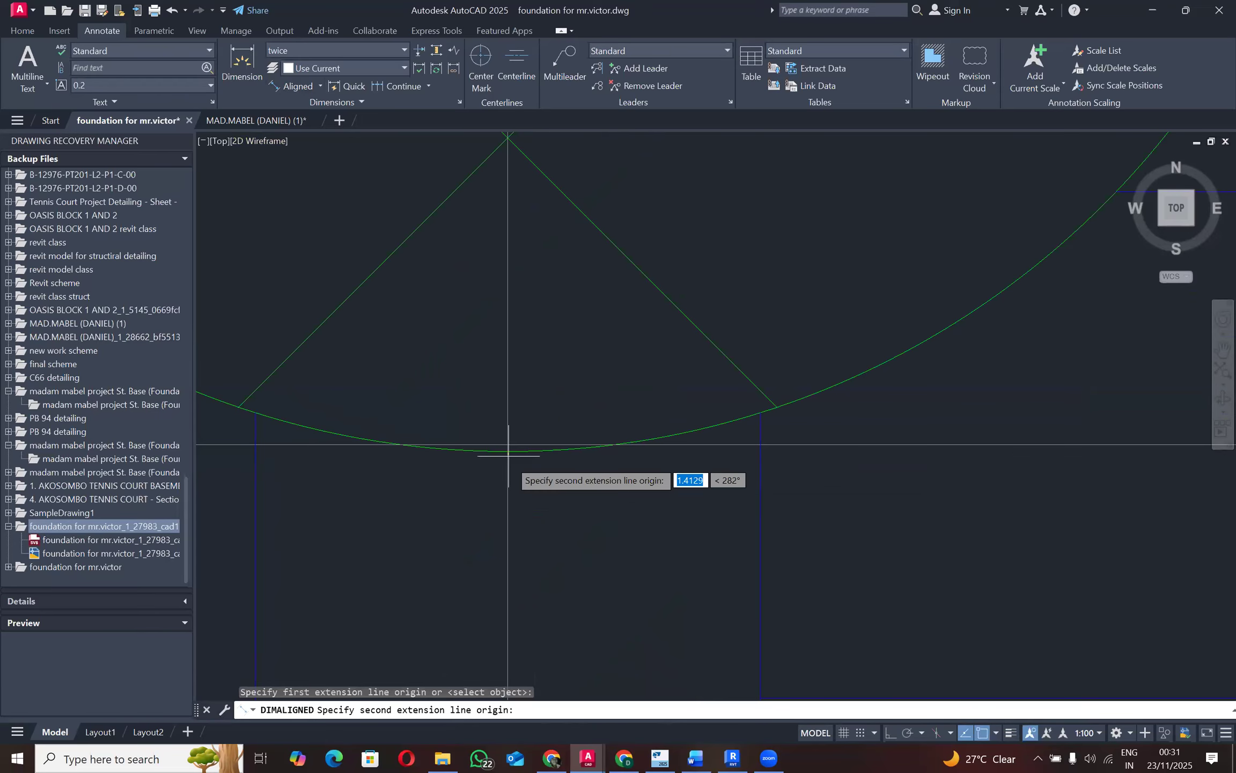
scroll(507, 455, down, 10)
scroll(529, 378, up, 2)
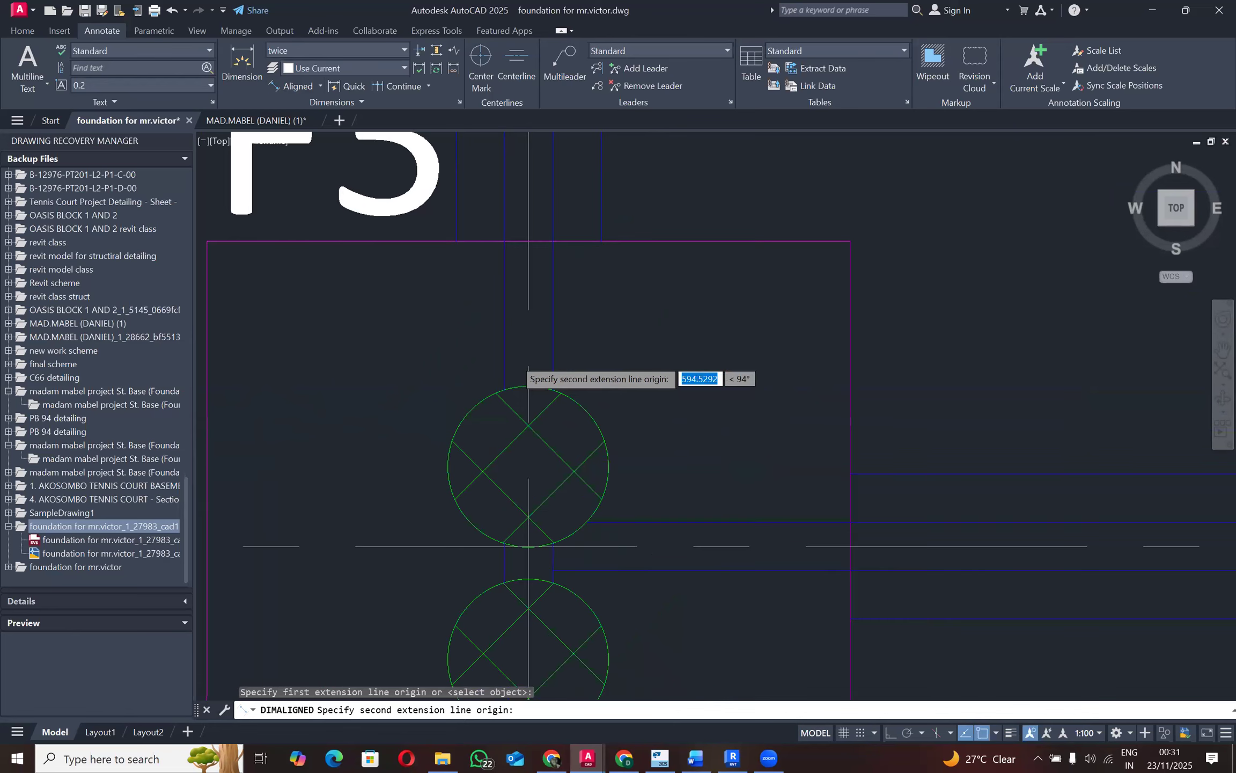
scroll(528, 378, up, 3)
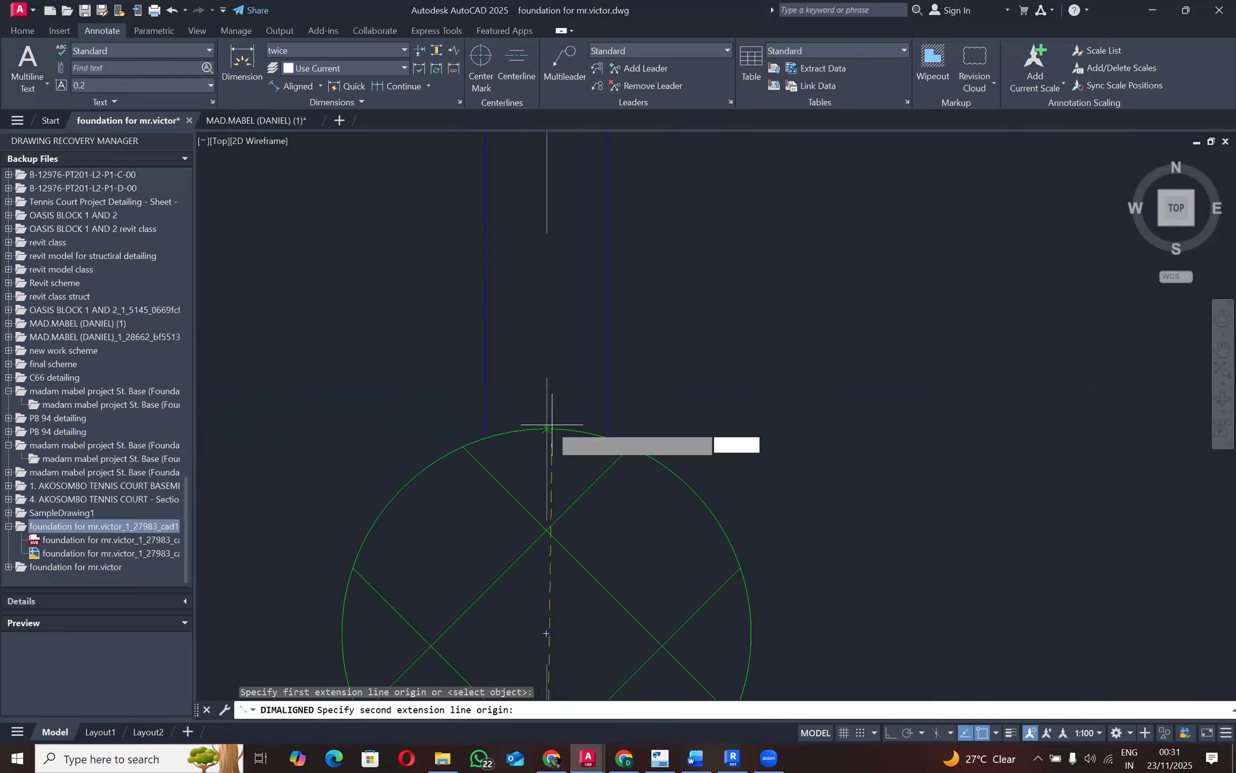
click(548, 427)
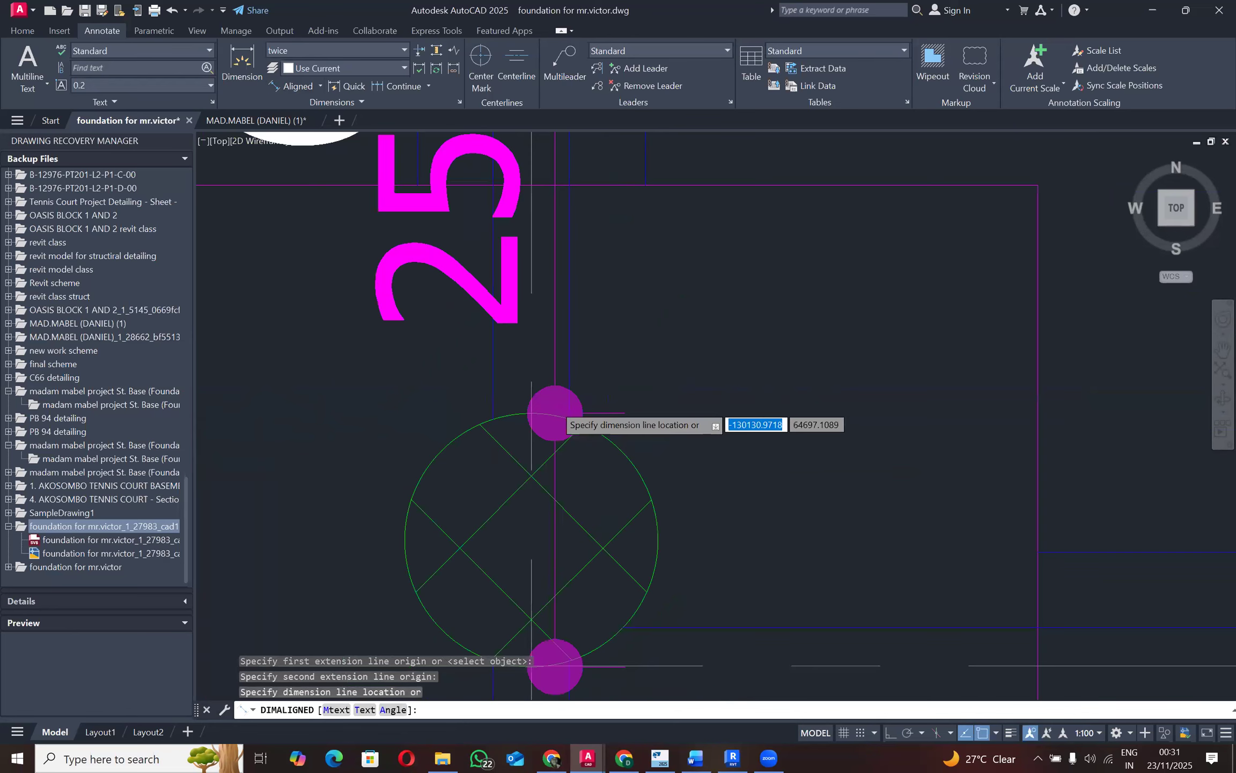
scroll(556, 413, down, 6)
key(Escape)
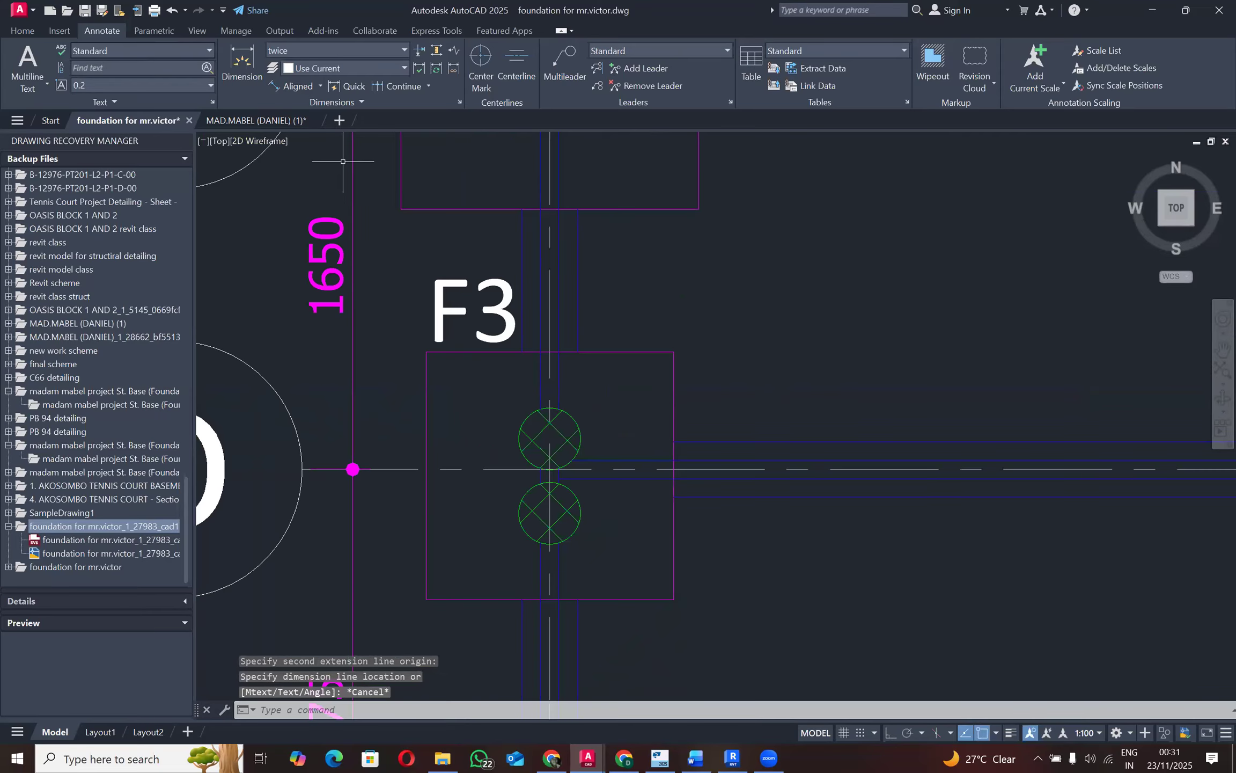
Step: Start a line at the intersection of grids D and 1, at the base of the upper circular column
scroll(430, 333, up, 3)
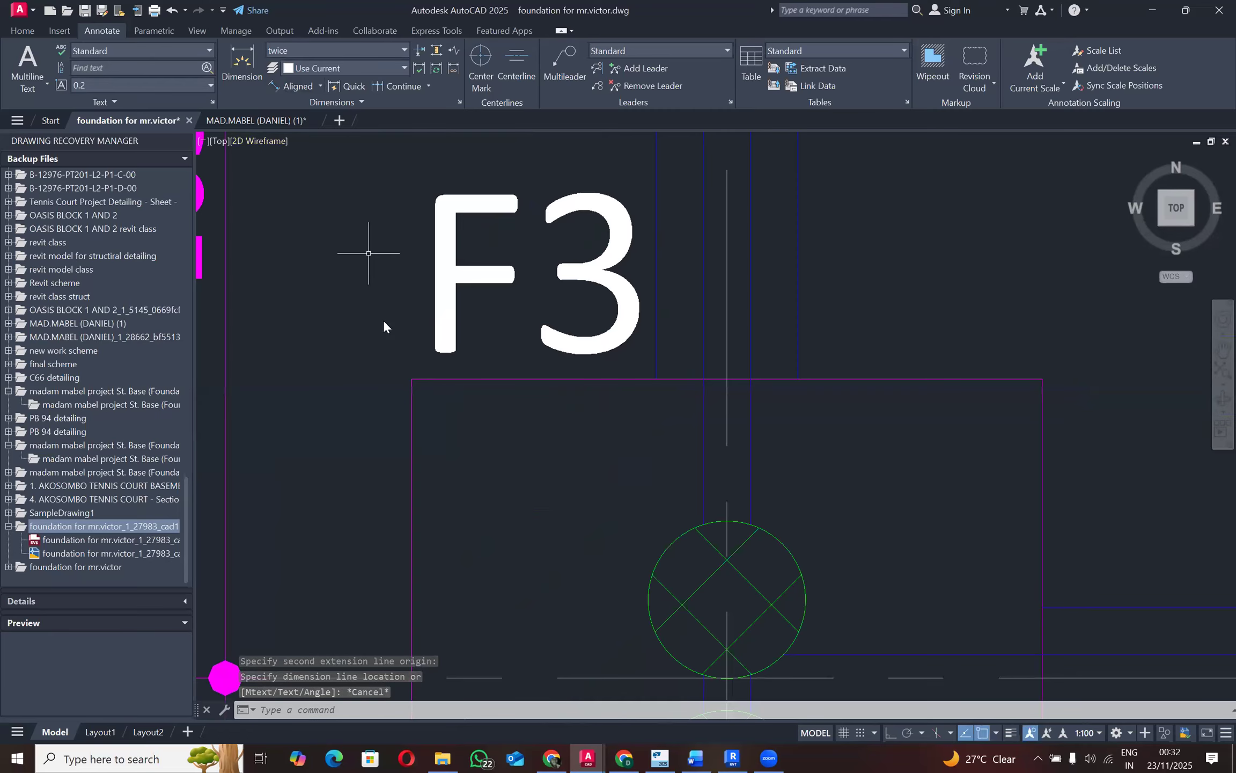
text(li)
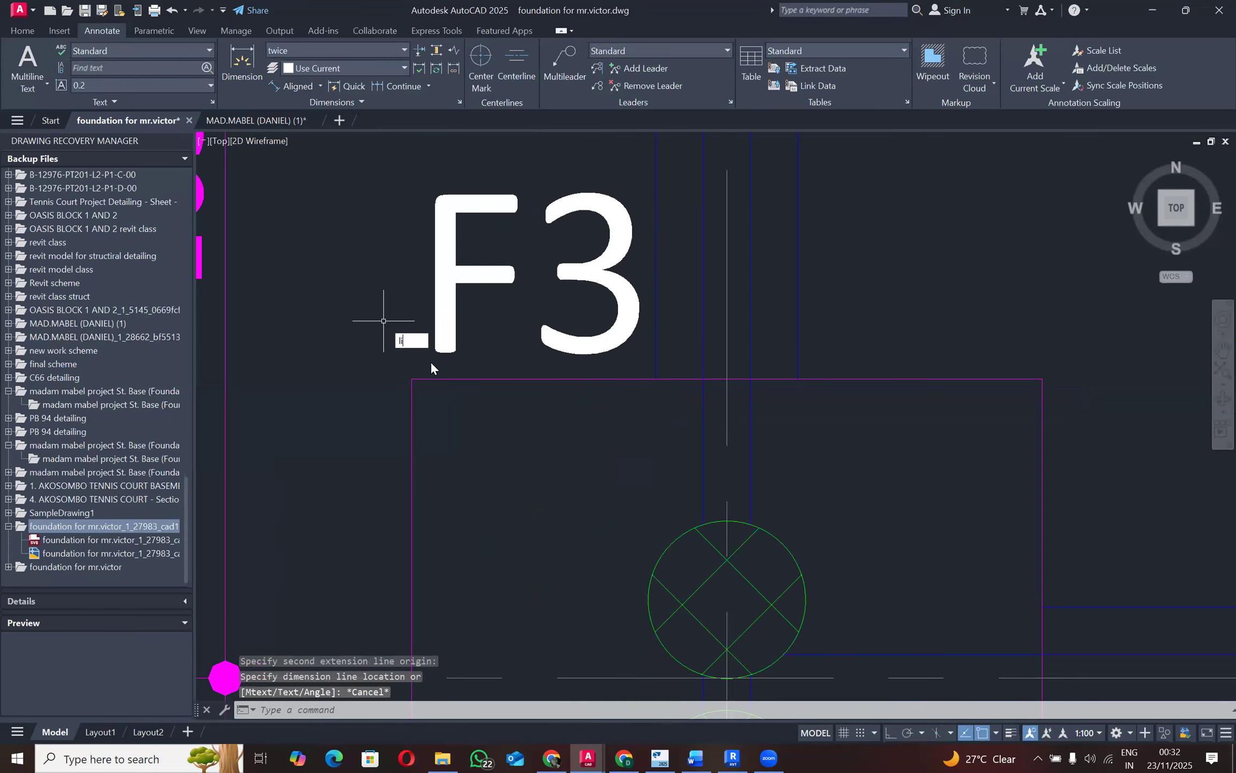
text(ne)
key(Return)
scroll(548, 419, up, 3)
scroll(549, 419, down, 5)
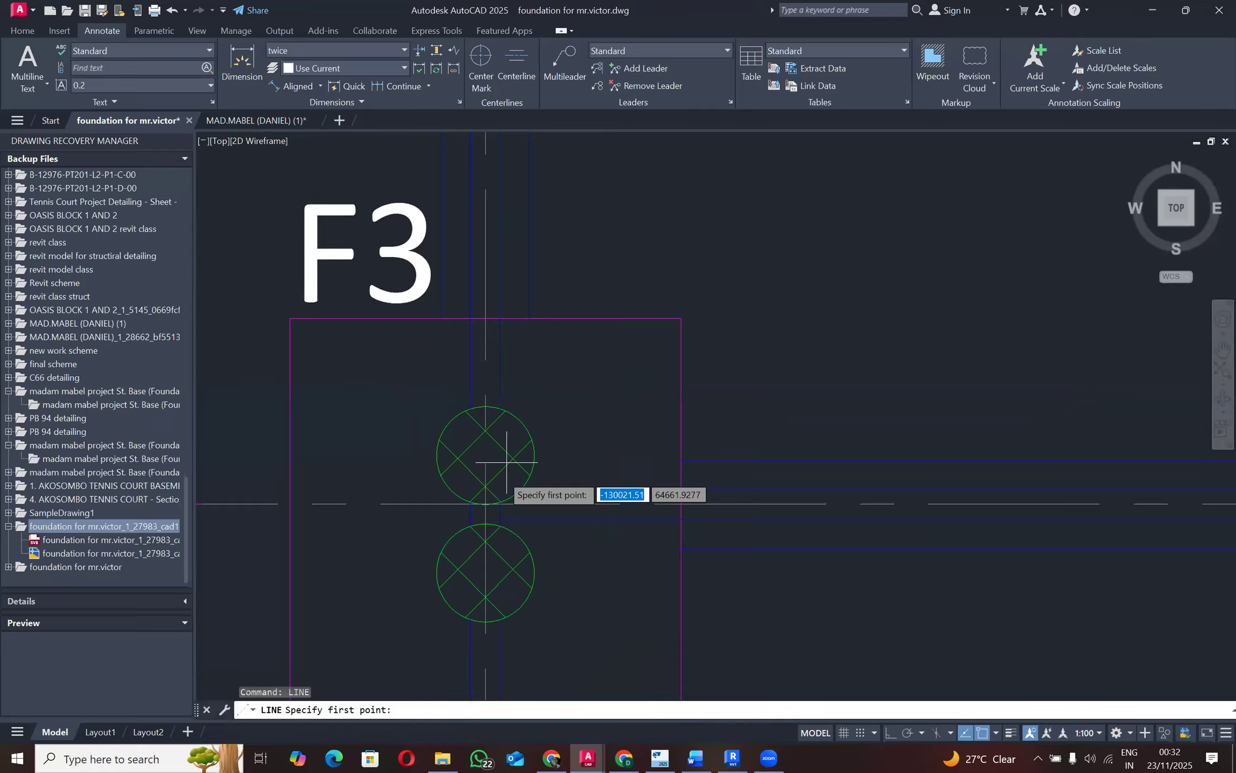
scroll(507, 462, up, 8)
scroll(646, 243, up, 5)
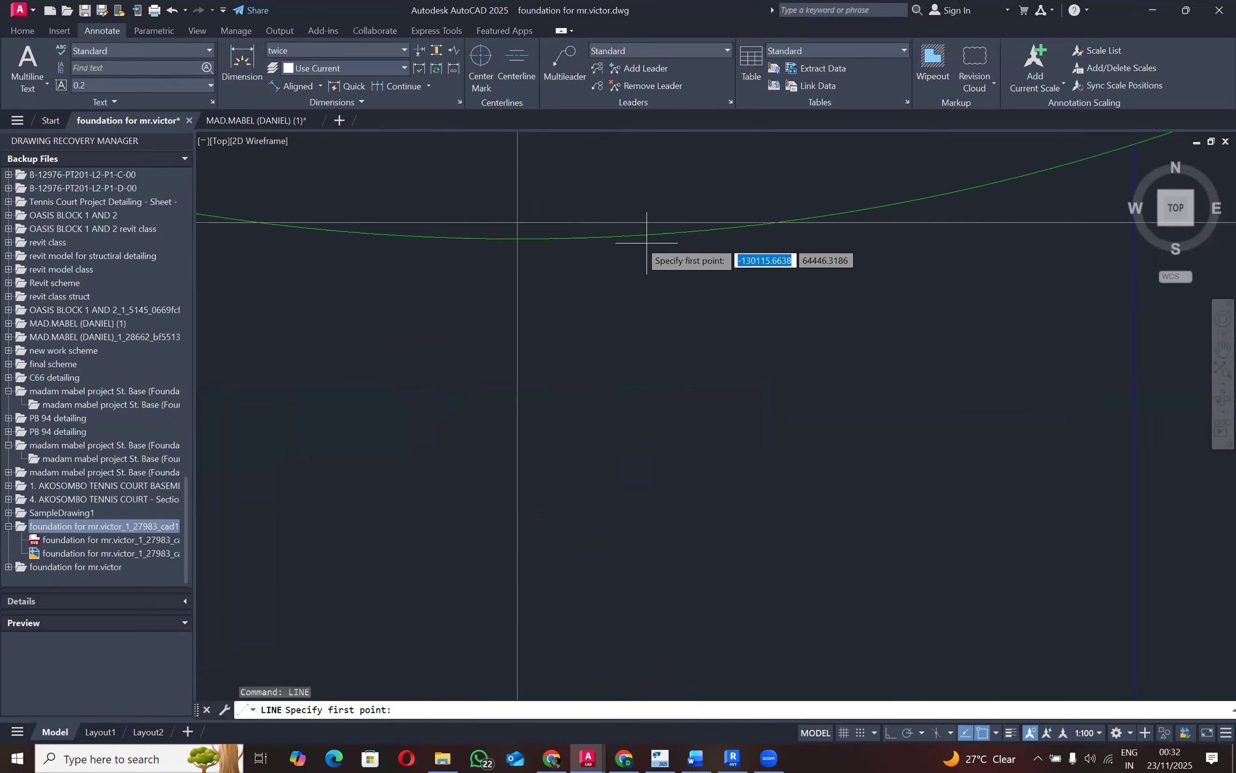
click(518, 221)
scroll(546, 298, down, 3)
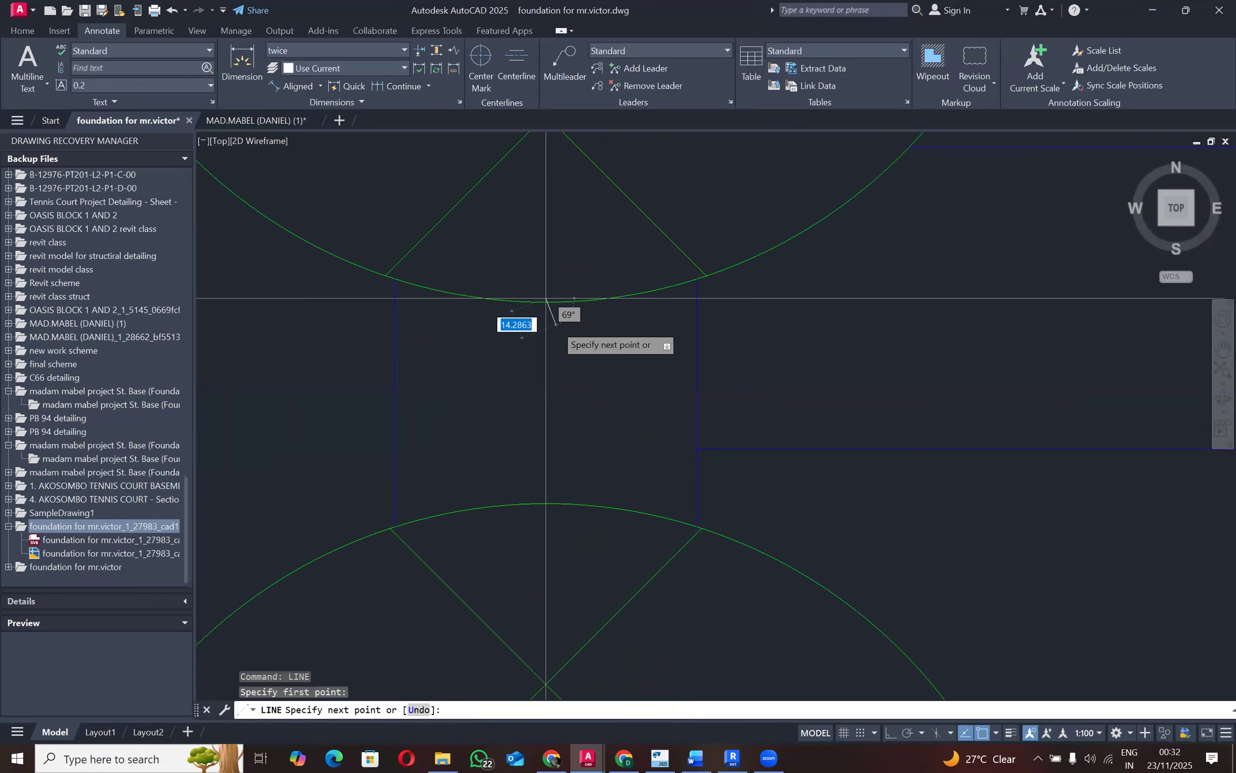
scroll(546, 299, down, 3)
scroll(554, 256, down, 4)
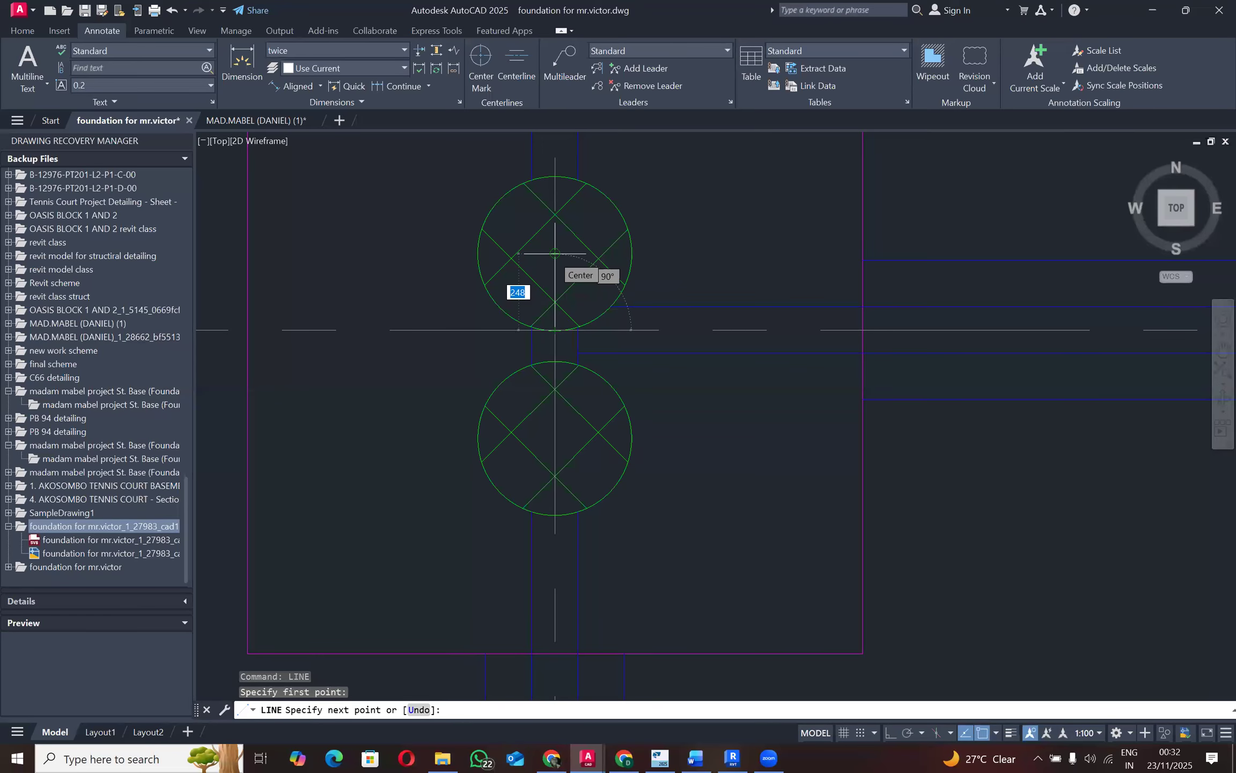
Step: Turn on Ortho and draw the line up to the upper circle's centre, ending with a horizontal segment past its left edge
scroll(555, 254, up, 2)
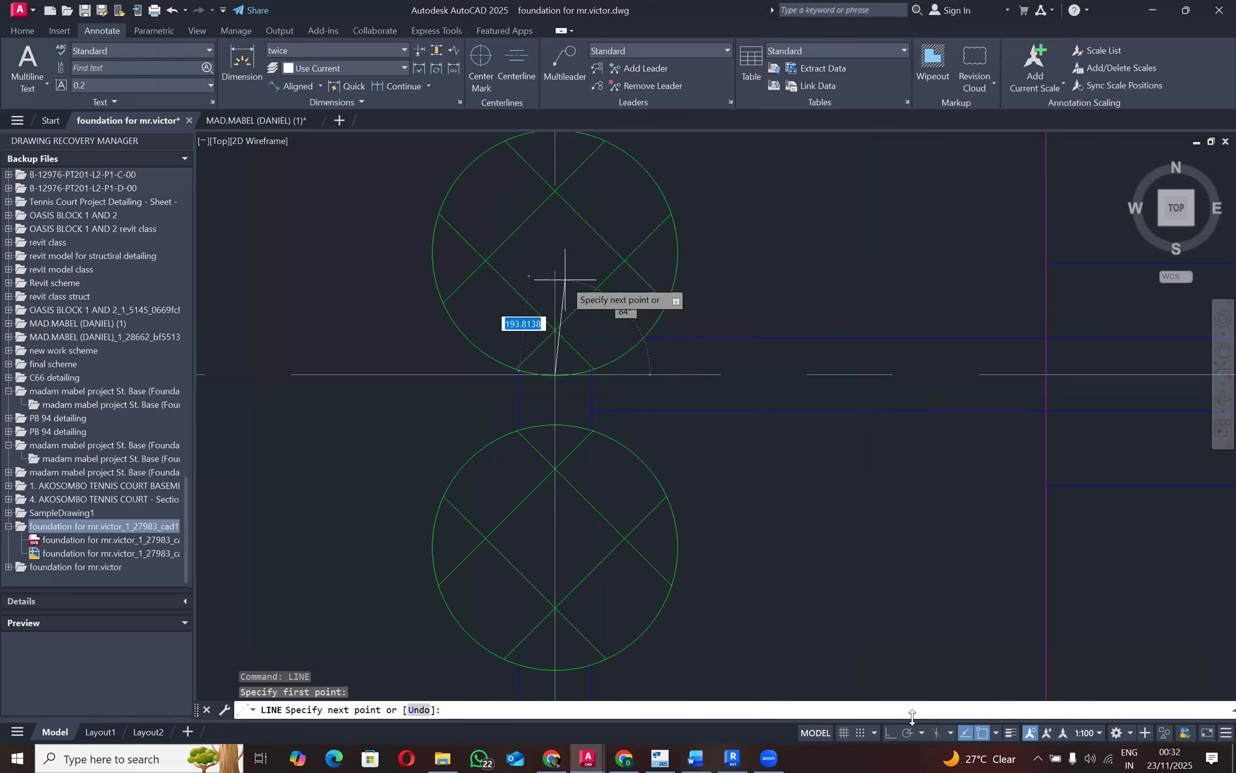
click(900, 732)
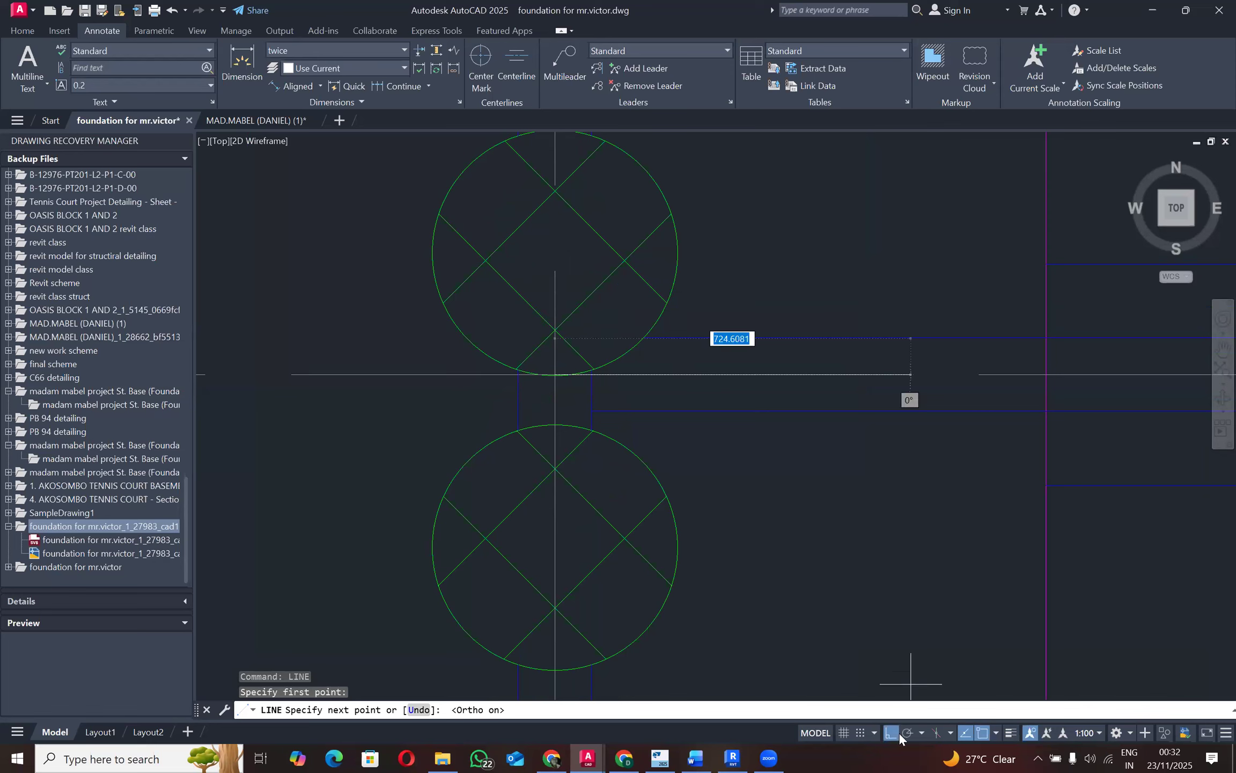
click(997, 734)
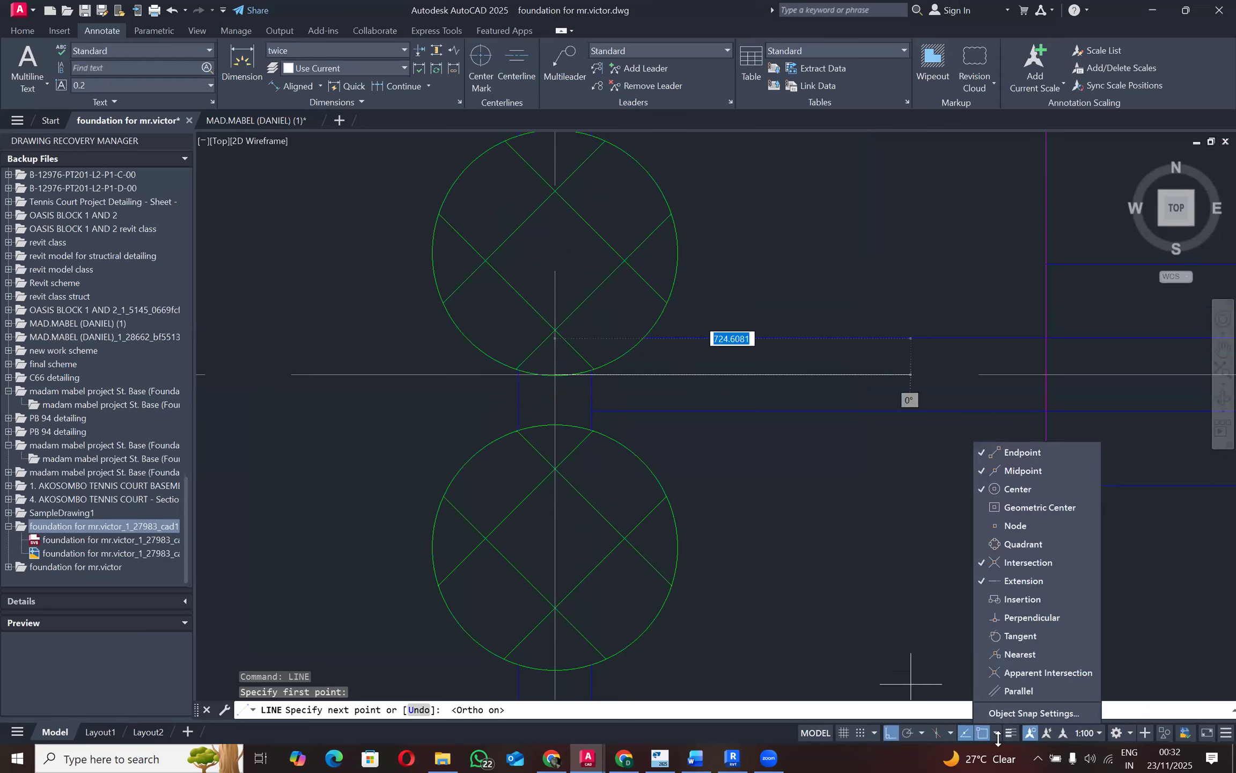
click(654, 284)
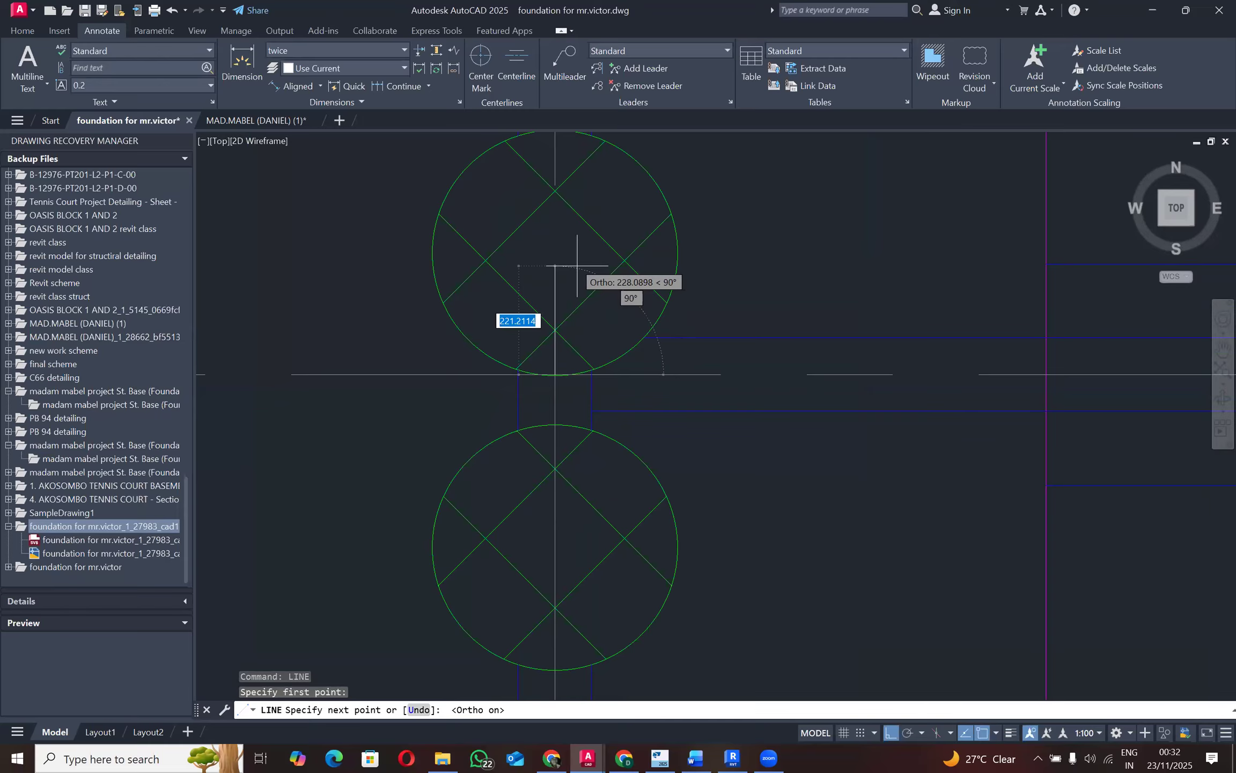
scroll(555, 249, down, 2)
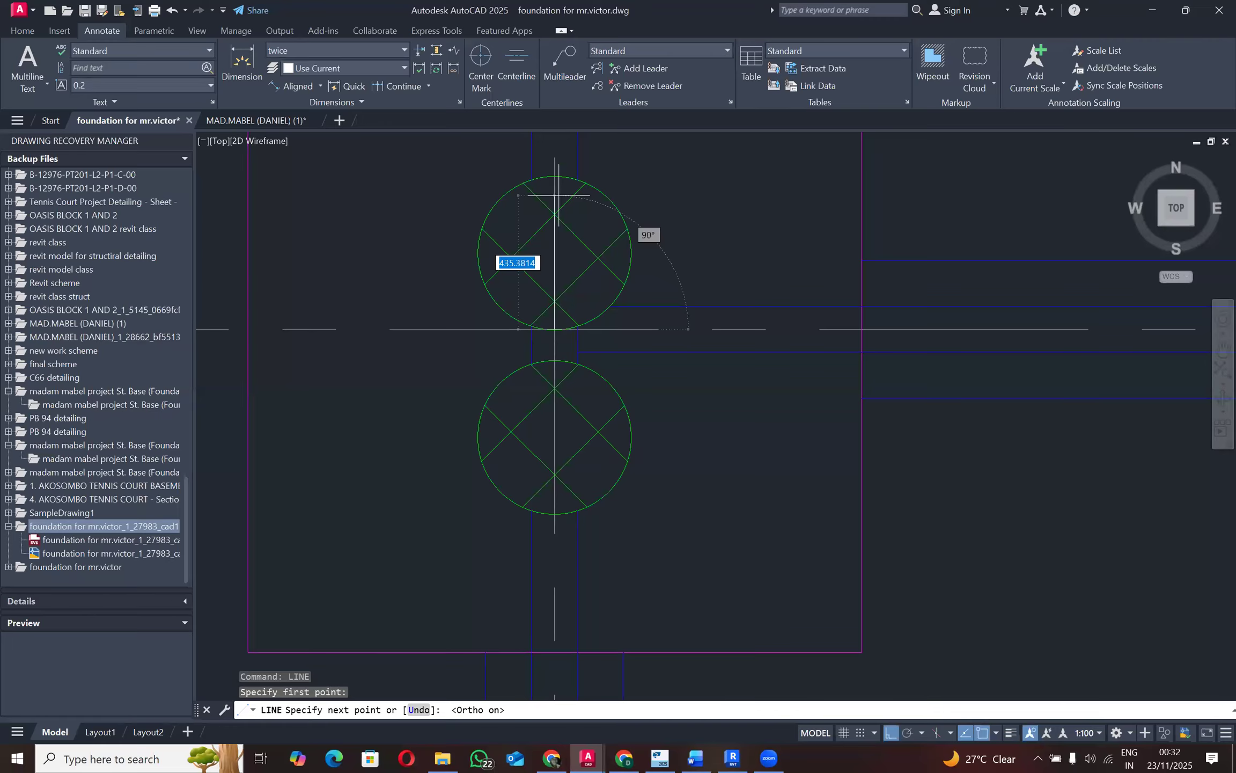
click(554, 253)
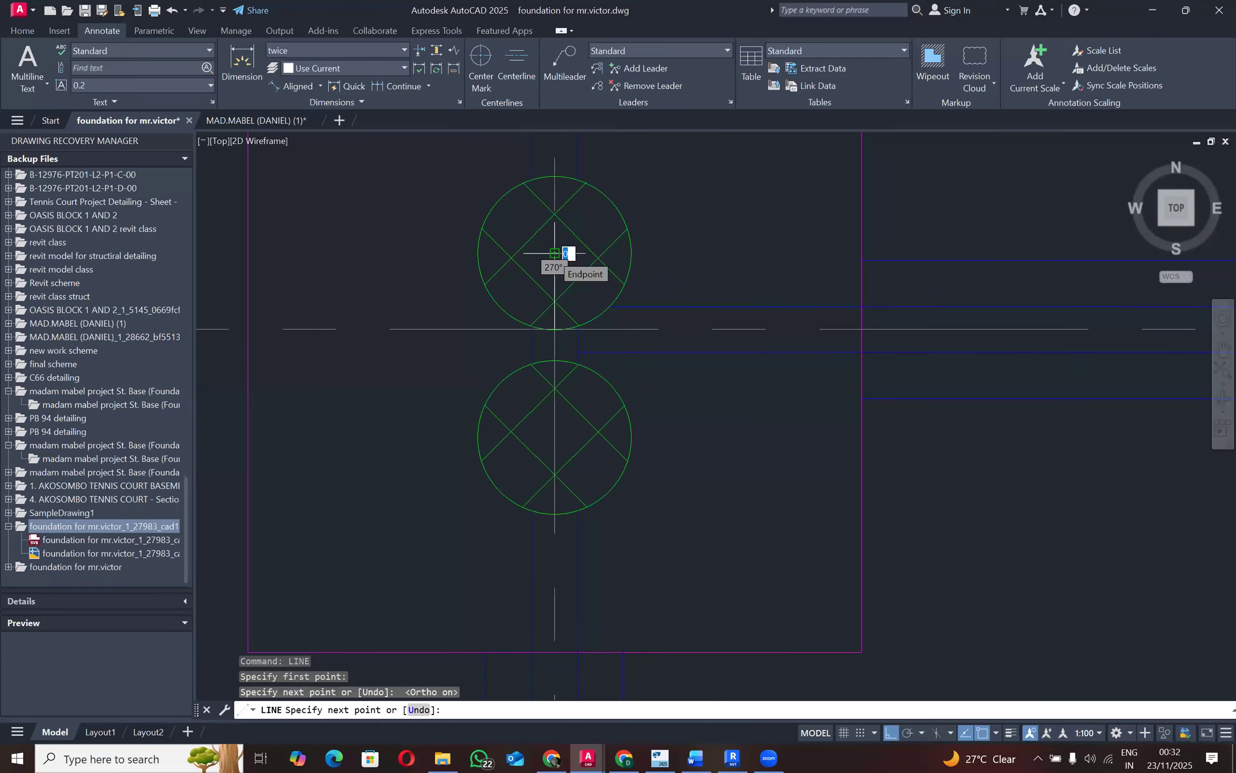
click(431, 245)
key(Escape)
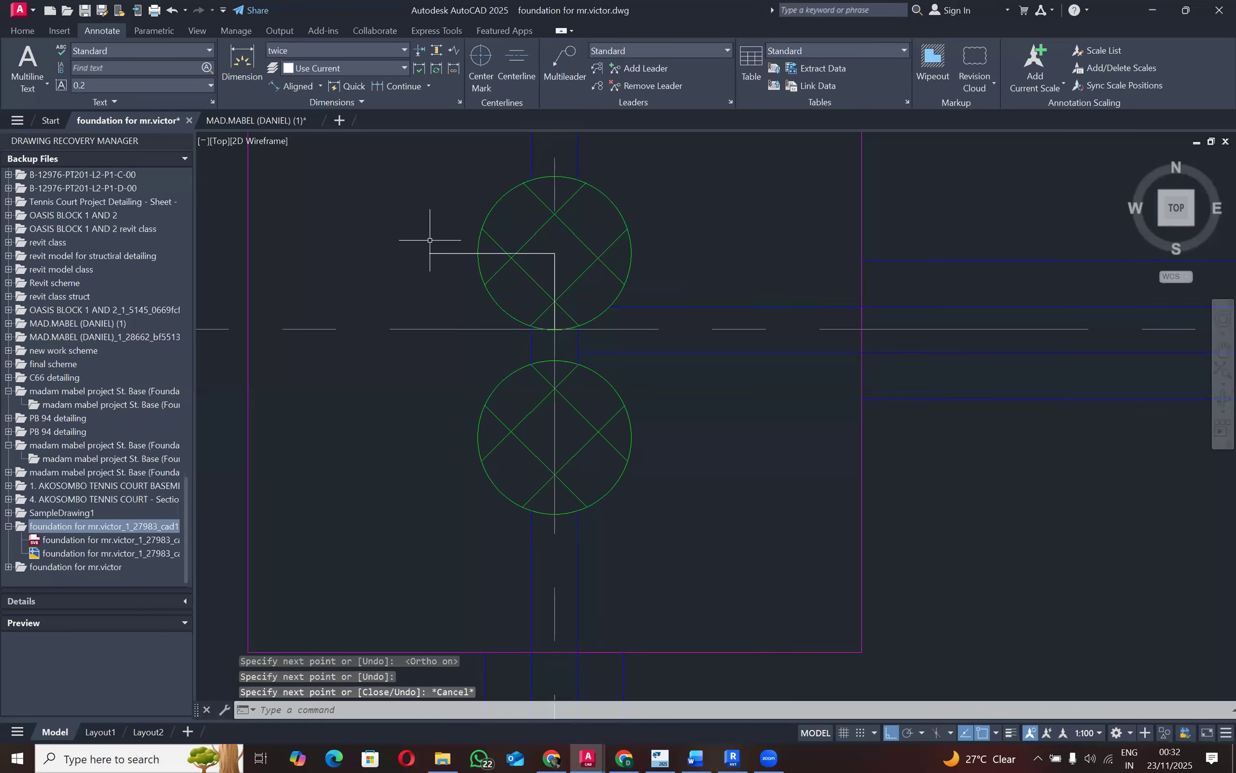
Step: Measure the distance from the upper circle's centre to grid D with an aligned dimension, without placing it
scroll(822, 333, up, 12)
scroll(800, 359, down, 6)
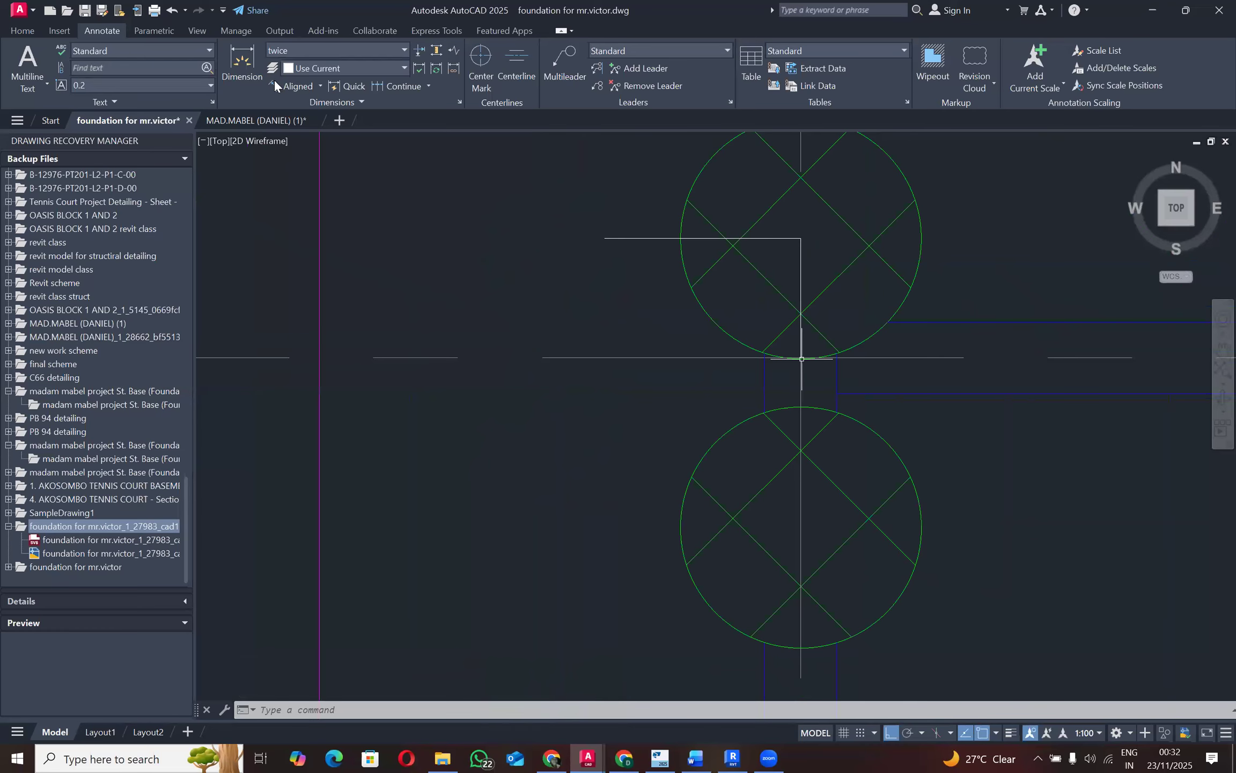
click(800, 238)
scroll(805, 338, up, 5)
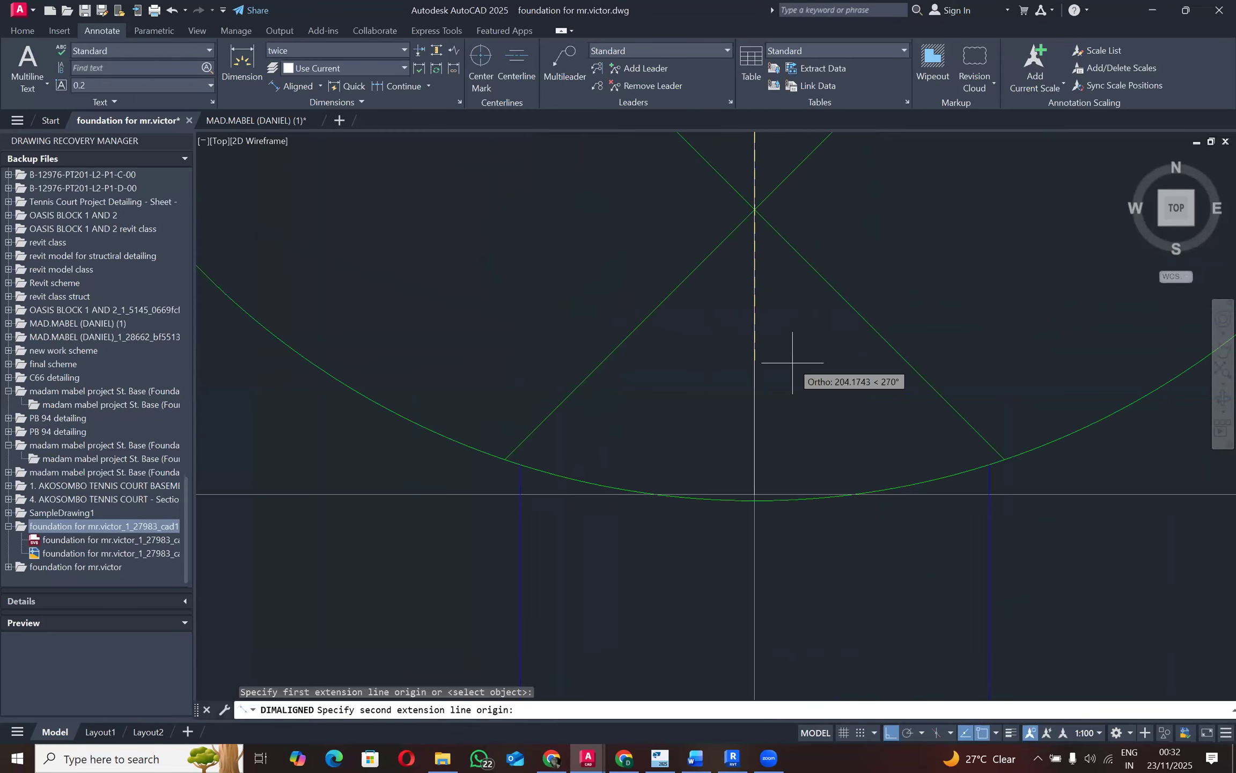
click(754, 494)
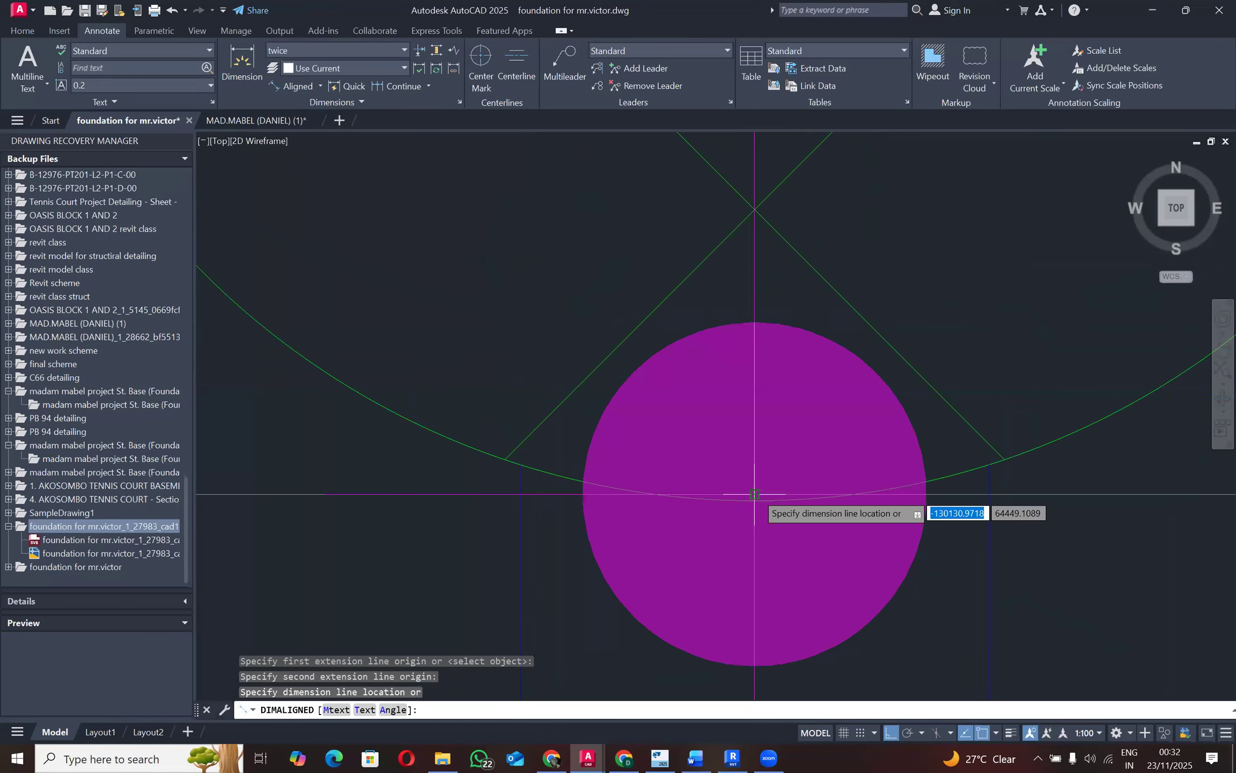
scroll(754, 494, down, 5)
scroll(756, 493, down, 2)
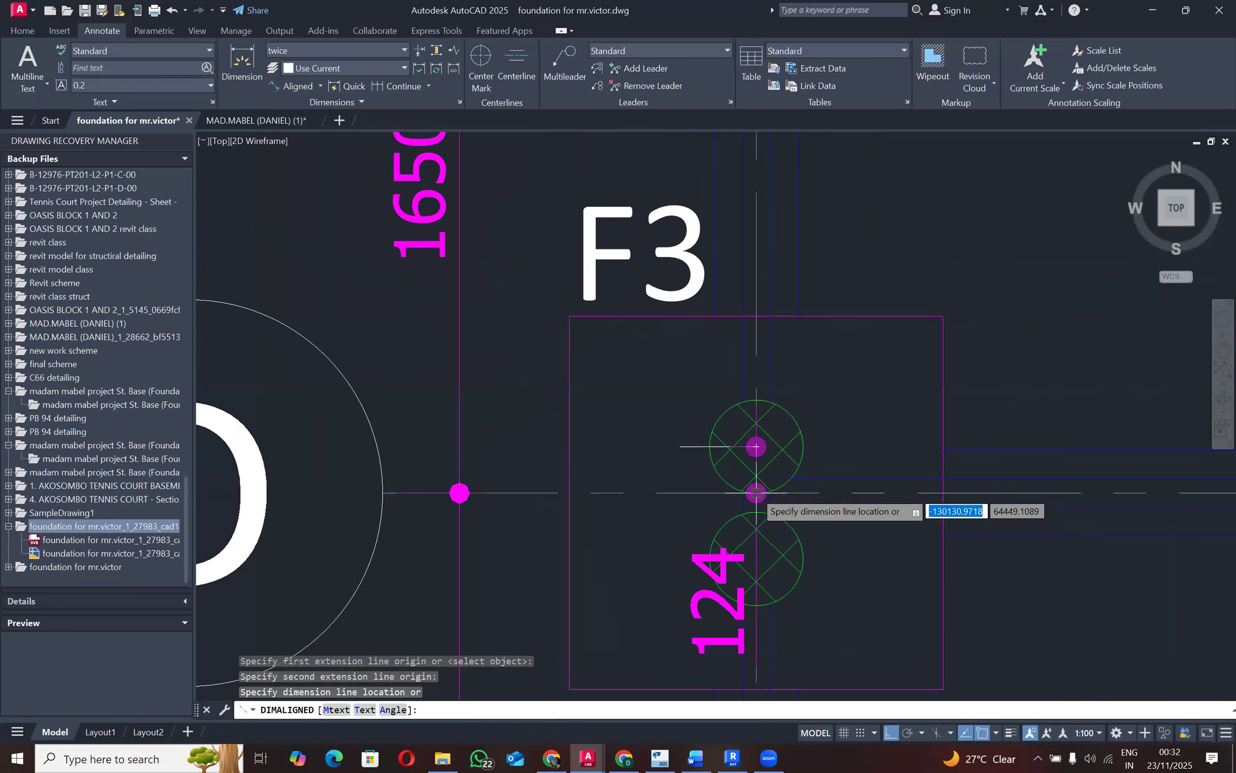
scroll(756, 492, up, 2)
scroll(707, 493, down, 2)
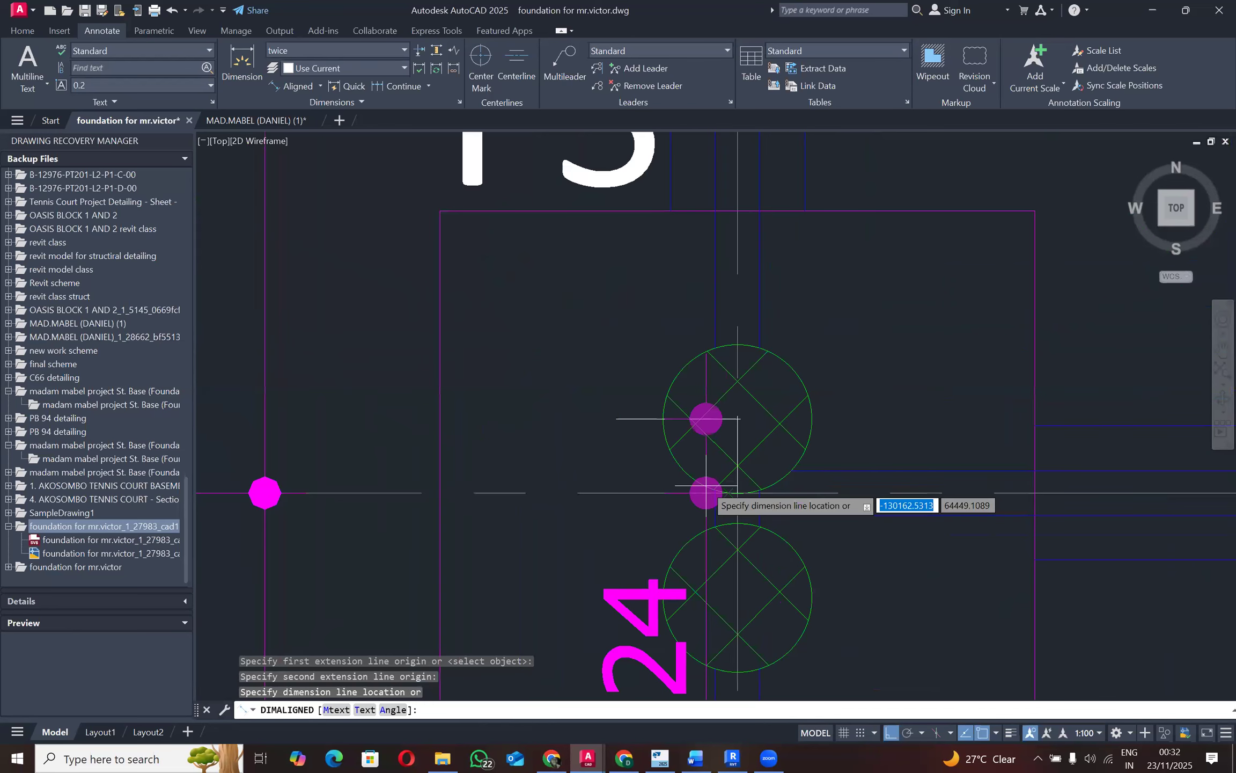
key(Escape)
scroll(698, 475, down, 3)
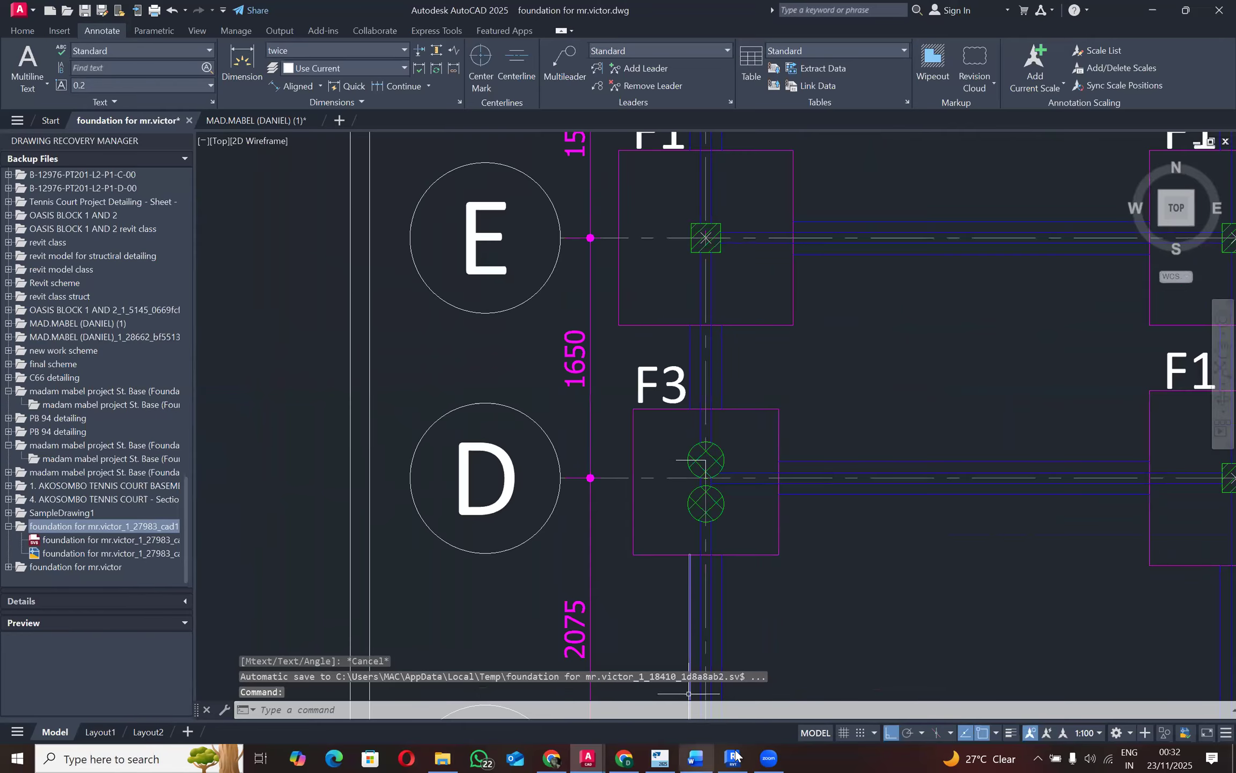
Step: Compare the Revit Foundation Level plan with the F3 footing at grids D and 1 in the AutoCAD foundation drawing
click(730, 757)
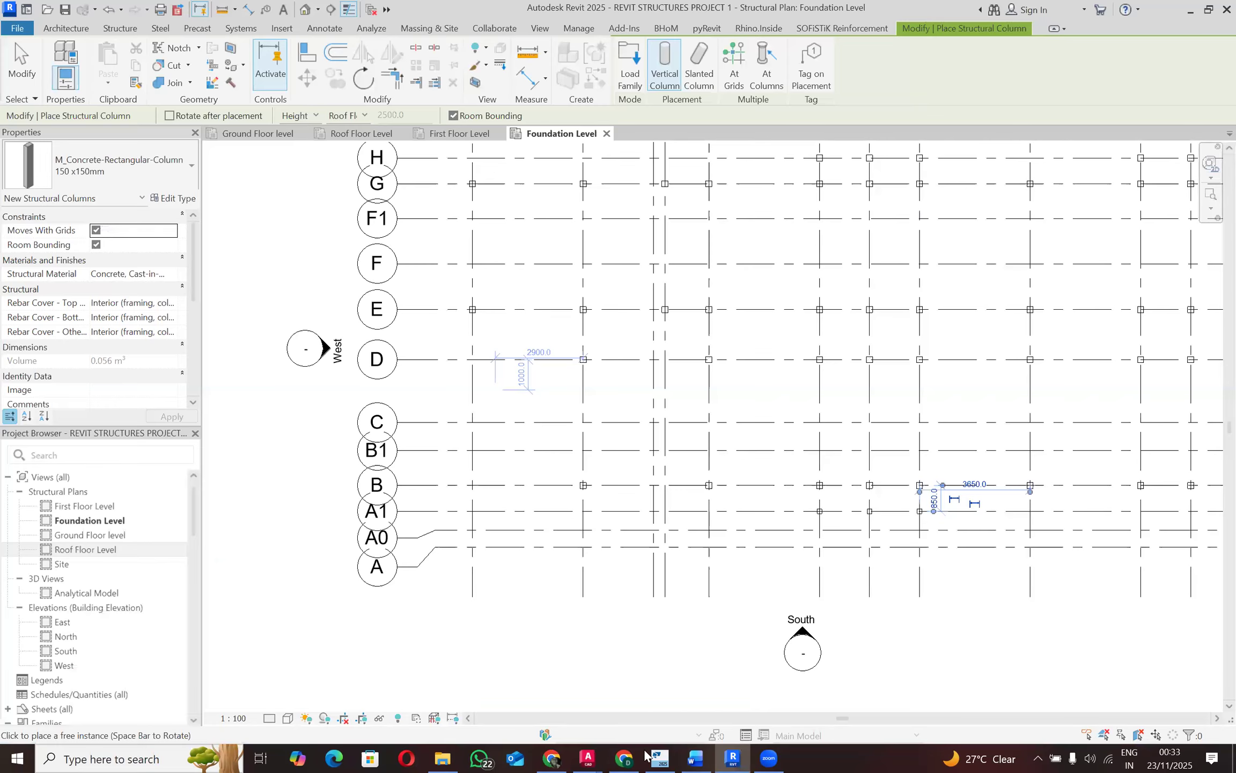
mouse_move(588, 757)
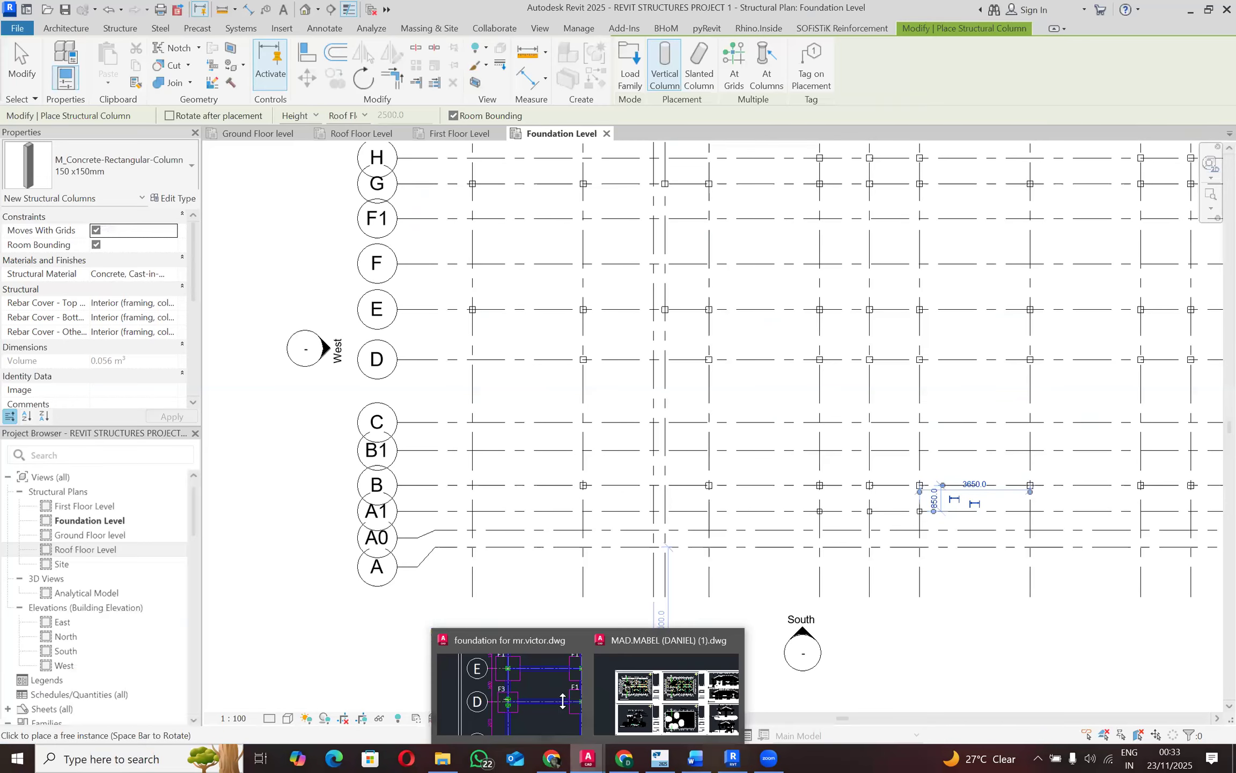
click(521, 676)
scroll(562, 613, down, 2)
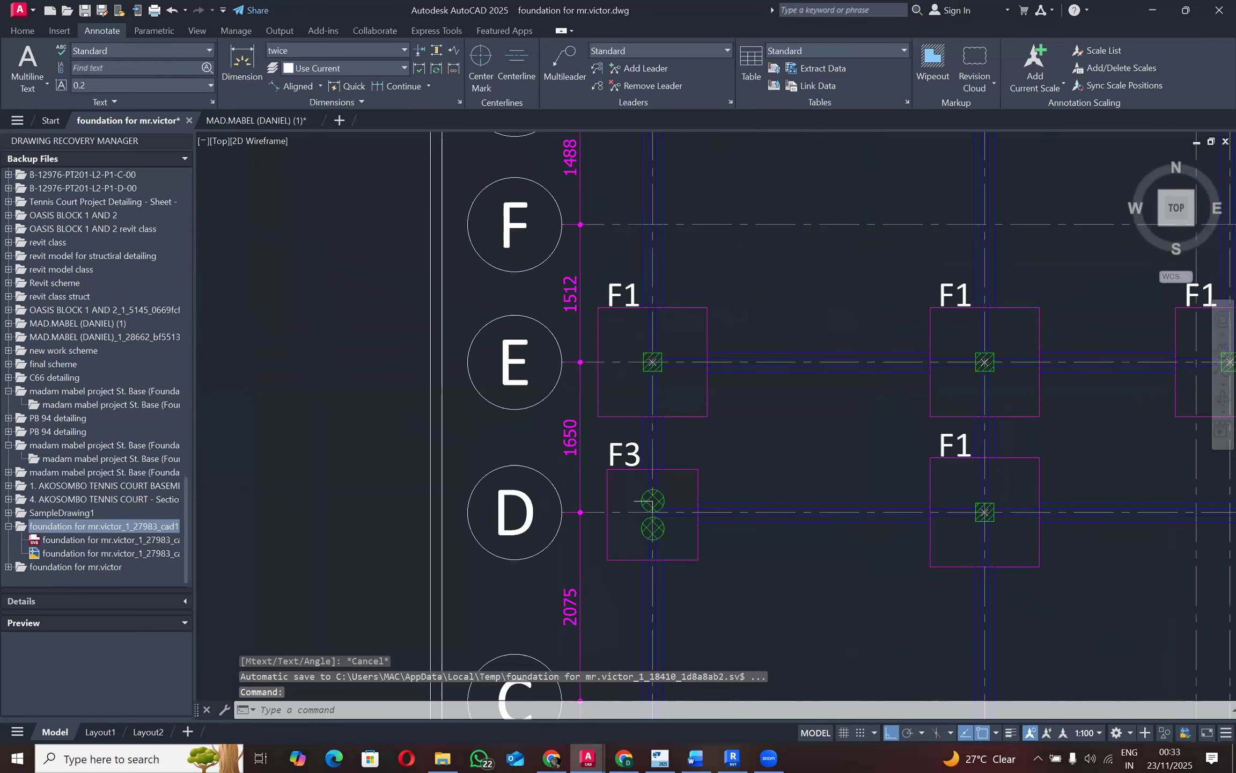
Step: Measure again the vertical offset from the D-1 grid intersection to the upper F3 circle's centre with an aligned dimension, leaving it unplaced
scroll(583, 533, down, 5)
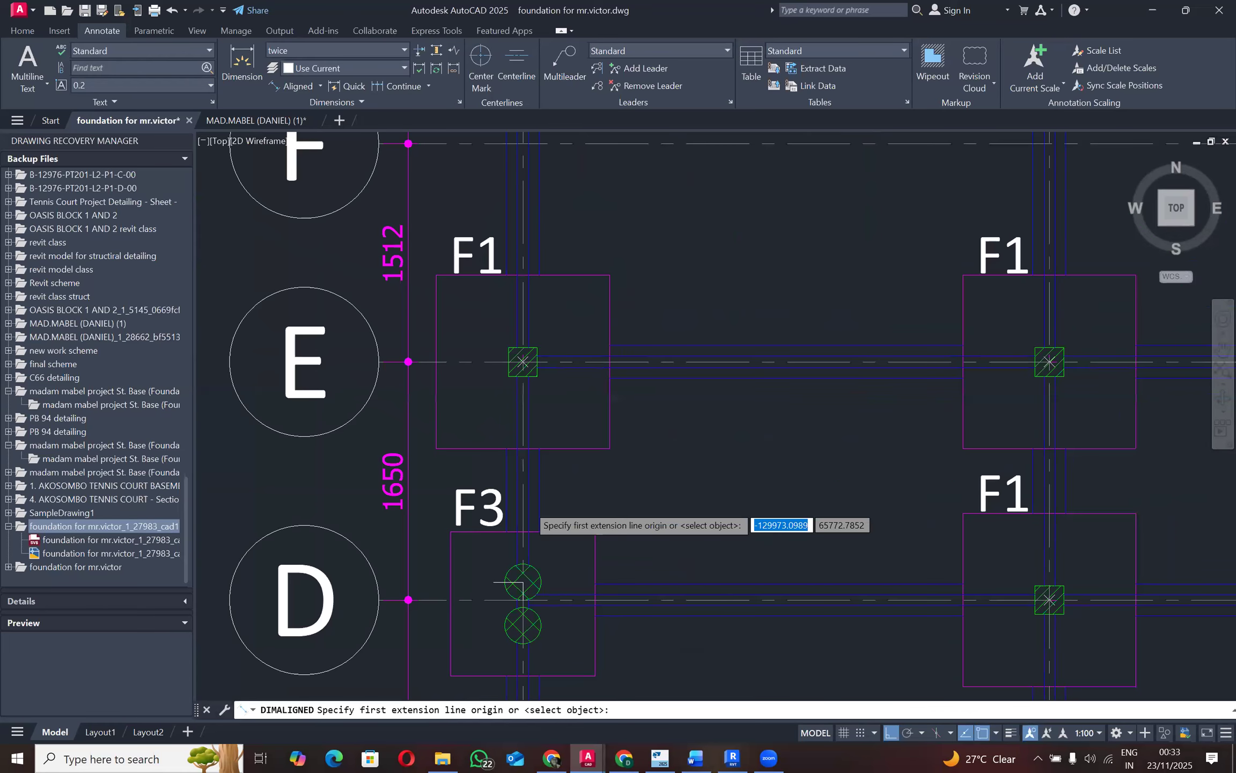
scroll(528, 528, up, 5)
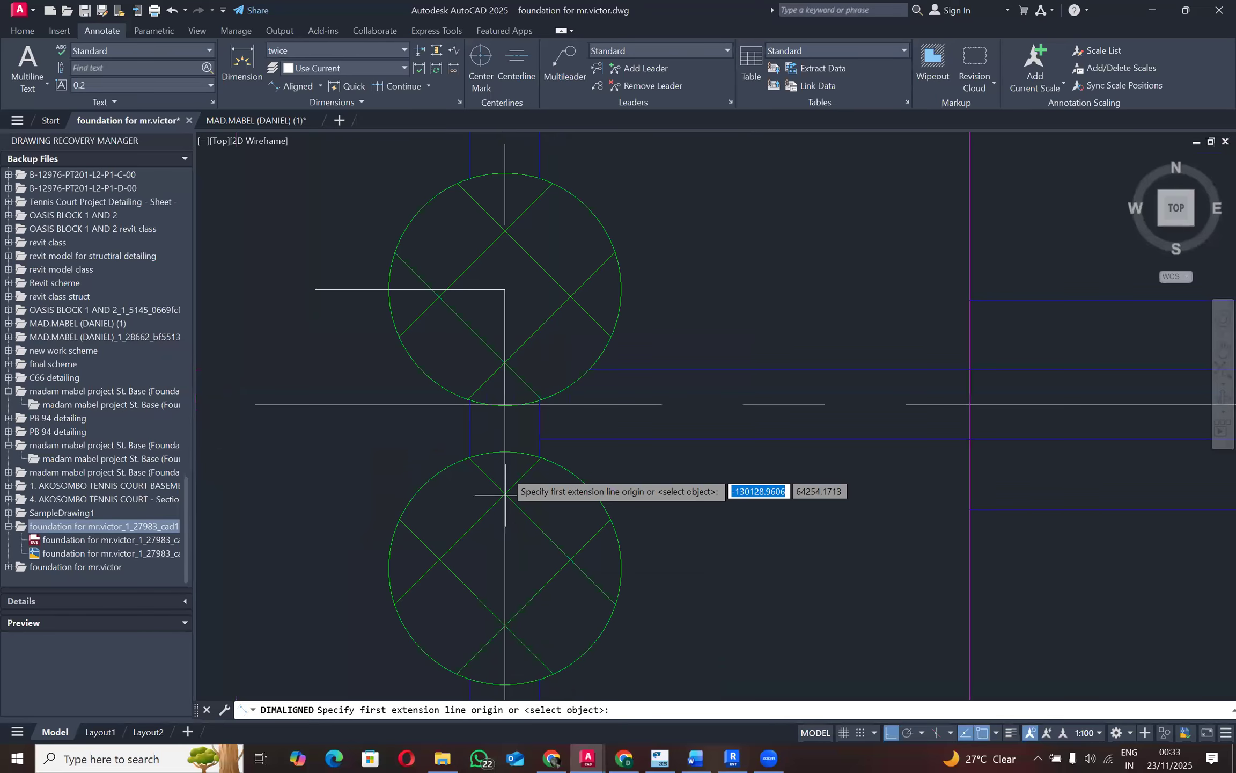
scroll(504, 429, up, 4)
scroll(507, 383, up, 4)
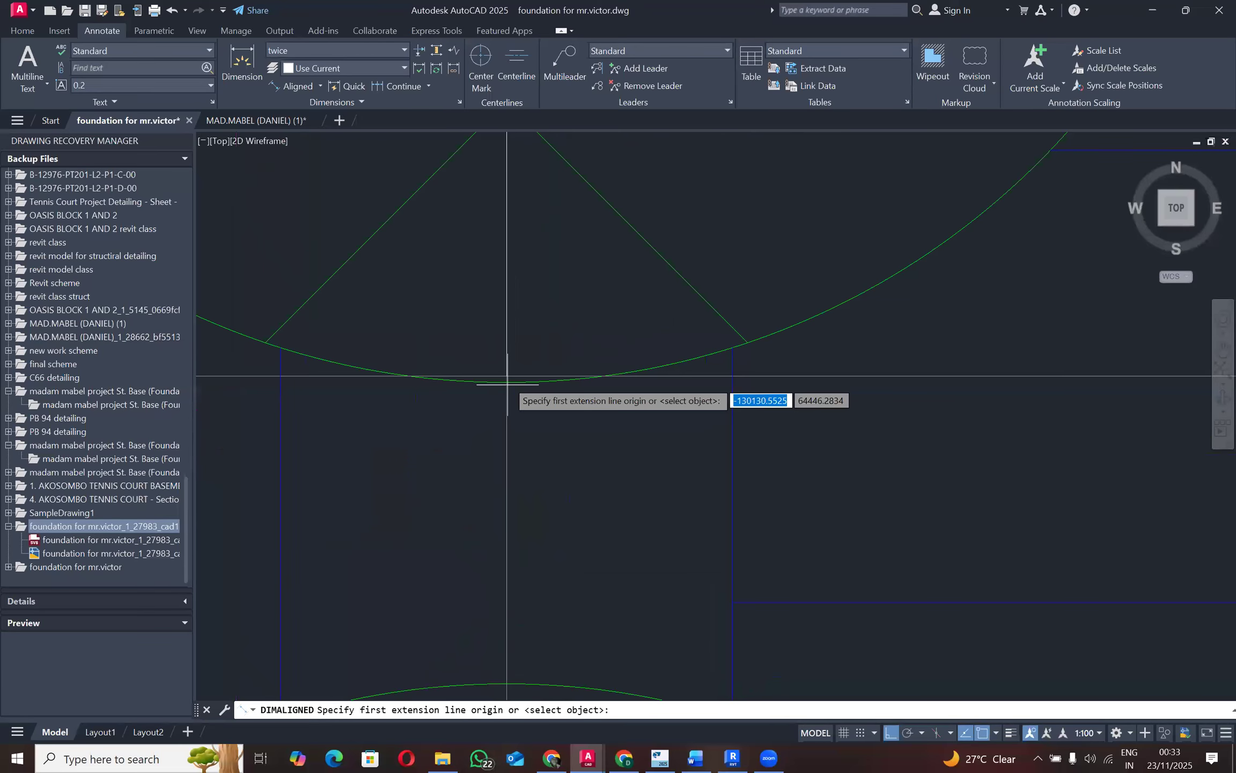
click(506, 377)
scroll(533, 486, down, 5)
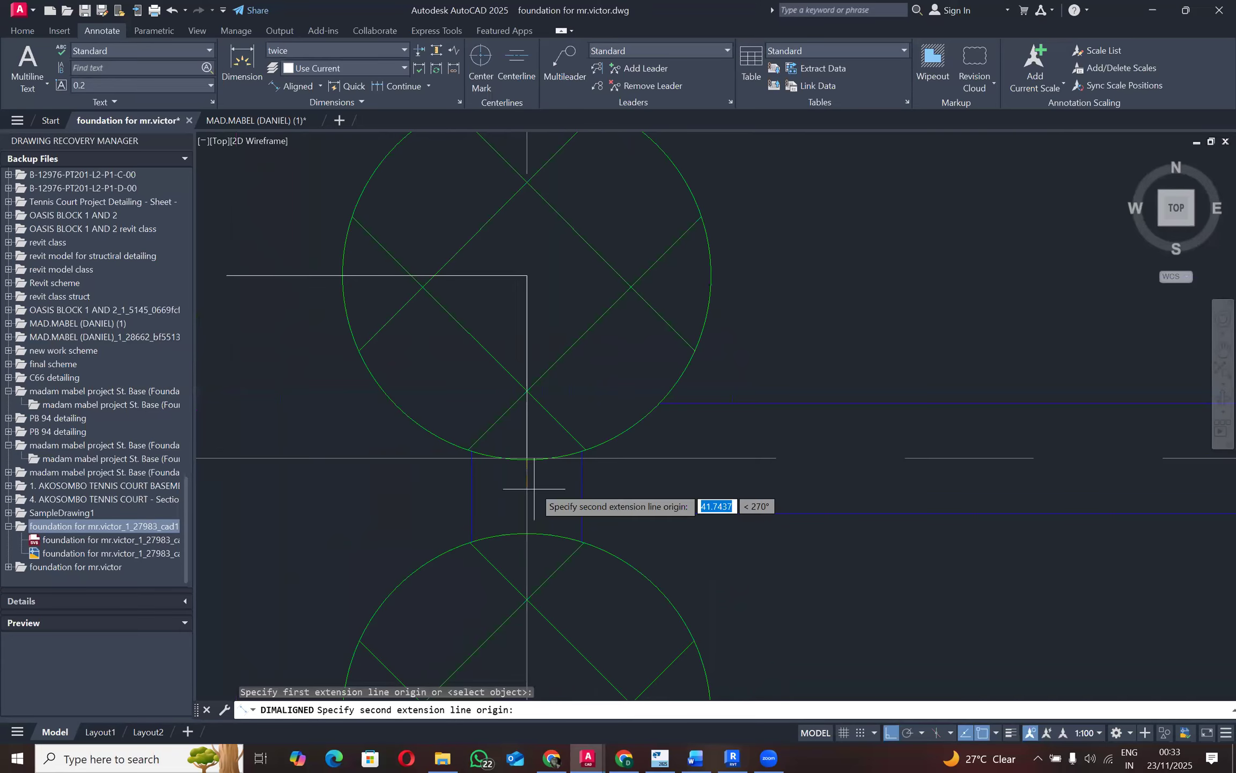
click(527, 275)
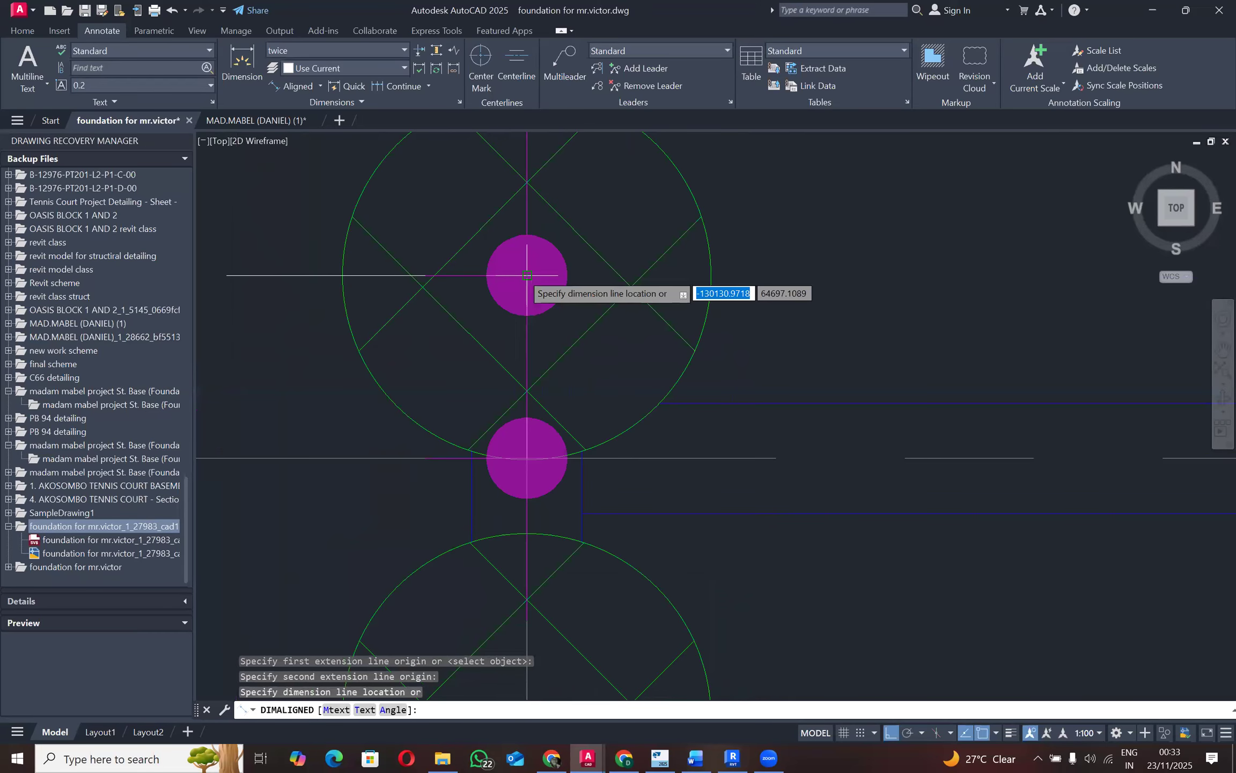
scroll(527, 275, down, 8)
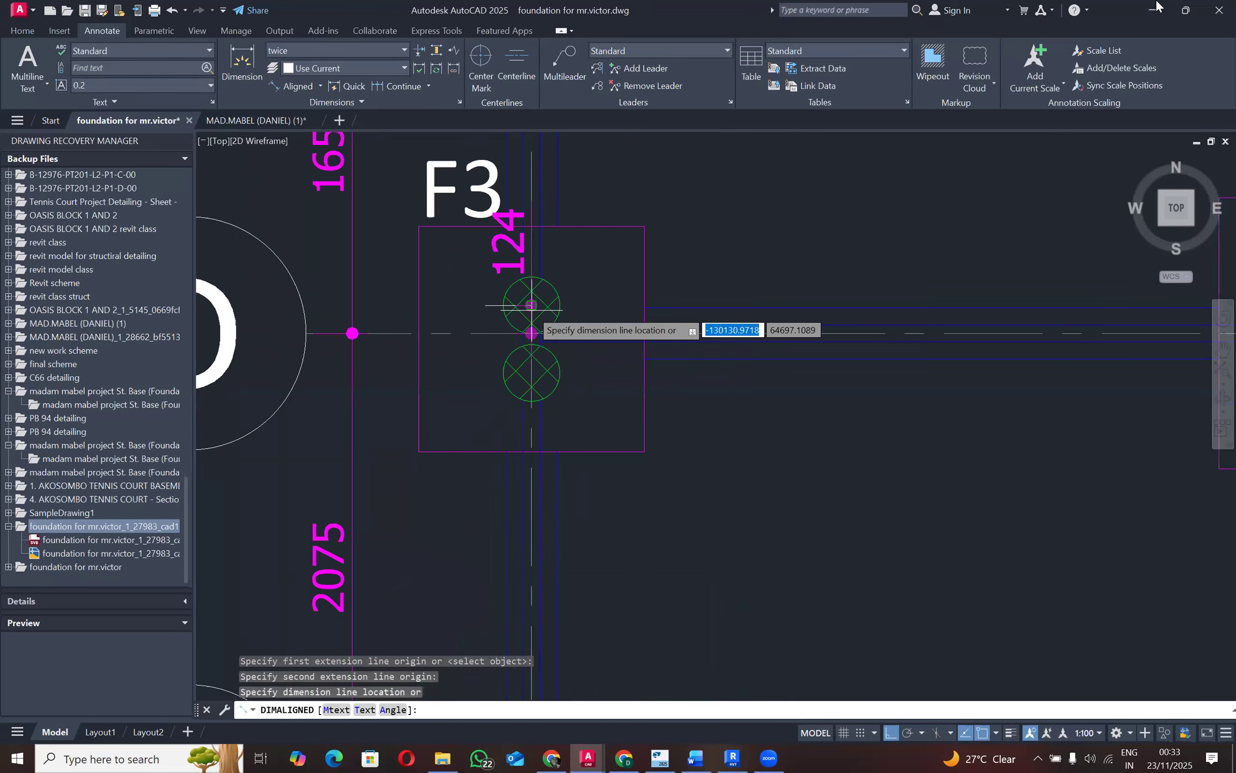
Step: Switch to Revit and draw a 124 mm vertical detail line upward from the intersection of grids D and 1
key(alt+Tab)
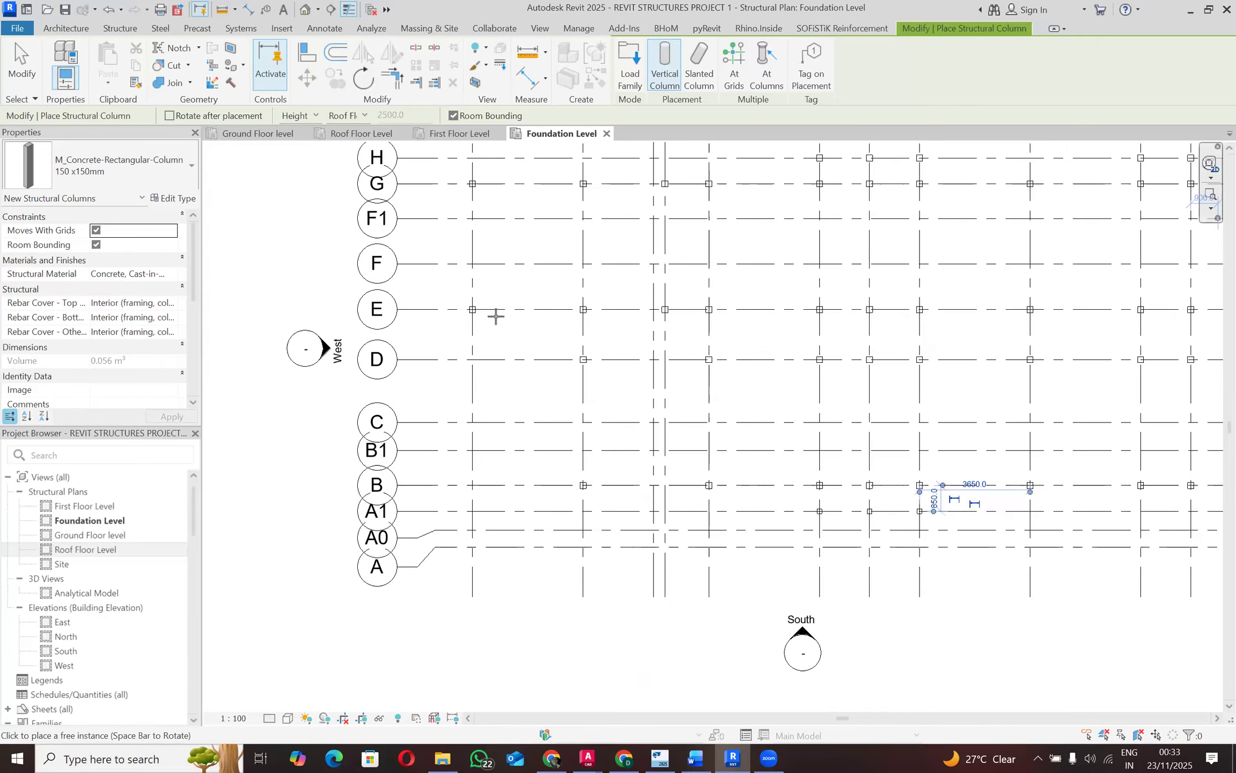
scroll(496, 316, up, 2)
scroll(443, 375, up, 1)
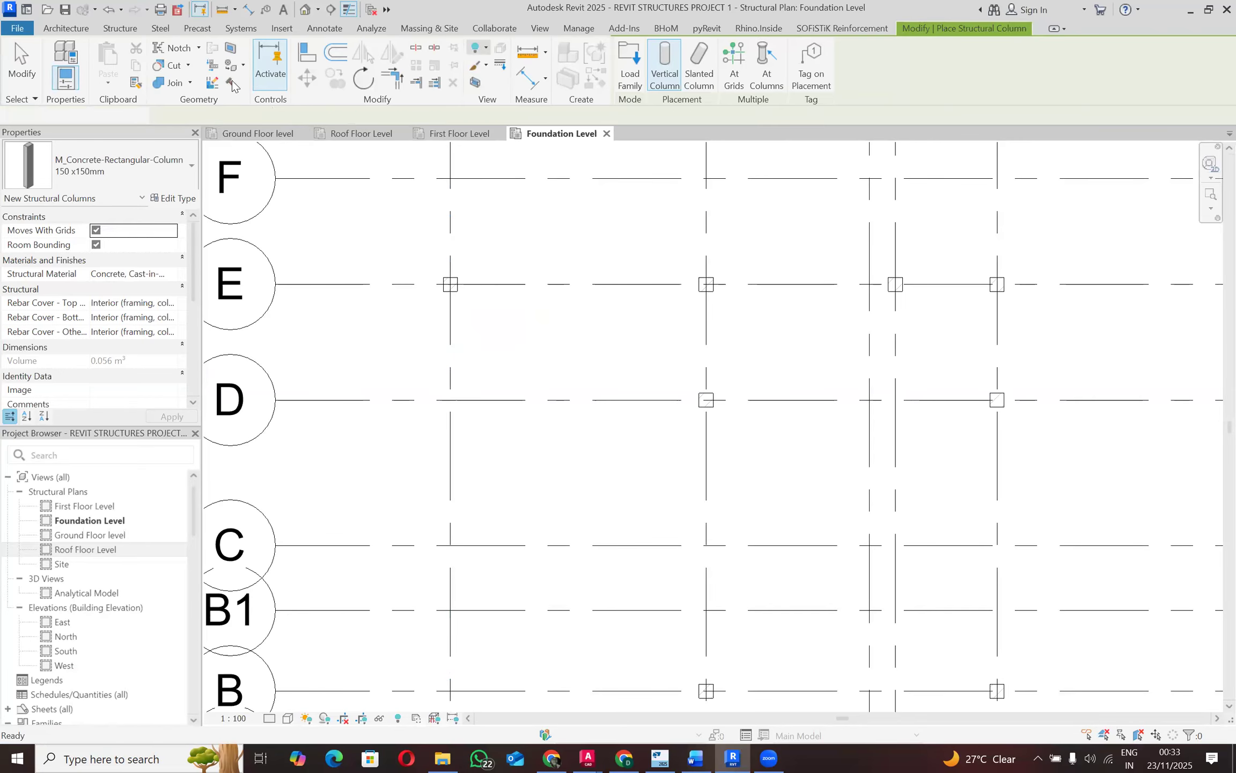
key(Escape)
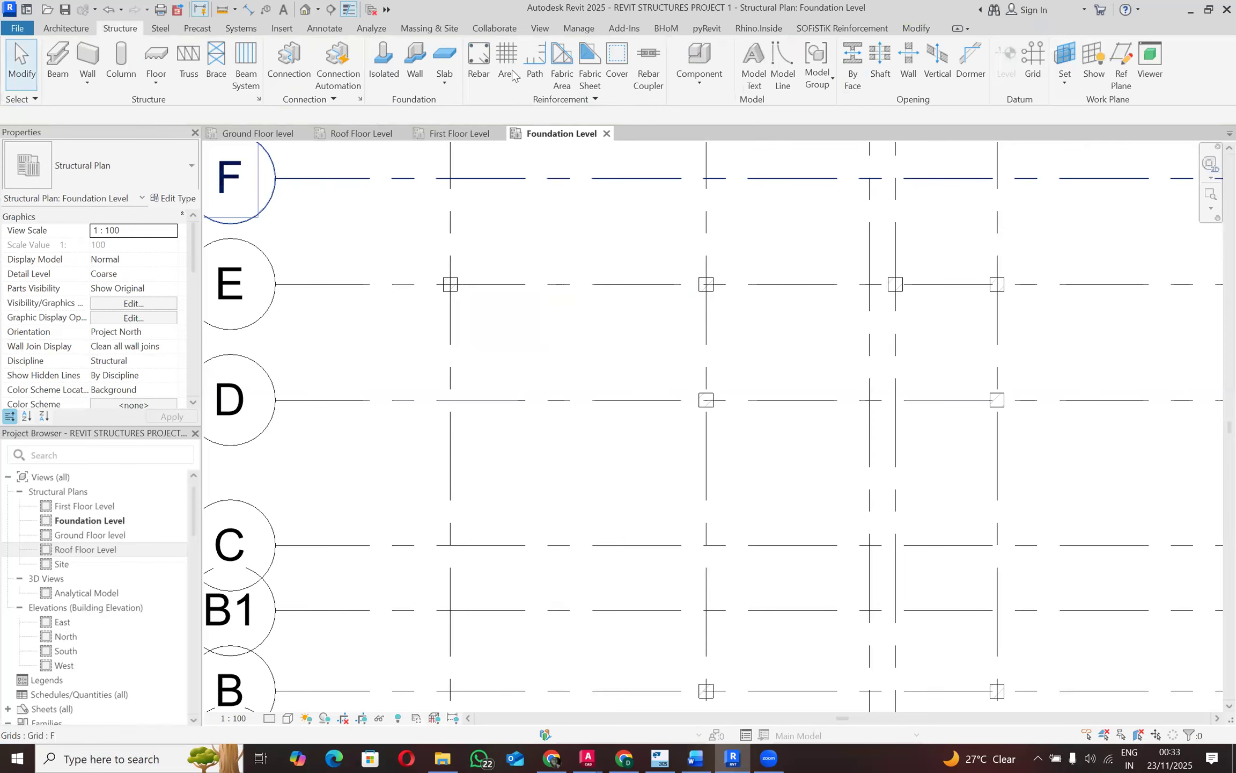
click(337, 29)
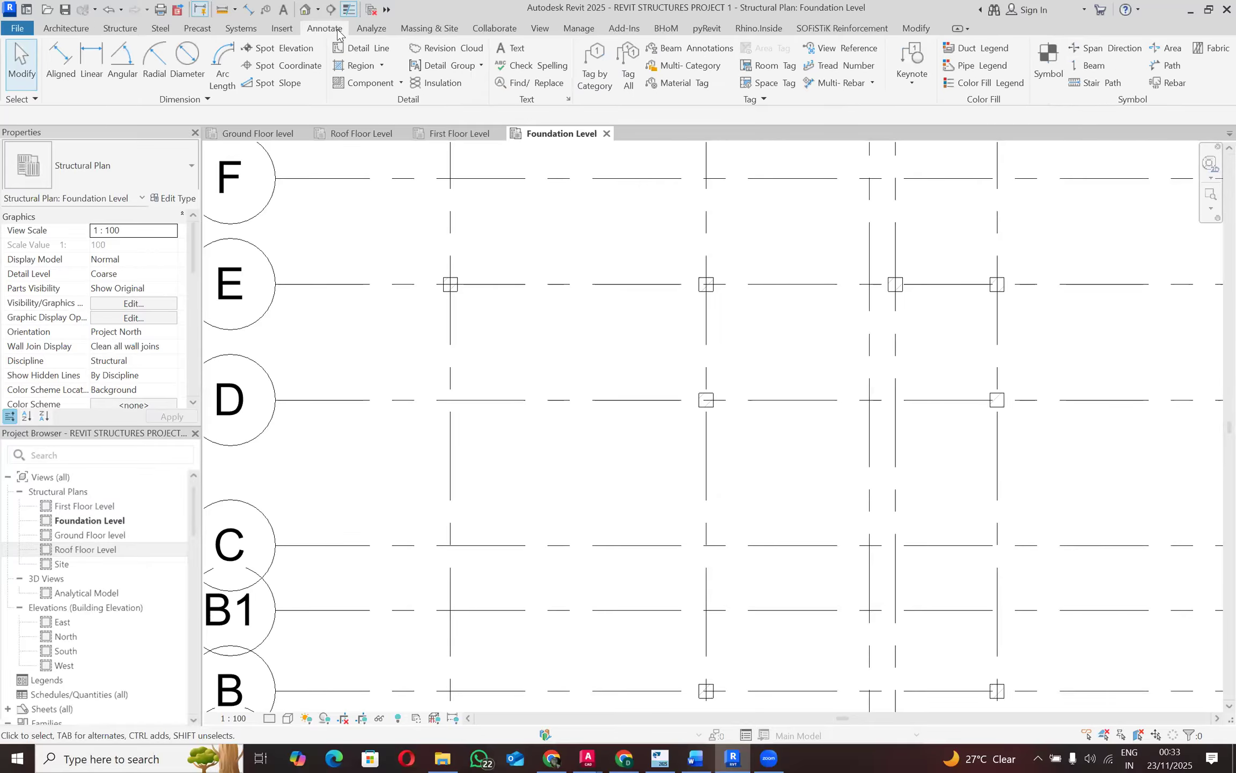
click(358, 48)
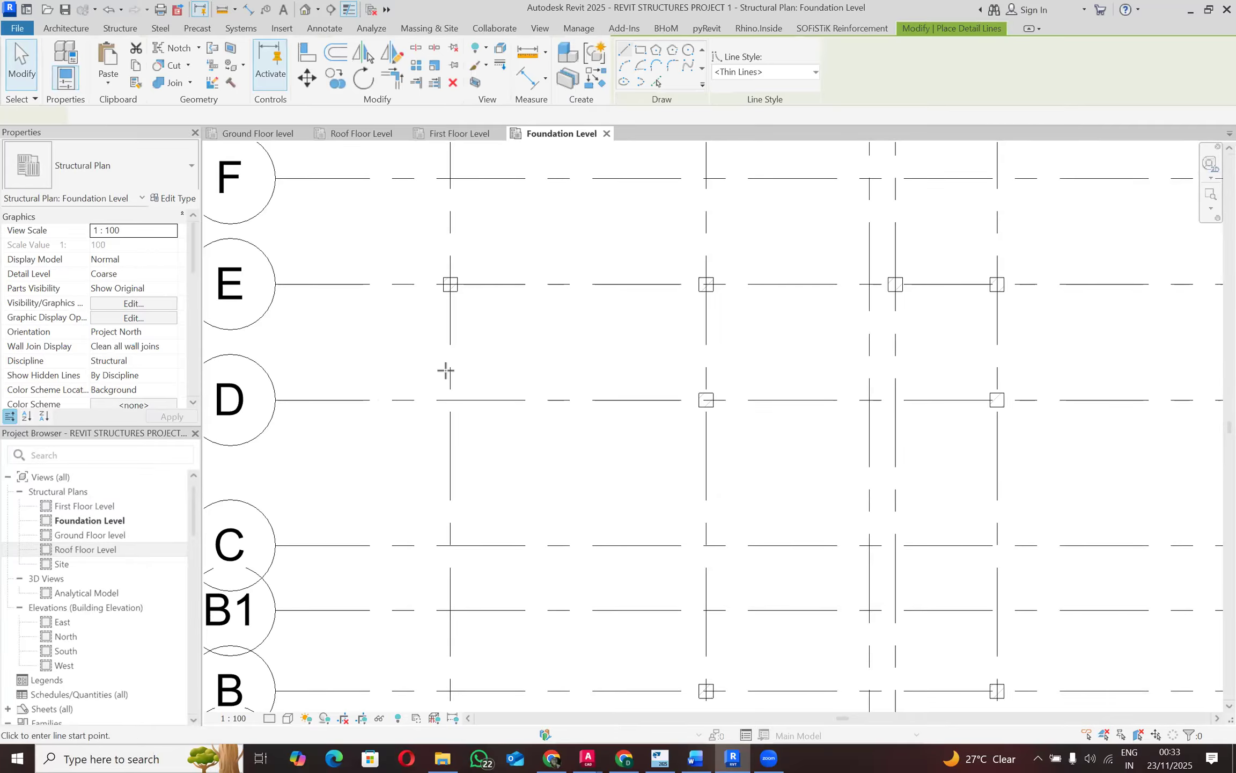
click(451, 399)
text(400)
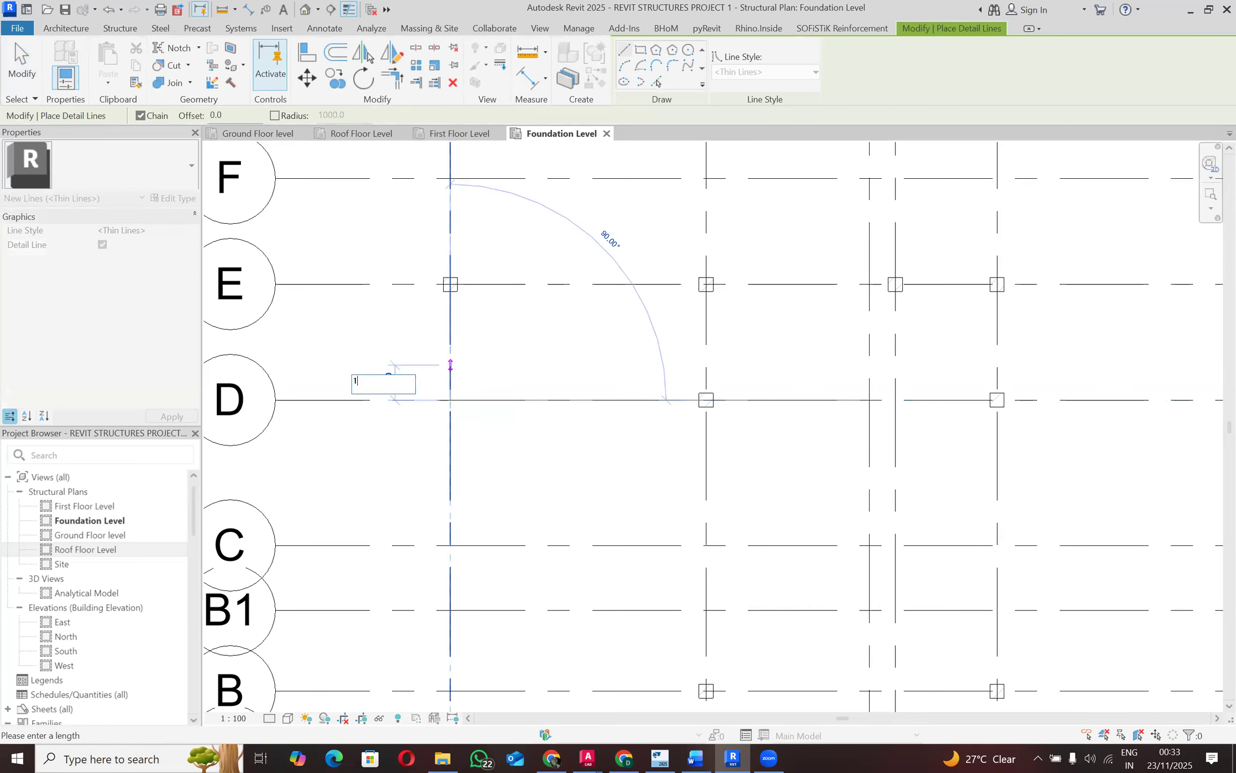
key(Return)
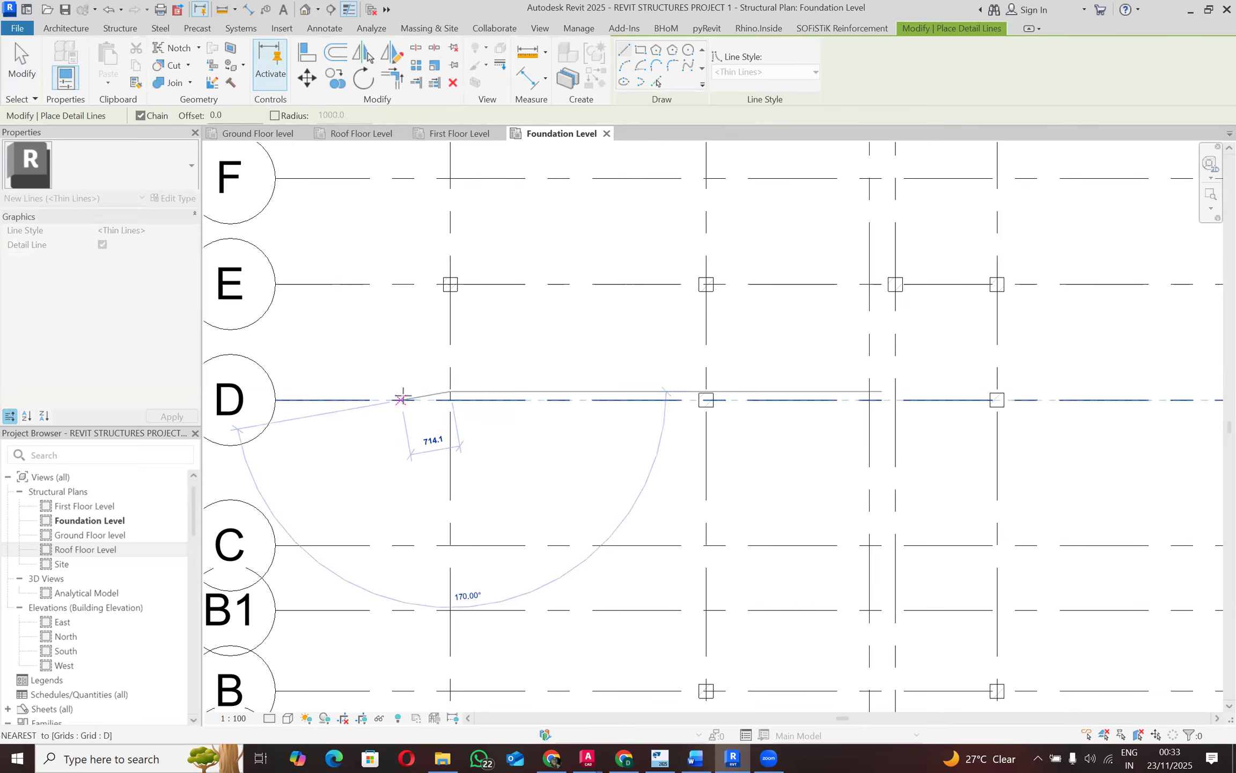
key(Escape)
key(Escape)
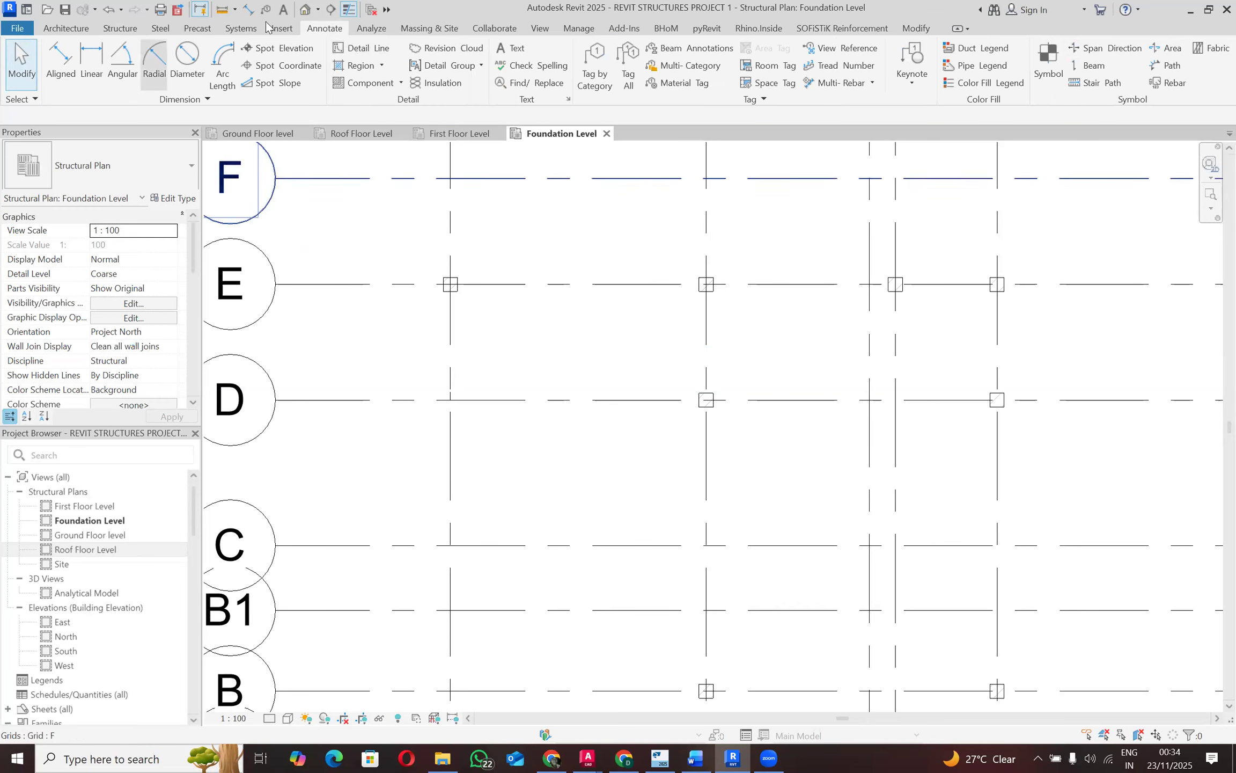
Step: Place a 250mm SOE-Columns-CRHConcrete circular structural column at the upper end of the detail line above grid D
click(121, 28)
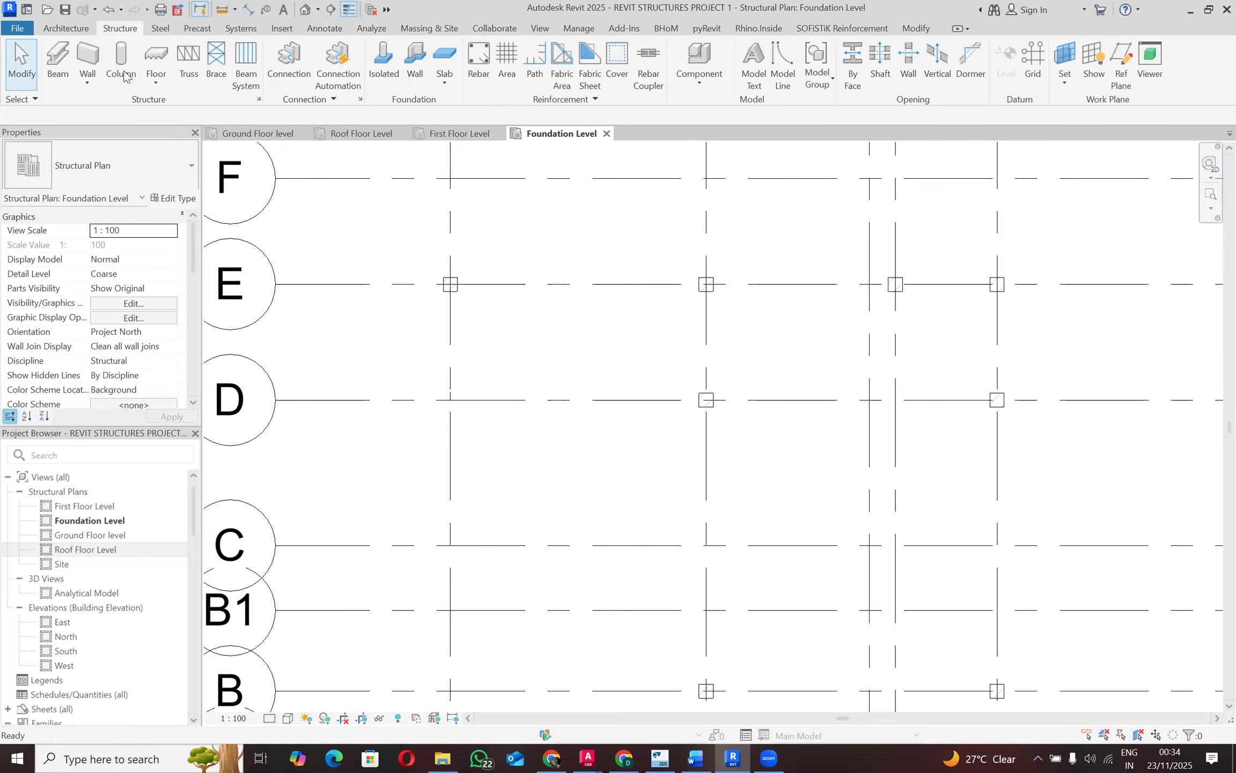
click(121, 59)
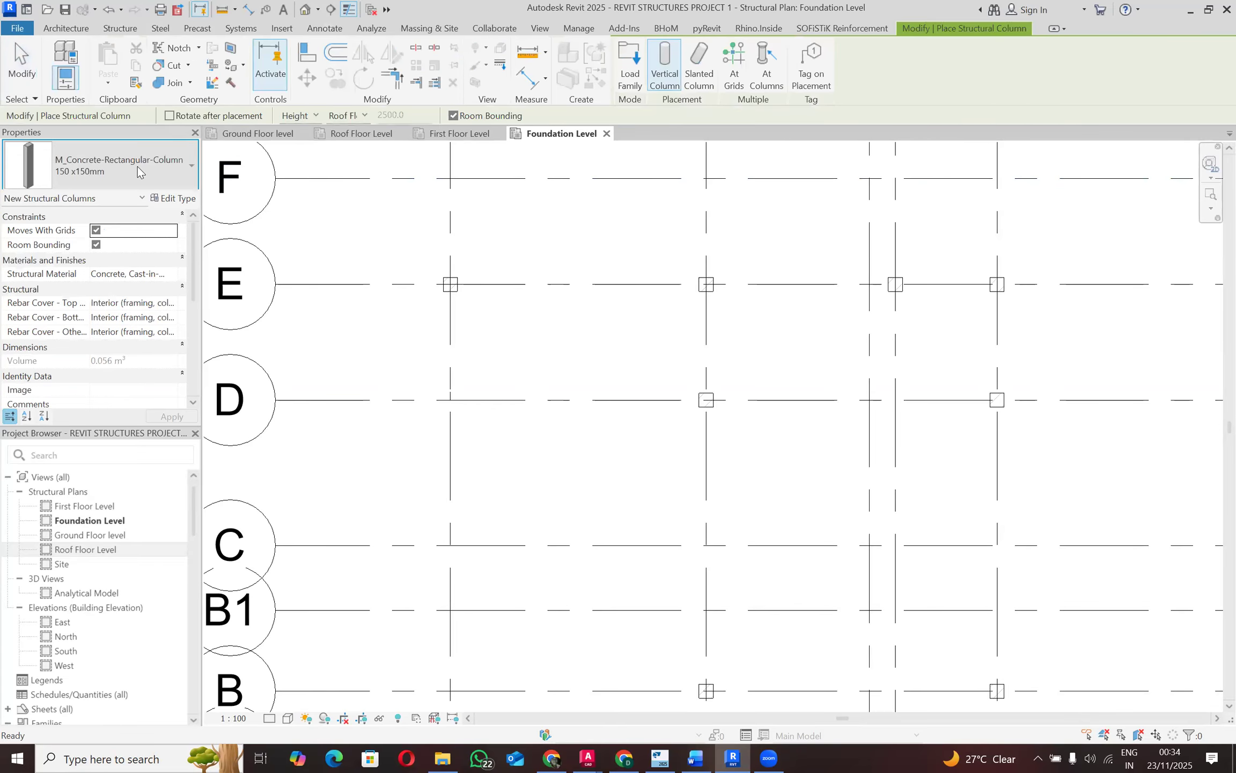
click(137, 167)
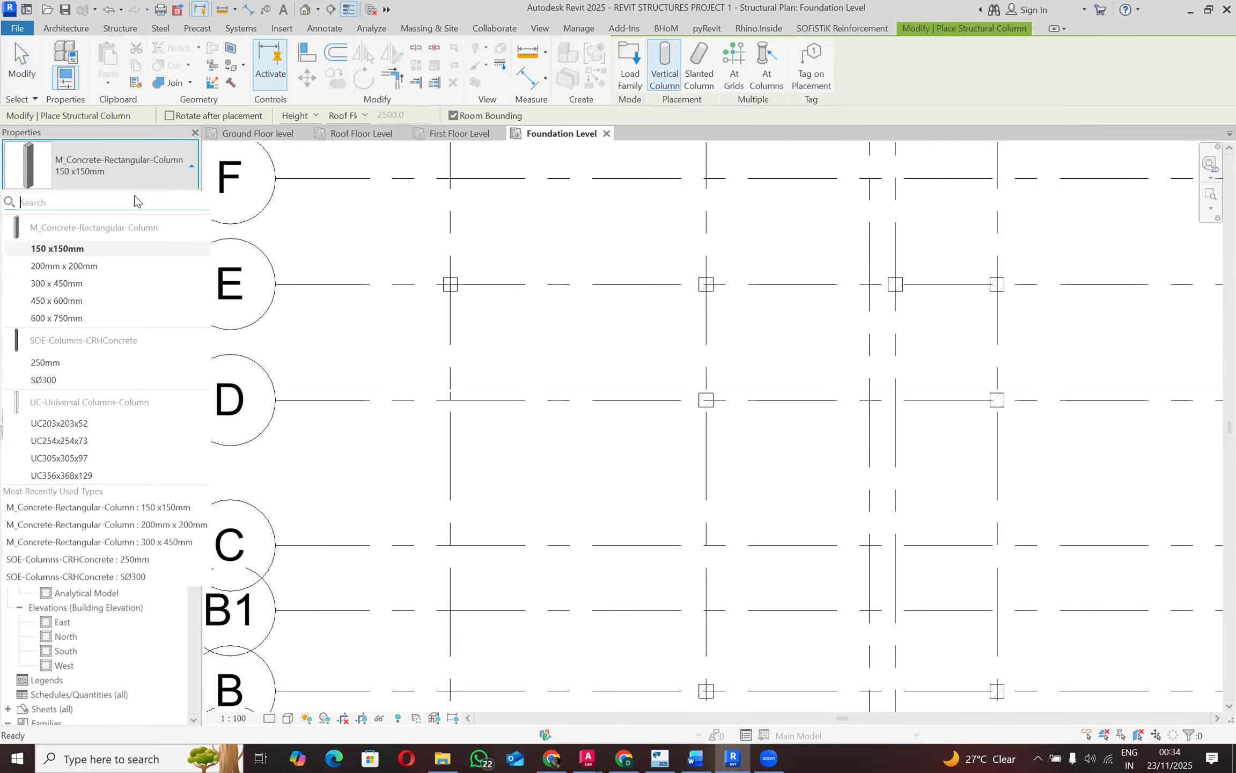
click(83, 363)
scroll(428, 400, up, 3)
scroll(453, 389, up, 3)
click(486, 376)
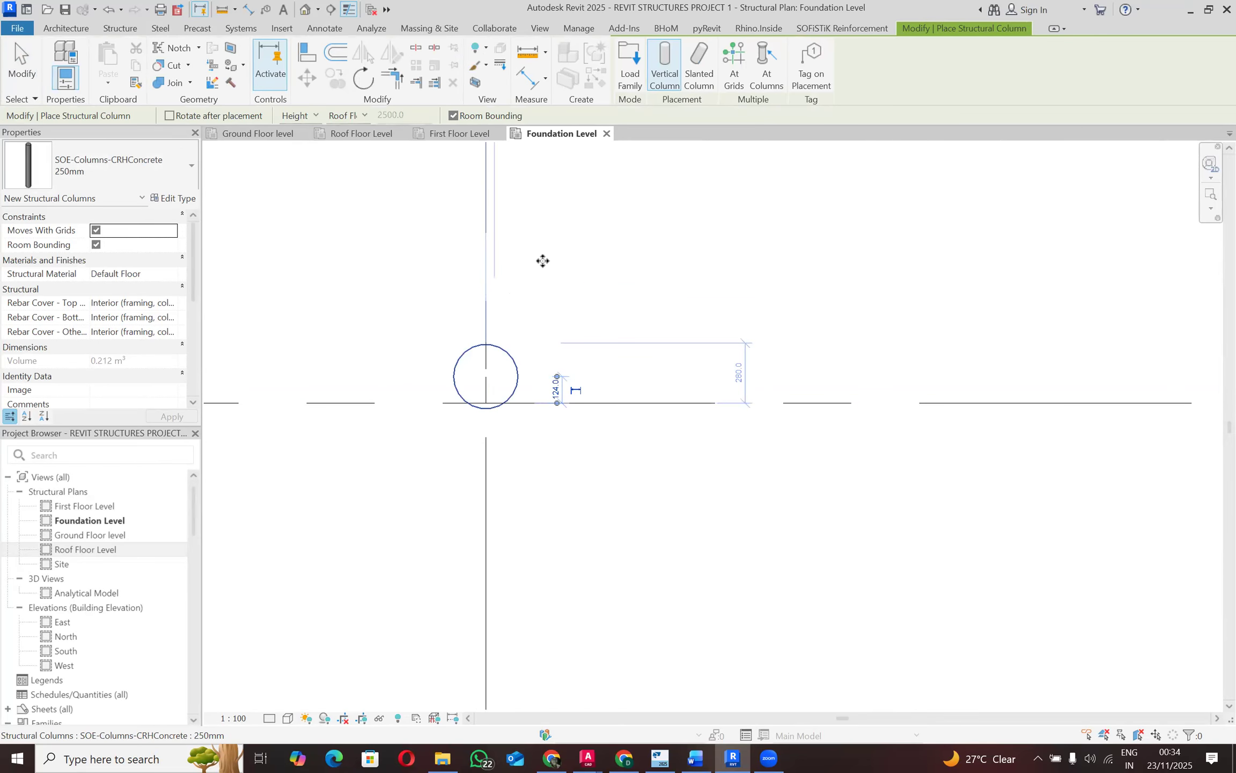
key(Escape)
key(Escape)
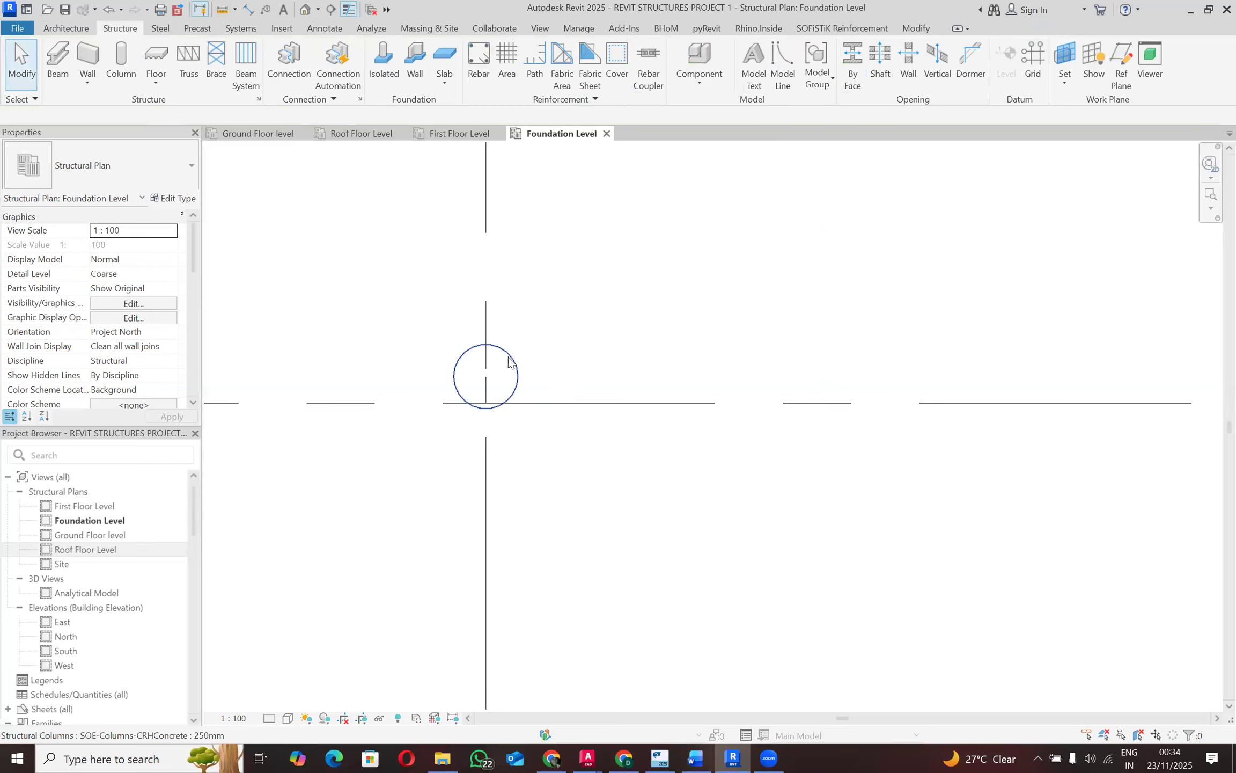
Step: Delete the detail line between grid D and the centre of the circular column
click(479, 370)
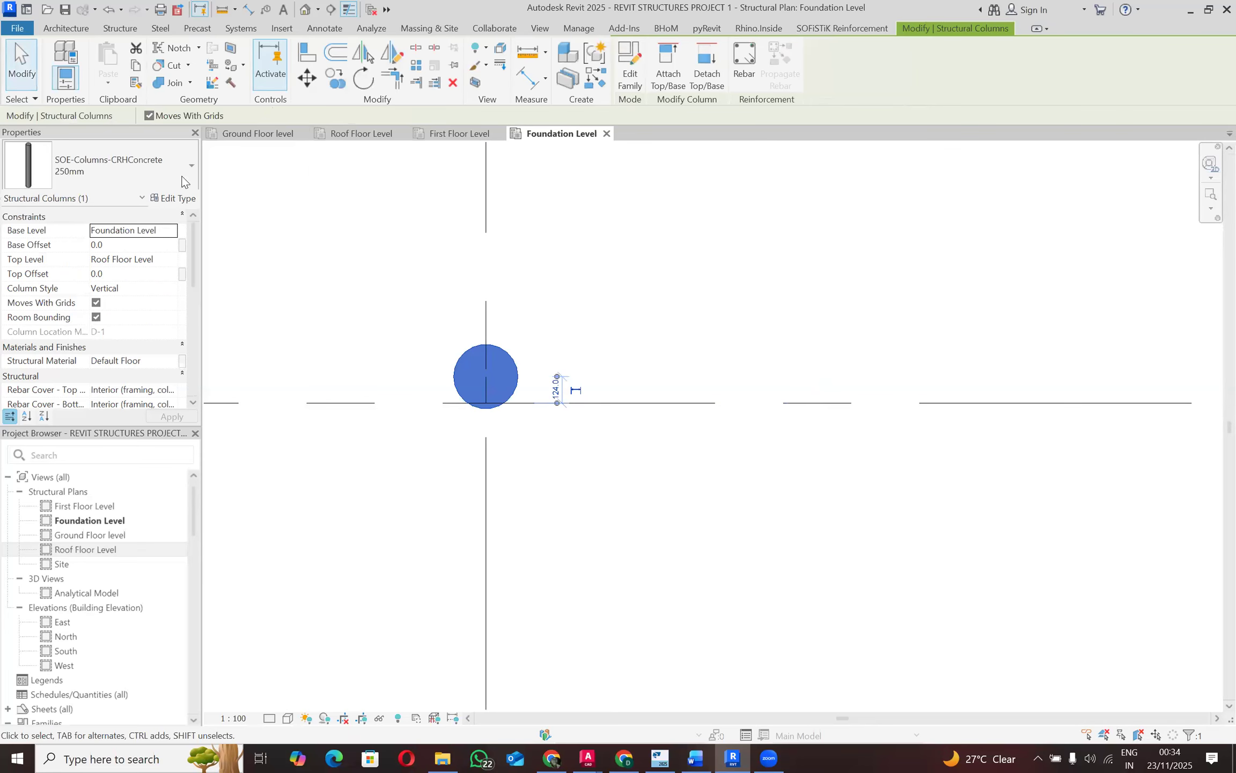
click(648, 388)
click(493, 389)
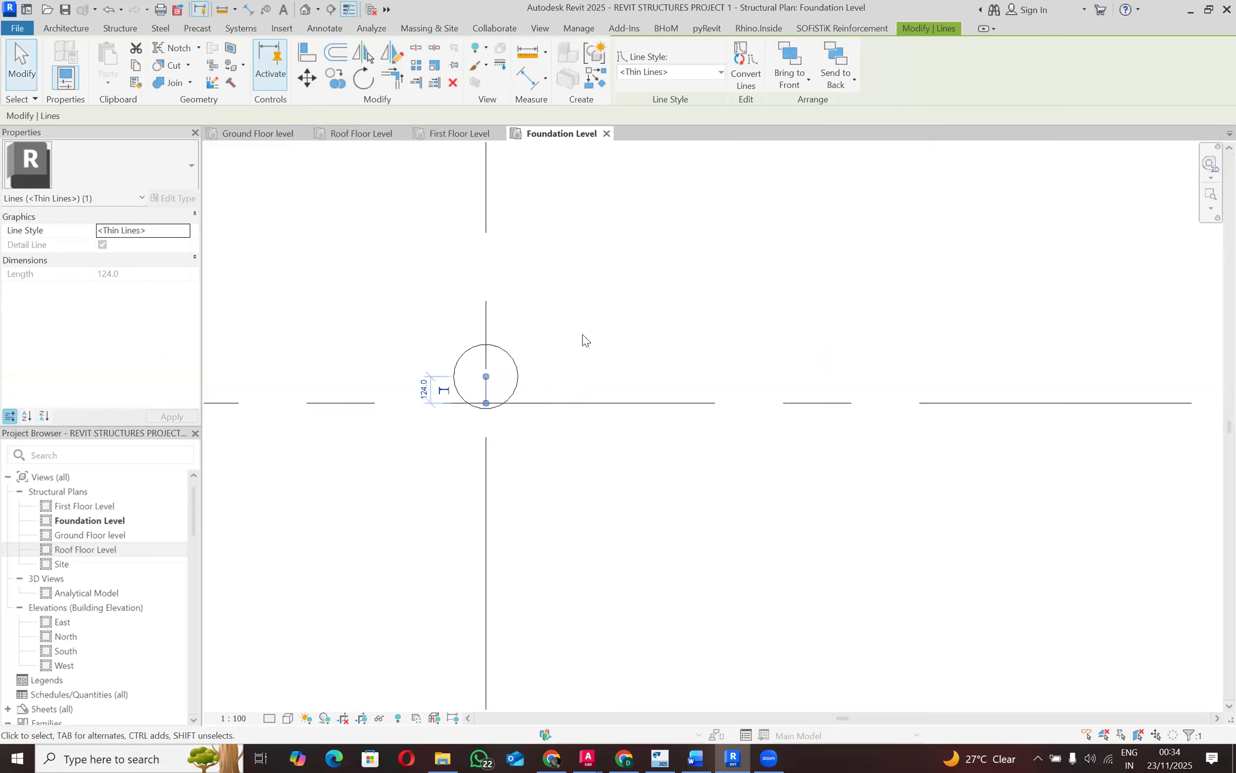
right_click(519, 303)
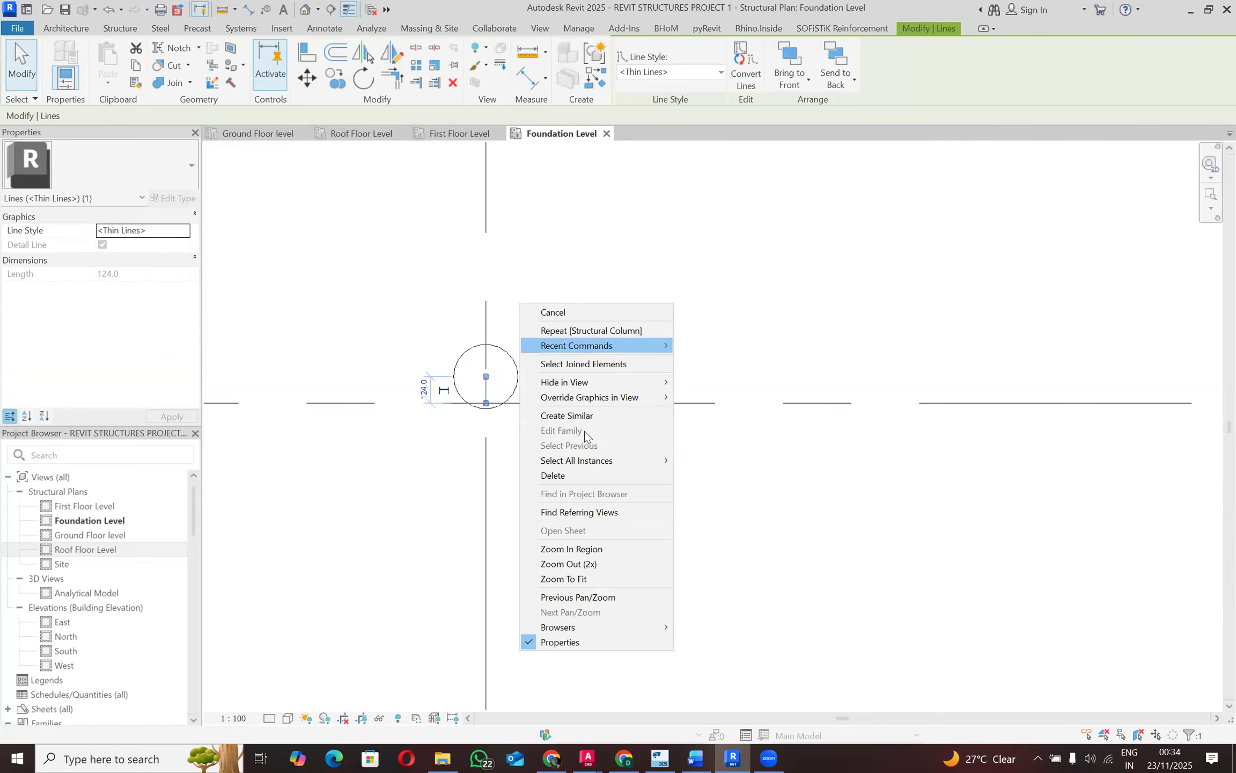
click(558, 475)
Step: Set the Foundation Level plan's visual style to Shaded and clear the column selection
click(519, 379)
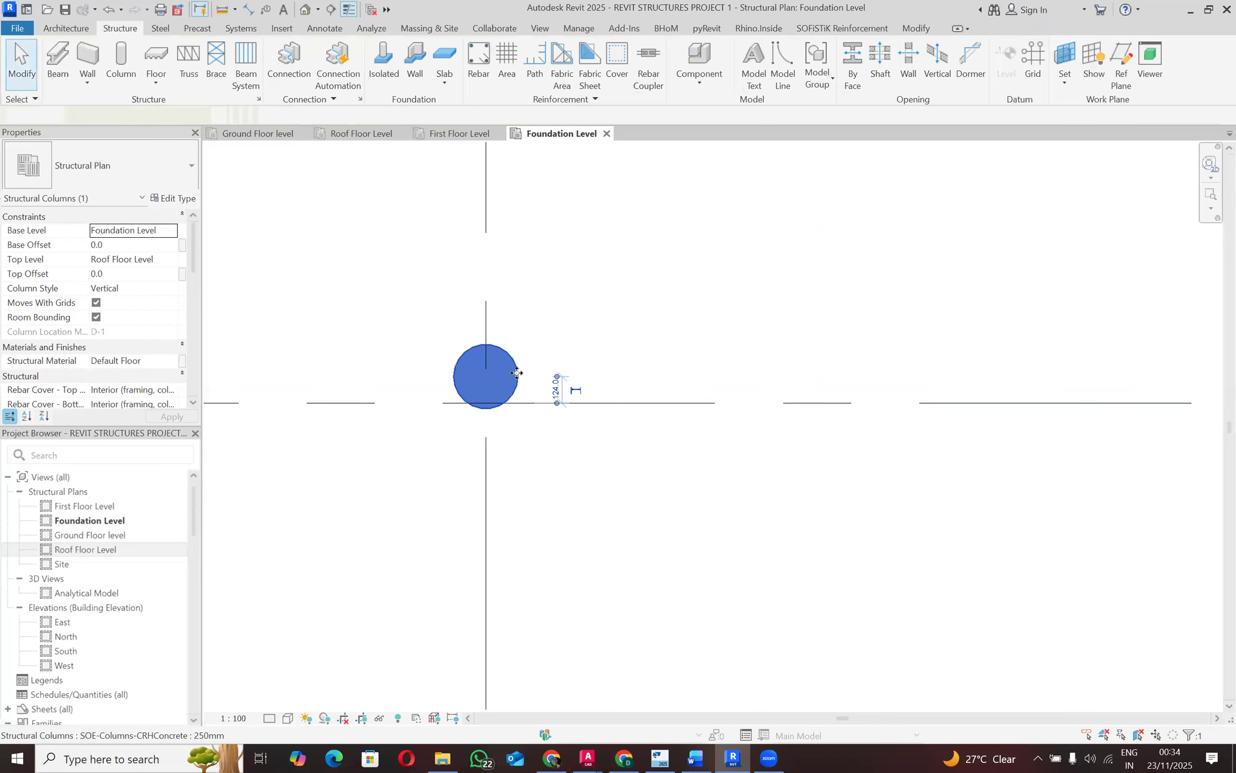
scroll(520, 376, down, 5)
scroll(516, 369, down, 2)
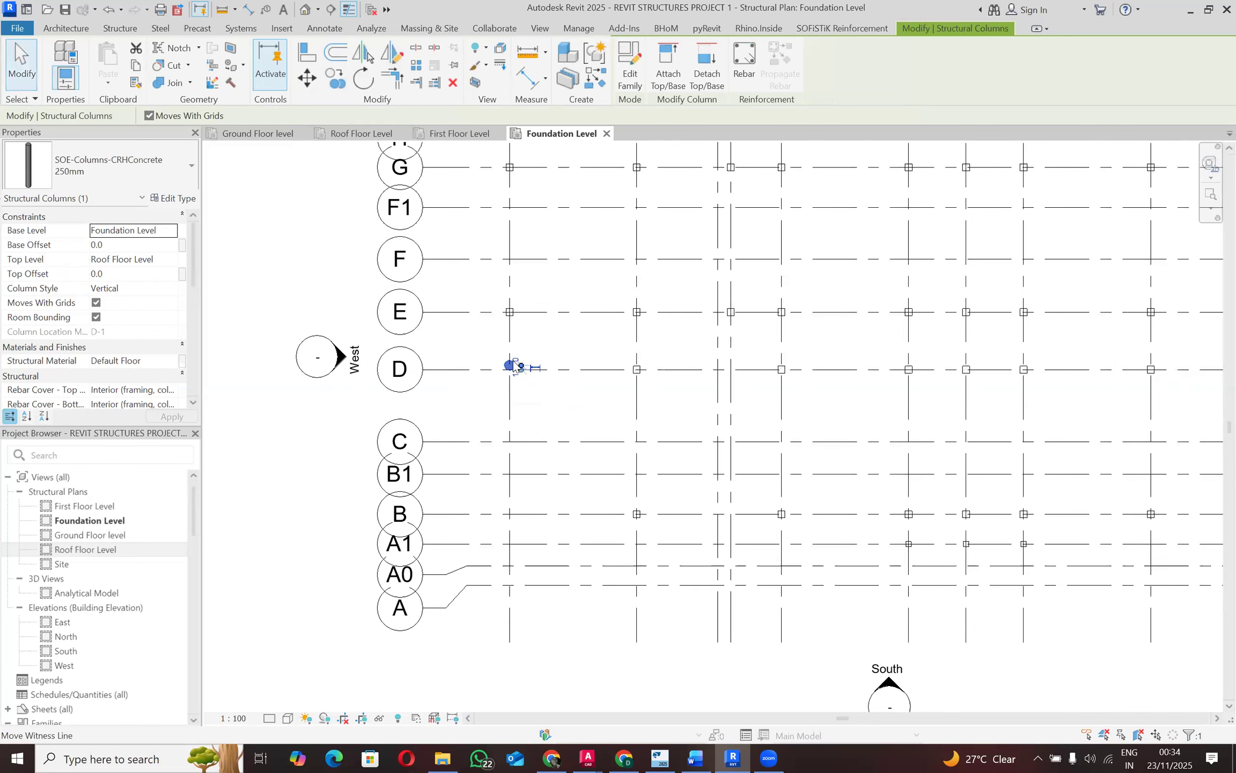
click(287, 718)
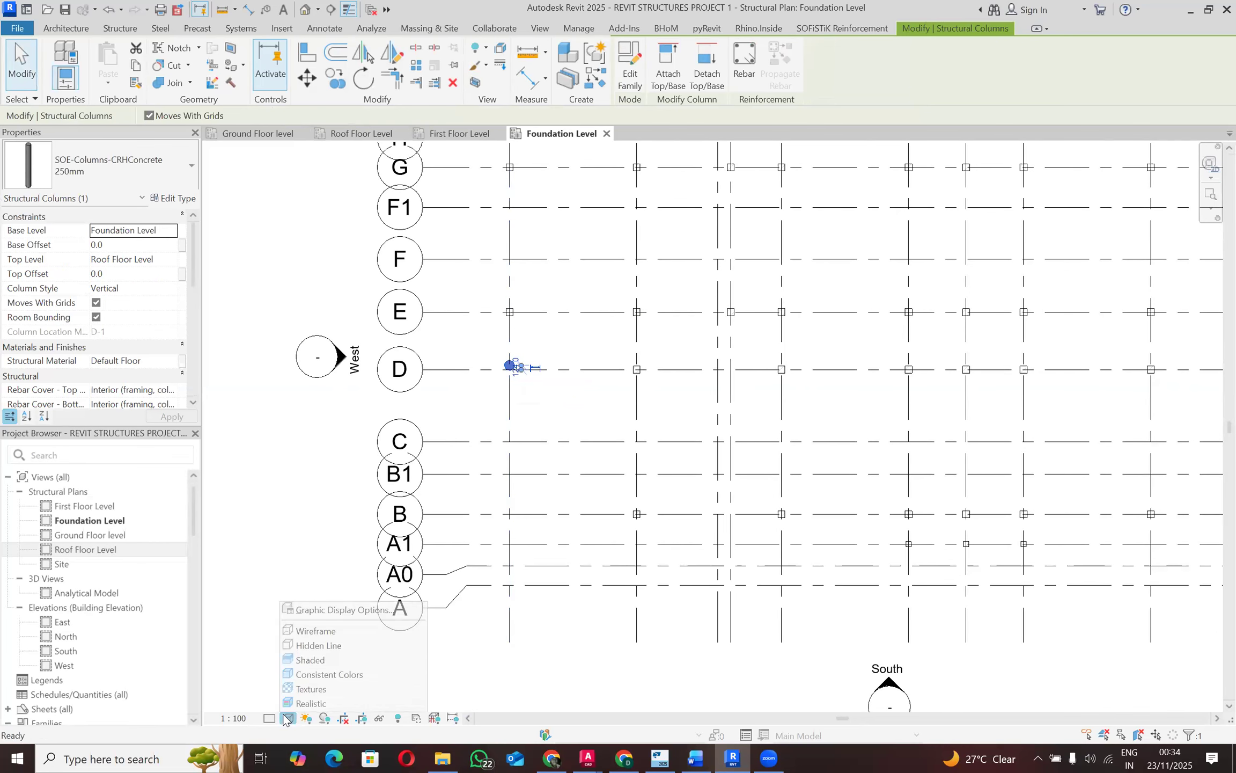
click(298, 659)
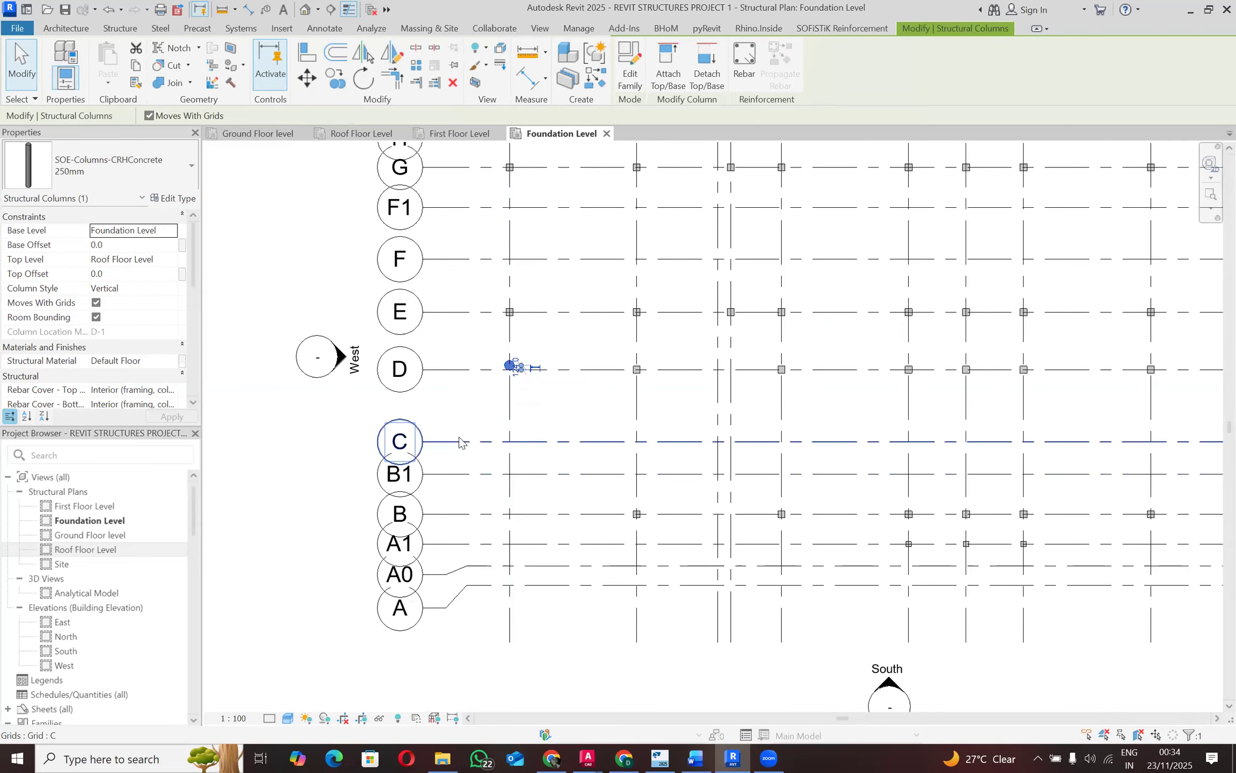
key(Escape)
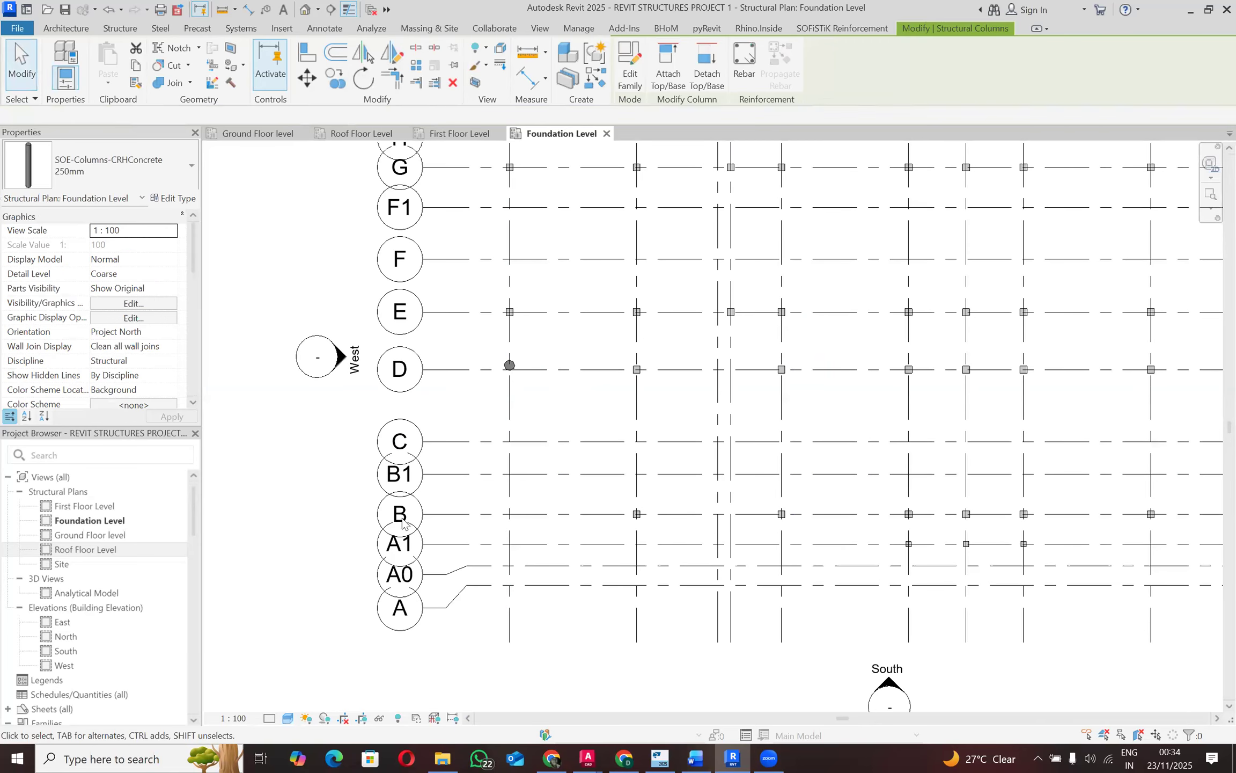
scroll(483, 363, up, 5)
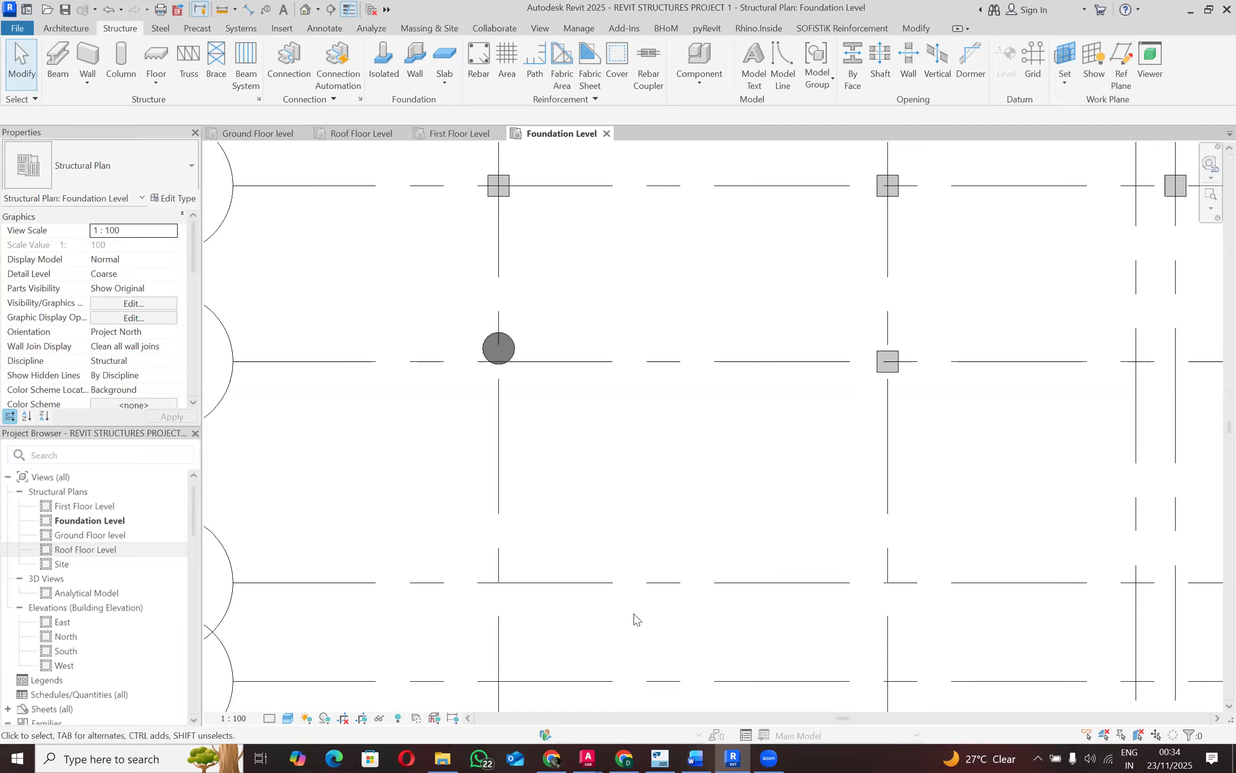
Step: Switch to the foundation drawing in AutoCAD and add an aligned dimension from grid D to the centre of the lower F3 column circle
mouse_move(588, 759)
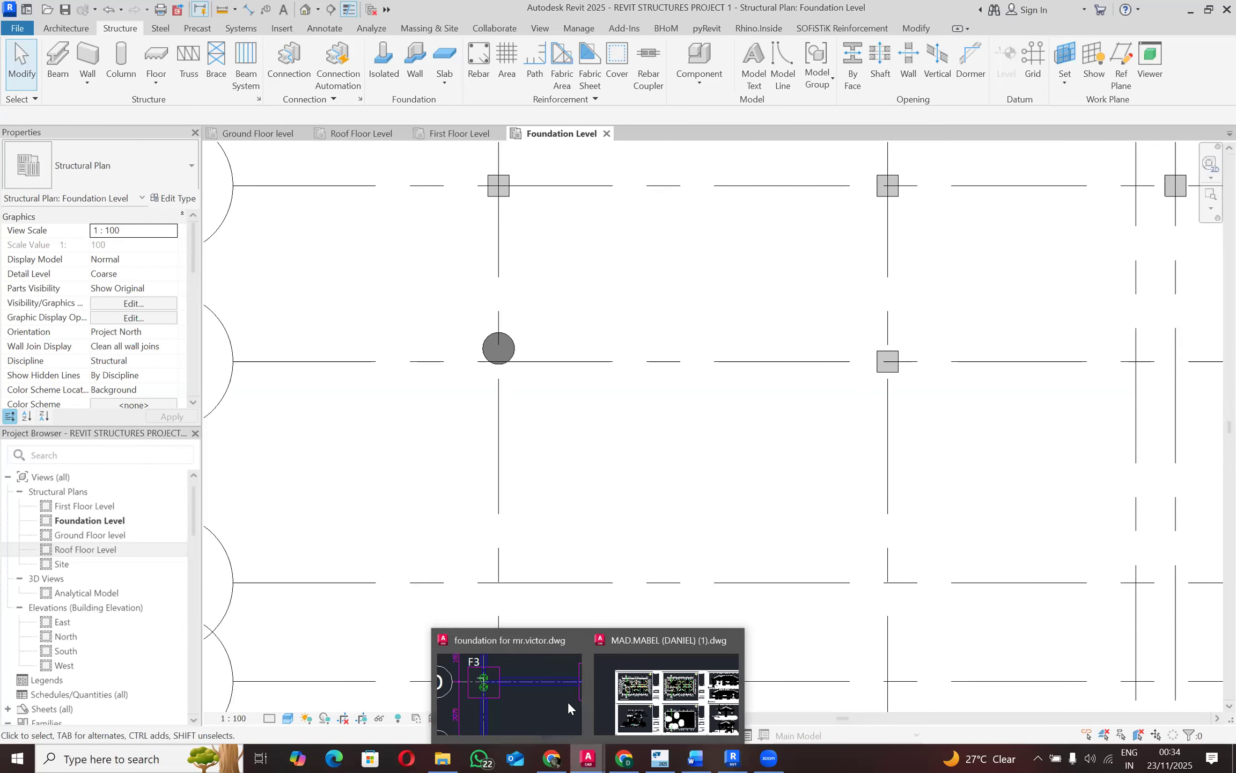
click(509, 690)
scroll(510, 308, up, 6)
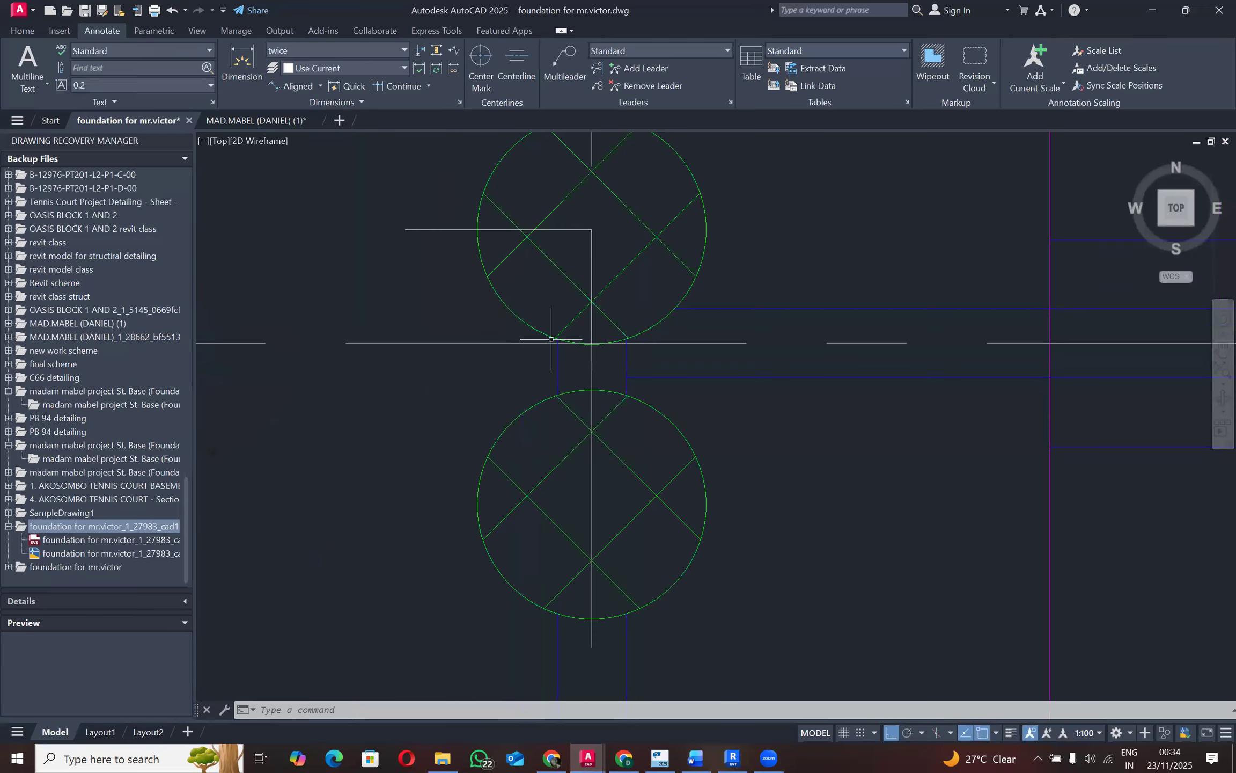
scroll(599, 333, up, 3)
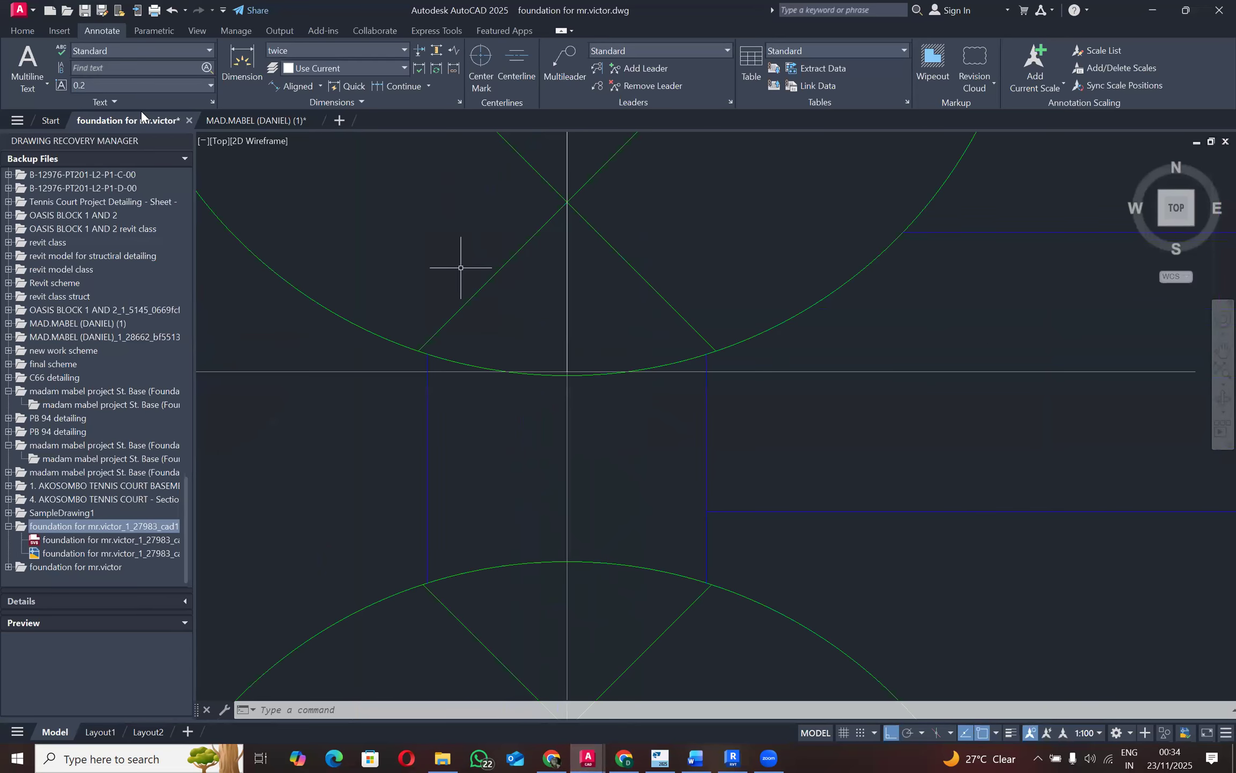
key(space)
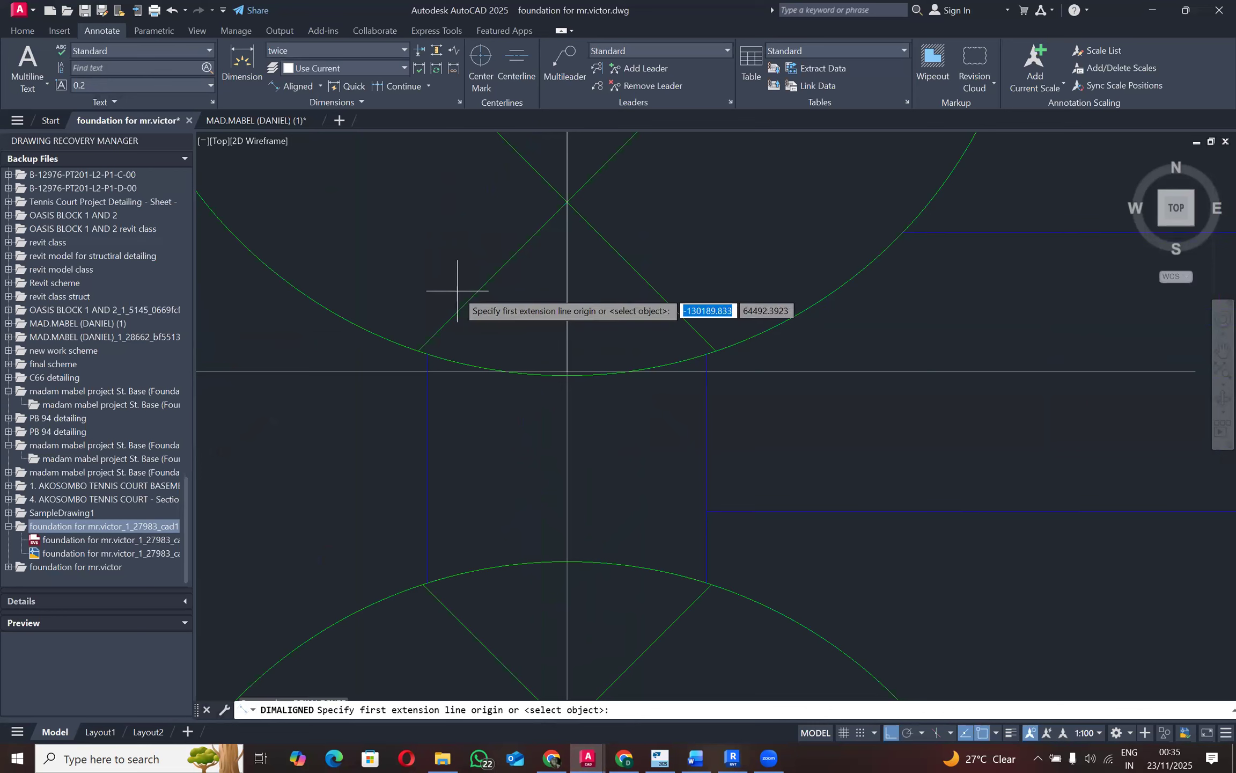
click(567, 371)
scroll(569, 373, down, 5)
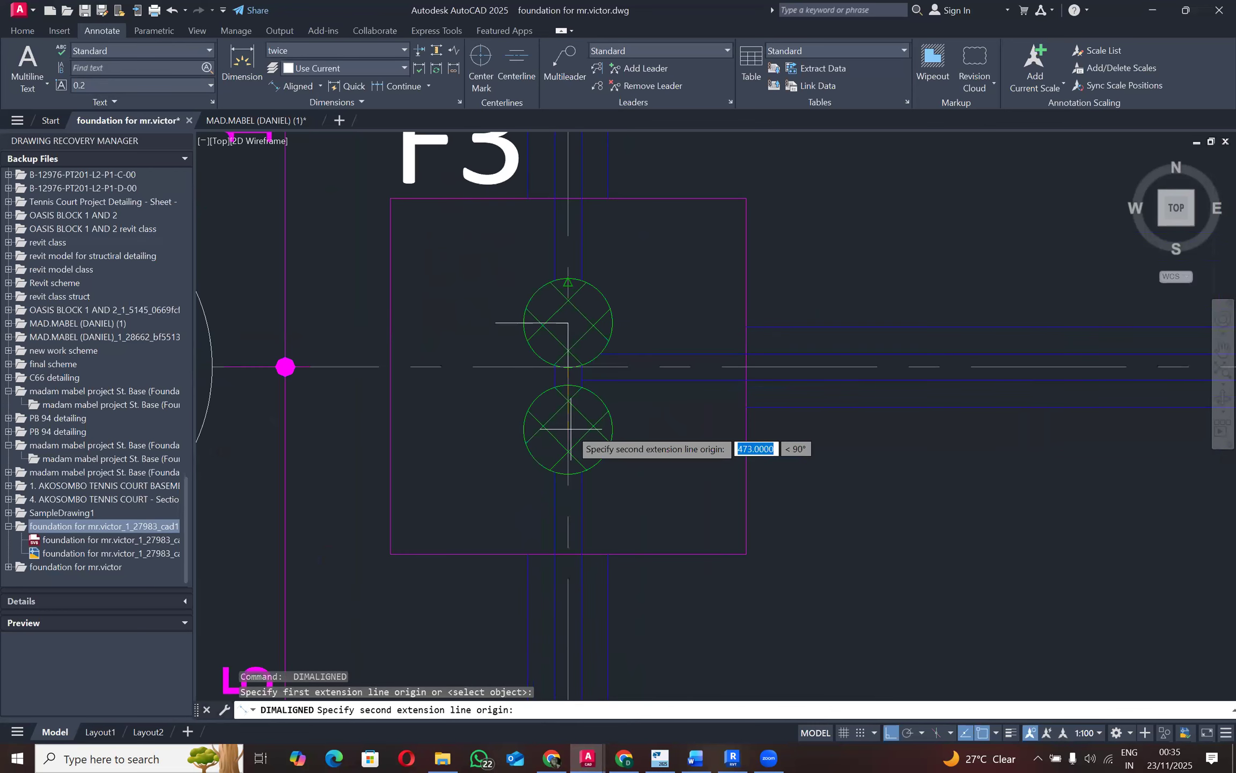
scroll(570, 429, up, 8)
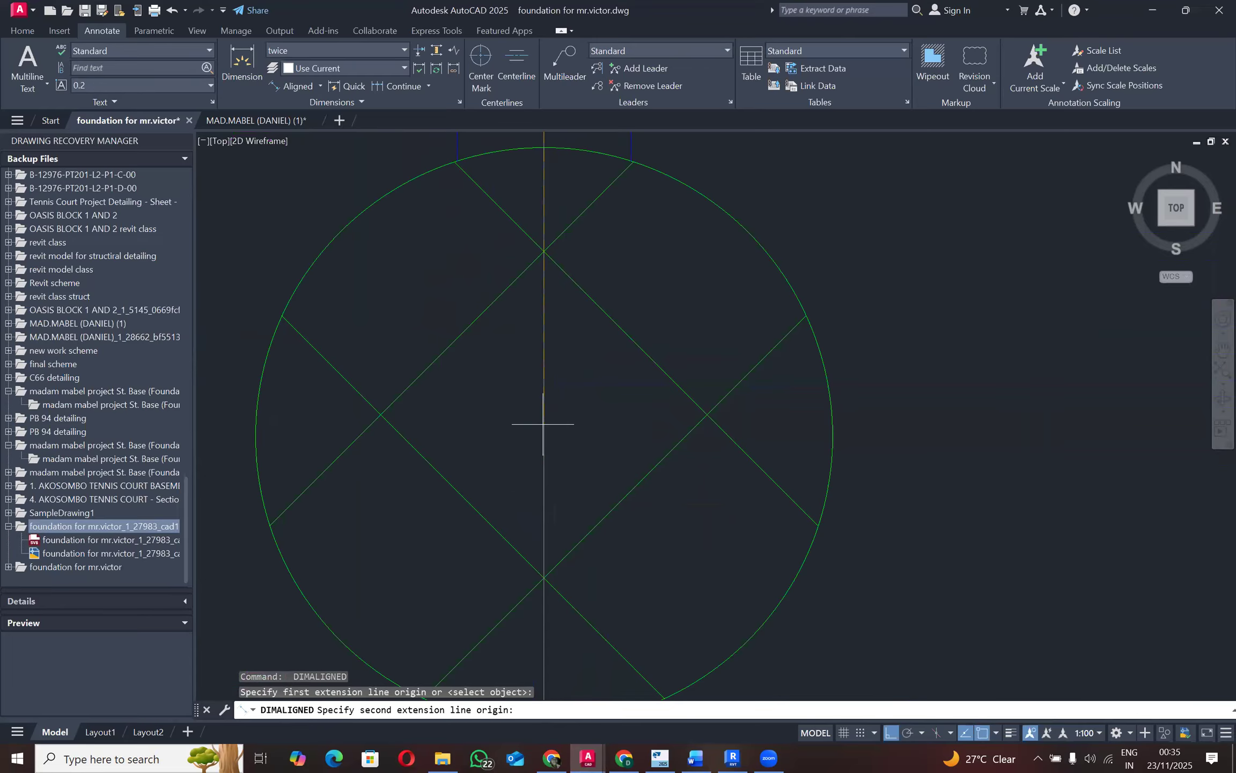
scroll(543, 424, down, 6)
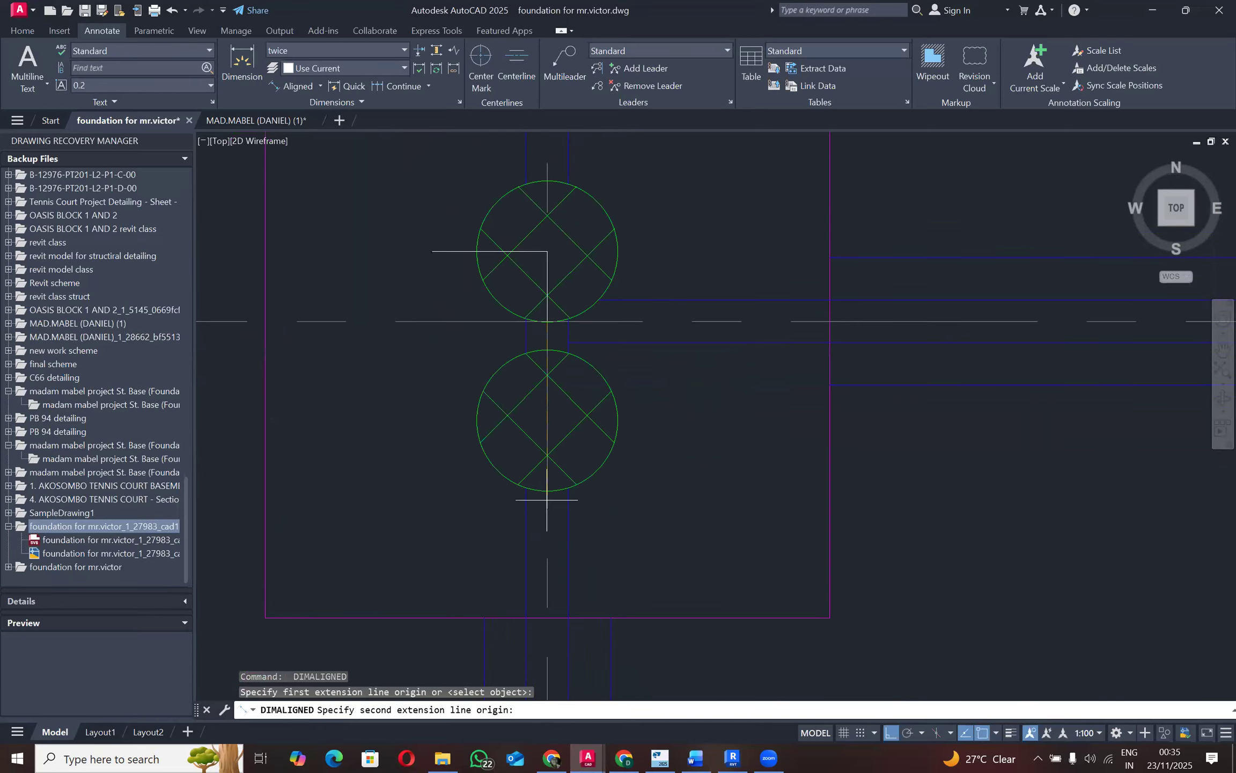
click(547, 420)
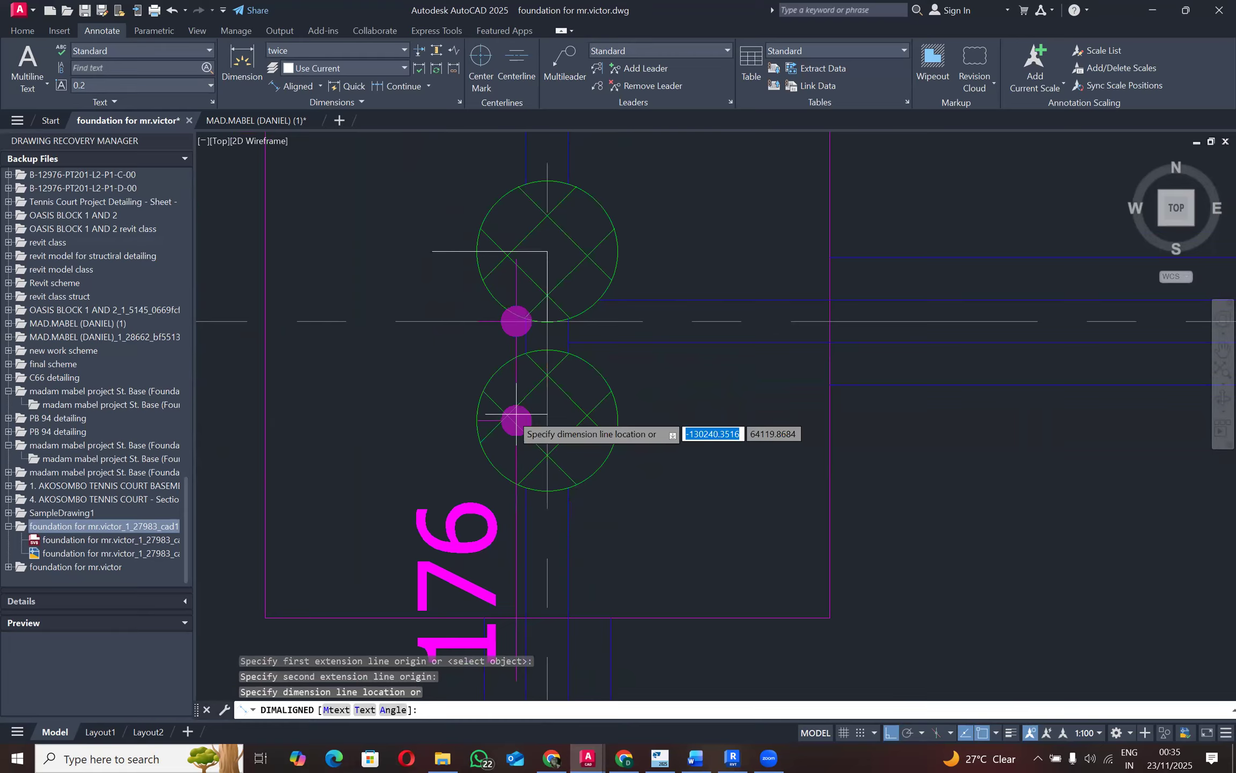
scroll(445, 385, up, 2)
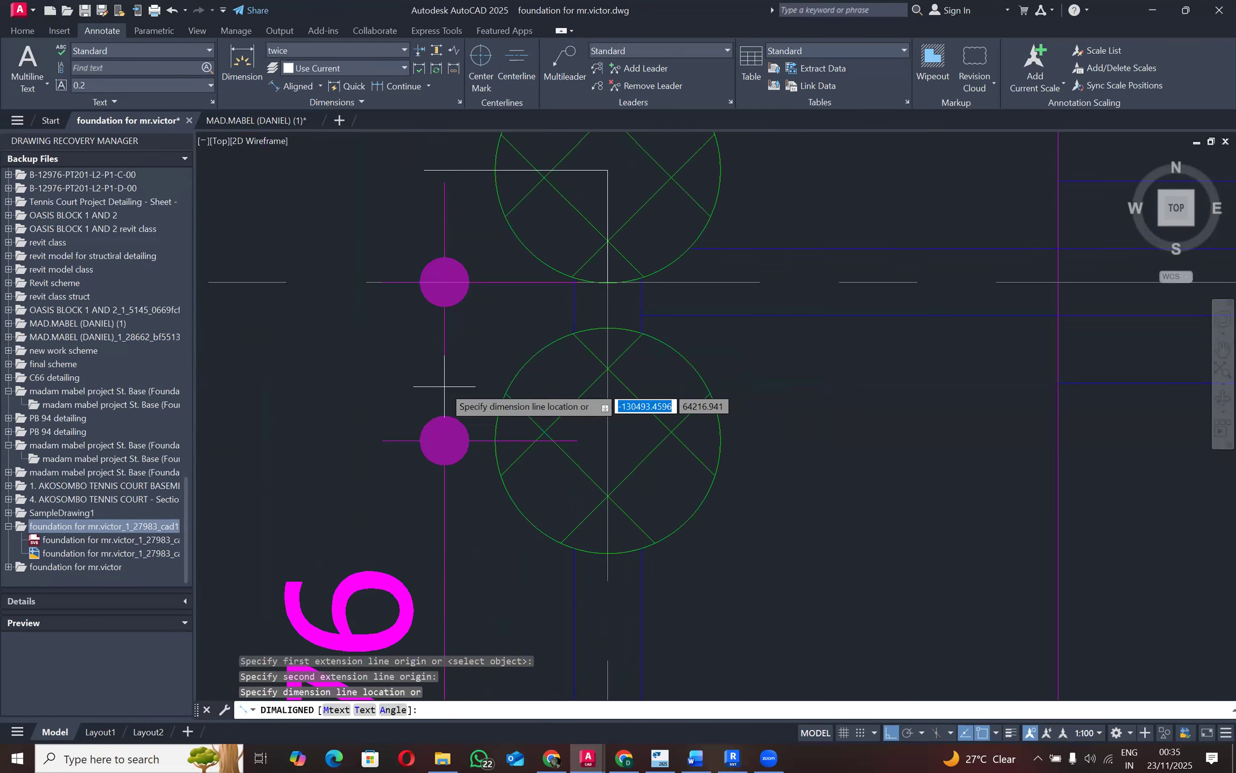
scroll(444, 385, down, 4)
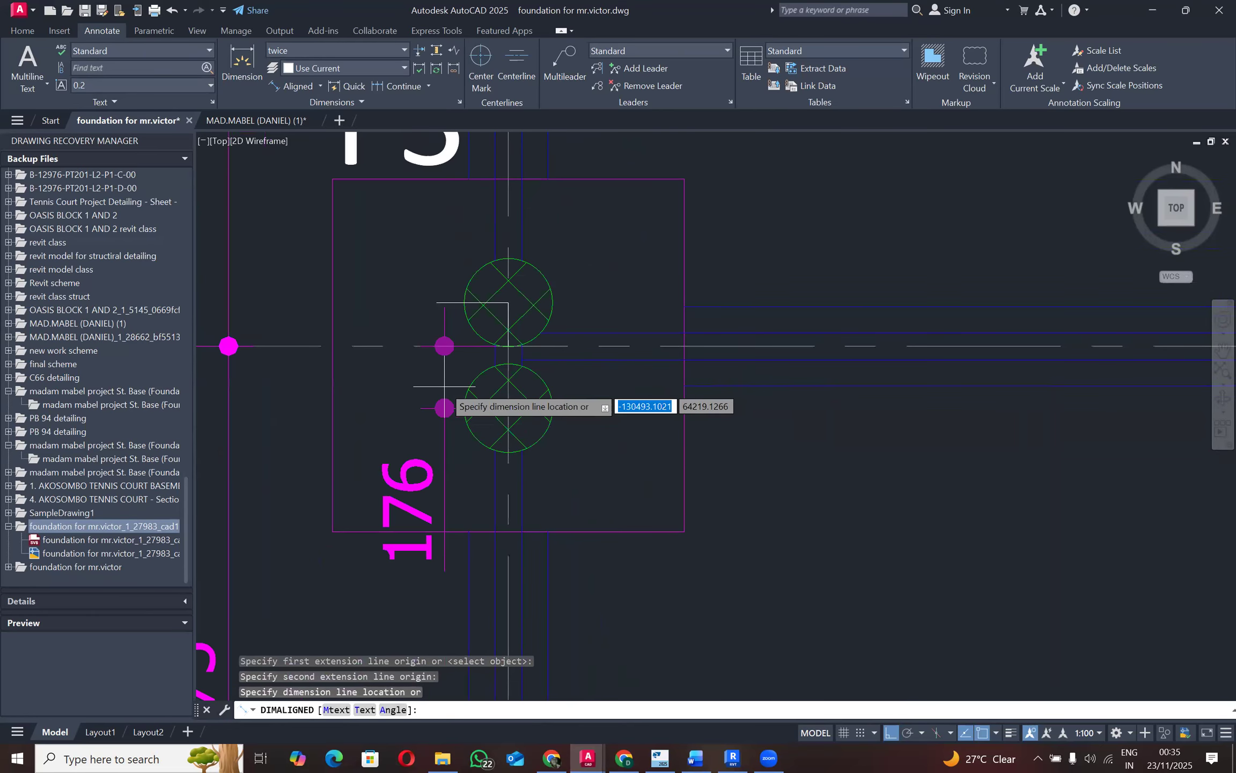
click(444, 386)
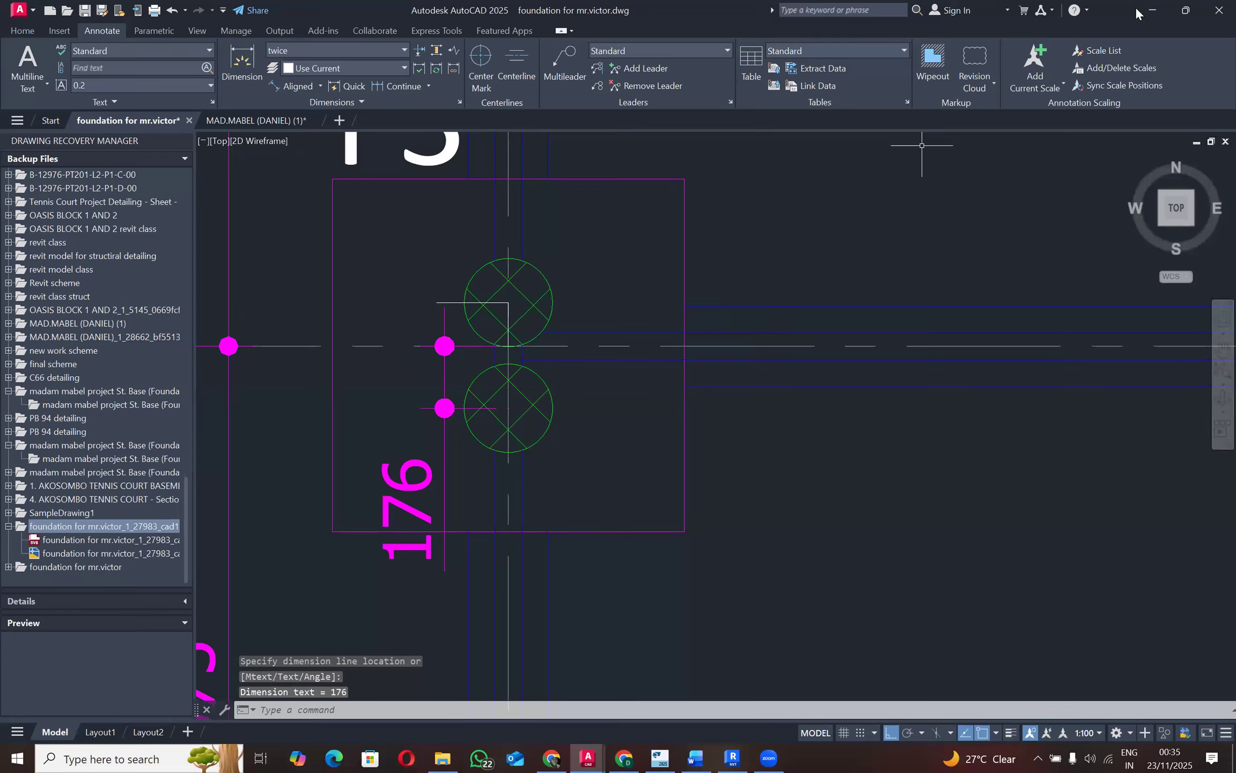
key(Escape)
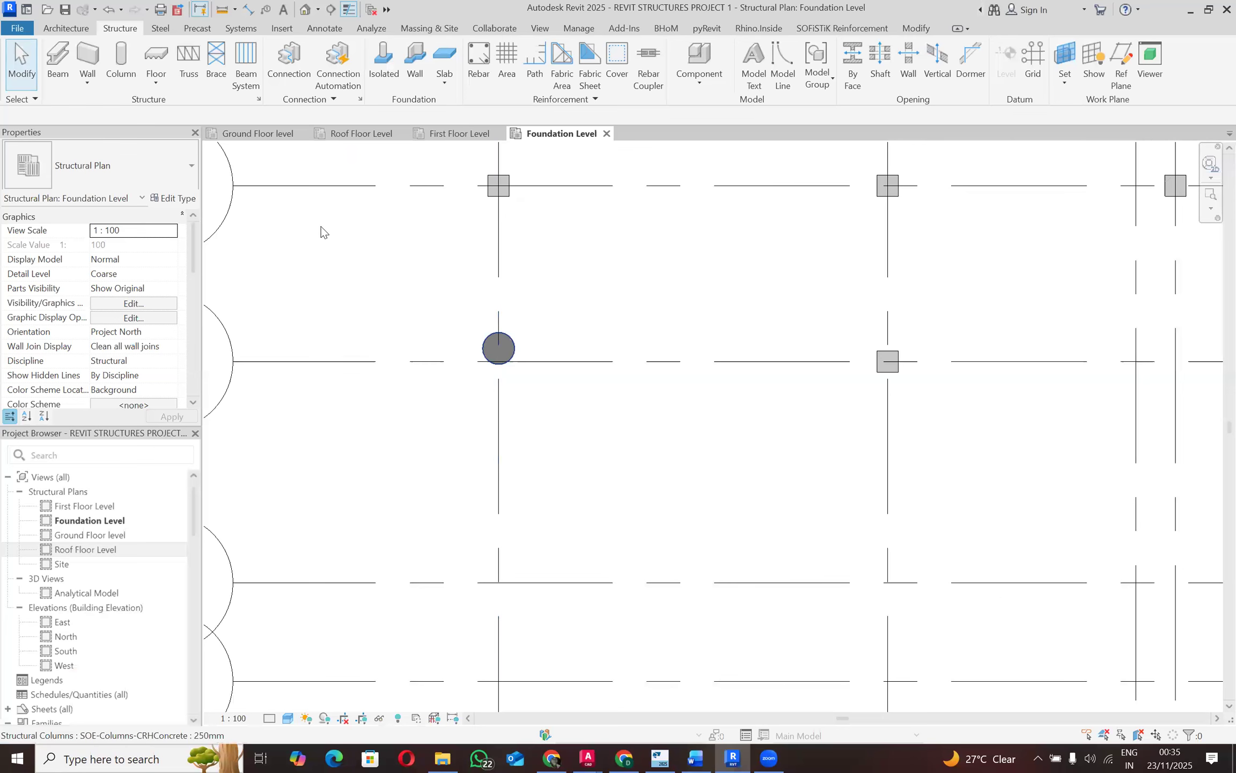
Step: Switch to Revit and draw a 176 mm vertical detail line downward from the intersection of grids D and 1
scroll(502, 354, up, 3)
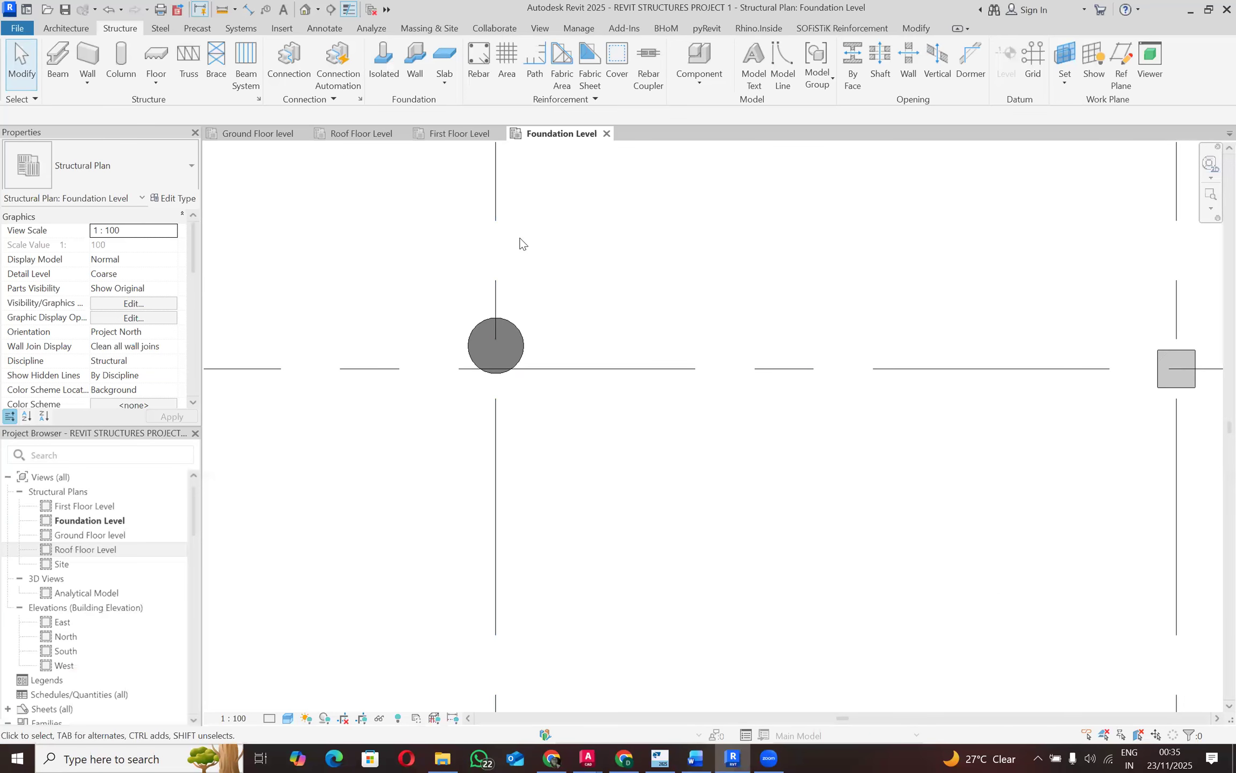
click(321, 29)
click(360, 49)
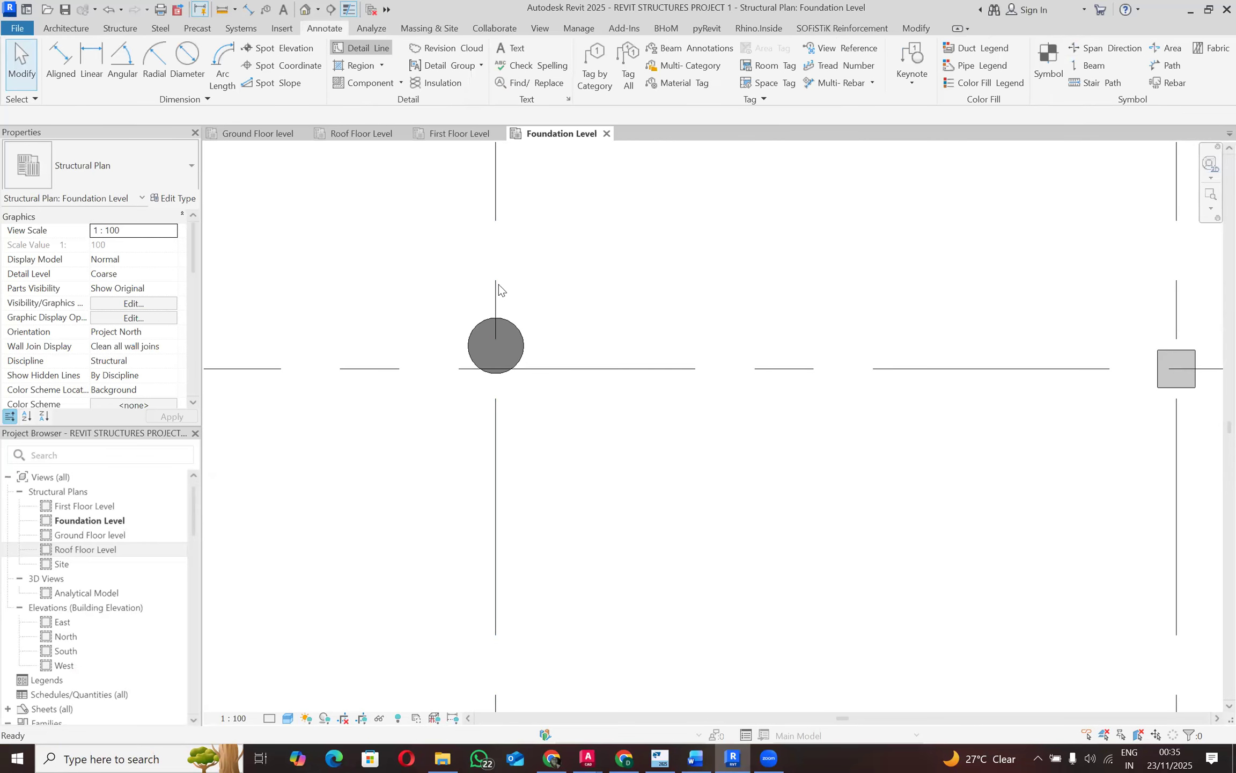
scroll(502, 380, up, 1)
scroll(502, 380, up, 1)
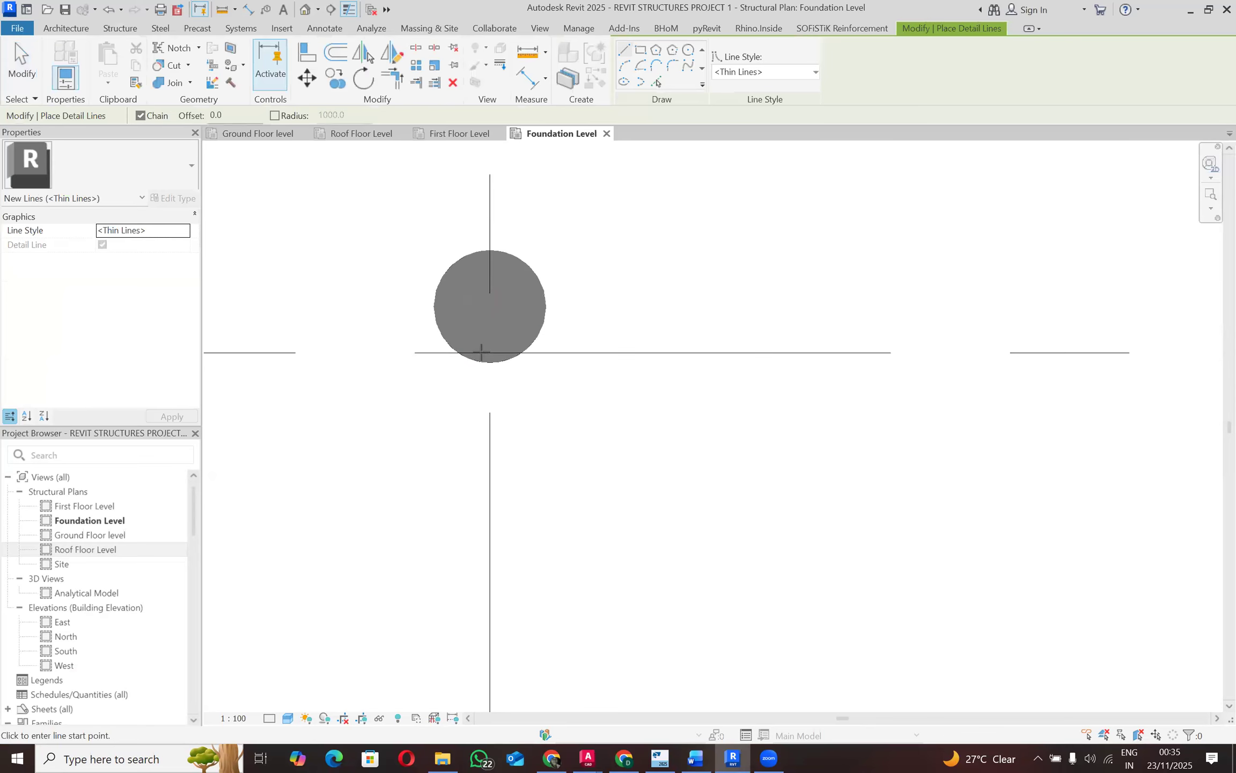
click(489, 352)
scroll(490, 375, down, 1)
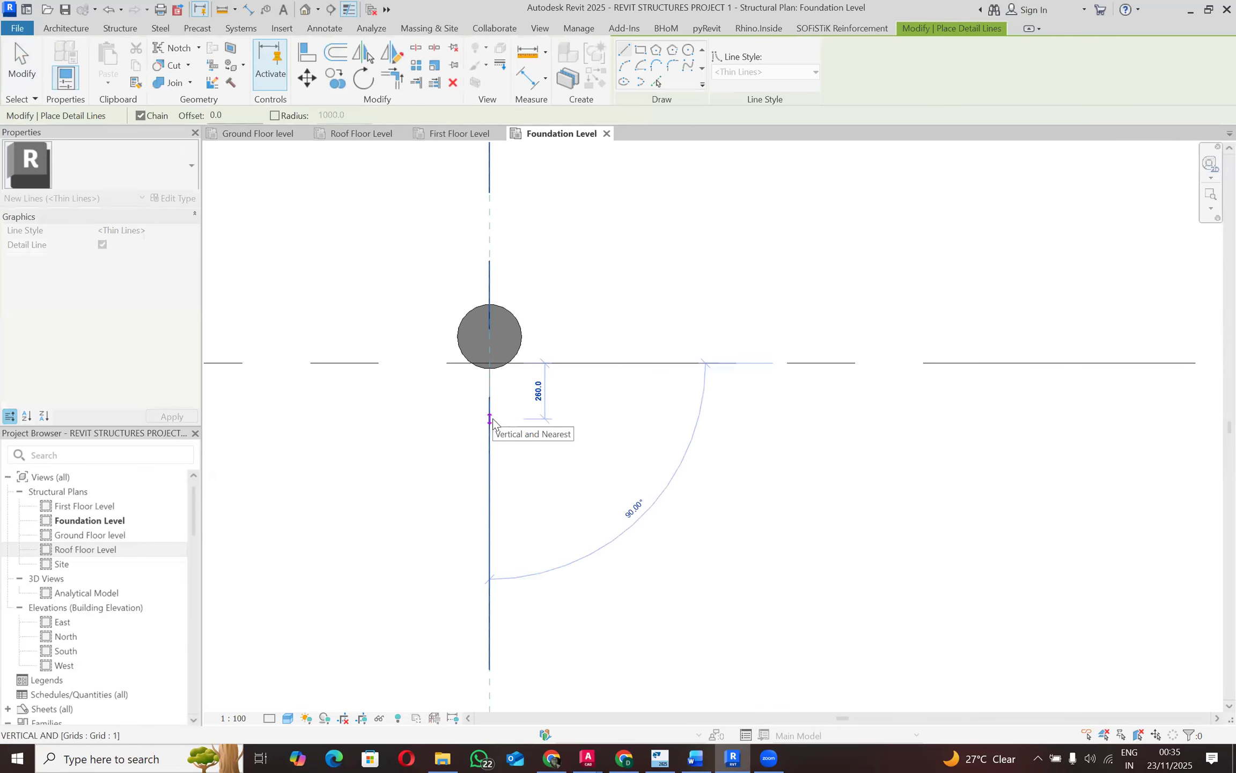
text(1)
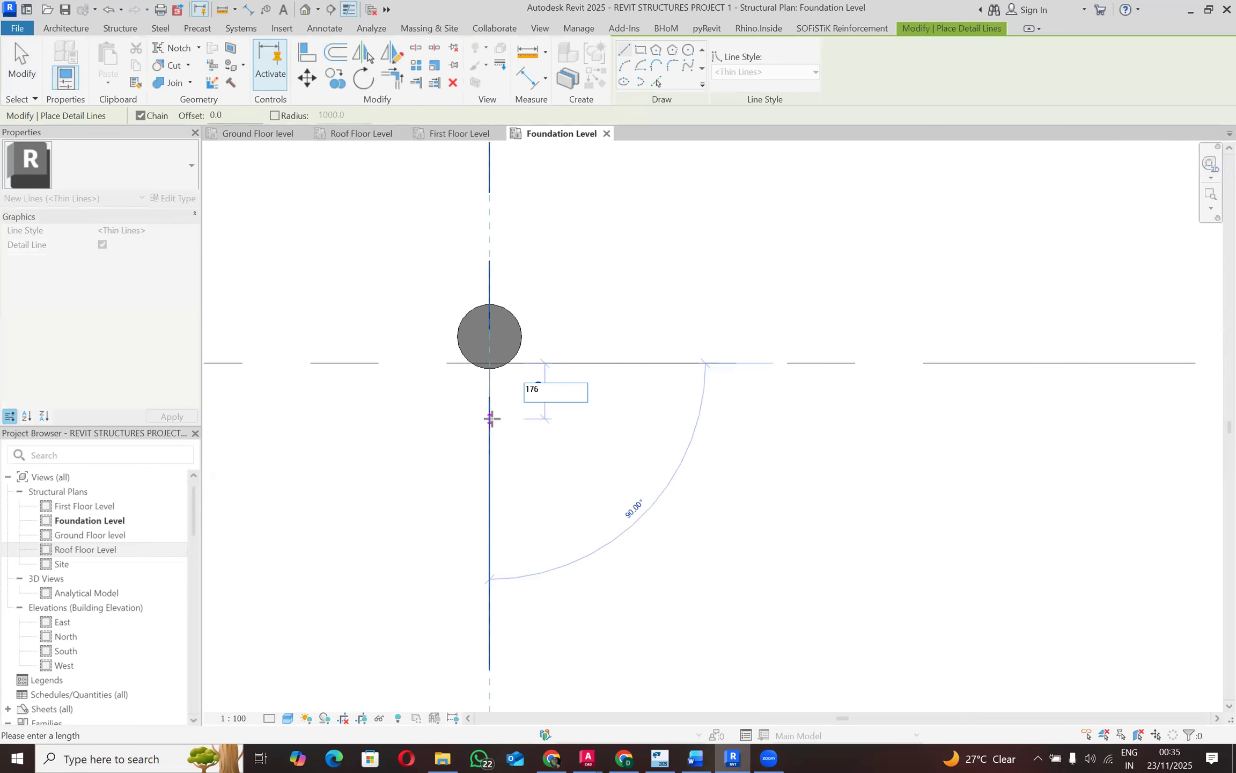
text(76)
key(Return)
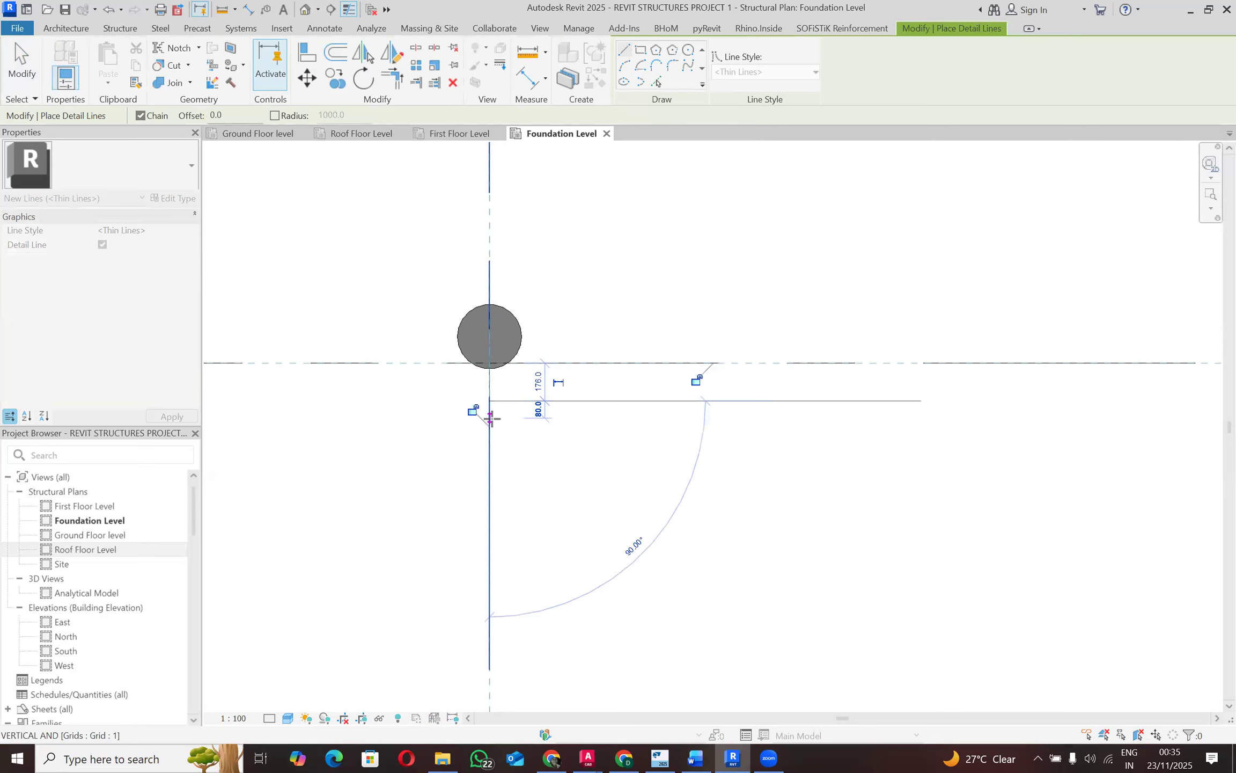
Step: Continue with a horizontal detail line about 400 mm long to the right from the vertical line's lower end, and finish drawing
click(575, 401)
key(Escape)
key(Escape)
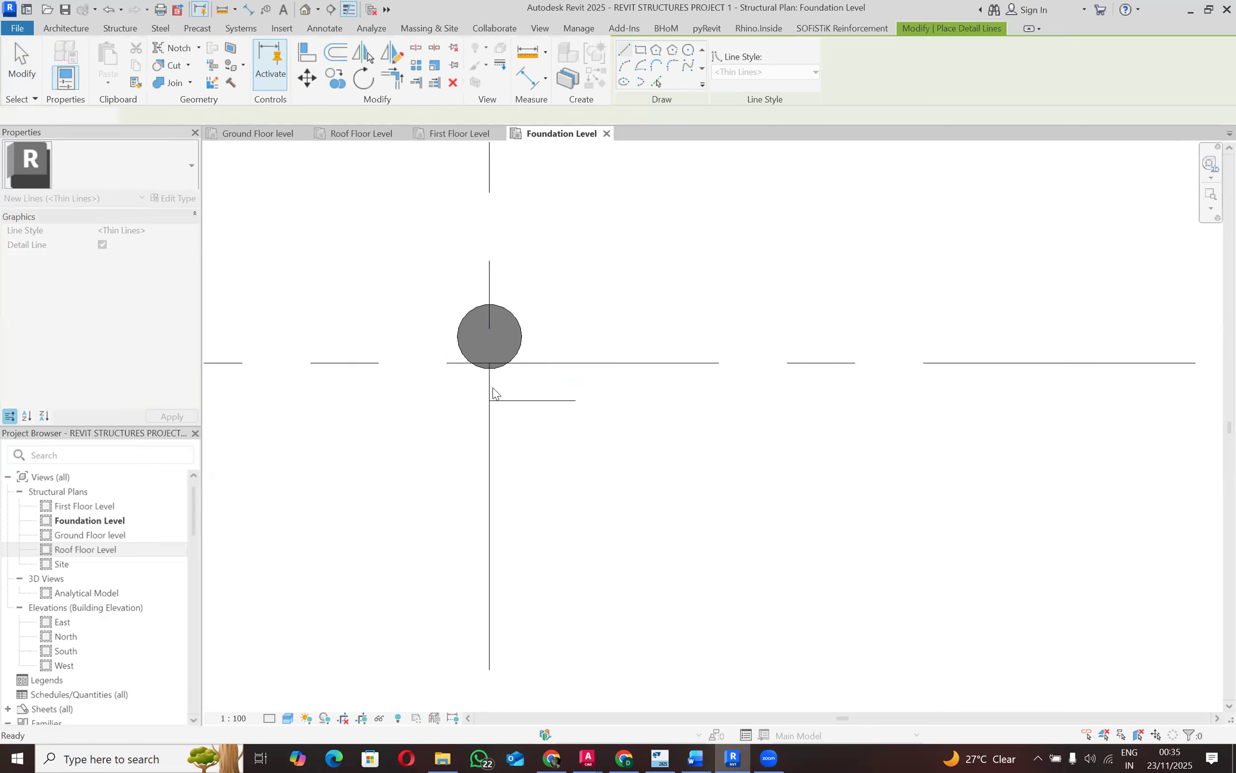
scroll(492, 393, up, 1)
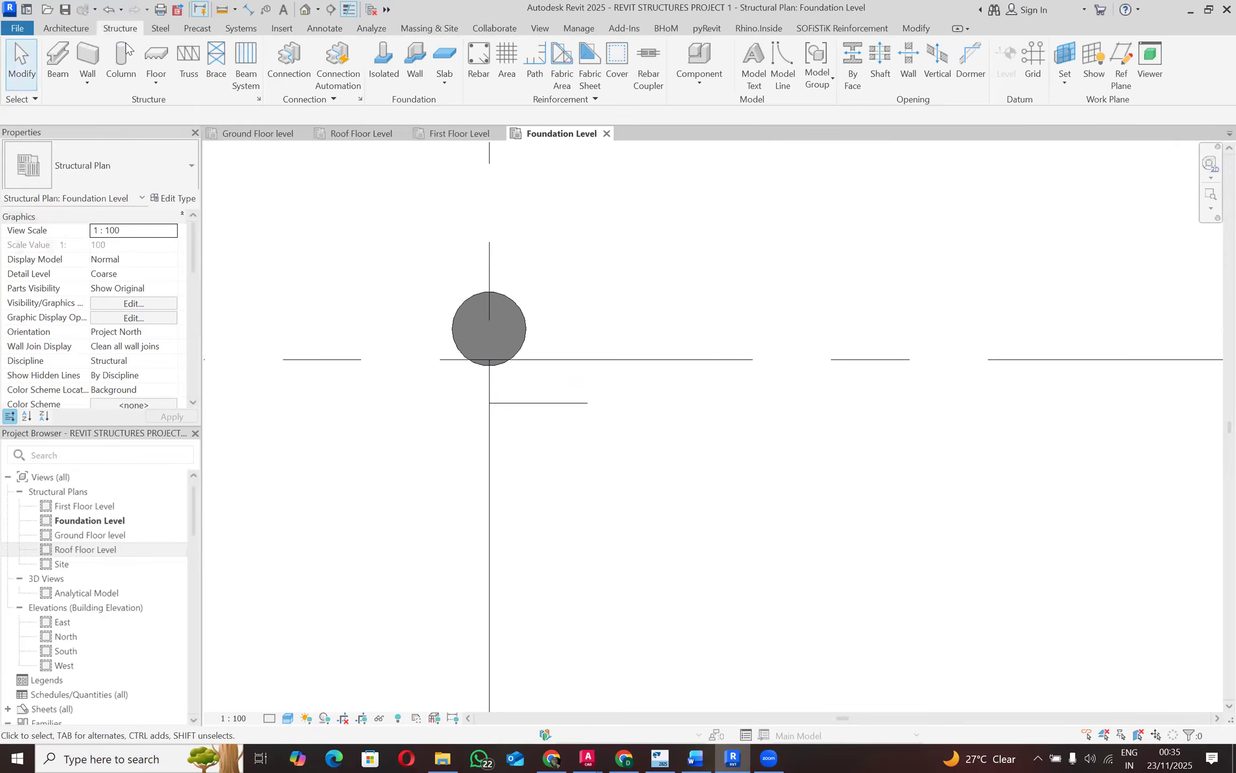
click(119, 62)
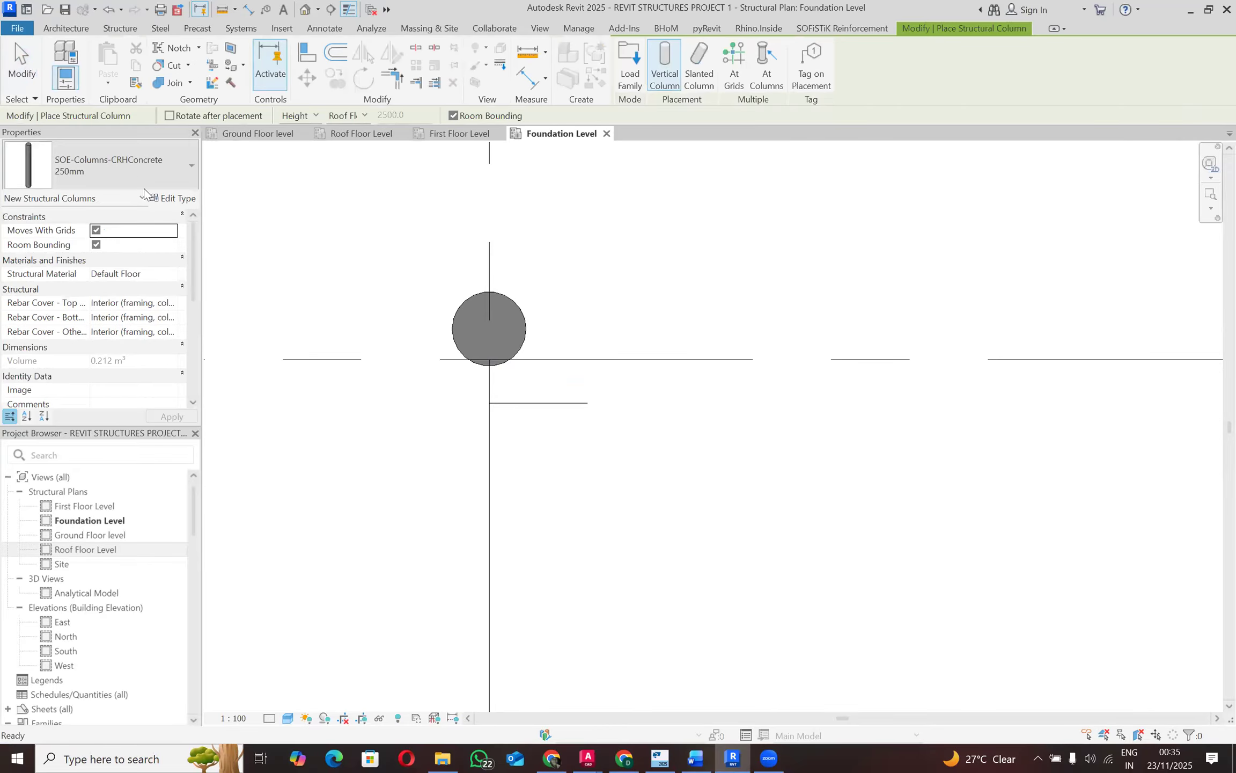
scroll(461, 405, up, 1)
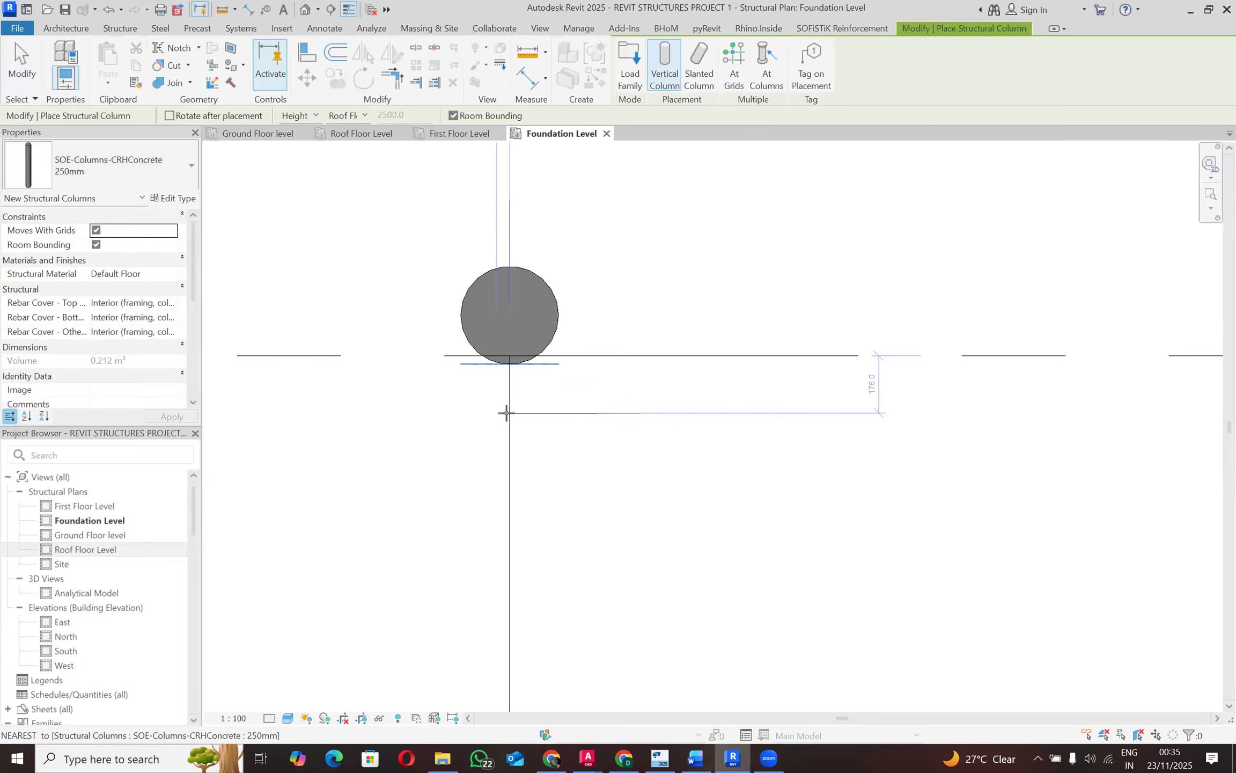
scroll(507, 408, up, 2)
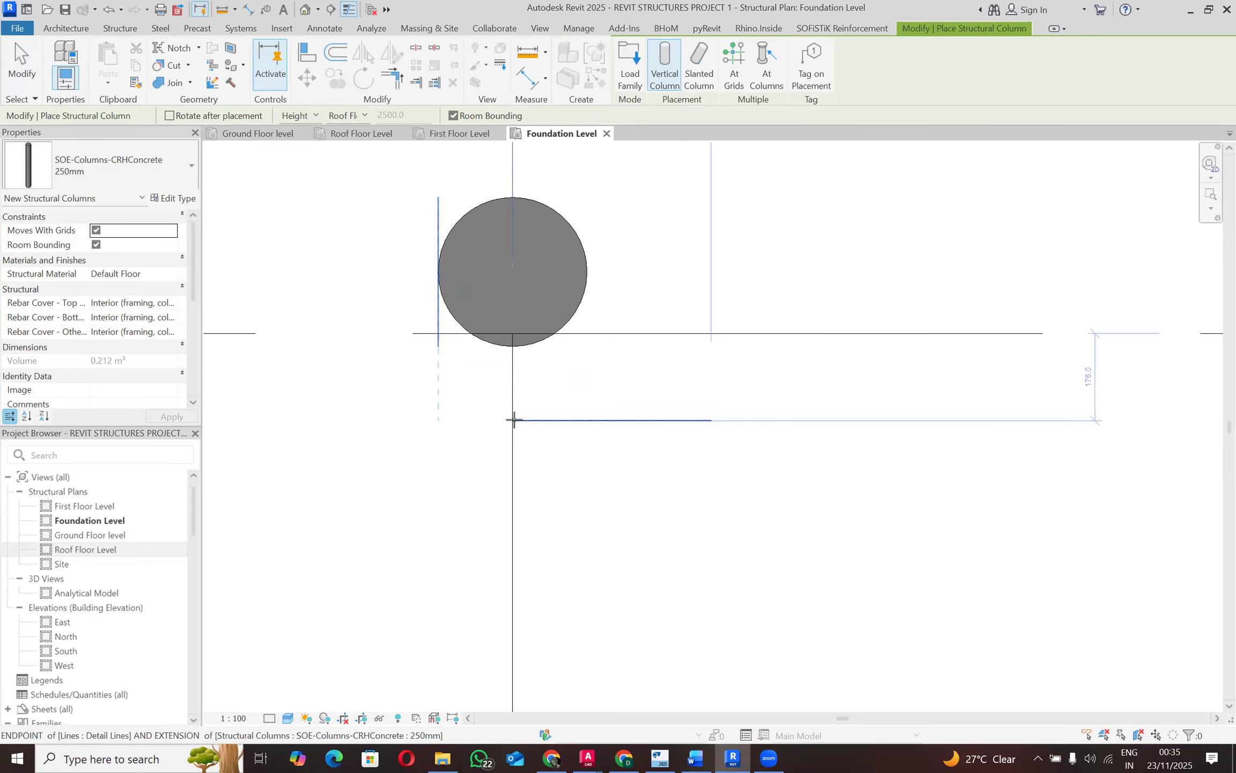
key(Escape)
Step: Extend the left end of the horizontal detail line past grid 1, to a total length of about 520 mm
click(512, 420)
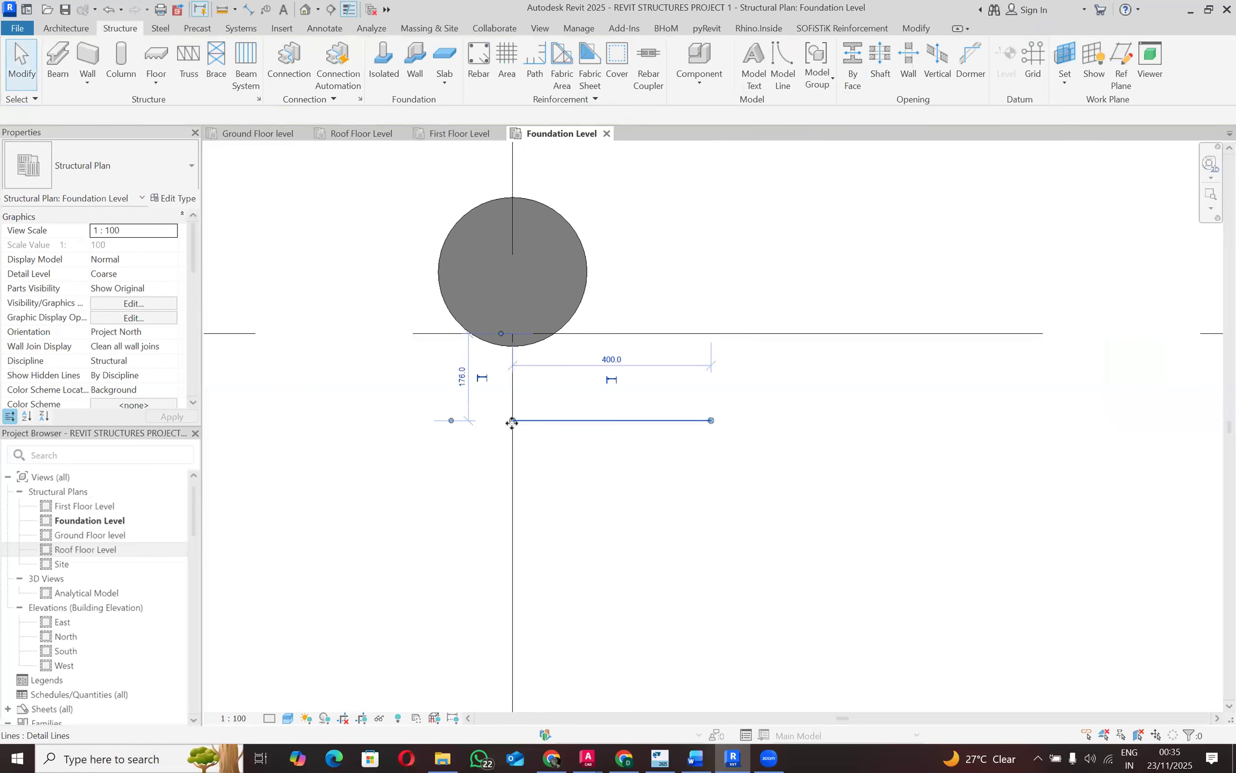
drag(480, 424, 454, 421)
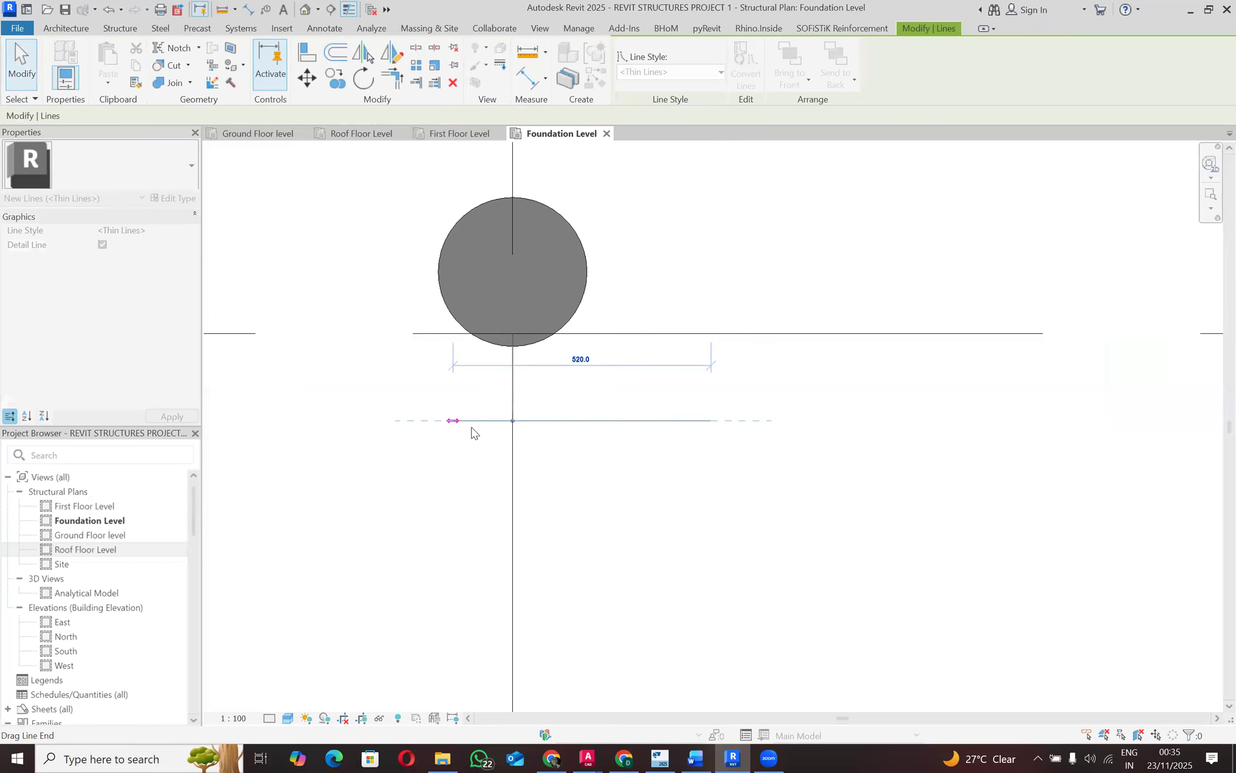
click(480, 432)
Step: Place a 250mm SOE-Columns-CRHConcrete circular structural column where the horizontal detail line crosses grid 1 below grid D
key(c)
key(l)
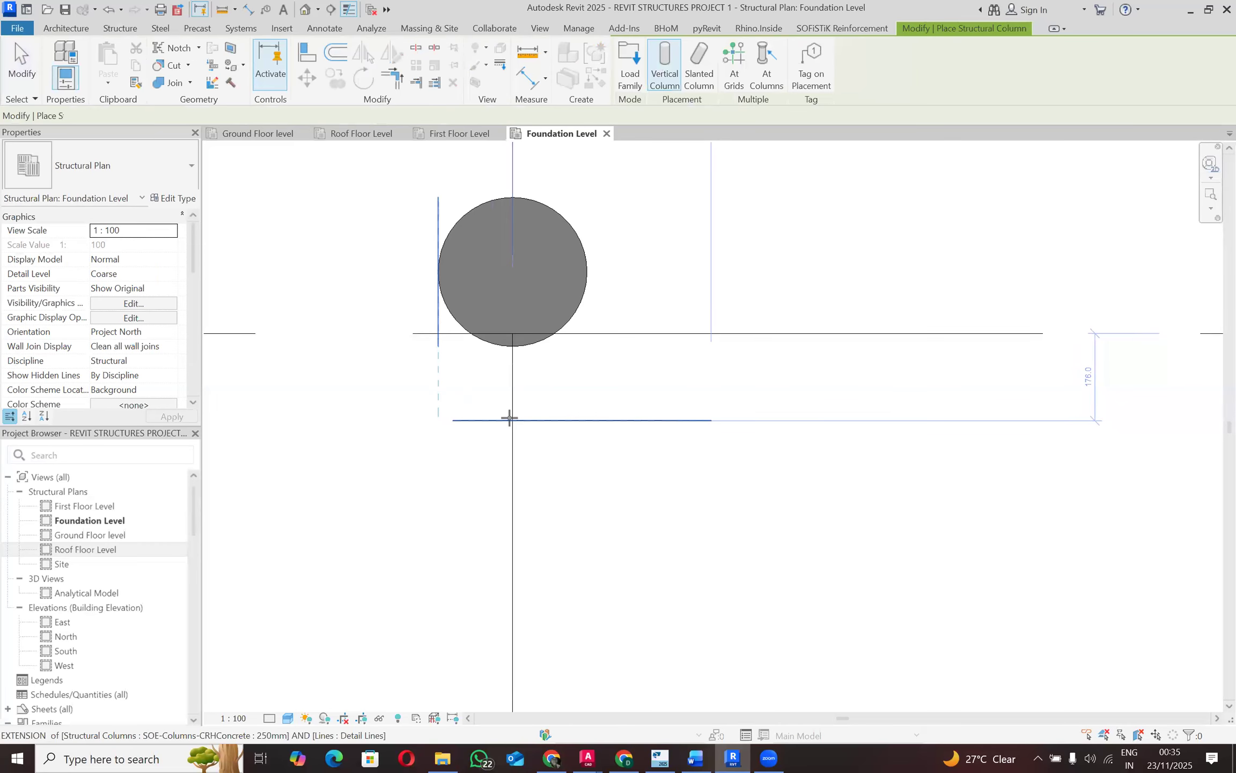
scroll(518, 420, up, 3)
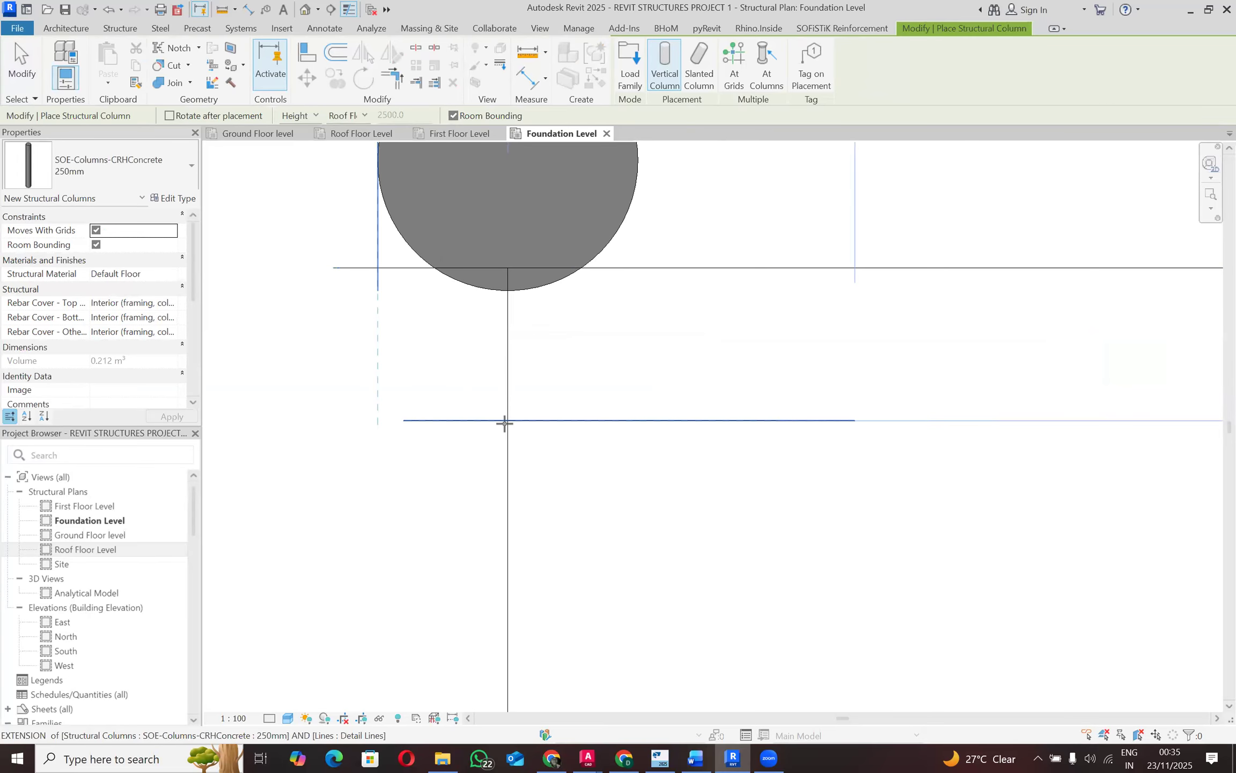
click(508, 421)
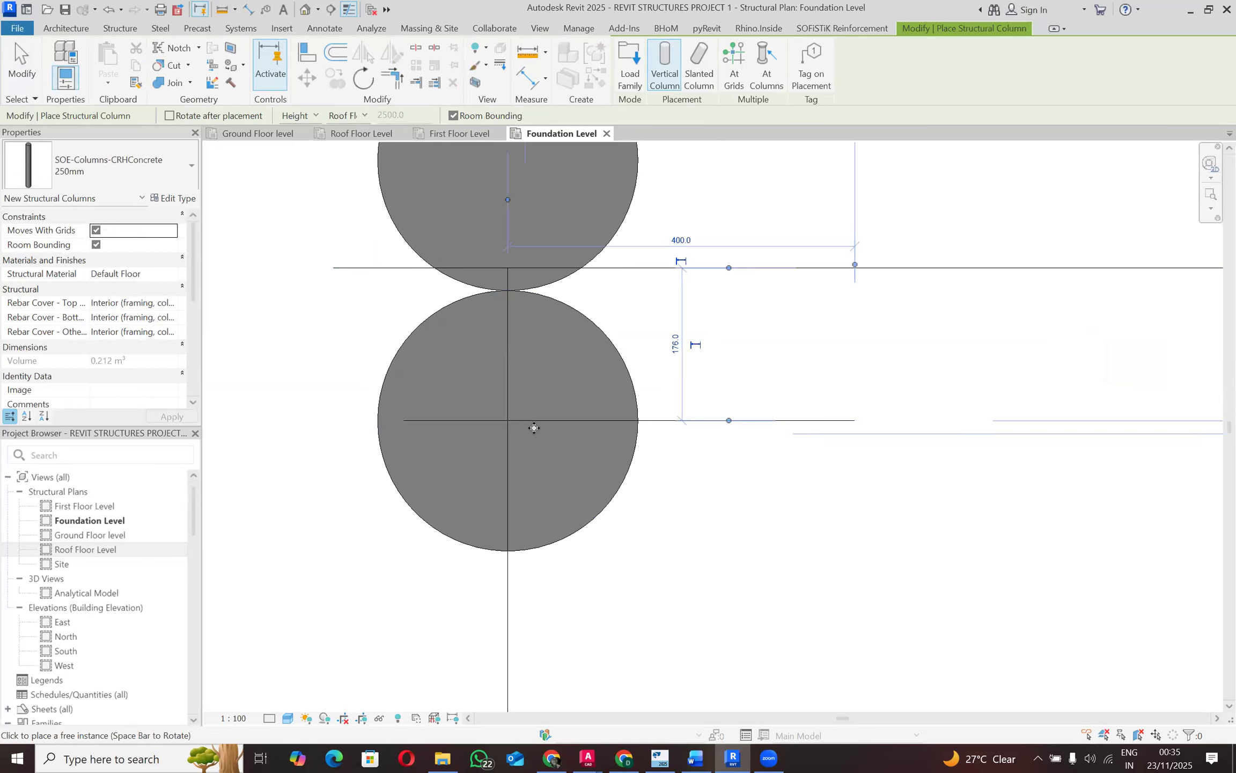
scroll(533, 428, down, 3)
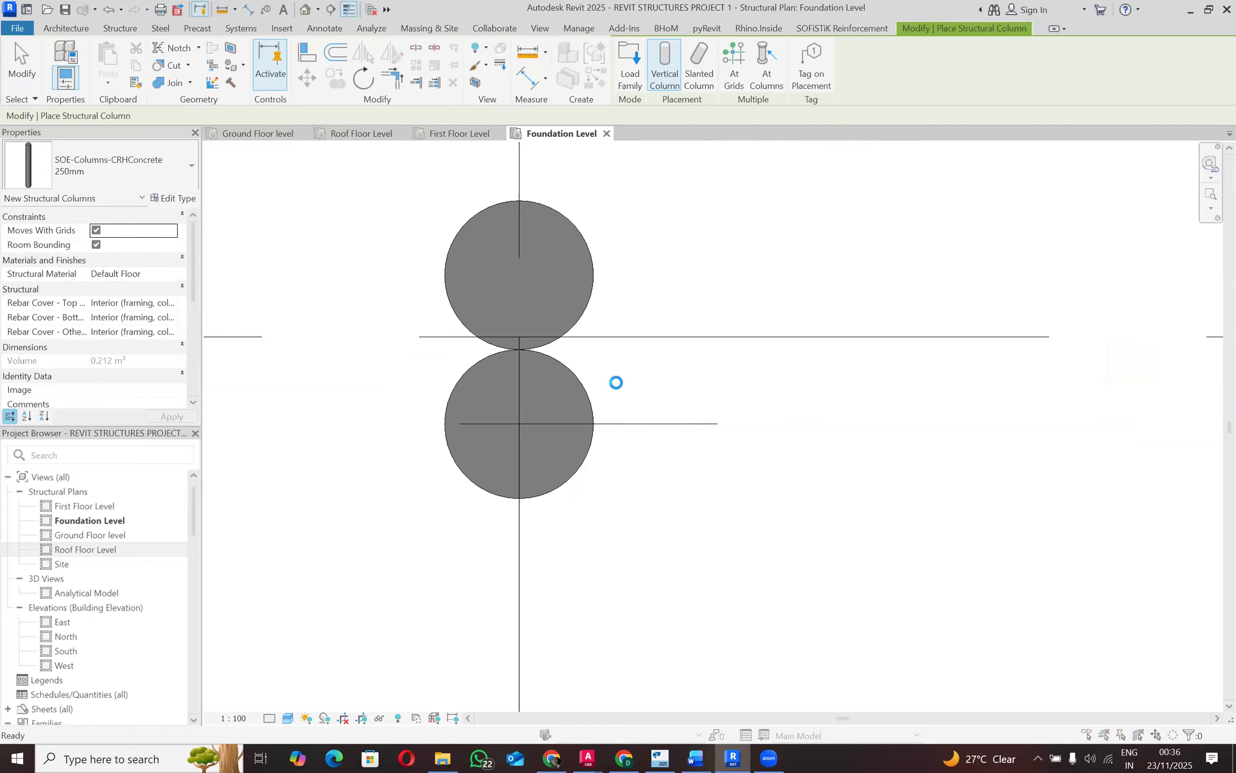
click(634, 342)
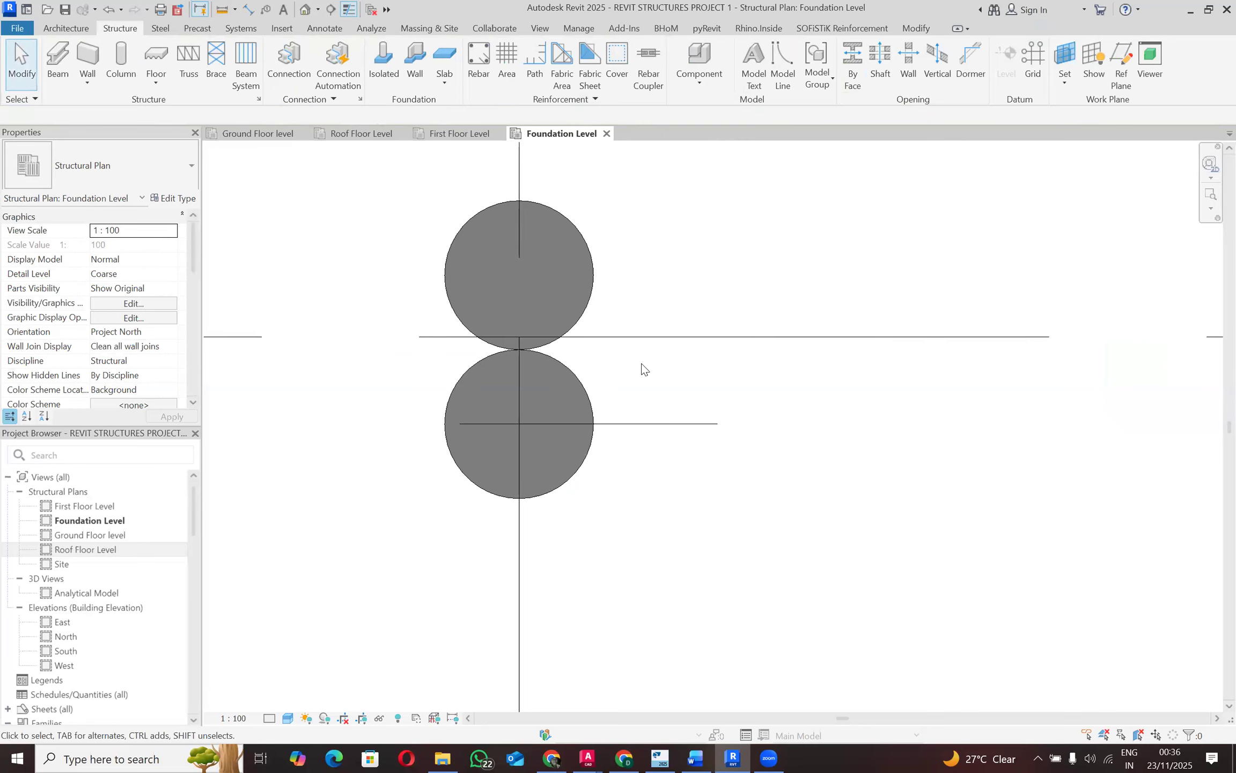
Step: Open the default 3D view of the column model and set its visual style to Shaded
scroll(512, 322, down, 8)
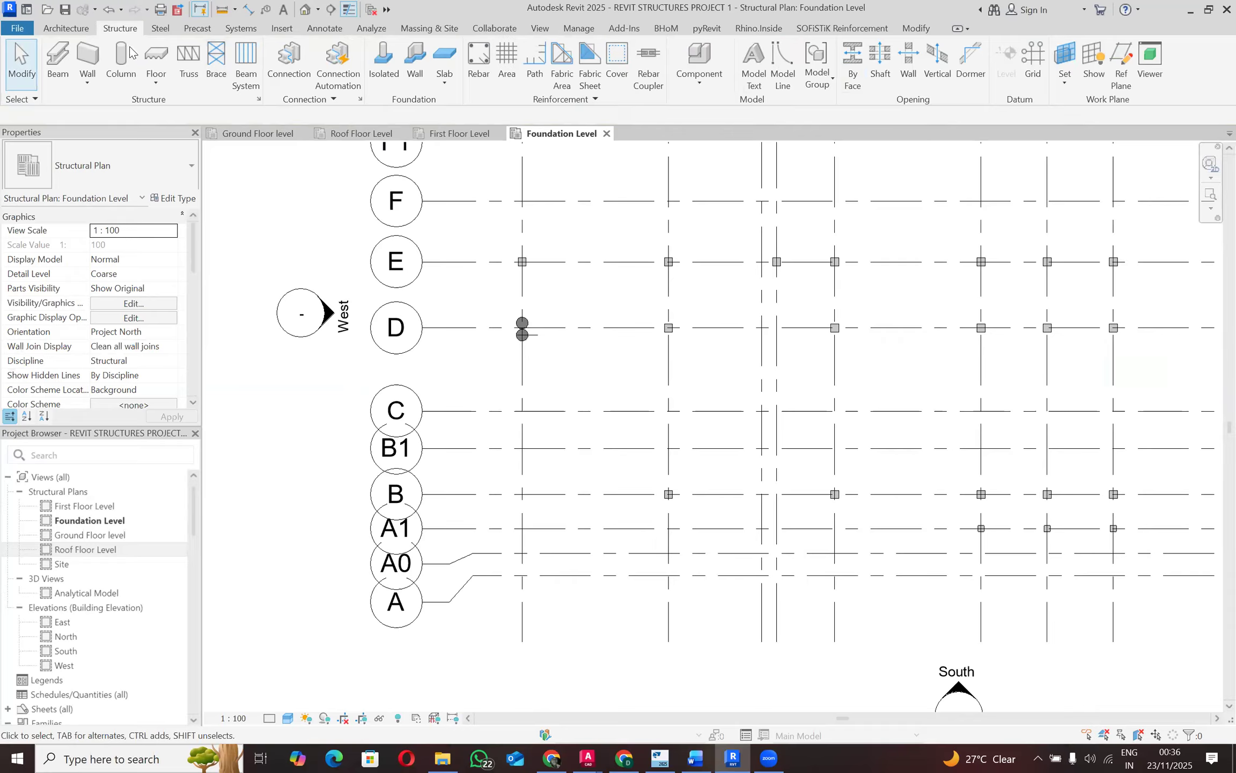
click(201, 11)
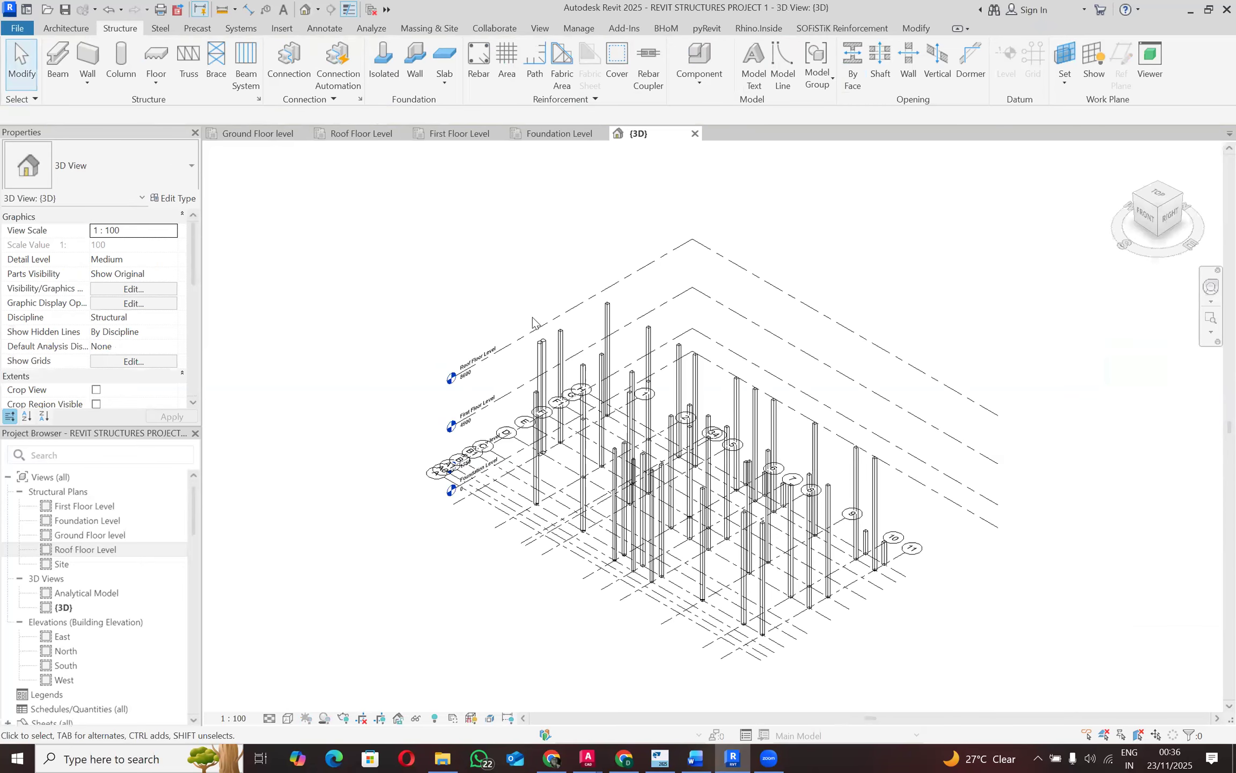
scroll(532, 365, up, 5)
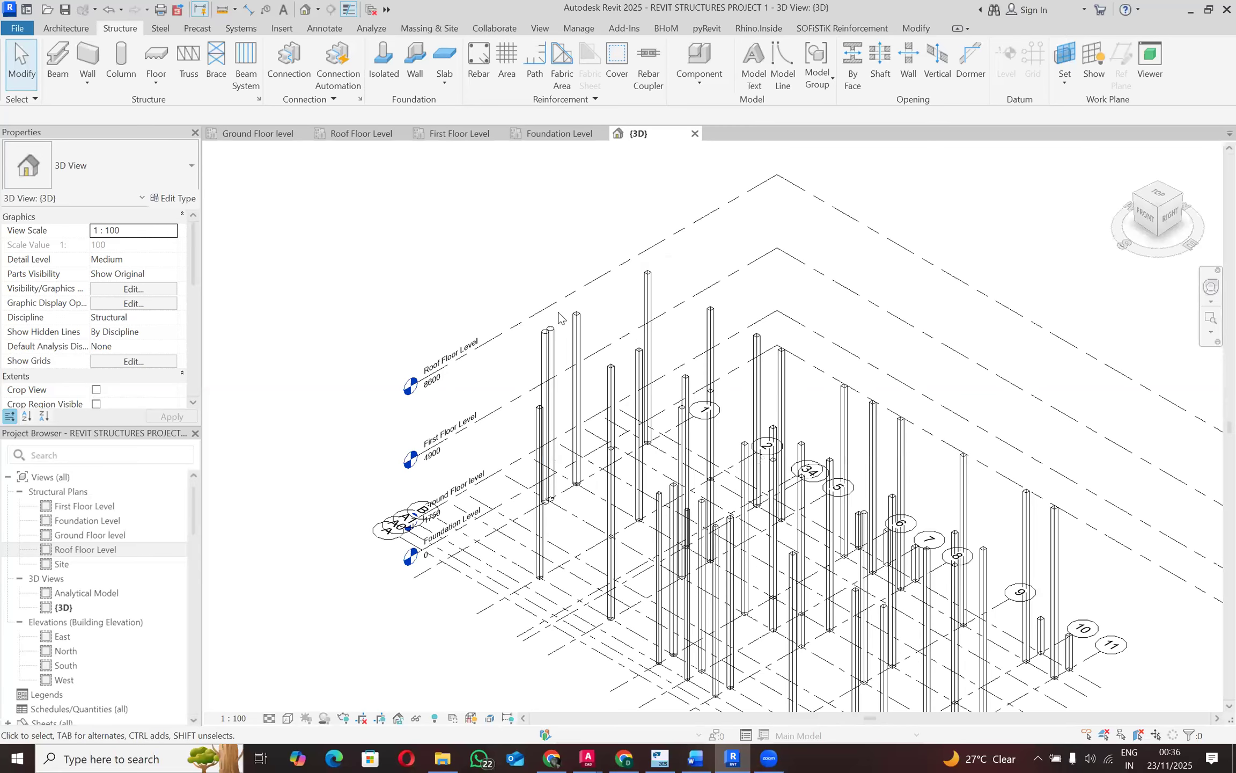
scroll(574, 321, down, 3)
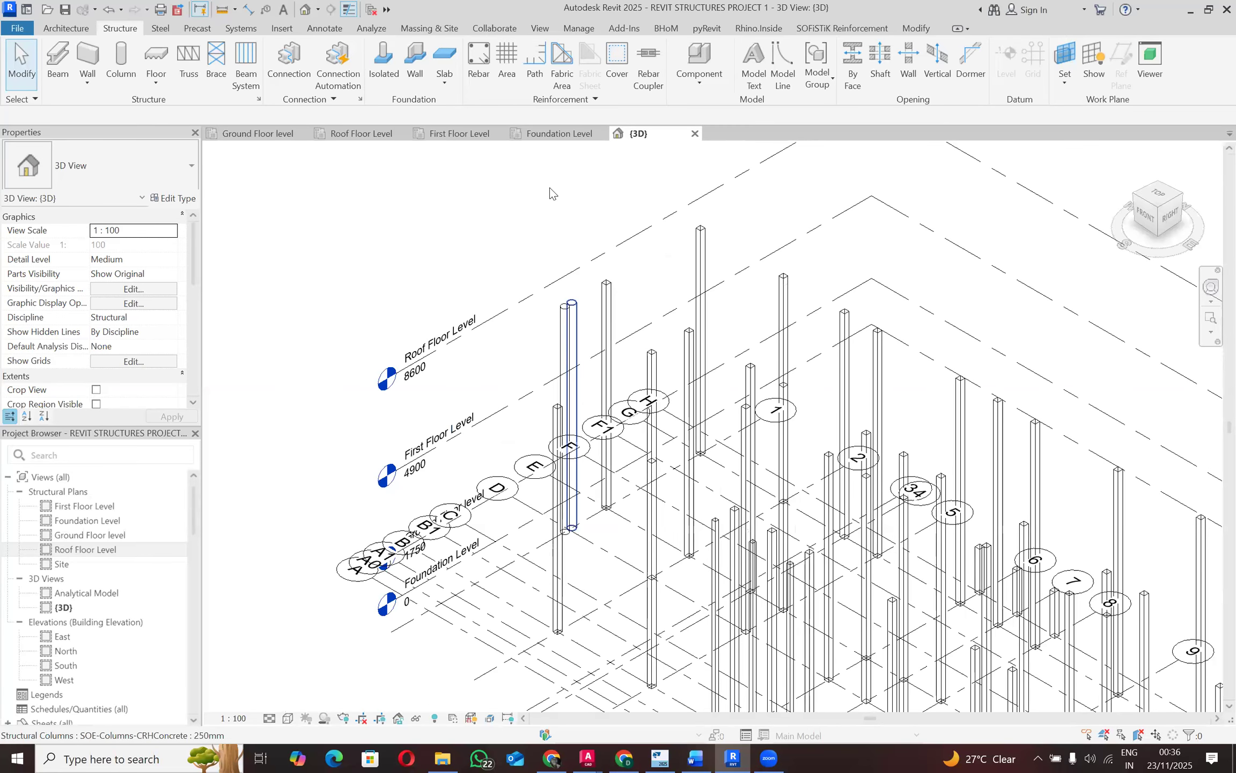
click(287, 717)
click(312, 674)
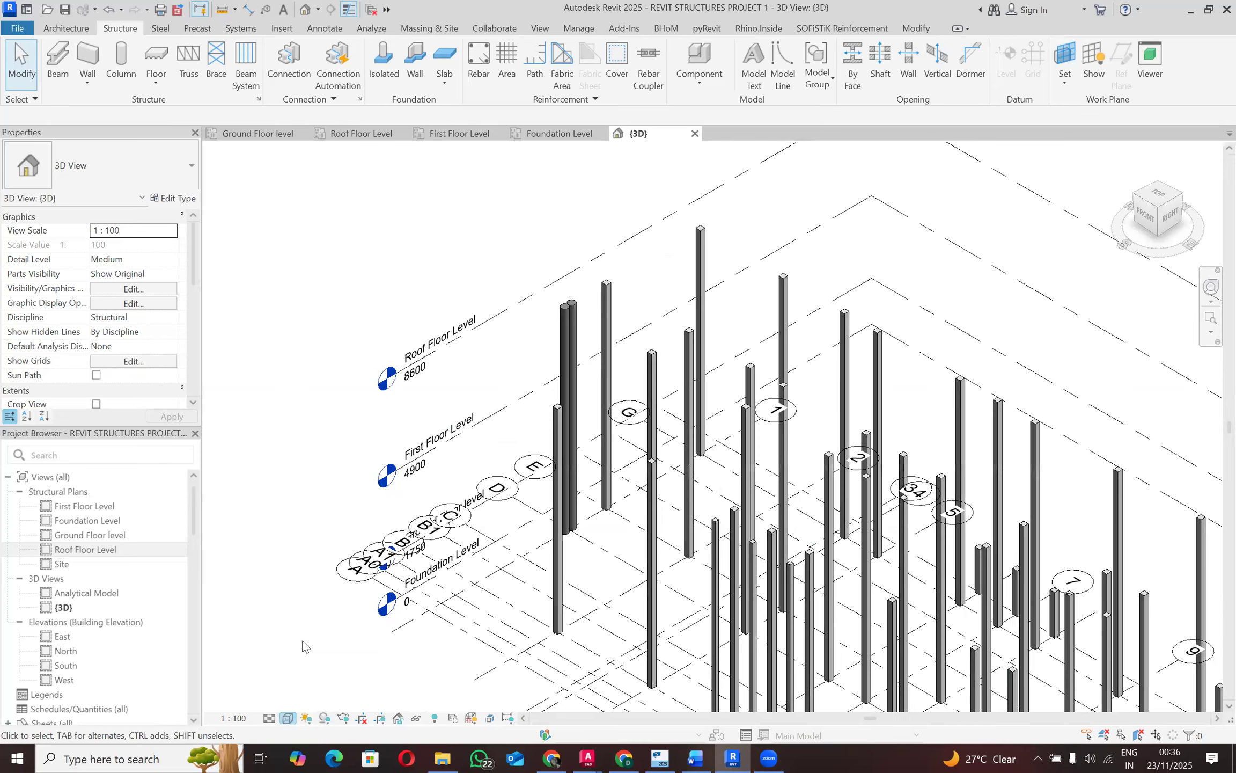
Step: Inspect the paired circular columns in the 3D view, return to the Foundation Level plan and save the project
scroll(465, 354, down, 2)
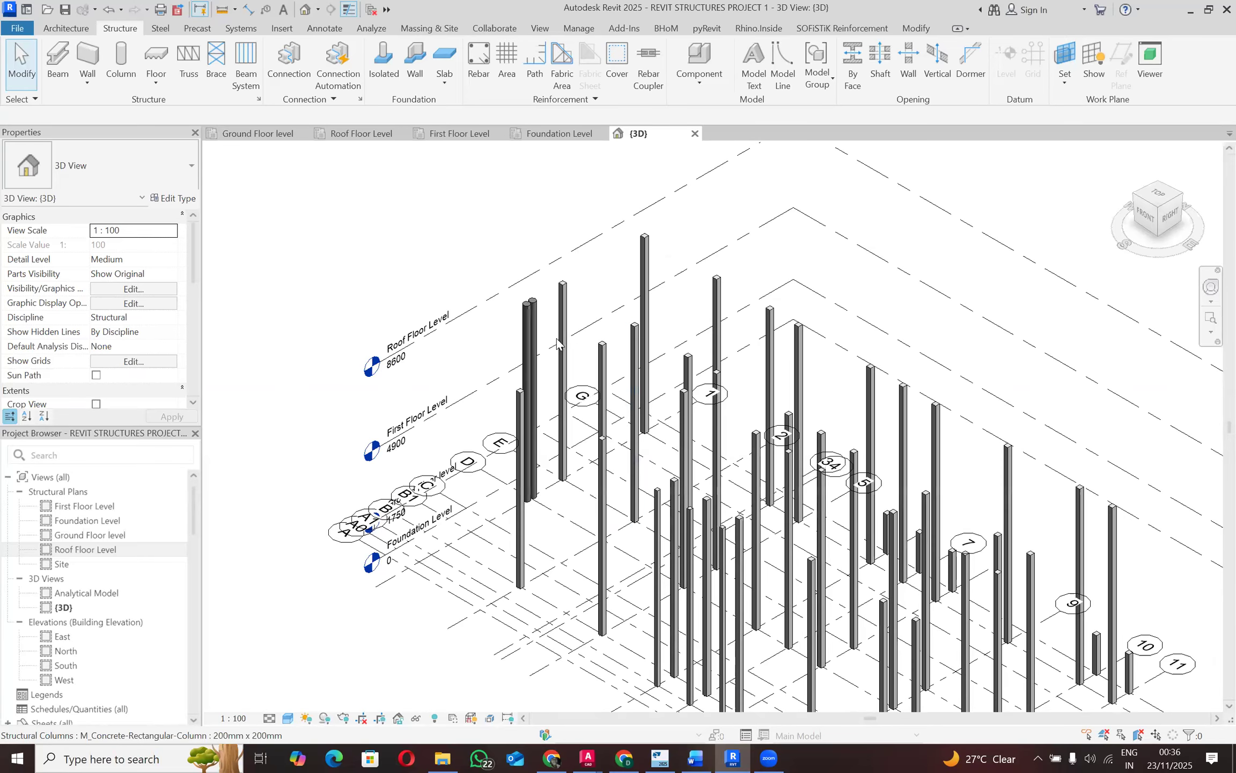
scroll(526, 322, up, 1)
scroll(525, 322, up, 5)
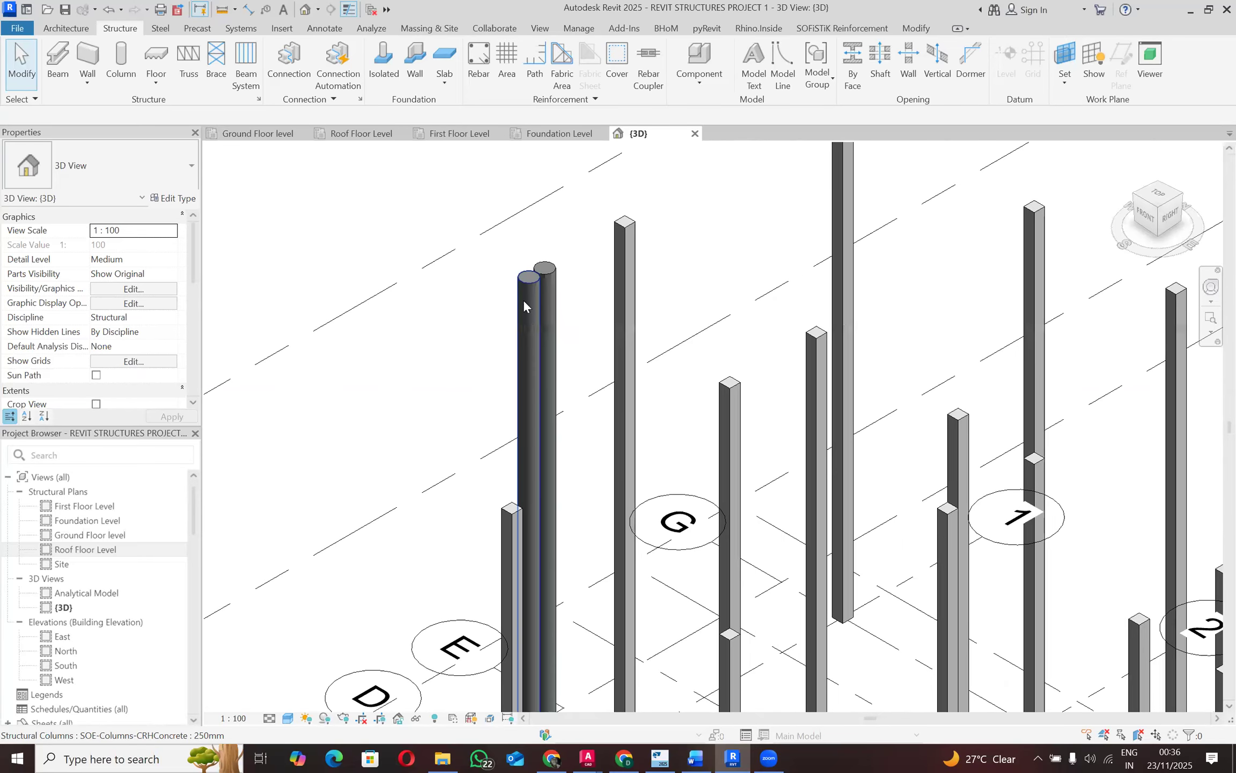
scroll(524, 299, down, 3)
click(558, 134)
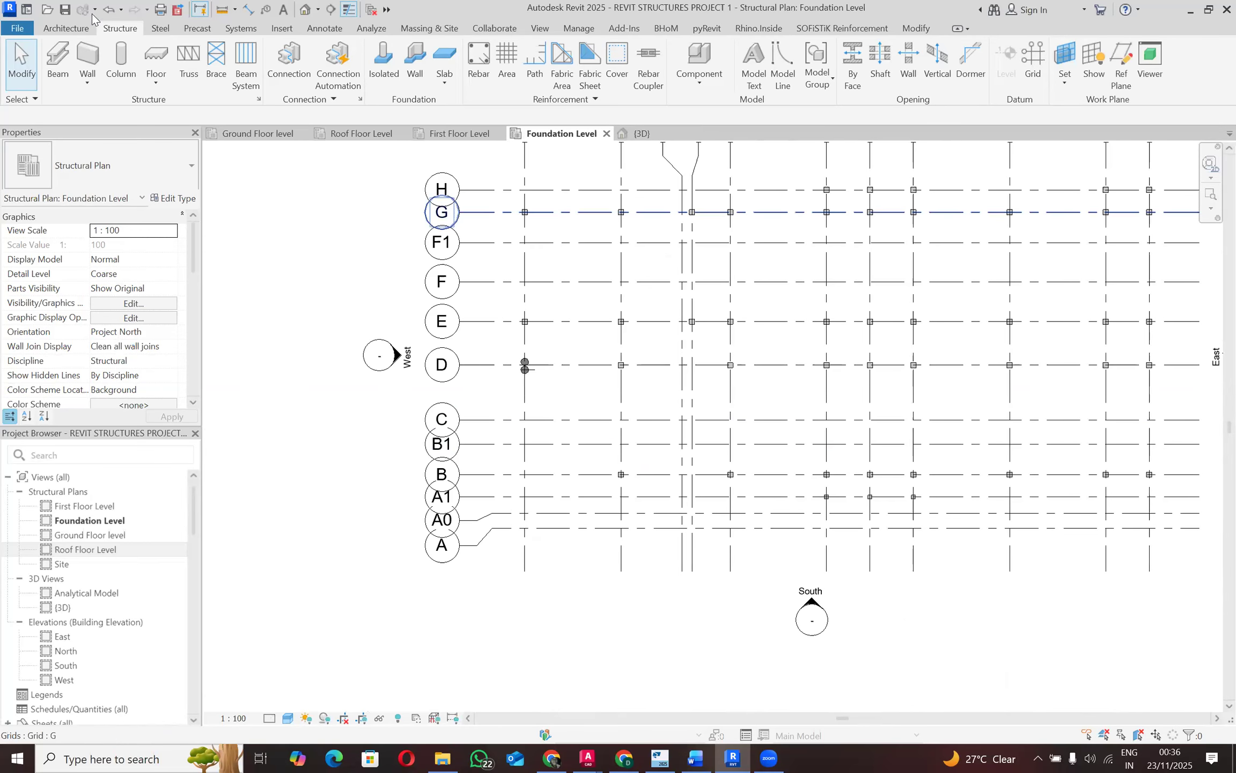
click(66, 11)
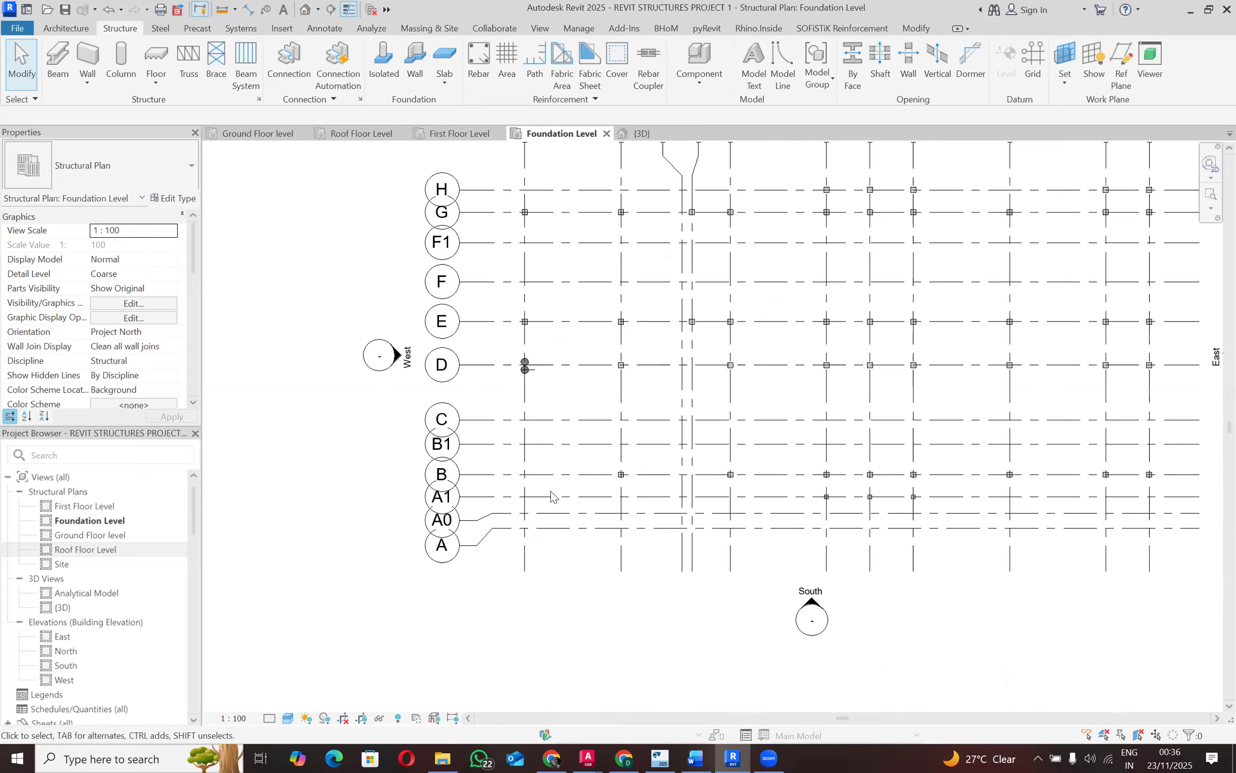
Step: Switch to the AutoCAD foundation drawing and examine the circular column pairs of the F3 footings on grids B and A
mouse_move(586, 757)
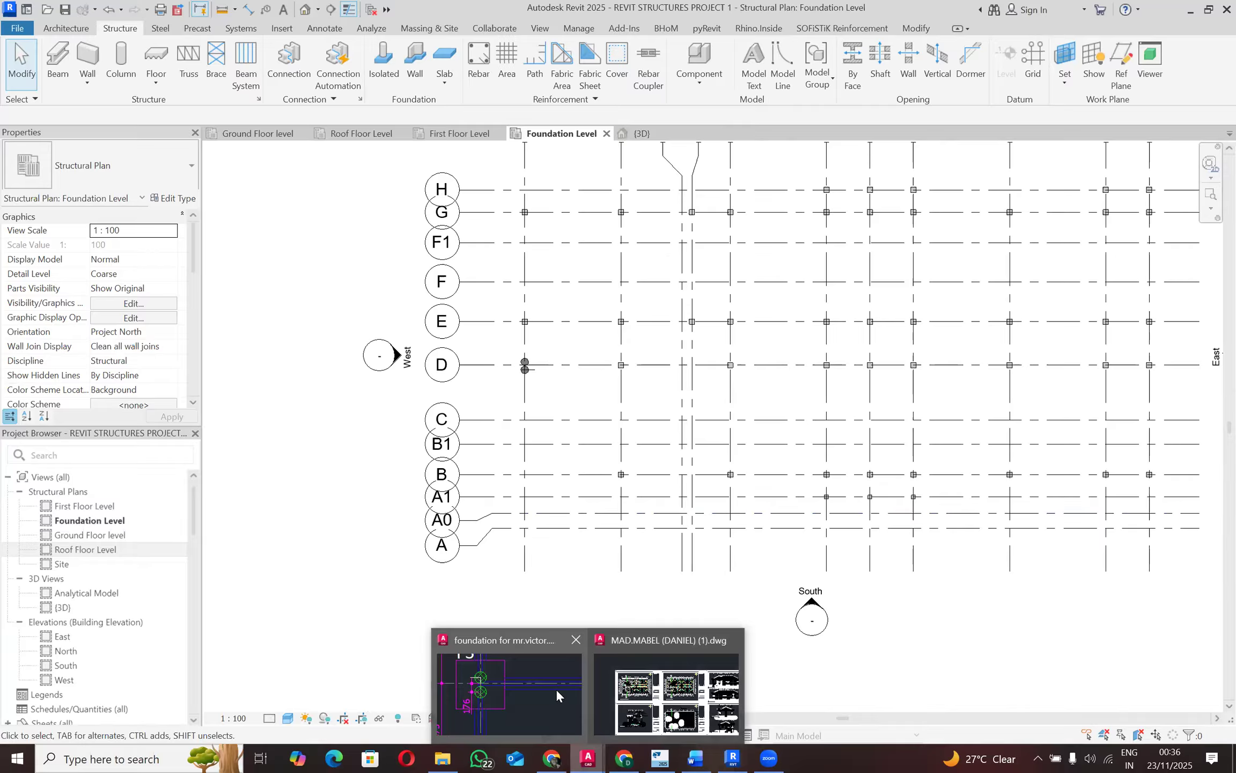
click(557, 689)
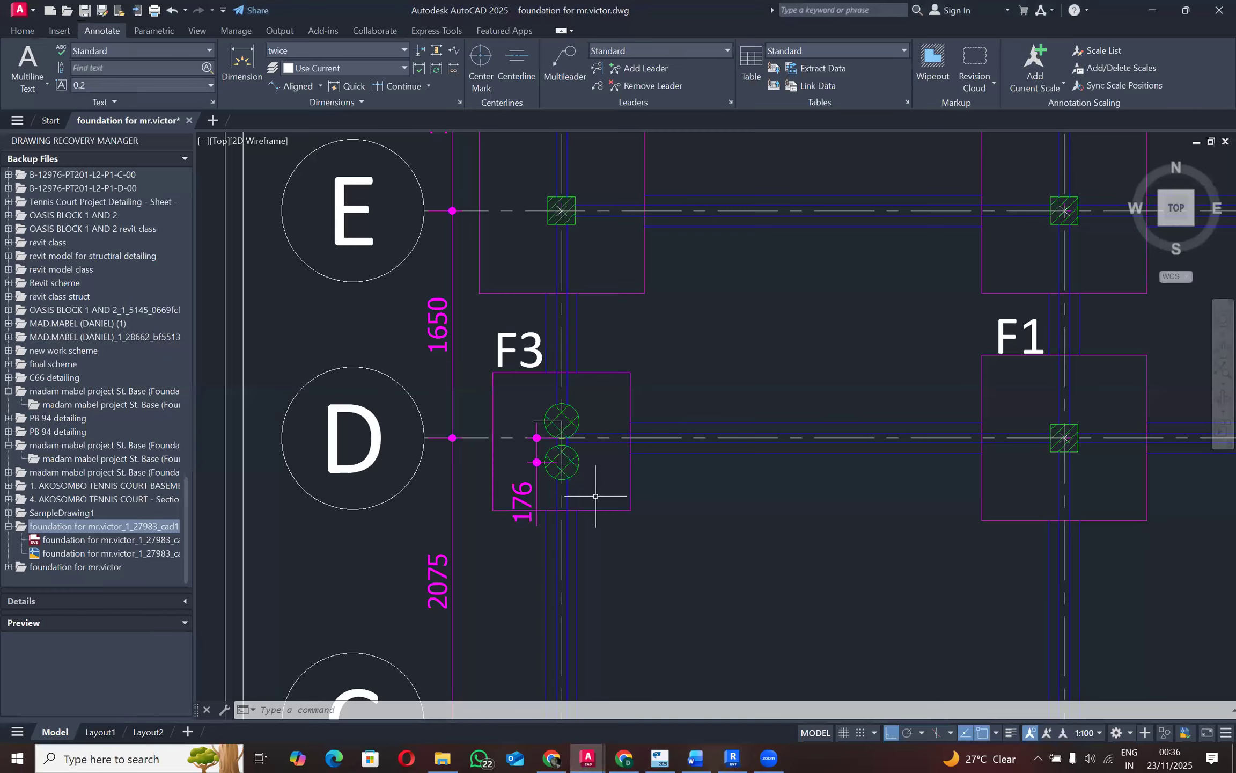
scroll(556, 444, down, 6)
scroll(487, 487, up, 8)
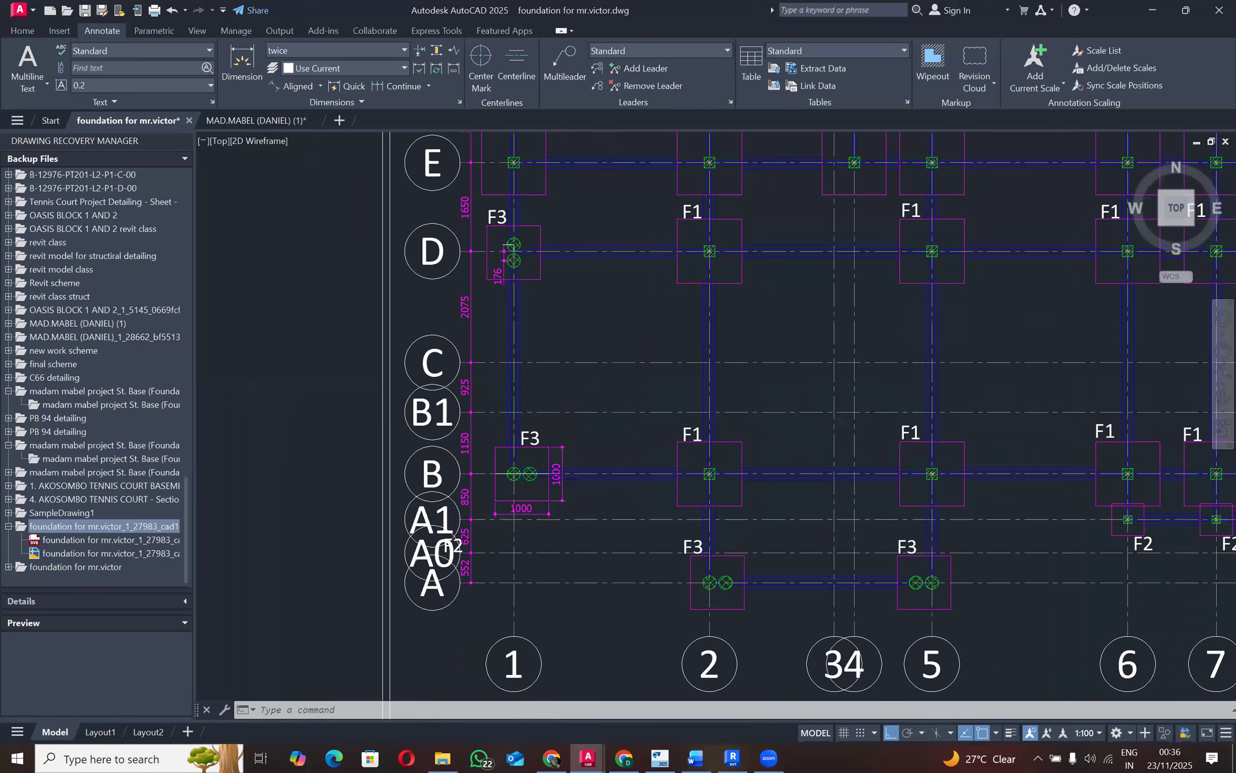
scroll(456, 437, down, 4)
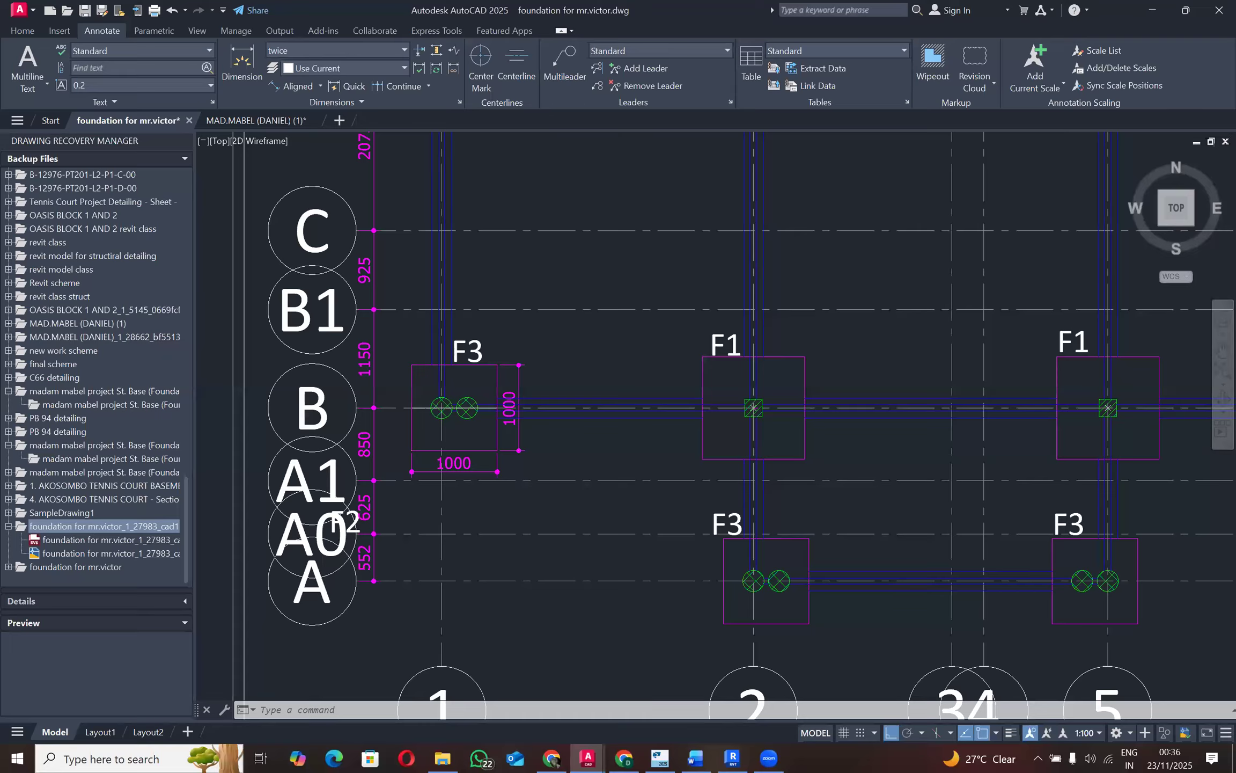
scroll(457, 437, up, 5)
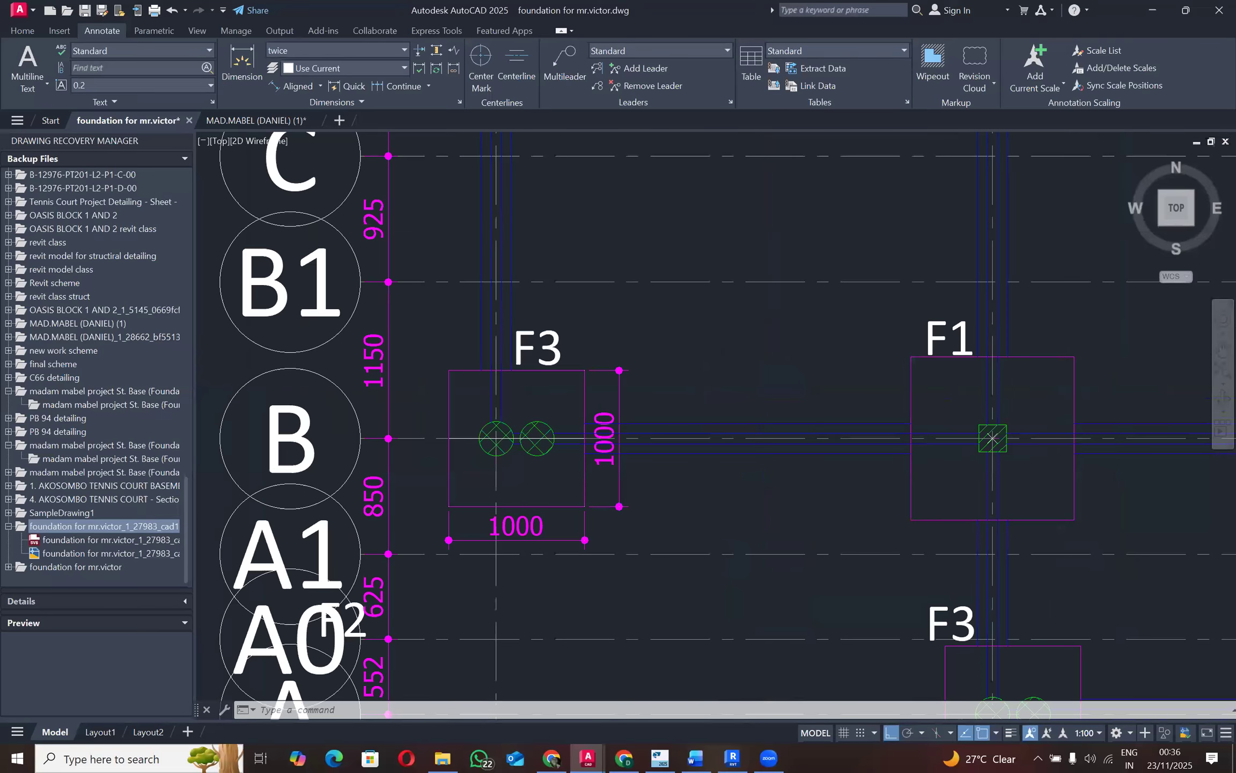
scroll(487, 480, down, 4)
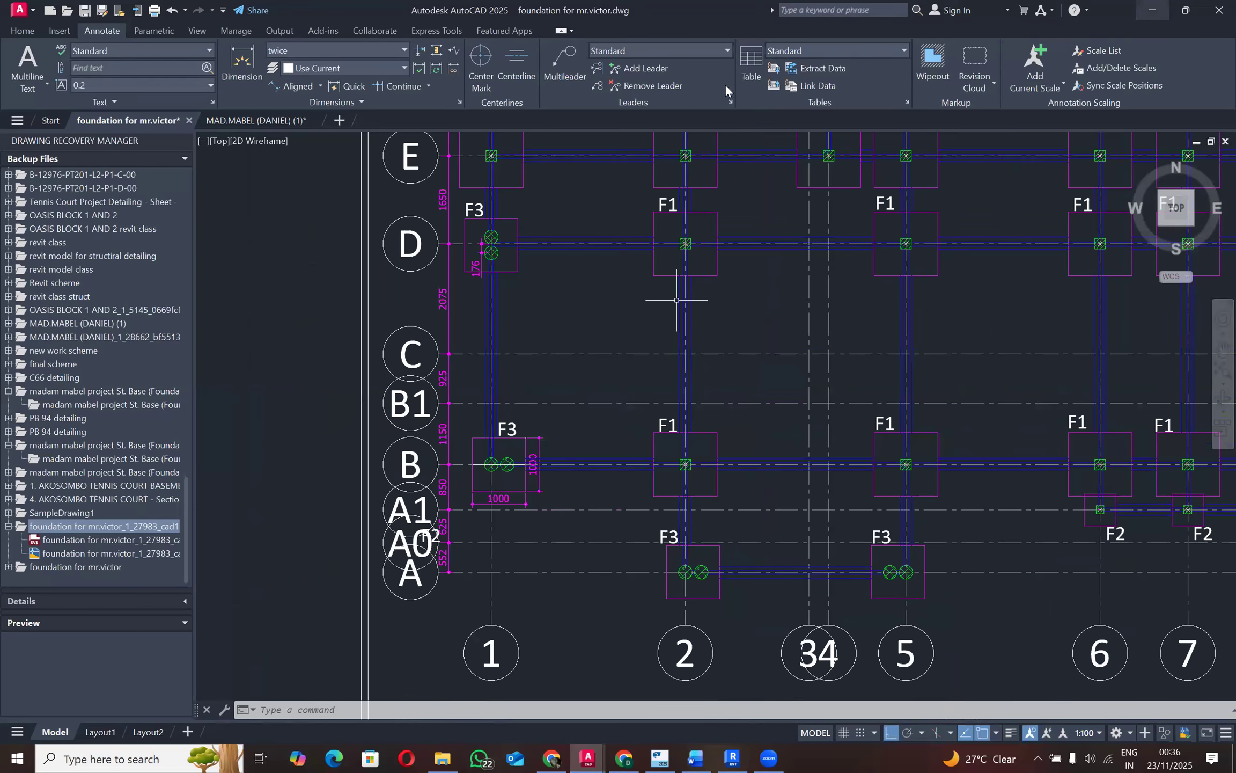
Step: Back in Revit, place a 250mm SOE-Columns-CRHConcrete circular structural column at the intersection of grids 1 and B, and finish placing
click(733, 758)
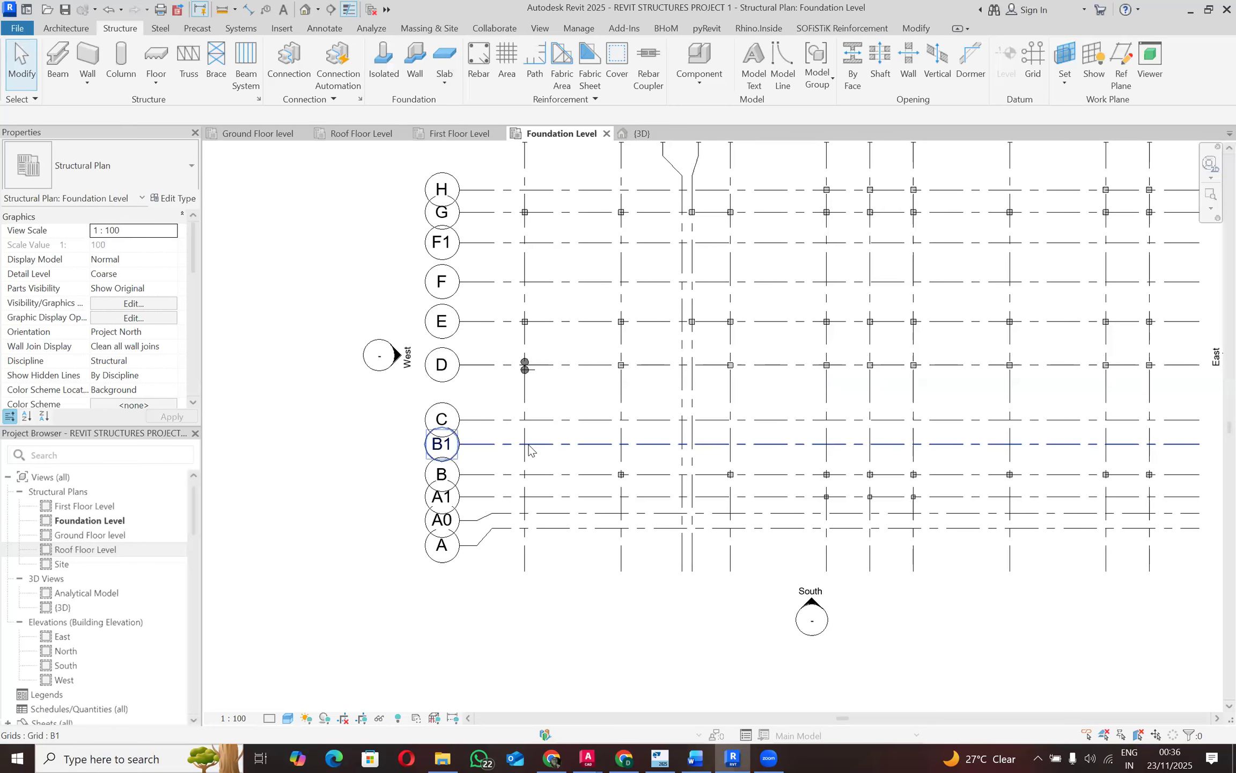
scroll(528, 449, up, 2)
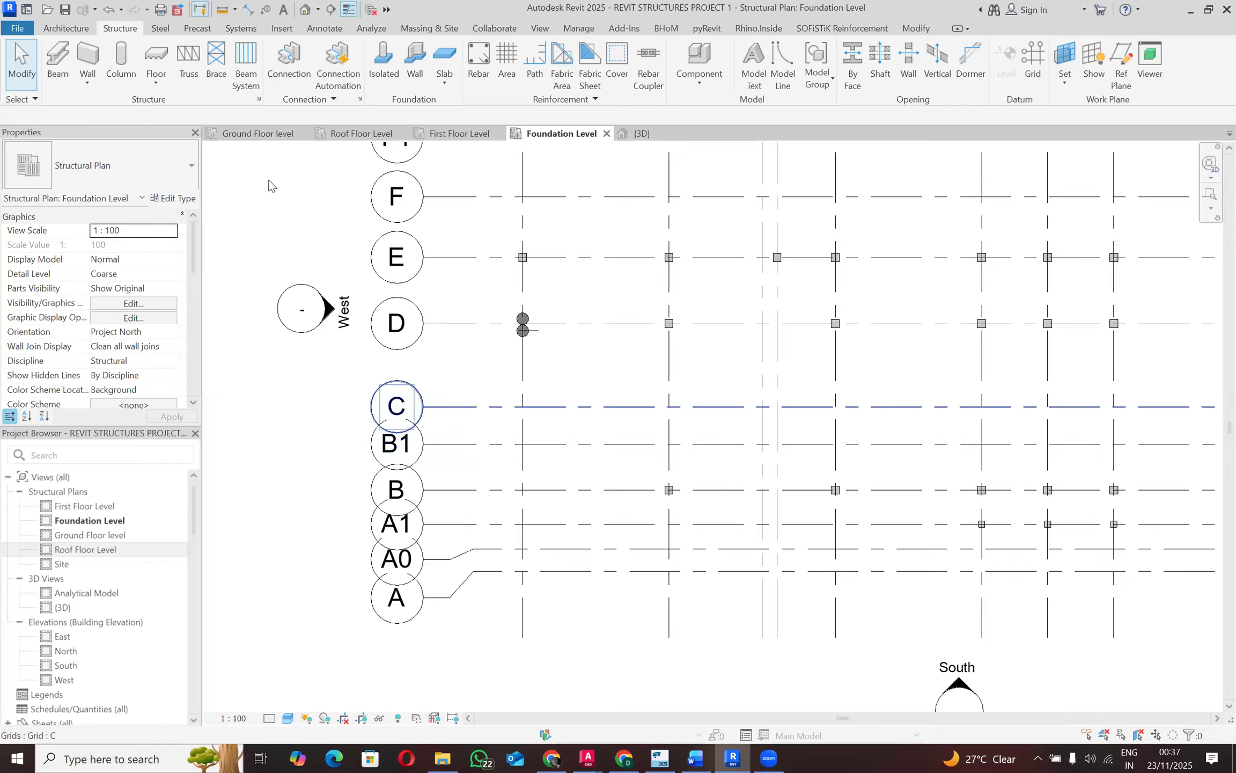
click(122, 62)
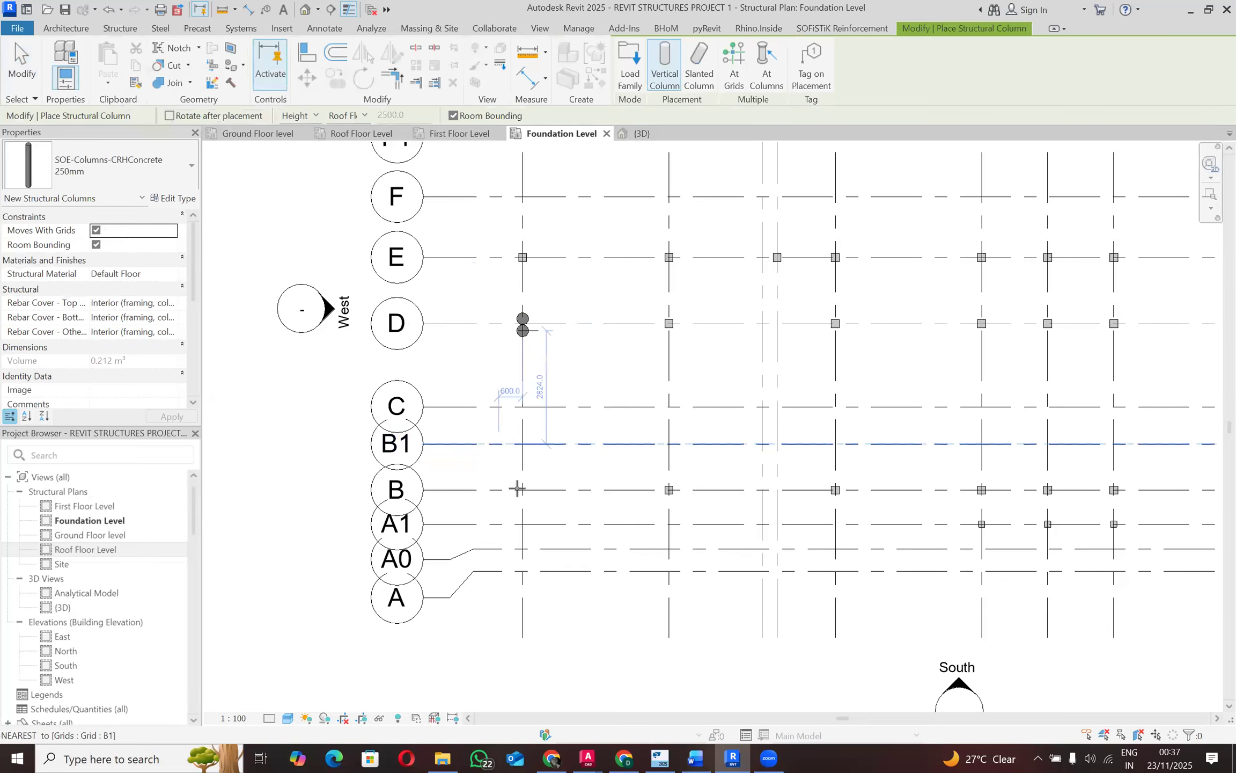
scroll(531, 493, up, 2)
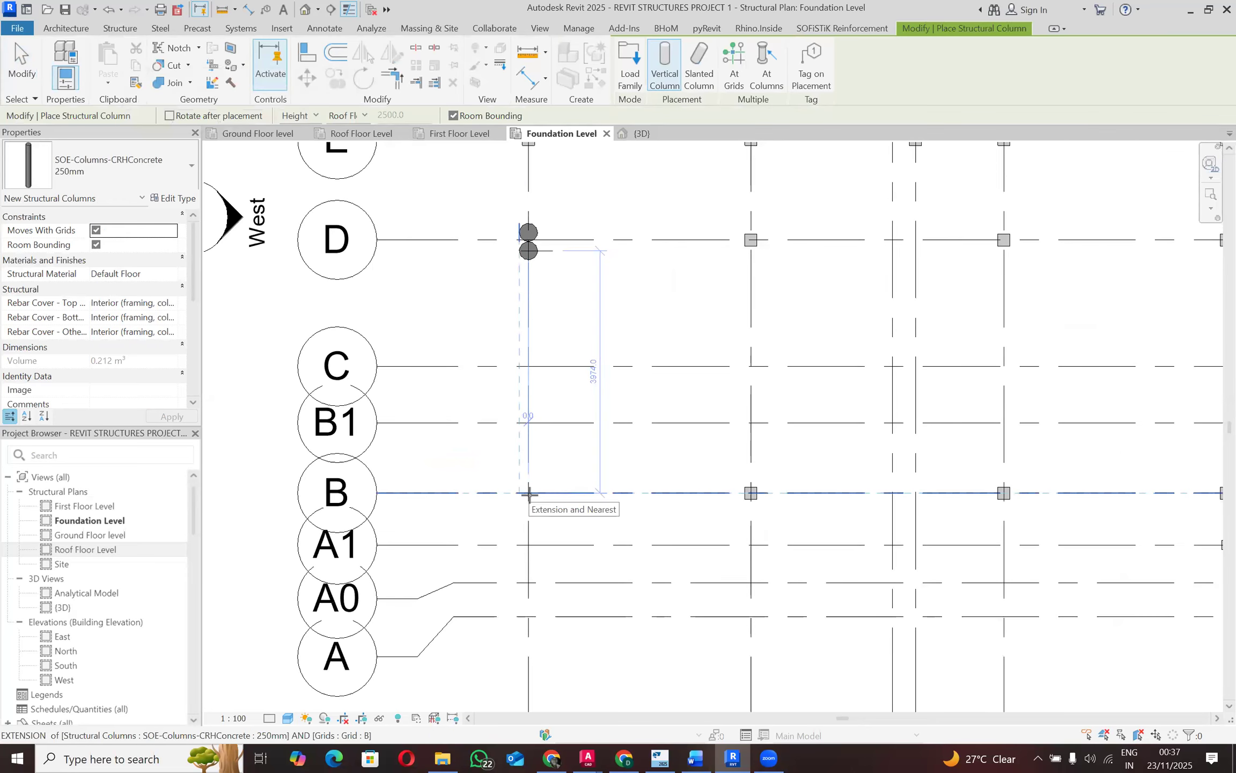
scroll(530, 491, up, 2)
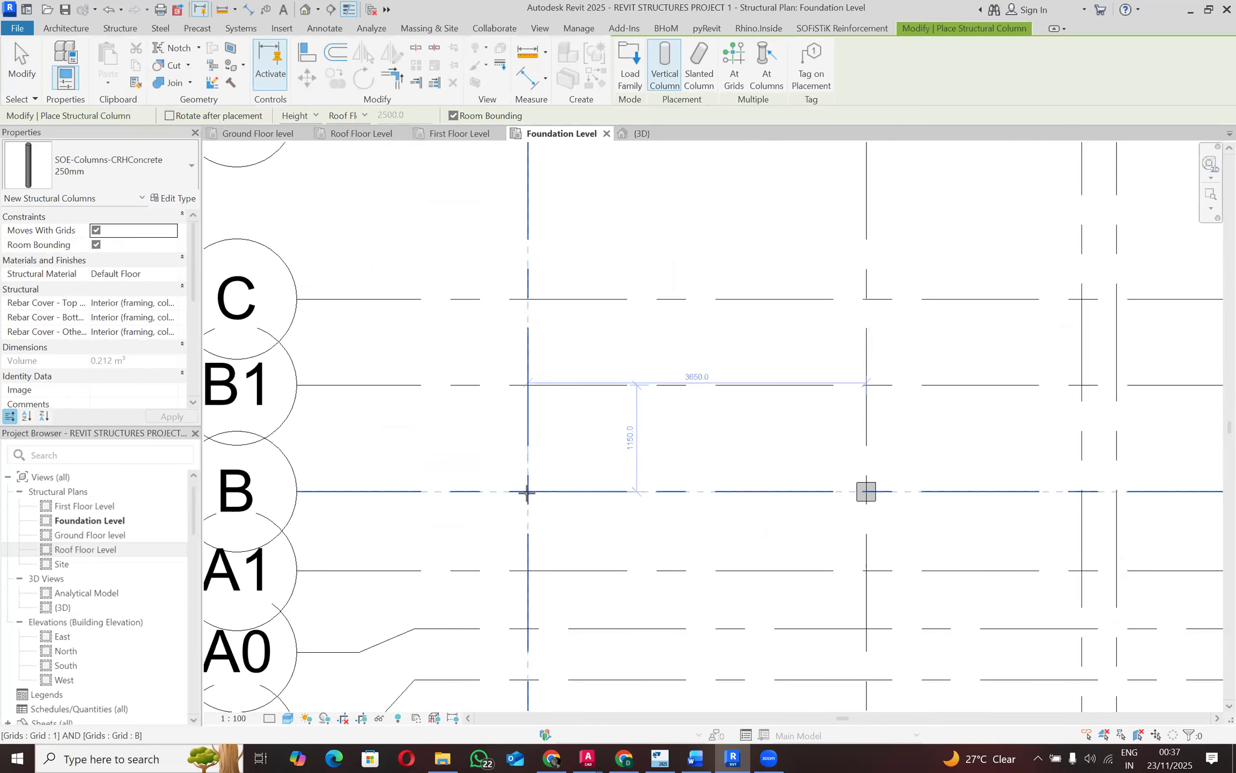
click(527, 491)
scroll(527, 409, down, 1)
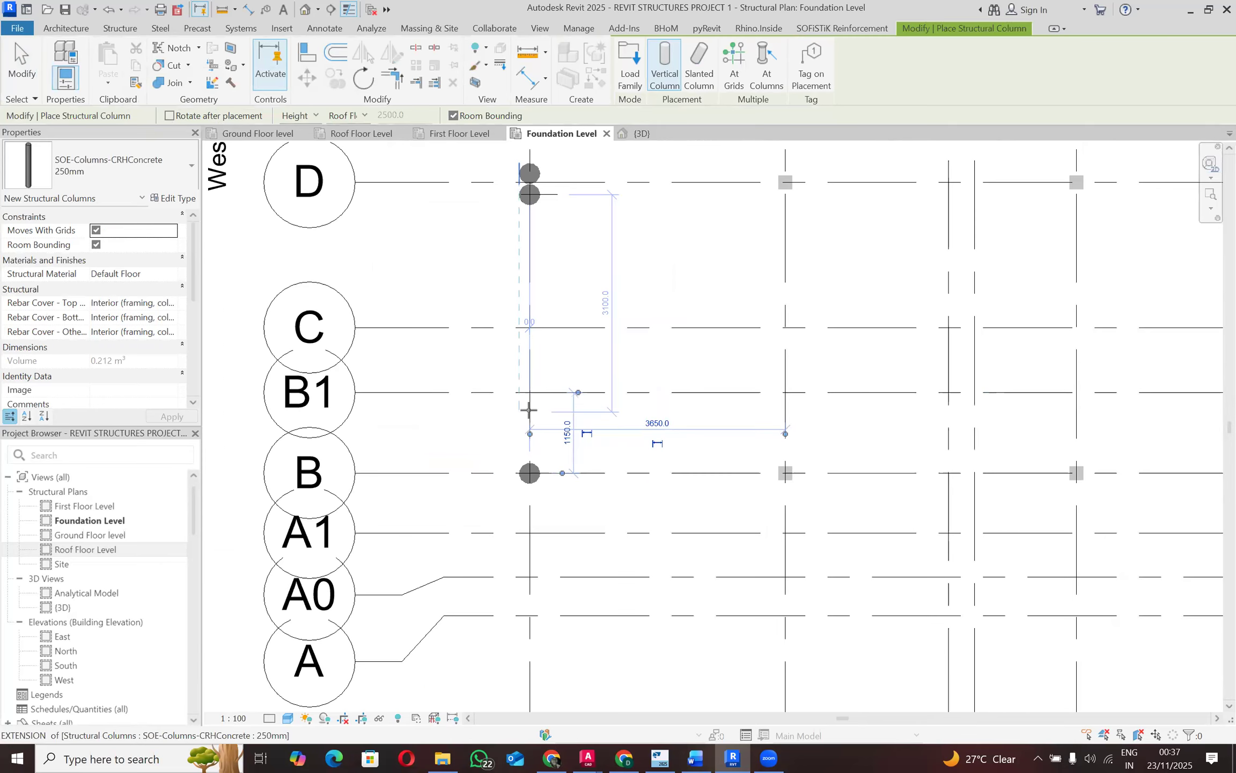
key(Escape)
key(Escape)
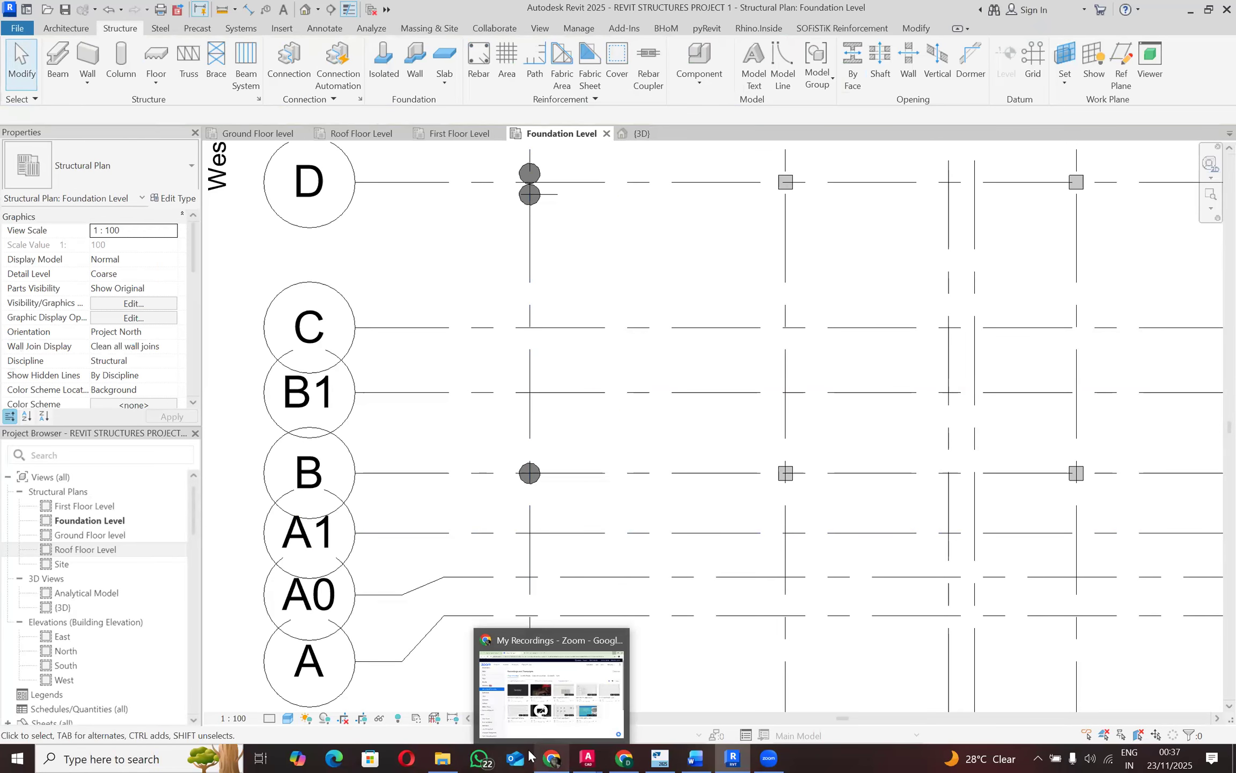
Step: Switch to the AutoCAD foundation drawing and start the Line command at the F3 footing's circular columns on grids 1 and B
mouse_move(584, 757)
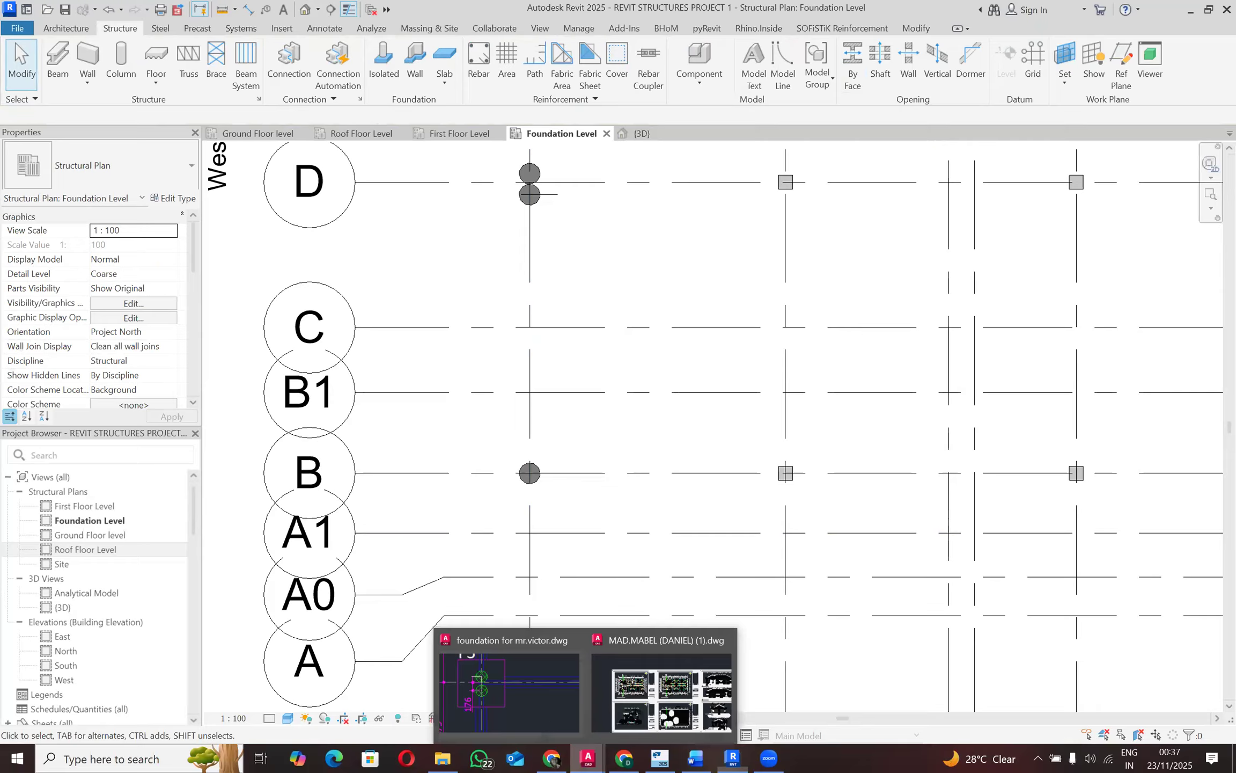
click(508, 692)
scroll(496, 462, up, 10)
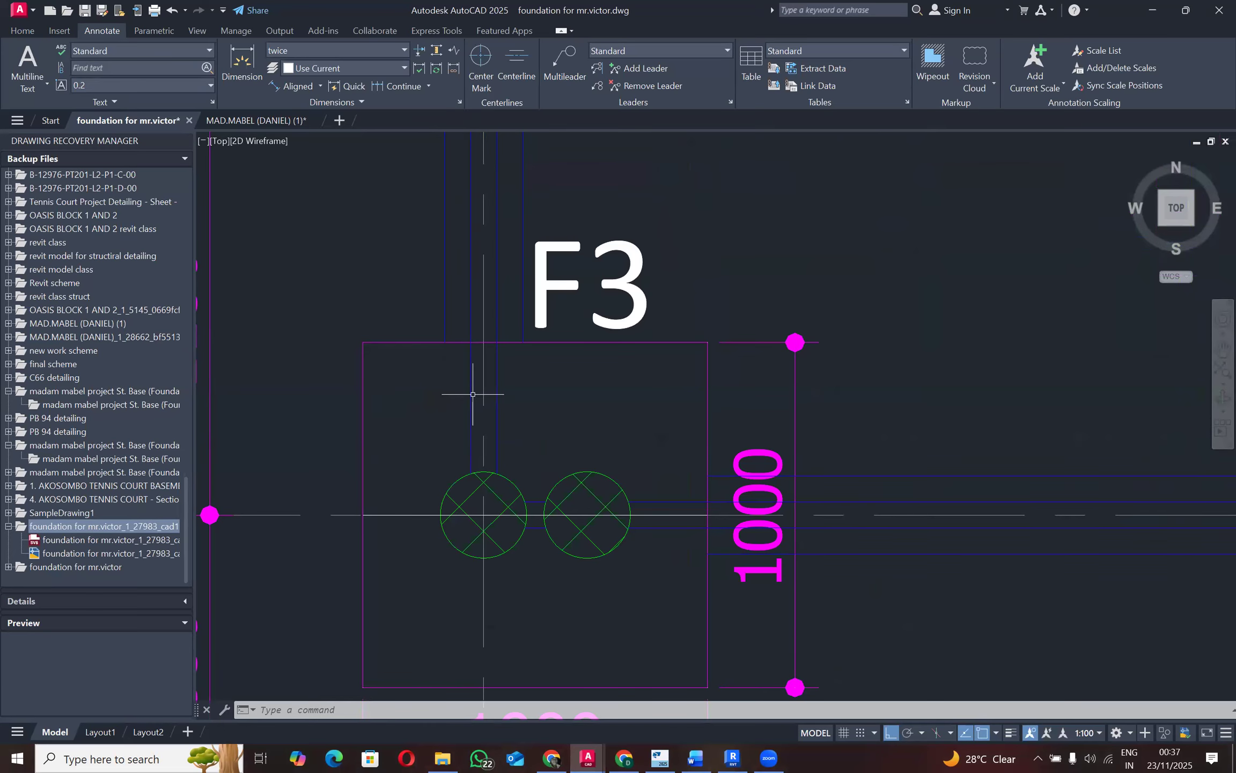
text(l)
key(Return)
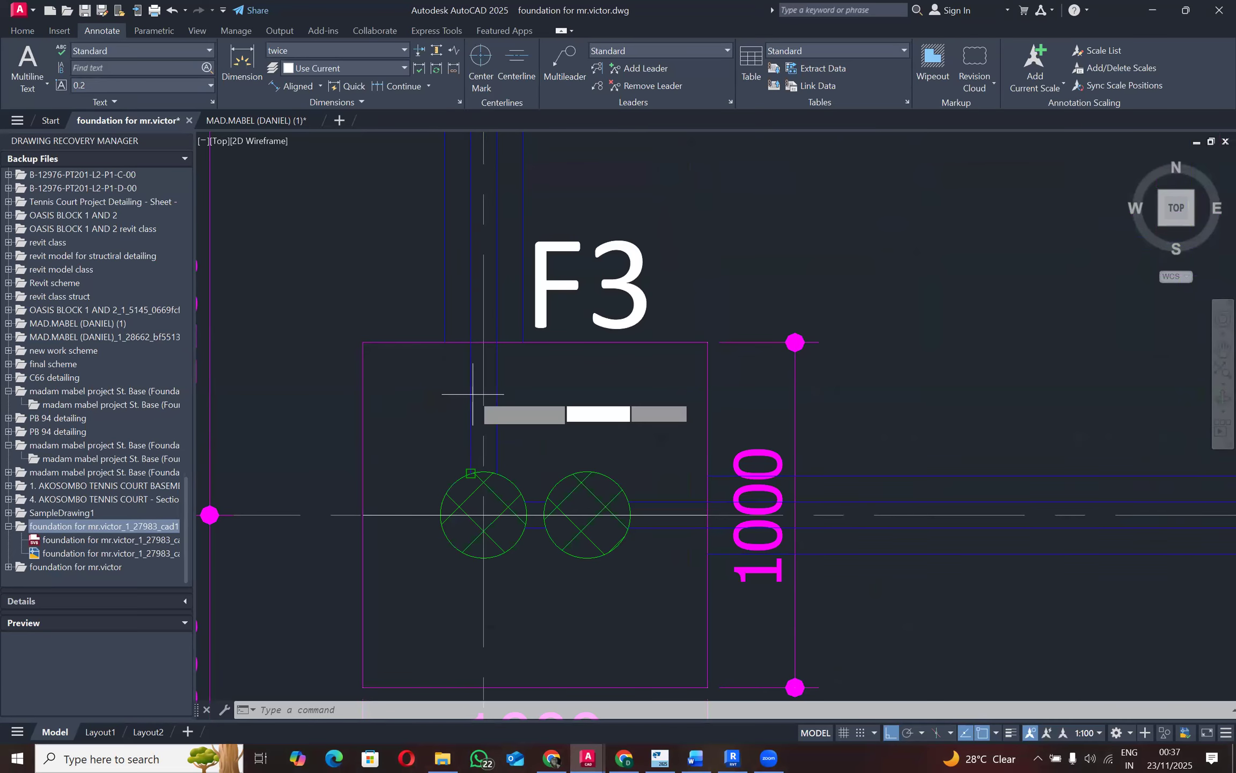
Step: Draw a line between the centres of the two round columns in the F3 footing at grid B, and select it
click(483, 515)
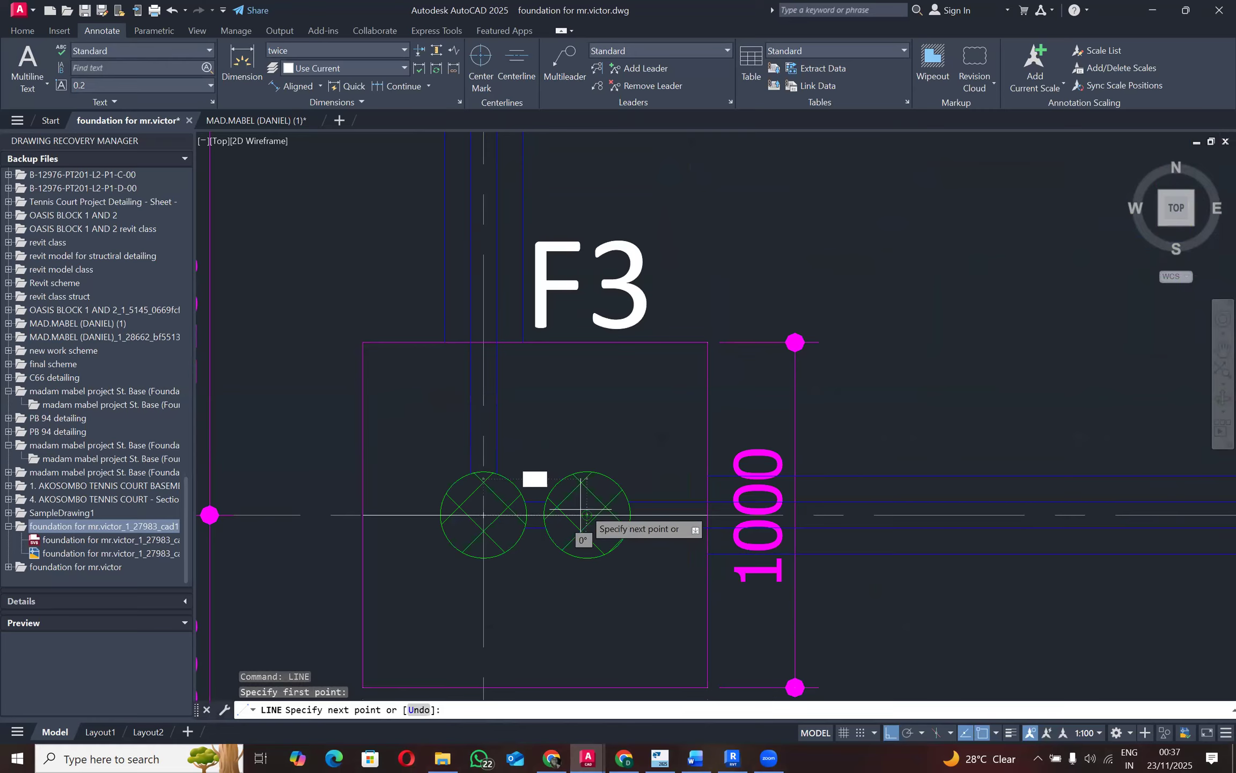
click(580, 508)
key(Escape)
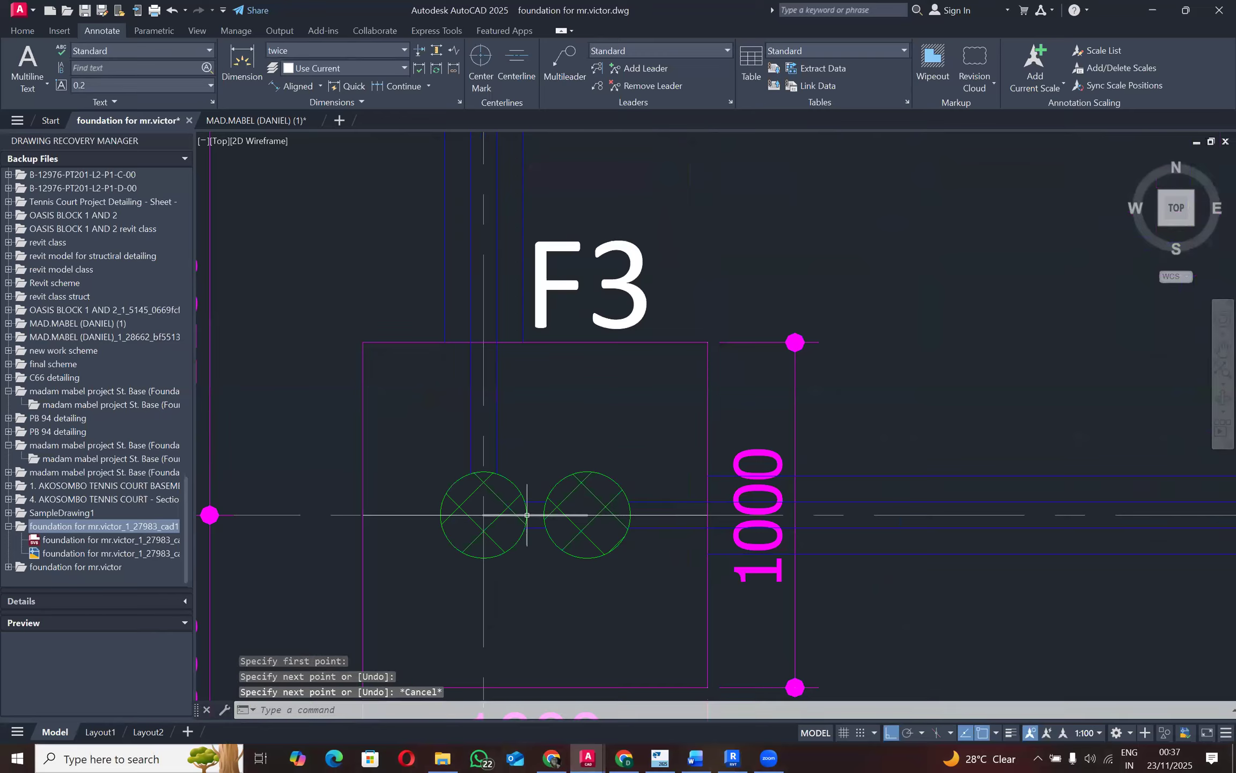
click(527, 515)
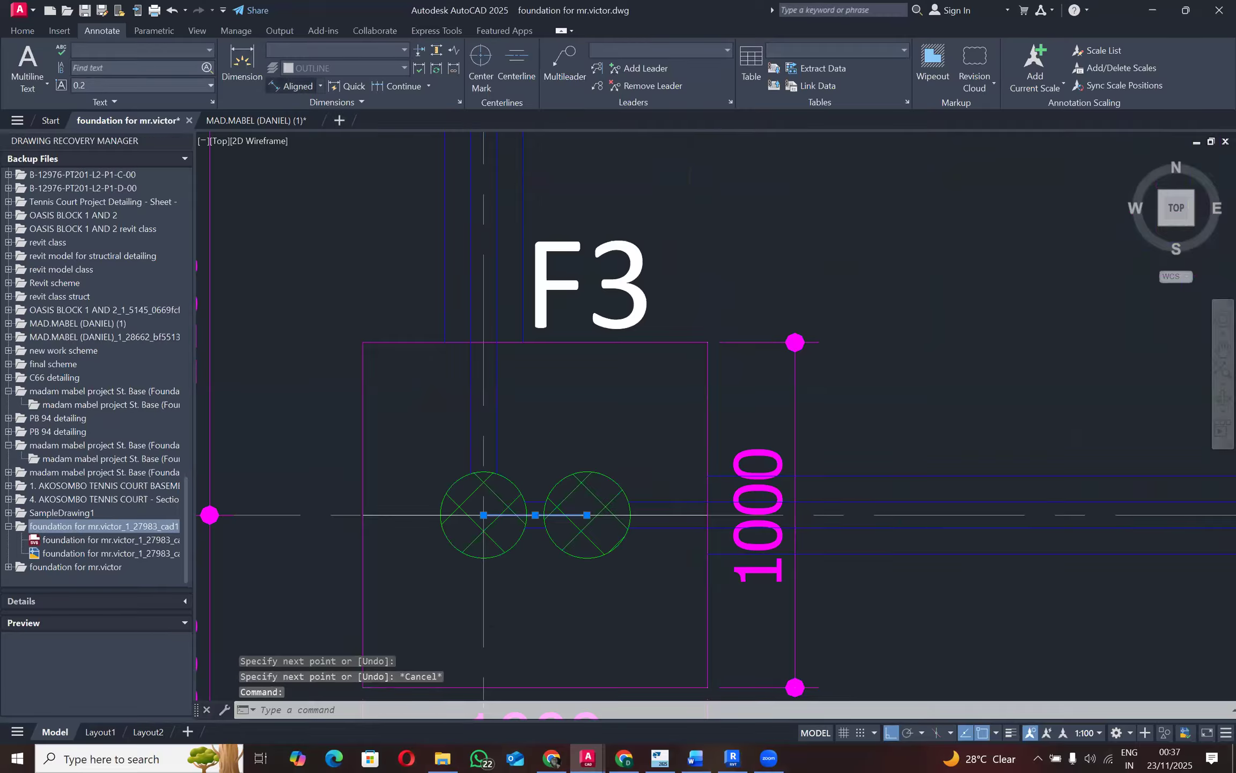
Step: Add an aligned dimension between the centres of the two round columns in the grid B F3 footing, and switch to Revit
click(294, 86)
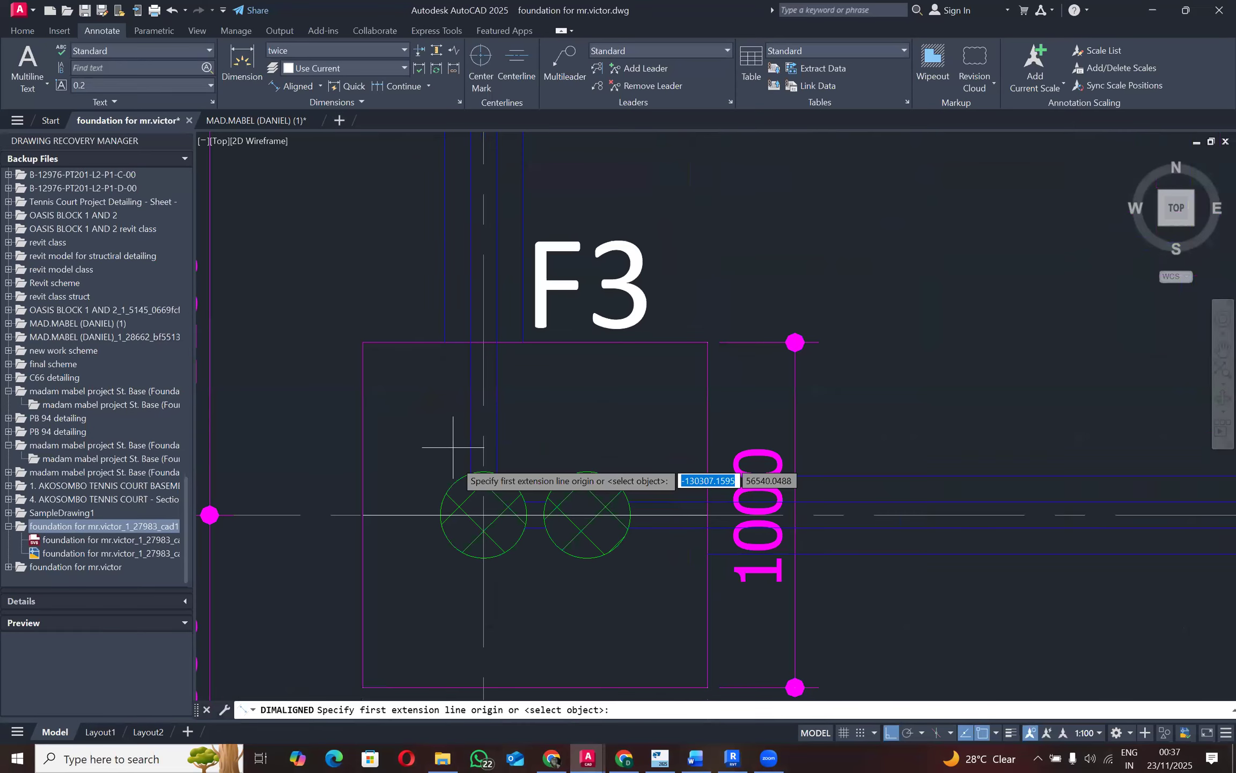
click(484, 515)
click(587, 515)
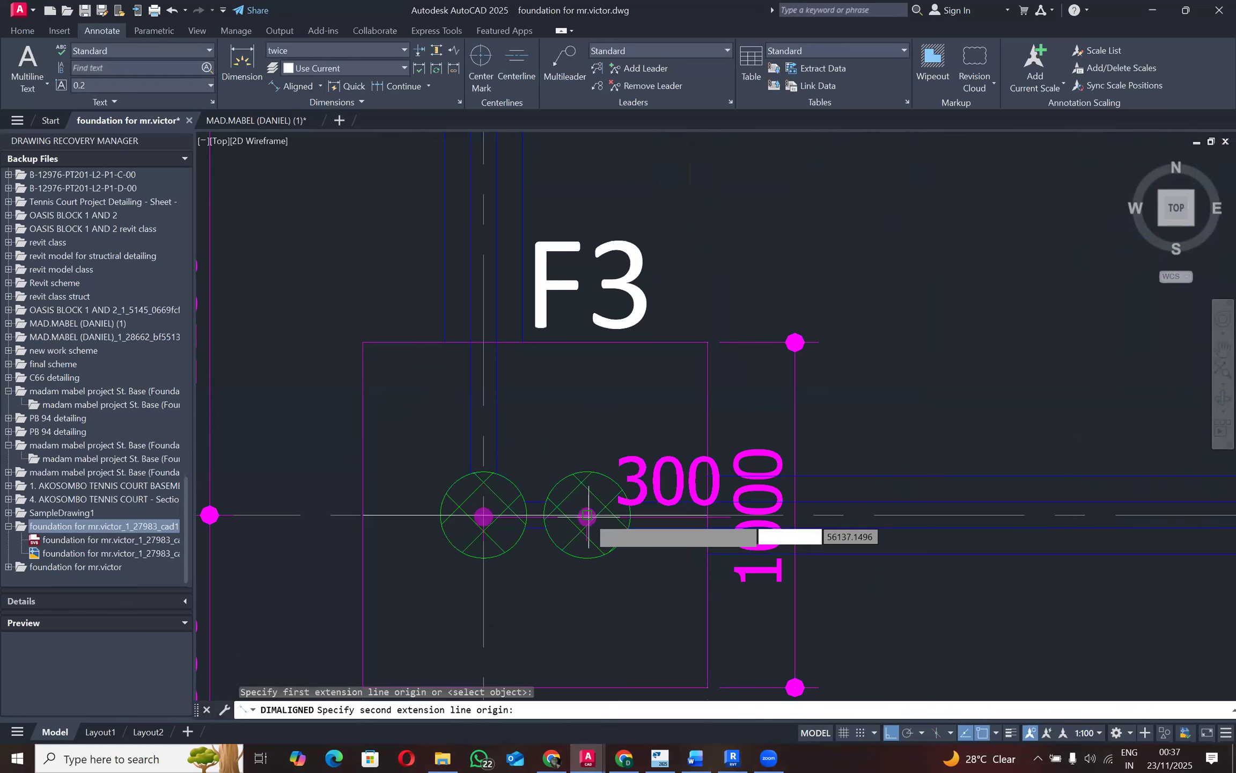
click(590, 395)
key(Escape)
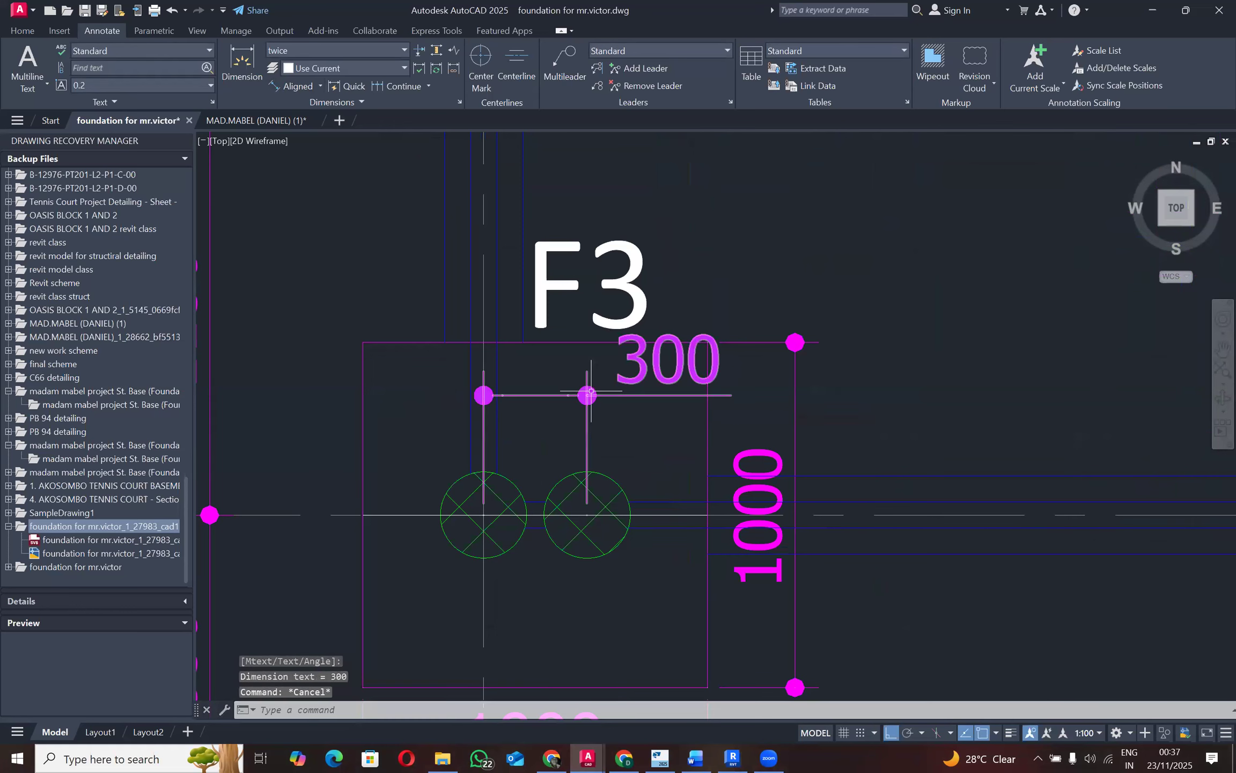
scroll(590, 393, down, 4)
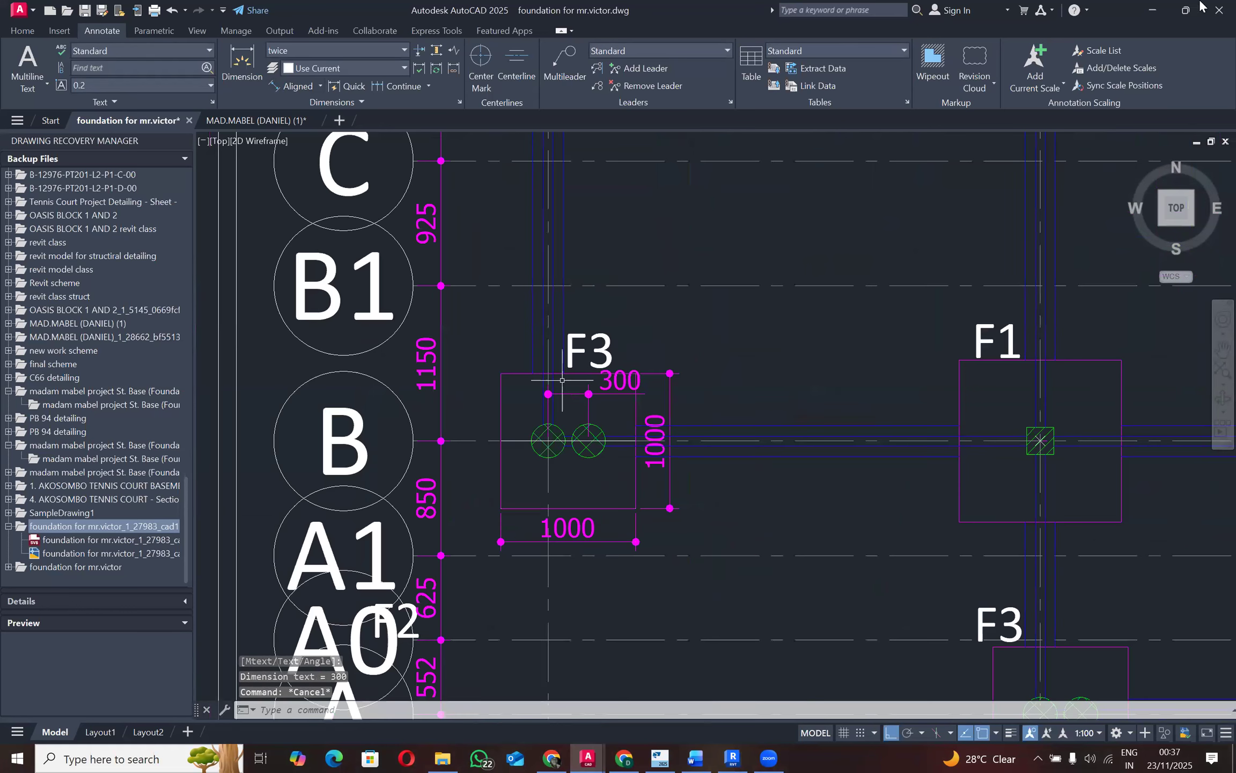
click(1154, 9)
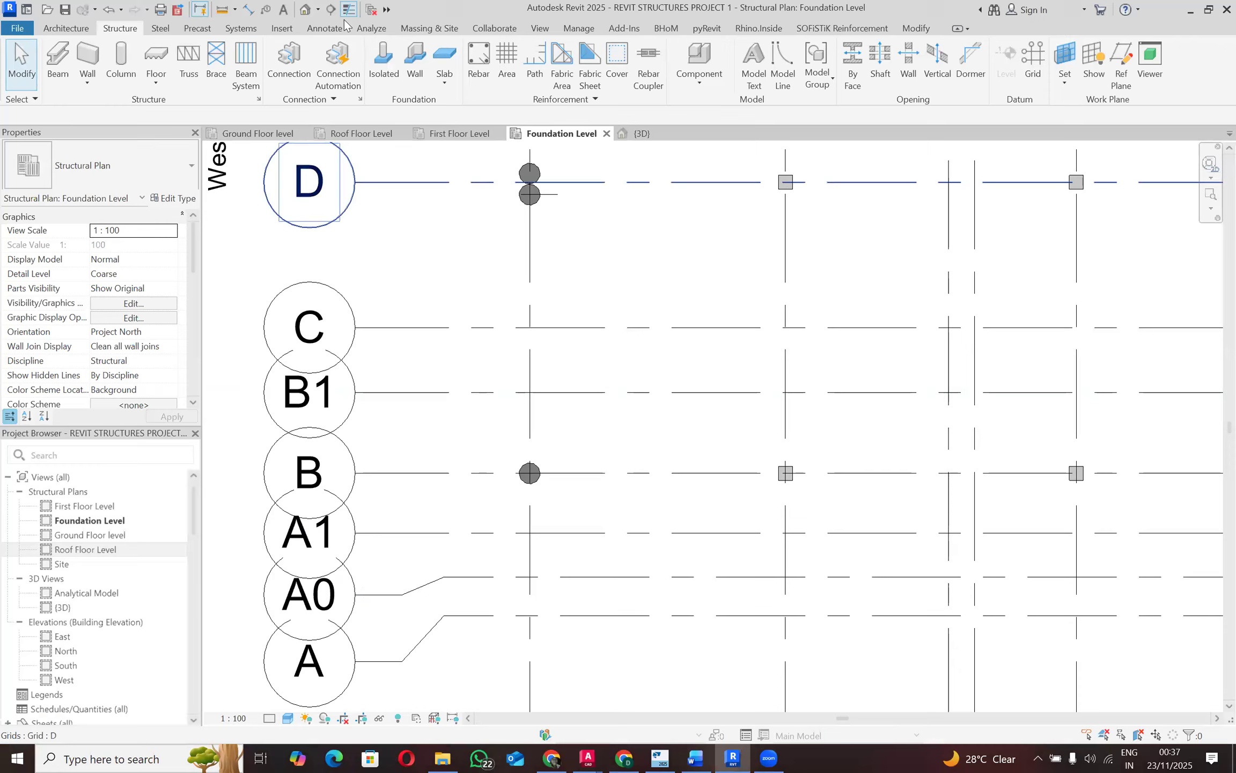
click(322, 30)
click(369, 49)
scroll(534, 474, up, 5)
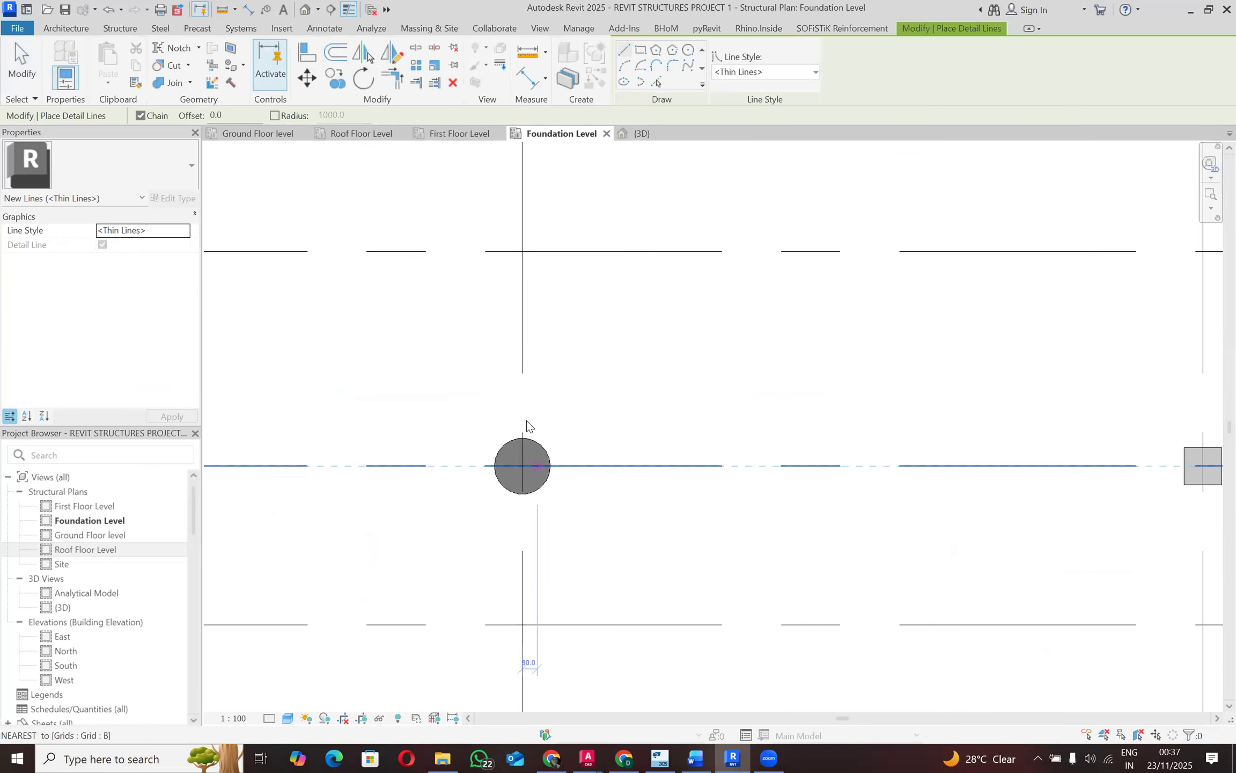
key(Escape)
key(Escape)
Step: Copy the round column at grid intersection B-1 horizontally along grid B towards grid 2 by 300 mm
drag(477, 407, 573, 519)
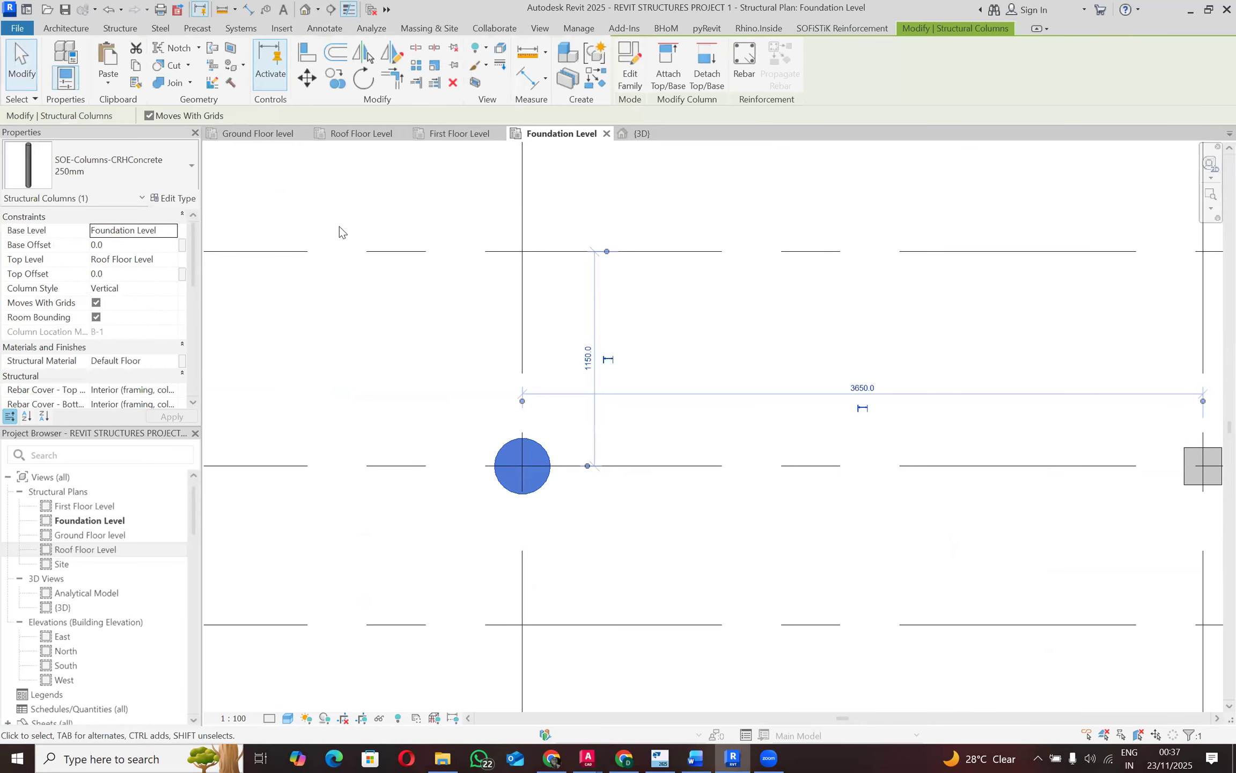
click(334, 79)
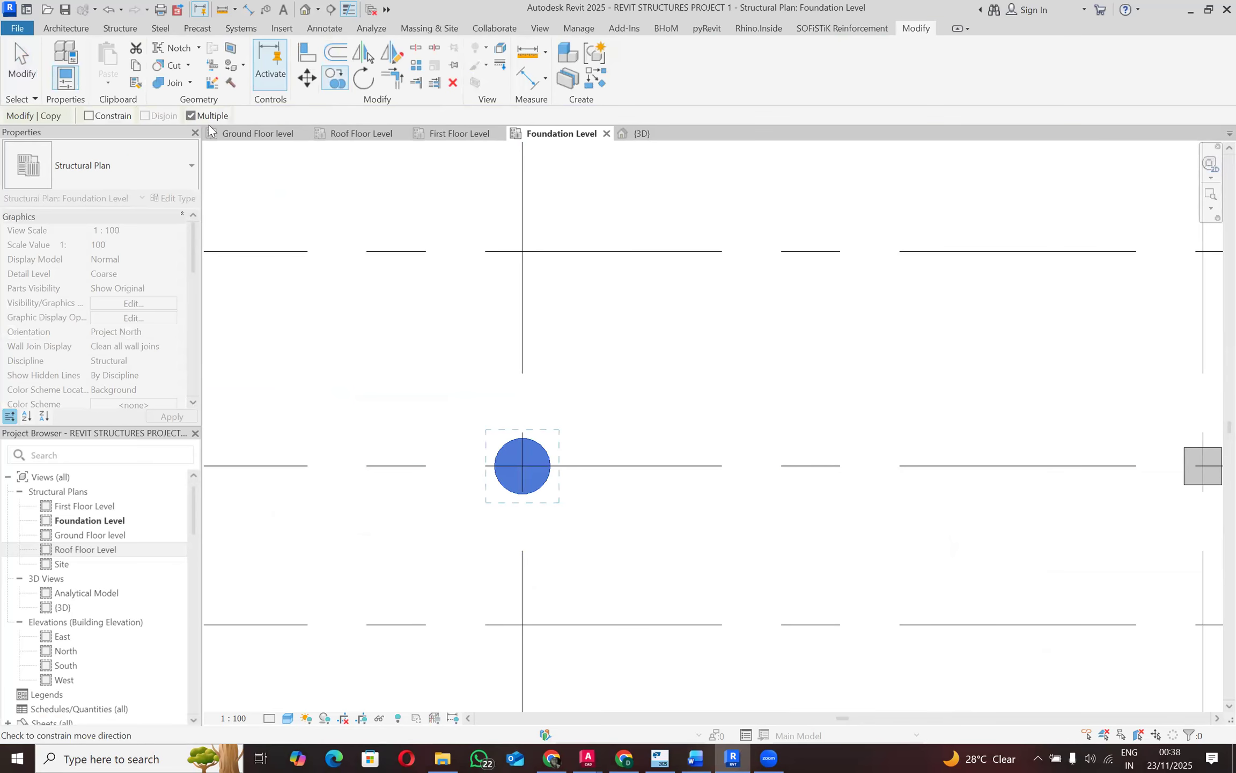
click(524, 466)
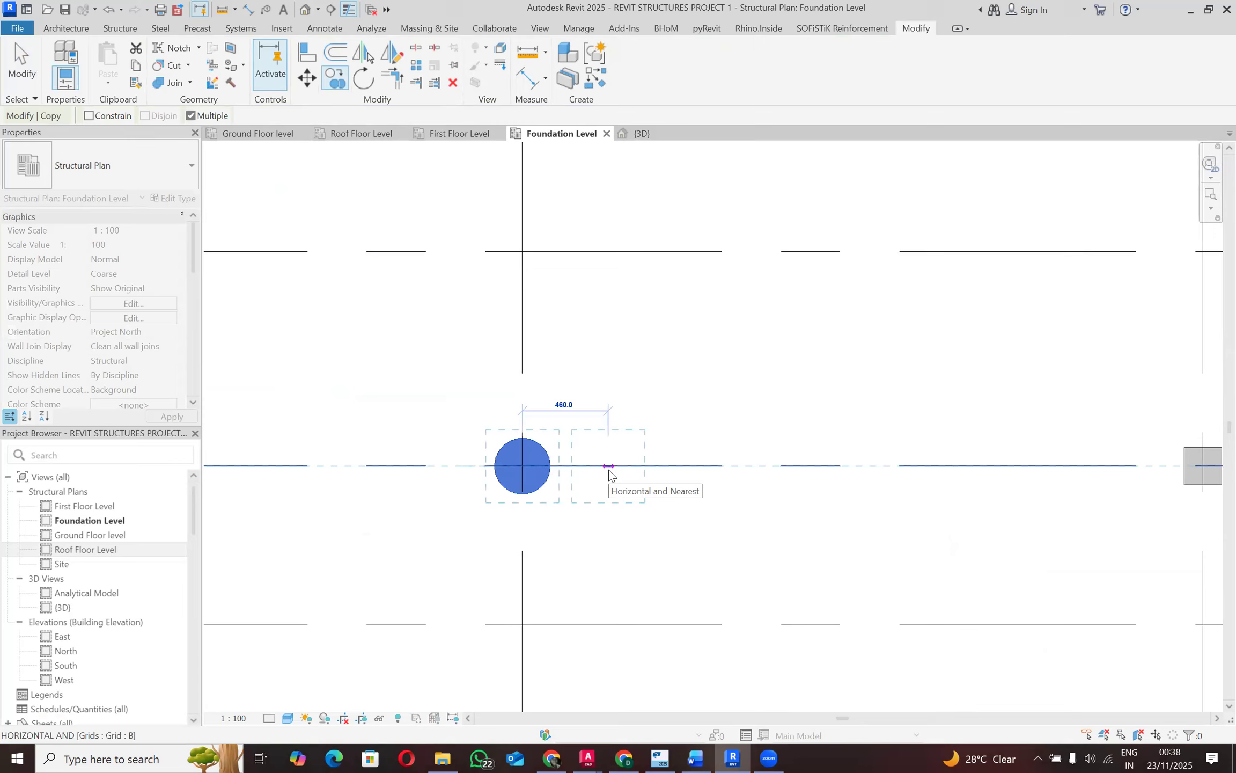
text(300)
key(Return)
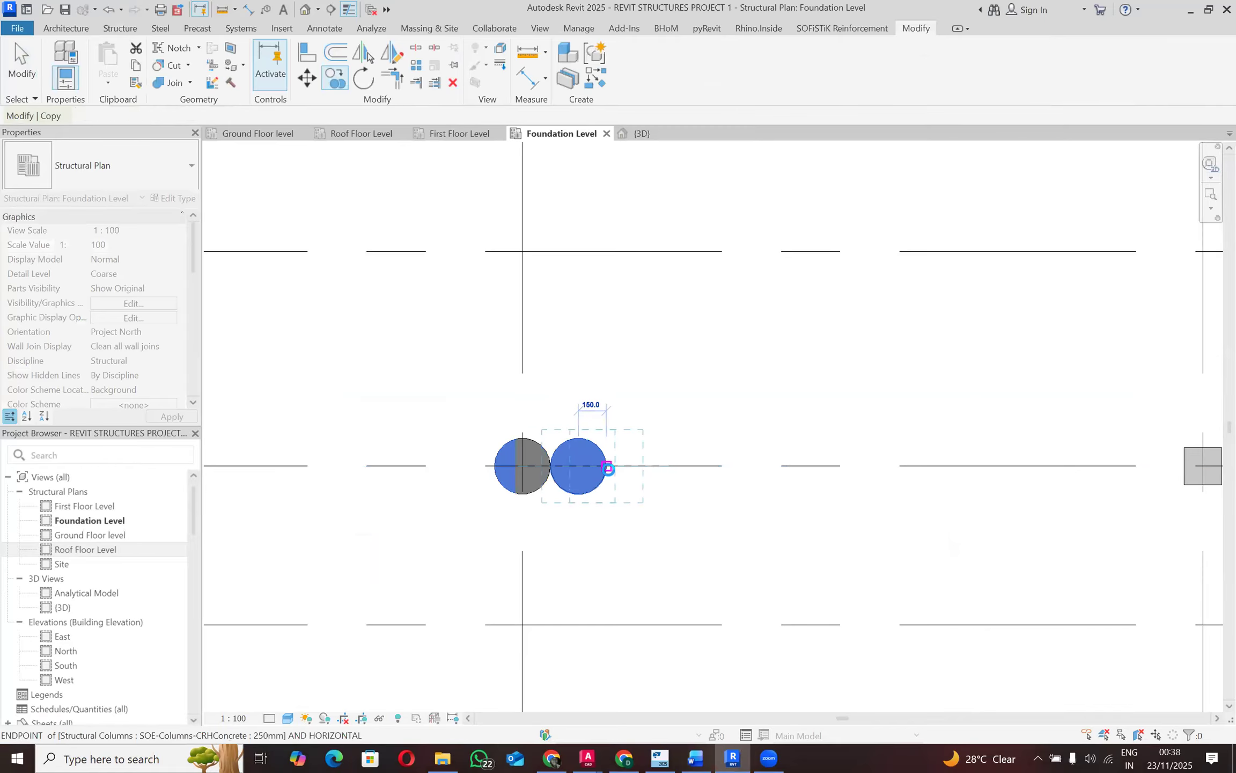
key(Escape)
scroll(524, 364, down, 5)
key(Escape)
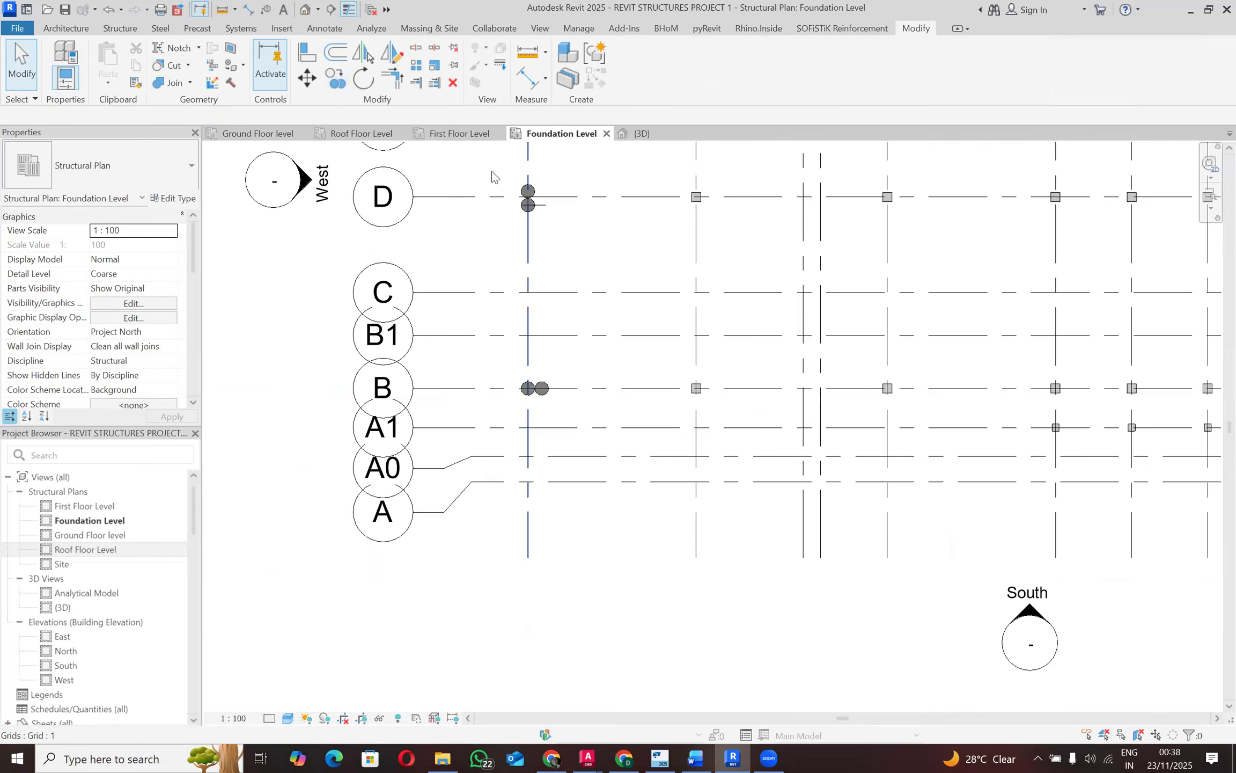
Step: Delete the stray detail line crossing the lower round column at grid intersection D-1, and save the project
scroll(539, 201, up, 3)
scroll(538, 201, up, 2)
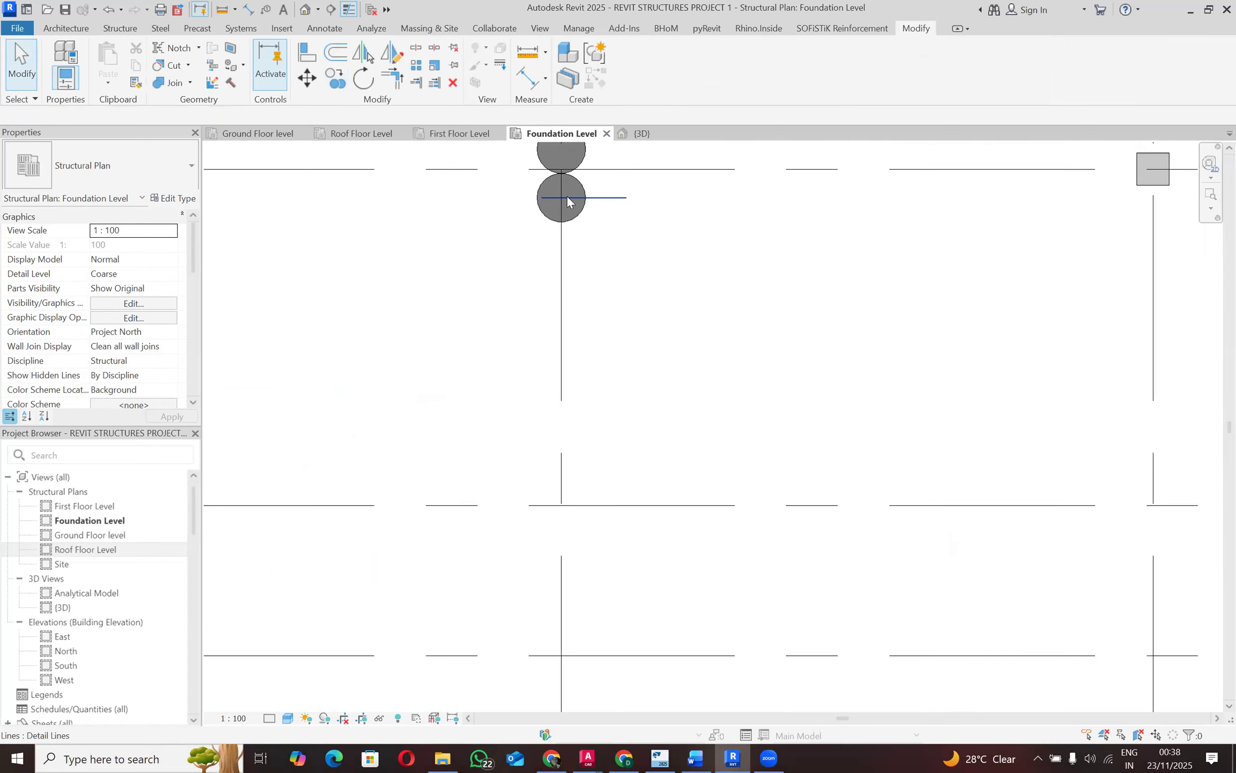
click(567, 196)
right_click(534, 243)
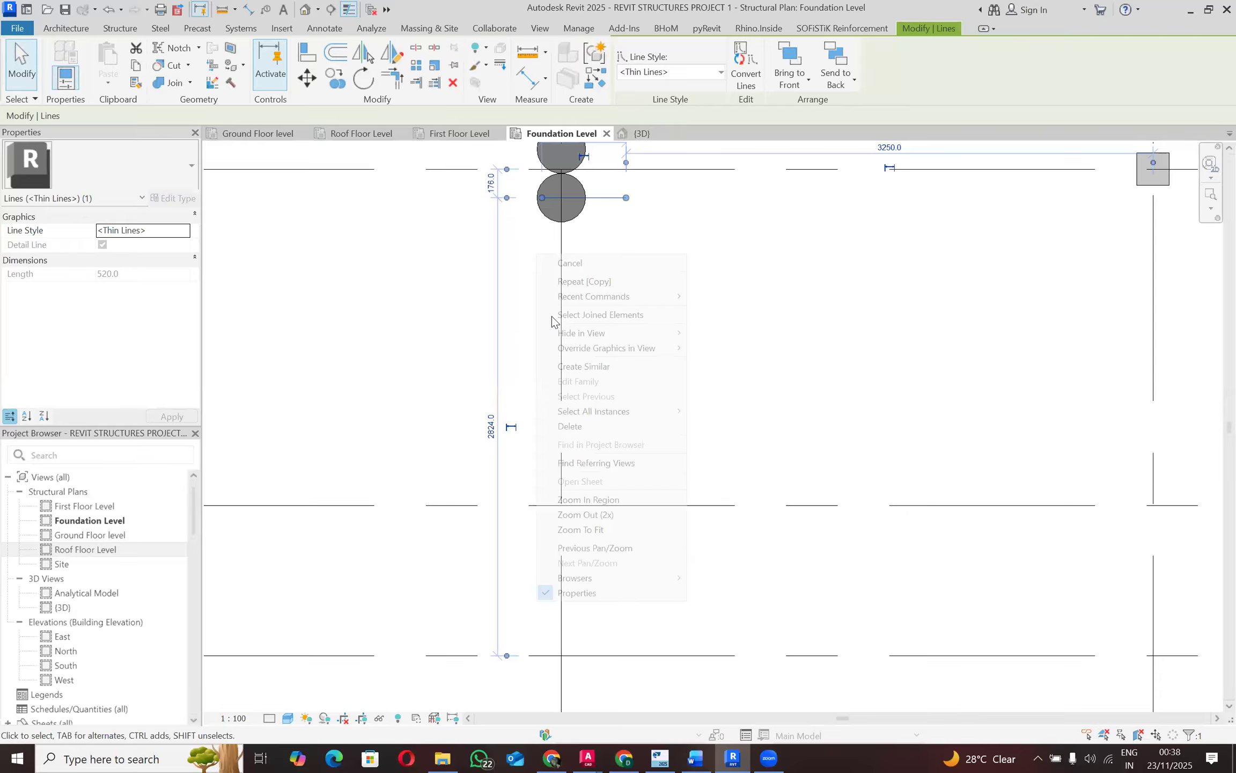
click(570, 426)
scroll(432, 282, down, 3)
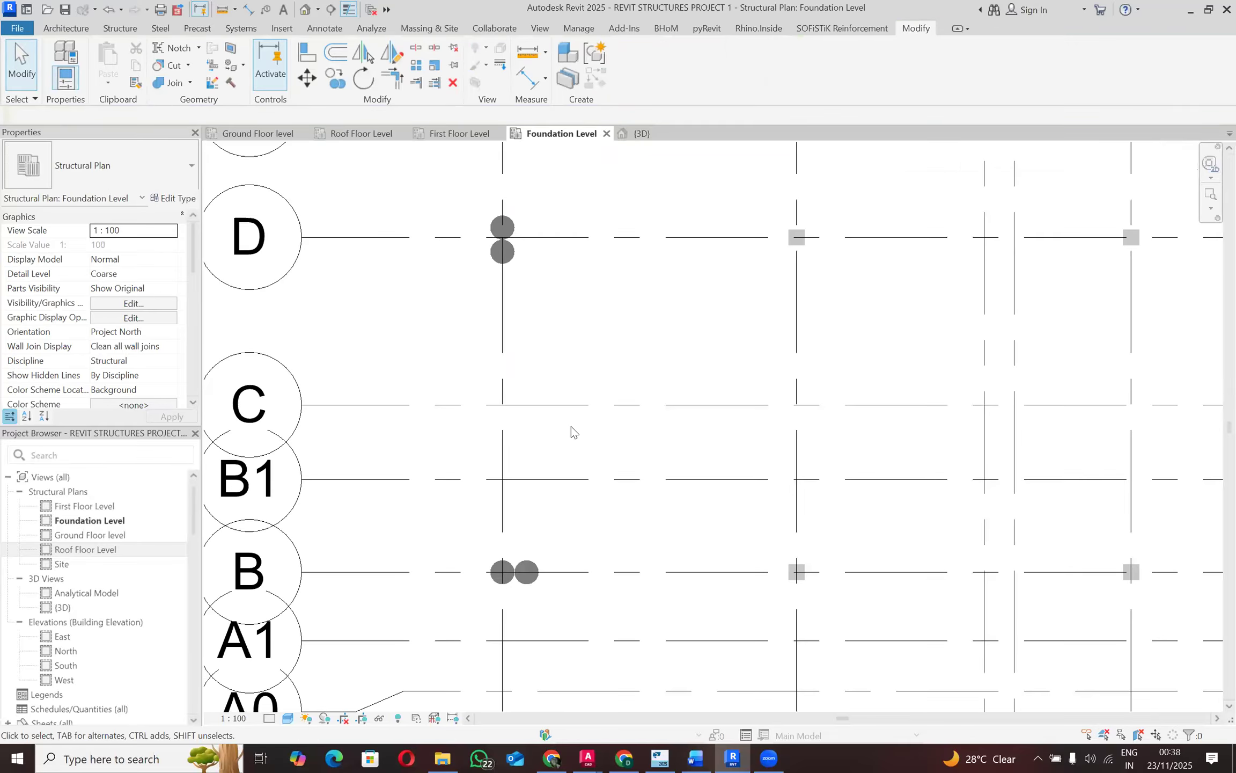
scroll(465, 330, down, 4)
click(64, 10)
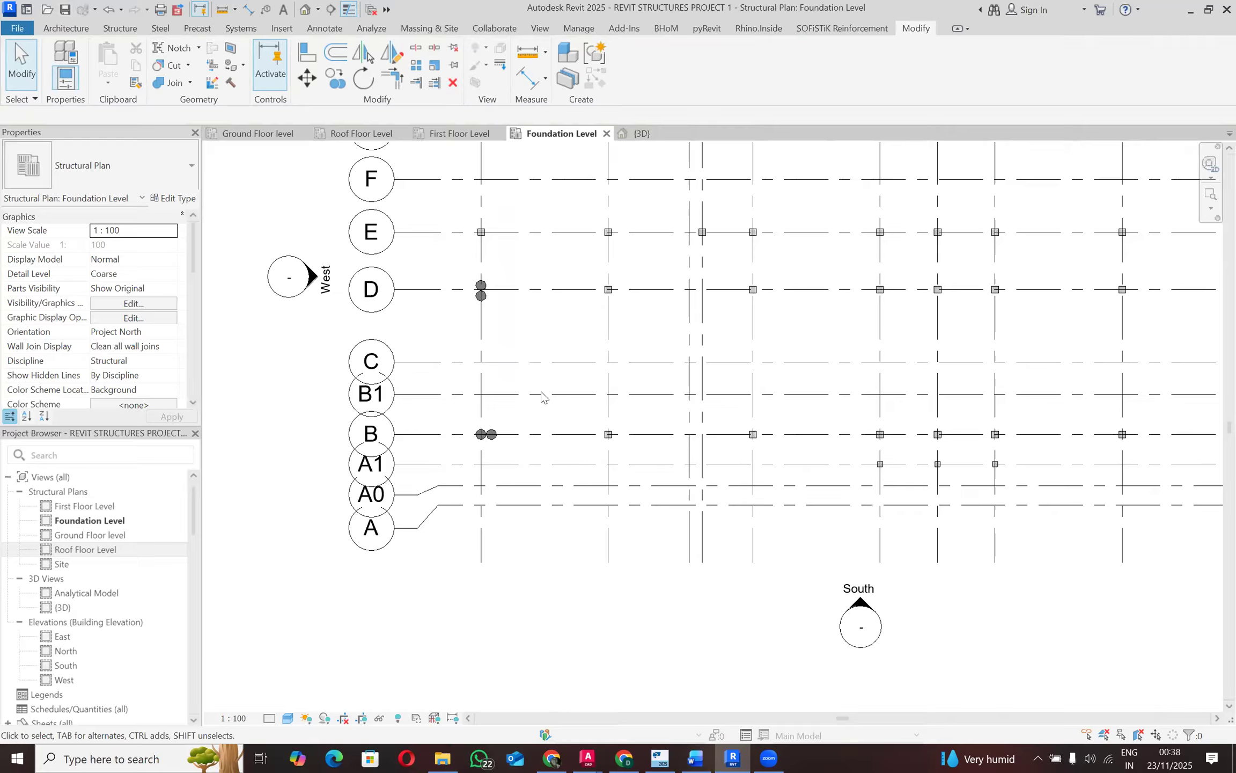
Step: Switch to the AutoCAD foundation drawing and examine the round column pairs in the F3 footings on grid A at grids 2 and 5
scroll(489, 476, down, 1)
scroll(548, 478, down, 1)
scroll(558, 536, up, 2)
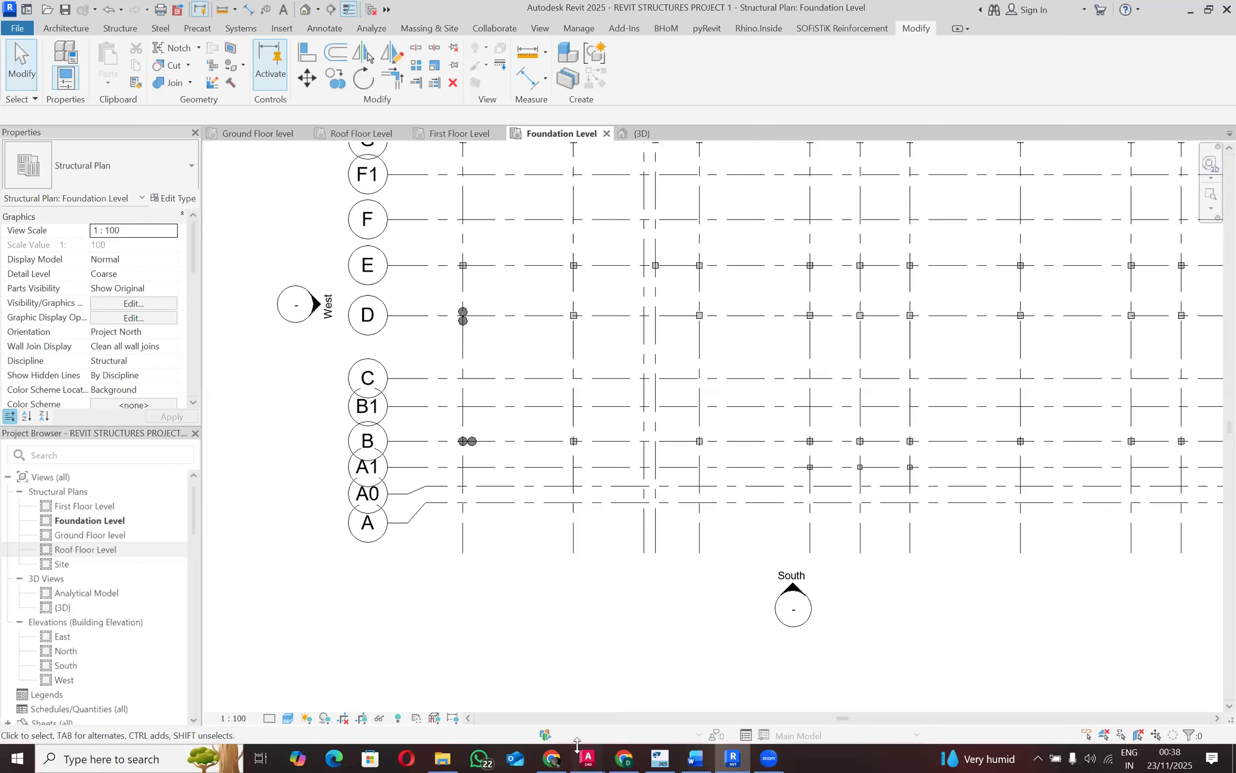
click(588, 758)
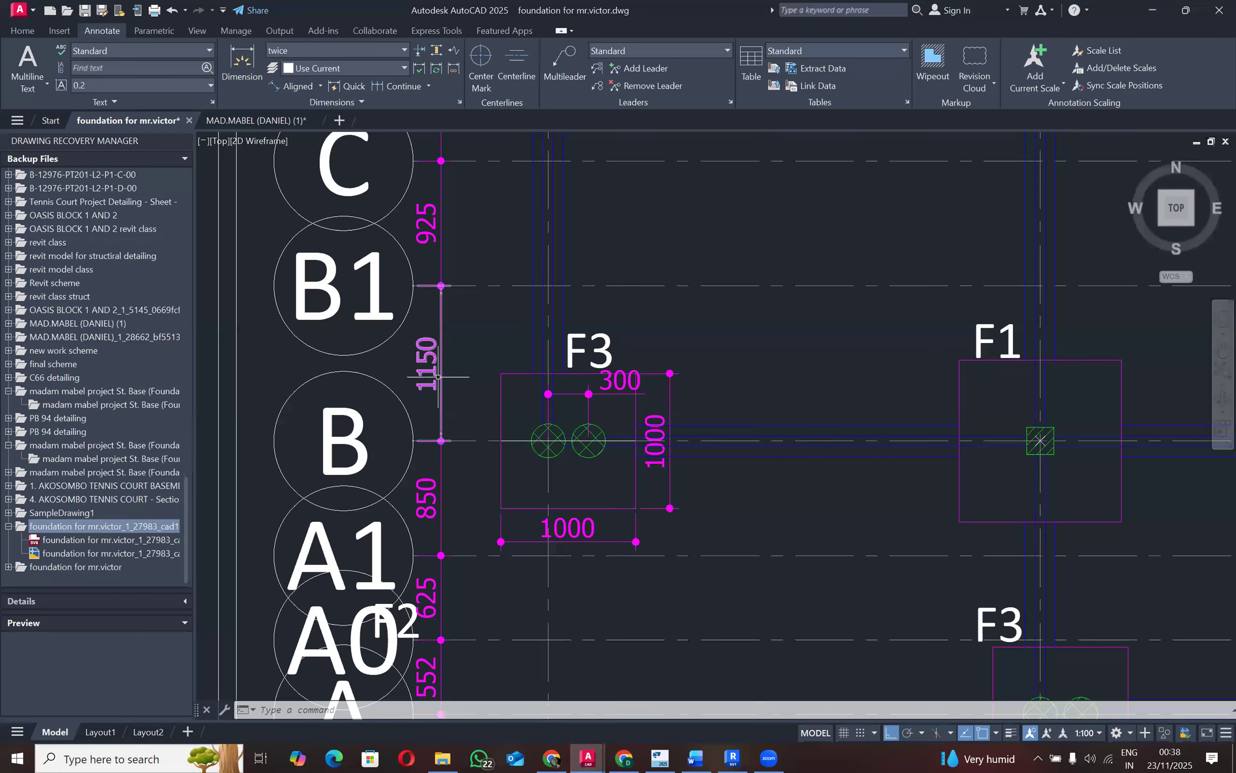
scroll(459, 403, down, 3)
scroll(630, 479, up, 4)
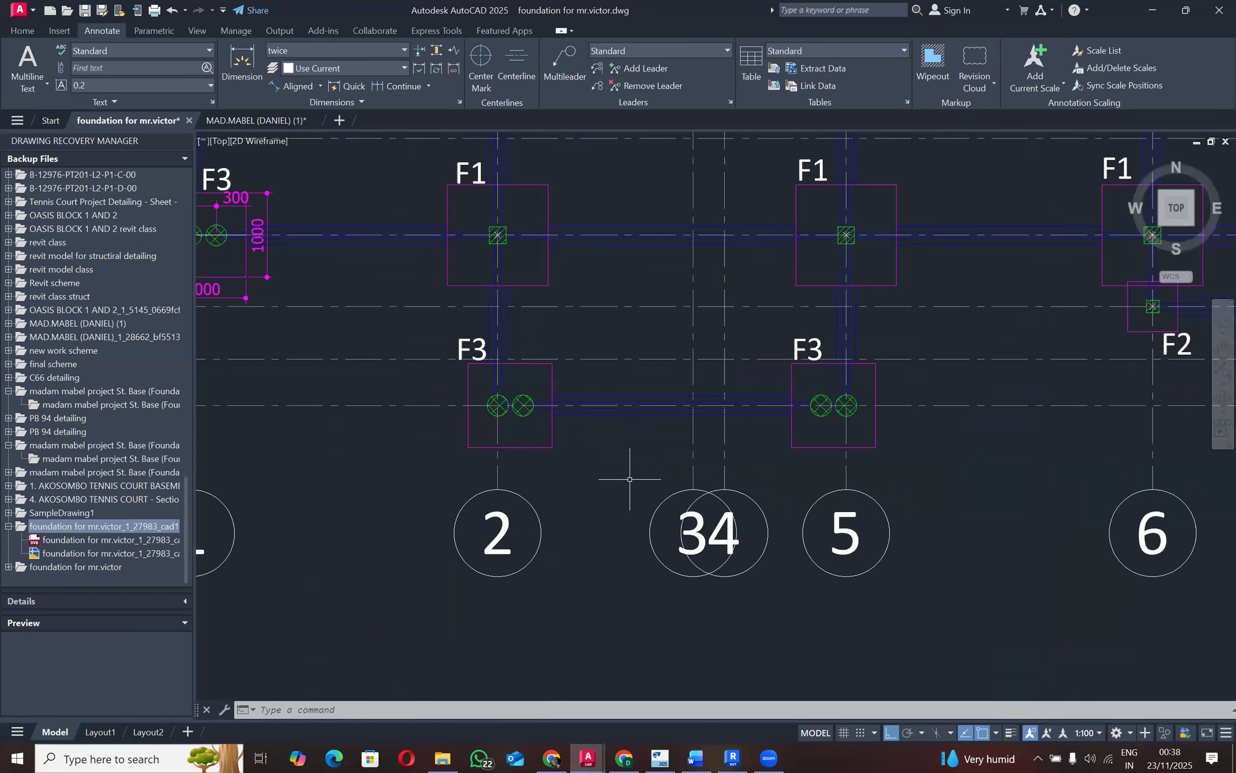
scroll(630, 479, down, 5)
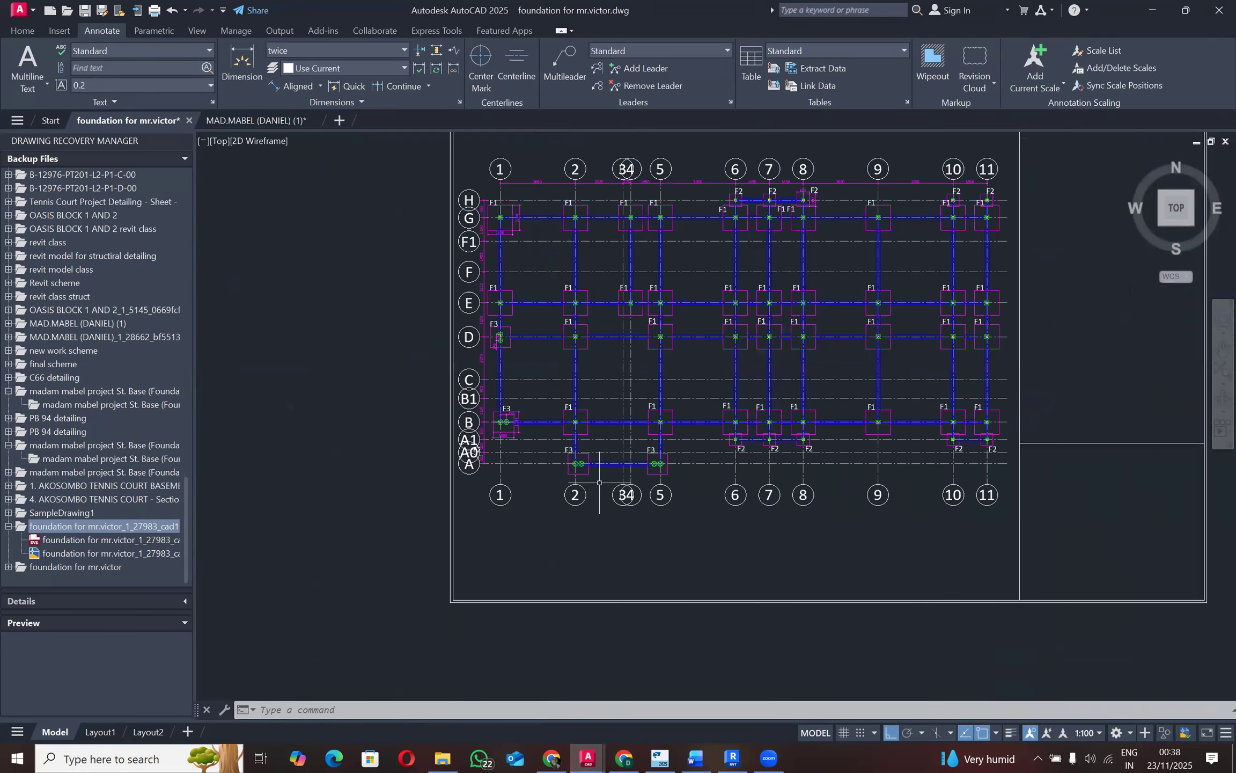
scroll(600, 483, up, 3)
scroll(599, 482, up, 4)
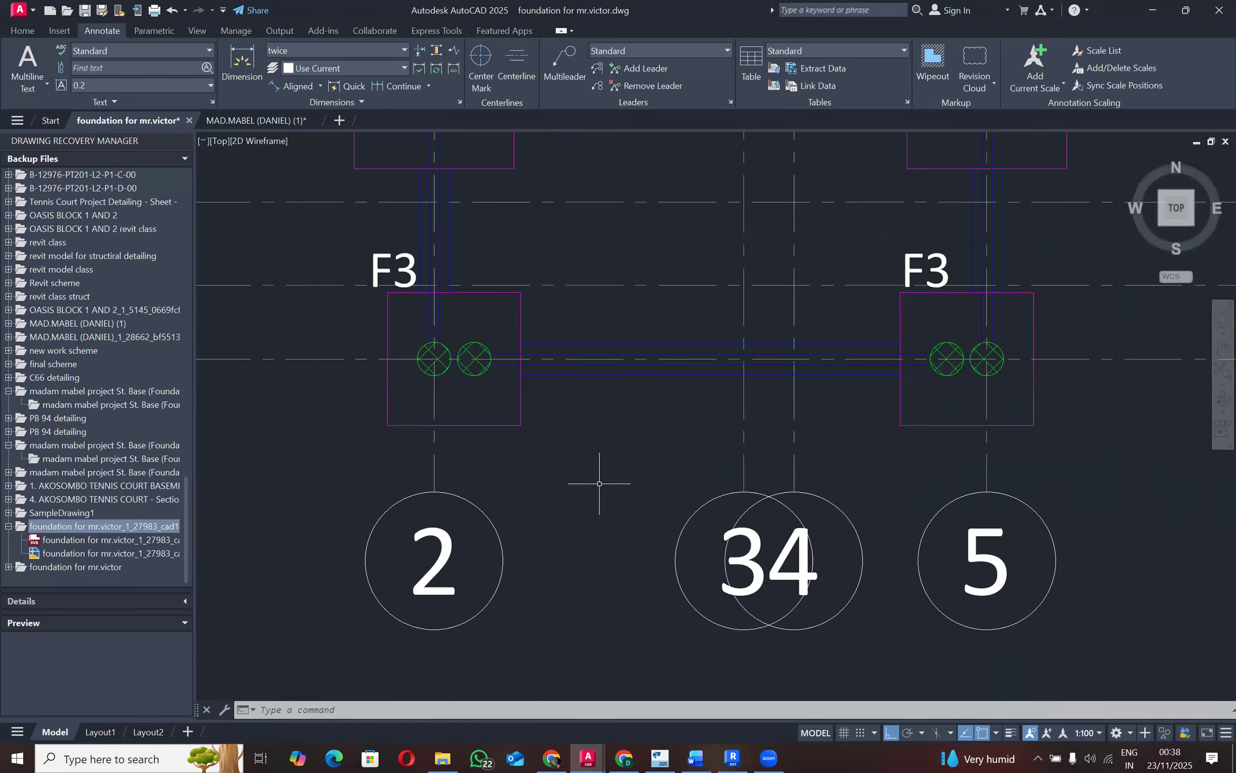
scroll(600, 483, down, 2)
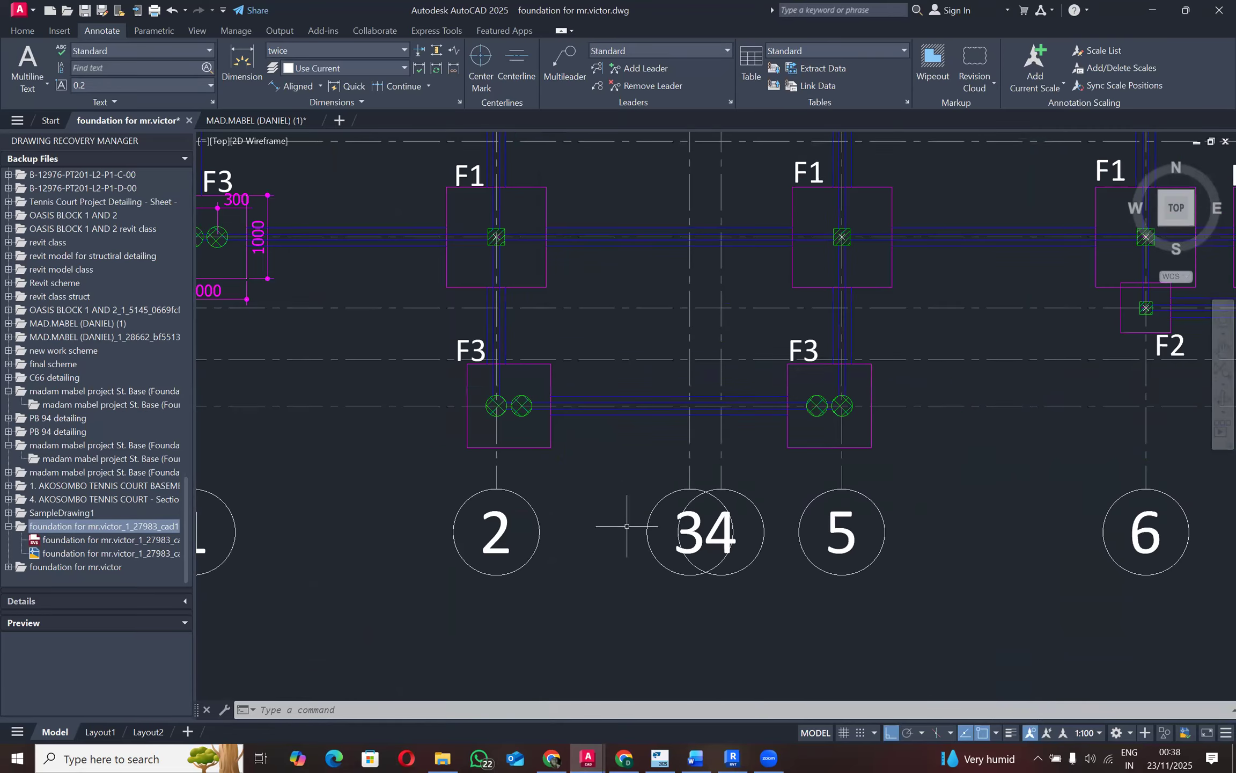
Step: Switch to Revit and place a 250mm SOE-Columns-CRHConcrete vertical structural column at the intersection of grids A and 2
mouse_move(734, 756)
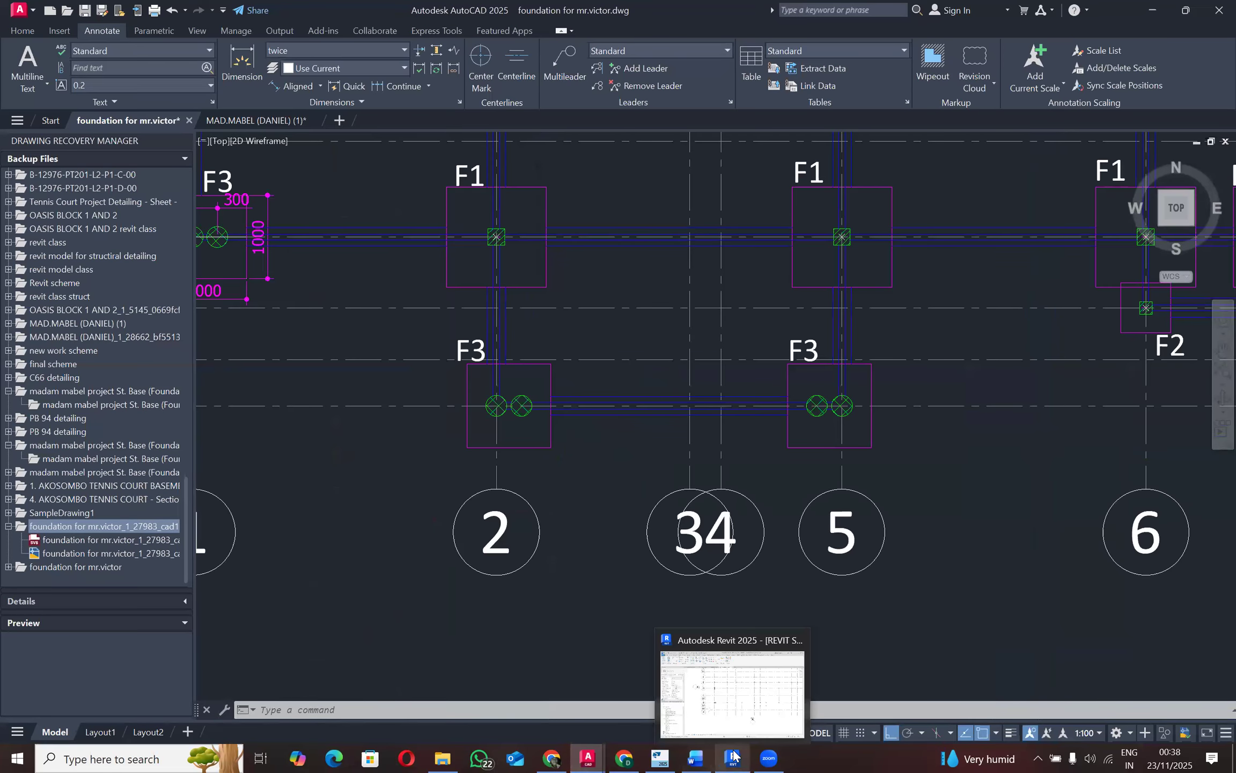
click(731, 756)
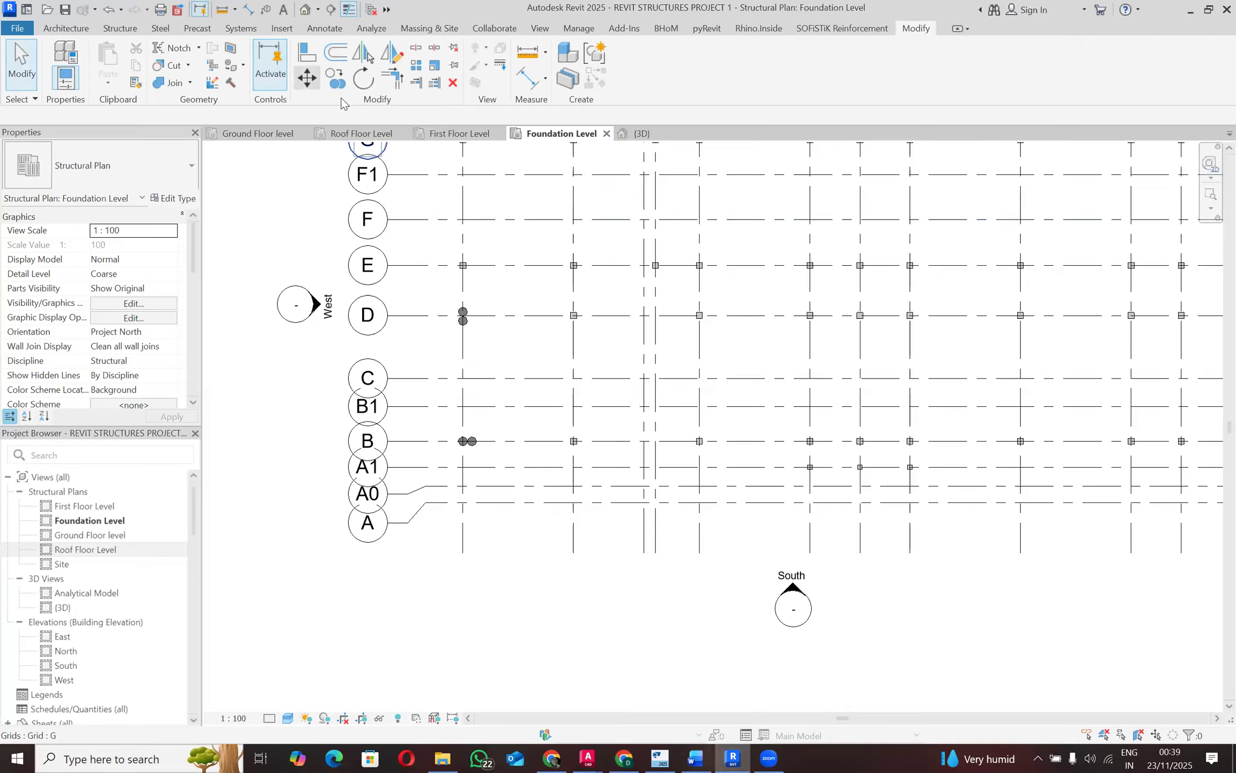
click(109, 28)
click(121, 63)
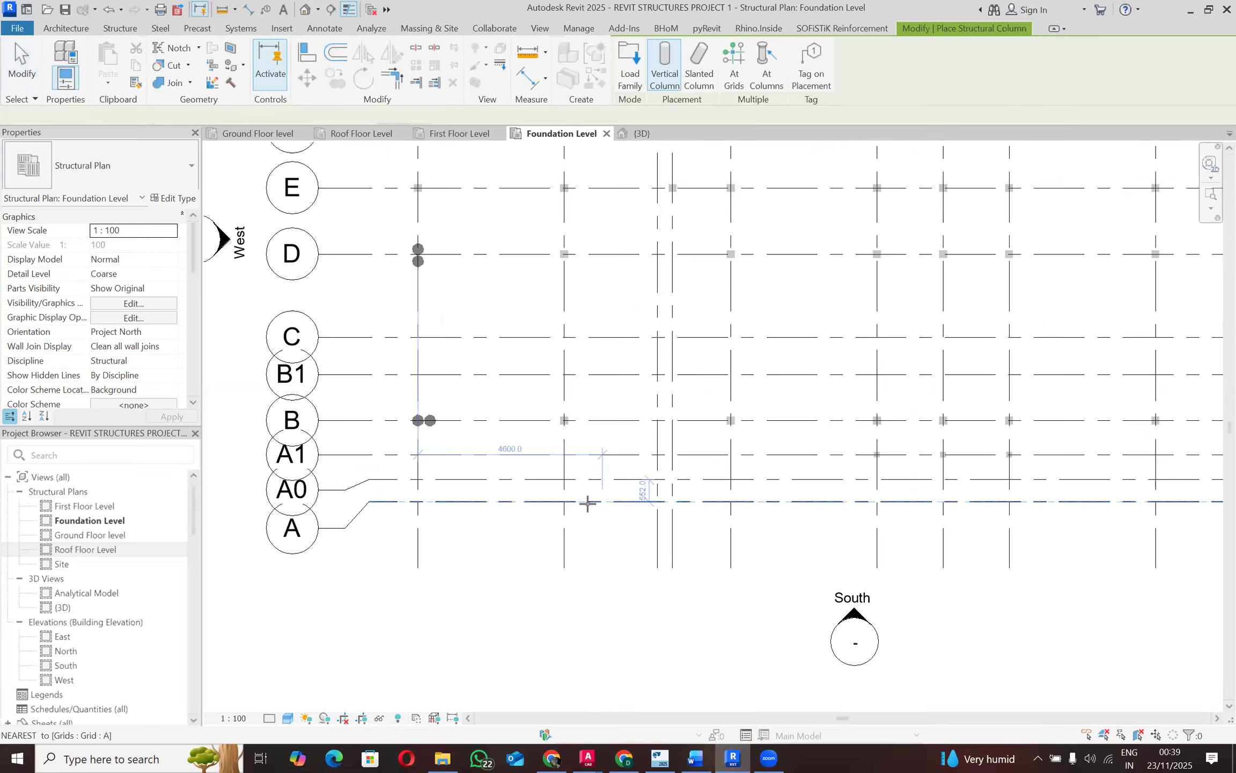
scroll(567, 514, down, 2)
scroll(569, 507, up, 5)
scroll(563, 499, up, 2)
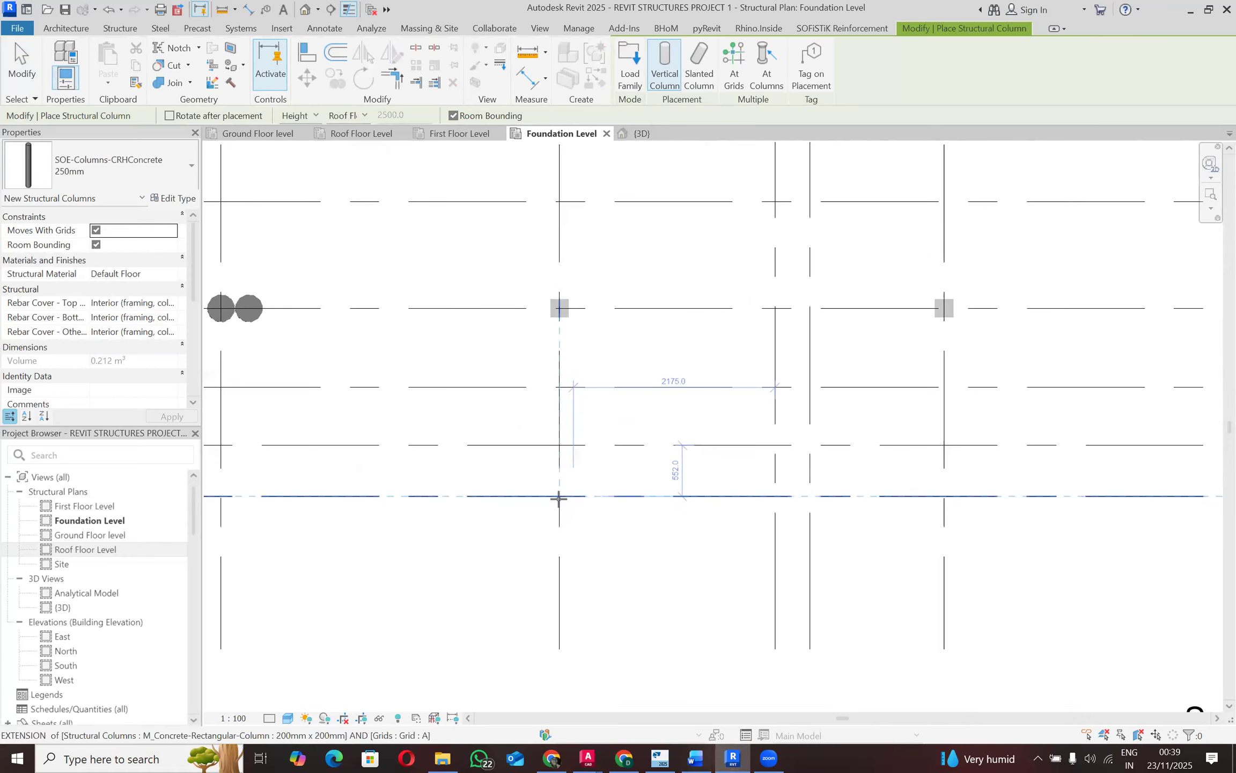
Step: Place another 250mm round structural column at the intersection of grids A and 5, and end column placement
scroll(560, 503, down, 4)
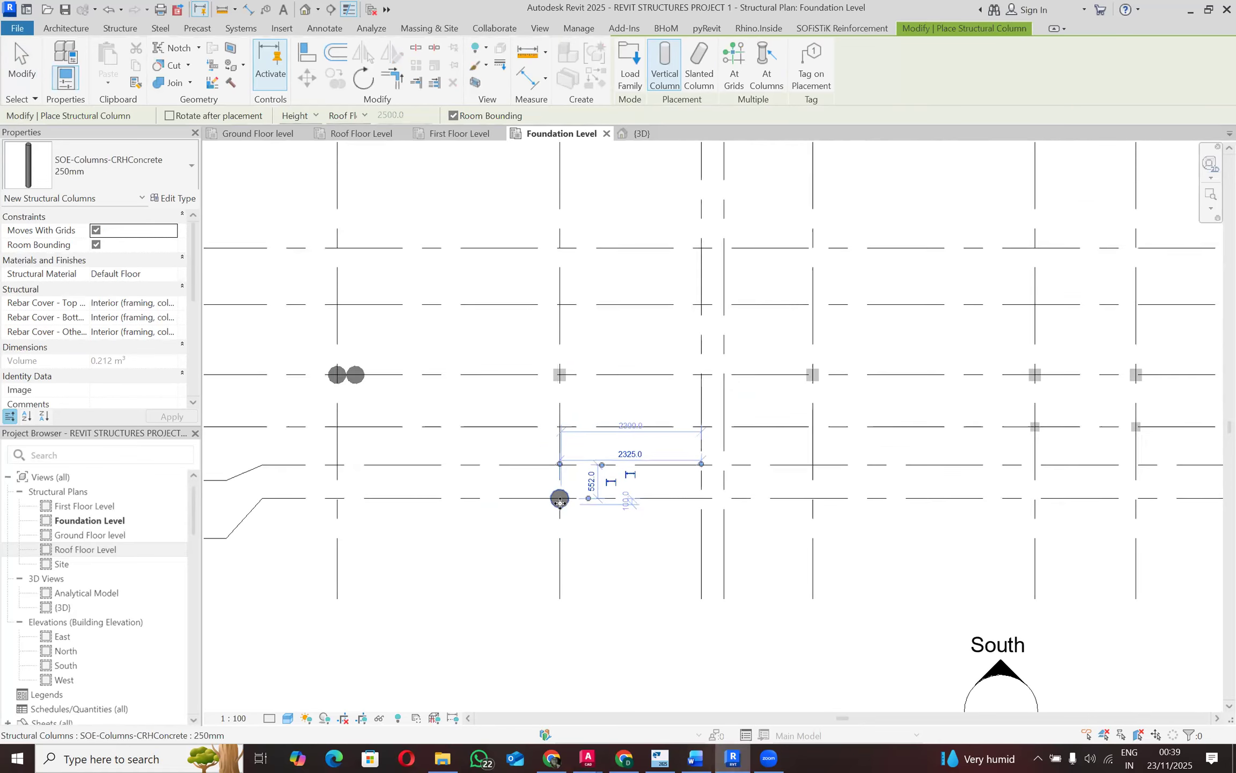
scroll(564, 510, down, 2)
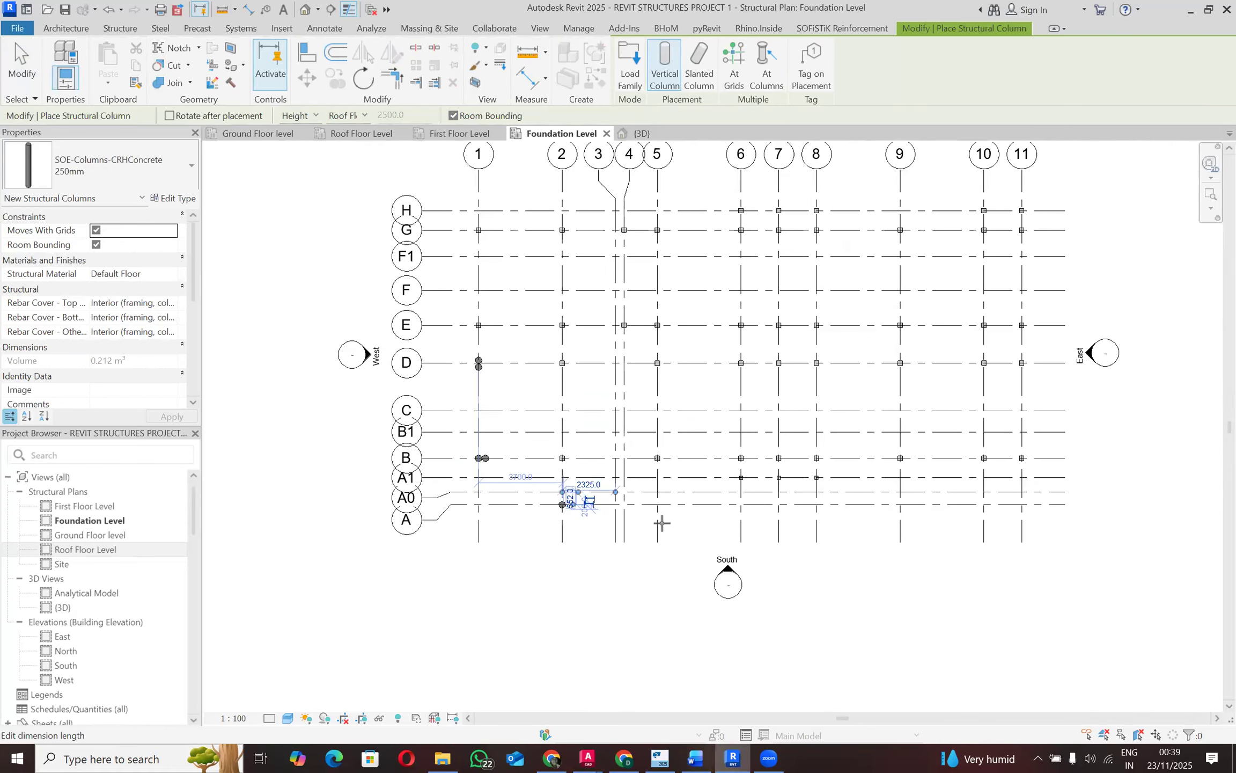
scroll(655, 507, up, 4)
scroll(659, 482, up, 1)
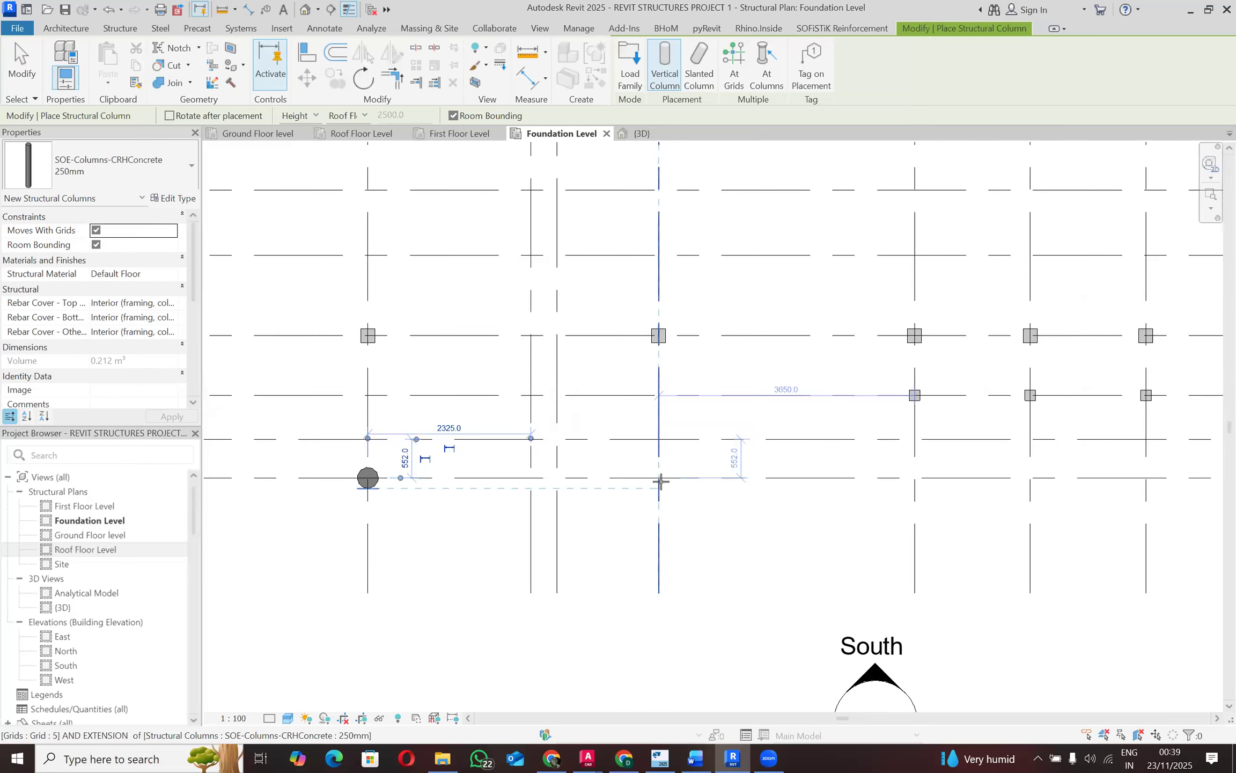
scroll(659, 476, up, 2)
scroll(658, 475, up, 1)
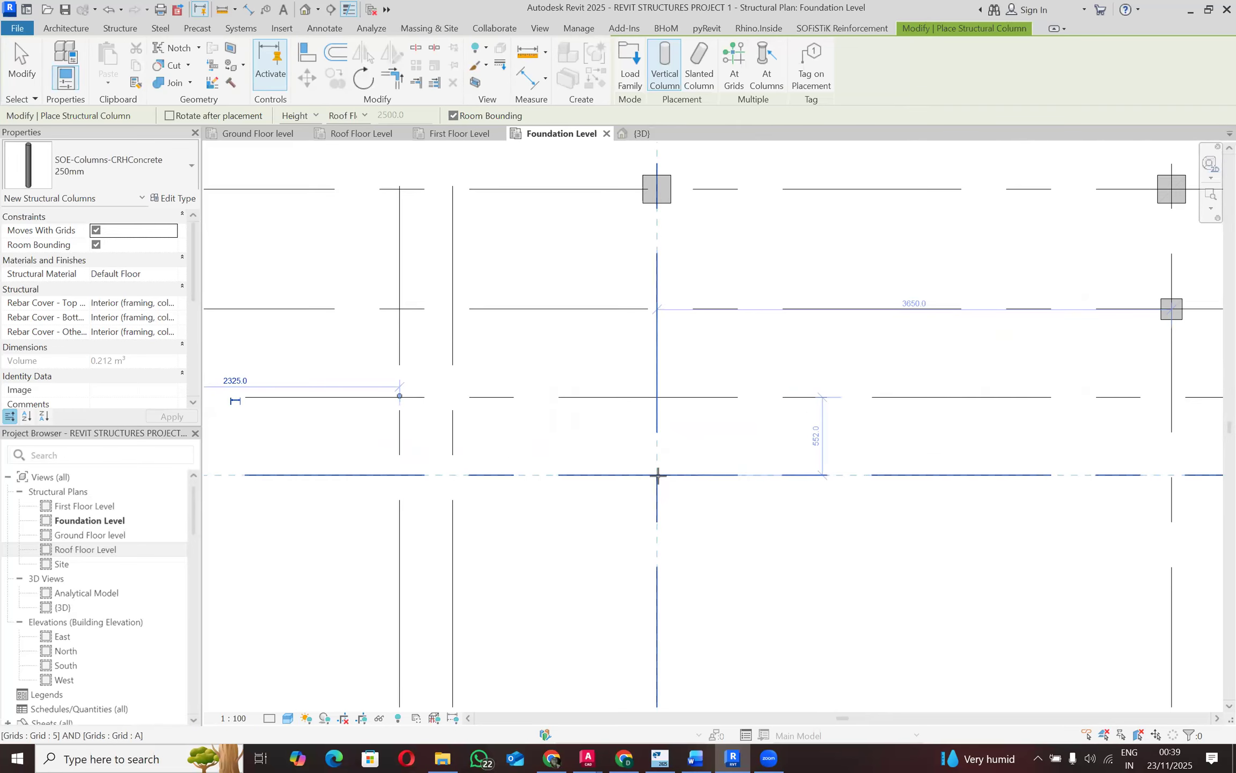
click(658, 475)
scroll(658, 475, down, 5)
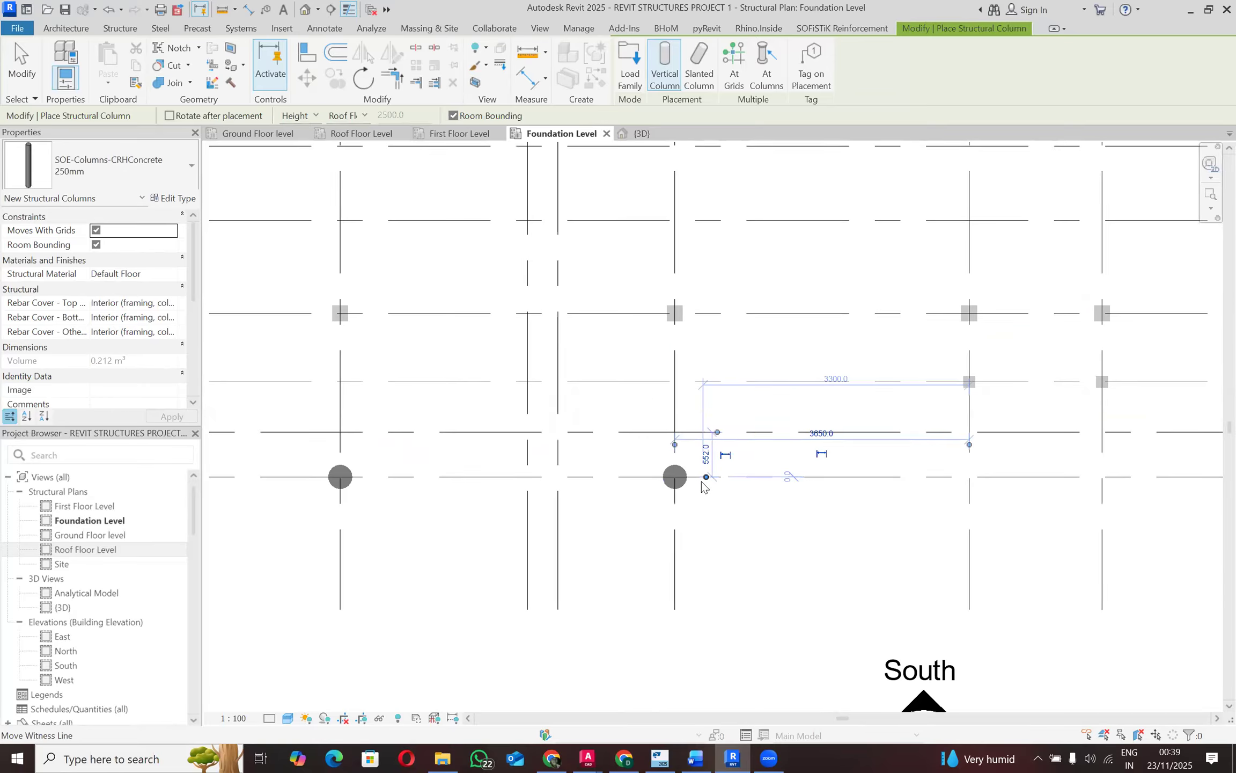
key(Escape)
key(Escape)
Step: Check the F3 column pair at A-2 in the AutoCAD drawing, and in Revit copy the A-2 round column 300 mm along grid A toward grid 3
scroll(504, 480, up, 3)
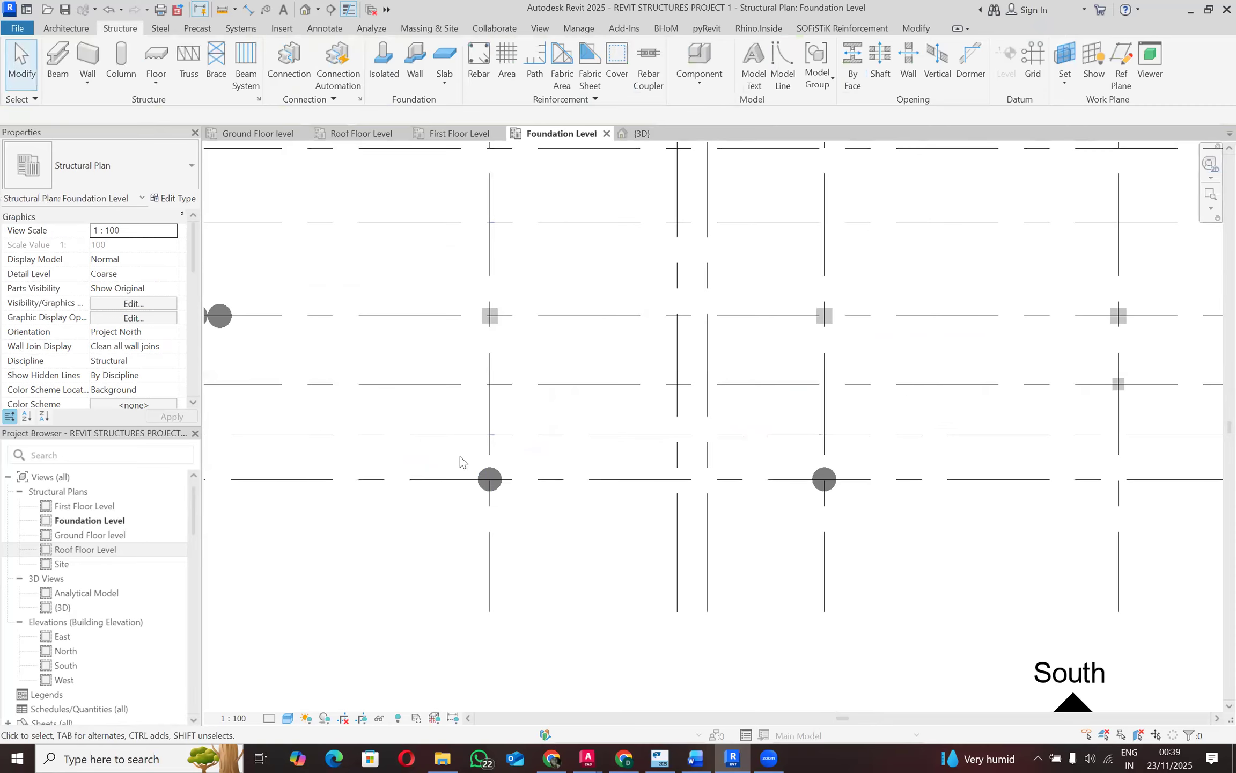
click(490, 479)
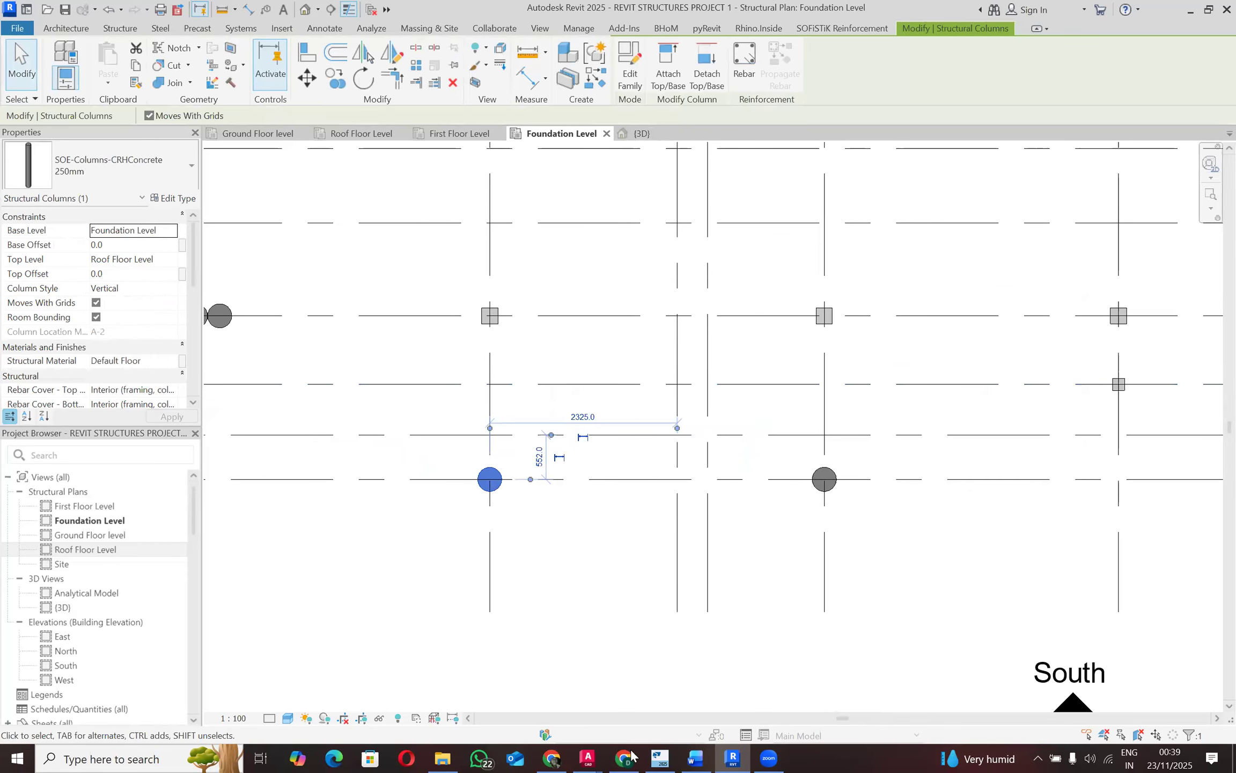
mouse_move(588, 758)
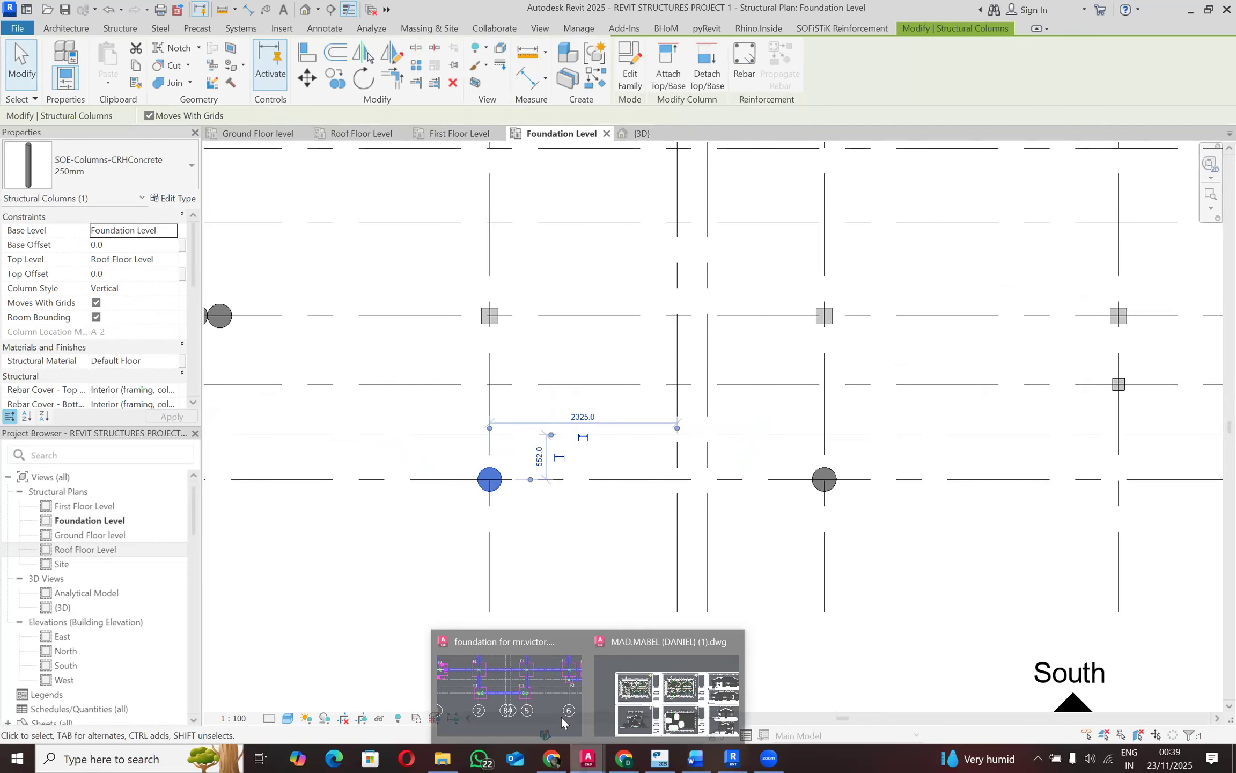
click(560, 716)
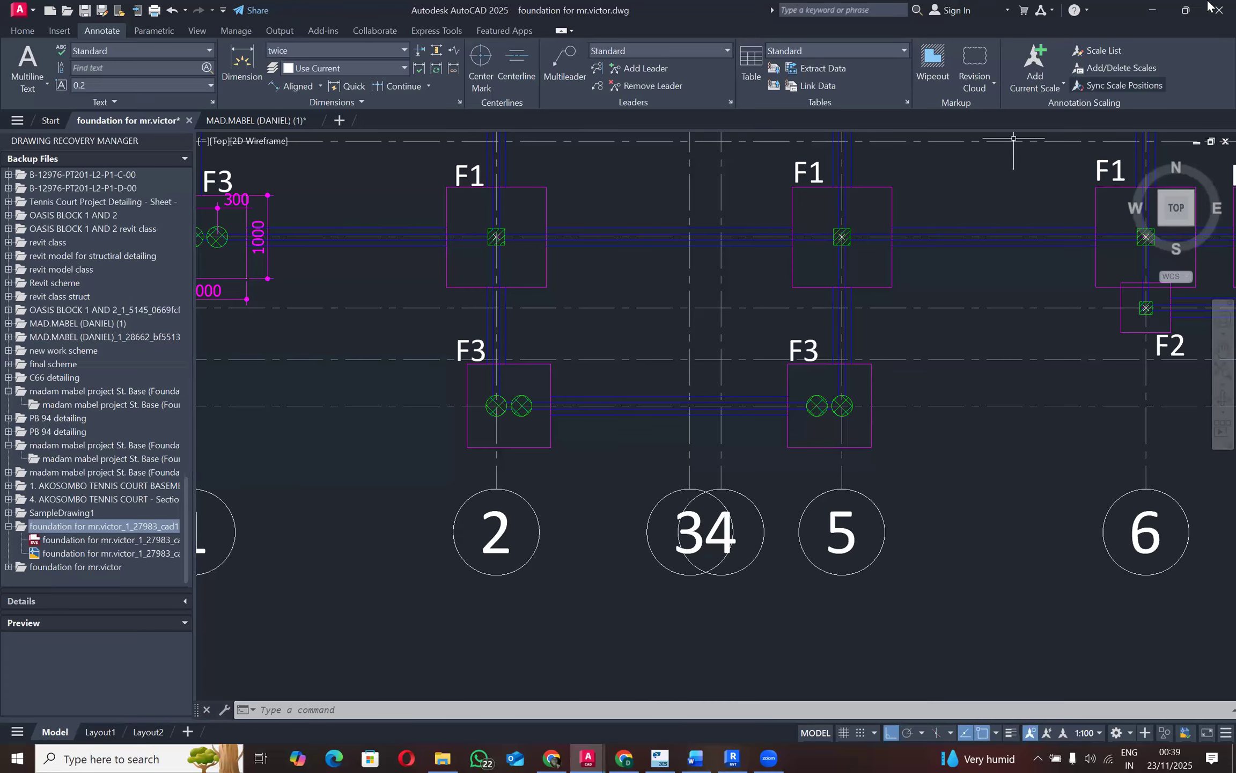
click(1150, 8)
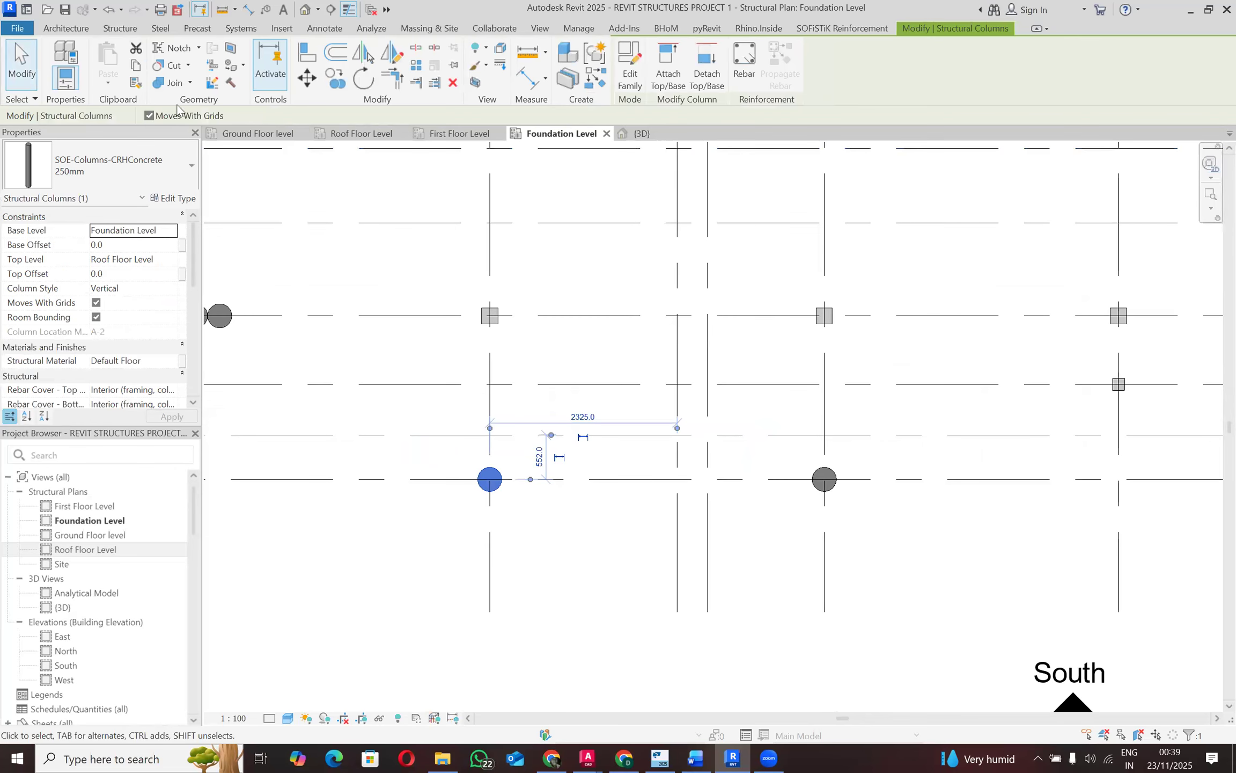
click(334, 78)
scroll(491, 480, up, 2)
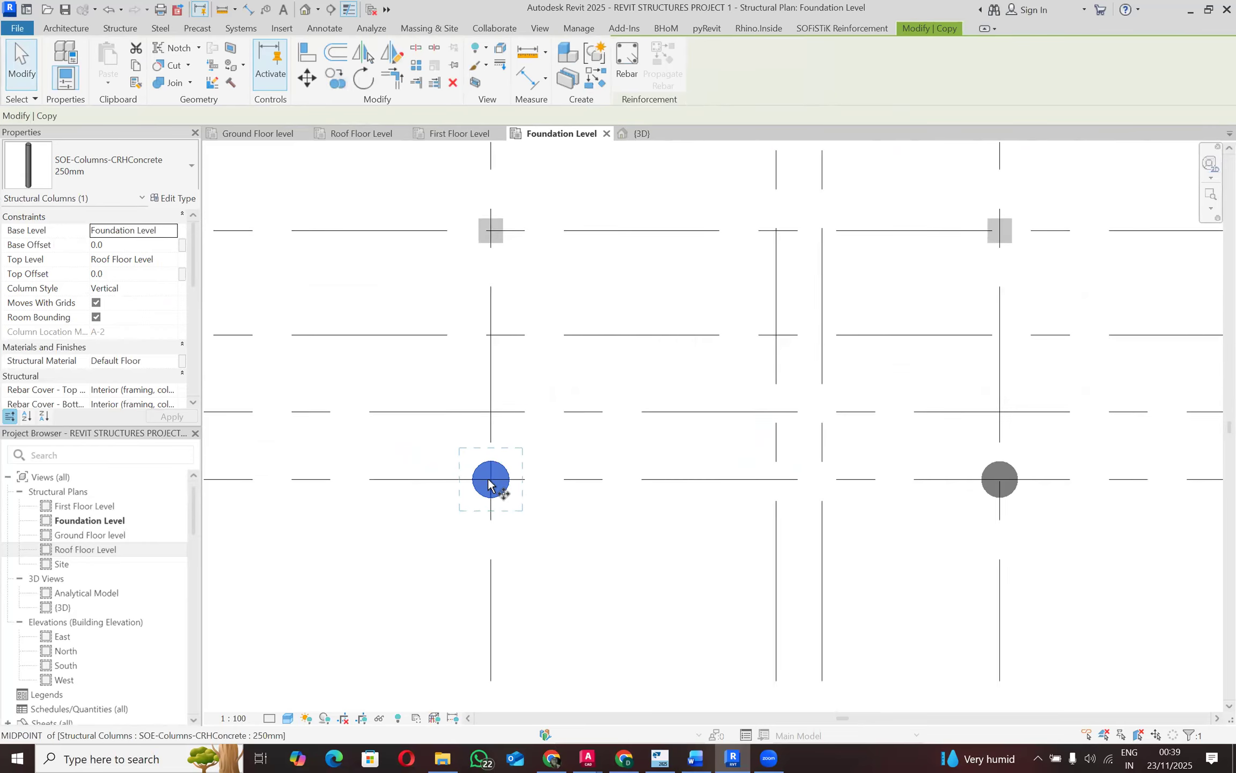
click(489, 480)
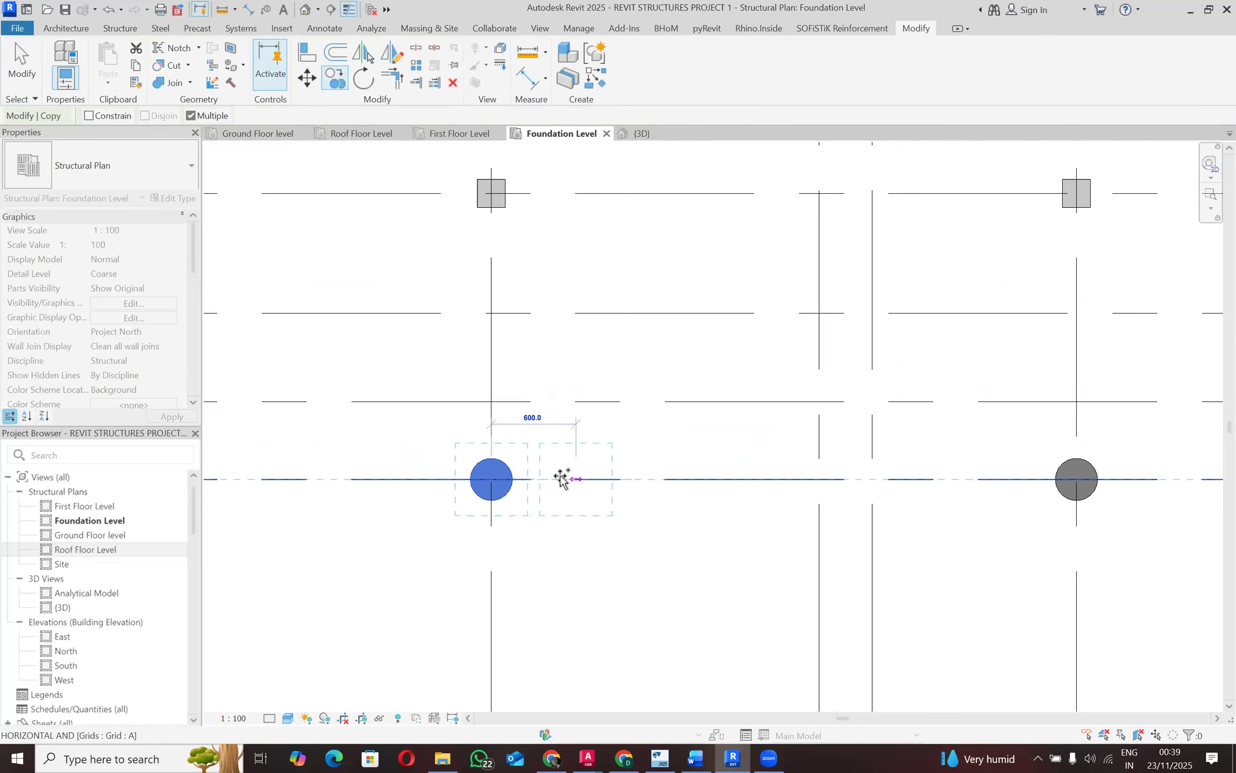
text(300)
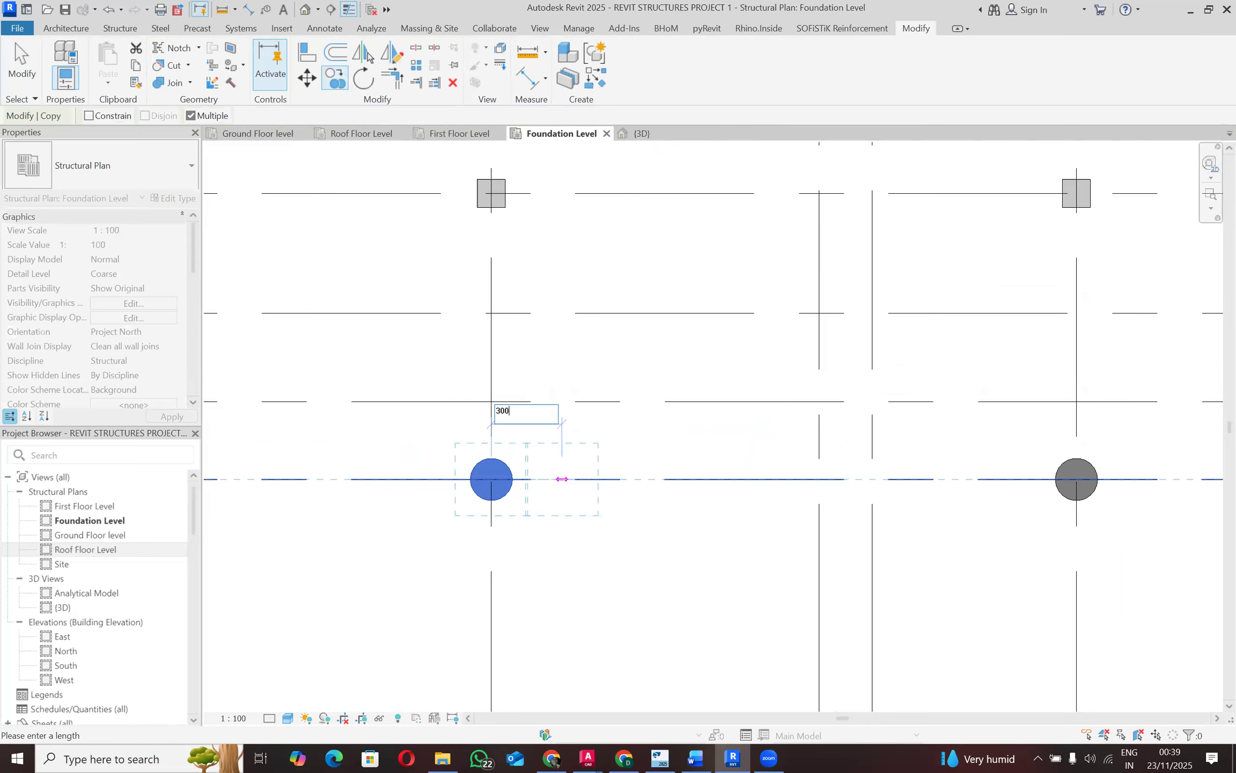
key(Return)
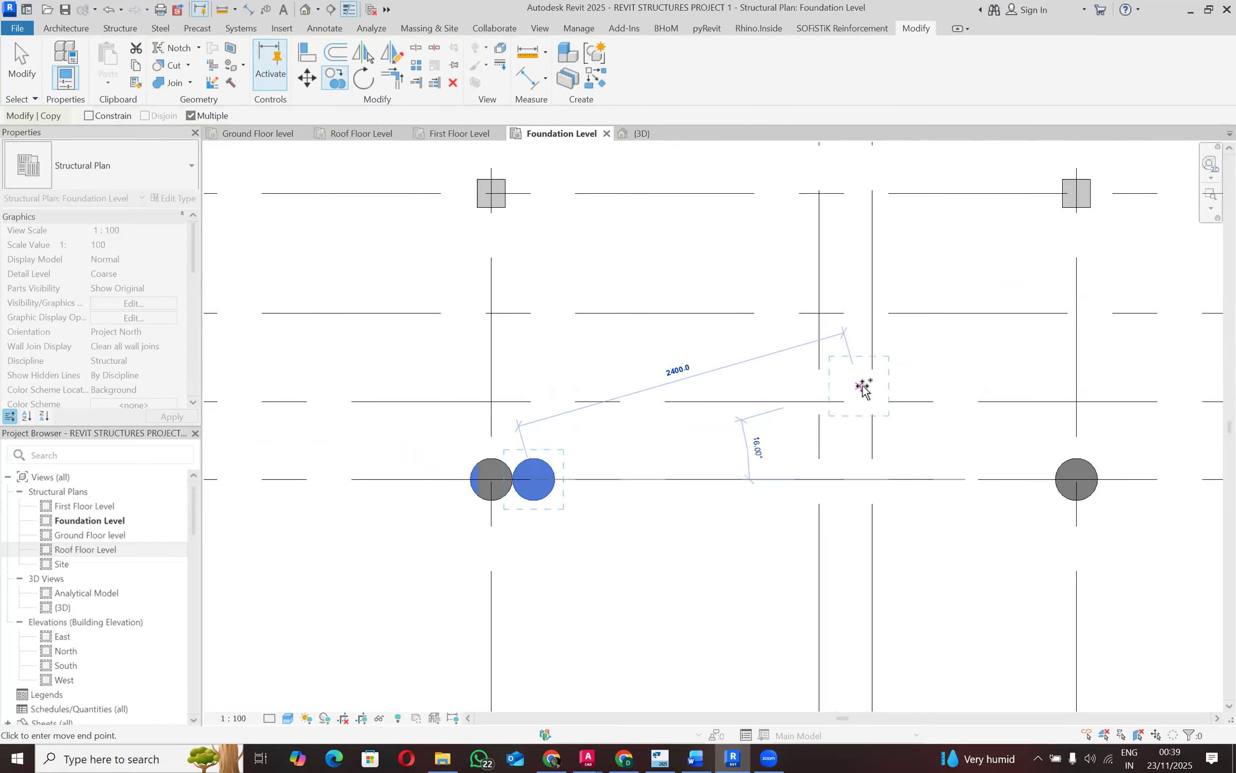
key(Escape)
key(Escape)
Step: Copy the round column at A-5 along grid A toward grid 4, using the same 300 mm spacing as the A-2 pair
click(1064, 465)
key(c)
key(o)
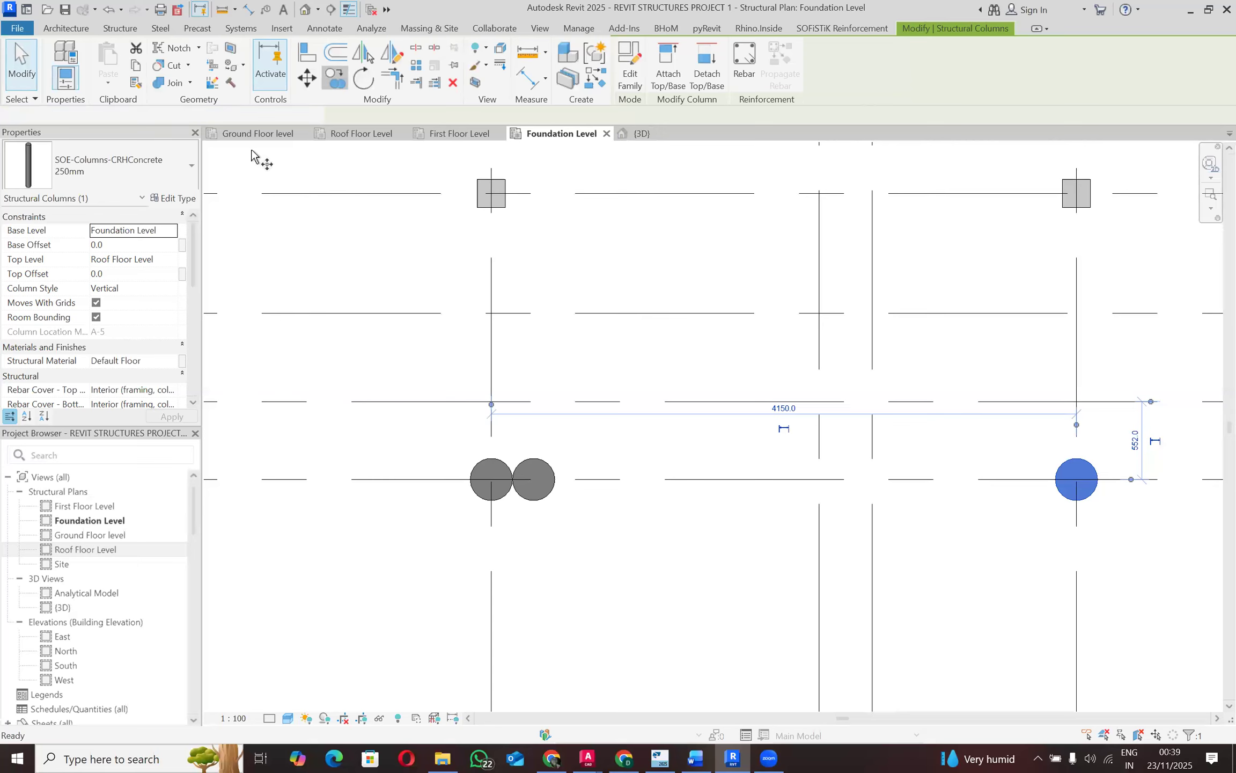
scroll(257, 156, down, 2)
scroll(697, 294, up, 2)
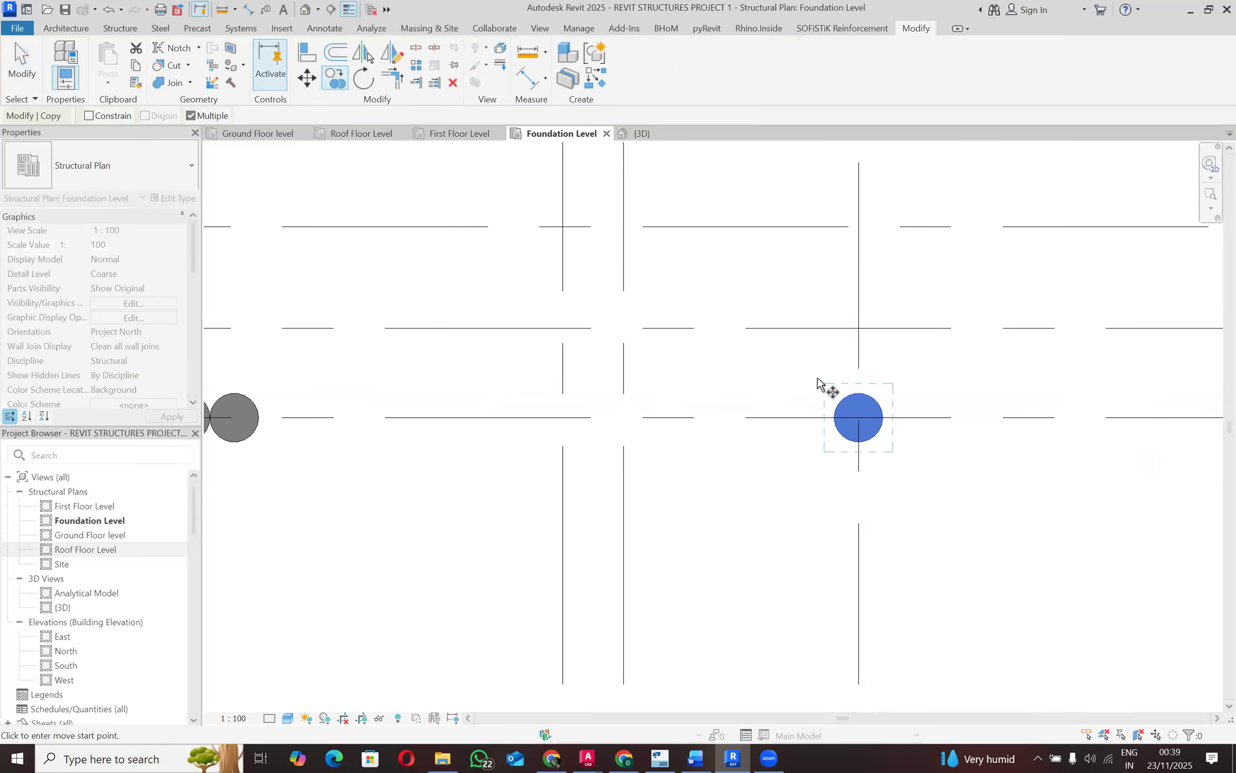
click(859, 418)
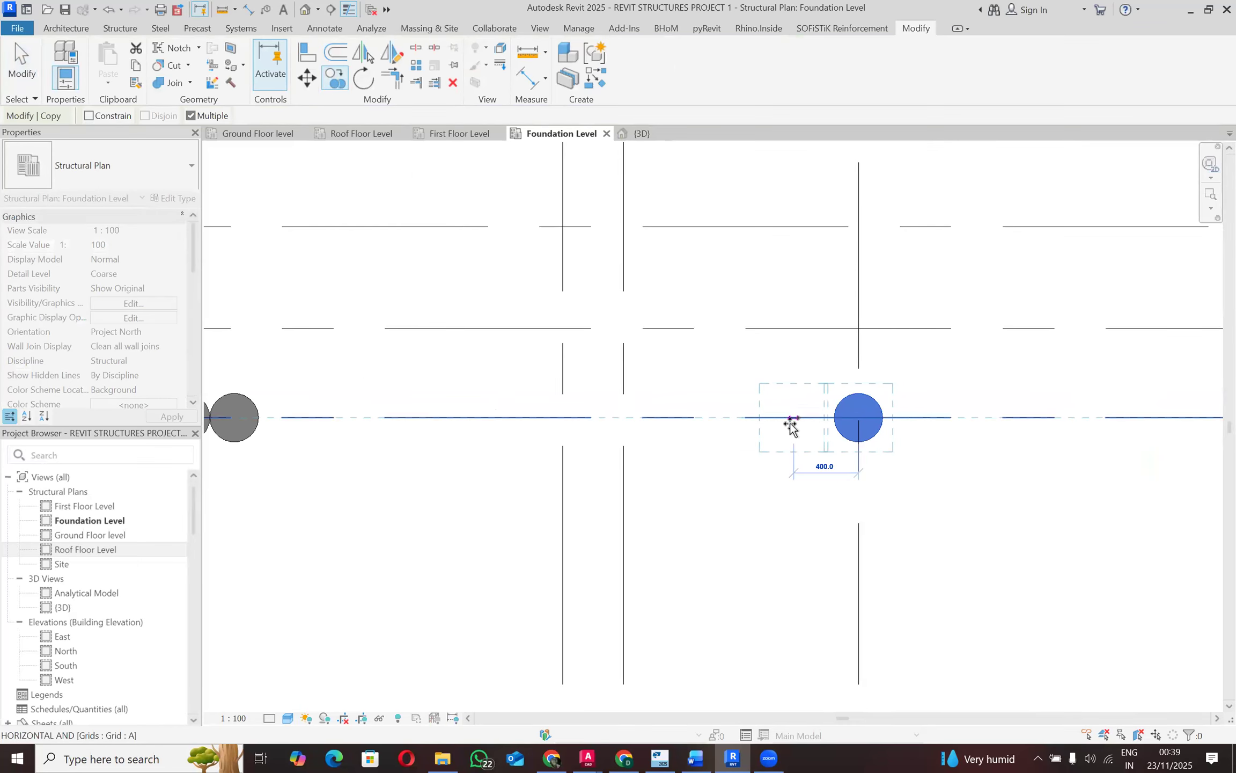
click(790, 422)
scroll(858, 440, down, 5)
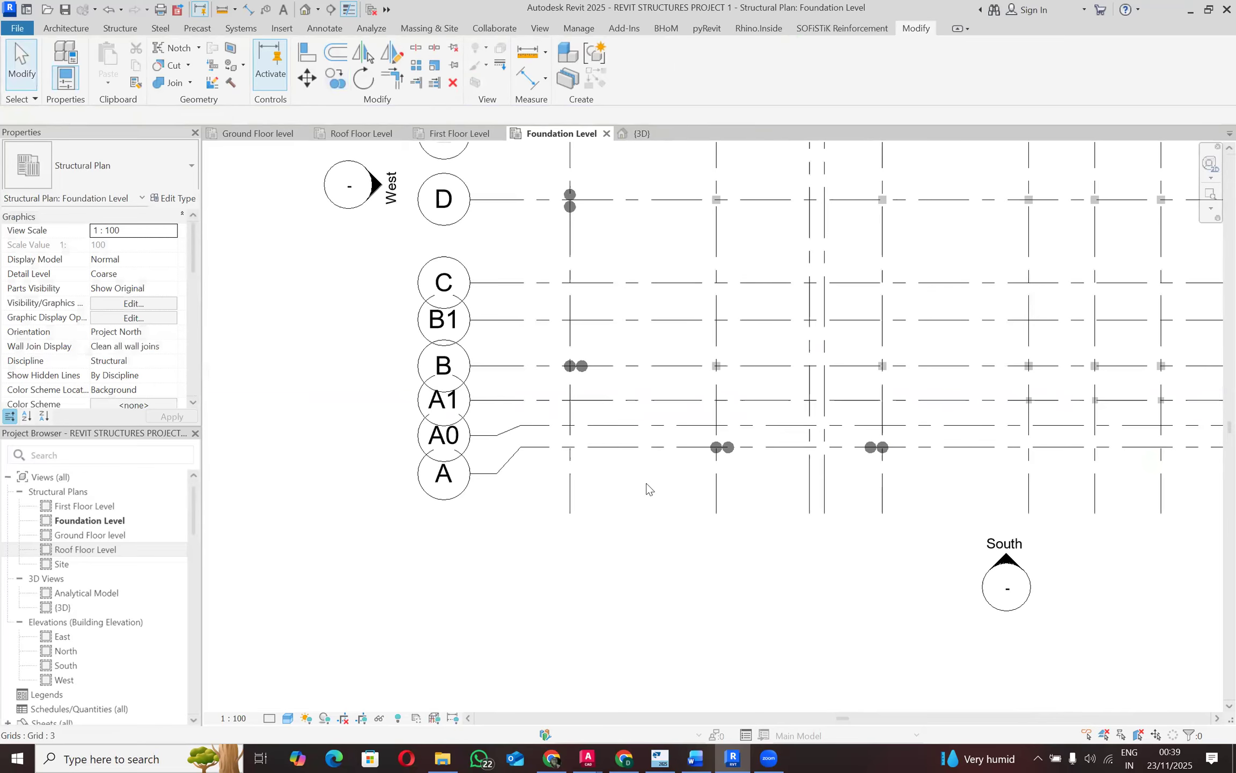
key(Escape)
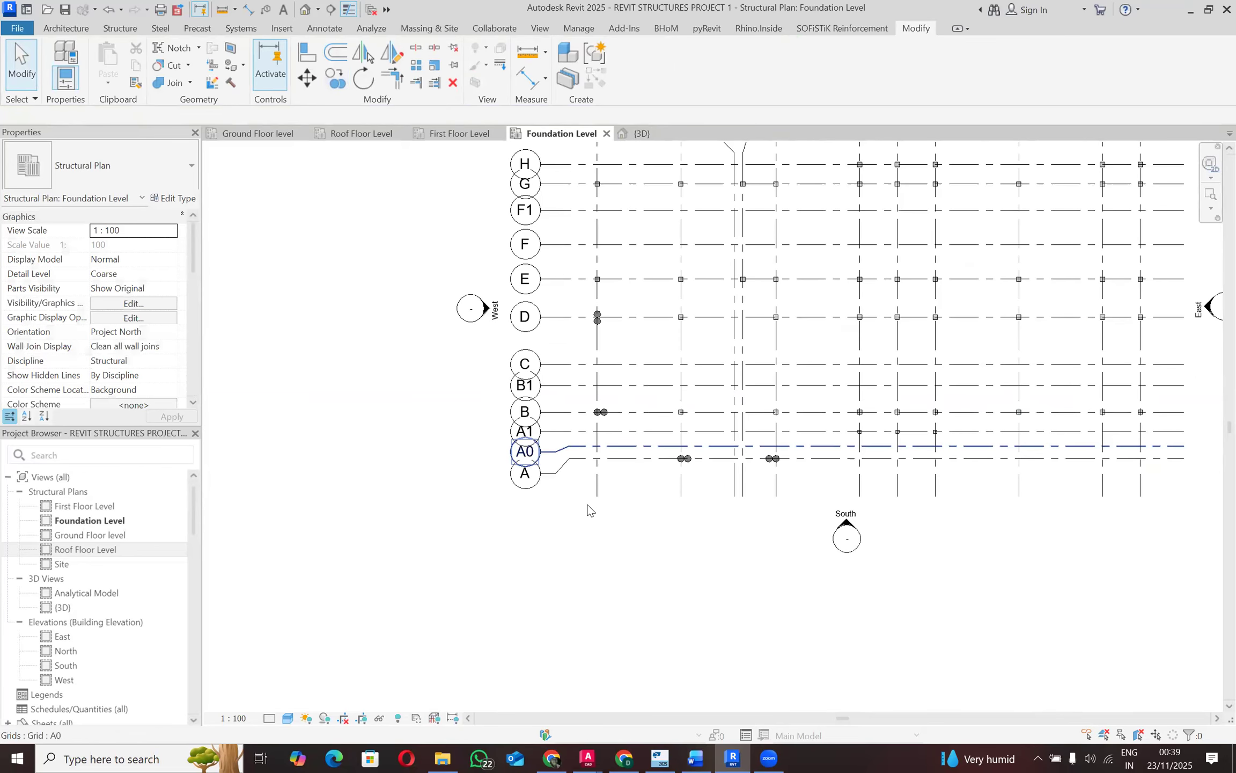
scroll(592, 514, down, 2)
scroll(921, 323, up, 1)
scroll(923, 318, up, 2)
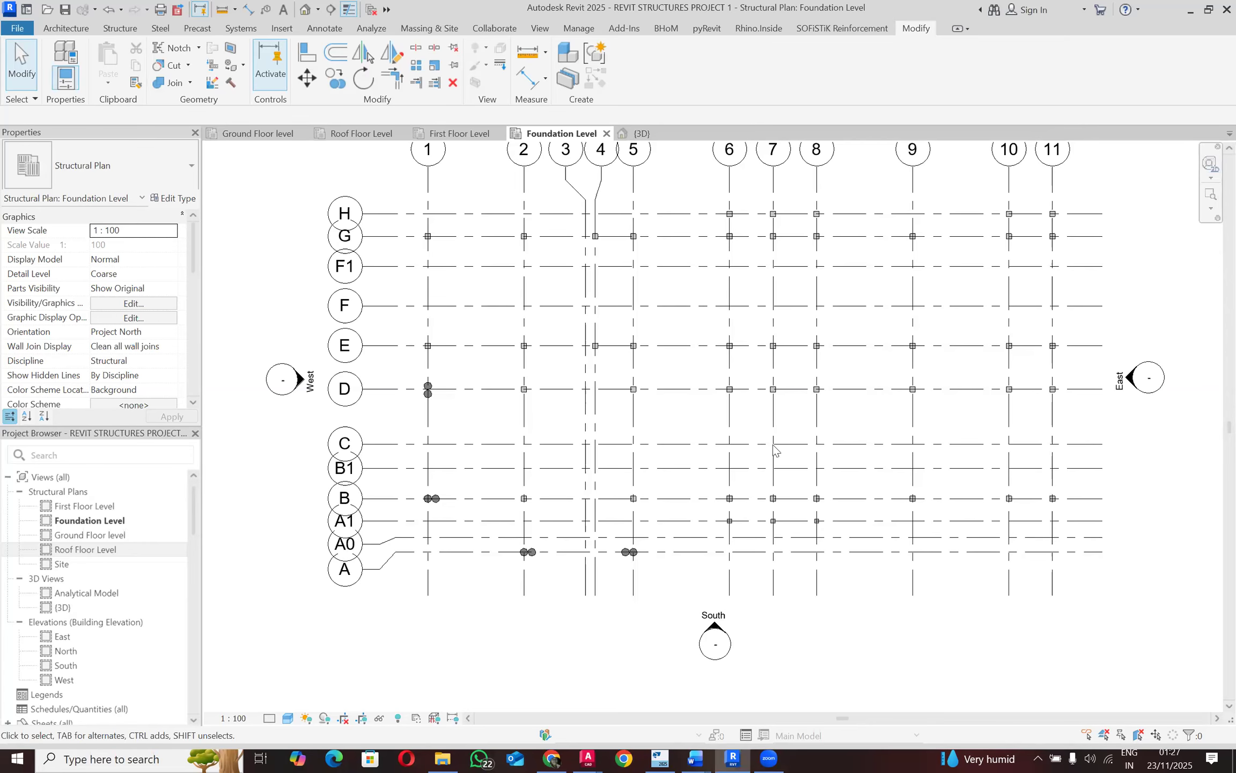
Step: Switch to the AutoCAD foundation drawing and examine the dimensions of the F1 footing at grid intersection G-1
click(590, 756)
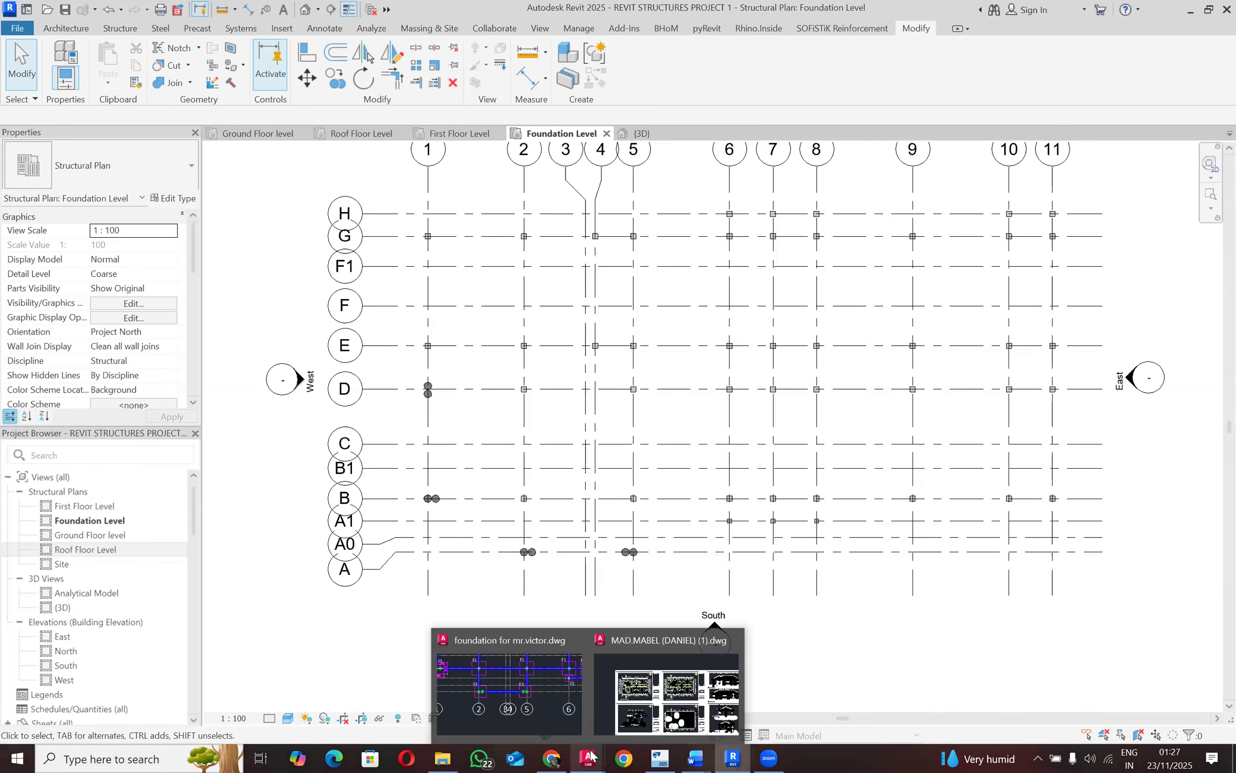
click(515, 696)
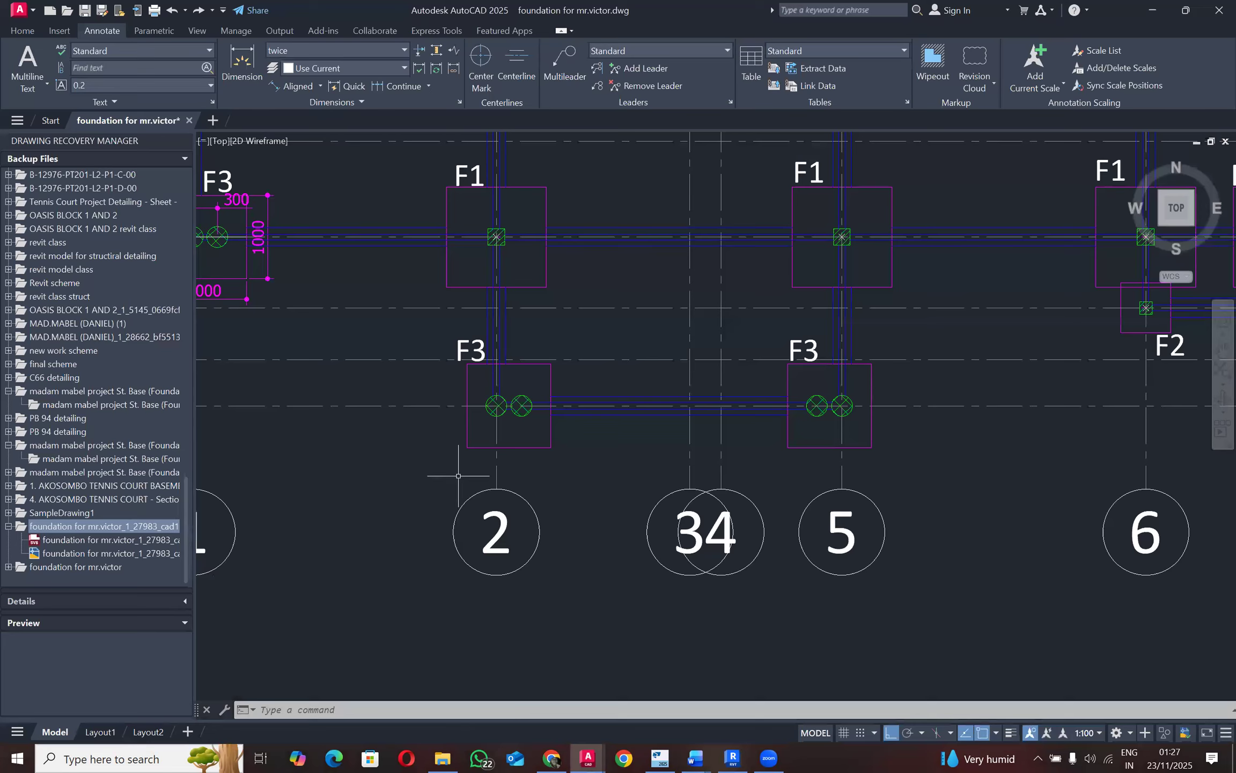
scroll(531, 376, down, 8)
scroll(477, 226, up, 6)
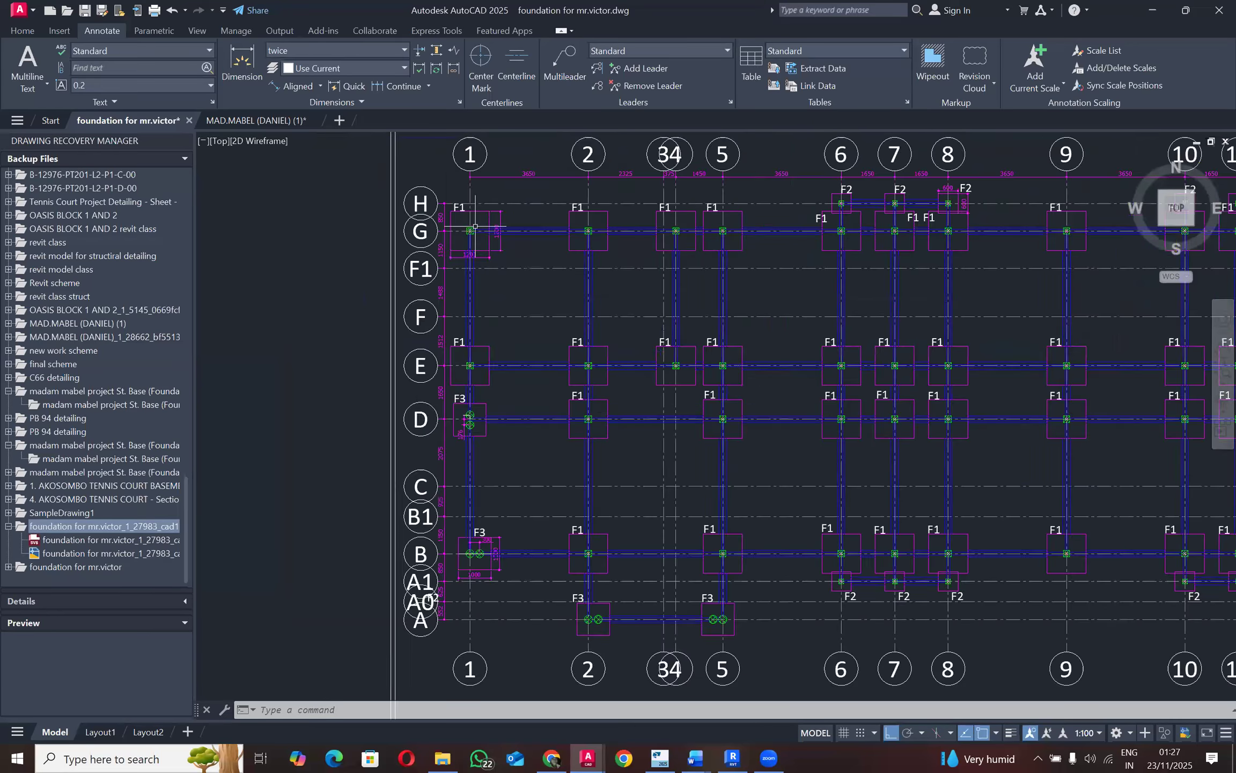
scroll(431, 204, down, 3)
scroll(431, 203, up, 5)
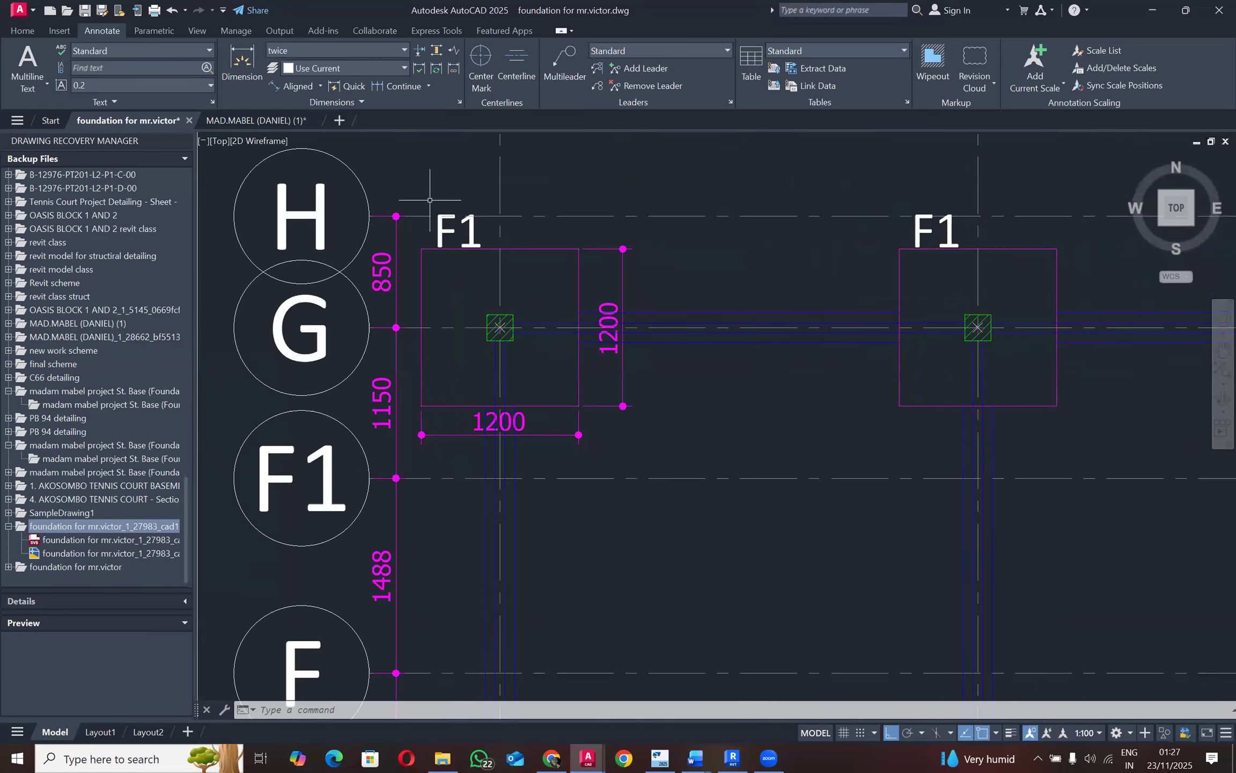
scroll(448, 272, down, 2)
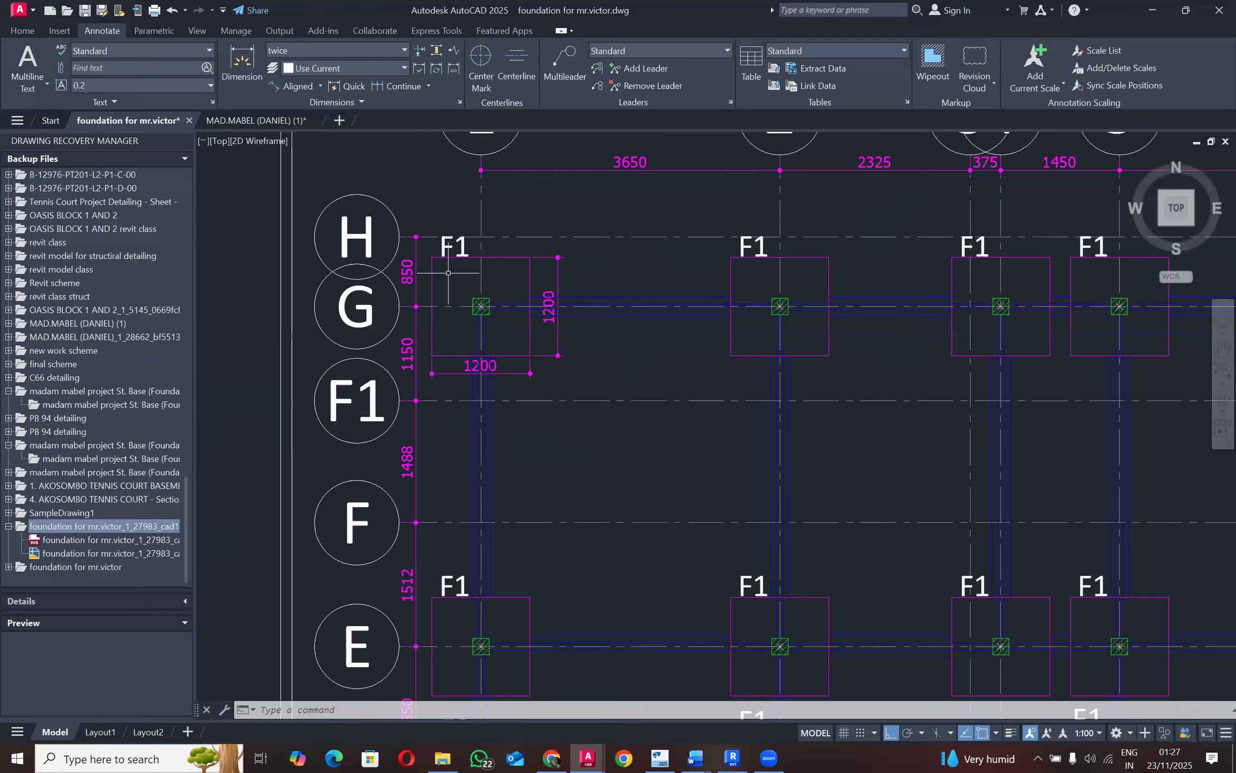
Step: Switch to Revit and place an M_Footing-Rectangular 1200x 1200x 300mm isolated foundation at grid intersection G-1, and end footing placement
click(1143, 16)
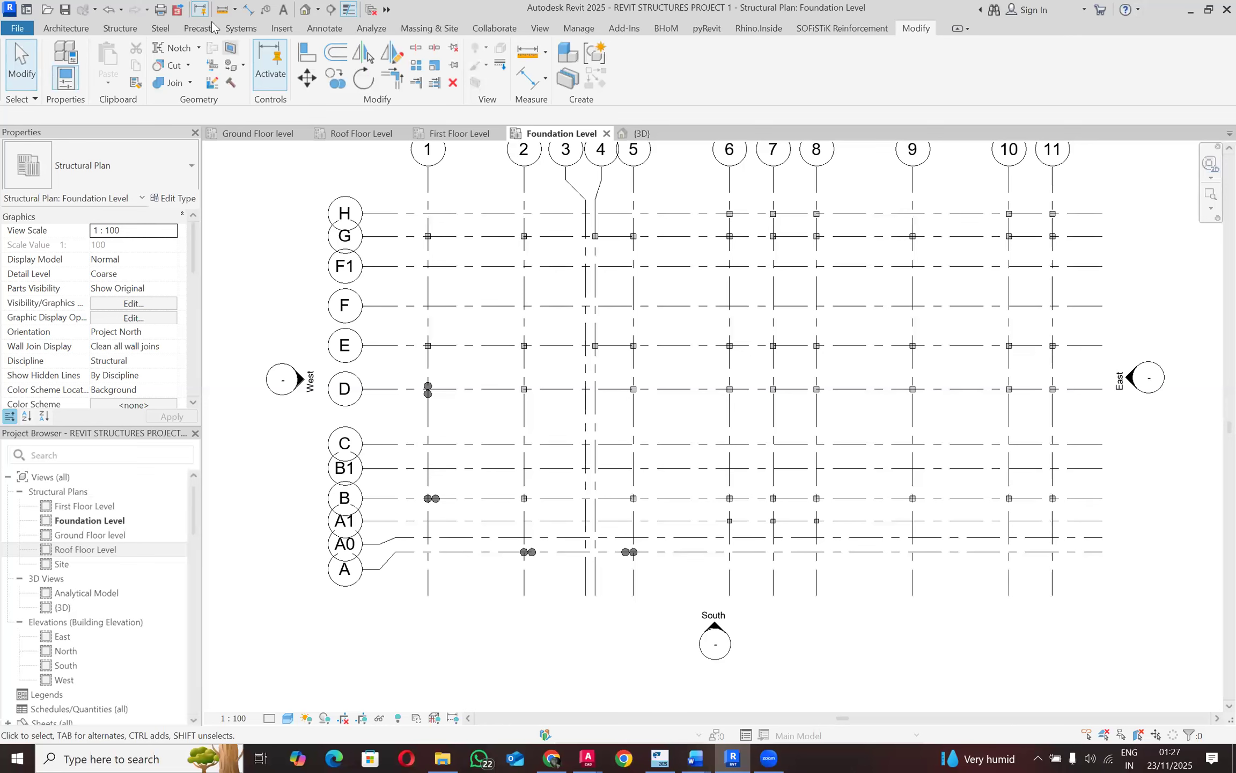
click(129, 31)
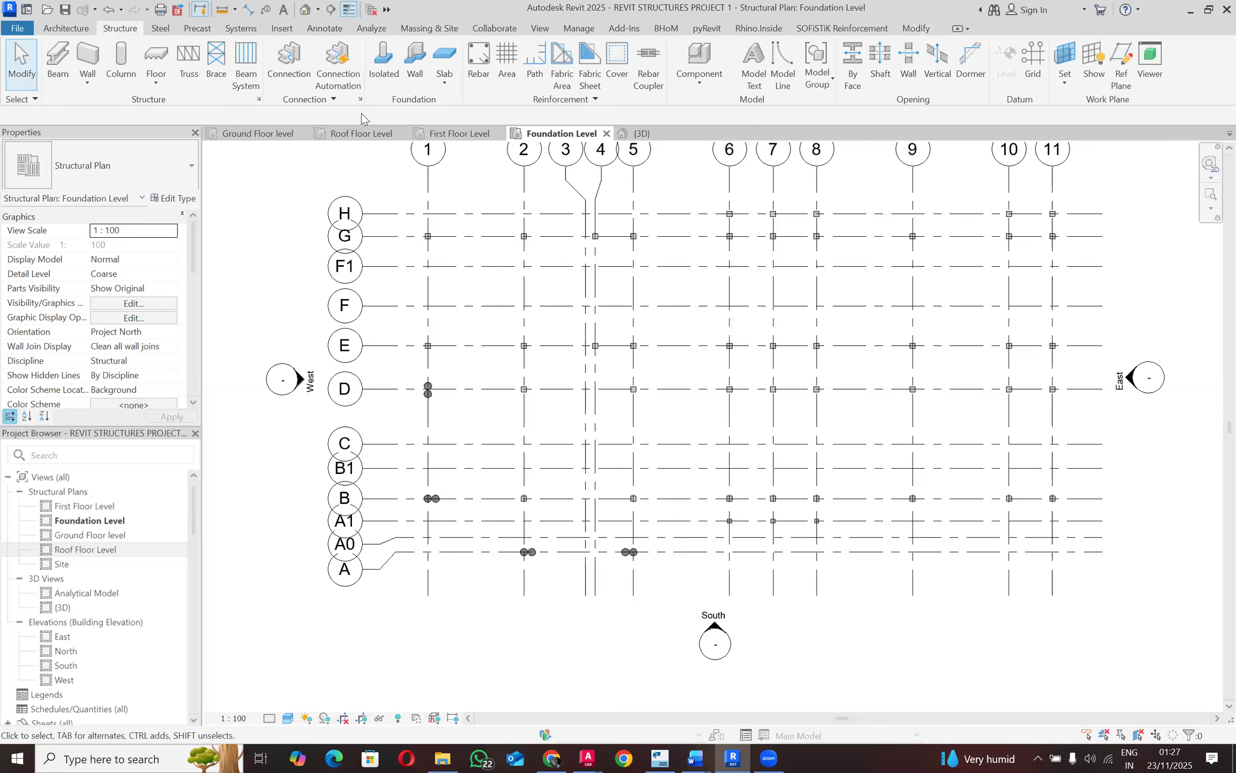
click(378, 74)
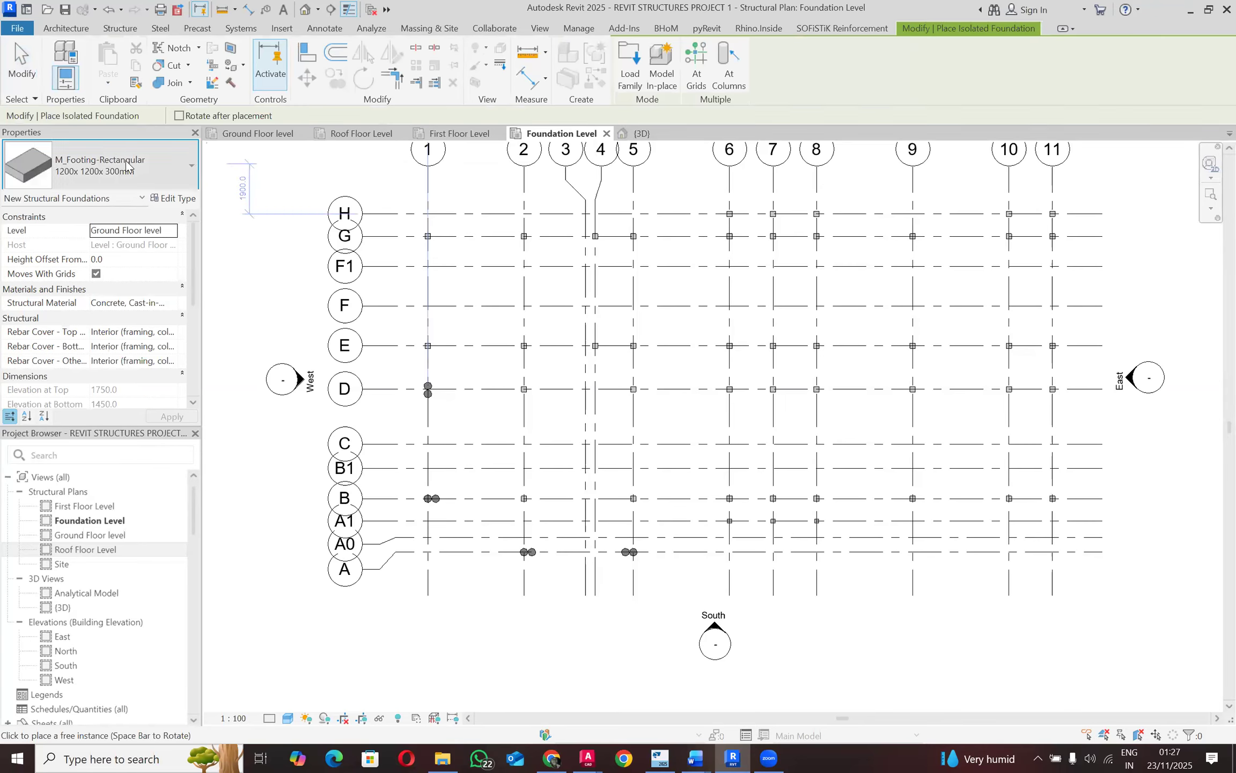
click(122, 178)
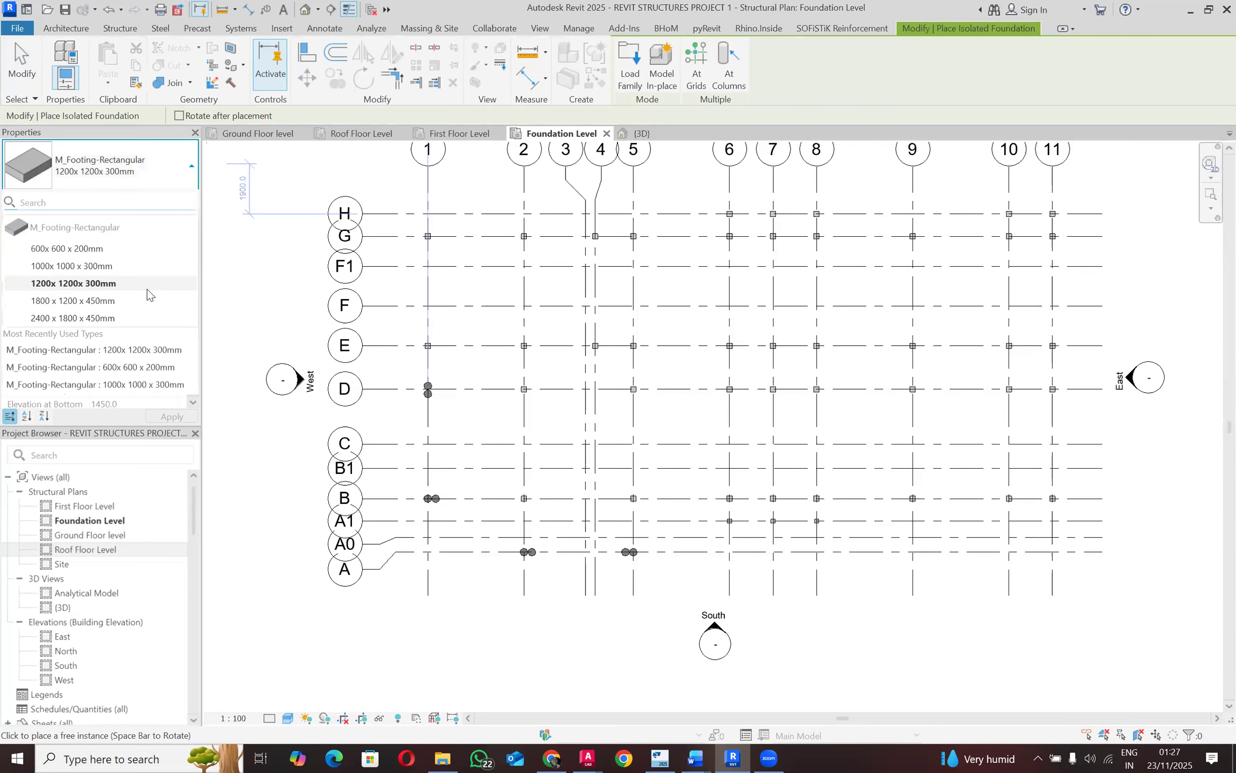
scroll(378, 215, up, 5)
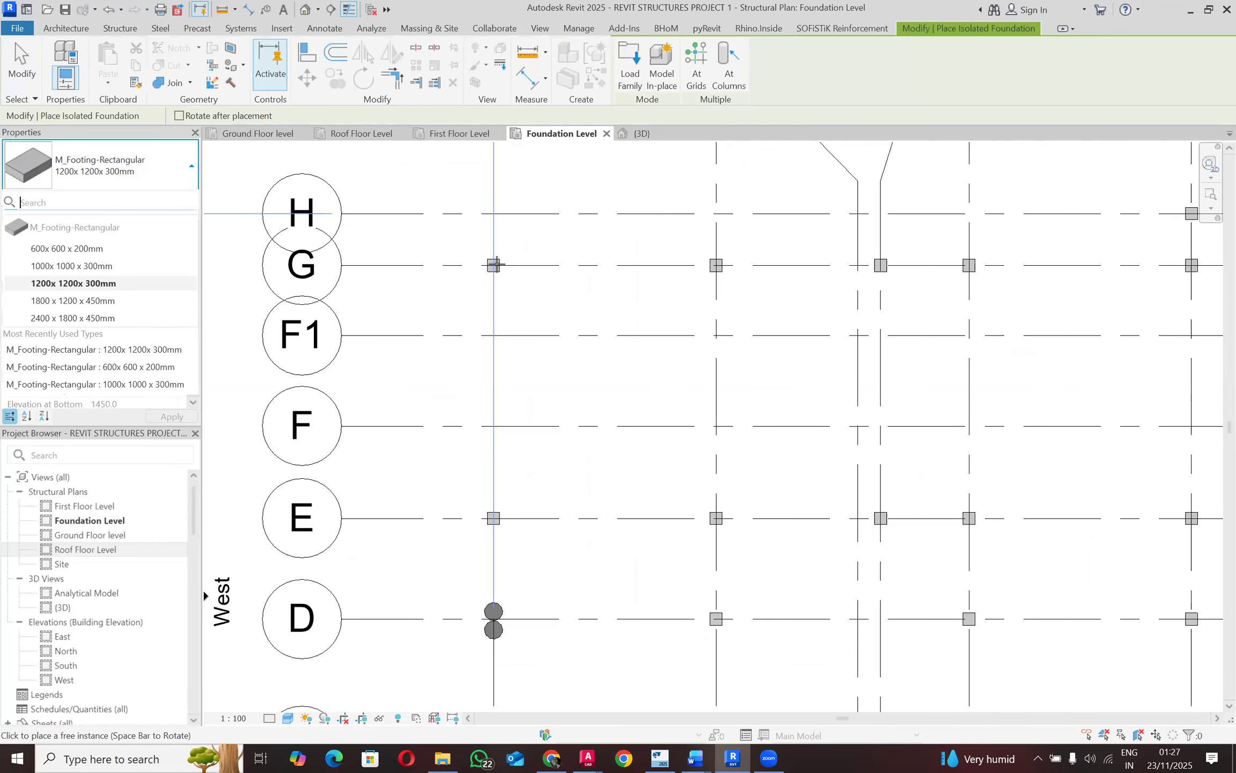
click(497, 264)
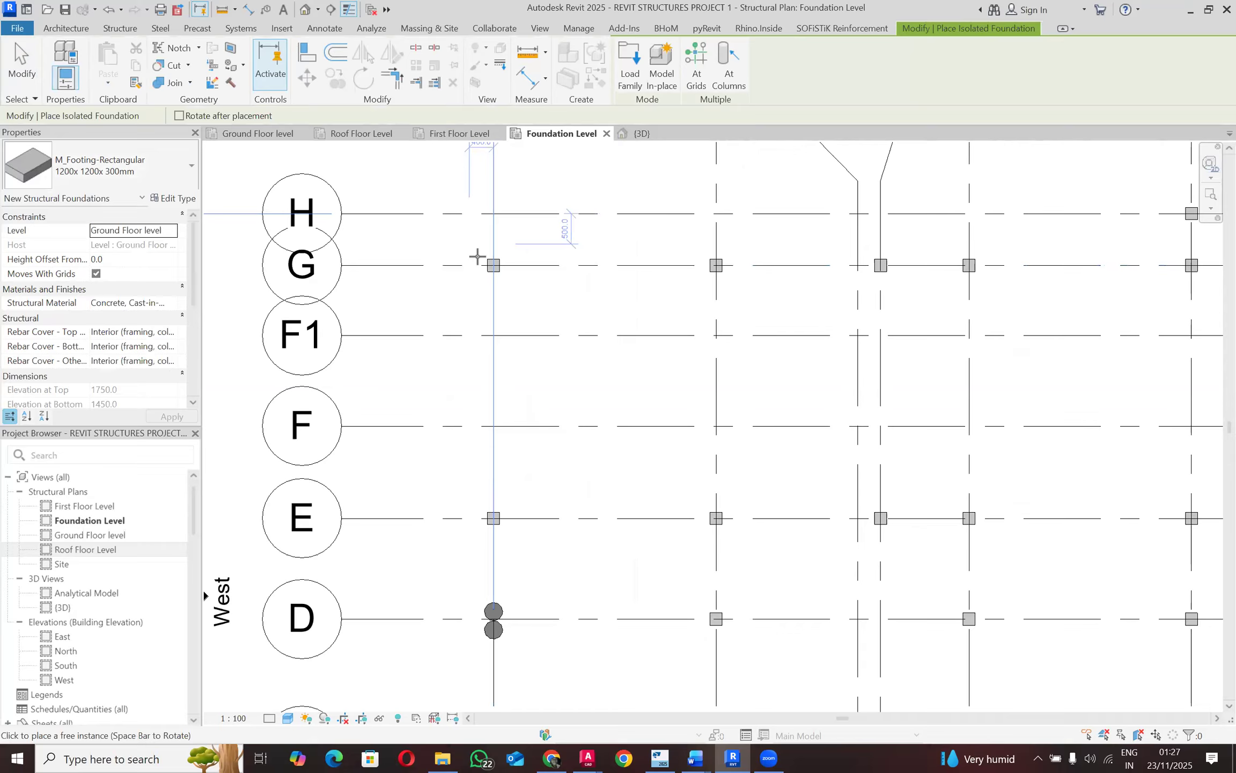
scroll(493, 264, up, 1)
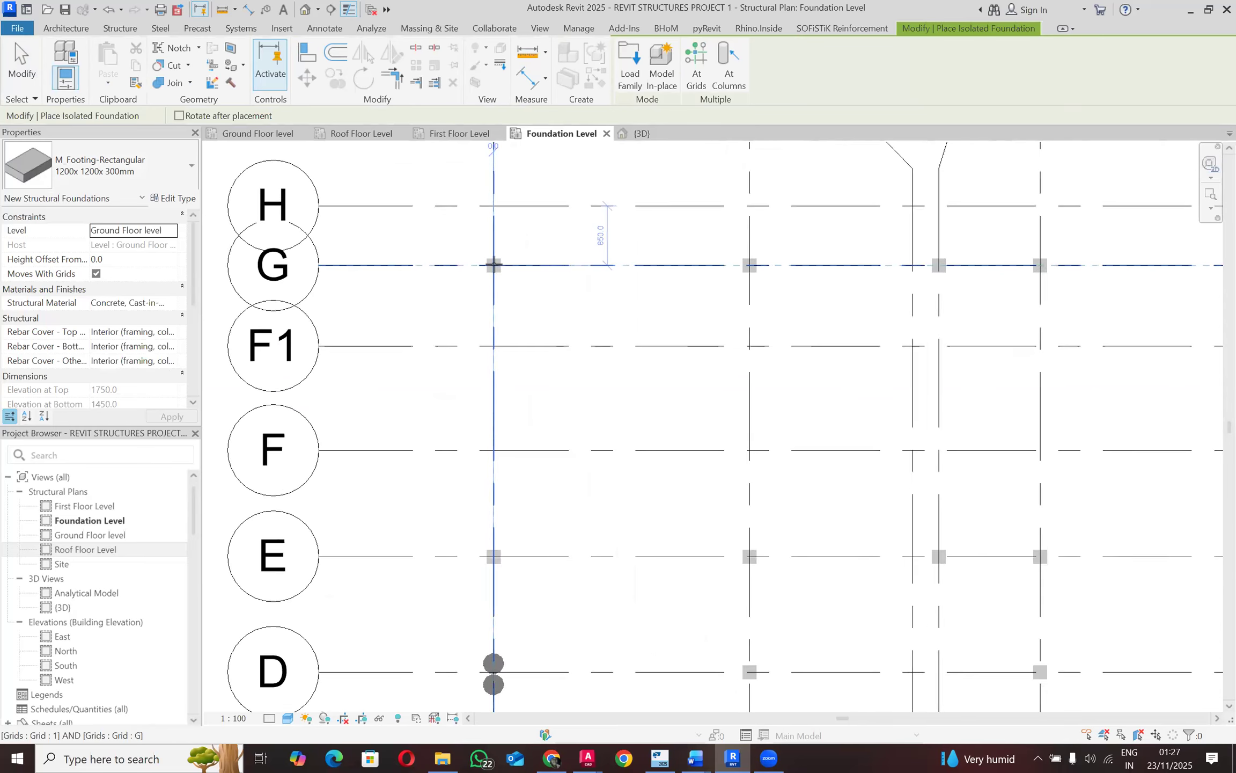
scroll(493, 264, up, 1)
click(494, 266)
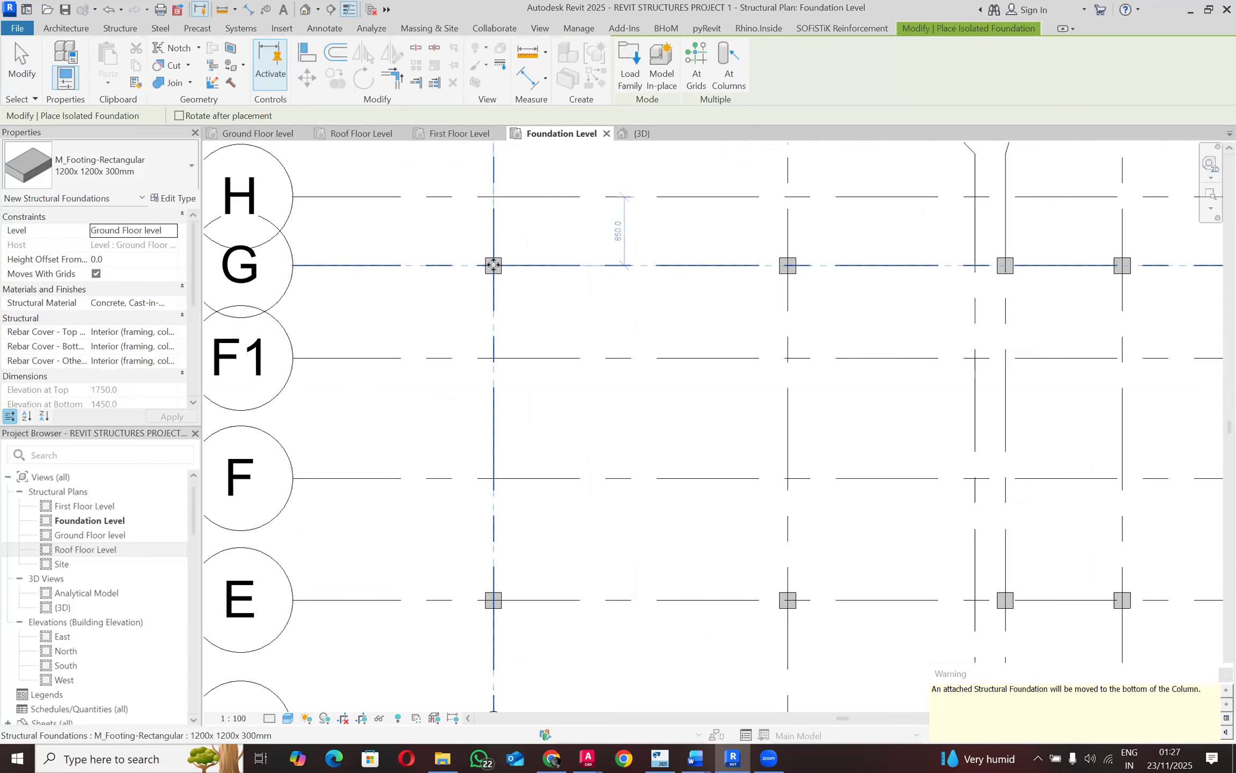
scroll(509, 277, down, 3)
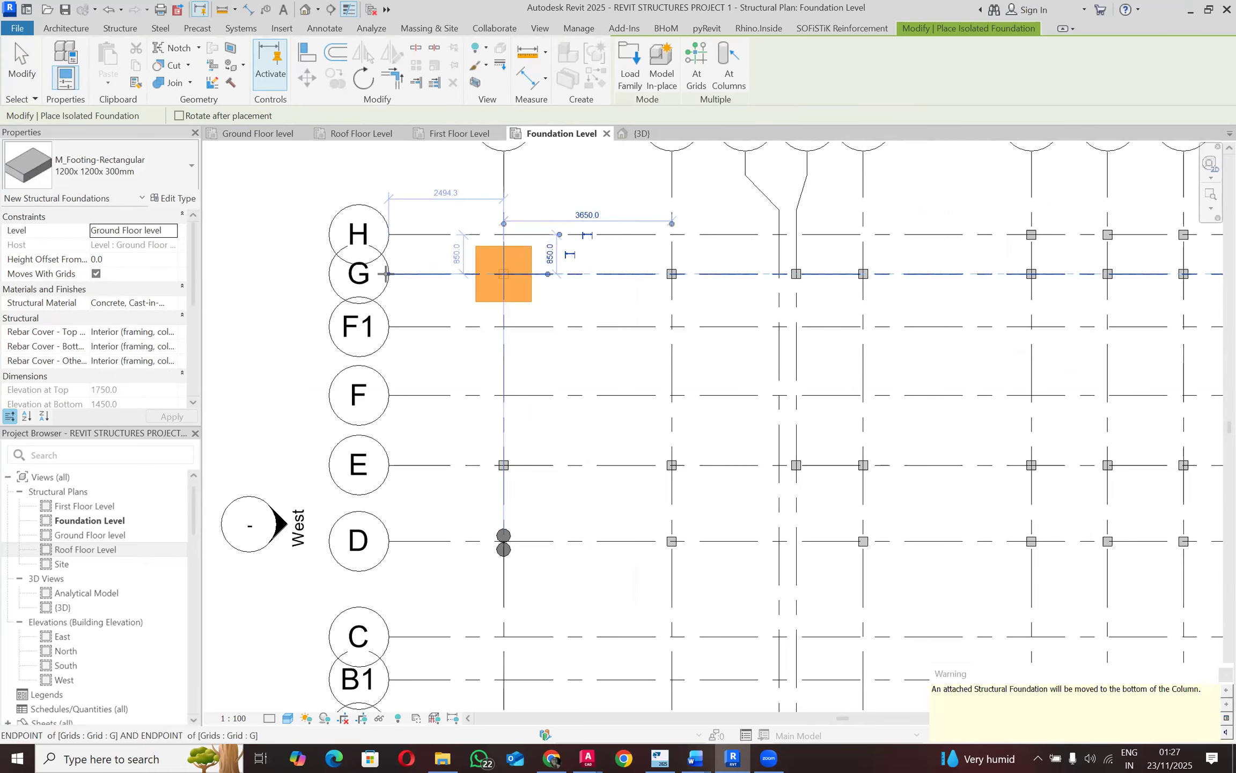
scroll(519, 298, down, 2)
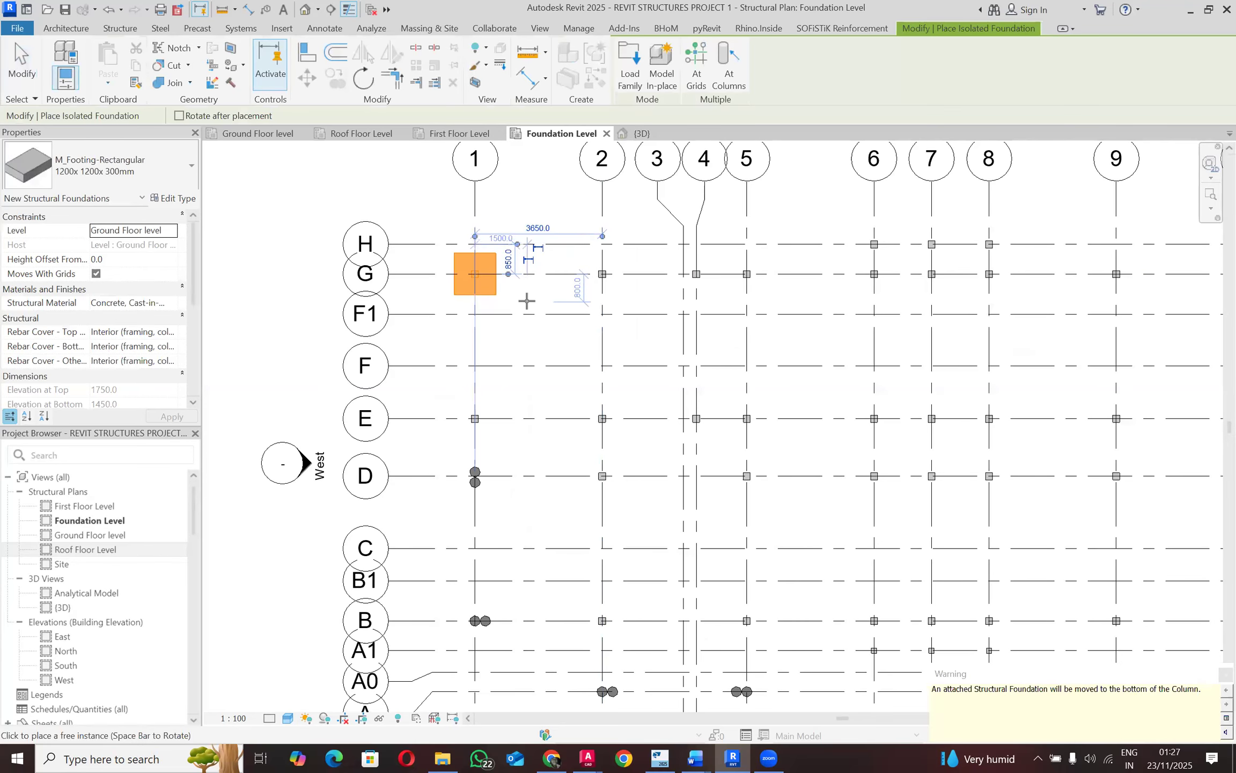
key(Escape)
key(Escape)
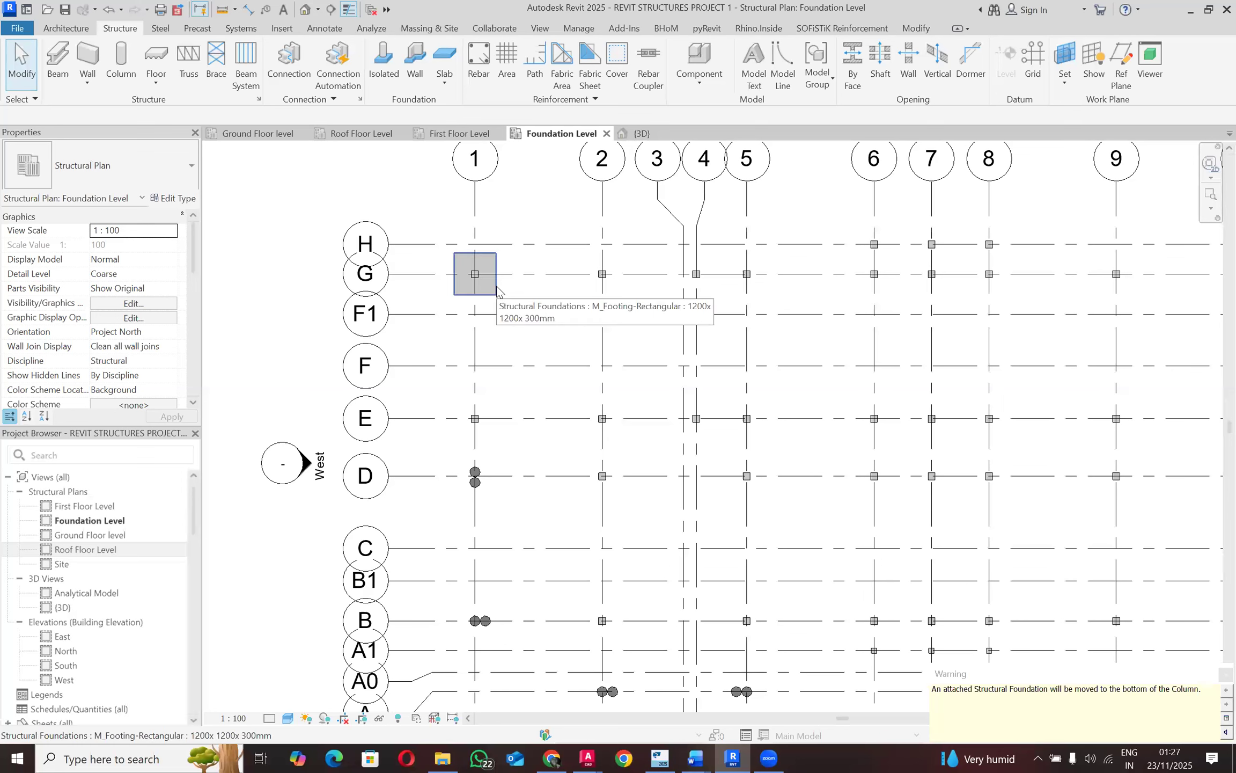
click(495, 289)
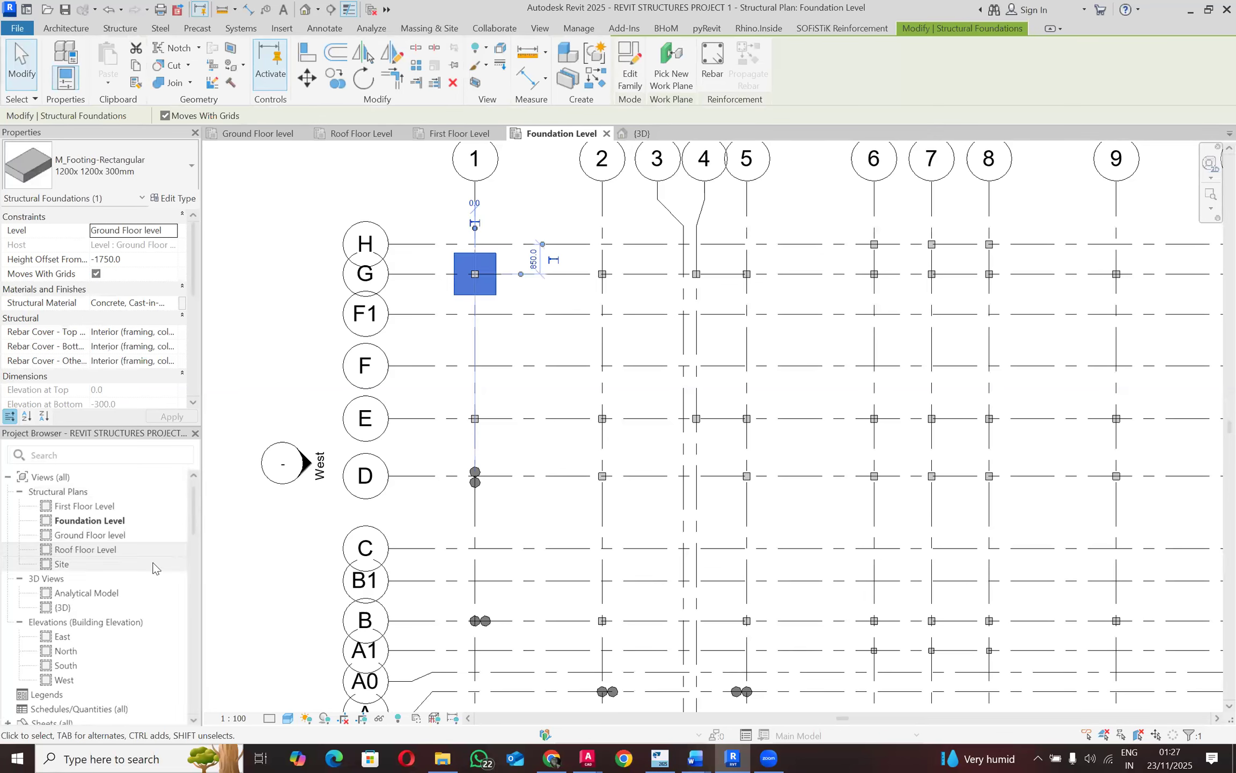
scroll(155, 521, down, 2)
scroll(152, 515, down, 10)
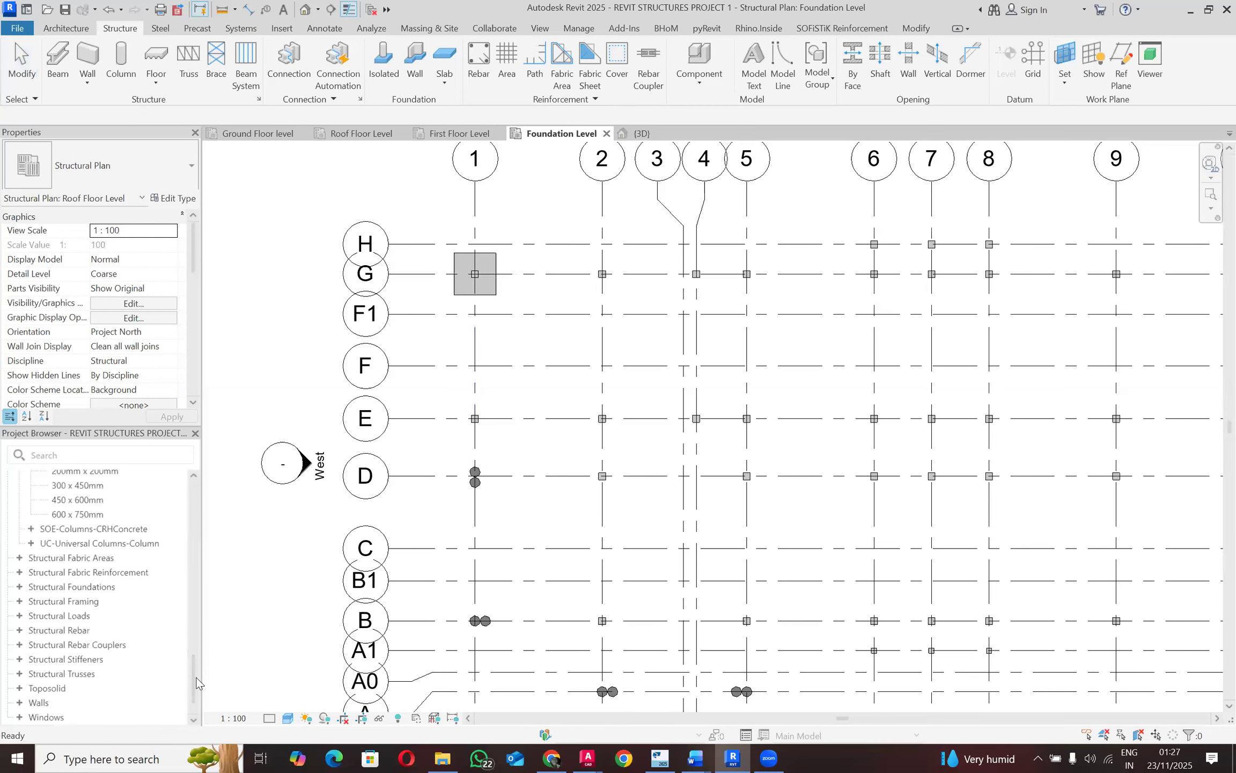
scroll(197, 696, down, 1)
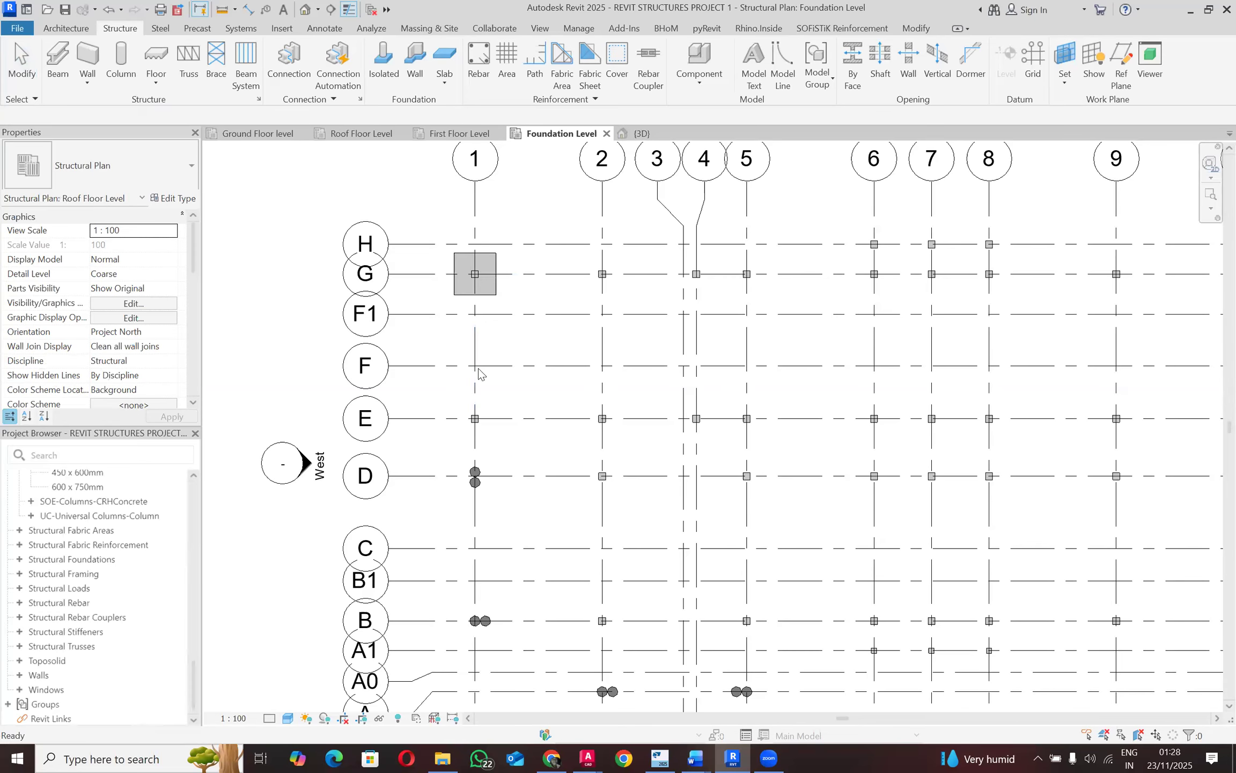
Step: Undo the footing placement at G-1 and place an M_Footing-Rectangular 1200x 1200x 300mm isolated foundation at that intersection again
click(493, 299)
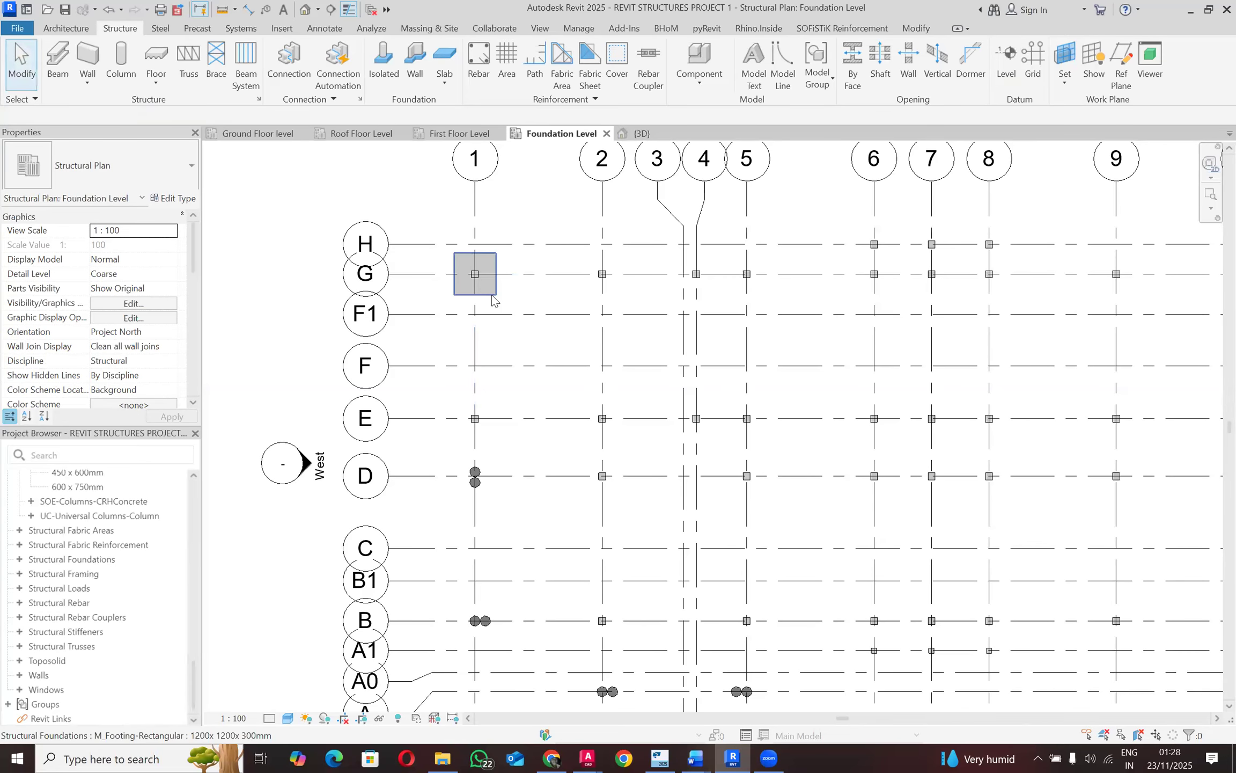
click(113, 12)
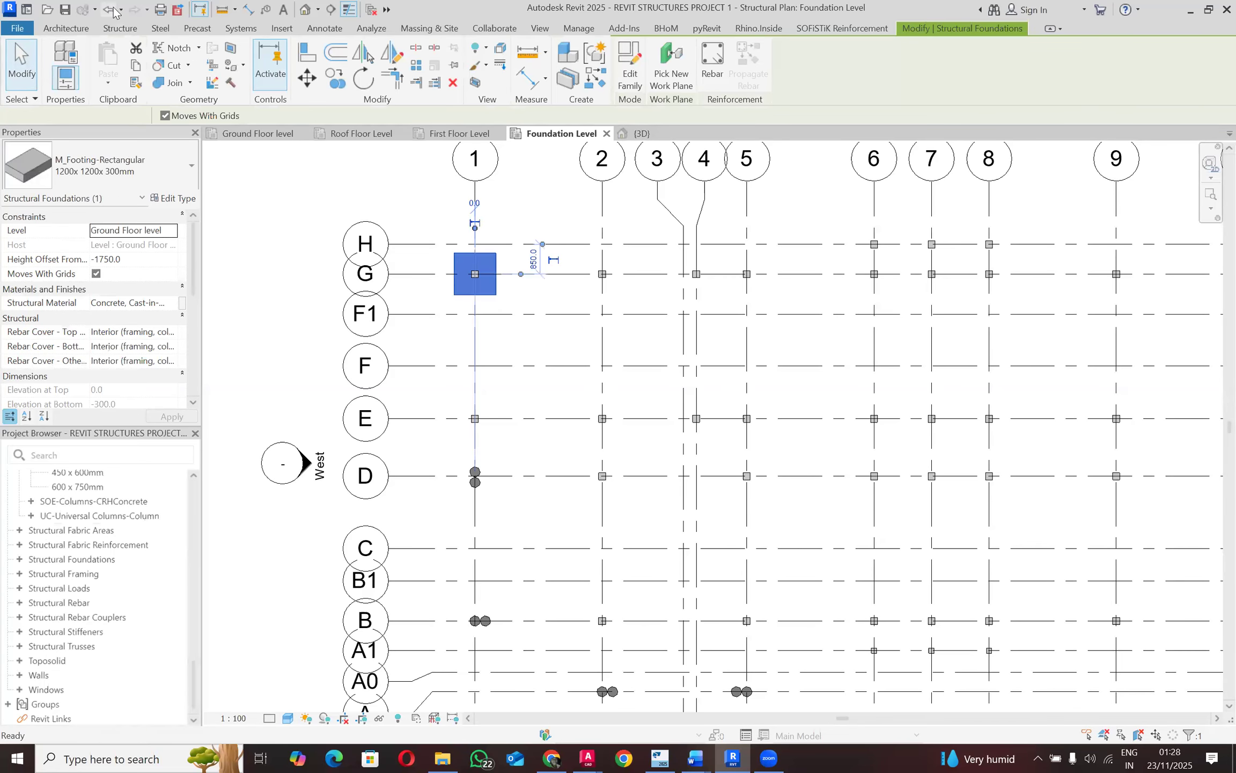
scroll(461, 280, up, 3)
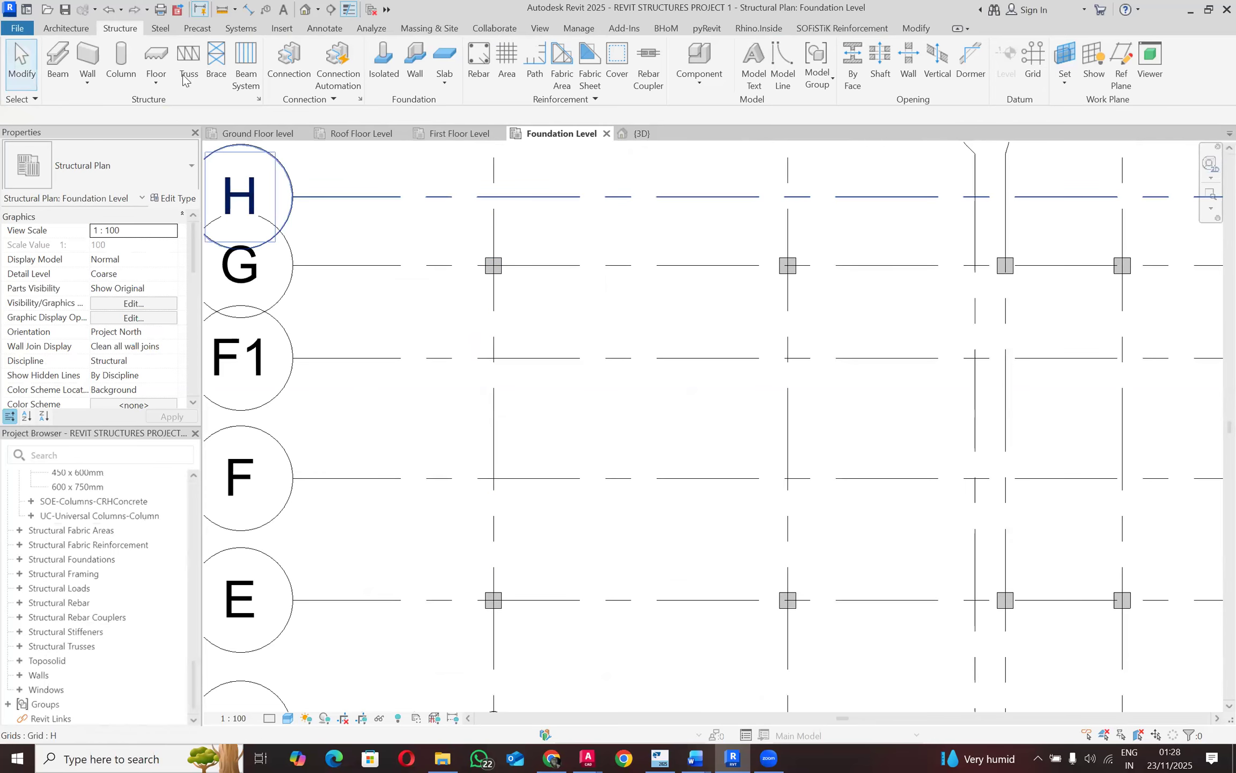
click(384, 63)
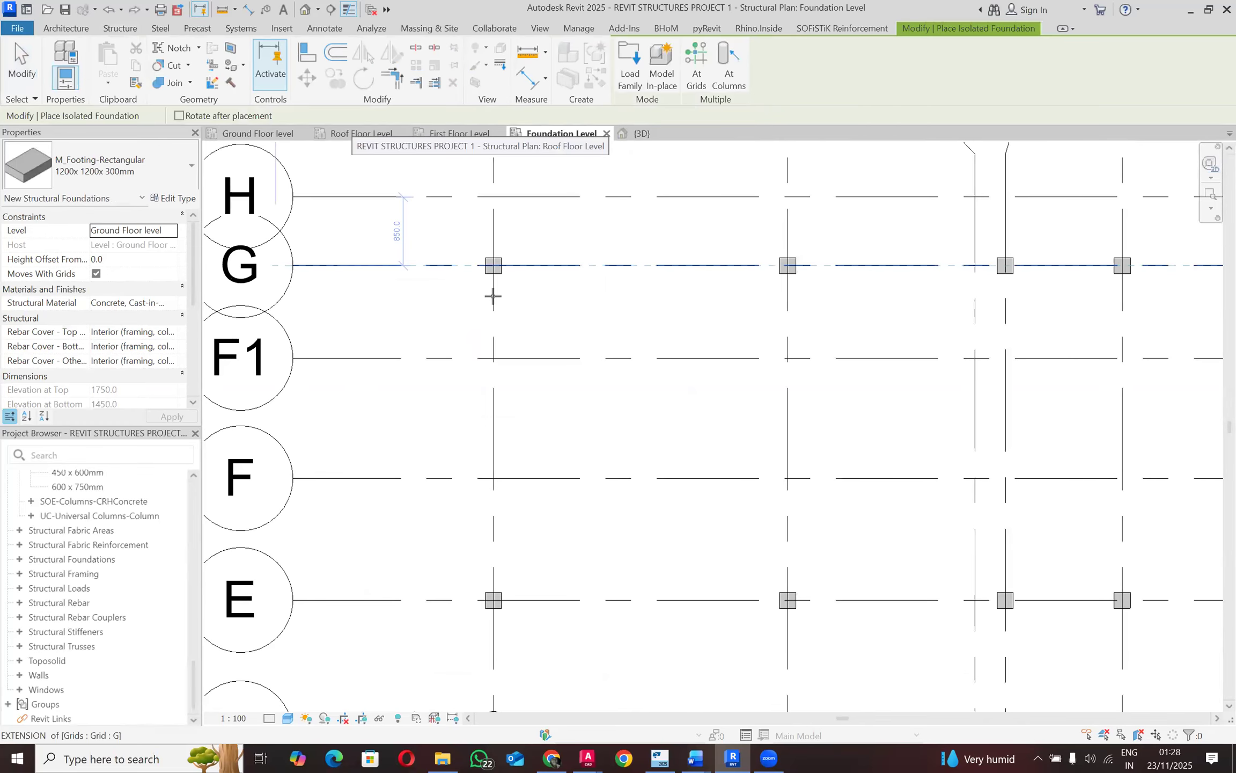
scroll(501, 287, up, 2)
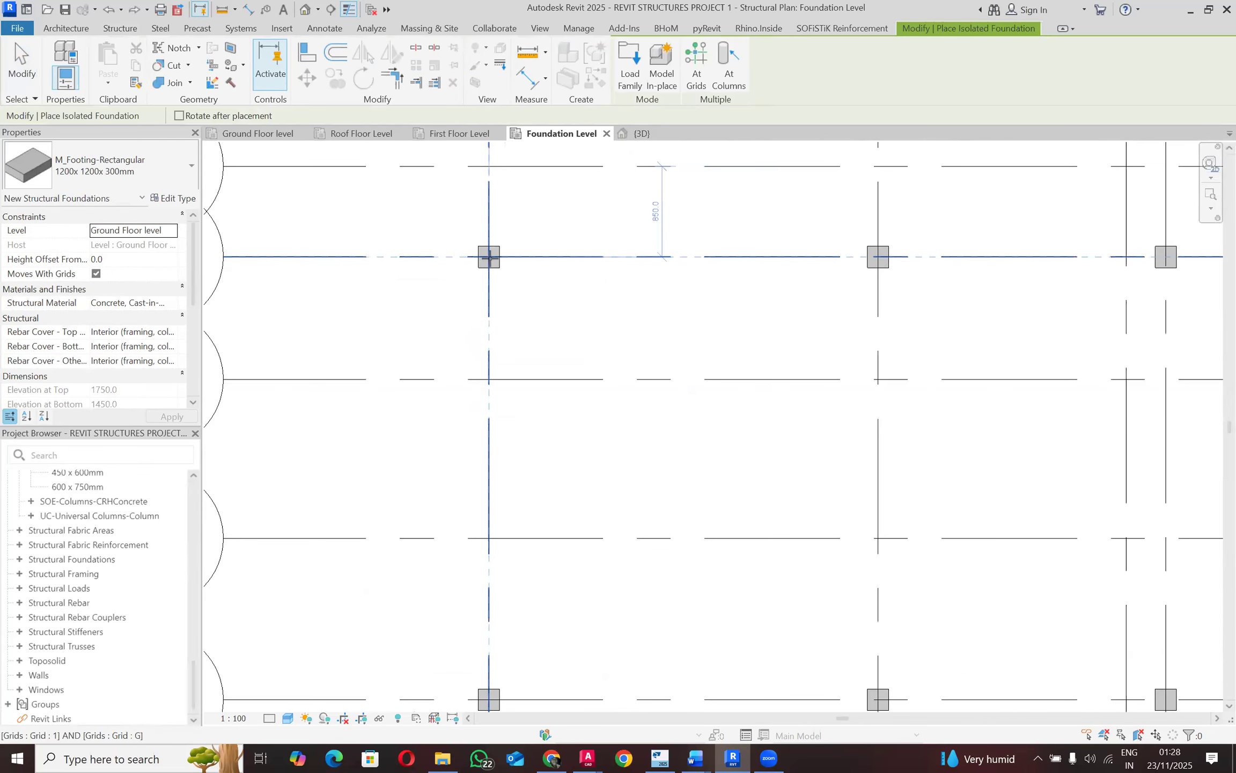
click(489, 258)
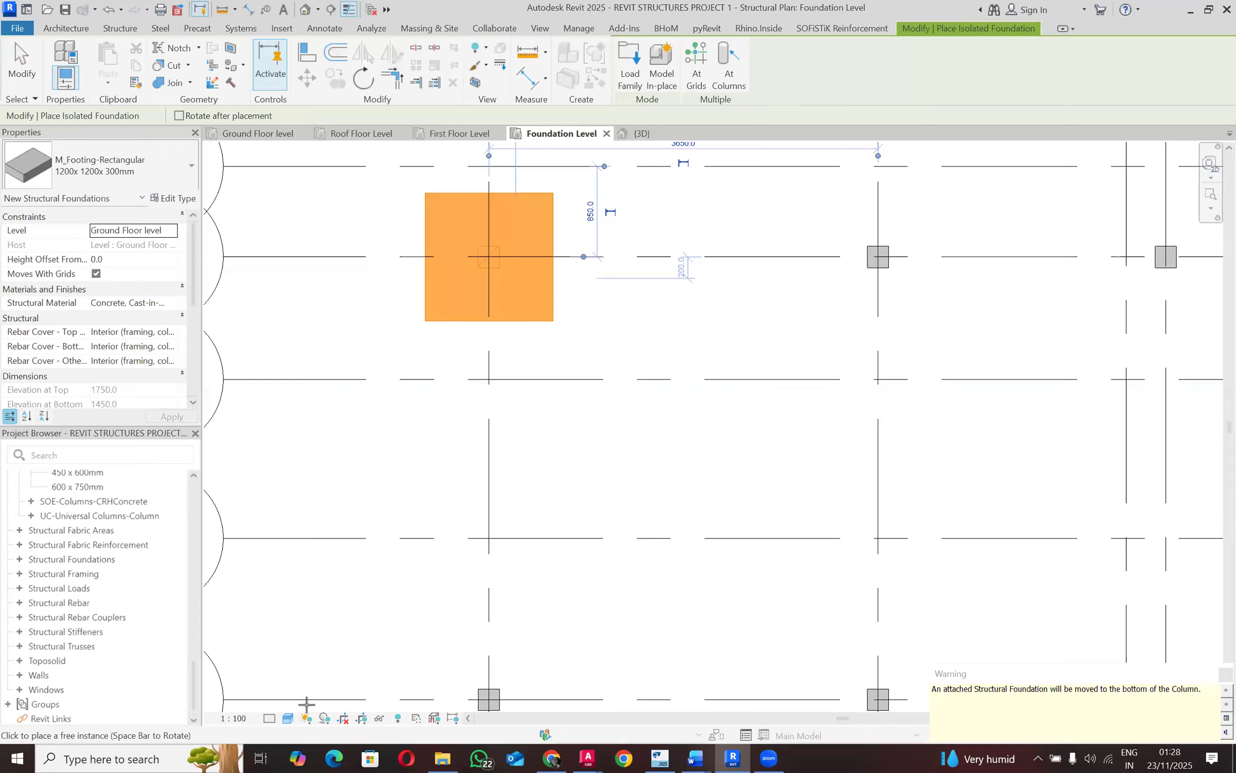
Step: Open the East elevation and examine where the footing under the grid G column sits relative to the Foundation Level
drag(192, 675, 195, 521)
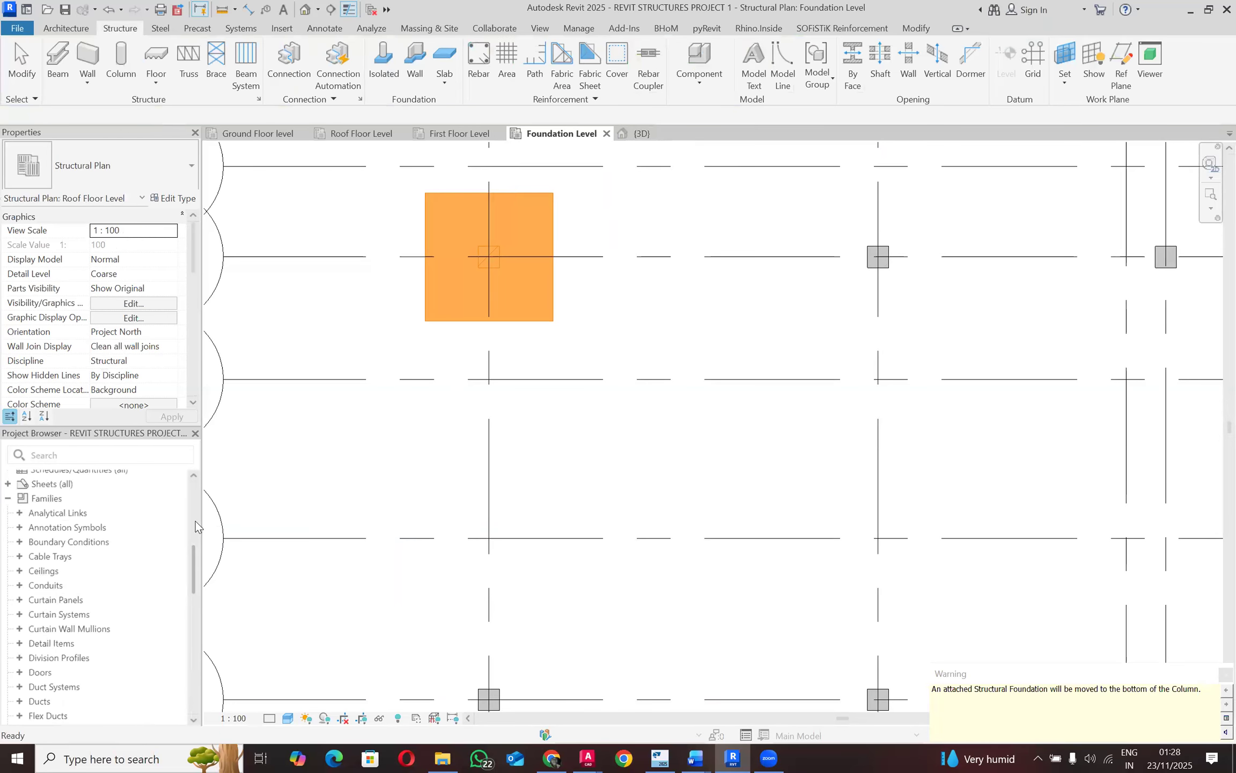
click(64, 587)
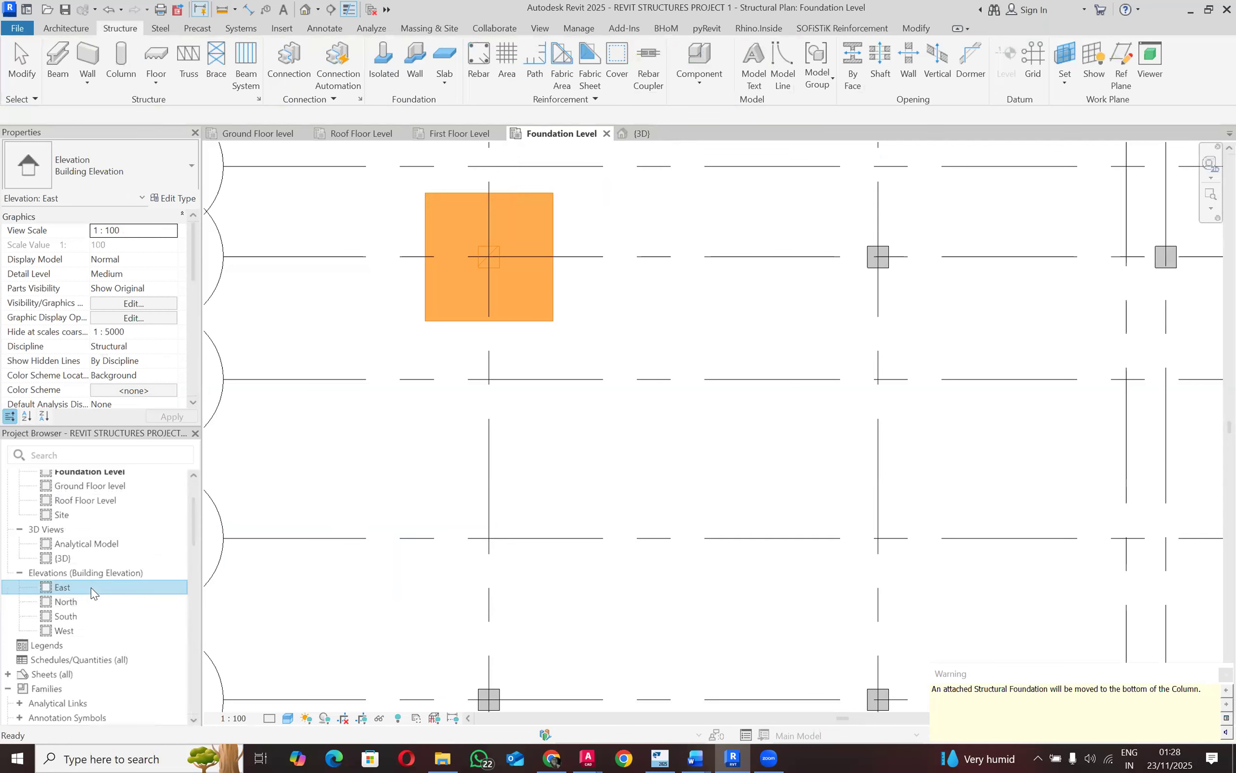
double_click(91, 587)
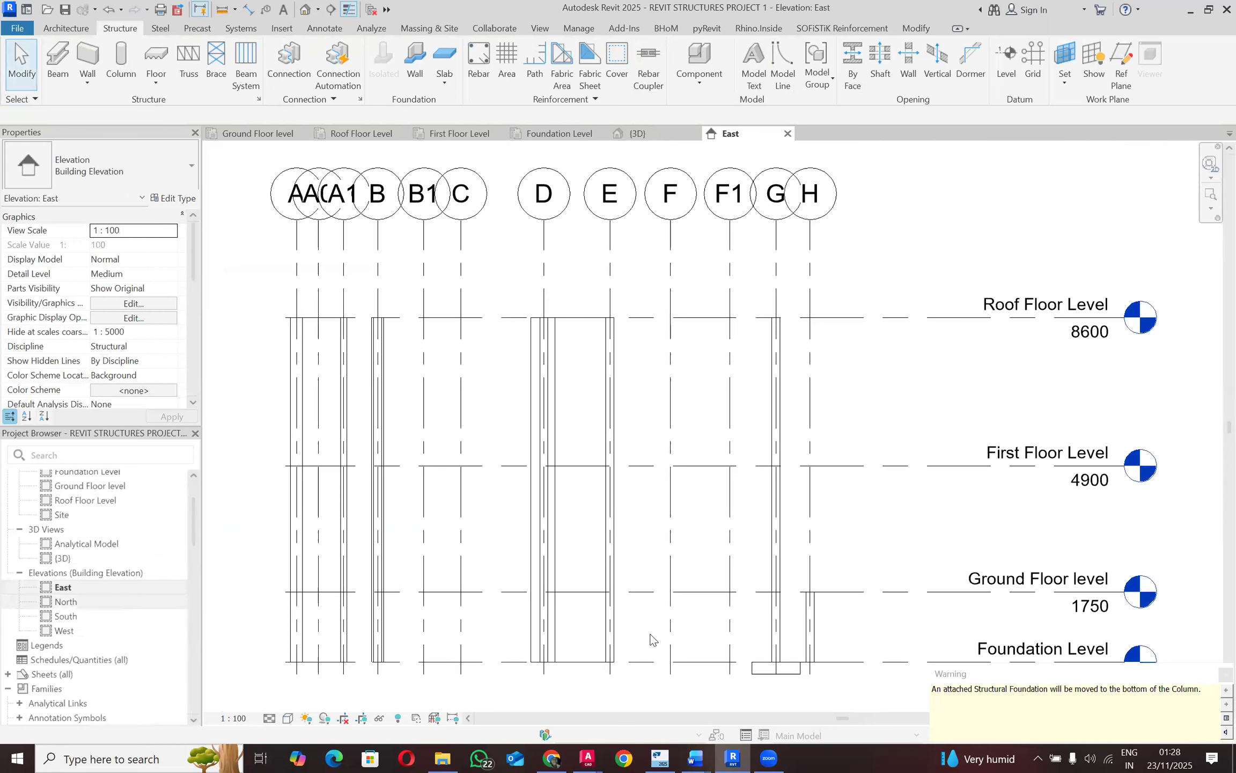
scroll(357, 397, down, 2)
scroll(661, 574, up, 5)
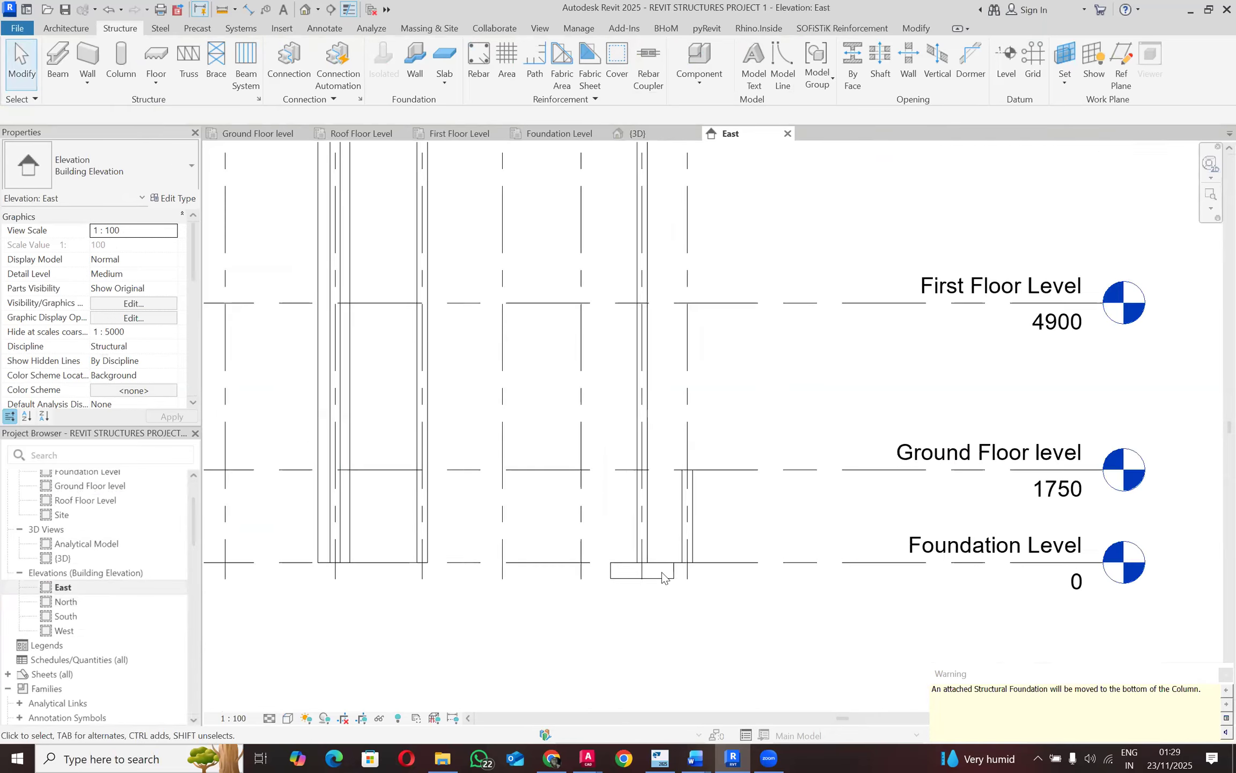
scroll(604, 497, down, 2)
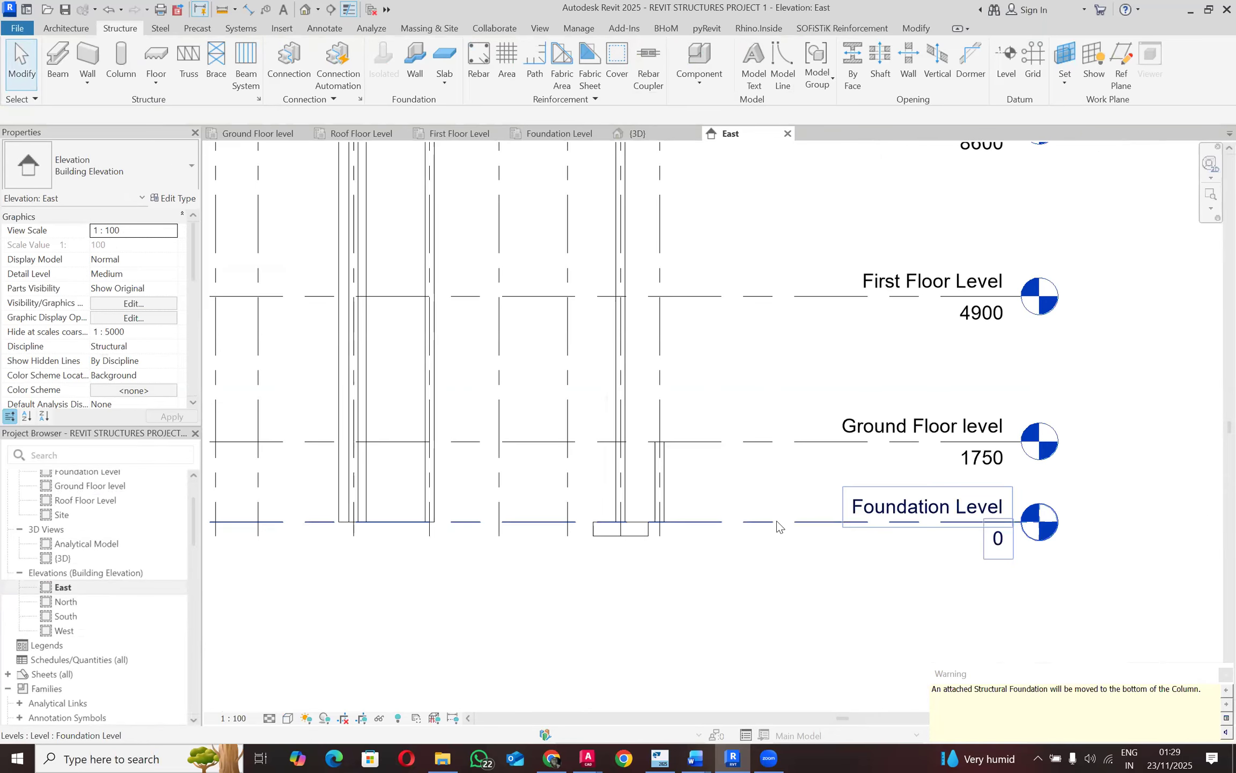
scroll(636, 527, up, 2)
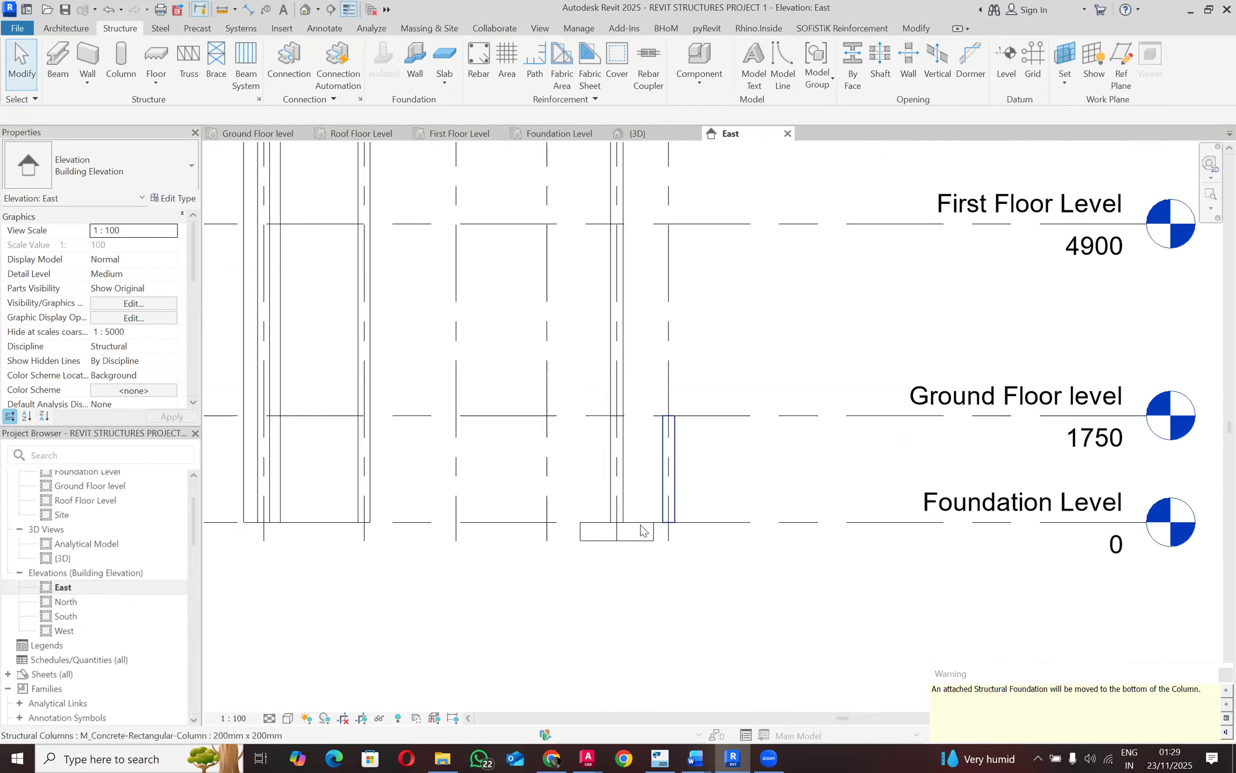
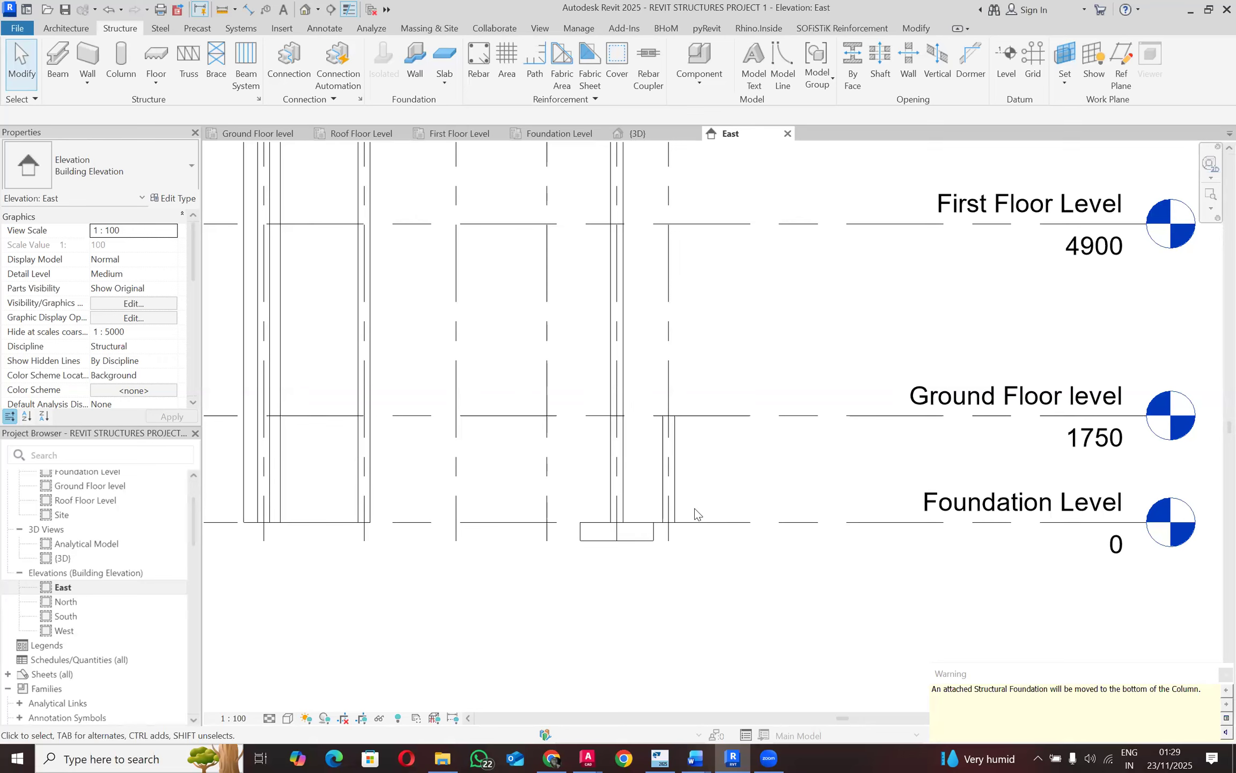
Step: Assign the footing under the grid G column to Foundation Level and set its height offset from that level to 0
click(604, 536)
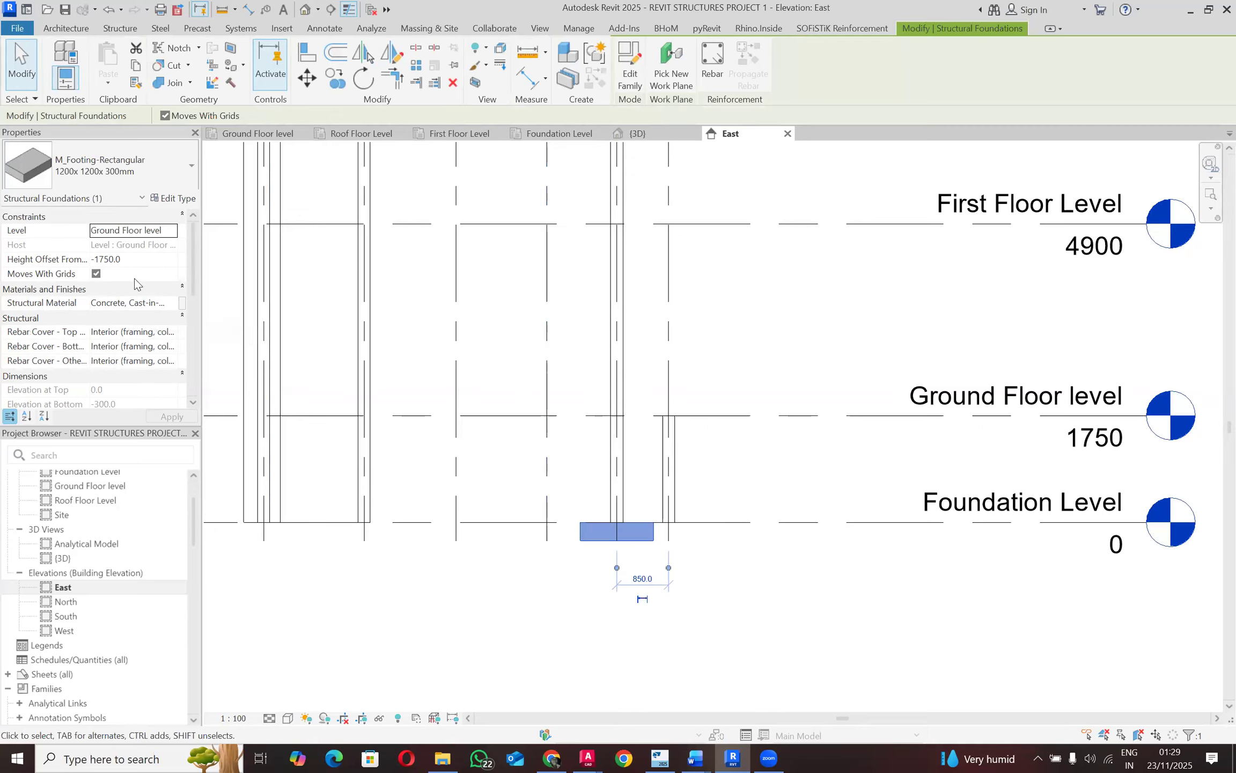
click(166, 231)
click(172, 230)
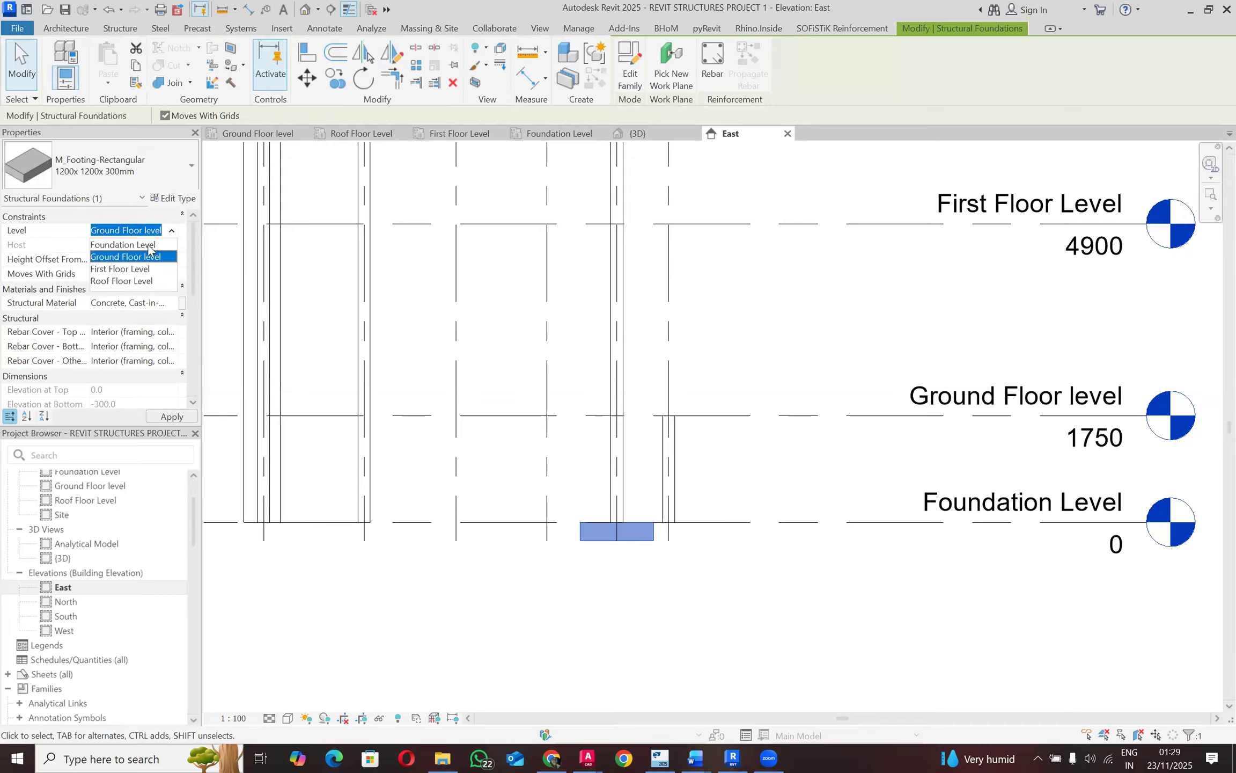
click(149, 245)
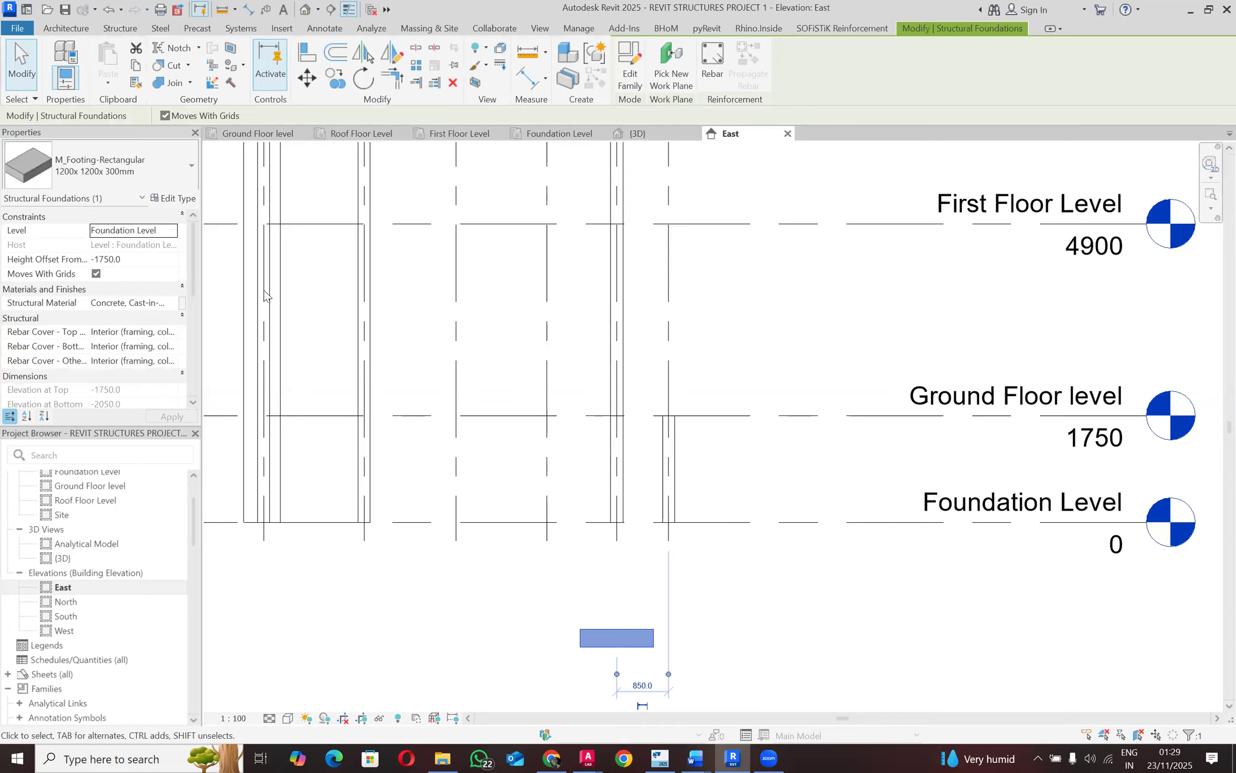
click(168, 233)
click(169, 233)
click(152, 245)
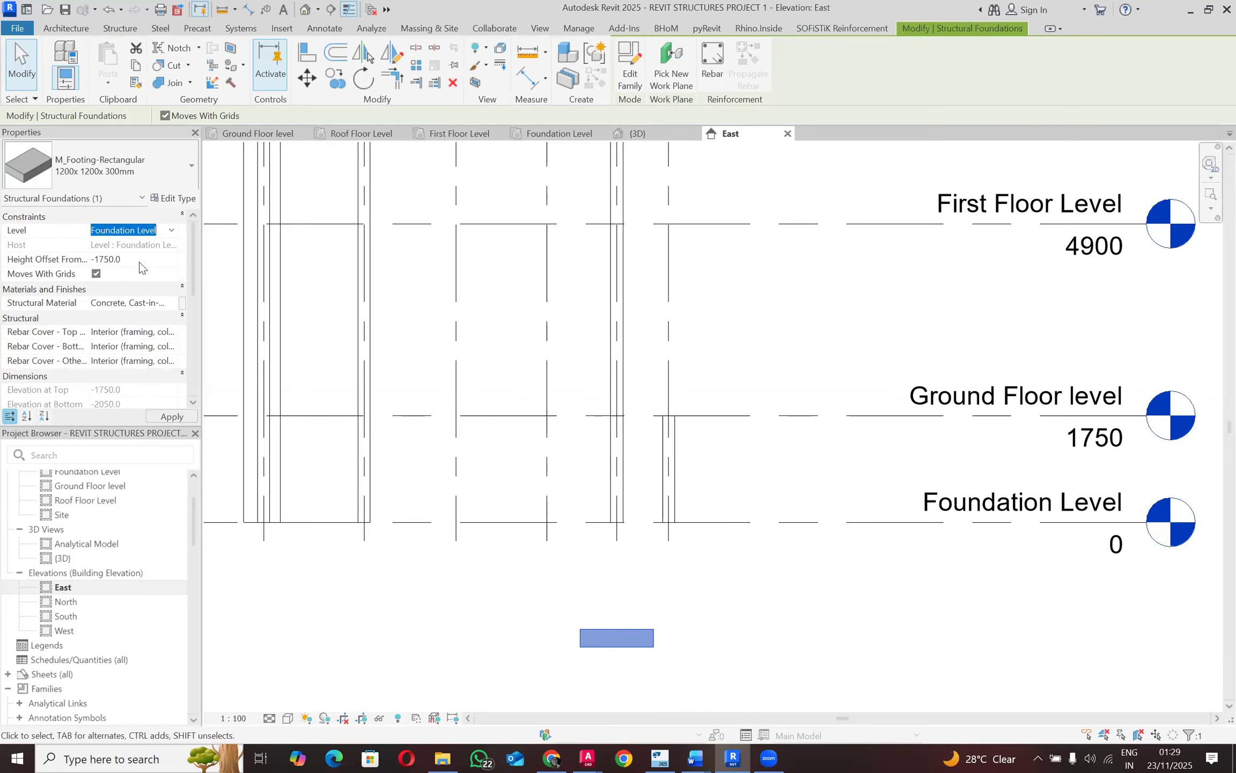
click(135, 260)
text(0)
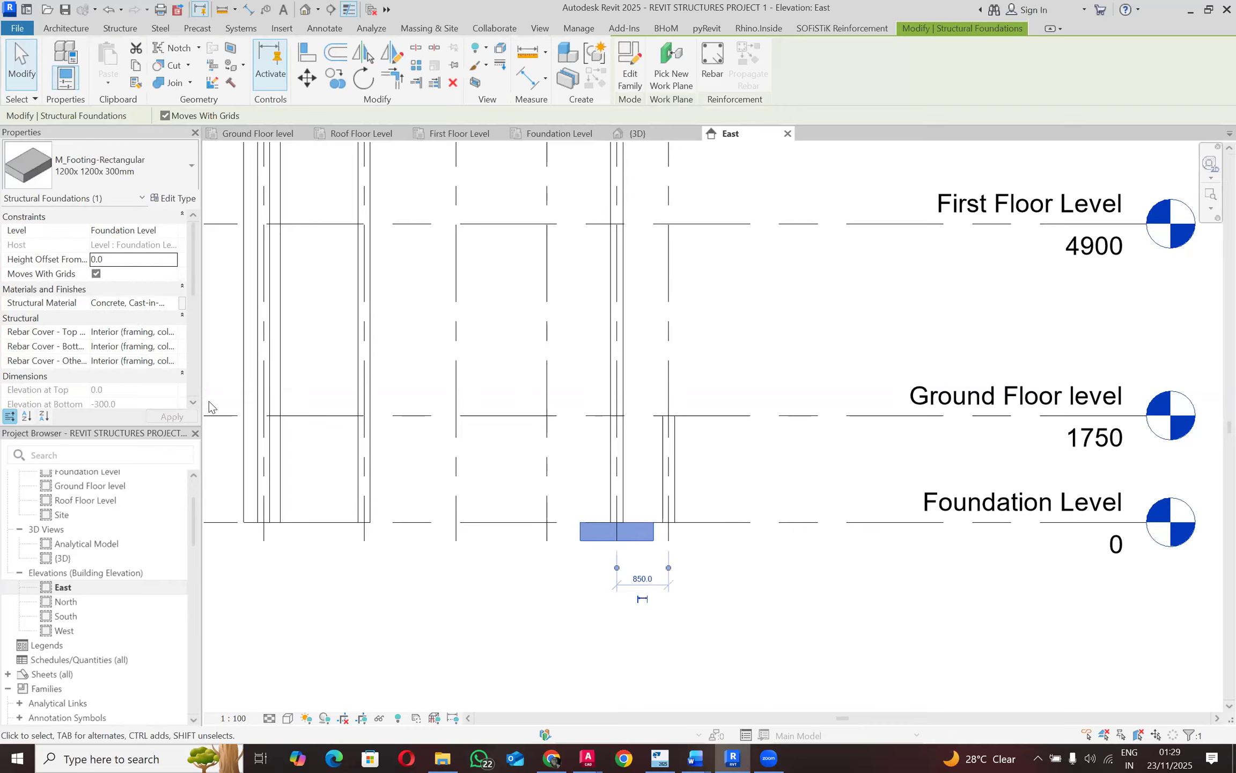
Step: Try to raise the footing under the grid G column by giving it a height offset of 300 from Foundation Level
click(122, 259)
text(3)
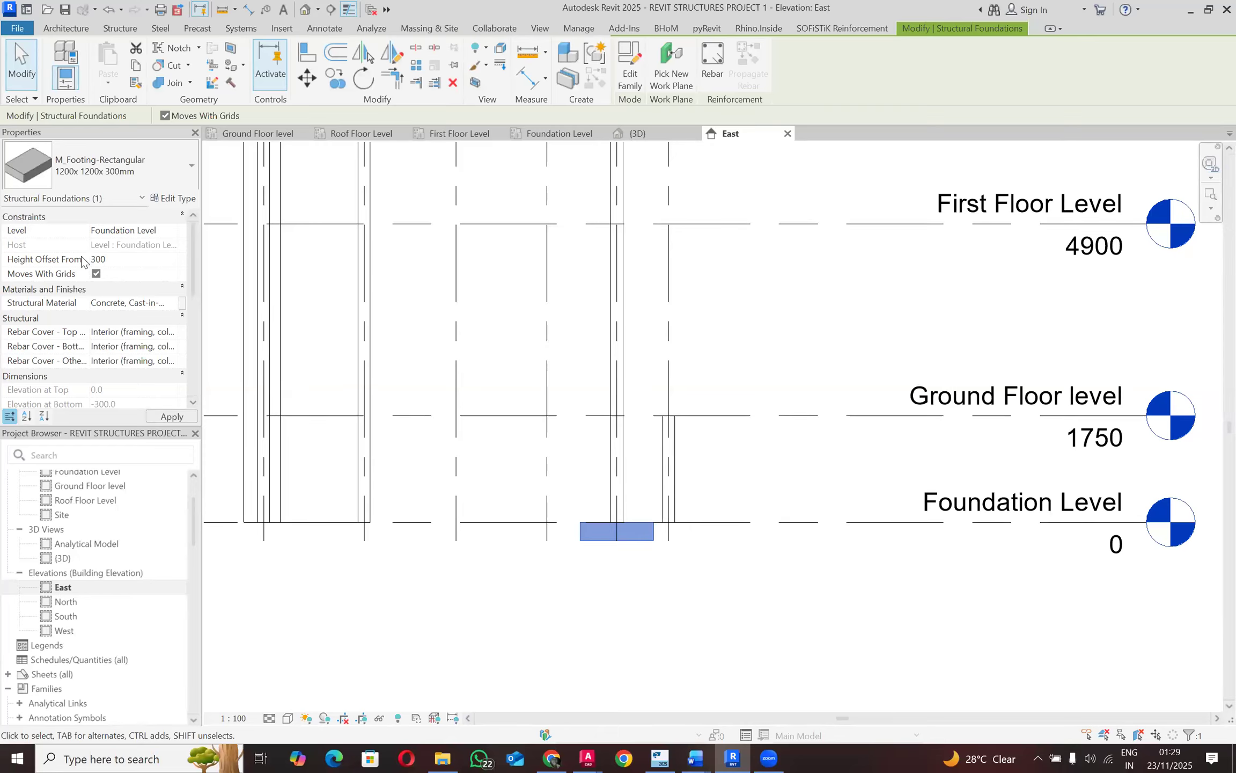
click(472, 632)
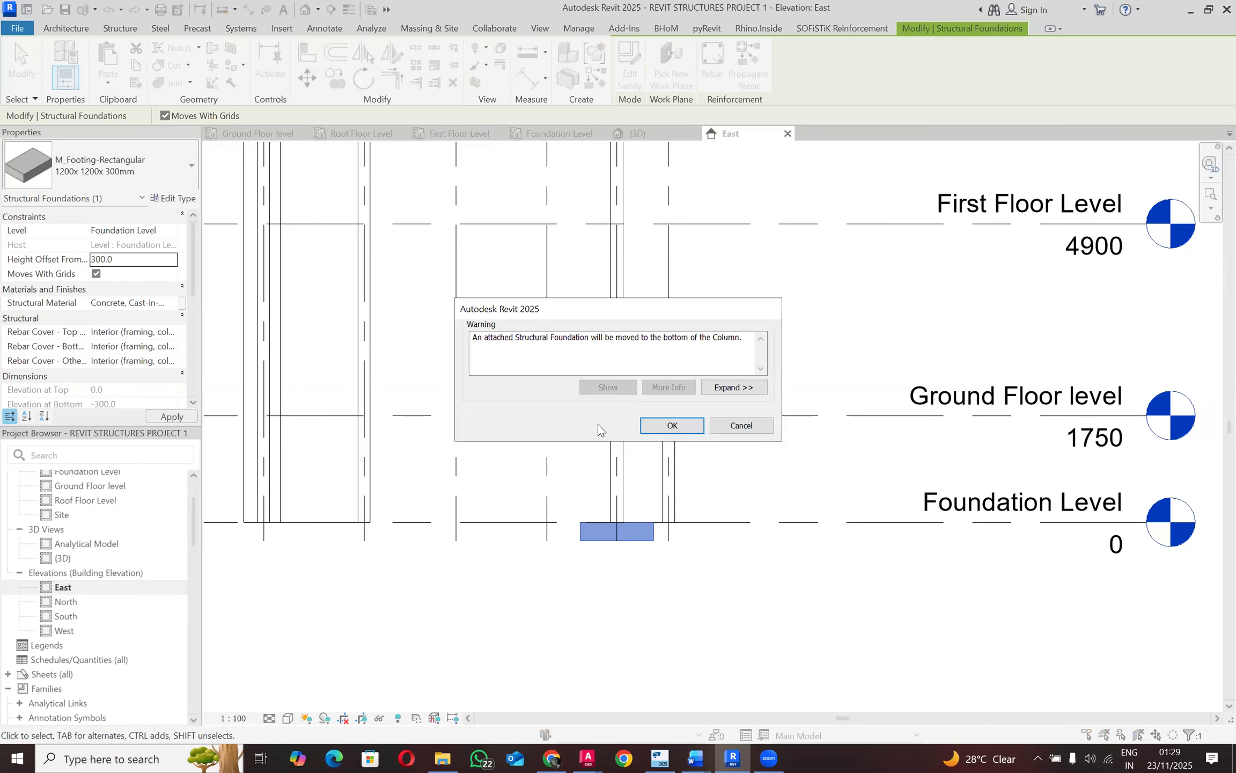
click(671, 426)
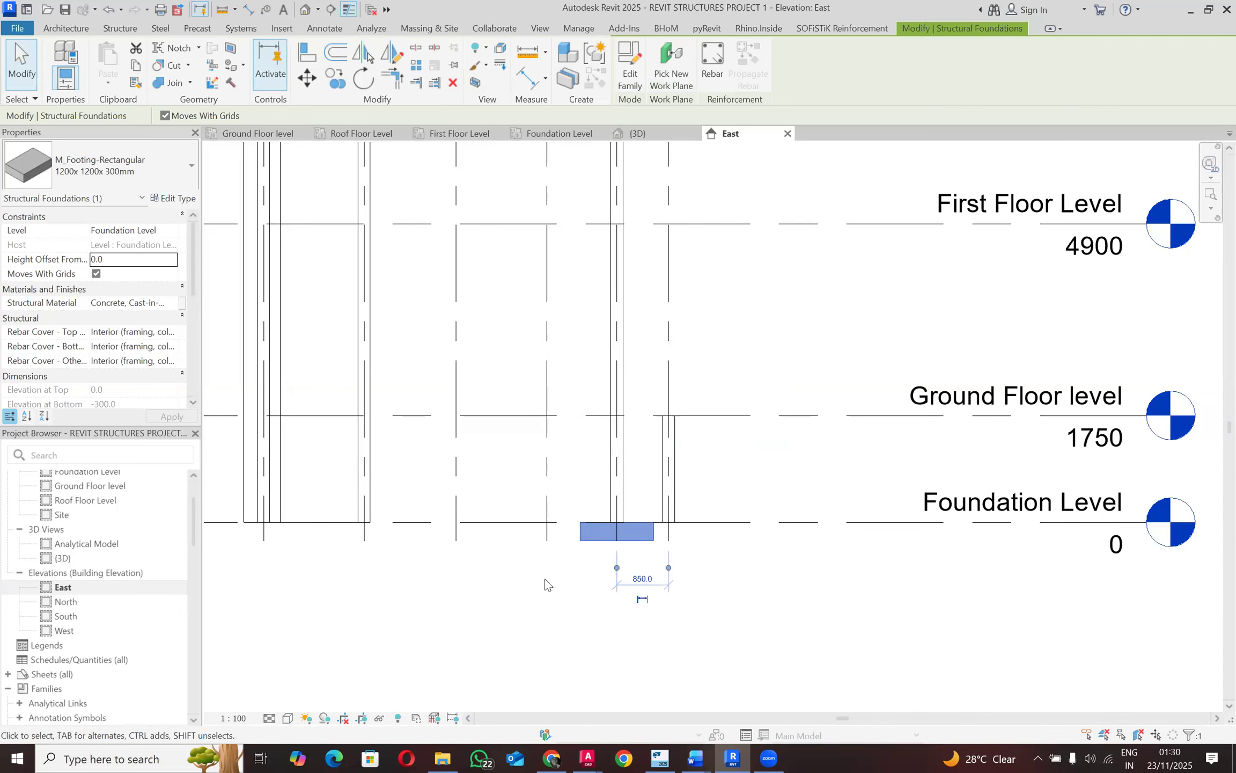
click(585, 550)
click(591, 532)
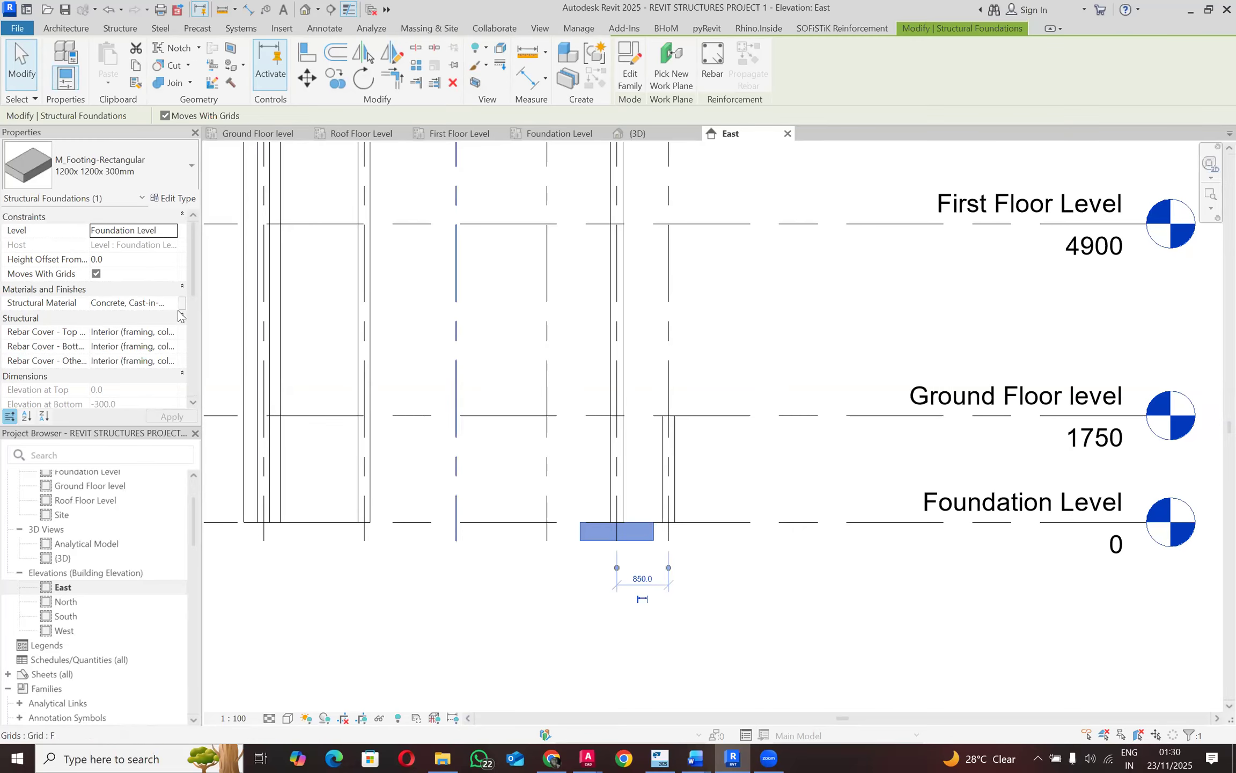
click(138, 259)
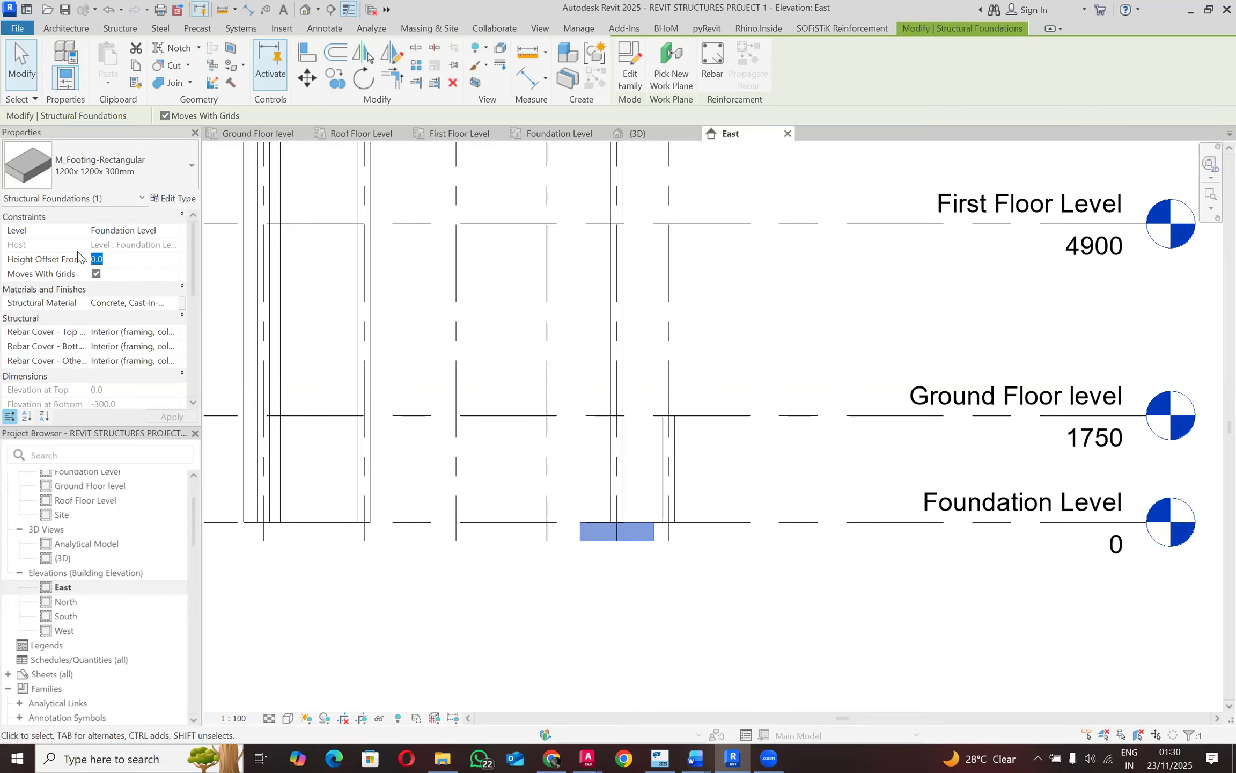
text(300.0)
key(Return)
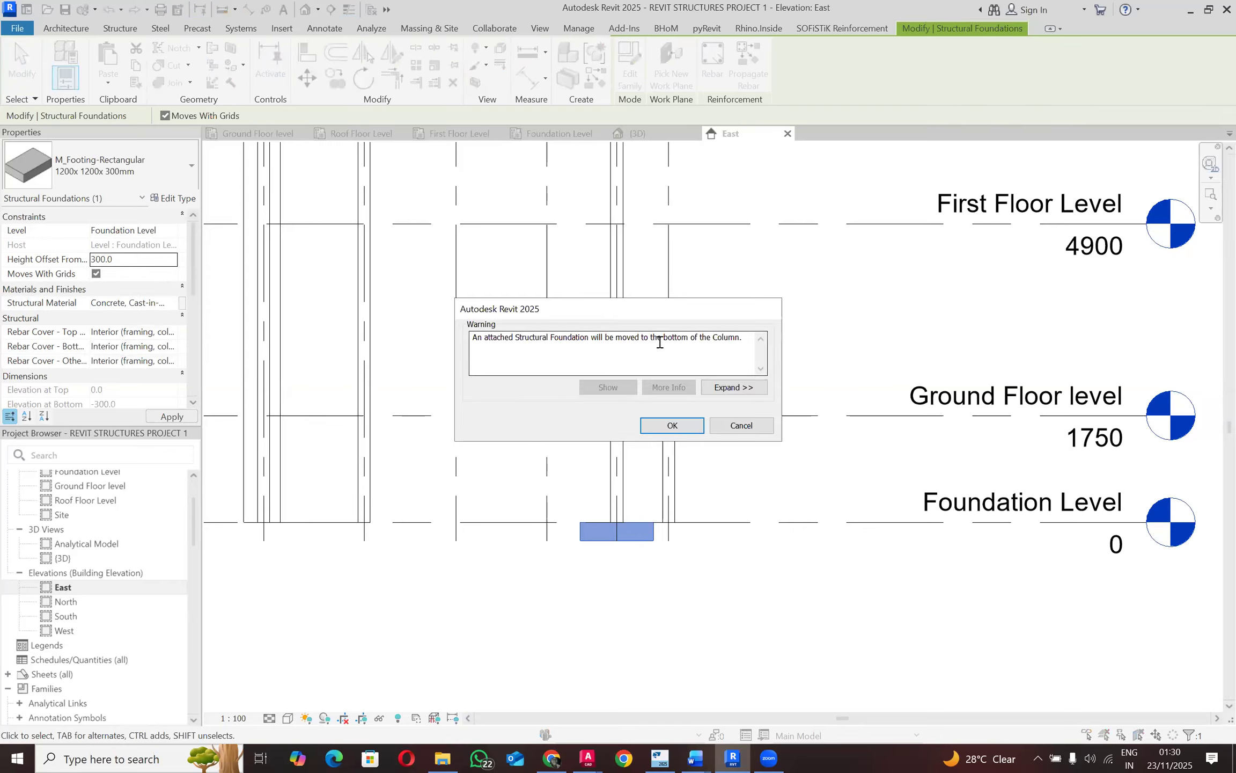
click(671, 426)
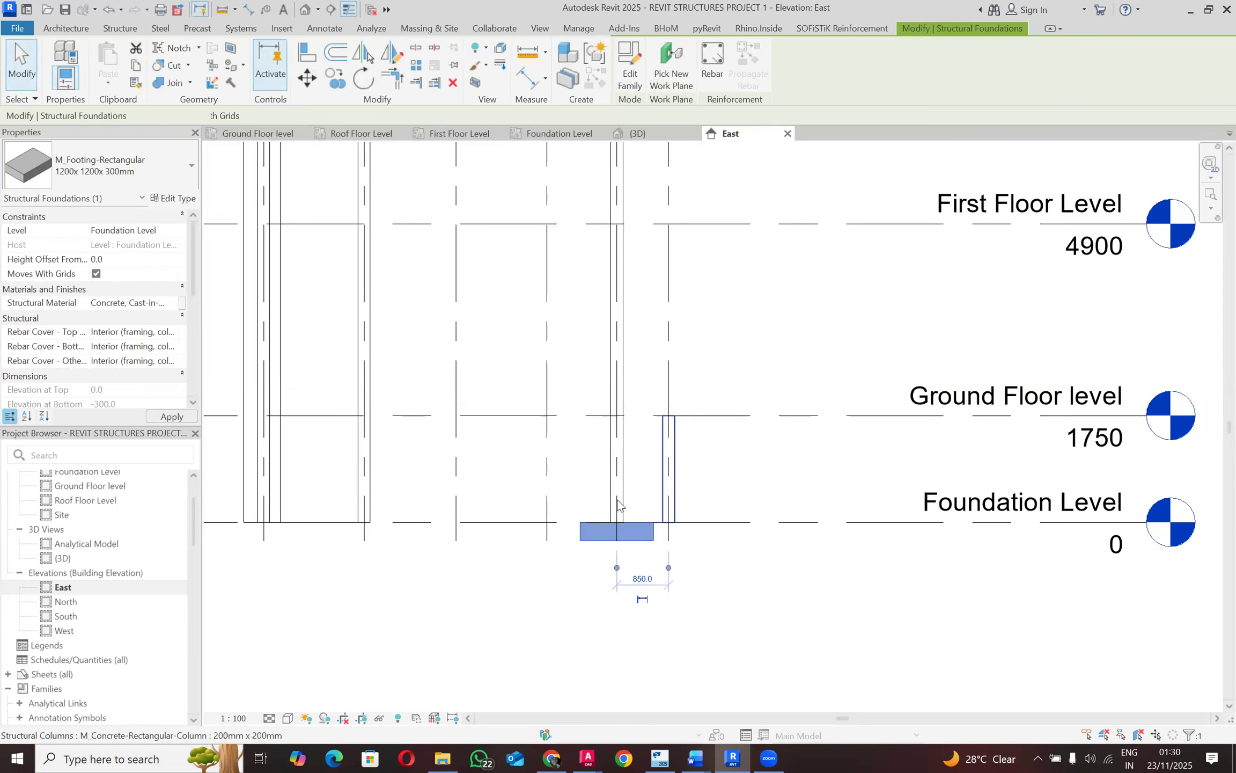
click(132, 259)
click(176, 233)
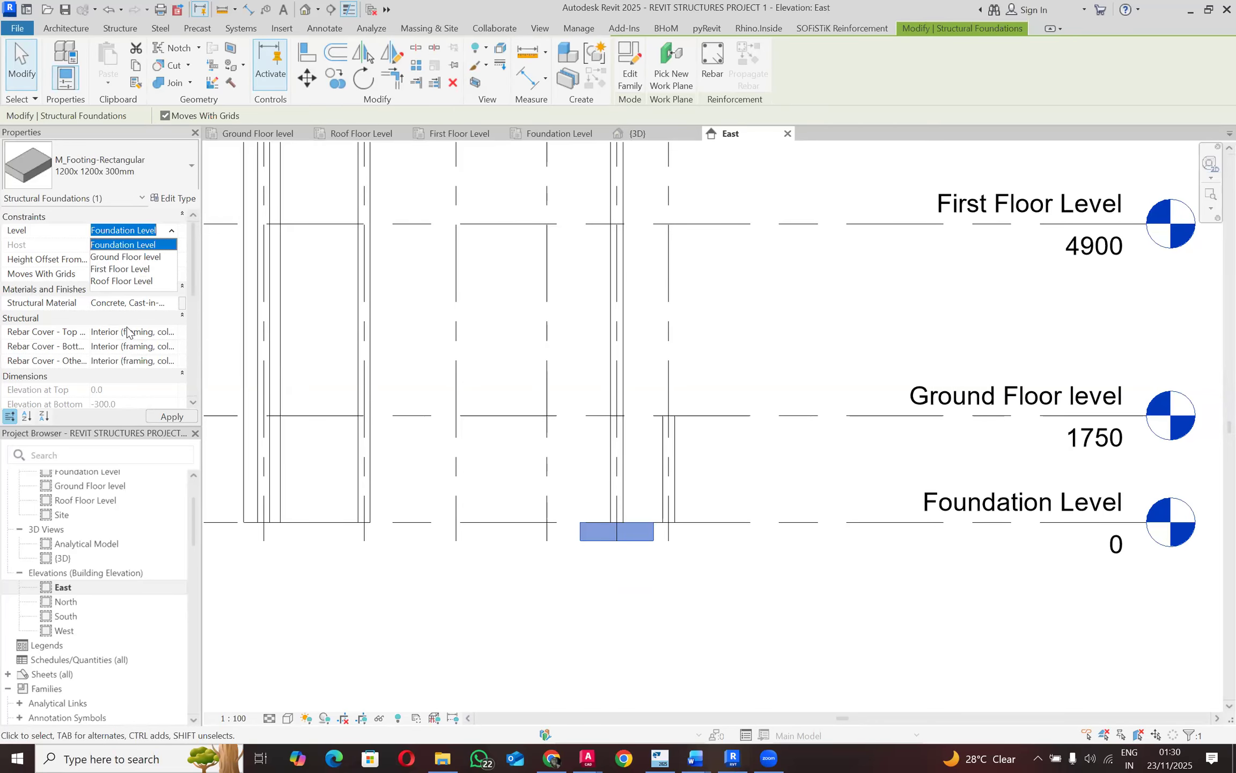
scroll(590, 563, down, 2)
scroll(647, 582, up, 3)
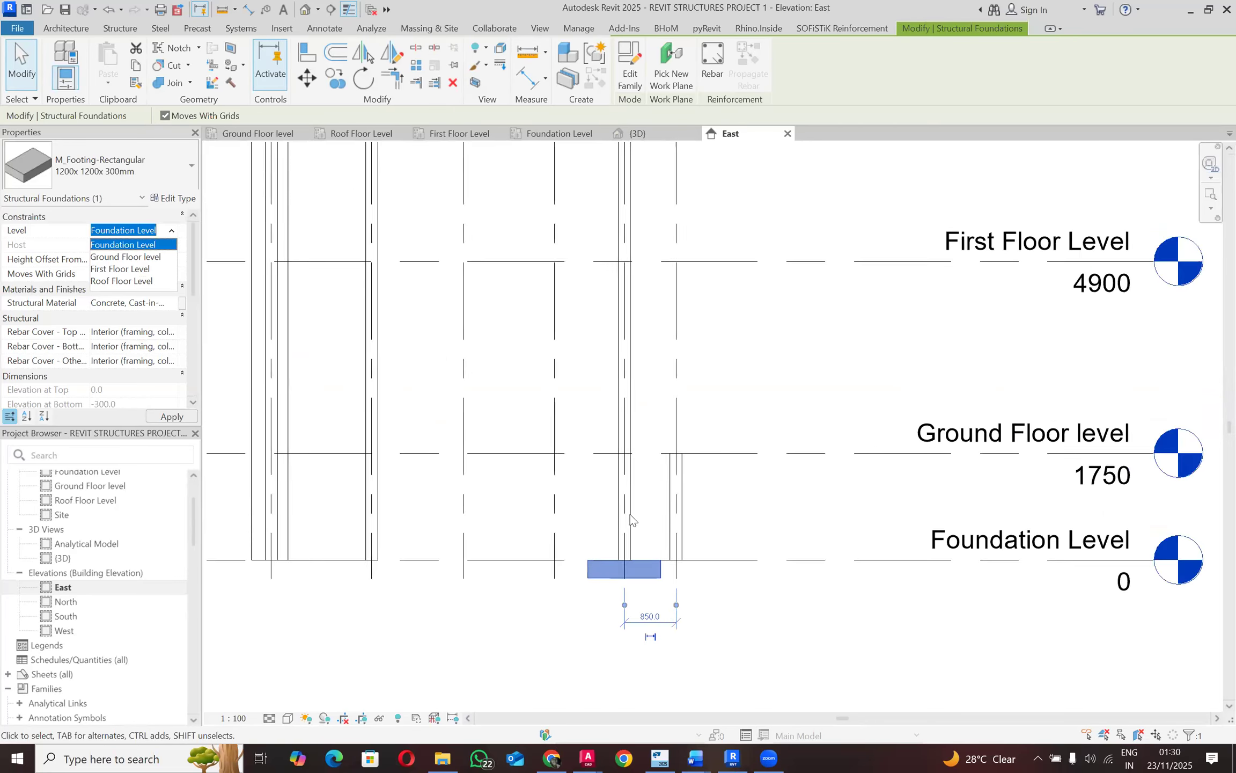
click(646, 516)
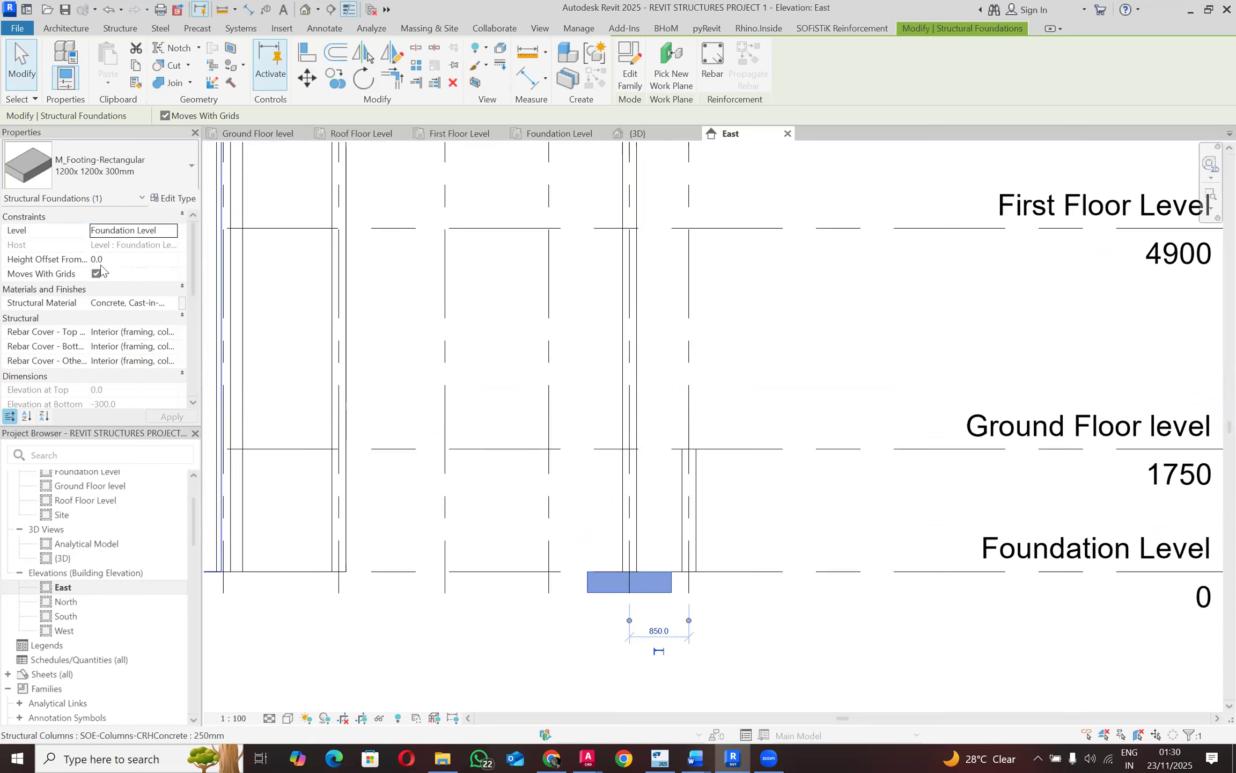
click(170, 235)
click(171, 243)
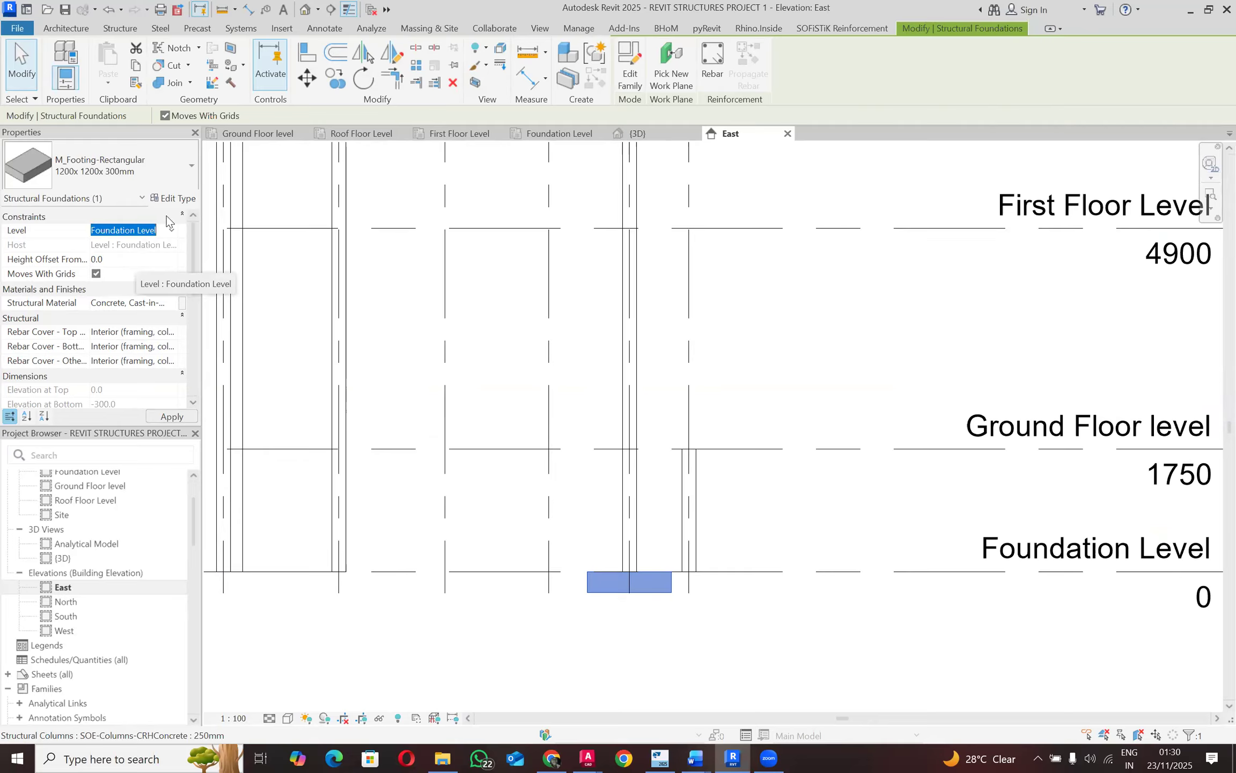
click(170, 234)
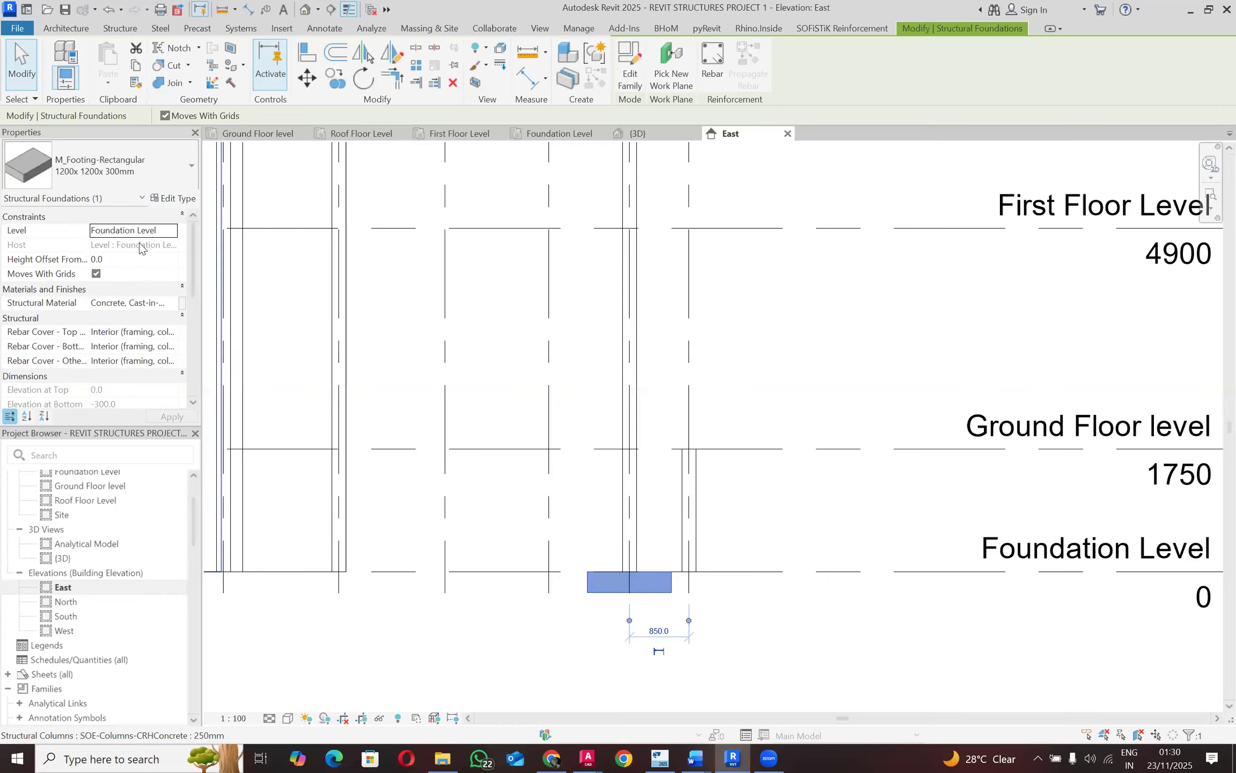
click(171, 233)
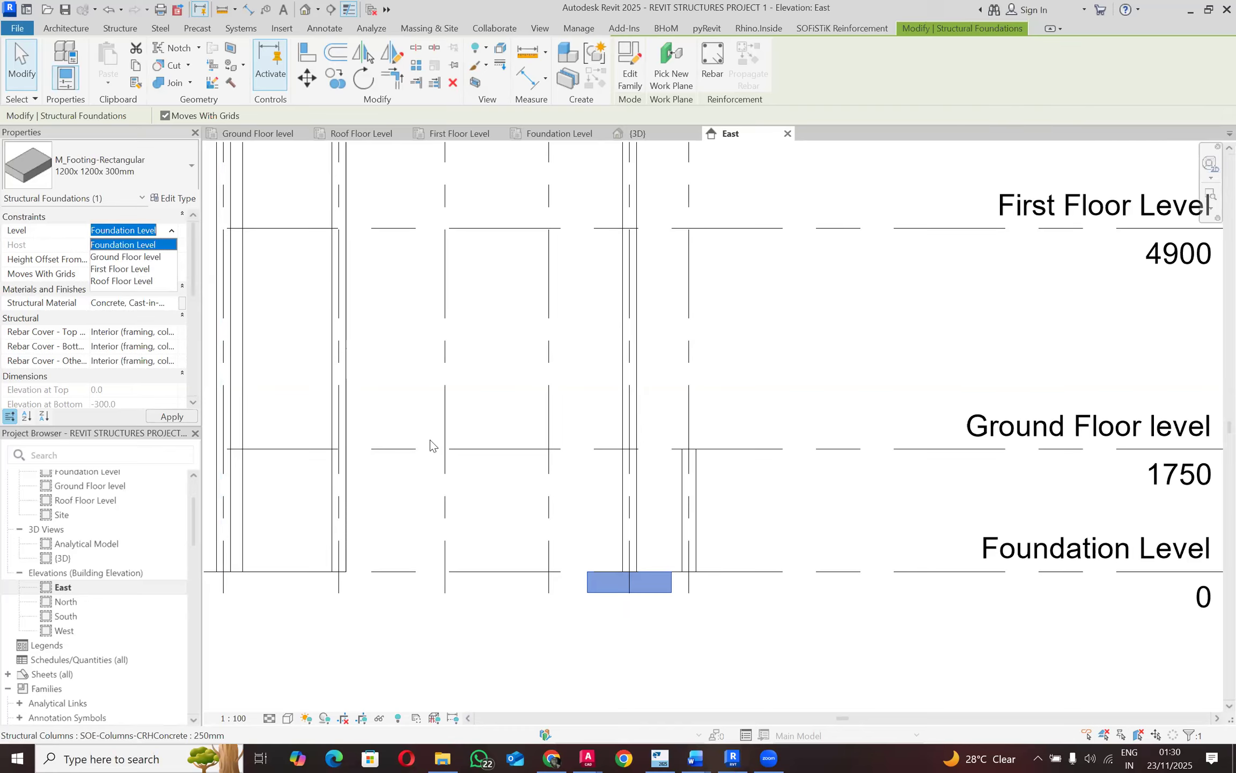
click(480, 588)
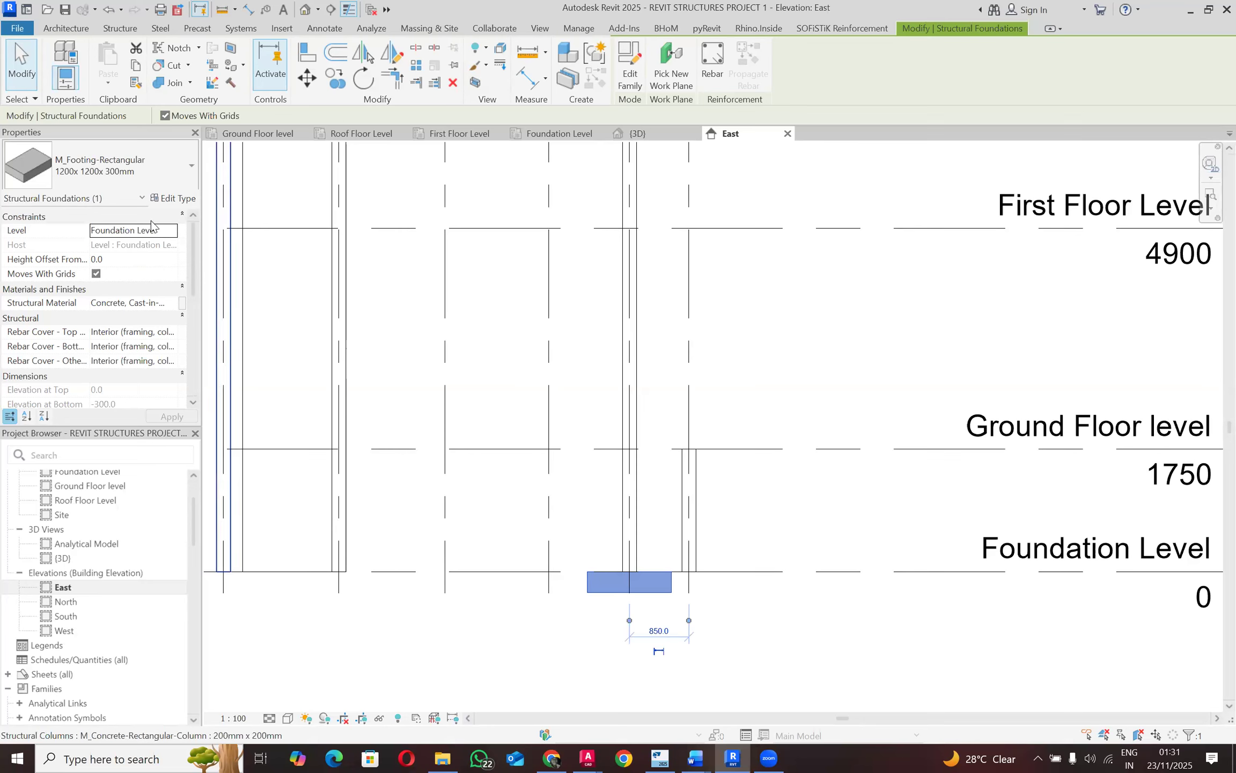
Step: Keep the grid G column above the footing based on Foundation Level and set its base offset to 300
click(644, 507)
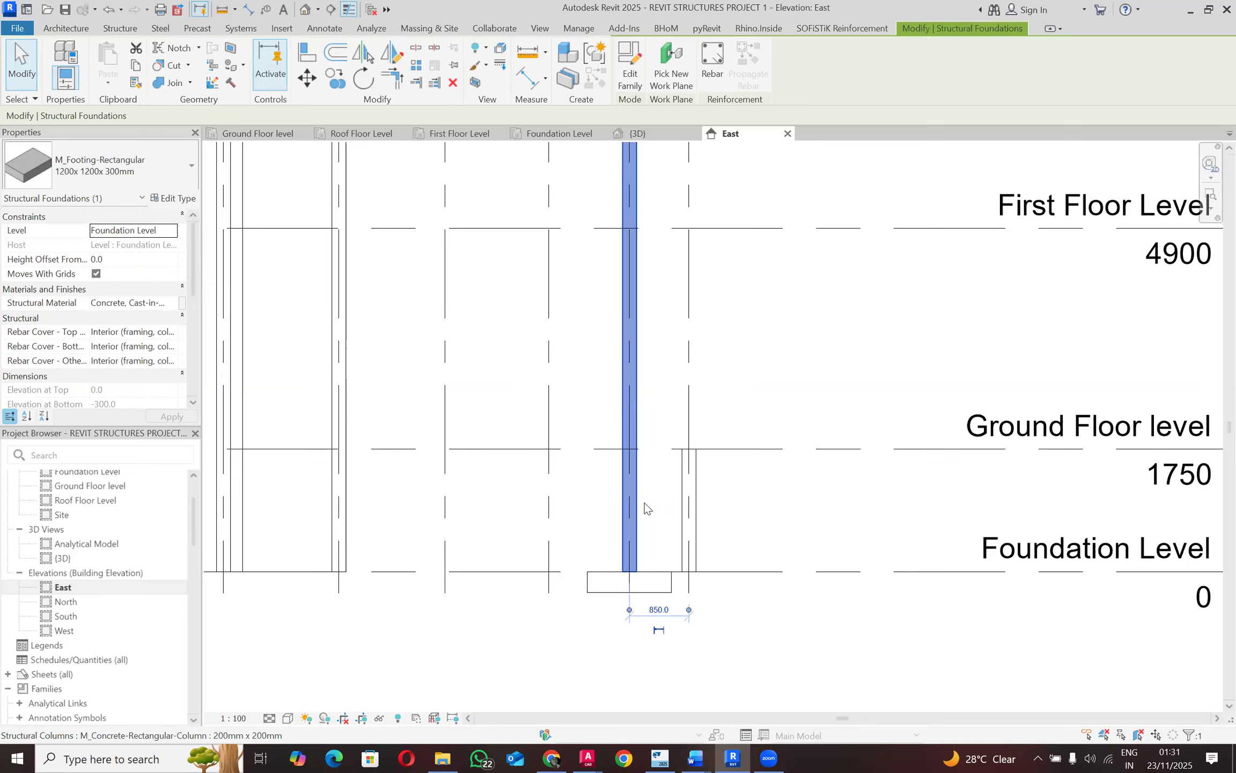
click(164, 234)
click(170, 232)
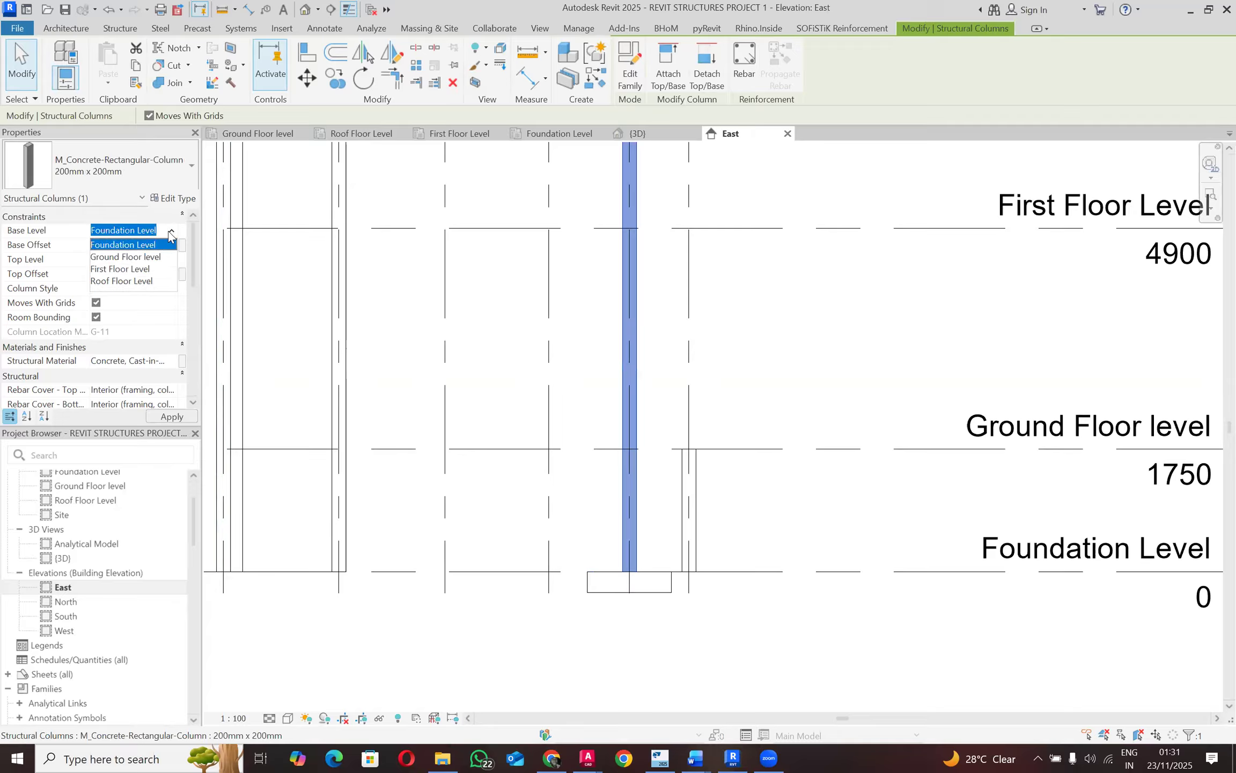
click(164, 245)
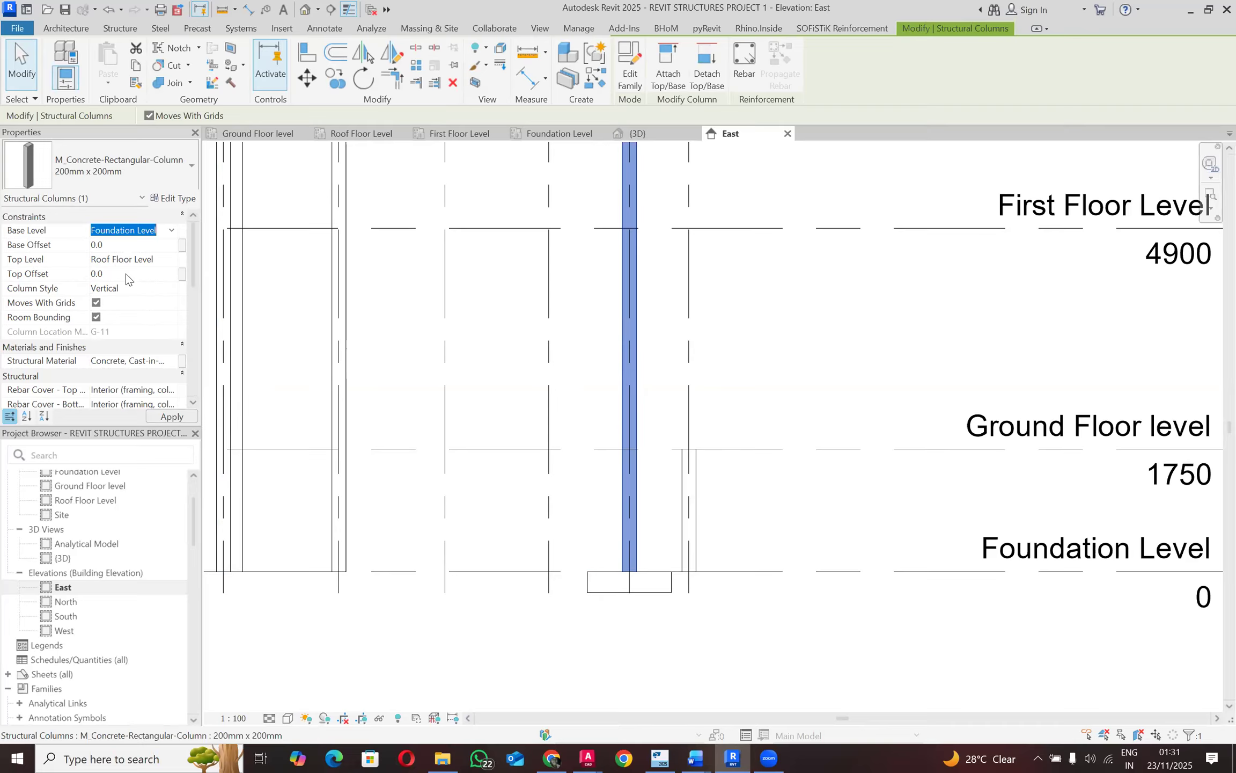
click(96, 242)
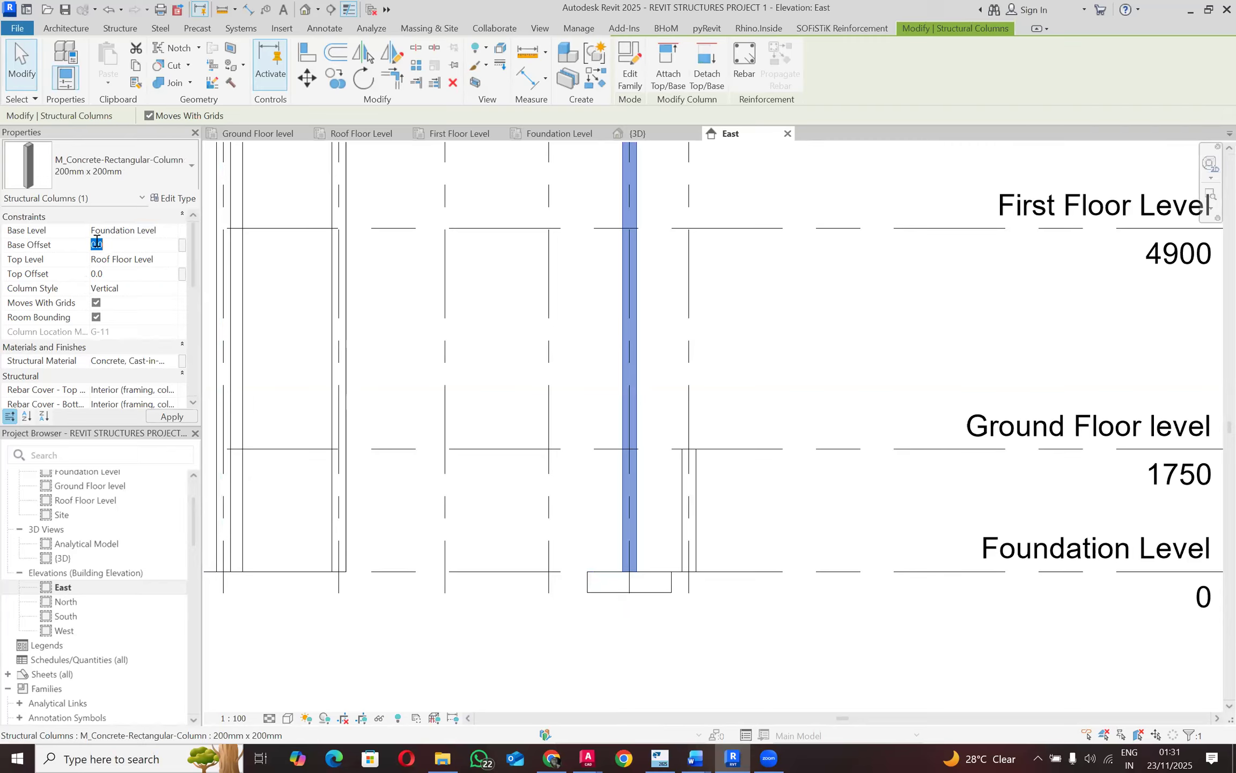
text(300)
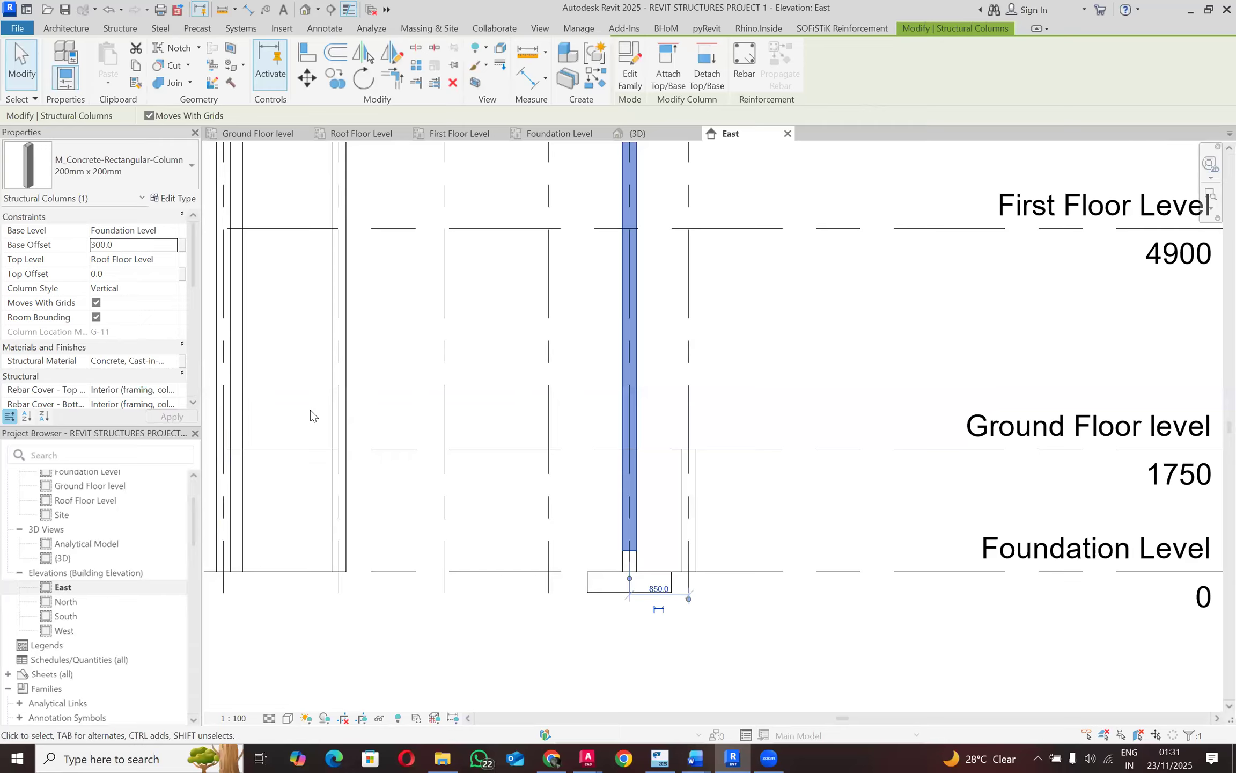
click(640, 621)
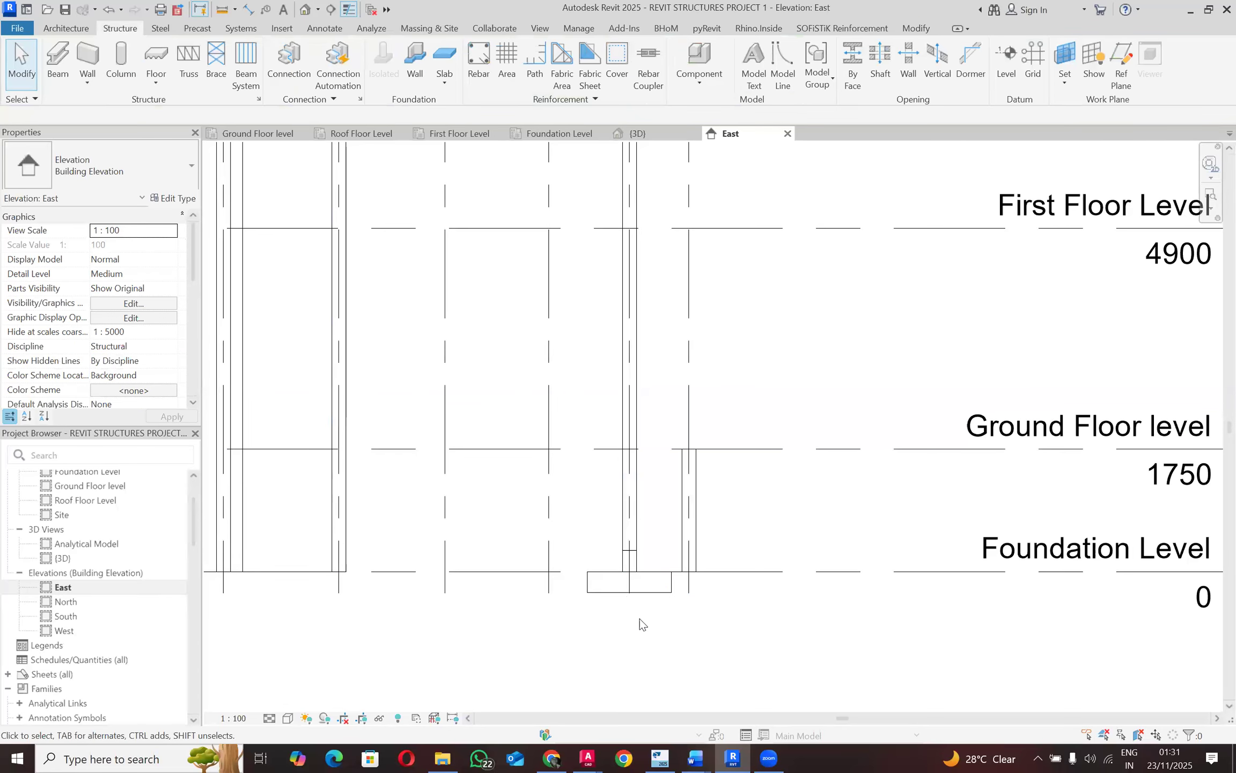
Step: Try to raise the footing under the grid G column with a height offset of 300, accepting the attached-foundation warning
click(619, 590)
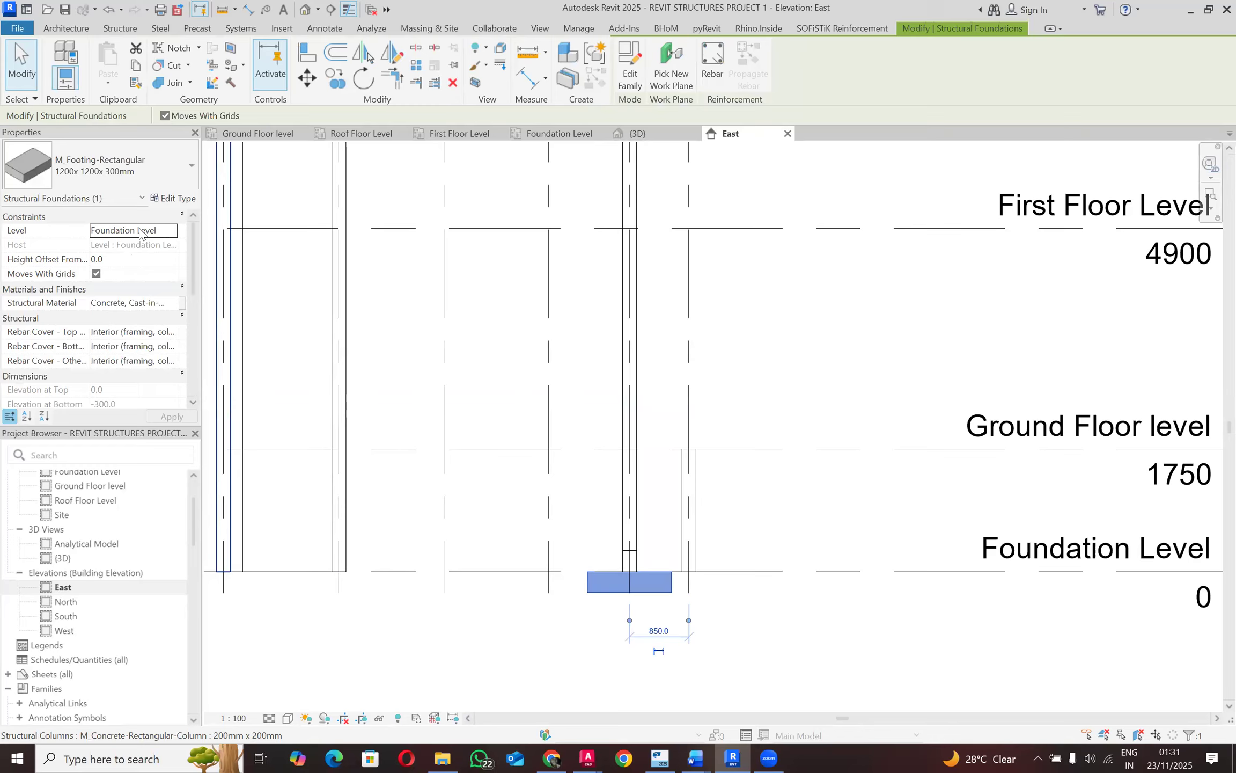
click(123, 260)
text(300)
key(Return)
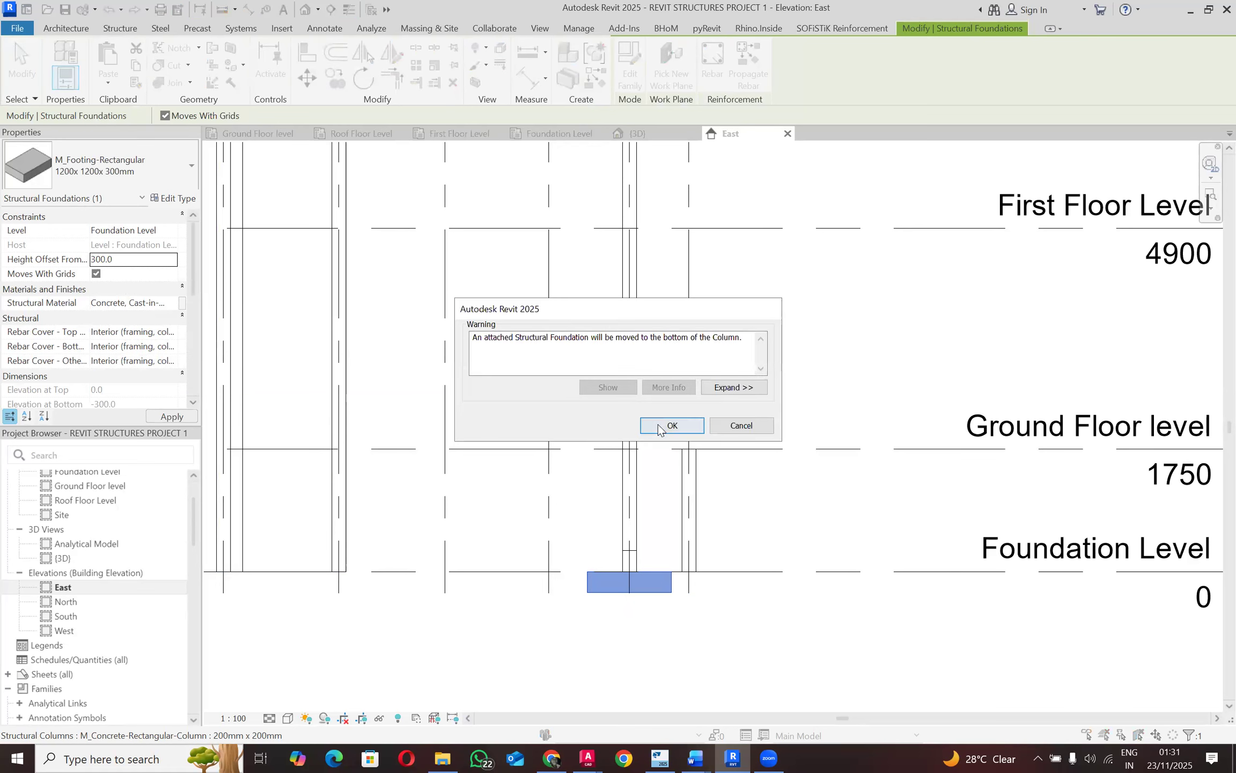
click(659, 427)
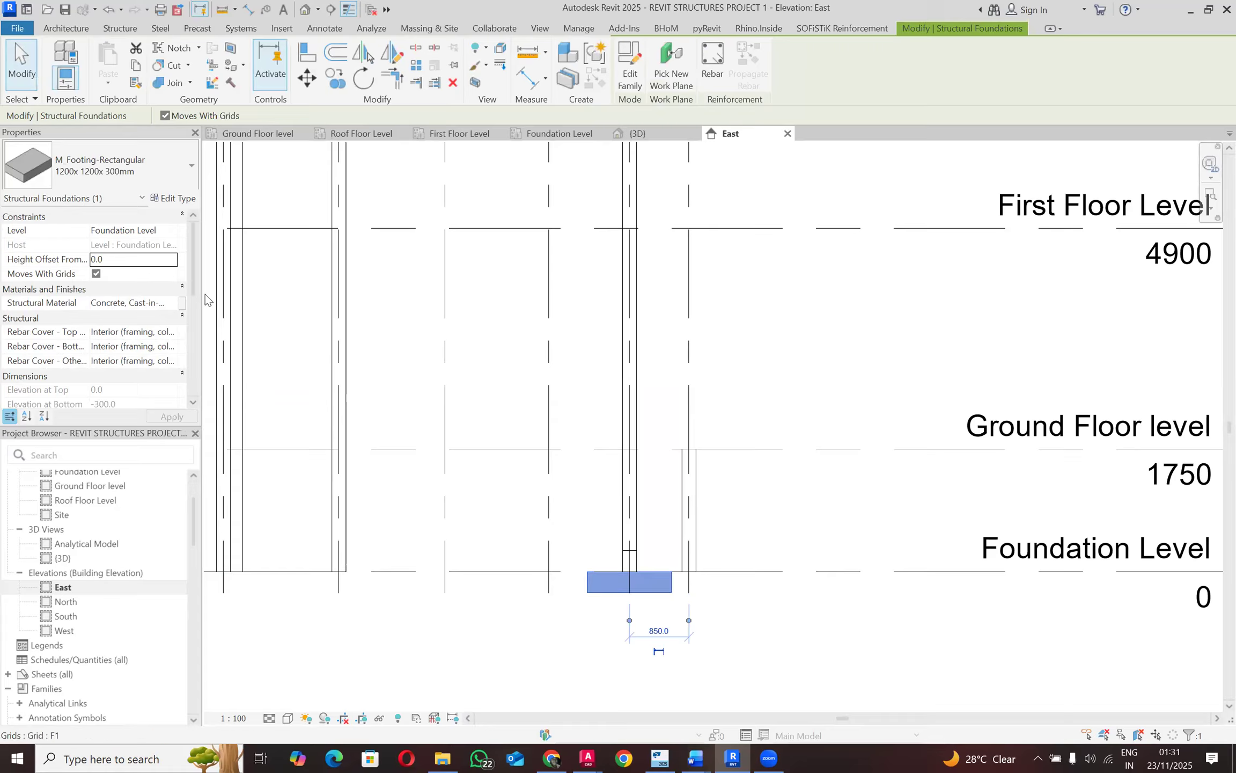
click(166, 235)
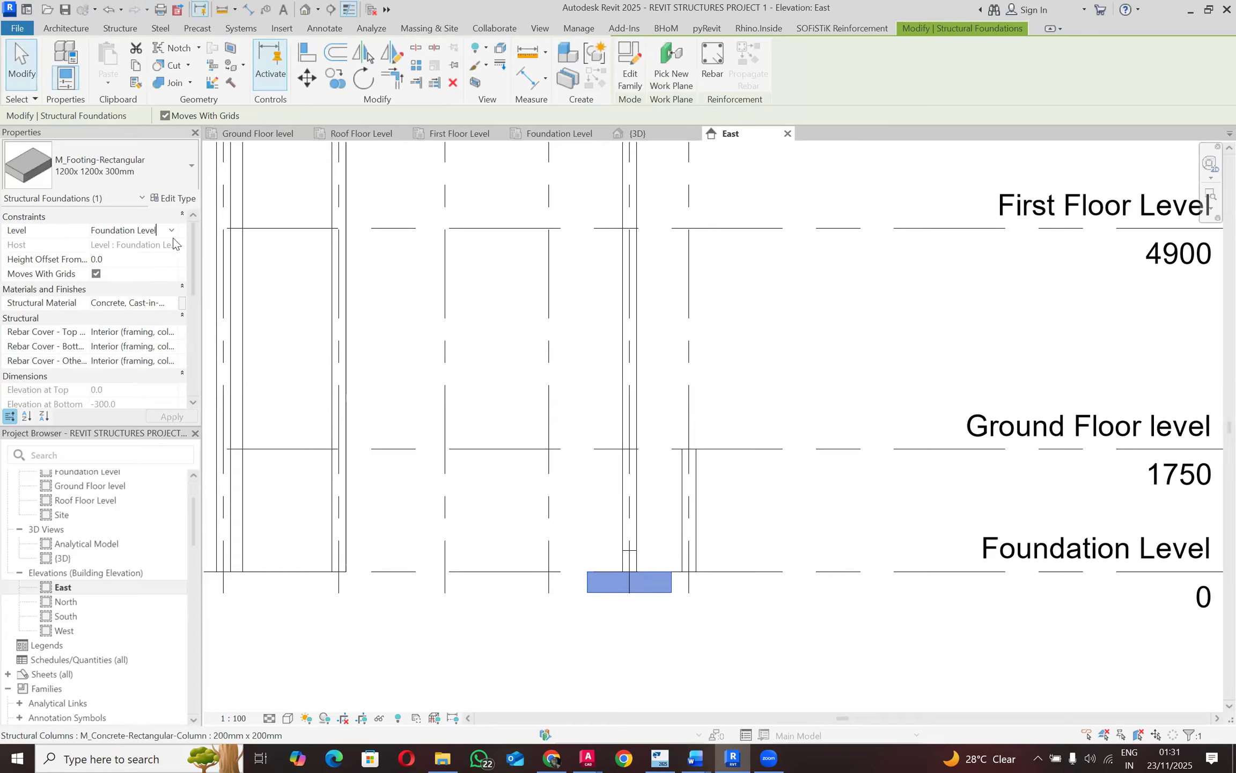
click(172, 232)
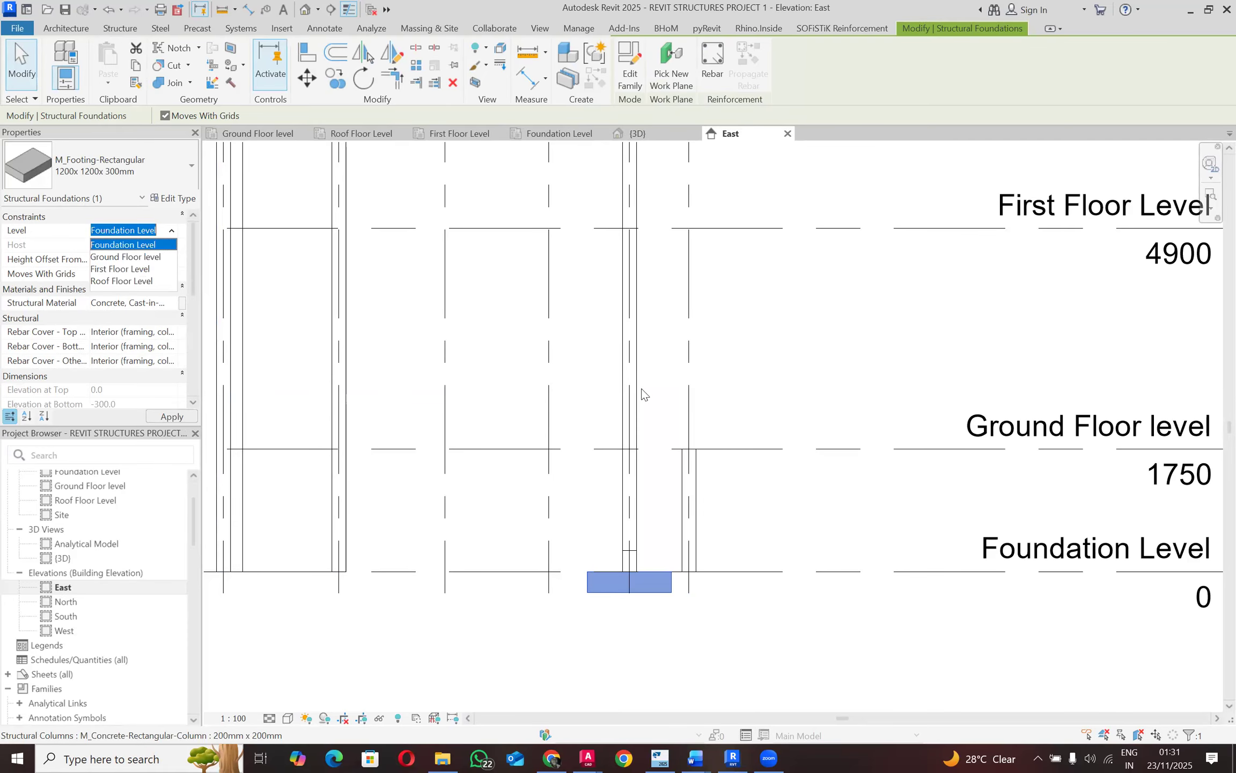
scroll(641, 402, down, 2)
scroll(656, 524, up, 2)
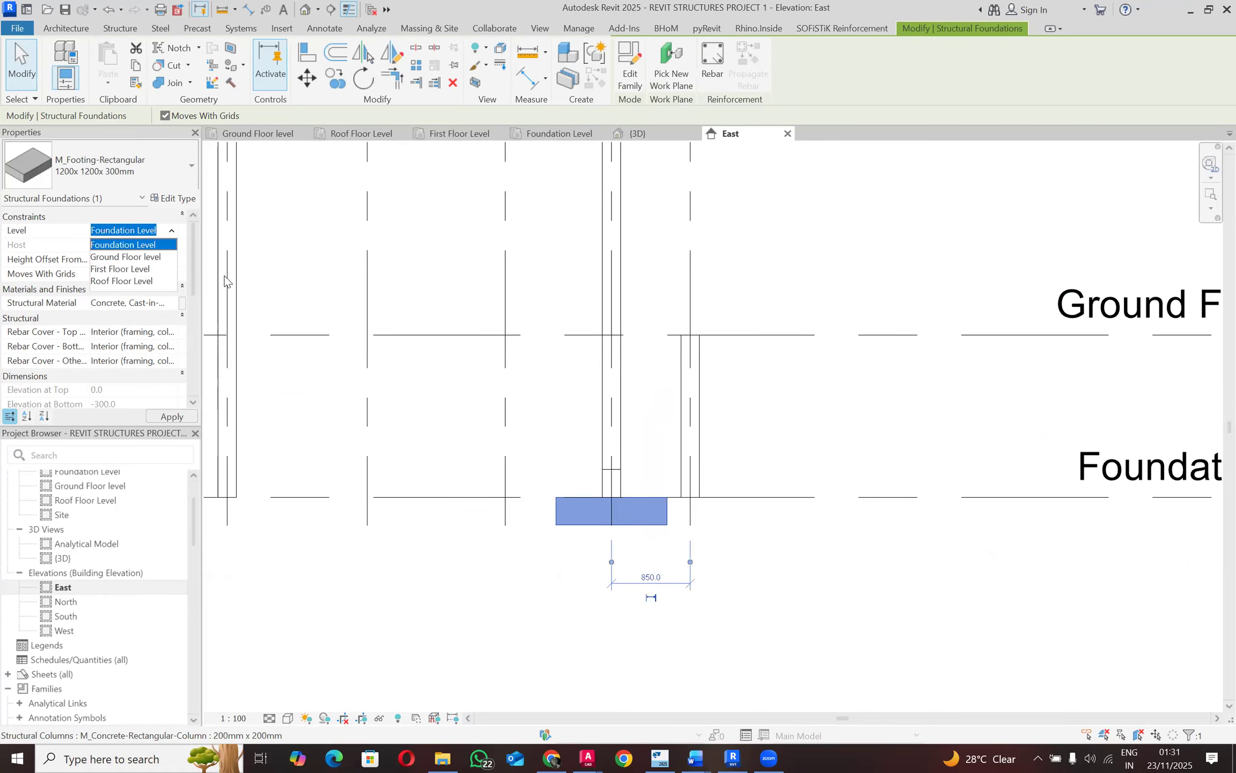
click(256, 276)
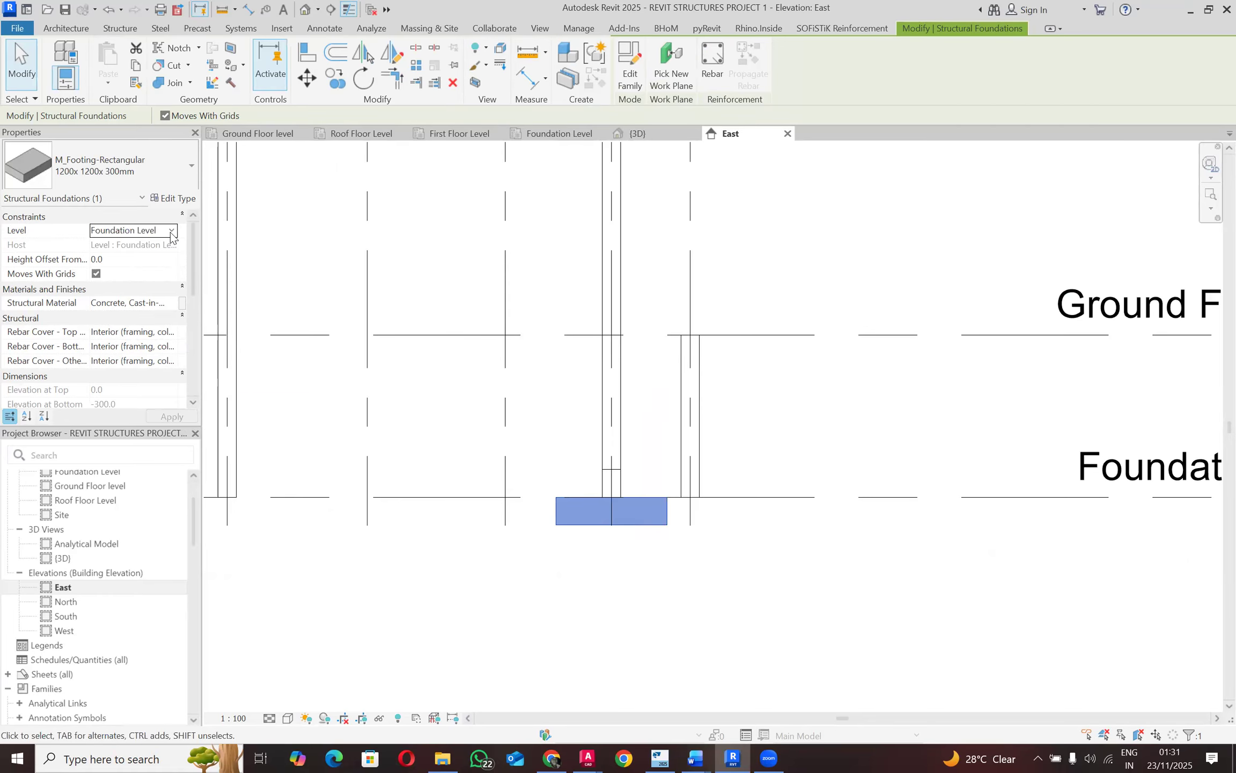
click(170, 231)
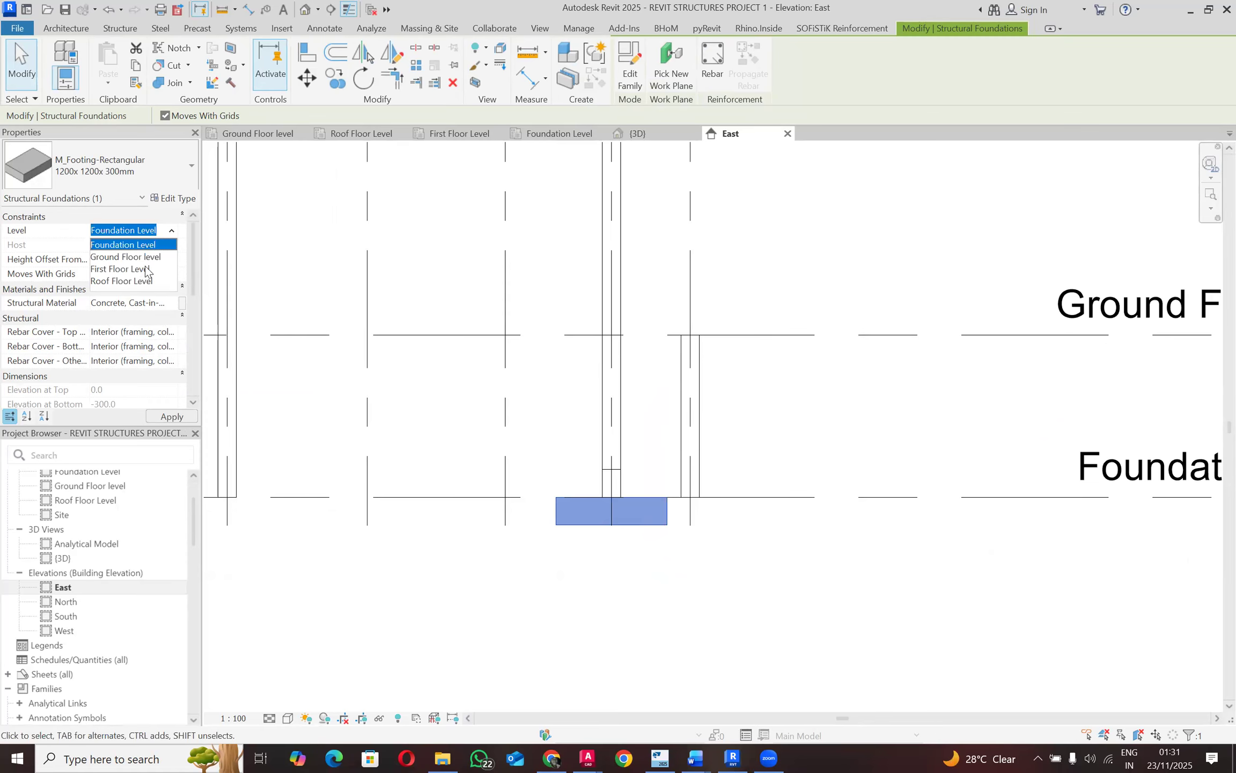
click(299, 274)
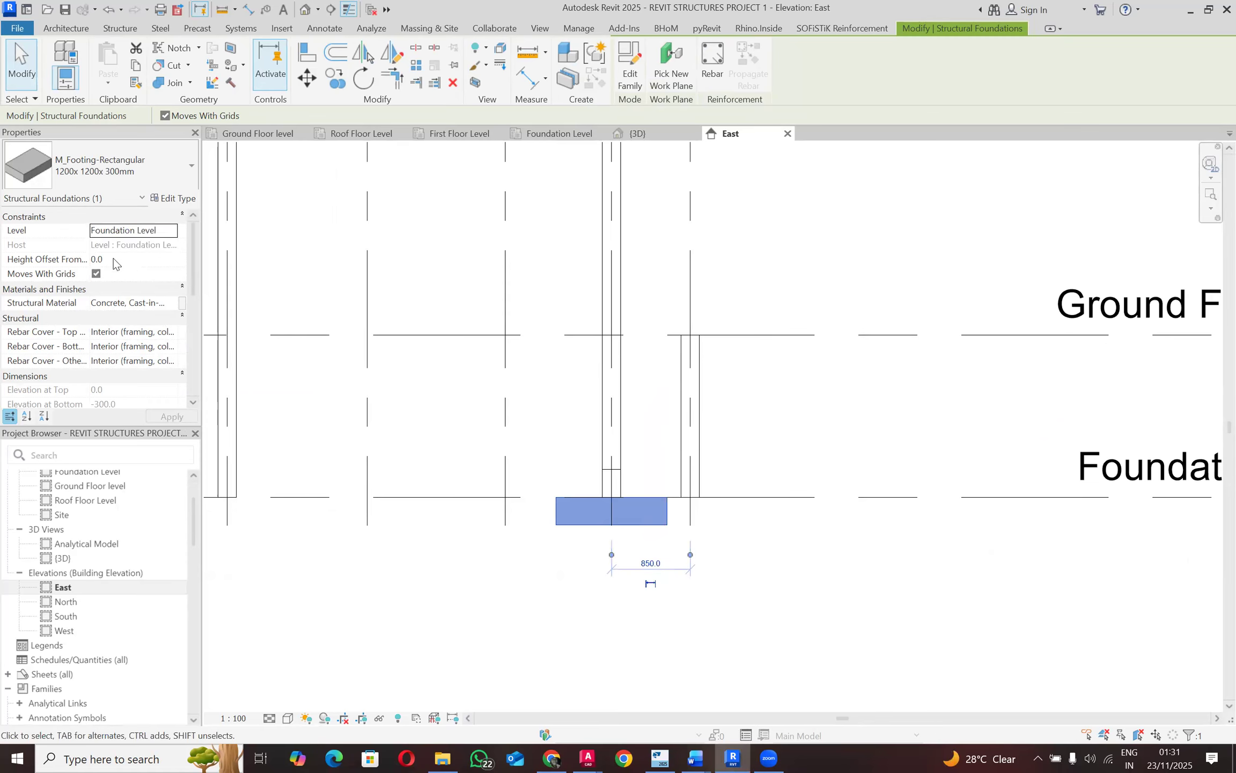
Step: Turn off Moves With Grids for the footing and retry a height offset of 300, expanding the warning to see the elements involved
click(137, 249)
click(97, 274)
click(50, 259)
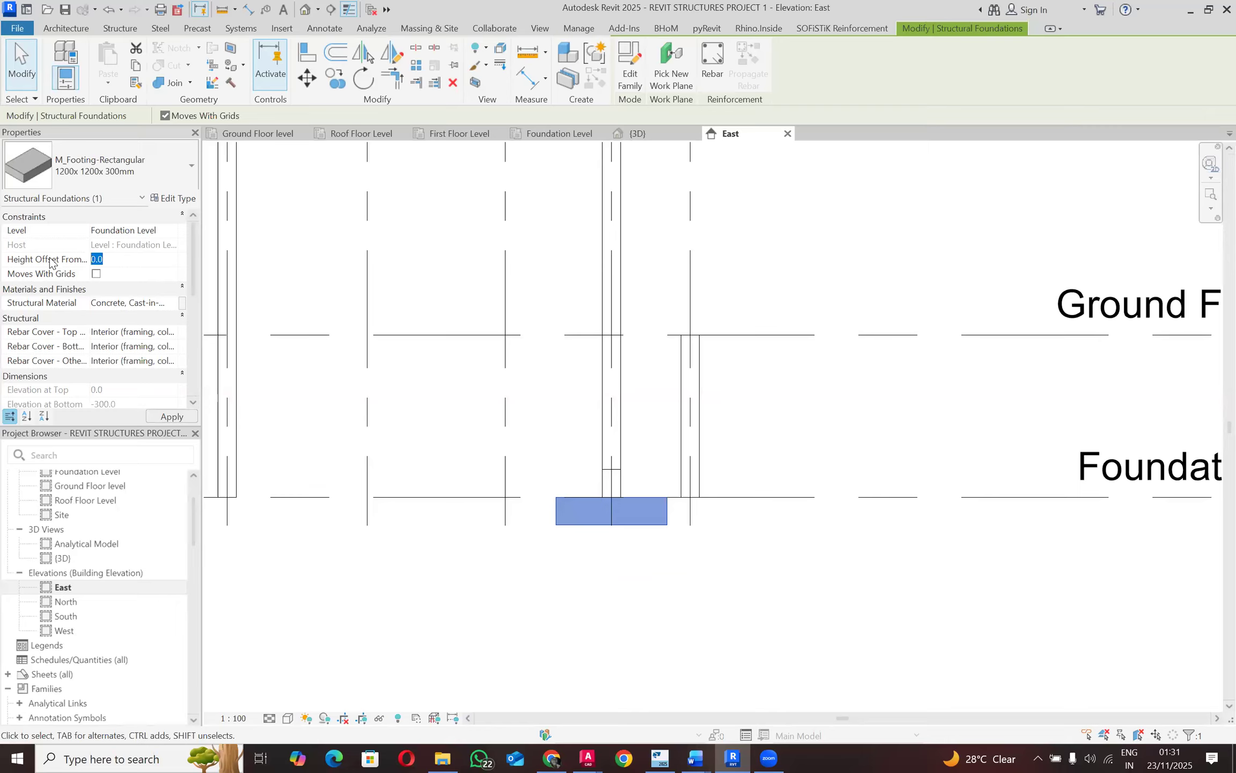
text(300)
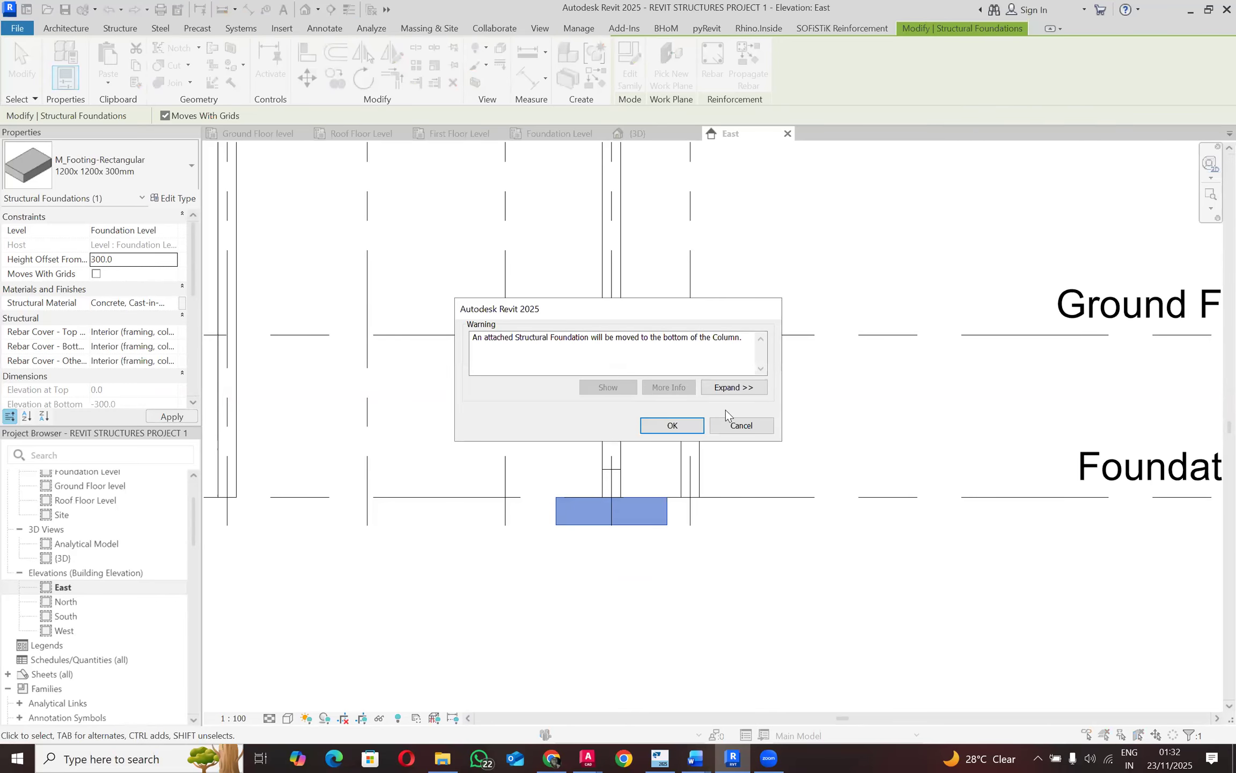
click(730, 387)
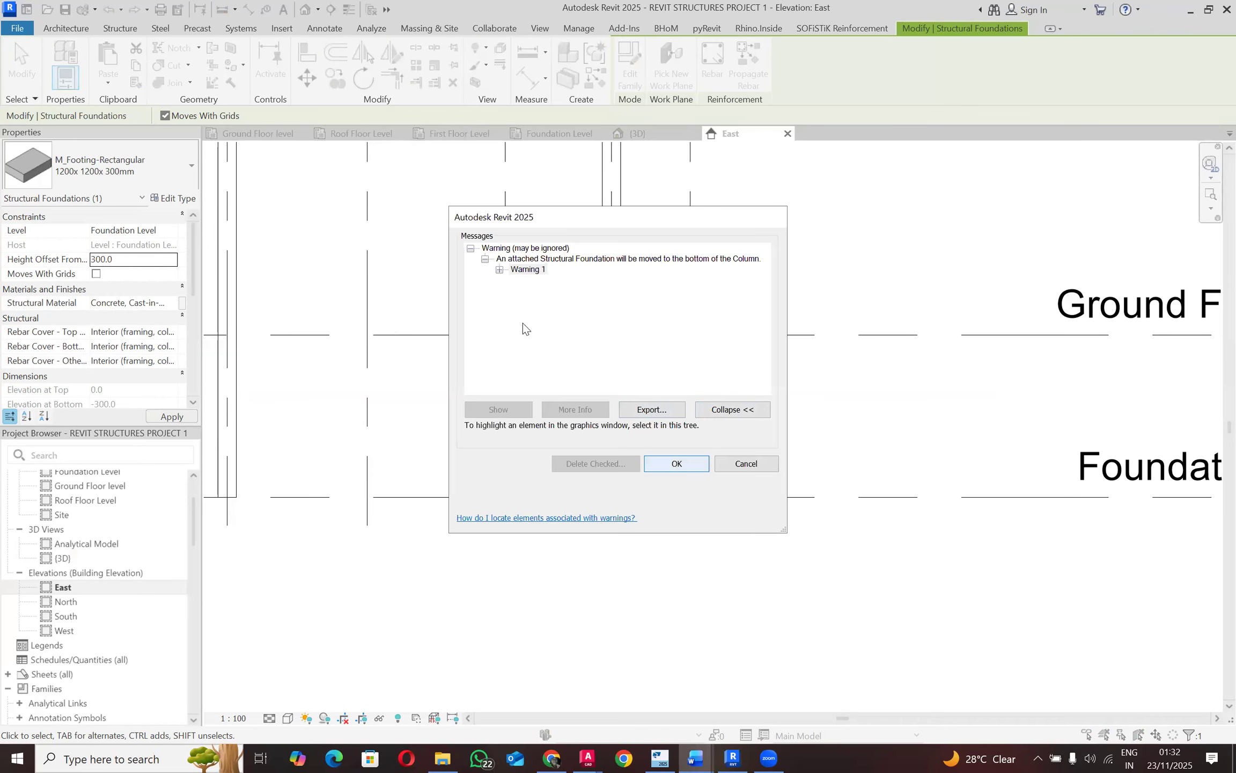
click(500, 271)
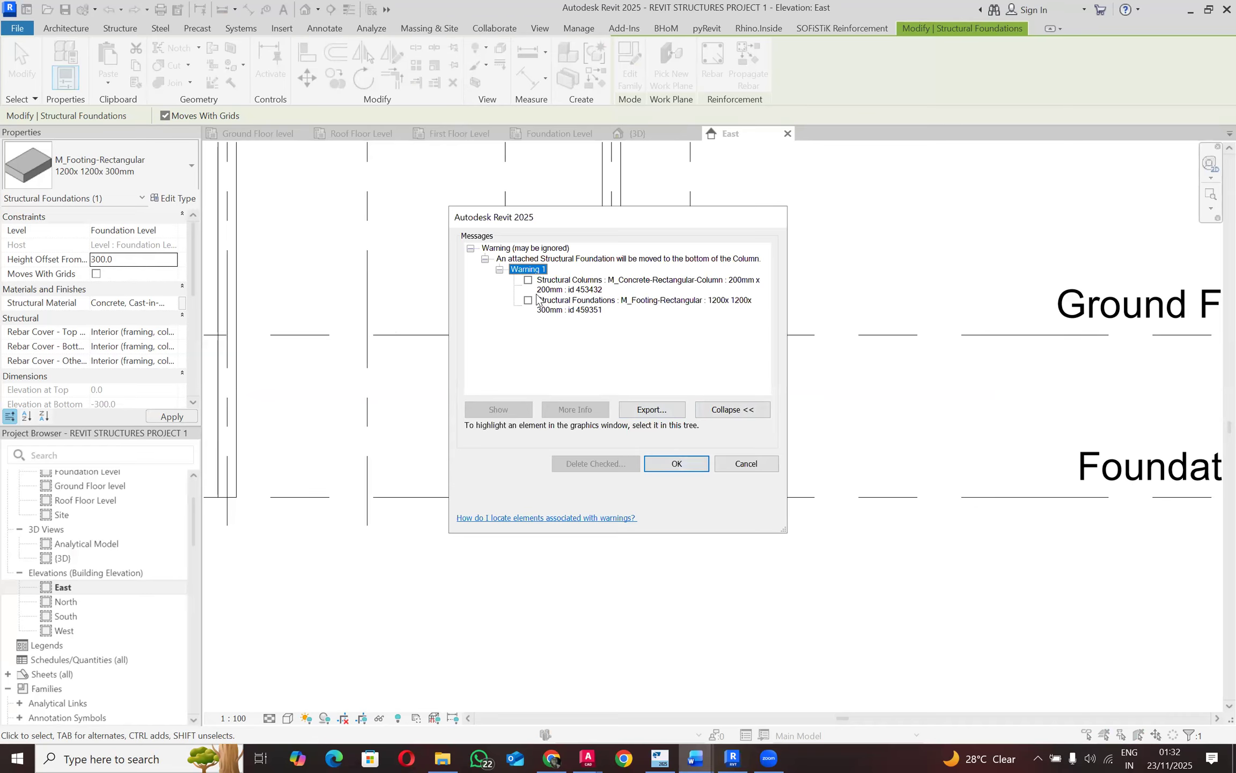
click(677, 463)
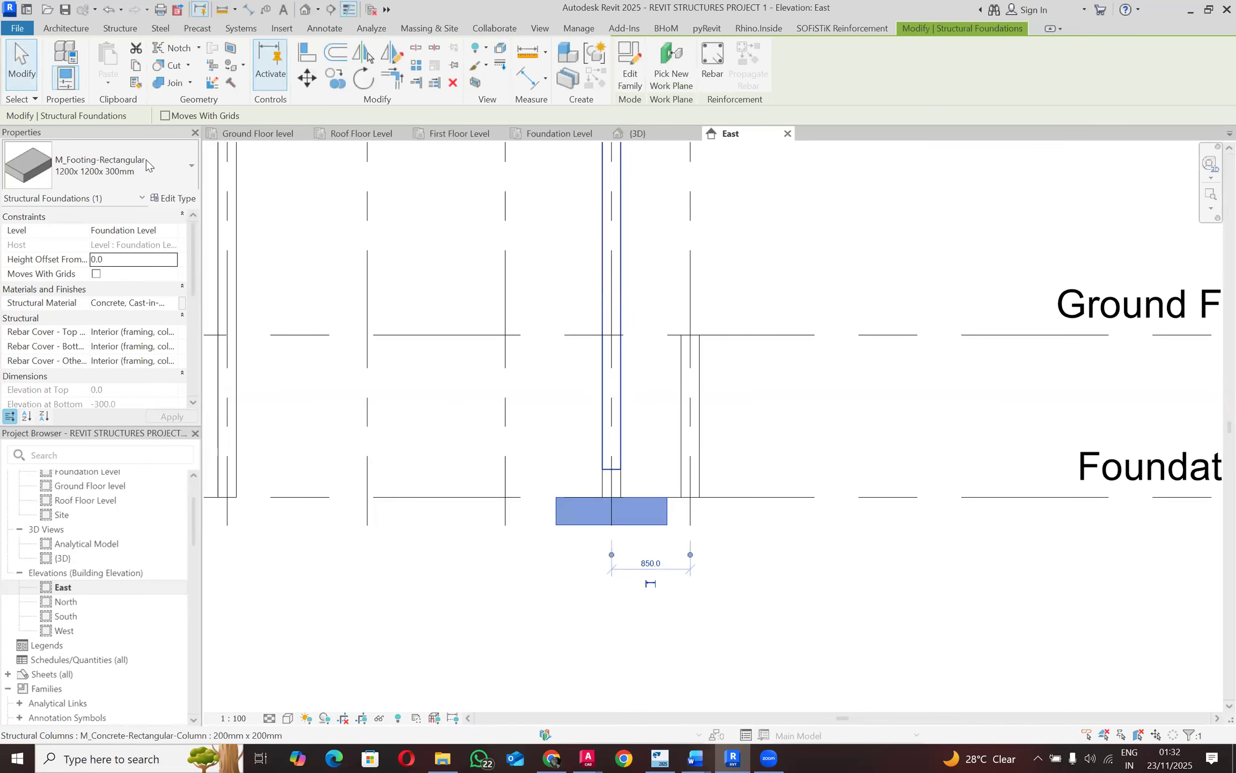
Step: Lower the footing under the grid G column by setting its height offset from Foundation Level to -300
click(126, 259)
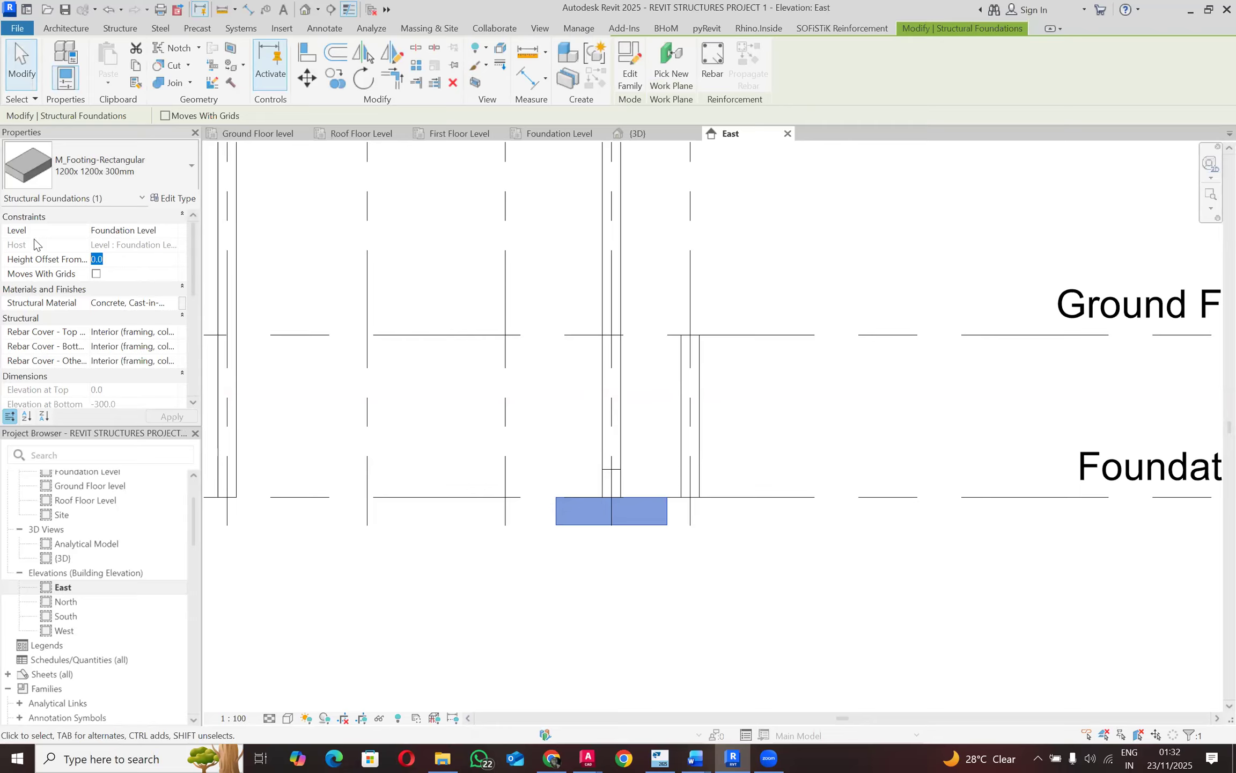
text(-3)
key(Return)
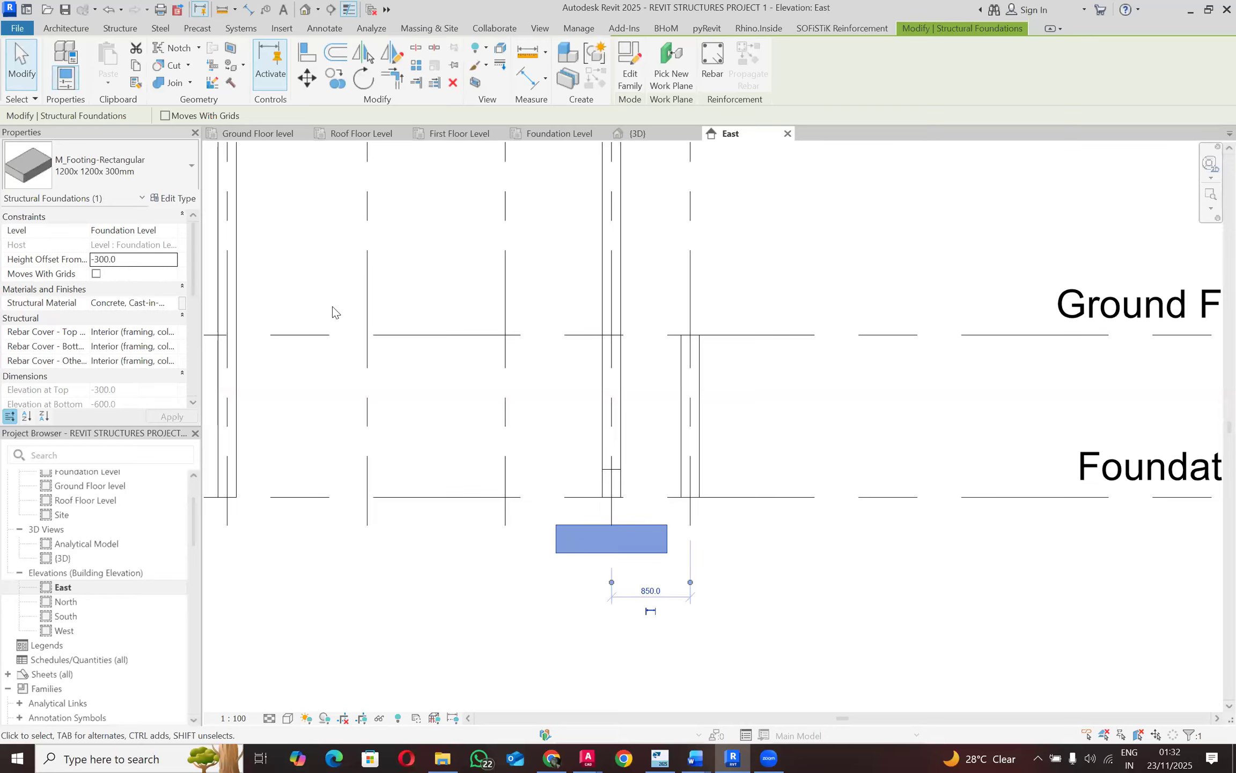
Step: Try to raise the footing with a height offset of 600 from Foundation Level and accept the attached-foundation warning
click(142, 261)
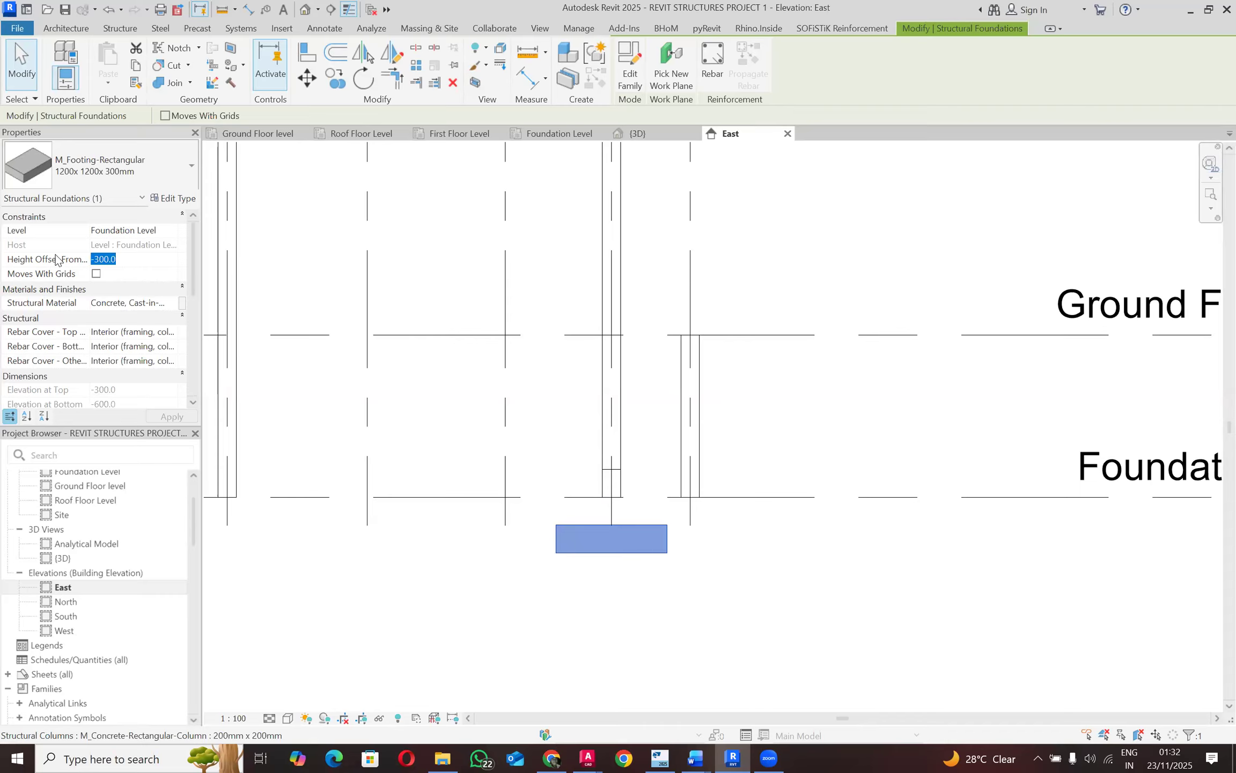
text(600)
key(Return)
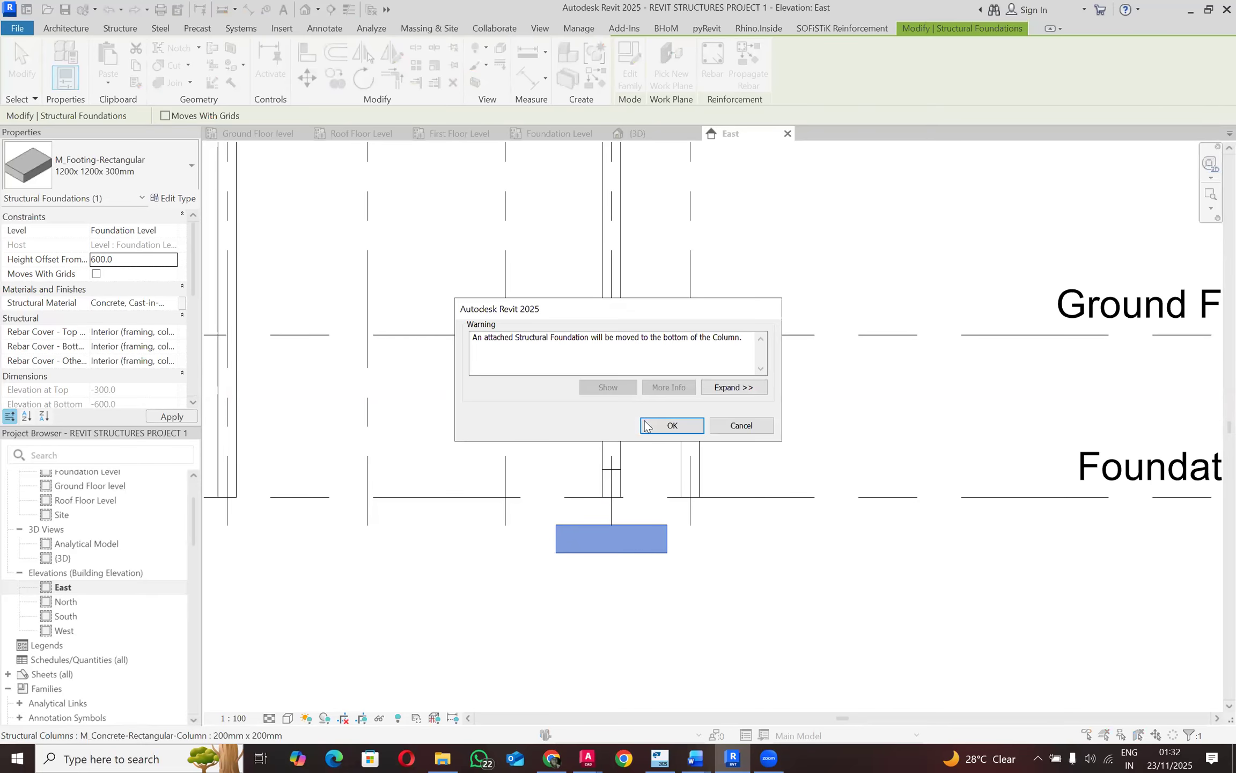
click(652, 428)
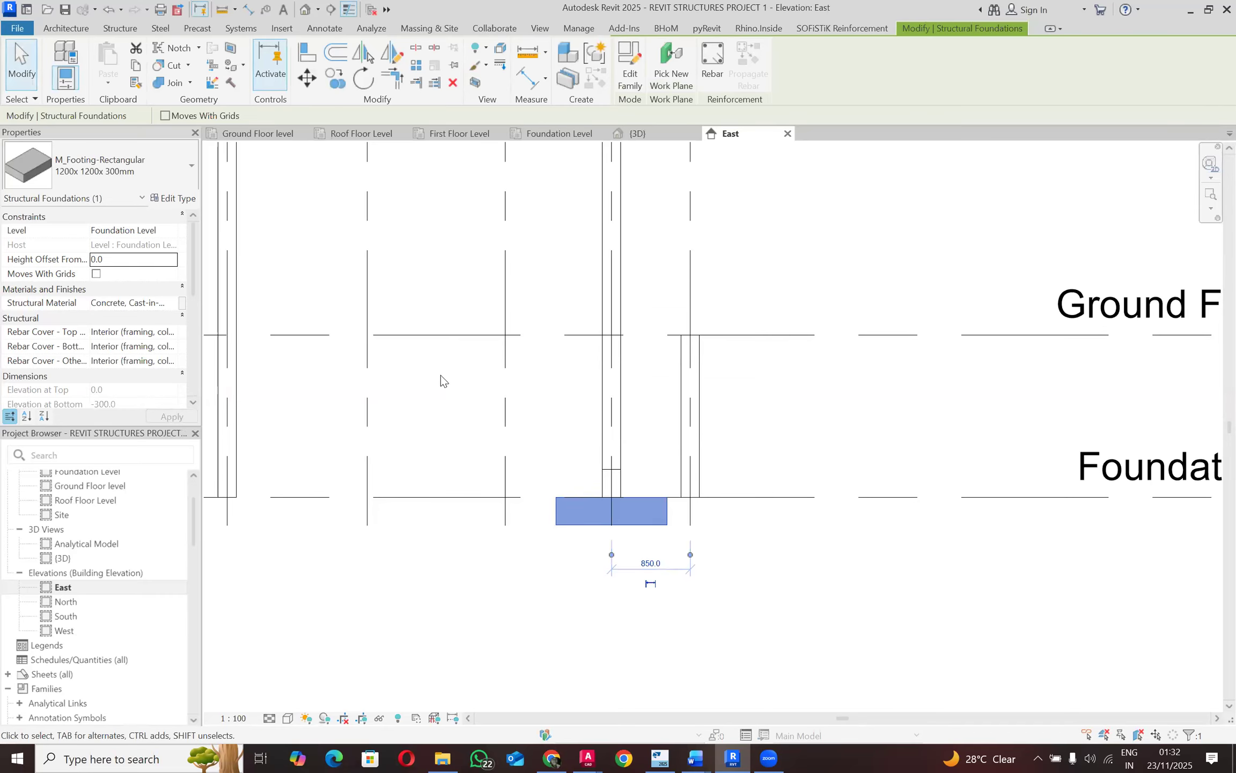
click(127, 257)
click(135, 232)
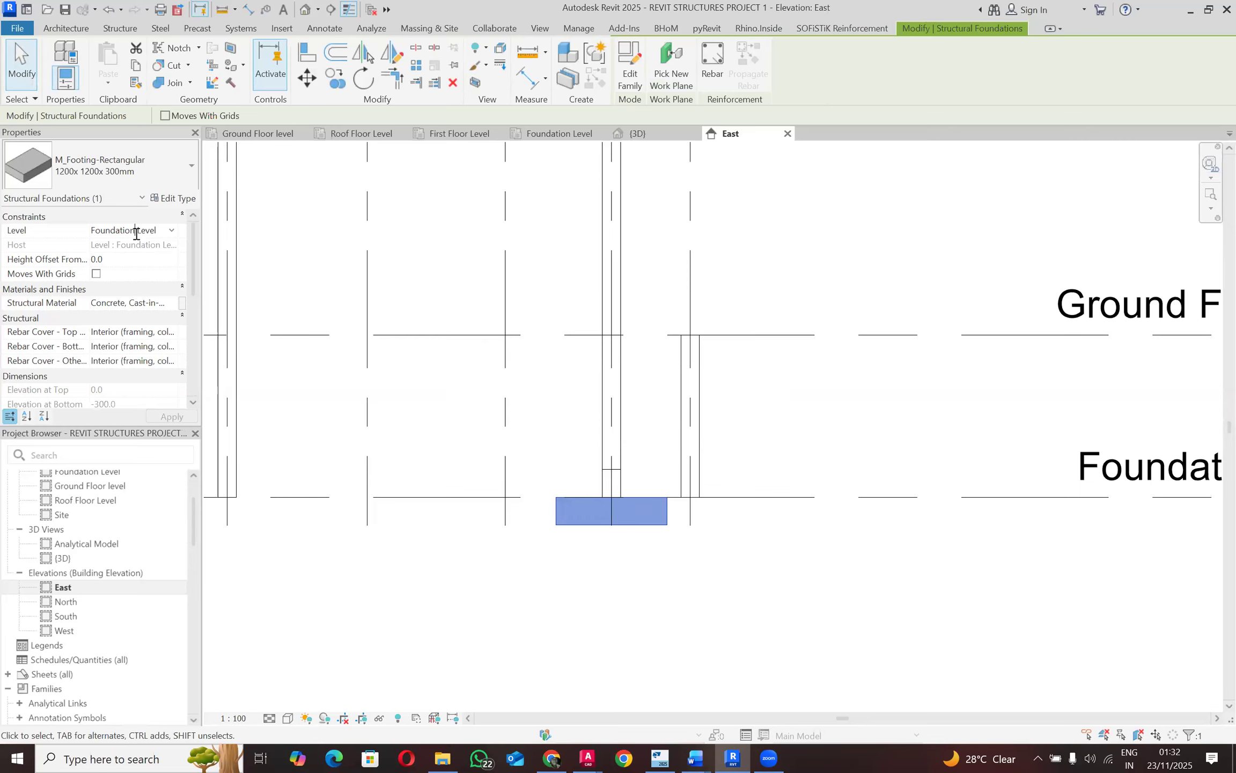
Step: Examine the 1200x 1200x 300mm footing and its column in the 3D view and the Ground Floor level plan
click(640, 138)
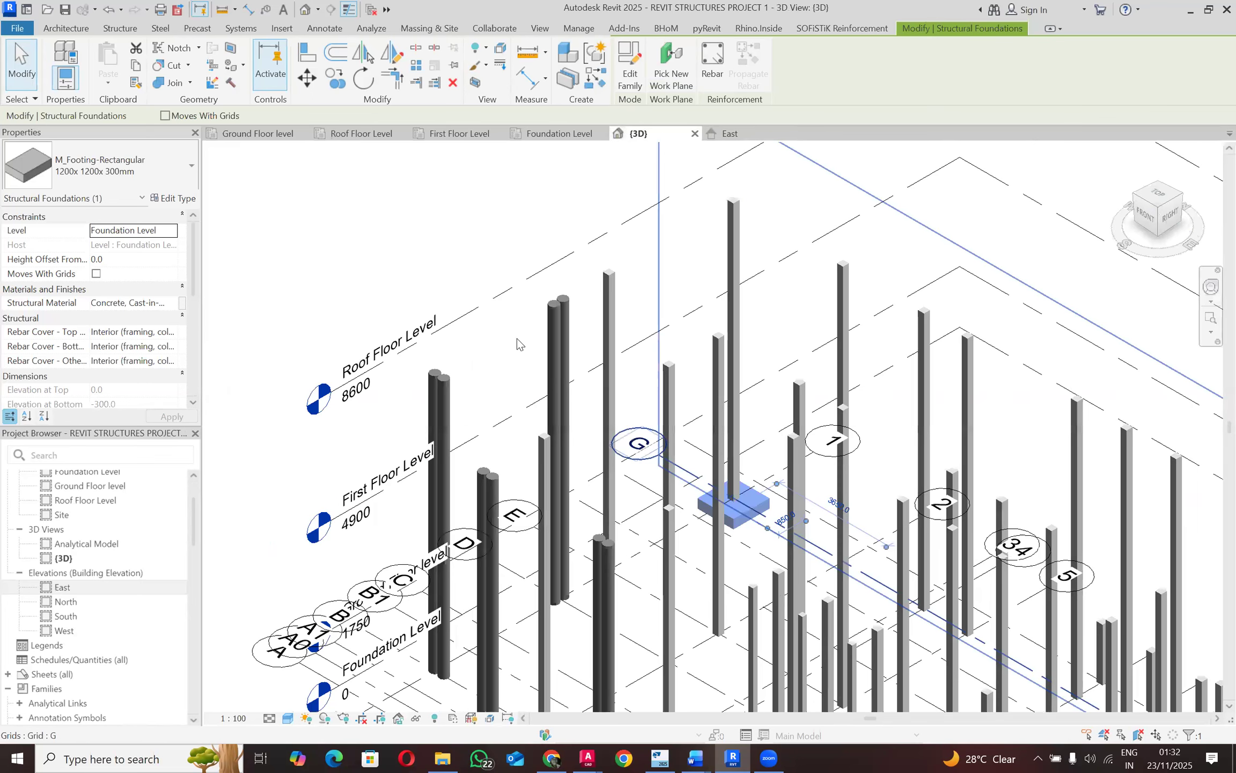
click(267, 138)
scroll(478, 396, up, 3)
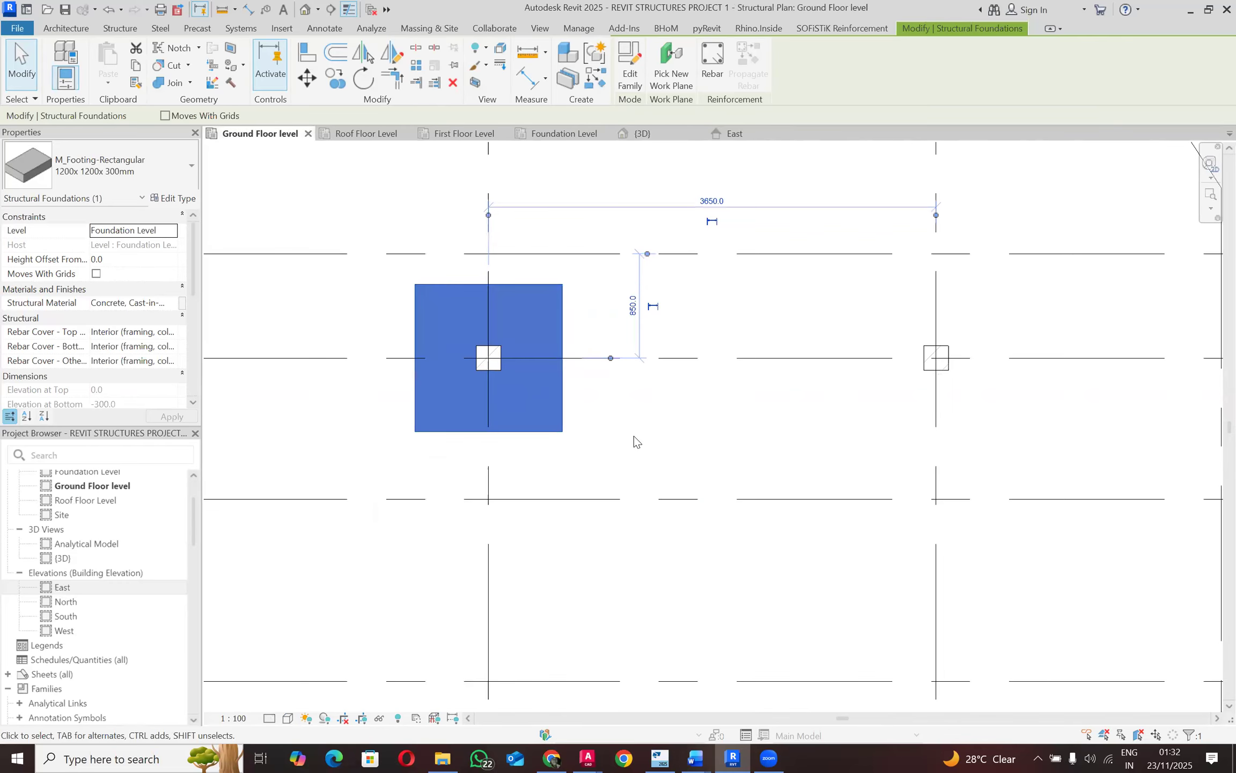
click(634, 435)
click(565, 379)
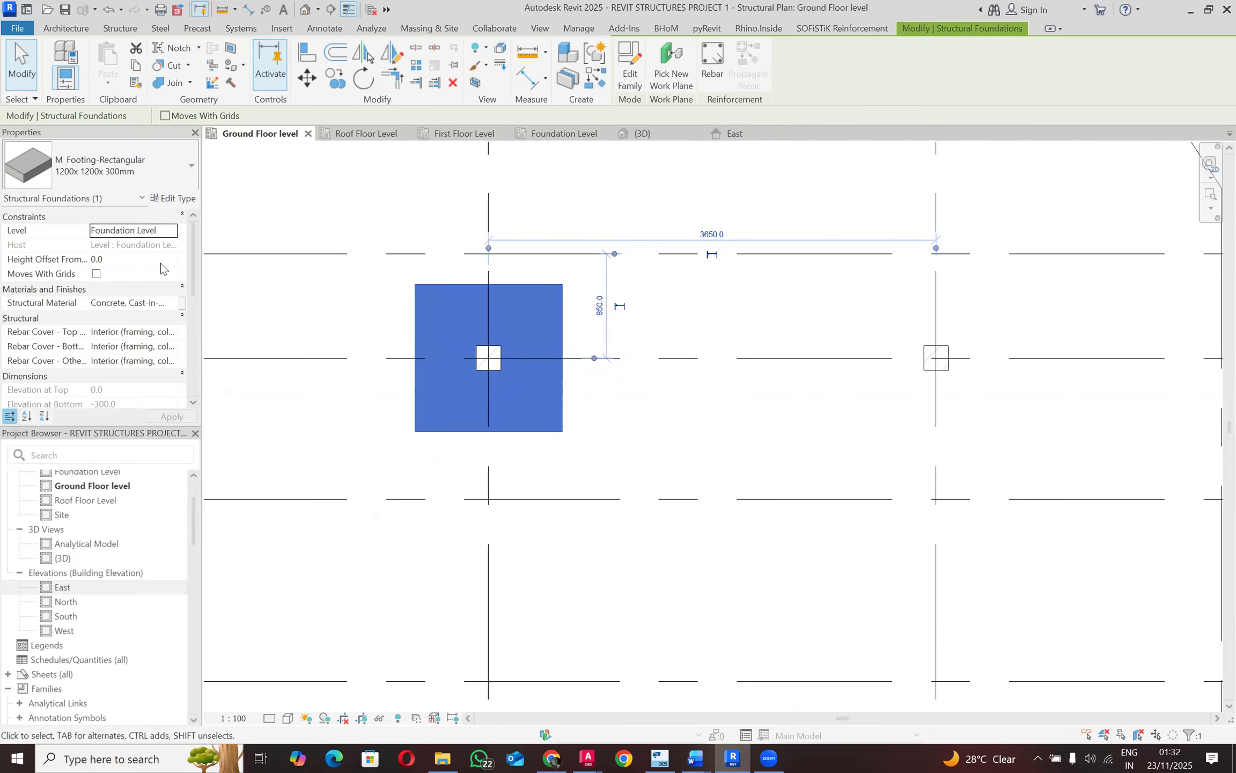
click(400, 200)
click(638, 133)
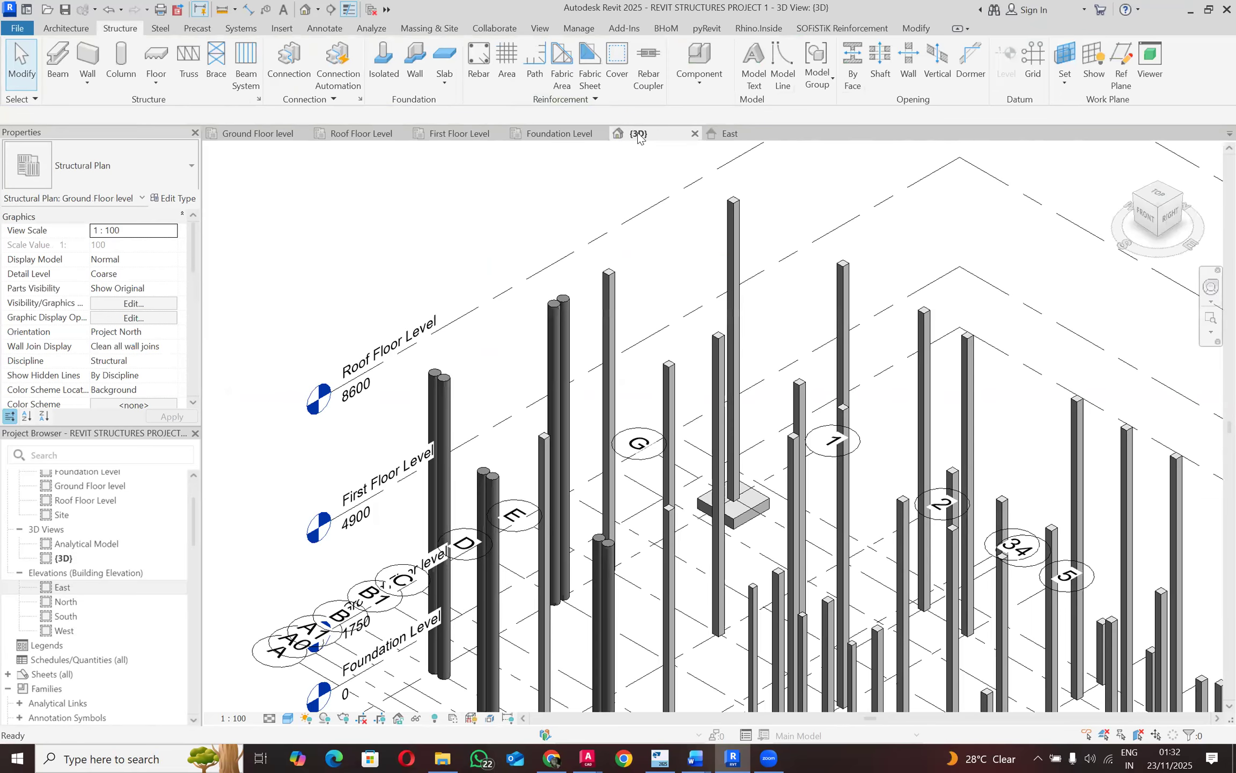
Step: Check the footing's position in the Foundation Level plan and the North and East elevations, returning to the 3D view
click(539, 134)
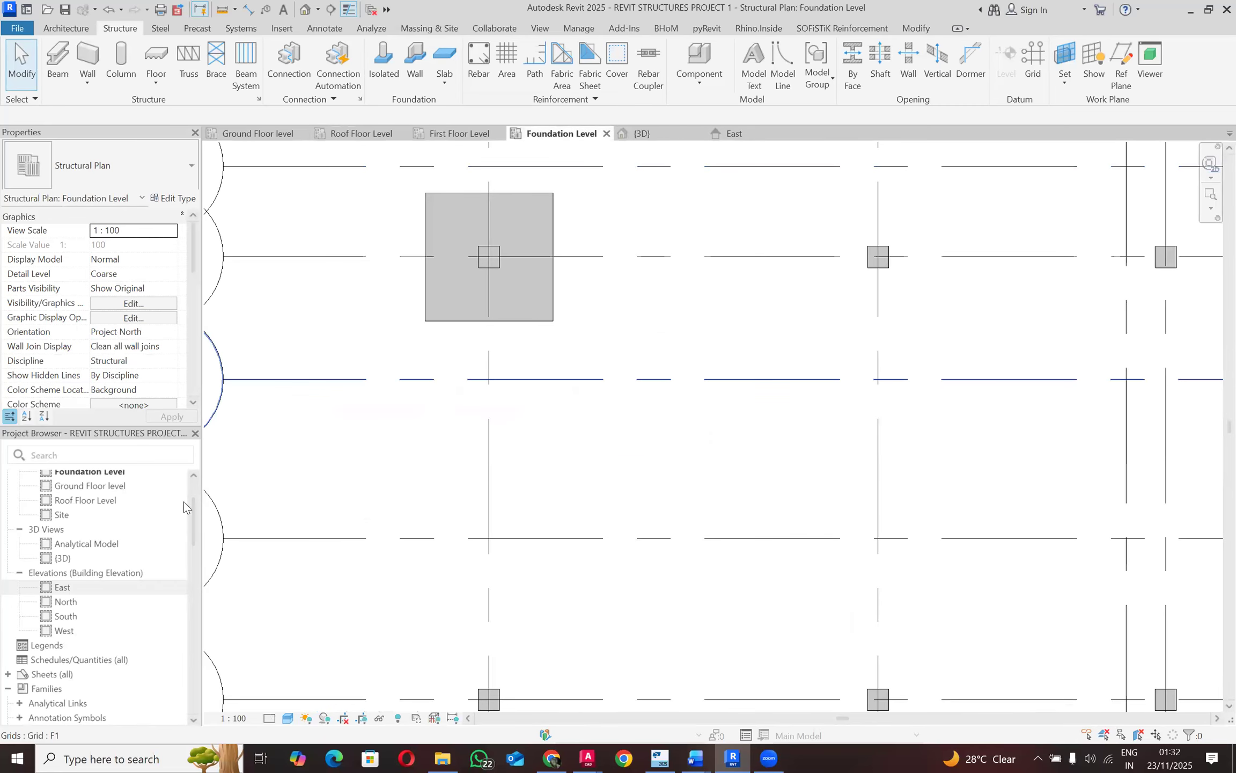
double_click(121, 596)
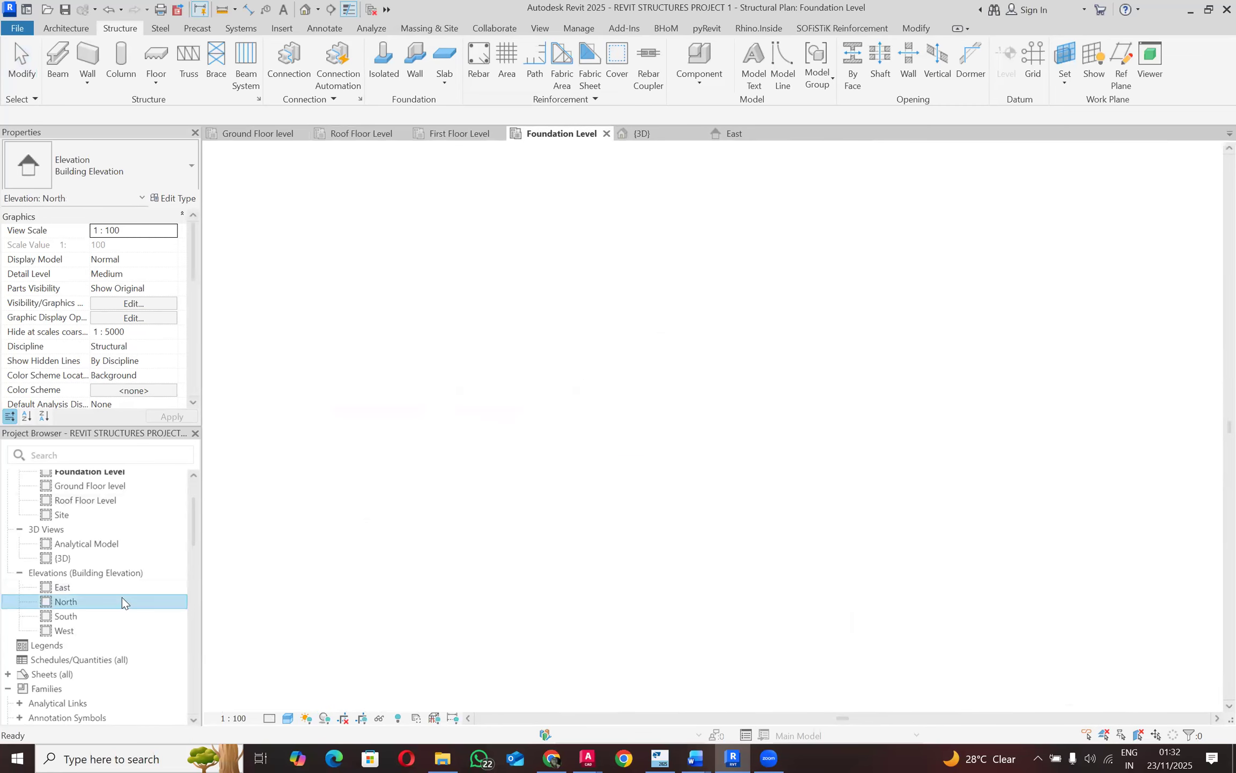
scroll(1106, 630, up, 5)
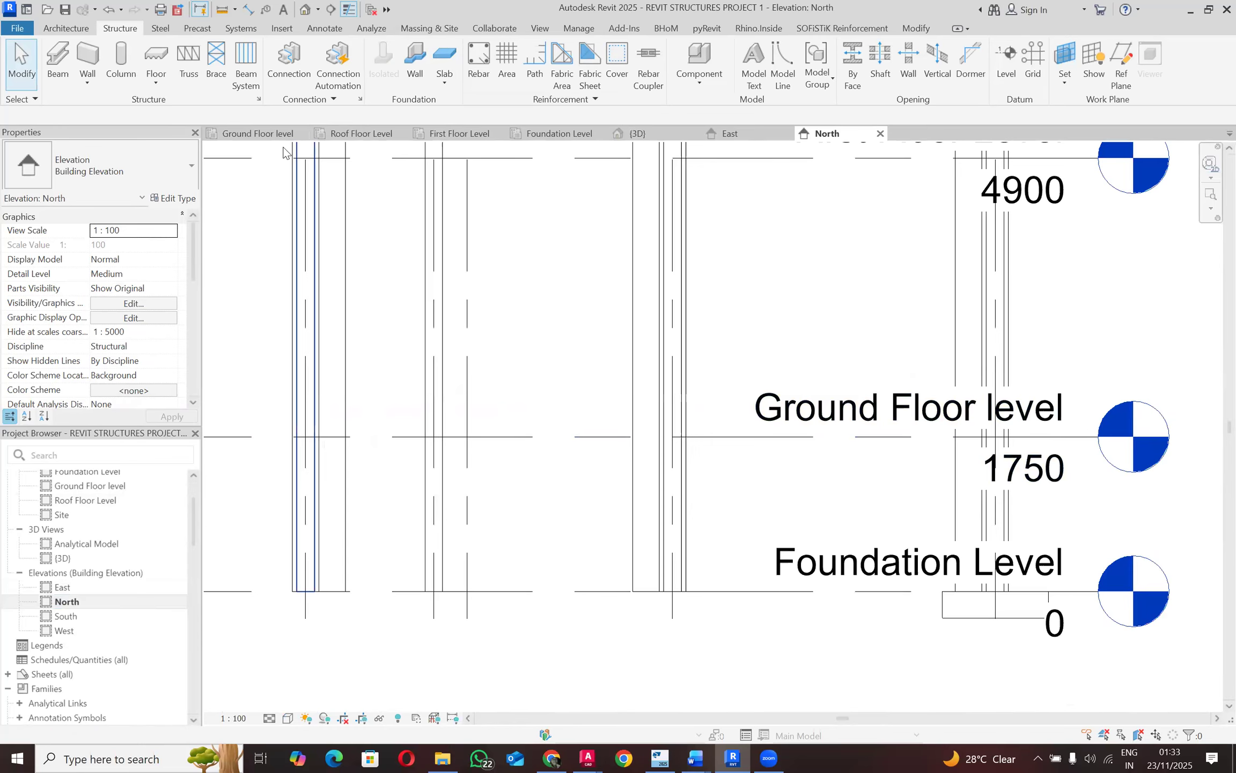
click(721, 133)
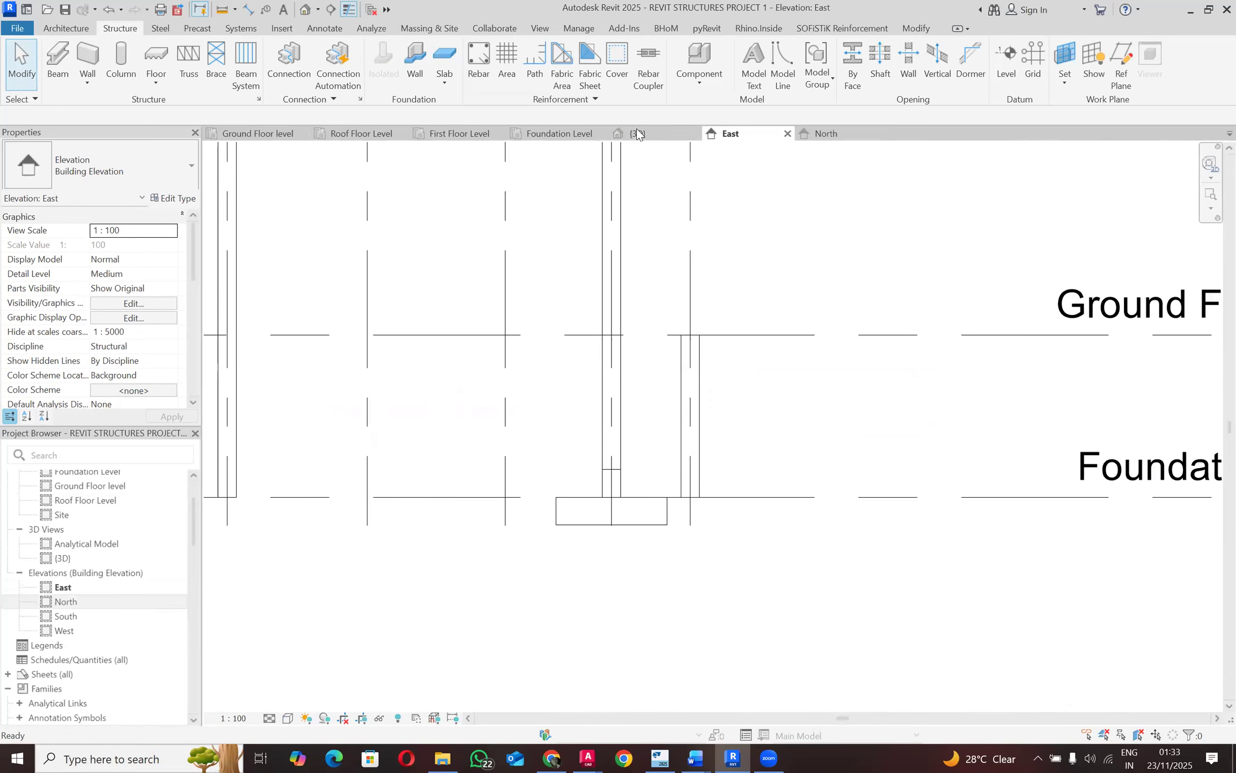
click(637, 133)
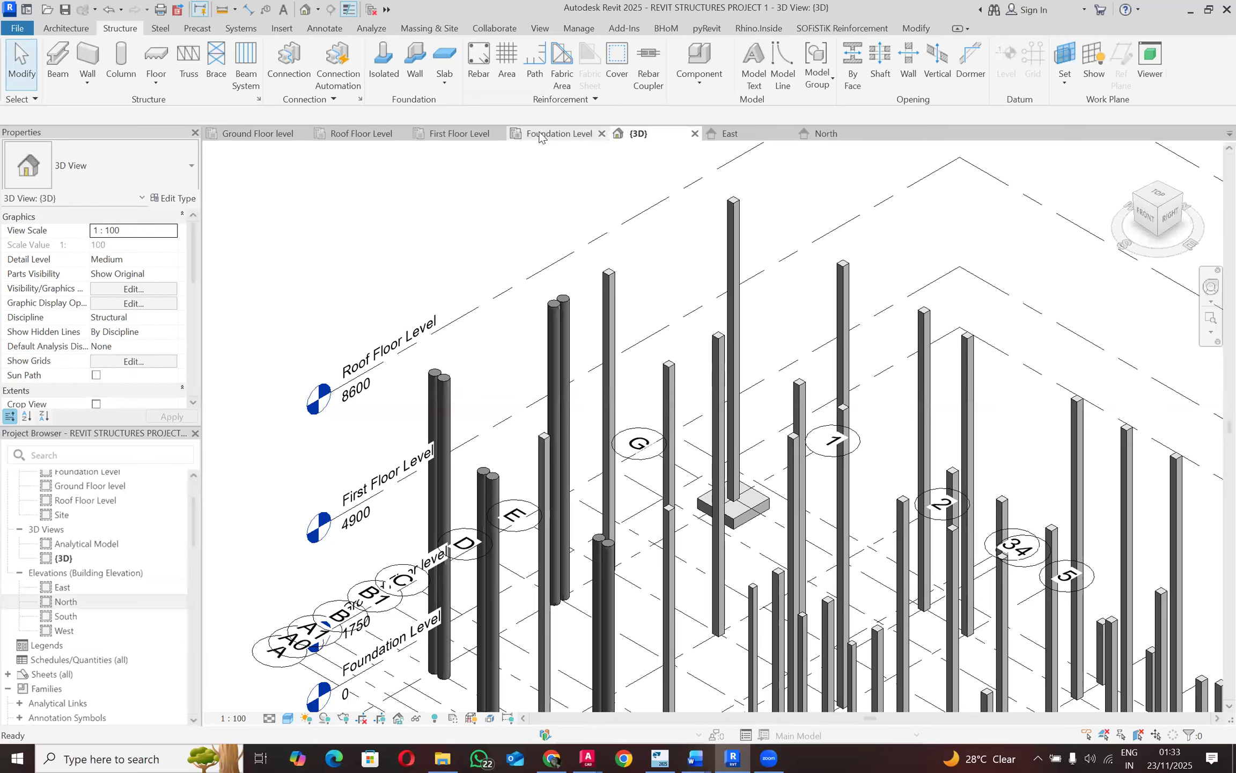
Step: Check how the columns and footing appear in the Foundation, First Floor and Roof Floor plans and the North and East elevations
click(540, 135)
click(457, 133)
click(362, 131)
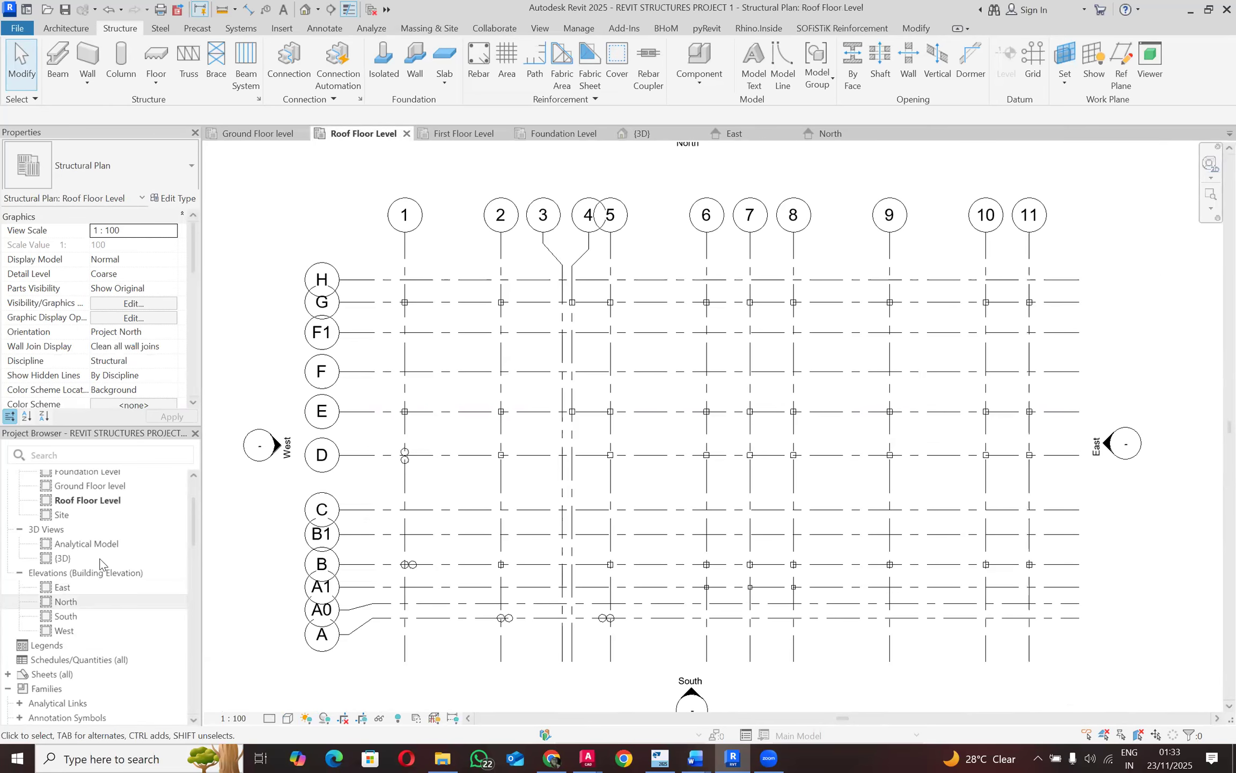
double_click(99, 598)
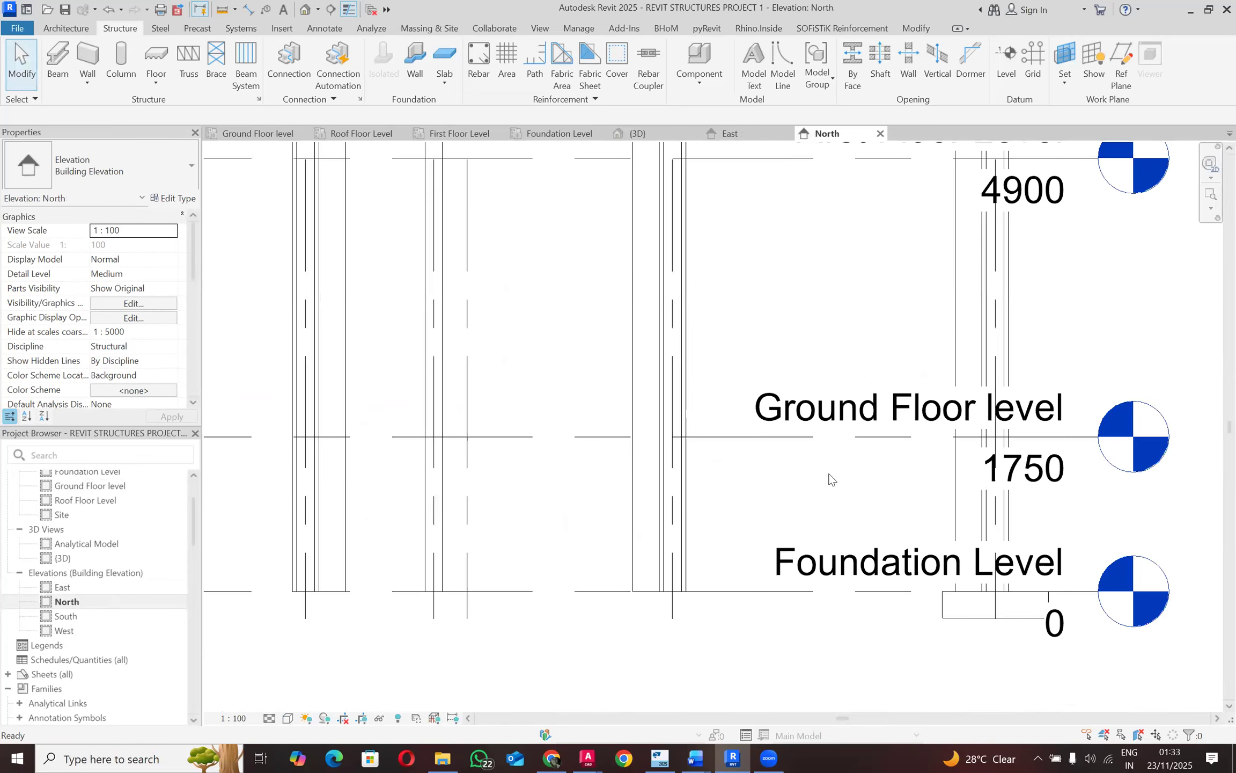
double_click(78, 587)
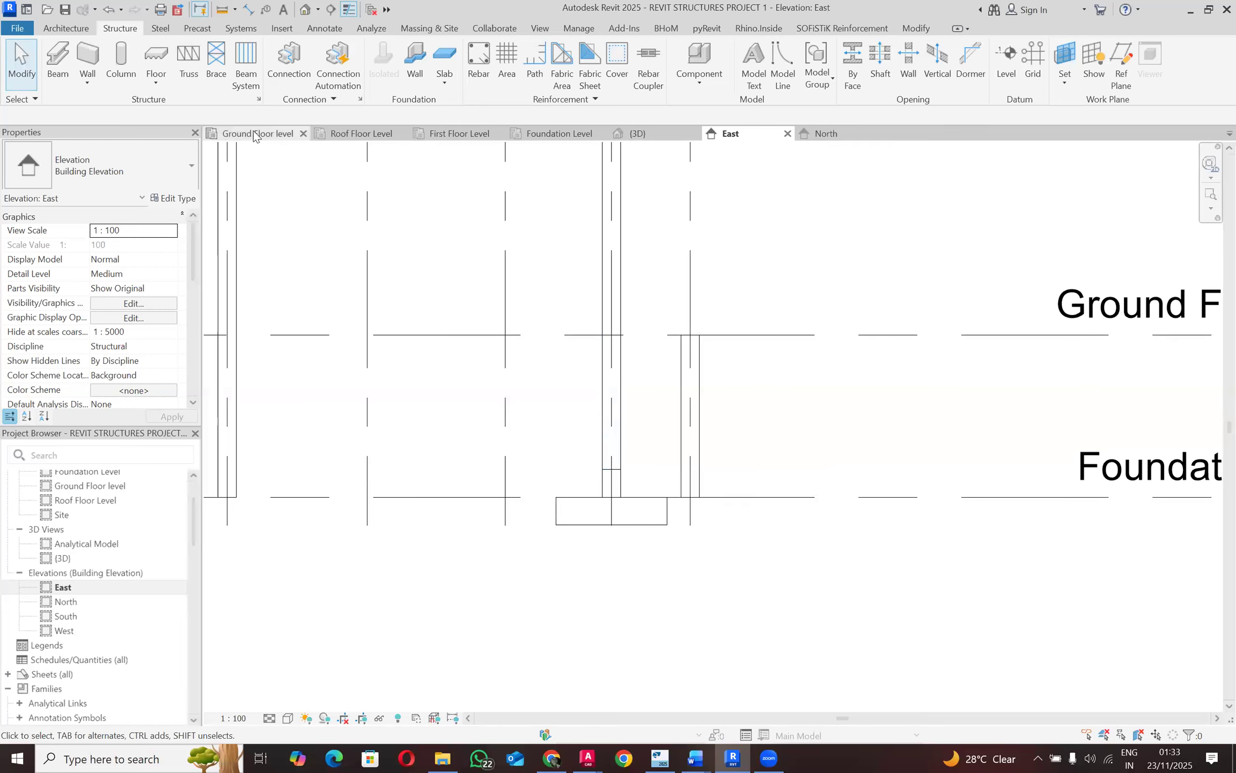
Step: Undo the last two height changes of the footing under the grid G column
click(109, 9)
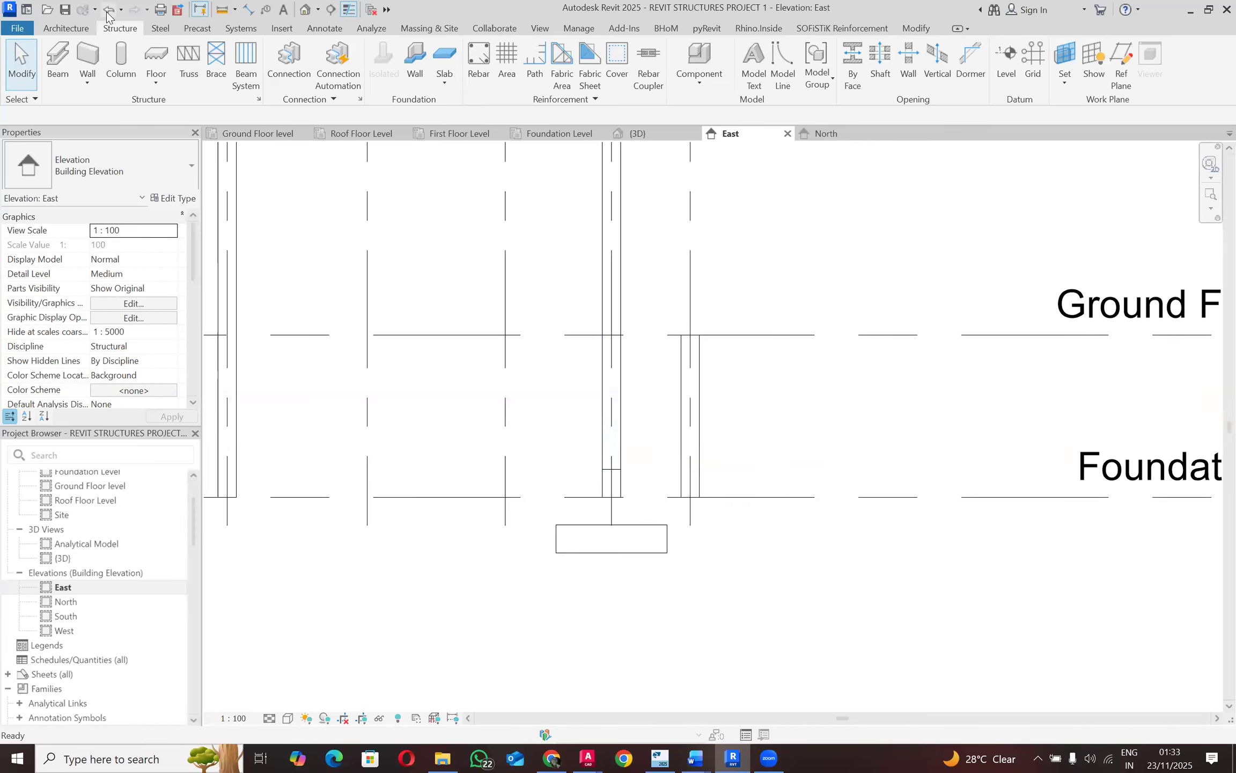
click(109, 10)
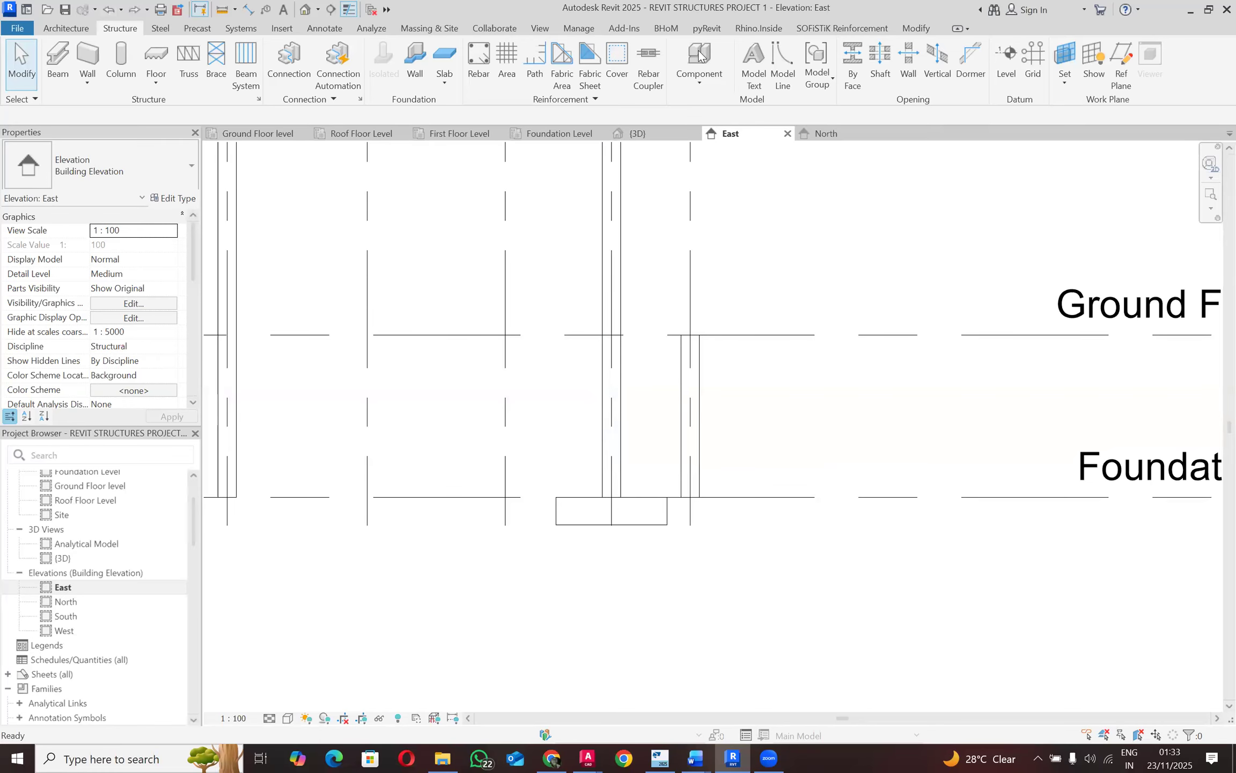
Step: Set the base offset of the column above the footing to 300 from Foundation Level and let the attached footing move with it
click(639, 135)
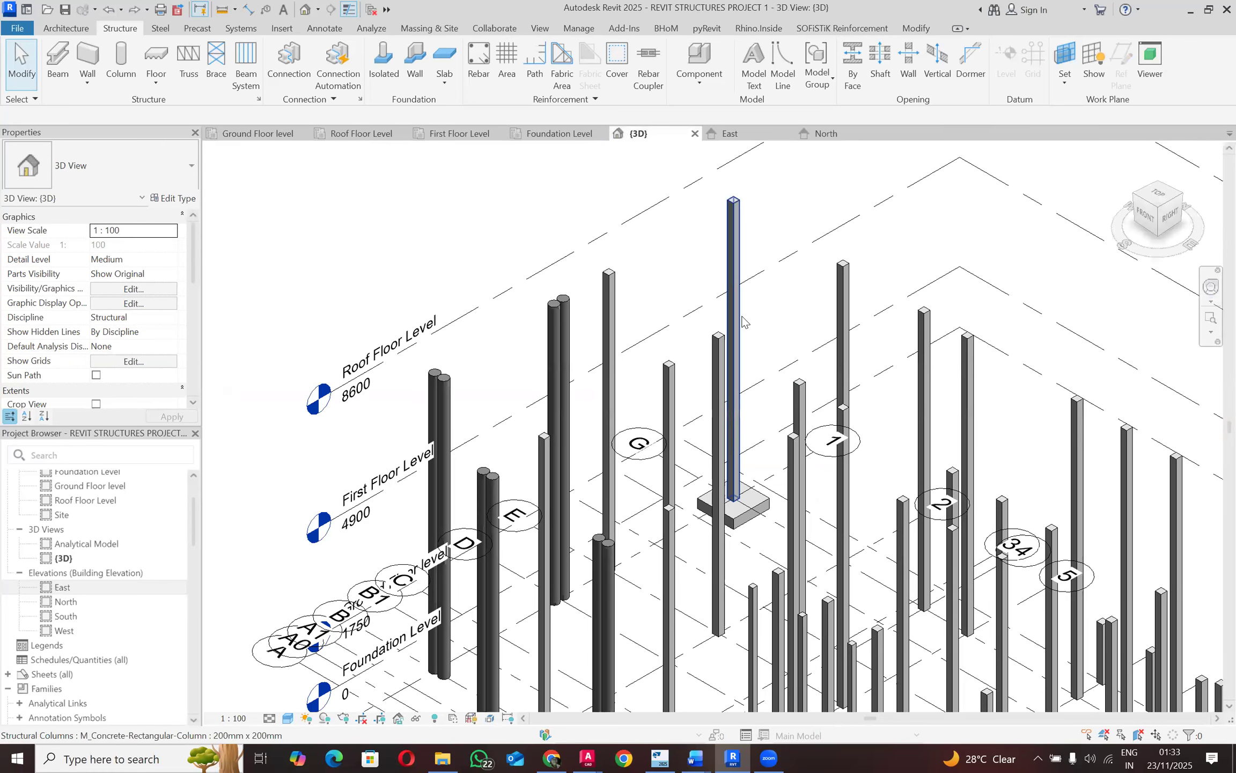
click(734, 332)
click(128, 245)
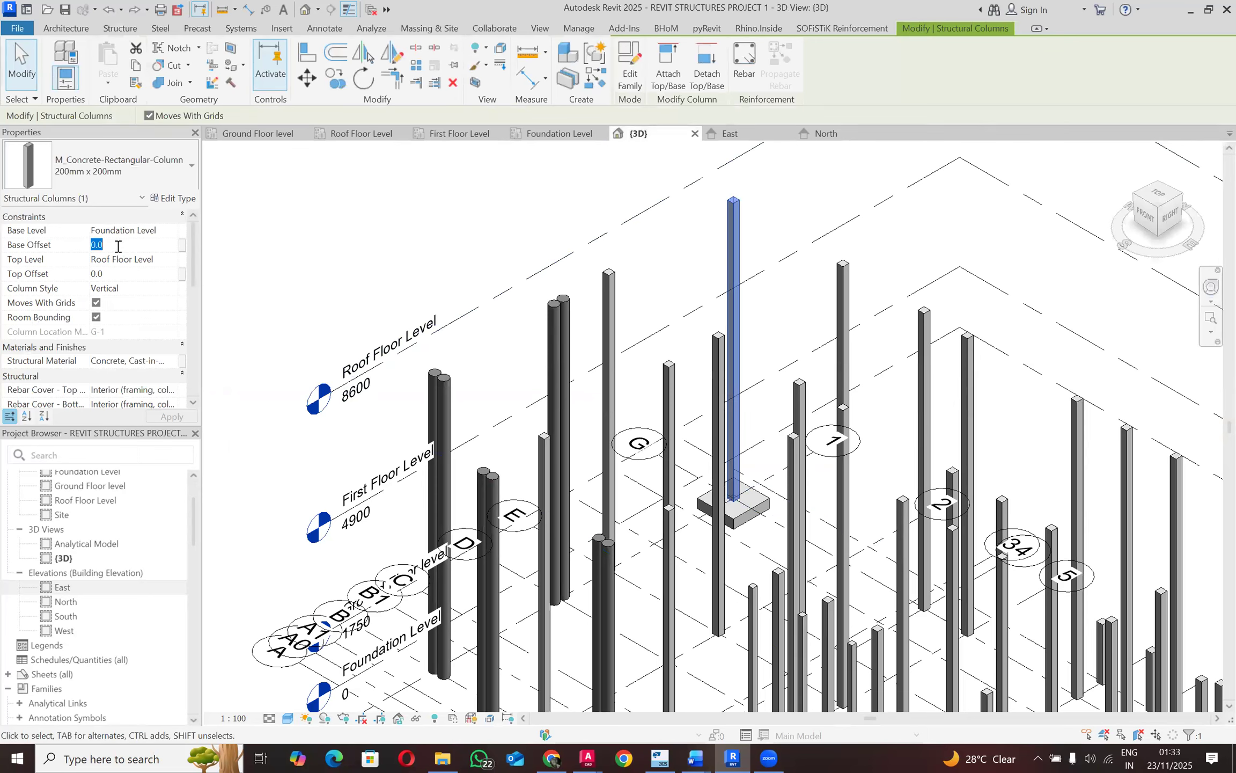
text(300)
key(Return)
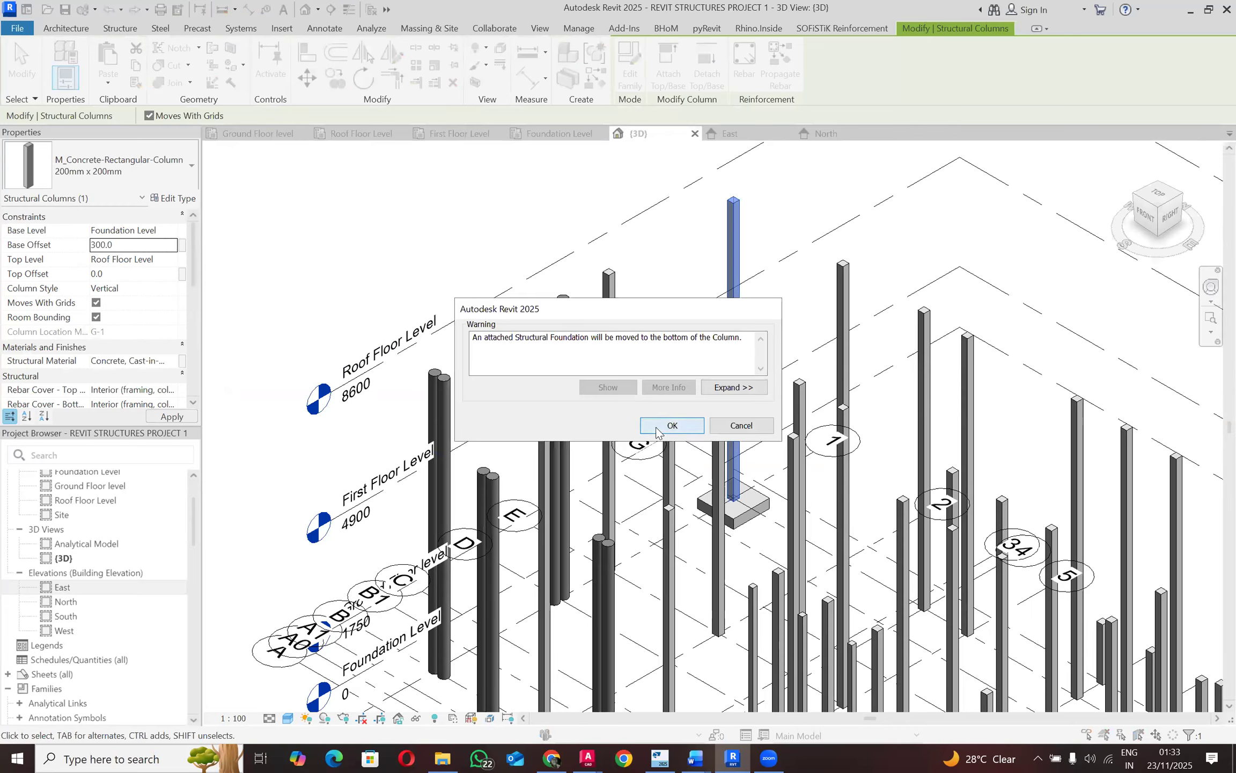
click(656, 430)
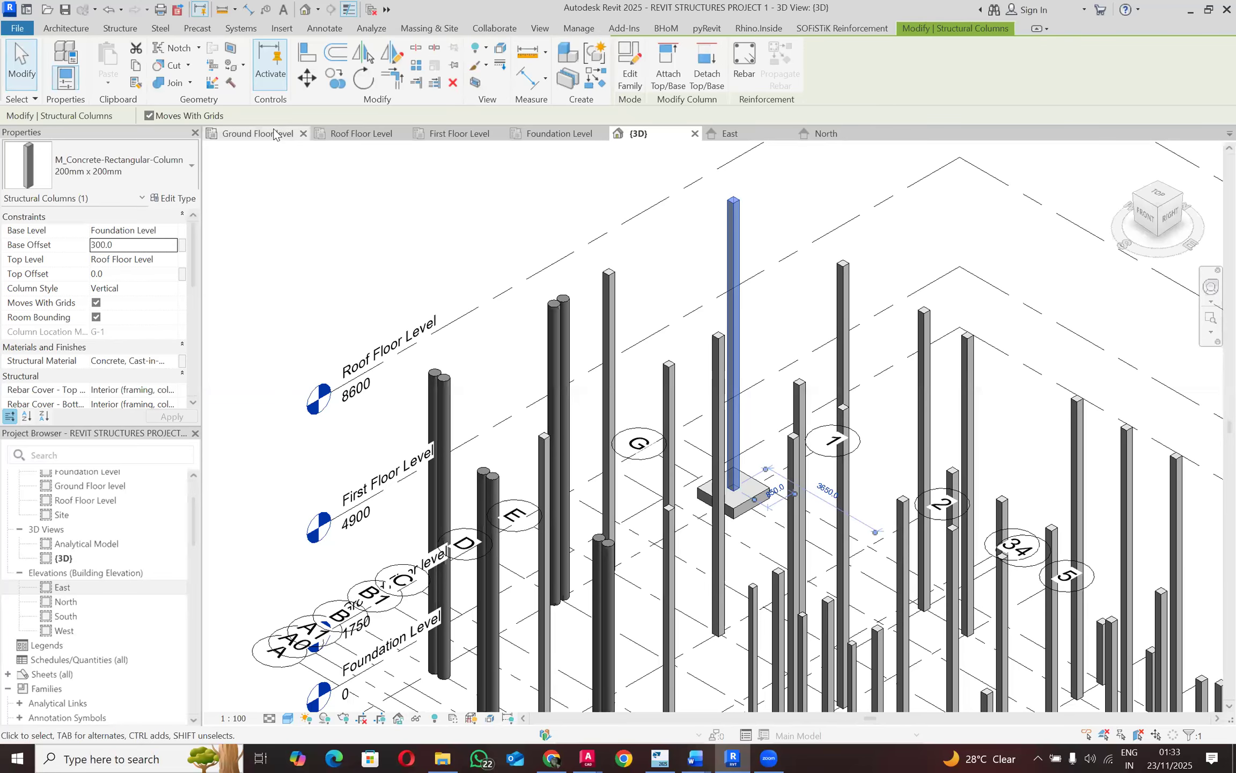
Step: Check the raised footing and column base against Foundation Level in the East elevation
click(758, 137)
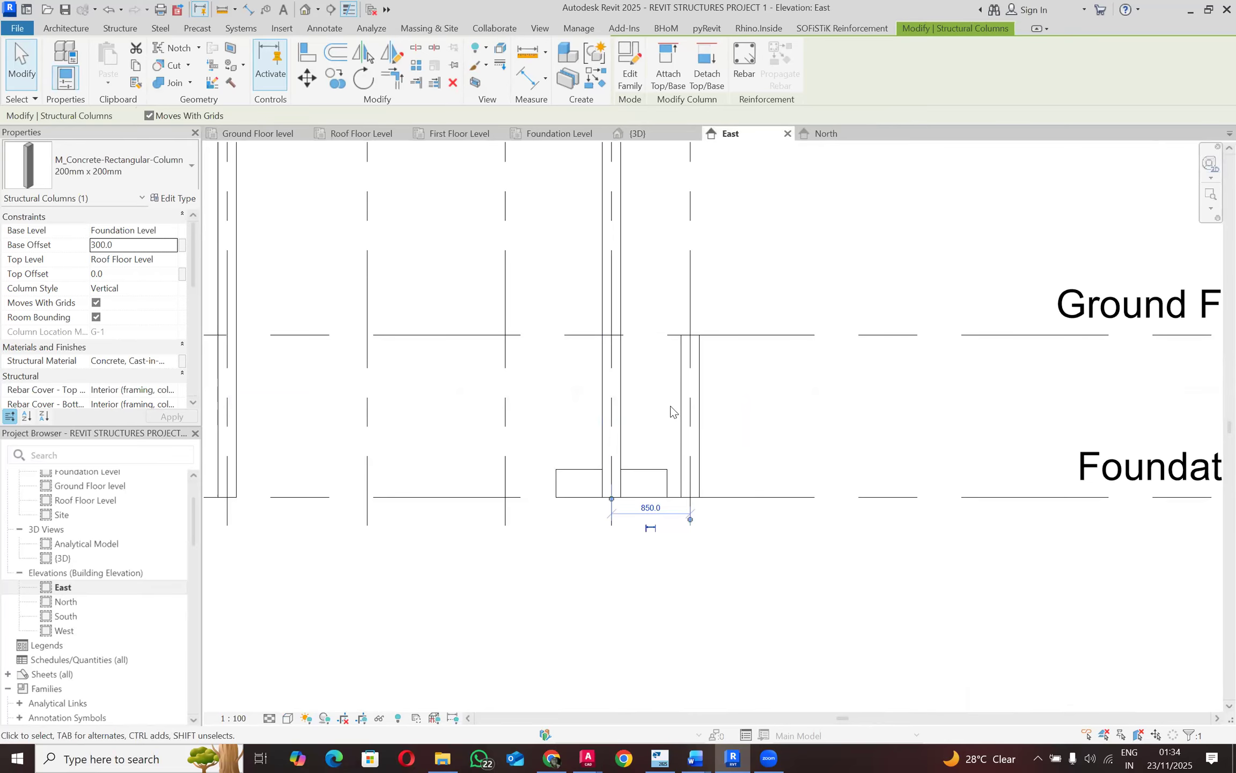
scroll(642, 423, down, 3)
scroll(644, 446, up, 2)
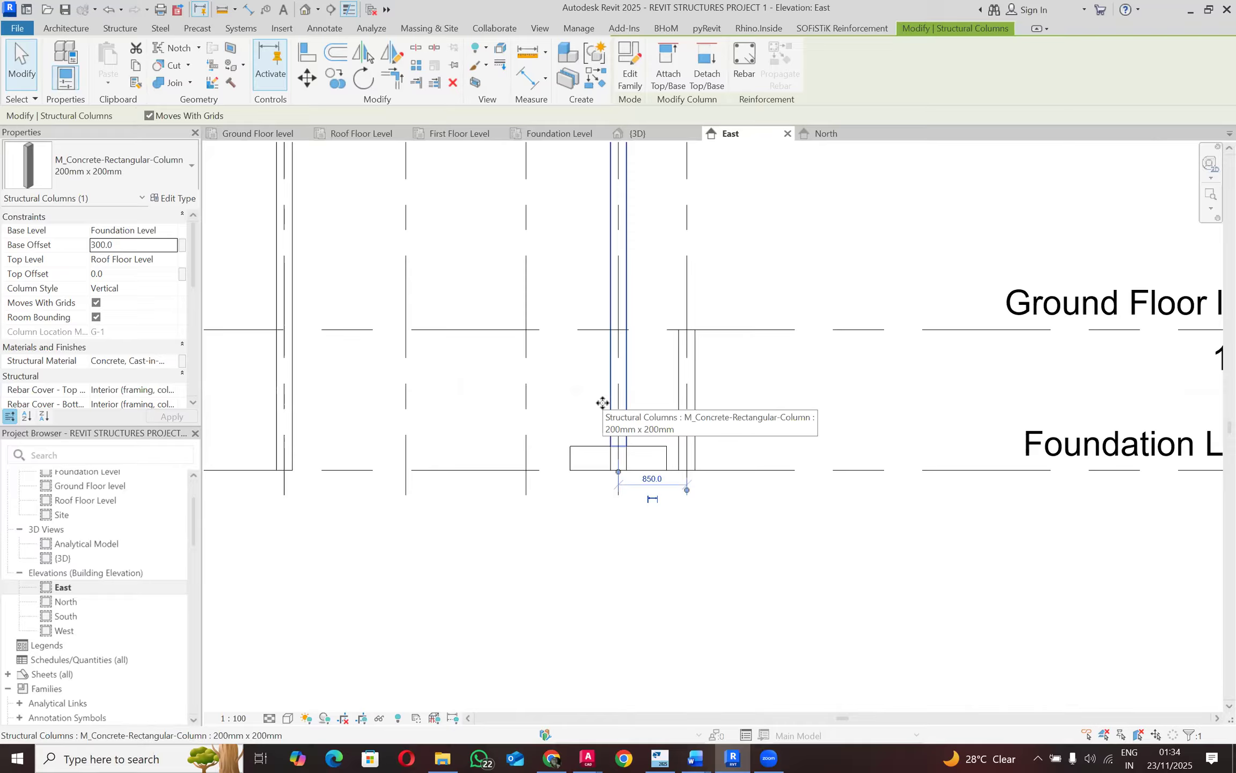
click(698, 465)
scroll(699, 468, down, 1)
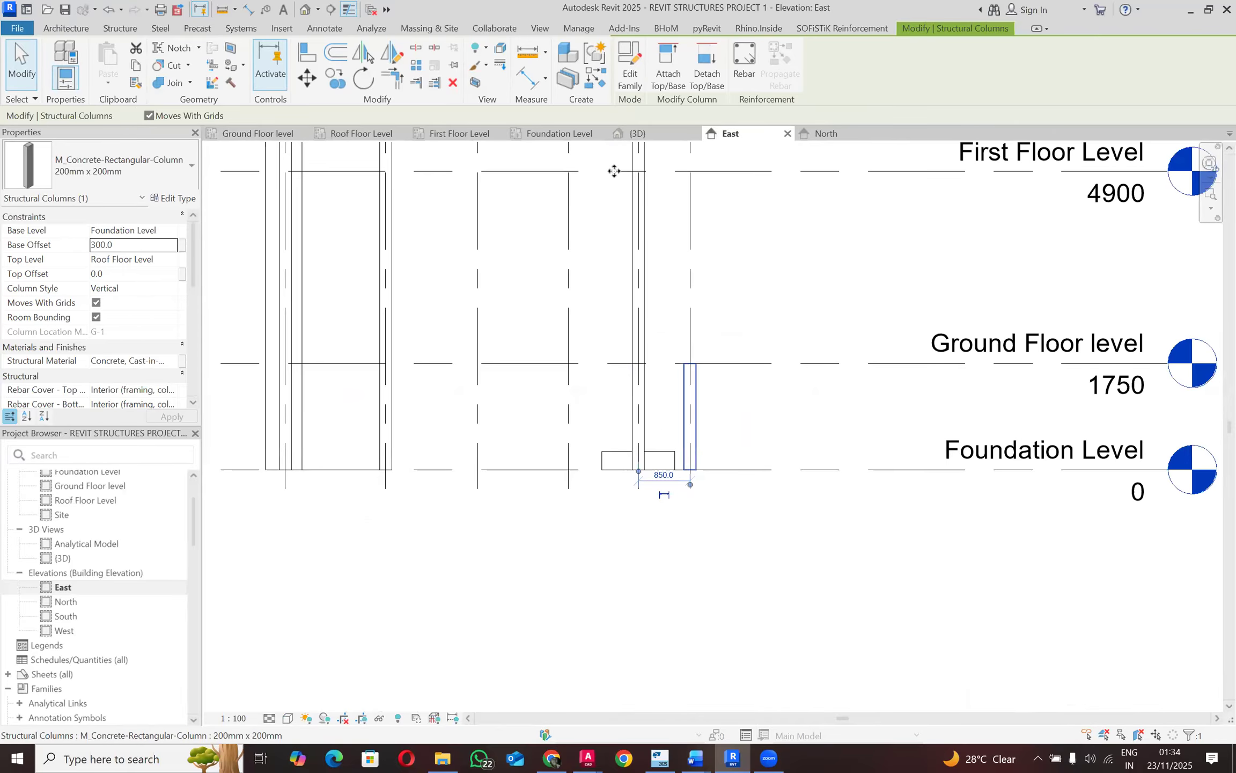
Step: Examine the column layout in the 3D view and inspect the short columns near grids 10 and 11
click(660, 136)
scroll(648, 274, down, 3)
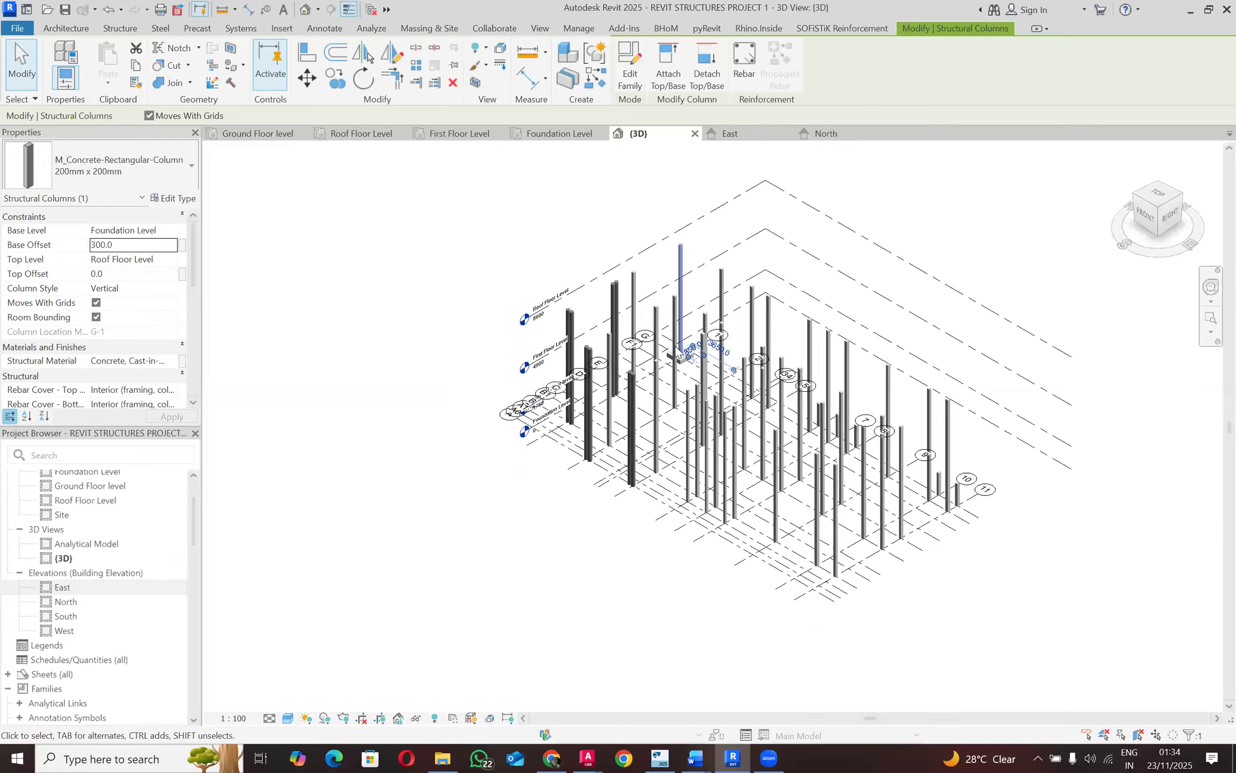
drag(439, 182, 999, 612)
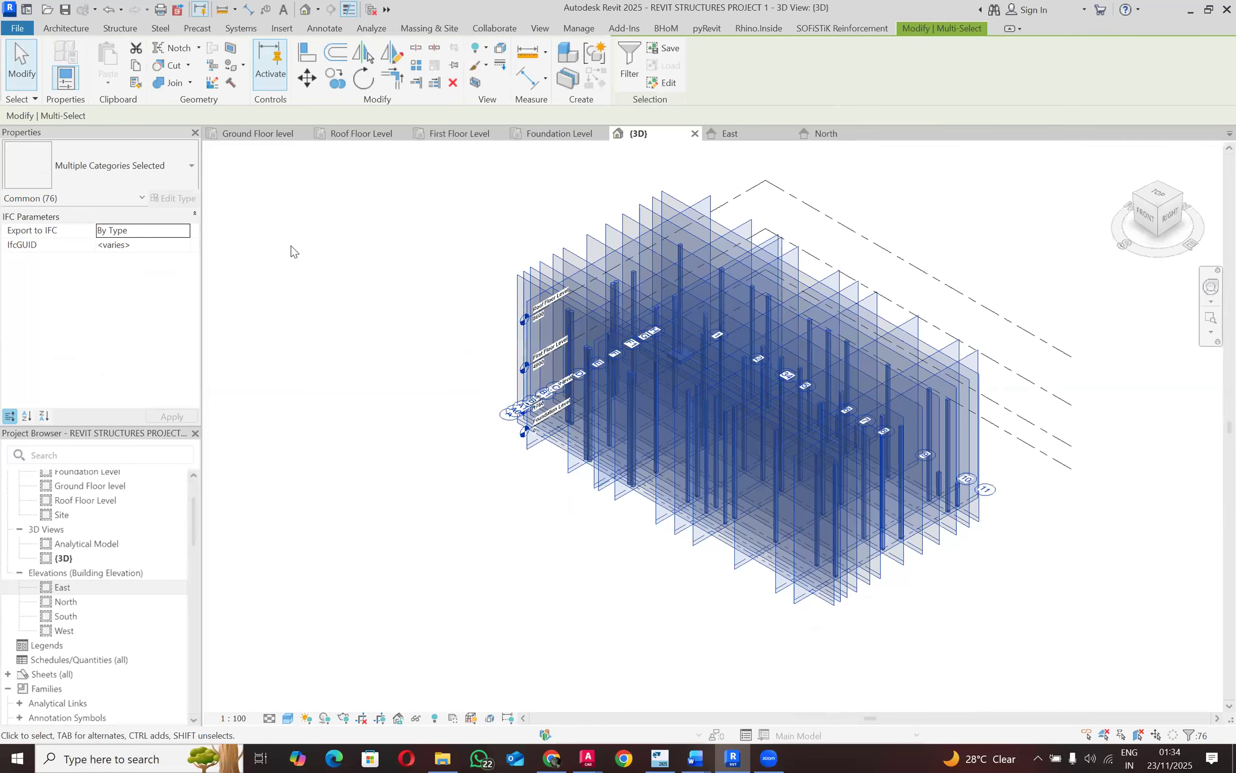
key(Escape)
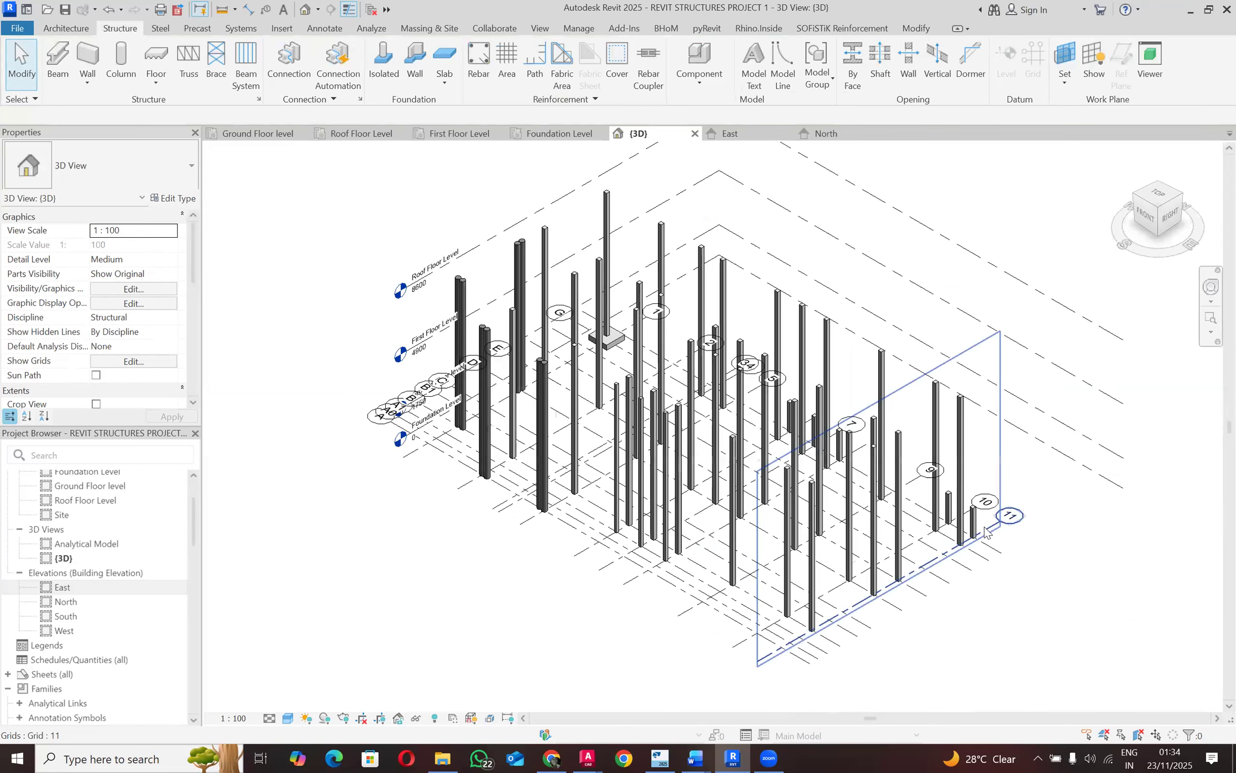
scroll(939, 445, up, 2)
scroll(971, 523, up, 3)
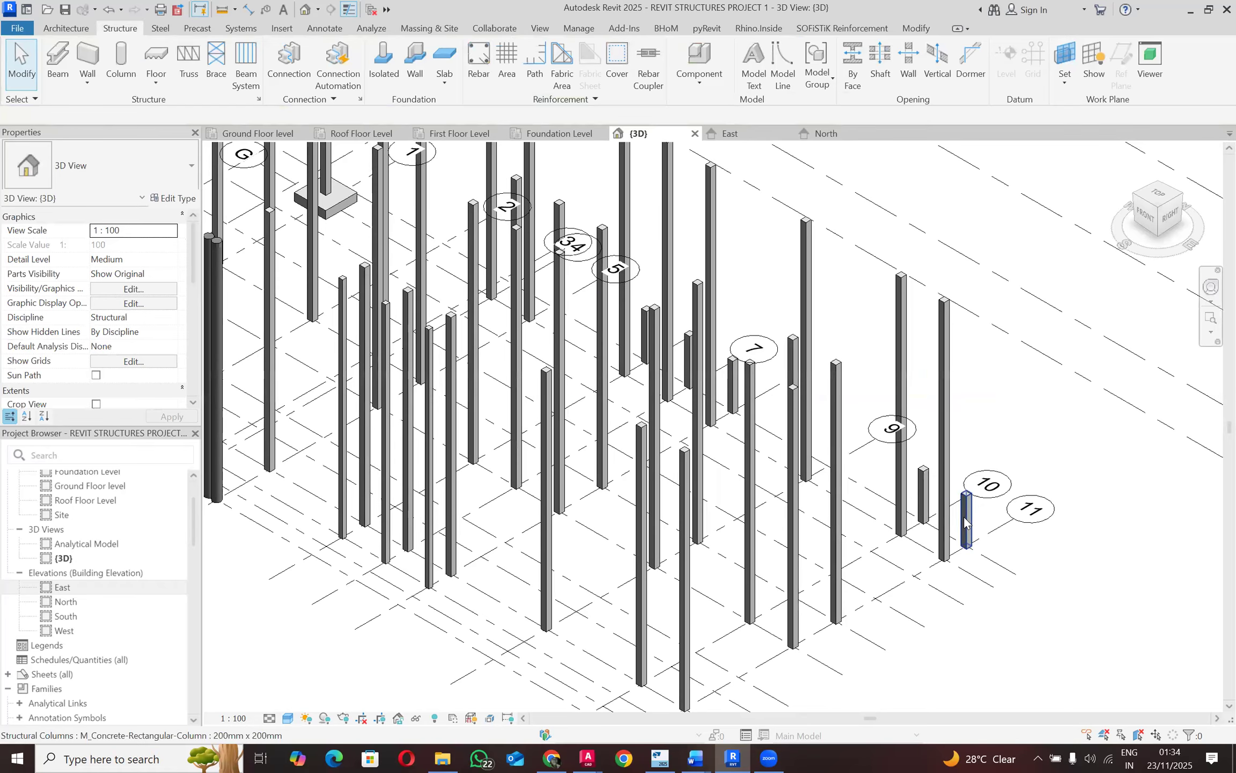
click(966, 518)
click(923, 488)
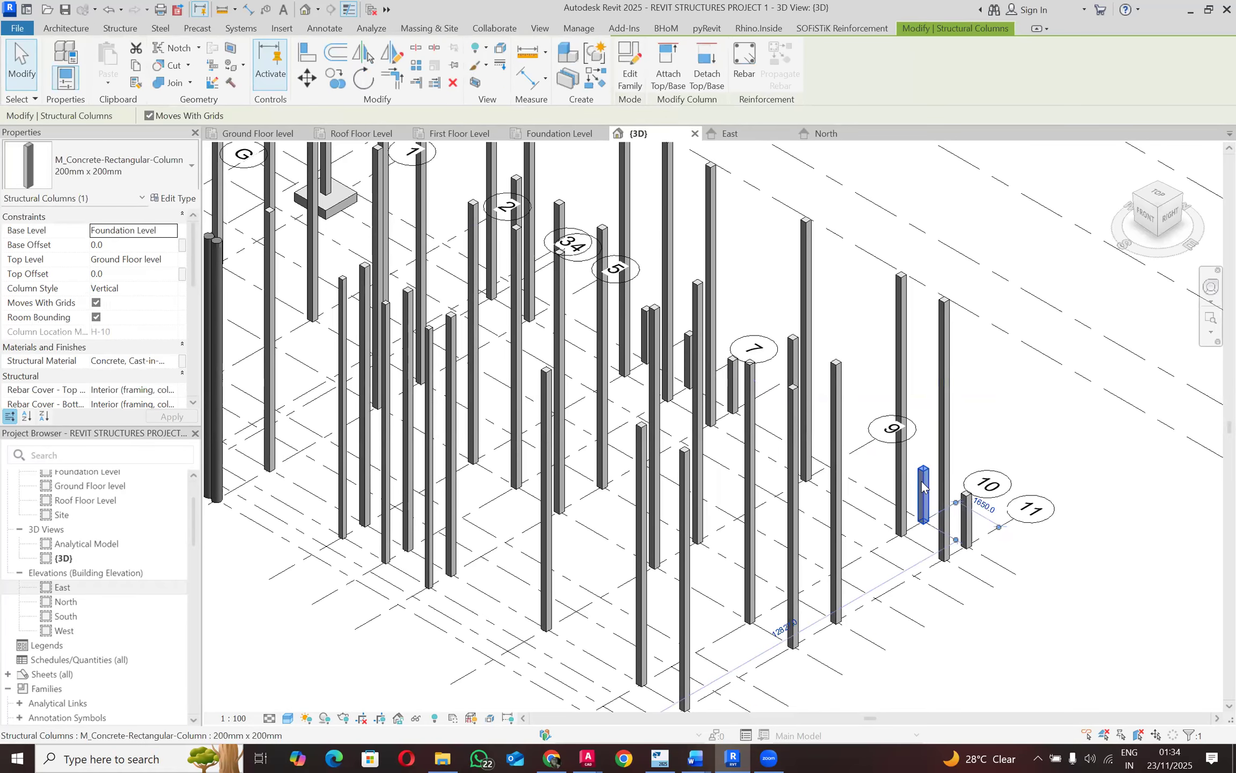
scroll(921, 481, down, 2)
scroll(925, 482, up, 3)
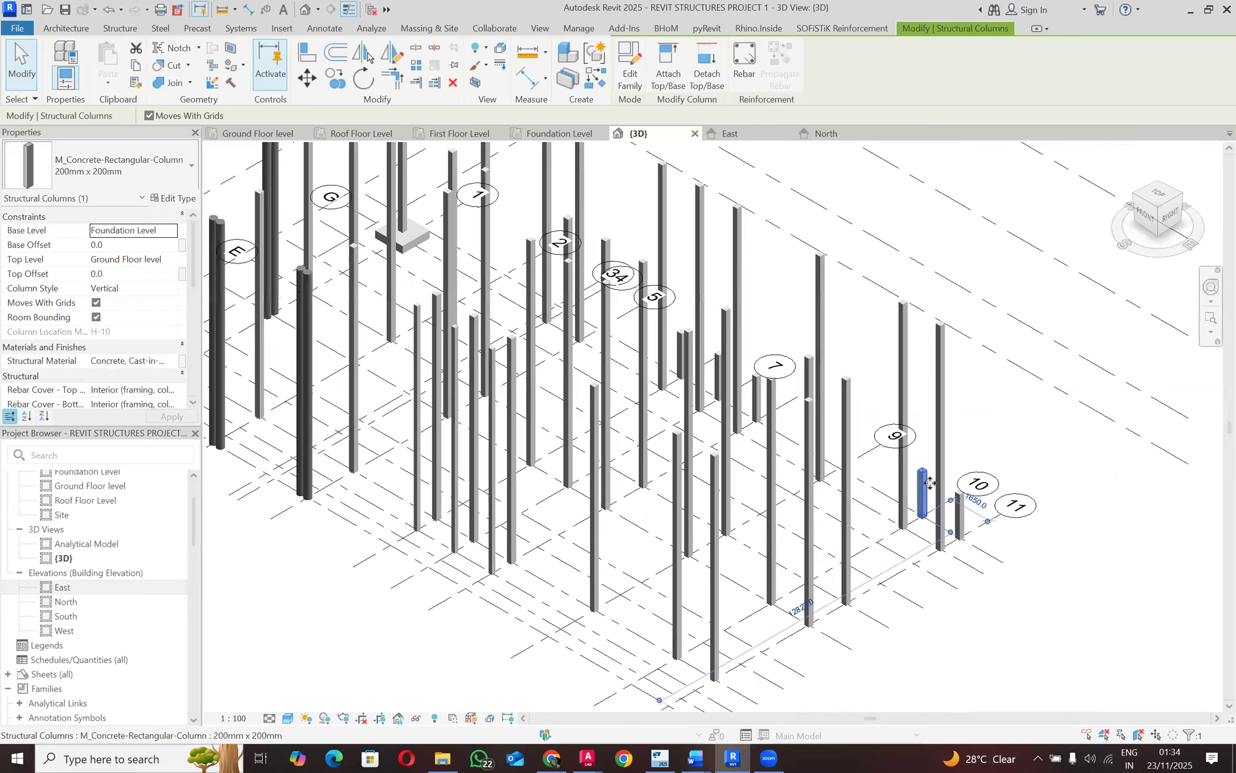
scroll(930, 482, down, 2)
scroll(929, 483, down, 3)
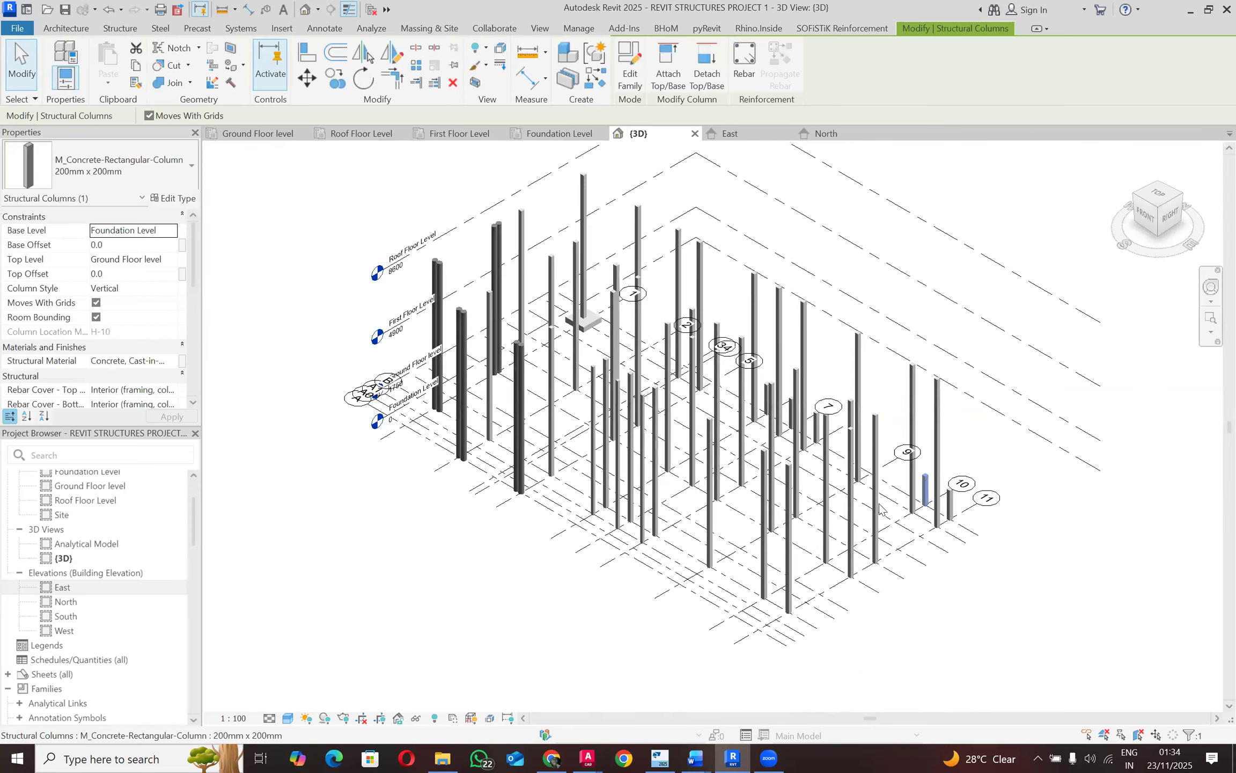
scroll(432, 304, up, 1)
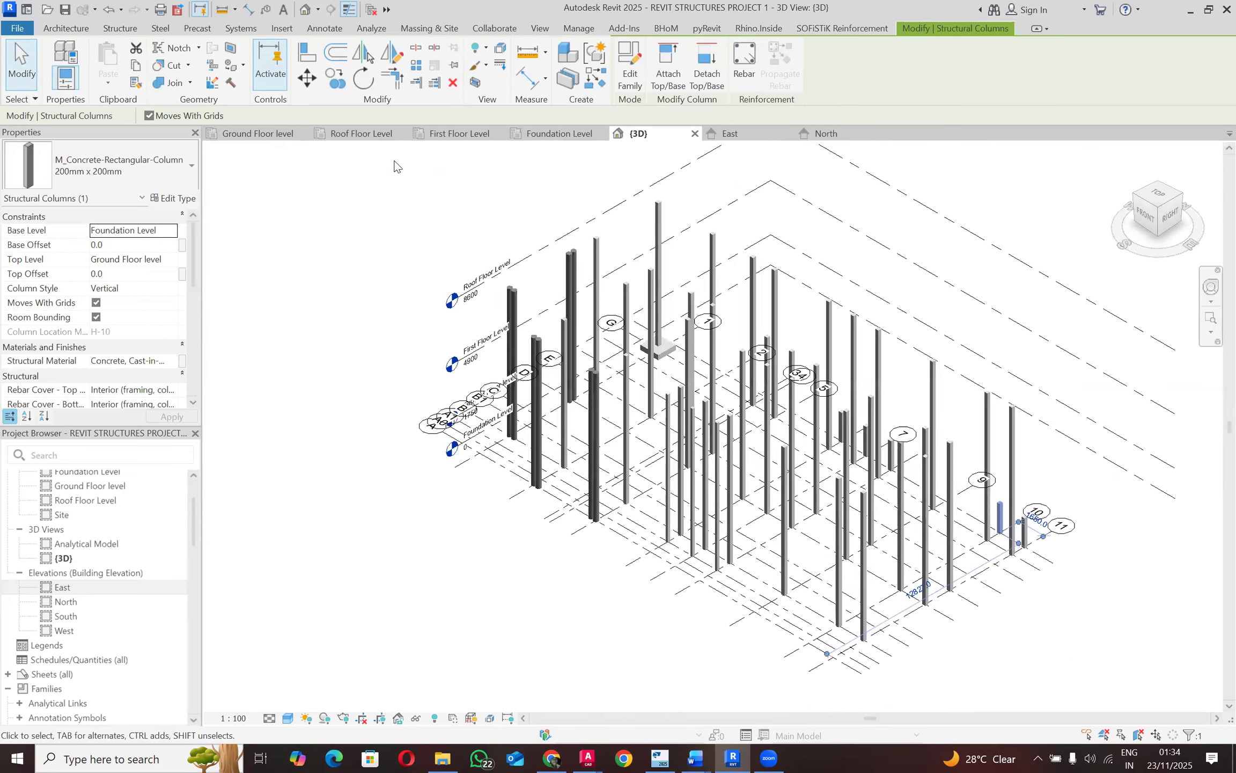
click(378, 161)
Step: Select the whole model in 3D, filter the selection to Structural Columns only, and set their base offset to 300
drag(346, 167, 1064, 674)
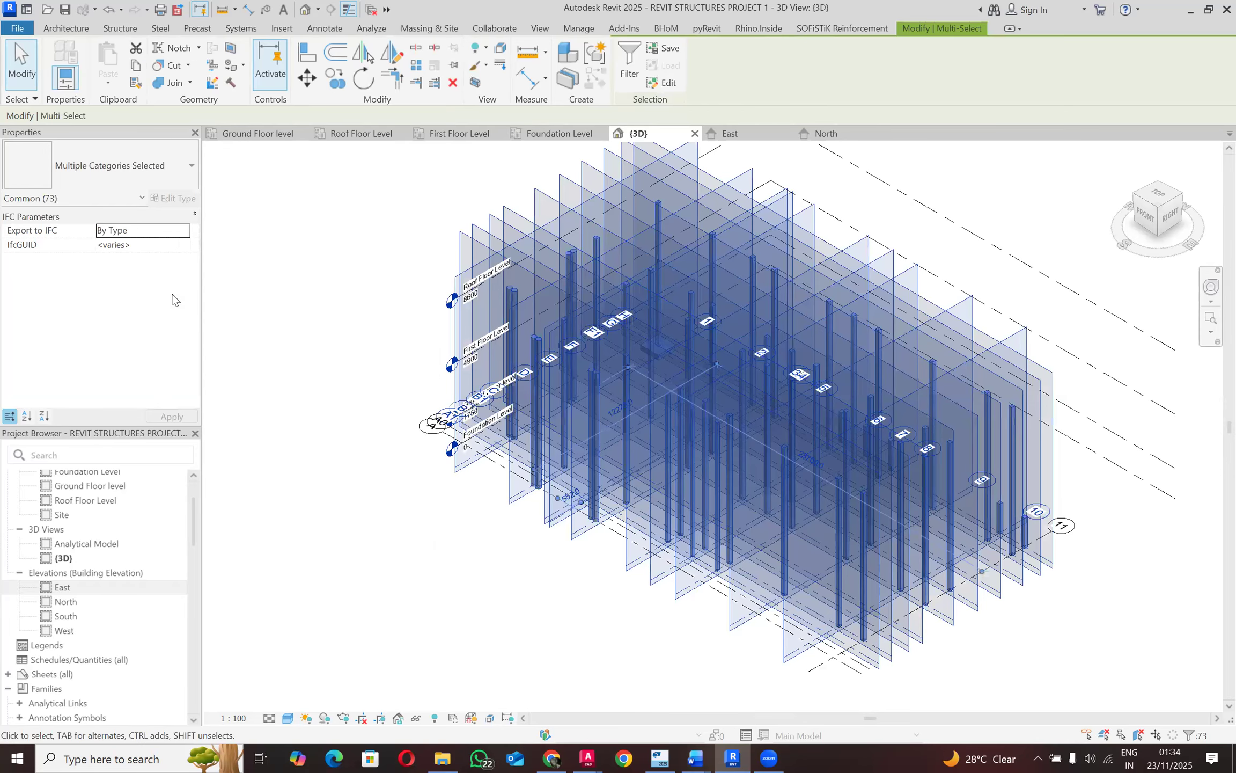
click(1190, 733)
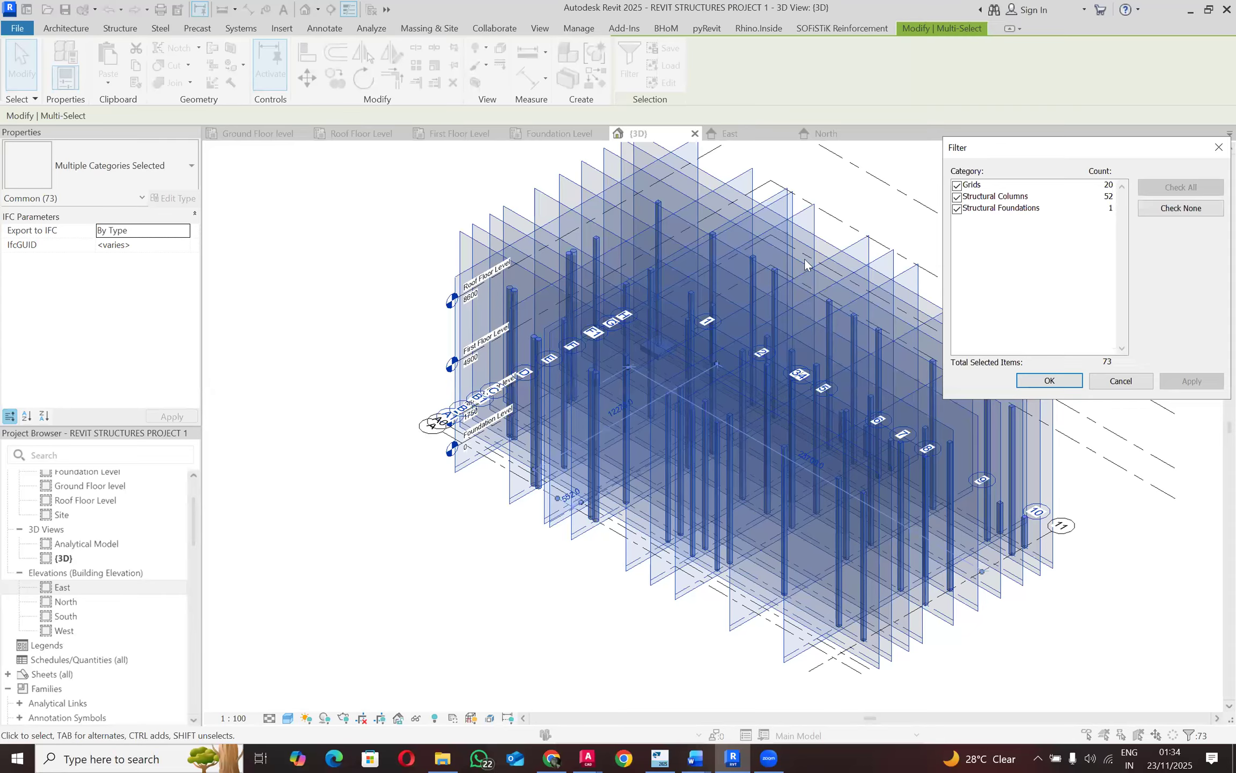
drag(993, 152, 709, 207)
click(897, 264)
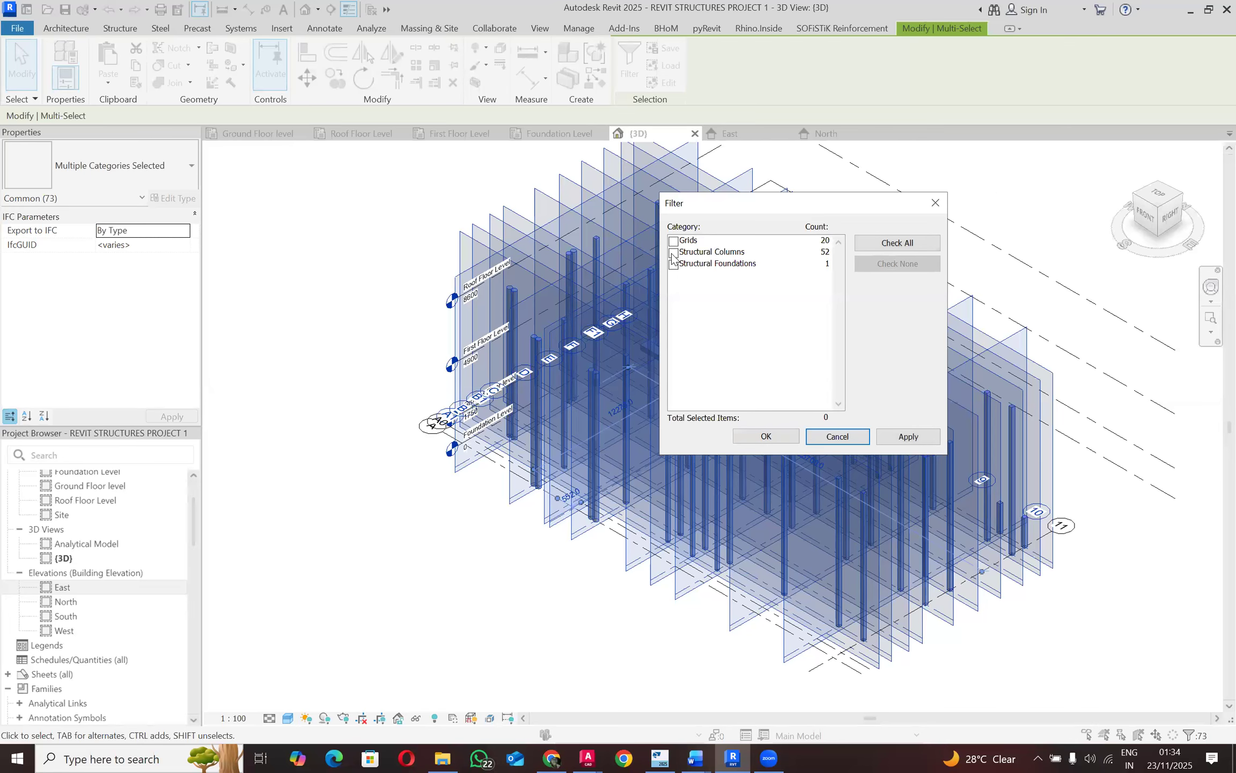
click(673, 253)
click(764, 437)
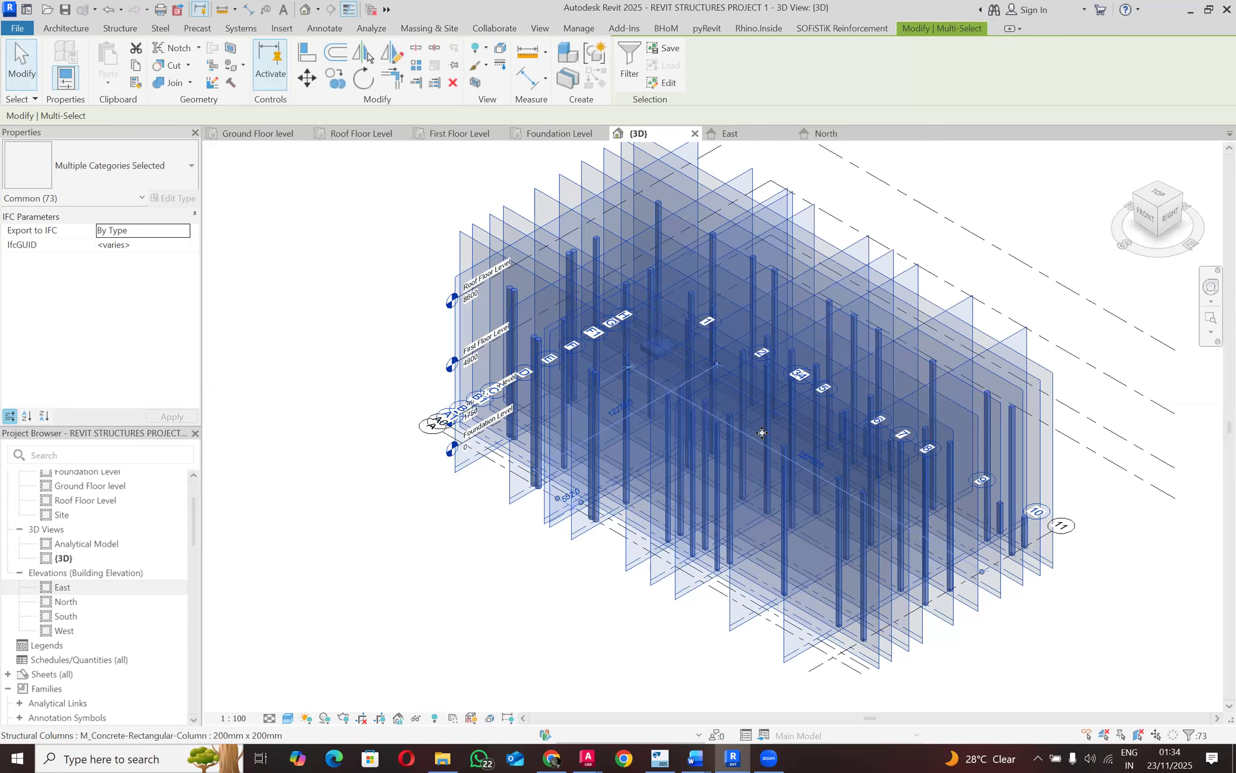
click(145, 245)
drag(61, 231, 53, 227)
text(300)
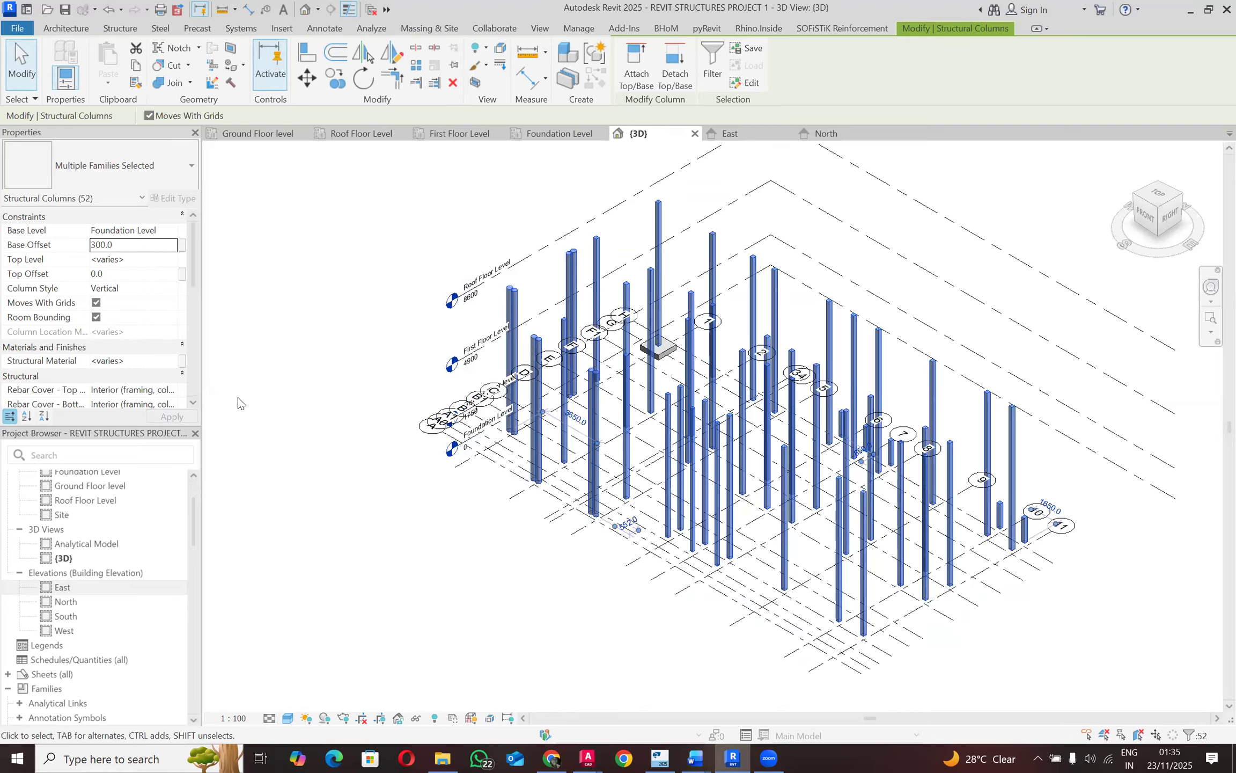
Step: Clear the column selection and check the column bases and footing against Foundation Level in the East elevation
click(730, 134)
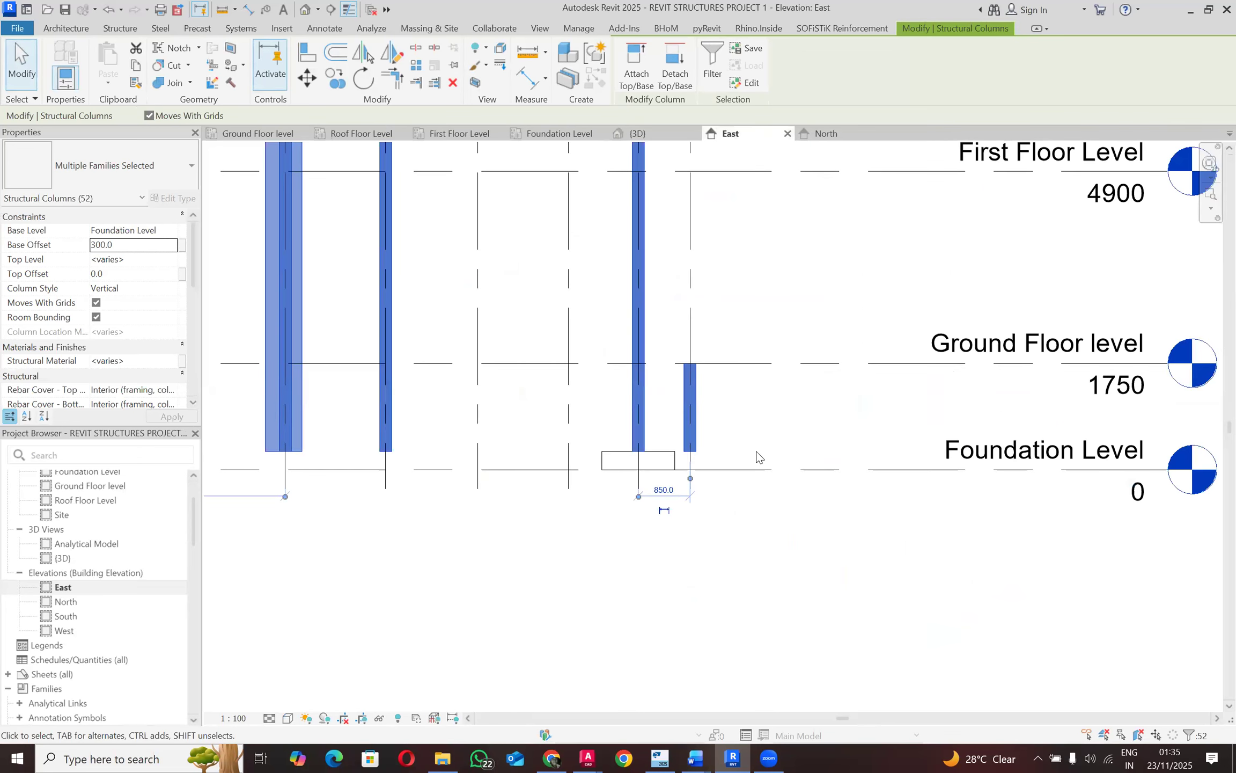
scroll(756, 457, down, 1)
key(Escape)
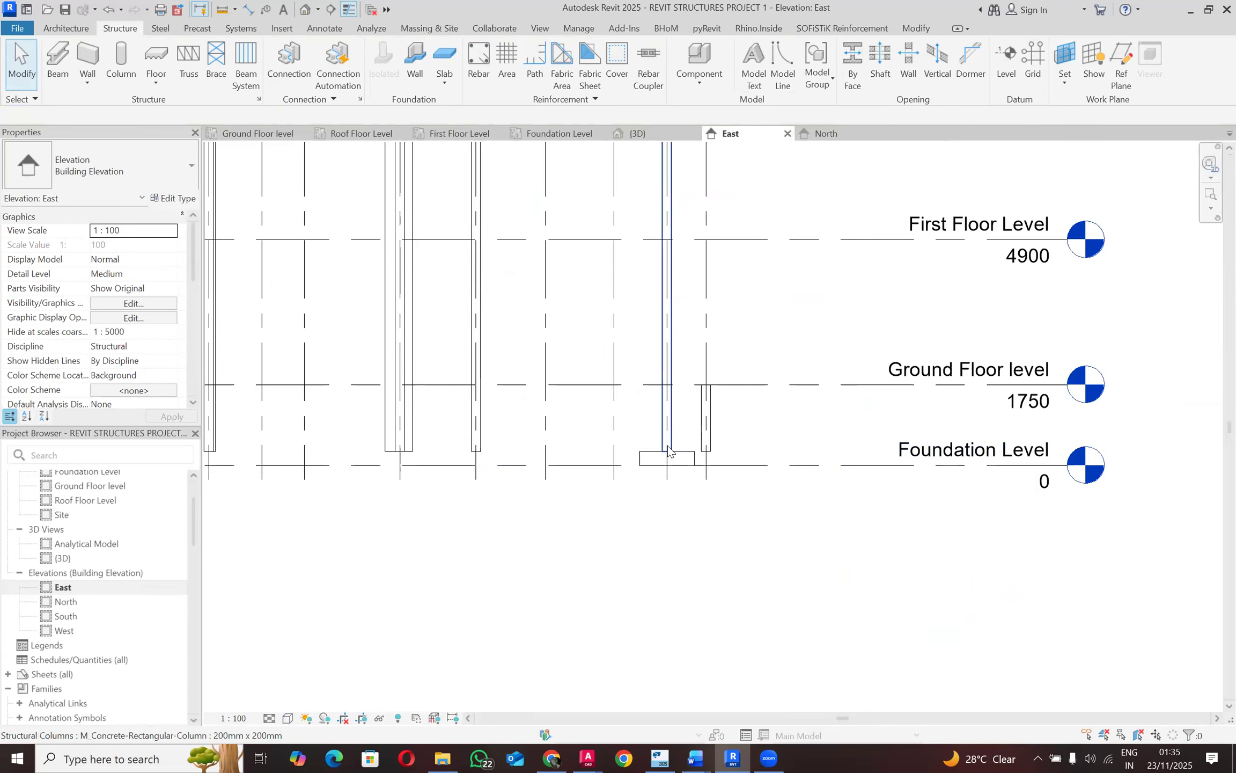
scroll(668, 448, up, 1)
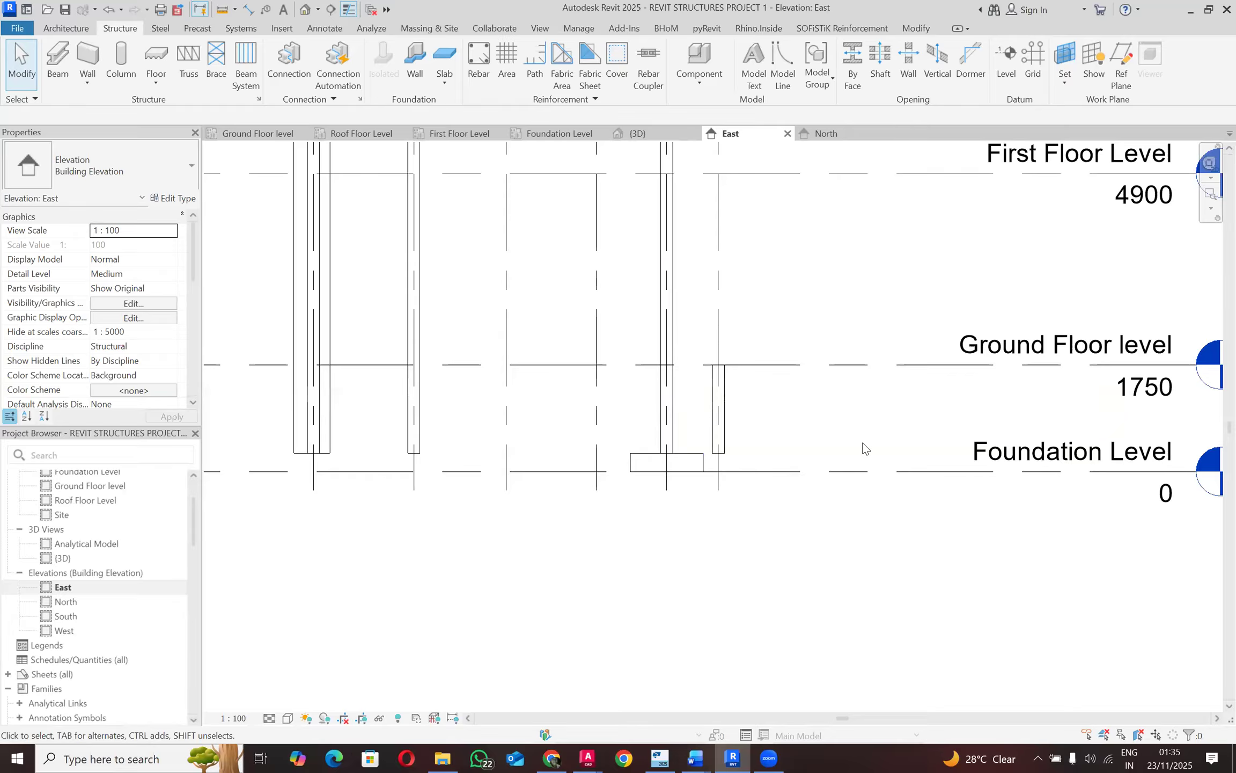
scroll(928, 558, down, 1)
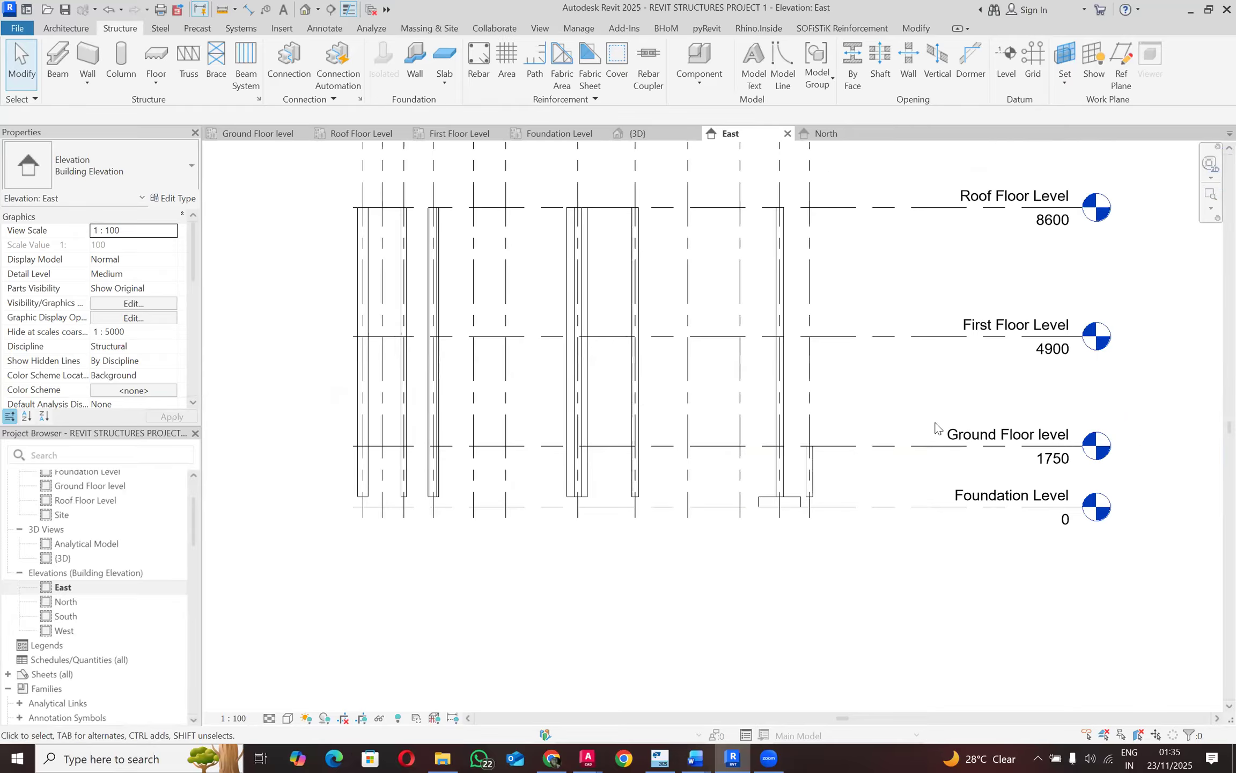
scroll(902, 500, up, 2)
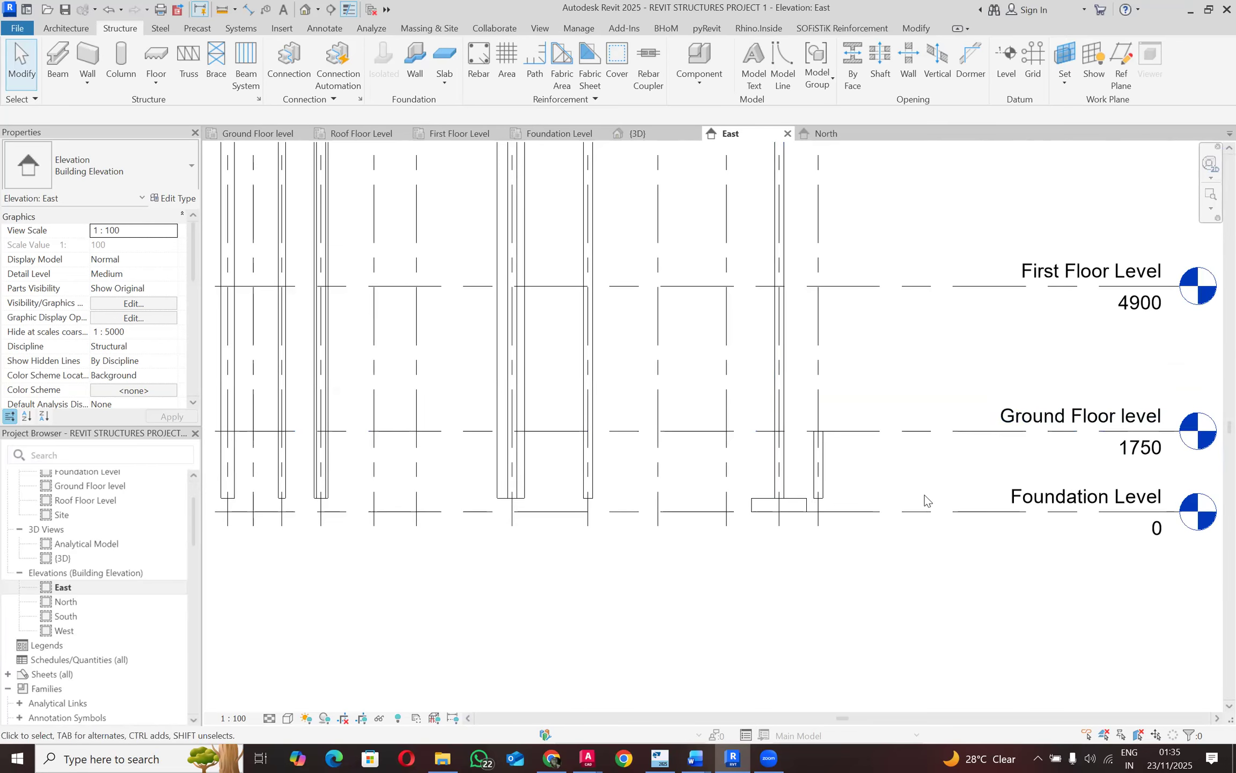
scroll(778, 507, up, 2)
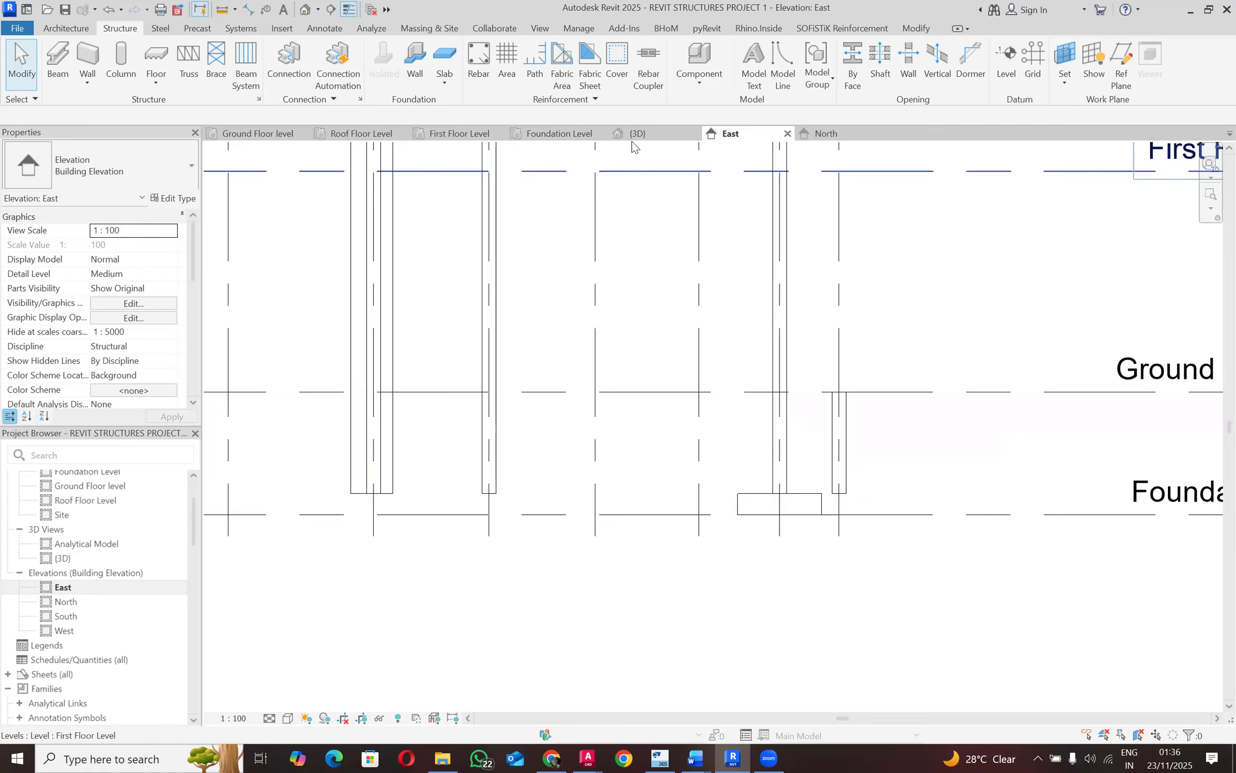
Step: Examine the grid layout and the 1200x 1200x 300mm footing at G-1 in the Foundation Level plan
click(536, 134)
scroll(525, 324, down, 5)
scroll(525, 324, down, 3)
scroll(558, 343, up, 5)
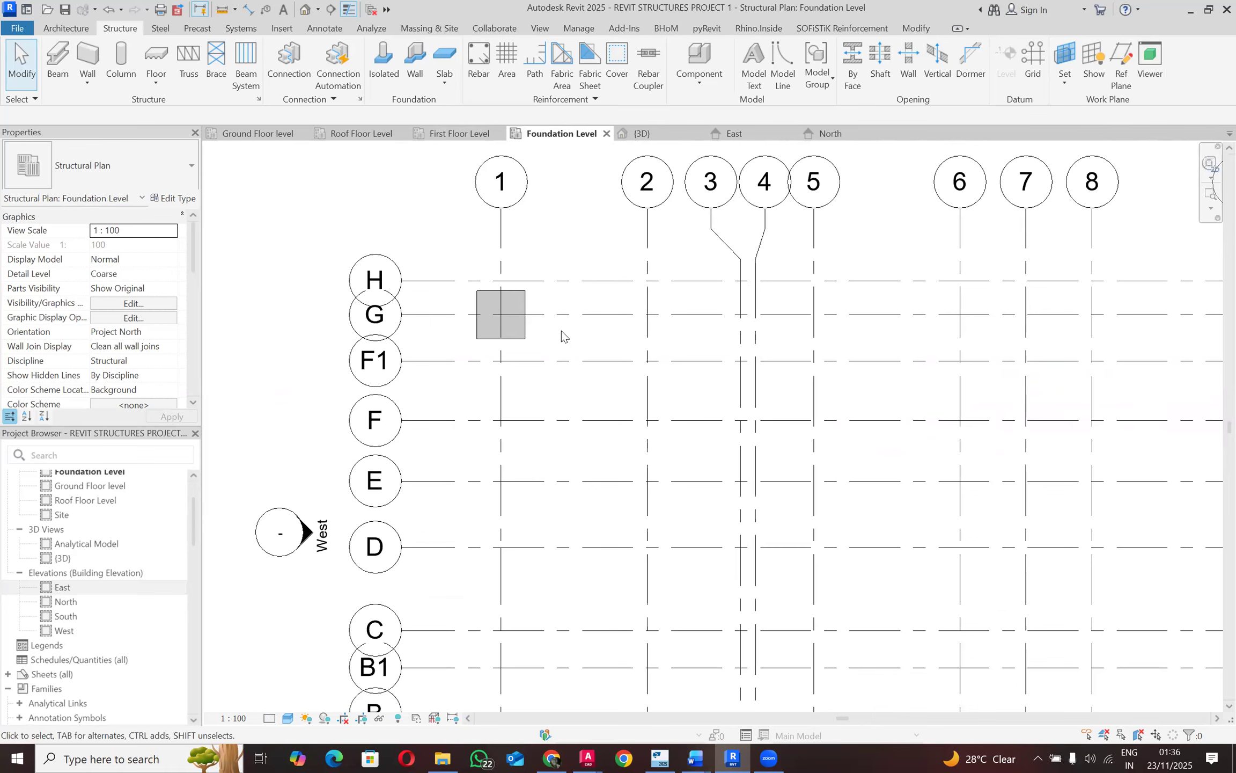
scroll(558, 325, down, 2)
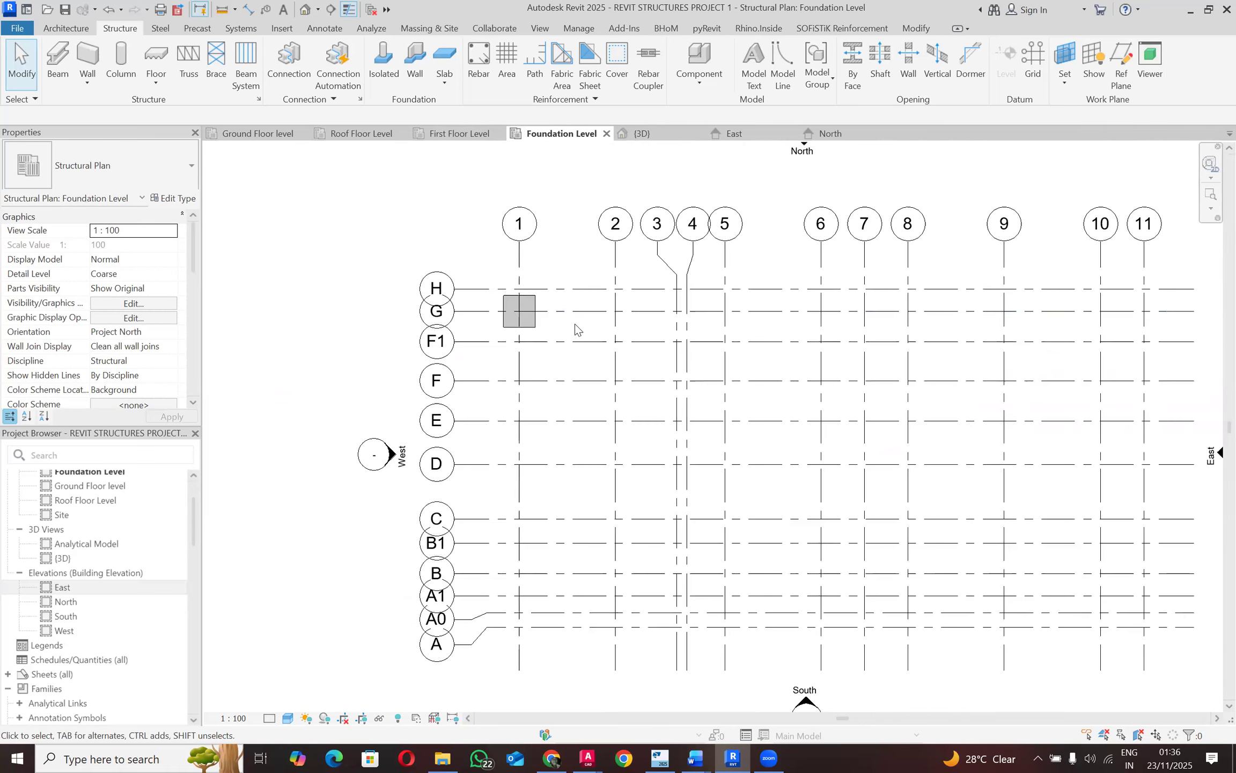
scroll(450, 266, down, 1)
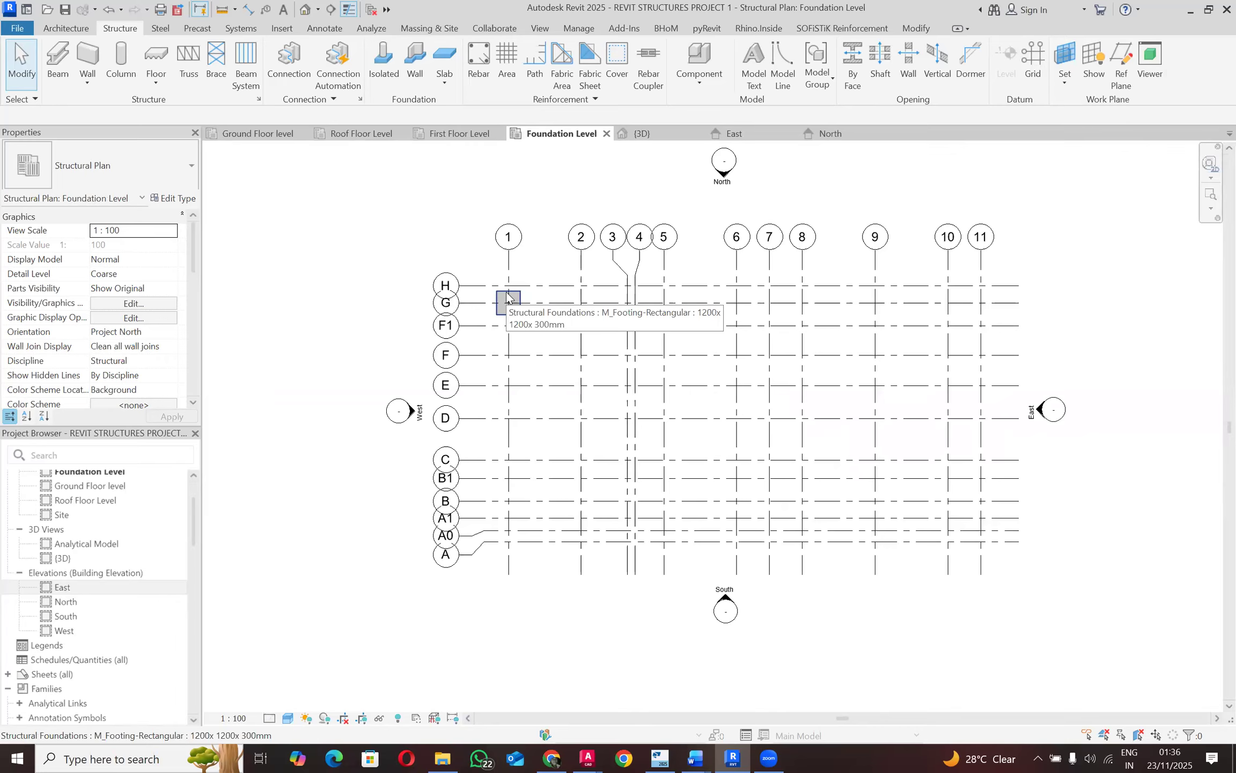
scroll(610, 312, up, 1)
scroll(609, 307, down, 2)
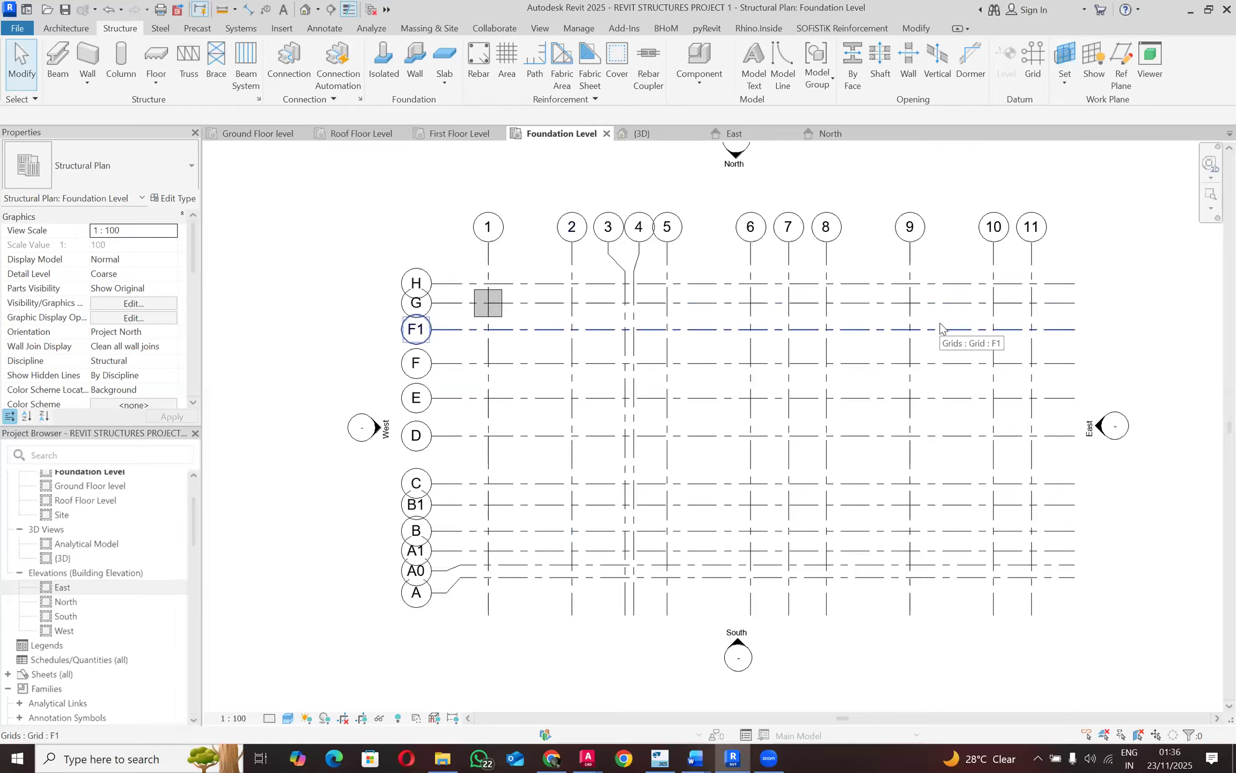
Step: In the Foundation Level plan's view range, set Top, Bottom and View Depth to Associated Level (Foundation Level)
click(113, 11)
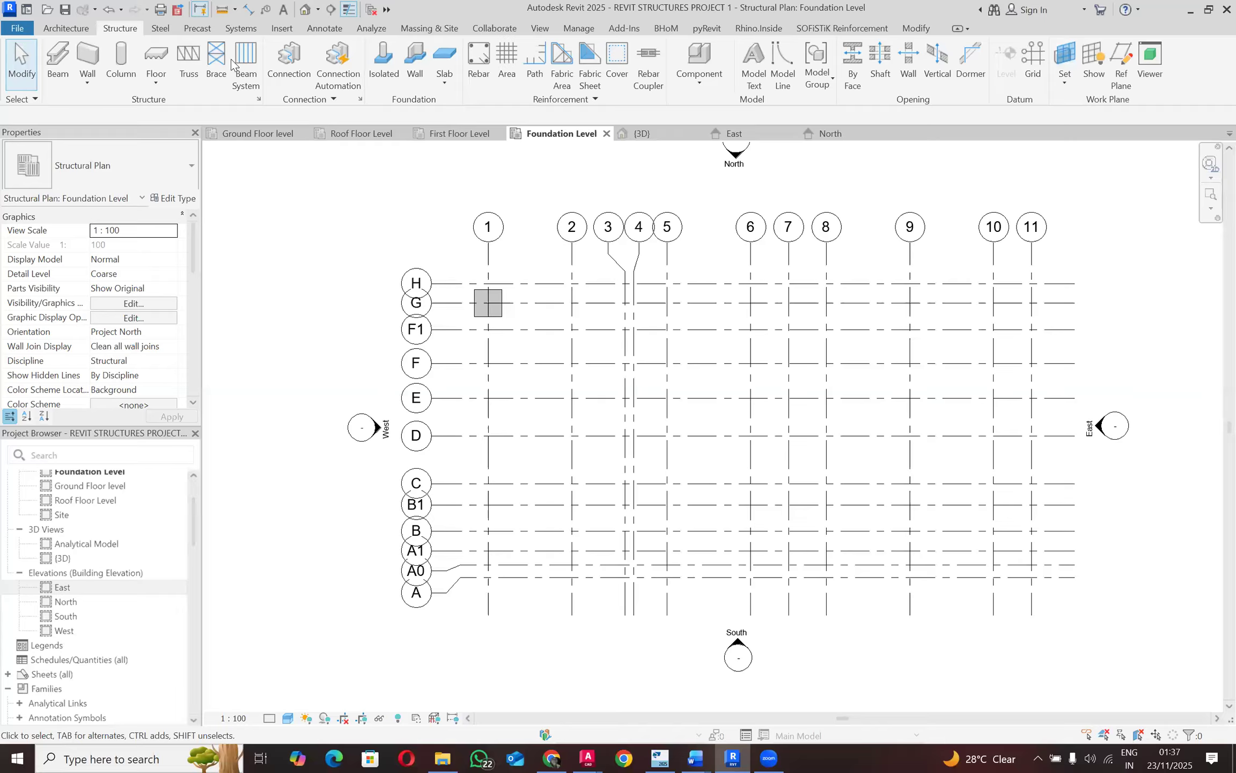
scroll(121, 274, down, 1)
scroll(121, 274, down, 3)
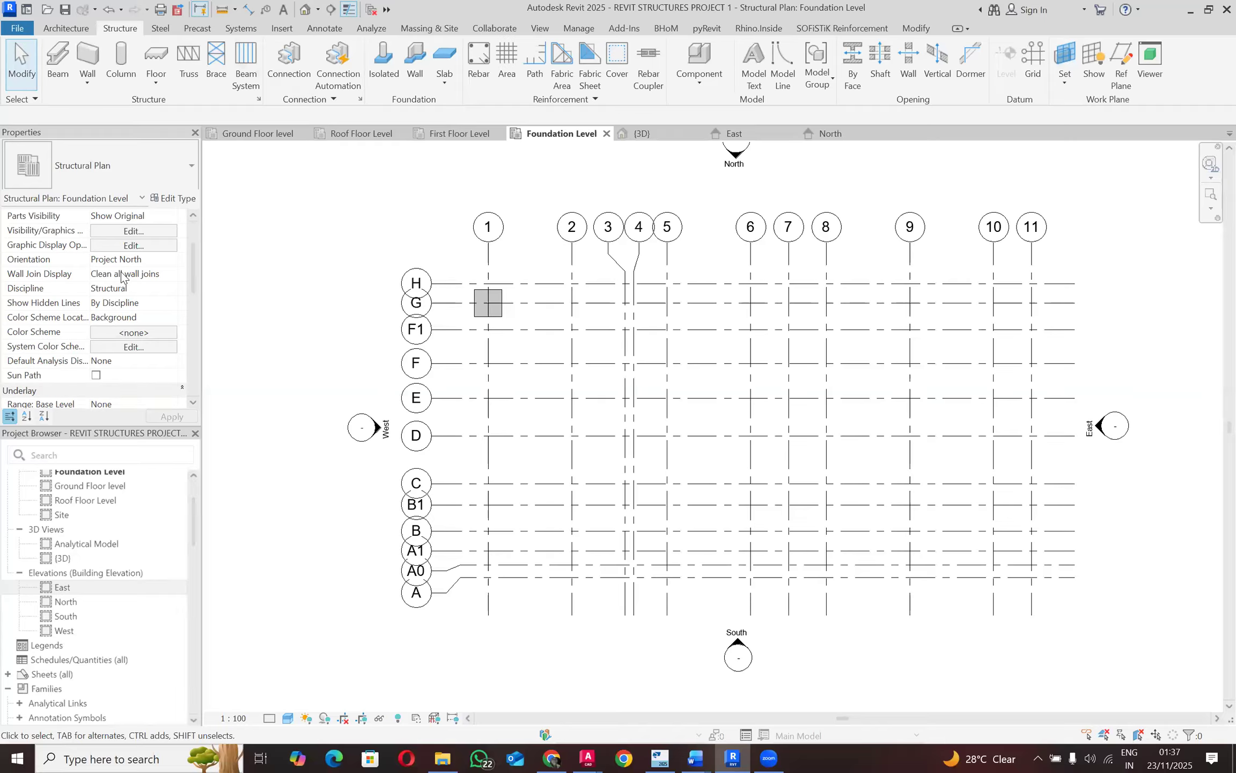
scroll(104, 244, down, 3)
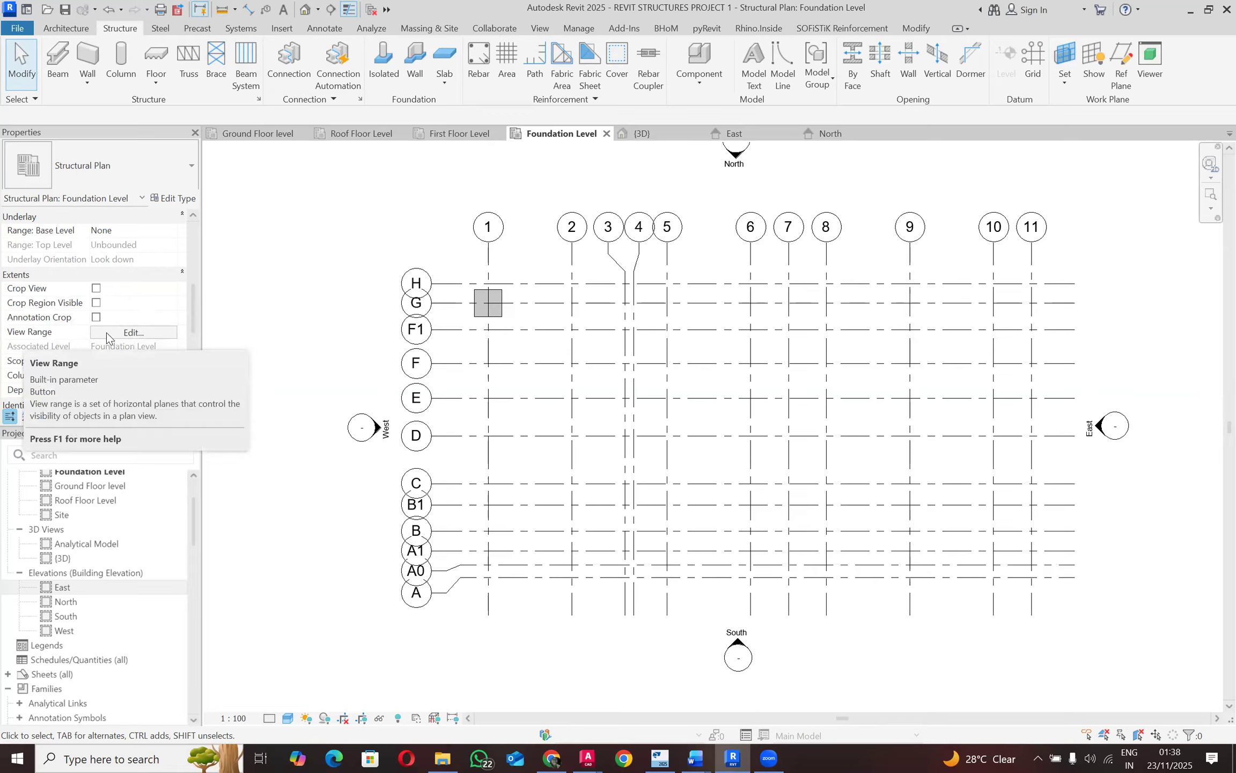
click(107, 332)
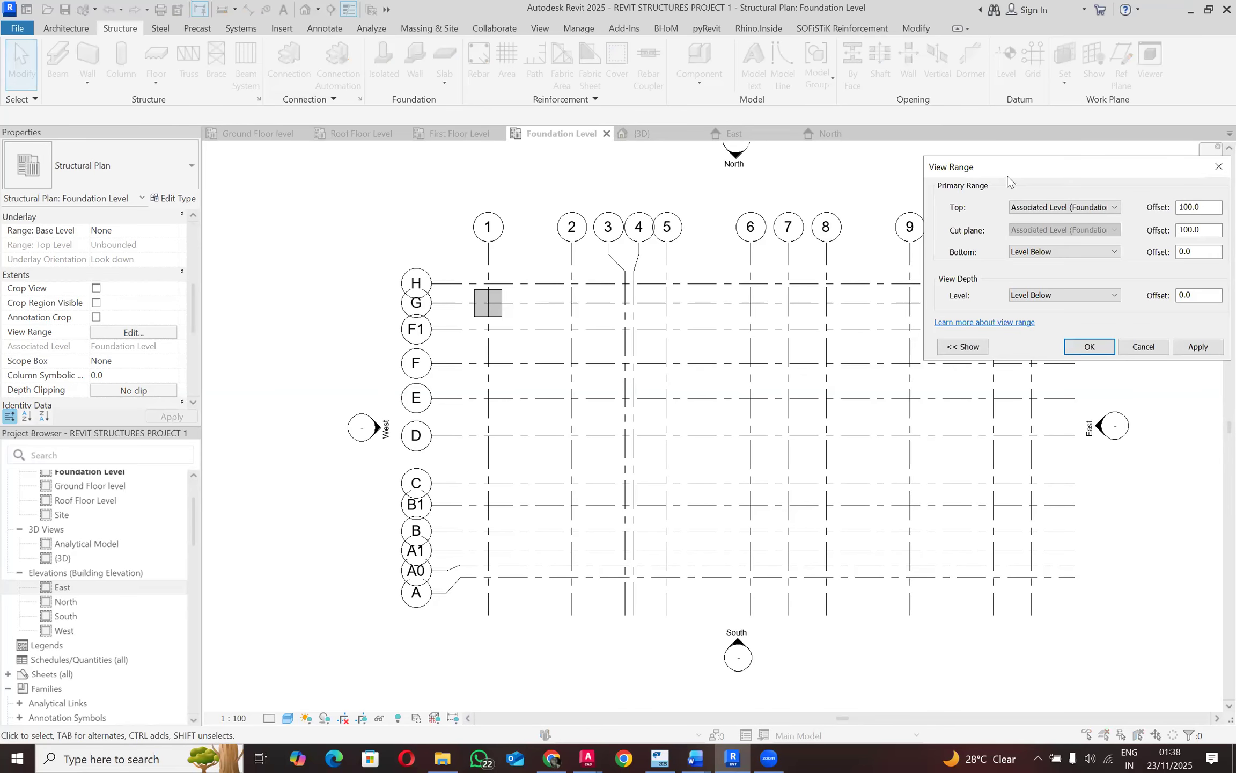
drag(1007, 181, 323, 301)
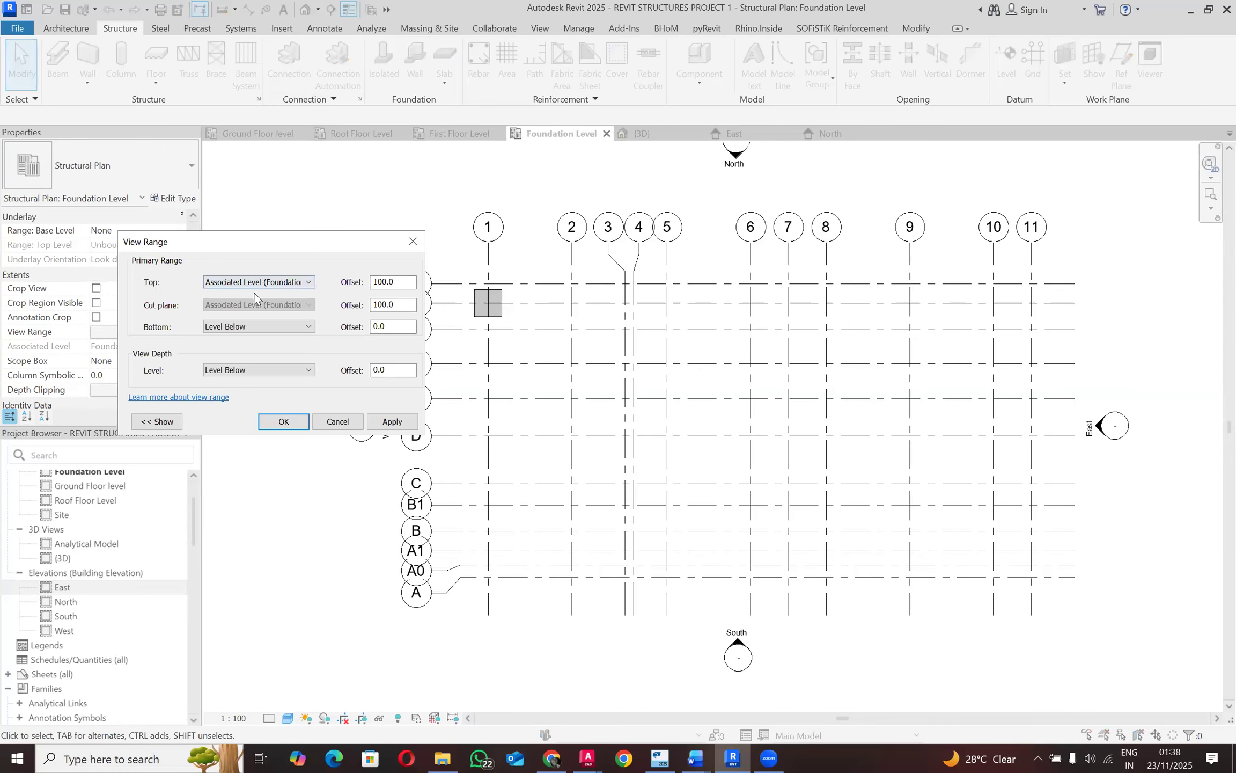
click(257, 282)
click(257, 289)
click(297, 327)
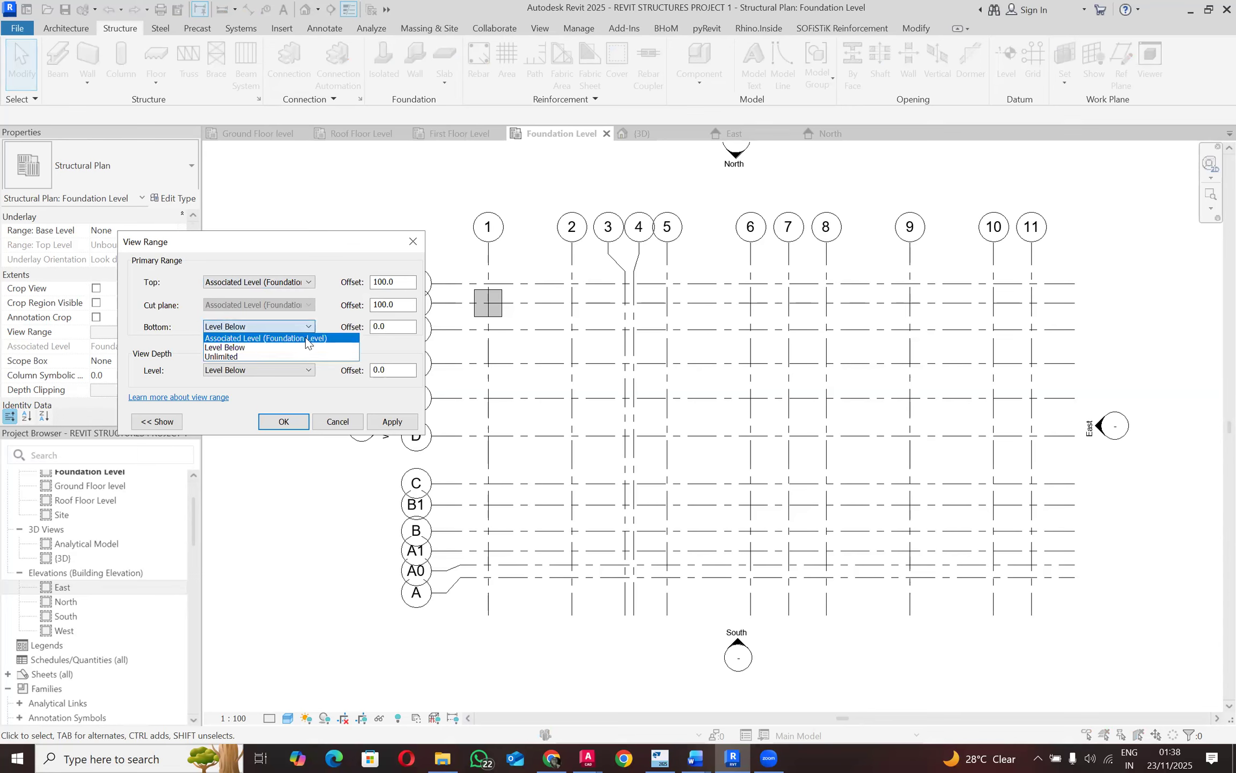
click(307, 338)
click(294, 369)
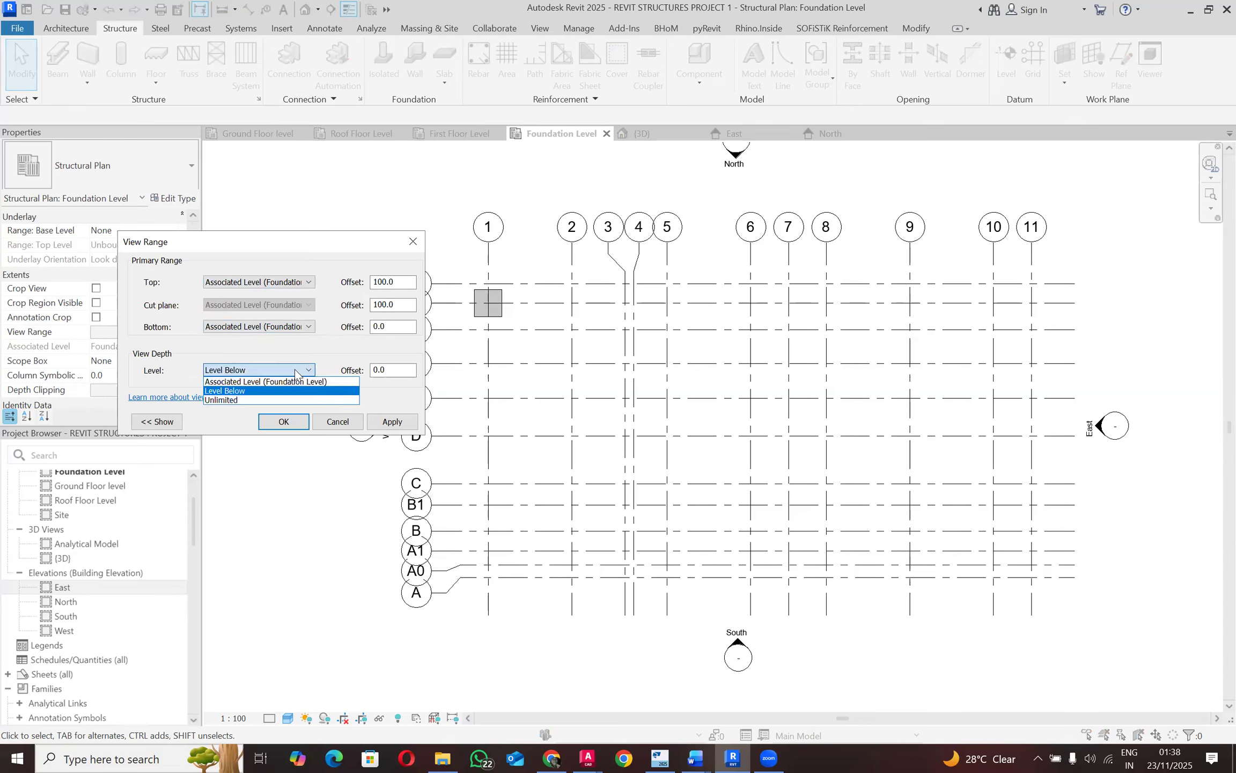
click(291, 381)
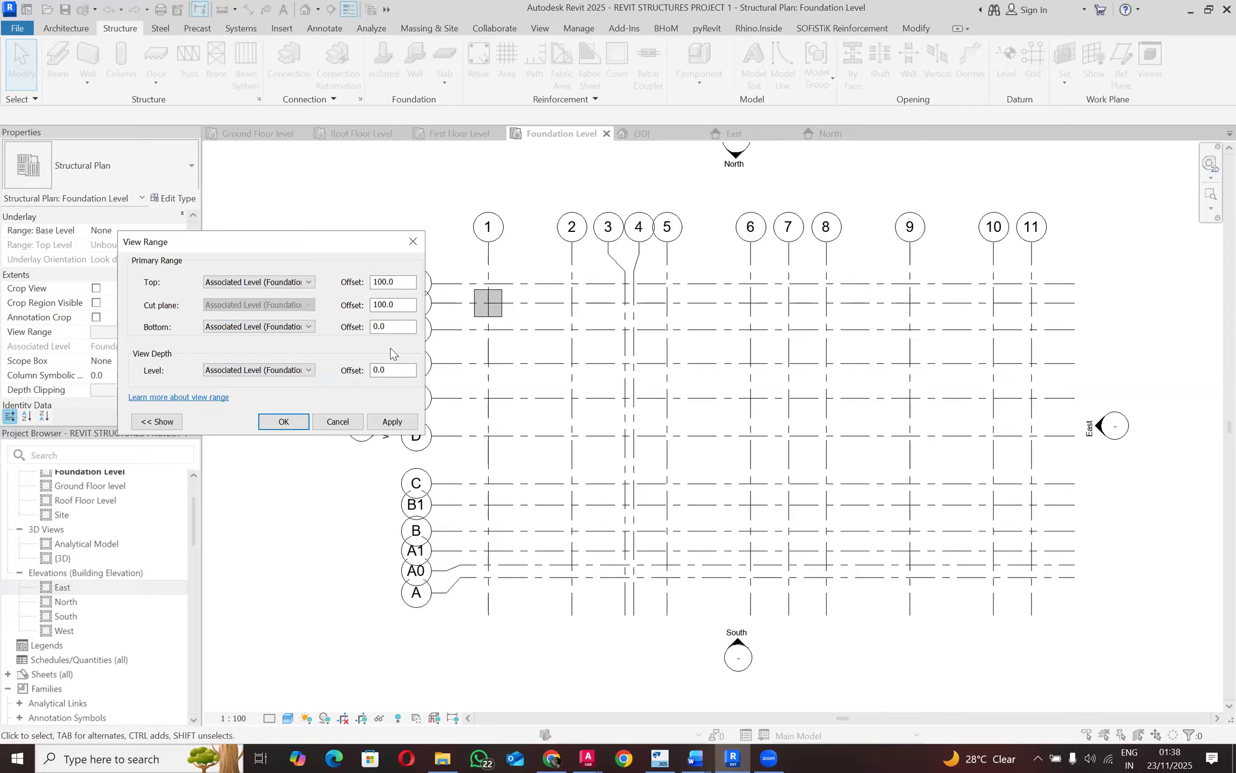
Step: Set the view range offsets to Top 500, Cut plane 400 and View Depth -200, and apply them to the plan
double_click(402, 283)
text(500)
double_click(400, 305)
text(400)
double_click(387, 370)
text(-200)
click(415, 426)
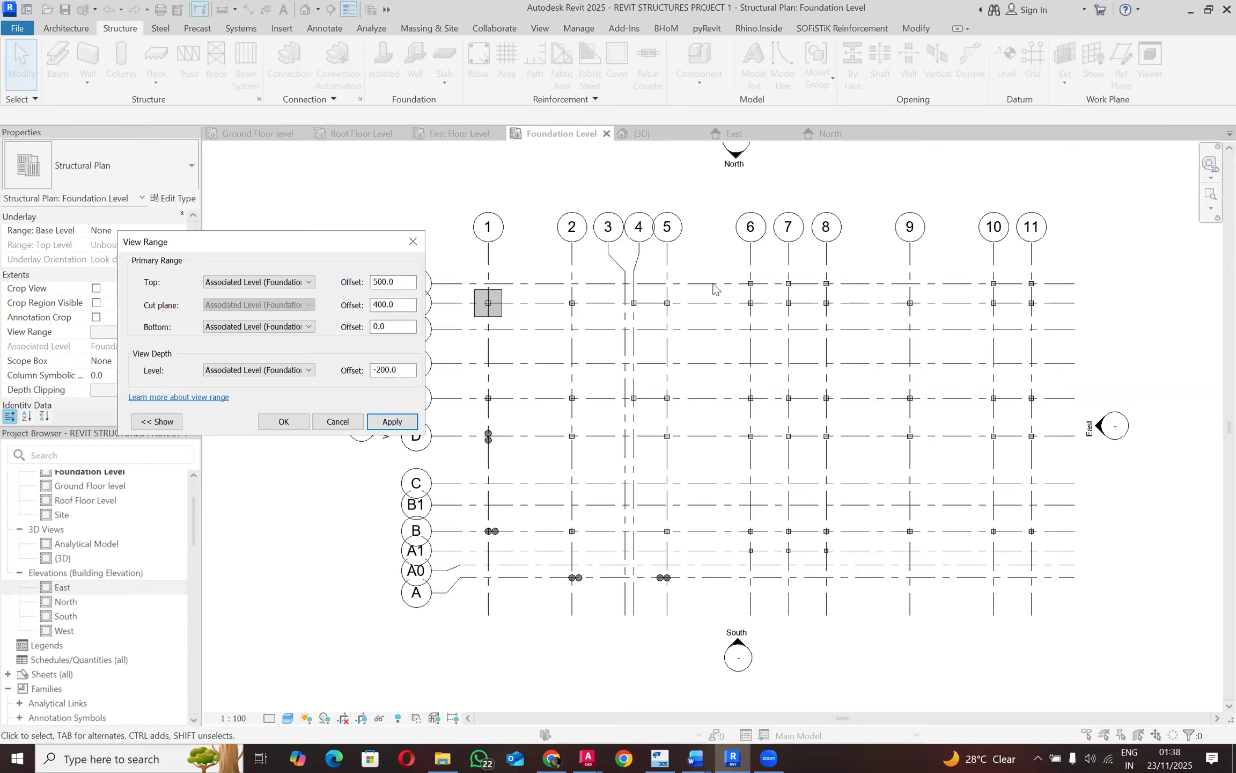
click(285, 422)
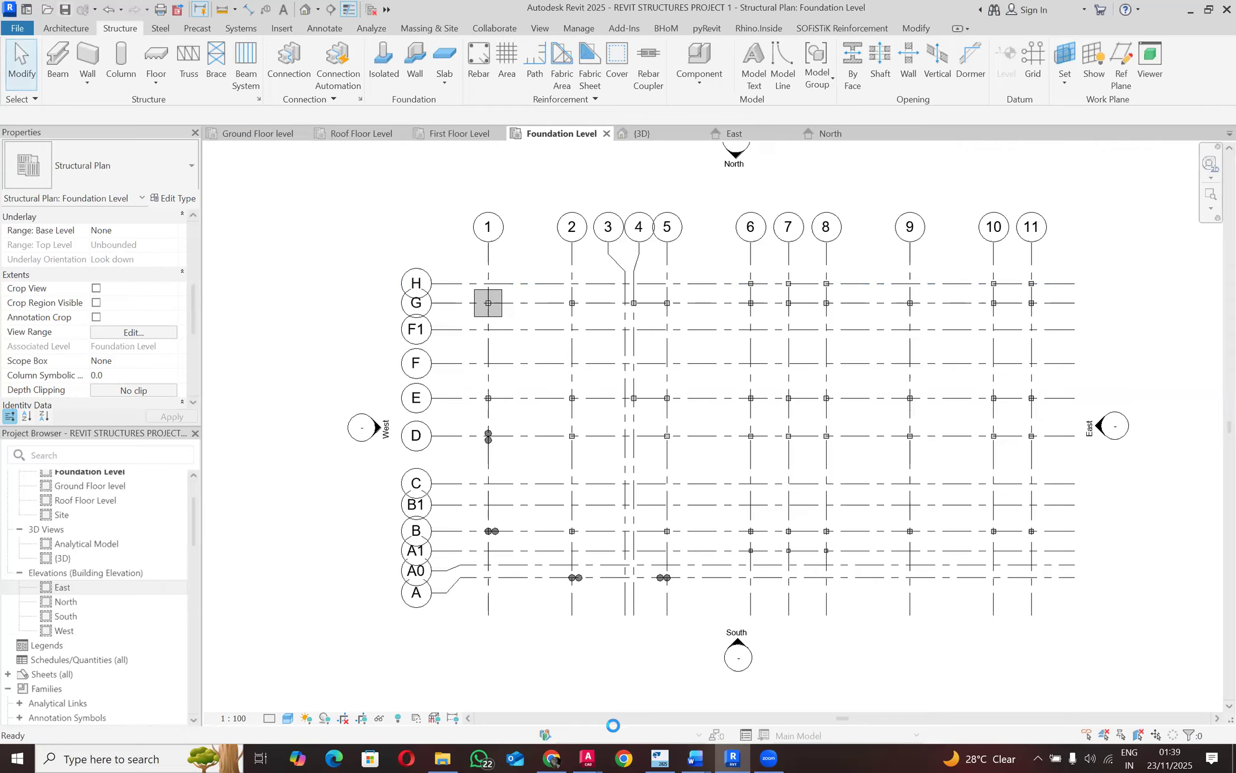
Step: Switch to the Document1 notes in Word and find the sketch of the building levels above Foundation Level
mouse_move(770, 757)
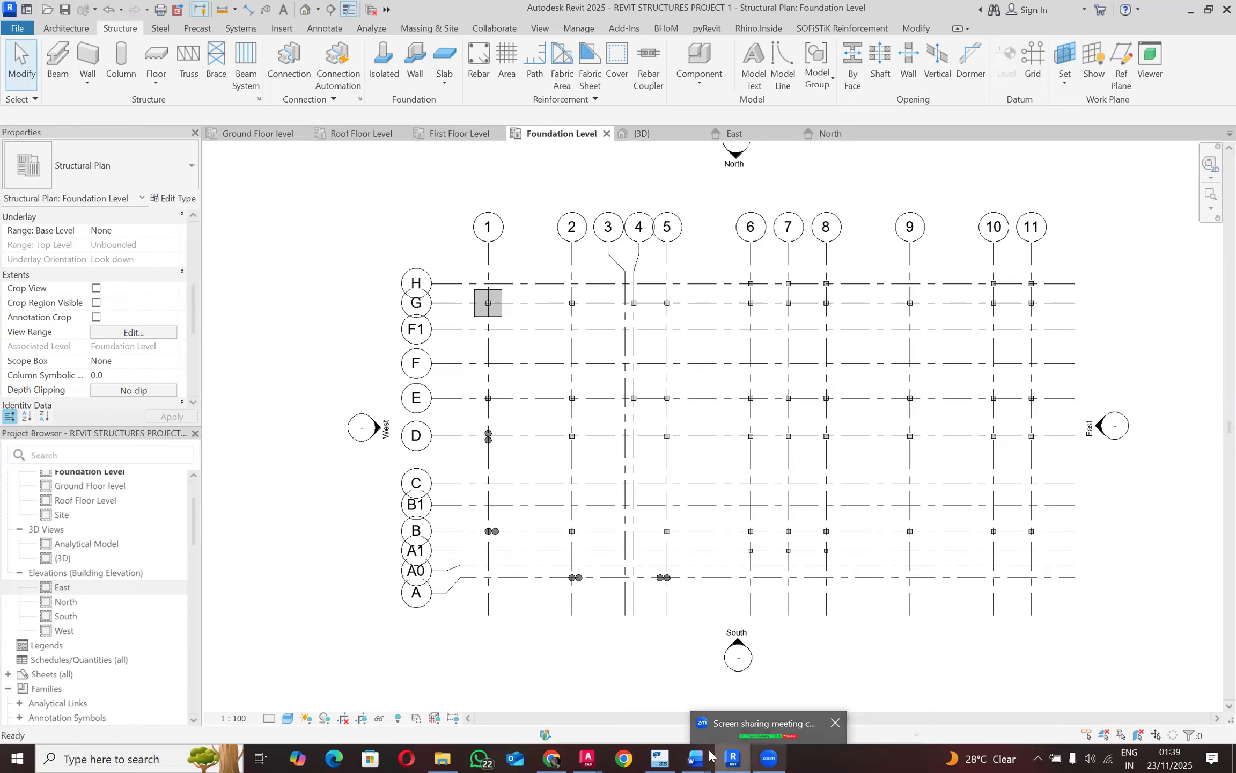
mouse_move(703, 756)
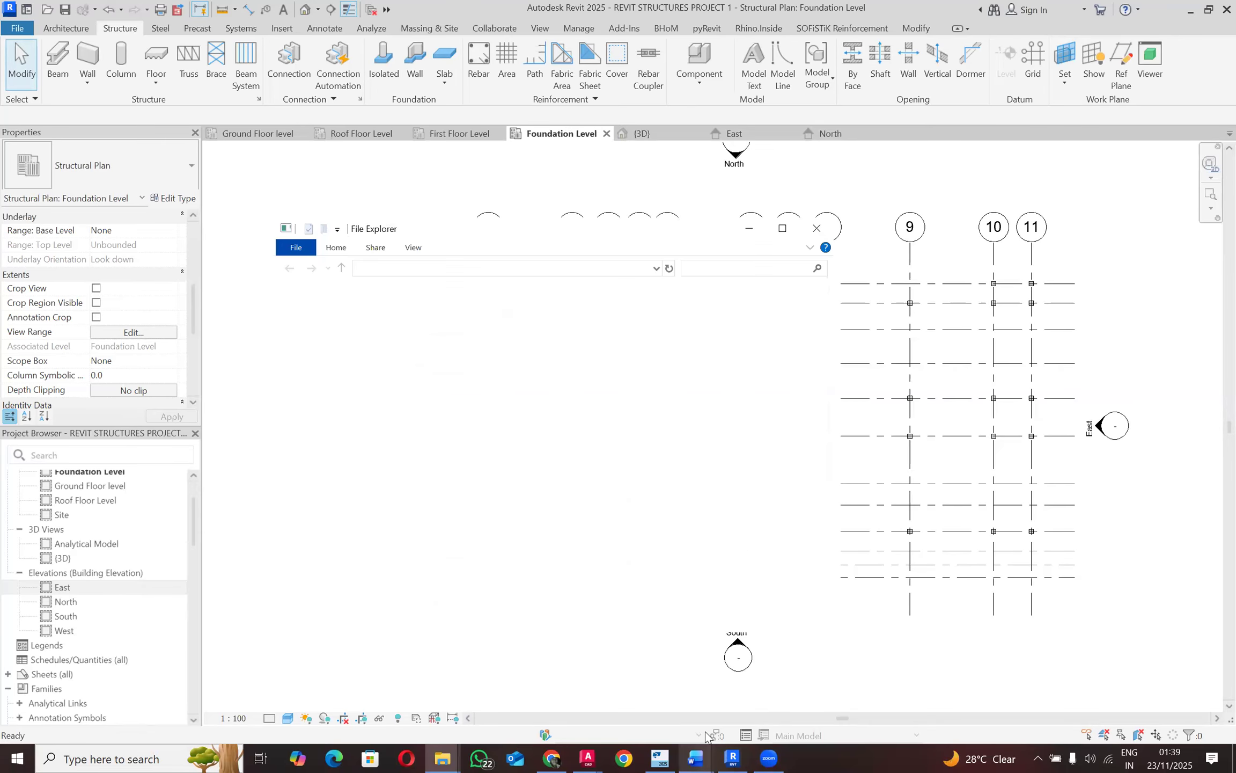
click(817, 229)
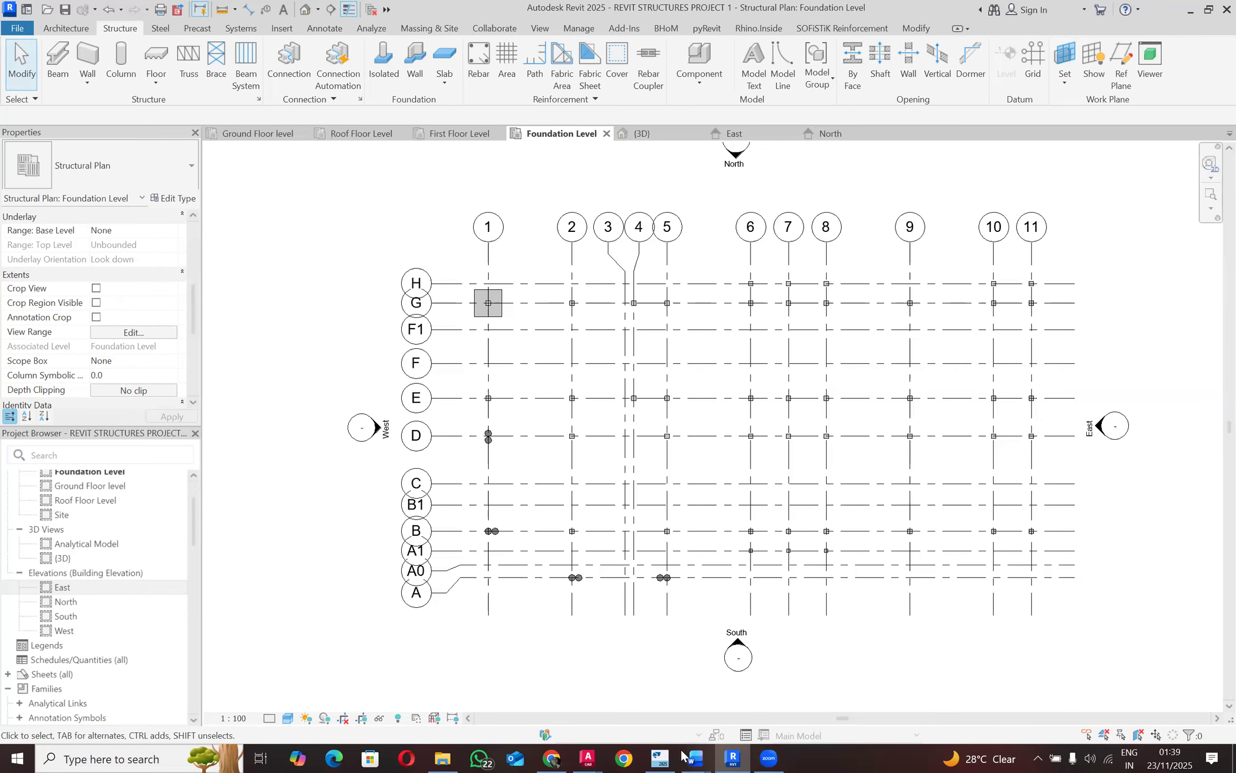
mouse_move(708, 756)
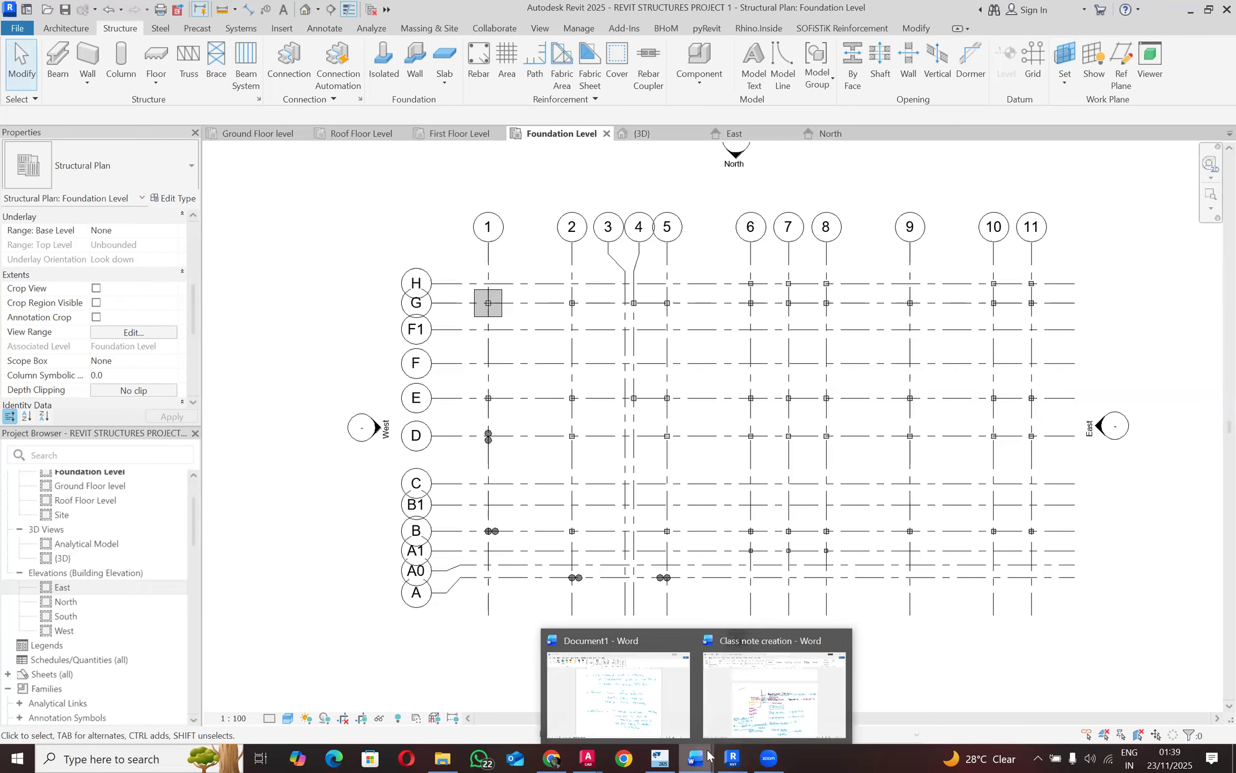
click(665, 685)
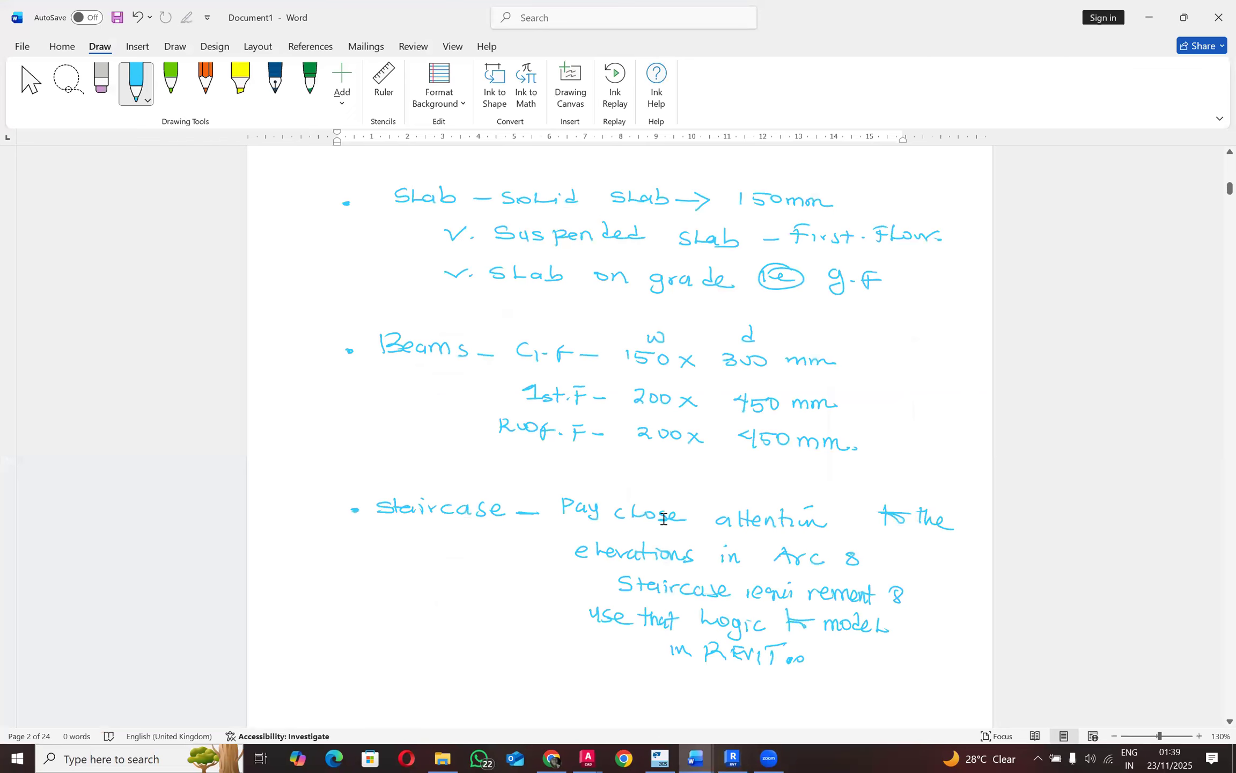
scroll(663, 519, down, 10)
scroll(662, 519, up, 12)
scroll(664, 519, up, 12)
scroll(497, 592, up, 1)
scroll(483, 588, down, 3)
scroll(456, 580, up, 2)
scroll(424, 573, down, 1)
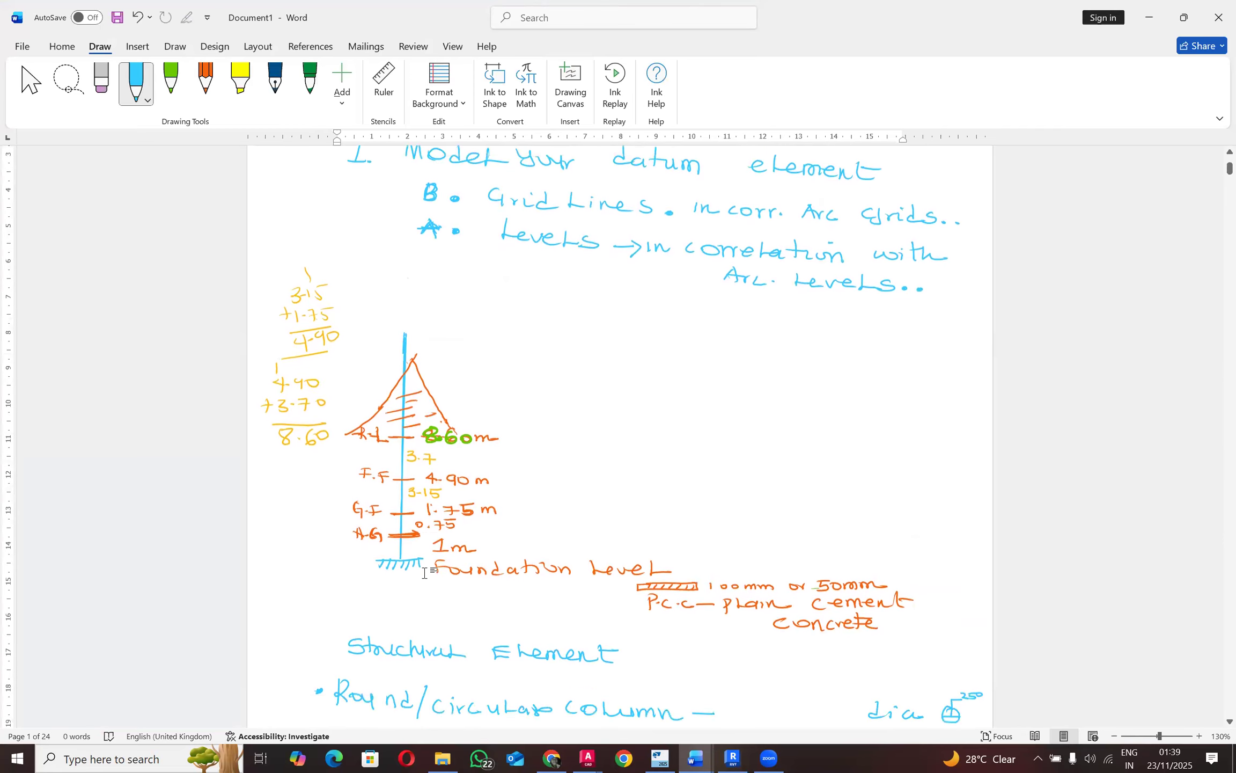
scroll(424, 572, down, 1)
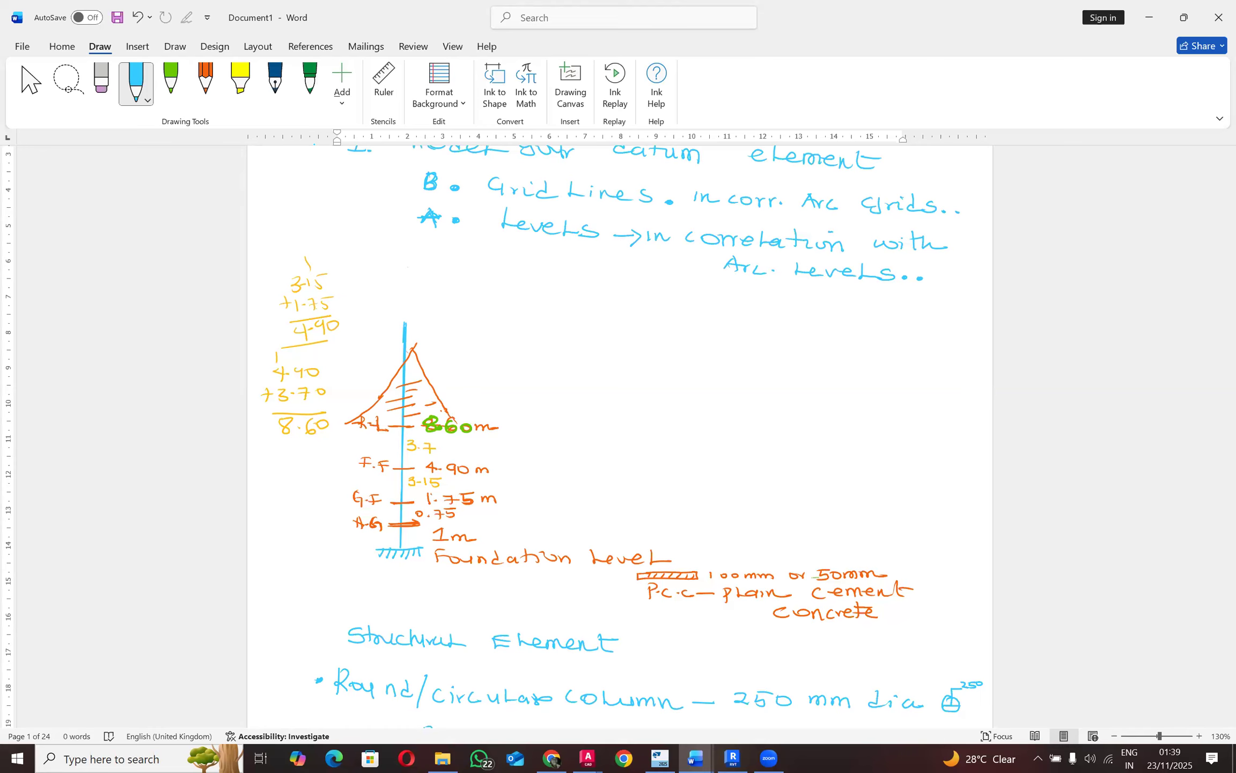
Step: Handwrite the heading "View Range" in pink ink beside the levels sketch and start the note line beneath it
click(144, 99)
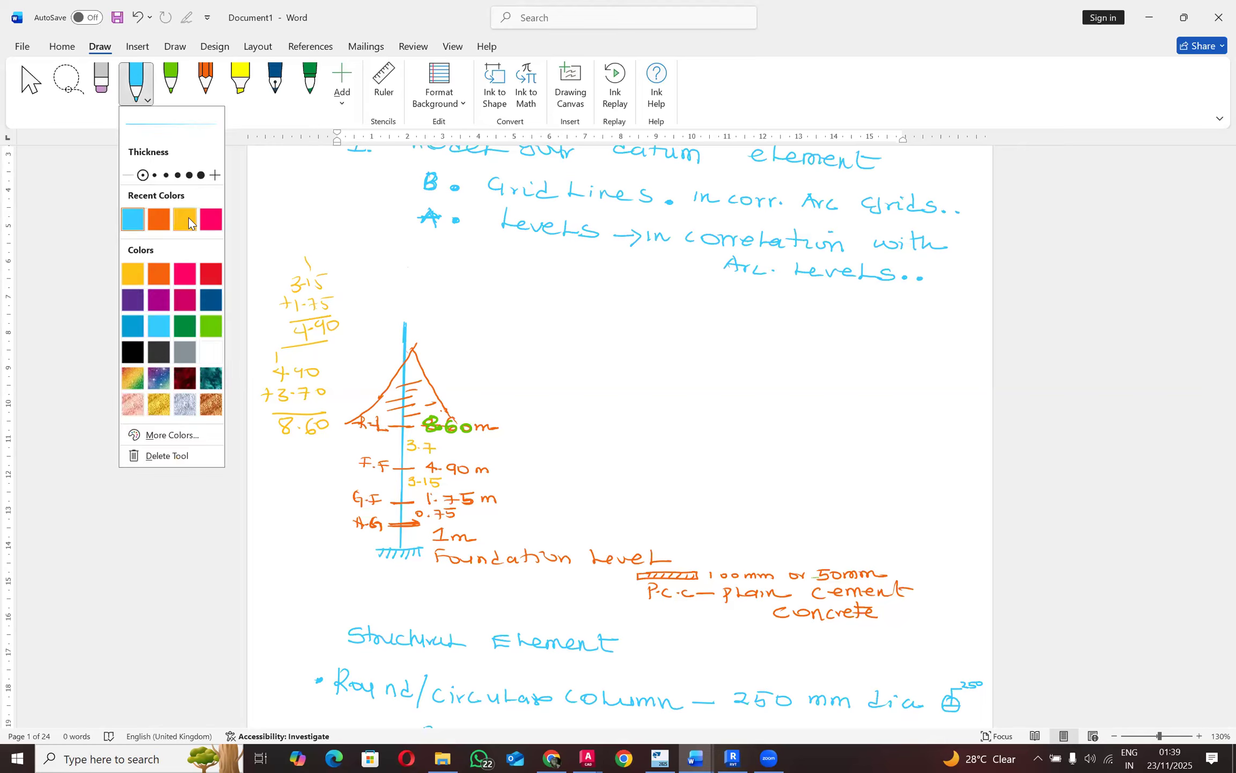
click(211, 219)
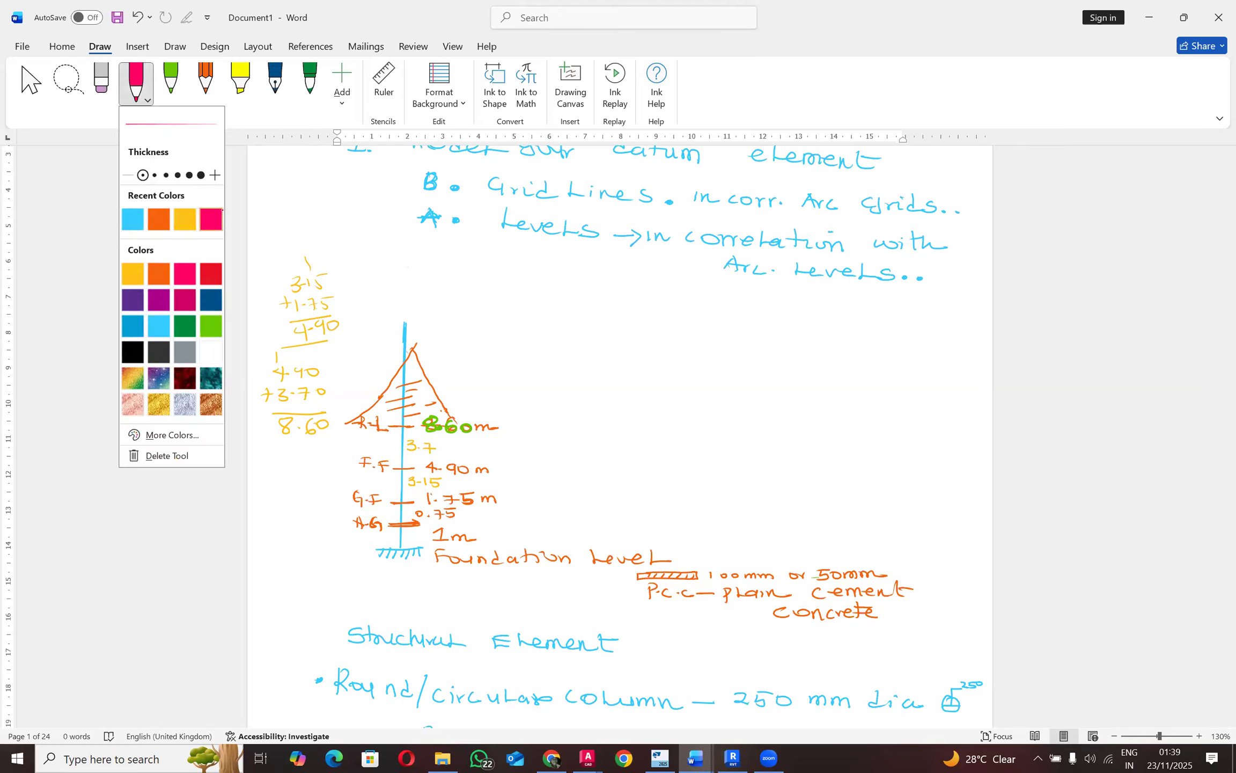
drag(604, 306, 616, 306)
drag(623, 309, 643, 314)
mouse_move(644, 307)
mouse_down()
mouse_move(746, 325)
mouse_move(771, 317)
mouse_up()
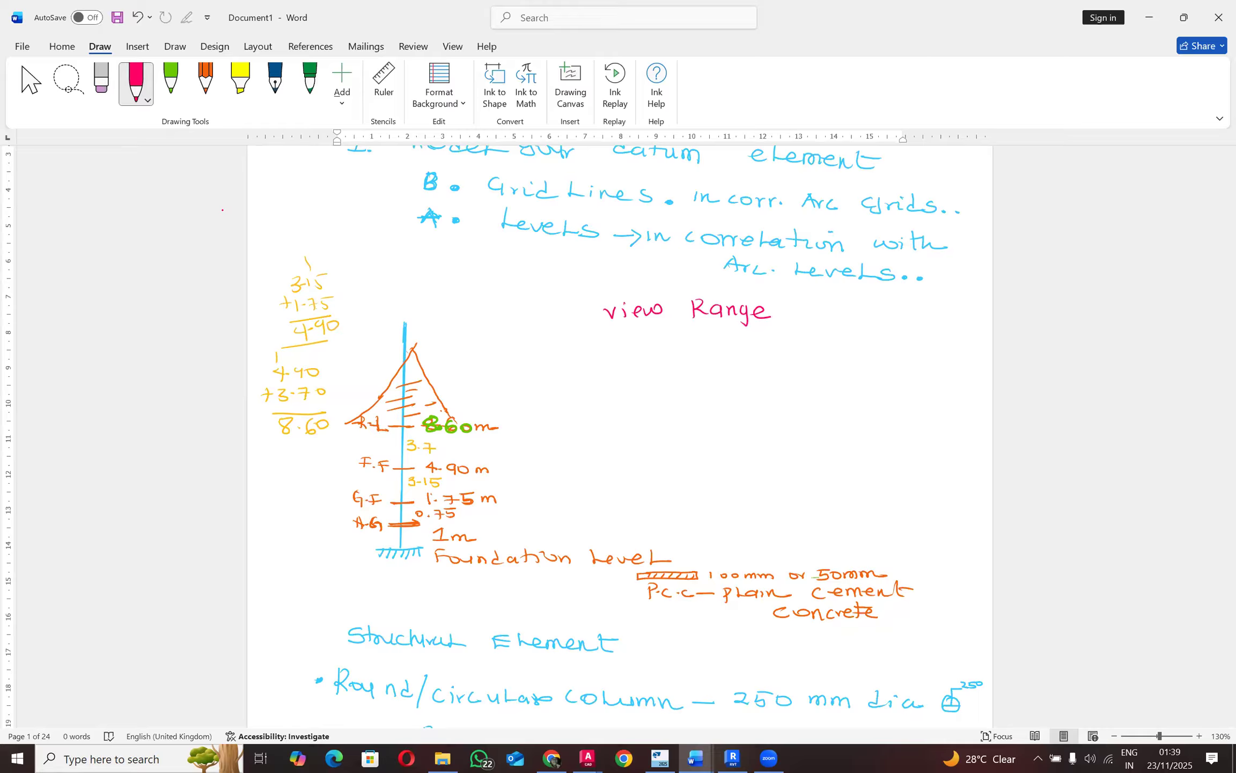
drag(604, 334, 612, 343)
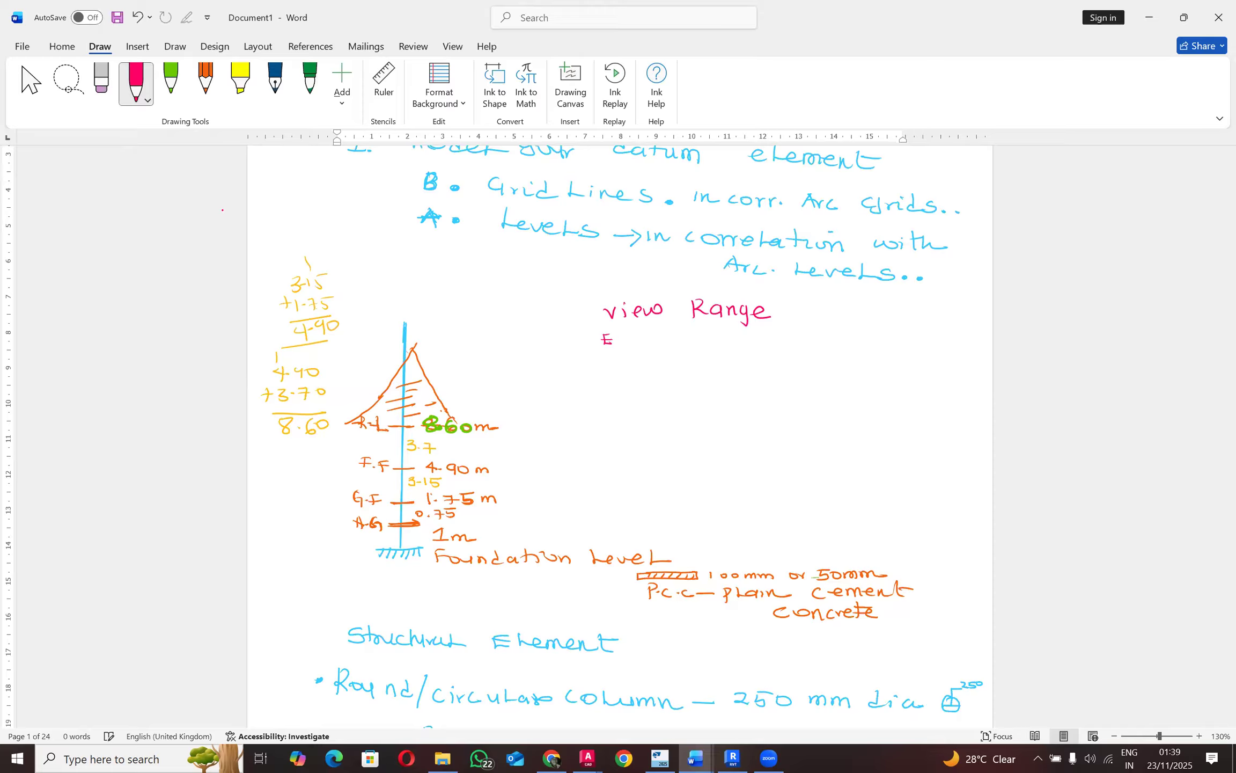
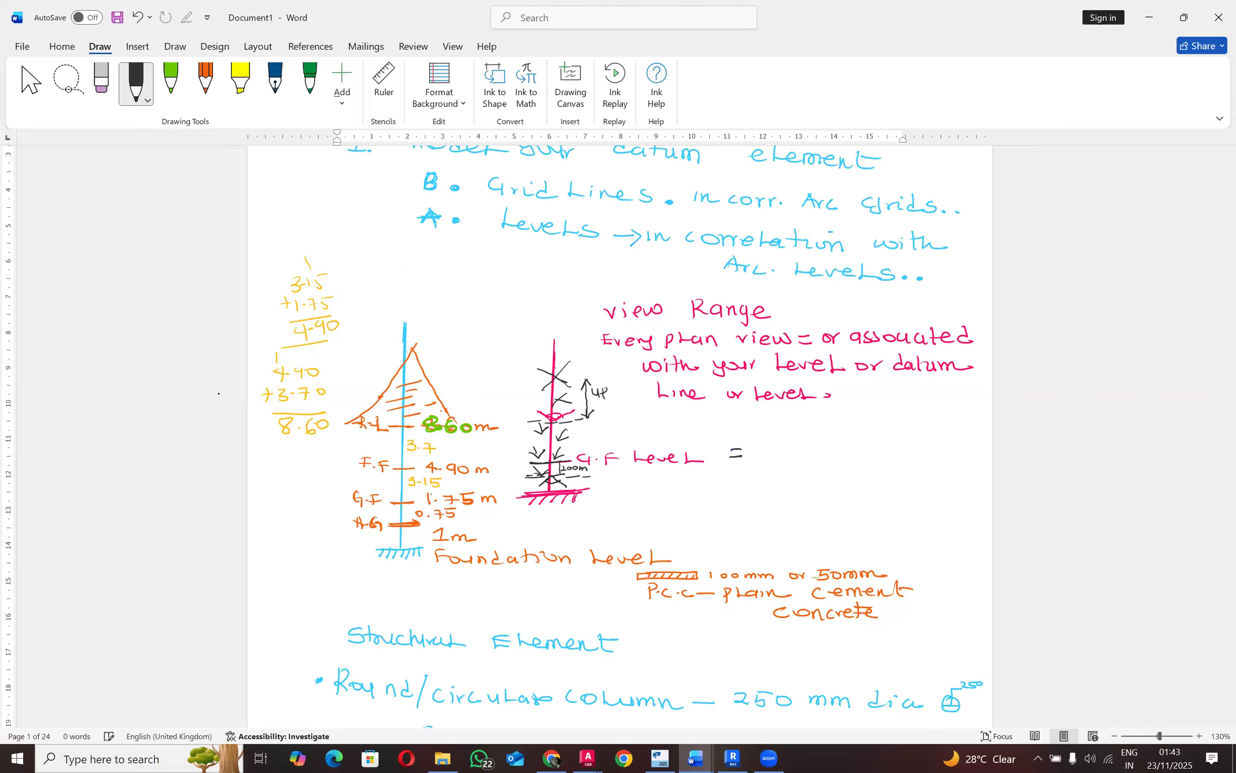
Step: Handwrite a black "View Range" list beside the G.F Level sketch with "1. Top Level" and "2. Cut plane"
mouse_move(763, 448)
mouse_down()
mouse_move(868, 460)
mouse_move(891, 440)
mouse_move(903, 447)
mouse_up()
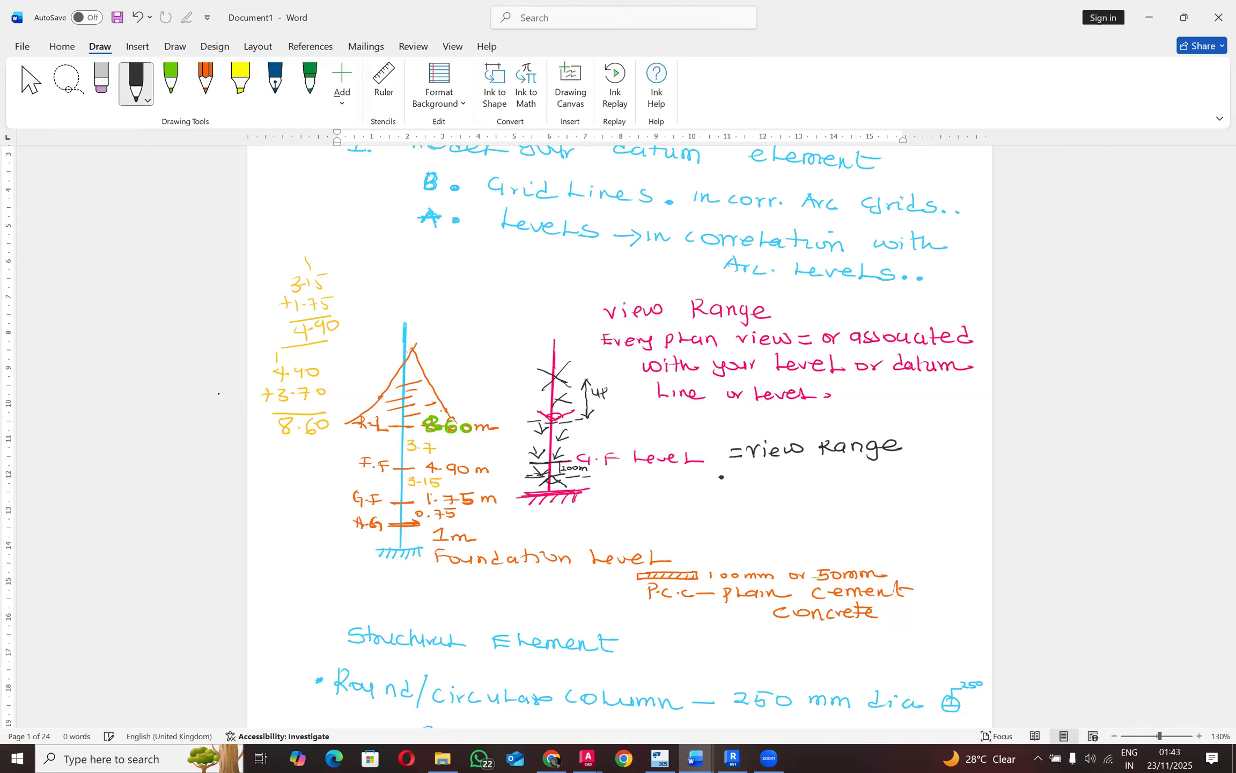
drag(743, 472, 750, 481)
drag(769, 465, 786, 464)
drag(792, 471, 869, 472)
drag(747, 496, 793, 509)
drag(784, 504, 809, 512)
drag(809, 498, 848, 507)
drag(856, 508, 881, 508)
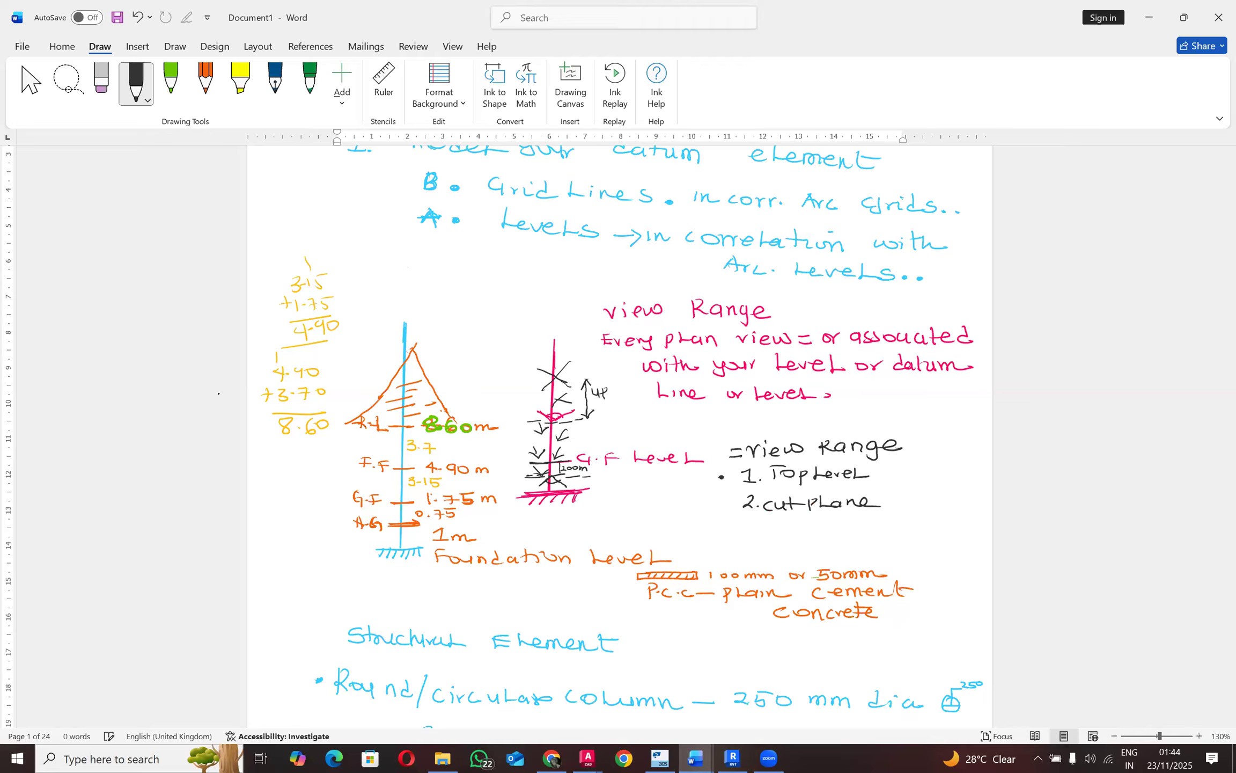
Step: Add the handwritten item "3. Bottom Level" to the View Range list
drag(745, 522, 773, 531)
click(753, 527)
drag(787, 520, 809, 520)
mouse_move(811, 516)
mouse_down()
mouse_move(811, 528)
mouse_move(853, 527)
mouse_up()
drag(854, 522, 907, 528)
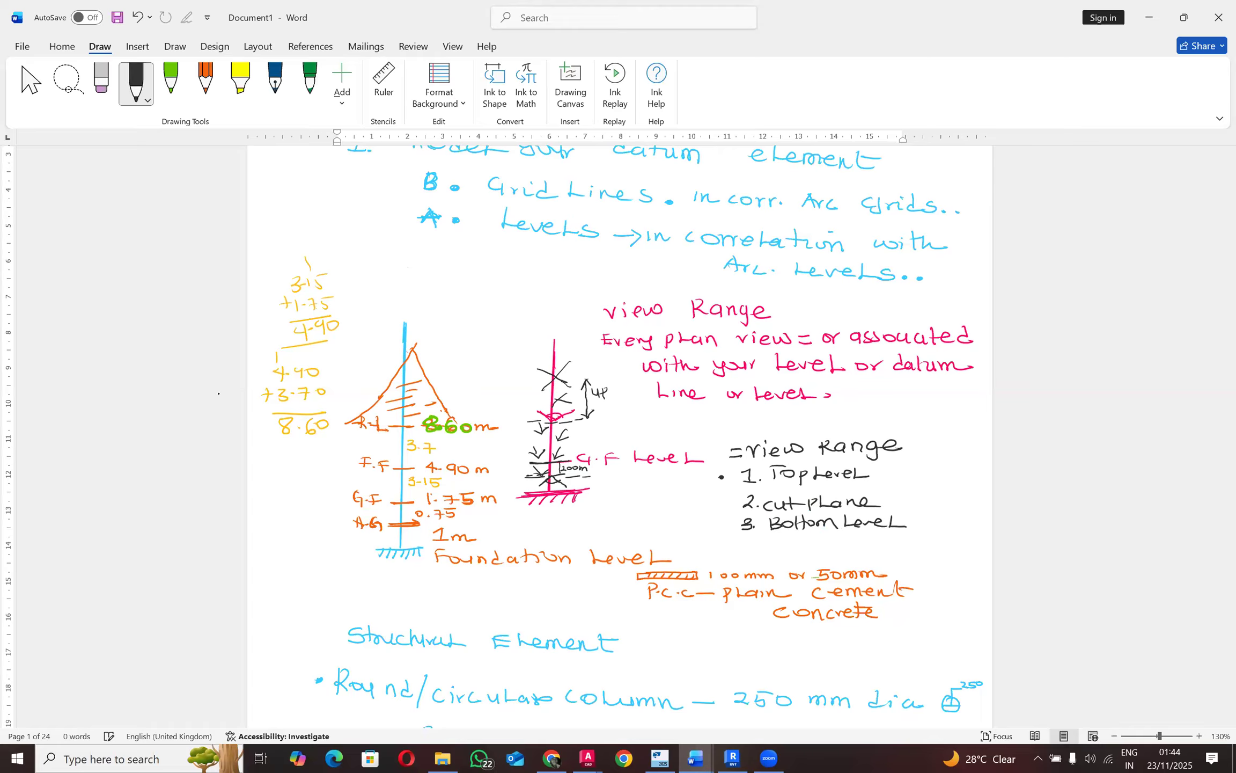
Step: Add the handwritten item "4. View depth Level" to the View Range list
drag(748, 540, 751, 555)
click(758, 552)
drag(789, 539, 793, 548)
drag(795, 542, 845, 547)
drag(847, 542, 890, 545)
drag(780, 547, 794, 558)
drag(795, 555, 805, 559)
drag(813, 551, 831, 558)
drag(836, 548, 849, 557)
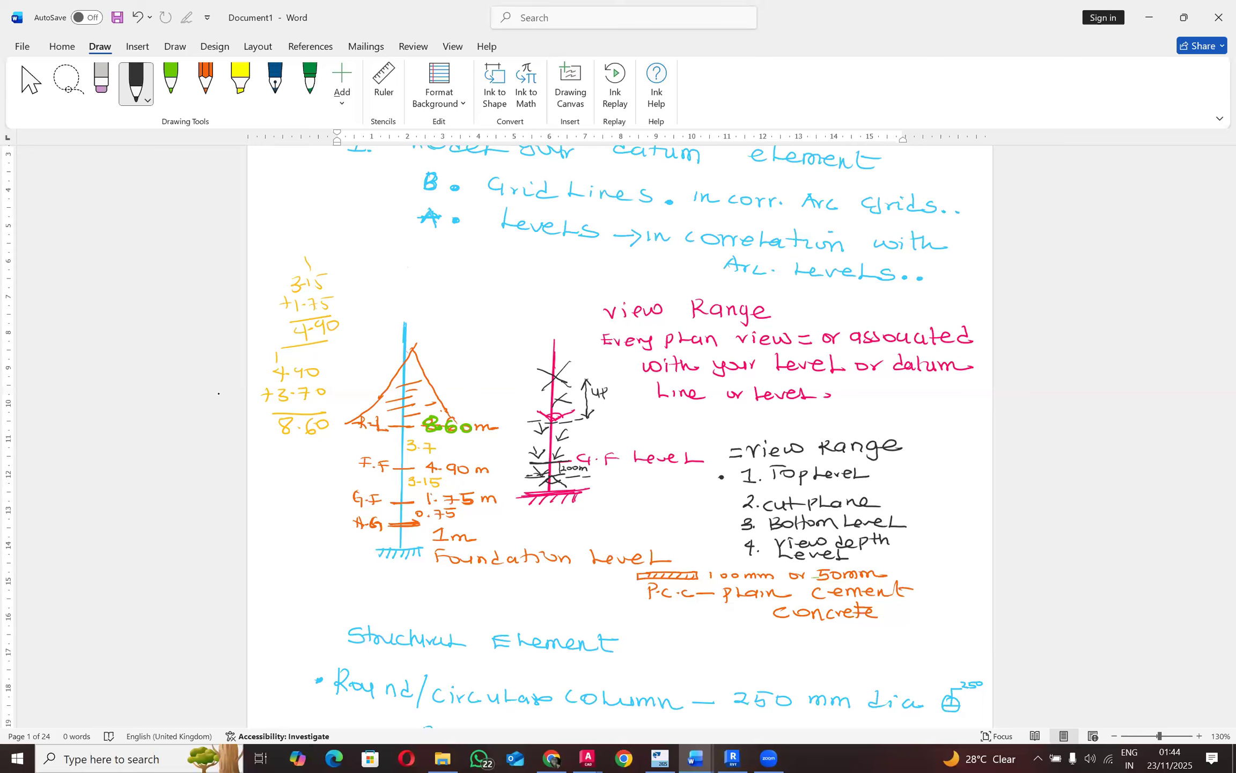
Step: Bracket the visible range on both sides of the G.F Level sketch and label its upper line "Top level"
mouse_move(524, 421)
mouse_down()
mouse_move(510, 426)
mouse_move(513, 472)
mouse_up()
mouse_move(600, 419)
mouse_down()
mouse_move(616, 419)
mouse_move(617, 465)
mouse_up()
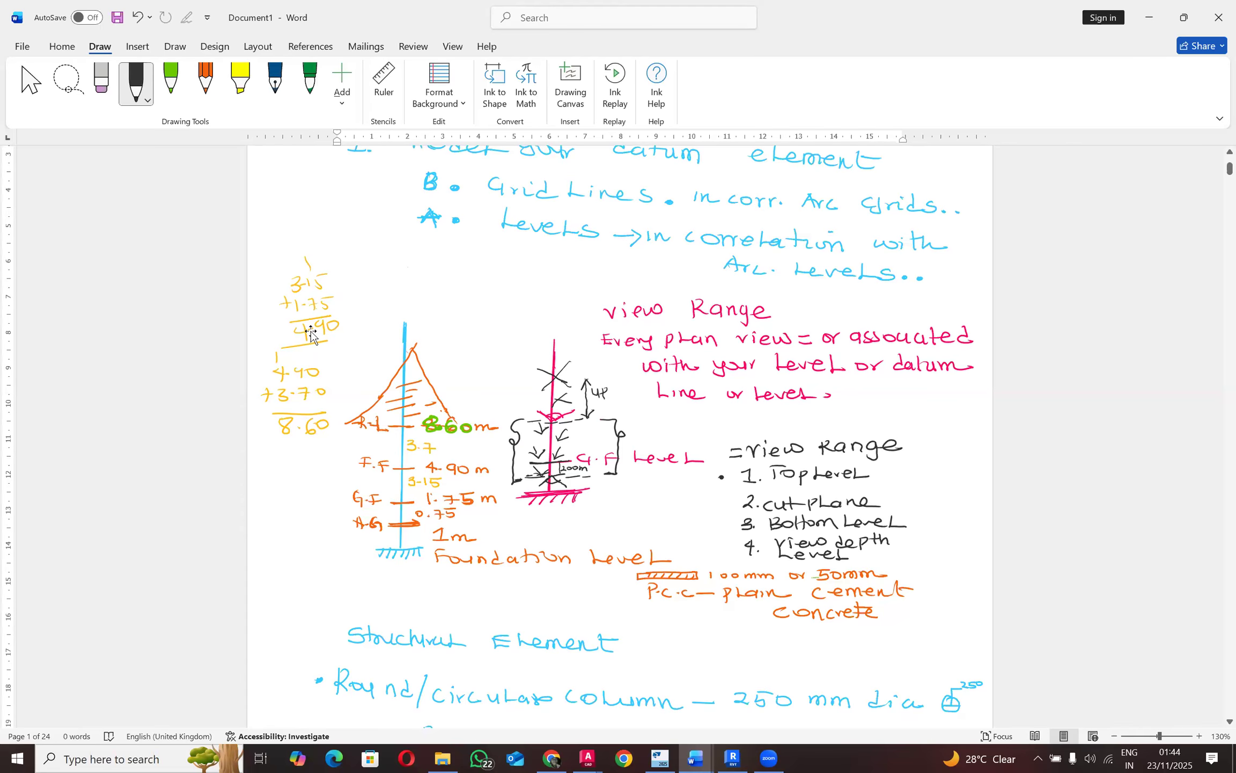
scroll(449, 351, down, 3)
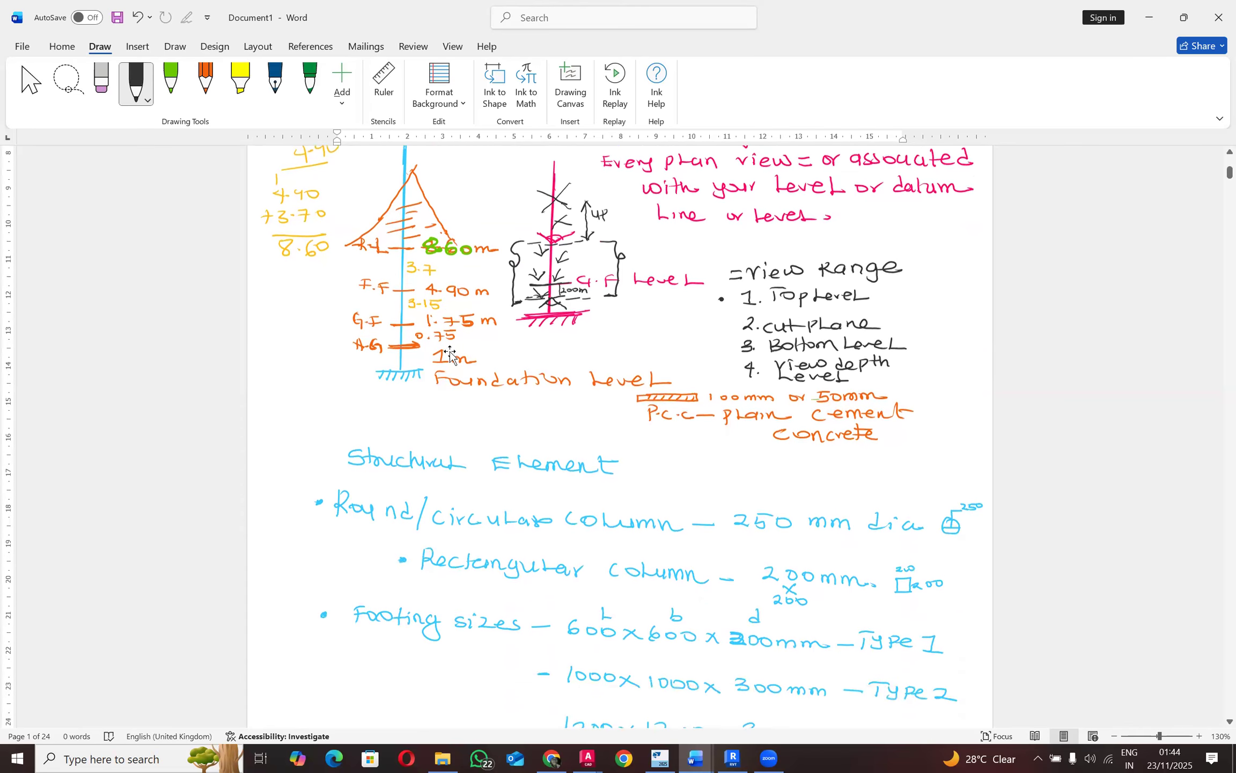
scroll(450, 351, up, 2)
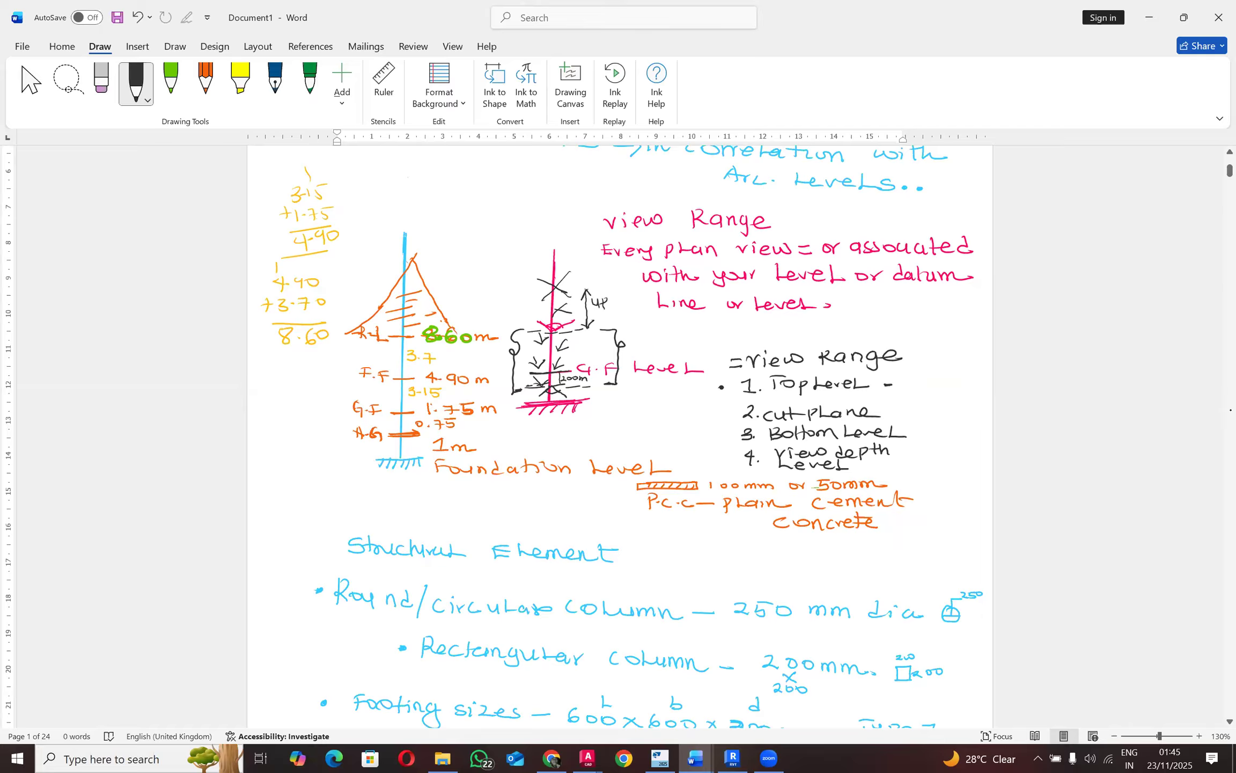
drag(589, 325, 675, 325)
Step: Write the offsets beside the list: Top Level 500mm, Cut plane 400mm, Bottom Level 0mm, View depth -100m and -200m
mouse_move(916, 378)
mouse_down()
mouse_move(910, 387)
mouse_move(971, 386)
mouse_up()
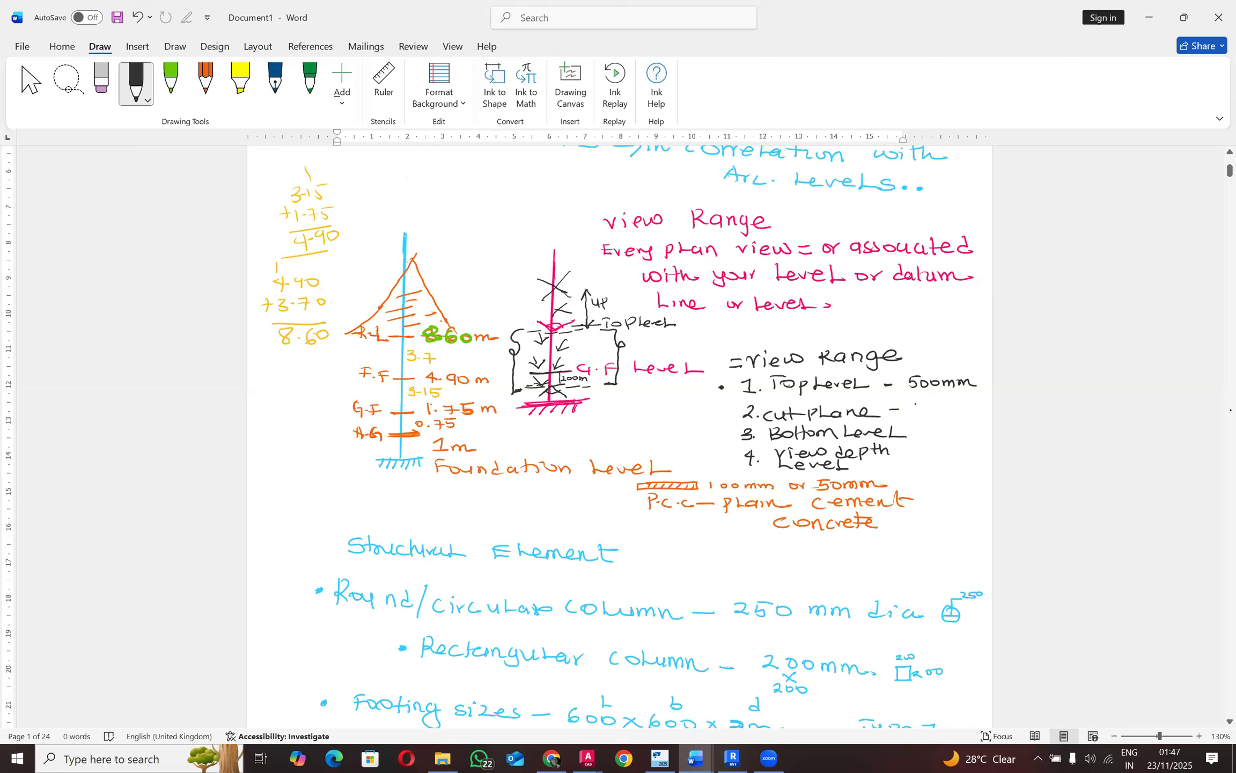
drag(920, 401, 918, 413)
drag(925, 404, 977, 411)
mouse_move(940, 424)
mouse_down()
mouse_move(932, 432)
mouse_move(978, 434)
mouse_up()
drag(899, 458, 917, 461)
drag(923, 459, 963, 458)
mouse_move(969, 456)
mouse_down()
mouse_move(934, 475)
mouse_move(985, 475)
mouse_up()
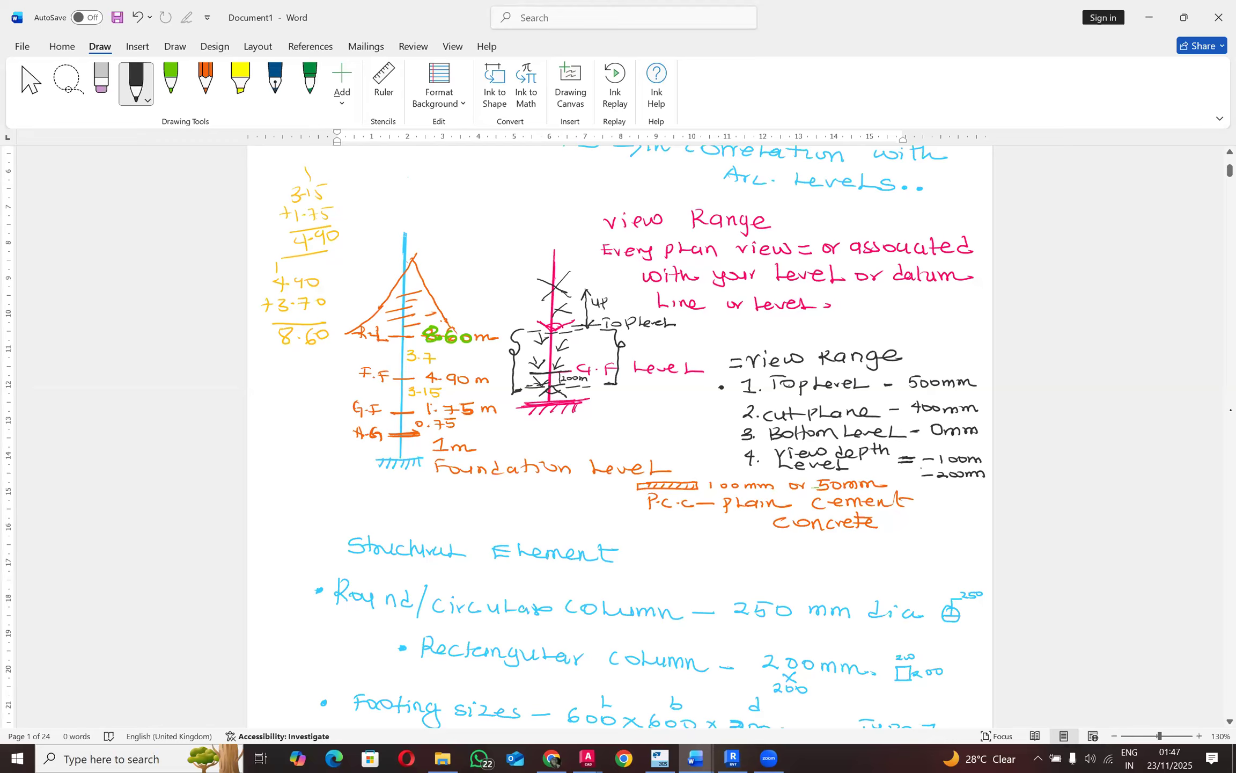
Step: Write "Set your" above the black "View Range" heading and enclose the phrase in brackets
drag(796, 329, 779, 340)
drag(791, 336, 814, 341)
mouse_move(808, 334)
mouse_down()
mouse_move(844, 343)
mouse_move(885, 332)
mouse_up()
mouse_move(908, 318)
mouse_down()
mouse_move(923, 331)
mouse_move(924, 370)
mouse_move(908, 370)
mouse_up()
drag(916, 326, 927, 340)
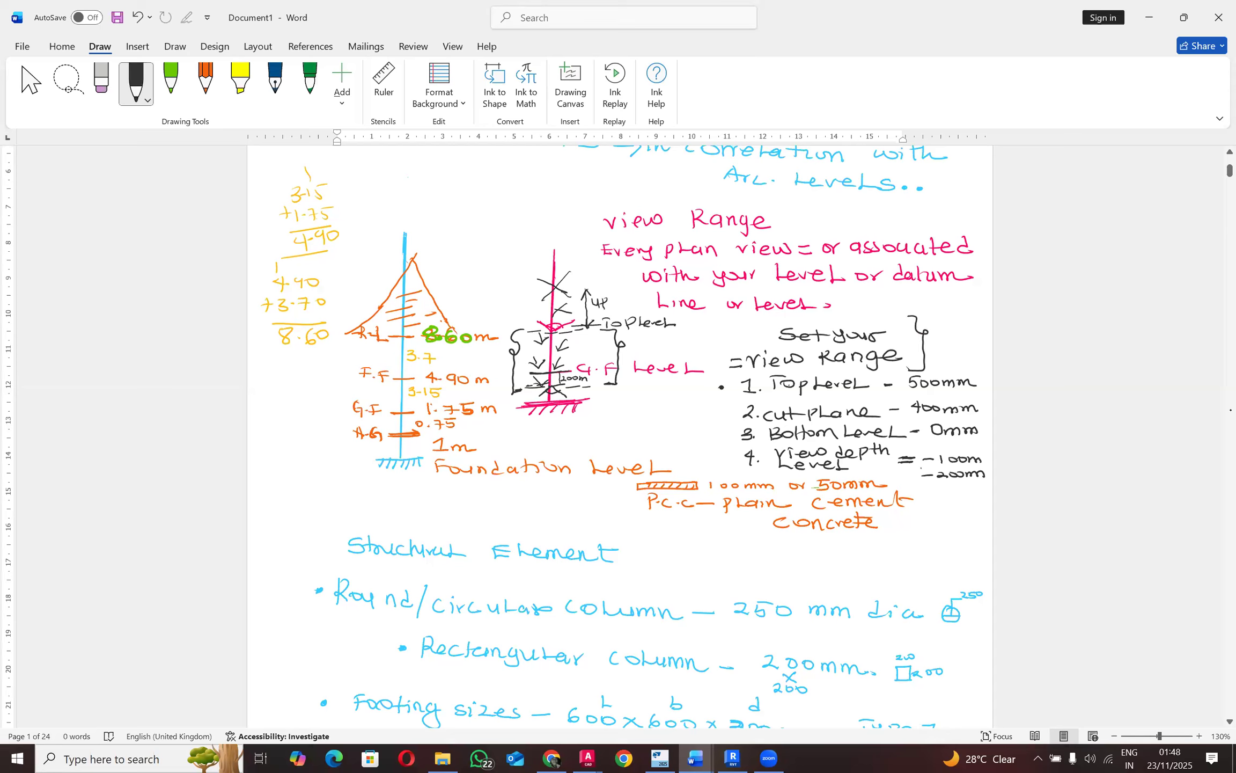
mouse_move(728, 326)
mouse_down()
mouse_move(719, 353)
mouse_move(730, 376)
mouse_up()
Step: Switch to Revit and open the Foundation Level view range to review the levels available for the Top setting
click(733, 758)
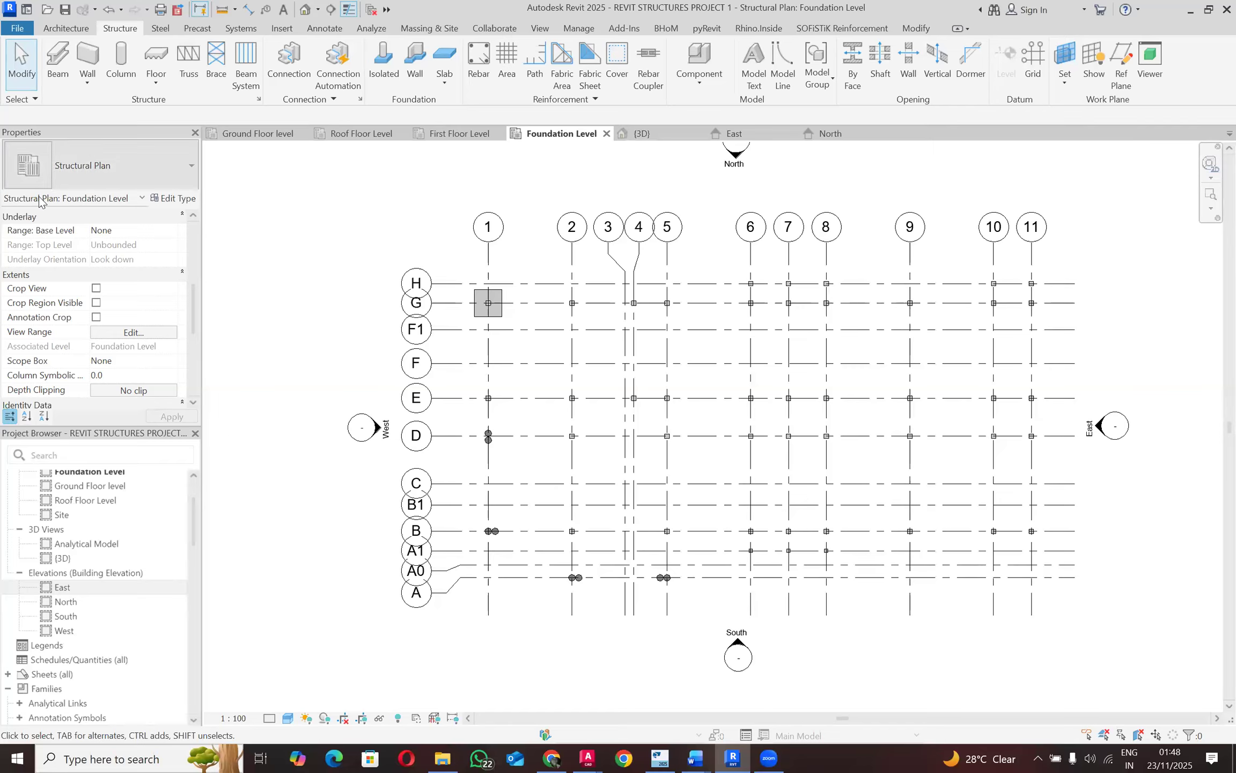
click(134, 332)
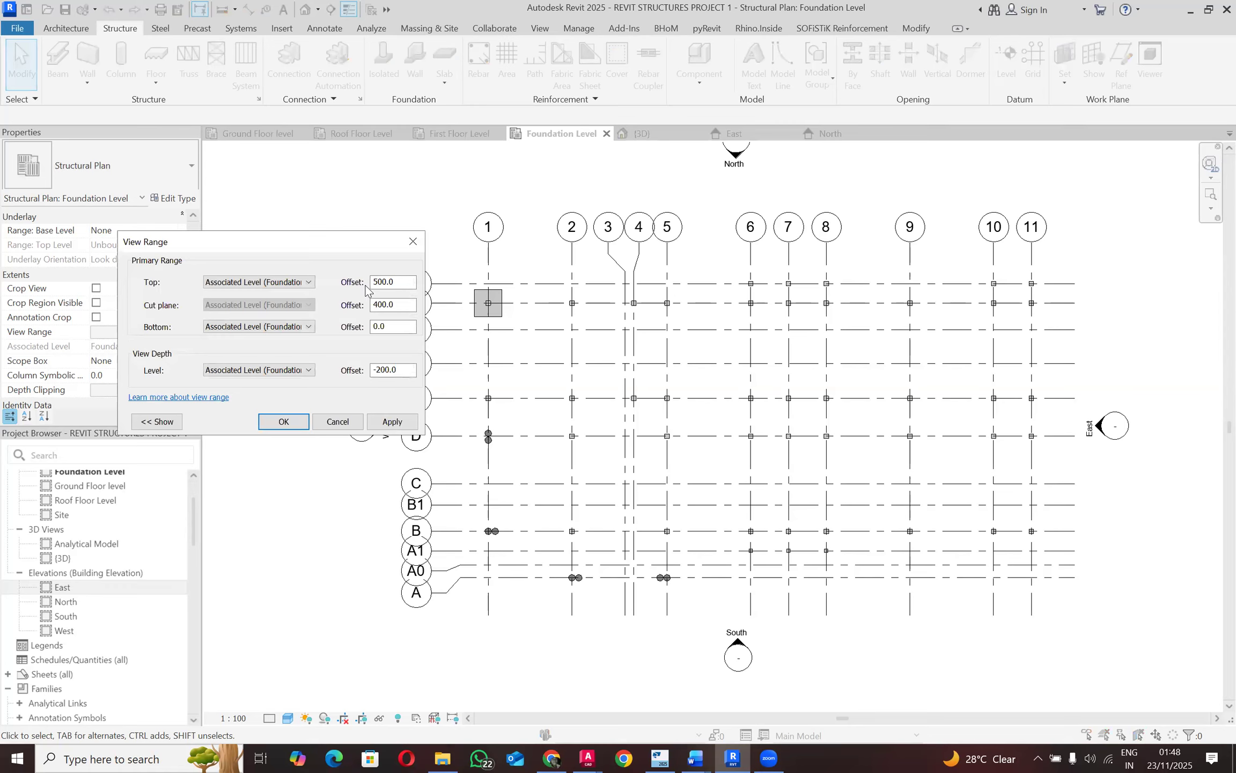
click(231, 282)
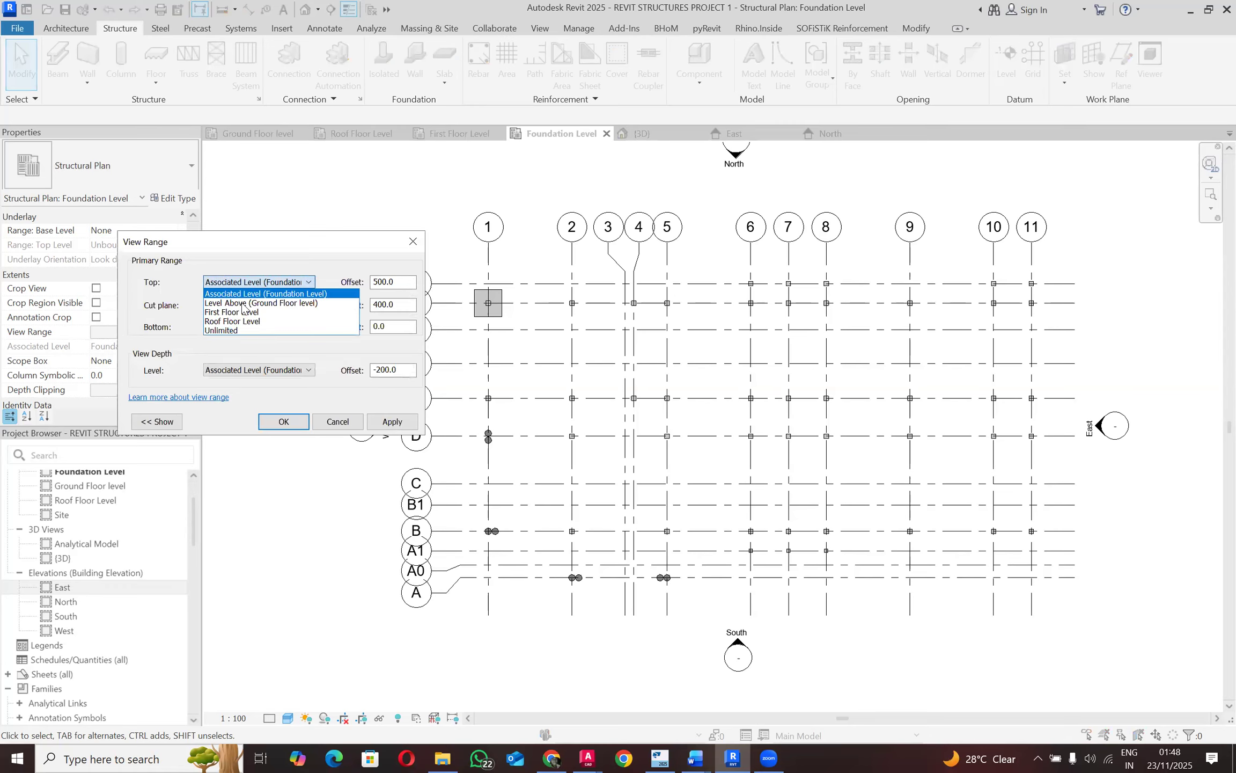
click(295, 282)
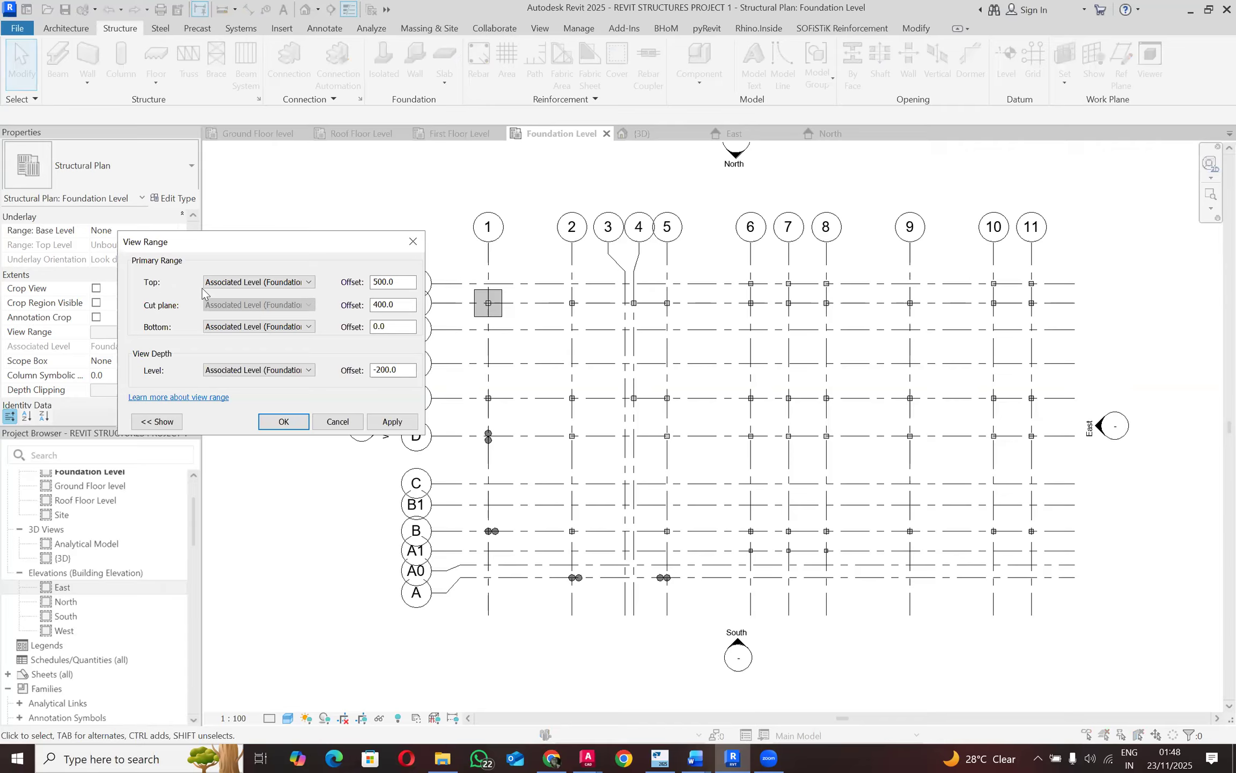
click(265, 286)
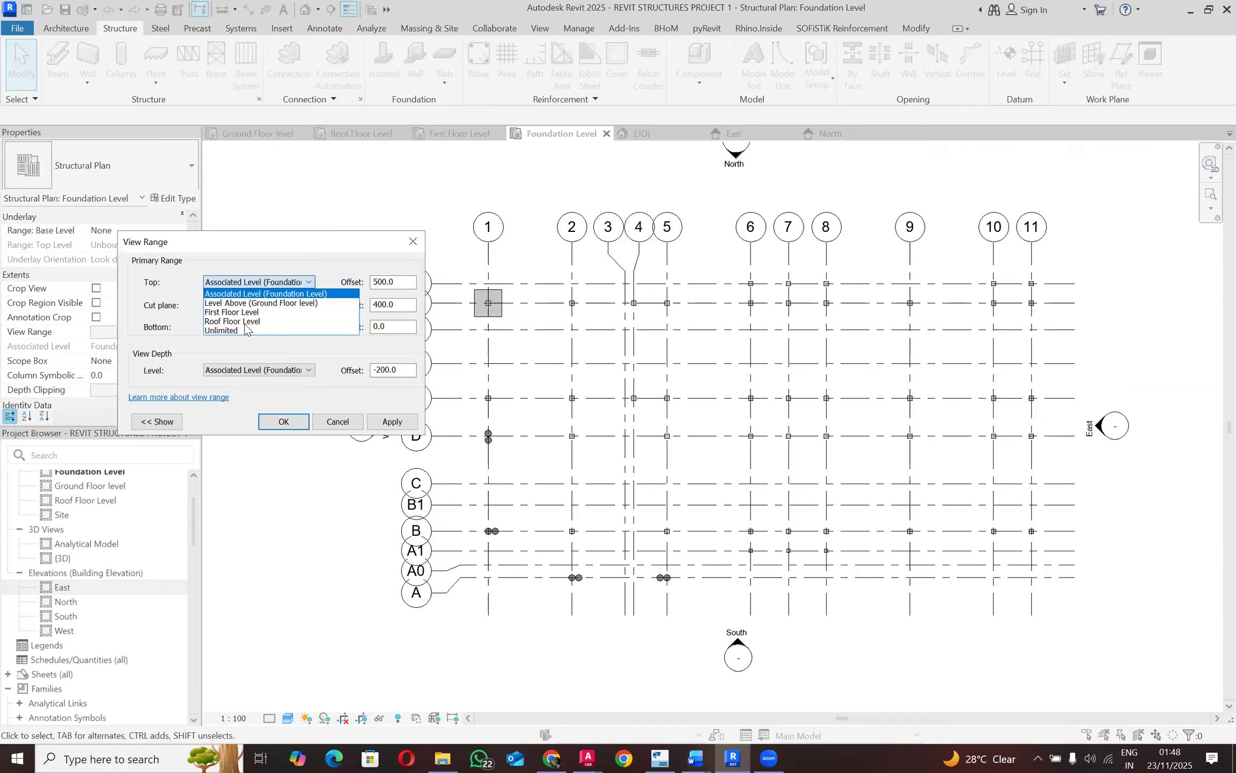
click(283, 285)
click(283, 284)
click(283, 291)
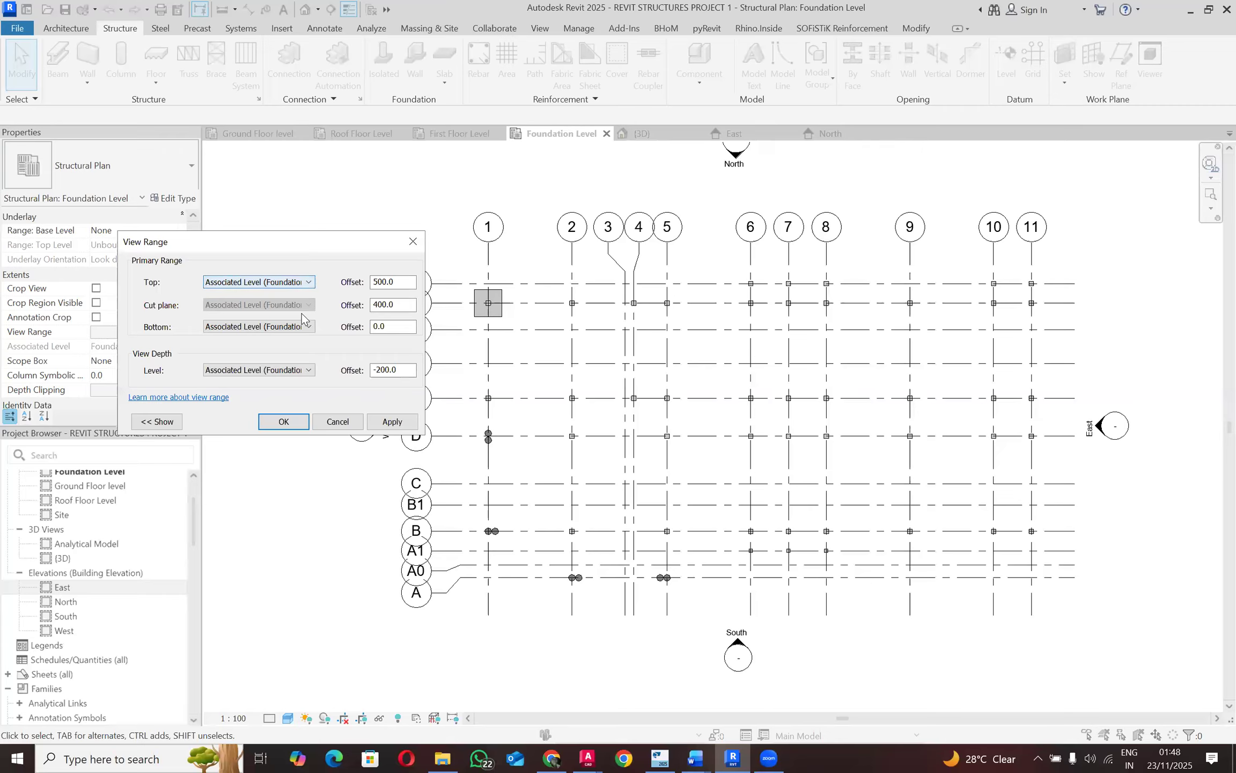
Step: Review the Bottom and View Depth levels and the view depth offset, and accept the view range
click(258, 327)
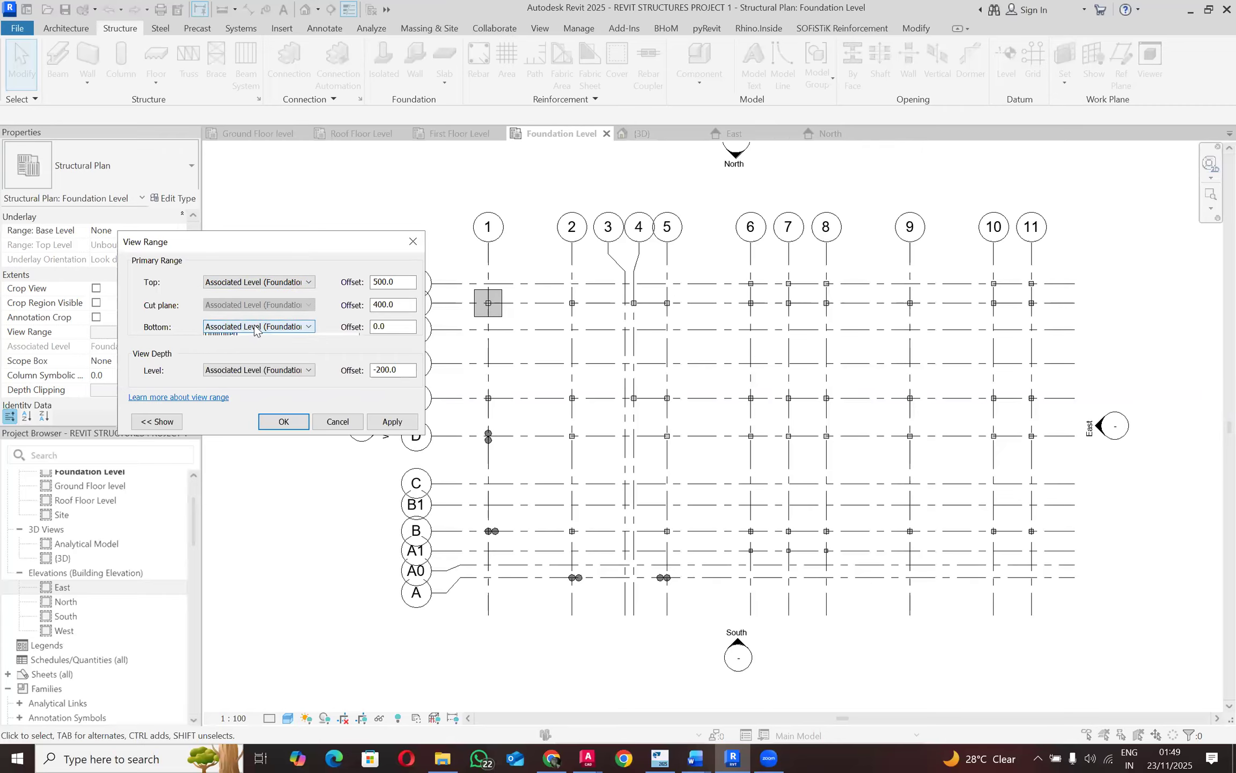
click(241, 383)
click(236, 369)
click(236, 370)
click(377, 370)
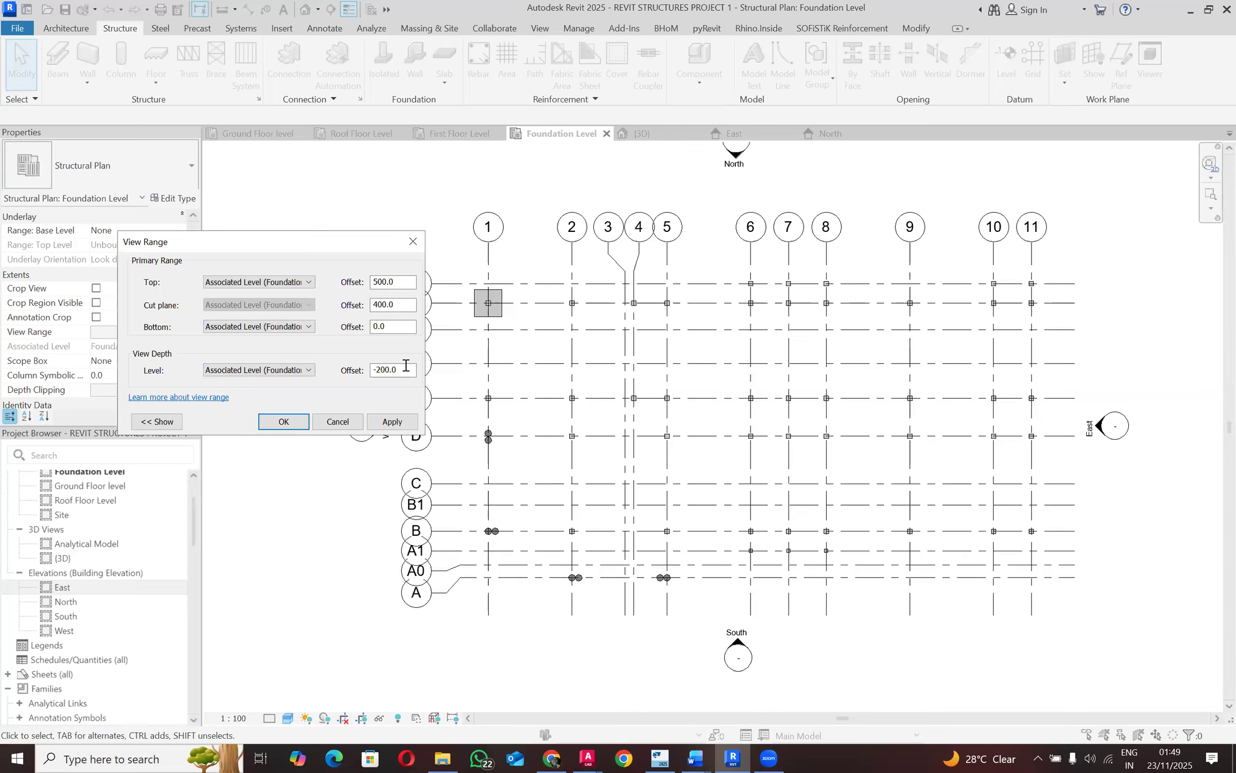
drag(405, 365, 377, 365)
click(293, 428)
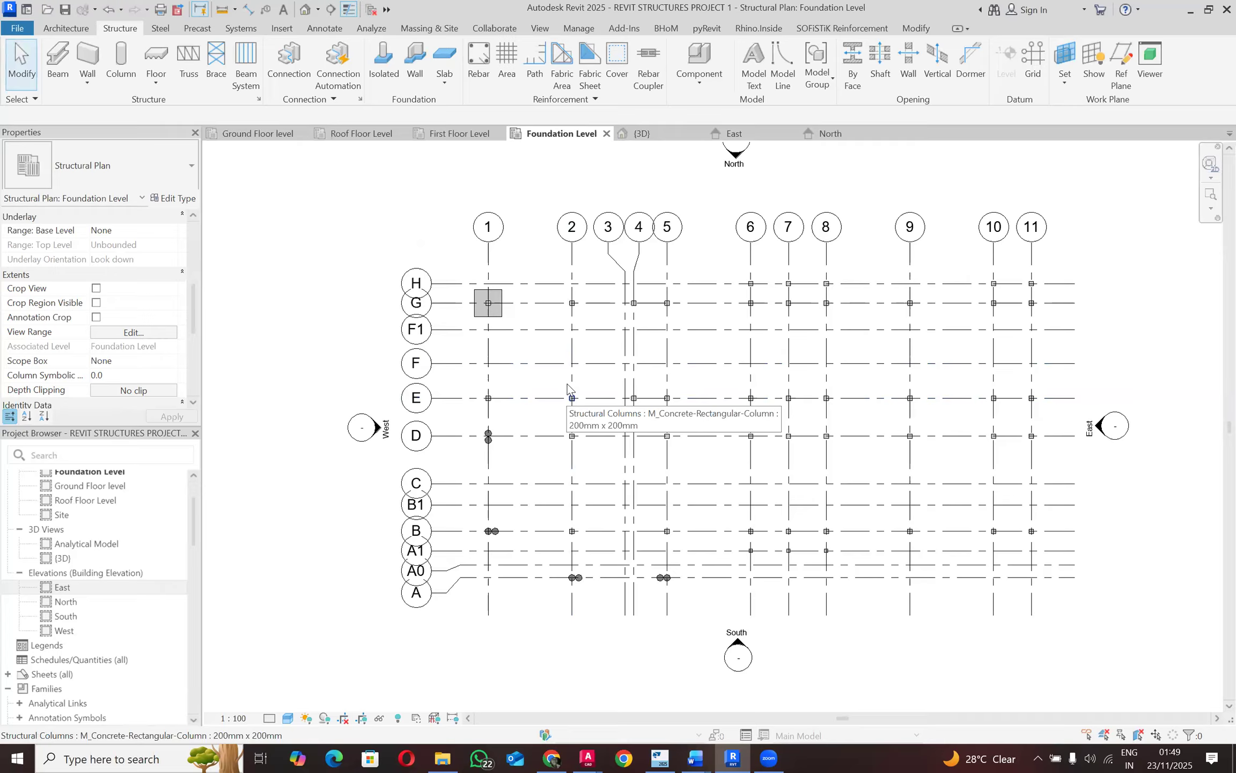
Step: Check the footing layout in the AutoCAD foundation drawing and place a 1200x1200x300mm rectangular isolated footing in Revit at grid G/2
scroll(605, 360, up, 2)
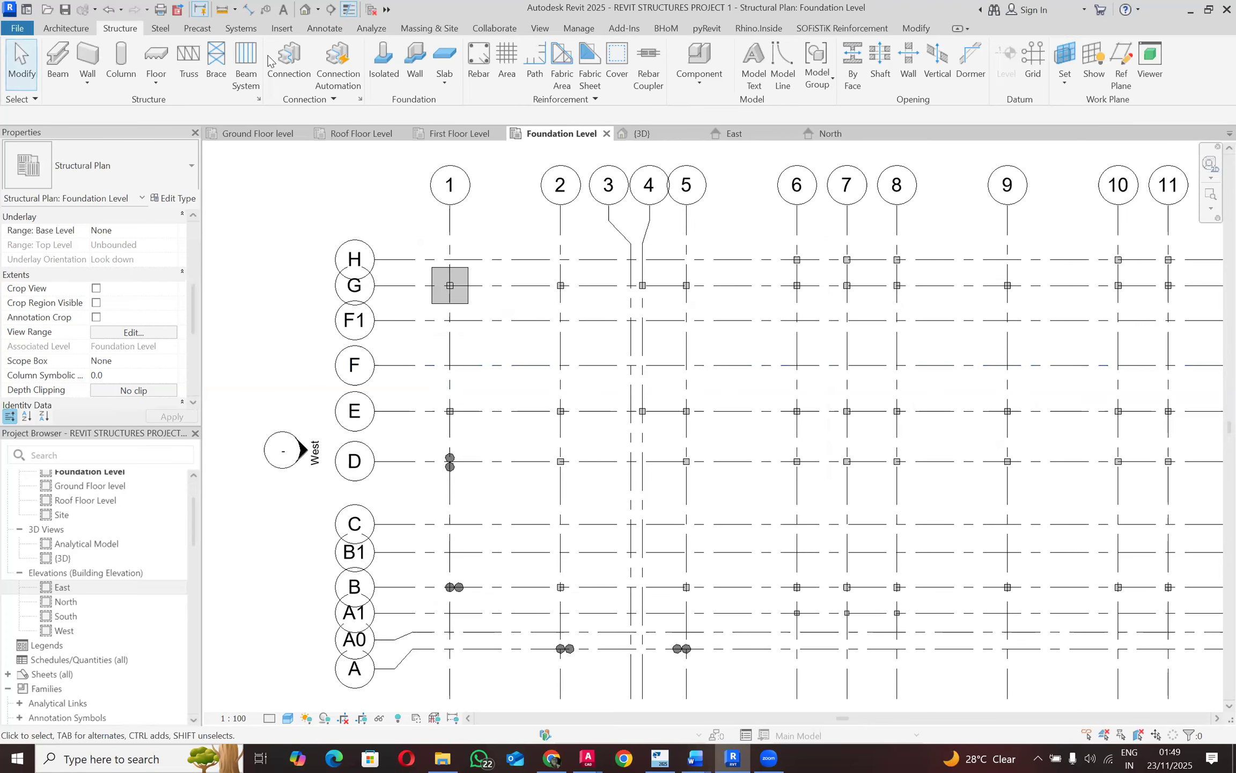
click(384, 62)
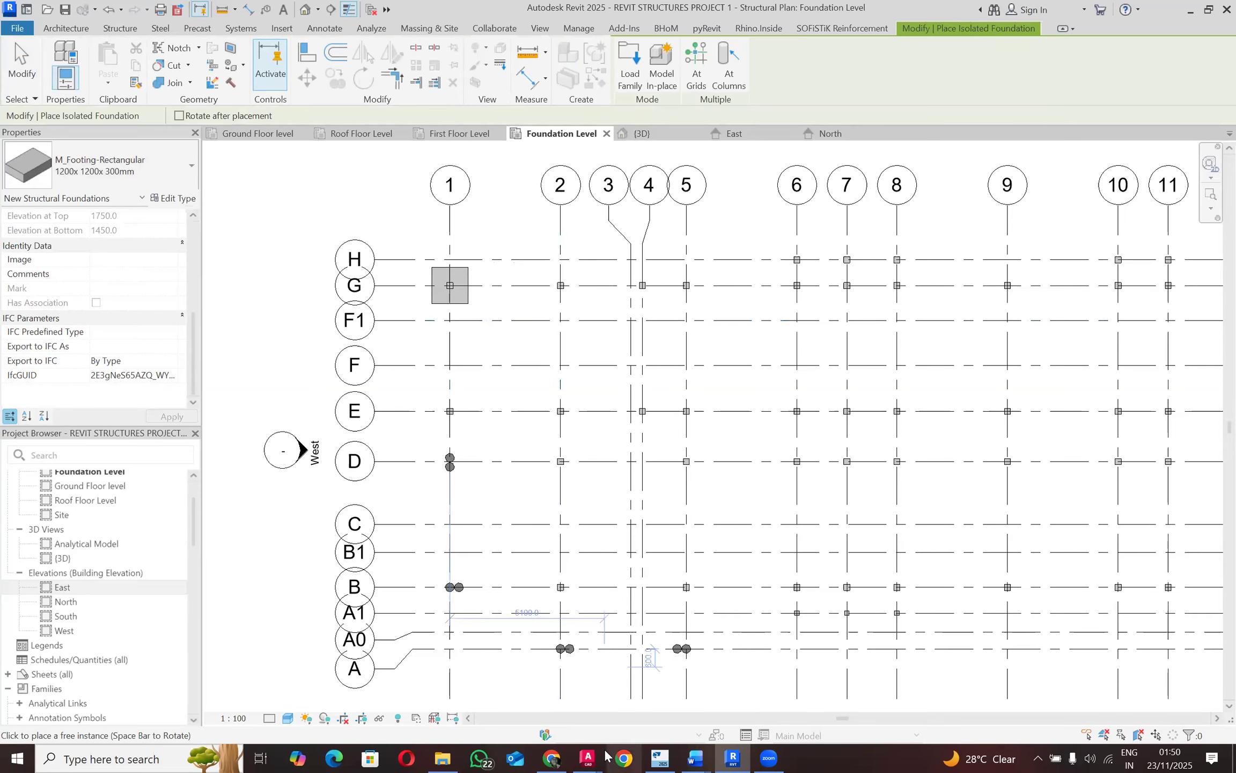
mouse_move(588, 758)
click(568, 703)
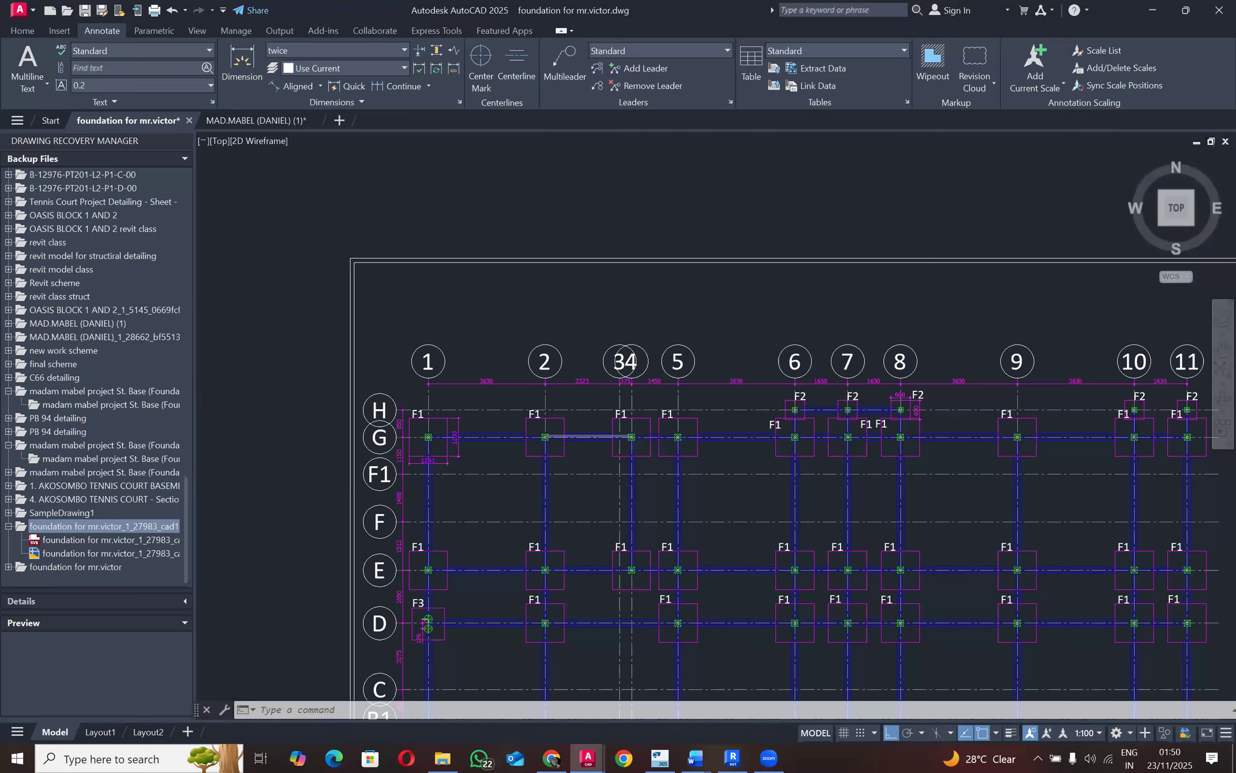
scroll(614, 436, down, 4)
scroll(590, 510, up, 5)
scroll(537, 509, down, 3)
scroll(509, 513, up, 3)
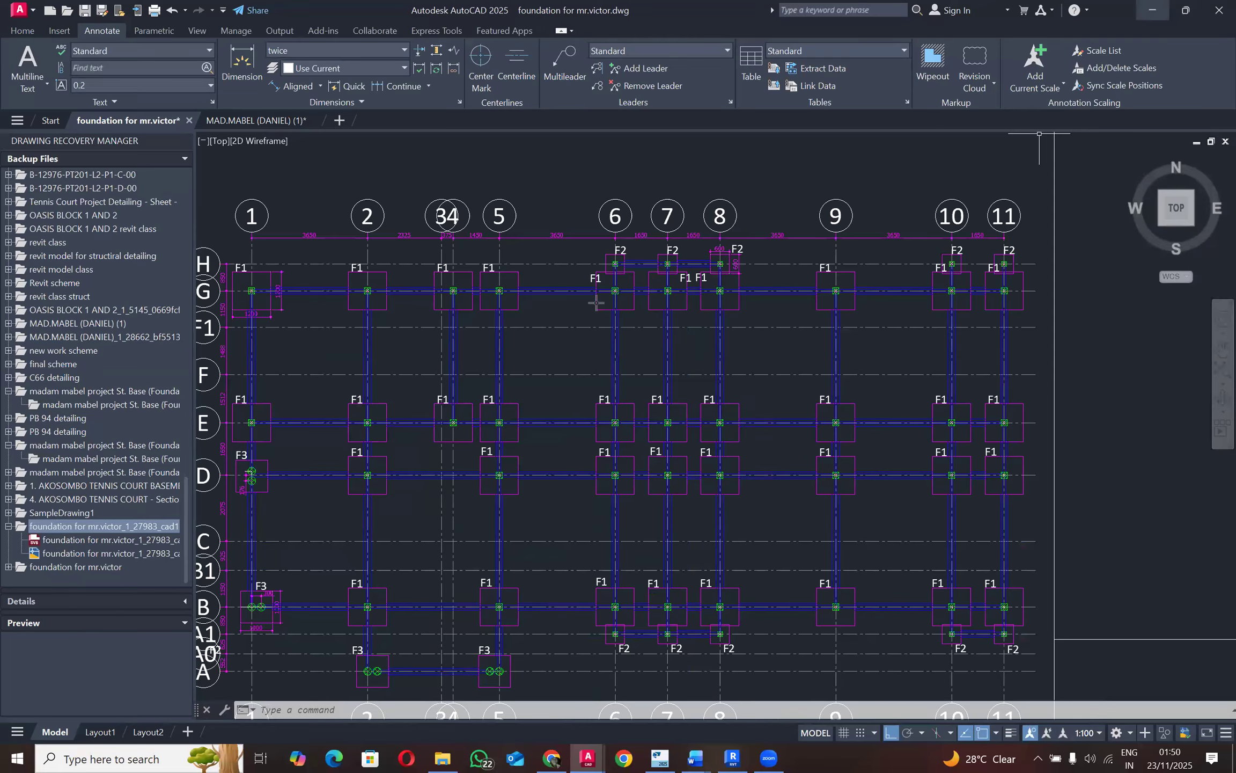
key(alt+Tab)
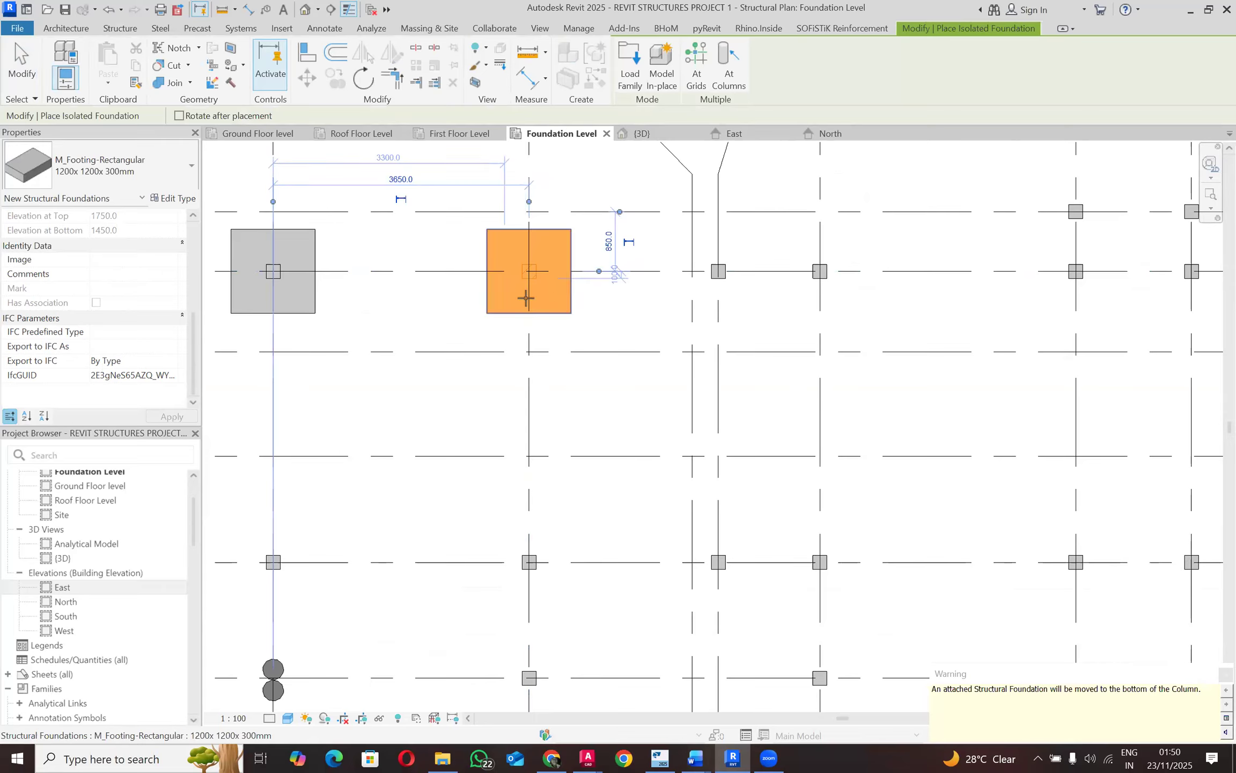
key(Escape)
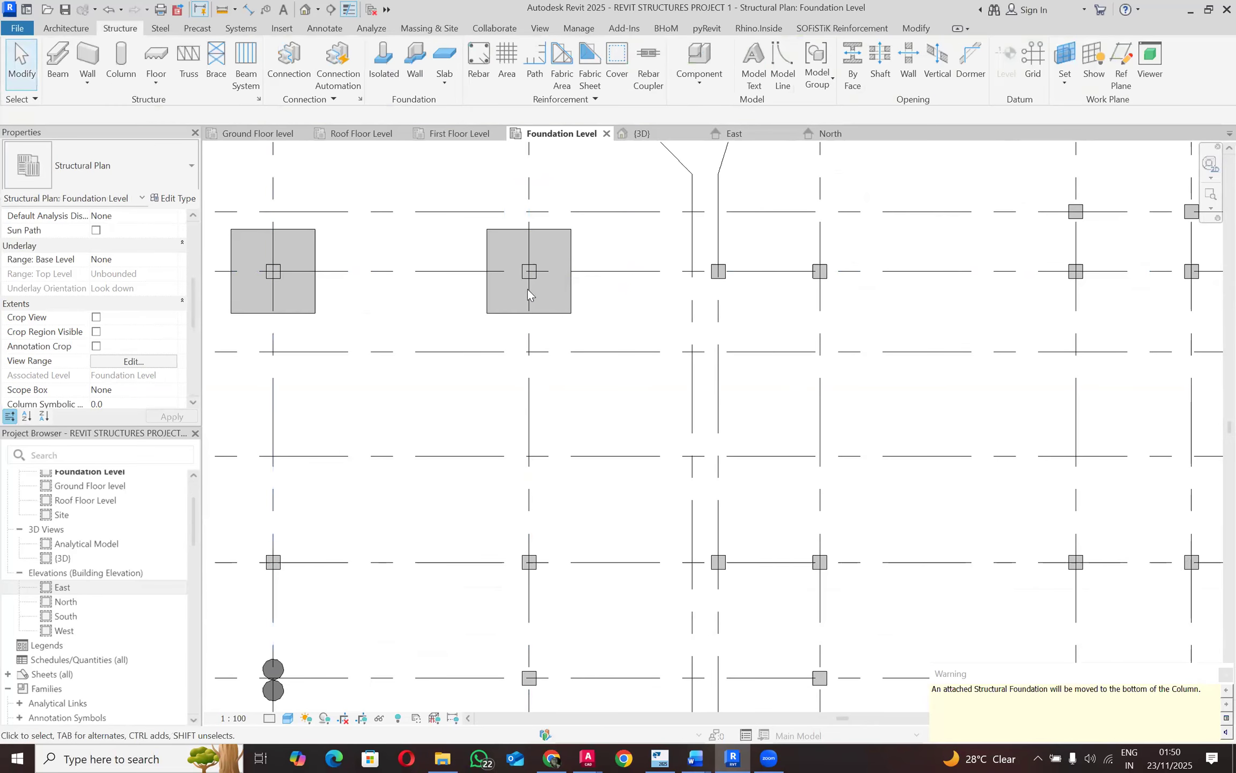
Step: Set the G/2 footing's level to Foundation Level with a height offset of 0
click(501, 306)
scroll(136, 286, up, 5)
click(139, 258)
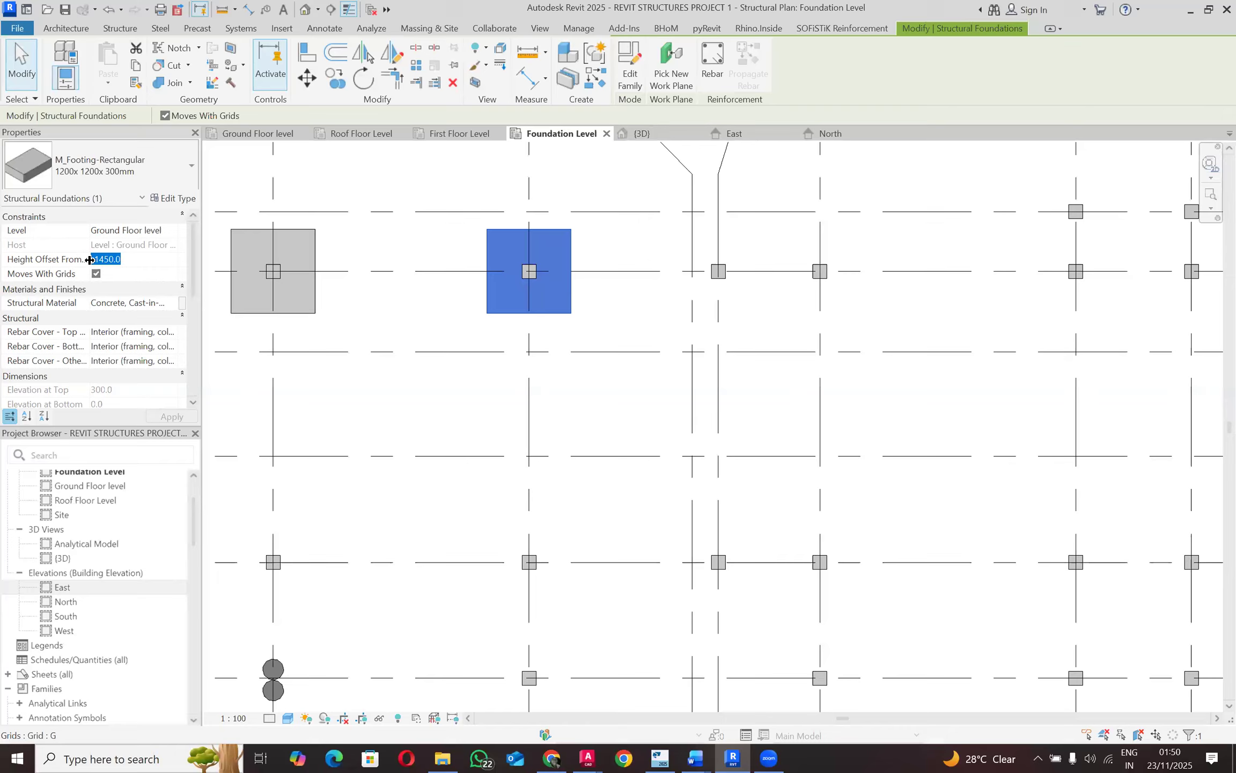
key(BackSpace)
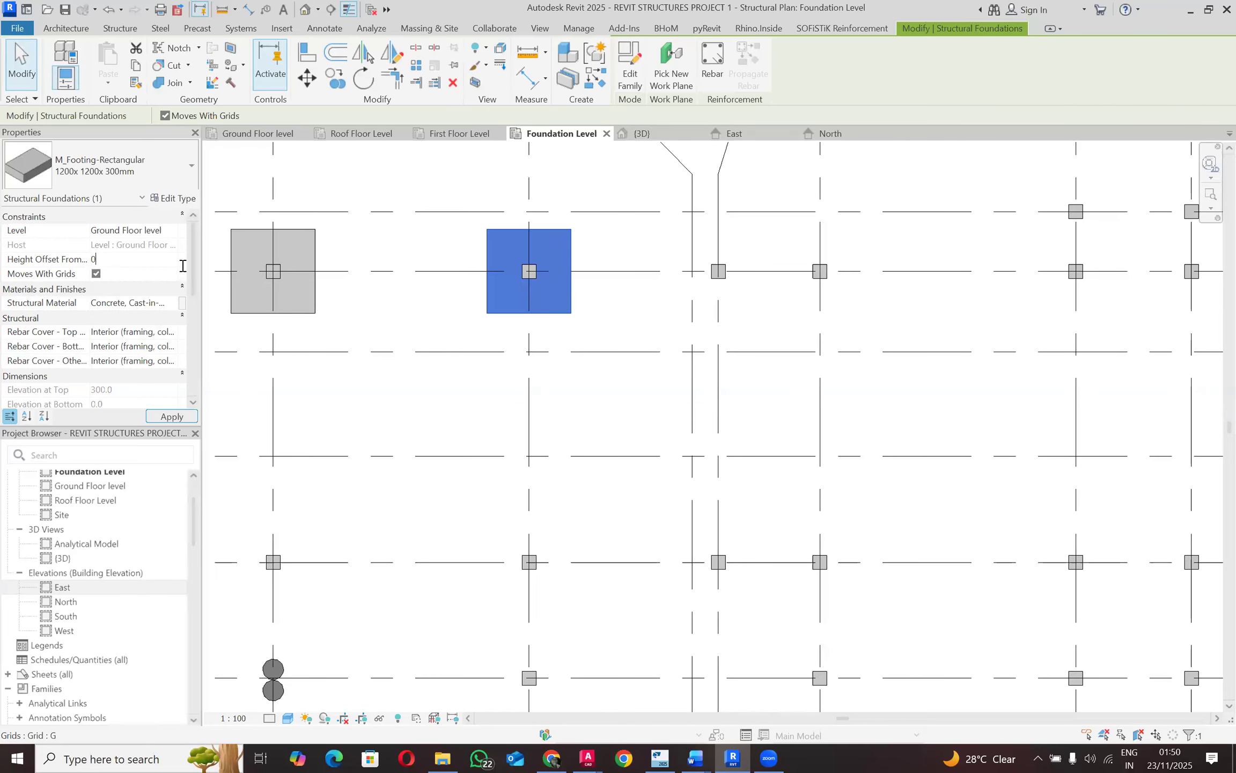
text(0)
click(152, 231)
click(170, 231)
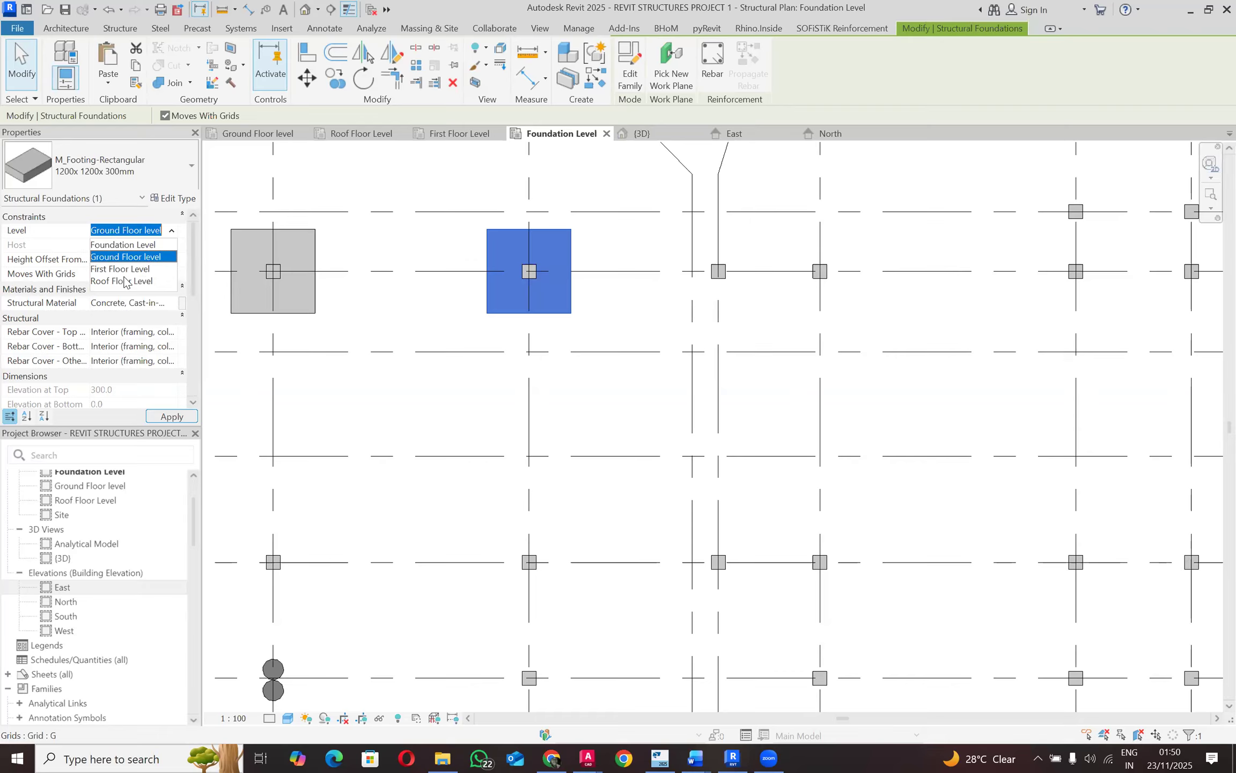
click(130, 247)
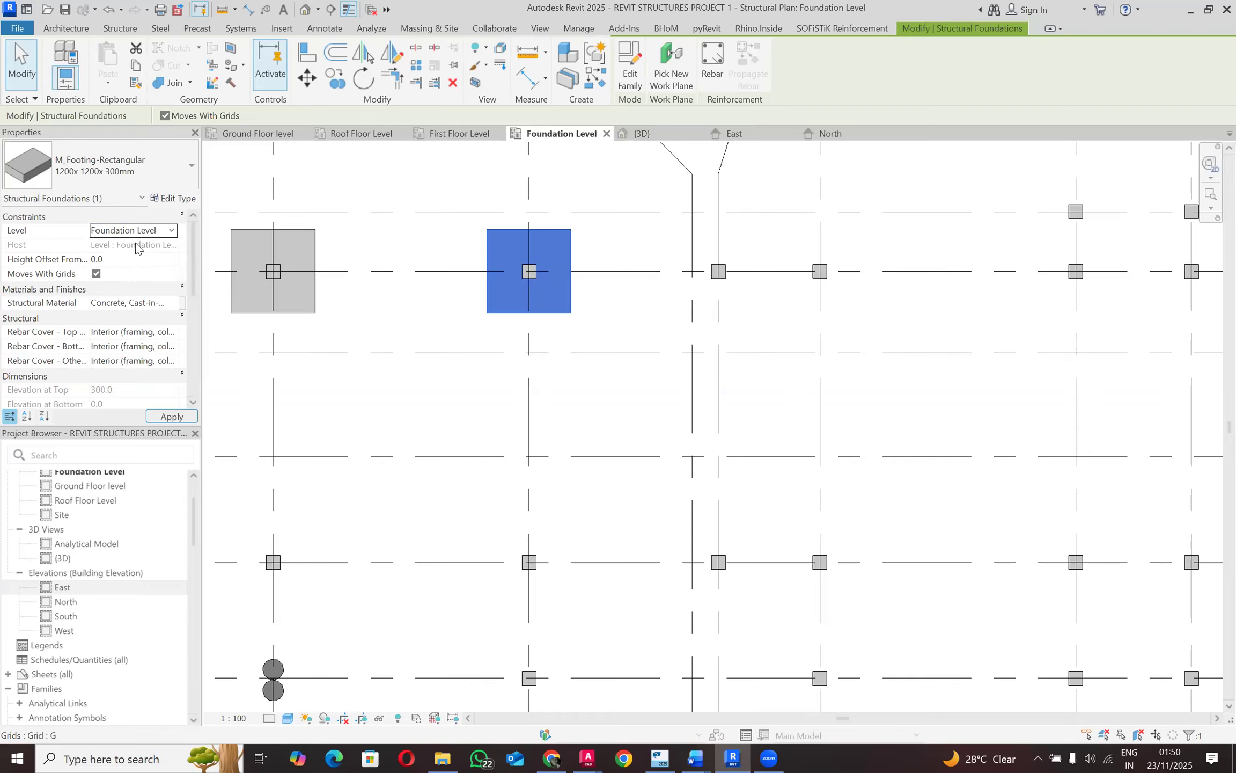
click(633, 314)
click(573, 290)
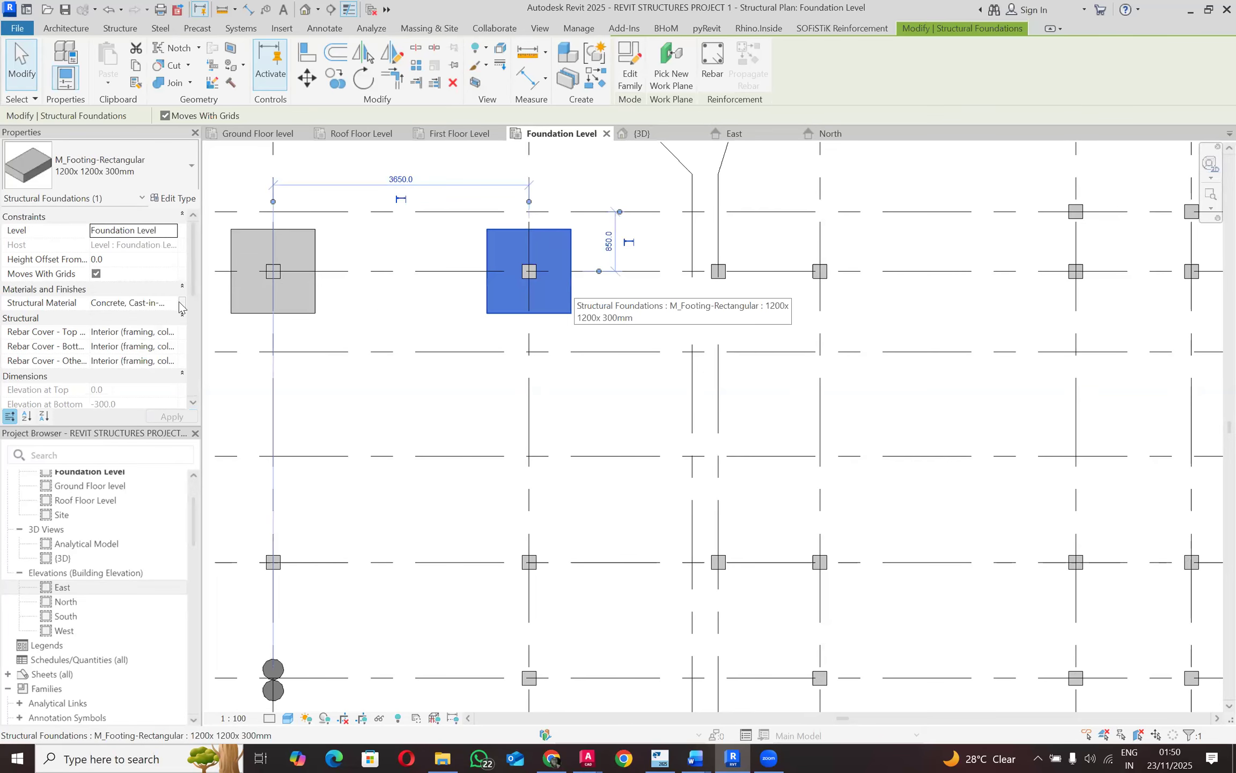
click(243, 171)
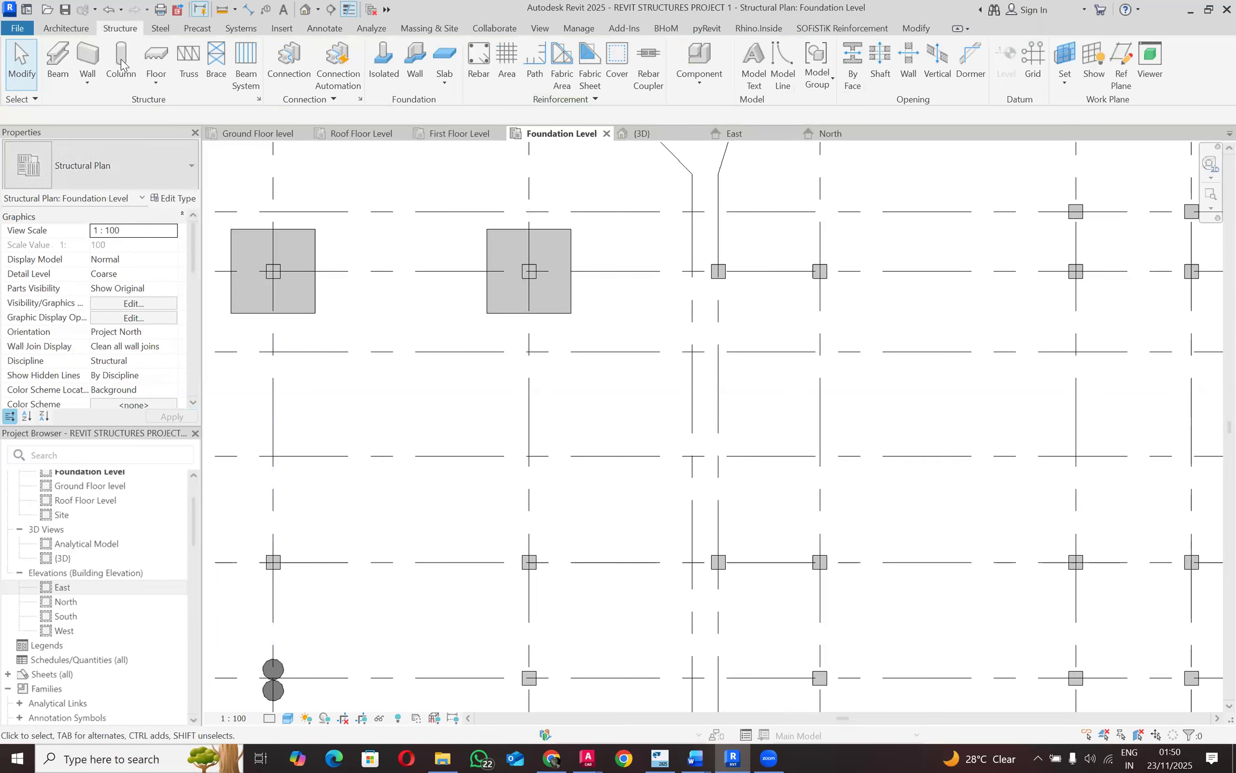
Step: Place 1200x1200x300mm isolated footings on the Foundation Level under the columns at grids G/4 and G/5
click(383, 64)
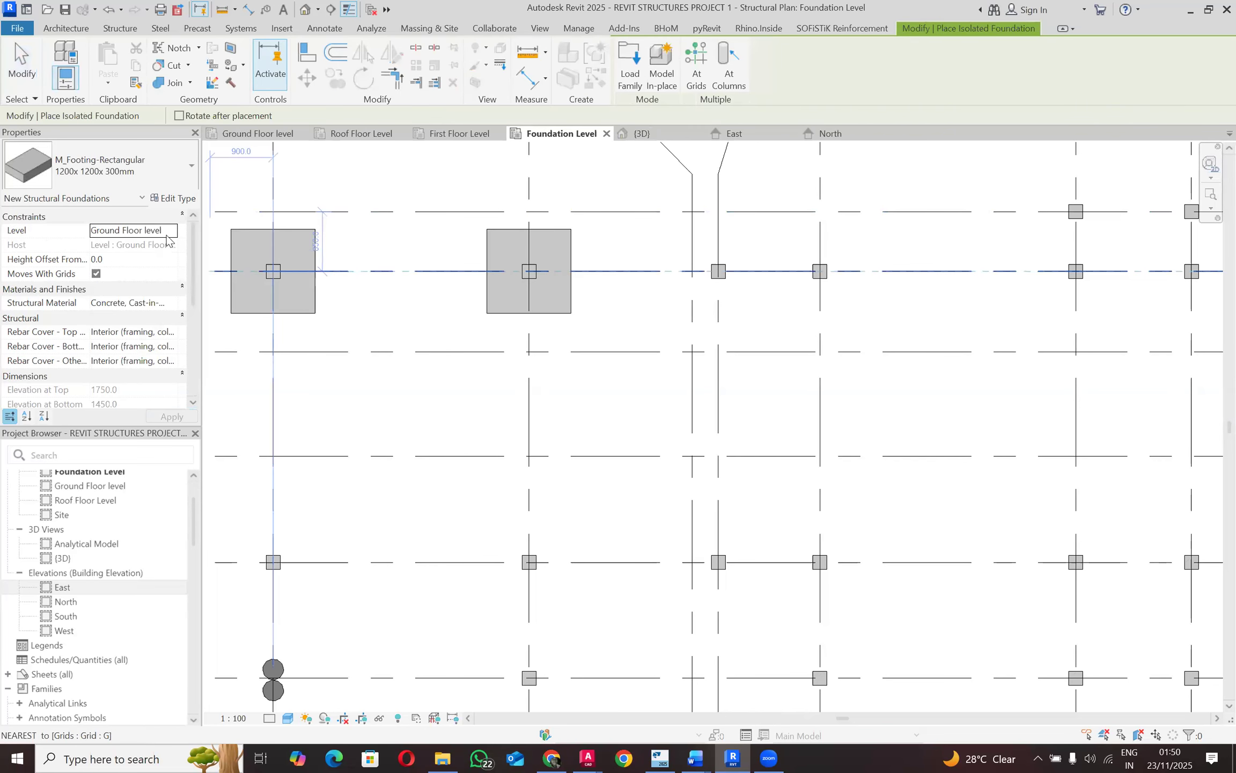
click(166, 236)
click(163, 232)
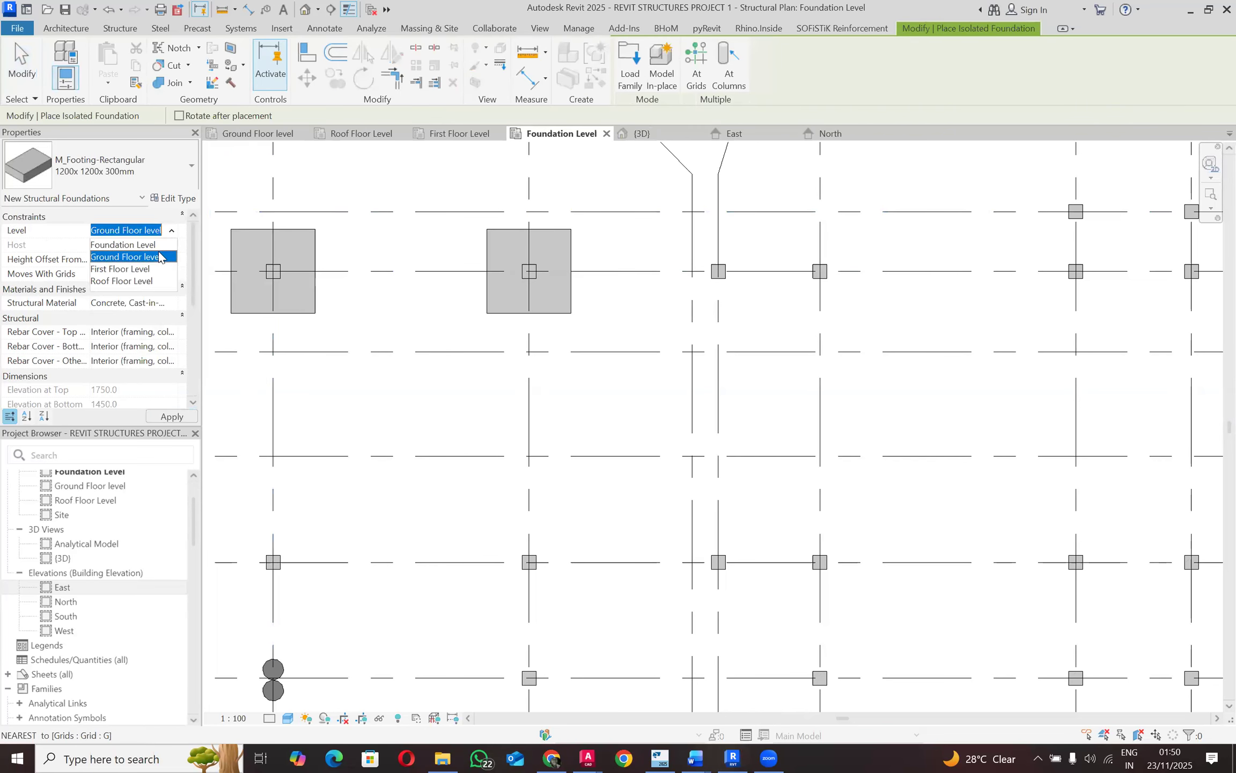
click(125, 246)
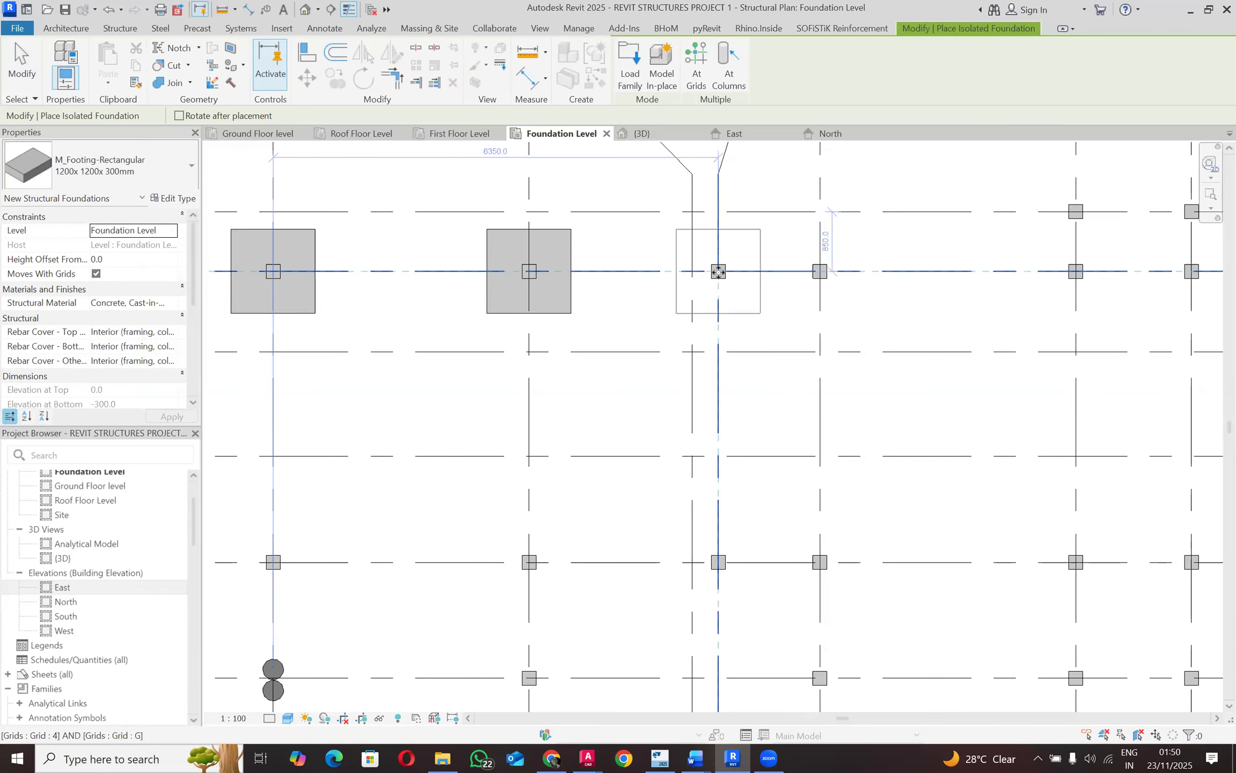
click(719, 272)
scroll(411, 281, down, 1)
scroll(702, 295, up, 2)
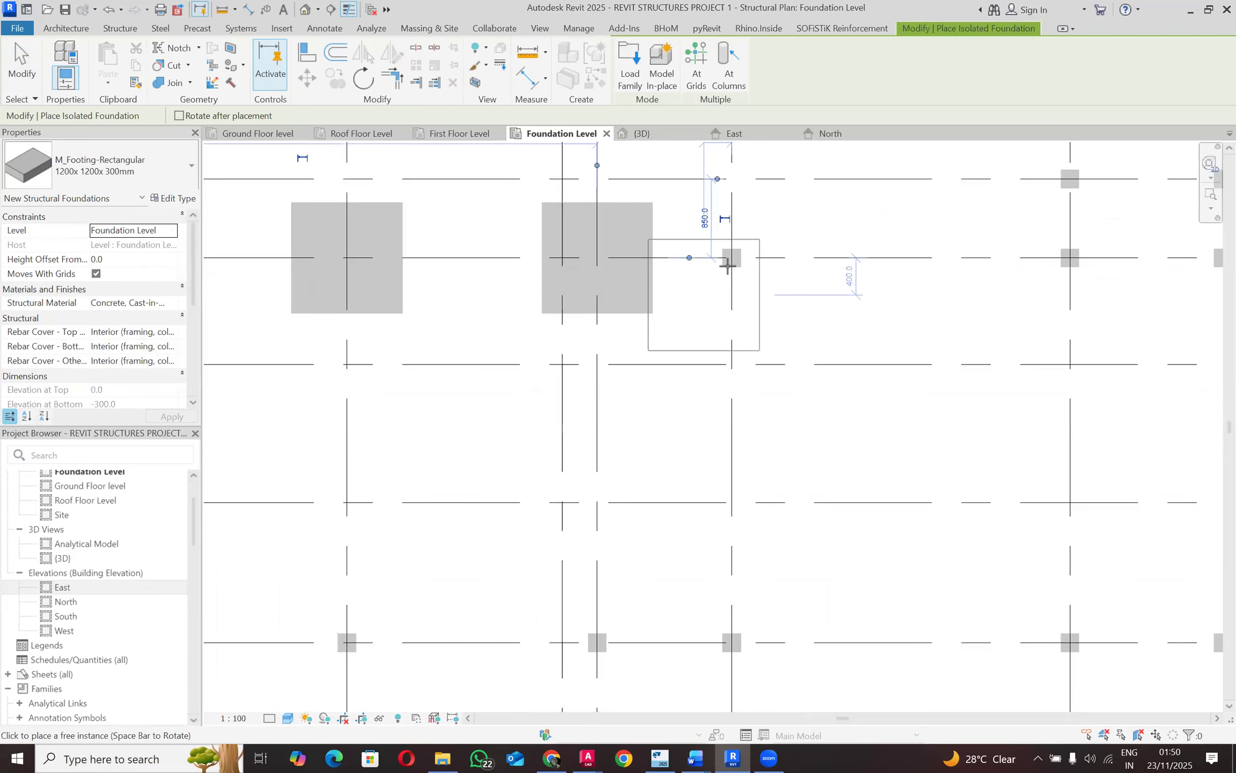
scroll(729, 262, up, 1)
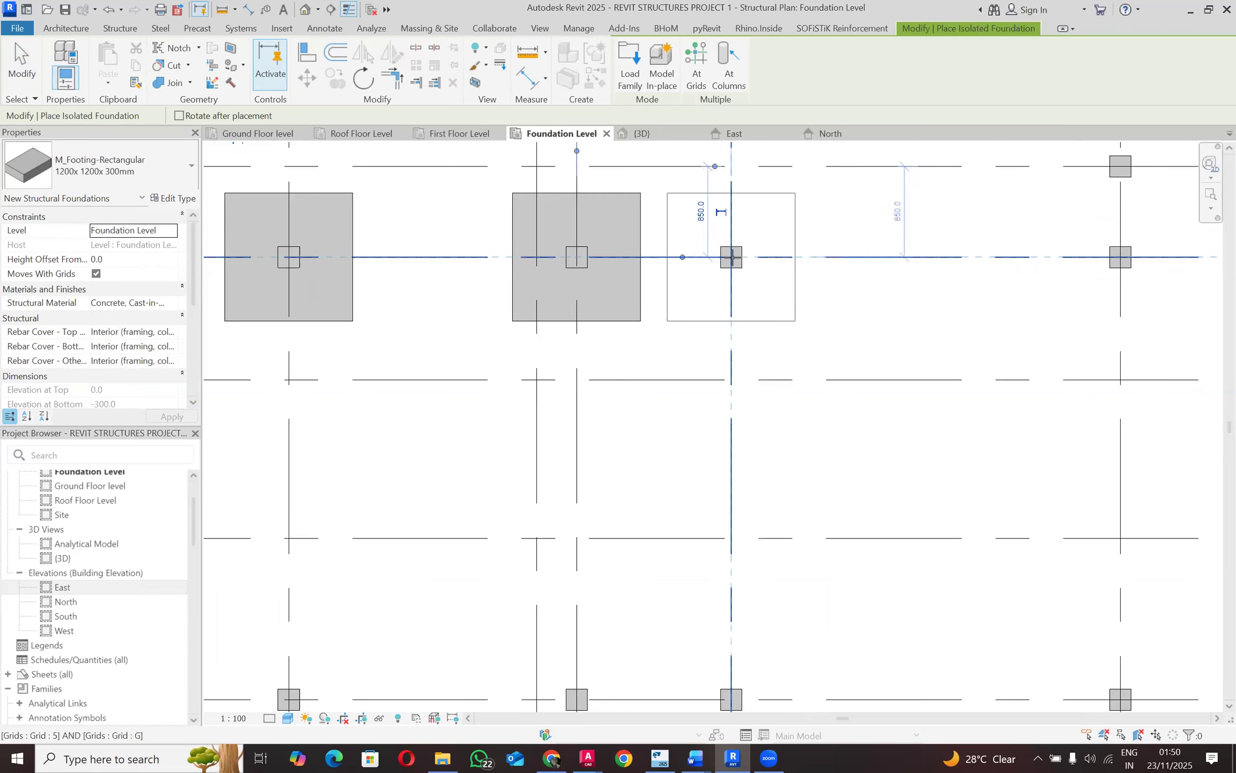
click(668, 267)
Step: Place the same rectangular footing under the columns at grids G/6 and G/7, and save the project
scroll(659, 267, down, 2)
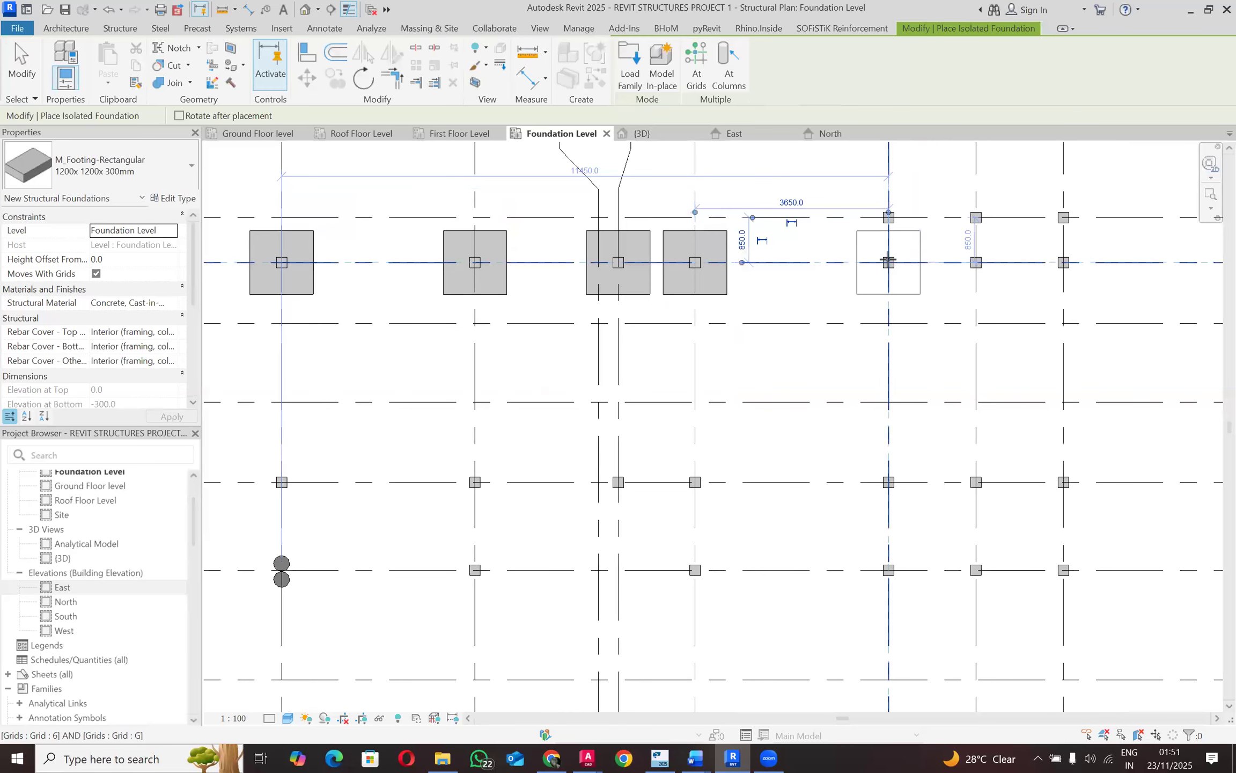
scroll(888, 260, up, 1)
click(887, 263)
scroll(657, 287, down, 2)
scroll(933, 274, up, 3)
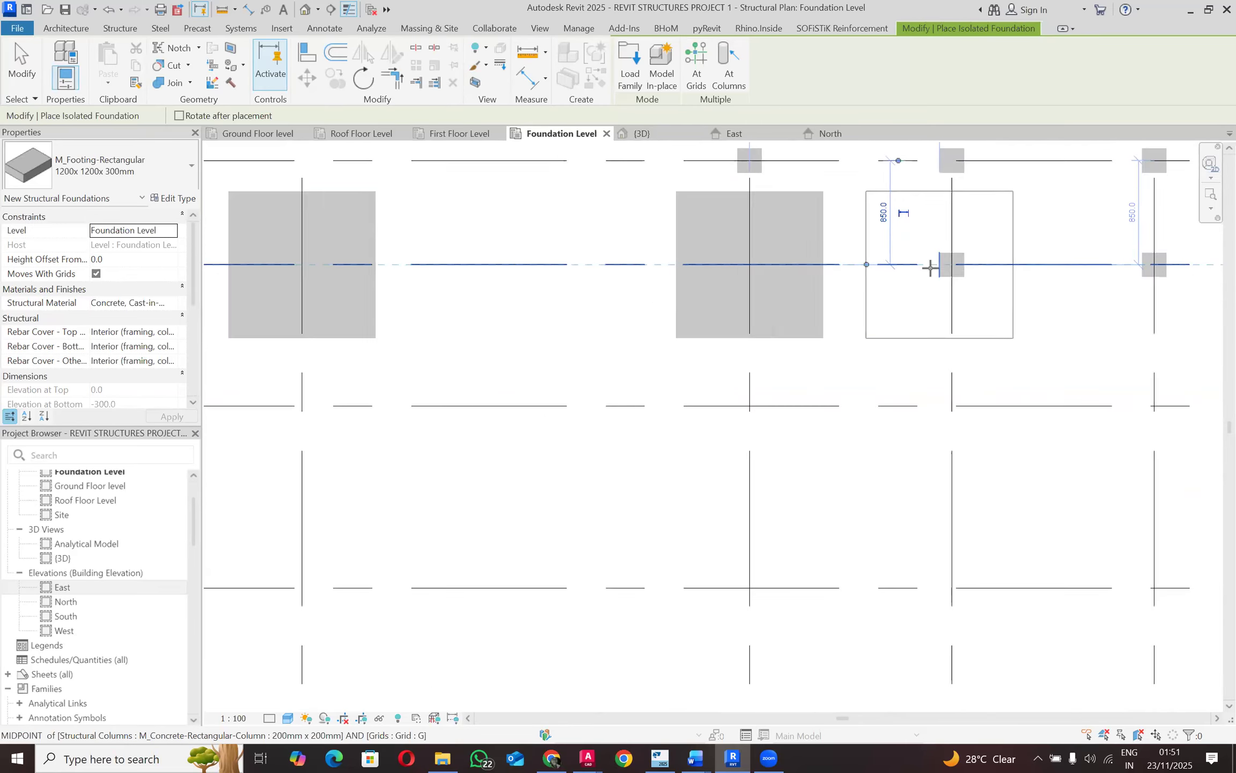
click(953, 263)
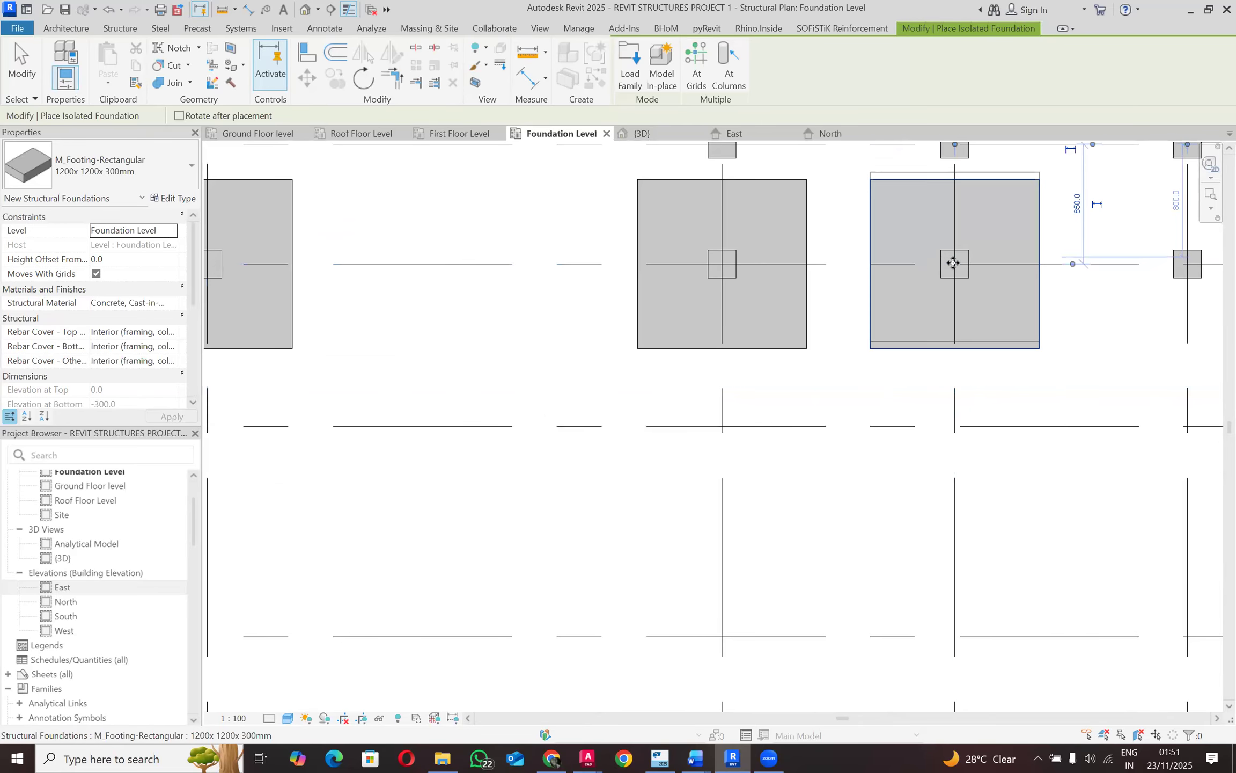
click(67, 9)
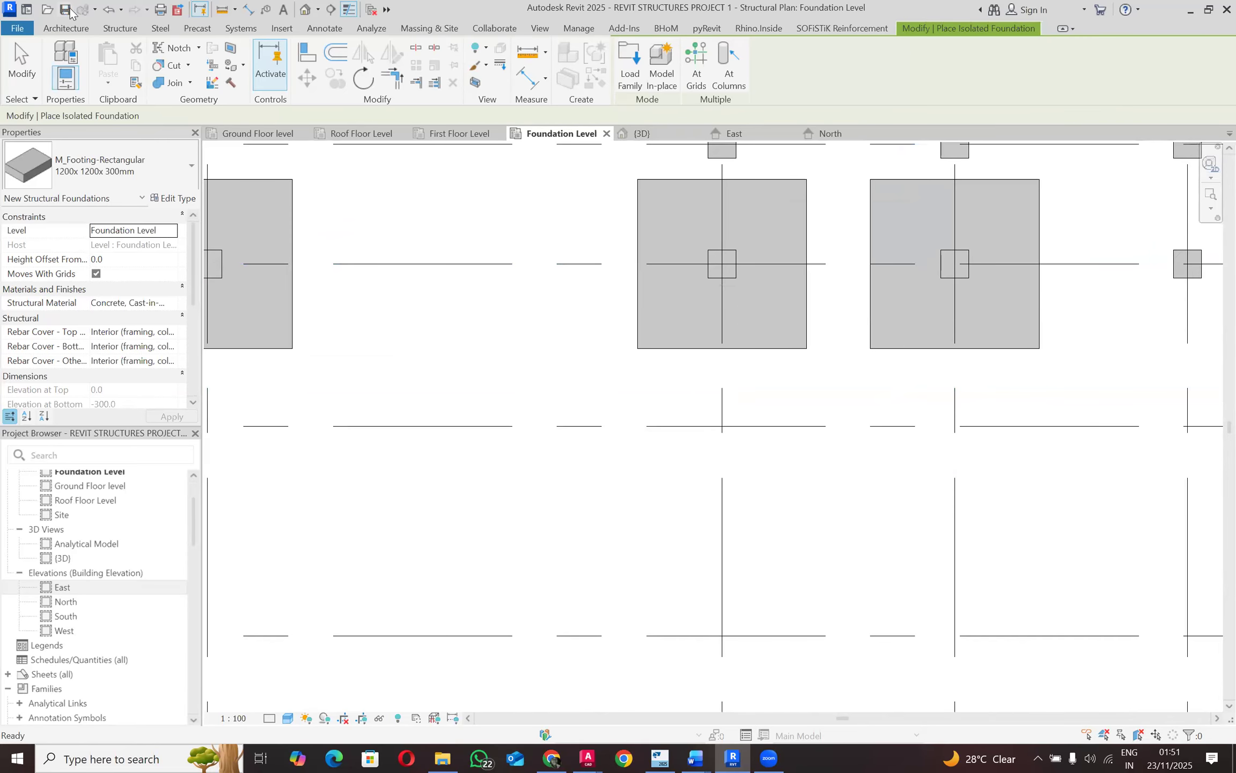
Step: Place the same rectangular footing under the columns at grids G/8 and G/9
scroll(471, 358, down, 3)
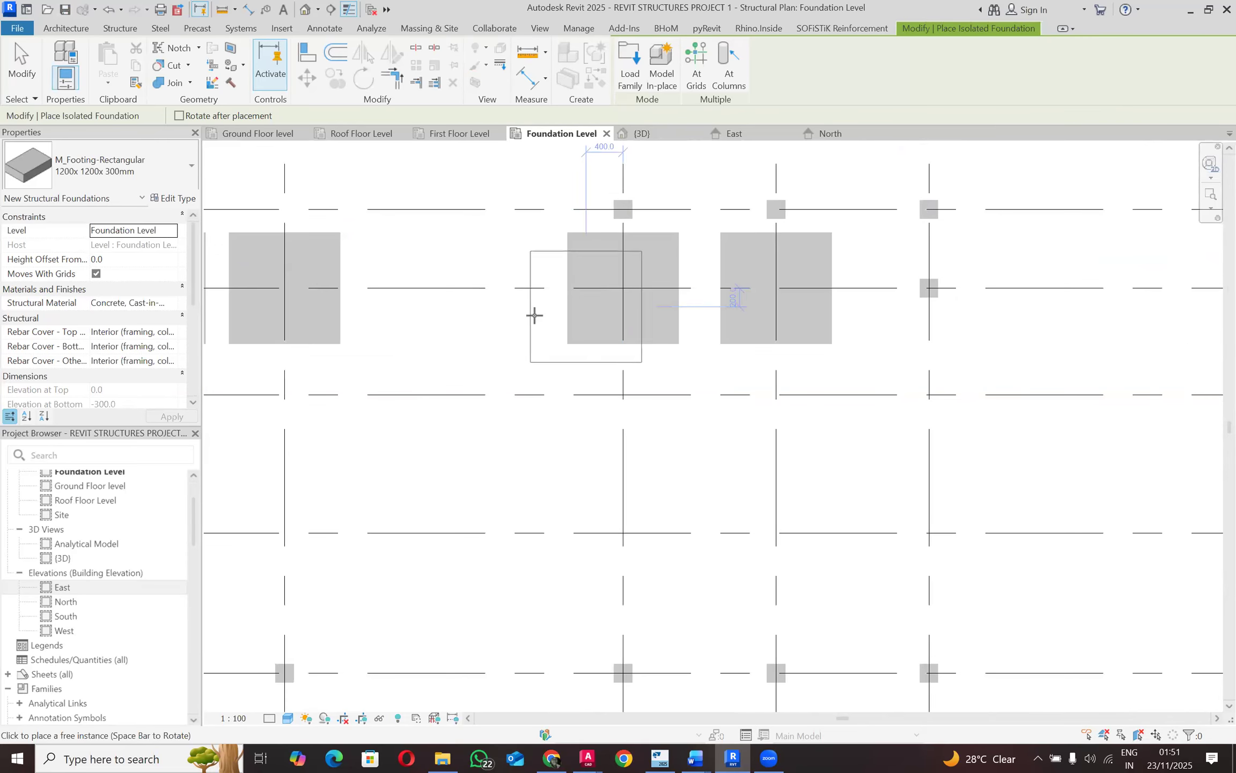
scroll(928, 287, up, 3)
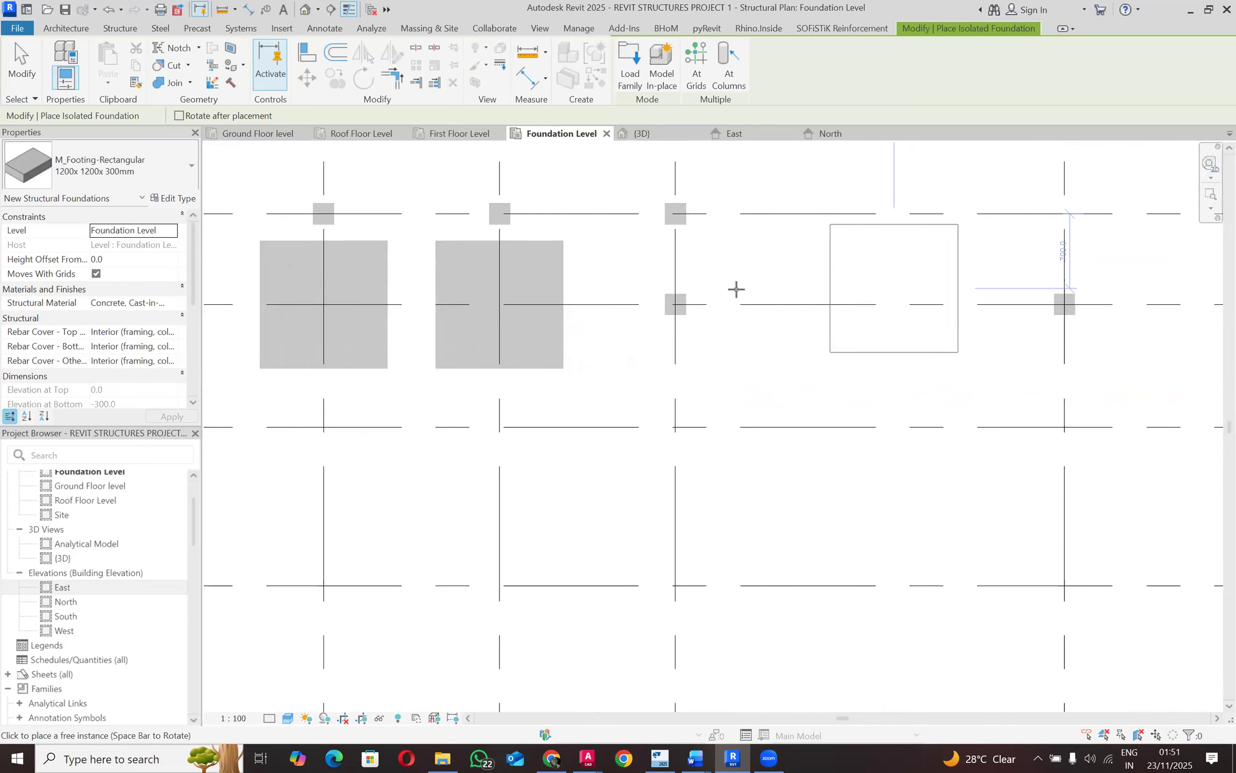
scroll(671, 304, up, 2)
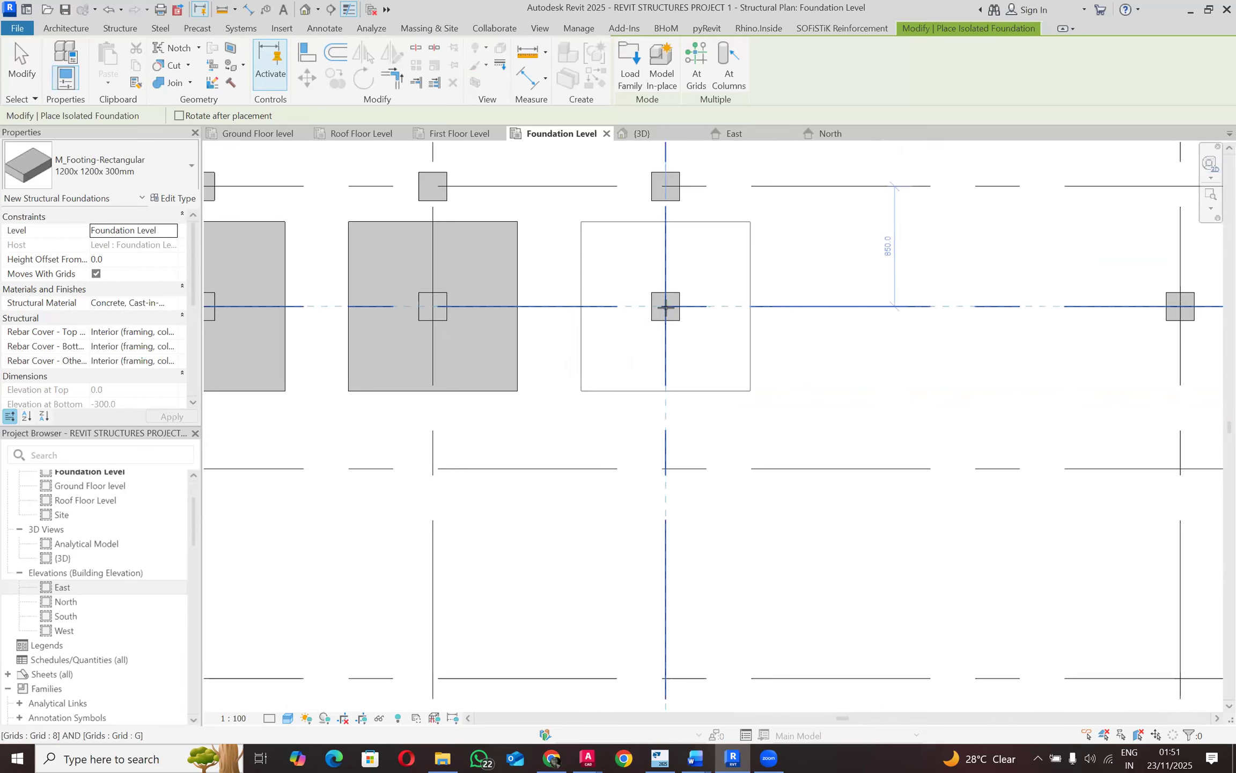
click(666, 307)
scroll(587, 326, down, 2)
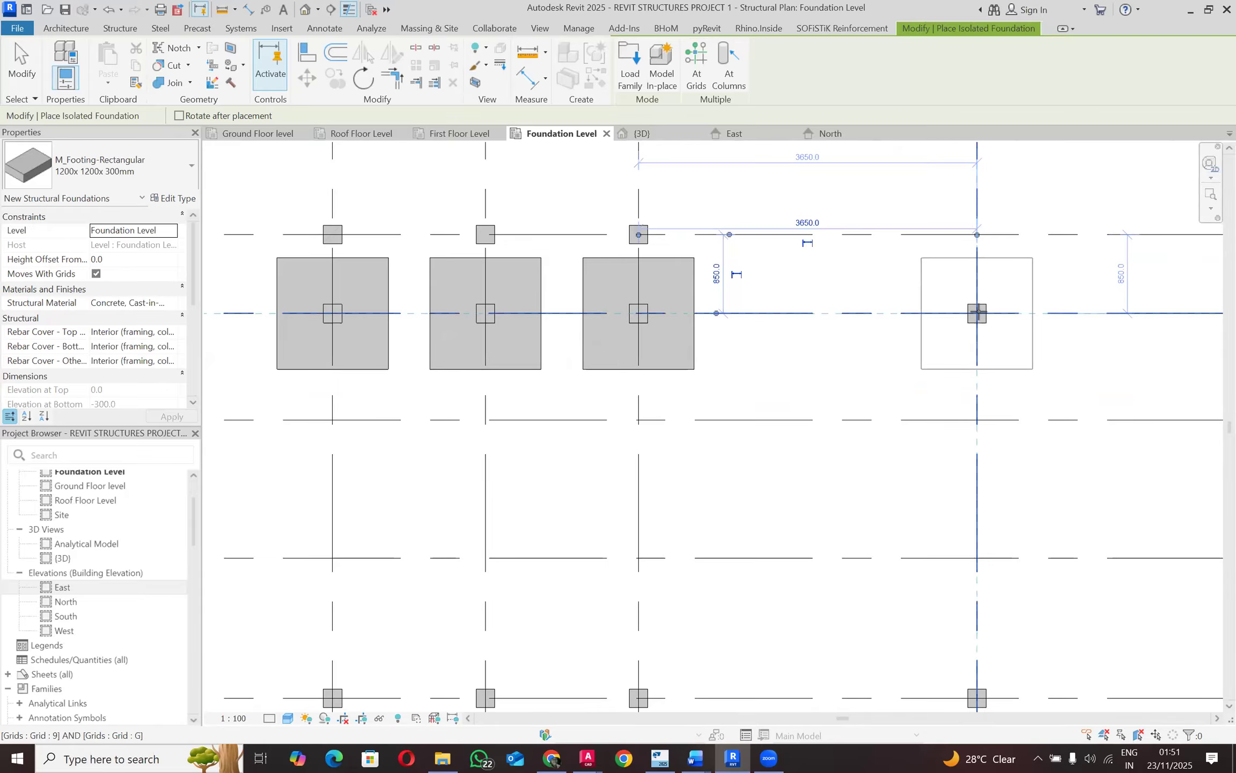
click(978, 312)
scroll(978, 313, down, 3)
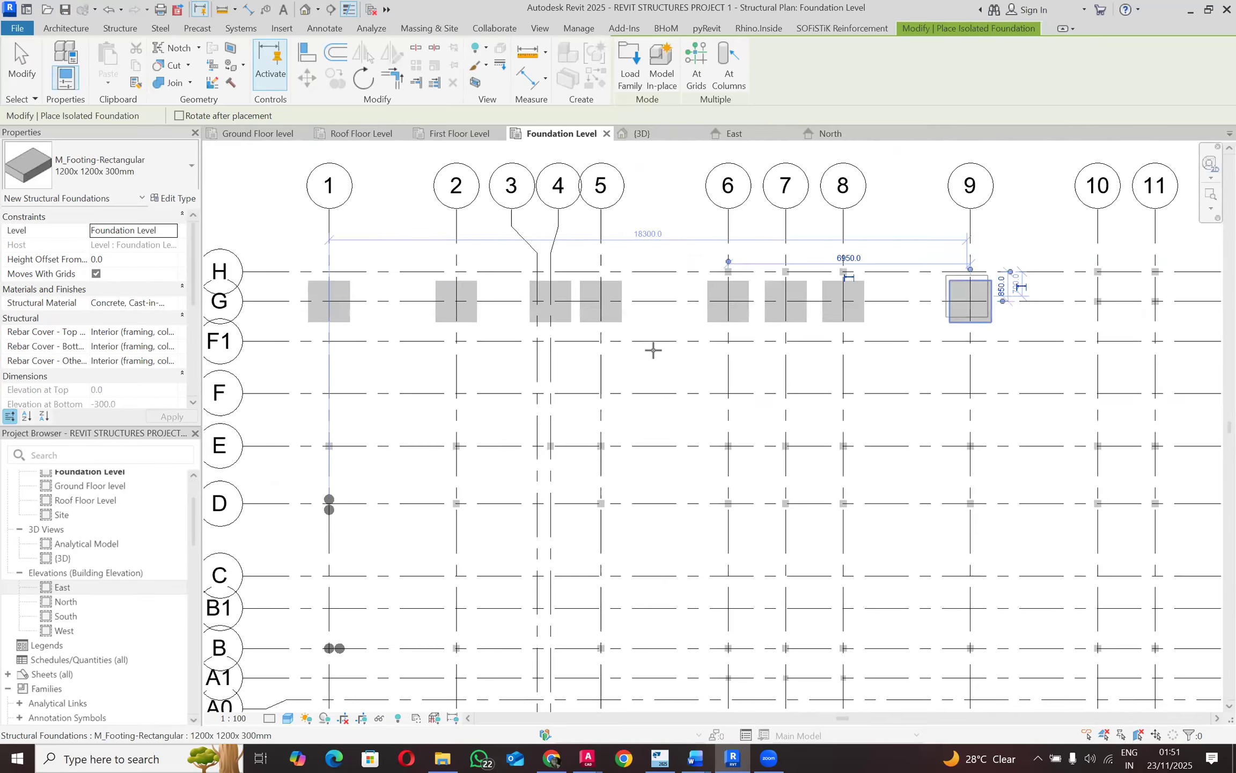
Step: Place 1200x1200x300mm rectangular footings under the columns at grids G/10 and G/11
scroll(757, 352, down, 1)
scroll(1131, 289, up, 6)
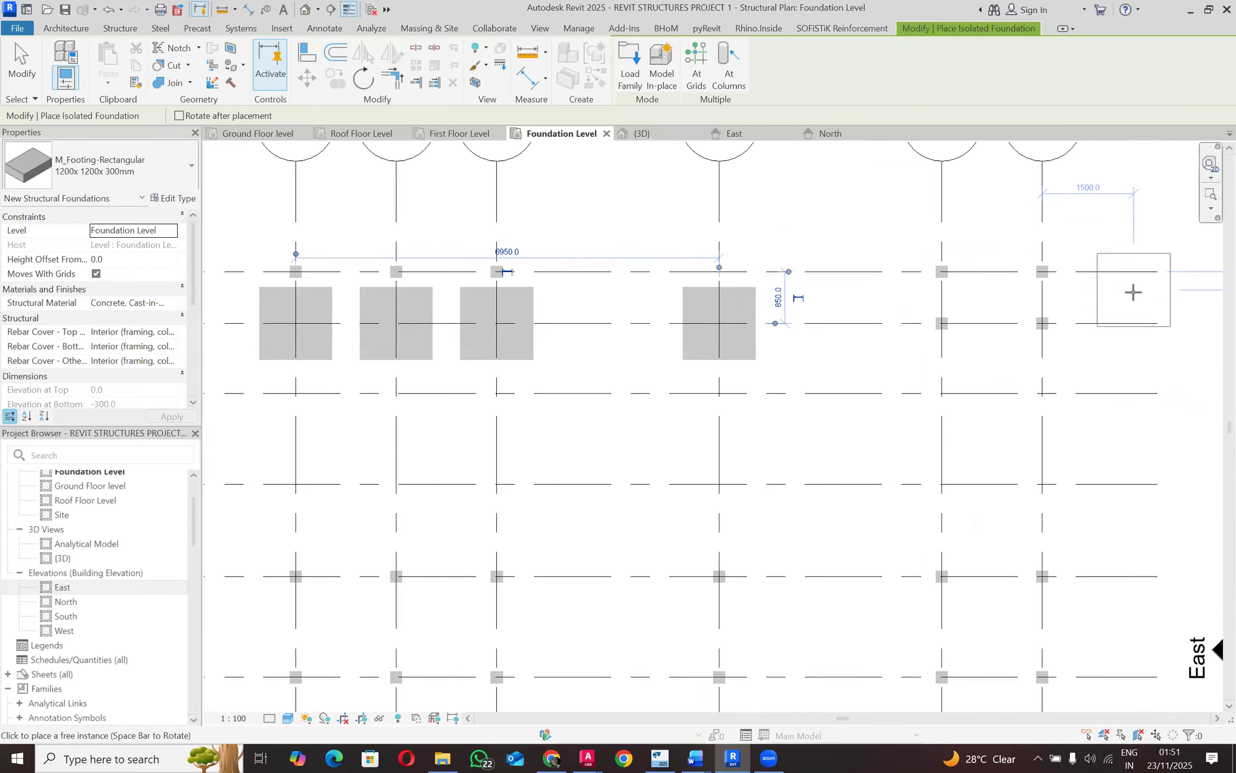
scroll(975, 306, up, 2)
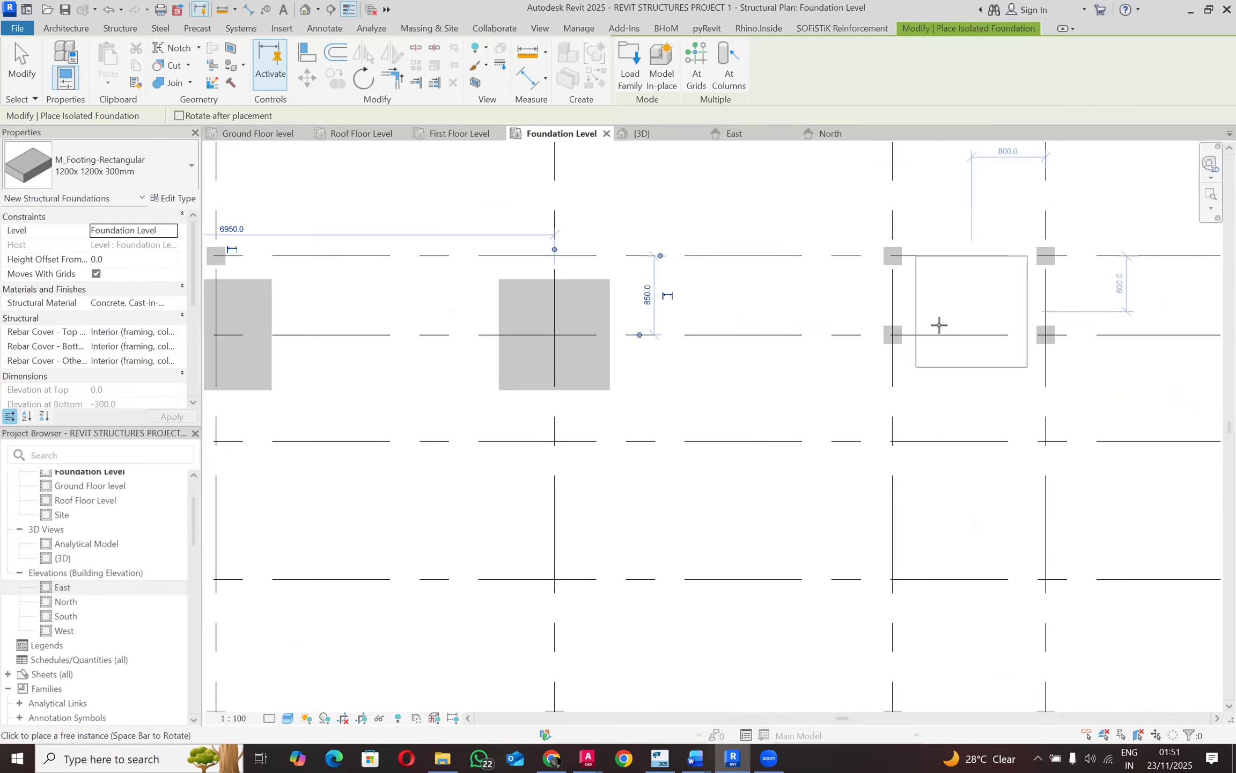
click(893, 334)
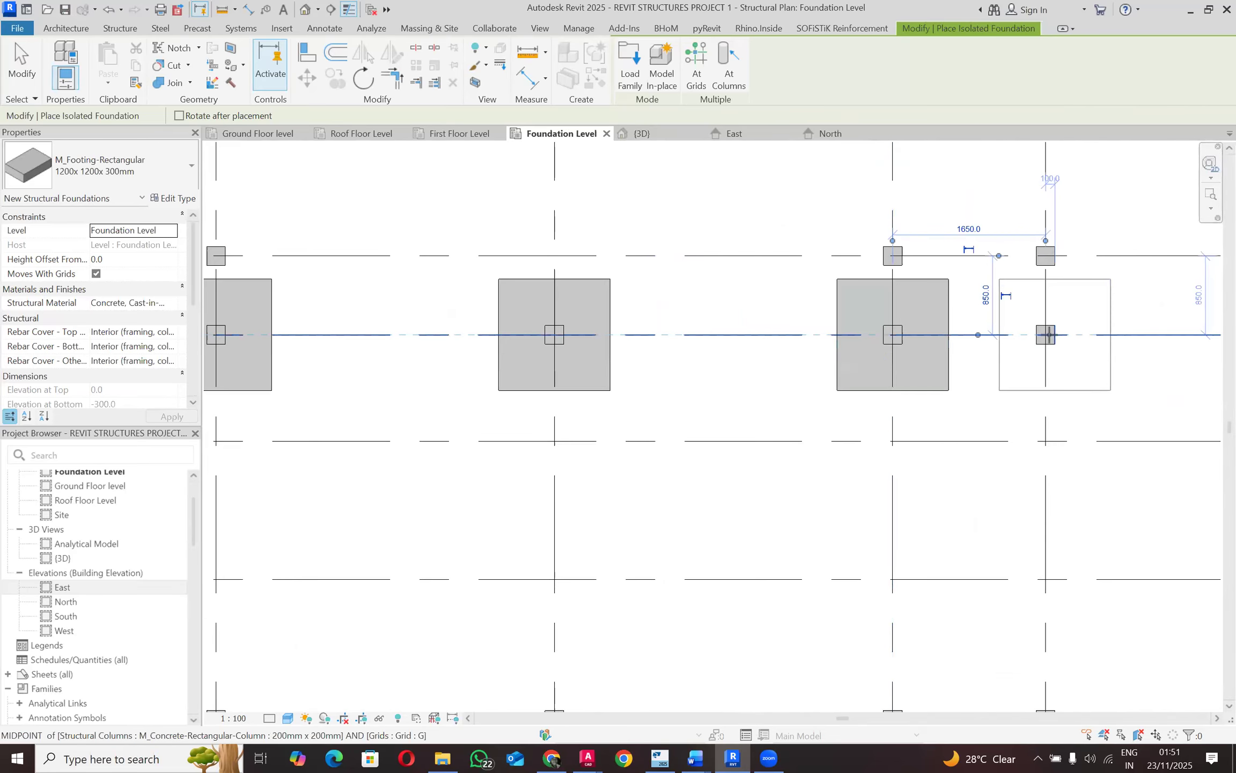
click(1046, 334)
Step: Place the same 1200x1200x300mm footing under the columns at grids E/1, E/2 and E/4
scroll(1038, 327, down, 5)
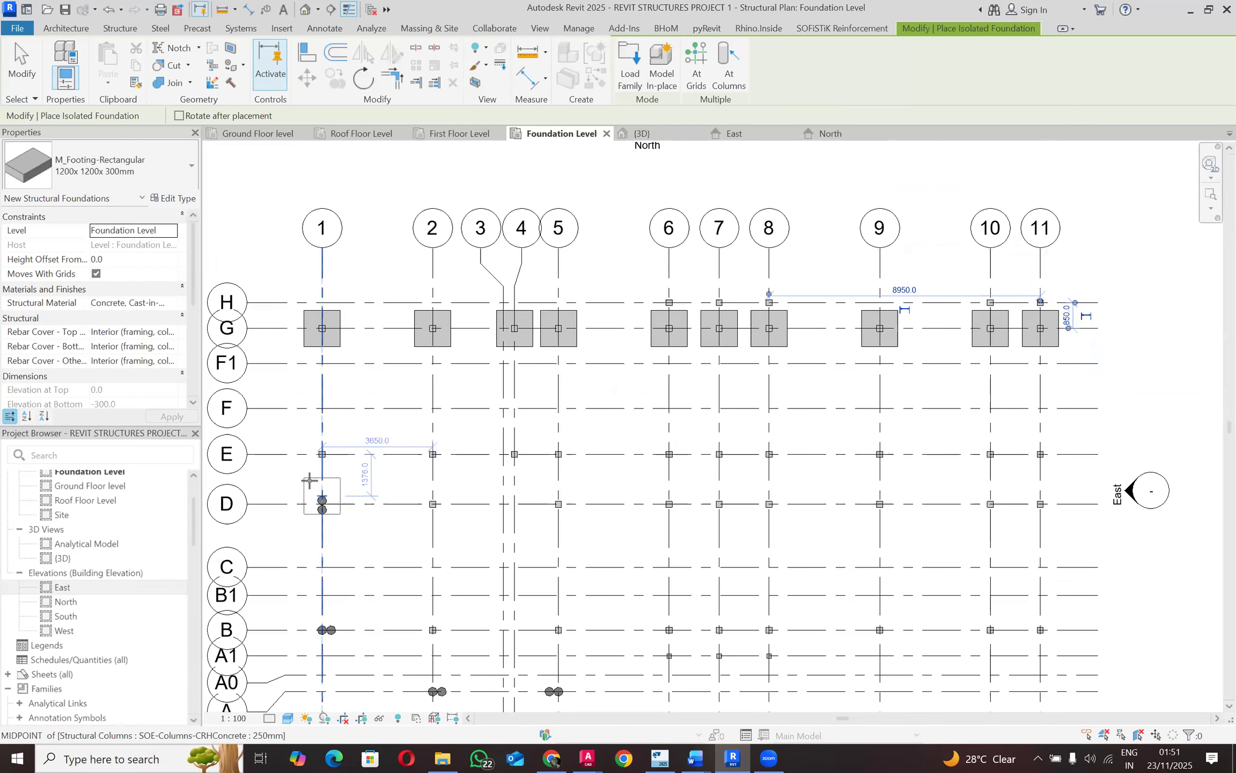
scroll(314, 489, up, 2)
scroll(321, 426, up, 2)
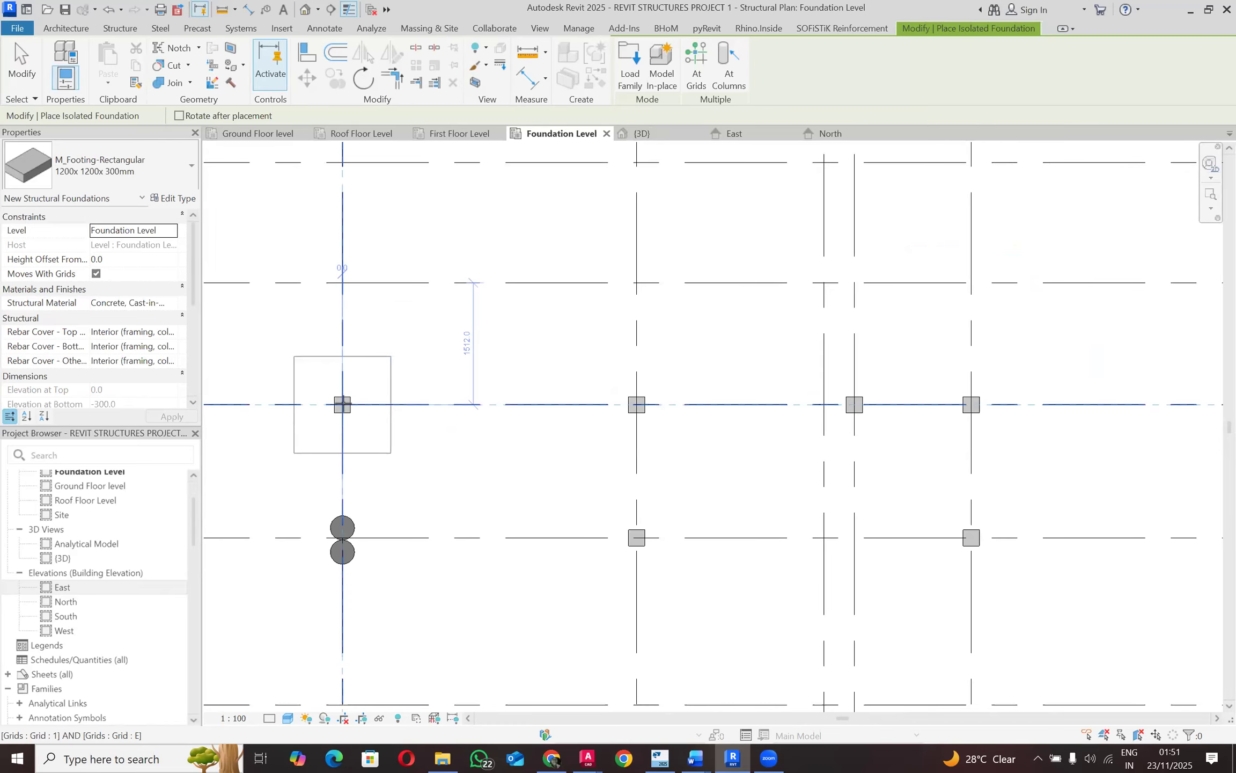
click(343, 404)
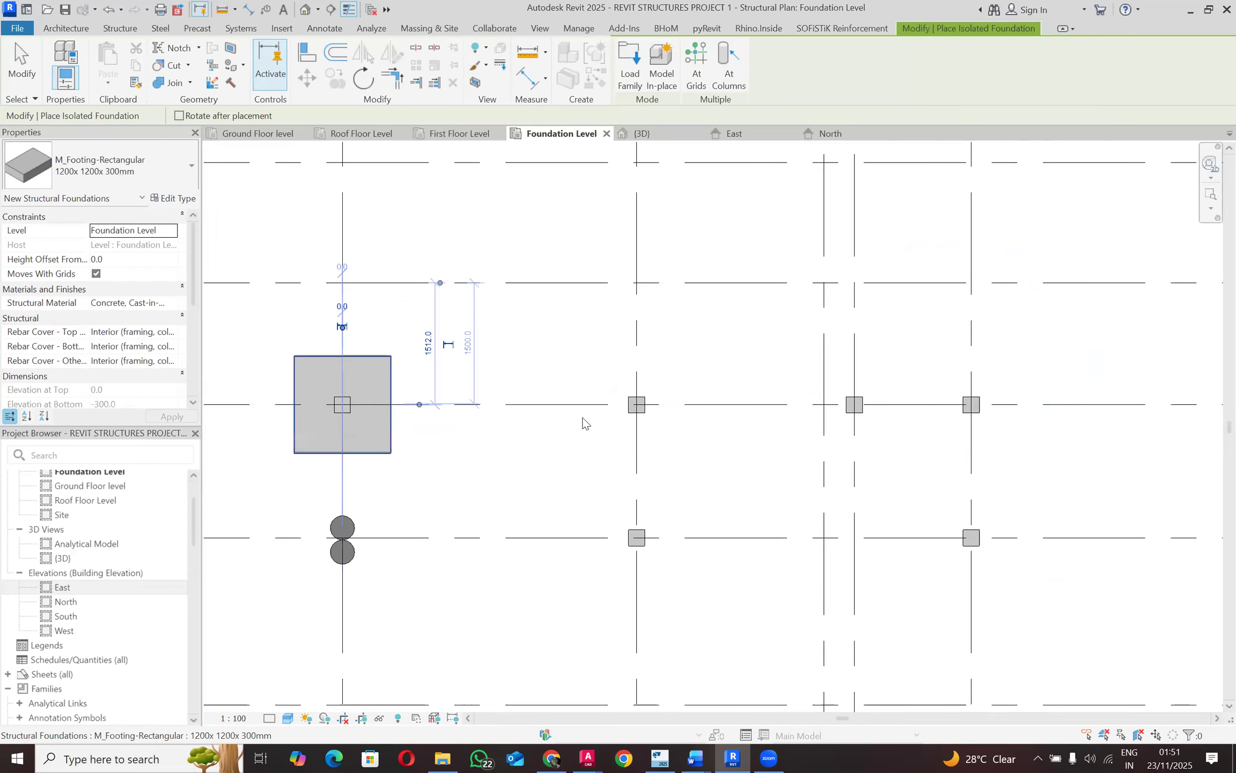
click(637, 404)
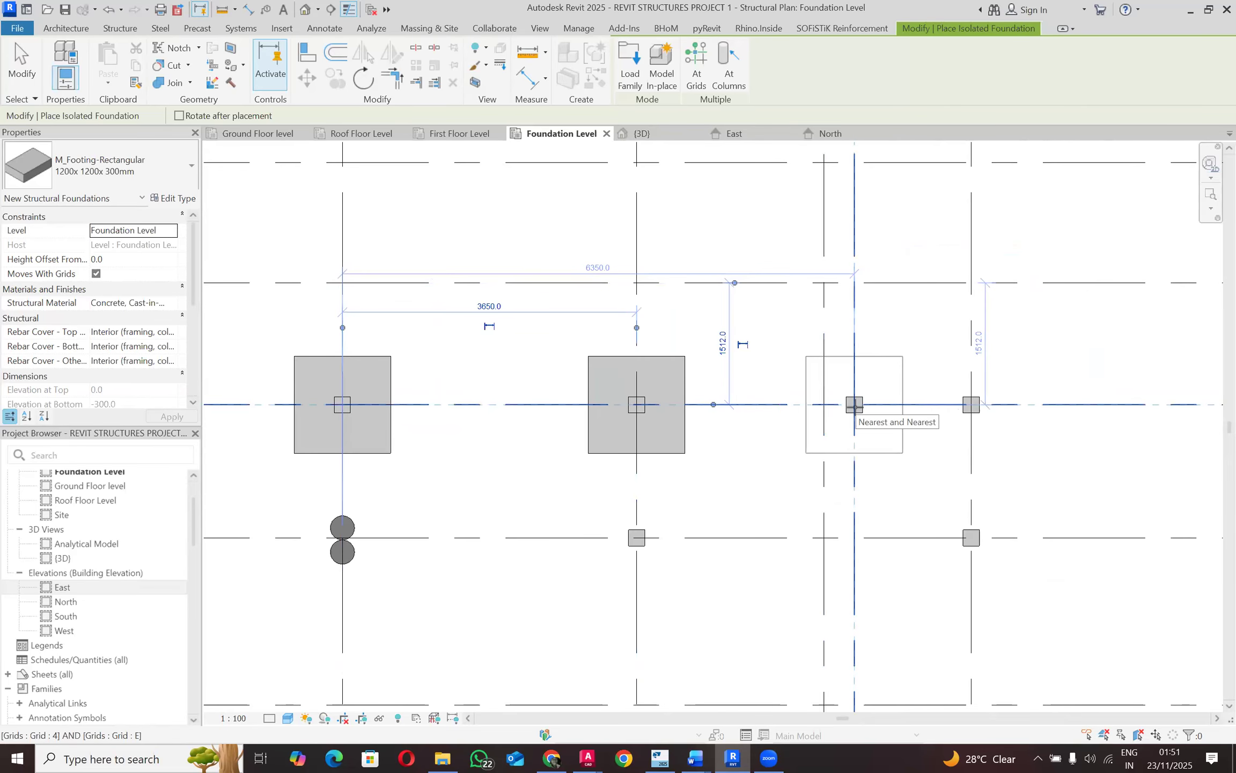
click(855, 404)
Step: Place the same rectangular footing under the columns at grids E/5, E/6 and E/7
scroll(815, 406, down, 3)
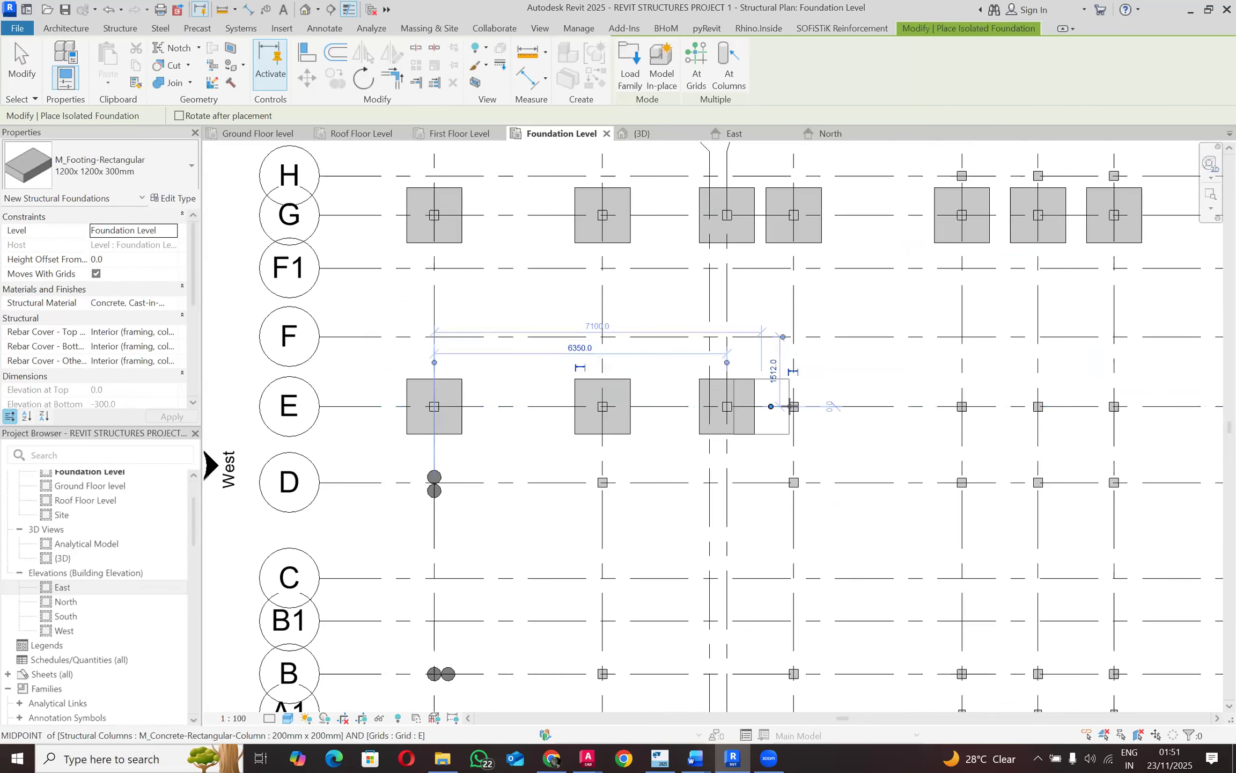
scroll(793, 406, up, 3)
scroll(800, 406, up, 2)
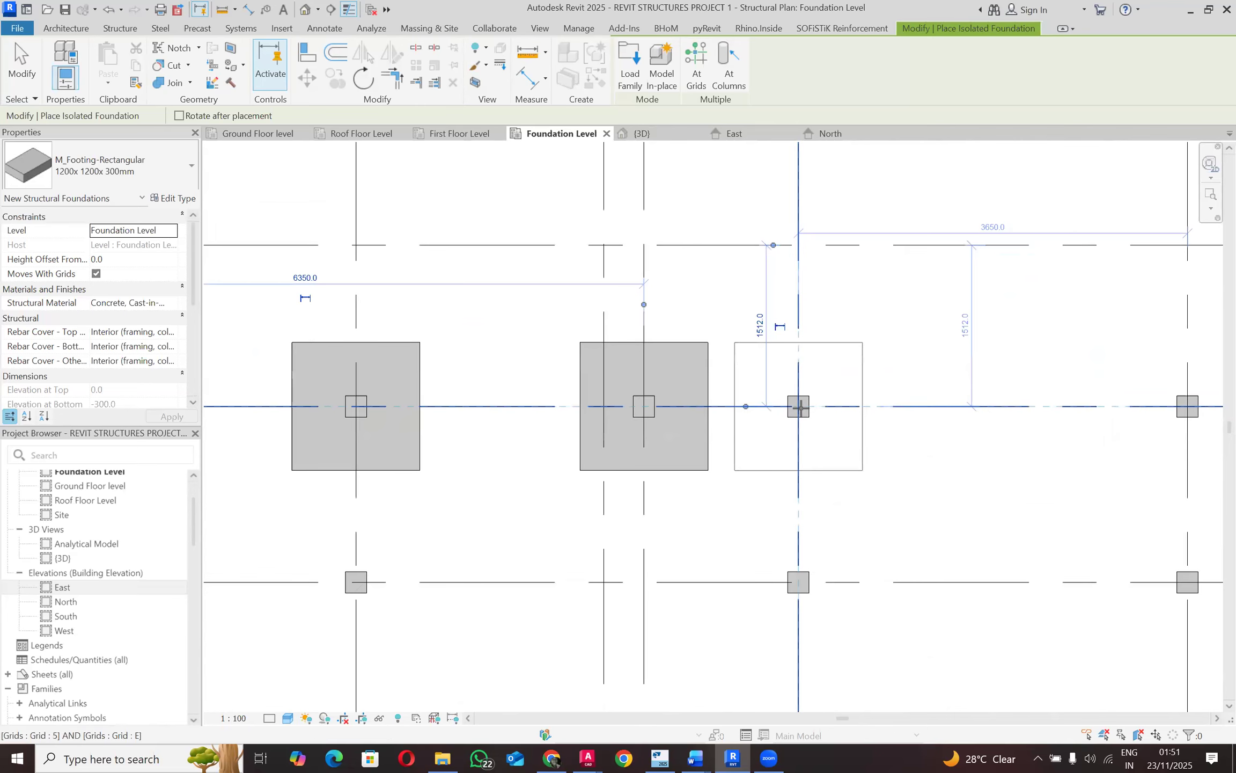
click(800, 407)
scroll(398, 402, down, 2)
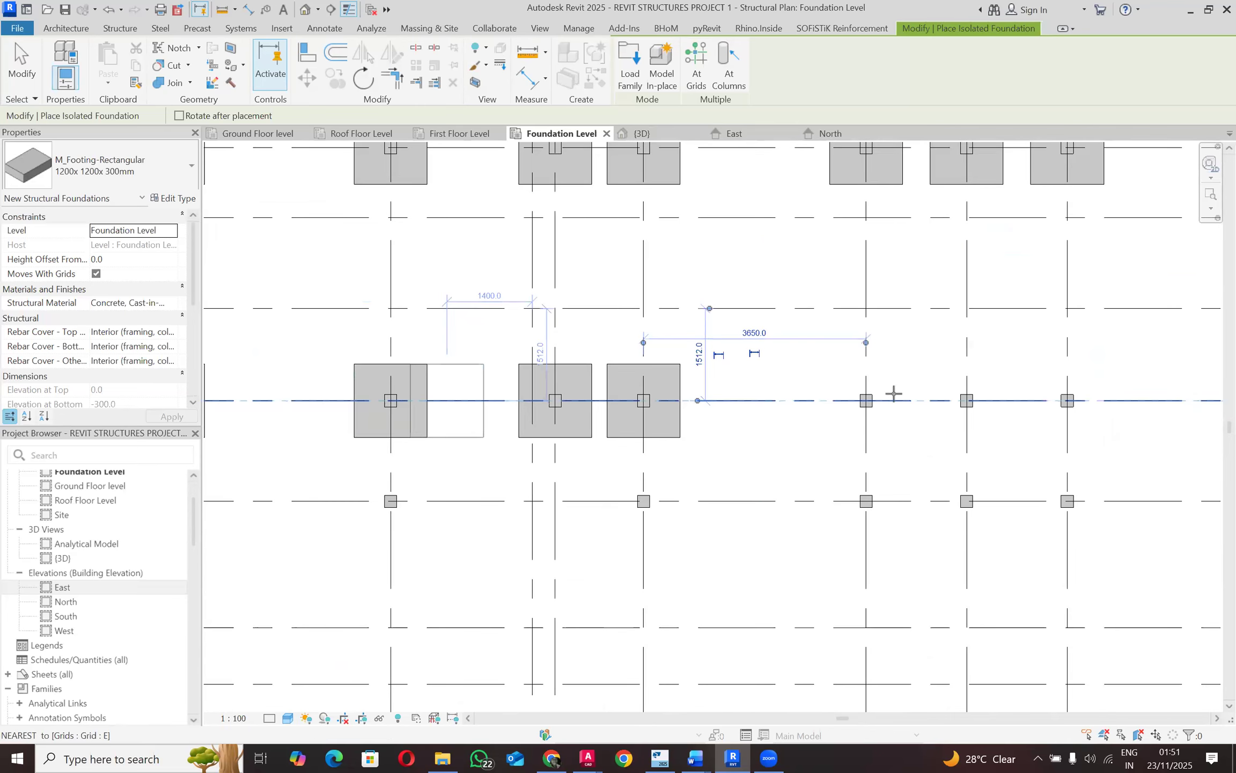
scroll(886, 400, up, 3)
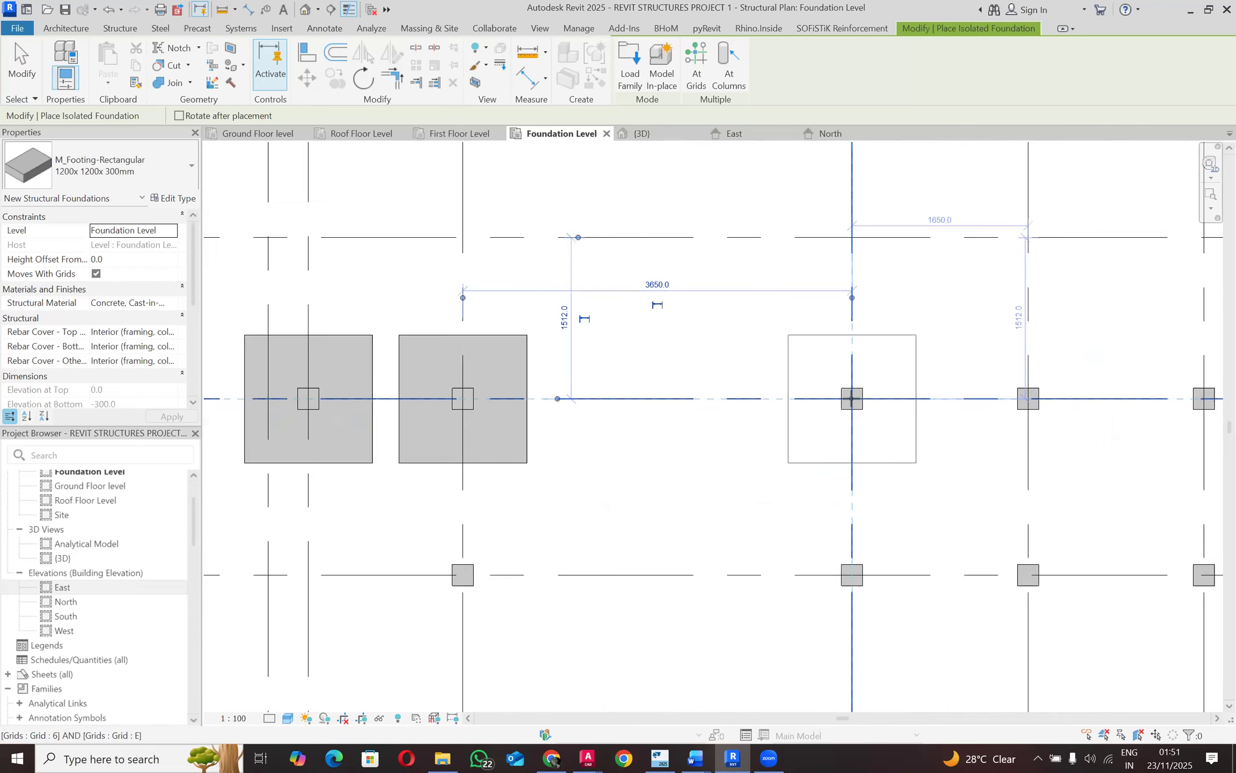
click(852, 398)
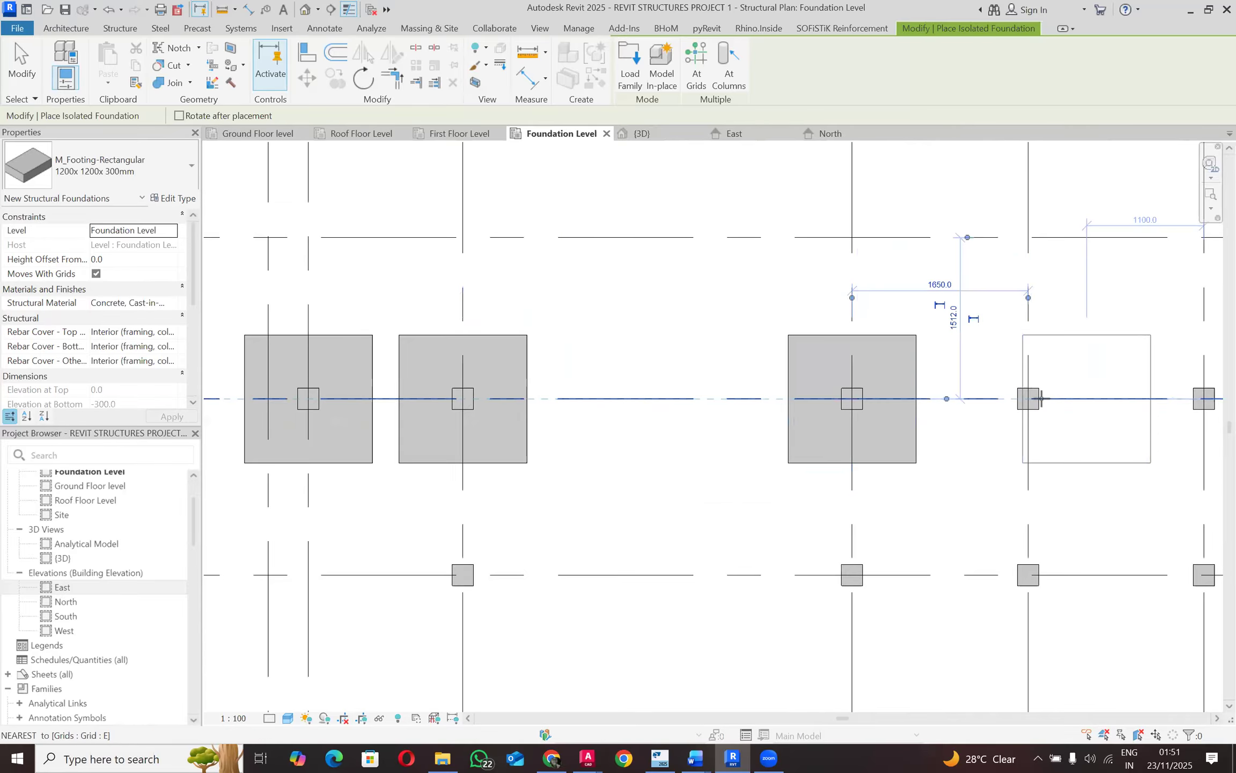
click(1027, 397)
Step: Place the same rectangular footing under the columns at grids E/8 and E/9
scroll(960, 397, down, 5)
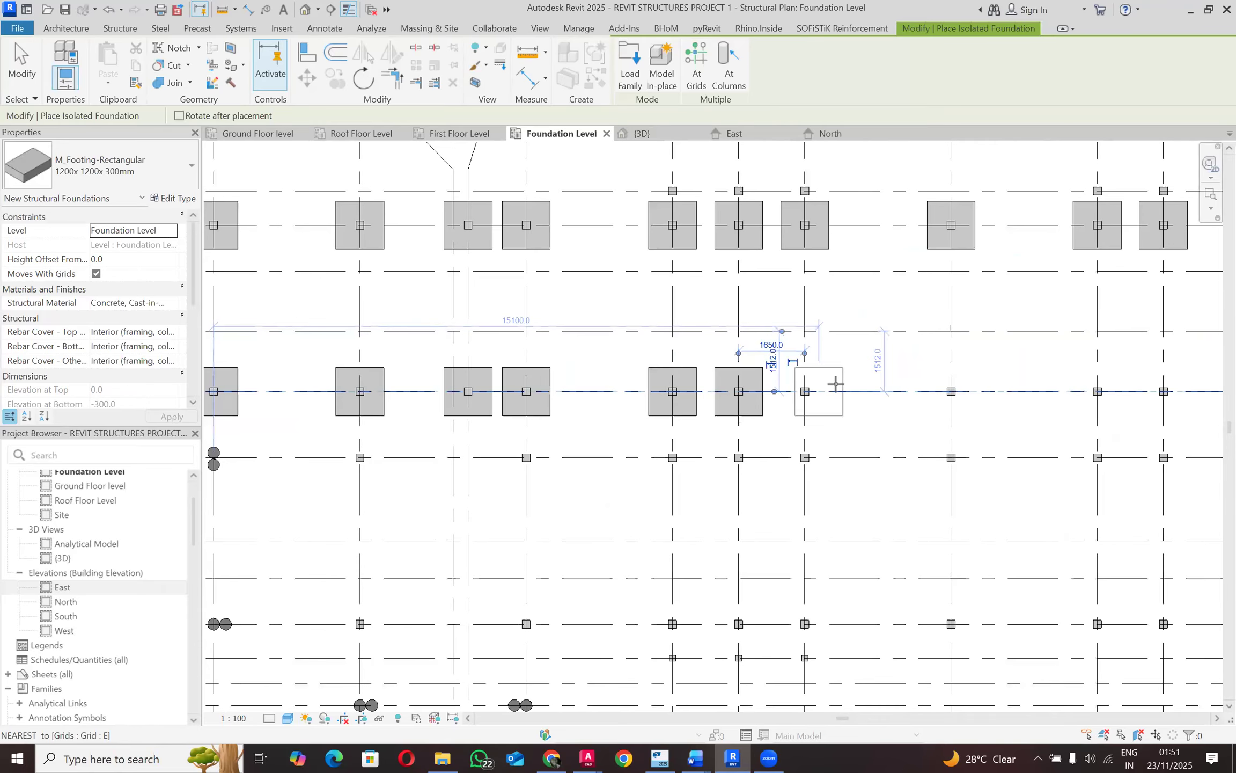
scroll(834, 381, up, 5)
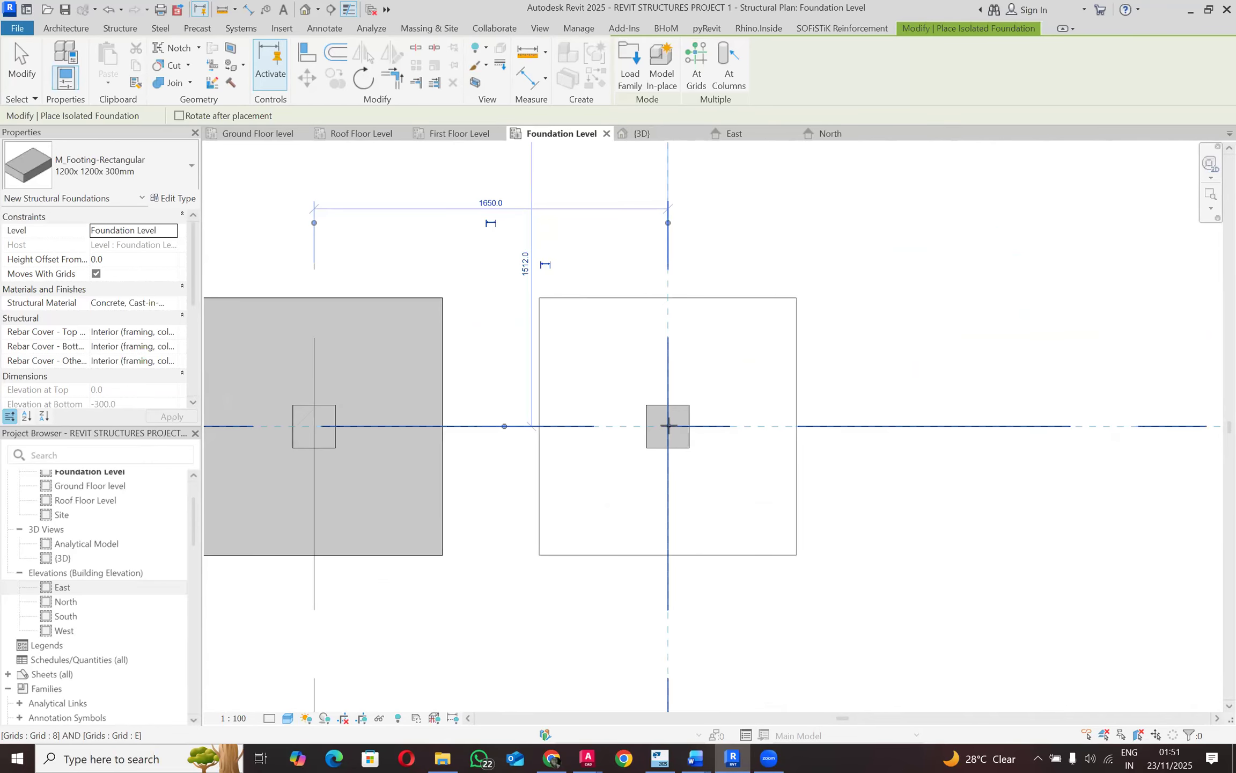
click(669, 425)
scroll(665, 427, down, 4)
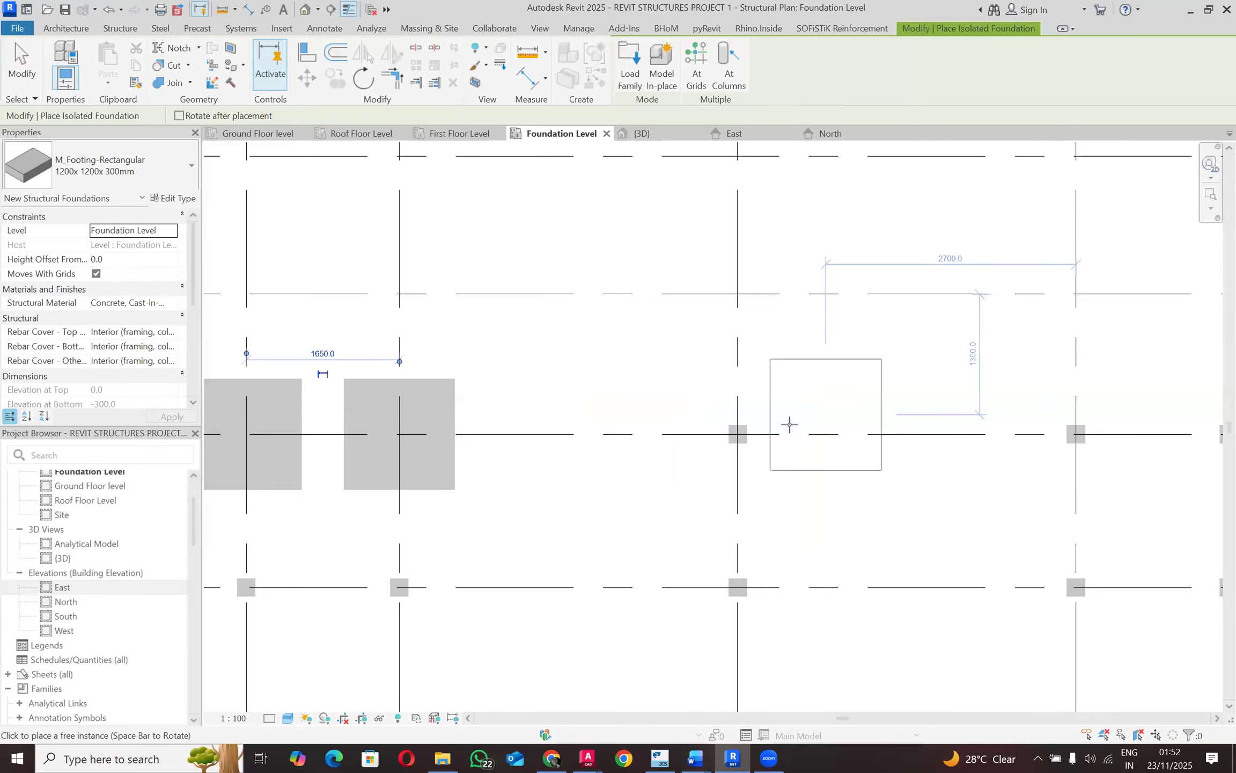
scroll(792, 424, up, 3)
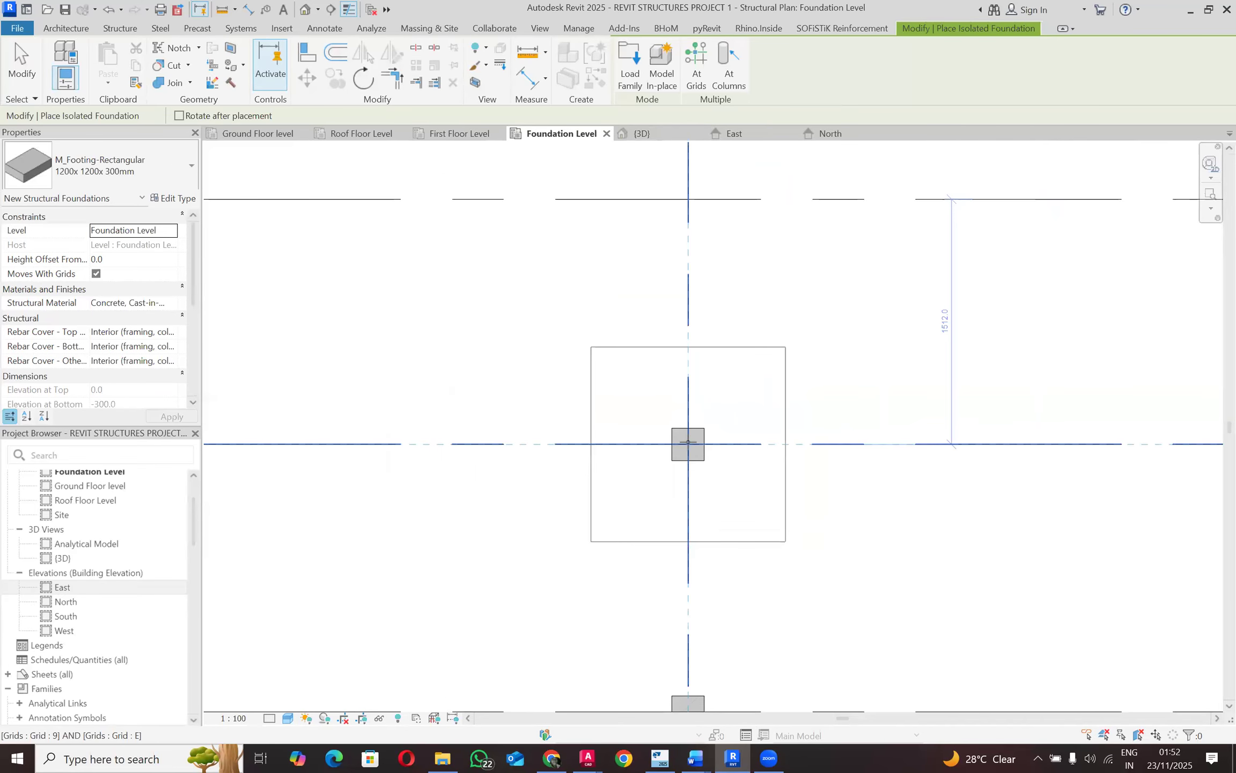
click(689, 442)
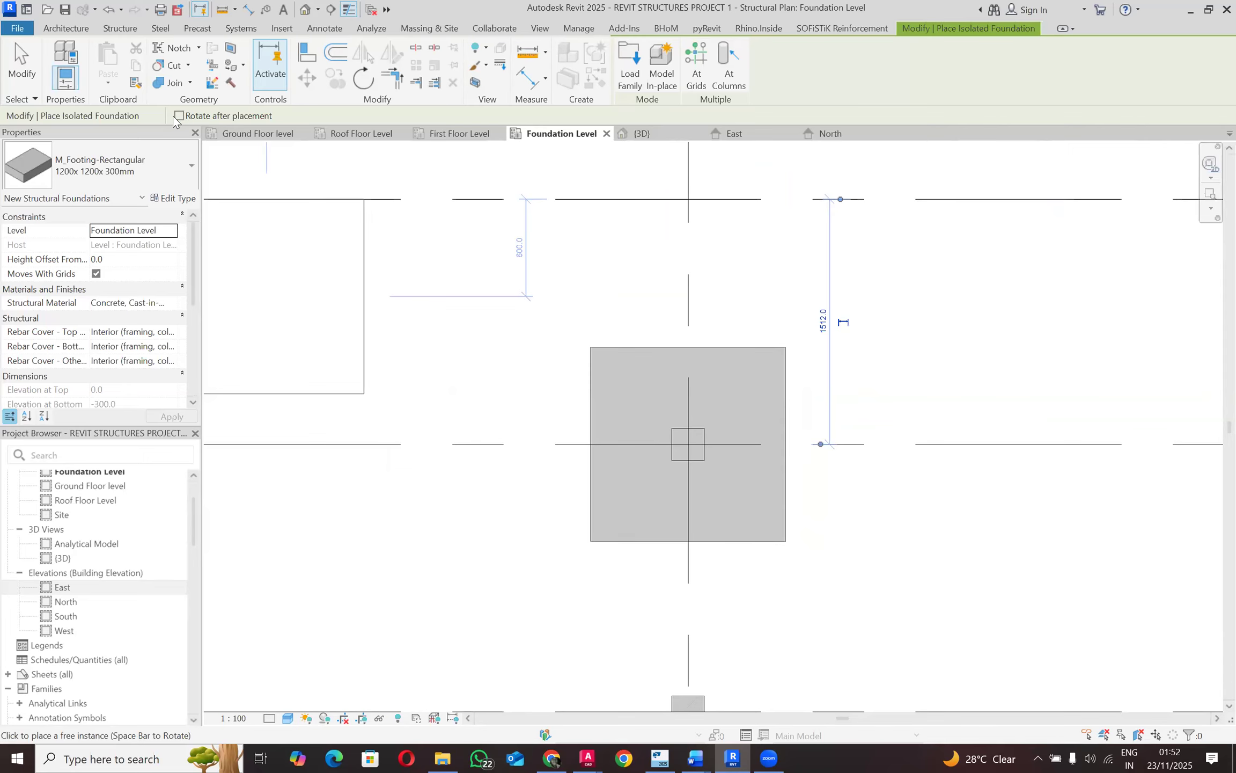
Step: Place the same rectangular footing under the columns at grids E/10 and E/11
scroll(386, 270, down, 3)
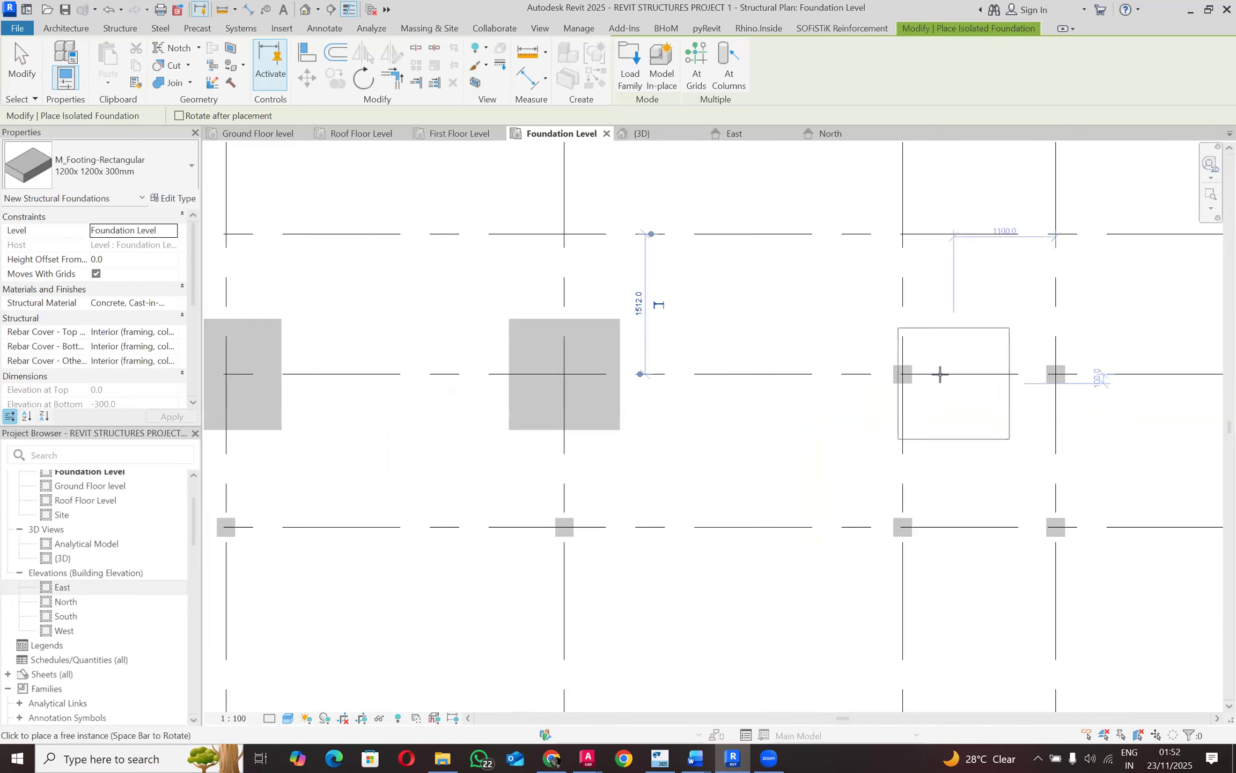
scroll(937, 373, up, 3)
scroll(875, 374, up, 1)
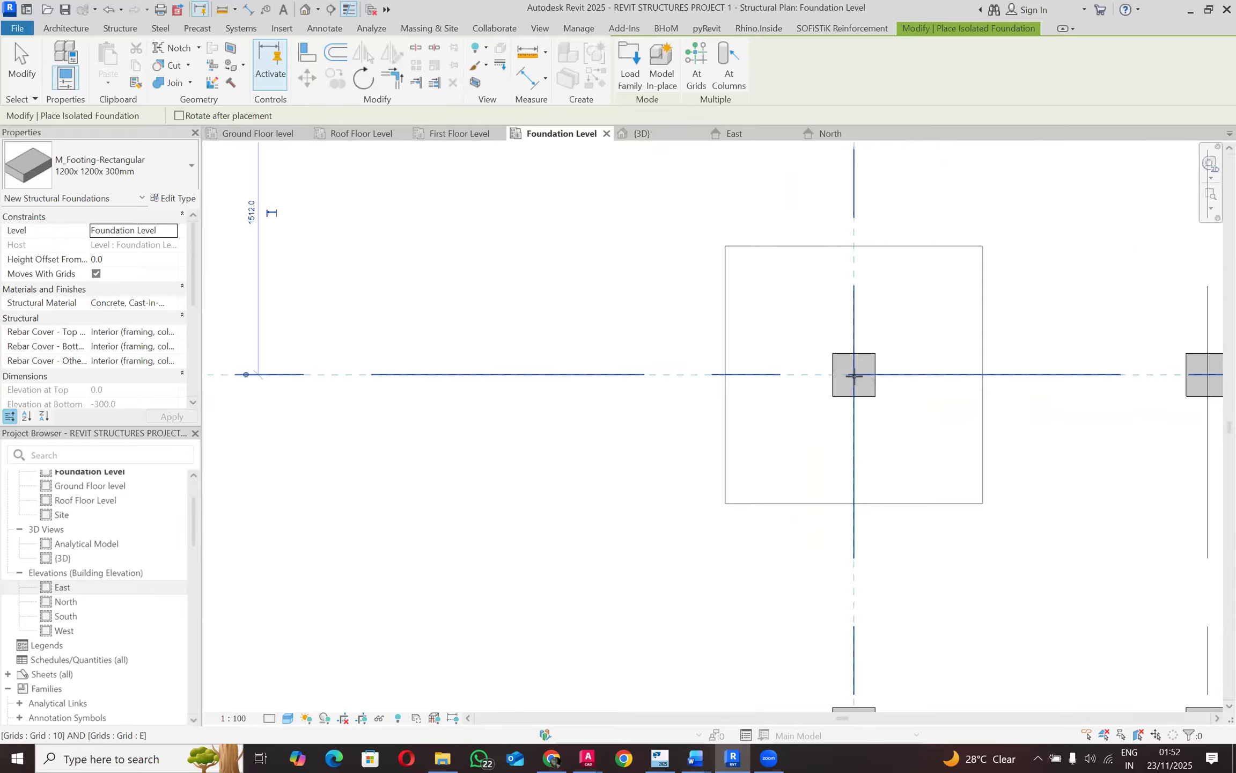
click(853, 374)
scroll(514, 409, down, 3)
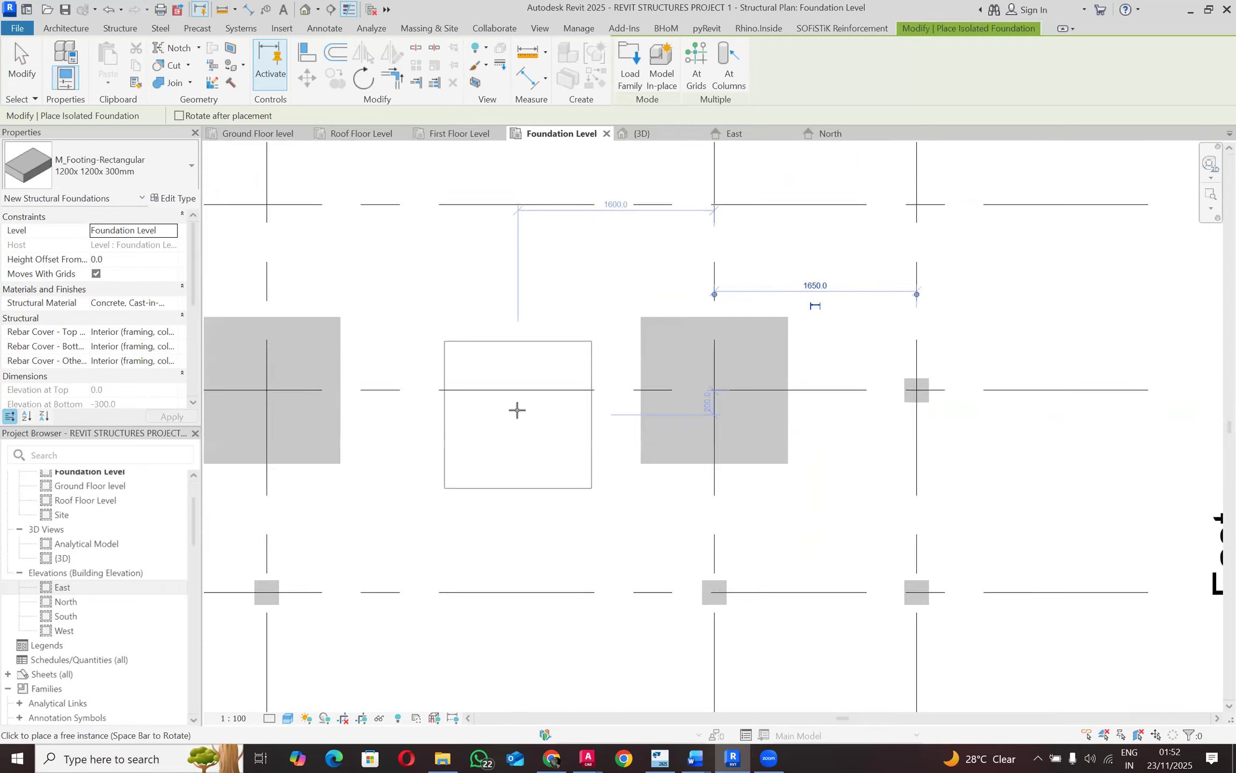
scroll(779, 396, up, 2)
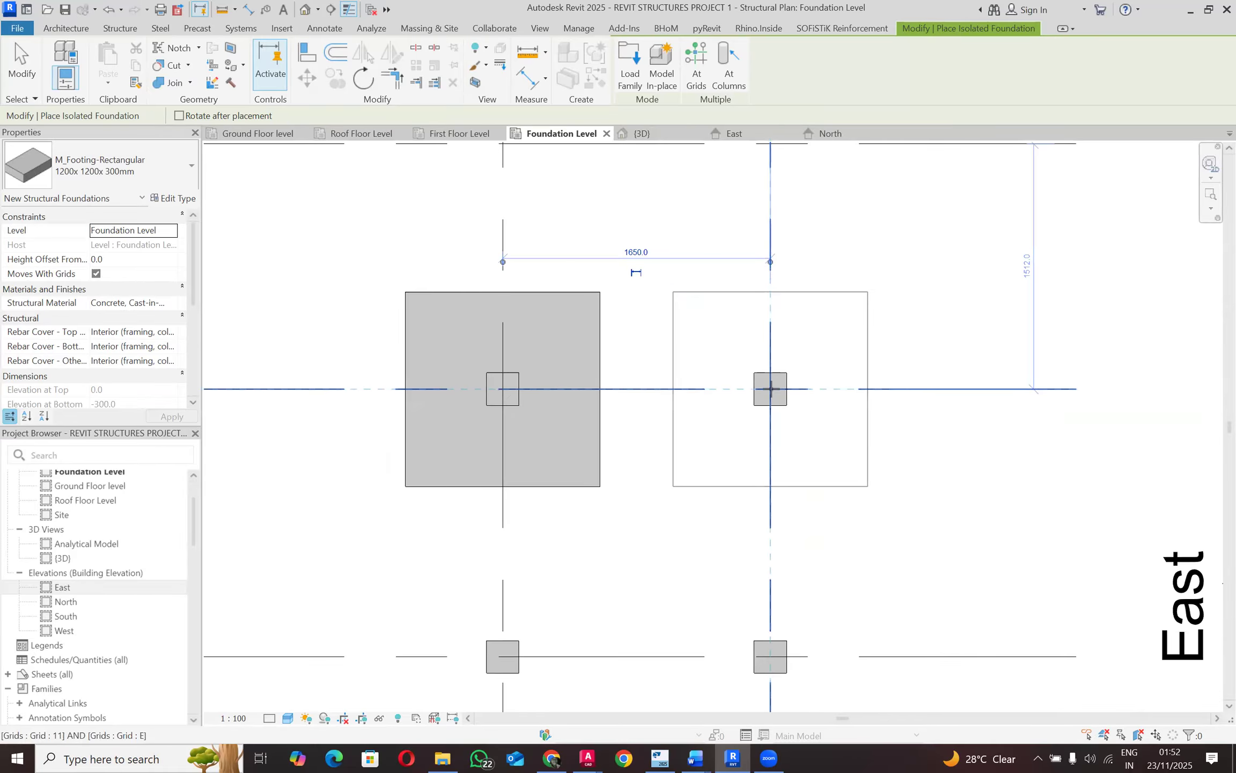
click(771, 389)
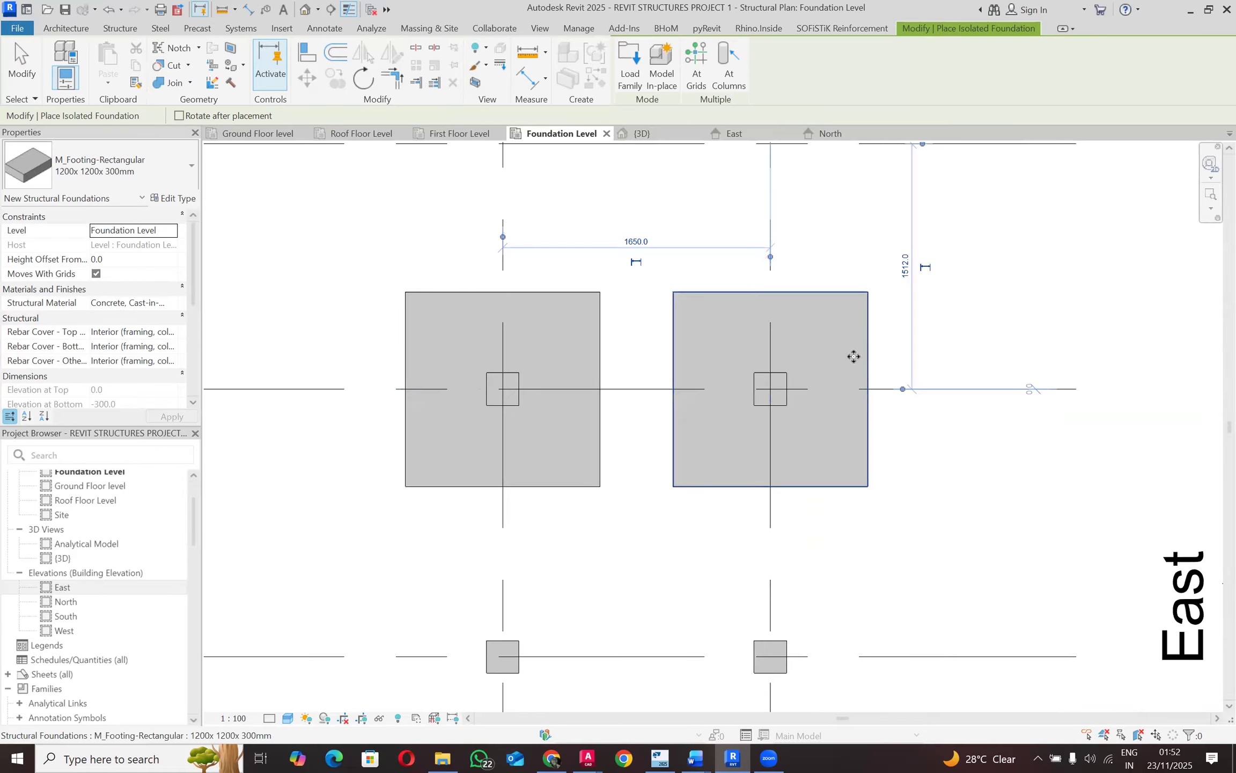
Step: Place 1200x1200x300mm isolated footings under the rectangular columns at grids D/2 and D/5
scroll(861, 356, down, 4)
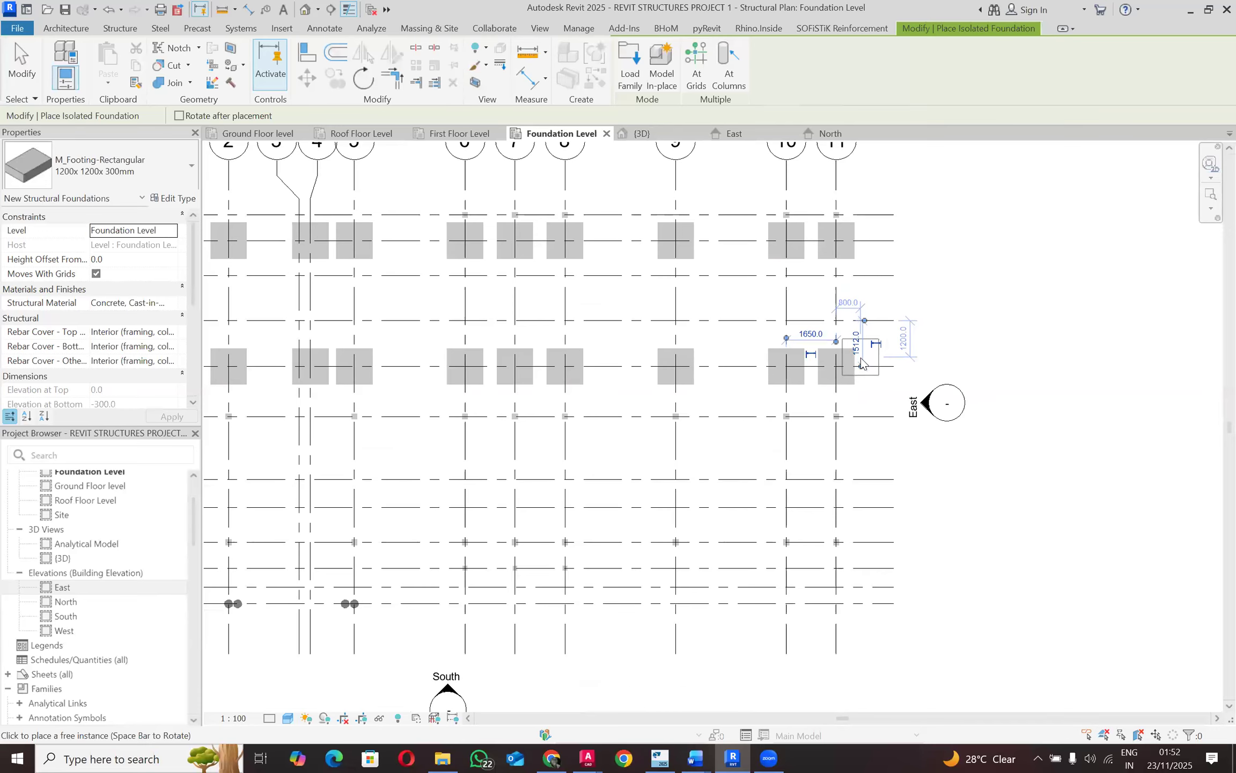
scroll(335, 419, down, 1)
scroll(413, 402, up, 3)
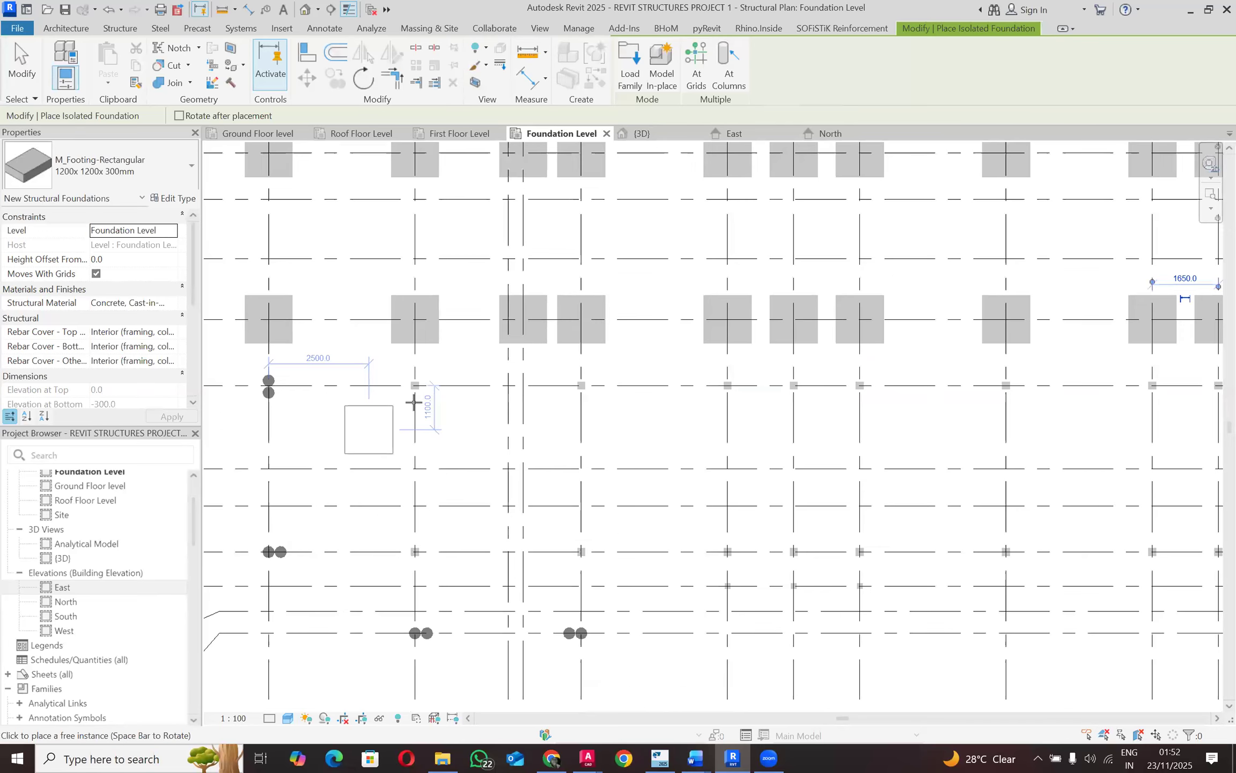
scroll(420, 397, up, 2)
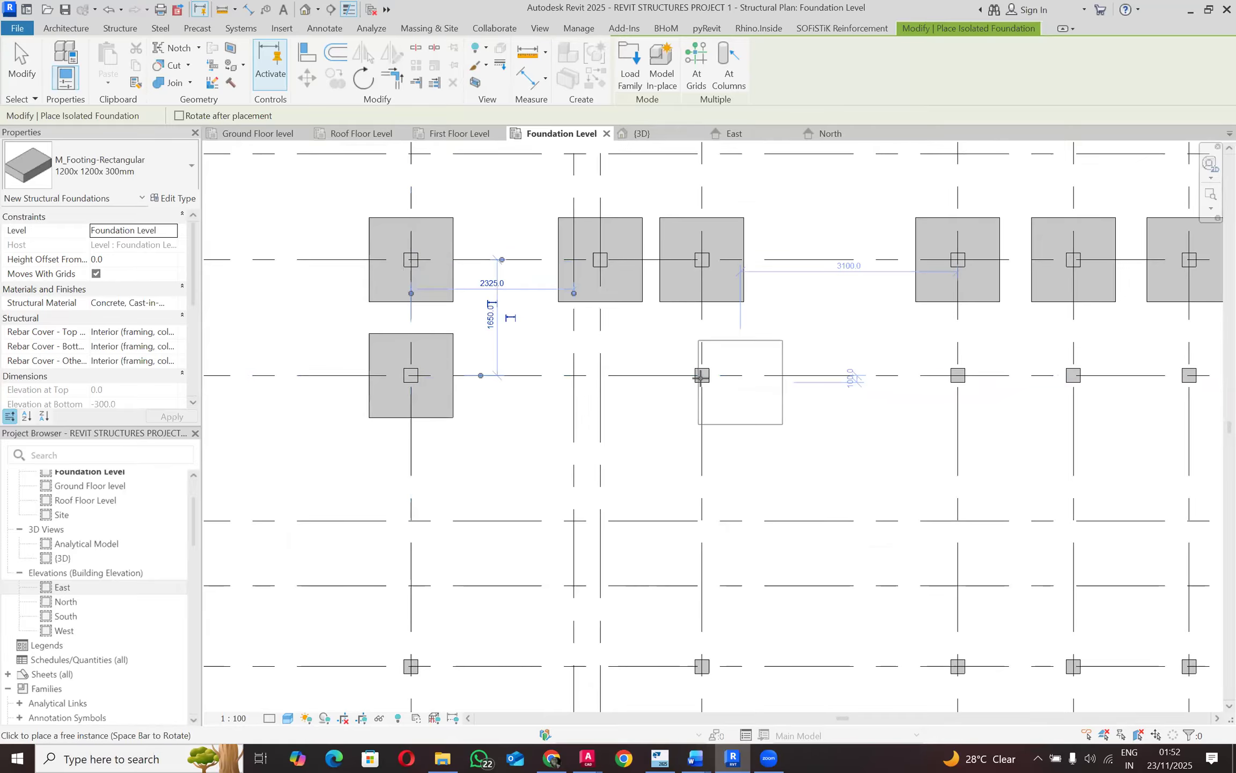
scroll(601, 395, down, 2)
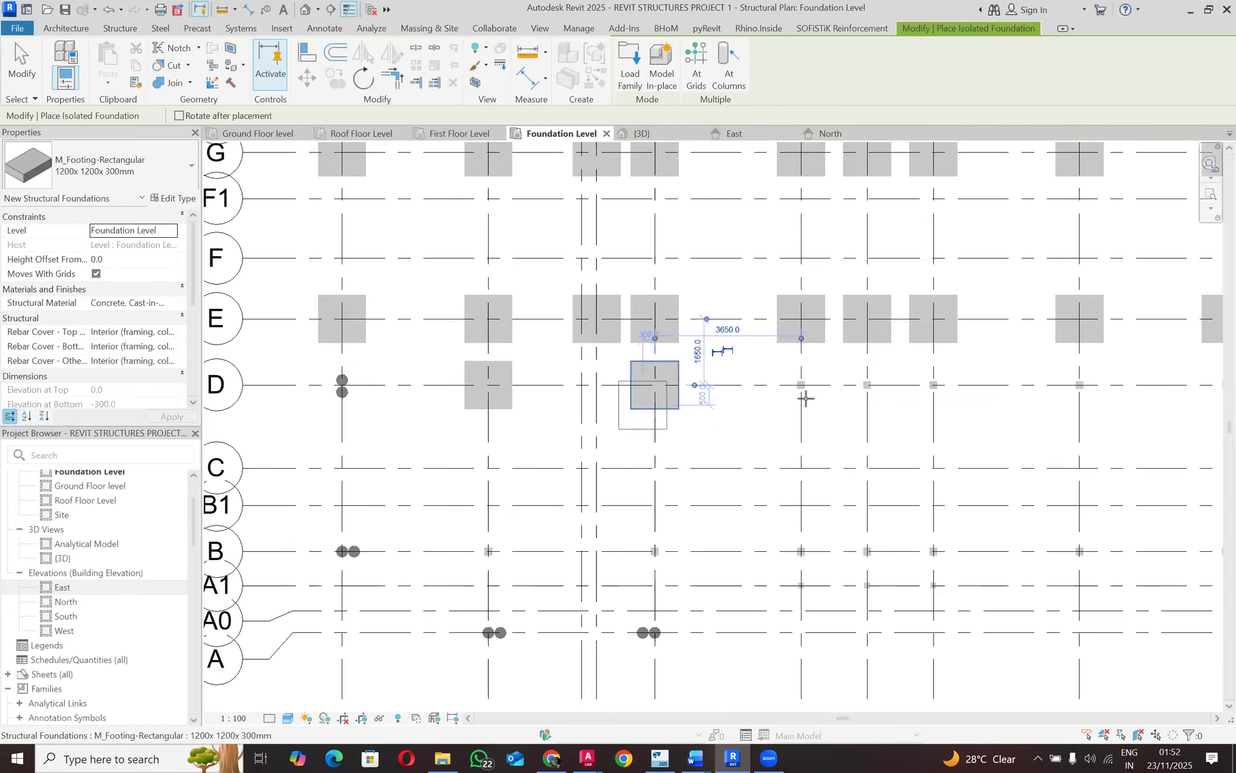
Step: Place the same rectangular footing under the columns at grids D/6 and D/7
scroll(807, 397, up, 2)
scroll(804, 370, up, 1)
scroll(795, 371, up, 1)
click(794, 372)
click(997, 372)
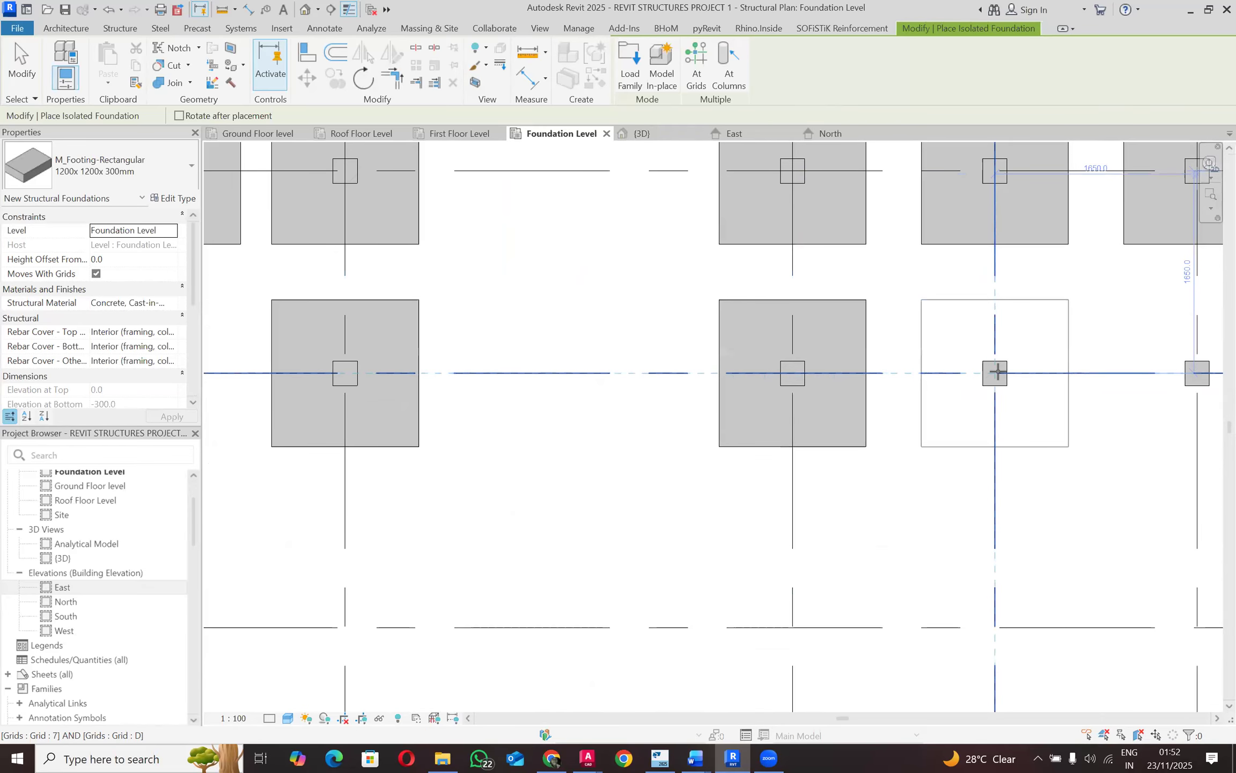
Step: Place the same rectangular footing under the columns at grids D/8 and D/9
scroll(689, 369, down, 3)
scroll(872, 370, up, 3)
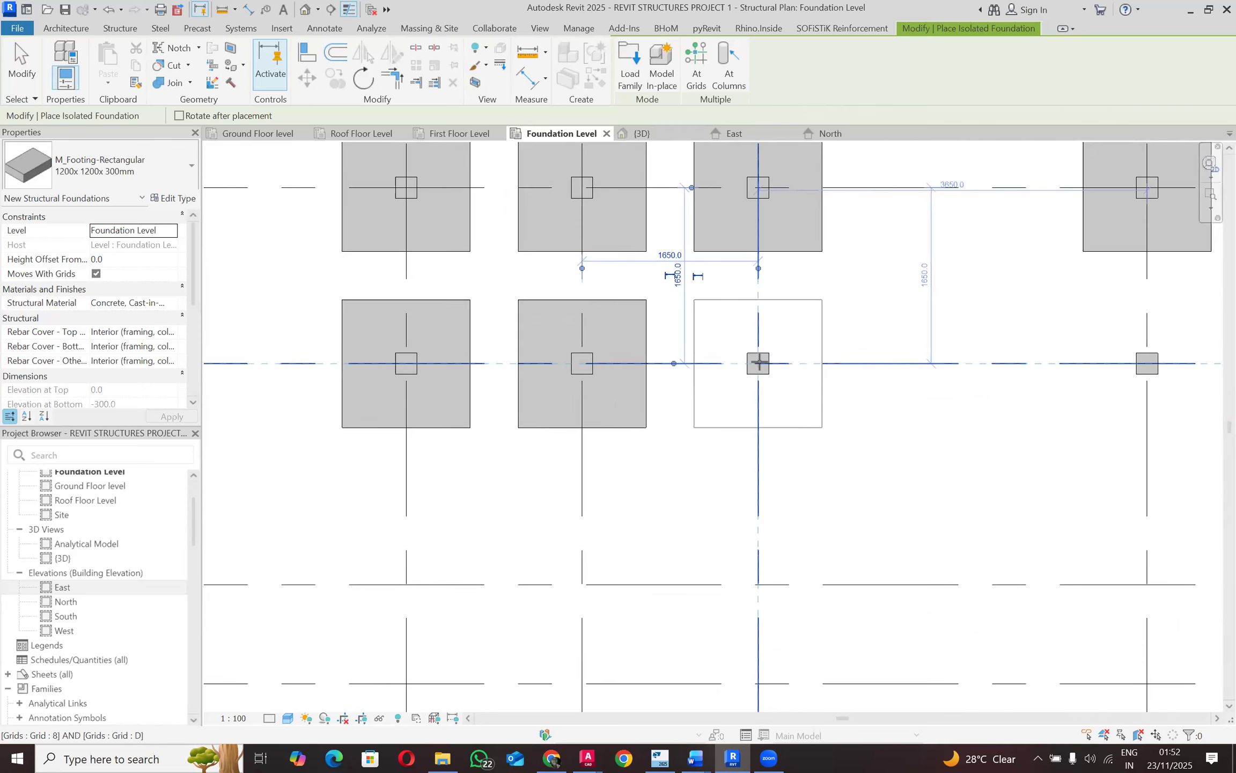
click(758, 363)
scroll(891, 378, down, 3)
scroll(961, 357, up, 3)
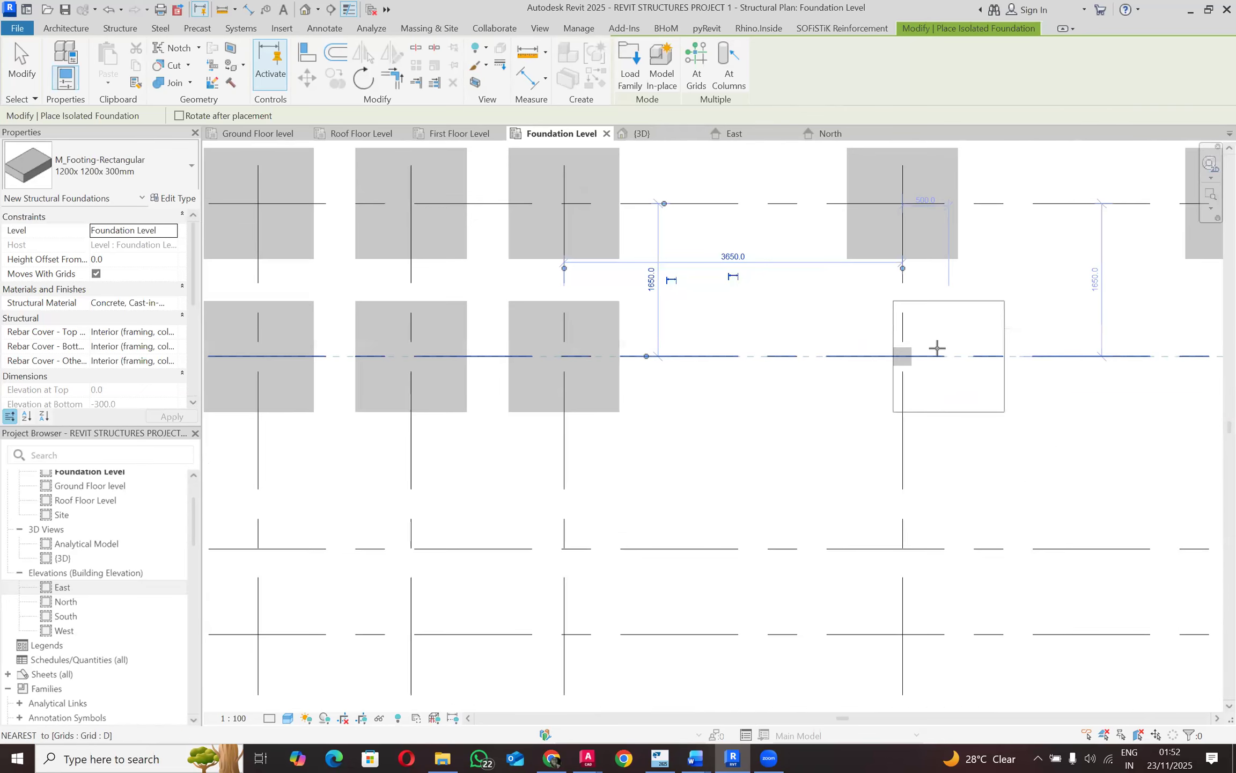
scroll(938, 349, up, 2)
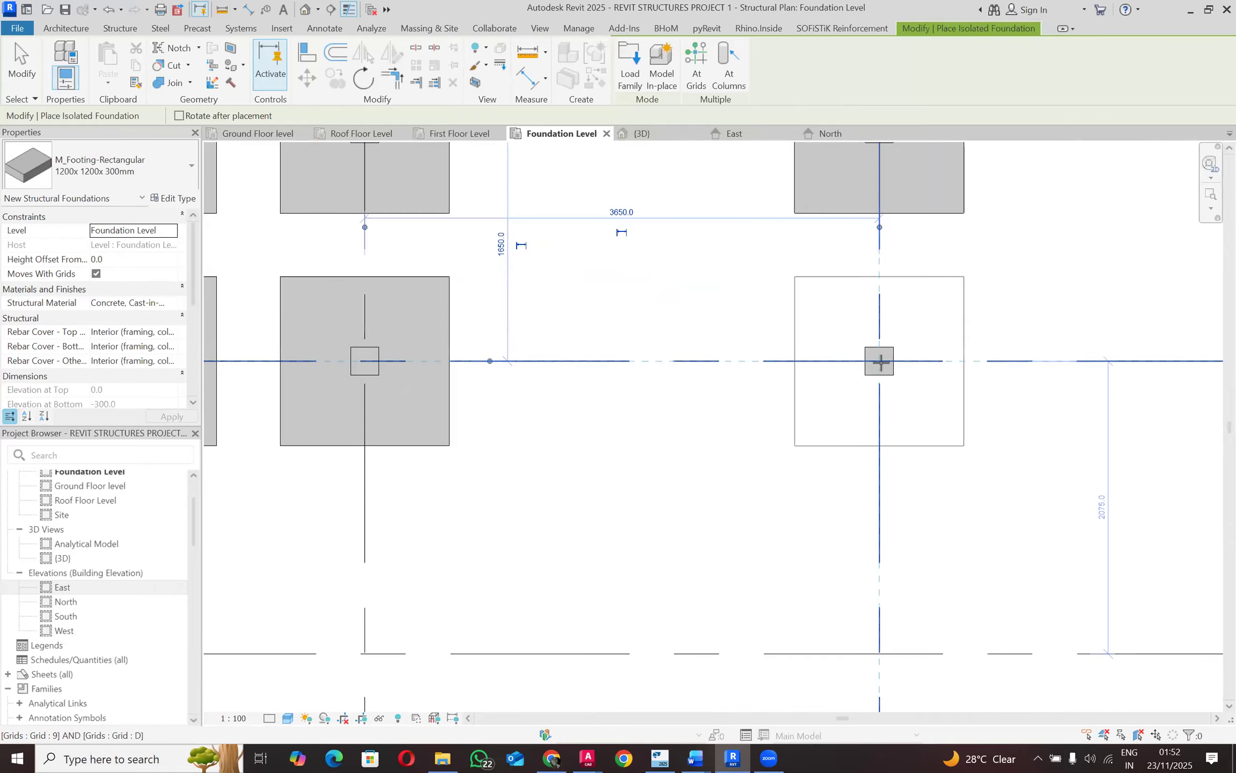
click(881, 362)
Step: Place 1200x1200x300mm isolated footings under the columns at grids D/10 and D/11
scroll(803, 367, down, 2)
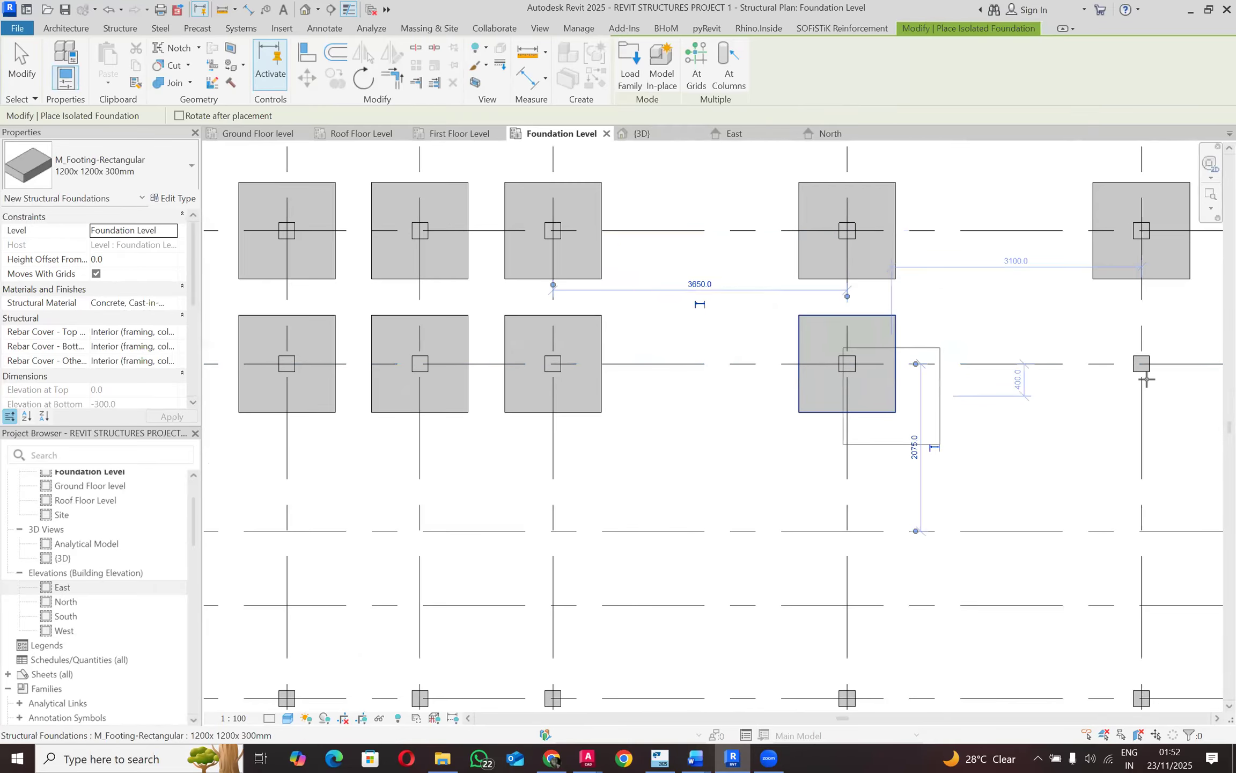
scroll(1146, 379, up, 2)
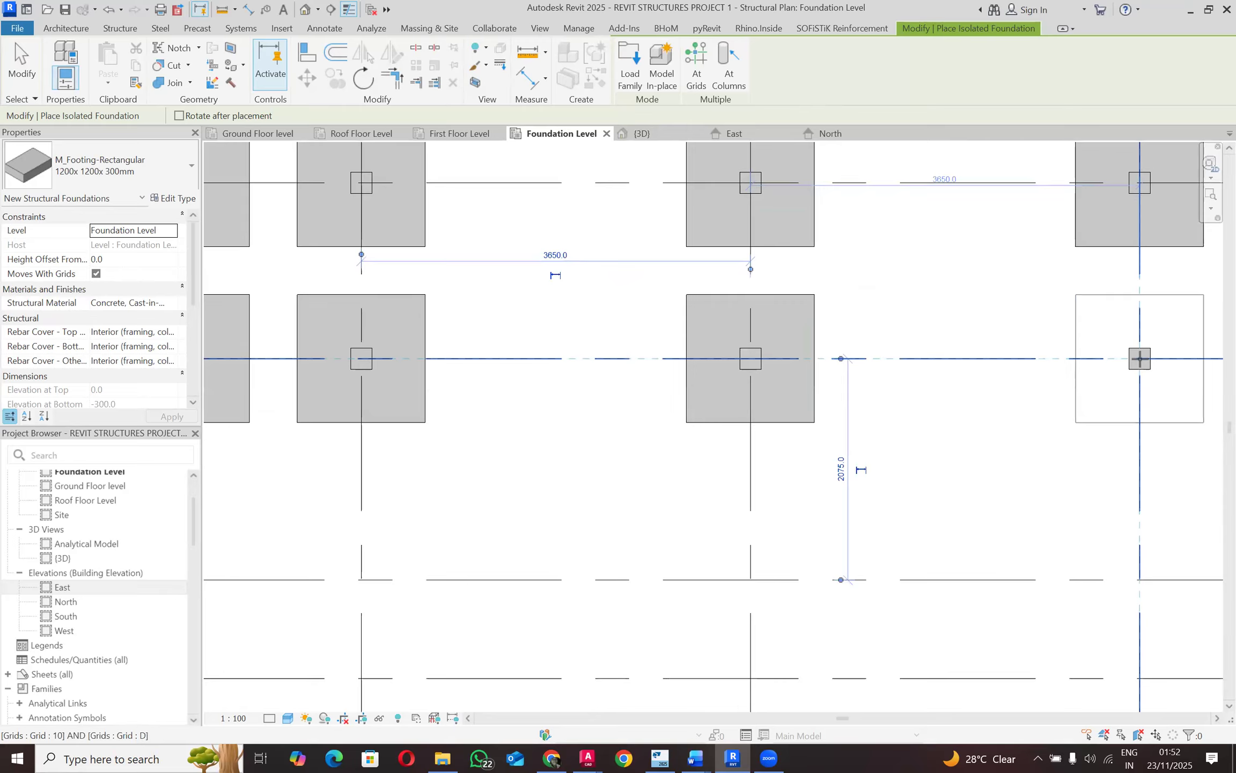
scroll(772, 354, down, 2)
scroll(996, 373, down, 2)
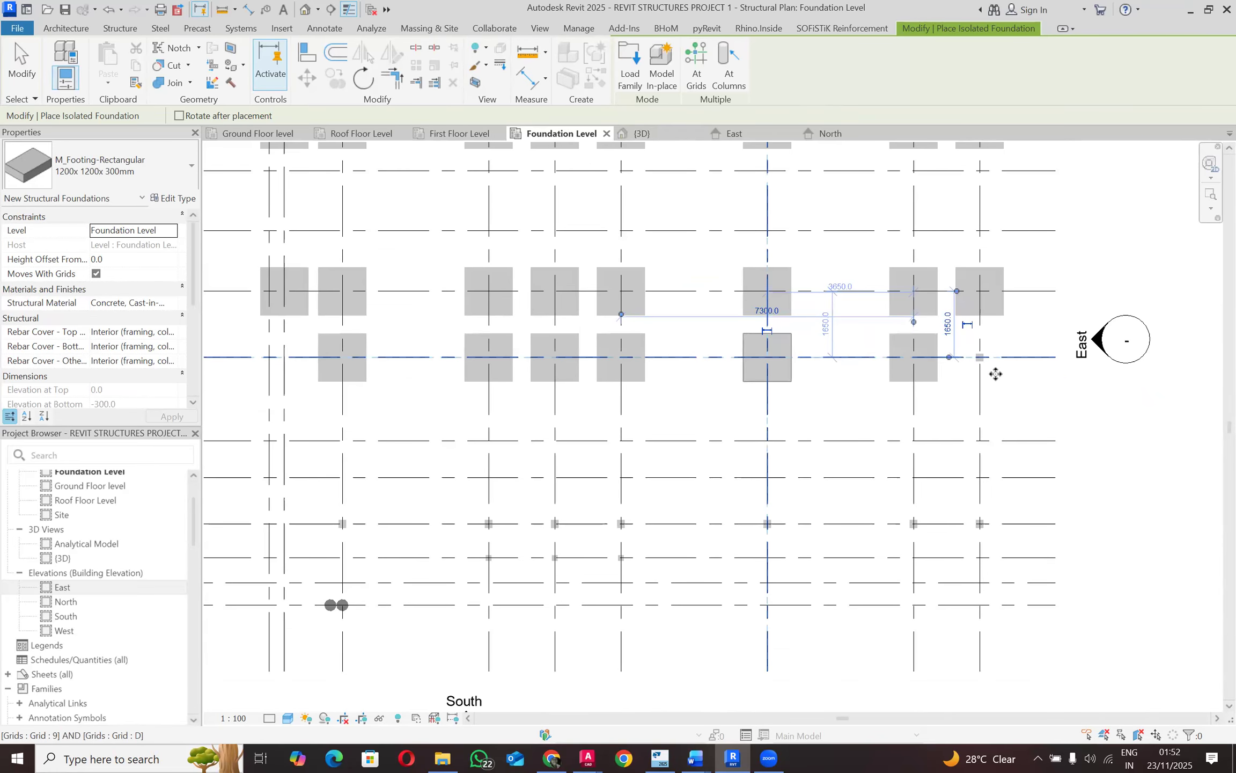
scroll(1001, 372, up, 1)
scroll(1005, 370, up, 1)
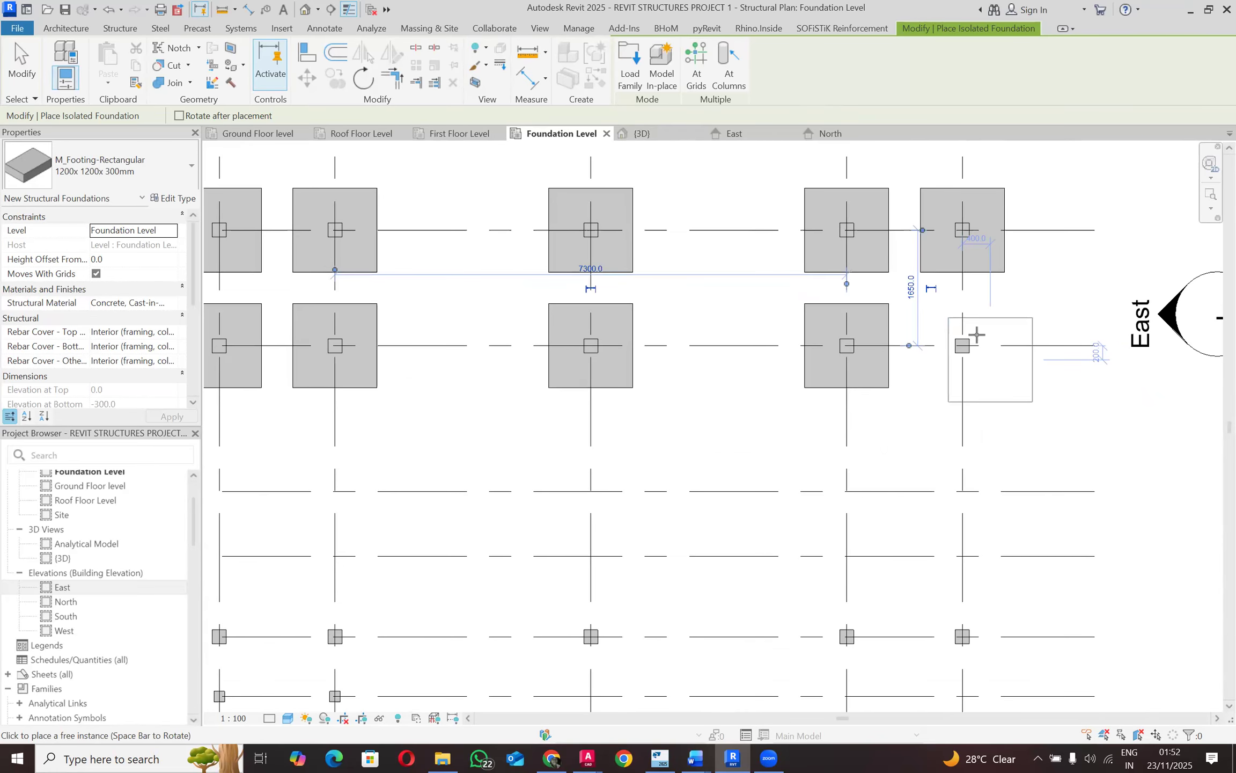
scroll(968, 338, up, 1)
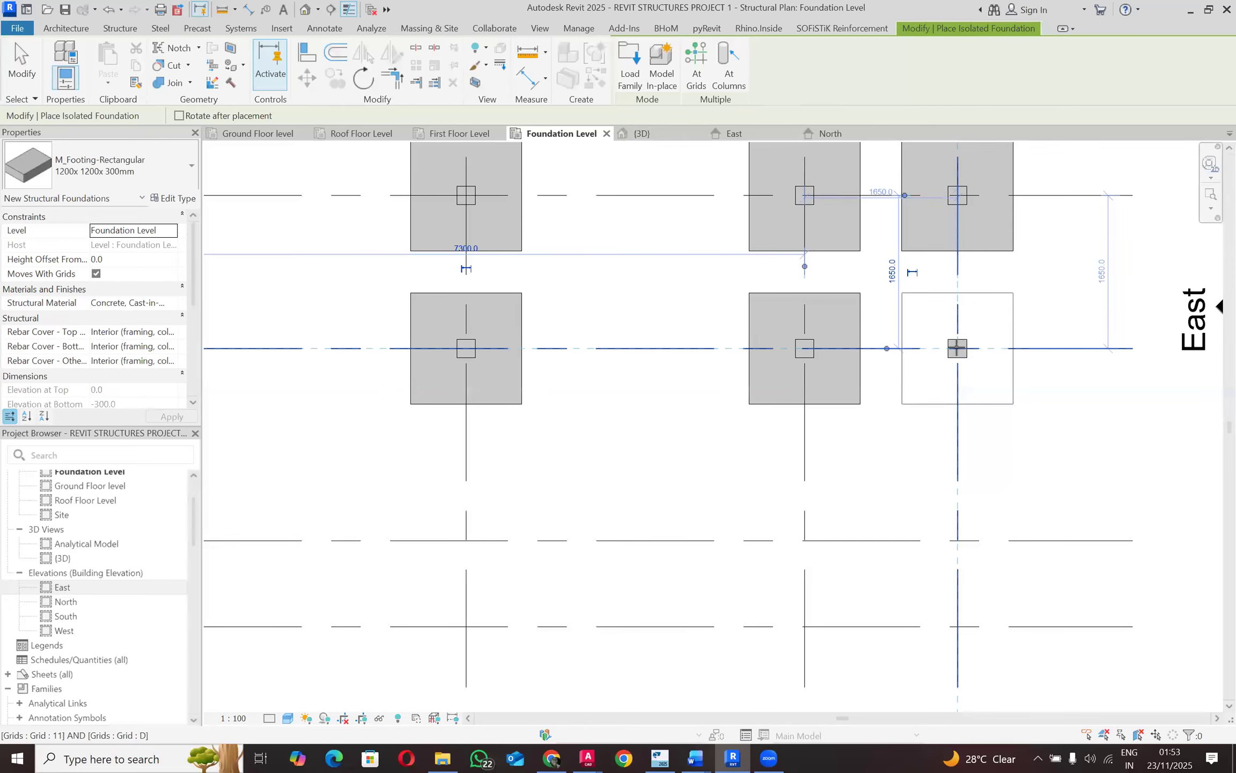
click(957, 348)
scroll(960, 319, down, 2)
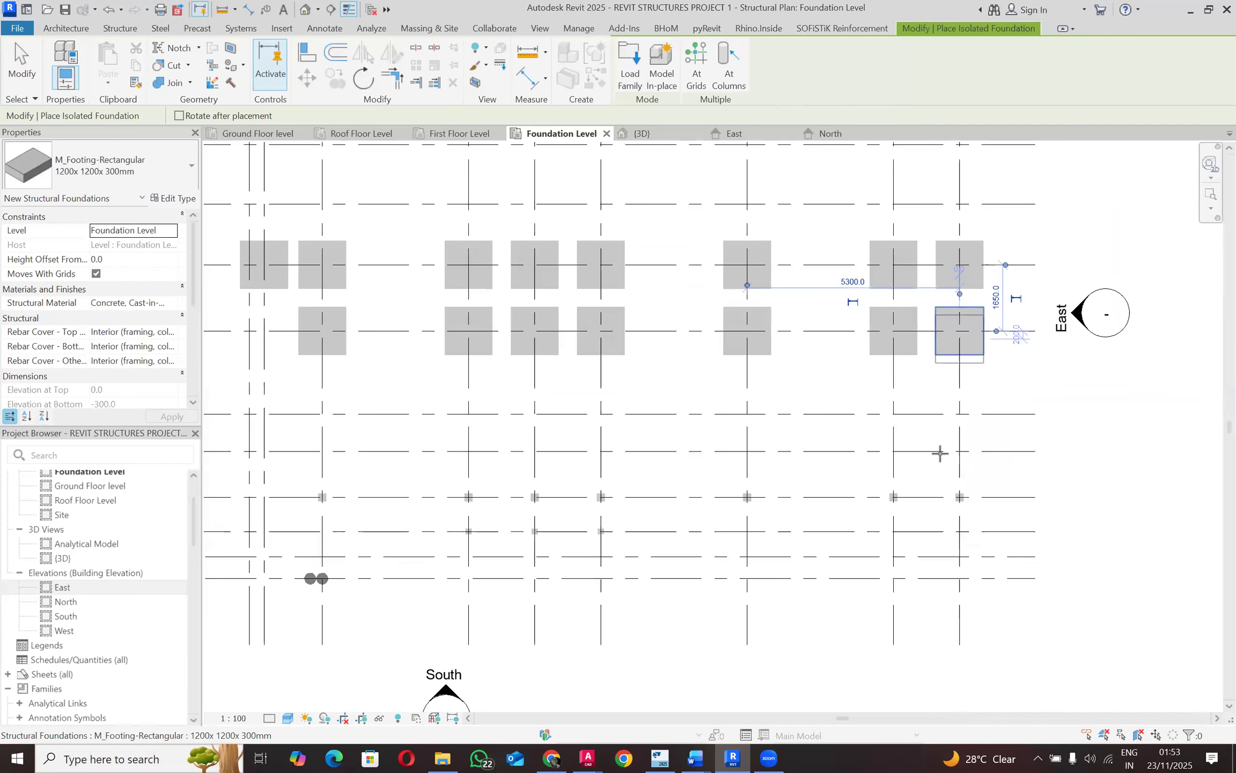
Step: Place the same rectangular footing under the columns at grids B/11 and B/10
scroll(958, 498, up, 3)
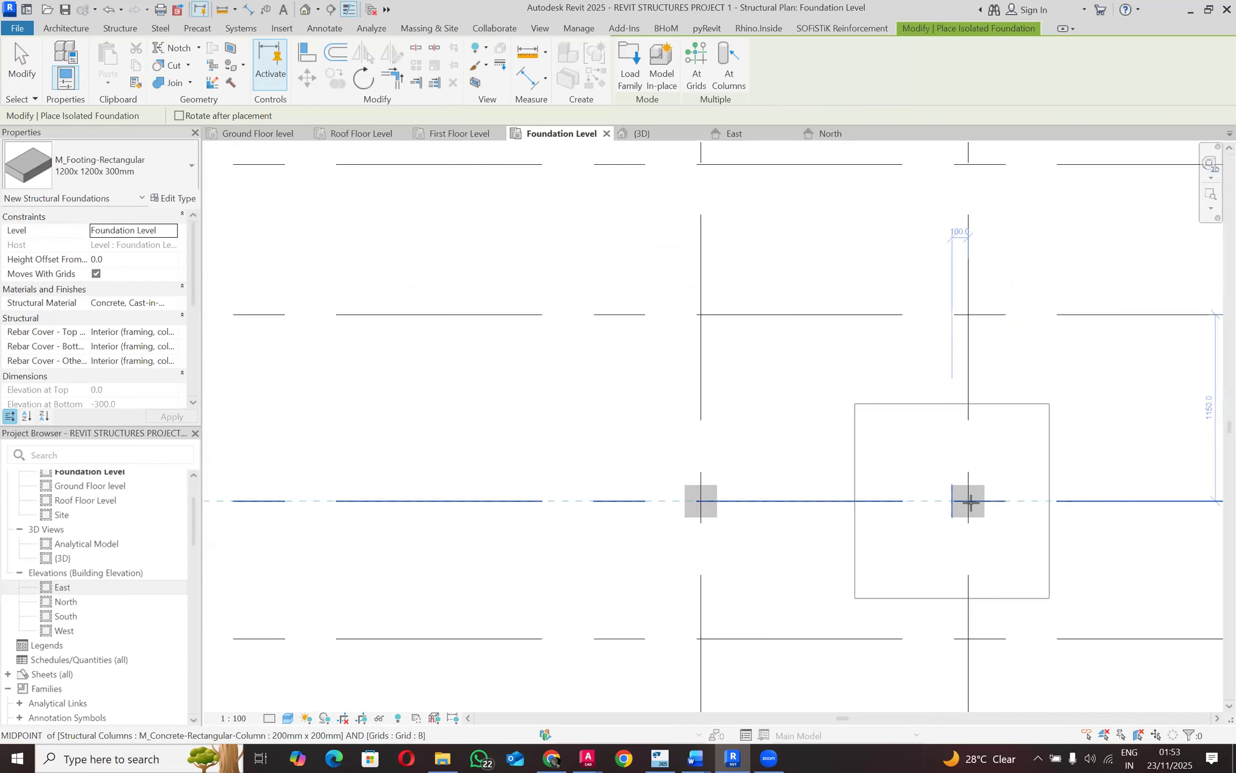
click(852, 490)
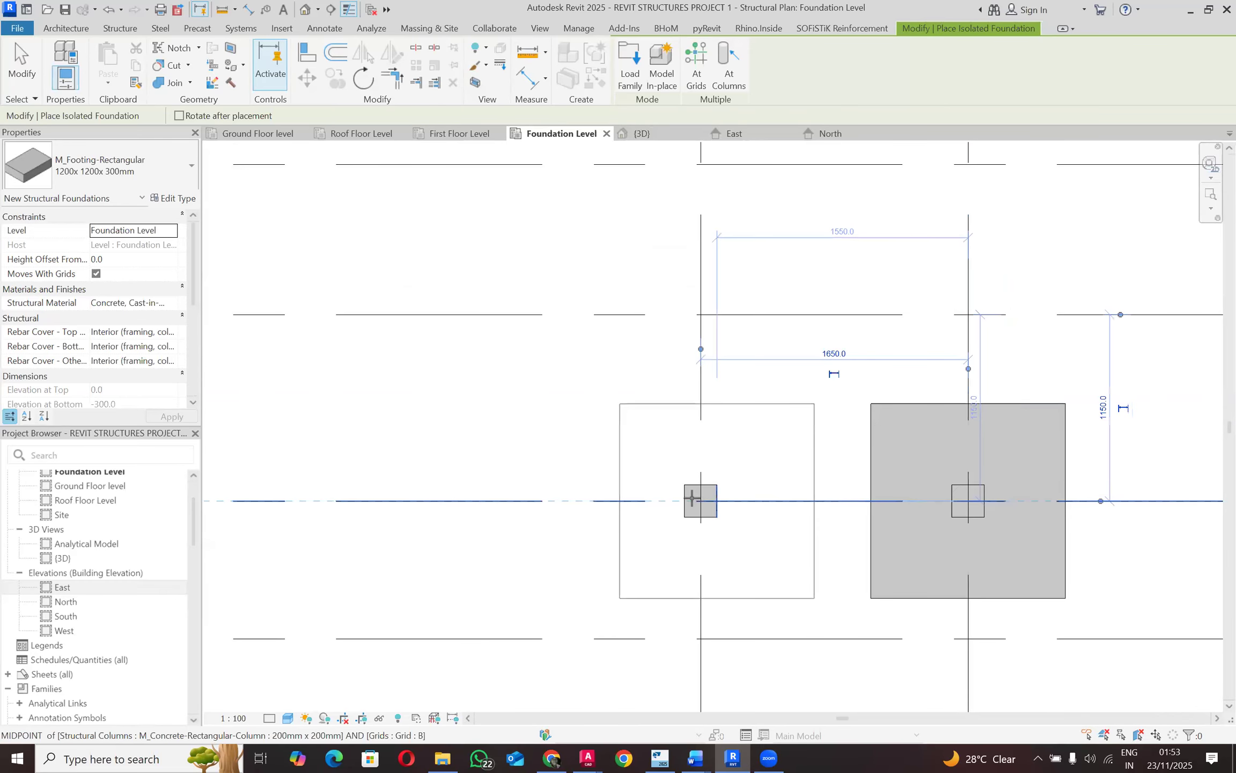
click(702, 499)
scroll(947, 474, down, 4)
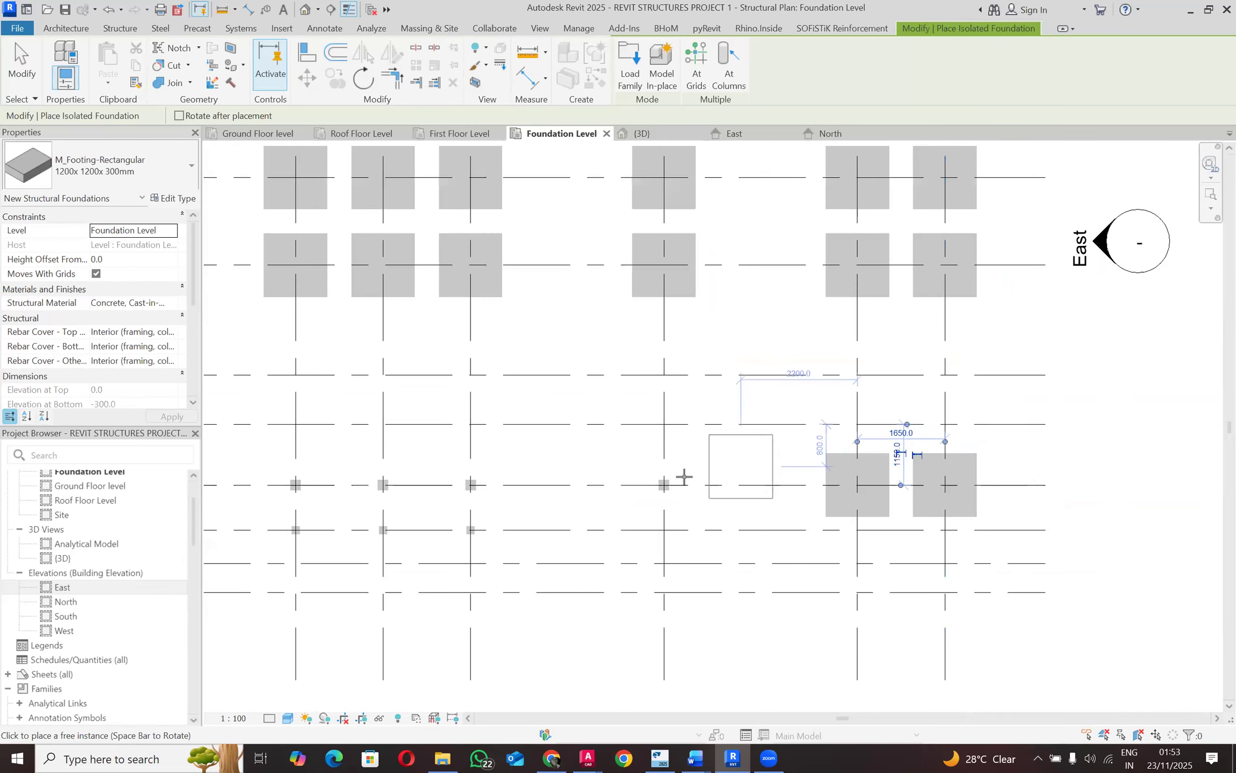
Step: Place the same rectangular footing under the columns at grids B/9 and B/8
scroll(669, 483, up, 5)
click(634, 495)
scroll(973, 439, down, 5)
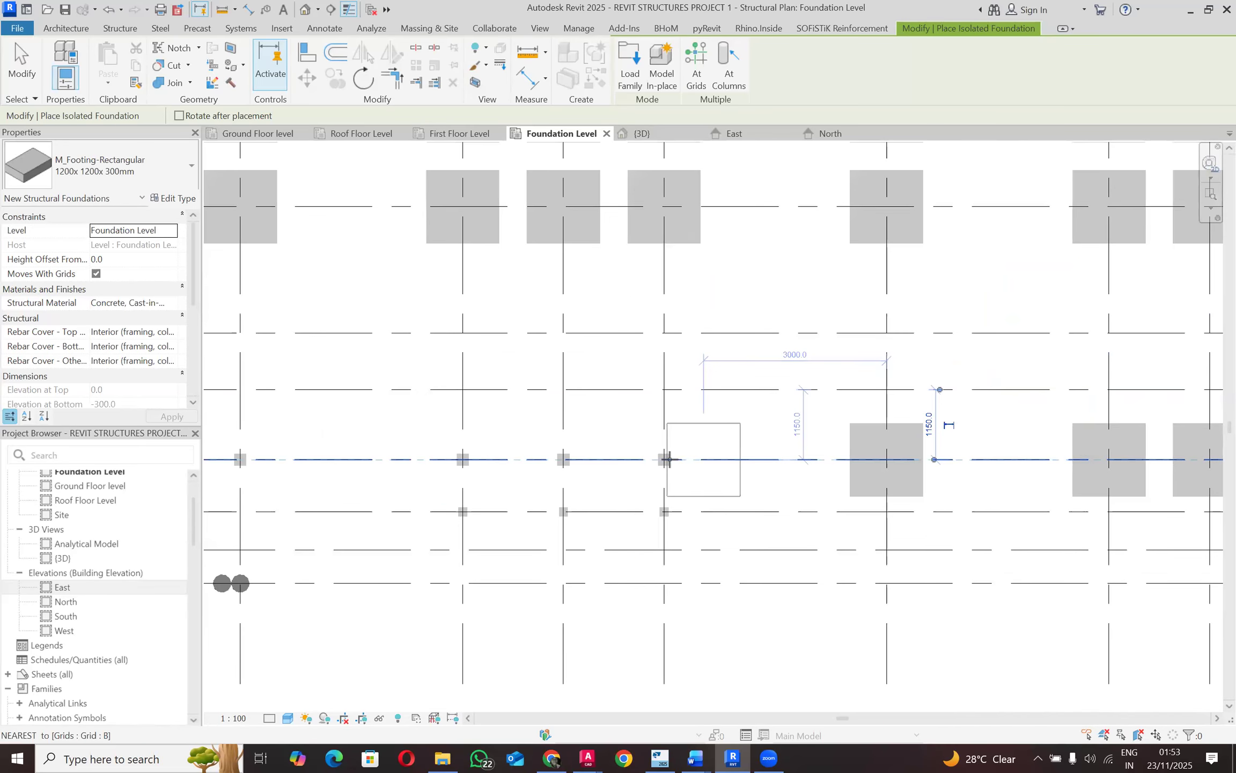
scroll(668, 459, up, 2)
click(660, 458)
scroll(828, 440, down, 3)
Step: Place the same rectangular footing under the columns at grids B/7 and B/6
scroll(671, 446, up, 2)
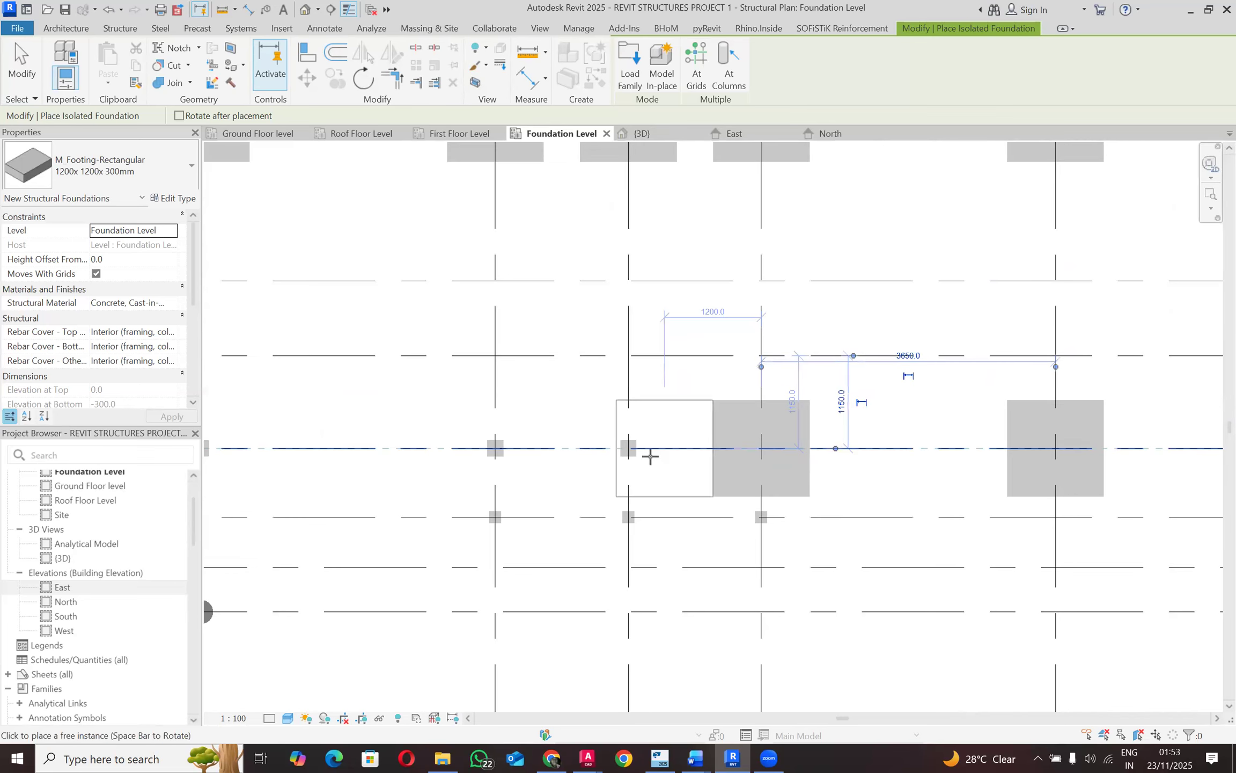
click(628, 449)
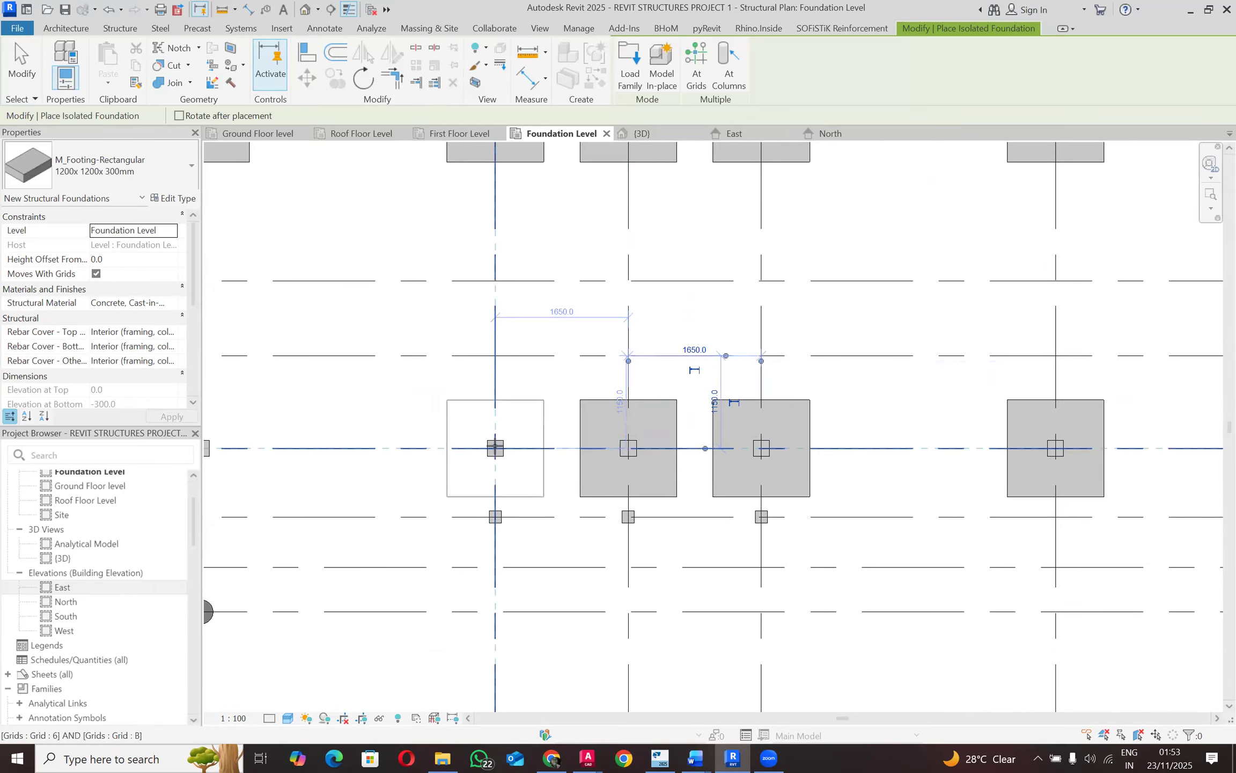
click(495, 449)
scroll(662, 441, down, 3)
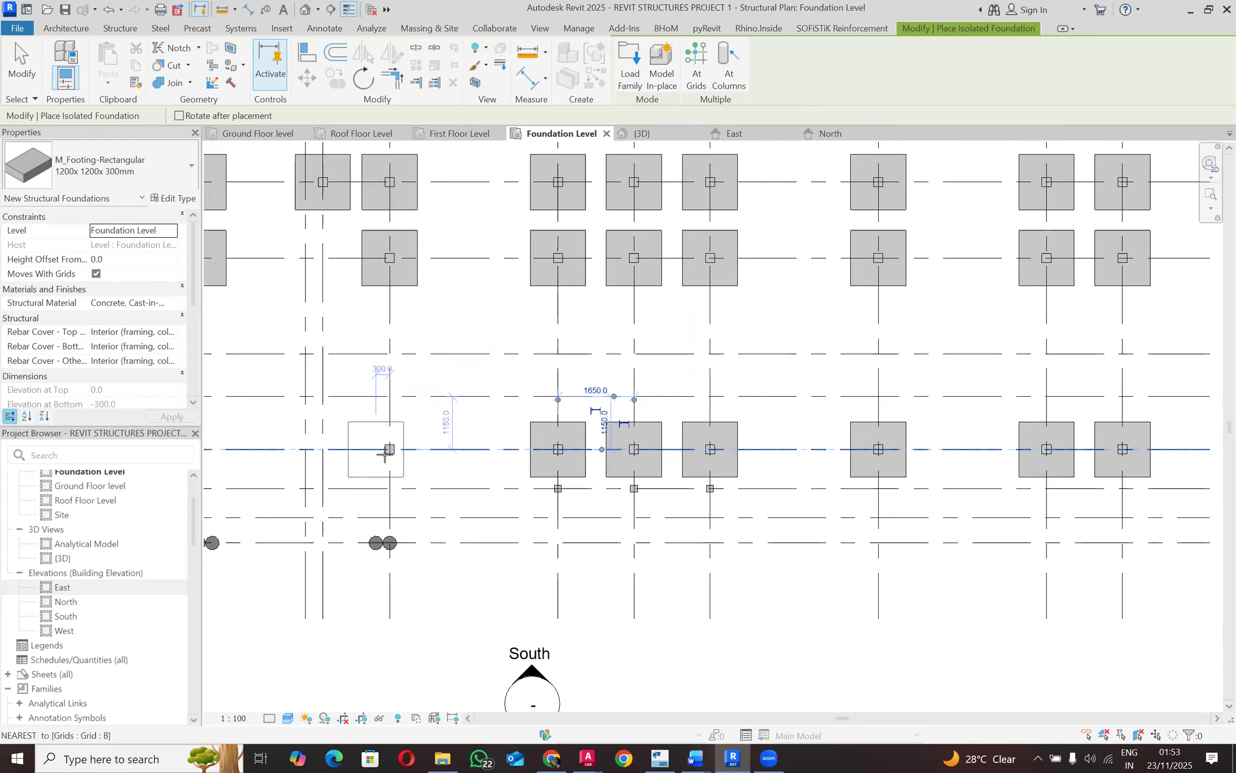
Step: Place the same rectangular footing under the columns at grids B/5 and B/2 and end the placement
scroll(384, 454, up, 2)
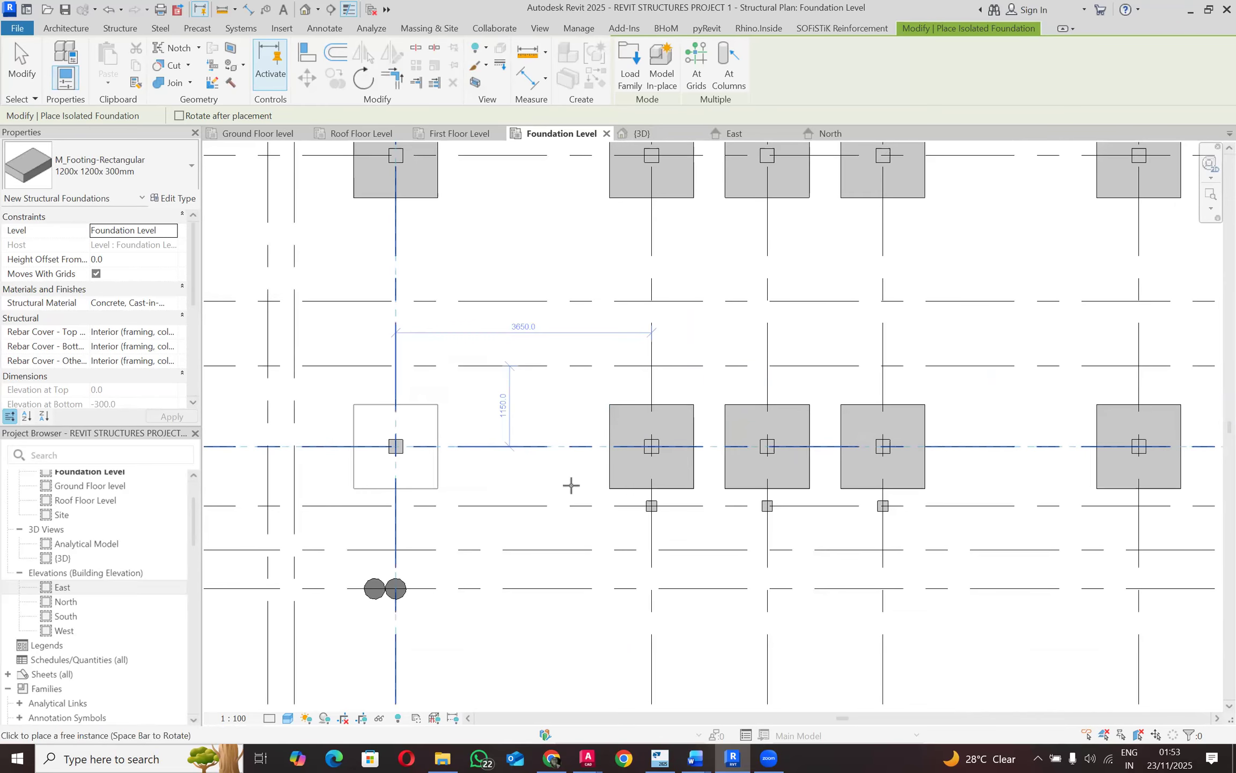
scroll(571, 486, down, 4)
scroll(401, 472, up, 5)
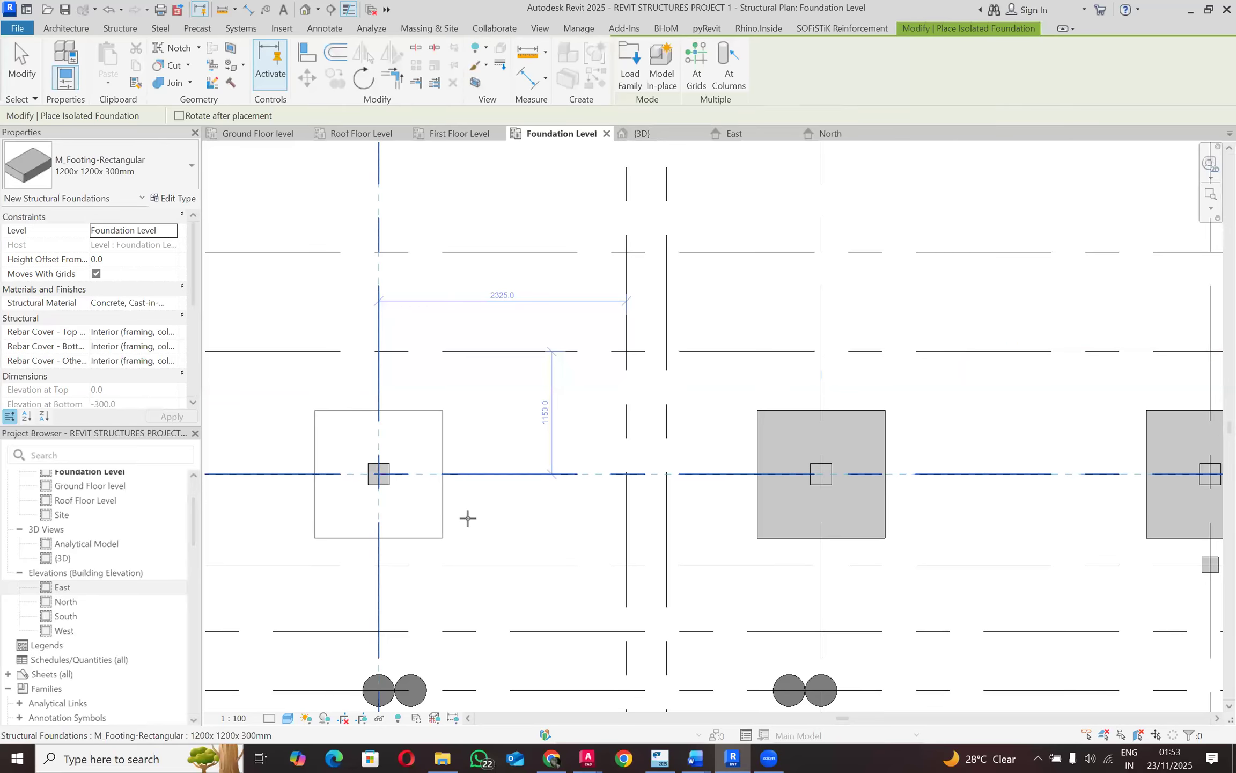
scroll(519, 524, down, 5)
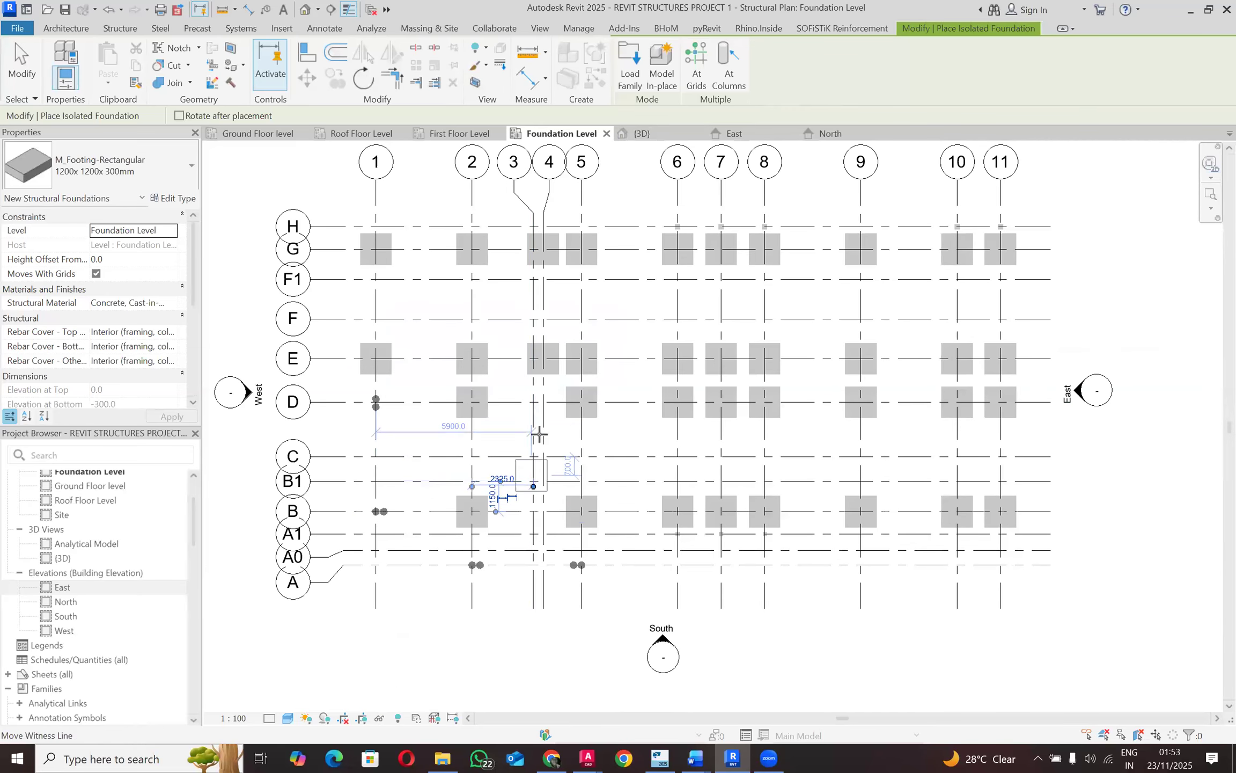
key(Escape)
key(Escape)
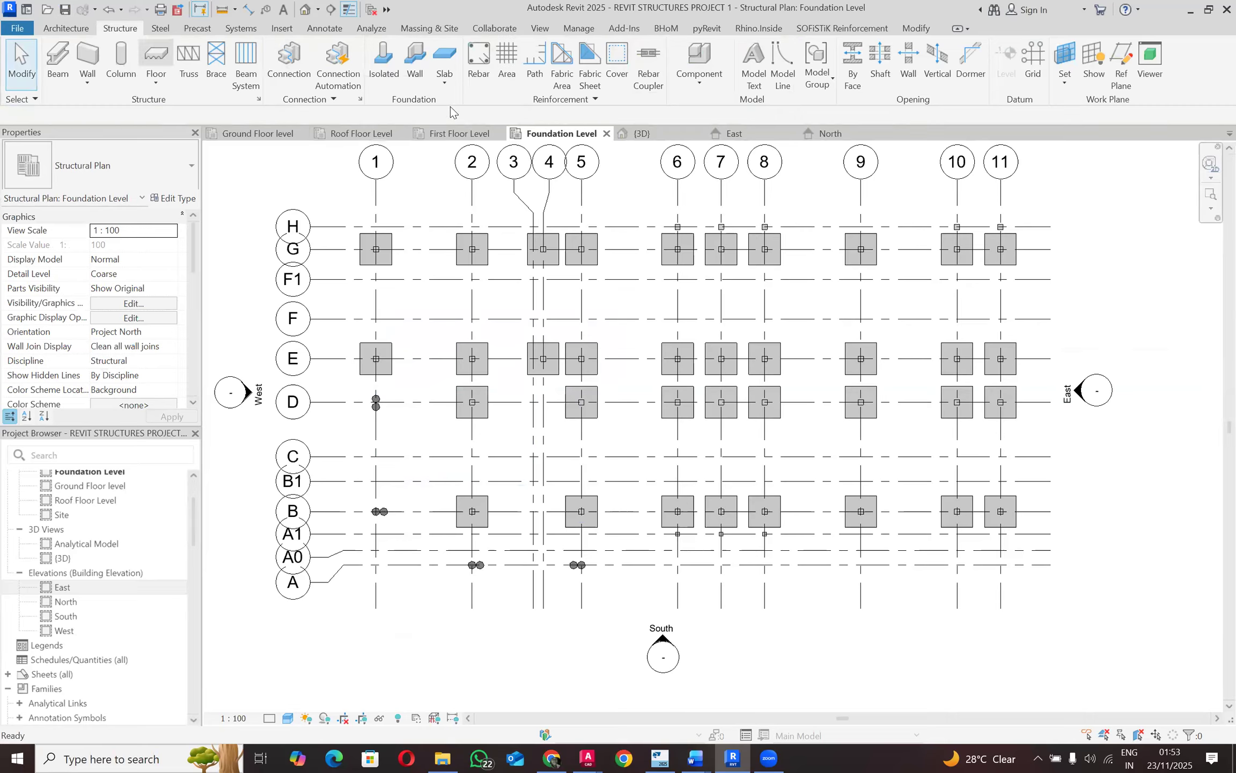
Step: Place an M_Footing-Rectangular isolated footing of type 600x600x200mm under the column at grid H/6
click(385, 63)
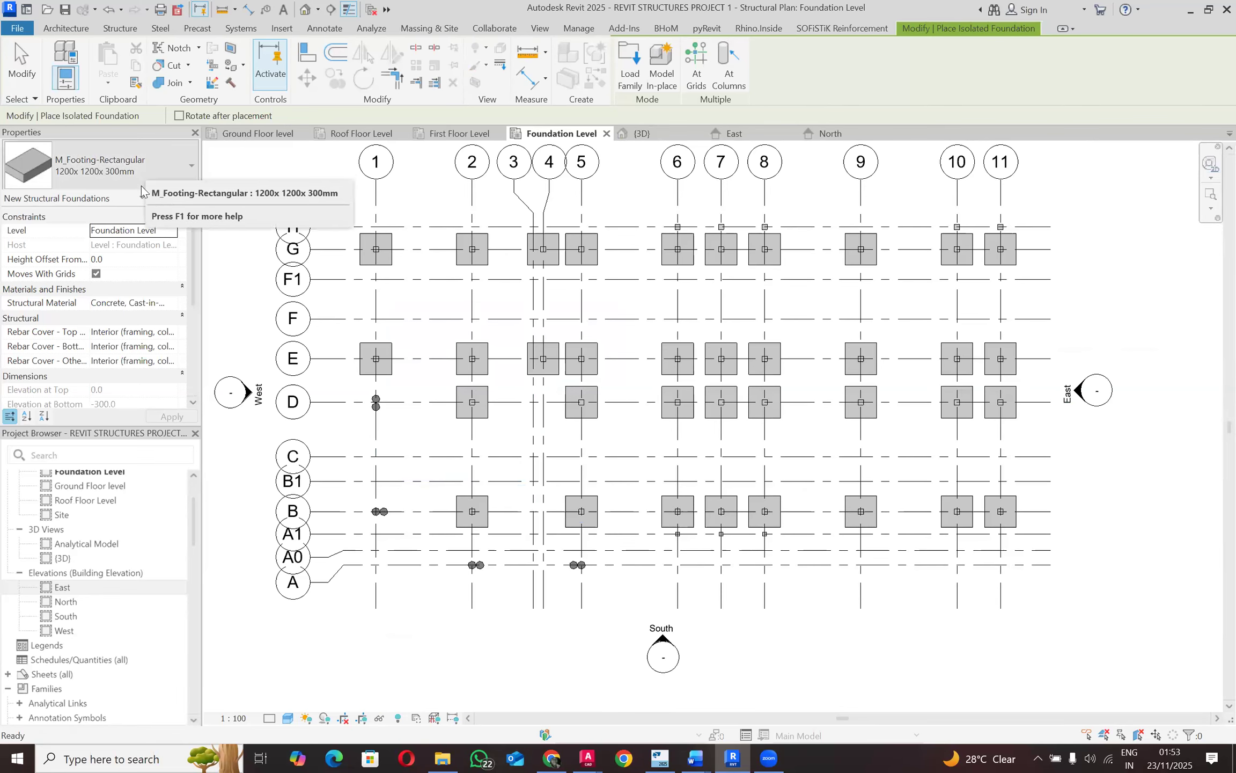
click(179, 176)
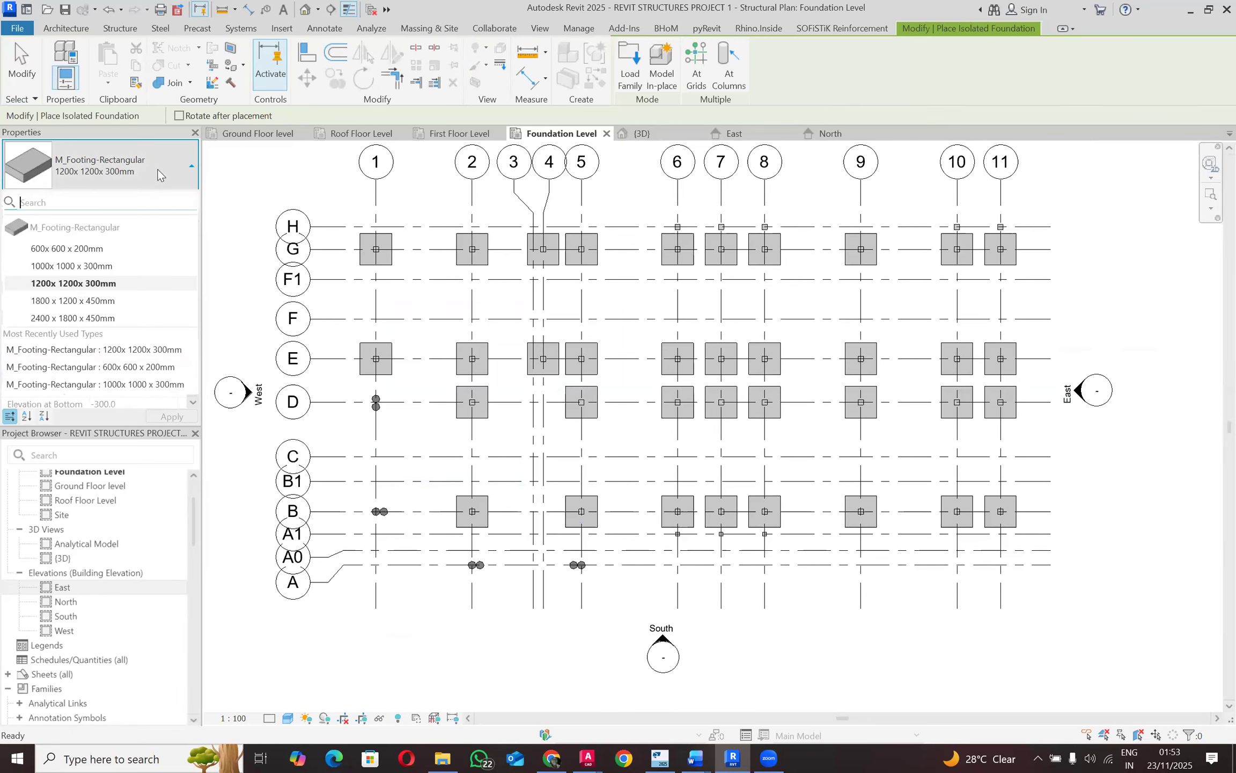
click(66, 249)
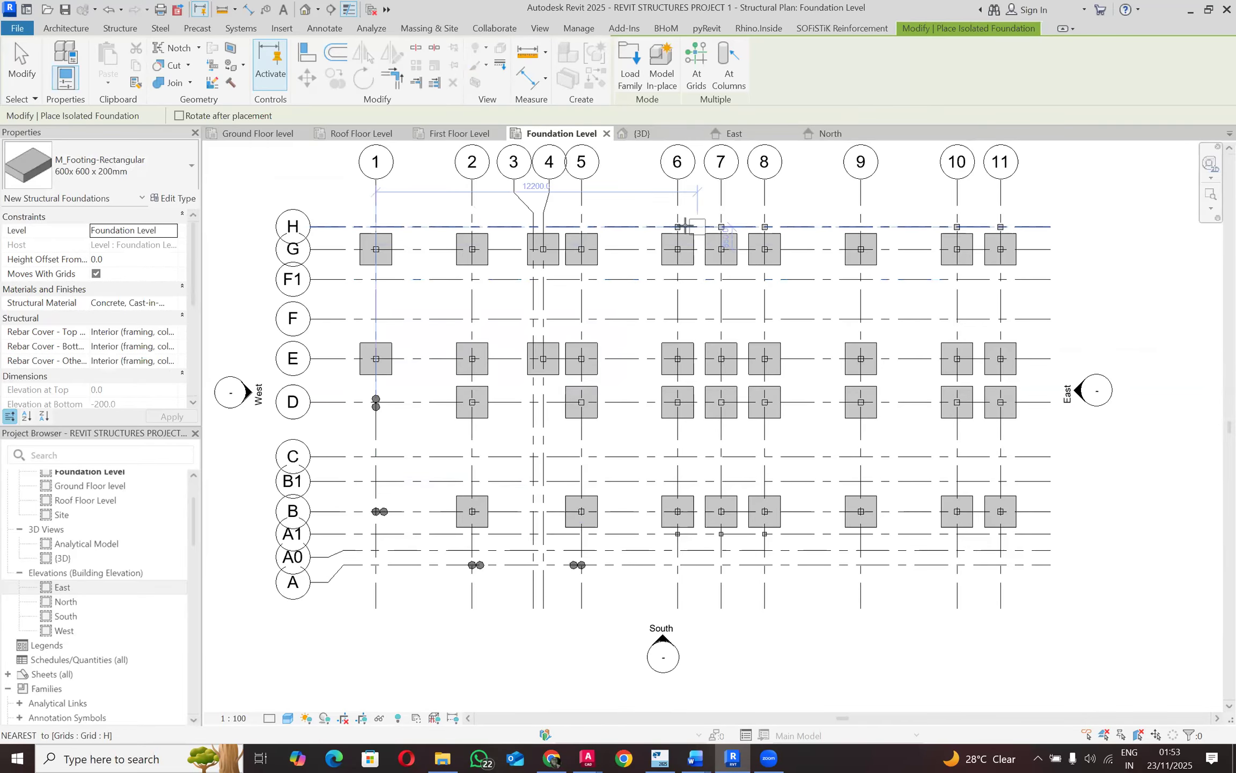
scroll(689, 226, up, 10)
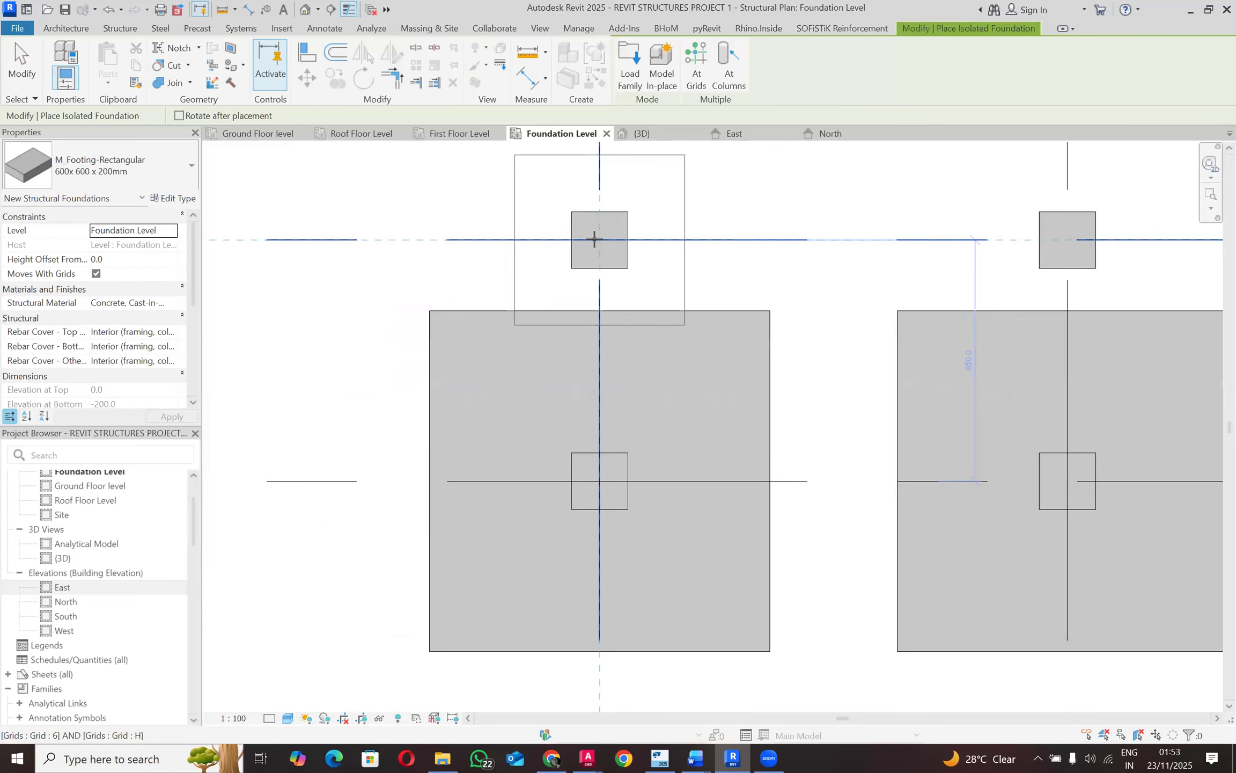
click(600, 238)
scroll(644, 312, down, 3)
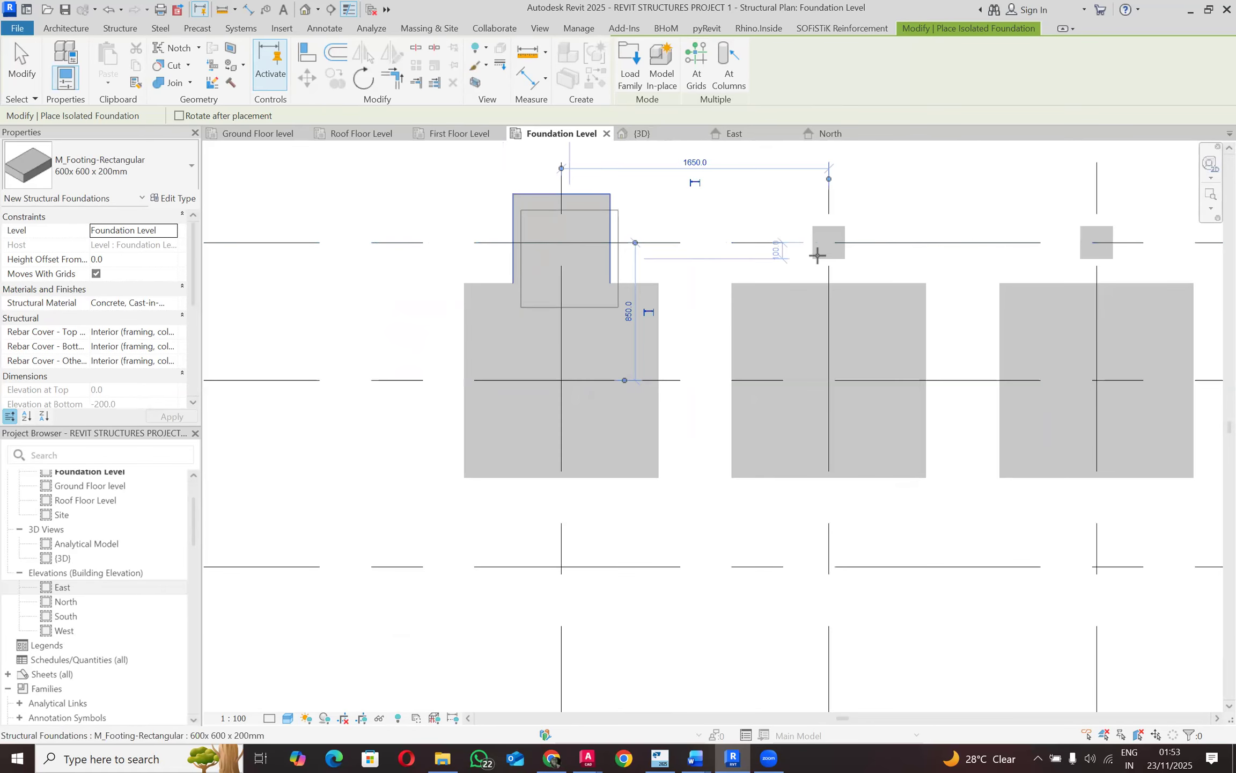
Step: Place the same 600x600x200mm footing under the columns at grids H/7 and H/8
scroll(834, 242, up, 2)
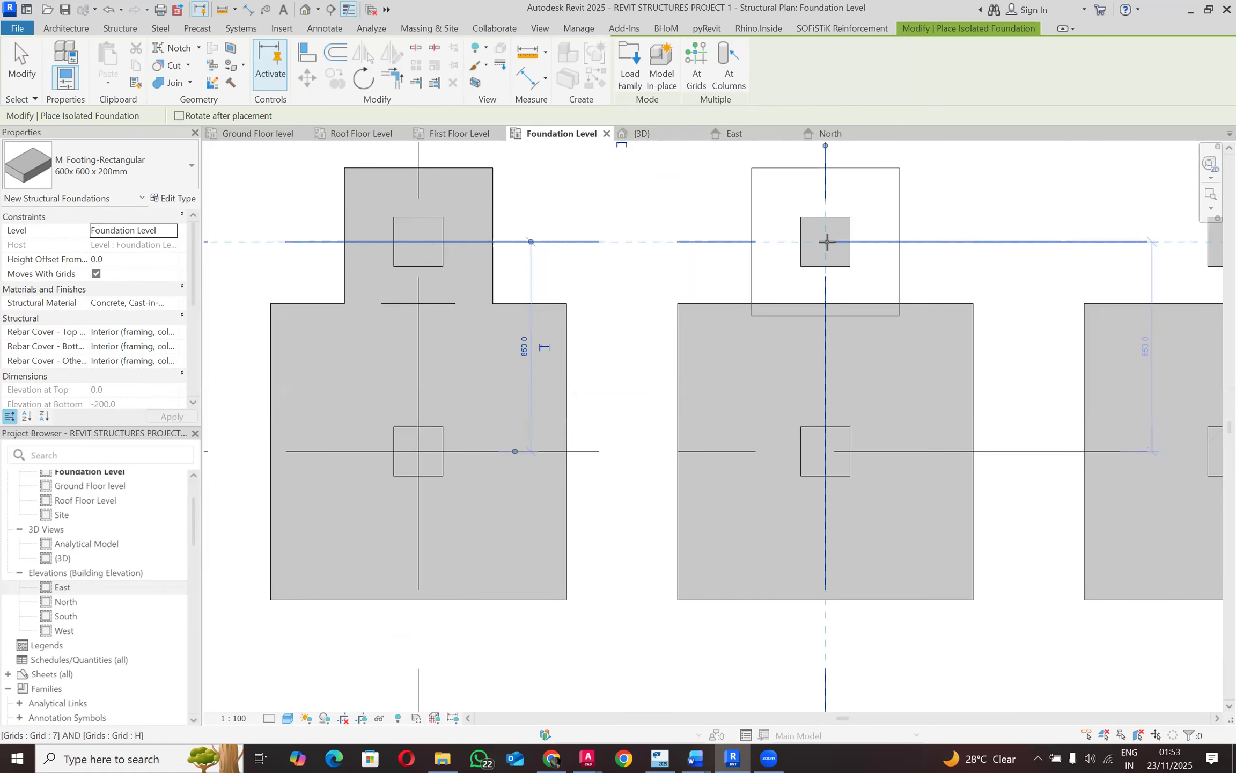
click(827, 241)
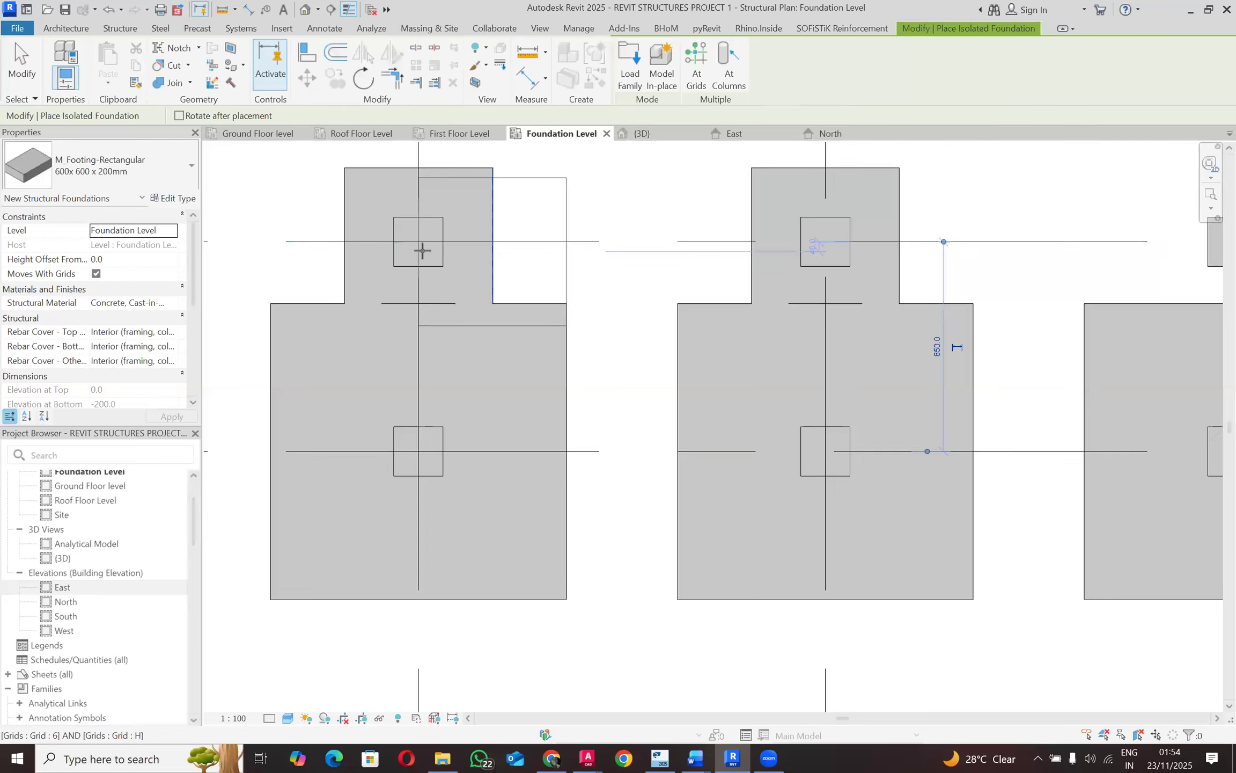
scroll(422, 243, down, 2)
scroll(966, 245, up, 2)
click(966, 243)
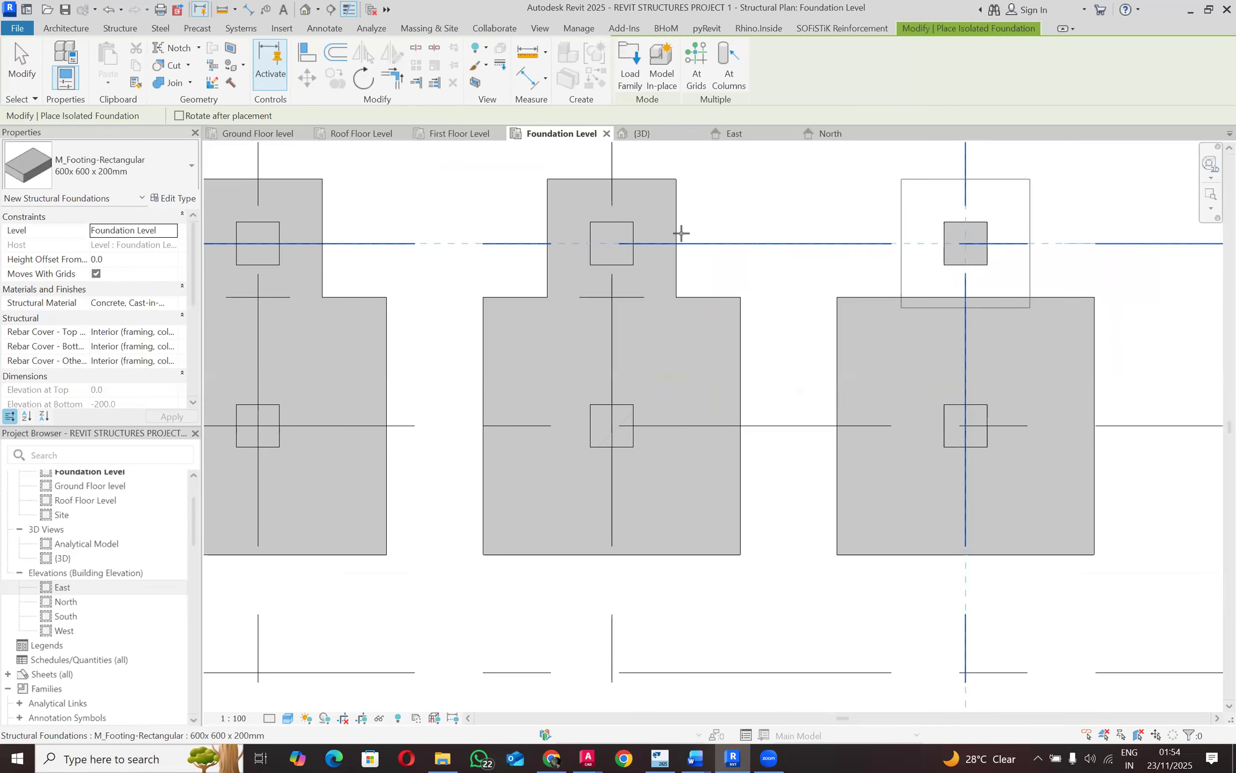
Step: Place 600x600x200mm footings under the columns at grids H/10 and H/11 and end the placement
scroll(642, 235, down, 2)
scroll(864, 249, down, 2)
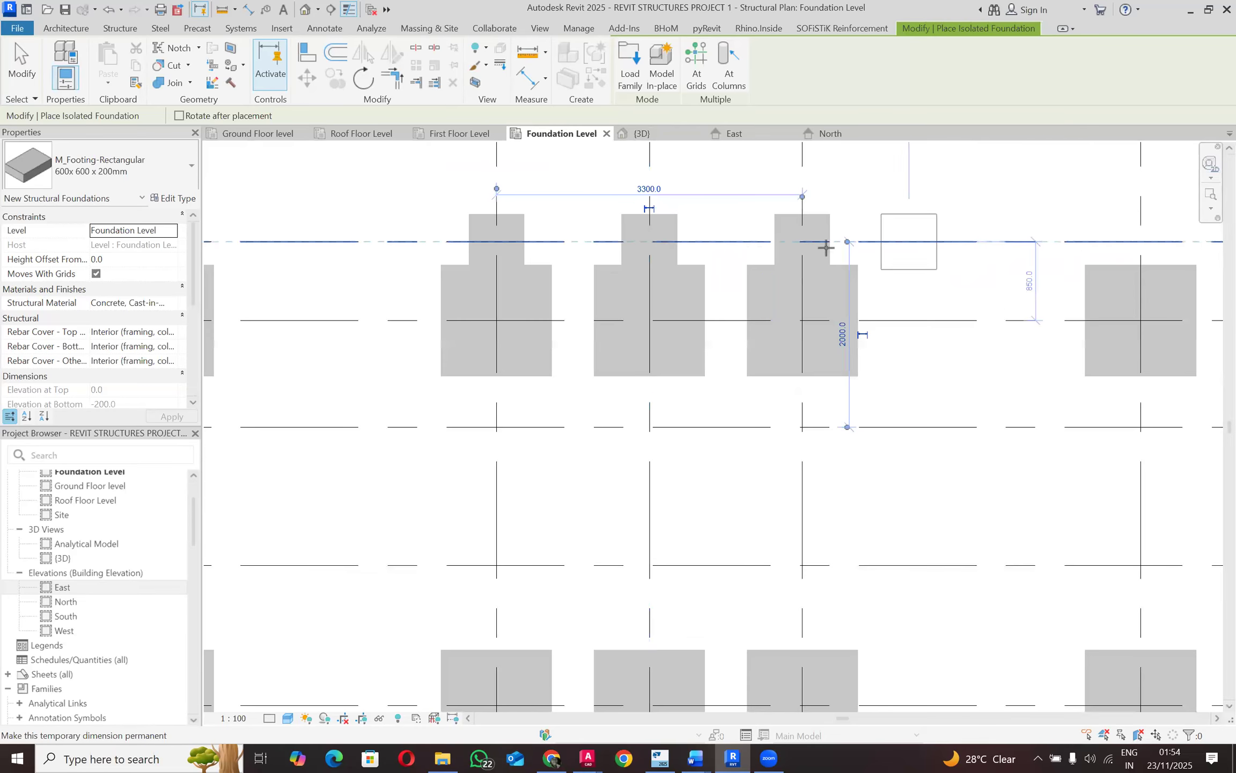
scroll(850, 243, down, 2)
scroll(913, 258, down, 1)
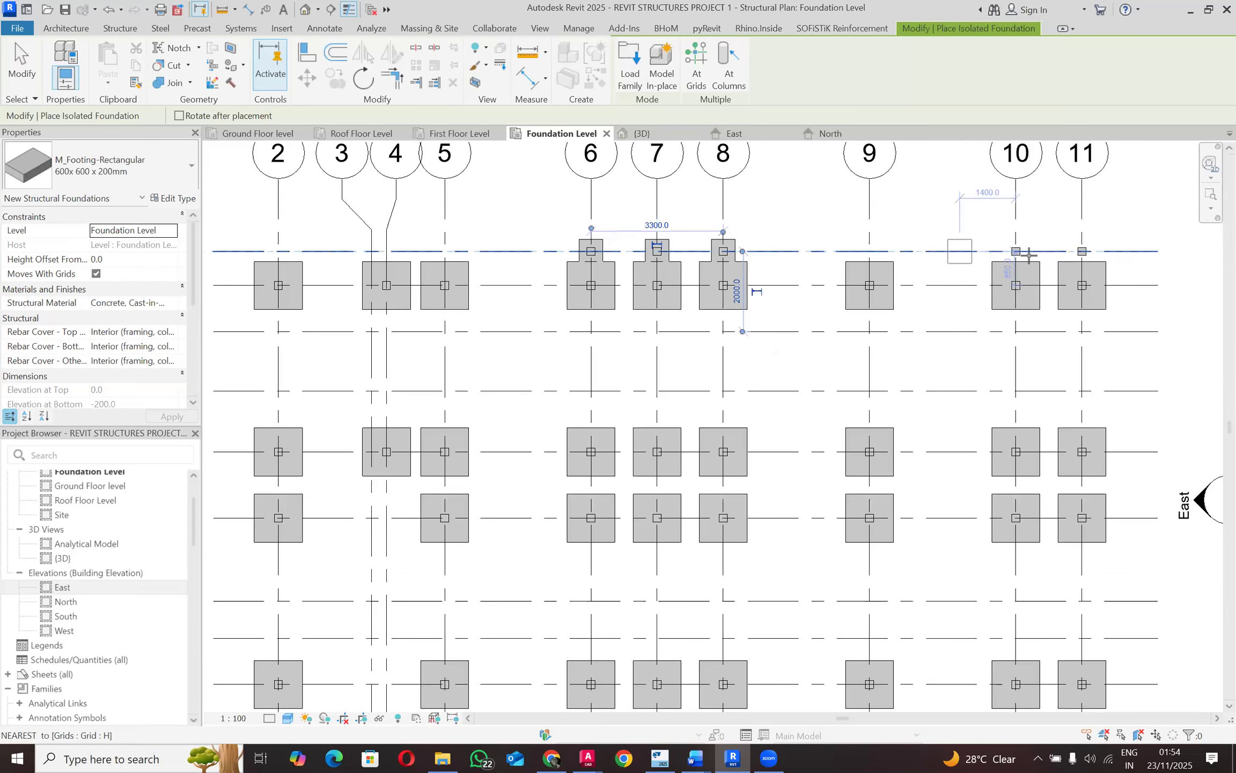
scroll(1025, 253, up, 4)
click(980, 239)
scroll(547, 188, down, 1)
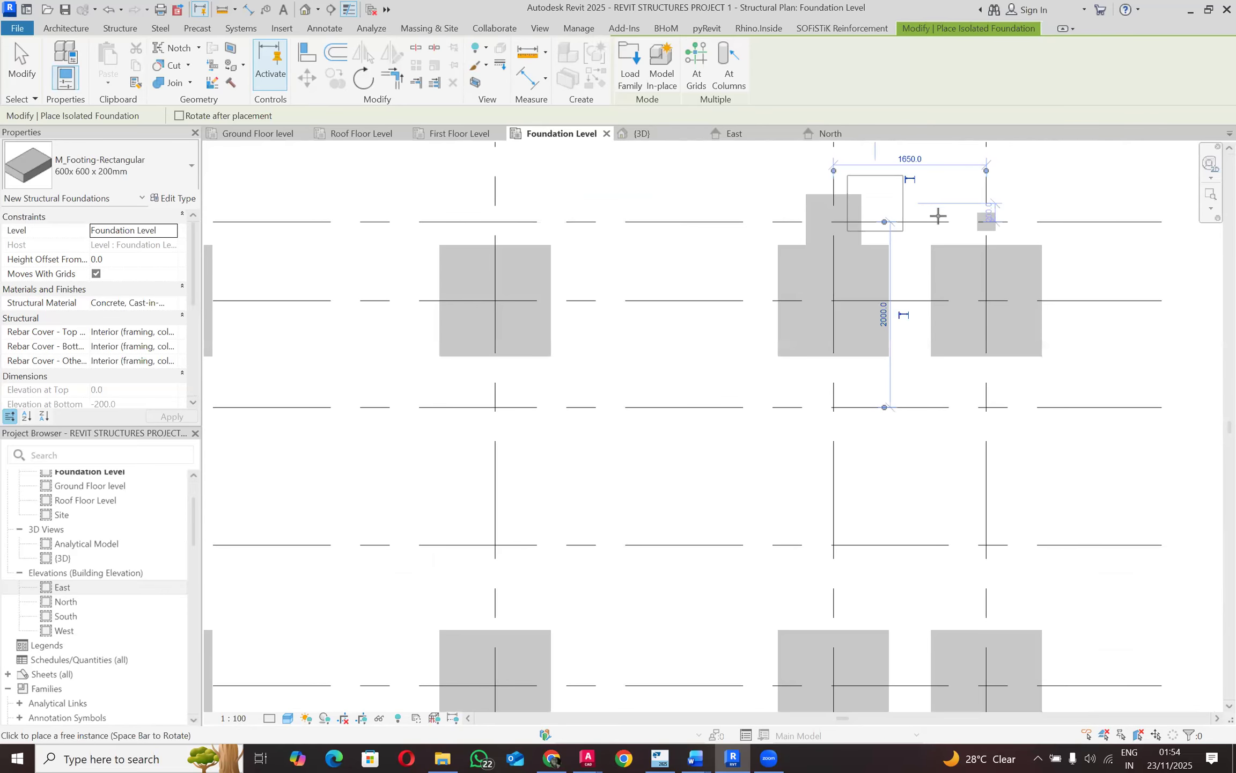
scroll(998, 223, up, 3)
click(1009, 228)
scroll(993, 268, down, 3)
scroll(998, 272, down, 2)
key(Escape)
key(Escape)
Step: Set the base offset of the five grid H columns at grids 6, 7, 8, 10 and 11 to 200
scroll(349, 270, up, 3)
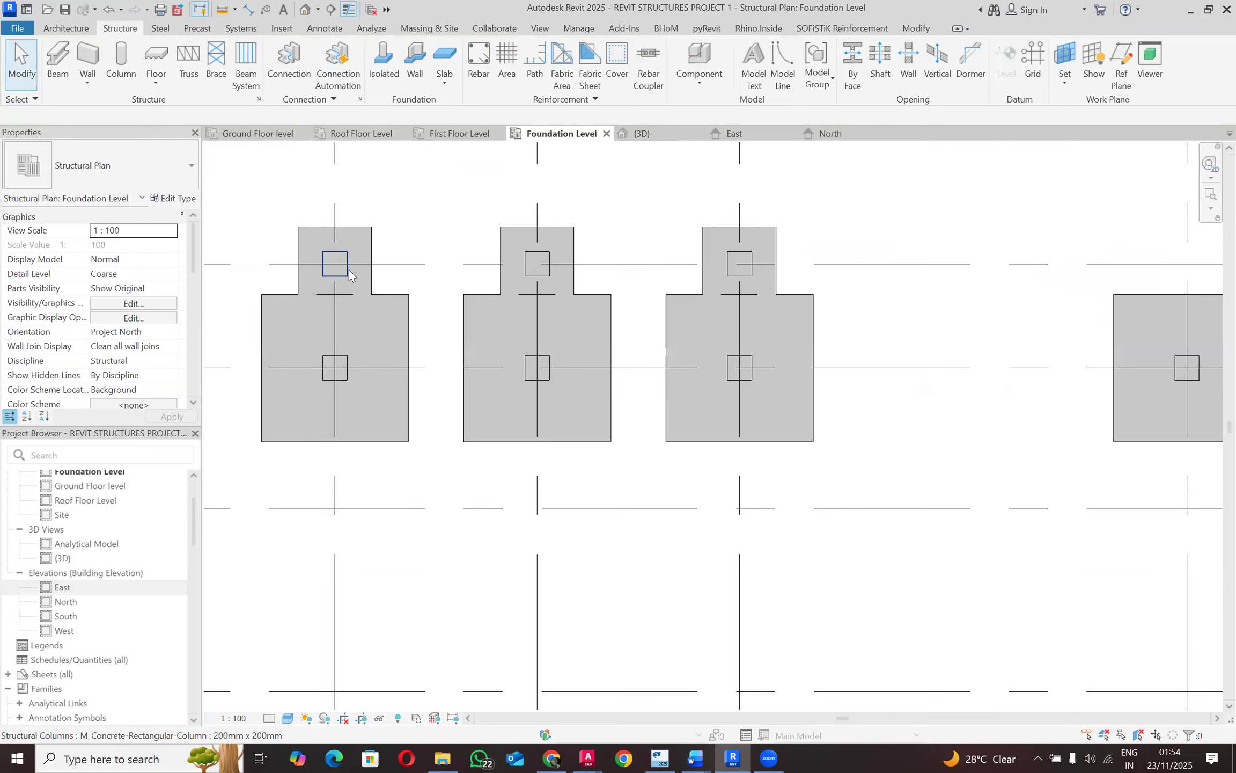
click(349, 270)
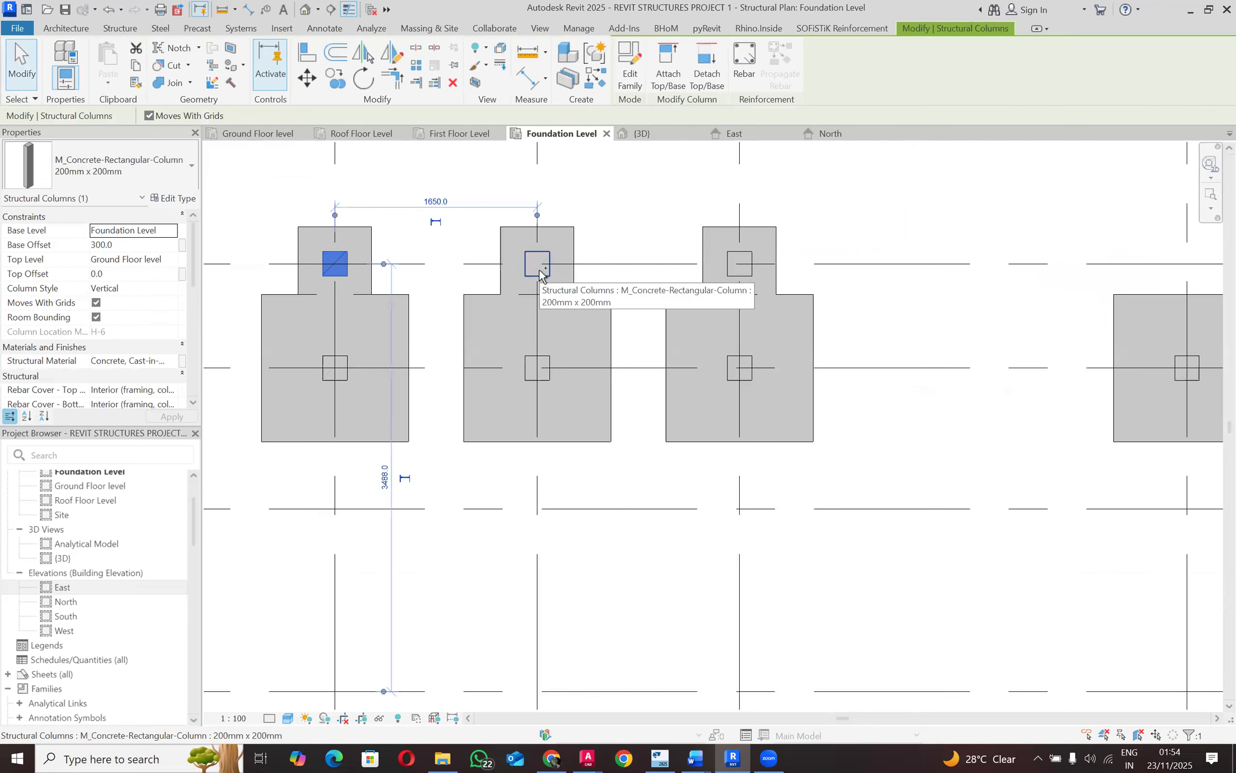
ctrl+click(539, 269)
ctrl+click(739, 265)
scroll(558, 266, down, 2)
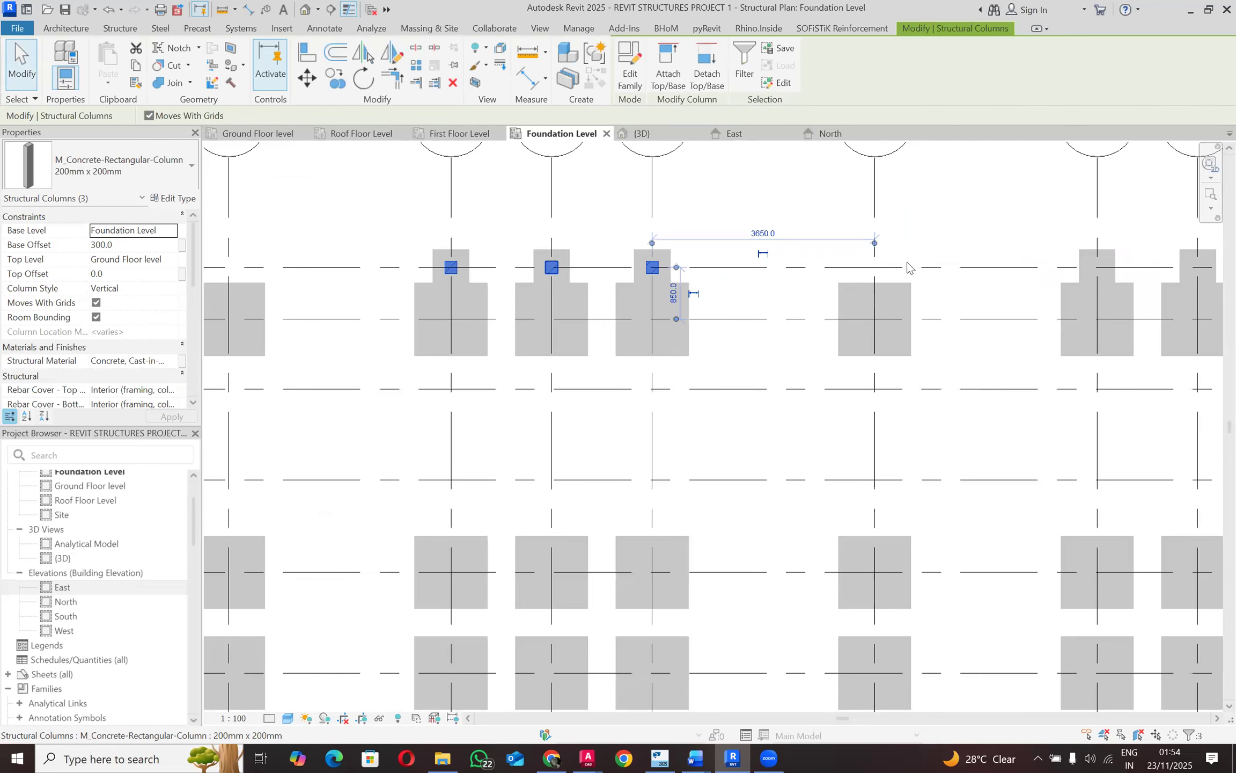
scroll(463, 263, up, 2)
scroll(463, 262, down, 2)
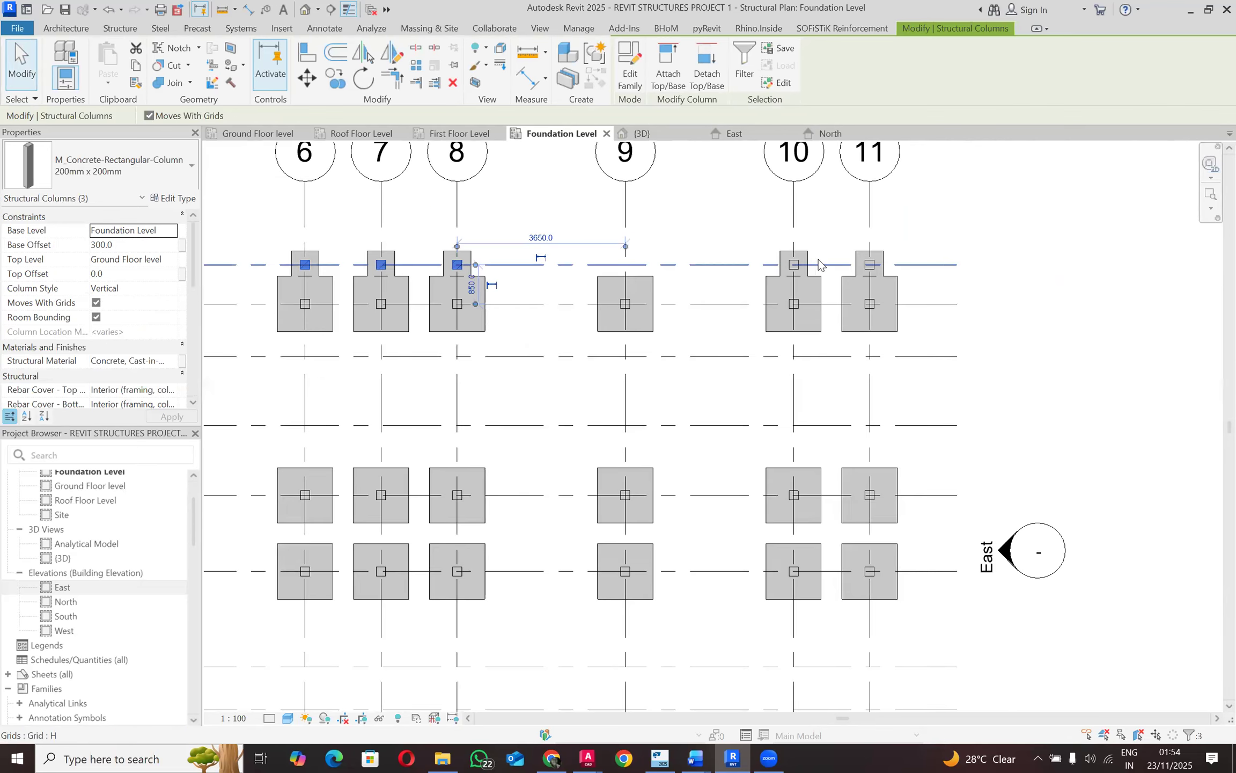
scroll(766, 275, up, 3)
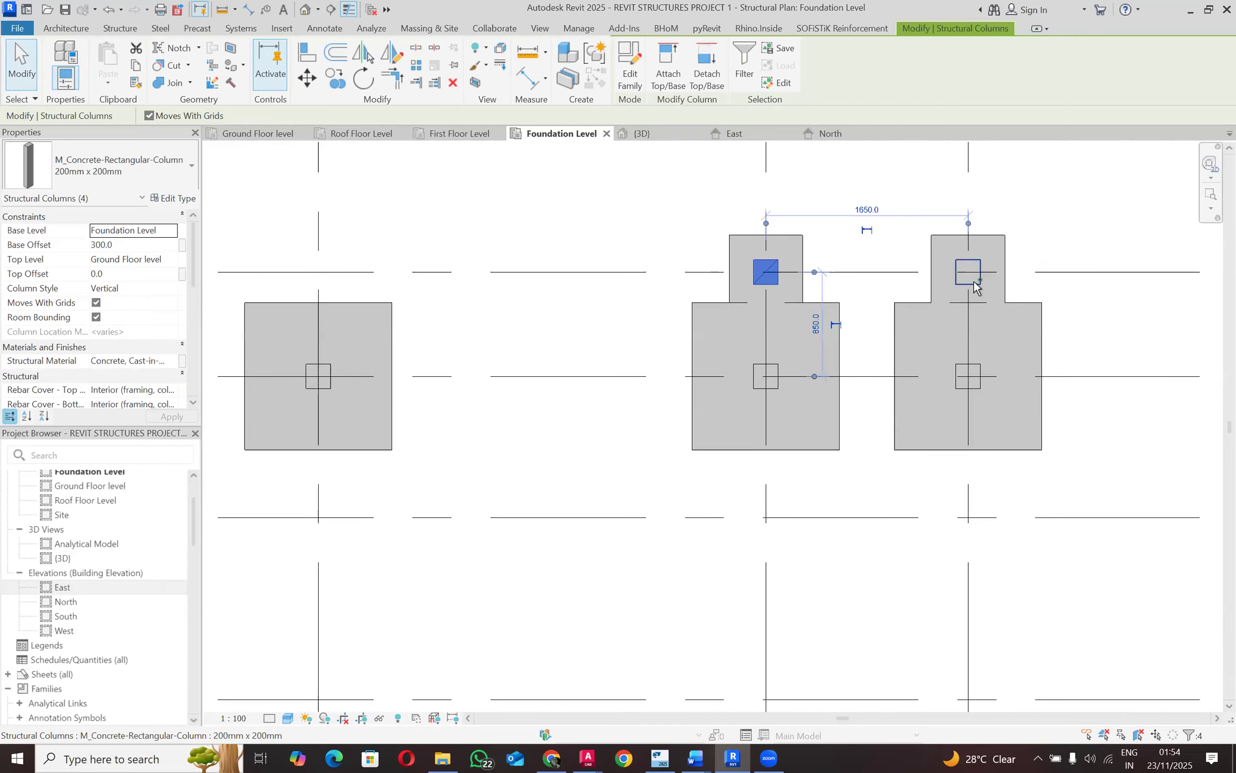
ctrl+click(969, 273)
click(122, 244)
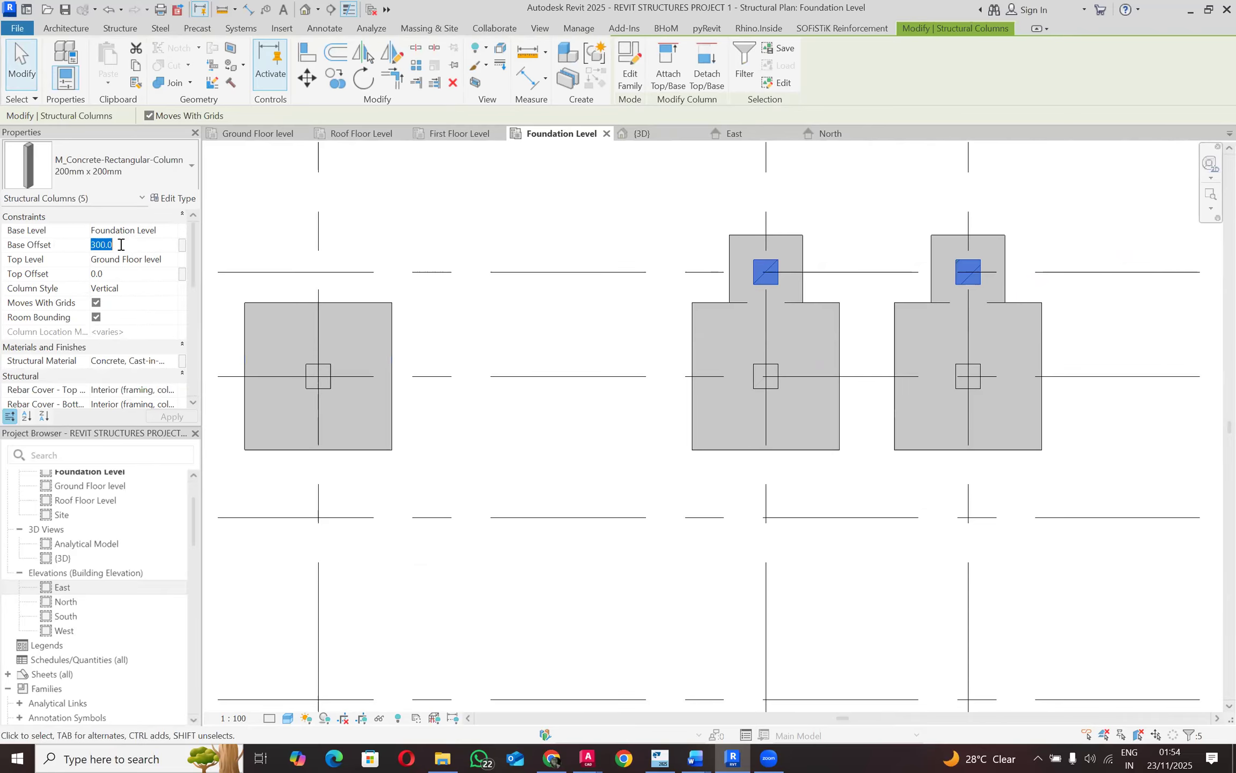
text(200)
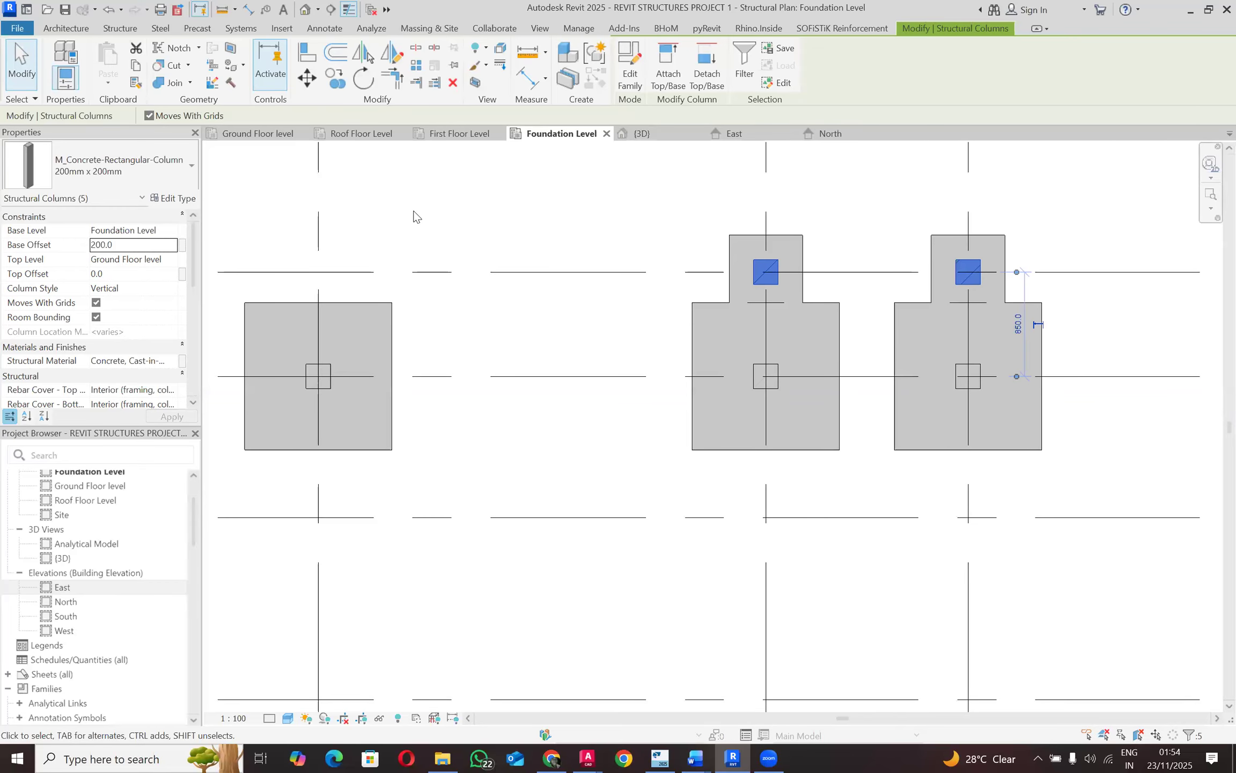
Step: Switch to AutoCAD to examine the F2 footings along grid A1 on the foundation drawing, and return to the Revit foundation plan
click(664, 253)
scroll(664, 253, down, 5)
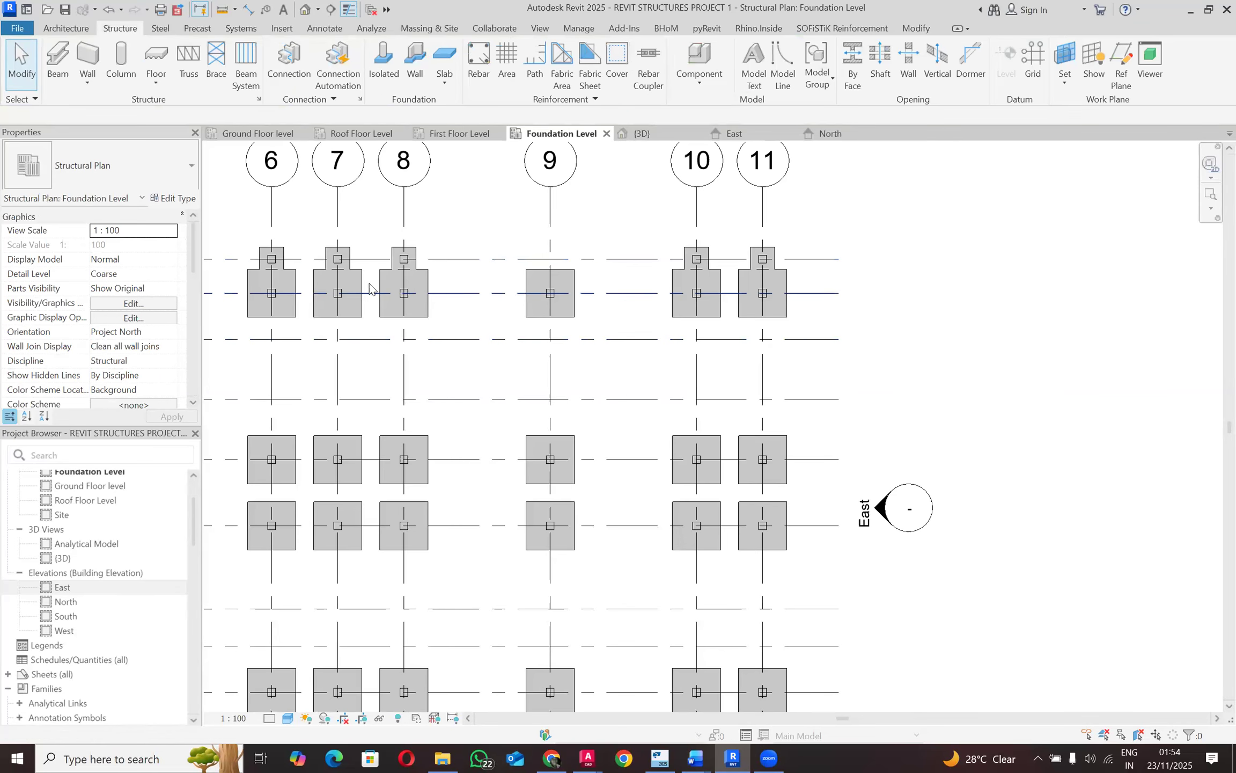
scroll(725, 259, down, 2)
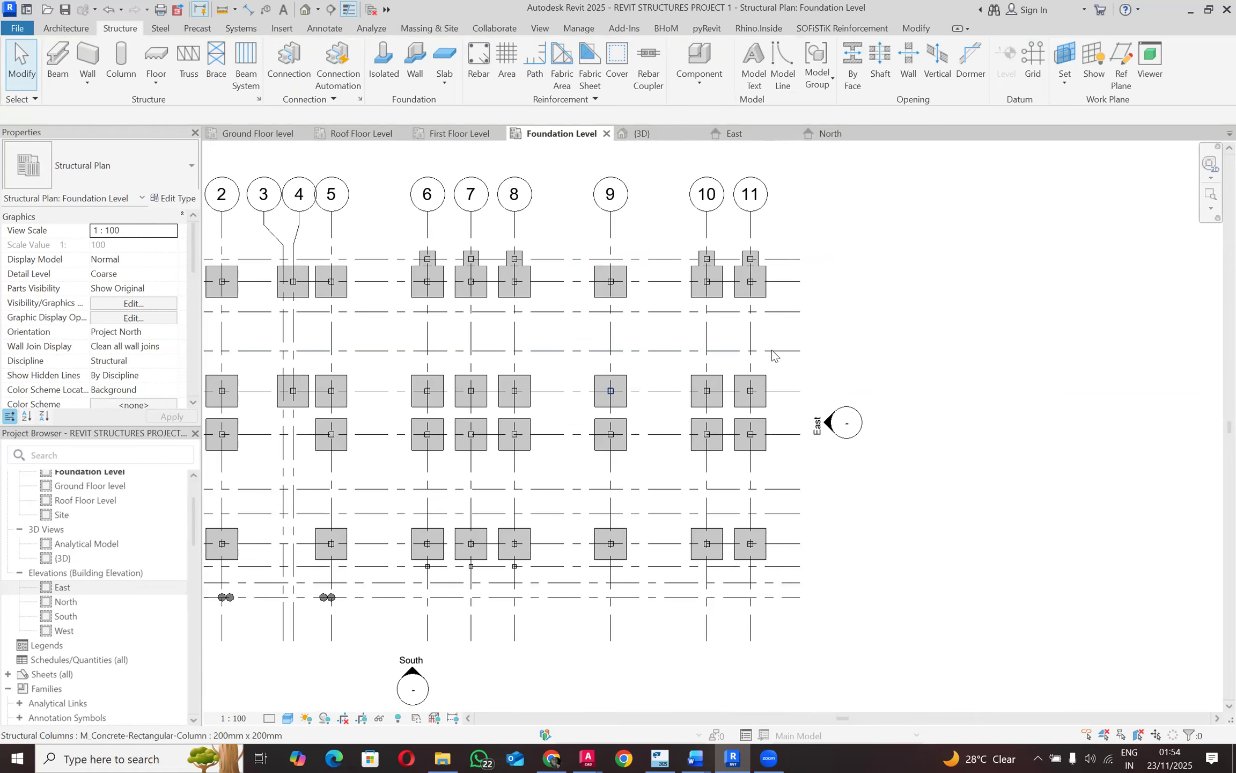
scroll(772, 354, down, 2)
scroll(492, 511, up, 4)
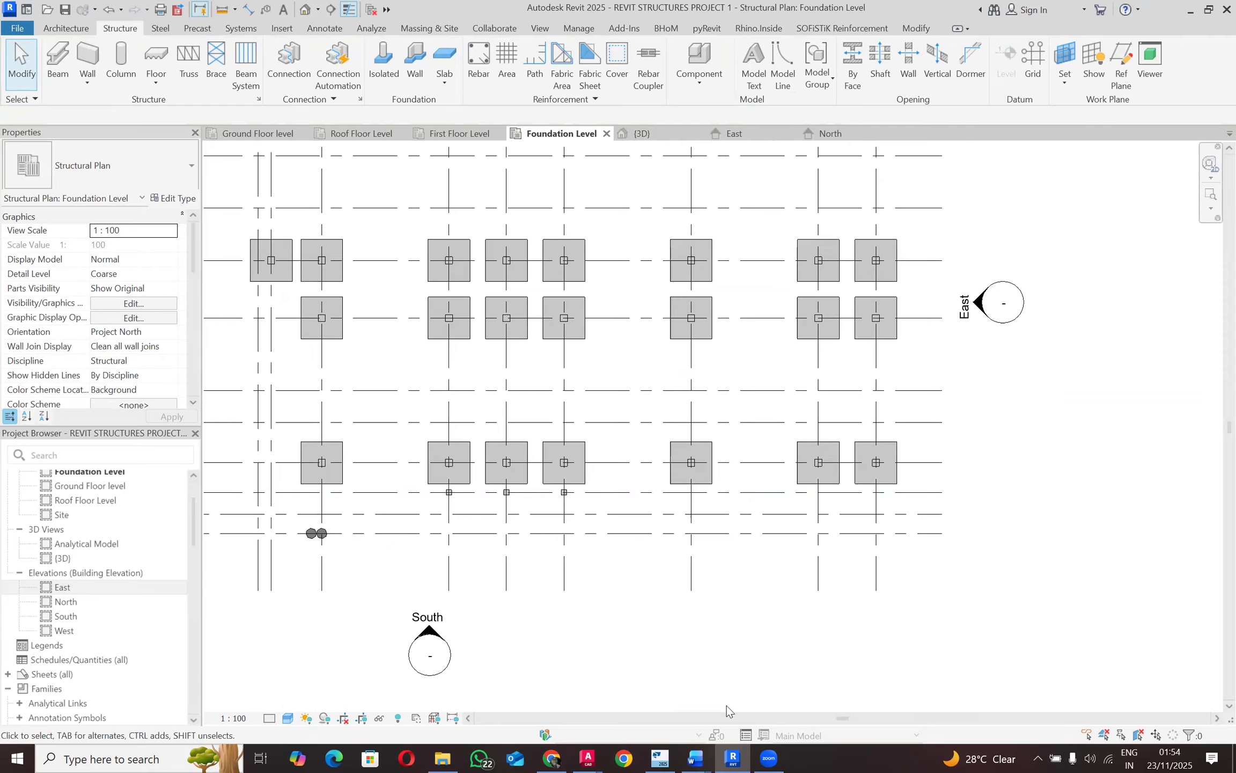
mouse_move(582, 757)
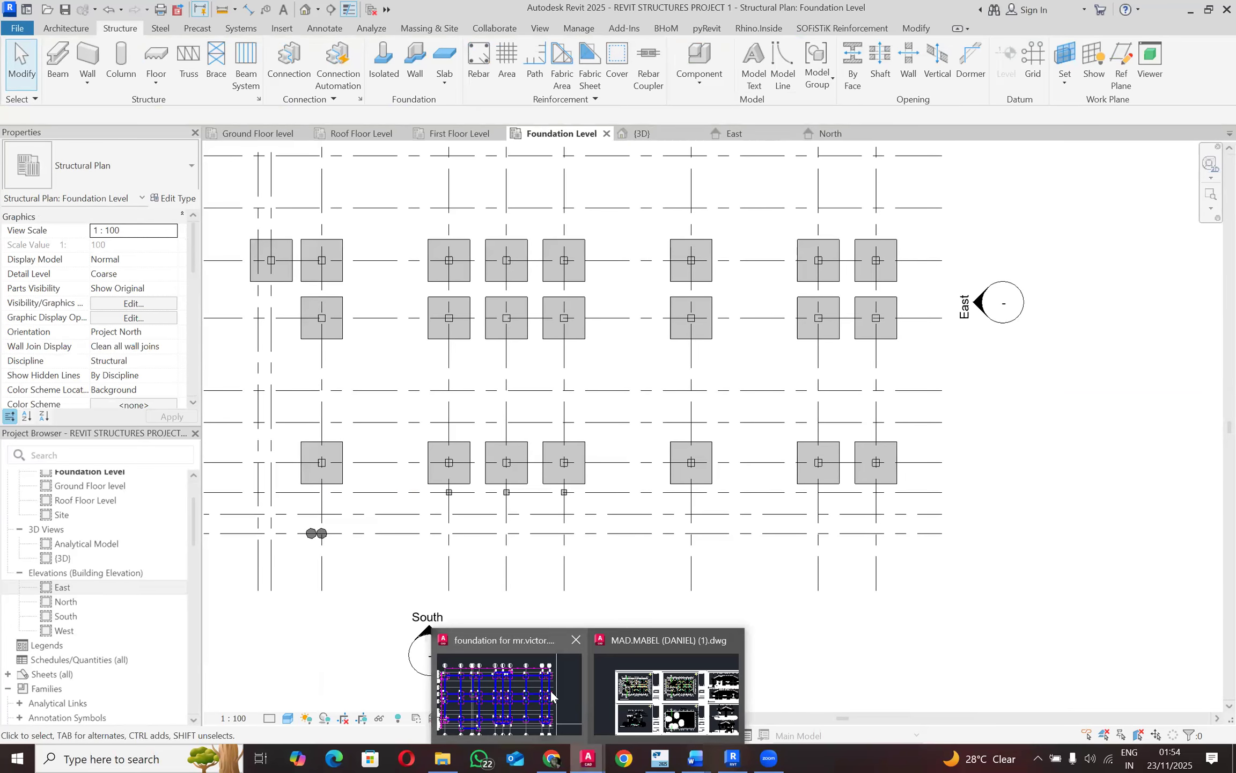
click(552, 696)
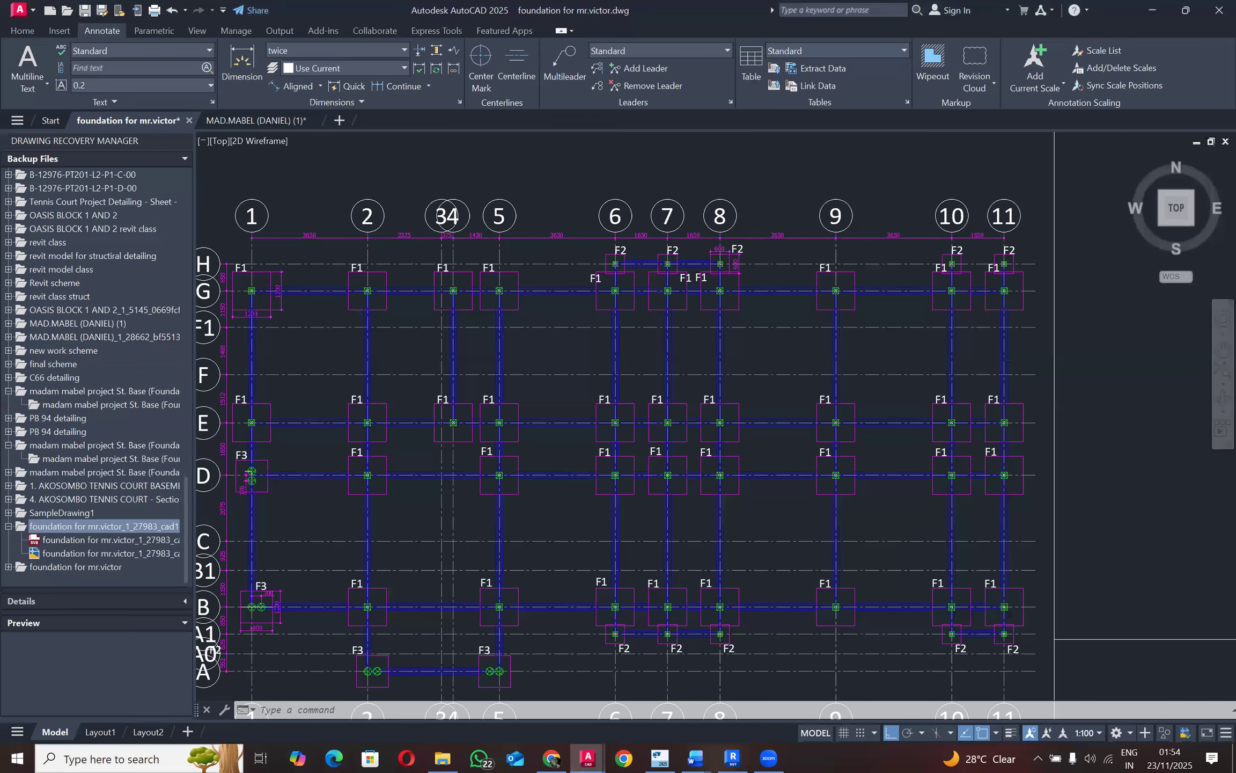
scroll(813, 383, down, 3)
scroll(734, 348, up, 8)
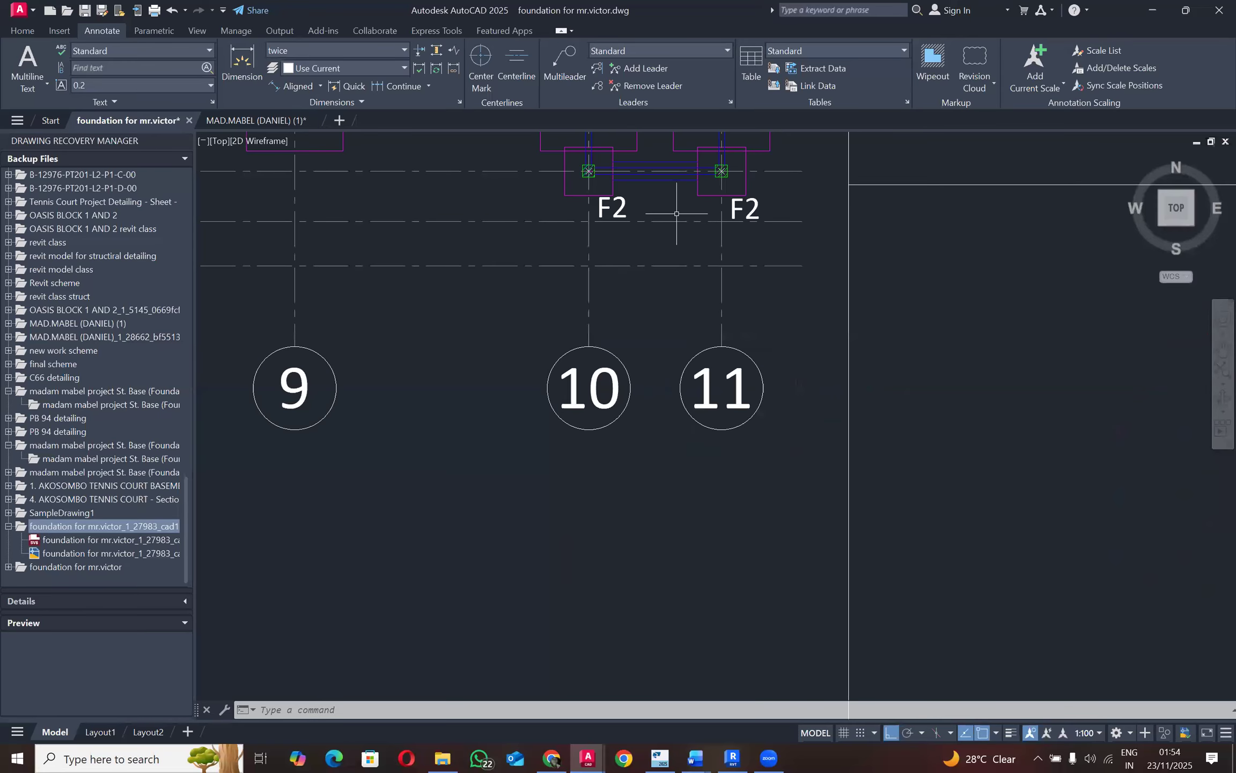
scroll(677, 214, down, 6)
click(1159, 8)
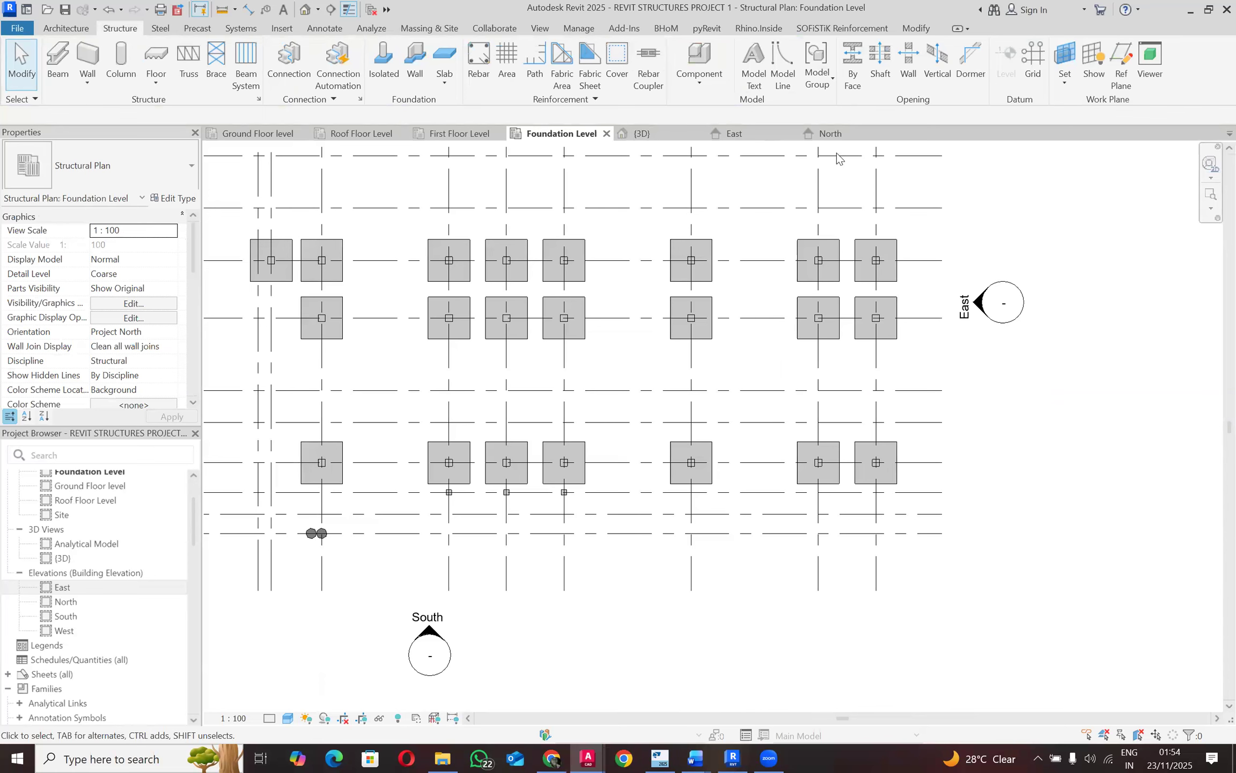
Step: Place M_Concrete-Rectangular-Column 150 x150mm structural columns at grid intersections A1/10 and A1/11
scroll(829, 505, up, 3)
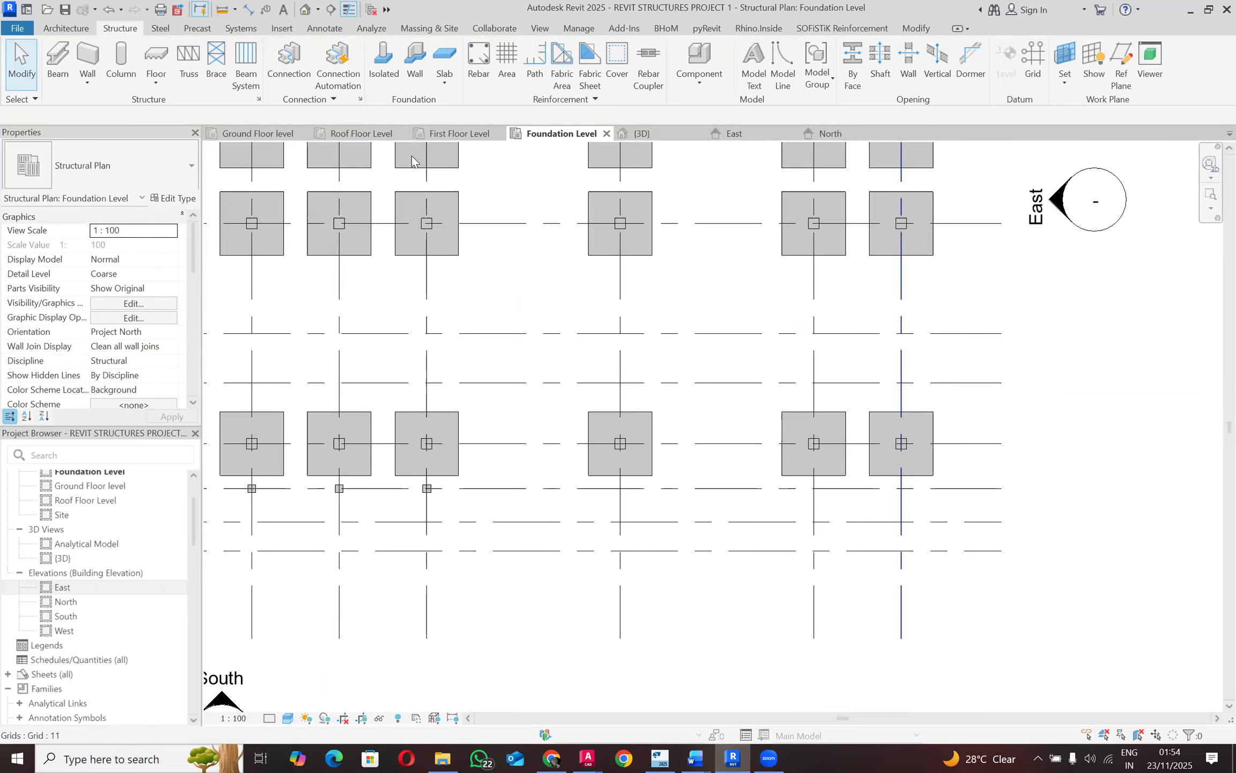
click(119, 64)
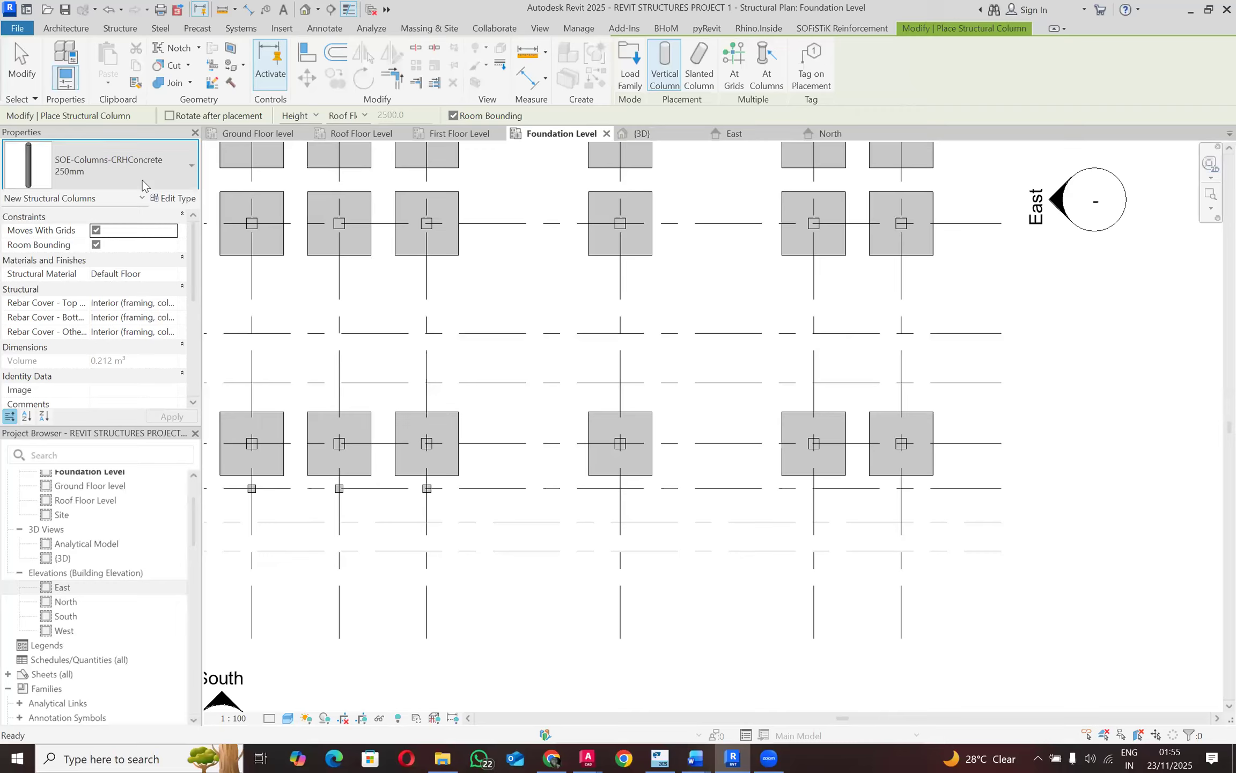
click(142, 184)
scroll(107, 247, up, 1)
click(75, 246)
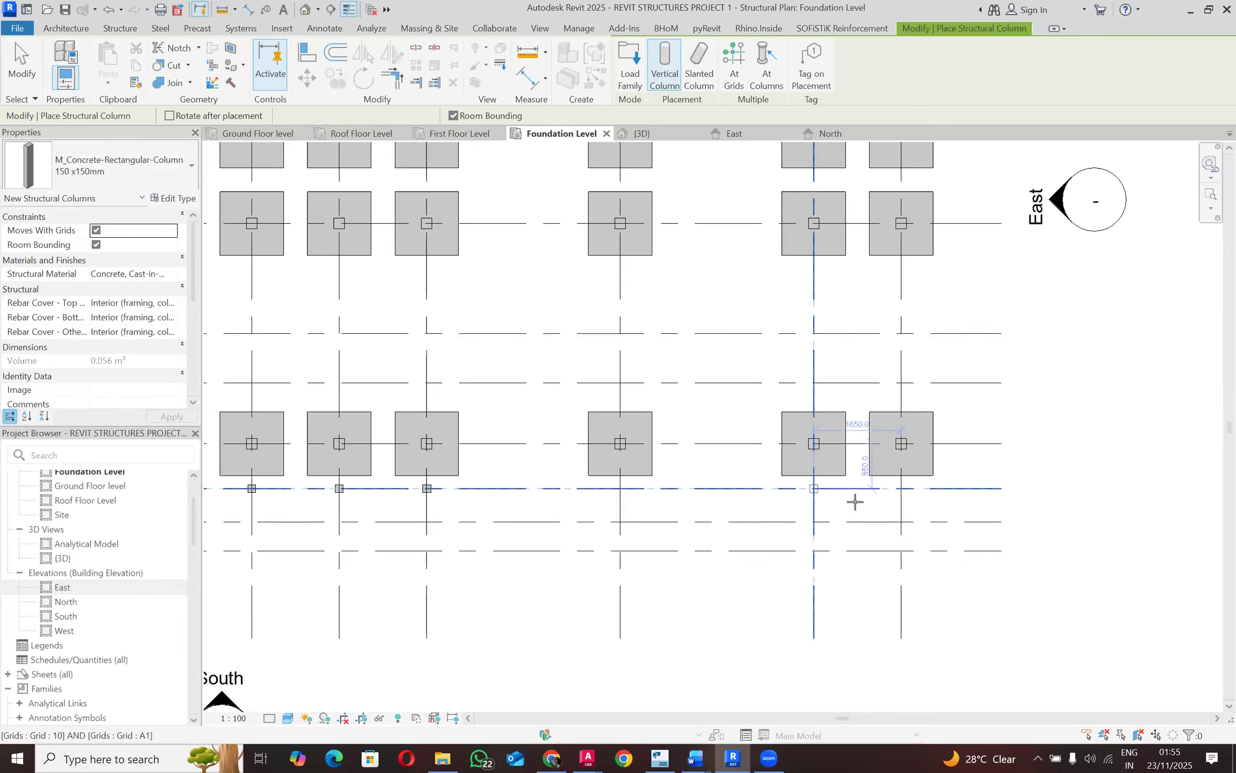
scroll(898, 497, up, 1)
click(903, 485)
key(Escape)
key(Escape)
Step: Set the base offset of the columns at A1/10 and A1/11 to 200 and their top level to Ground Floor level
click(787, 486)
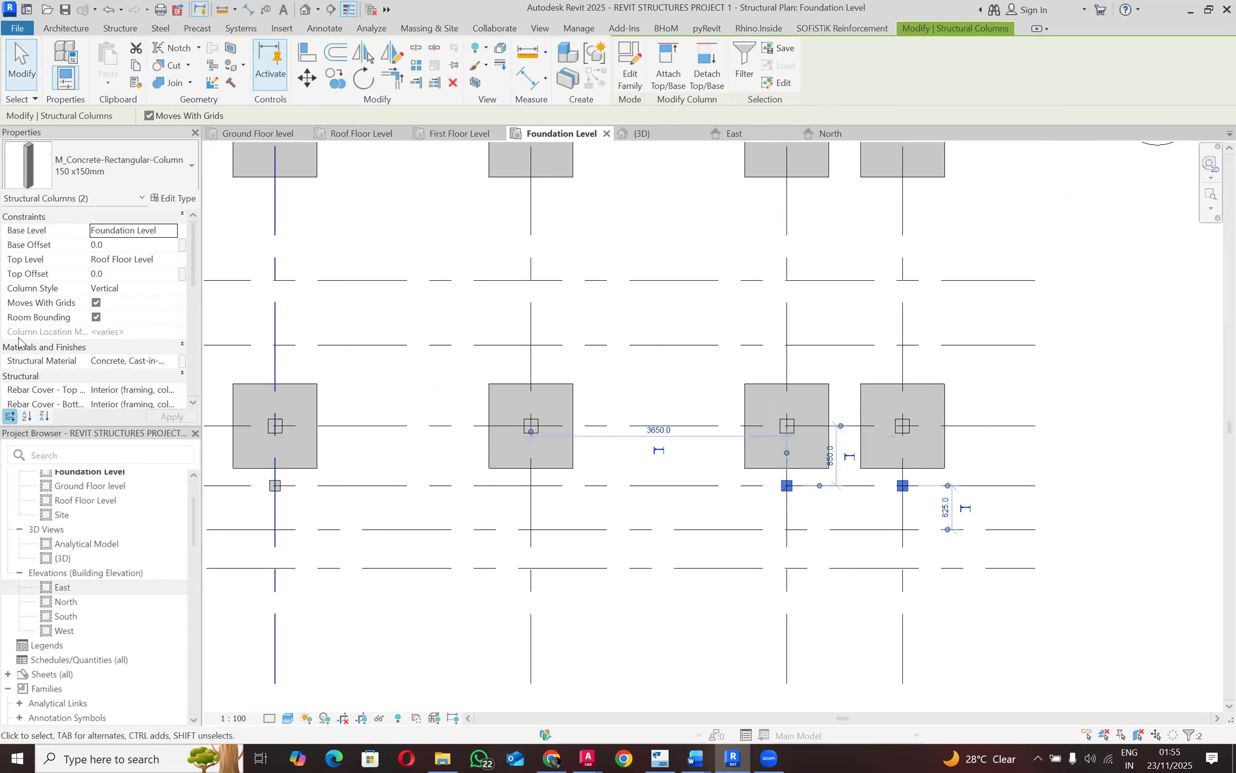
click(166, 229)
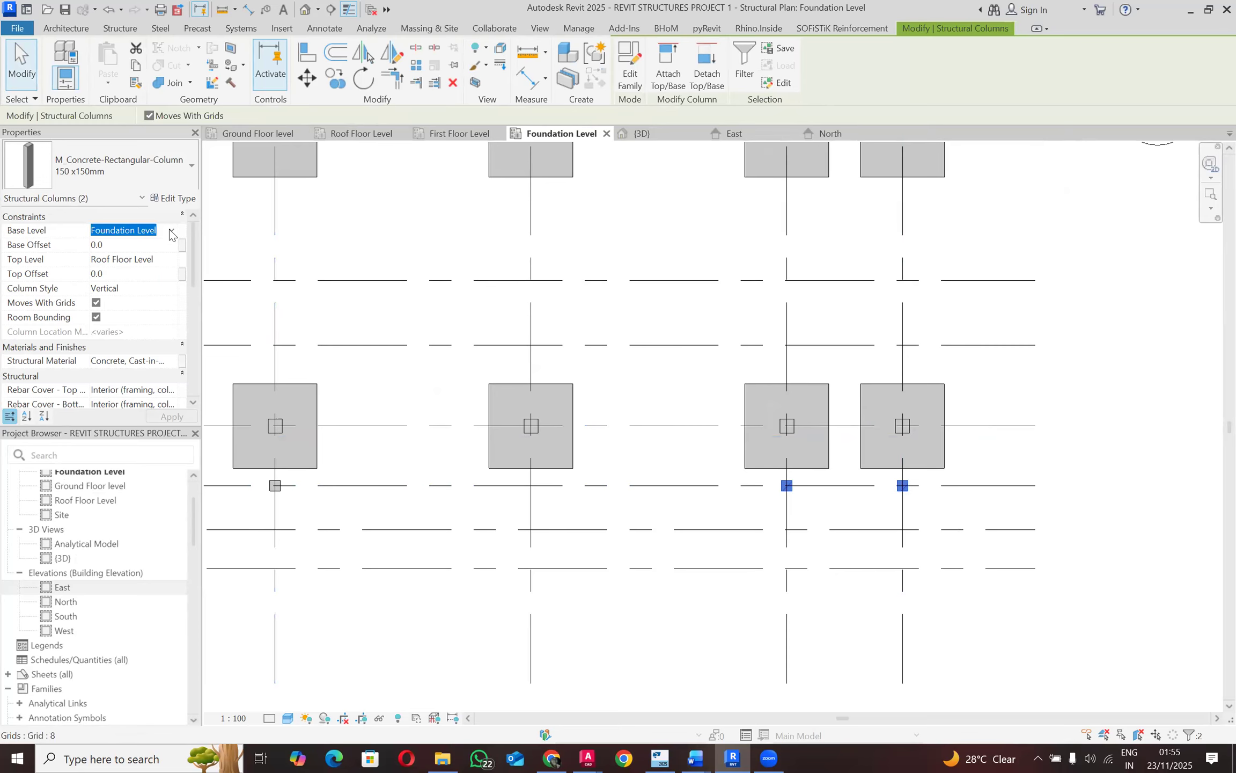
click(80, 245)
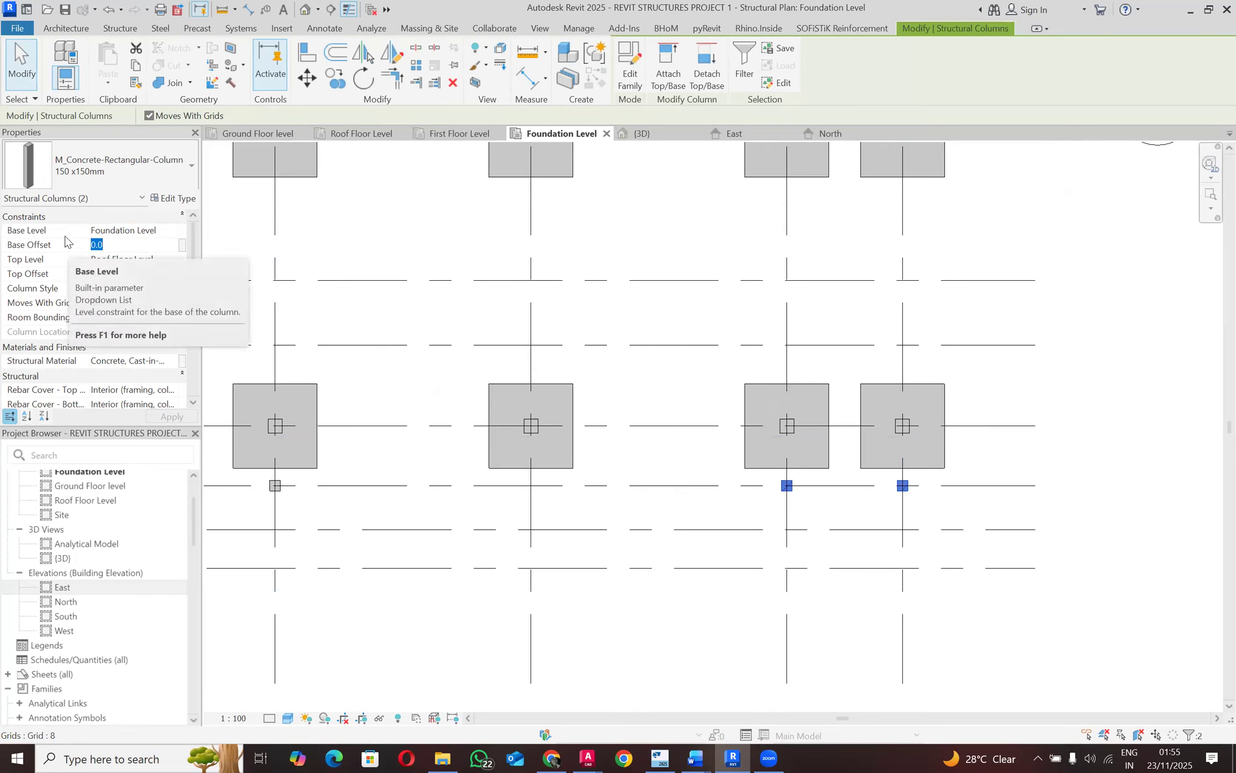
text(200)
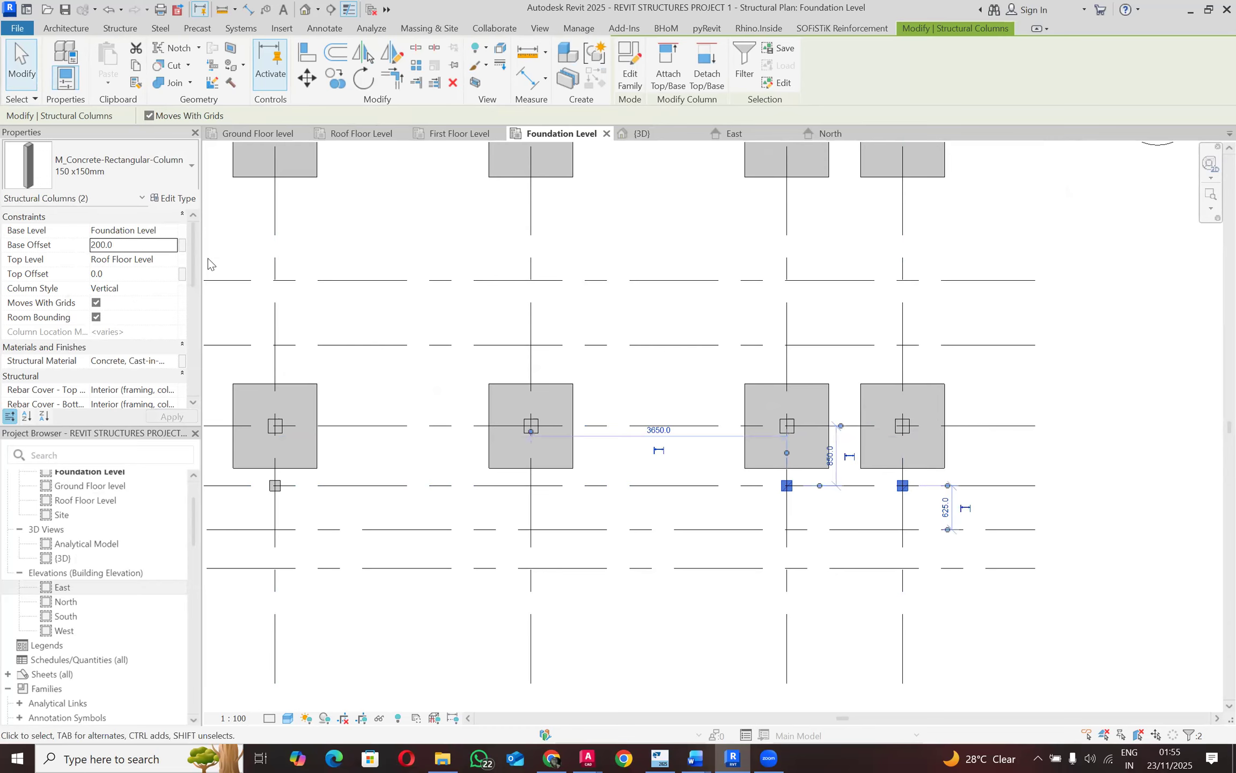
click(161, 260)
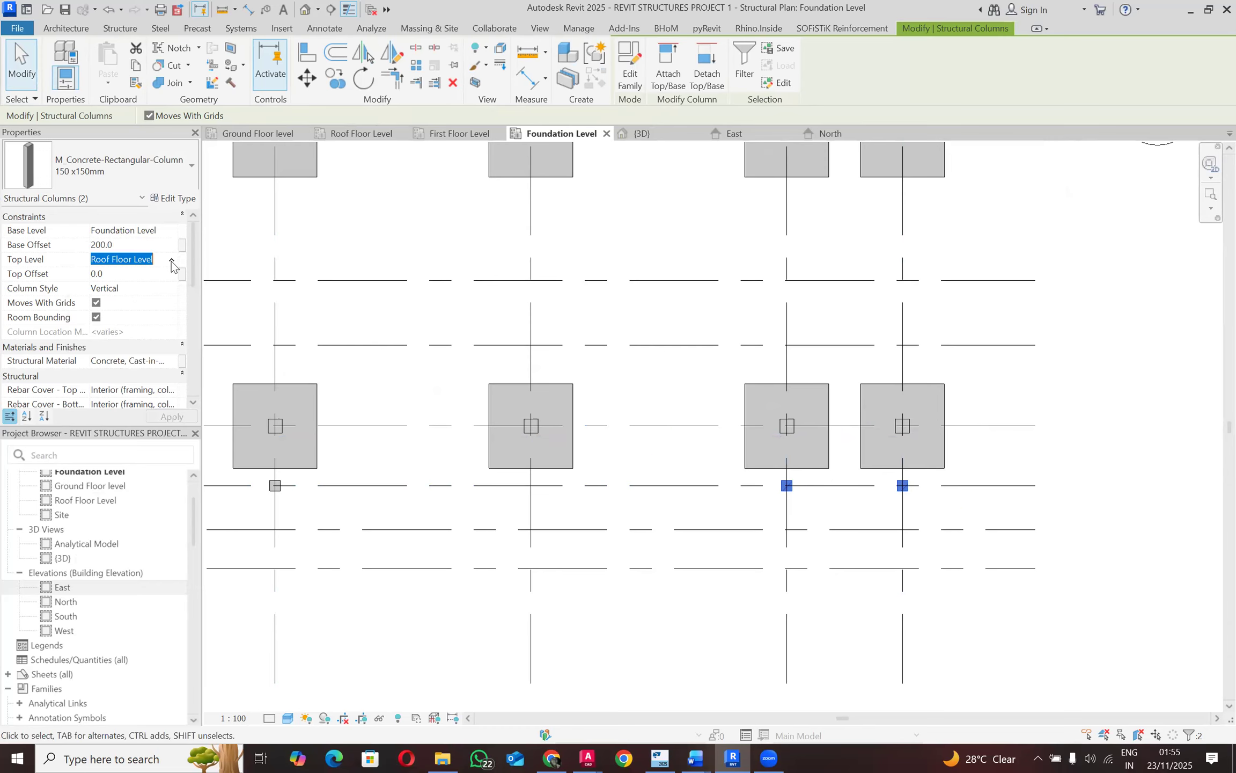
click(172, 260)
click(144, 286)
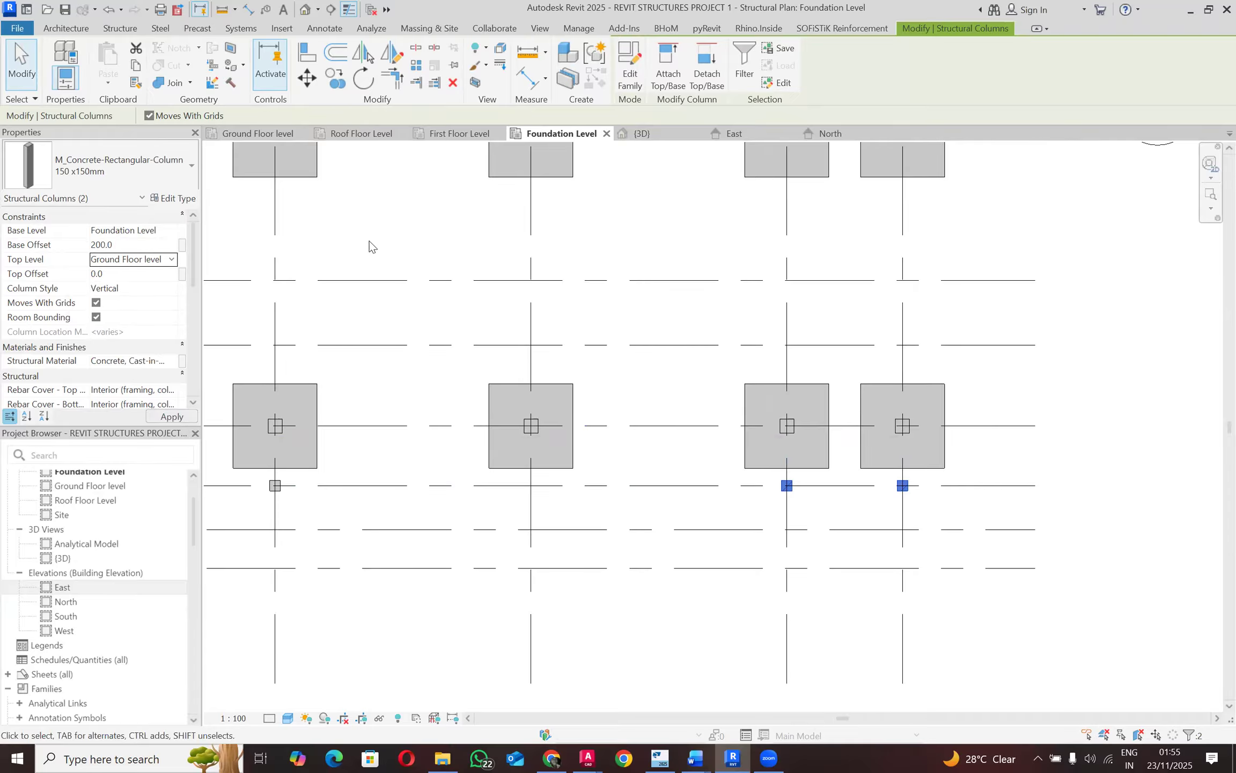
Step: Set the top level of the columns at A1/6, A1/7 and A1/8 to Ground Floor level and their base offset to 200
scroll(533, 272, down, 2)
scroll(274, 406, up, 2)
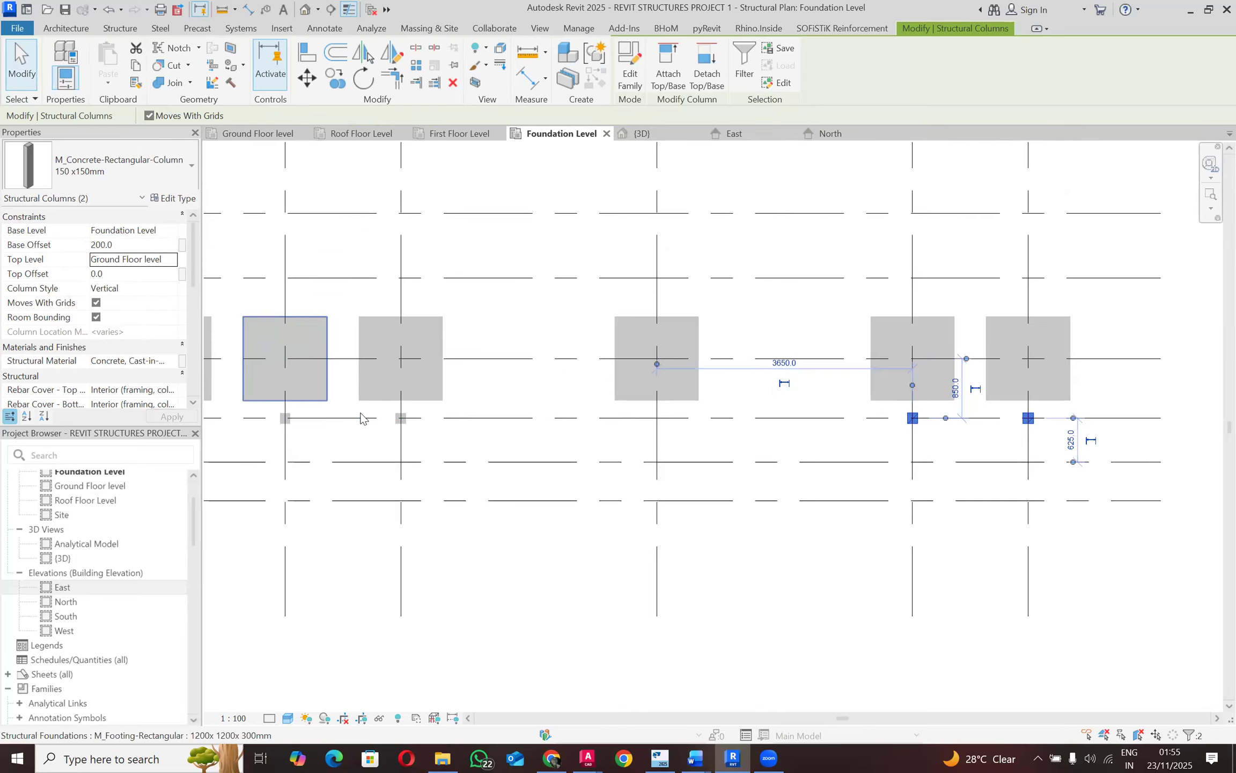
click(652, 400)
scroll(653, 406, down, 2)
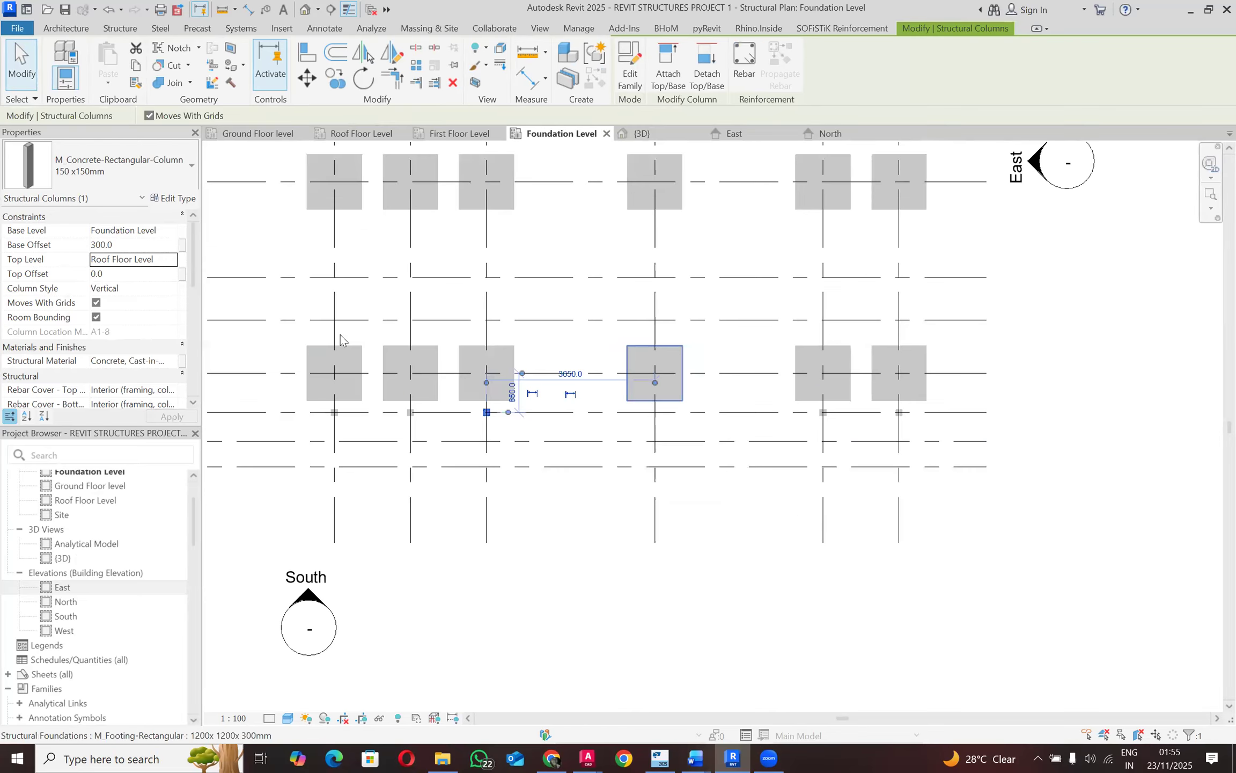
ctrl+click(411, 412)
ctrl+click(334, 413)
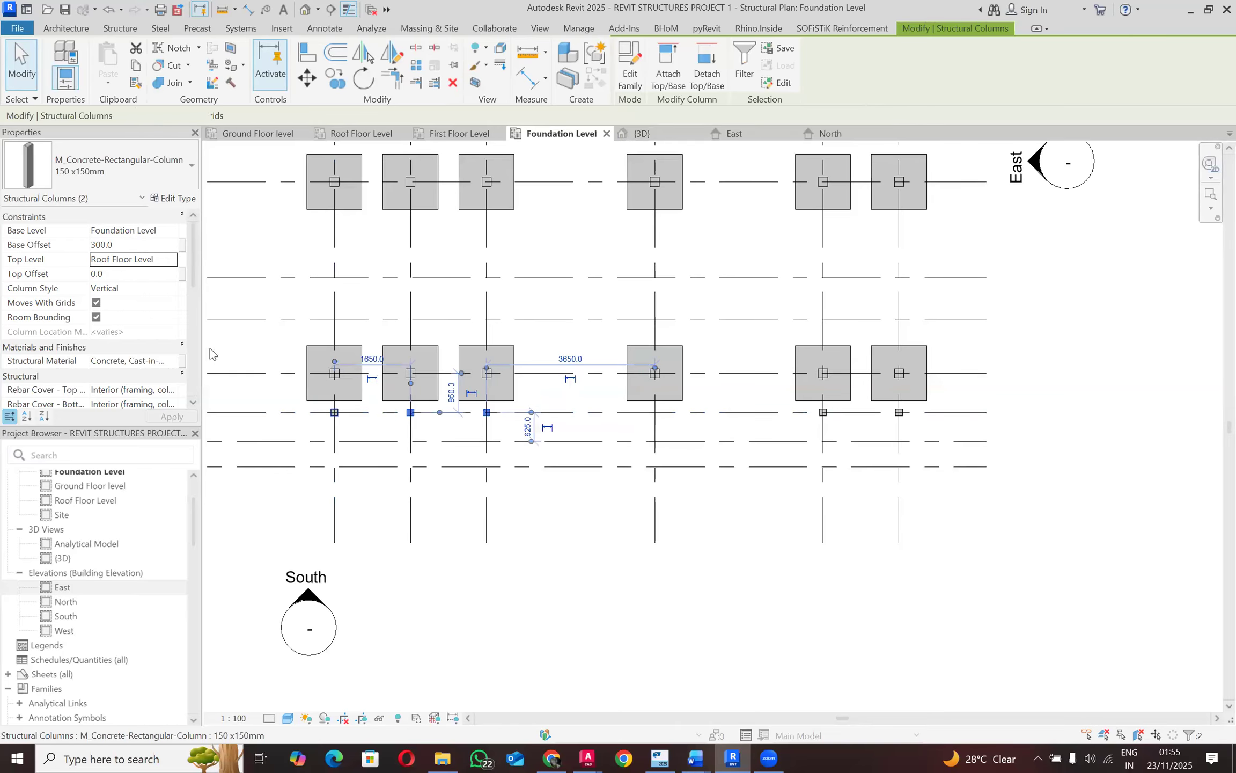
click(166, 263)
click(142, 287)
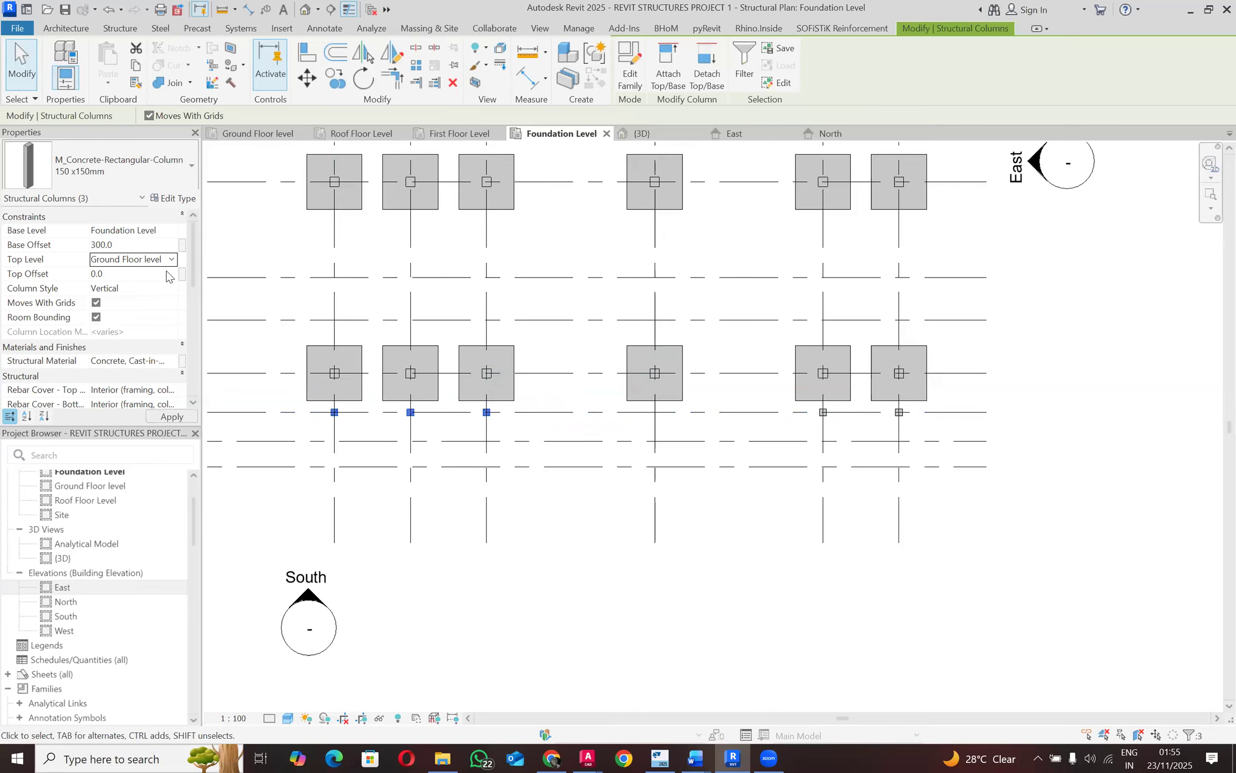
click(143, 244)
text(200)
key(Escape)
Step: Place M_Footing-Rectangular 600x600x200mm isolated footings under the columns at A1/6, A1/7 and A1/8
scroll(821, 358, down, 2)
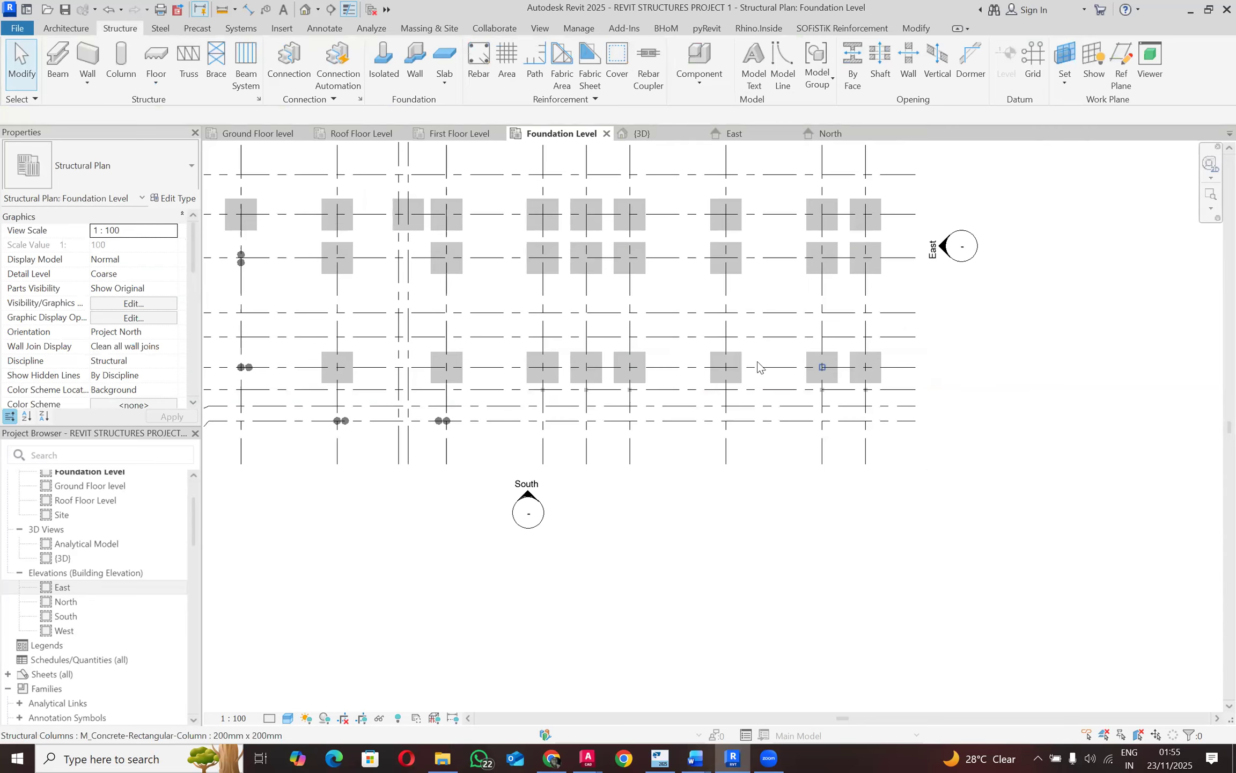
scroll(481, 429, up, 3)
scroll(481, 429, up, 2)
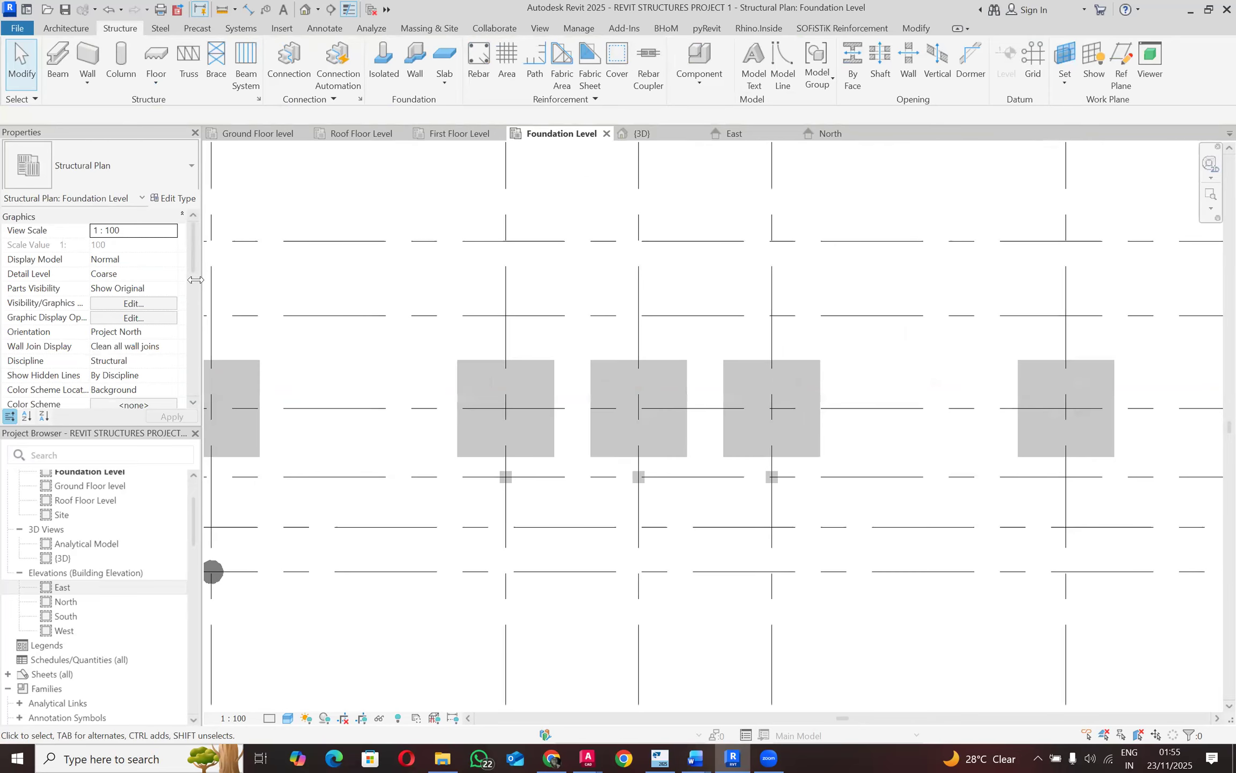
click(383, 63)
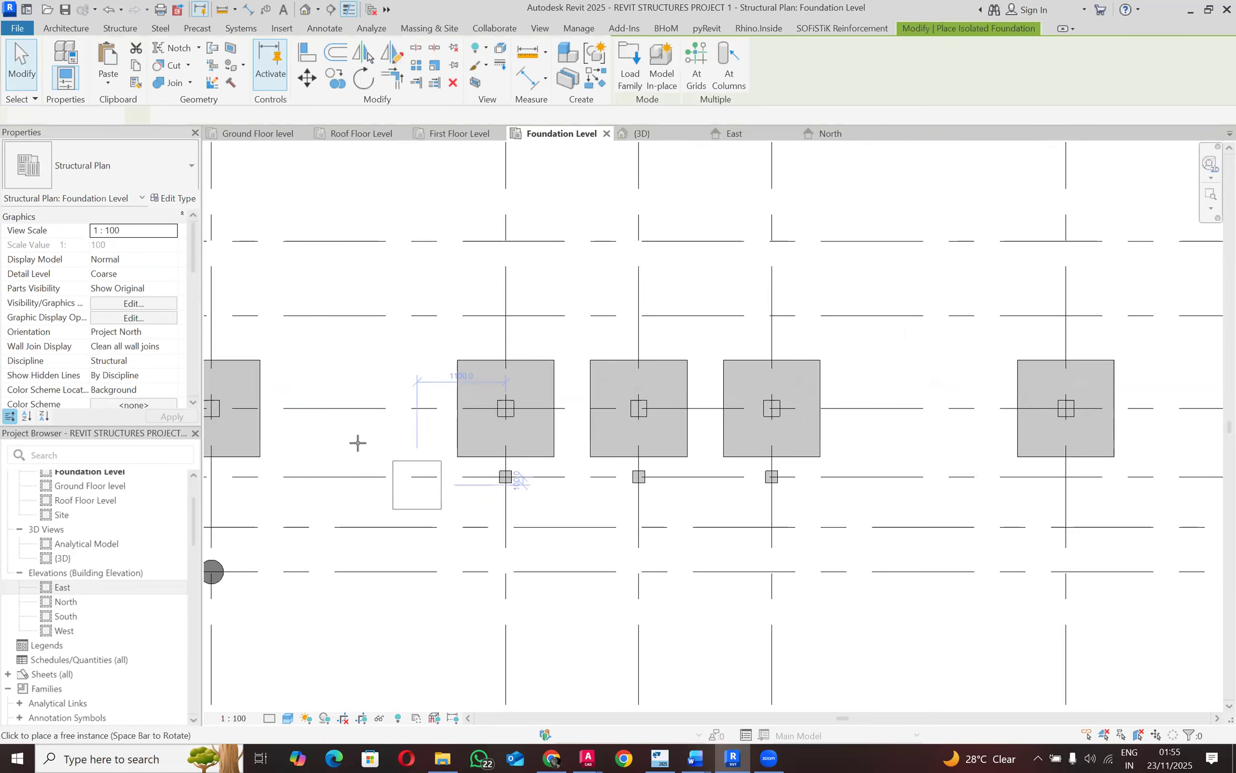
scroll(506, 477, up, 2)
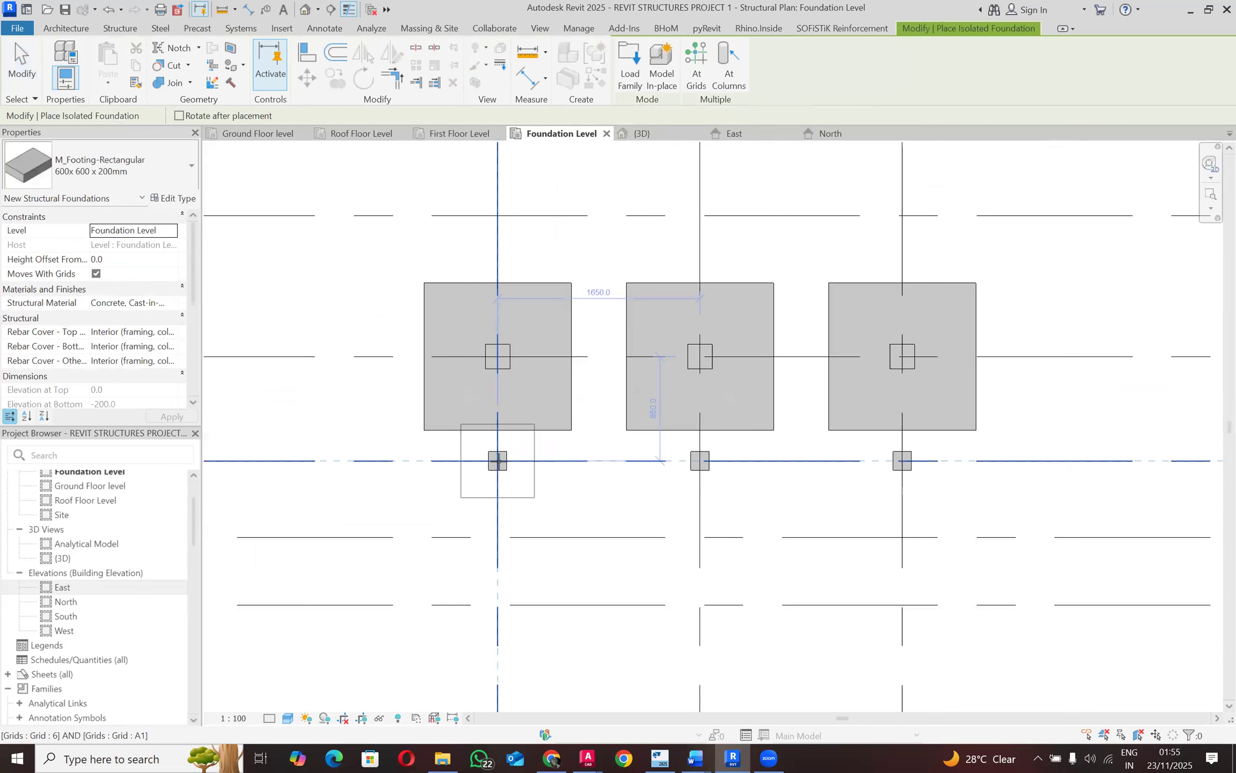
click(498, 461)
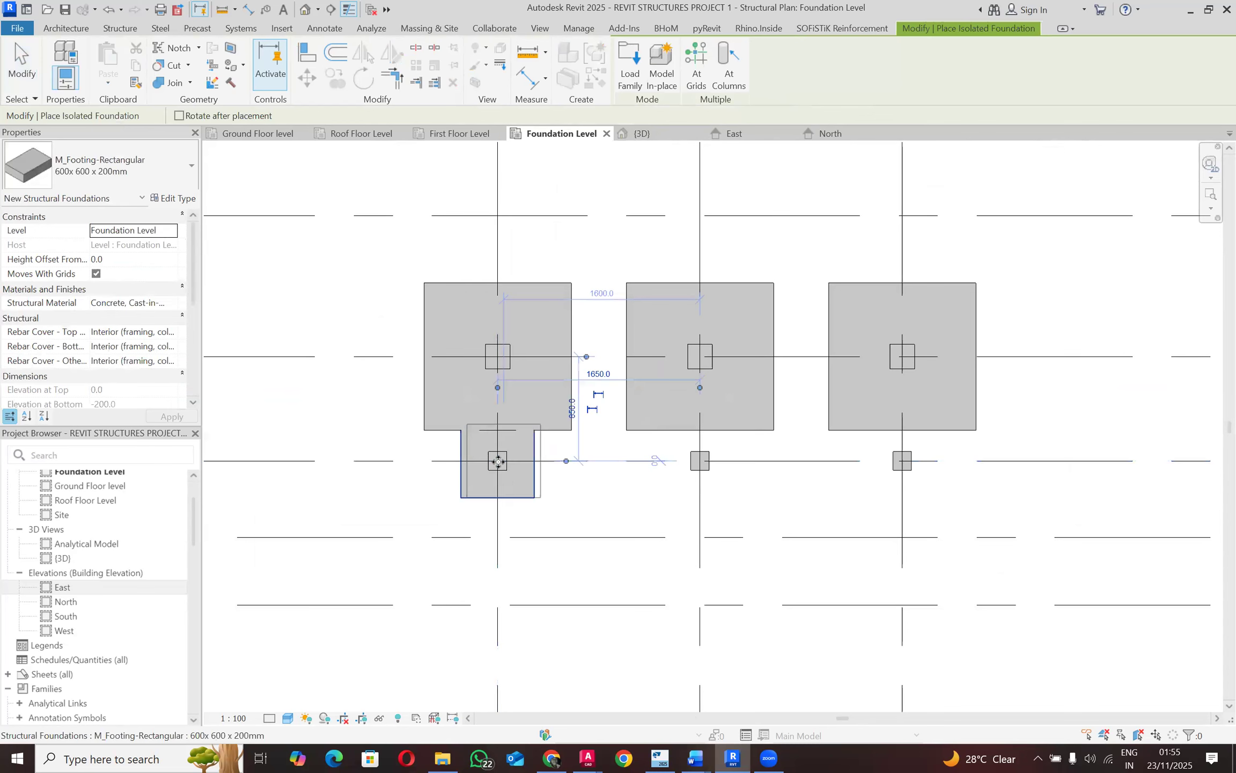
click(702, 460)
scroll(523, 441, down, 3)
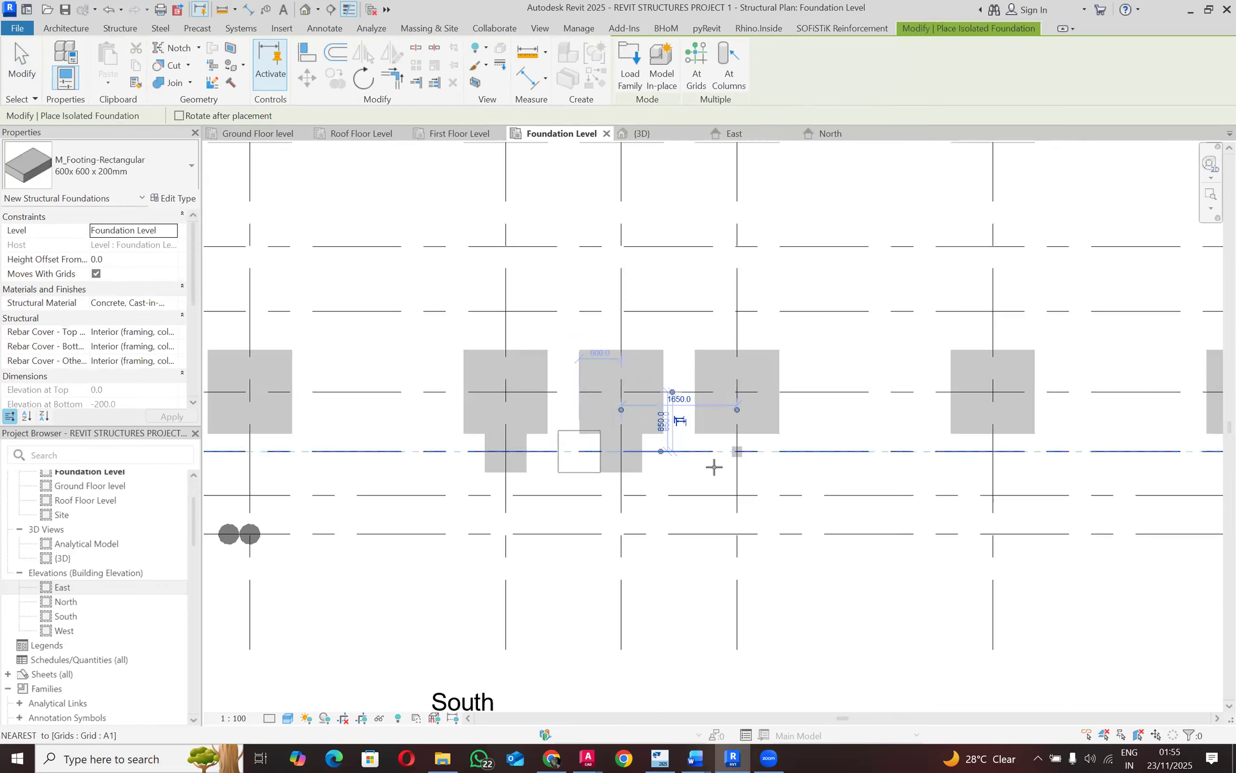
scroll(714, 467, up, 4)
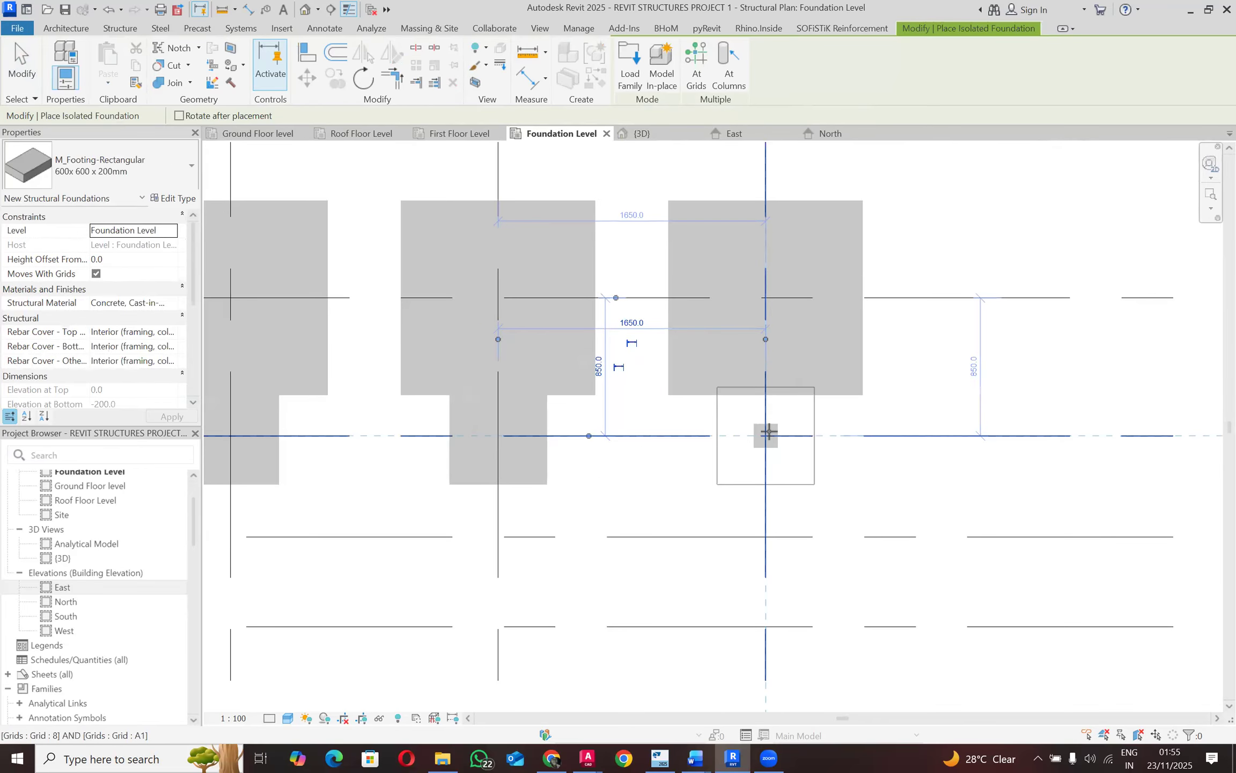
click(768, 433)
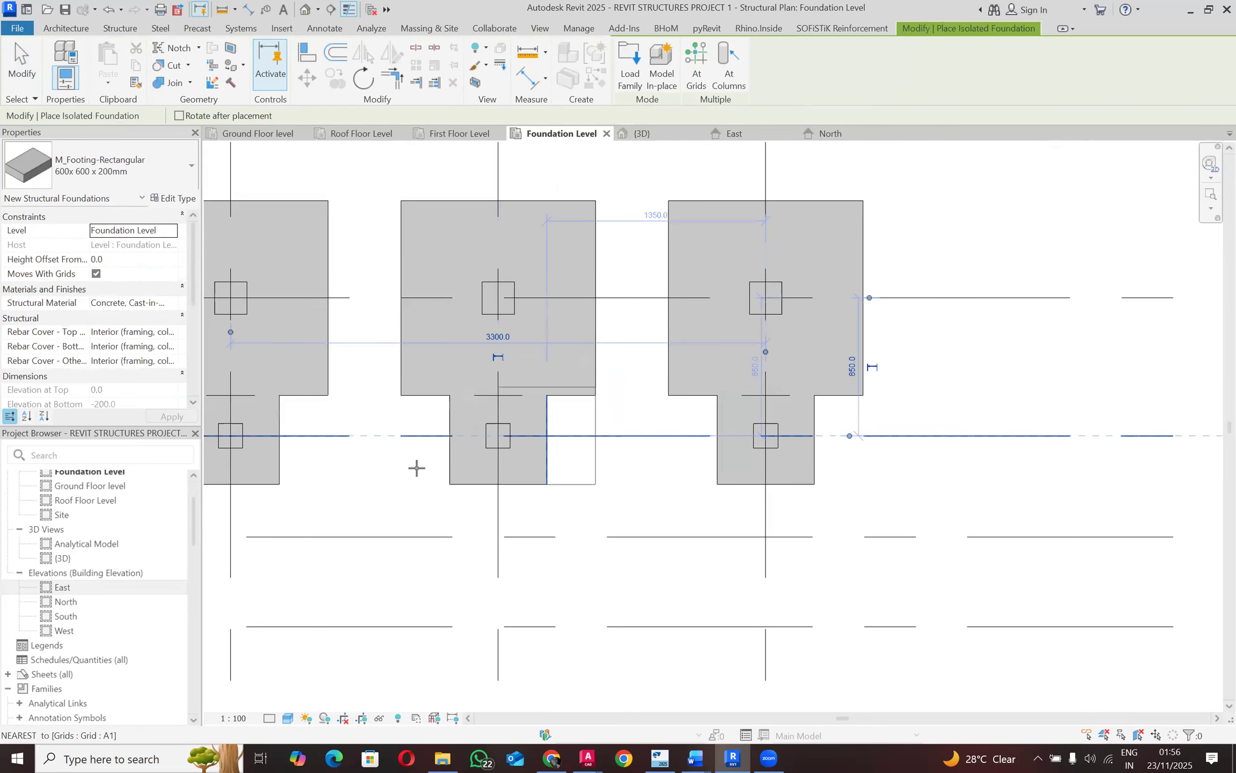
Step: Place 600x600x200mm isolated footings under the columns at A1/10 and A1/11 and end the placement
scroll(416, 468, down, 4)
scroll(515, 430, down, 2)
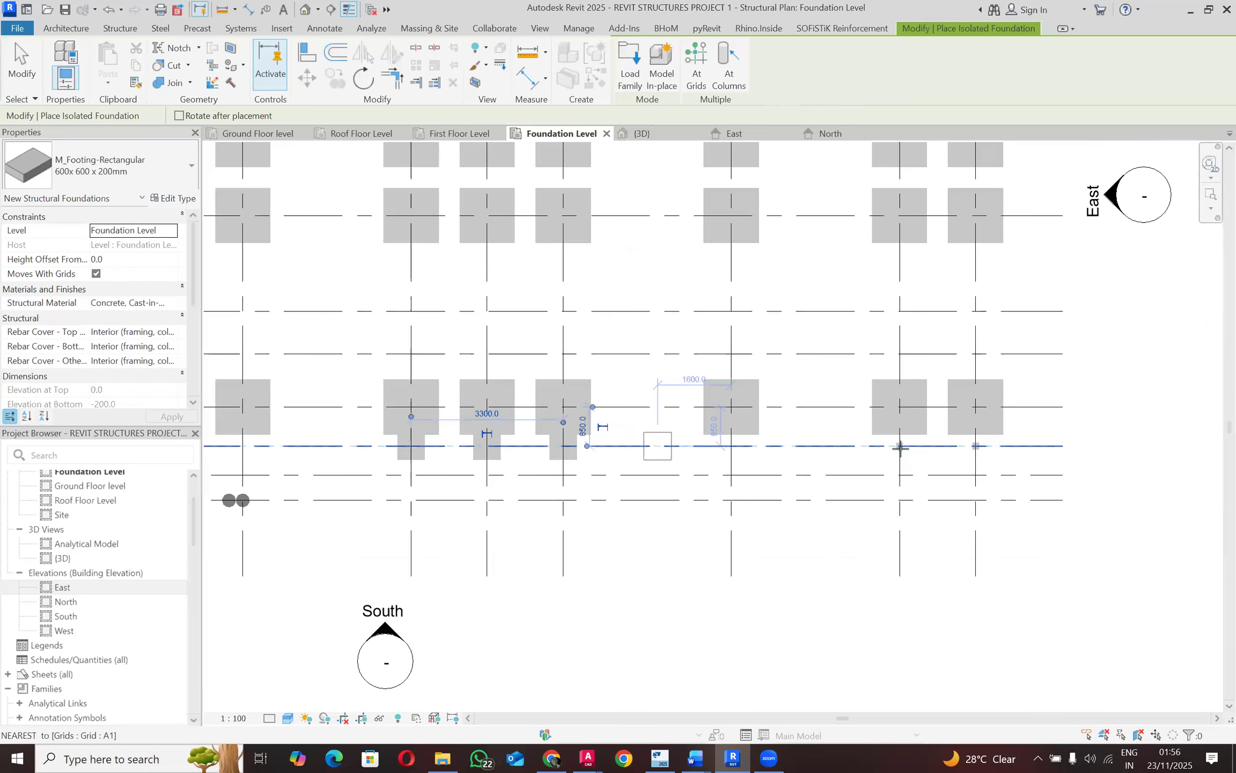
scroll(992, 438, up, 3)
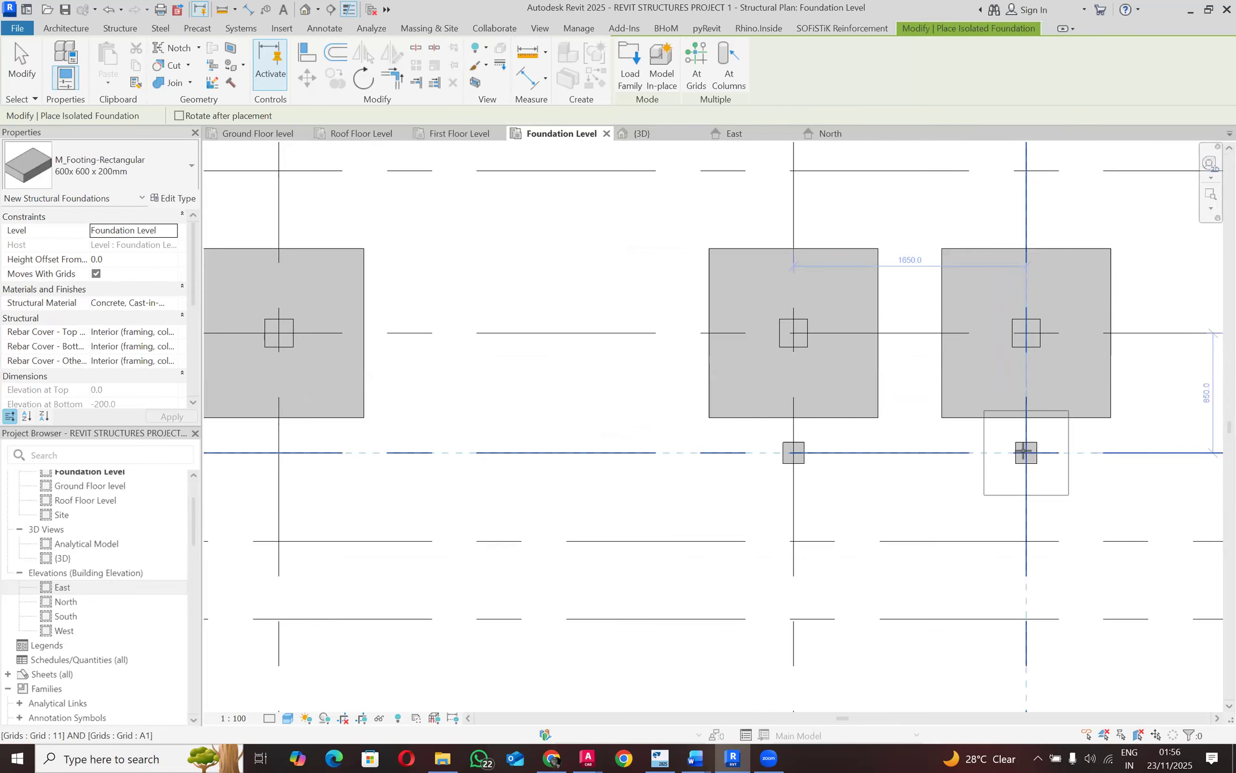
click(1025, 452)
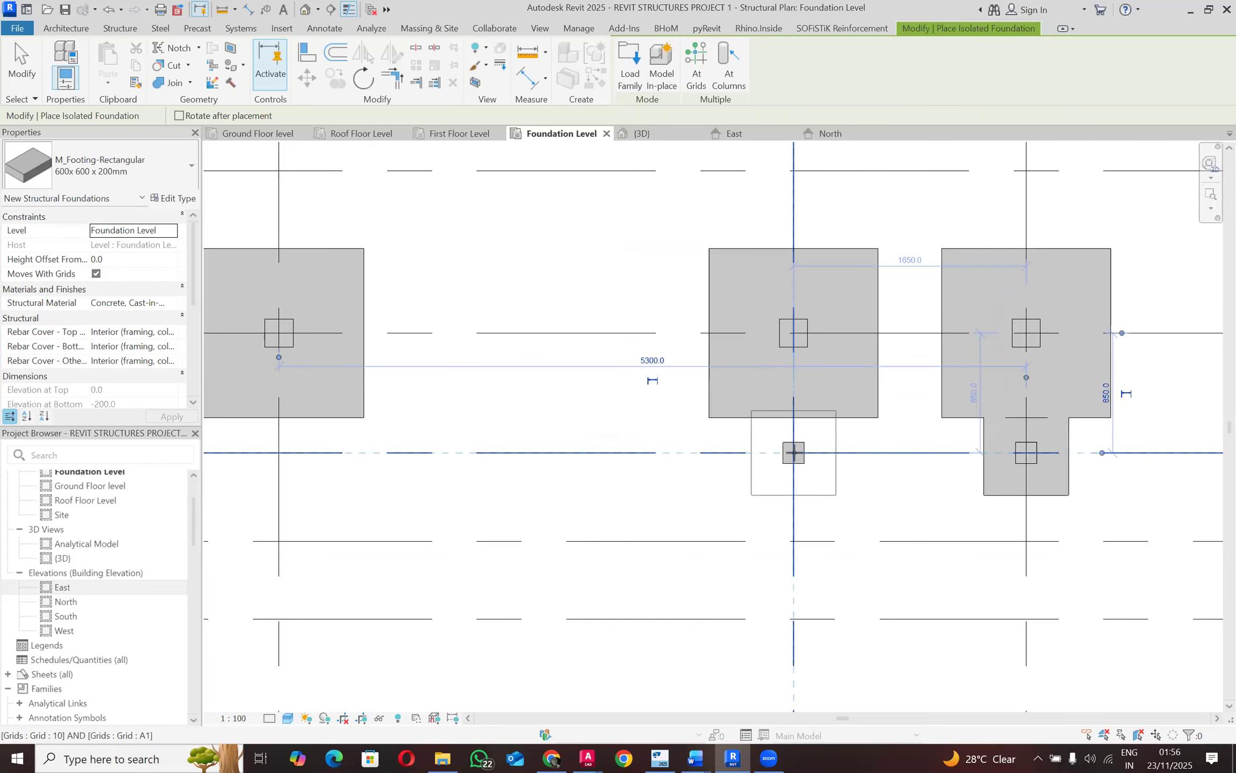
click(793, 453)
scroll(816, 467, down, 6)
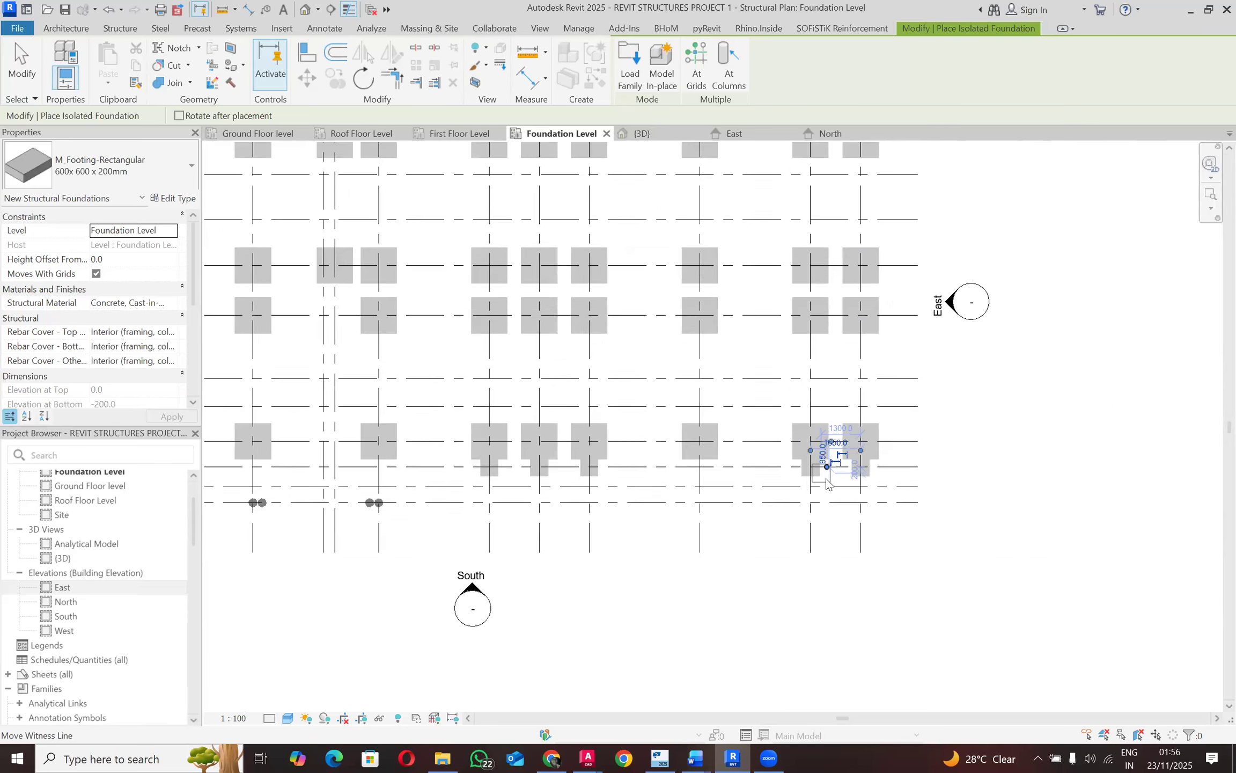
scroll(473, 476, down, 2)
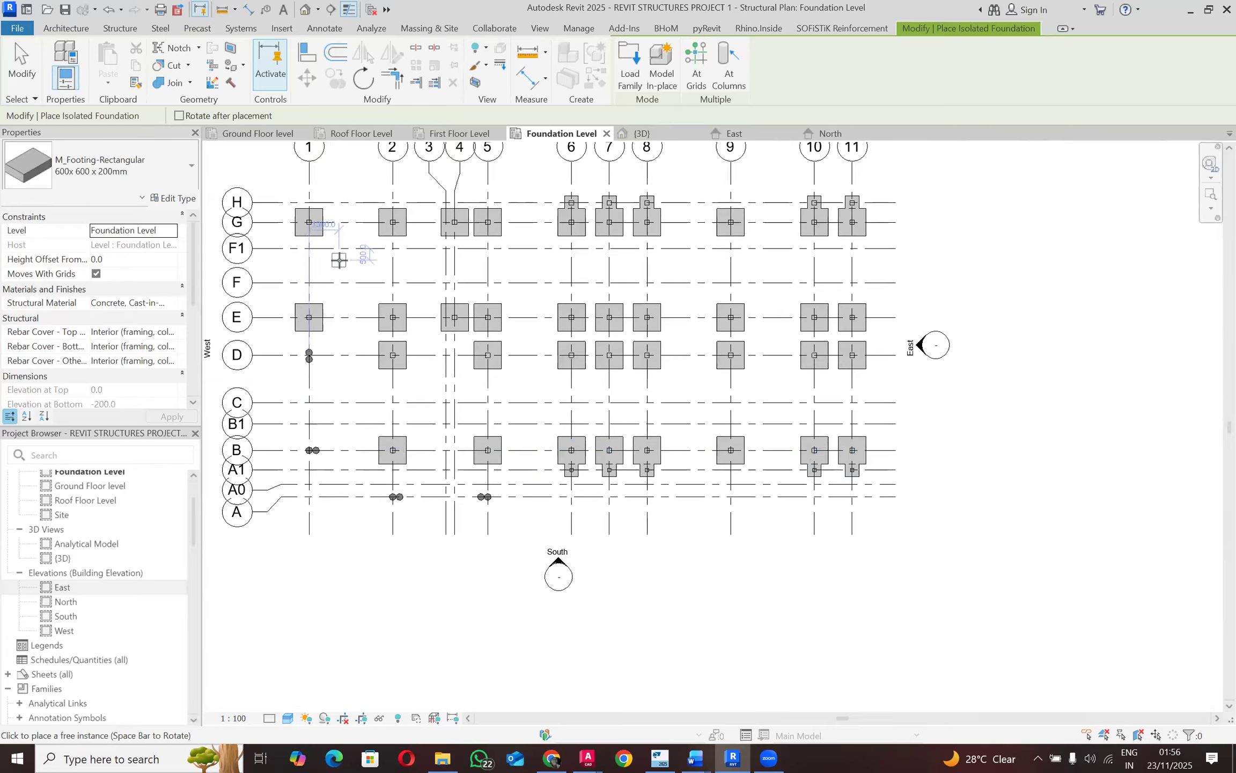
key(Escape)
key(Escape)
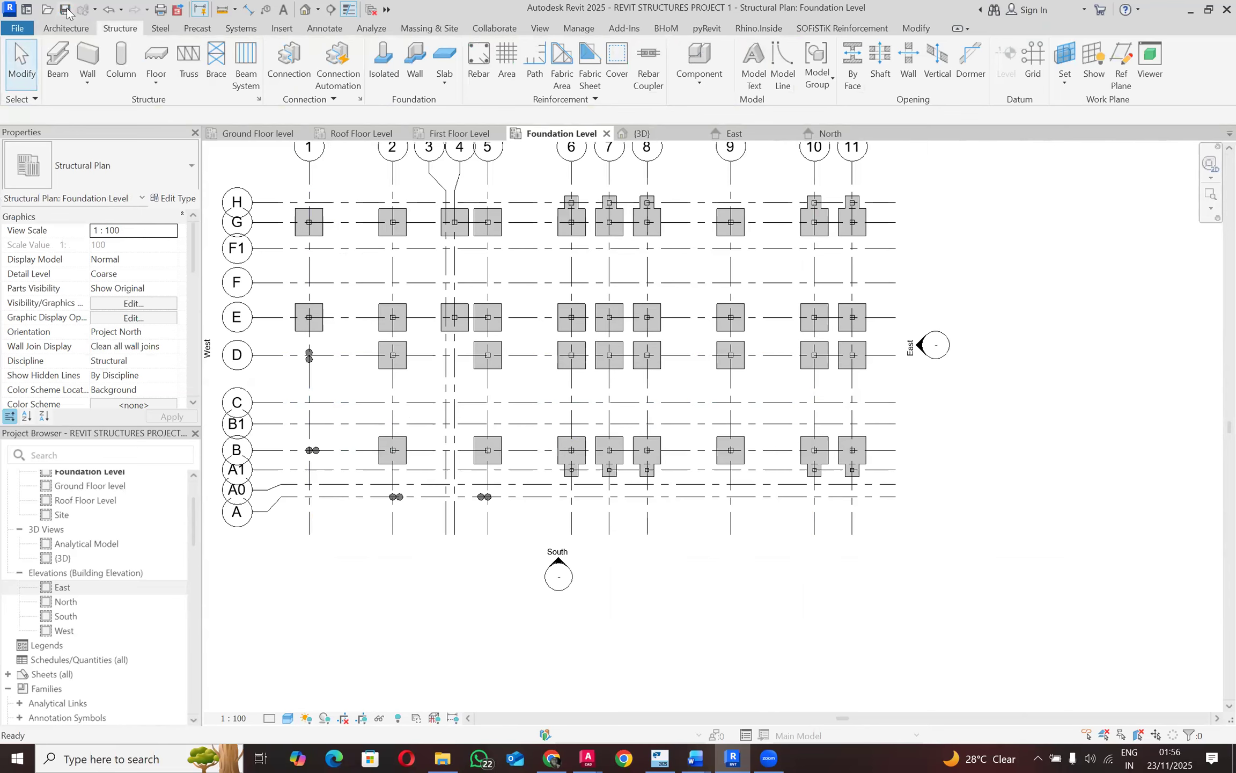
scroll(301, 353, up, 6)
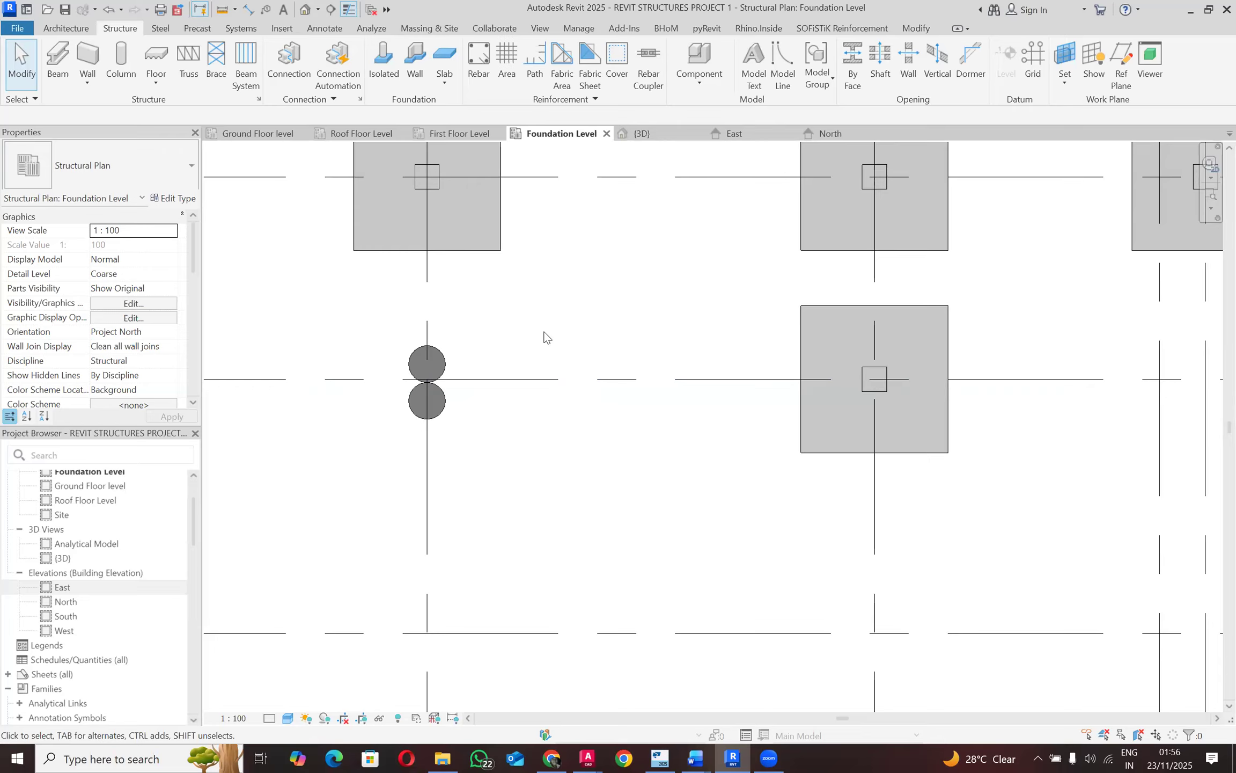
Step: Place an M_Footing-Rectangular 1000x1000x300mm isolated footing at grid intersection D/1 under the two round columns and end the placement
click(391, 58)
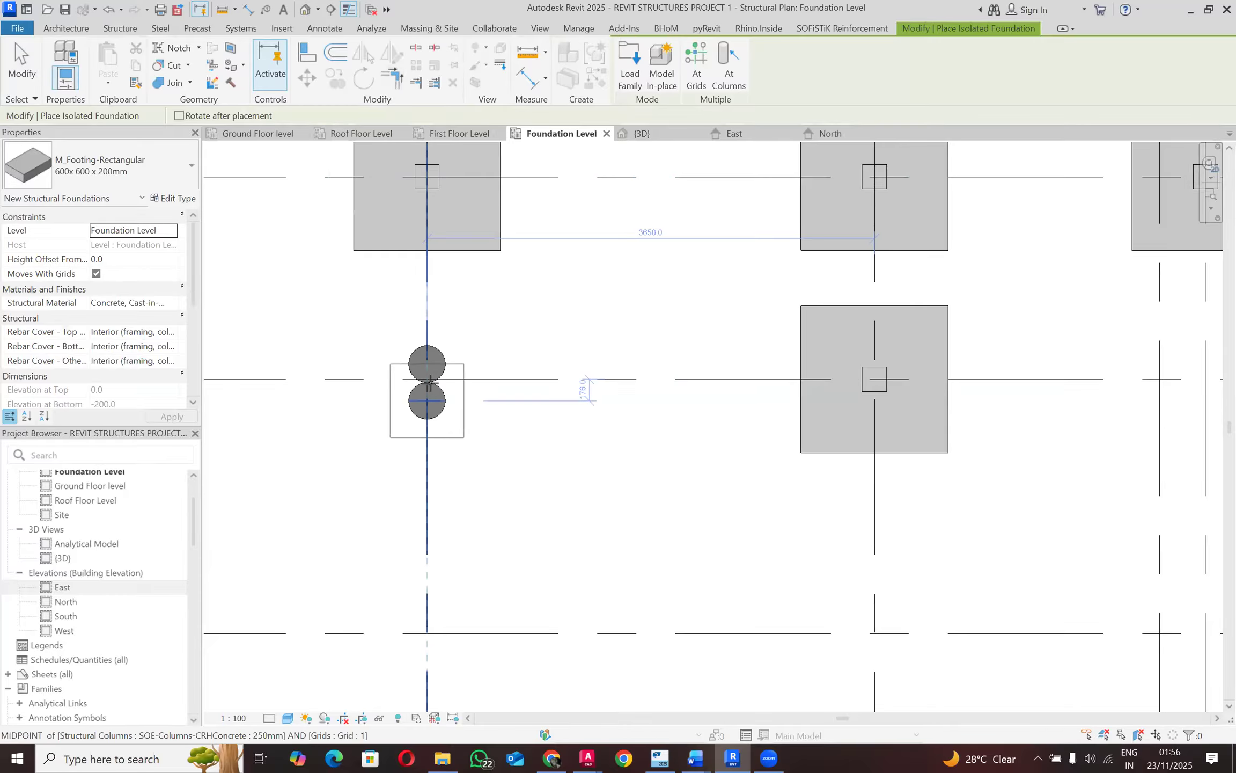
click(191, 165)
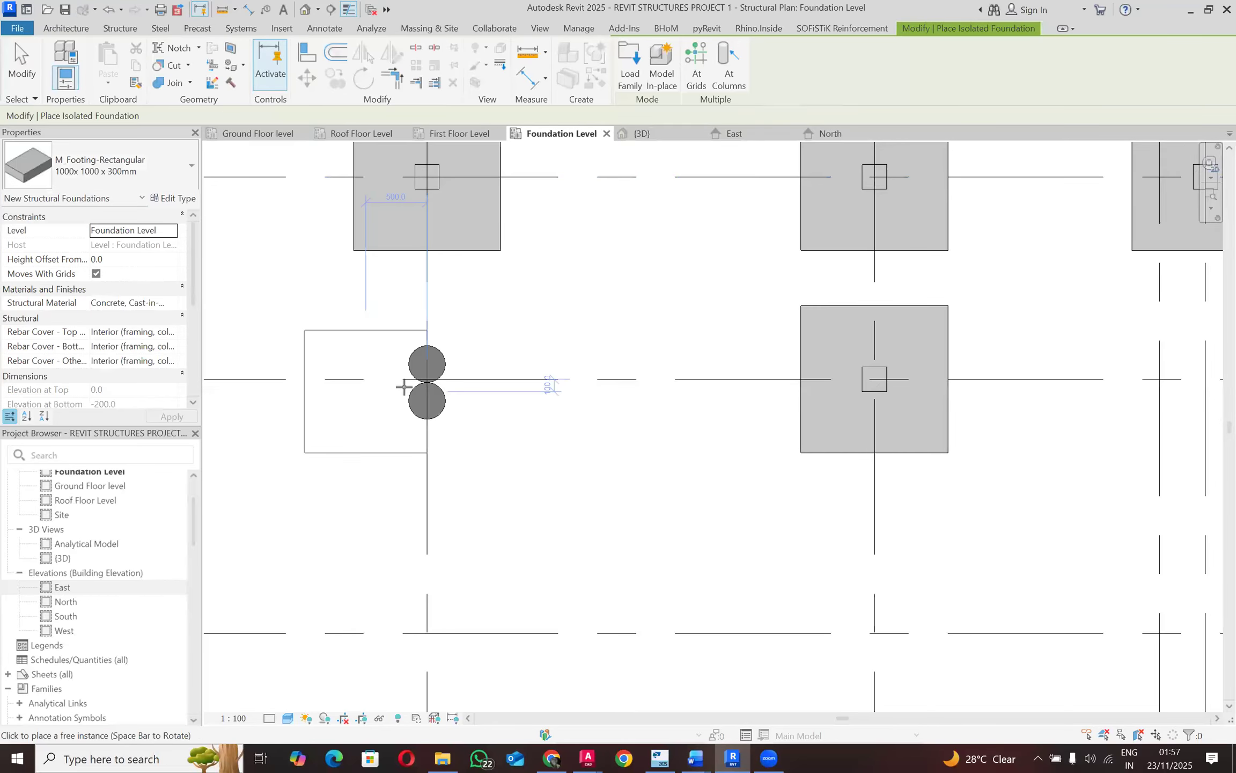
scroll(411, 385, up, 2)
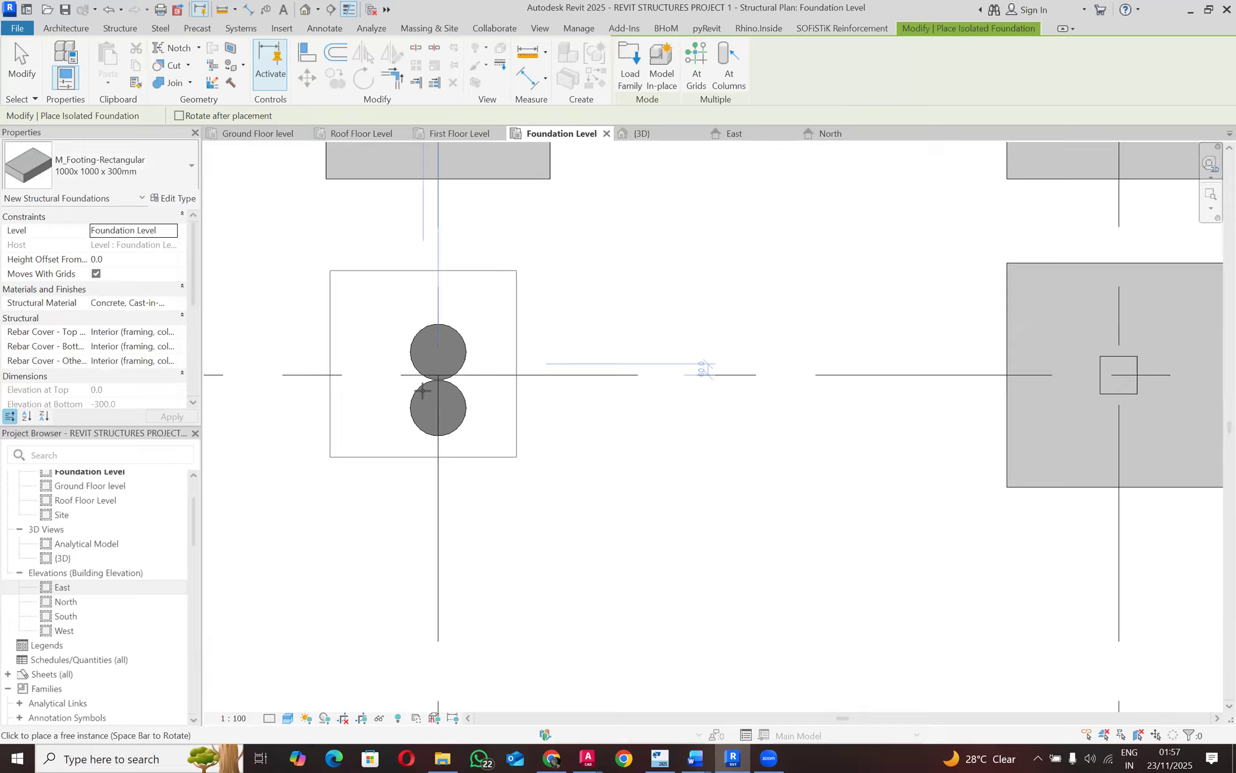
scroll(443, 381, up, 2)
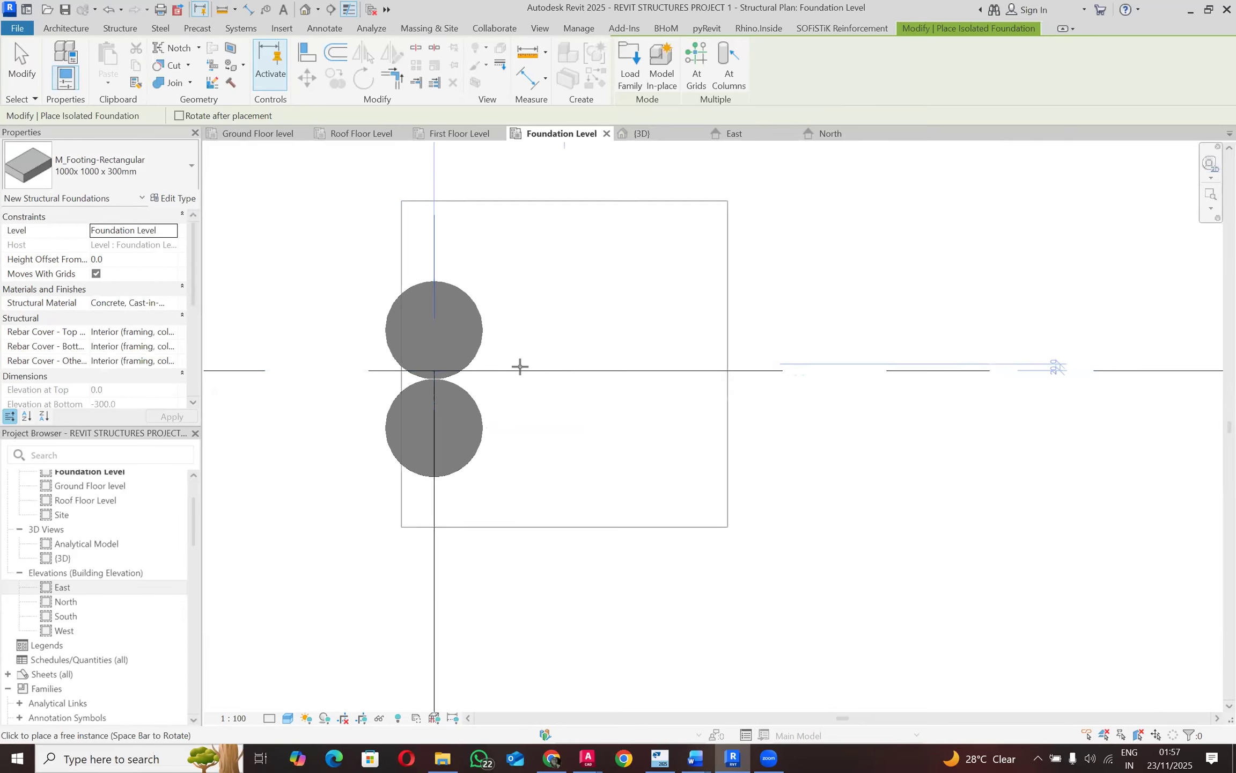
scroll(508, 373, up, 1)
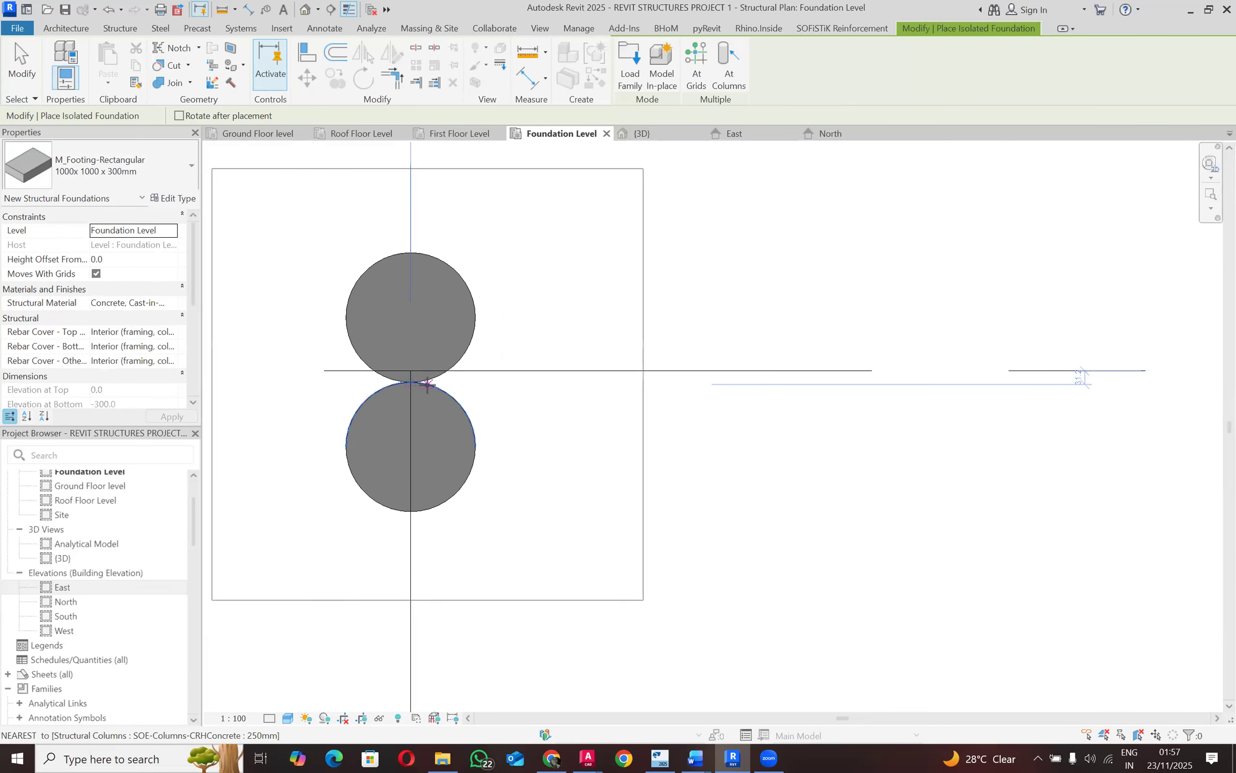
scroll(412, 374, up, 2)
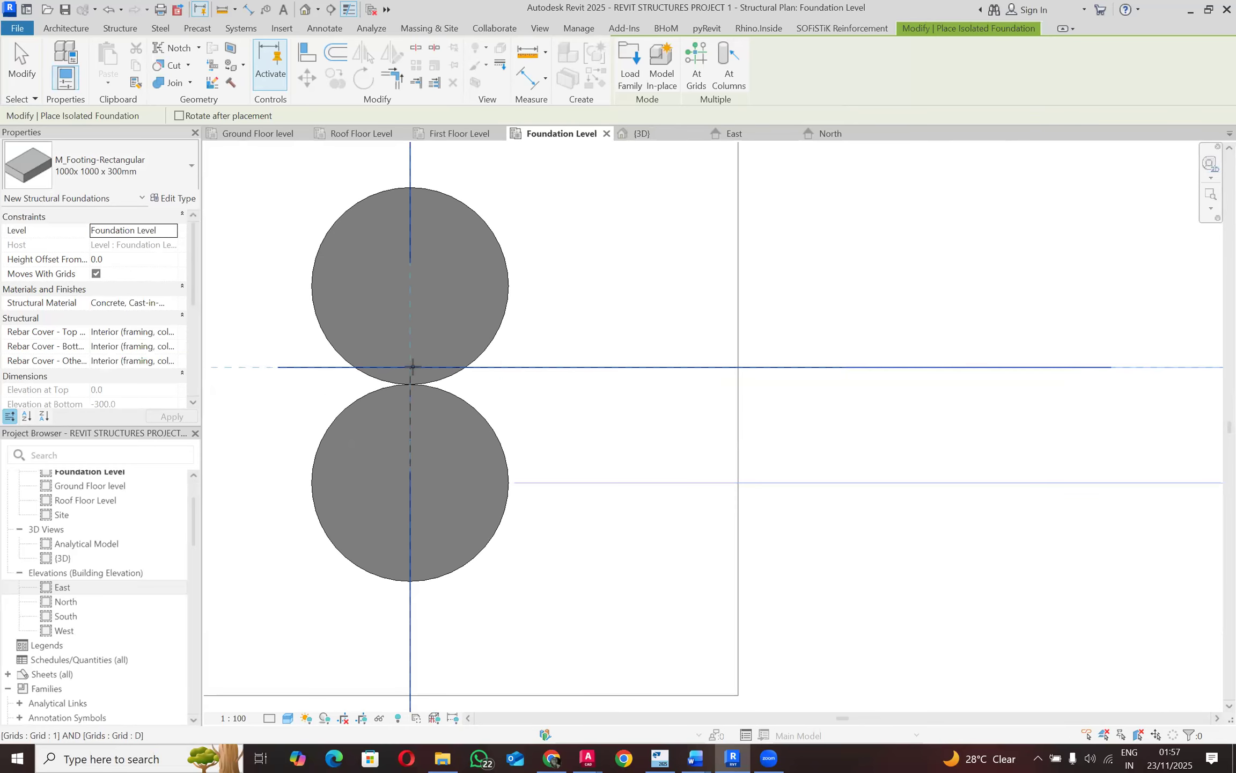
click(412, 367)
scroll(595, 392, down, 4)
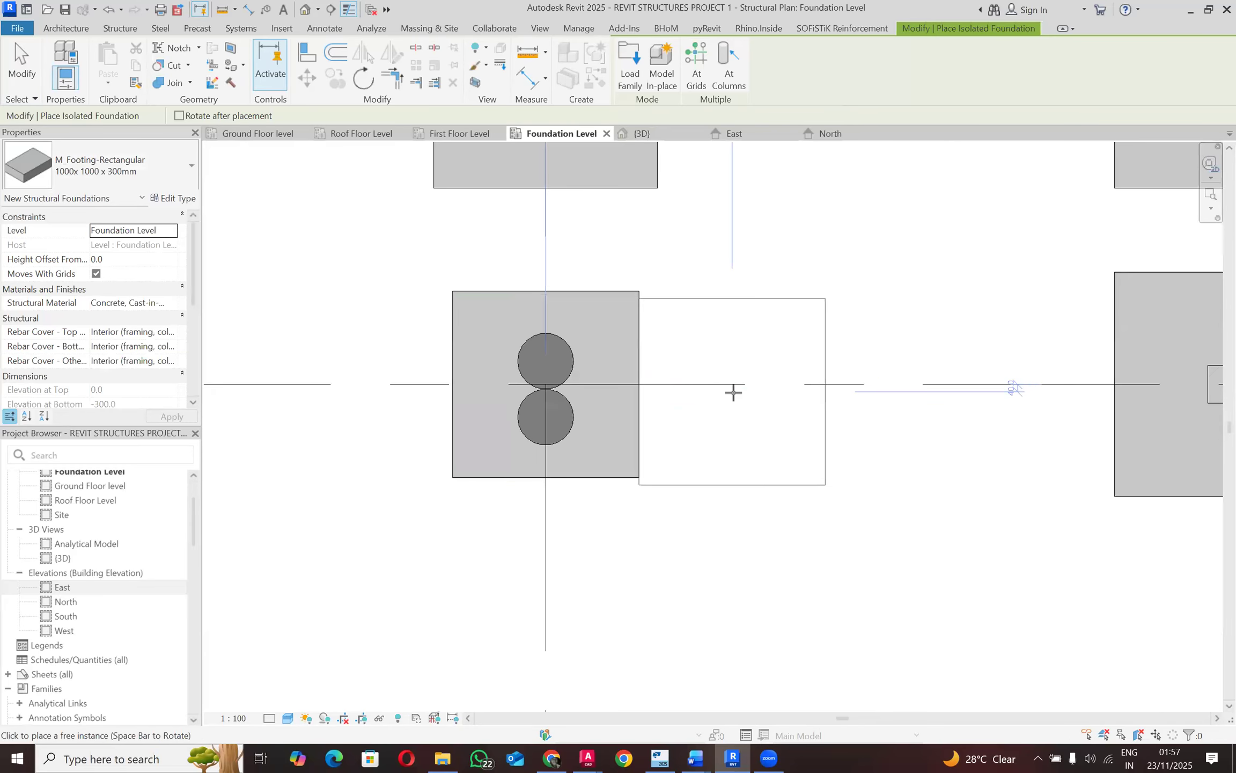
key(Escape)
scroll(621, 354, down, 3)
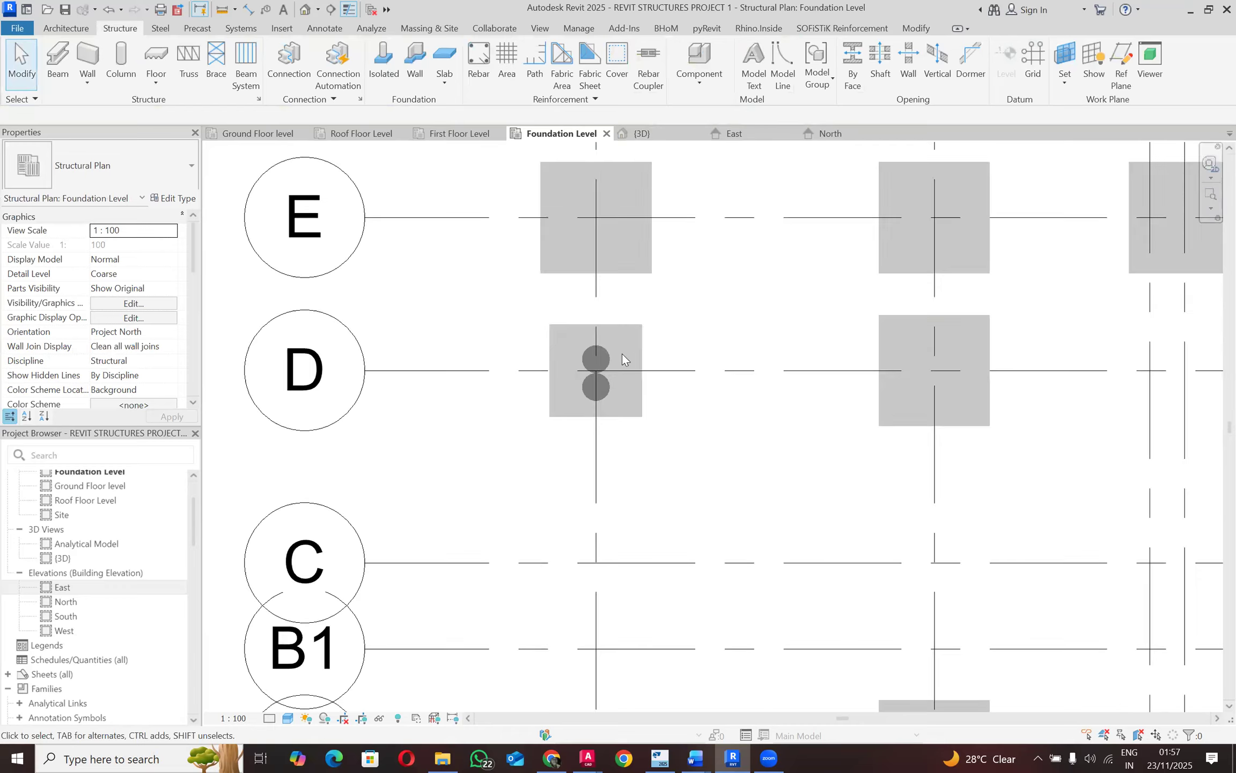
scroll(620, 356, up, 2)
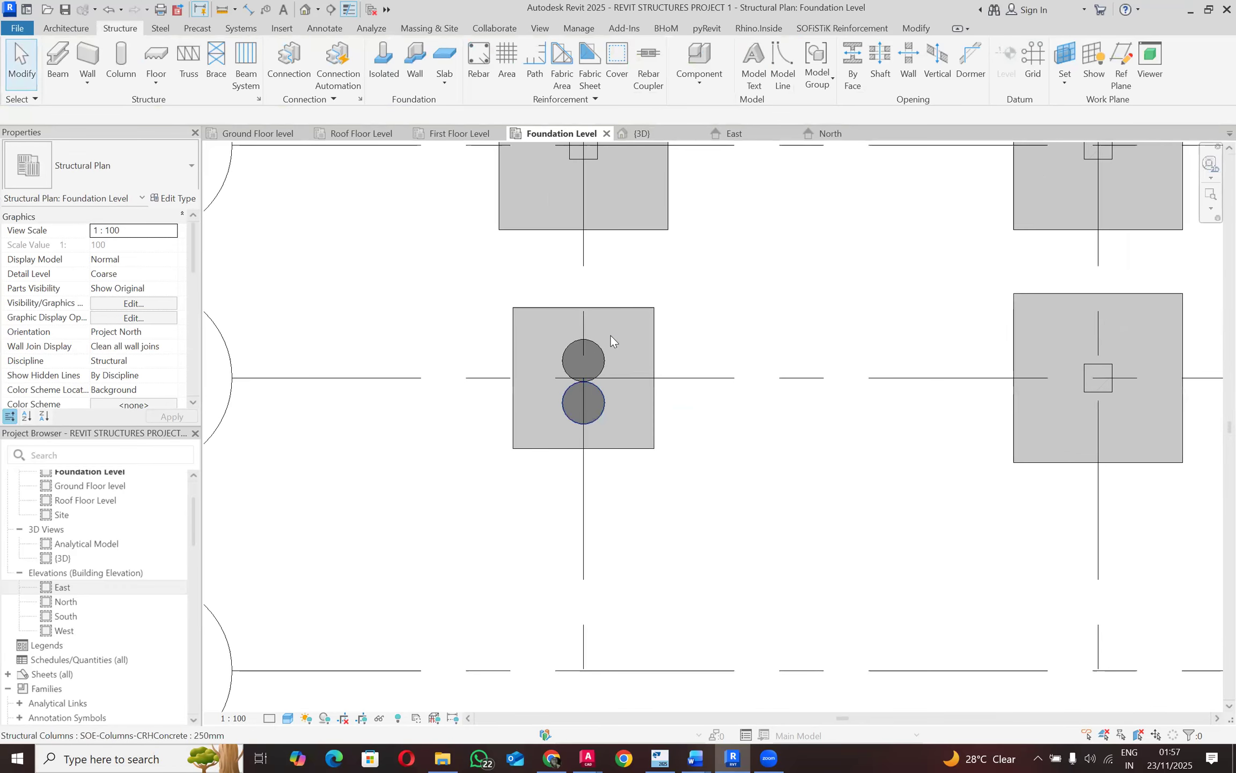
scroll(563, 317, down, 1)
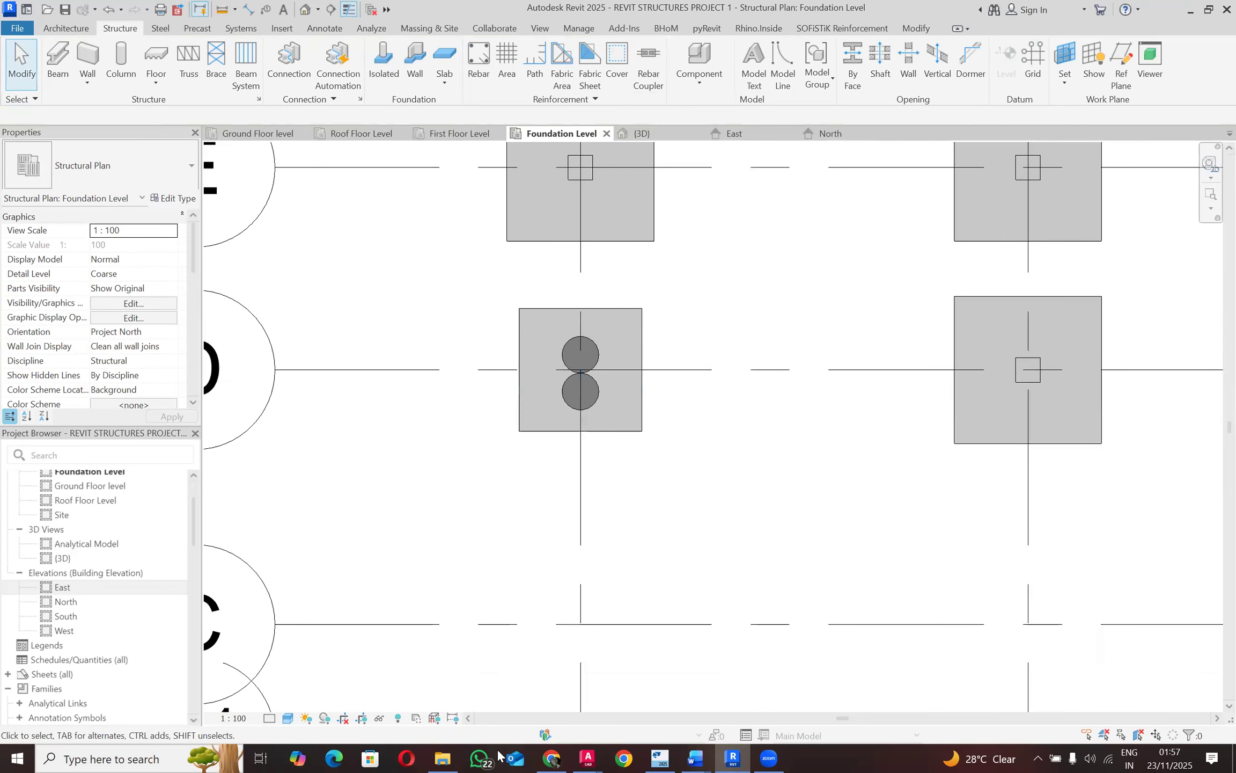
Step: Switch to the foundation drawing in AutoCAD and start an aligned dimension at the F3 footing on D/1 with the two round columns
mouse_move(588, 758)
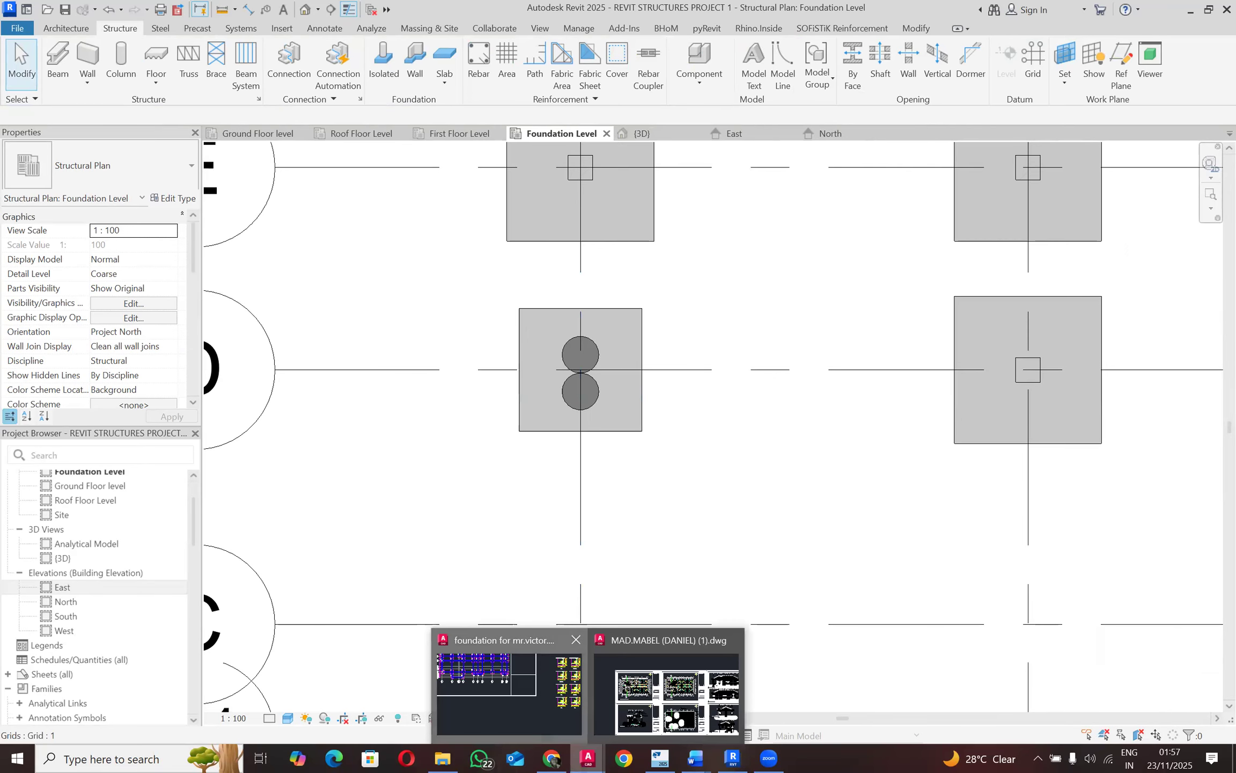
click(508, 692)
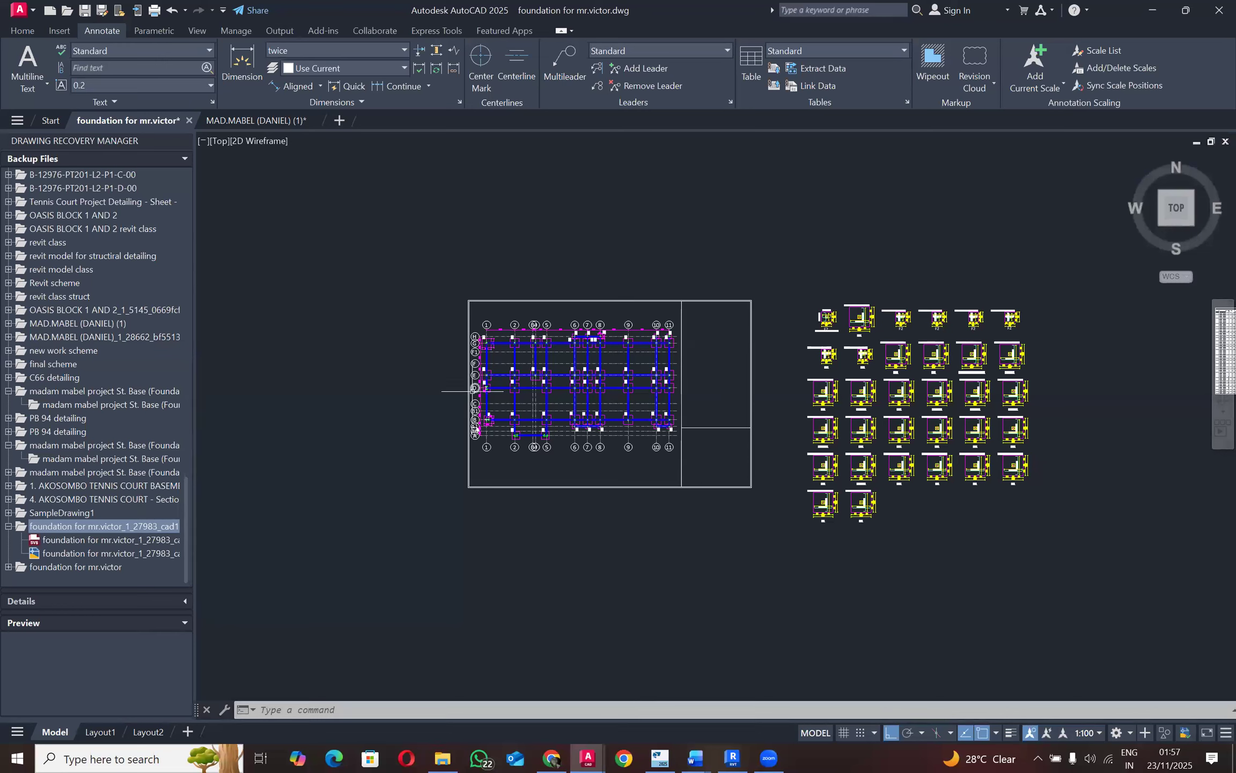
scroll(485, 389, up, 12)
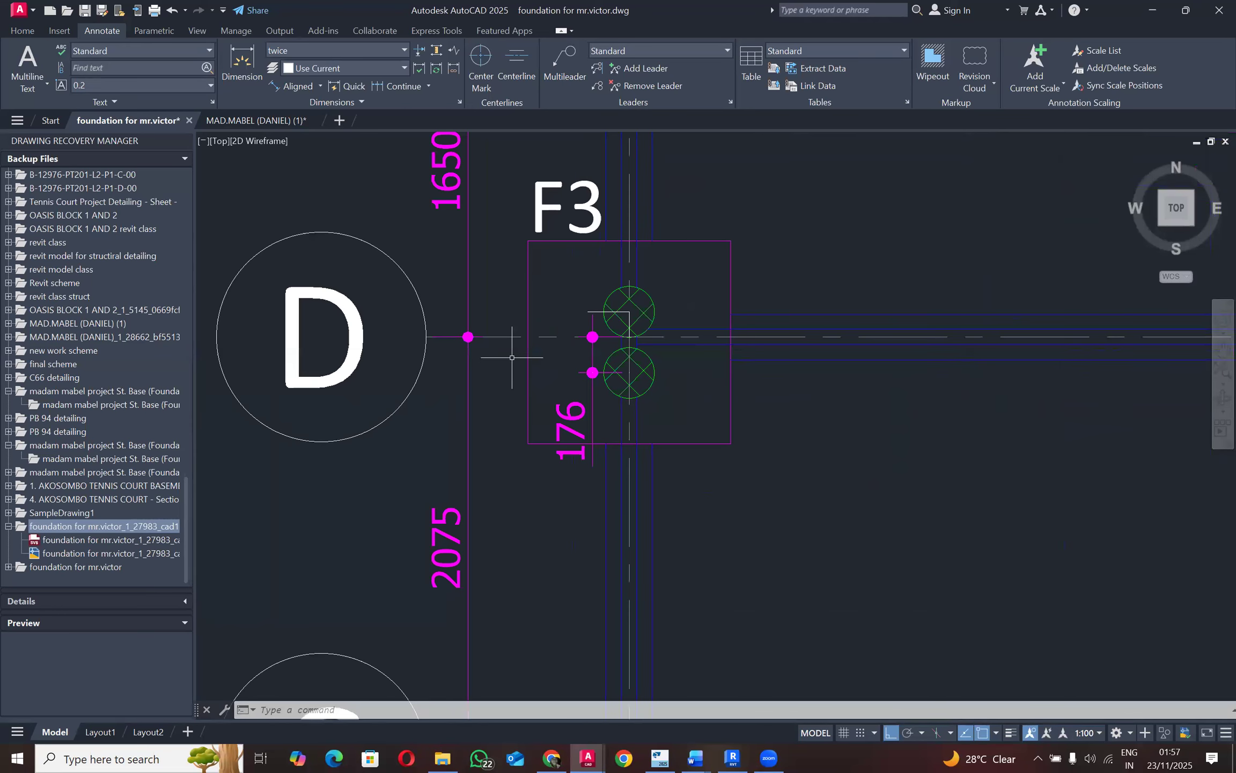
scroll(647, 322, up, 2)
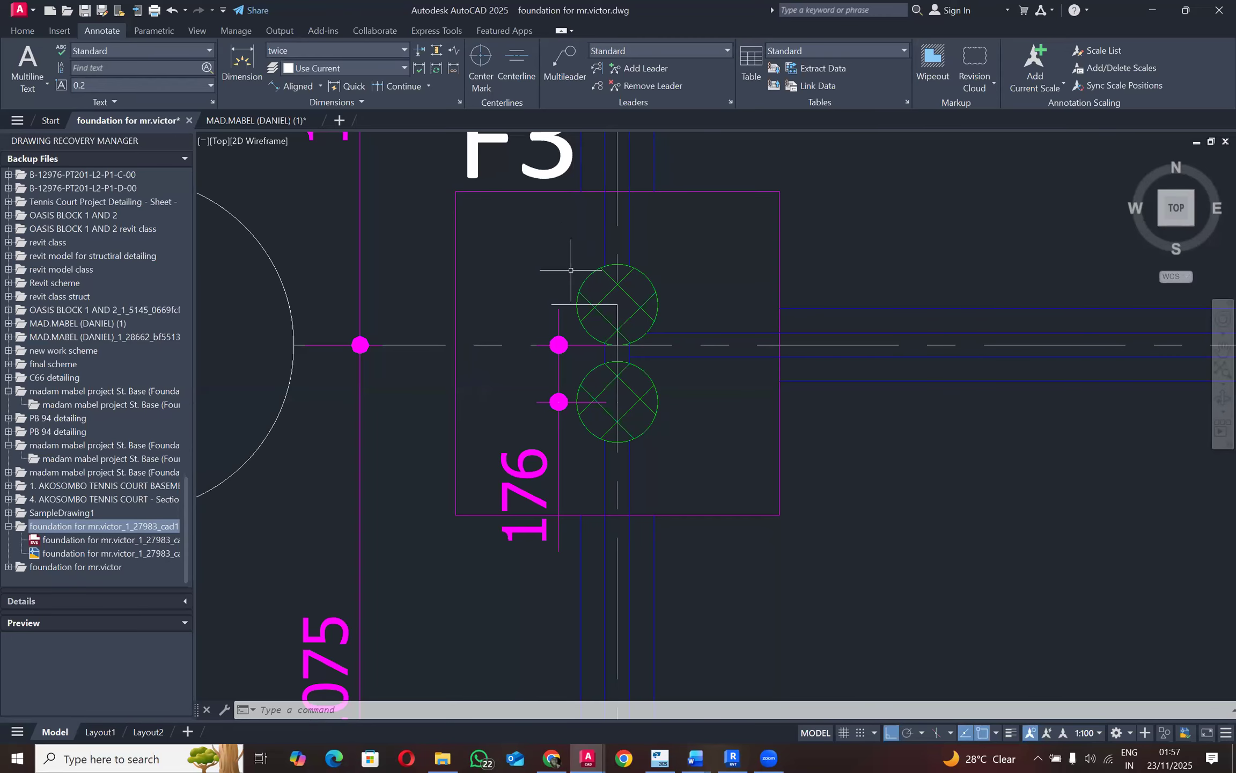
click(301, 84)
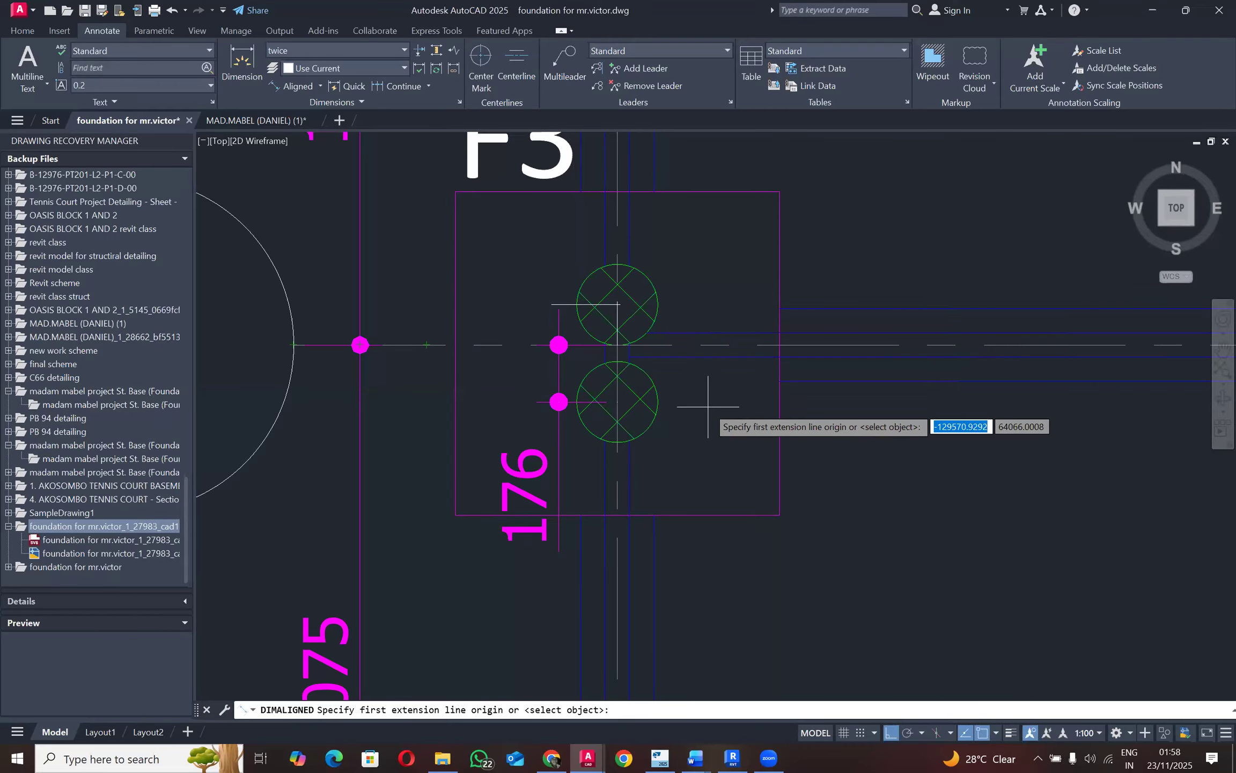
Step: Measure the distance from the grid intersection to the midpoint of footing F3's upper edge with an aligned dimension, without placing it
scroll(618, 349, up, 6)
scroll(618, 349, up, 6)
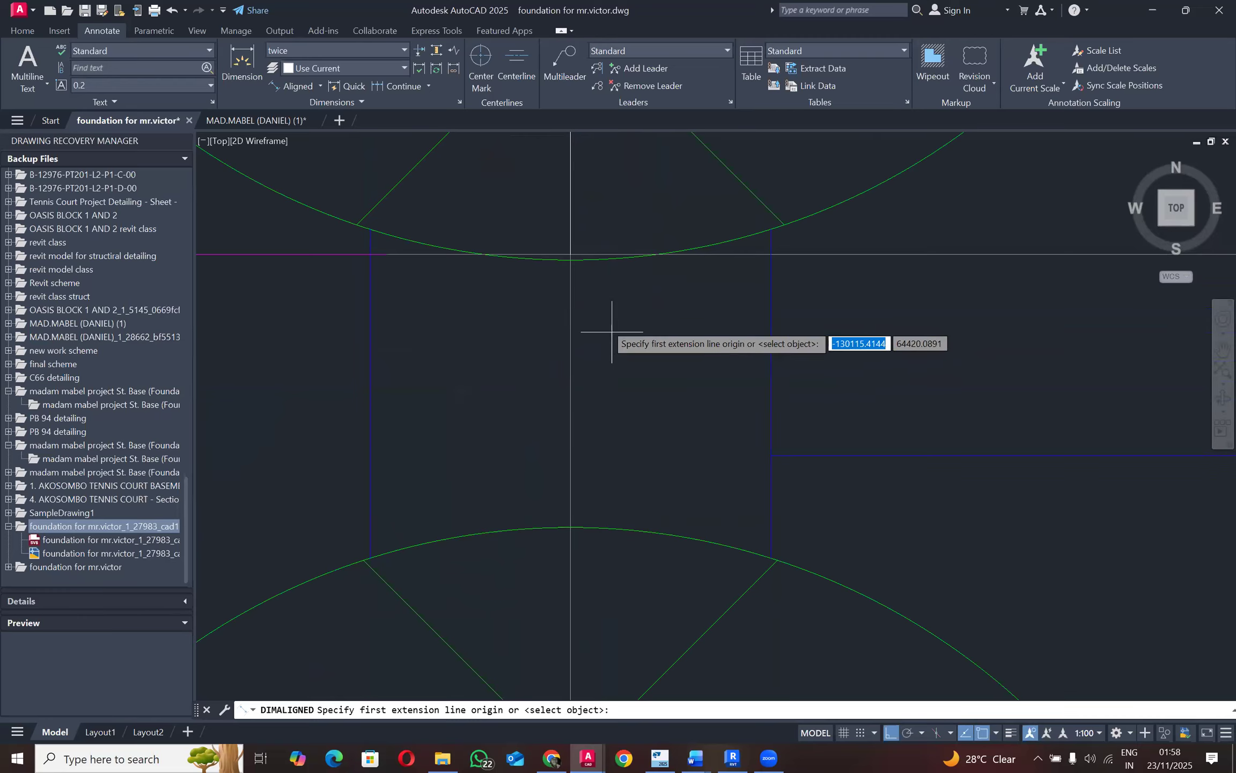
click(570, 254)
scroll(624, 333, down, 12)
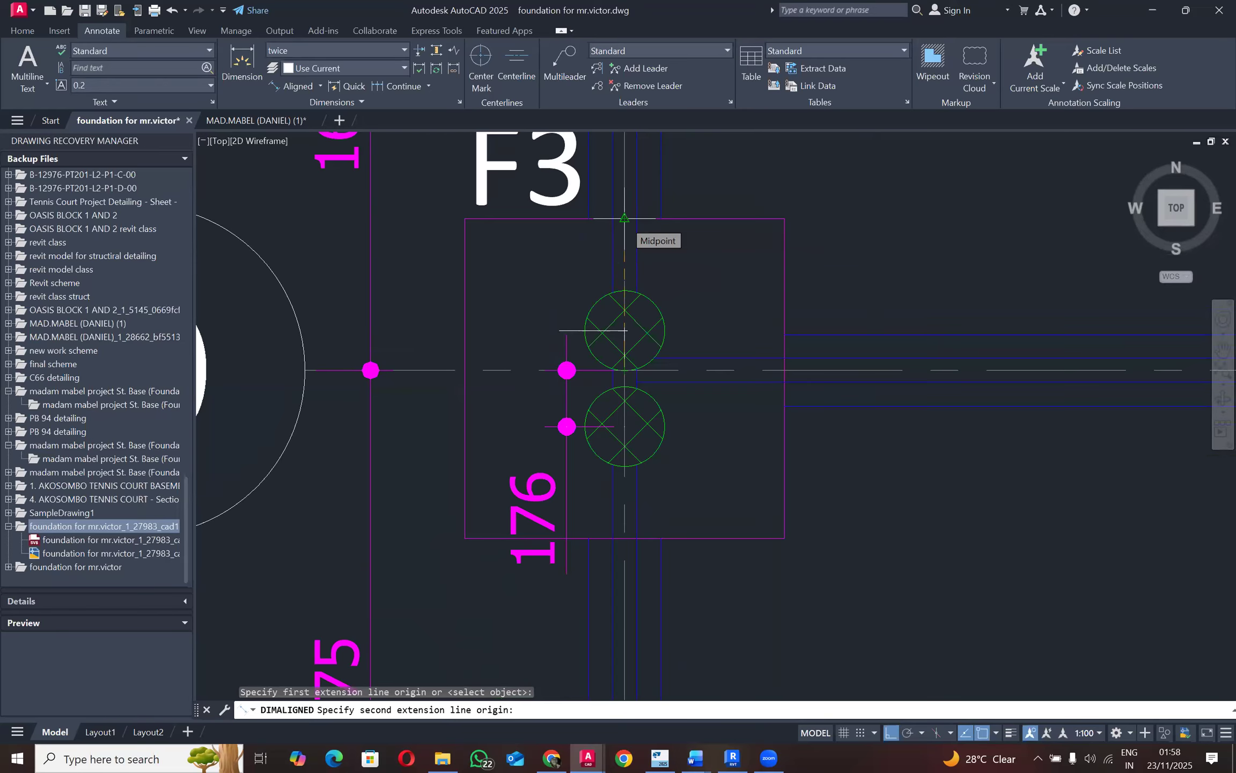
click(624, 218)
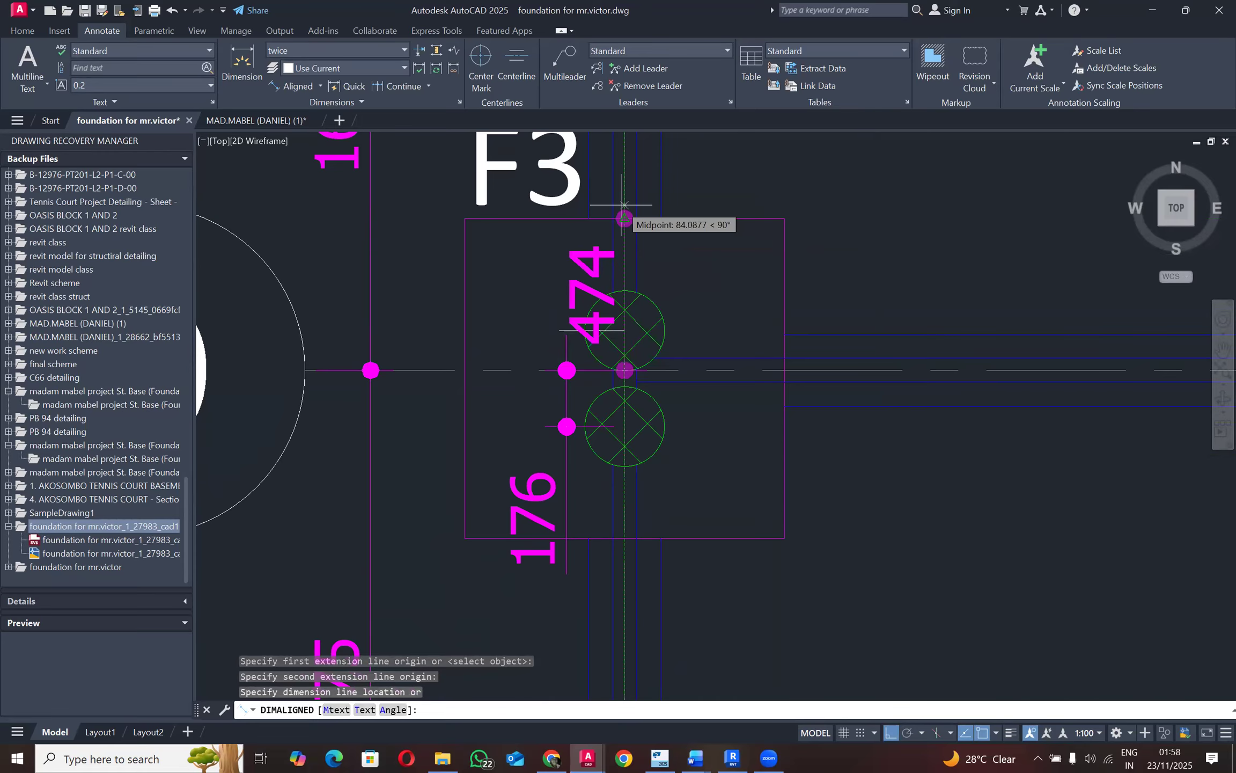
key(Escape)
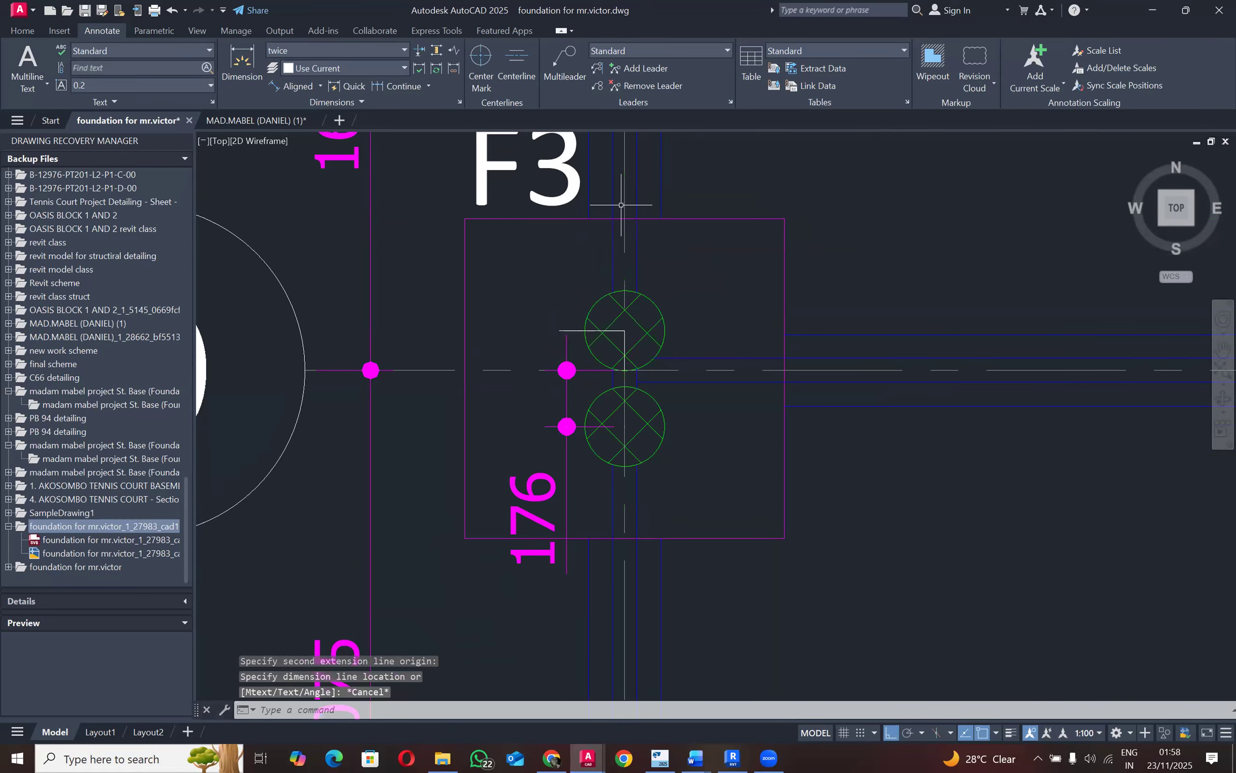
scroll(627, 370, up, 4)
scroll(628, 371, up, 6)
scroll(603, 380, down, 4)
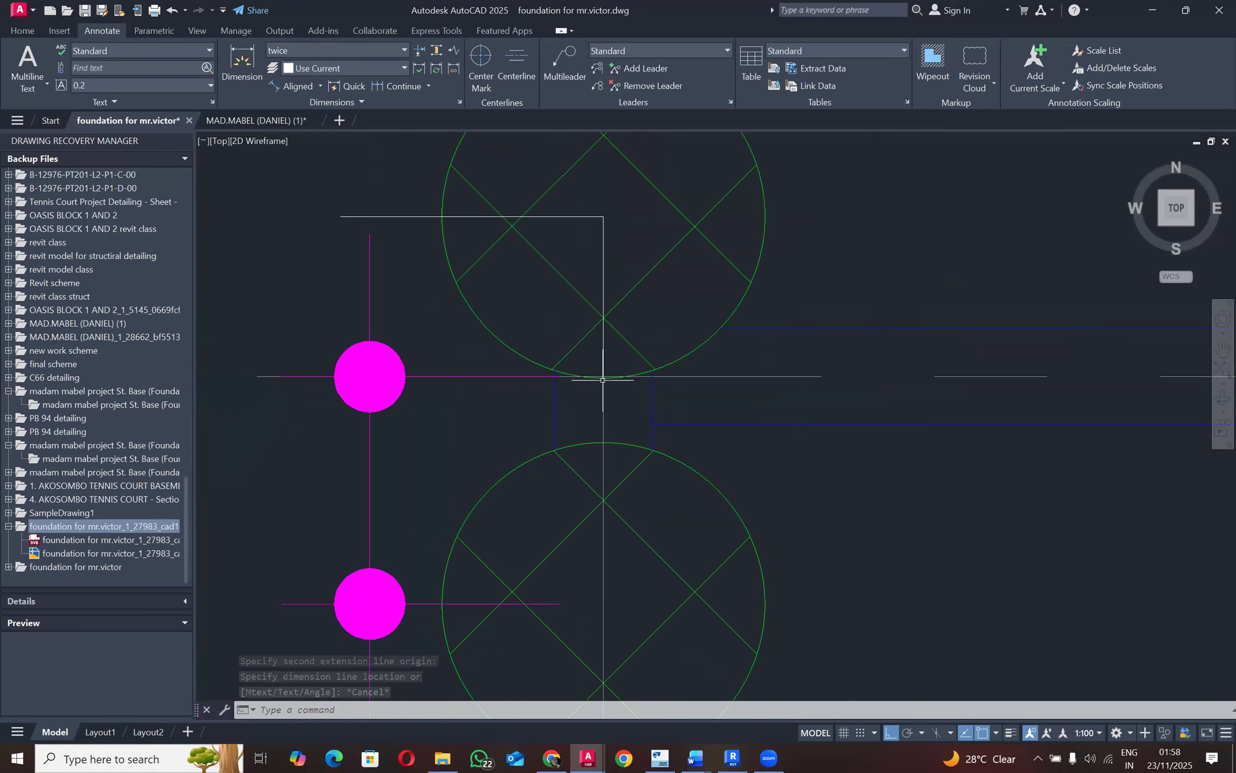
scroll(602, 380, down, 4)
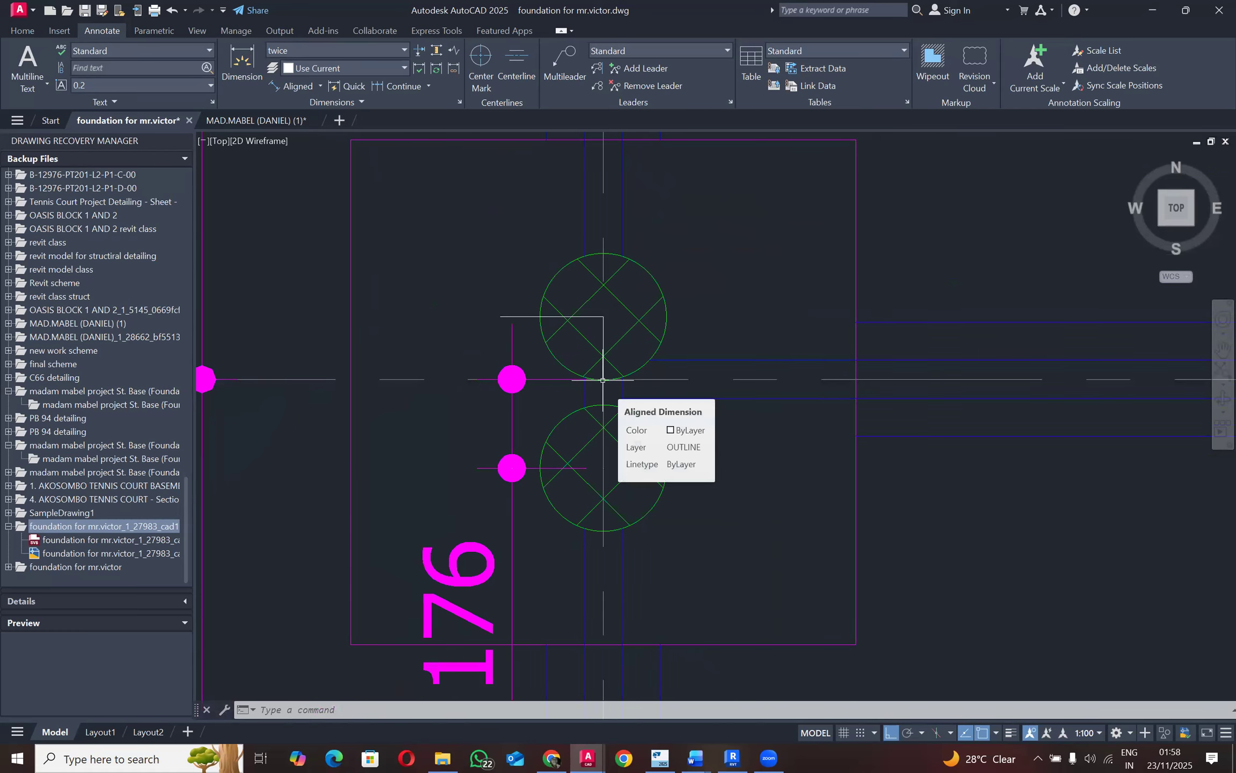
scroll(602, 379, down, 4)
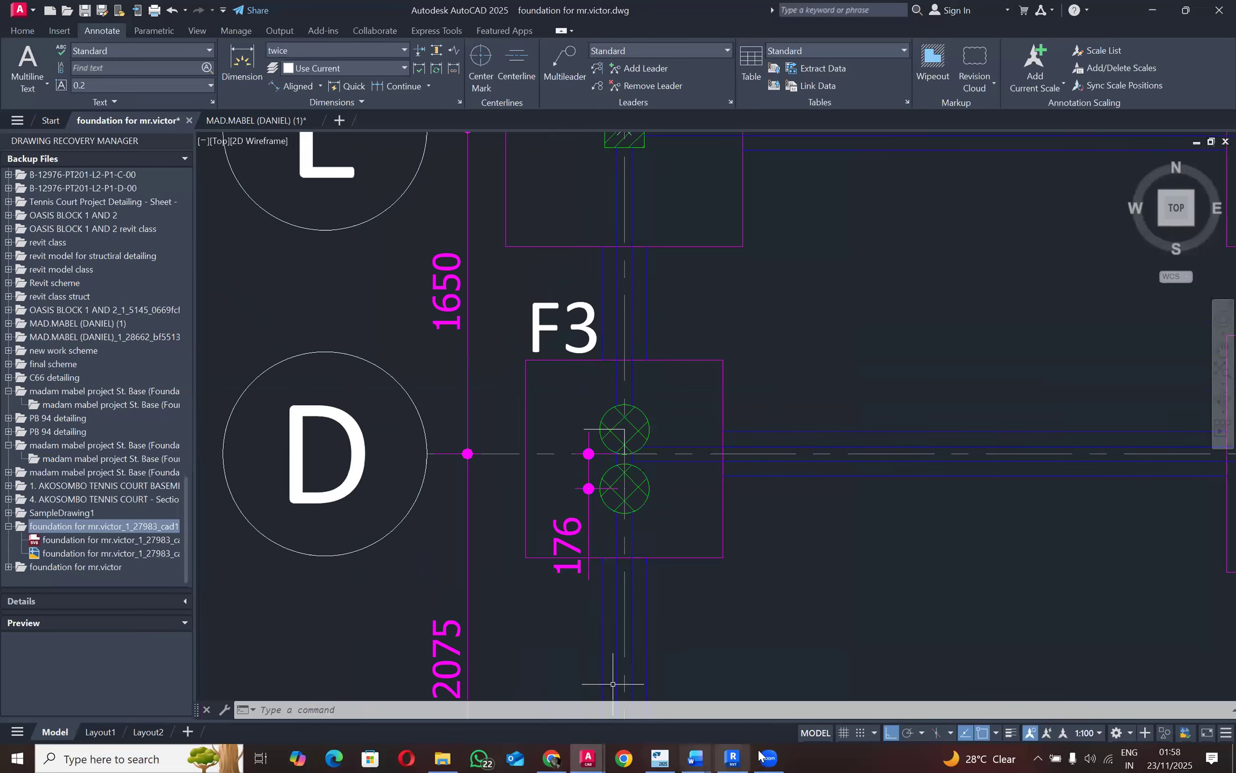
Step: Switch to Revit and bring up the double-column footing on the Foundation Level plan
mouse_move(733, 757)
click(721, 708)
scroll(566, 360, up, 4)
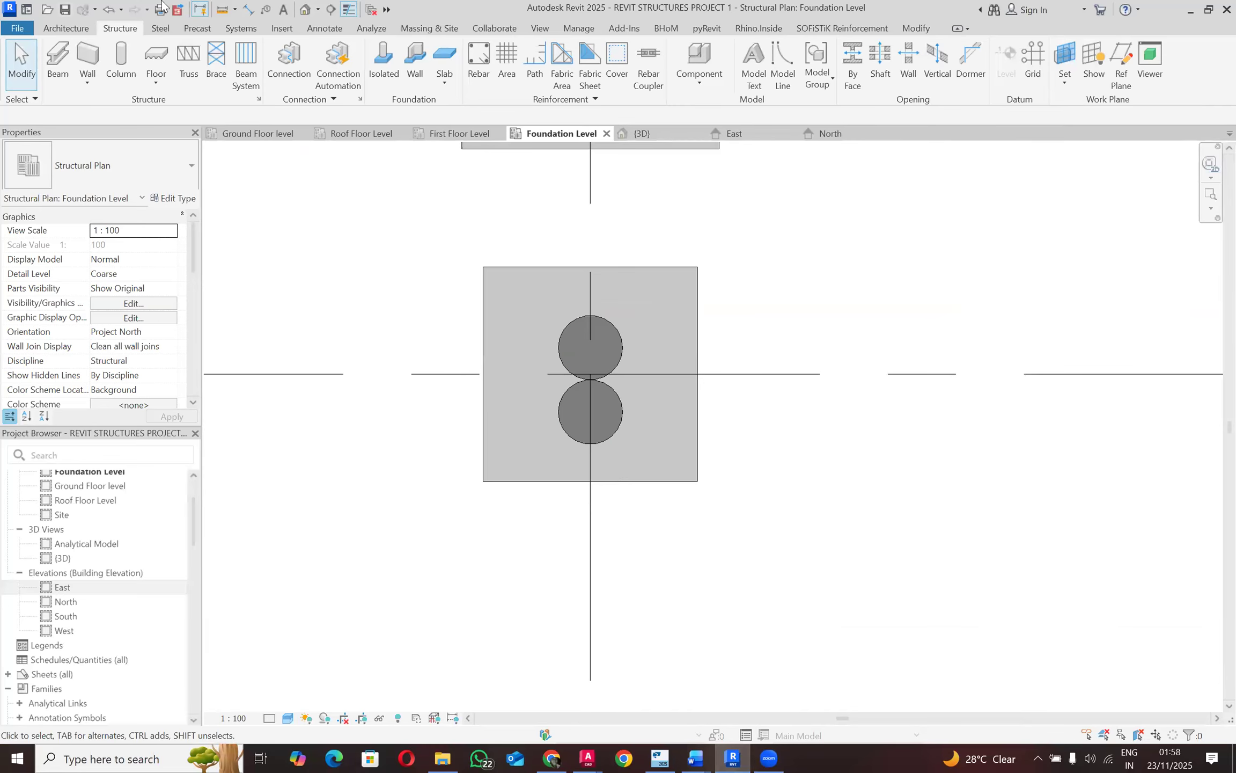
Step: Draw a vertical detail line 474 mm upward from the grid intersection between the two circular columns
click(325, 28)
click(378, 48)
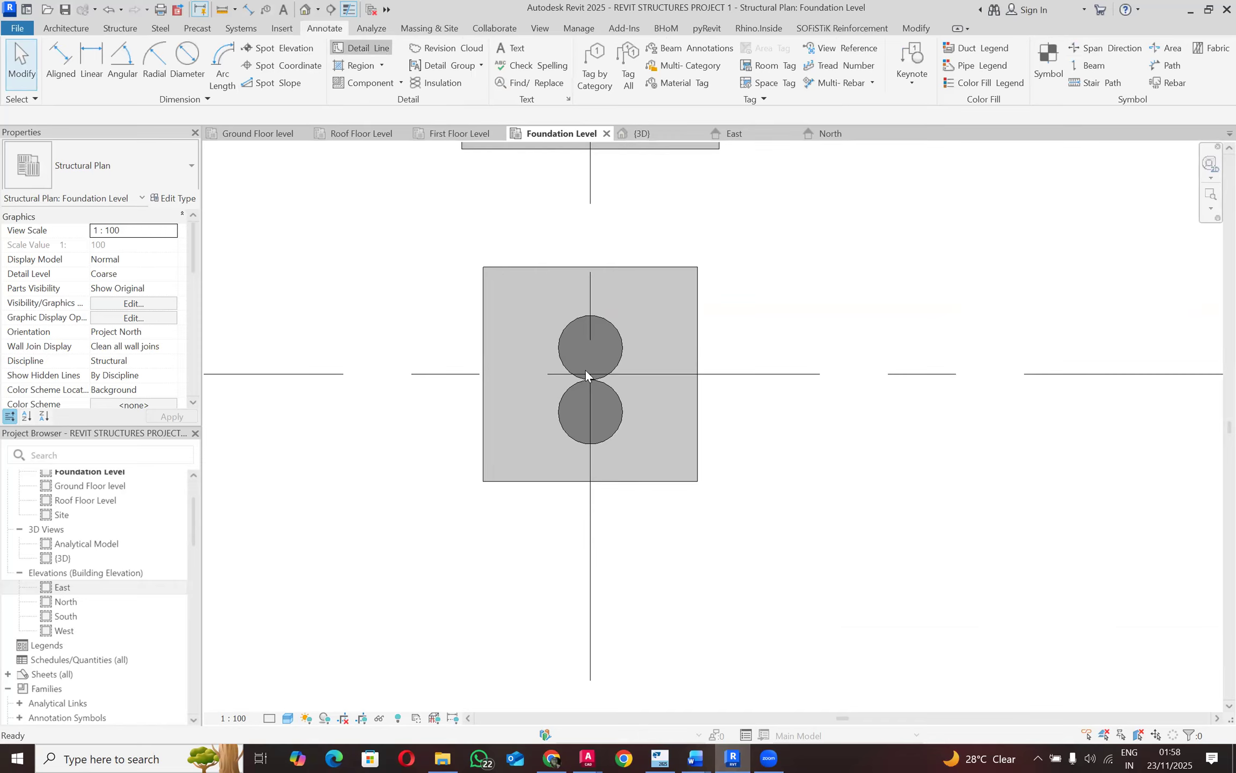
scroll(593, 366, up, 2)
scroll(593, 365, up, 2)
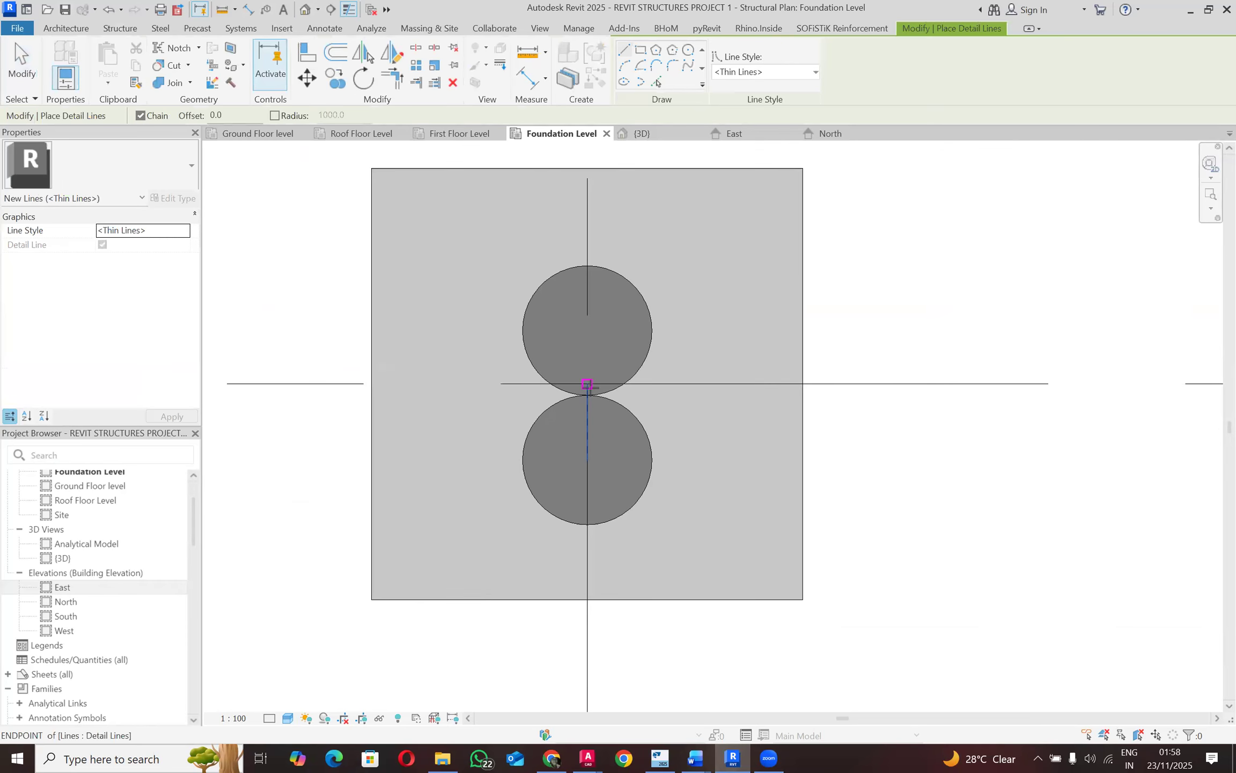
click(587, 384)
scroll(589, 392, down, 3)
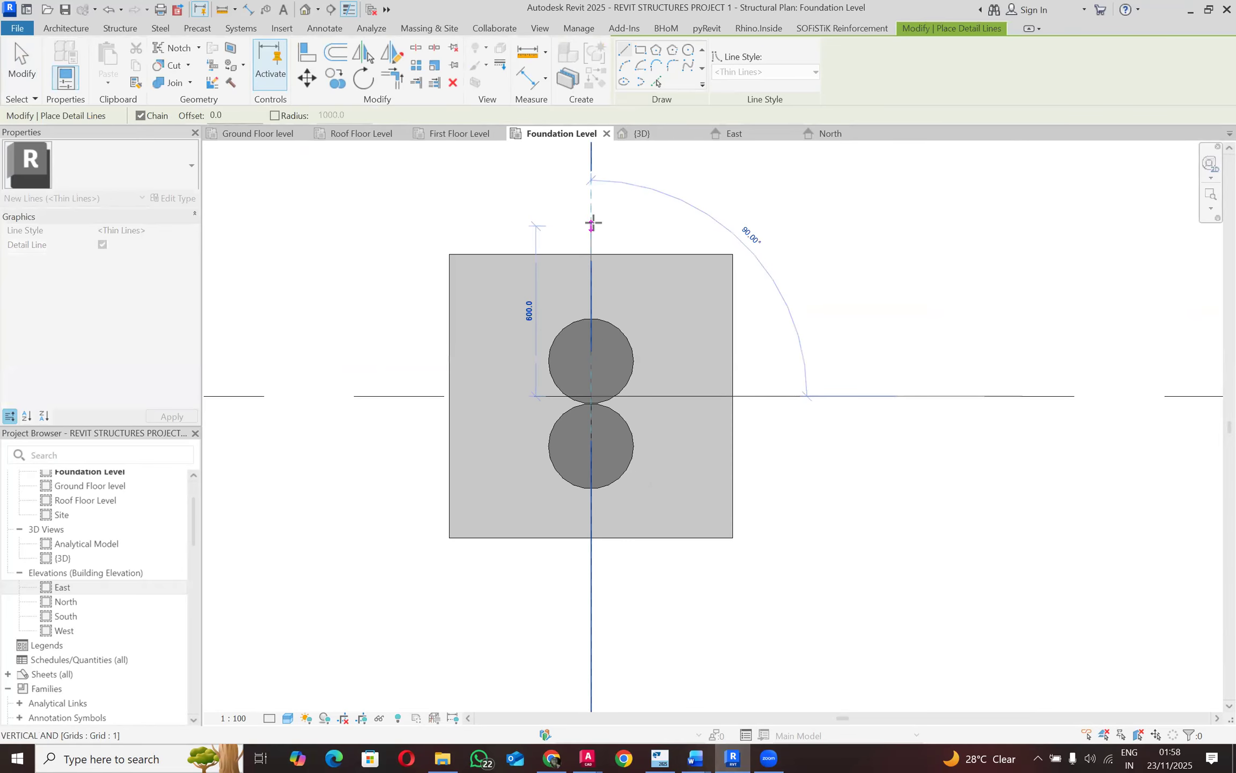
text(474)
key(Return)
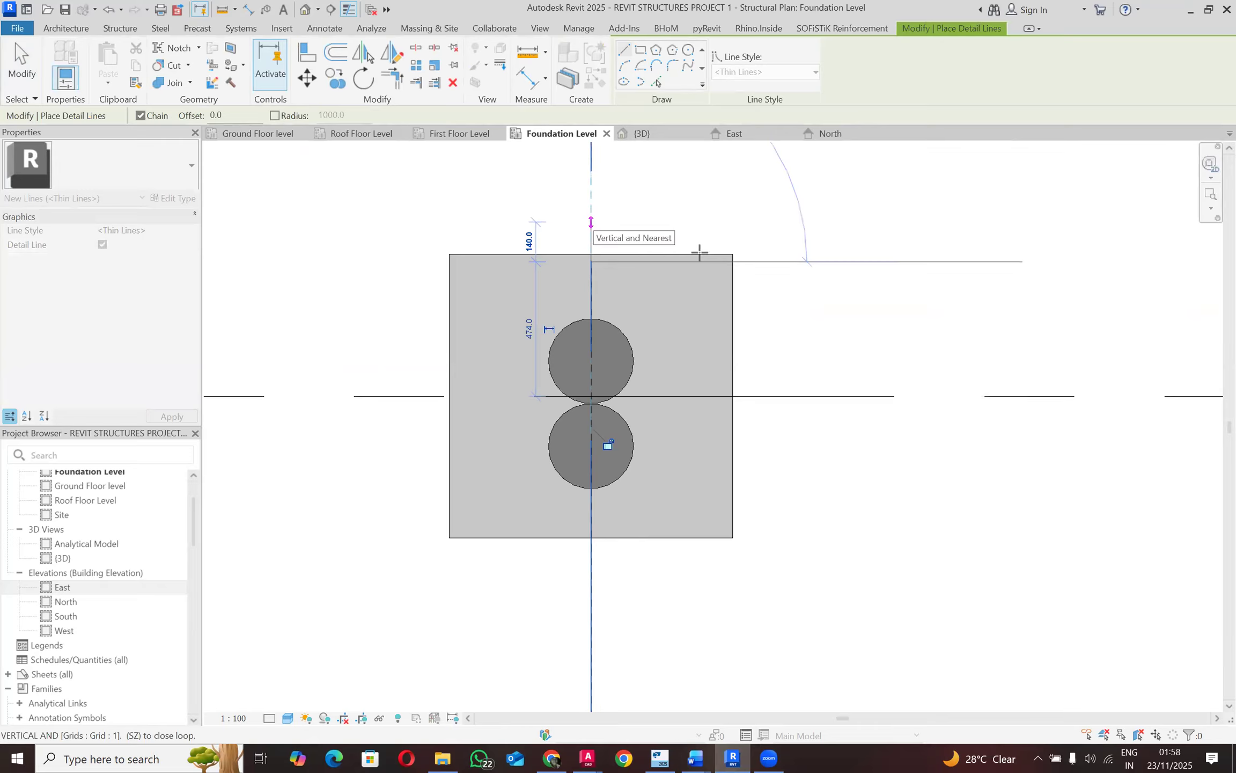
Step: Continue with a horizontal detail line about 800 mm long from the vertical line's upper end past the footing's right edge
click(819, 253)
key(Escape)
key(Escape)
scroll(603, 244, up, 2)
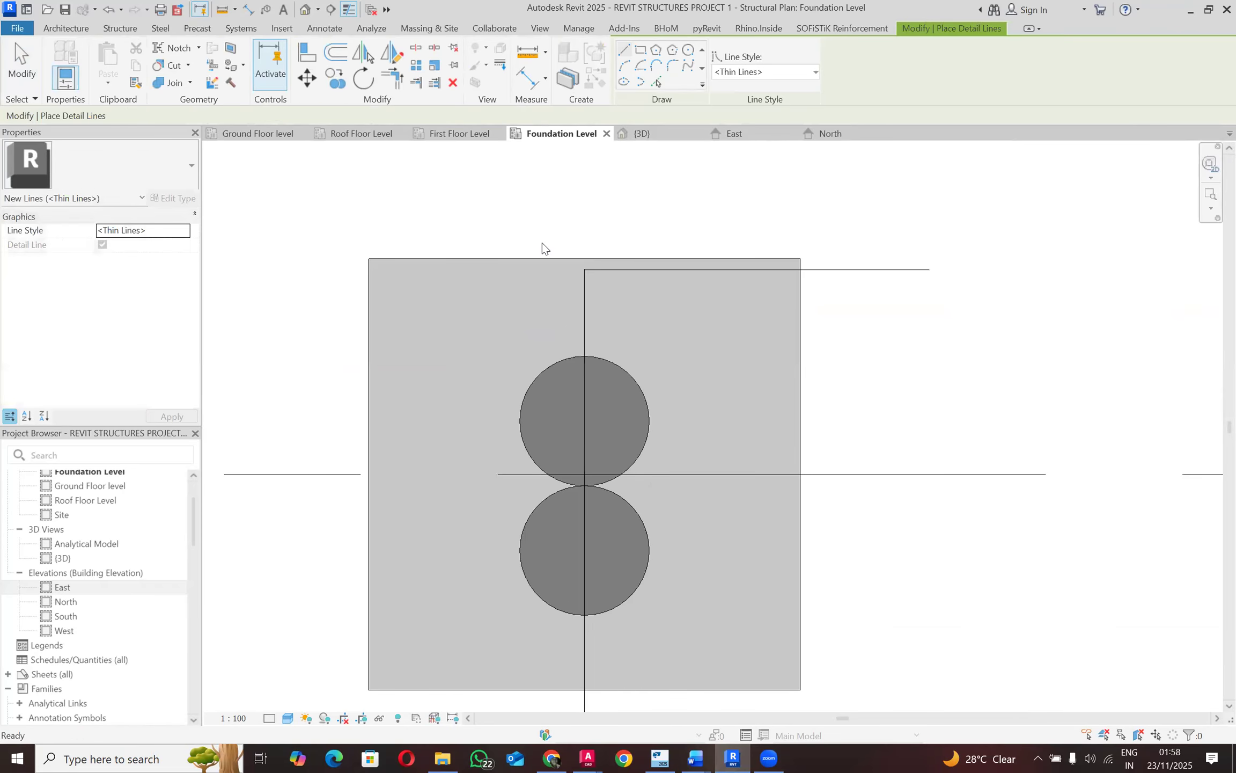
key(Escape)
Step: Move the rectangular footing down so its upper edge meets the horizontal detail line
click(537, 258)
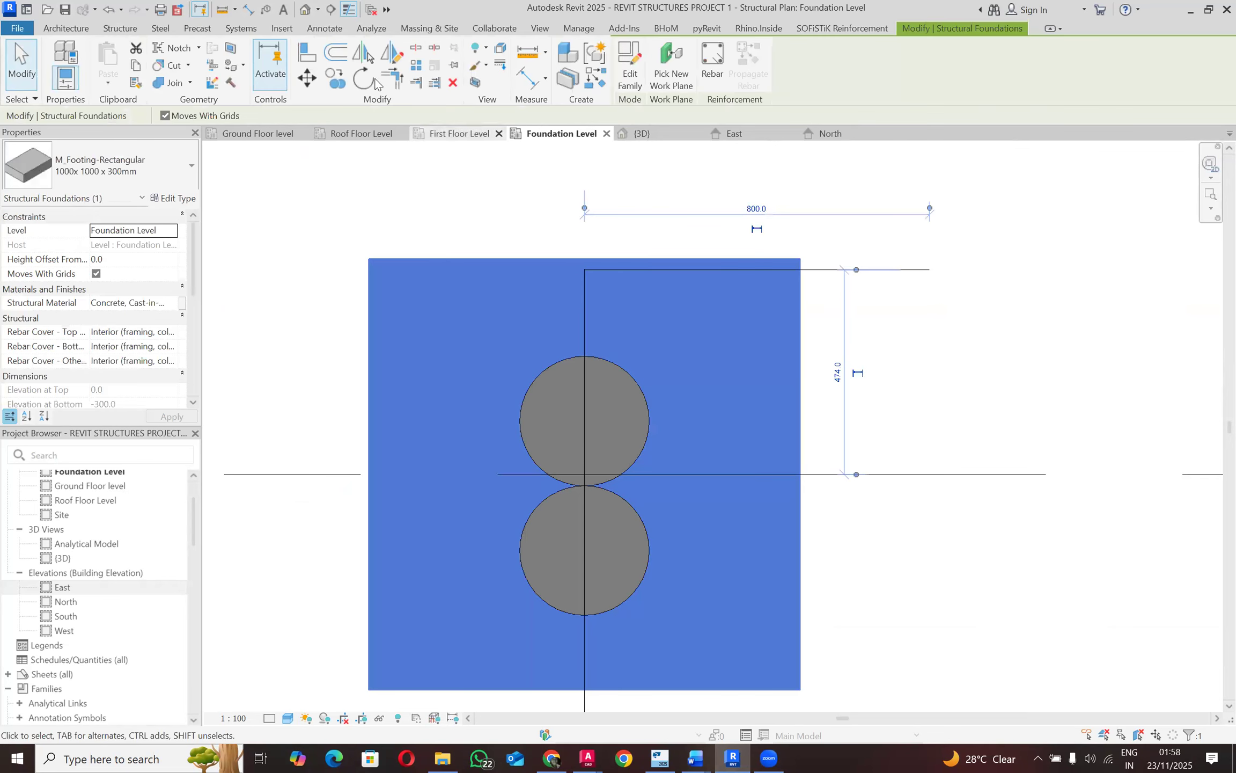
click(309, 79)
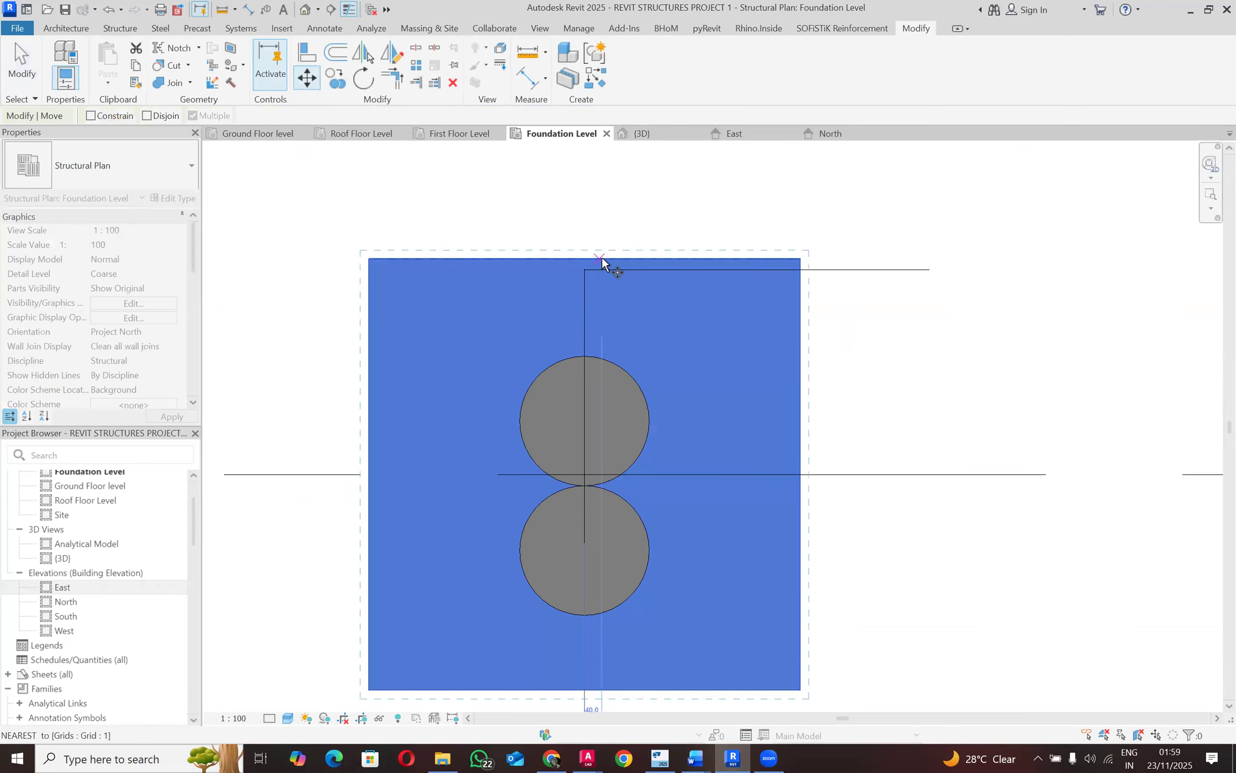
scroll(567, 278, up, 3)
click(569, 261)
click(569, 278)
scroll(580, 248, down, 2)
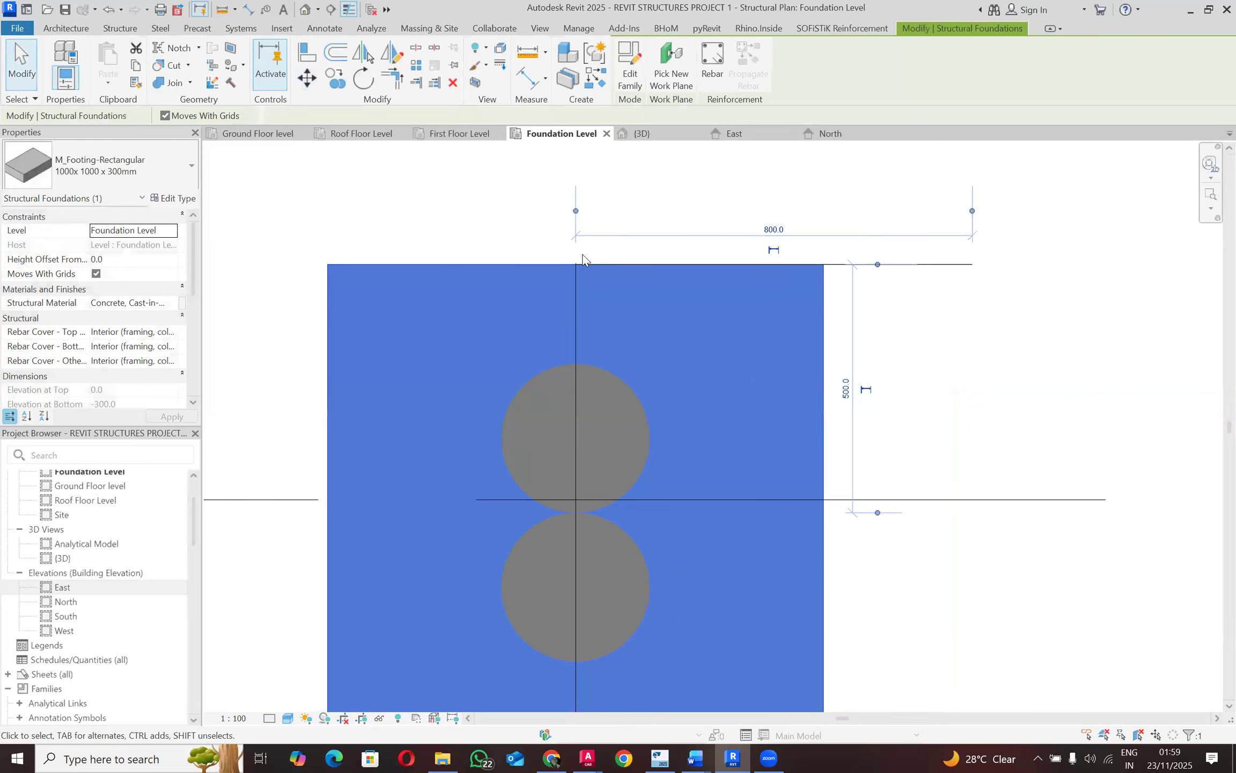
Step: Examine how the footing's upper edge aligns with the horizontal detail line and the end of the vertical line
scroll(572, 269, up, 4)
click(567, 182)
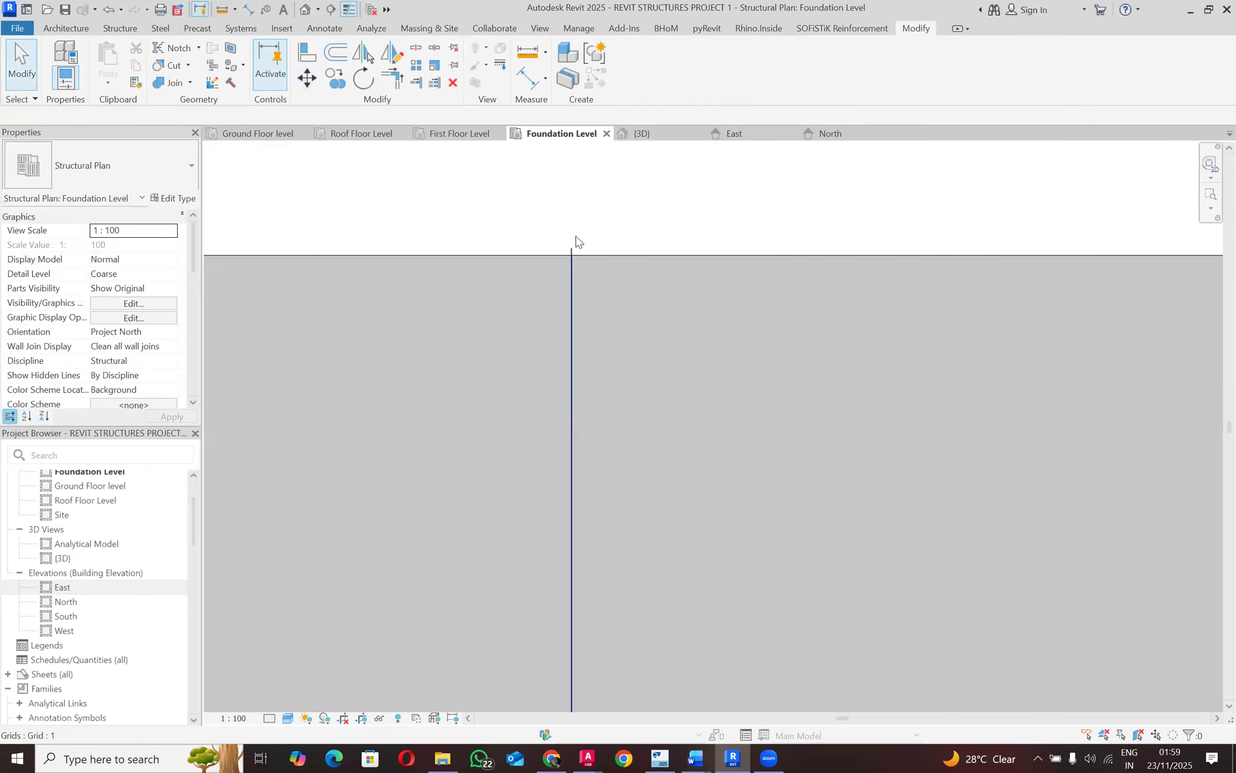
scroll(567, 260, down, 3)
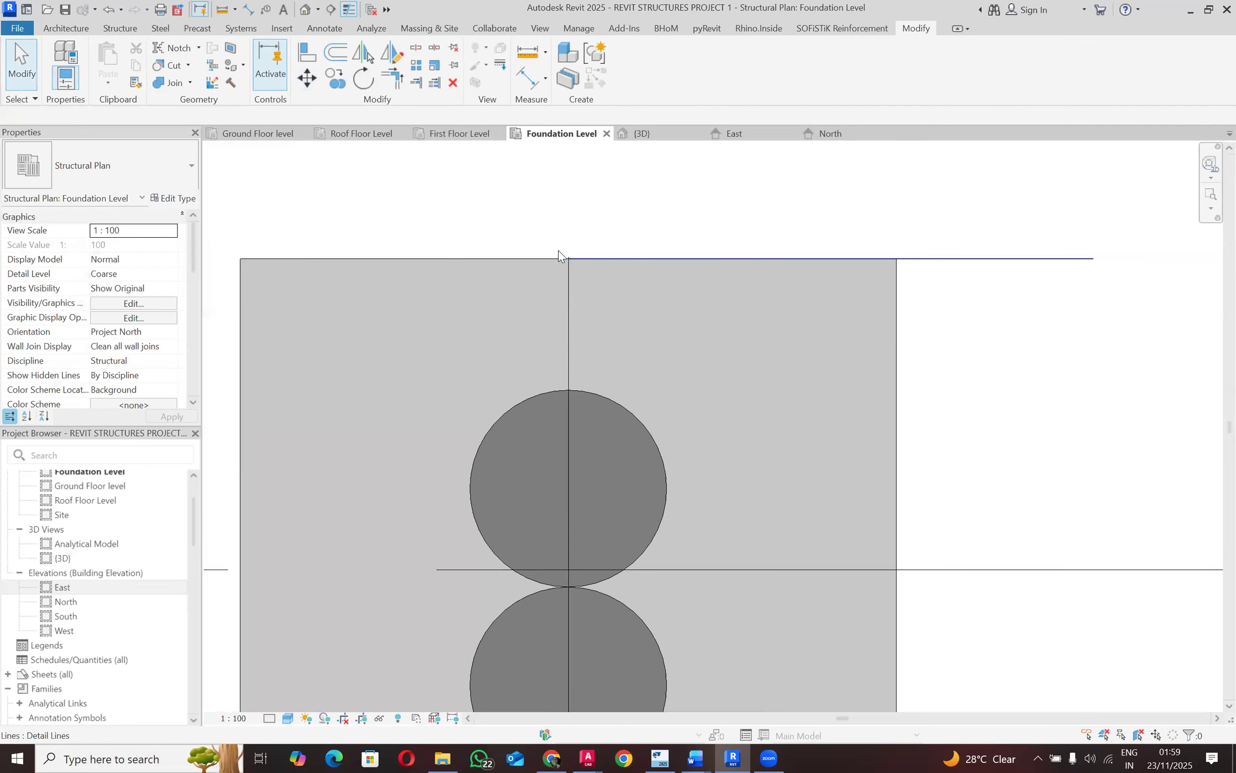
scroll(561, 268, up, 4)
scroll(556, 284, up, 2)
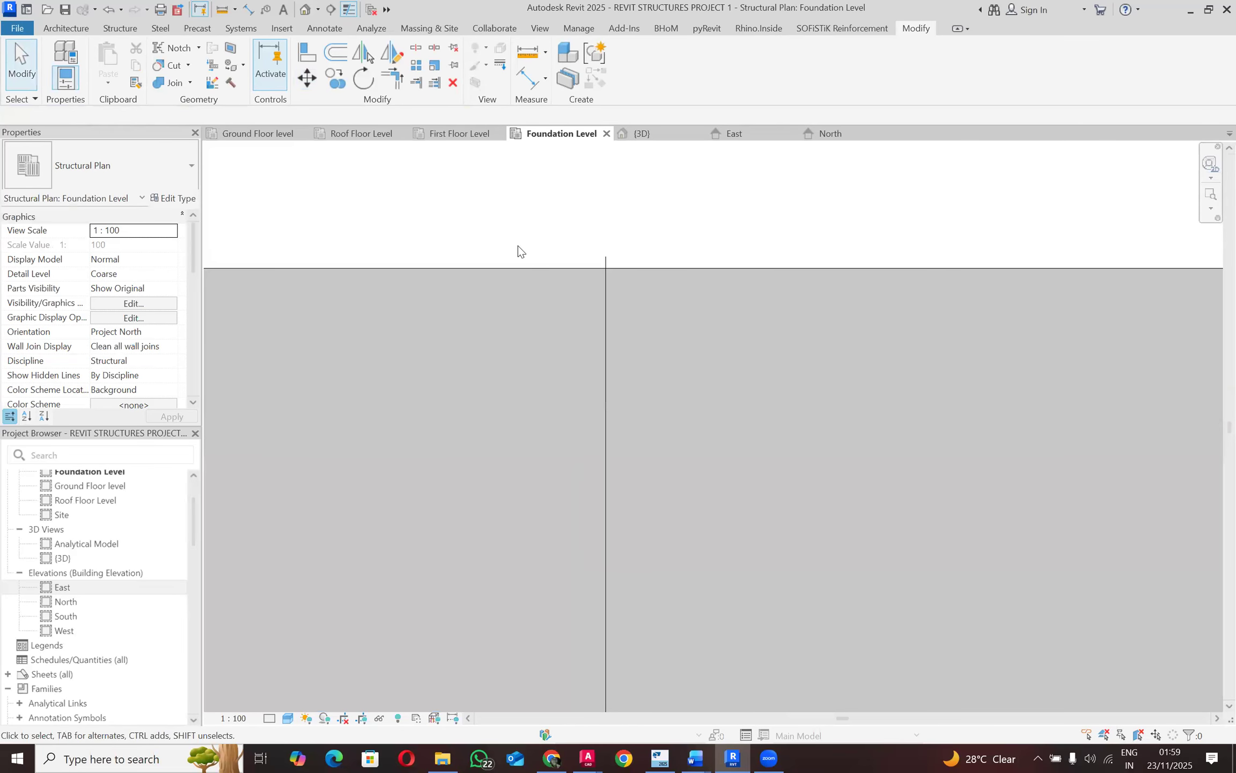
scroll(519, 255, down, 5)
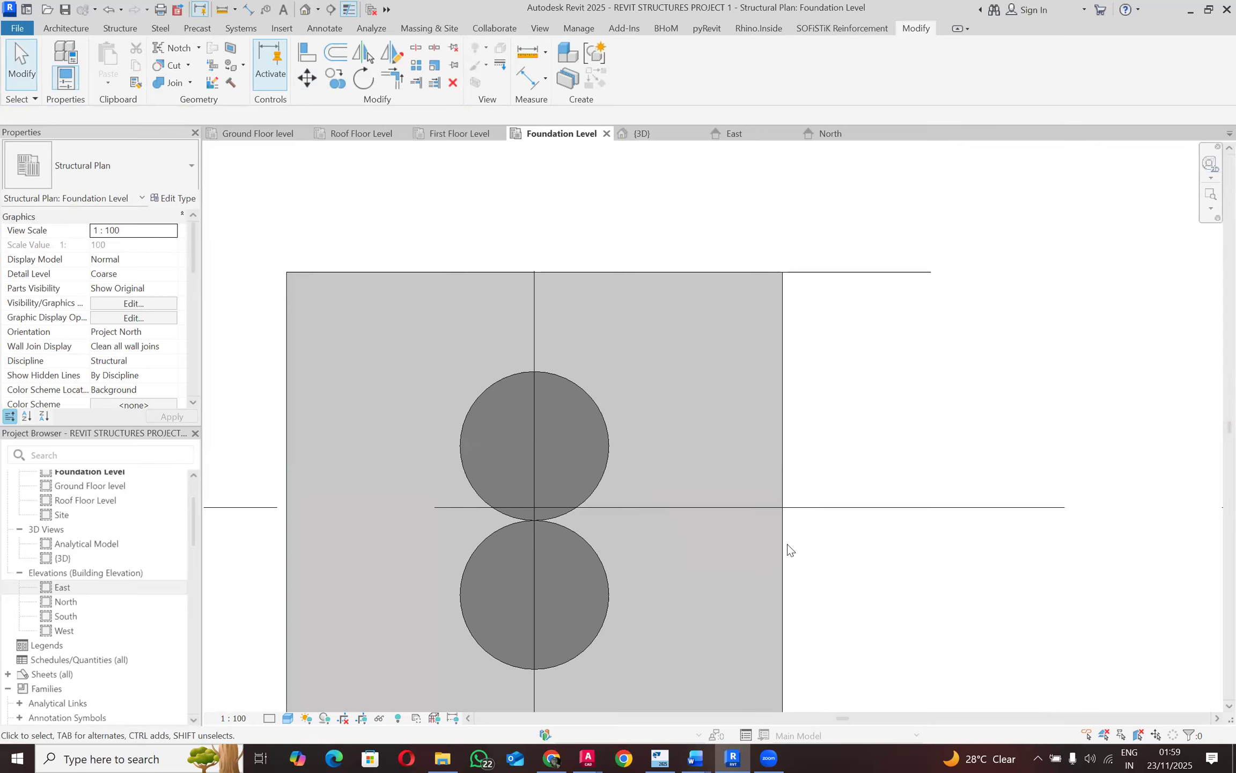
click(529, 273)
scroll(534, 273, up, 3)
scroll(554, 273, down, 2)
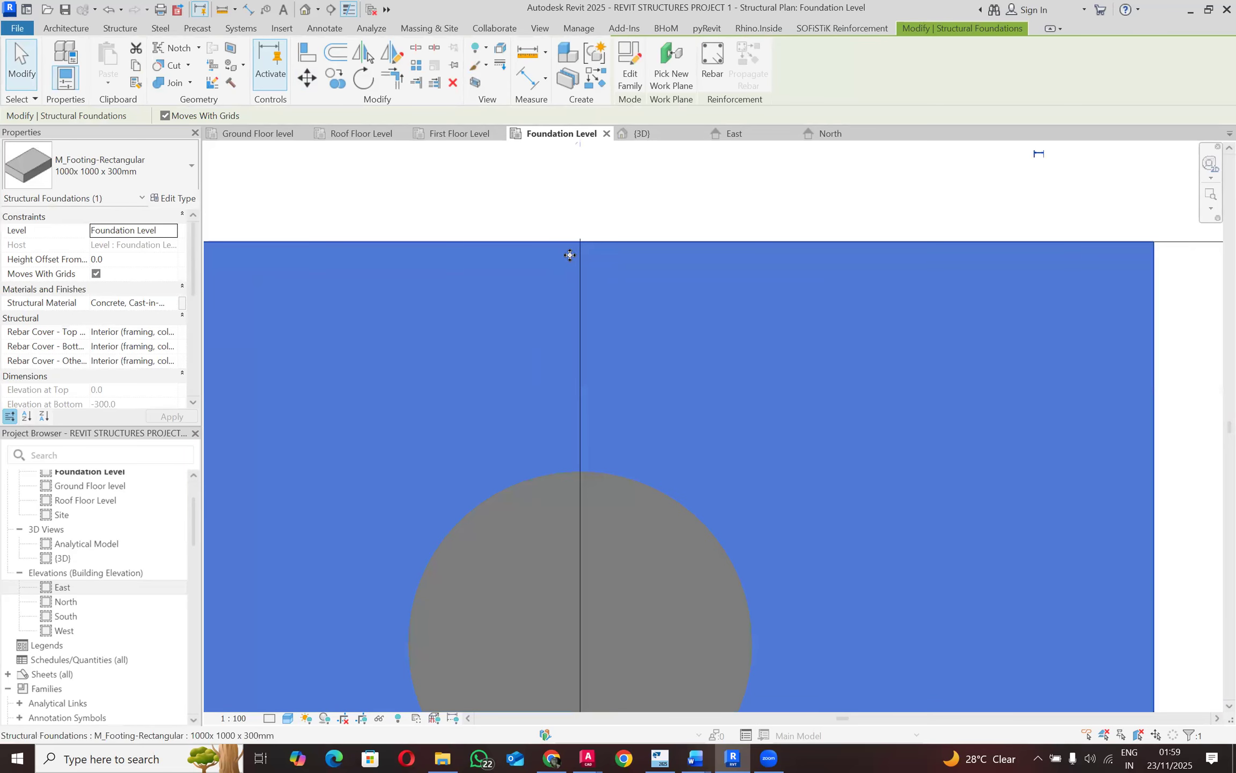
scroll(570, 254, down, 2)
click(890, 236)
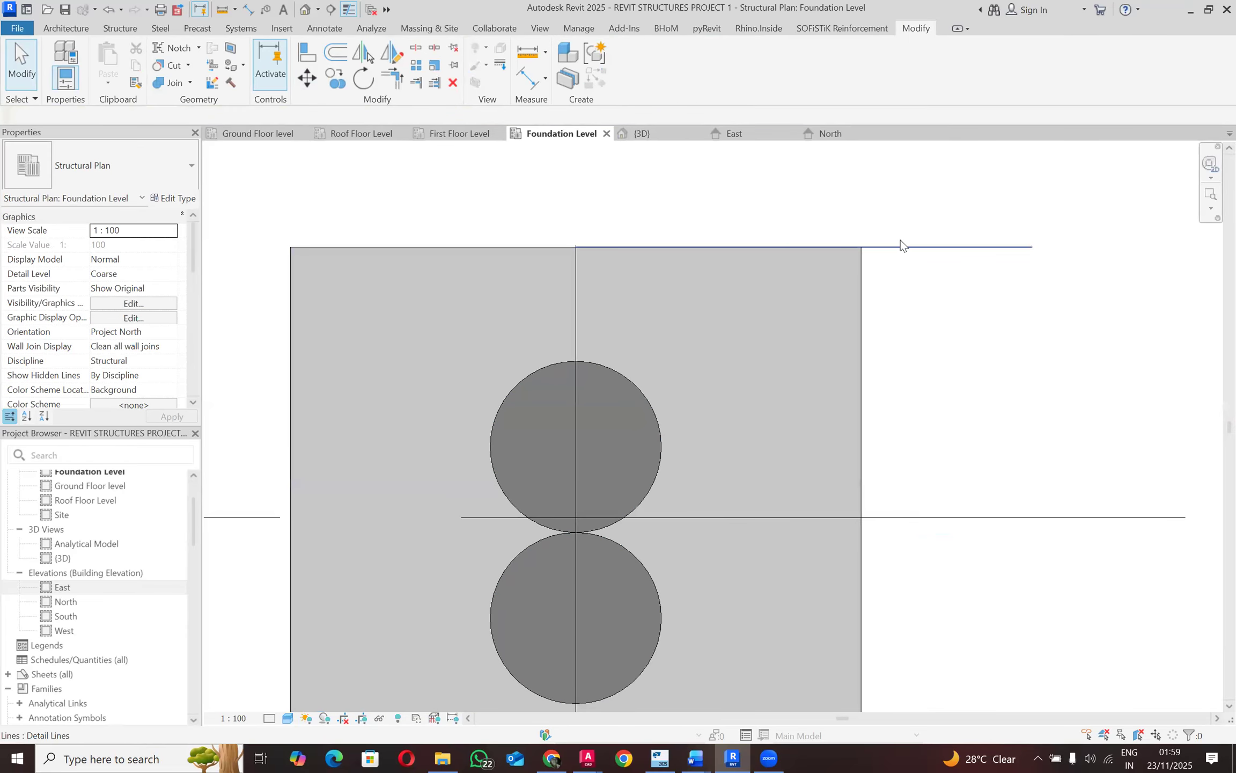
click(901, 239)
scroll(537, 252, up, 5)
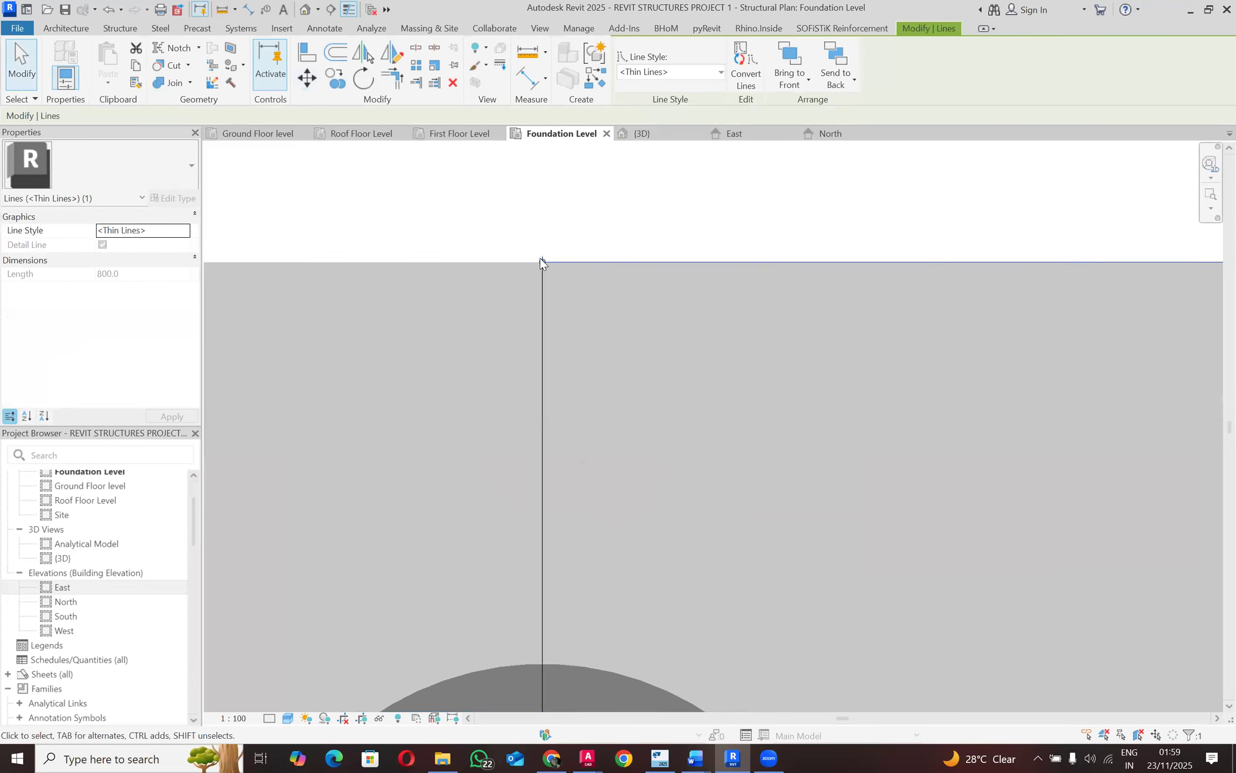
scroll(545, 261, up, 3)
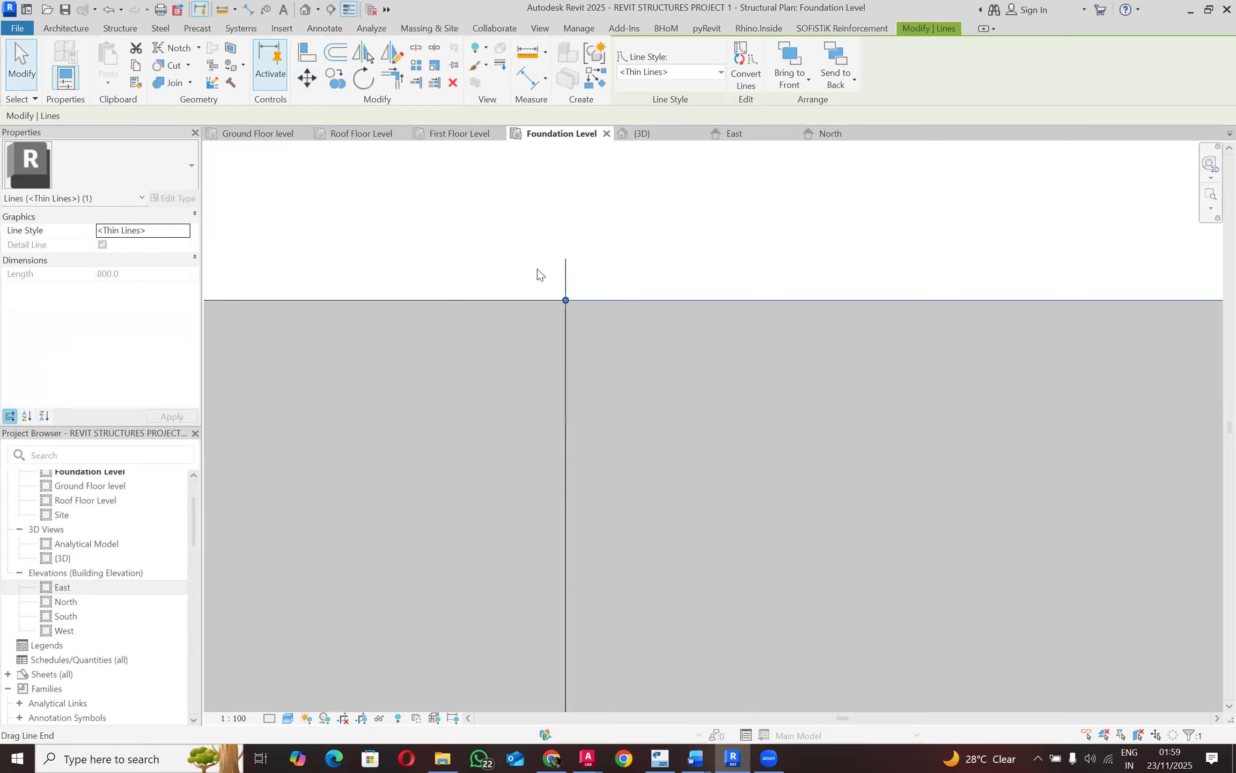
scroll(537, 268, down, 2)
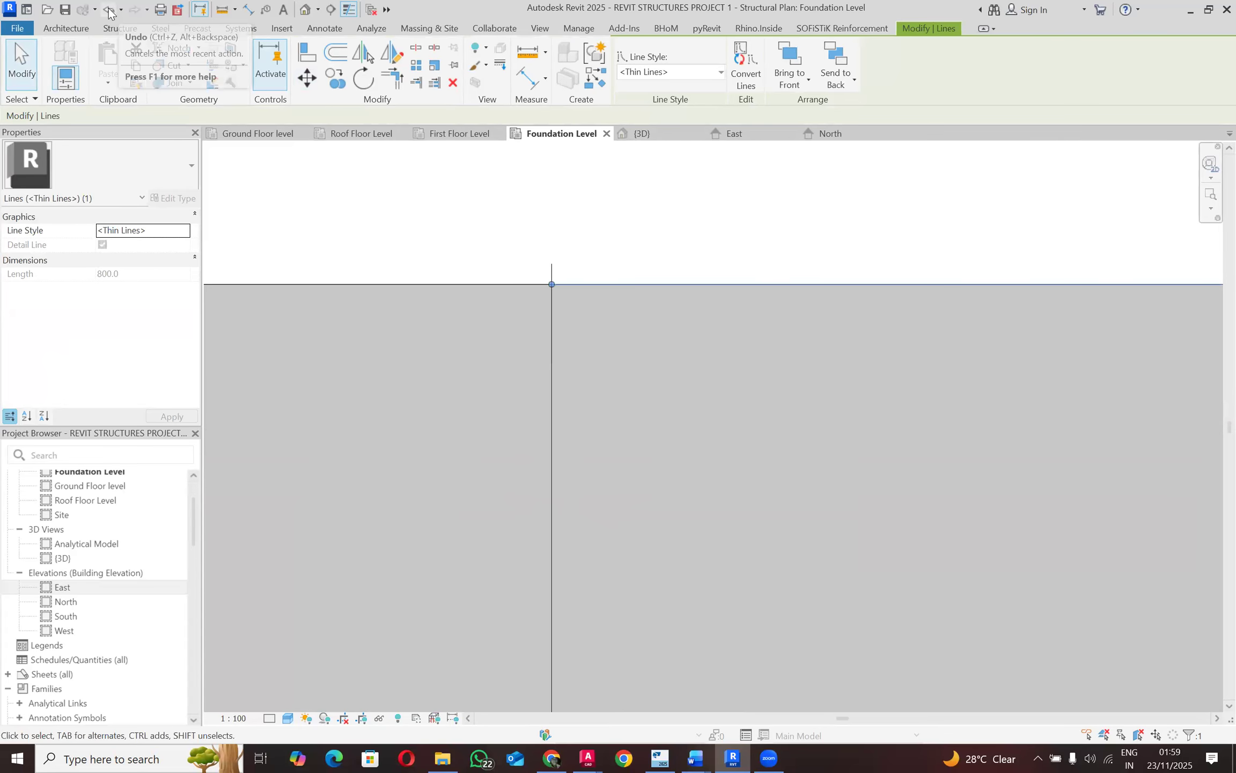
Step: Undo the footing move and check the horizontal detail line's endpoint
click(109, 12)
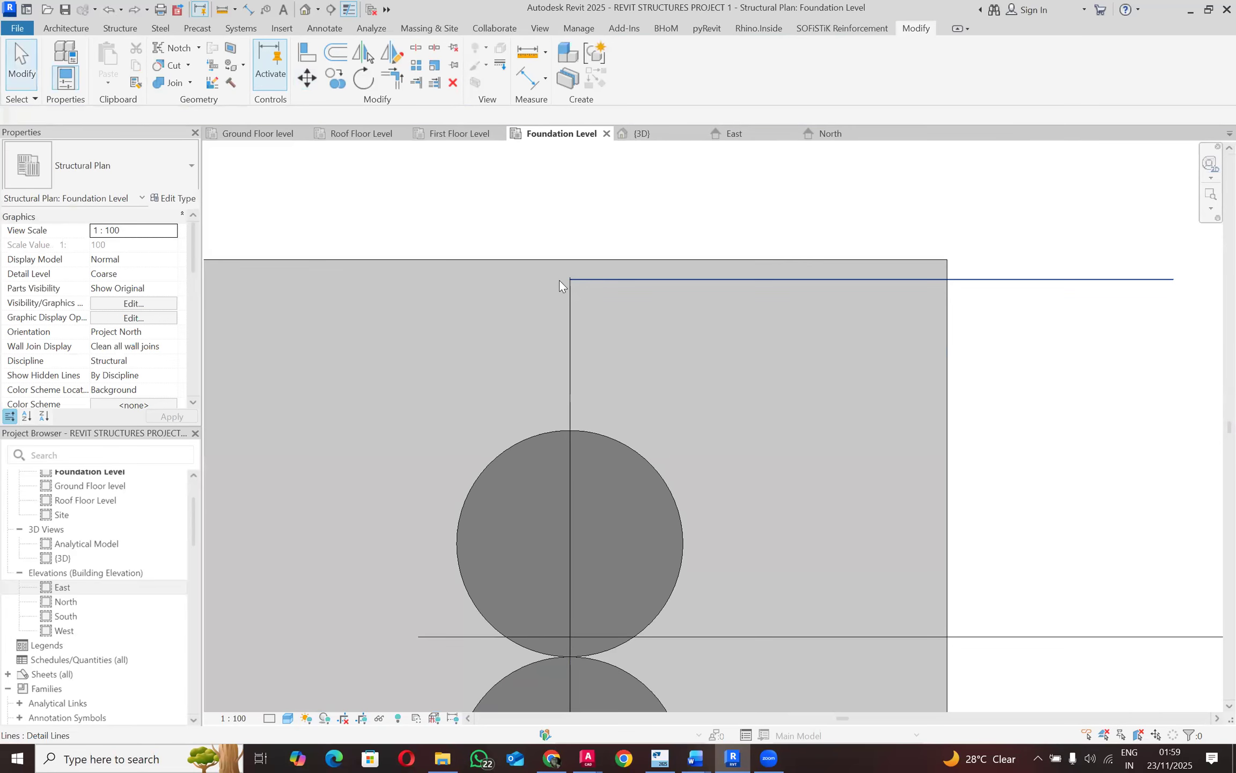
scroll(558, 280, up, 4)
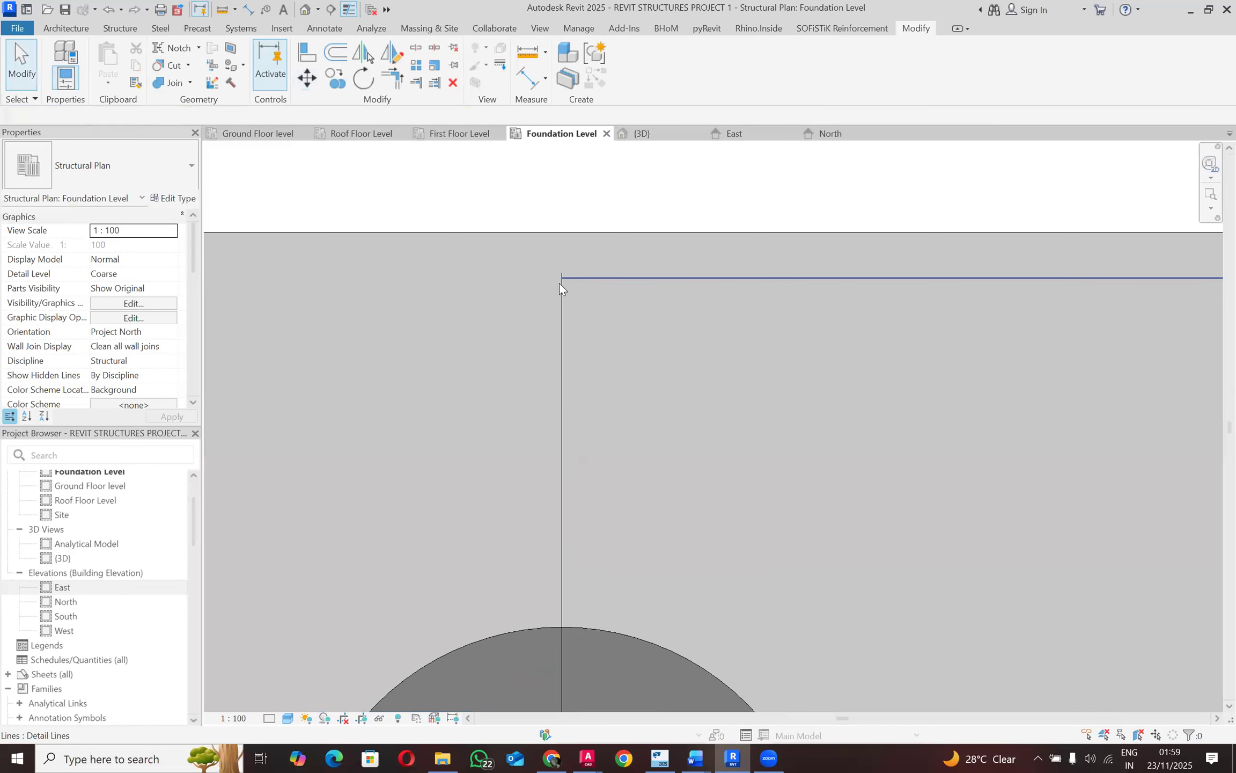
click(558, 274)
scroll(558, 273, down, 2)
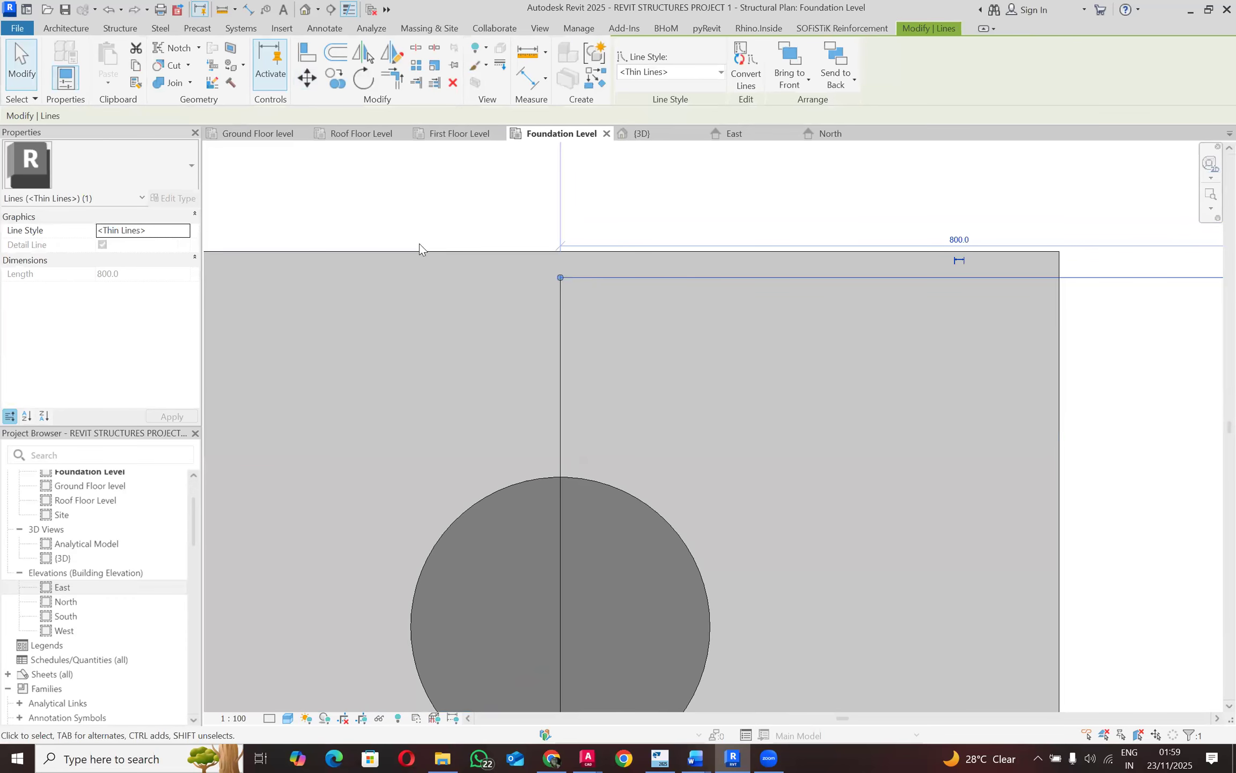
scroll(528, 332, down, 3)
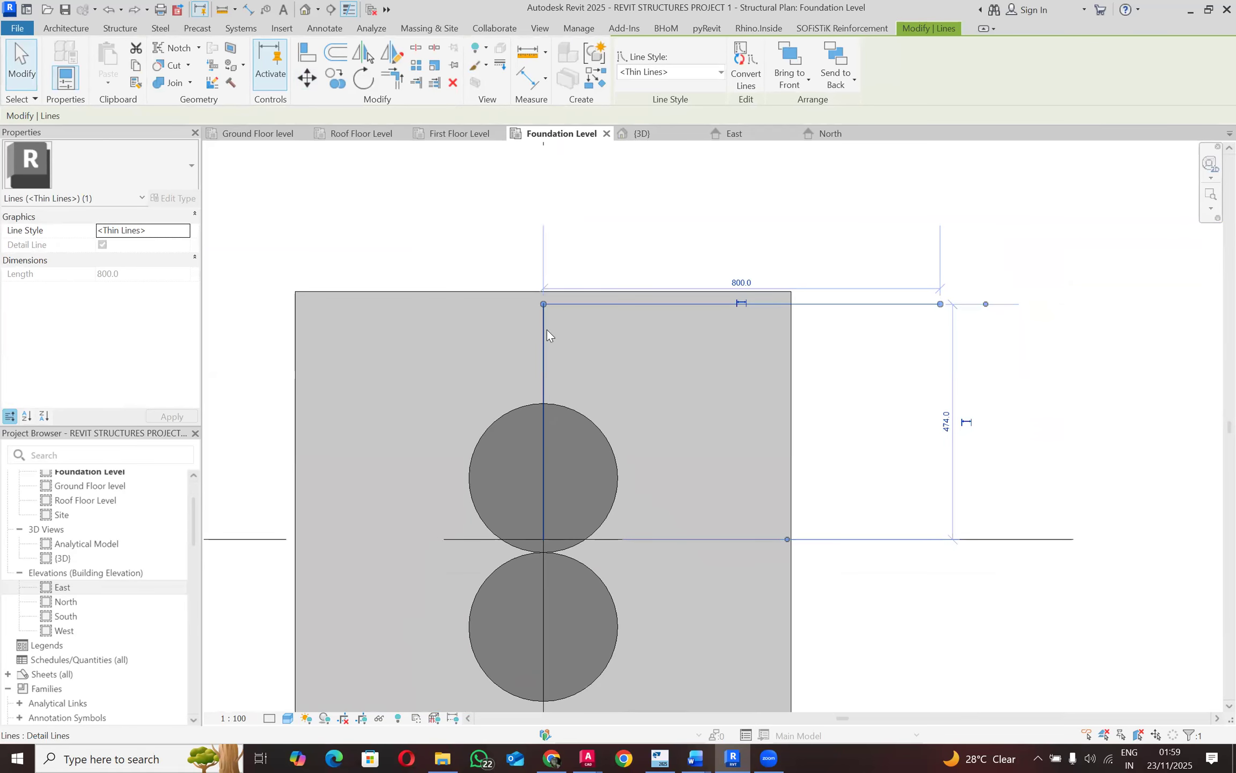
Step: Delete the vertical and horizontal detail lines drawn over the footing
click(539, 310)
right_click(466, 243)
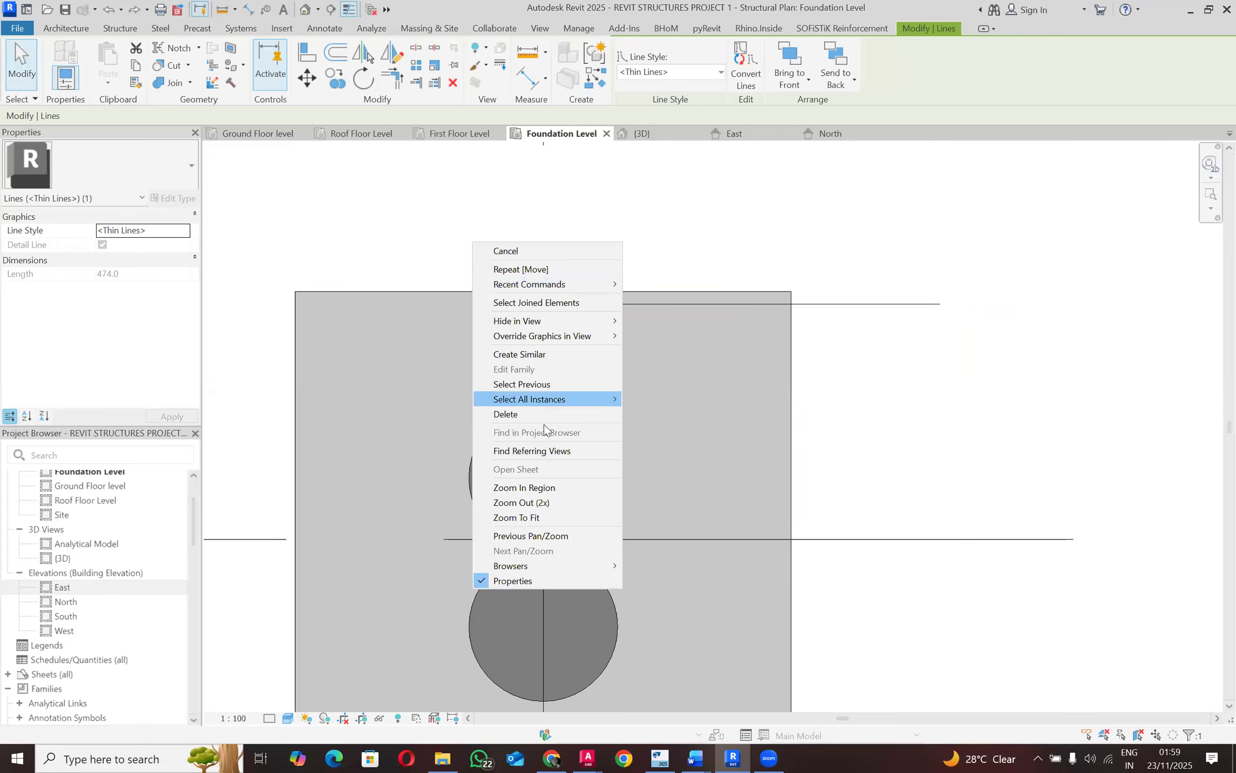
click(536, 411)
click(580, 300)
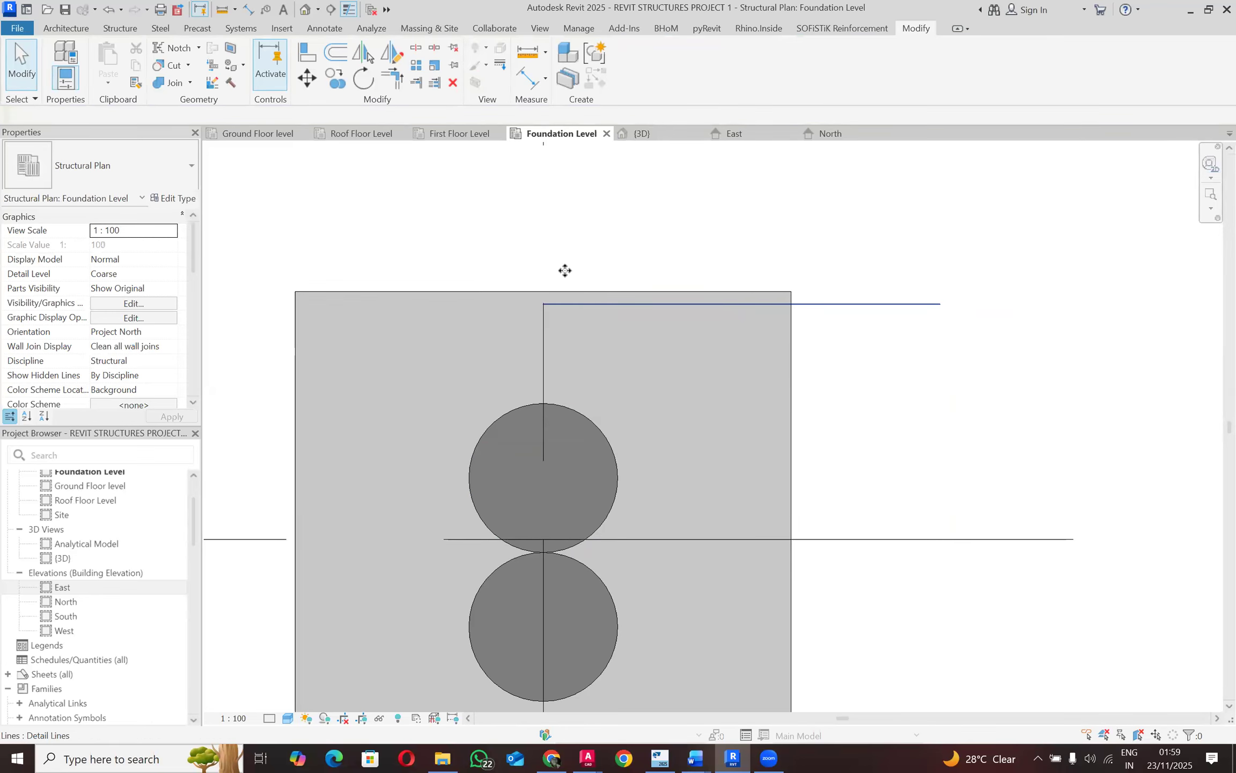
right_click(465, 237)
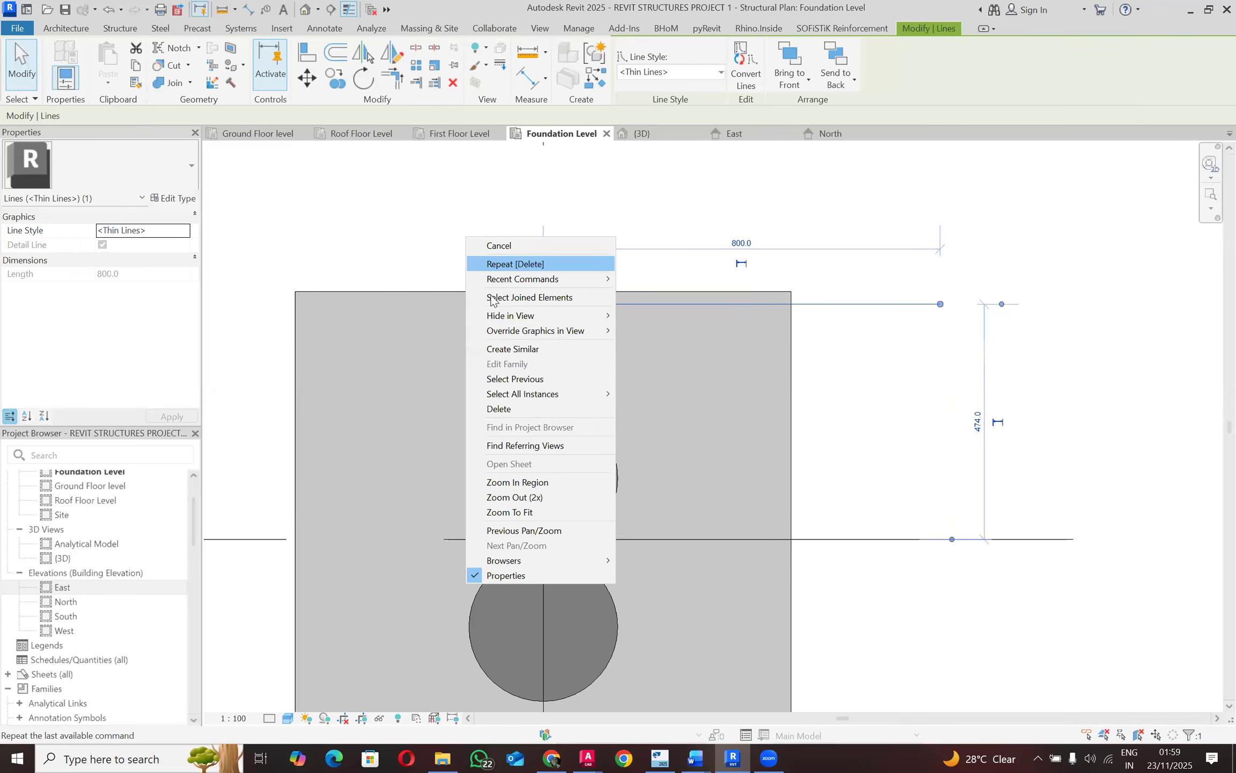
click(505, 409)
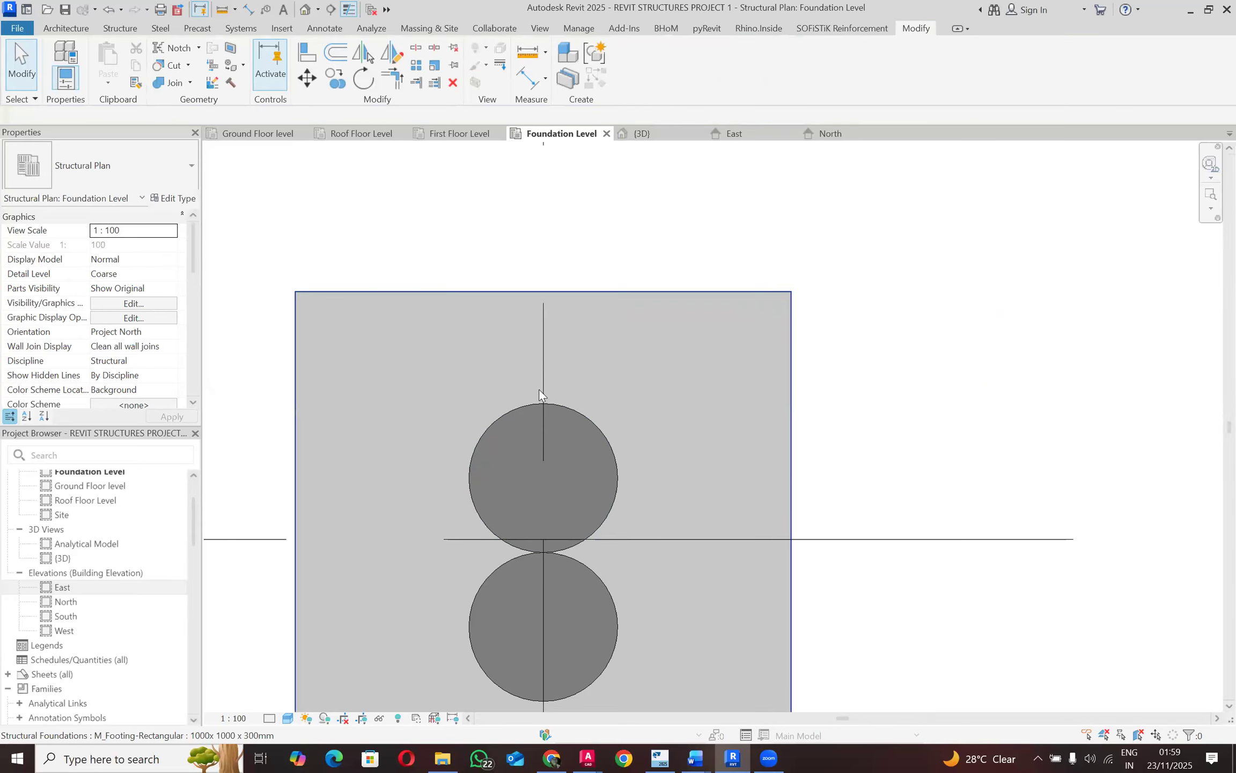
Step: Draw a 474 mm vertical detail line upward from the intersection of grids D and 1 on the double-column footing
scroll(538, 389, down, 4)
scroll(534, 413, up, 2)
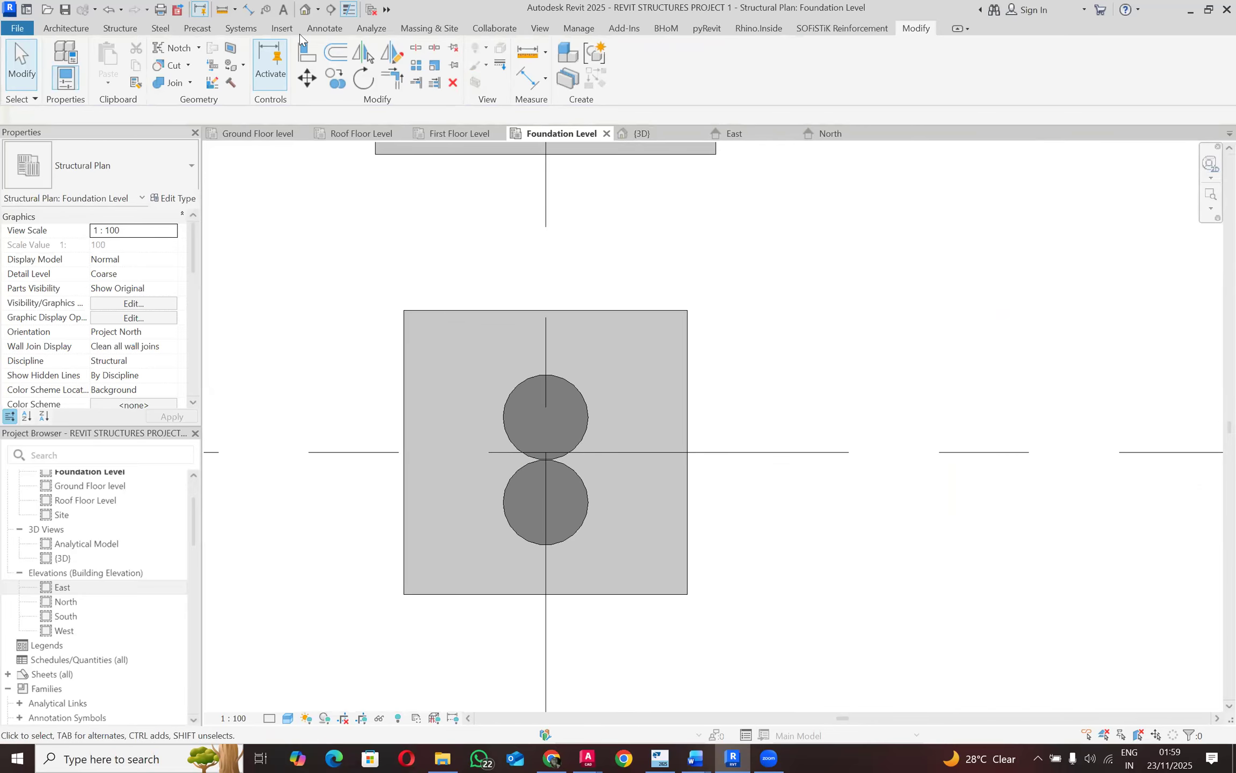
click(325, 29)
click(367, 47)
scroll(548, 445, up, 3)
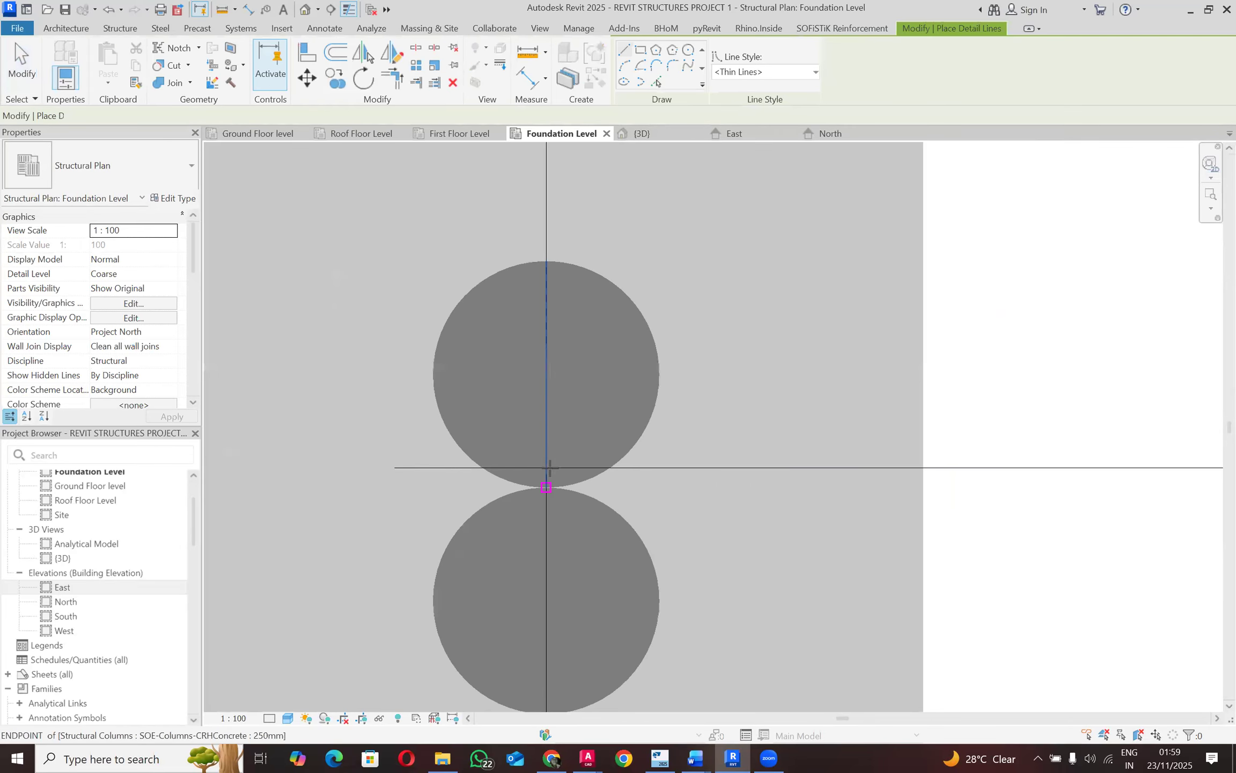
click(547, 467)
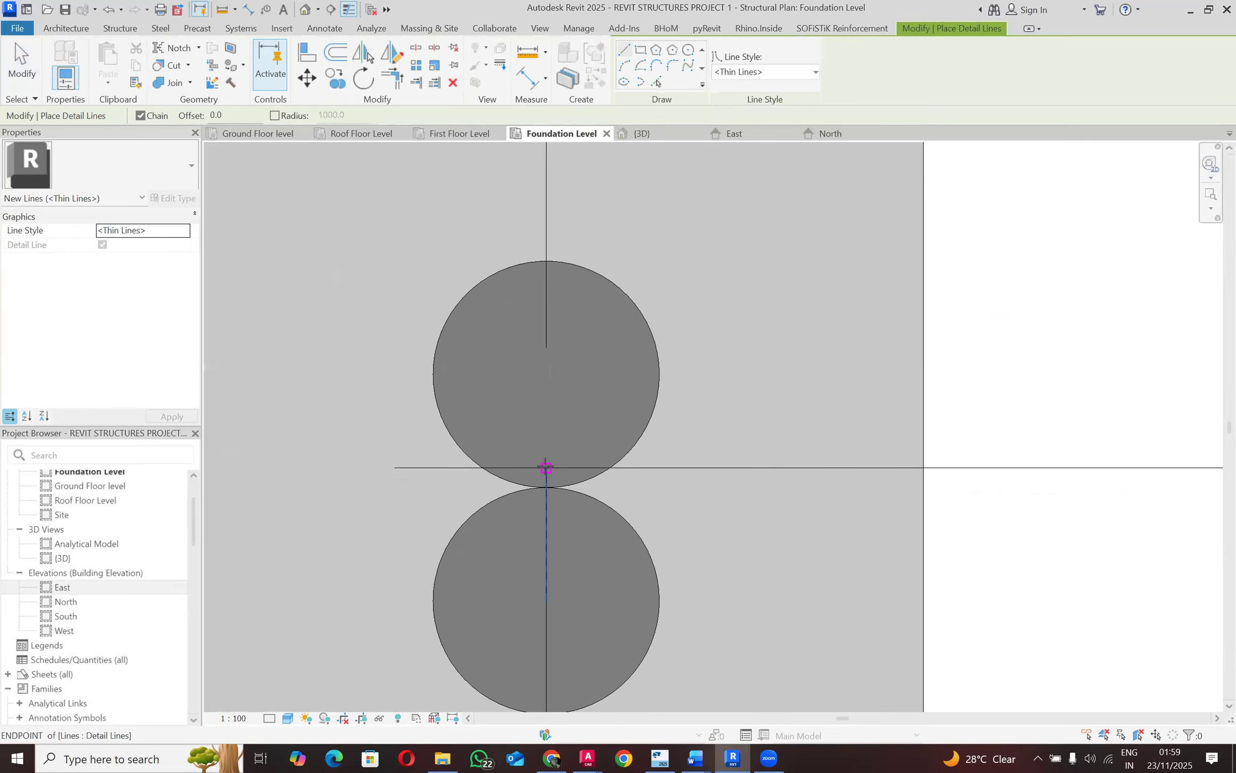
scroll(556, 481, down, 2)
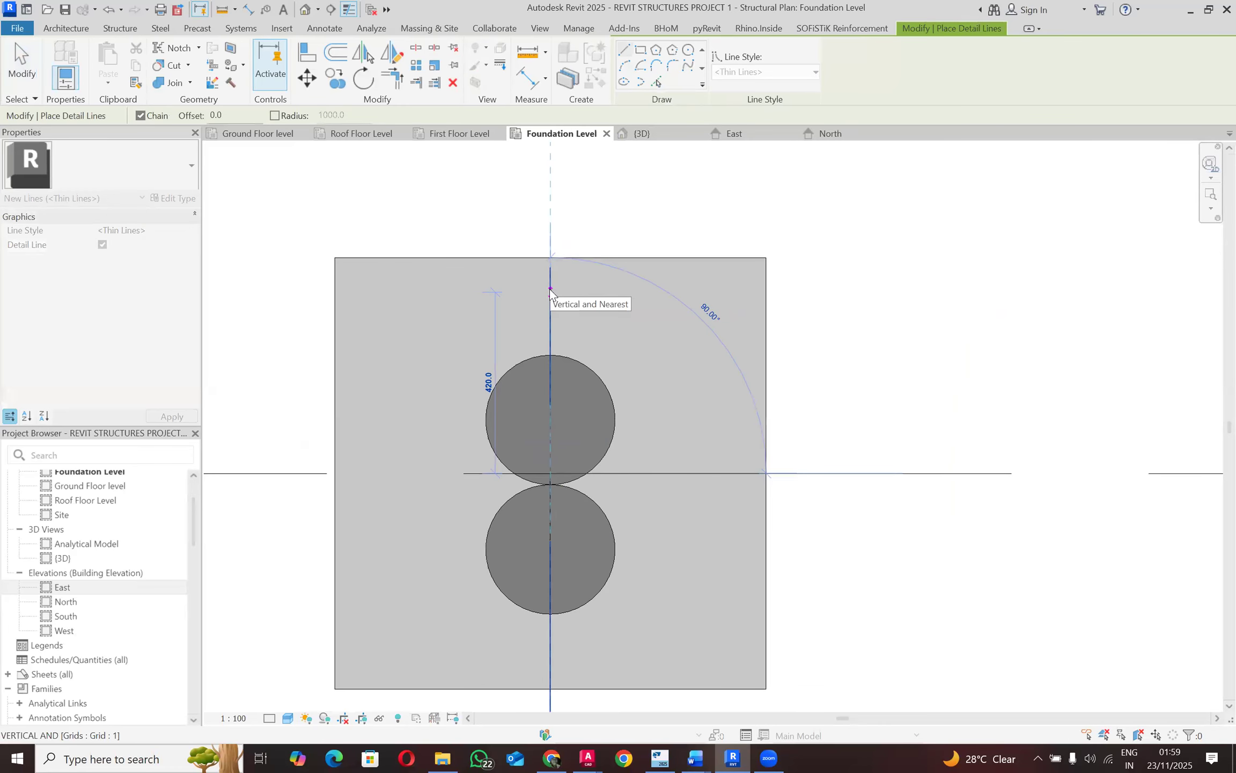
text(474)
key(Return)
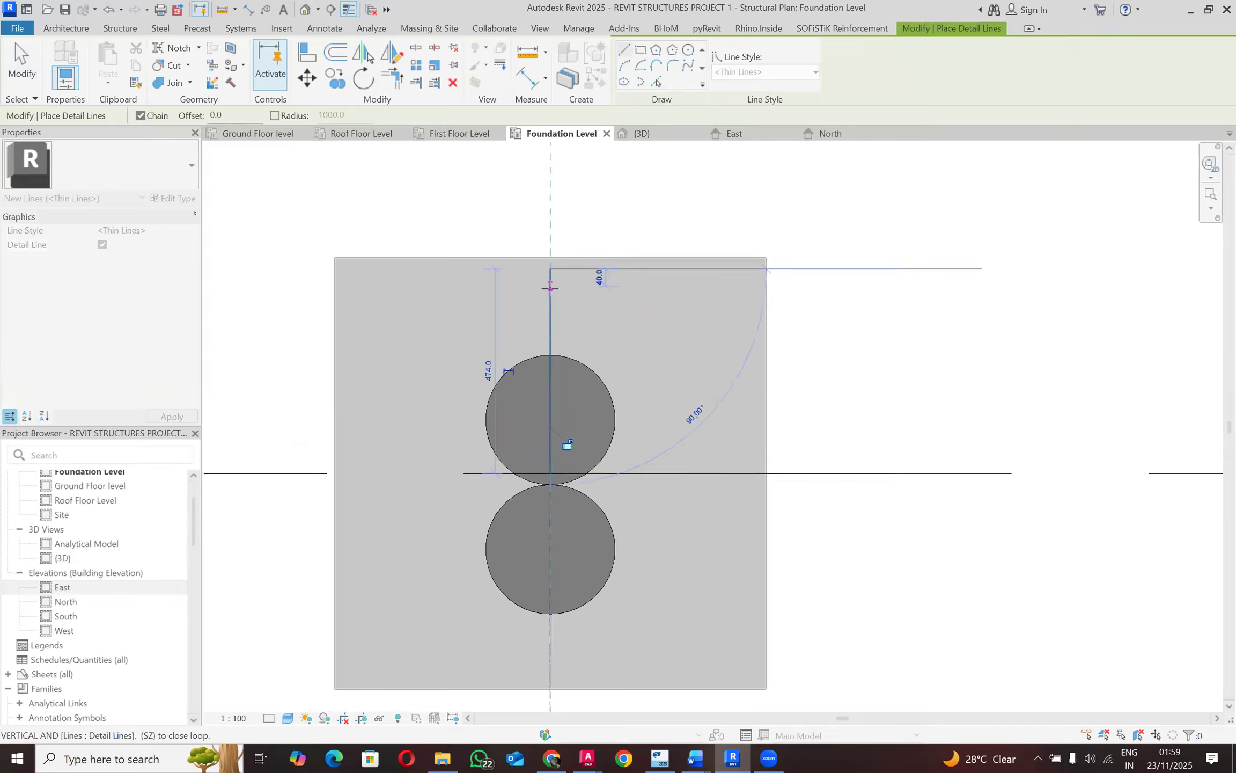
Step: Add a horizontal detail line about 820 mm long from the vertical line's upper end past the footing's right edge
click(904, 269)
key(Escape)
key(Escape)
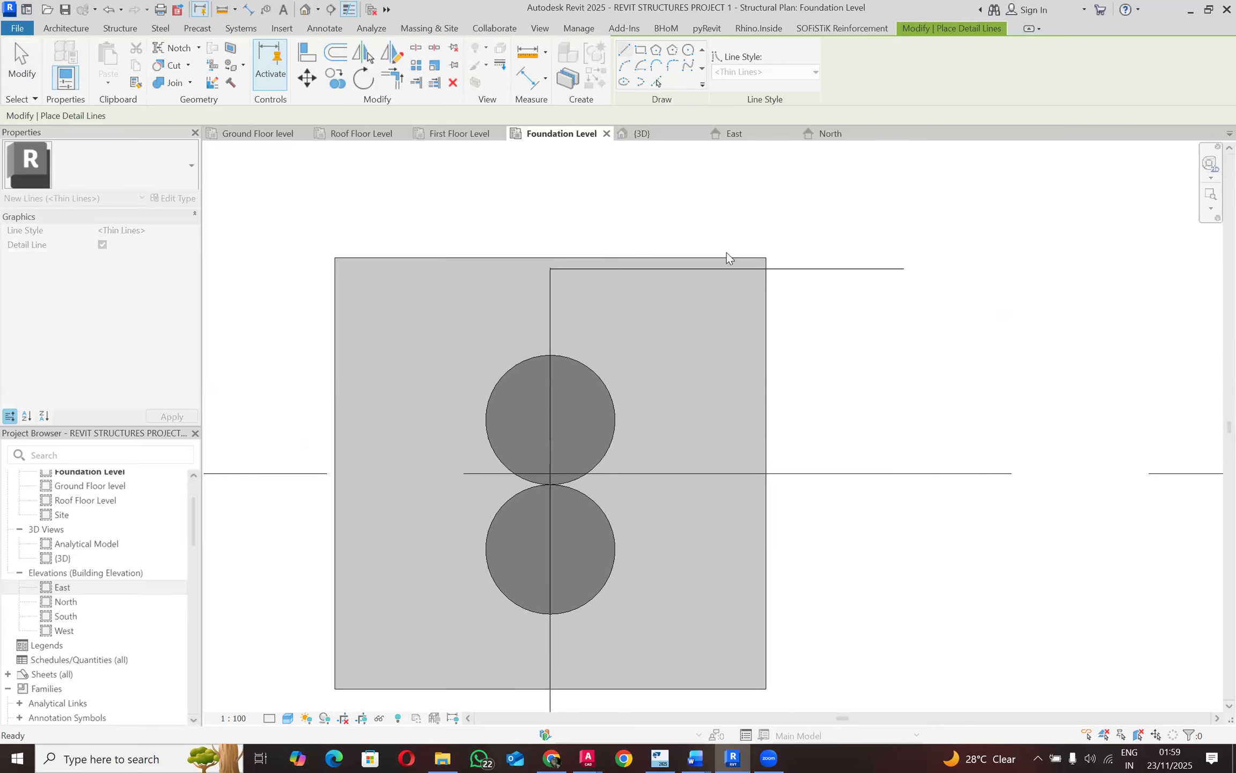
Step: Move the rectangular footing straight down so its upper edge aligns with the horizontal detail line
click(726, 257)
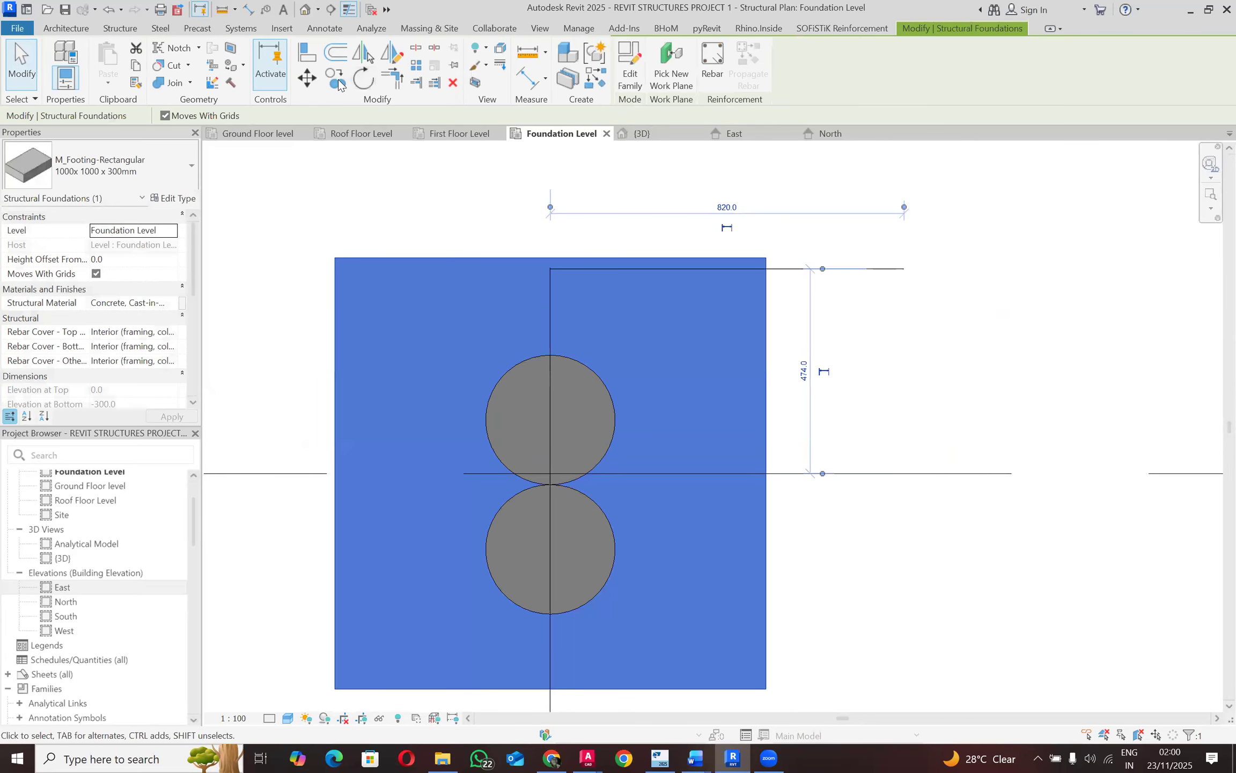
key(m)
key(v)
scroll(612, 290, up, 2)
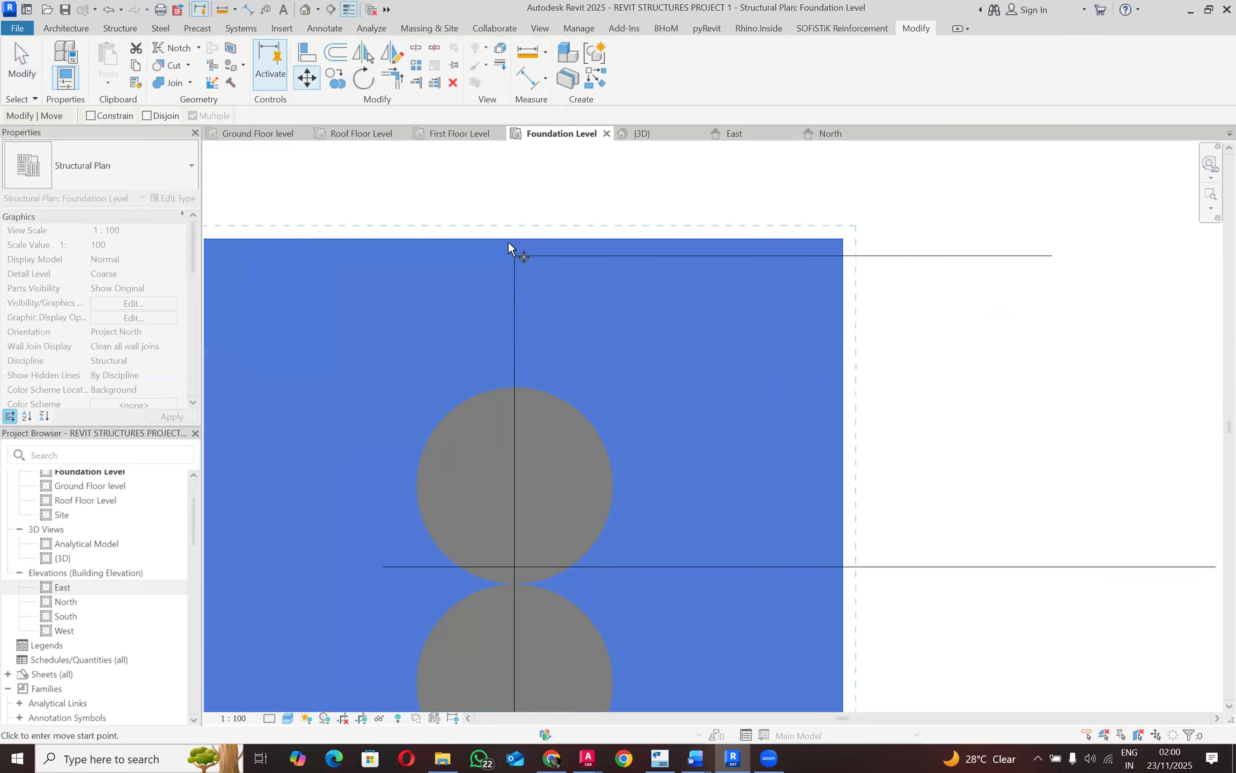
scroll(507, 244, up, 3)
click(530, 234)
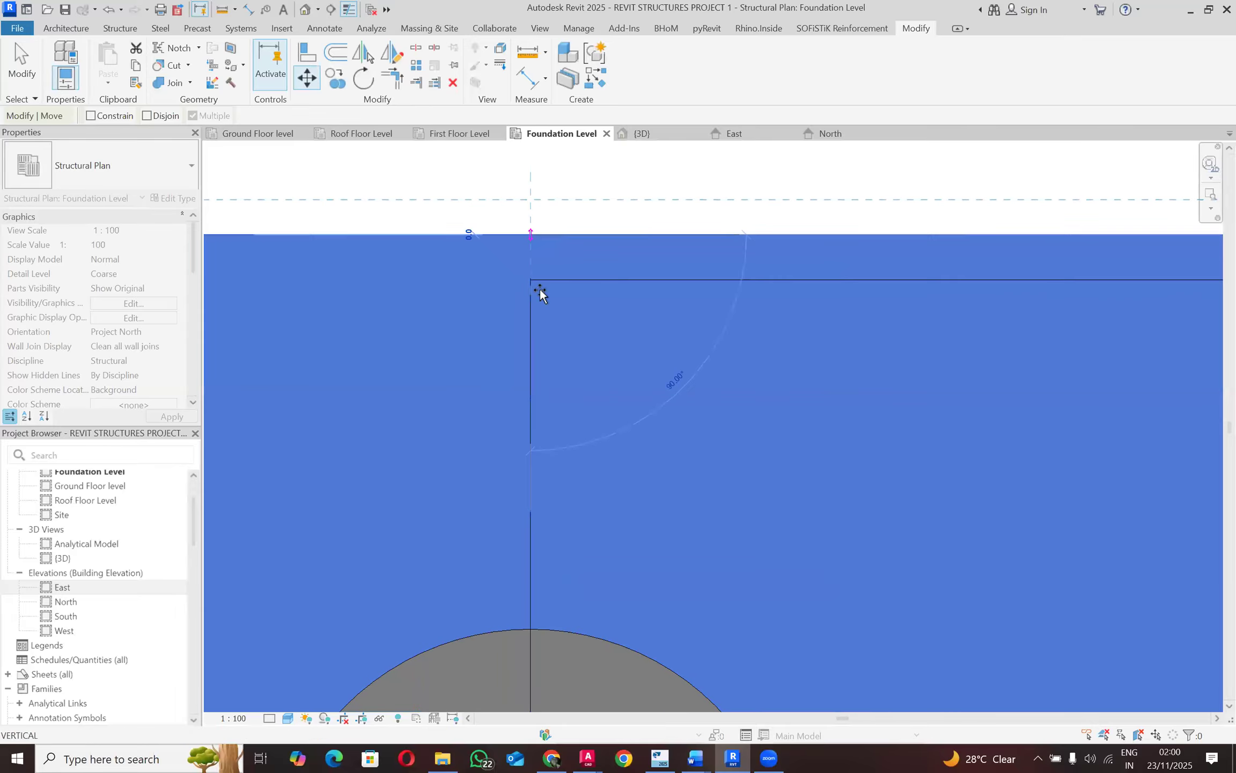
click(531, 271)
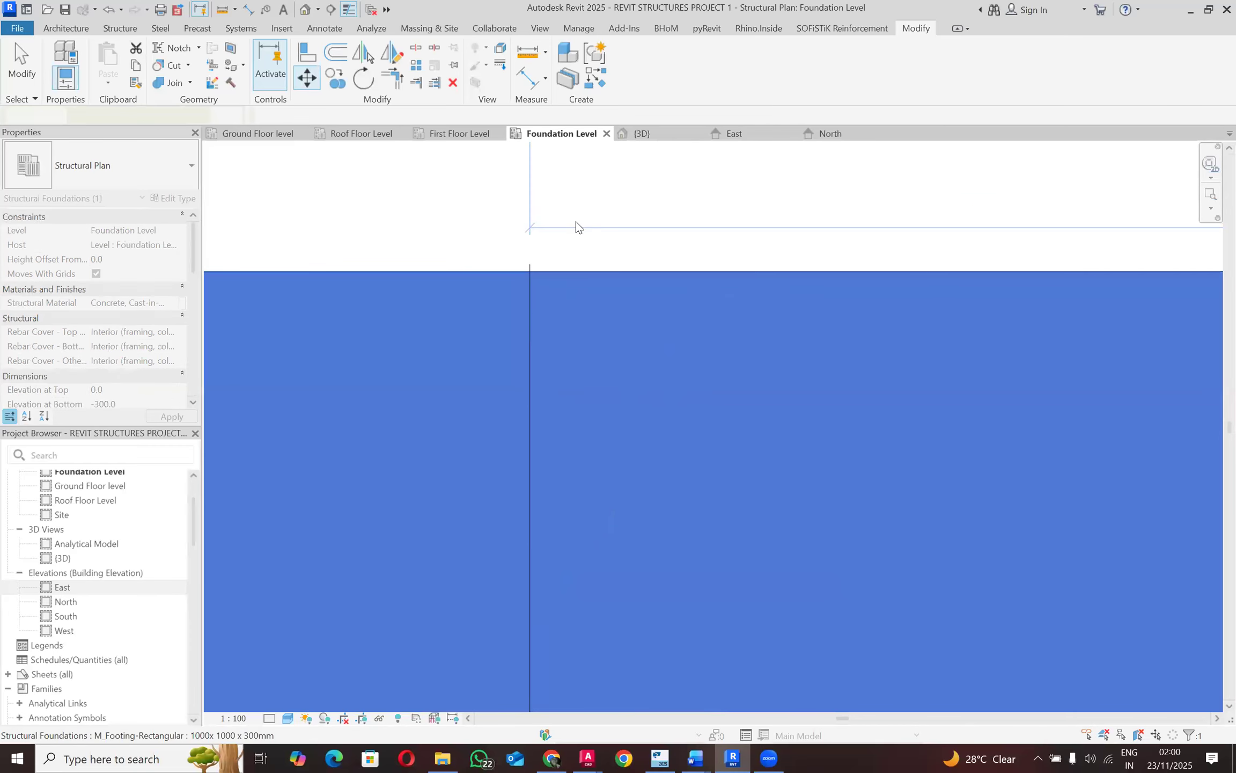
scroll(540, 231, down, 4)
key(Escape)
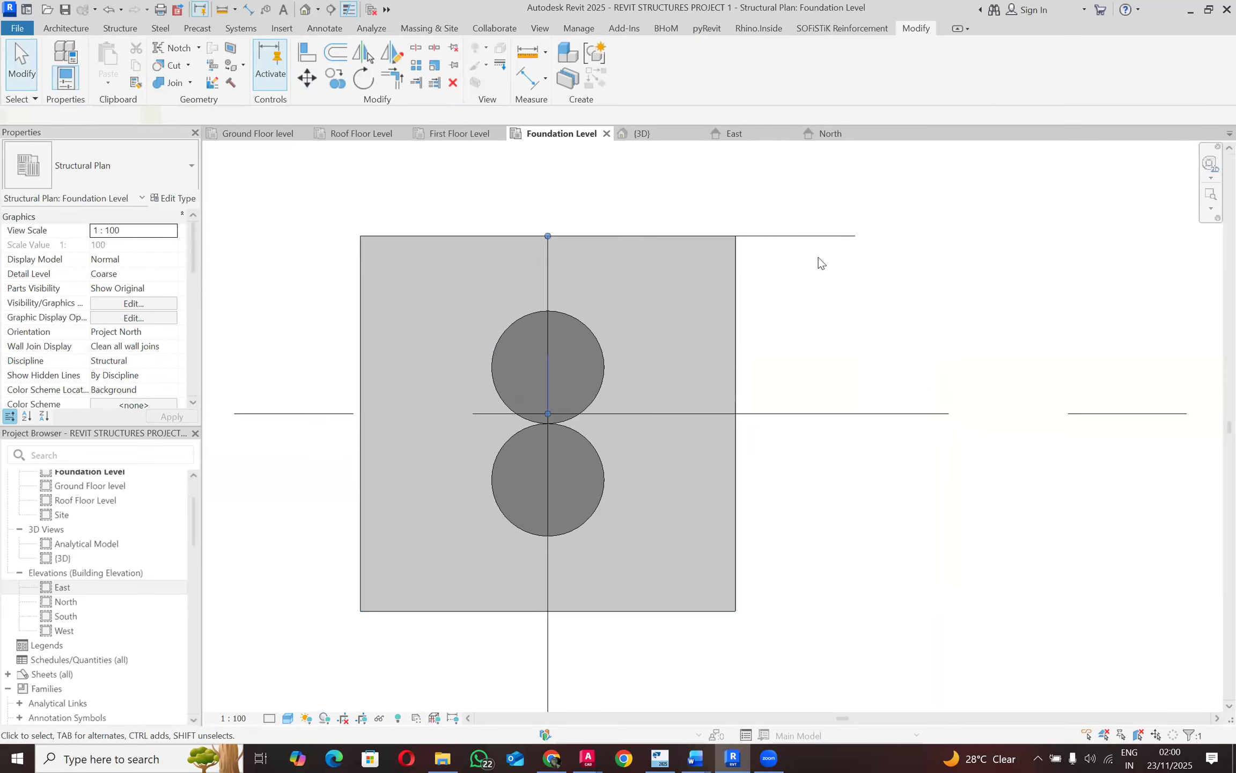
Step: Delete the horizontal and vertical detail lines used to position the double-column footing
click(800, 240)
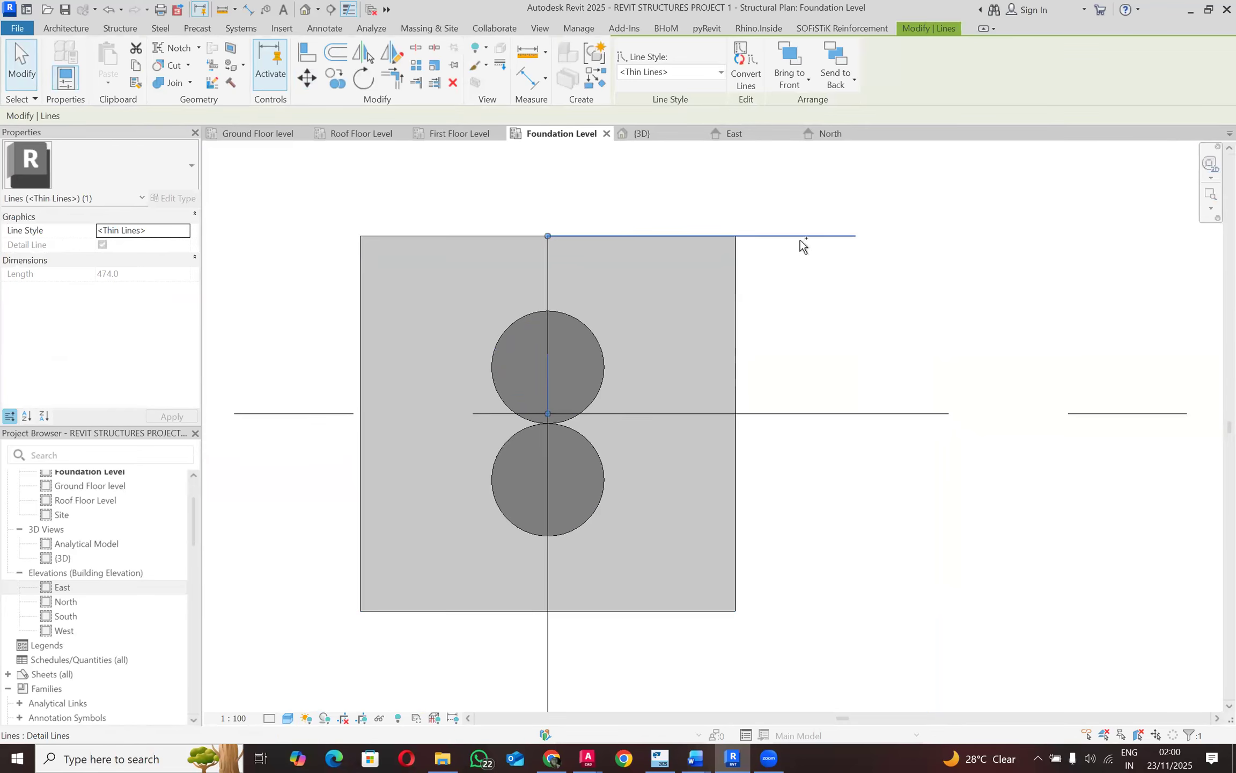
ctrl+click(901, 322)
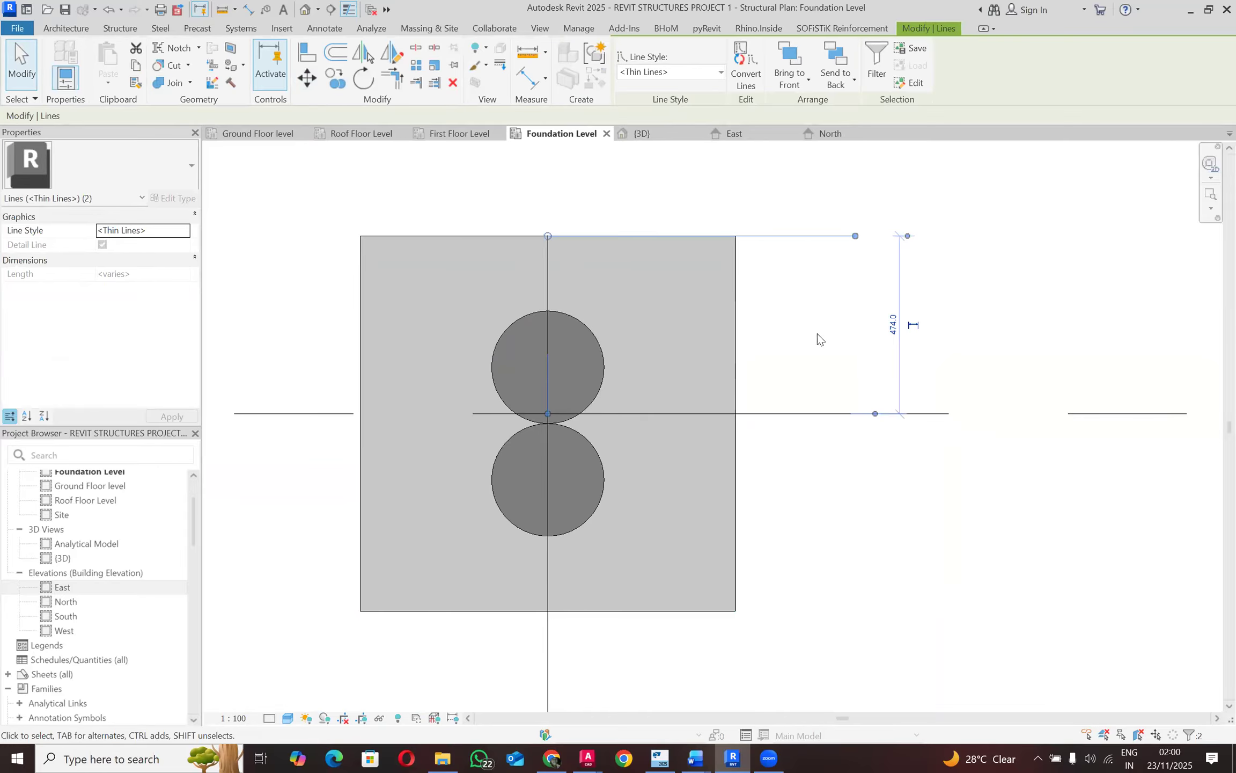
right_click(805, 232)
click(840, 440)
scroll(783, 379, down, 2)
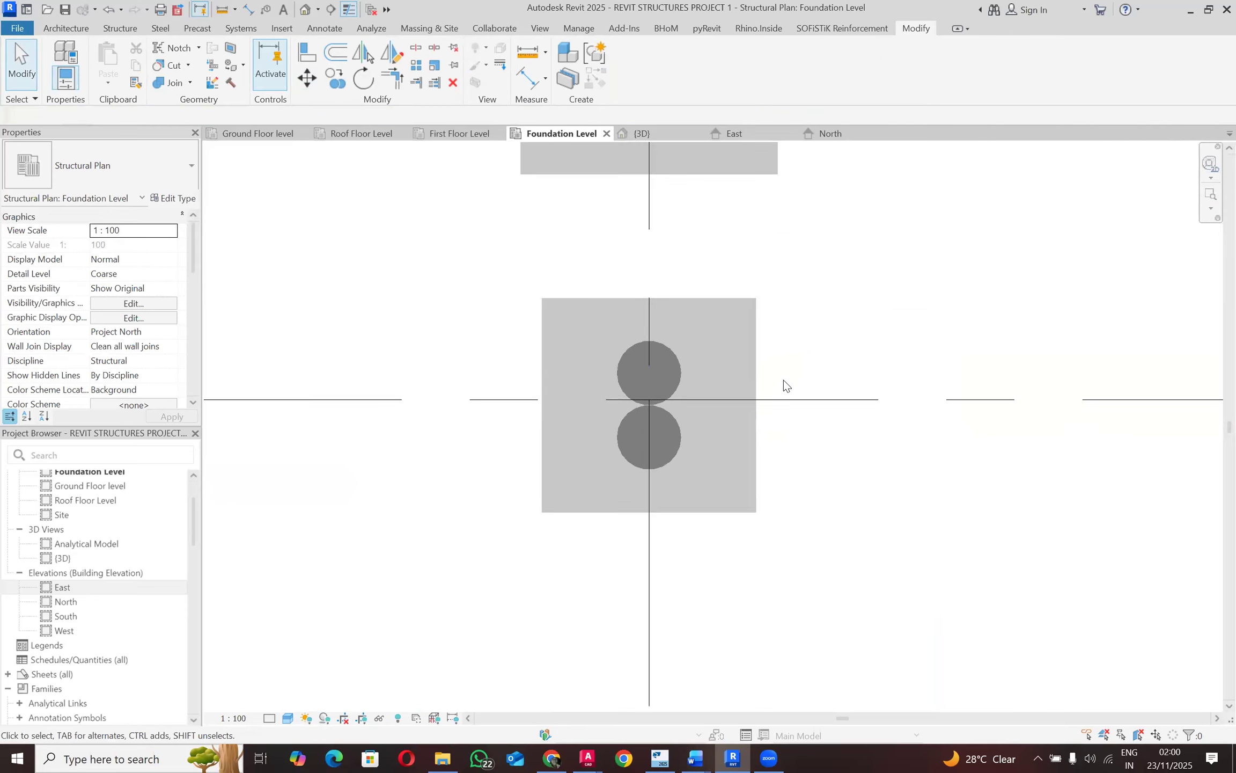
scroll(783, 380, down, 3)
scroll(770, 395, up, 4)
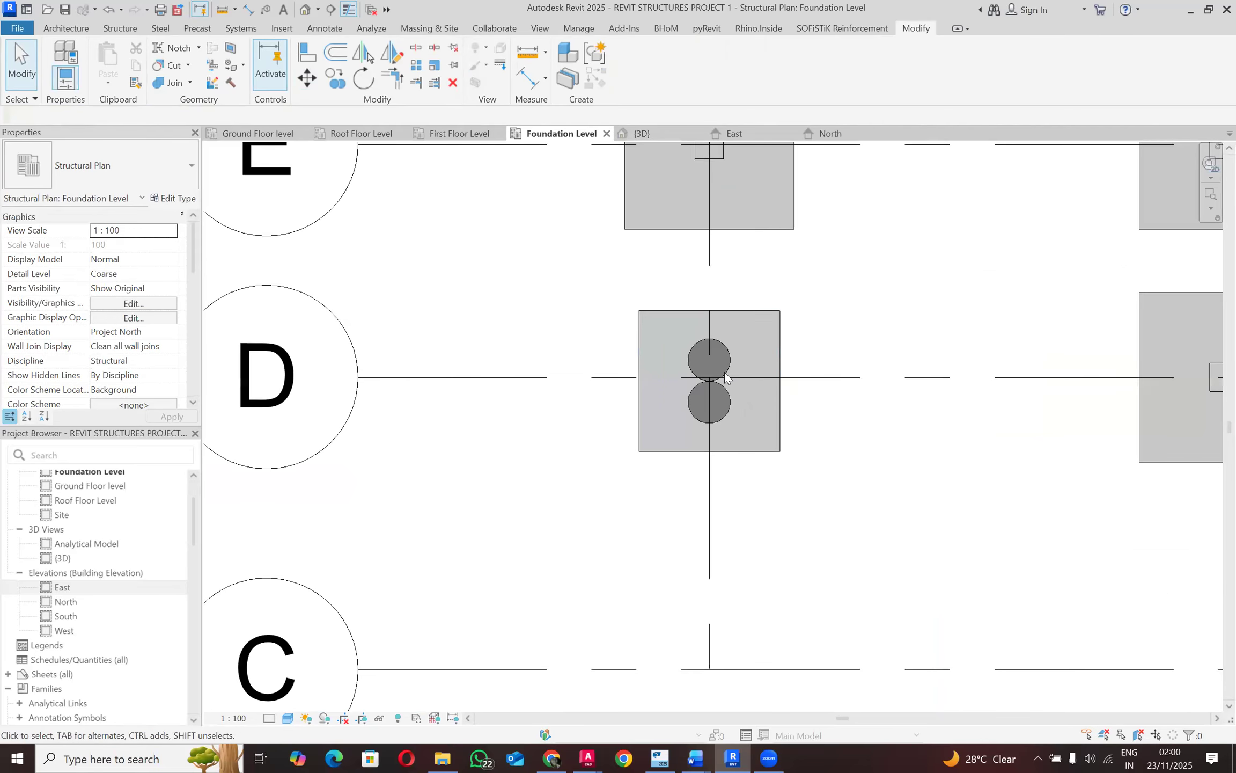
scroll(714, 375, up, 3)
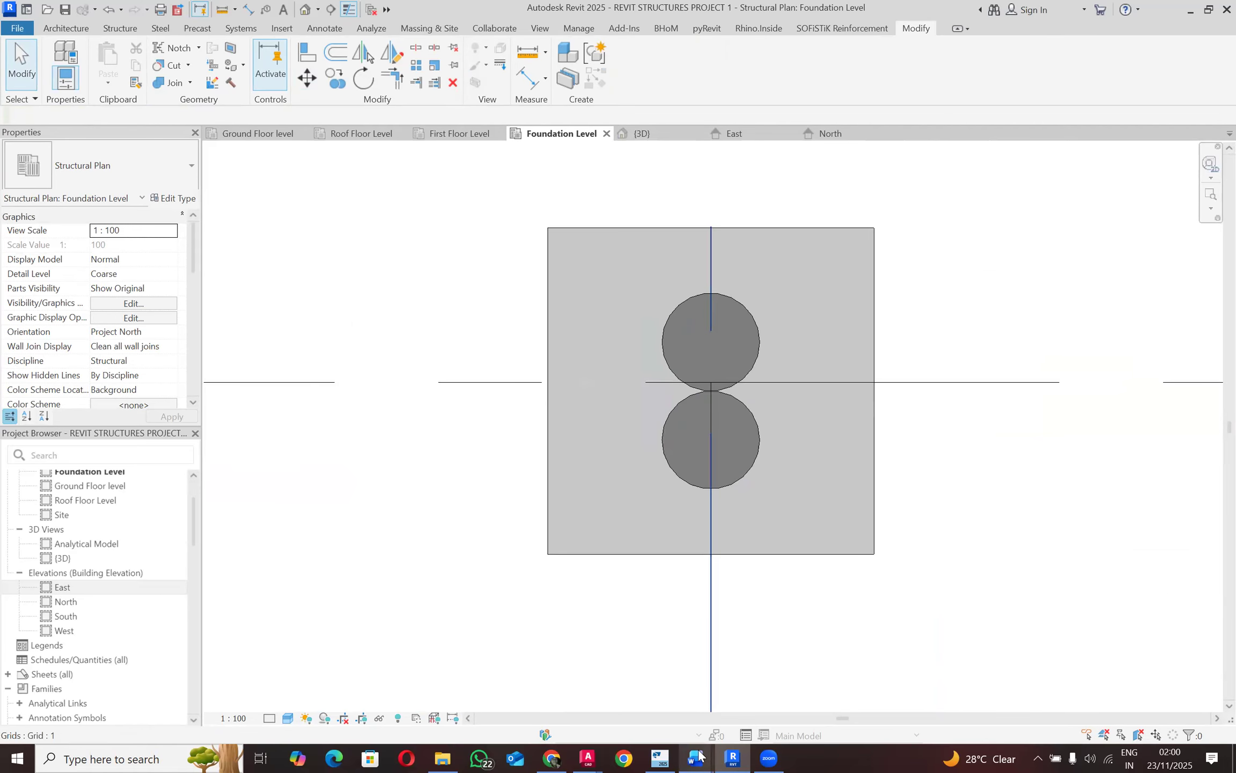
Step: Switch to the AutoCAD foundation drawing and measure from the grid D intersection to footing F3's right edge with an aligned dimension
mouse_move(698, 756)
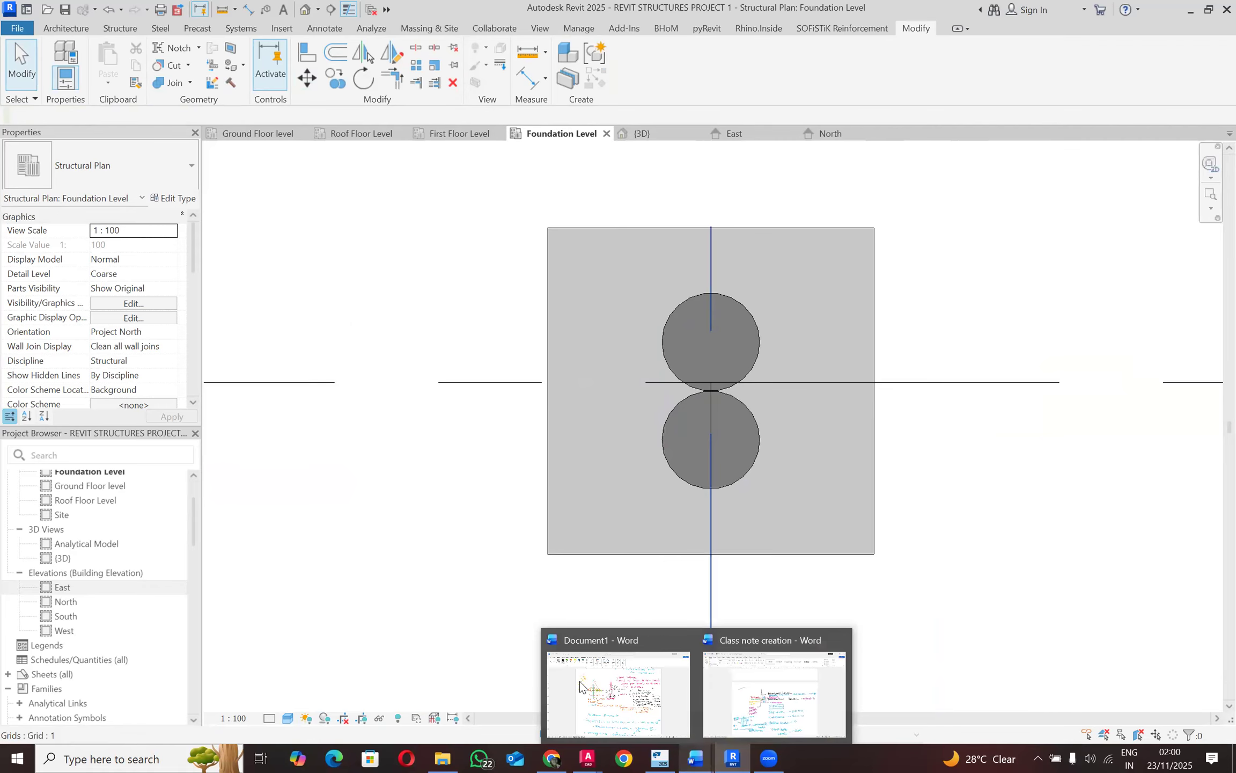
click(670, 713)
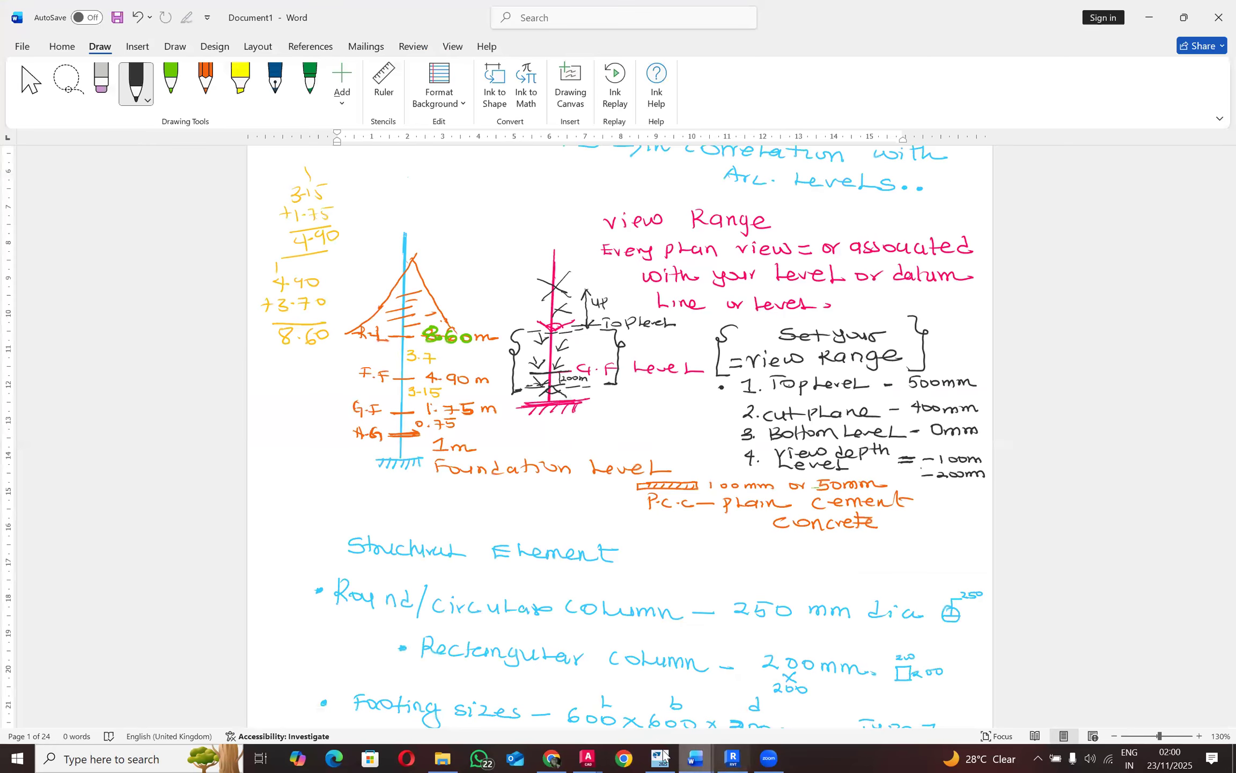
click(588, 757)
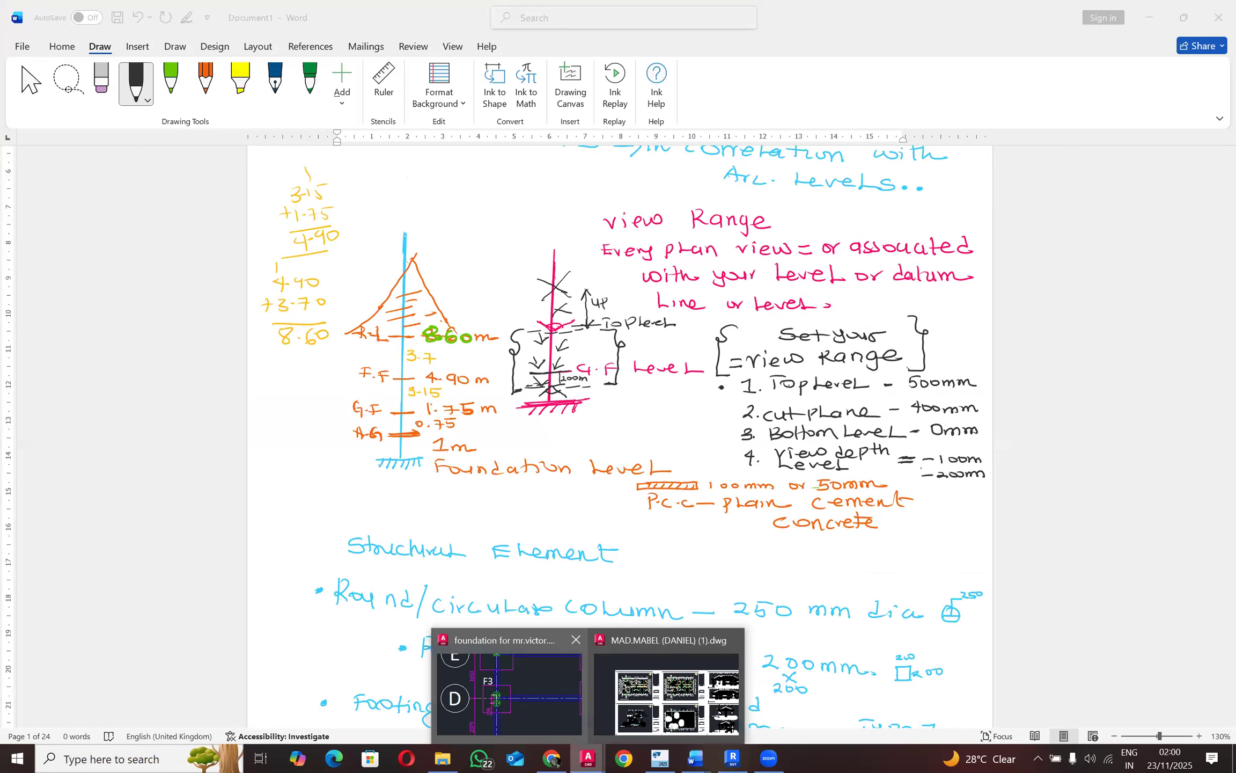
click(508, 692)
scroll(509, 429, up, 6)
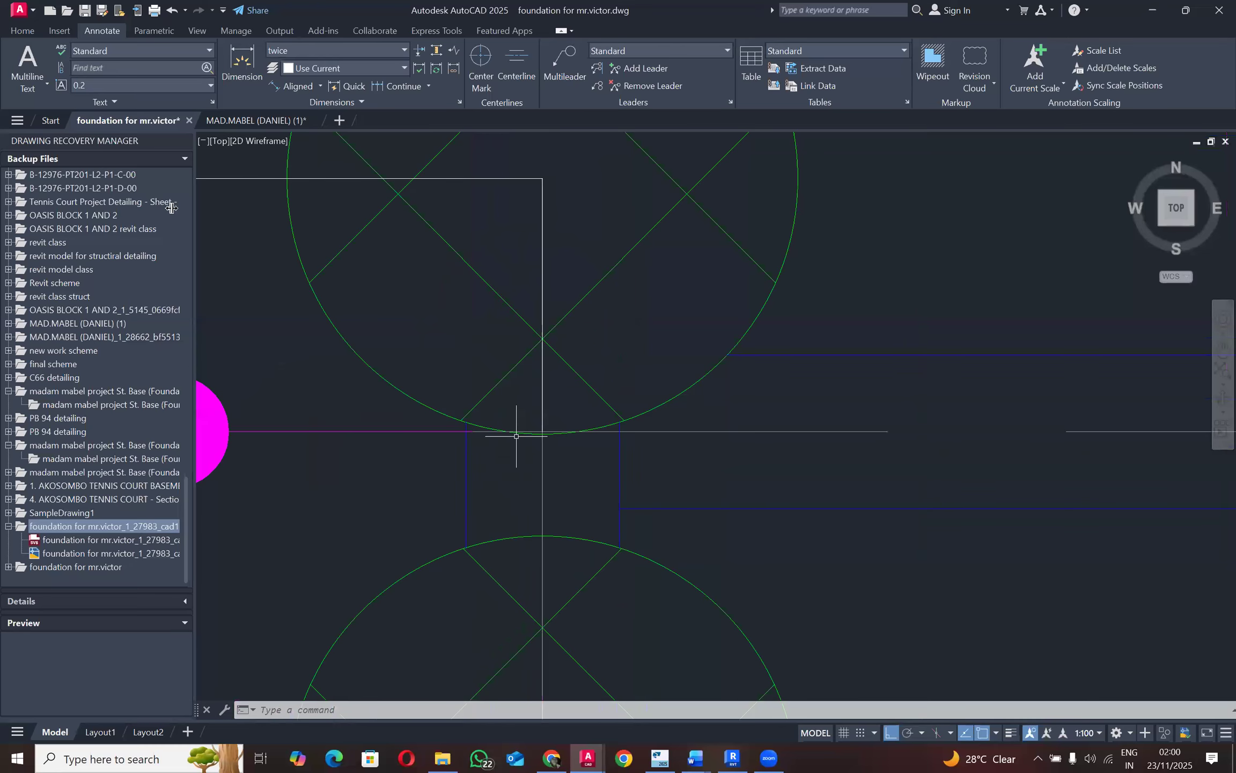
scroll(699, 453, down, 3)
click(271, 85)
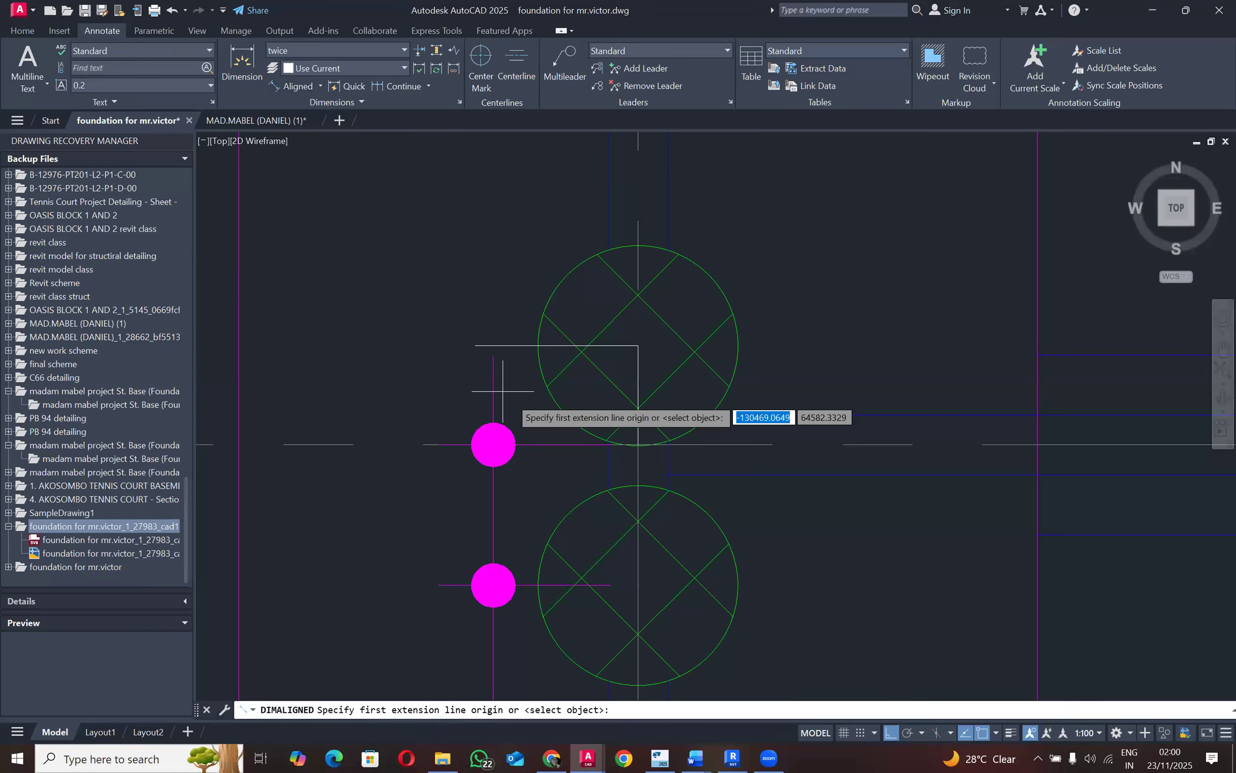
scroll(578, 443, up, 2)
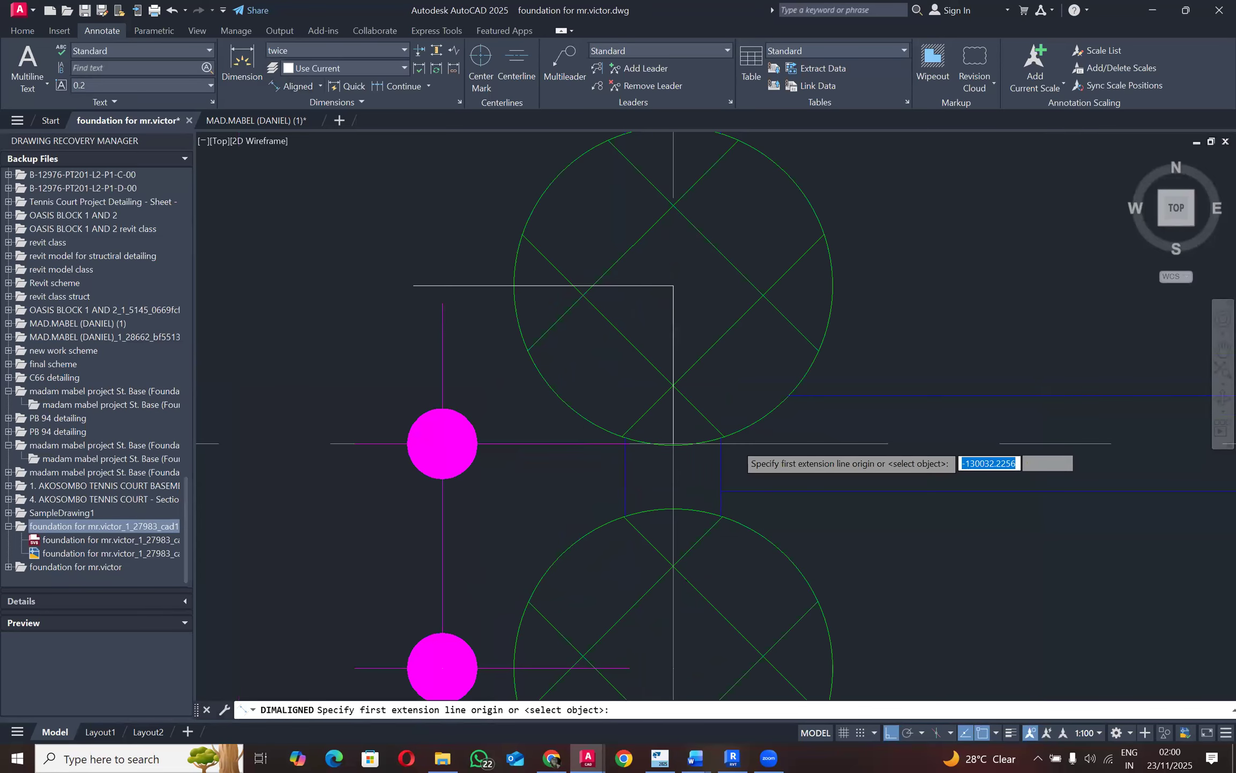
scroll(673, 444, up, 4)
click(477, 445)
scroll(477, 445, down, 7)
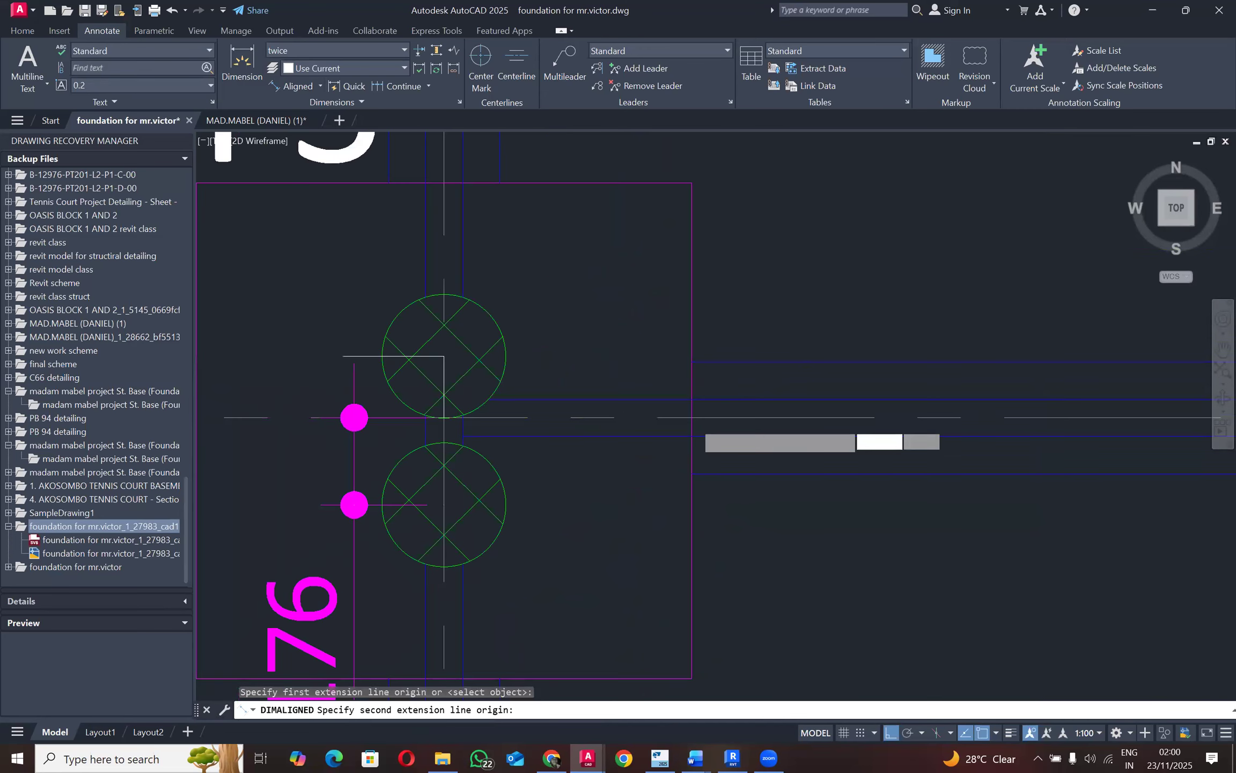
scroll(695, 421, up, 4)
click(682, 408)
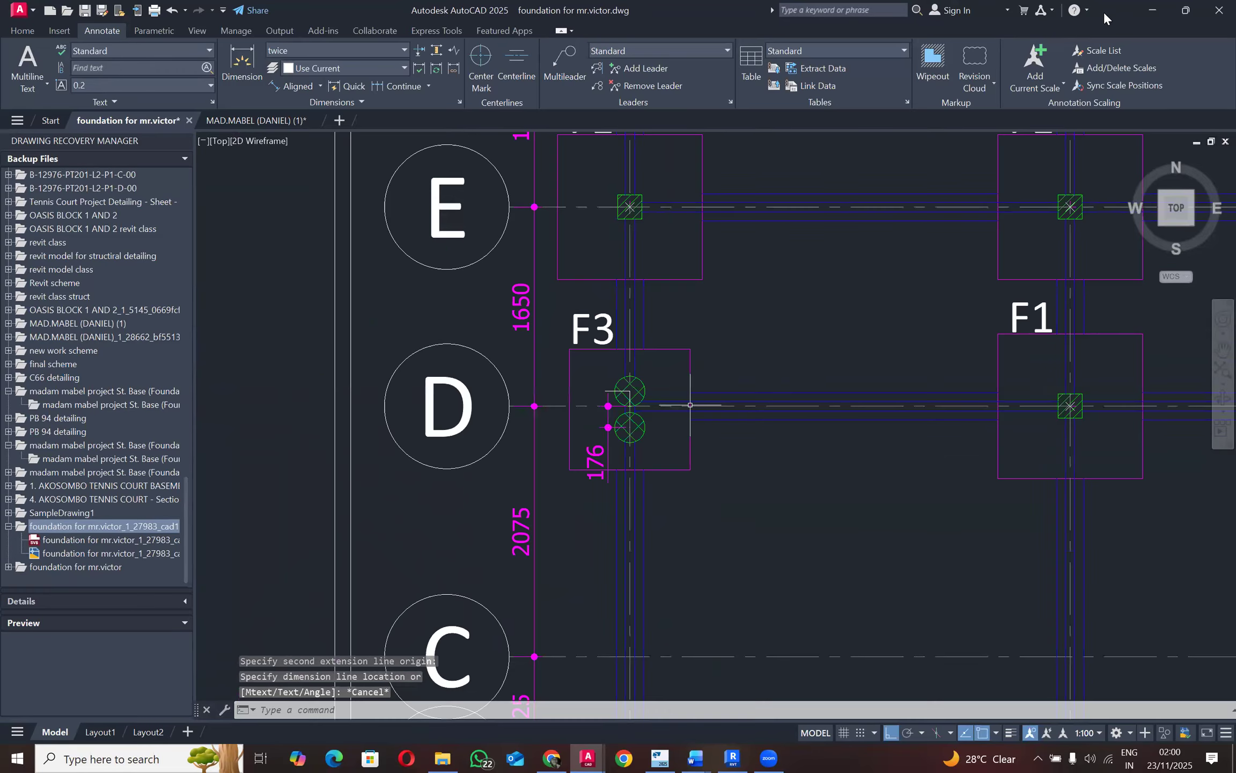
key(Escape)
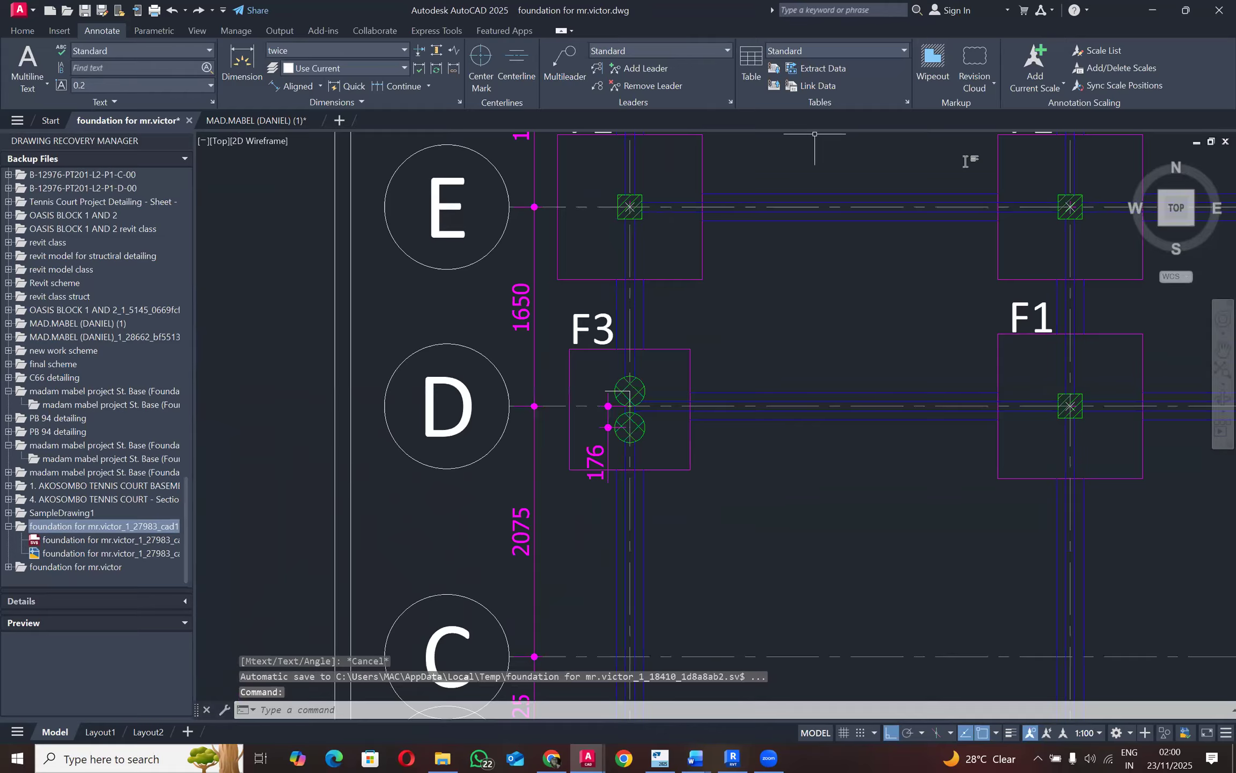
Step: Return to Revit's Foundation Level plan and check the distance from grid 1 to the double-column footing's right edge with an aligned dimension
click(719, 645)
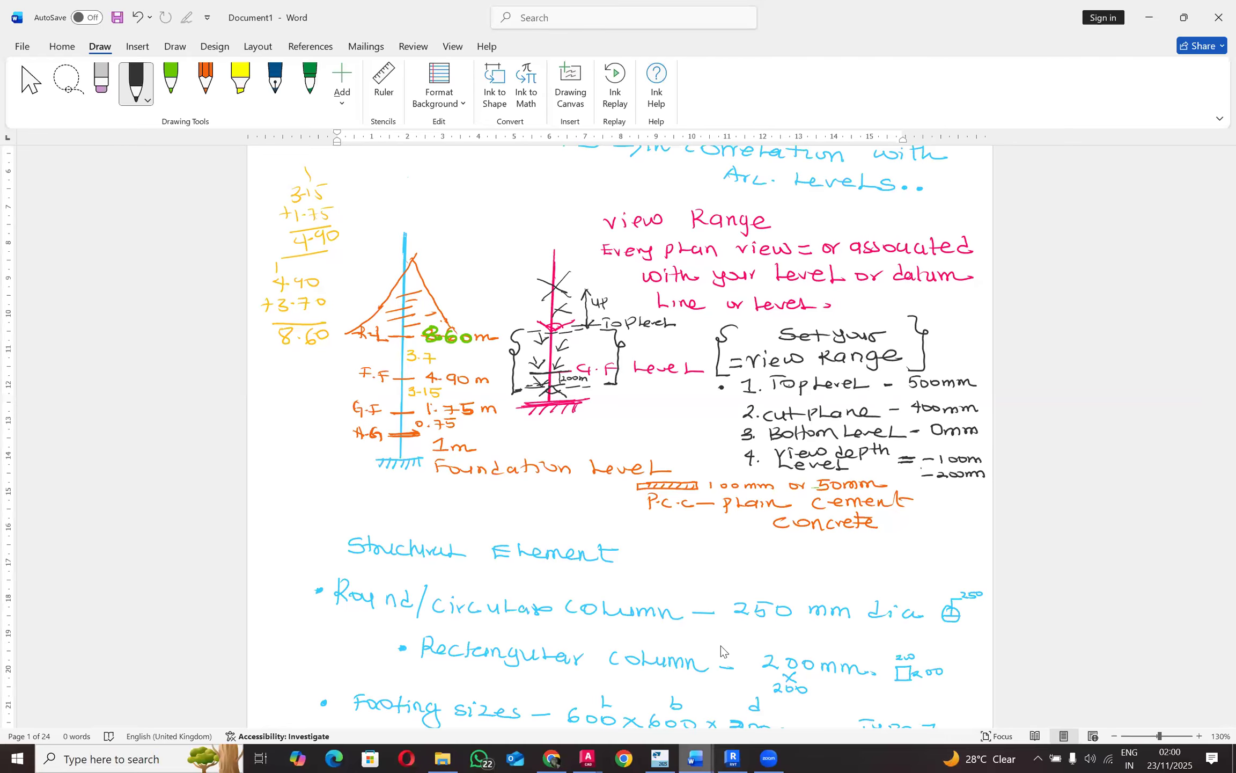
key(alt+Tab)
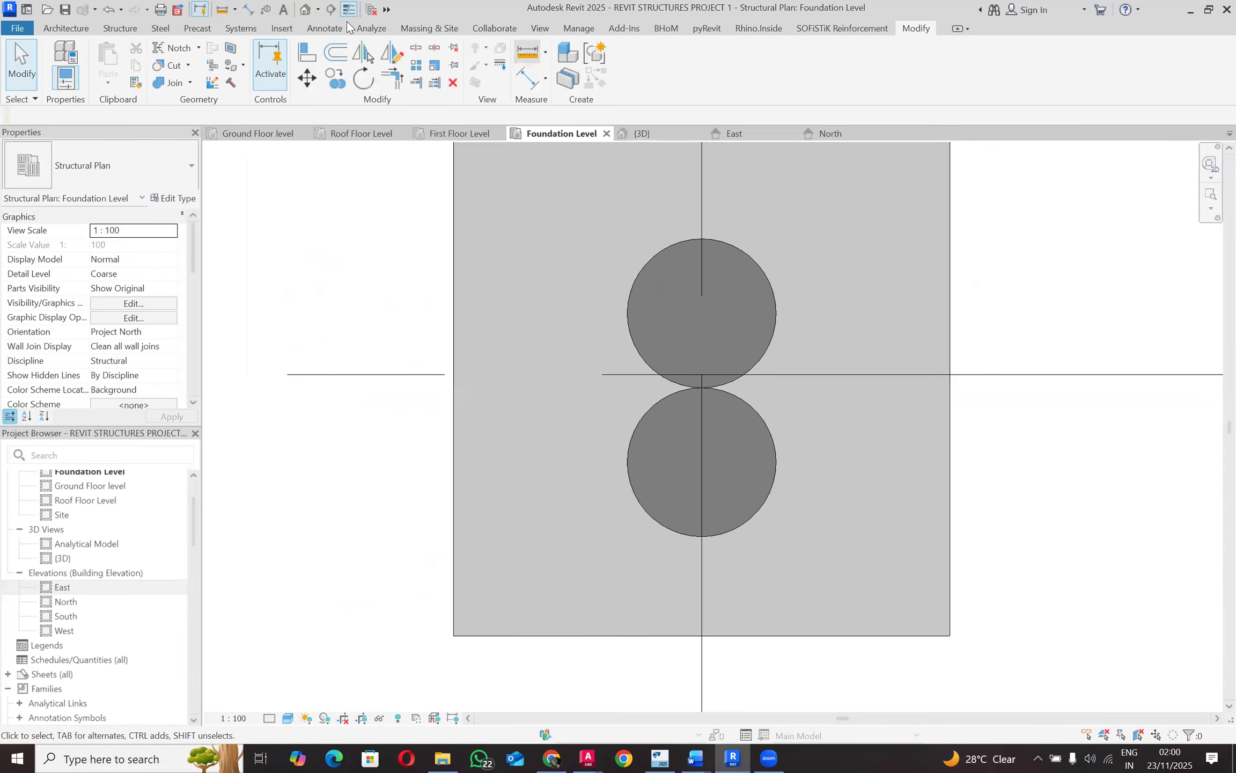
key(d)
key(i)
scroll(687, 360, up, 2)
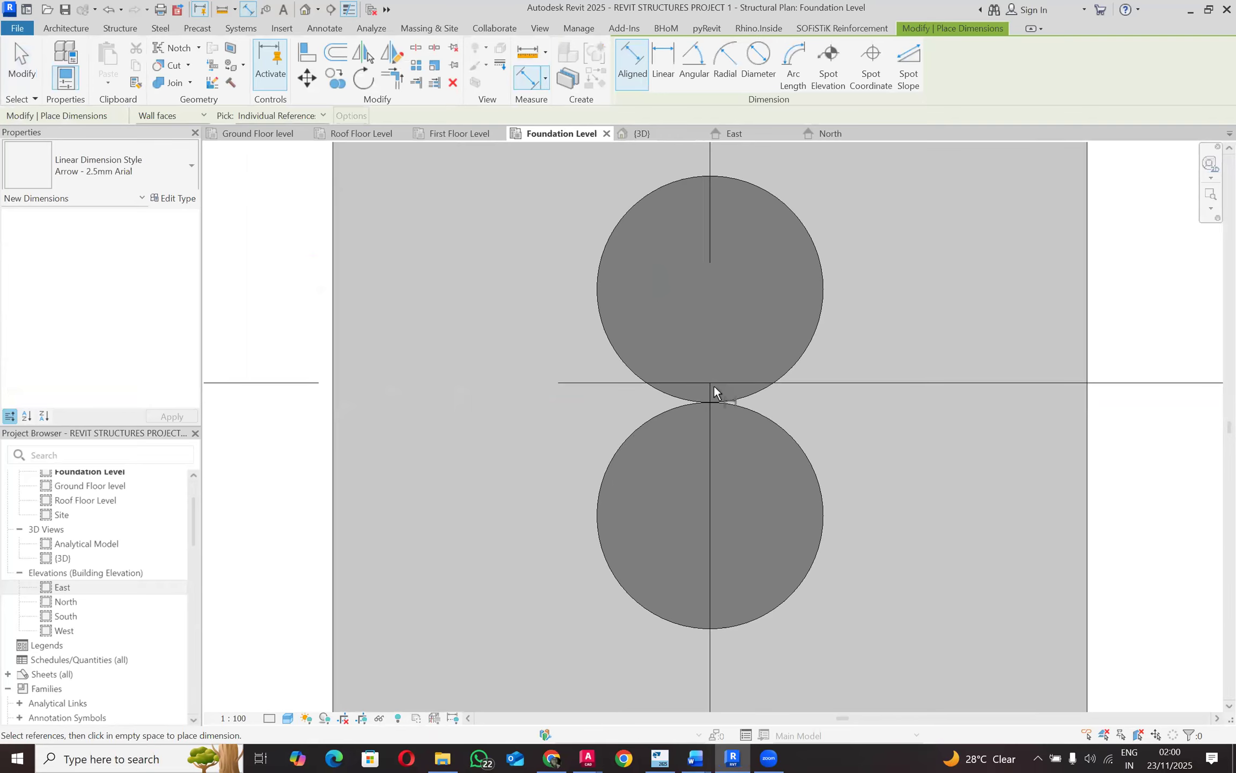
click(710, 416)
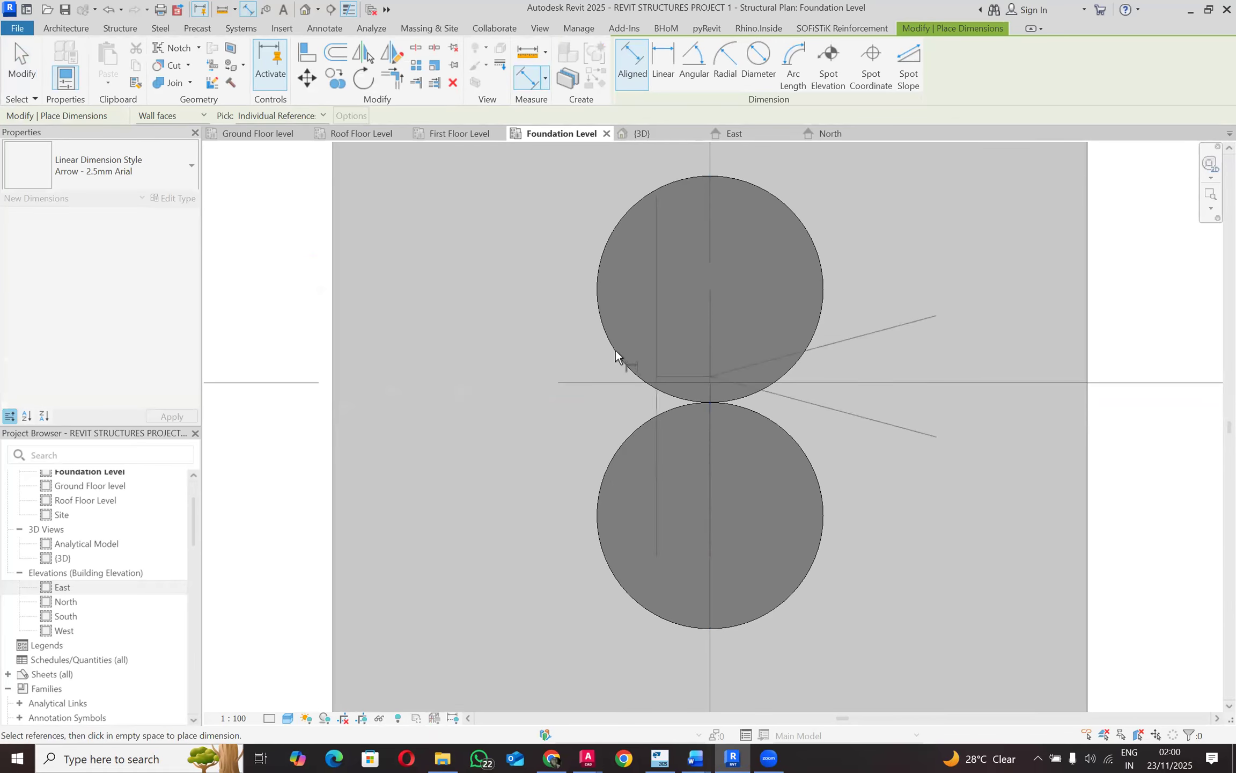
scroll(621, 353, down, 2)
click(940, 432)
scroll(947, 435, down, 2)
key(Escape)
scroll(840, 411, up, 4)
scroll(434, 400, down, 5)
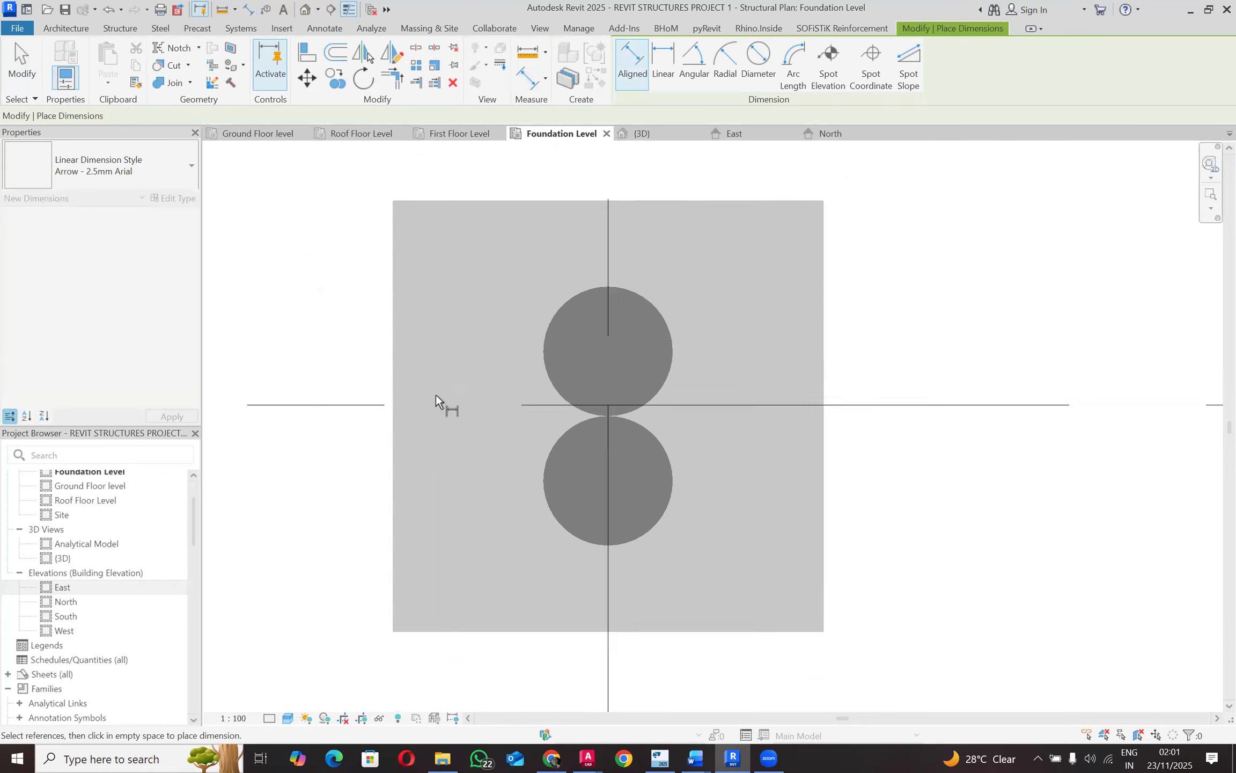
key(Escape)
Step: Place a 1000 x 1000 x 300 mm M_Footing-Rectangular isolated foundation at the double column on grids 1 and B
scroll(488, 371, down, 5)
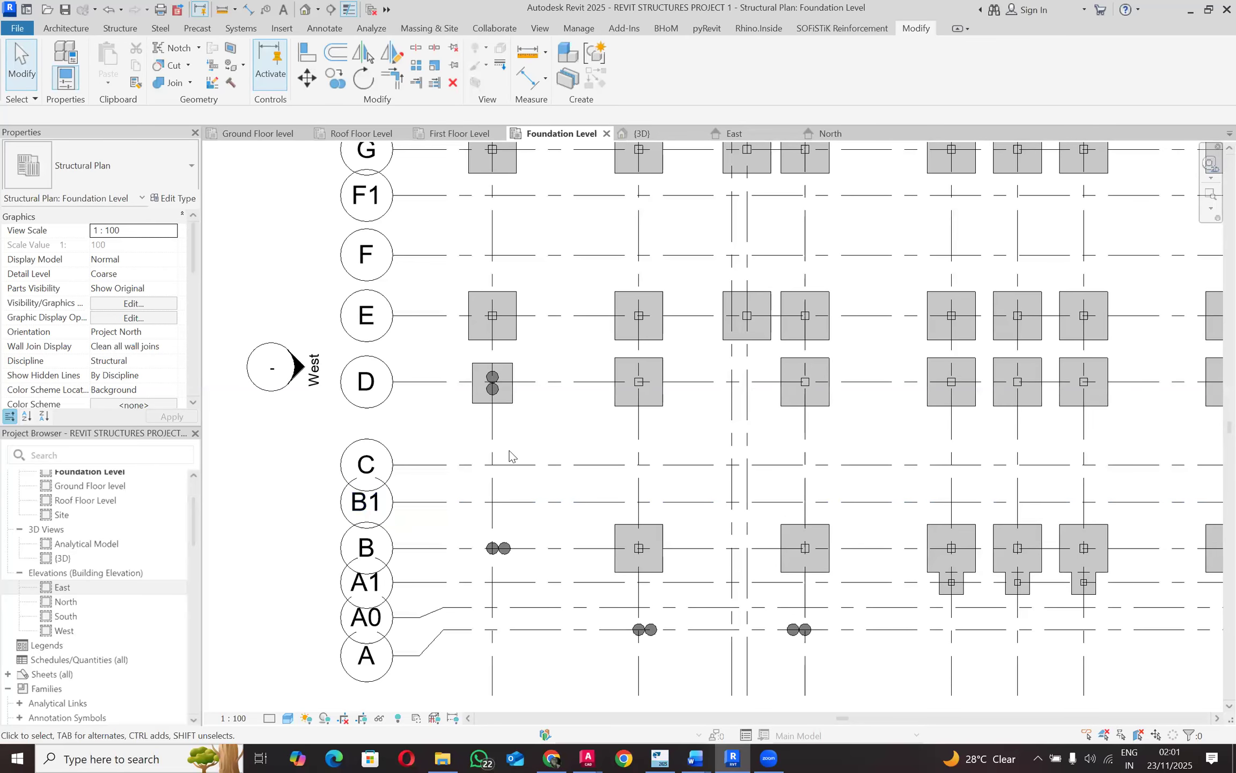
scroll(542, 578, up, 2)
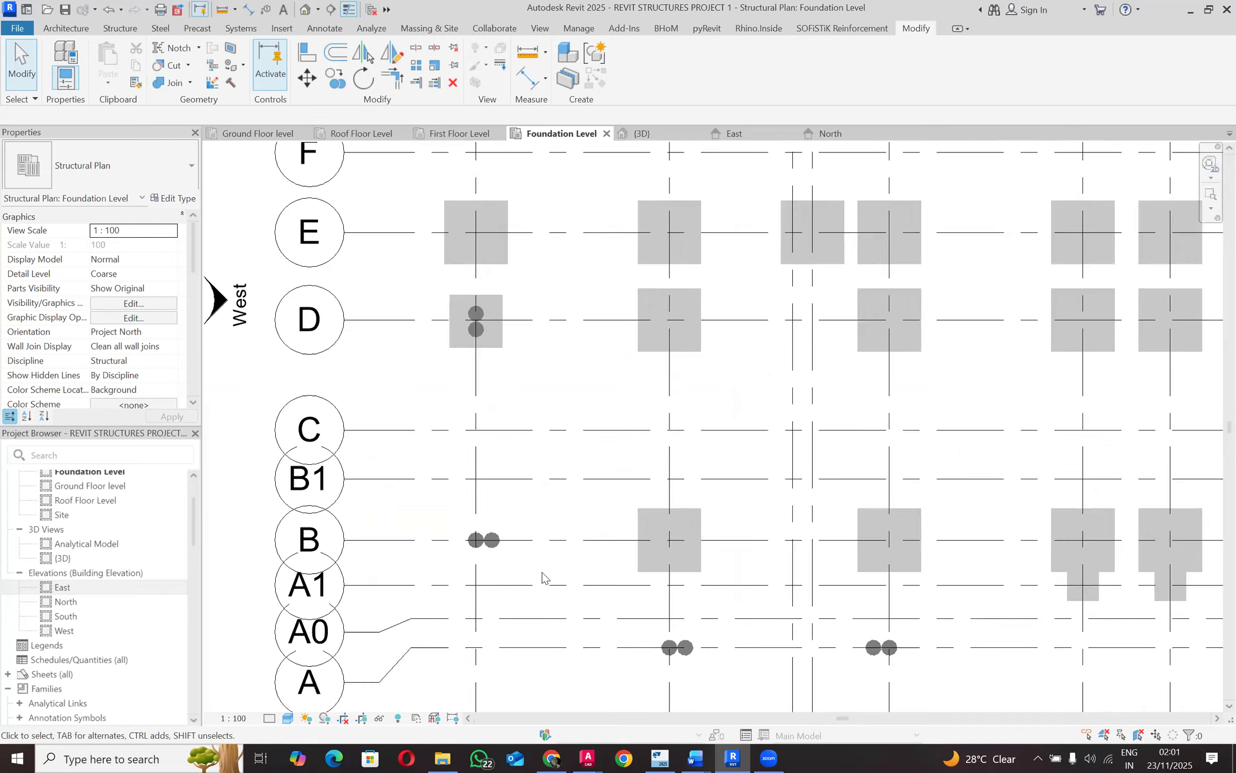
scroll(504, 578, up, 1)
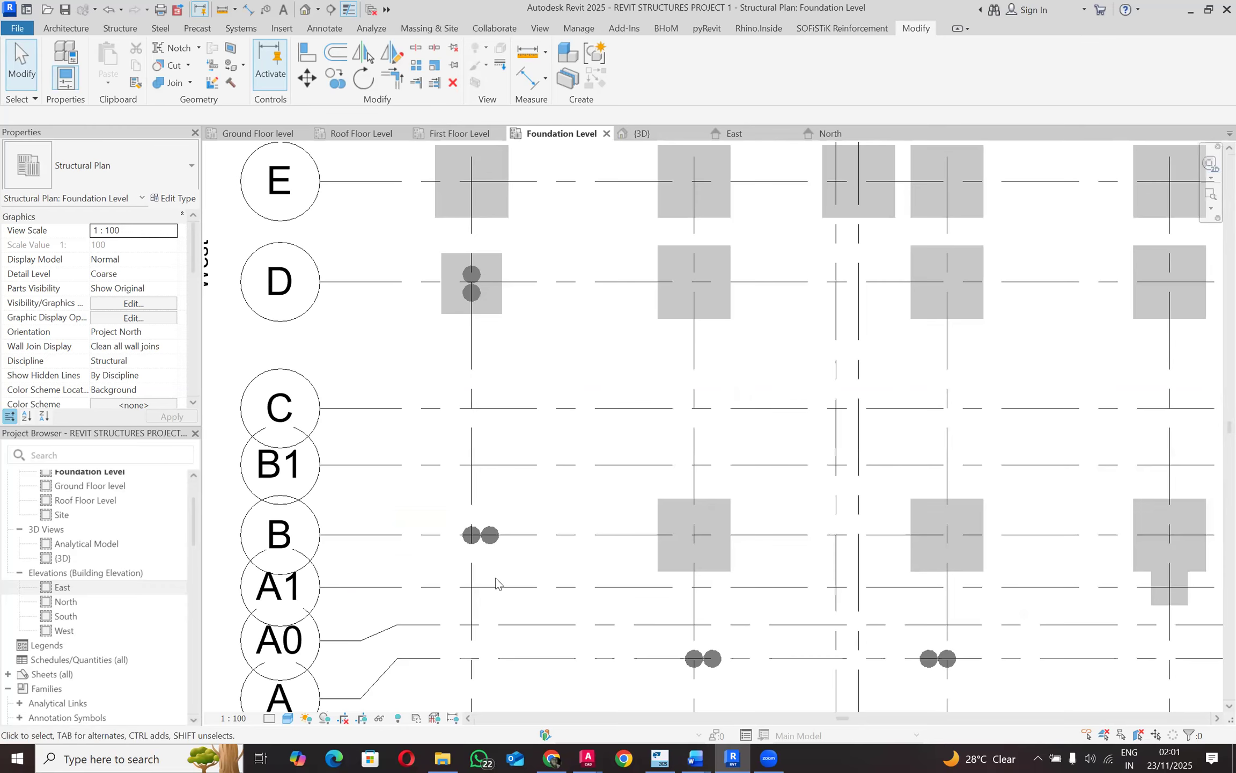
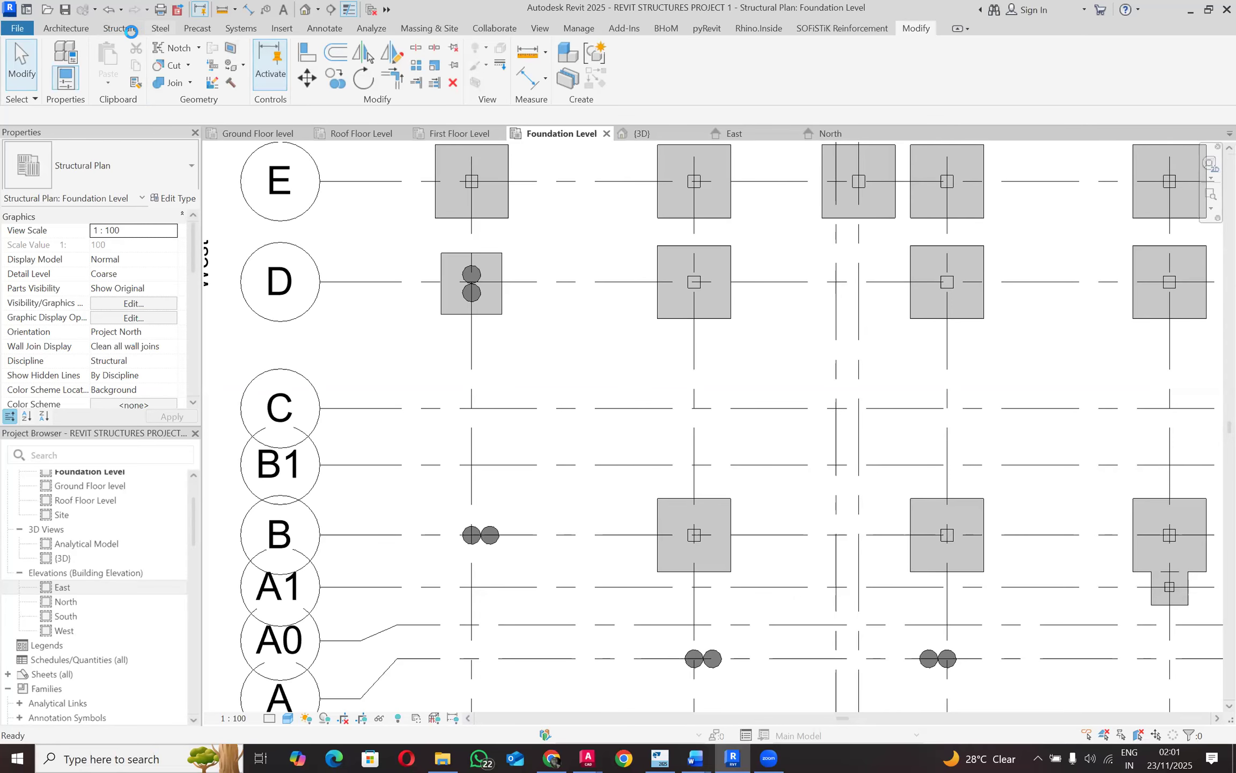
click(122, 28)
click(383, 62)
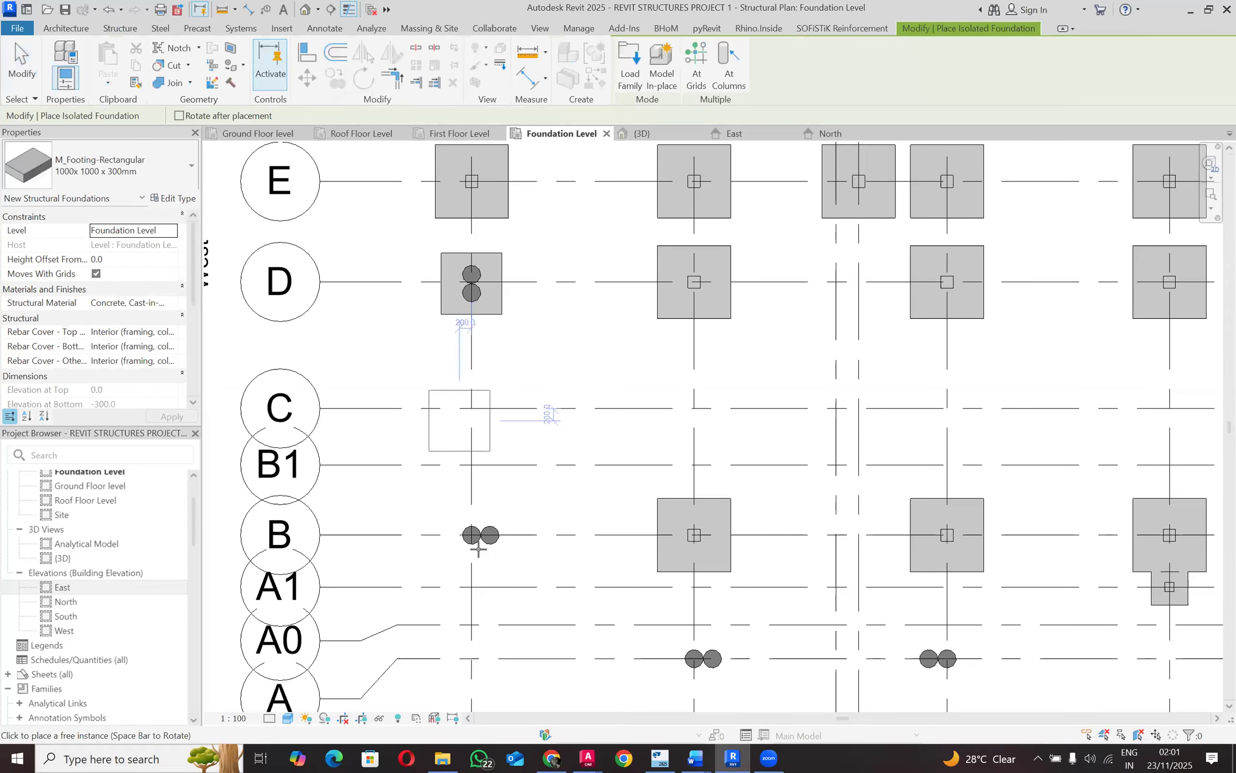
scroll(477, 542, up, 8)
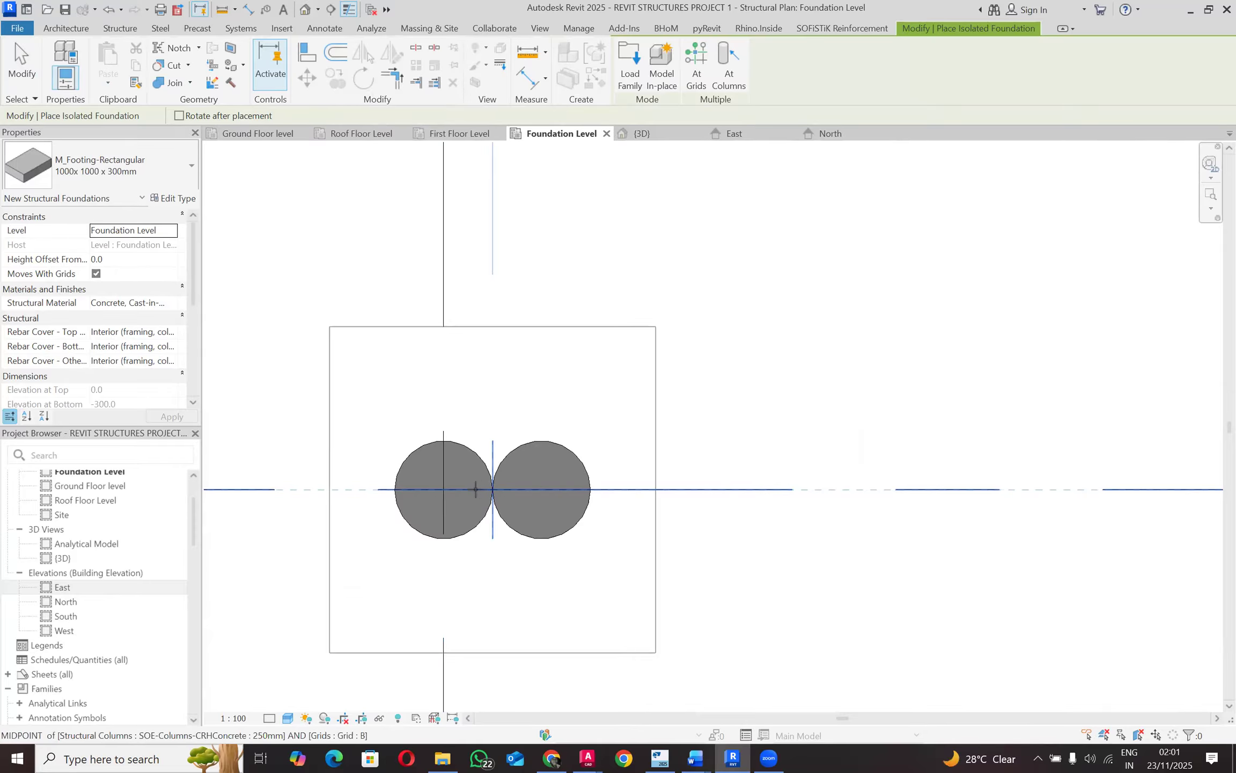
click(501, 478)
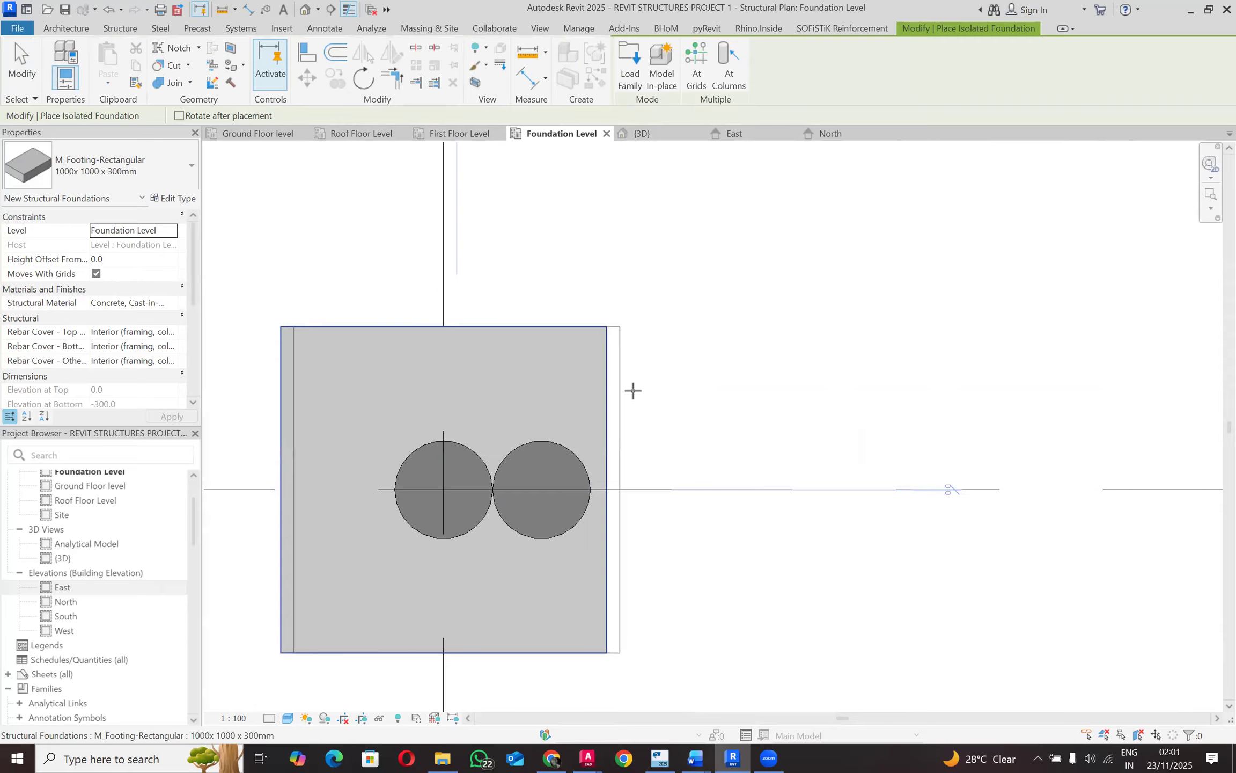
scroll(646, 365, down, 4)
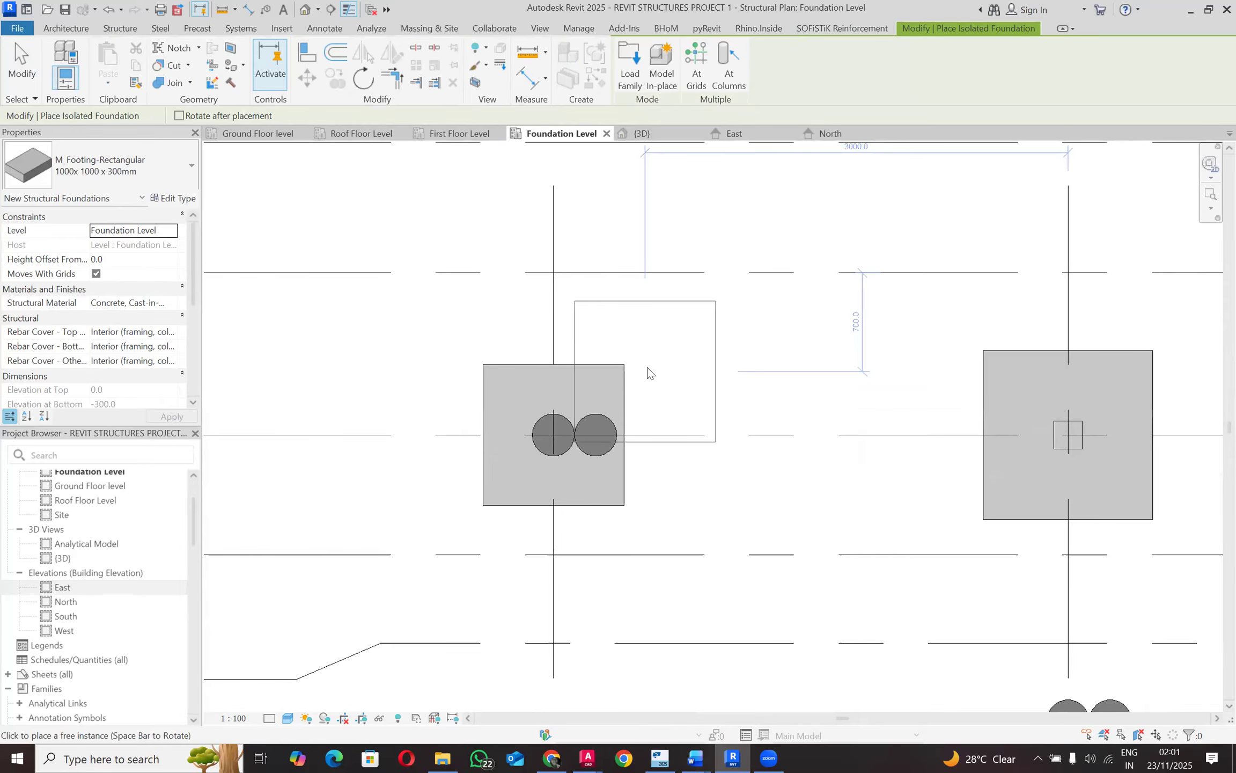
key(Escape)
key(Escape)
scroll(647, 367, down, 5)
scroll(644, 370, up, 4)
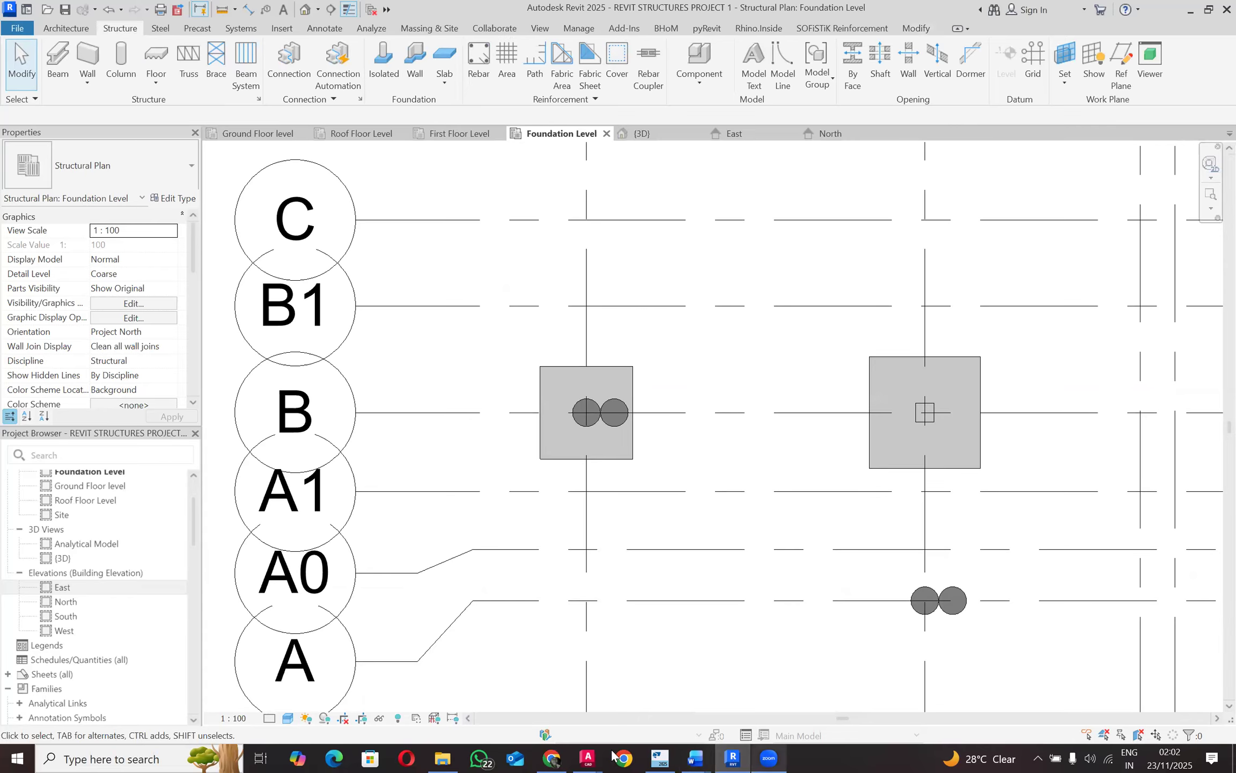
Step: Switch to the AutoCAD foundation drawing to examine footing F3 at grid D, and return to Revit's Foundation Level plan
mouse_move(588, 758)
click(510, 679)
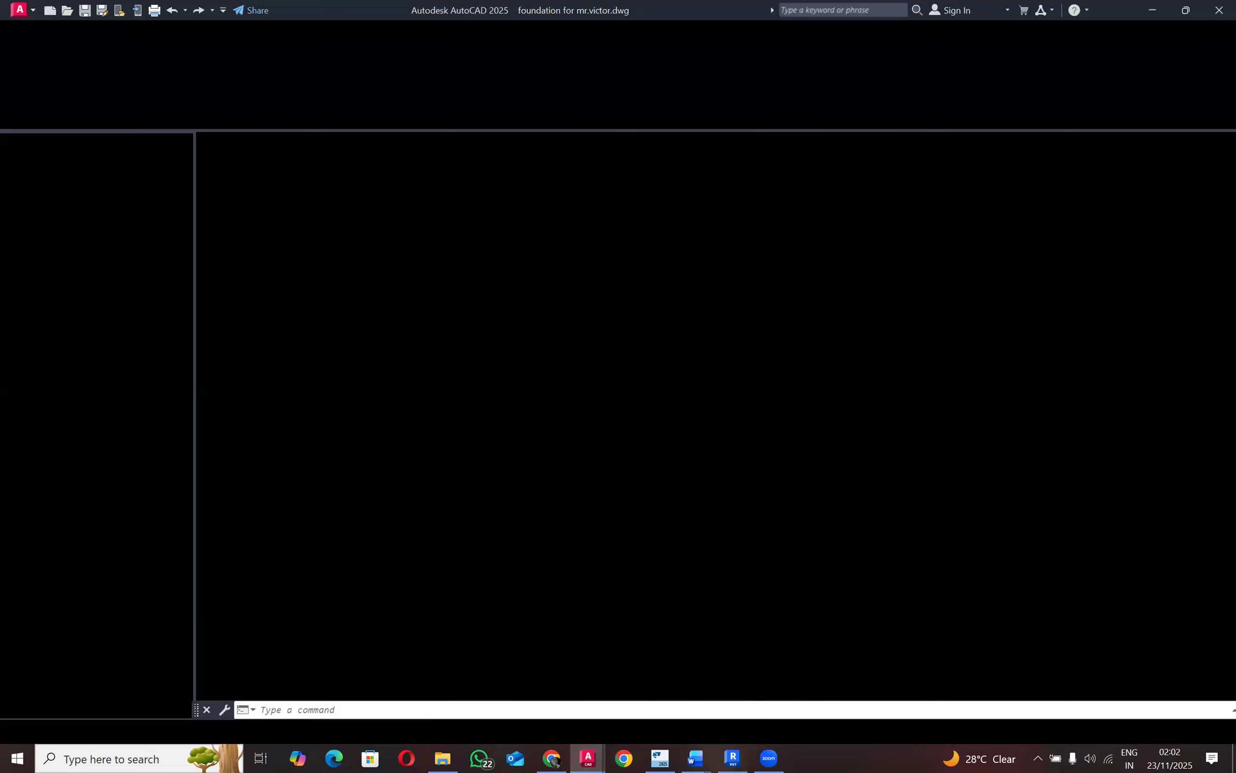
scroll(626, 413, up, 4)
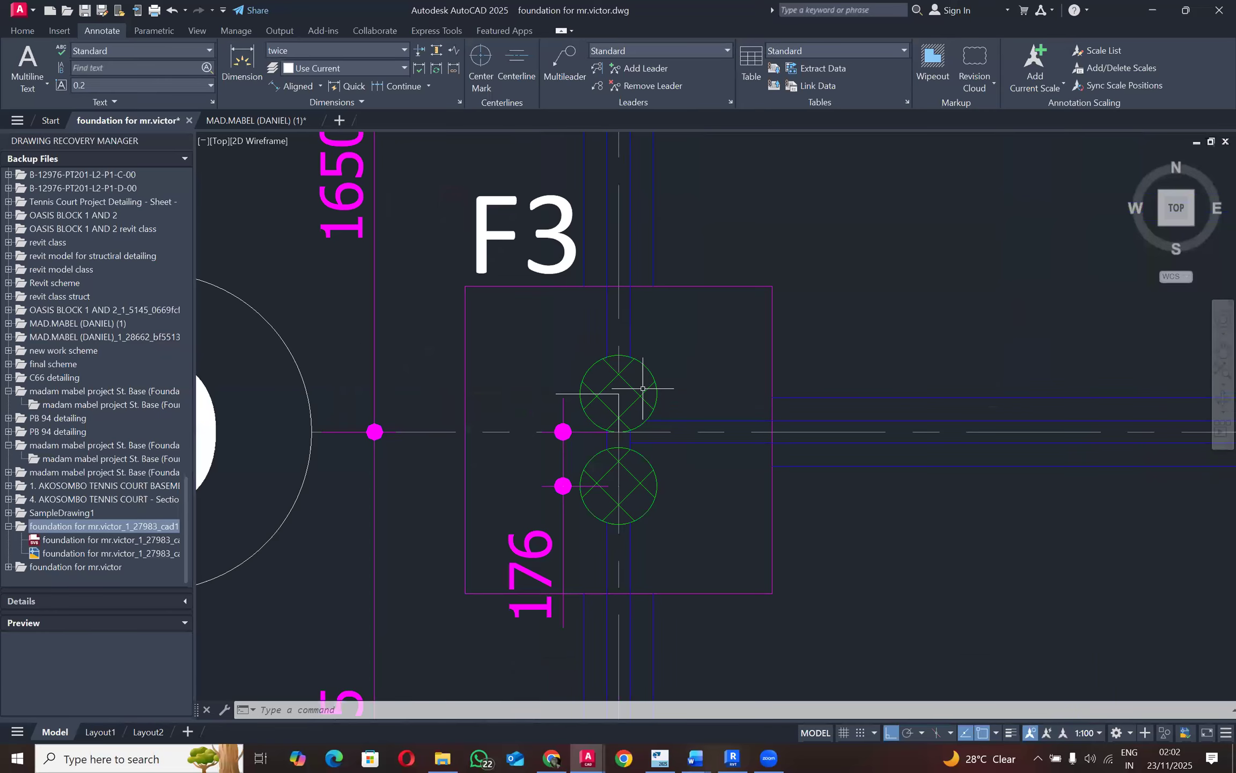
scroll(642, 387, down, 6)
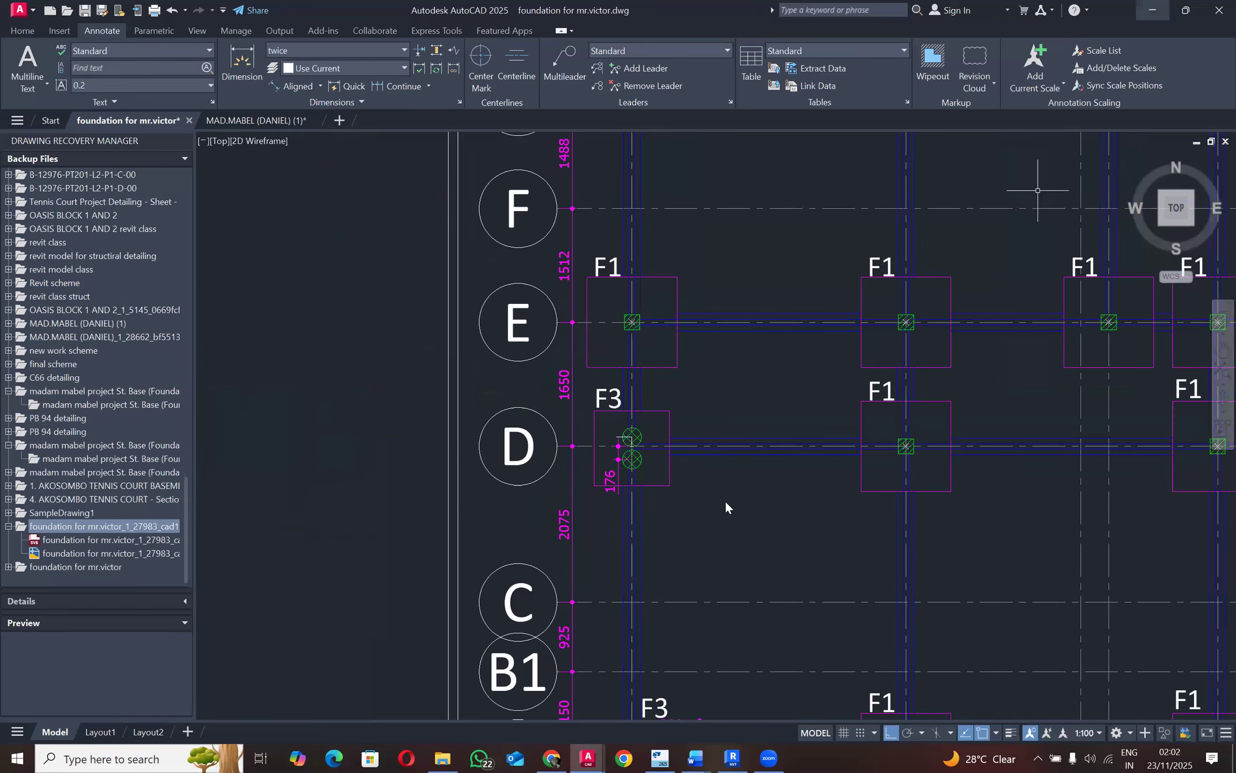
key(alt+Tab)
scroll(855, 441, up, 2)
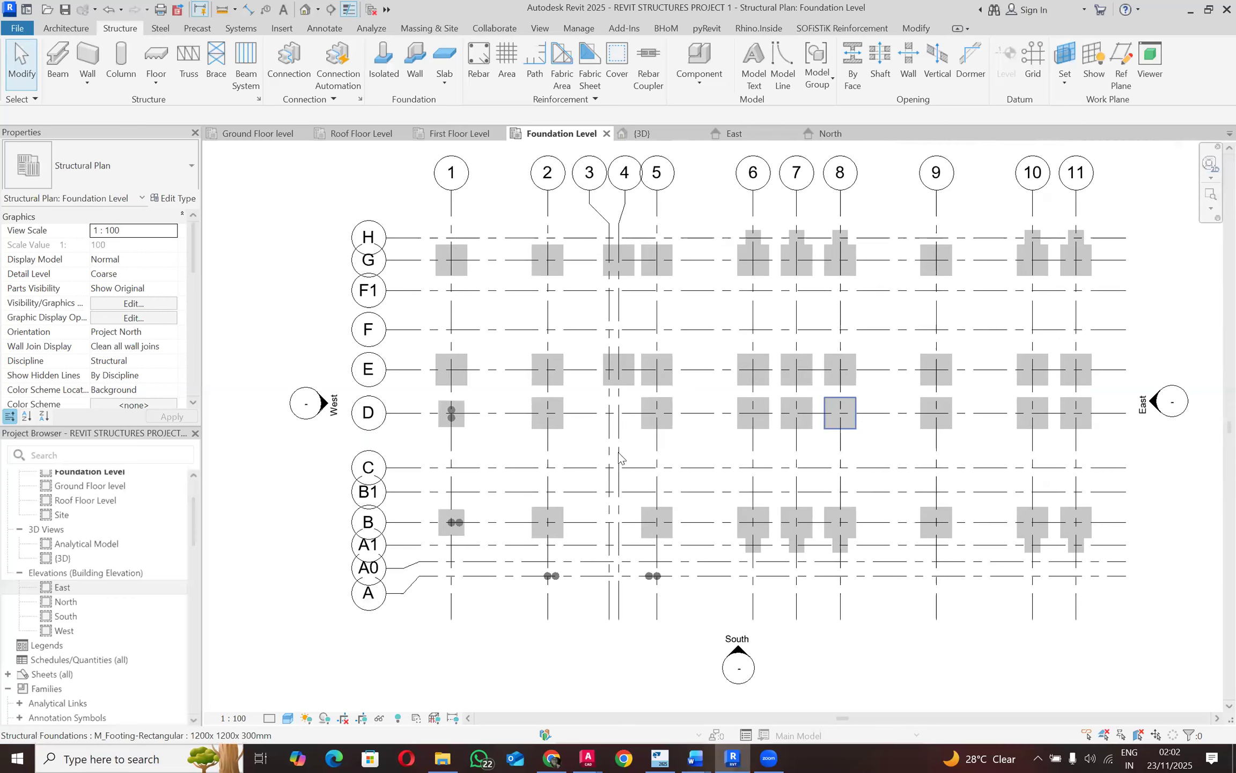
Step: Compare the overall footing layout in the AutoCAD foundation drawing with Revit's Foundation Level plan, including footing F3 at grid B
mouse_move(588, 758)
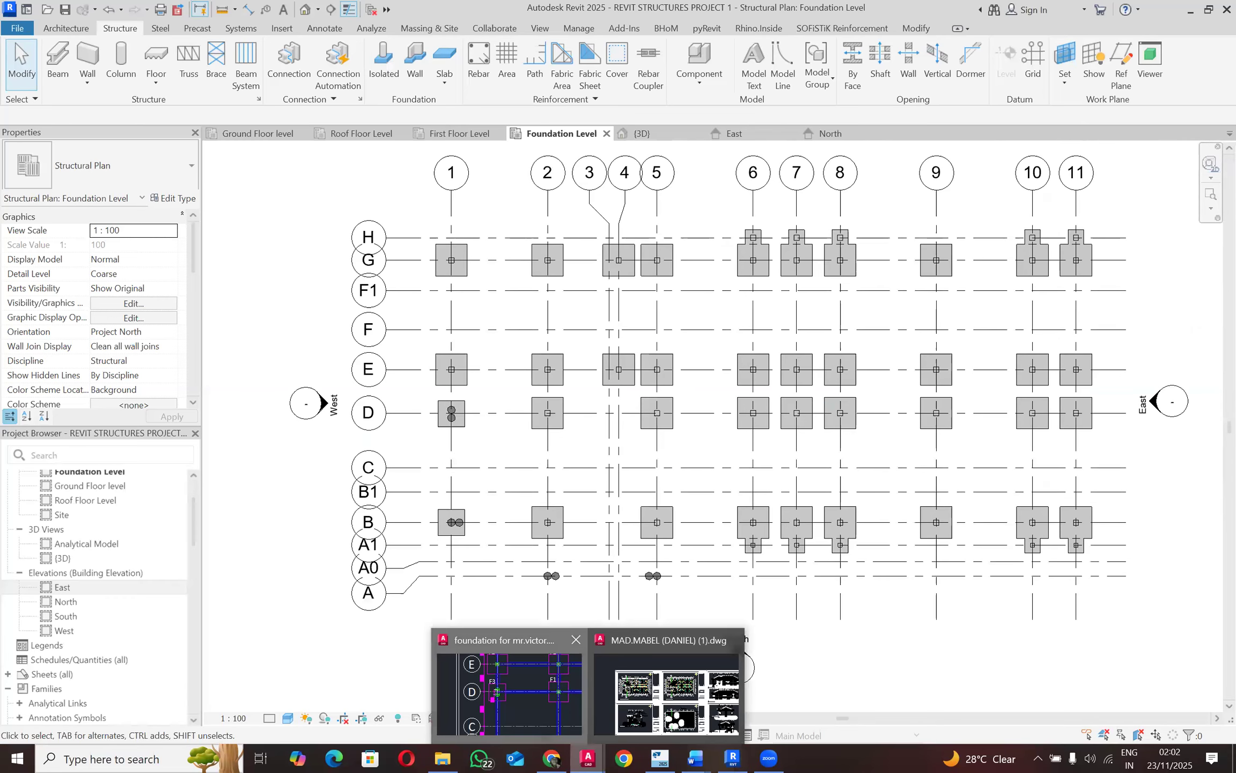
click(509, 692)
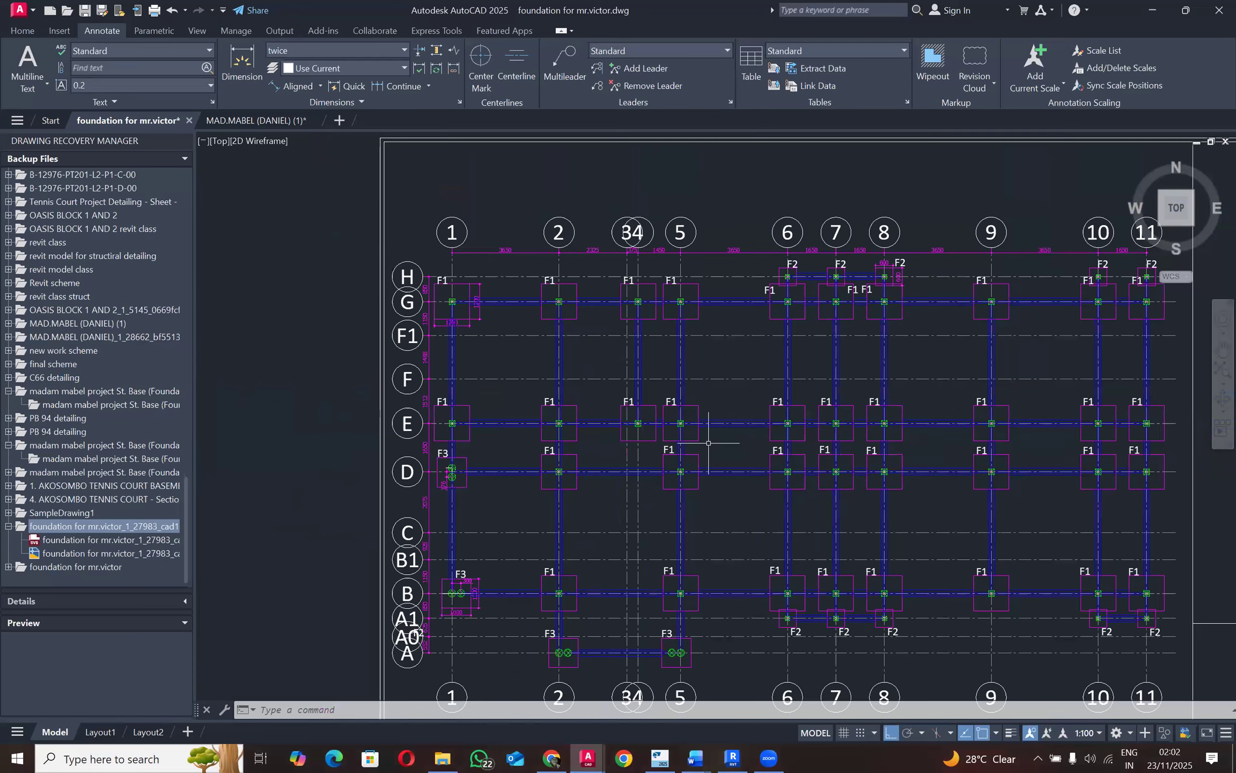
scroll(576, 374, down, 2)
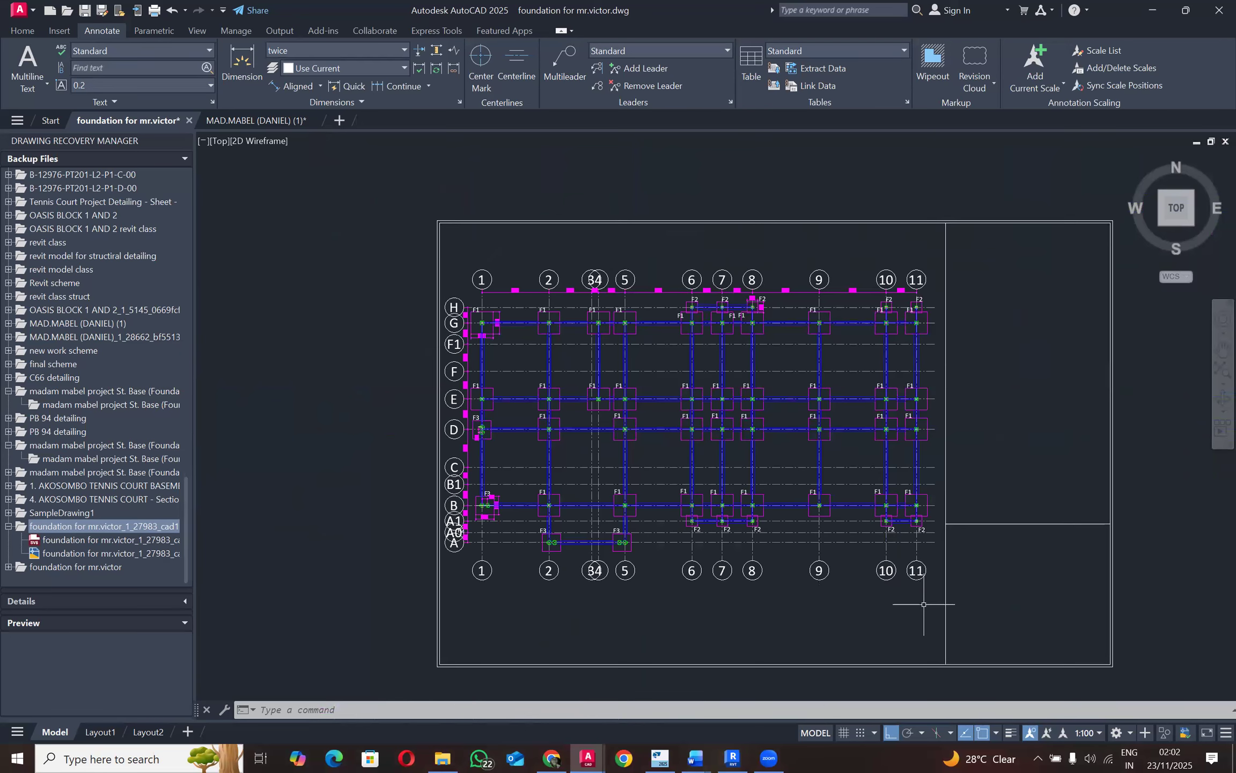
click(938, 607)
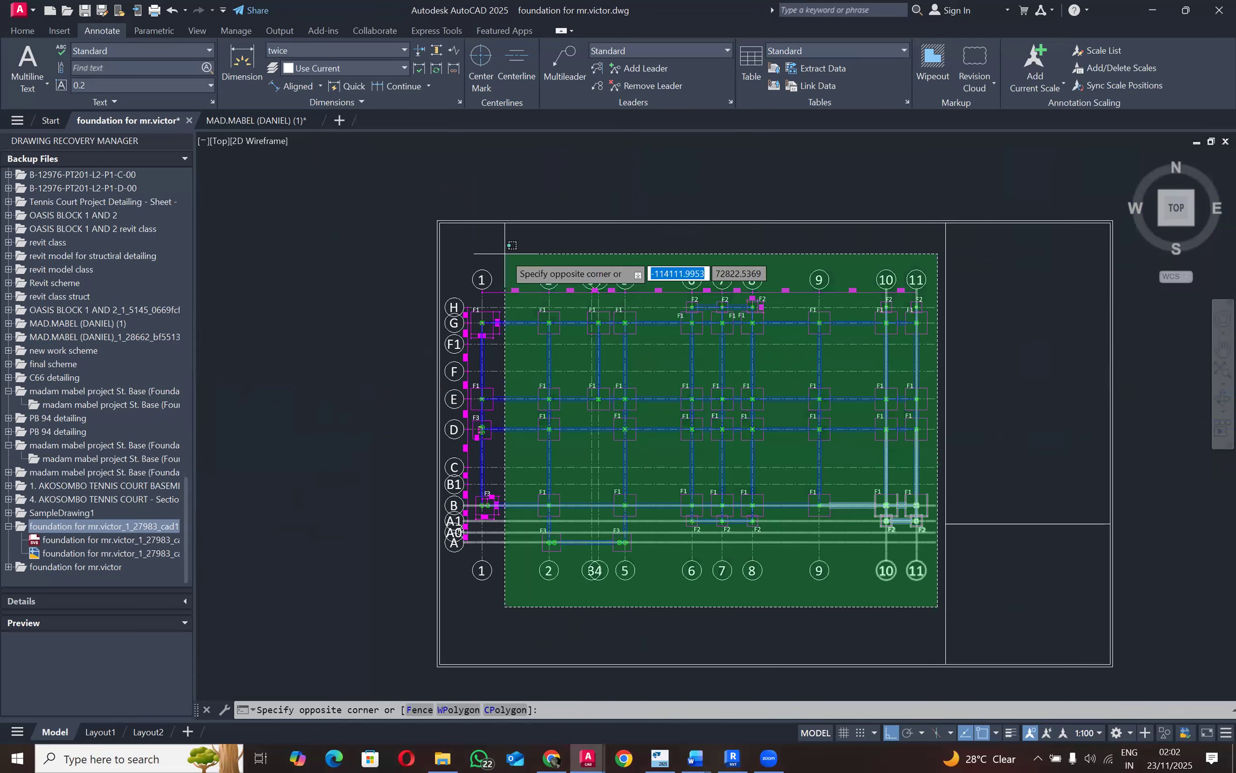
key(Escape)
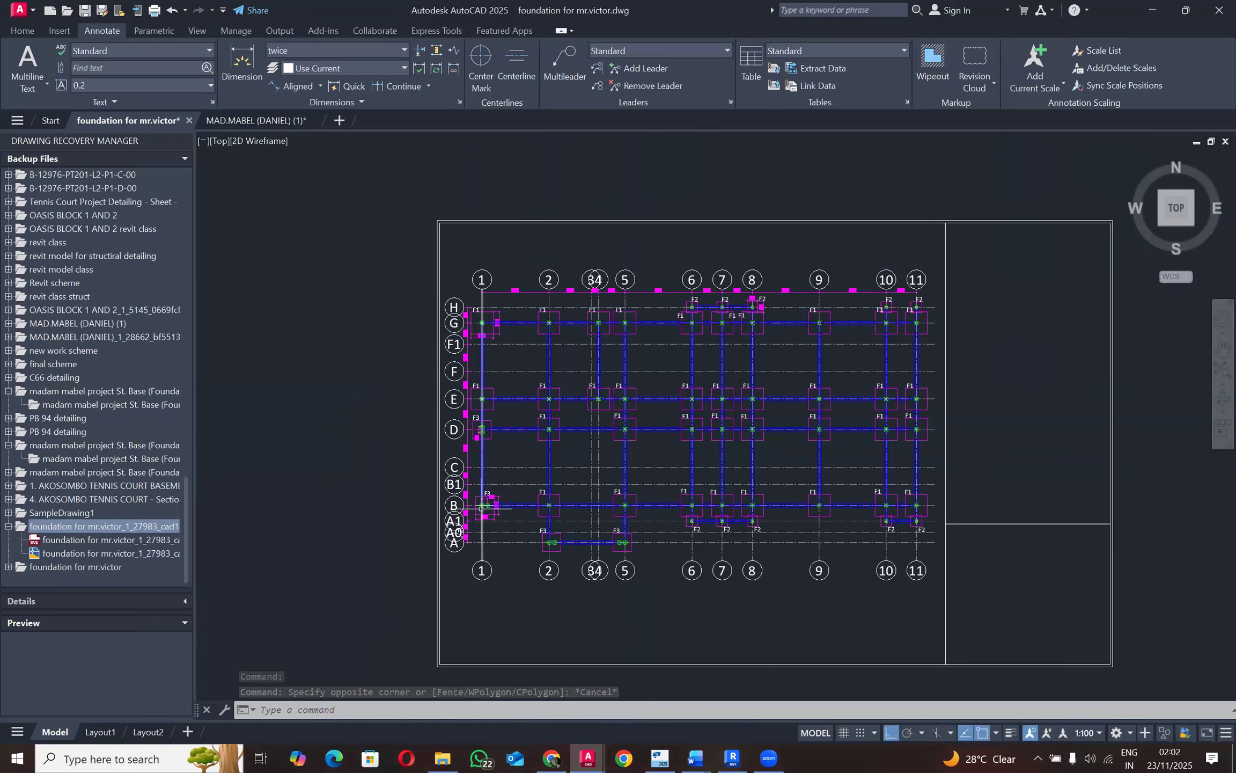
scroll(481, 508, up, 6)
scroll(473, 515, down, 4)
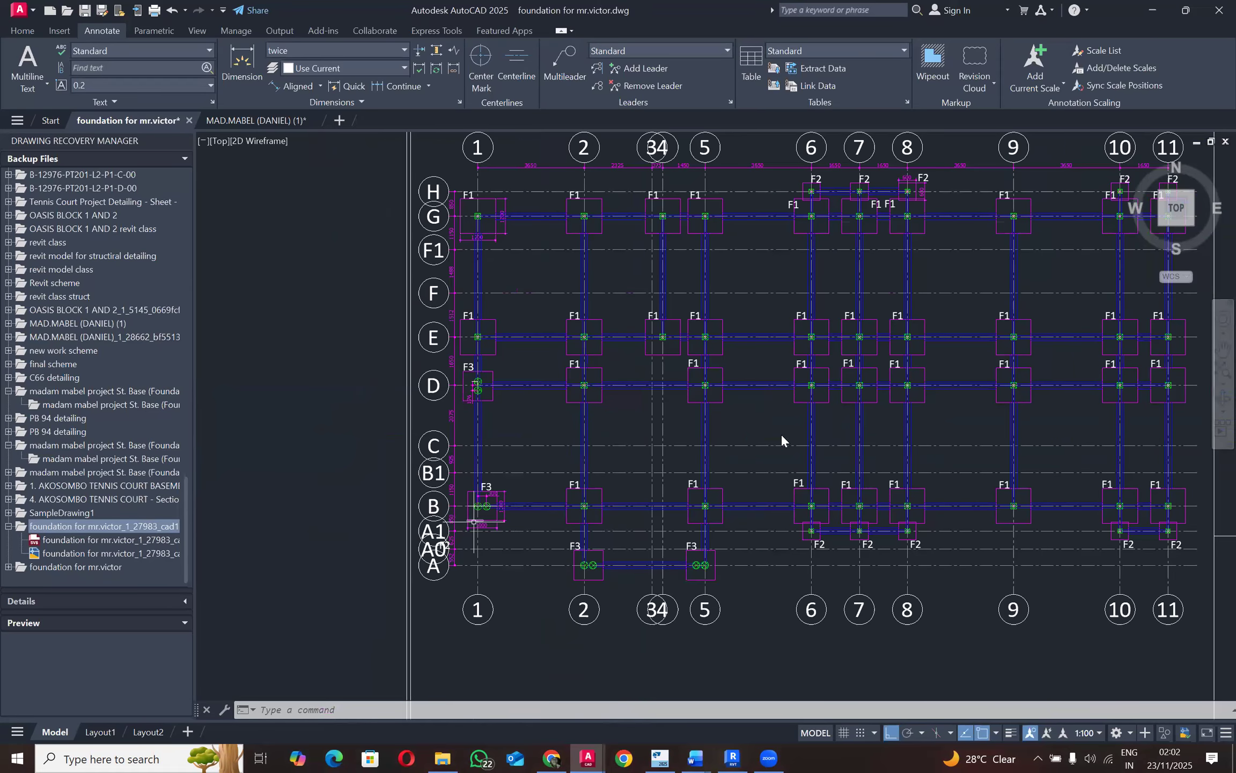
key(alt+Tab)
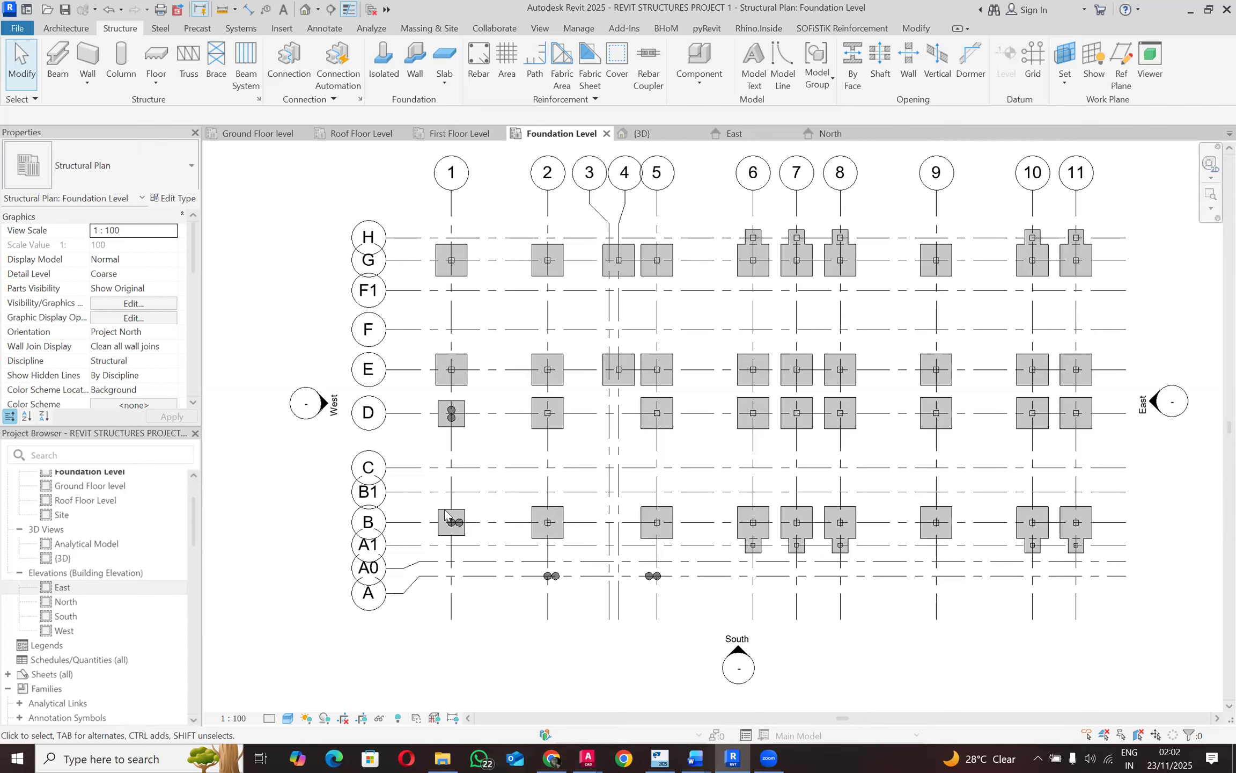
scroll(445, 517, up, 1)
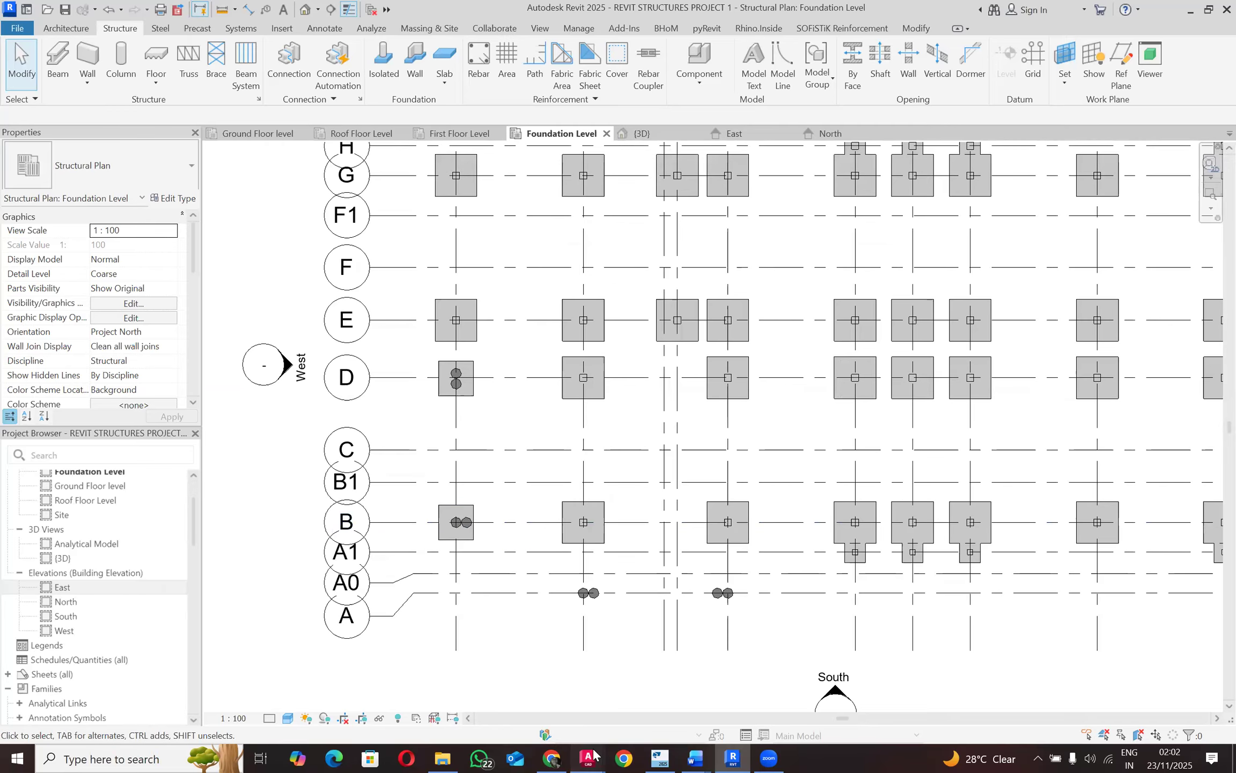
Step: Switch to the AutoCAD foundation drawing and measure from the grid 1 and B intersection to footing F3's right edge with an aligned dimension
mouse_move(594, 757)
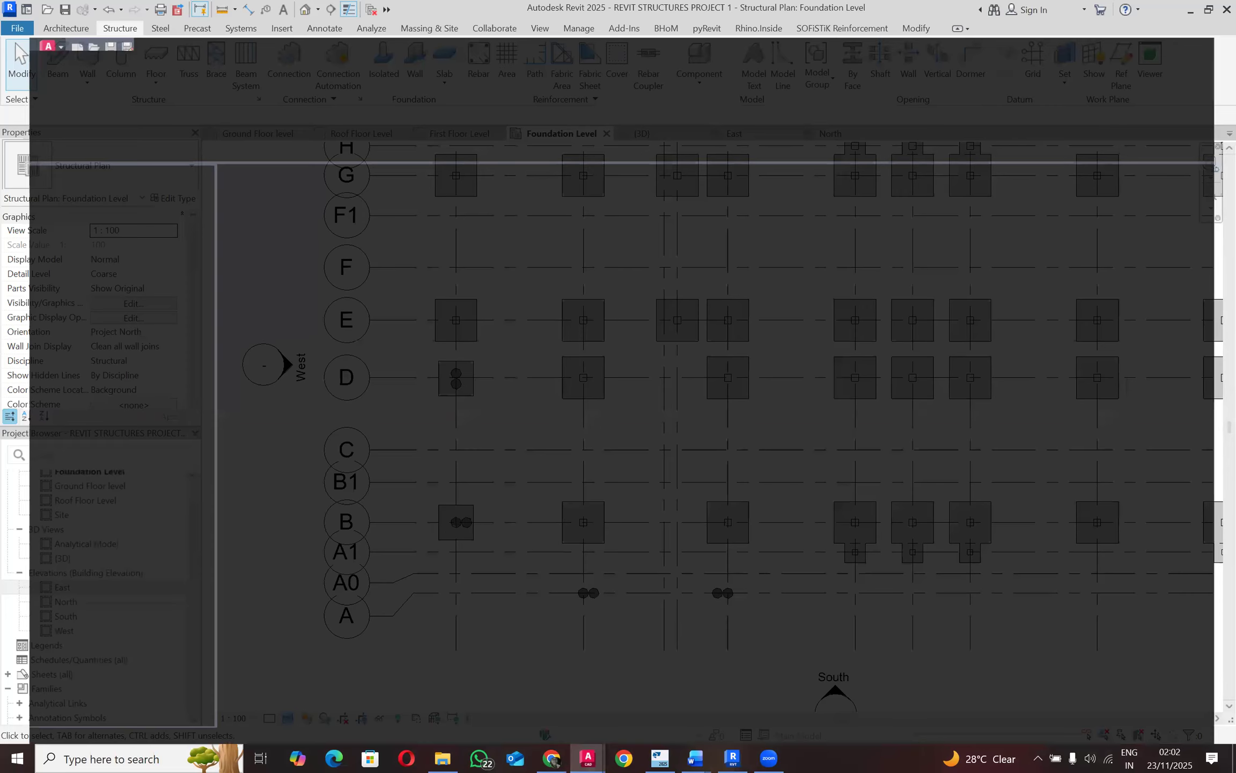
click(508, 689)
scroll(472, 450, up, 8)
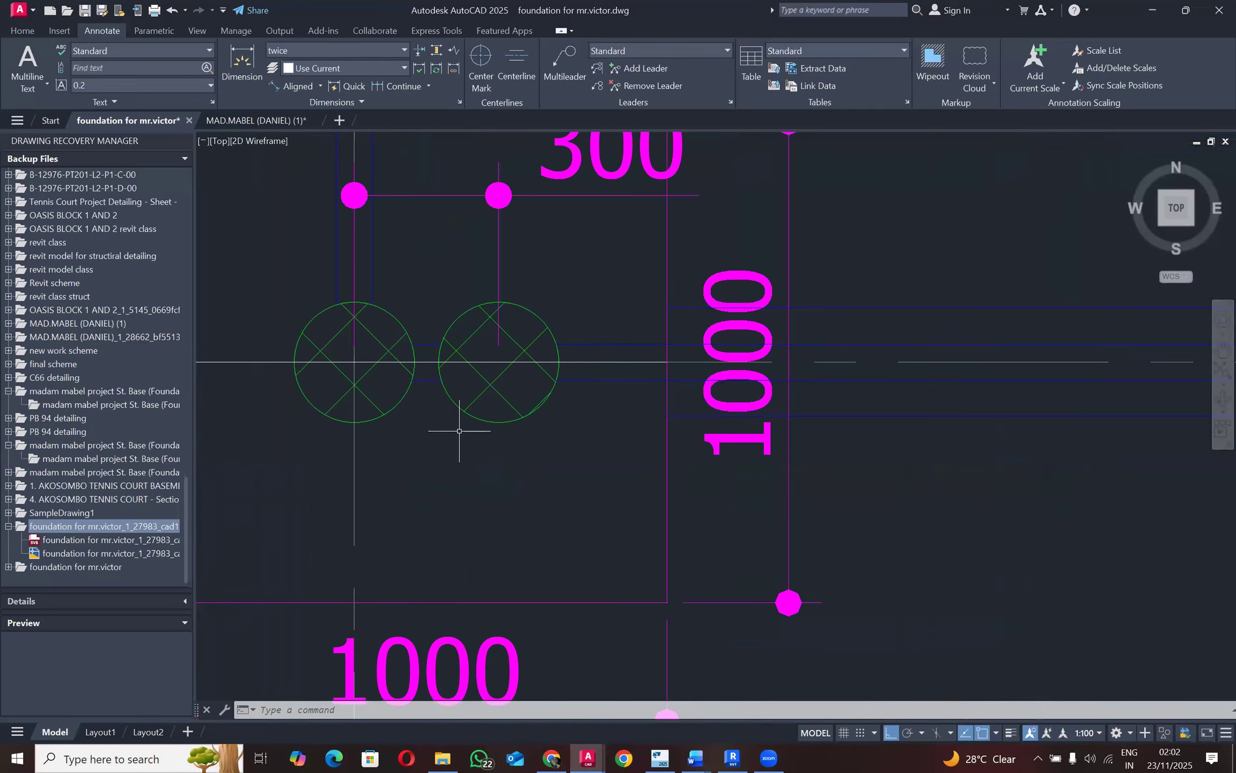
scroll(474, 501, down, 4)
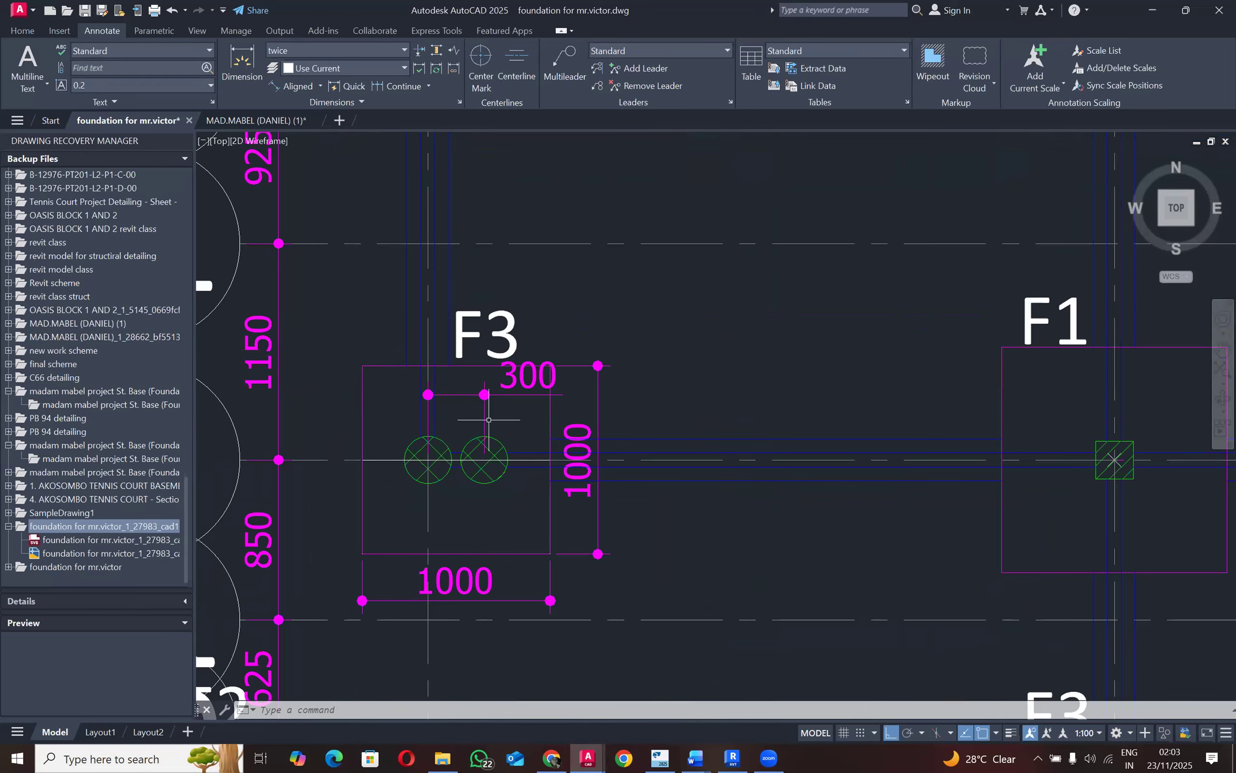
click(290, 86)
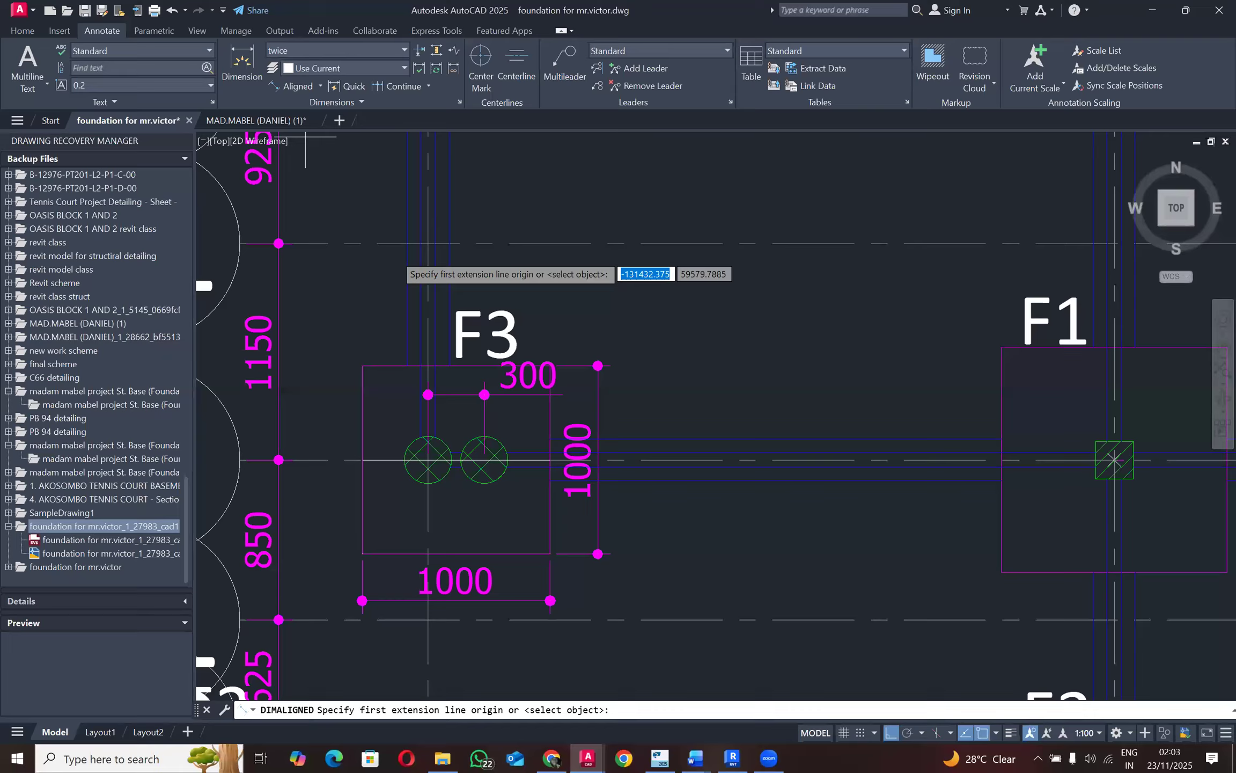
scroll(497, 496, up, 1)
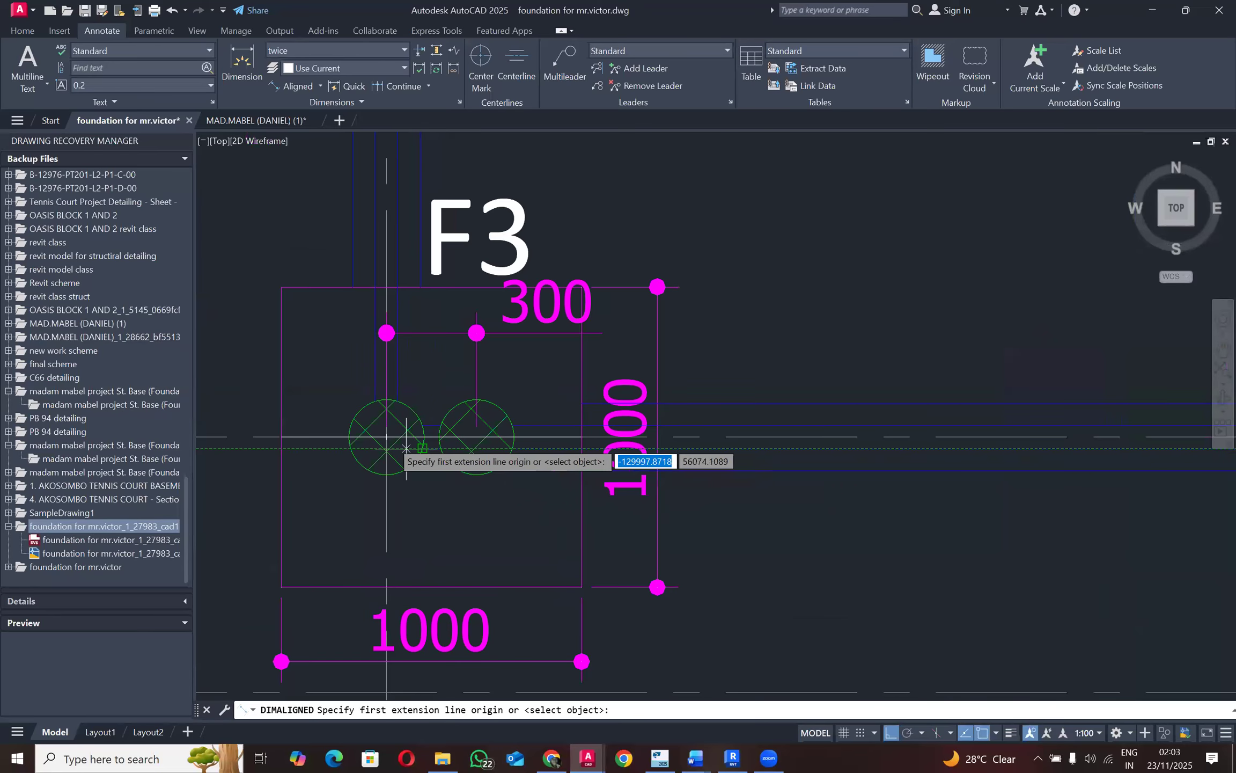
scroll(408, 445, up, 6)
click(390, 442)
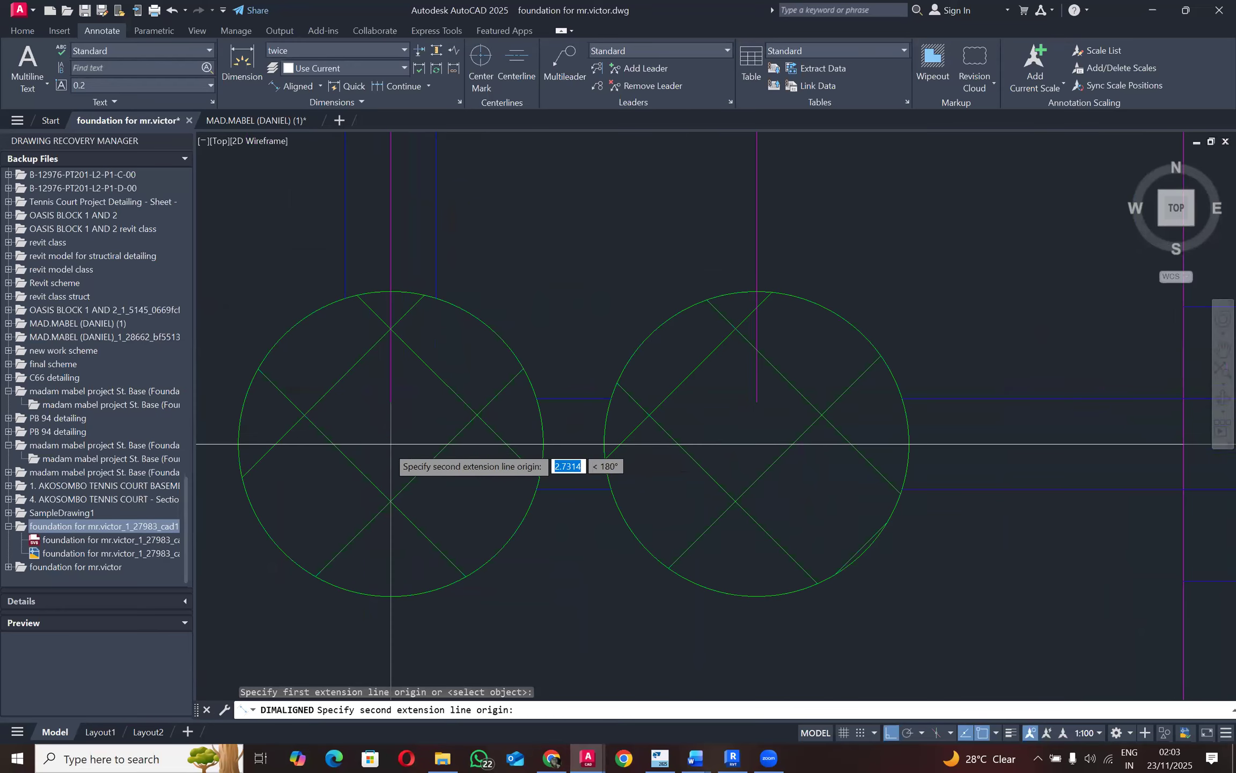
scroll(390, 442, down, 6)
scroll(591, 436, up, 6)
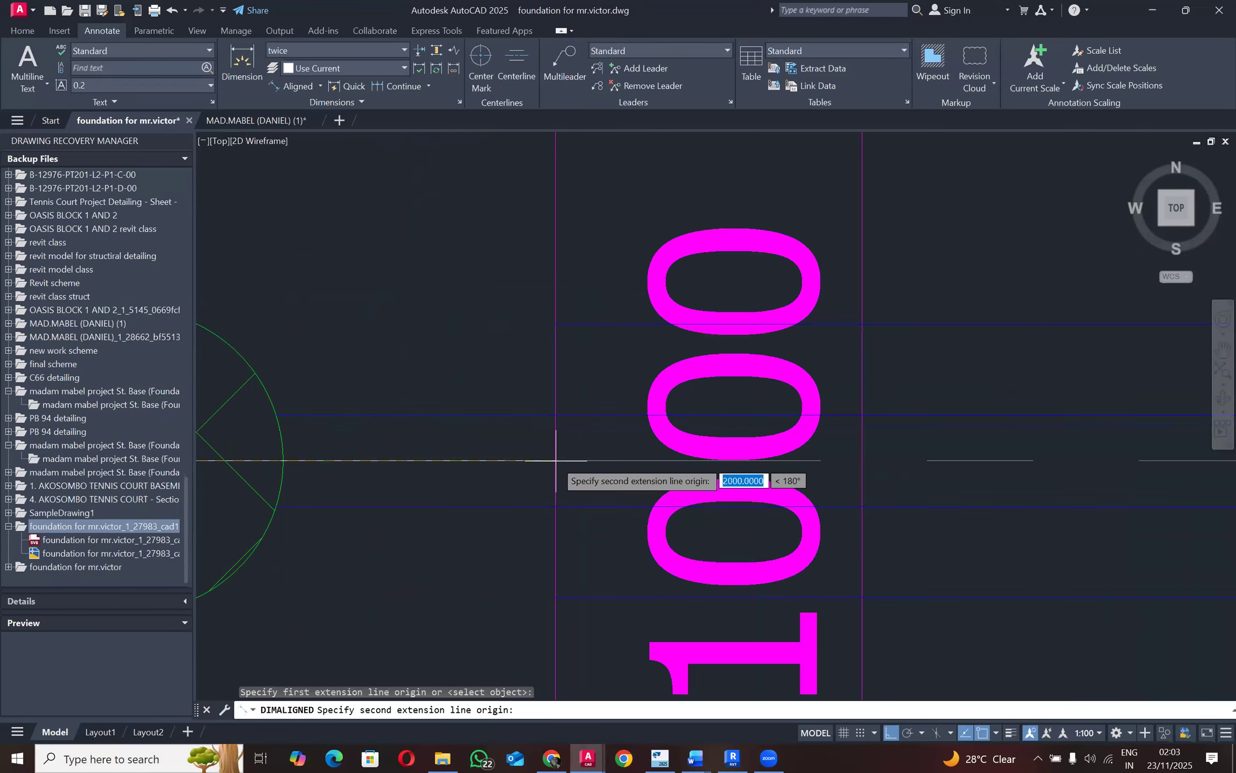
click(556, 460)
scroll(555, 460, down, 5)
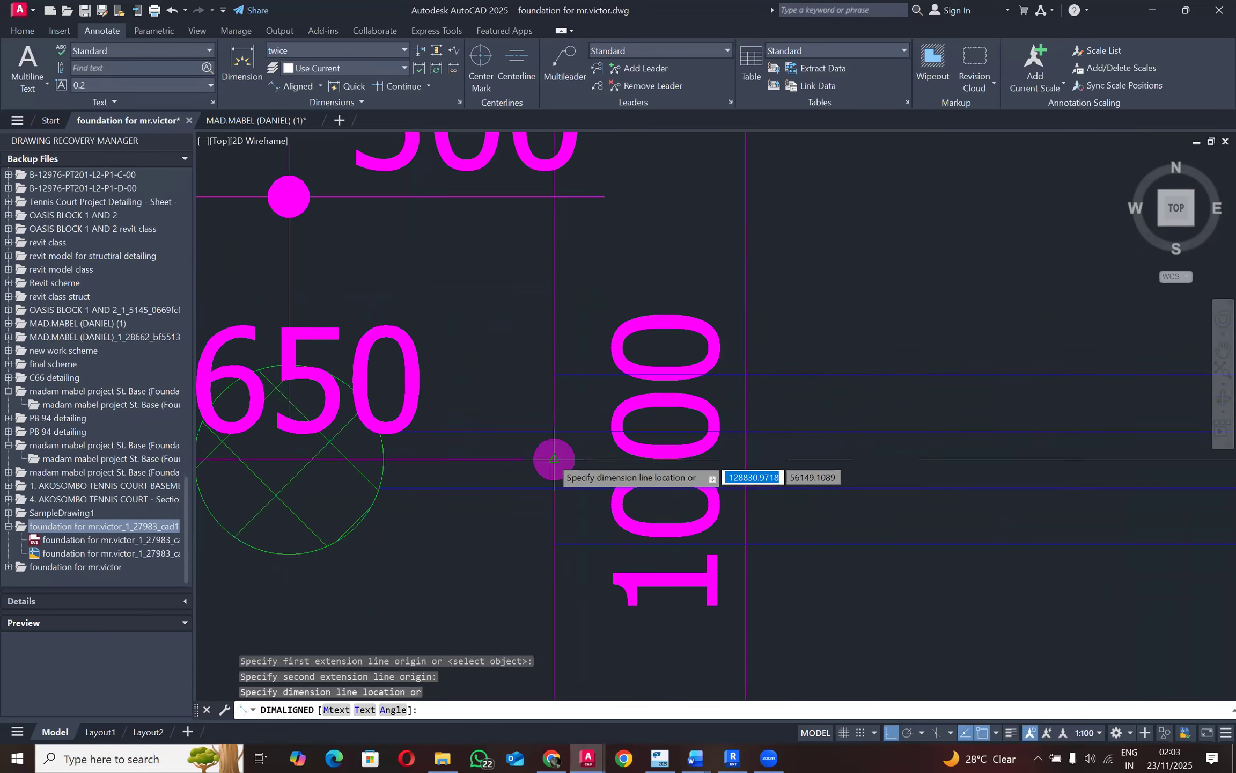
key(Escape)
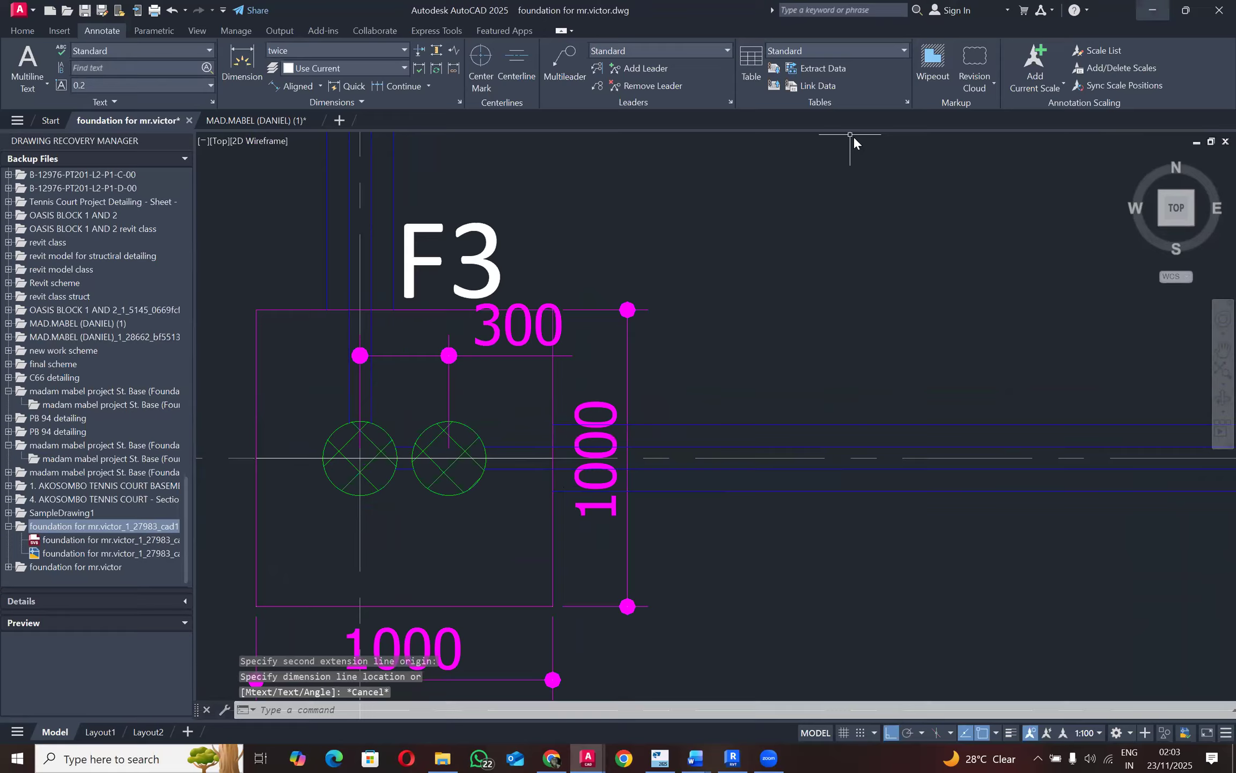
Step: Return to Revit and draw a 650 mm horizontal detail line rightward along grid B from its intersection with grid 1
key(alt+Tab)
click(320, 30)
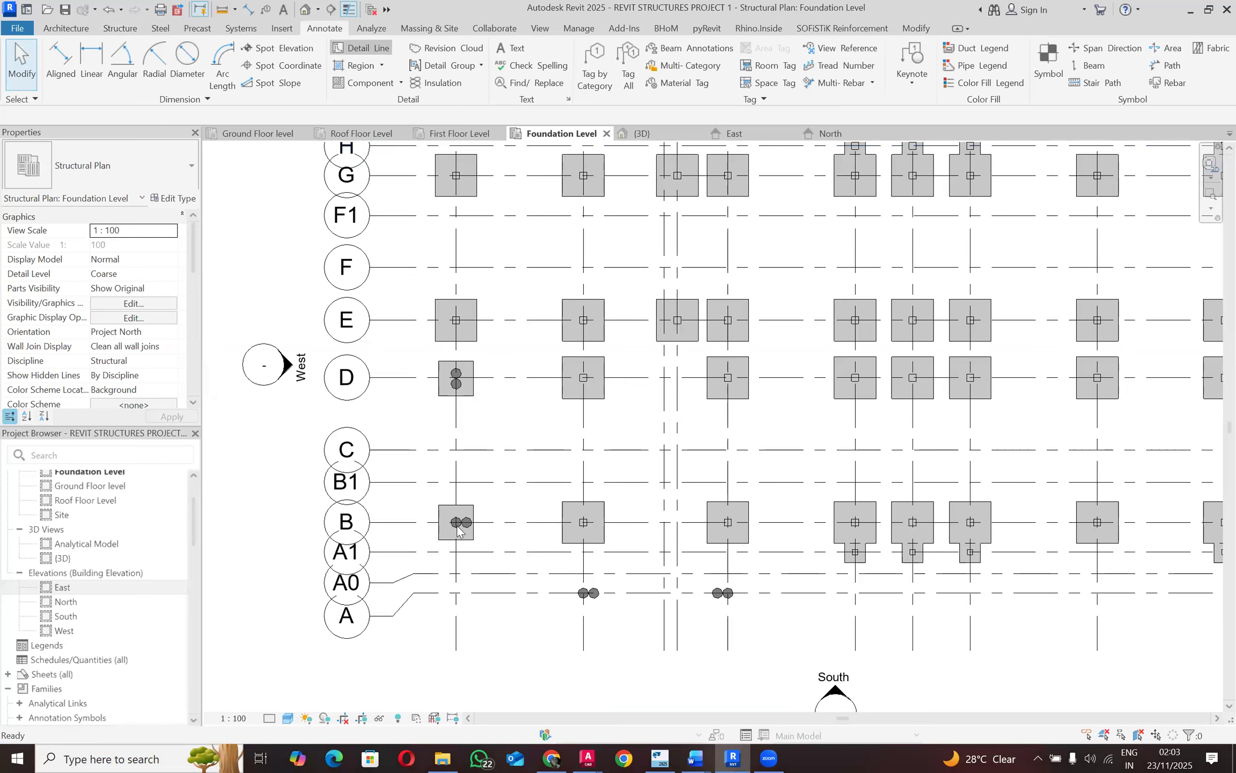
scroll(456, 522, up, 5)
click(452, 511)
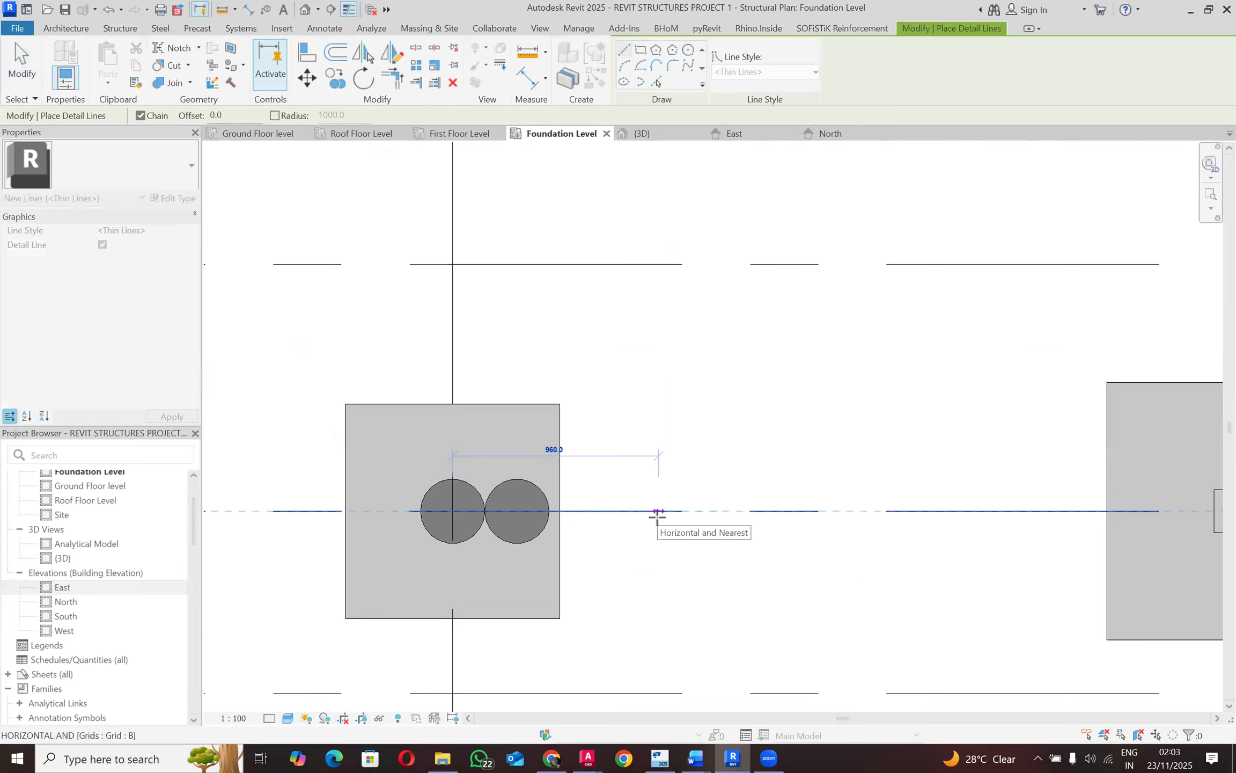
text(650)
key(Return)
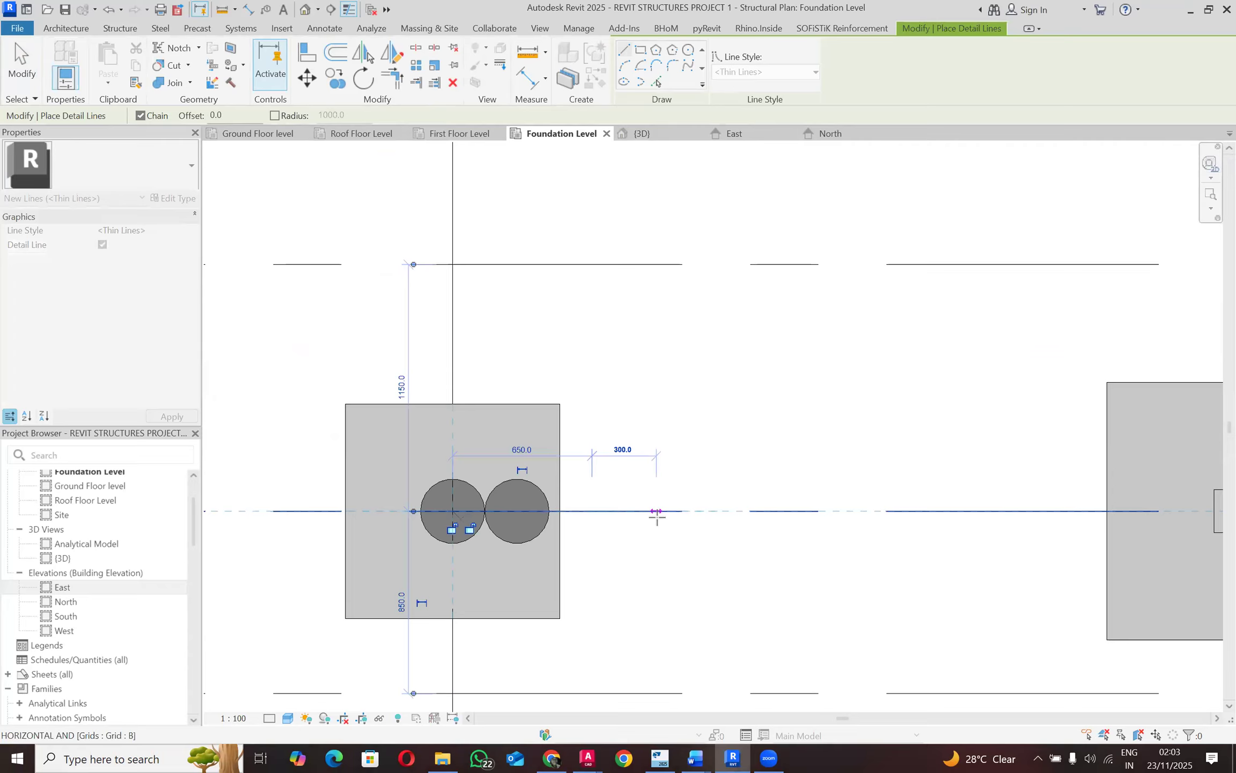
key(Escape)
key(Escape)
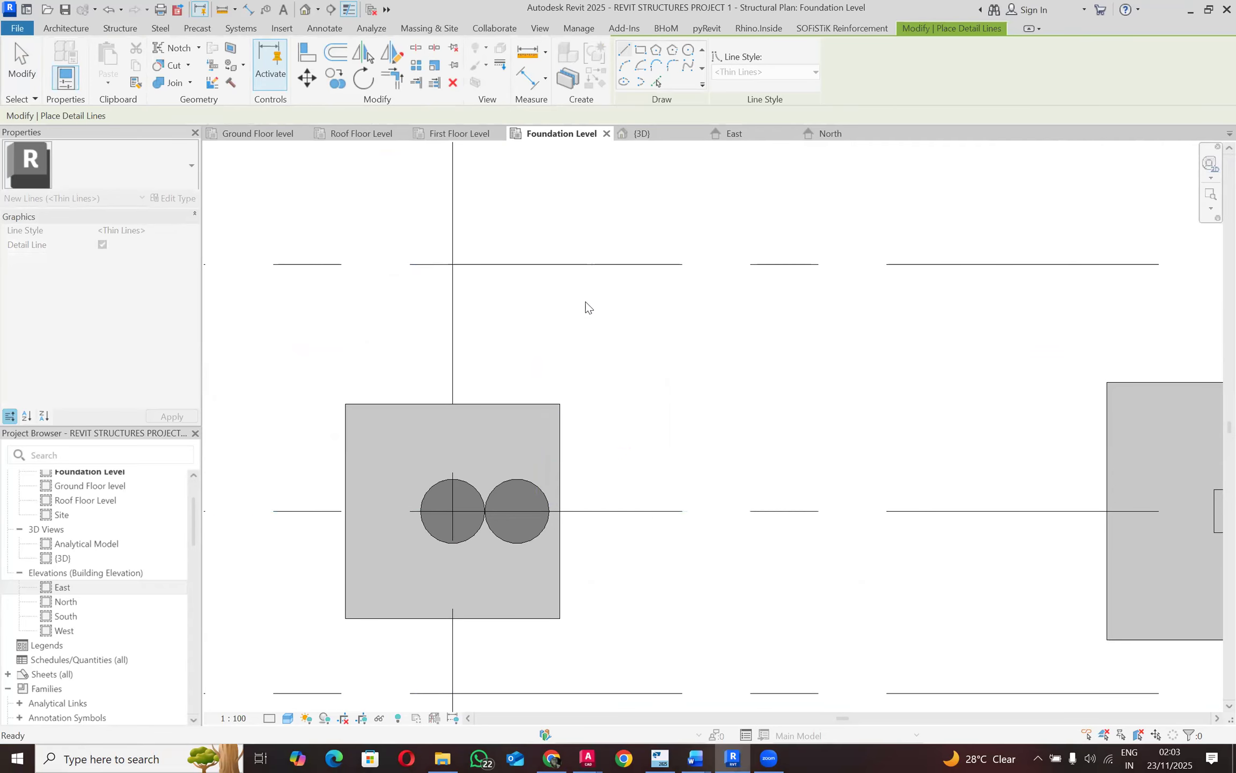
key(Escape)
key(Escape)
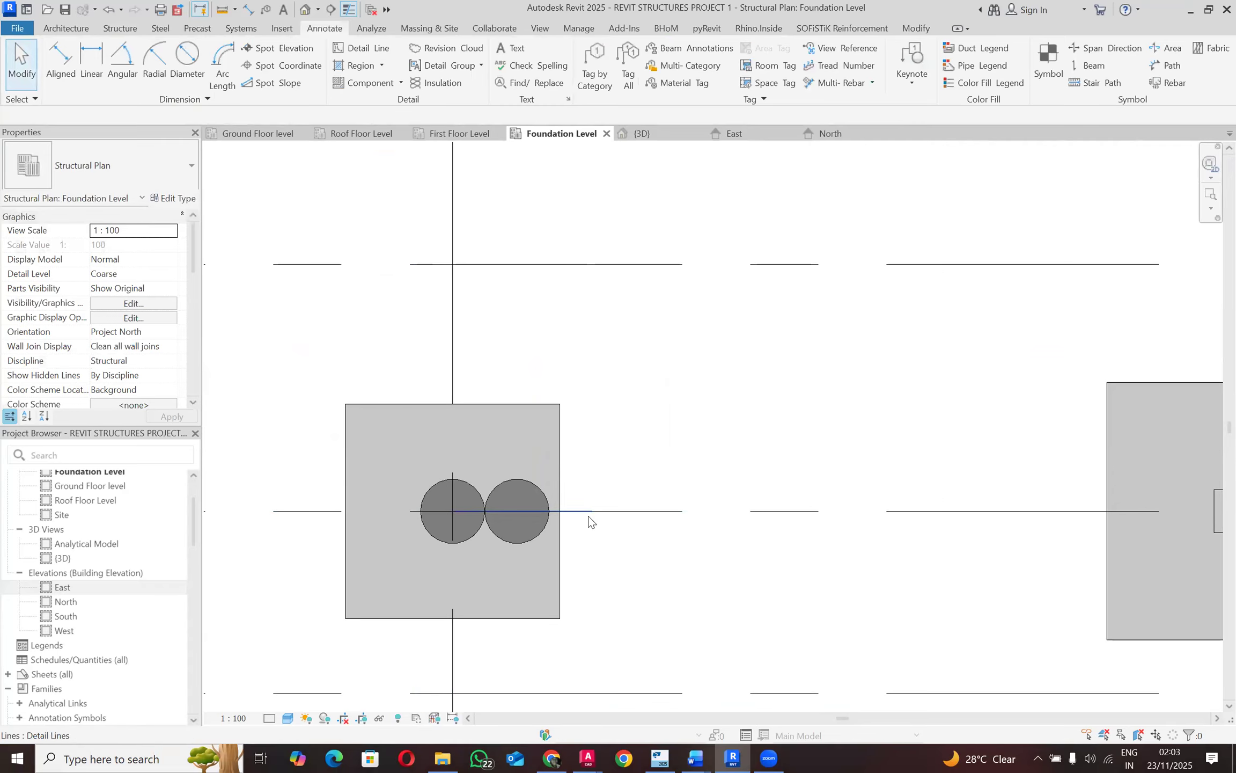
Step: Move the double-column footing at grids 1 and B horizontally so its right edge meets the end of the 650 mm detail line
click(558, 471)
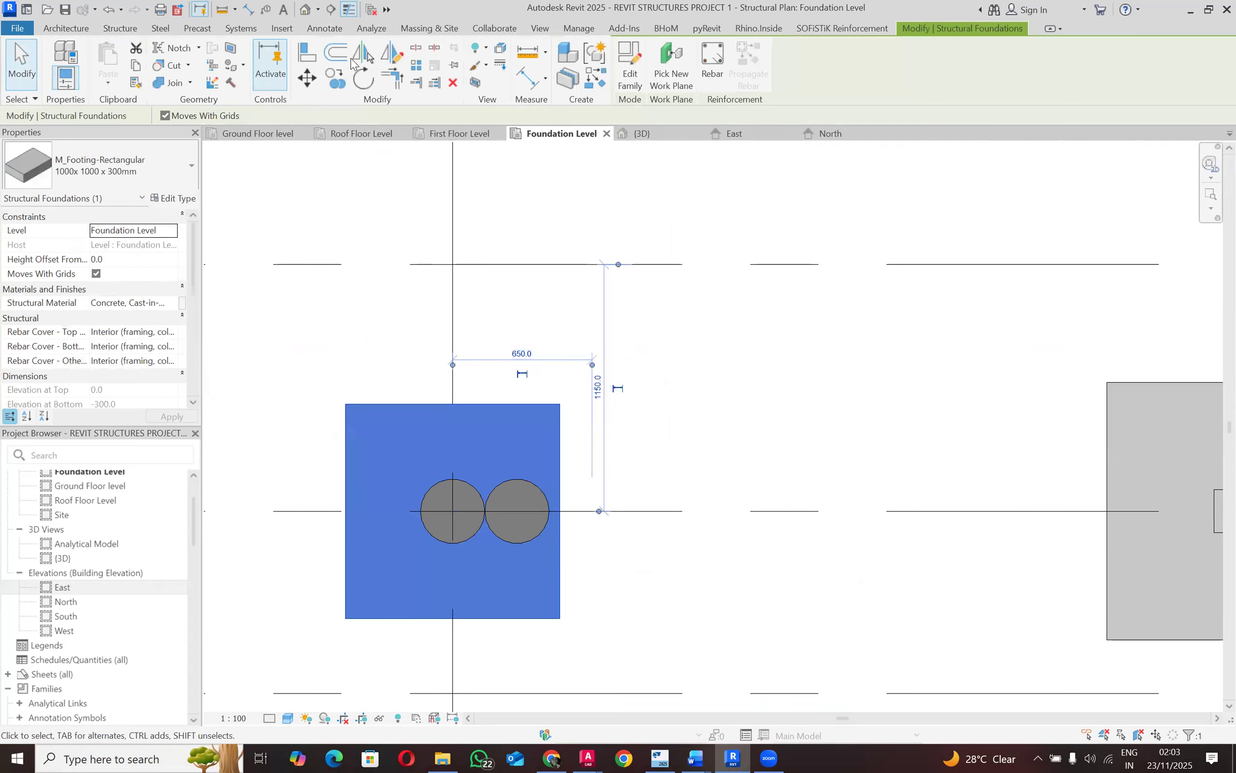
click(307, 78)
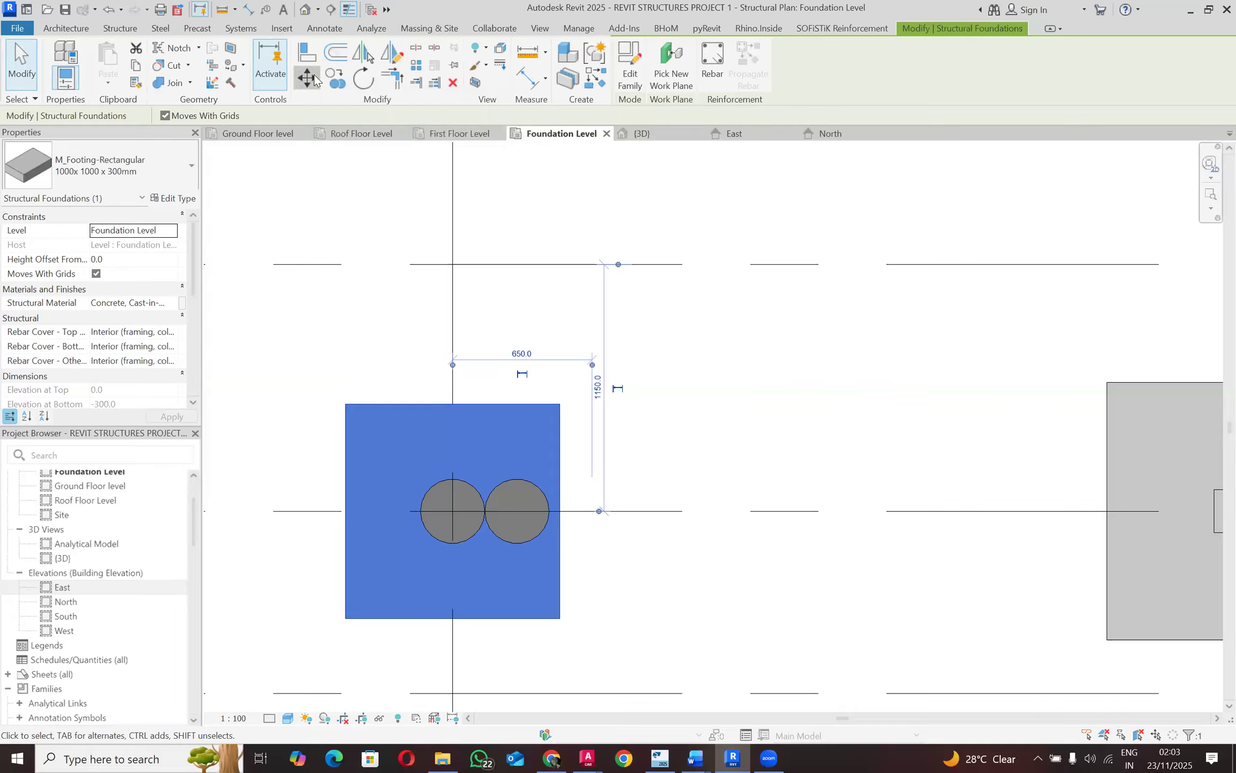
scroll(565, 515, up, 2)
click(564, 512)
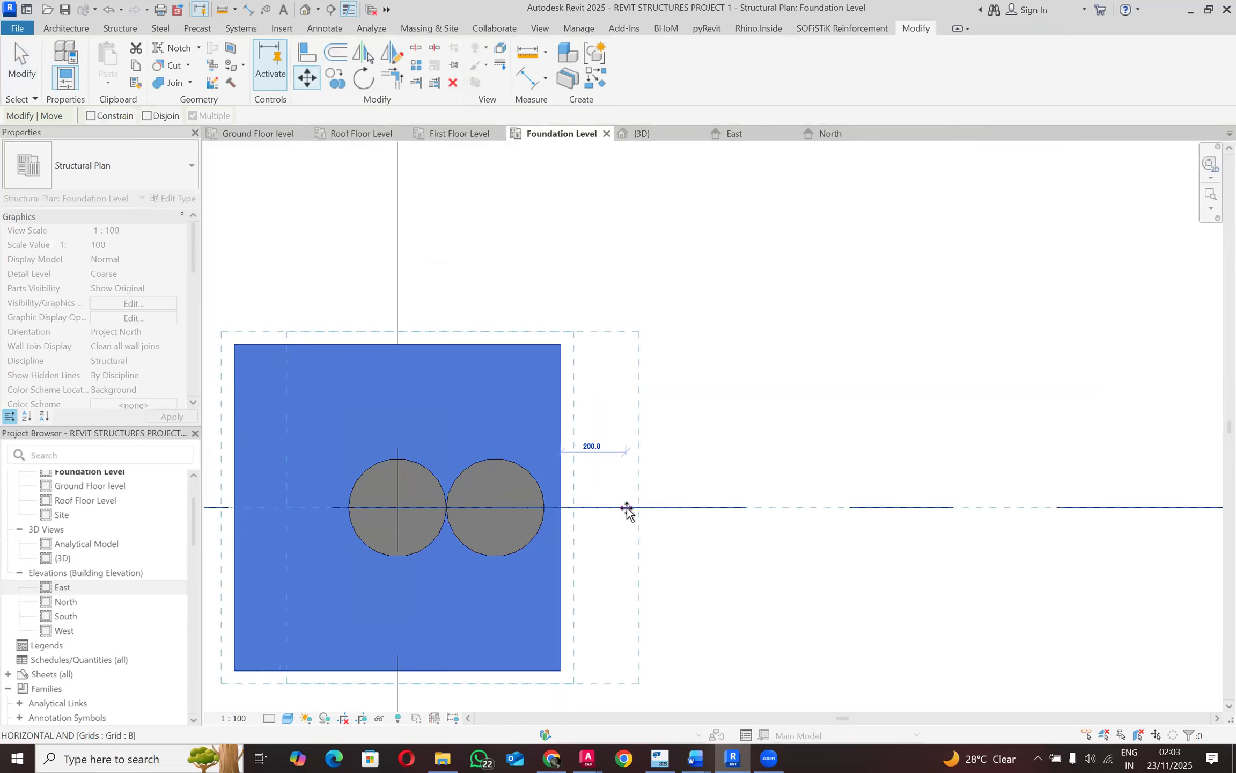
click(607, 506)
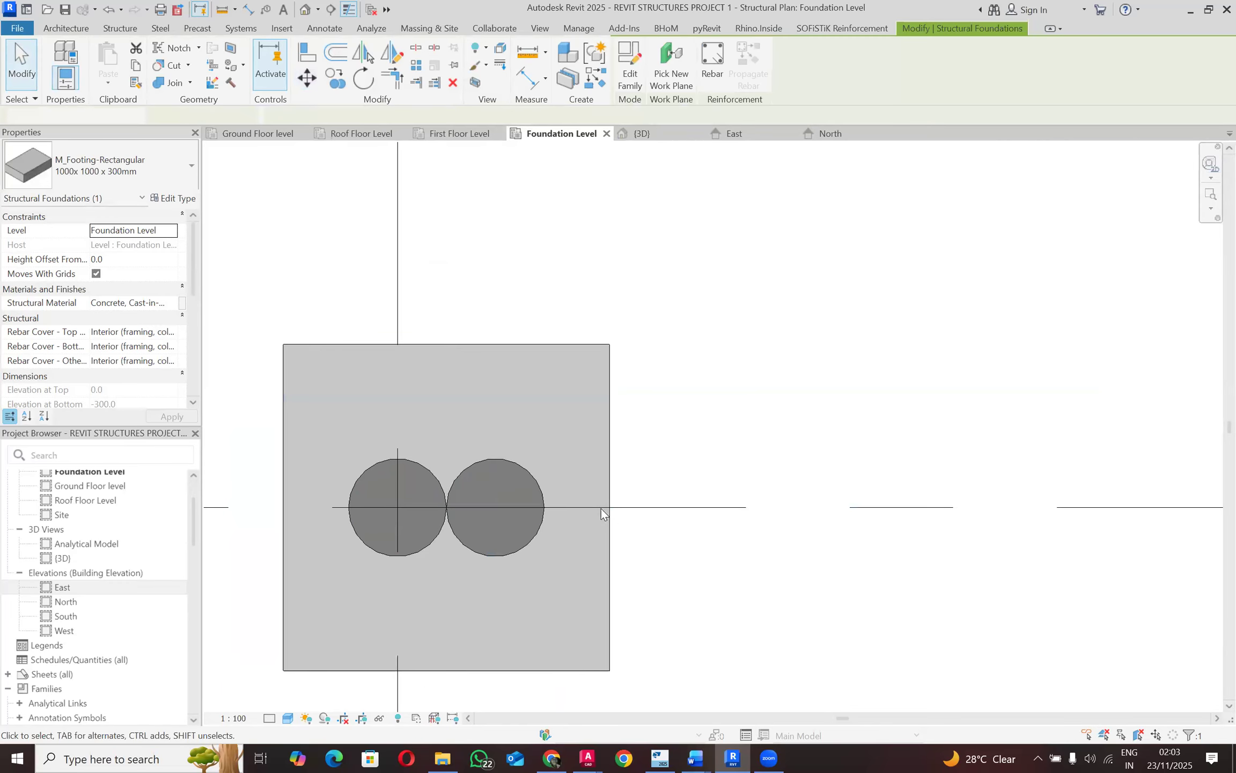
key(Escape)
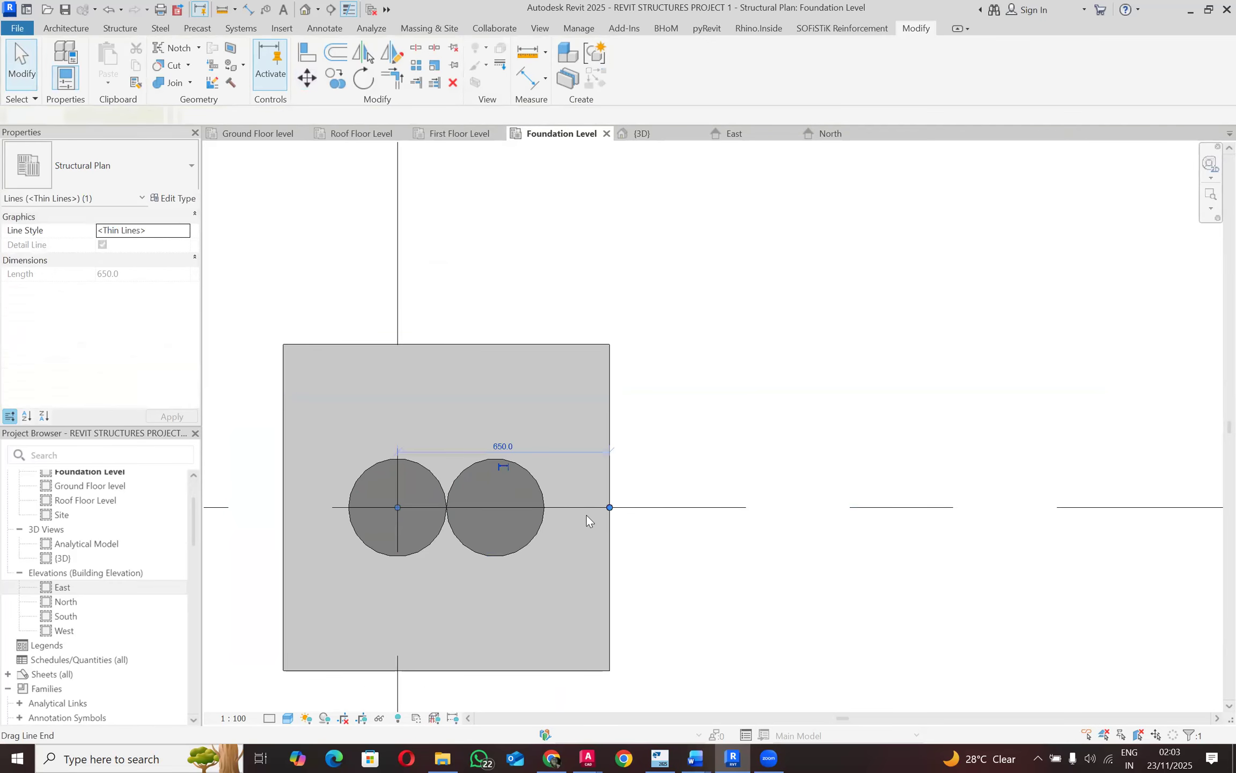
Step: Delete the 650 mm detail line along grid B and save the project
scroll(588, 513, down, 2)
scroll(592, 500, up, 1)
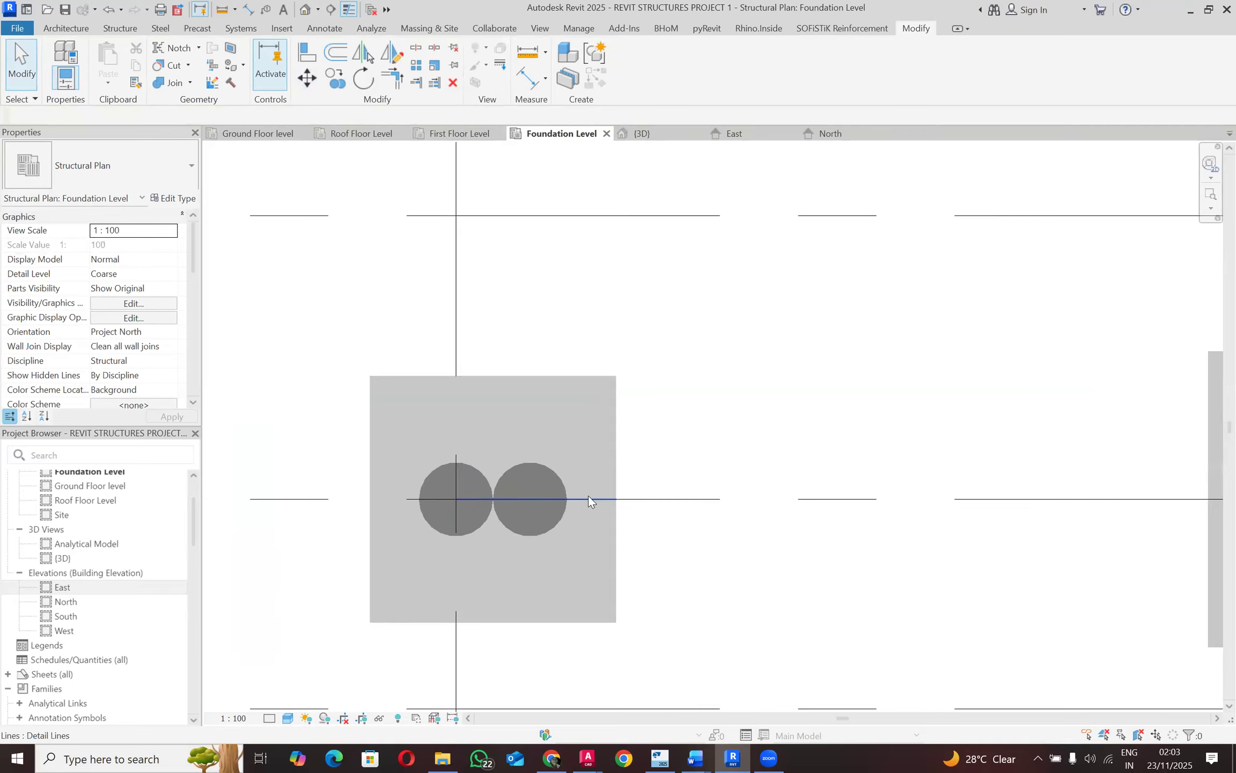
click(591, 500)
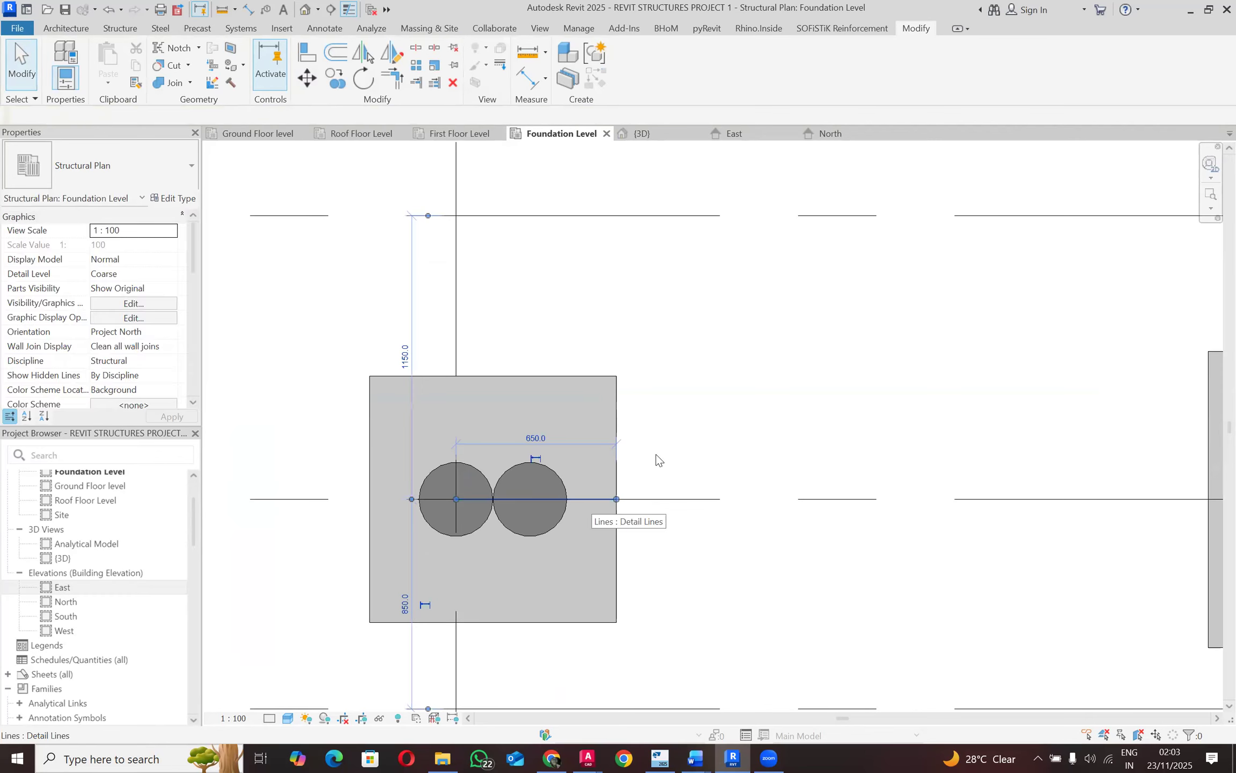
right_drag(671, 433, 734, 245)
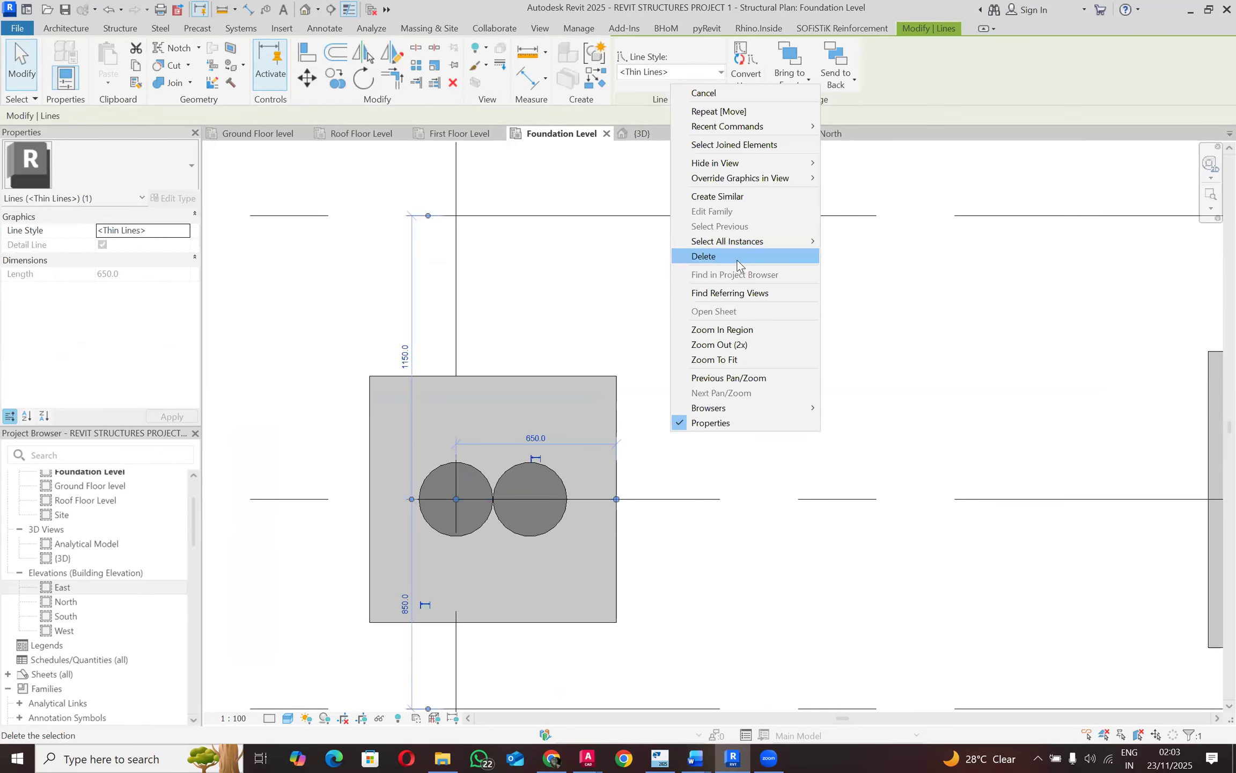
click(594, 389)
scroll(595, 390, down, 2)
scroll(615, 414, down, 1)
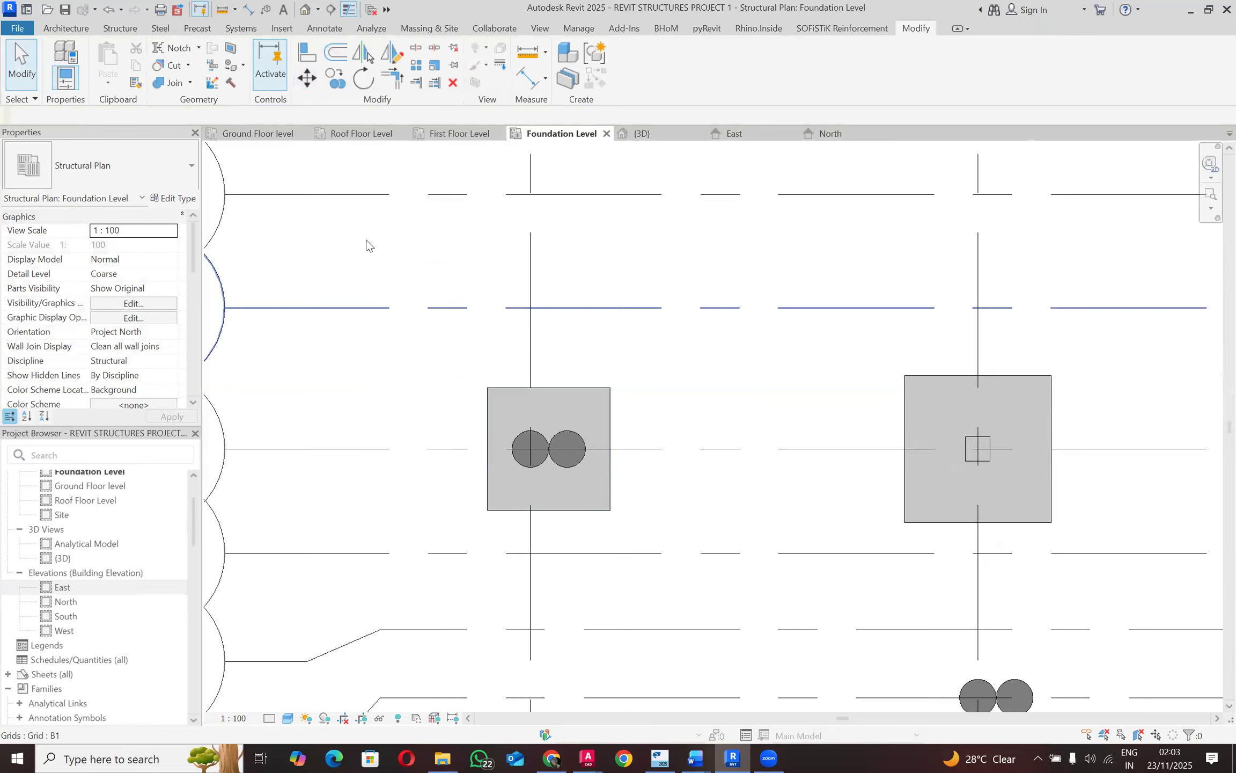
click(65, 9)
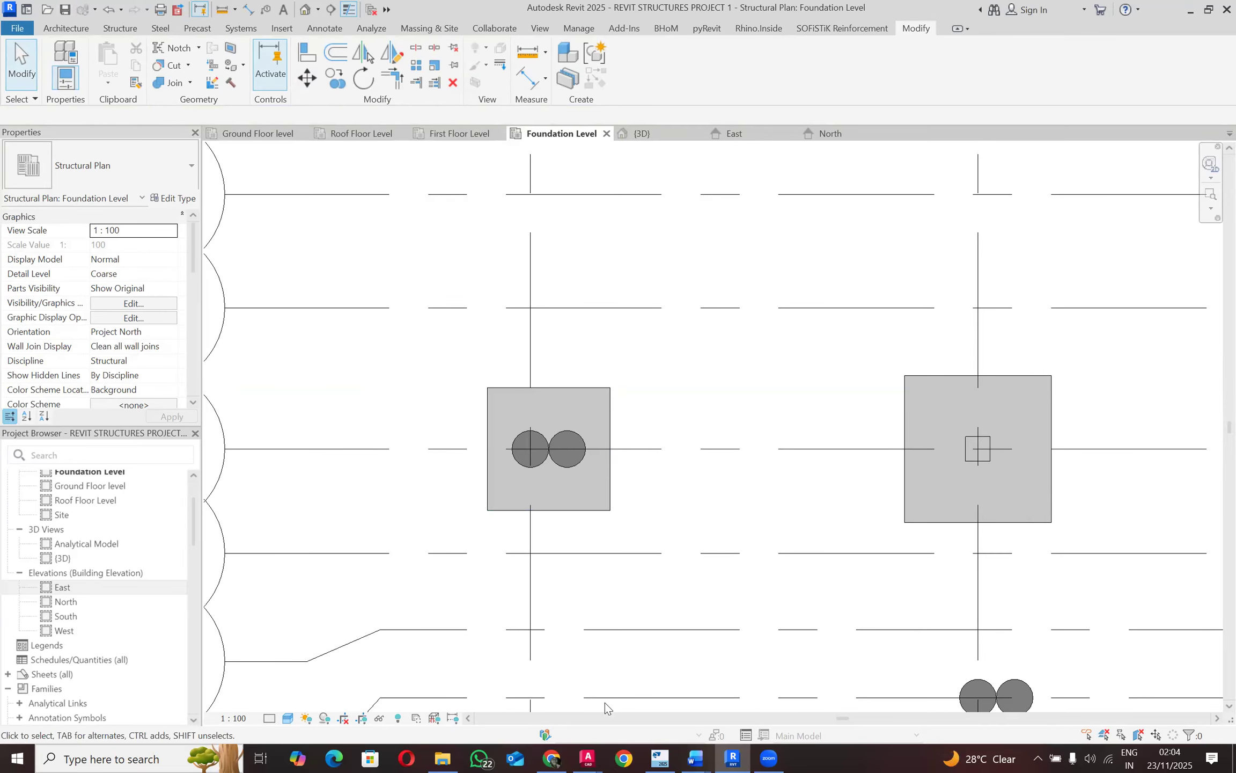
Step: Switch to the AutoCAD foundation drawing, check footing F3's offset from the grid 1 and B intersection to its upper edge, and return to Revit
mouse_move(588, 758)
click(532, 655)
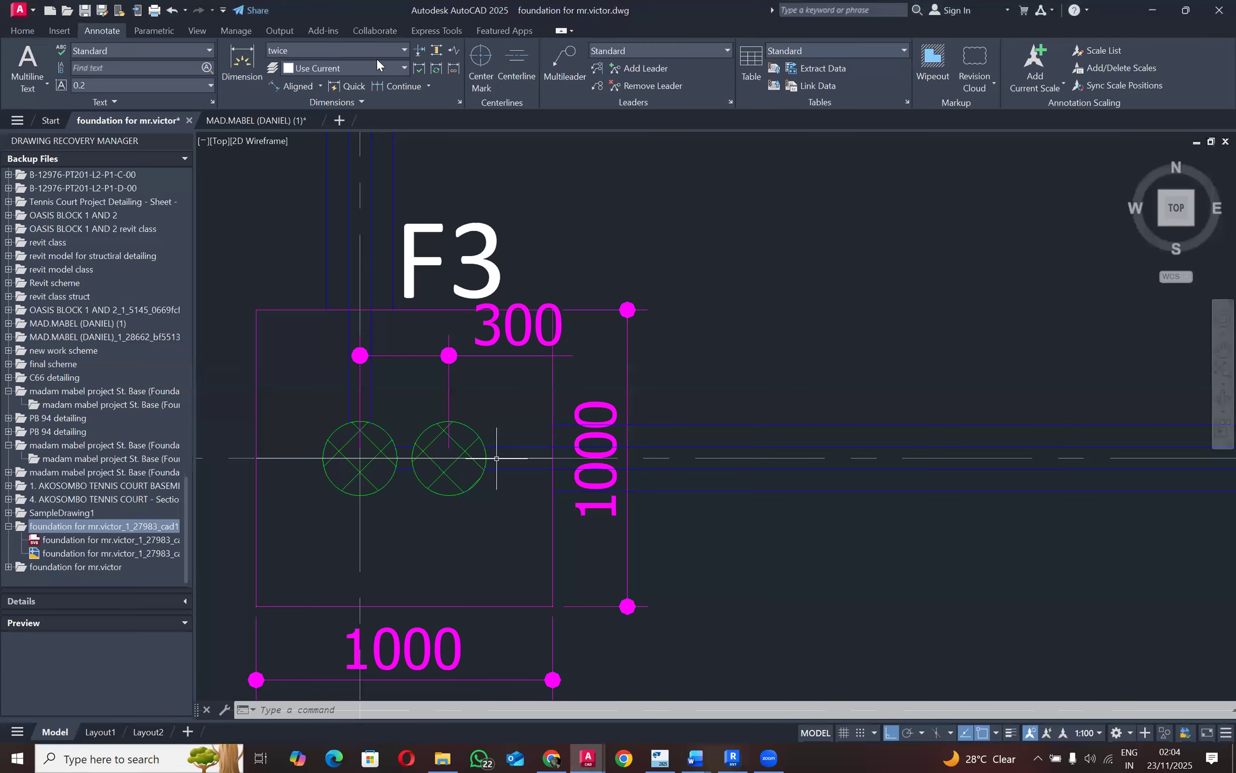
click(298, 86)
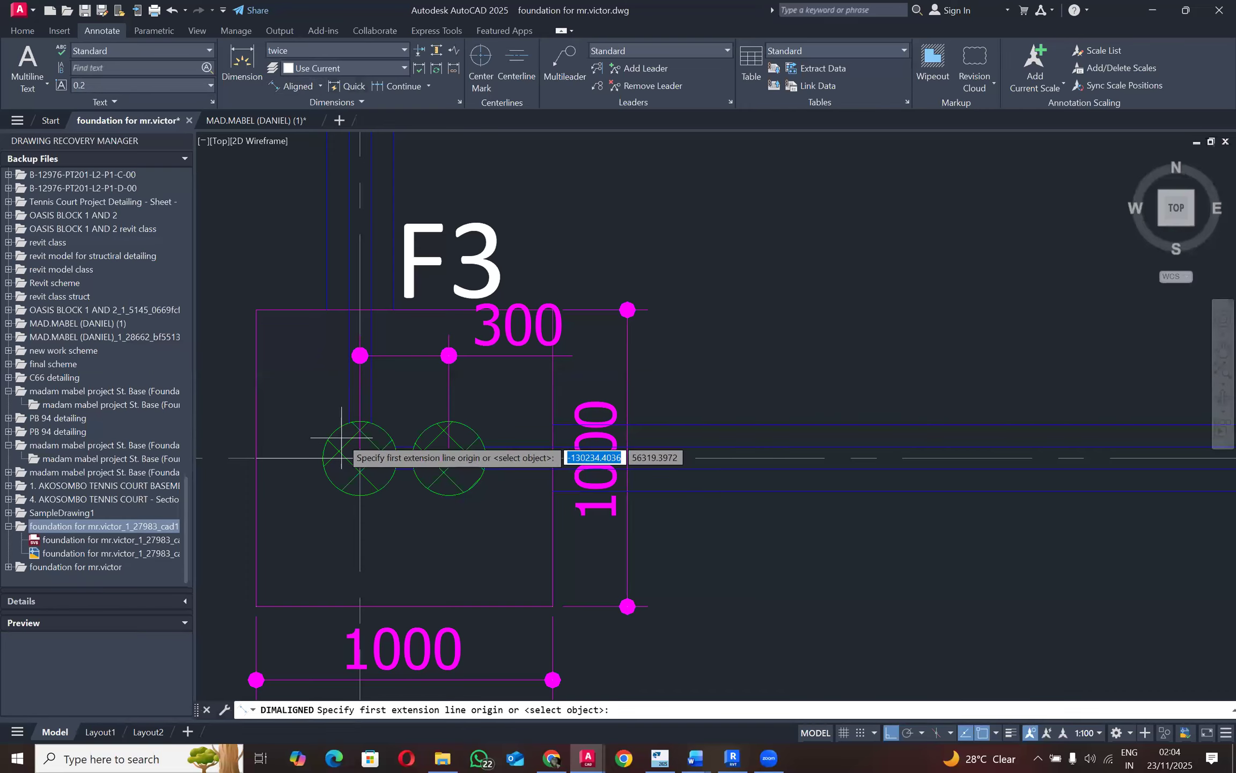
click(358, 455)
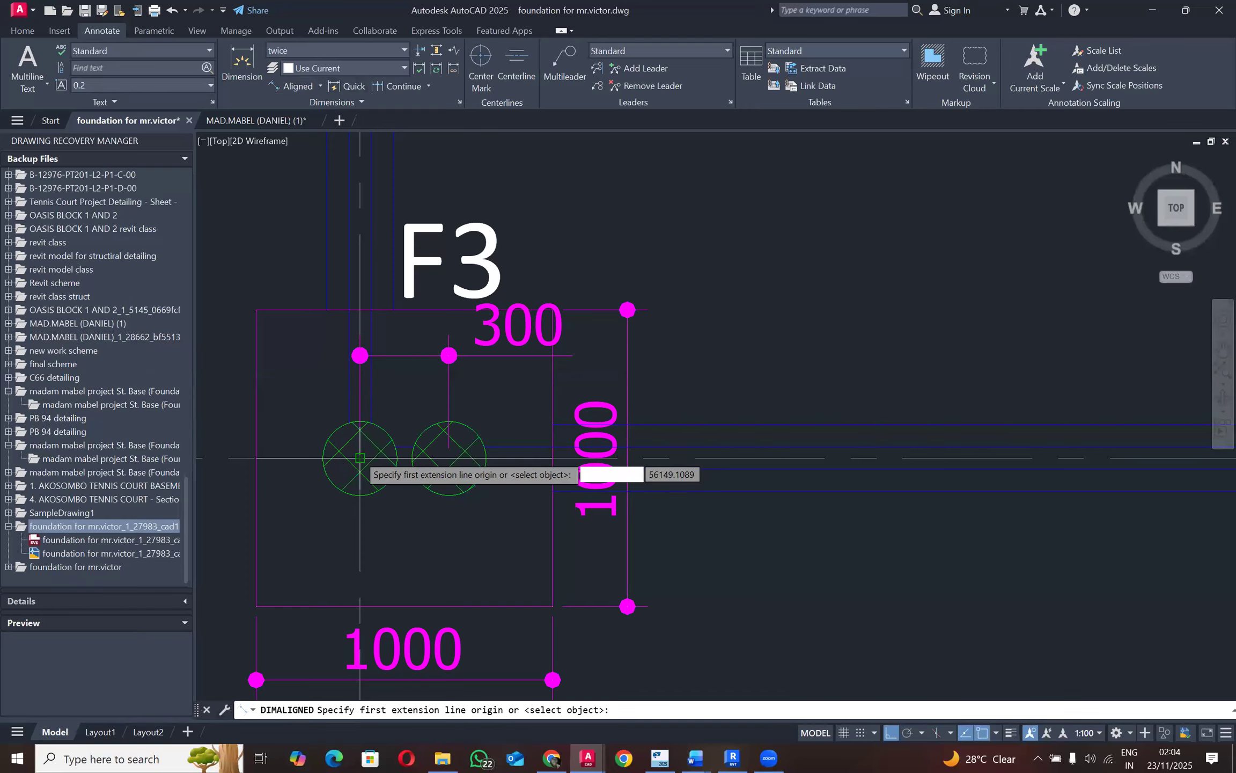
click(359, 310)
key(Escape)
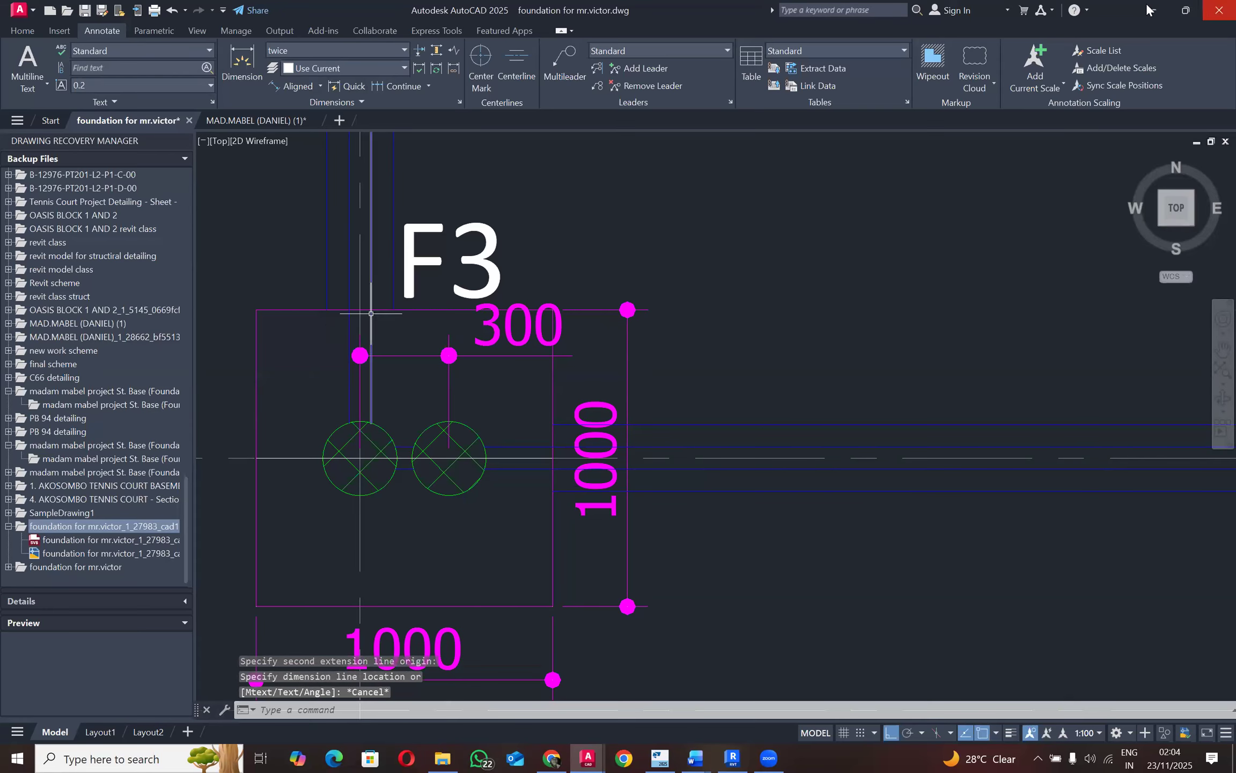
scroll(585, 362, down, 8)
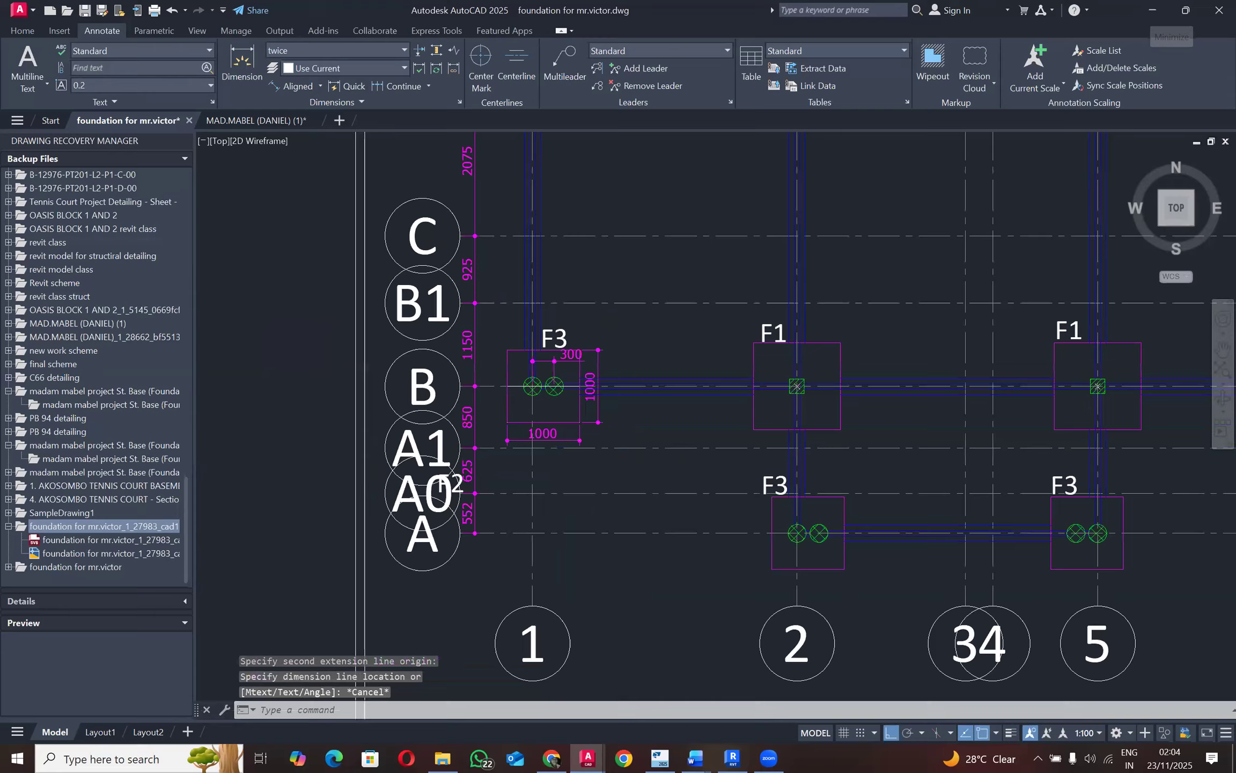
click(1141, 11)
scroll(536, 375, down, 4)
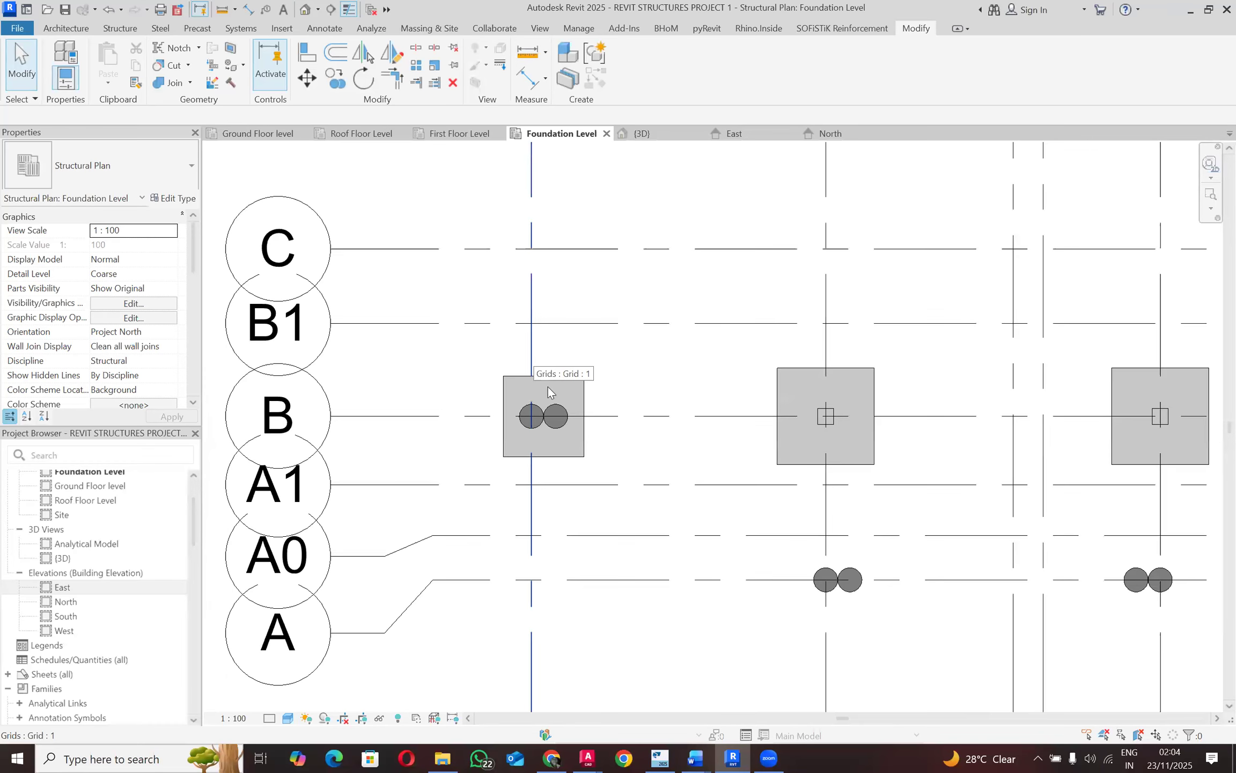
scroll(534, 378, up, 1)
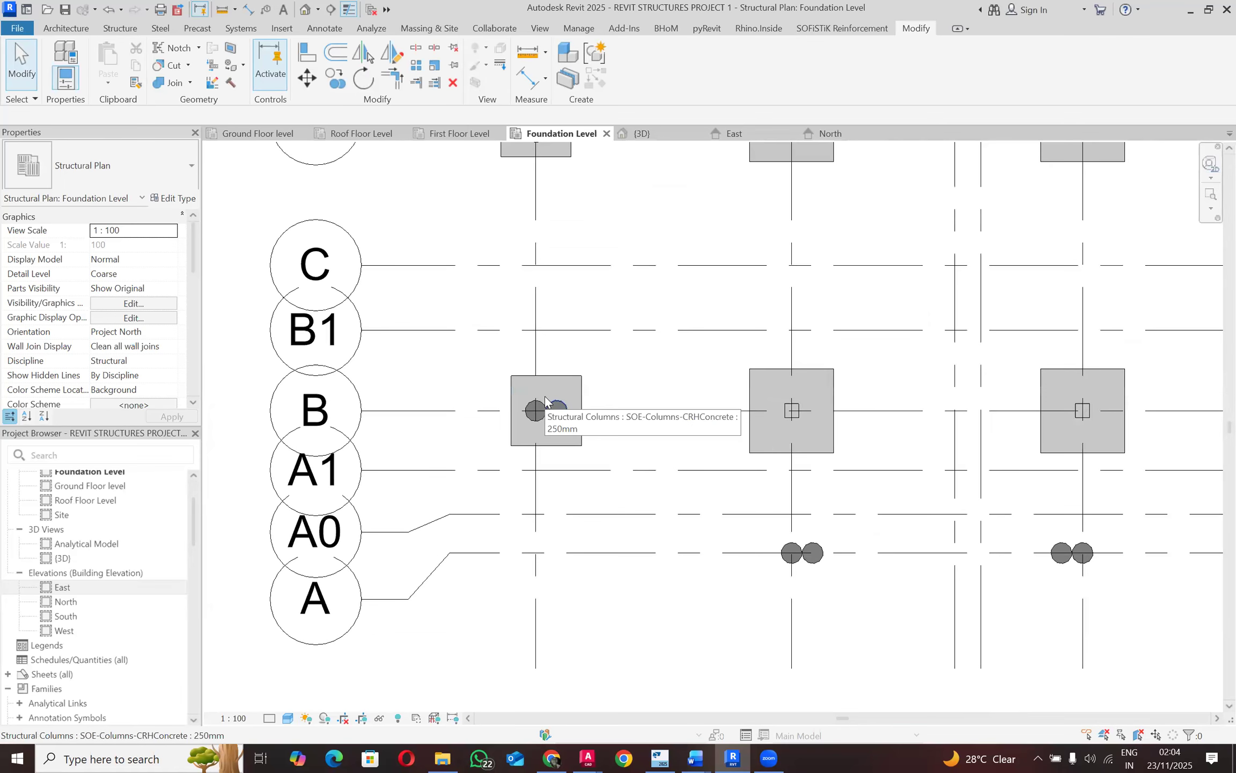
scroll(545, 397, up, 2)
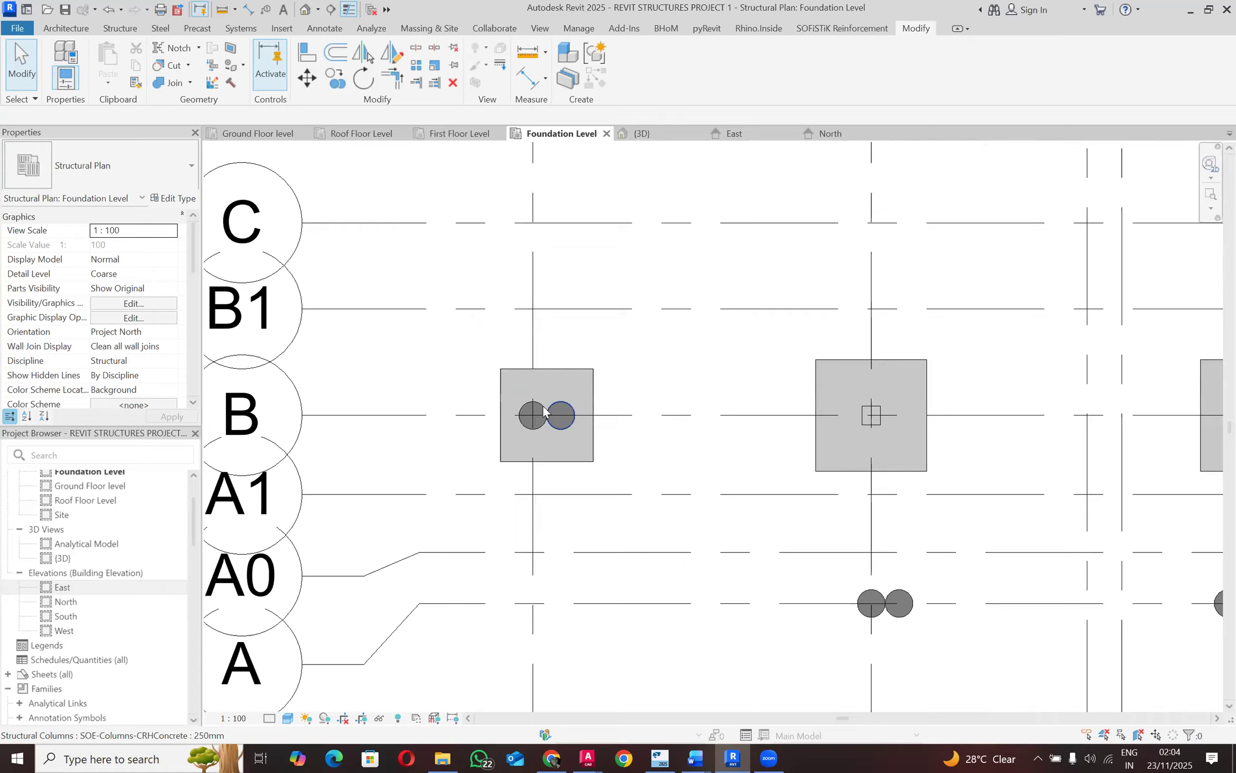
scroll(544, 405, up, 1)
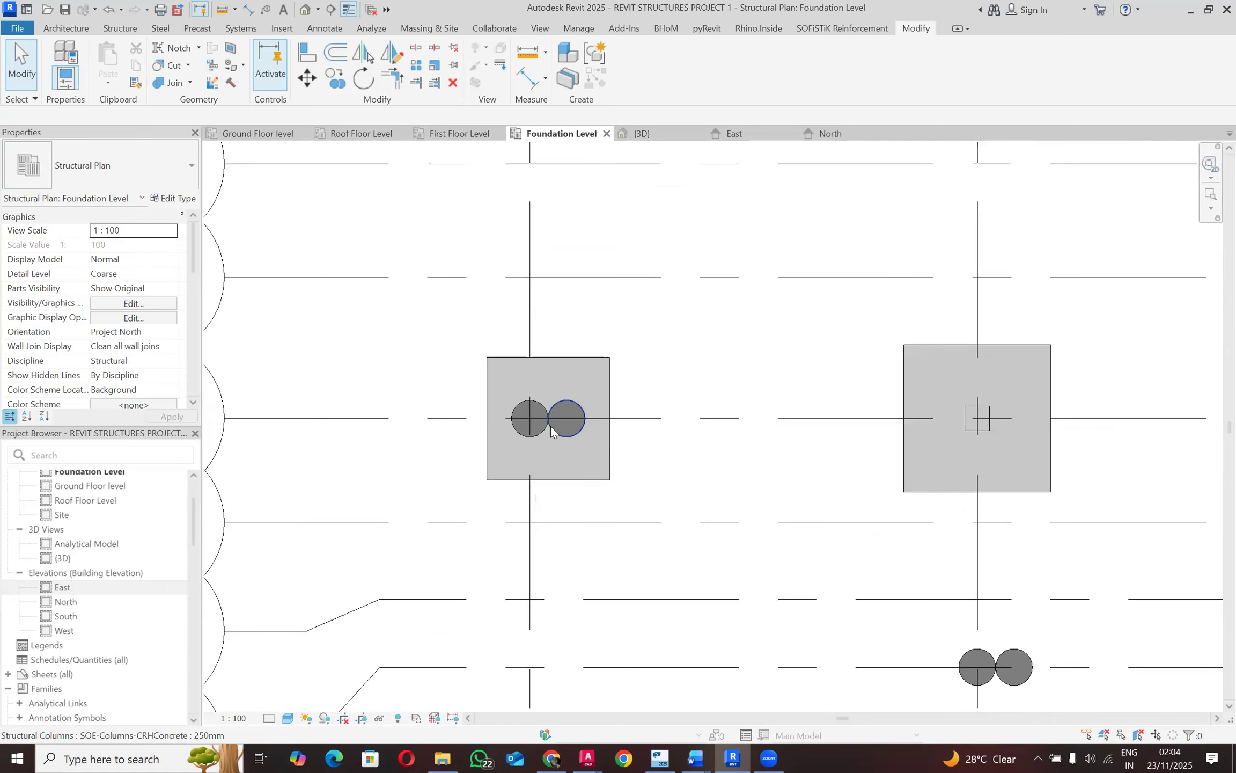
scroll(552, 426, up, 1)
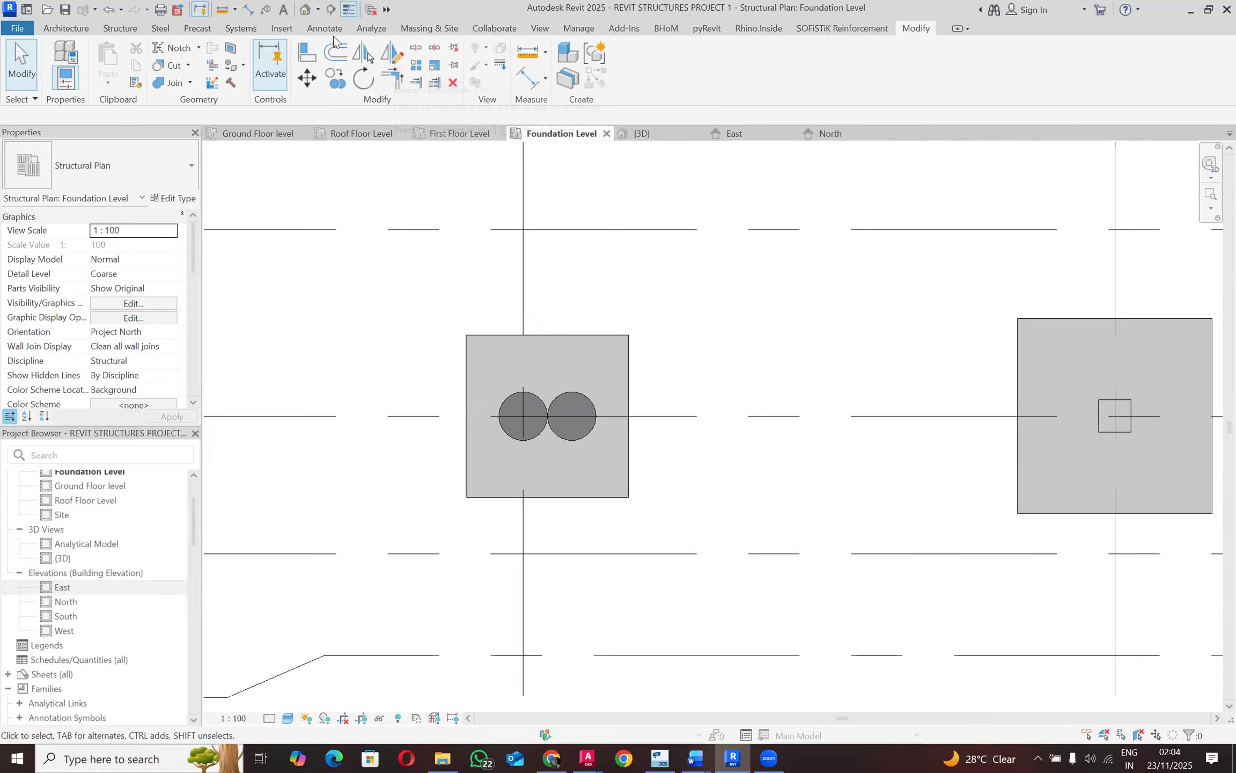
key(d)
key(i)
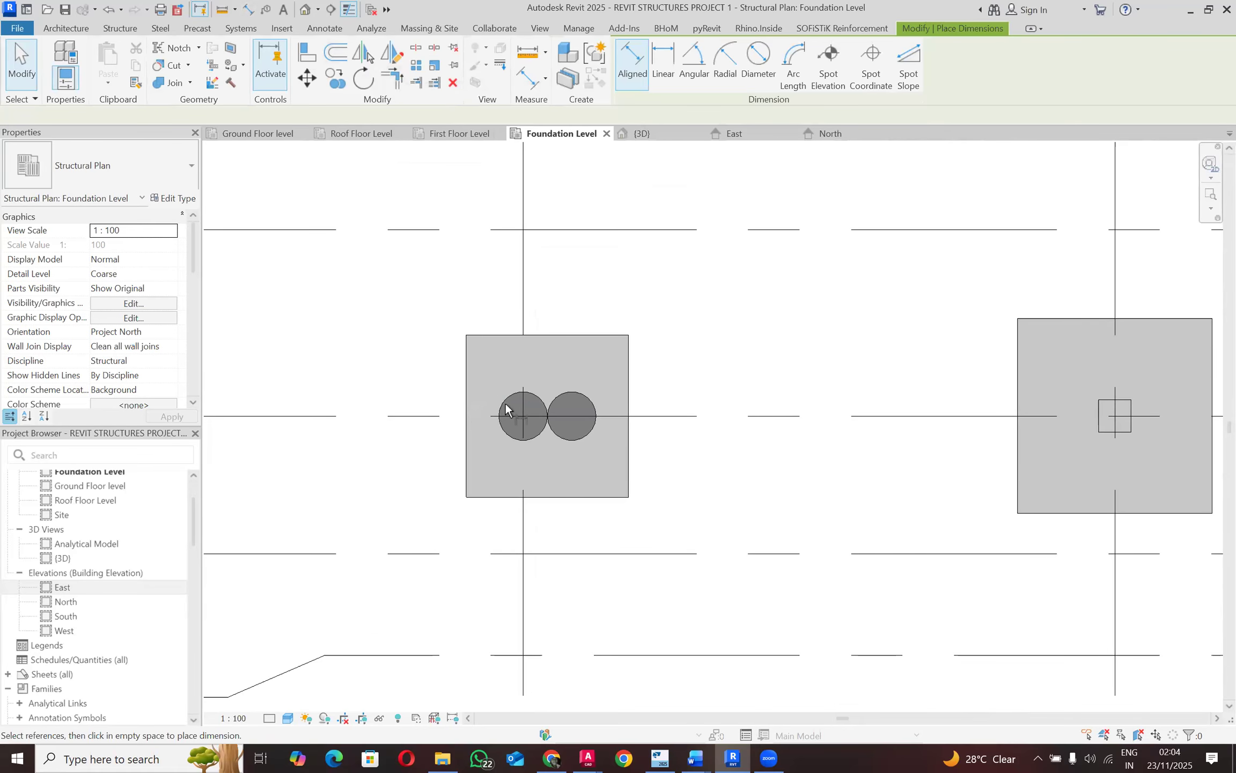
scroll(518, 424, up, 2)
click(509, 421)
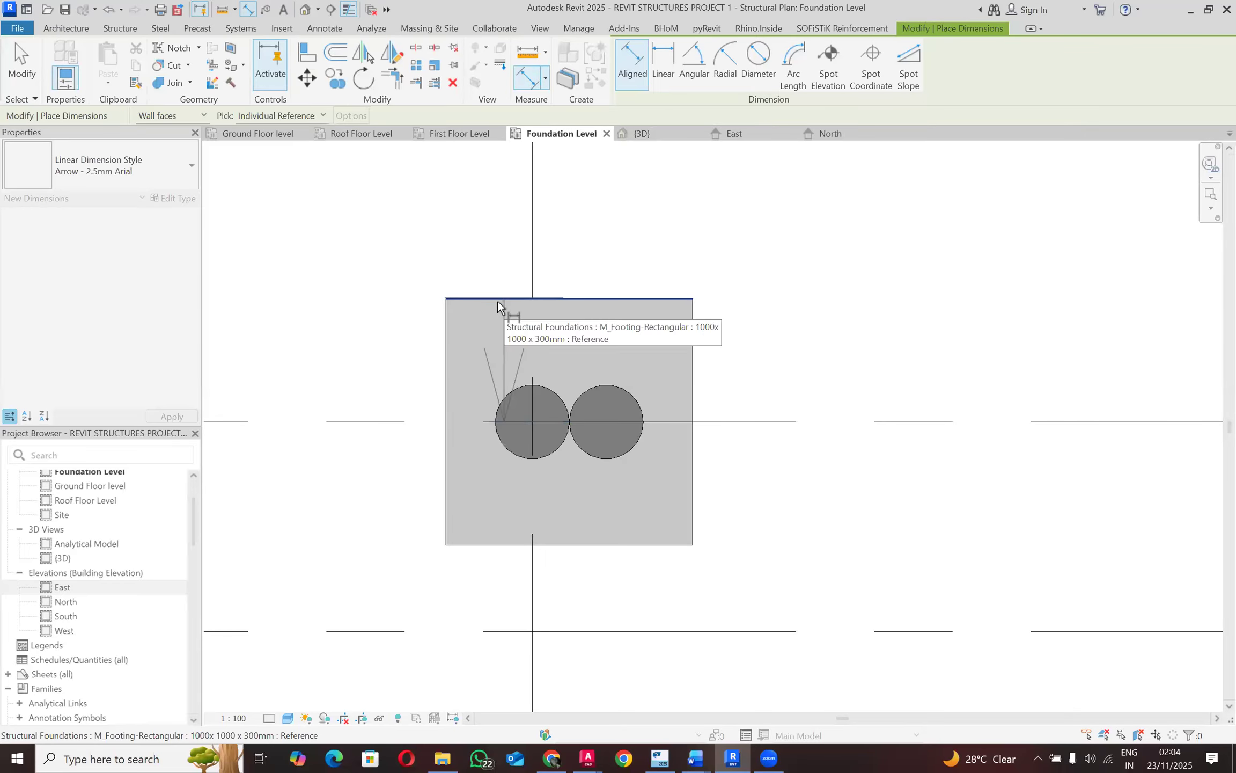
scroll(513, 297, up, 2)
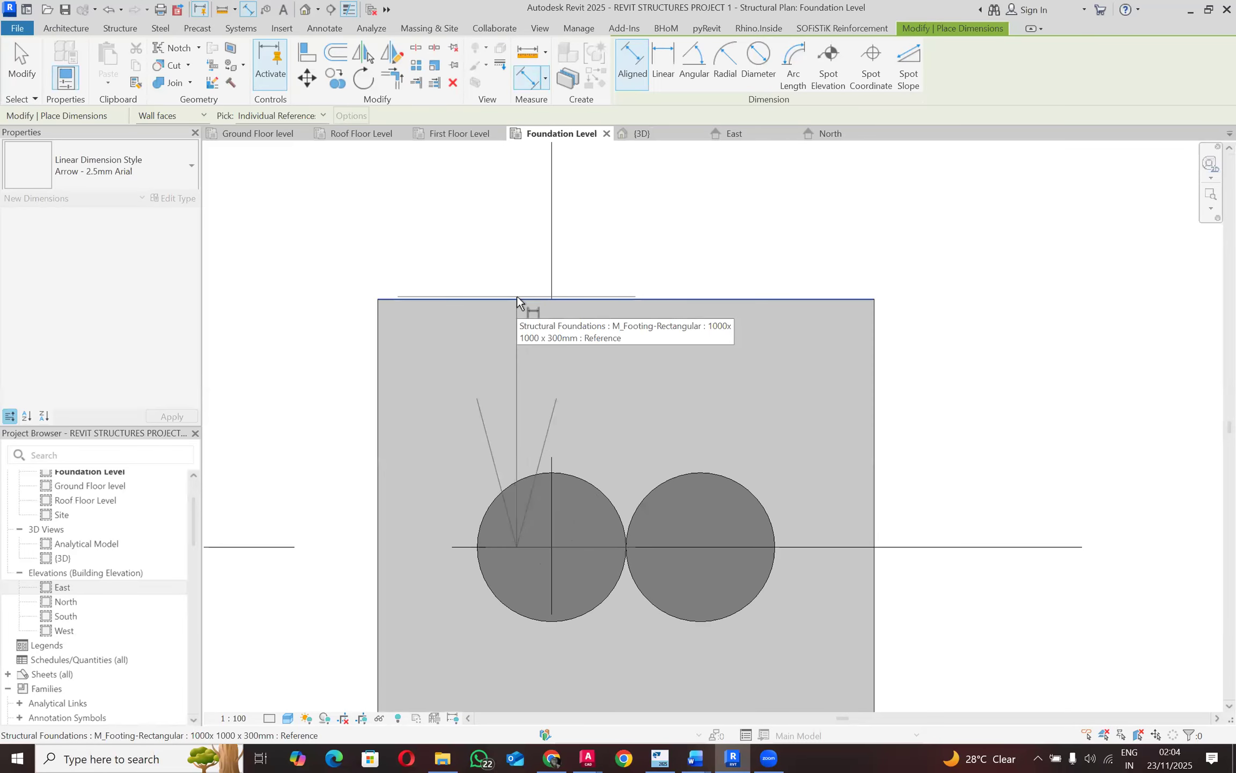
scroll(517, 297, down, 4)
key(Escape)
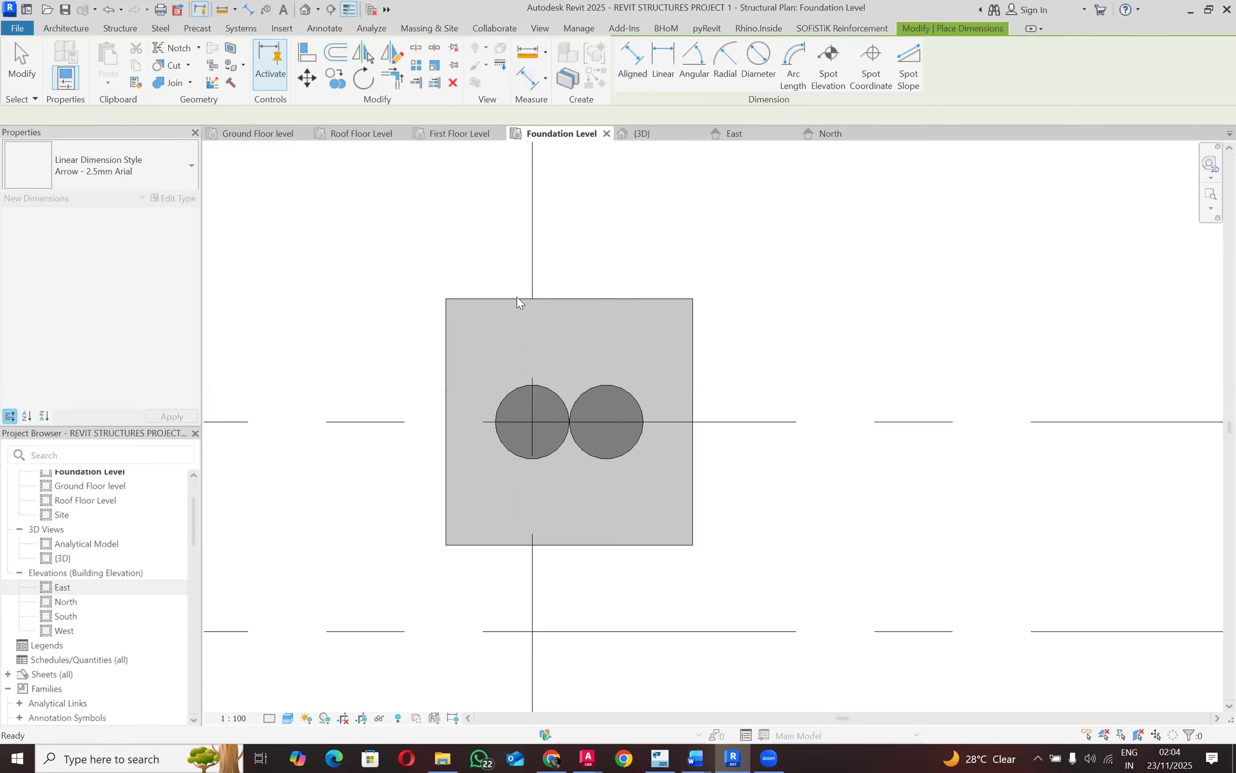
scroll(516, 296, down, 5)
scroll(524, 370, down, 1)
key(Escape)
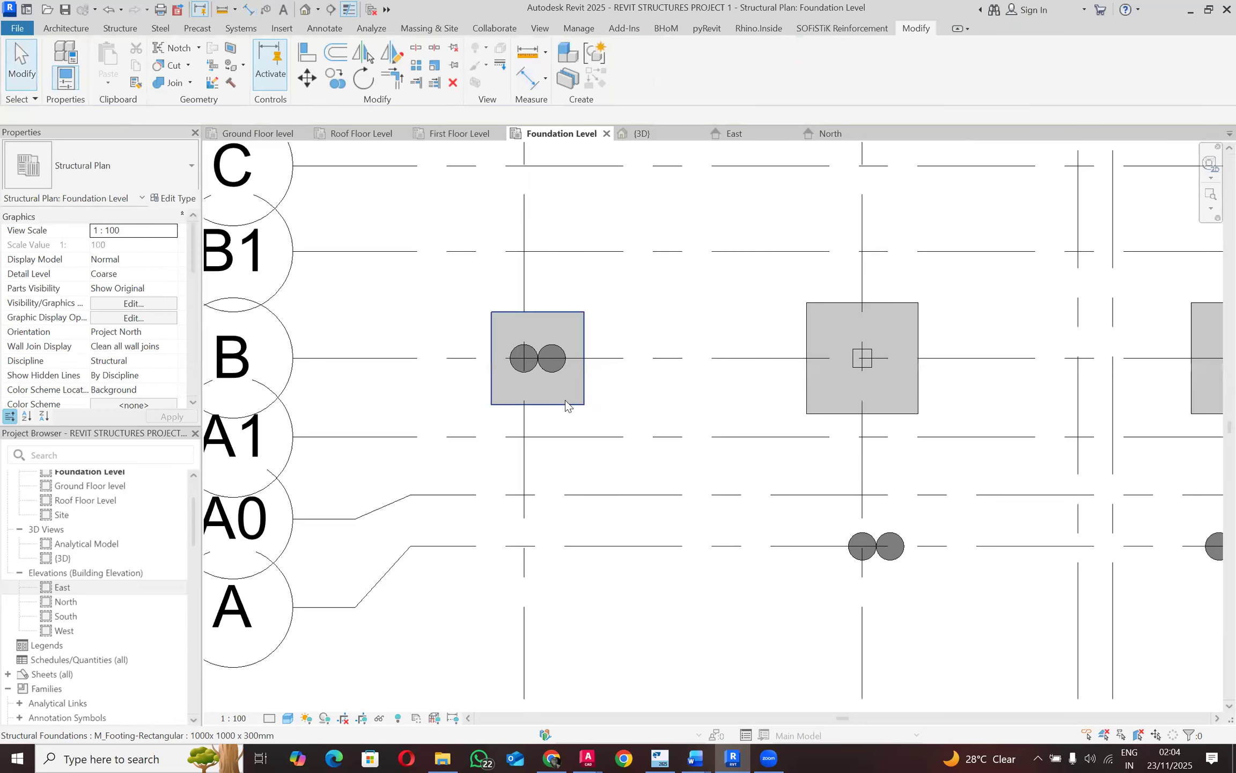
Step: Copy the double-column footing from grids 1 and B to the column pair at grids 2 and A, aligning by the left column's centre
click(565, 401)
click(335, 78)
scroll(547, 396, up, 2)
click(516, 347)
scroll(491, 419, down, 3)
scroll(809, 542, up, 4)
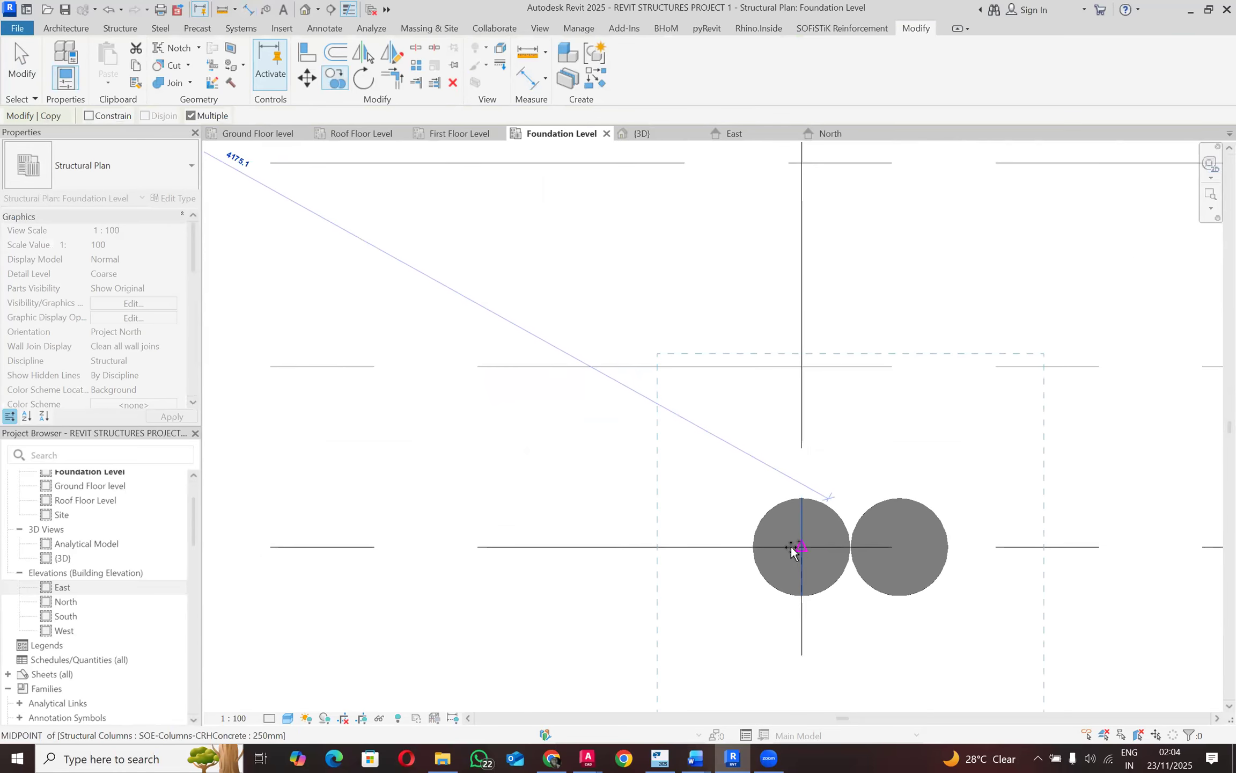
scroll(563, 477, down, 5)
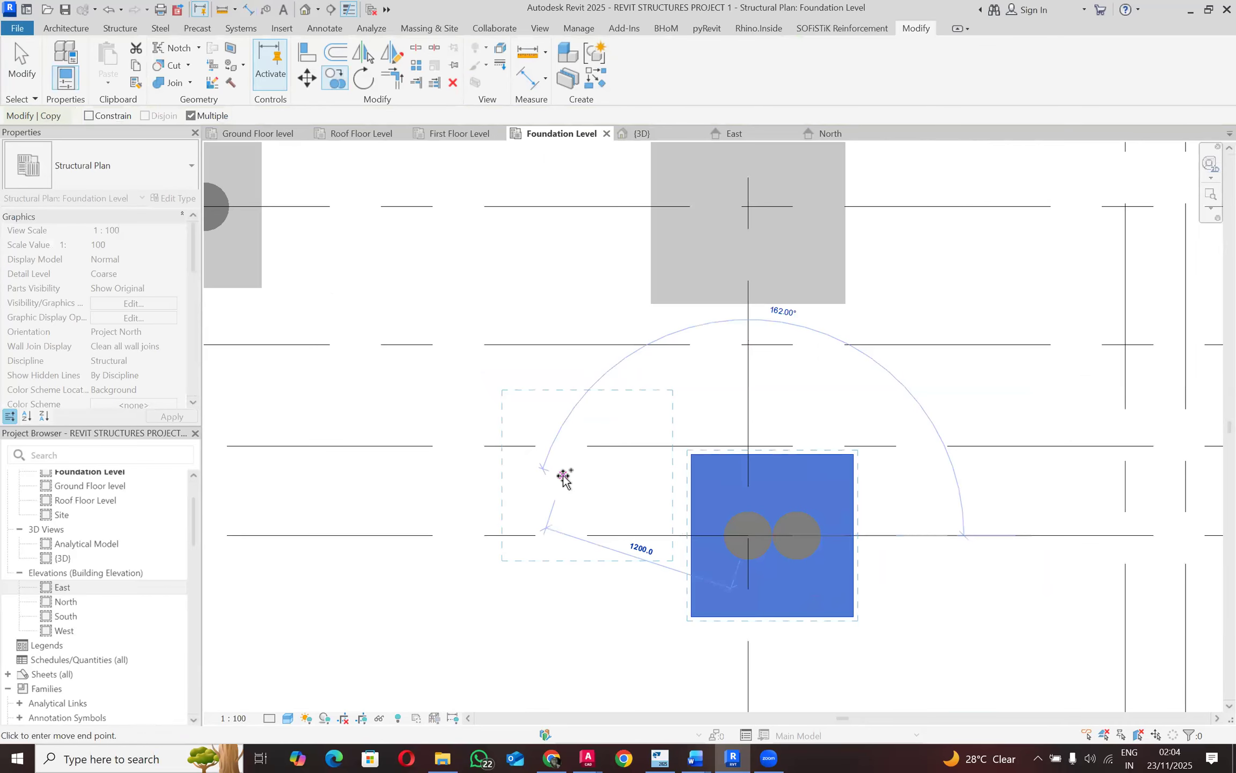
scroll(714, 495, down, 3)
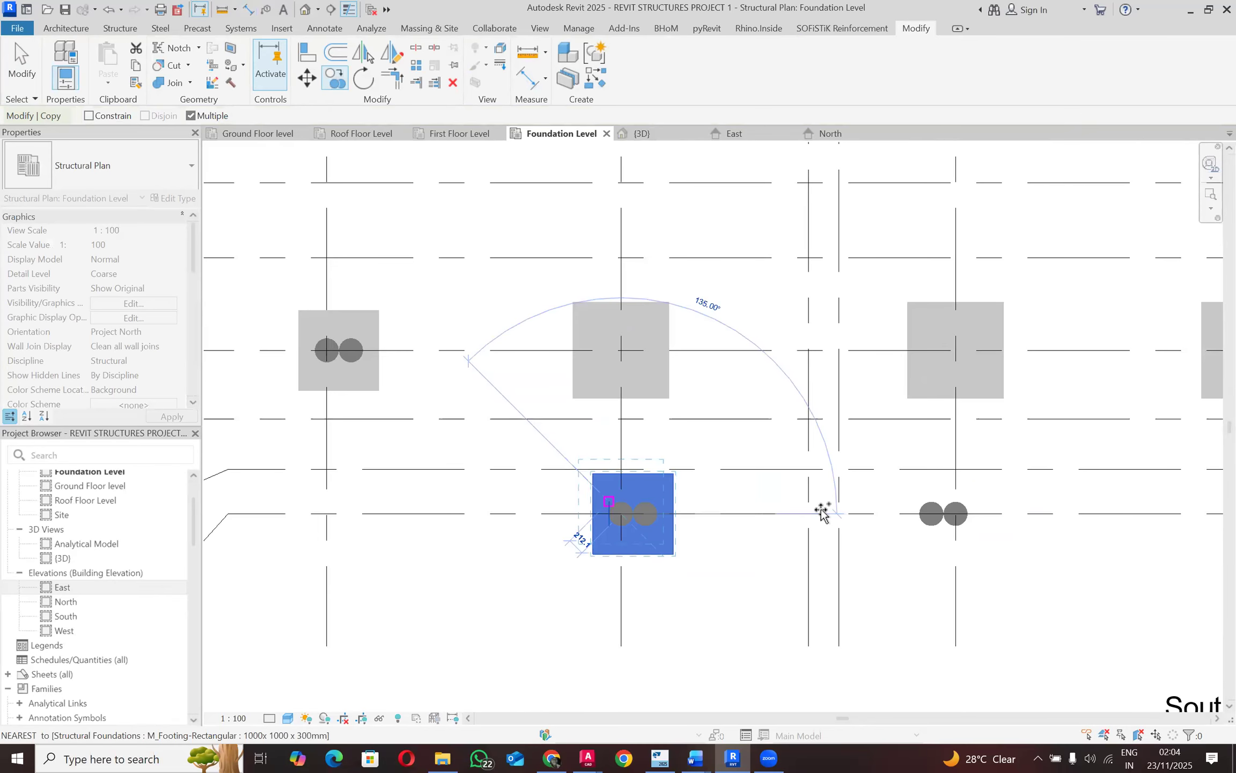
scroll(944, 517, up, 3)
scroll(944, 516, up, 2)
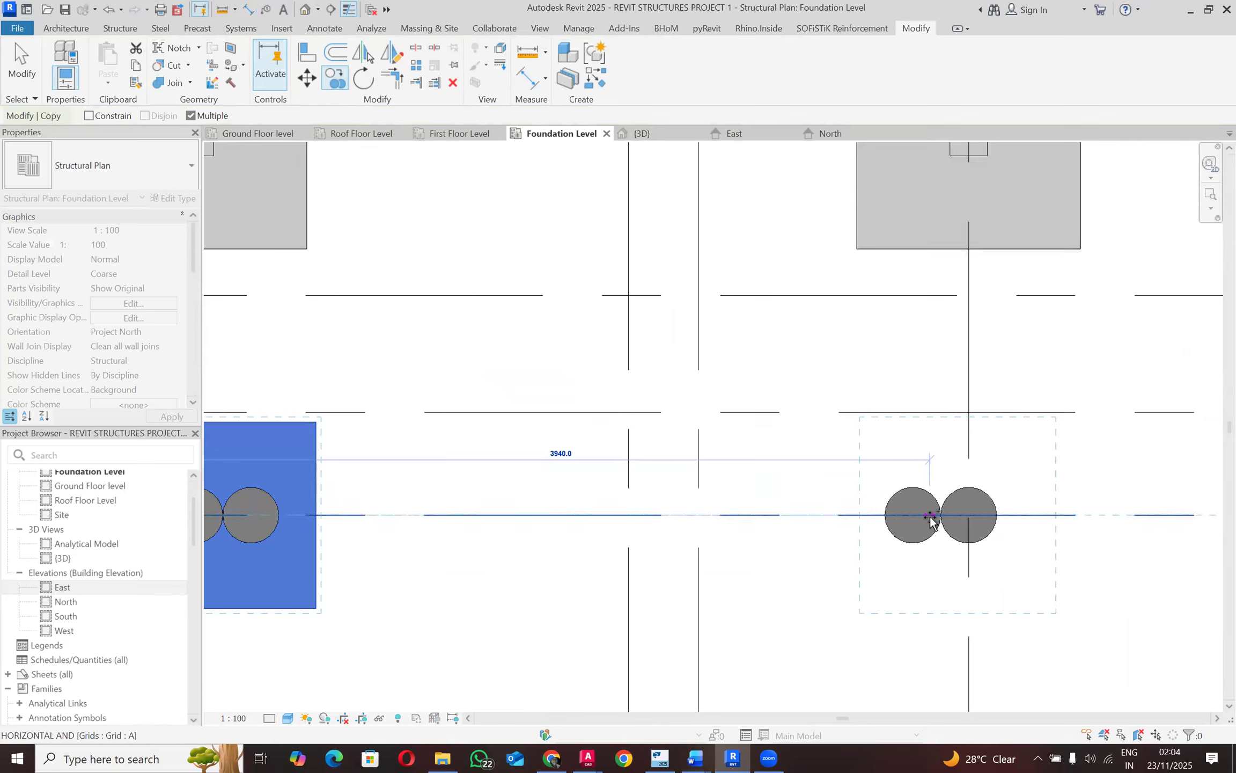
scroll(933, 516, down, 2)
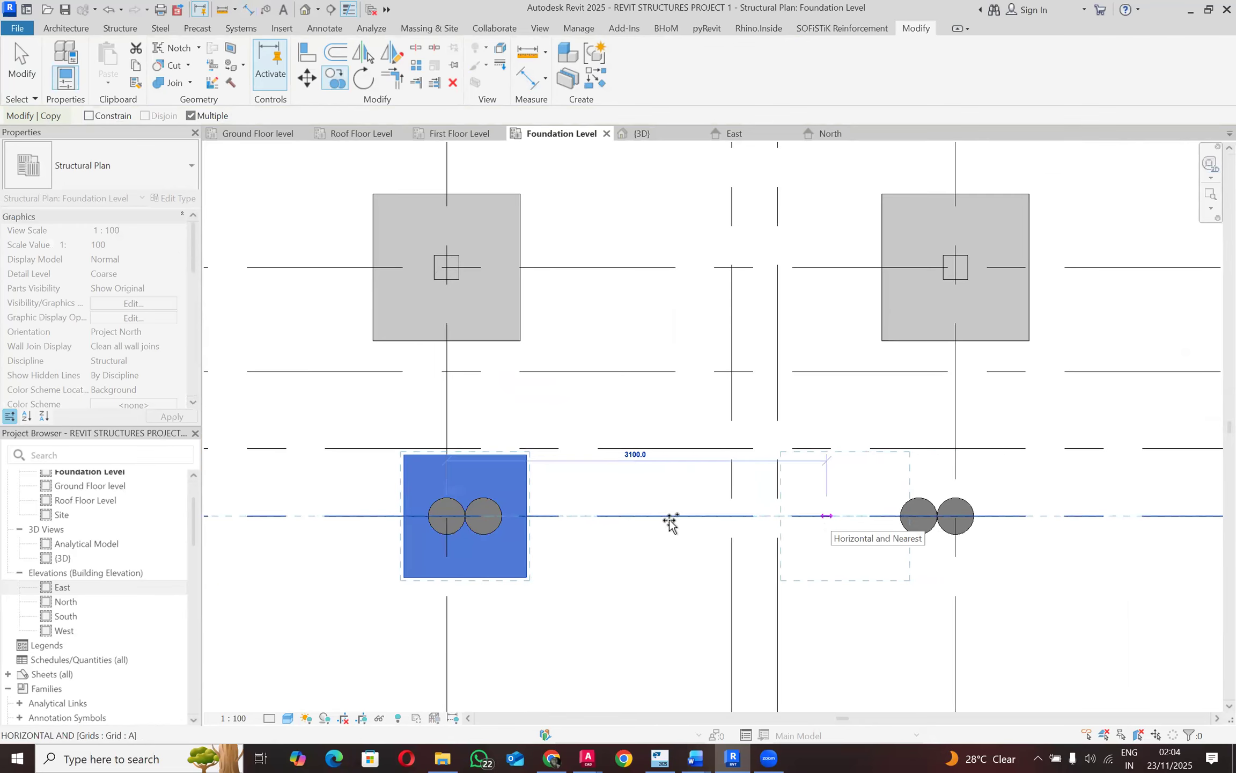
key(Escape)
key(Escape)
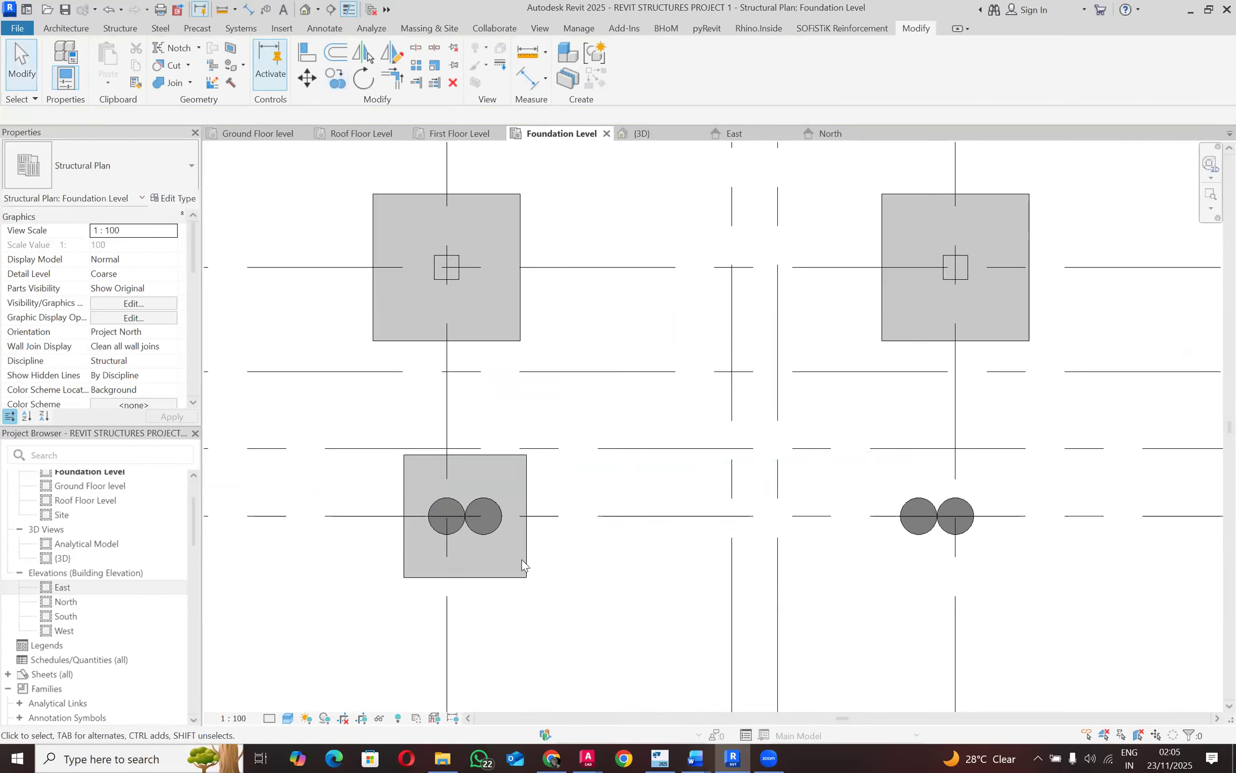
Step: Copy the footing at grids 2 and A along grid A to the column pair at grid 5, aligning by the right column's centre
click(530, 561)
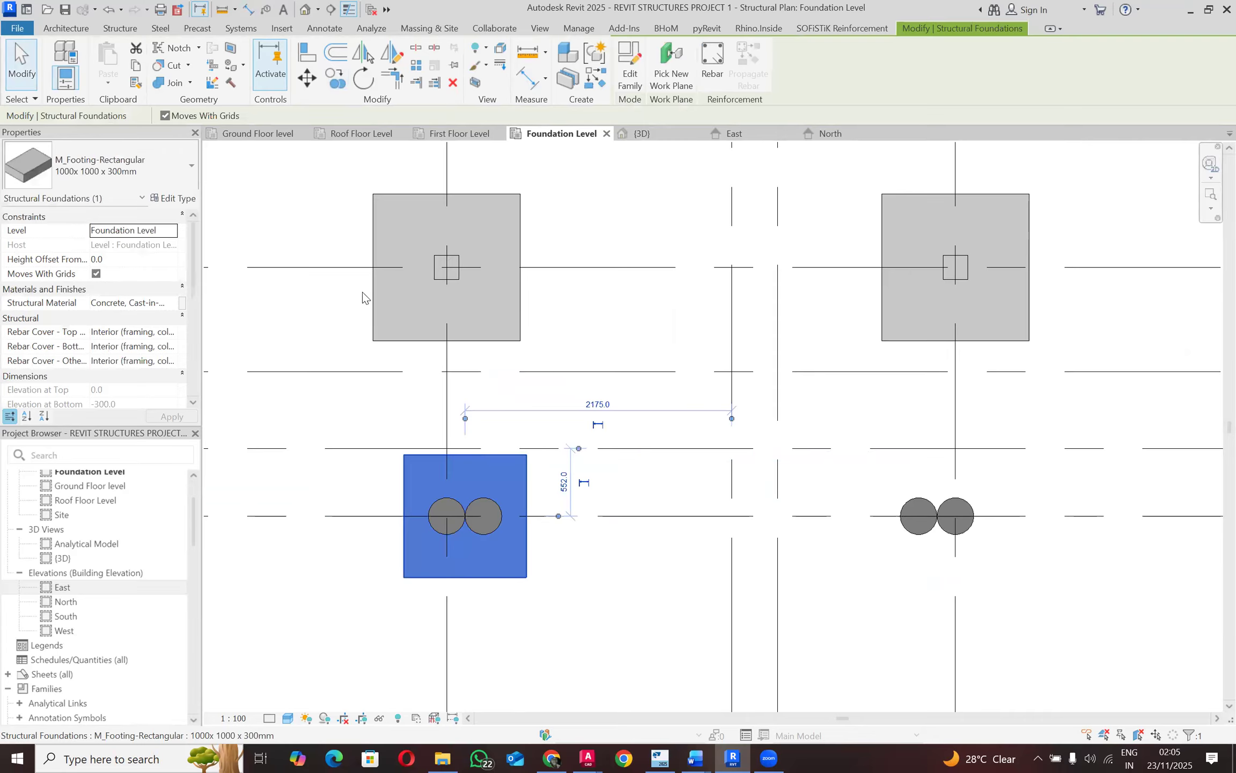
key(c)
key(o)
click(484, 516)
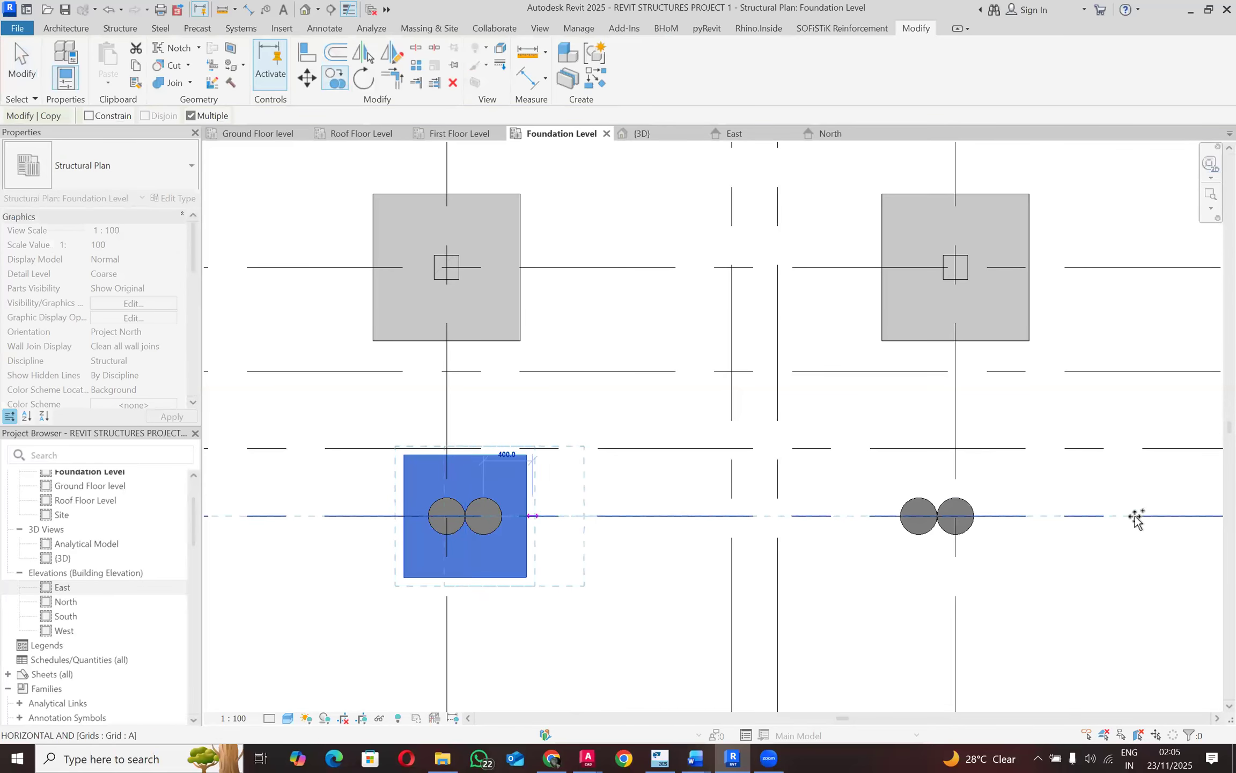
scroll(1035, 518, up, 1)
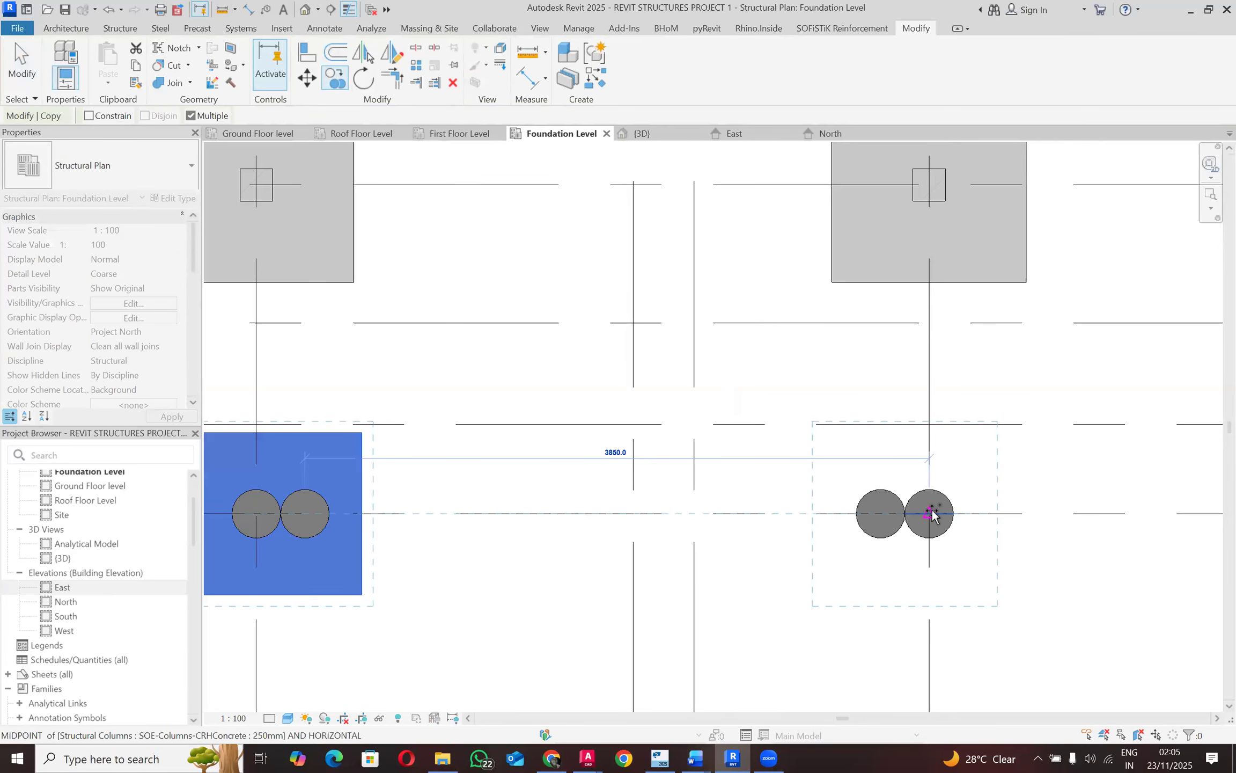
click(932, 515)
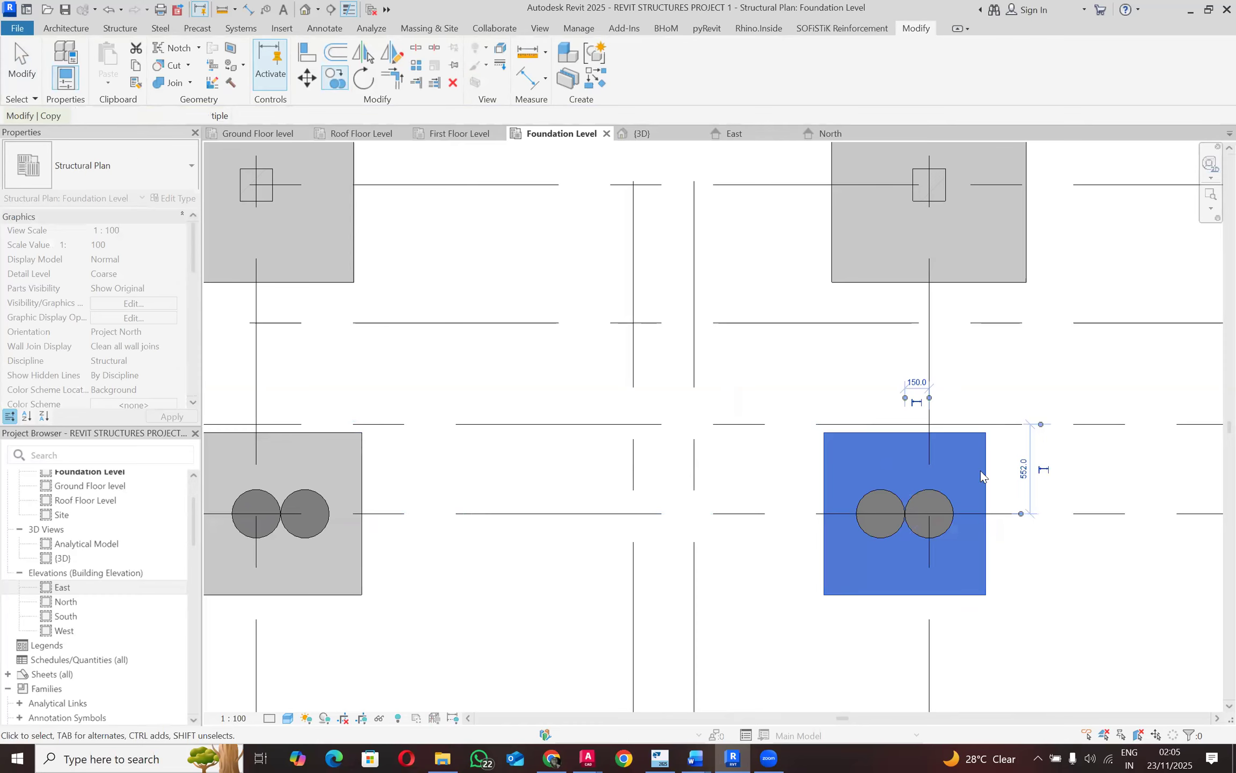
Step: Finish the footing copy, check the double-column footings across the whole plan, and save the project
key(Escape)
click(779, 500)
scroll(784, 505, down, 5)
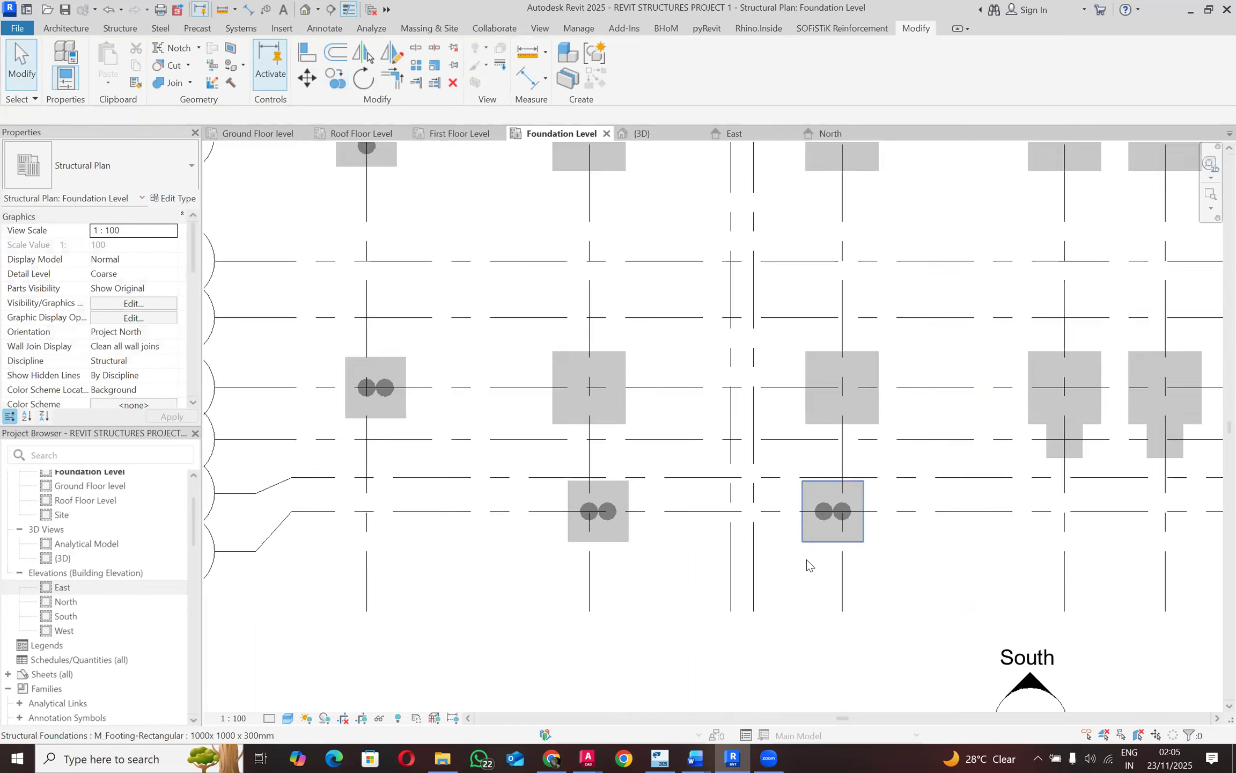
scroll(810, 570, down, 1)
scroll(951, 493, up, 2)
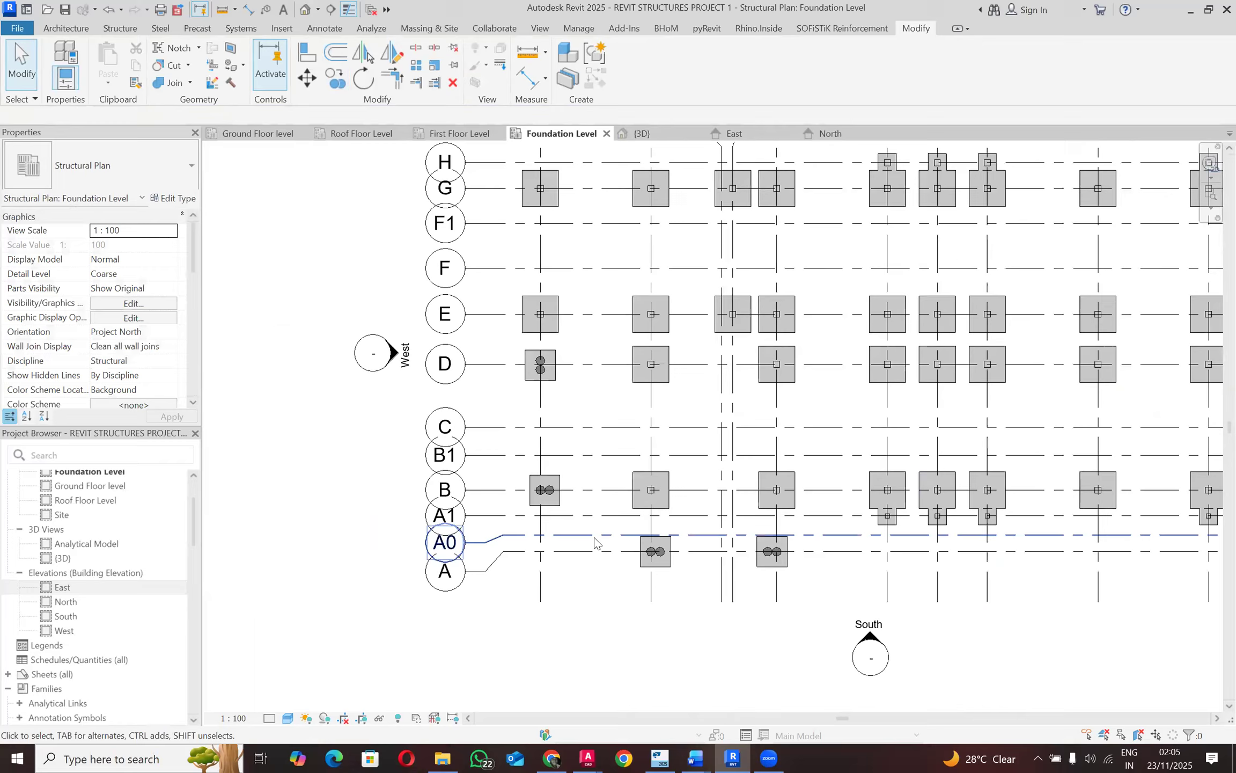
scroll(531, 562, down, 2)
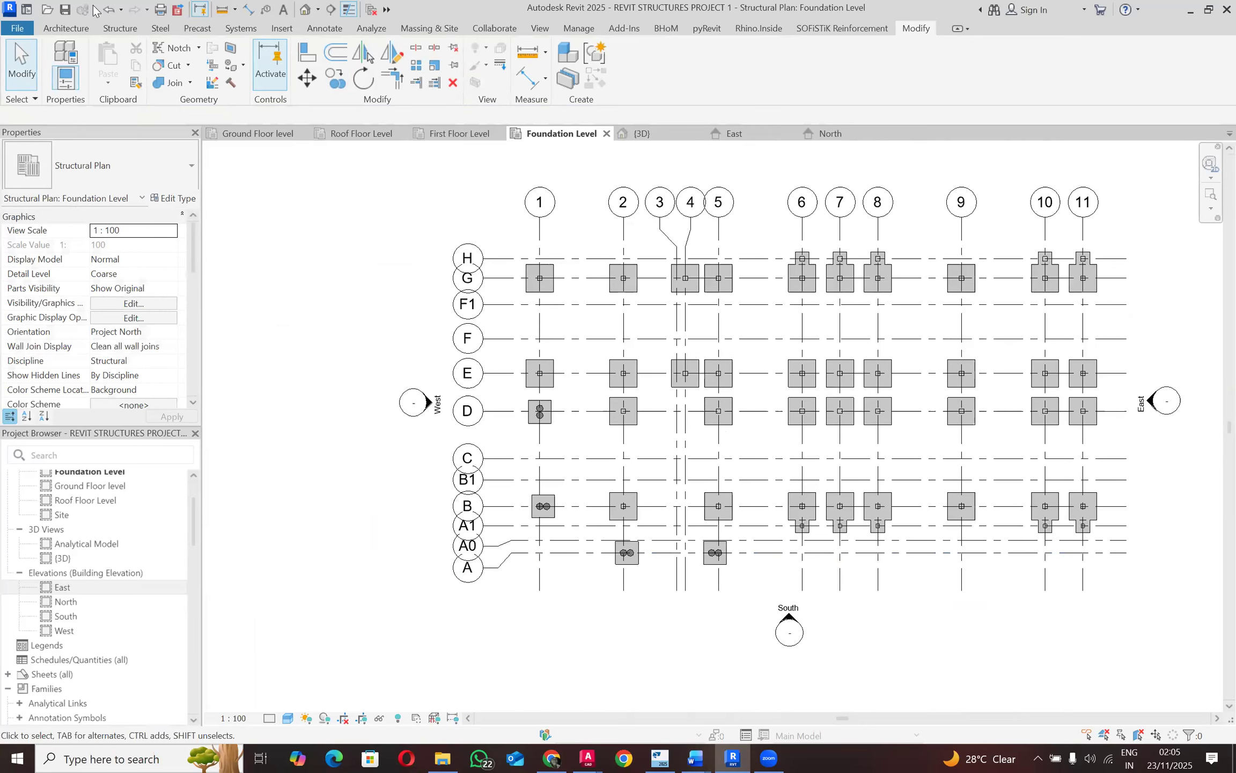
click(63, 10)
Step: Switch to the AutoCAD foundation drawing, and from there to Document1 in Word at the blank space below the staircase note
mouse_move(588, 759)
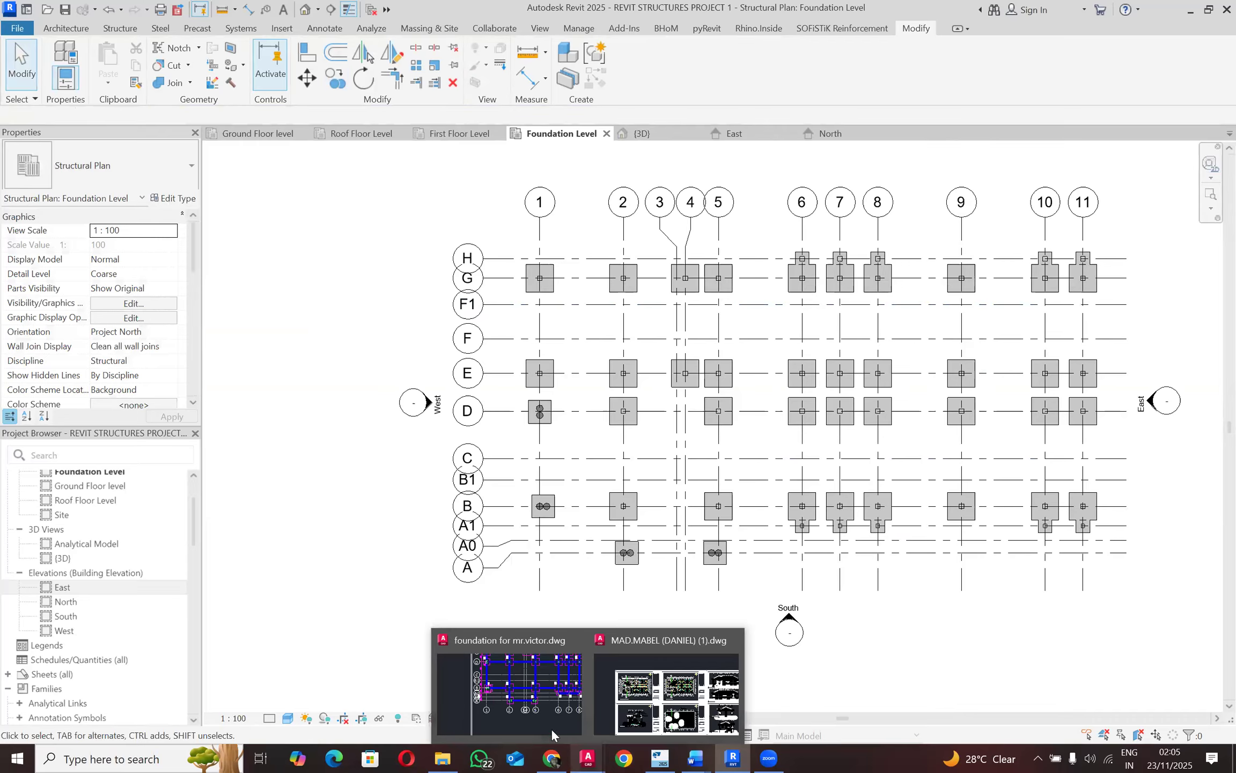
click(509, 702)
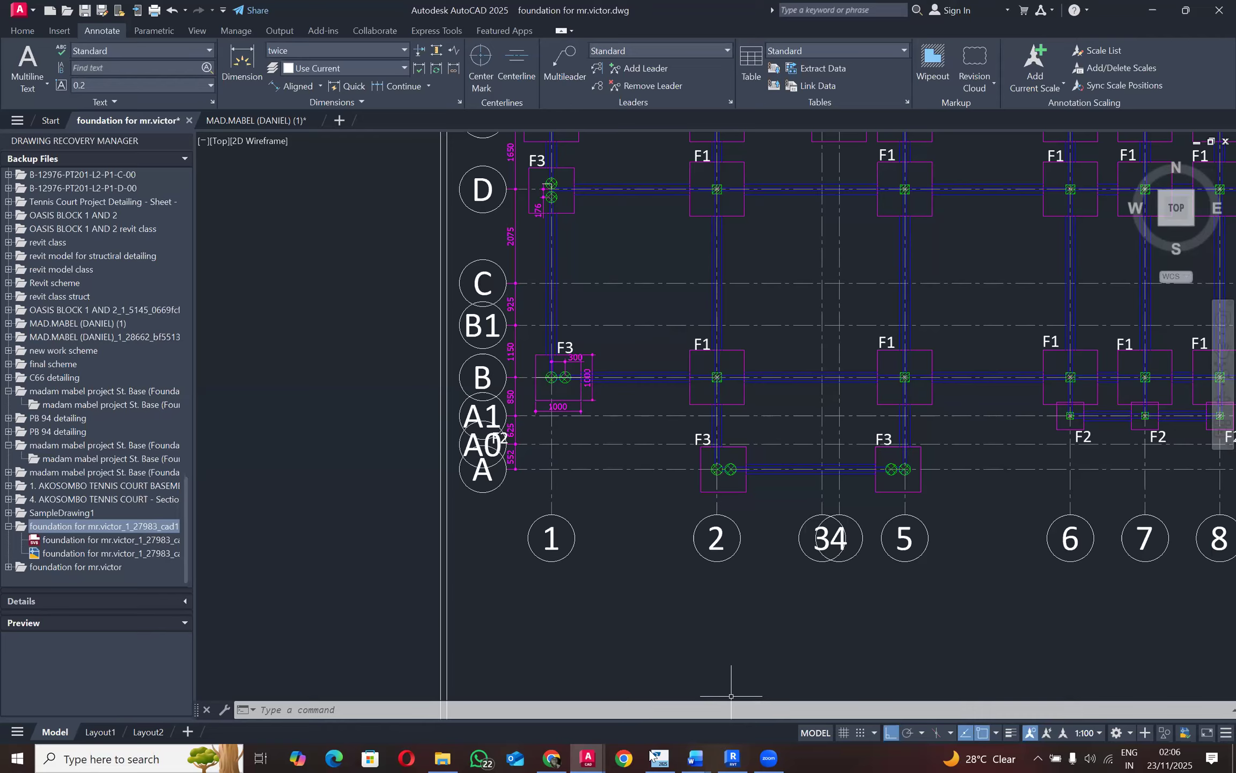
click(694, 758)
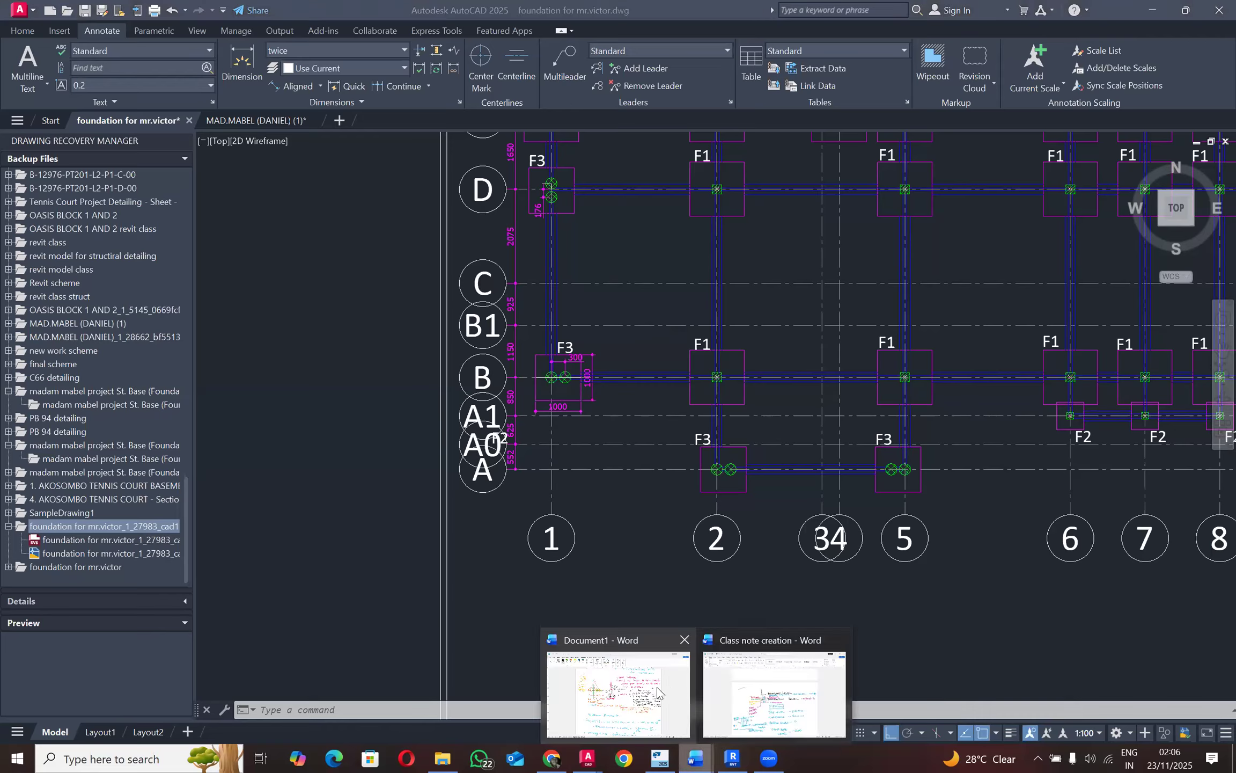
click(668, 644)
scroll(699, 432, down, 20)
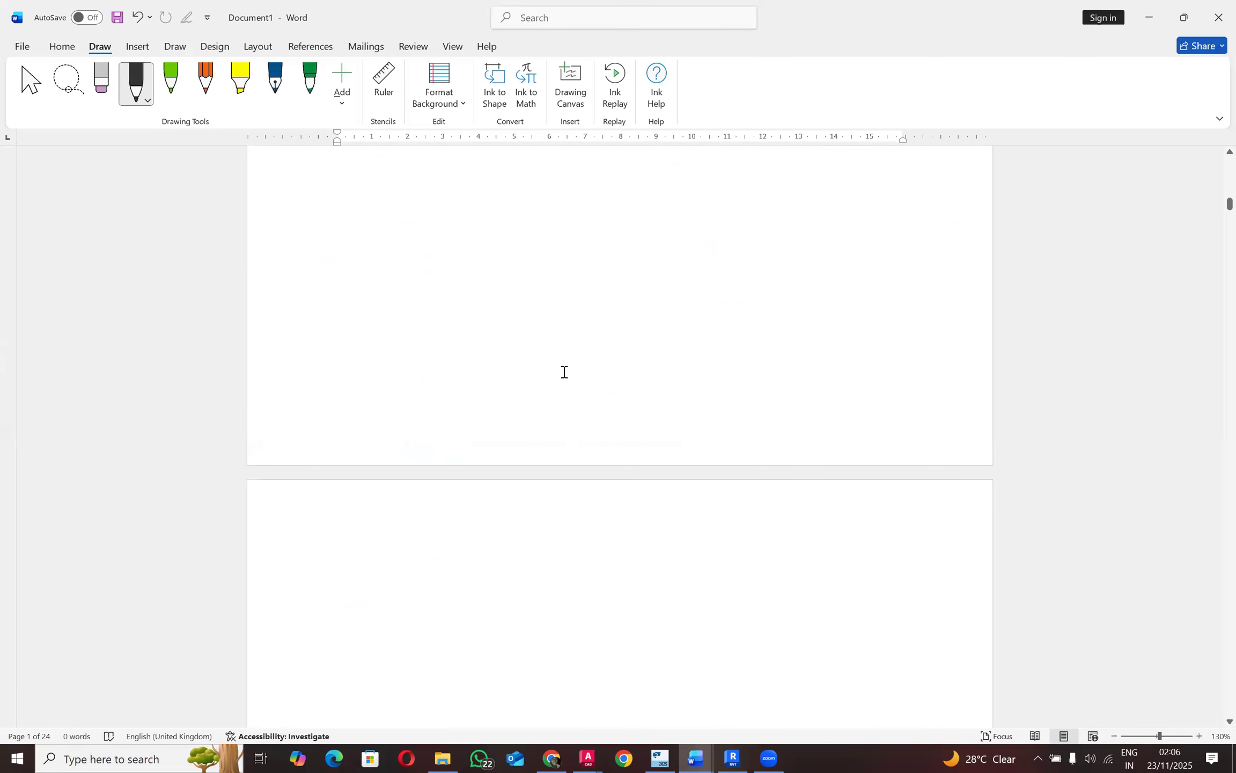
scroll(564, 372, up, 3)
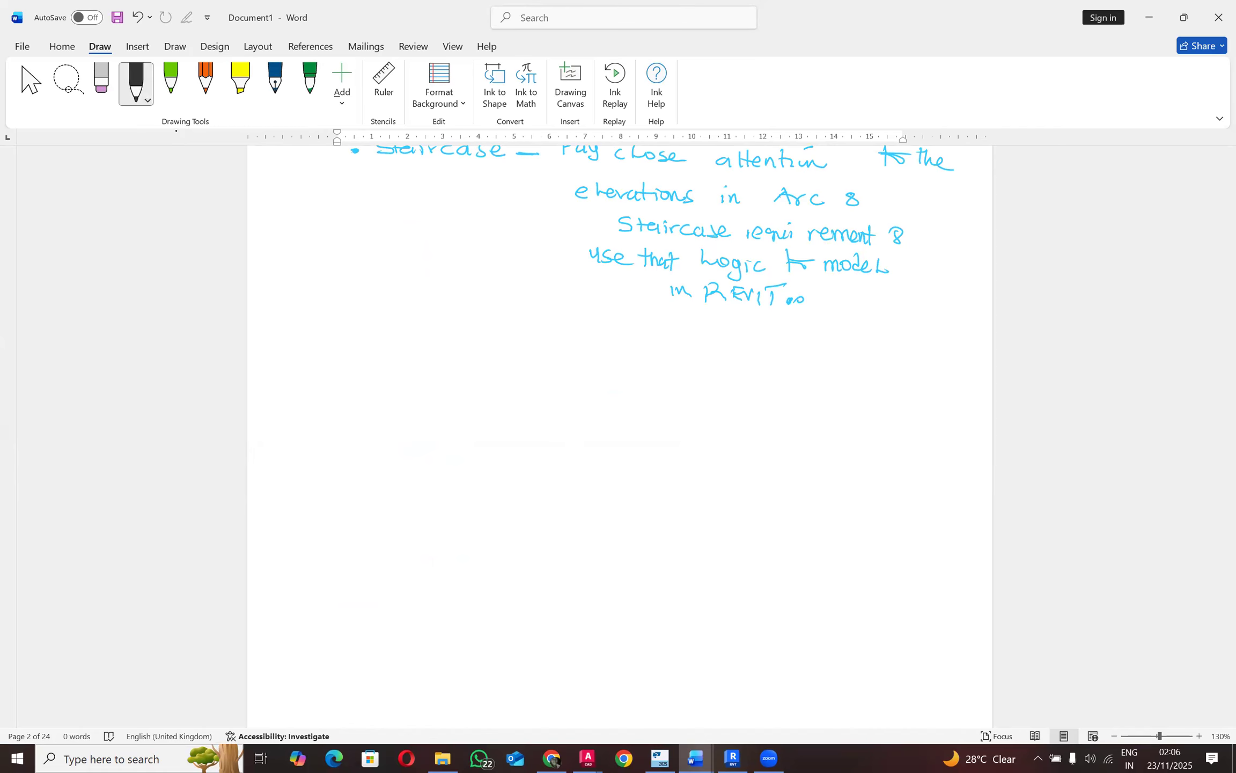
Step: Handwrite the note "Strips – 450 x 150 mm" in black ink below the staircase note
drag(390, 325, 368, 341)
mouse_move(401, 325)
mouse_down()
mouse_move(400, 341)
mouse_move(414, 334)
mouse_up()
drag(410, 341, 452, 341)
drag(482, 336, 556, 333)
drag(550, 323, 551, 347)
mouse_move(564, 331)
mouse_down()
mouse_move(563, 345)
mouse_move(579, 330)
mouse_up()
drag(578, 332, 691, 350)
drag(693, 335, 831, 353)
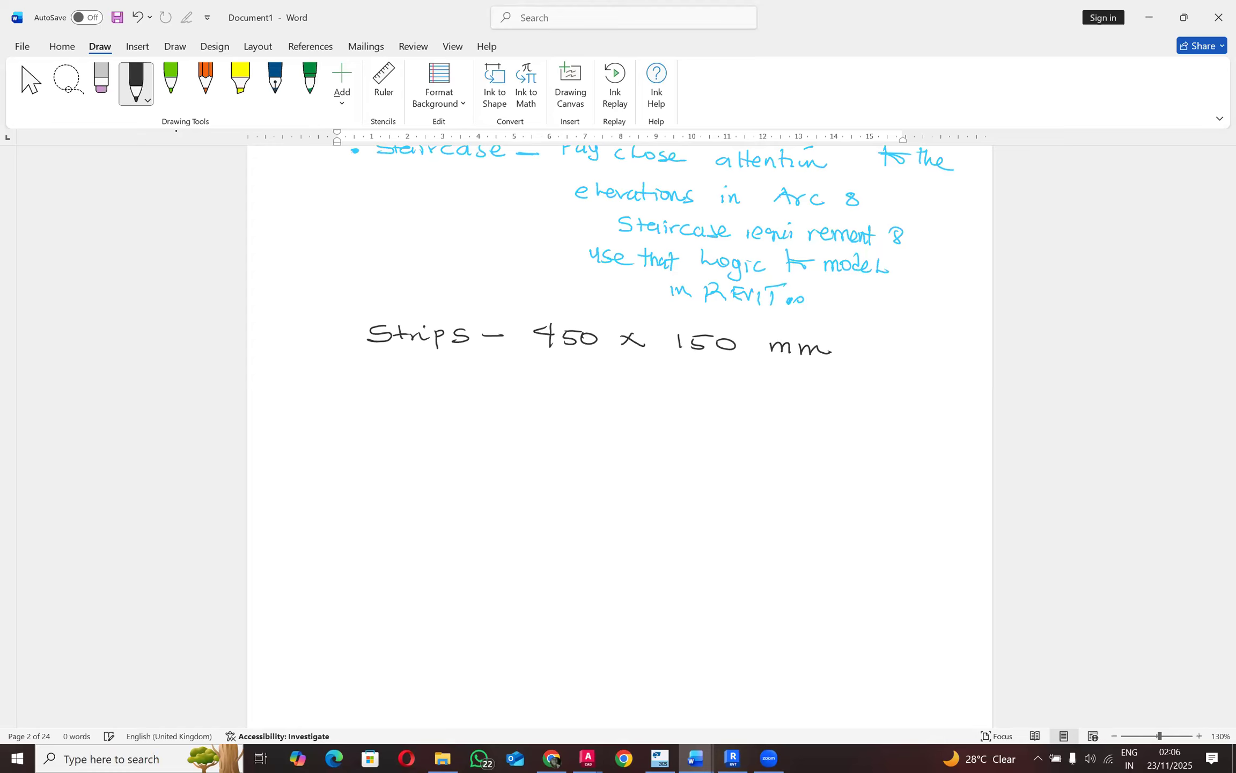
Step: Label the 450 as b and the 150 as d, and begin a "P.C.C –" line beneath the strips note
drag(564, 305, 566, 321)
drag(709, 310, 720, 325)
mouse_move(393, 382)
mouse_down()
mouse_move(394, 405)
mouse_move(400, 391)
mouse_up()
click(405, 396)
mouse_move(430, 392)
mouse_down()
mouse_move(420, 398)
mouse_move(467, 406)
mouse_up()
click(442, 398)
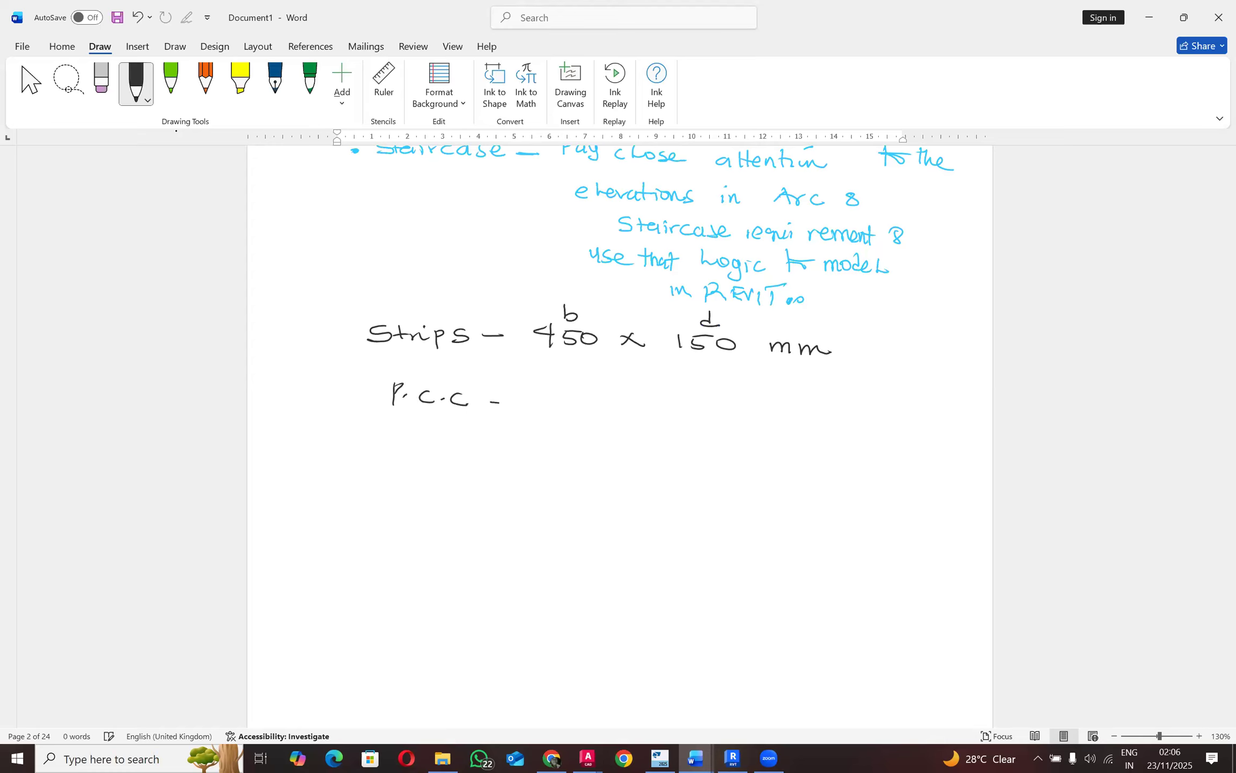
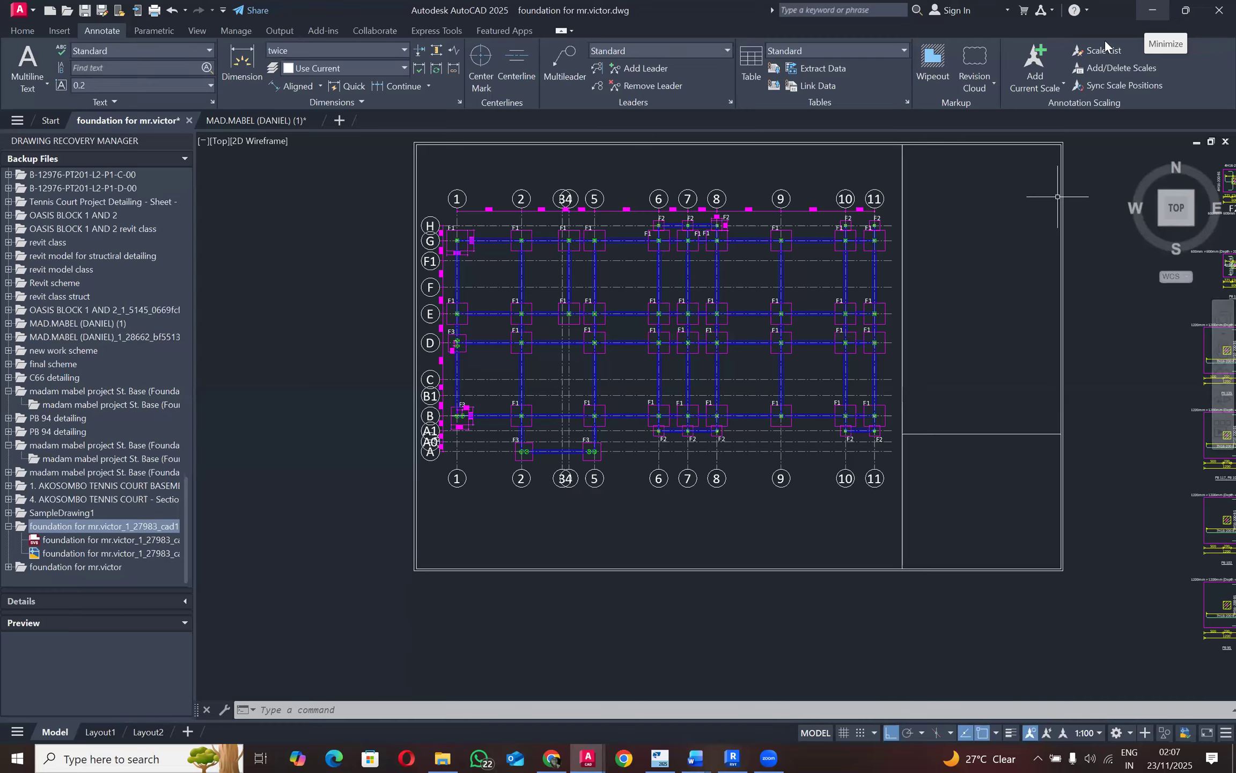
Step: Return to Revit's Foundation Level plan and start a structural foundation slab using the PC-STRIP-300 type
click(1142, 16)
scroll(773, 261, up, 5)
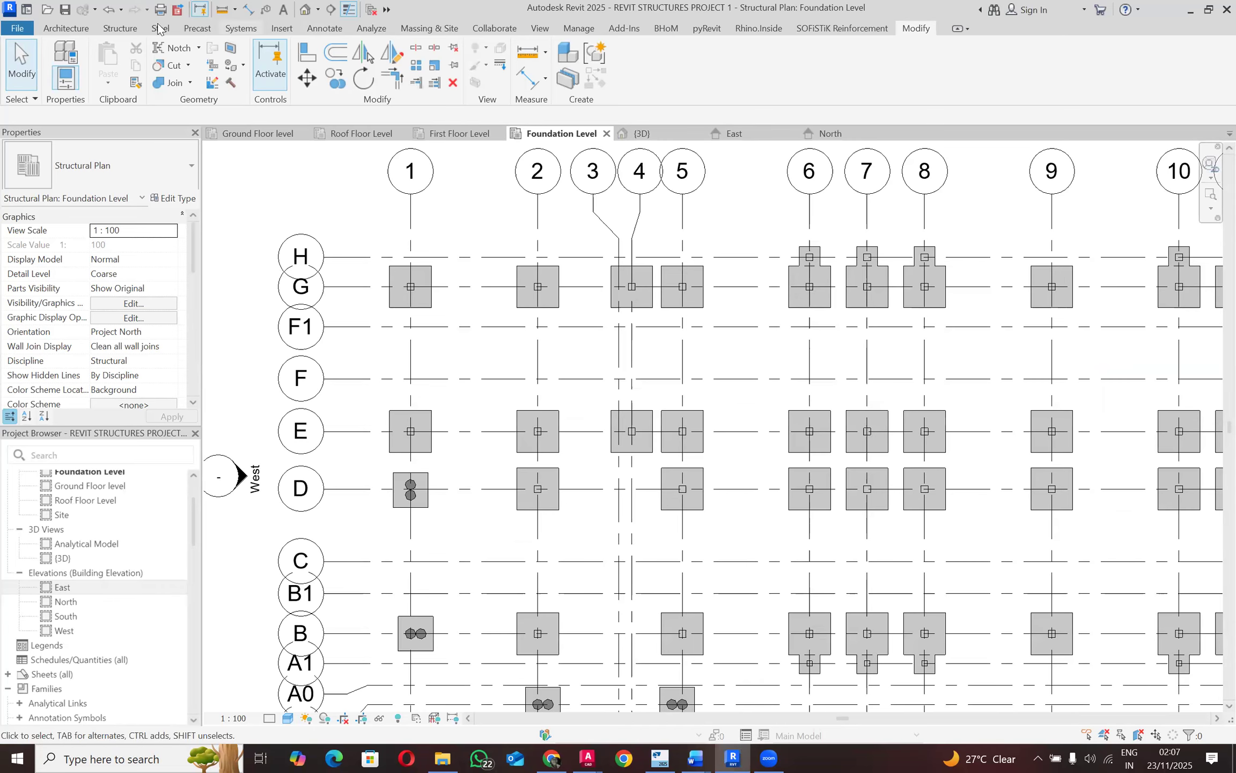
click(120, 29)
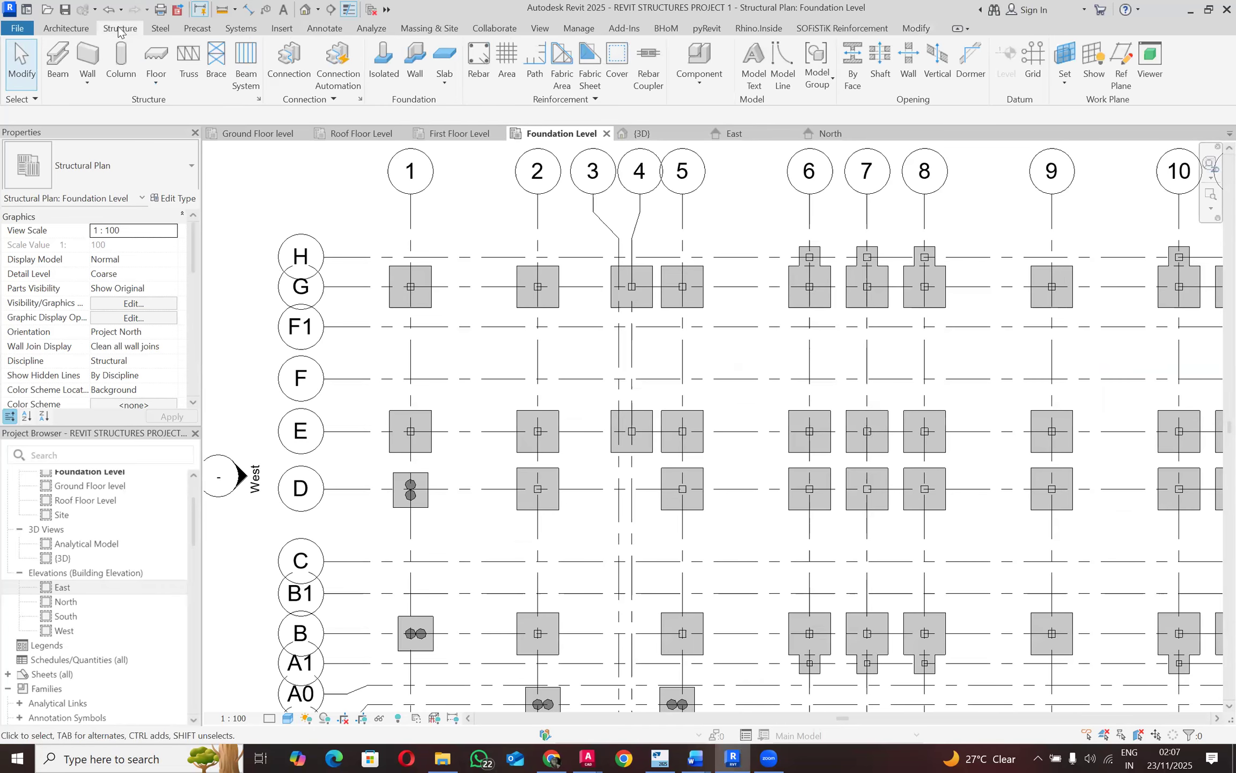
click(445, 83)
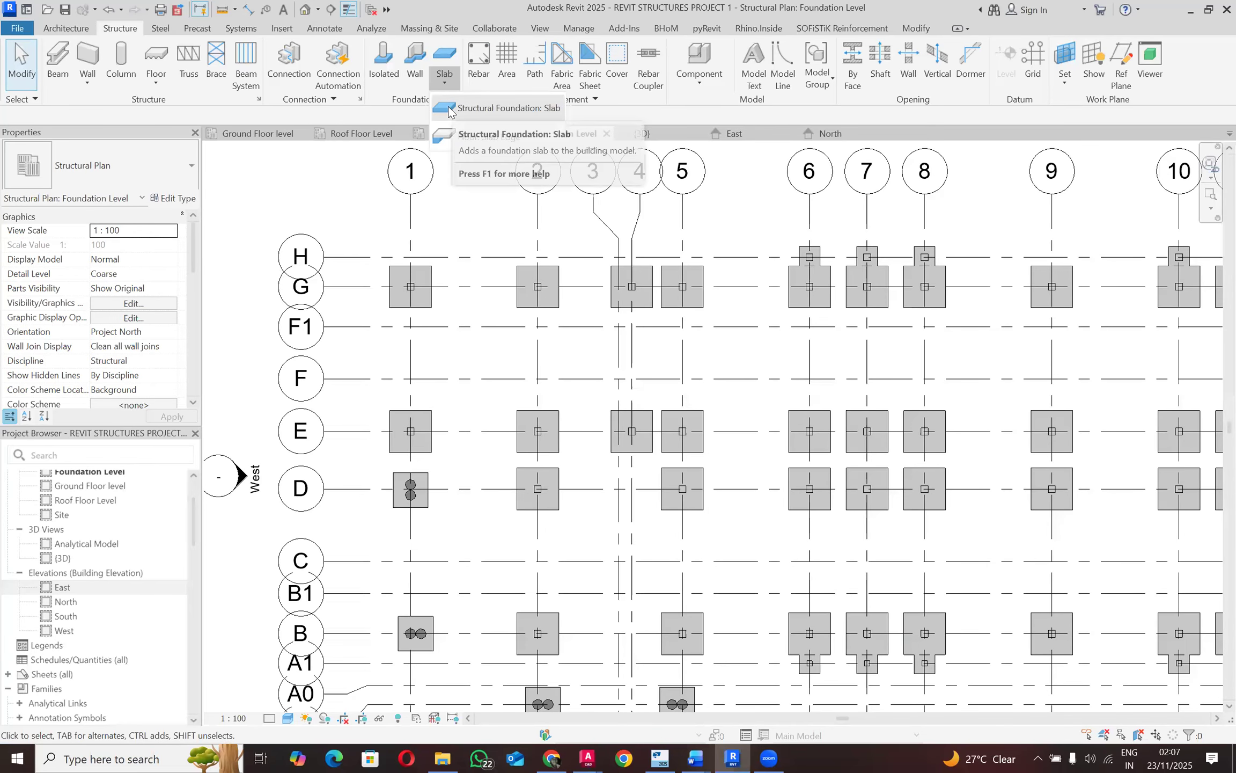
click(449, 110)
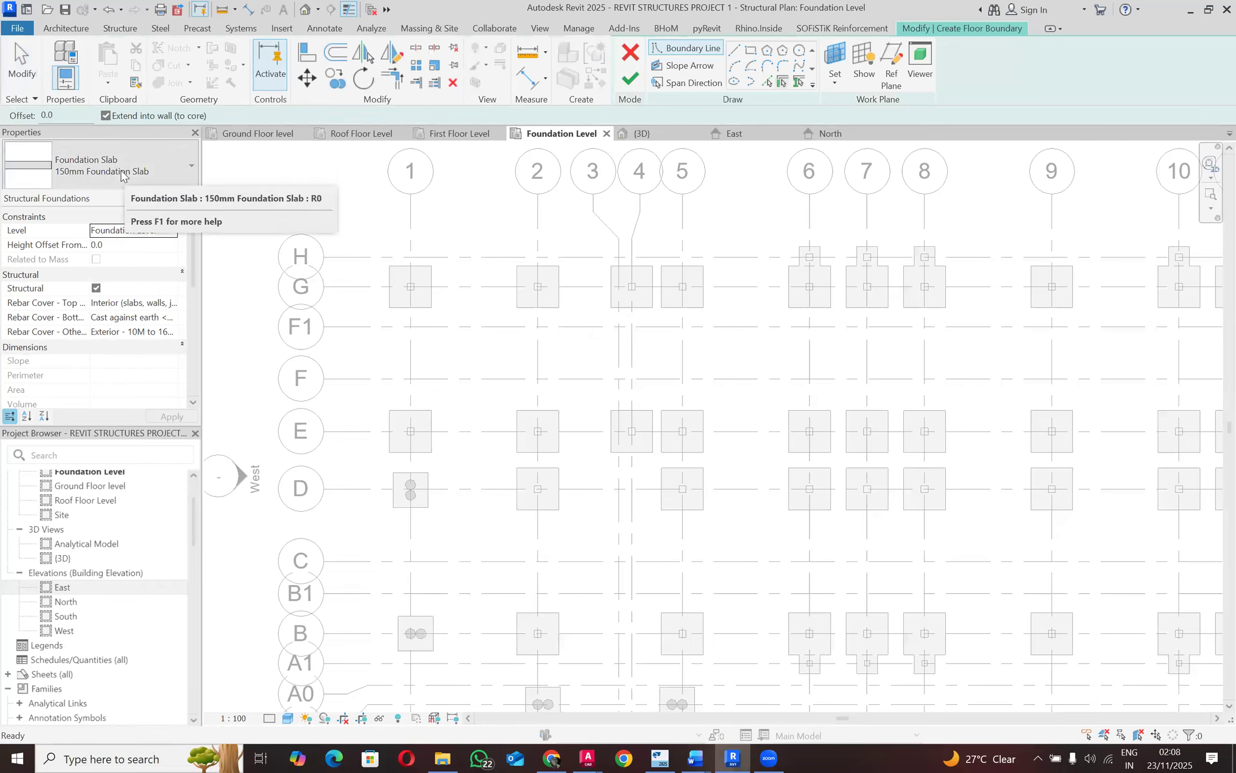
click(158, 171)
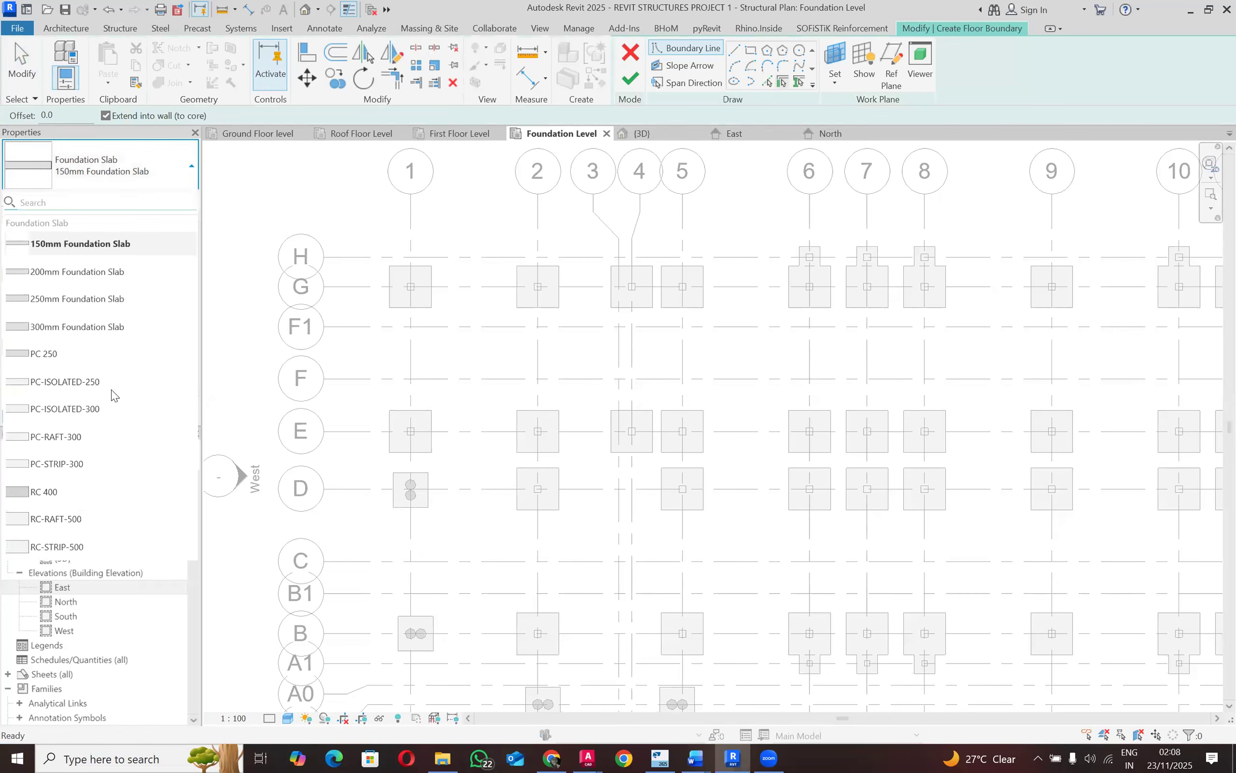
click(107, 464)
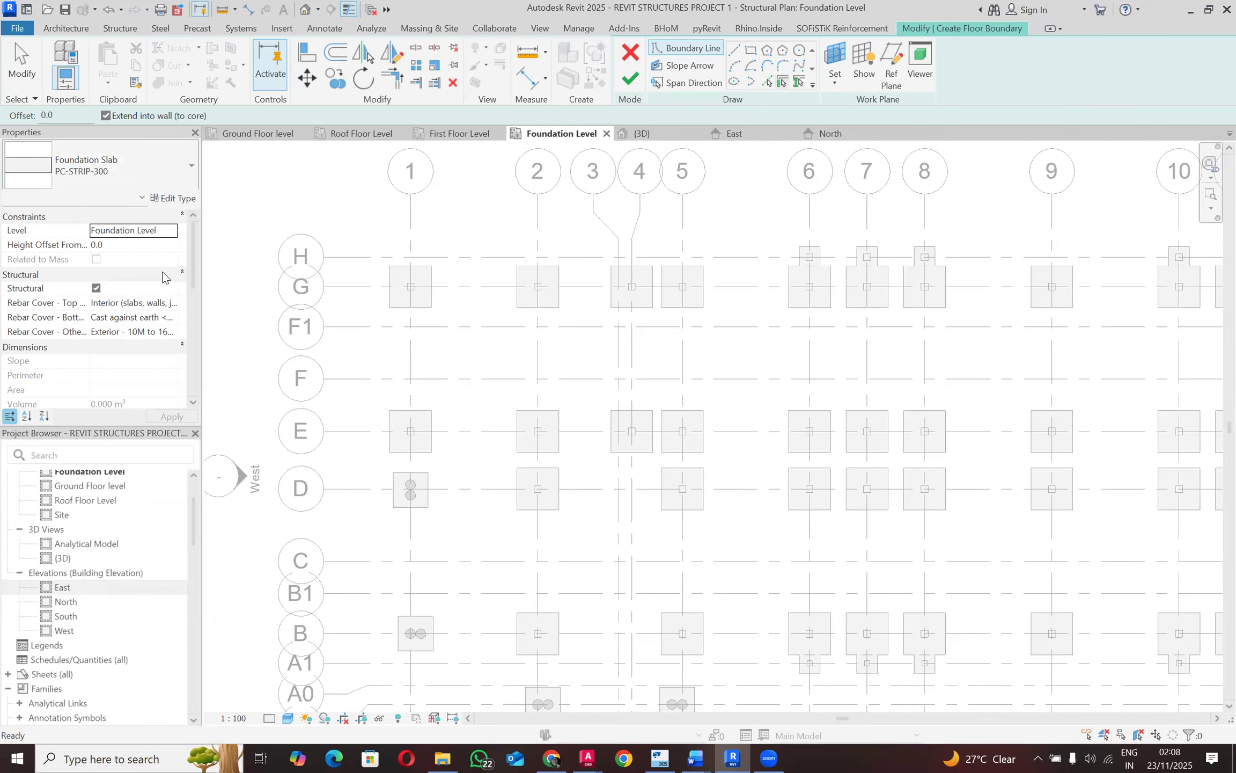
Step: Duplicate the slab type as PC-STRIP-150 and set its structure layer thickness to 150 mm
click(170, 198)
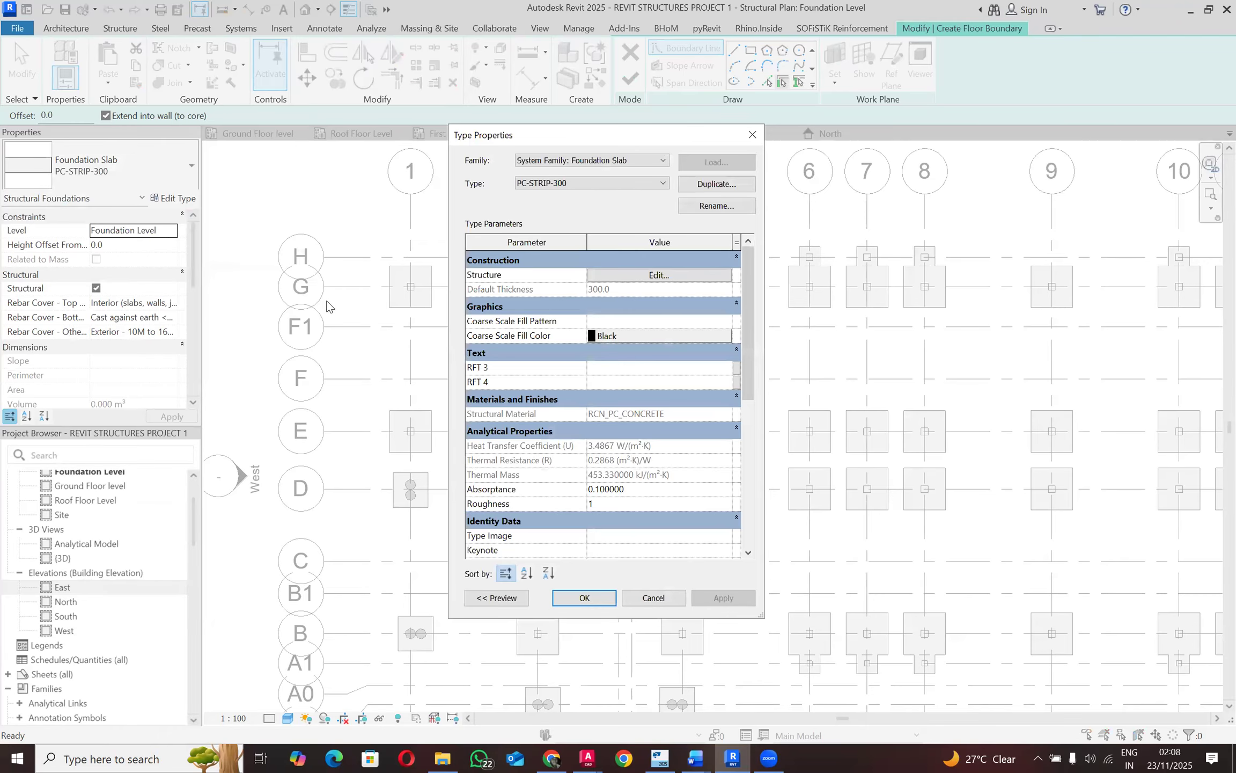
click(704, 183)
click(657, 295)
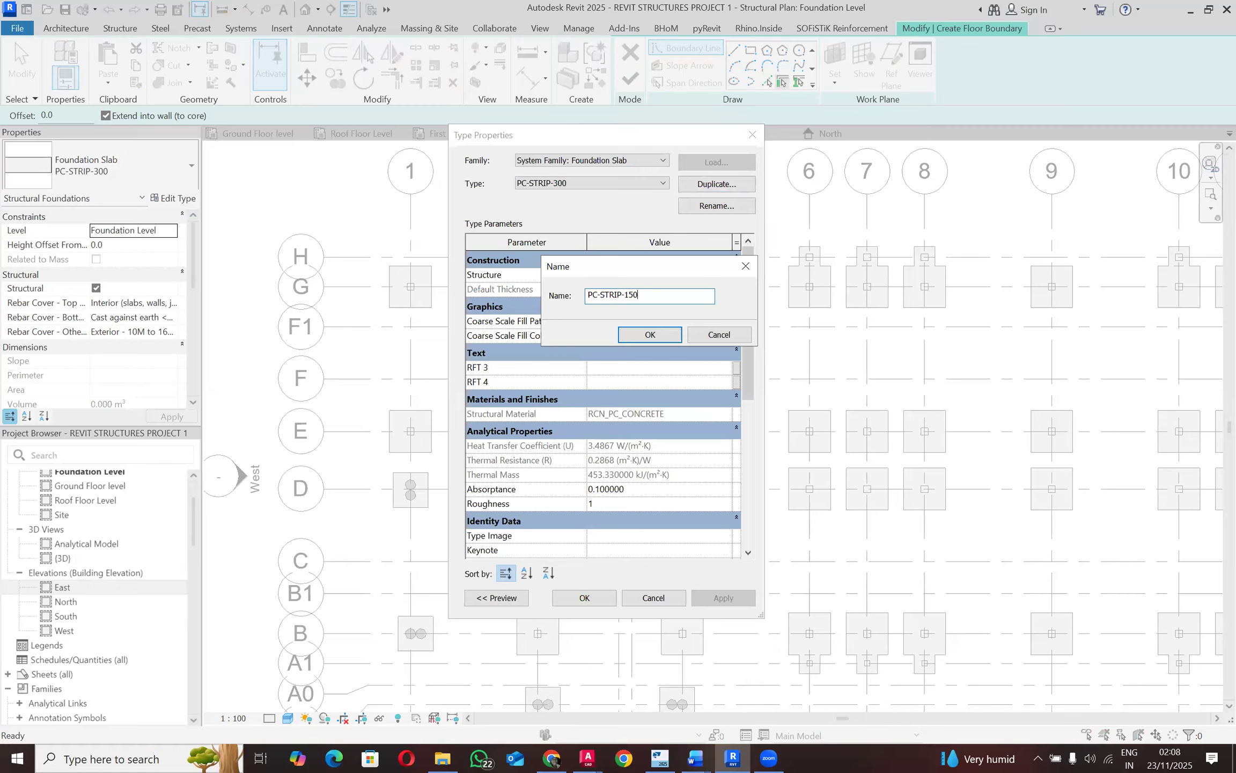
click(637, 335)
click(634, 276)
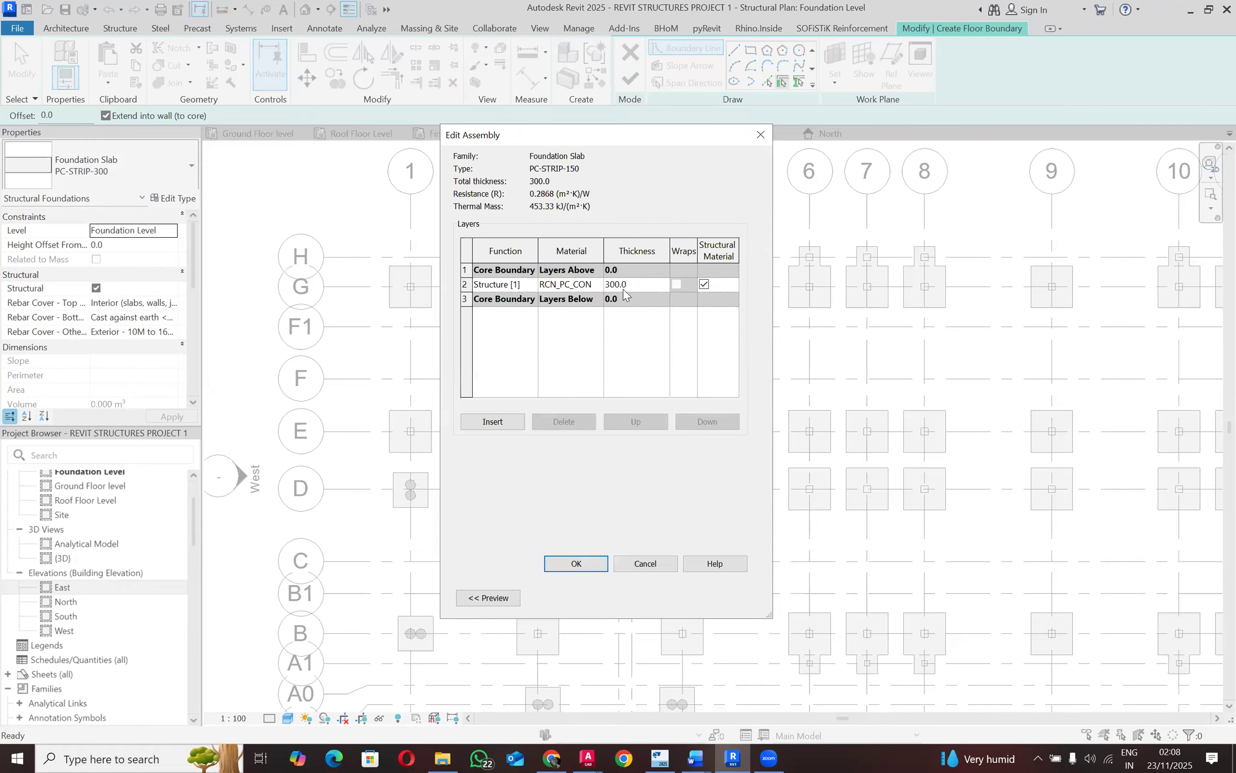
drag(562, 277, 561, 277)
text(150)
click(580, 564)
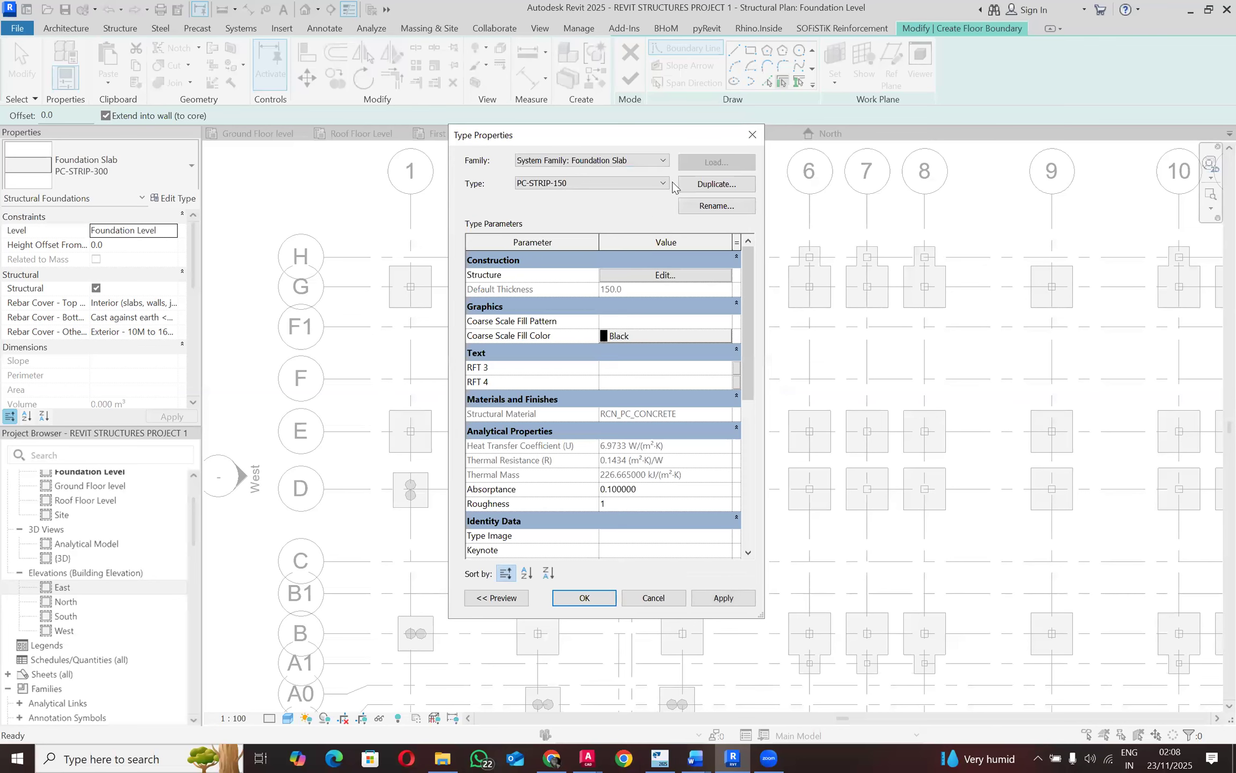
click(584, 597)
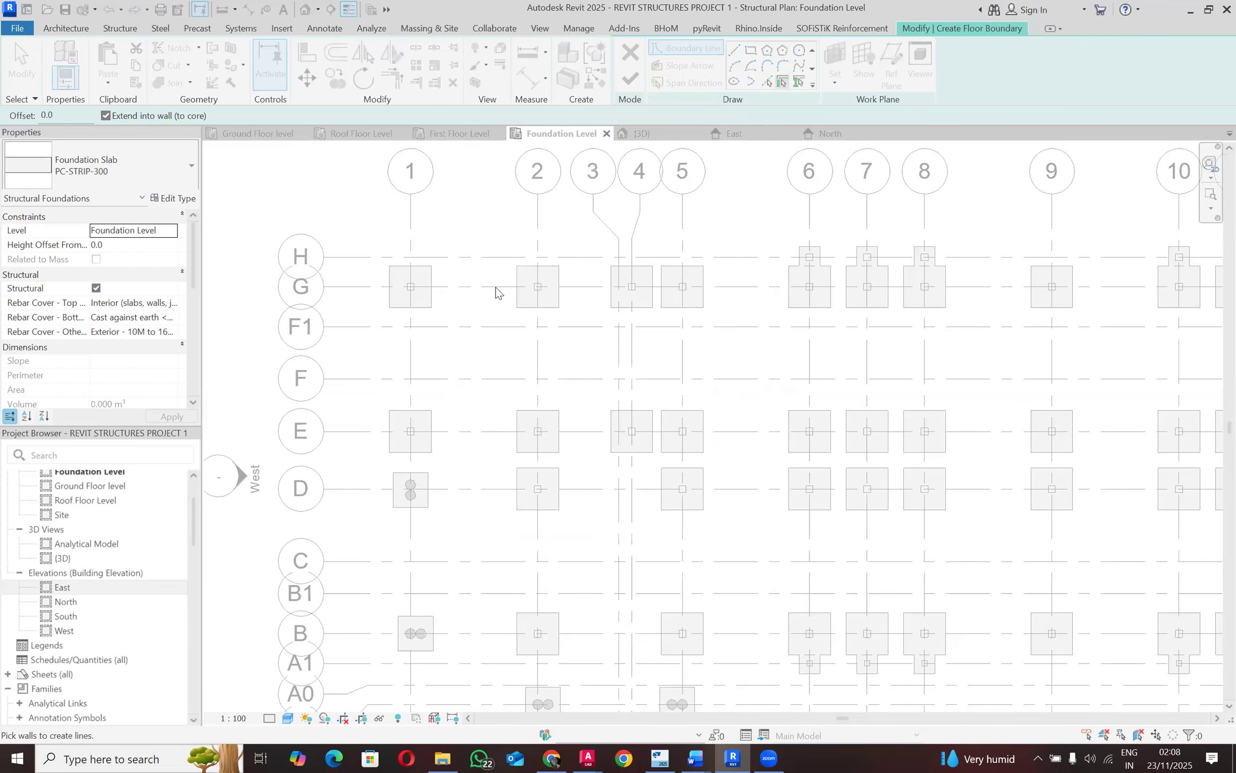
Step: Start the strip boundary with a 225 mm line from grid G up the right edge of the footing at grids 1 and G
scroll(430, 284, up, 2)
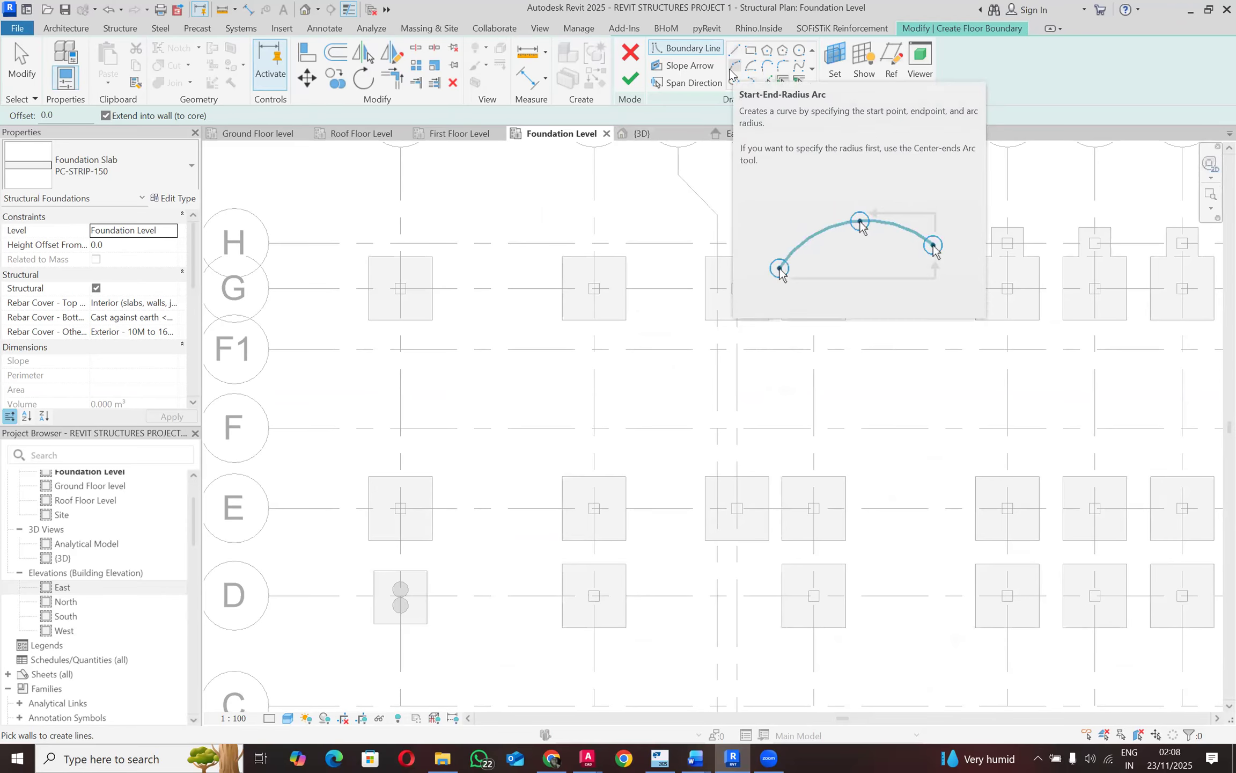
click(750, 51)
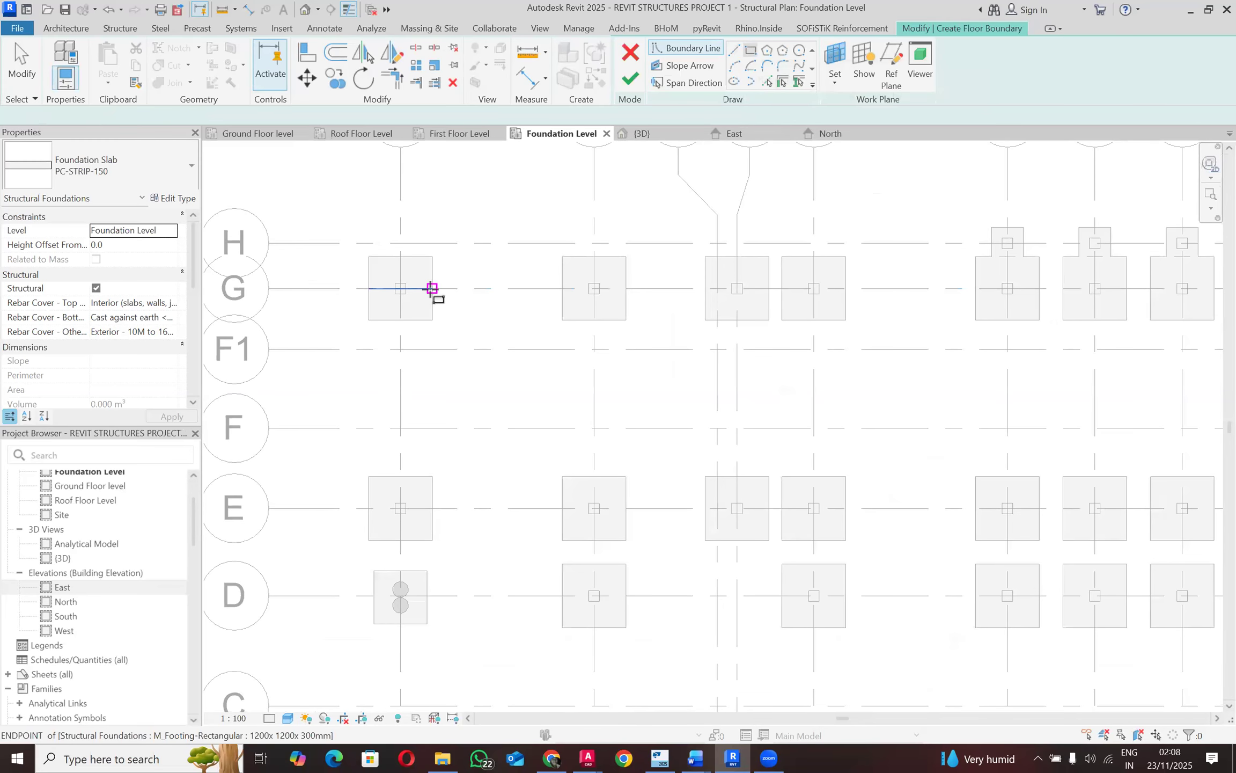
scroll(431, 267, up, 2)
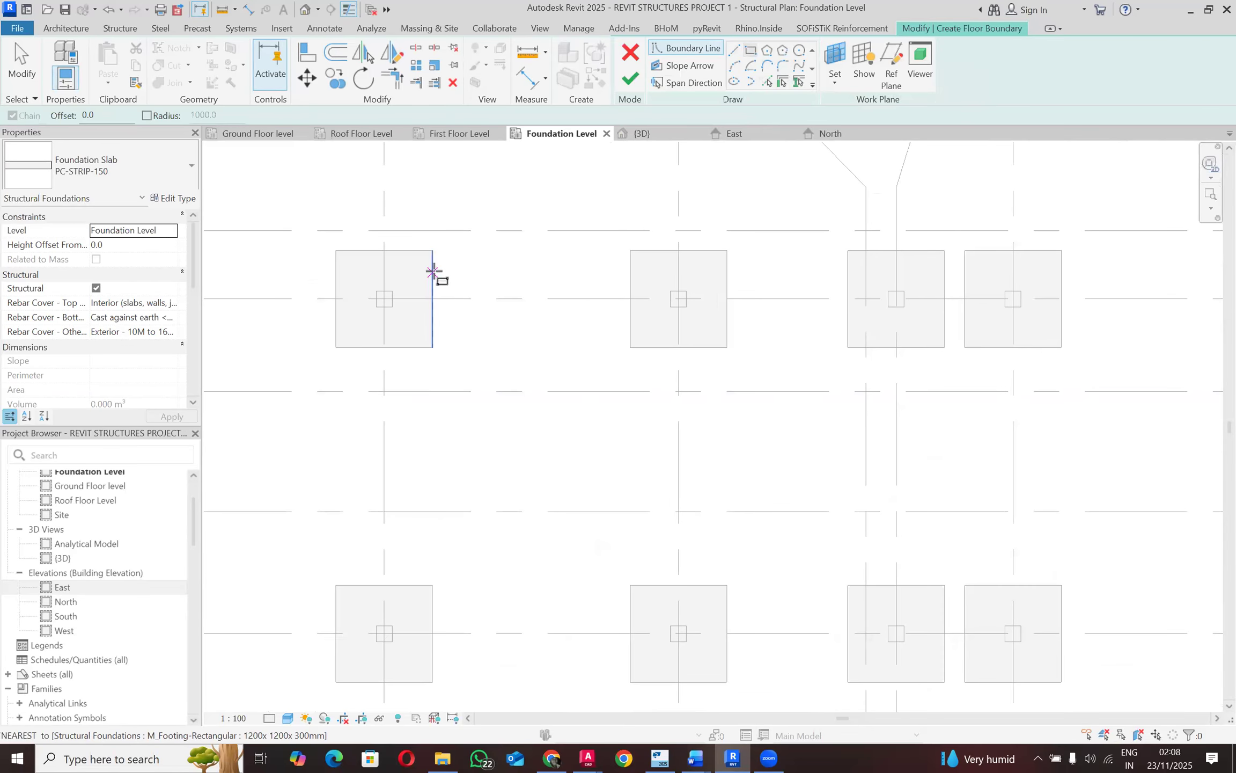
scroll(434, 292, up, 1)
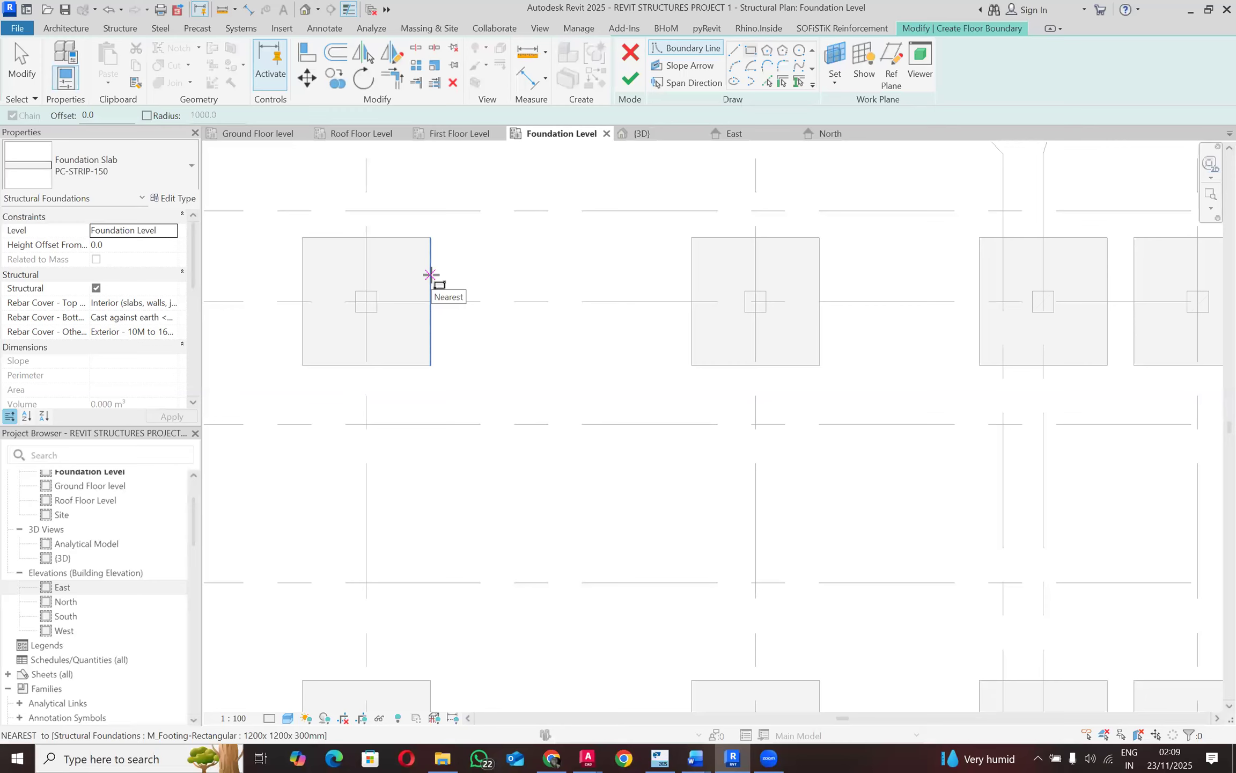
click(735, 51)
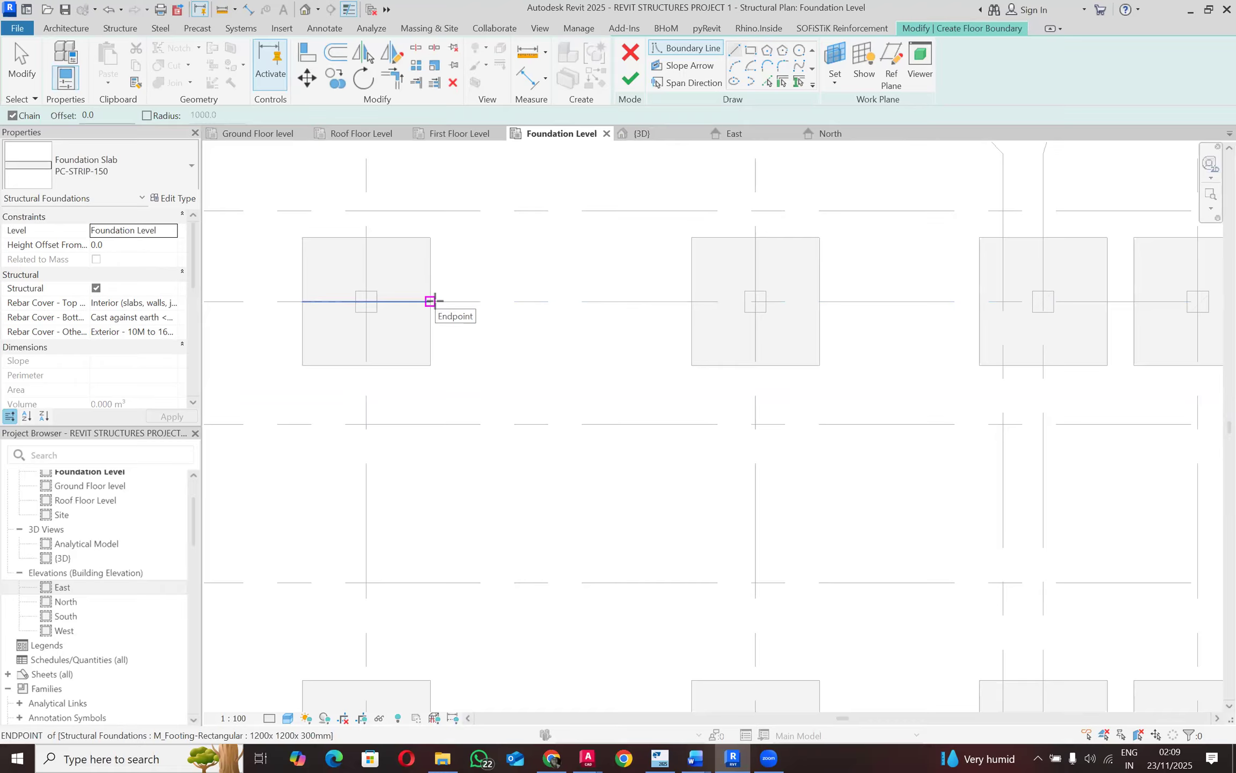
click(430, 301)
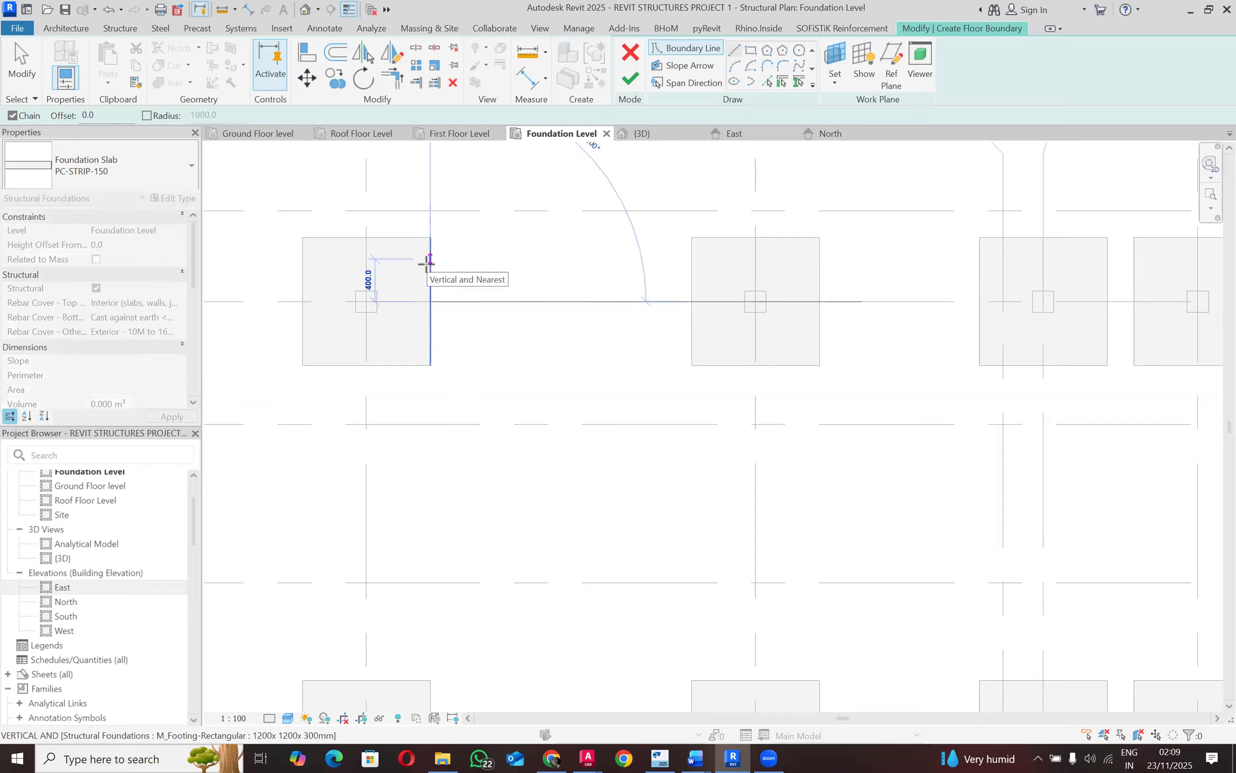
text(2)
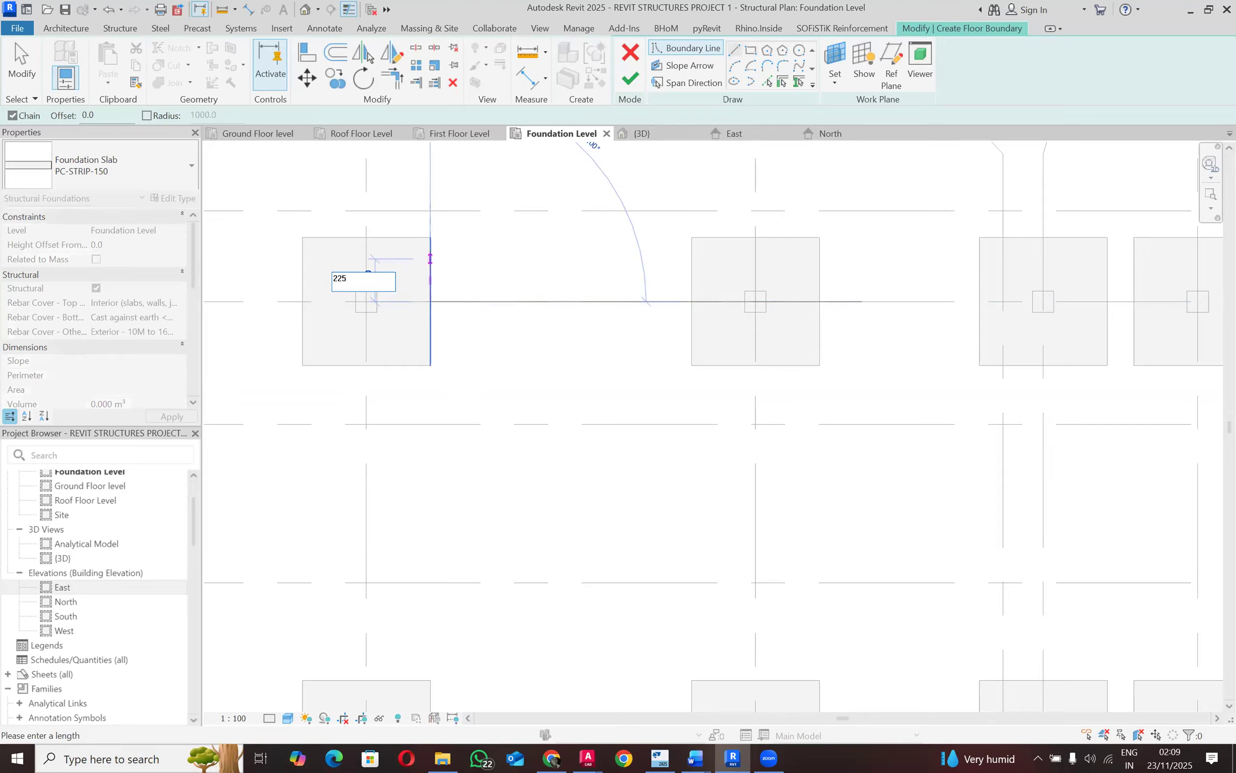
text(25)
key(Return)
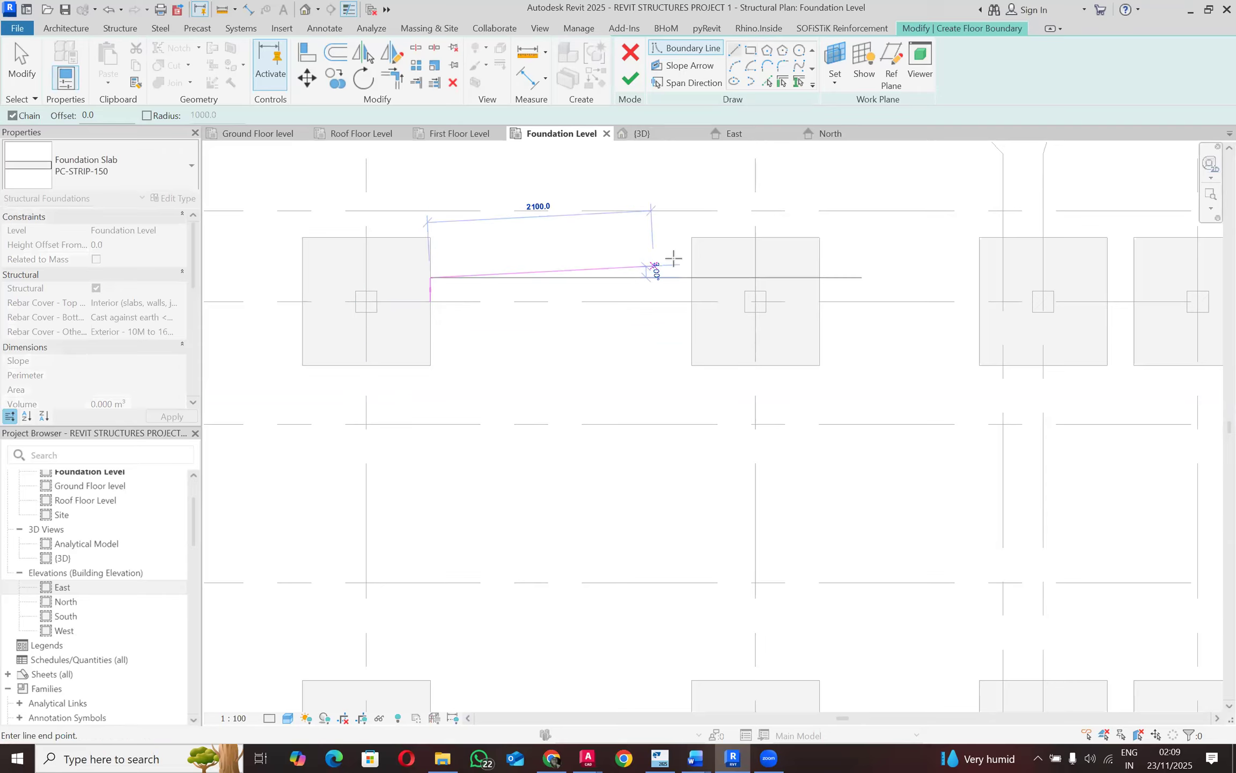
Step: Complete the 450 mm wide strip boundary along grid G between the grid 1 and grid 2 footings, closing it at the start point
click(692, 278)
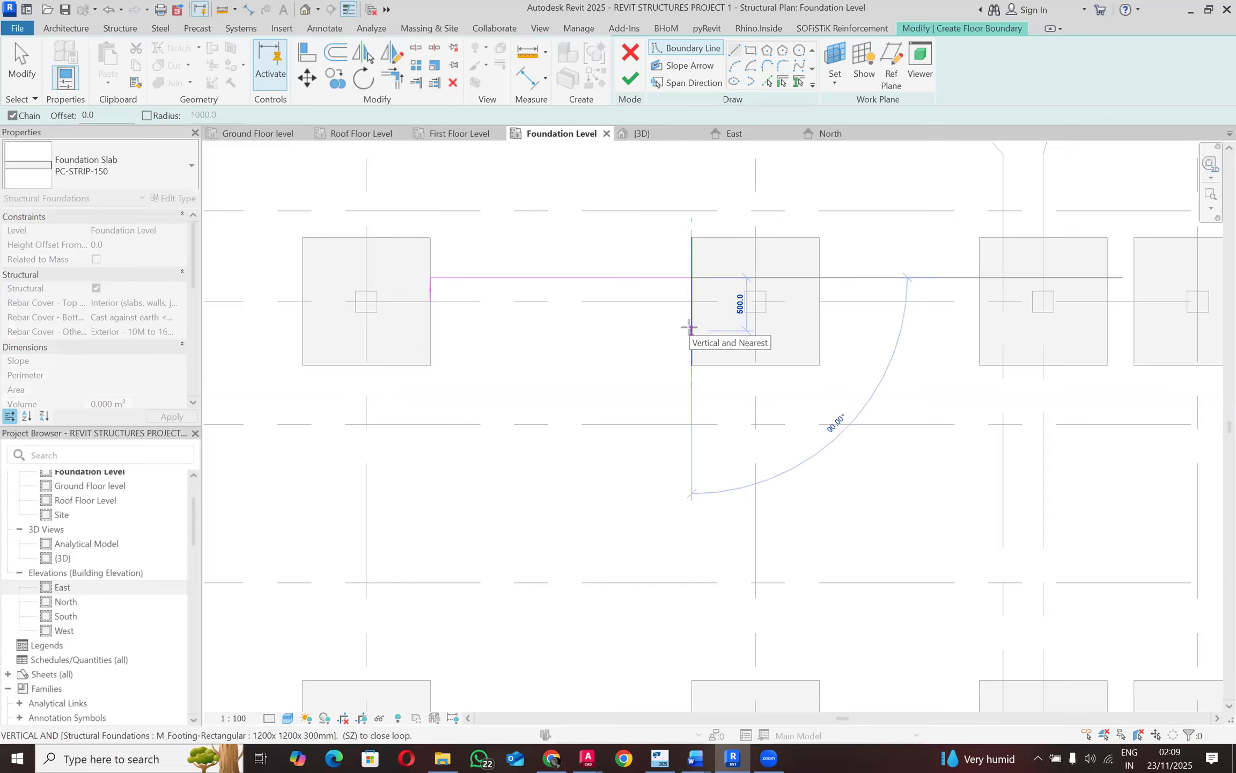
text(45)
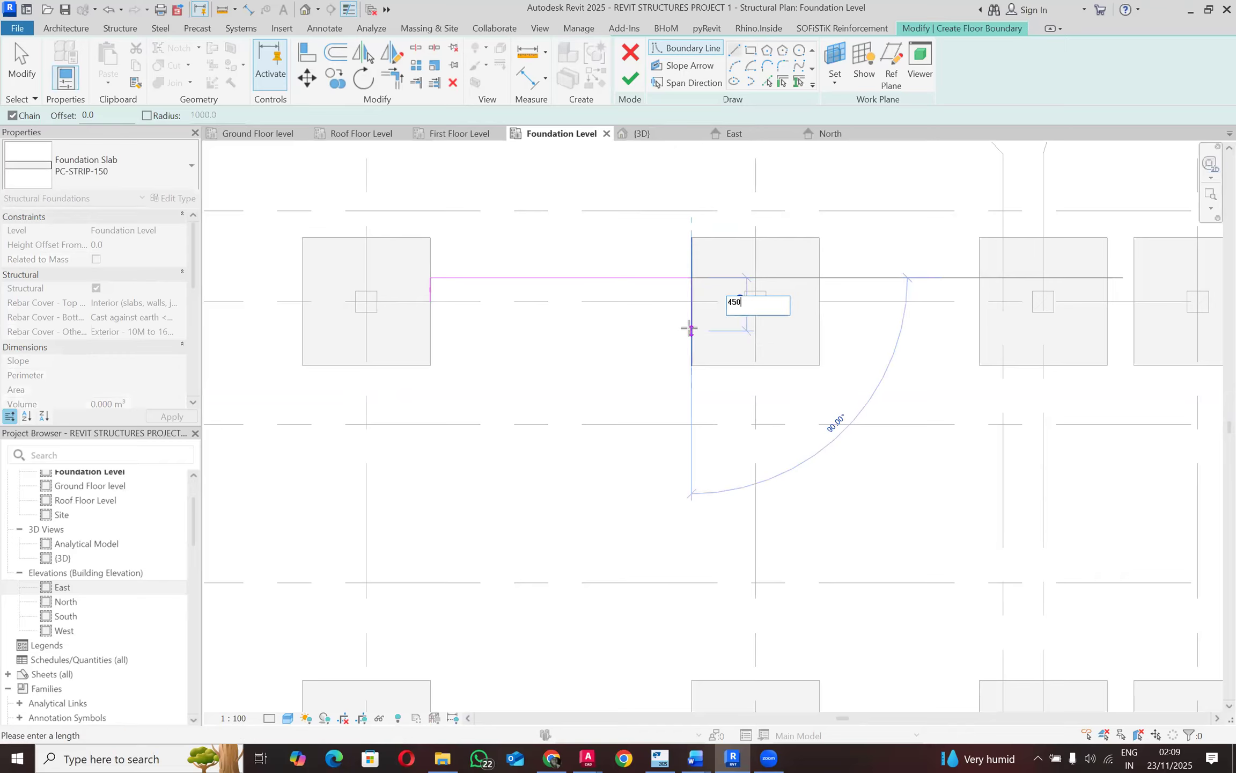
text(0)
key(Return)
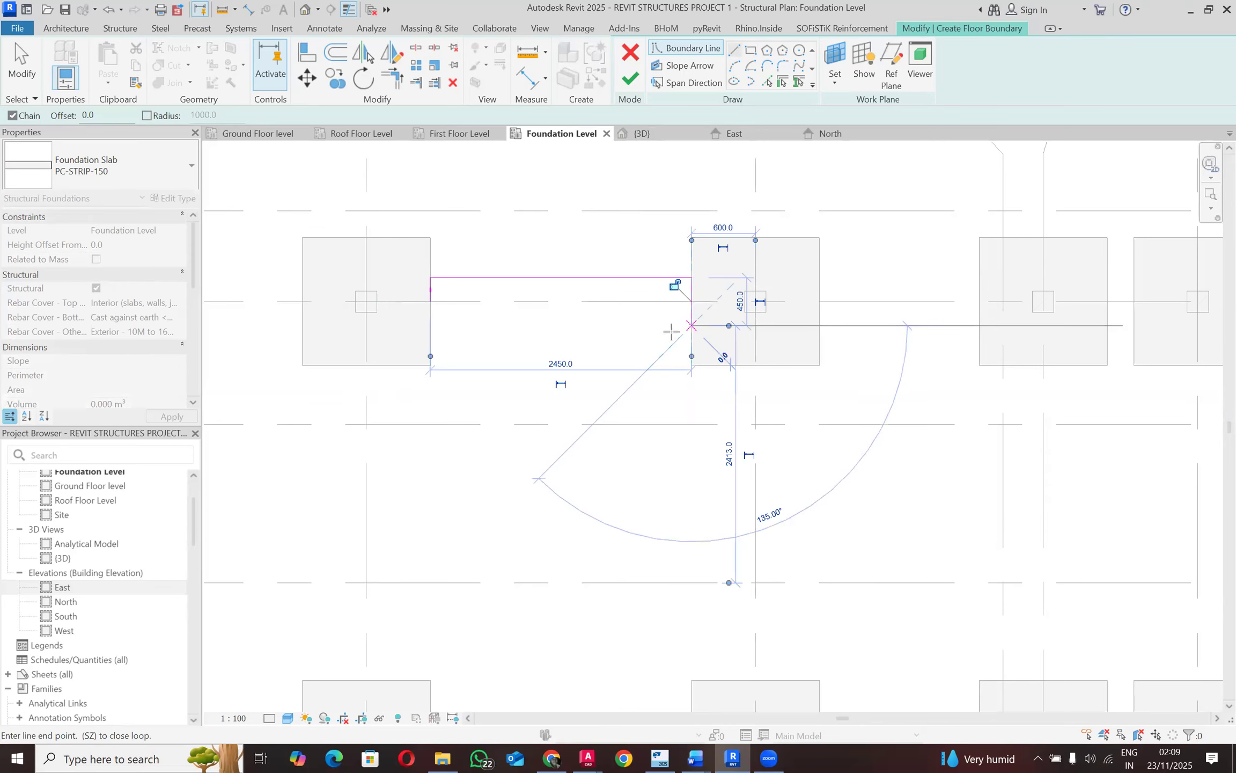
click(430, 325)
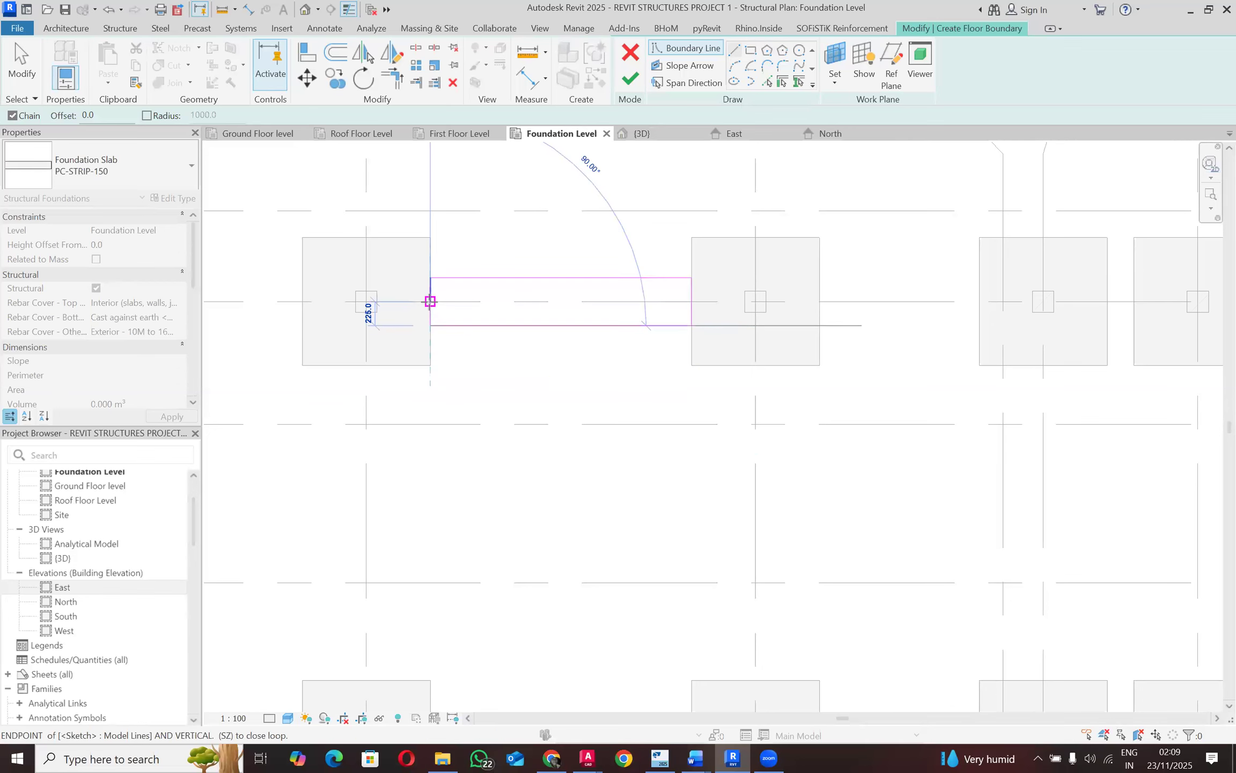
click(430, 301)
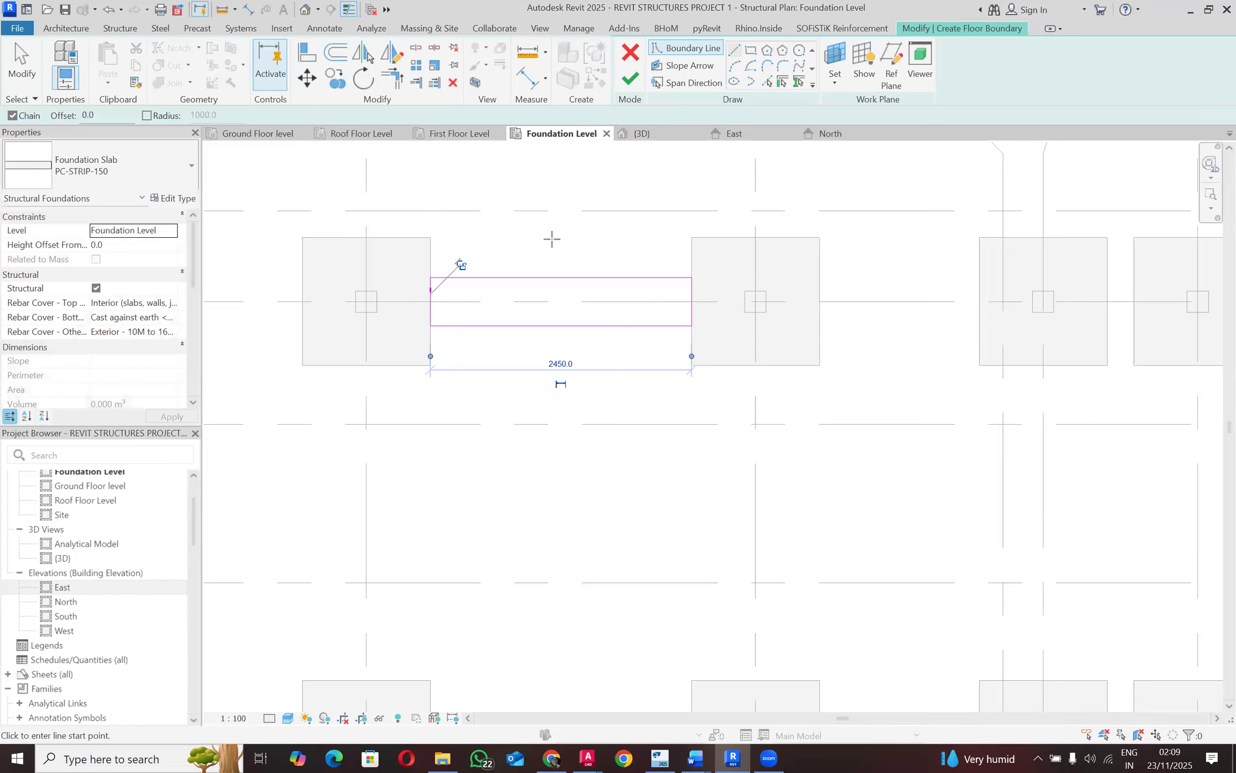
Step: Sketch a closed strip boundary 1500 mm long and 450 mm wide along grid G between the grid 2 and grid 4 footings
scroll(432, 245, down, 2)
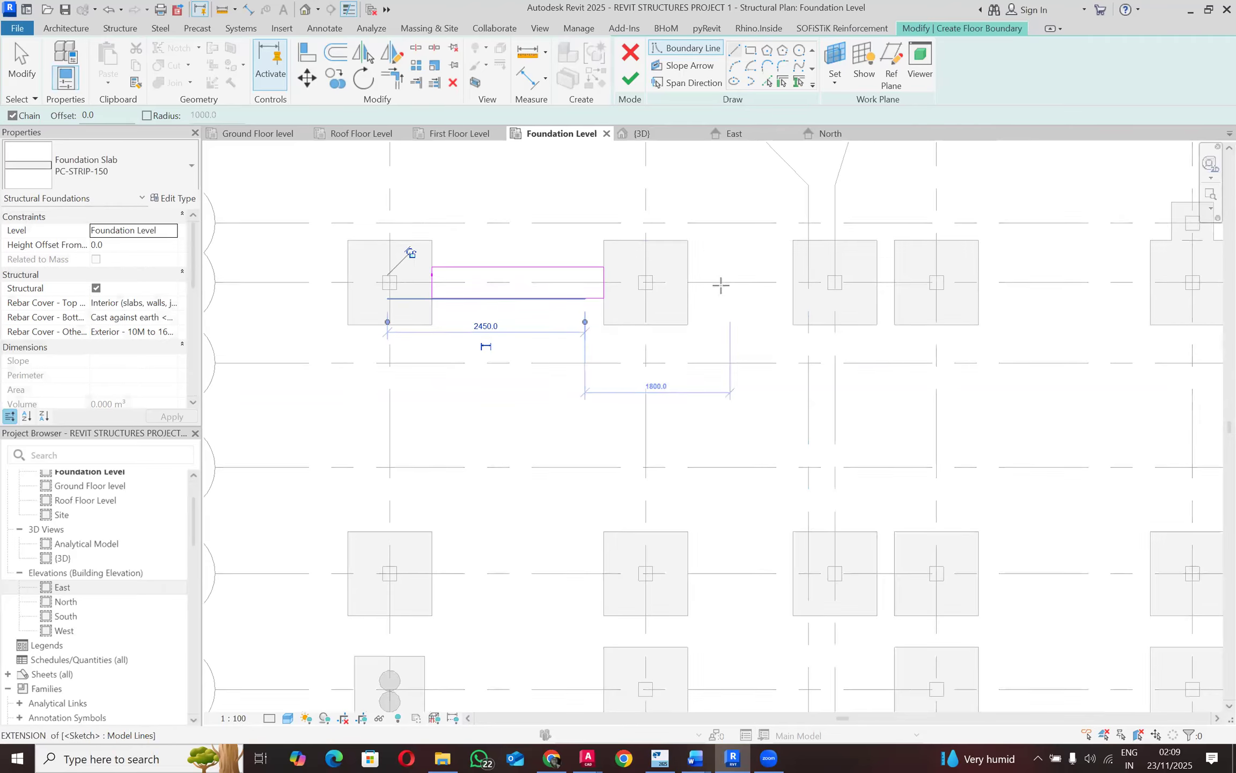
scroll(708, 287, up, 1)
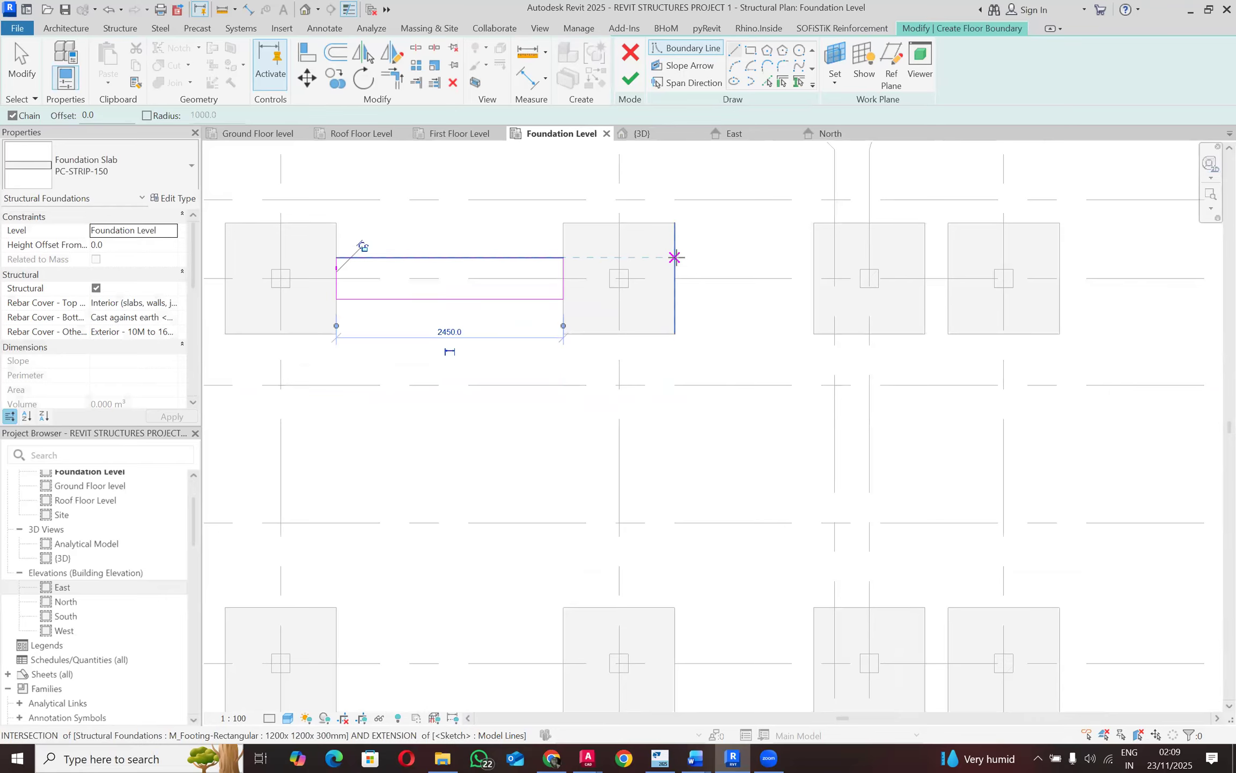
click(675, 258)
click(814, 258)
click(814, 299)
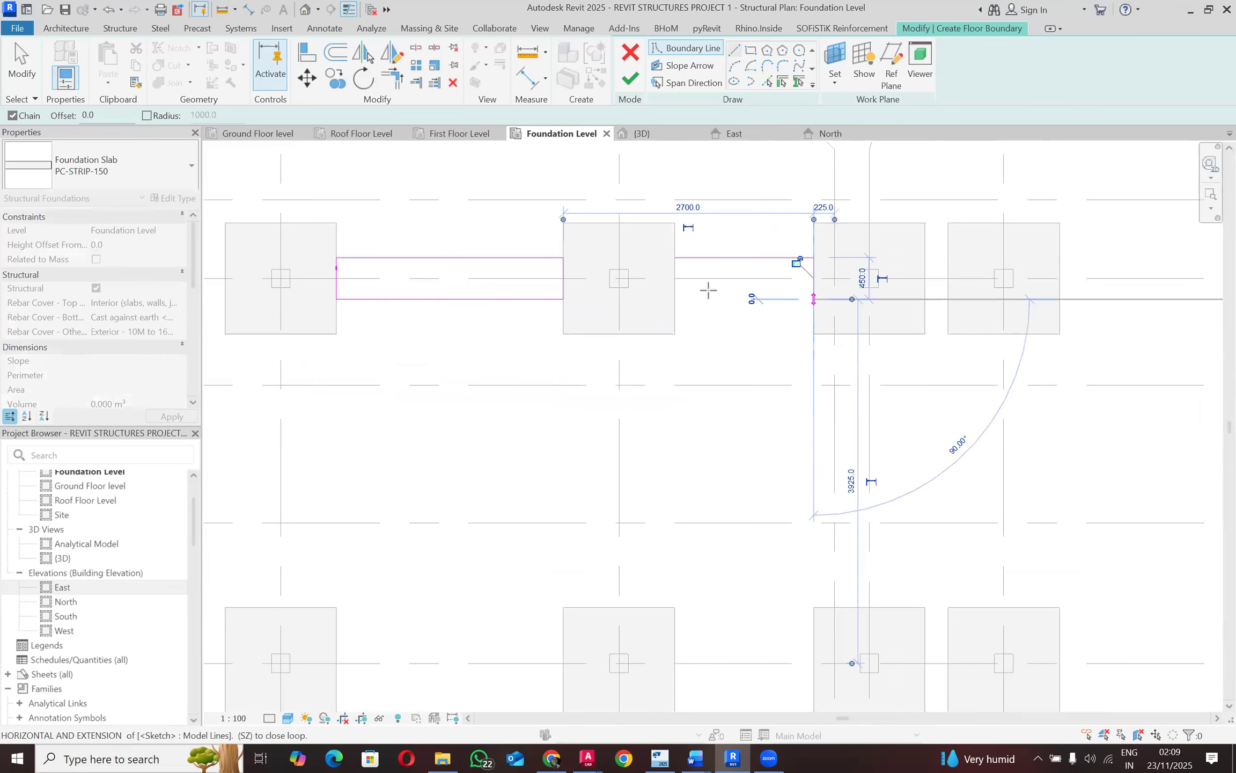
click(675, 299)
click(675, 258)
Step: Sketch a closed strip boundary 250 mm long and 450 mm wide along grid G between the grid 4 and grid 5 footings
scroll(542, 293, down, 2)
click(553, 297)
scroll(799, 295, up, 3)
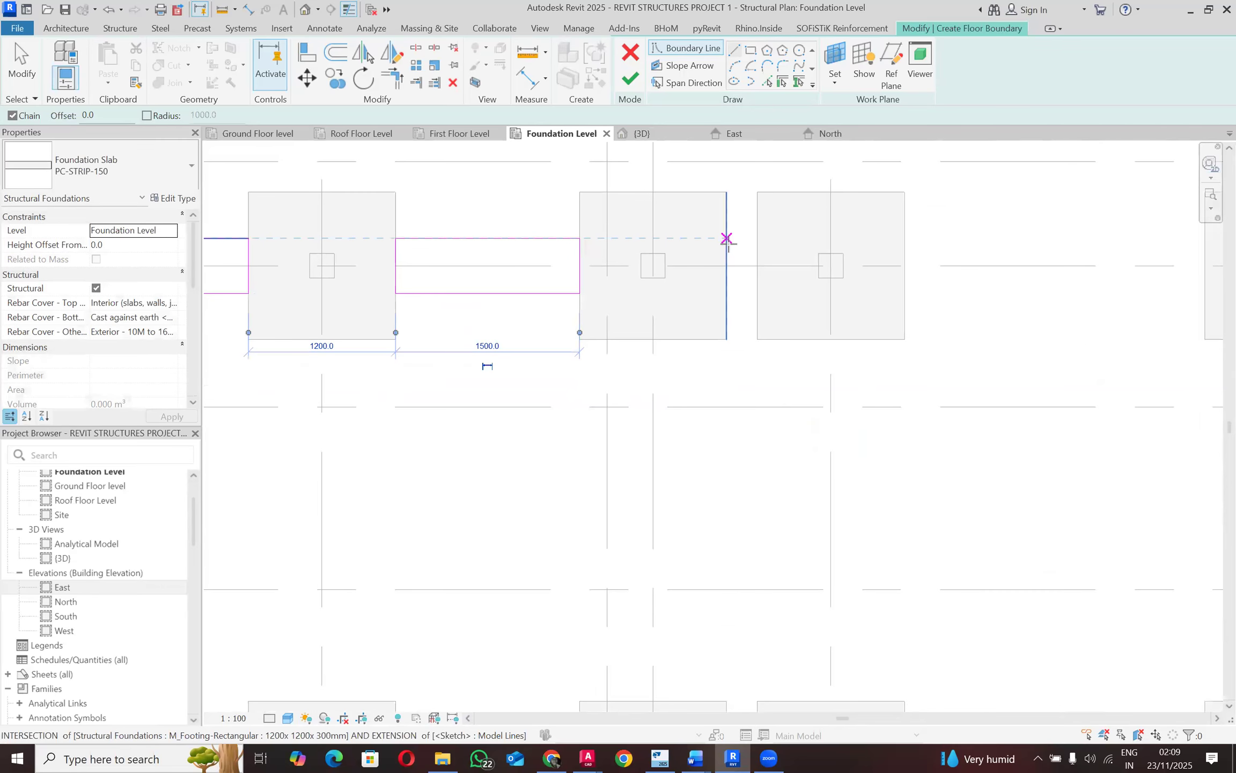
click(757, 238)
click(757, 238)
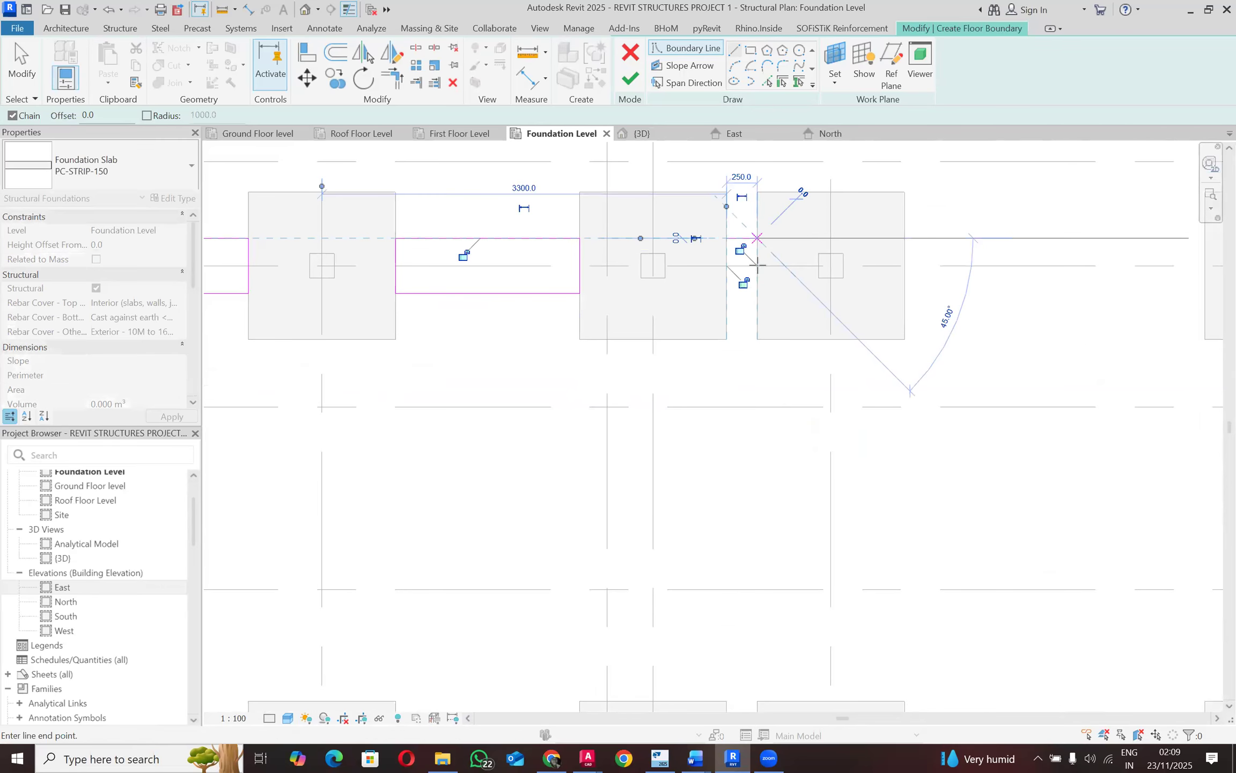
click(757, 292)
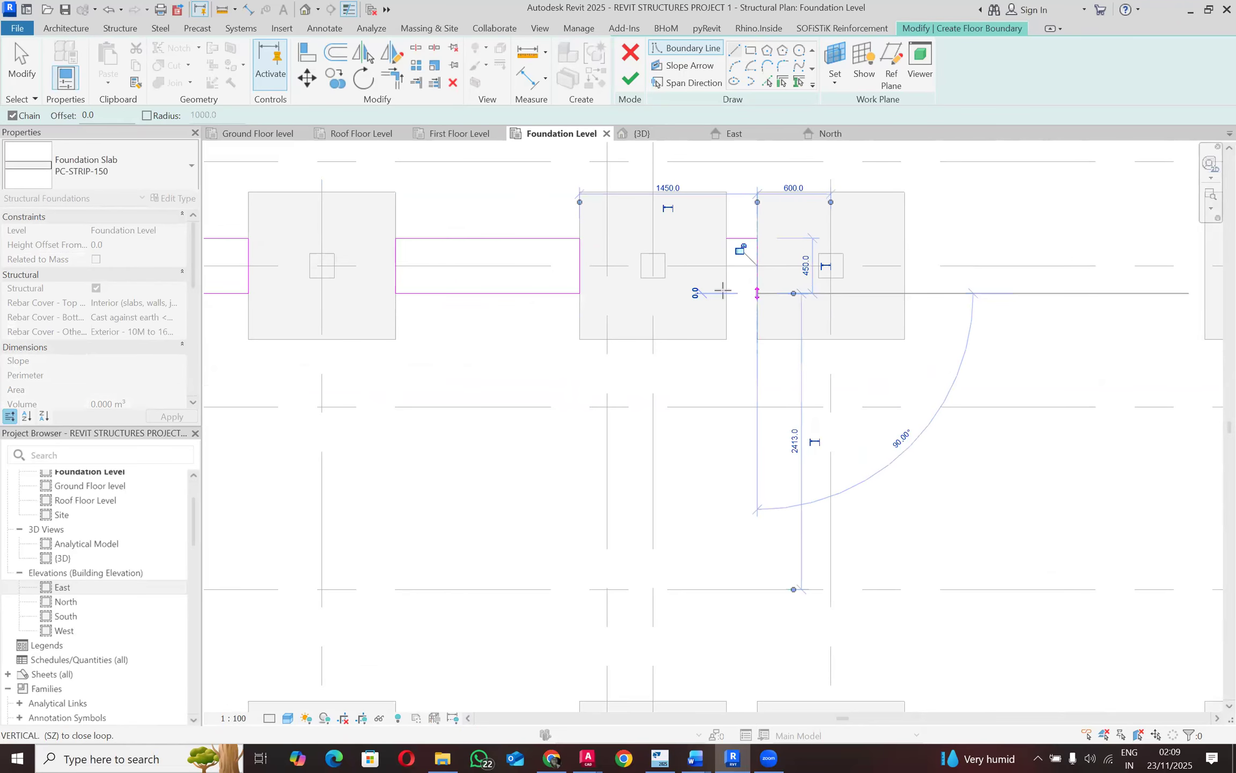
click(726, 293)
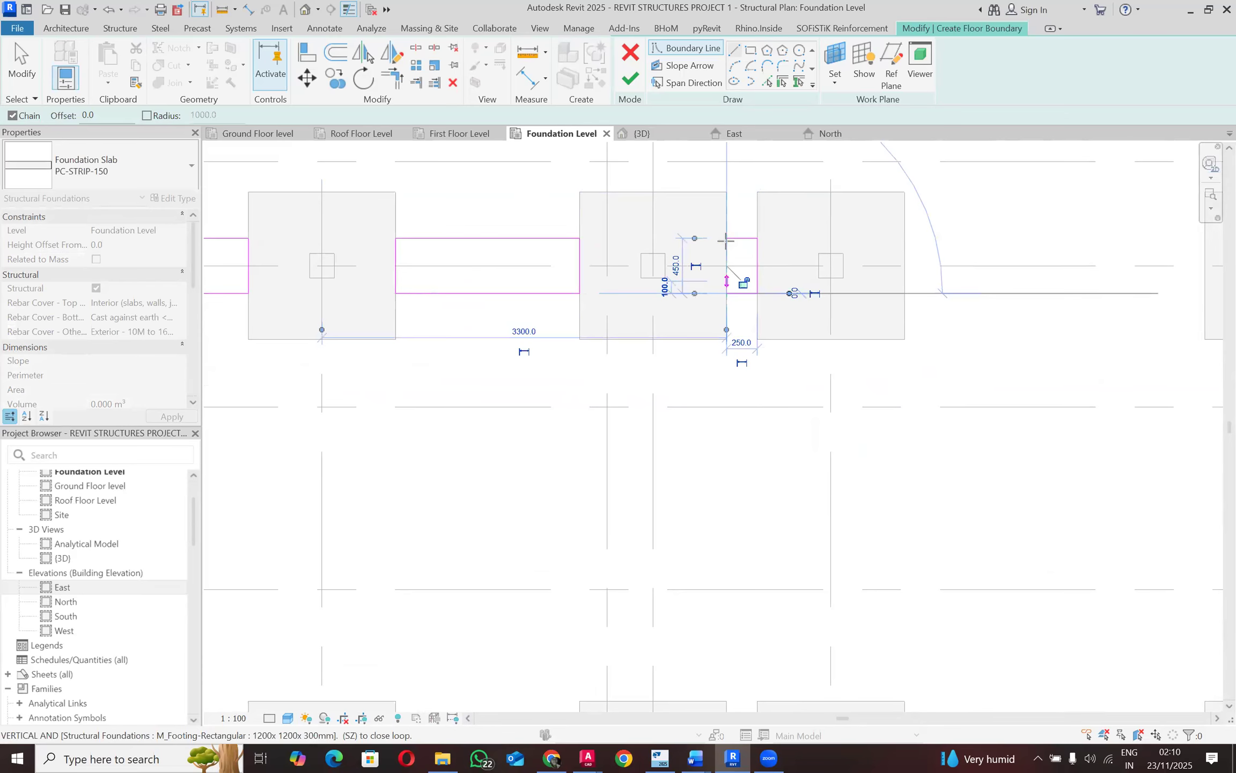
click(727, 238)
Step: Sketch a closed strip boundary 2450 mm long and 450 mm wide along grid G between the grid 5 and grid 6 footings
scroll(534, 280, down, 2)
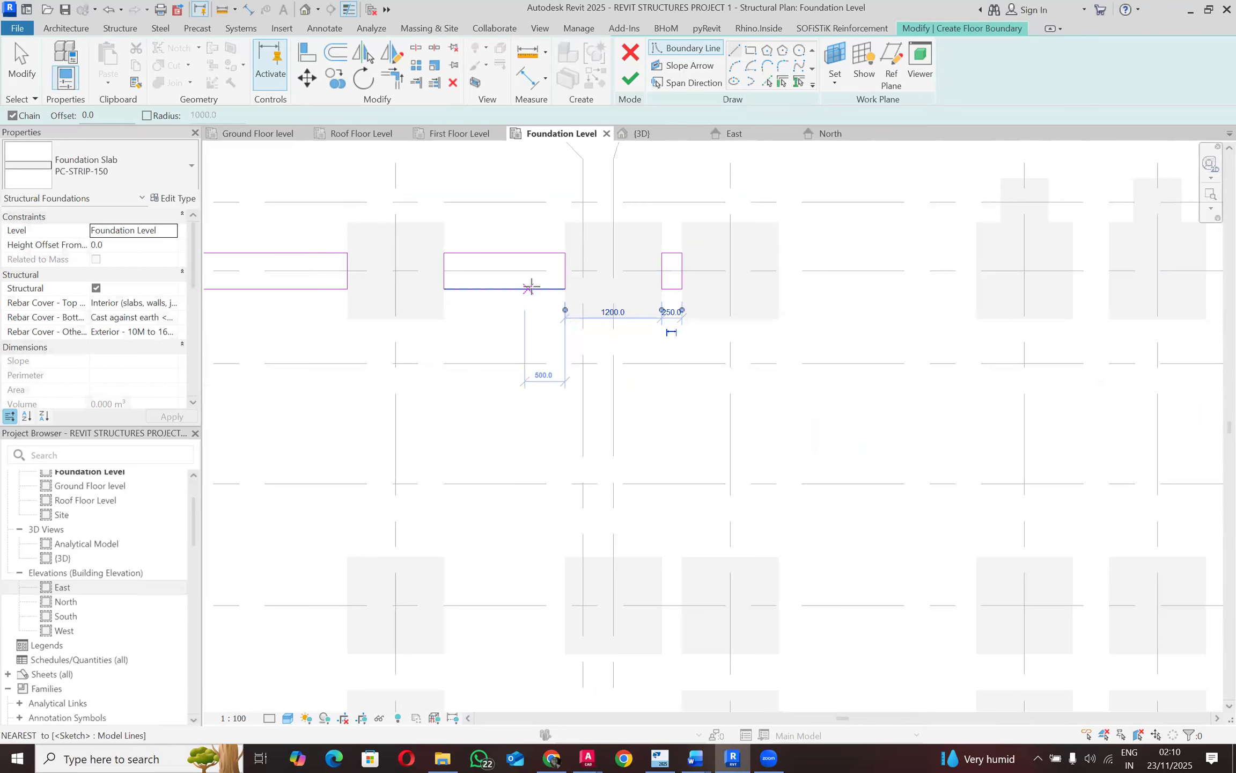
scroll(782, 261, up, 2)
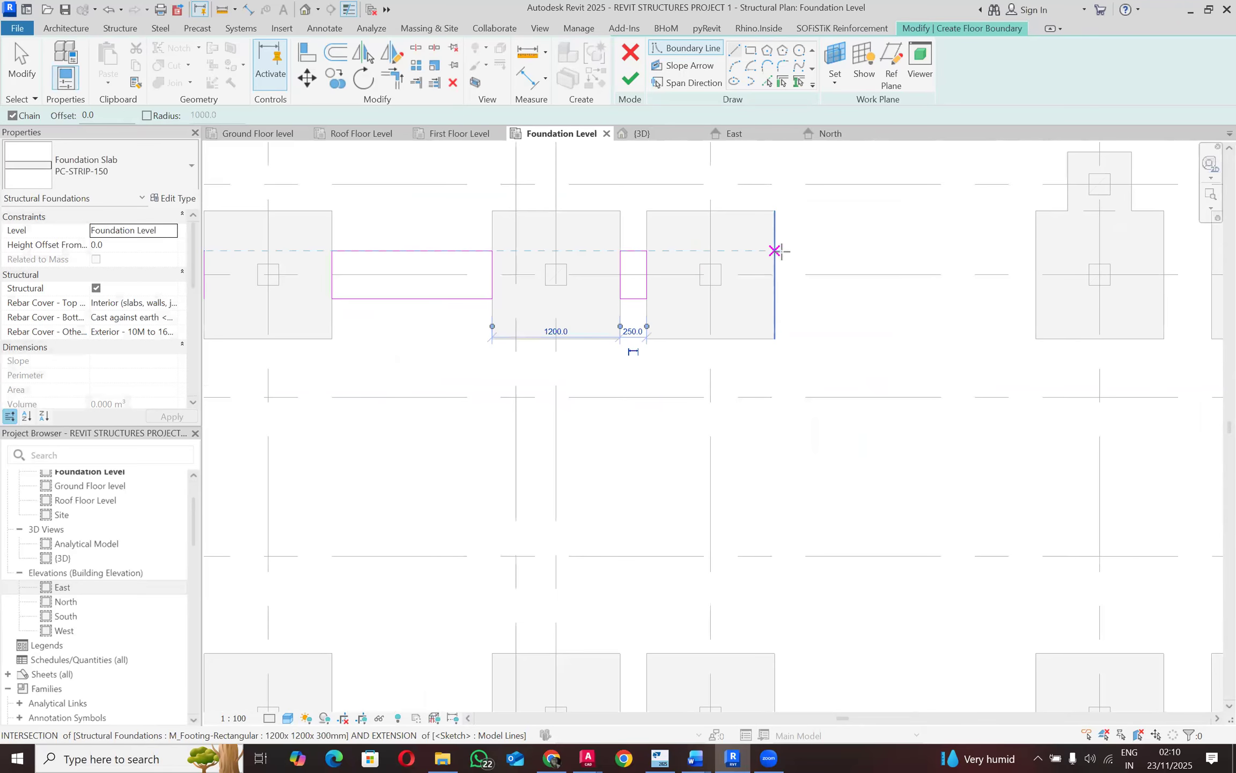
click(1035, 251)
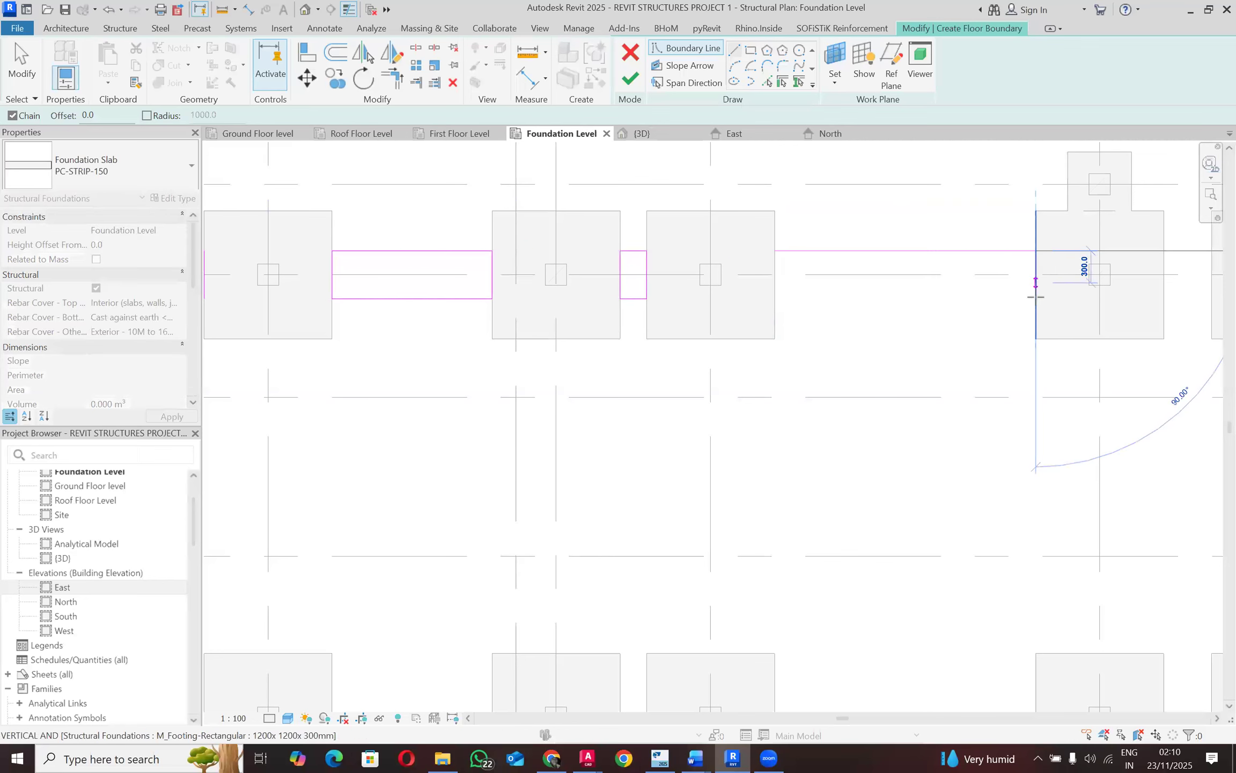
click(1036, 298)
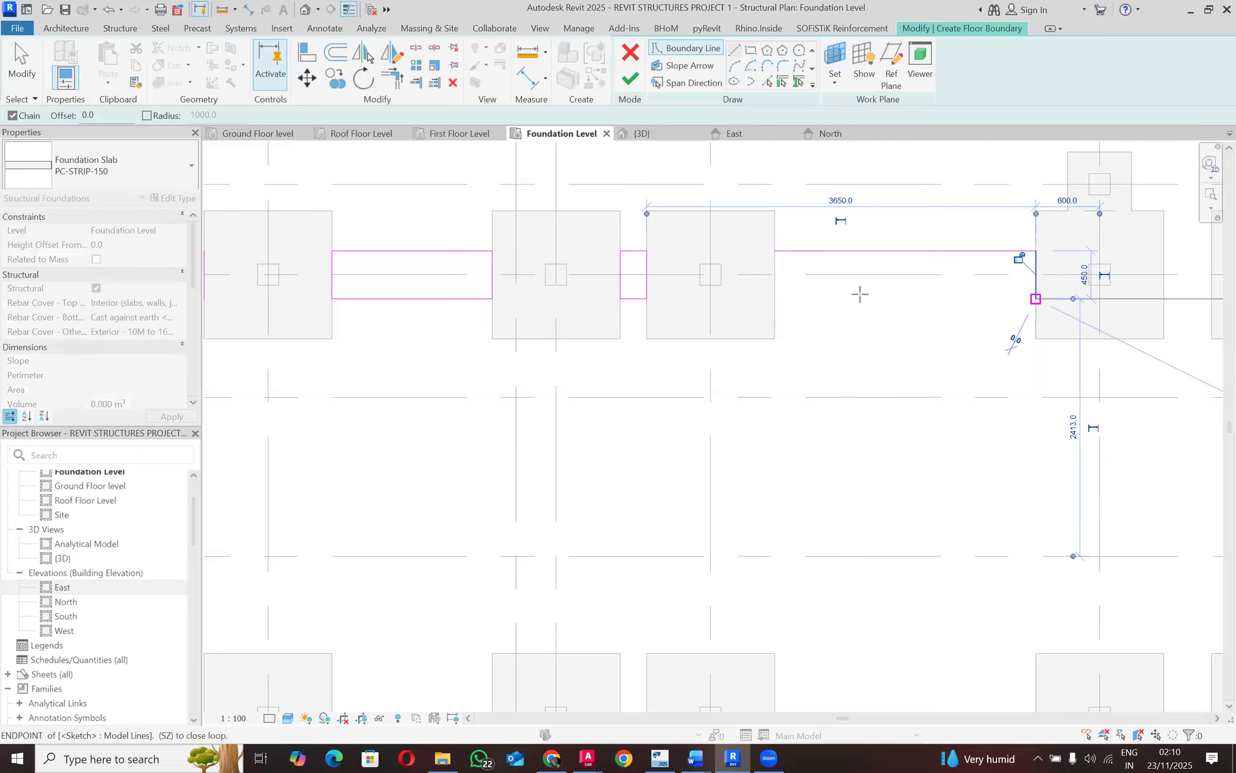
click(775, 298)
click(775, 251)
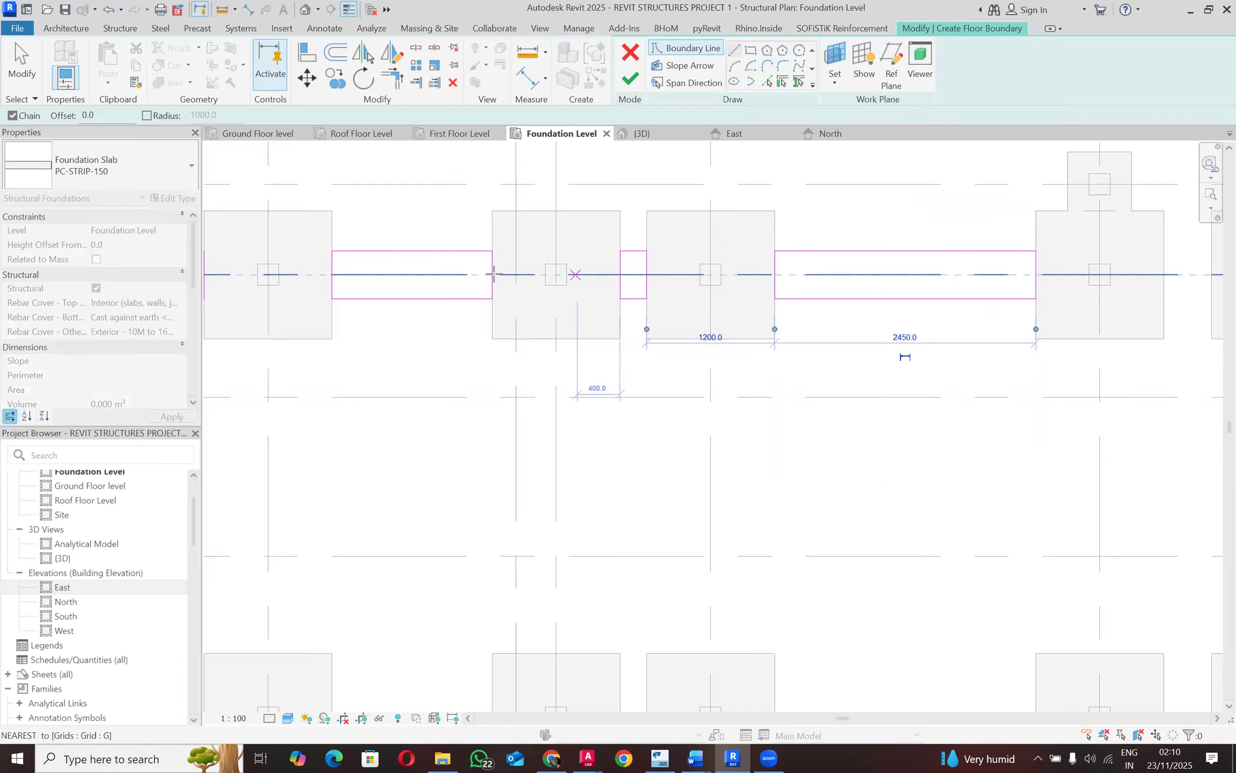
Step: Sketch a closed 450 x 450 mm strip boundary on grid G between the grid 6 and grid 7 footings
scroll(493, 275, down, 3)
scroll(848, 290, up, 3)
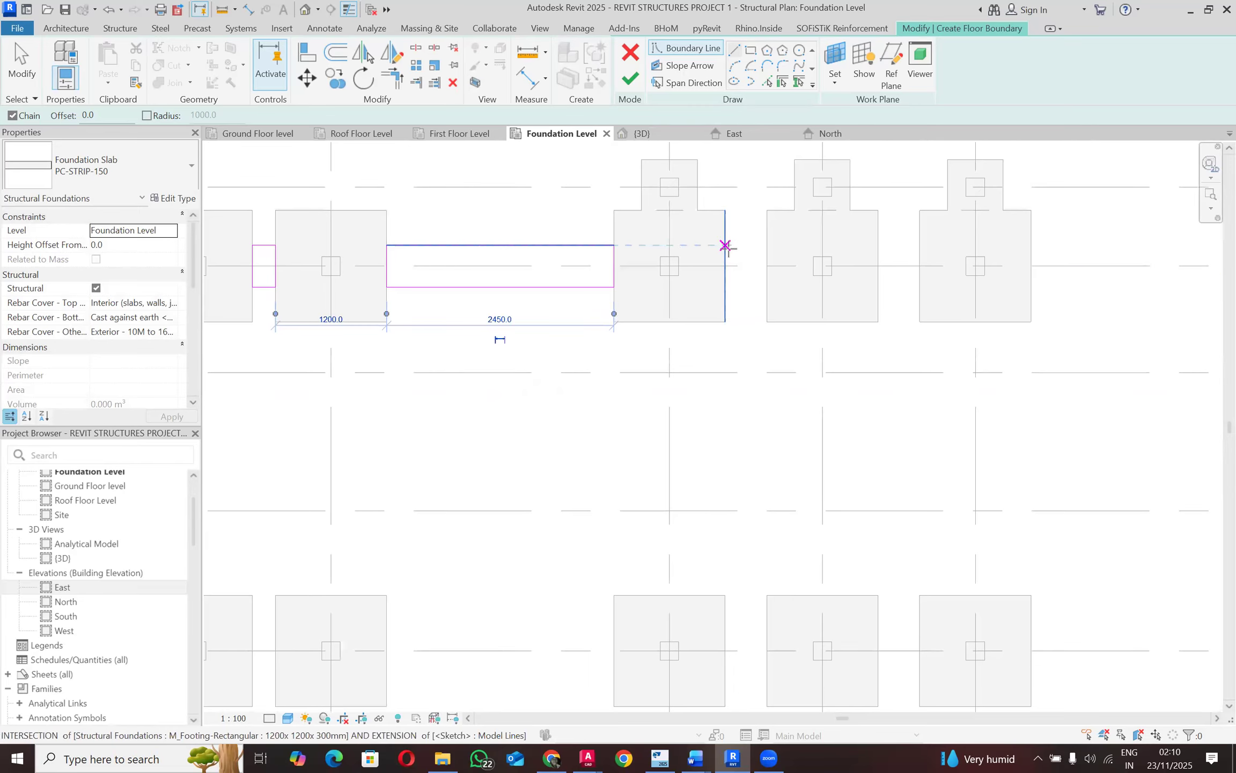
click(725, 246)
click(768, 245)
click(768, 287)
click(726, 287)
click(726, 245)
Step: Sketch a closed 450 x 450 mm strip boundary on grid G between the grid 7 and grid 8 footings
scroll(662, 265, down, 2)
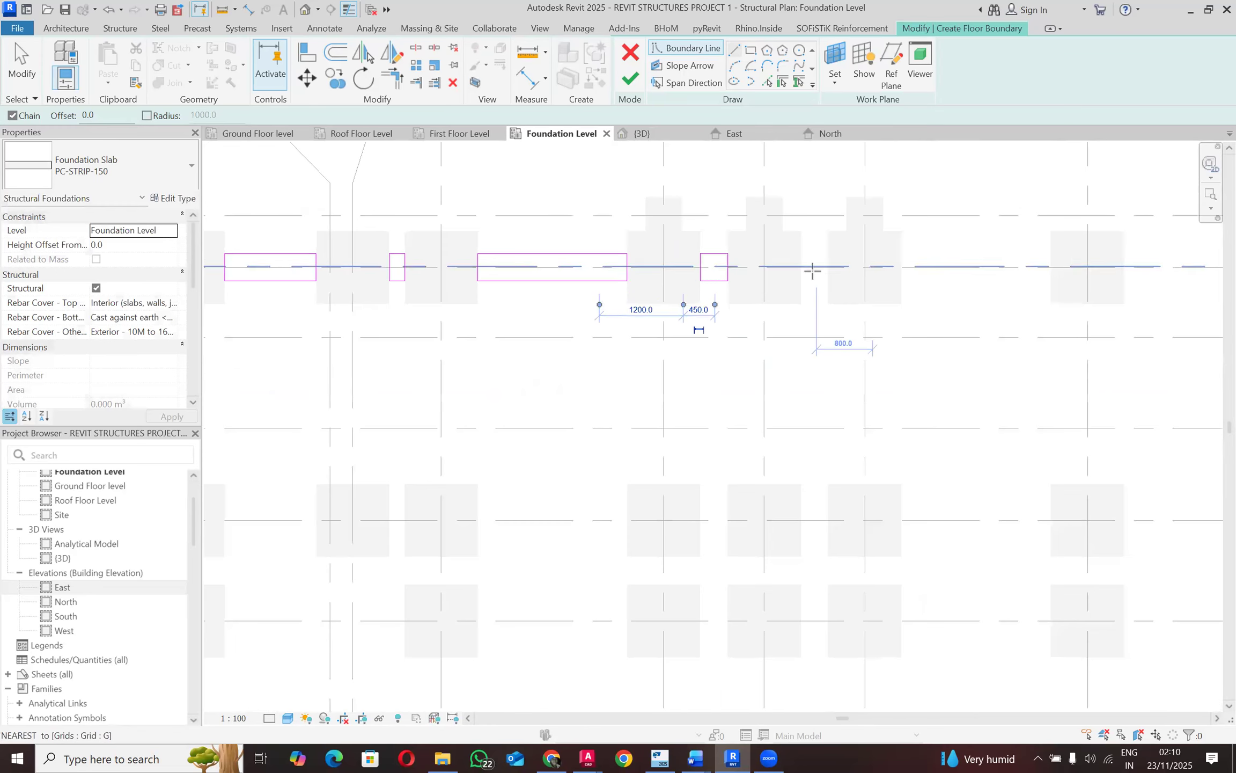
scroll(788, 225, up, 3)
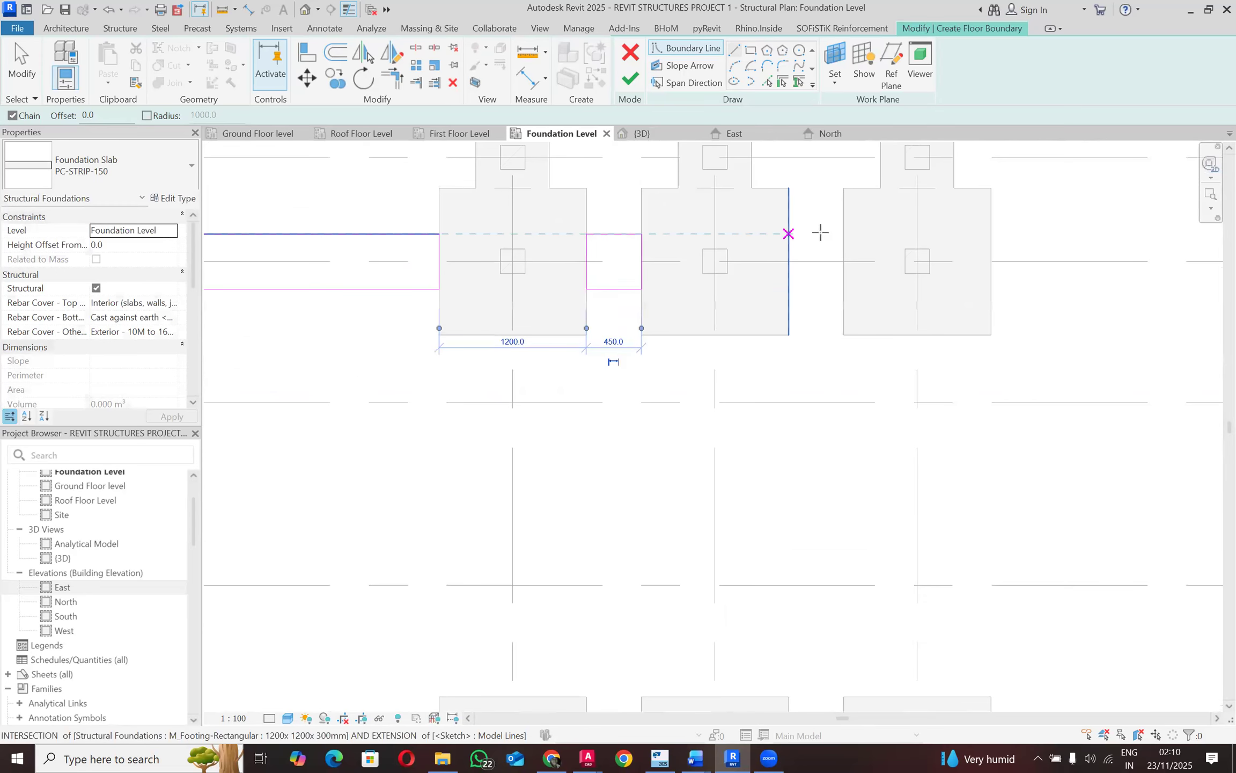
click(843, 234)
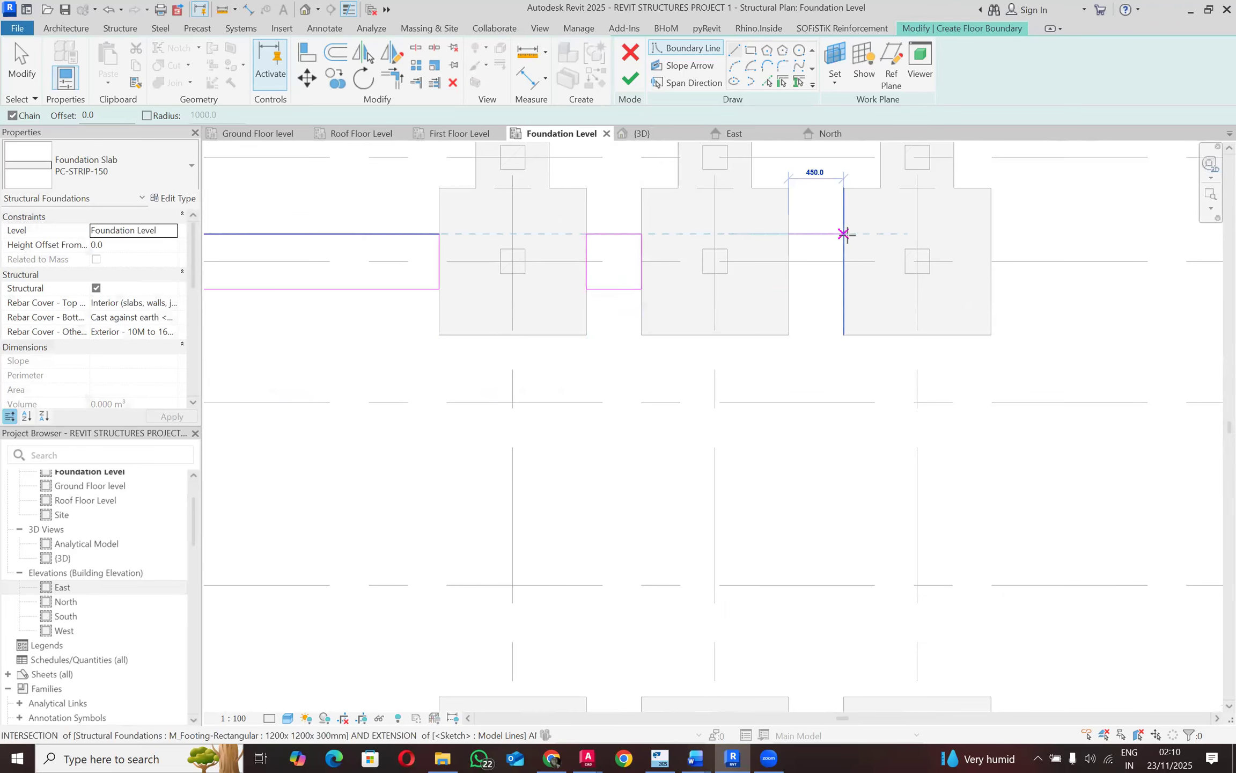
click(843, 288)
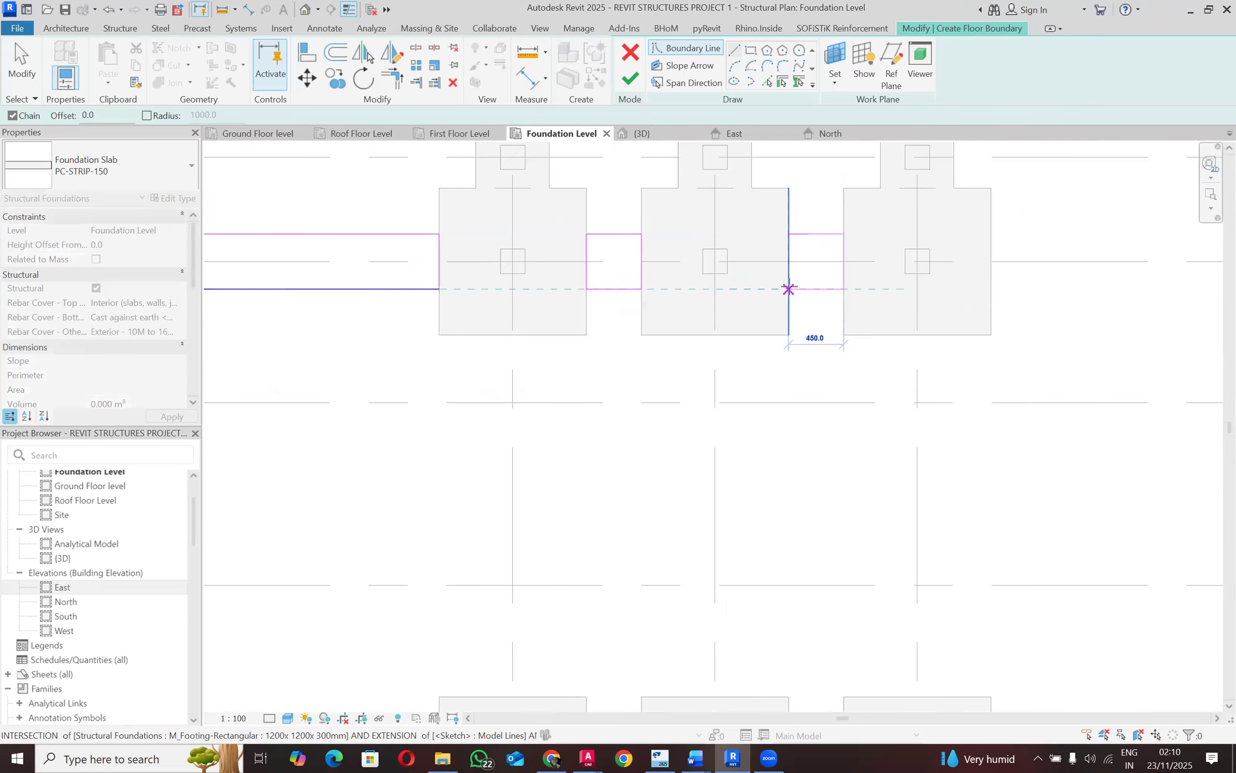
click(789, 234)
Step: Sketch a closed strip boundary 2450 mm long and 450 mm wide along grid G between the grid 8 and grid 9 footings
scroll(534, 279, down, 2)
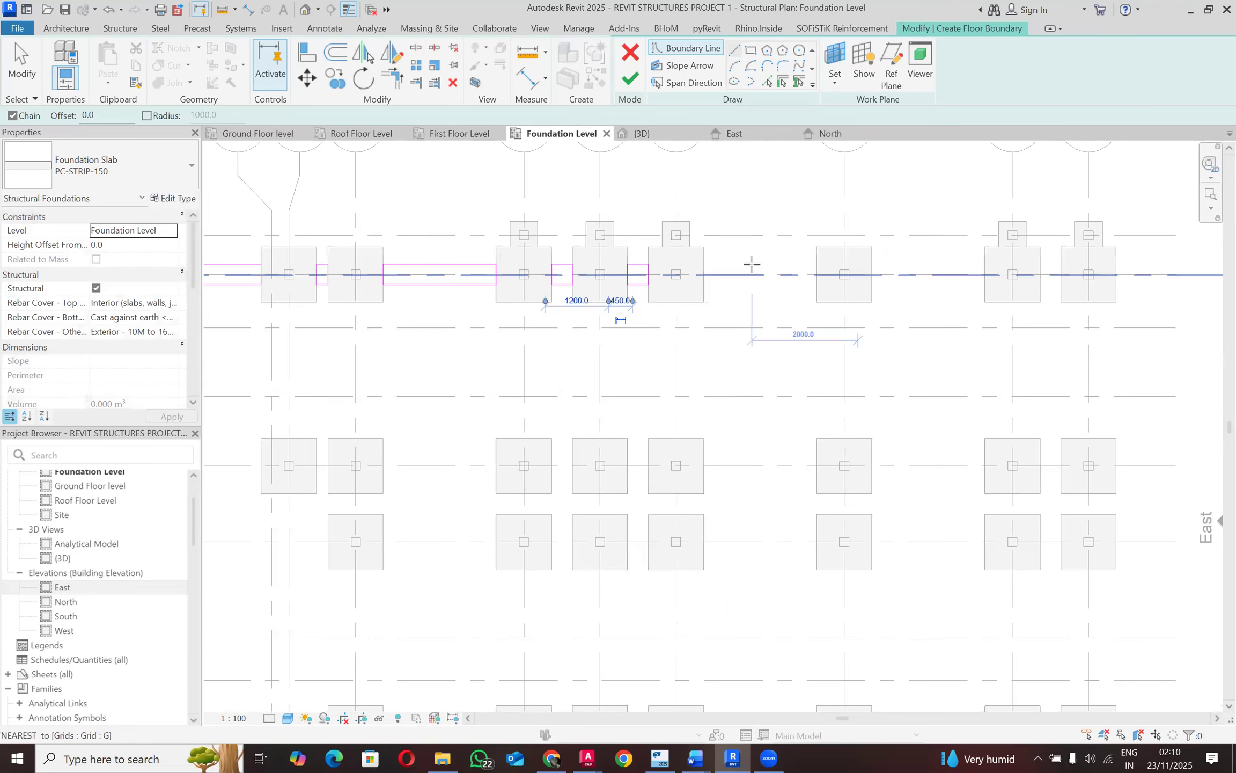
scroll(751, 267, up, 3)
scroll(732, 268, up, 1)
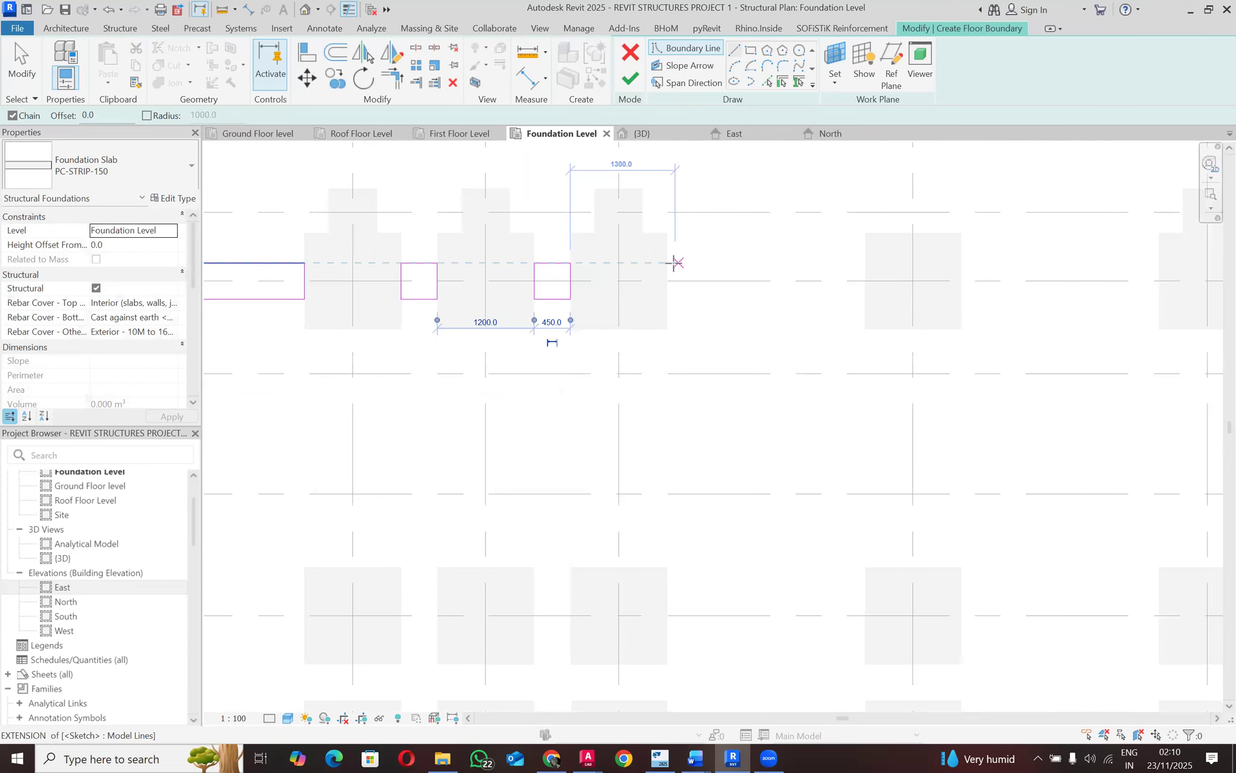
click(667, 263)
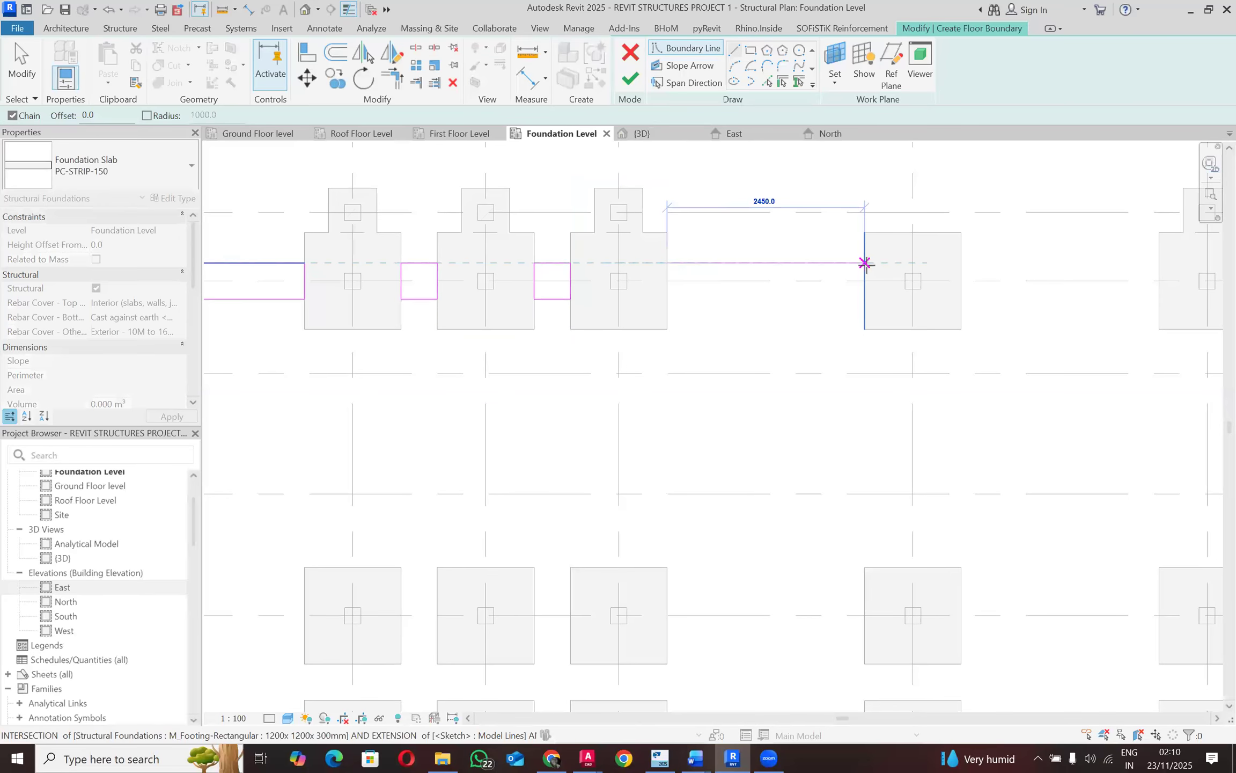
click(864, 262)
click(864, 299)
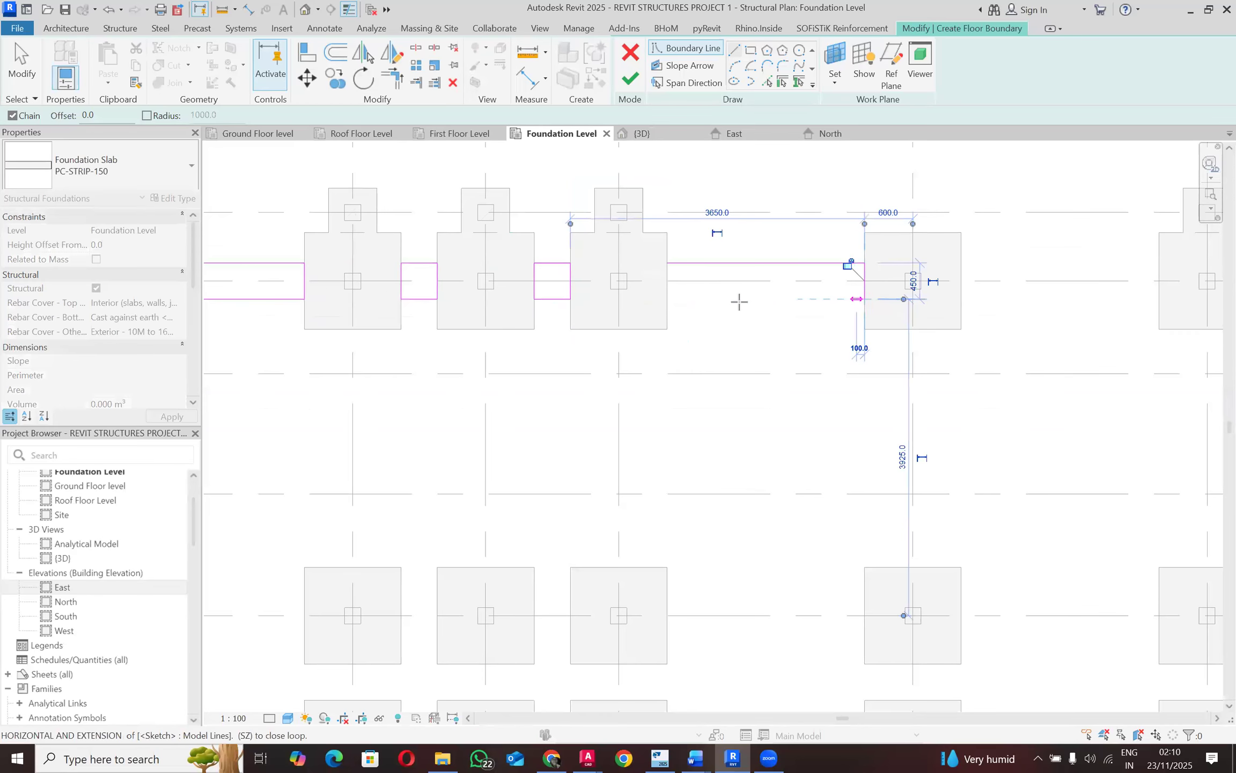
click(667, 299)
click(667, 262)
Step: Sketch a closed strip boundary 2450 mm long and 450 mm wide along grid G between the grid 9 and grid 10 footings
scroll(667, 262, down, 4)
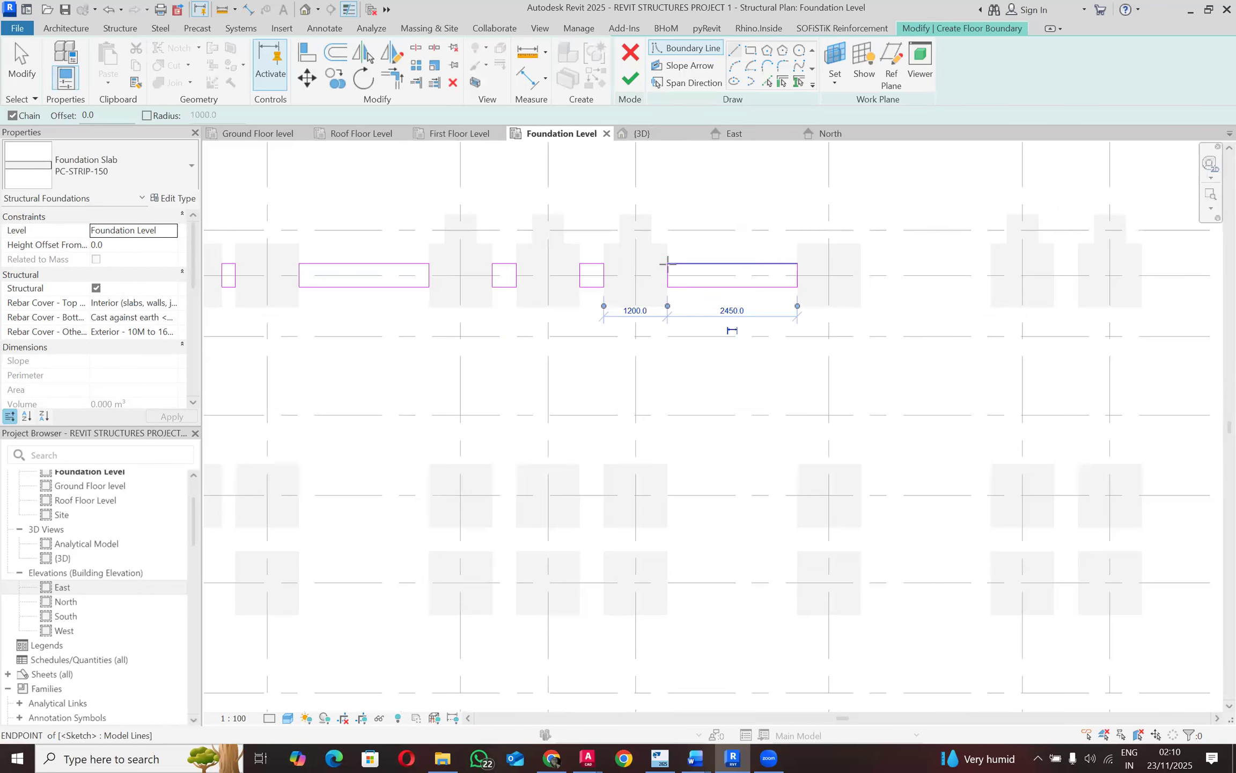
scroll(802, 268, up, 4)
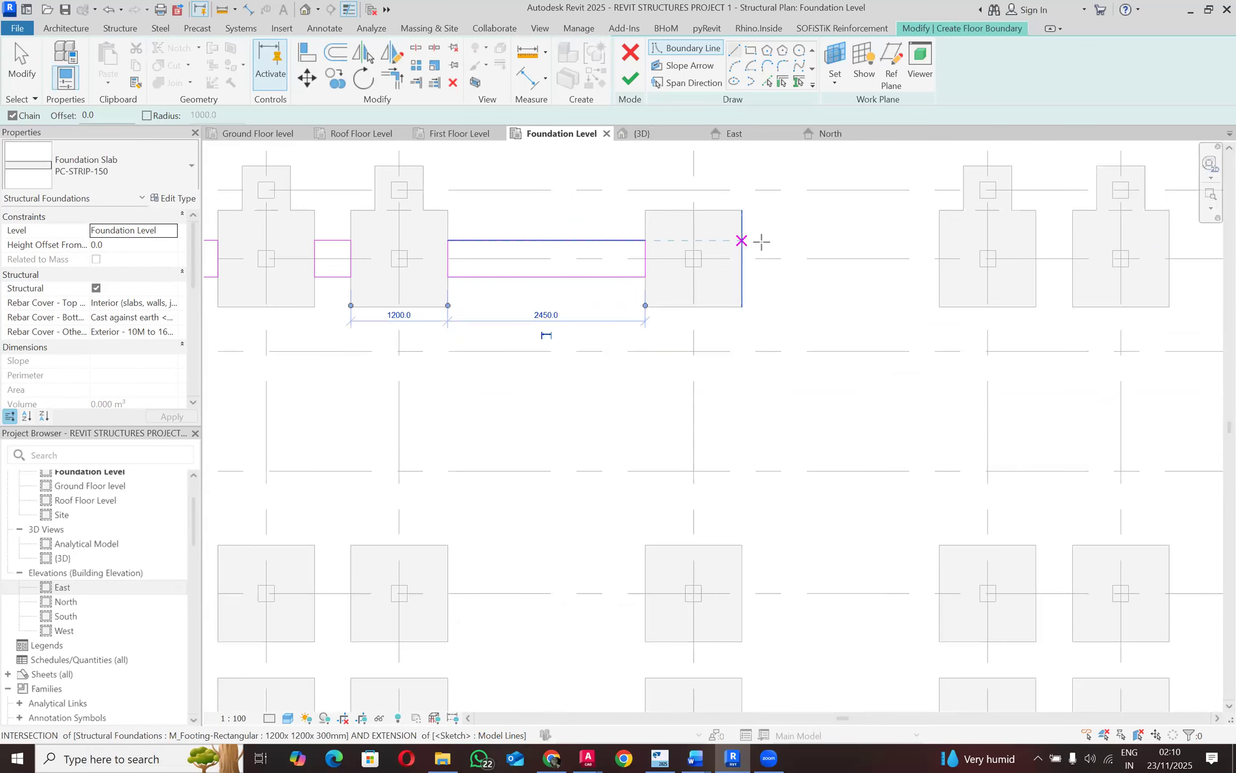
click(742, 240)
click(939, 240)
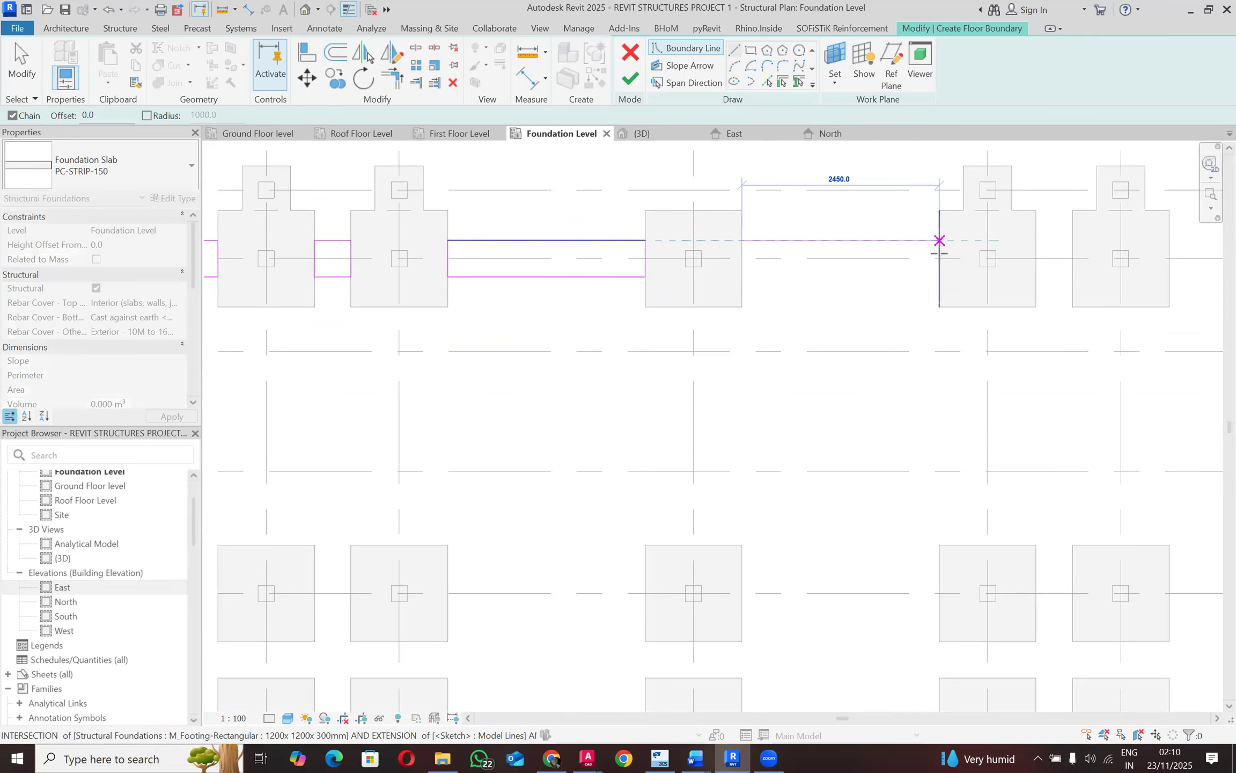
click(939, 277)
click(742, 276)
click(742, 240)
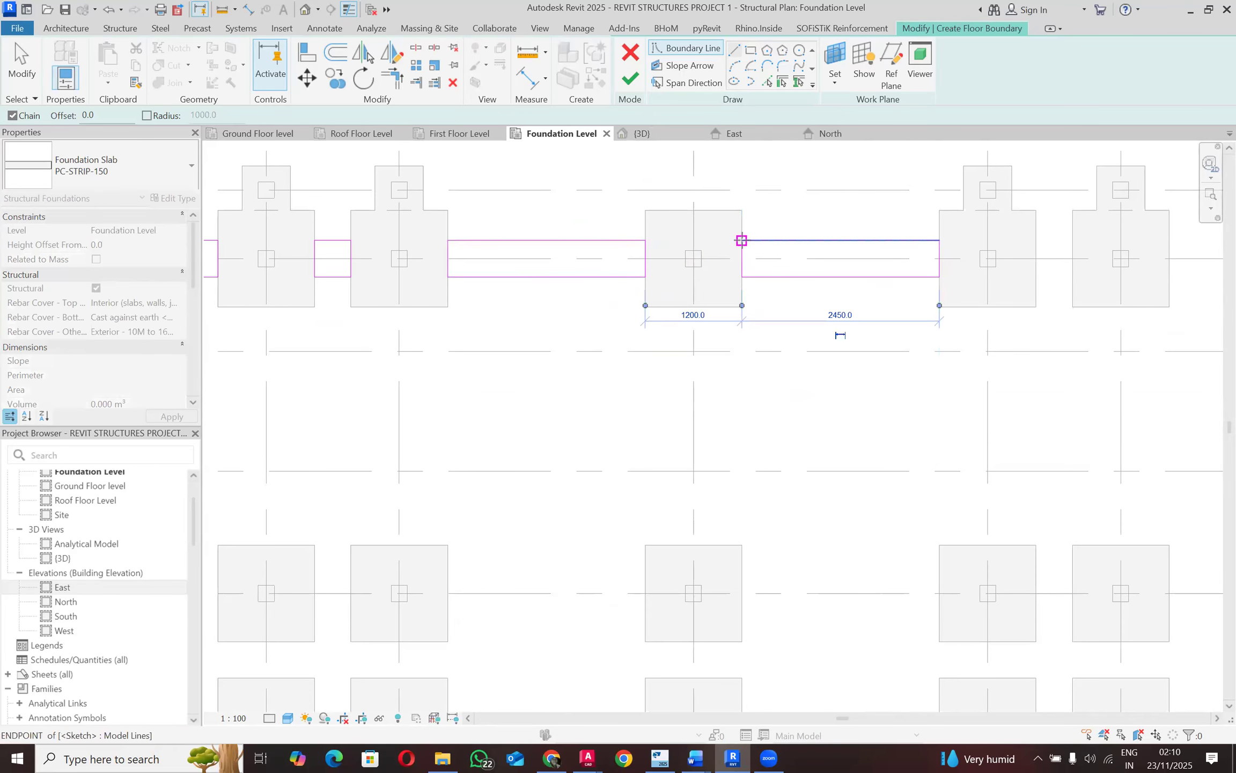
Step: Sketch a closed 450 x 450 mm strip boundary on grid G between the grid 10 and grid 11 footings
scroll(742, 240, down, 2)
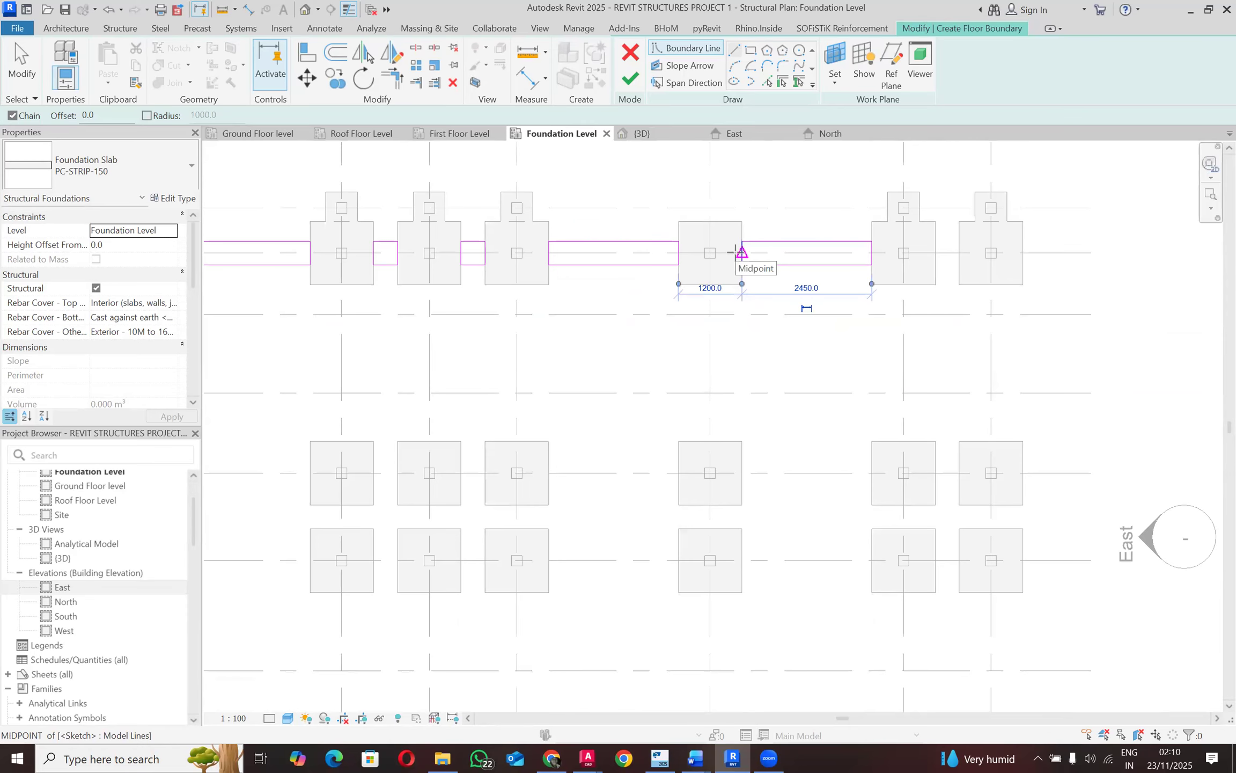
scroll(746, 251, down, 2)
scroll(912, 233, up, 5)
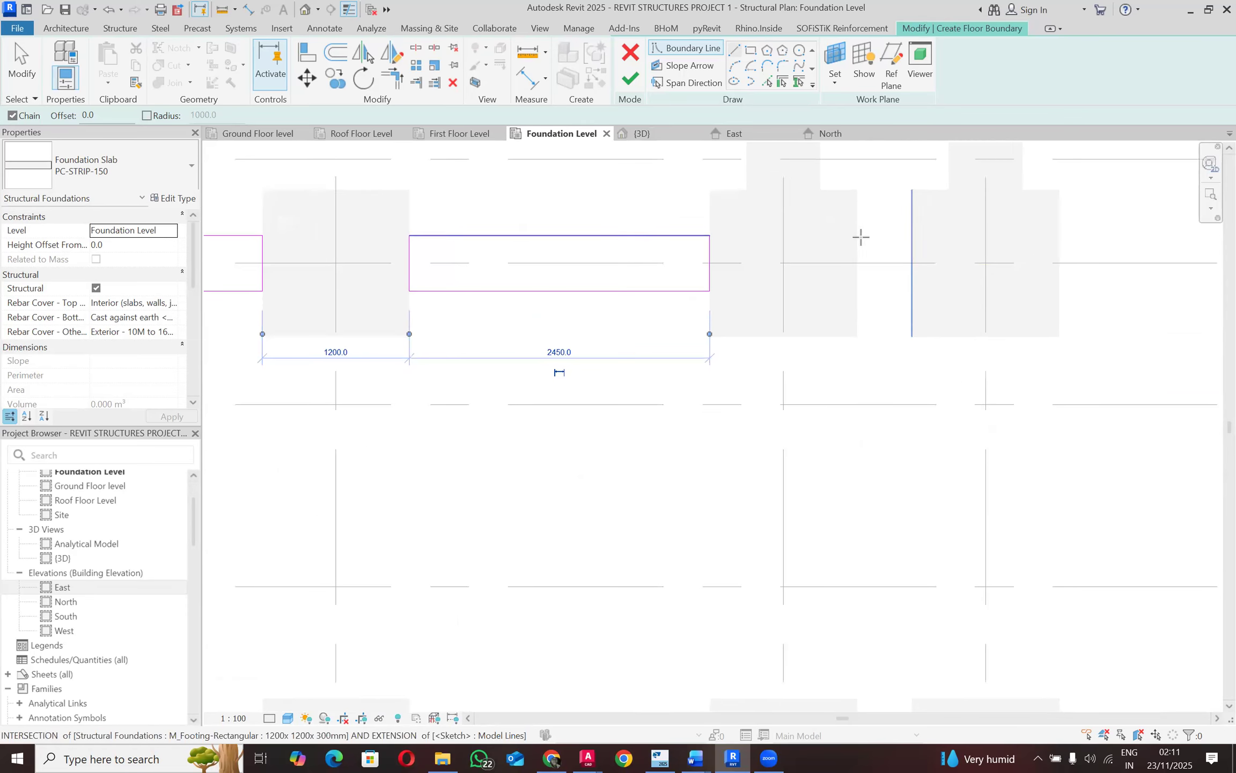
click(858, 235)
click(912, 235)
click(912, 290)
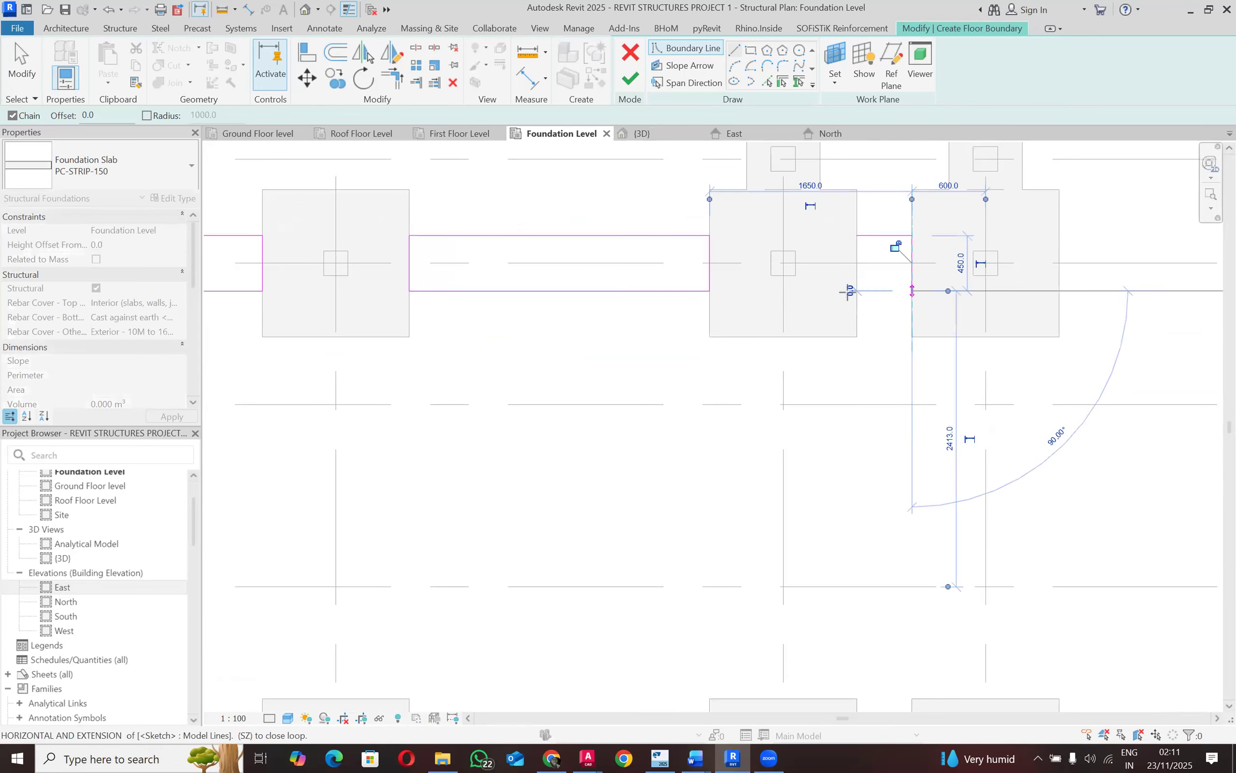
click(857, 235)
Step: On grid H, draw a 225 mm boundary line up the grid 6 footing's edge, then a 1050 mm upper edge to the grid 7 footing
scroll(879, 272, down, 3)
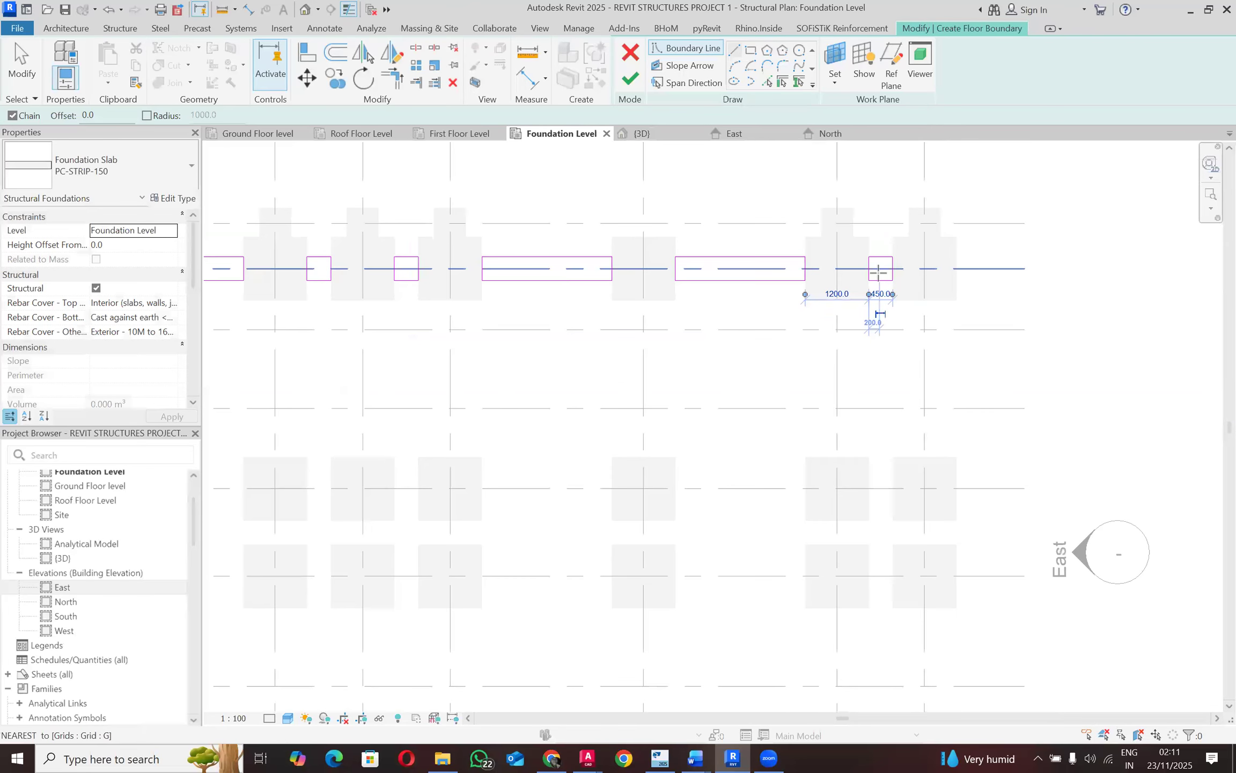
scroll(878, 300, down, 3)
scroll(611, 269, down, 1)
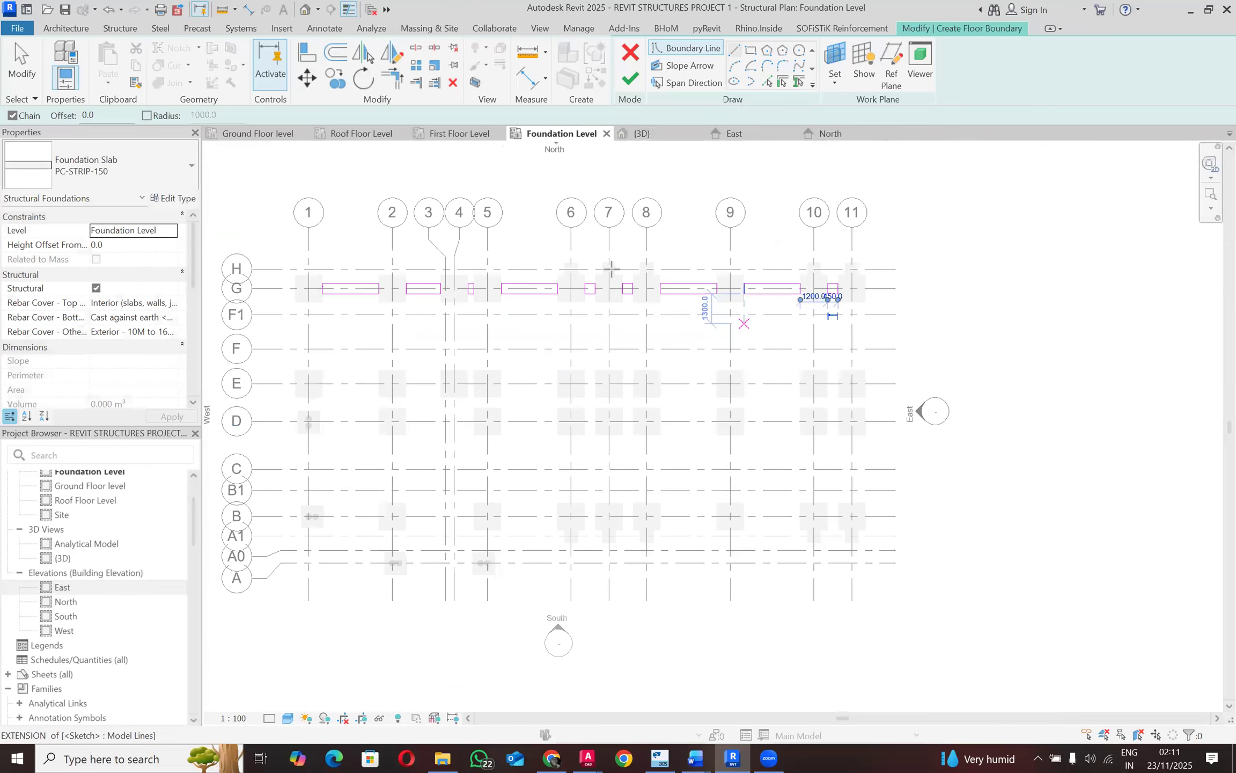
scroll(611, 268, up, 4)
scroll(596, 266, up, 2)
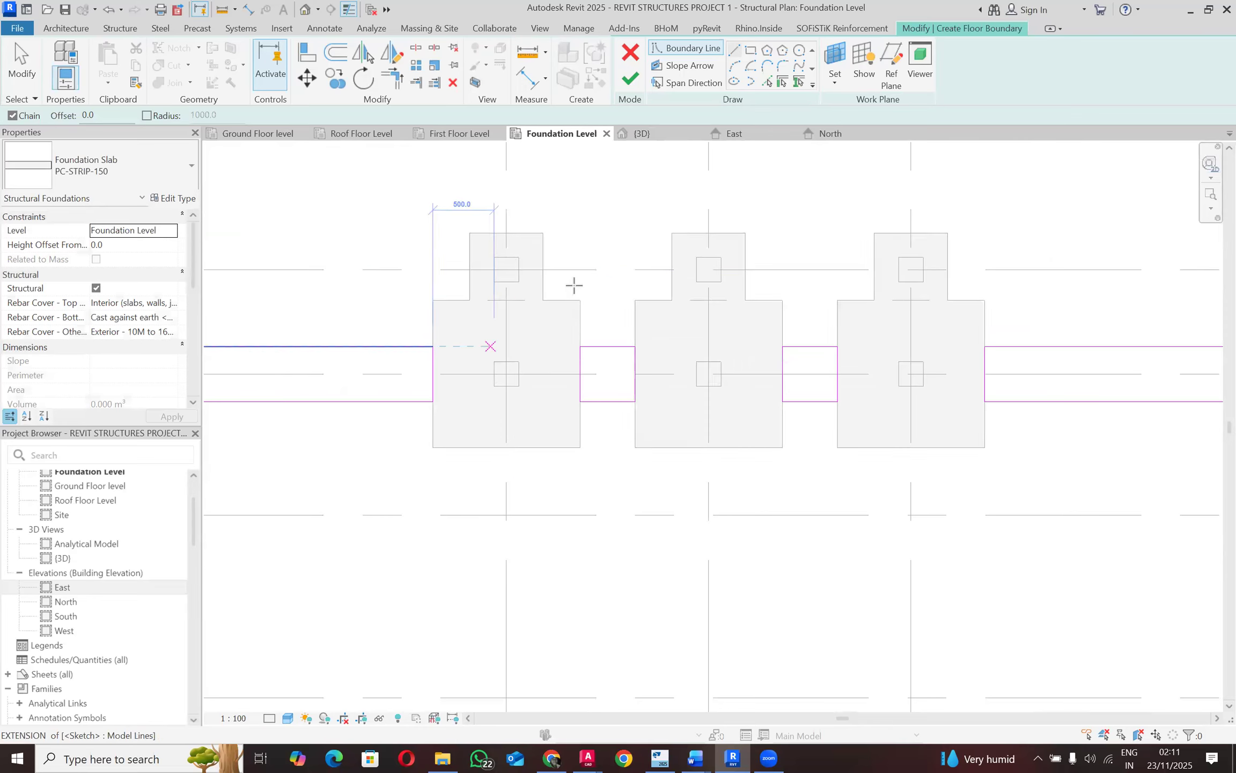
scroll(536, 241, up, 2)
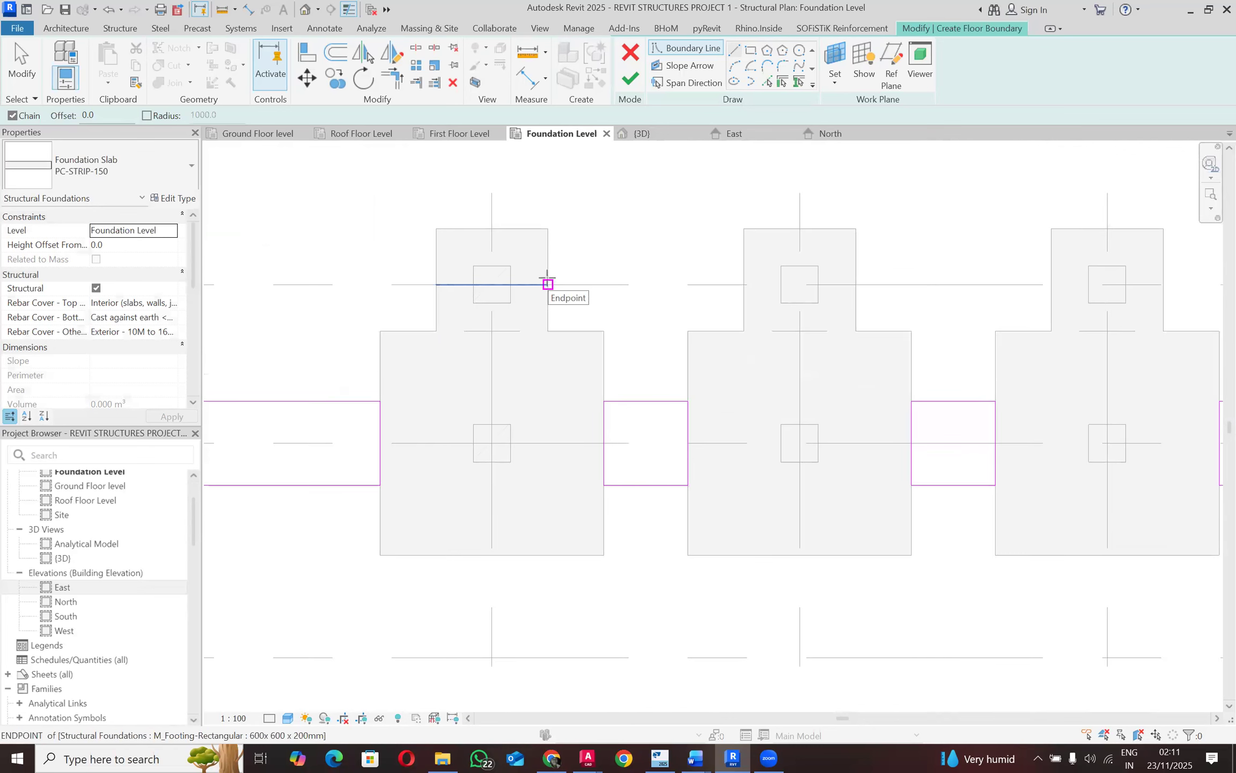
click(548, 284)
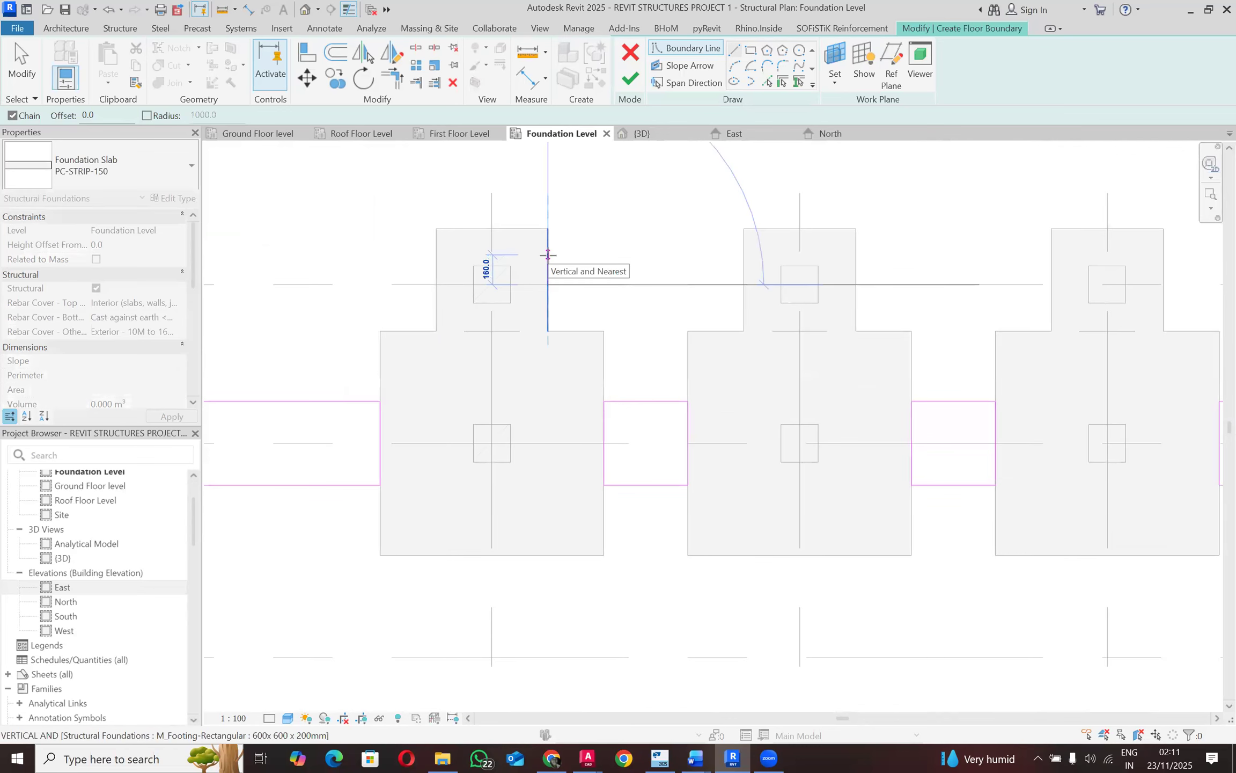
scroll(547, 255, up, 1)
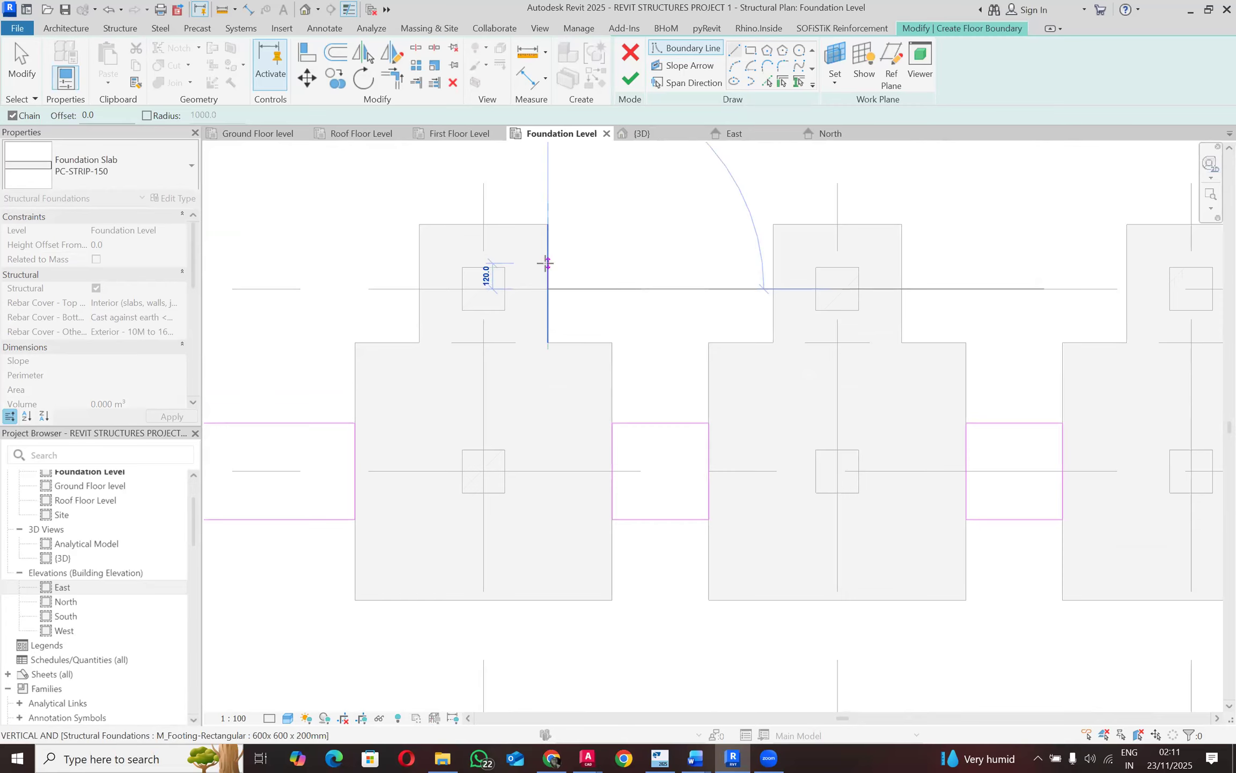
scroll(545, 263, up, 1)
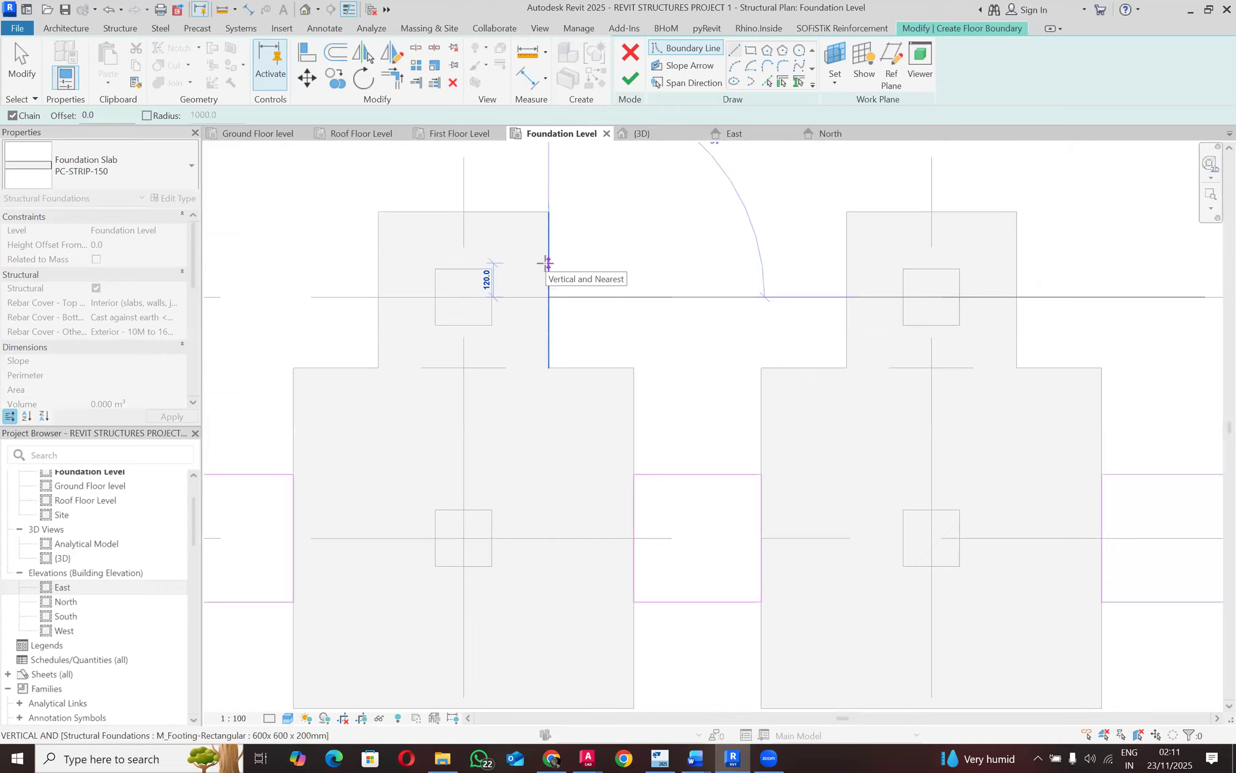
text(225)
key(Return)
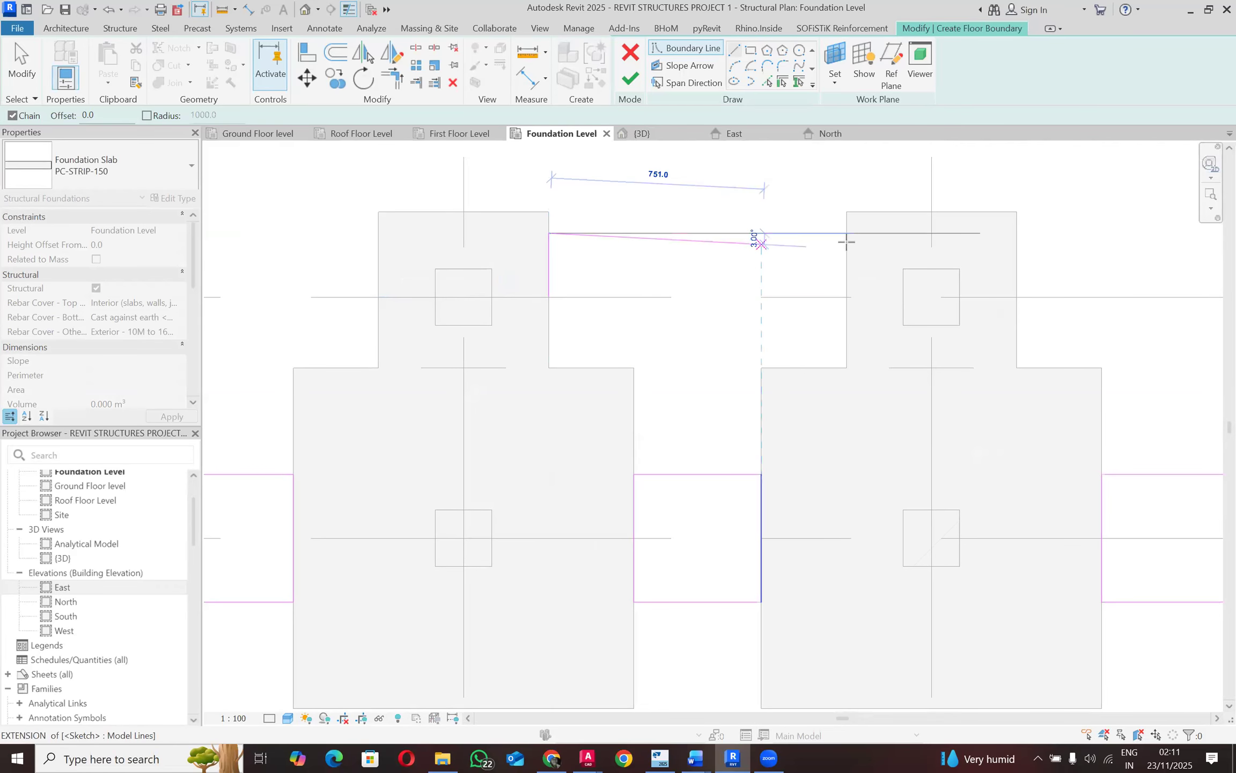
click(846, 233)
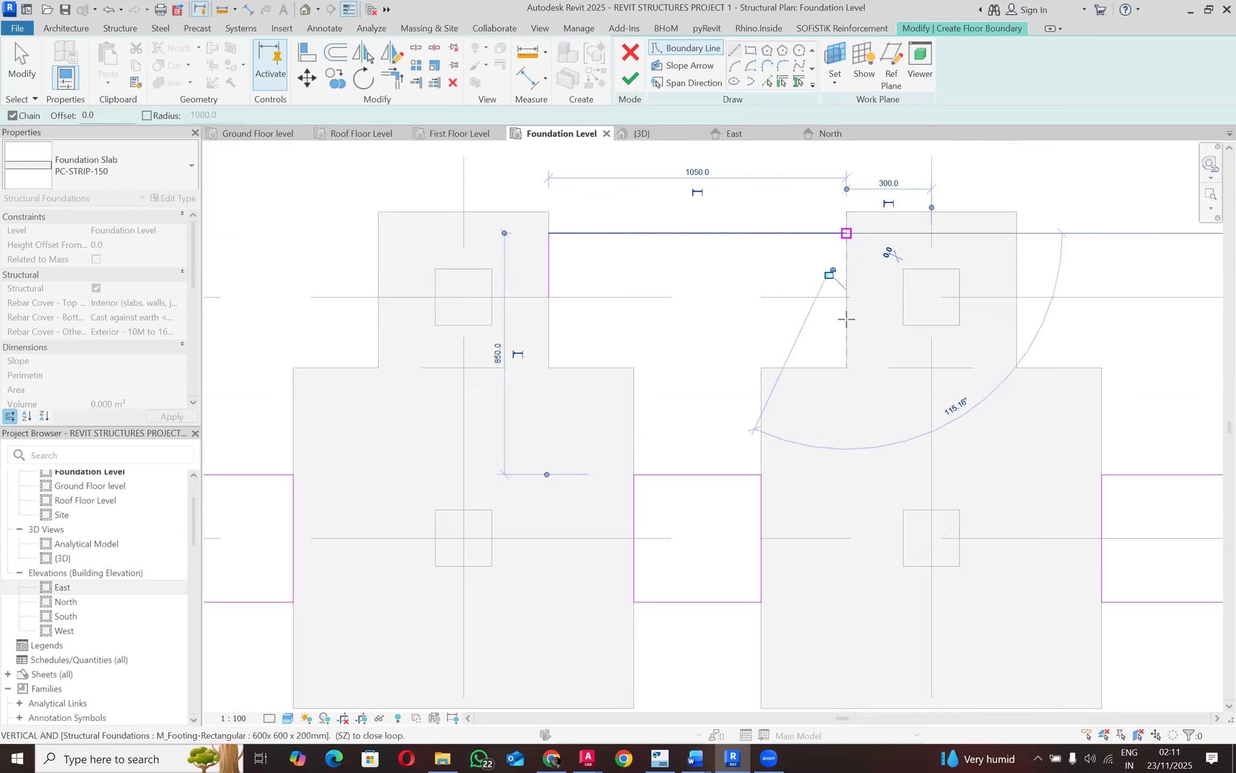
Step: Close the grid H strip boundary between the grid 6 and grid 7 footings with a 450 mm end and a 1050 mm lower edge
text(4)
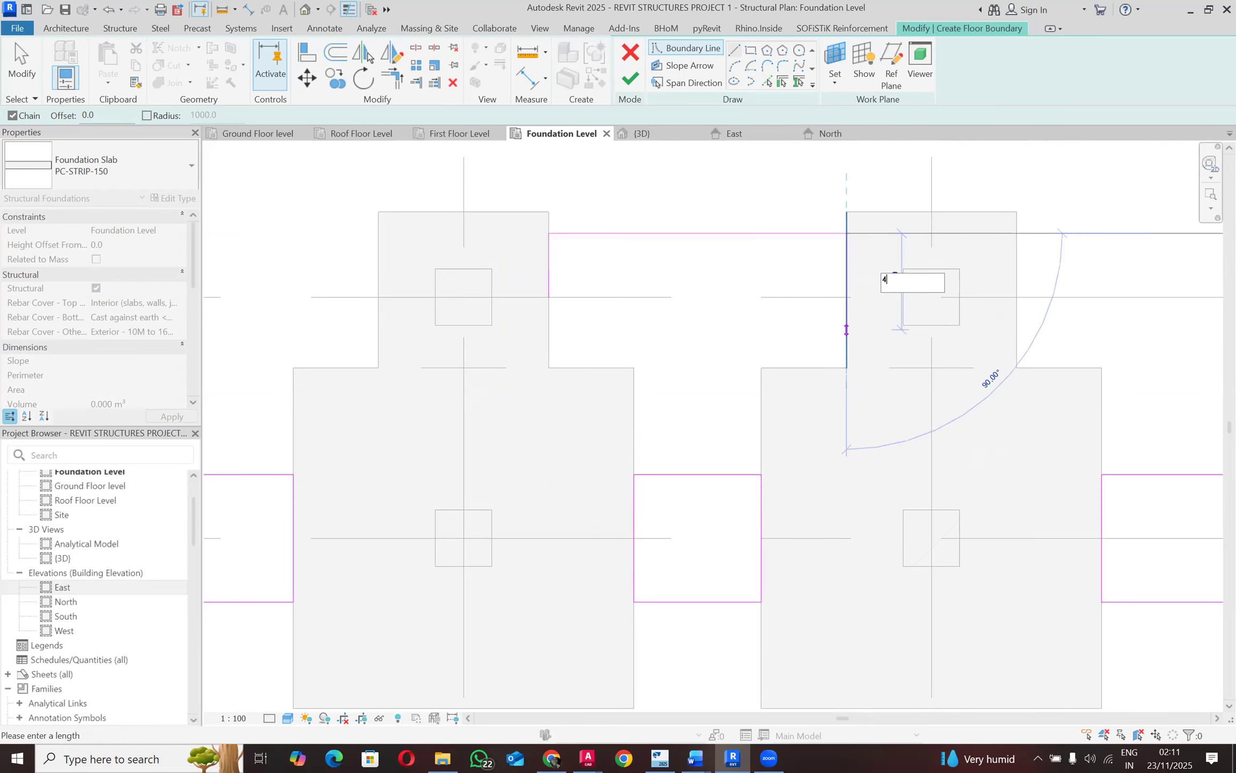
text(50)
key(Return)
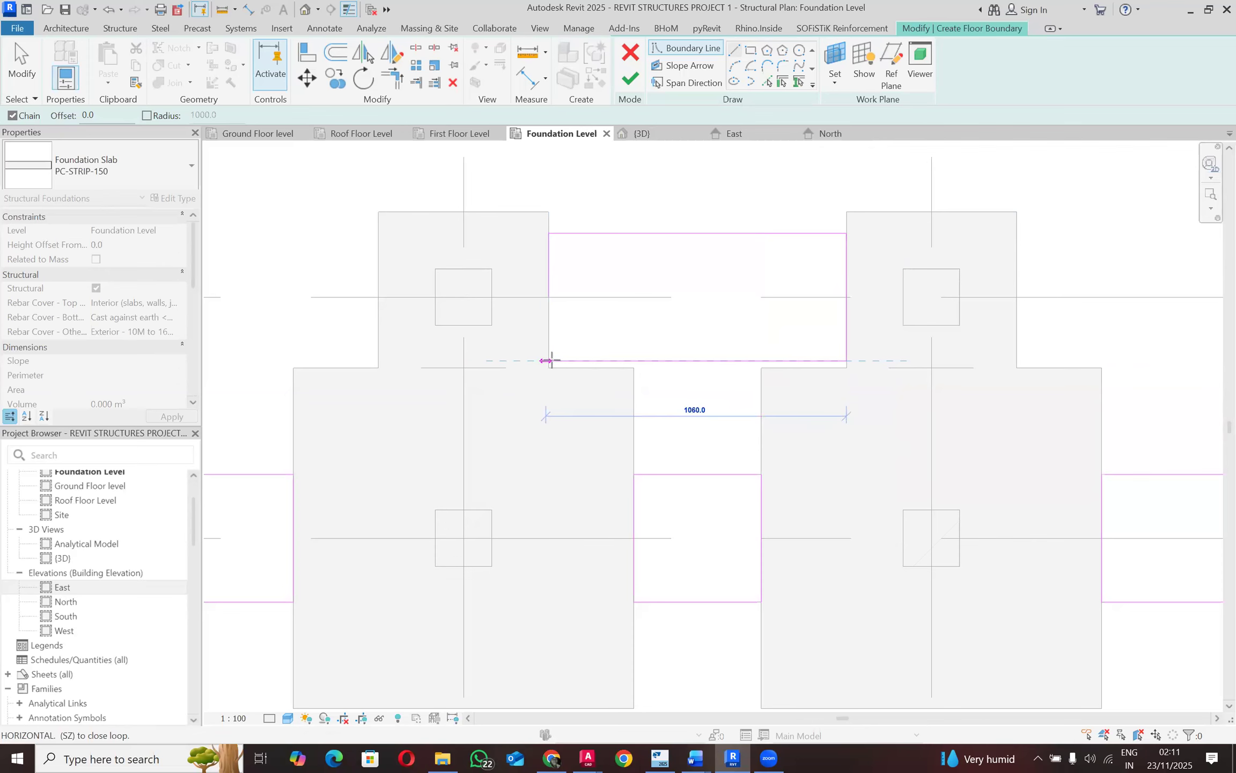
scroll(551, 360, up, 2)
click(545, 361)
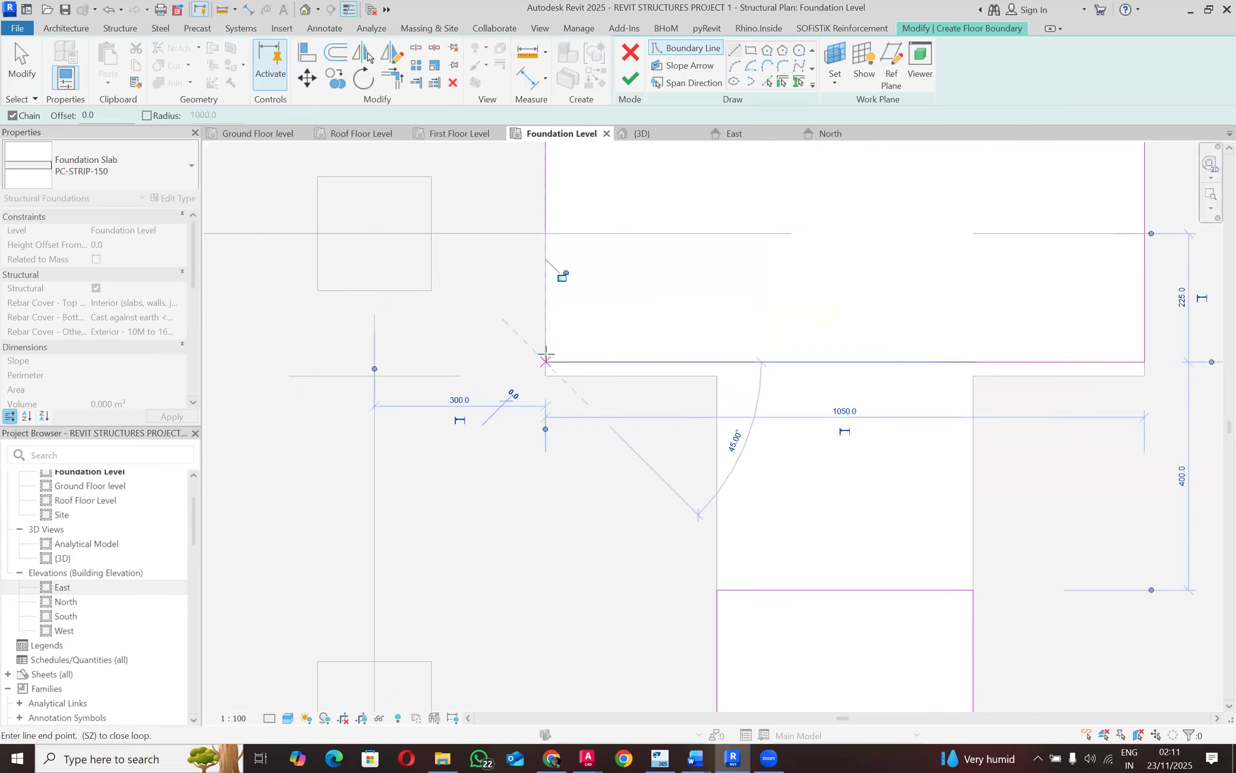
scroll(547, 263, down, 3)
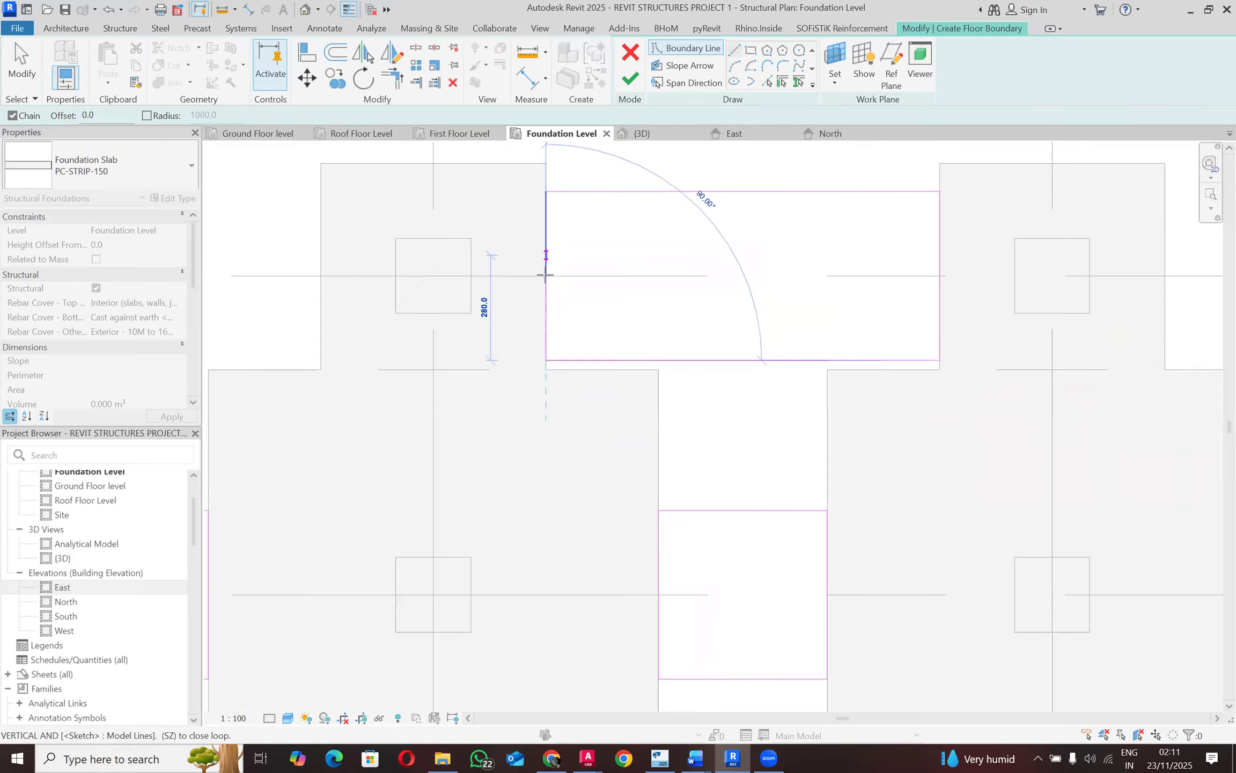
click(545, 275)
scroll(485, 288, down, 3)
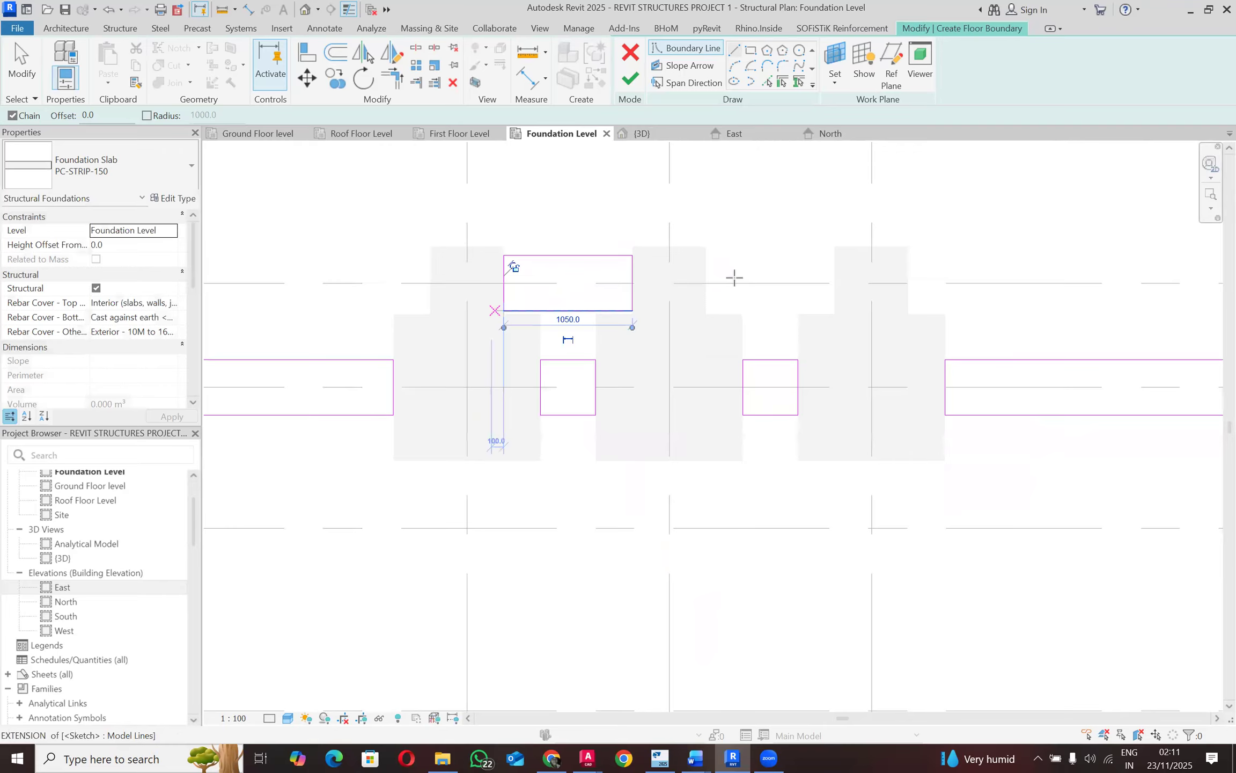
Step: Sketch the upper, grid 8 side and lower edges of a 450 mm wide strip boundary on grid H between the grid 7 and grid 8 footings
scroll(703, 254, up, 1)
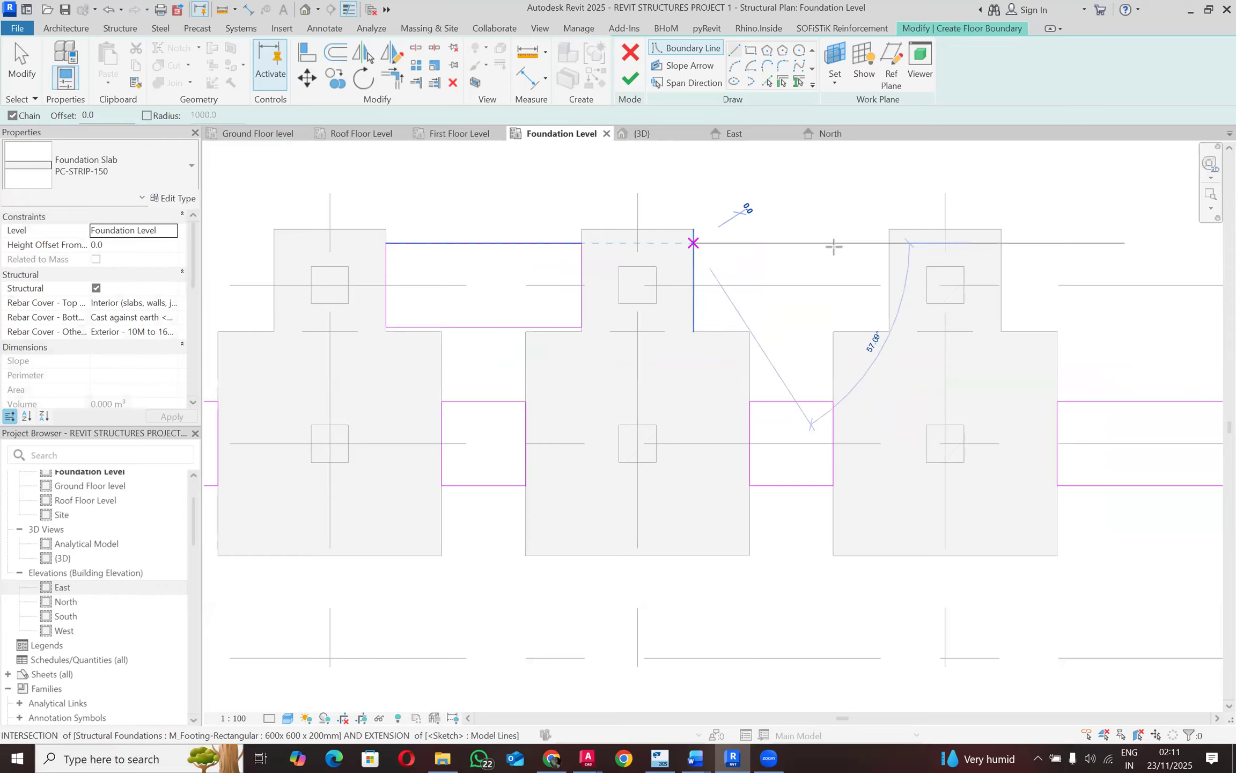
click(889, 243)
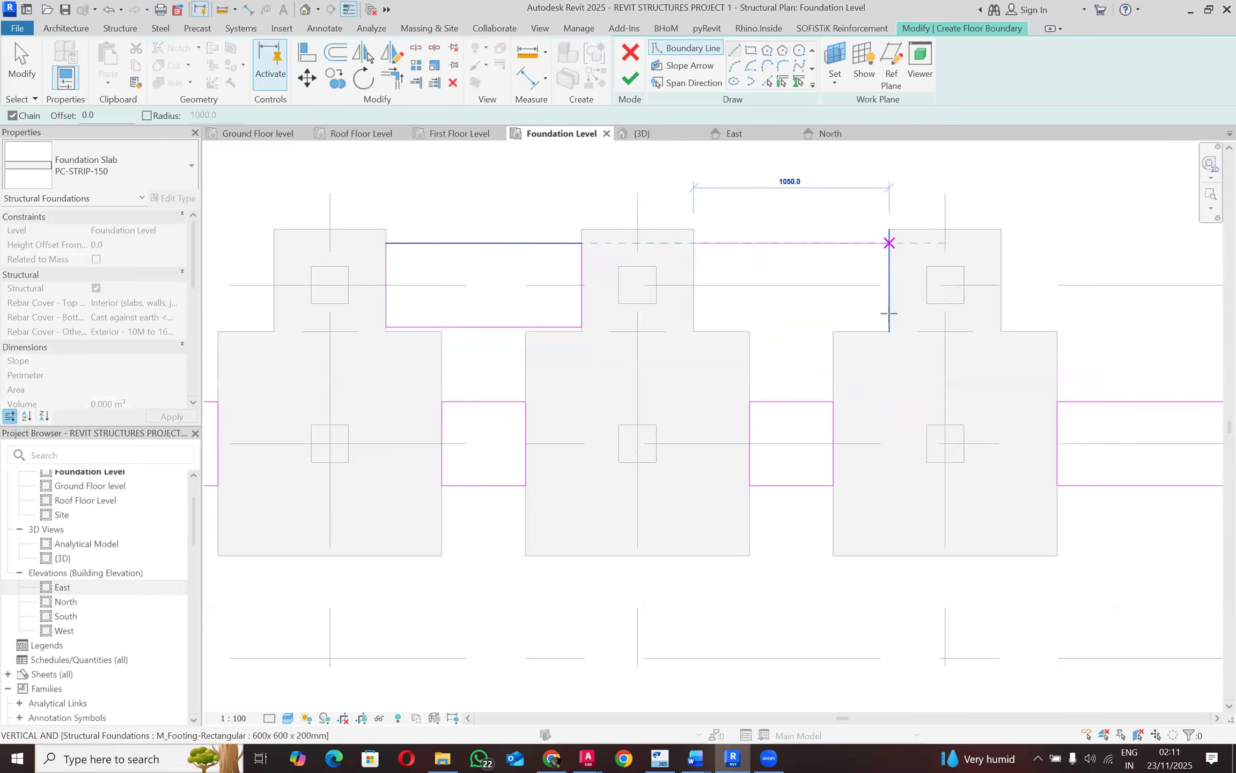
click(835, 322)
click(692, 326)
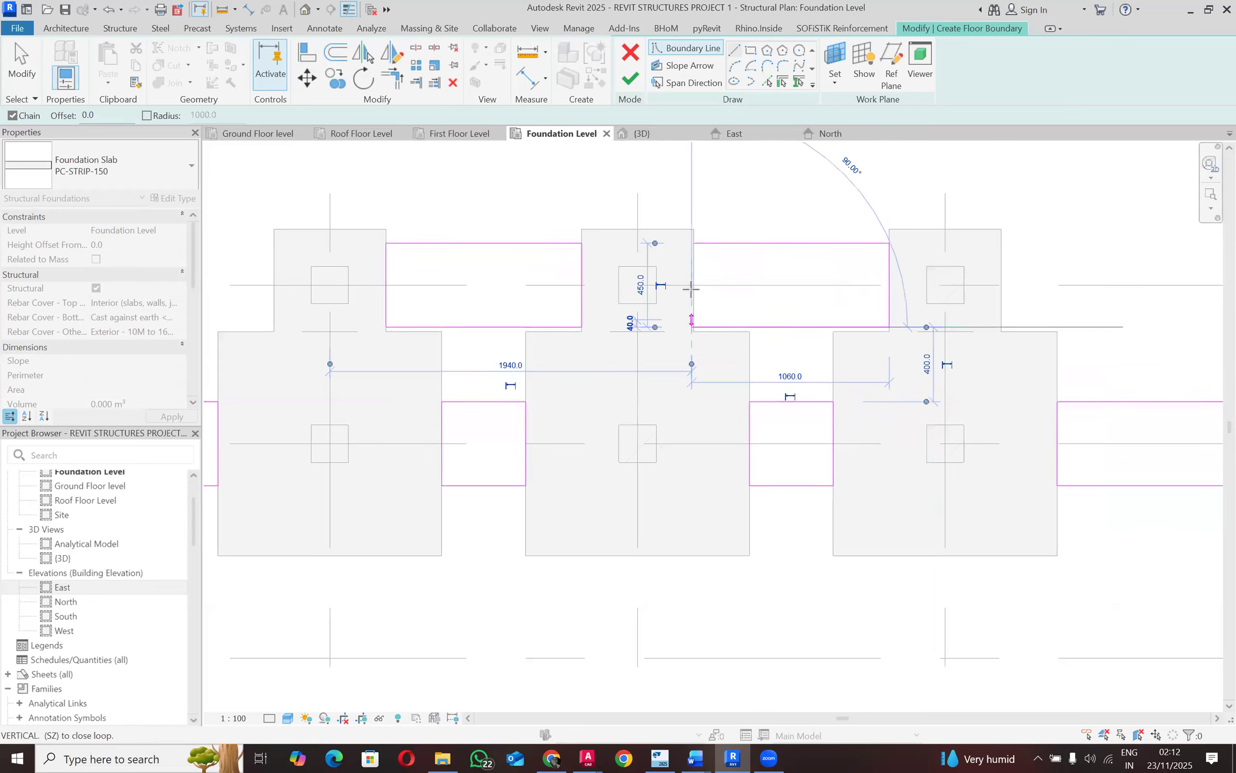
scroll(703, 251, up, 2)
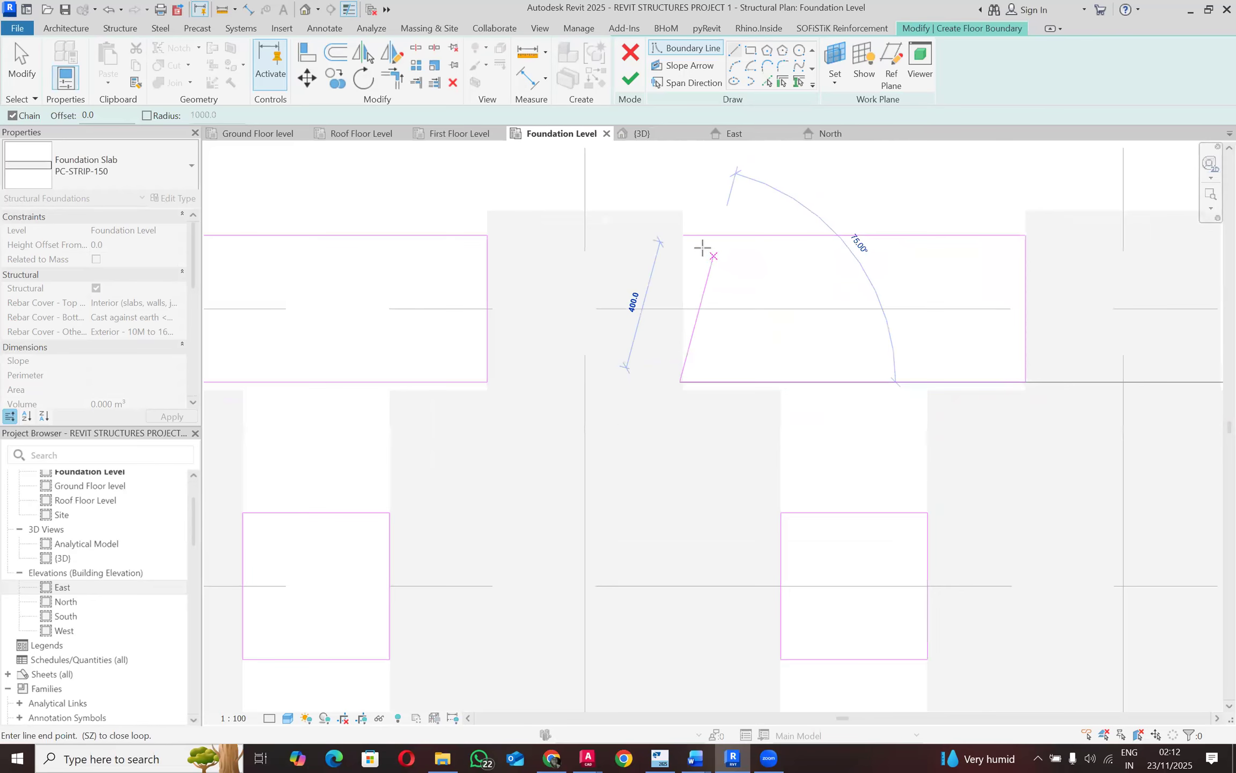
click(683, 235)
key(Escape)
key(Escape)
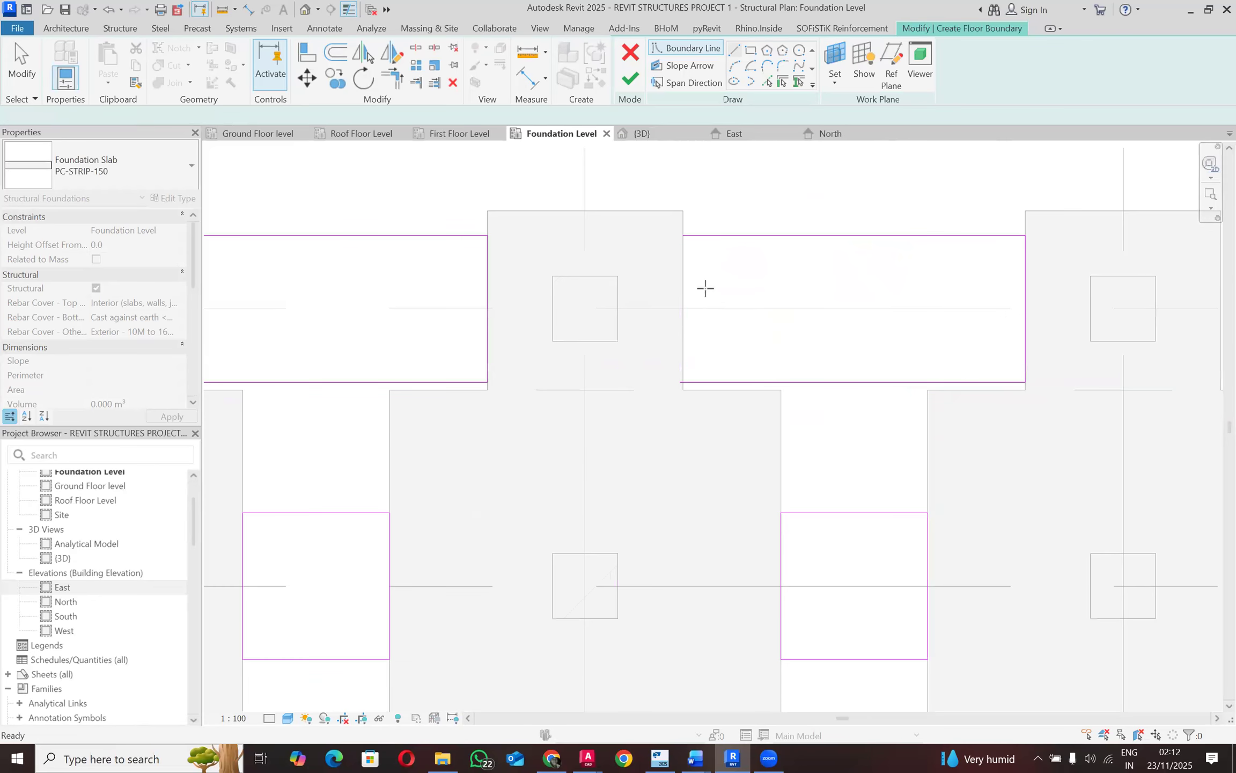
Step: Replace the overlong lower edge with a 1050 mm line and close the strip boundary along the grid 7 footing
click(696, 381)
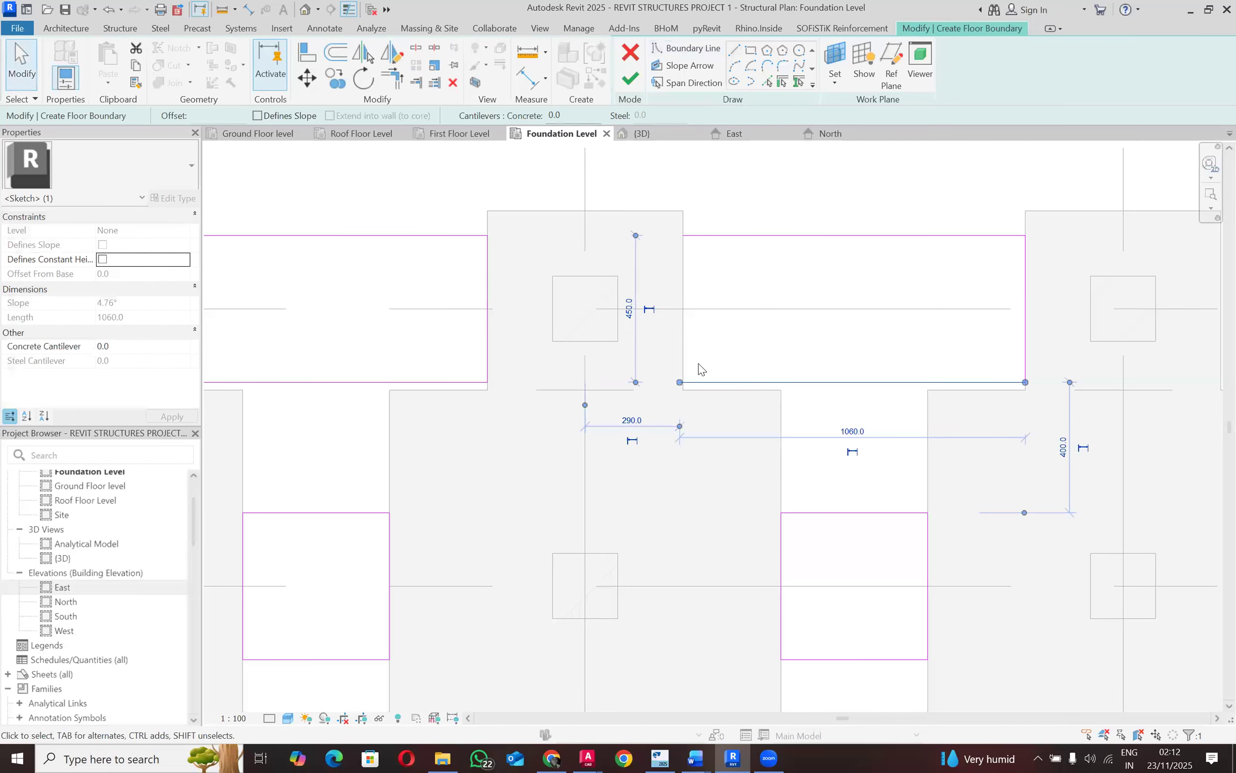
key(Delete)
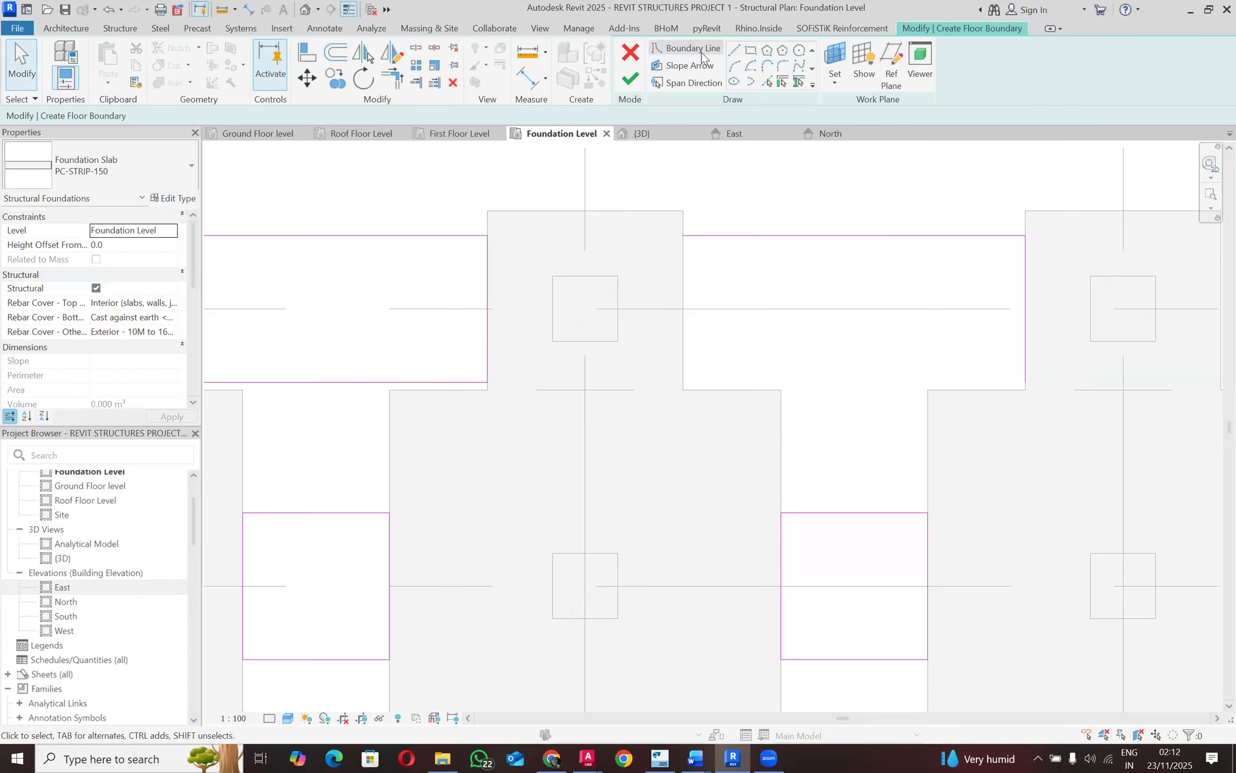
click(734, 52)
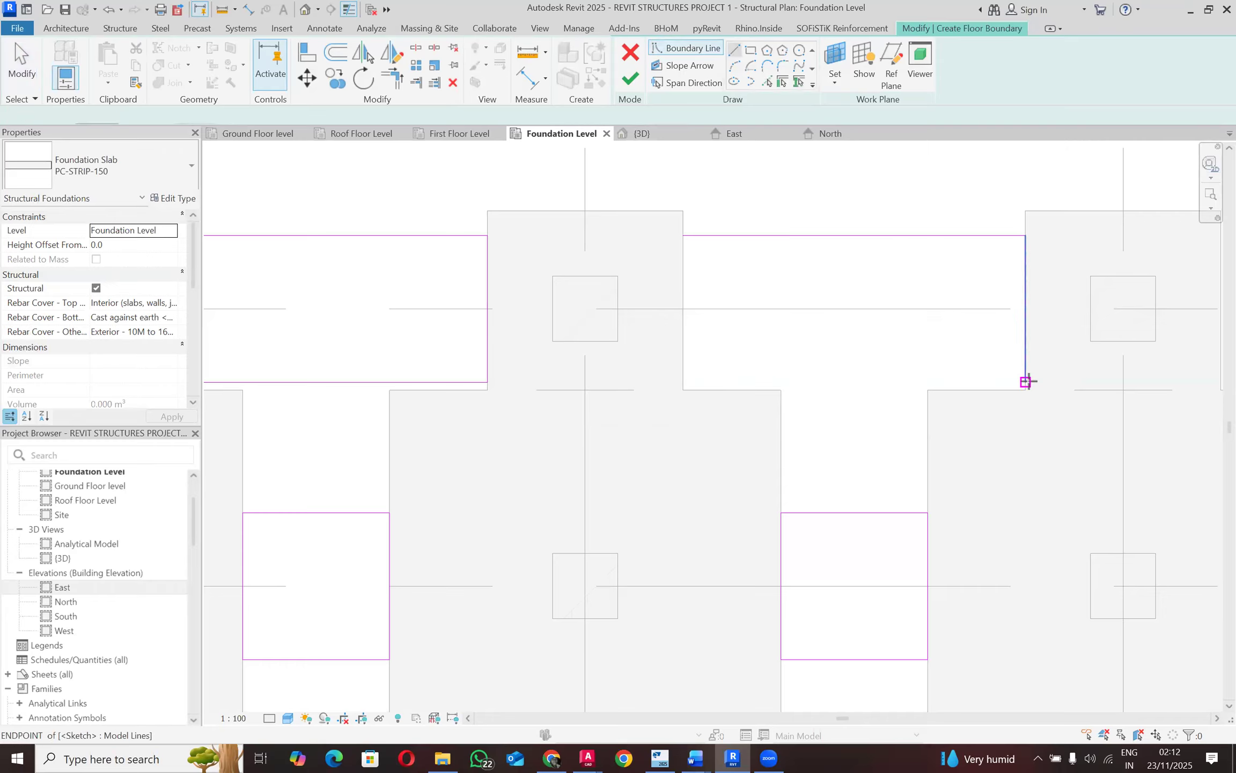
click(1021, 375)
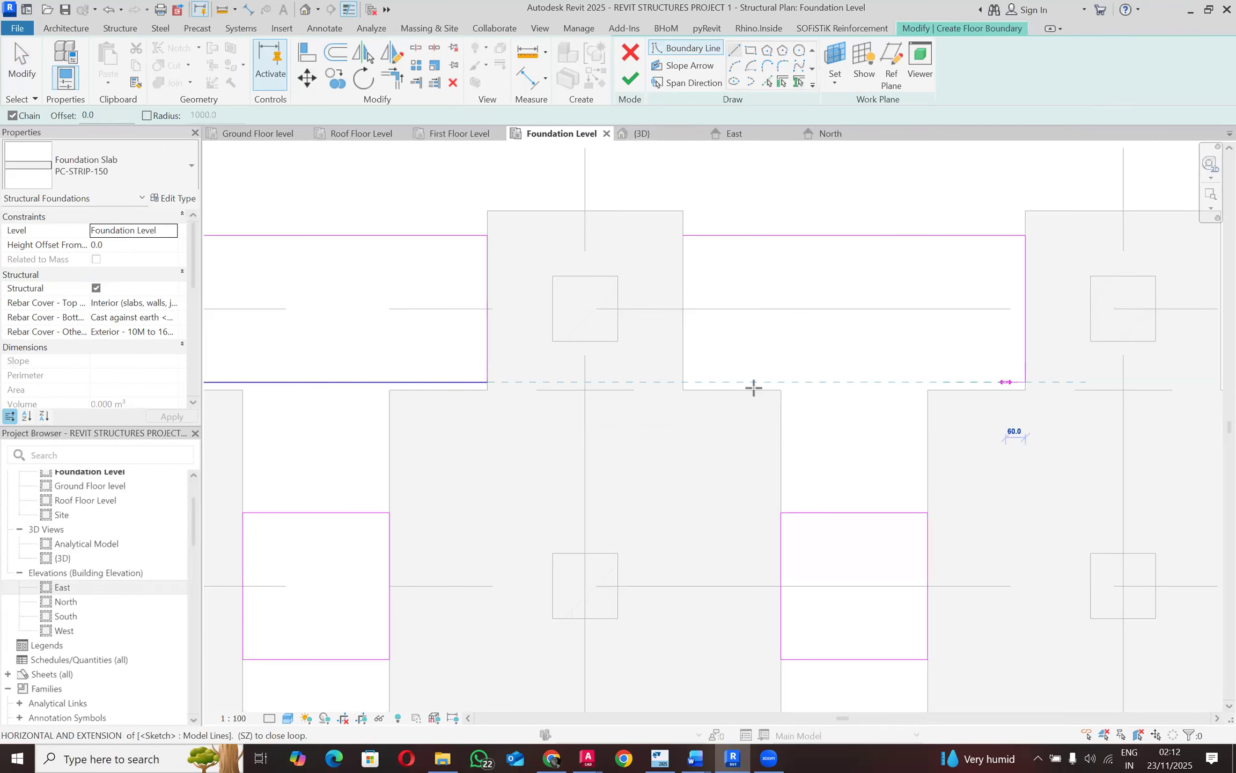
click(684, 368)
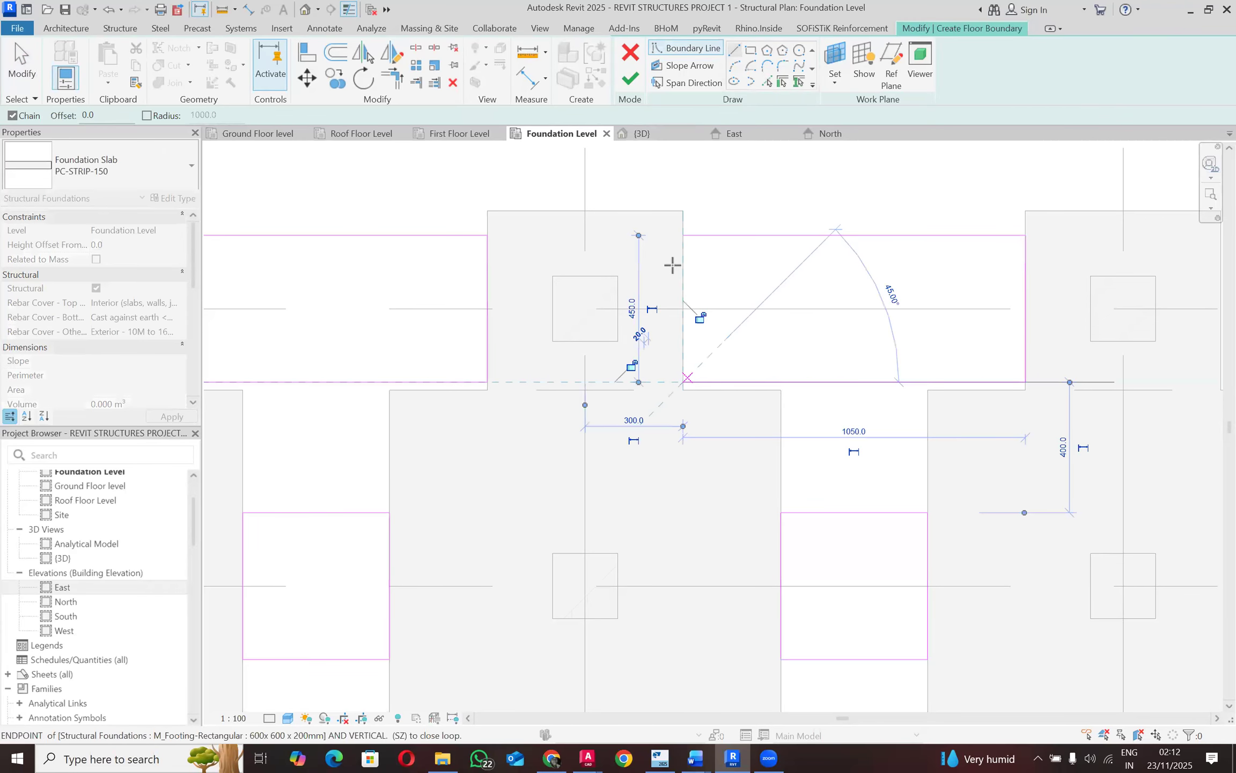
click(683, 235)
scroll(612, 297, down, 4)
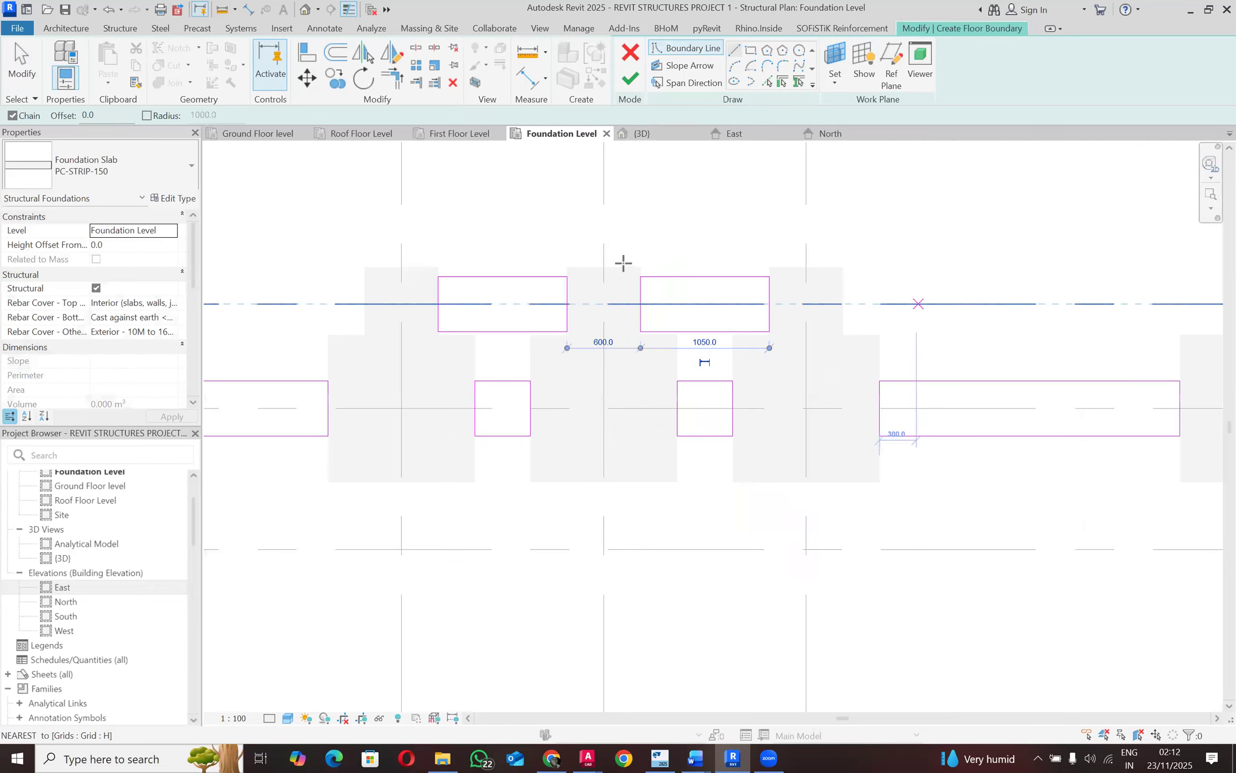
Step: On grid H, draw the upper boundary edge of a strip from the grid 10 footing to the grid 11 footing
scroll(555, 284, down, 3)
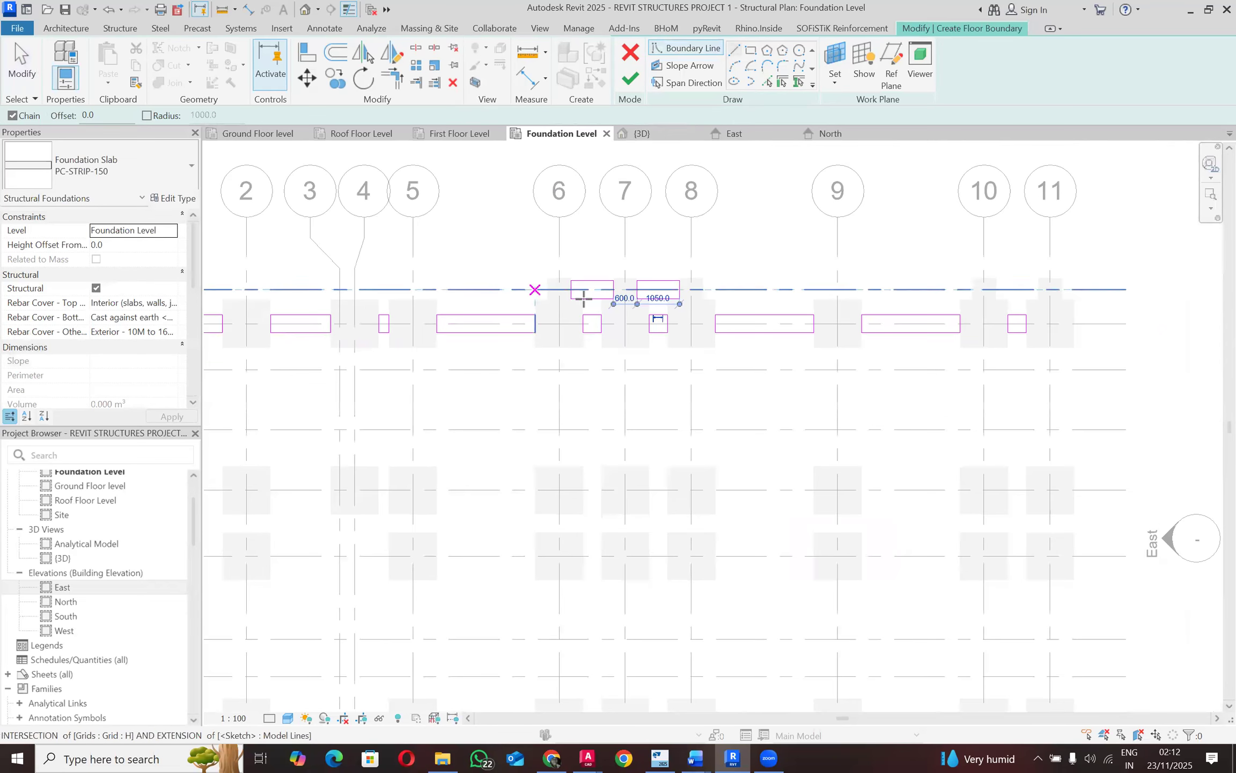
scroll(1028, 292, up, 8)
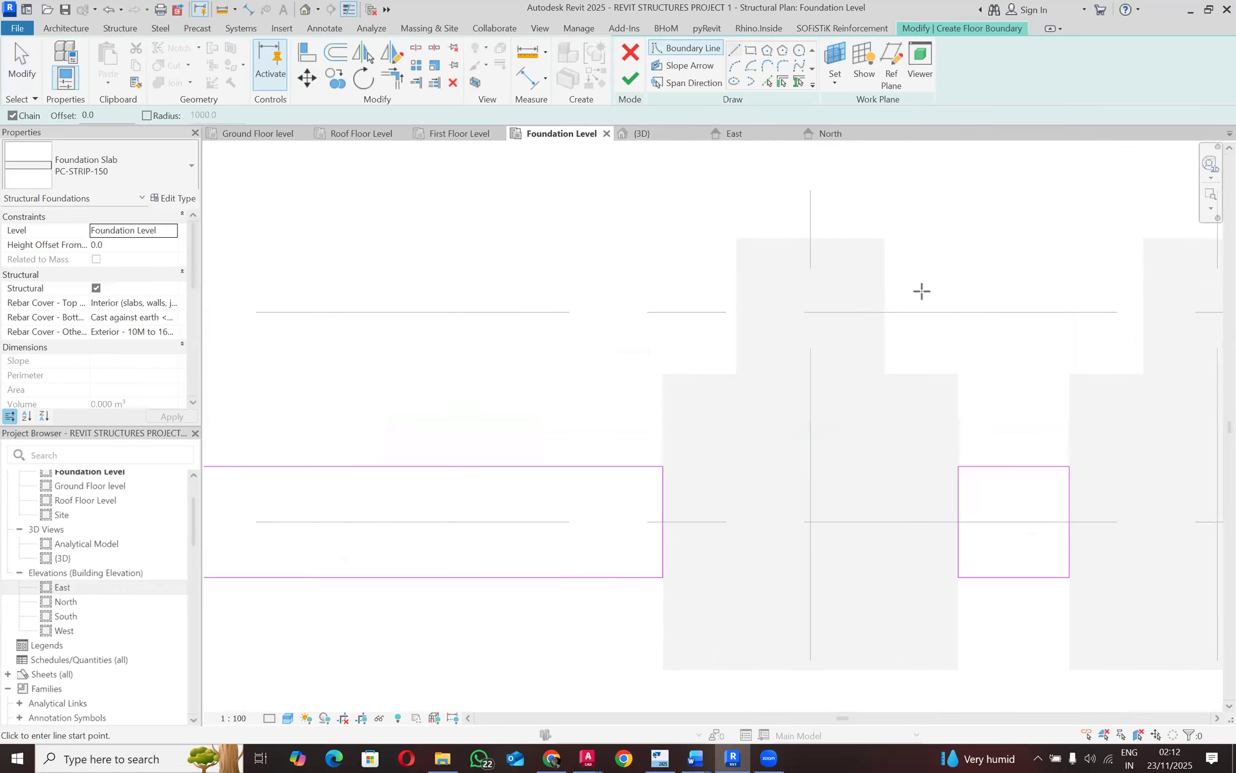
scroll(882, 276, down, 5)
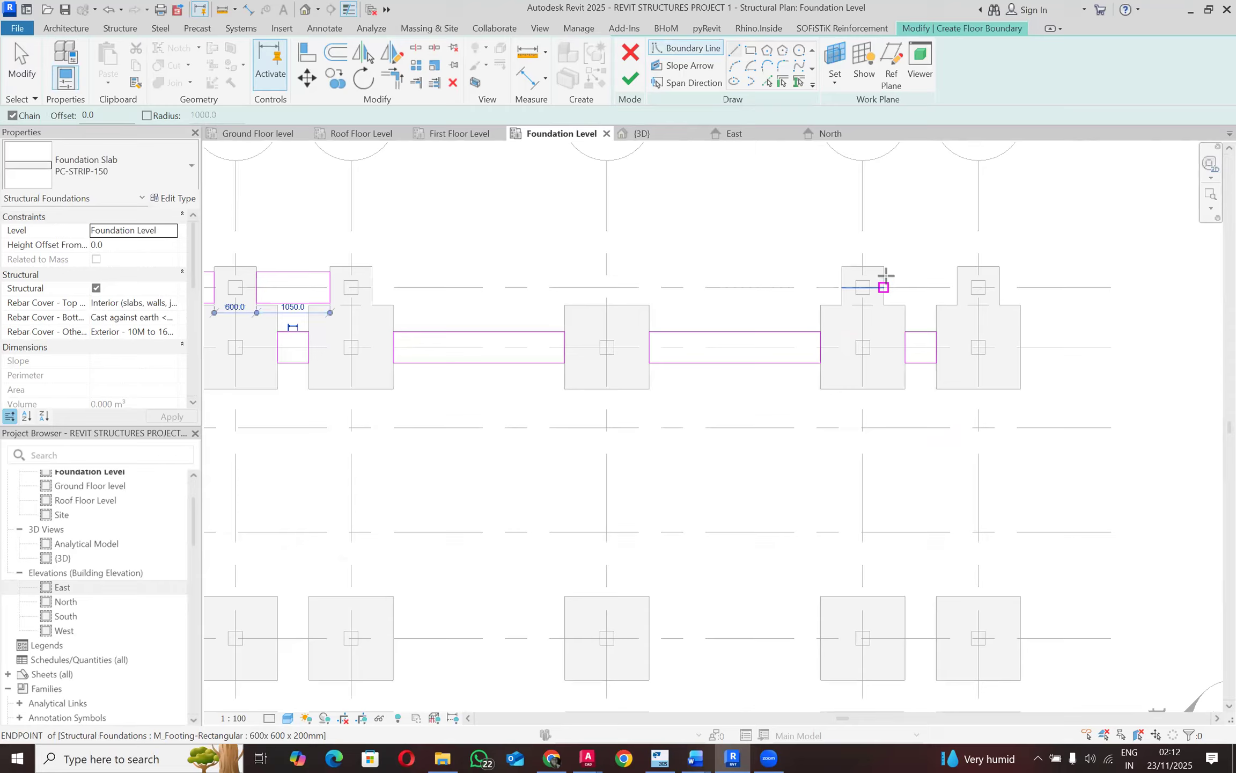
click(915, 277)
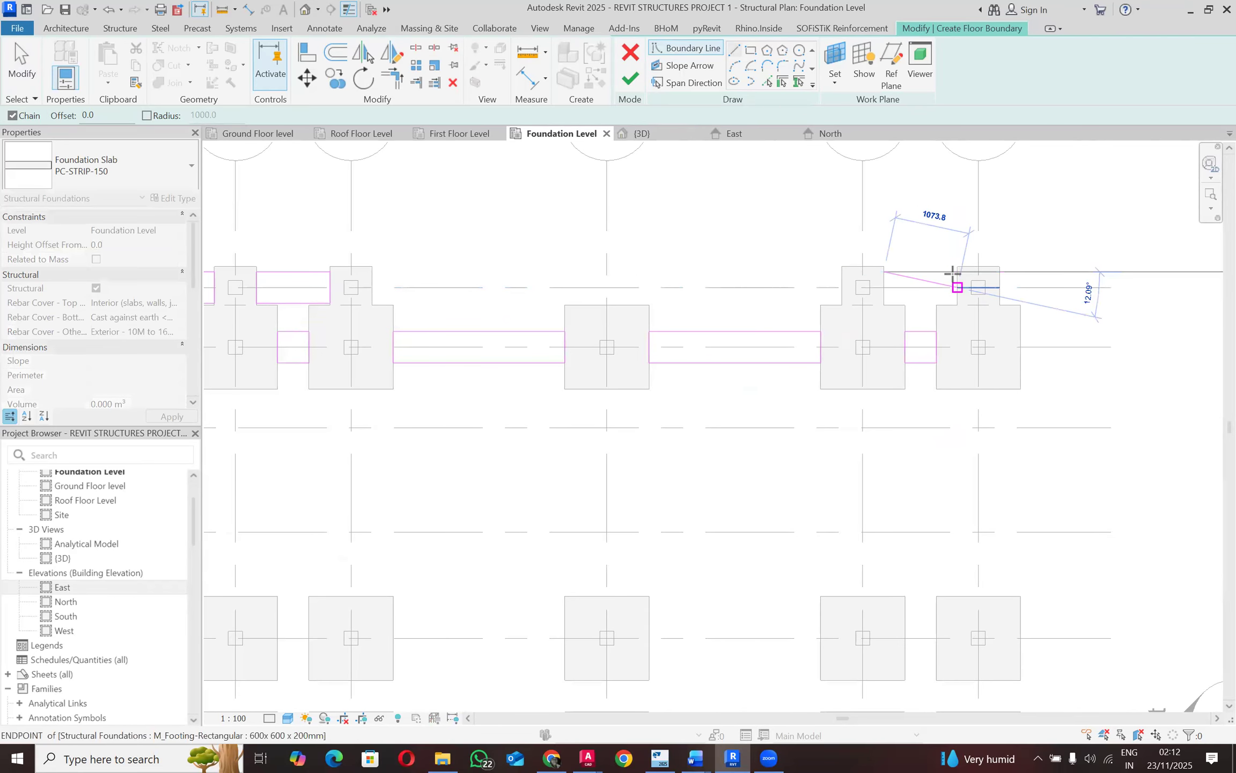
scroll(958, 272, up, 4)
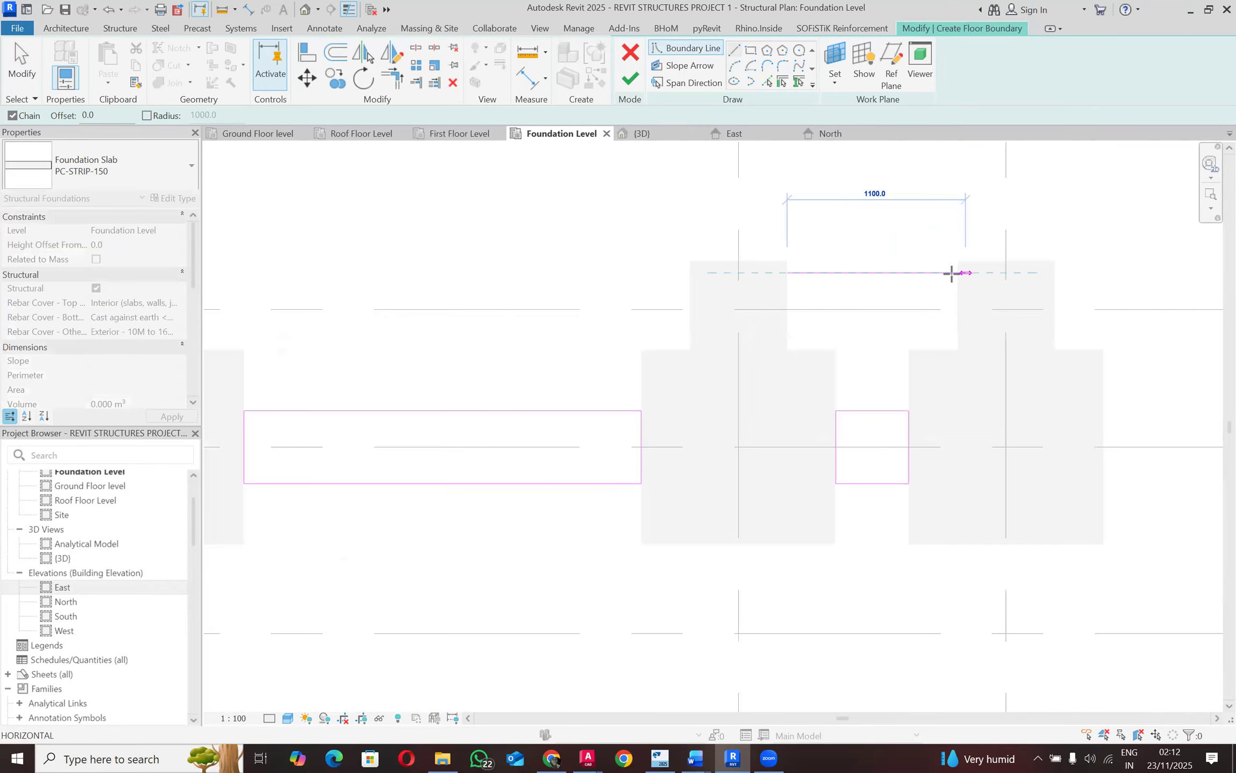
click(965, 272)
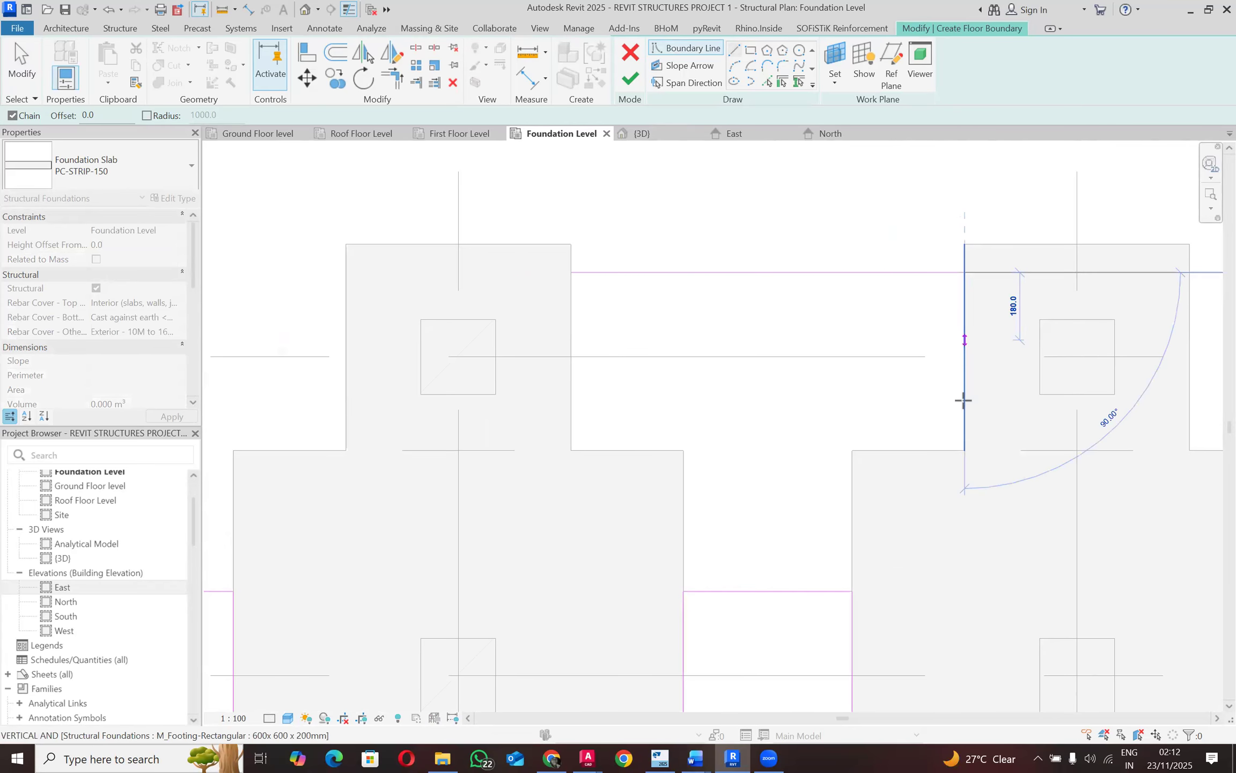
Step: Close the grid H strip boundary with a 450 mm end along the grid 11 footing, a lower edge and the grid 10 side
scroll(963, 402, down, 2)
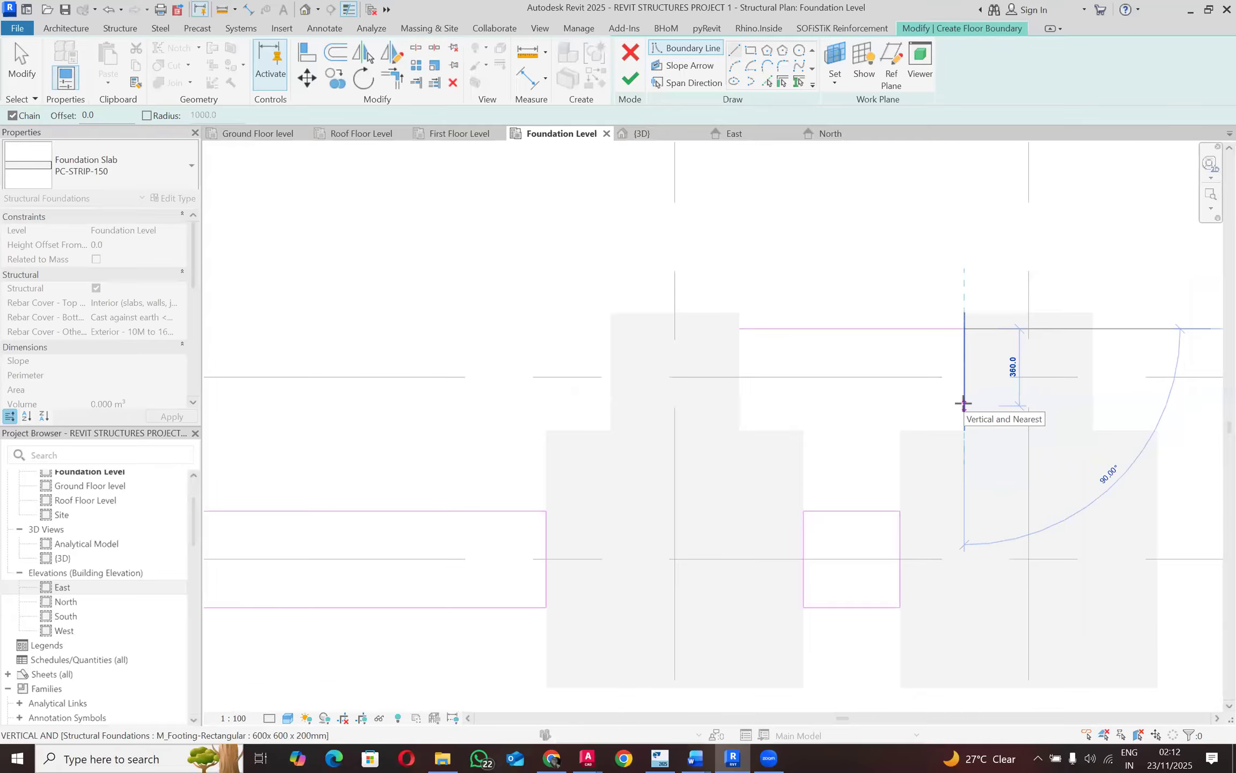
scroll(963, 402, down, 2)
scroll(963, 409, down, 1)
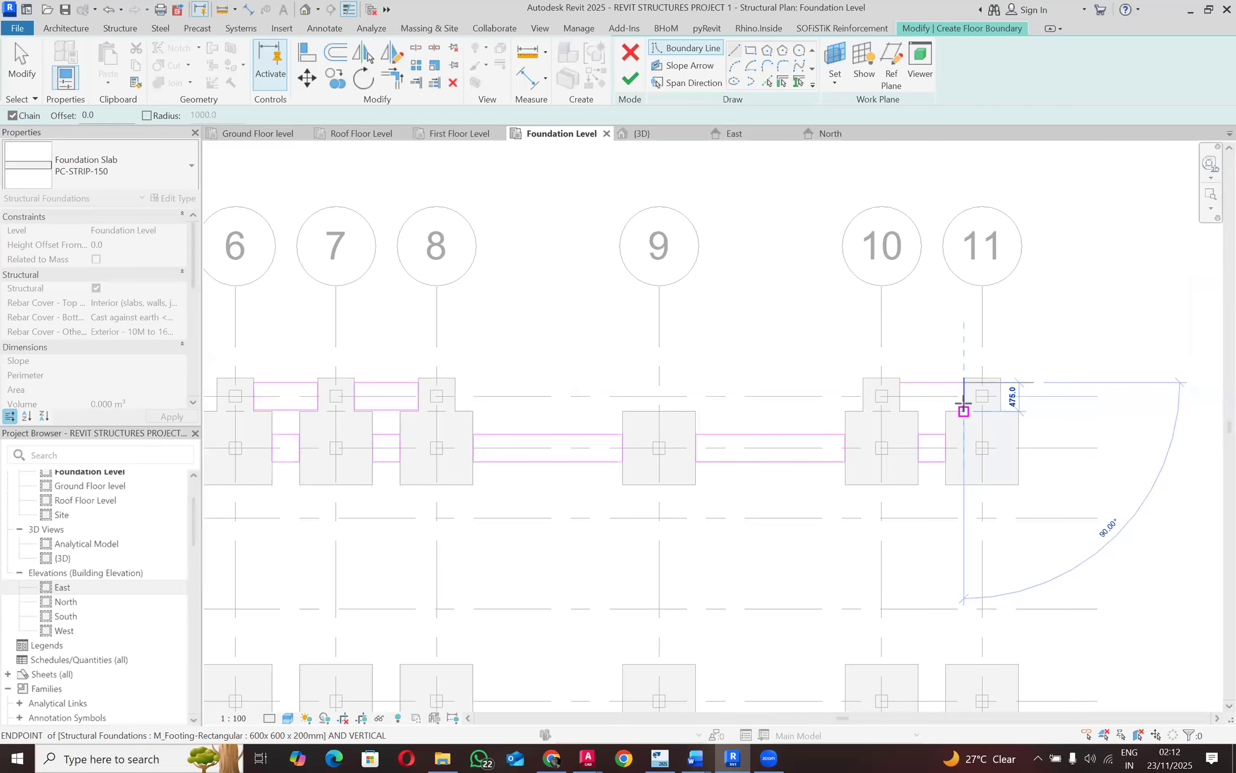
scroll(963, 411, up, 1)
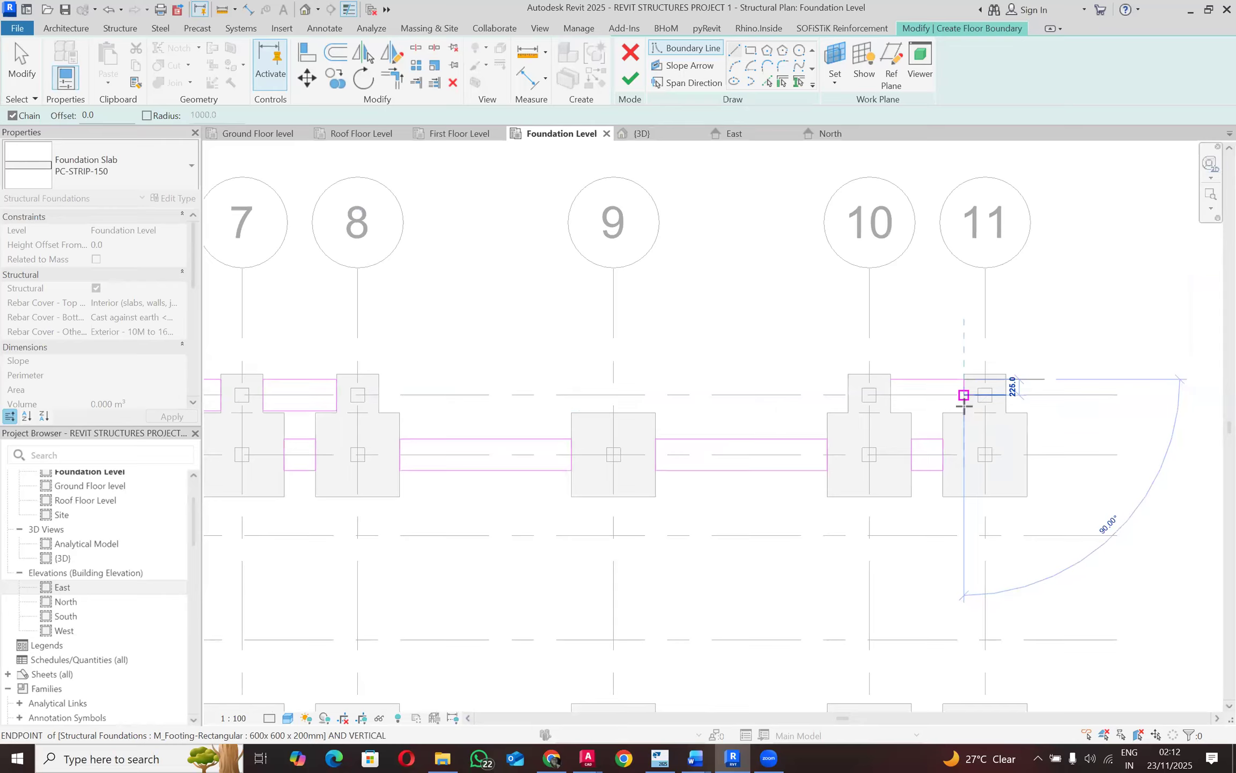
scroll(964, 412, up, 2)
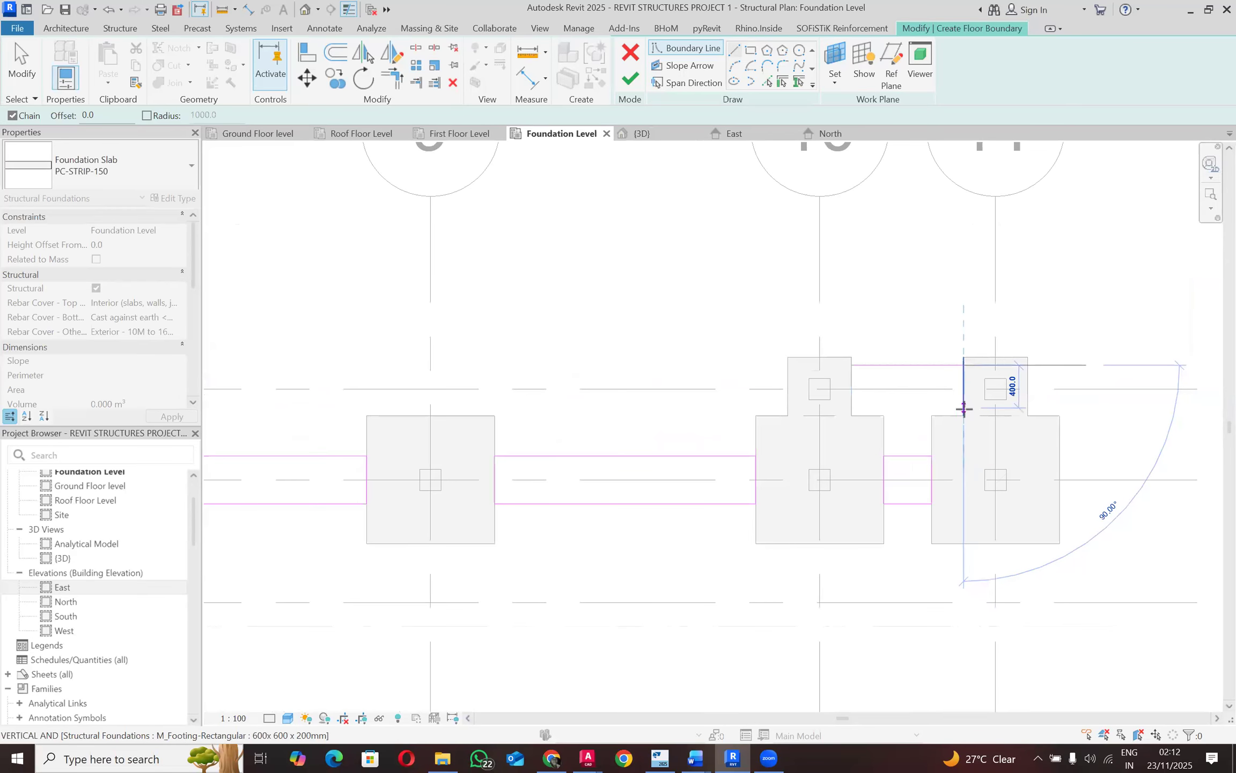
scroll(964, 409, up, 2)
text(45)
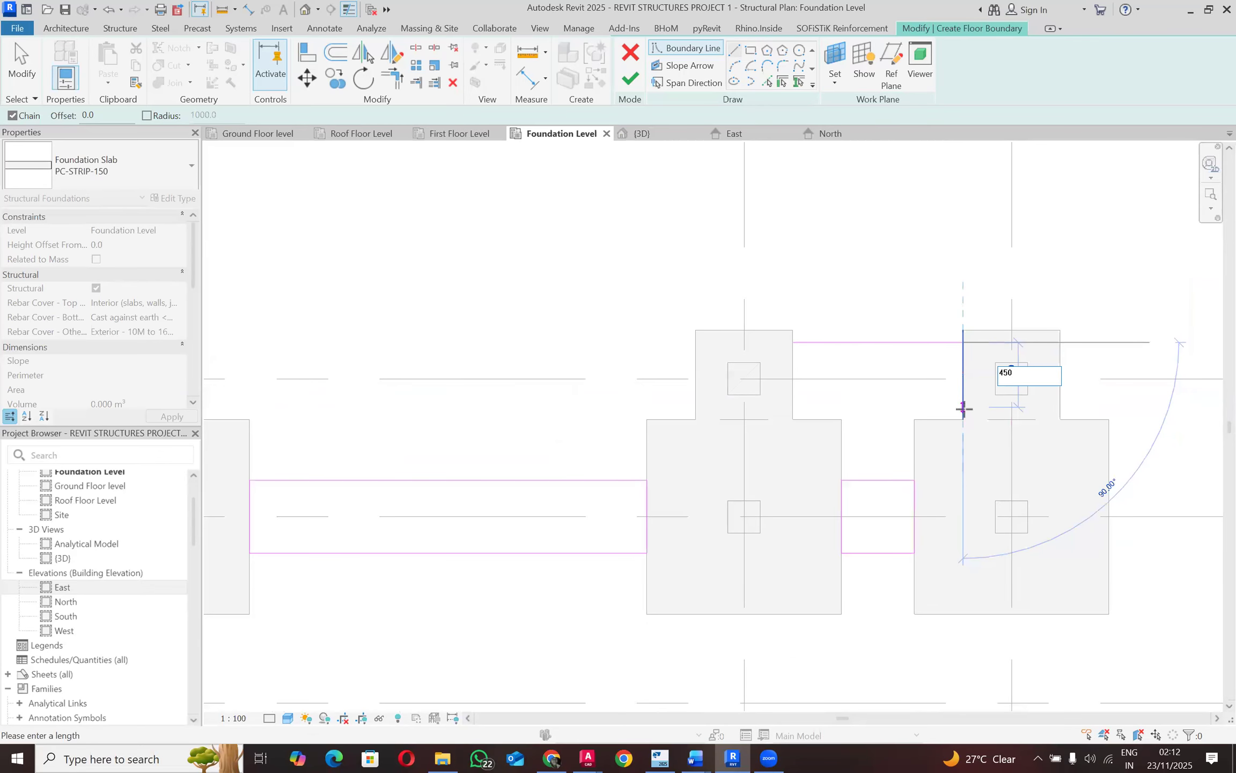
text(0)
key(Return)
click(793, 414)
click(793, 342)
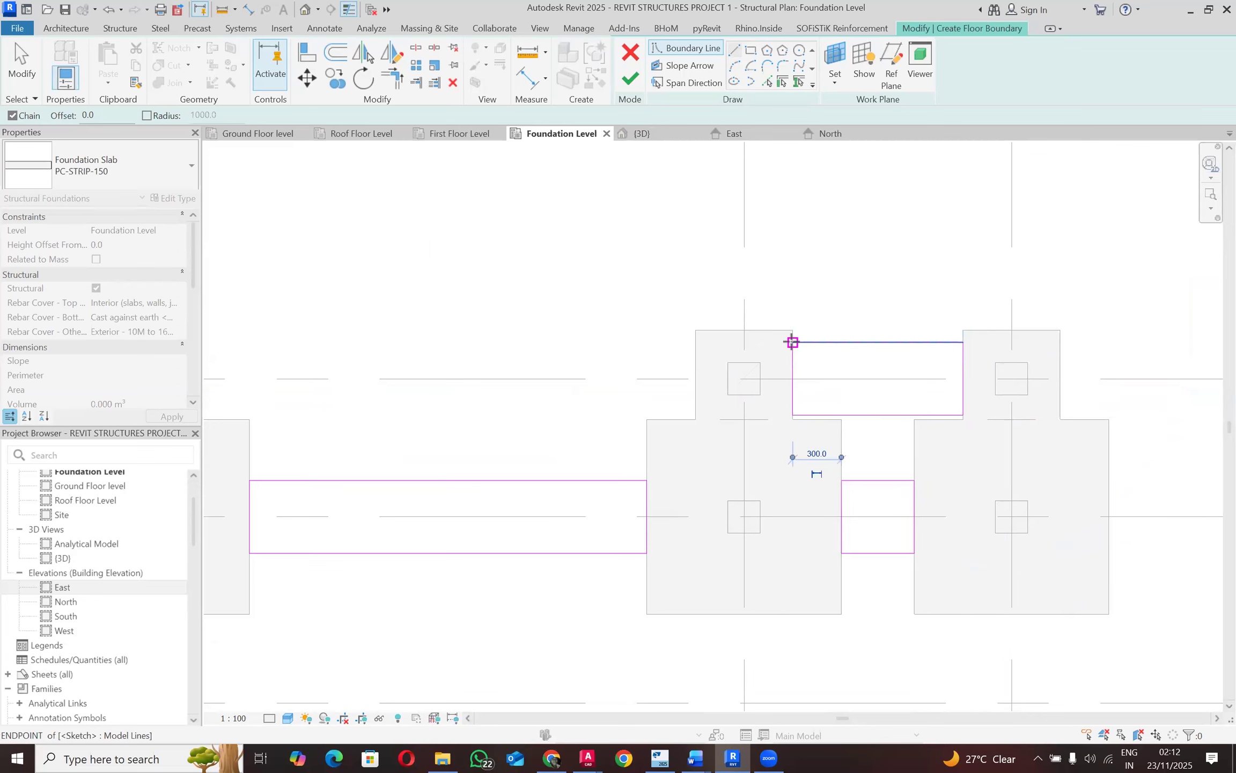
Step: On grid E, draw a 225 mm boundary line up the grid 1 footing's edge, then an upper edge to the grid 2 footing
scroll(836, 342, down, 8)
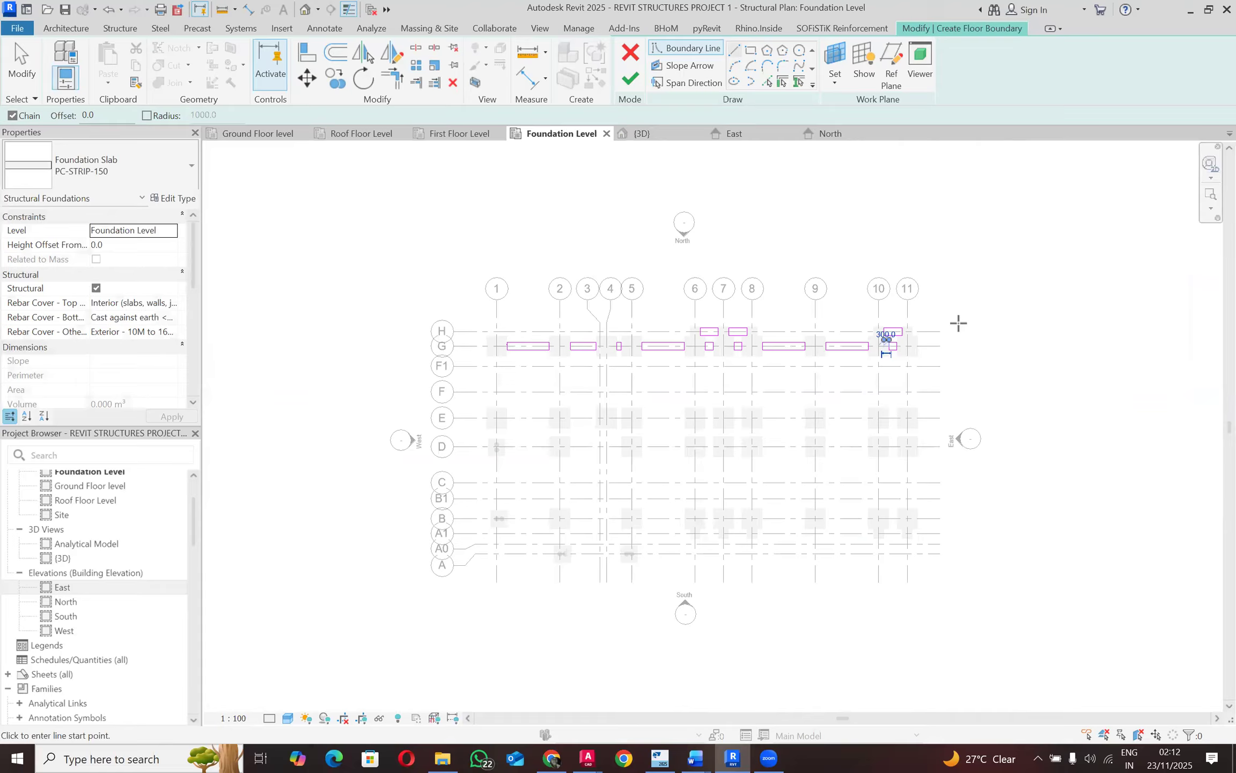
scroll(660, 432, up, 2)
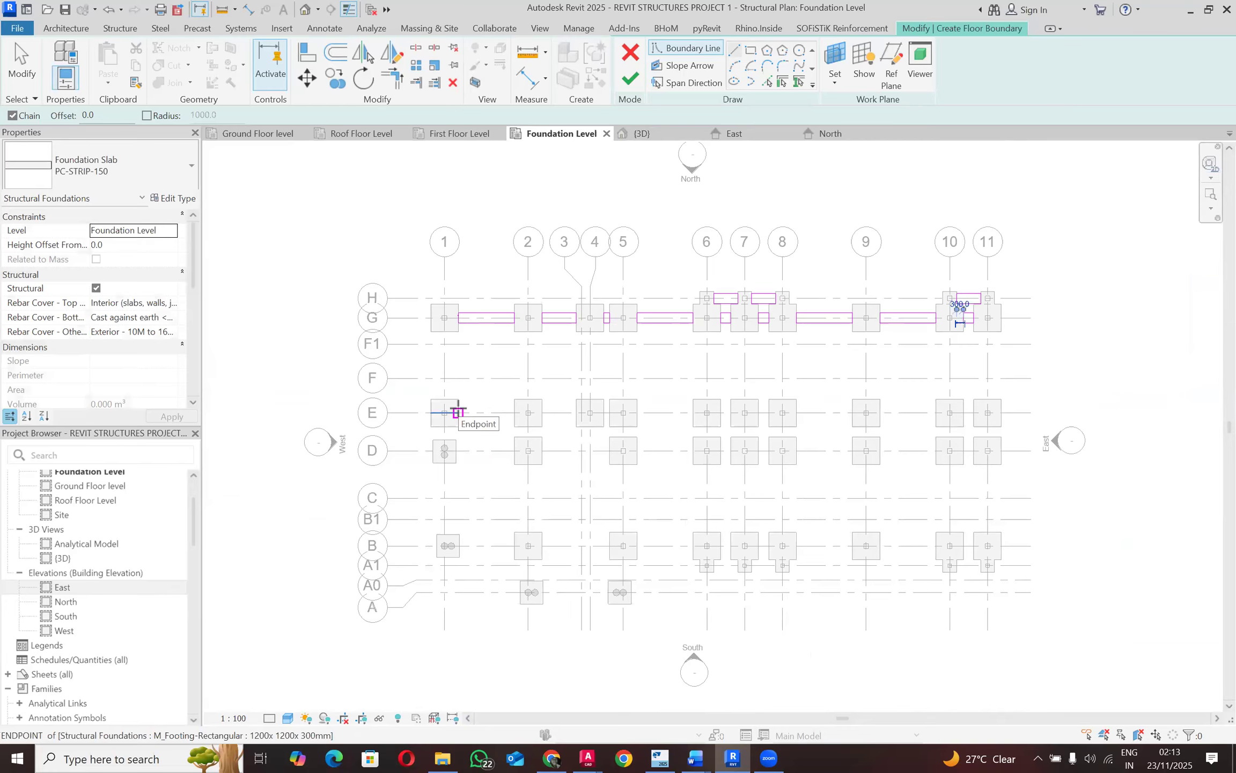
scroll(460, 408, up, 5)
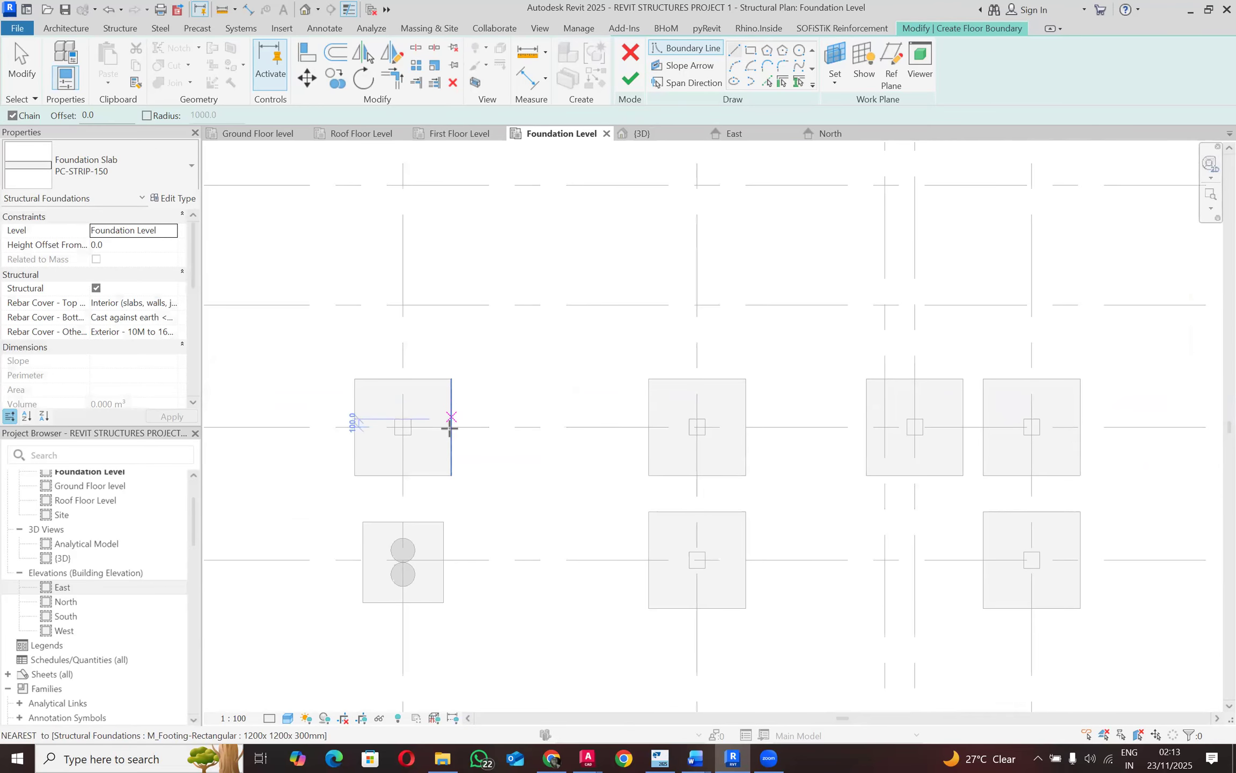
click(451, 426)
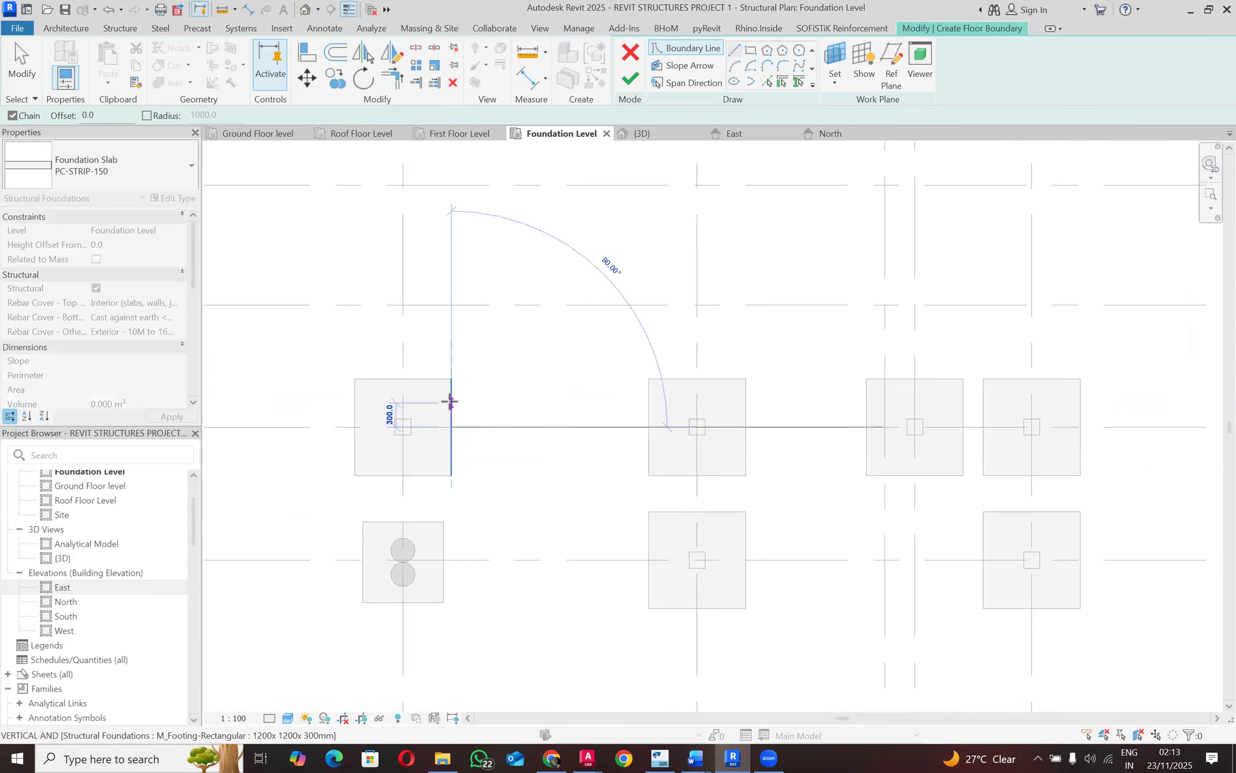
text(22)
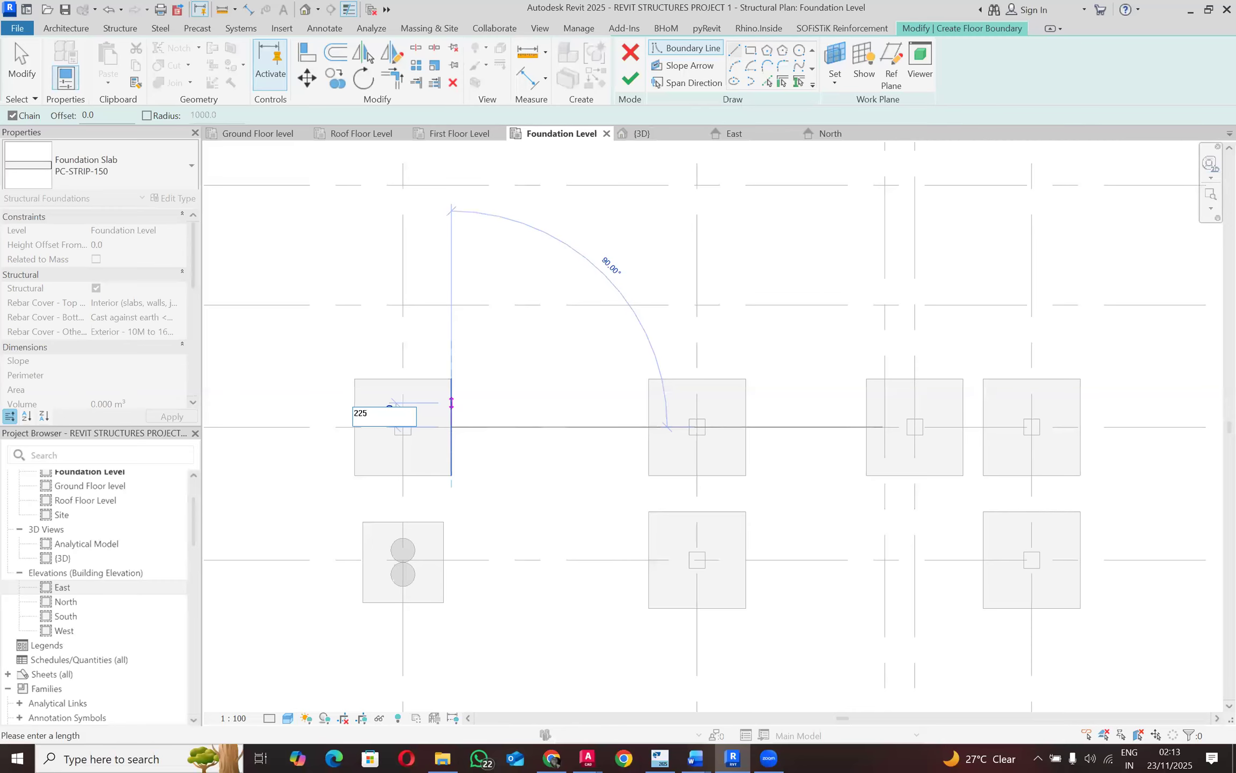
text(5)
key(Return)
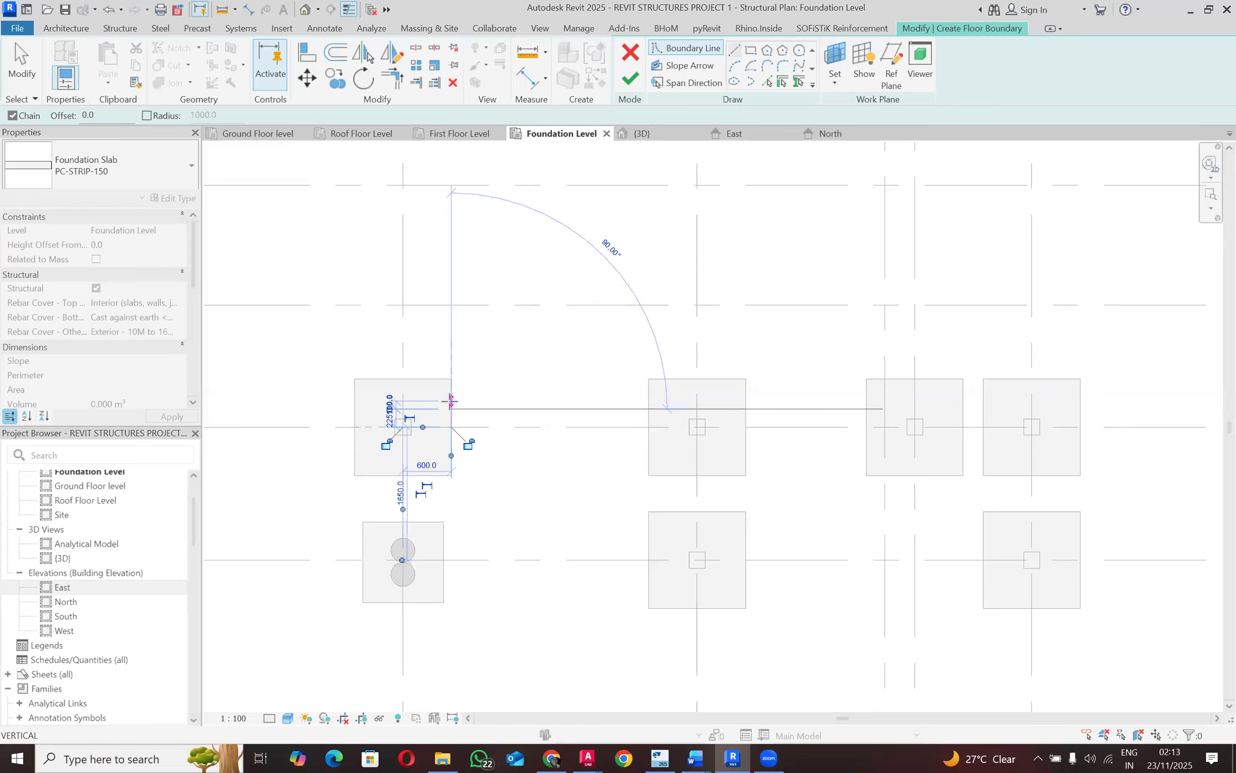
click(649, 409)
Step: Close the grid E strip boundary between the grid 1 and grid 2 footings with a 450 mm end and a 2450 mm lower edge
text(4)
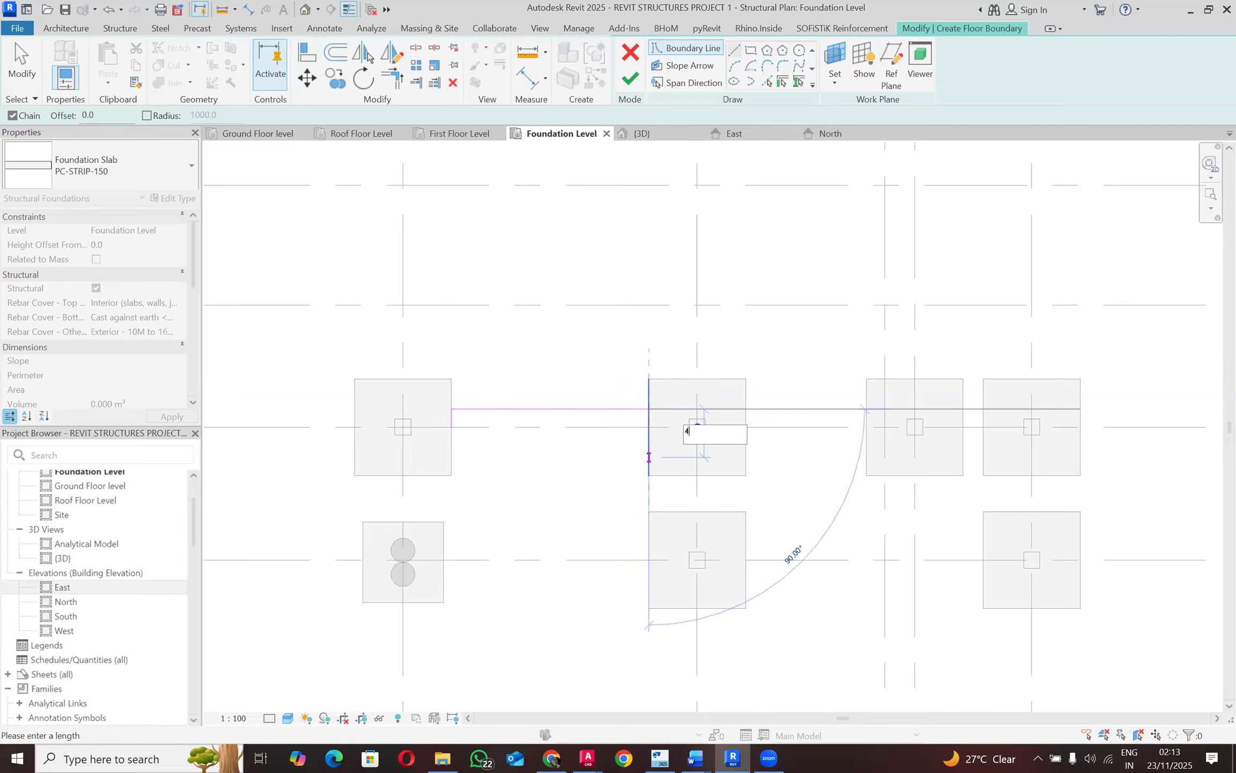
key(Return)
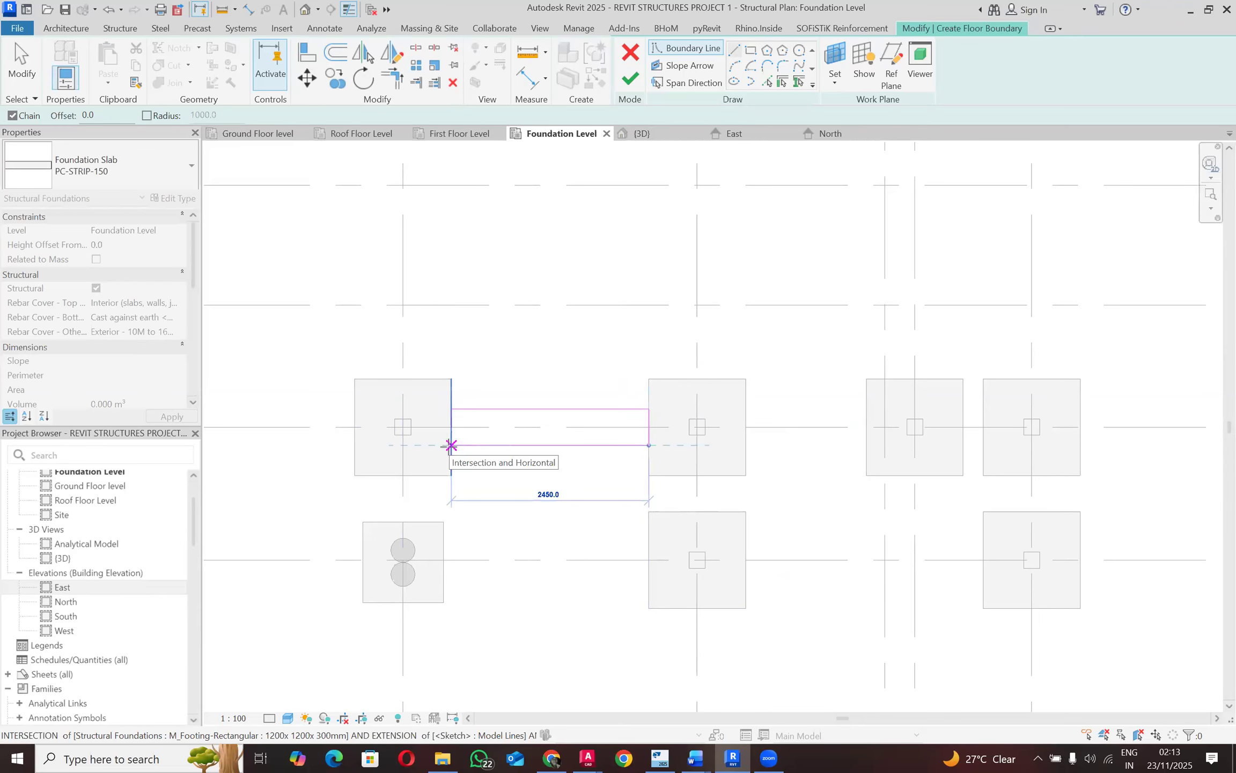
click(451, 445)
scroll(452, 441, up, 3)
scroll(454, 434, up, 2)
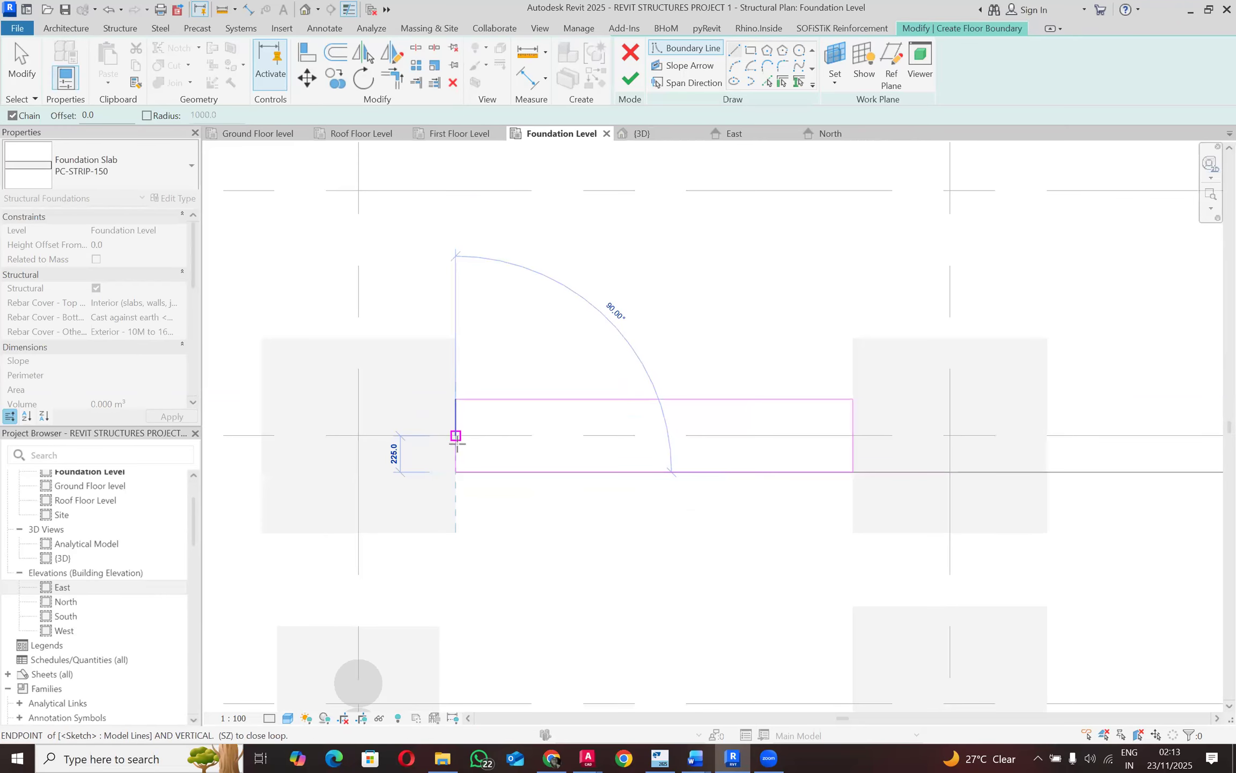
click(456, 435)
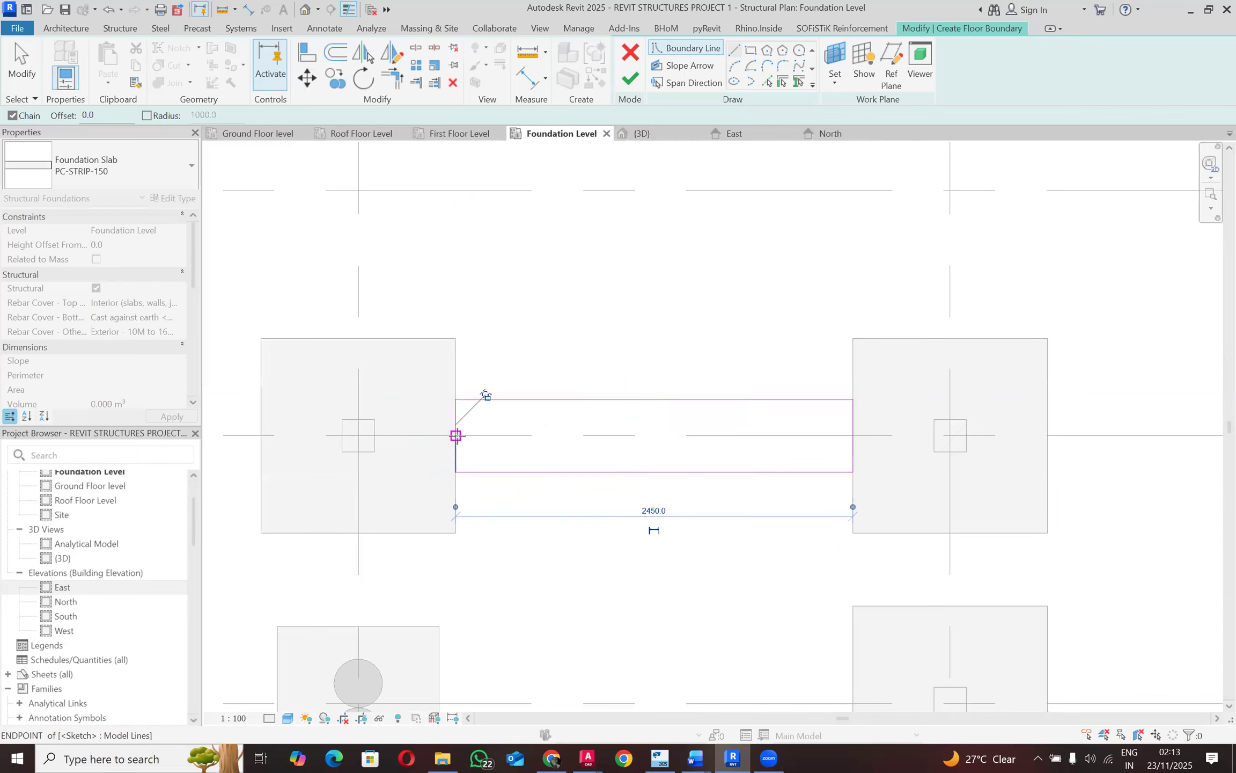
Step: Sketch a closed 1500 x 450 mm strip boundary on grid E between the grid 2 and grid 4 footings
scroll(540, 398, down, 3)
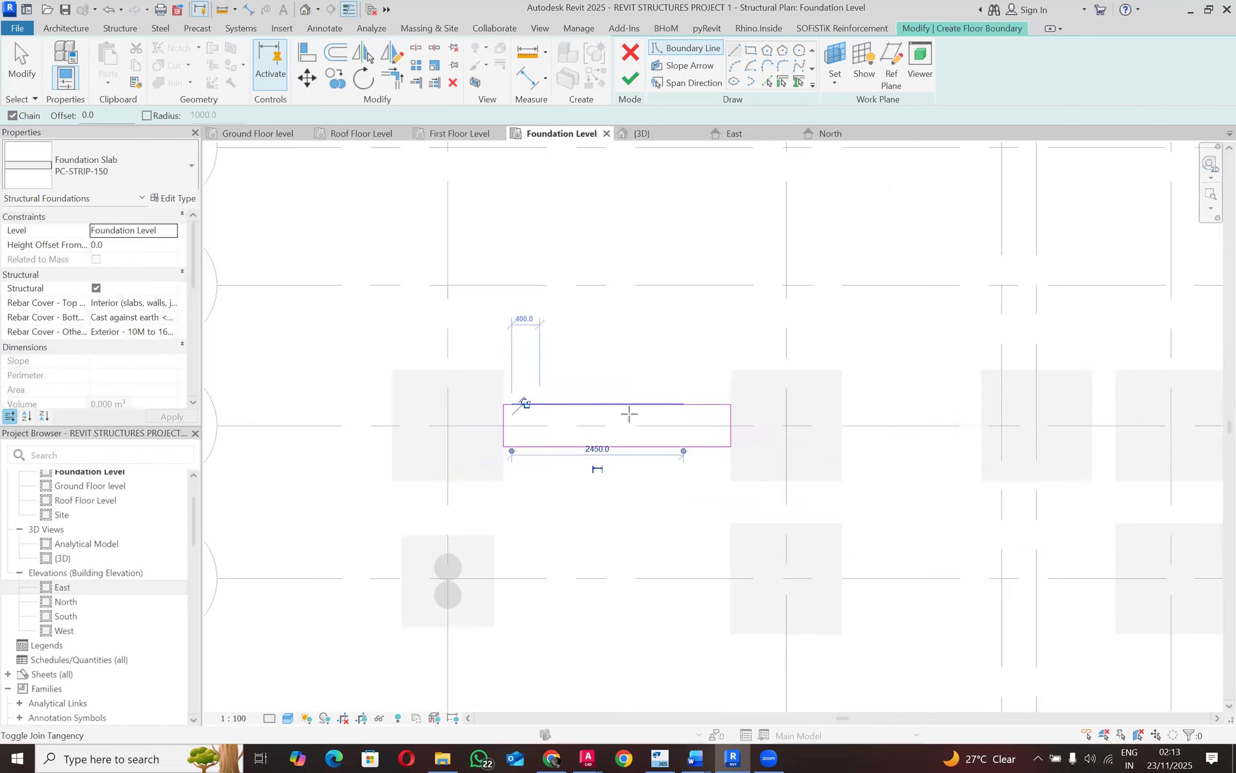
scroll(560, 361, down, 2)
scroll(374, 376, down, 3)
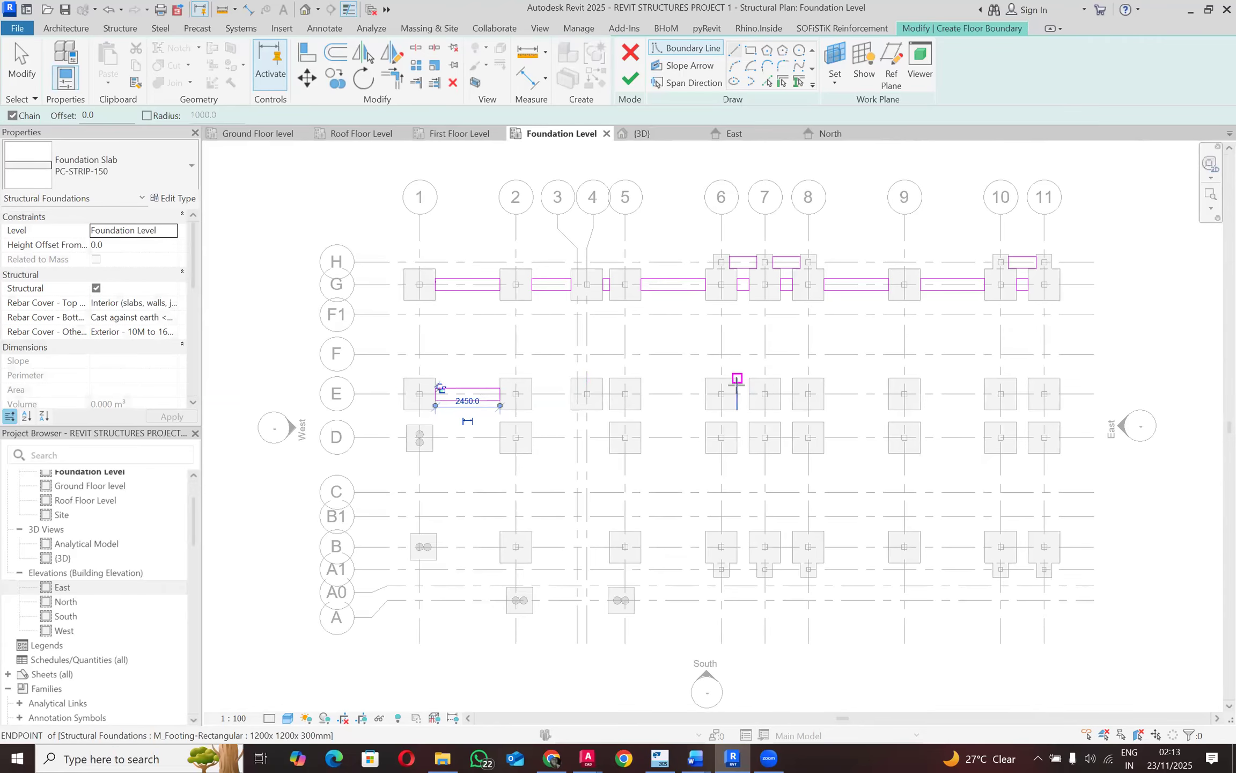
scroll(737, 383, up, 1)
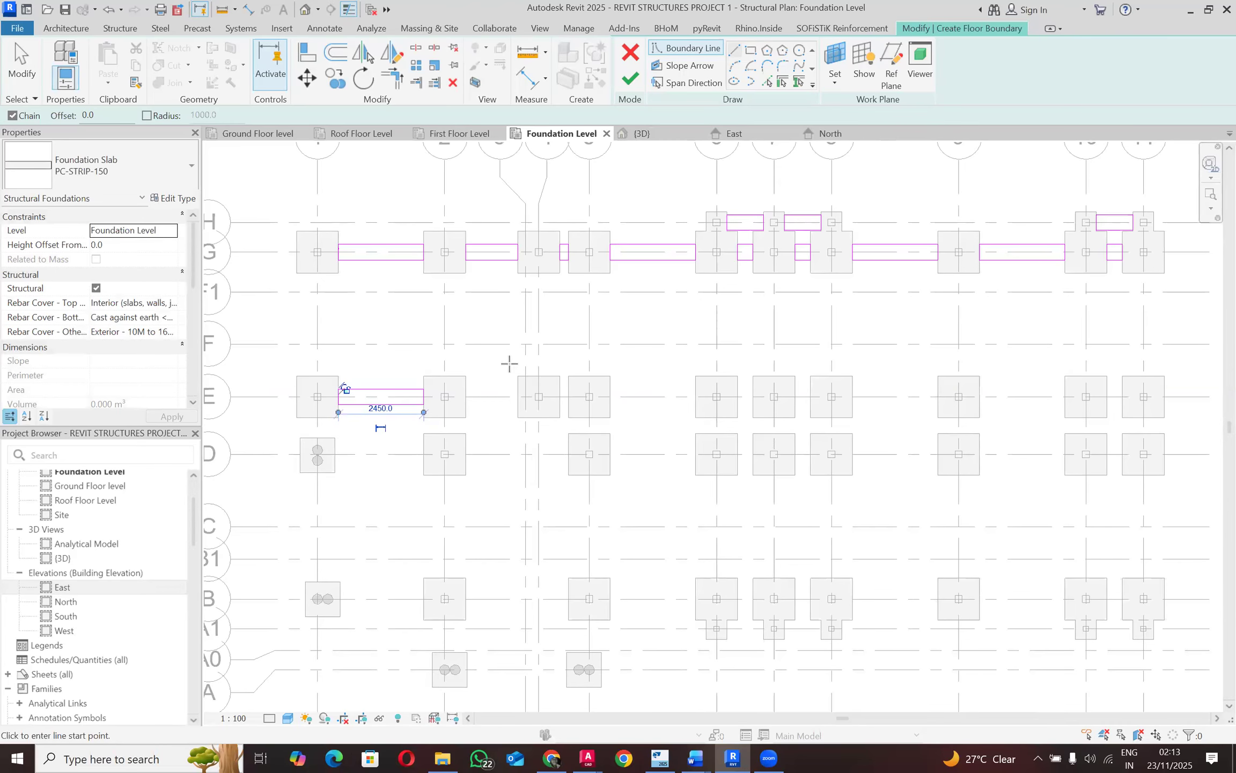
scroll(483, 382, up, 2)
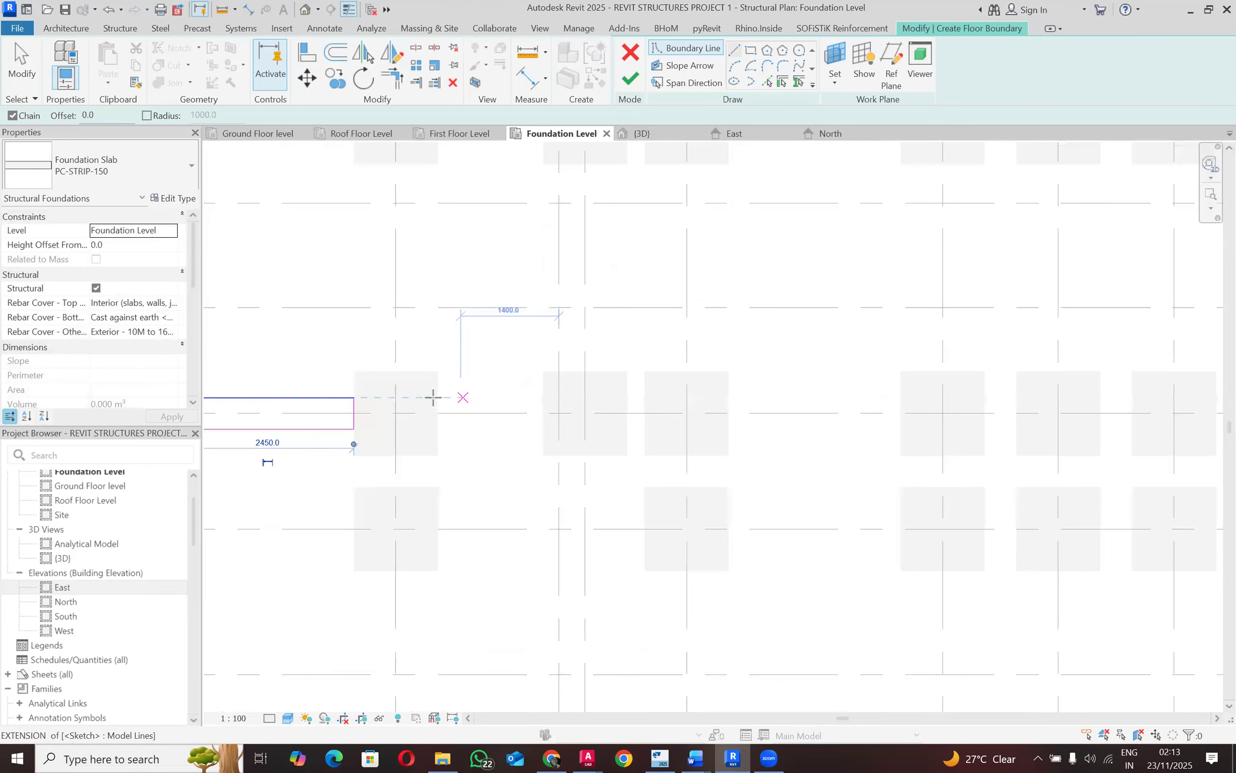
click(438, 397)
click(543, 397)
click(543, 429)
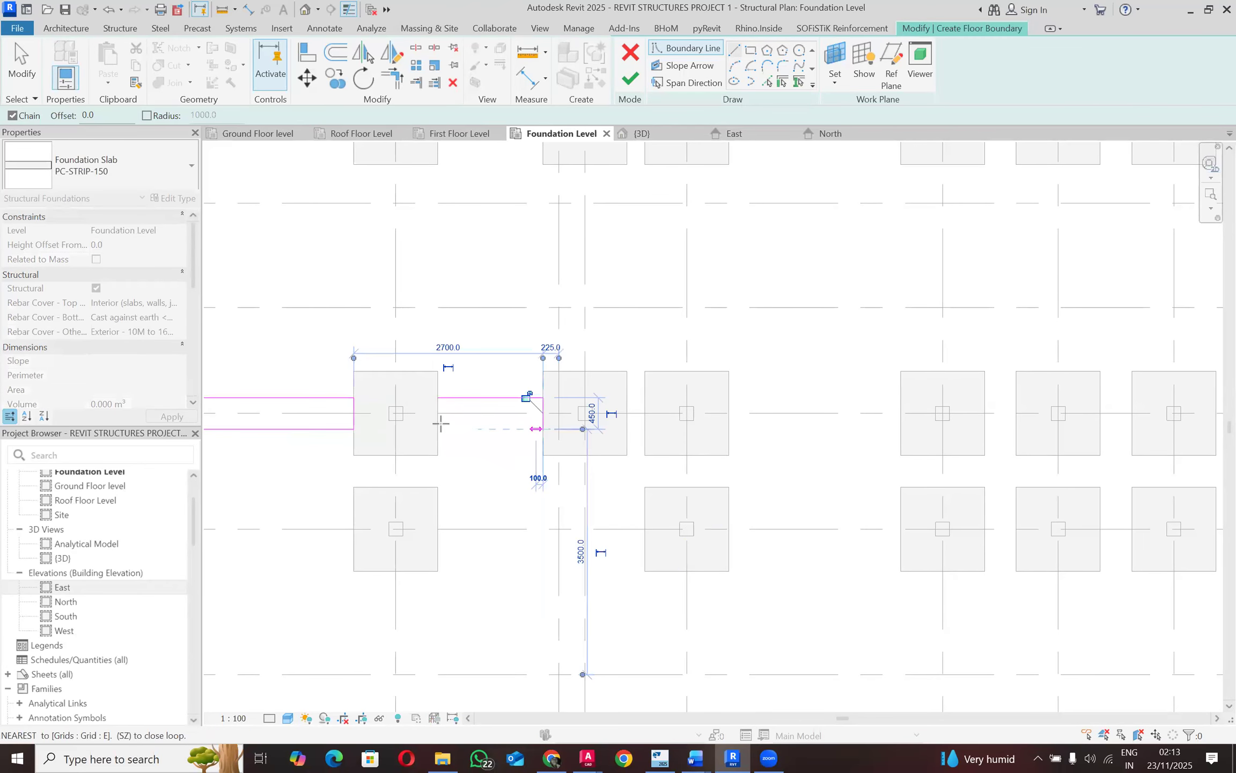
click(439, 428)
click(421, 397)
Step: Sketch a closed 250 x 450 mm strip boundary on grid E between the grid 4 and grid 5 footings
scroll(418, 398, down, 4)
scroll(532, 400, up, 3)
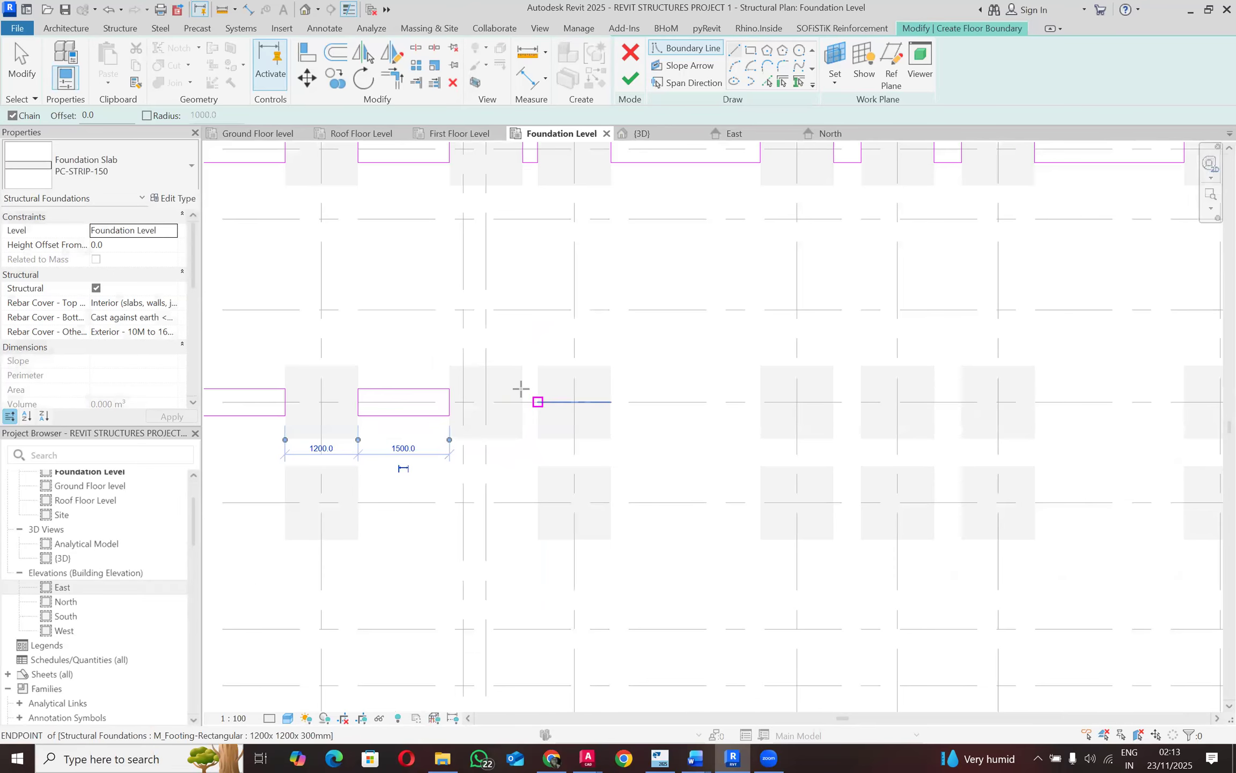
click(522, 388)
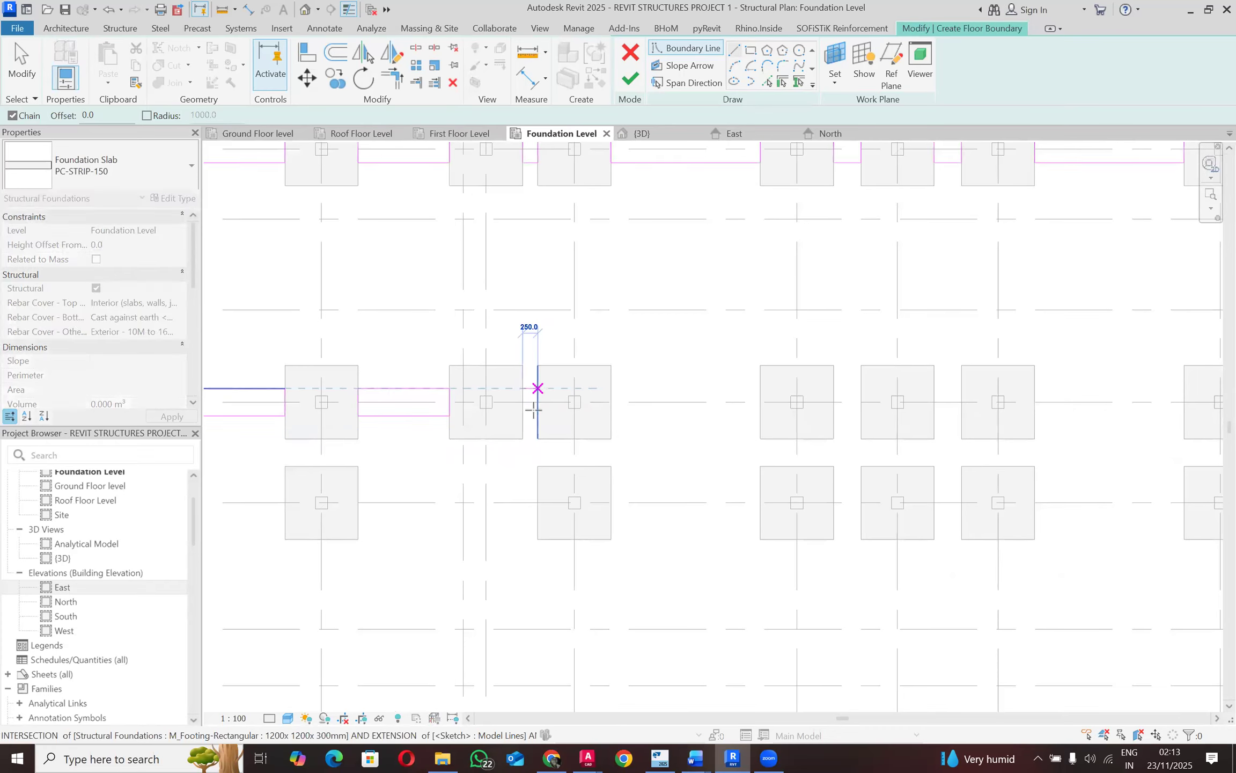
click(537, 388)
click(538, 417)
click(523, 415)
click(523, 388)
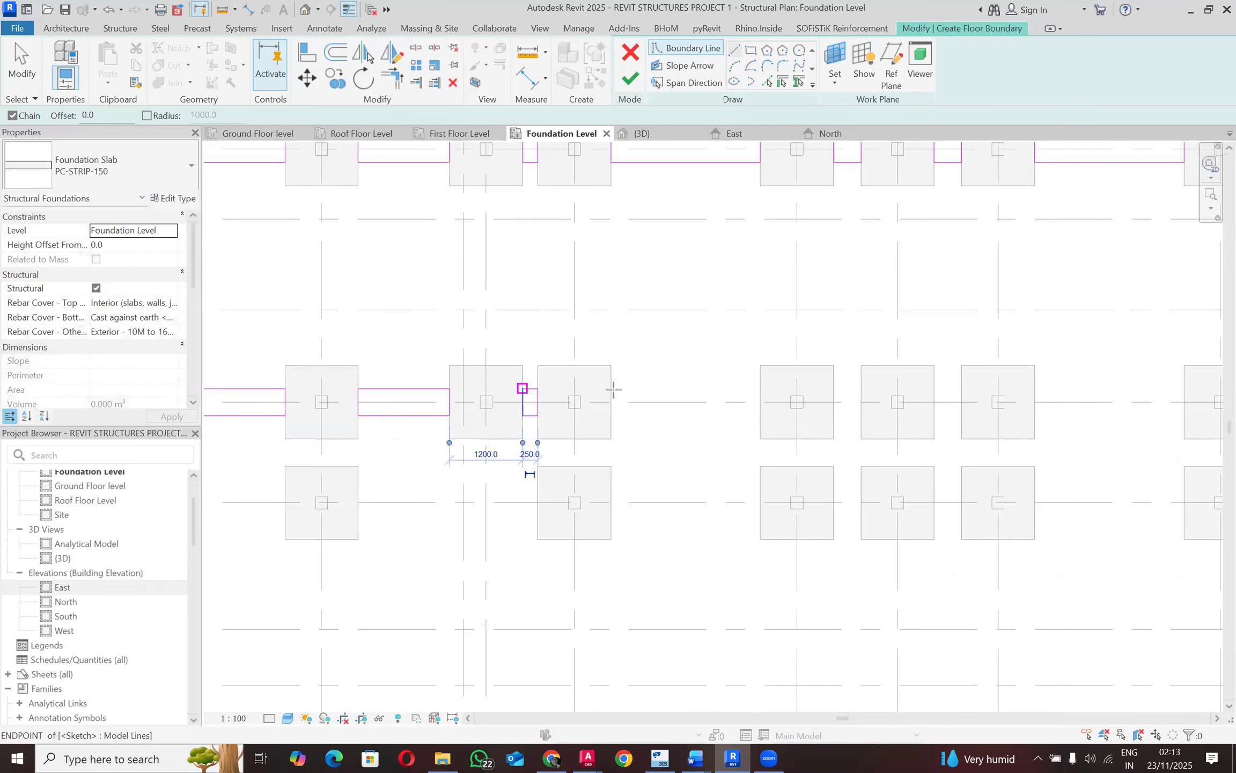
Step: Sketch a closed 2450 x 450 mm strip boundary on grid E between the grid 5 and grid 6 footings
click(712, 387)
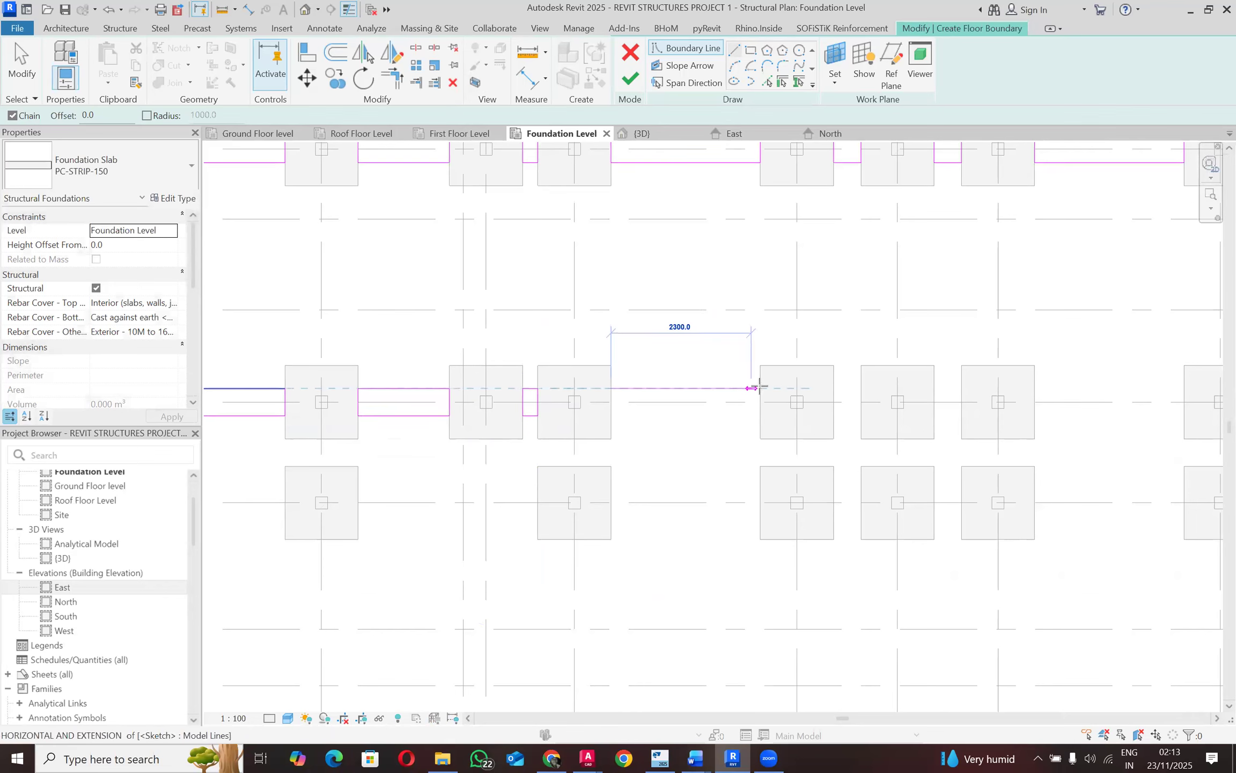
click(760, 388)
click(759, 414)
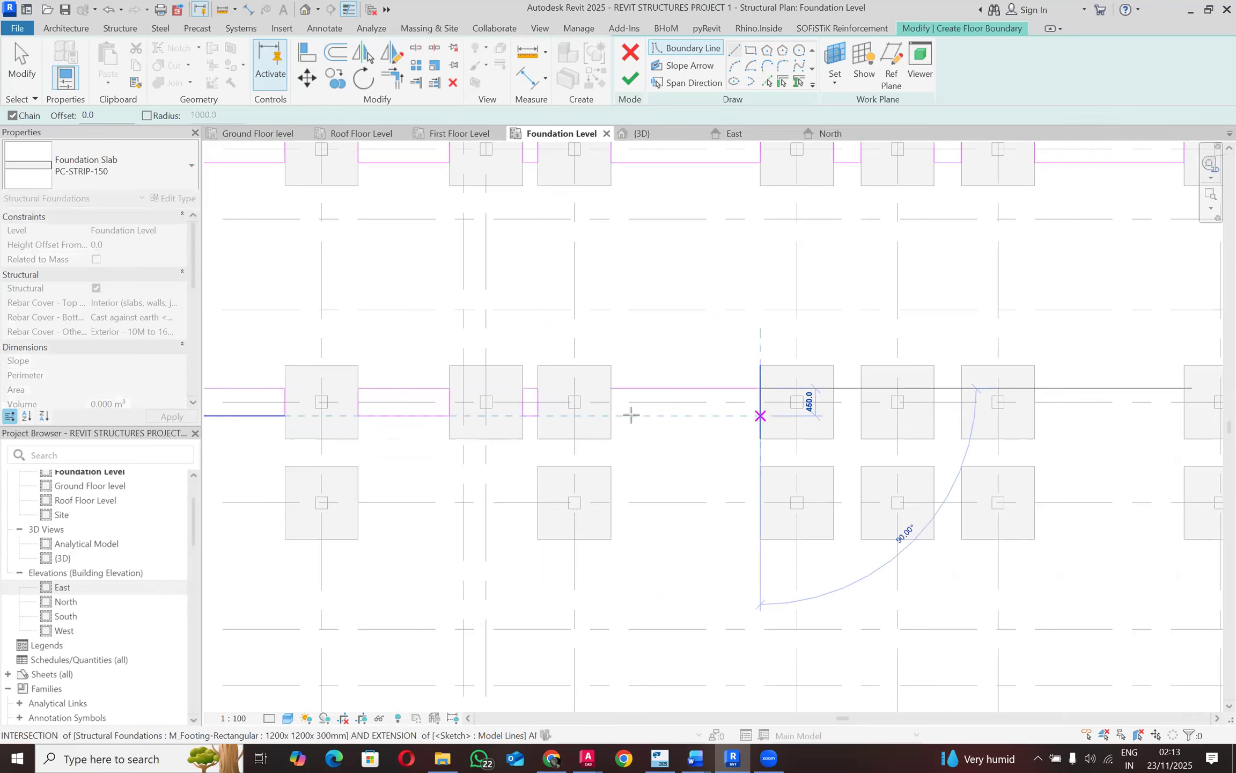
click(611, 389)
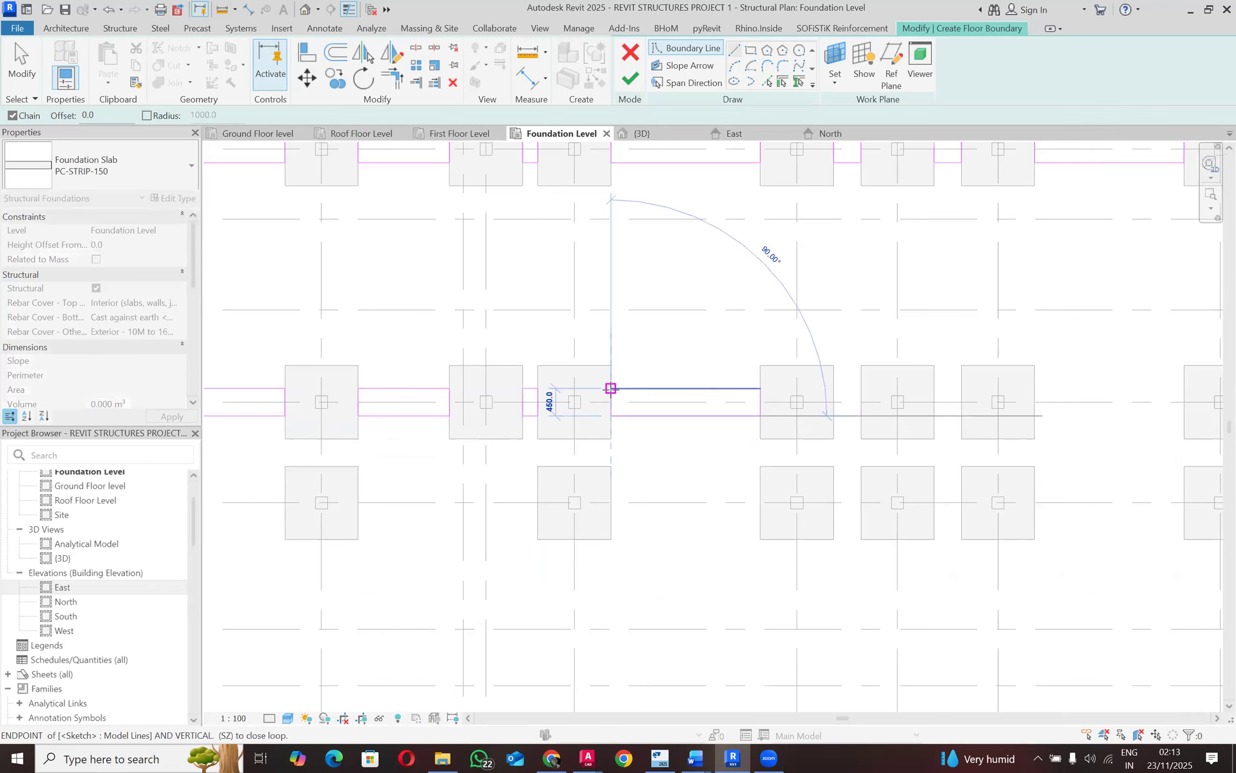
Step: Sketch a closed 450 x 450 mm strip boundary on grid E between the grid 6 and grid 7 footings
scroll(470, 386, down, 2)
scroll(689, 377, up, 4)
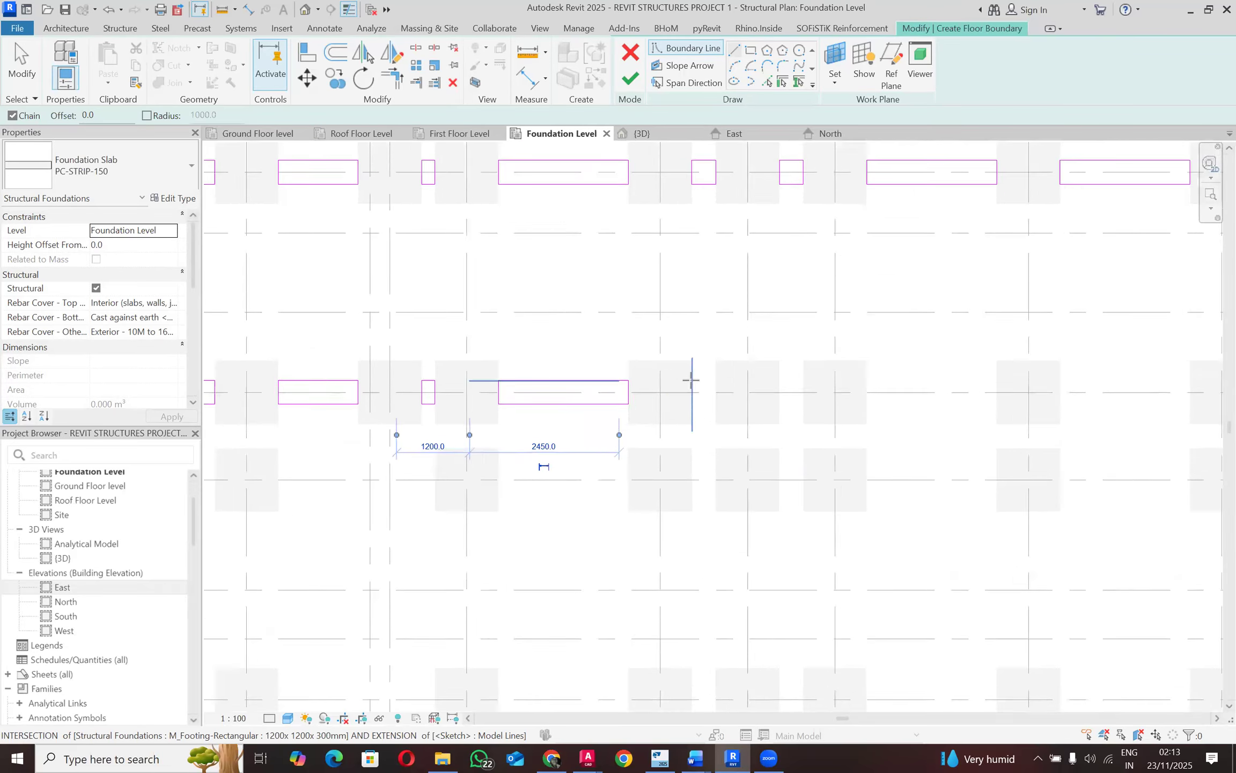
click(719, 395)
scroll(719, 394, down, 2)
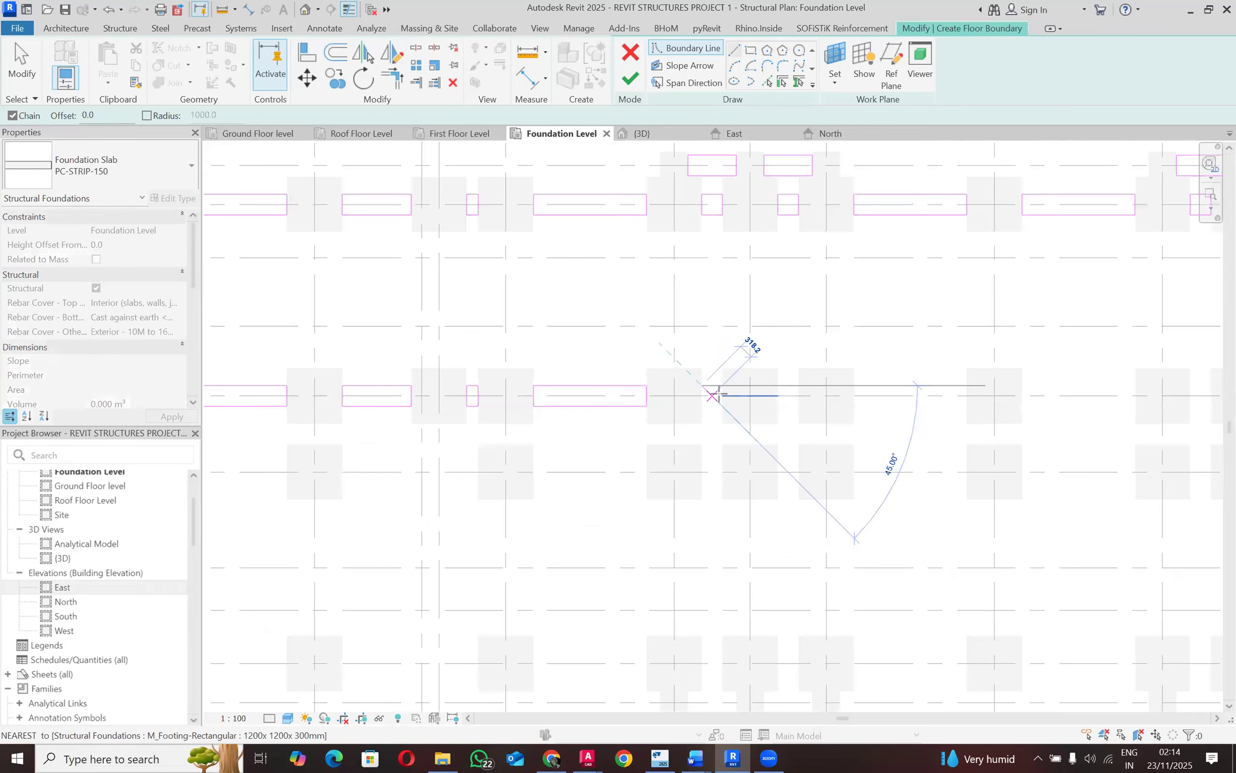
scroll(719, 394, up, 2)
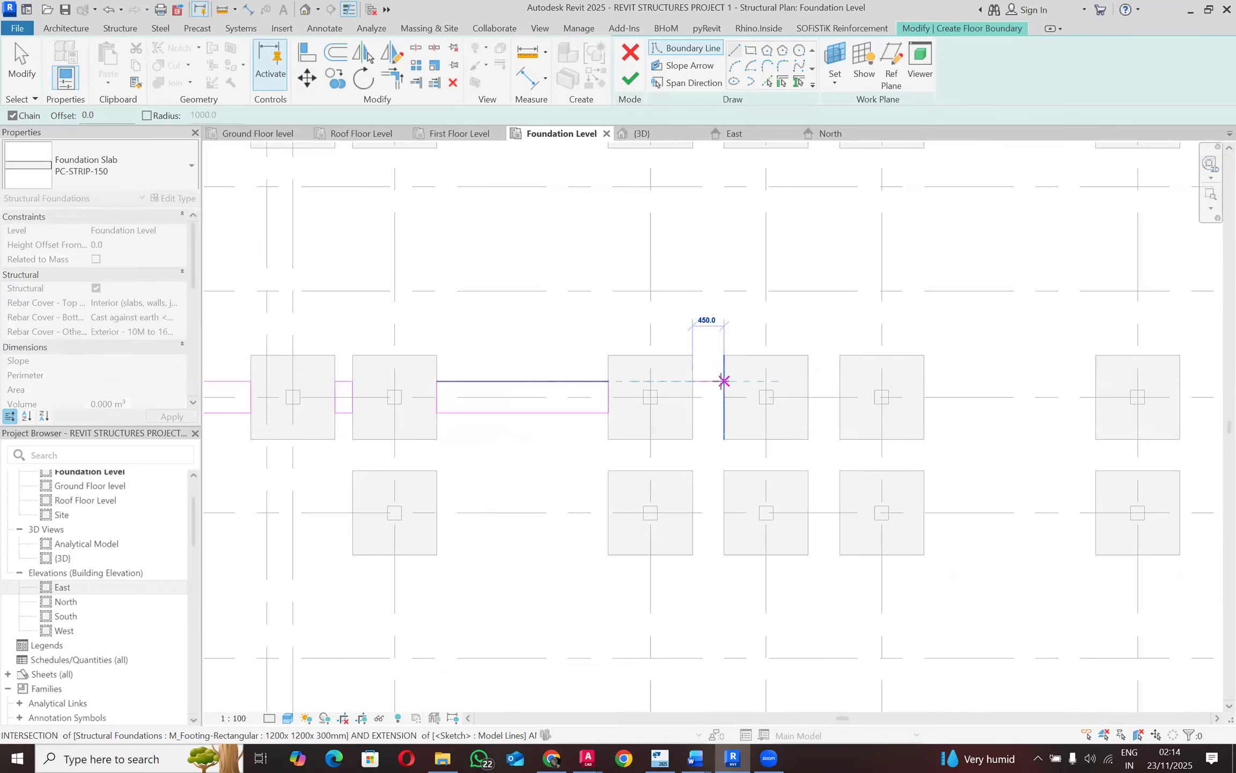
click(723, 407)
click(723, 412)
click(693, 411)
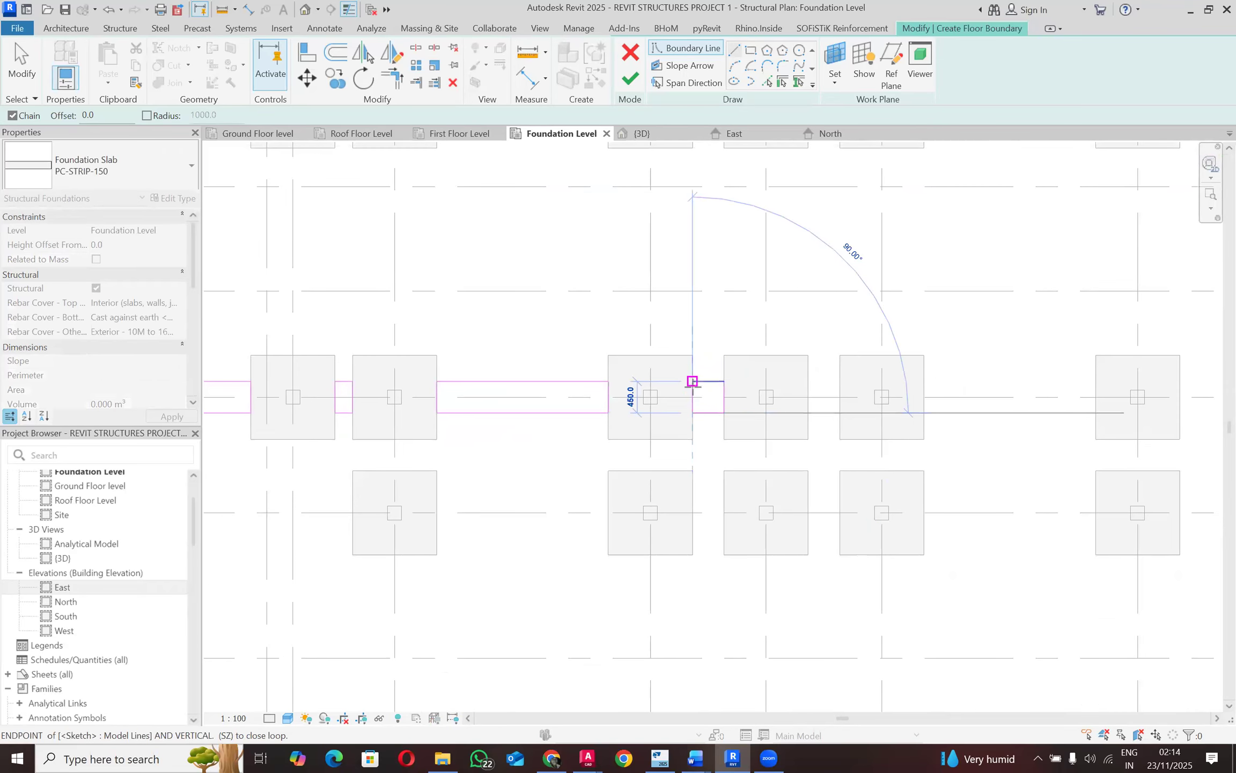
click(692, 381)
Step: Sketch a closed 450 x 450 mm strip boundary on grid E between the grid 7 and grid 8 footings
scroll(661, 391, down, 2)
scroll(745, 386, up, 3)
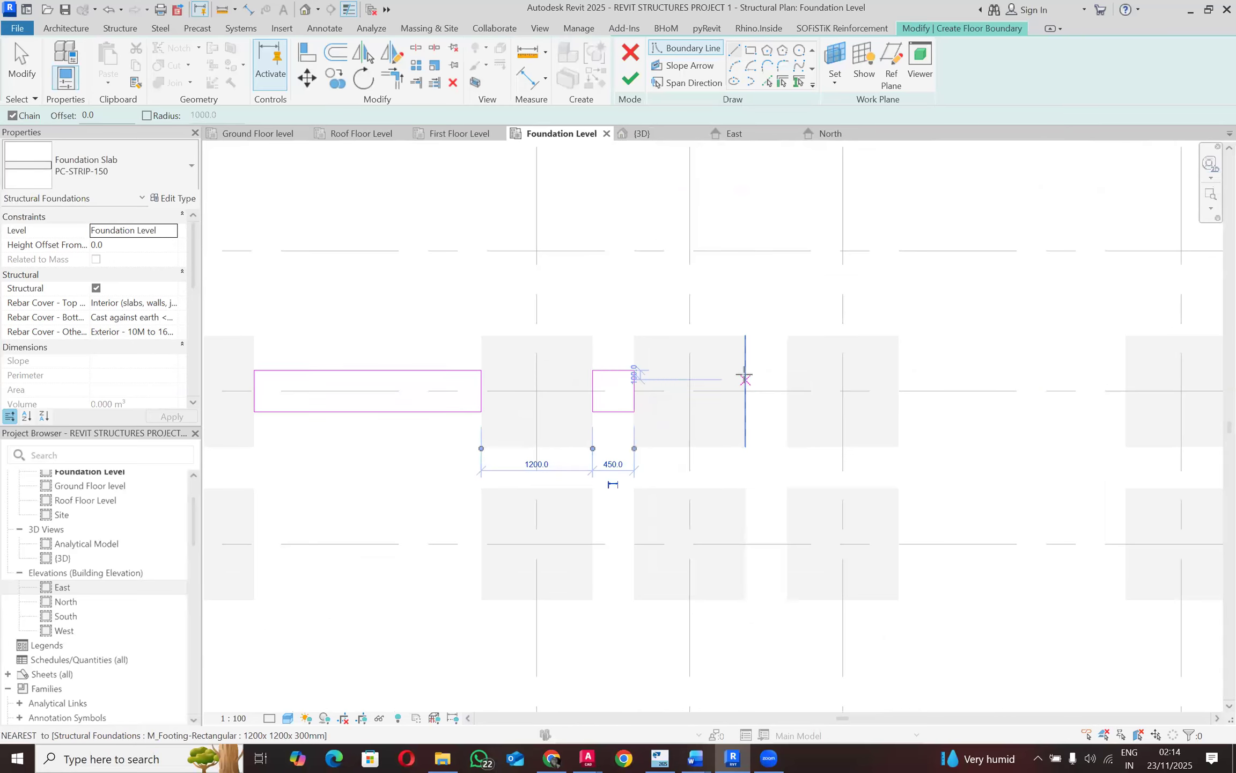
click(746, 370)
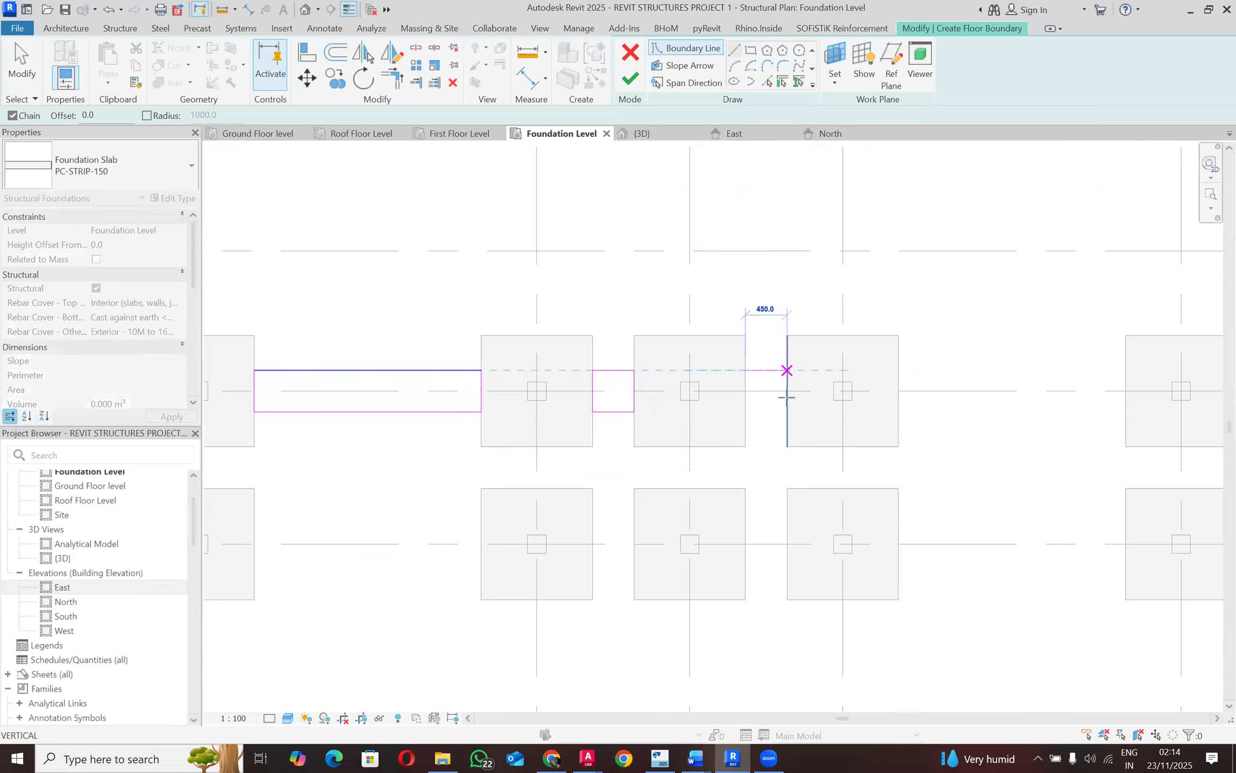
click(787, 371)
click(787, 412)
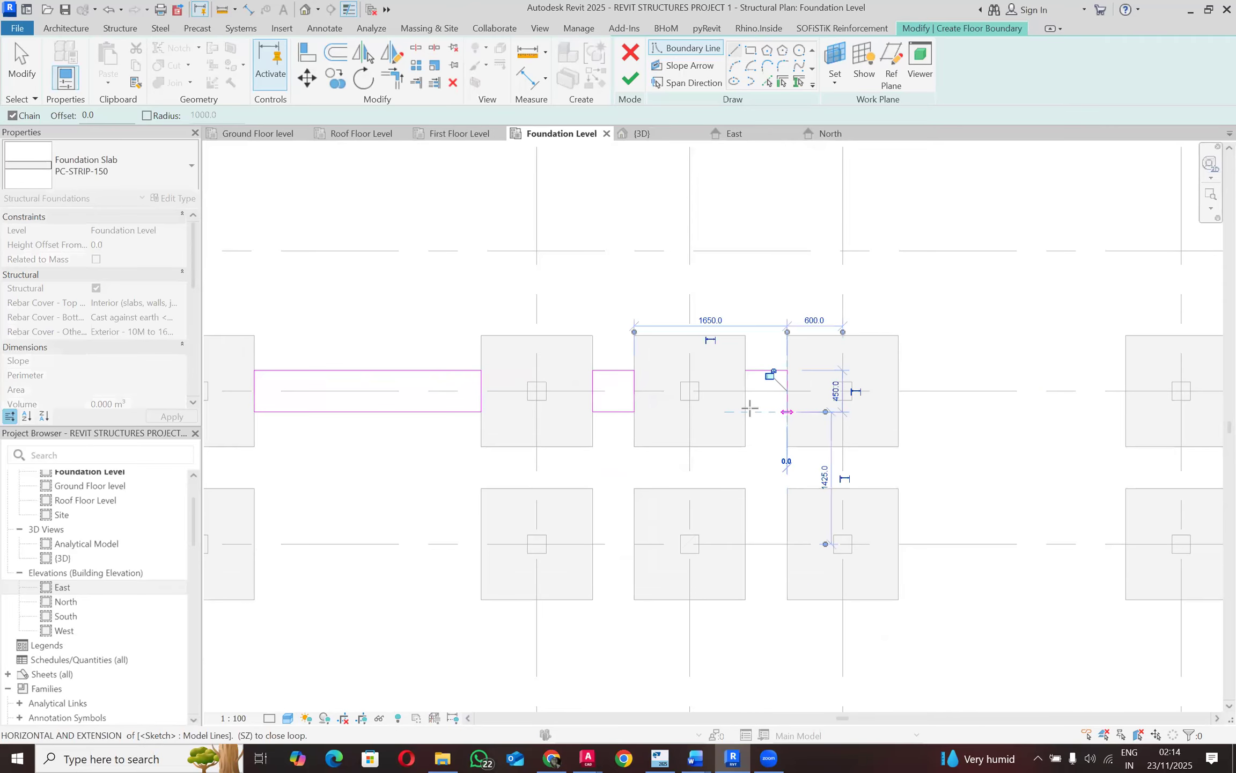
click(745, 412)
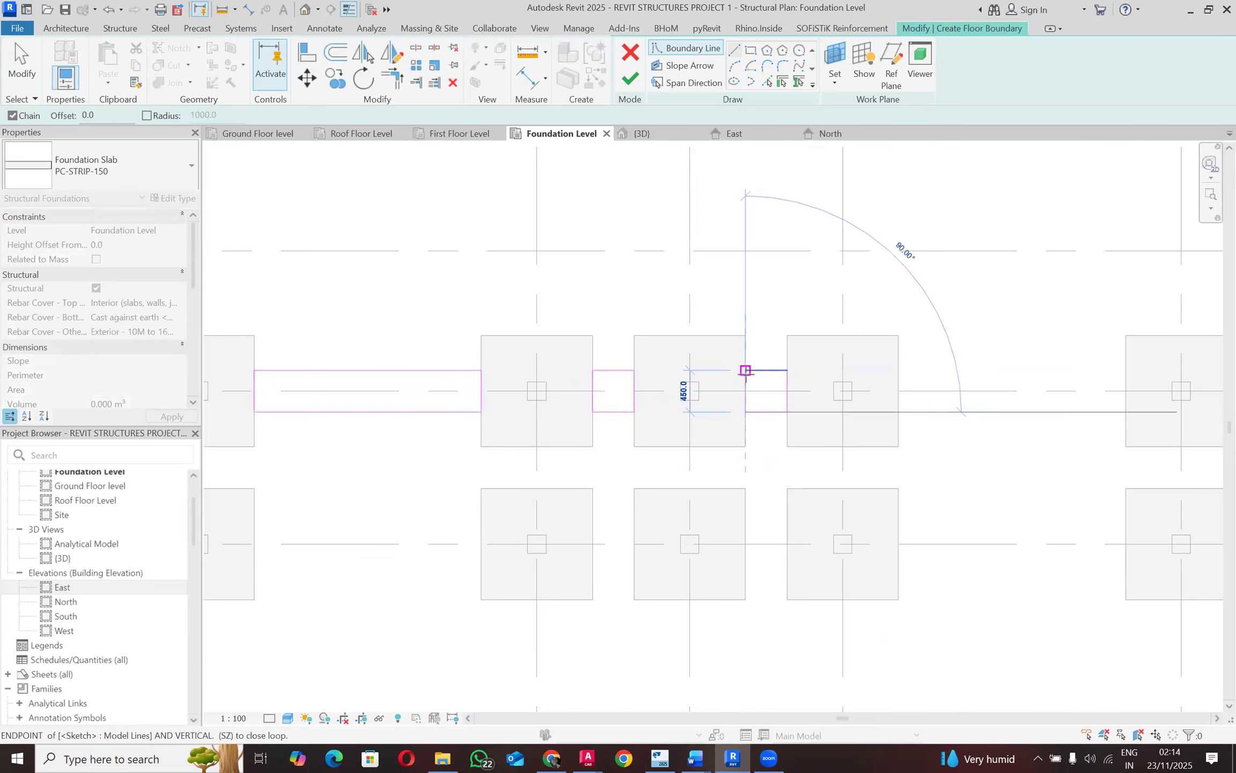
click(745, 370)
Step: Sketch a closed 2450 x 450 mm strip boundary on grid E between the grid 8 and grid 9 footings
scroll(745, 372, down, 3)
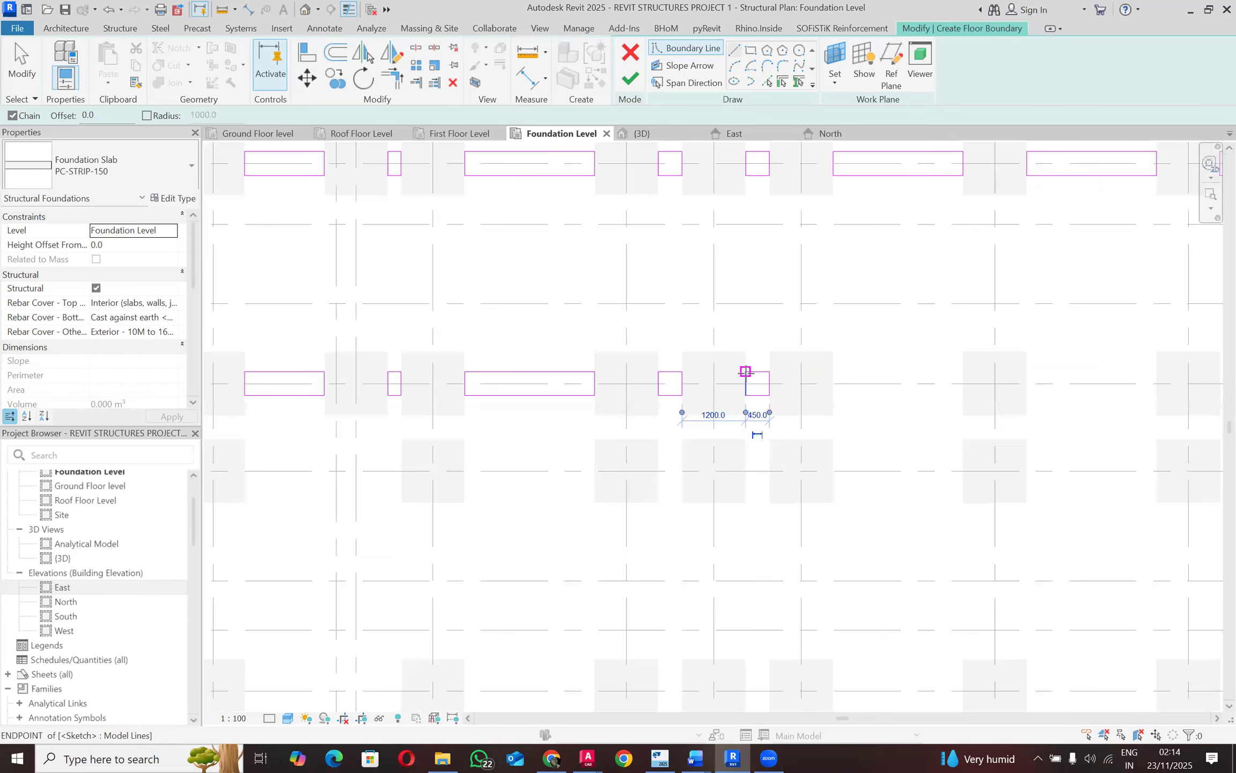
scroll(830, 353, up, 4)
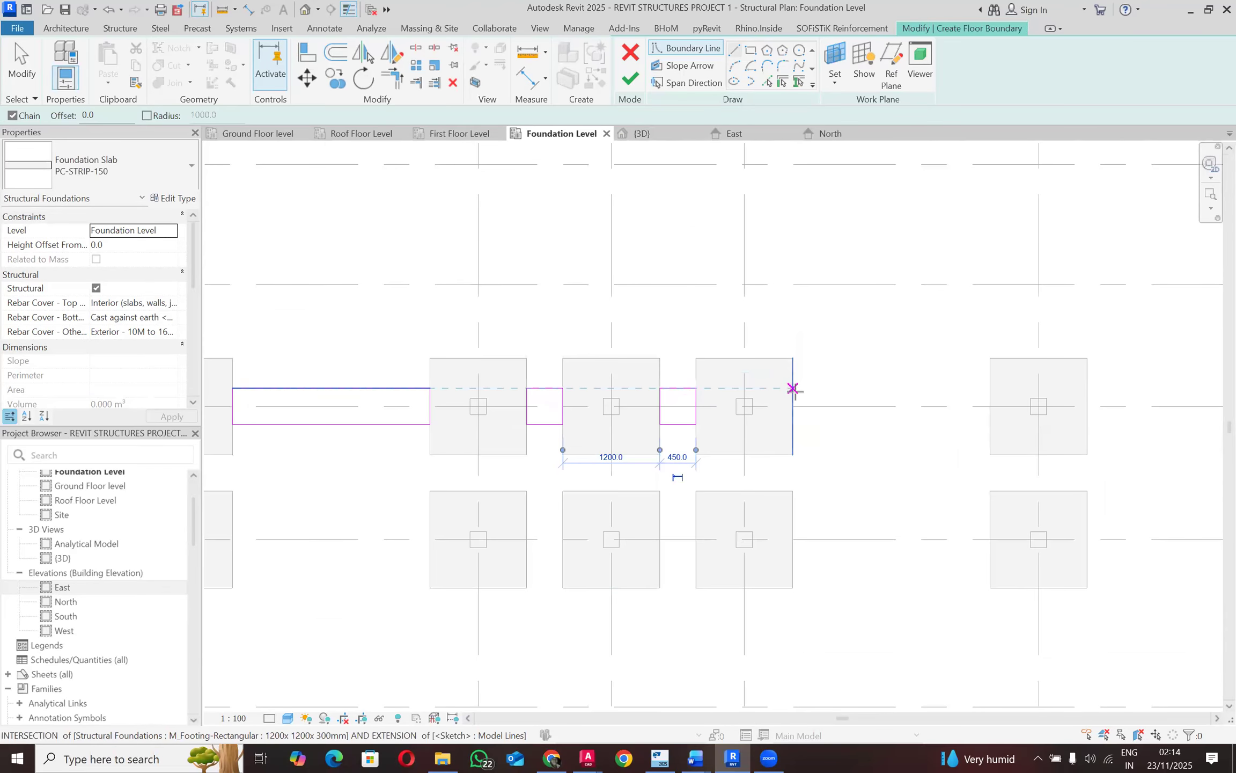
click(793, 388)
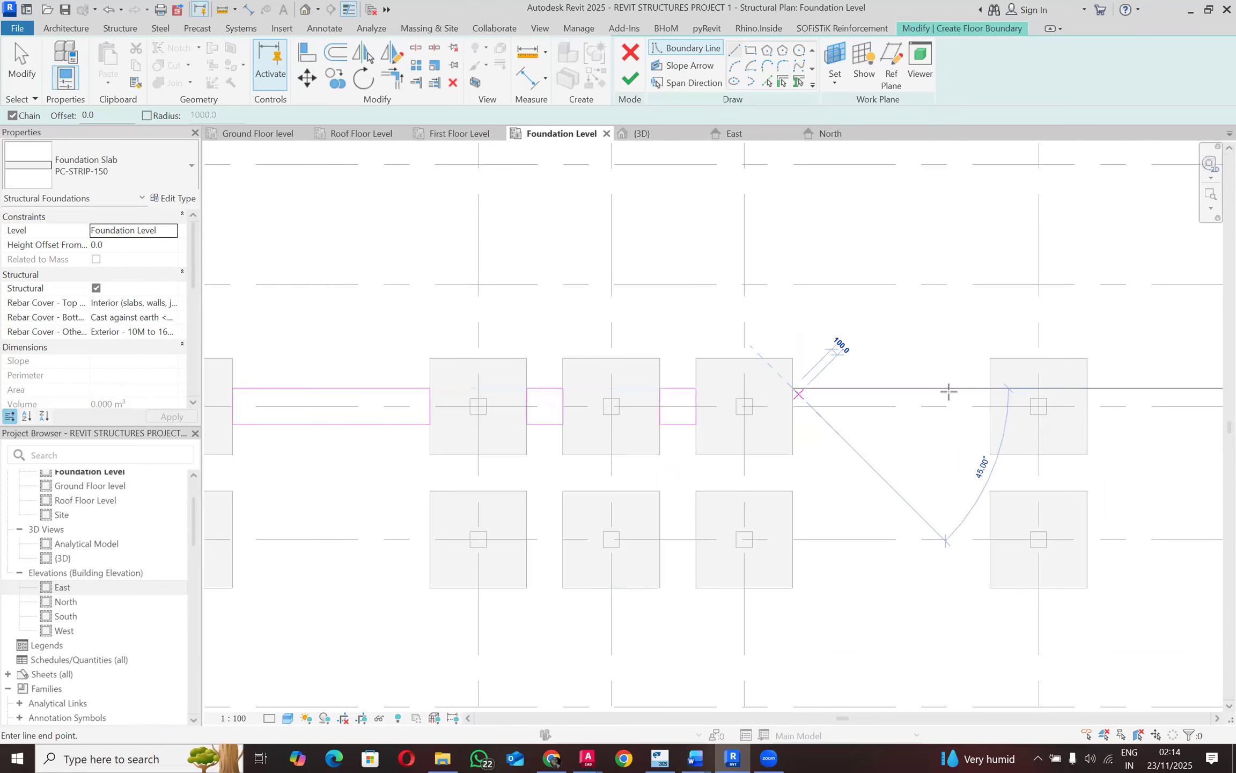
click(990, 388)
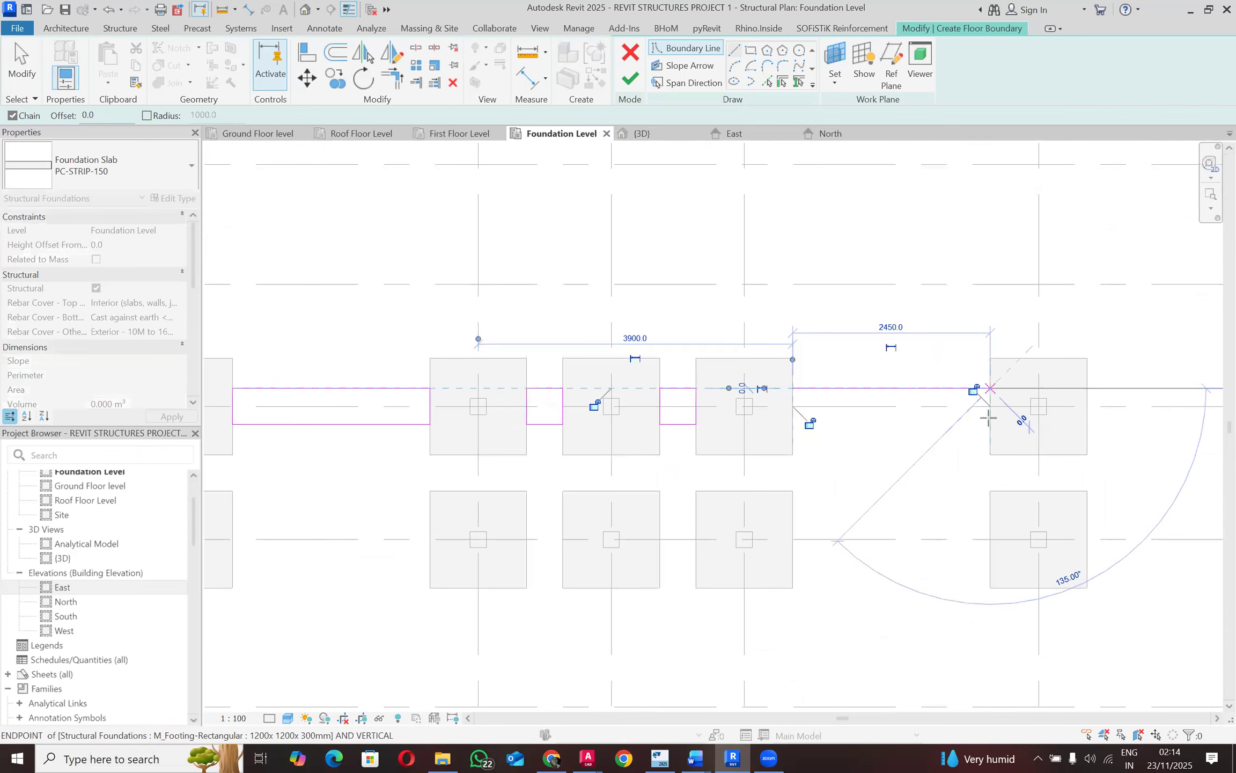
click(990, 424)
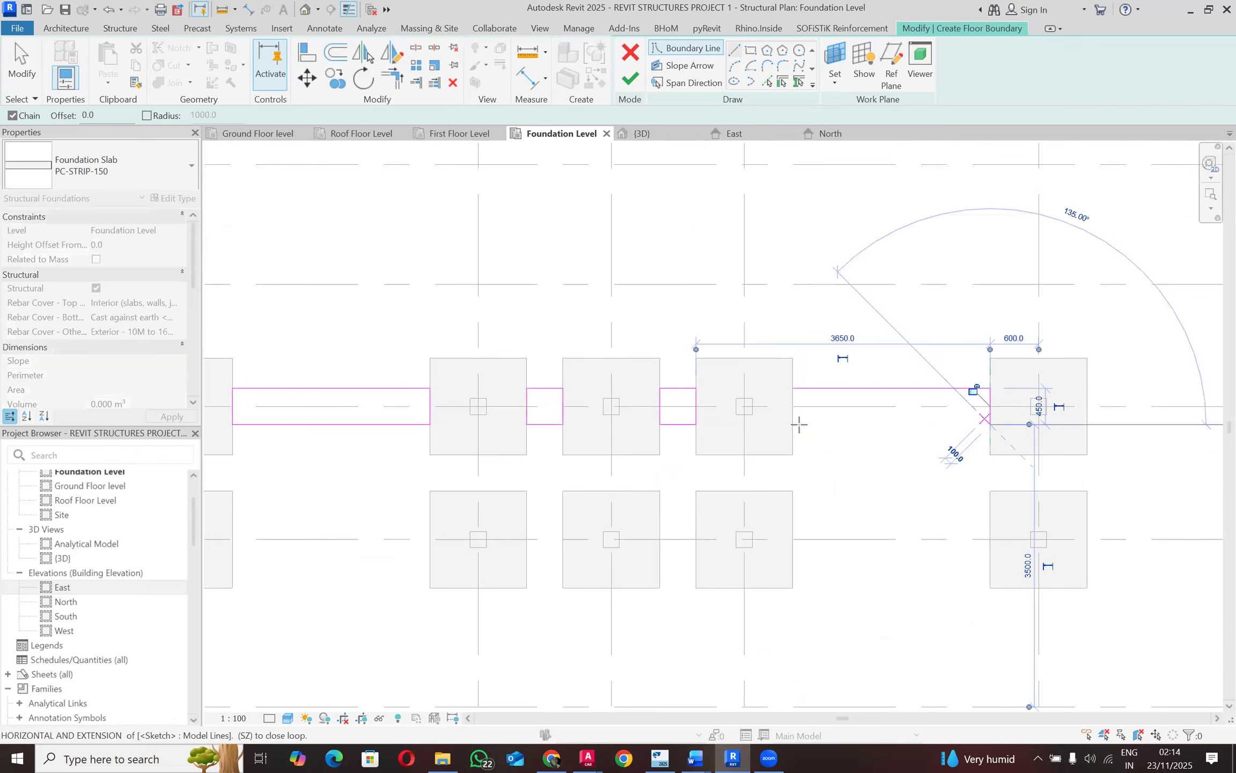
click(793, 424)
click(794, 388)
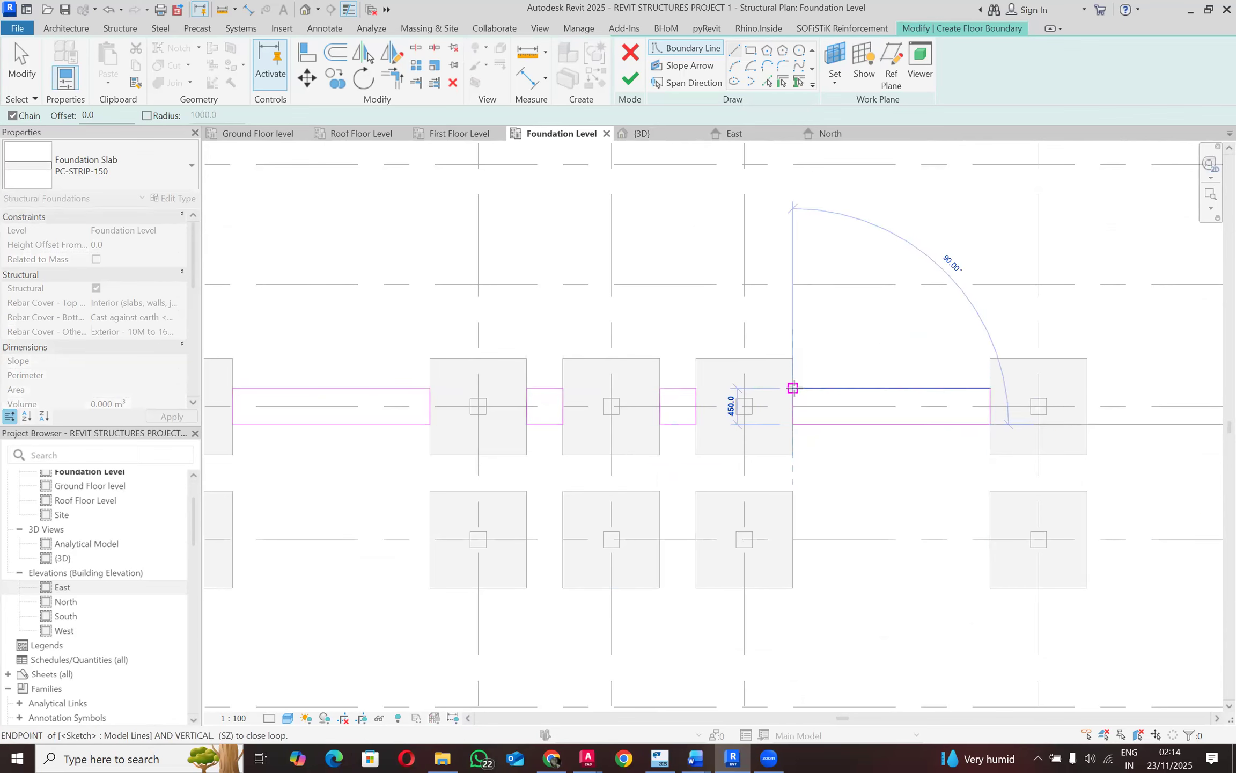
Step: Sketch a closed 2450 x 450 mm strip boundary on grid E between the grid 9 and grid 10 footings
scroll(783, 413, down, 5)
scroll(899, 415, up, 4)
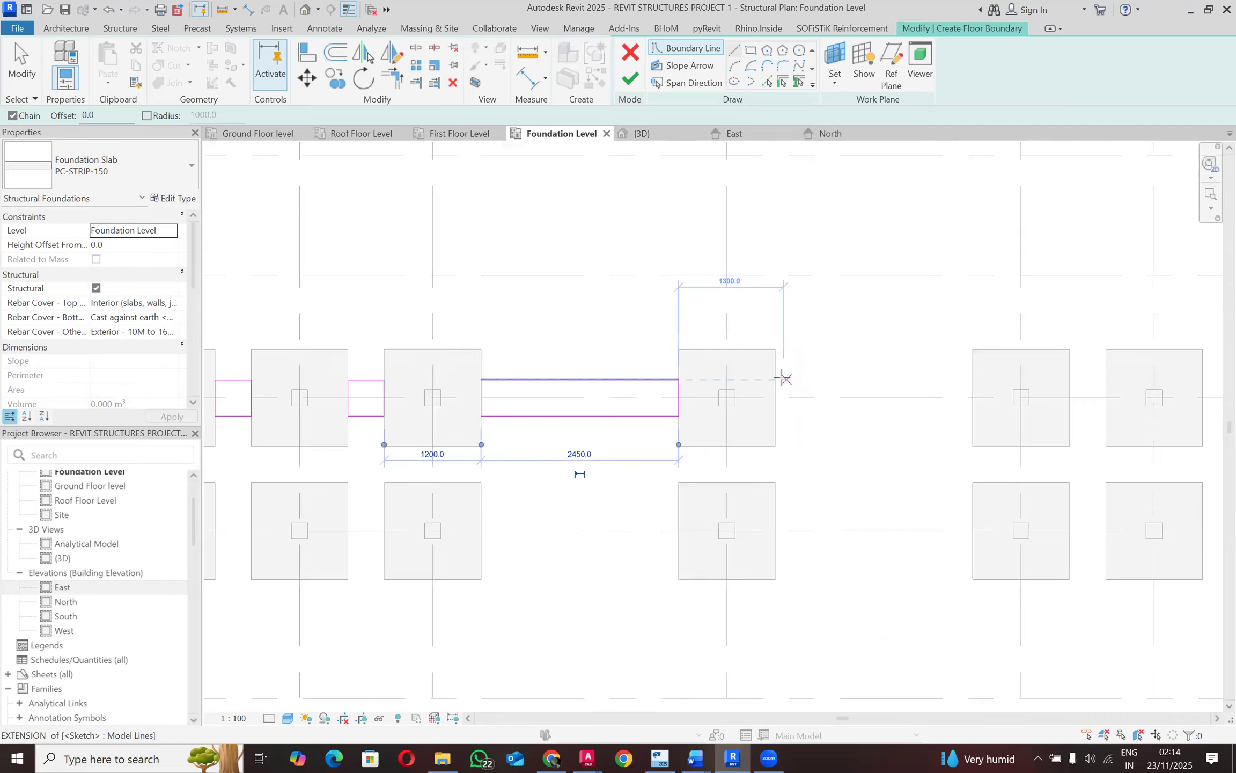
click(777, 379)
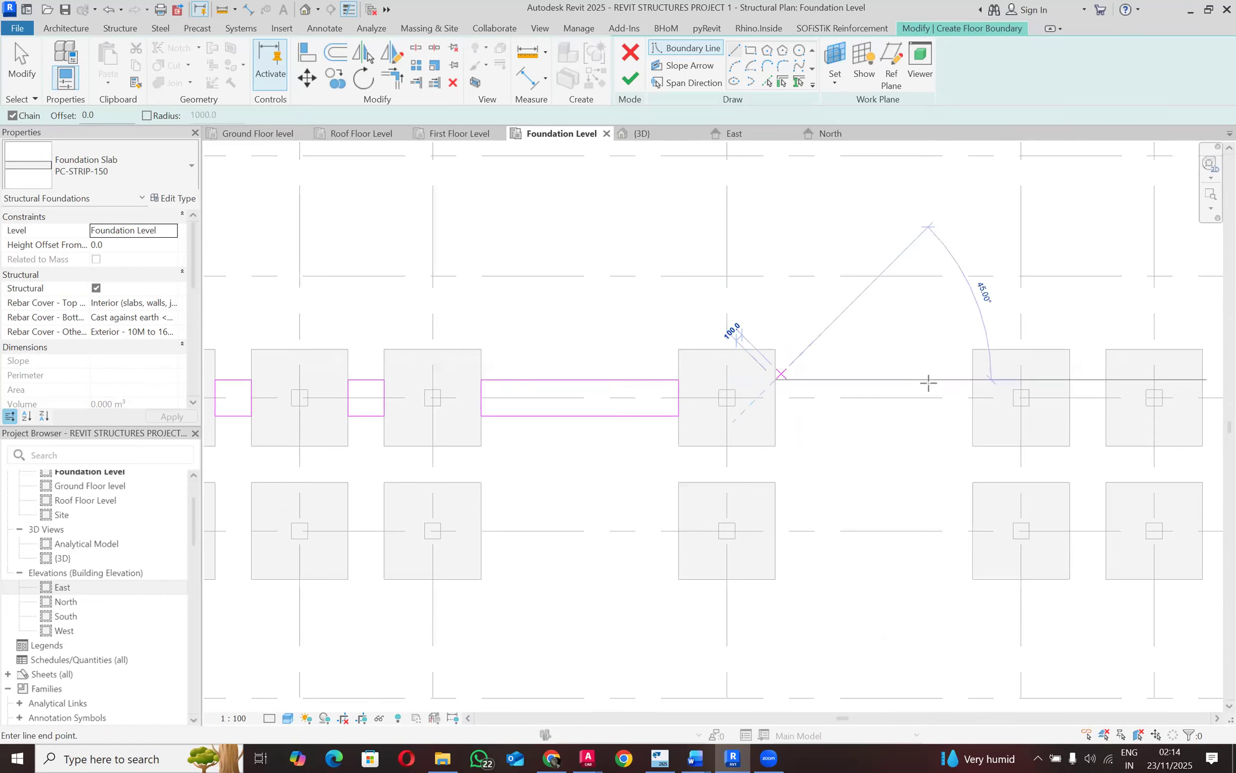
click(972, 379)
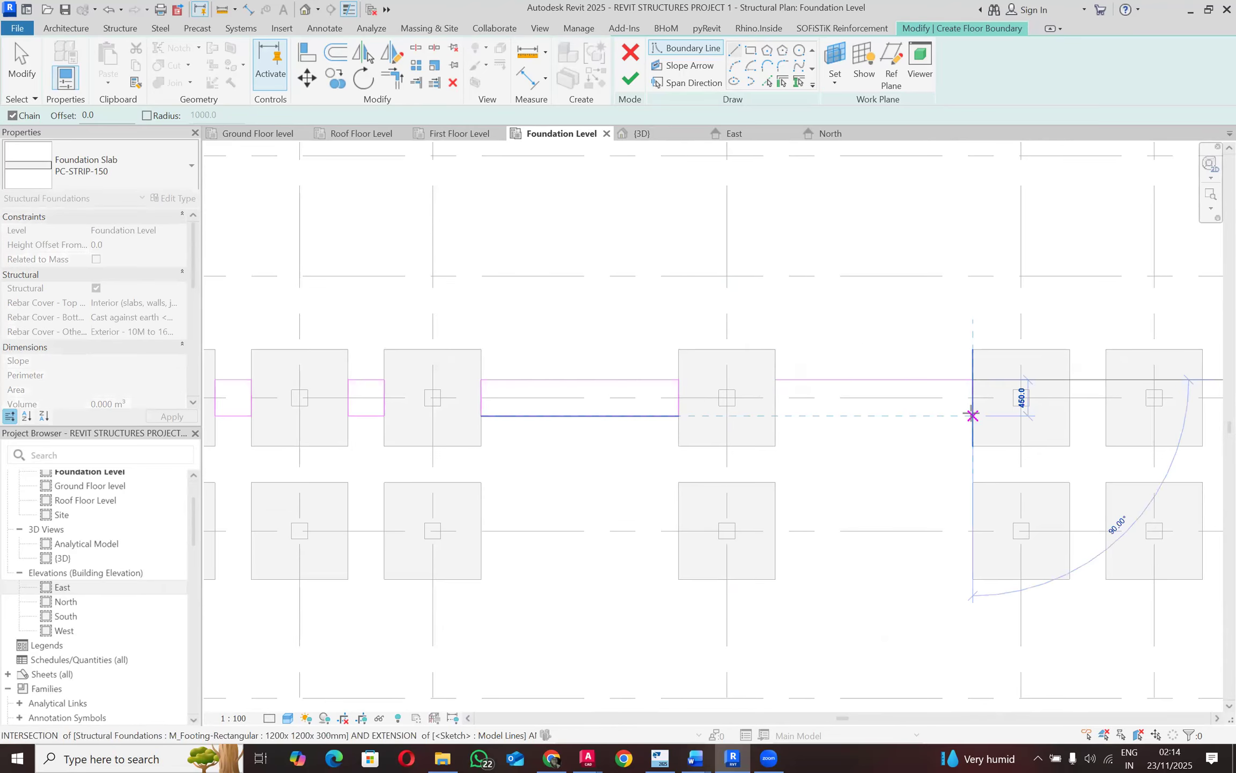
click(973, 416)
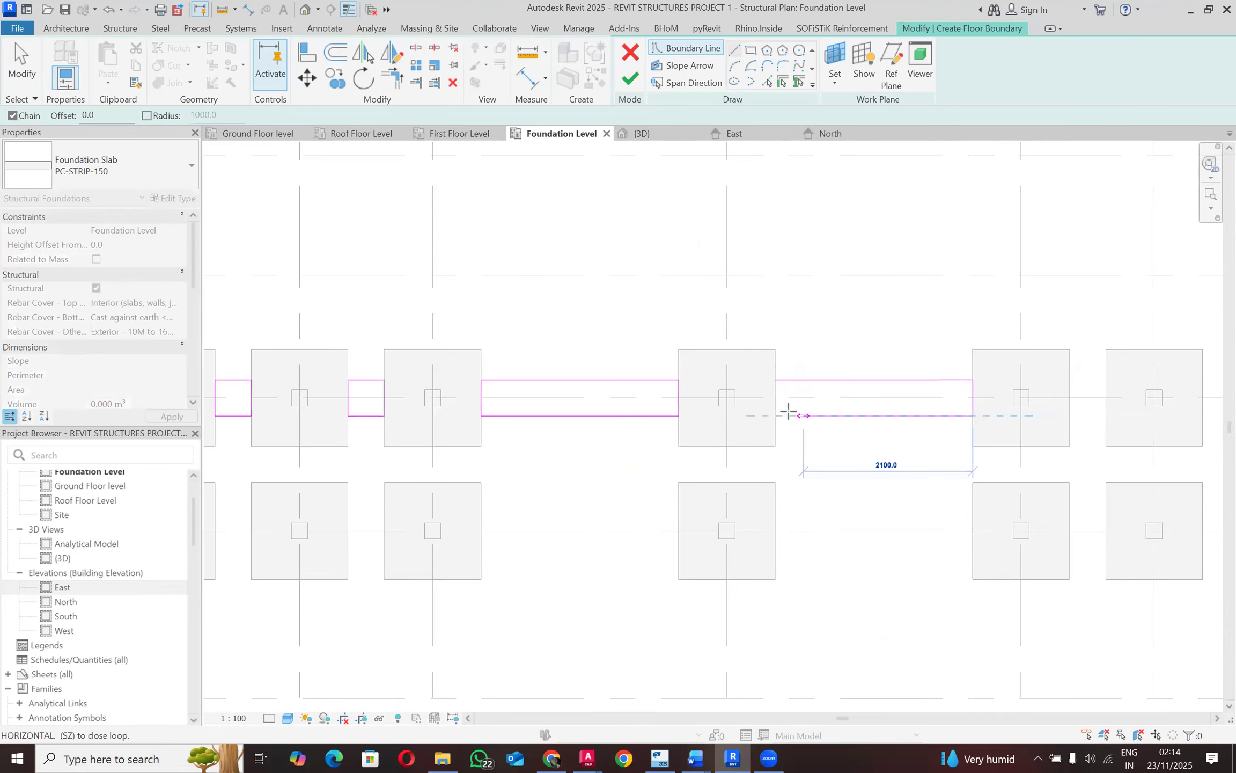
click(776, 415)
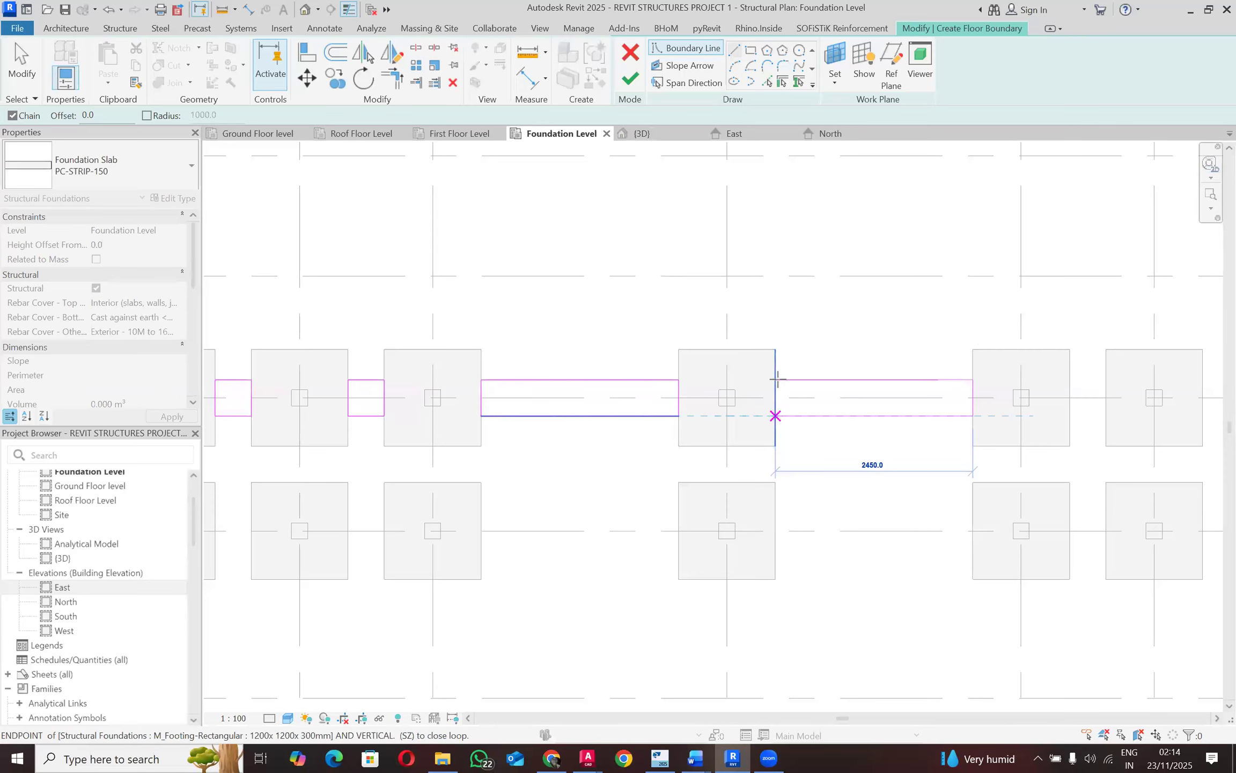
click(777, 379)
Step: Sketch a closed 450 x 450 mm strip boundary on grid E between the grid 10 and grid 11 footings
scroll(762, 379, down, 2)
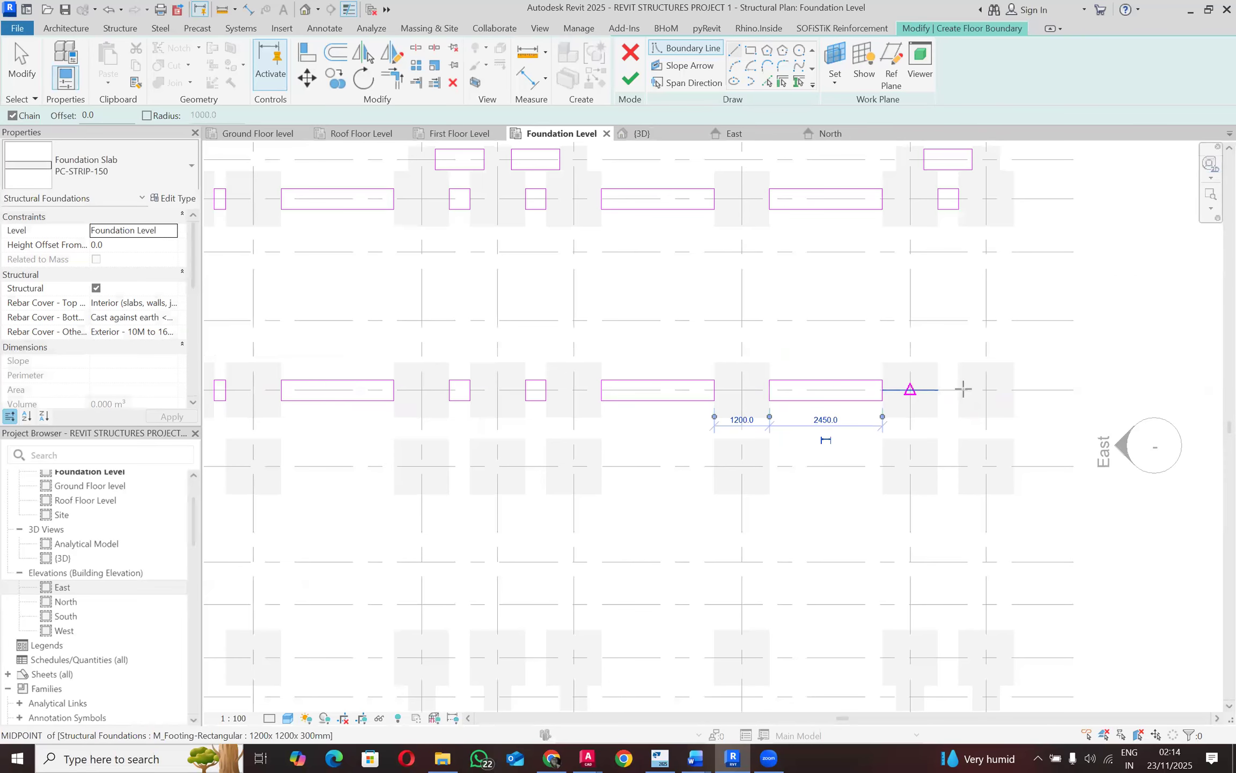
scroll(955, 389, up, 4)
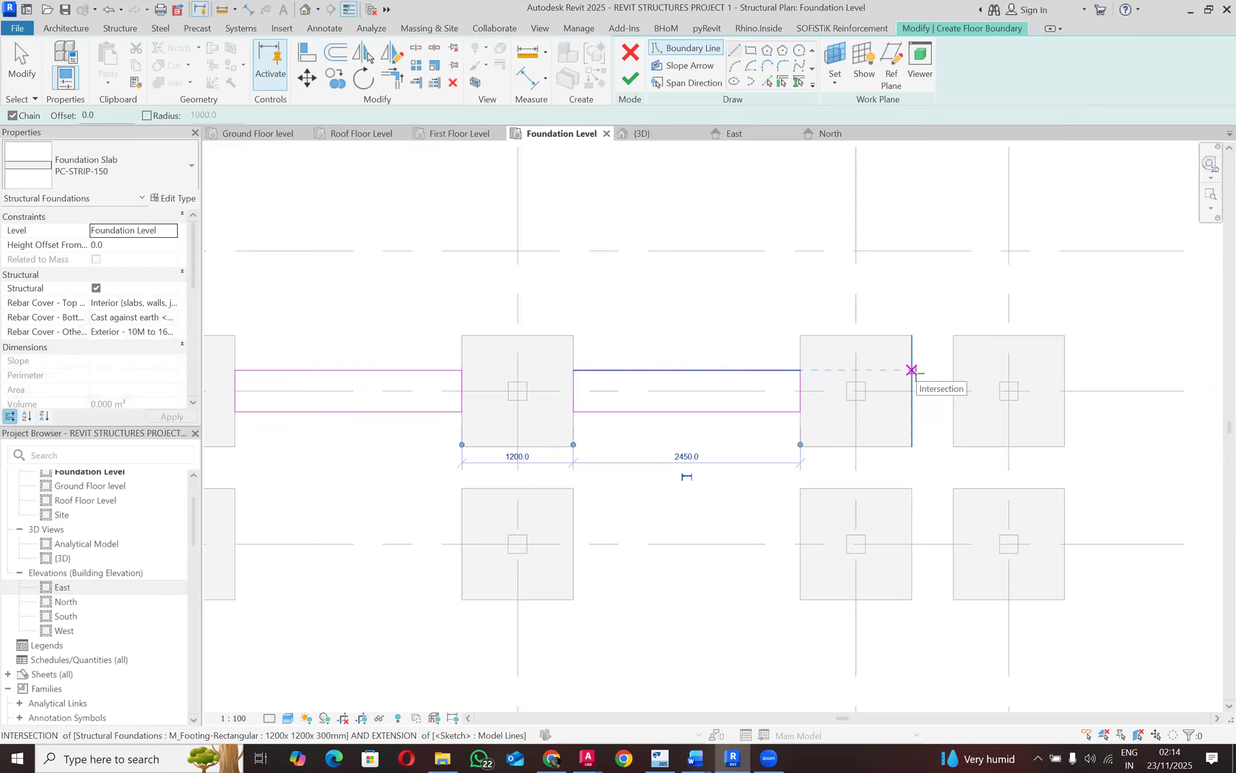
click(953, 402)
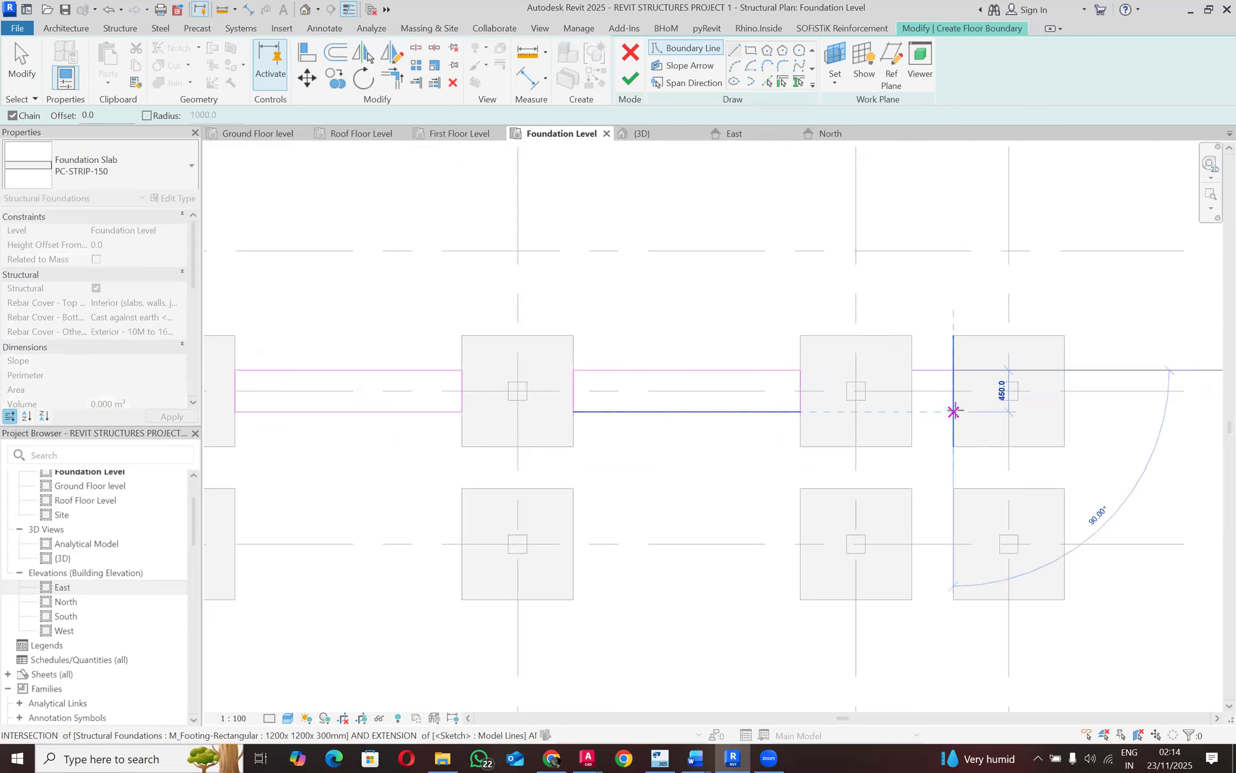
click(911, 411)
click(912, 369)
Step: Start the grid D strip boundary with a 225 mm line upward from the grid line along the grid 1 footing's right face
scroll(1022, 413, down, 5)
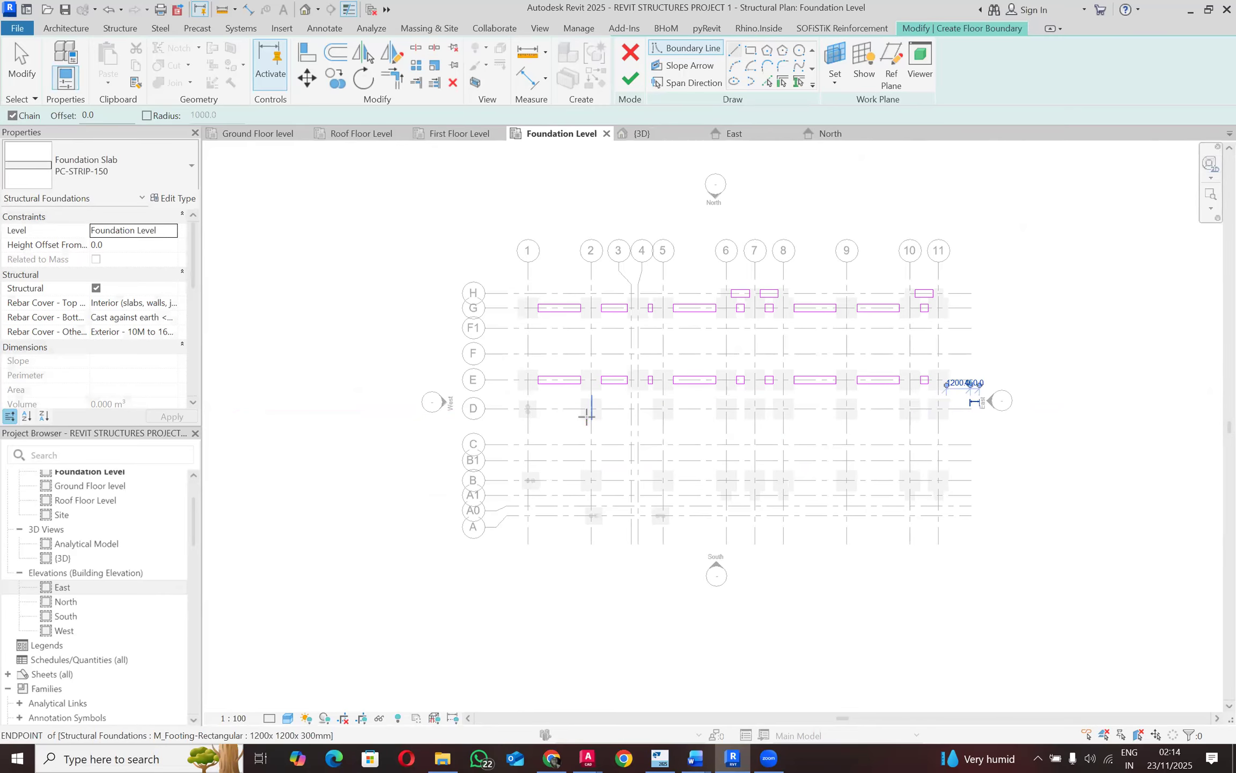
scroll(587, 410, up, 3)
scroll(517, 394, up, 4)
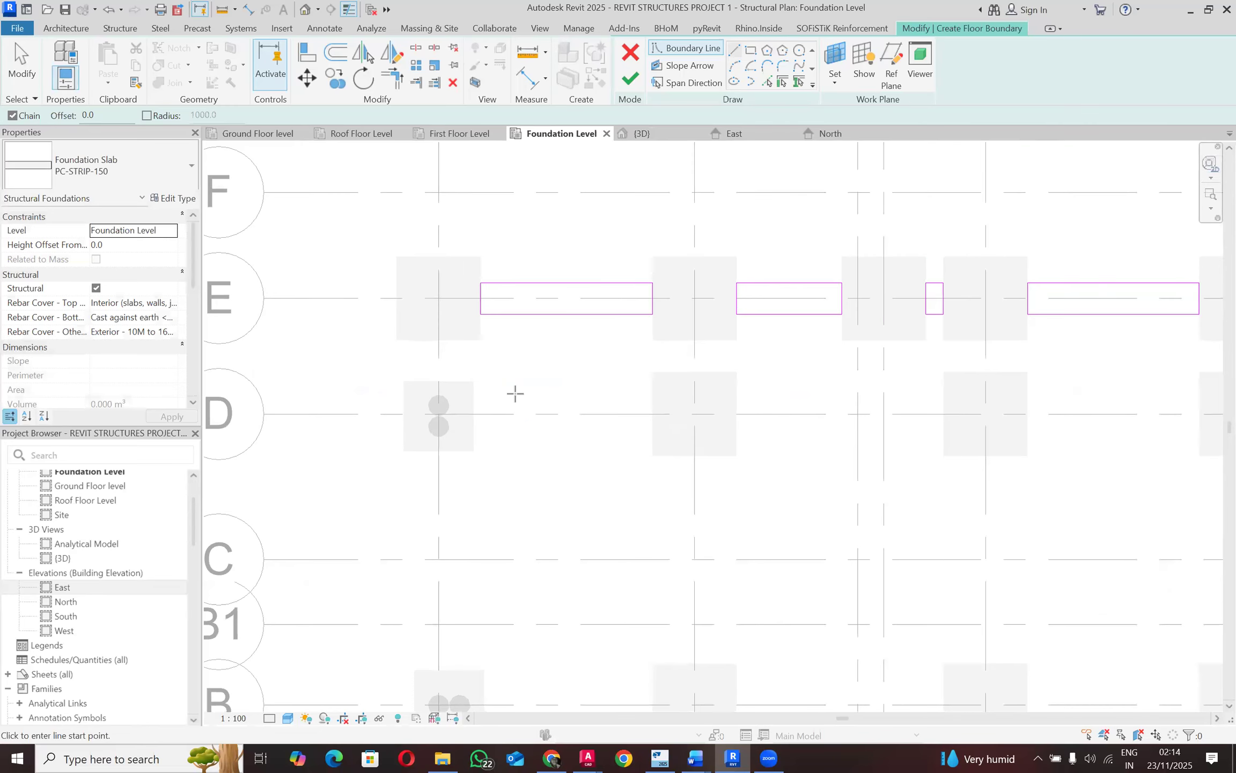
click(467, 410)
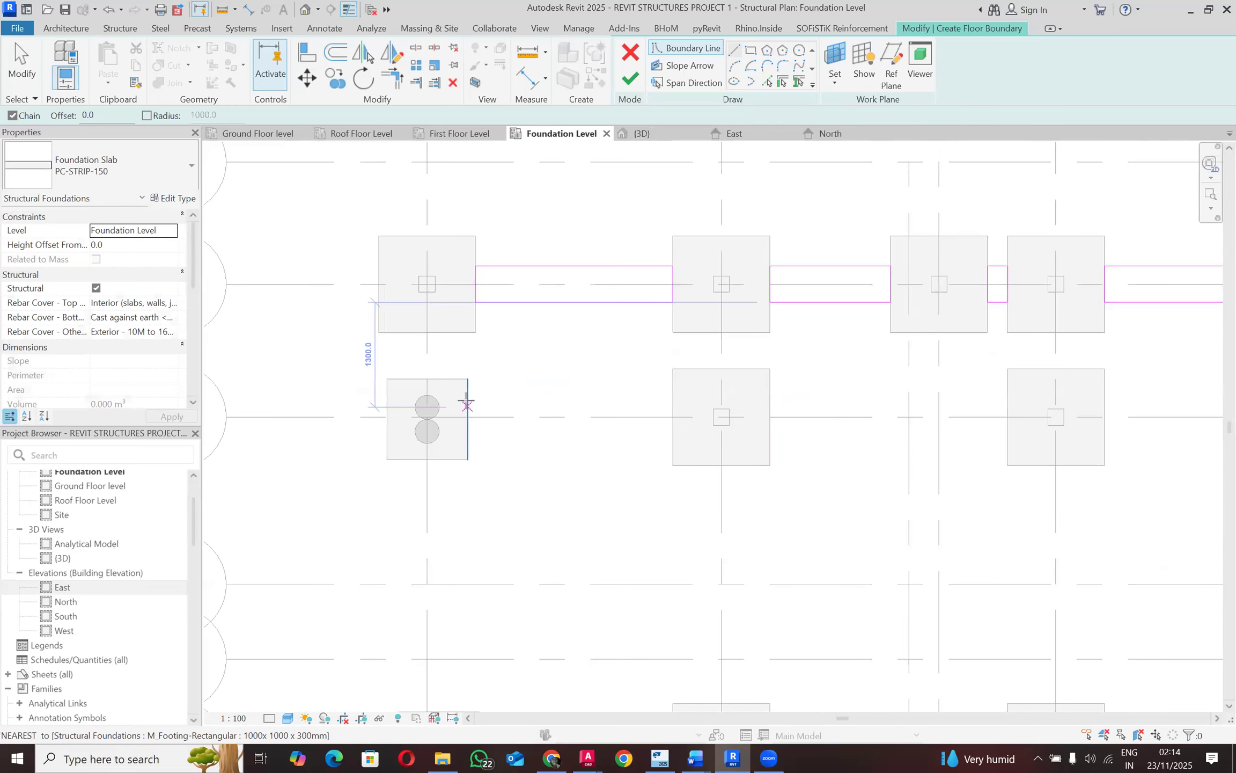
scroll(466, 407, up, 4)
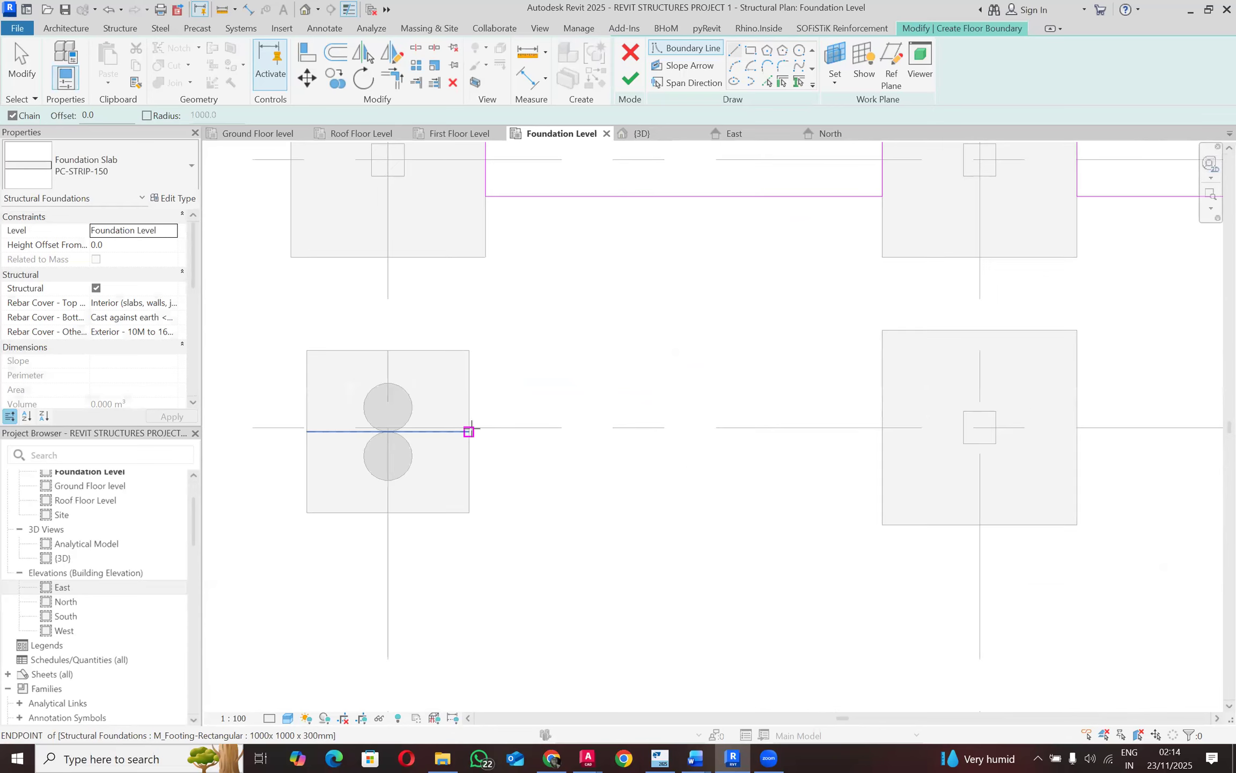
scroll(474, 422, up, 2)
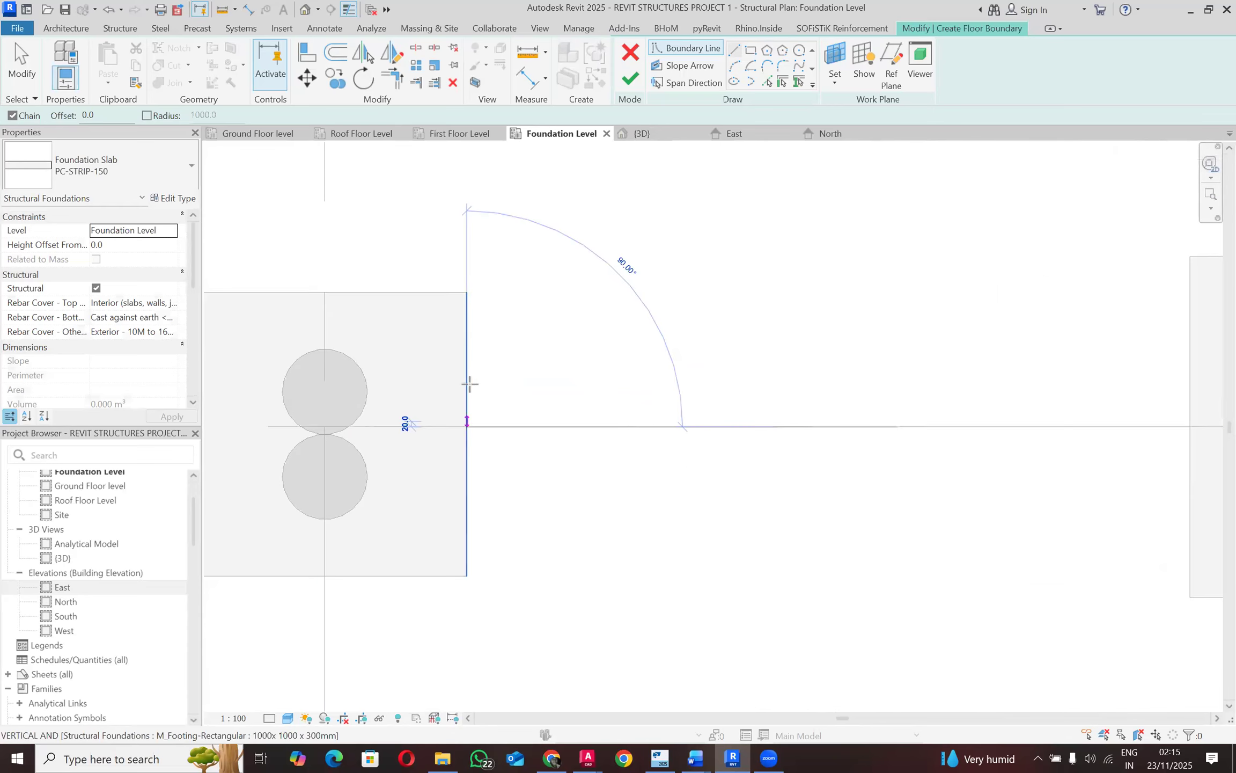
text(225)
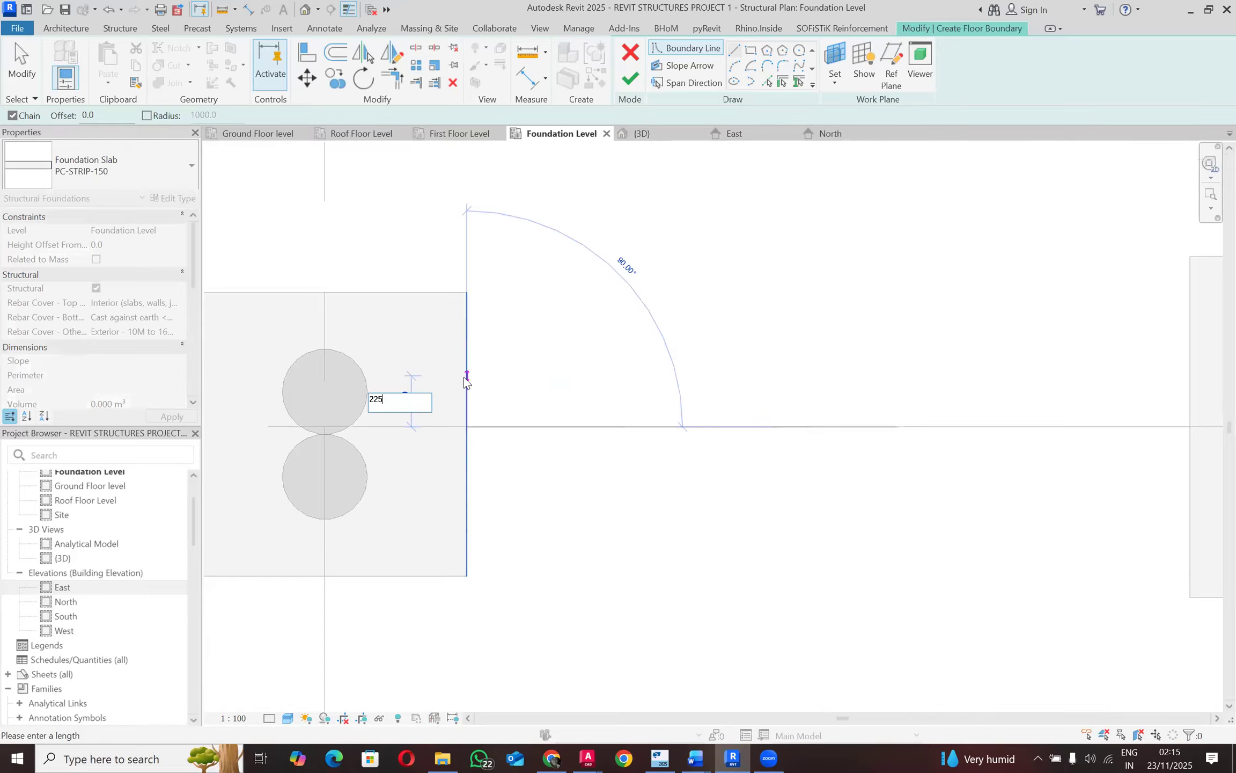
key(Return)
Step: Close the grid D strip boundary between the grid 1 and grid 2 footings, 2550 mm long with a 450 mm end
scroll(1021, 384, down, 2)
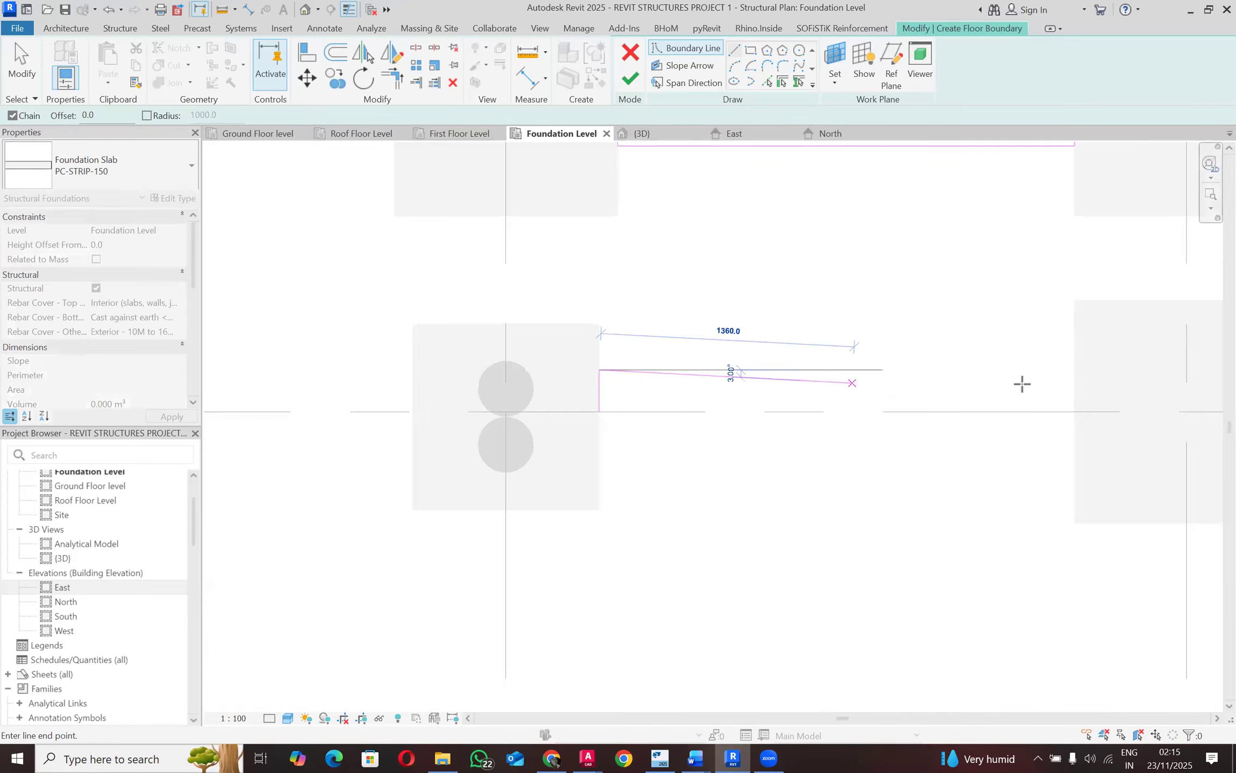
click(1071, 416)
text(45)
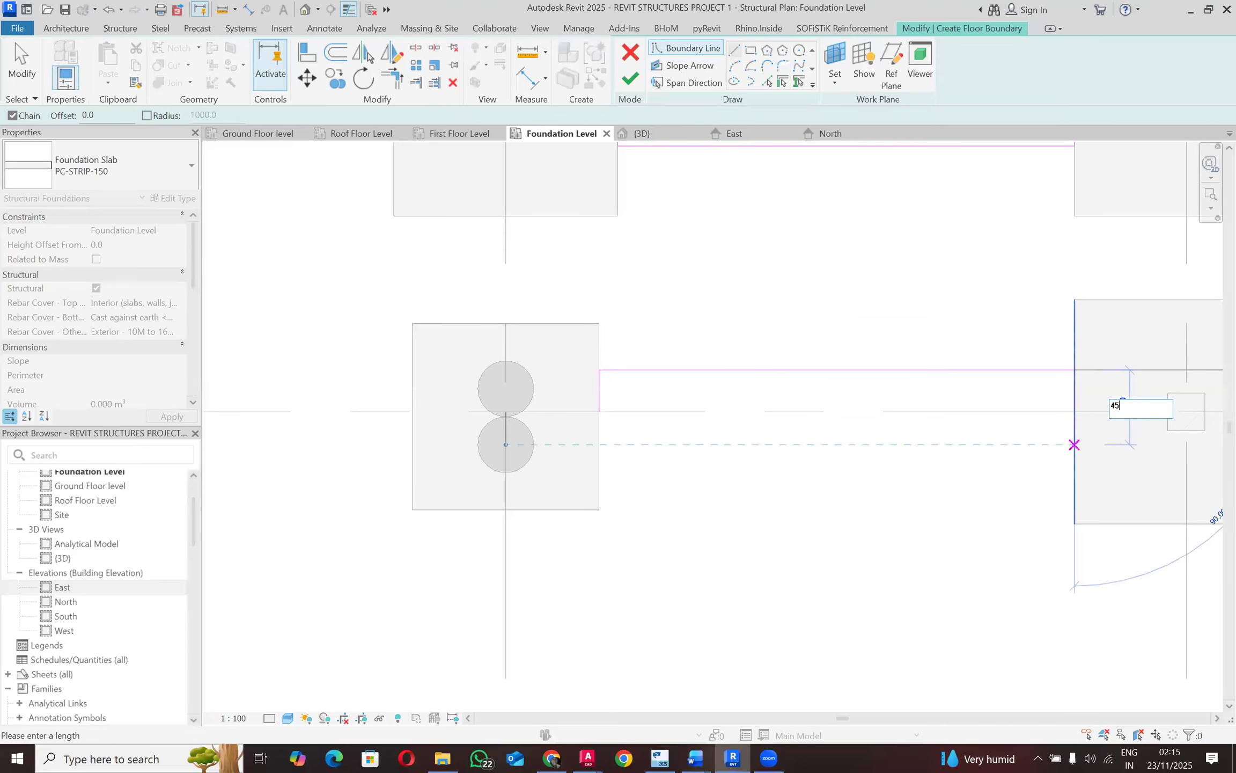
text(0)
key(Return)
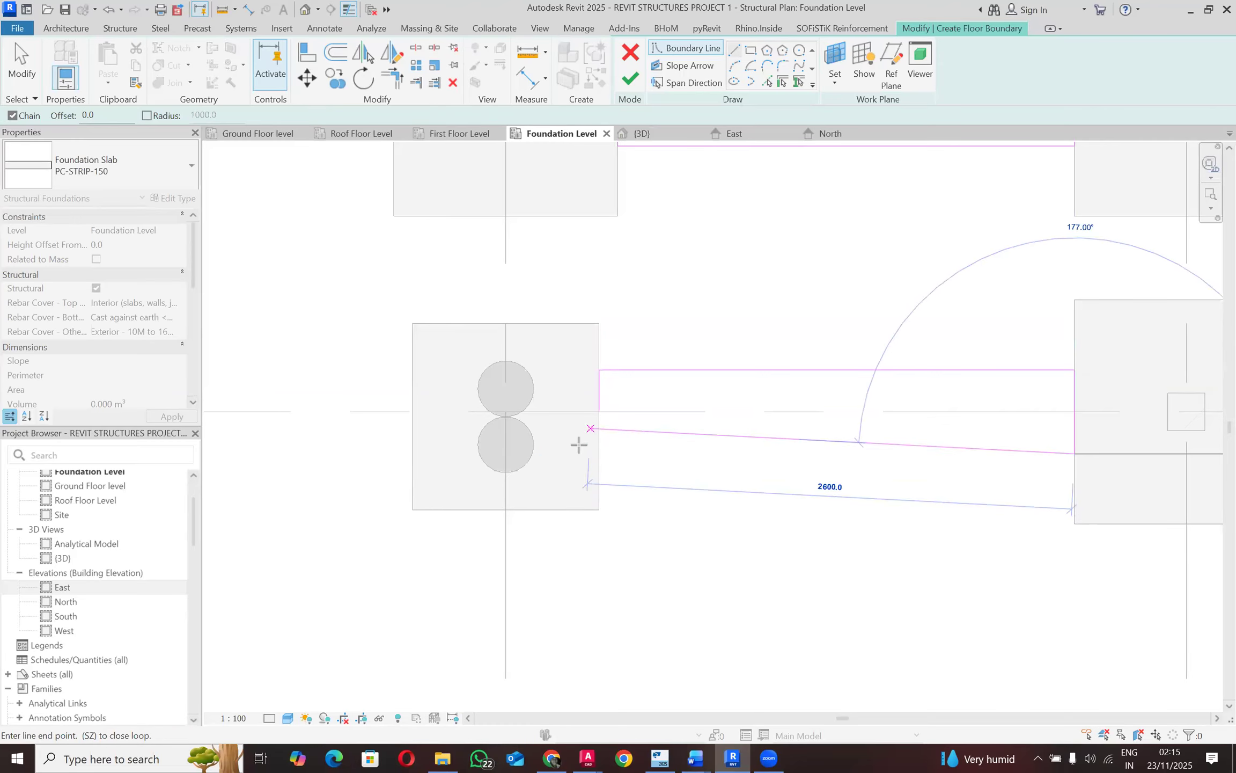
click(600, 419)
click(599, 370)
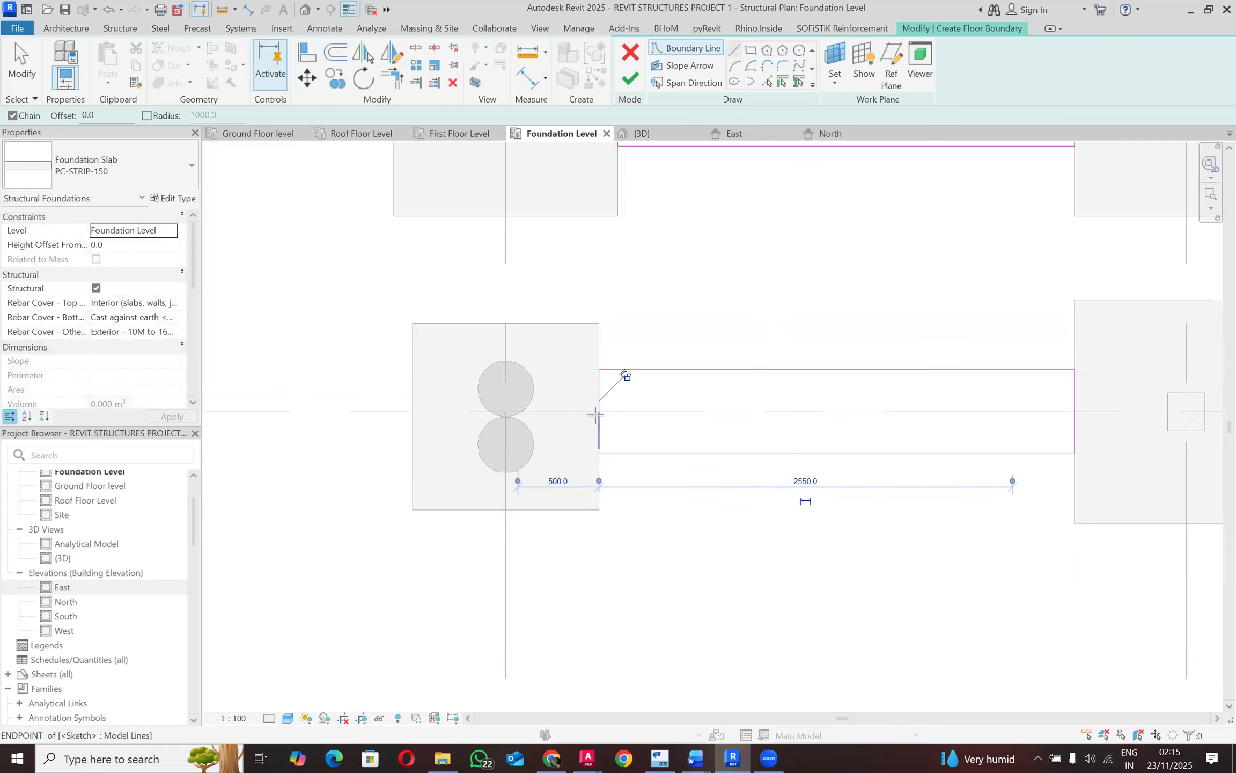
Step: Sketch a closed 2950 x 450 mm strip boundary on grid D between the grid 2 and grid 5 footings
scroll(622, 418, down, 3)
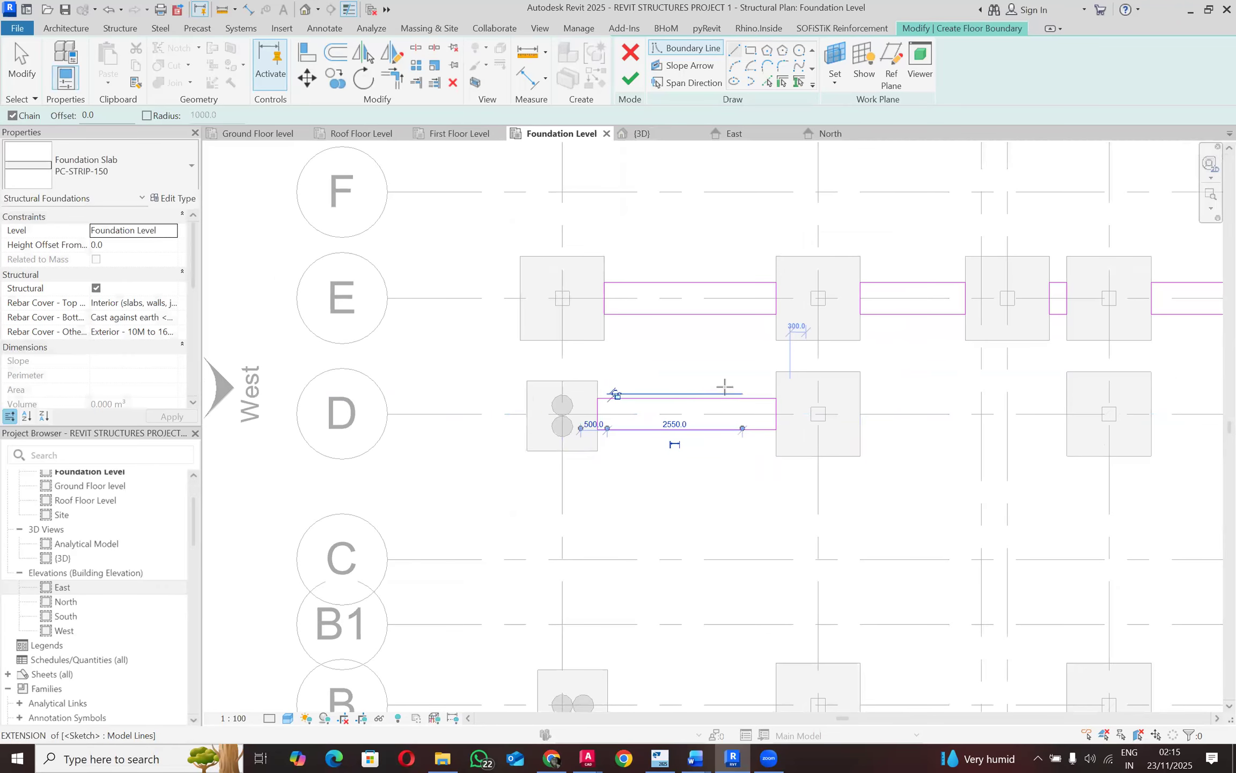
scroll(724, 395, down, 2)
scroll(778, 393, up, 4)
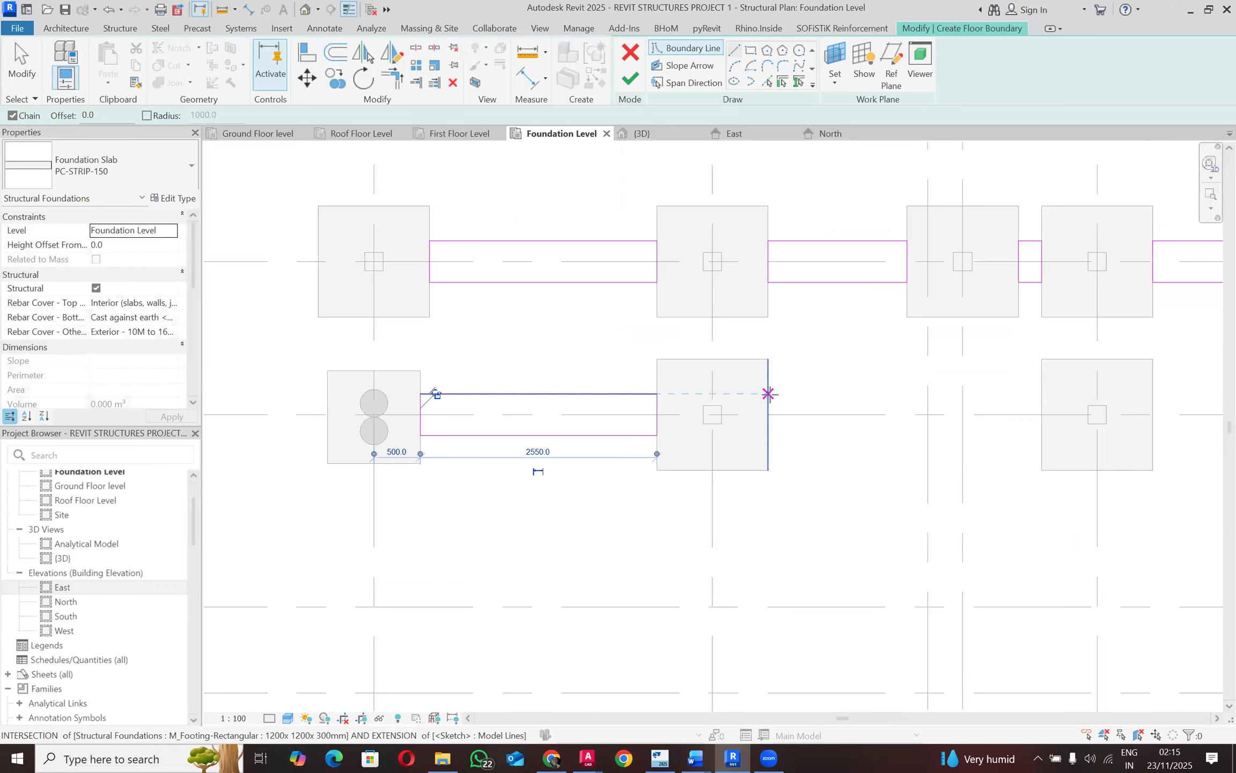
click(1041, 393)
click(1041, 435)
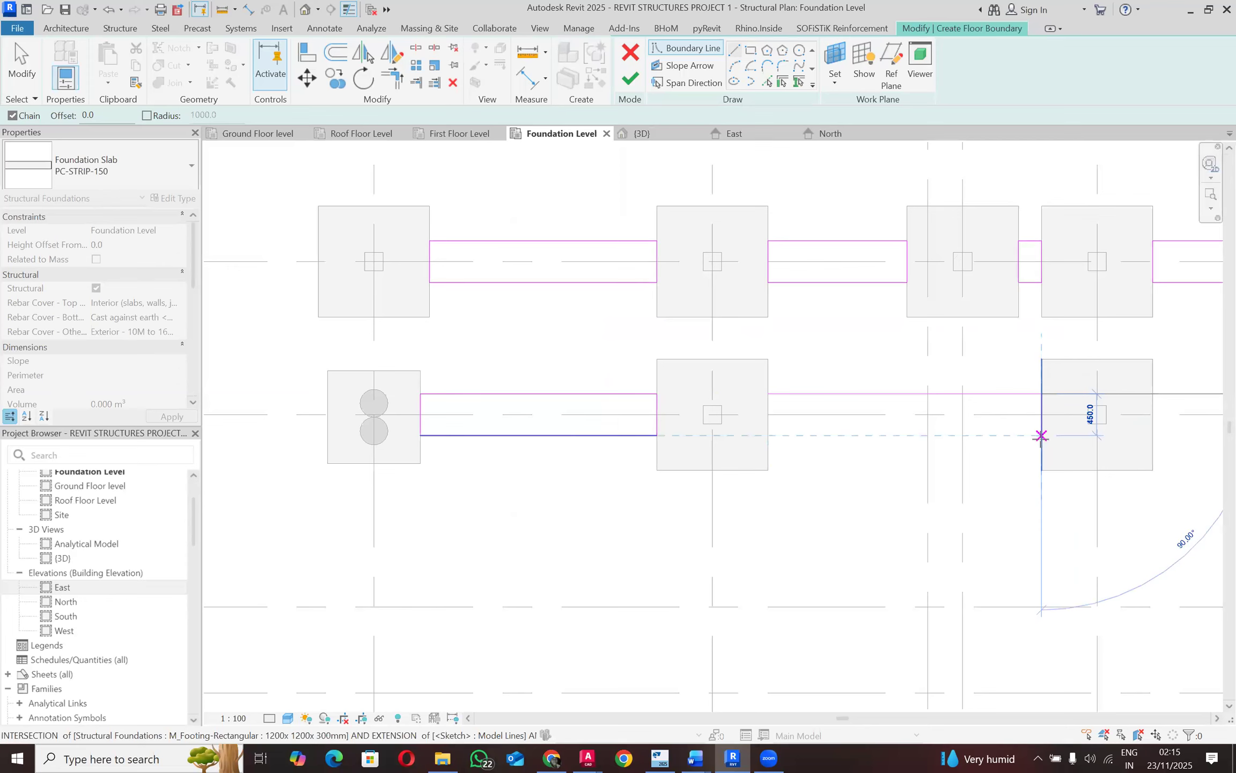
click(768, 435)
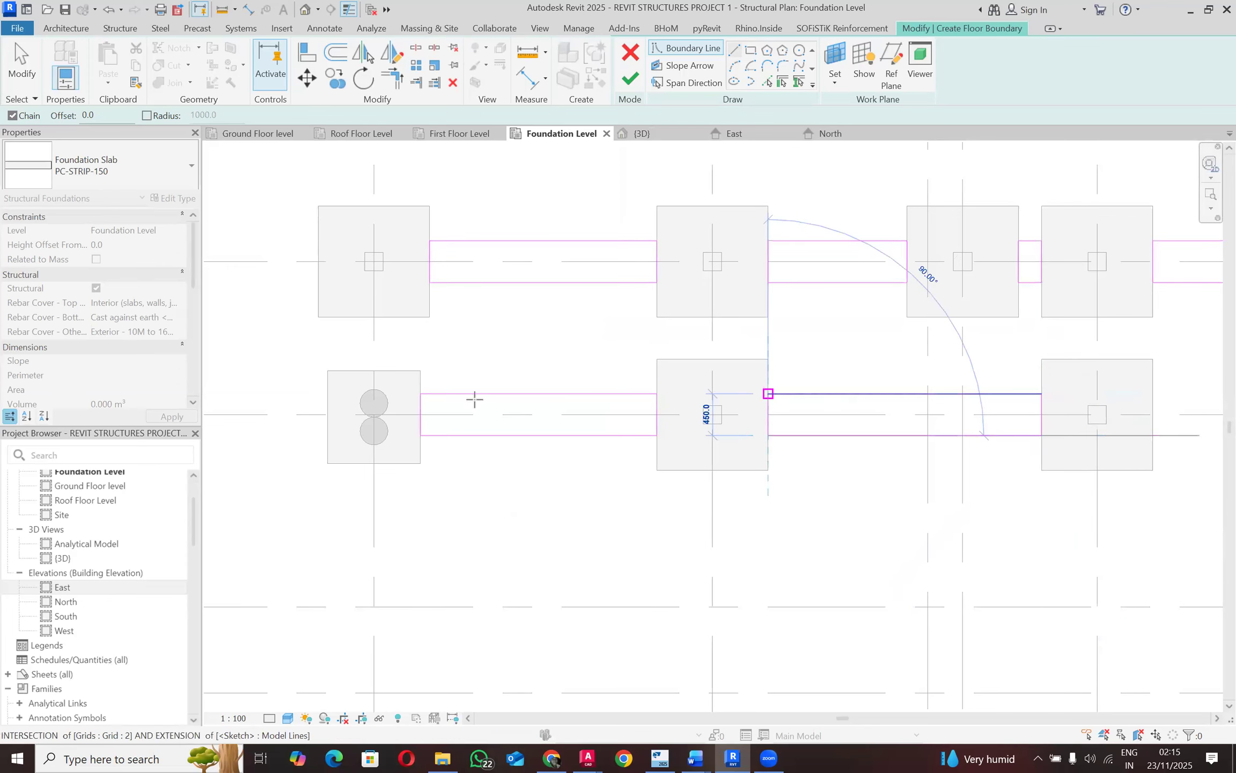
Step: Sketch a closed 2450 x 450 mm strip boundary on grid D between the grid 5 and grid 6 footings
scroll(234, 433, down, 5)
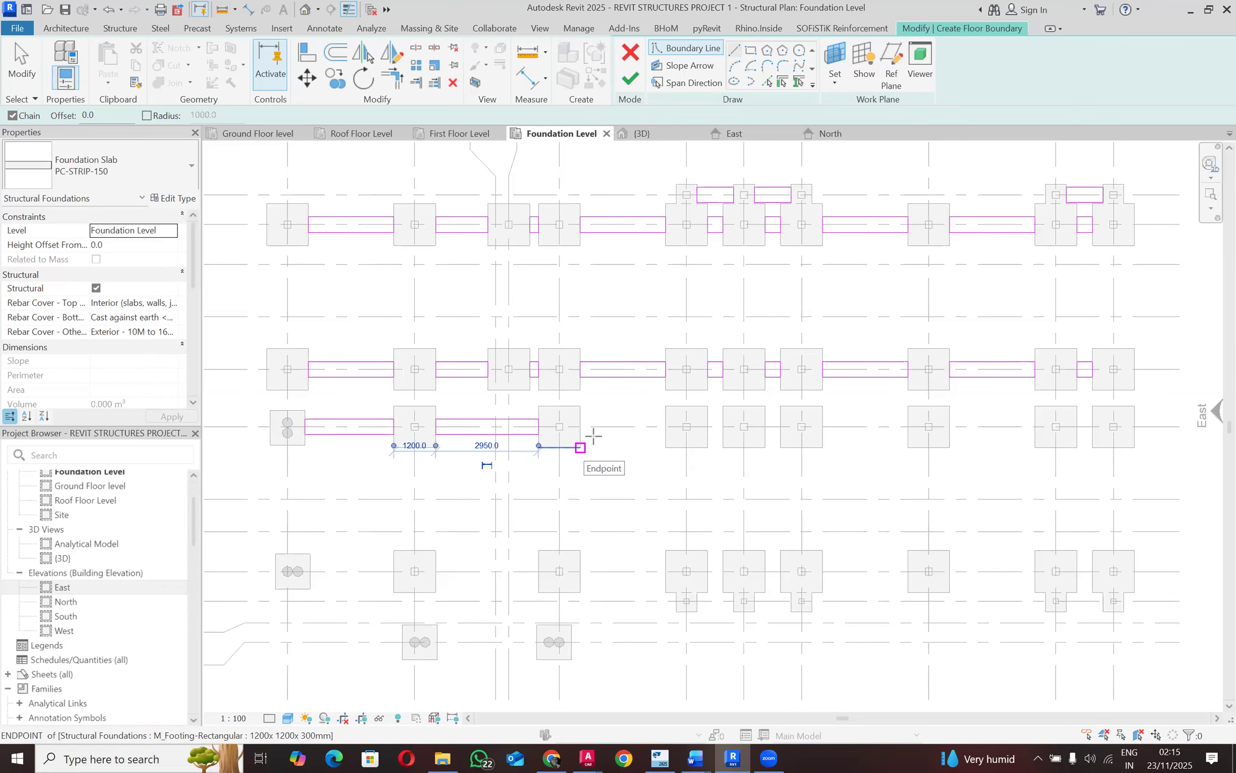
scroll(593, 436, up, 2)
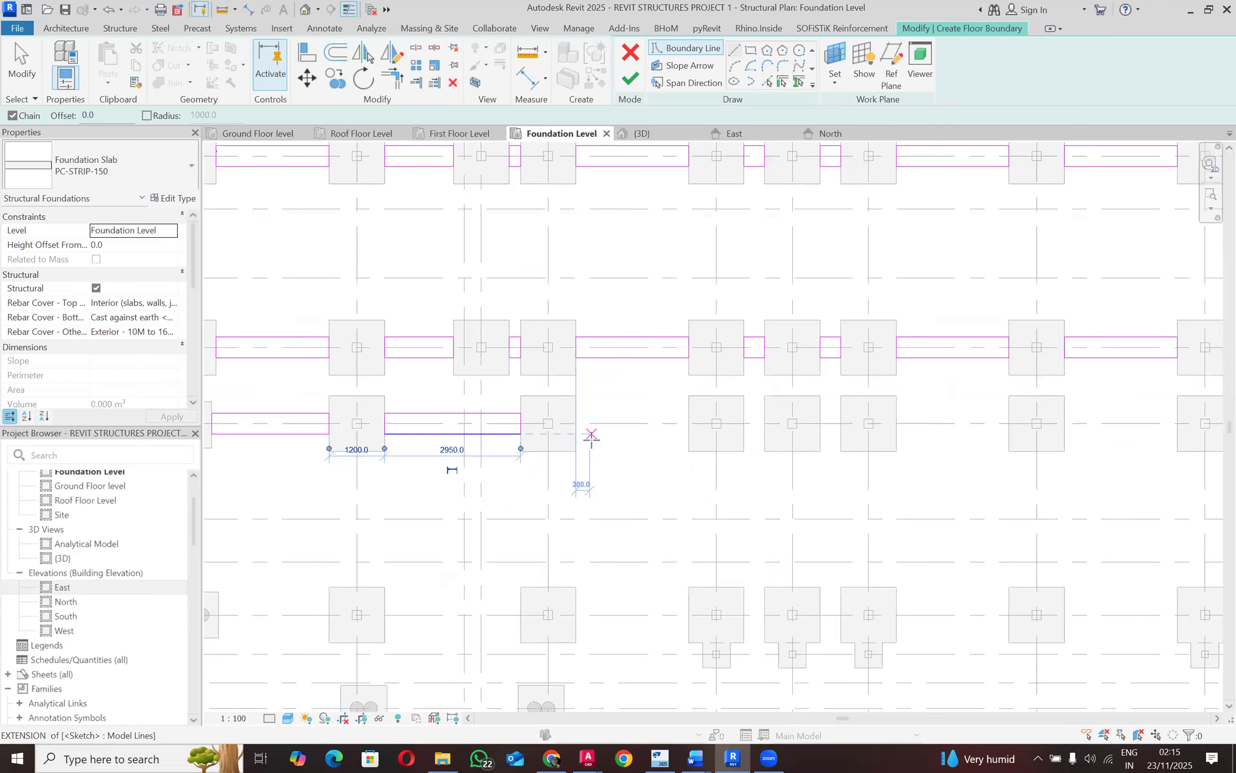
scroll(594, 416, up, 2)
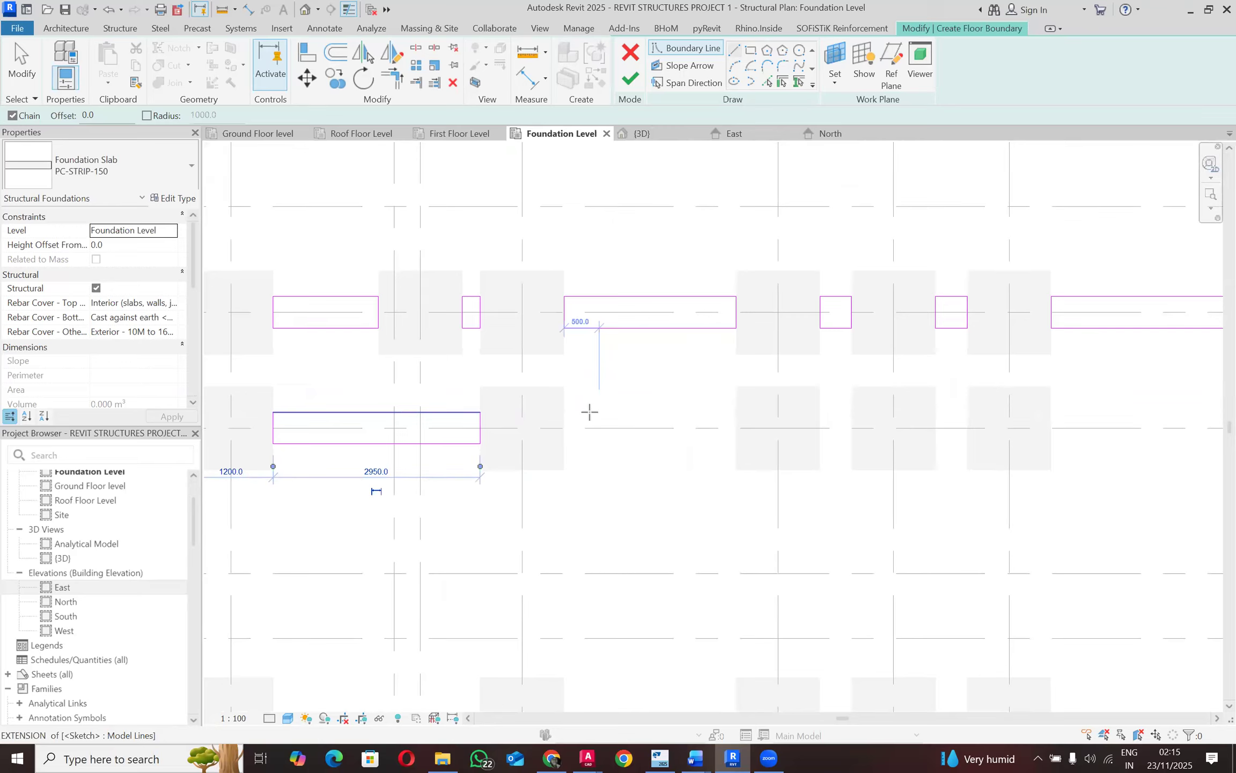
scroll(589, 412, up, 1)
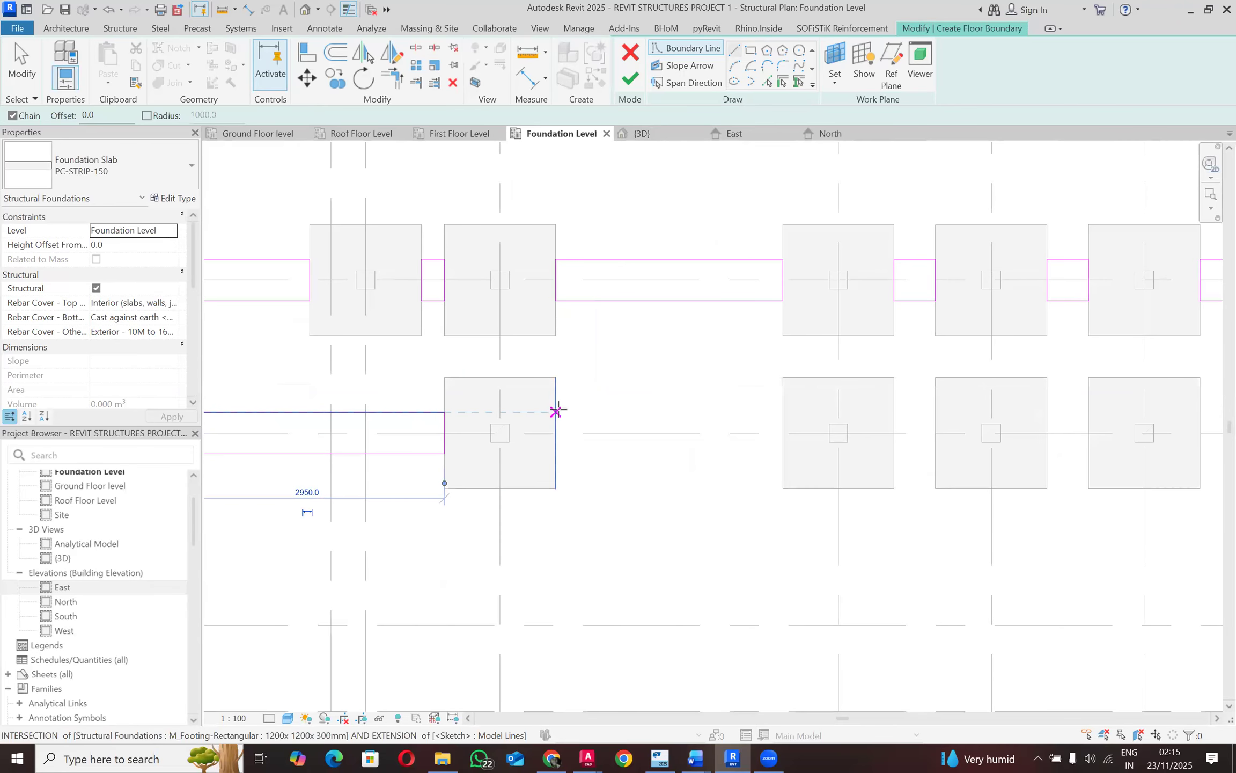
click(556, 412)
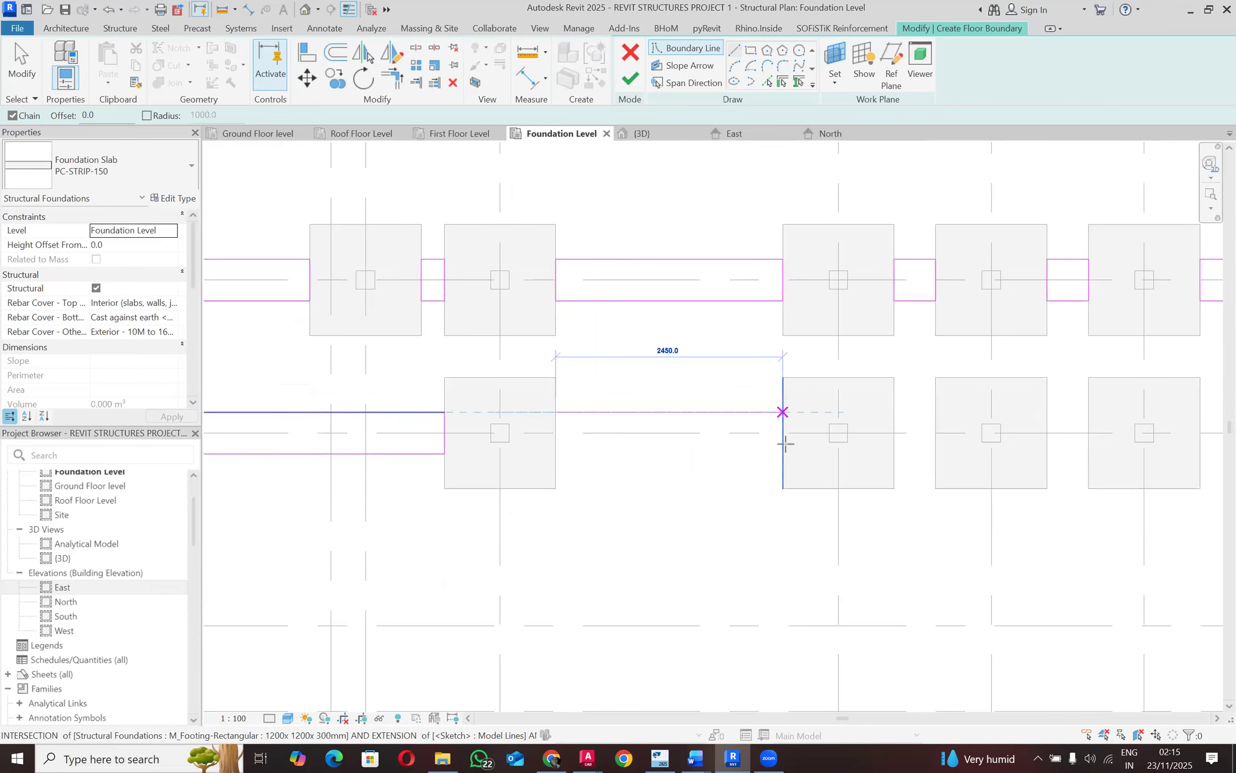
click(782, 412)
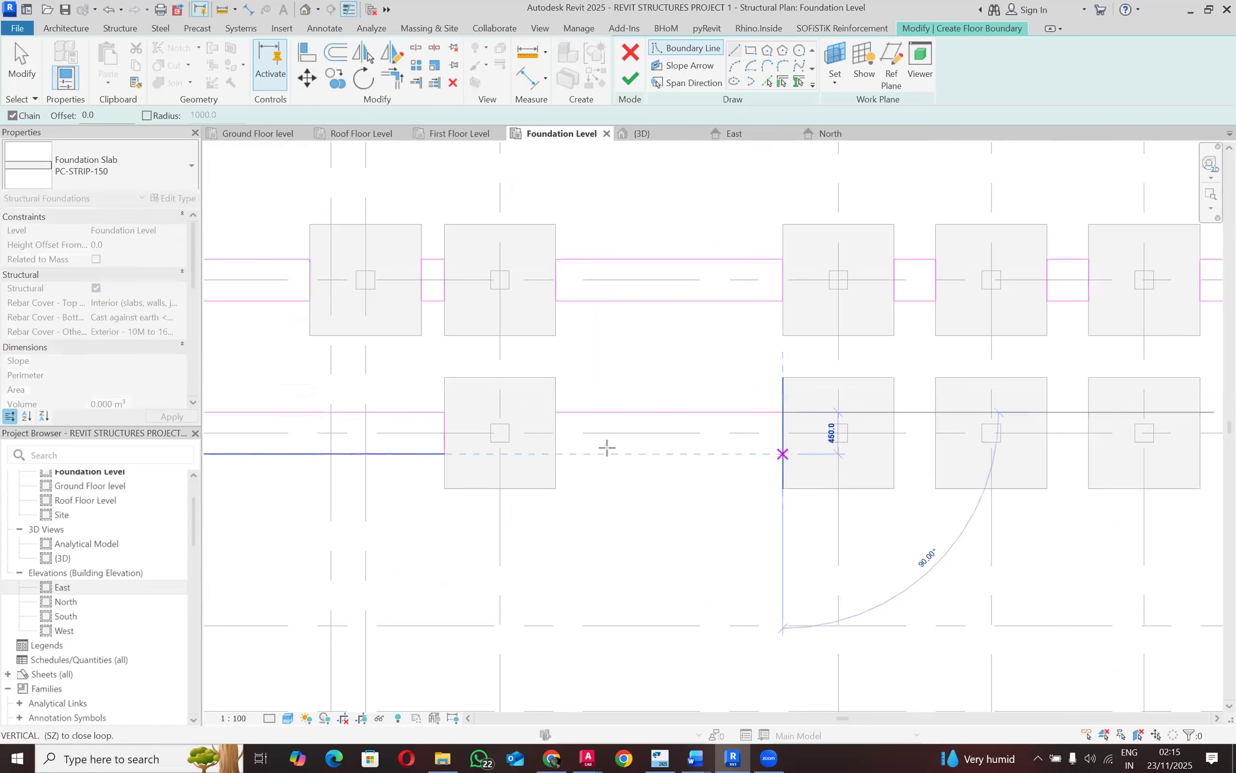
click(557, 452)
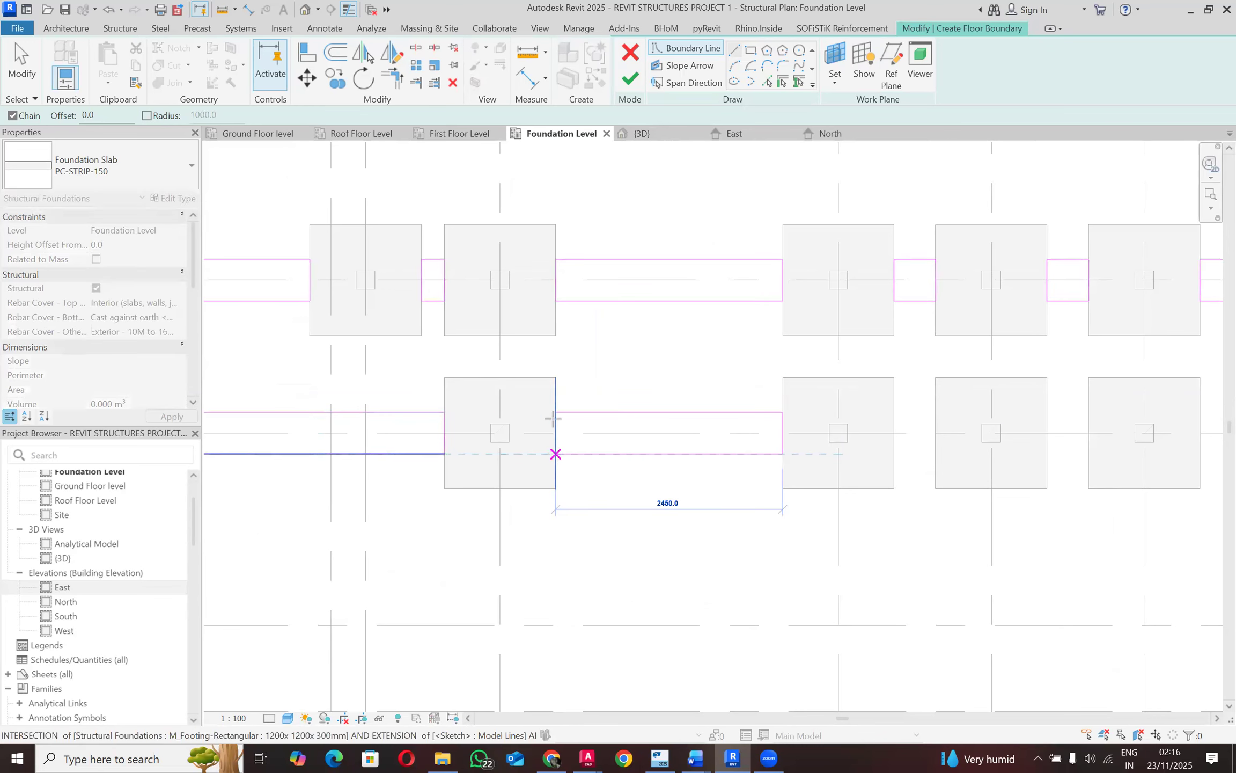
click(555, 454)
click(555, 411)
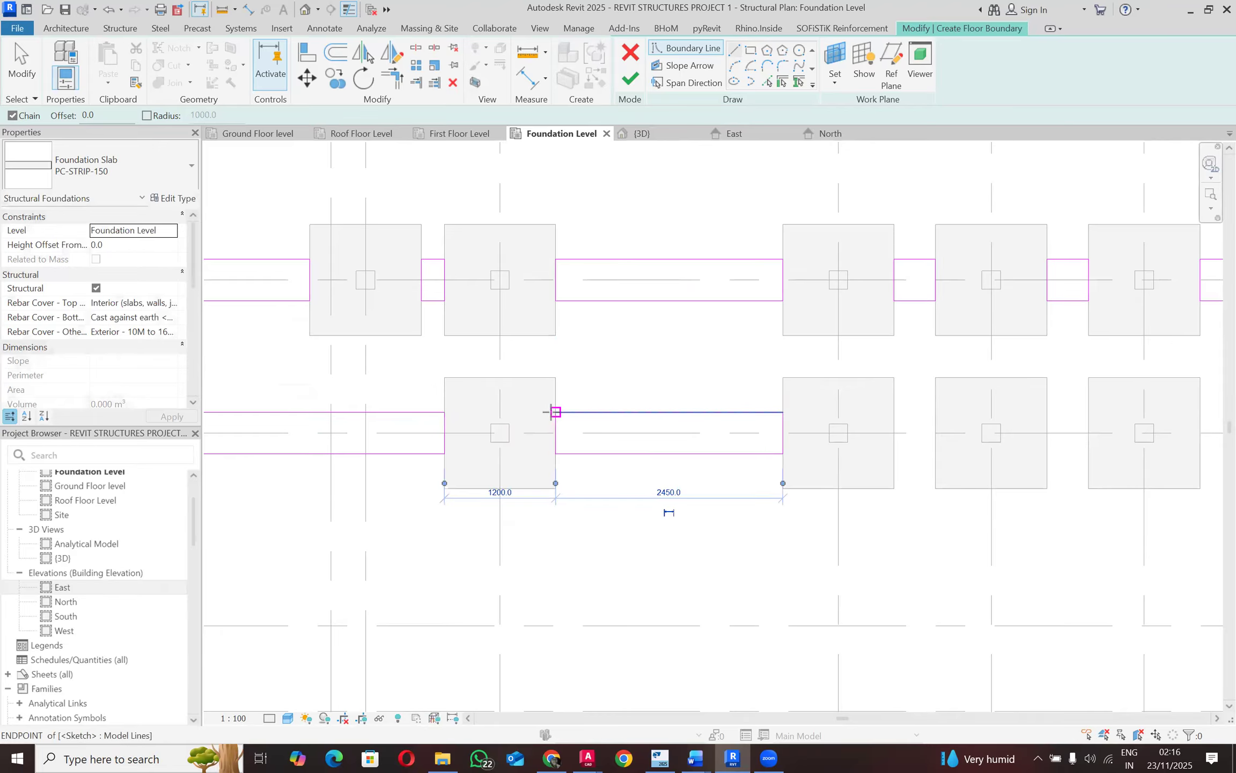
Step: Sketch a closed 450 x 450 mm strip boundary on grid D between the grid 6 and grid 7 footings
scroll(723, 348, down, 3)
scroll(731, 407, up, 5)
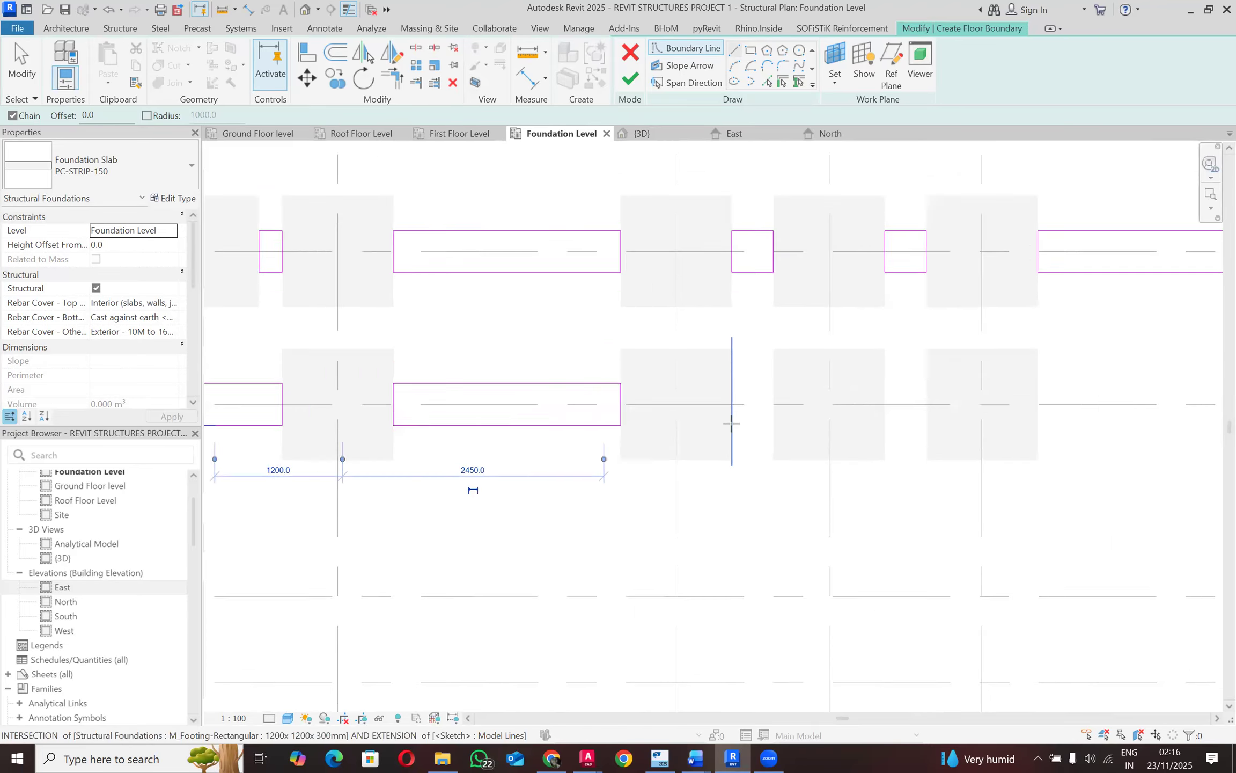
click(732, 361)
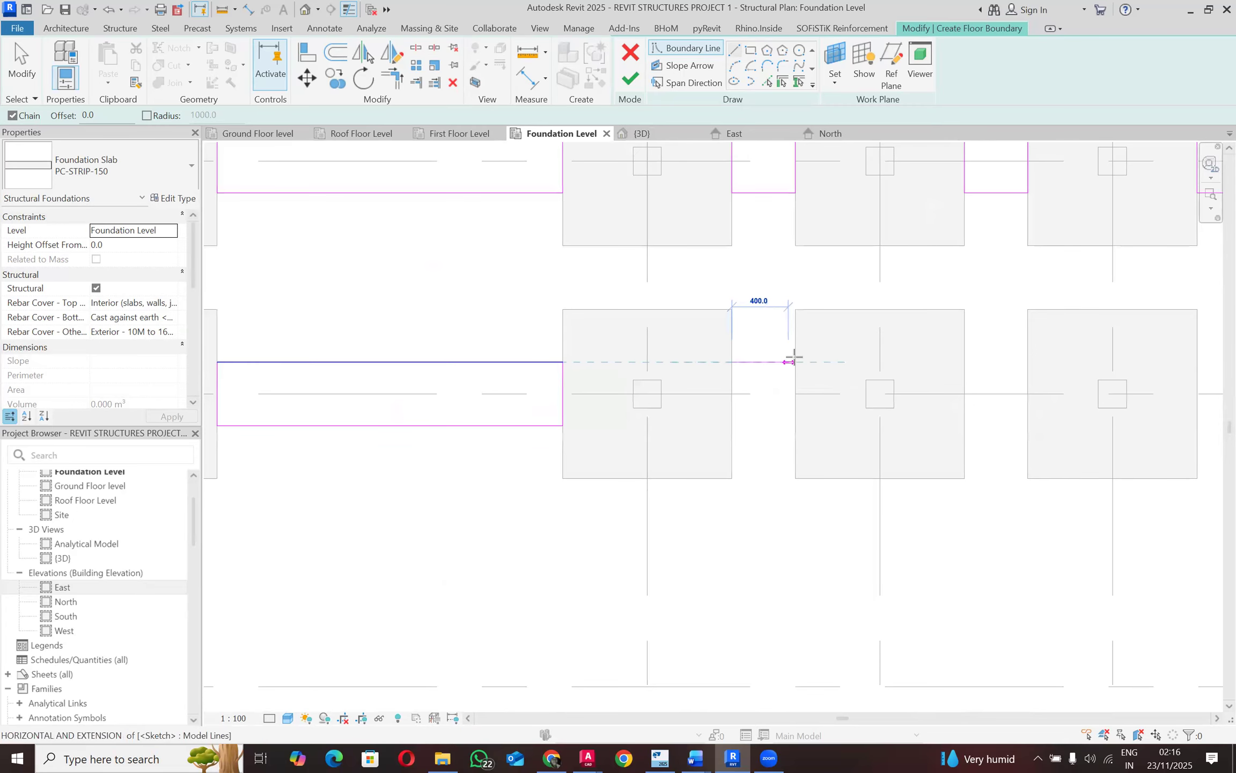
click(795, 362)
click(795, 425)
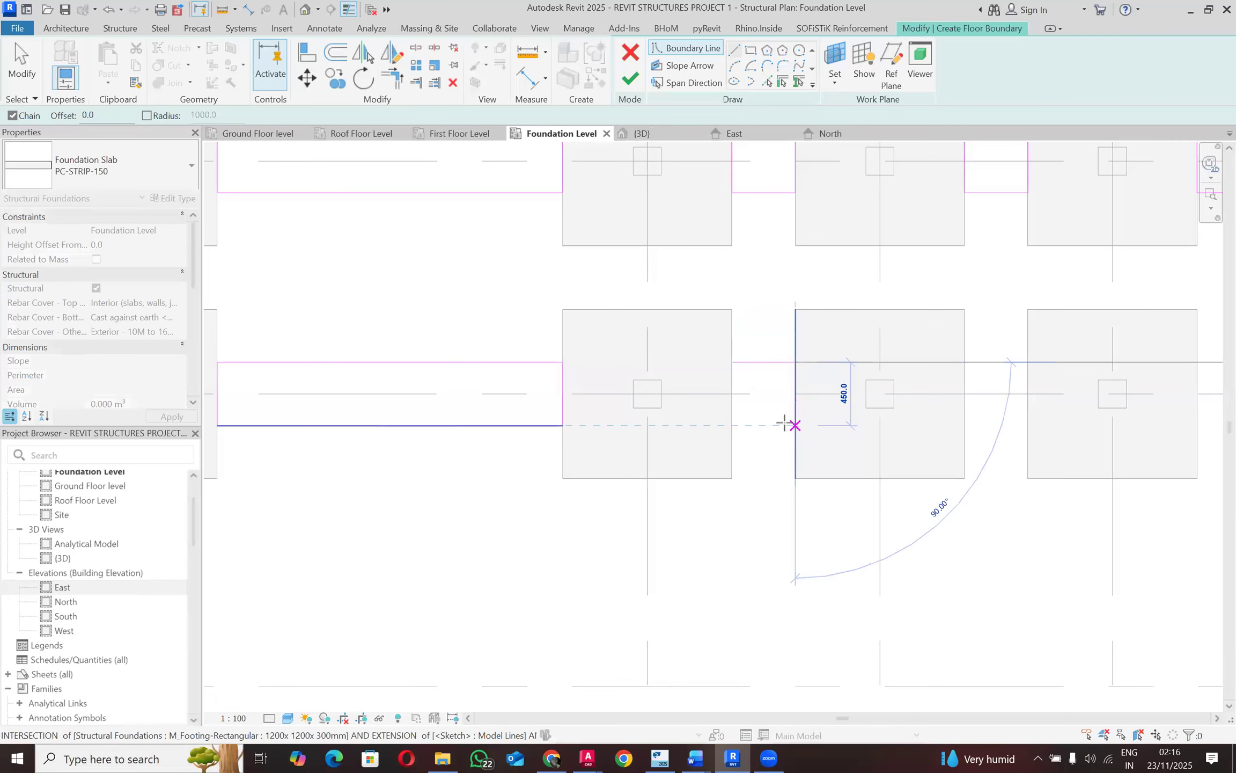
click(732, 425)
click(730, 365)
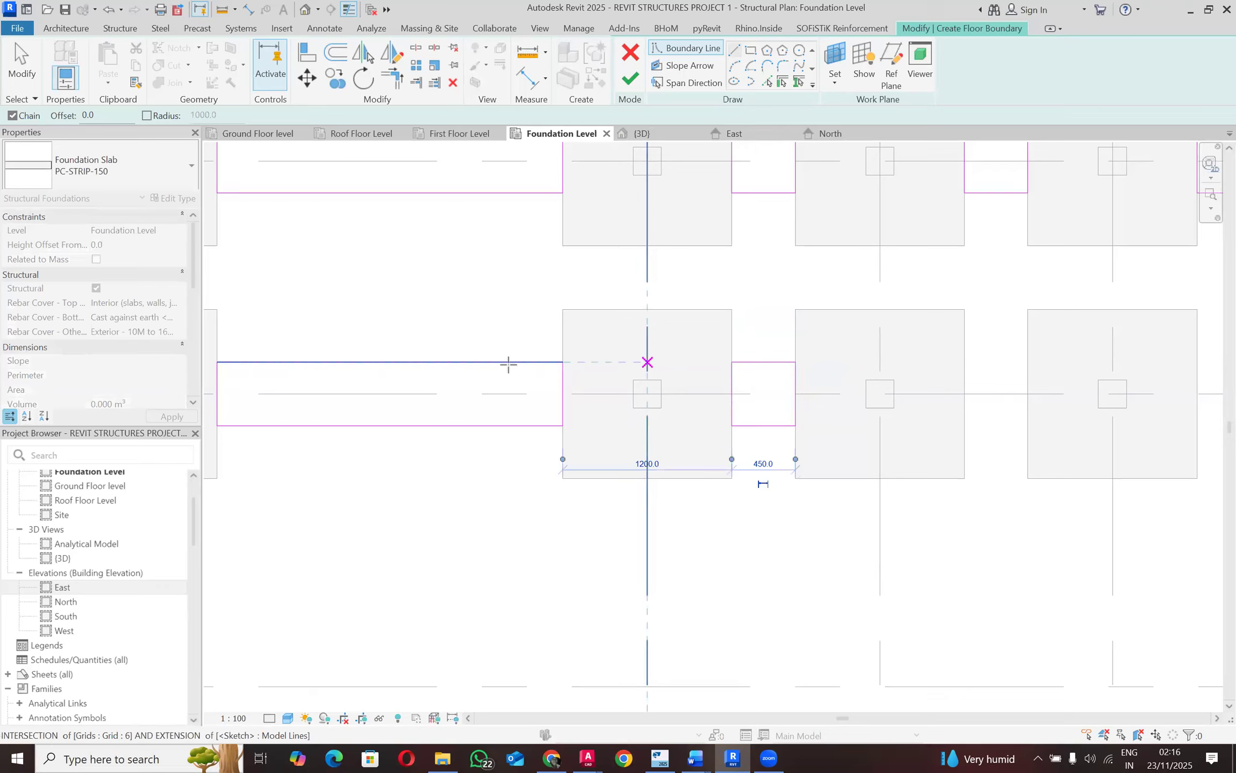
Step: Sketch a closed 450 x 450 mm strip boundary on grid D between the grid 7 and grid 8 footings
scroll(509, 365, down, 6)
scroll(695, 378, up, 4)
scroll(699, 364, up, 2)
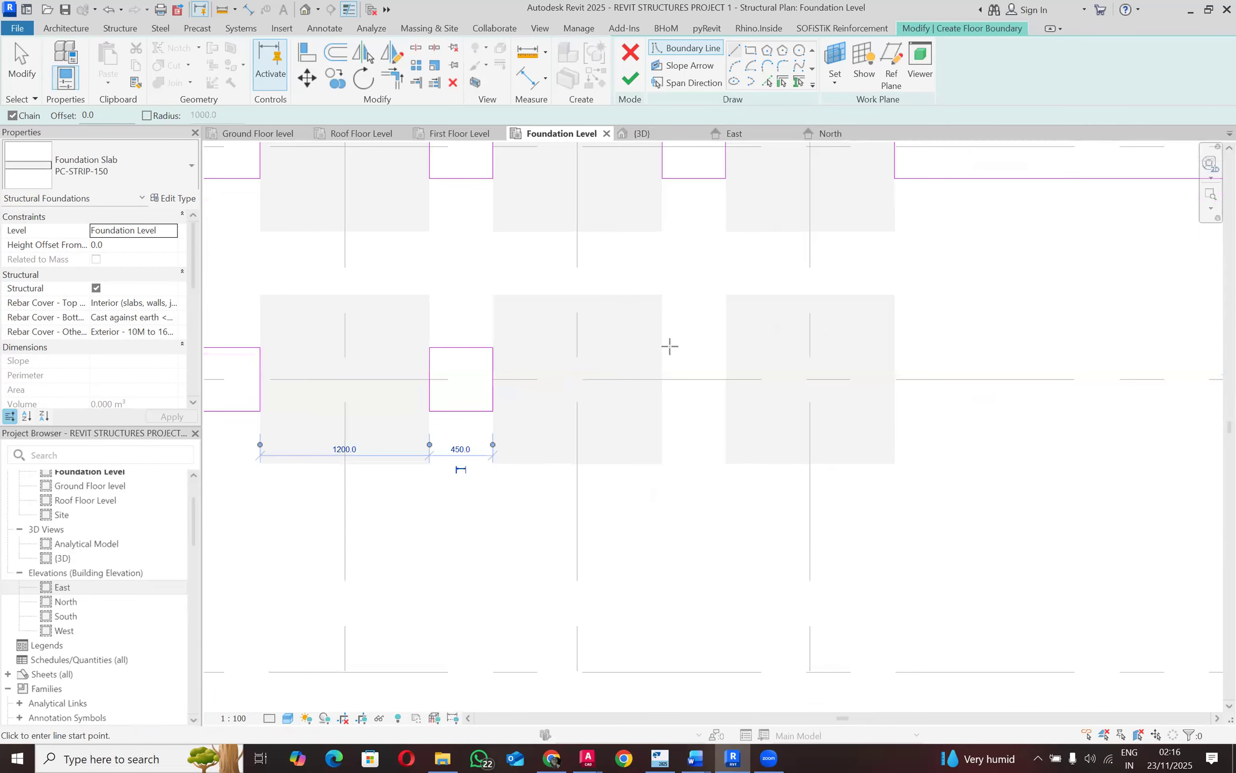
click(662, 347)
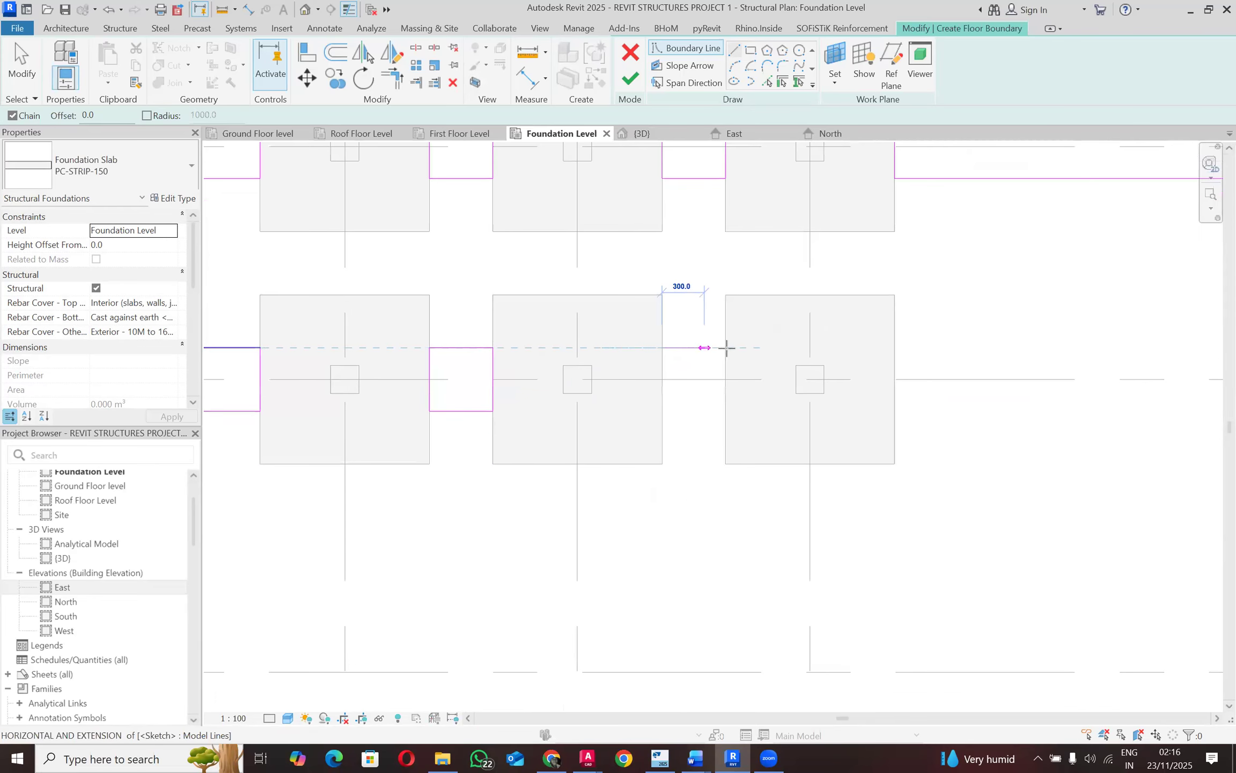
click(729, 406)
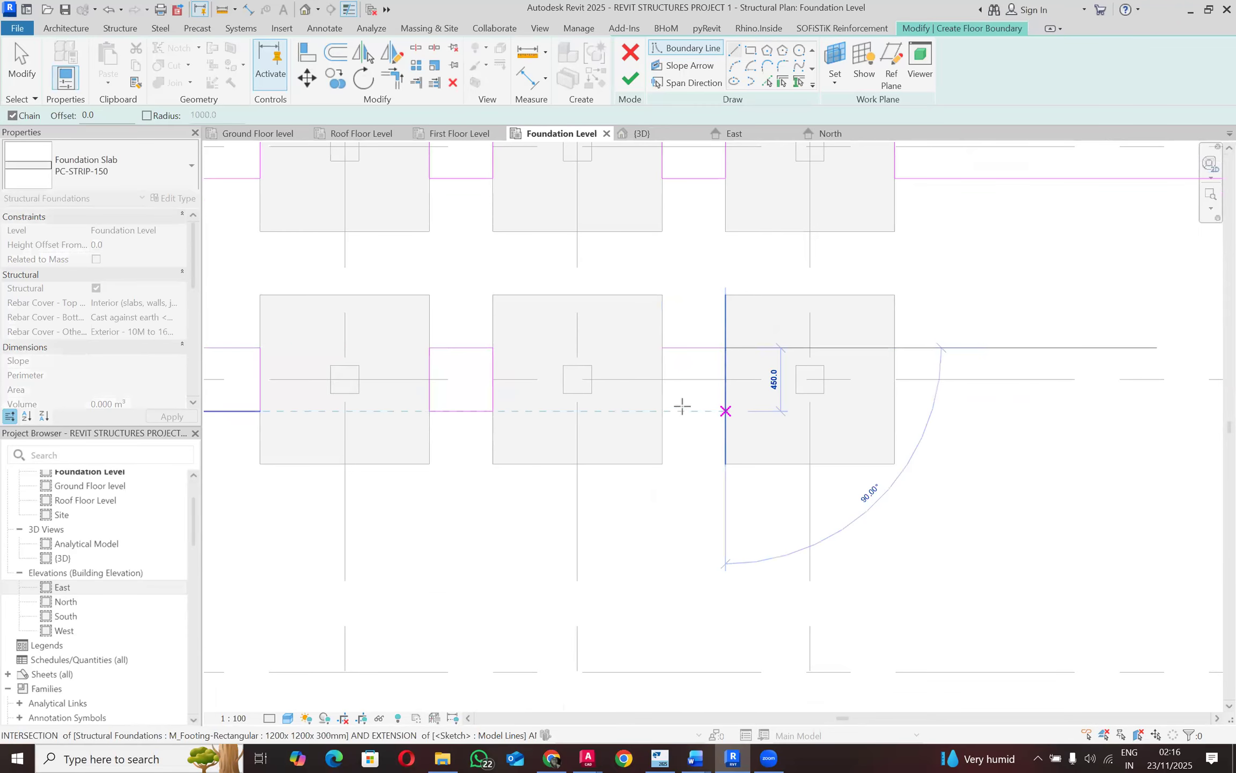
click(663, 408)
click(663, 403)
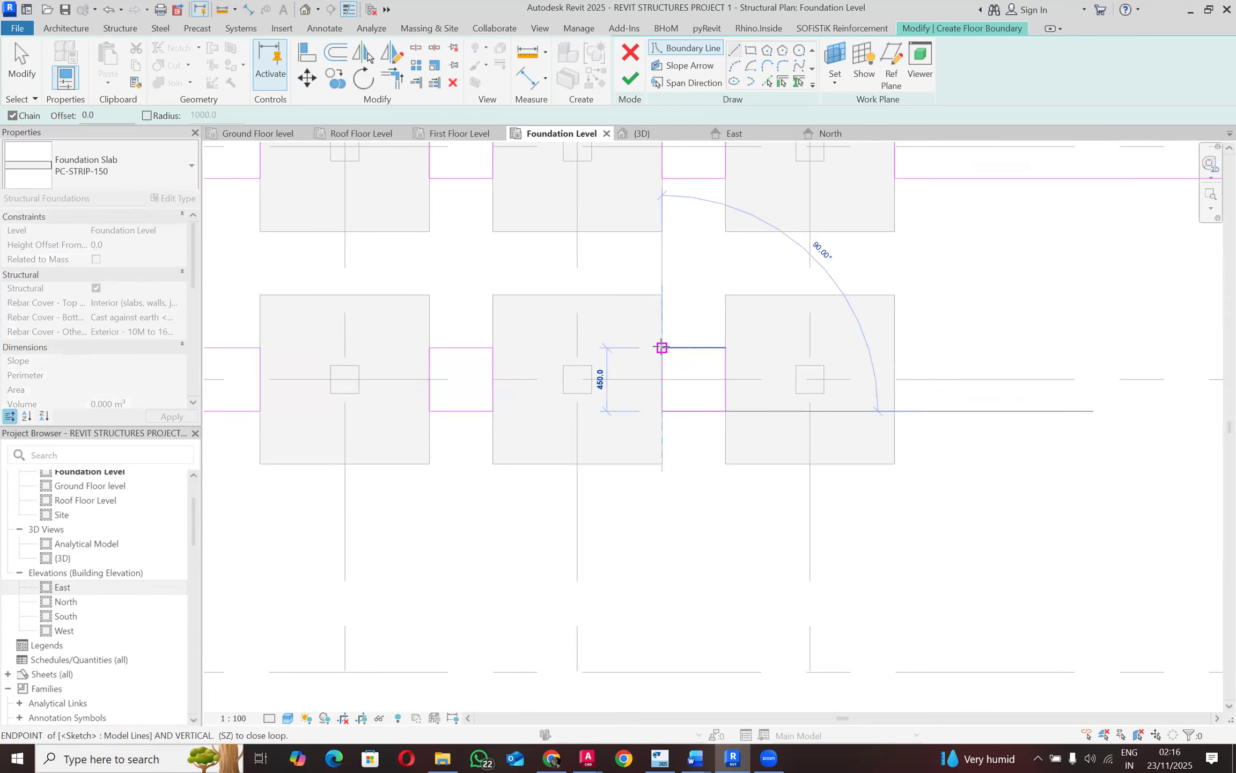
click(662, 347)
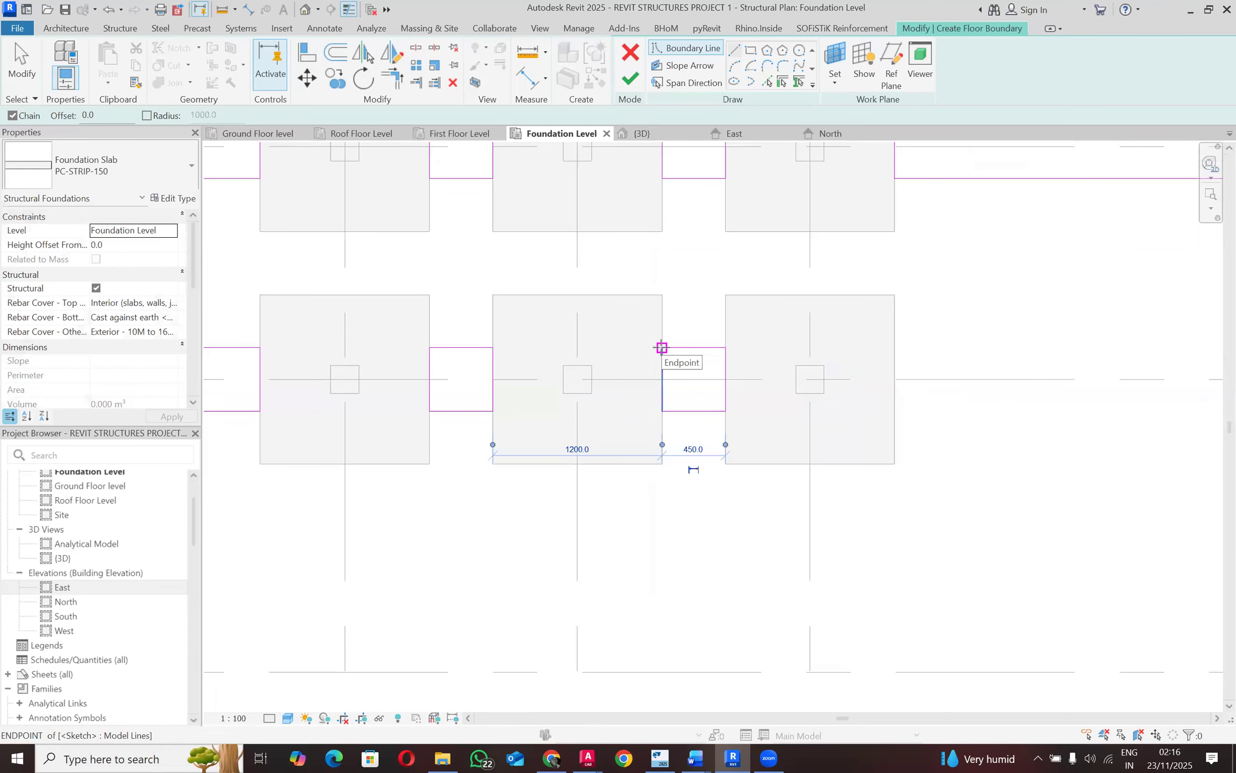
Step: Sketch a closed 2450 x 450 mm strip boundary on grid D between the grid 8 and grid 9 footings
scroll(661, 347, down, 4)
scroll(717, 339, up, 2)
scroll(717, 339, up, 1)
click(707, 337)
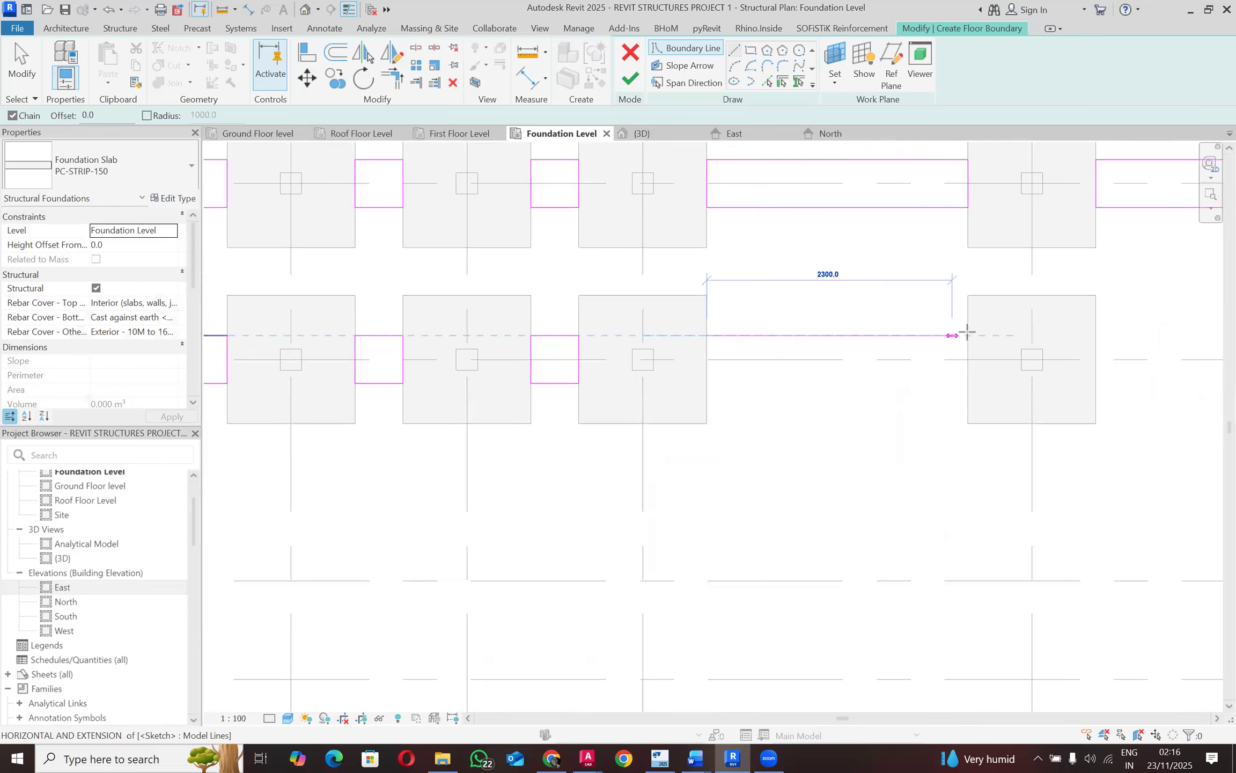
click(968, 377)
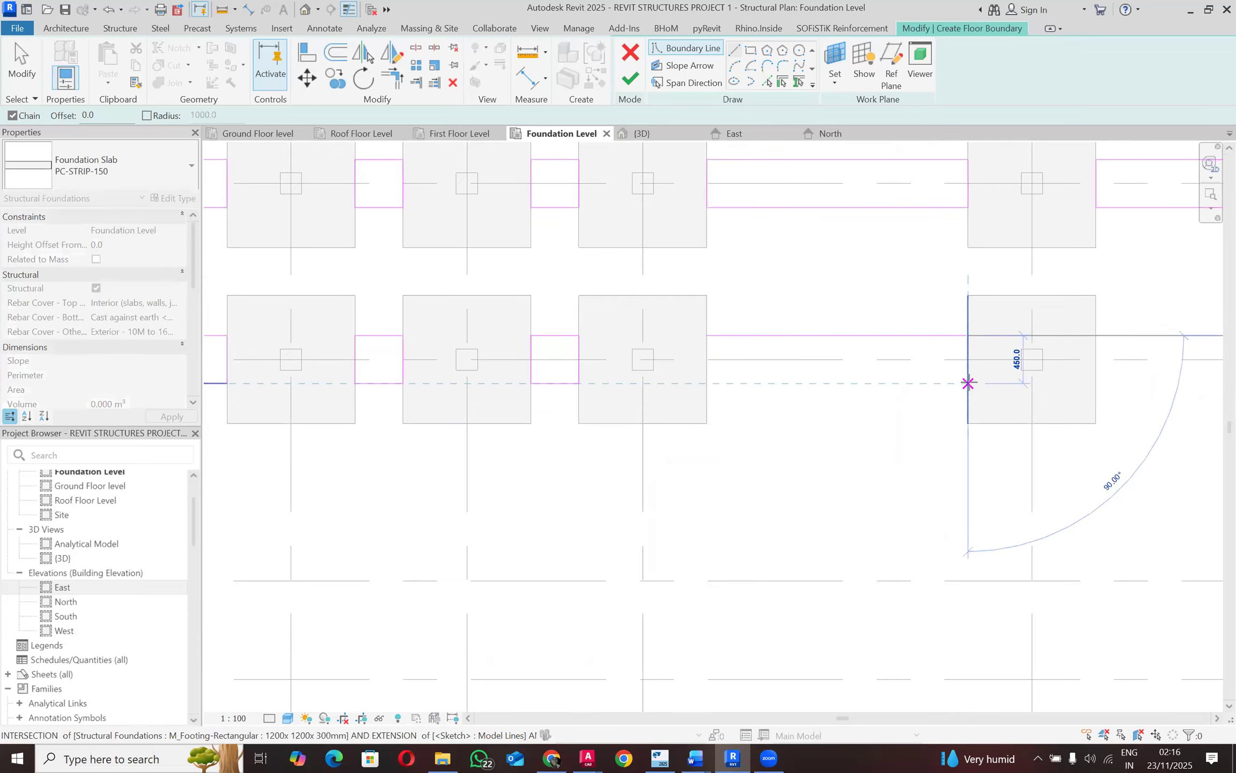
click(712, 384)
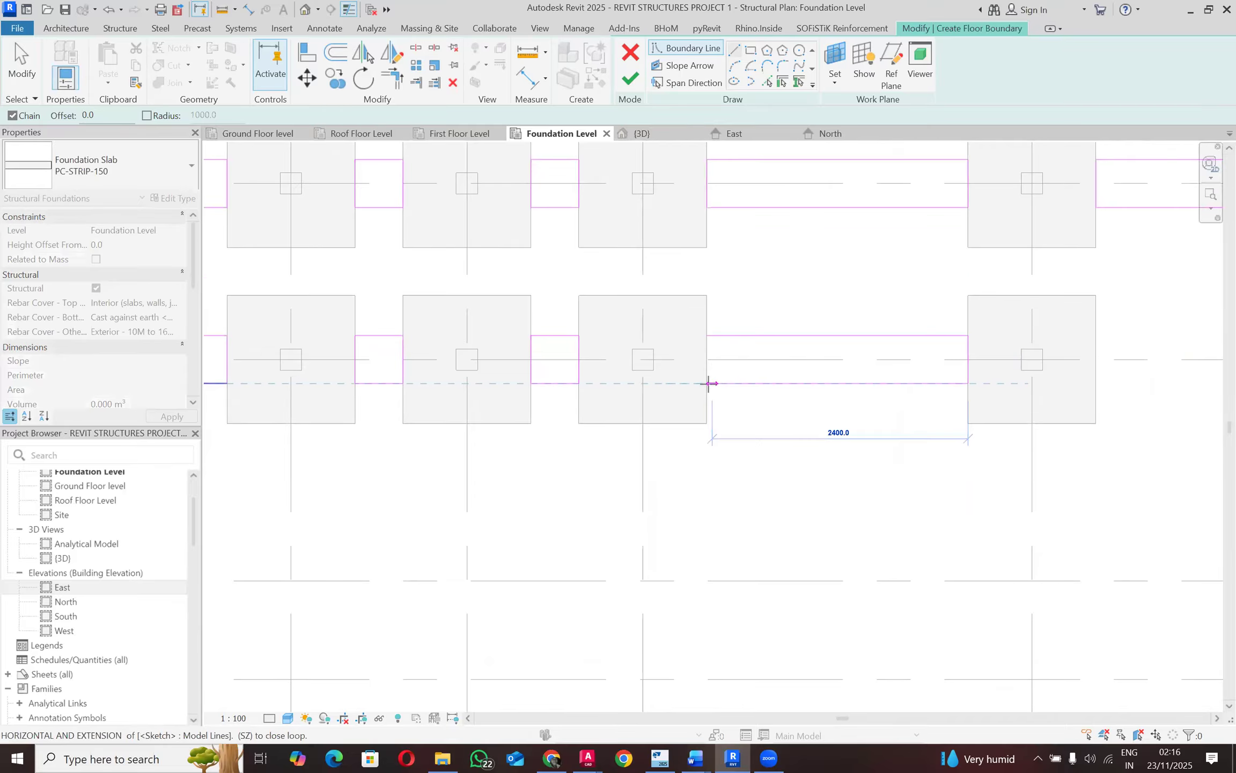
click(707, 384)
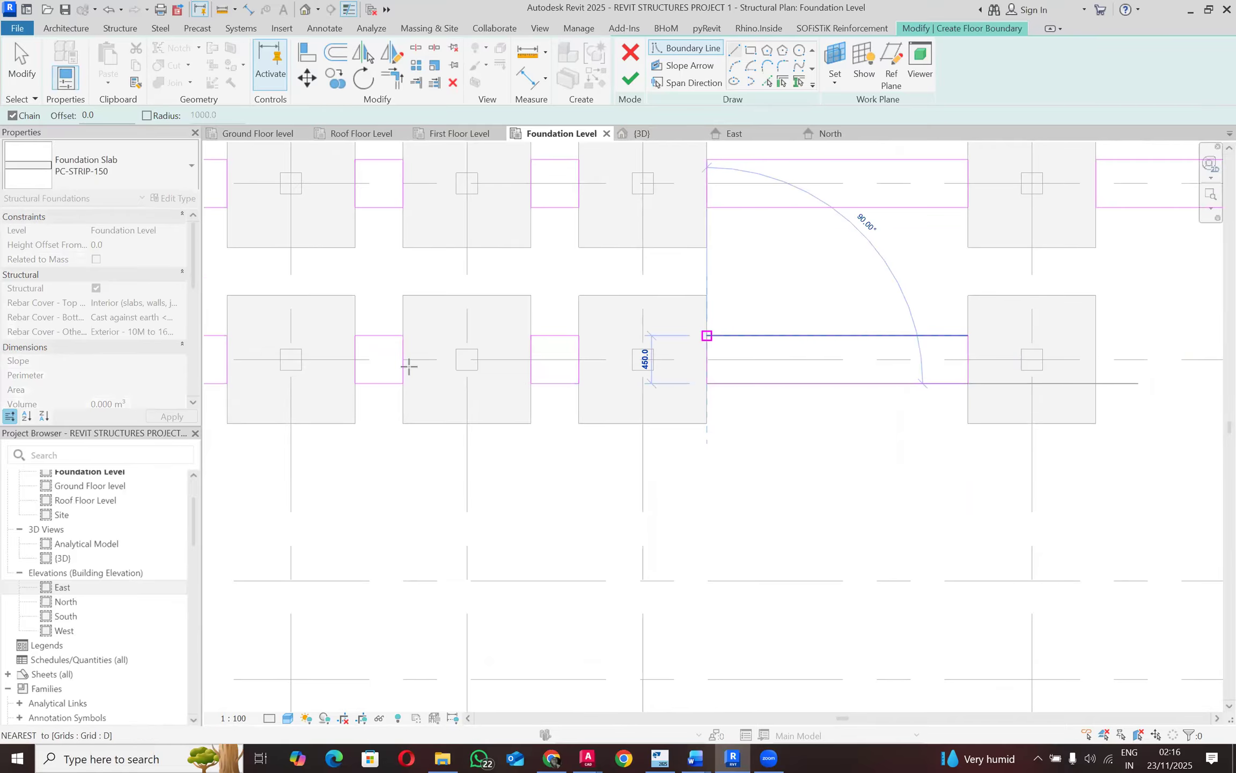
Step: Sketch a closed 2450 x 450 mm strip boundary on grid D between the grid 9 and grid 10 footings
scroll(412, 368, down, 5)
scroll(548, 367, down, 2)
scroll(549, 367, up, 5)
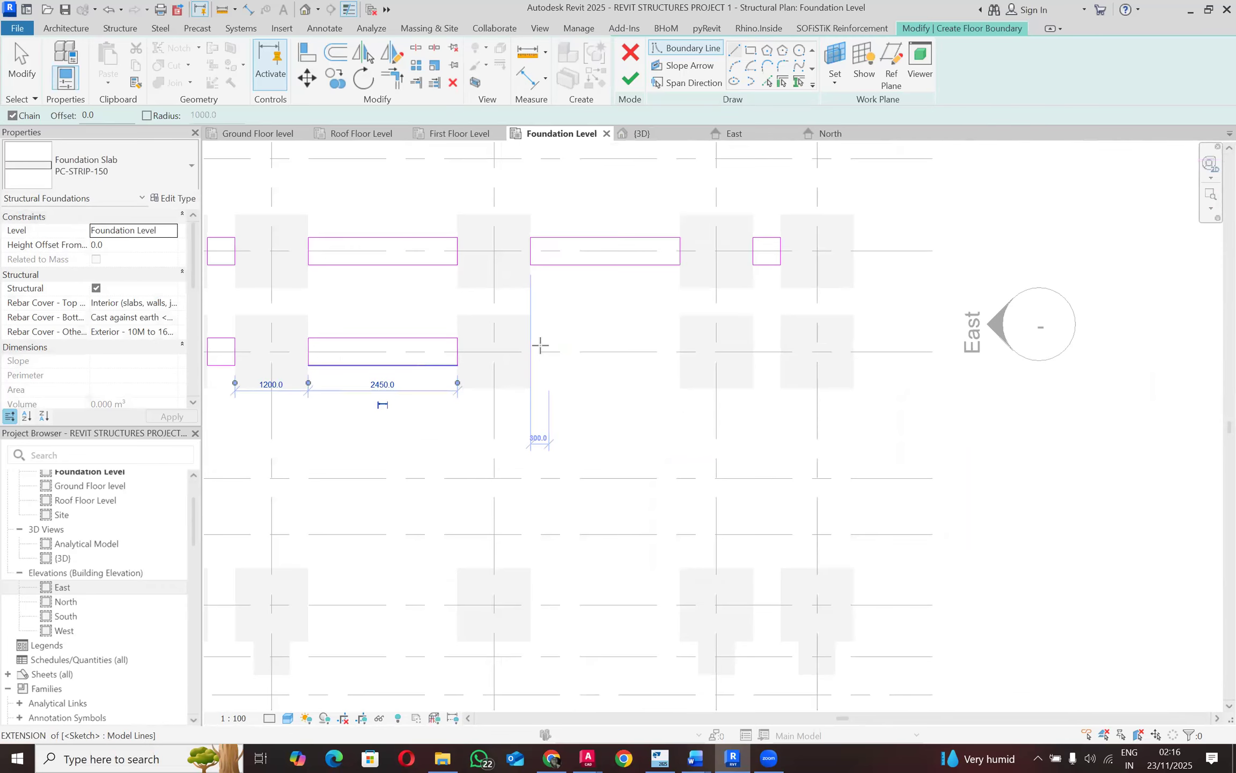
click(532, 337)
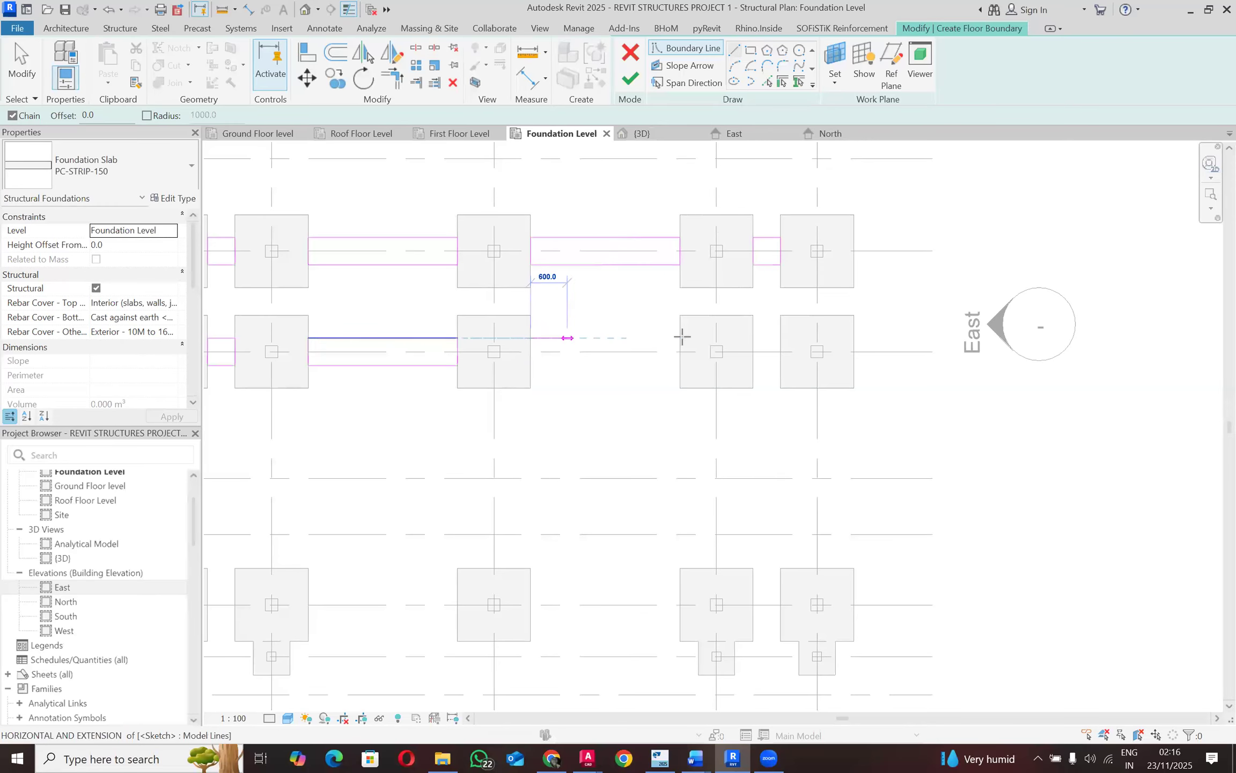
click(680, 337)
click(680, 365)
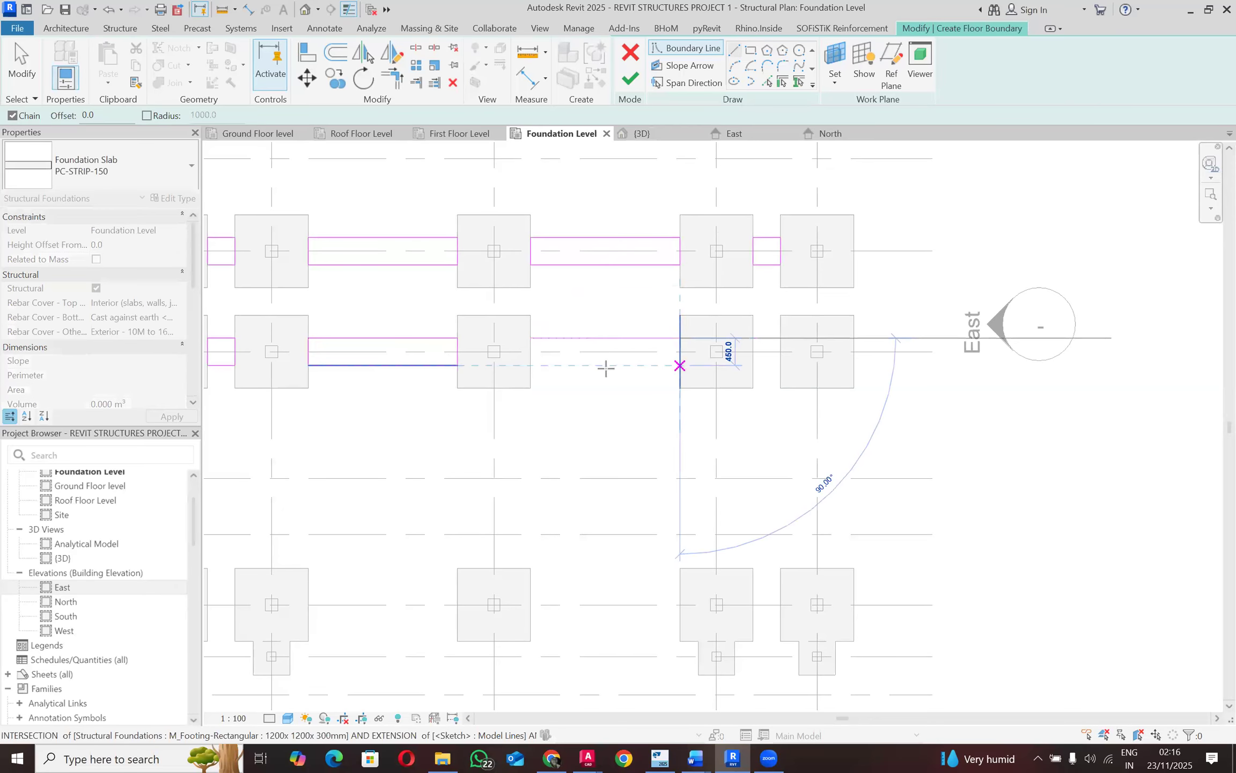
click(531, 366)
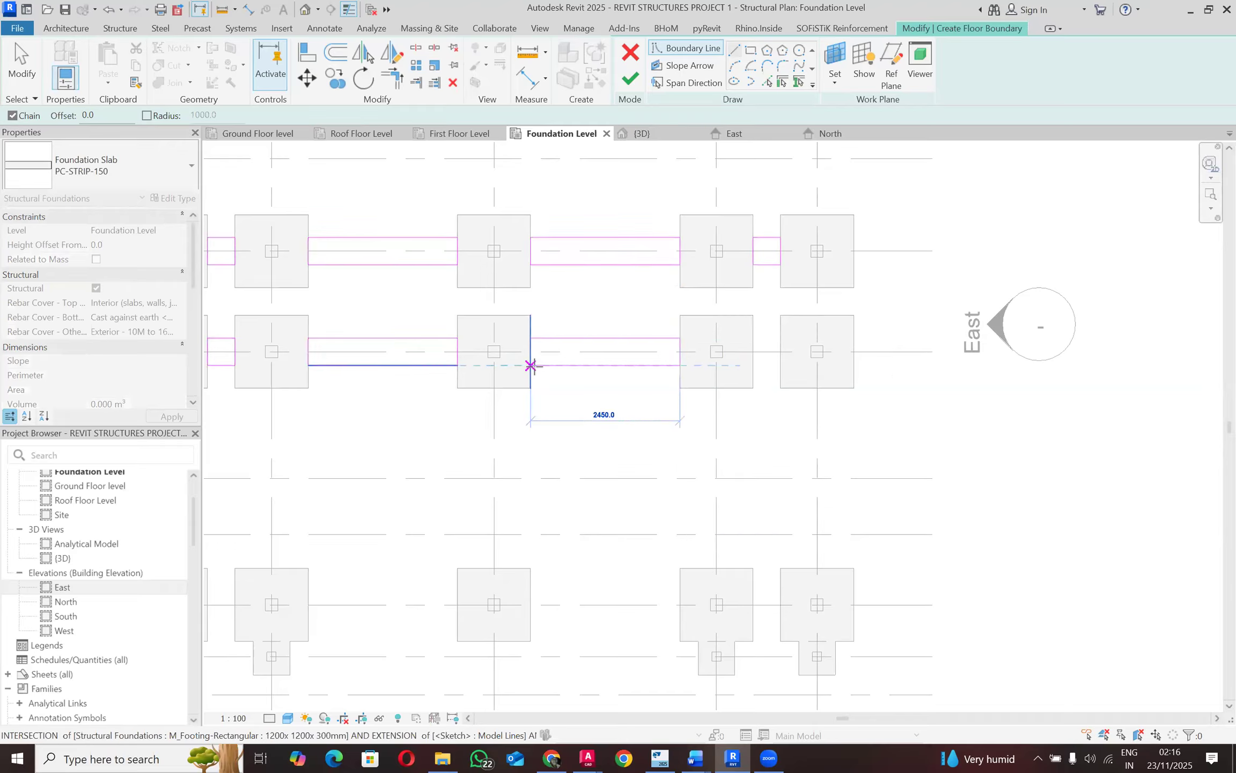
click(530, 337)
click(531, 338)
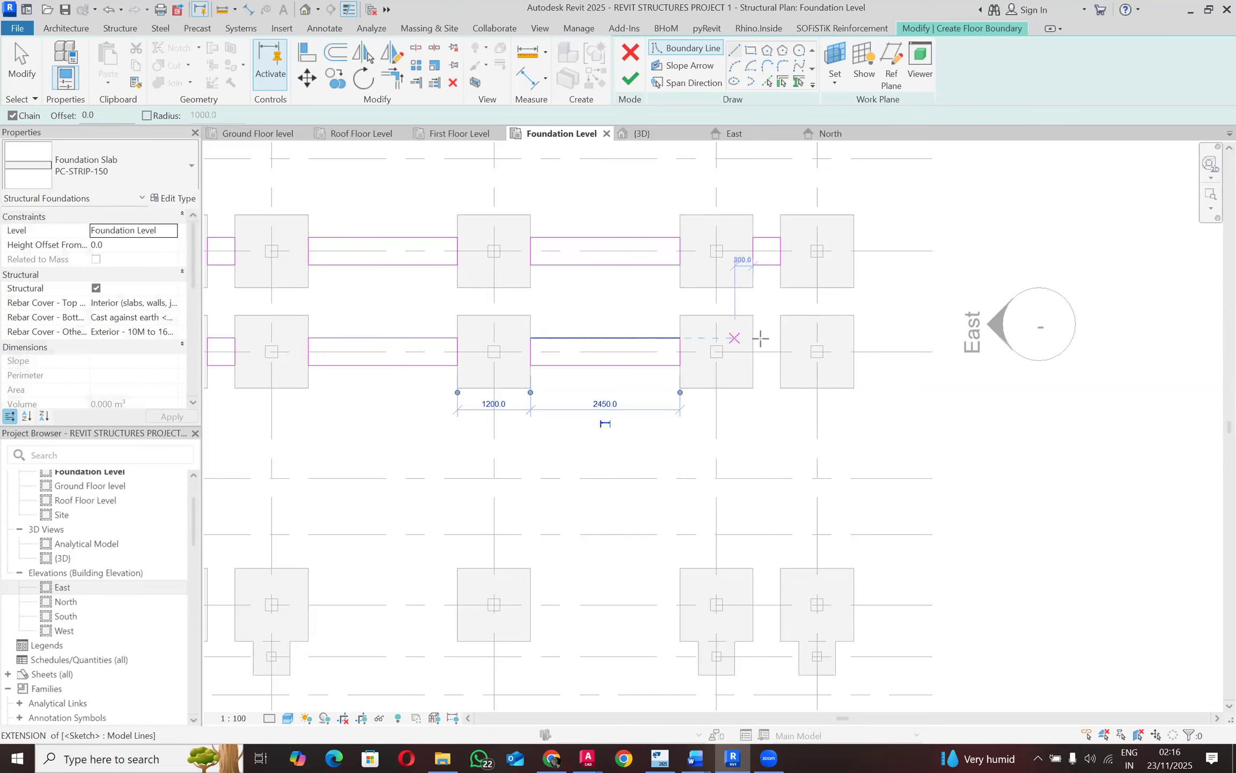
Step: Sketch a closed 450 x 450 mm strip boundary on grid D between the grid 10 and grid 11 footings
click(781, 337)
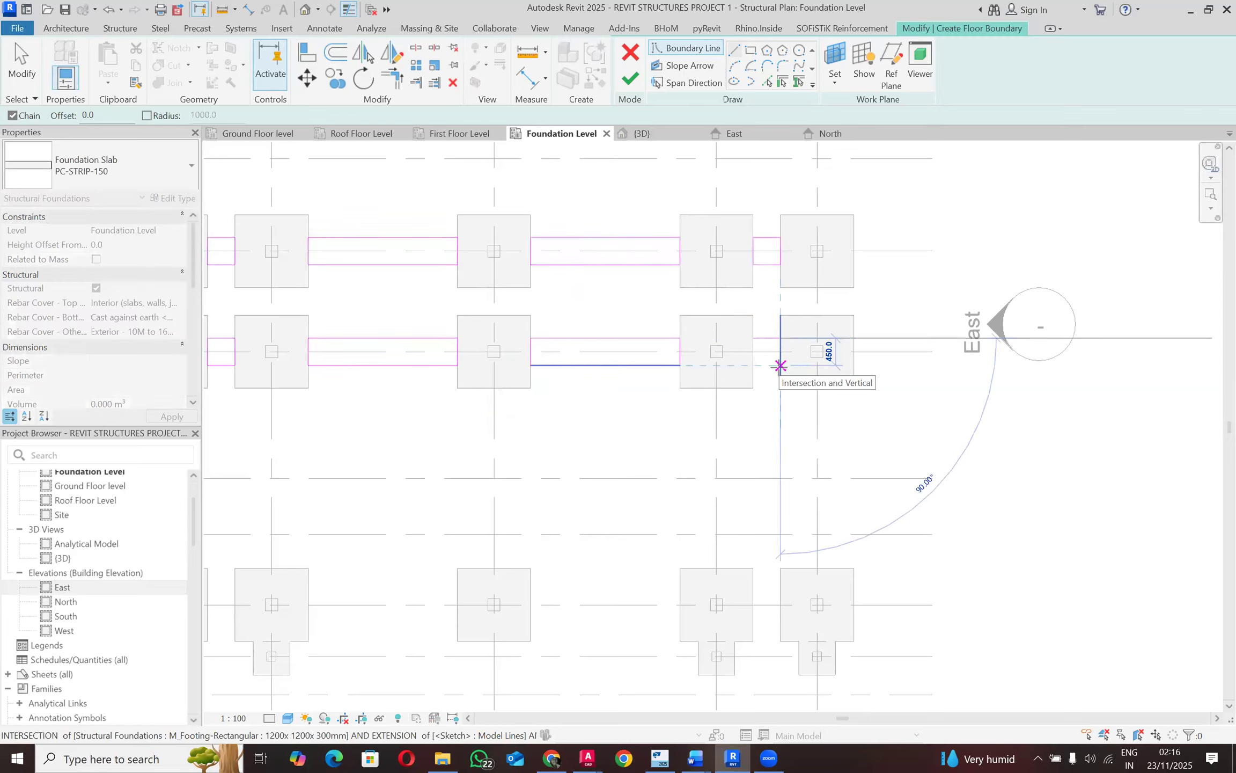
click(754, 338)
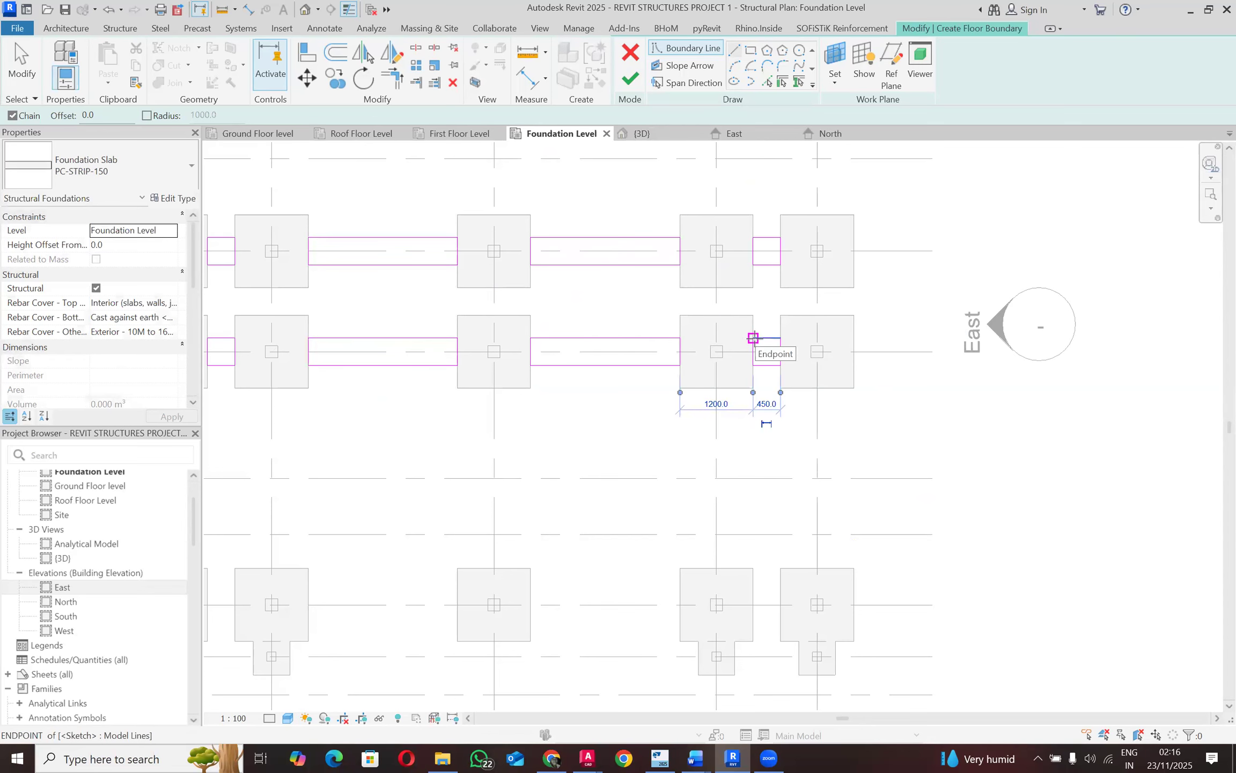
Step: Sketch a closed 2400 x 450 mm strip boundary centred on grid B between the grid 1 and grid 2 footings
scroll(777, 346, down, 4)
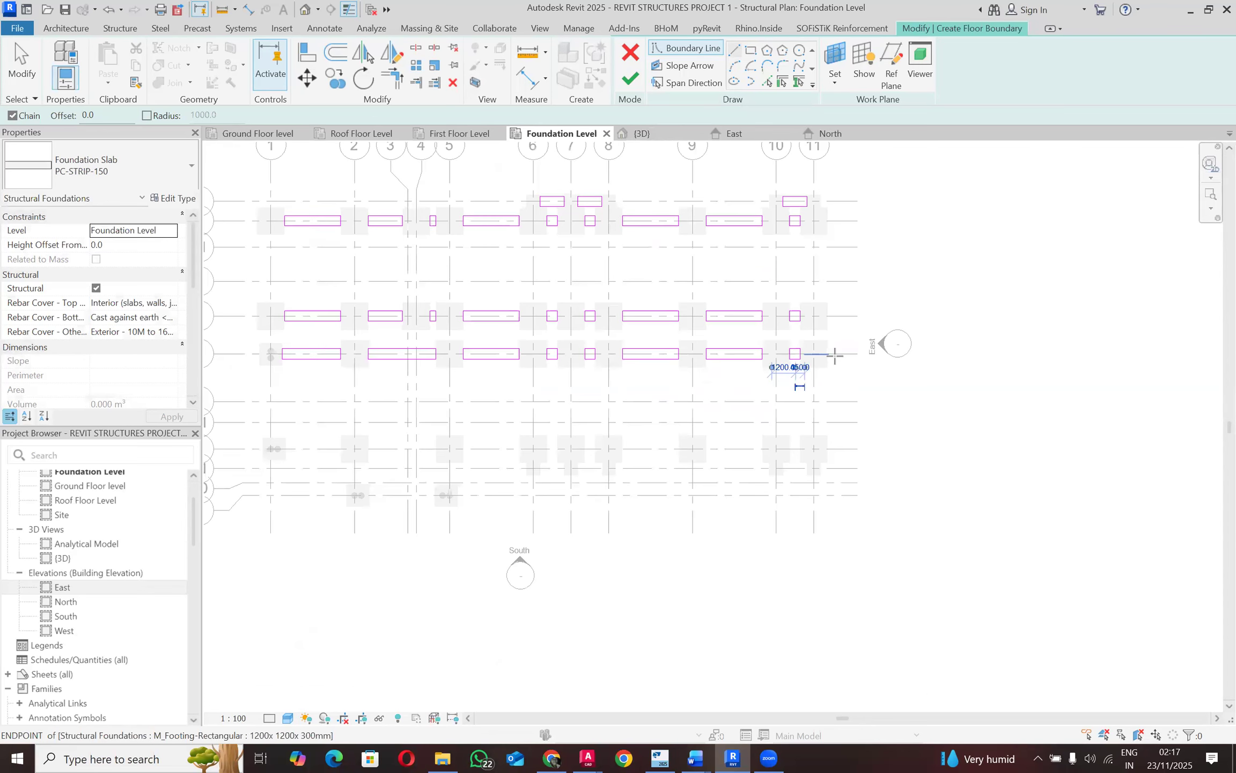
scroll(347, 435, up, 5)
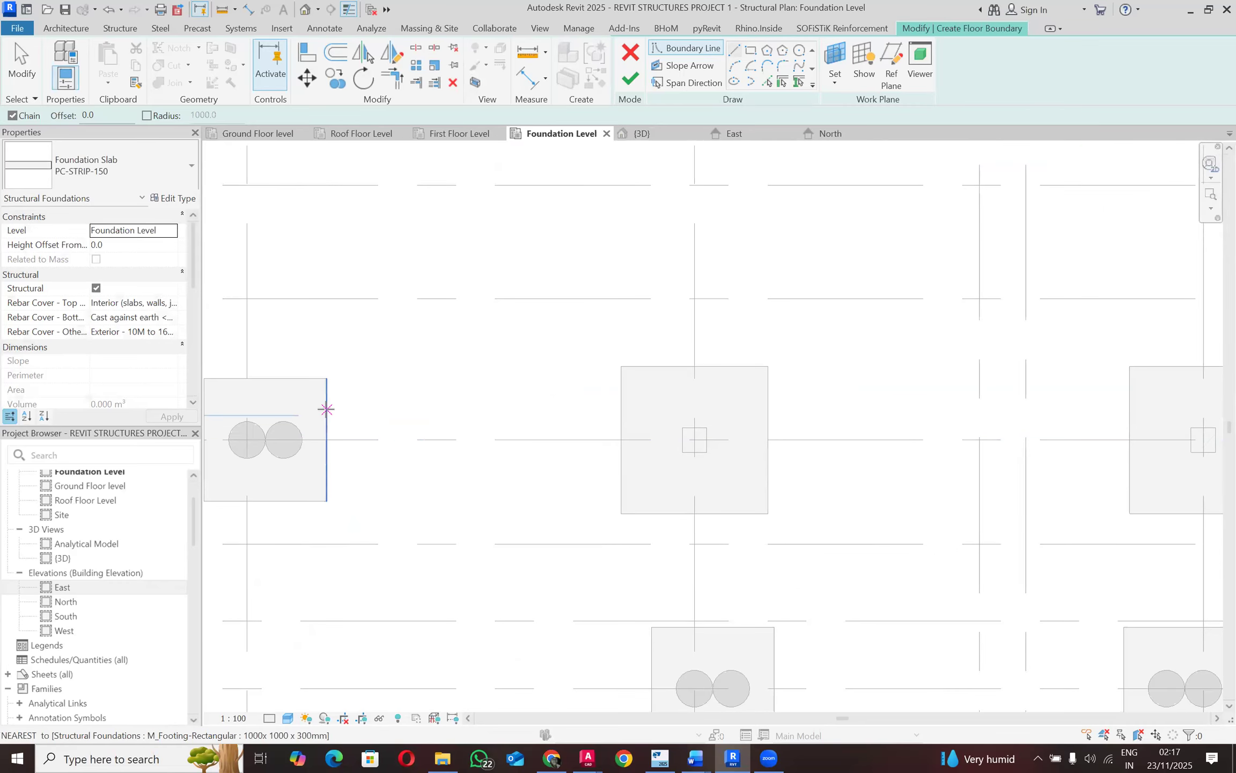
click(326, 439)
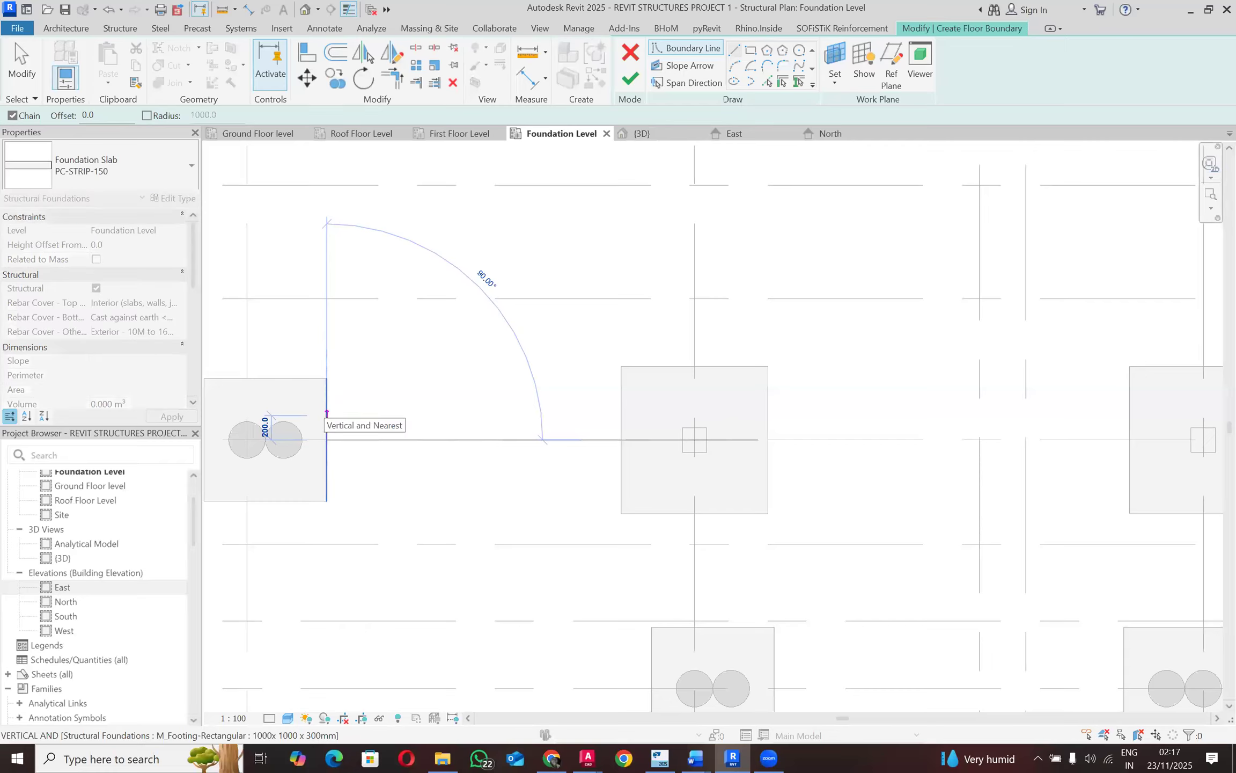
text(225)
key(Return)
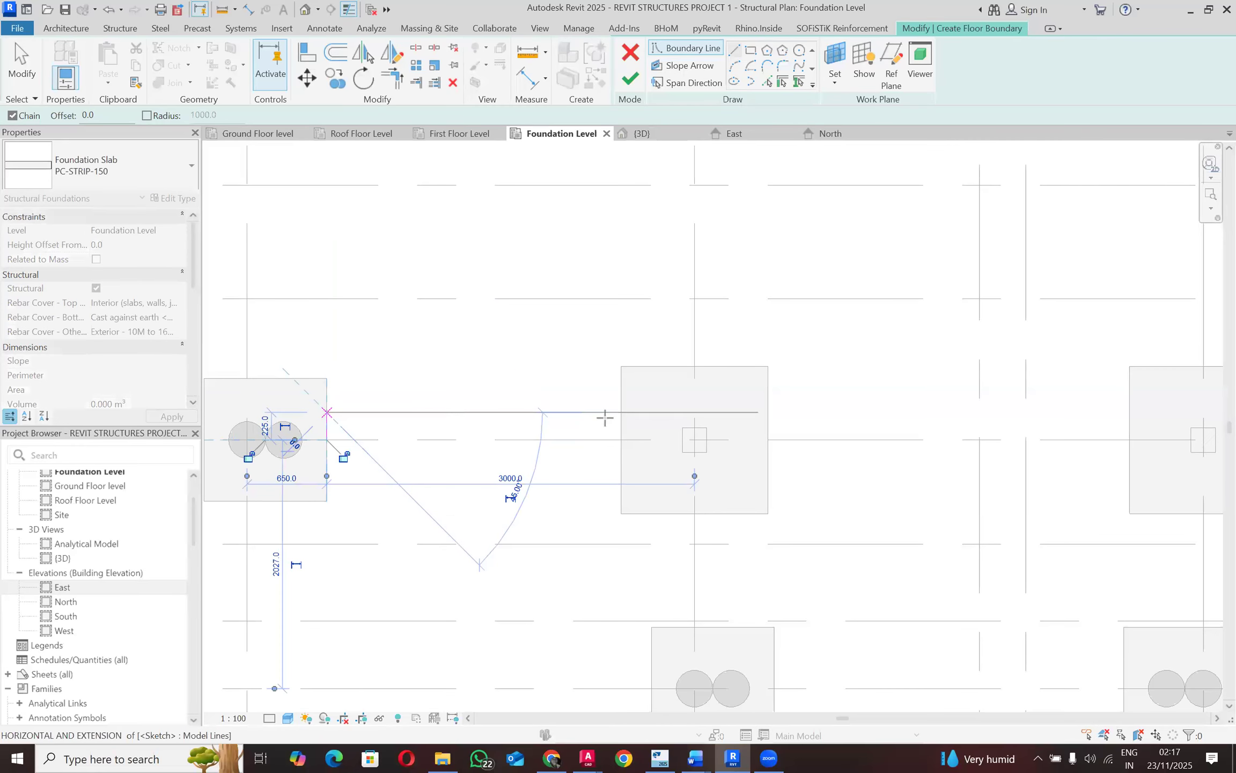
click(620, 412)
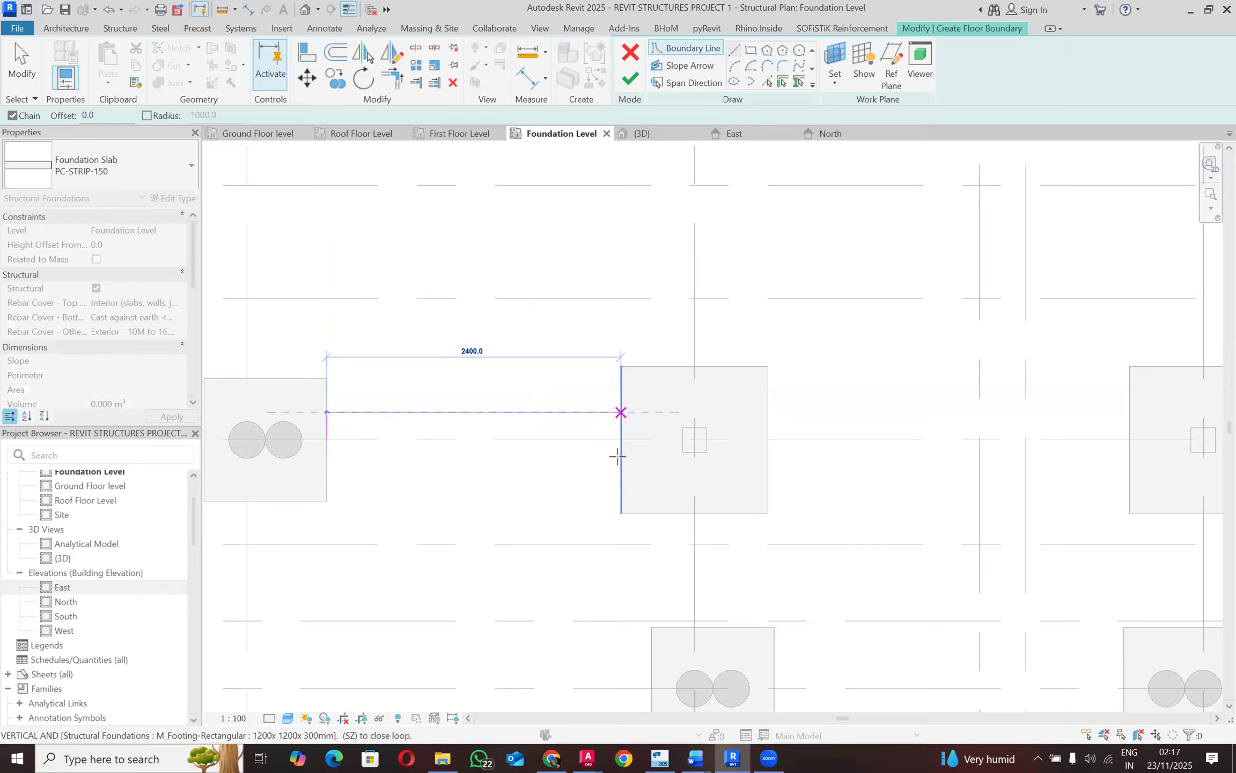
text(45)
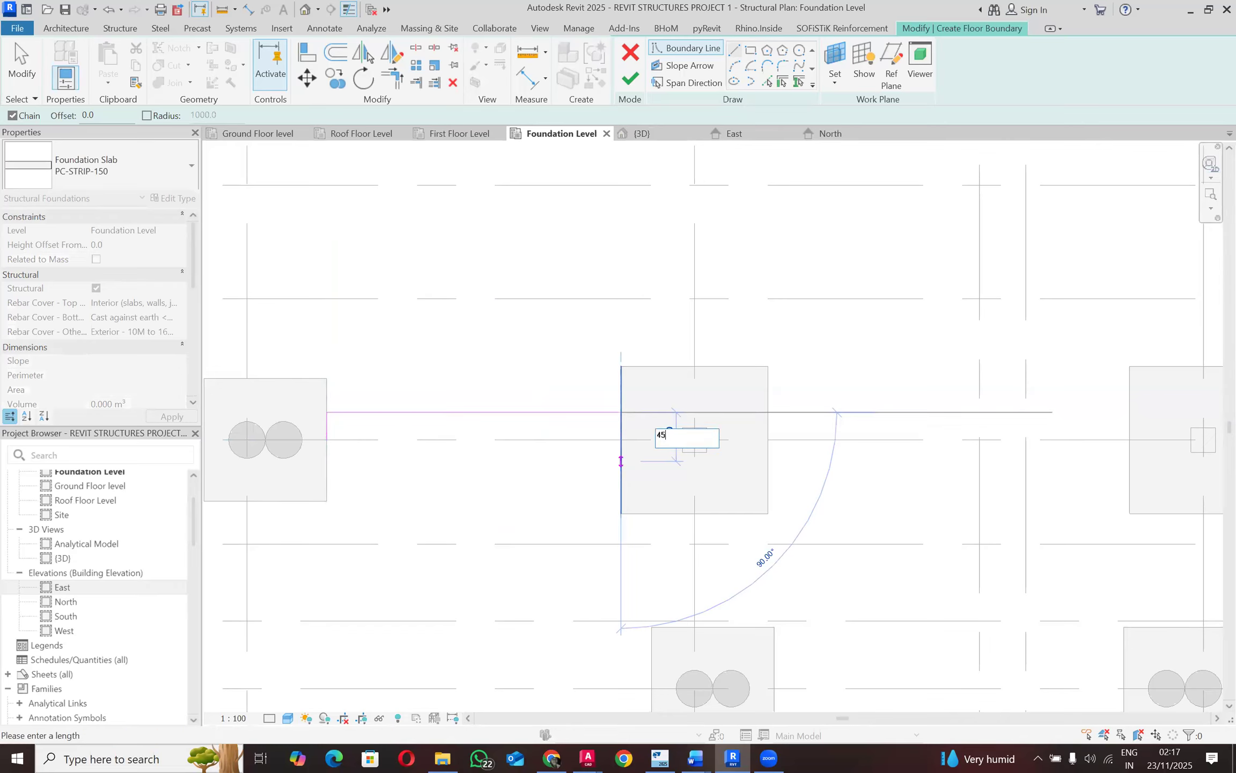
key(Return)
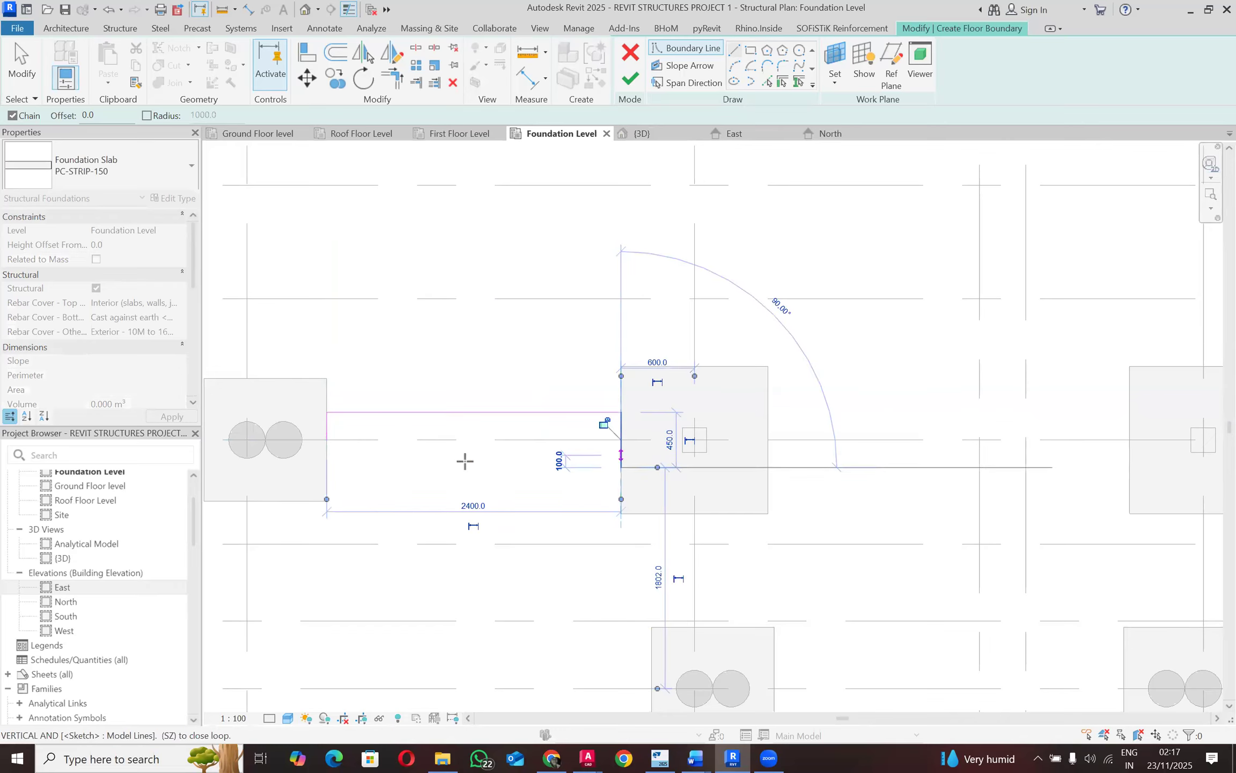
click(326, 467)
click(326, 440)
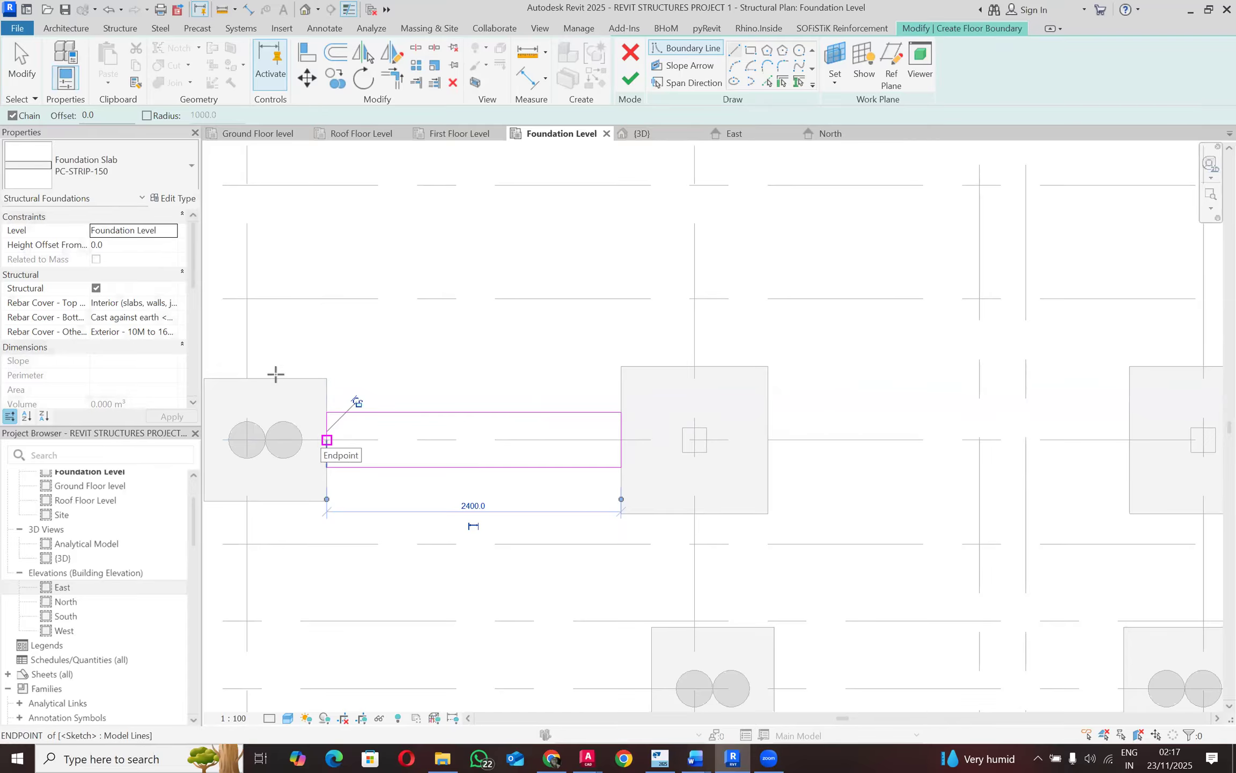
Step: Sketch a closed 2950 x 450 mm strip boundary on grid B between the grid 2 and grid 5 footings
scroll(275, 374, down, 3)
scroll(389, 394, down, 3)
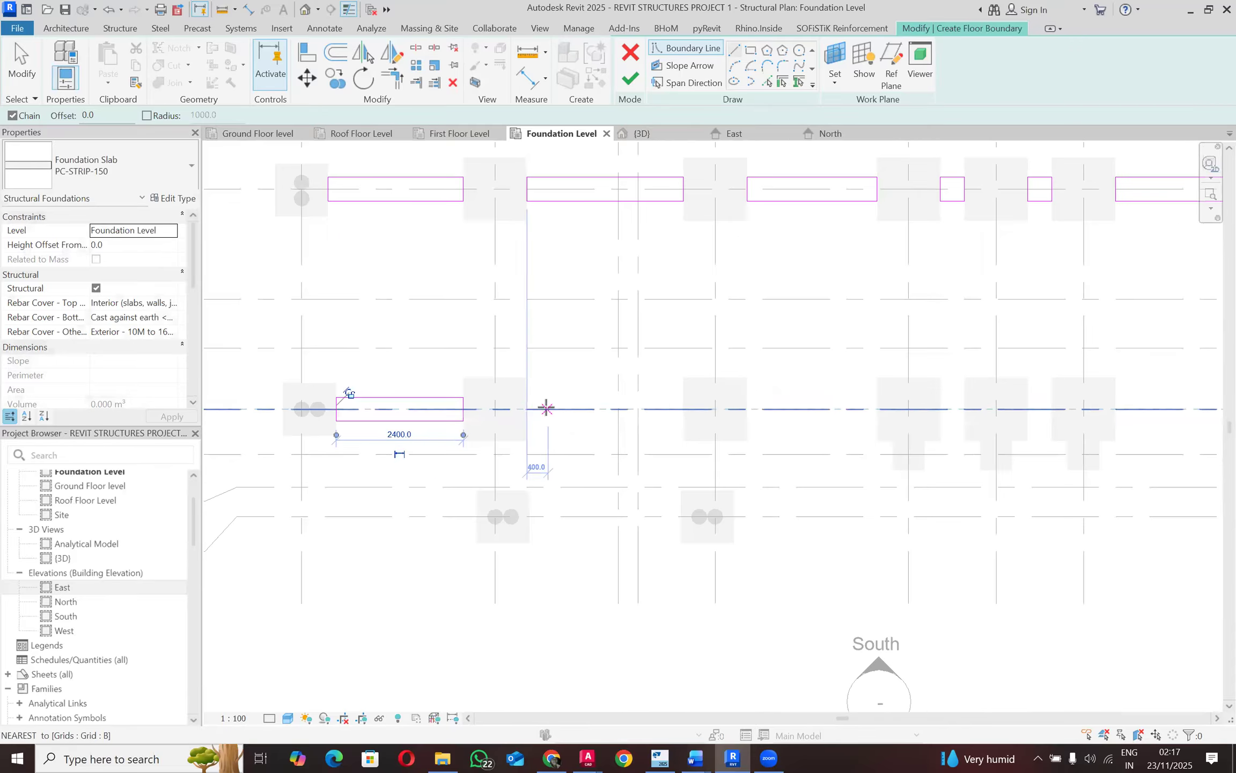
scroll(546, 408, up, 2)
click(528, 397)
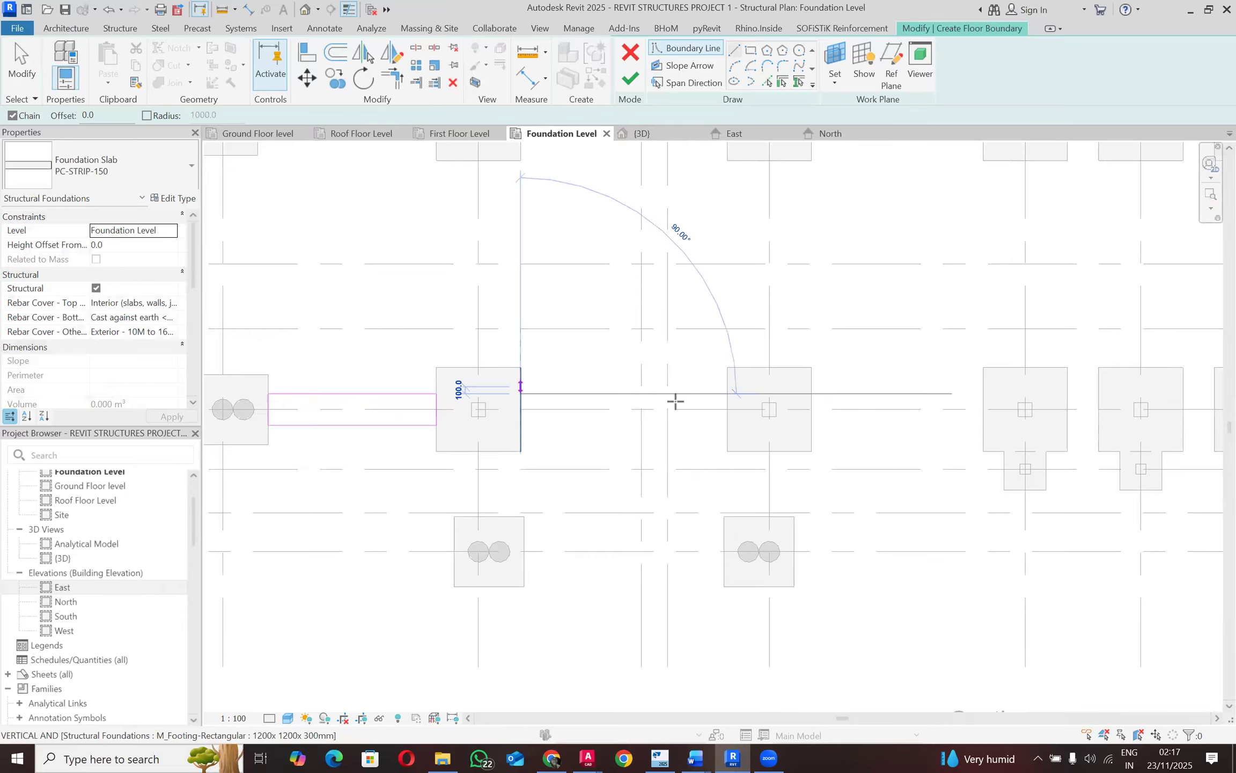
click(727, 394)
click(727, 426)
click(520, 425)
click(521, 394)
Step: Sketch a closed 2450 x 450 mm strip boundary on grid B between the grid 5 and grid 6 footings
scroll(474, 406, down, 5)
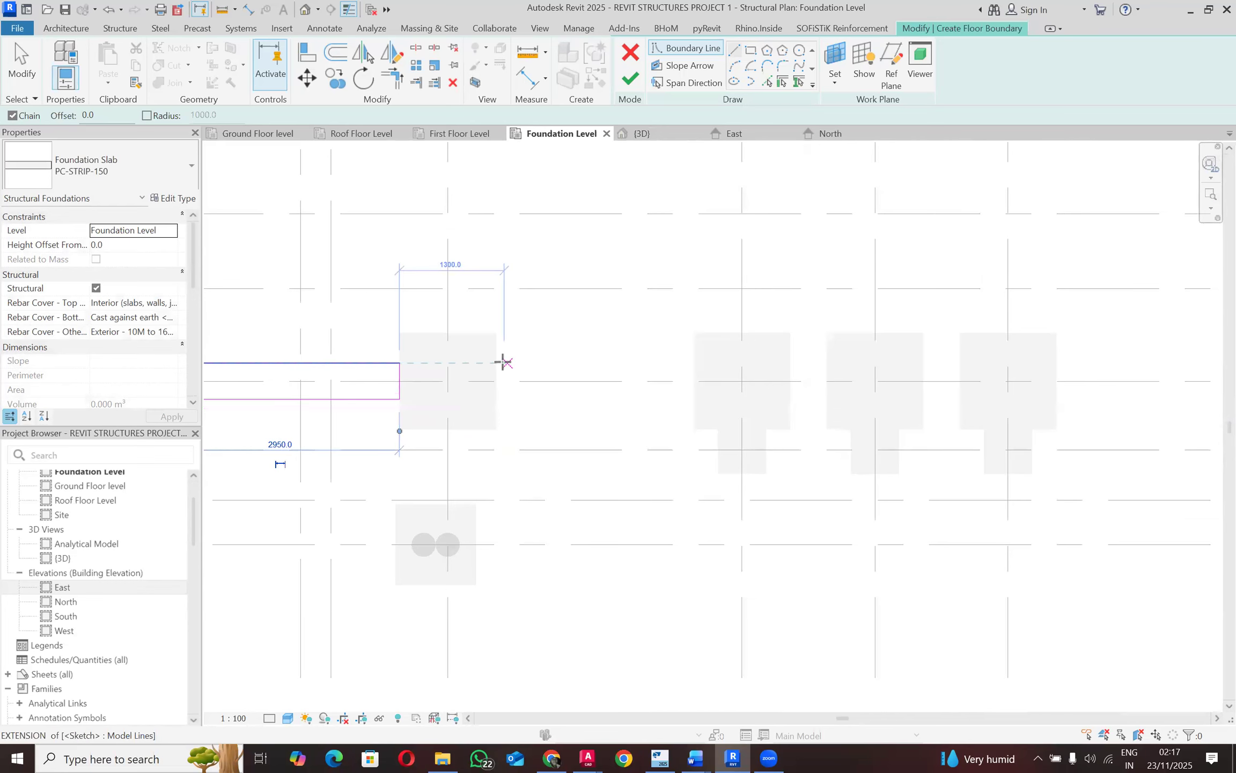
click(497, 362)
click(694, 362)
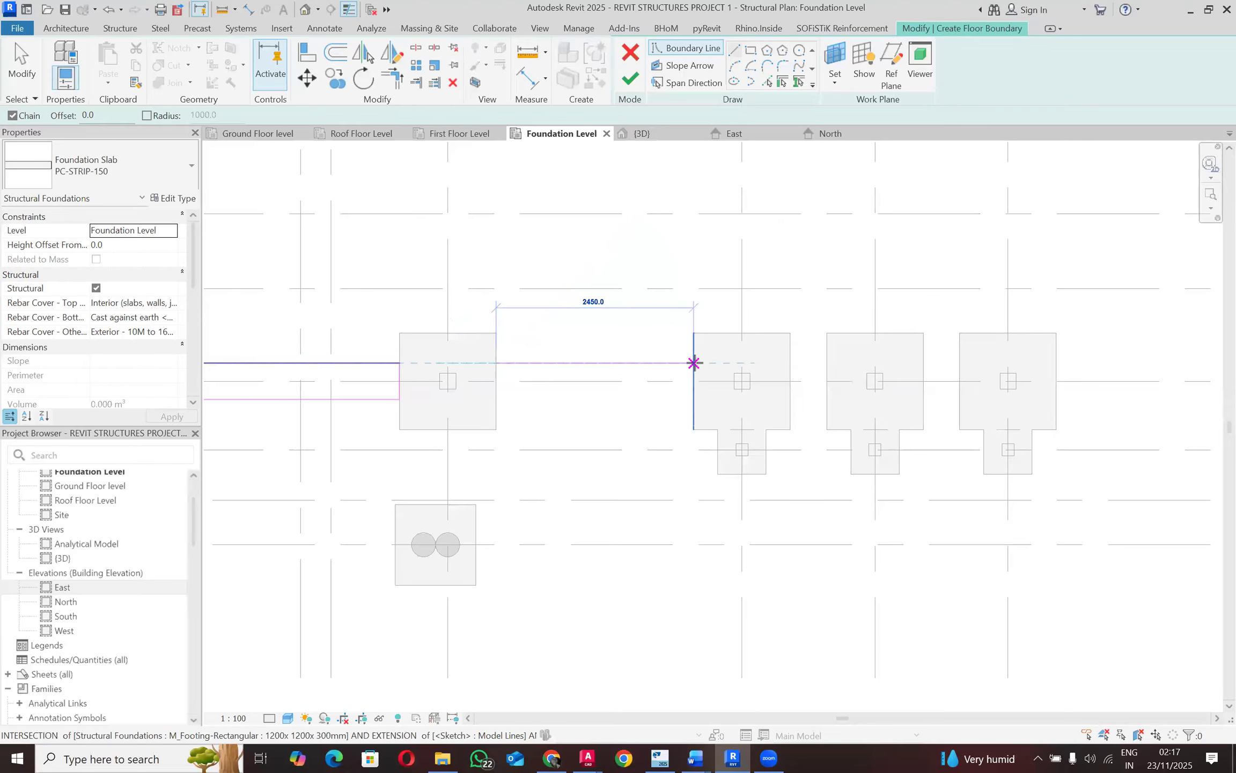
click(692, 400)
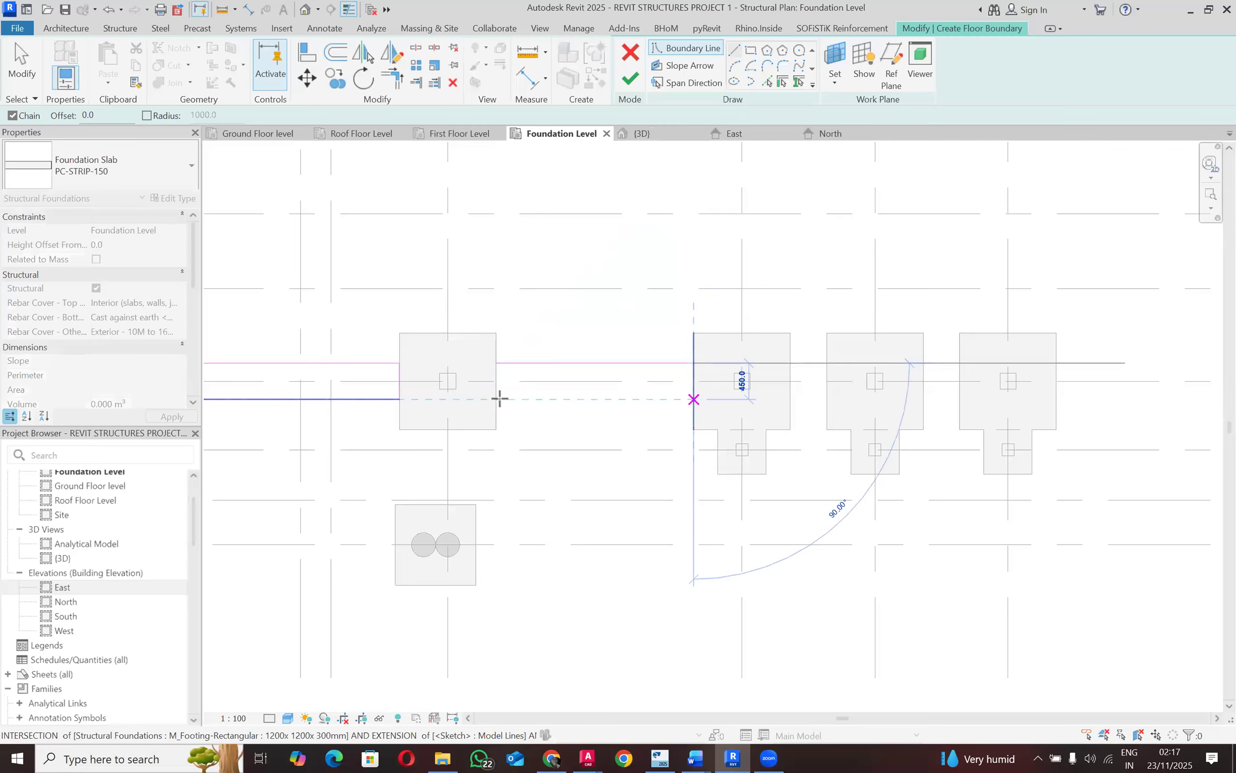
click(497, 399)
click(496, 363)
Step: Sketch a closed 450 x 450 mm strip boundary on grid B between the grid 6 and grid 7 footings
scroll(406, 385, down, 4)
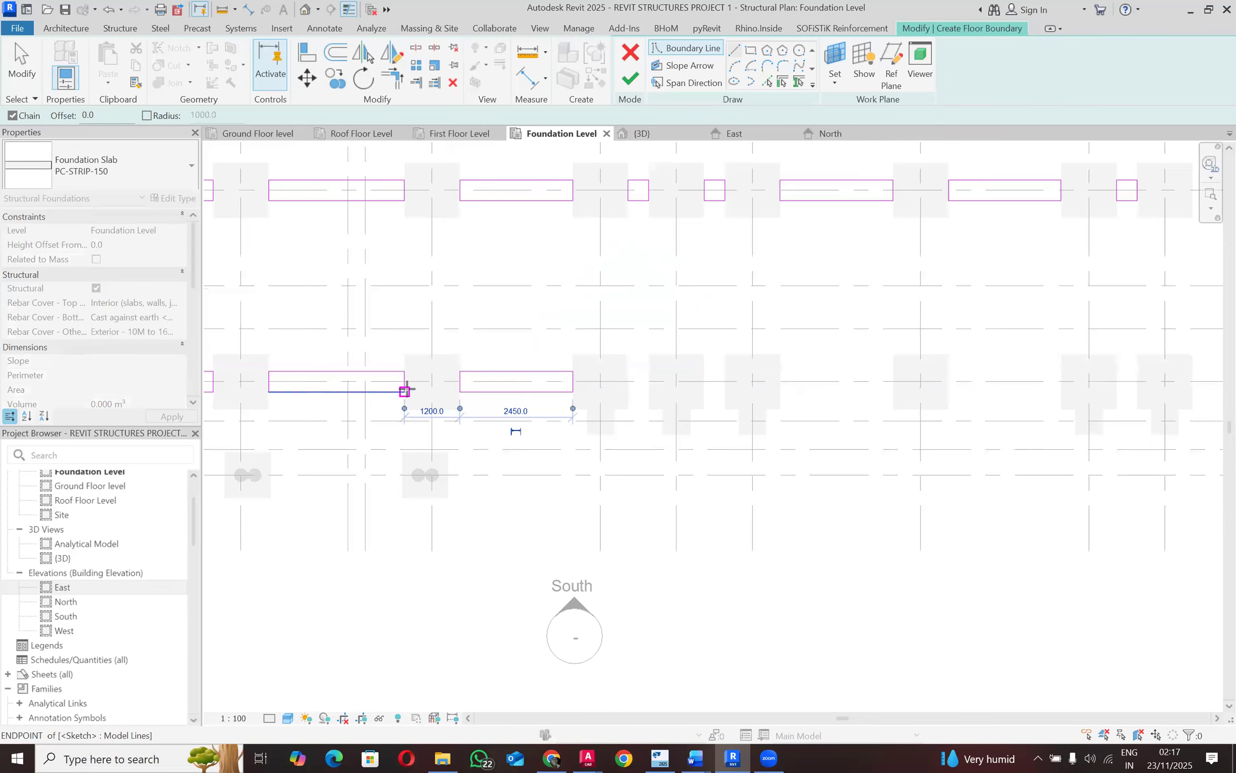
scroll(553, 381, up, 4)
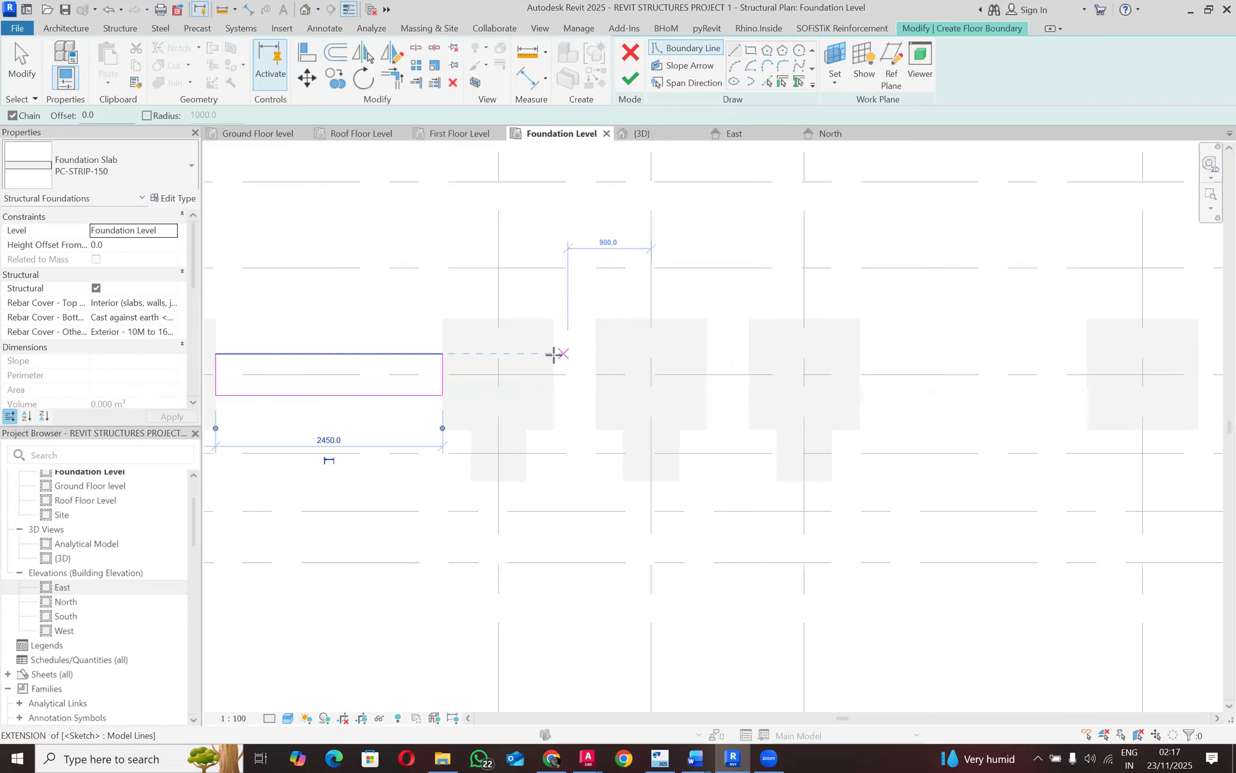
click(553, 353)
click(595, 396)
click(550, 394)
click(554, 395)
click(554, 353)
Step: Sketch a closed 450 x 450 mm strip boundary on grid B between the grid 7 and grid 8 footings
scroll(460, 375, down, 3)
scroll(585, 375, up, 2)
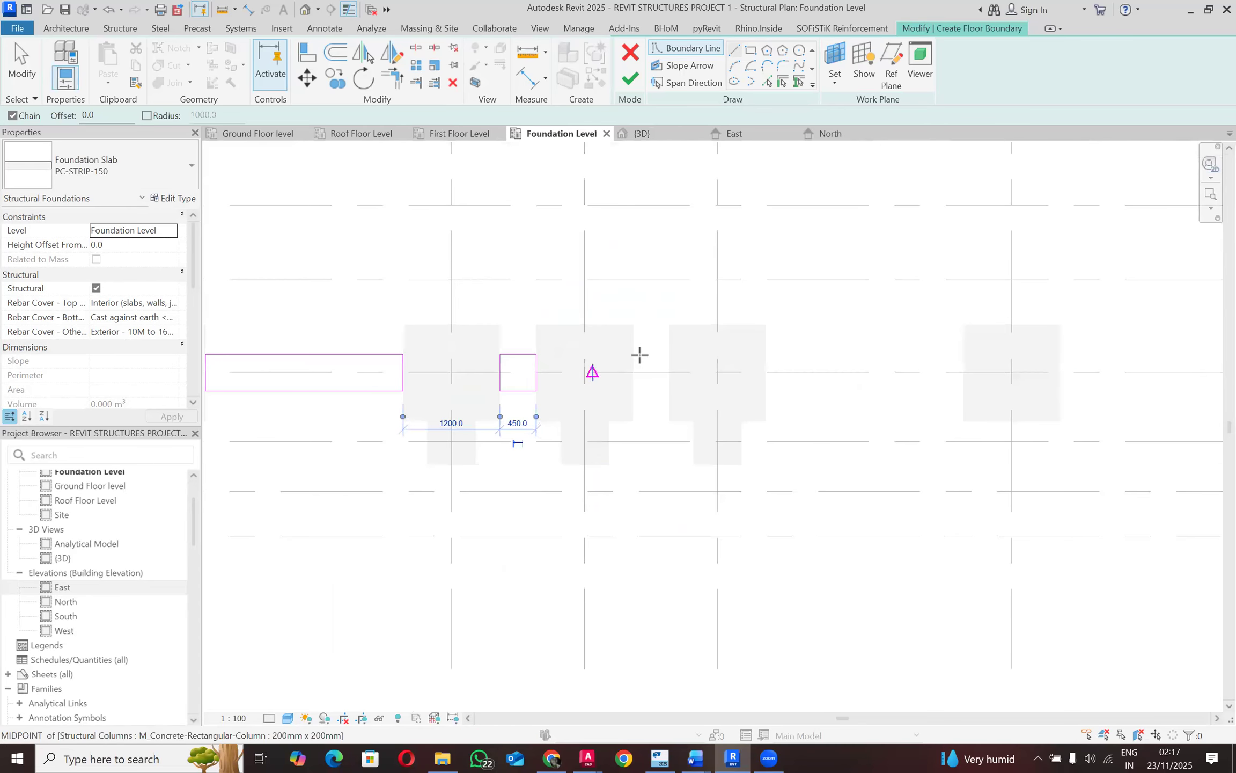
click(669, 354)
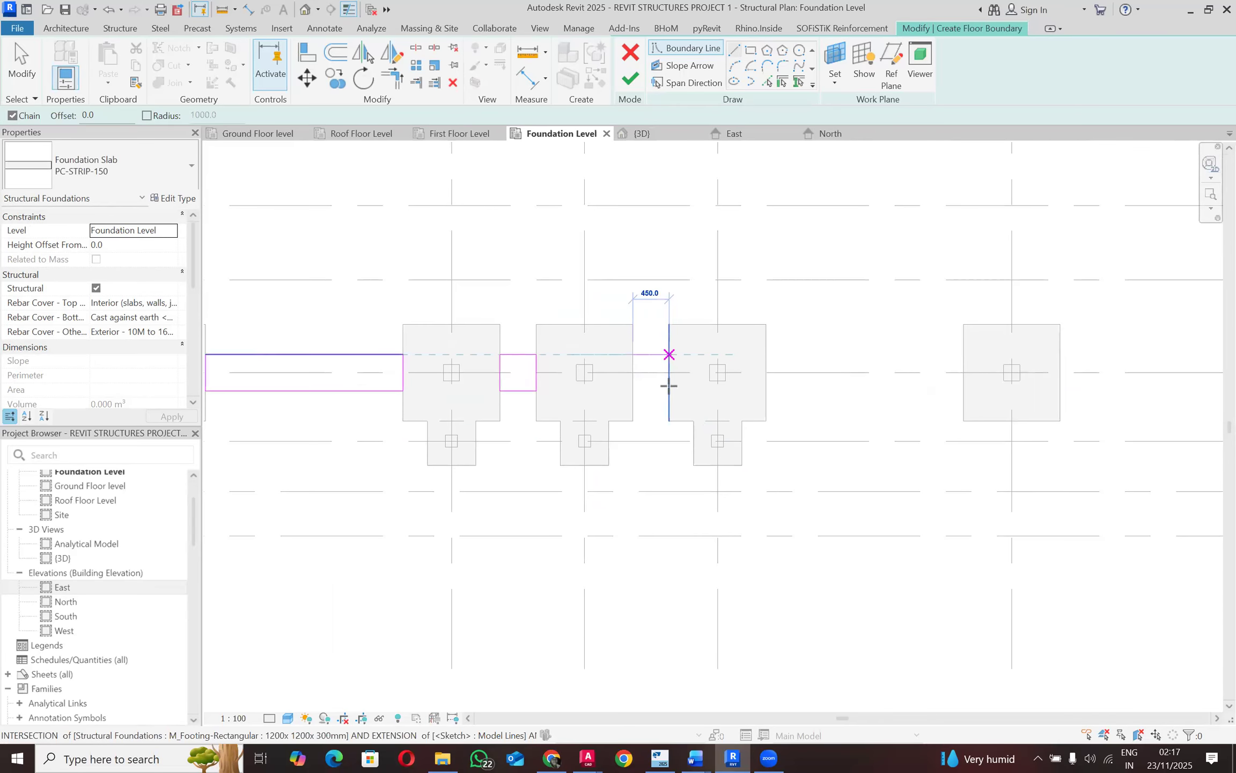
click(635, 391)
click(633, 391)
Step: Sketch a closed 2450 x 450 mm strip boundary on grid B between the grid 8 and grid 9 footings
scroll(488, 399, down, 2)
scroll(733, 391, up, 2)
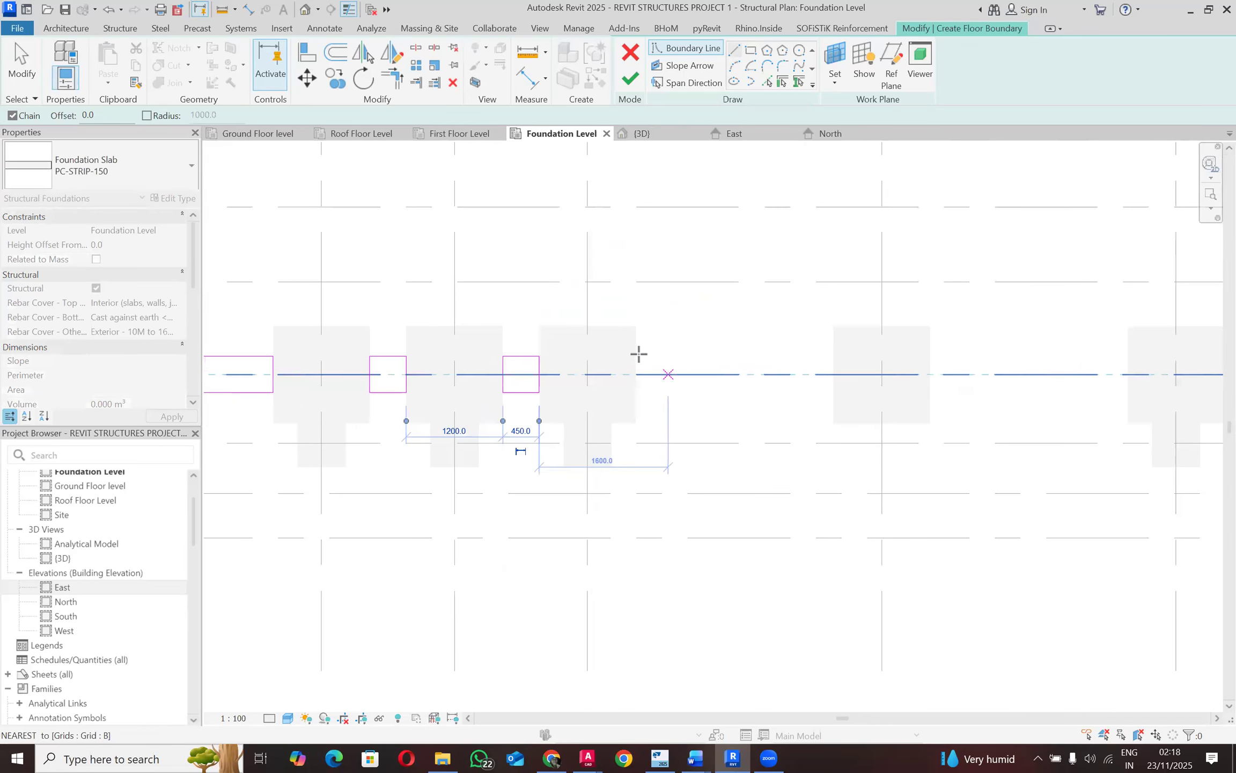
click(637, 356)
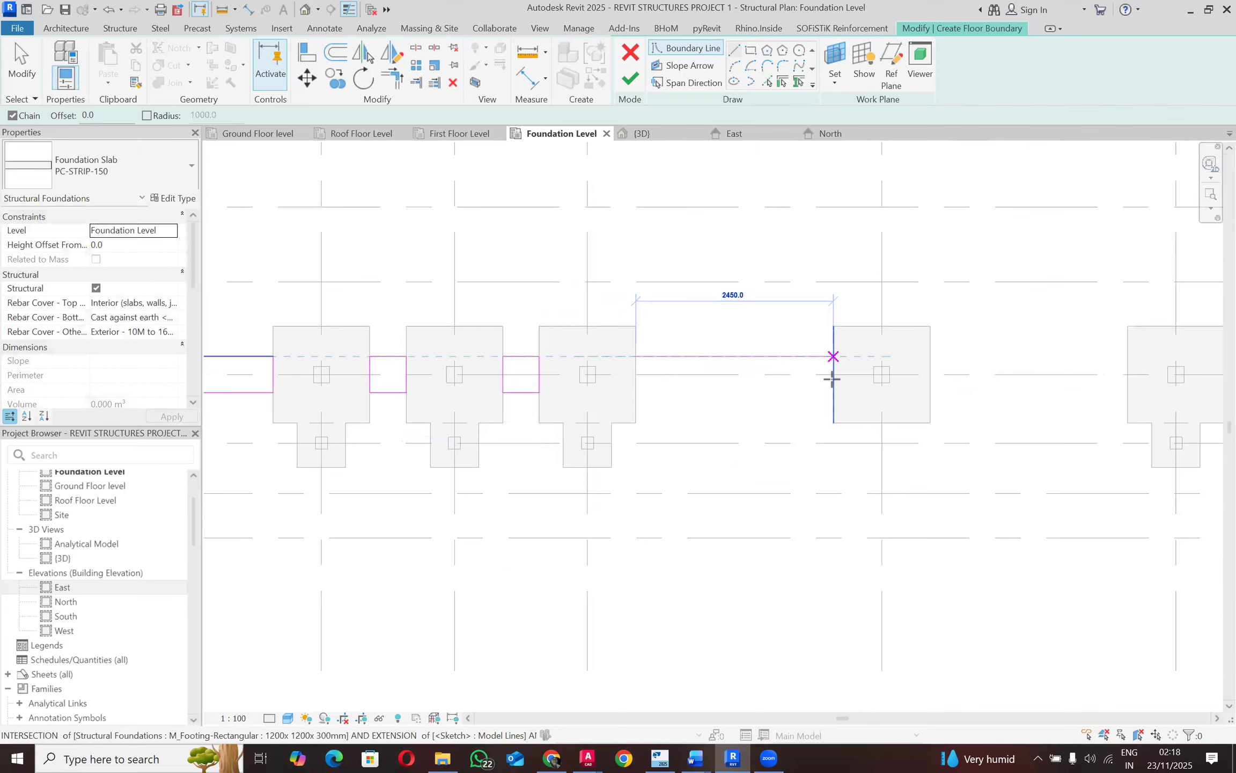
click(831, 379)
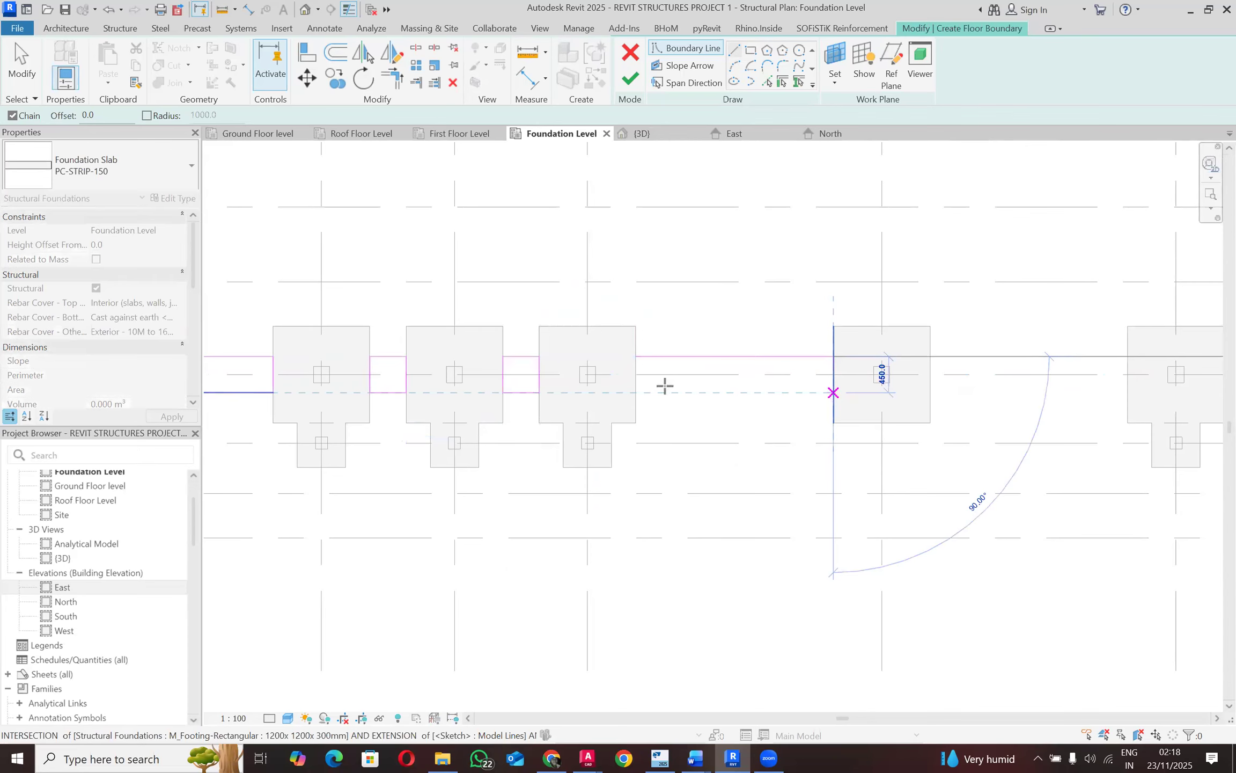
click(636, 392)
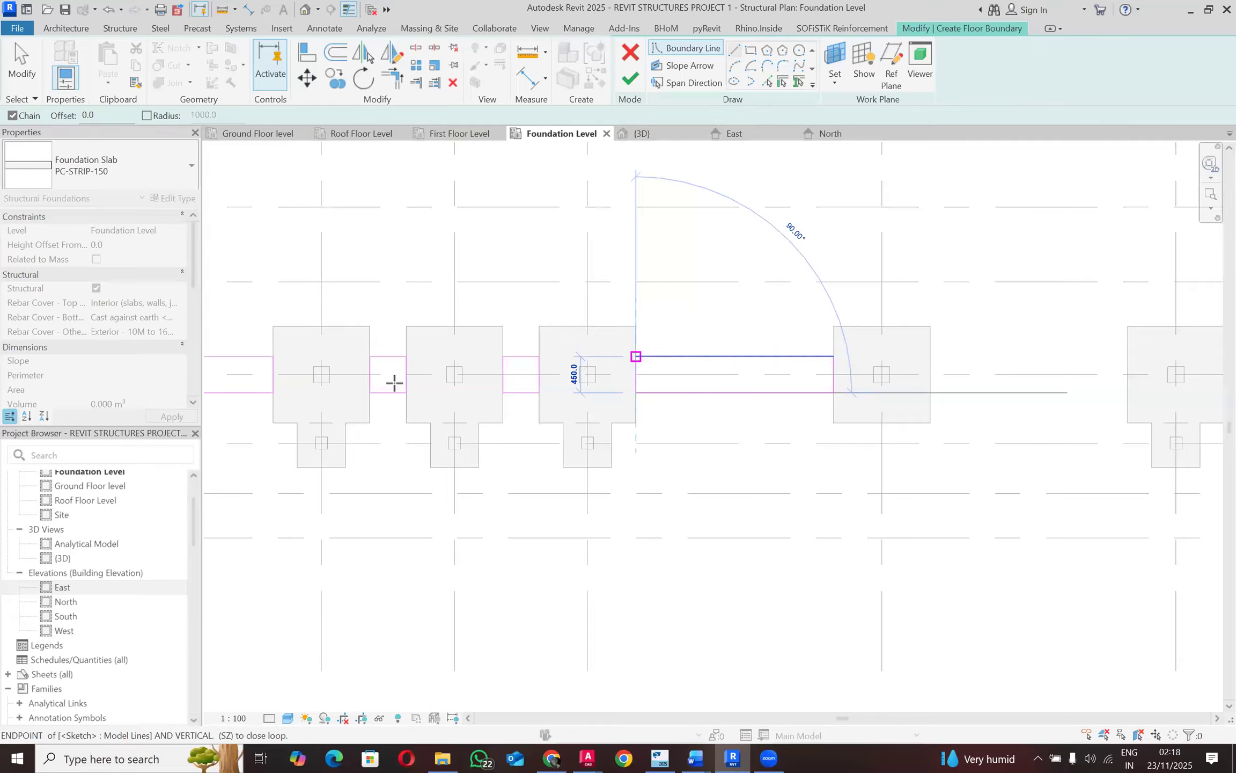
Step: Sketch a closed 2450 x 450 mm strip boundary on grid B between the grid 9 and grid 10 footings
scroll(395, 382, down, 3)
scroll(797, 374, up, 4)
click(702, 351)
click(925, 361)
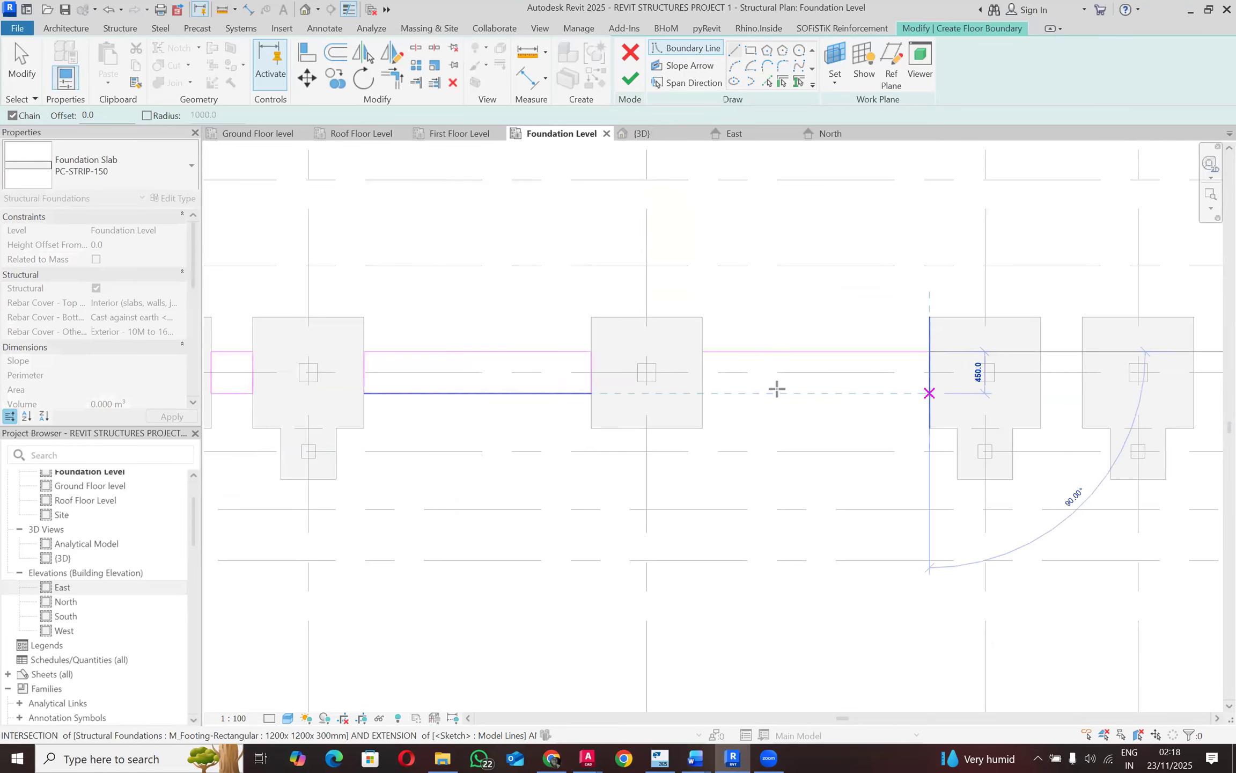
click(705, 390)
click(703, 354)
Step: Sketch a closed 450 x 450 mm strip boundary on grid B between the grid 10 and grid 11 footings
scroll(668, 362, down, 3)
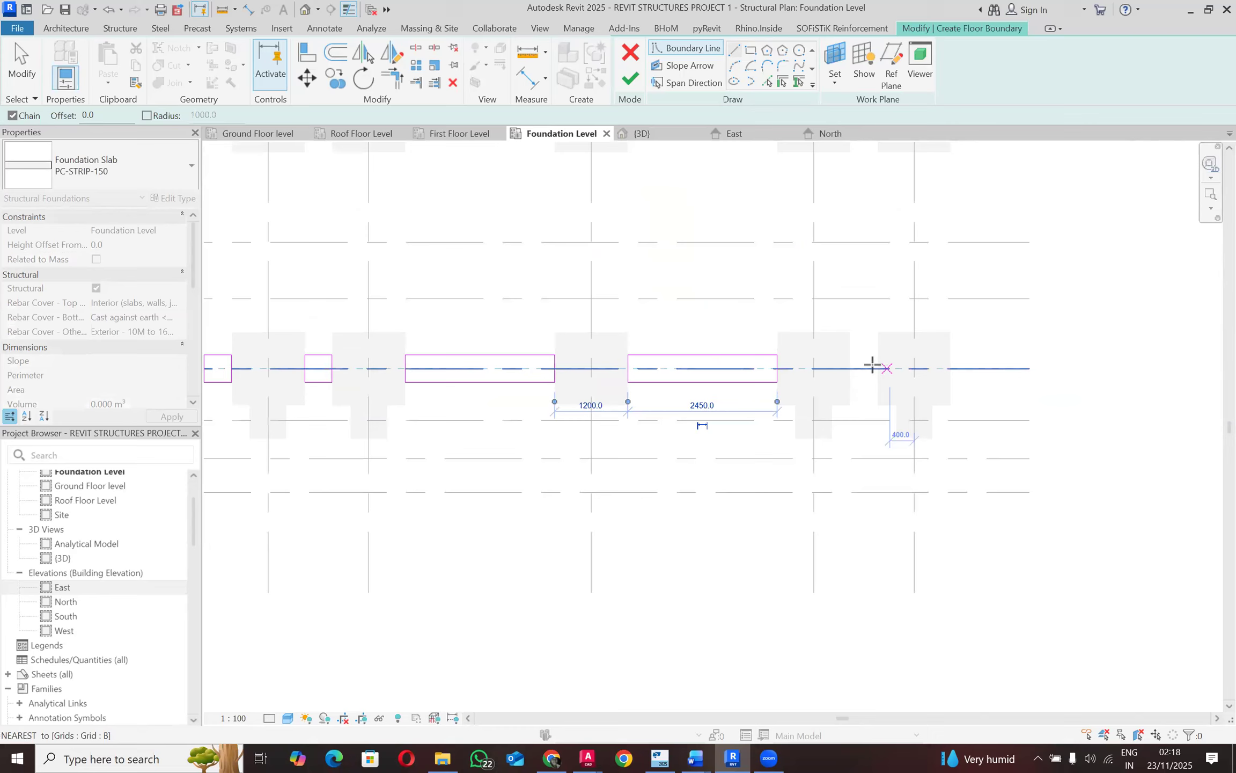
scroll(809, 347, up, 3)
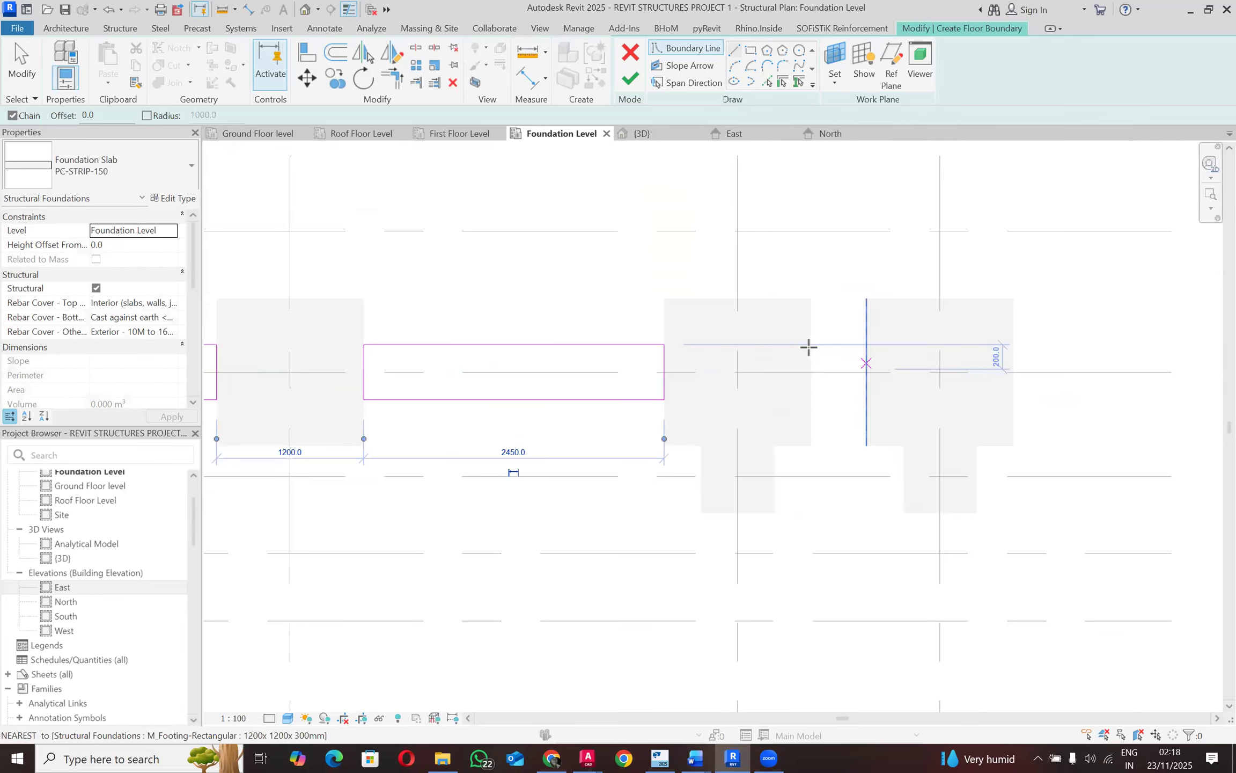
click(865, 342)
click(867, 399)
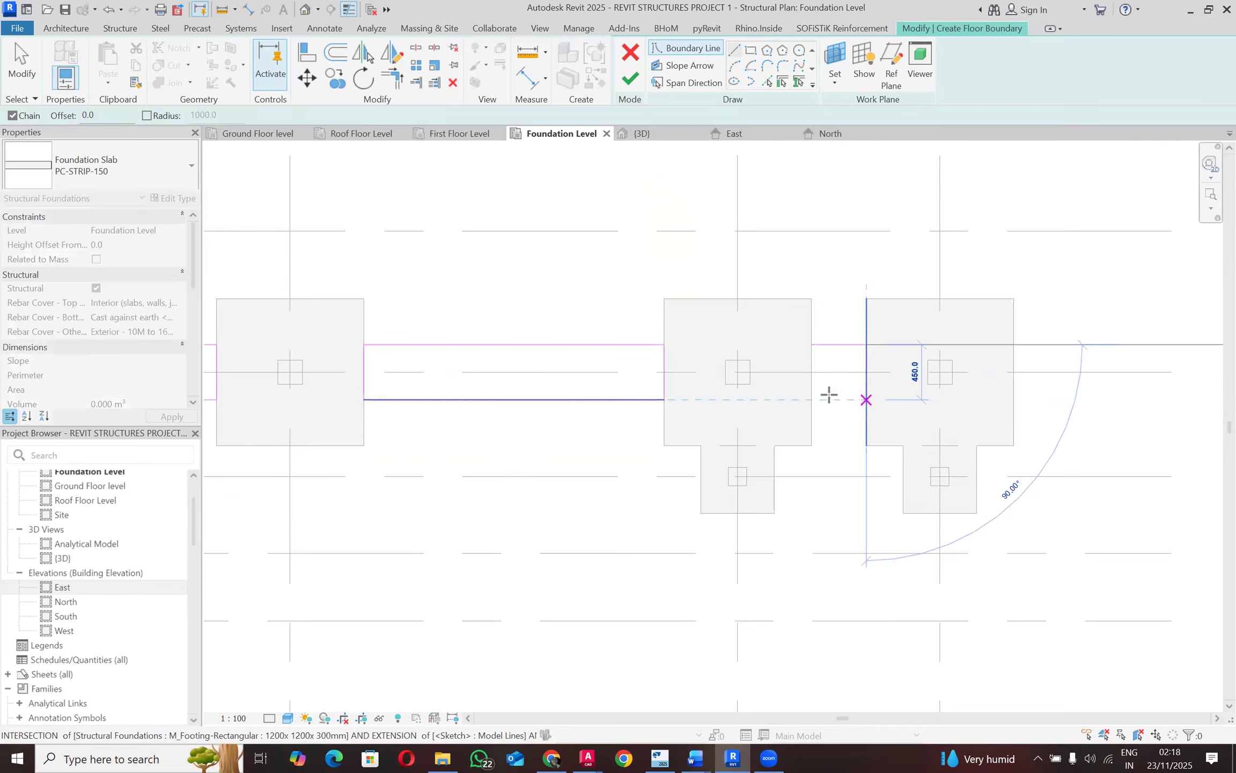
click(811, 344)
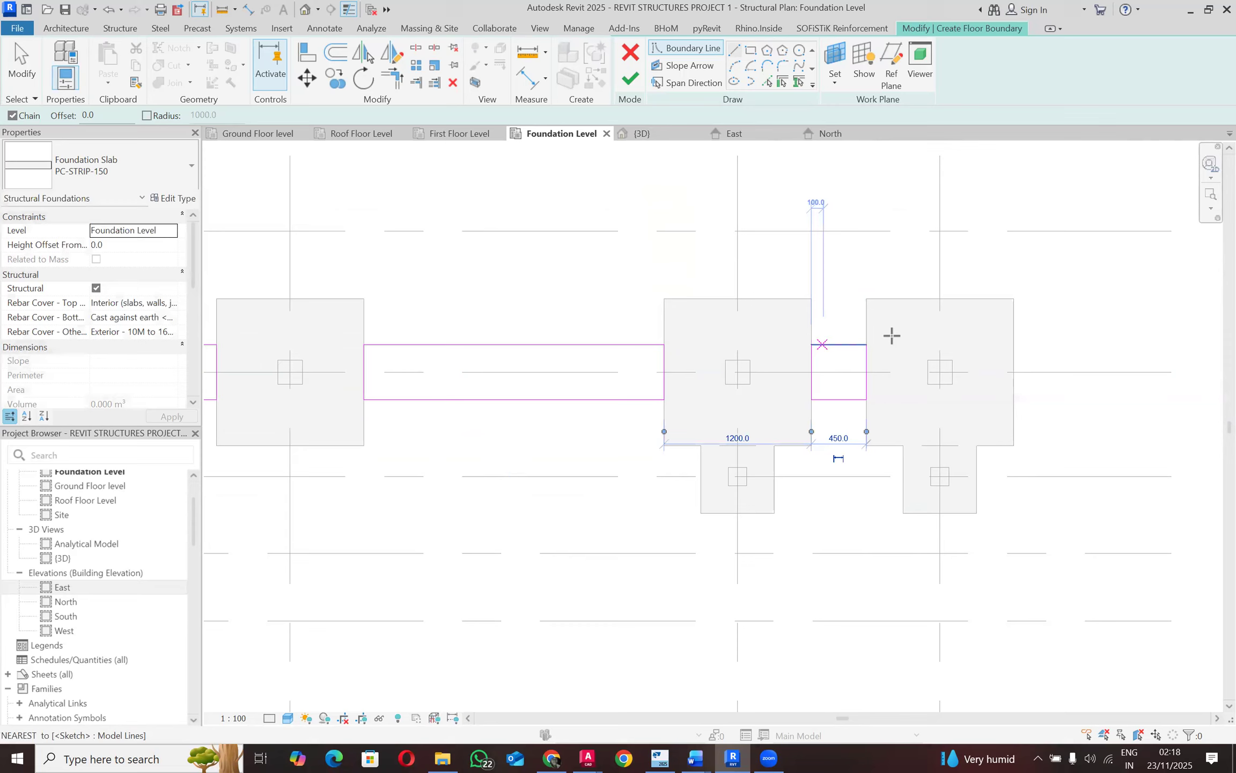
Step: Start a strip boundary on grid A1 between the small grid 6 and grid 7 footings, with a 225 mm half-width and an upper edge about 1060 mm long
scroll(892, 335, down, 5)
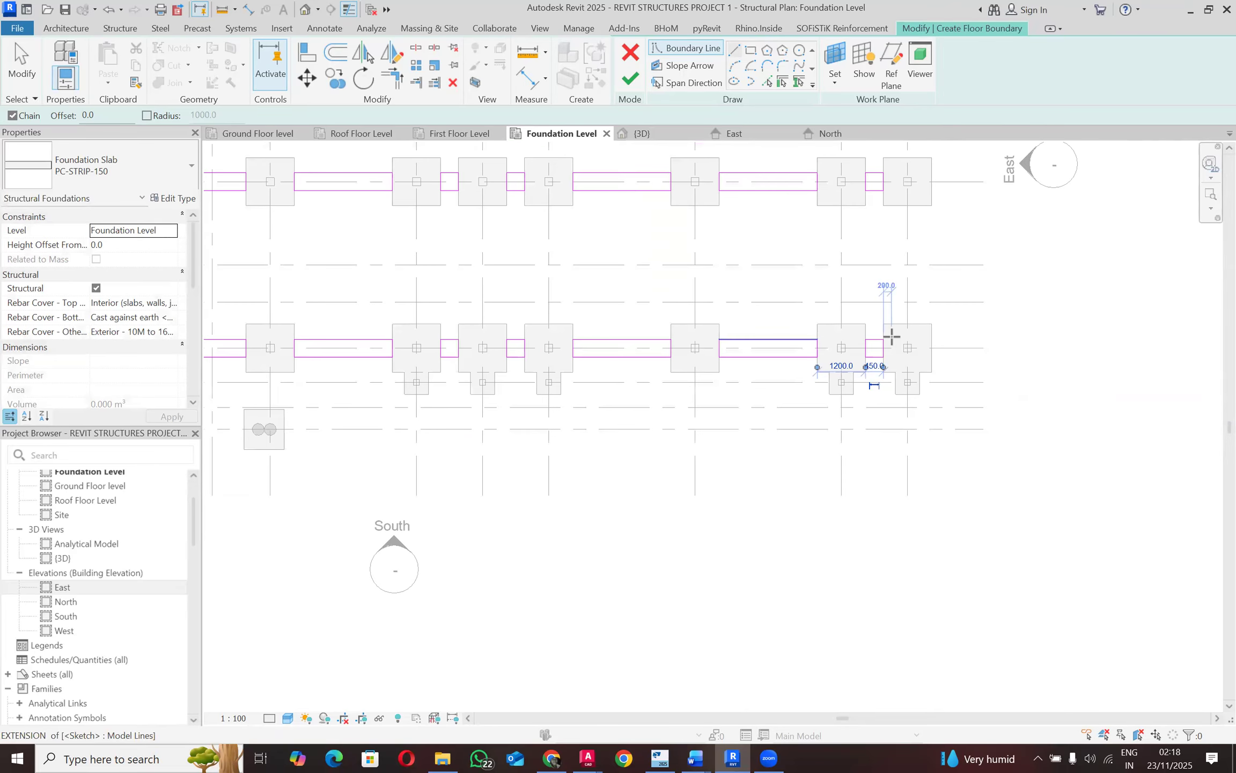
scroll(892, 336, down, 1)
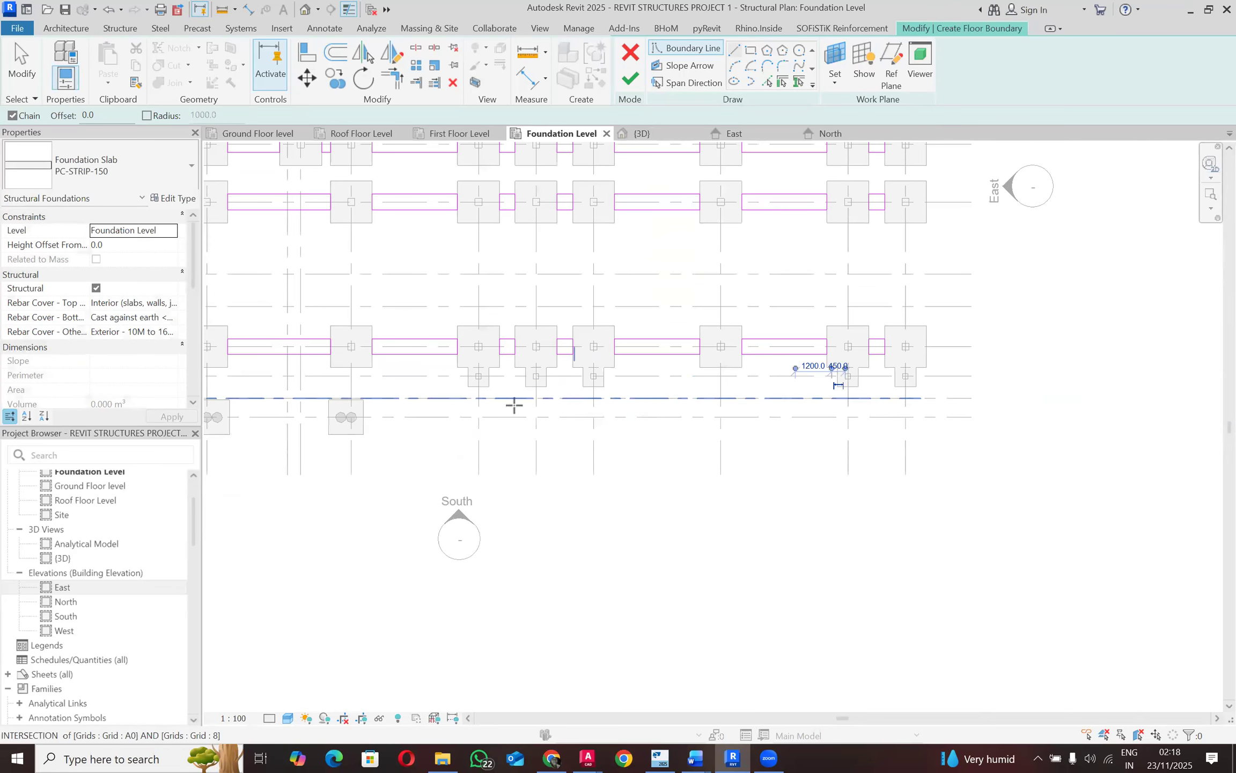
scroll(551, 377, up, 3)
scroll(553, 378, up, 1)
scroll(463, 386, up, 2)
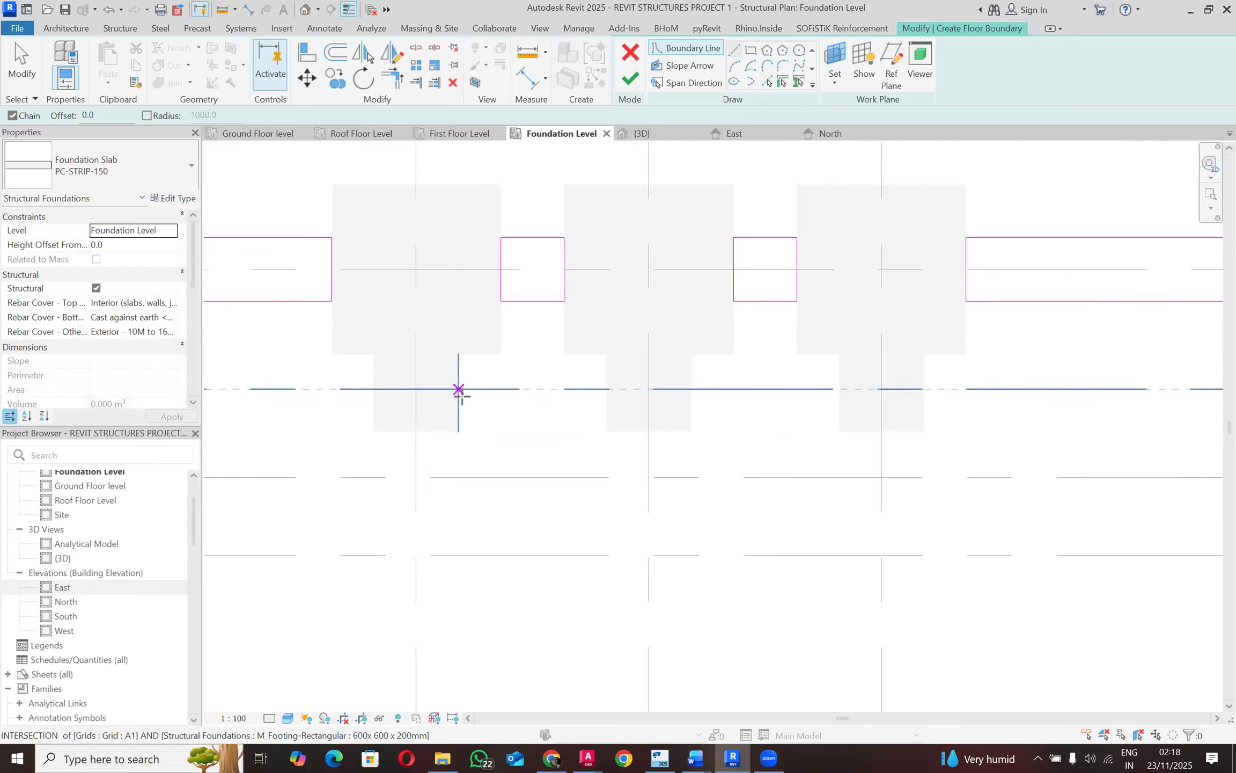
scroll(459, 389, up, 2)
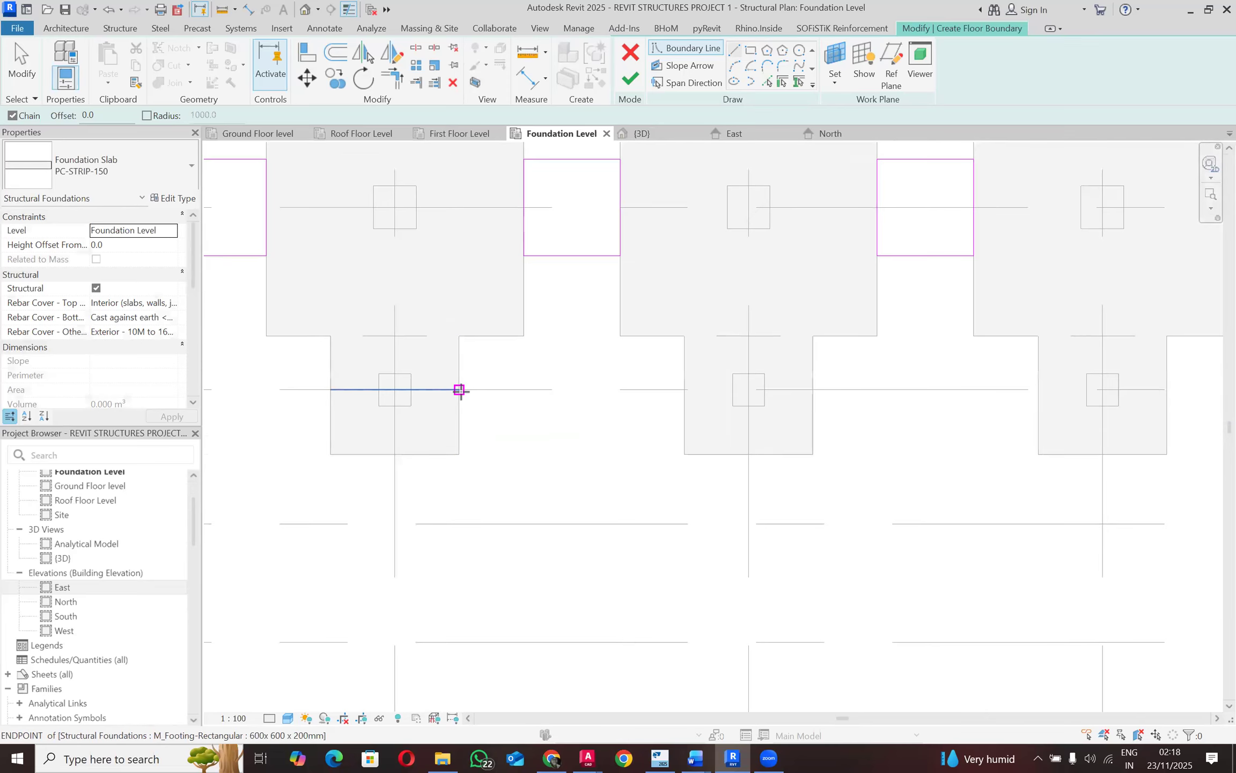
click(459, 389)
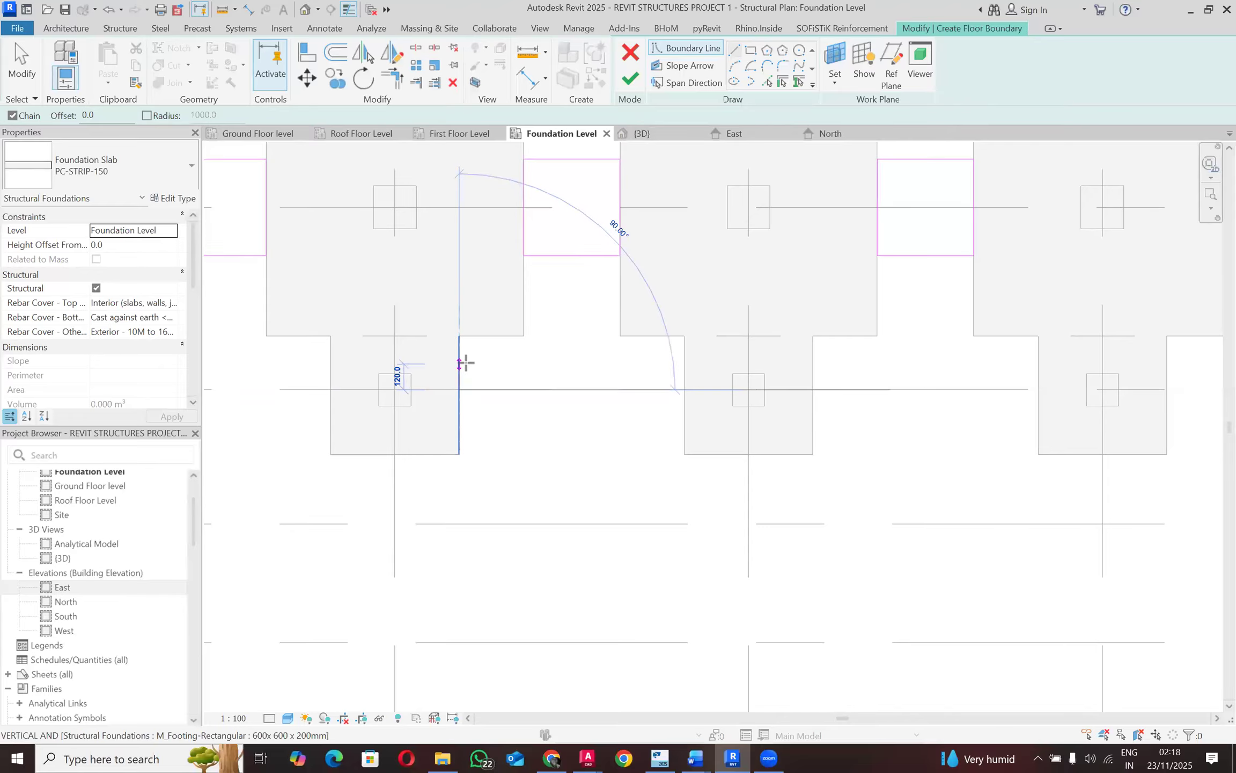
text(22)
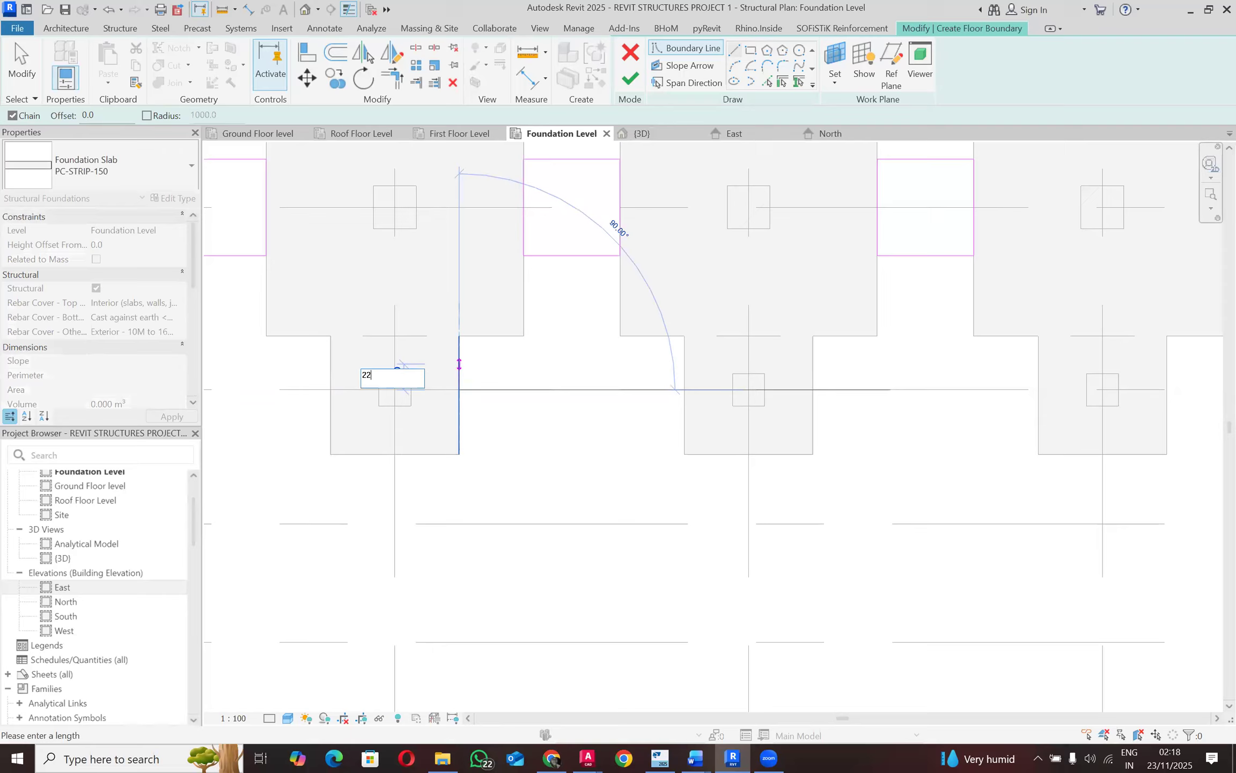
text(5)
key(Return)
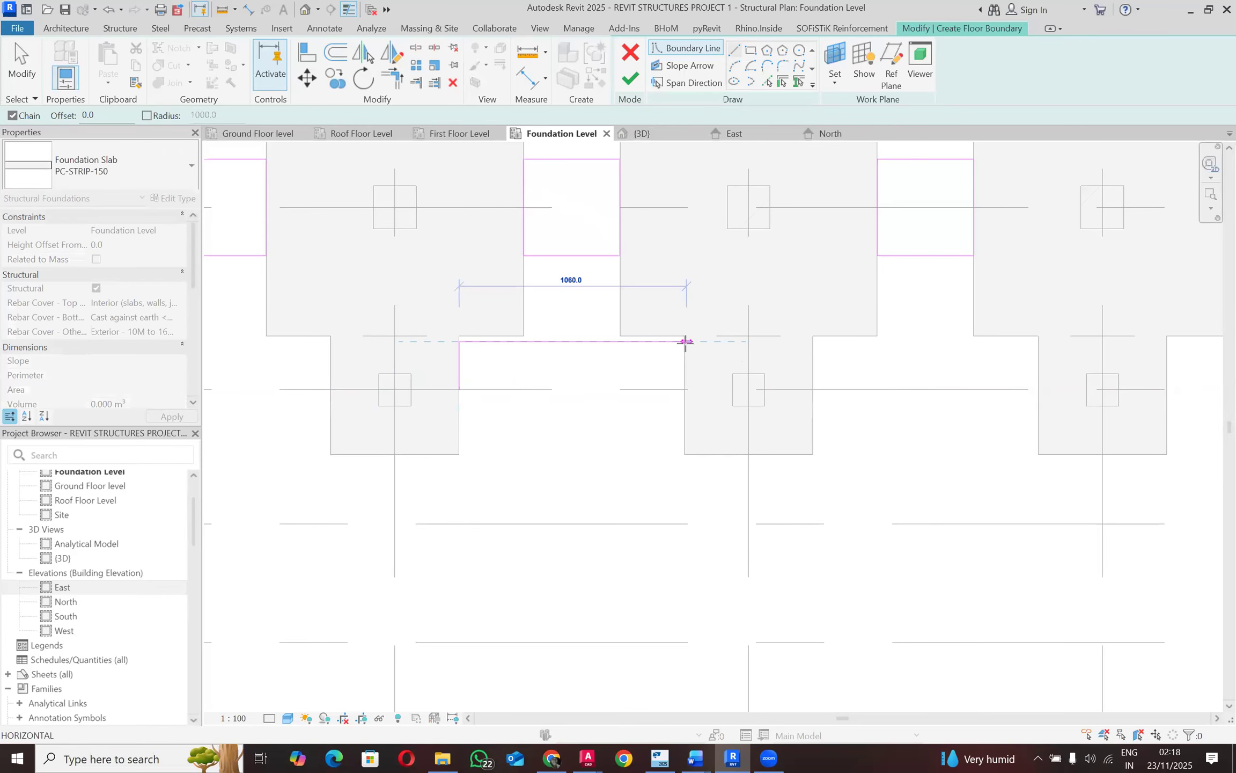
click(685, 341)
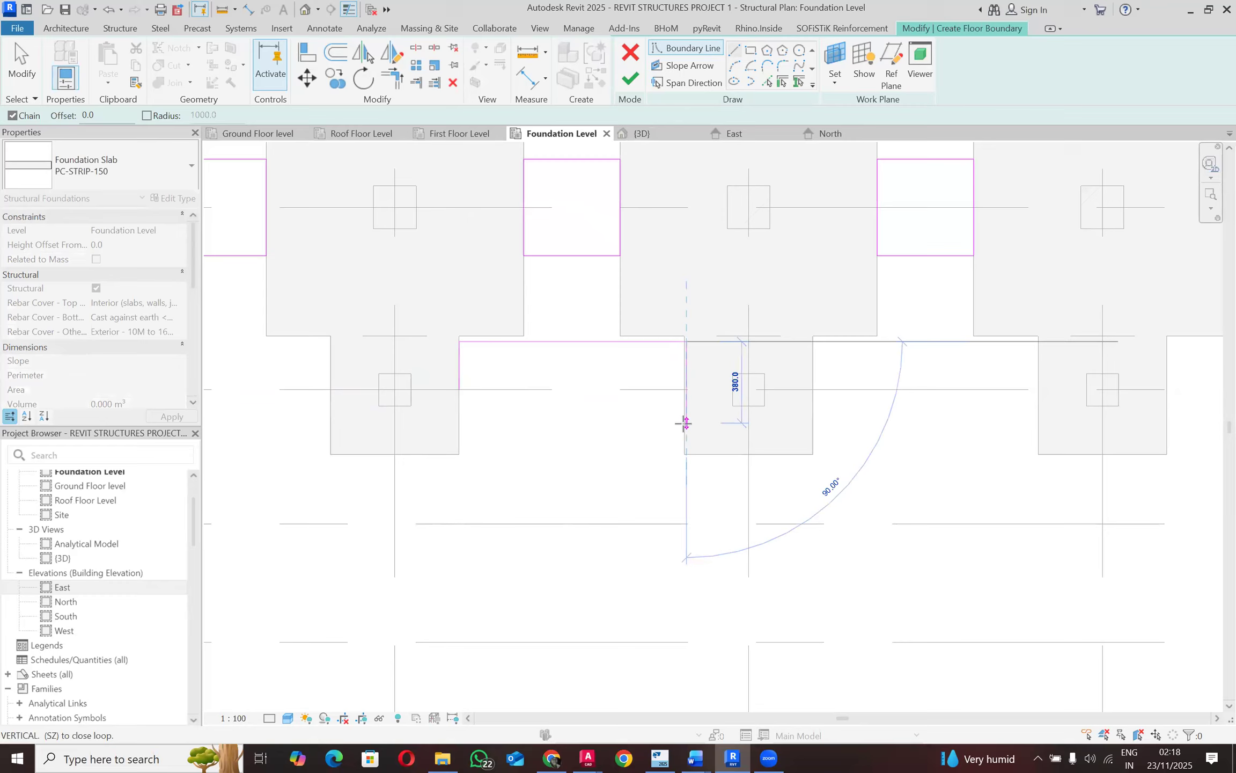
Step: Stop the line chain and delete the overlong upper boundary line between the first two small footings on grid A1
key(Escape)
key(Escape)
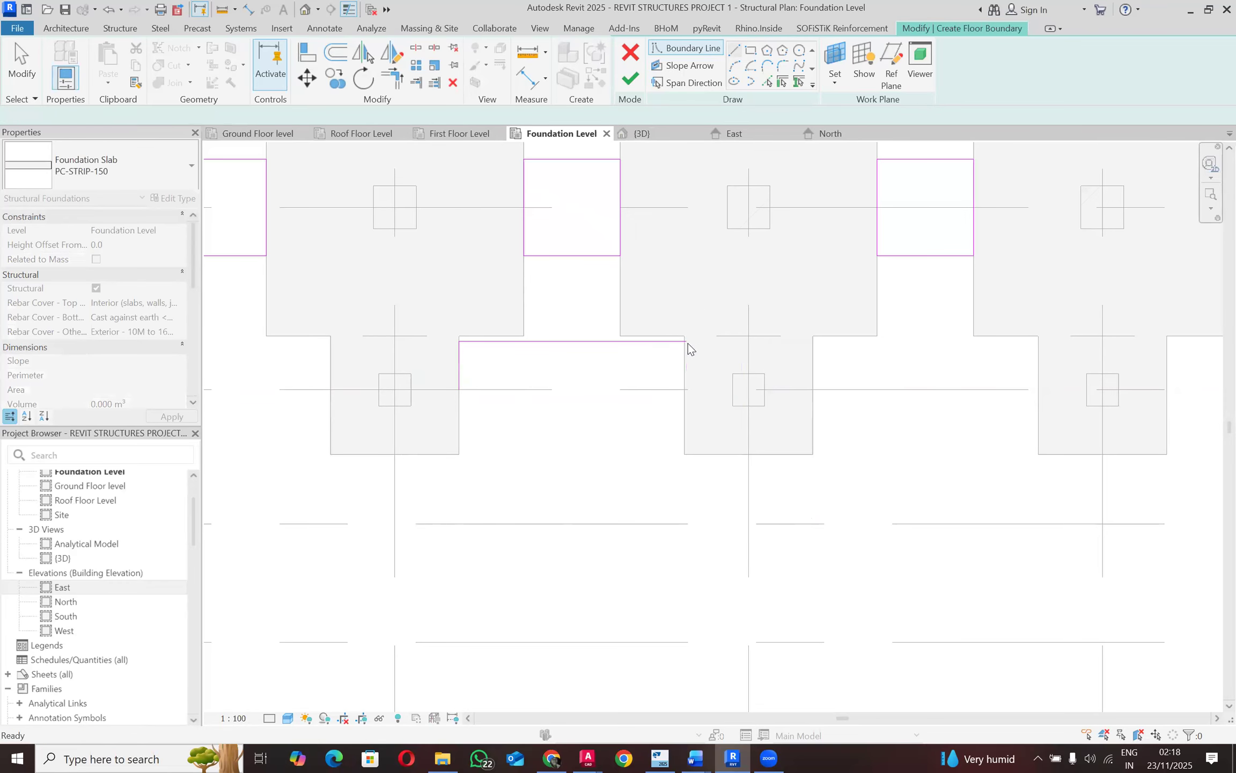
scroll(687, 344, up, 2)
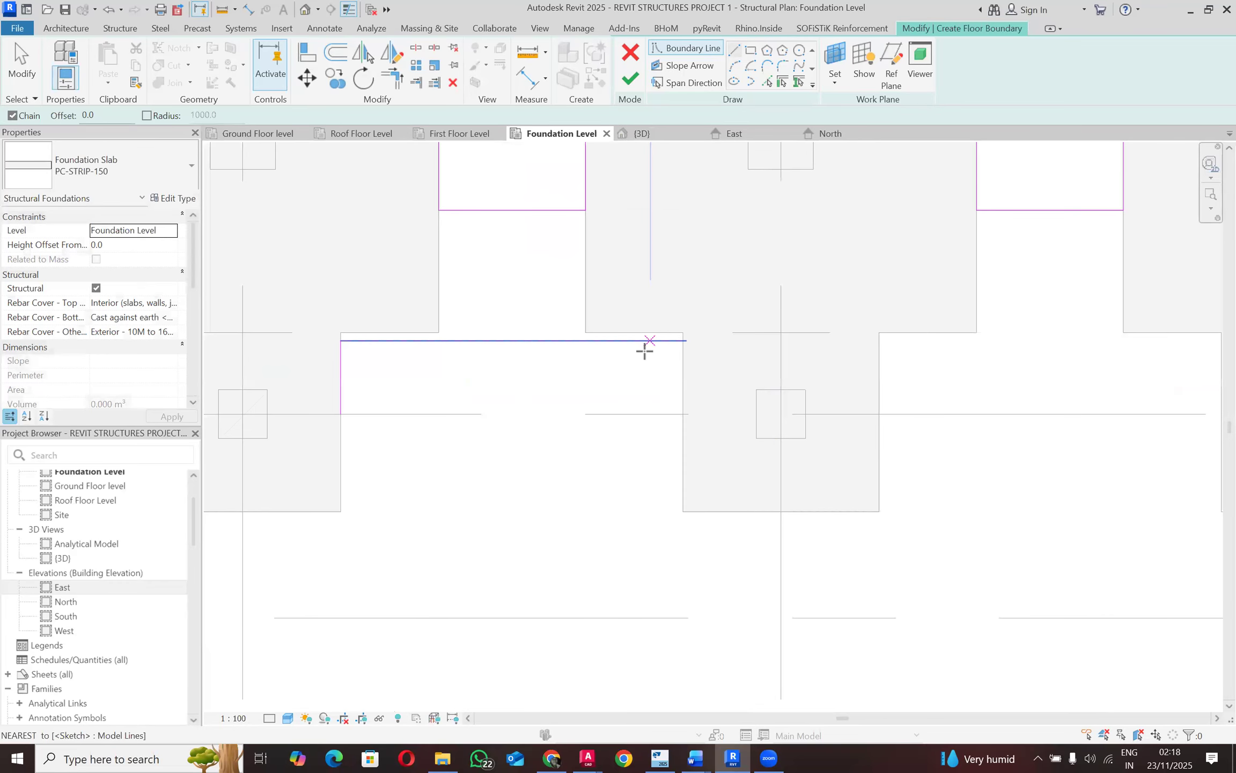
key(Escape)
click(637, 341)
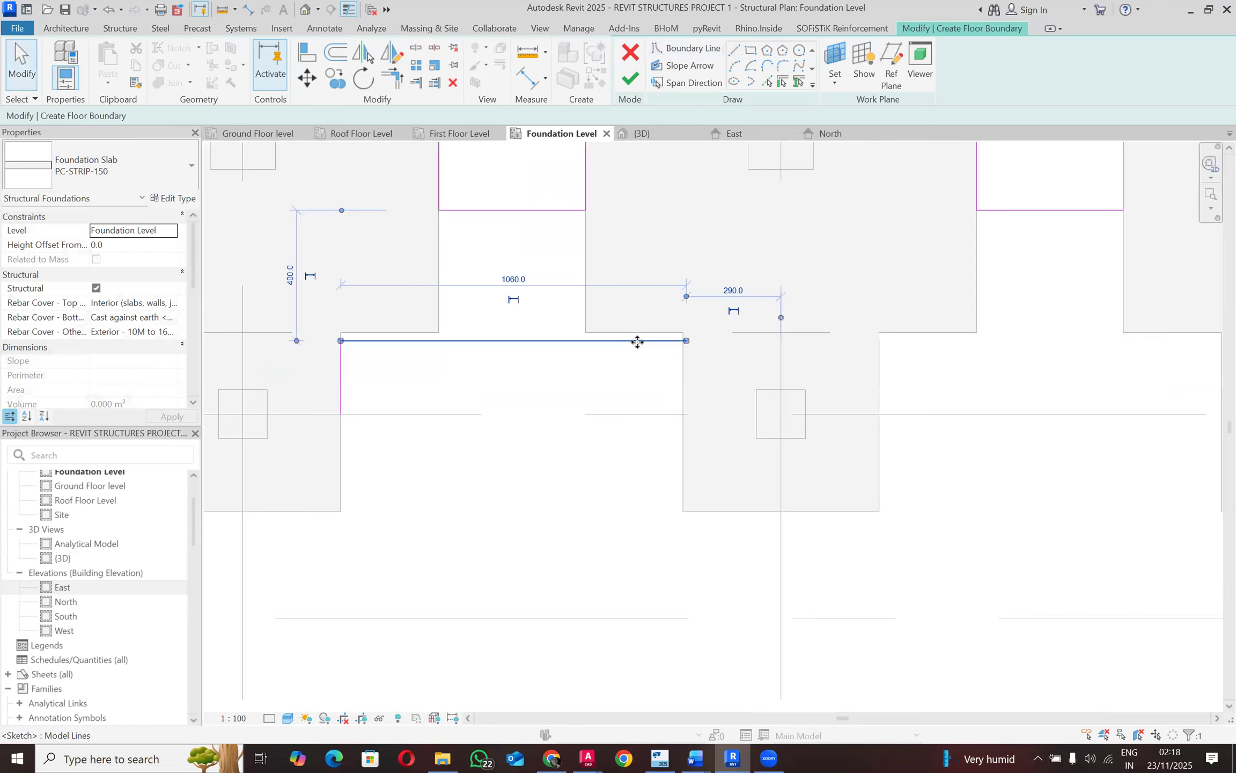
key(Delete)
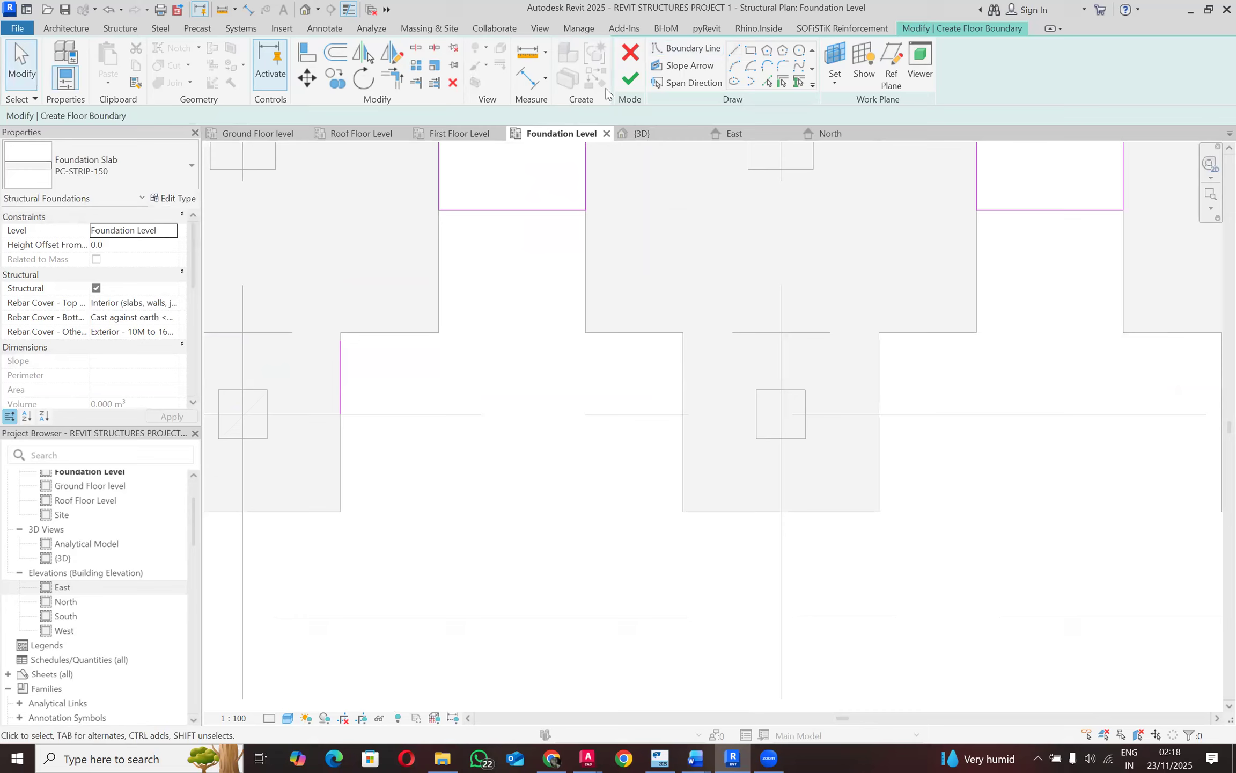
Step: Complete the strip boundary between the first and second small footings on grid A1 as a rectangle 1050 mm long and 450 mm wide
click(735, 50)
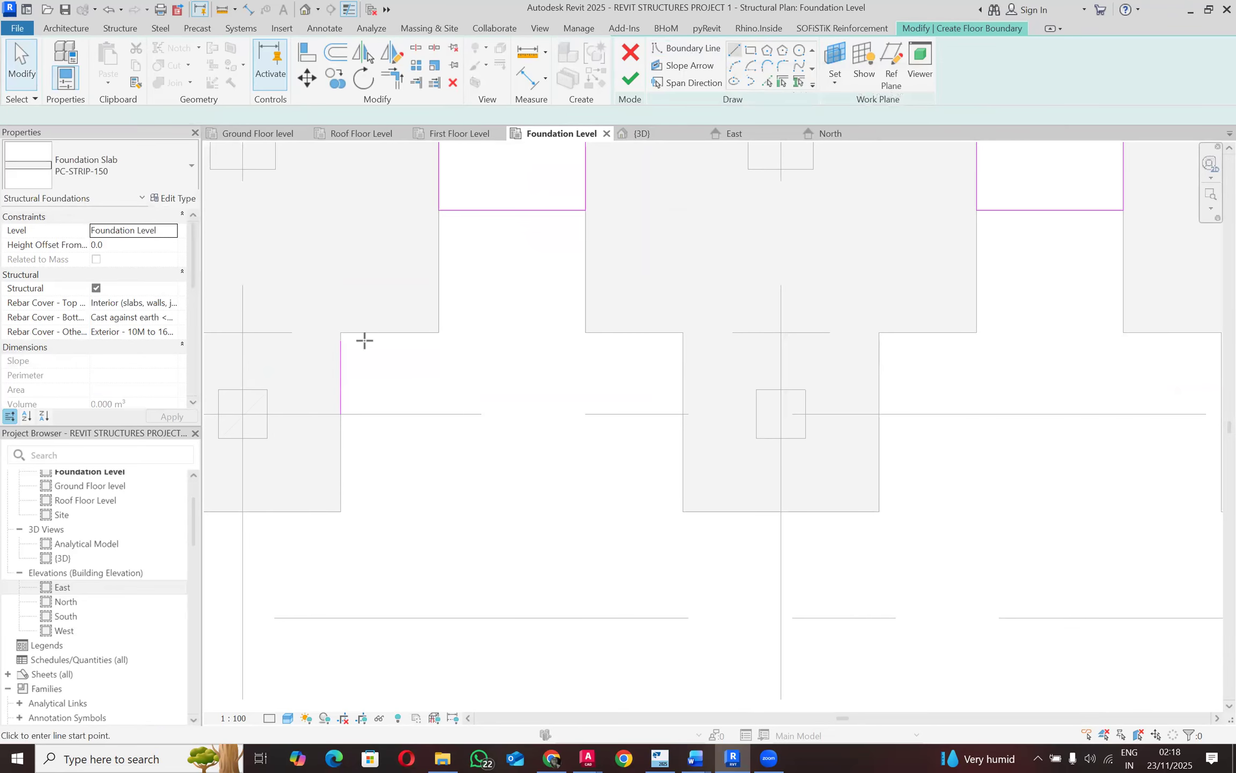
click(341, 340)
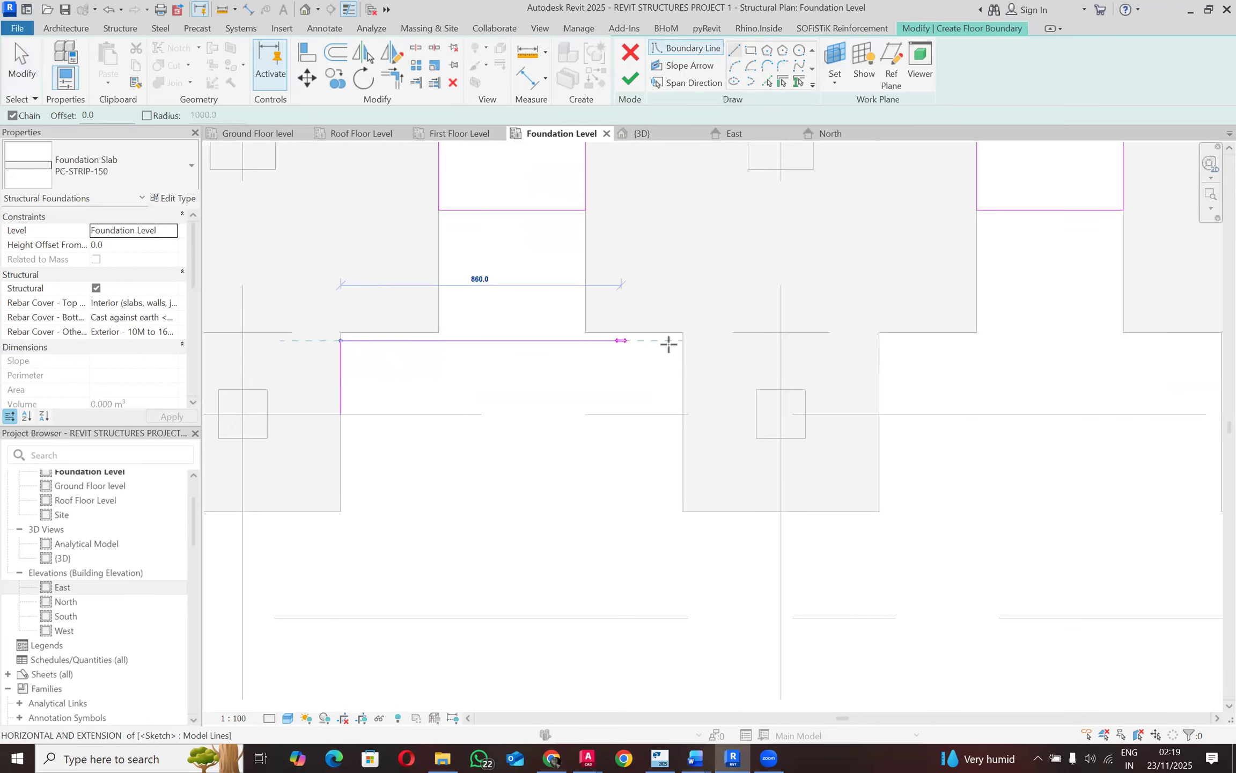
scroll(670, 346, up, 2)
click(689, 338)
click(685, 452)
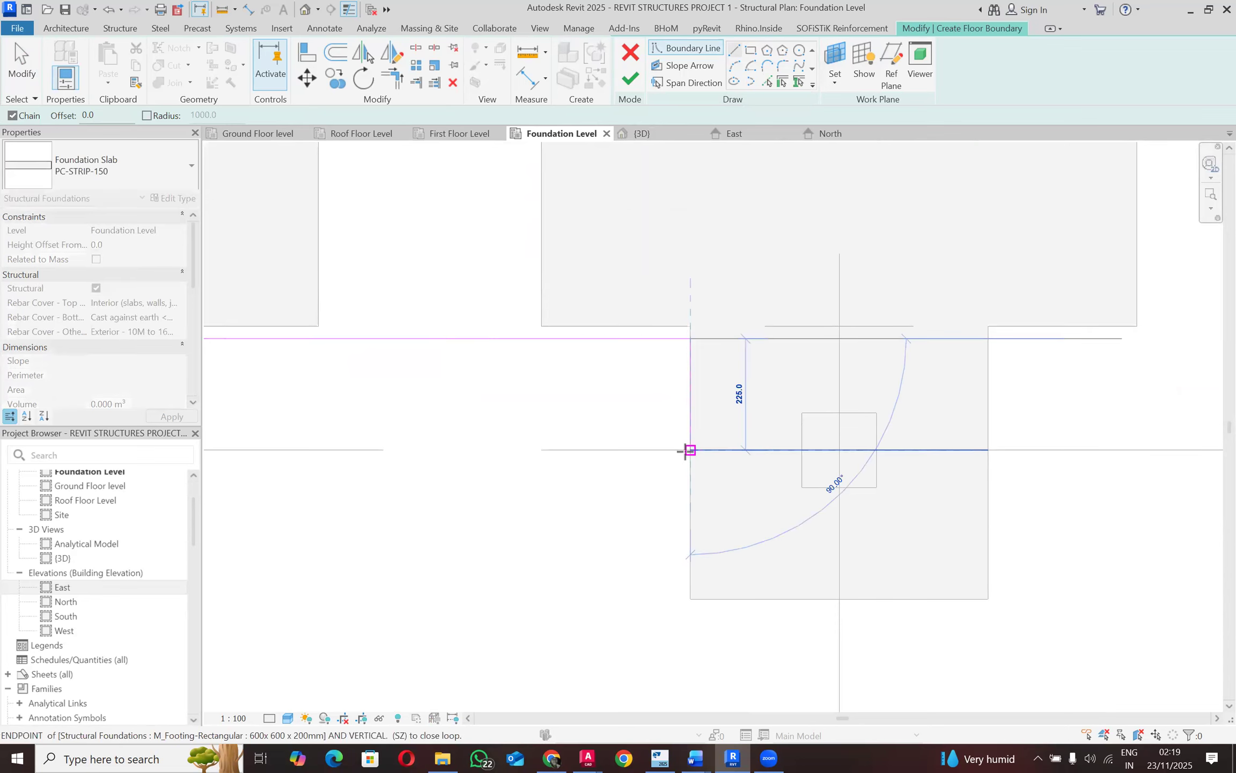
scroll(686, 457, down, 2)
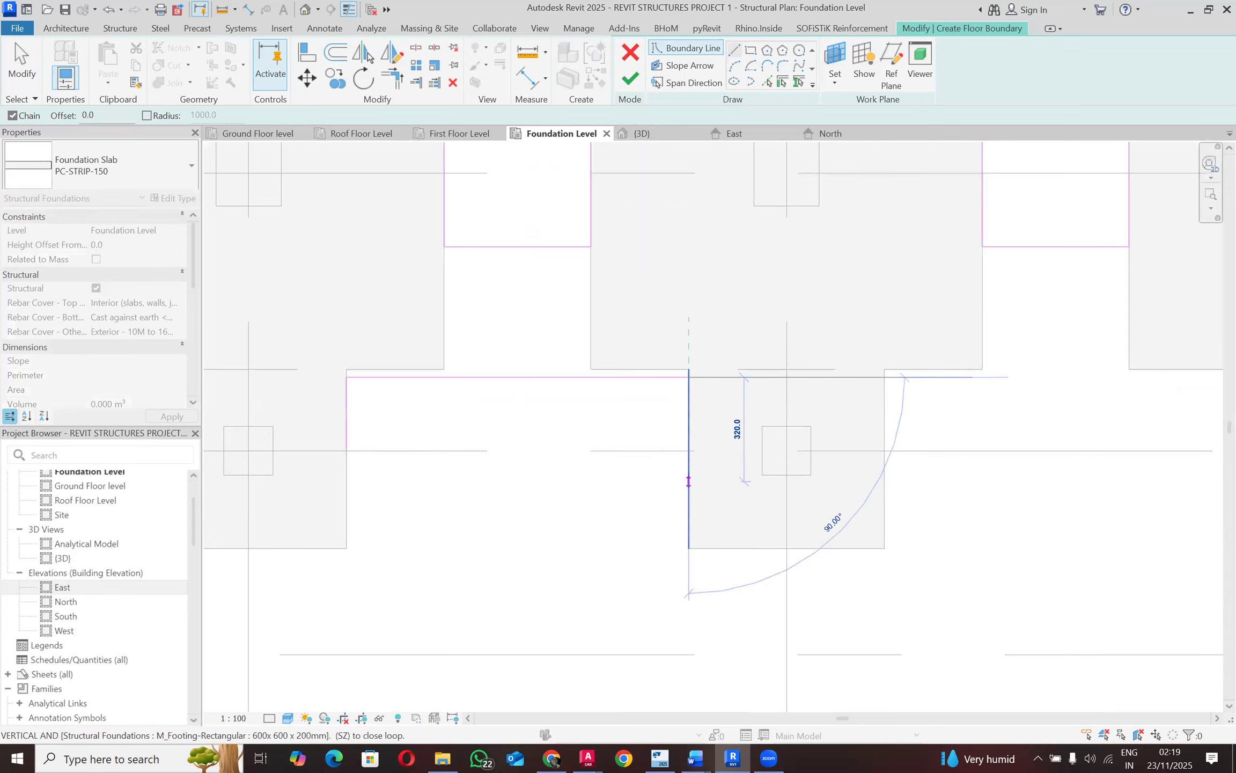
text(450)
key(Return)
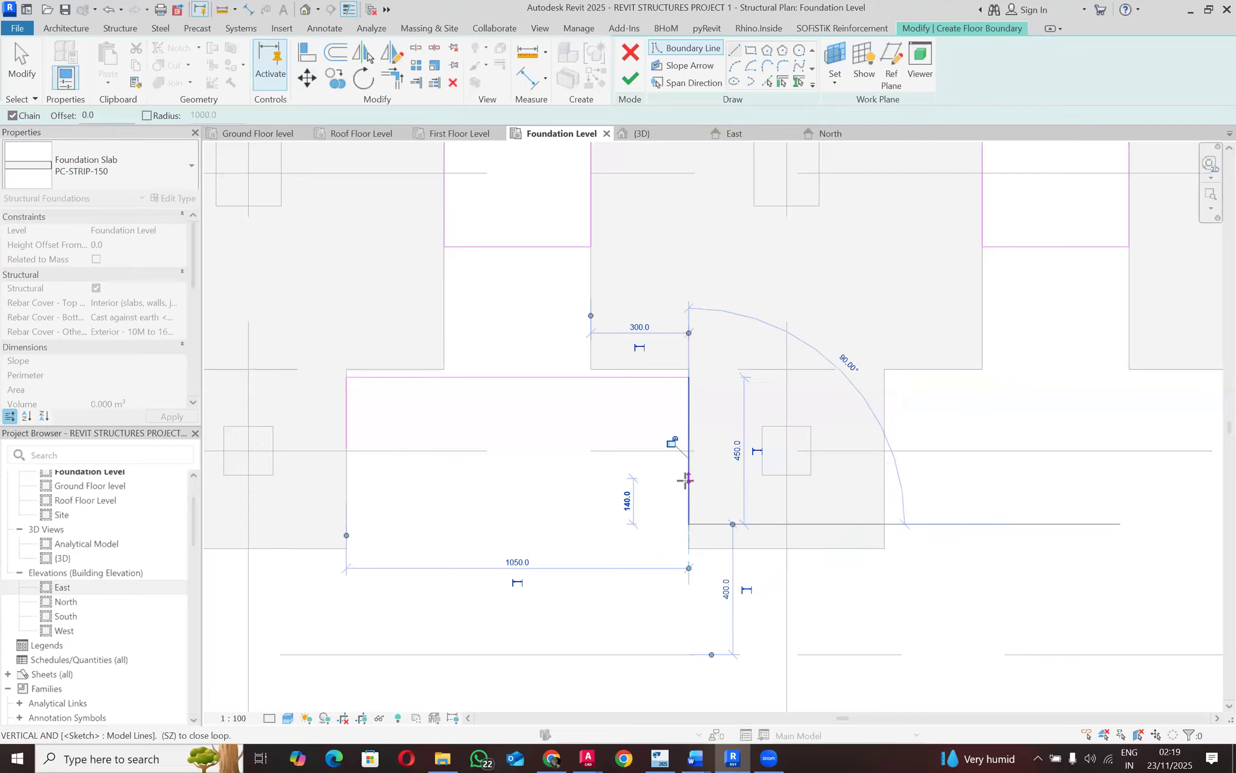
click(346, 523)
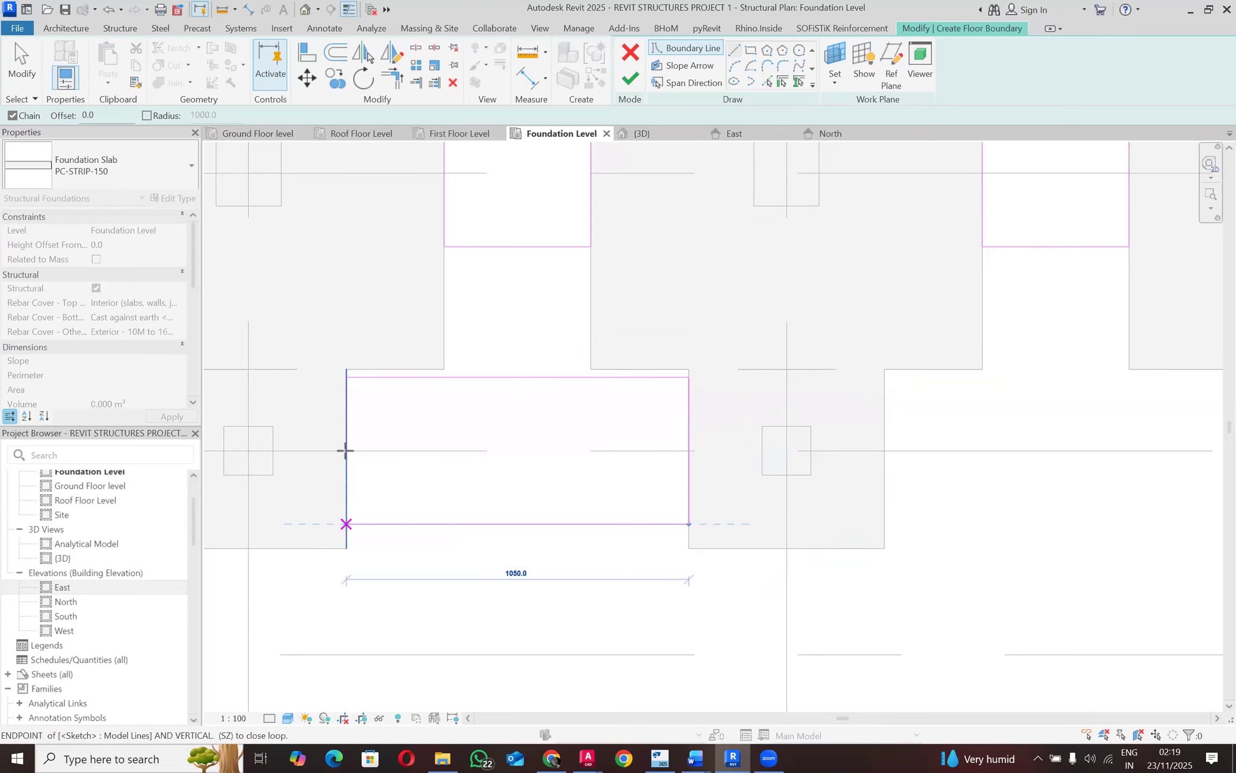
scroll(378, 400, down, 4)
scroll(571, 463, up, 2)
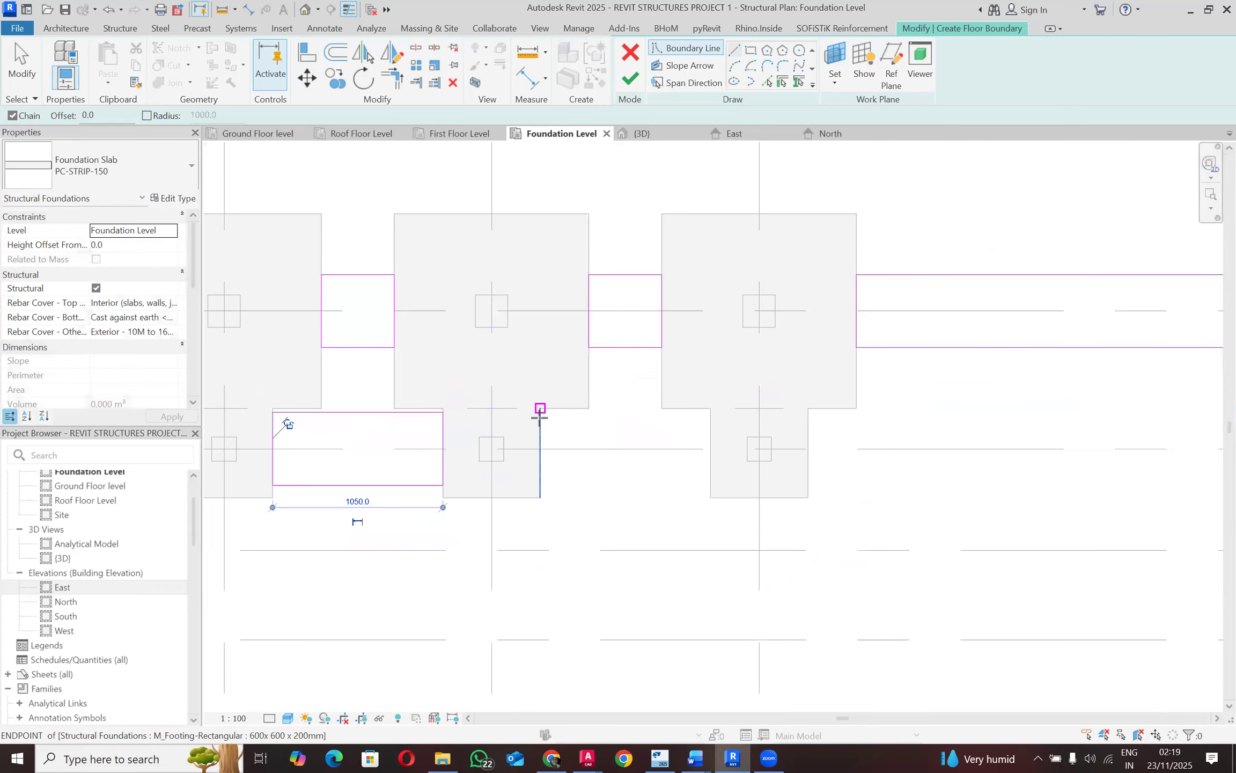
click(541, 412)
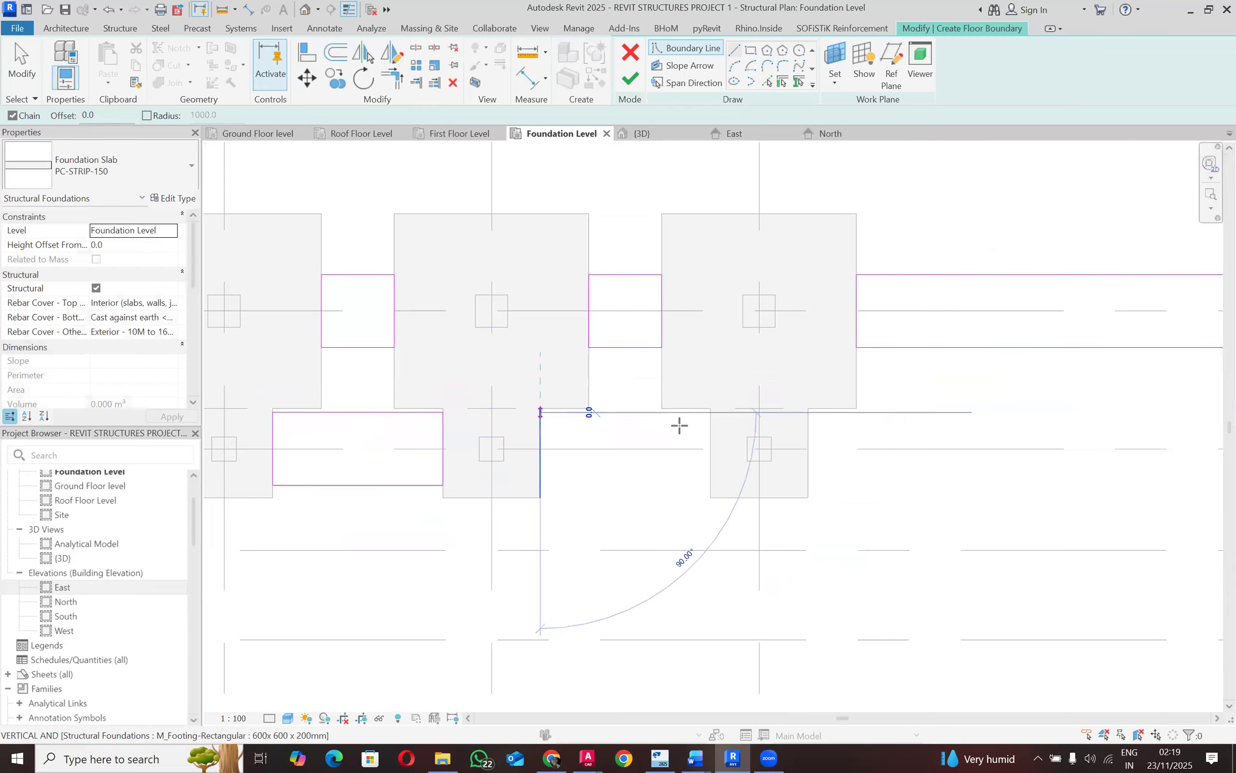
click(704, 413)
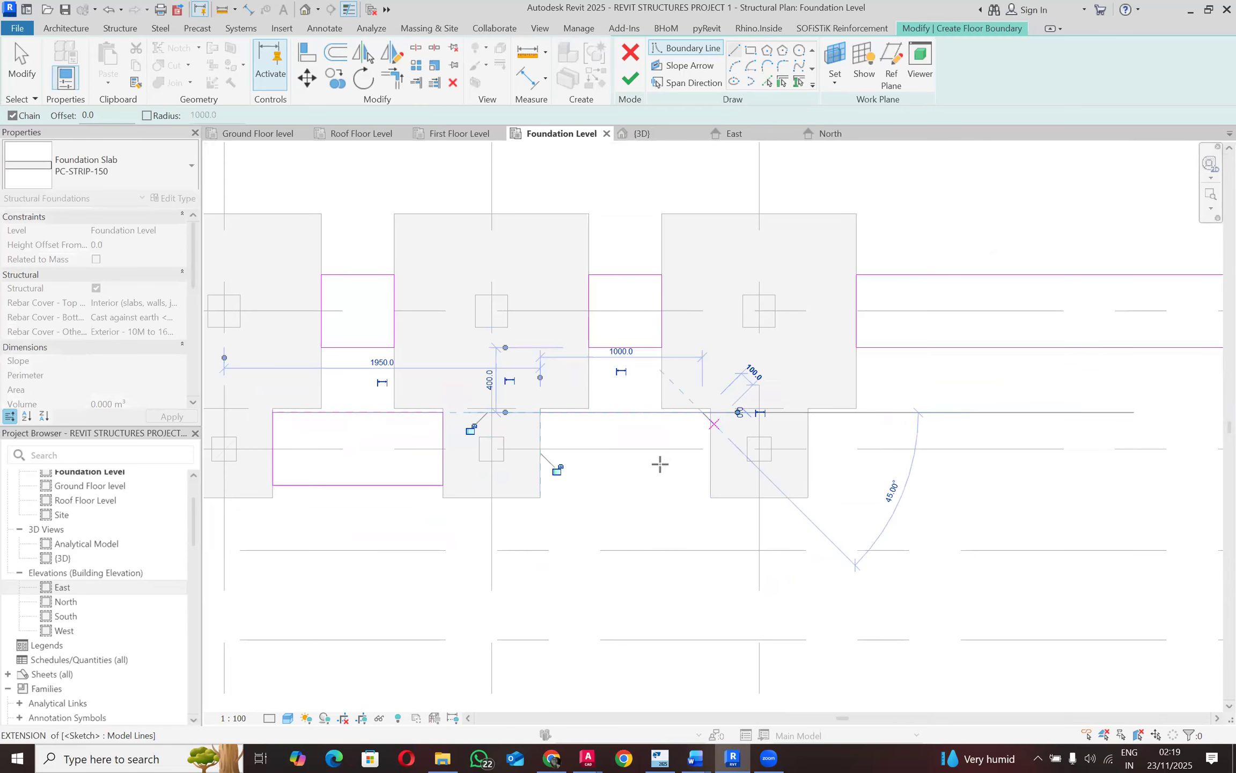
scroll(723, 419, up, 2)
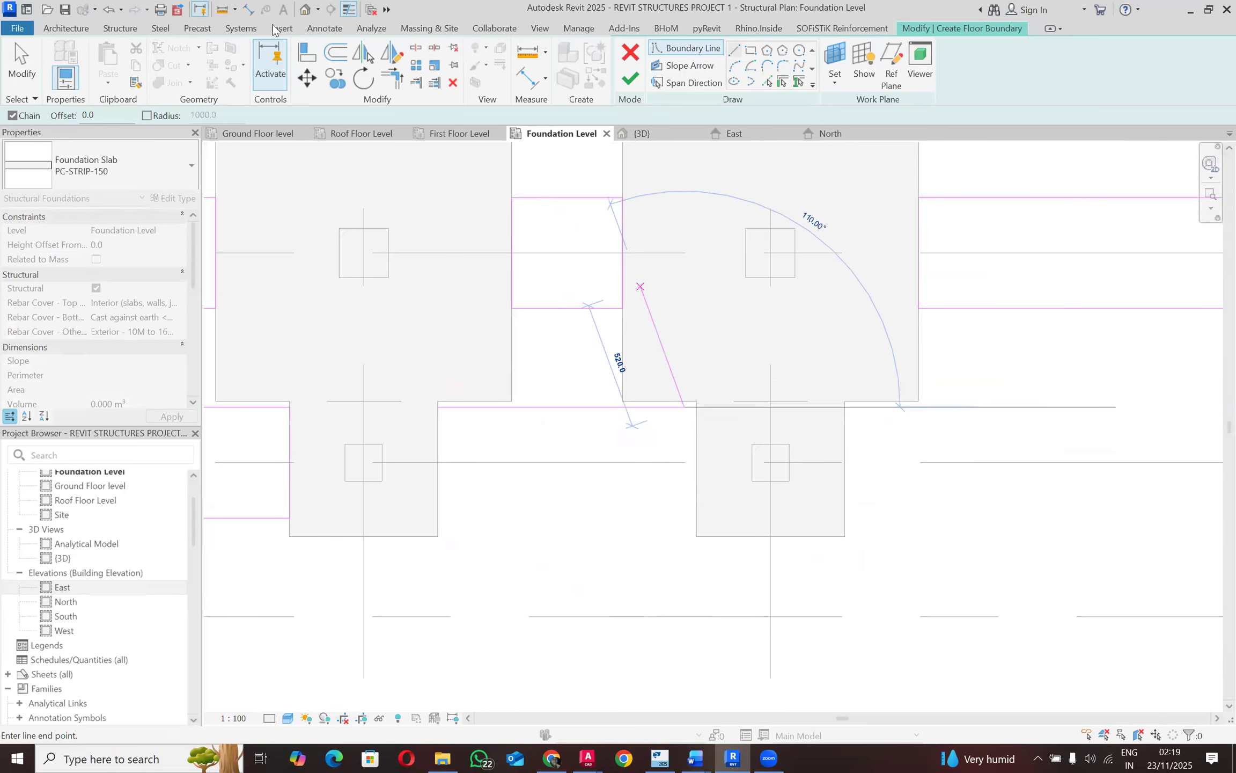
key(Escape)
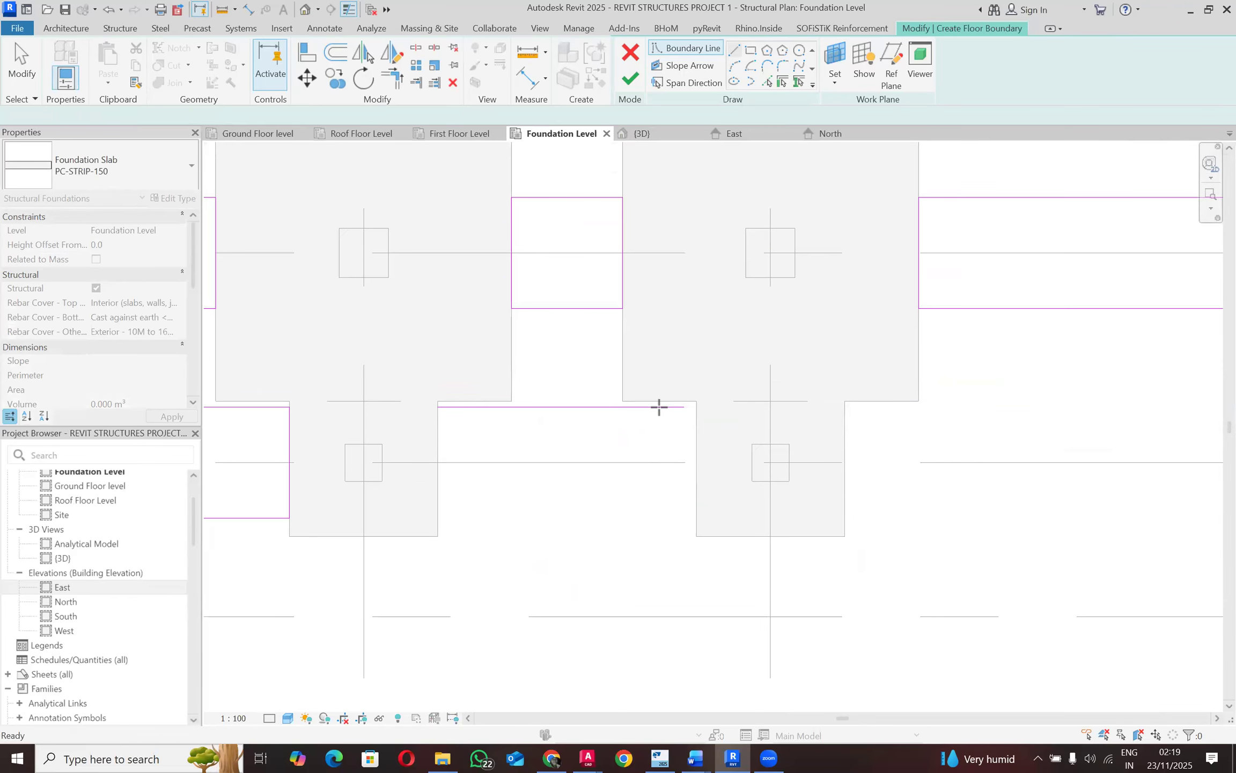
key(Escape)
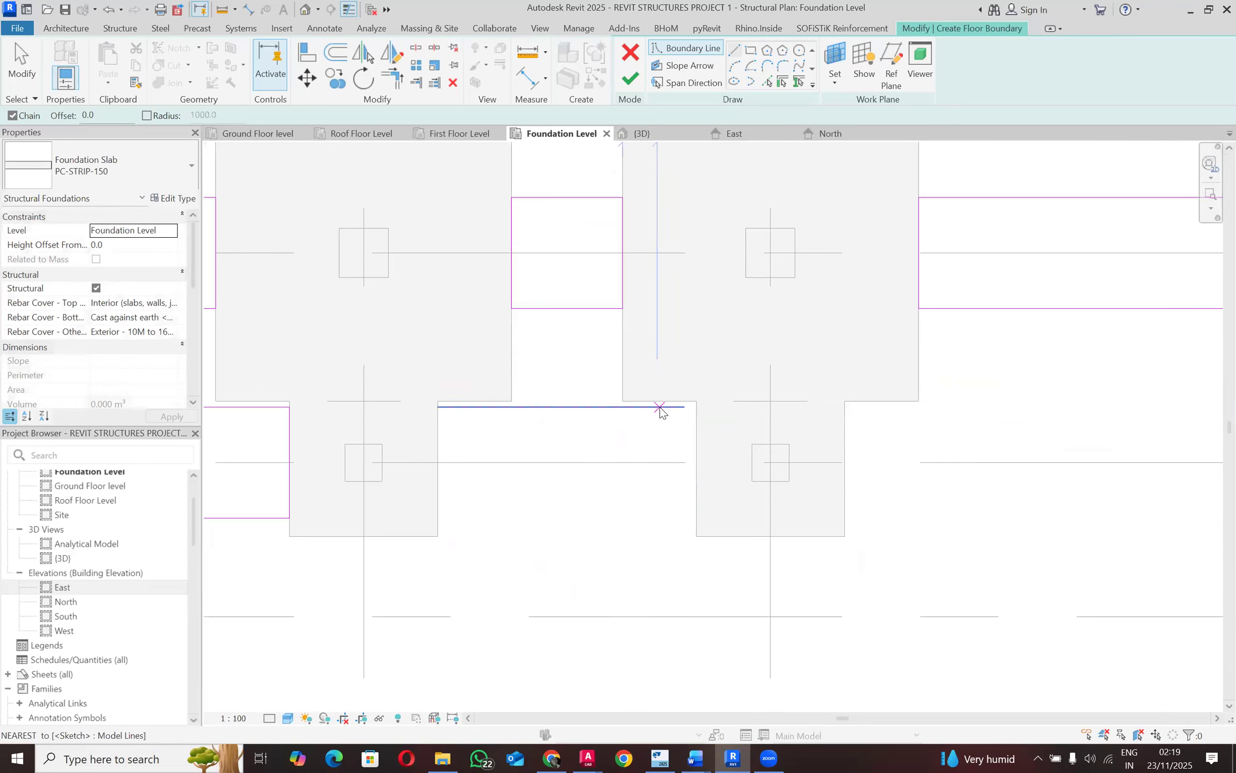
click(660, 408)
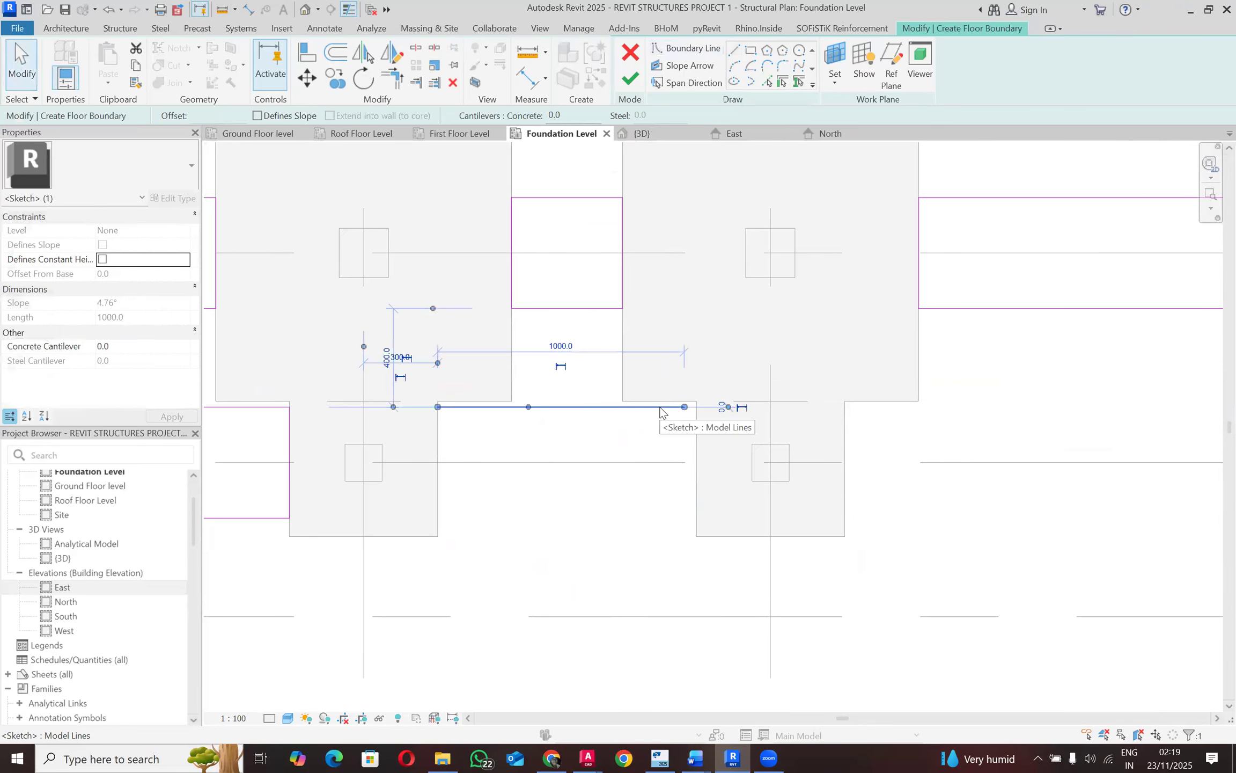
key(Delete)
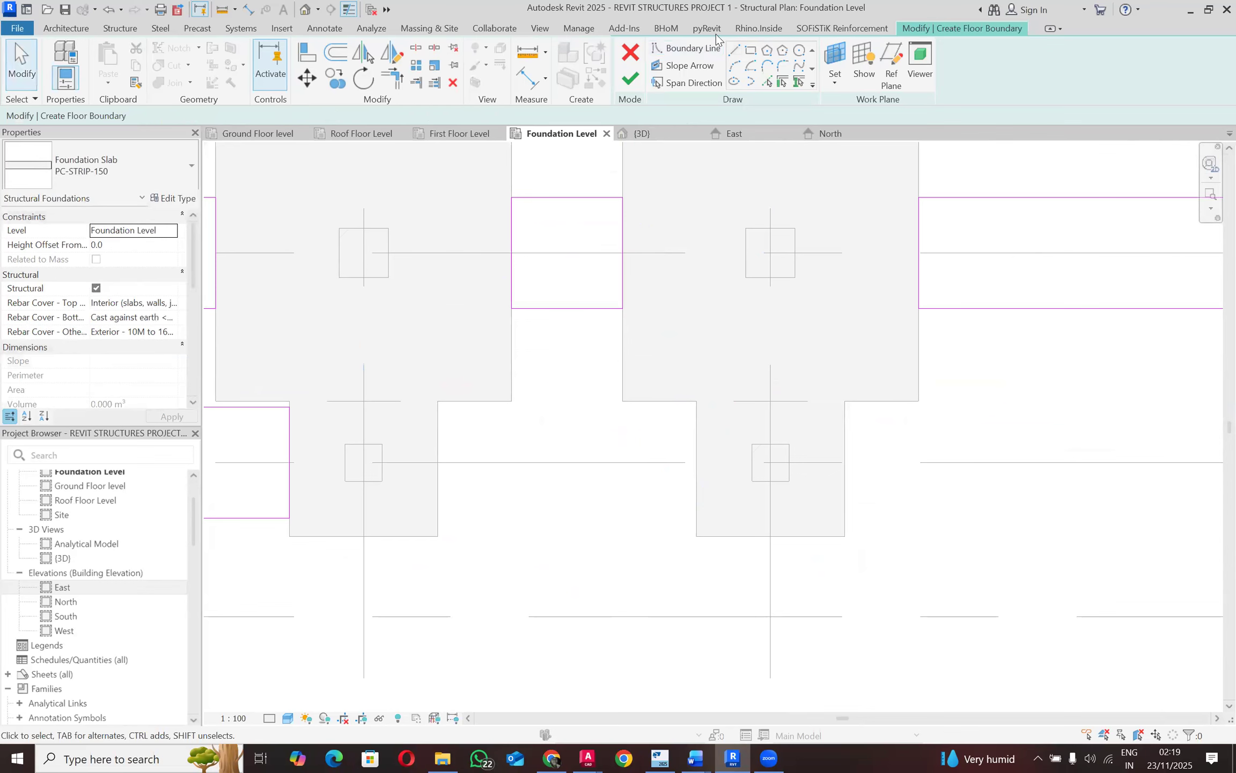
Step: Sketch a rectangular strip boundary 1050 mm long and 450 mm wide between the second and third small footings on grid A1
click(734, 49)
click(438, 536)
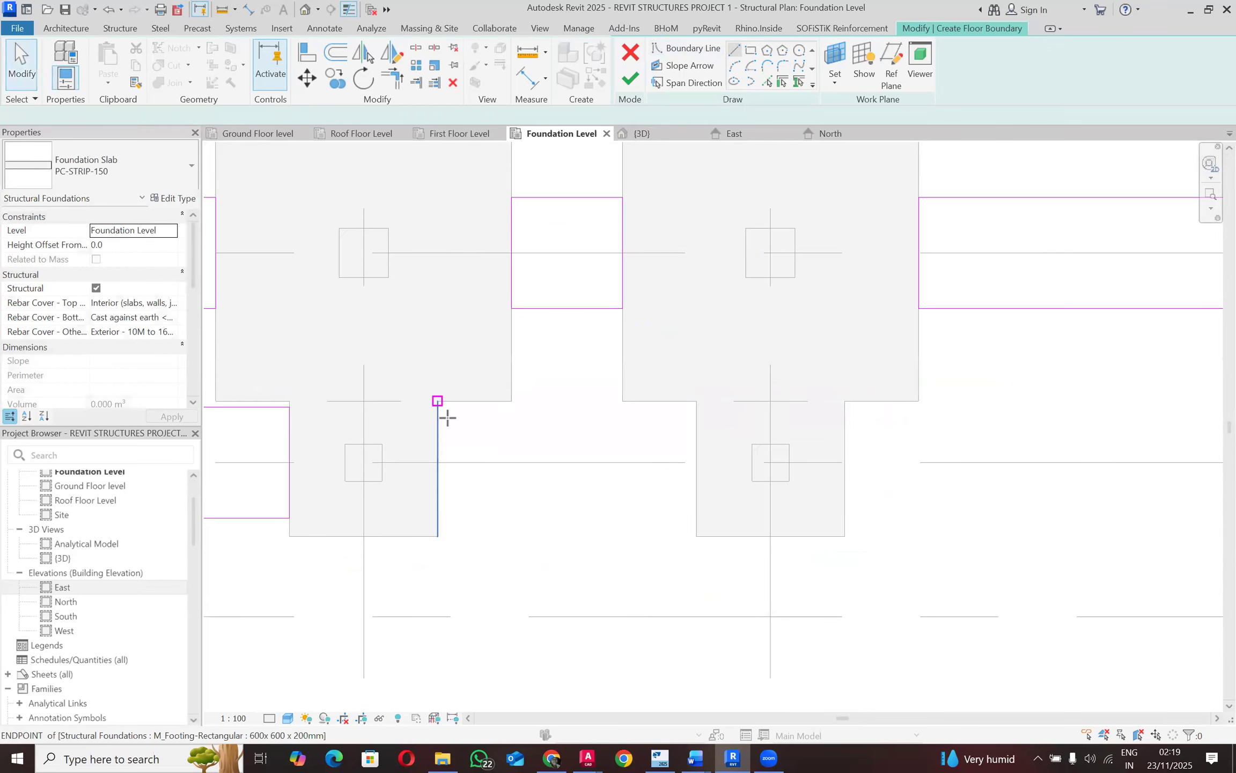
click(502, 419)
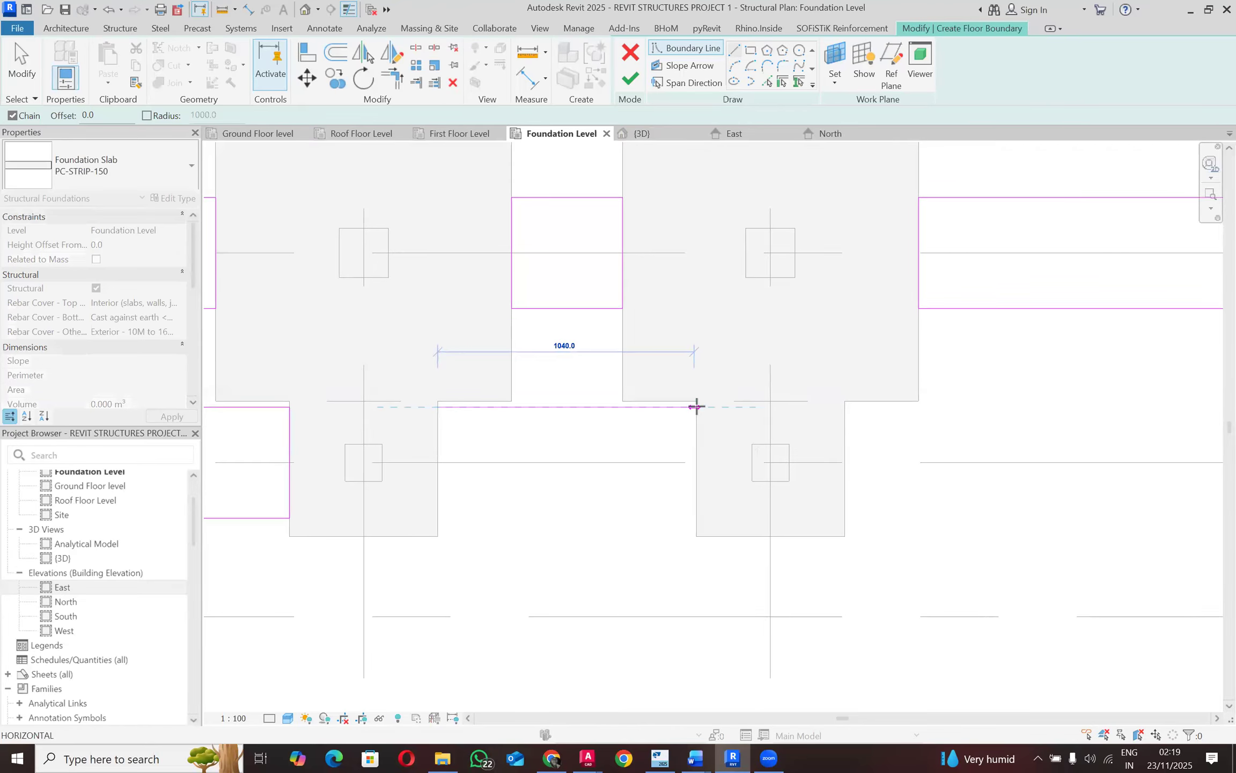
scroll(695, 408, up, 3)
click(695, 408)
scroll(695, 407, down, 3)
text(450)
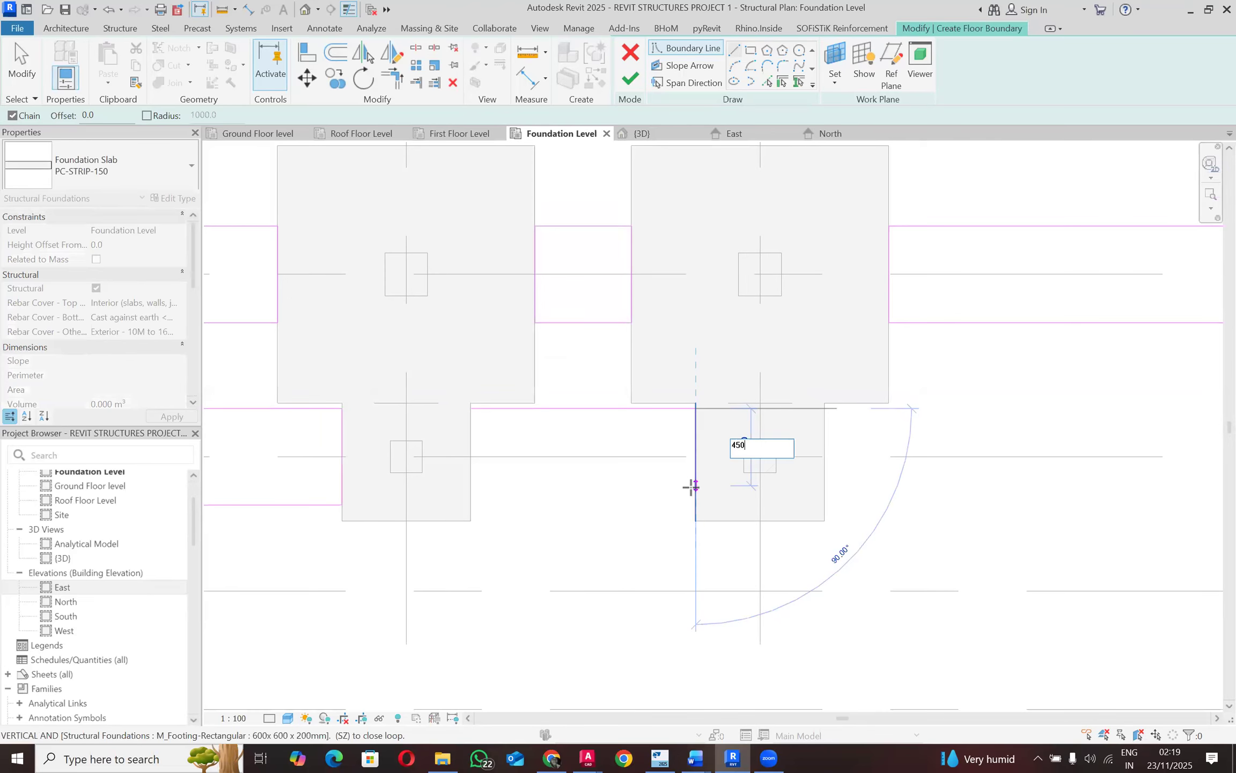
key(Return)
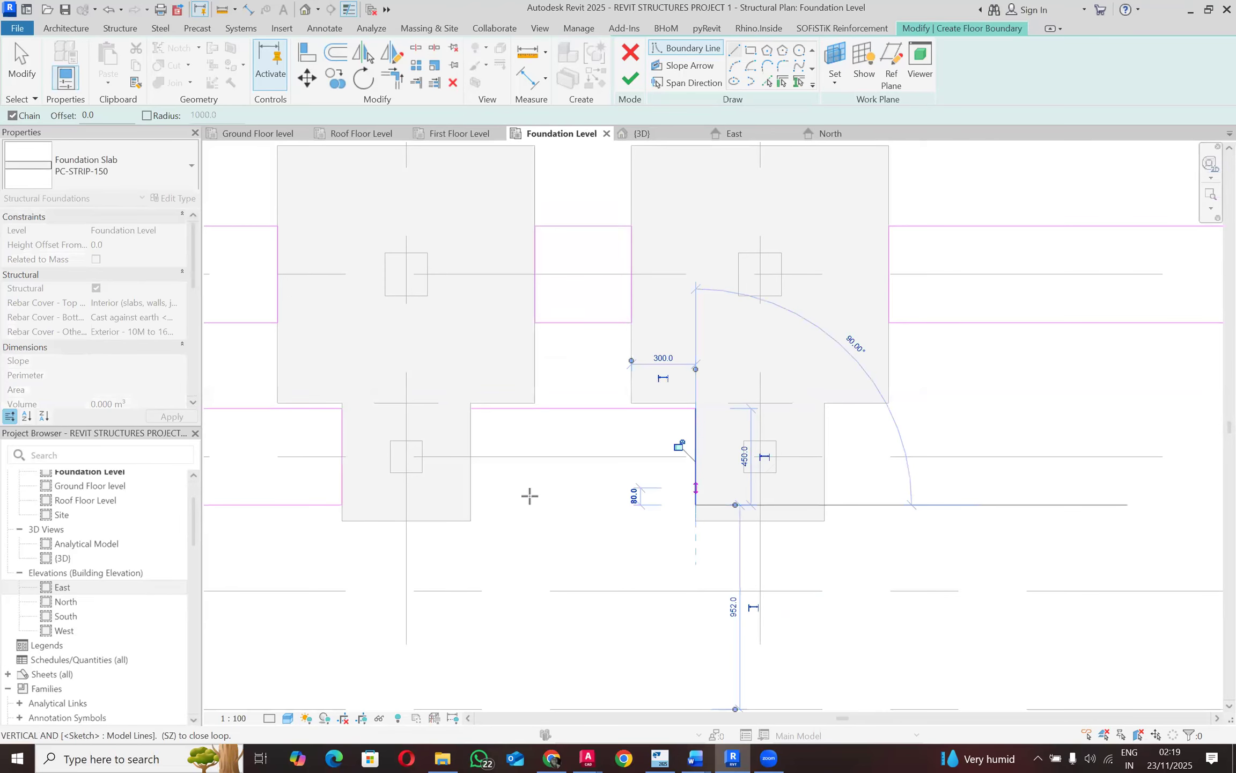
click(467, 499)
click(471, 409)
Step: Start the strip boundary between the two easternmost small footings on grid A1 with a 225 mm line upward from the footing edge's grid intersection
scroll(456, 429, down, 3)
scroll(574, 418, down, 1)
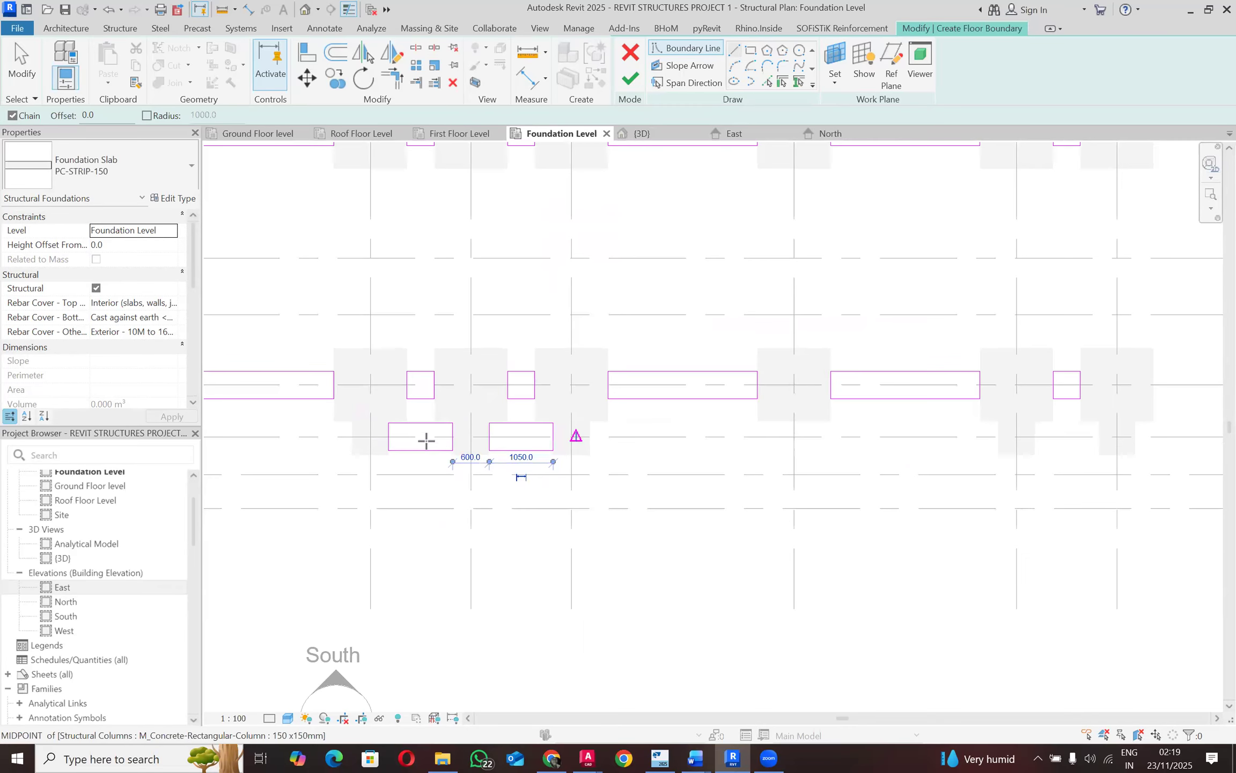
scroll(504, 446, down, 2)
scroll(837, 449, up, 5)
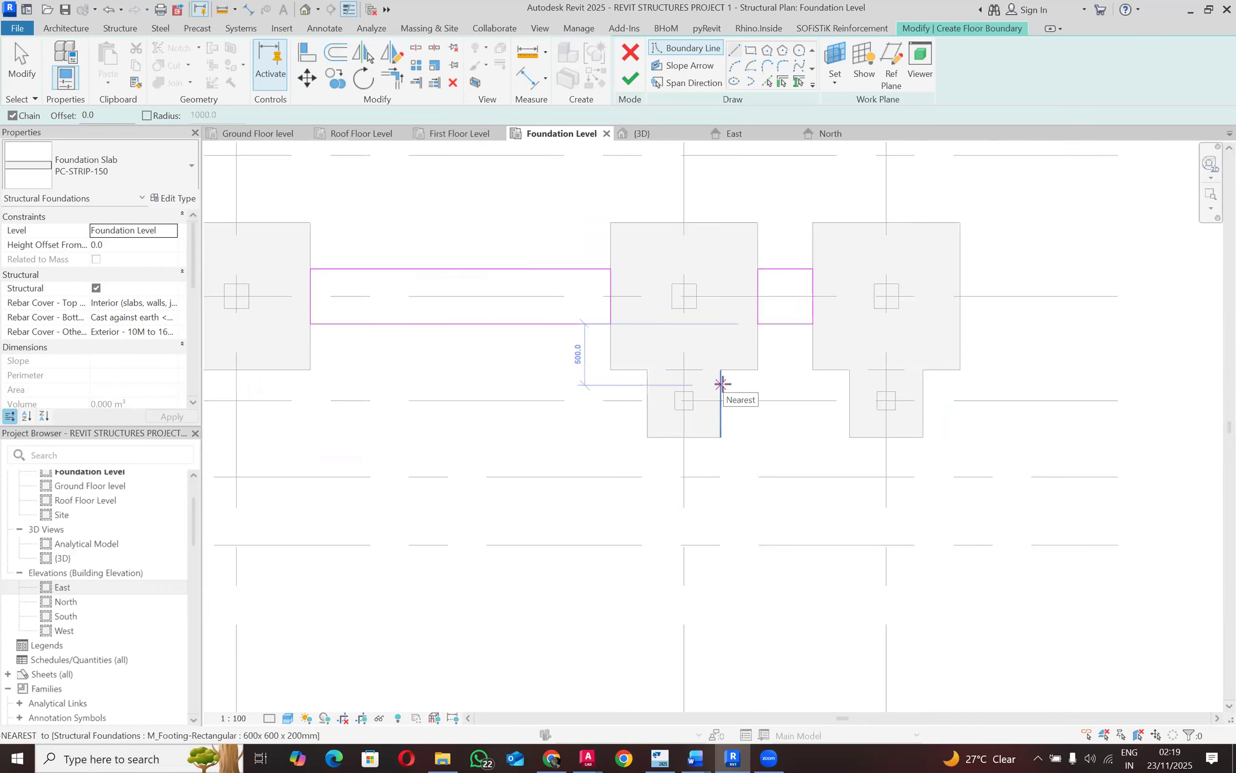
scroll(722, 395, down, 3)
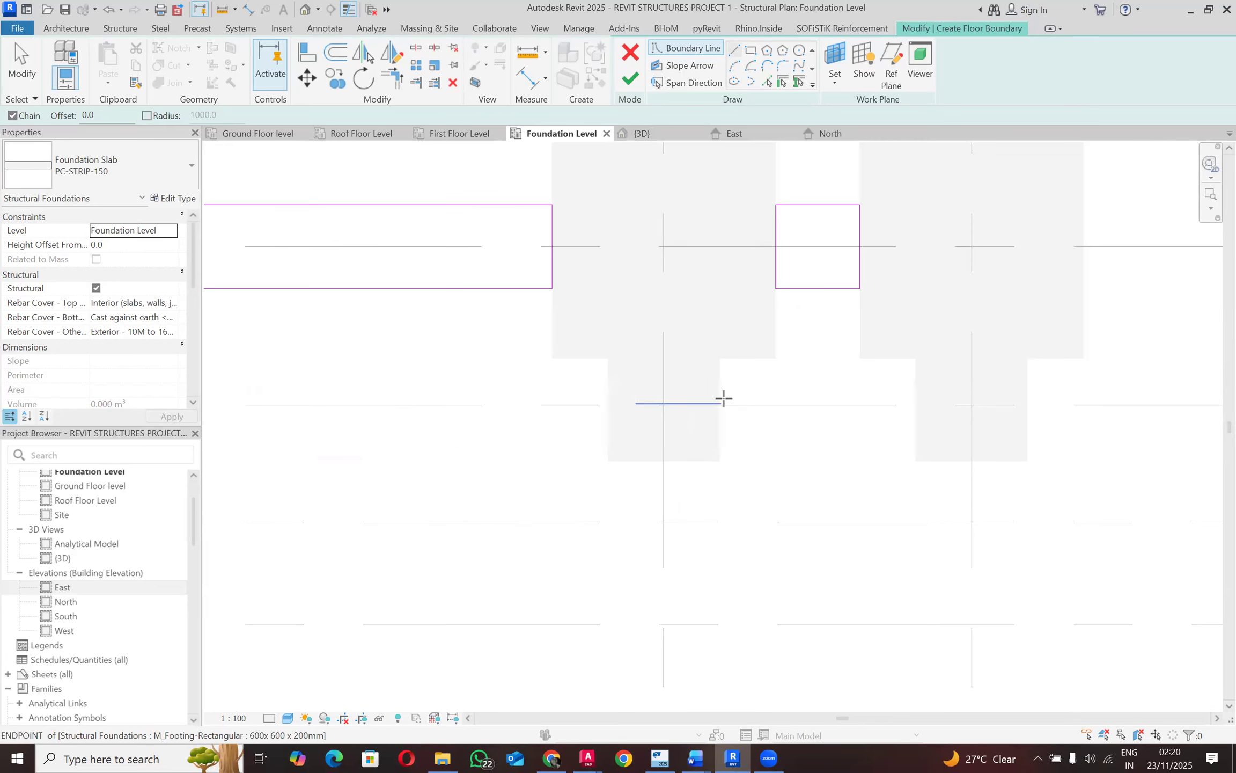
scroll(722, 399, down, 2)
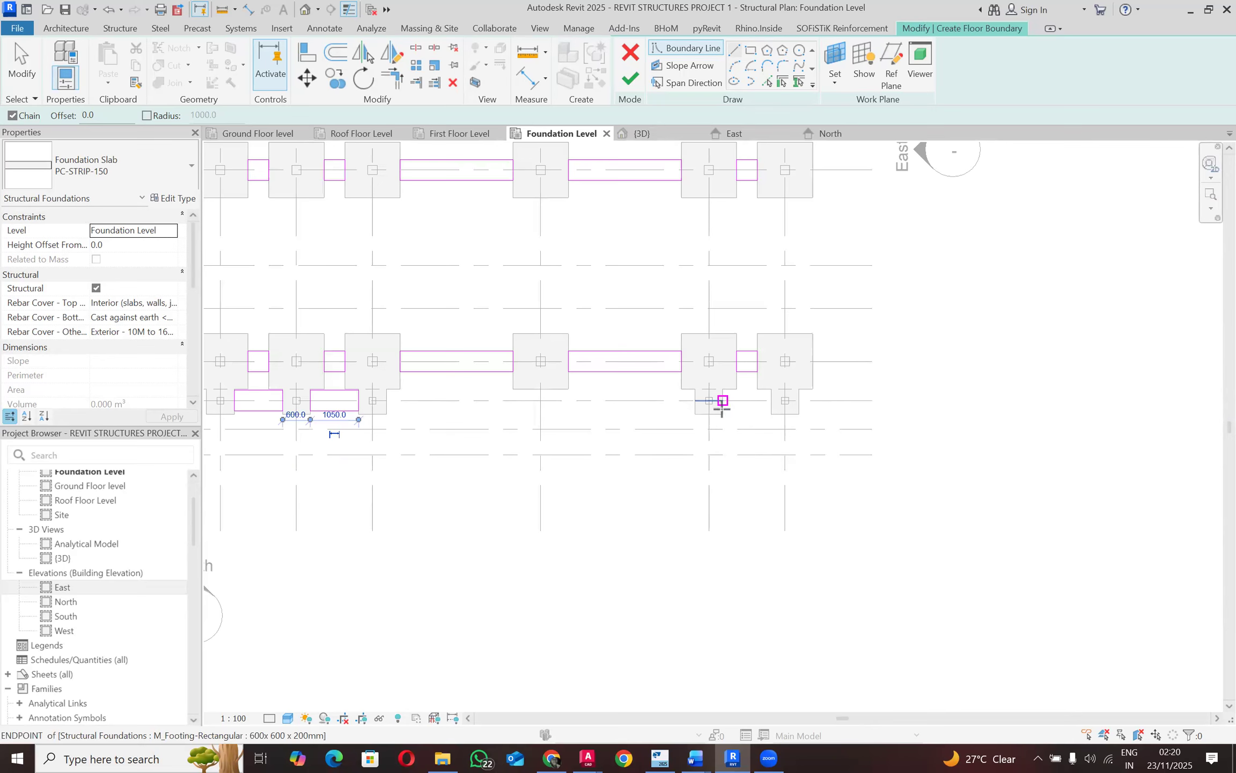
scroll(722, 407, up, 5)
scroll(715, 393, up, 2)
click(731, 346)
text(2)
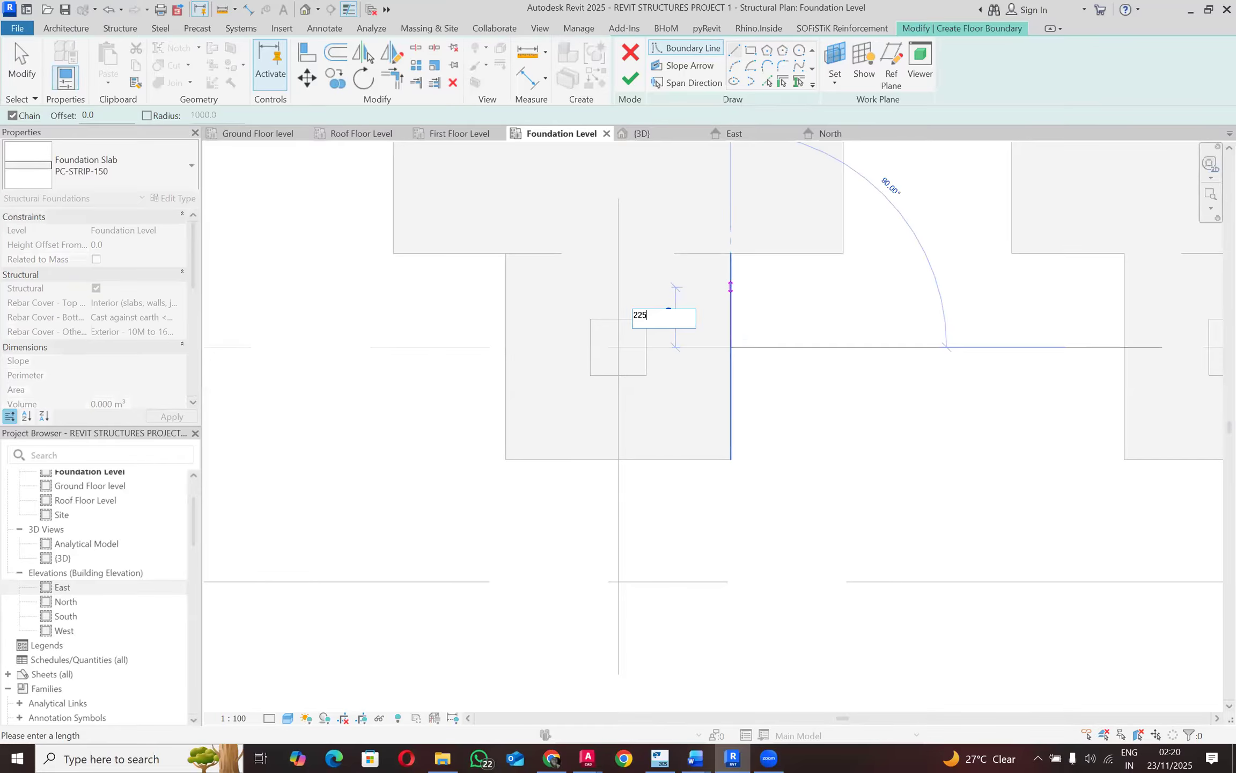
text(25)
key(Return)
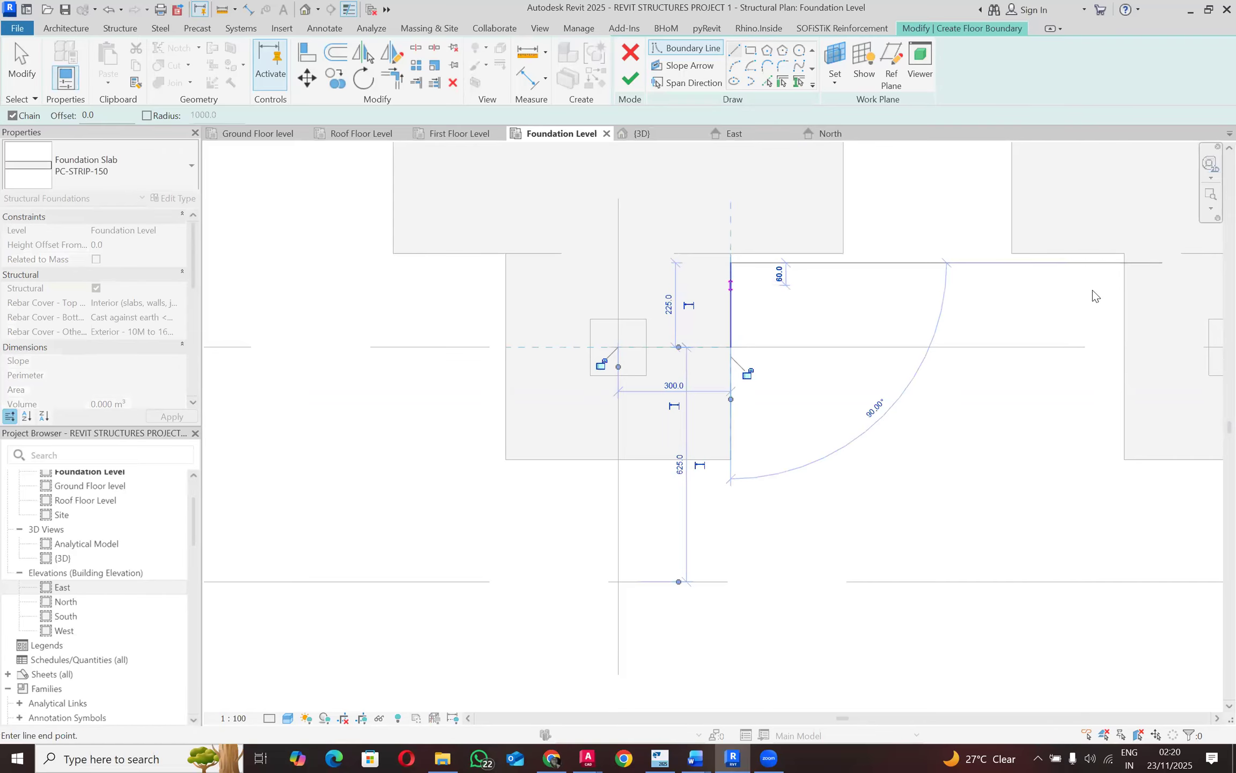
Step: Continue this boundary with a 1050 mm upper edge to the neighbouring footing and a 450 mm edge down, closing the rectangle
click(1124, 264)
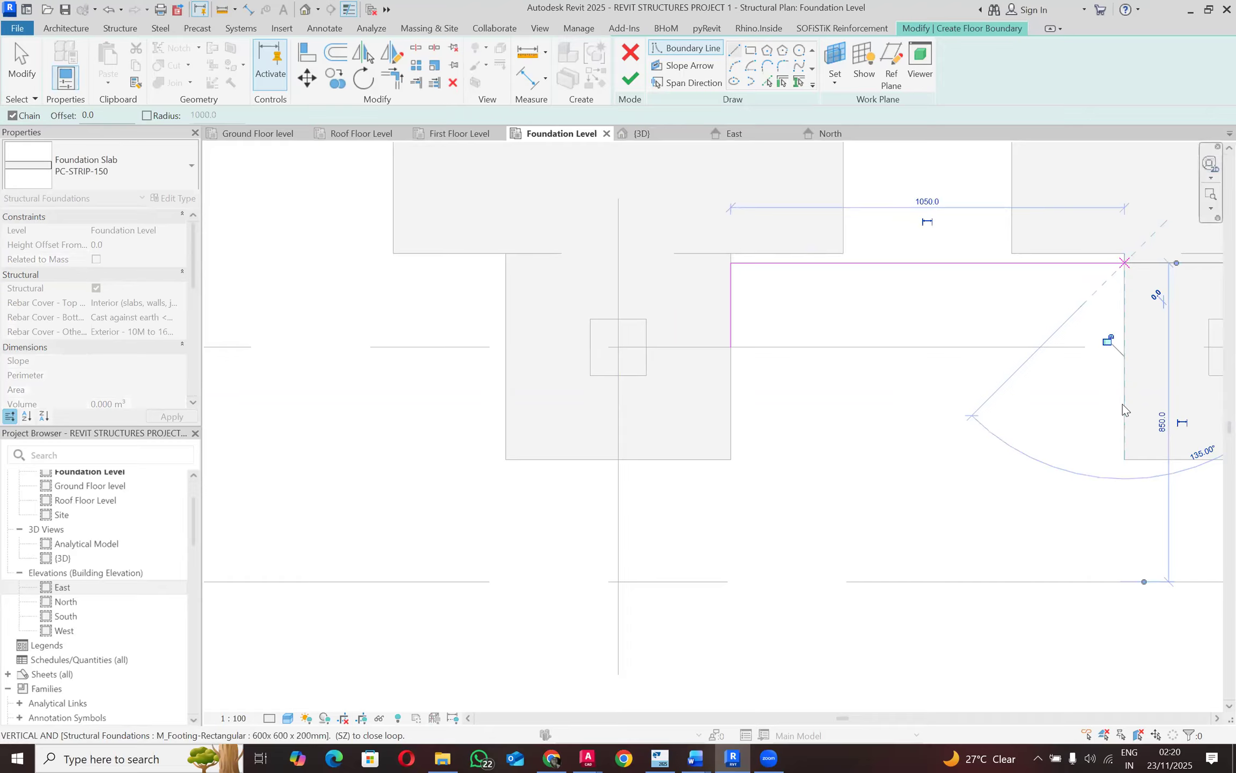
text(45)
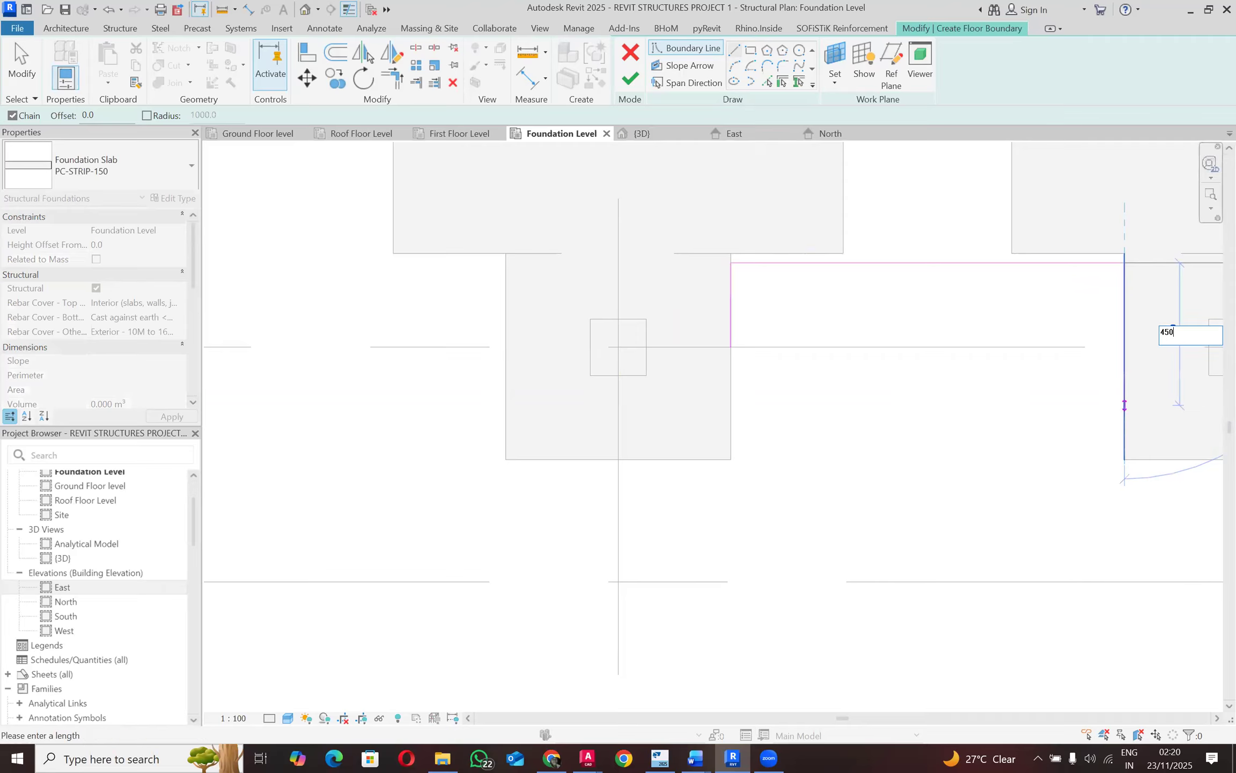
text(0)
key(Return)
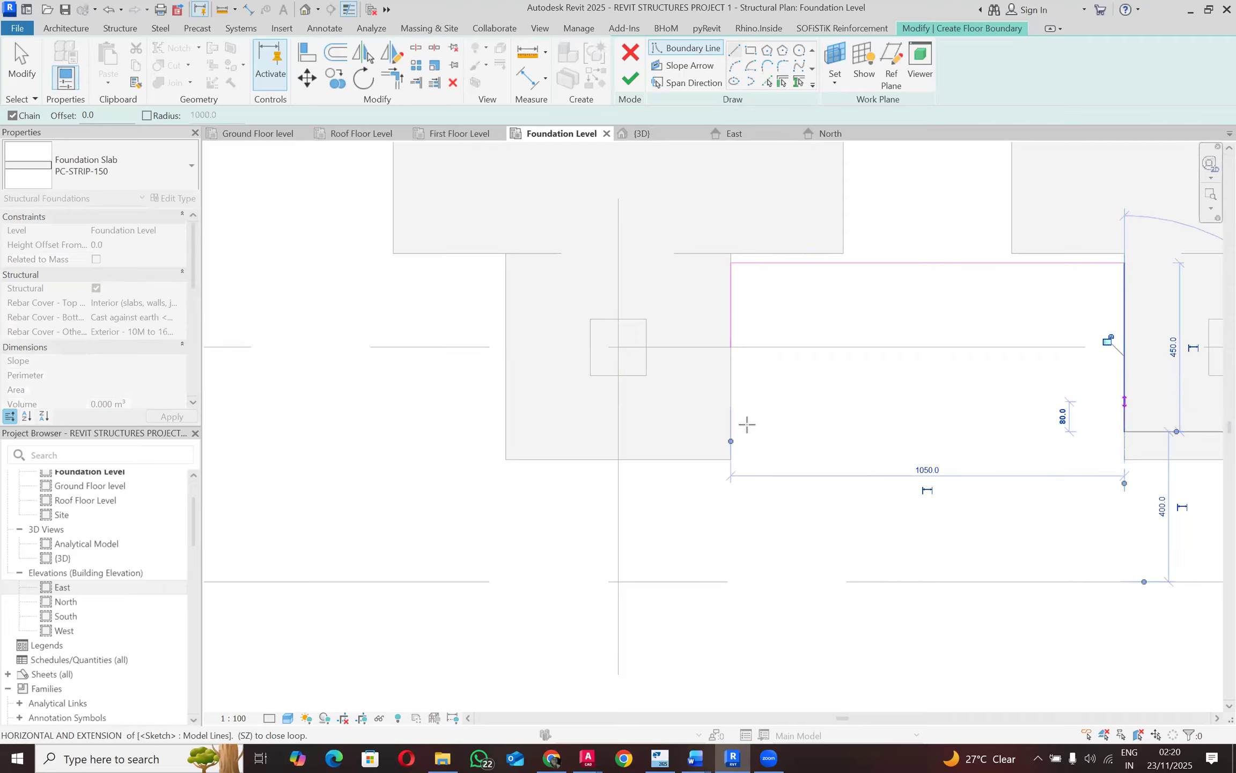
Step: Start the strip boundary between the two double-column footings on grid A with a 225 mm line upward from the western footing's edge
scroll(861, 367, down, 10)
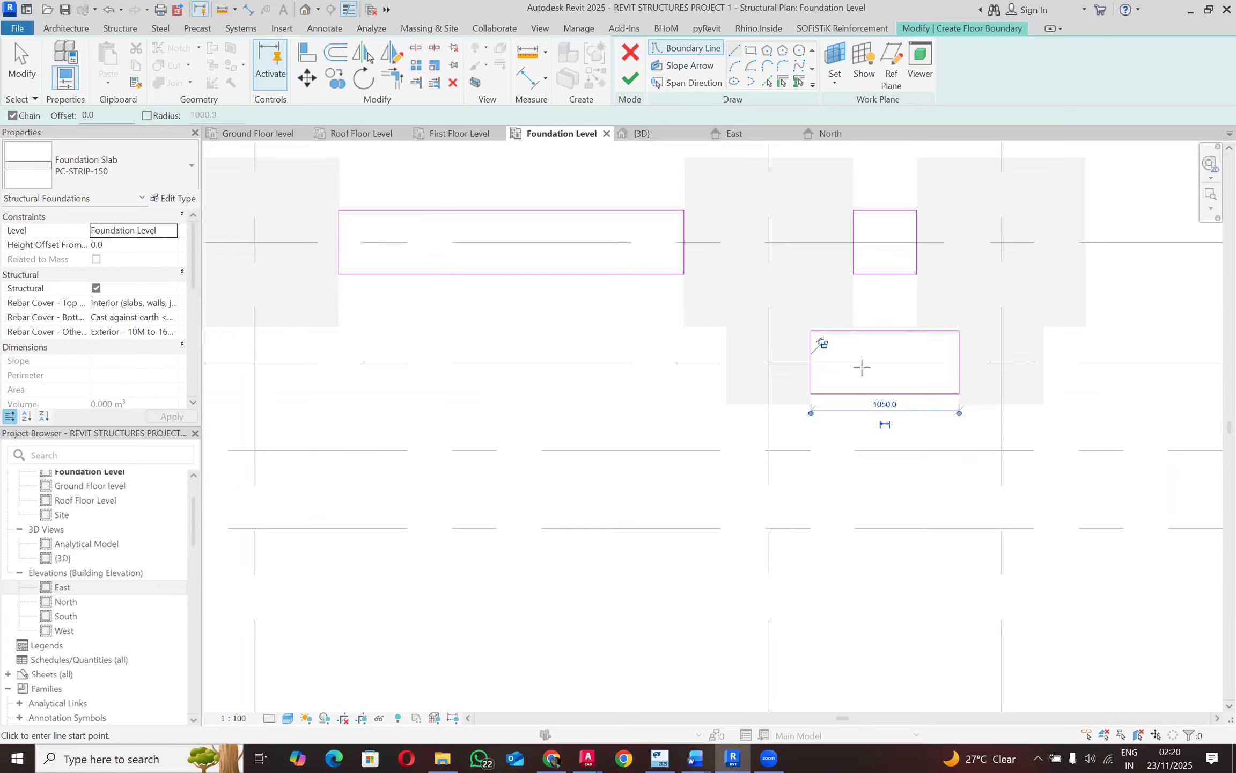
scroll(734, 412, down, 2)
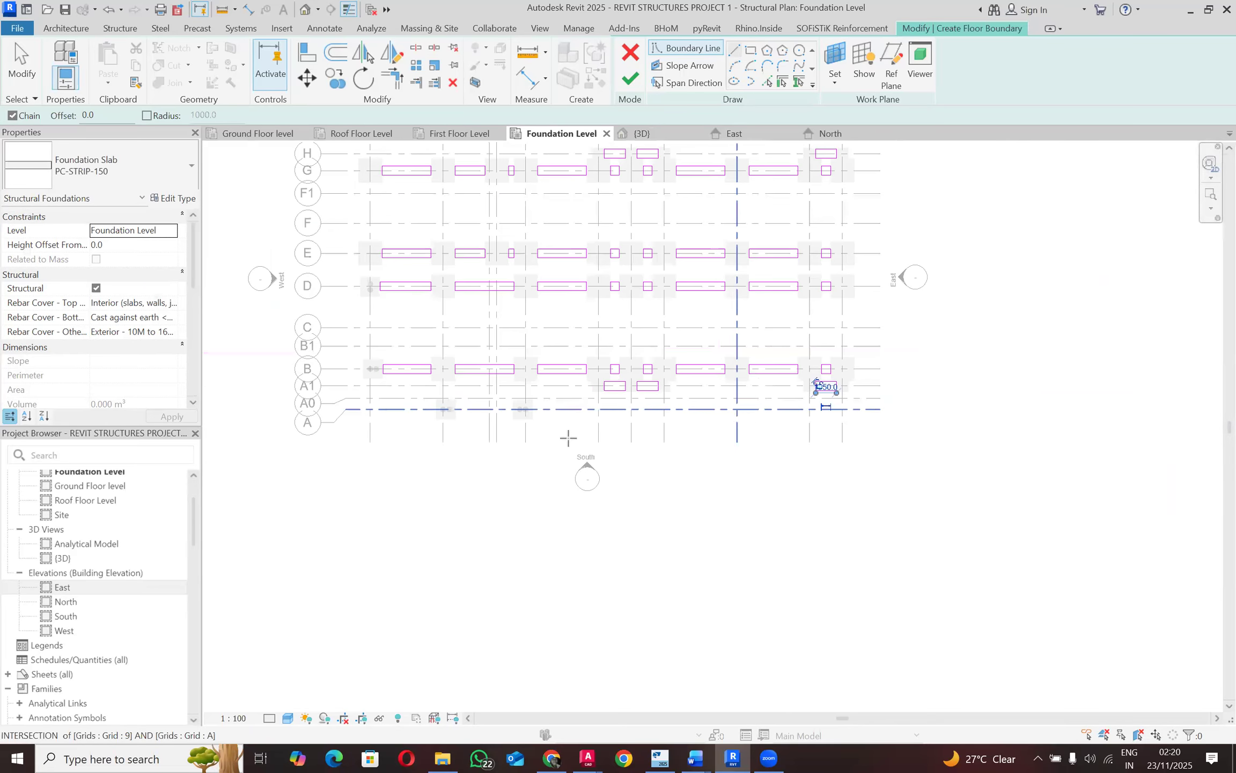
scroll(442, 409, up, 5)
scroll(450, 407, up, 4)
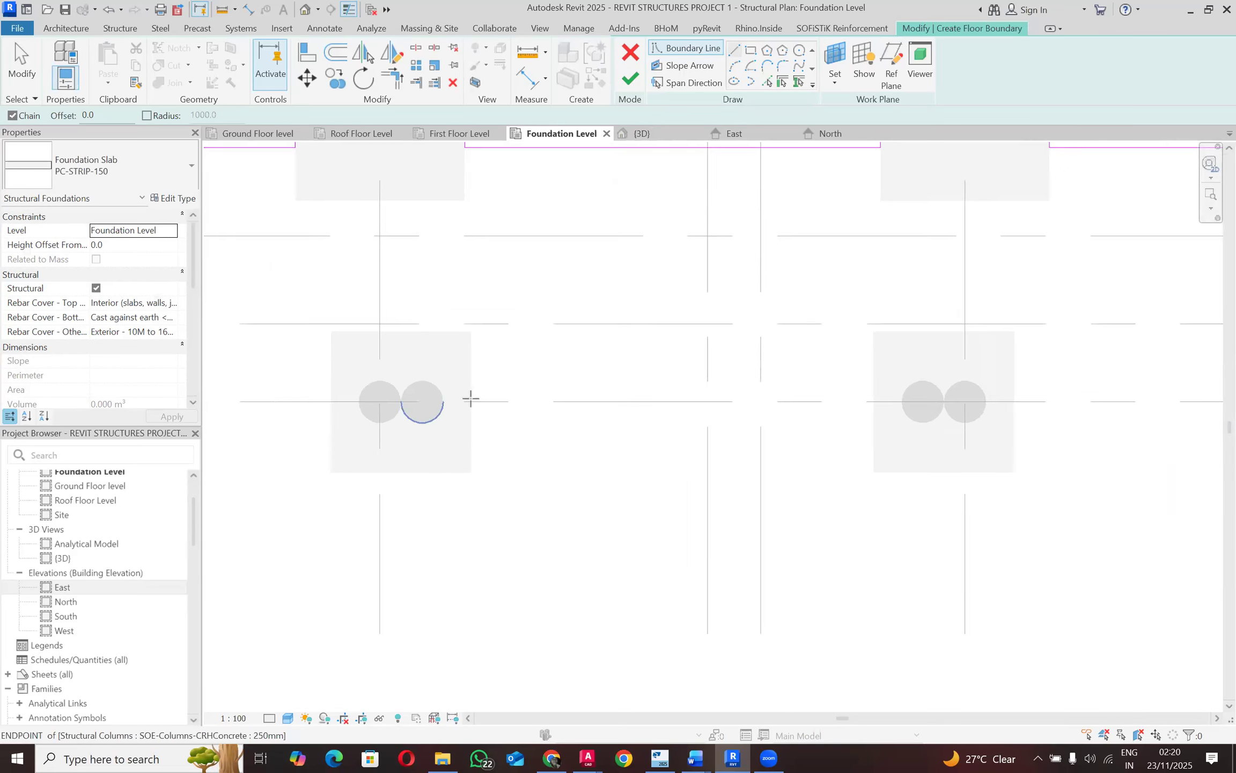
click(474, 400)
text(22)
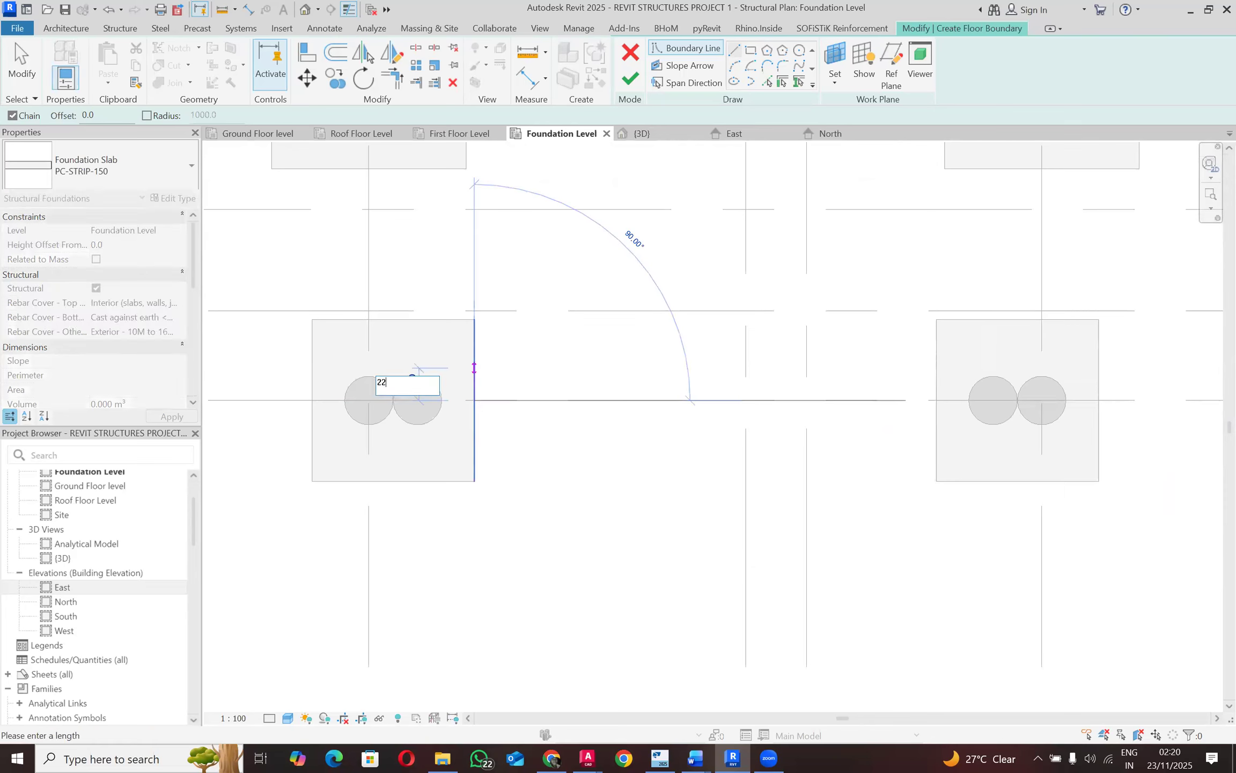
text(5)
key(Return)
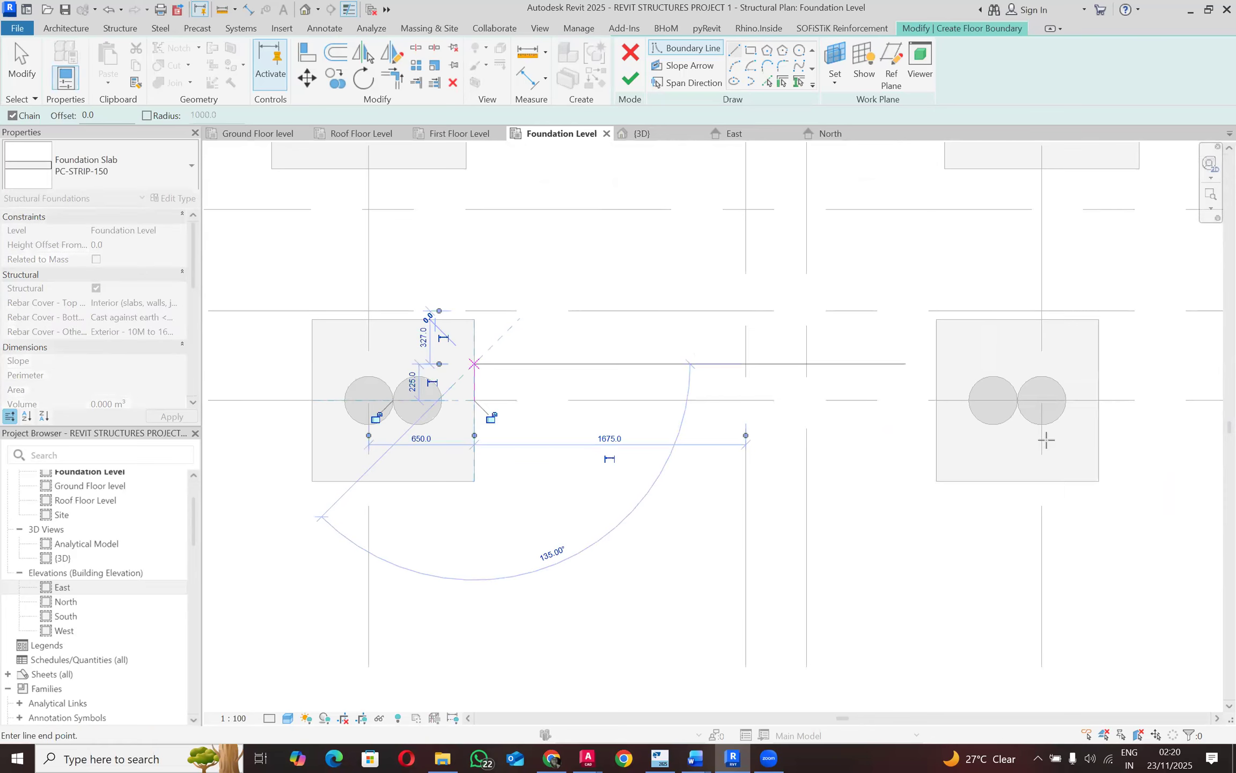
Step: Complete the strip boundary on grid A as a closed rectangle 2850 mm long and 450 mm wide, reaching the eastern footing's edge
click(936, 364)
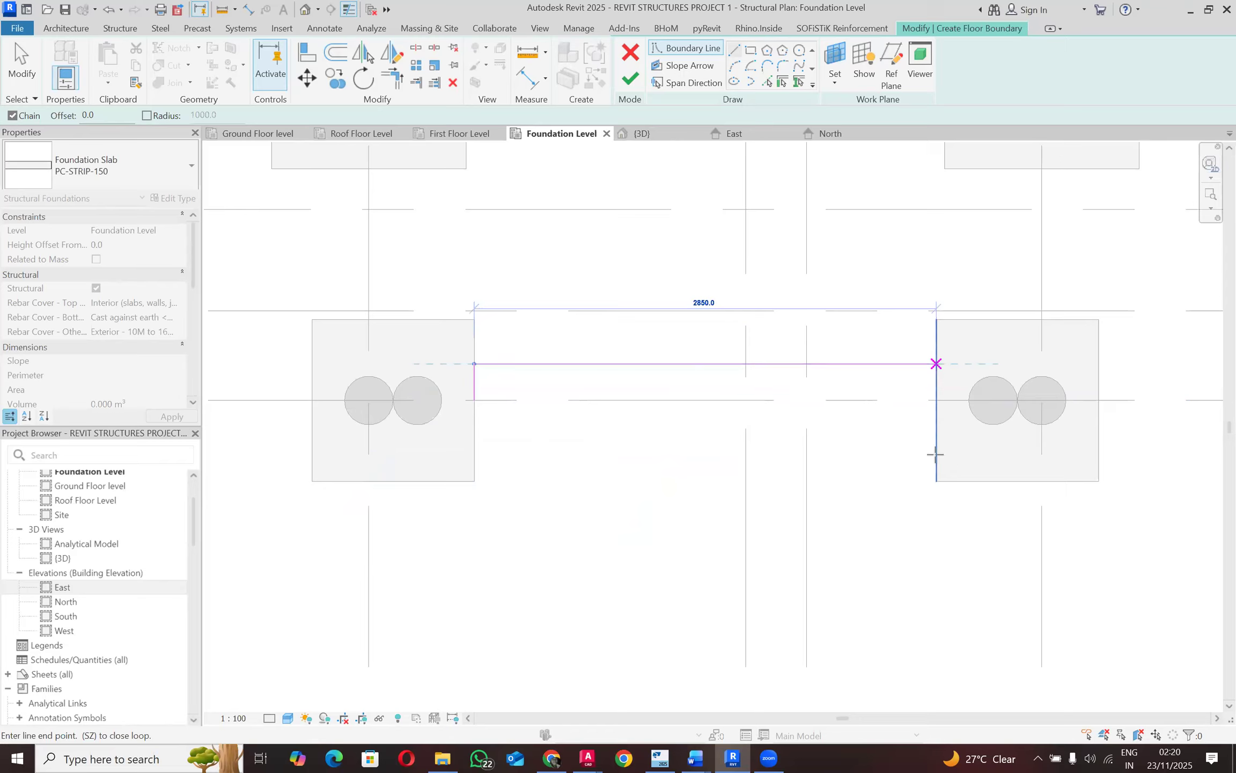
text(450)
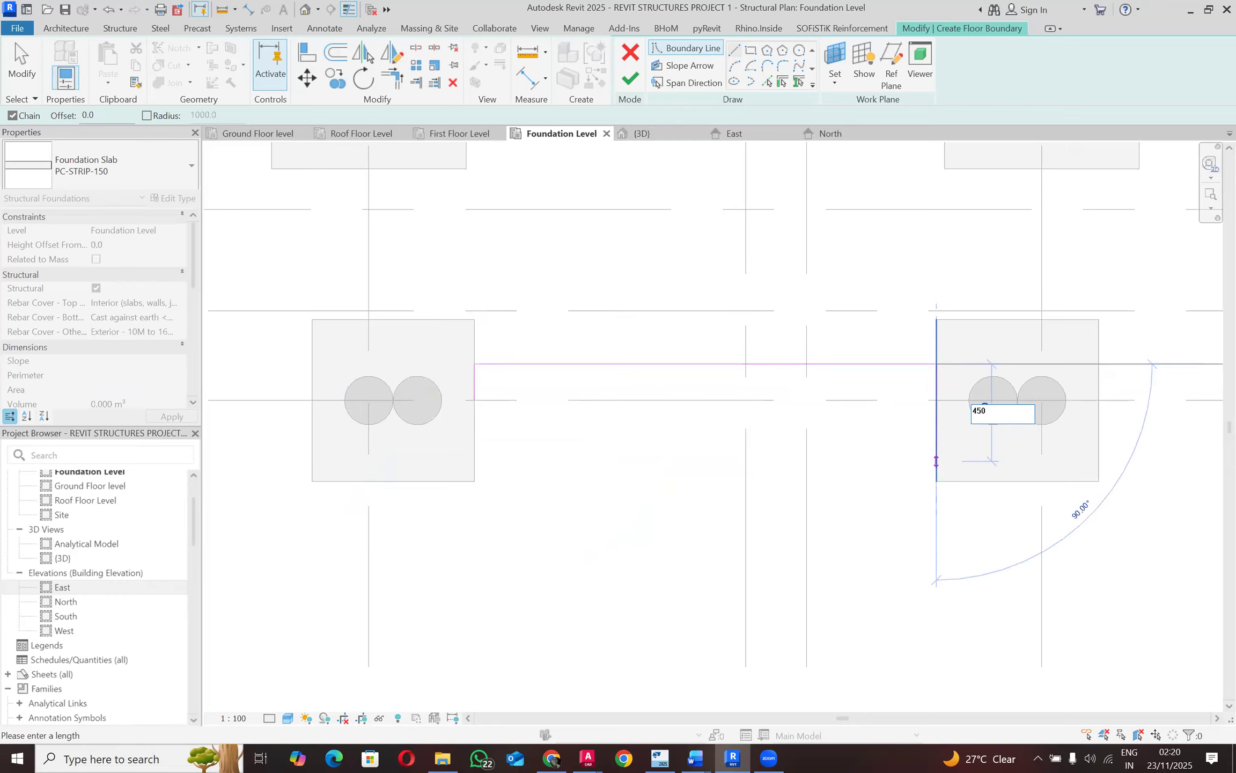
key(Return)
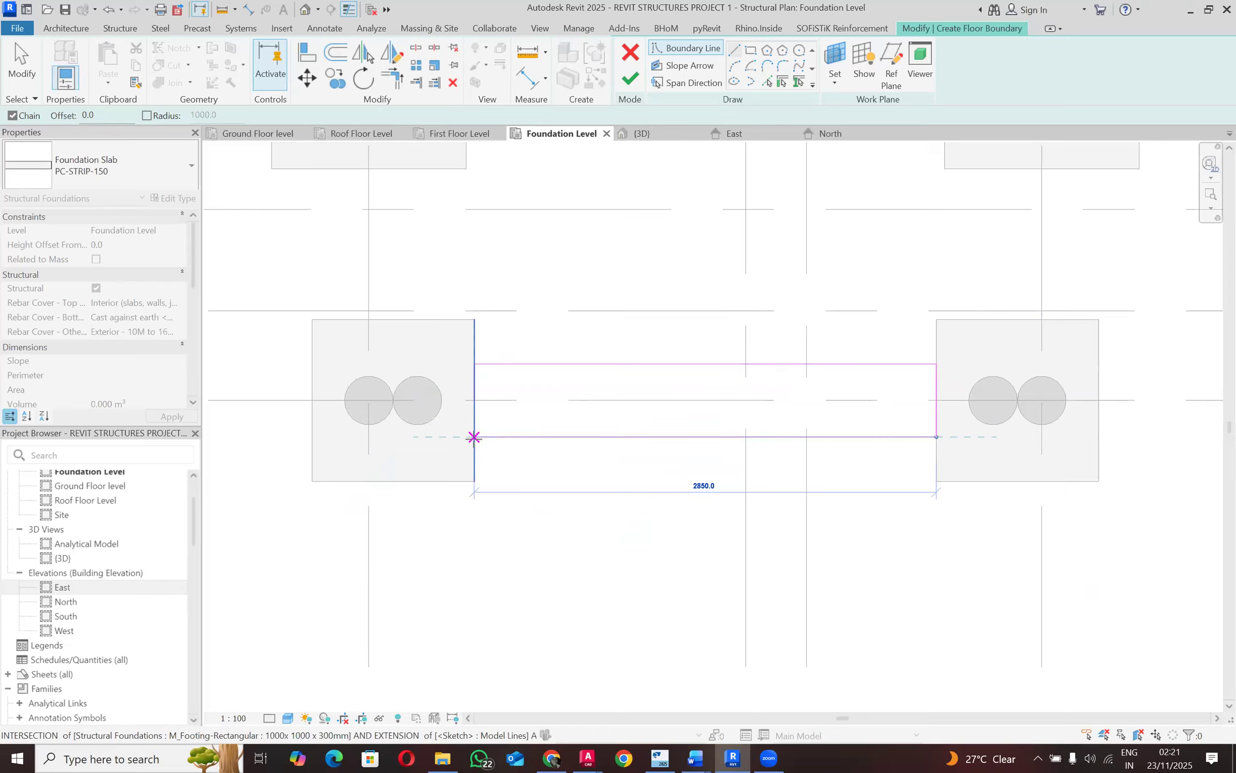
click(473, 437)
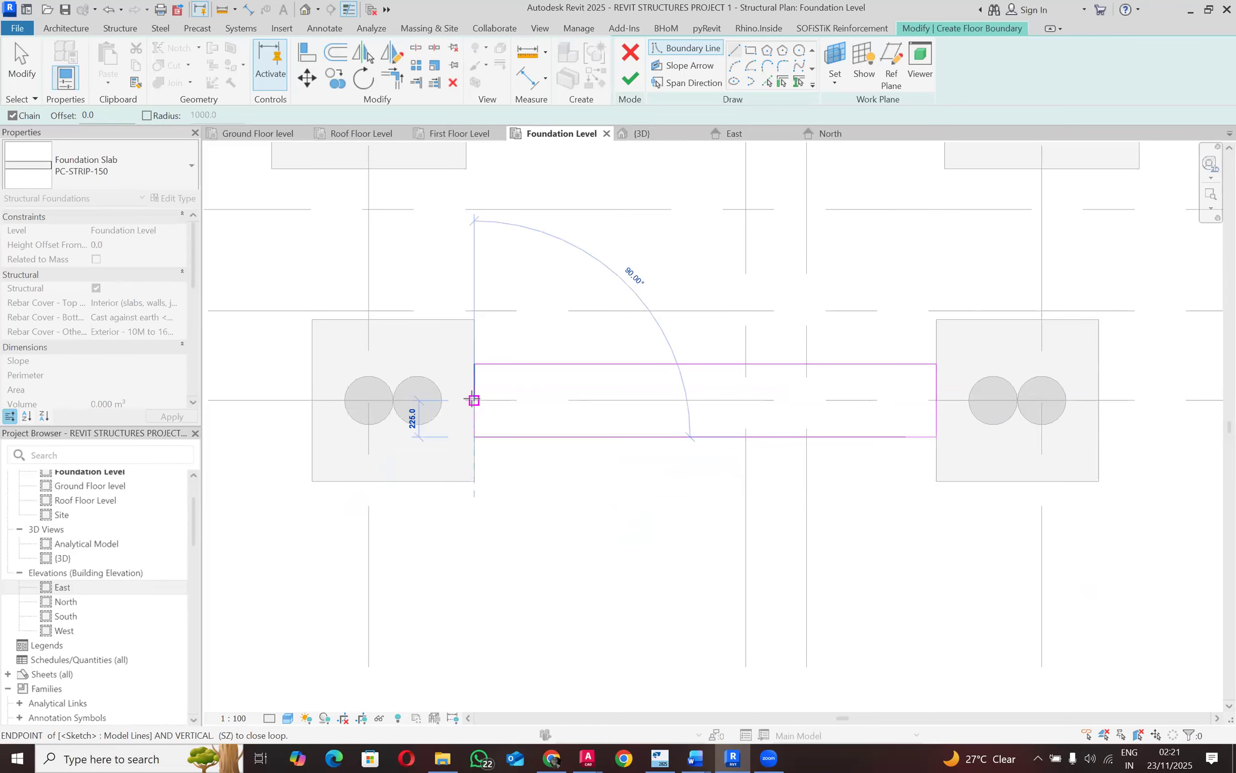
click(474, 364)
Step: Finish the PC-STRIP-150 slab sketch and clear the selection of the new slab
scroll(613, 422, down, 5)
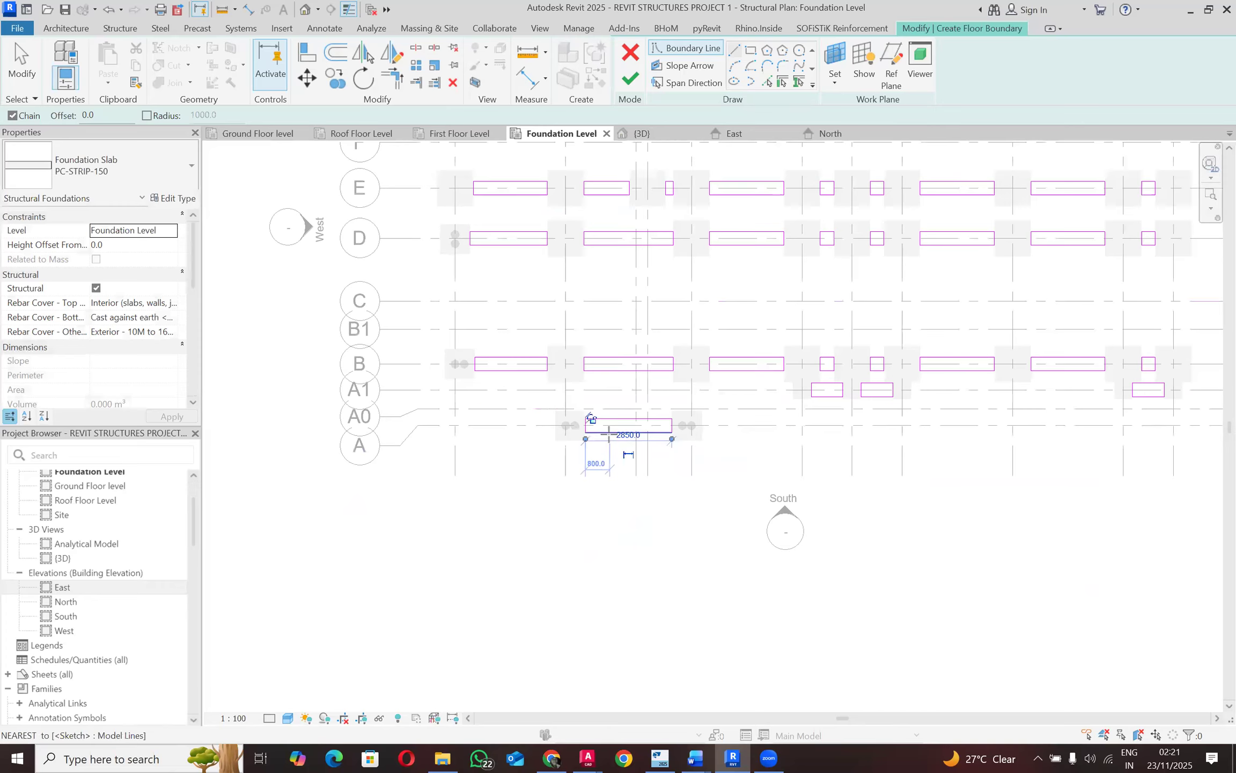
scroll(608, 443, down, 3)
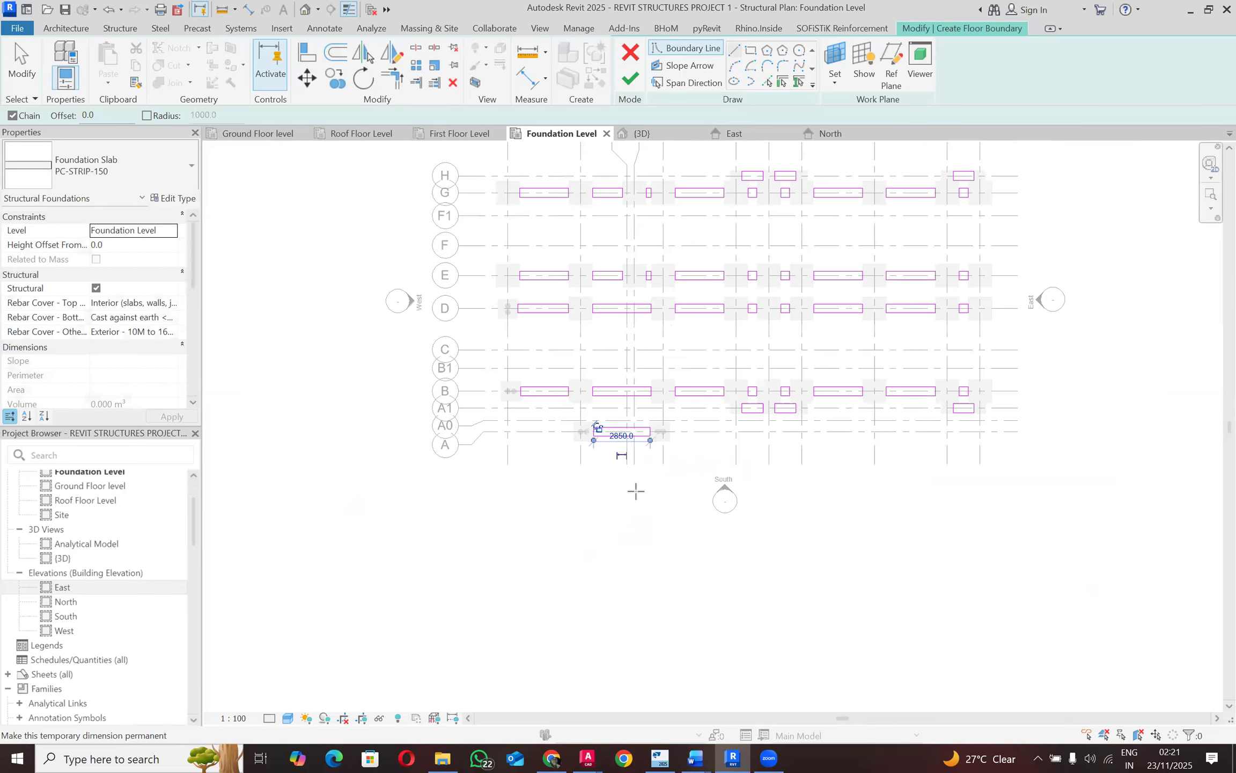
click(628, 85)
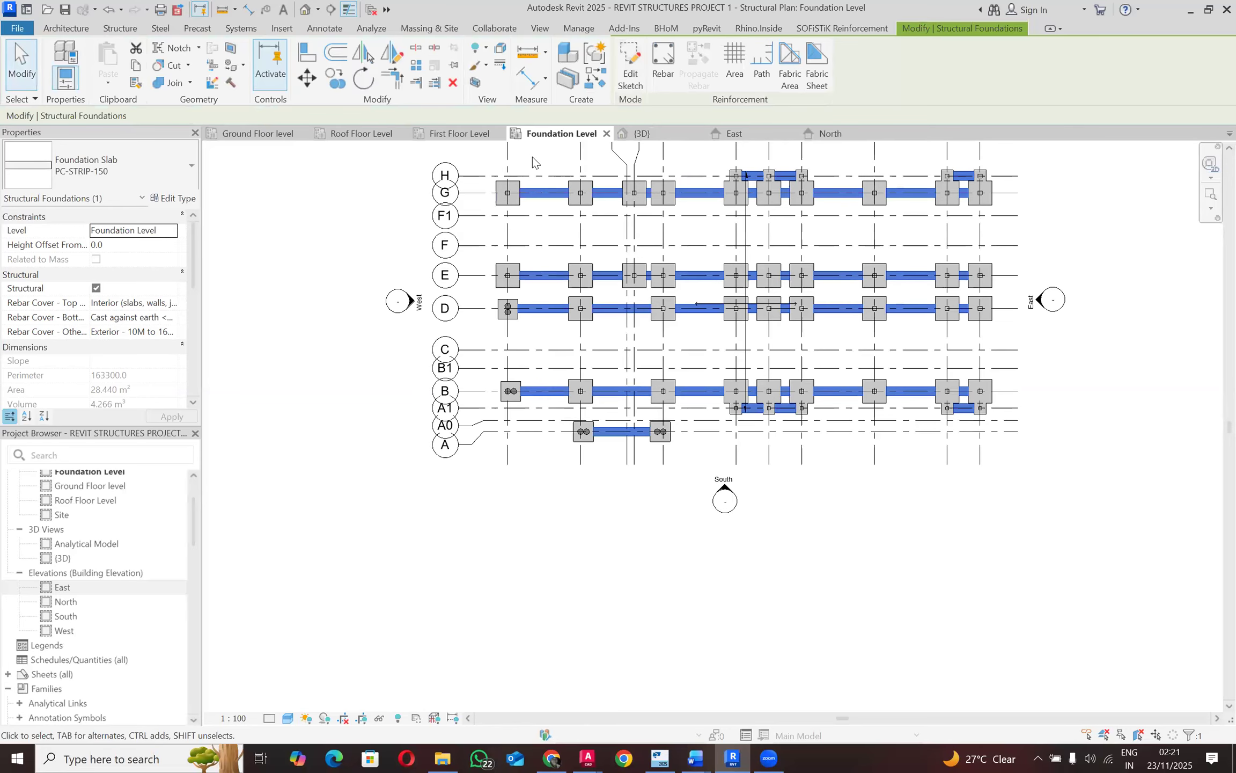
scroll(533, 157, up, 1)
click(444, 319)
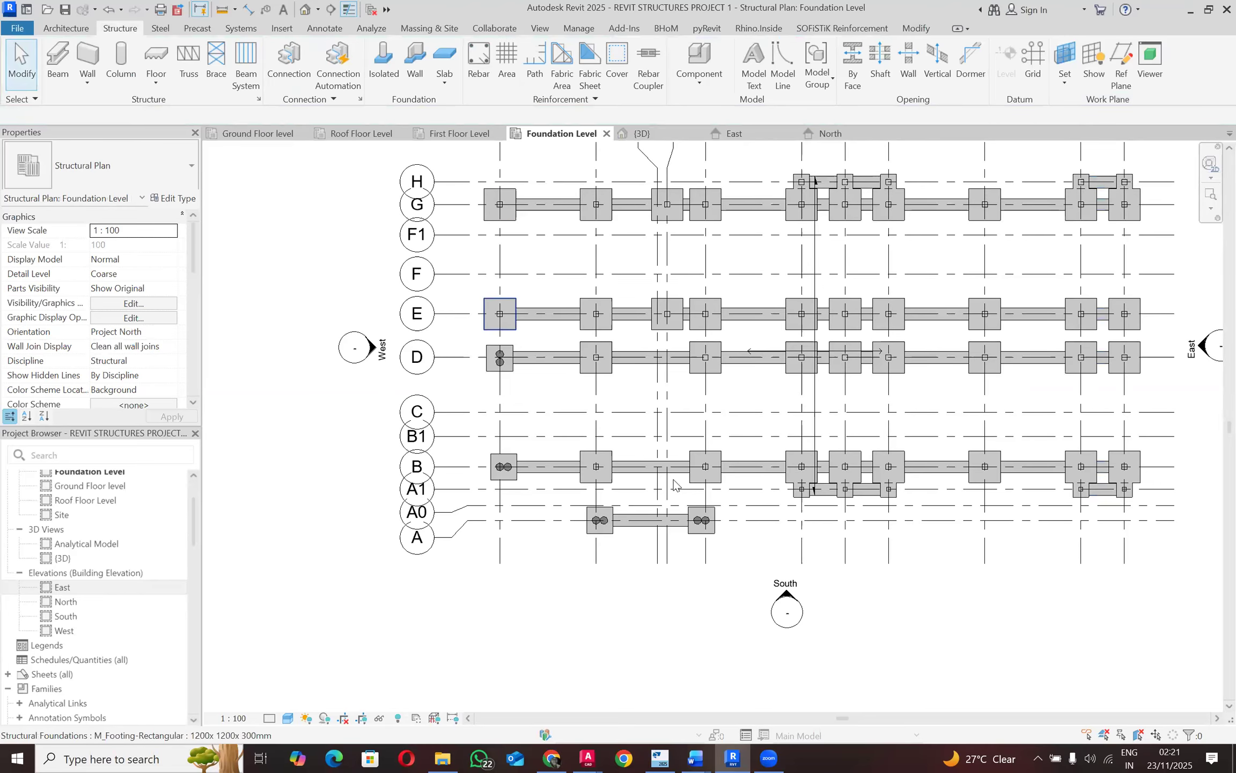
Step: Delete the One Way Slab span direction symbol from the foundation plan
click(813, 416)
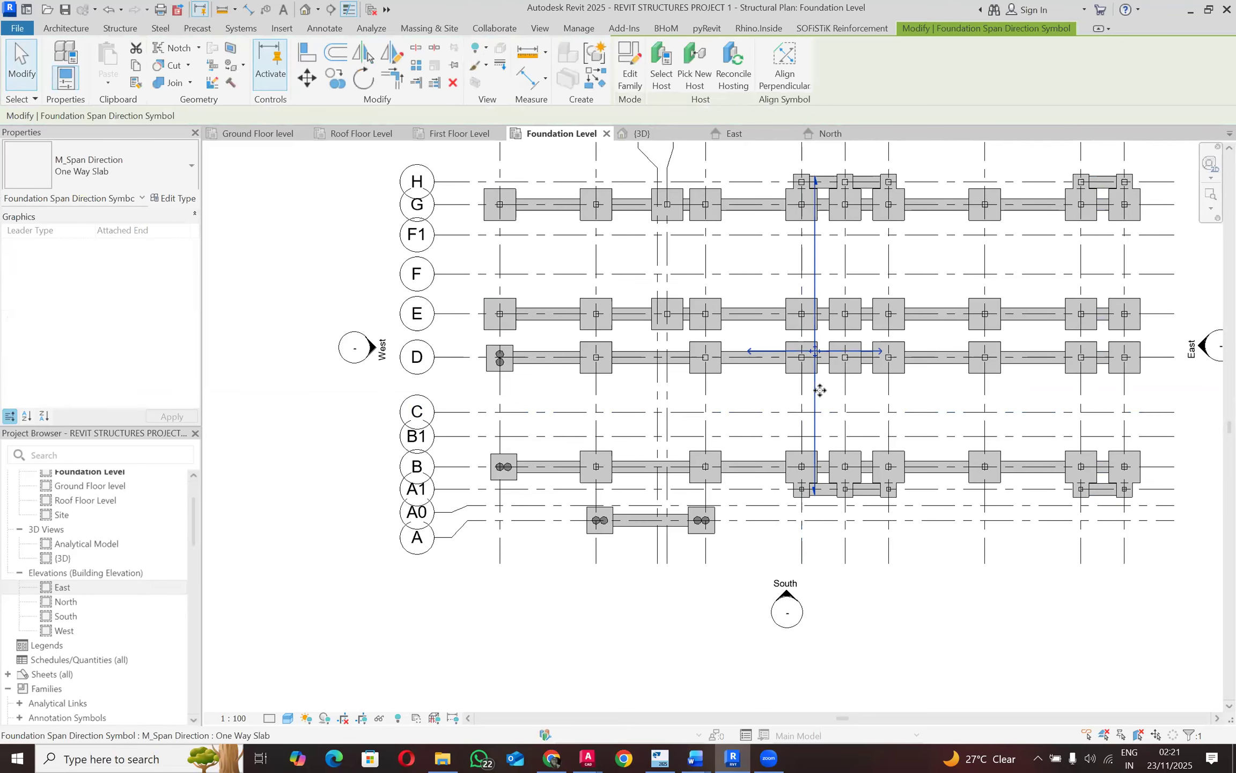
right_click(824, 397)
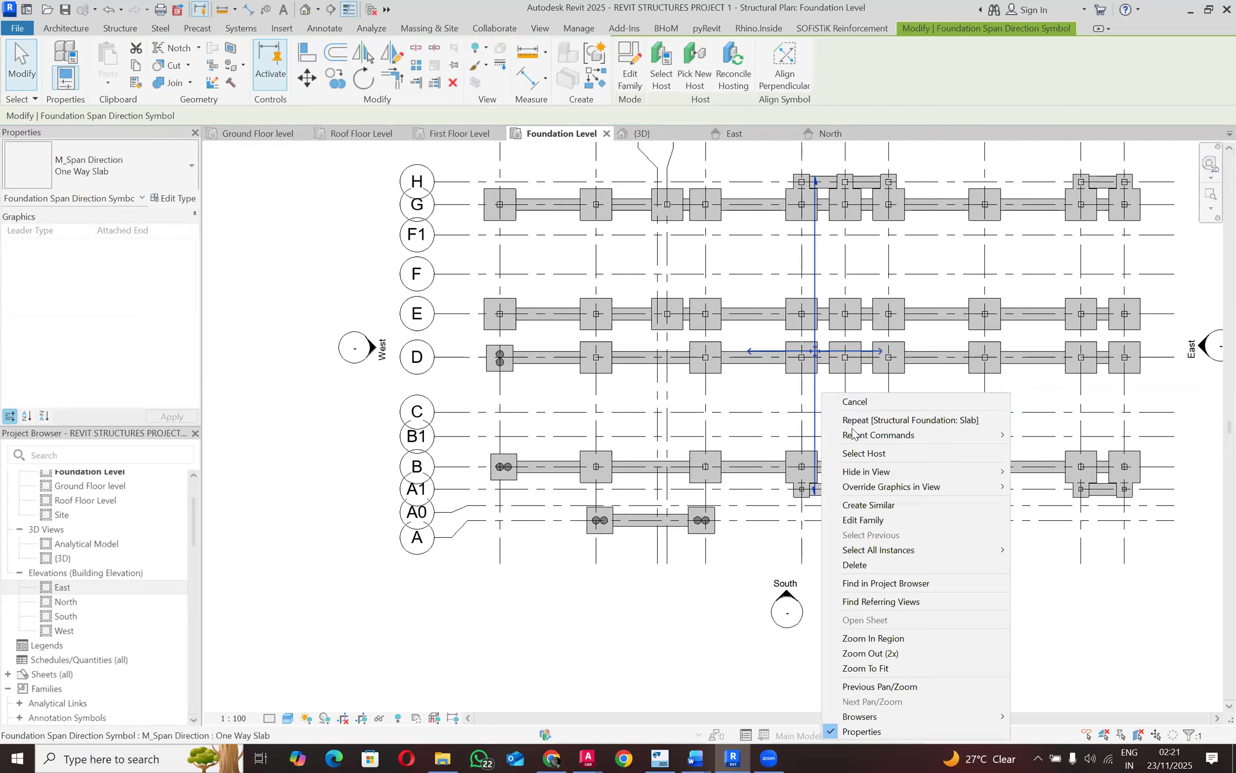
click(855, 564)
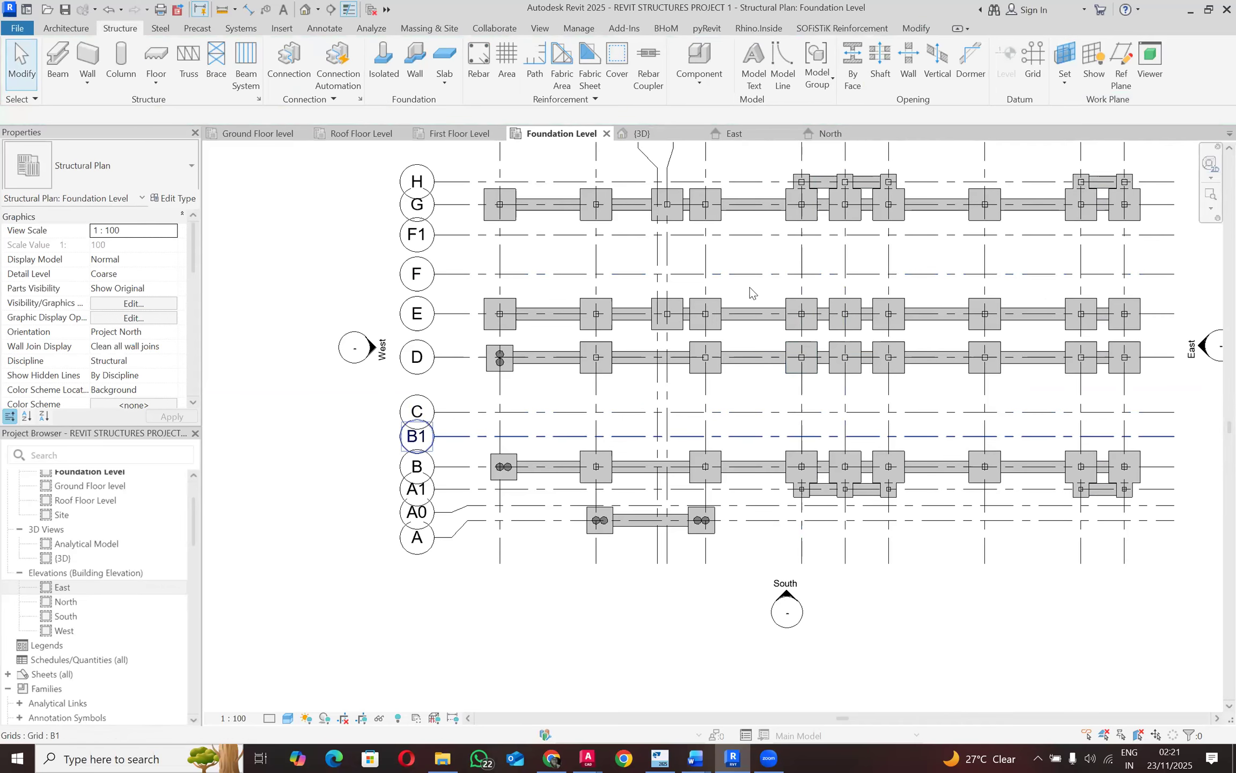
Step: Look over the strips along the lettered grids and save the project
scroll(638, 202, up, 3)
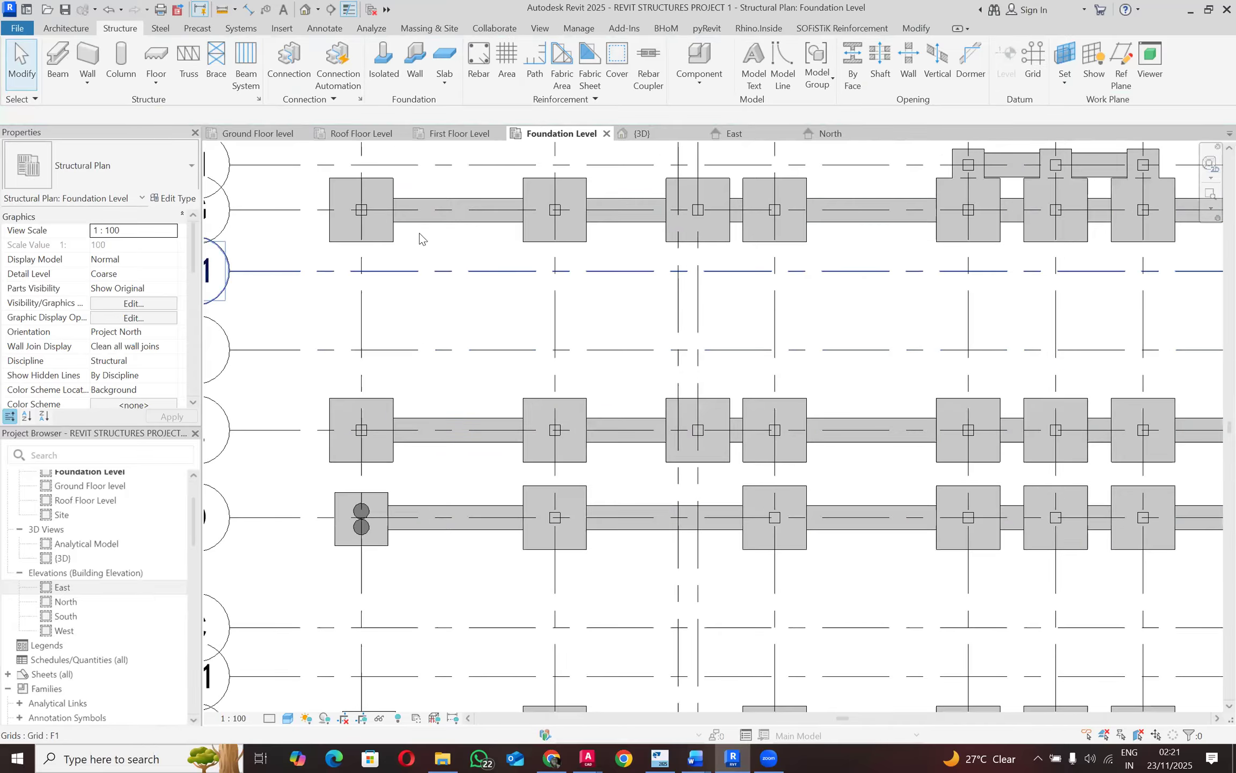
scroll(422, 224, down, 2)
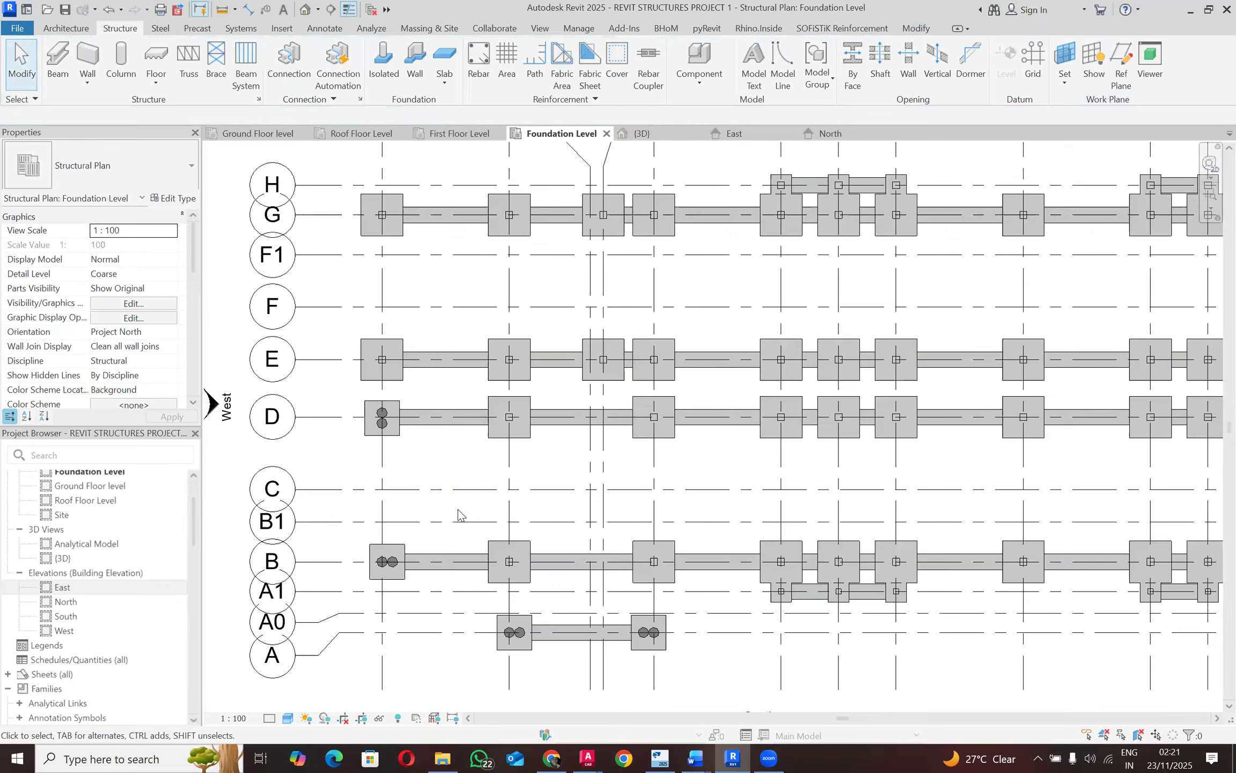
click(68, 8)
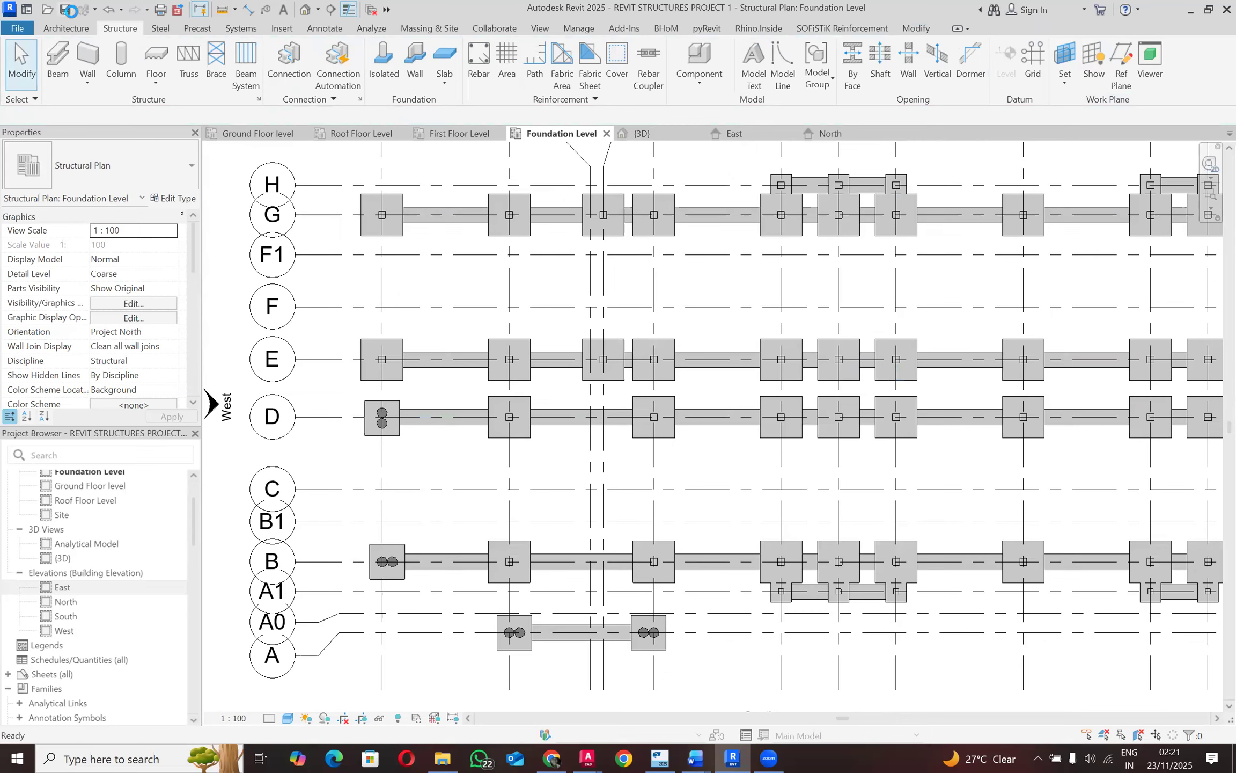
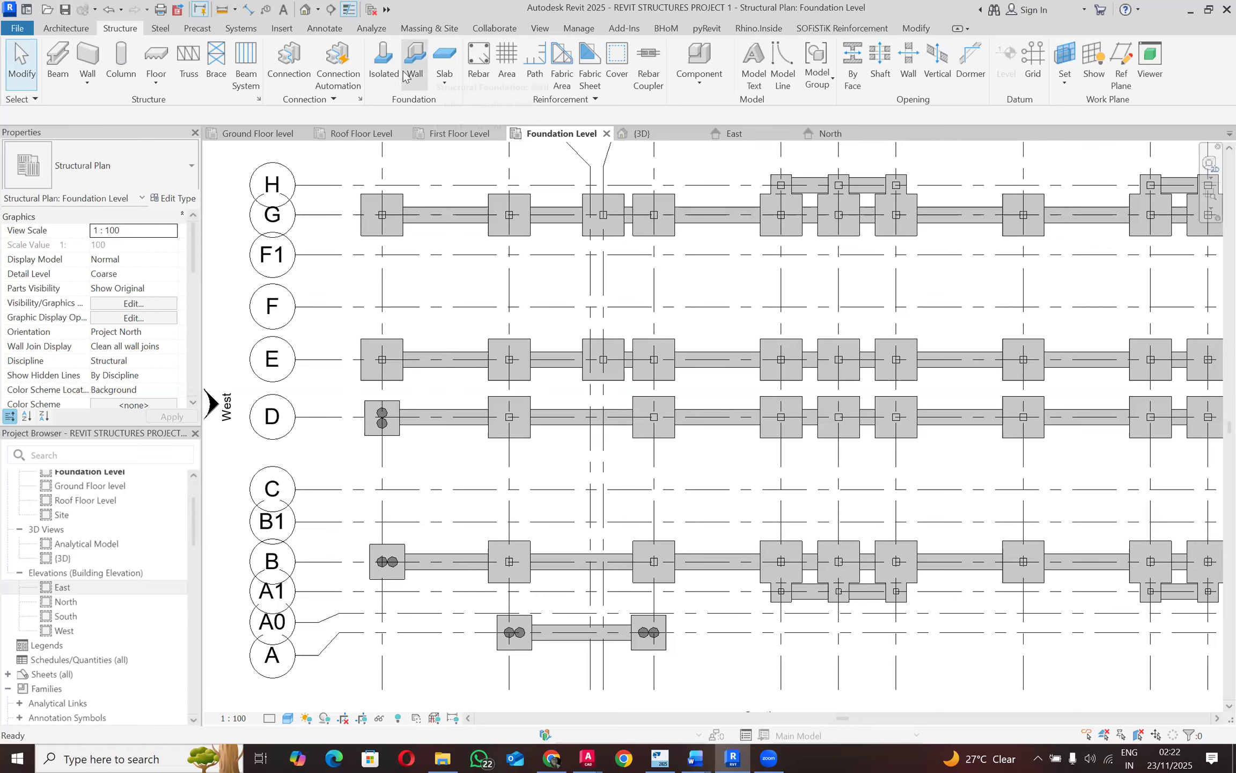
Step: Start a new PC-STRIP-150 foundation slab sketch using straight boundary lines
click(445, 82)
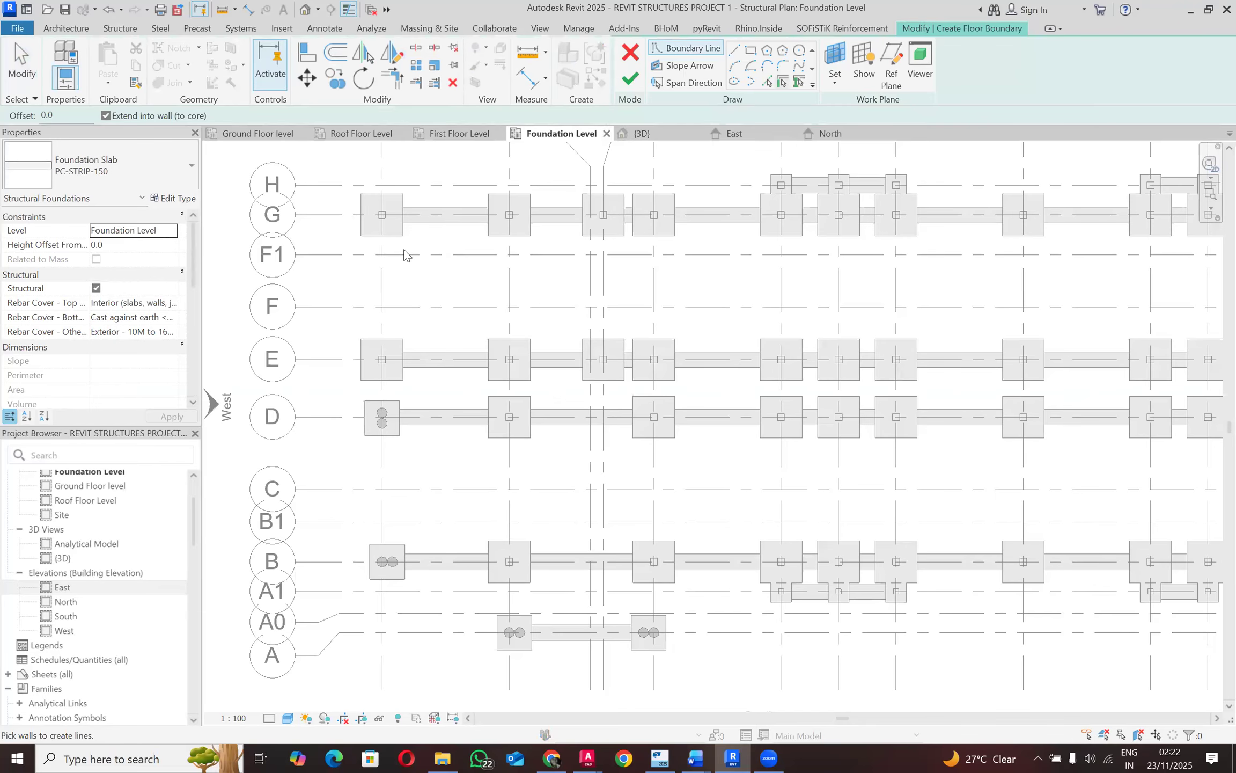
click(735, 49)
scroll(383, 236, up, 3)
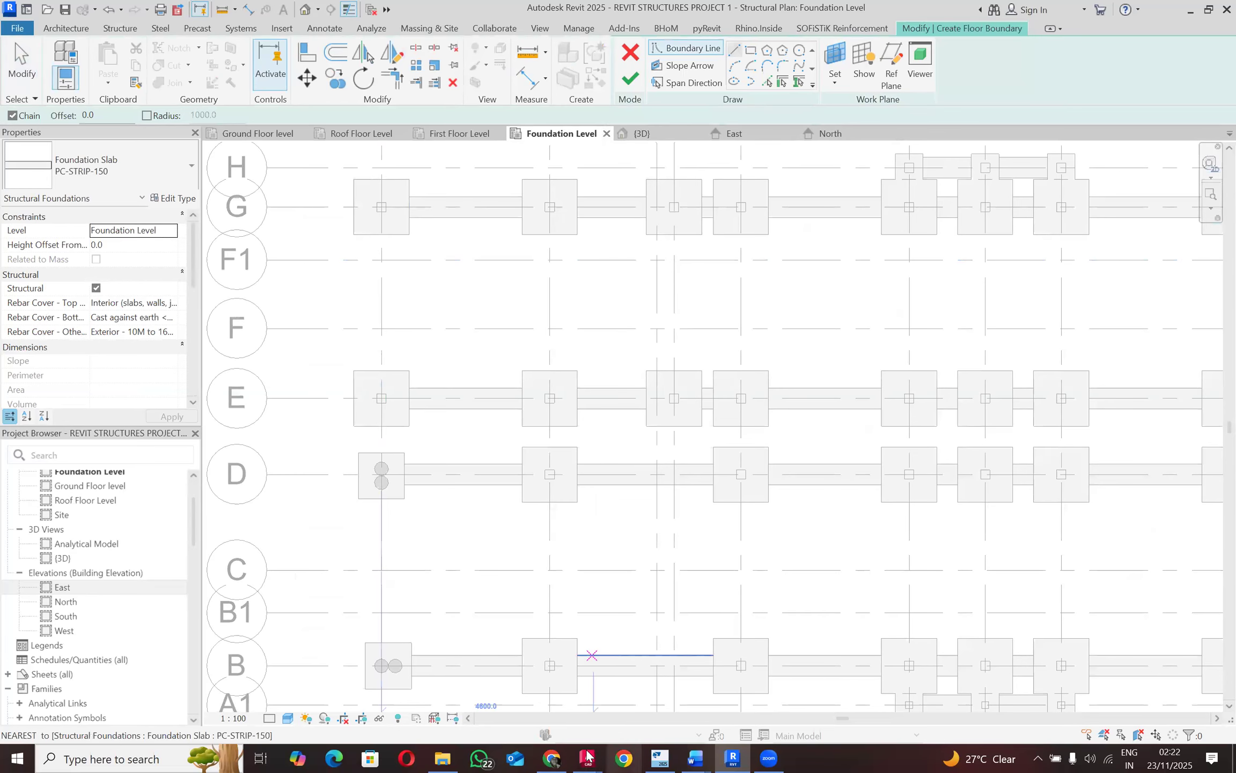
Step: Switch to AutoCAD to check the strip layout in the foundation drawing, and return to Revit
mouse_move(588, 758)
click(509, 687)
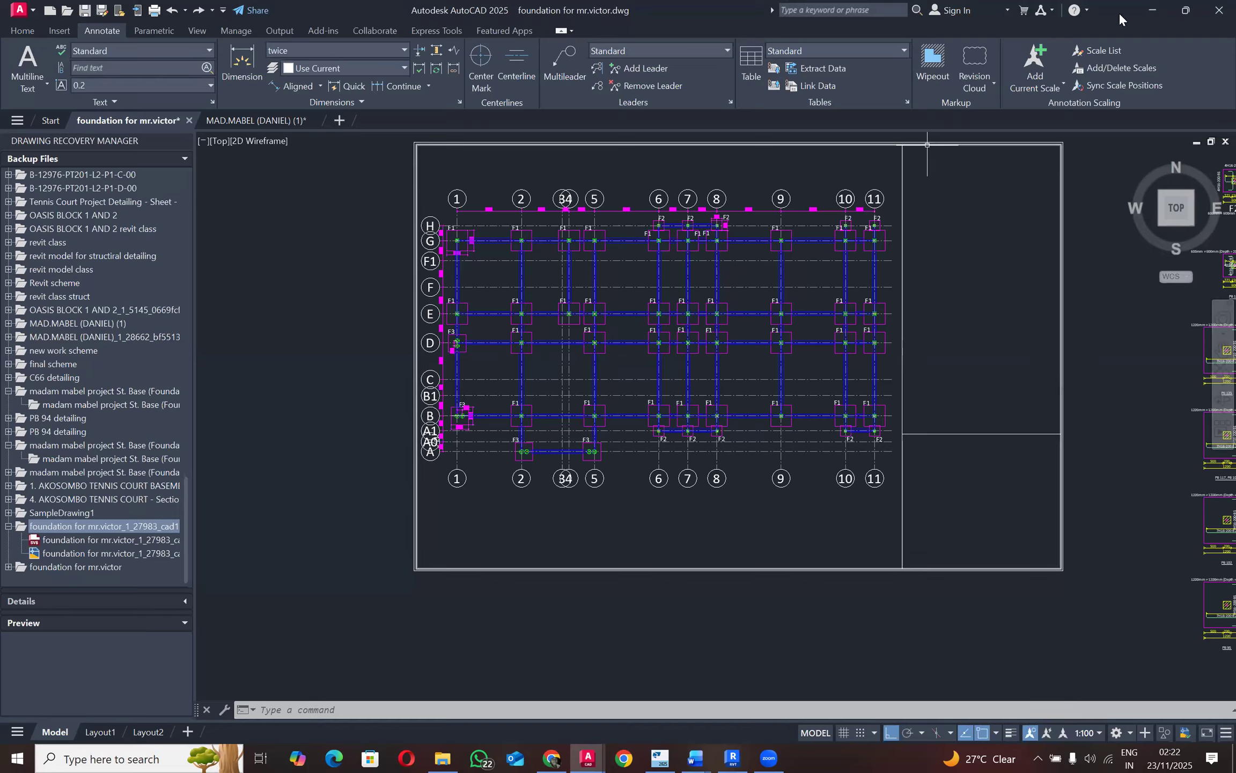
key(alt+Tab)
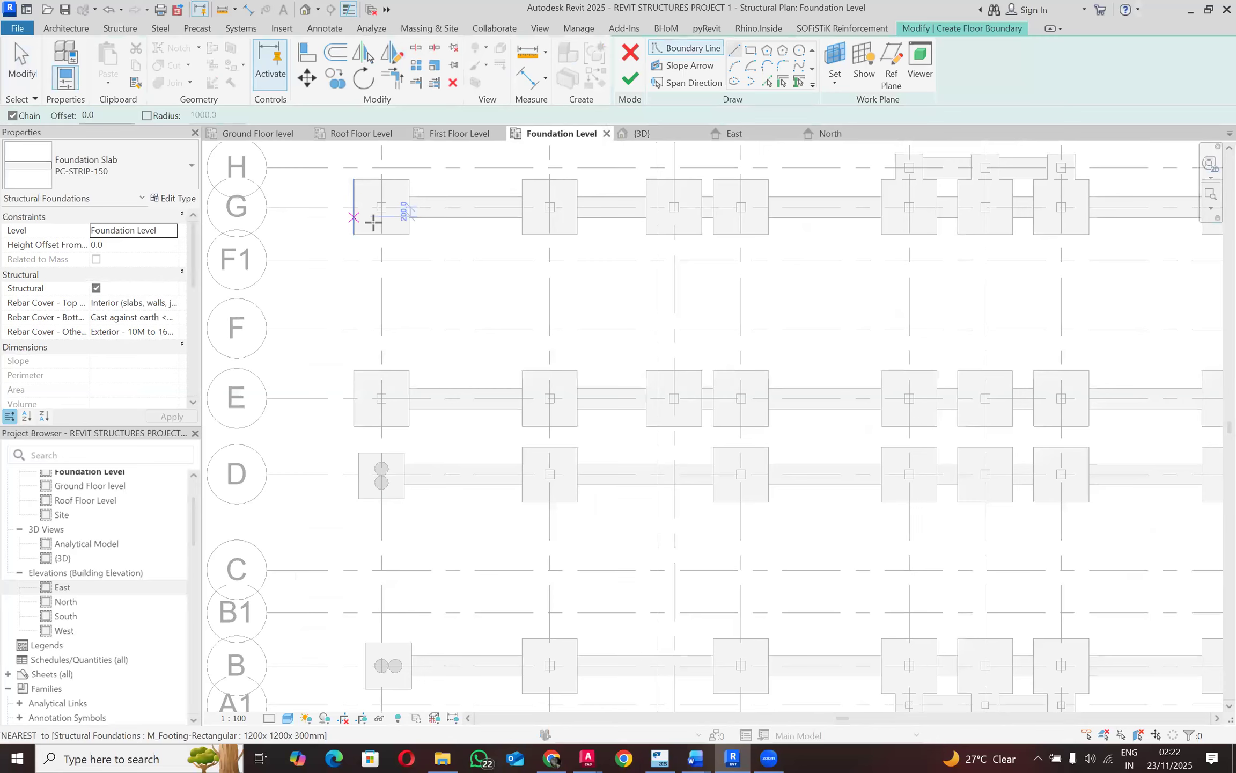
Step: From the lower edge of the westernmost grid G footing, draw a 225 mm boundary line westward and a 2950 mm line down to grid E's footing
scroll(385, 241, up, 2)
click(386, 241)
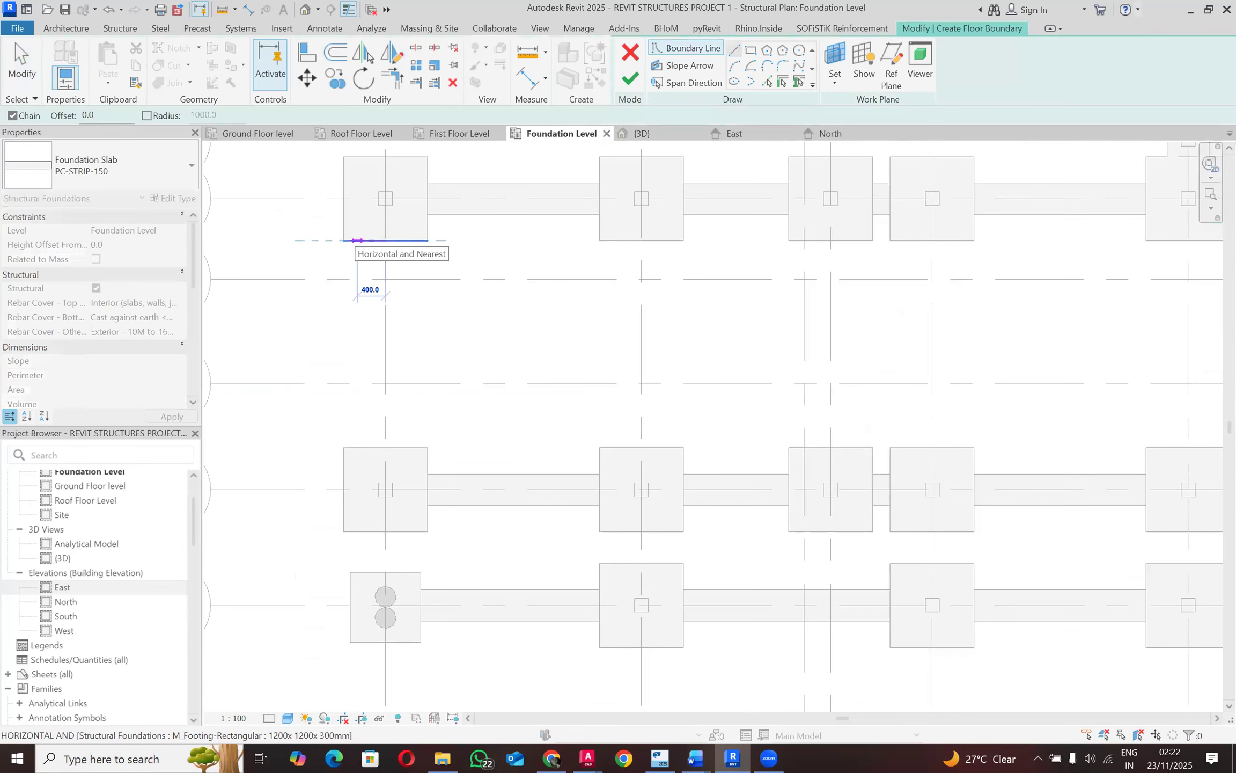
text(225)
key(Return)
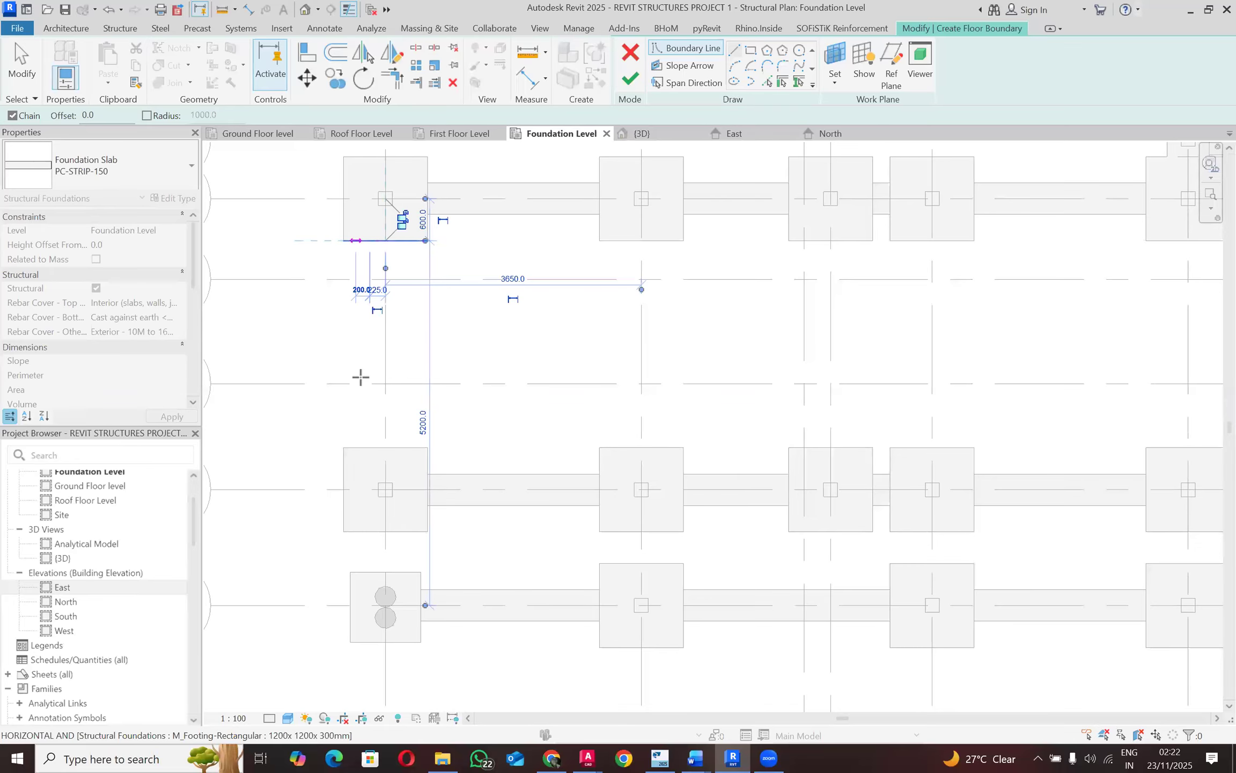
click(369, 447)
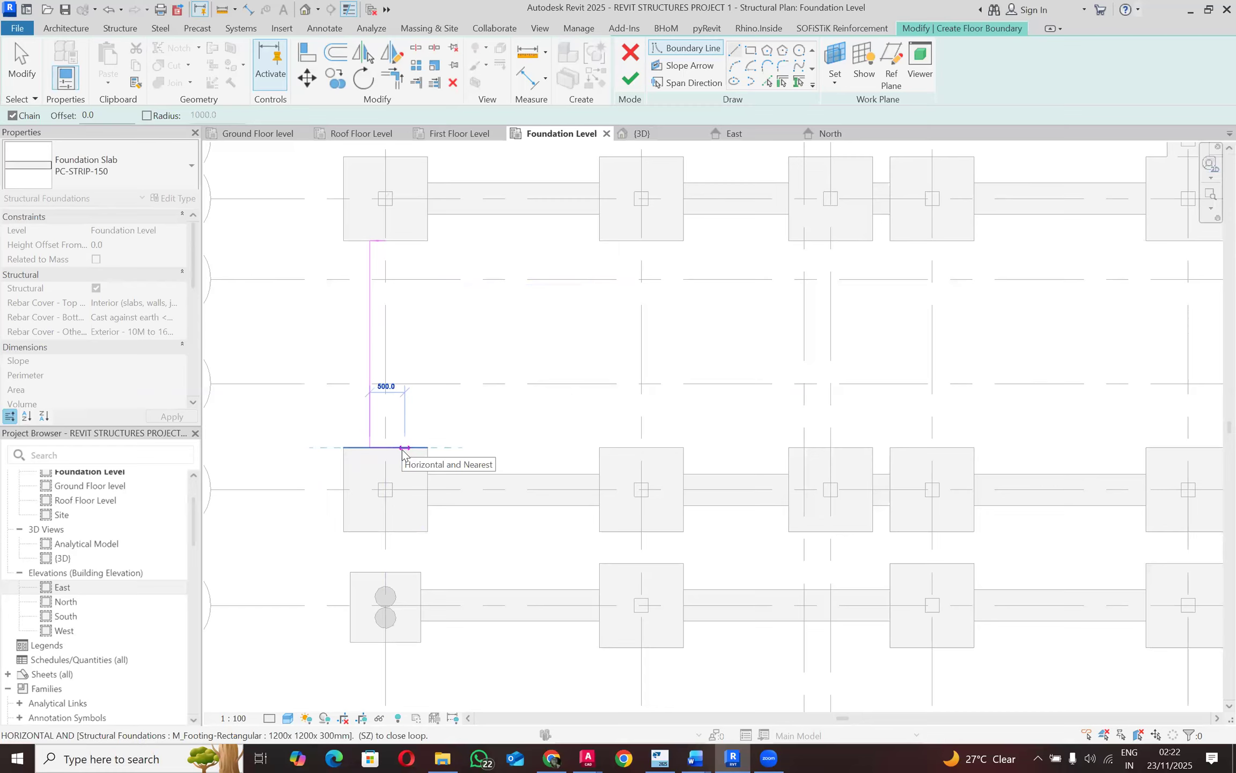
Step: Close this strip boundary between grids G and E with a 450 mm lower edge, an eastern edge and an upper edge
text(450)
key(Return)
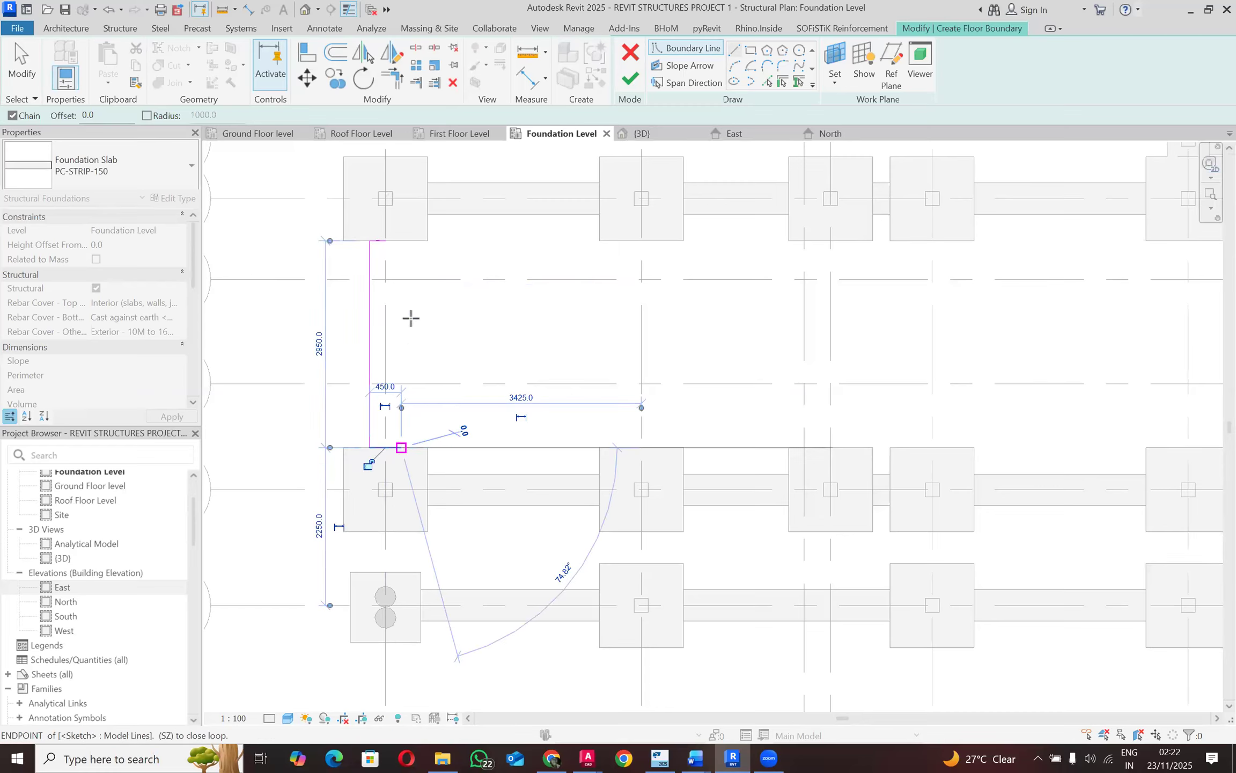
click(402, 241)
scroll(400, 242, up, 2)
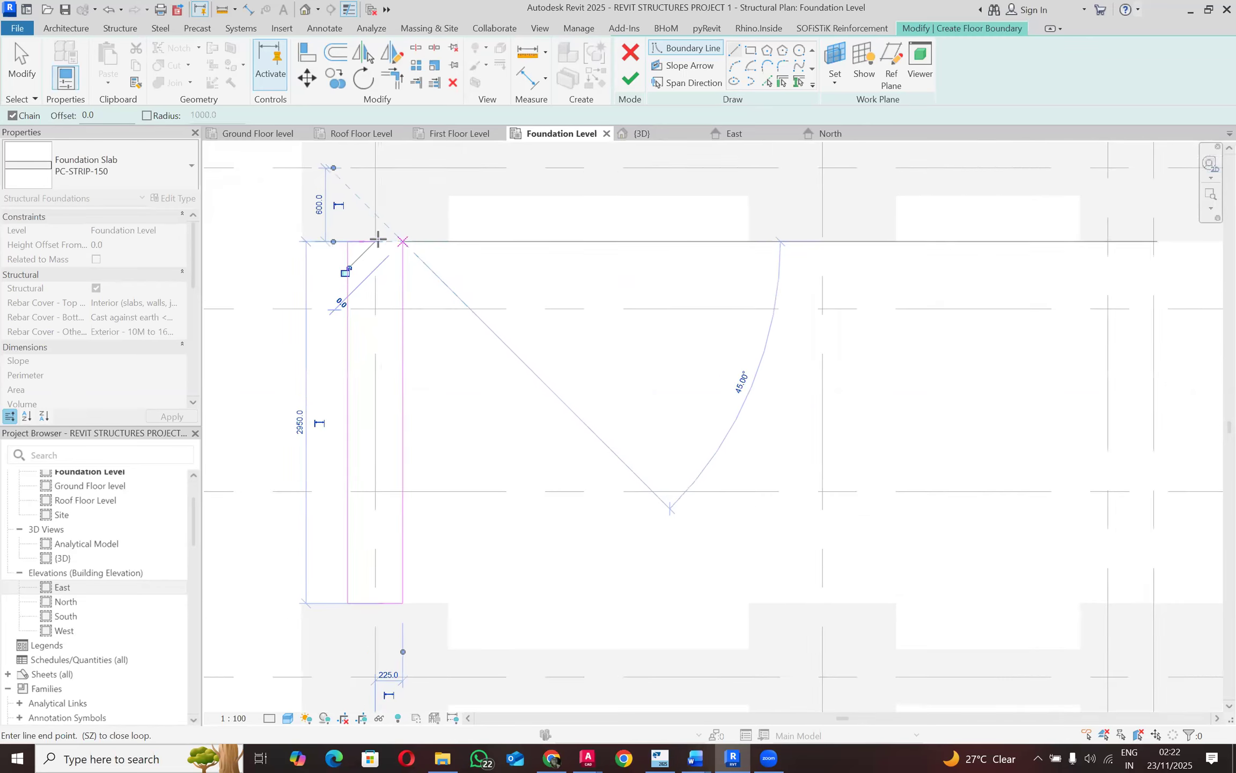
click(372, 240)
Step: Sketch a rectangular strip boundary 576 mm long and 450 mm wide between the westernmost footings on grids E and D
scroll(371, 239, down, 3)
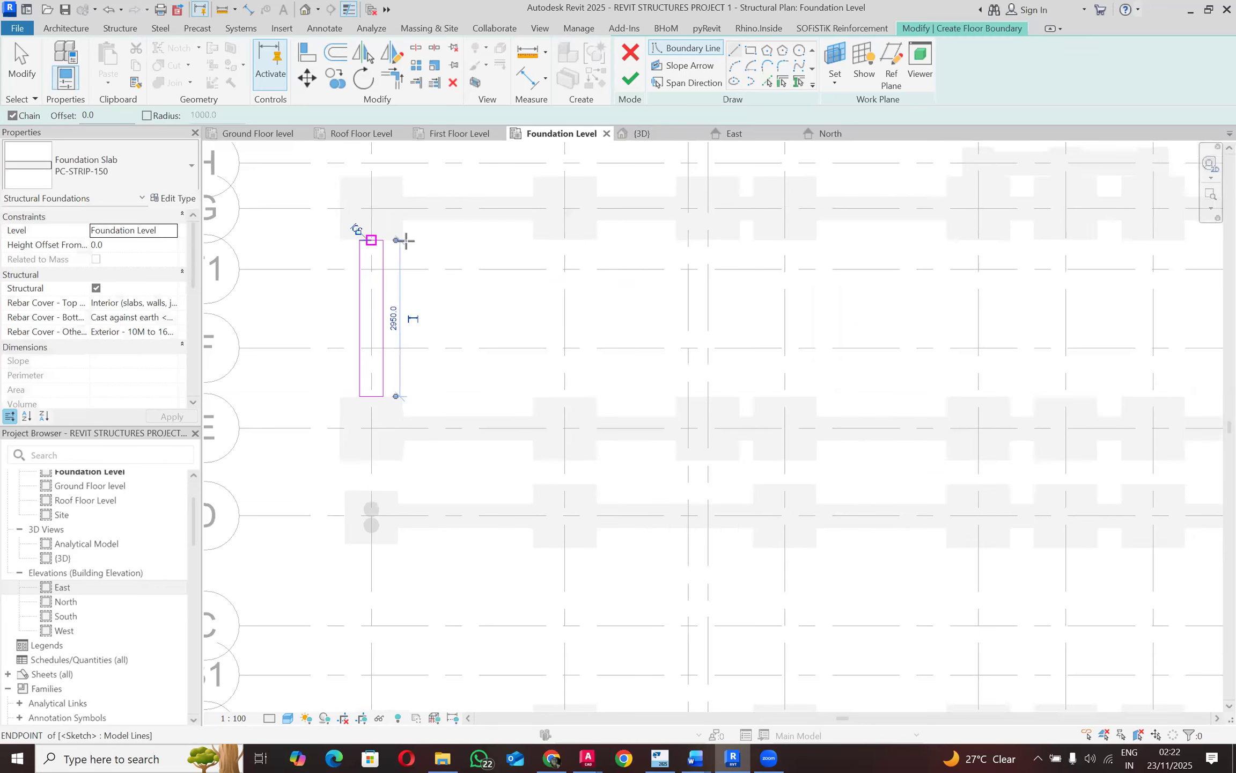
scroll(383, 389, down, 3)
scroll(383, 389, up, 5)
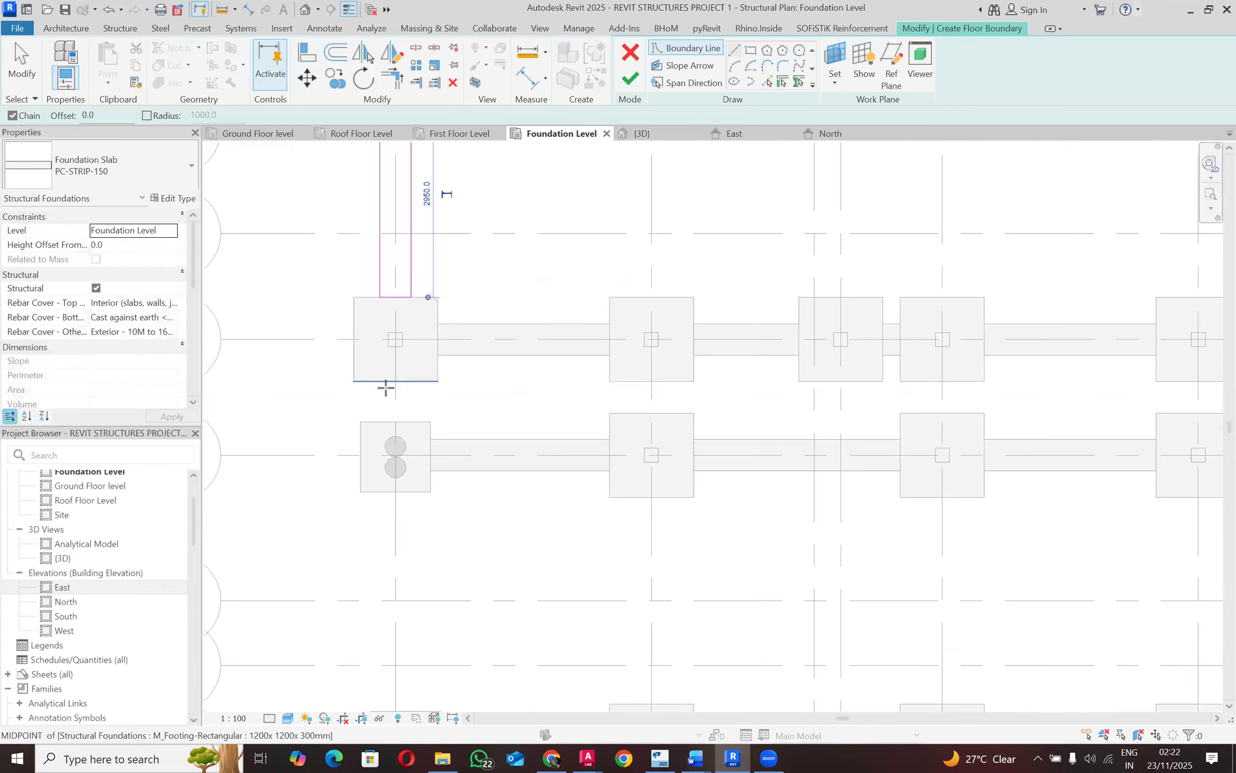
click(380, 381)
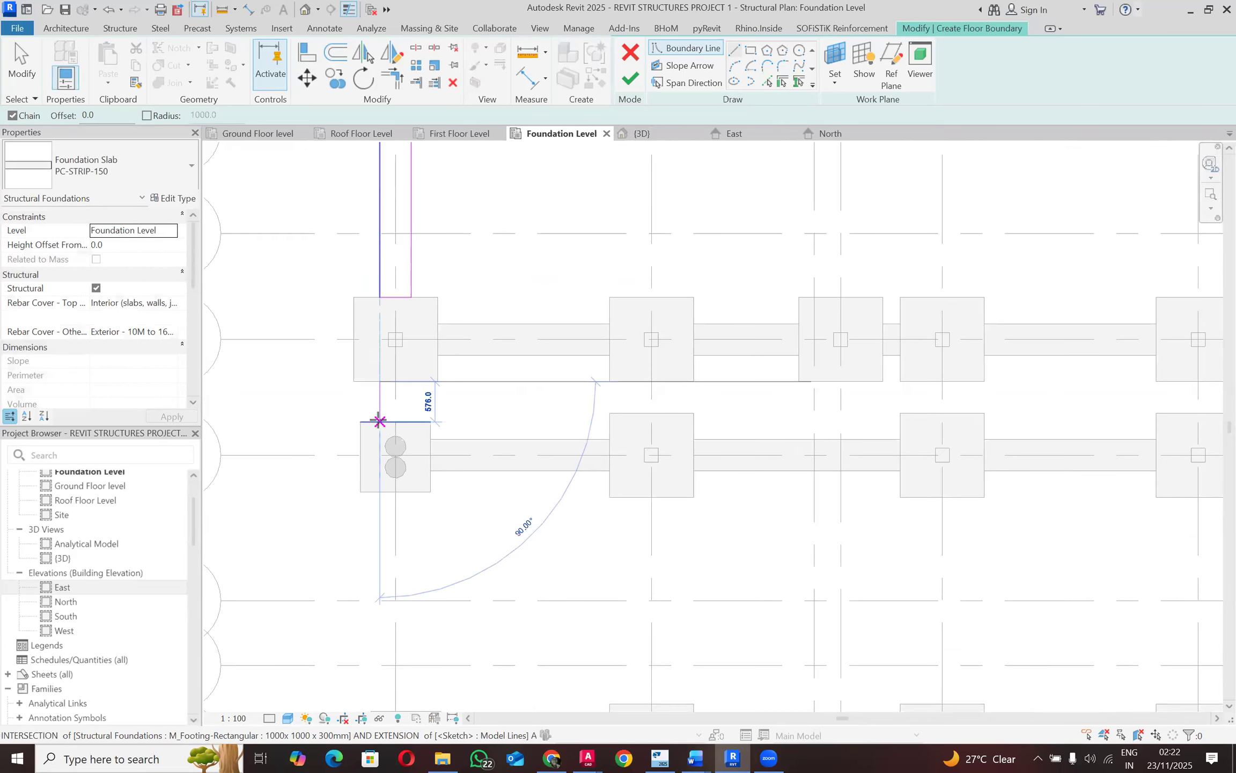
click(379, 421)
click(411, 421)
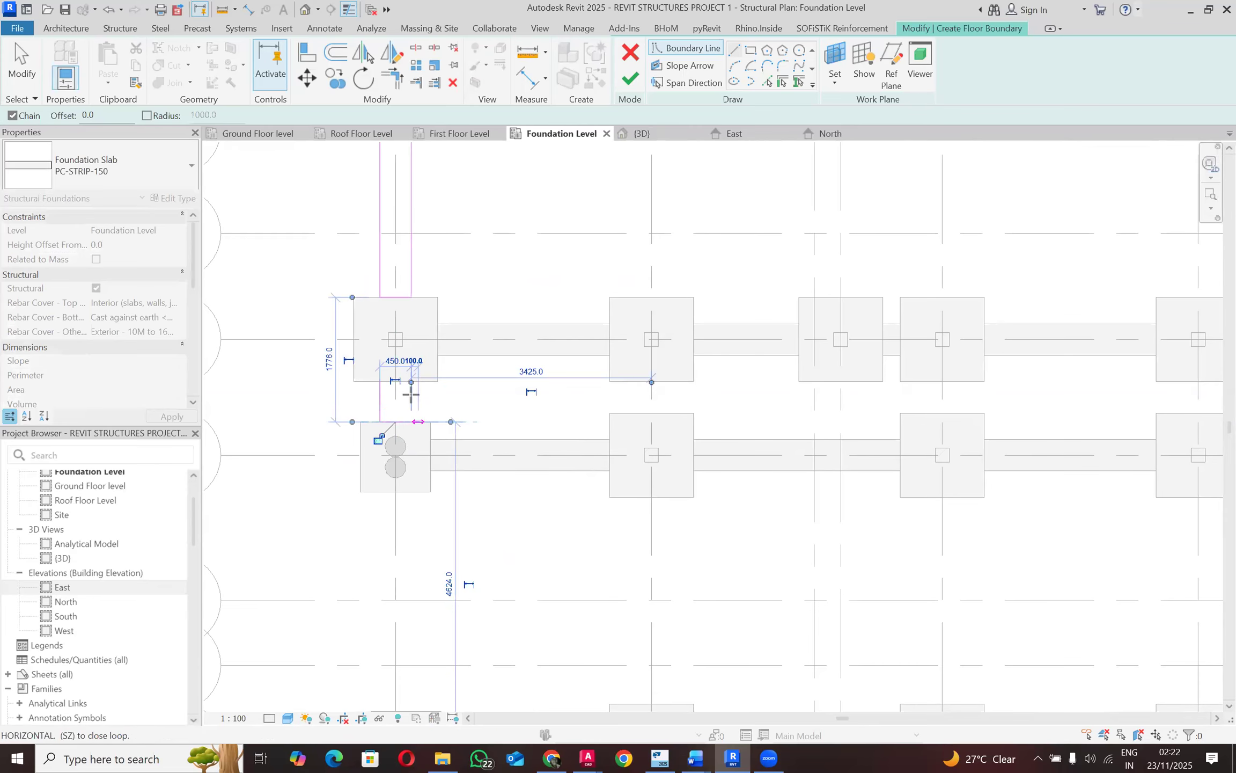
click(412, 382)
click(379, 382)
Step: Sketch a rectangular strip boundary 3124 mm long and 450 mm wide on grid 1 between the footings on grids D and B
scroll(383, 397, down, 3)
click(393, 397)
scroll(394, 397, up, 3)
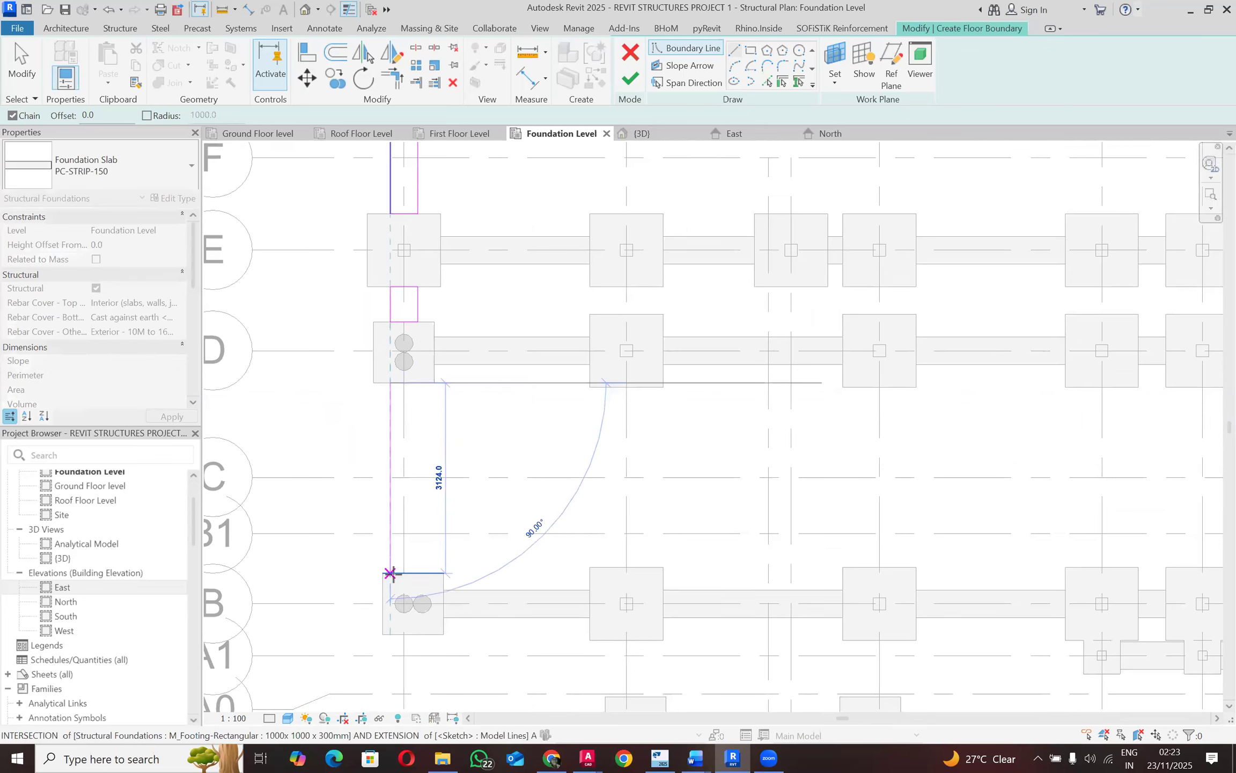
click(391, 573)
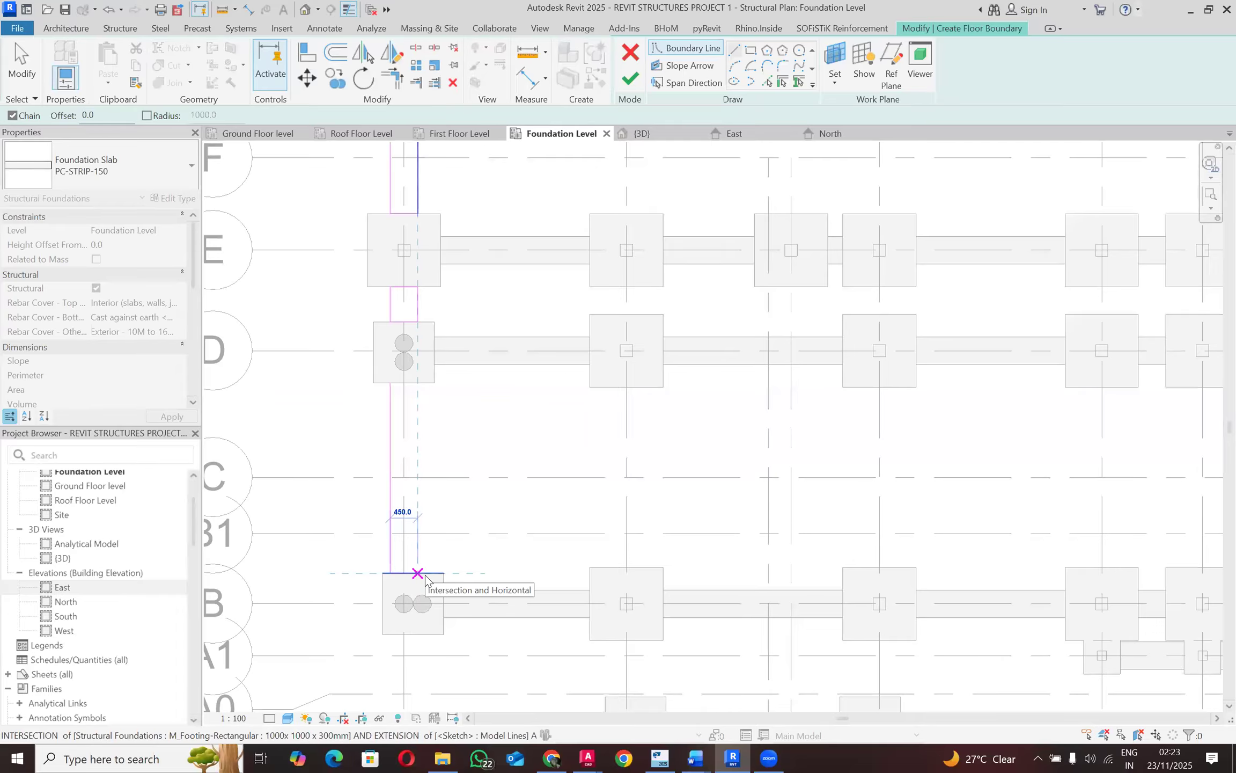
click(418, 573)
text(45)
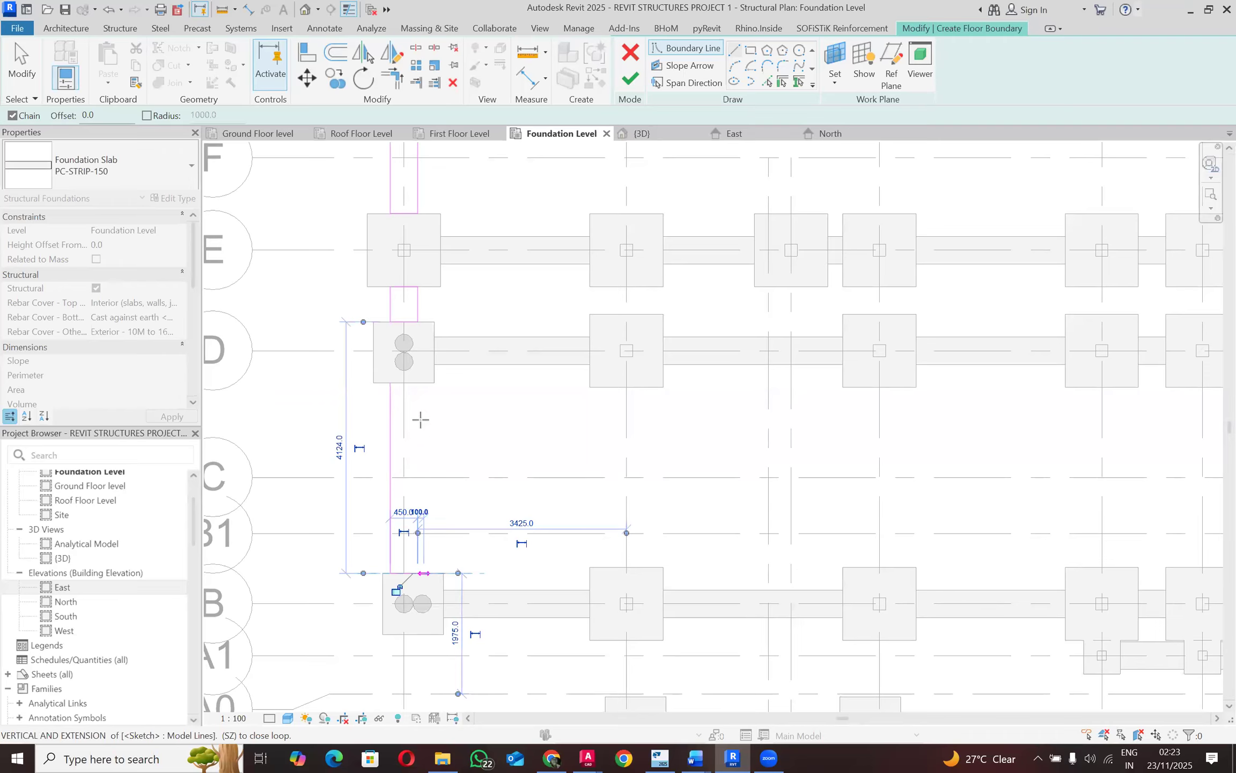
click(418, 382)
scroll(418, 382, up, 4)
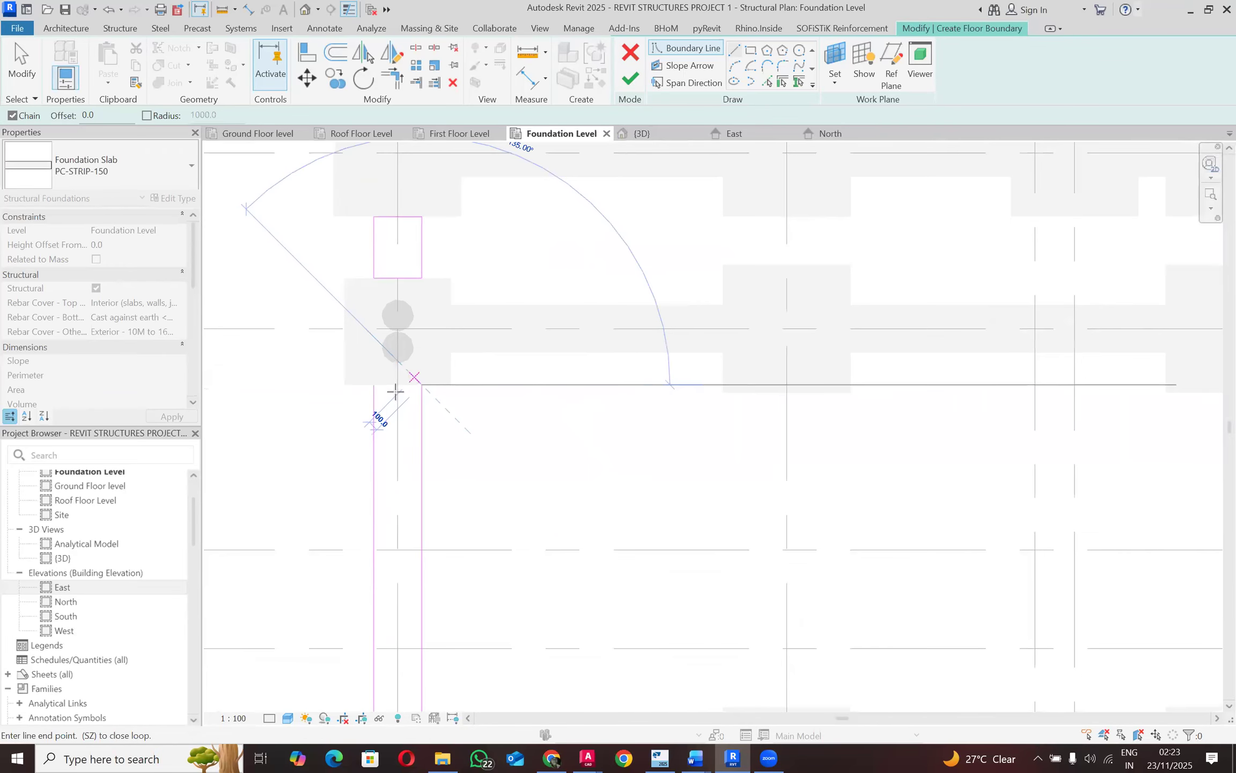
click(367, 384)
scroll(367, 398, down, 4)
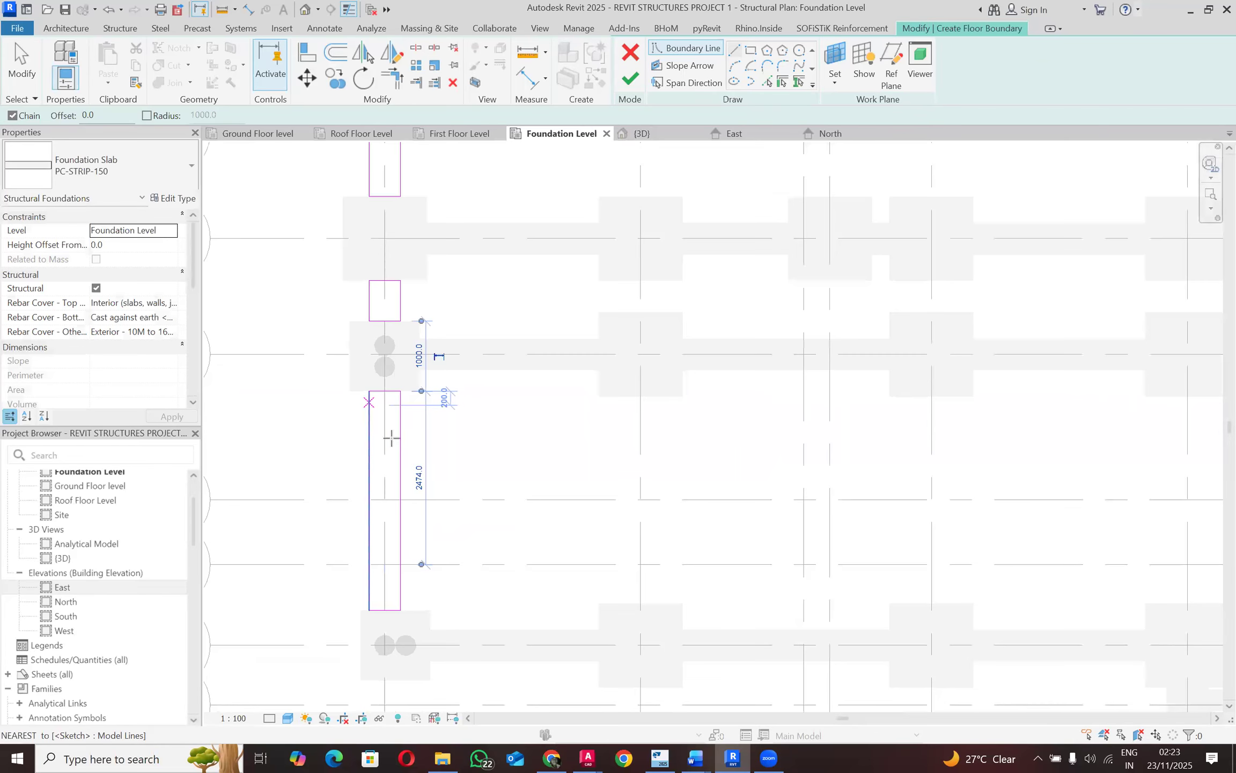
Step: From the lower edge of the footing at grids 2 and G, draw a 225 mm boundary line westward and a 2950 mm line down to grid E's footing
scroll(542, 451, down, 2)
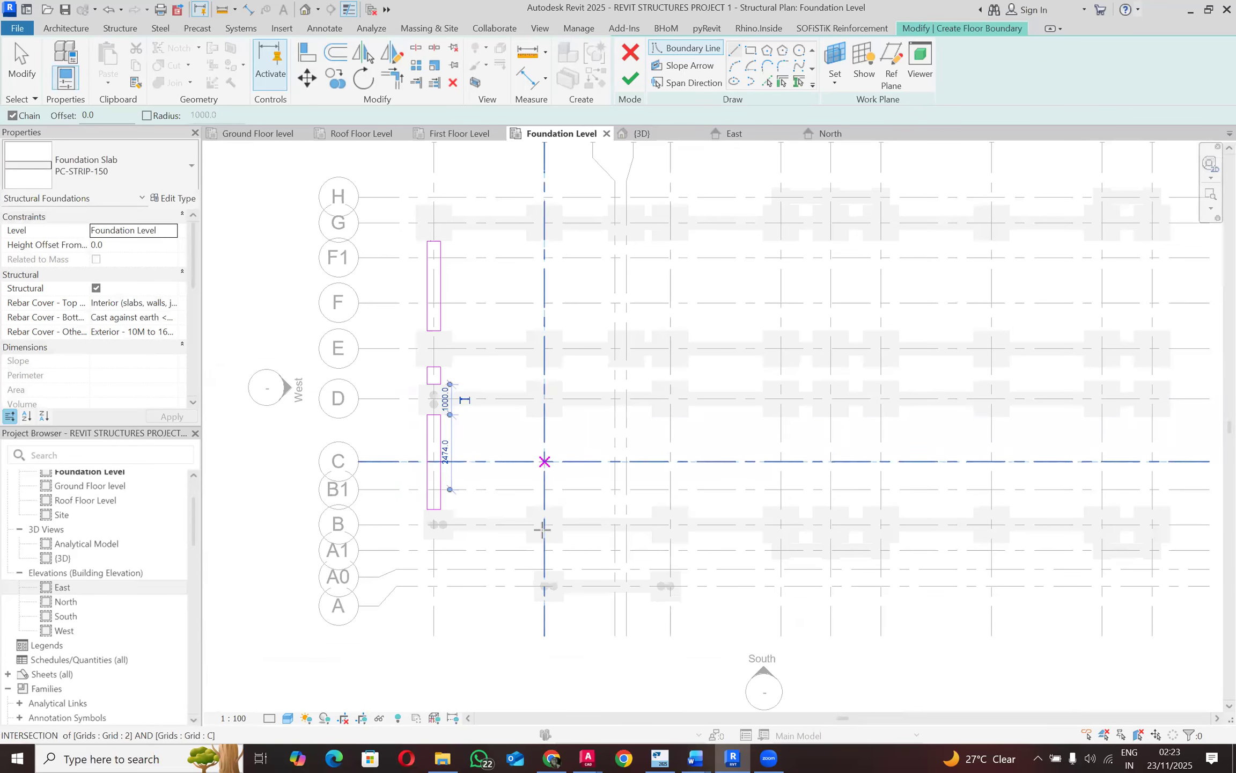
scroll(545, 290, up, 3)
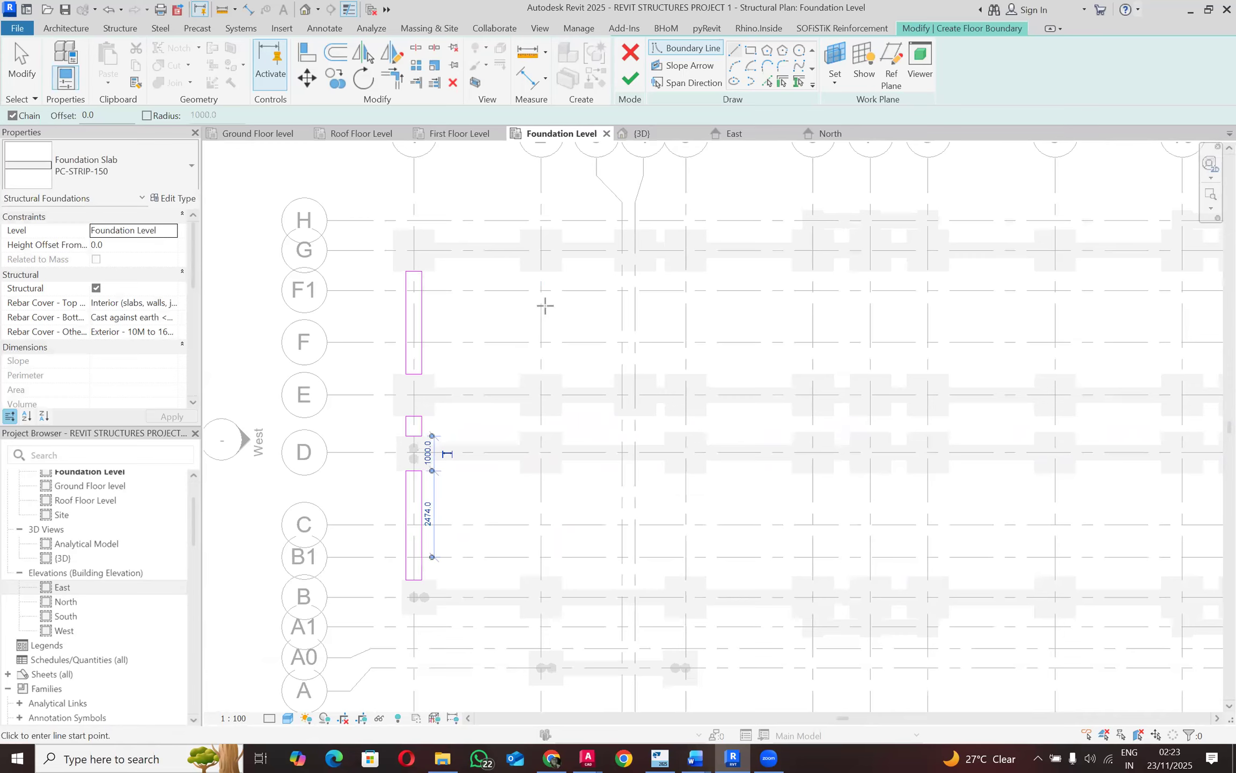
scroll(546, 275, up, 2)
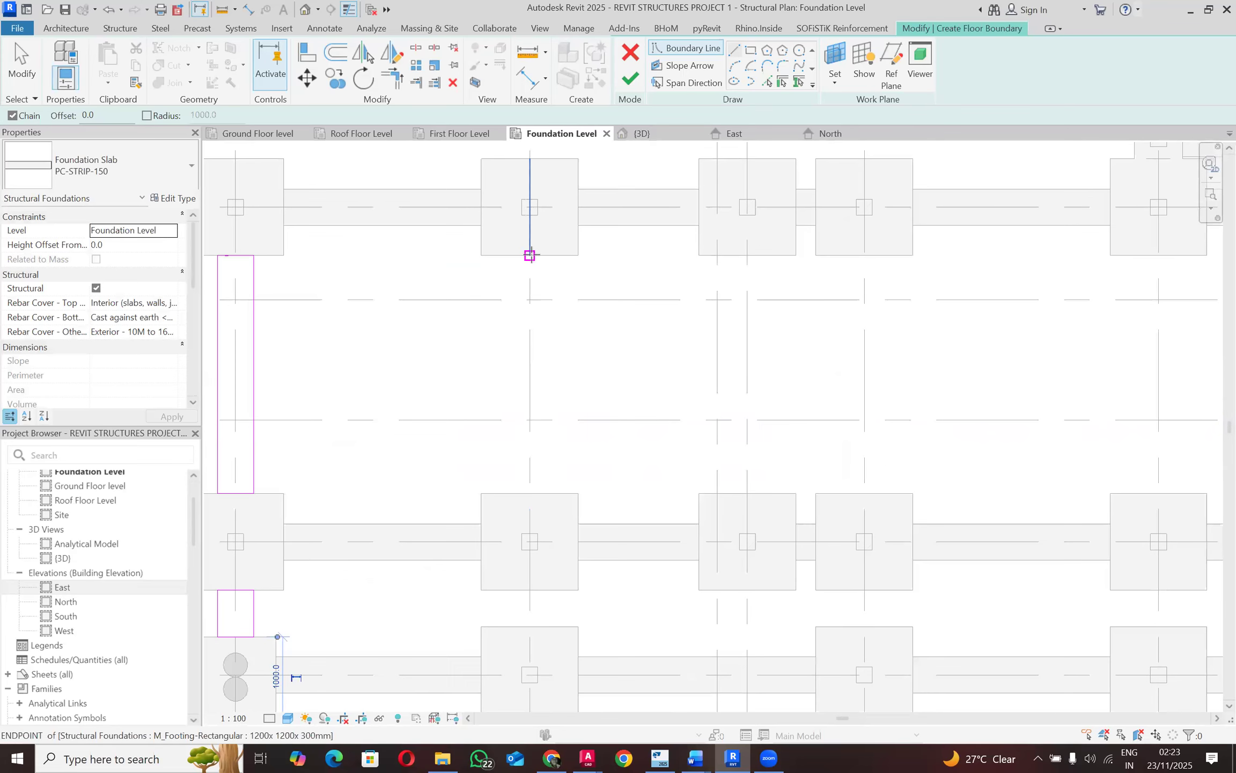
click(524, 250)
text(225)
key(Return)
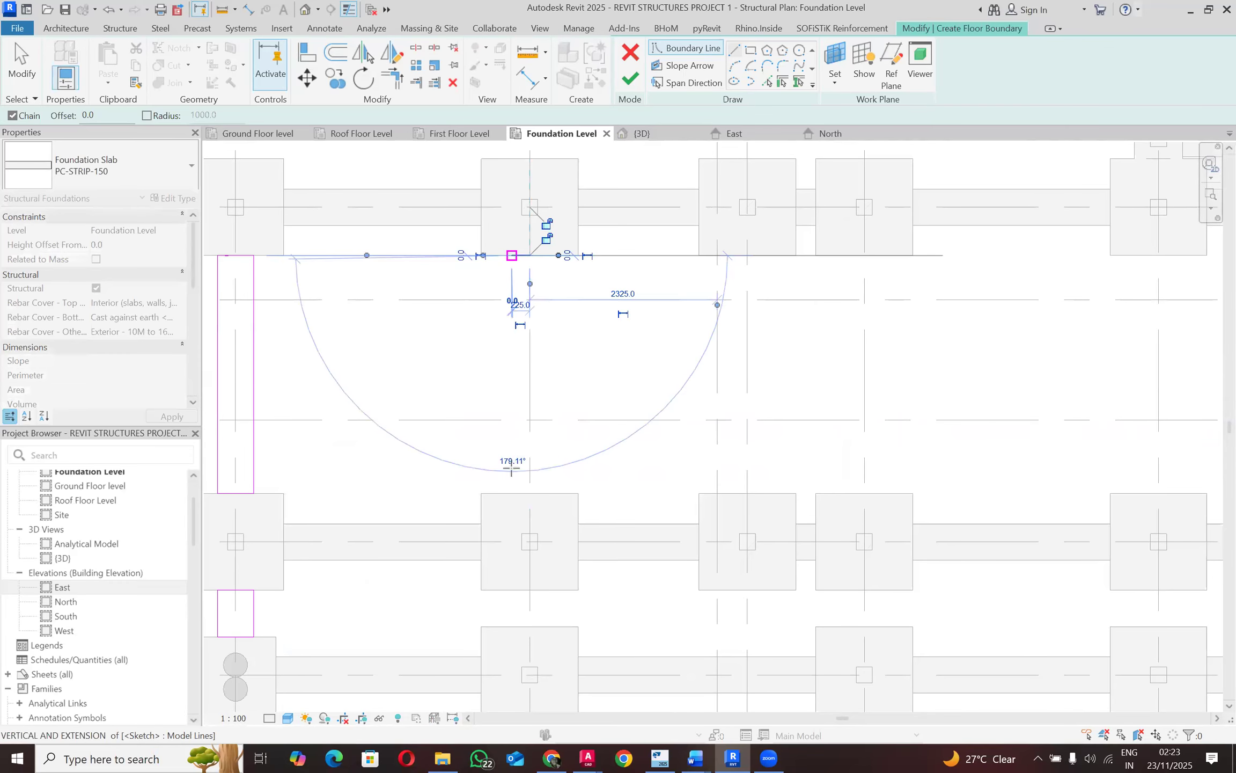
click(512, 493)
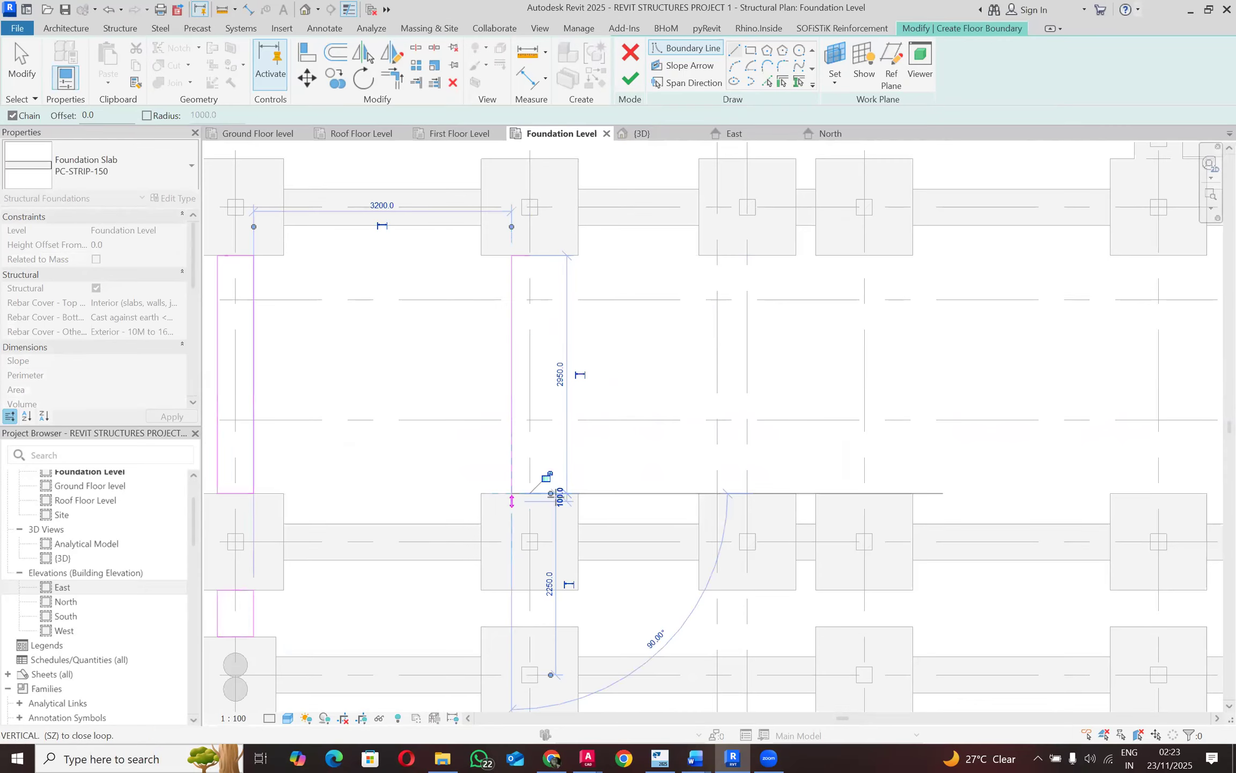
Step: Close the grid 2 strip boundary between grids G and E with a 450 mm lower edge, an eastern edge and an upper edge
text(45)
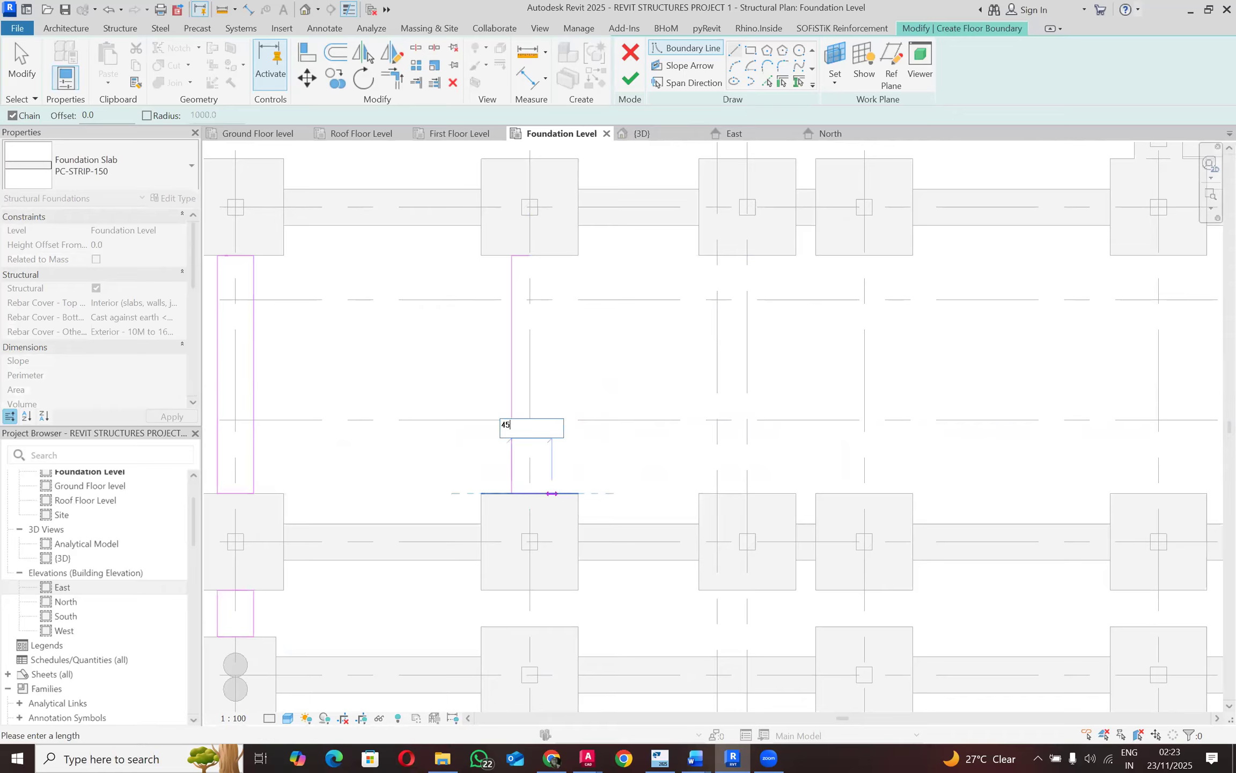
text(0)
key(Return)
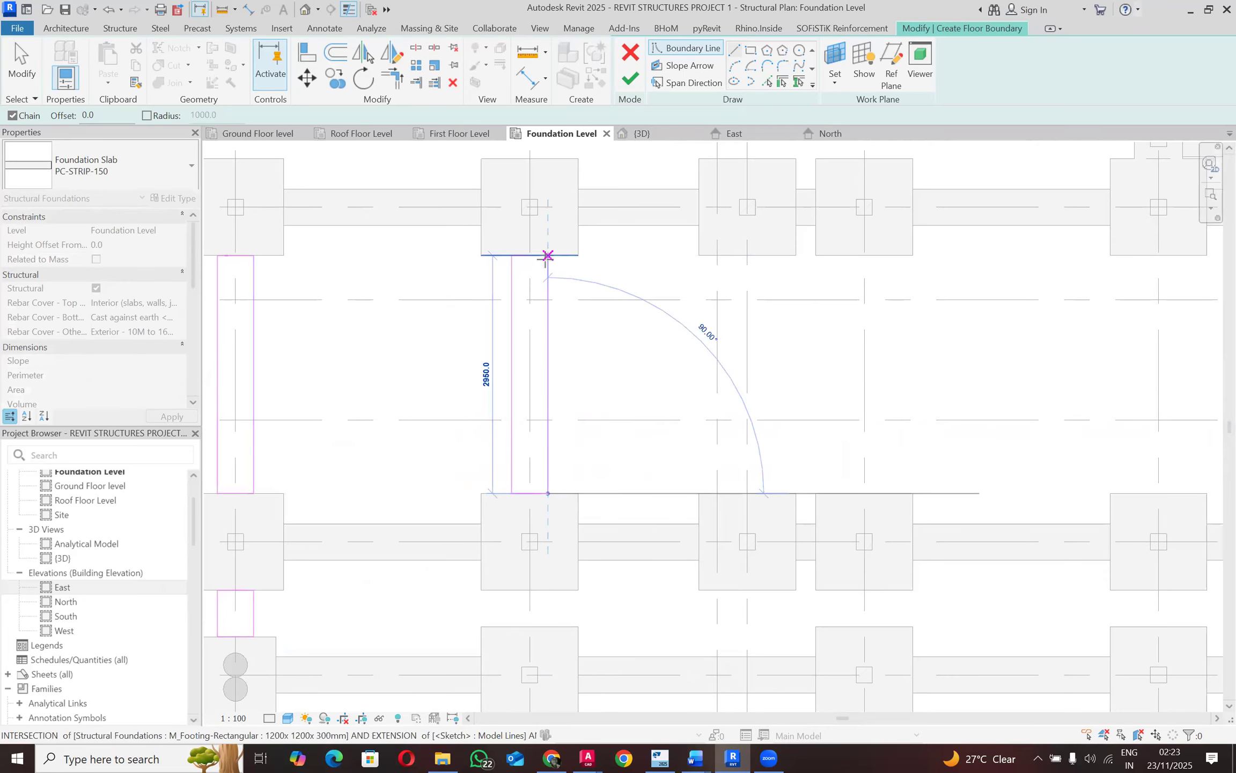
click(547, 255)
click(529, 256)
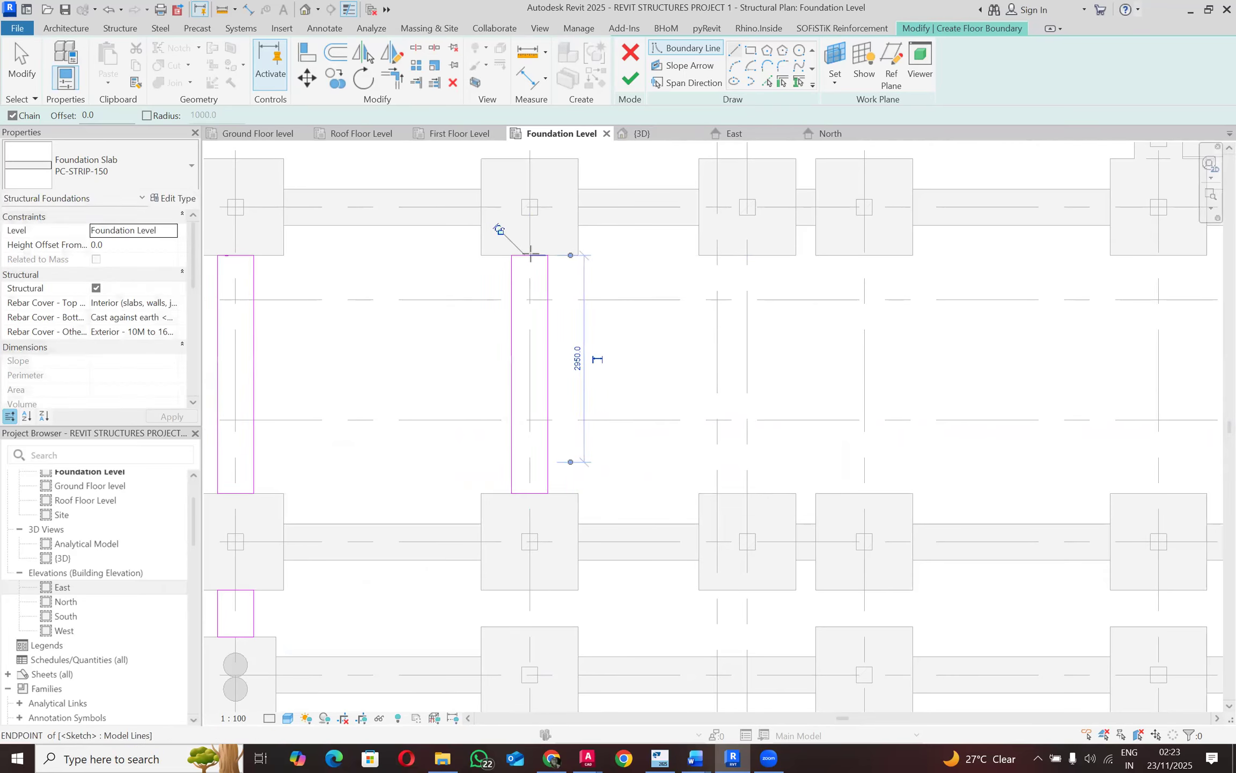
Step: Sketch a 450 mm by 450 mm strip boundary on grid 2 between the footings on grids E and D
scroll(529, 255, down, 2)
scroll(530, 483, up, 1)
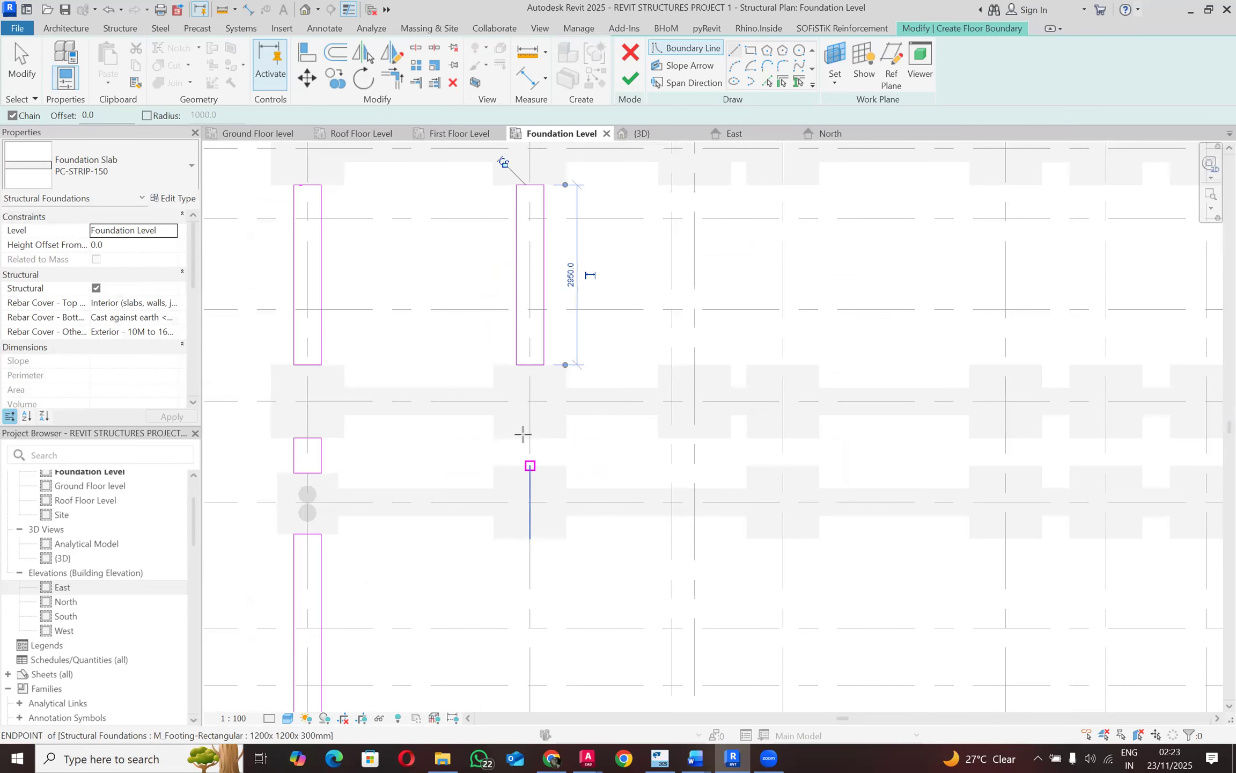
scroll(514, 438, up, 1)
click(514, 439)
click(514, 475)
click(550, 475)
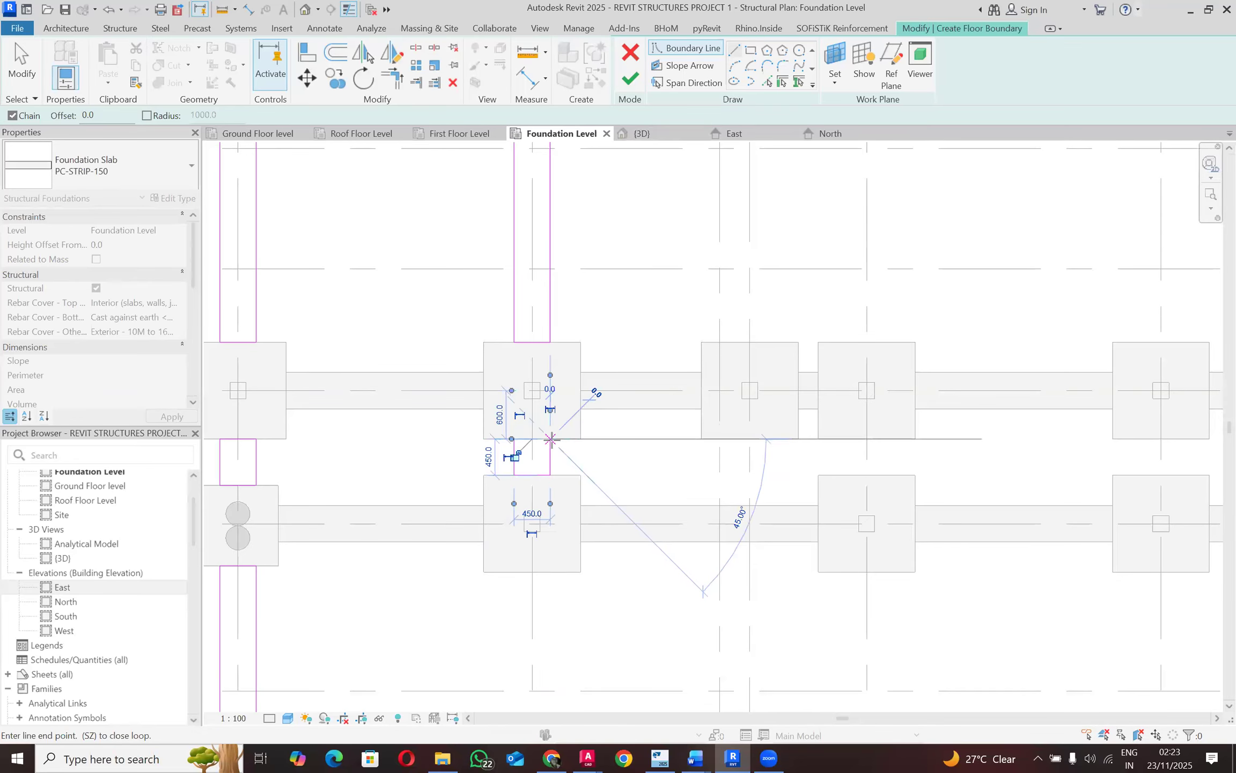
click(550, 439)
click(514, 439)
Step: Sketch a rectangular strip boundary 2950 mm long and 450 mm wide on grid 2 between the footings on grids D and B
scroll(514, 429, down, 5)
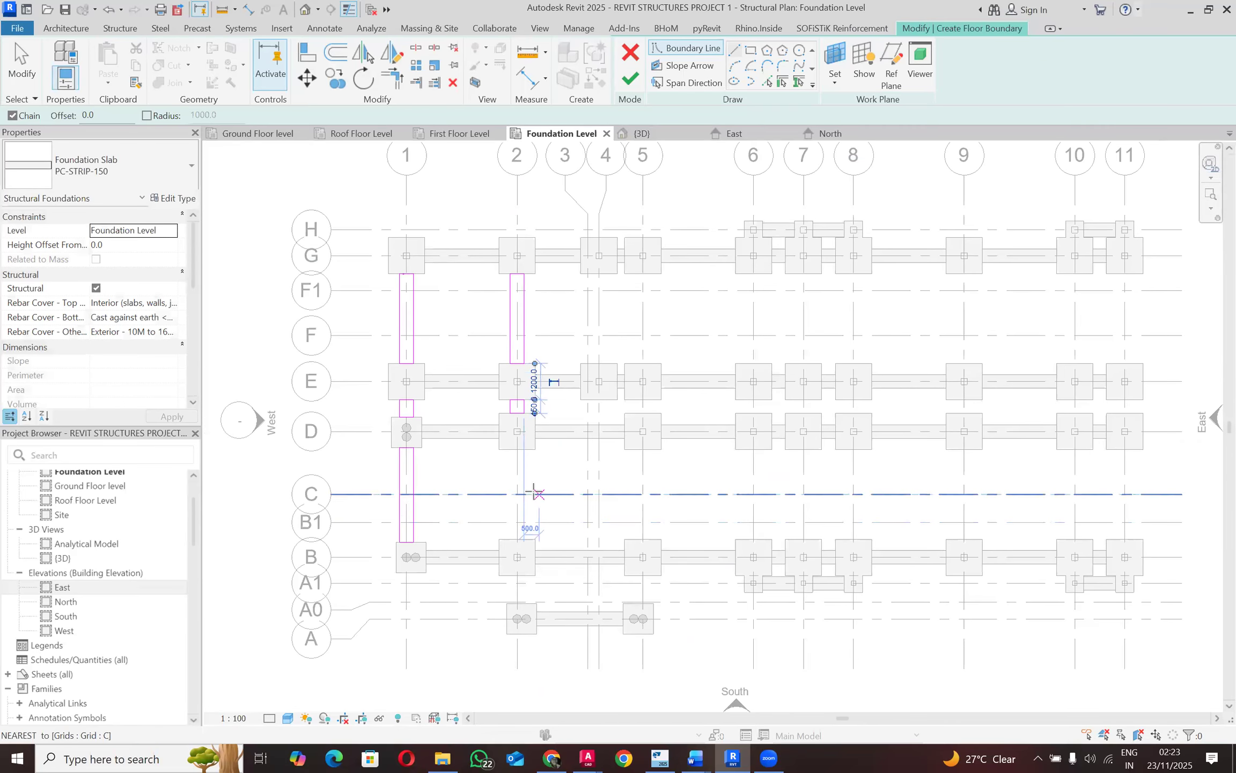
scroll(531, 485, up, 2)
scroll(502, 429, up, 1)
click(497, 430)
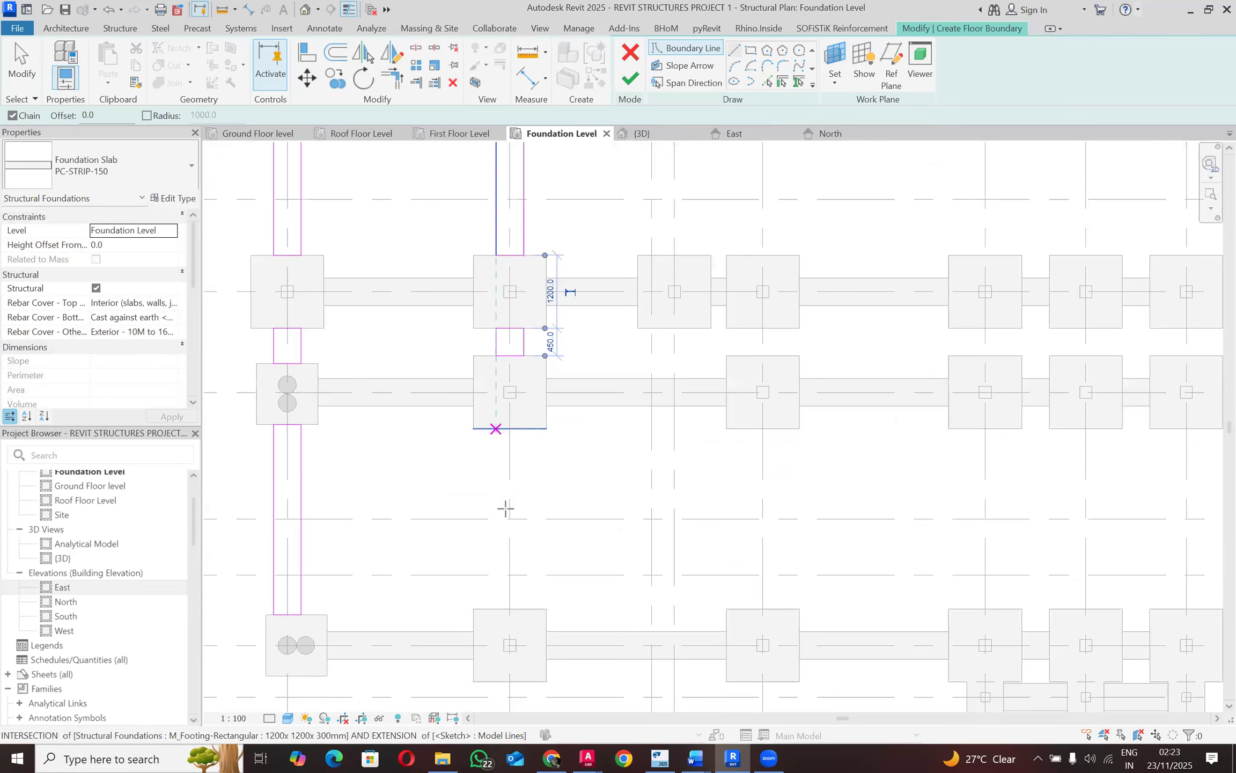
click(501, 611)
click(526, 611)
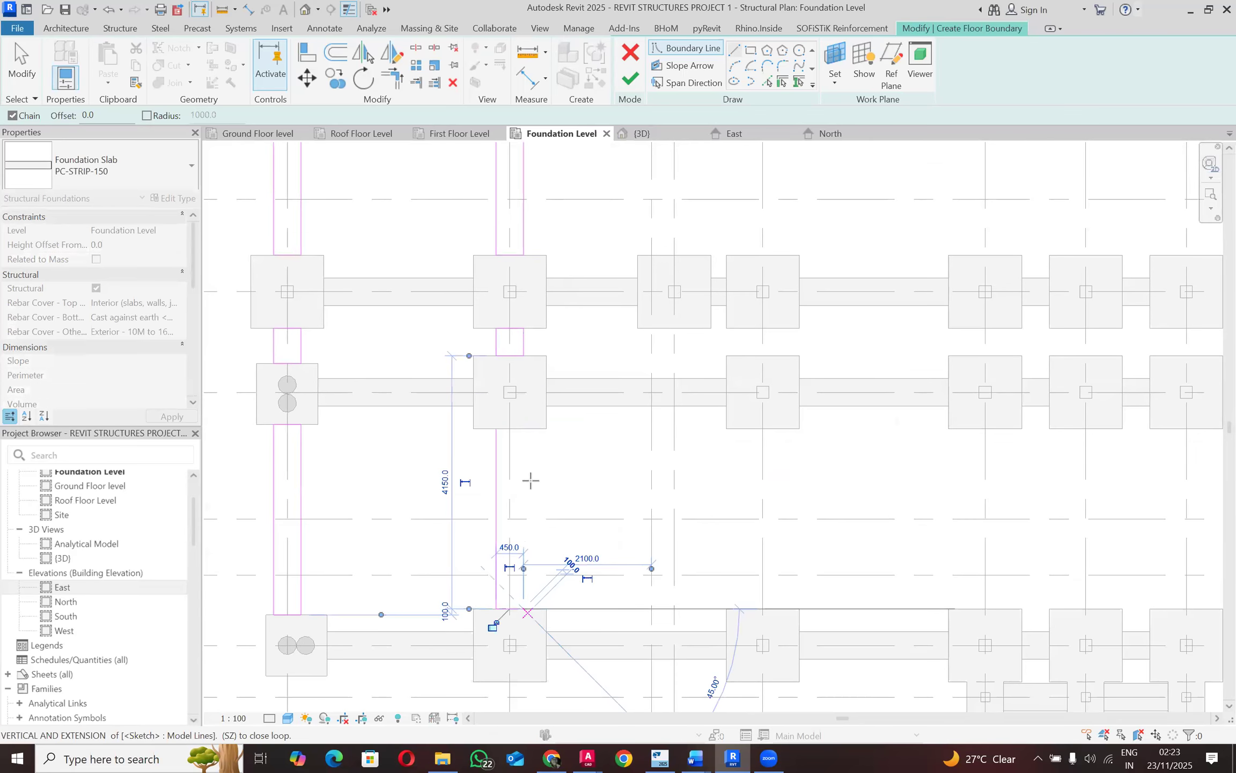
click(526, 428)
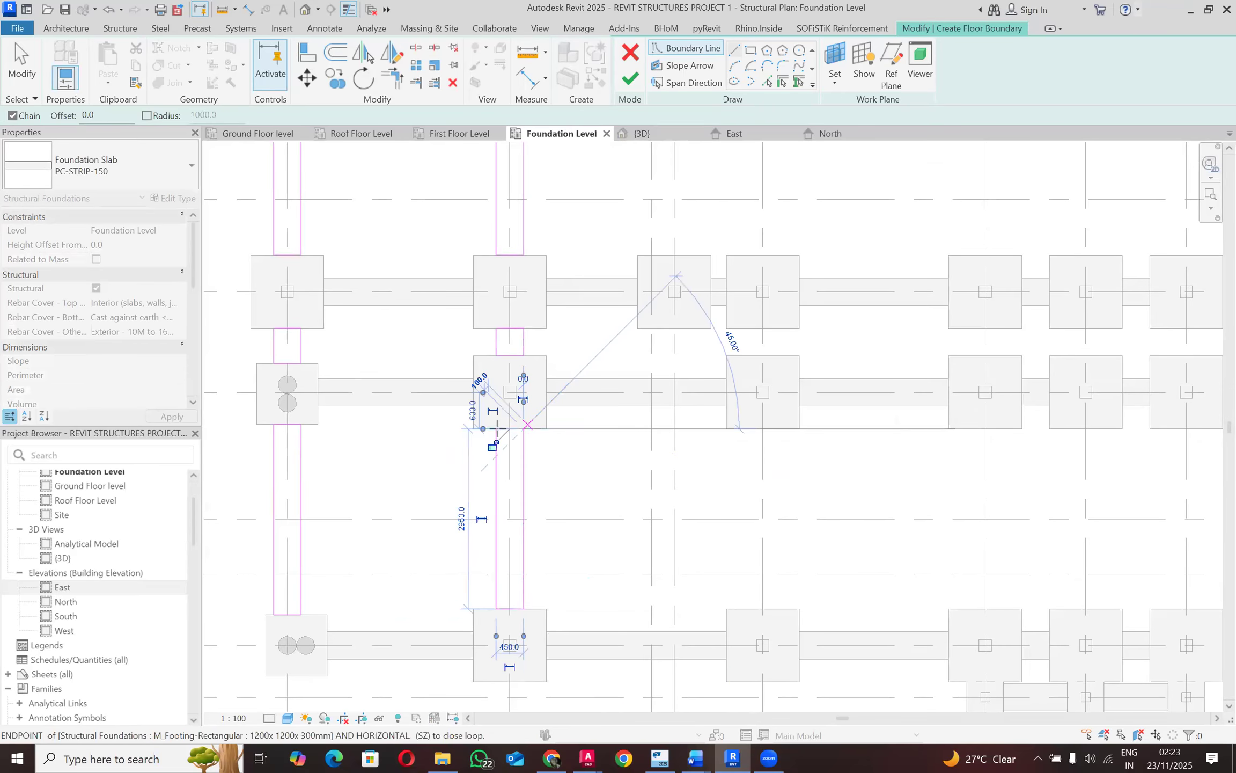
click(496, 429)
Step: Sketch a rectangular strip boundary 927 mm long and 450 mm wide on grid 2 between grid B's footing and the two-column footing on grid A
scroll(469, 403, down, 2)
scroll(469, 403, down, 1)
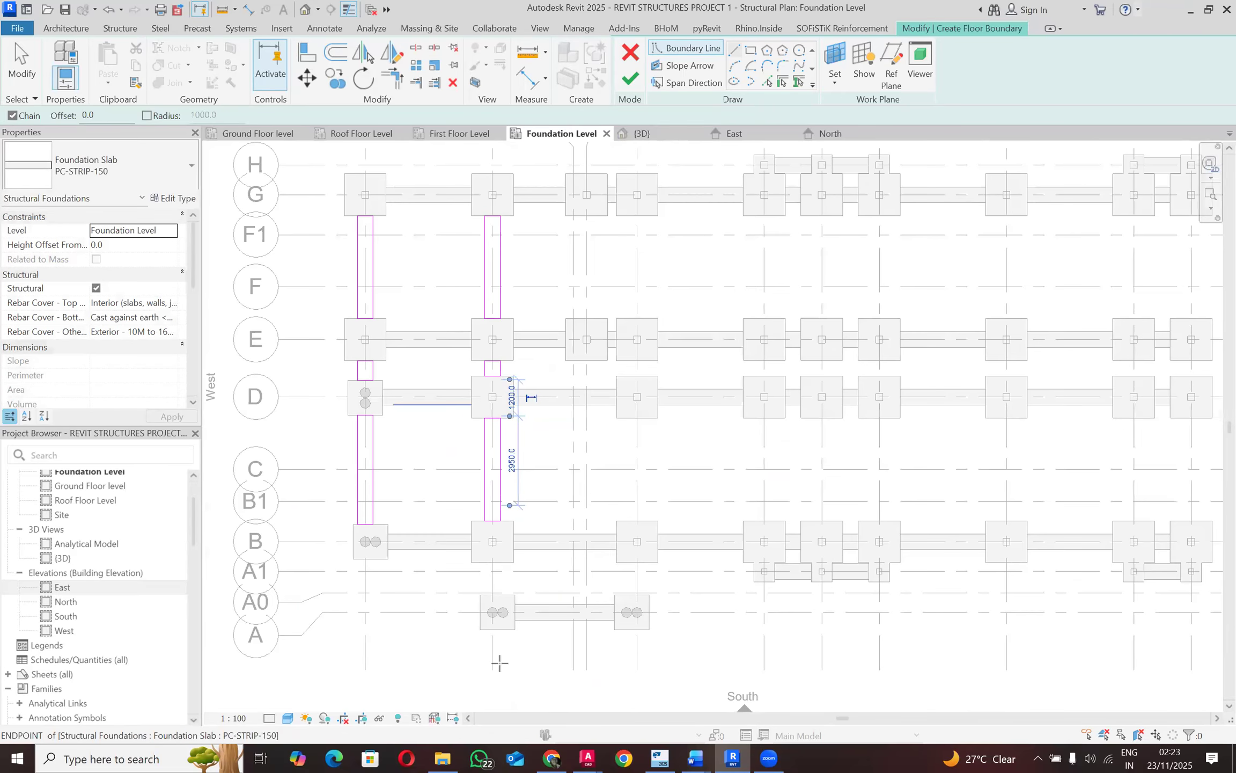
scroll(507, 621, up, 4)
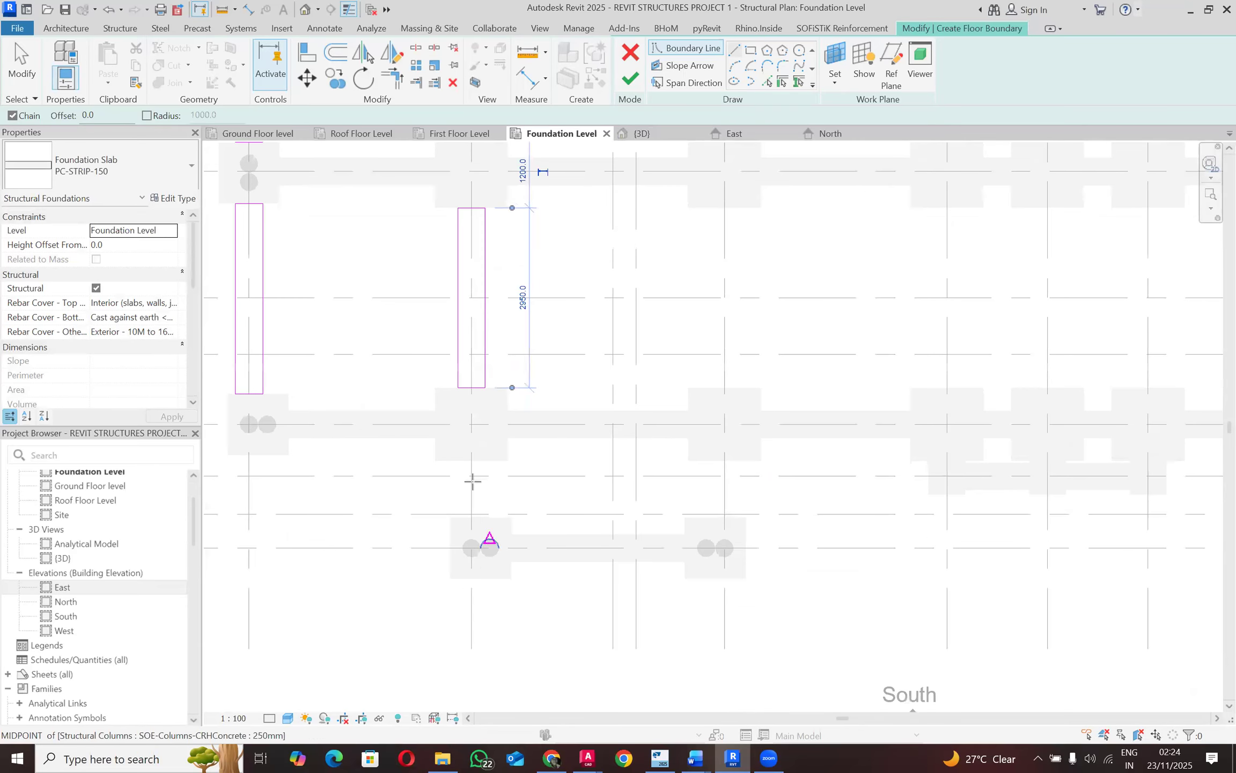
scroll(469, 475, up, 2)
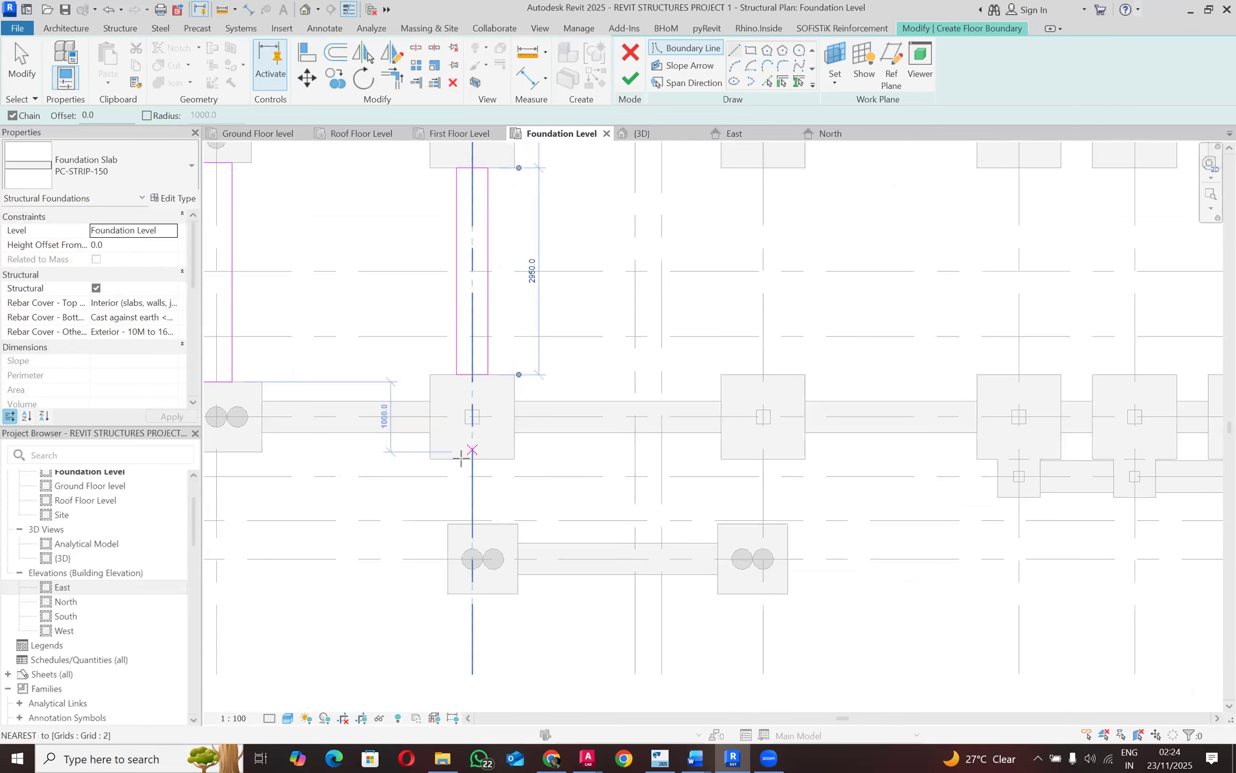
click(456, 458)
click(456, 520)
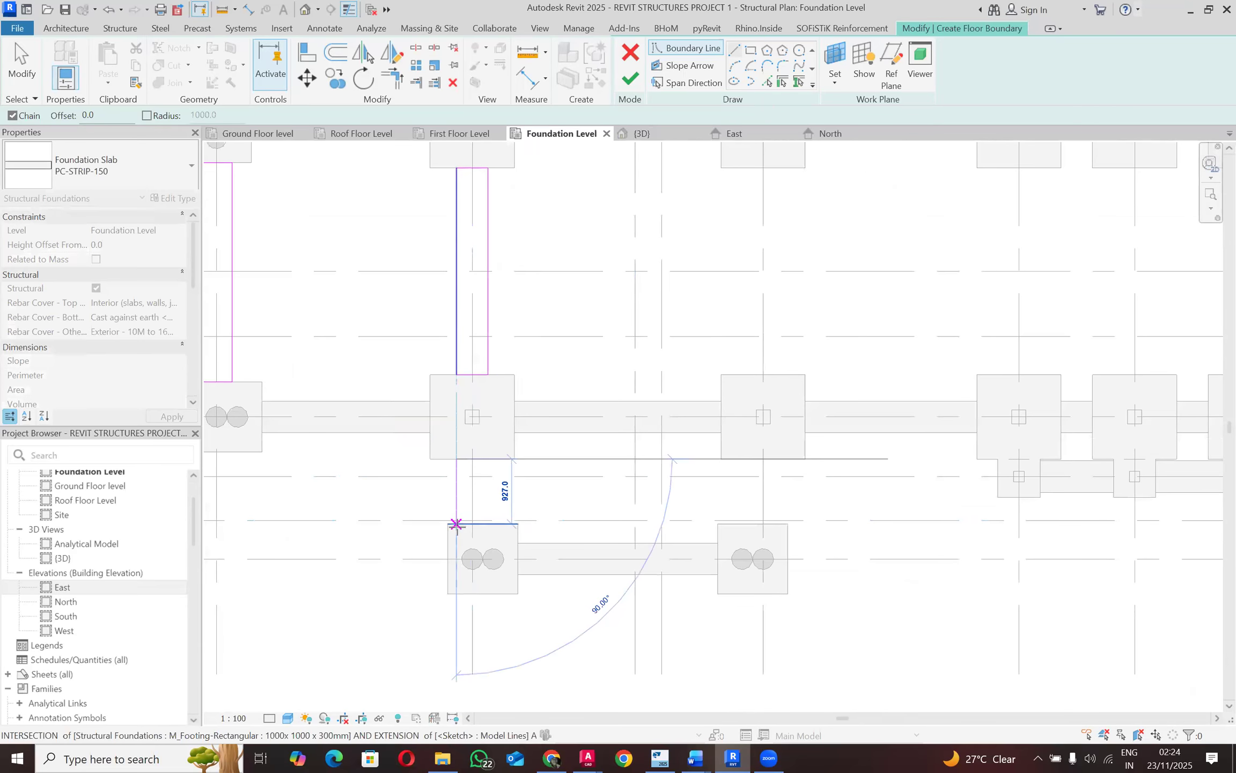
click(487, 523)
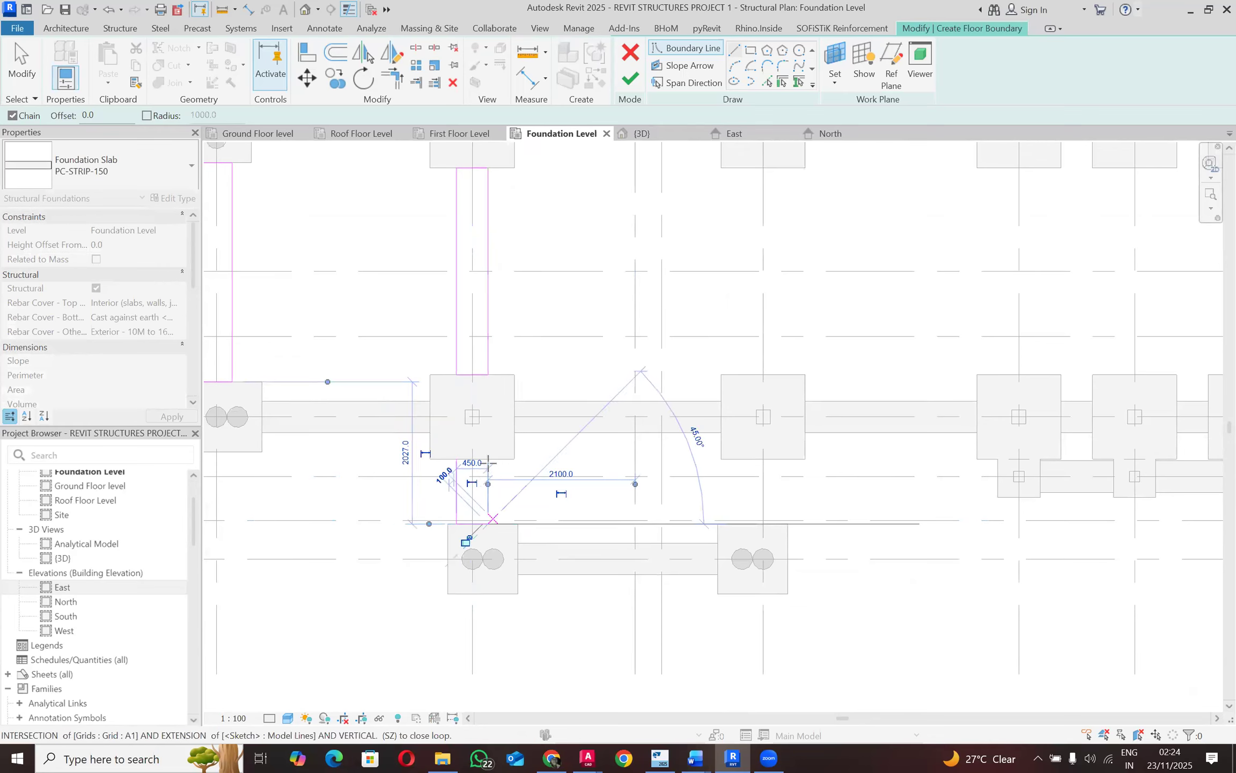
click(488, 459)
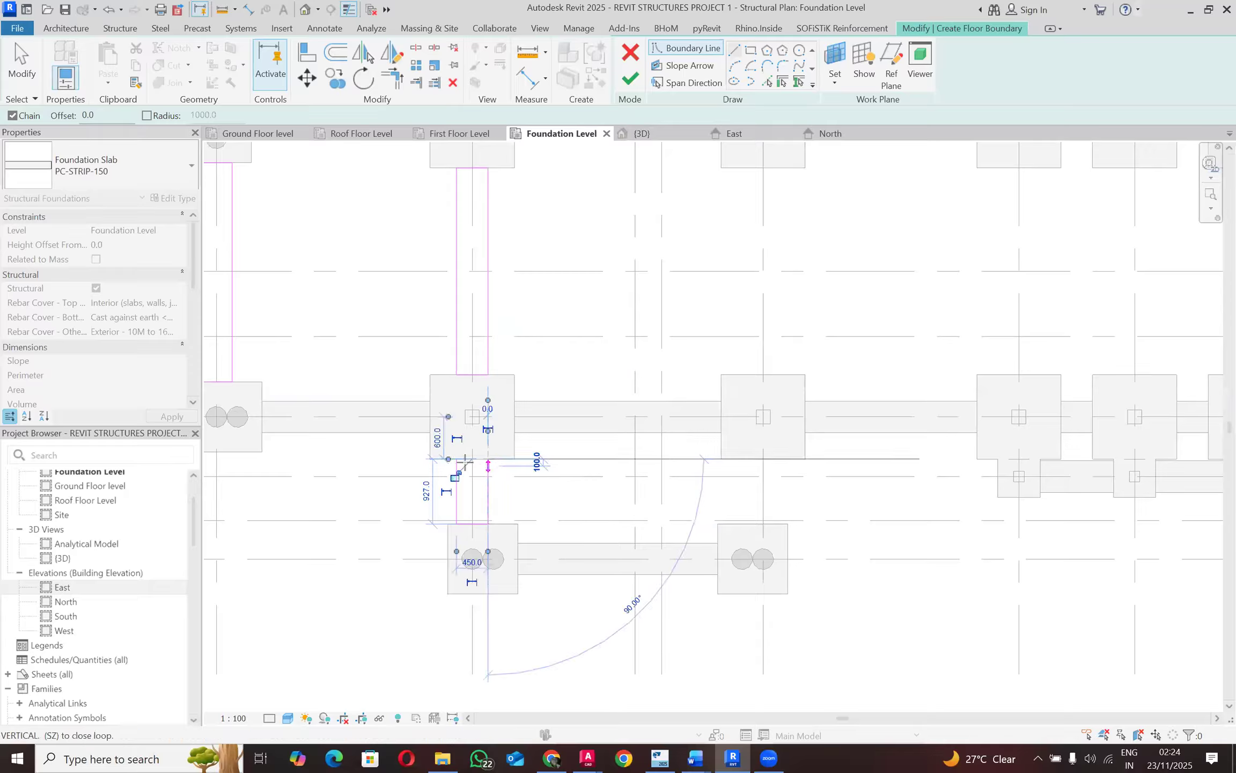
click(456, 459)
Step: From the lower edge of the footing at grids 4 and G, draw a 225 mm boundary line westward and a 2950 mm line down to grid E's footing
scroll(525, 427, down, 5)
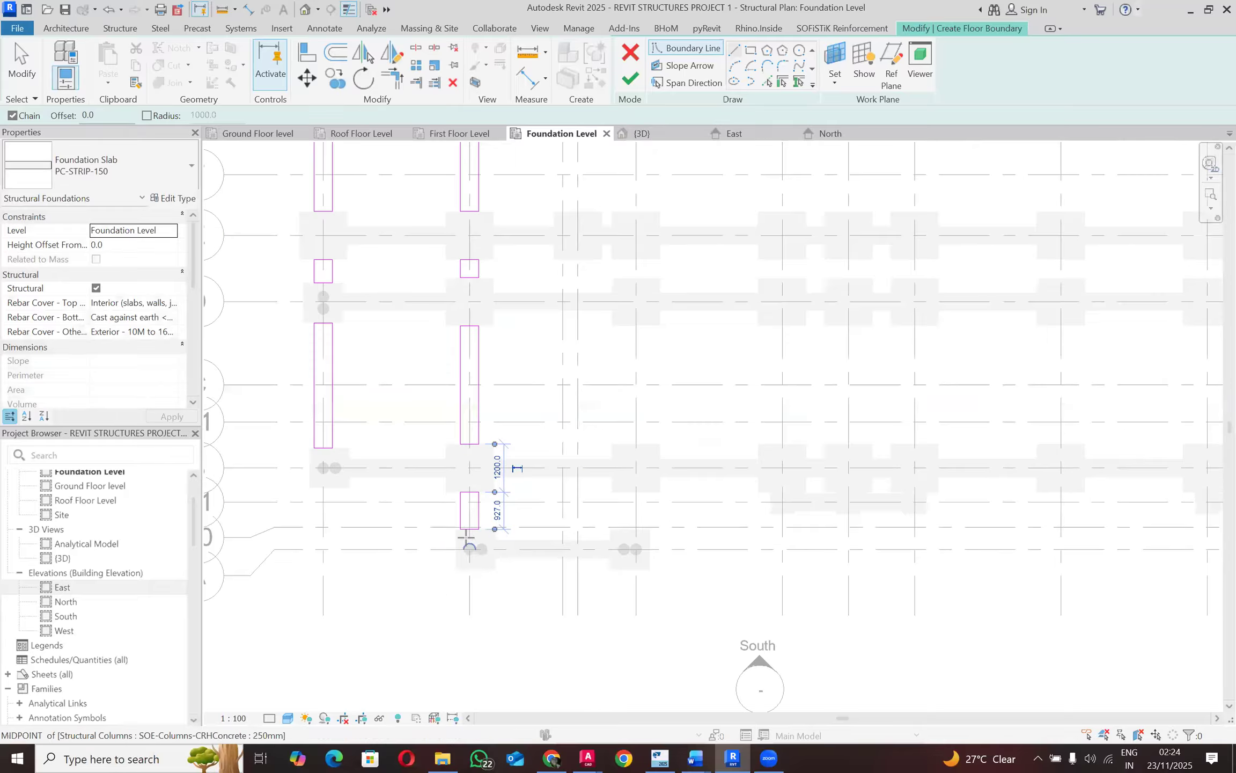
scroll(544, 354, up, 3)
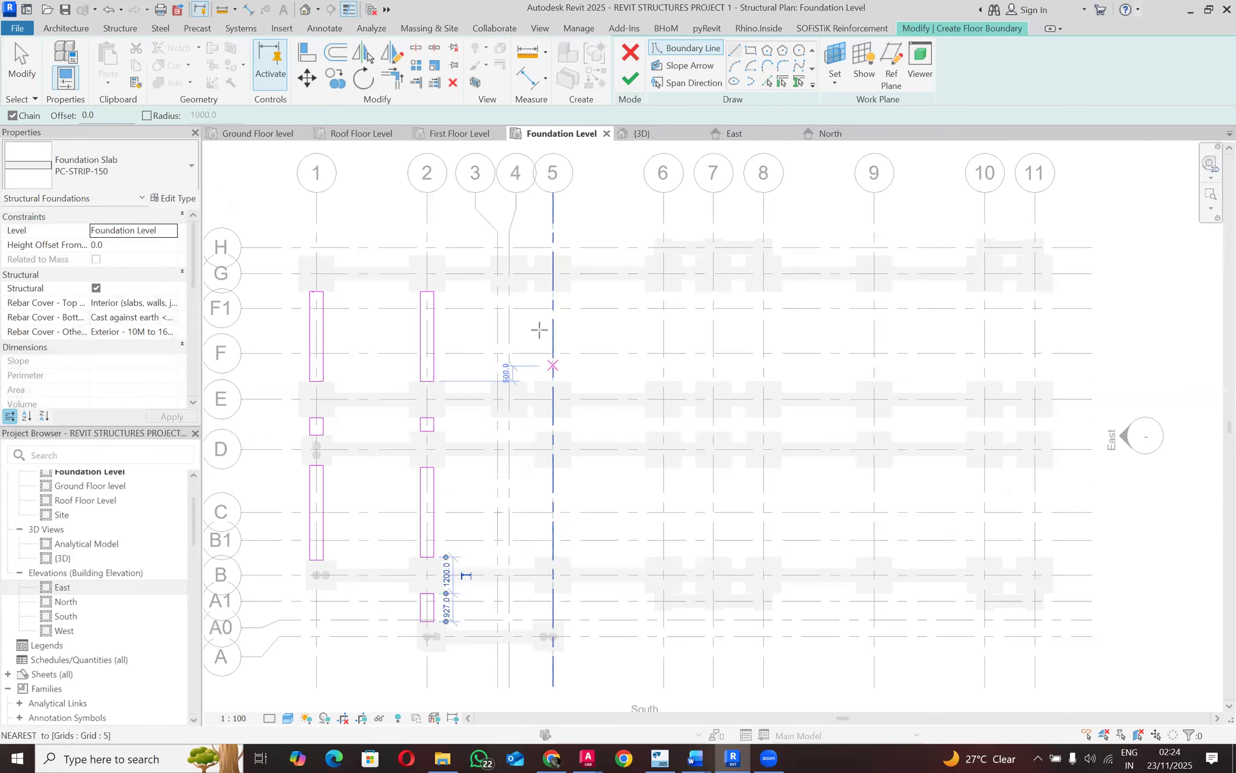
scroll(539, 322, up, 2)
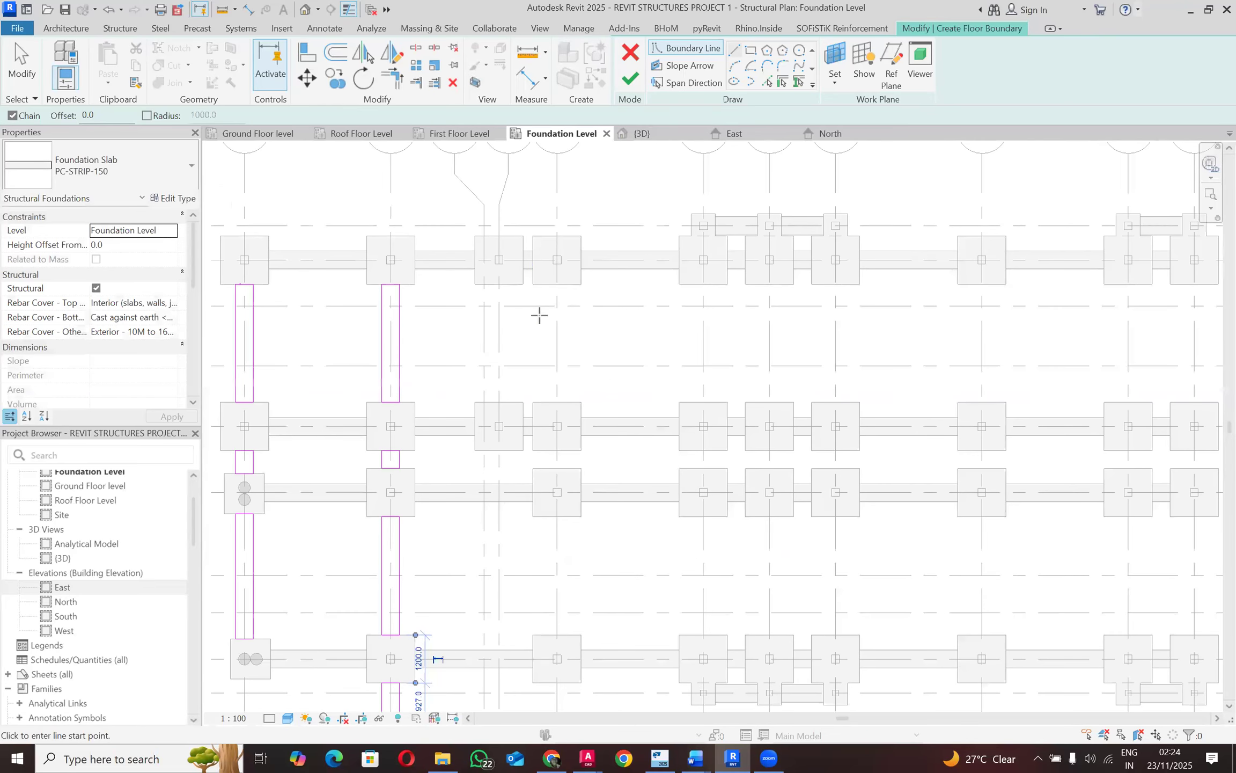
scroll(513, 284, up, 2)
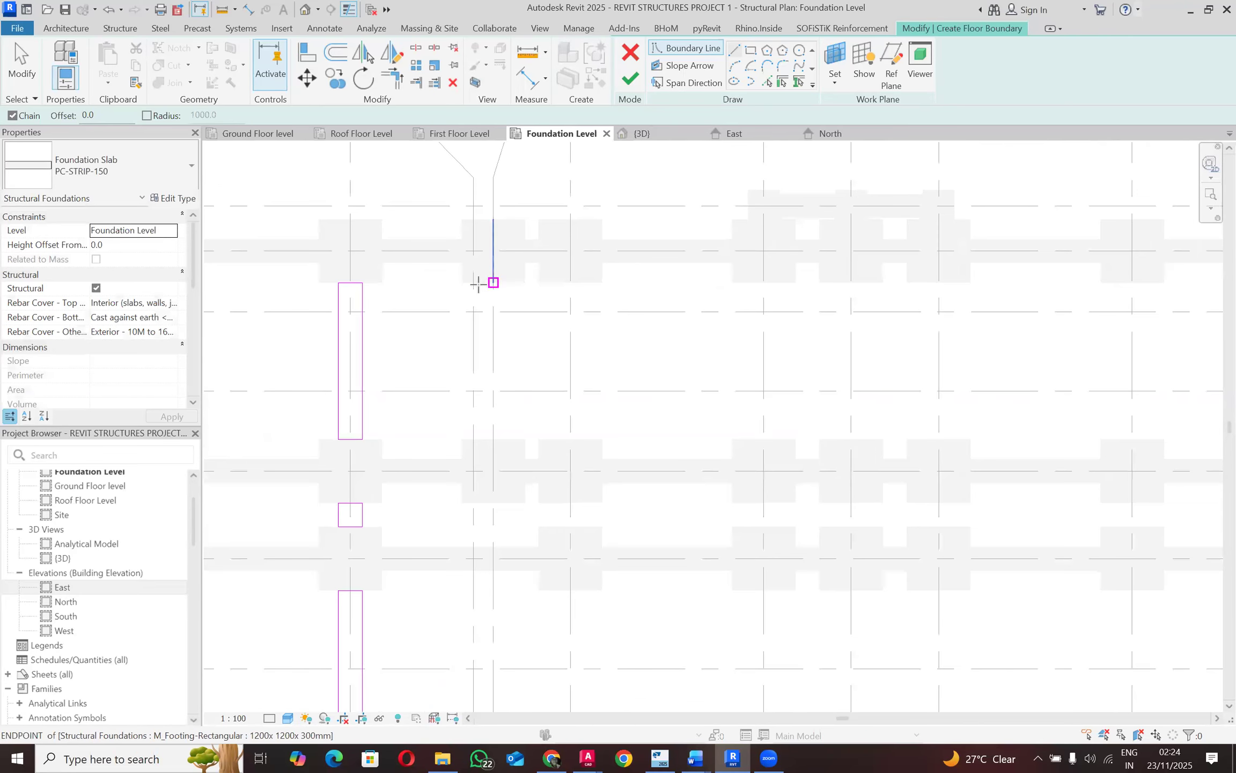
scroll(474, 283, up, 1)
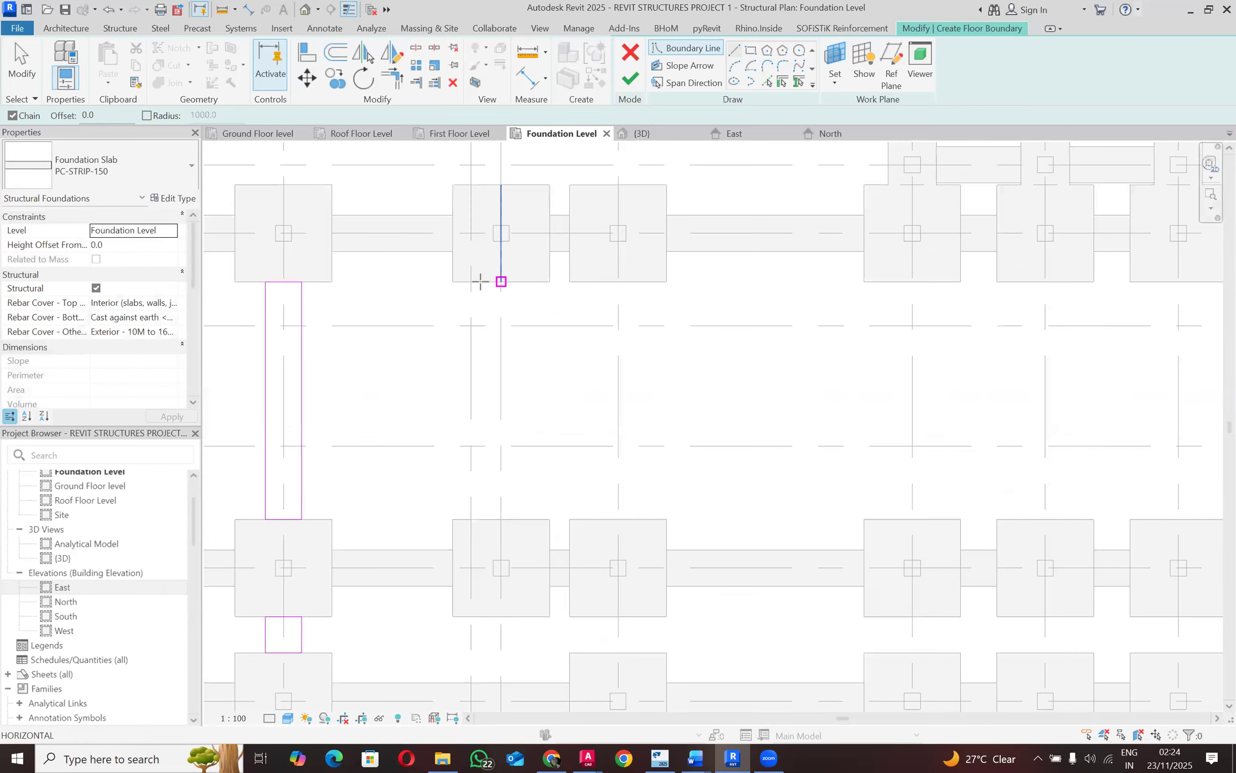
text(225)
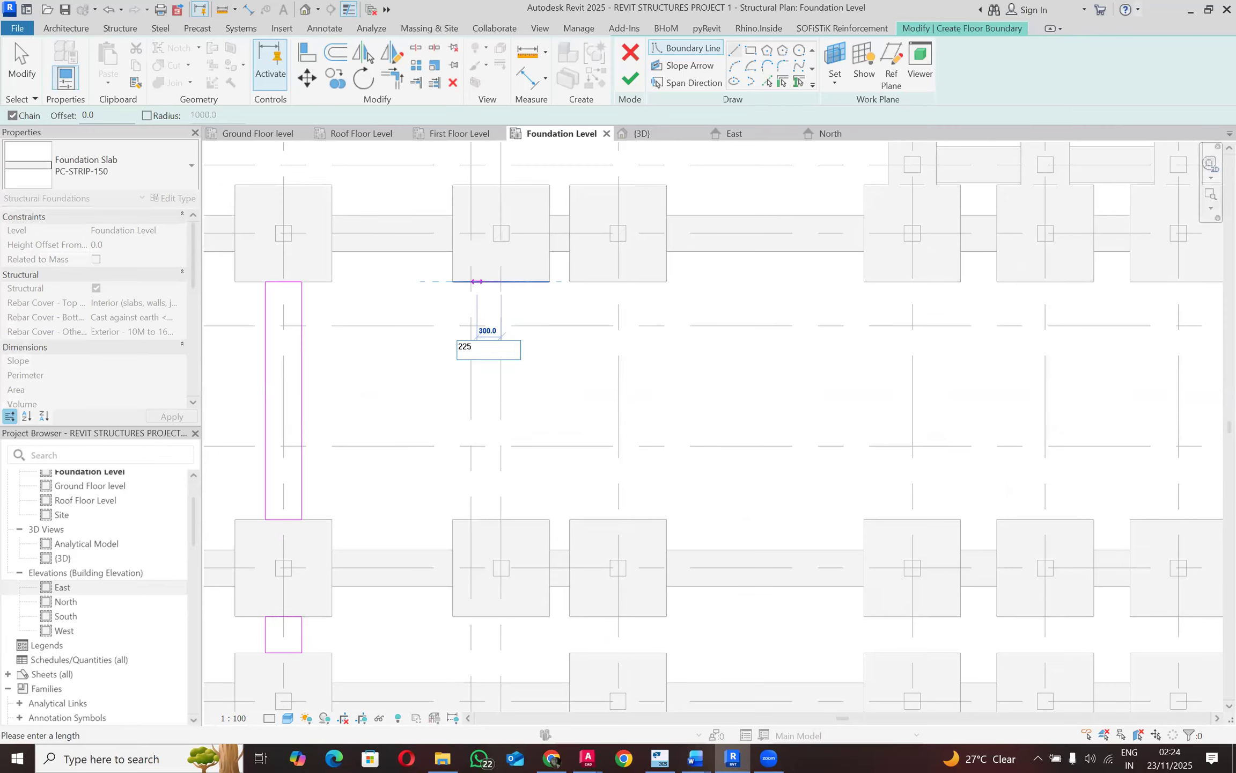
key(Return)
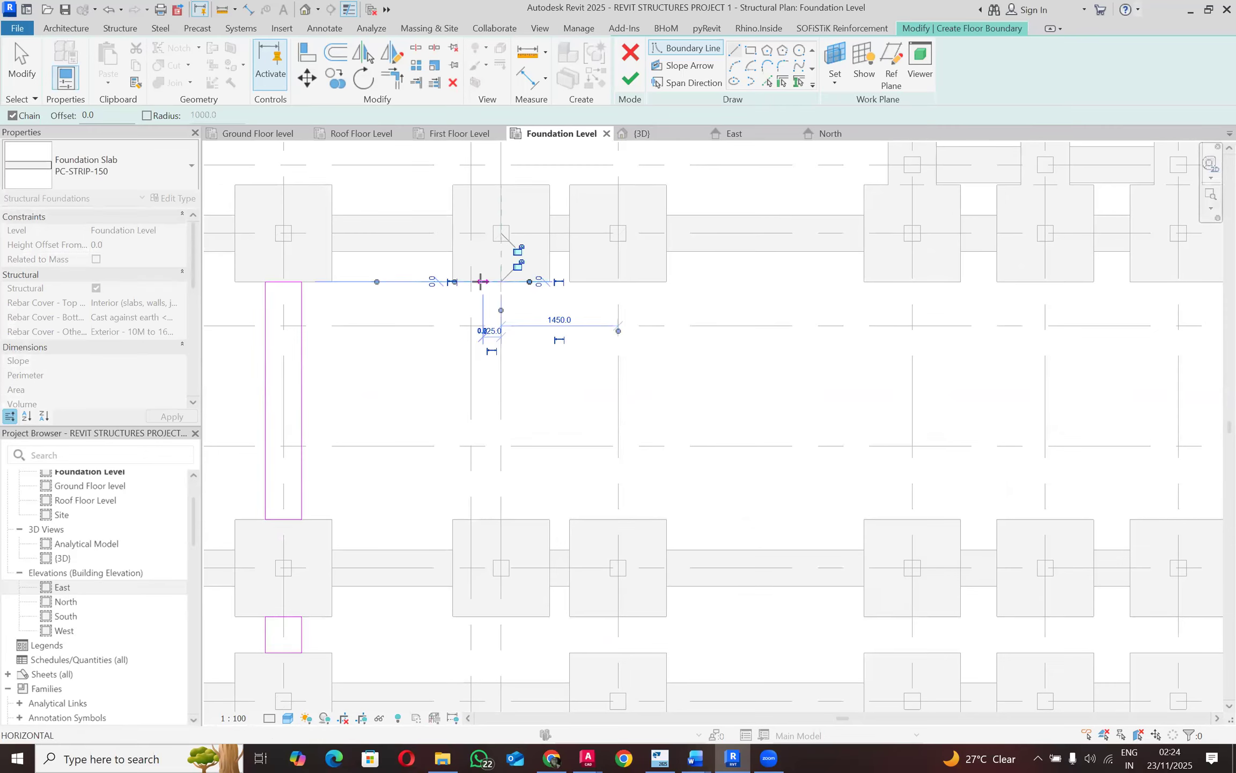
click(483, 519)
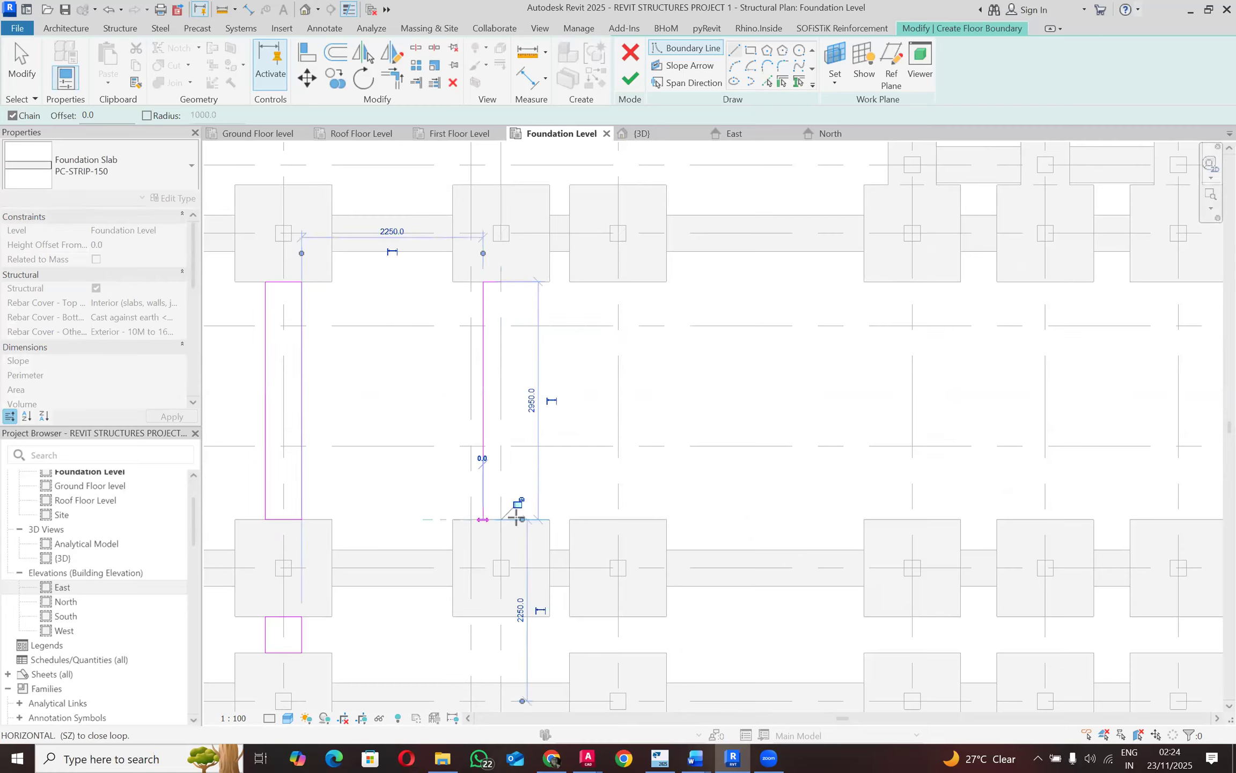
Step: Complete the grid 4 strip boundary between grids G and E with a 450 mm end line, a 2950 mm parallel side and the closing line
text(45)
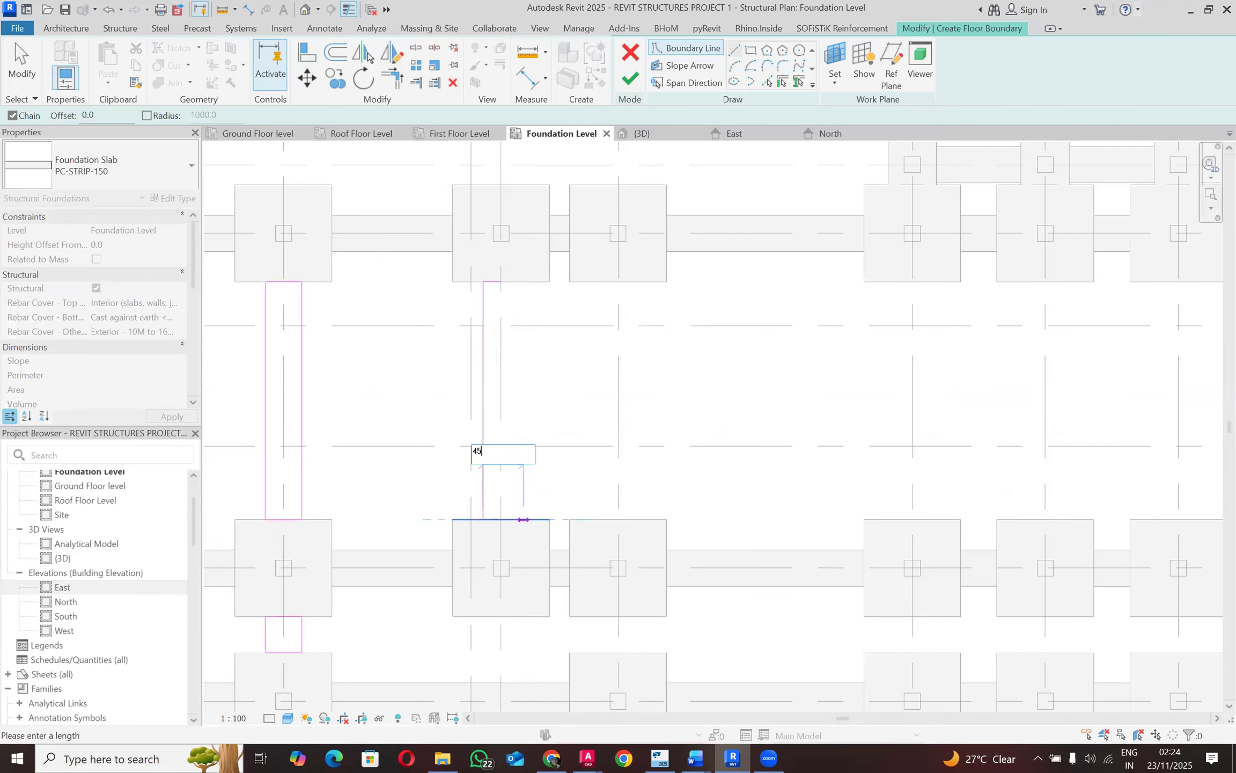
text(0)
key(Return)
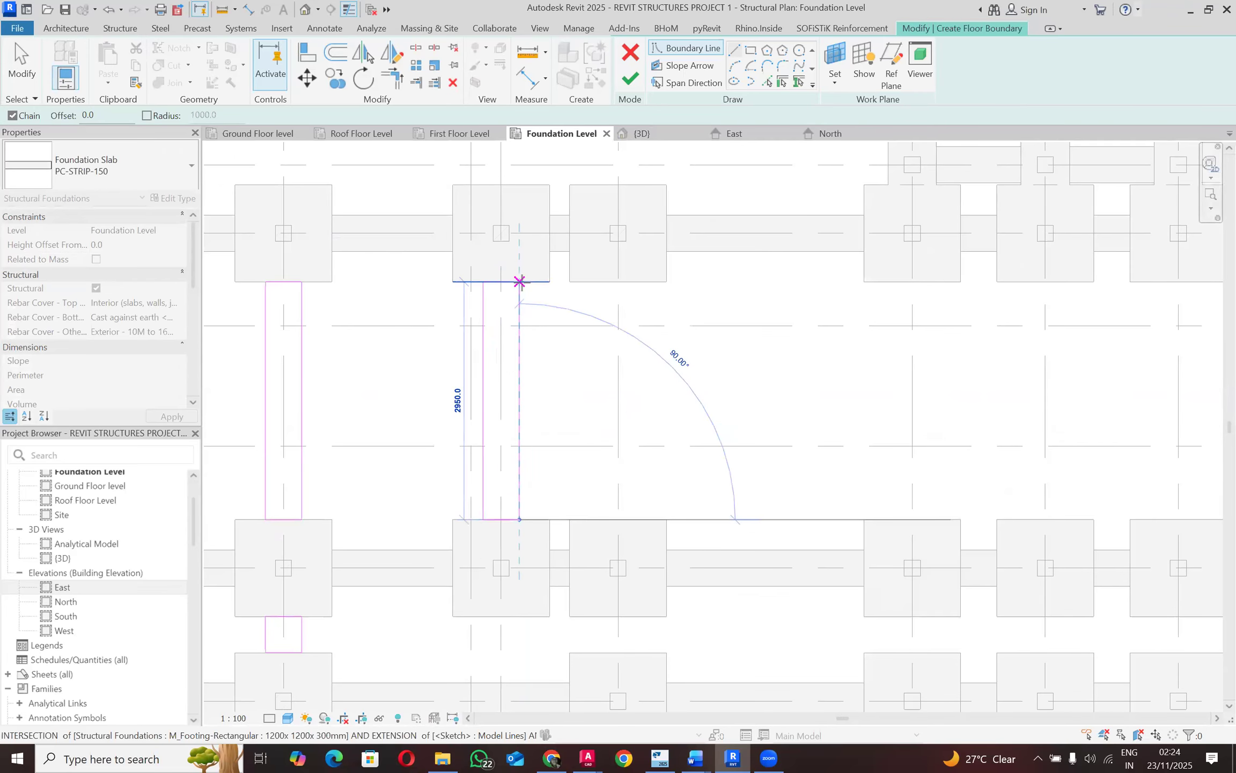
click(519, 281)
scroll(509, 282, up, 2)
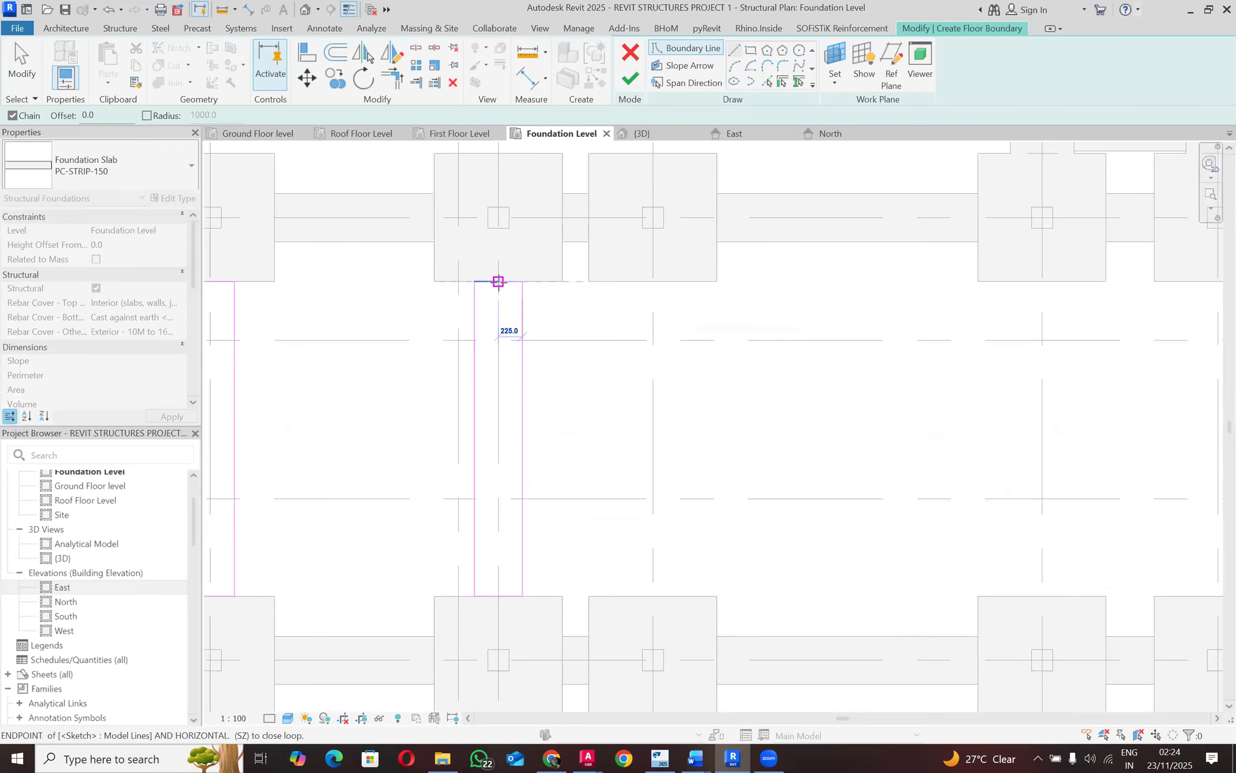
scroll(497, 273, down, 4)
scroll(488, 433, up, 3)
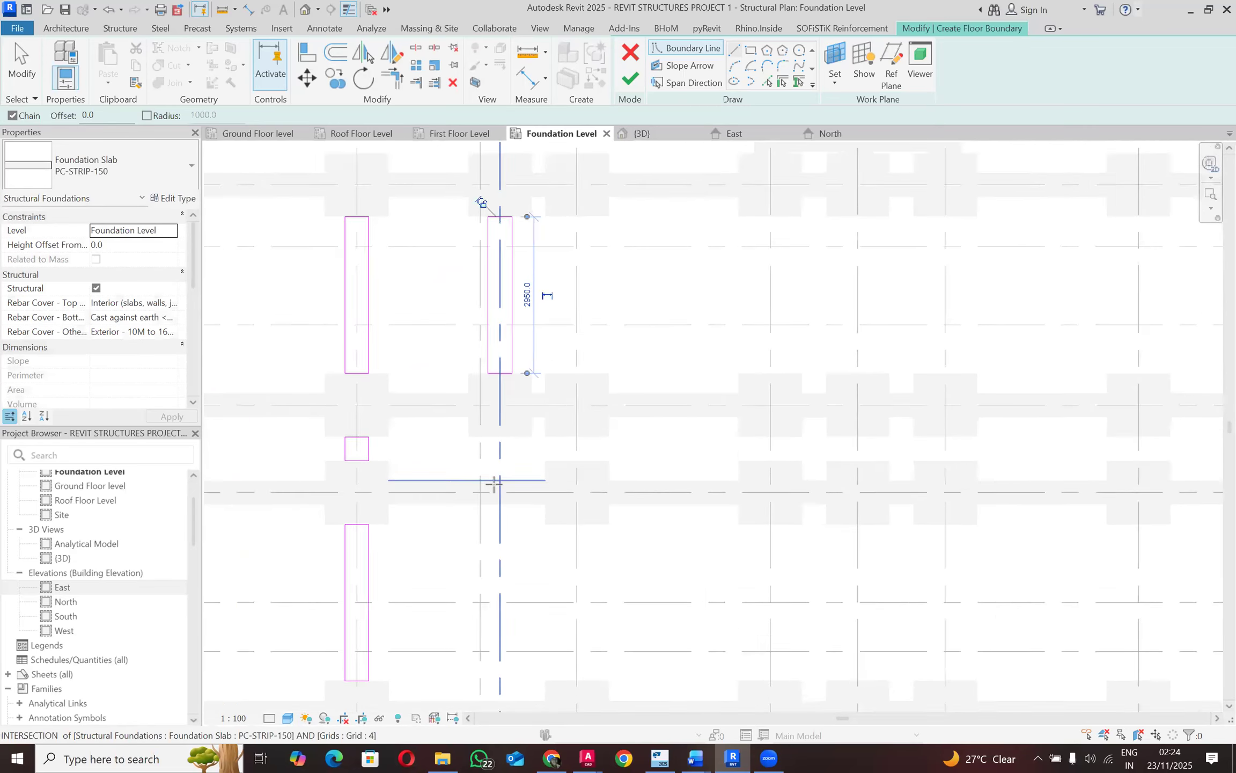
click(487, 429)
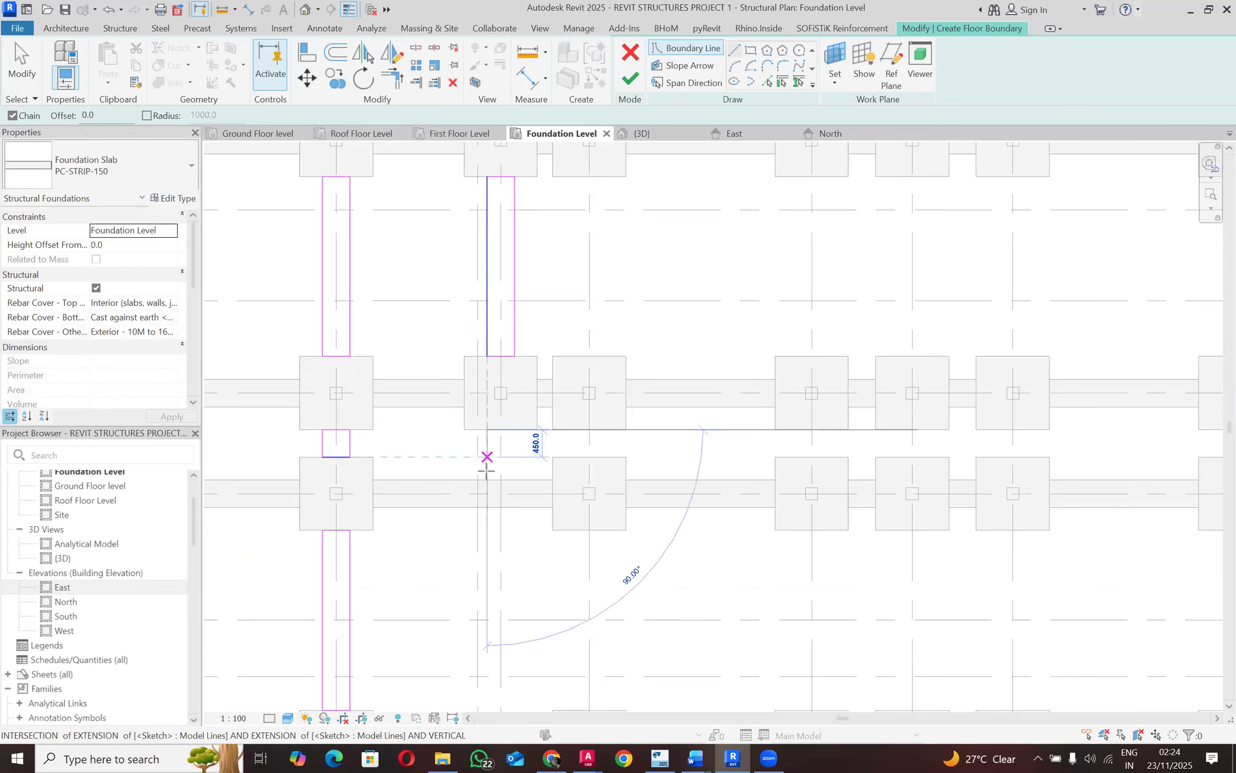
key(Escape)
Step: Sketch a rectangular strip boundary 2950 mm long and 450 mm wide on grid 5 between the footings on grids G and E
scroll(577, 289, down, 3)
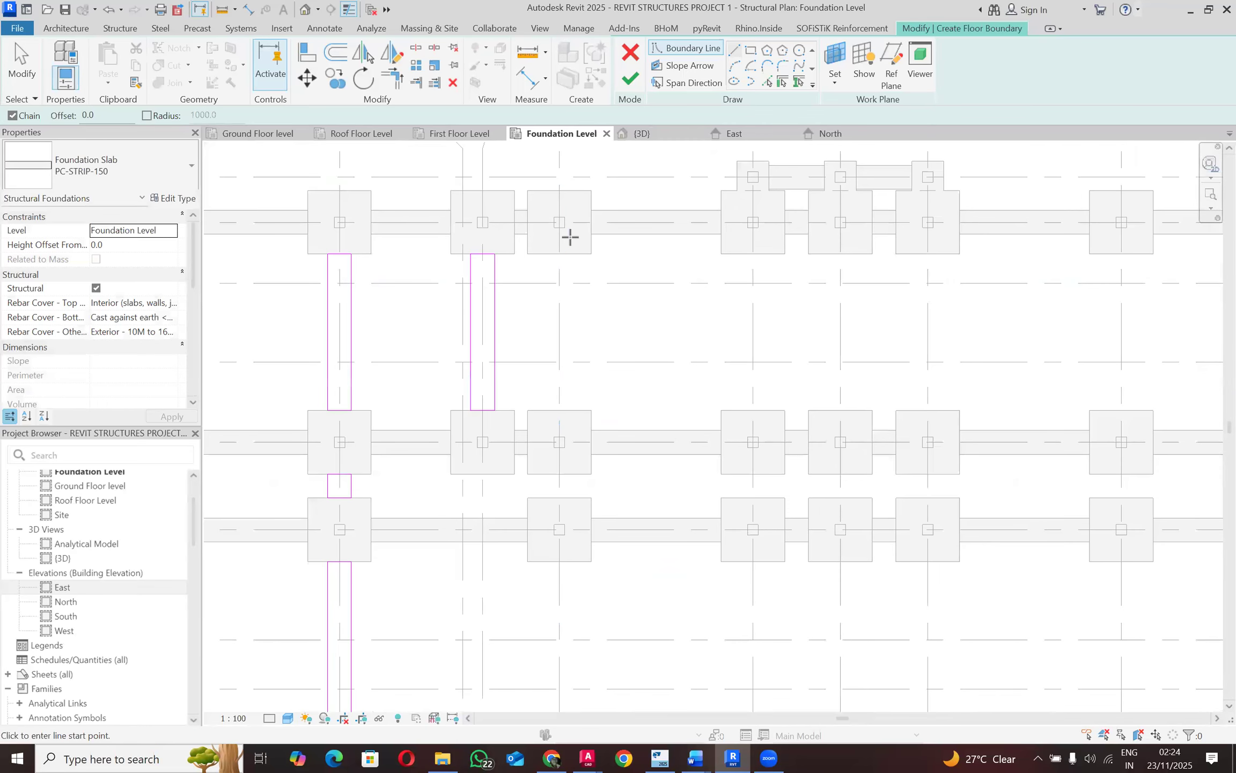
scroll(559, 253, up, 2)
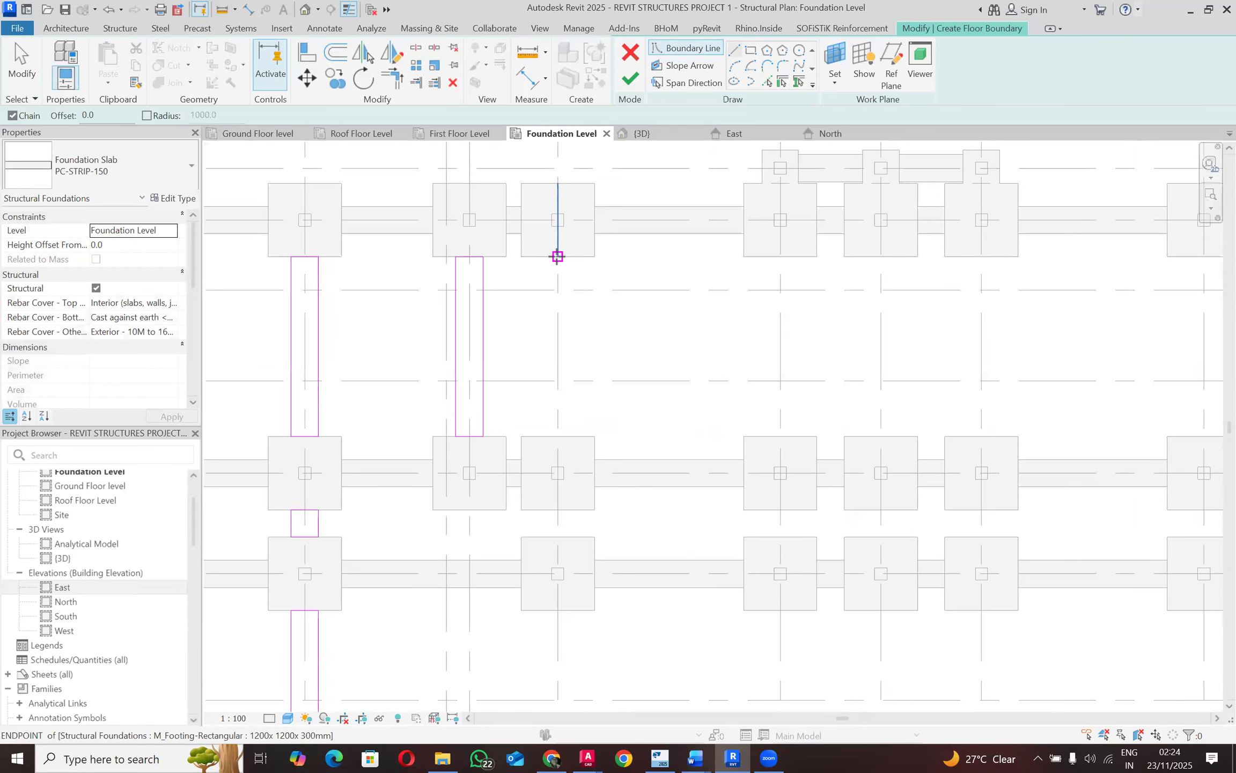
click(535, 254)
text(225)
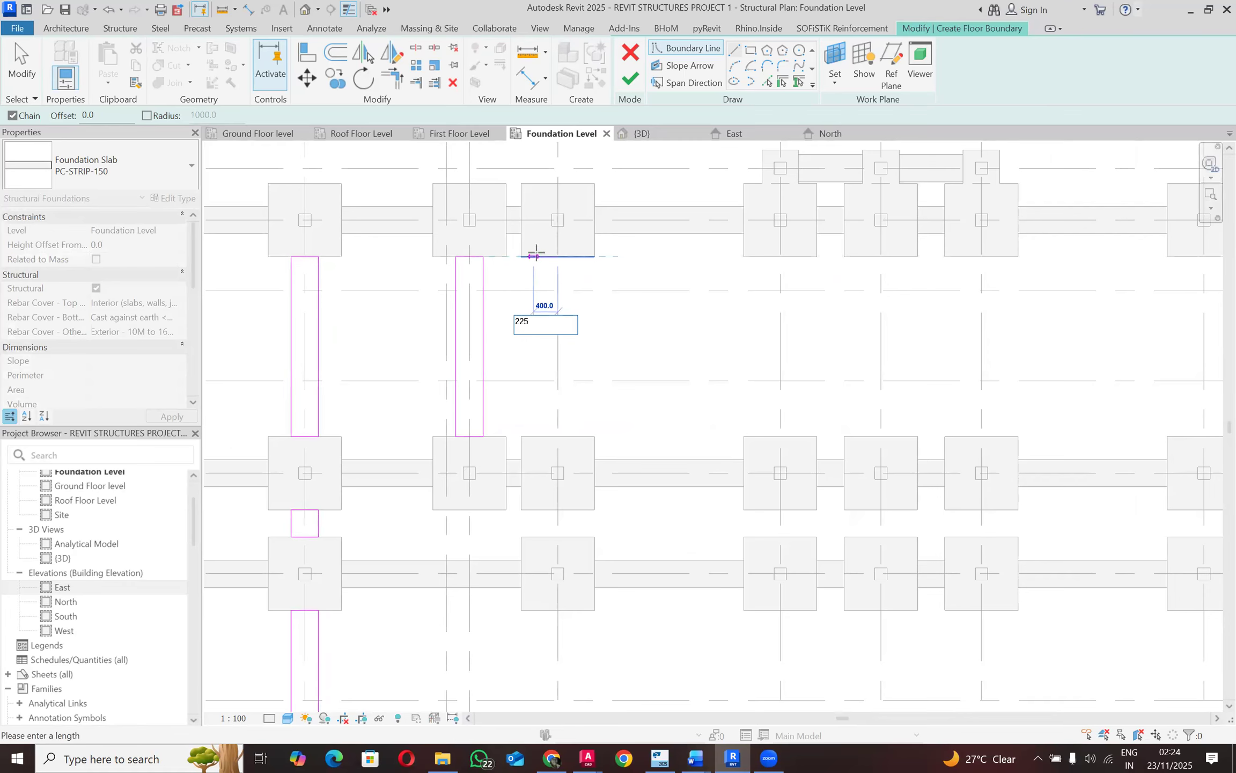
key(Return)
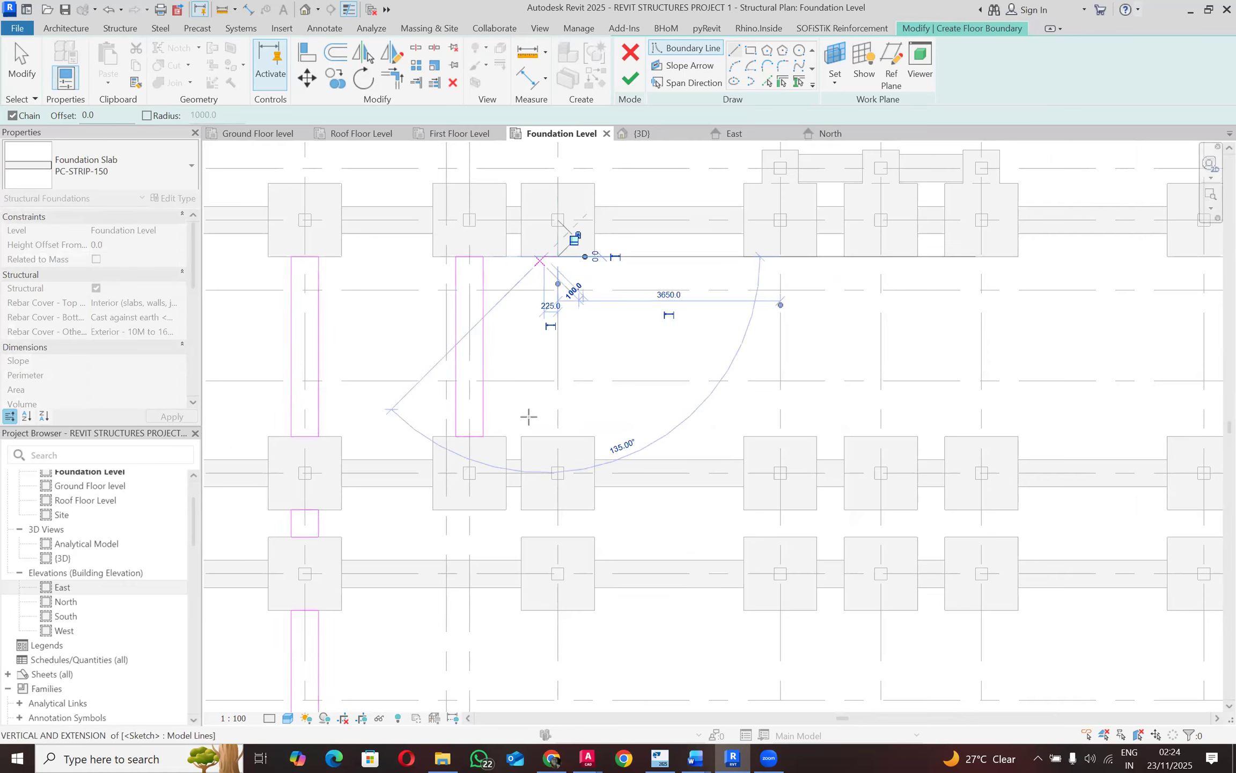
click(543, 436)
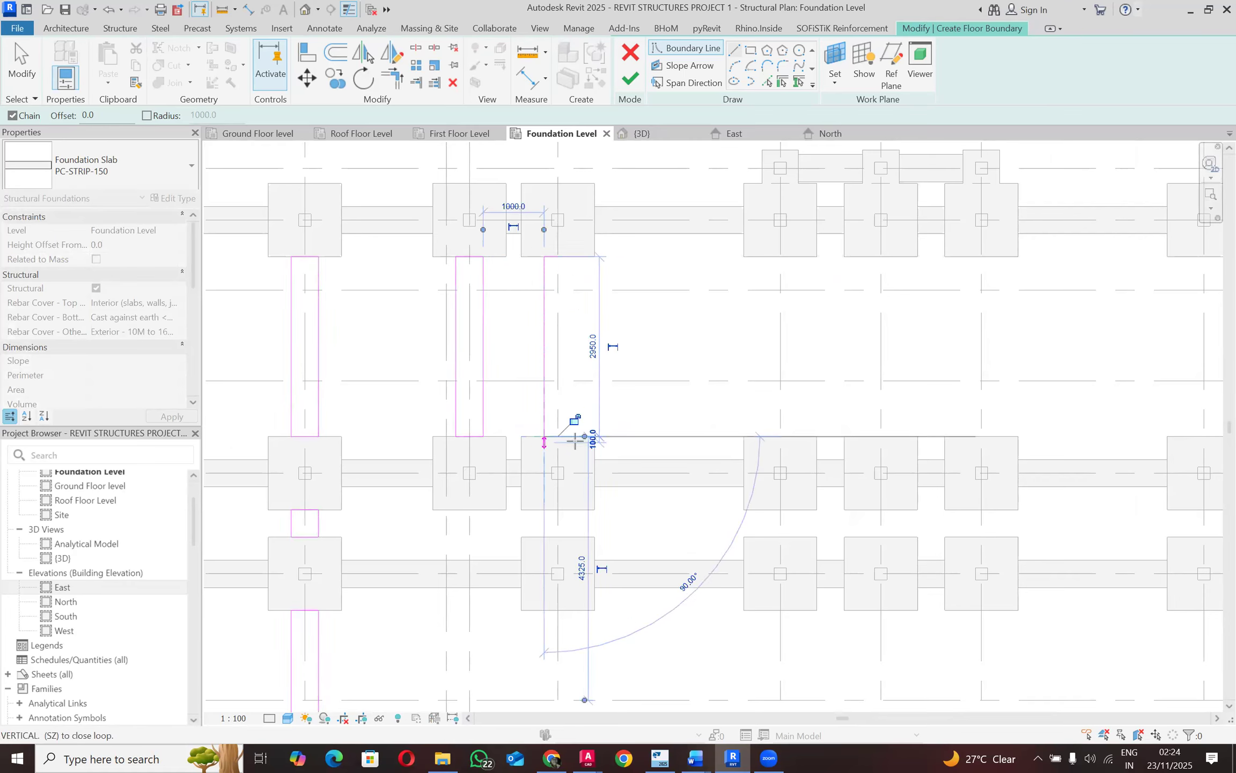
text(450)
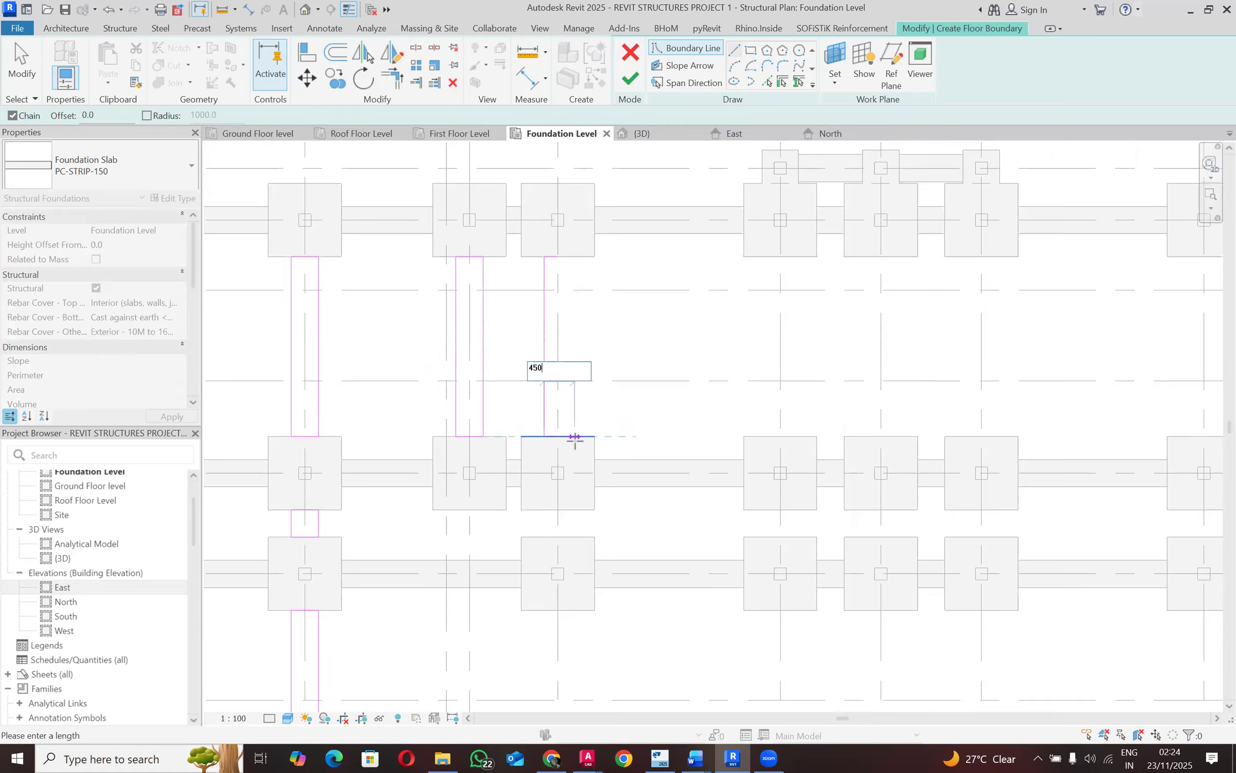
key(Return)
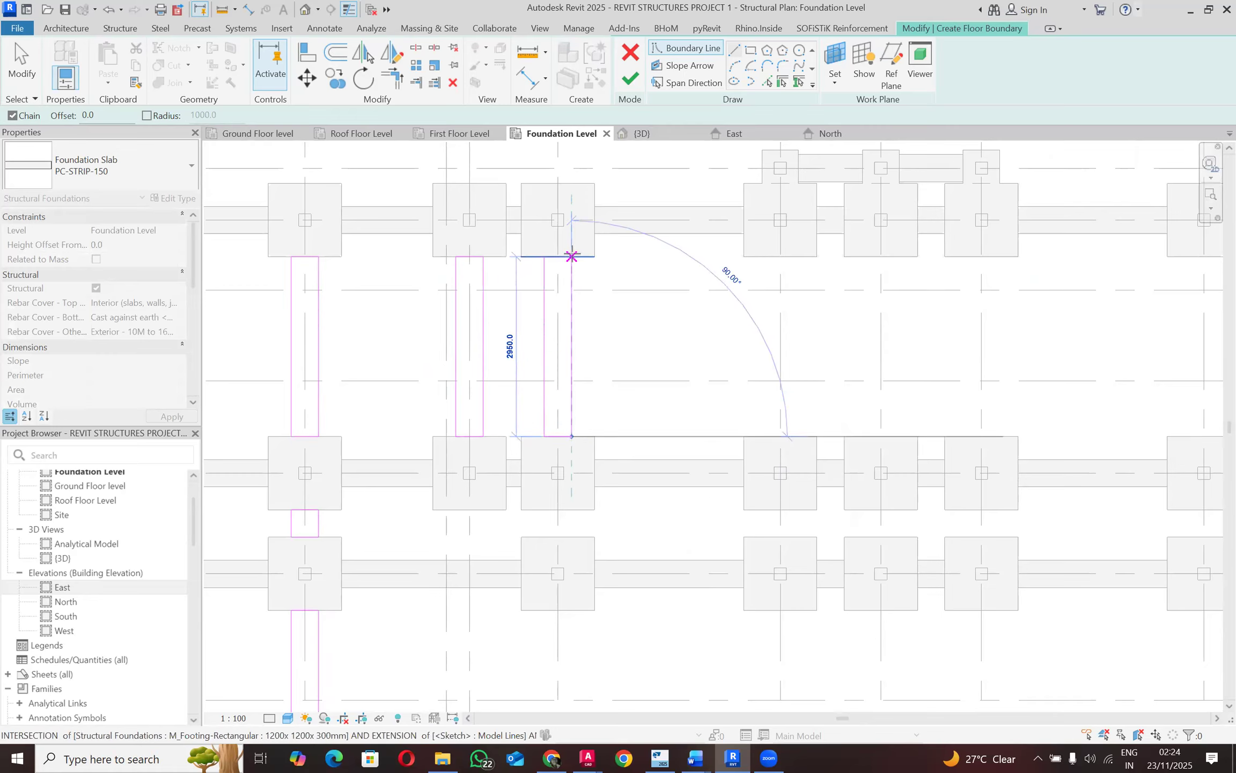
click(566, 254)
click(558, 258)
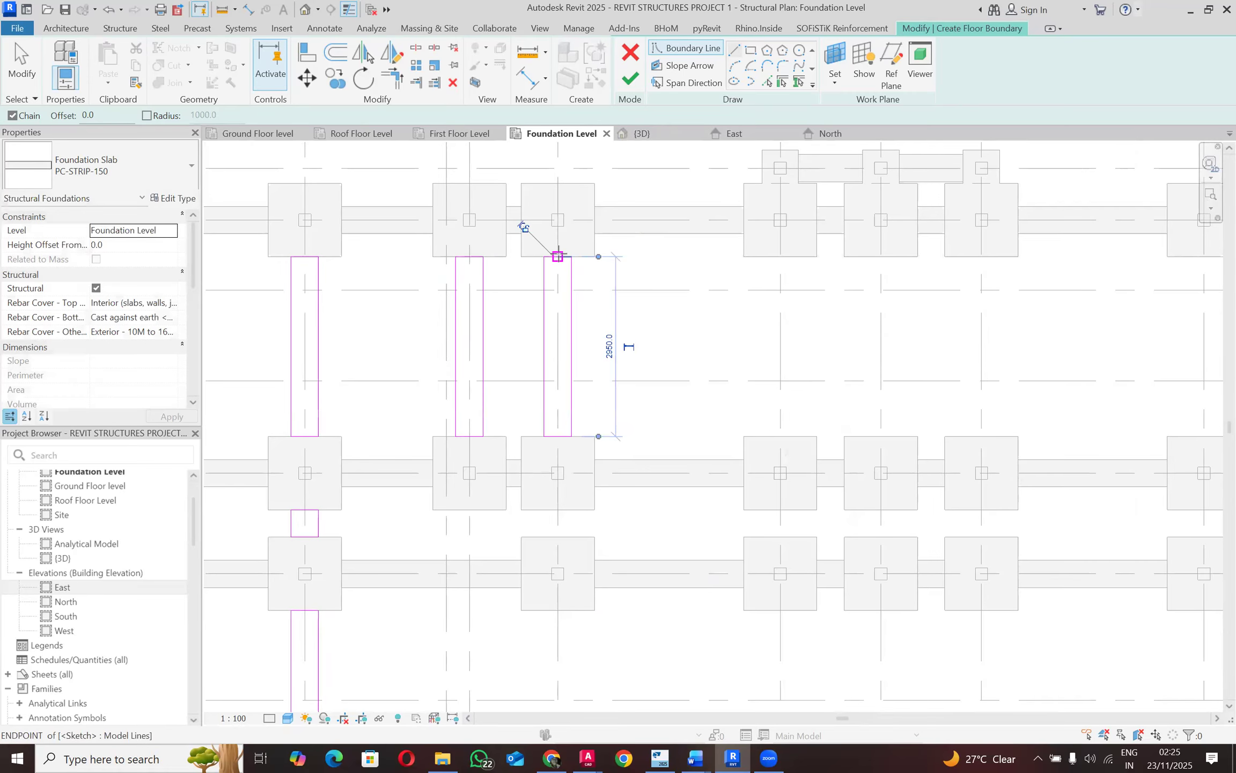
Step: Sketch a 450 mm by 450 mm strip boundary on grid 5 between the footings on grids E and D
scroll(557, 264, down, 1)
click(548, 447)
click(566, 467)
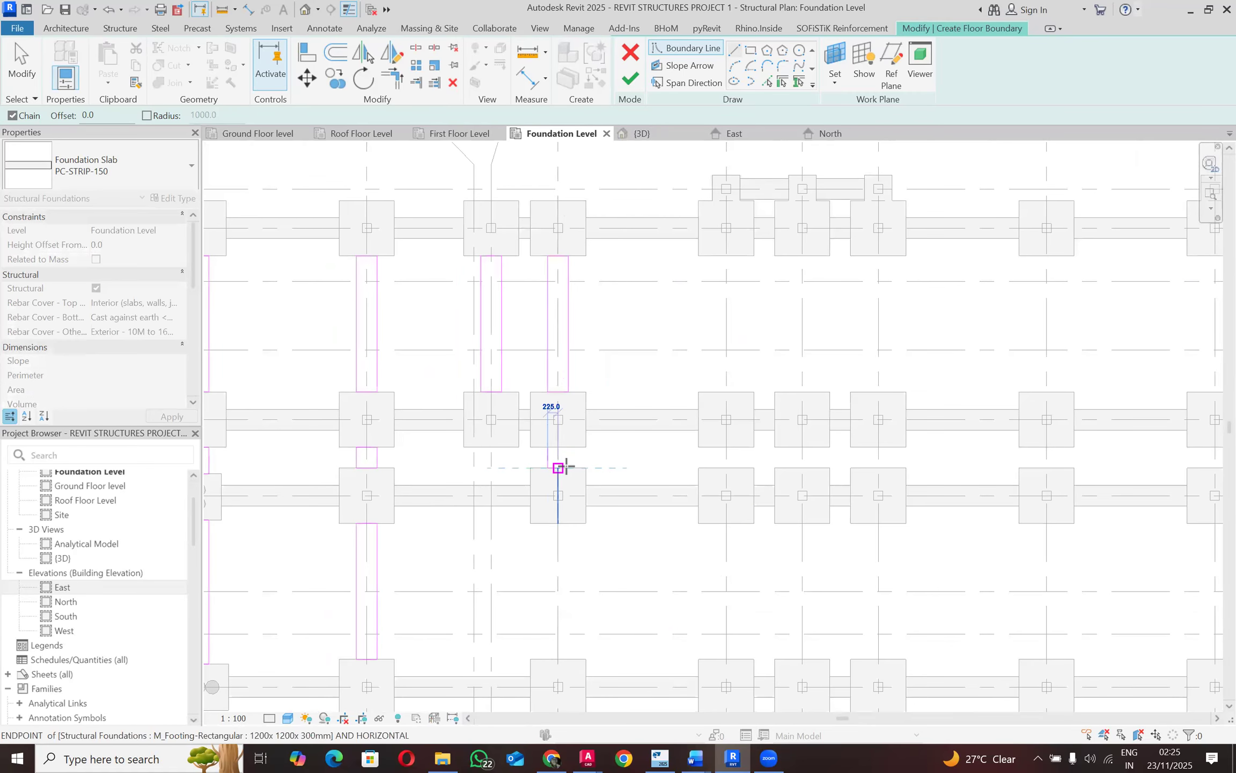
click(568, 467)
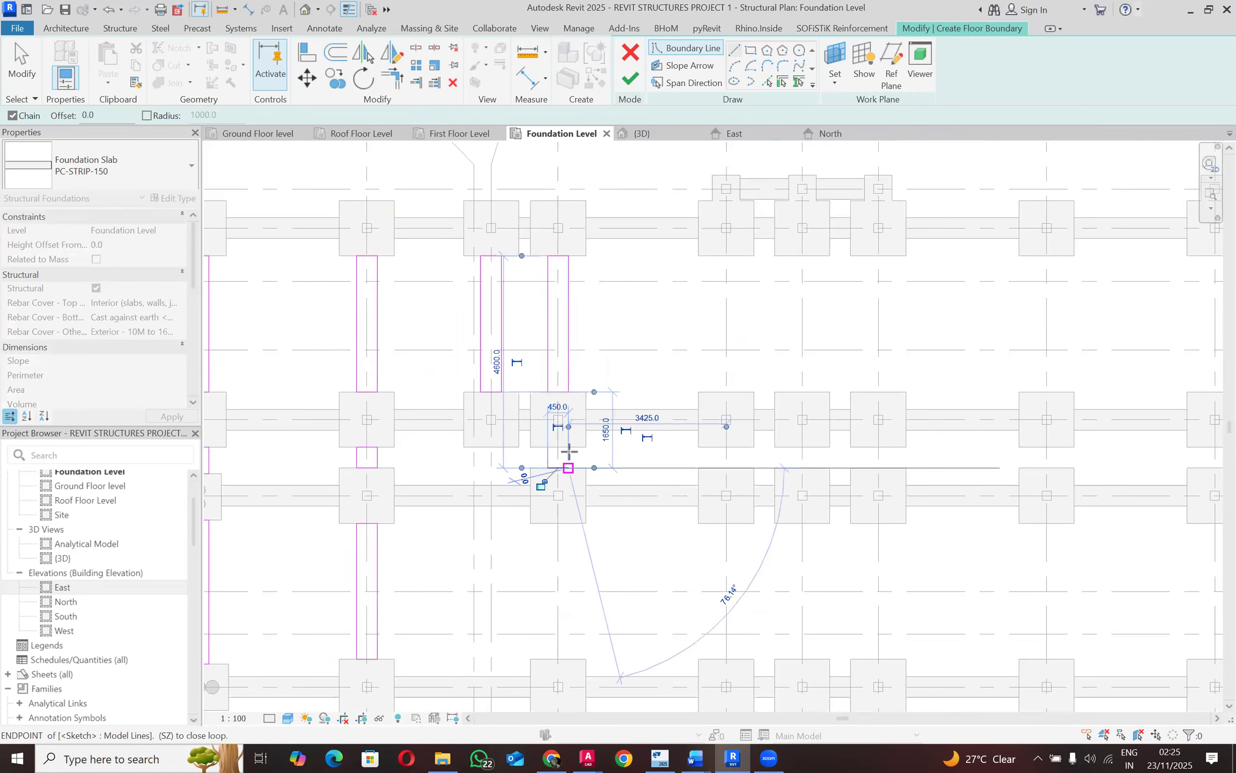
scroll(568, 448, up, 2)
scroll(570, 449, up, 3)
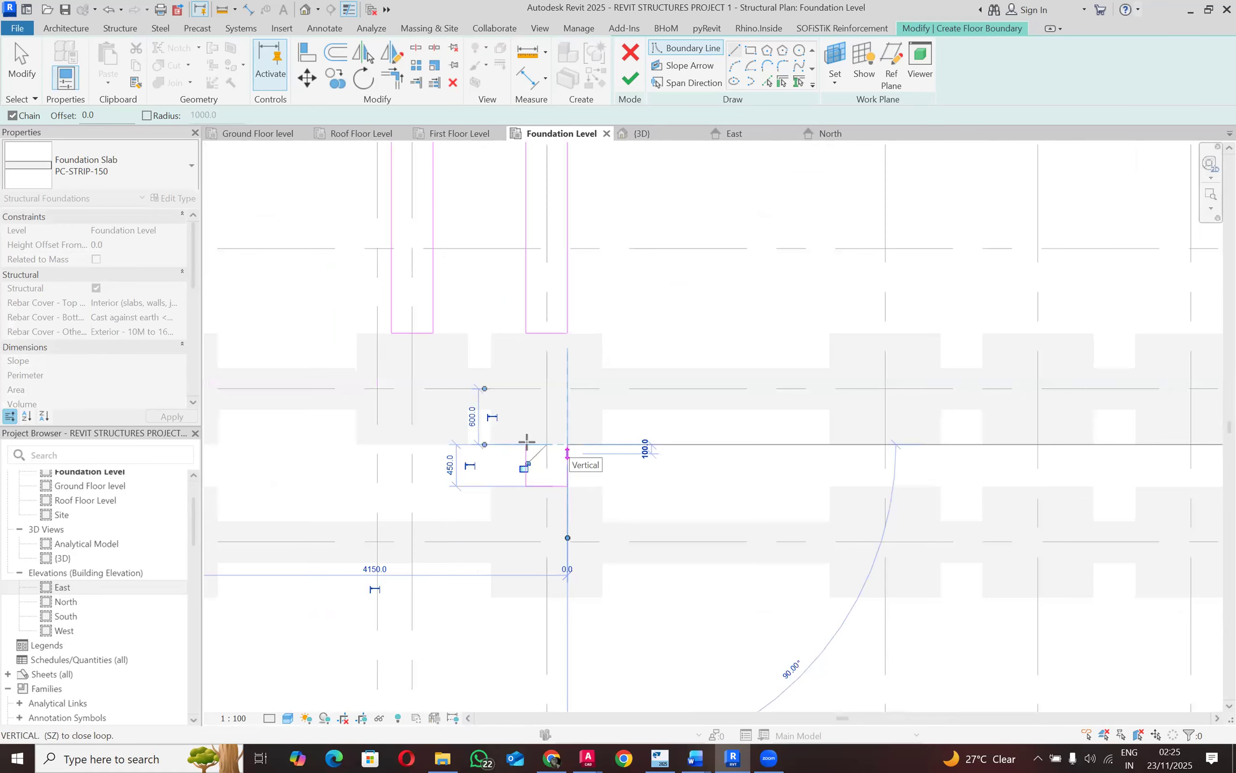
scroll(533, 483, down, 6)
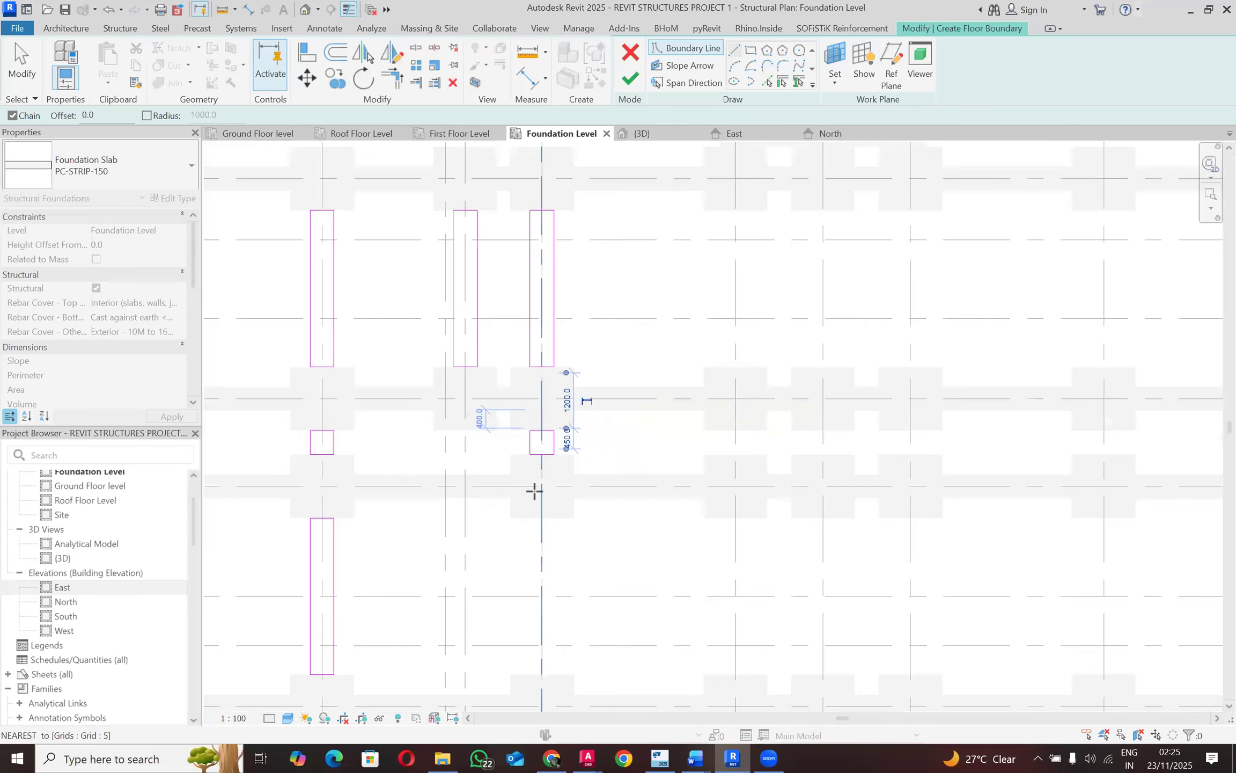
Step: Sketch a rectangular strip boundary 2950 mm long and 450 mm wide on grid 5 between the footings on grids D and B
scroll(537, 488, up, 4)
click(528, 466)
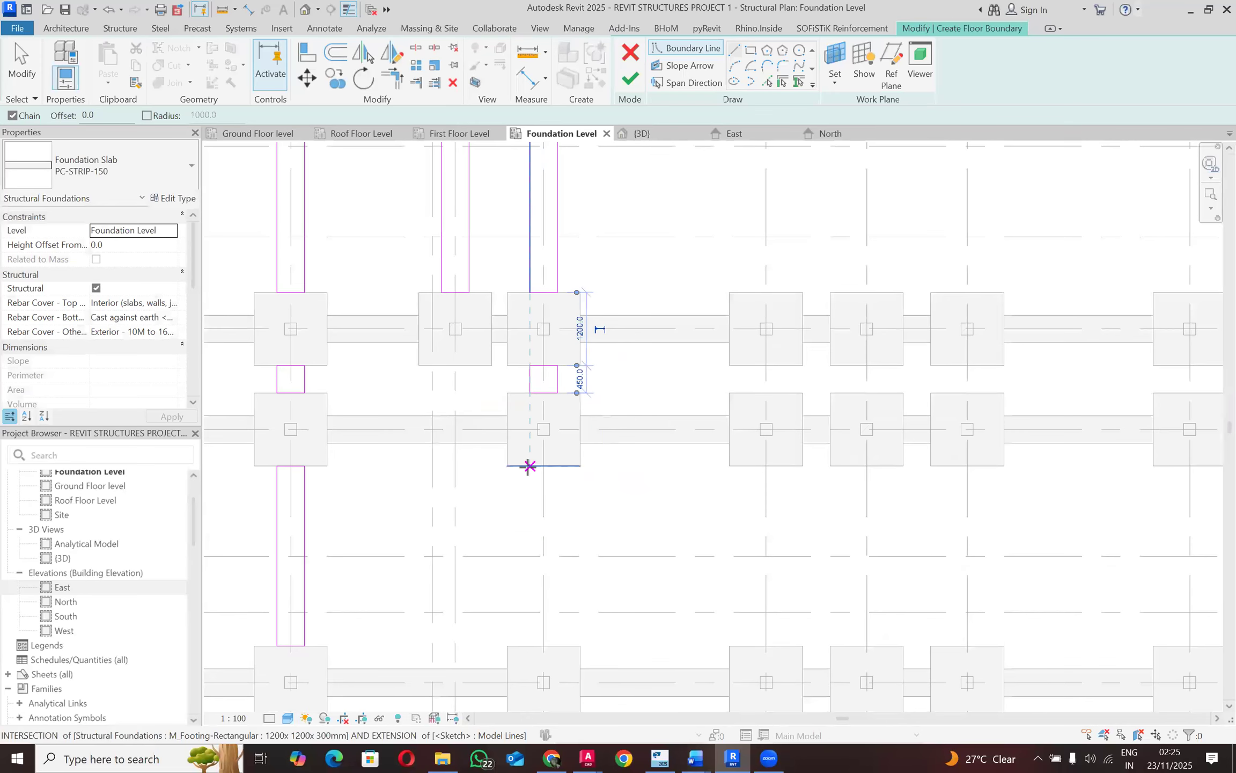
click(529, 644)
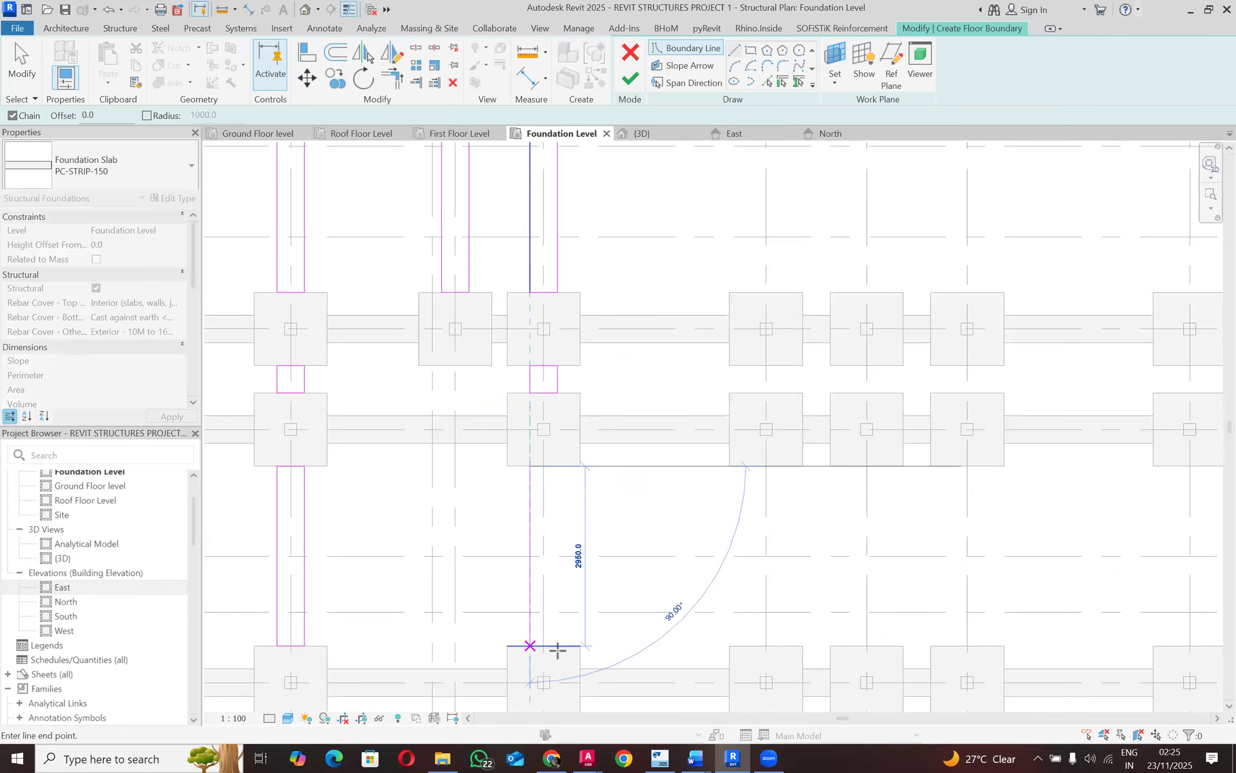
click(557, 645)
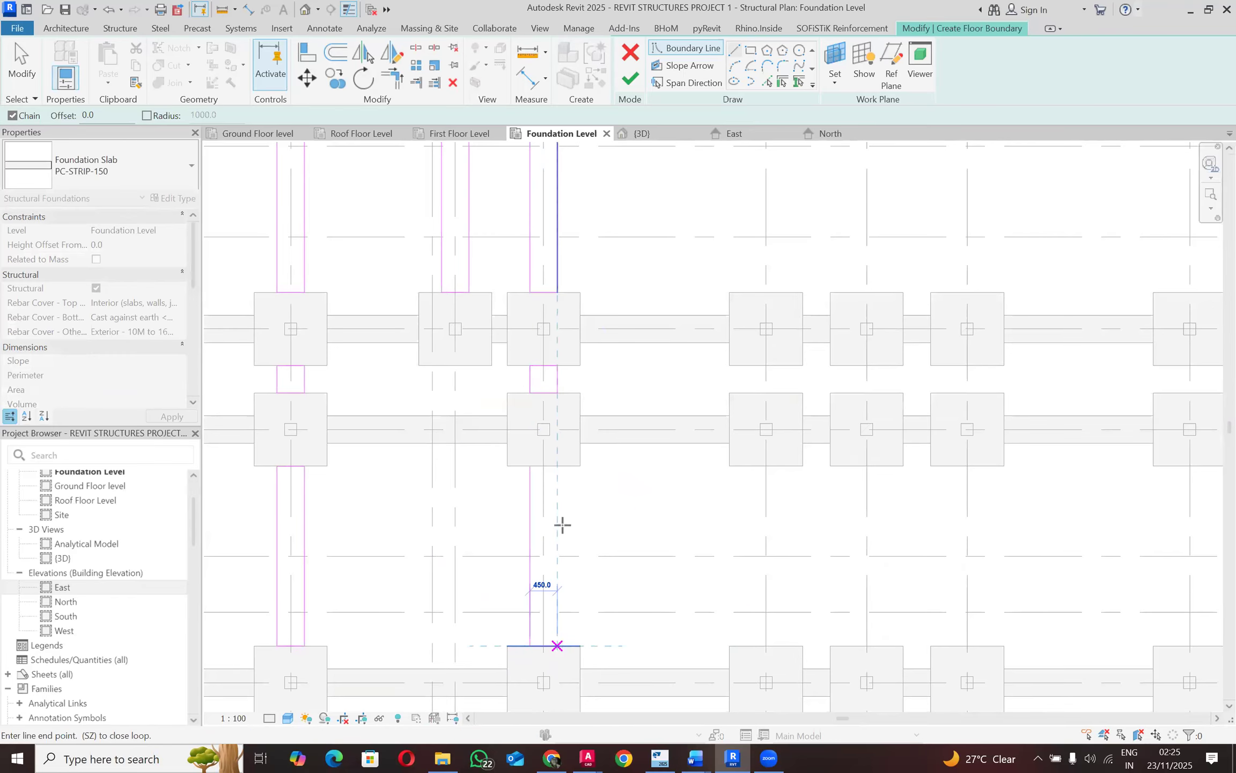
click(557, 465)
click(529, 466)
scroll(548, 438, down, 2)
scroll(554, 577, down, 2)
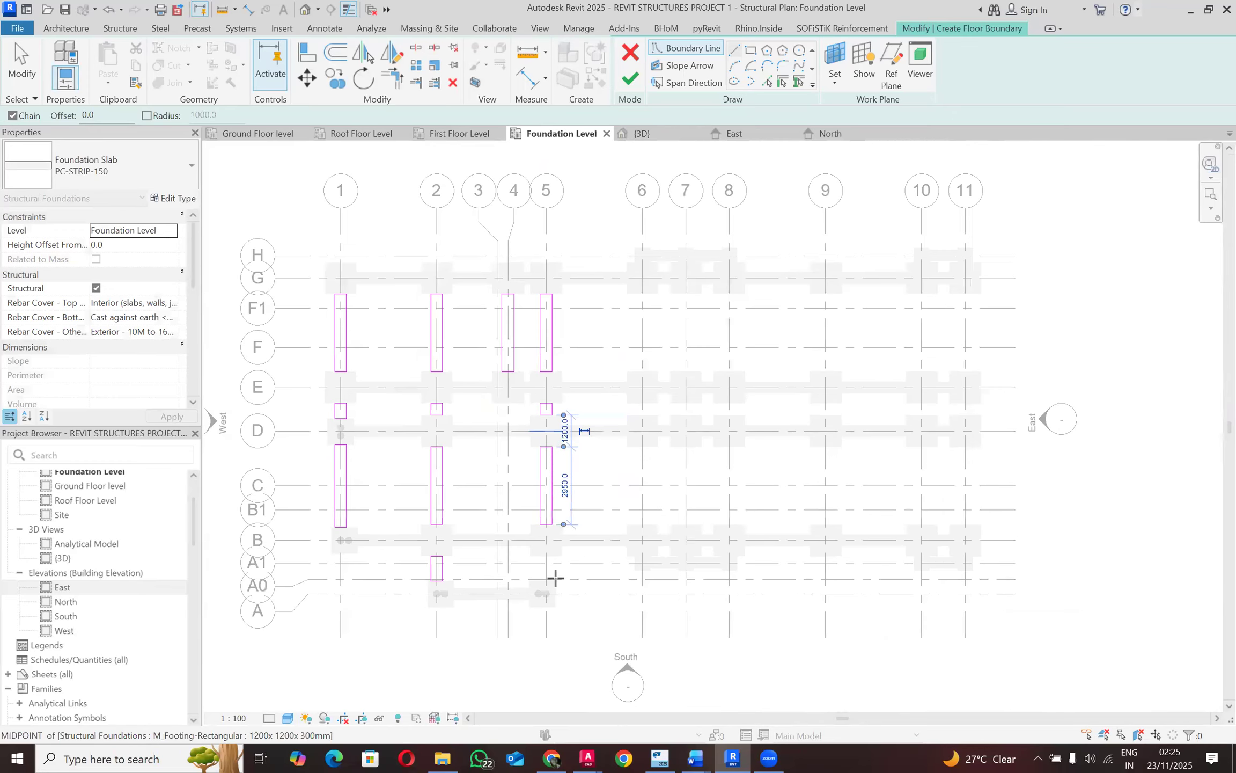
scroll(555, 580, up, 5)
click(513, 519)
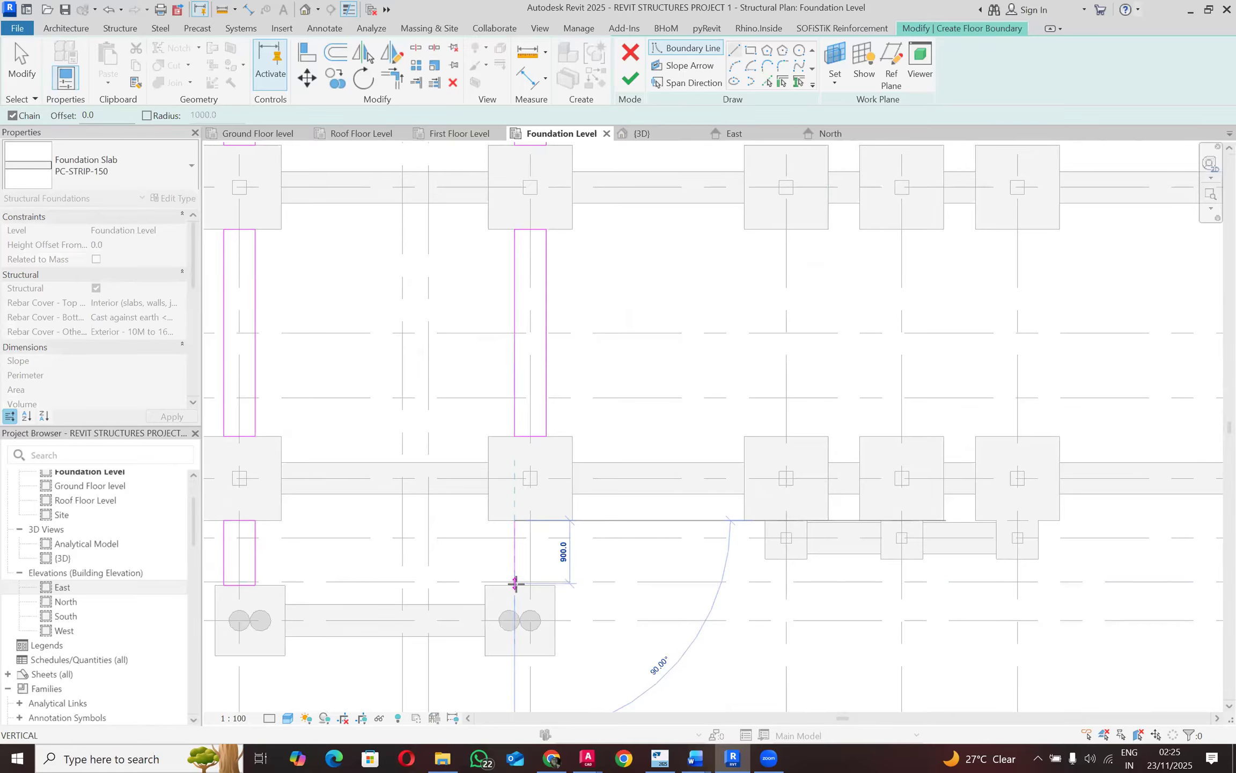
click(547, 581)
scroll(546, 579, up, 3)
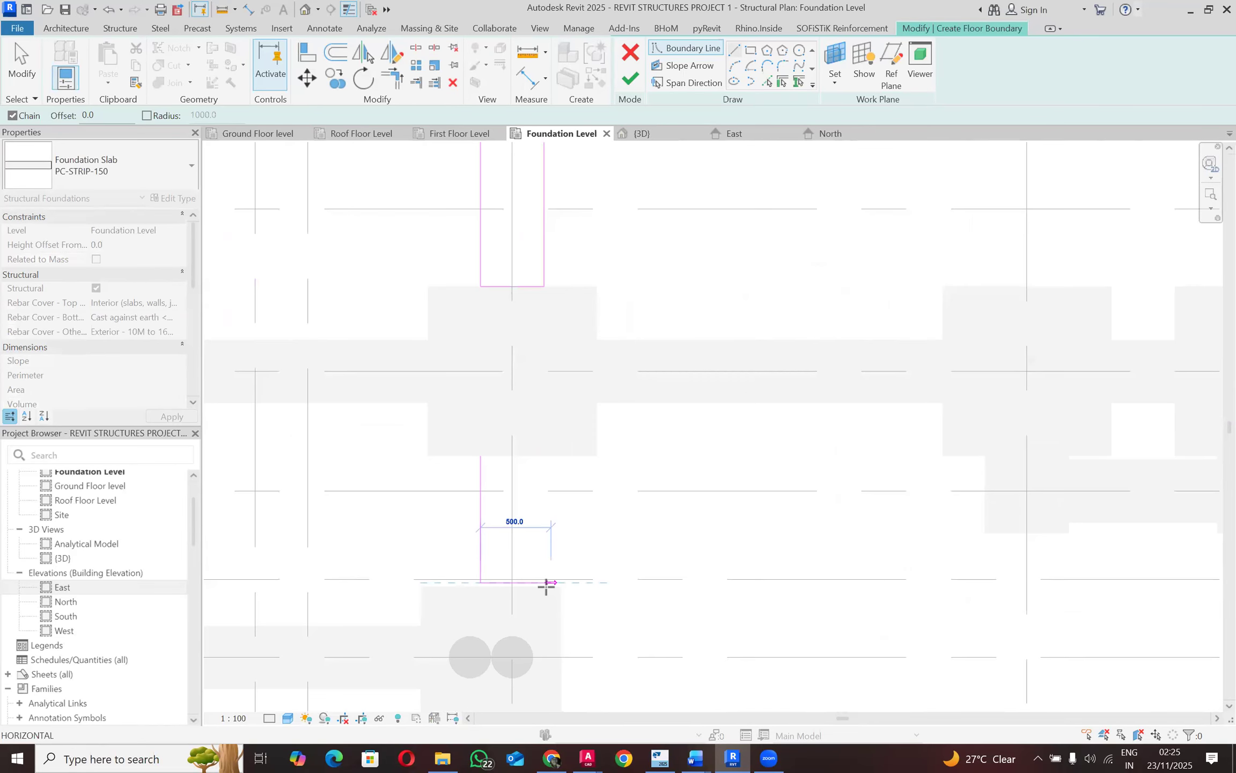
key(Escape)
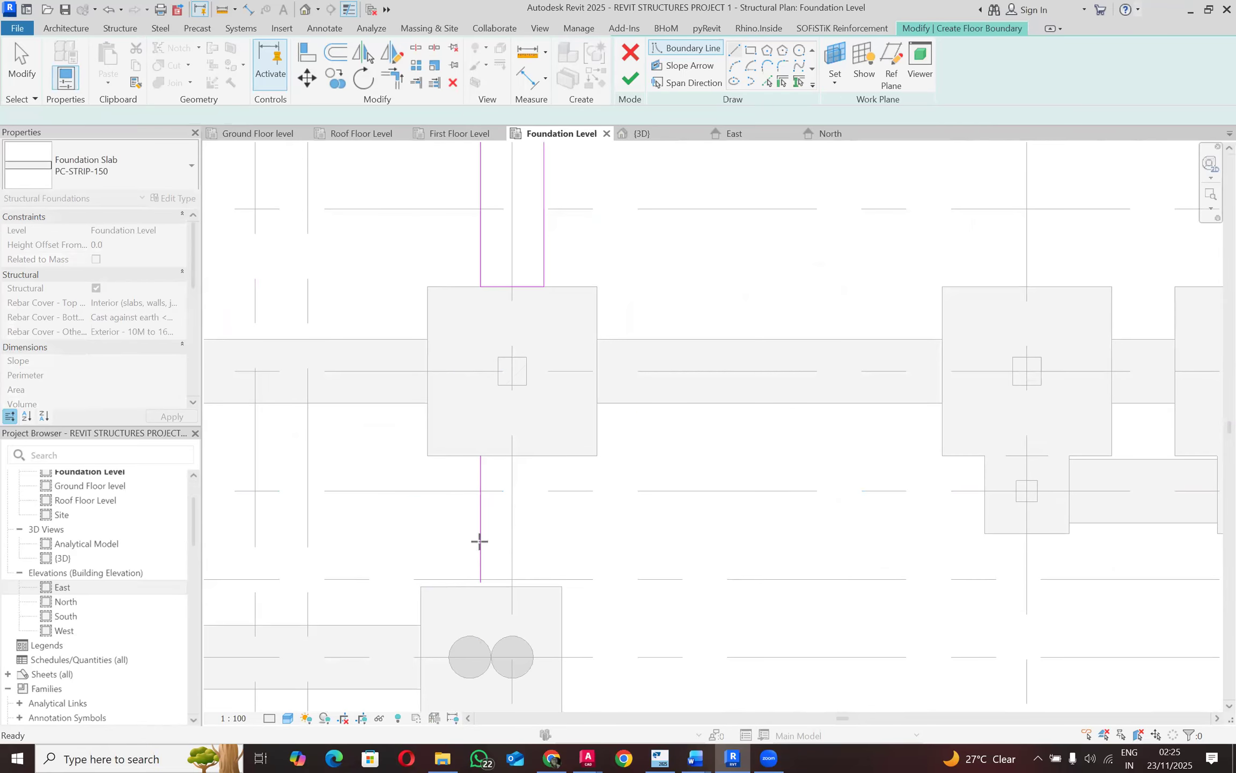
key(Escape)
click(480, 544)
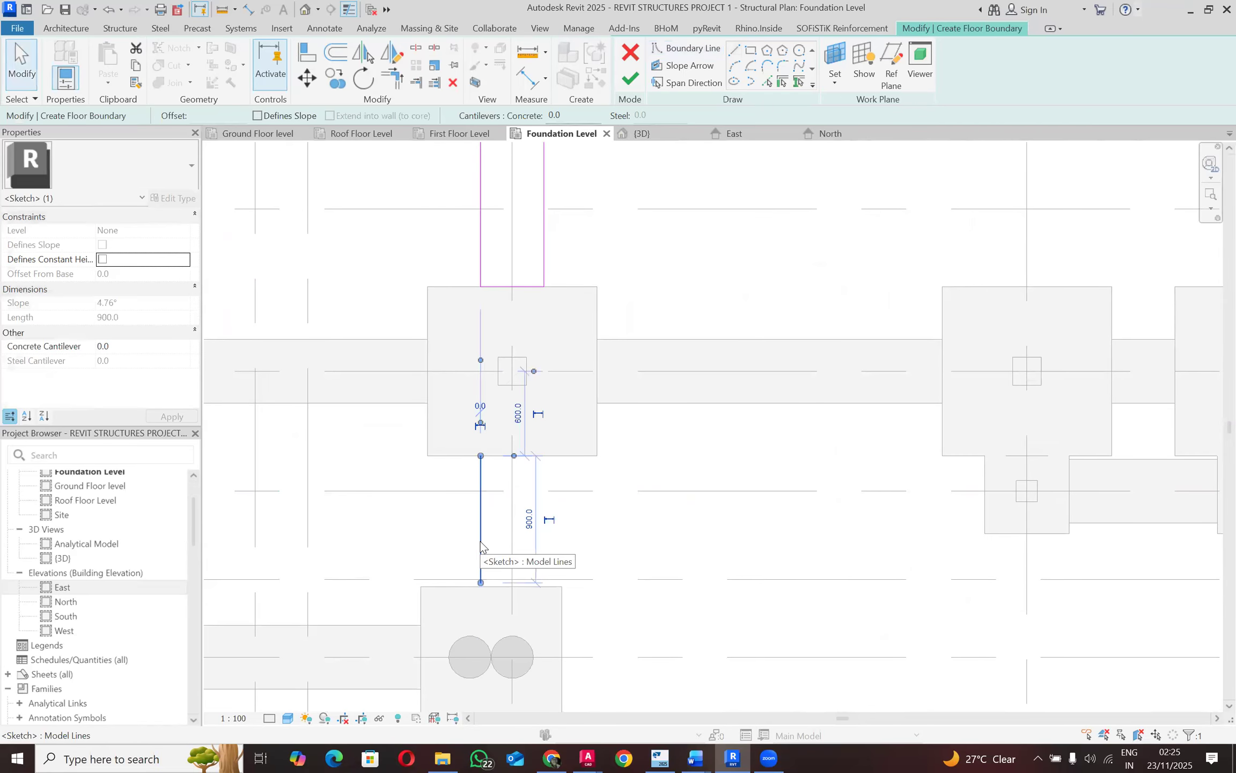
key(Delete)
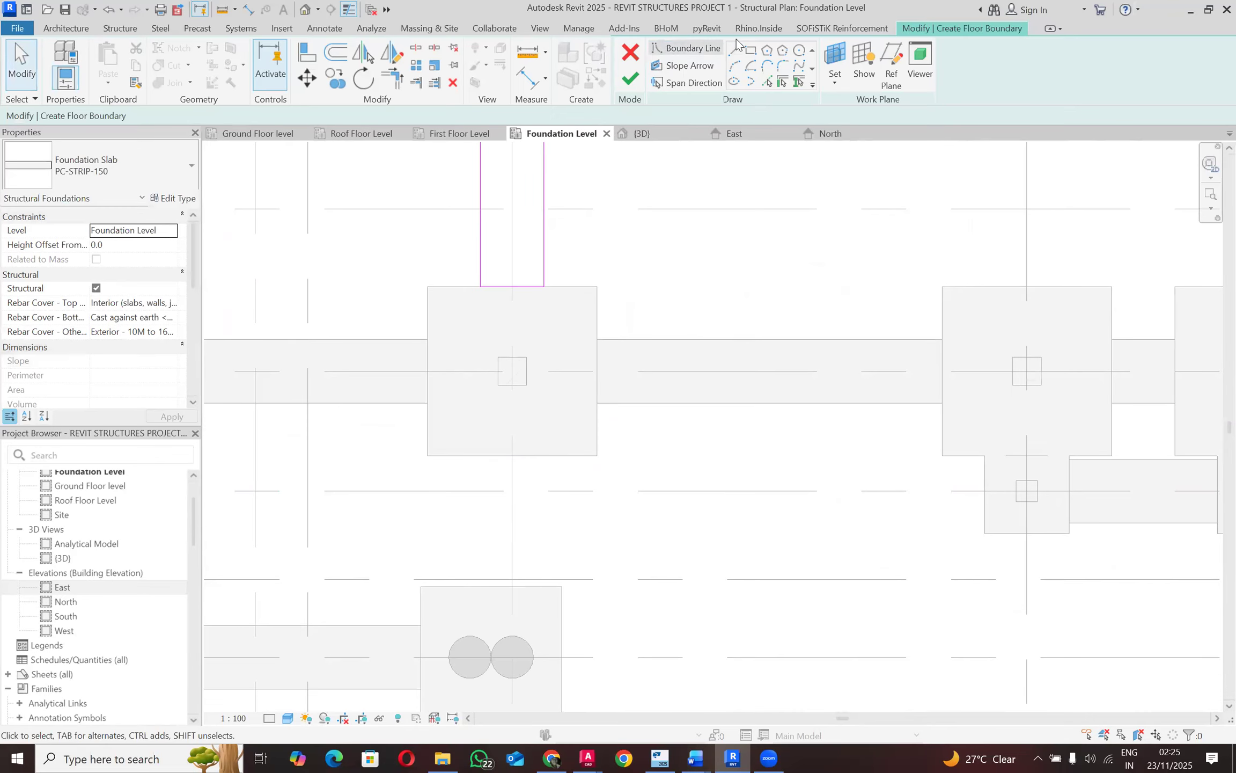
Step: Sketch a rectangular strip boundary 927 mm long and 450 mm wide on grid 5 between grid B's footing and the two-column footing on grid A
key(Return)
click(480, 455)
click(513, 592)
click(544, 586)
click(544, 455)
click(481, 455)
scroll(497, 529, down, 5)
scroll(526, 571, down, 4)
scroll(607, 414, down, 2)
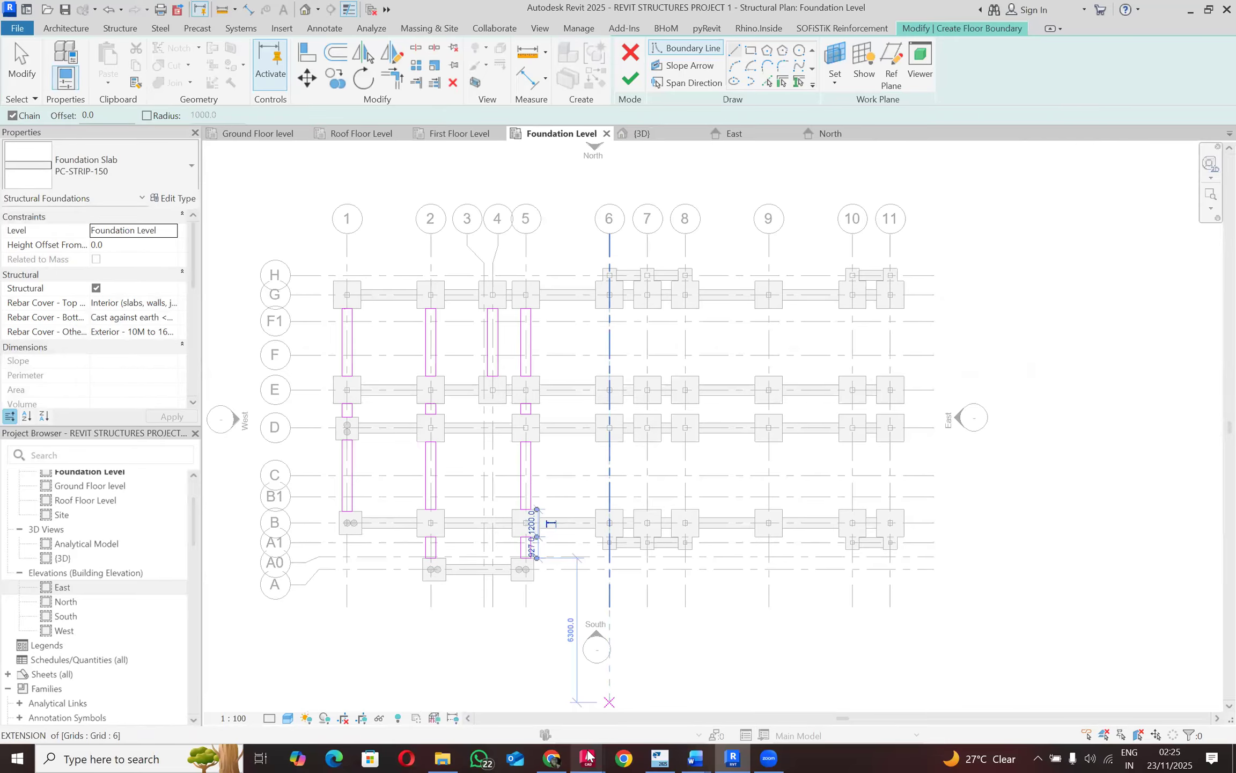
Step: Check the footing and strip layout around grids 6 to 8 on the AutoCAD foundation drawing, and return to Revit
mouse_move(588, 759)
click(529, 685)
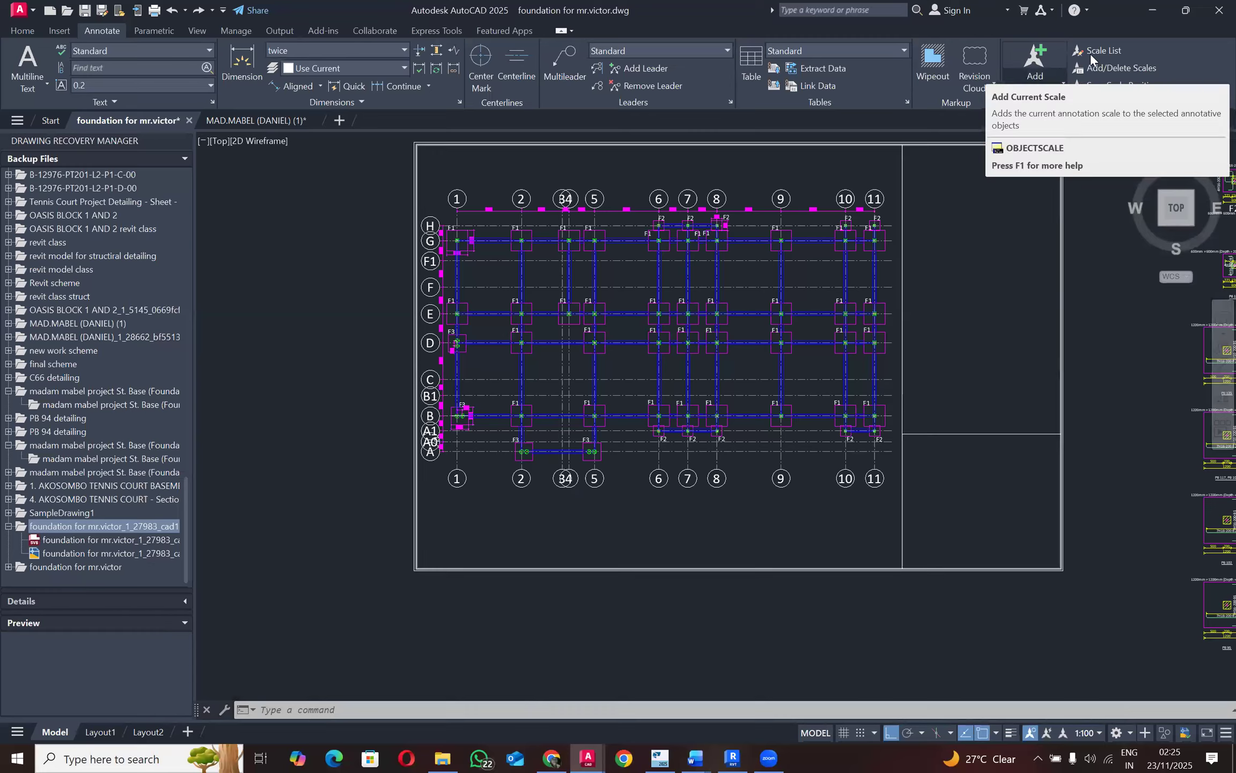
click(1153, 11)
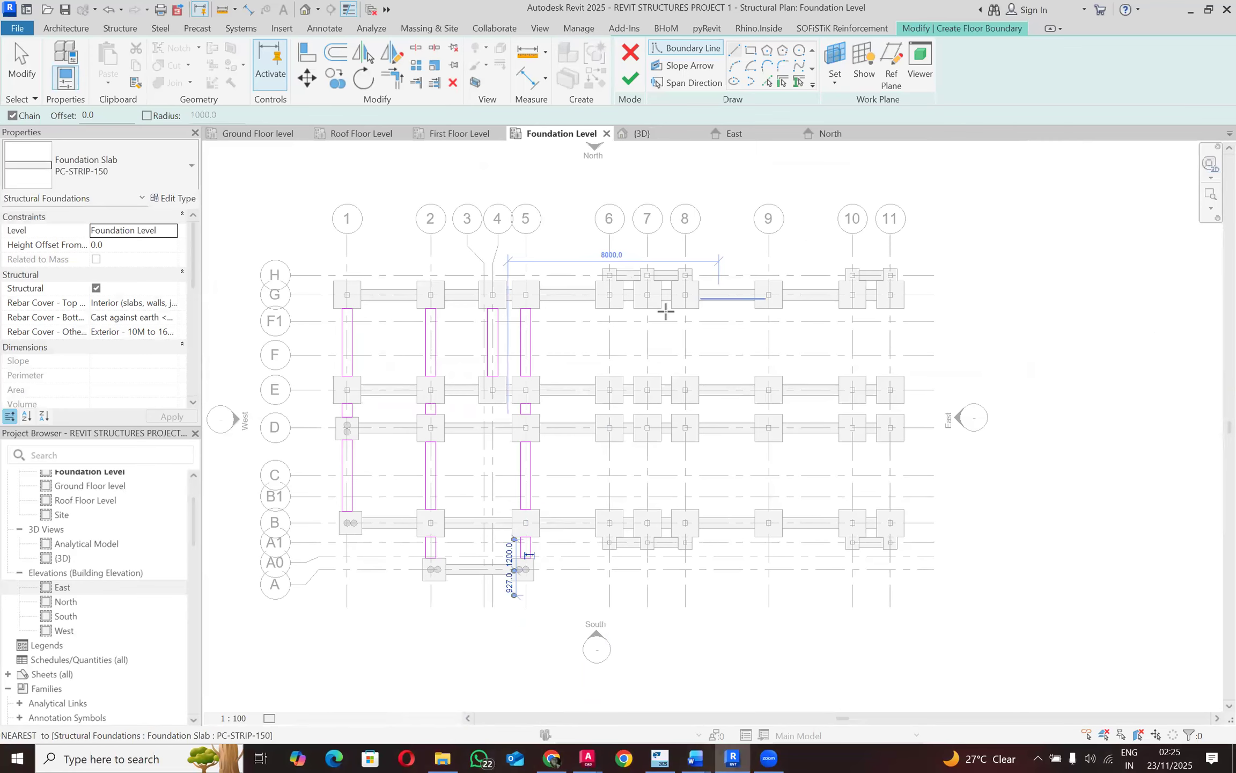
scroll(573, 249, up, 4)
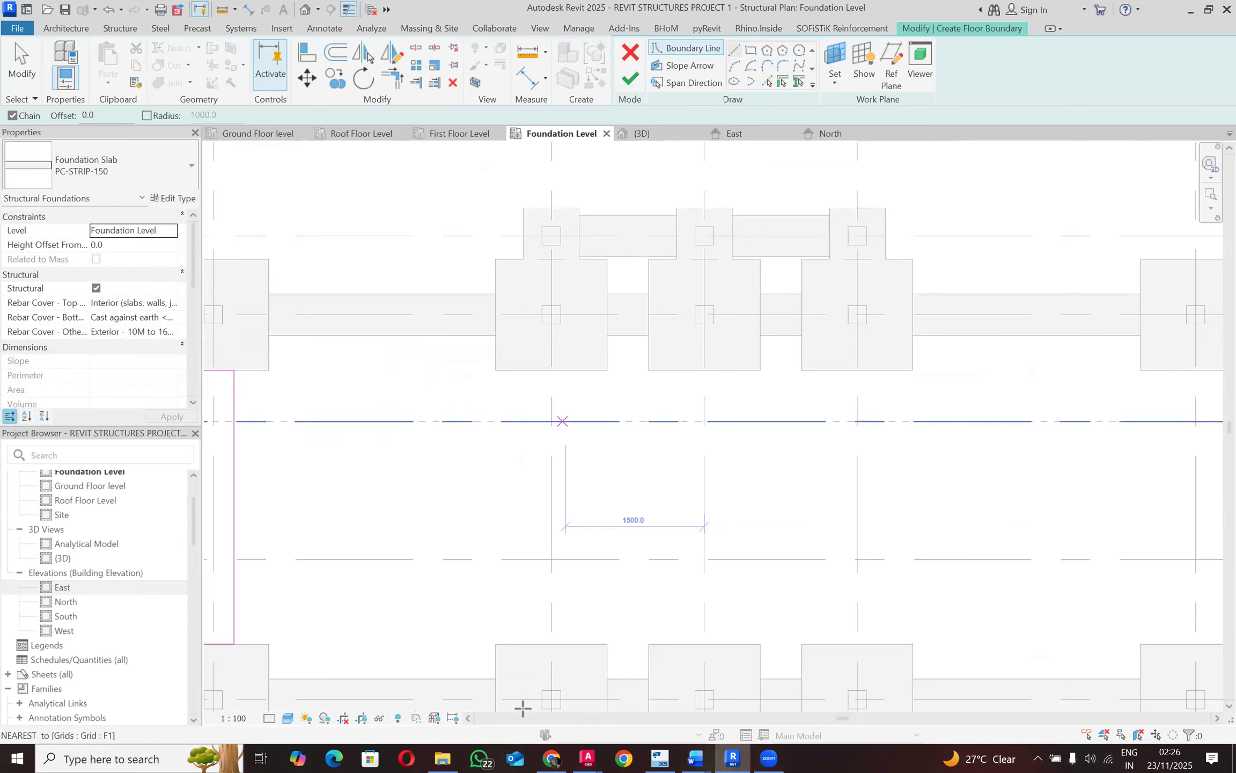
click(588, 758)
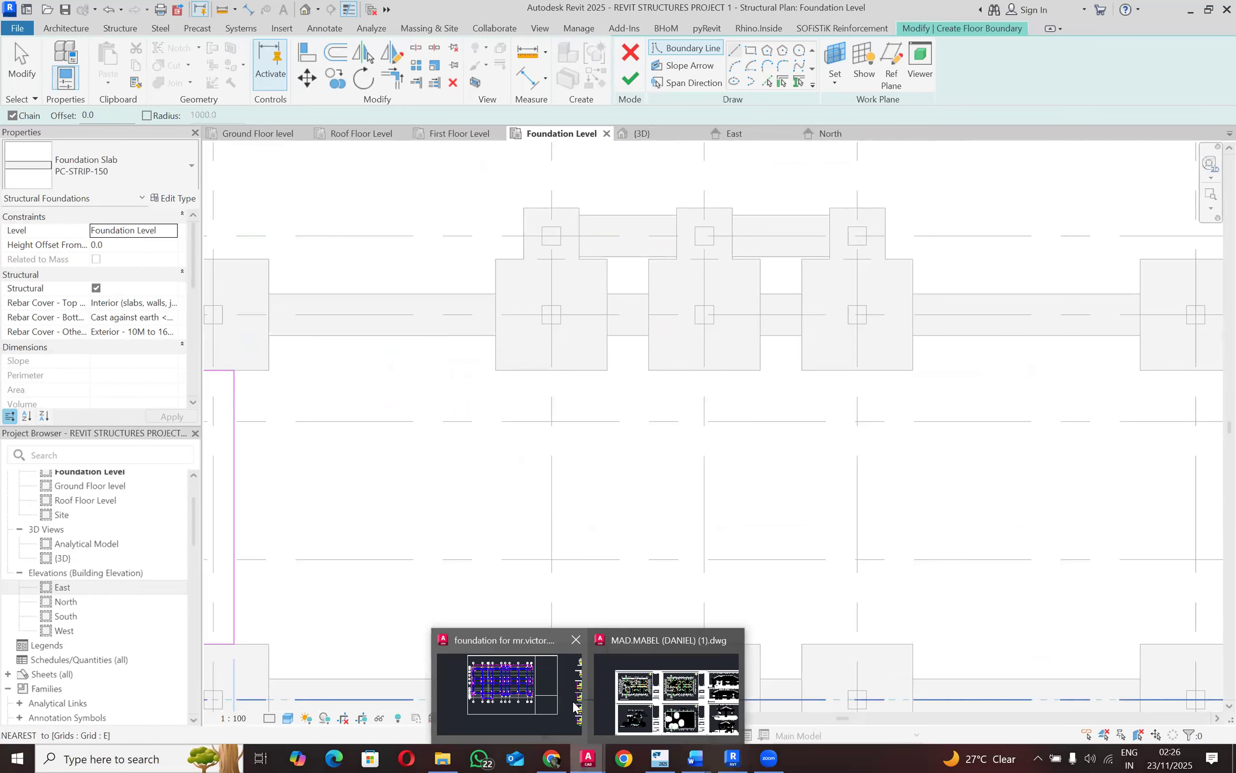
click(574, 706)
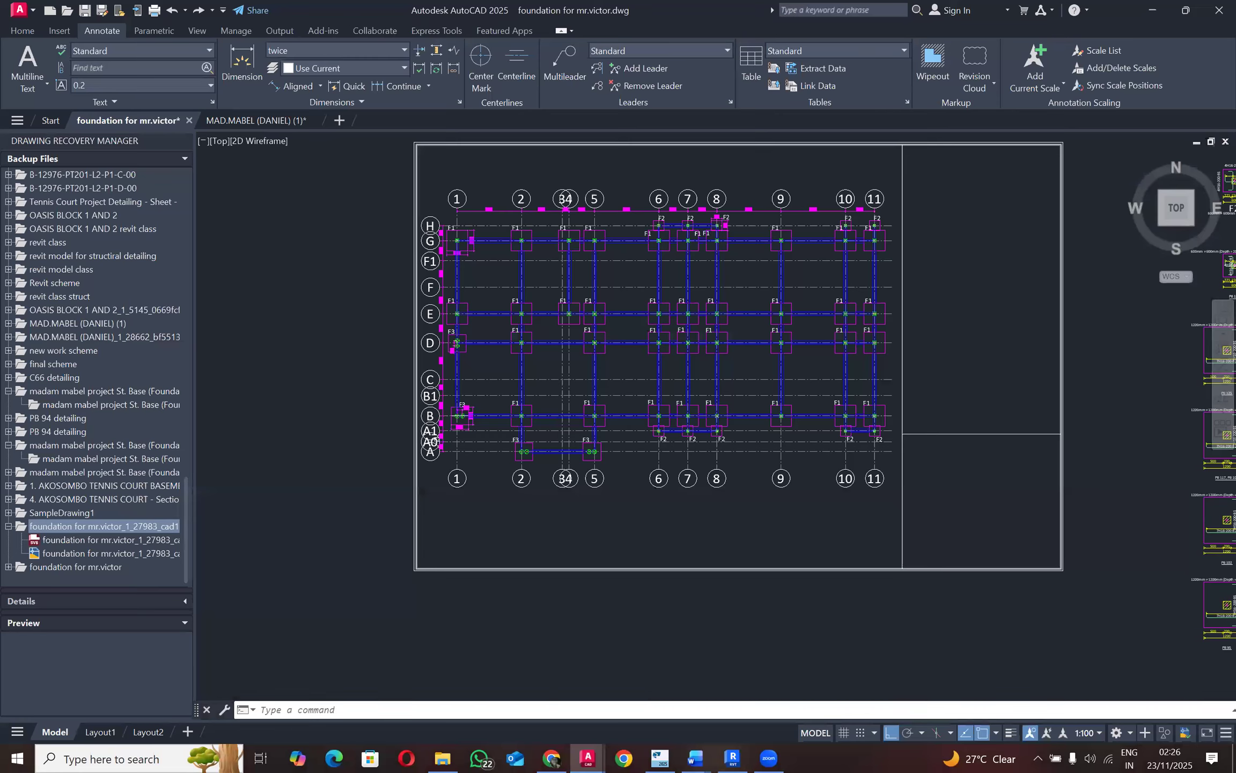
scroll(656, 223, up, 10)
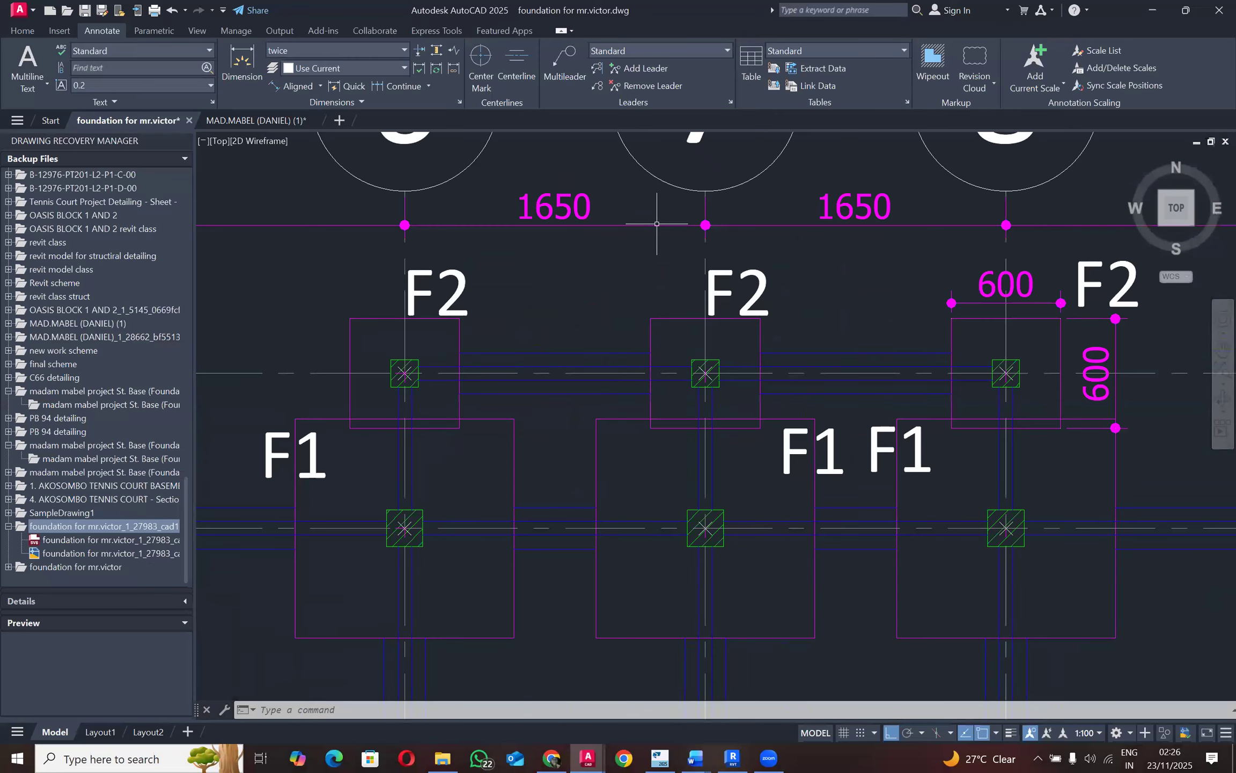
scroll(657, 223, down, 8)
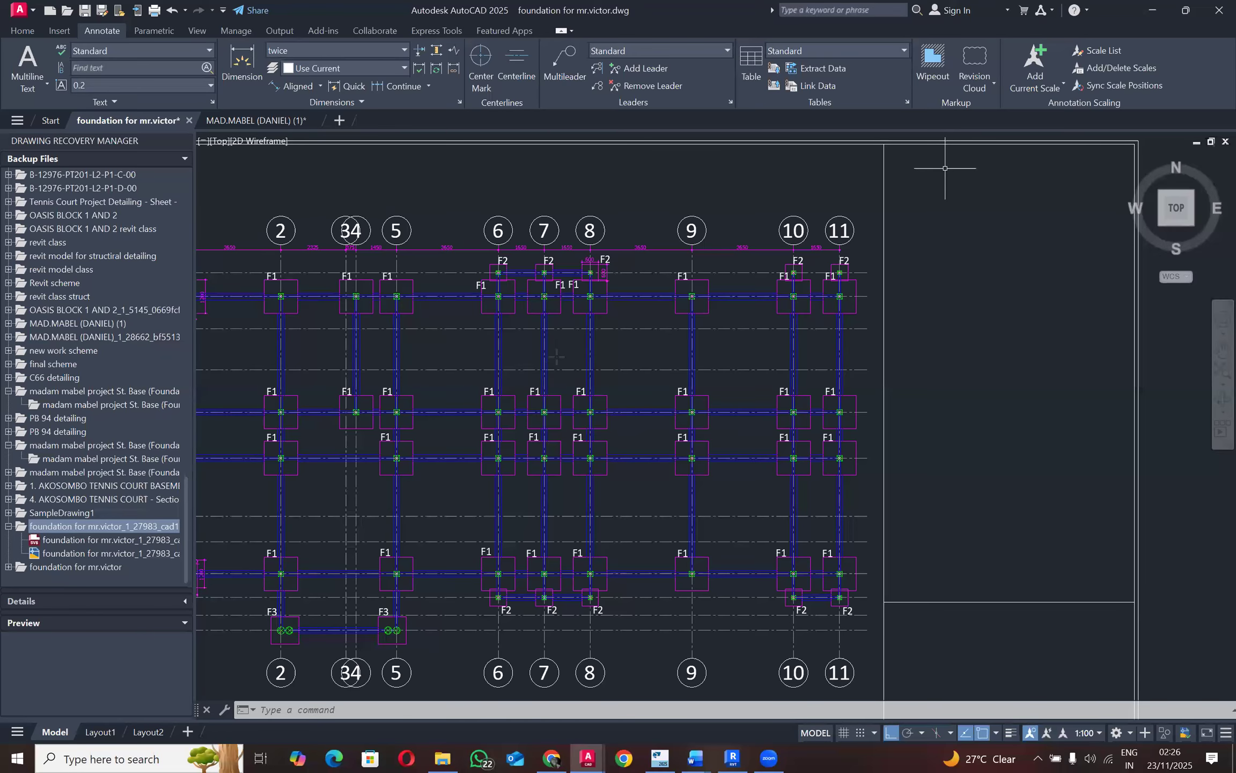
key(alt+Tab)
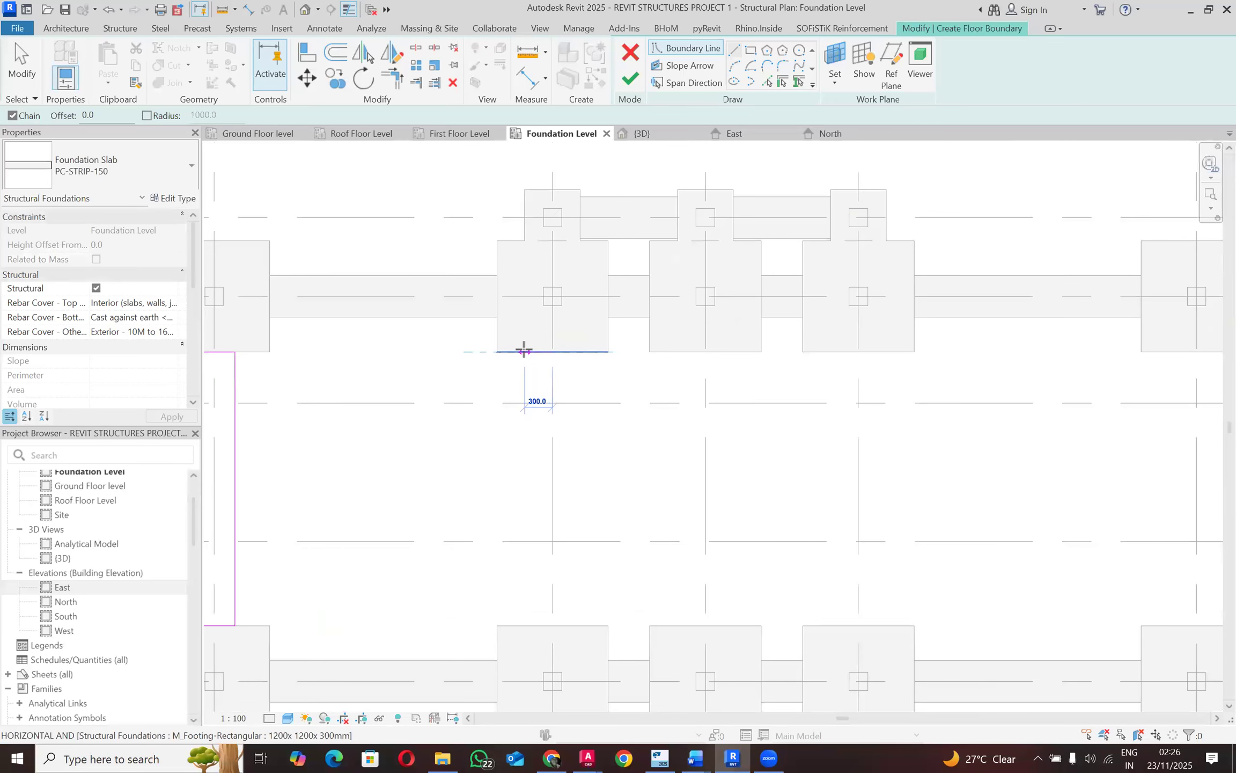
Step: Sketch a rectangular strip boundary 2950 mm long and 450 mm wide, offset 225 mm either side of grid 6, between the northern main-row footing and grid E's footing
click(523, 352)
text(22)
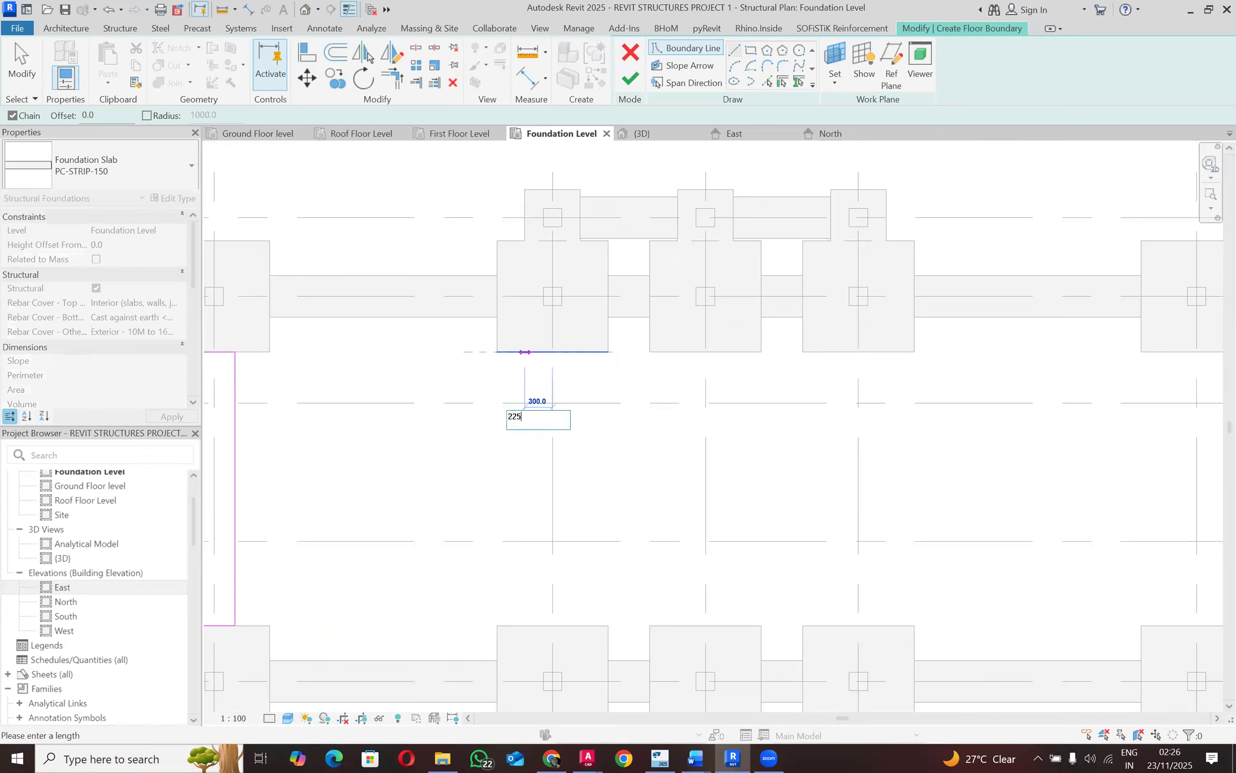
text(5)
key(Return)
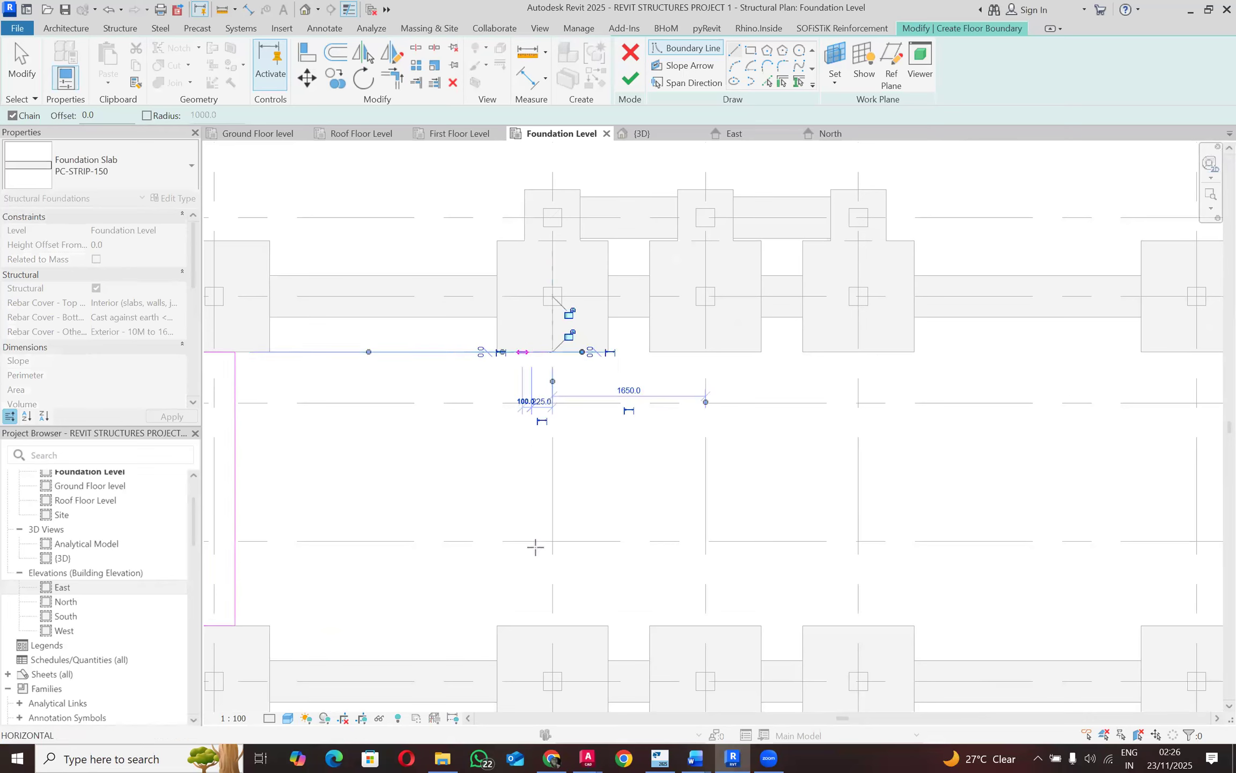
click(531, 625)
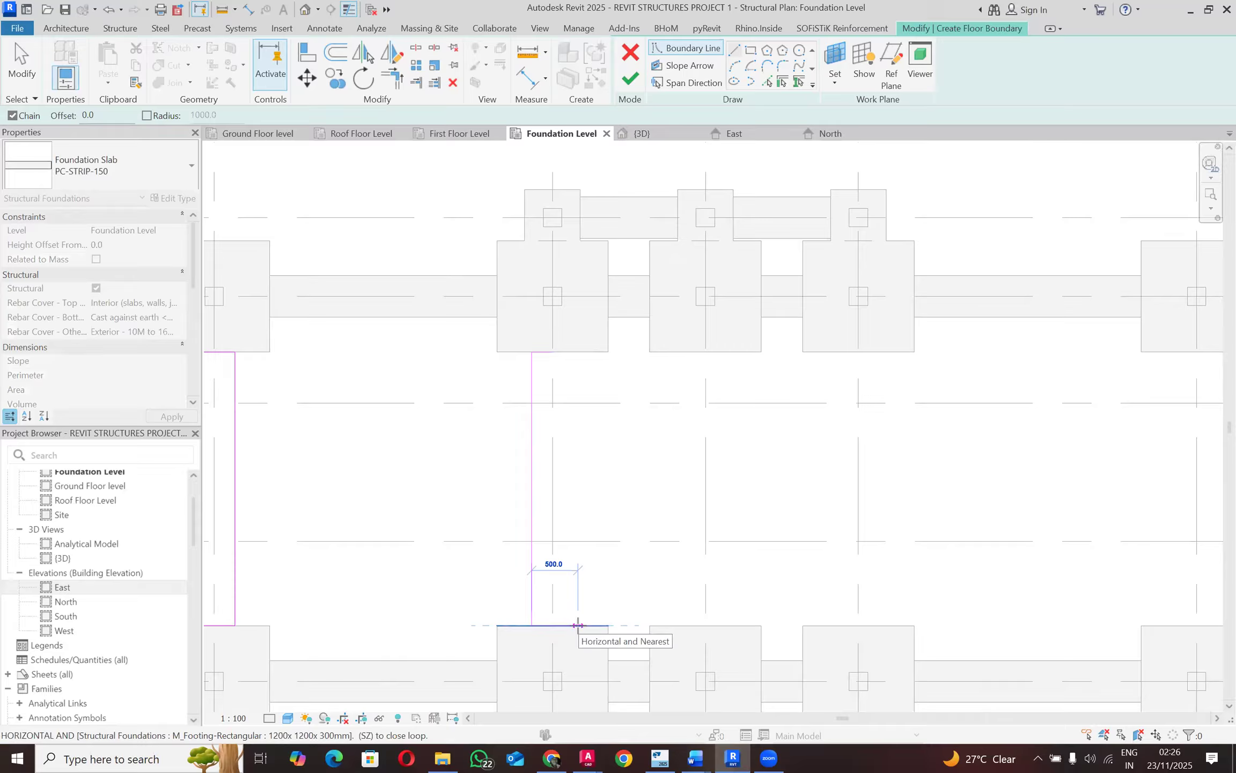
text(450)
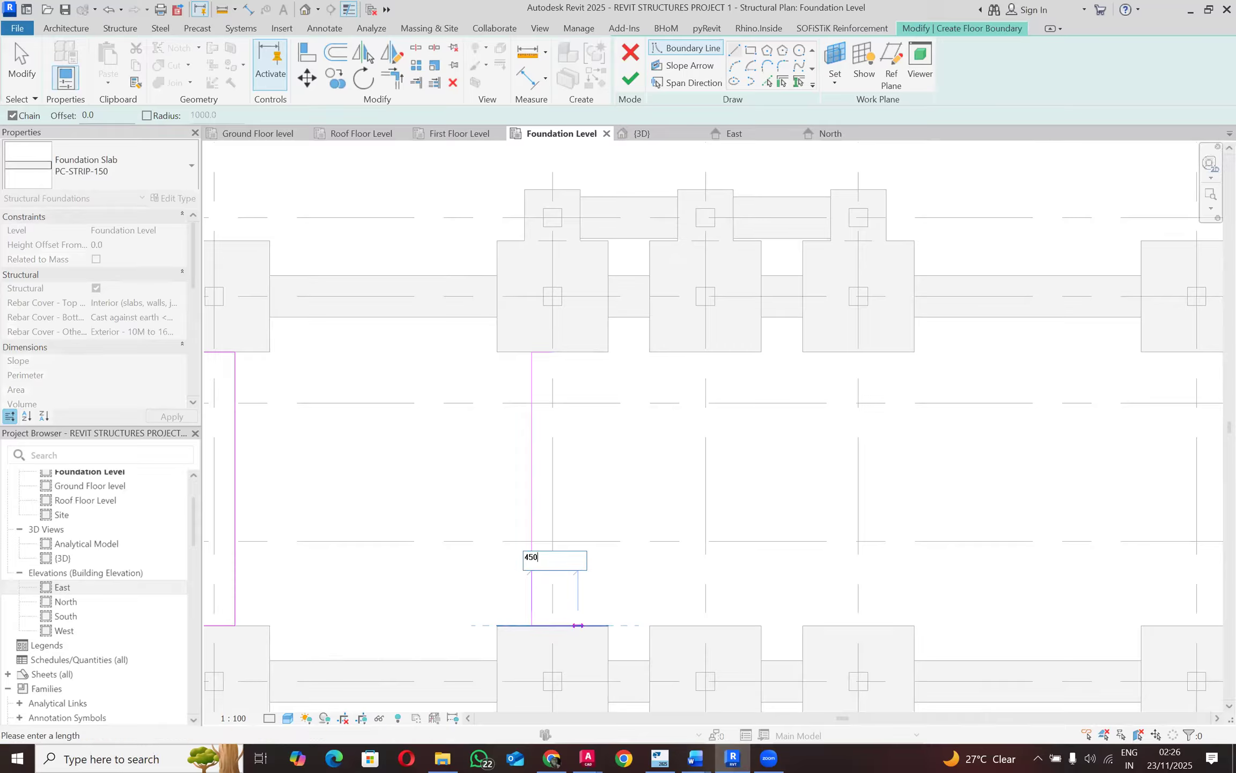
key(Return)
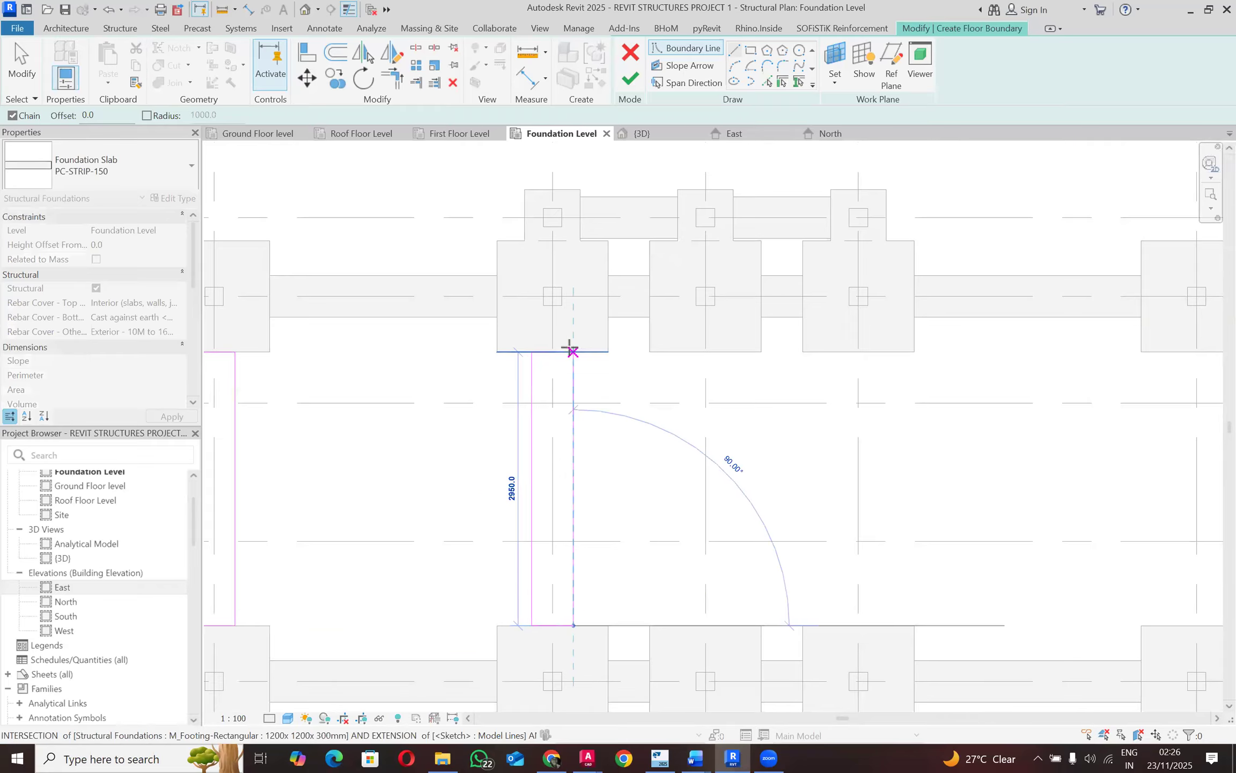
click(573, 351)
scroll(558, 350, up, 3)
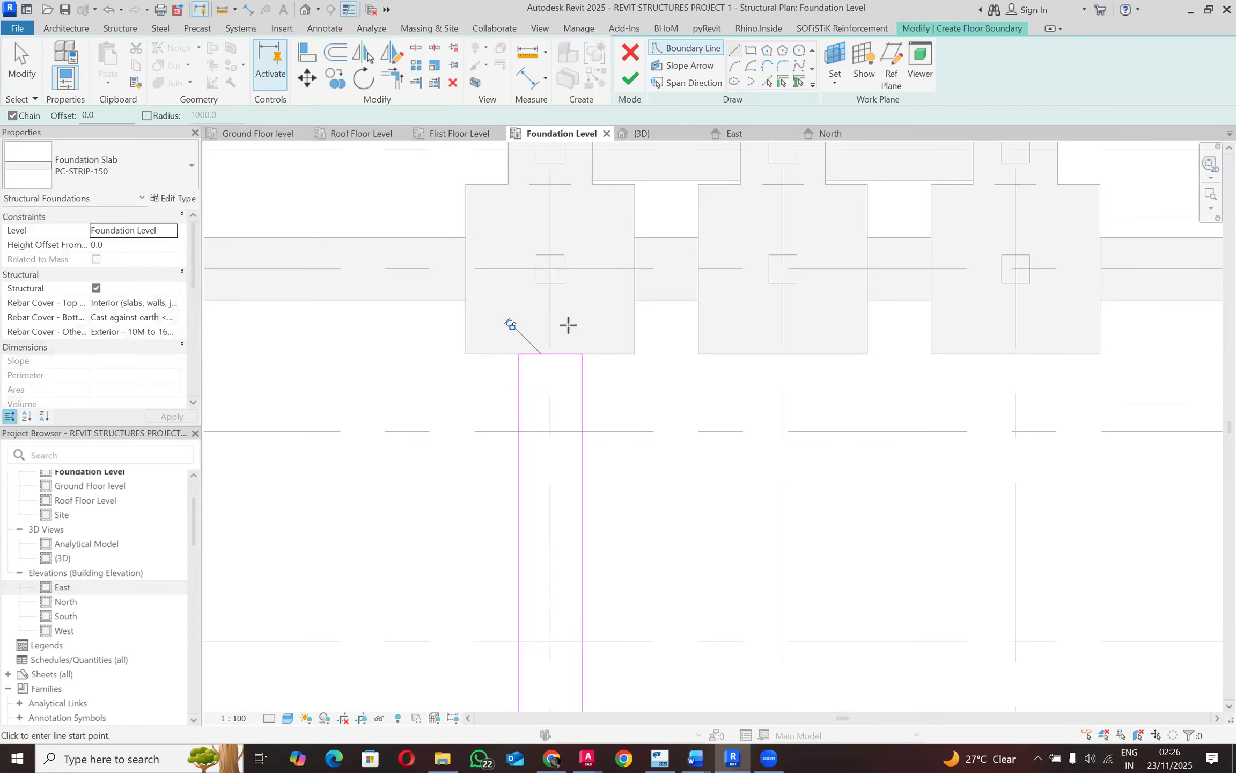
Step: Sketch a 450 mm by 450 mm strip boundary on grid 6 between the footings on grids E and D
scroll(569, 324, down, 4)
scroll(557, 500, up, 3)
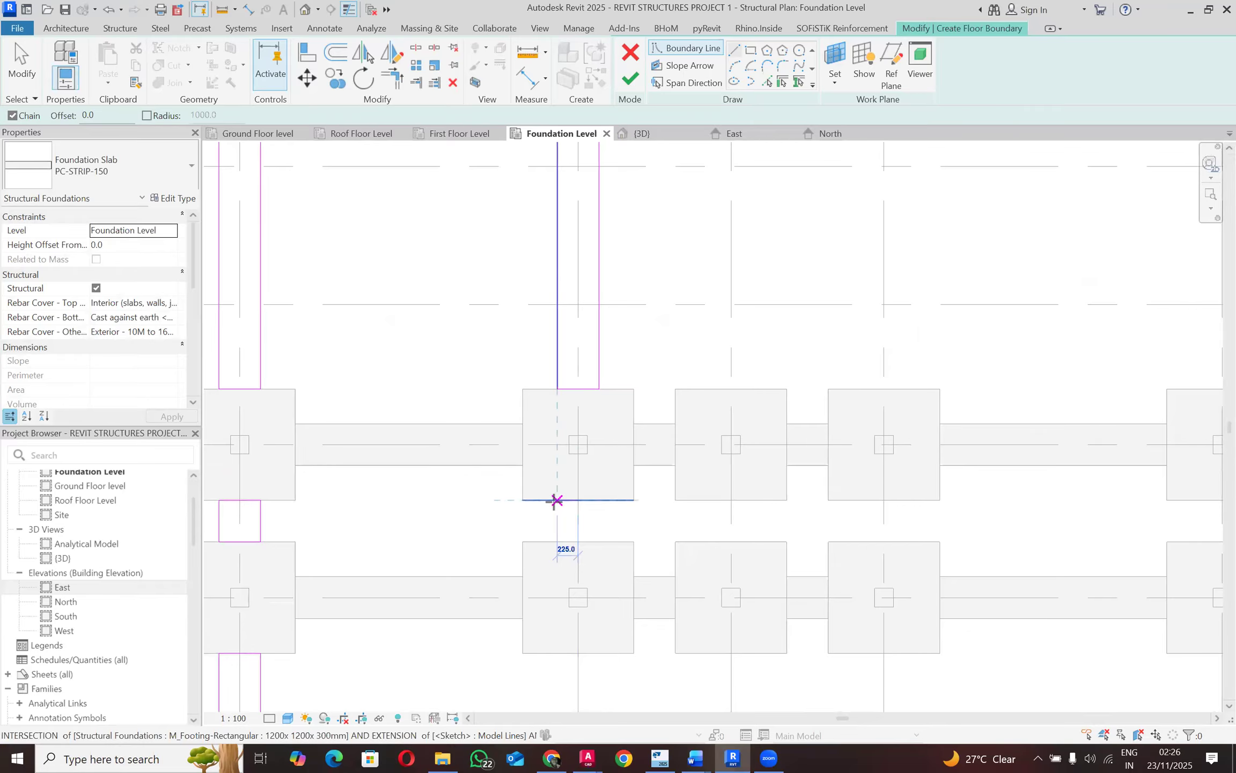
click(557, 500)
click(557, 541)
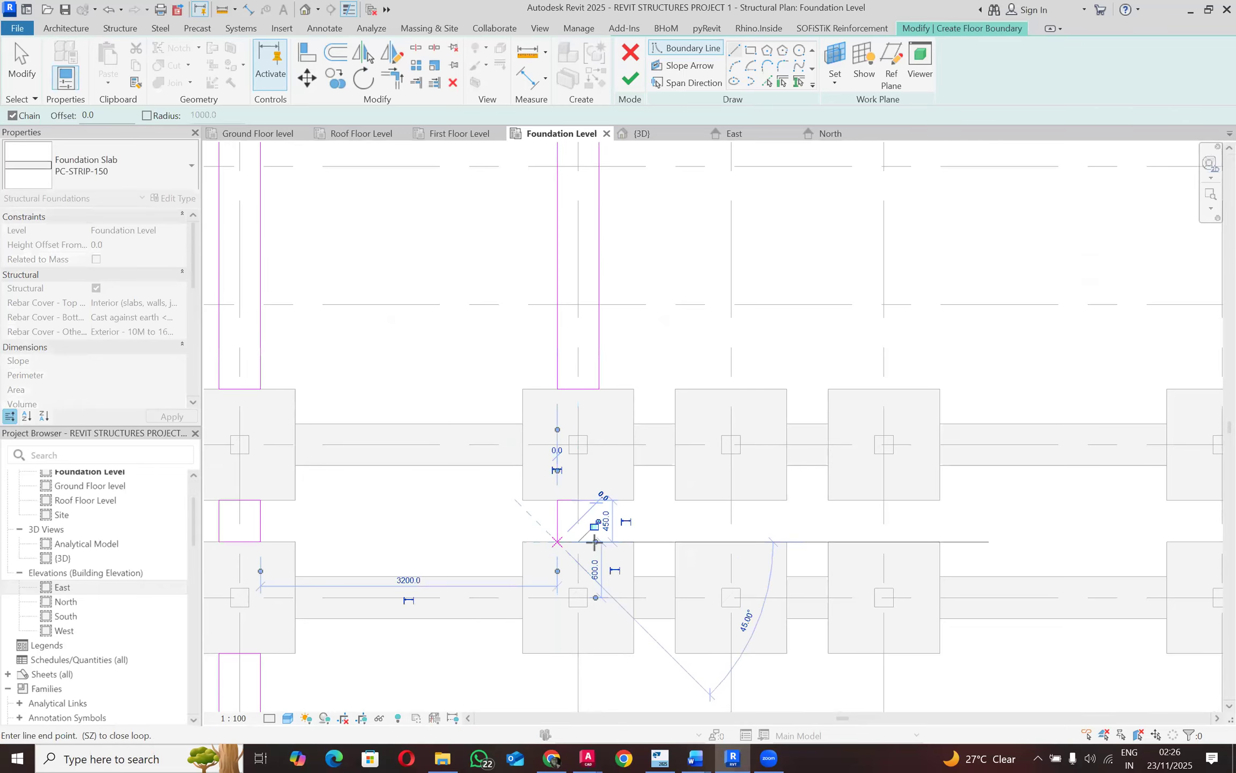
click(599, 542)
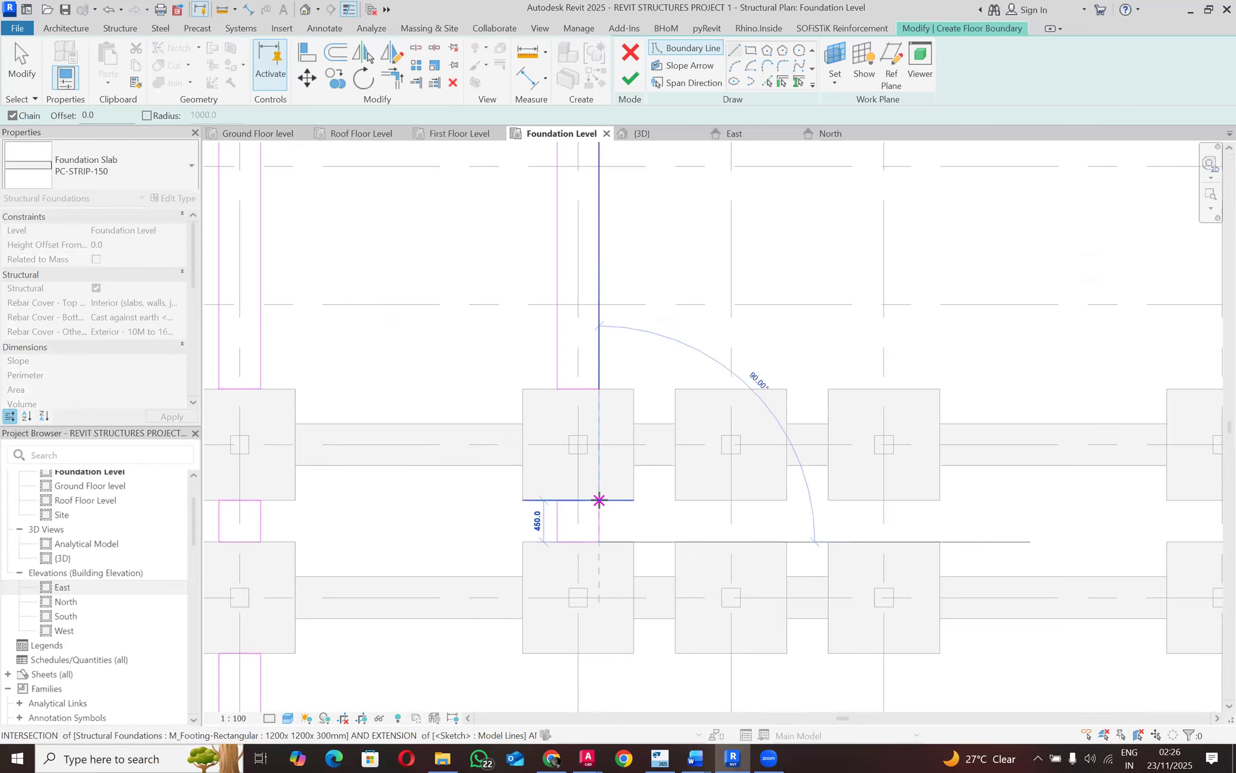
click(574, 500)
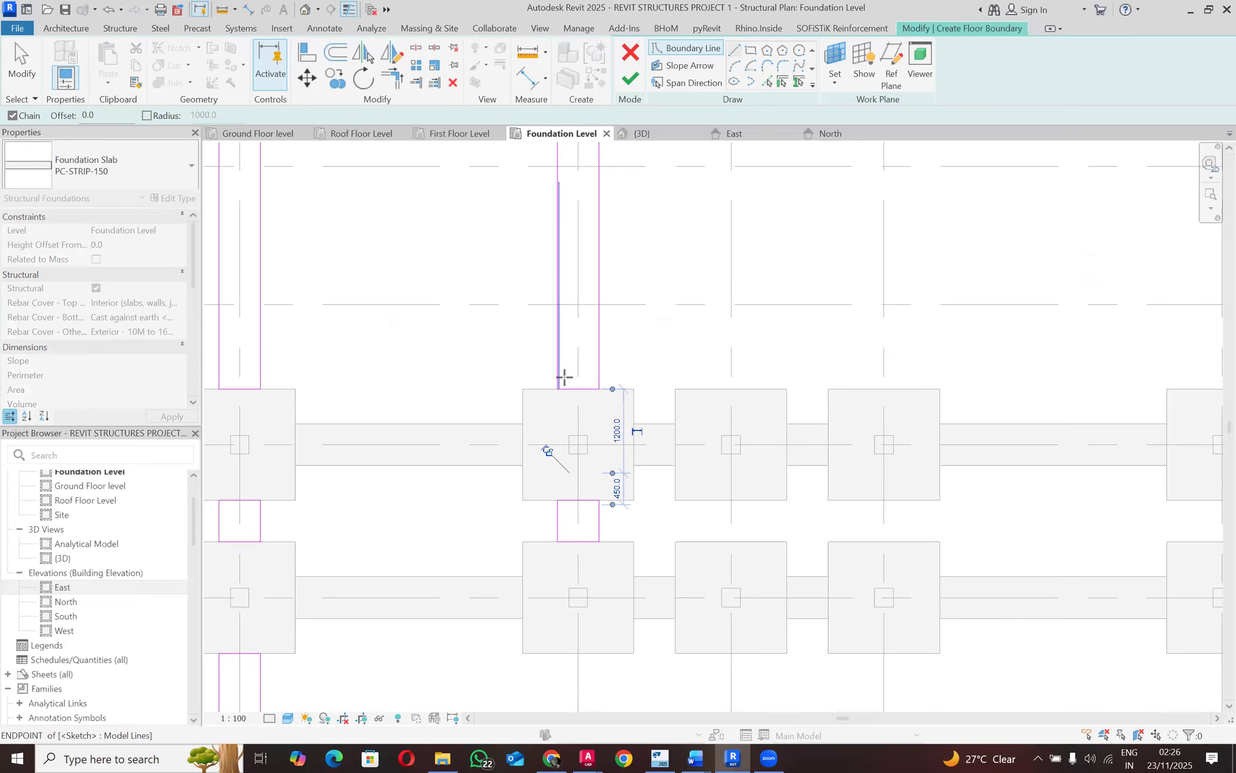
Step: Sketch a 450 mm wide rectangular strip boundary on grid 6 between the footings on grids D and B
scroll(565, 483, down, 4)
scroll(566, 477, up, 3)
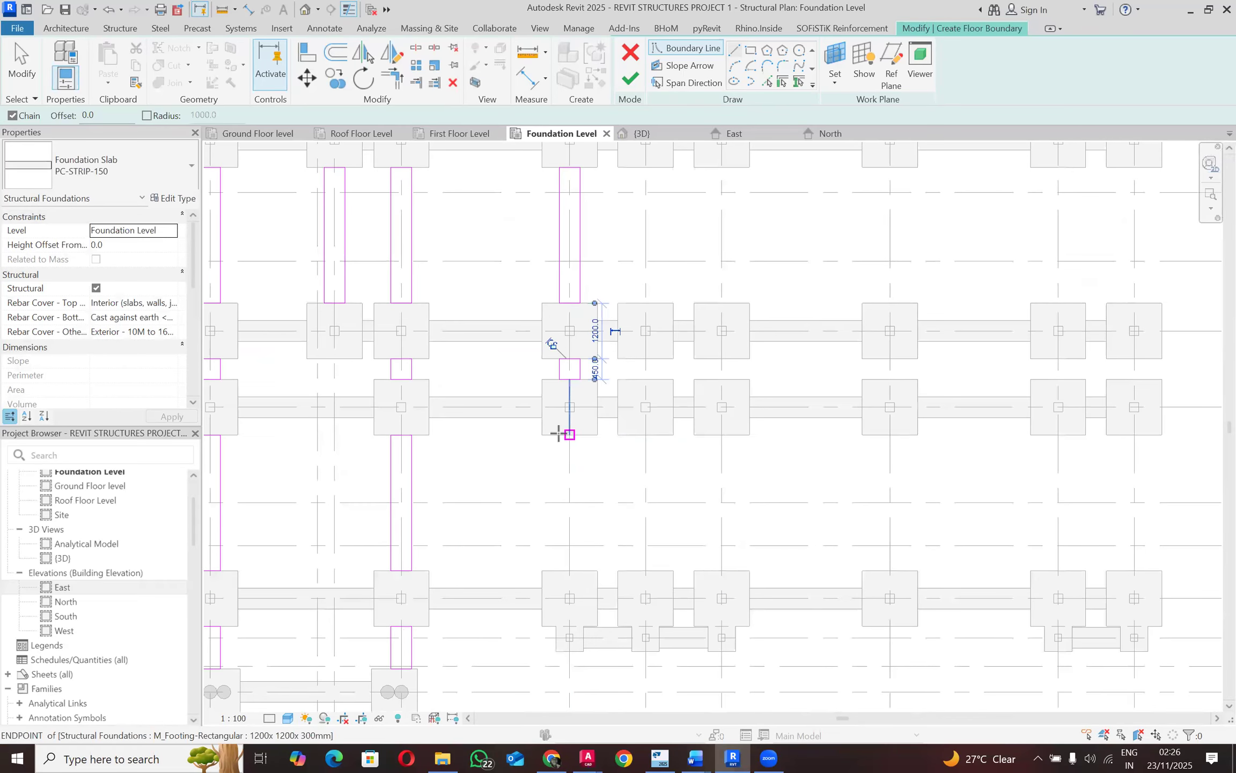
click(559, 433)
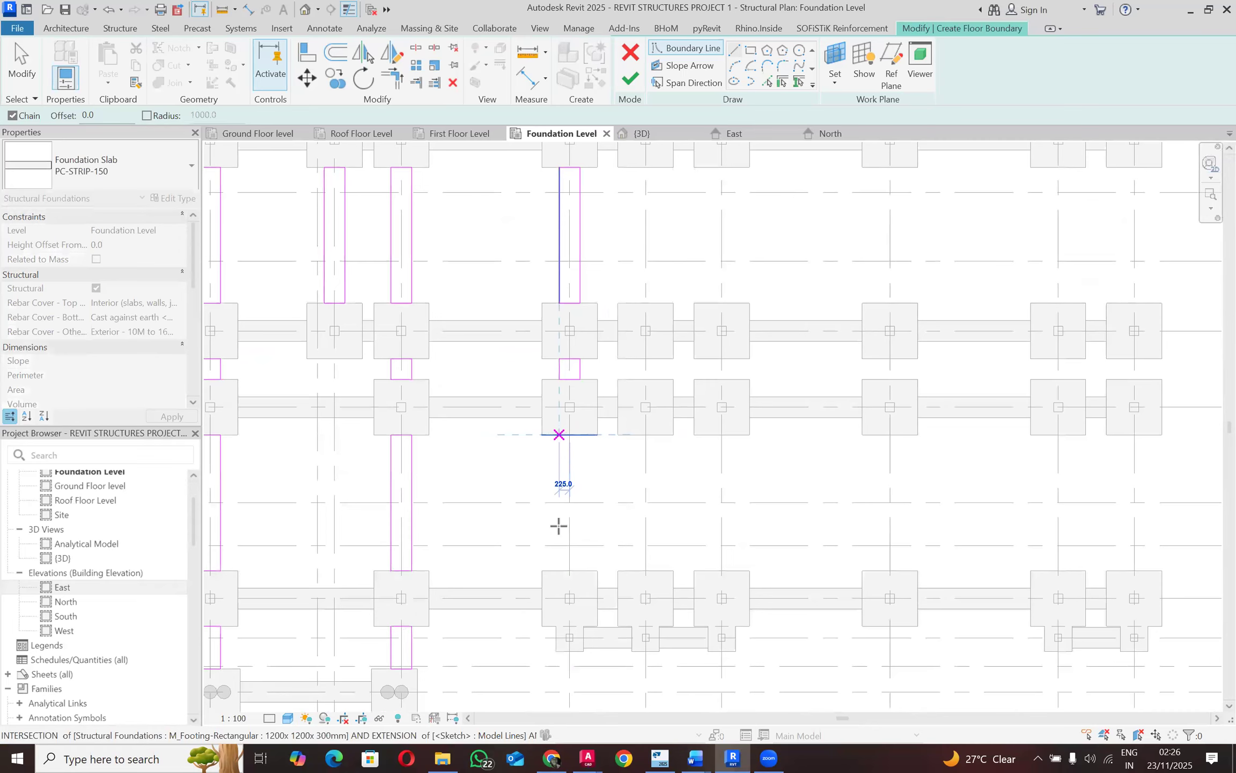
click(559, 570)
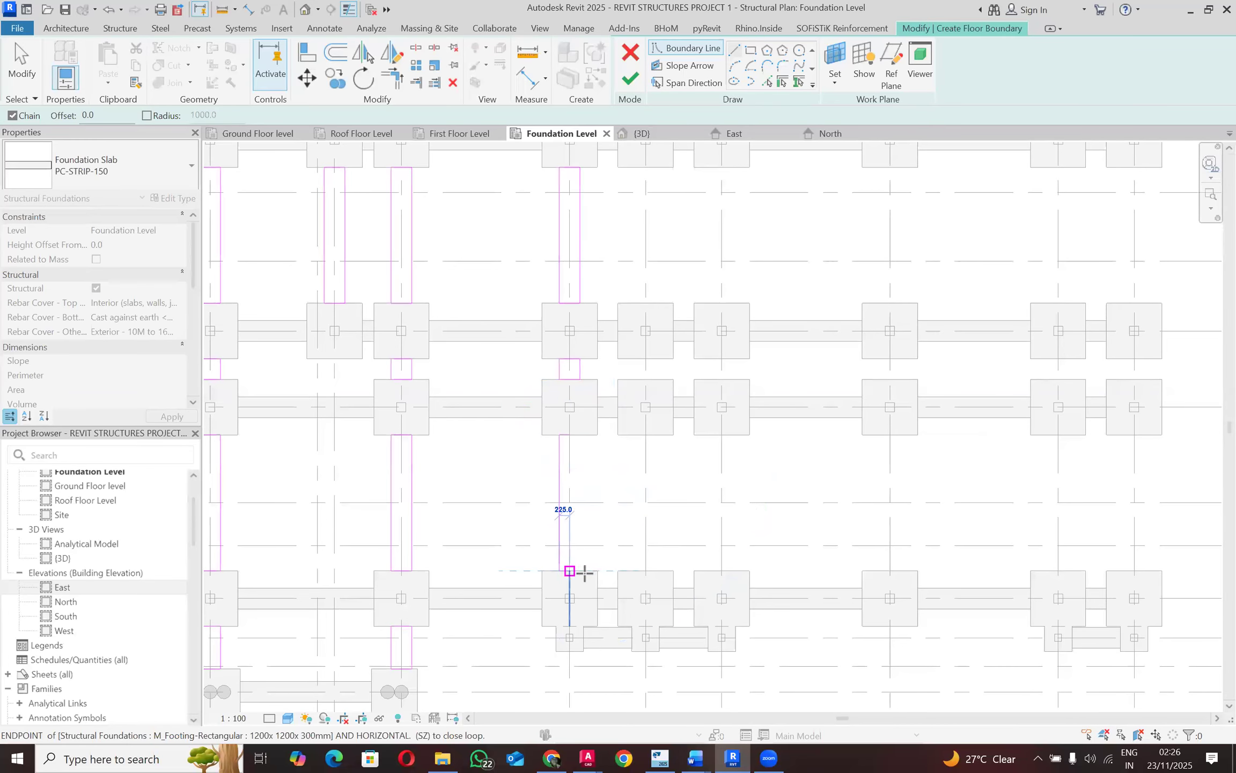
click(585, 520)
click(579, 434)
scroll(574, 434, up, 4)
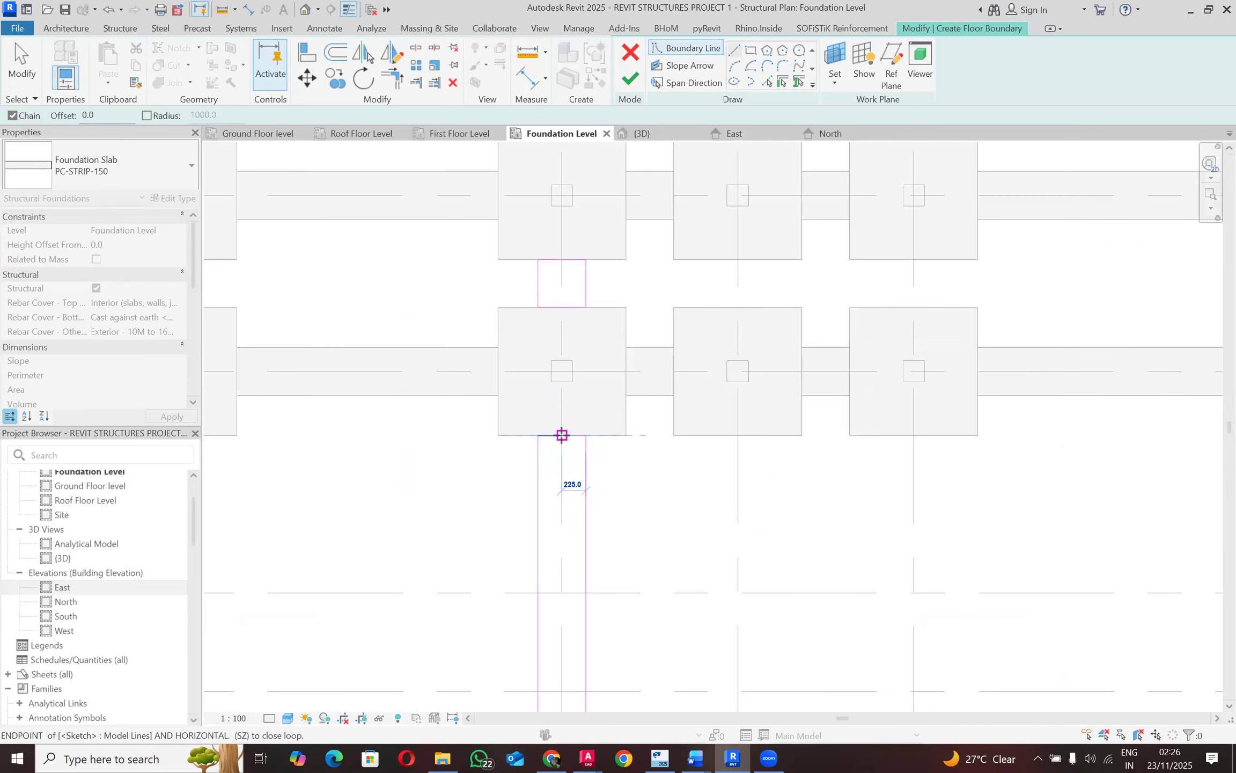
click(562, 435)
Step: Sketch a rectangular strip boundary 2950 mm long and 450 mm wide, centred on grid 7, between the northern main-row footing and grid E's footing
scroll(563, 438, down, 6)
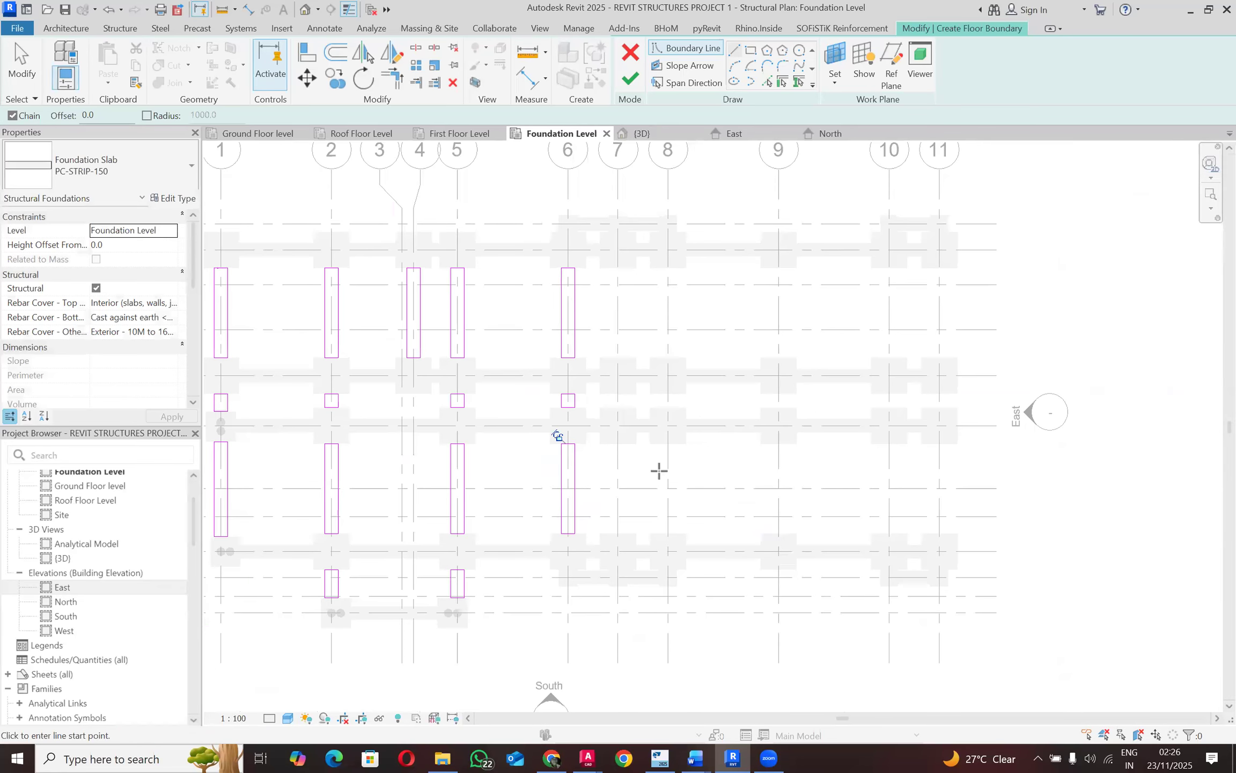
scroll(660, 429, down, 3)
scroll(643, 362, up, 5)
scroll(616, 306, up, 5)
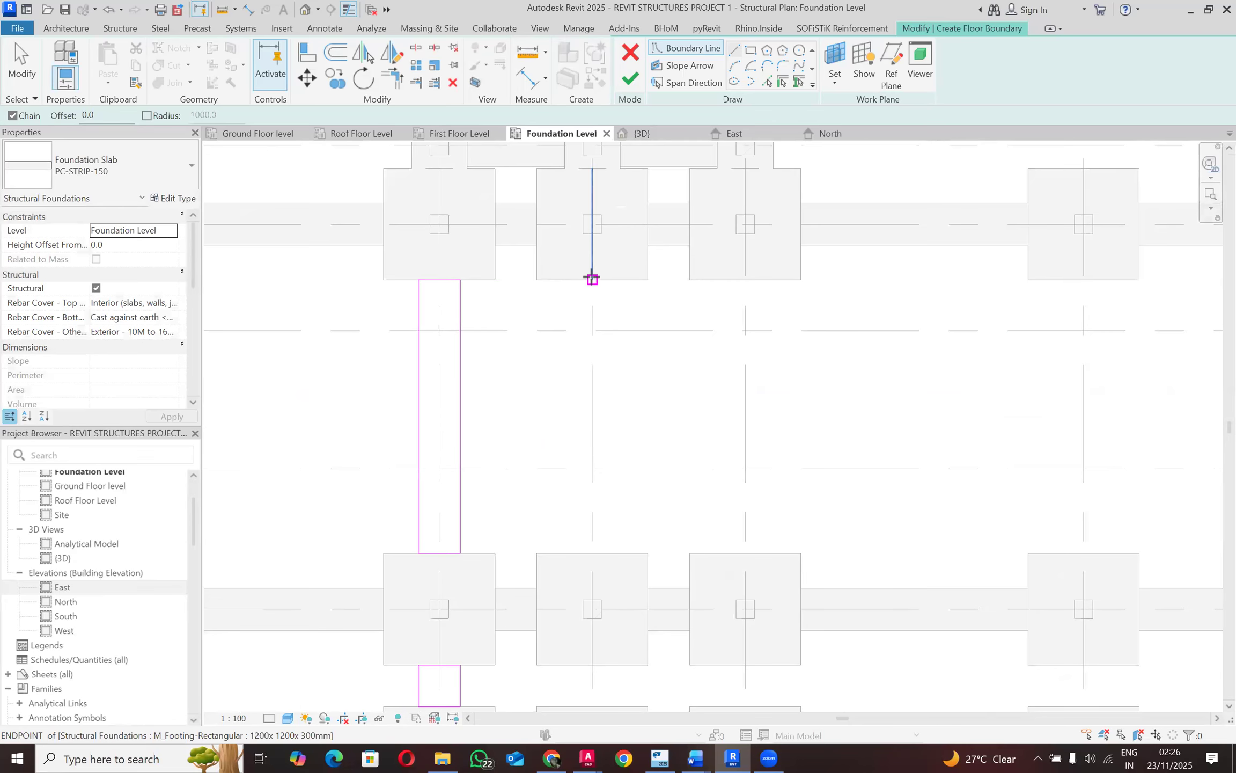
click(578, 277)
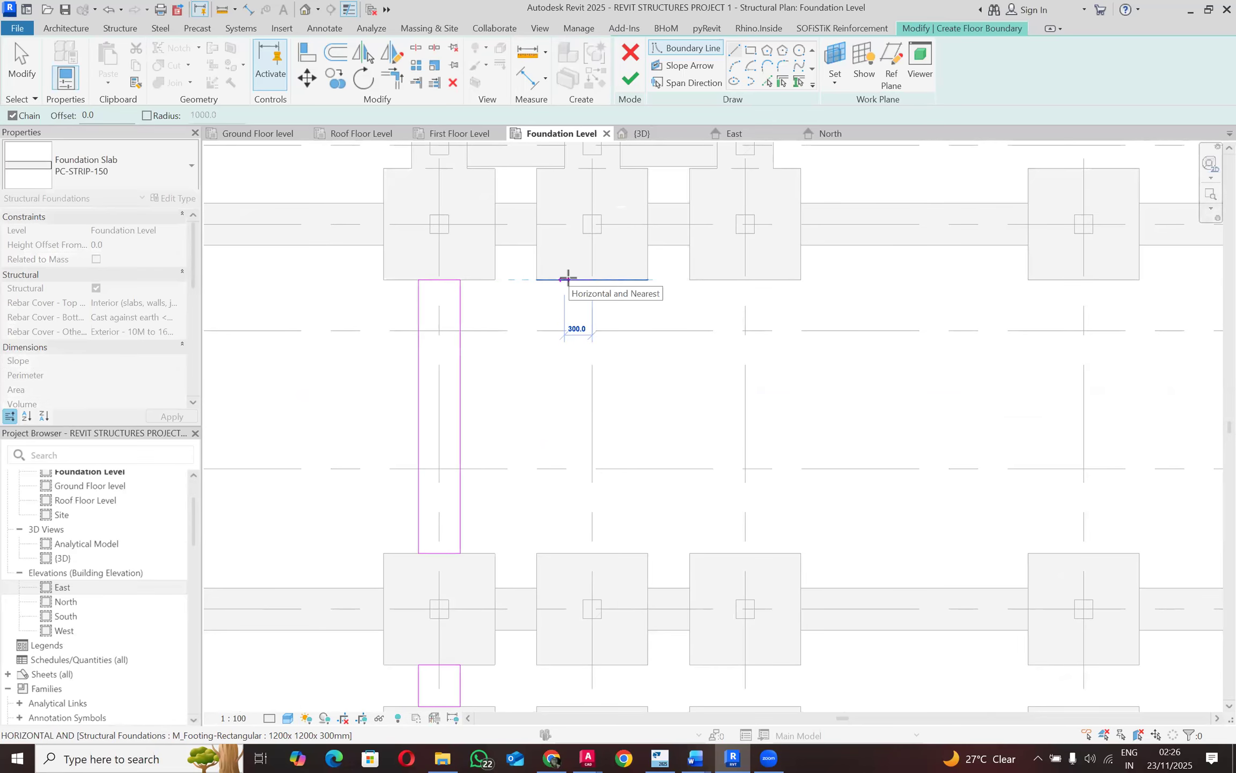
text(225)
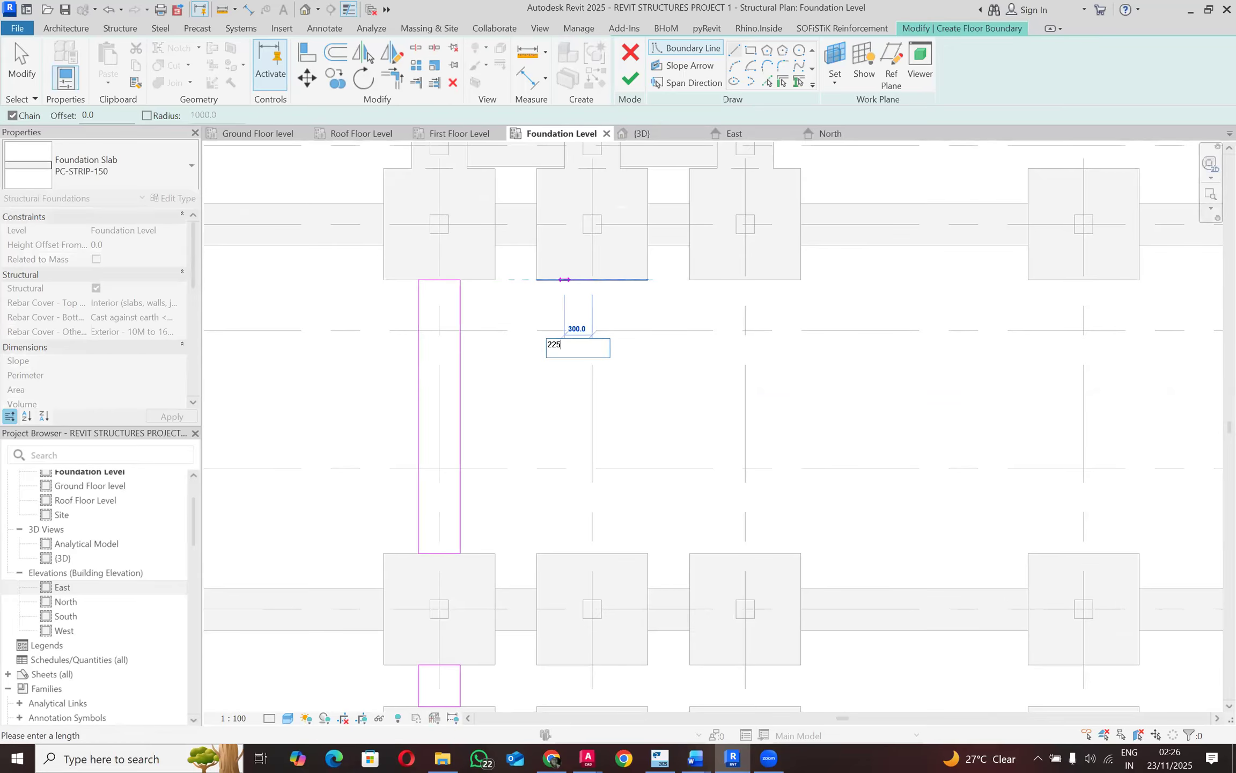
key(Return)
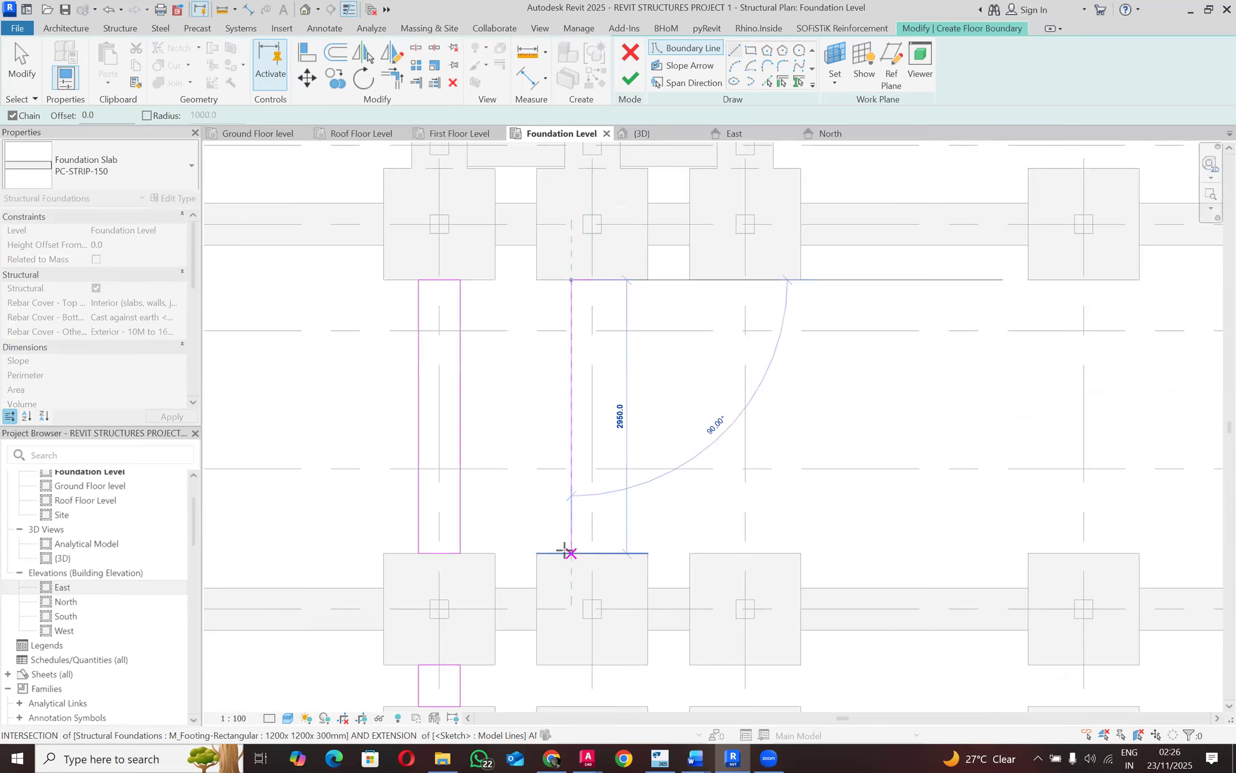
click(617, 553)
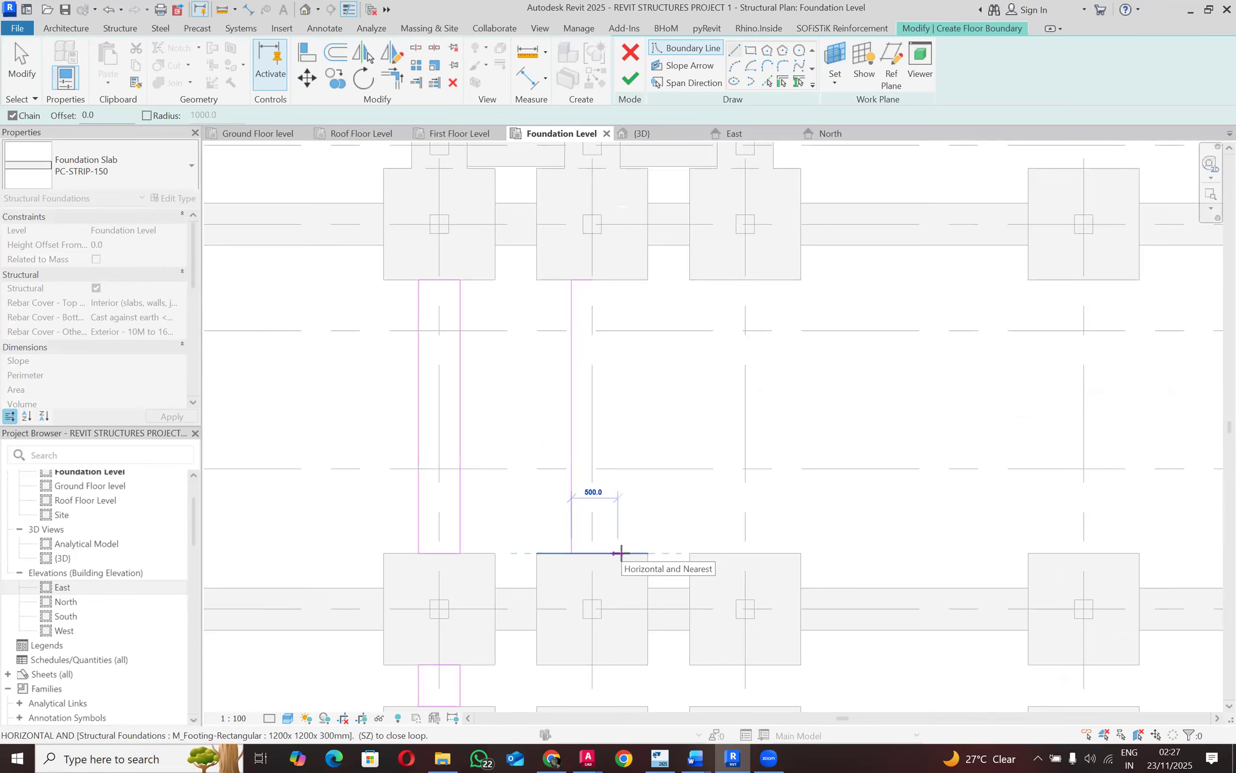
text(450)
key(Return)
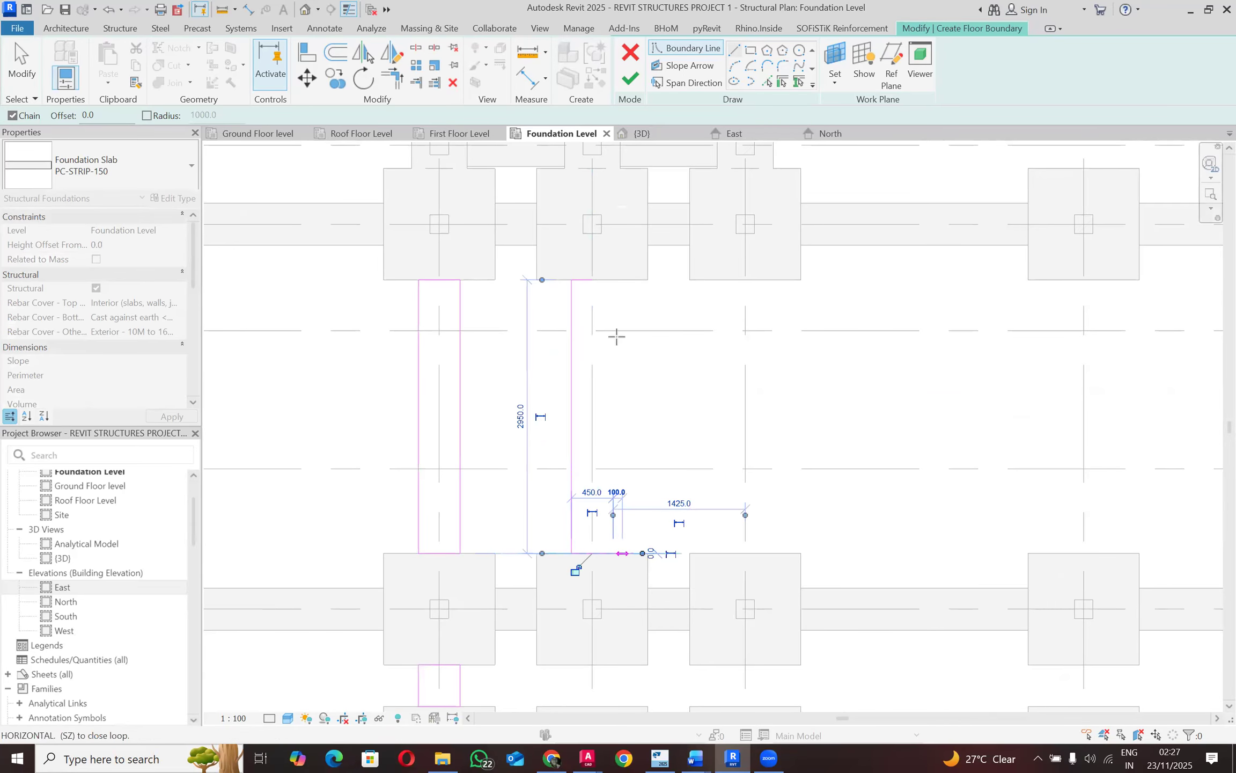
click(597, 279)
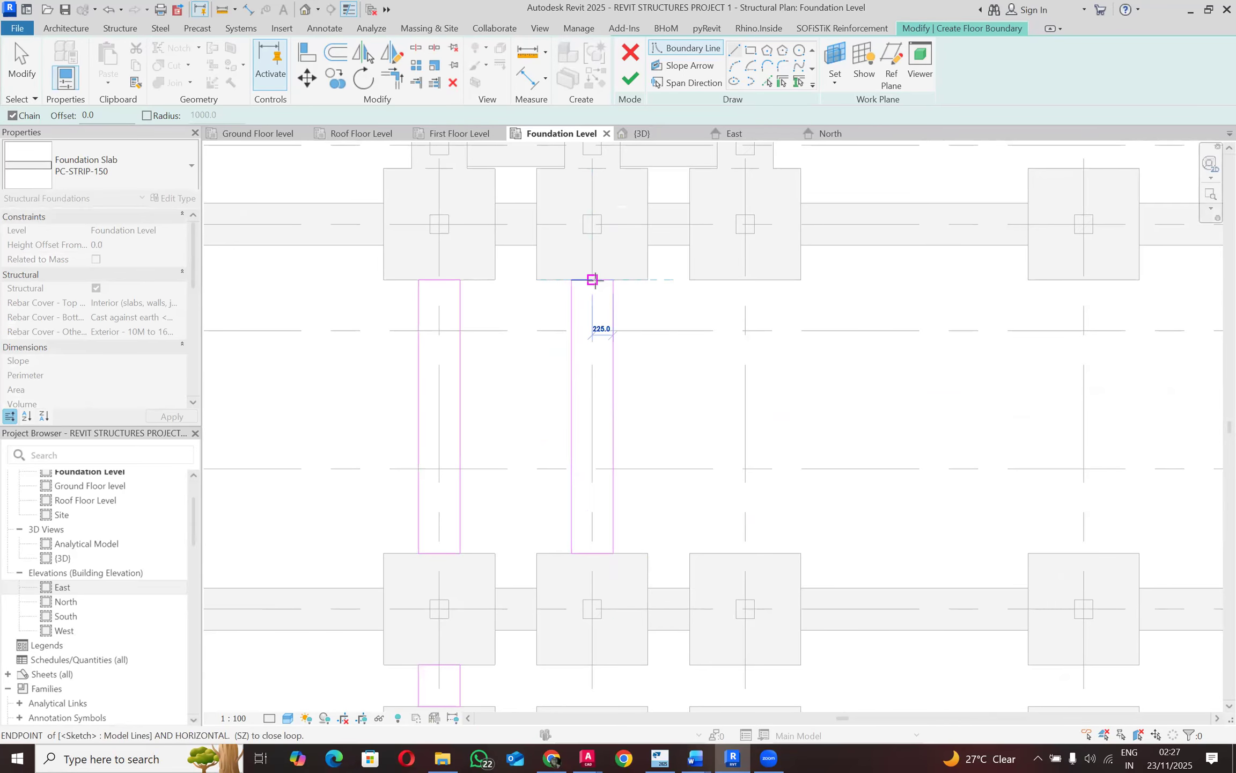
Step: Sketch a 450 mm by 450 mm strip boundary on grid 7 between the footings on grids E and D
scroll(593, 258, down, 3)
scroll(598, 419, up, 5)
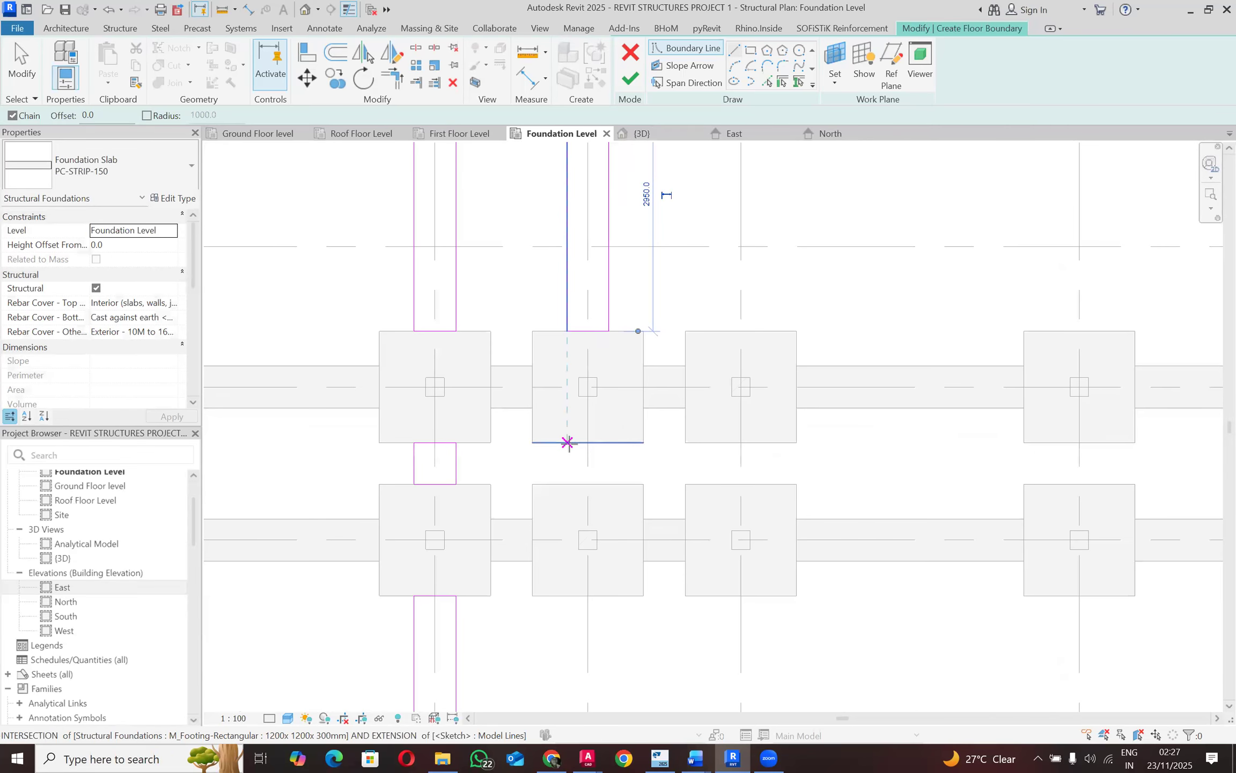
click(569, 443)
click(568, 484)
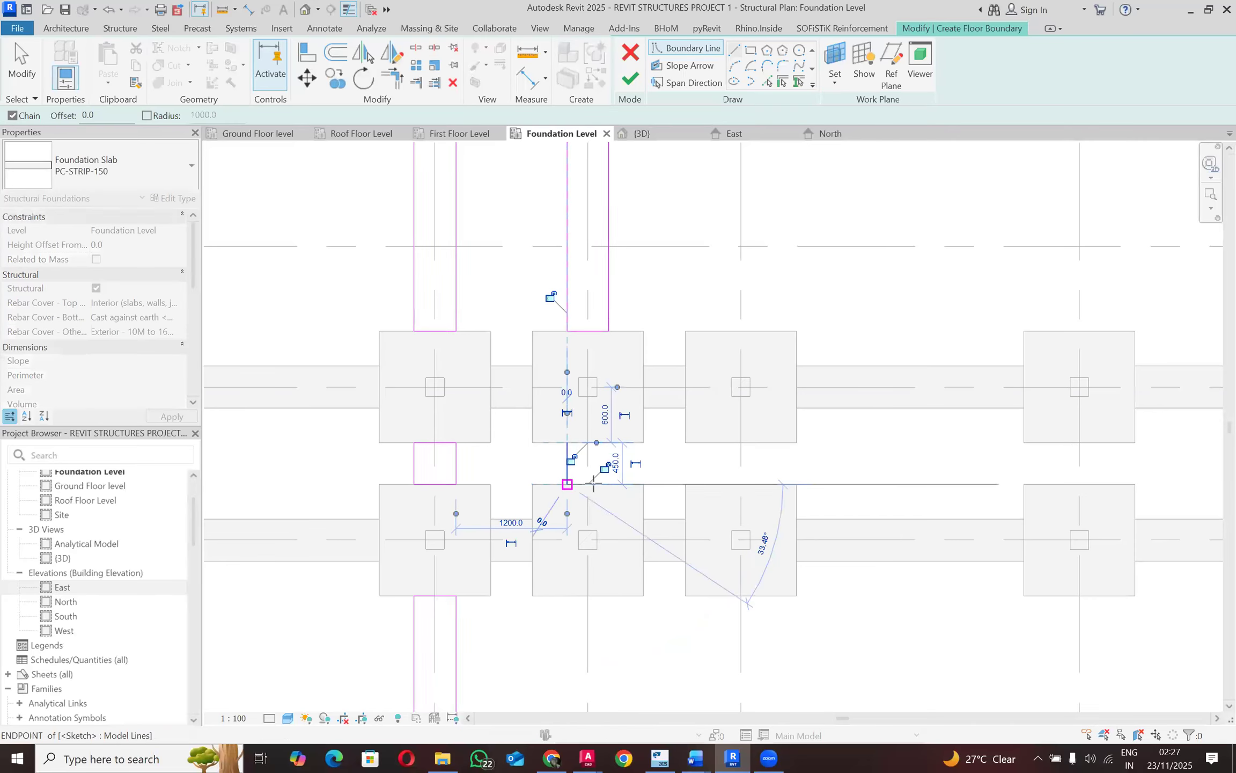
click(607, 484)
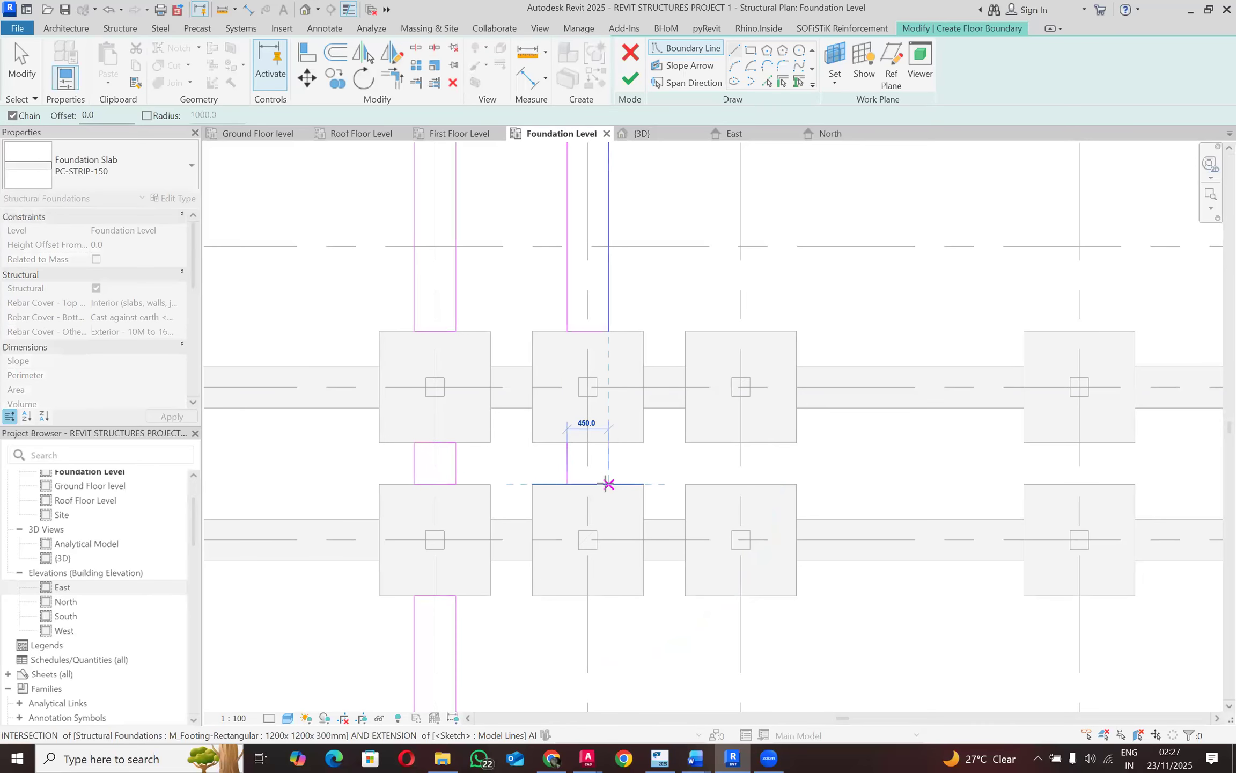
click(605, 443)
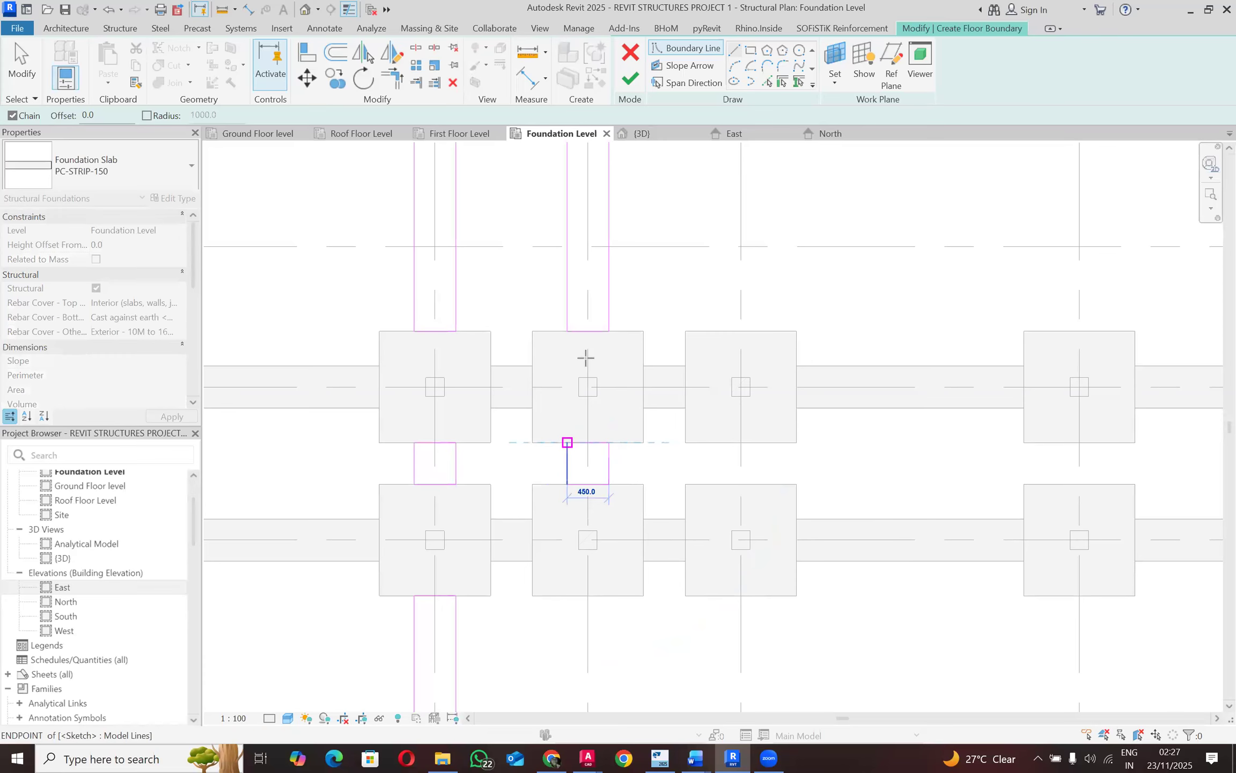
Step: Sketch a rectangular strip boundary 2950 mm long and 450 mm wide on grid 7 between the footings on grids D and B
scroll(586, 357, down, 6)
scroll(582, 464, up, 3)
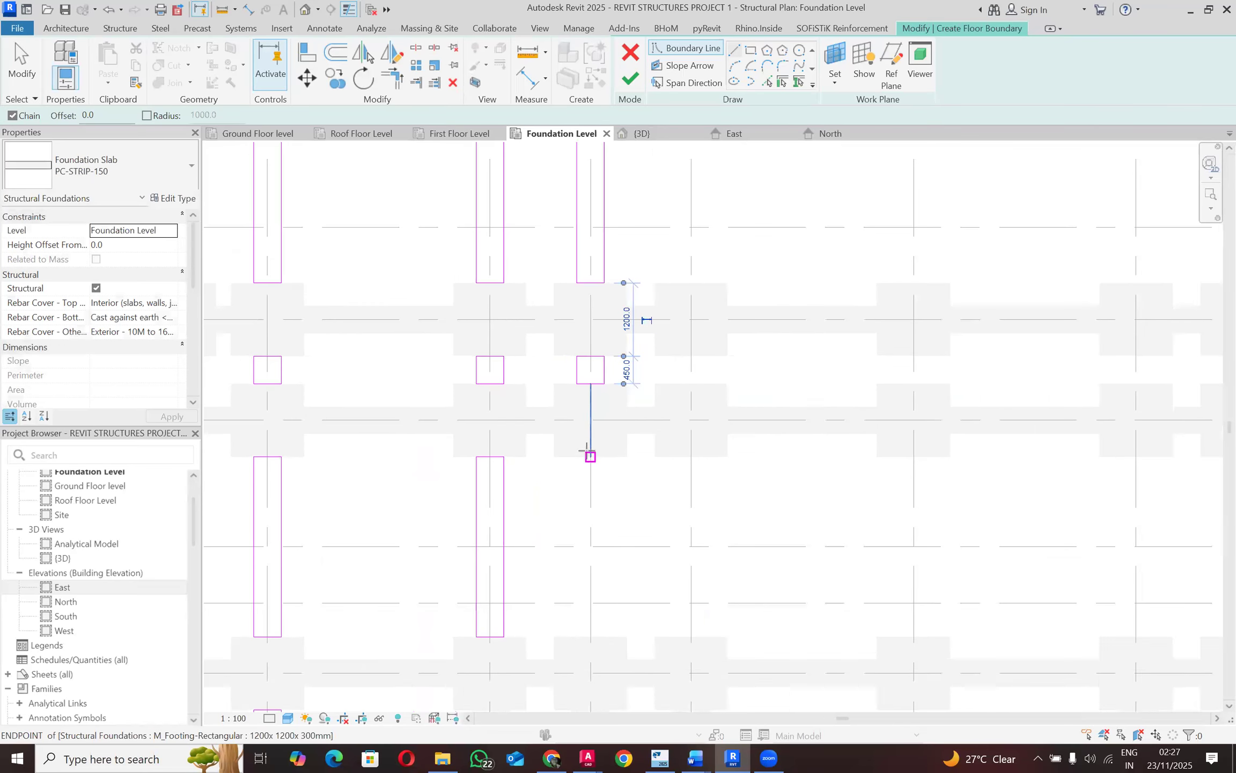
click(579, 502)
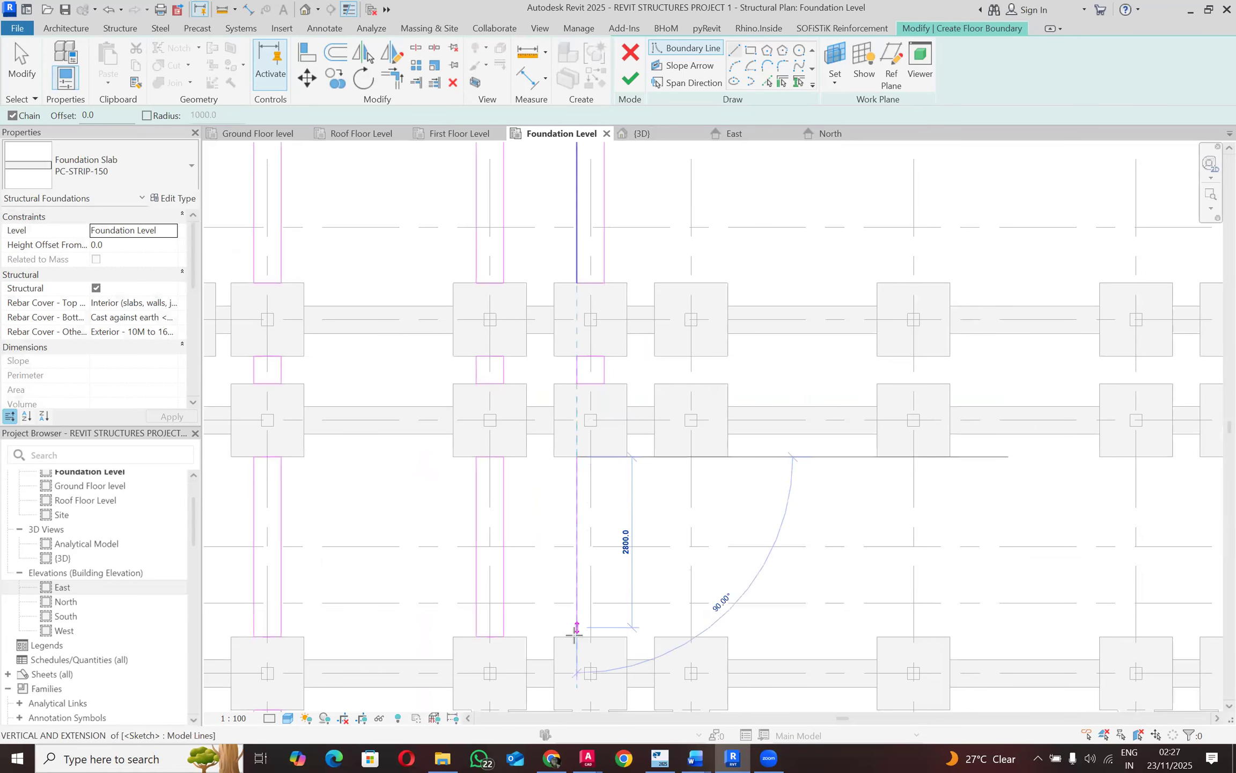
click(576, 636)
click(603, 636)
click(573, 458)
click(575, 456)
scroll(558, 401, down, 3)
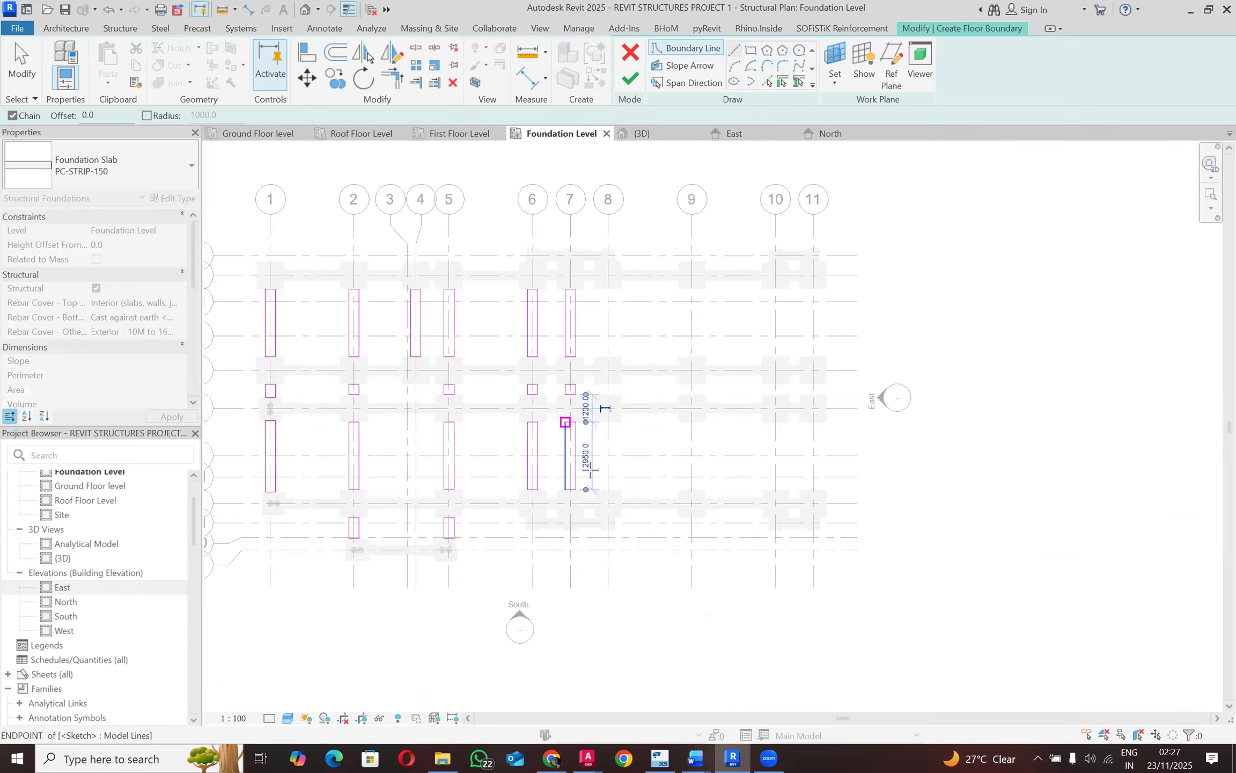
scroll(593, 470, up, 2)
scroll(560, 552, down, 2)
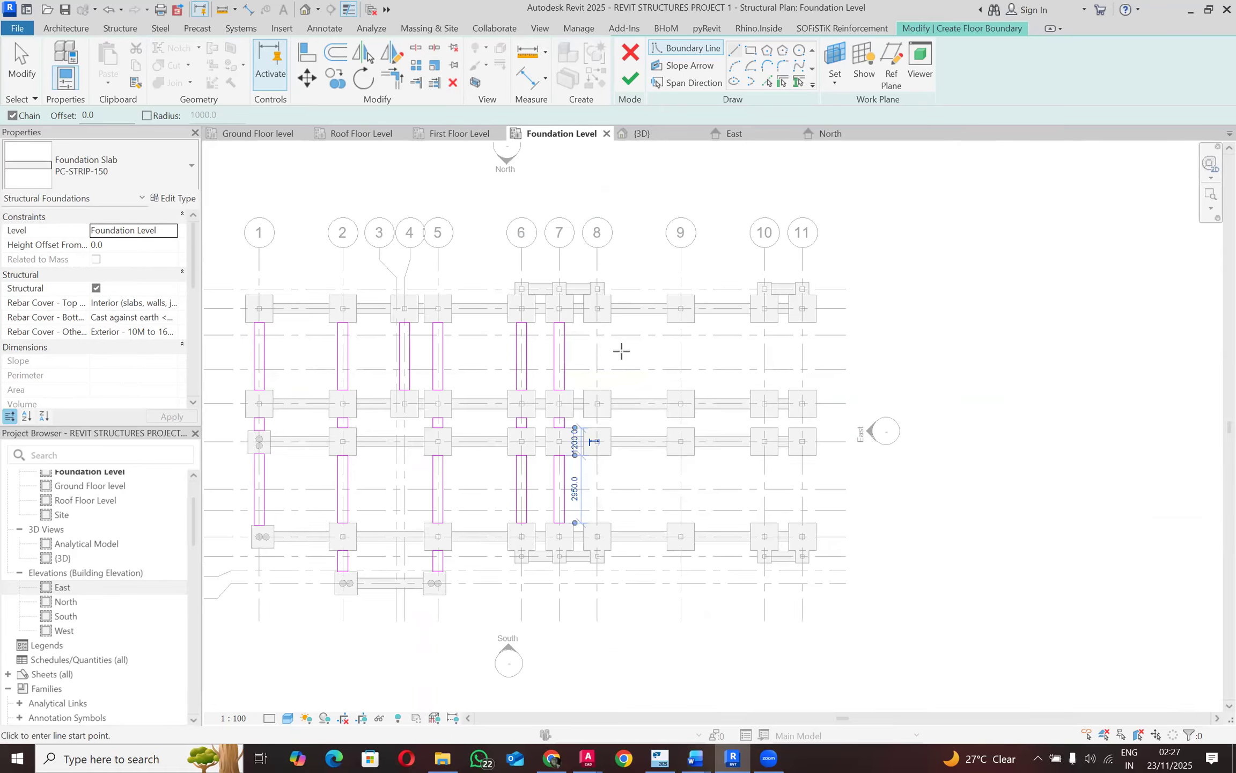
scroll(621, 350, up, 2)
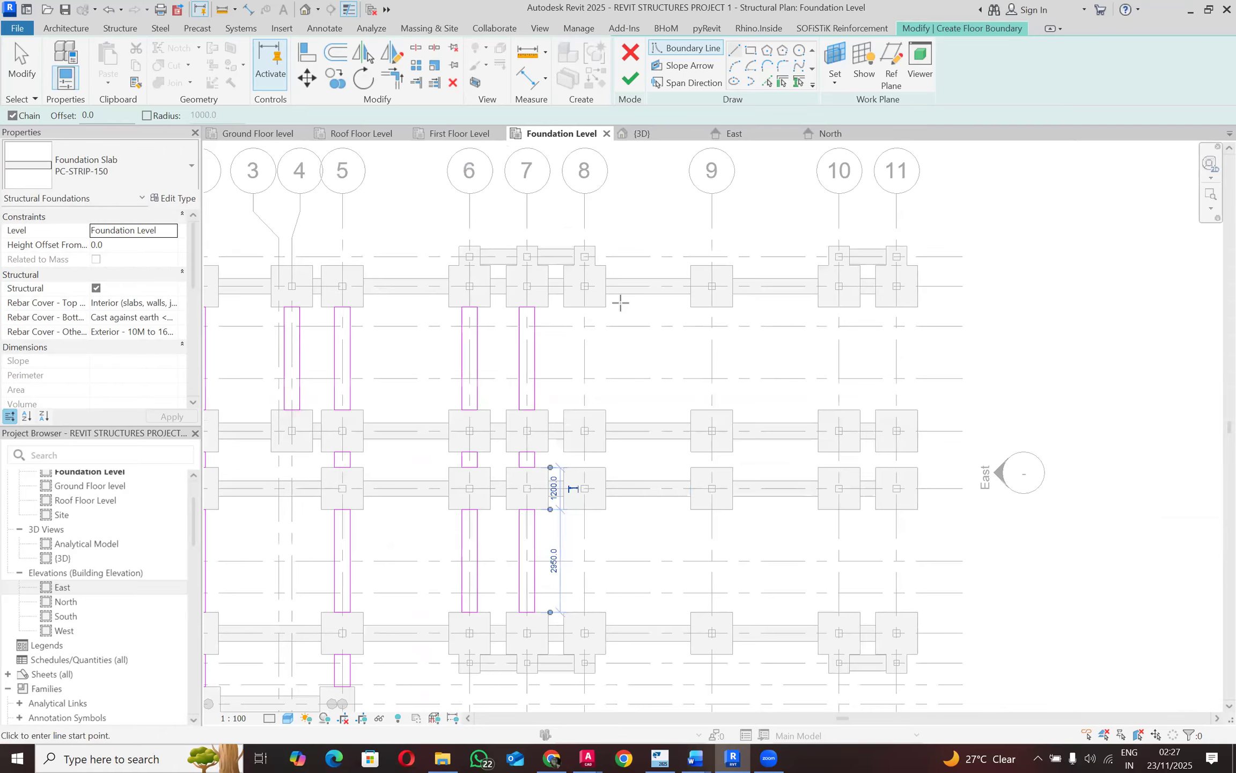
scroll(594, 300, up, 2)
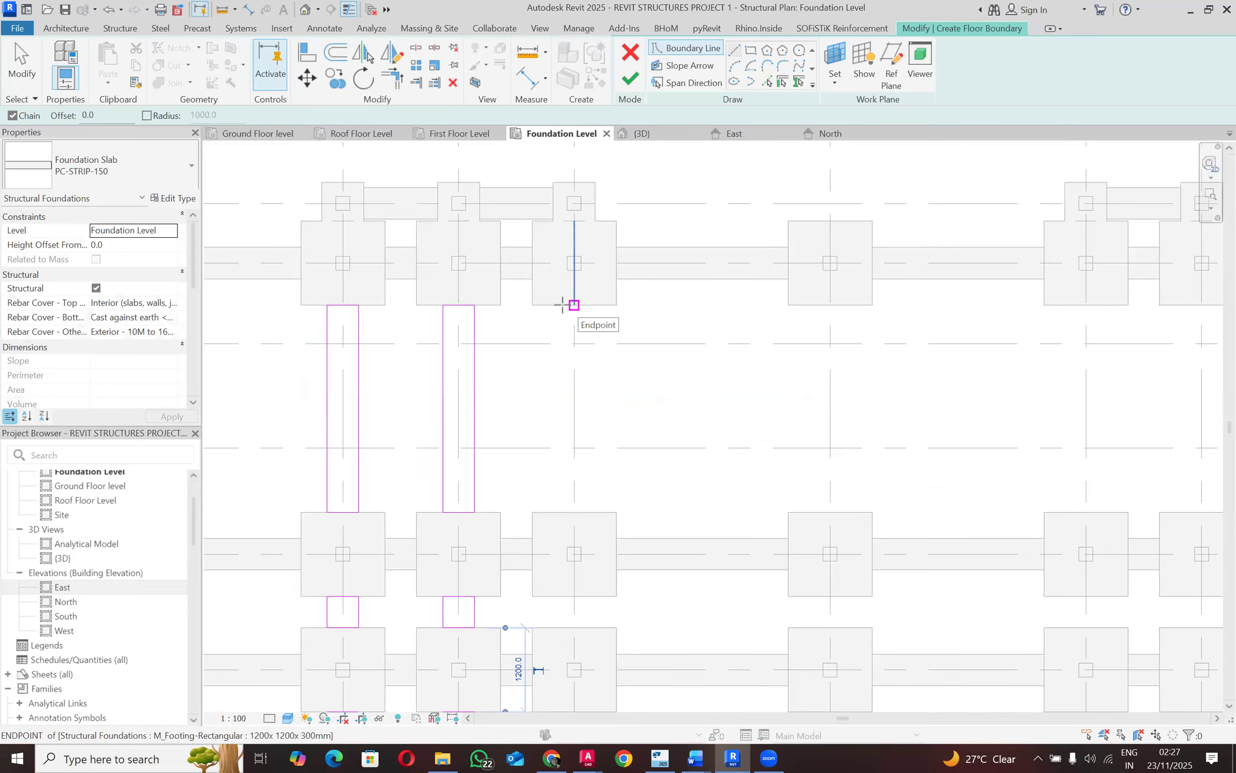
text(225)
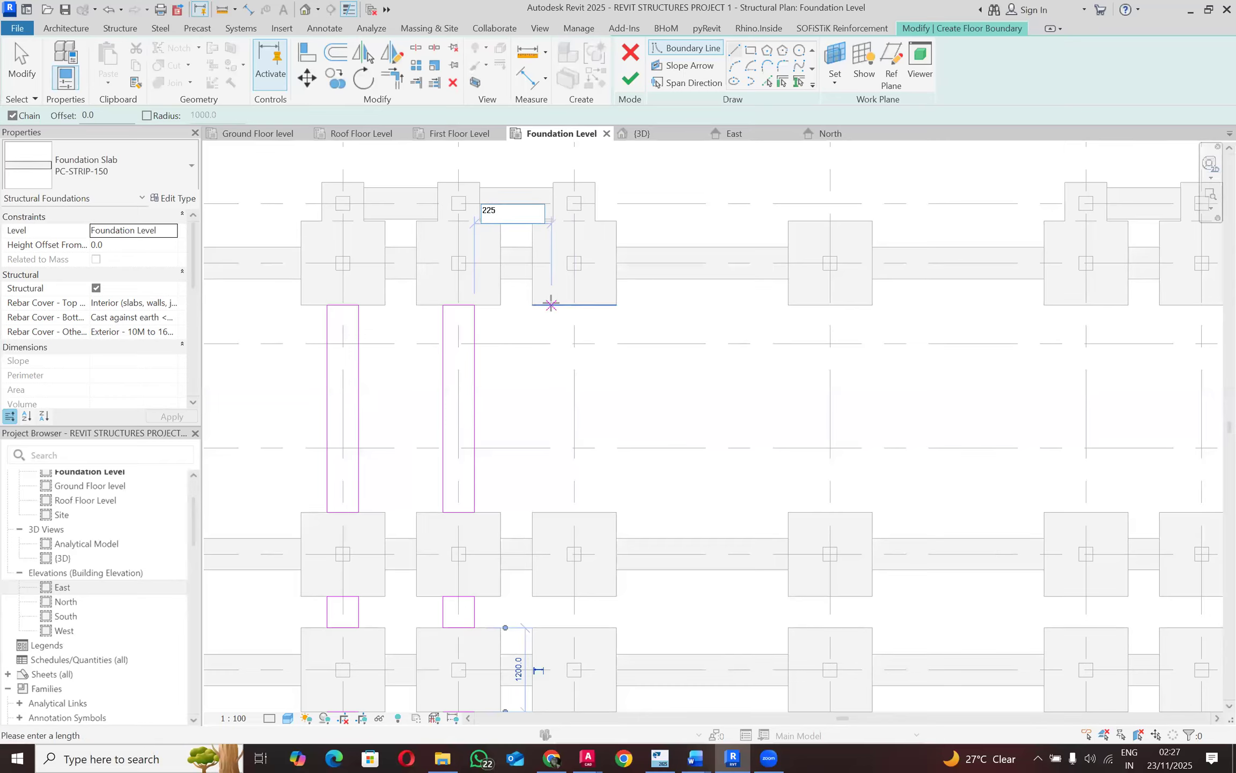
key(Return)
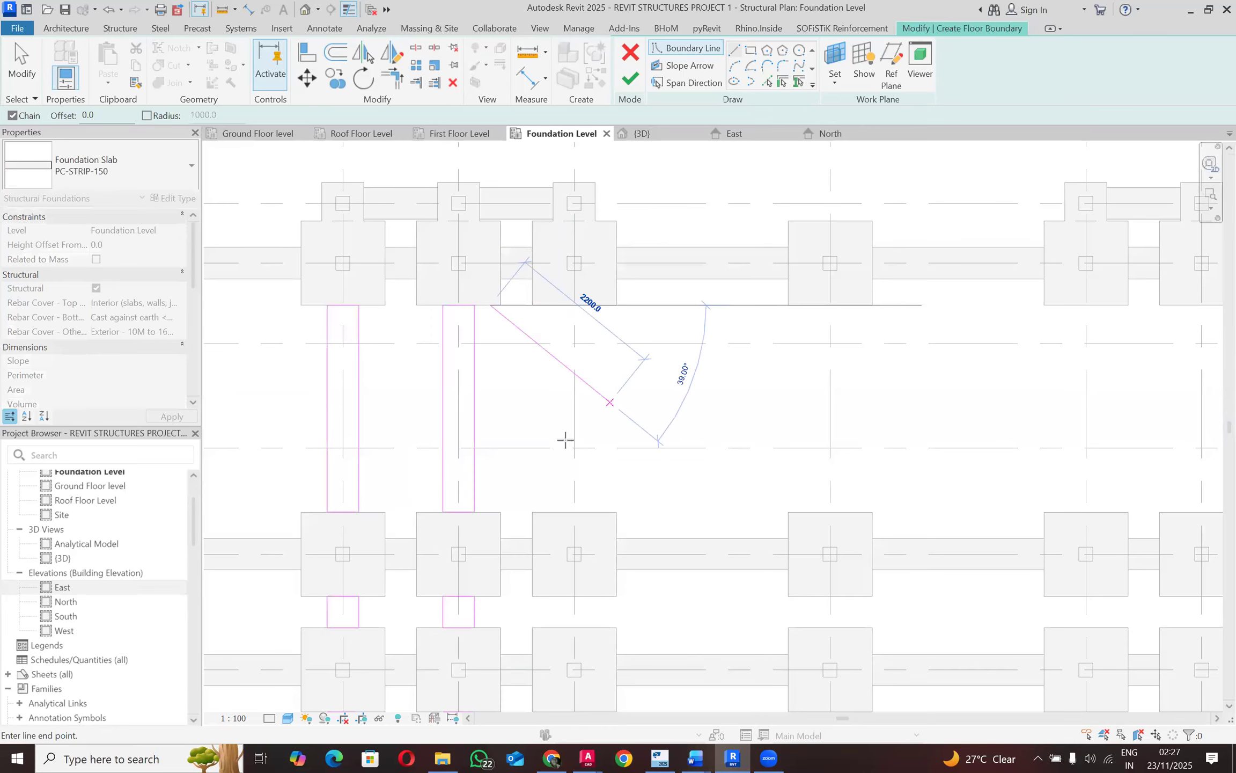
key(Escape)
Step: Sketch a rectangular strip boundary 2950 mm long and 450 mm wide, centred on grid 8, between the northern main-row footing and grid E's footing
click(571, 303)
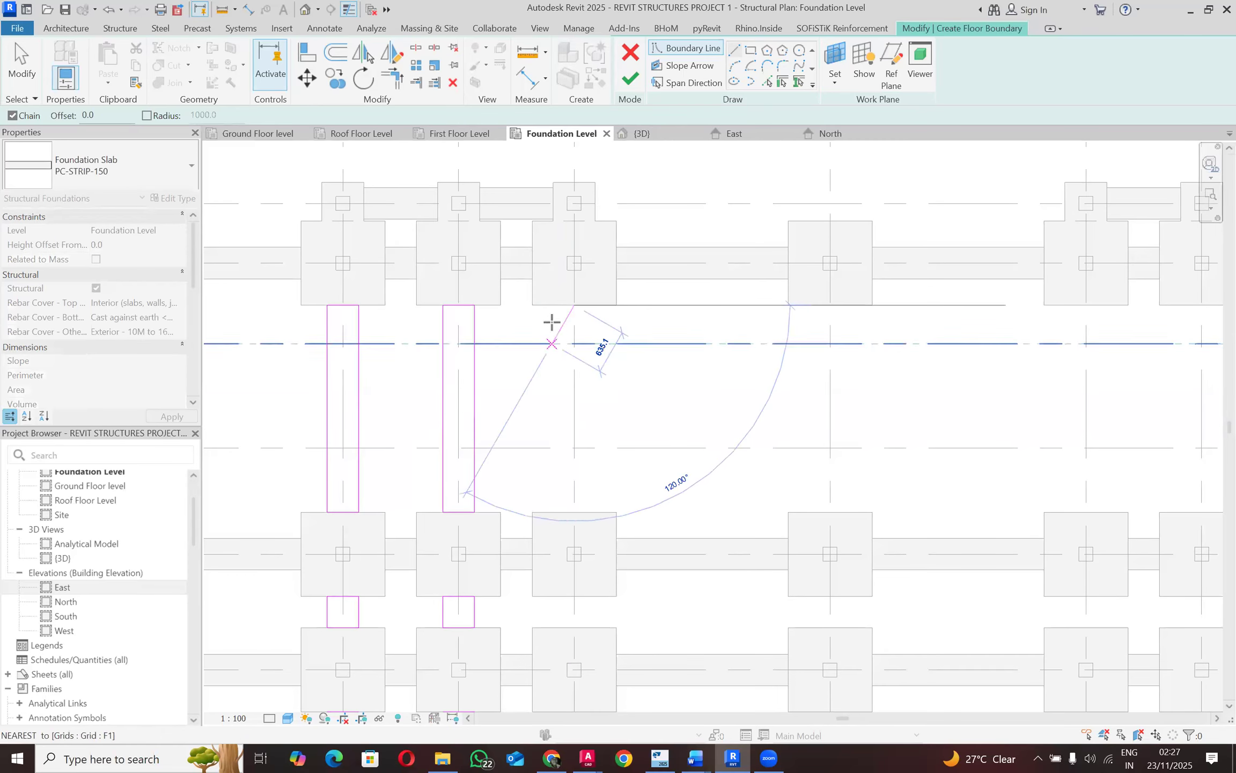
text(2)
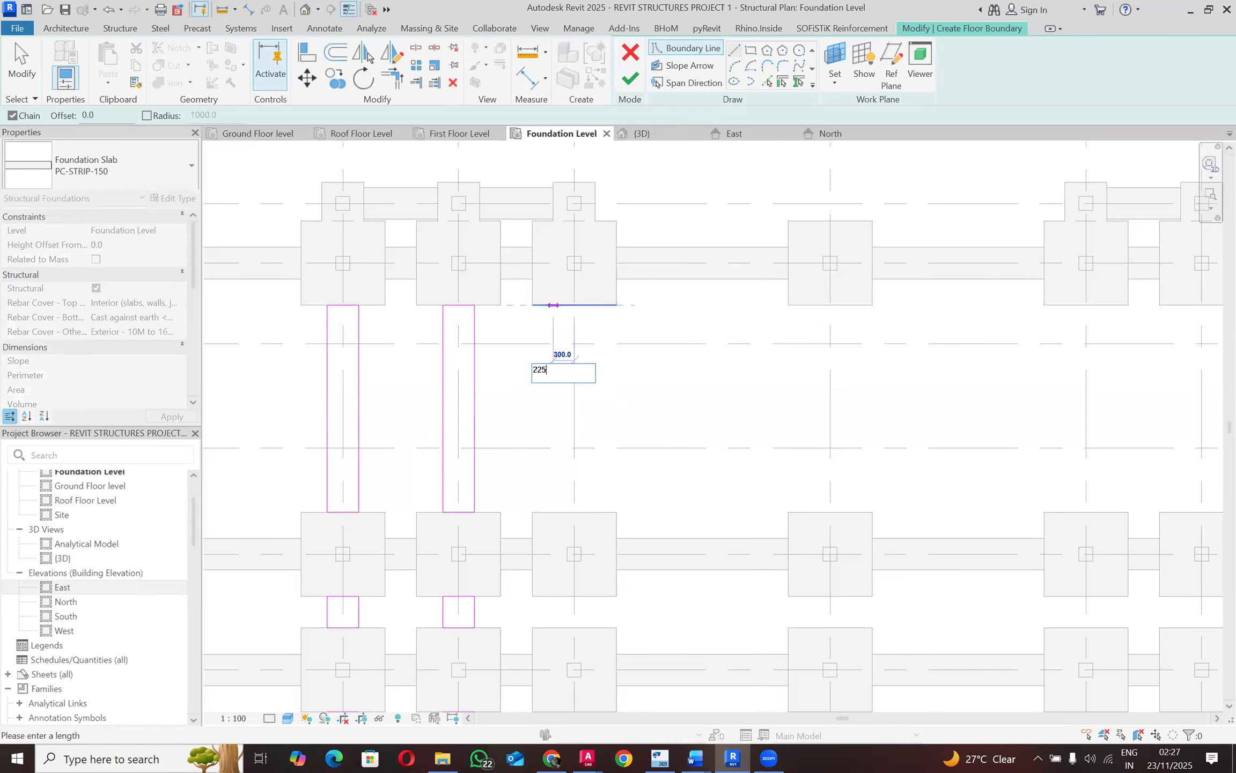
text(25)
key(Return)
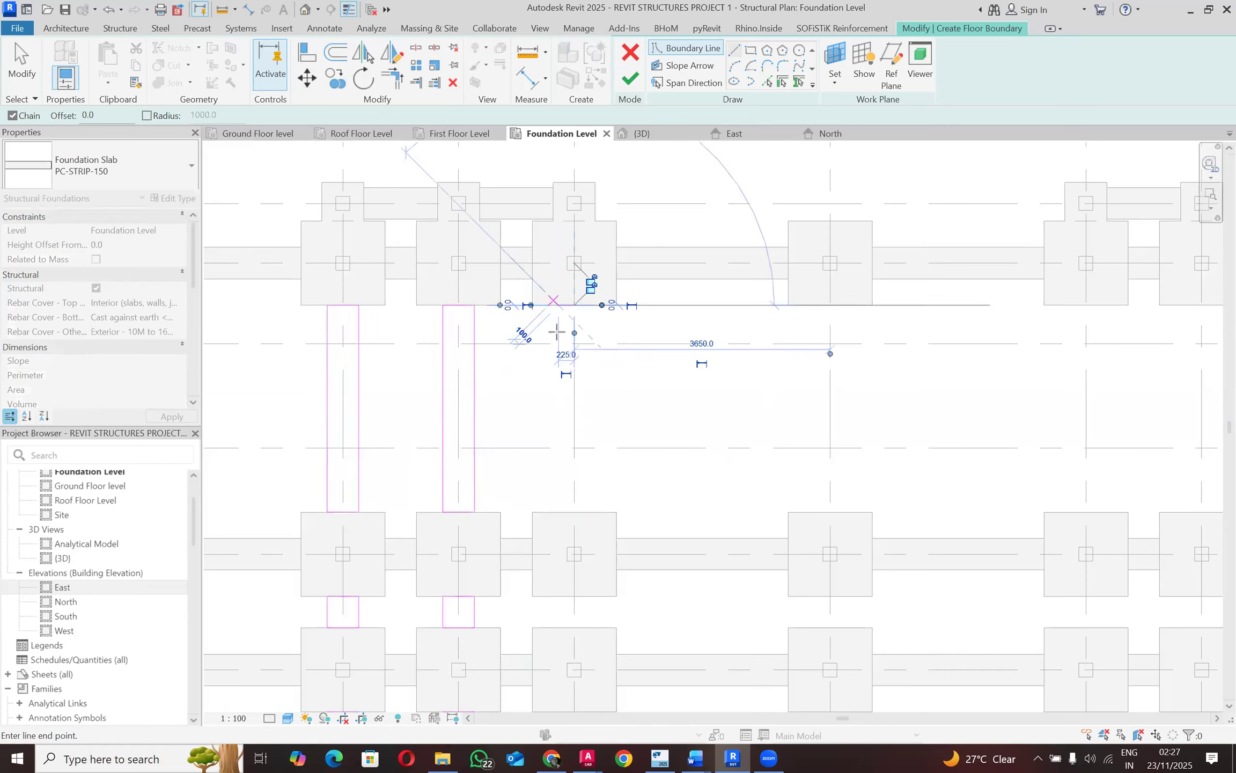
click(553, 506)
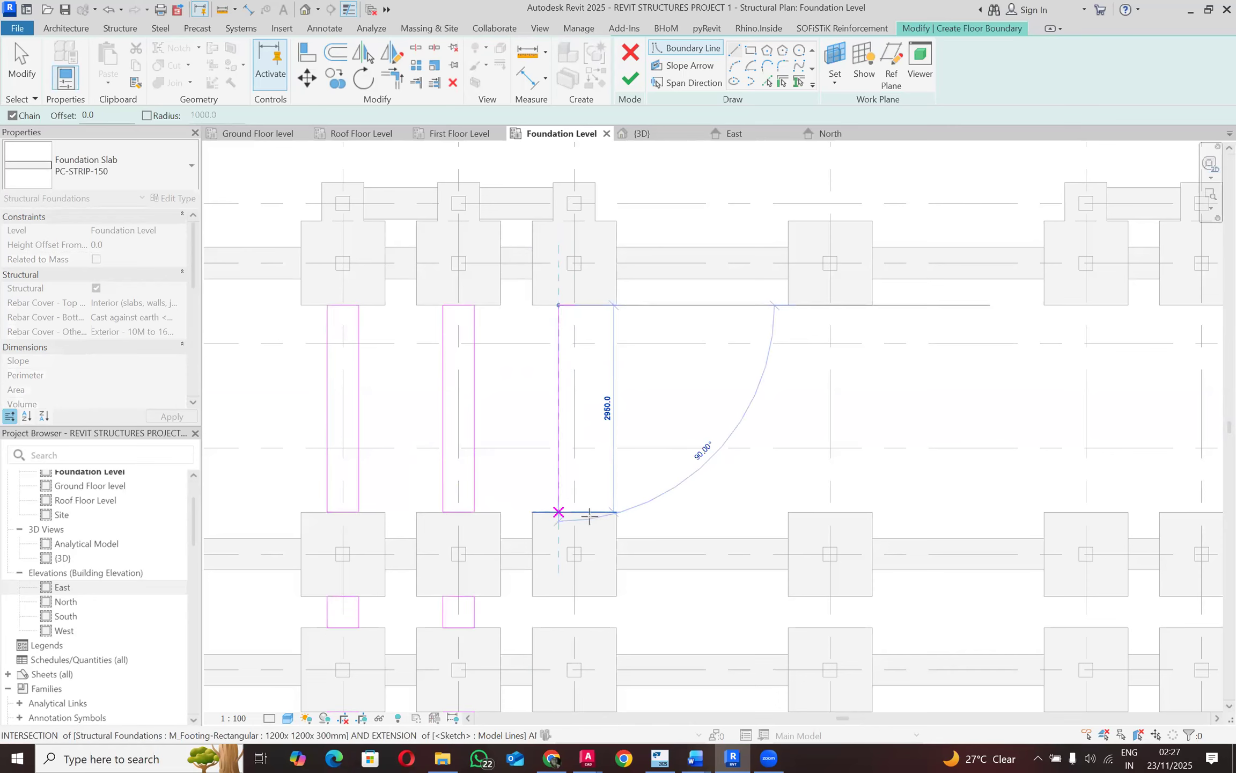
text(450)
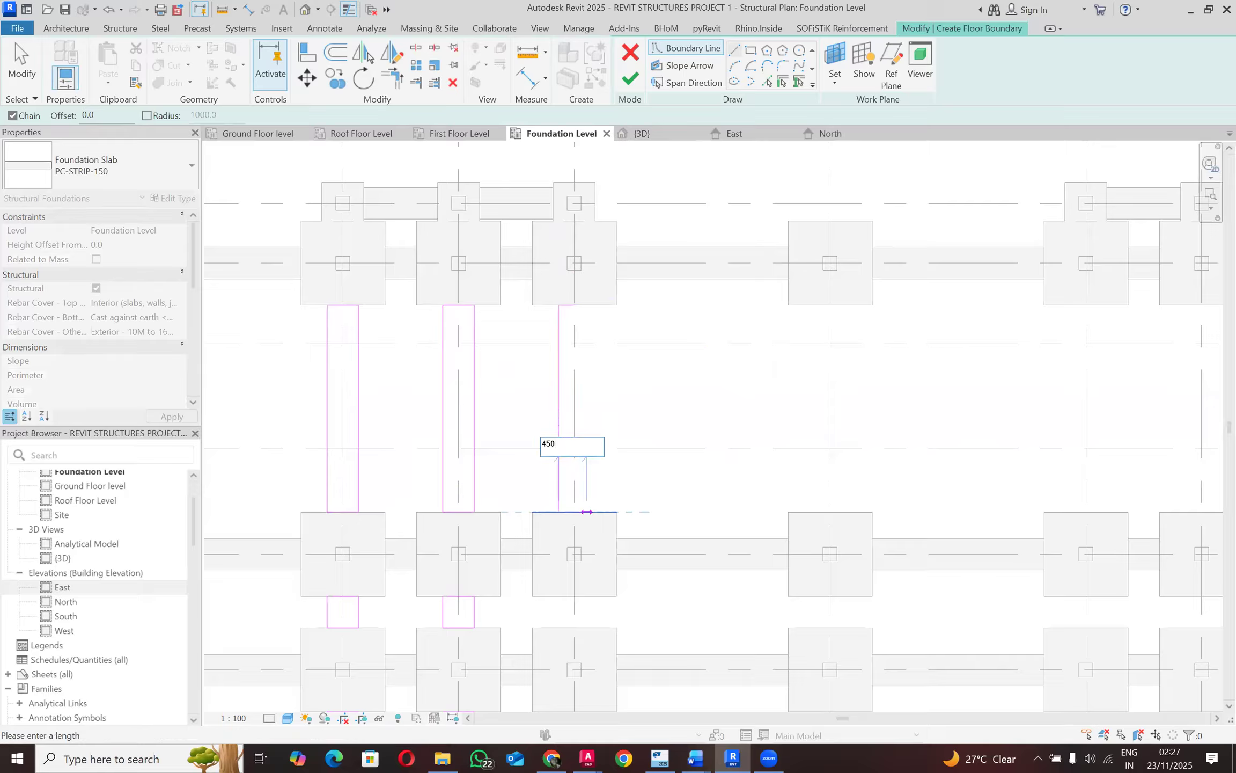
key(Return)
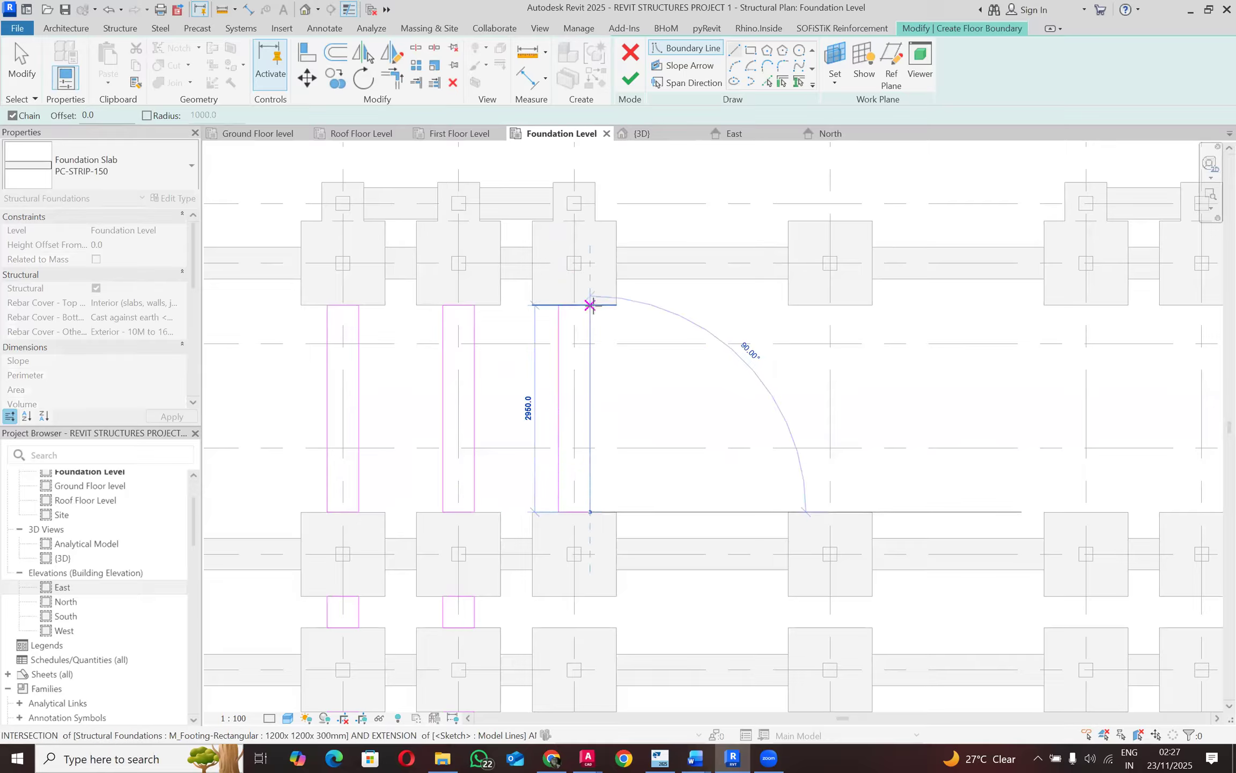
click(572, 304)
click(566, 287)
Step: Sketch a 450 mm by 450 mm strip boundary on grid 8 between the footings on grids E and D
scroll(567, 290, down, 7)
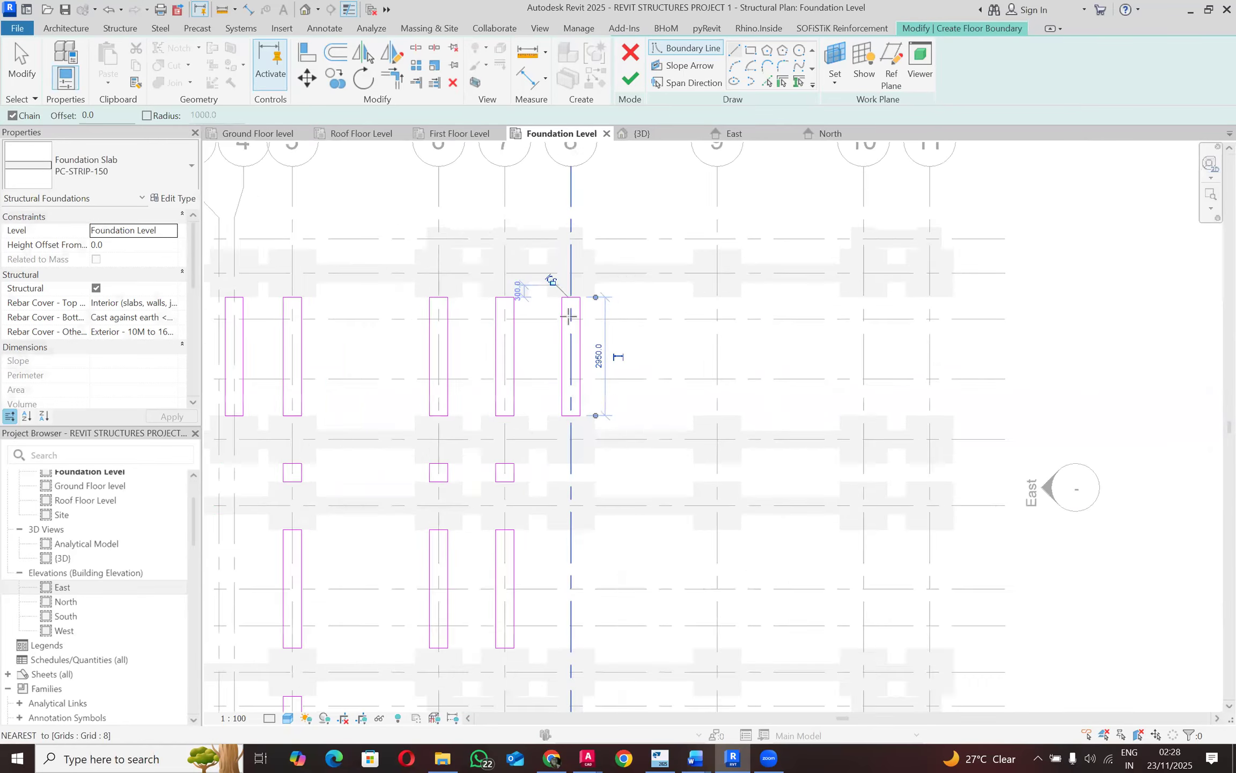
scroll(572, 410, up, 12)
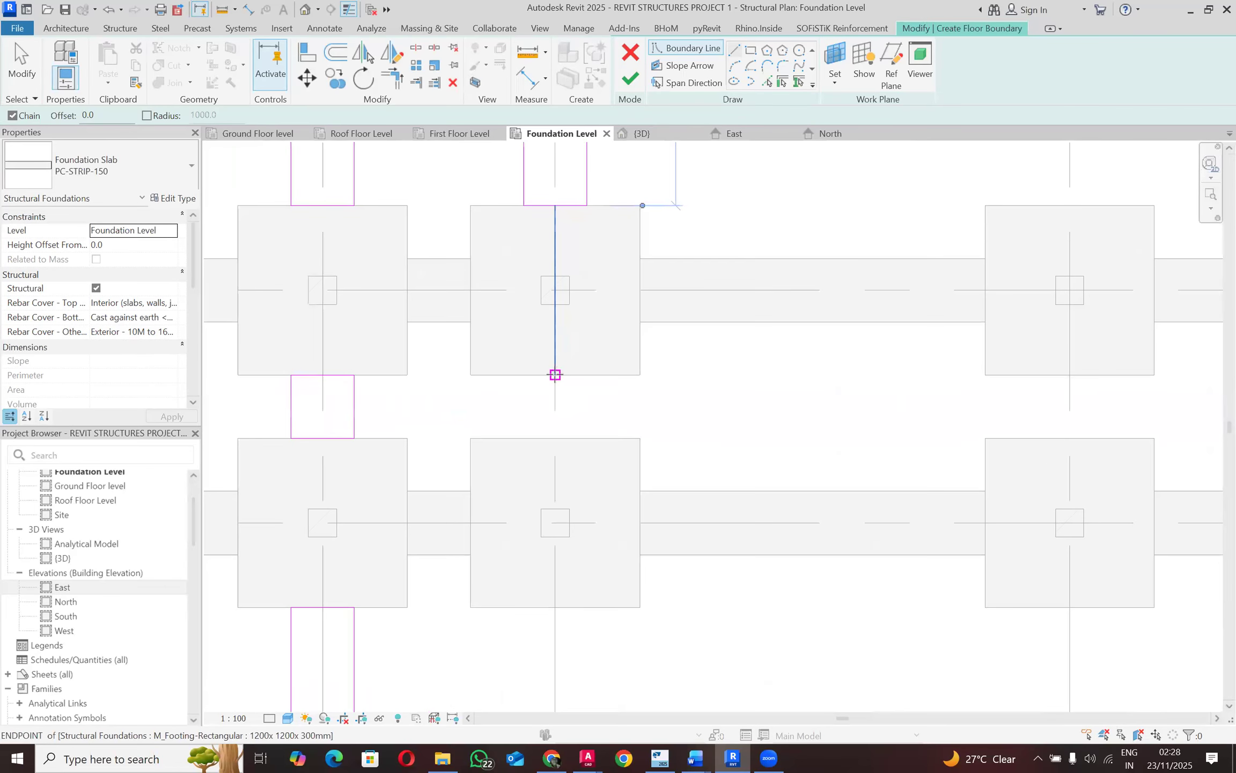
click(524, 375)
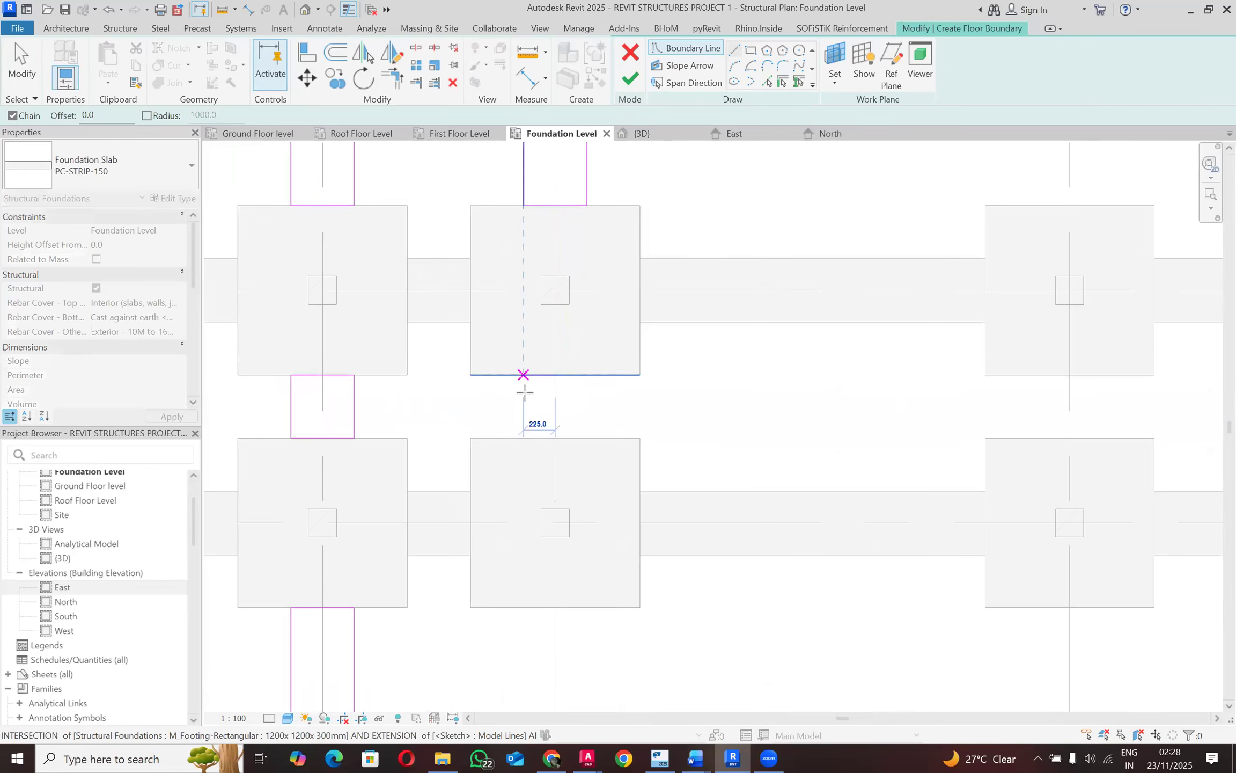
click(524, 438)
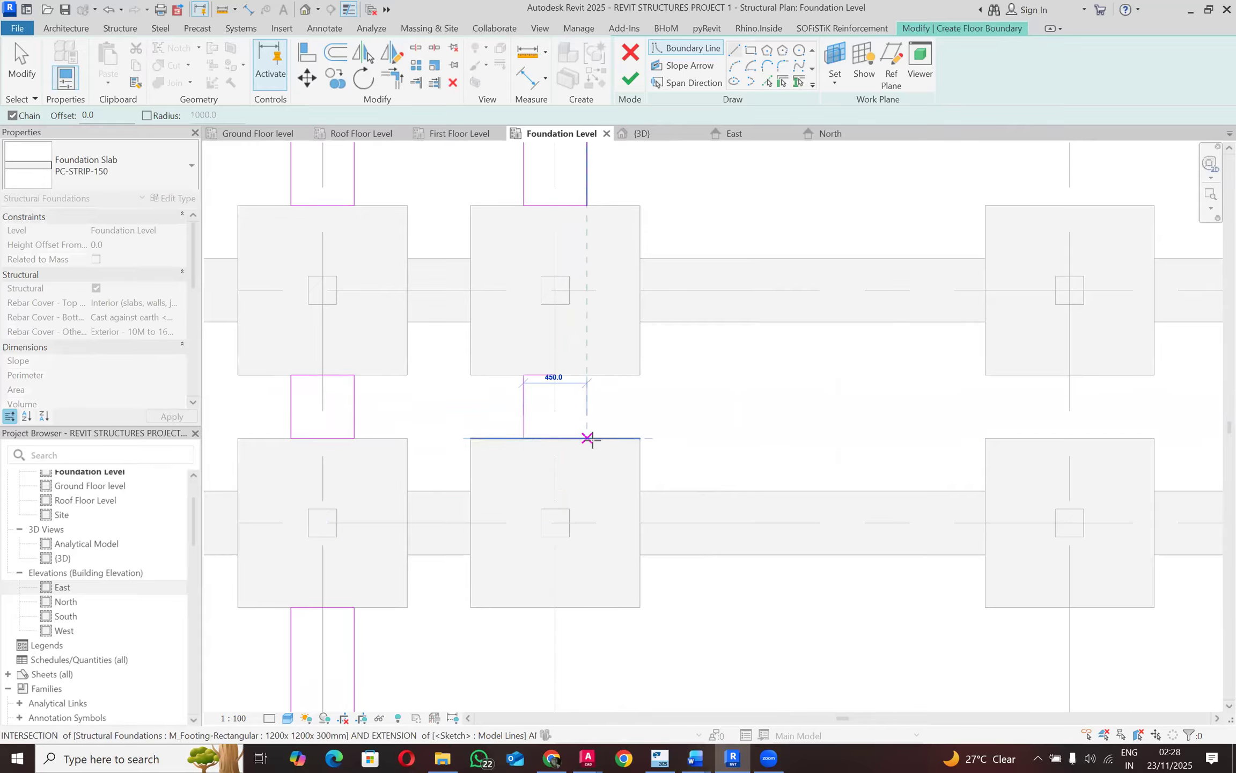
click(587, 438)
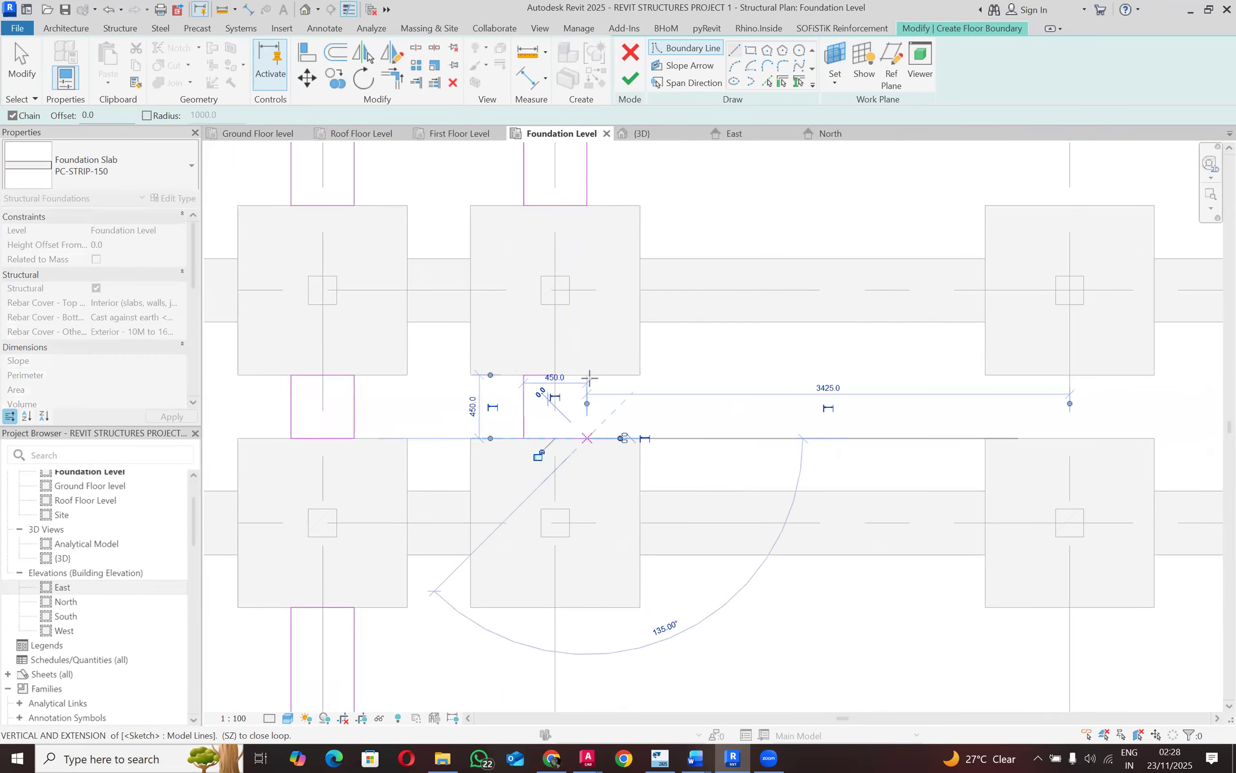
click(587, 374)
click(554, 375)
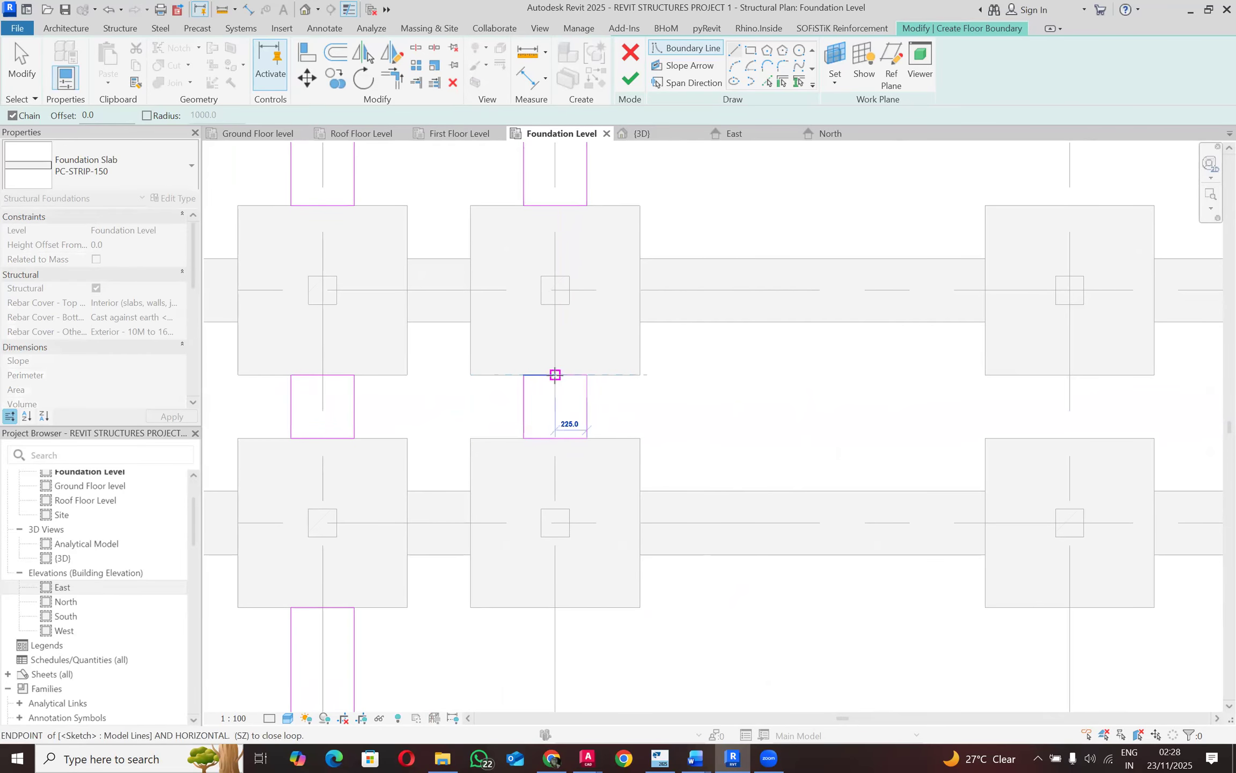
Step: Sketch a rectangular strip boundary 2950 mm long and 450 mm wide on grid 8 between the footings on grids D and B
scroll(553, 378, down, 3)
scroll(549, 382, down, 1)
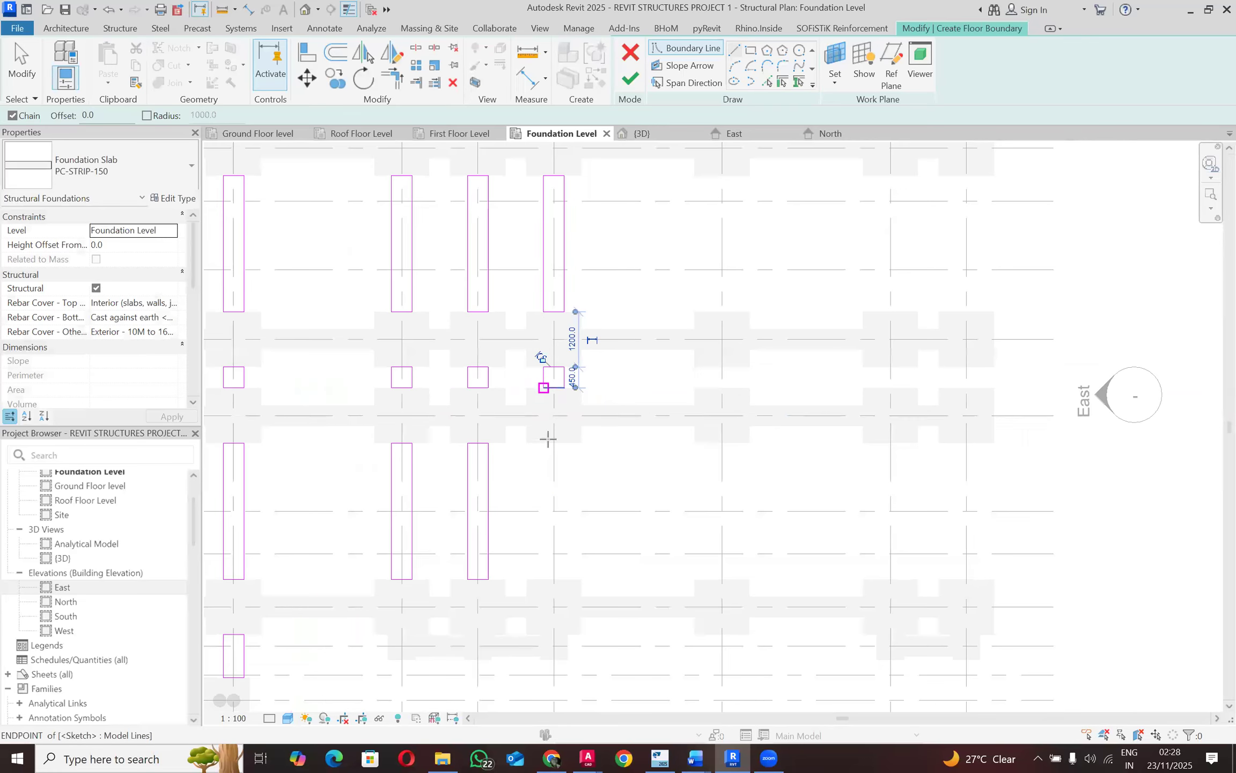
scroll(551, 436, up, 3)
click(559, 446)
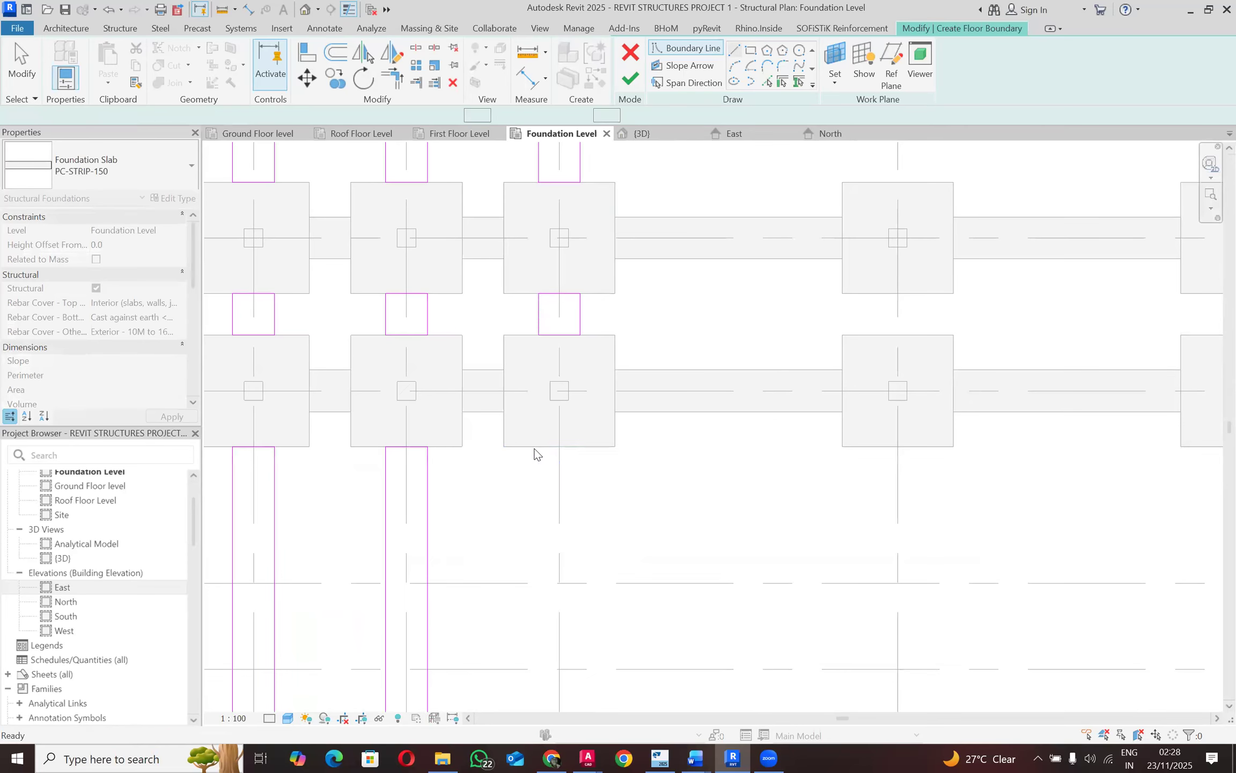
click(538, 446)
scroll(535, 638, down, 2)
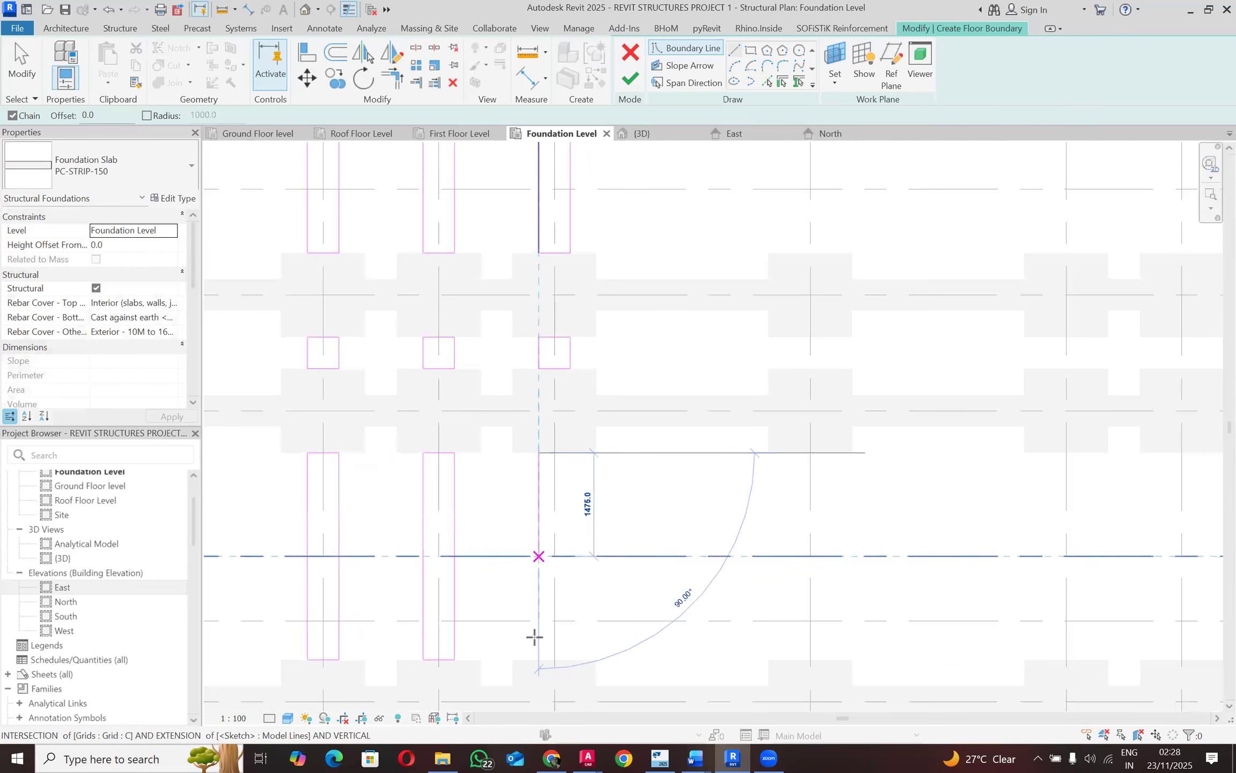
scroll(541, 660, up, 1)
click(576, 663)
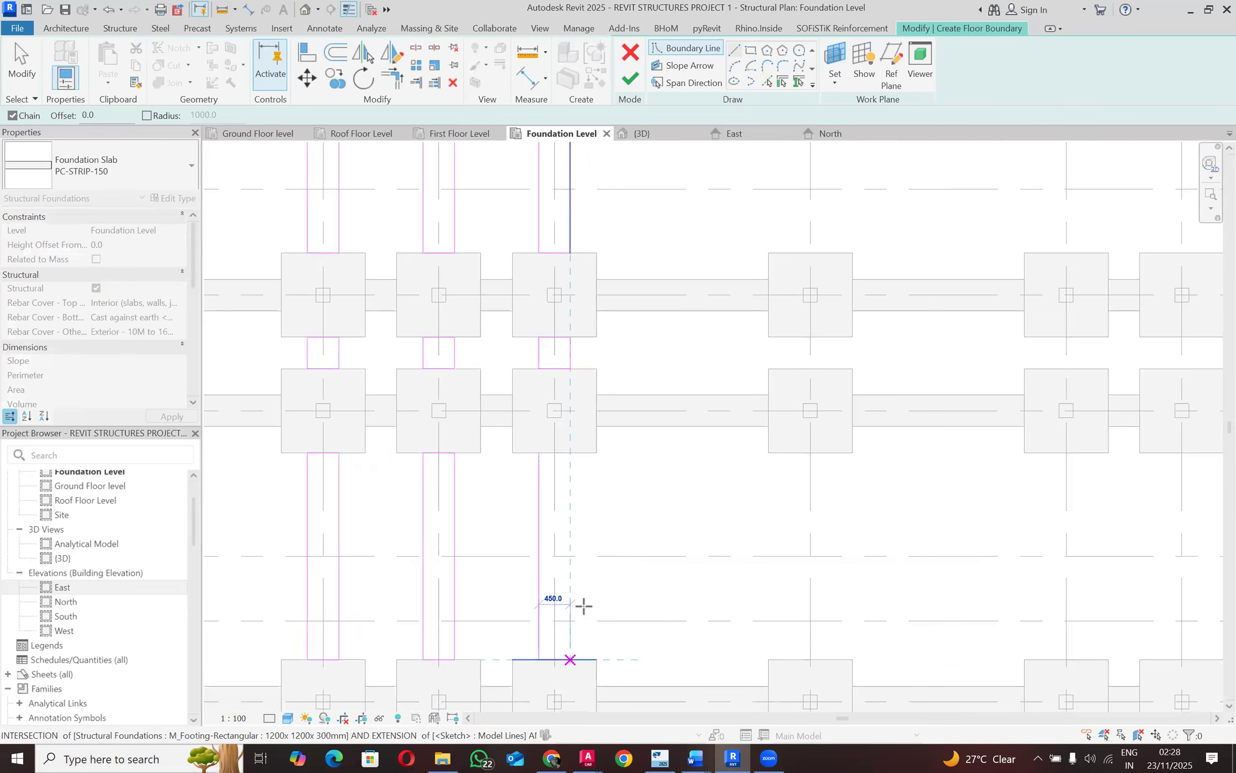
click(564, 454)
click(542, 450)
Step: Sketch a rectangular strip boundary 2950 mm long and 450 mm wide, centred on grid 9, between the northern main-row footing and grid E's footing
scroll(543, 407, down, 2)
scroll(544, 408, down, 3)
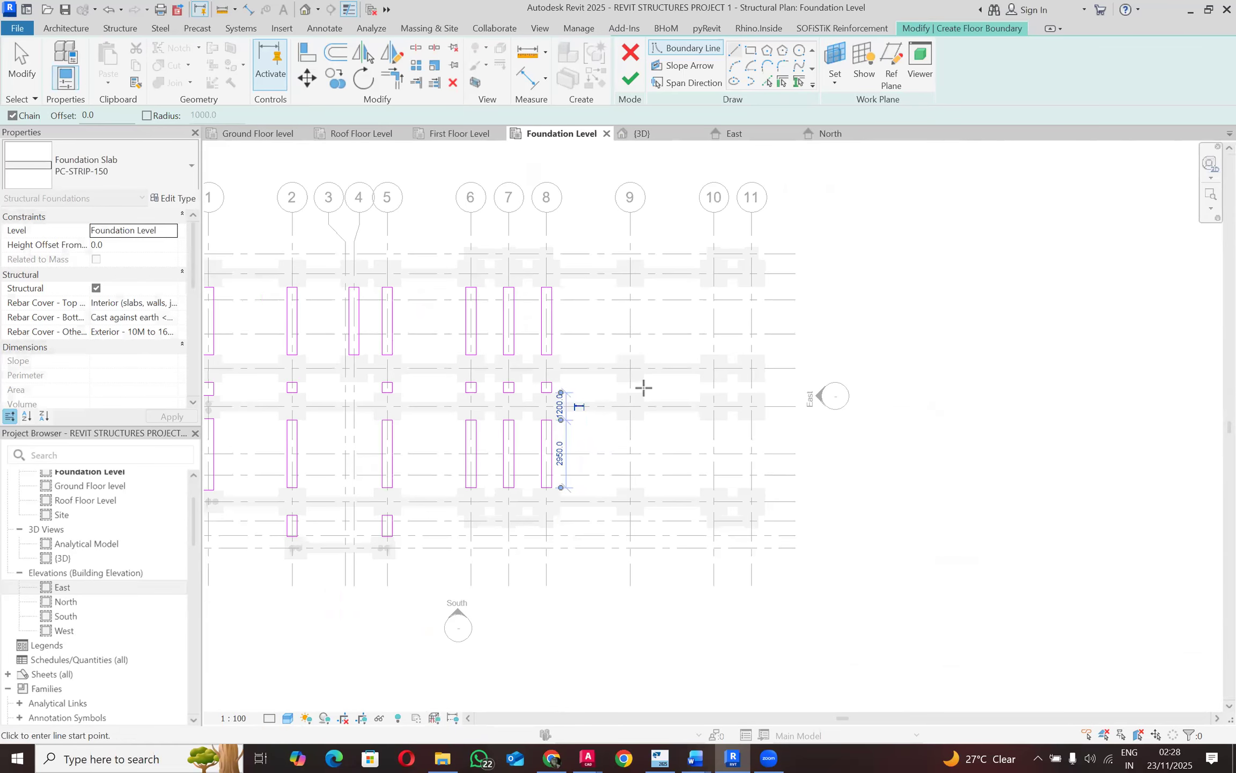
scroll(663, 326, up, 4)
scroll(616, 251, up, 2)
scroll(617, 252, up, 1)
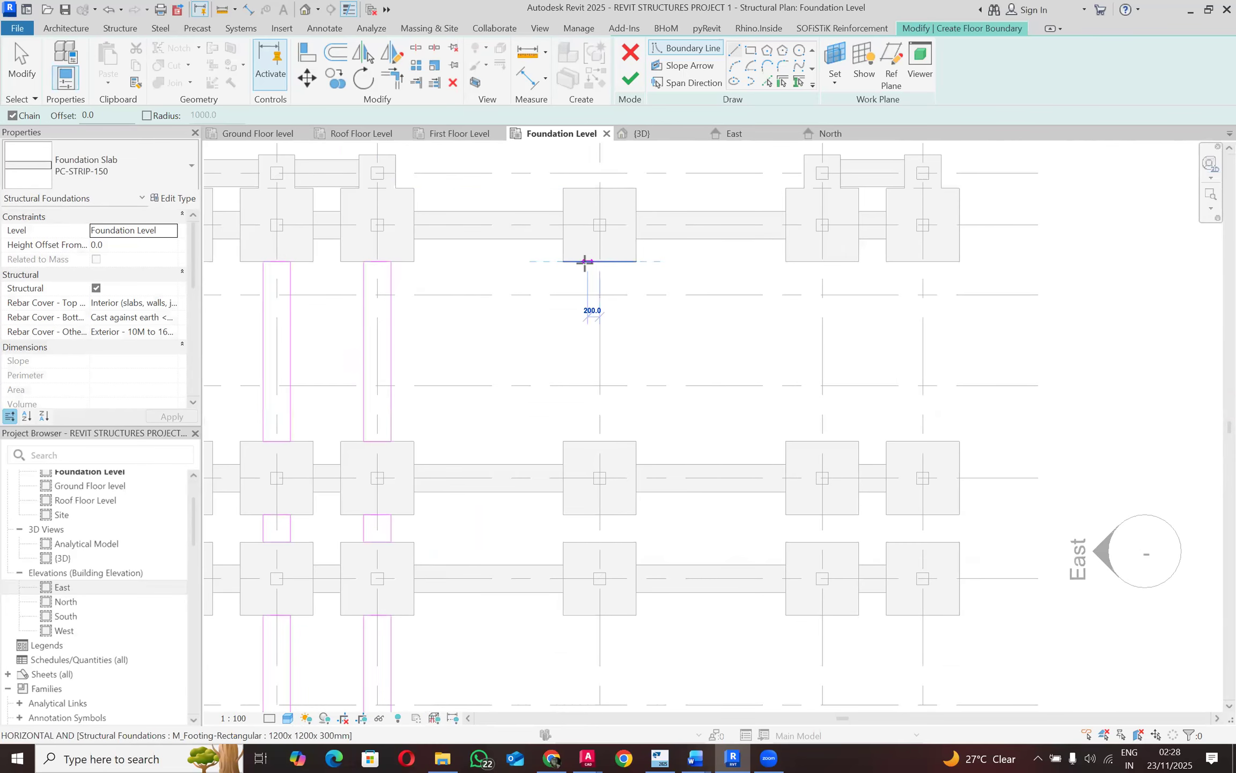
text(2)
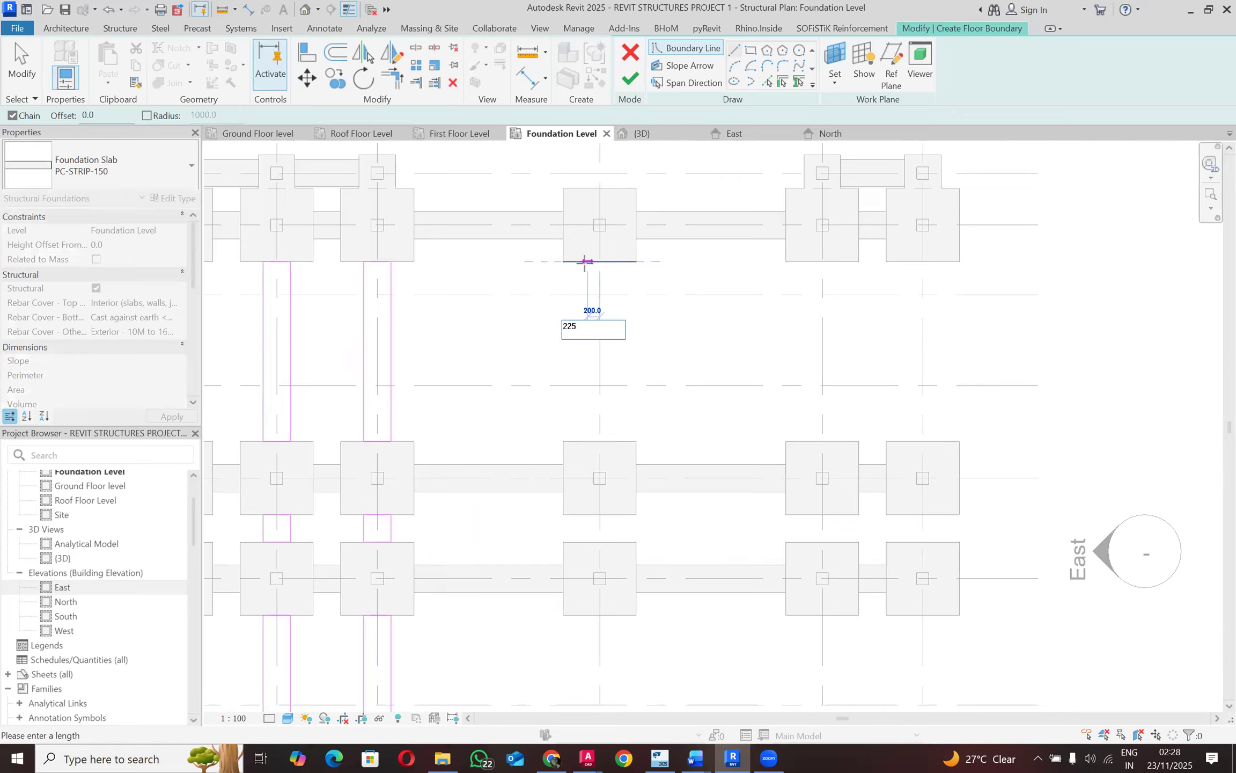
text(25)
key(Return)
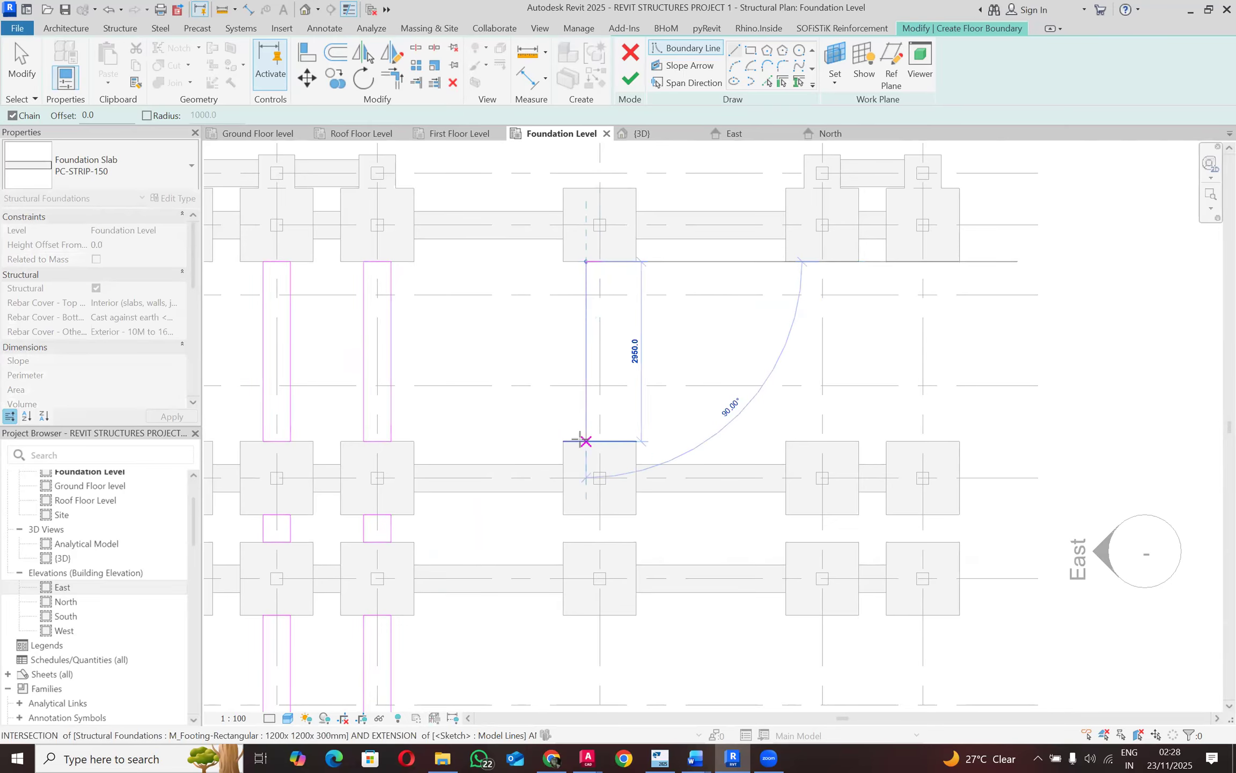
click(586, 441)
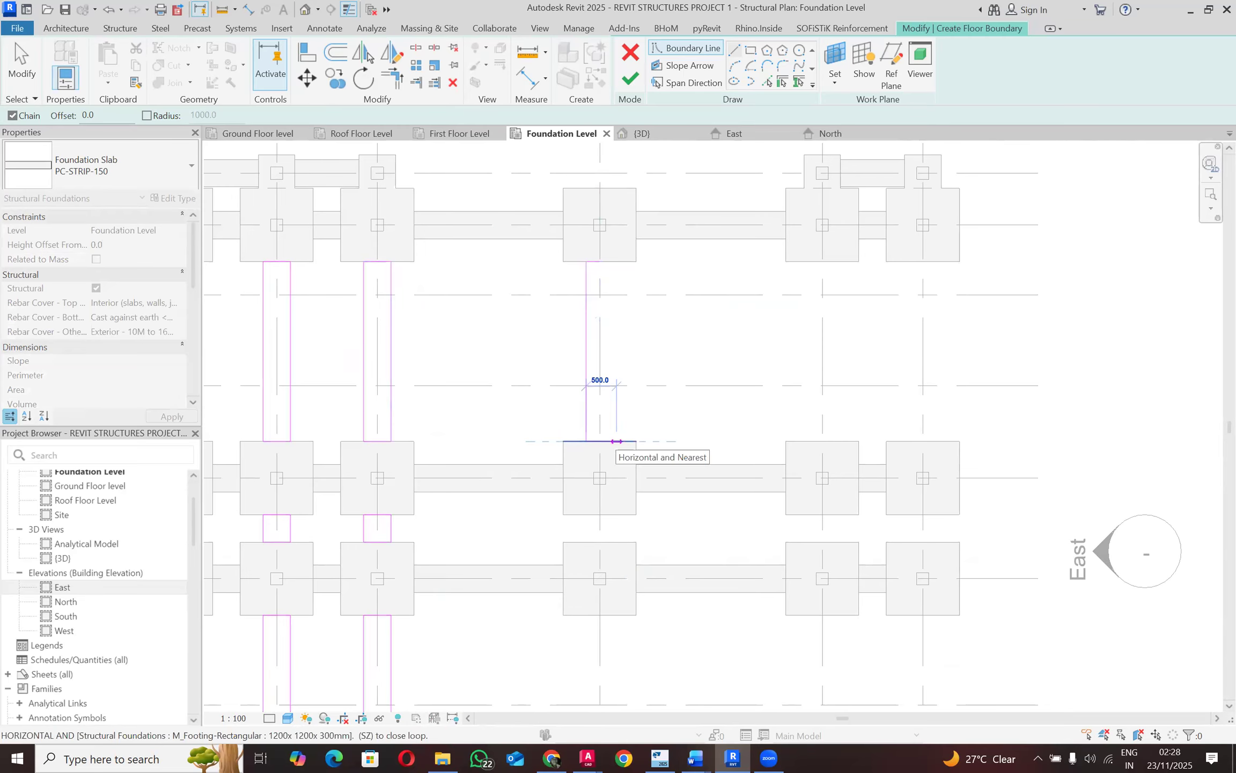
text(450)
key(Return)
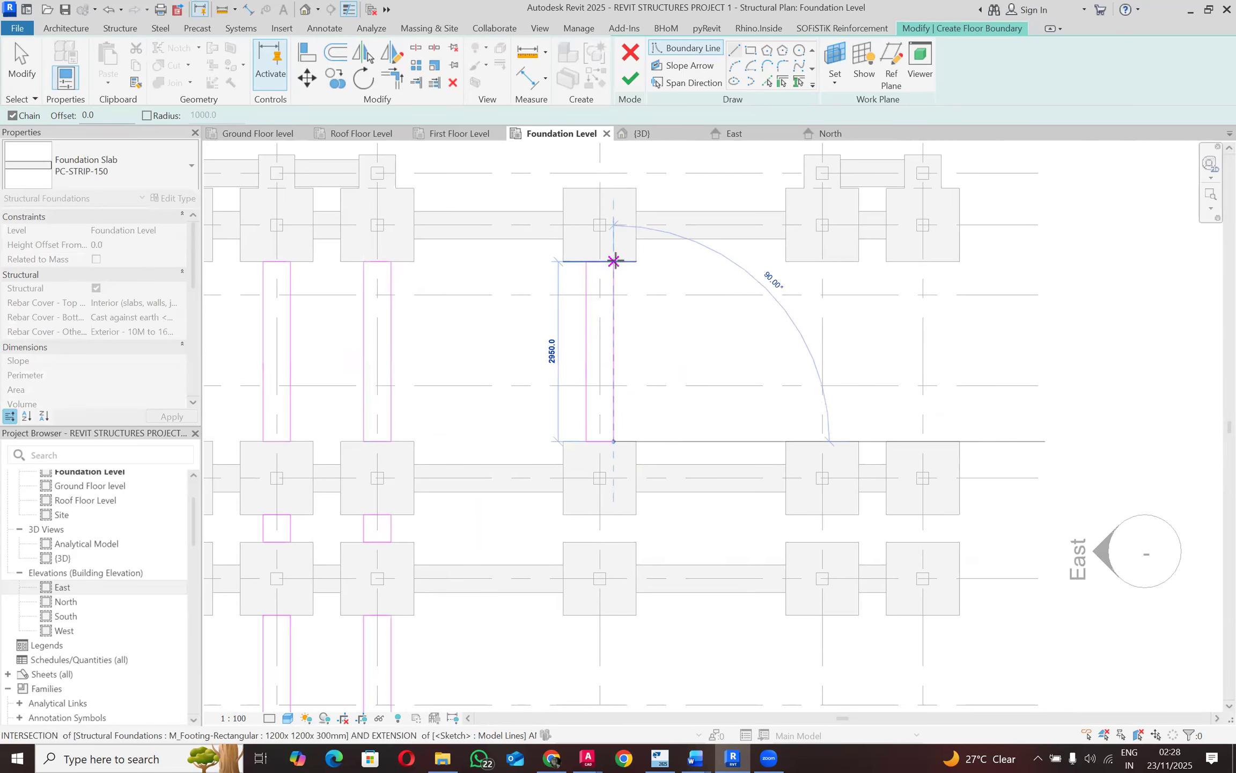
scroll(614, 261, up, 3)
click(612, 262)
click(583, 262)
Step: Sketch a 450 mm by 450 mm strip boundary on grid 9 between the footings on grids E and D
scroll(583, 263, down, 5)
scroll(583, 413, up, 2)
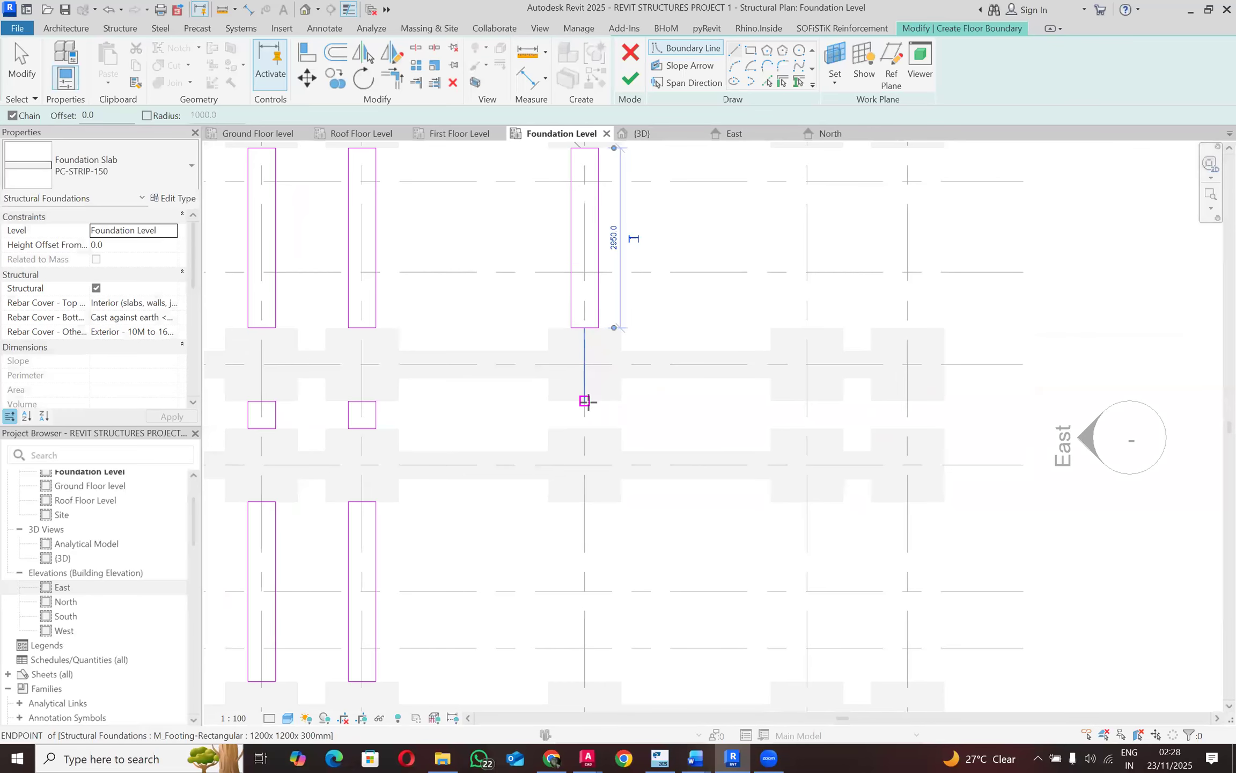
click(585, 401)
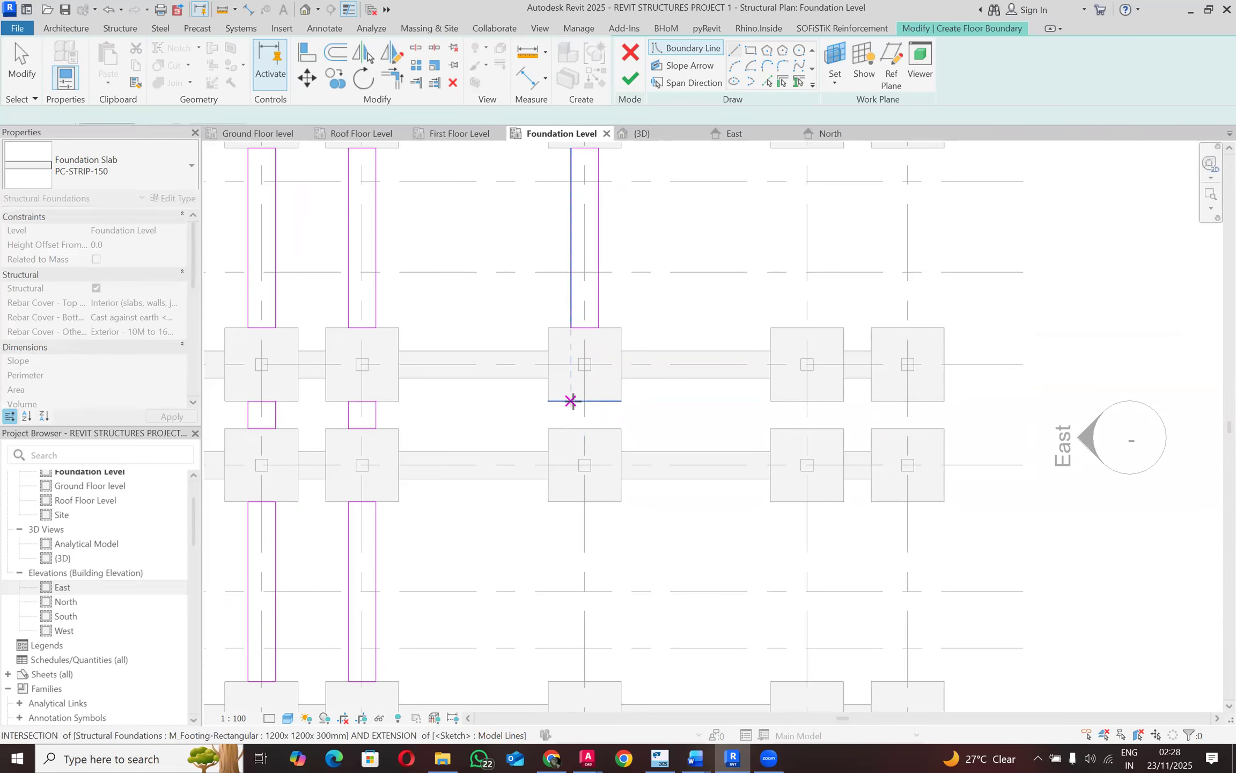
click(571, 400)
click(571, 427)
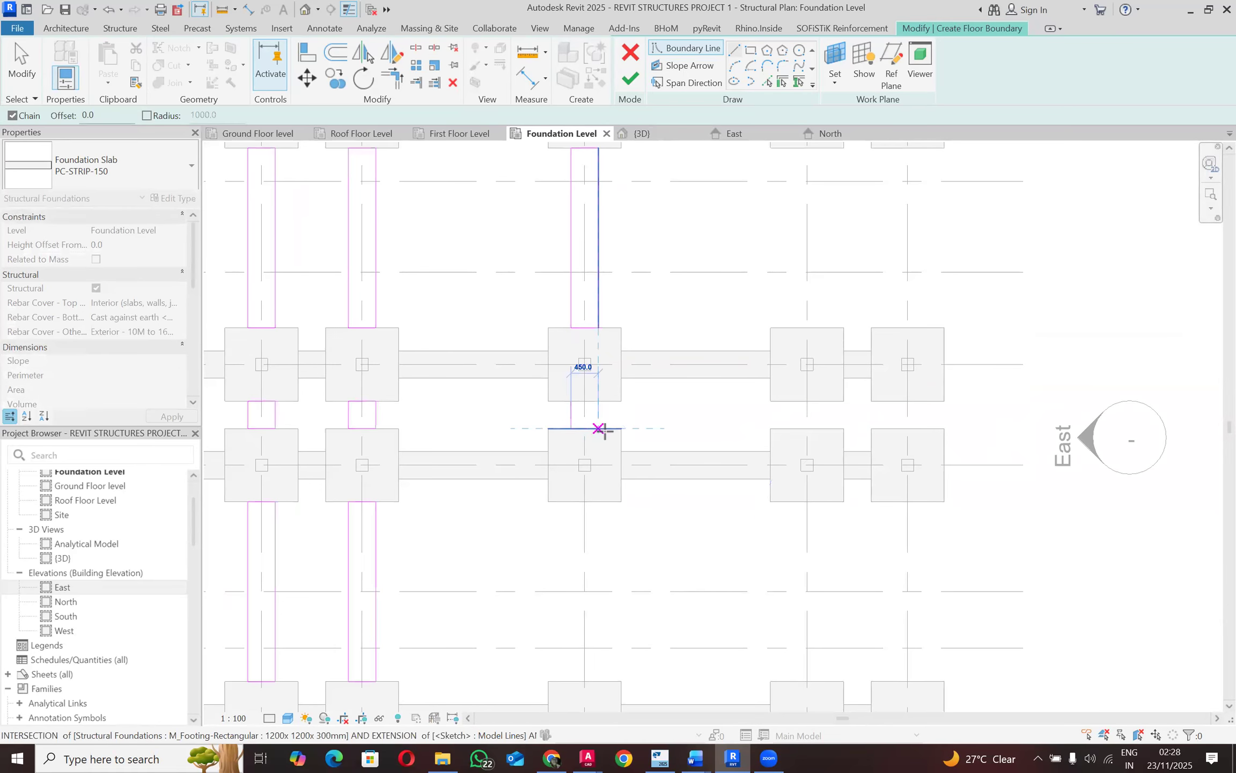
click(599, 401)
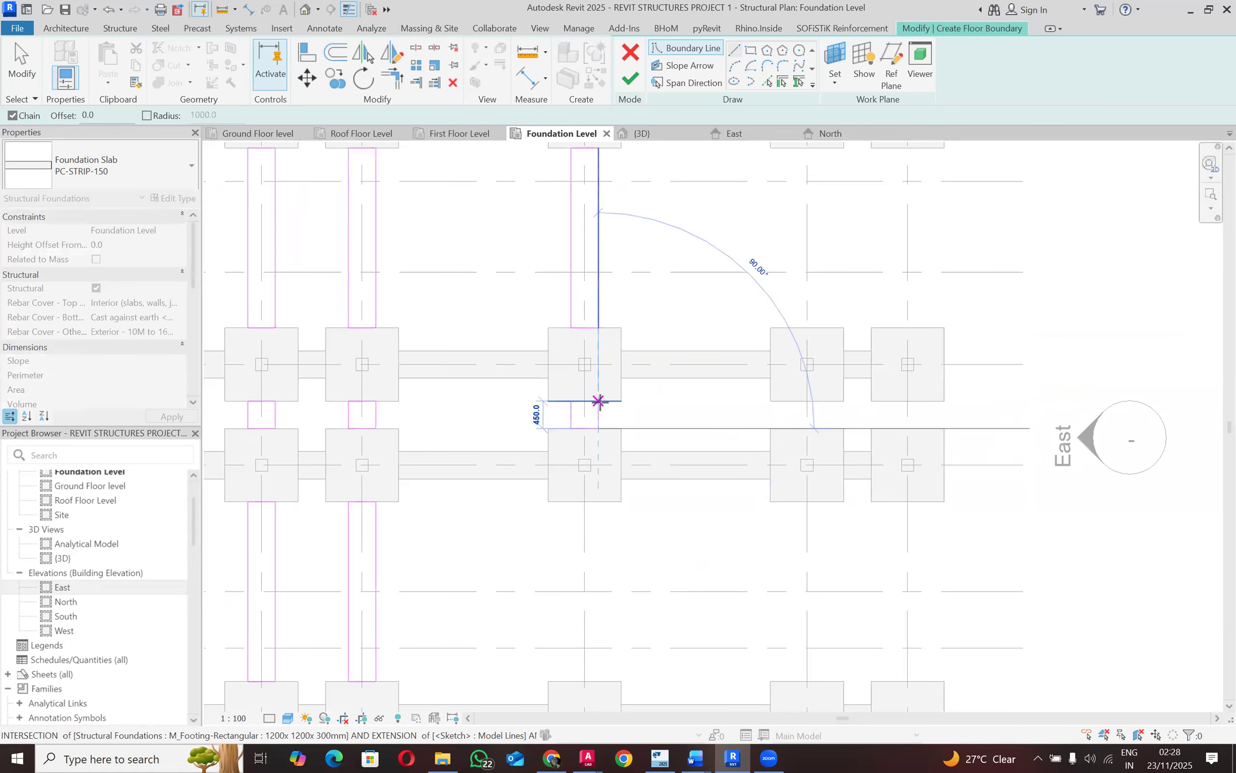
scroll(571, 401, up, 3)
click(573, 400)
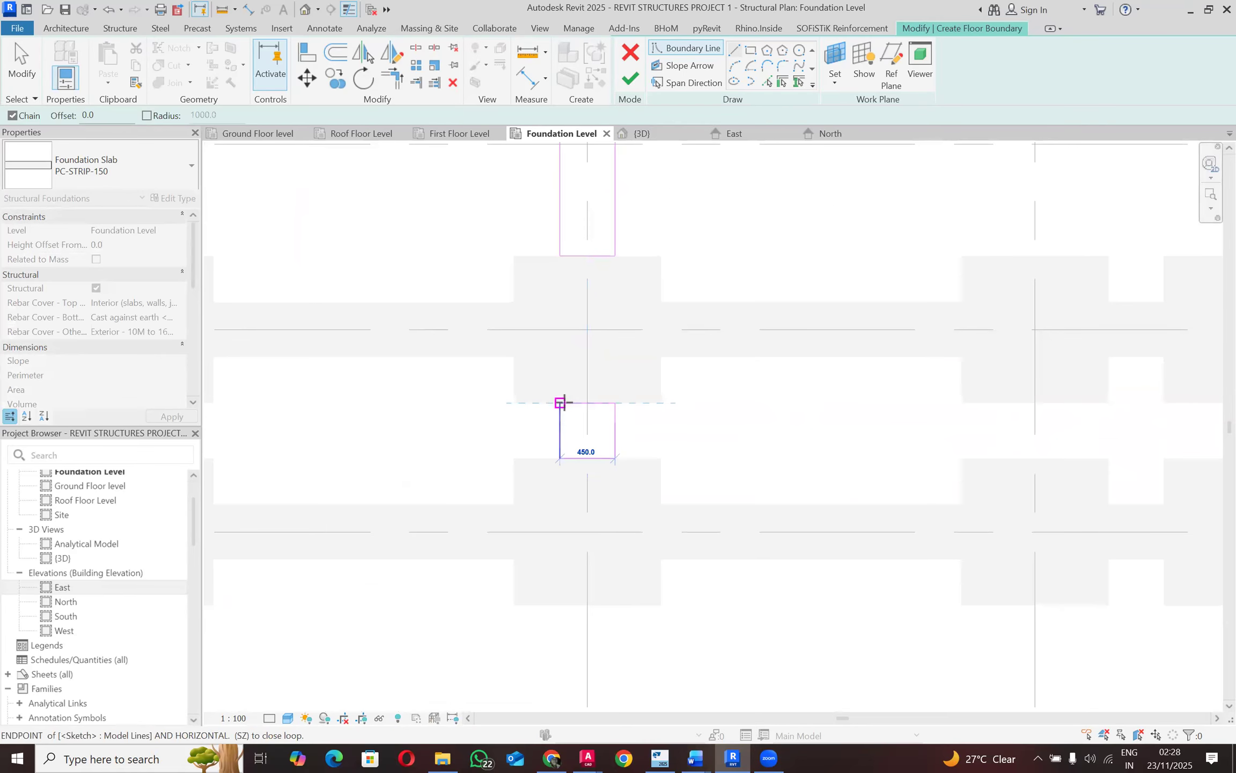
Step: Sketch a rectangular strip boundary 2950 mm long and 450 mm wide on grid 9 between the footings on grids D and B
scroll(573, 328, down, 5)
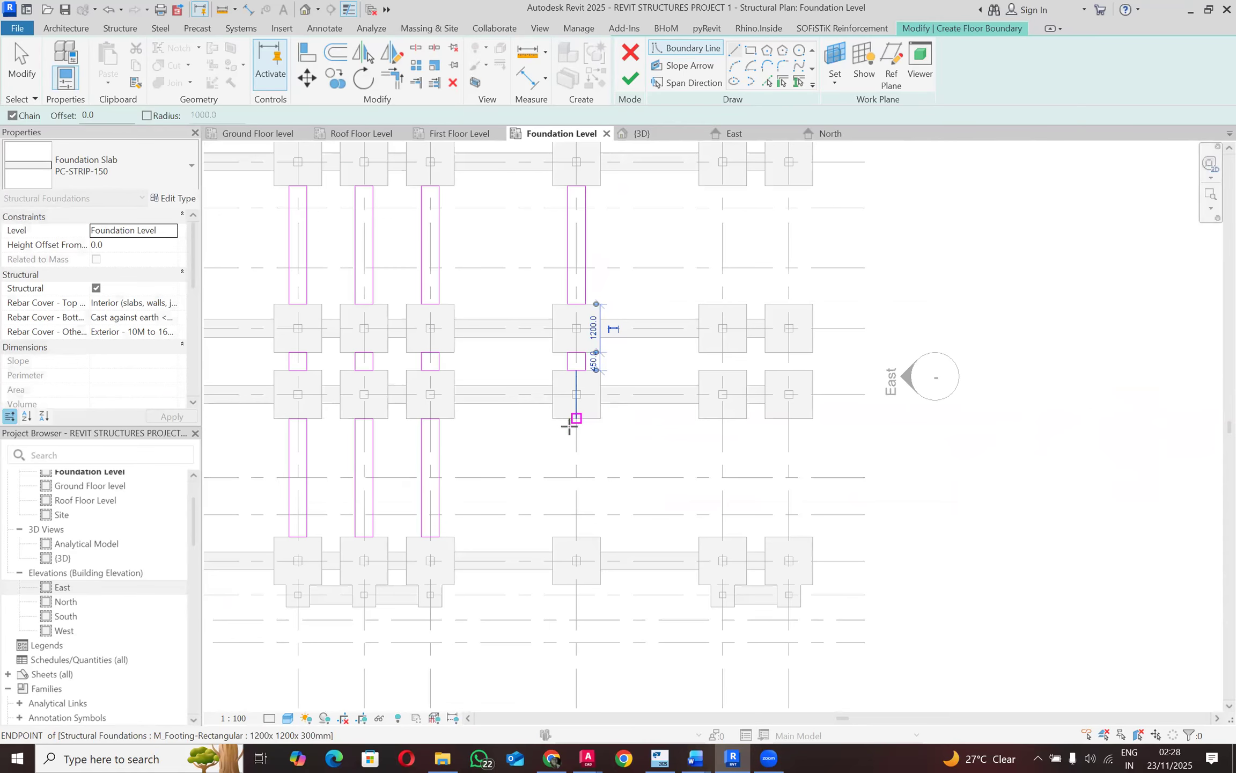
scroll(570, 425, up, 2)
click(564, 419)
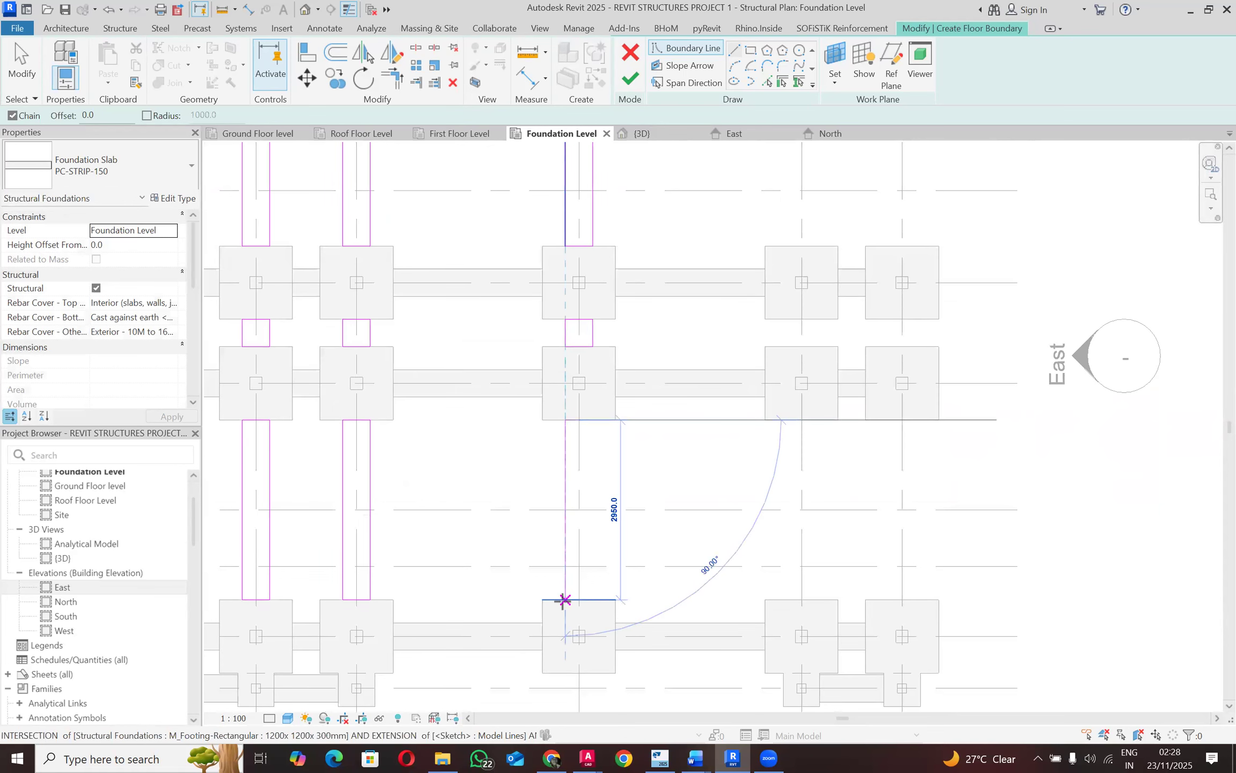
click(565, 599)
click(593, 600)
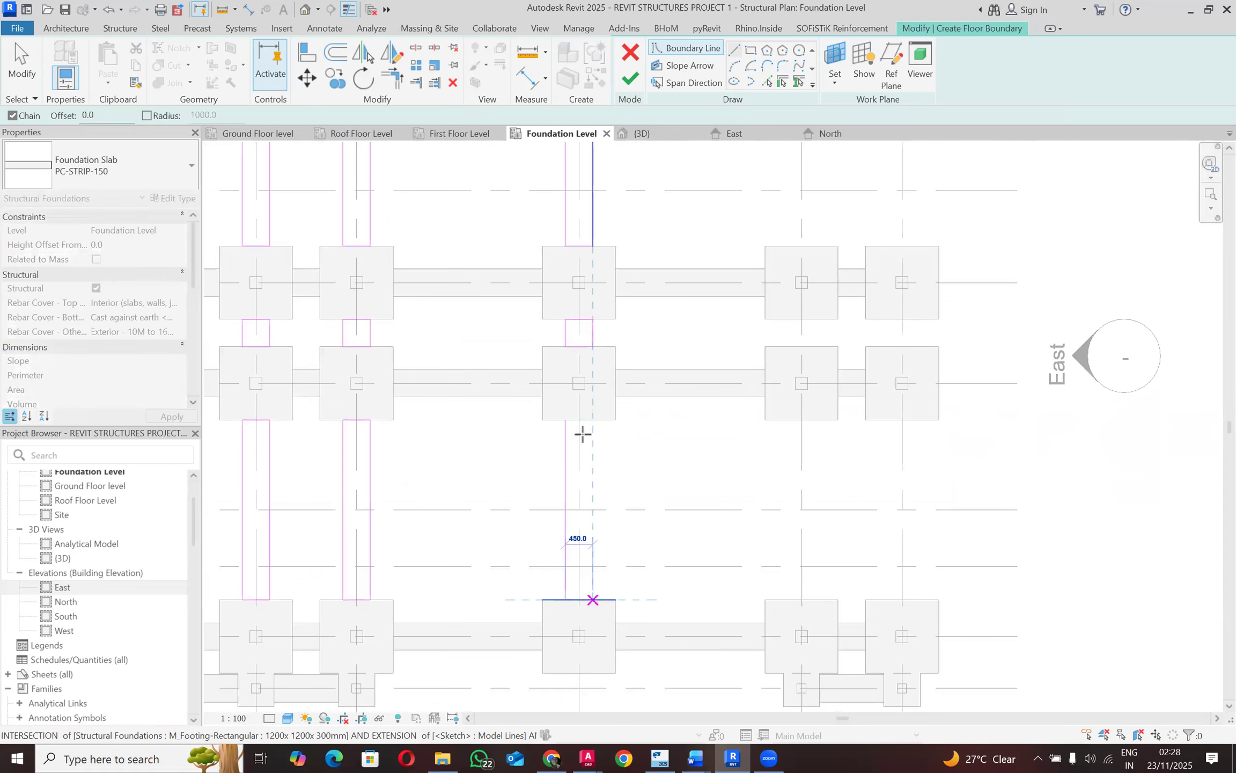
click(593, 420)
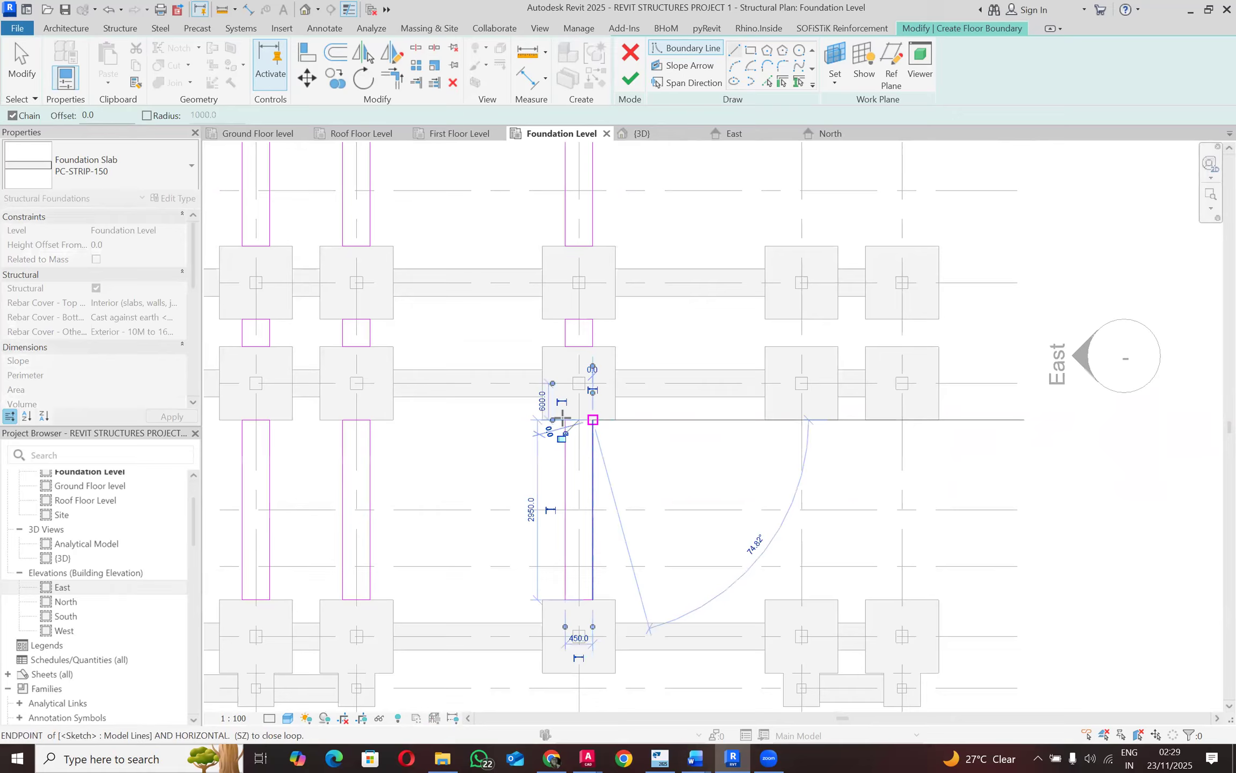
Step: Sketch a rectangular strip boundary 2950 mm long and 450 mm wide, centred on grid 10, between the footings on grids G and E
scroll(568, 367, down, 5)
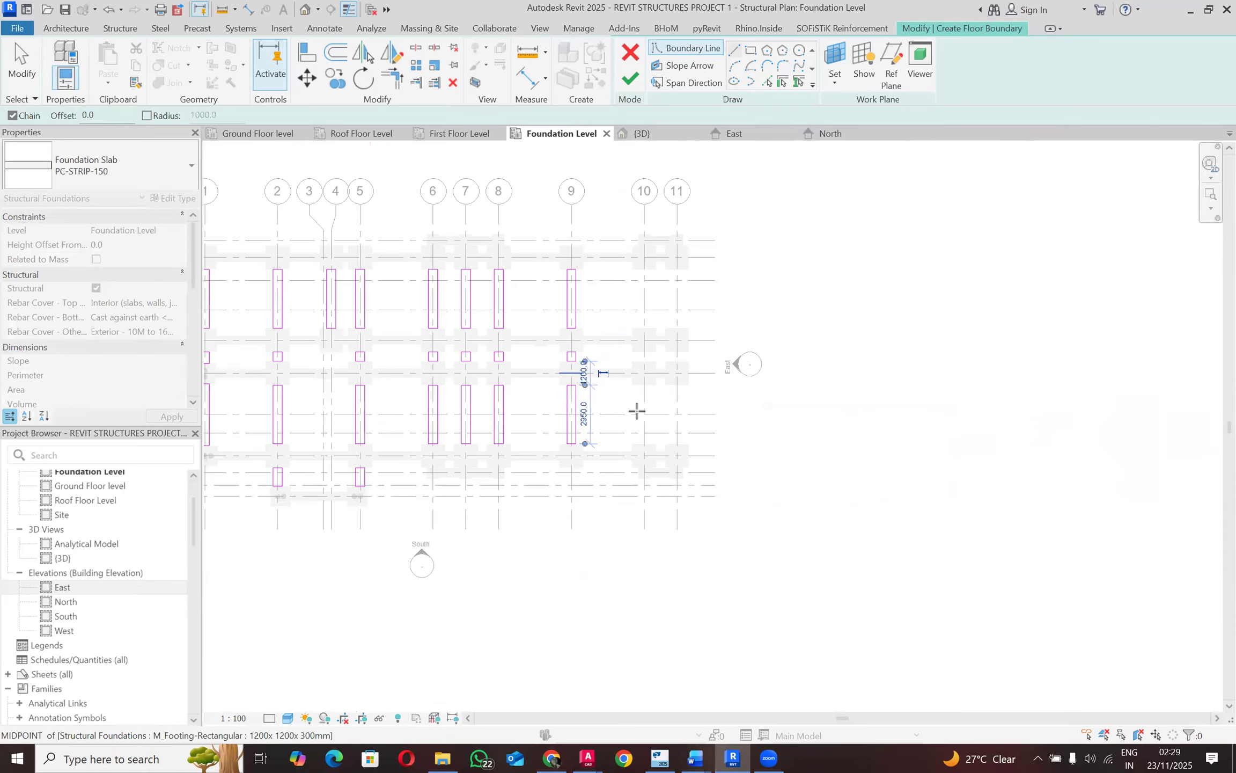
scroll(659, 262, up, 5)
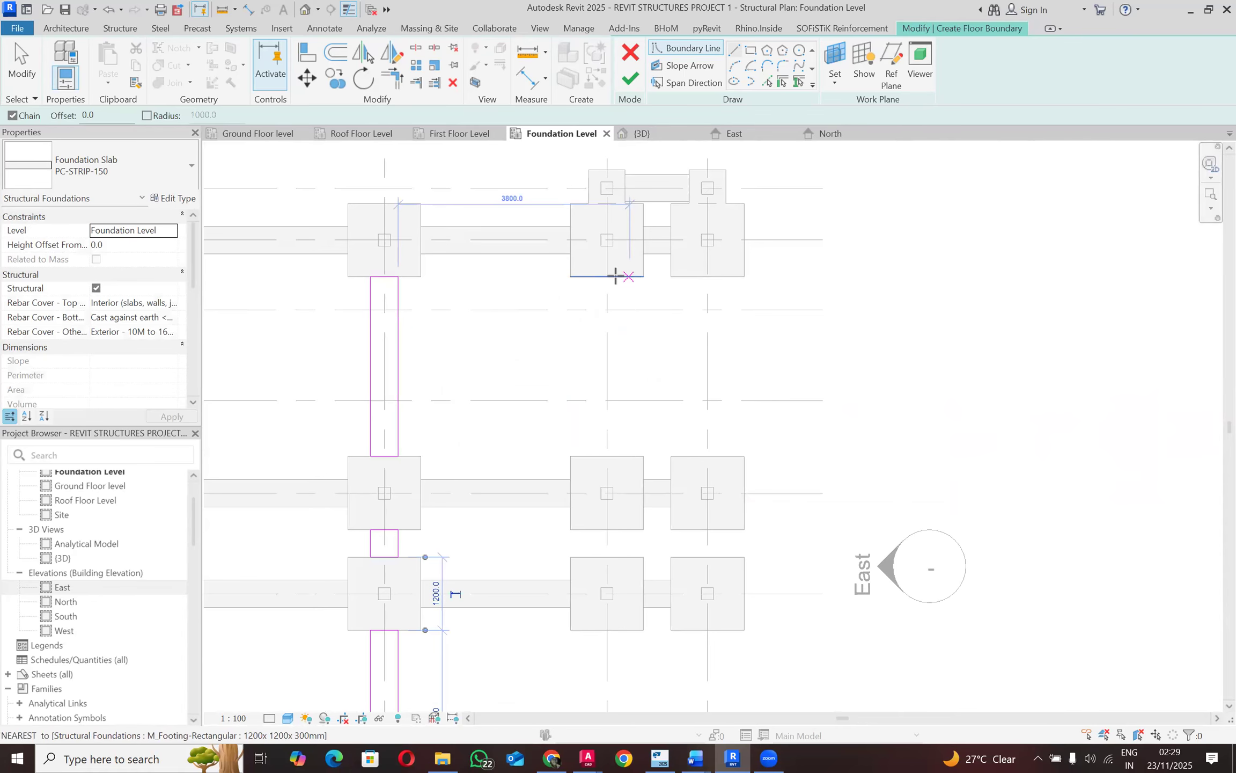
click(592, 277)
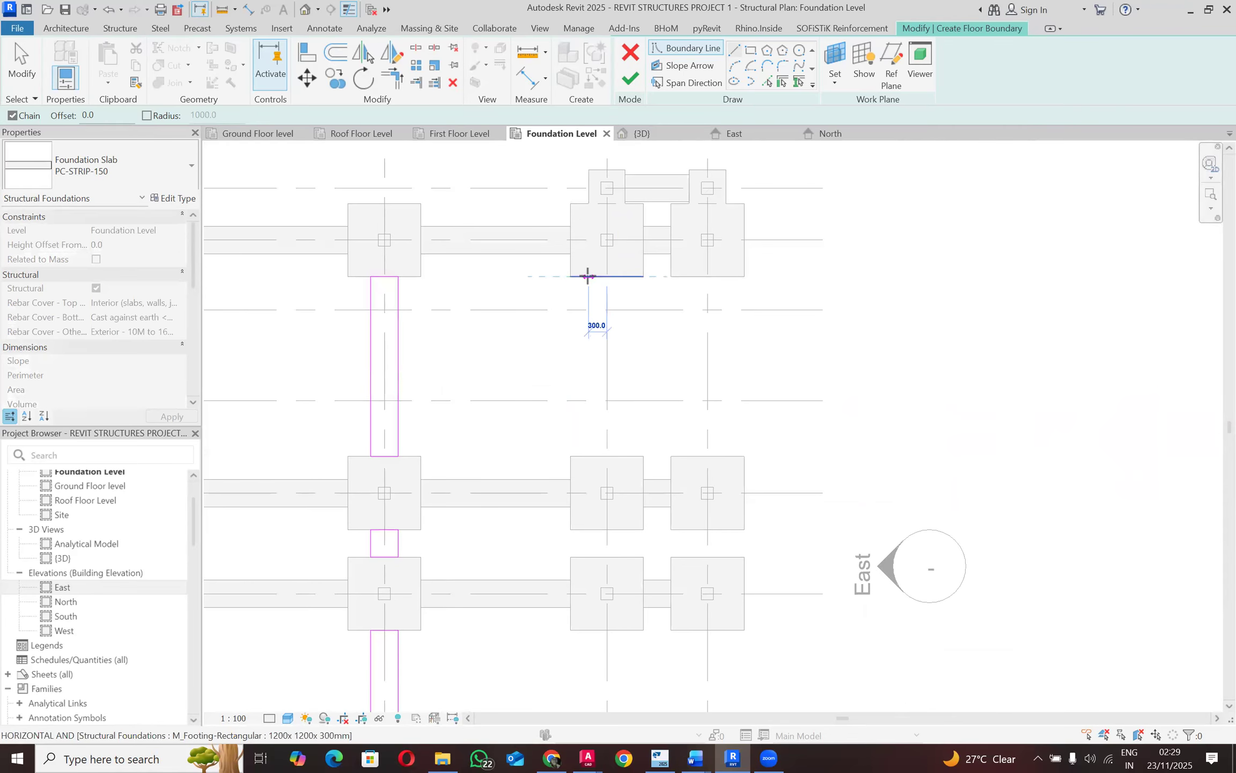
text(225)
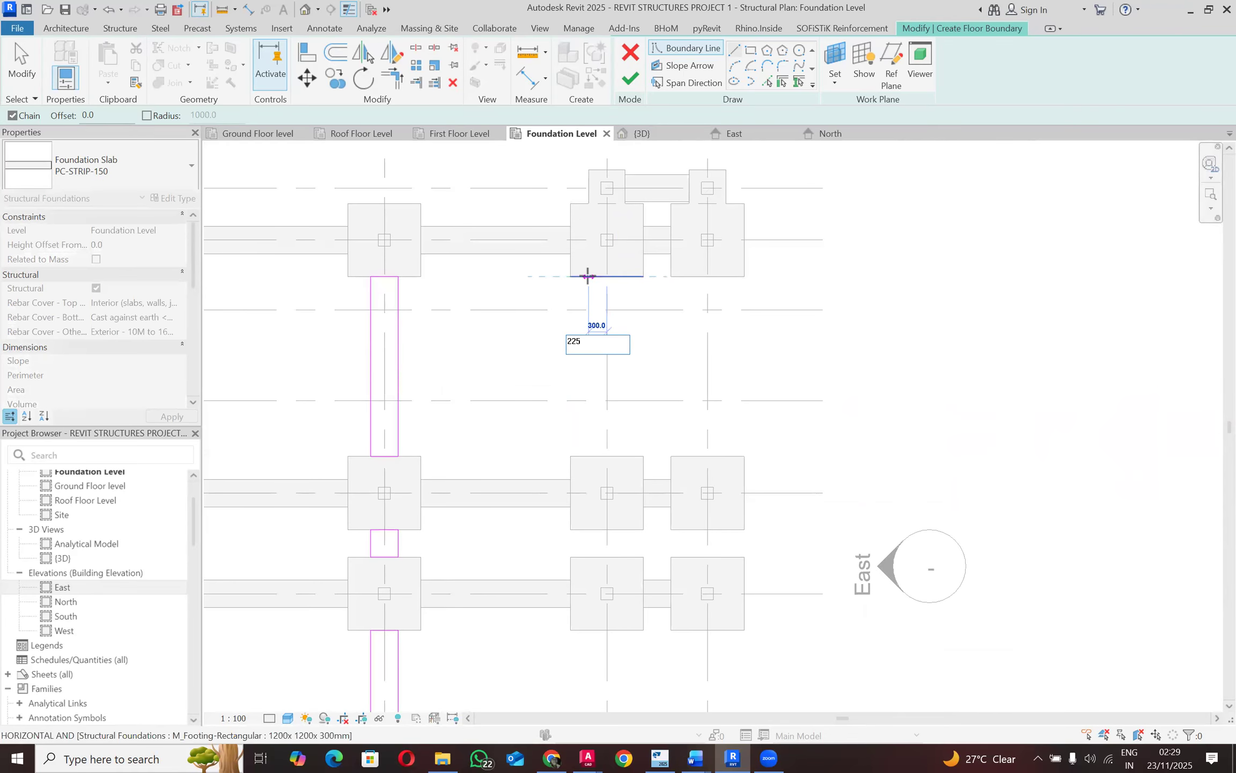
key(Return)
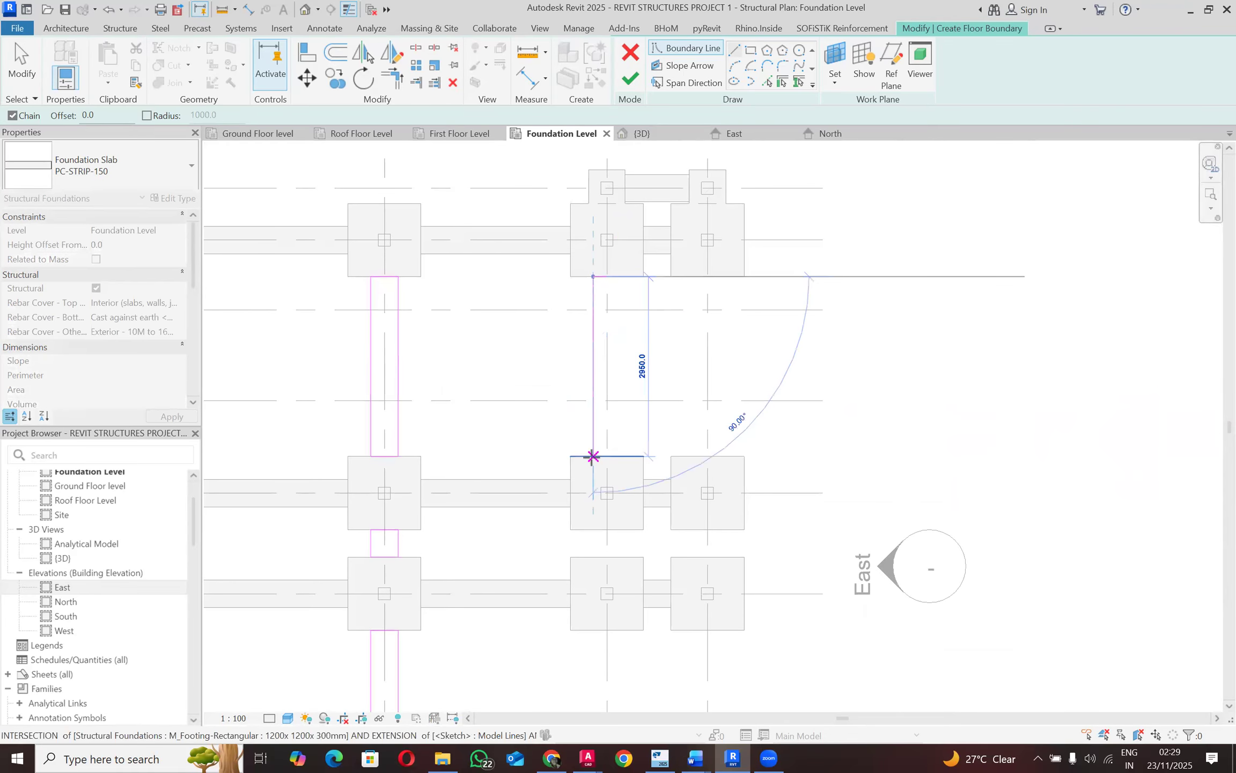
click(629, 456)
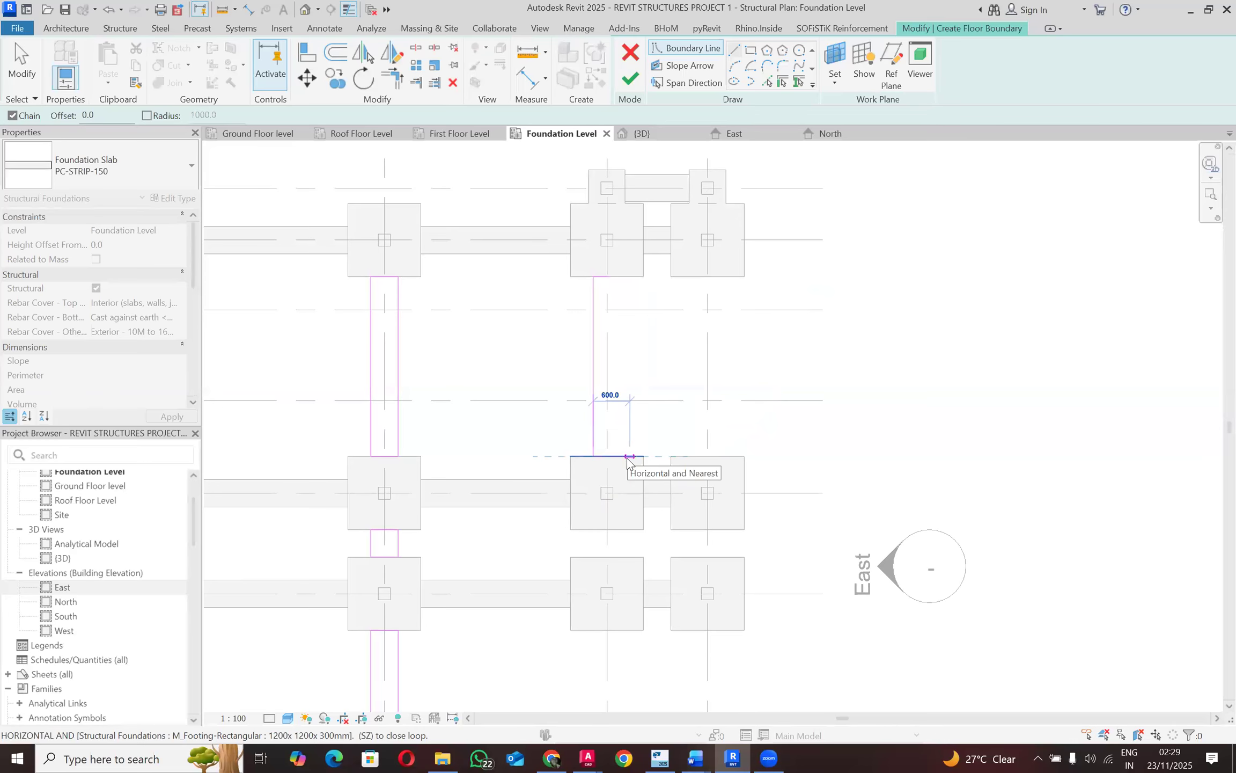
text(450)
key(Return)
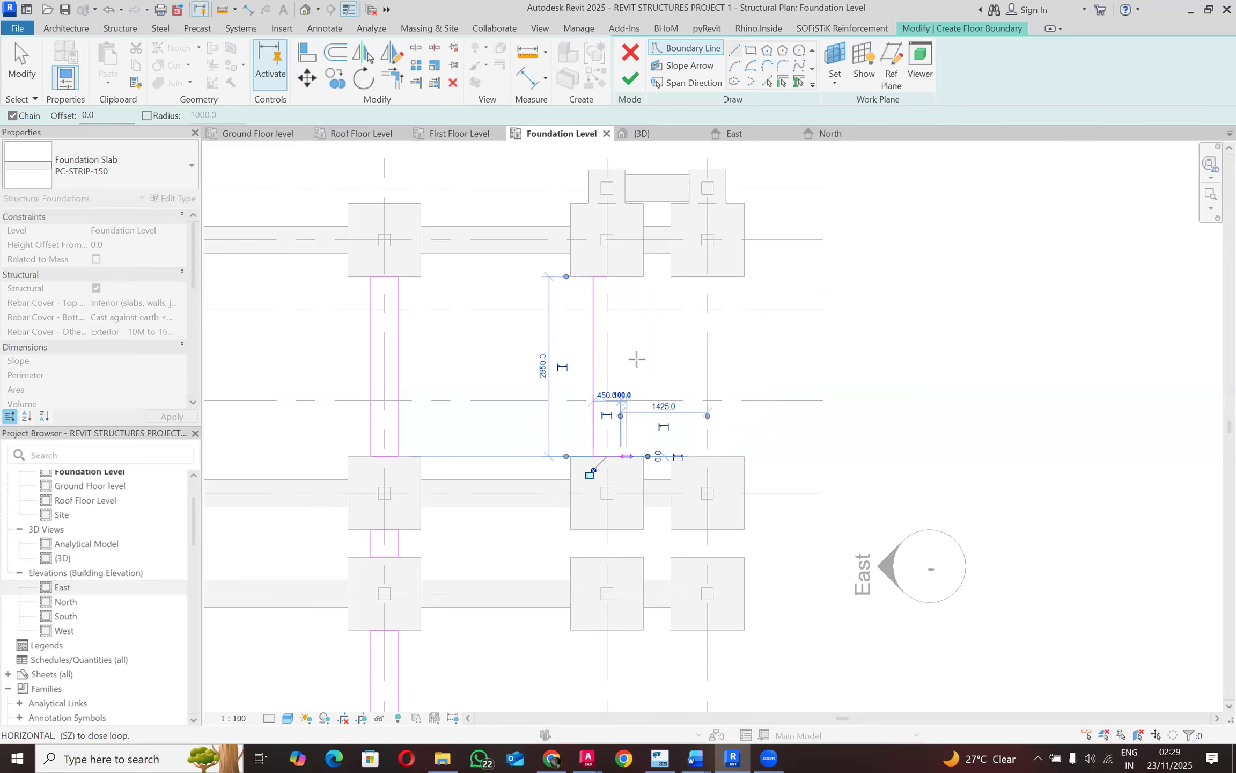
click(619, 276)
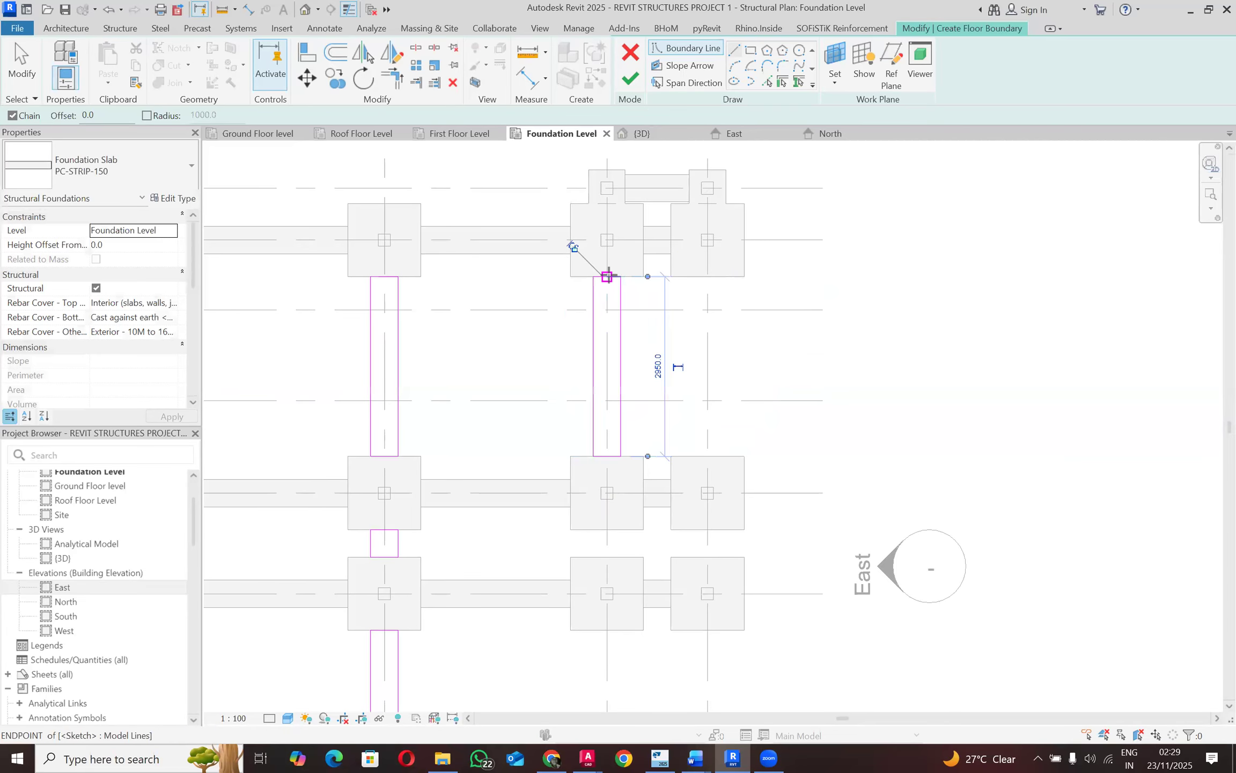
Step: Sketch a 450 mm by 450 mm strip boundary on grid 10 between the footings on grids E and D
scroll(606, 279, down, 2)
scroll(597, 437, up, 3)
click(593, 486)
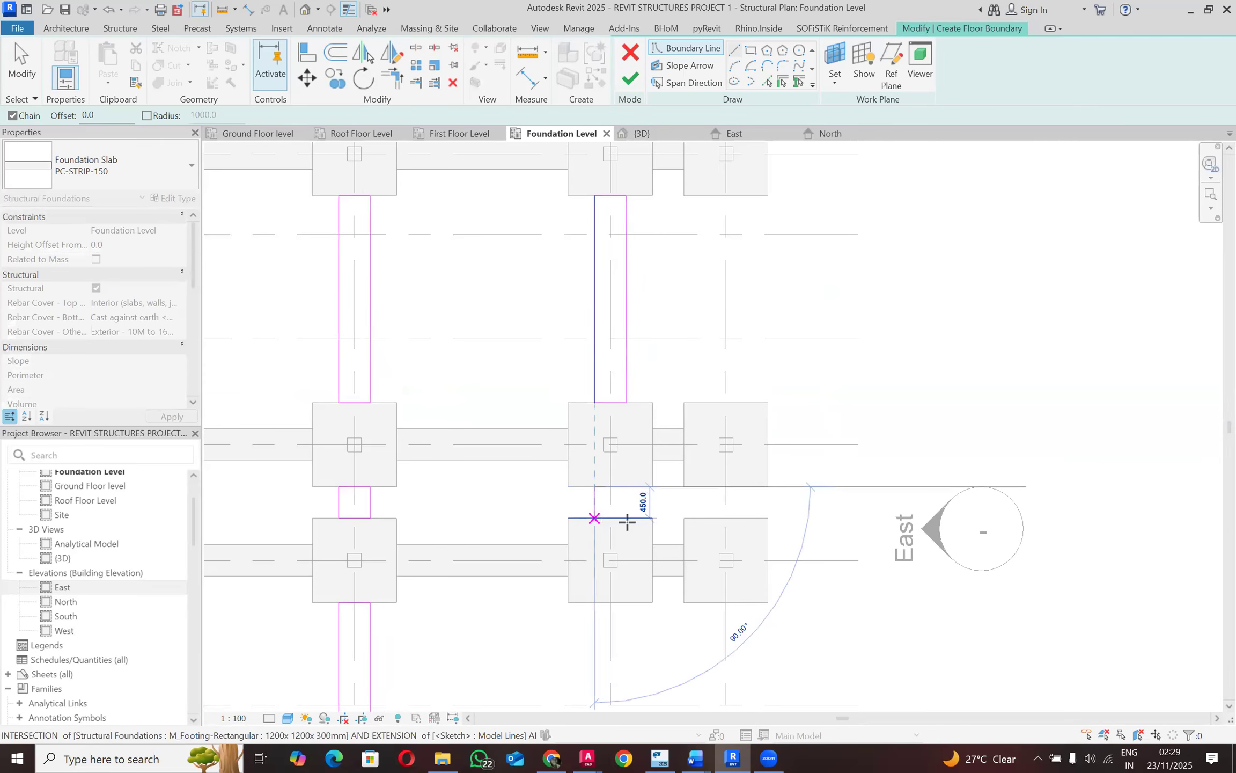
click(595, 520)
click(627, 522)
click(607, 484)
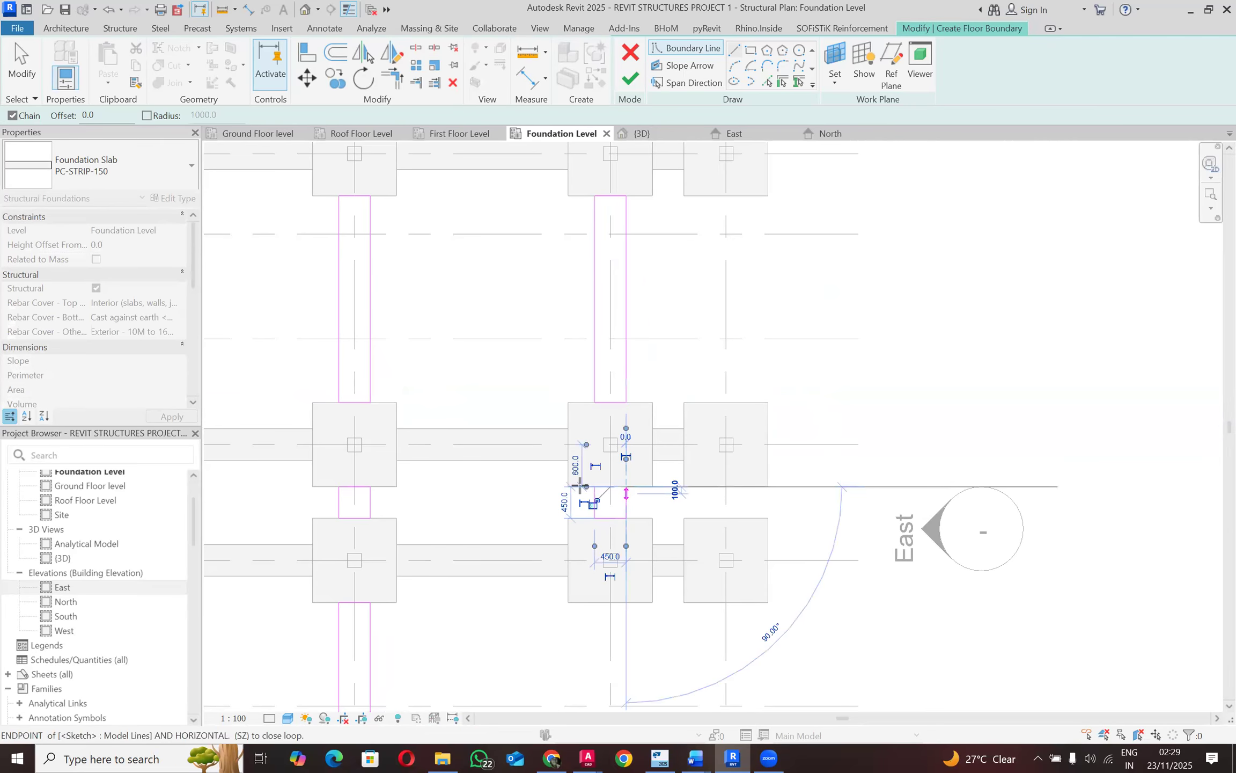
click(594, 409)
Step: Sketch a rectangular strip boundary 2950 mm long and 450 mm wide on grid 10 between the footings on grids D and B
scroll(585, 399, down, 3)
click(591, 507)
click(609, 626)
click(609, 626)
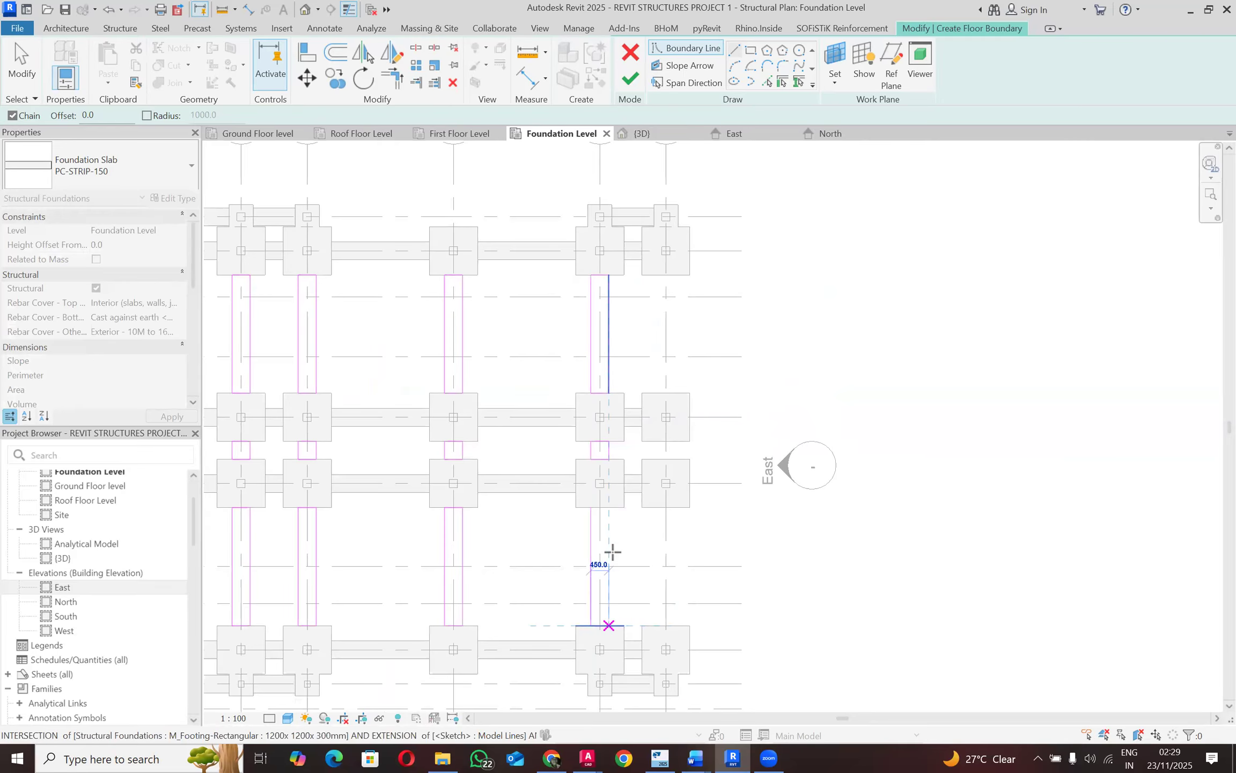
scroll(610, 510, up, 2)
click(608, 505)
click(580, 506)
Step: Sketch a rectangular strip boundary 2950 mm long and 450 mm wide, centred on grid 11, between the footings on grids G and E
scroll(617, 482, down, 3)
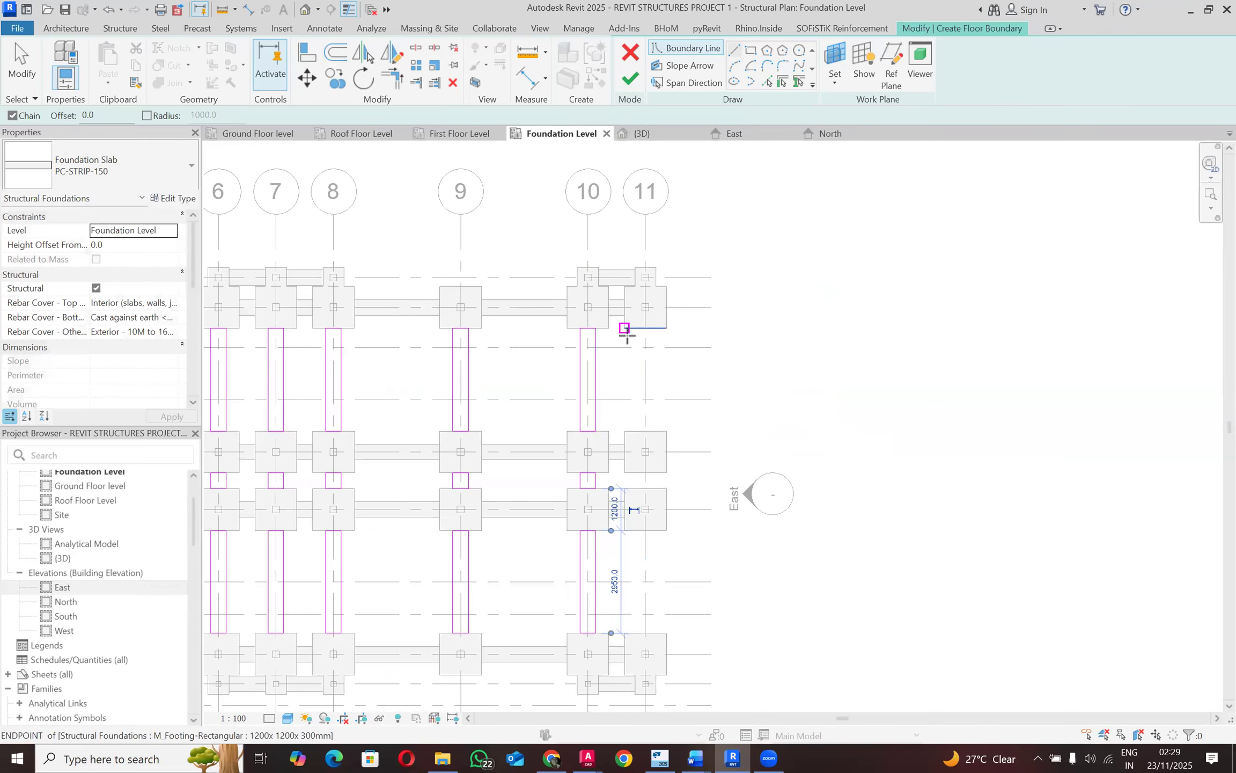
scroll(643, 334, up, 3)
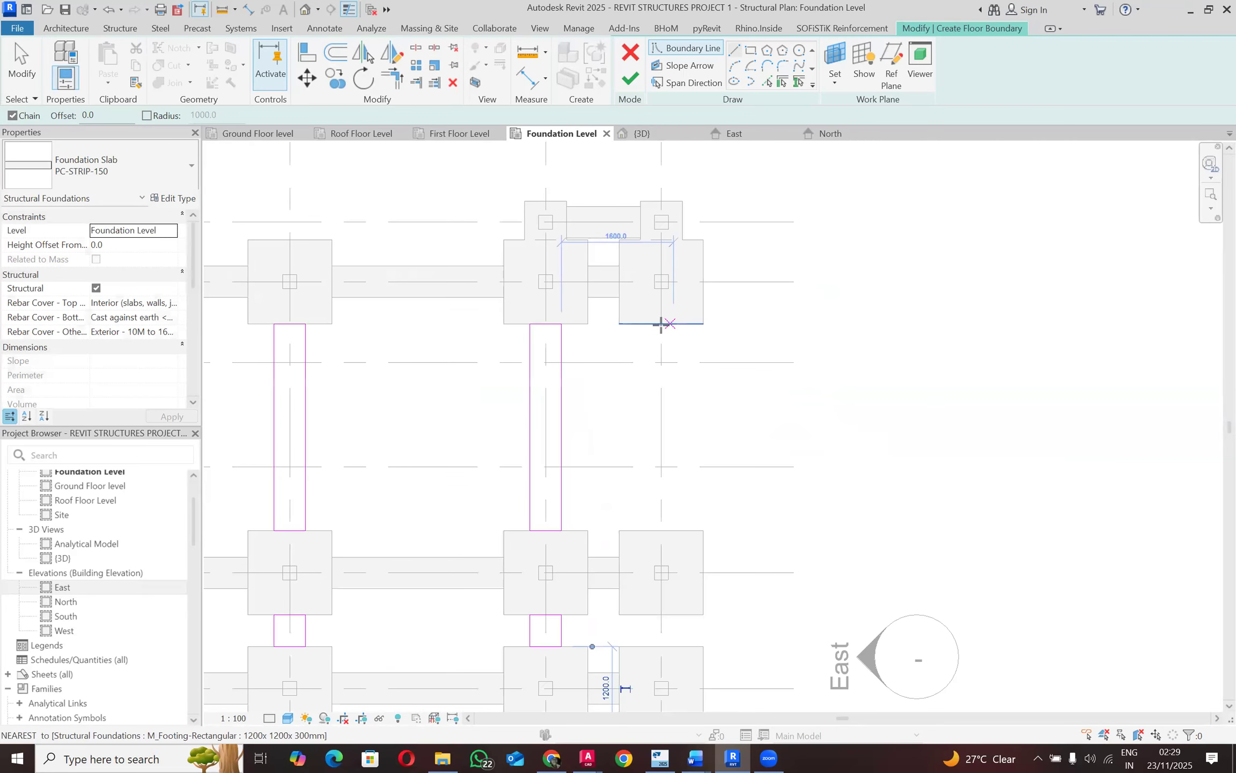
click(640, 323)
text(225)
key(Return)
click(647, 408)
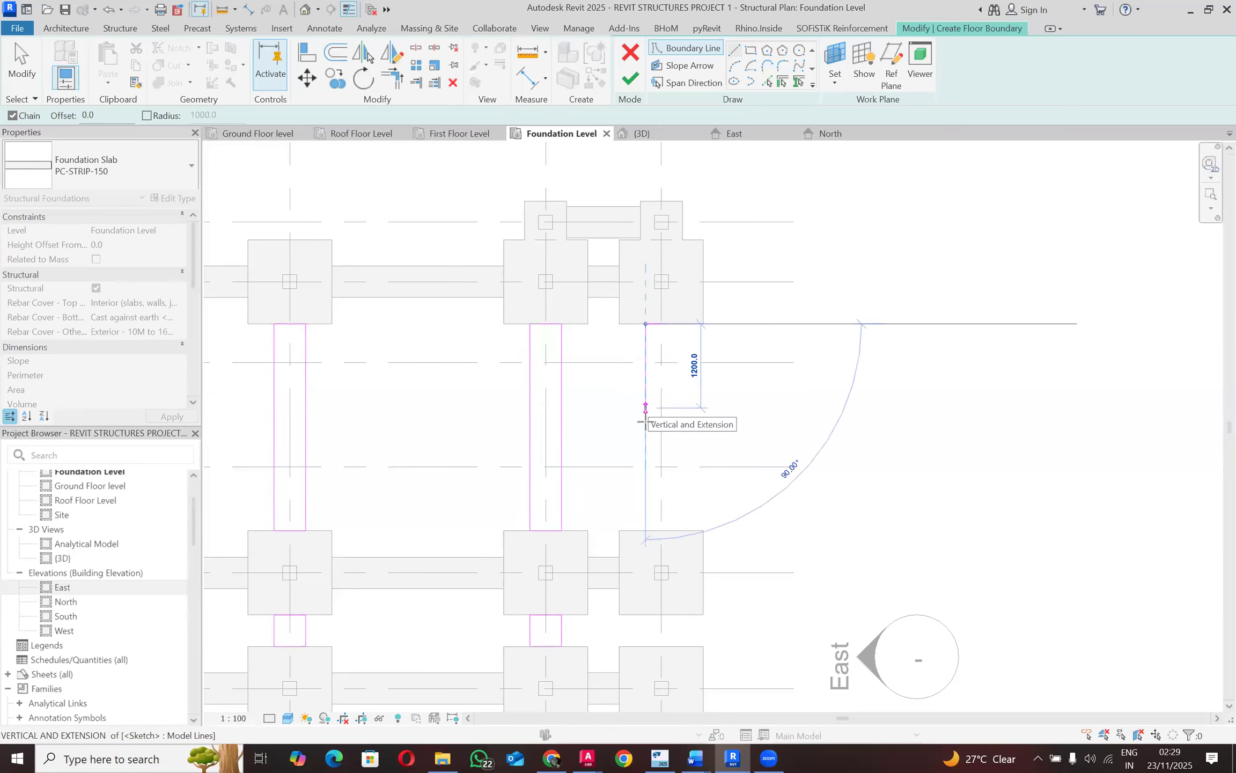
click(645, 530)
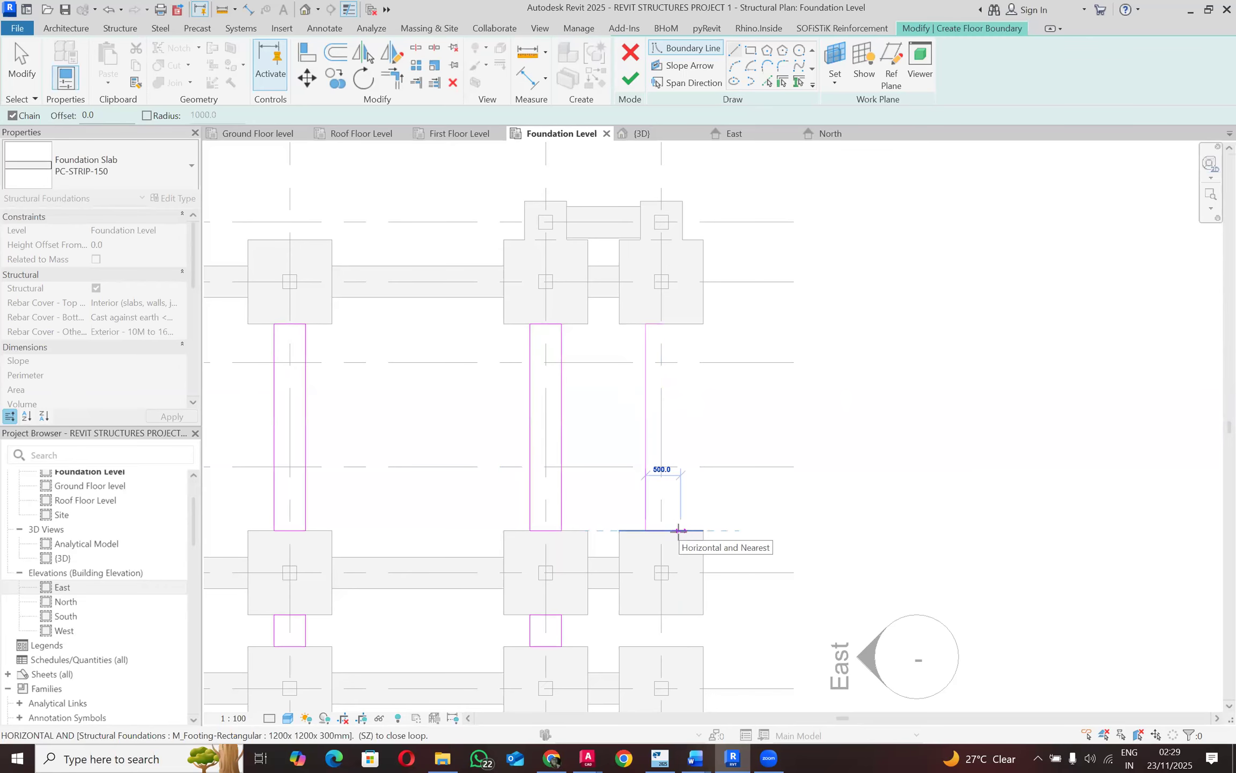
text(450)
key(Return)
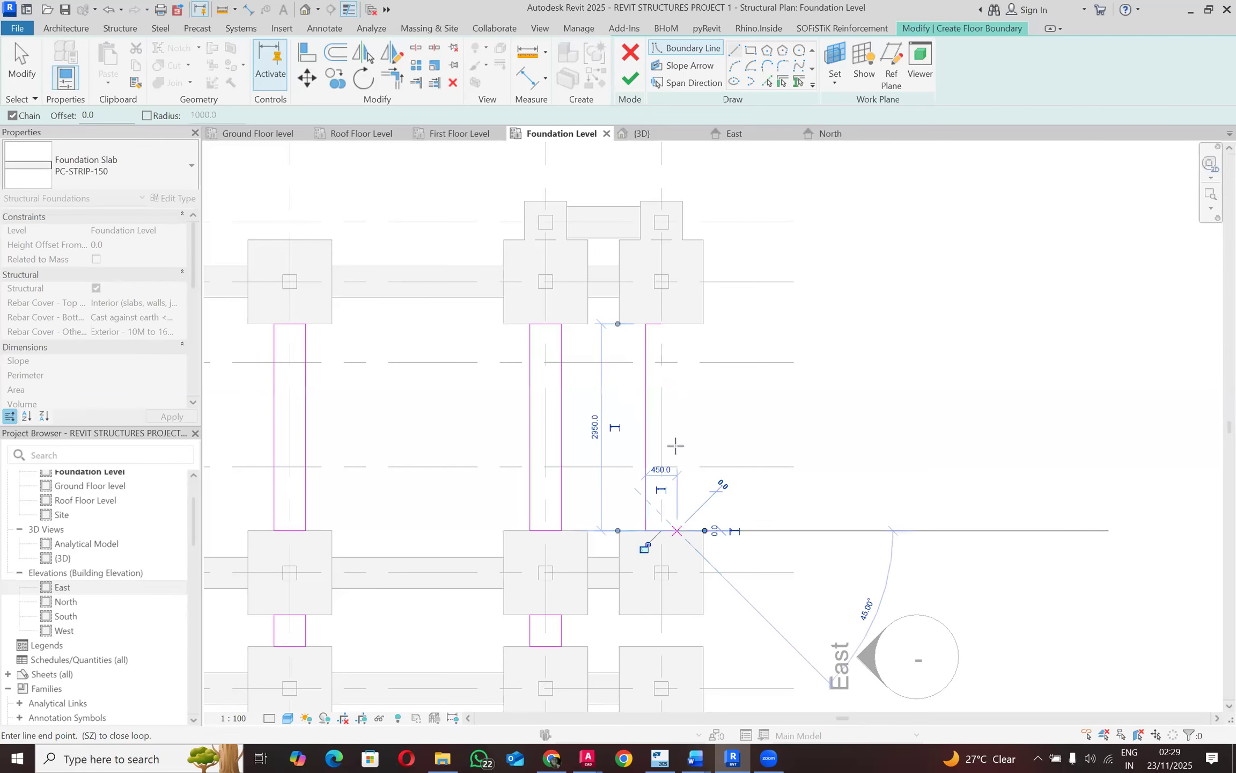
click(677, 323)
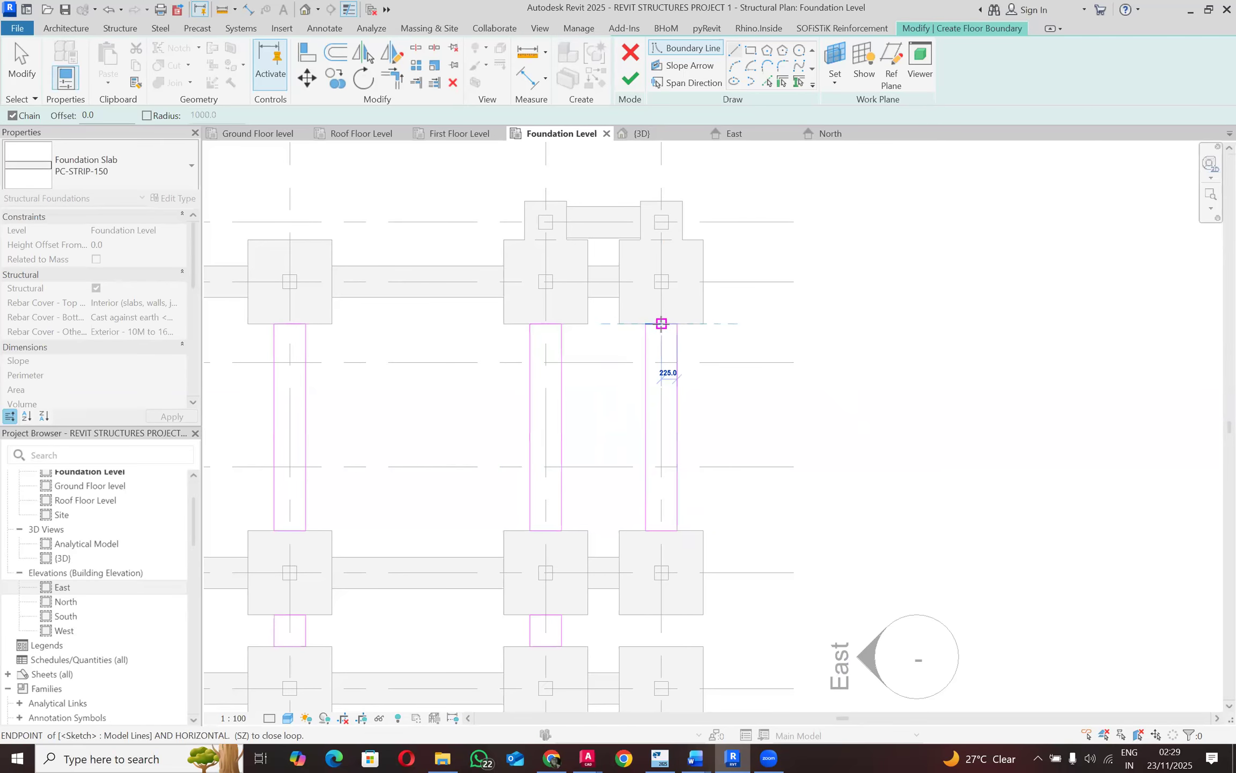
Step: Sketch a 450 mm by 450 mm strip boundary on grid 11 between the footings on grids E and D
scroll(709, 266, down, 1)
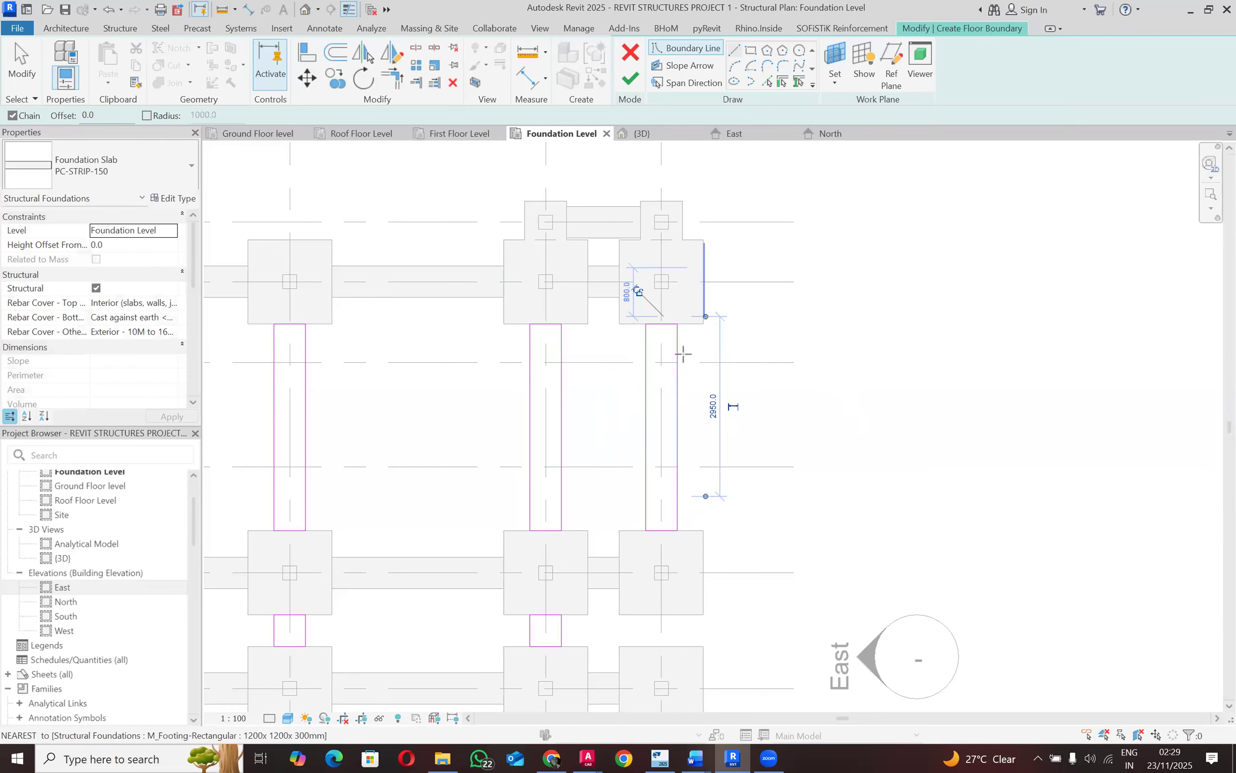
scroll(674, 509, up, 1)
click(663, 525)
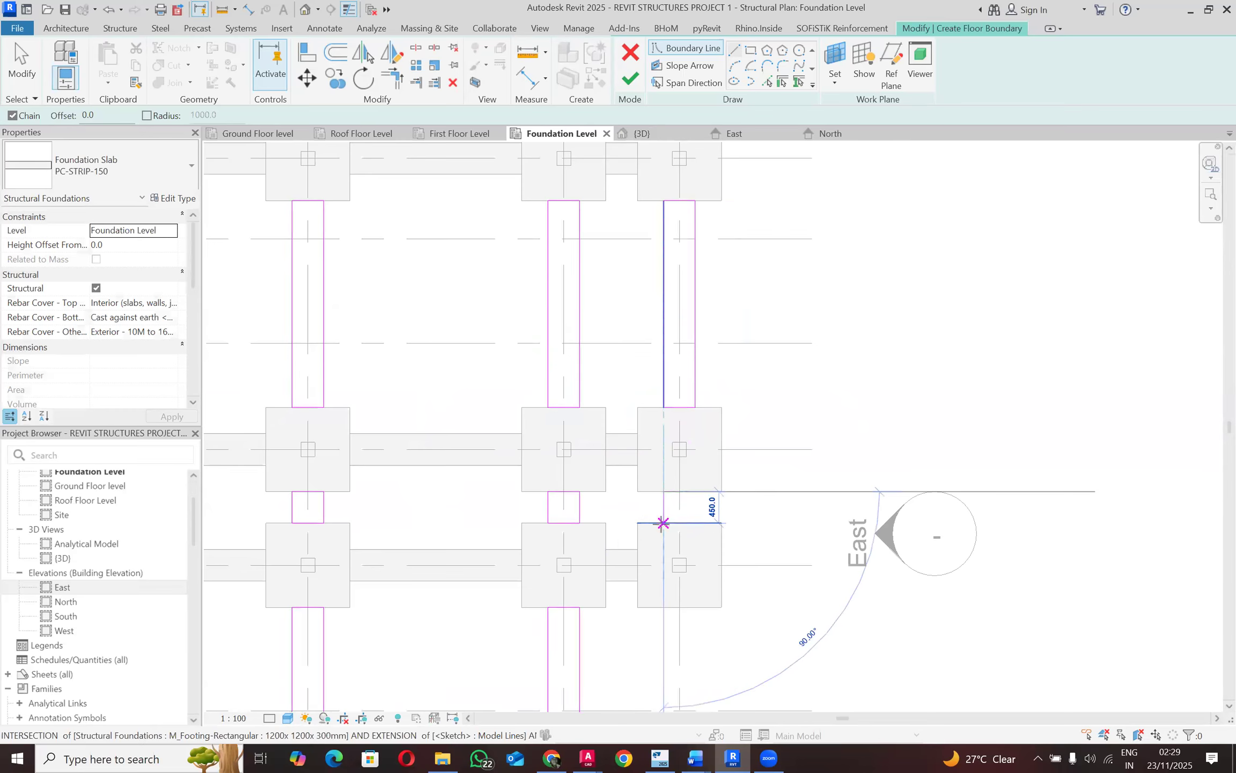
click(664, 523)
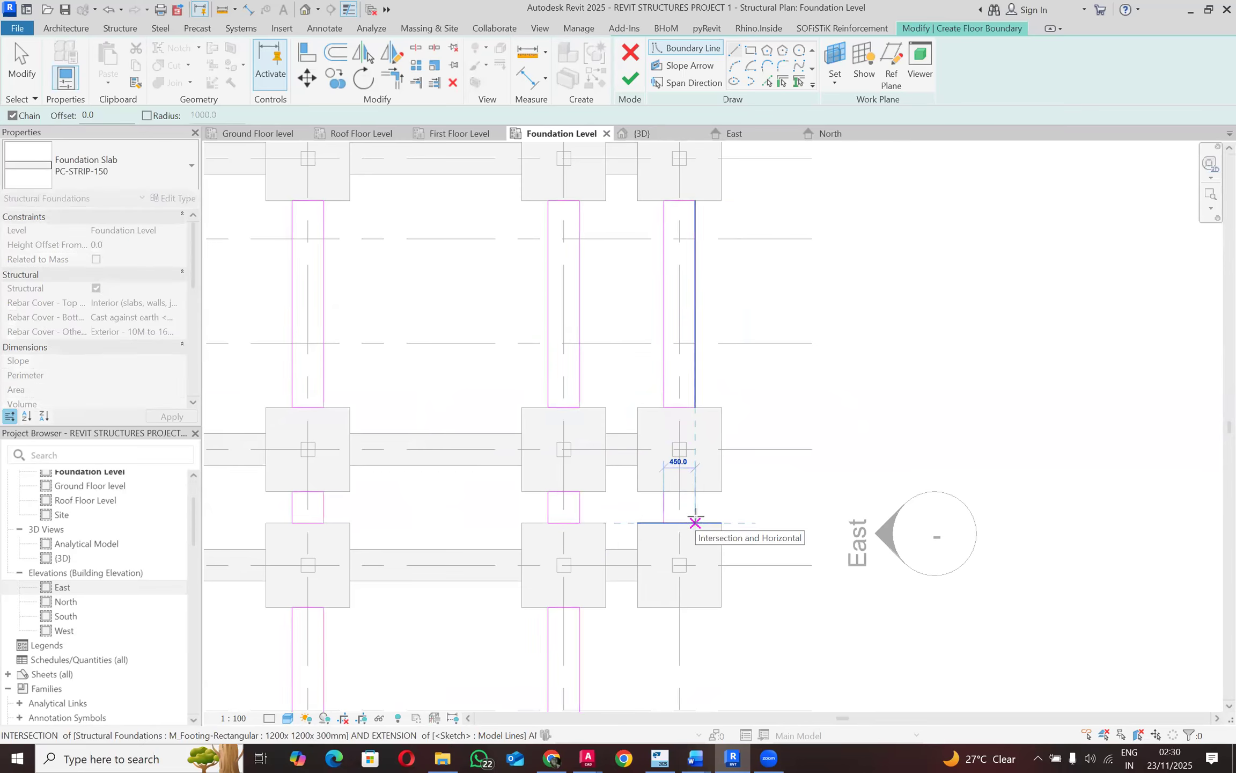
click(696, 492)
click(661, 490)
Step: Sketch a rectangular strip boundary 2950 mm long and 450 mm wide on grid 11 between the footings on grids D and B
scroll(660, 374, down, 3)
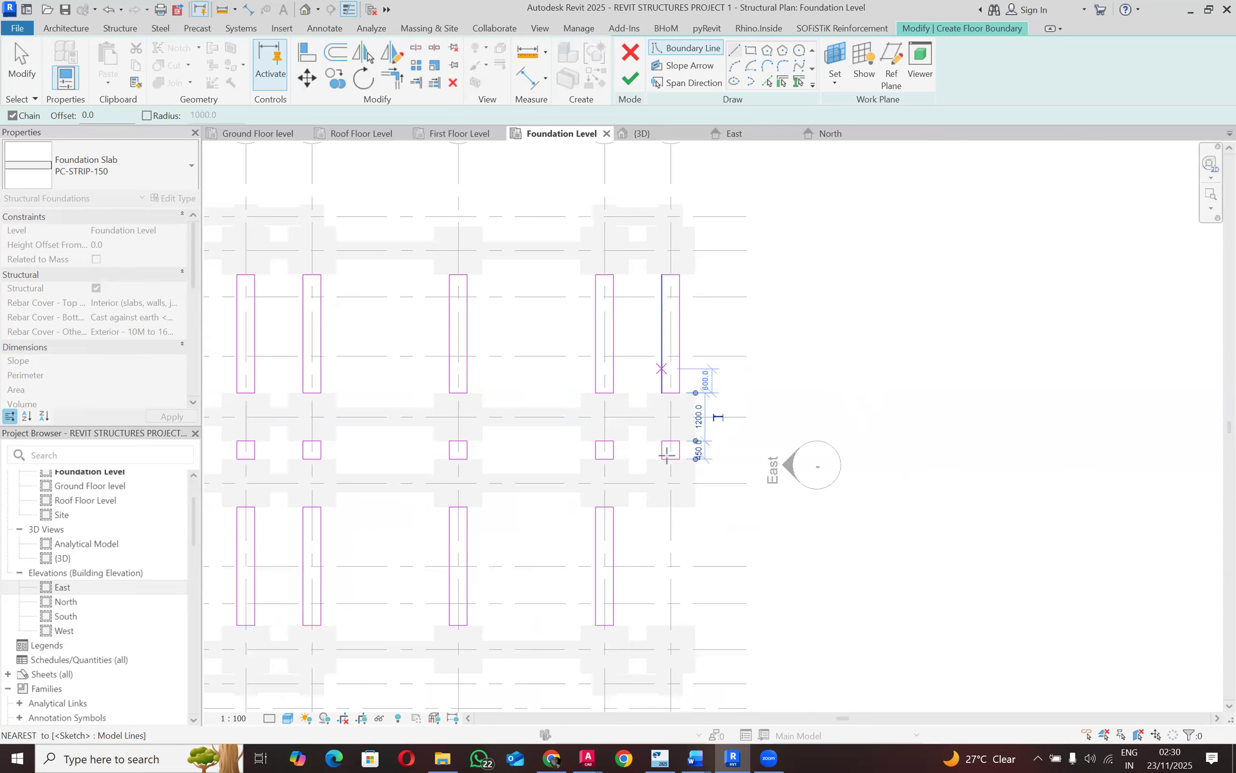
click(663, 507)
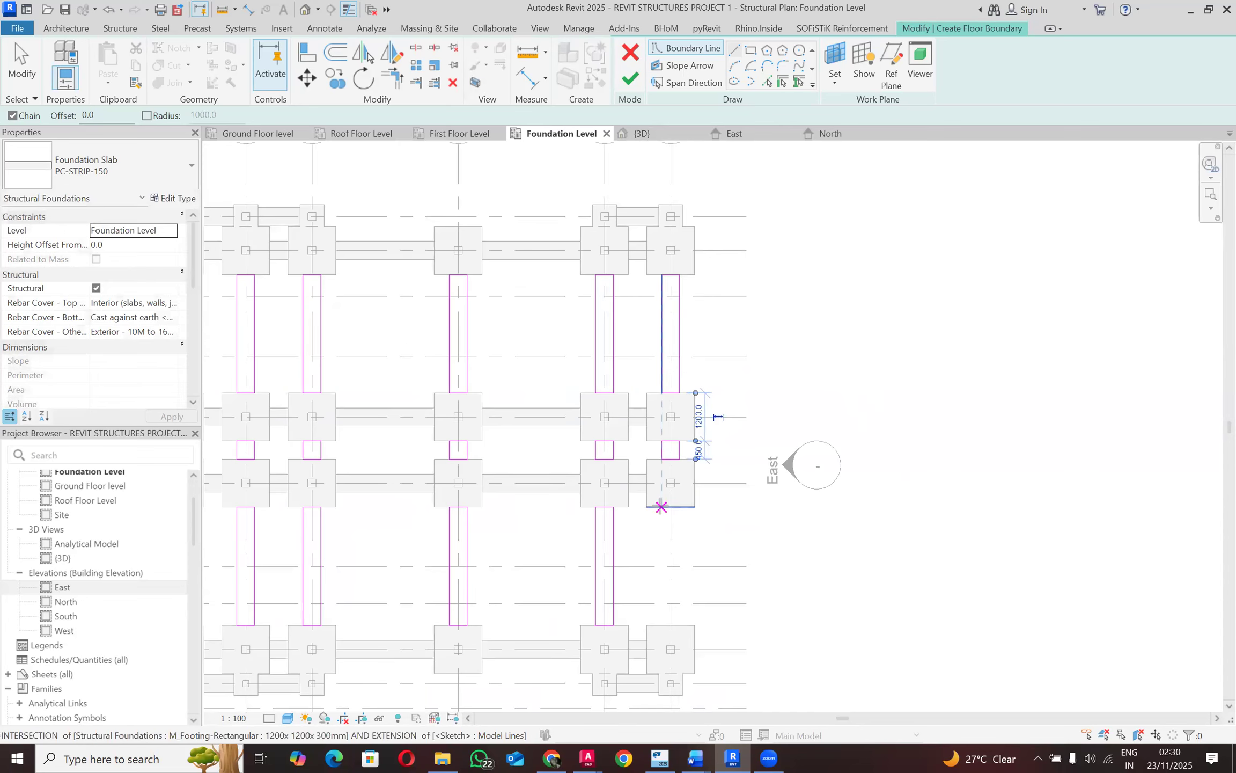
click(661, 624)
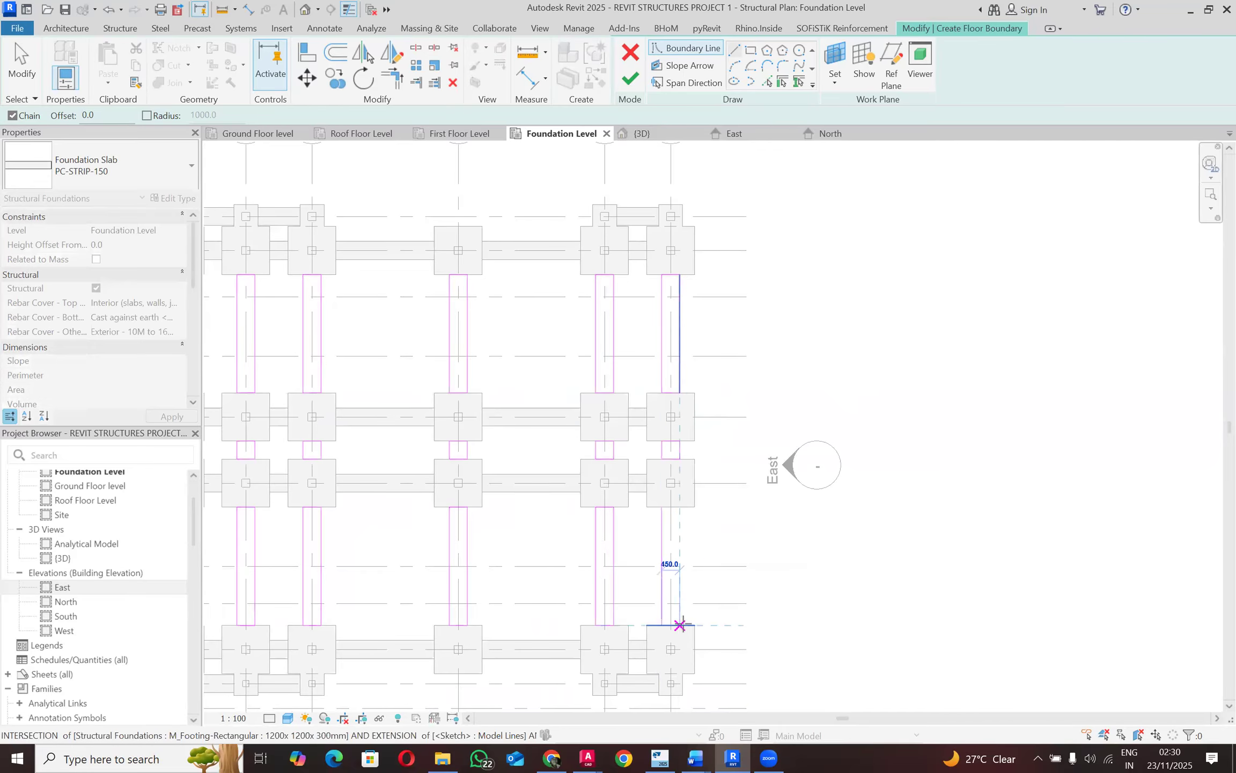
click(680, 625)
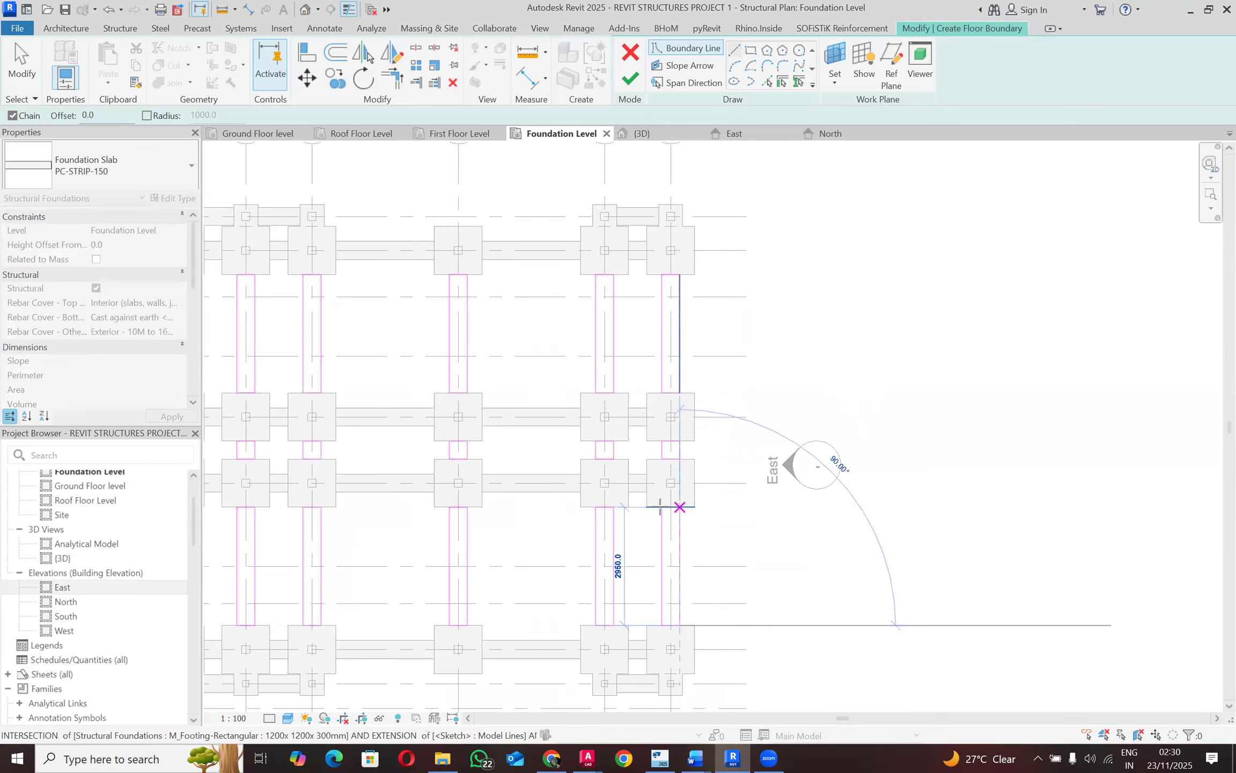
click(680, 506)
scroll(665, 443, down, 2)
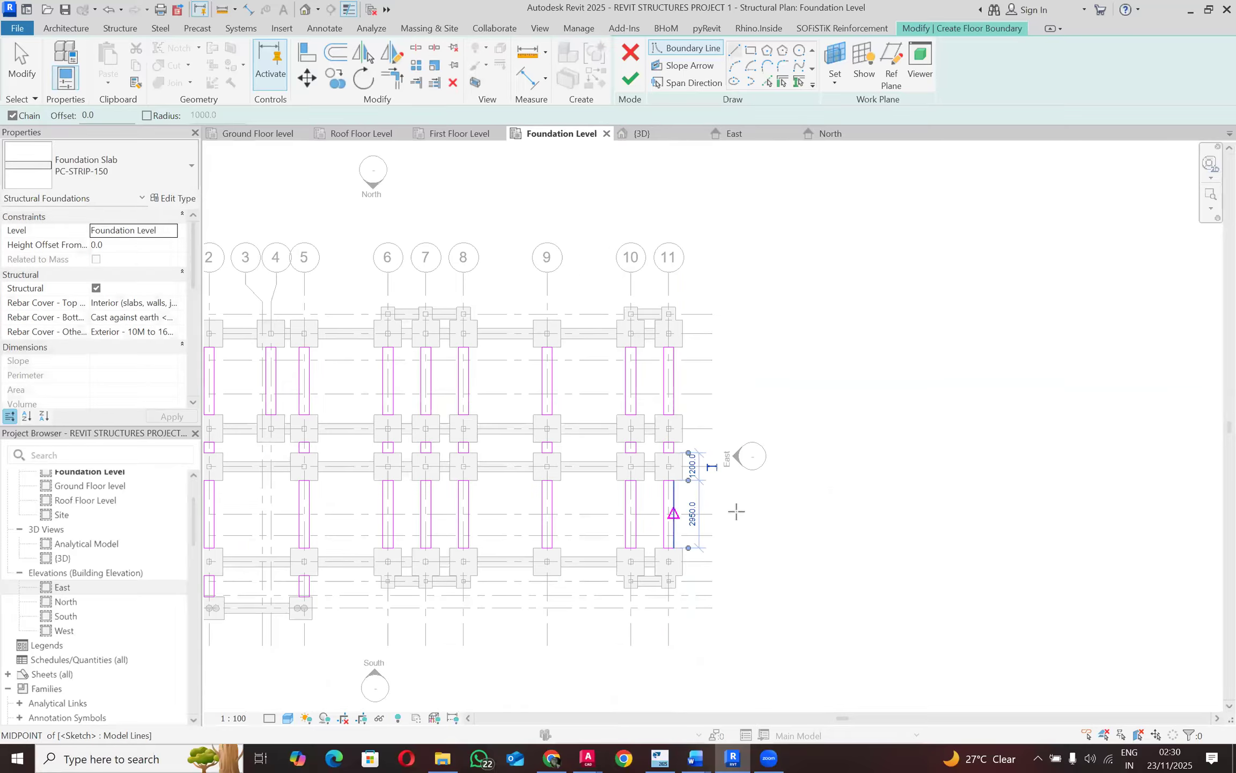
key(Escape)
key(Escape)
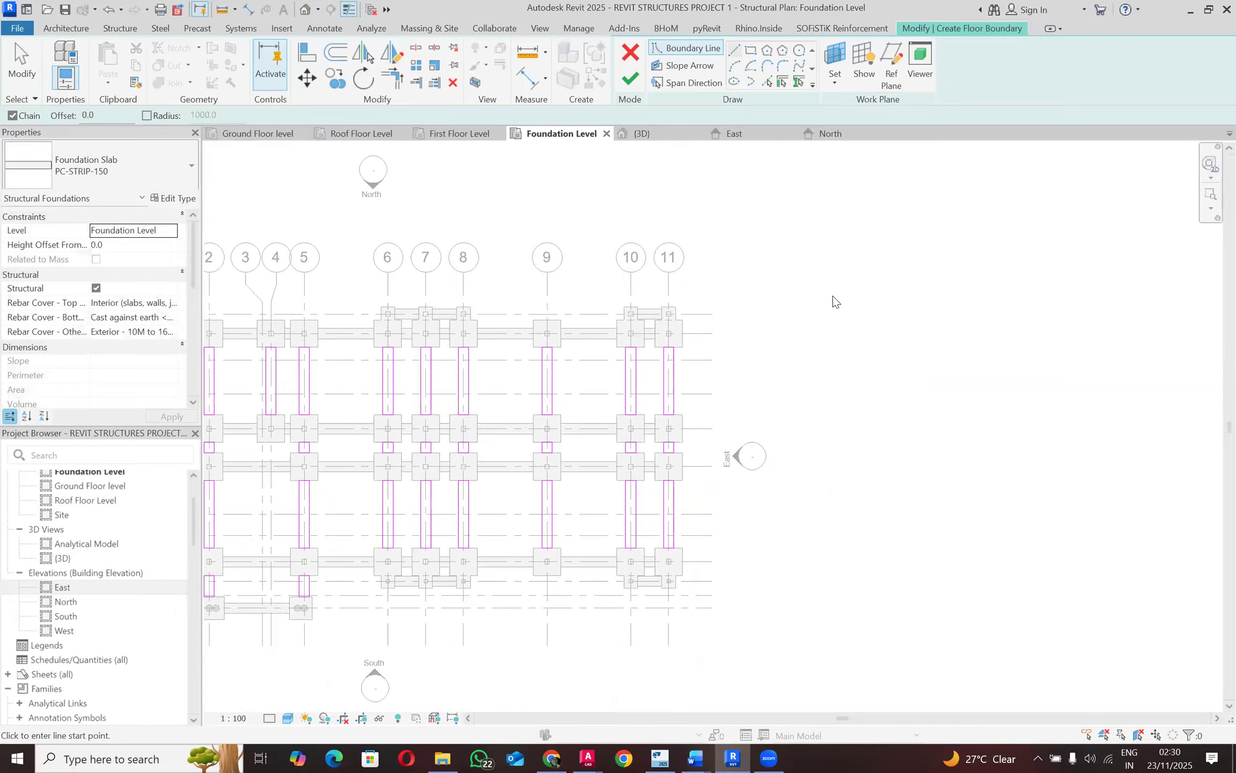
Step: Finish the boundary sketch to create the PC-STRIP-150 foundation slab strips and deselect the slab
click(631, 80)
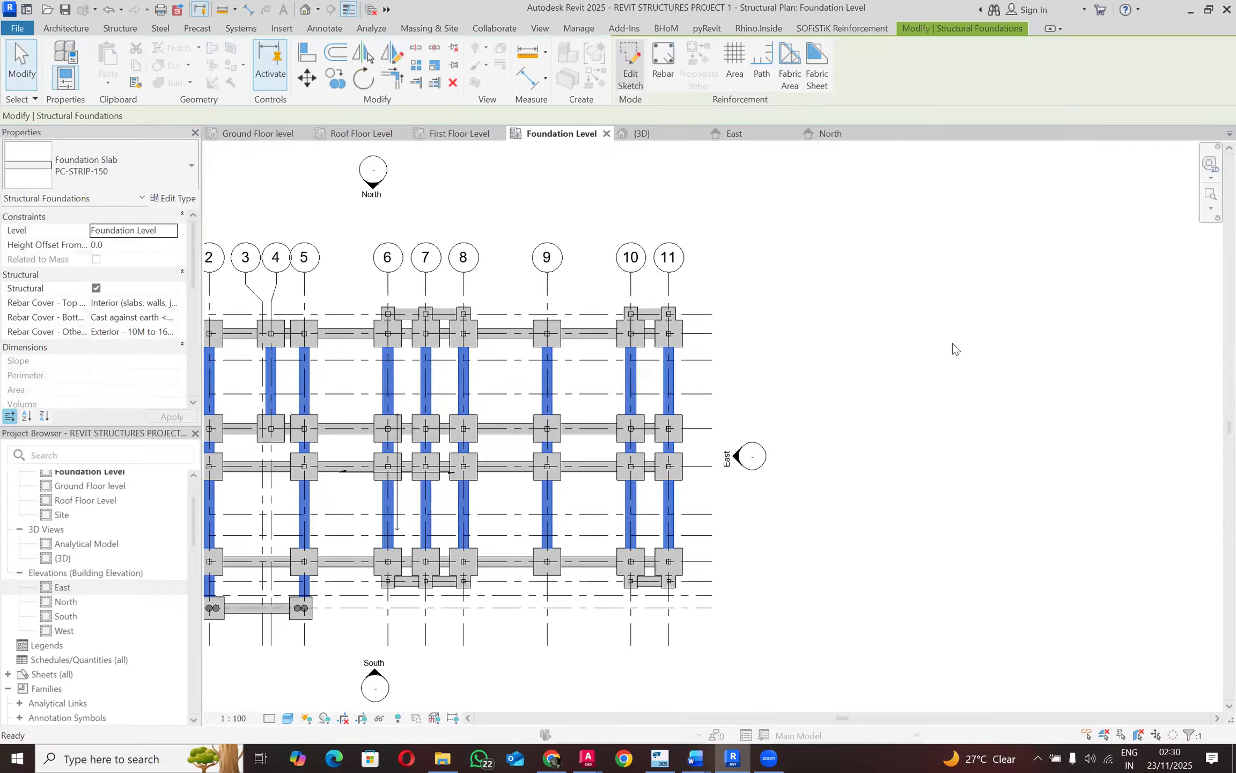
scroll(1010, 357, down, 2)
scroll(560, 395, up, 3)
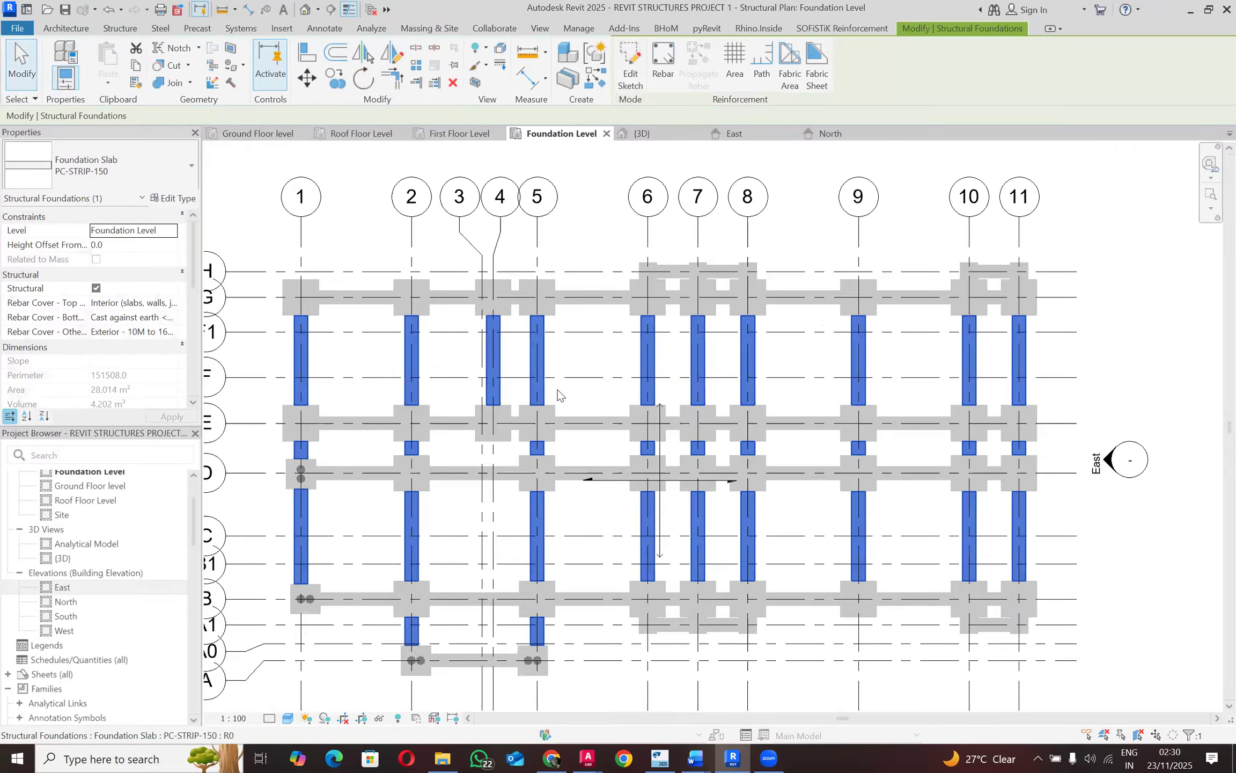
key(Escape)
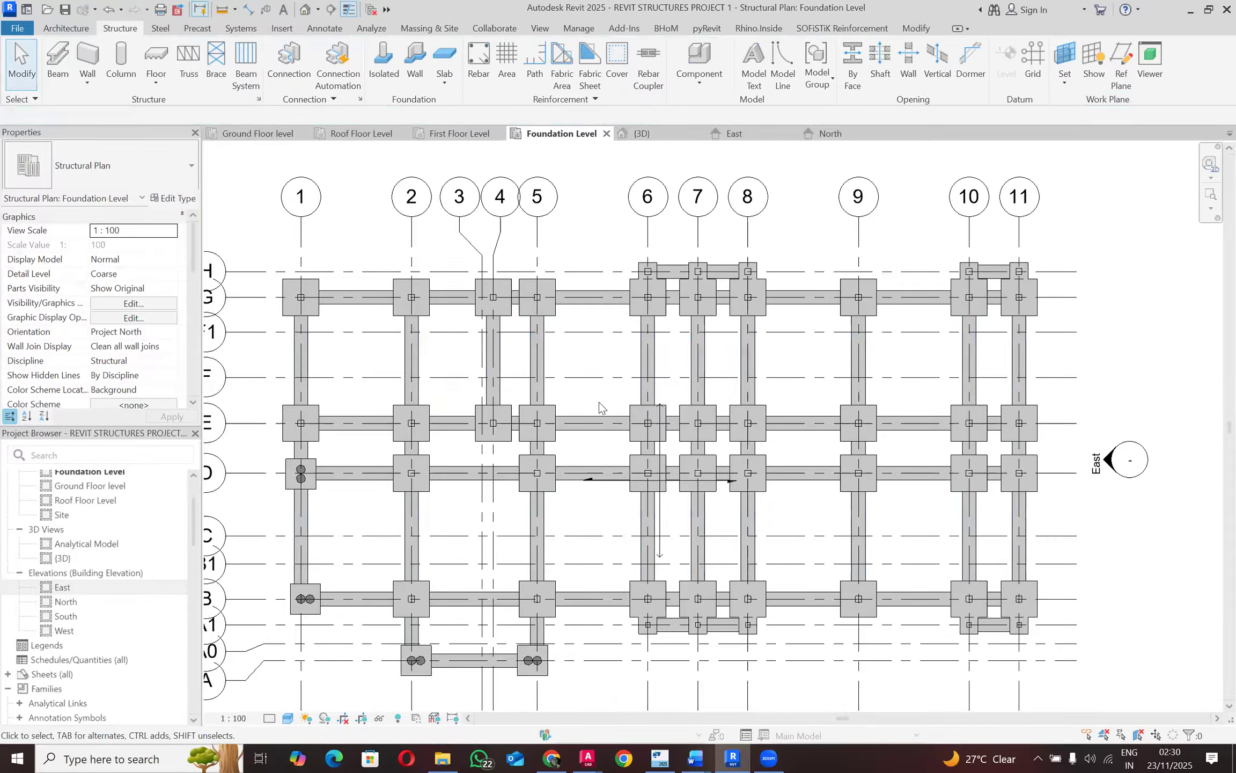
Step: Delete the One Way Slab span direction symbol from the foundation strips near grid 6 and save the project
click(664, 520)
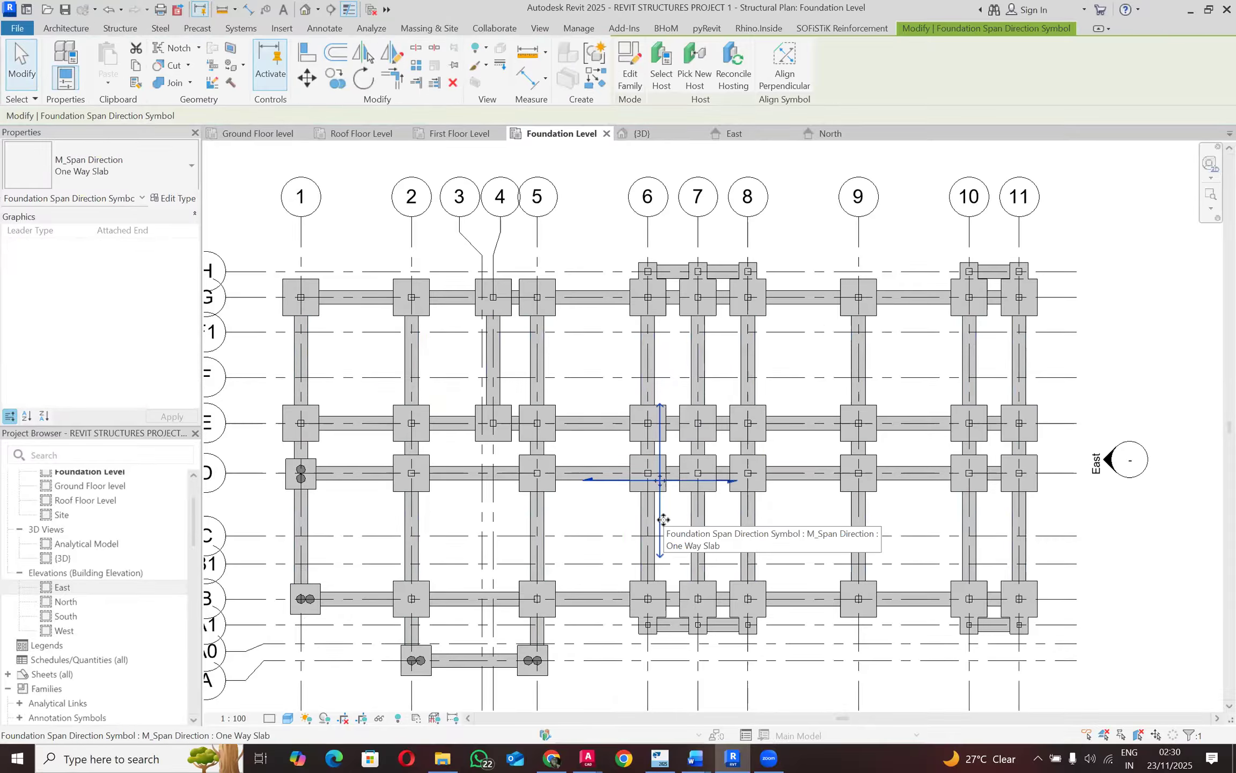
right_click(664, 519)
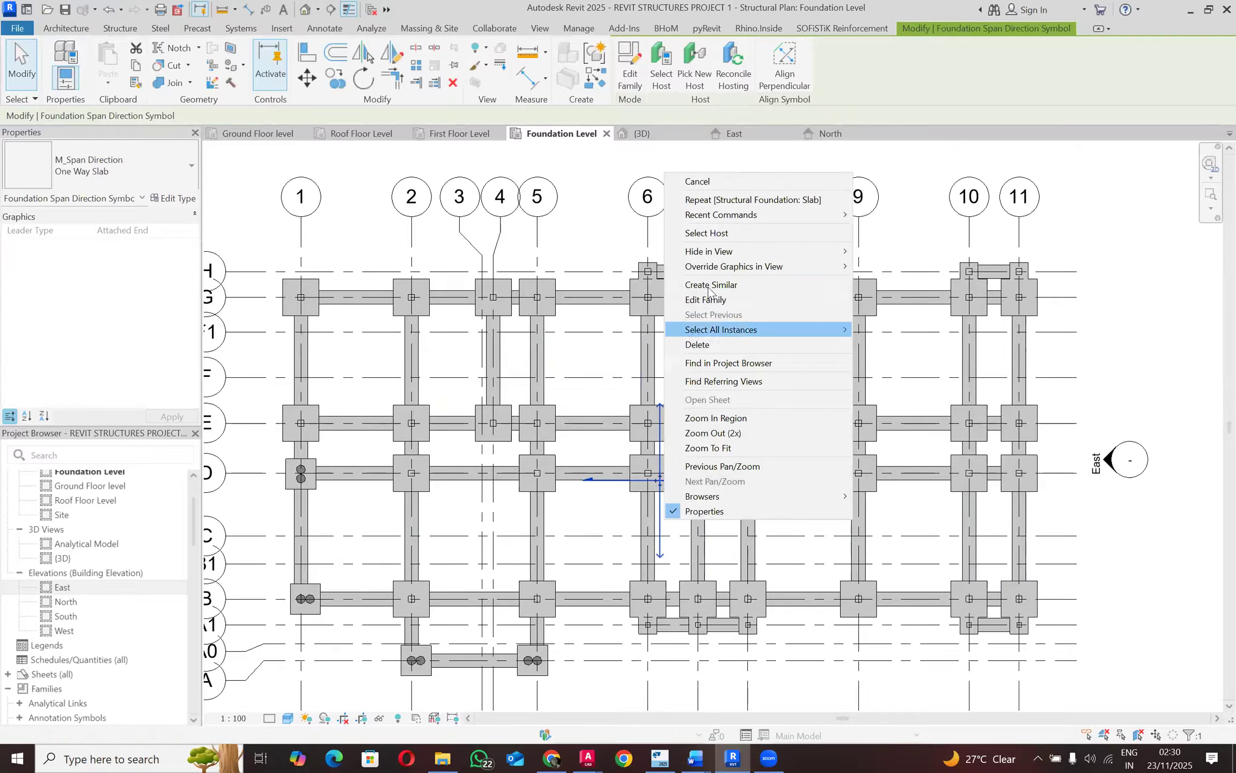
key(Return)
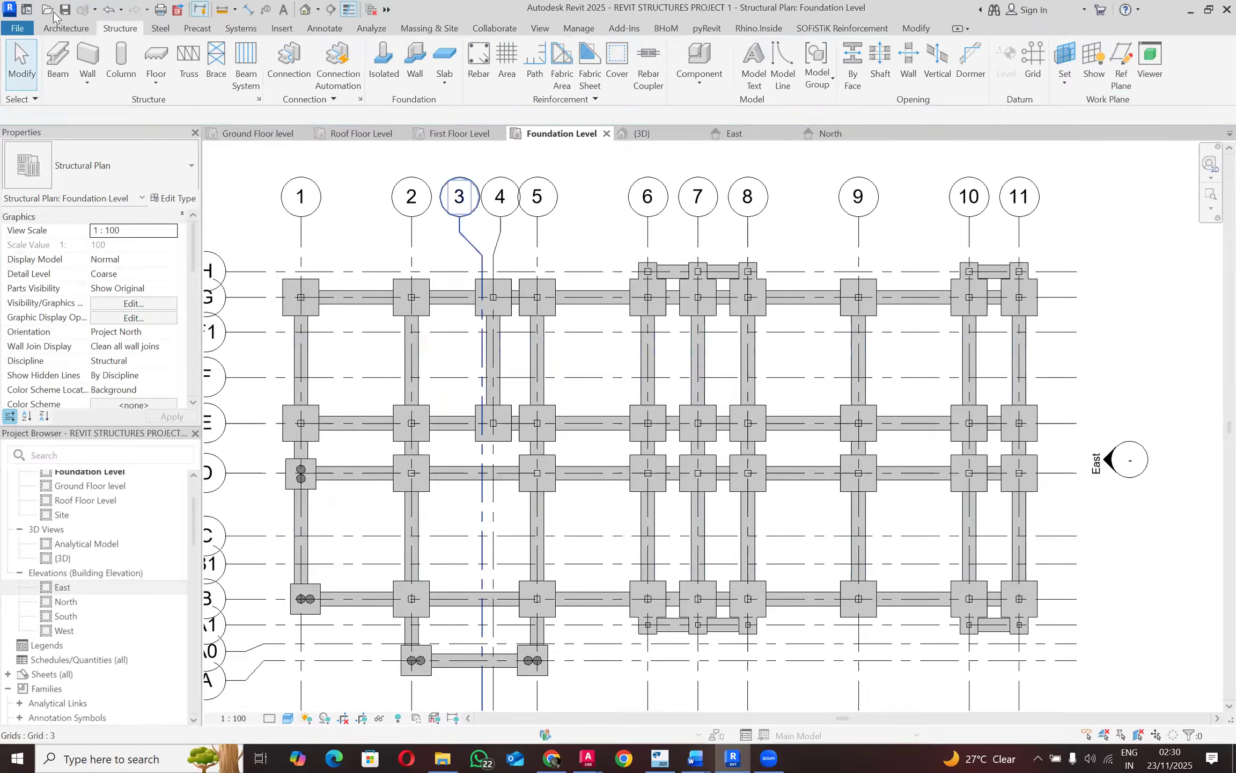
click(65, 10)
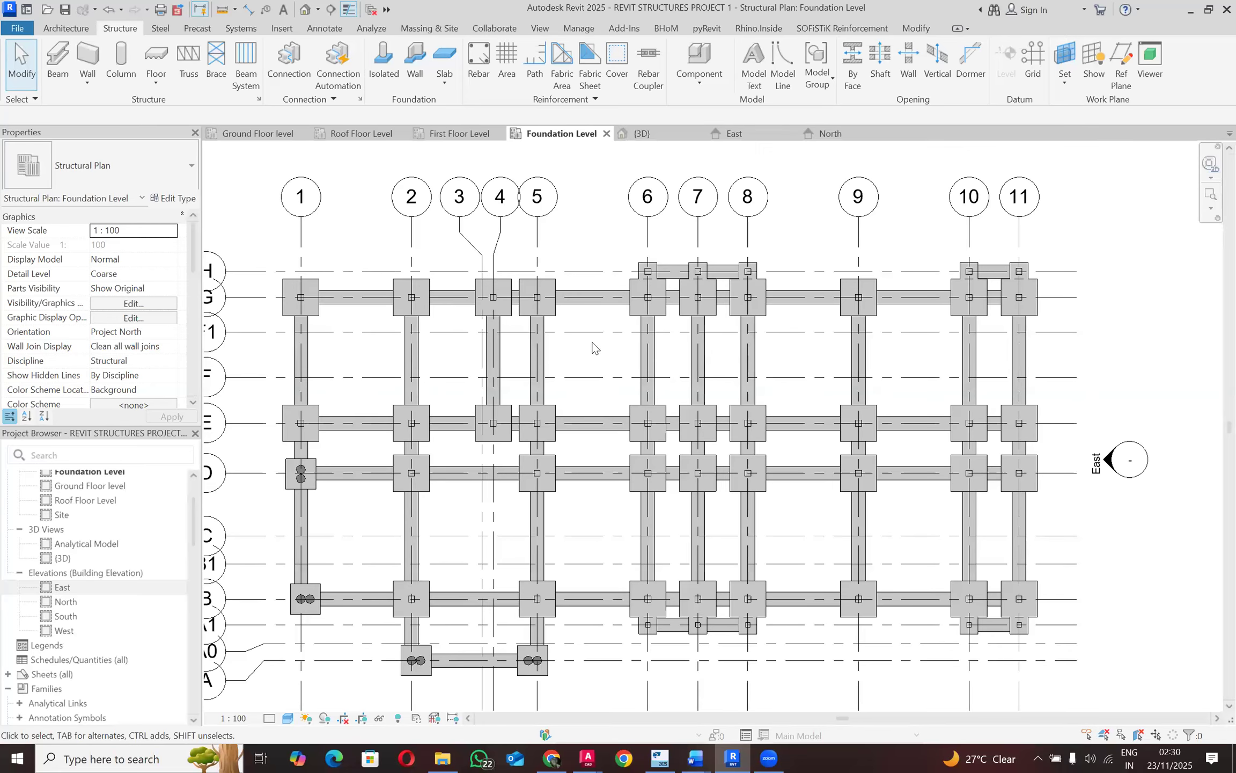
scroll(854, 326, down, 2)
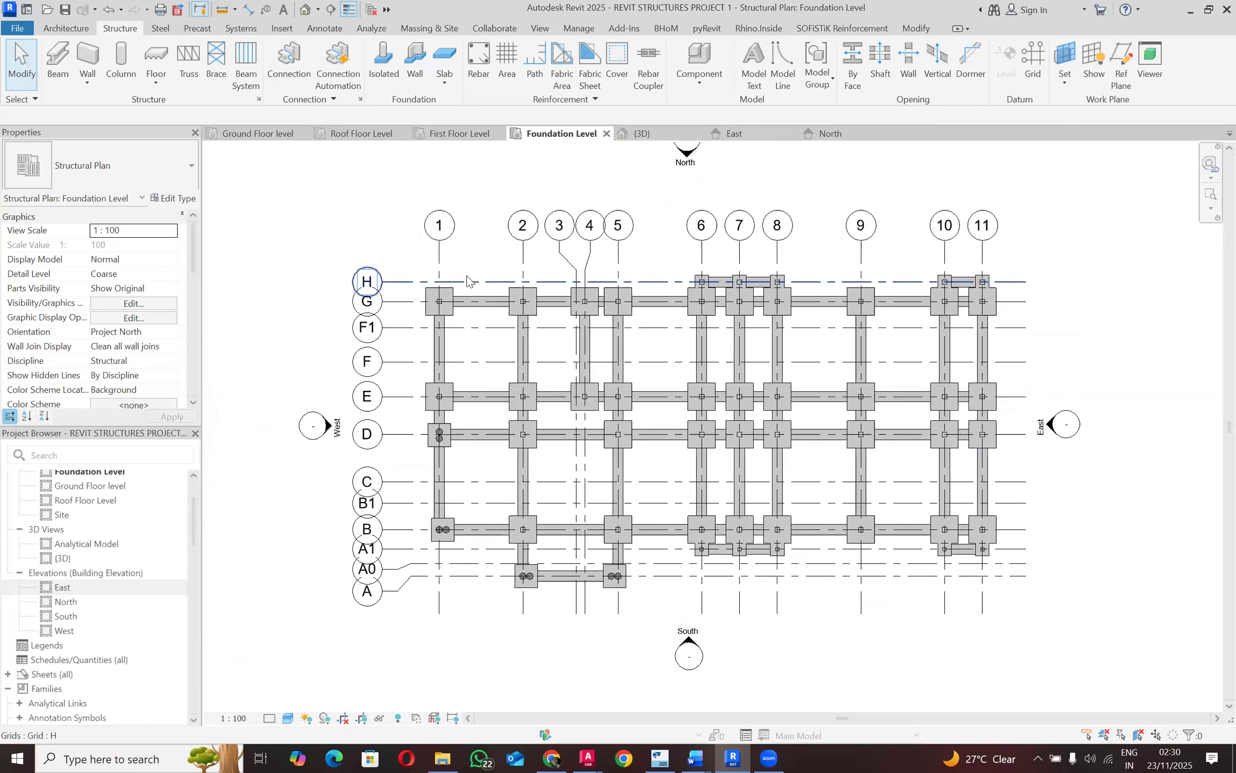
scroll(467, 279, up, 3)
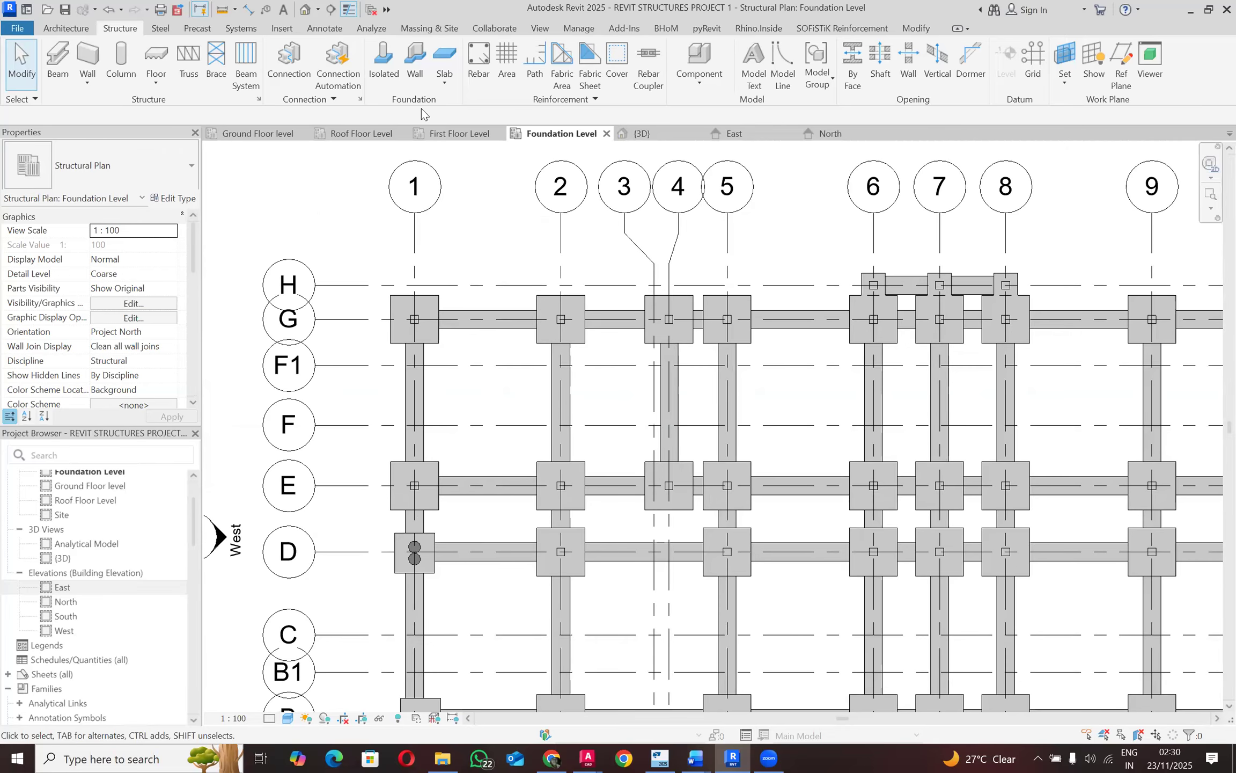
click(438, 75)
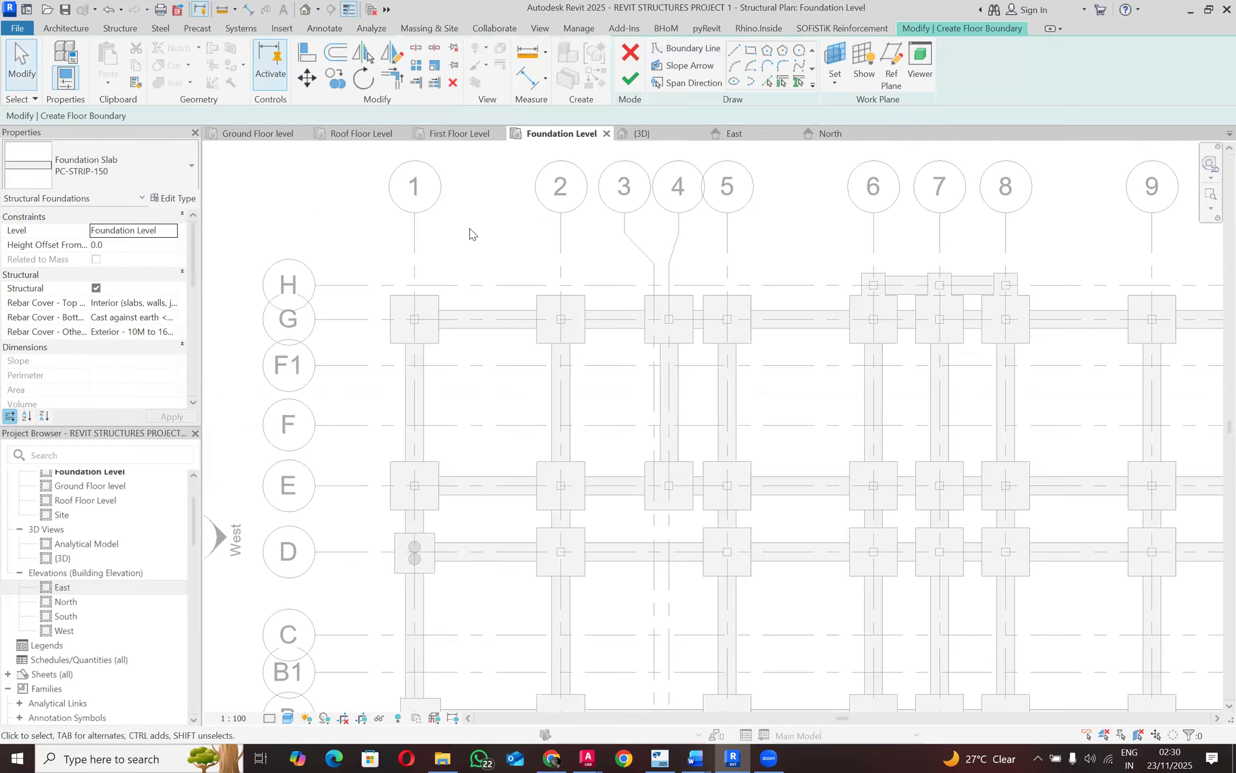
click(332, 33)
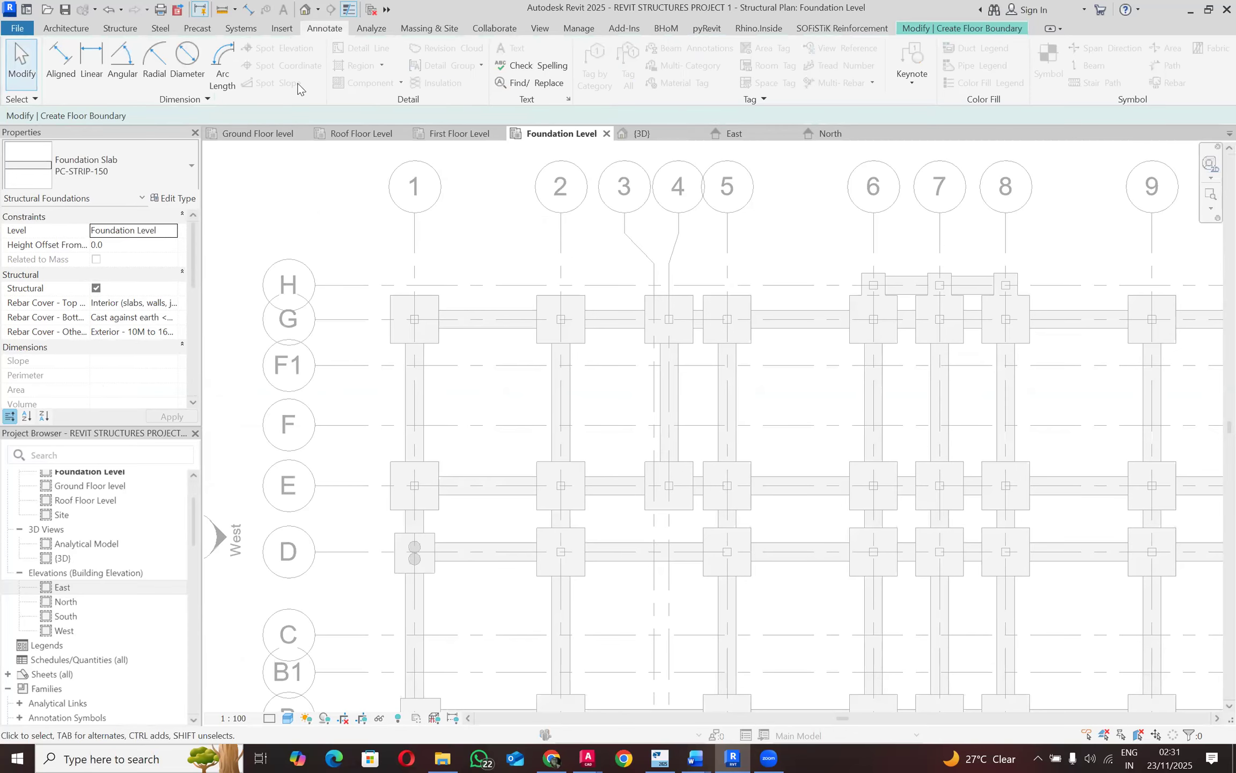
click(125, 27)
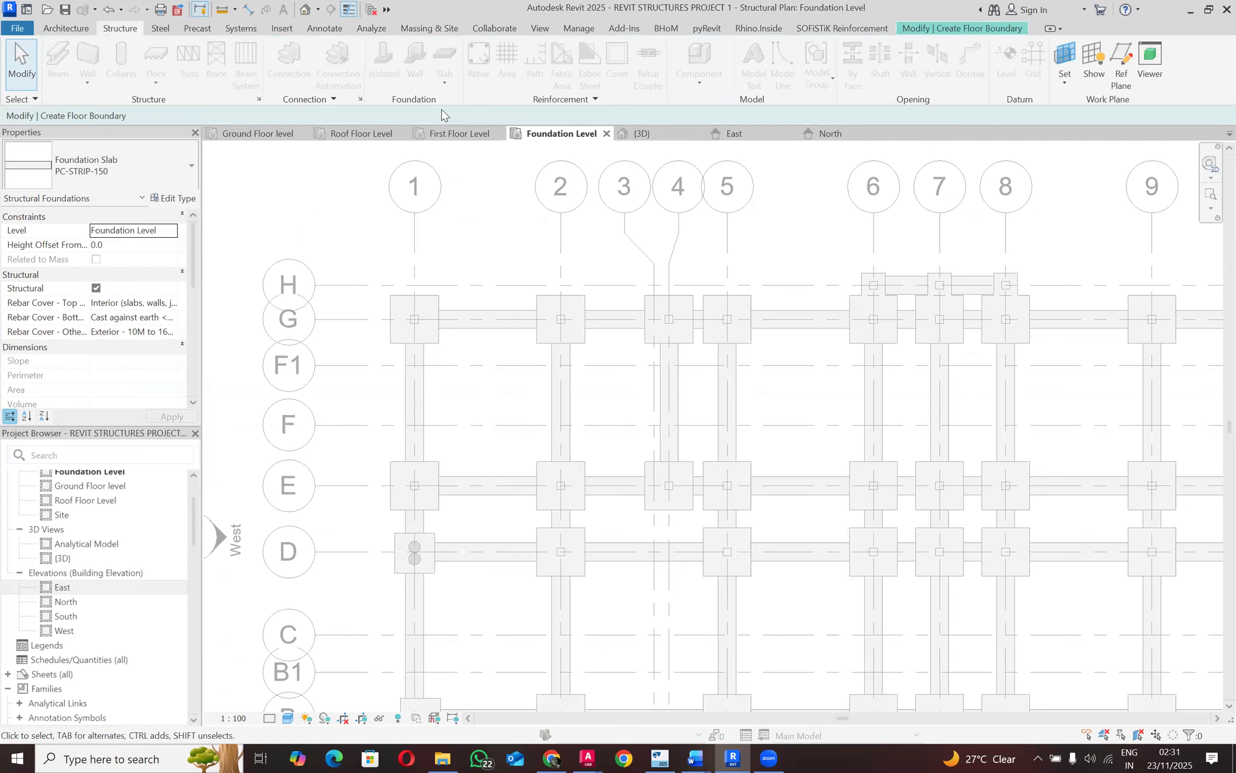
click(928, 28)
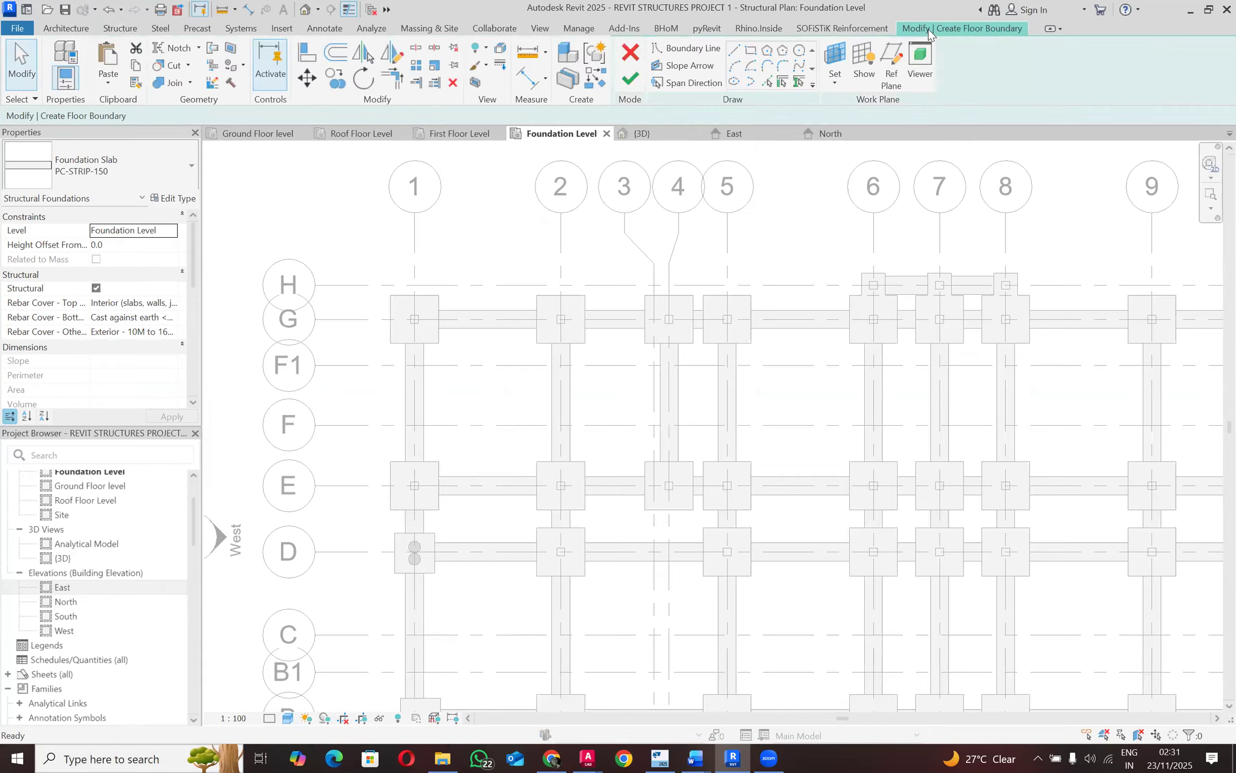
click(625, 52)
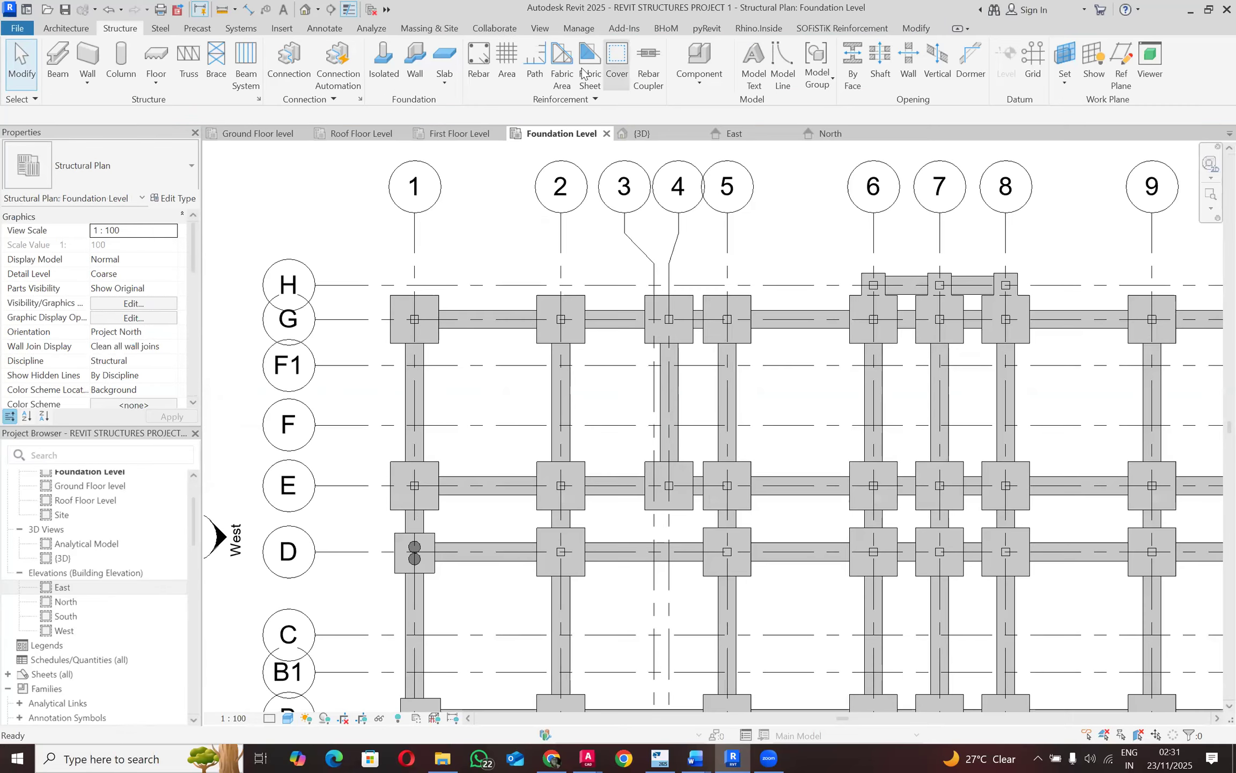
Step: Start a structural foundation slab and duplicate the PC-ISOLATED-250 type as PC-ISOLATED-100
click(445, 81)
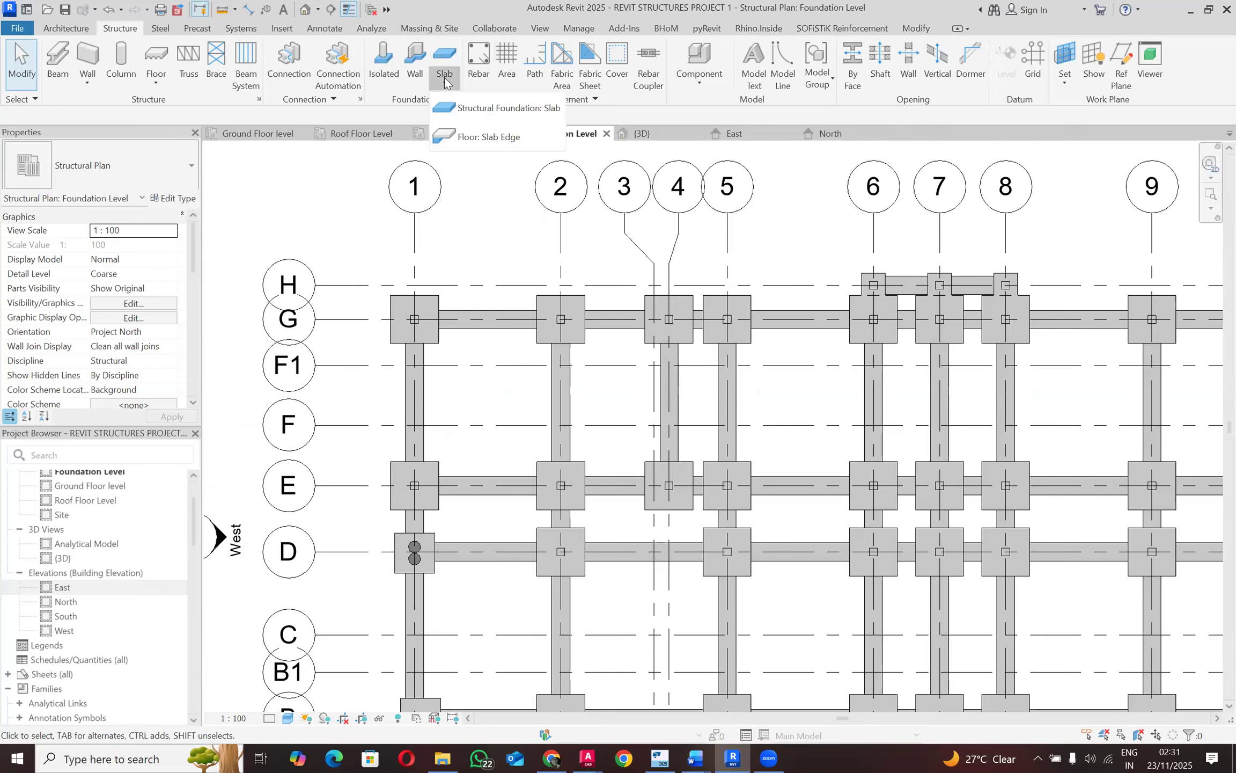
click(449, 108)
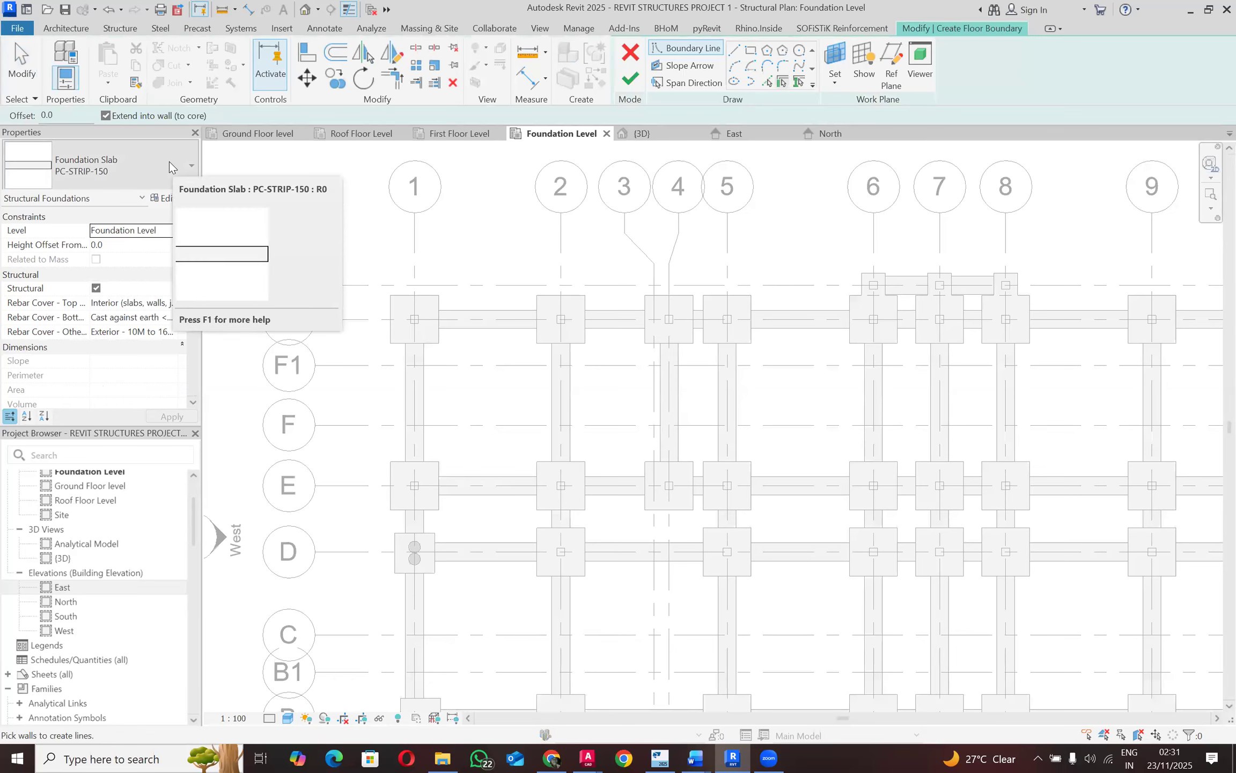
click(169, 161)
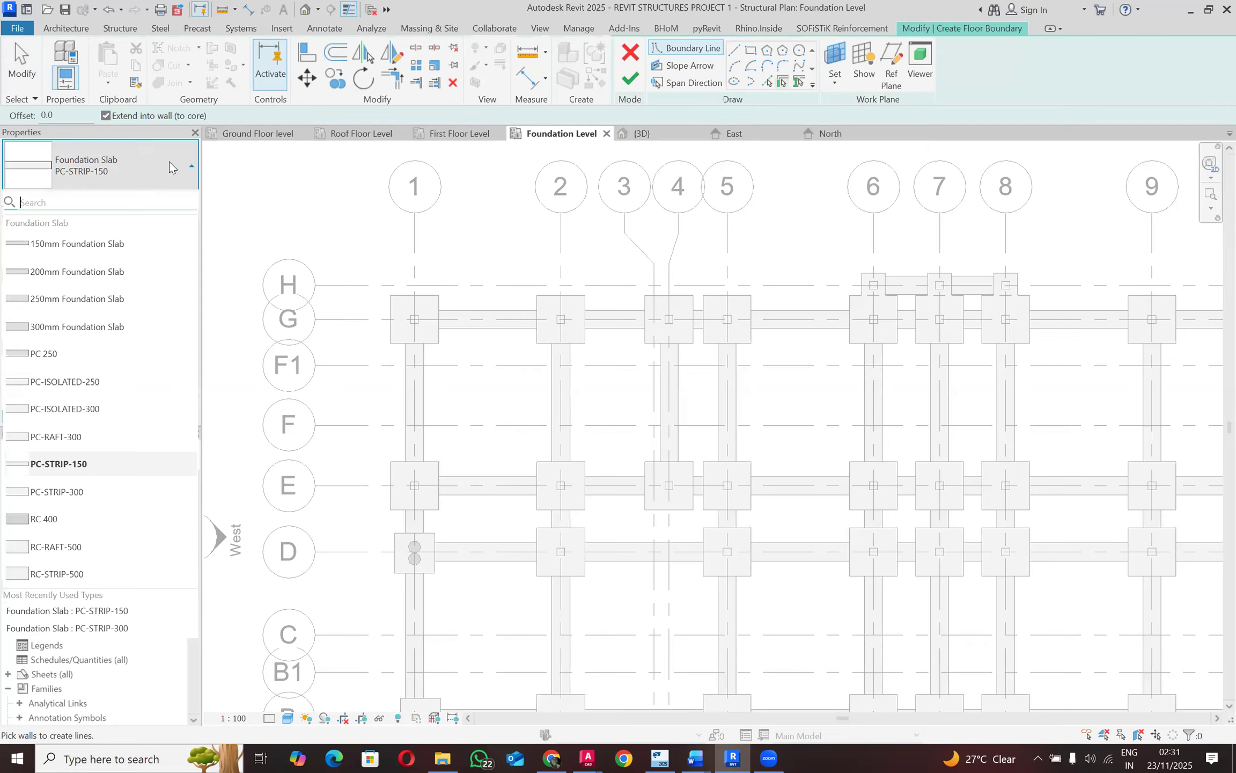
click(140, 385)
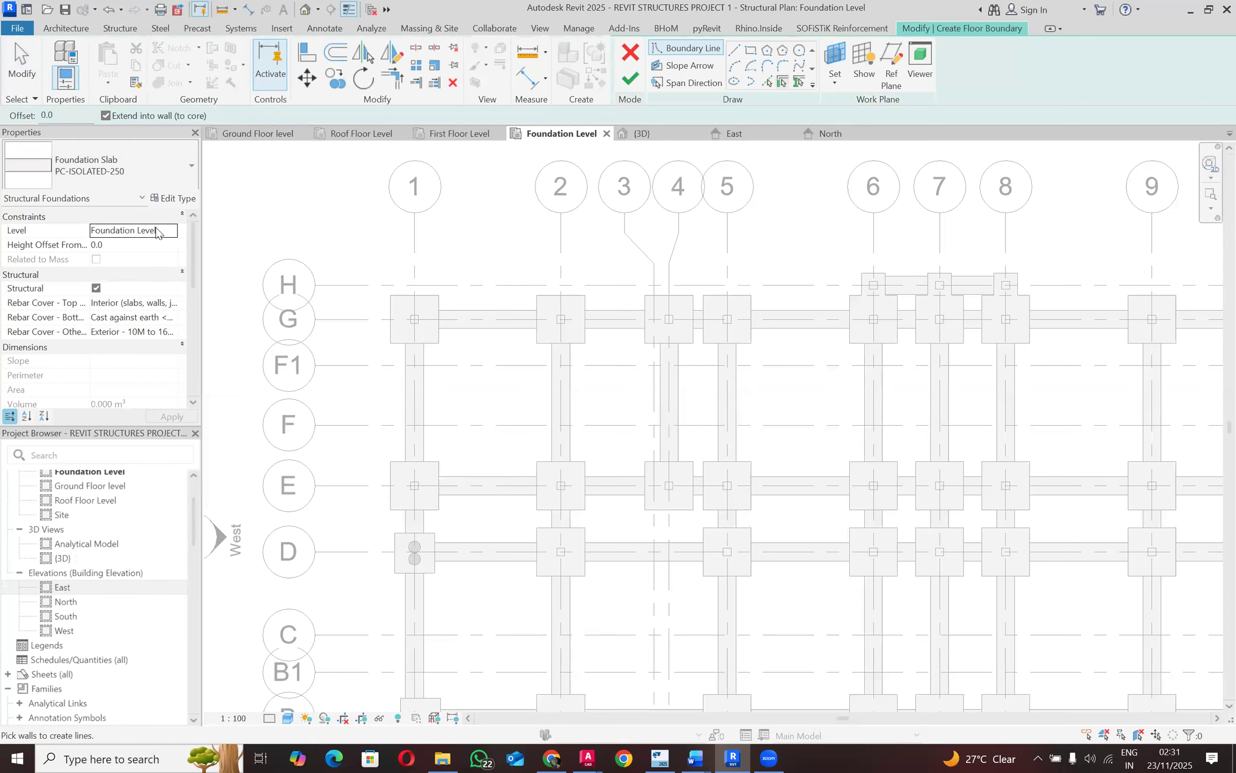
click(173, 201)
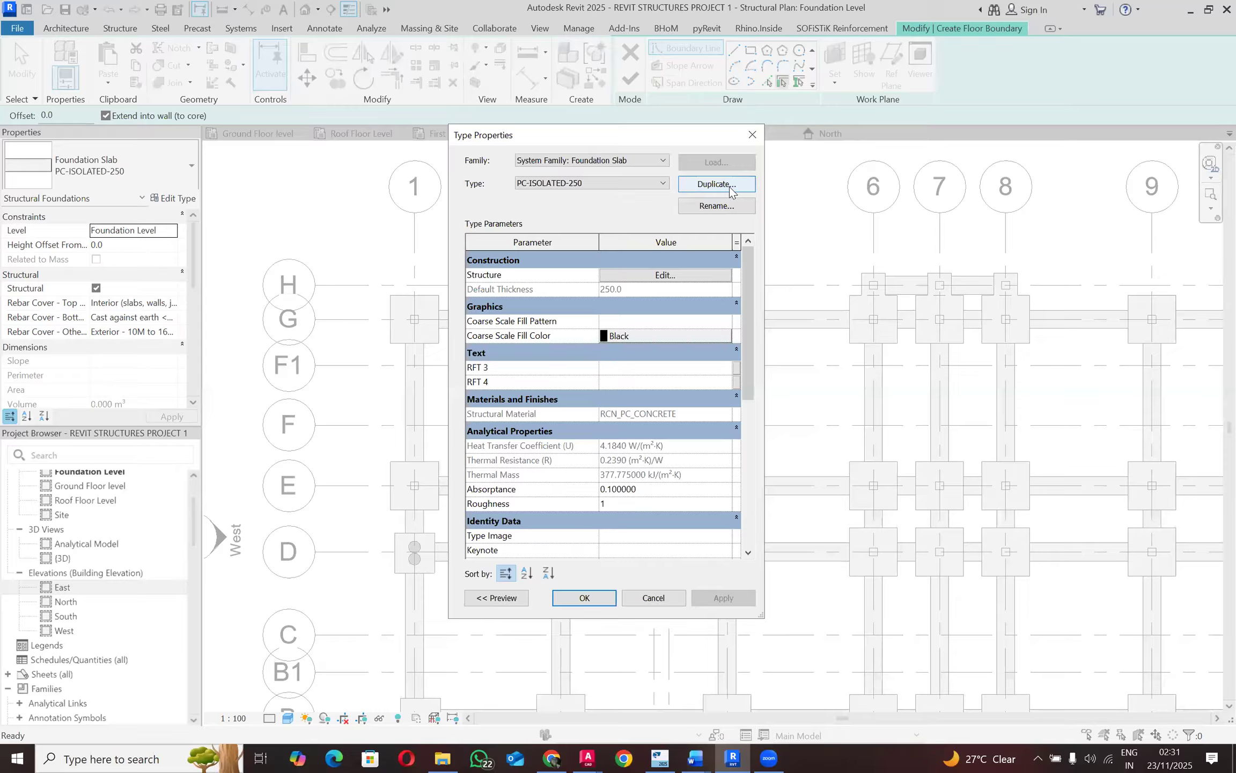
click(729, 185)
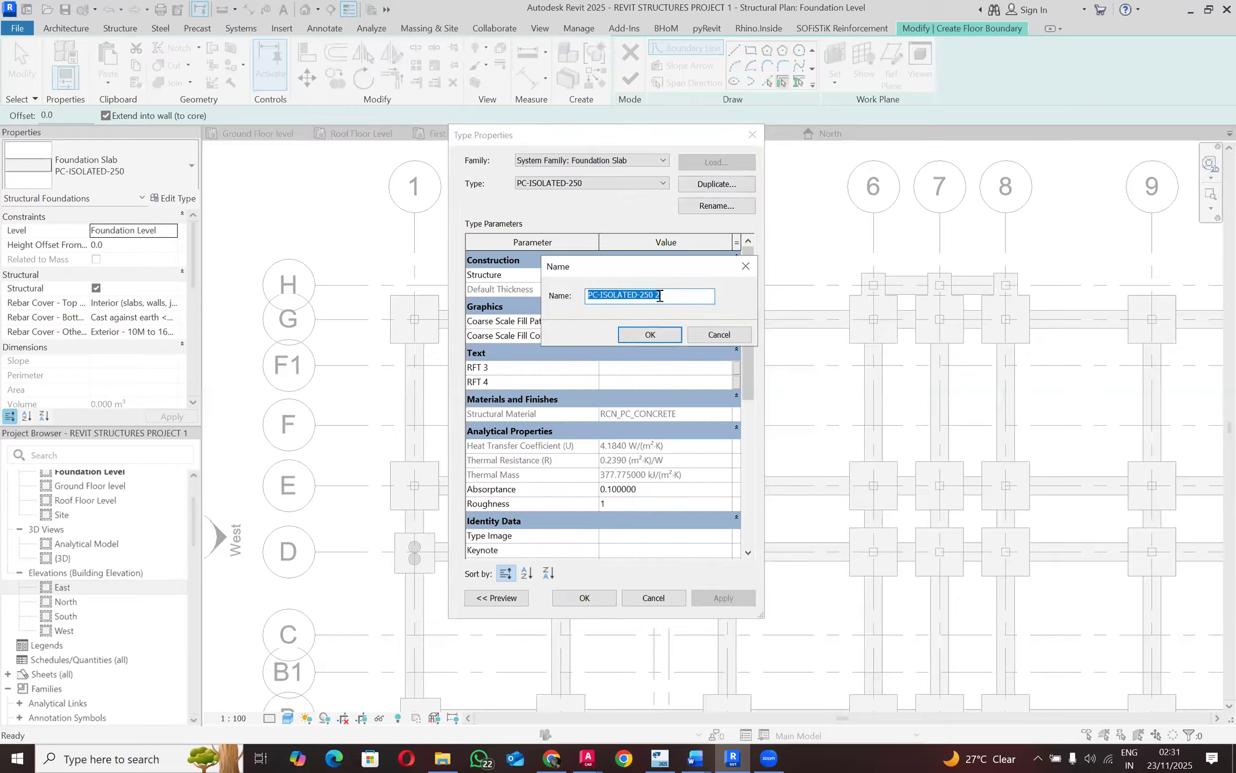
click(664, 298)
click(625, 336)
Step: Set the structure layer thickness of the PC-ISOLATED-100 type to 100 mm and accept the type properties
click(647, 277)
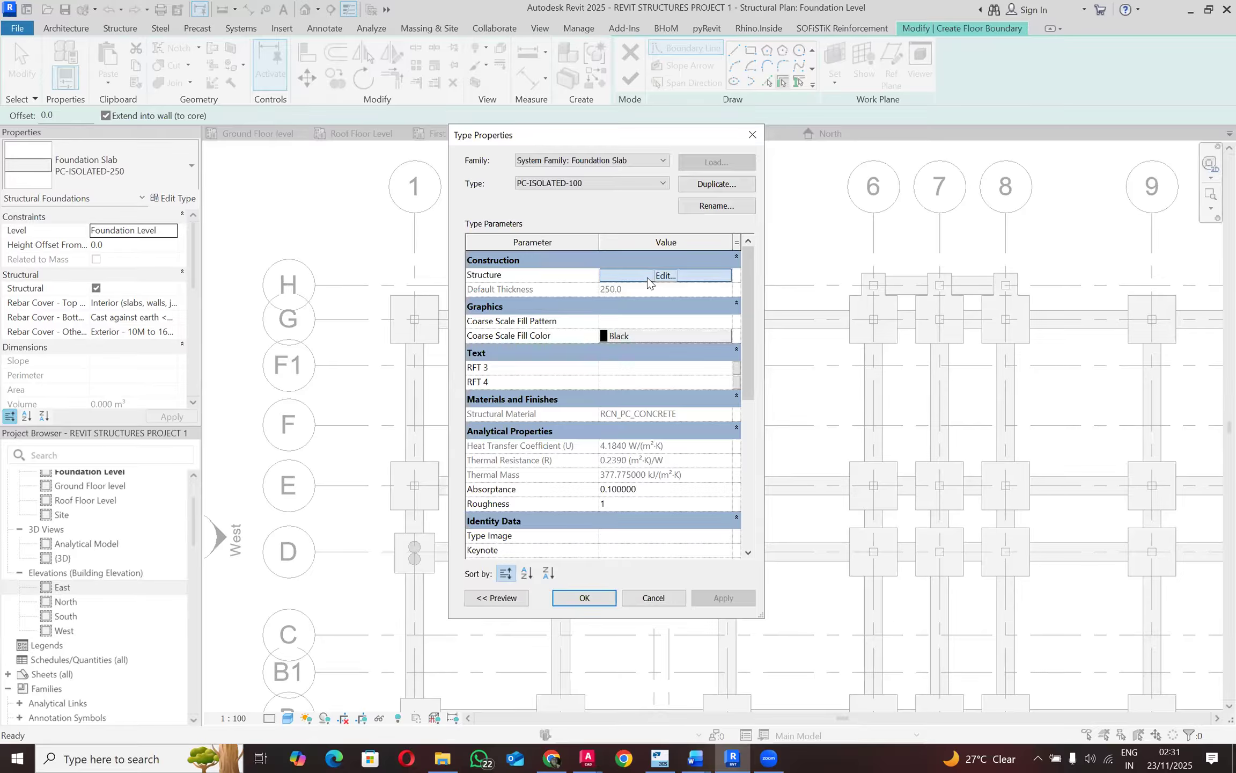
click(648, 277)
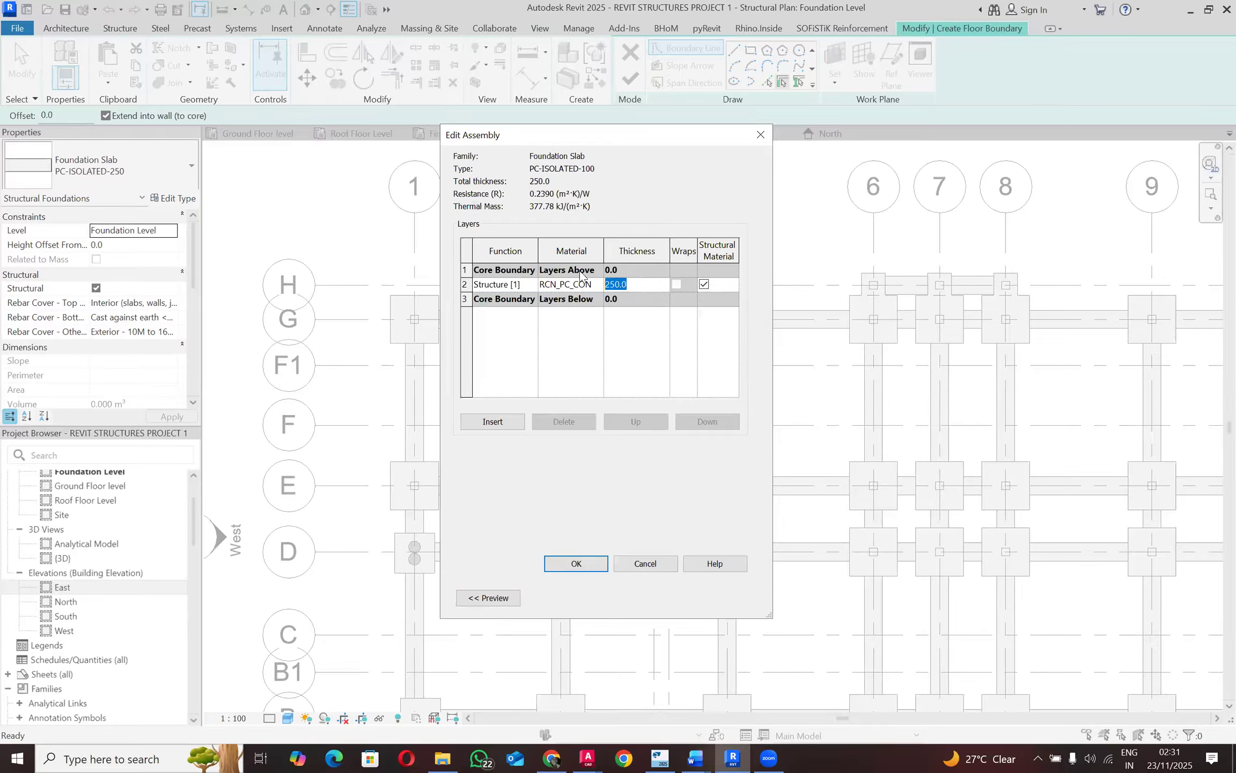
click(588, 560)
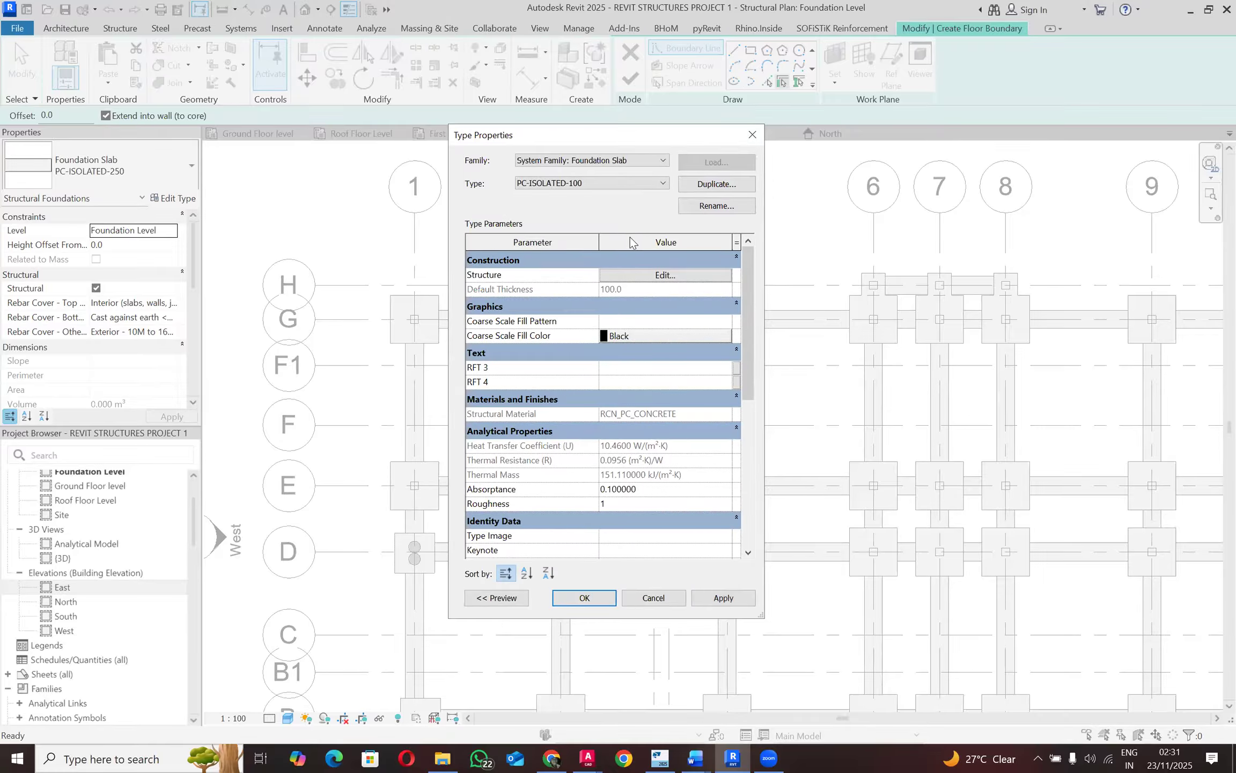
click(603, 600)
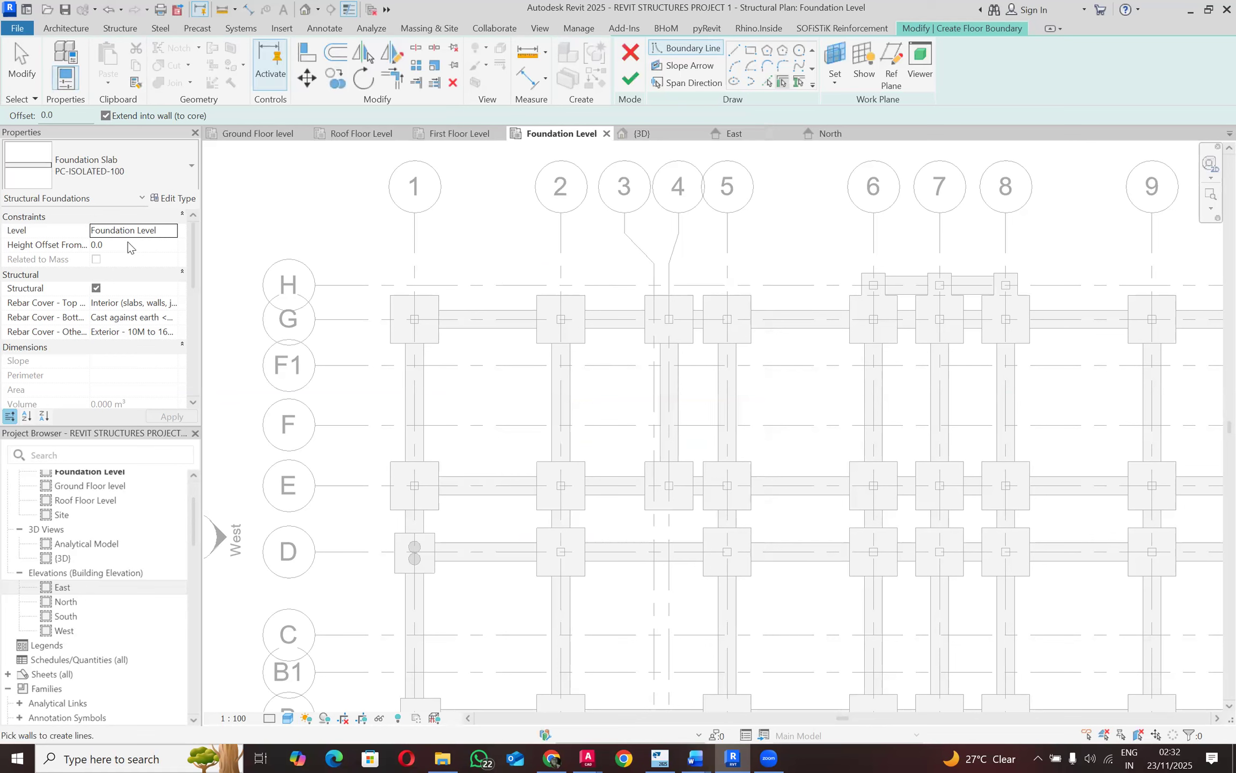
Step: Set the foundation slab's height offset from level to -100 mm
click(86, 243)
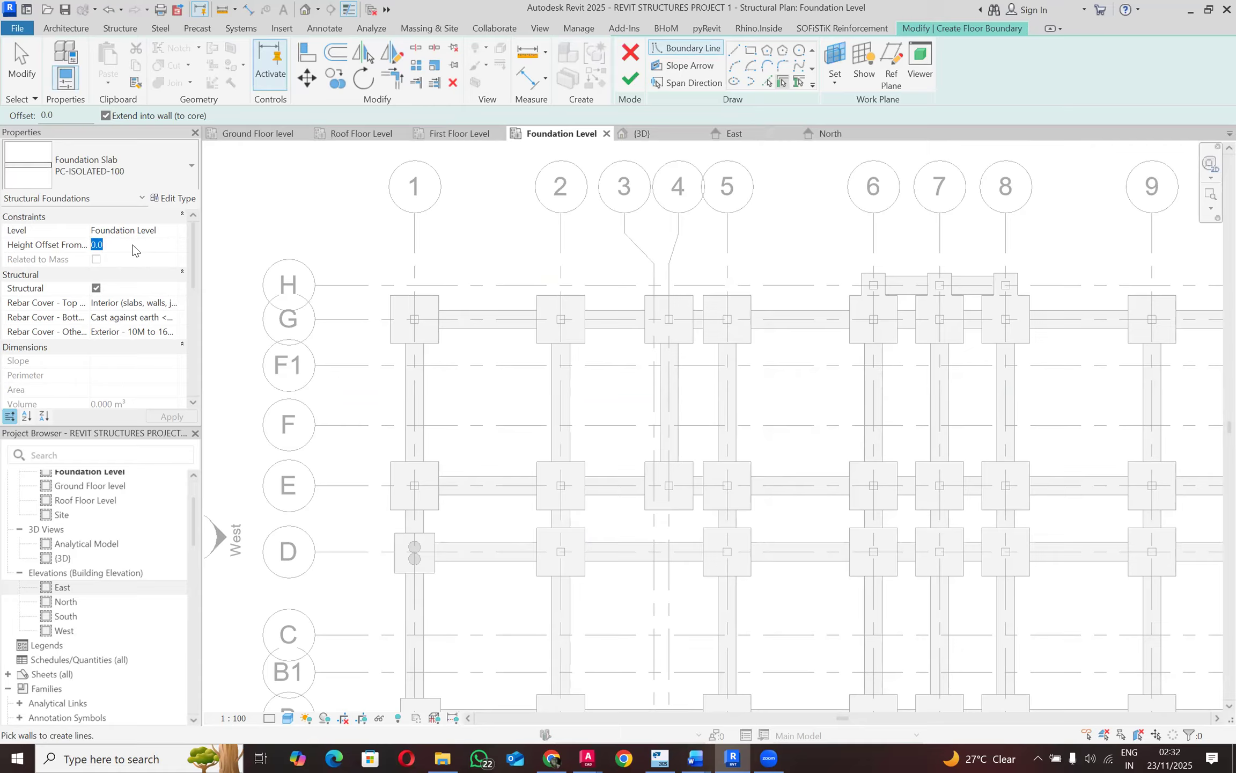
text(-100)
click(125, 229)
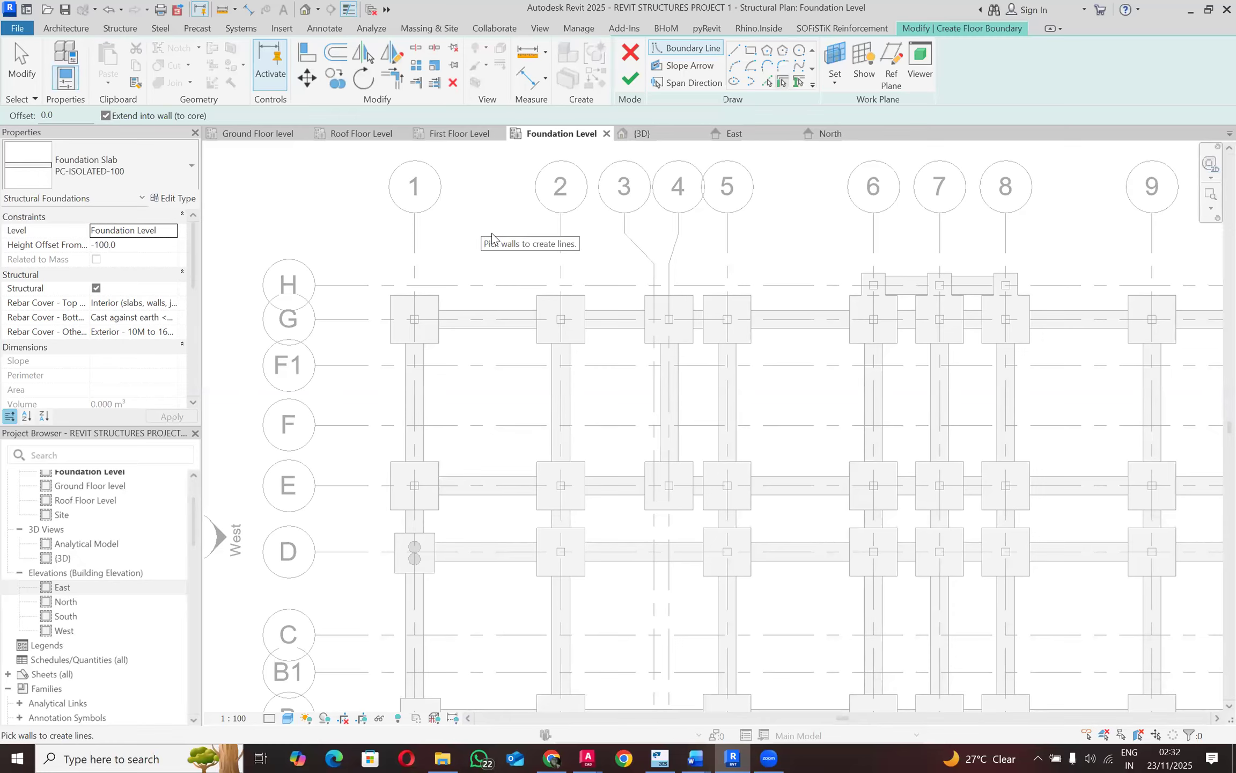
Step: Sketch a 1300 mm by 1300 mm rectangular boundary with a 50 mm offset around the footing at grids 1 and G
click(751, 52)
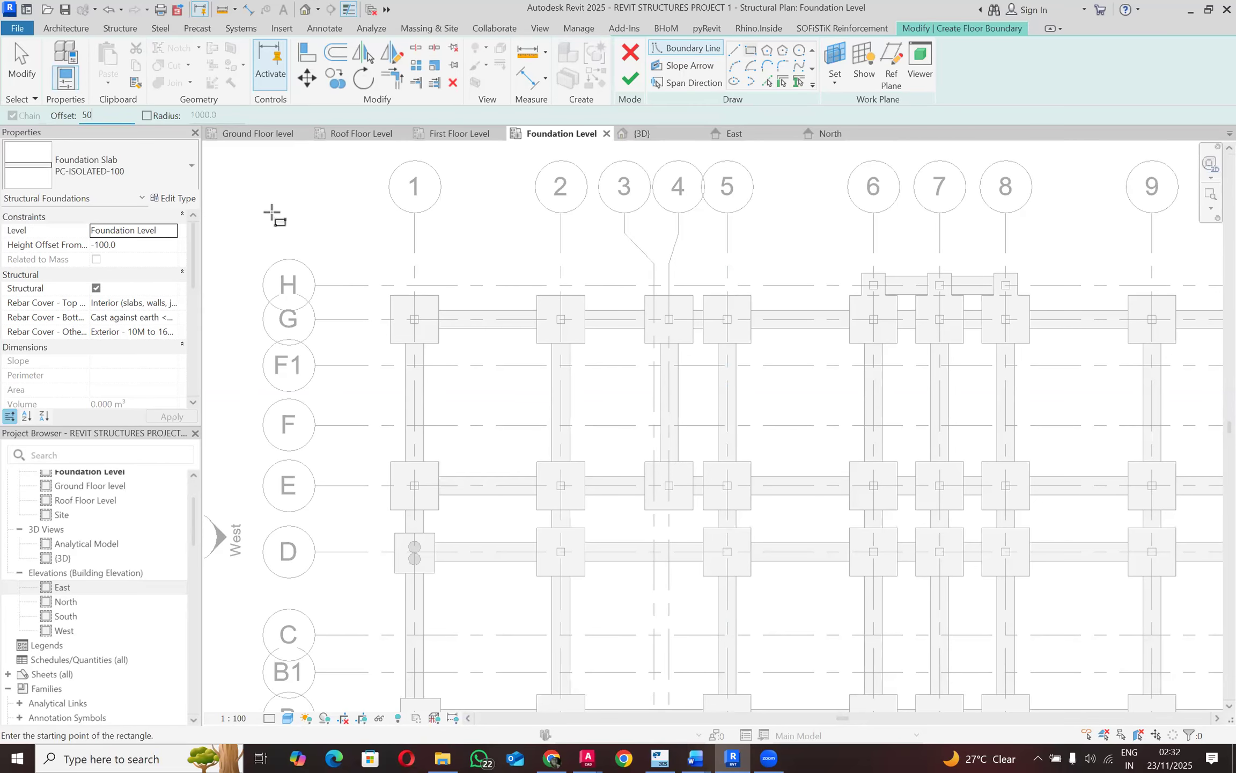
scroll(390, 300, up, 3)
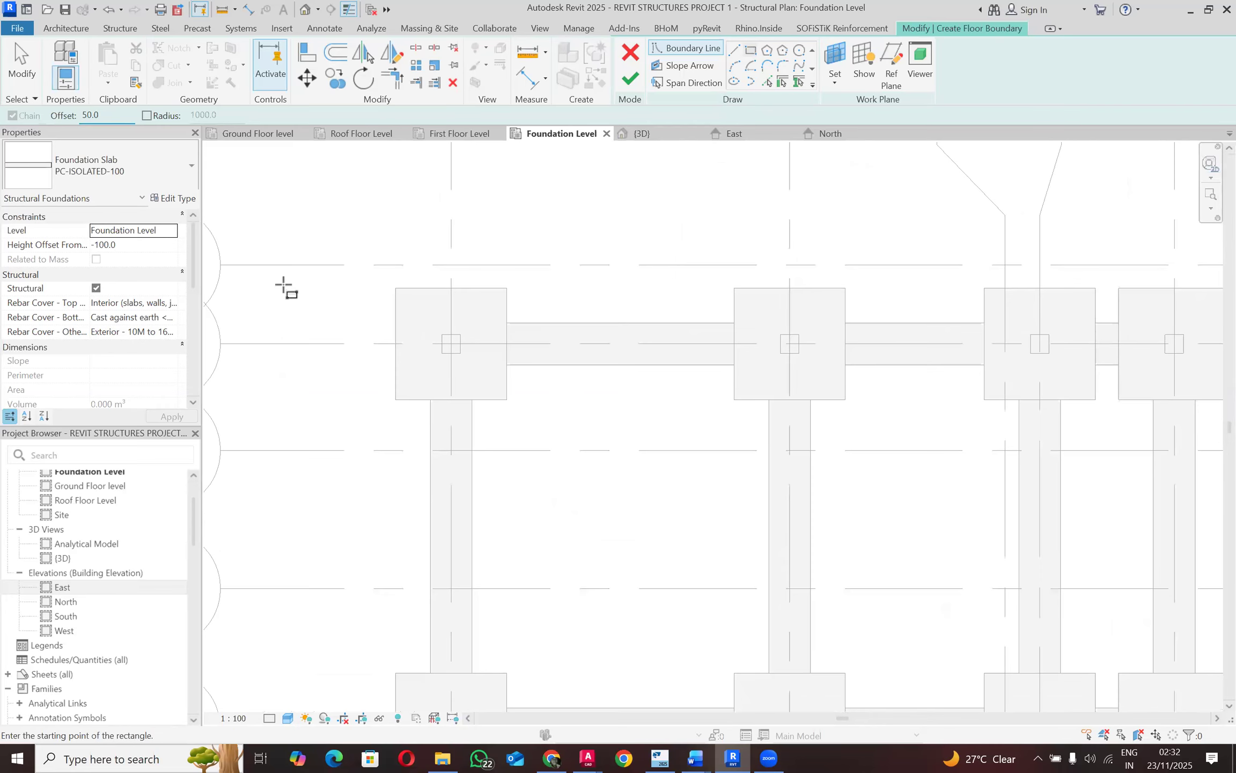
scroll(370, 288, up, 1)
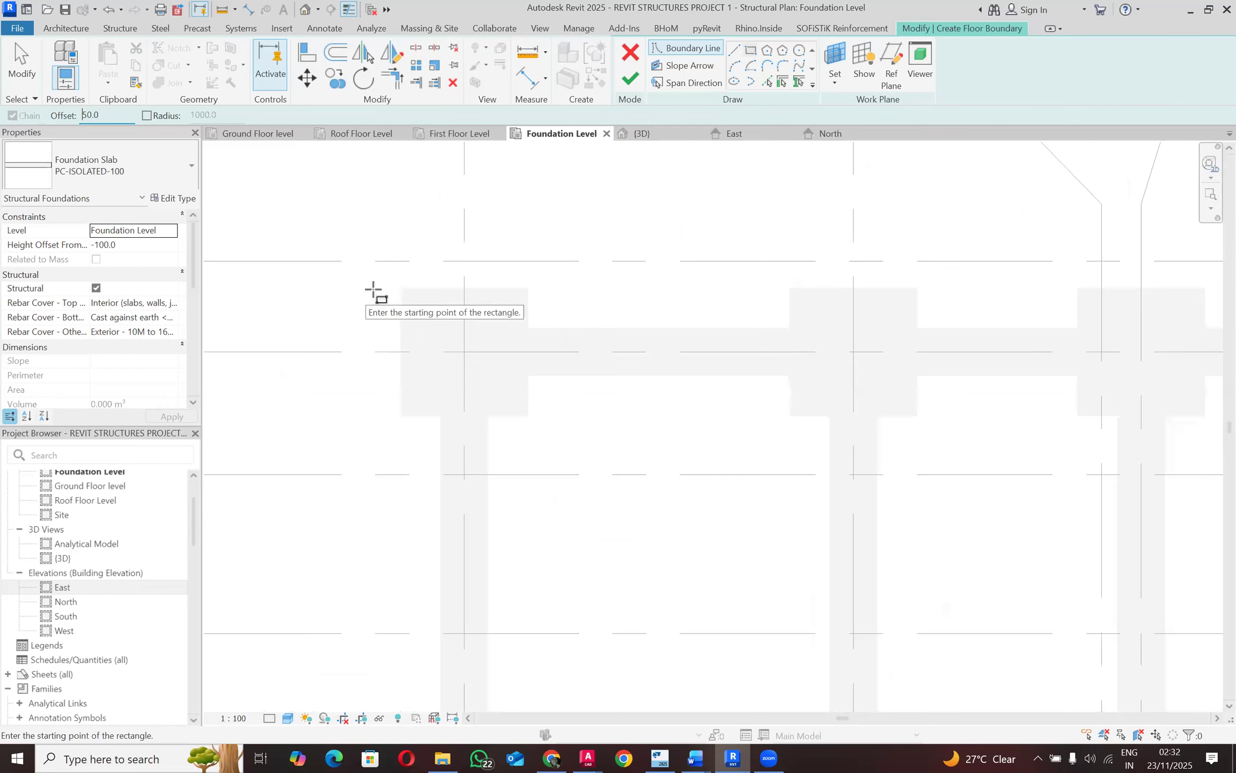
click(400, 288)
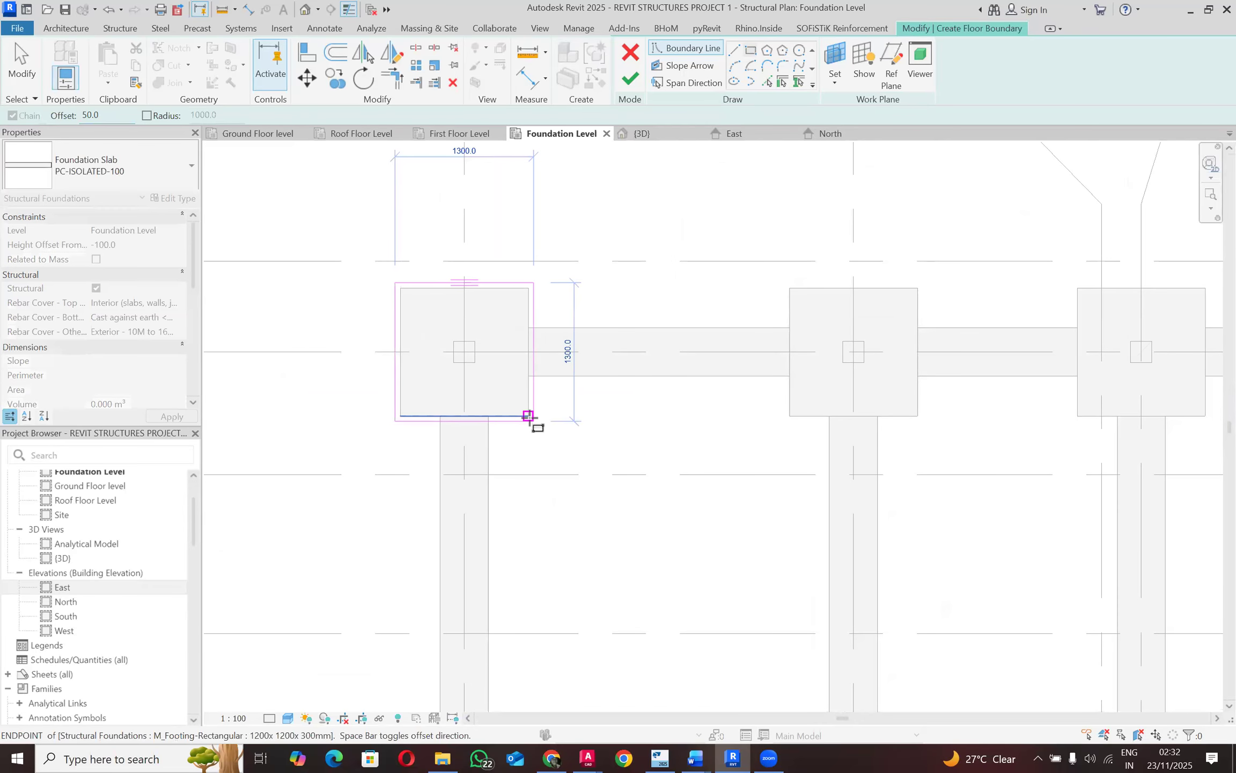
scroll(530, 418, up, 2)
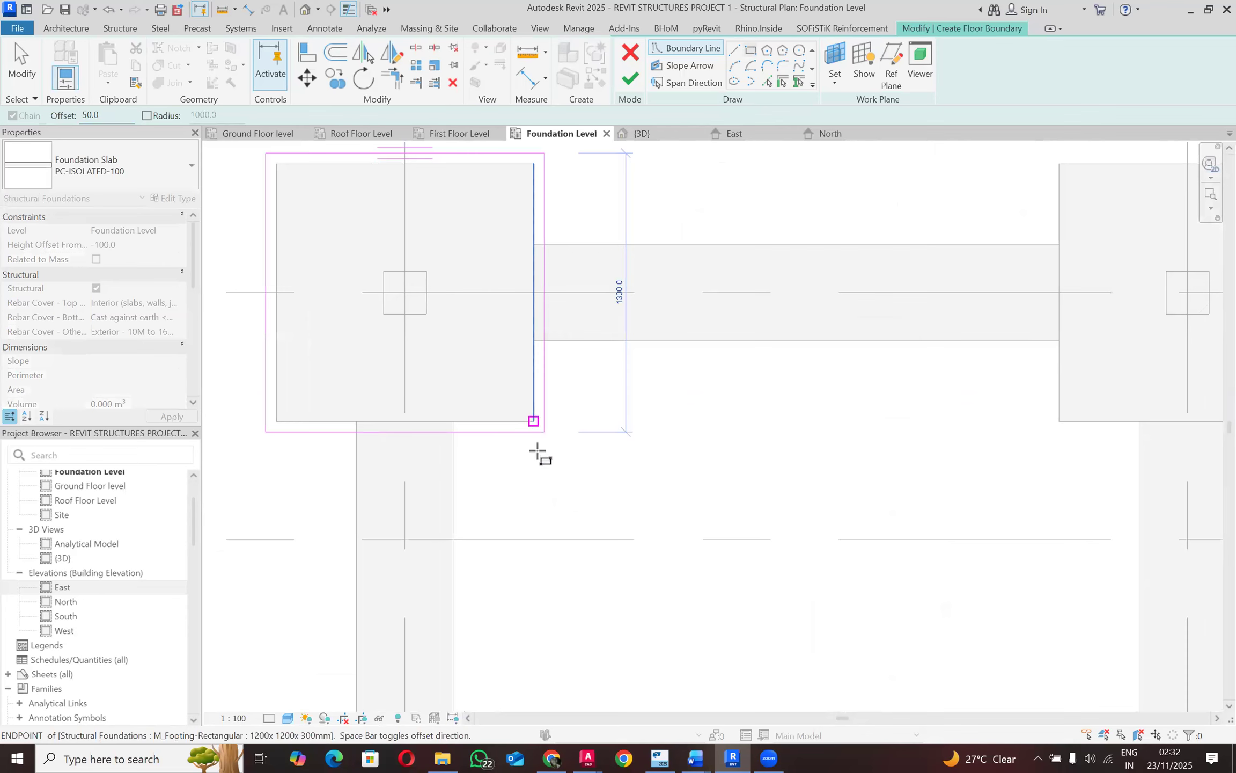
click(535, 424)
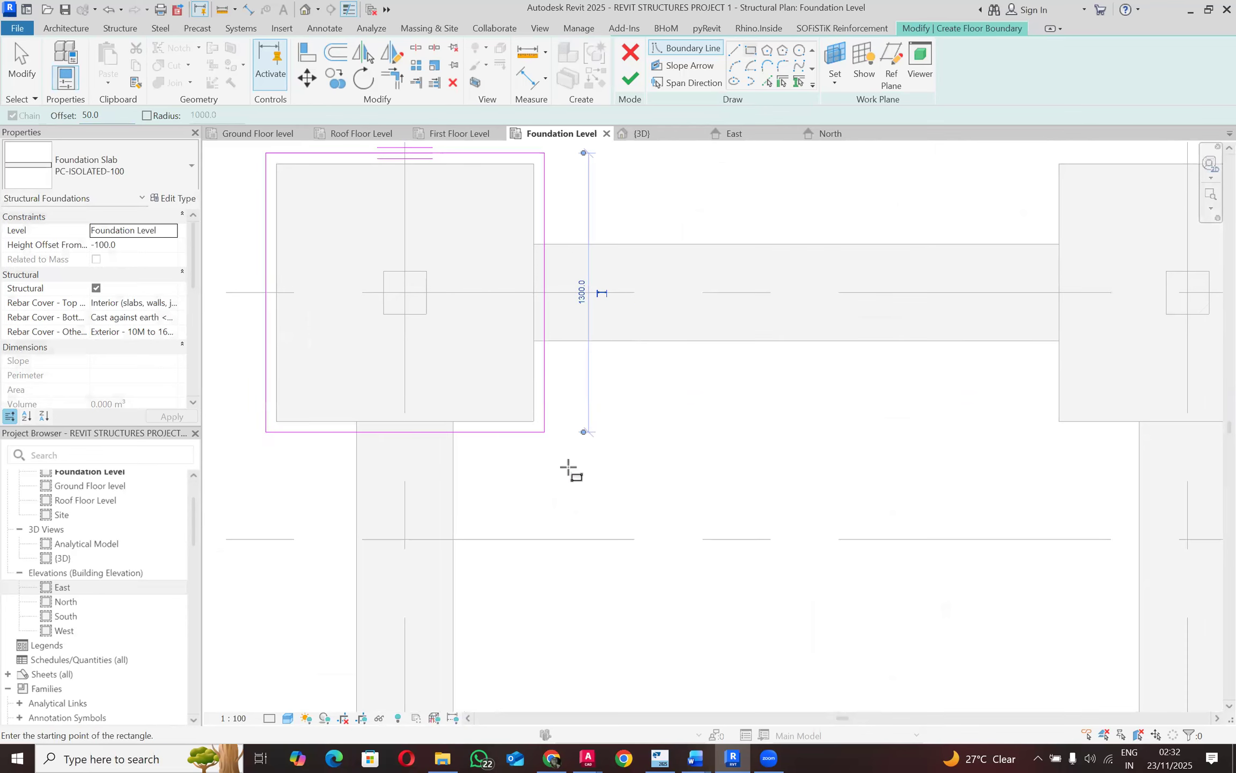
Step: Sketch a 1300 mm by 1300 mm boundary, offset 50 mm outward, around the footing at grids 2 and G
scroll(366, 349, down, 6)
scroll(710, 291, up, 1)
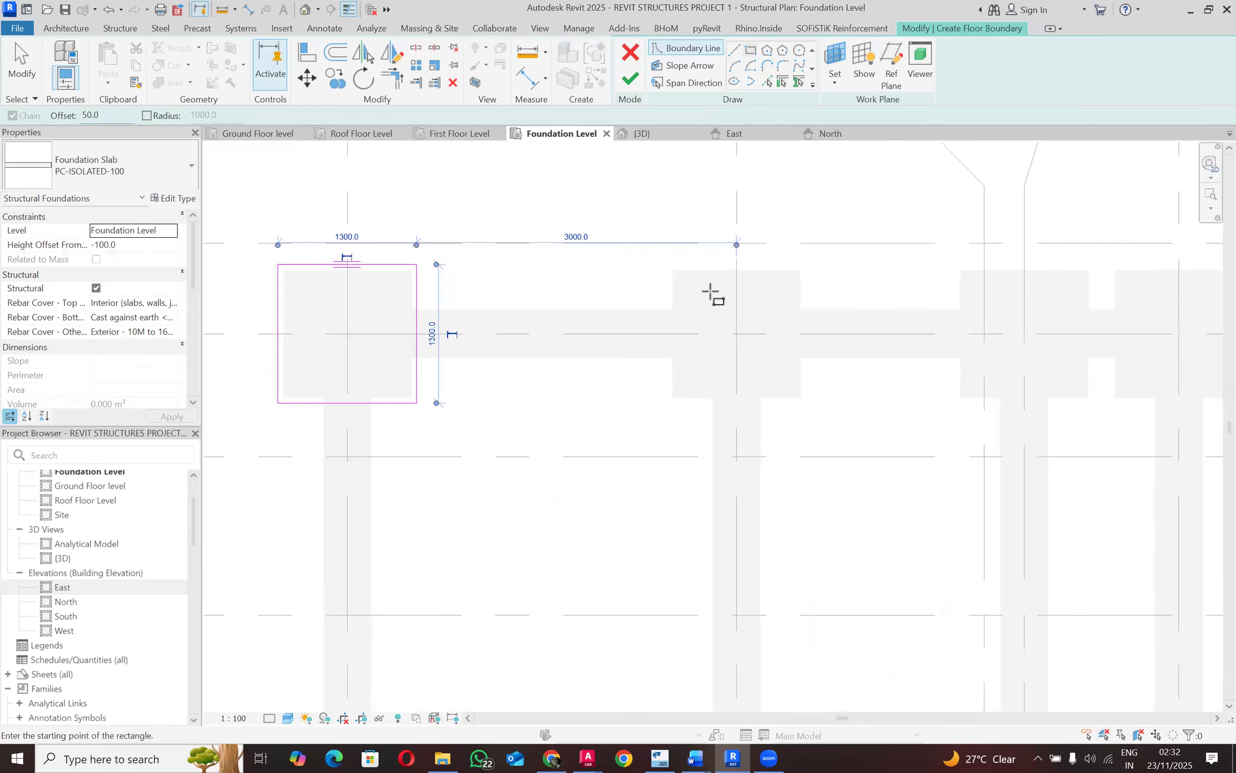
scroll(710, 291, up, 1)
click(661, 262)
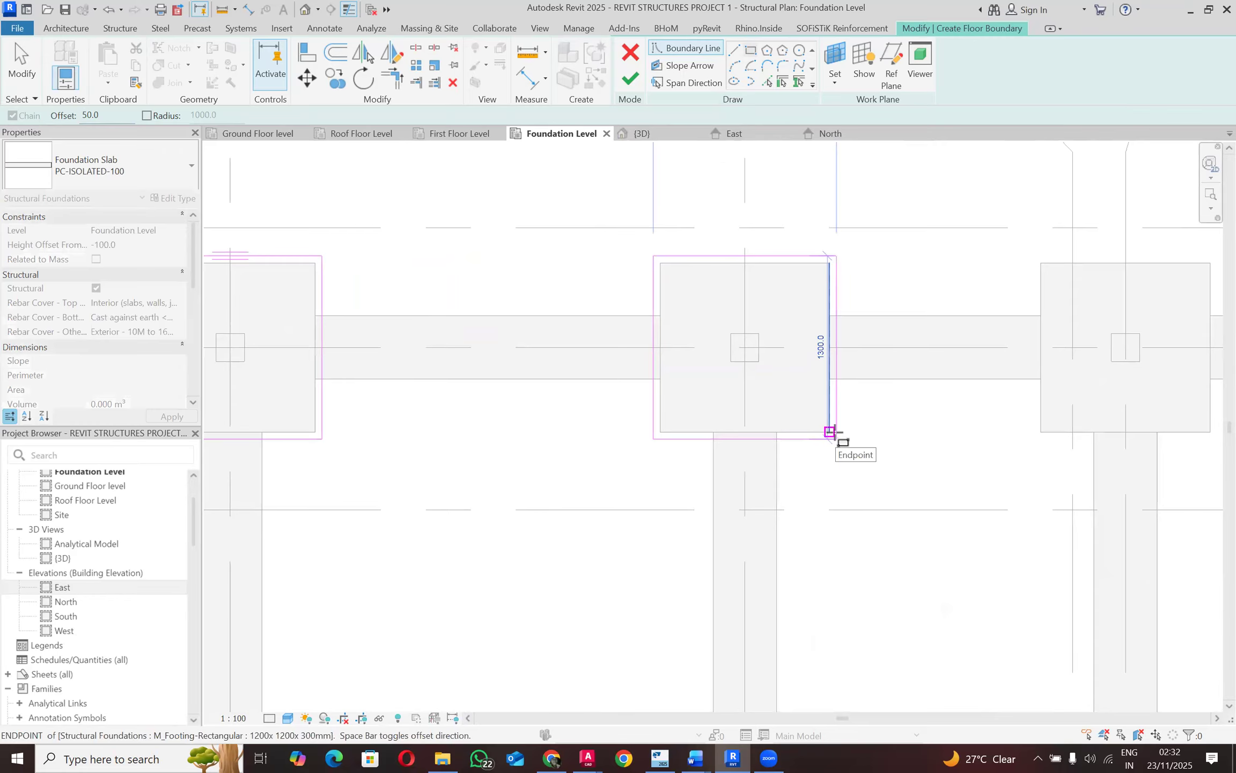
click(830, 431)
Step: Sketch 1300 mm square boundaries, offset 50 mm outward, around the two grid G footings at grids 4 and 5
scroll(436, 268, down, 2)
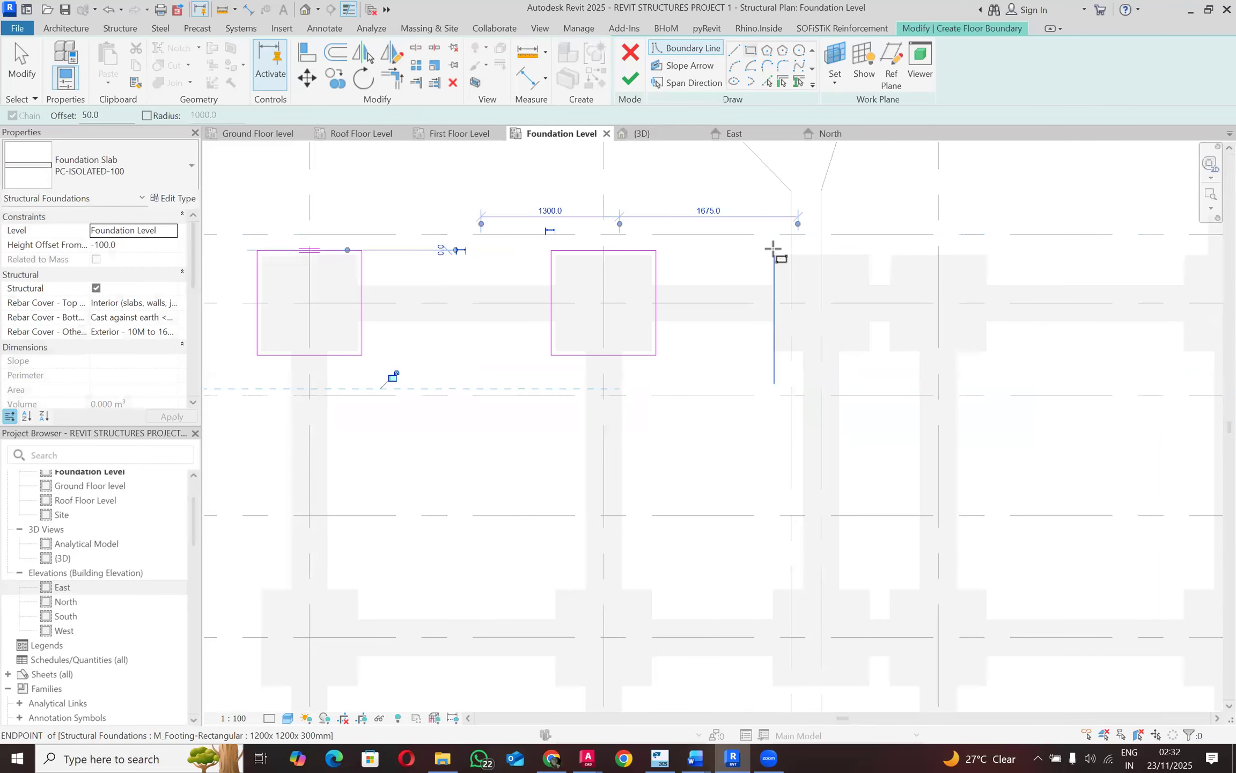
scroll(774, 249, up, 1)
click(775, 256)
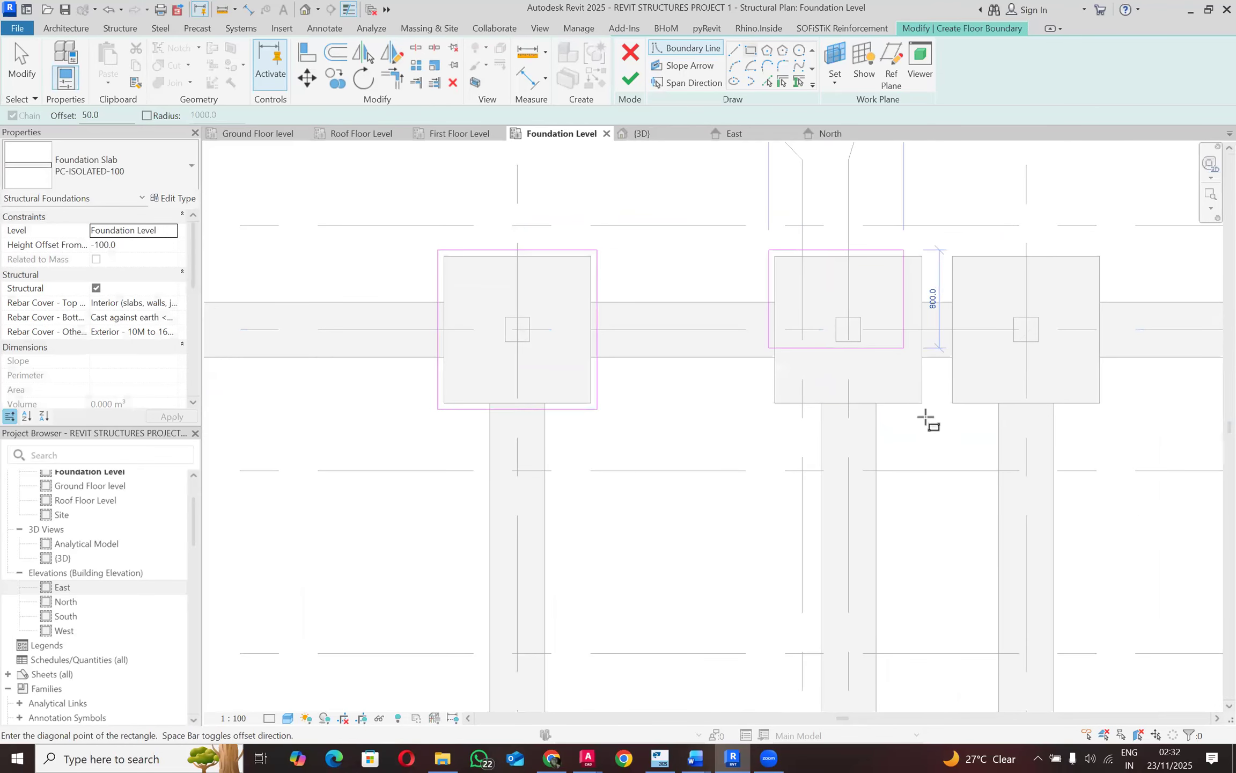
click(923, 403)
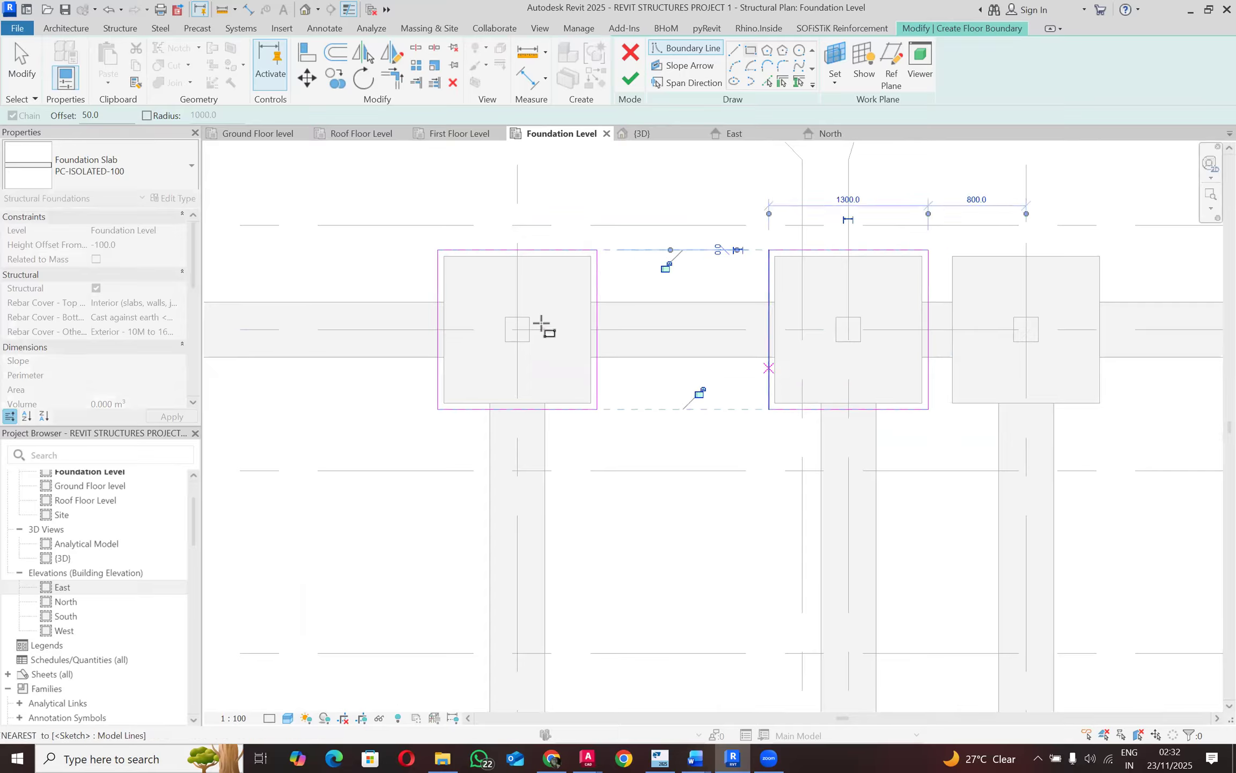
scroll(808, 309, down, 2)
scroll(787, 278, up, 3)
click(746, 263)
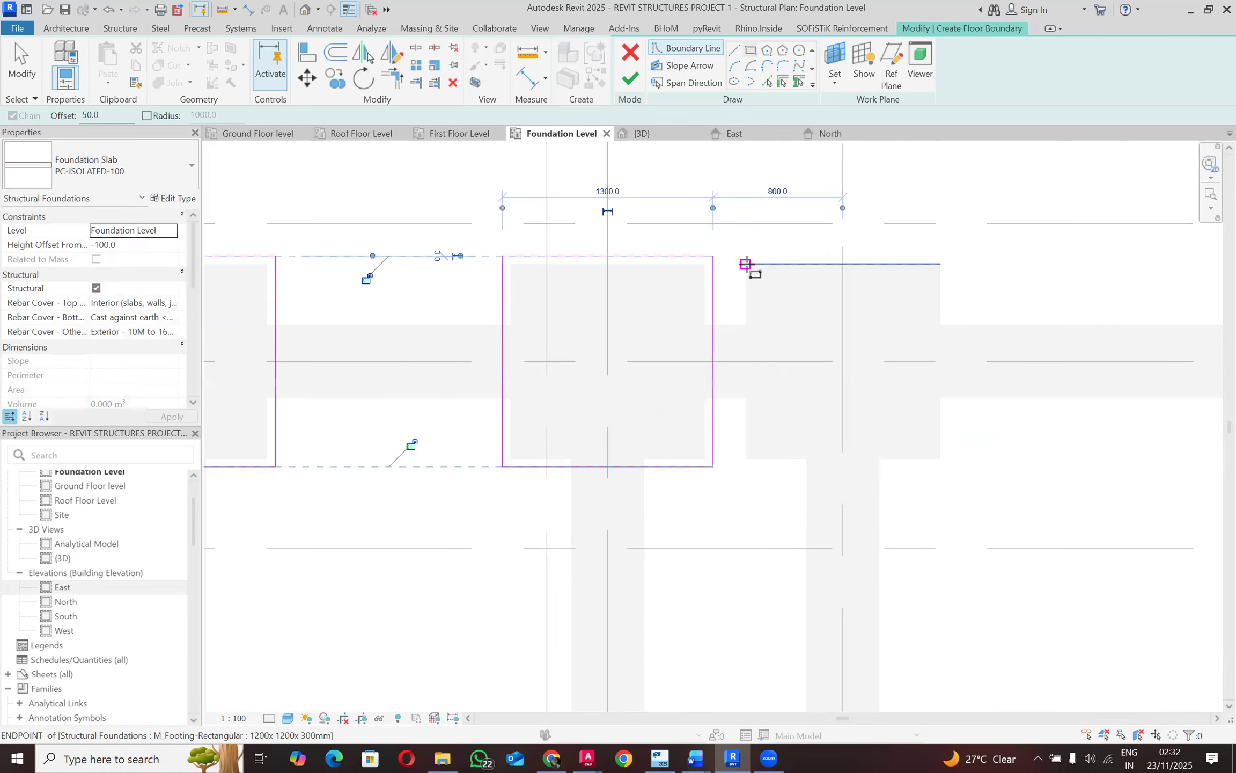
click(948, 466)
Step: Sketch 1300 mm square boundaries, offset 50 mm outward, around the two grid G footings at grids 6 and 7
scroll(111, 259, down, 3)
scroll(111, 259, down, 3)
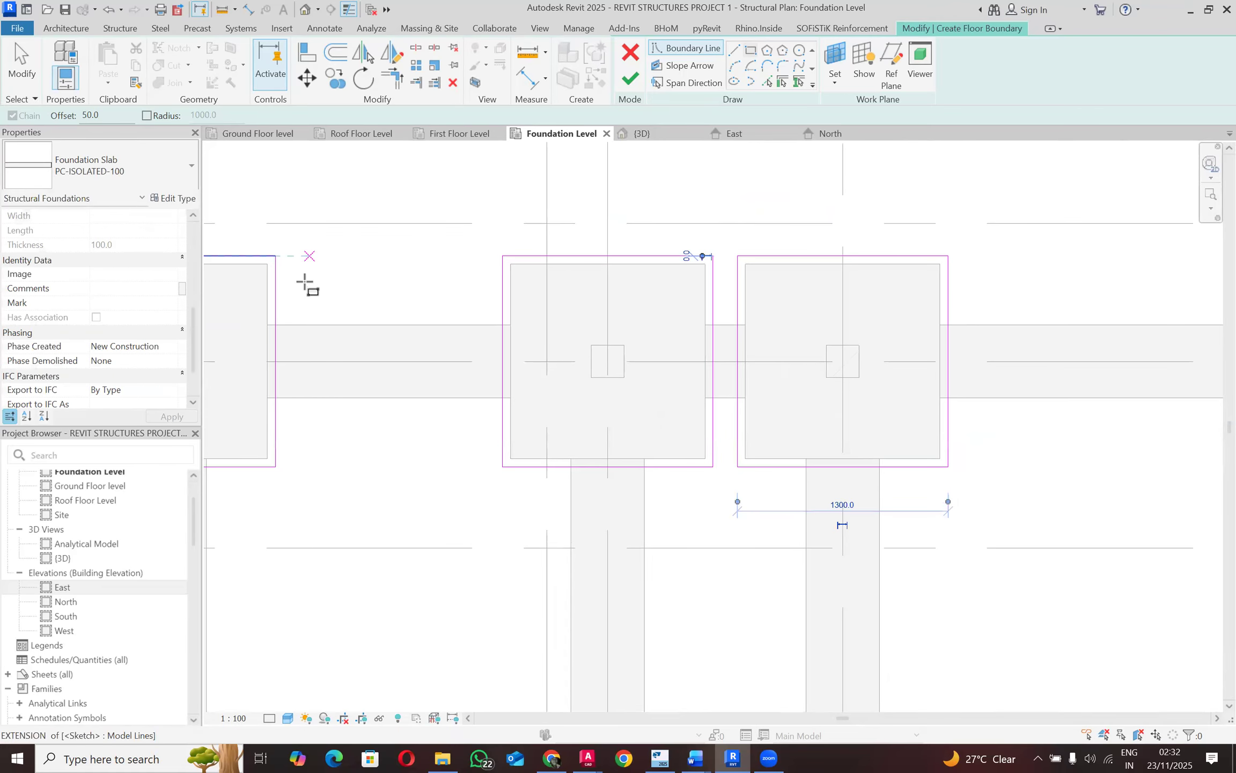
scroll(381, 281, down, 5)
scroll(613, 295, up, 6)
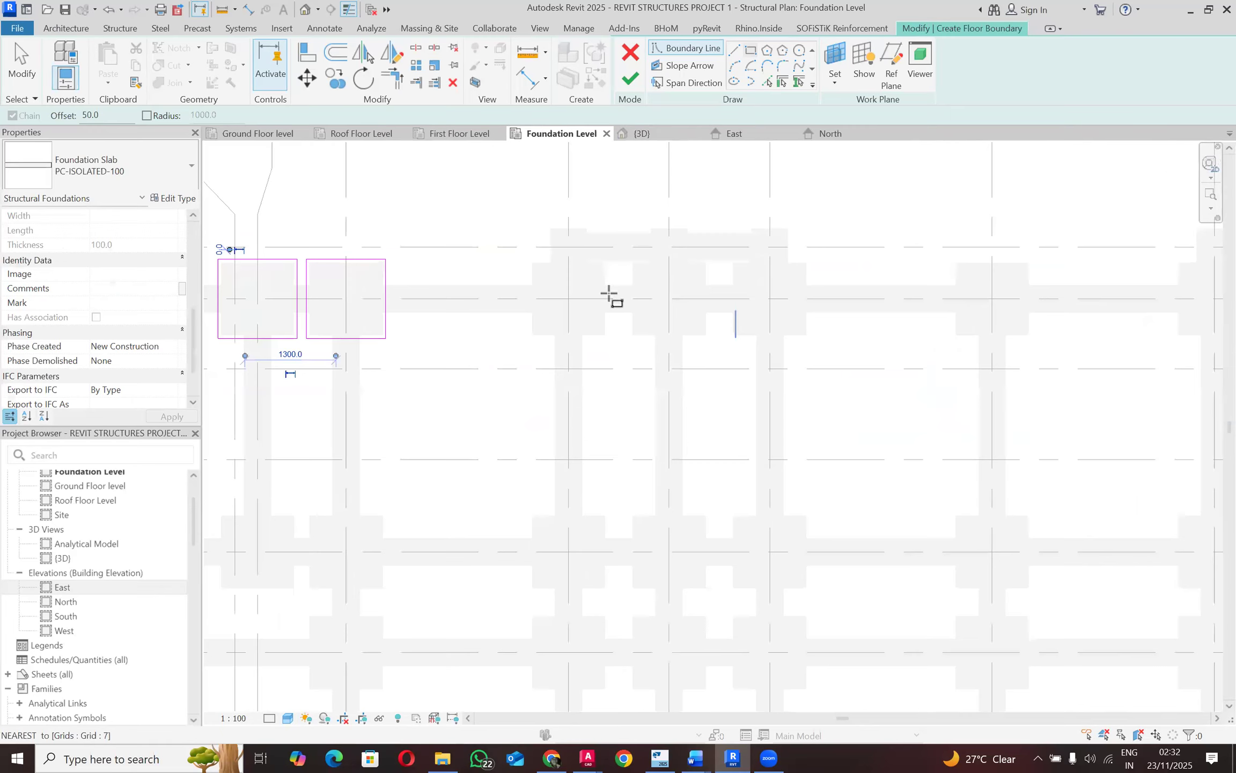
click(412, 217)
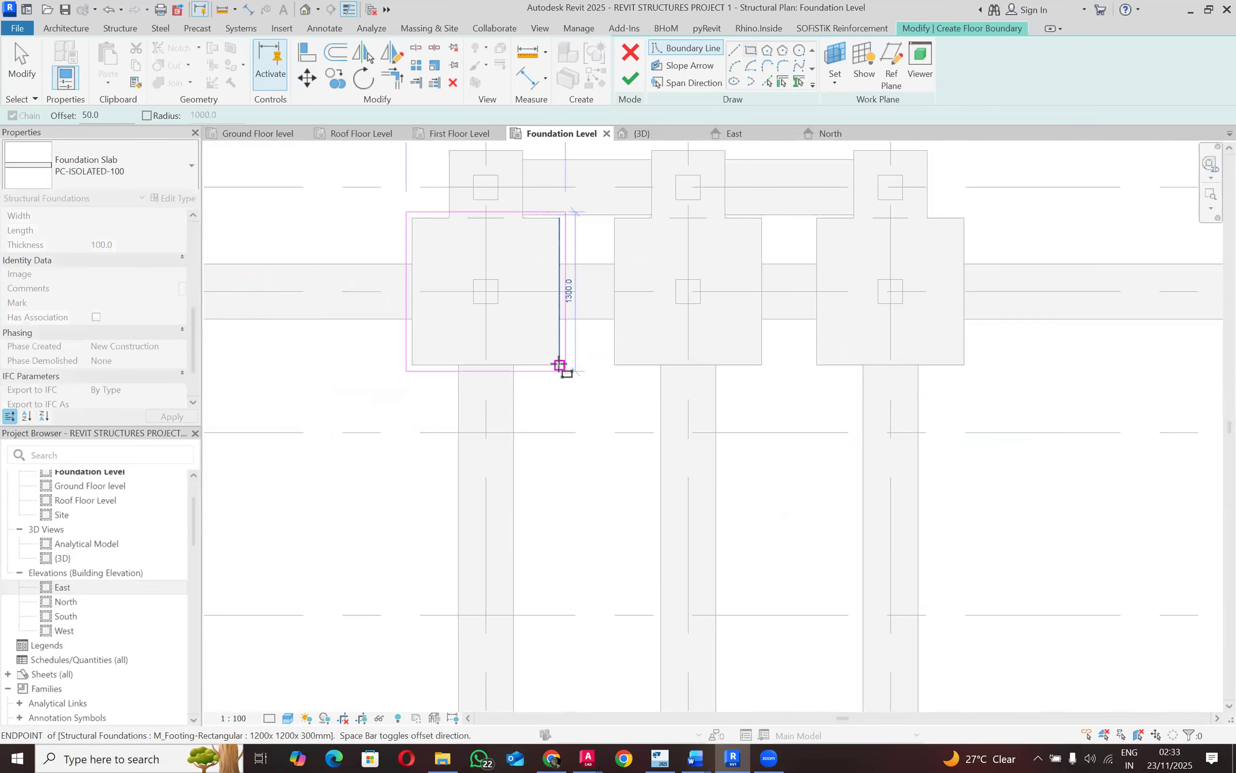
click(559, 364)
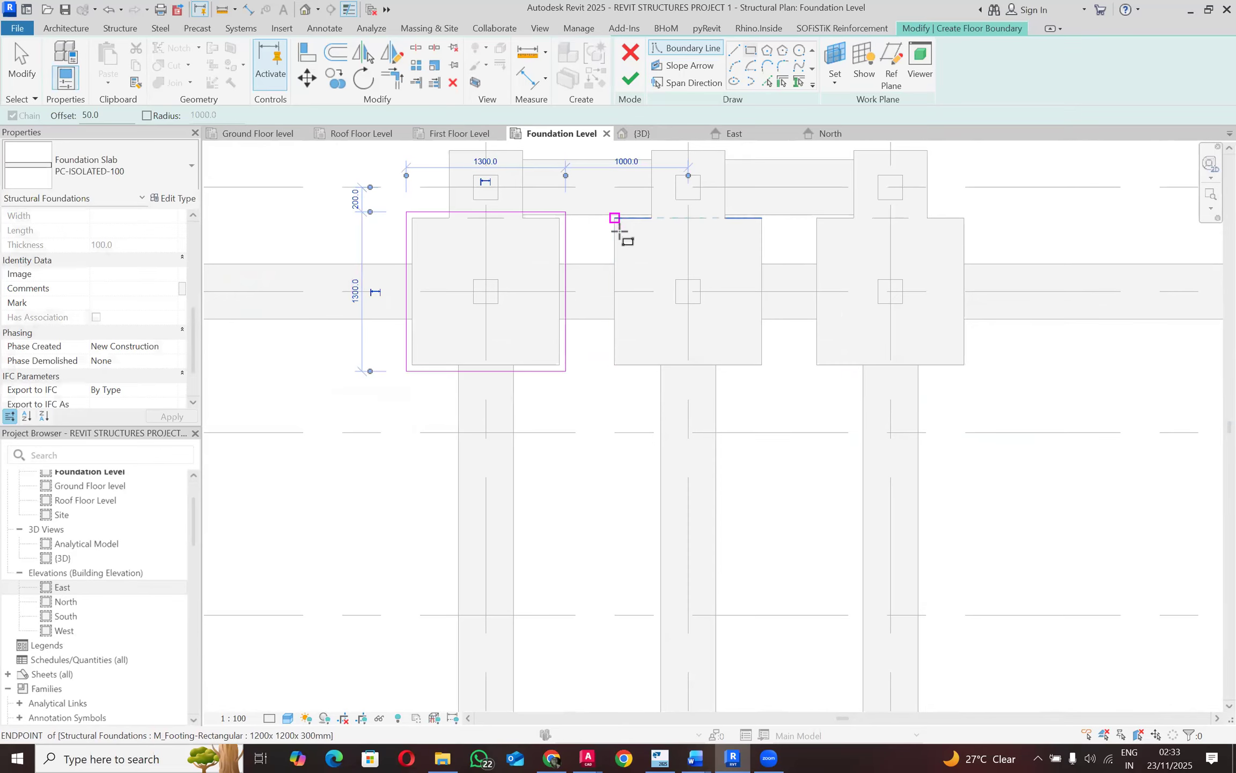
click(614, 218)
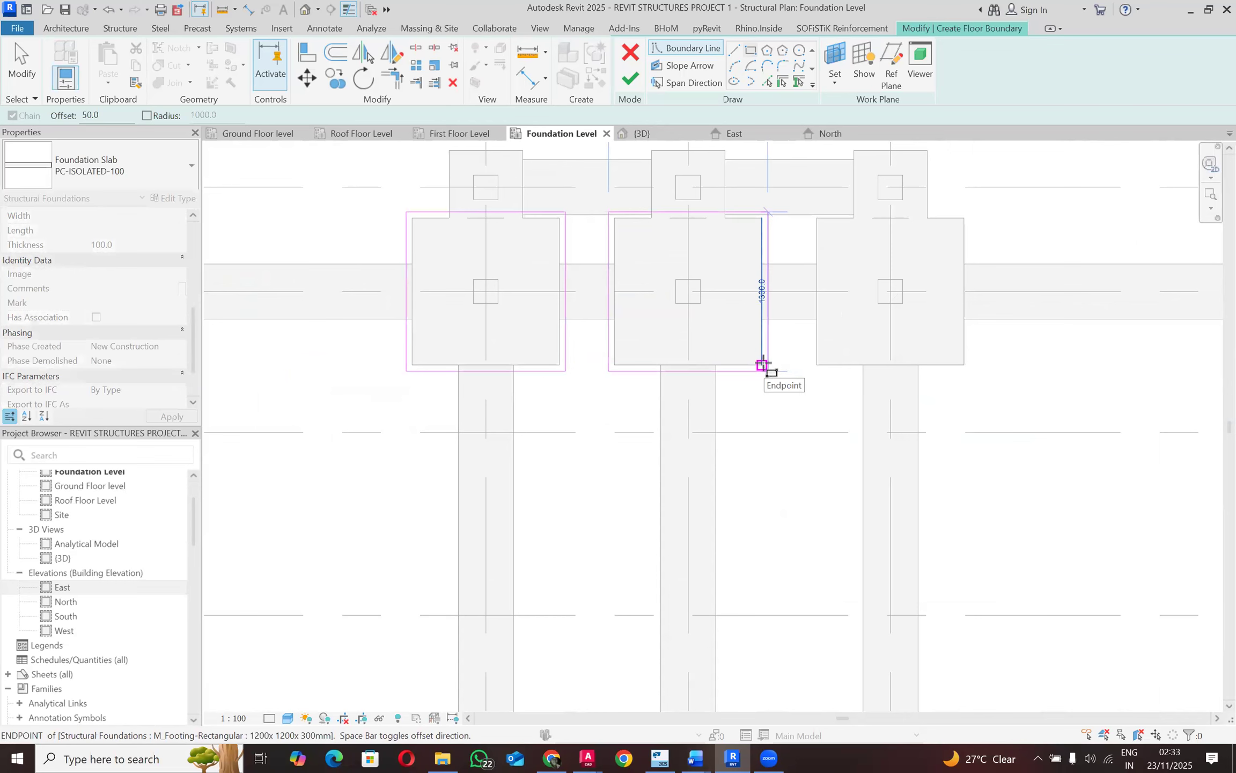
click(761, 364)
scroll(676, 323, down, 2)
scroll(577, 242, up, 2)
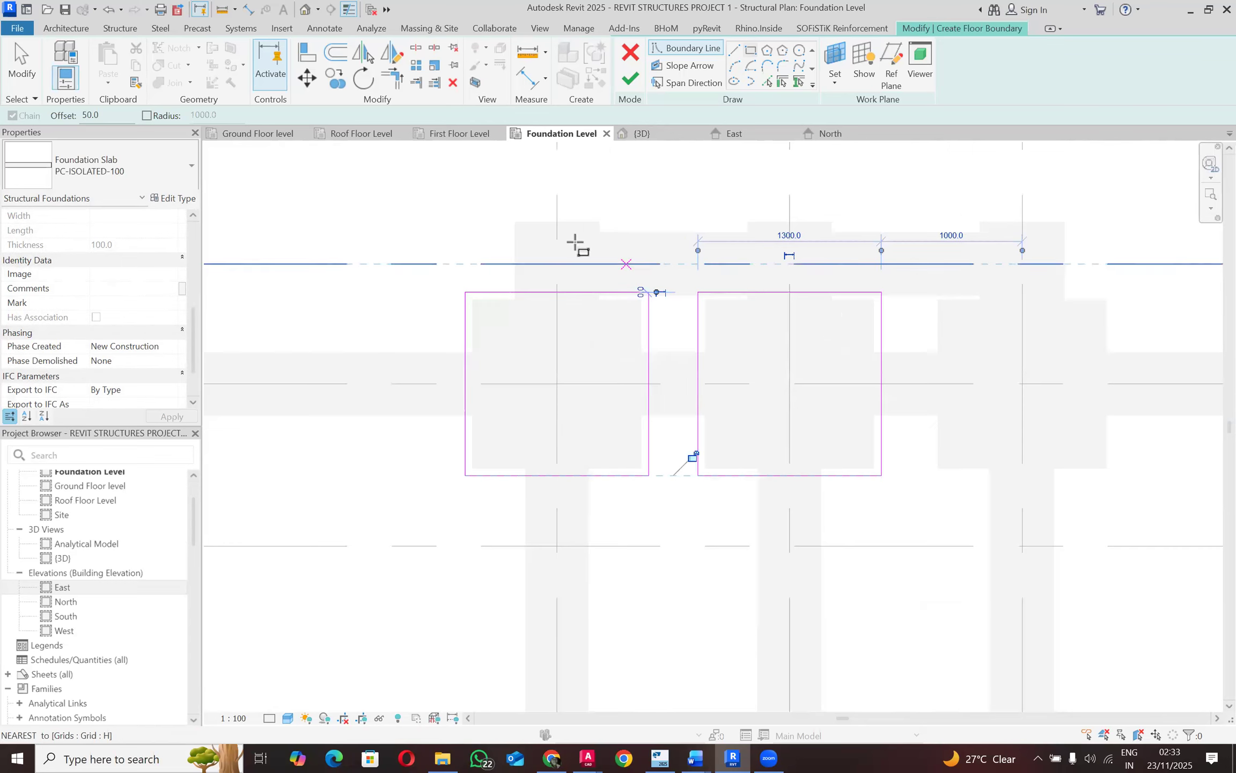
Step: Sketch 700 mm by 650 mm rectangular boundaries, offset 50 mm outward, around the two small grid H footings at grids 6 and 7
scroll(555, 227, up, 1)
click(494, 214)
scroll(613, 317, up, 2)
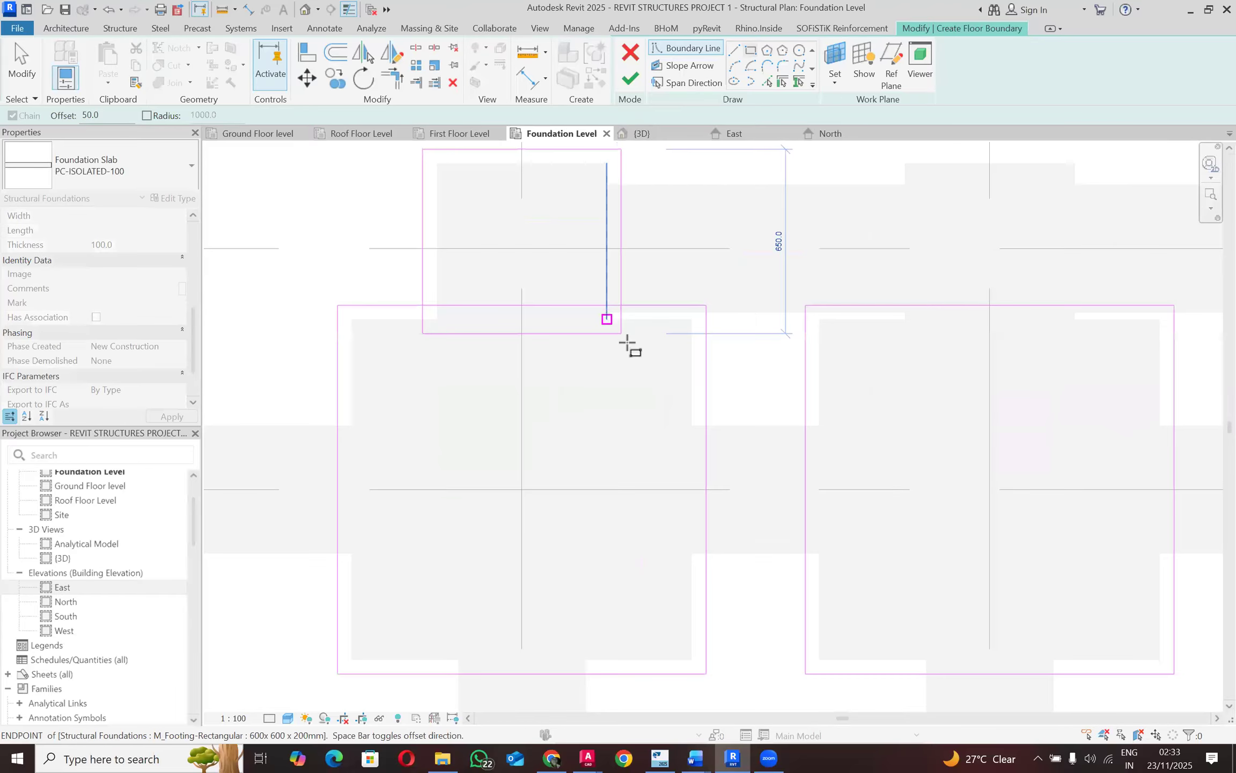
click(607, 320)
scroll(306, 268, down, 3)
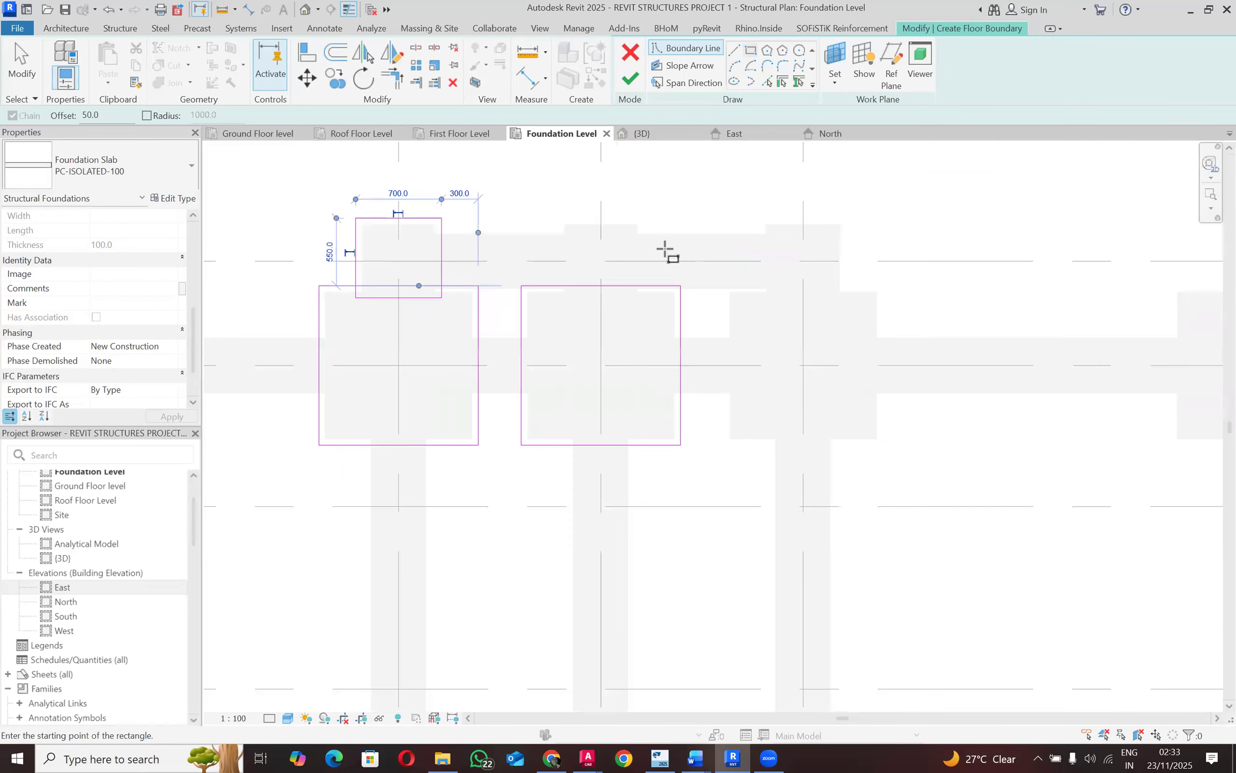
scroll(594, 239, up, 2)
click(556, 218)
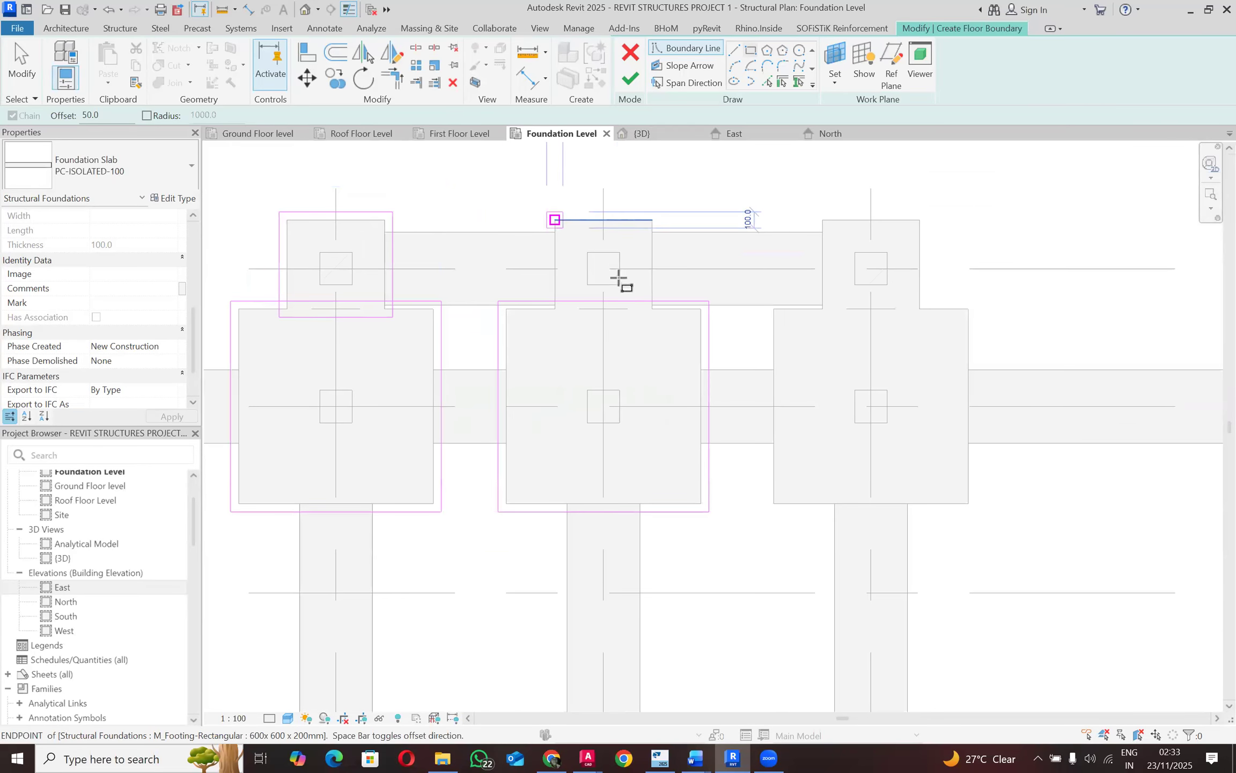
click(652, 310)
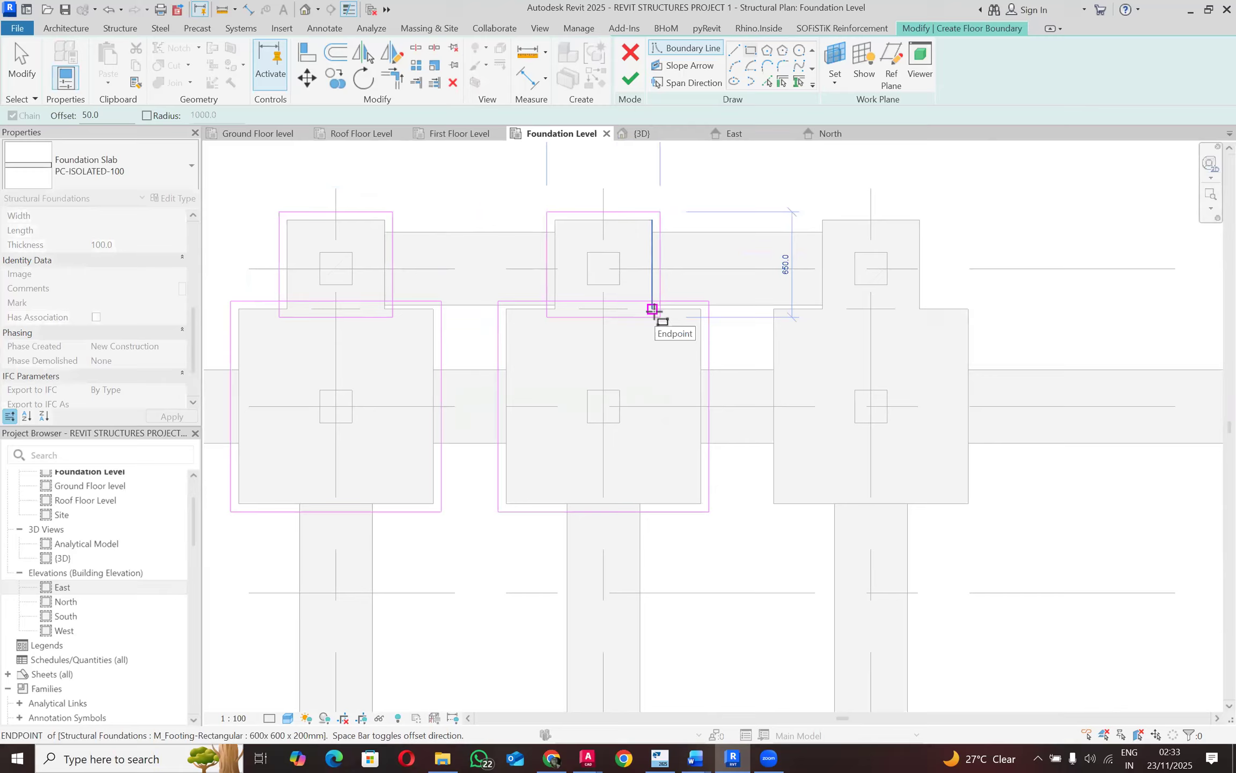
scroll(502, 269, down, 2)
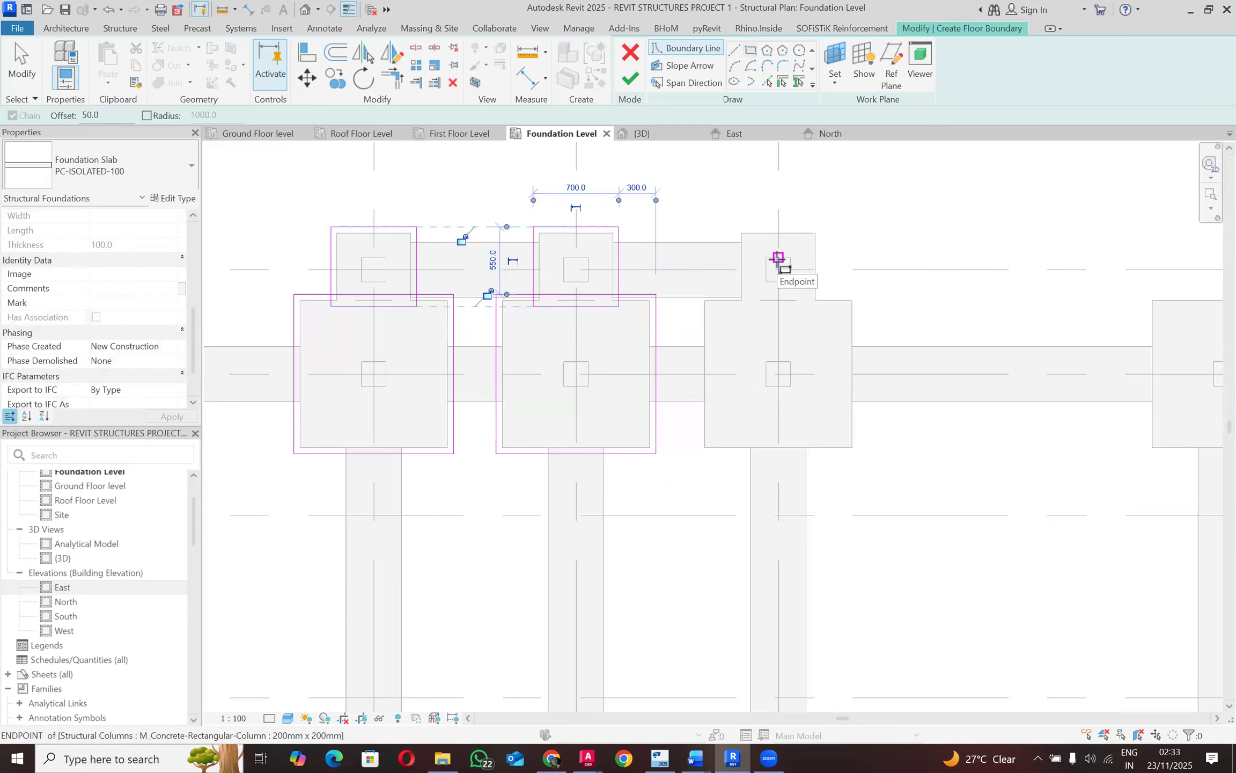
Step: Sketch boundaries offset 50 mm outward at grid 8, 700 mm wide around the grid H footing and 1300 mm square around the grid G footing
scroll(804, 256, up, 1)
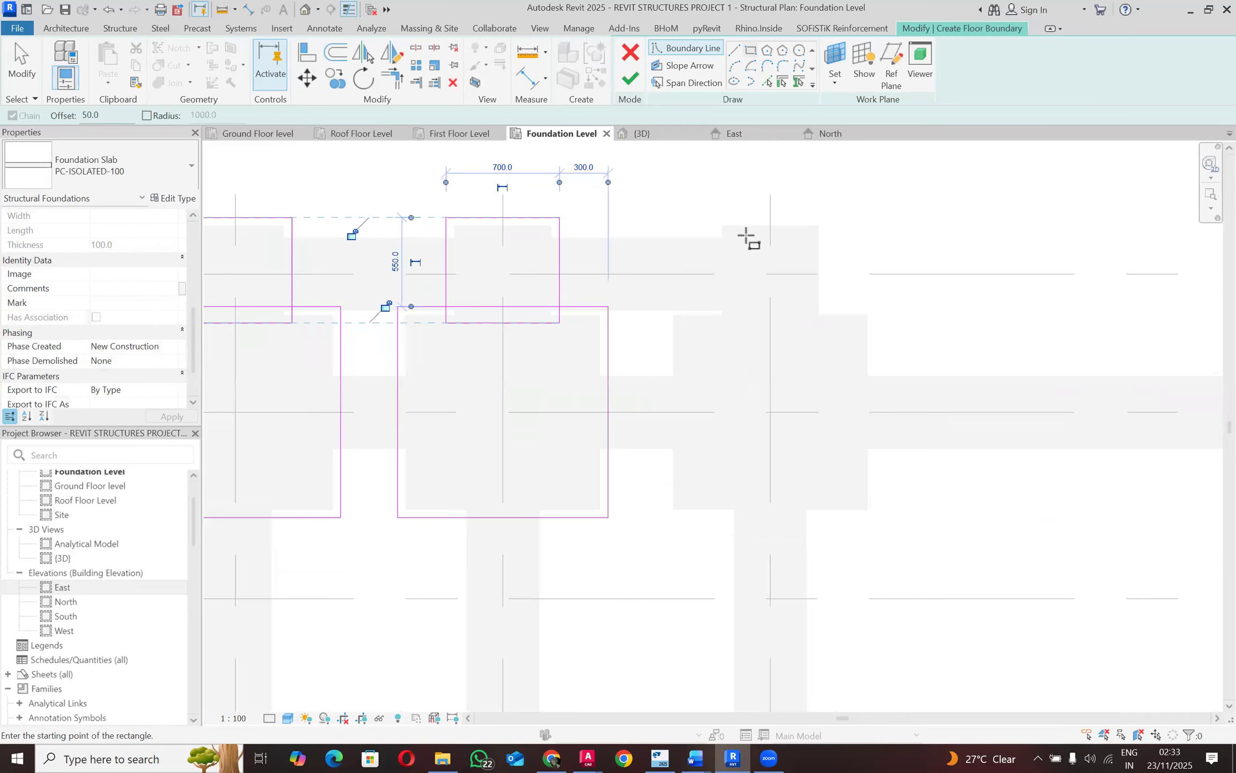
click(723, 224)
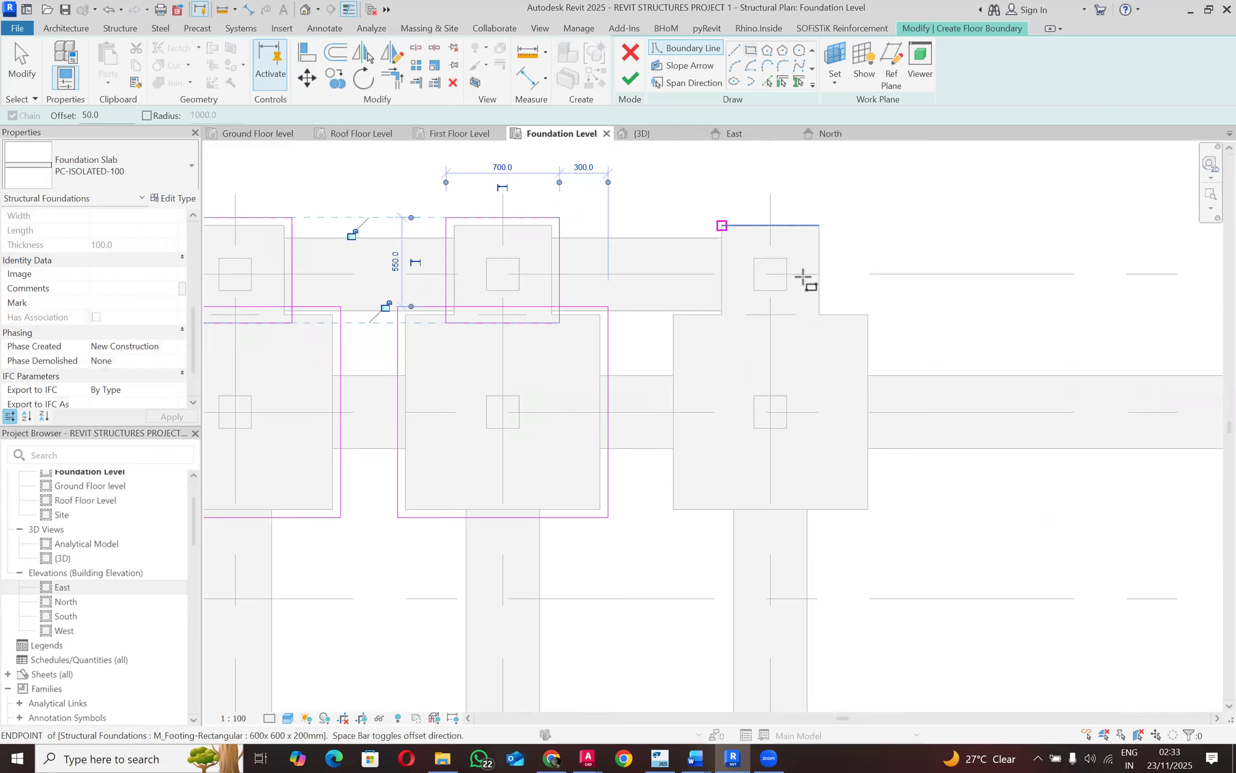
click(821, 316)
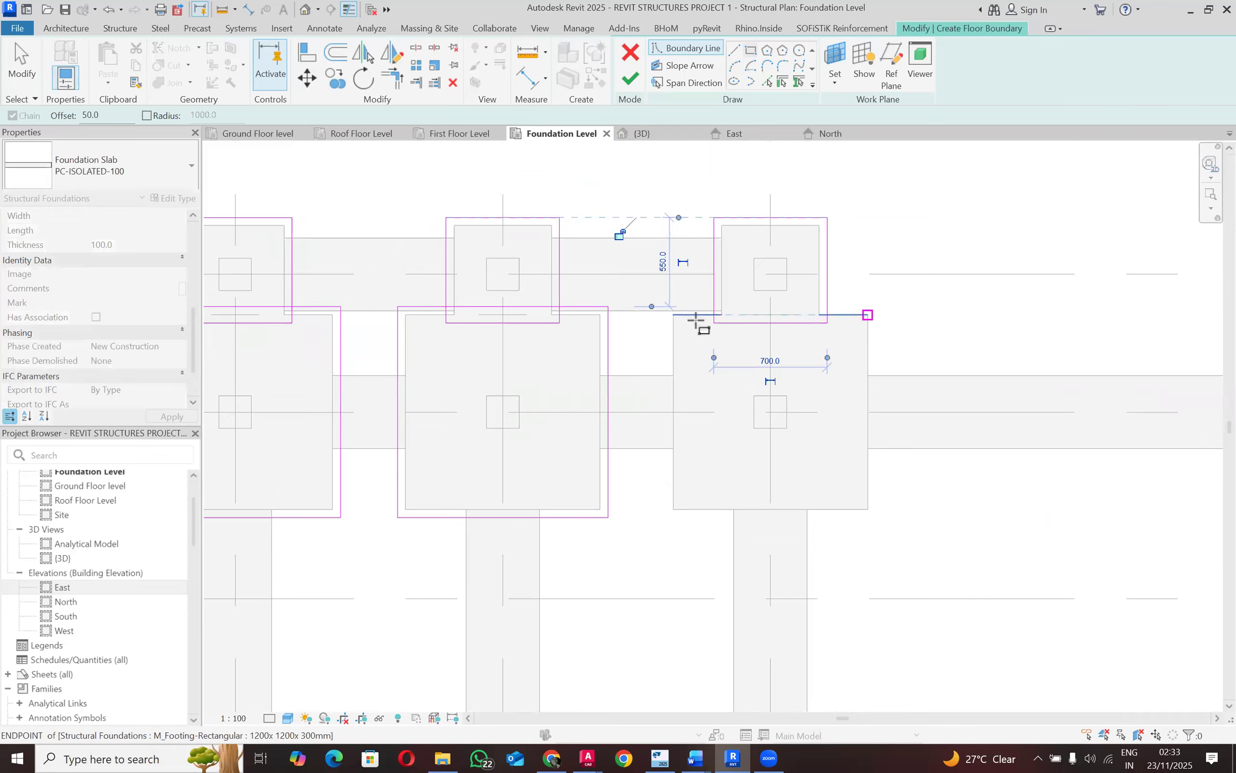
click(673, 315)
click(868, 509)
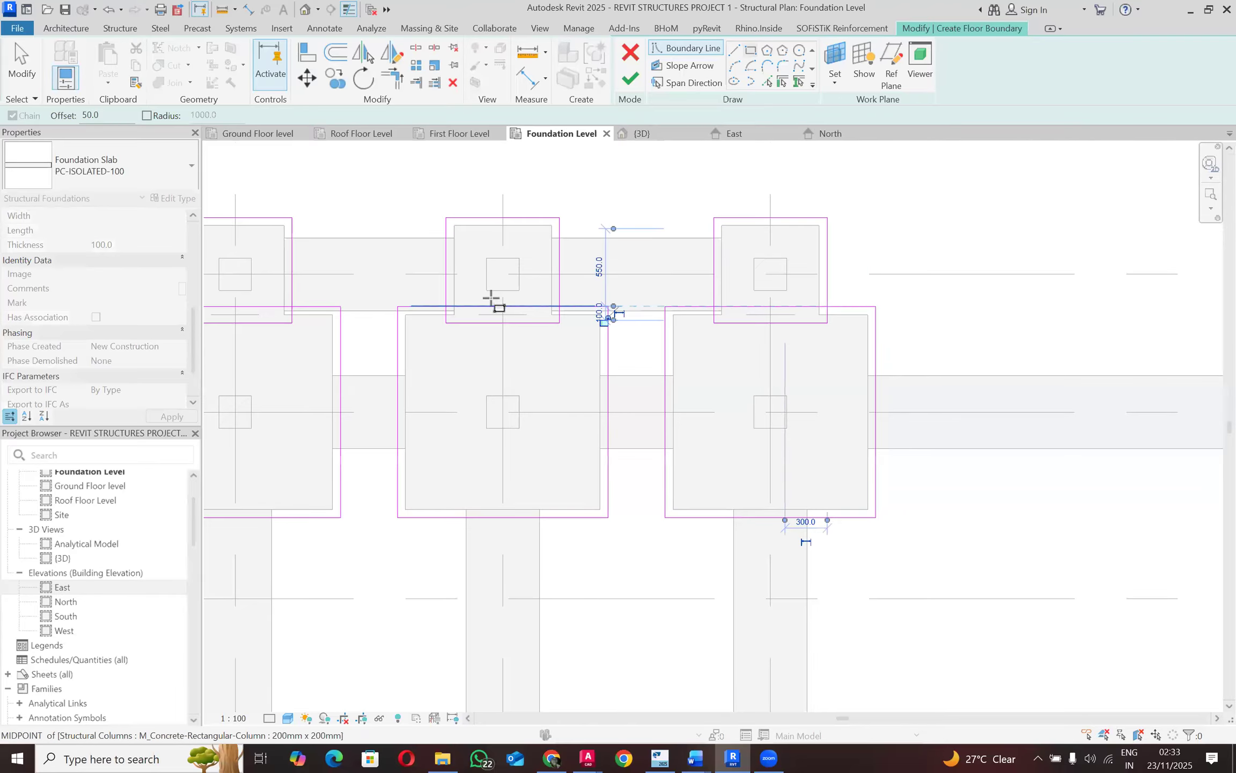
Step: Sketch a 1300 mm square boundary, offset 50 mm outward, around the footing at grids 9 and G
scroll(491, 298, down, 4)
scroll(769, 310, up, 4)
click(709, 311)
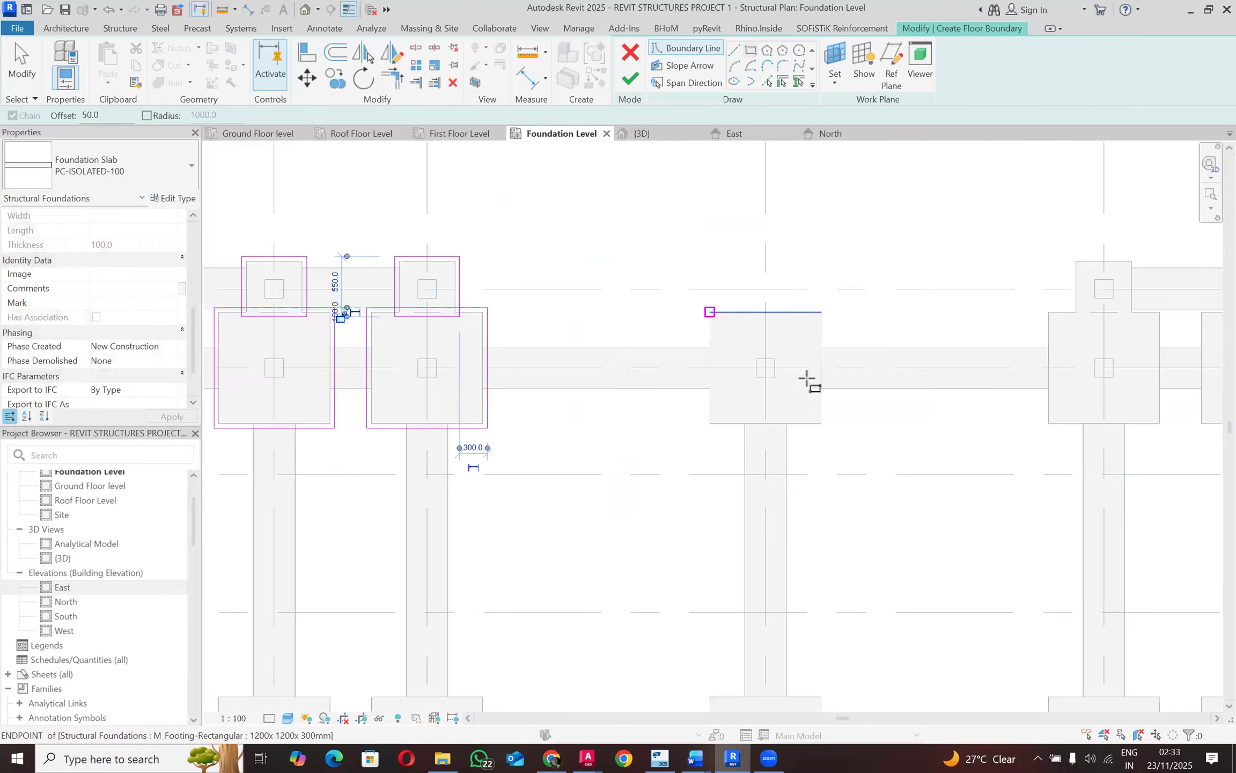
click(826, 427)
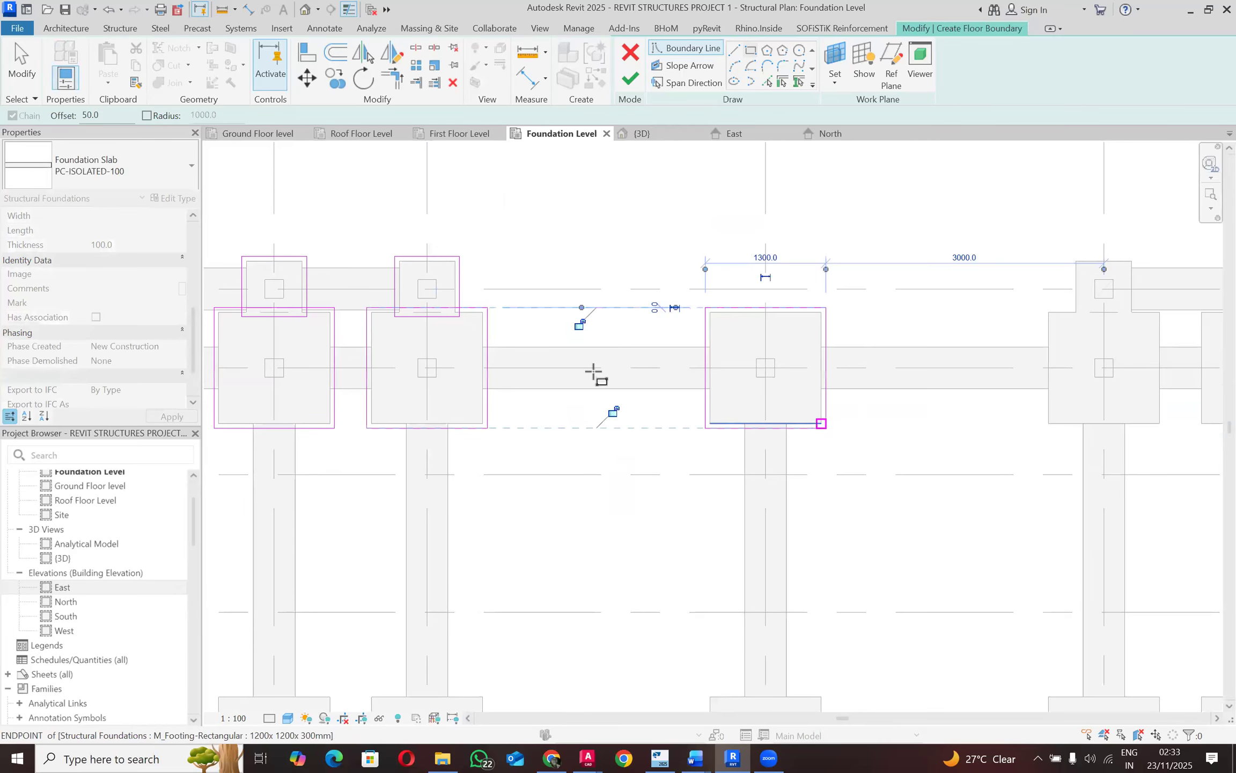
Step: Sketch 1300 mm square boundaries, offset 50 mm outward, around the two grid G footings at grids 10 and 11
scroll(910, 375, down, 3)
scroll(858, 338, up, 5)
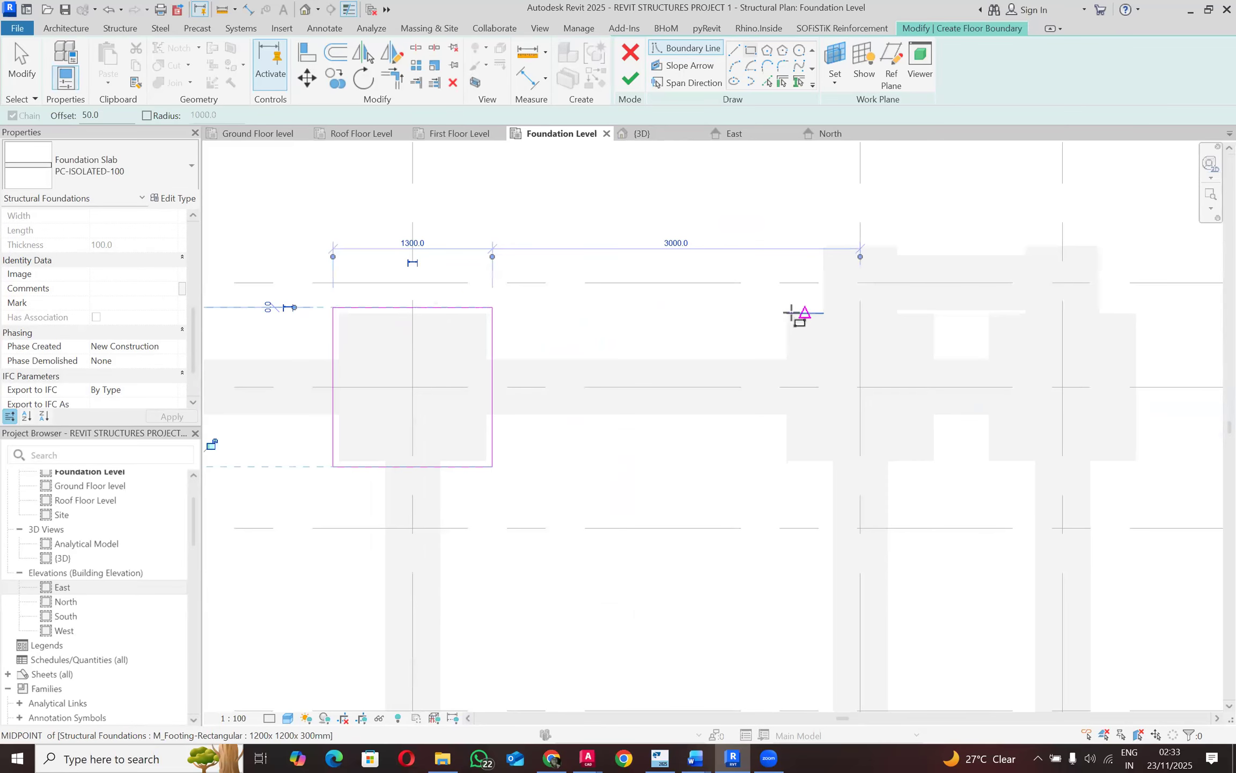
click(786, 313)
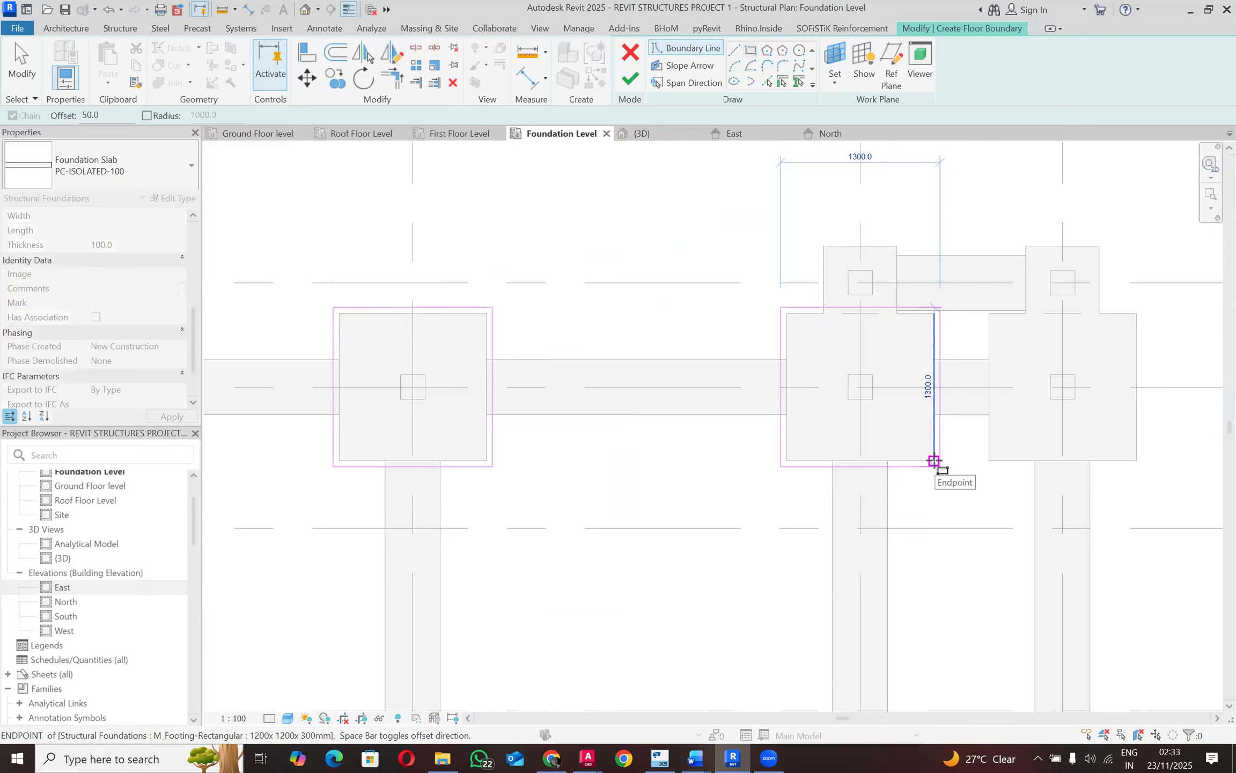
click(934, 460)
click(989, 313)
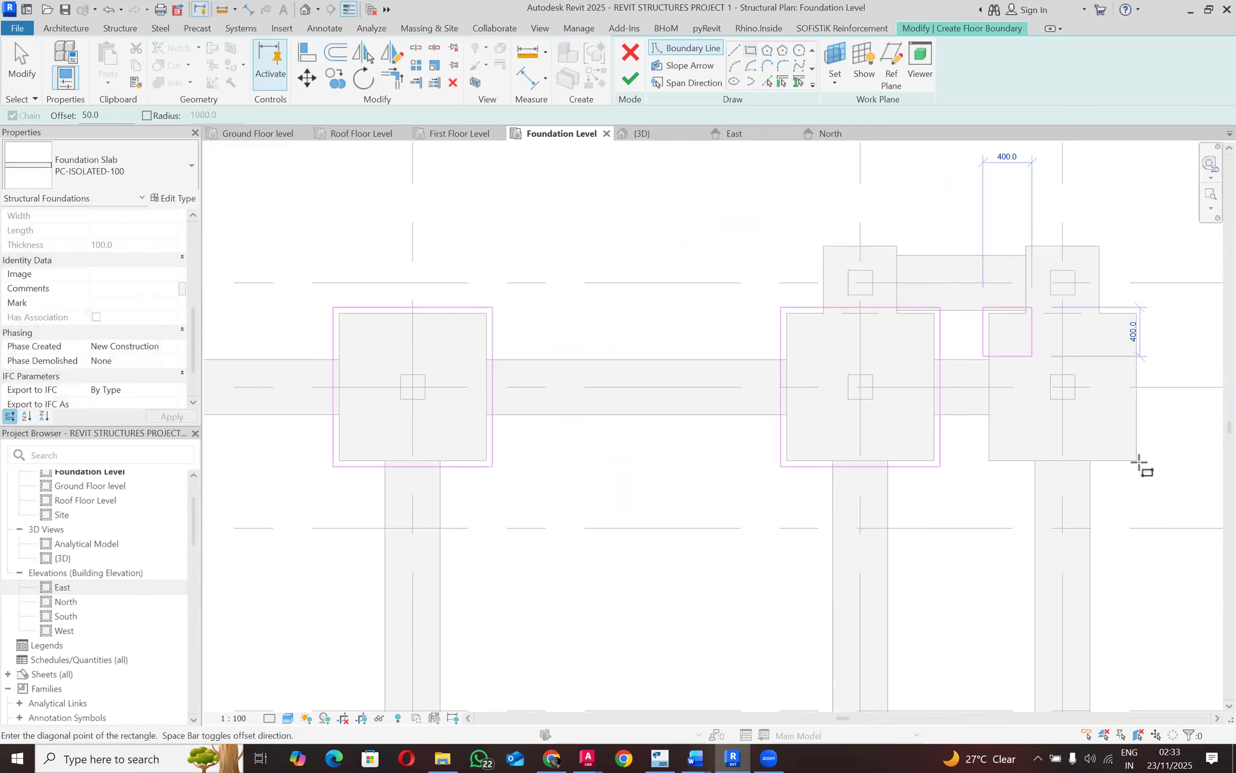
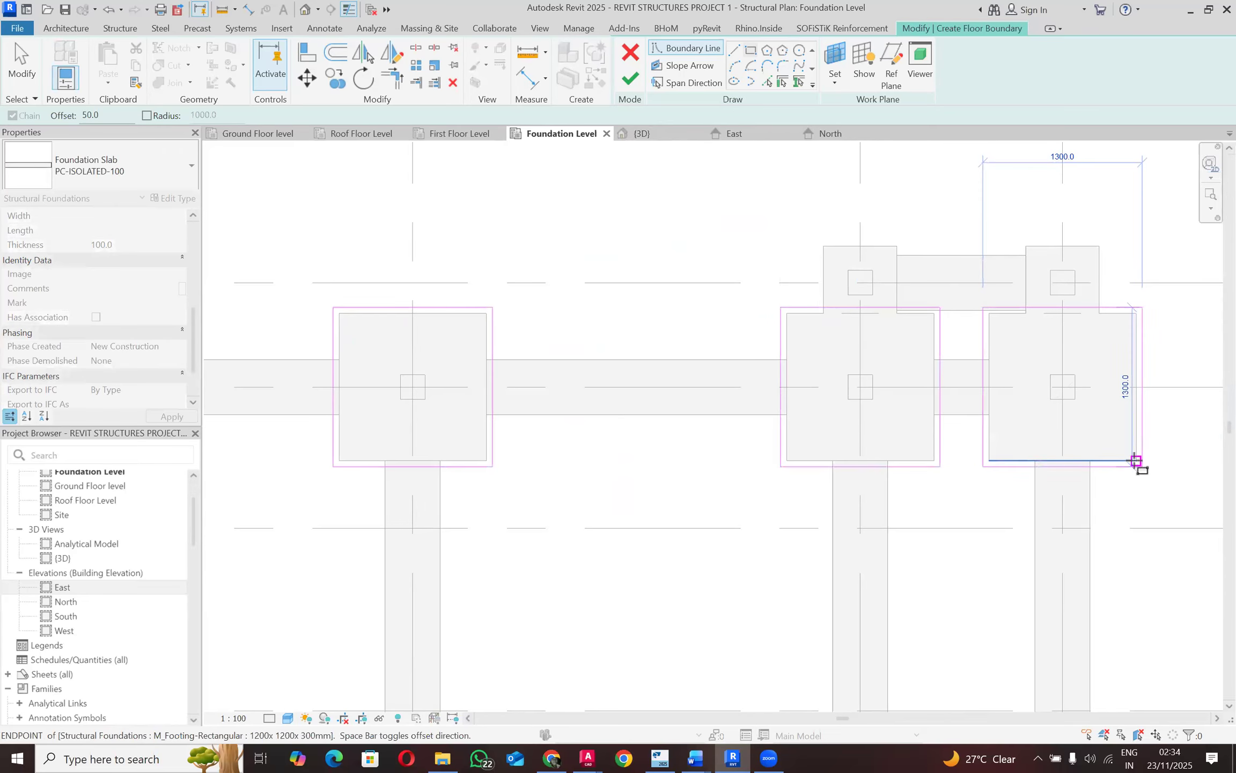
click(1136, 461)
Step: Sketch 700 mm wide rectangular boundaries, offset 50 mm outward, around the two small grid H footings at grids 10 and 11
click(824, 247)
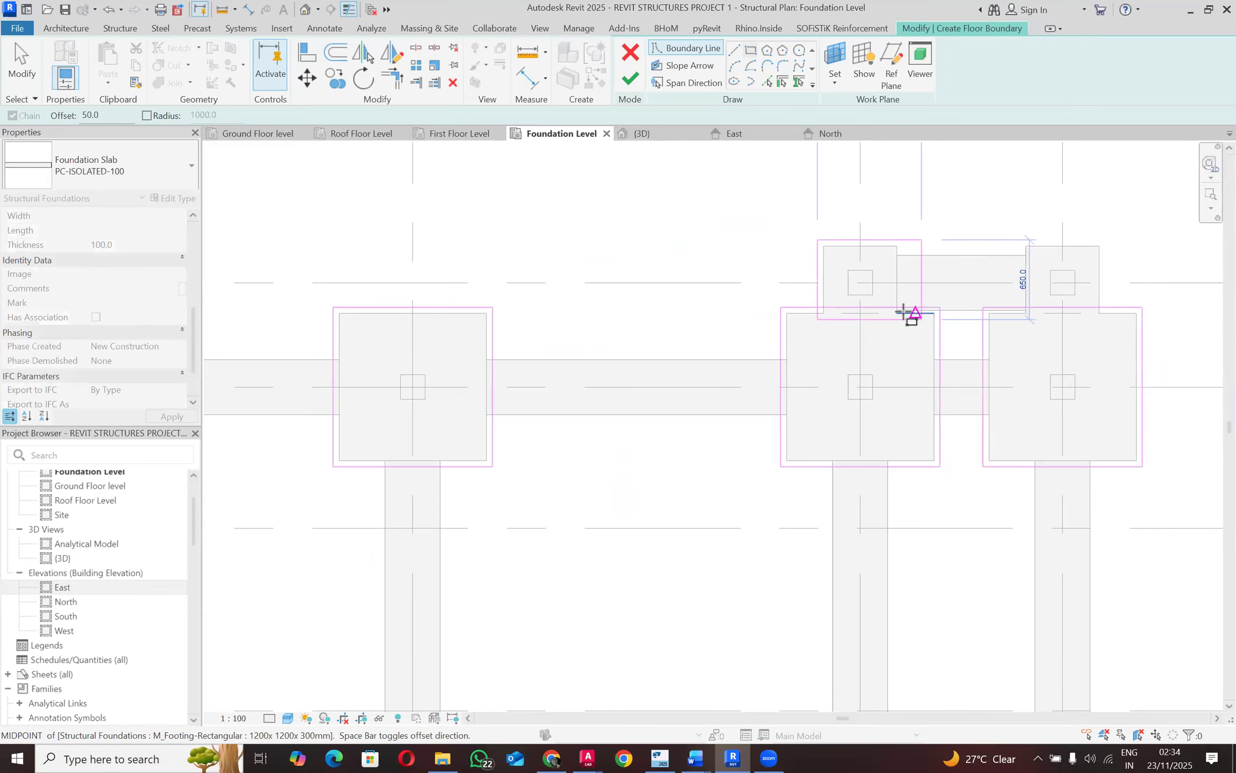
click(897, 313)
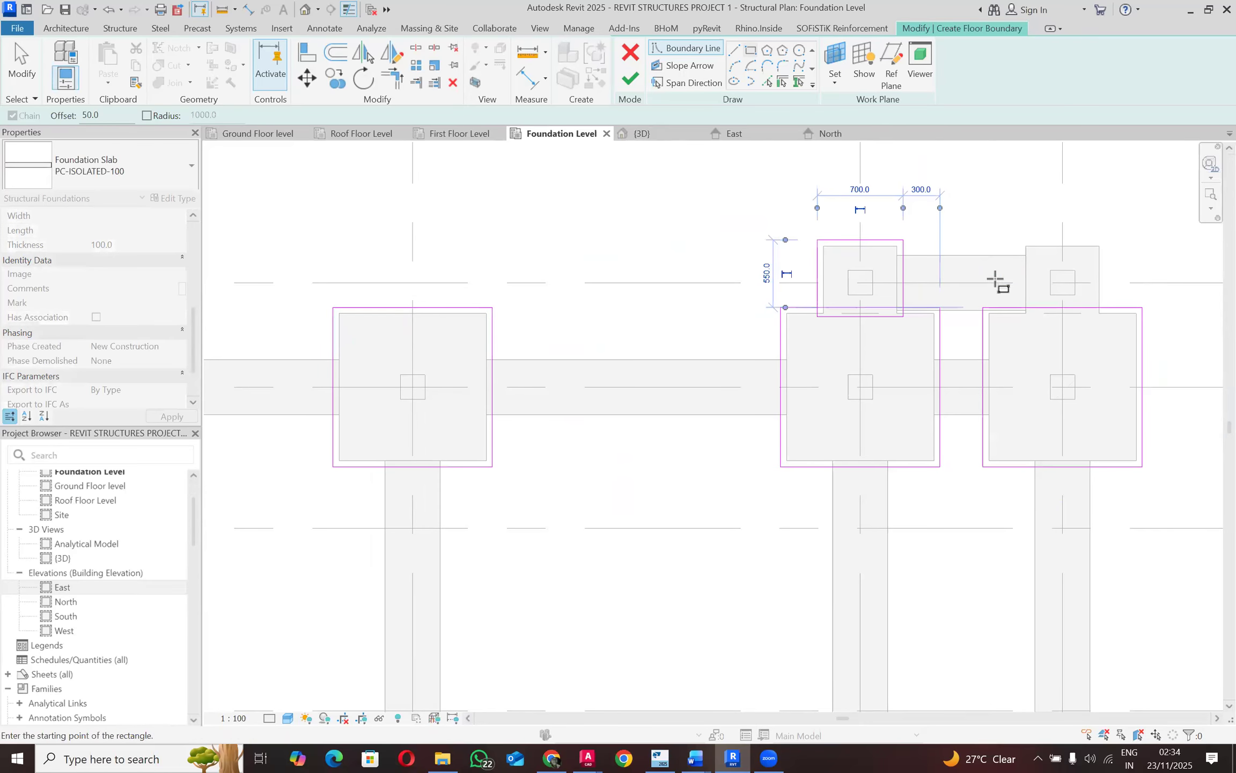
scroll(997, 279, up, 2)
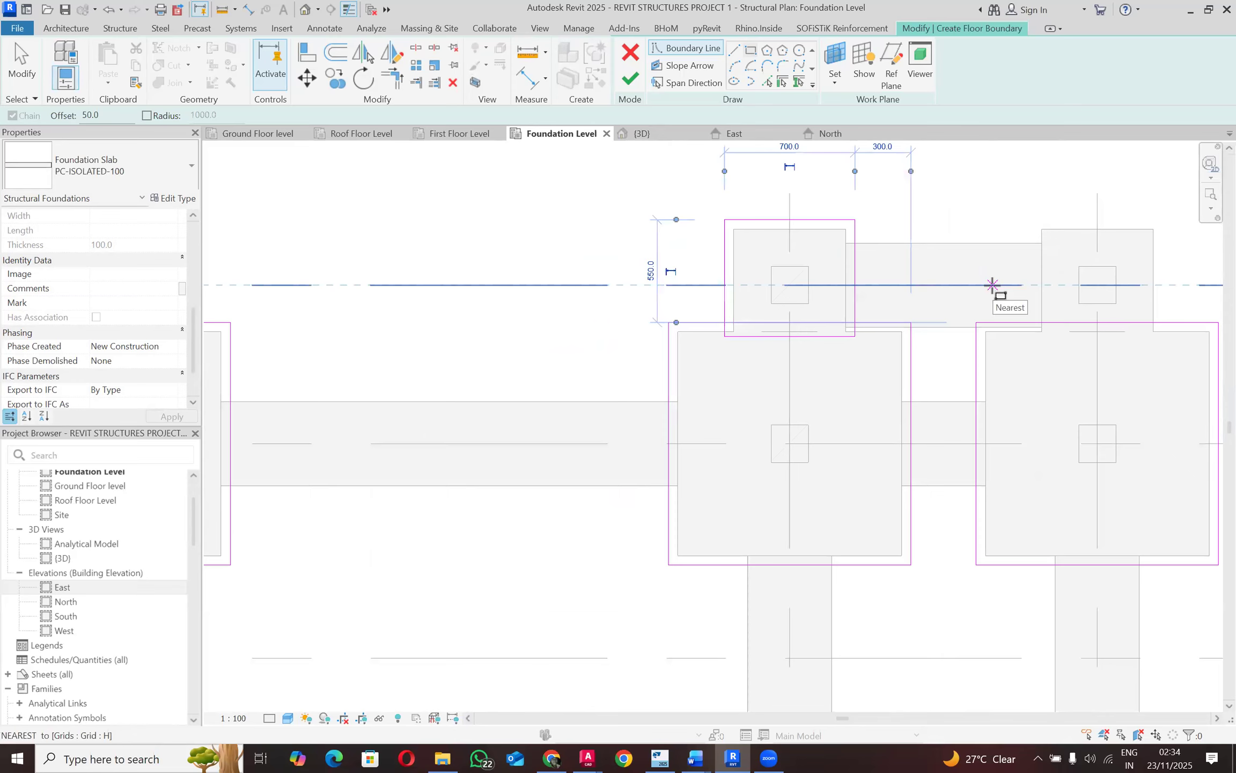
click(1041, 230)
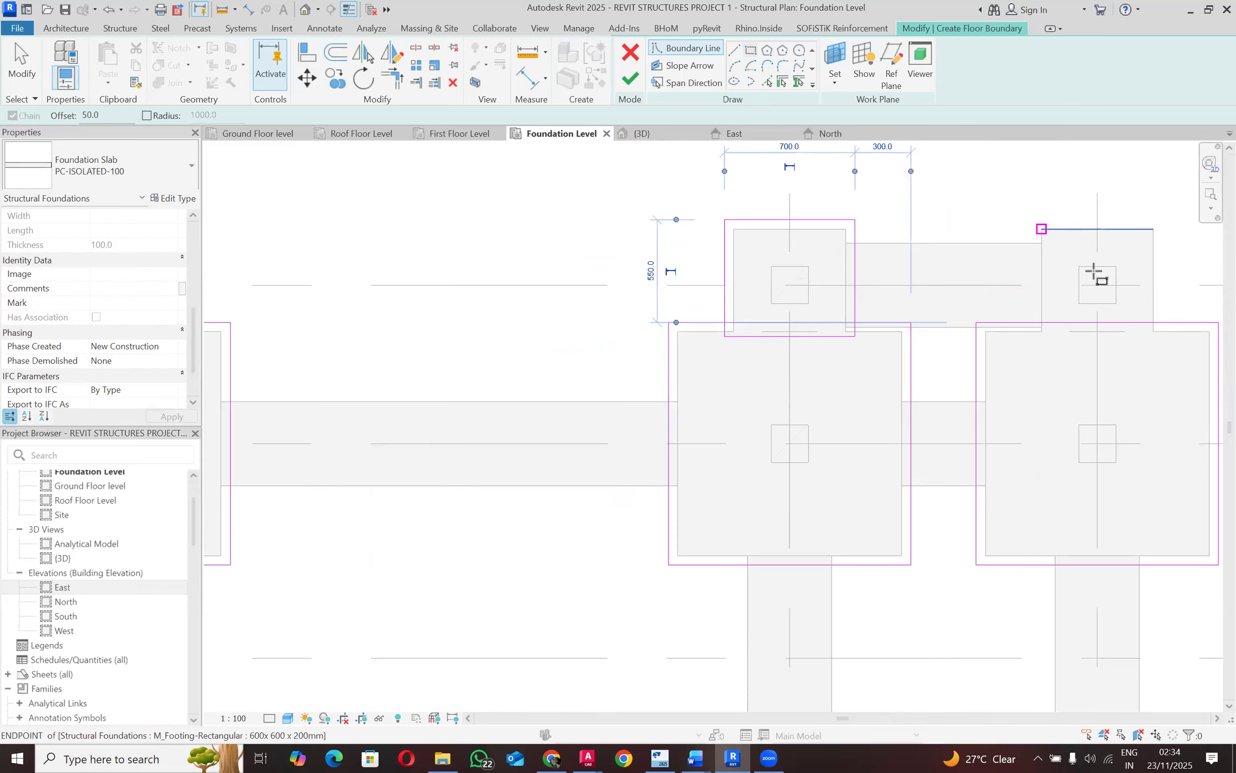
click(1154, 333)
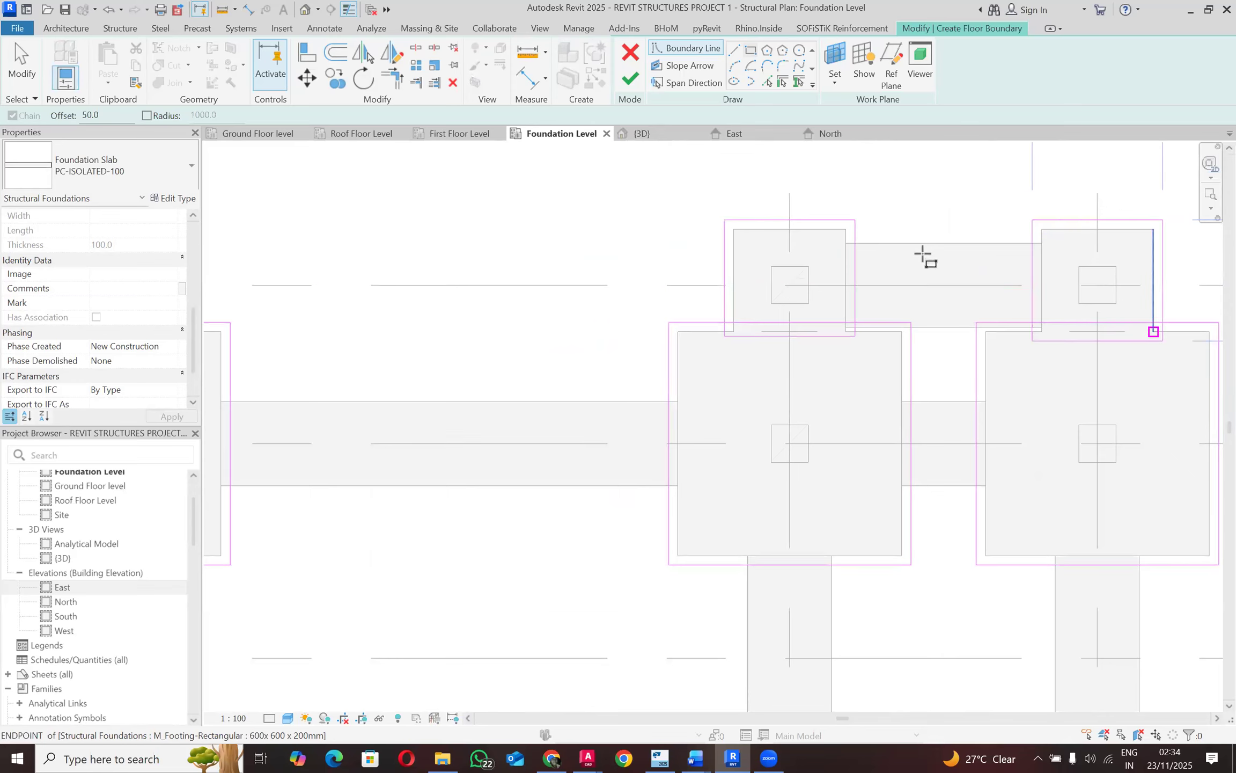
Step: Sketch 1300 mm square boundaries, offset 50 mm outward, around the two grid E footings at grids 1 and 2
scroll(896, 232, down, 4)
scroll(894, 229, down, 2)
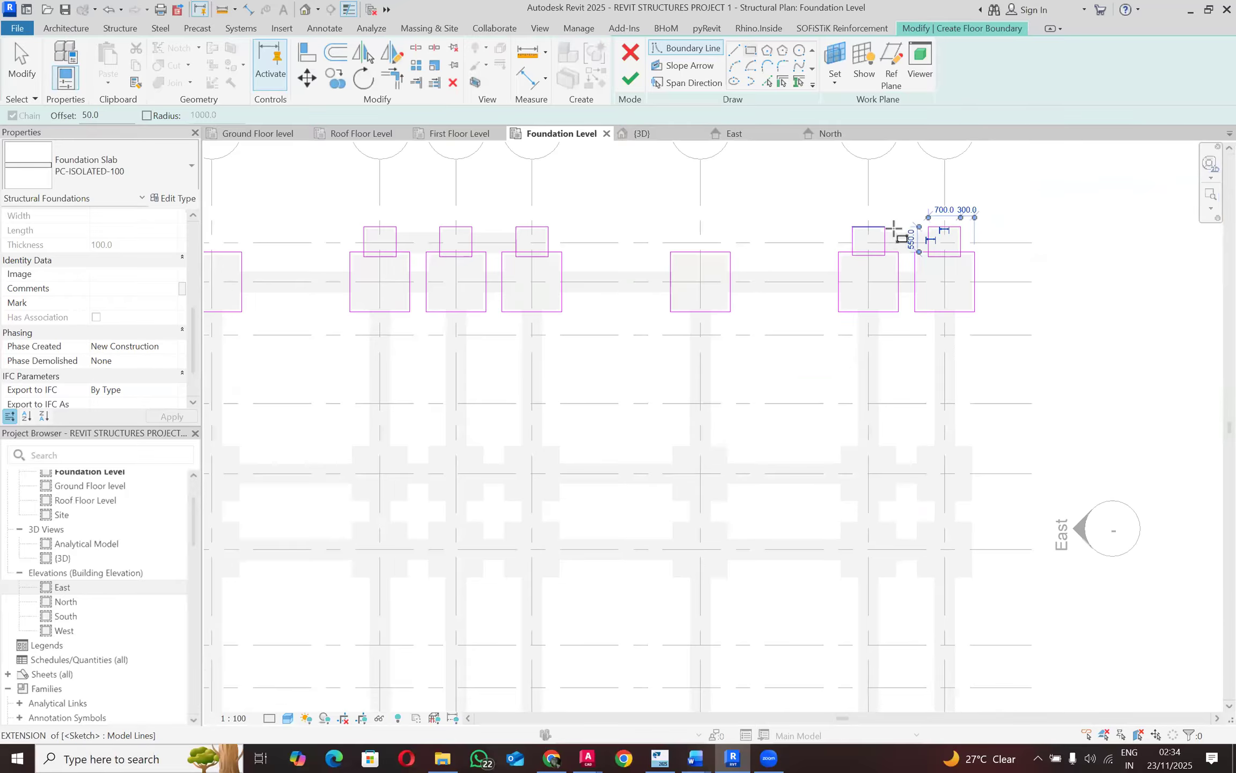
scroll(891, 236, down, 2)
scroll(801, 294, down, 1)
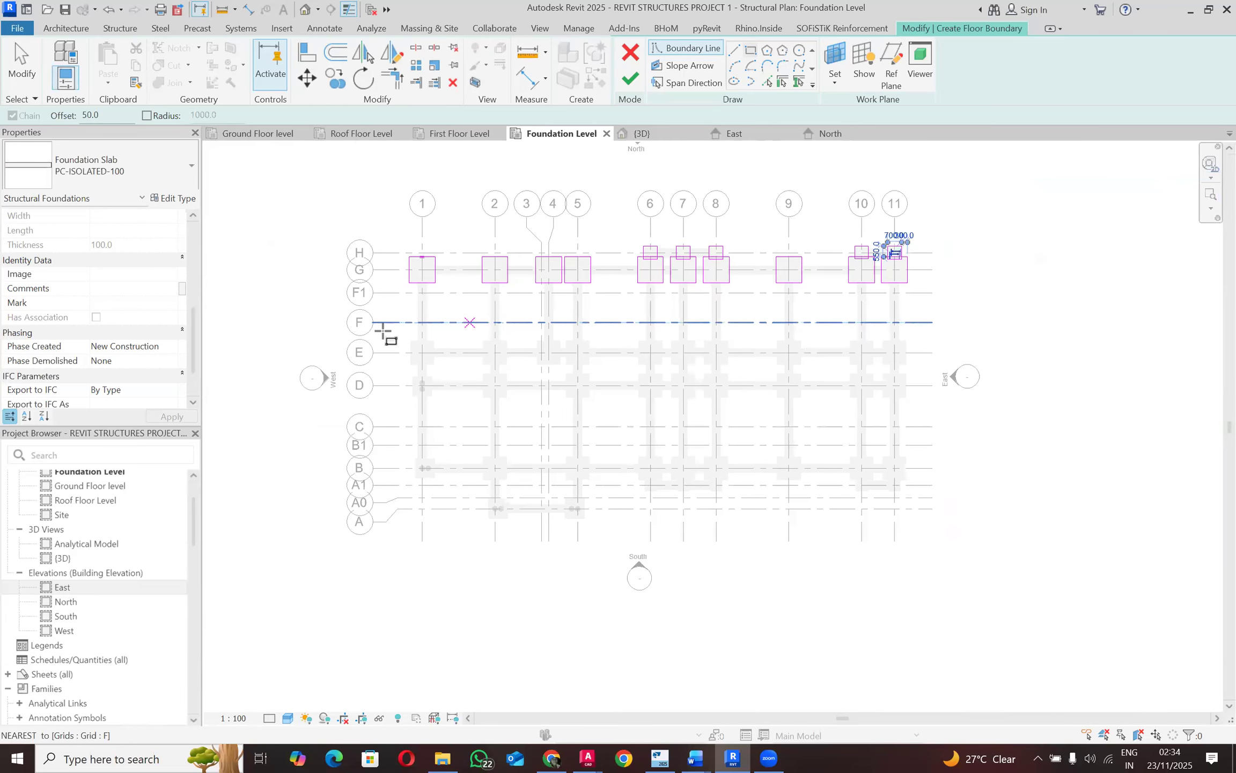
scroll(385, 330, up, 2)
scroll(429, 370, up, 2)
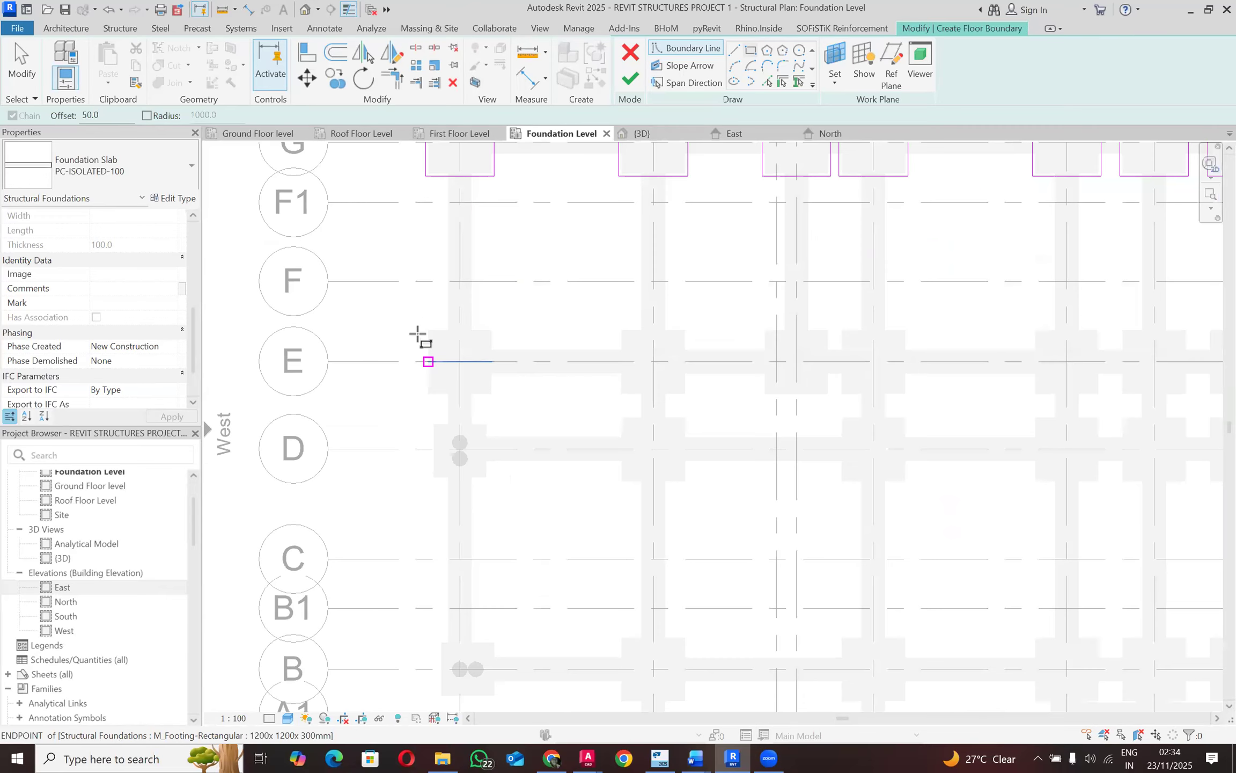
click(519, 417)
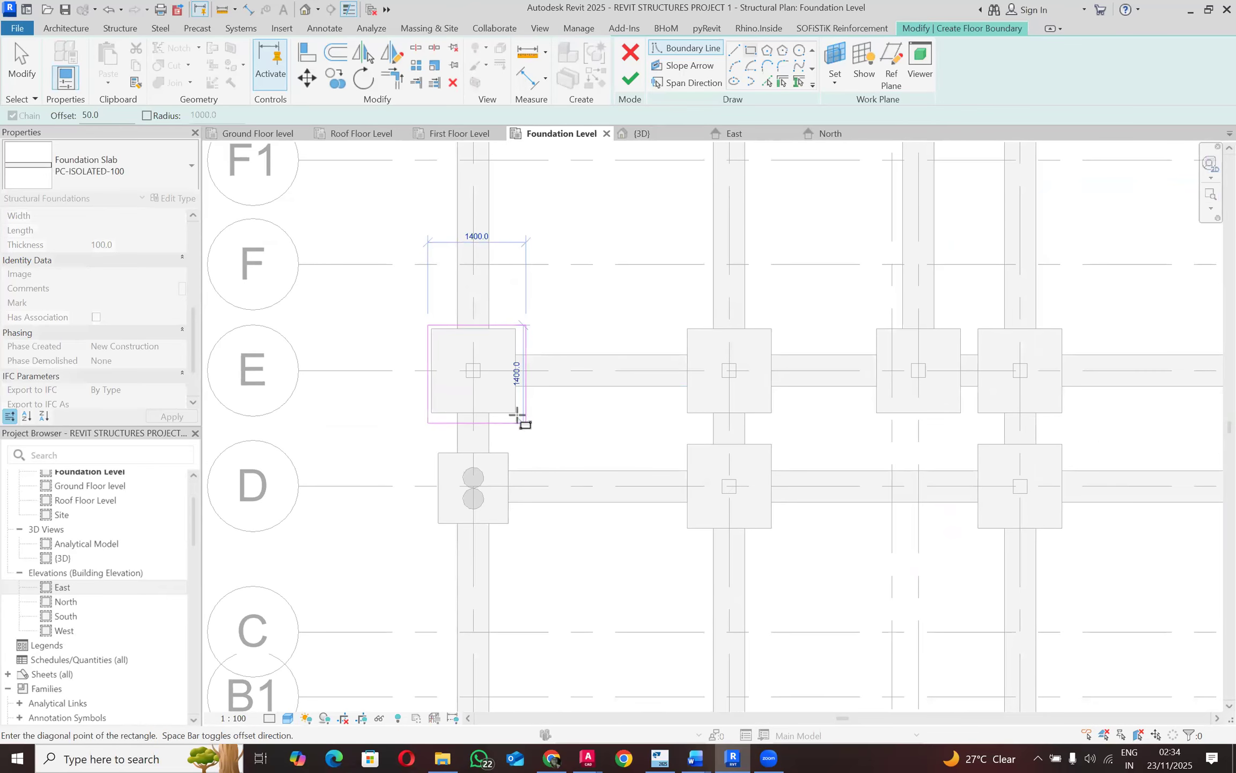
click(684, 325)
click(771, 412)
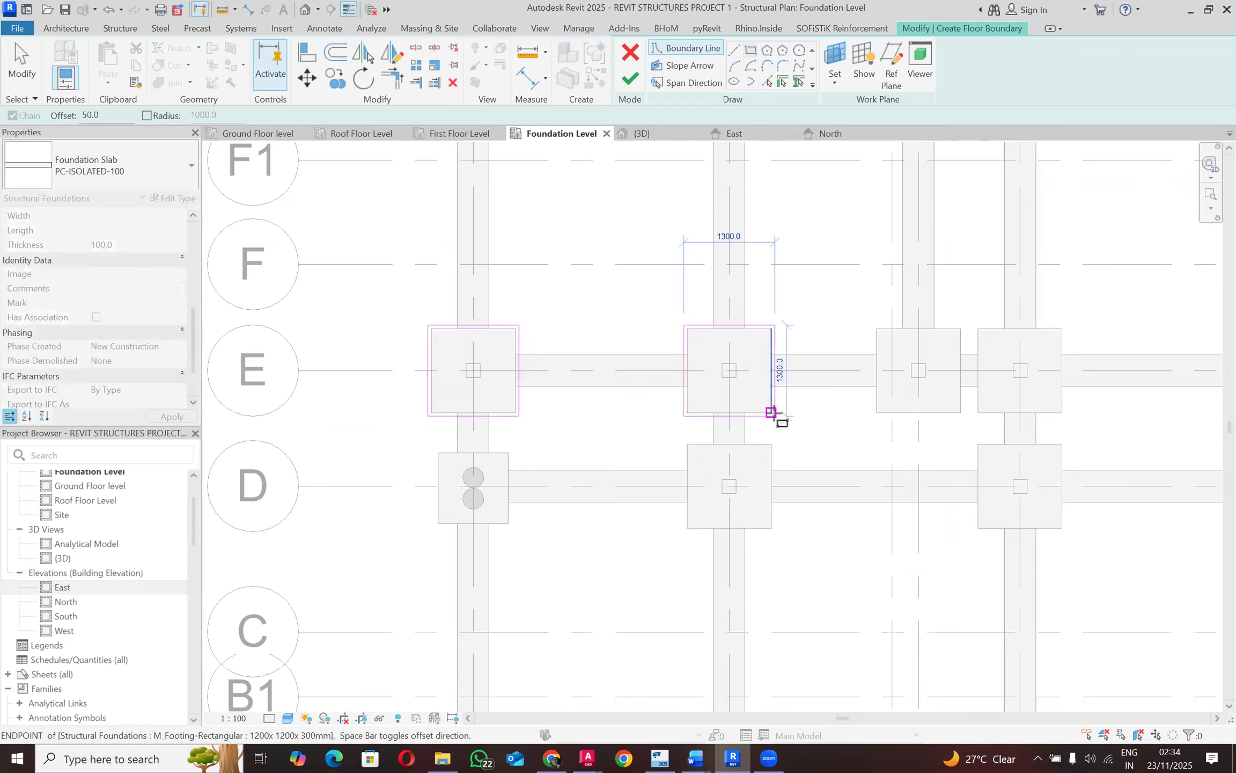
Step: Sketch 1300 mm square boundaries, offset 50 mm outward, around the footings at grids 2 and D and at grids 4 and E
click(688, 444)
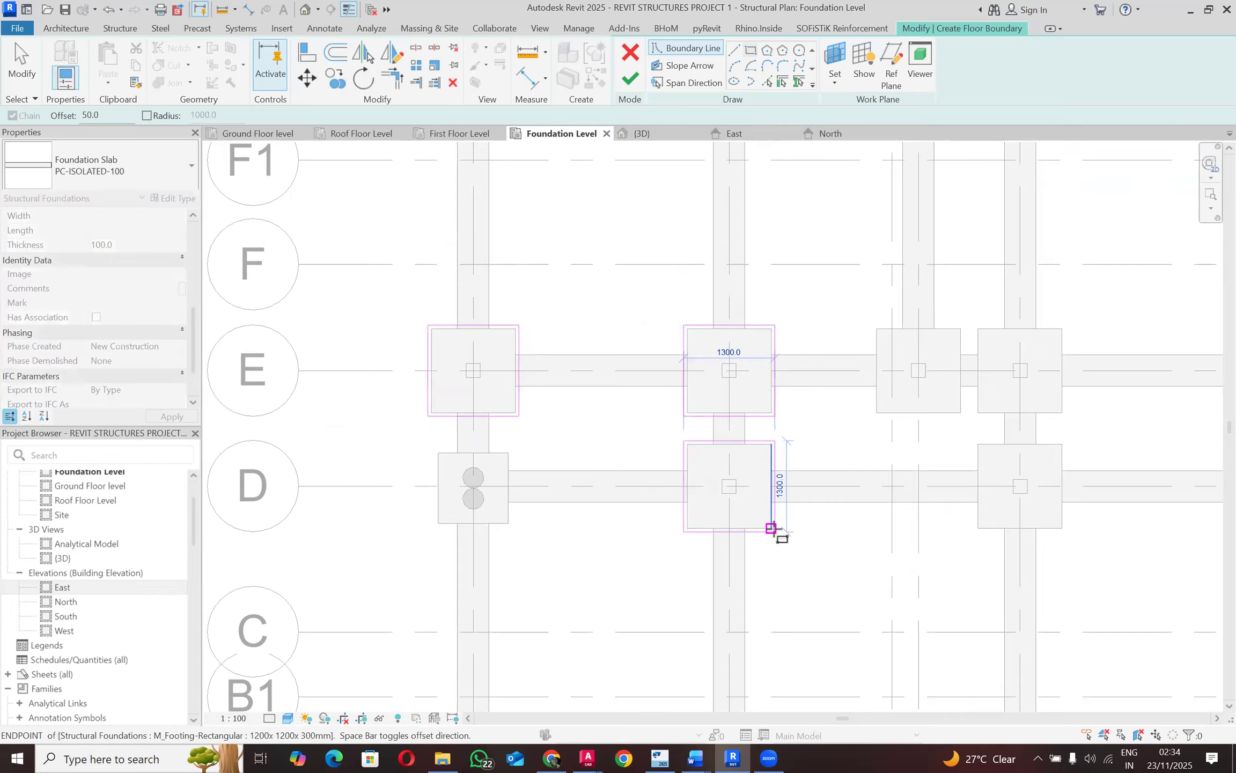
click(771, 529)
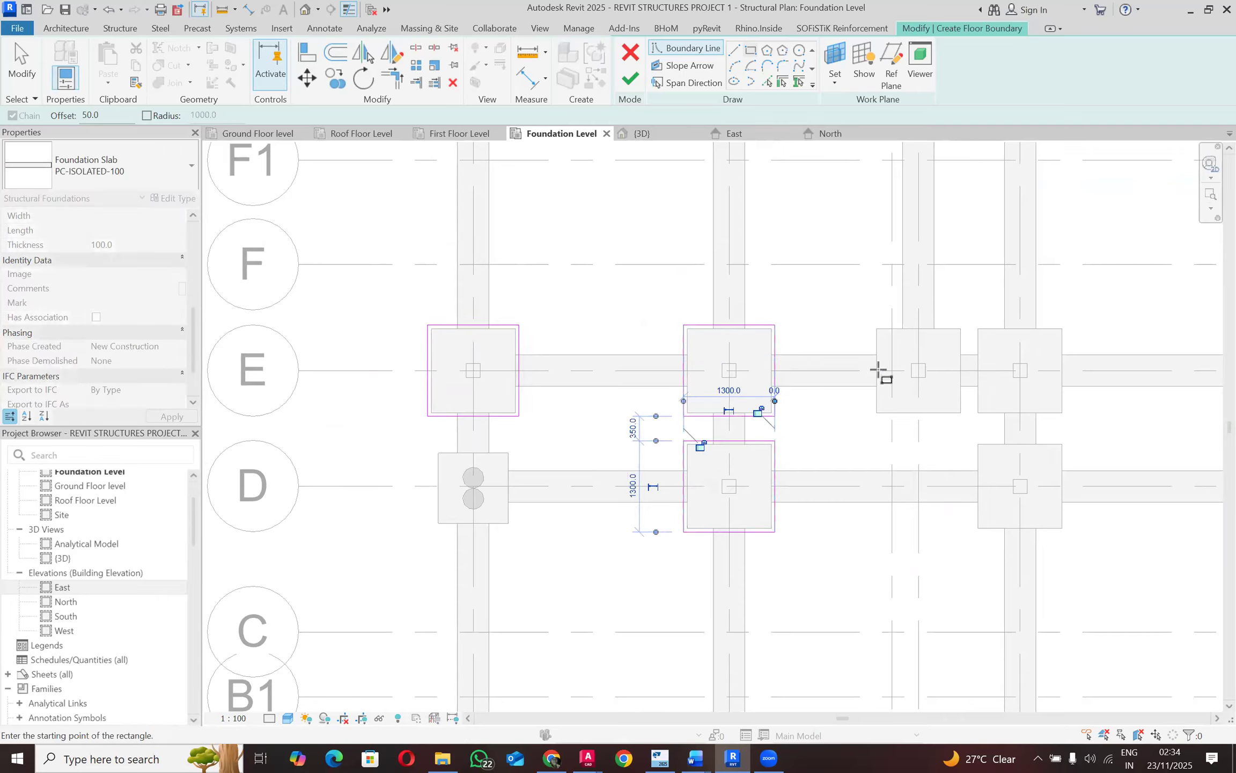
click(877, 329)
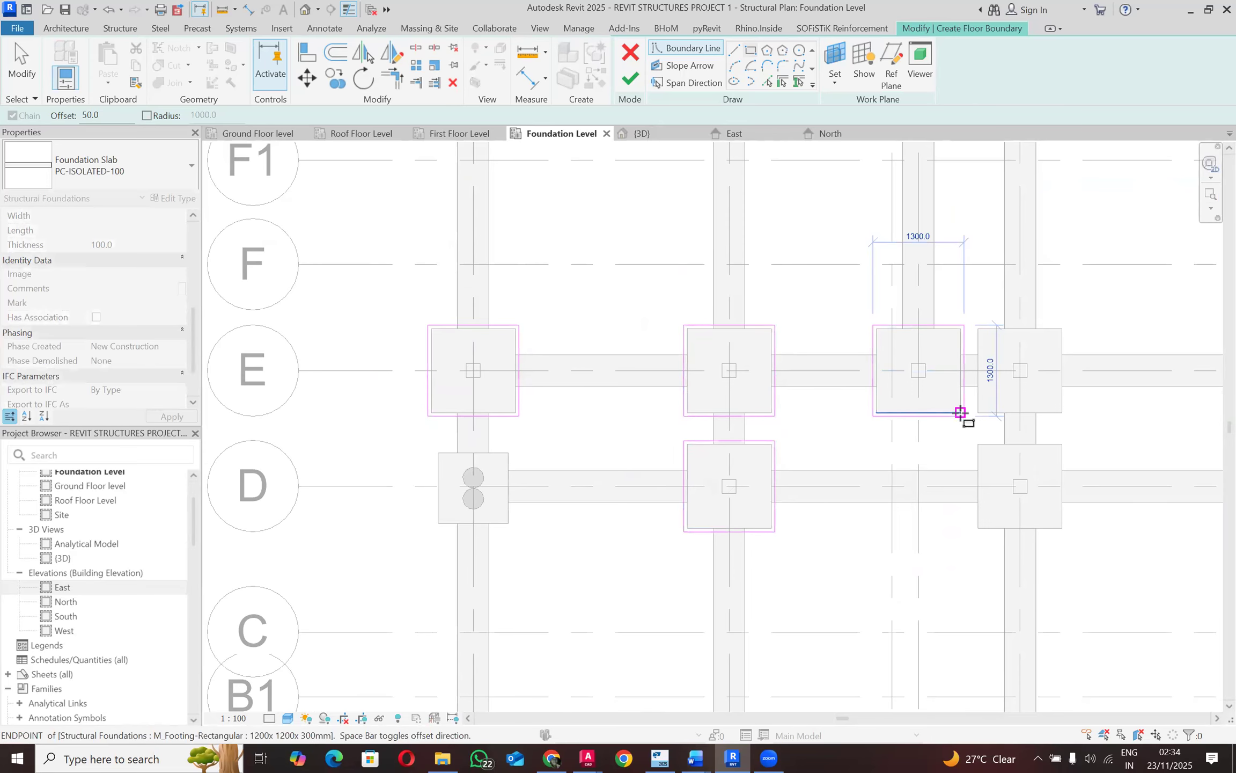
click(960, 412)
Step: Sketch 1300 mm square boundaries, offset 50 mm outward, around the two grid 5 footings at grids E and D
scroll(902, 367, down, 2)
scroll(885, 342, up, 3)
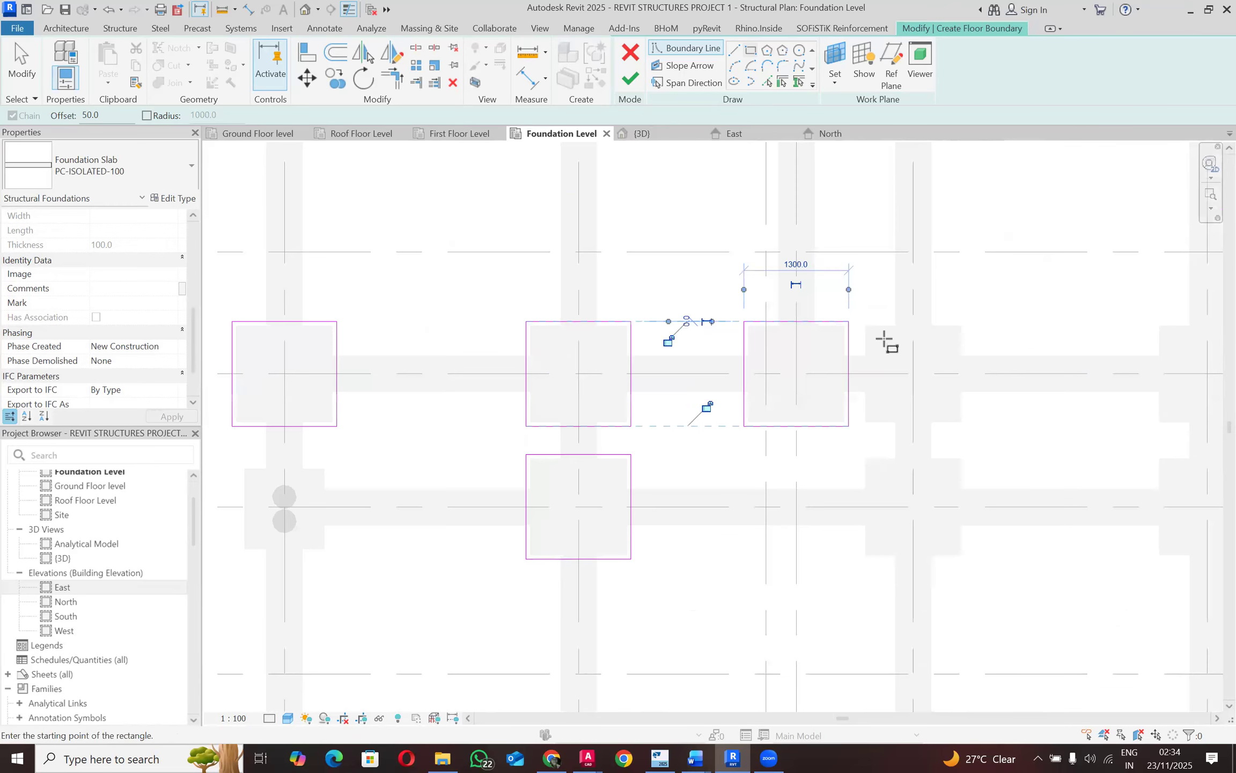
click(926, 368)
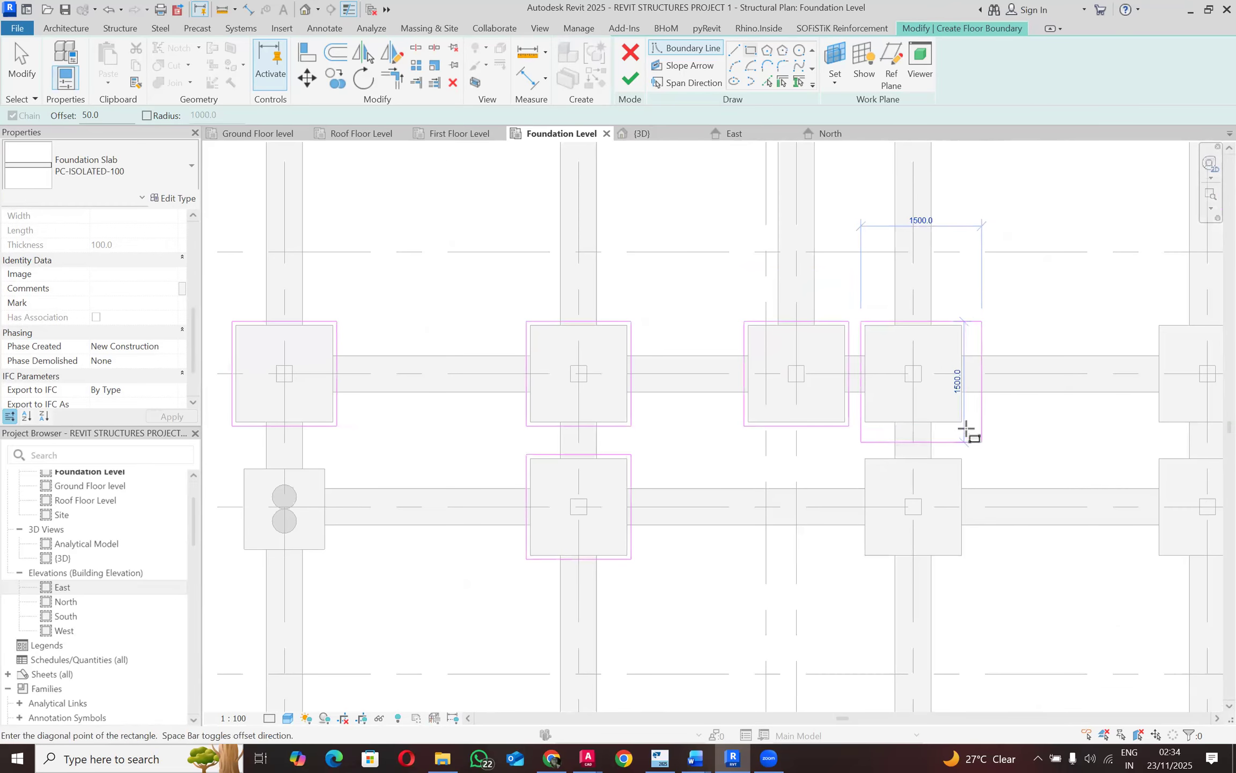
click(951, 444)
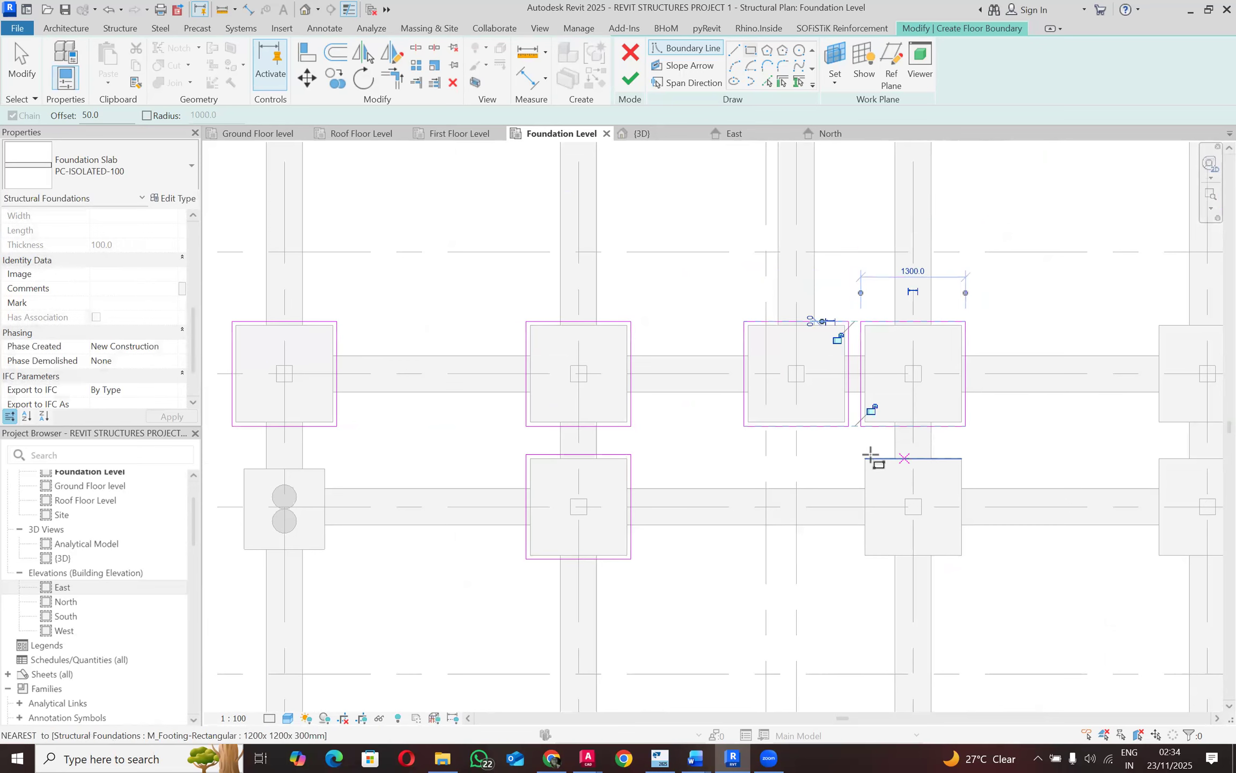
click(864, 458)
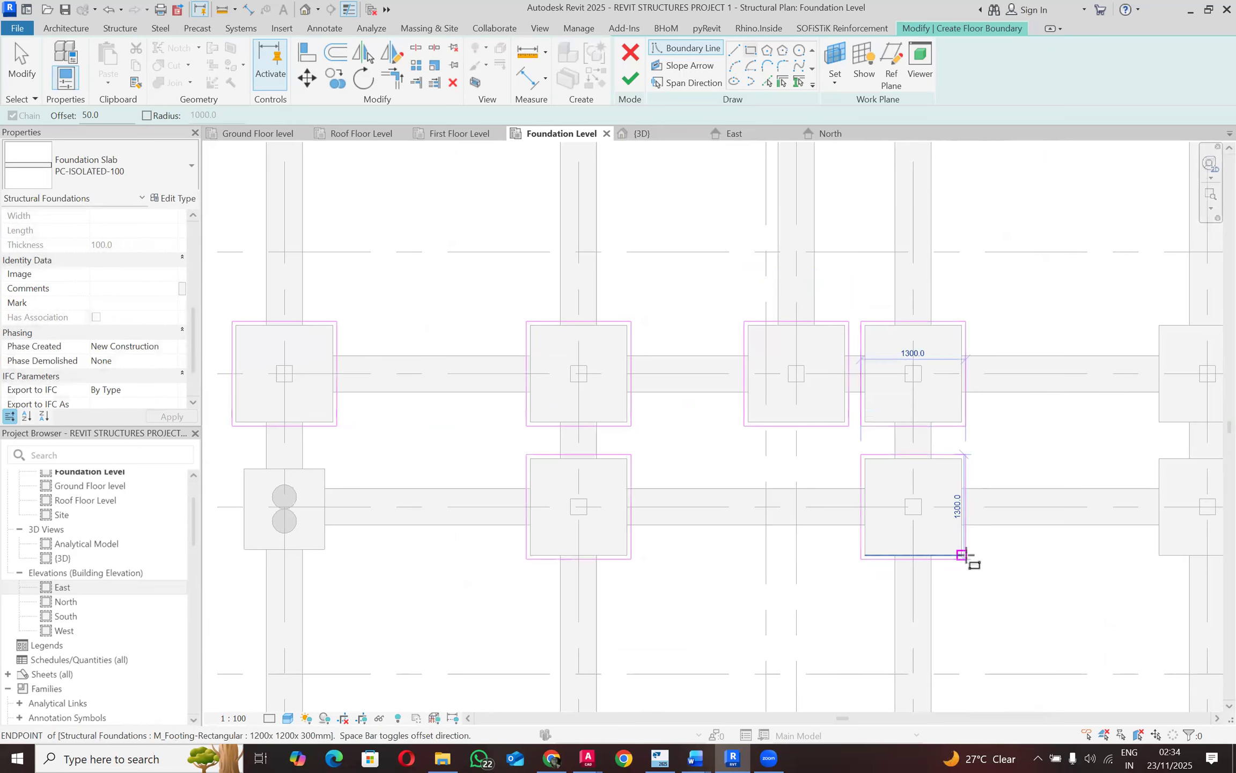
scroll(575, 492, down, 5)
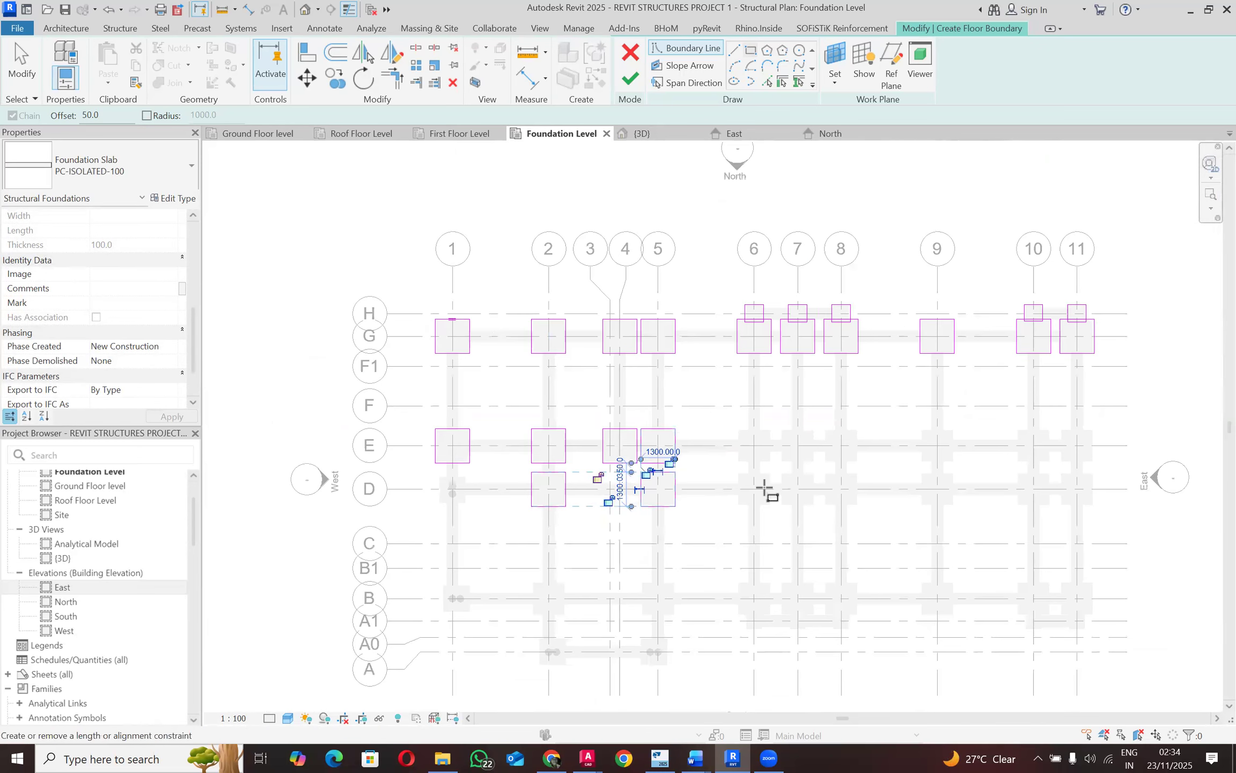
Step: Sketch 1300 mm square boundaries, offset 50 mm outward, around the two grid 6 footings at grids E and D
scroll(766, 483, up, 2)
scroll(756, 402, up, 2)
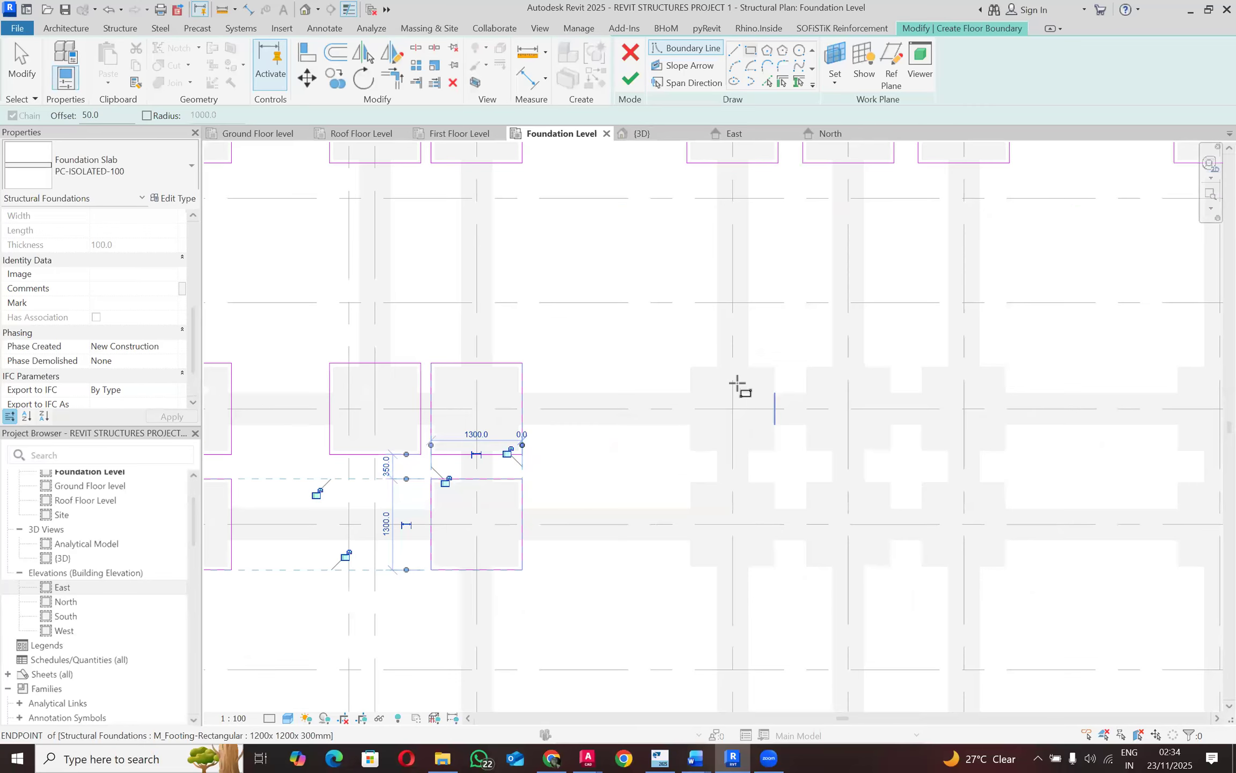
click(698, 366)
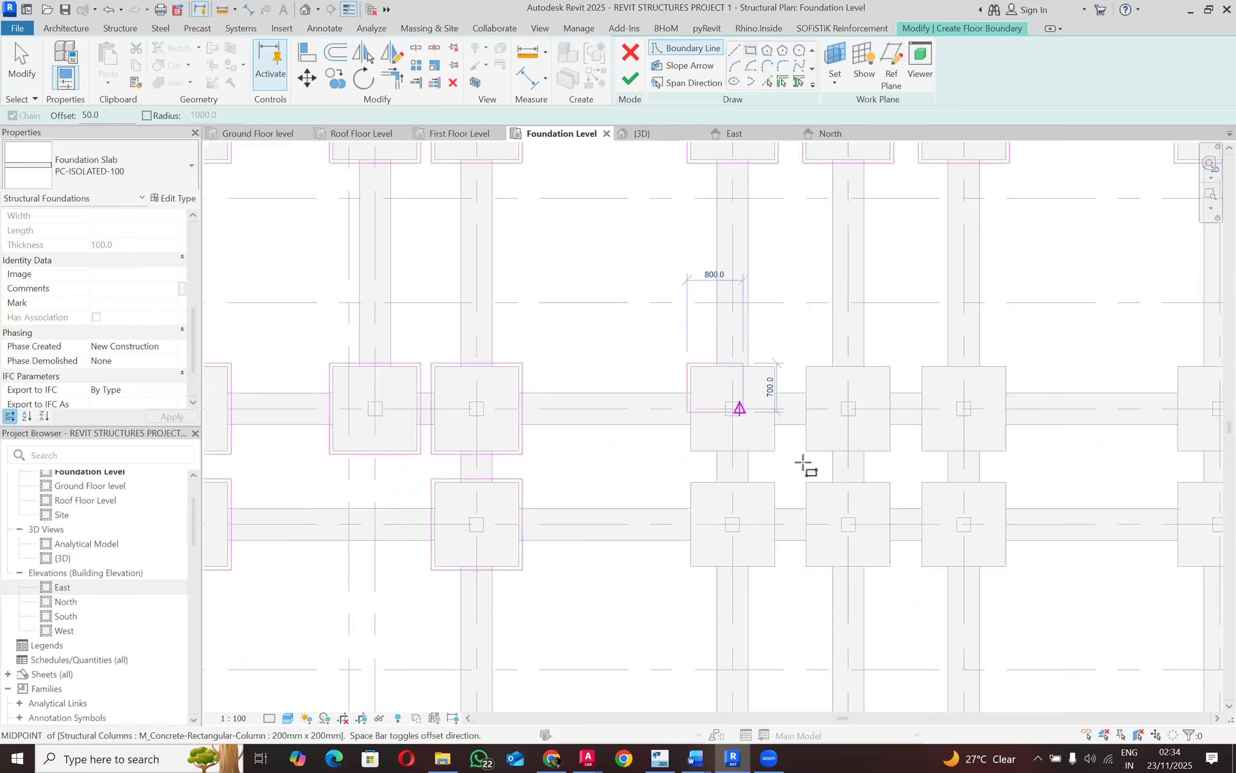
click(775, 450)
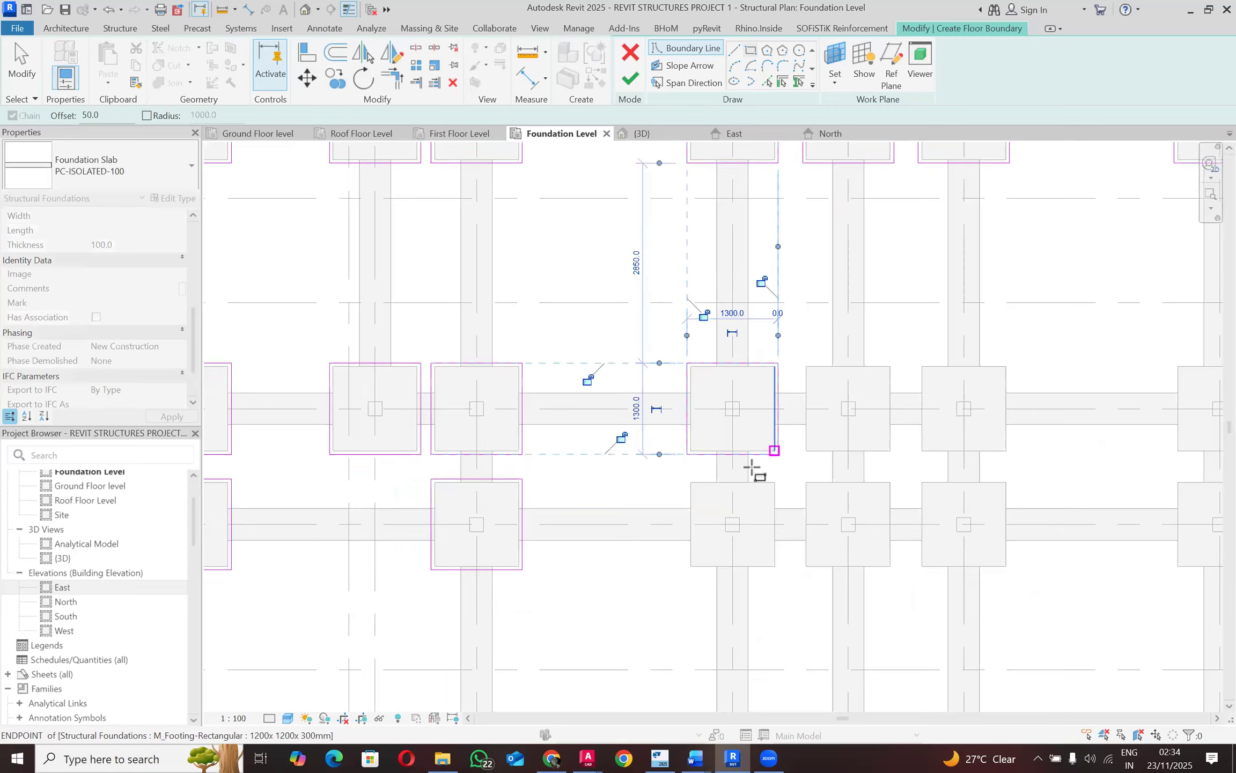
click(688, 479)
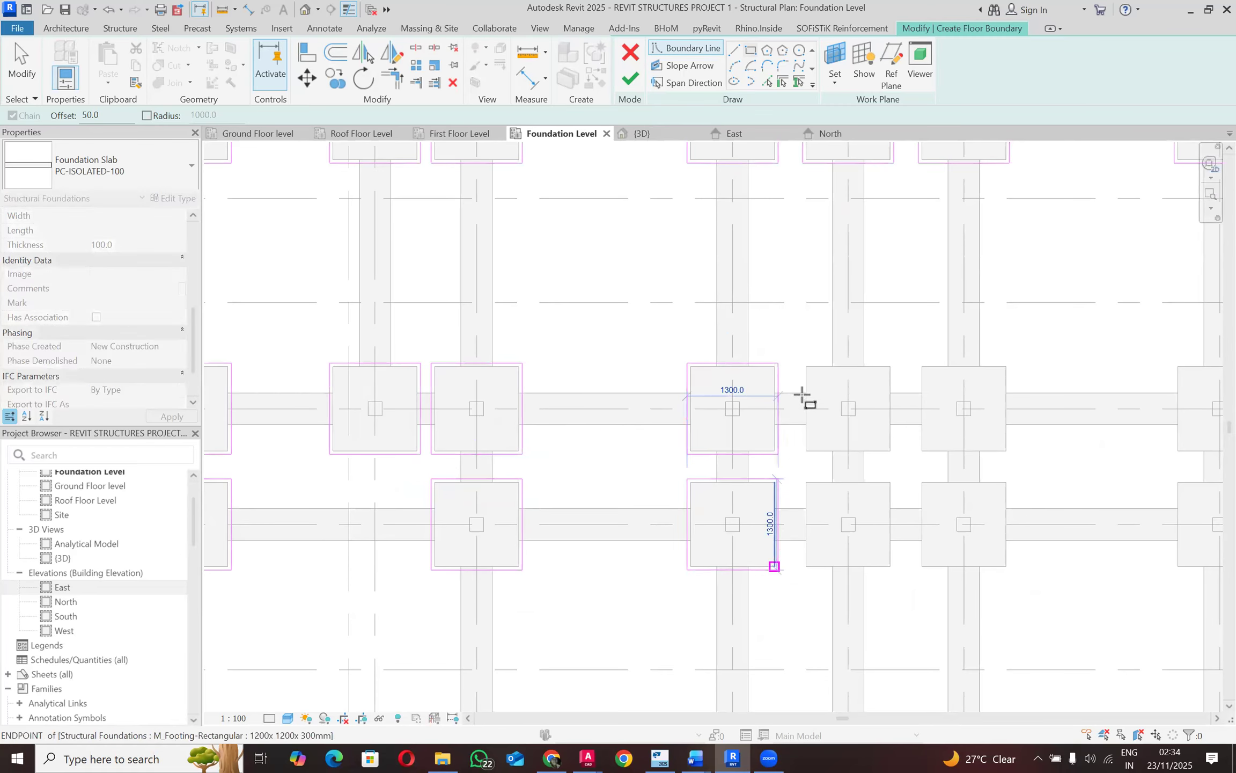
Step: Sketch 1300 mm square boundaries, offset 50 mm outward, around the two grid 7 footings at grids E and D
click(806, 368)
click(894, 455)
click(807, 481)
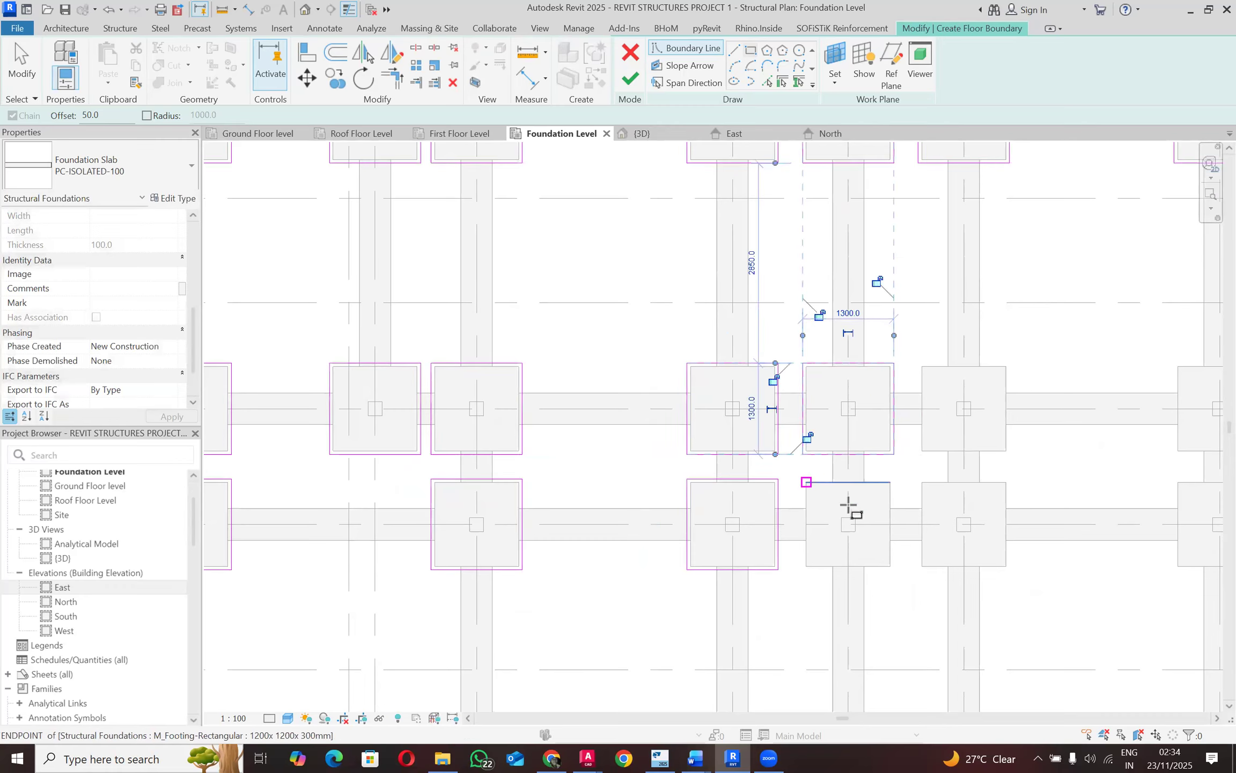
click(893, 567)
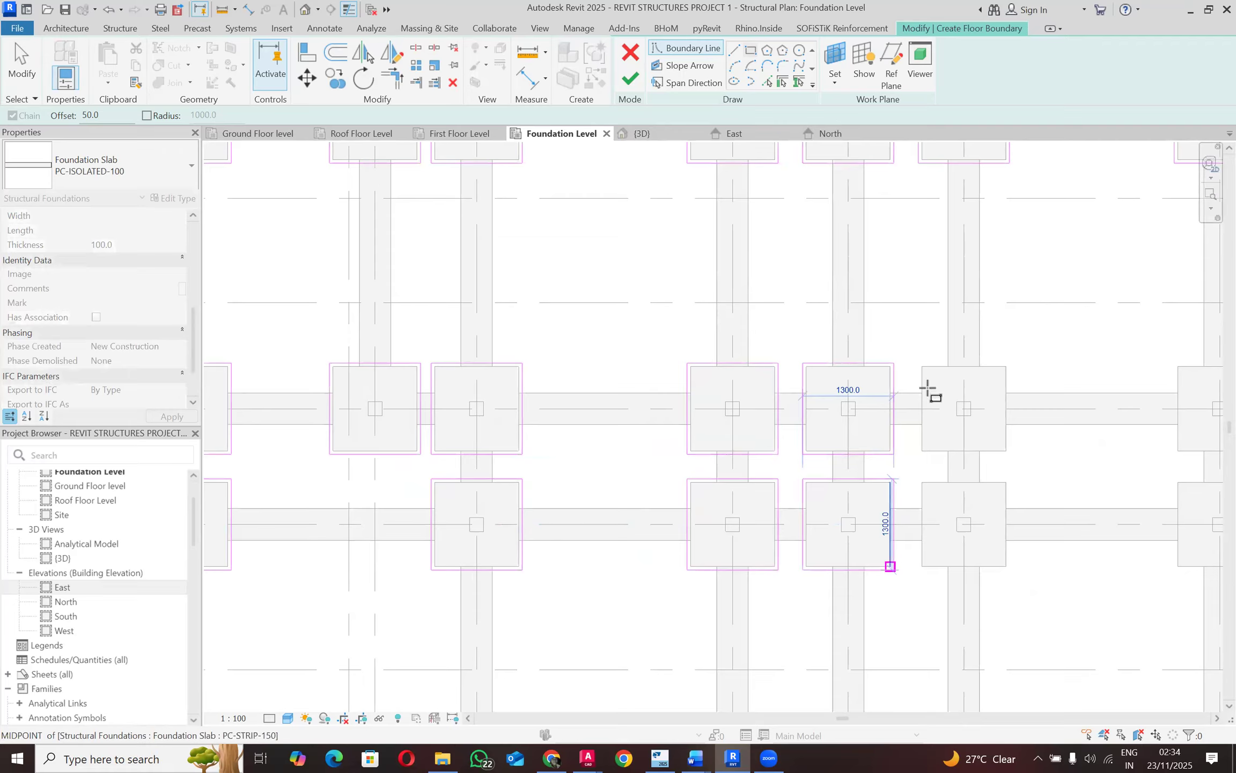
Step: Sketch 1300 mm square boundaries, offset 50 mm outward, around the two grid 8 footings at grids E and D
click(919, 365)
click(1006, 451)
click(921, 482)
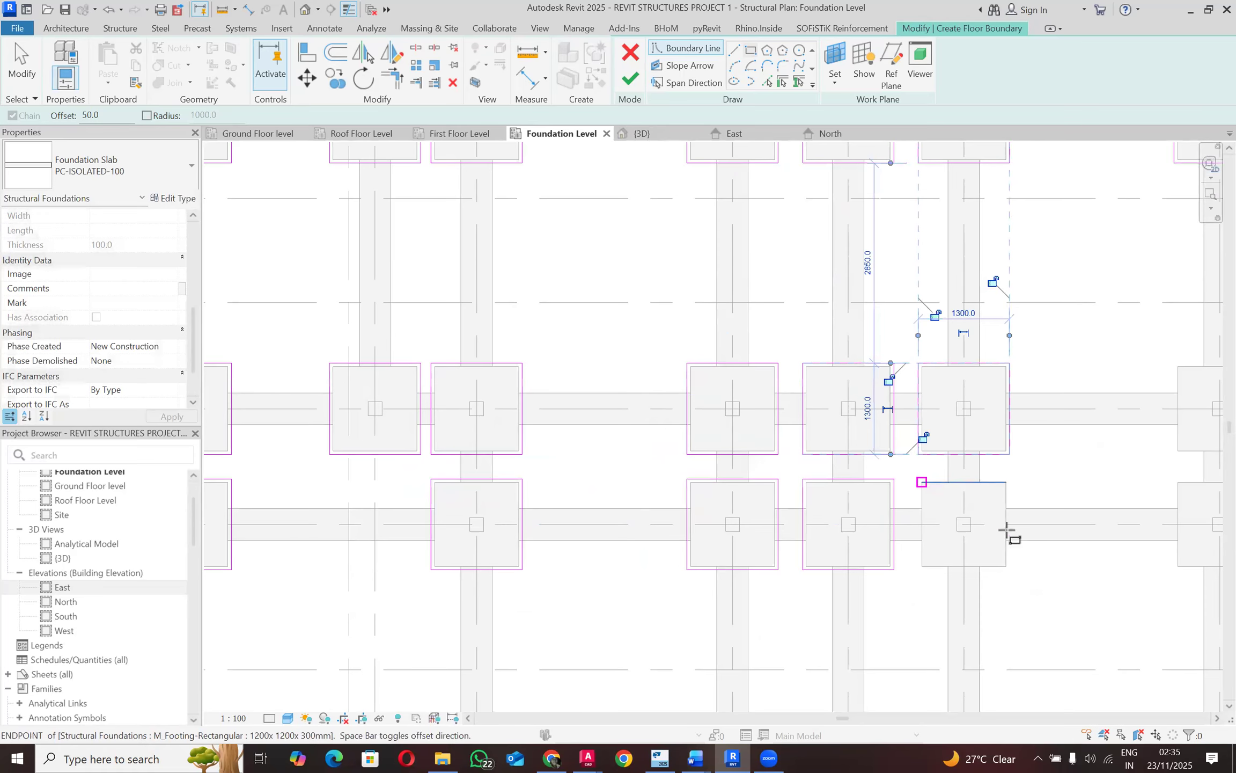
click(1006, 566)
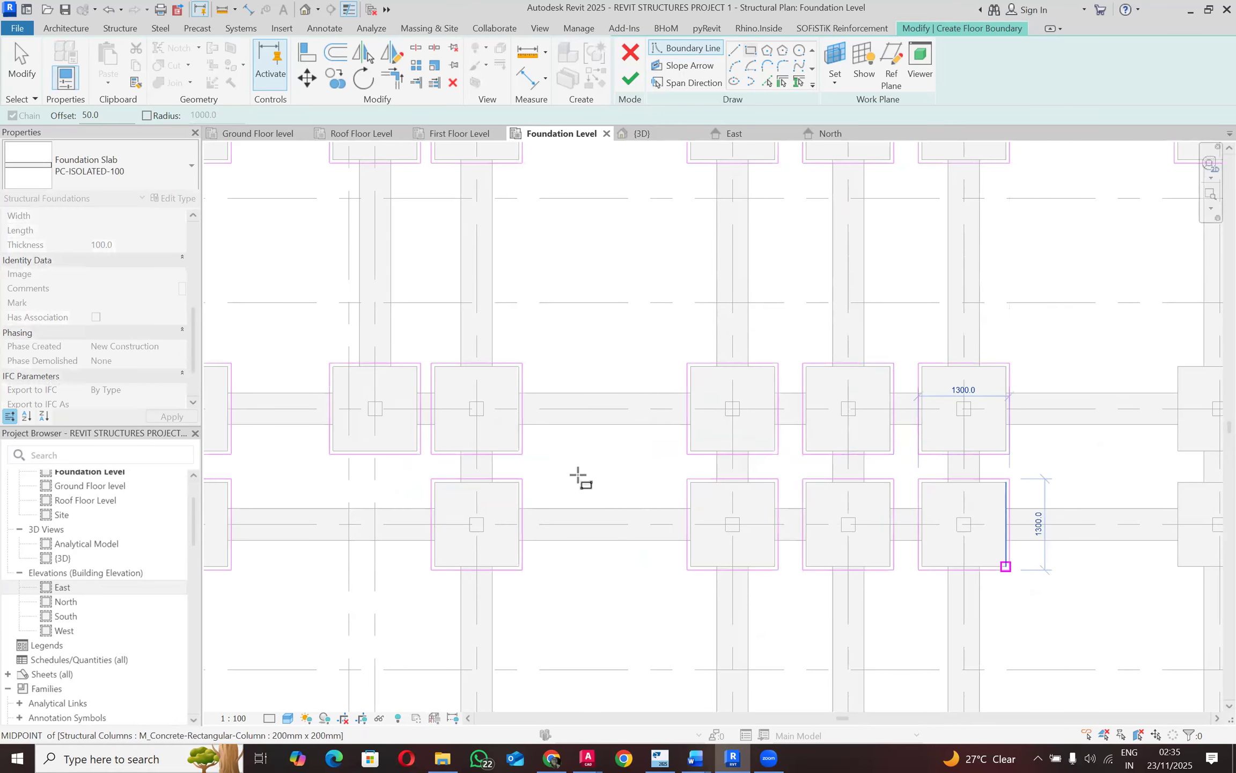
Step: Sketch 1300 mm square boundaries, offset 50 mm outward, around the three grid E footings at grids 9, 10 and 11
scroll(578, 471, down, 2)
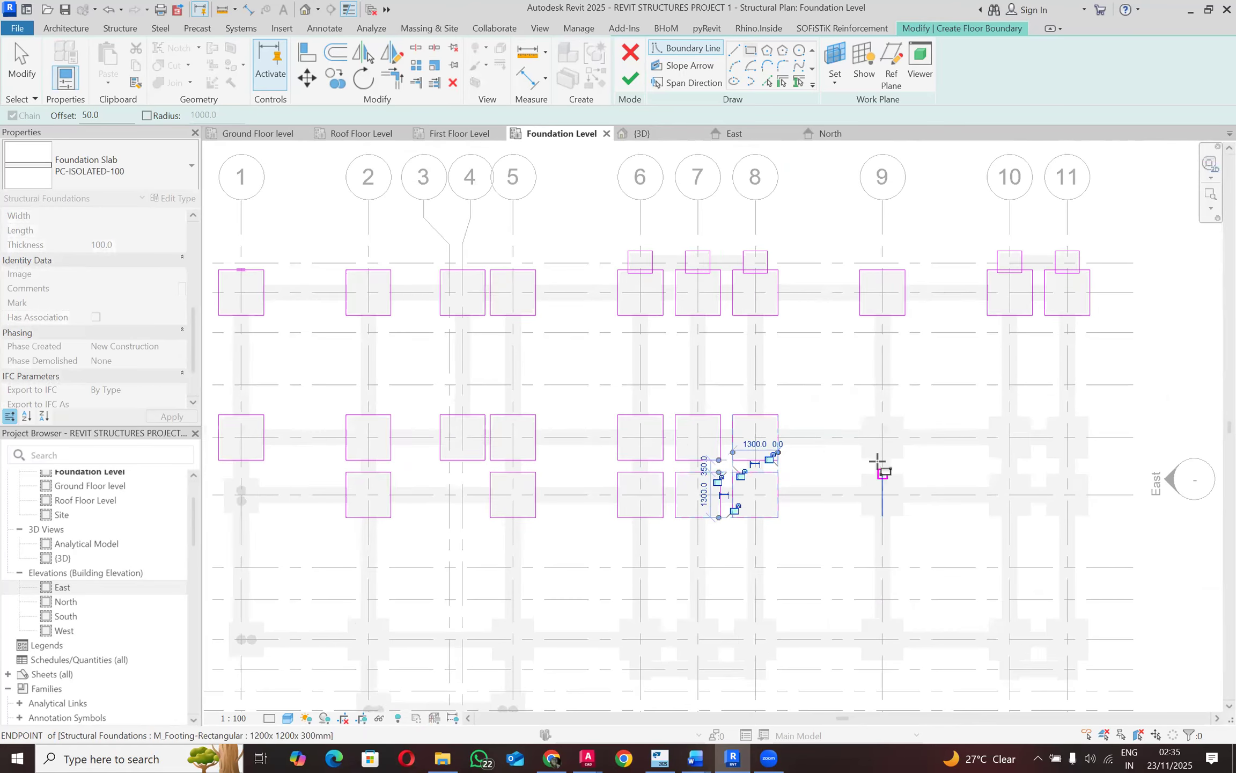
scroll(878, 474, up, 2)
click(906, 391)
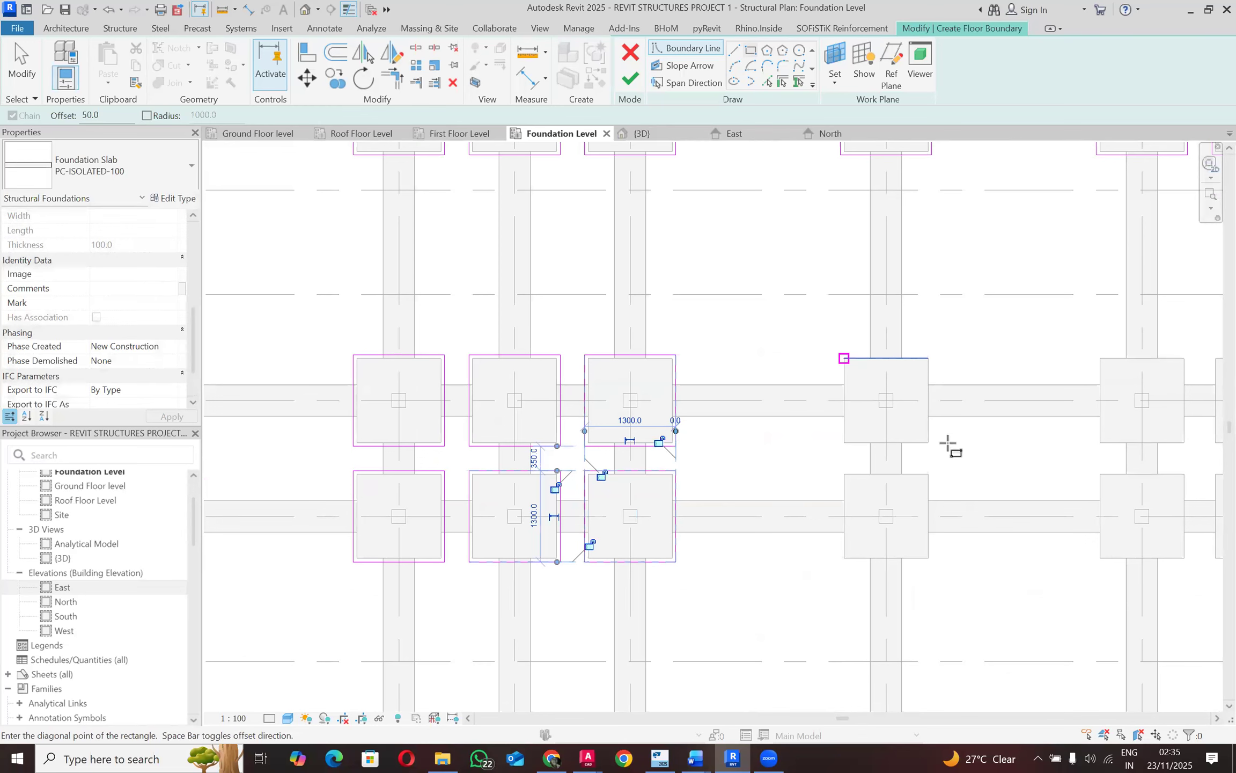
click(928, 442)
scroll(720, 395, down, 1)
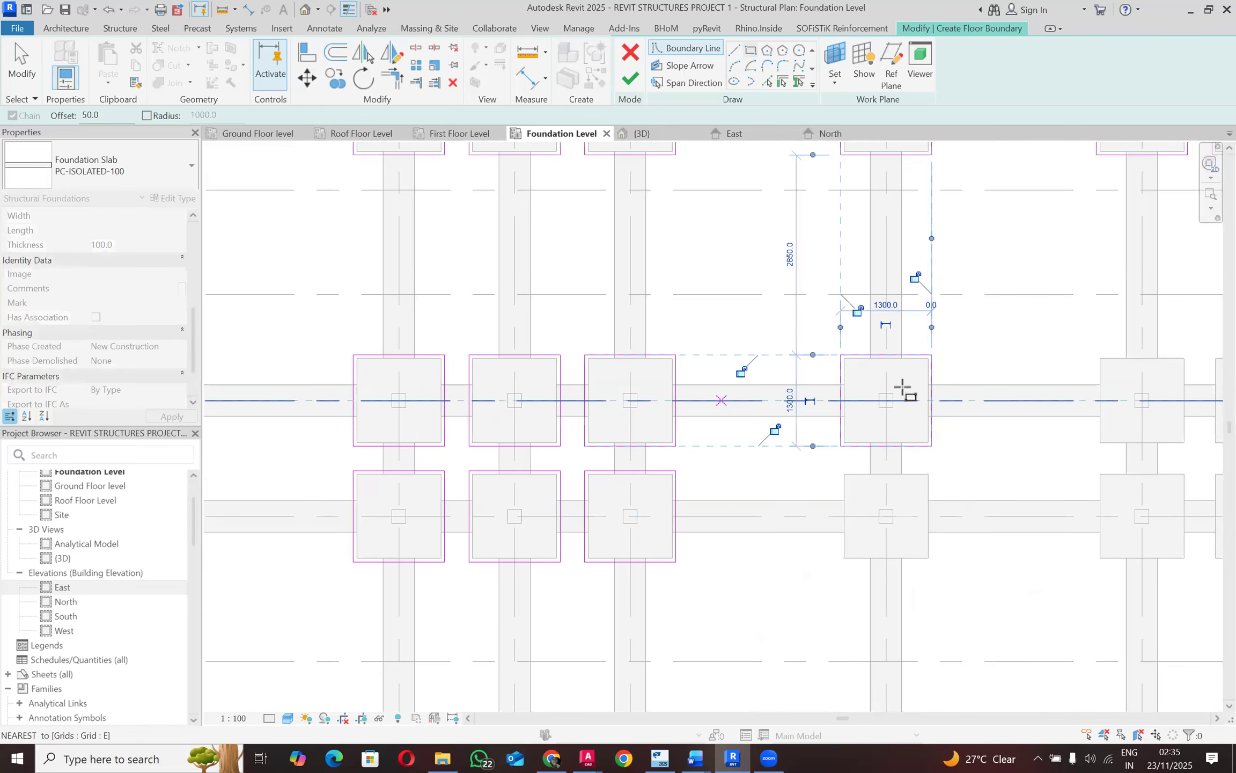
scroll(993, 370, up, 1)
click(959, 370)
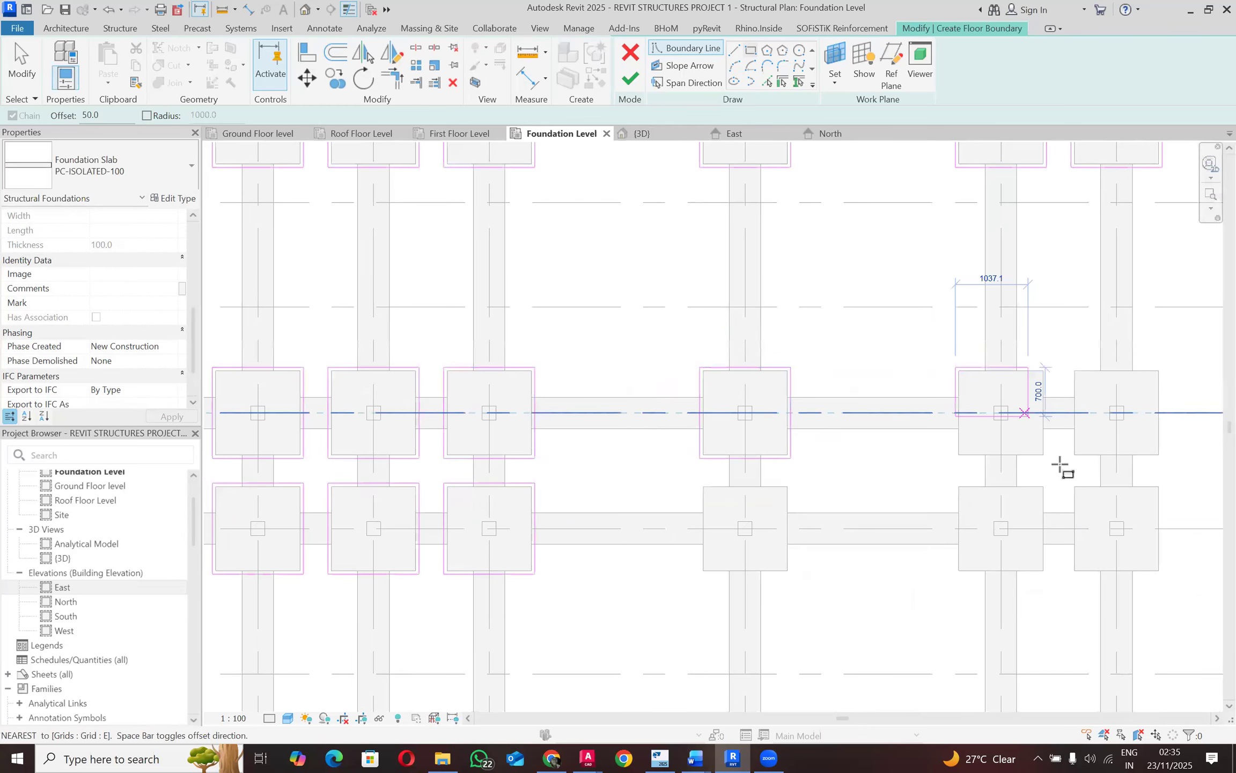
click(1044, 456)
click(1072, 369)
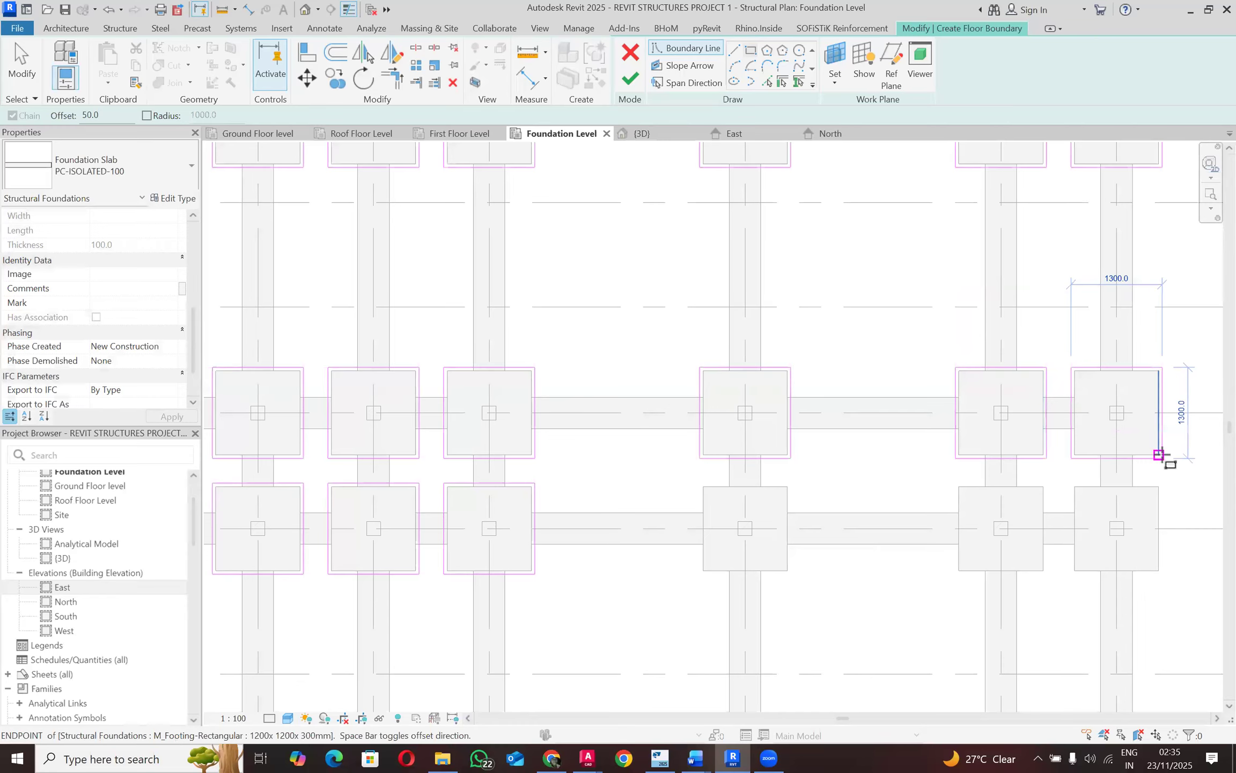
click(1159, 455)
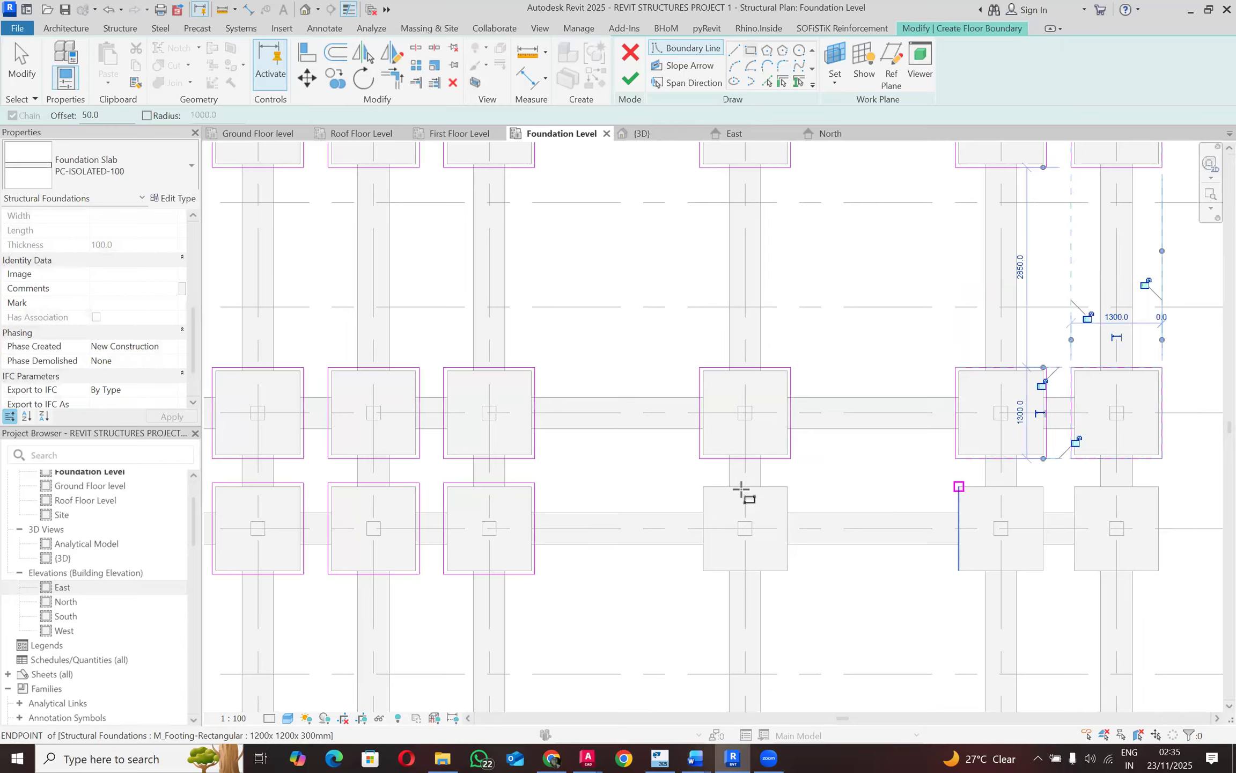
Step: Sketch 1300 mm square boundaries, offset 50 mm outward, around the three grid D footings at grids 9, 10 and 11
click(703, 486)
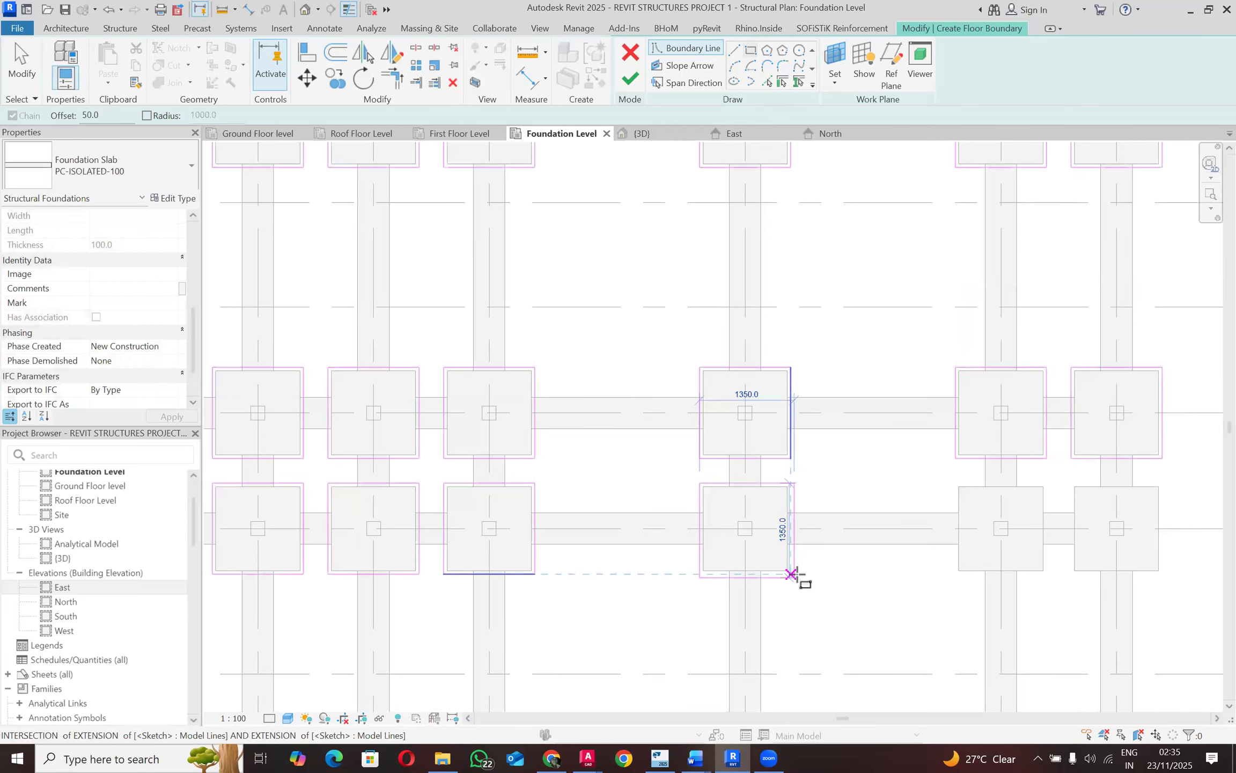
click(786, 569)
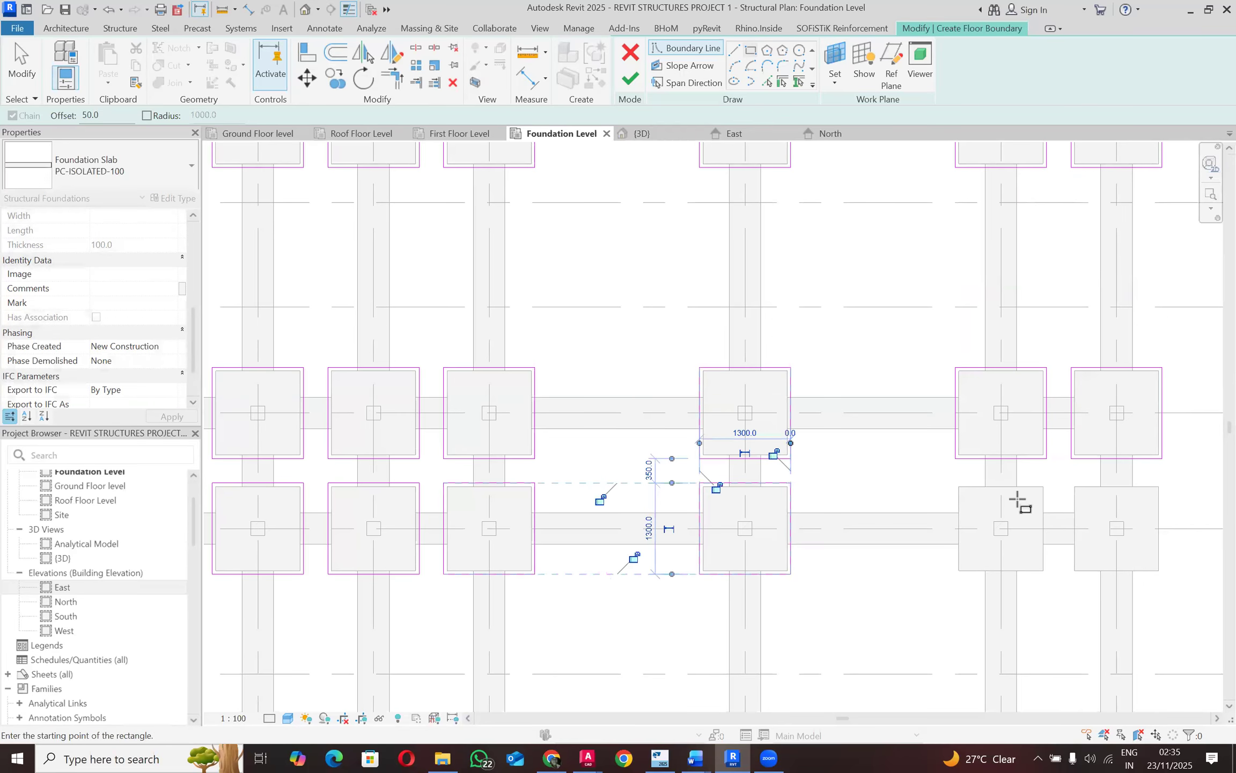
click(1043, 570)
click(1075, 486)
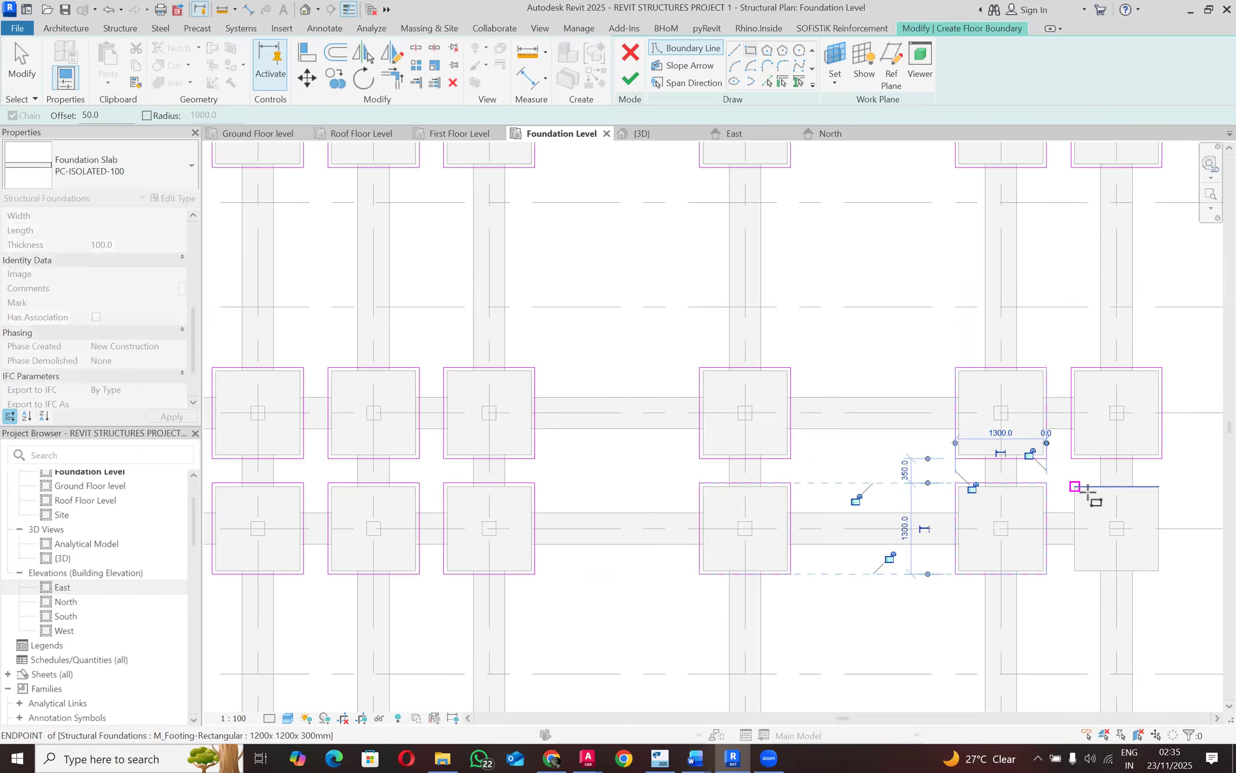
click(1159, 570)
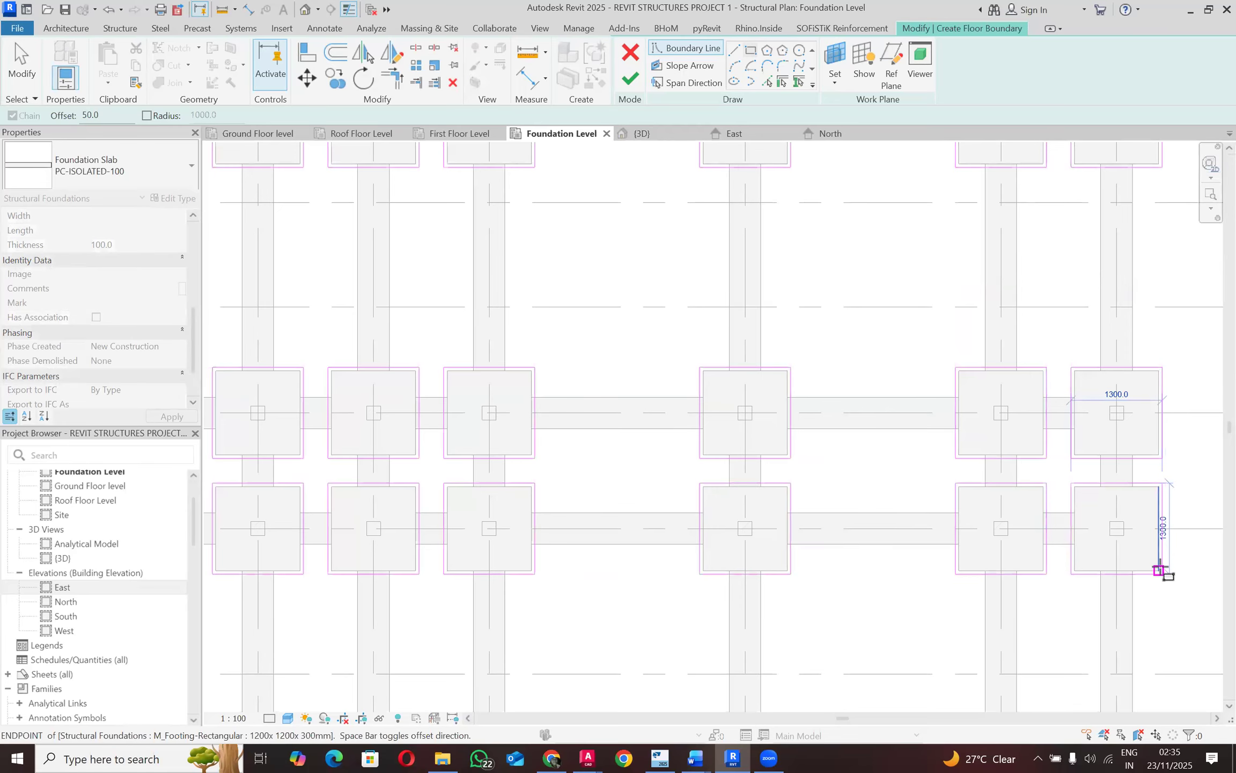
Step: Sketch 1300 mm square boundaries, offset 50 mm outward, around the two grid B footings at grids 2 and 5
scroll(980, 483, down, 3)
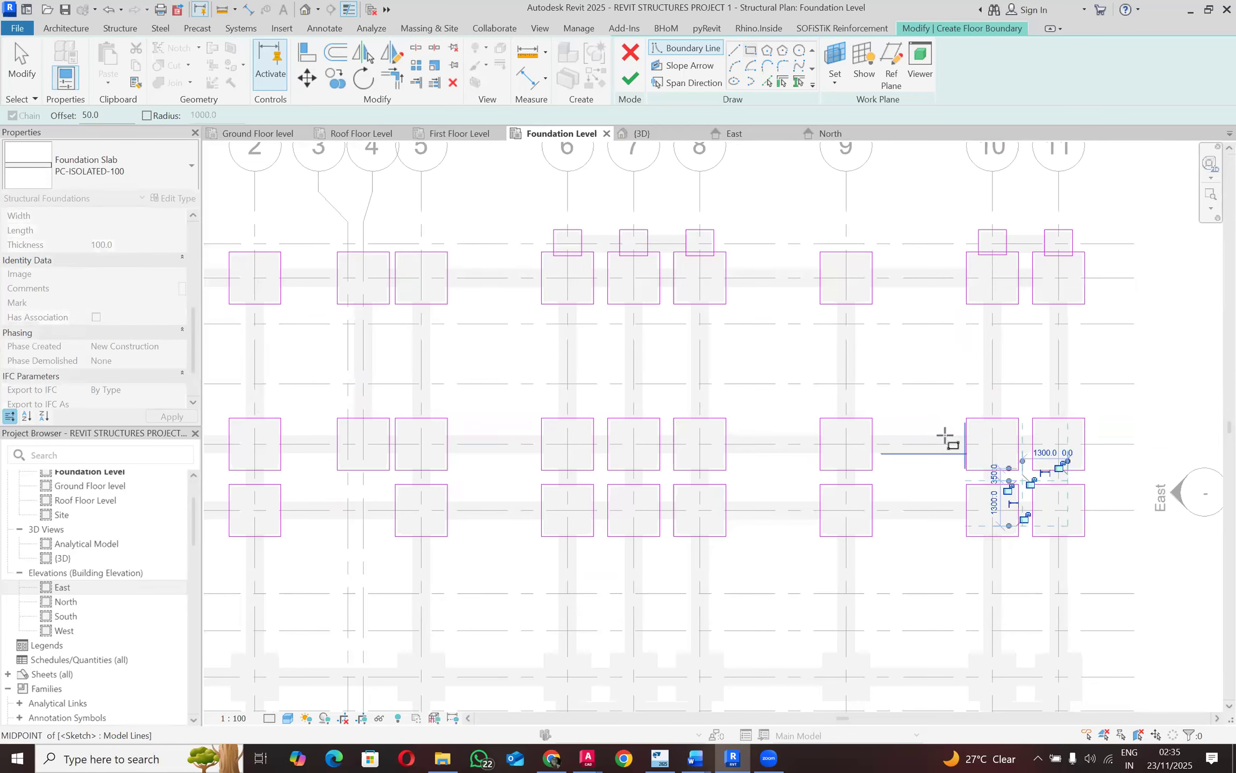
scroll(947, 436, down, 2)
scroll(819, 593, down, 1)
scroll(819, 601, up, 1)
scroll(504, 566, up, 1)
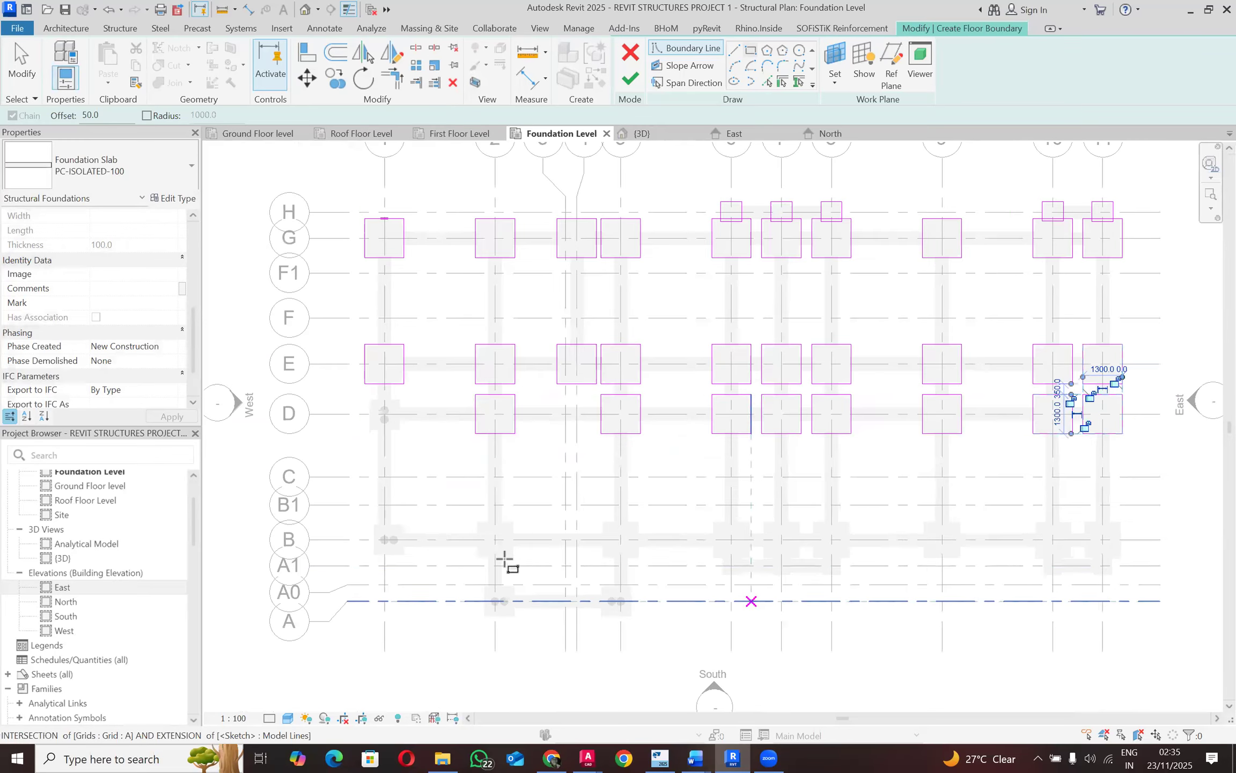
scroll(349, 535, up, 2)
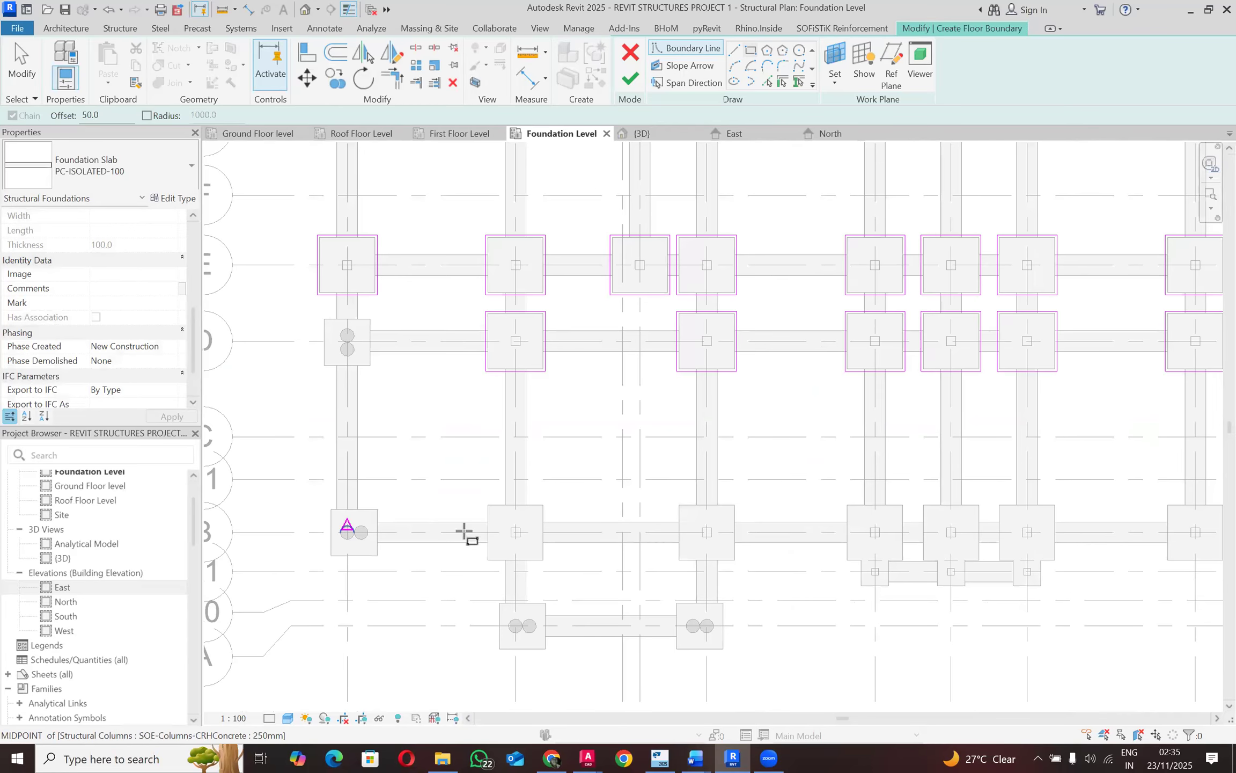
scroll(497, 532, up, 2)
click(483, 493)
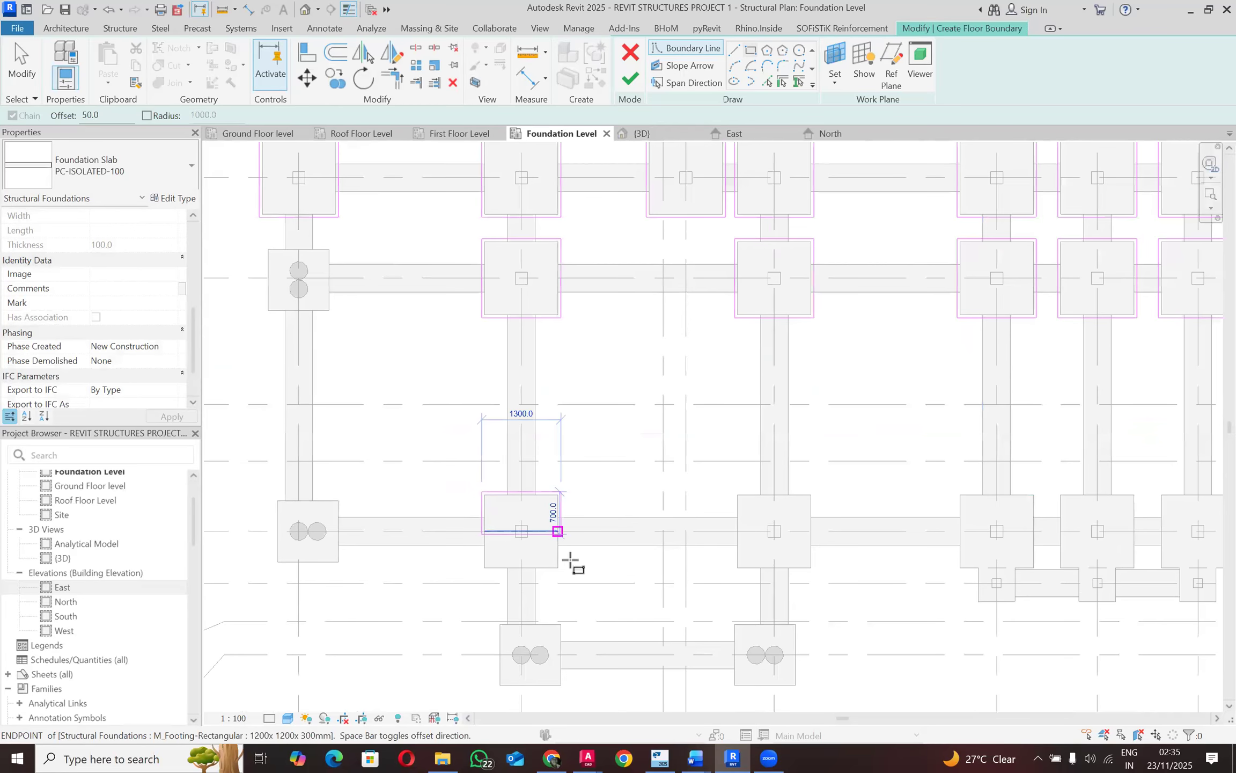
click(558, 567)
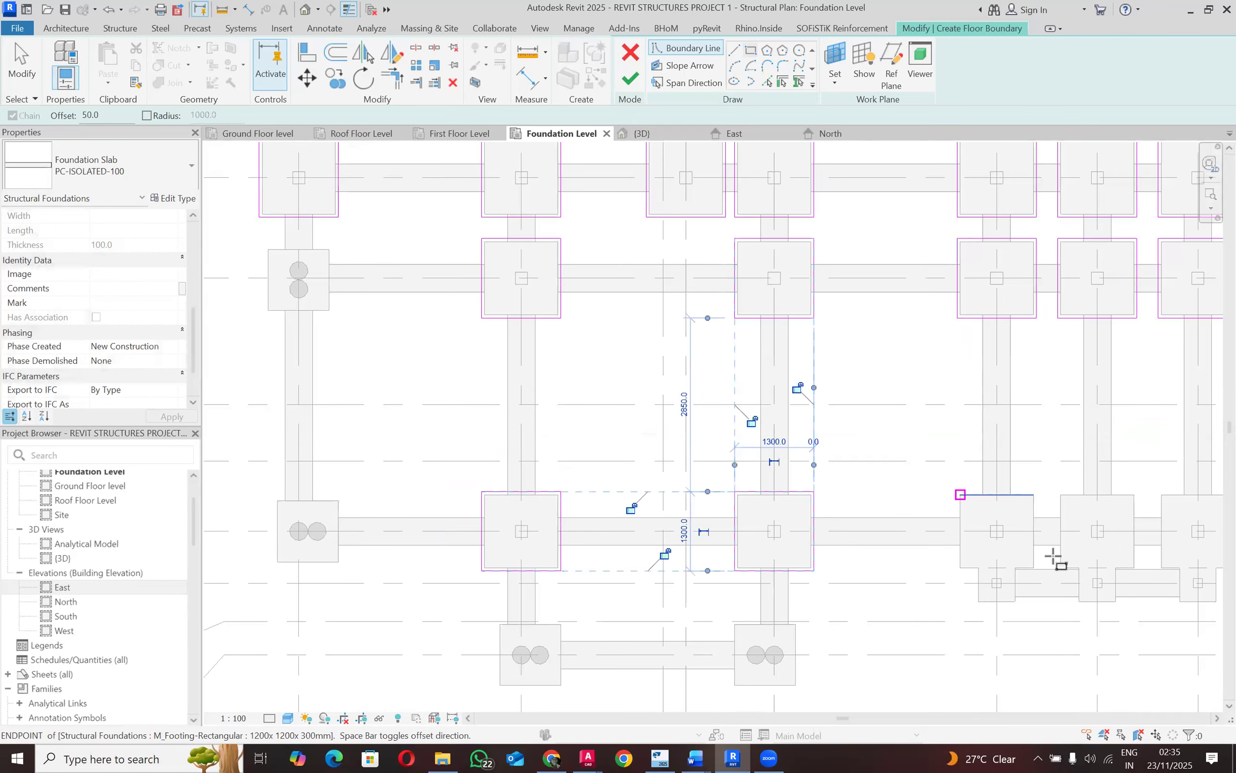
Step: Sketch 1300 mm square boundaries, offset 50 mm outward, around the two grid B footings at grids 6 and 7
click(961, 495)
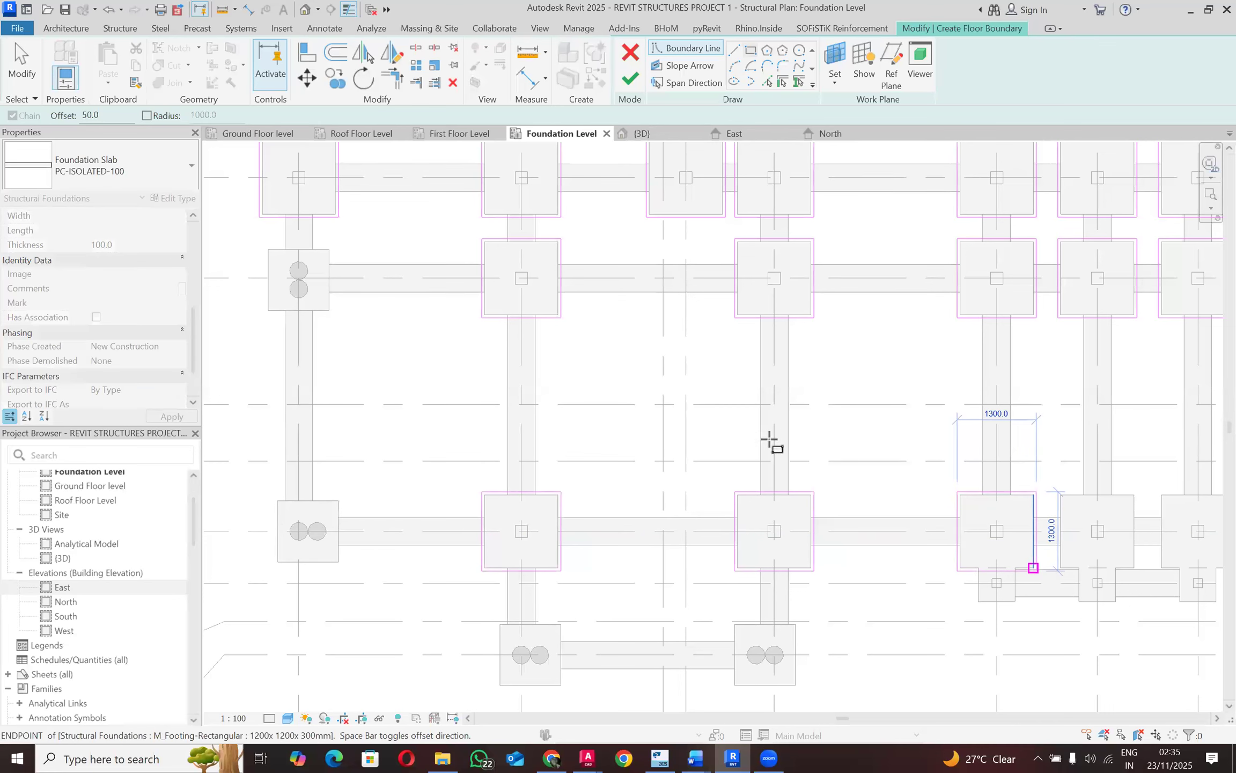
scroll(769, 439, down, 2)
scroll(996, 486, up, 5)
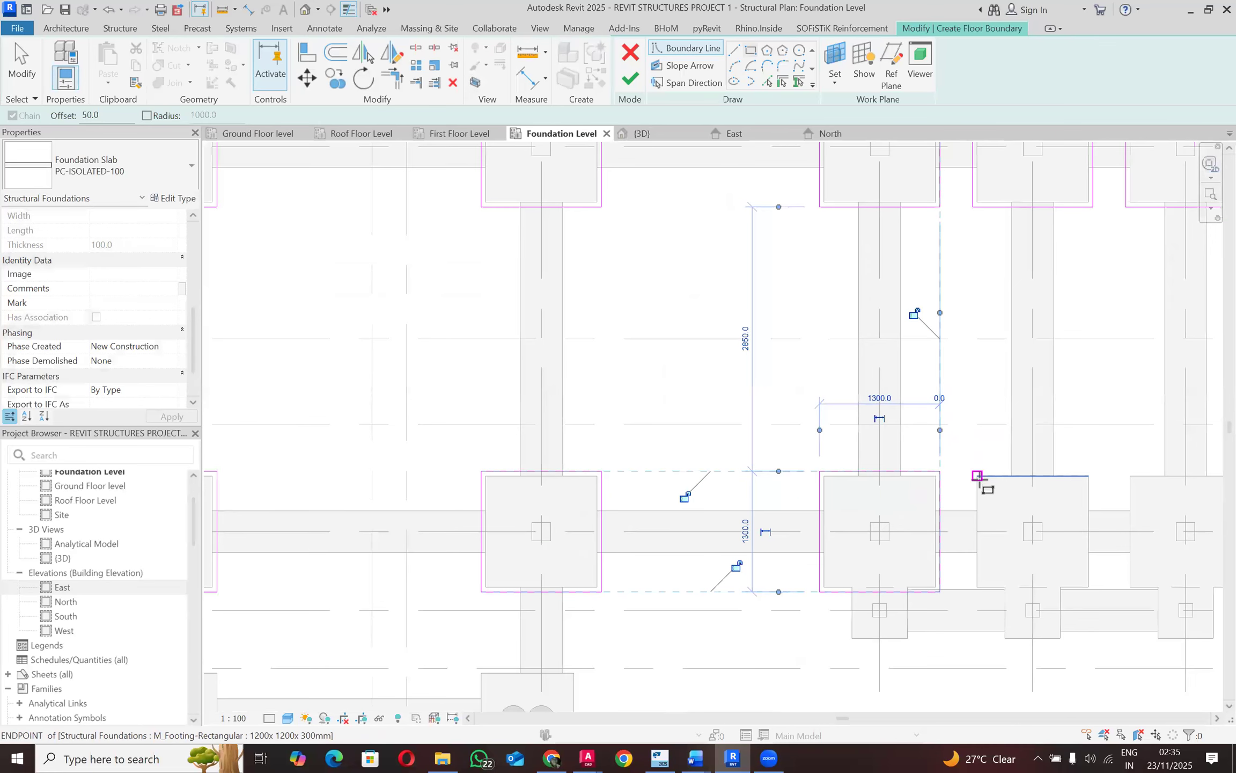
click(977, 475)
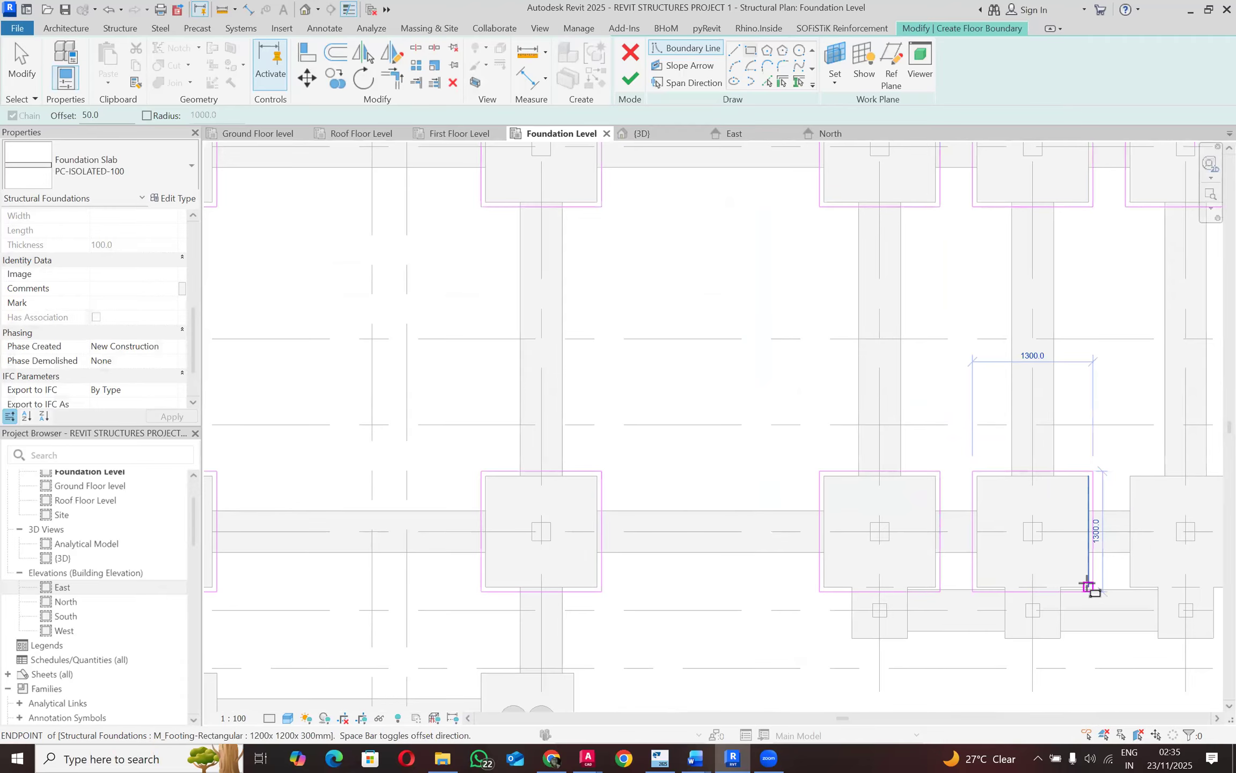
scroll(556, 415, down, 3)
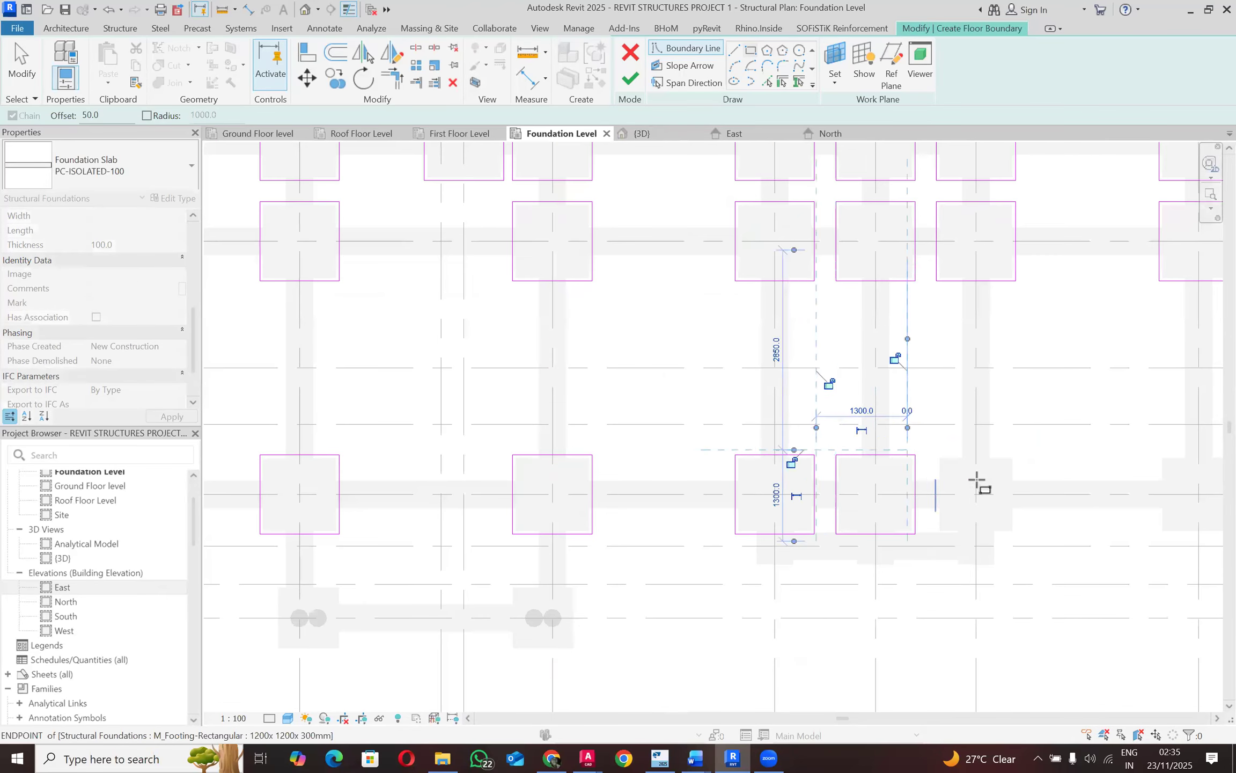
Step: Sketch 1300 mm square boundaries, offset 50 mm outward, around the two grid B footings at grids 8 and 9
scroll(977, 481, up, 5)
click(901, 428)
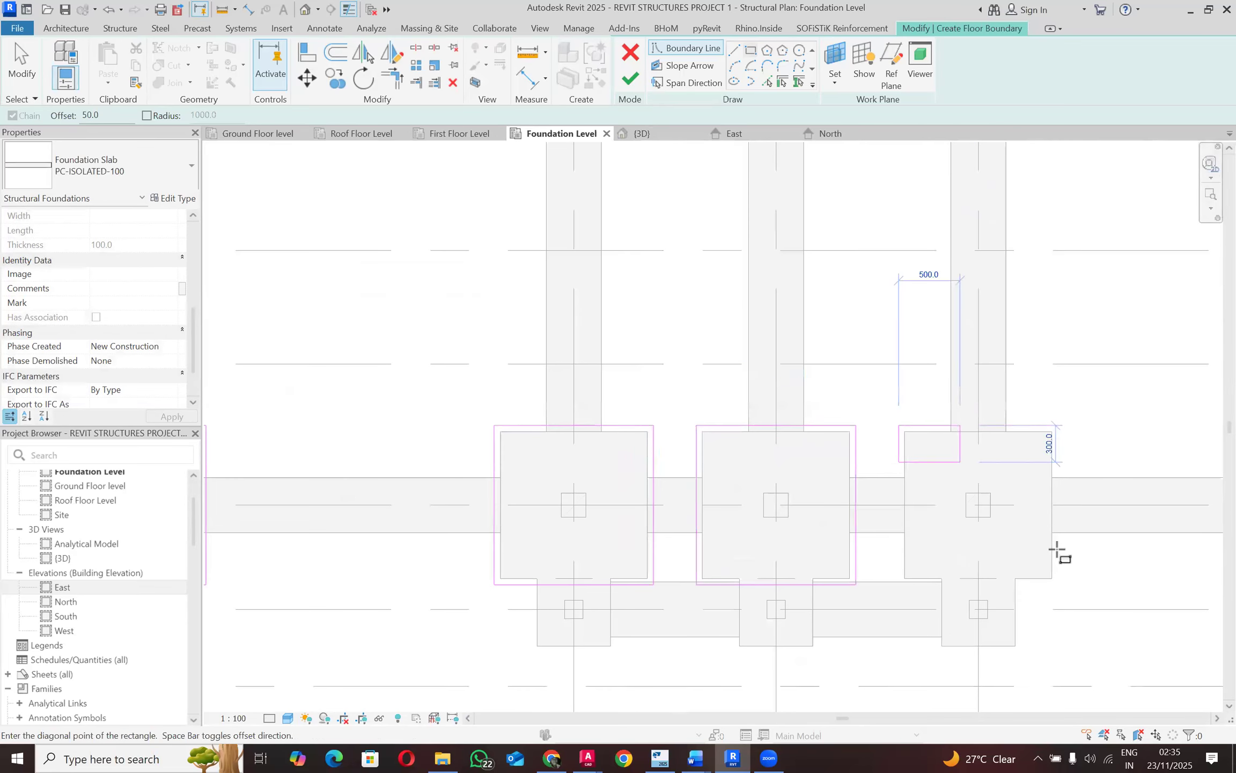
click(1052, 578)
scroll(449, 417, down, 6)
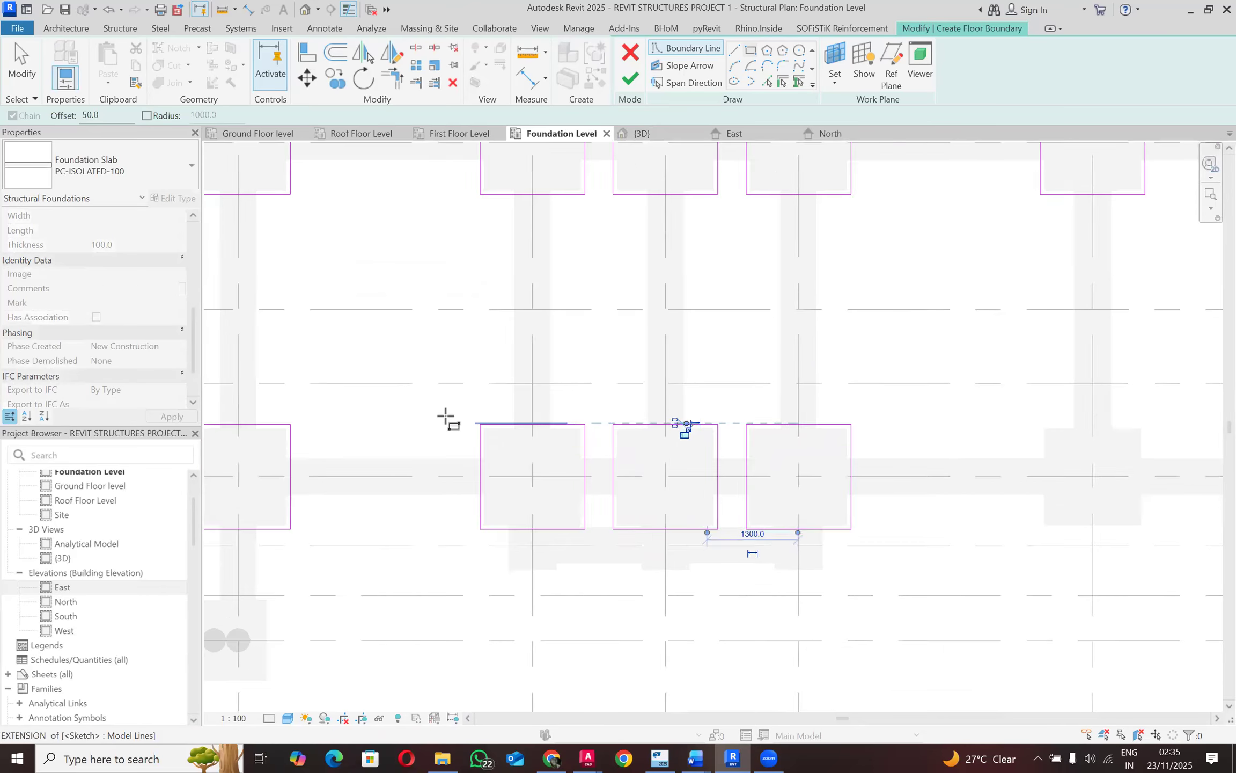
scroll(790, 461, up, 3)
scroll(803, 432, up, 2)
click(774, 385)
click(908, 518)
scroll(593, 372, down, 4)
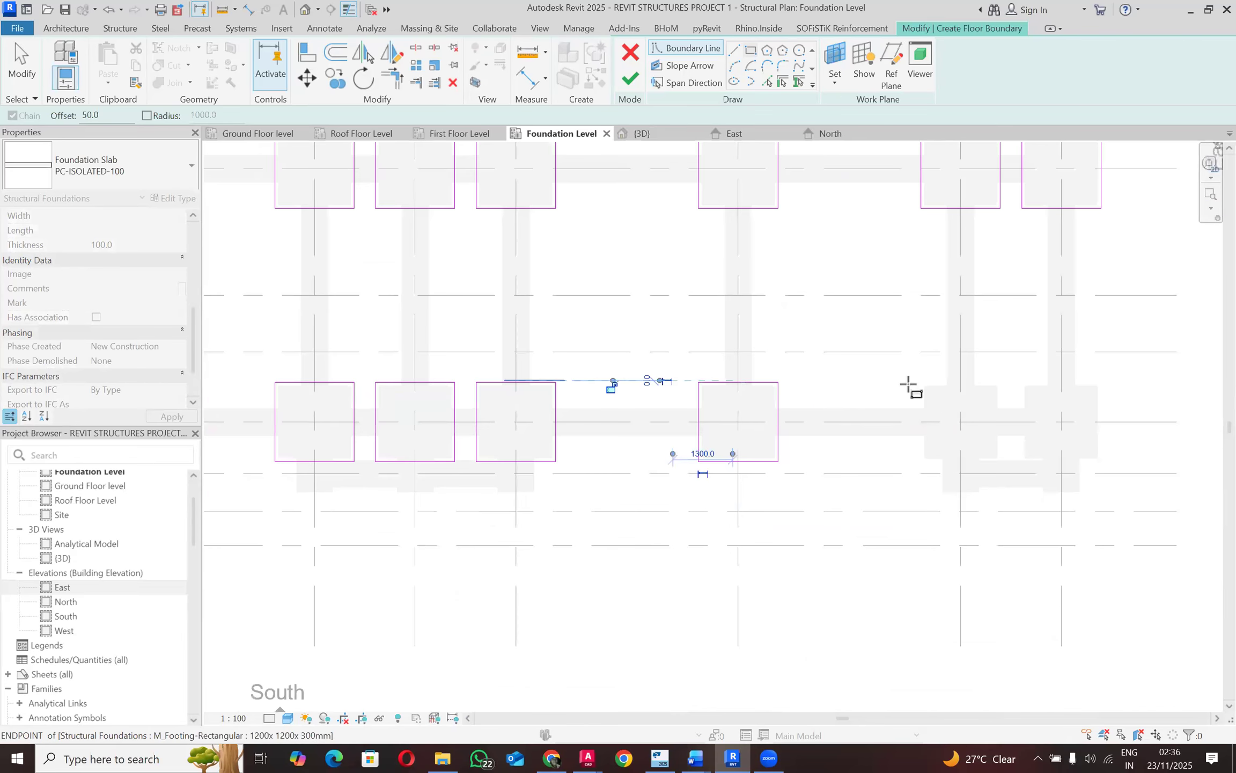
Step: Sketch 1300 mm square boundaries, offset 50 mm outward, around the two grid B footings at grids 10 and 11
scroll(644, 403, up, 3)
click(749, 371)
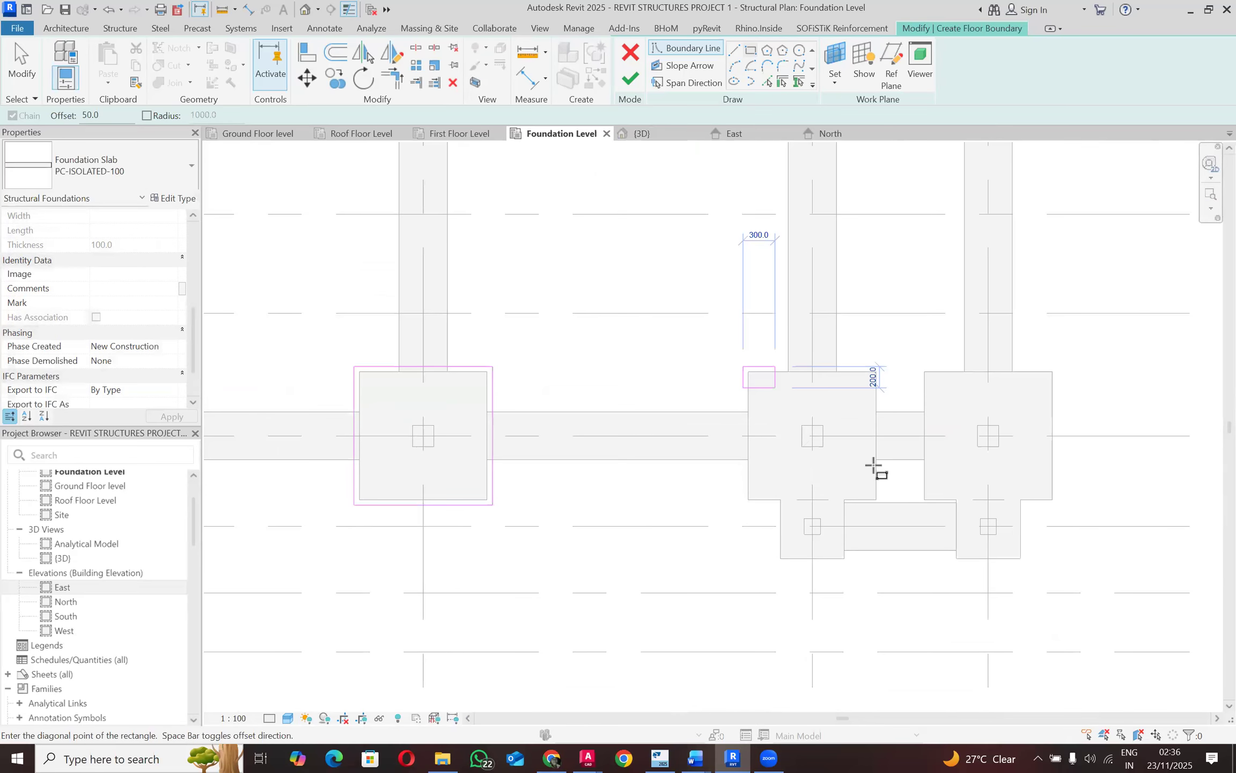
click(876, 500)
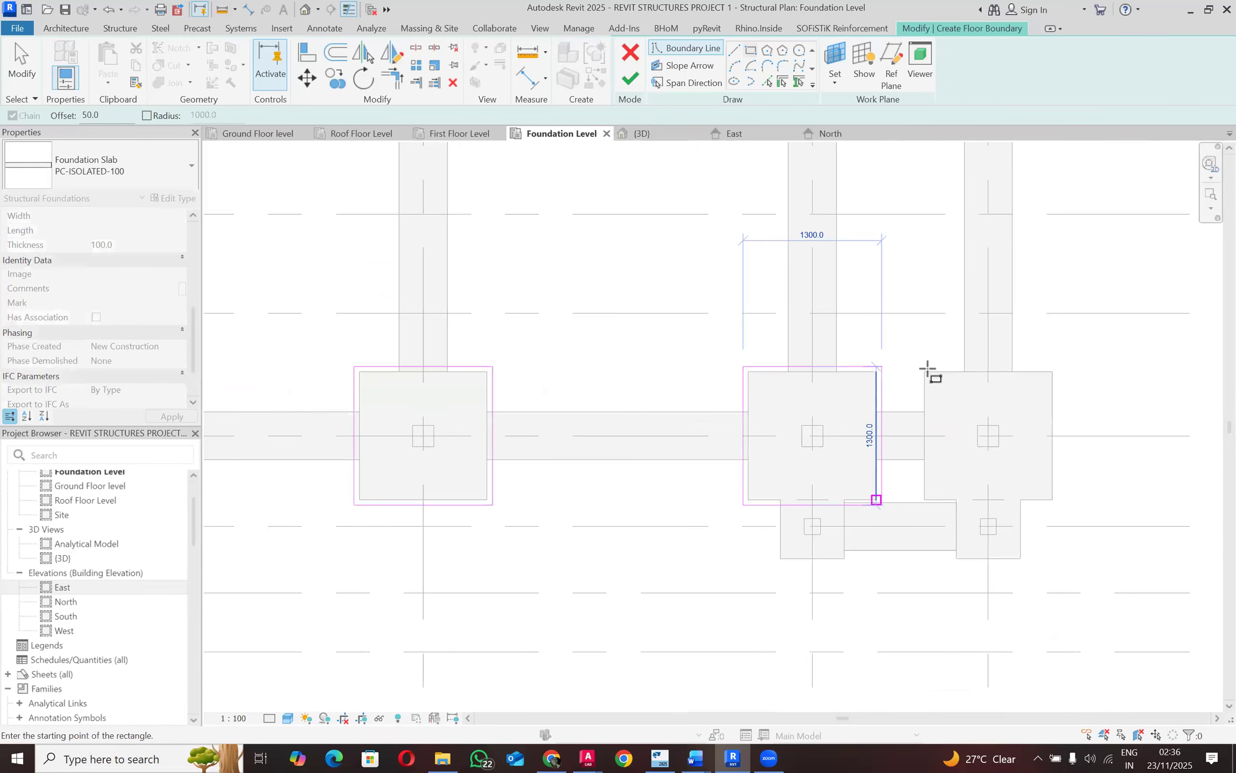
click(1001, 394)
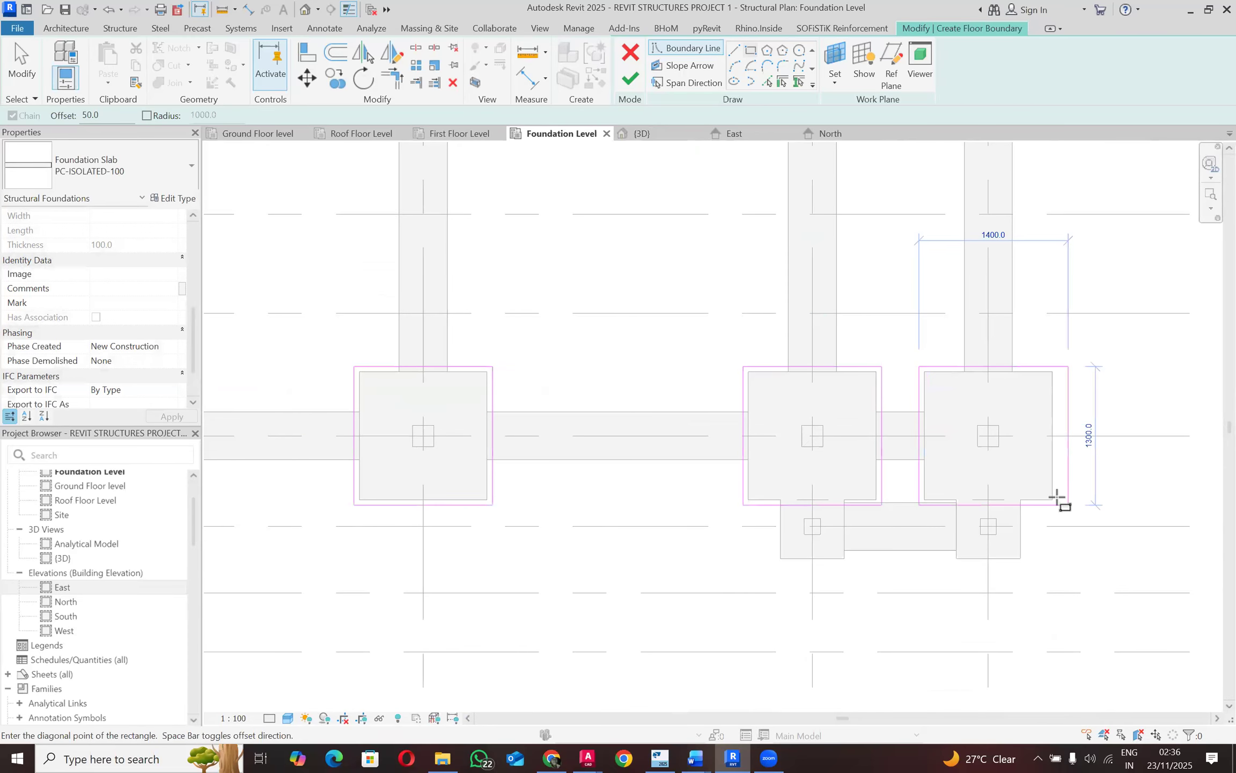
click(1056, 501)
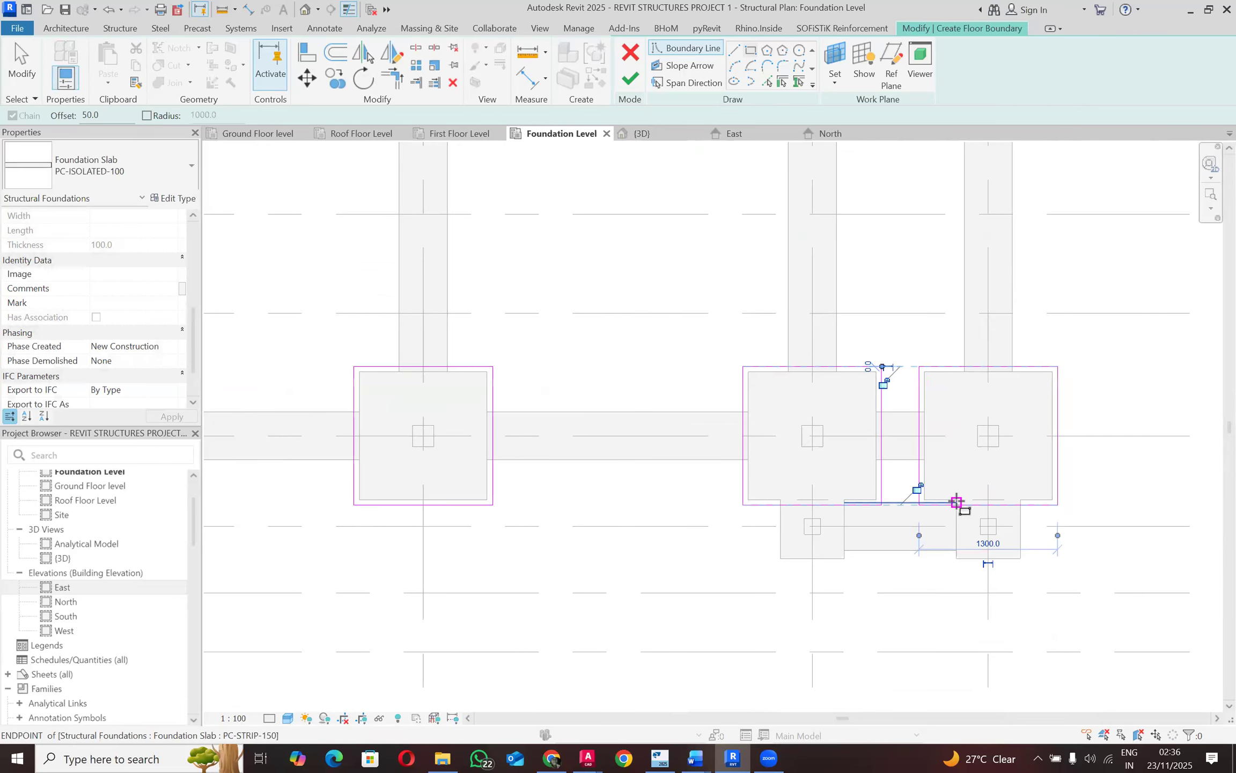
Step: Sketch 700 by 650 mm boundaries, offset 50 mm outward, around the two small grid A1 footings at grids 11 and 10
click(952, 496)
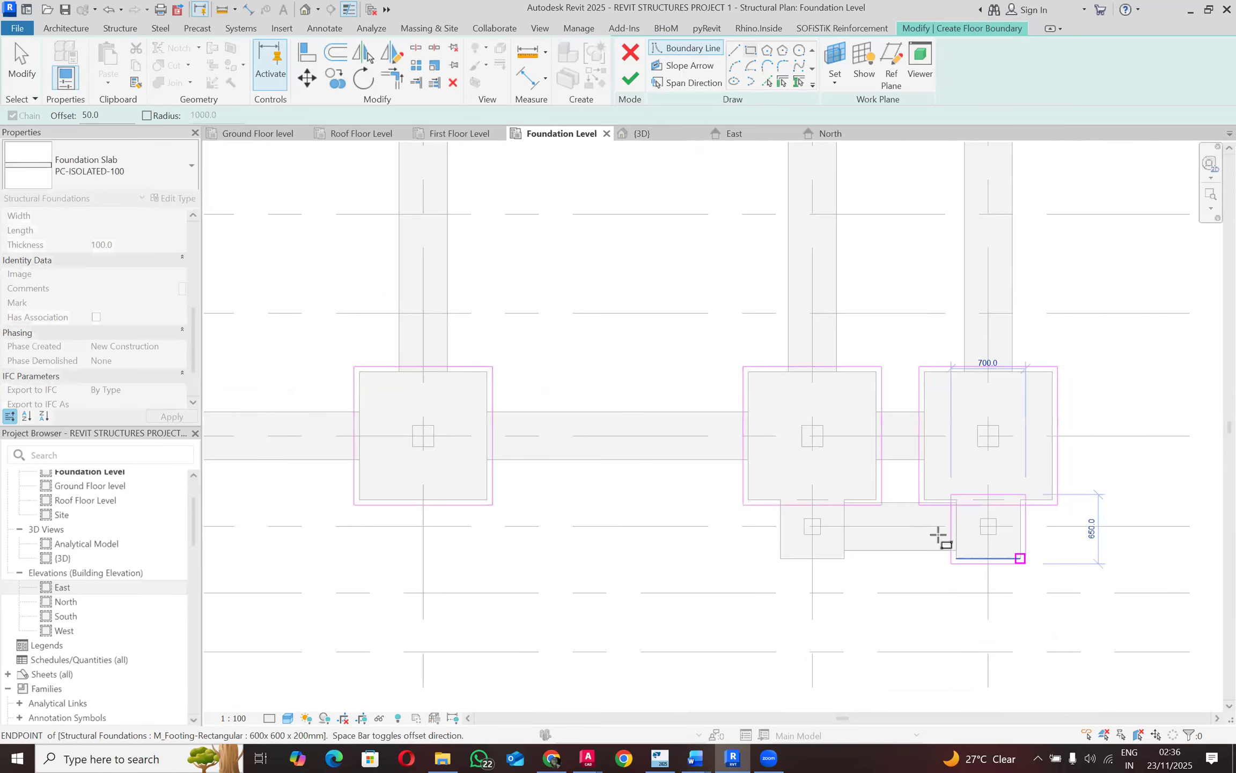
click(781, 501)
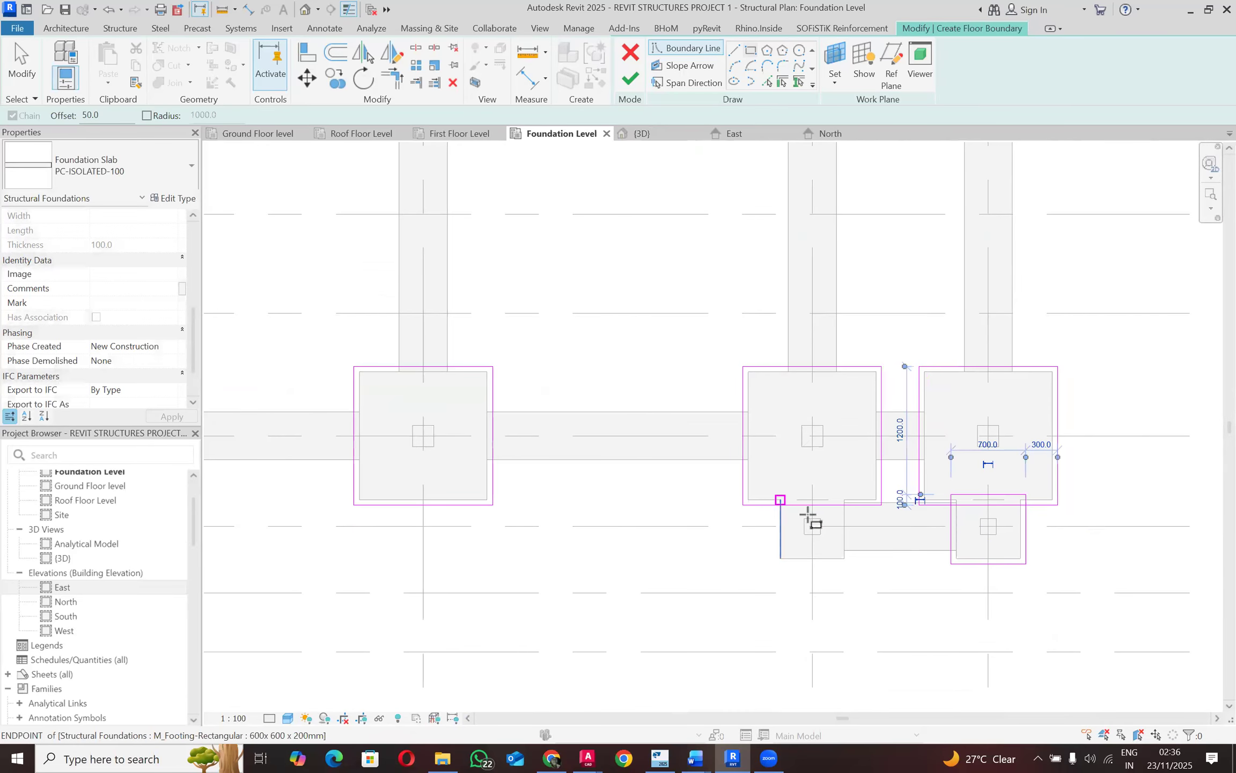
click(845, 558)
Step: Sketch 1100 mm square boundaries, offset 50 mm outward, around the two grid A footings at grids 5 and 2
scroll(994, 551, down, 5)
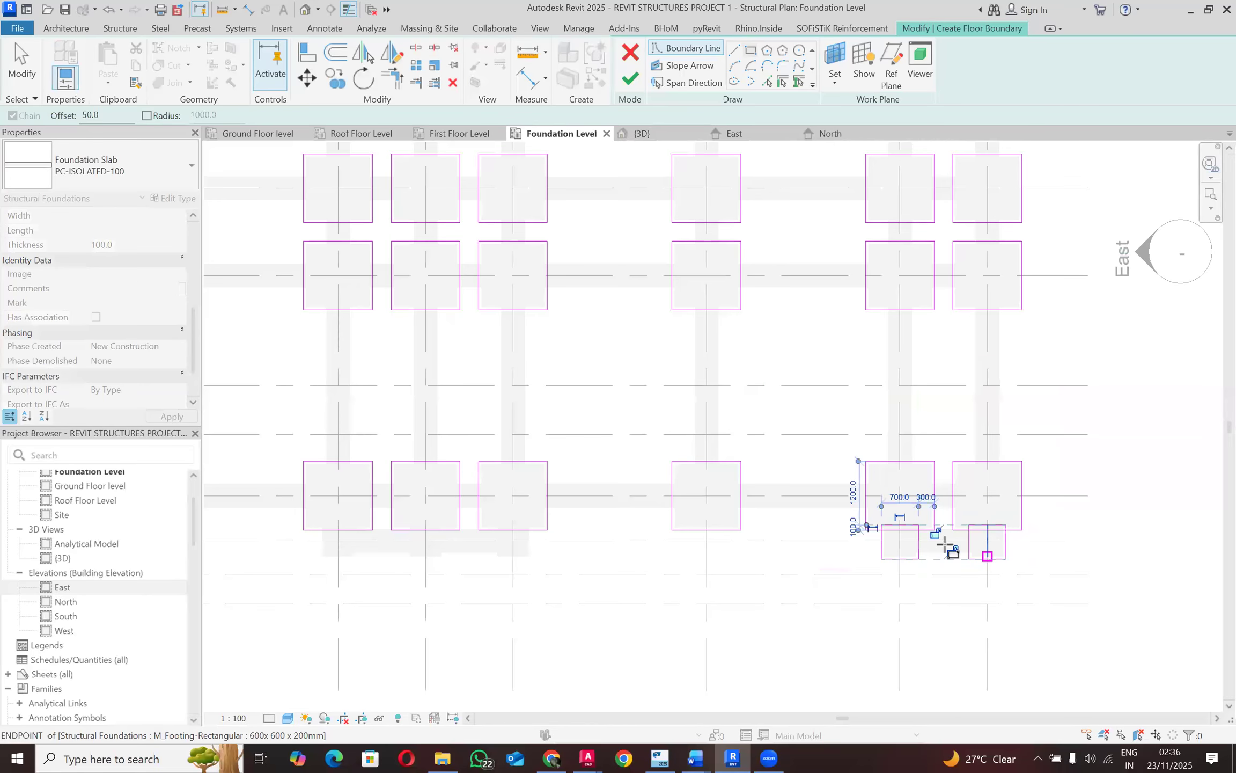
scroll(499, 581, up, 5)
scroll(491, 580, up, 2)
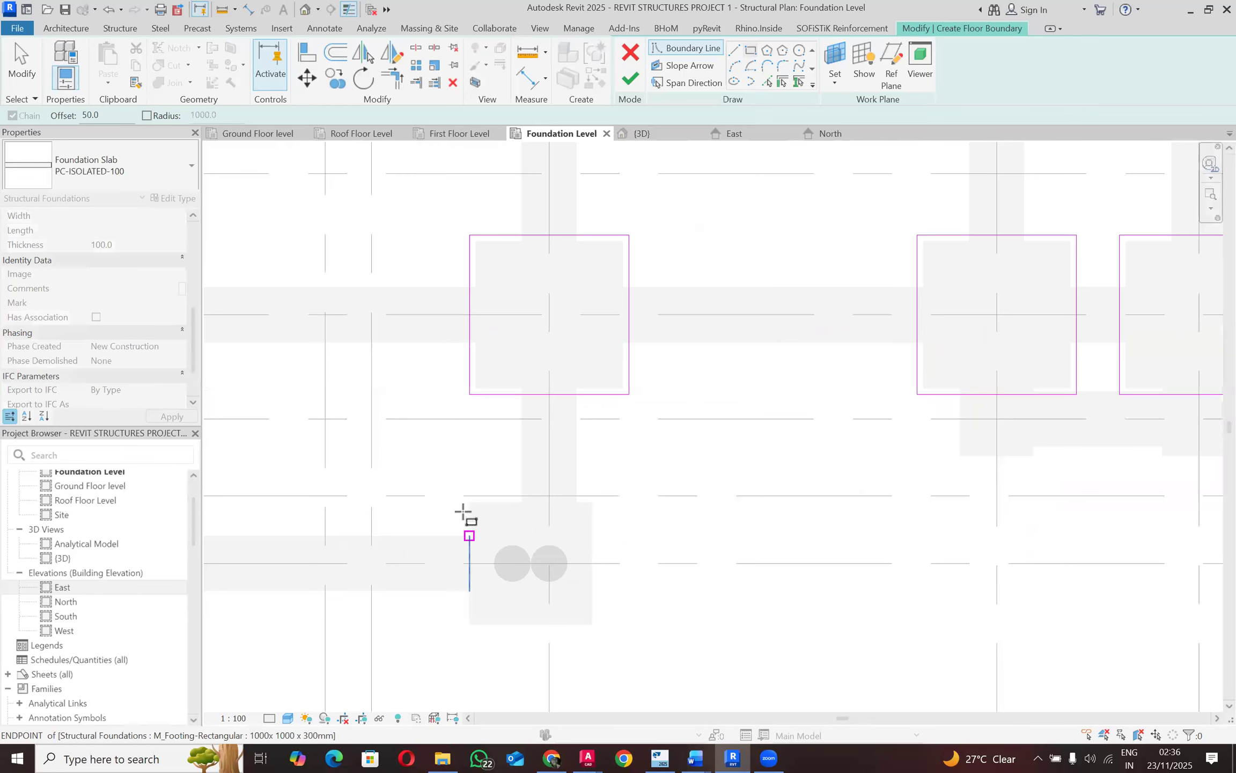
click(466, 501)
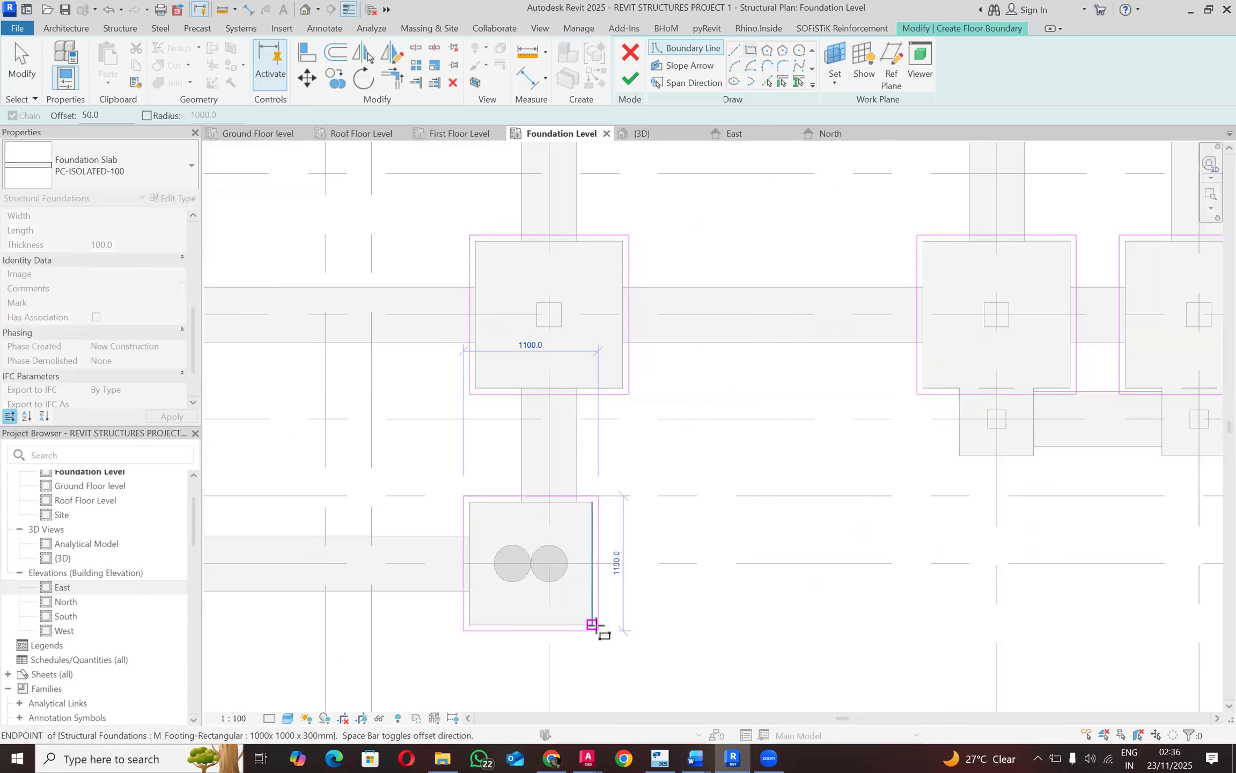
scroll(864, 561, down, 4)
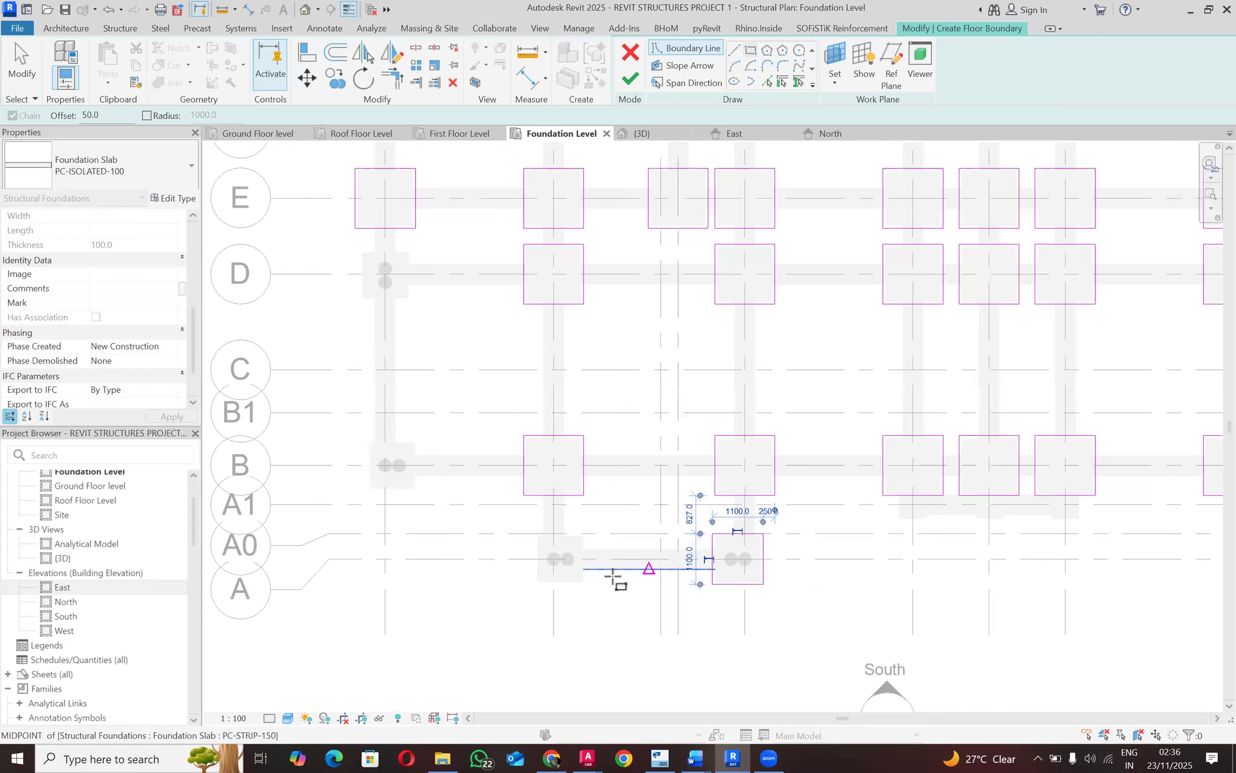
scroll(507, 526, up, 4)
click(479, 503)
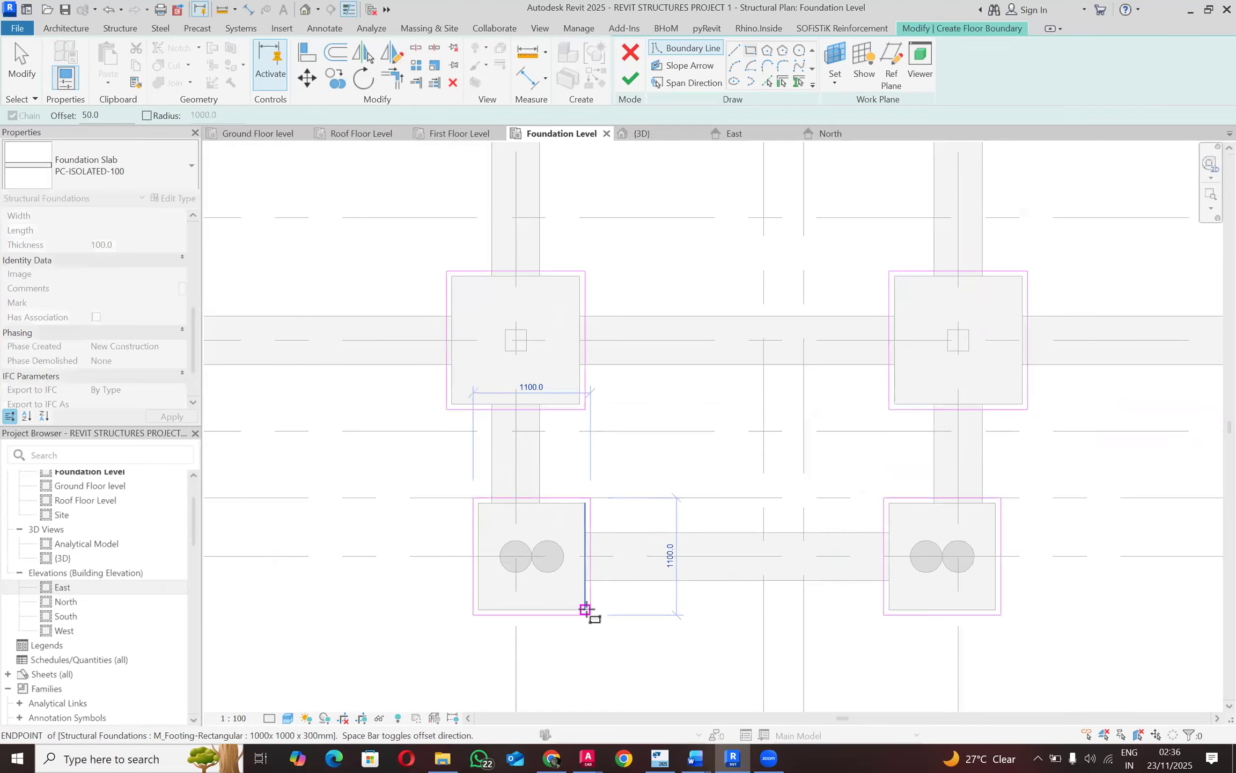
Step: Sketch 1100 mm square boundaries, offset 50 mm outward, around the two grid 1 footings at grids B and D
scroll(831, 600, down, 4)
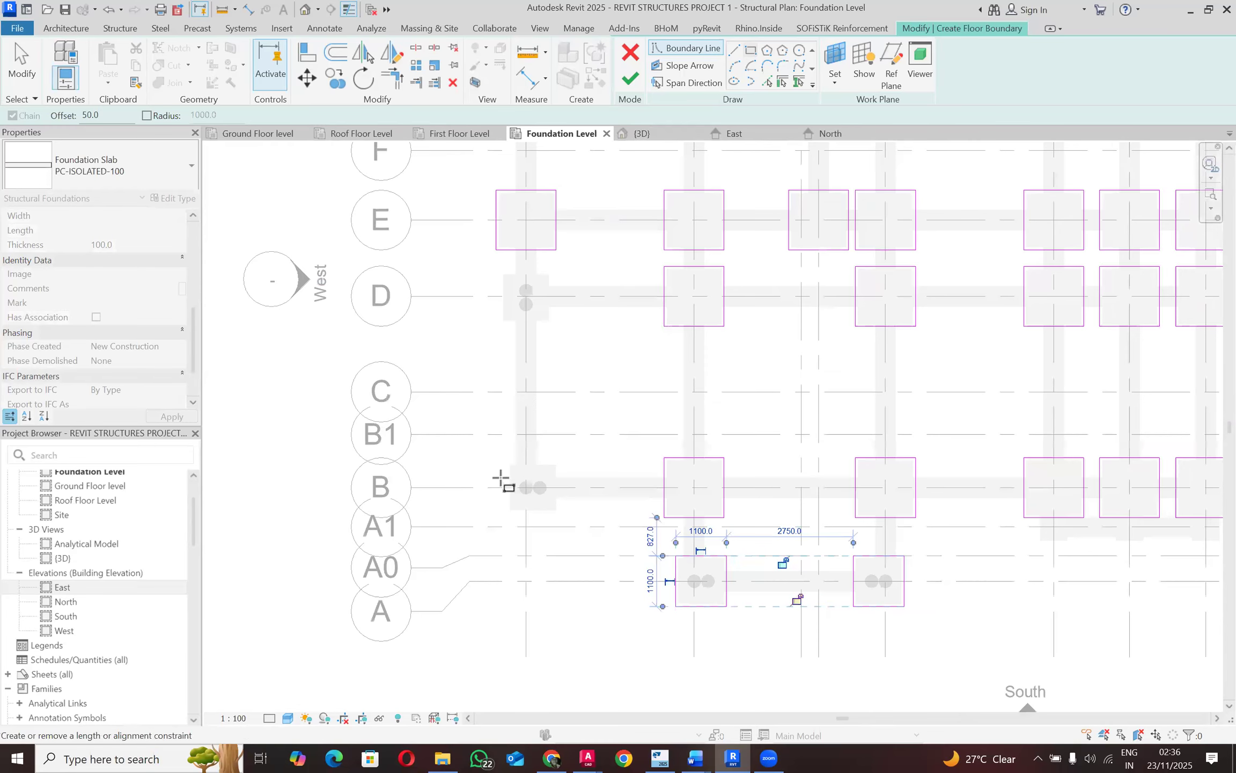
scroll(511, 452, up, 4)
click(592, 488)
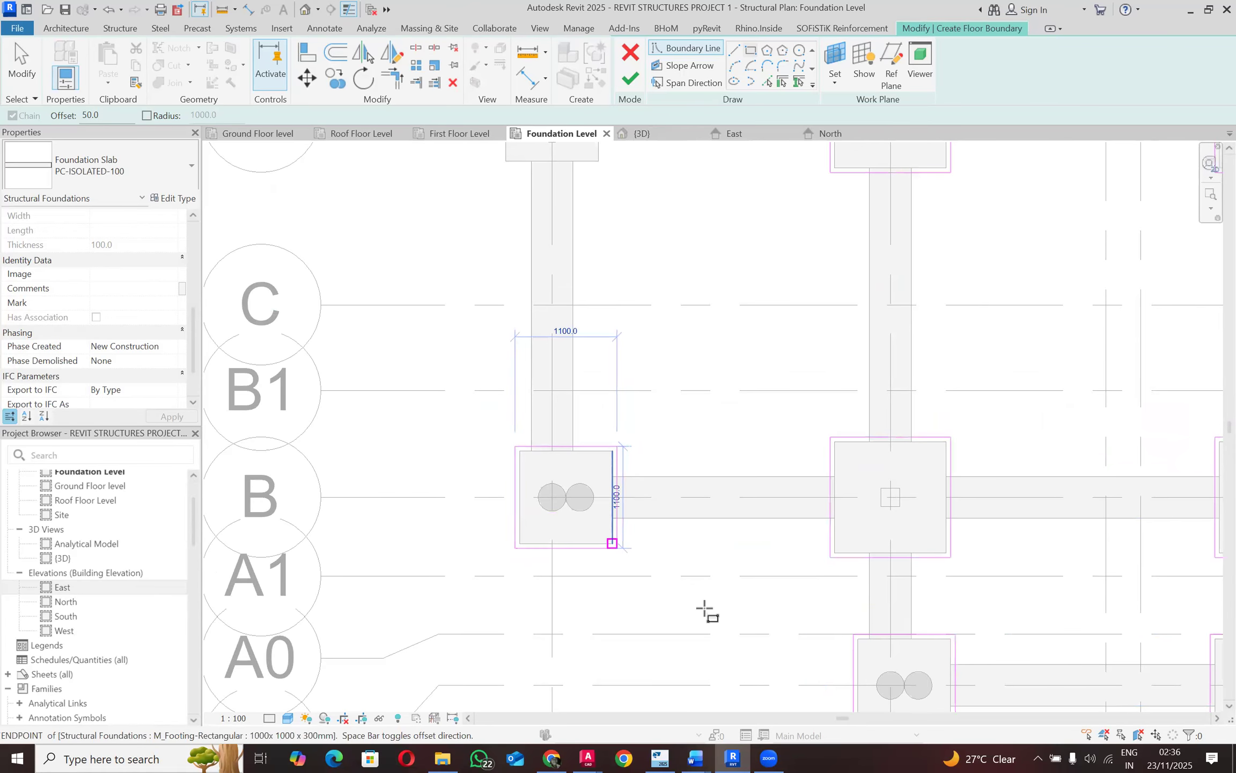
scroll(706, 611, down, 3)
scroll(577, 271, up, 3)
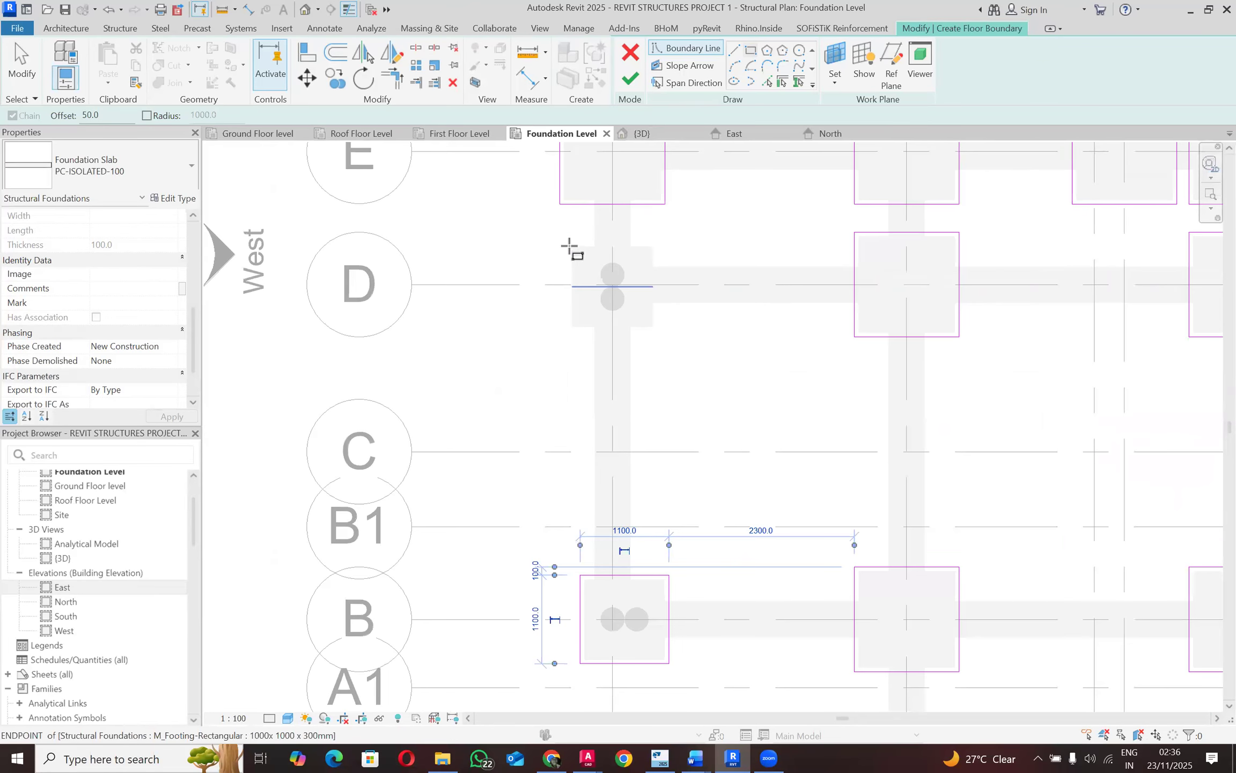
click(653, 326)
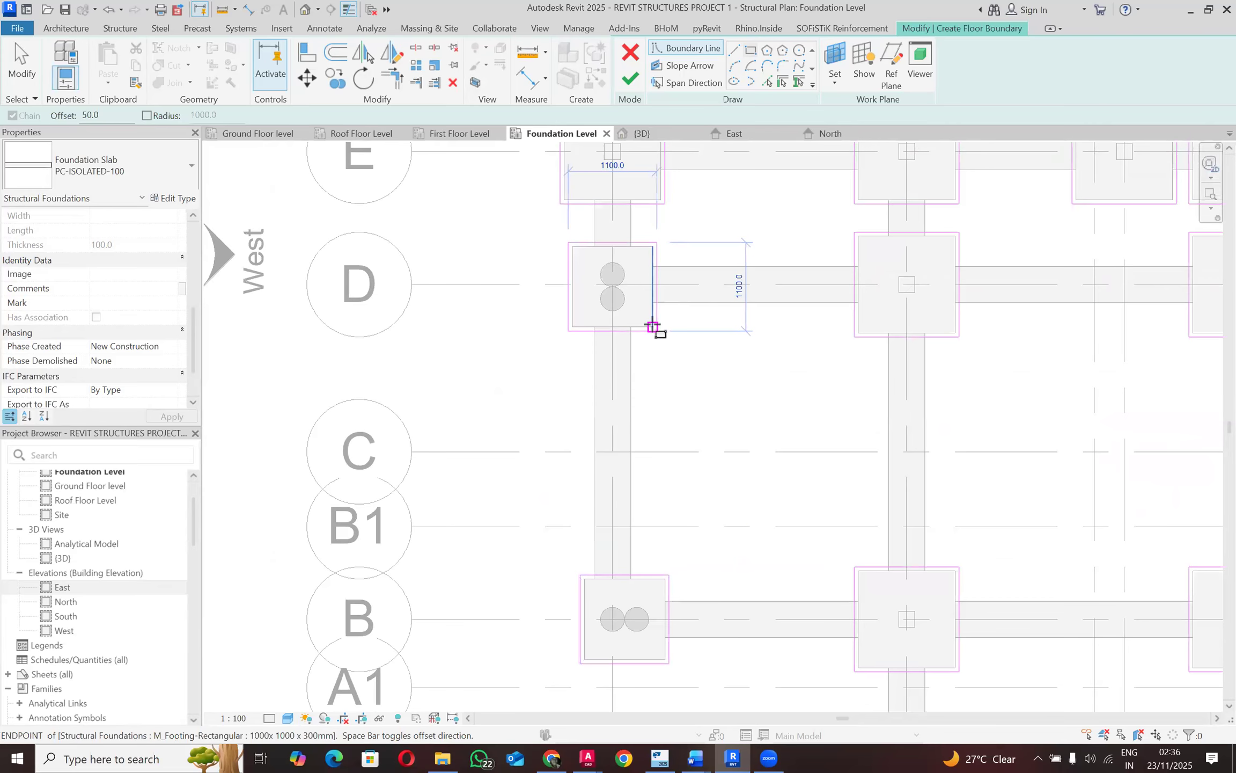
Step: Try to finish the foundation slab boundary sketch
scroll(576, 477, down, 4)
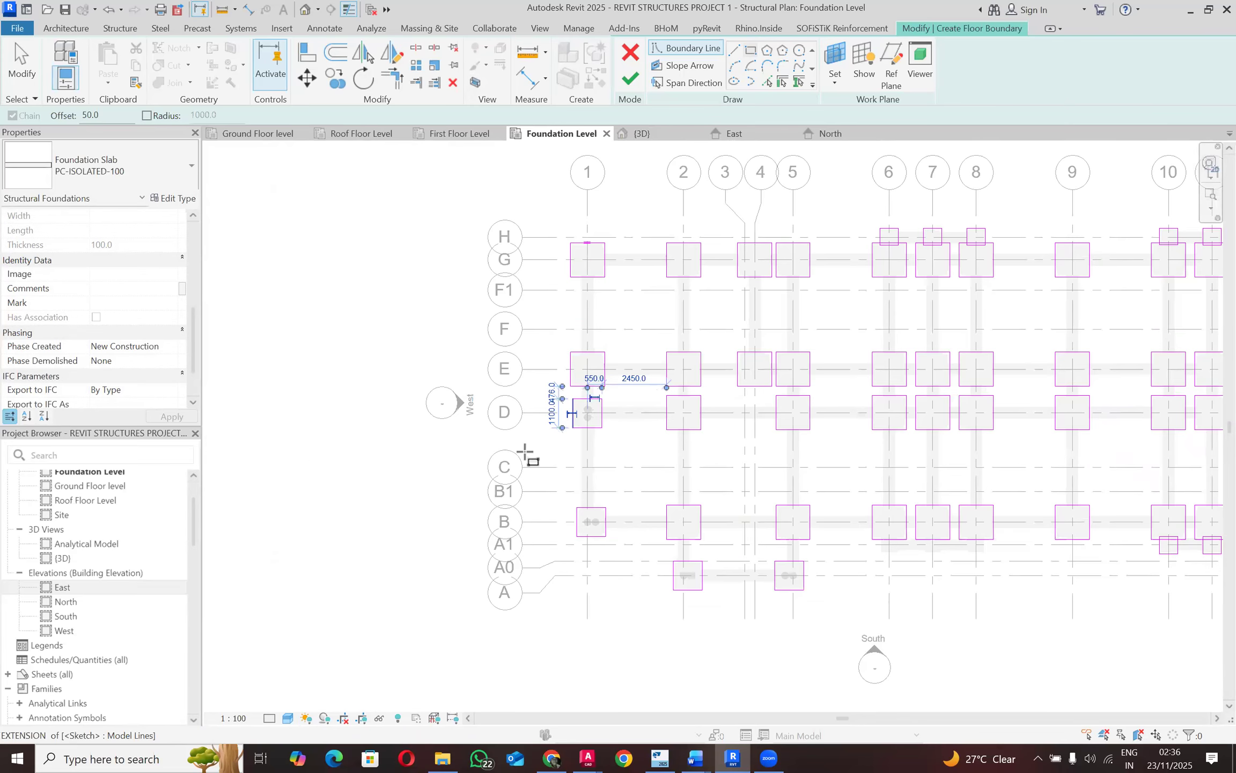
scroll(400, 410, down, 1)
click(629, 81)
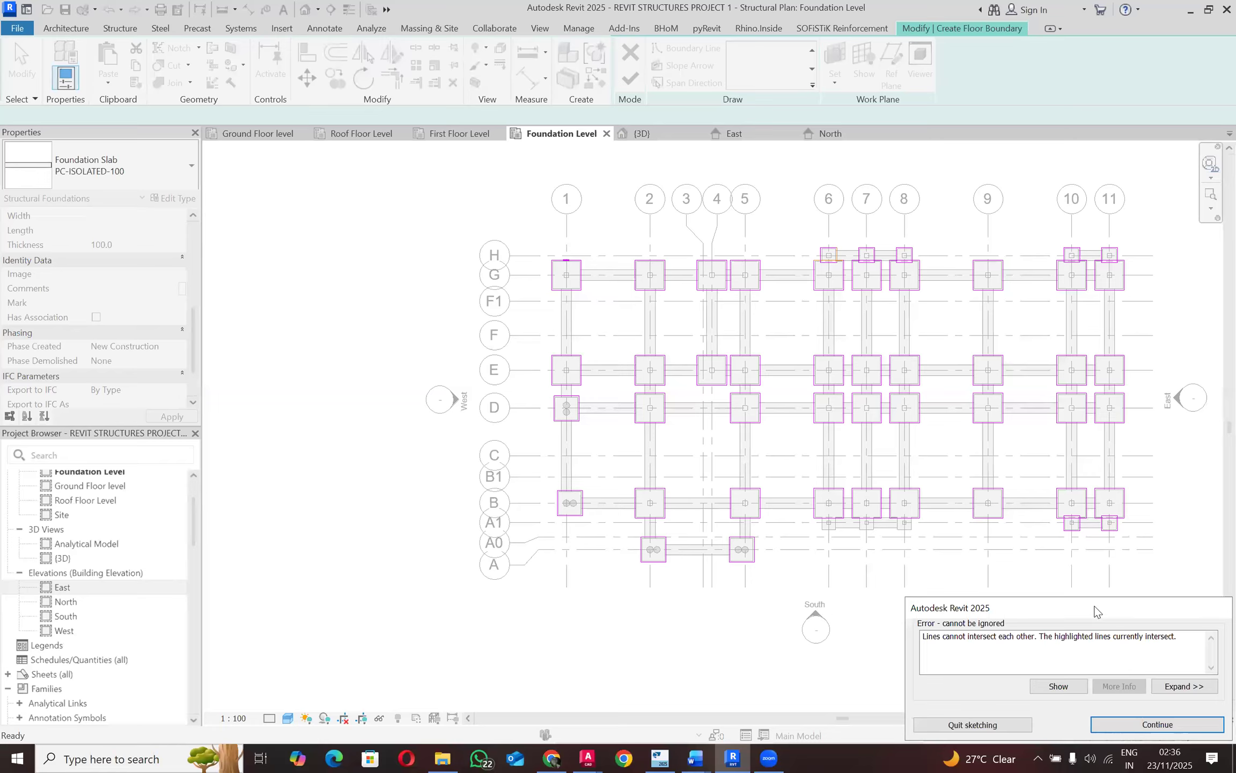
Step: Show the intersecting boundary lines between the grid H and grid G footings at grid 6, and return to editing the sketch
drag(1095, 610, 1037, 546)
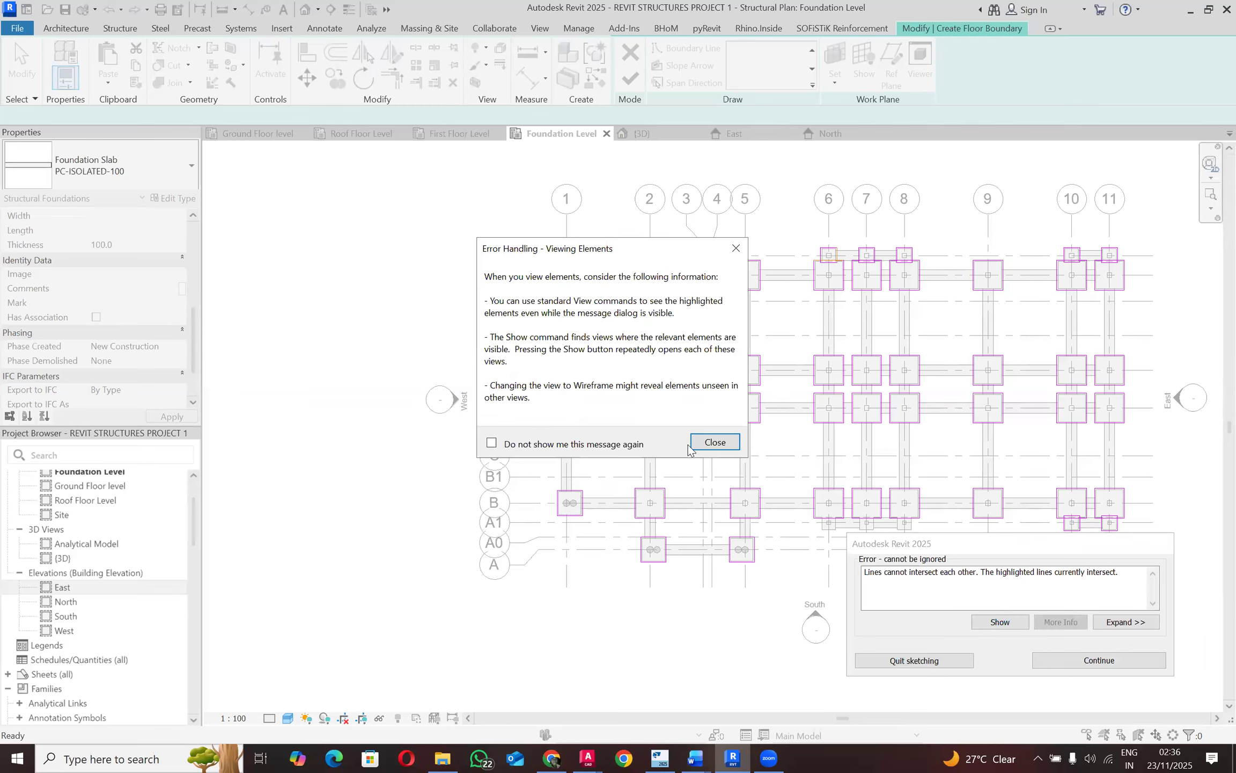
click(714, 442)
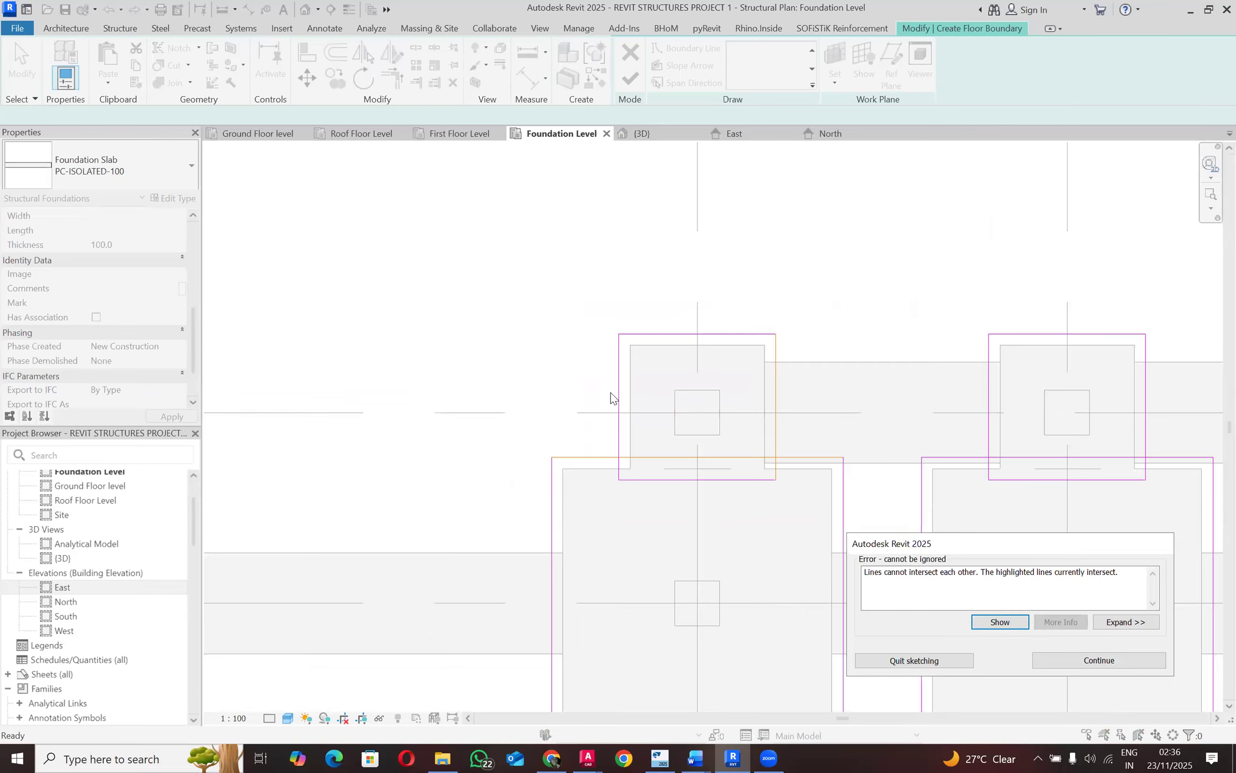
scroll(644, 401, down, 2)
scroll(673, 402, up, 1)
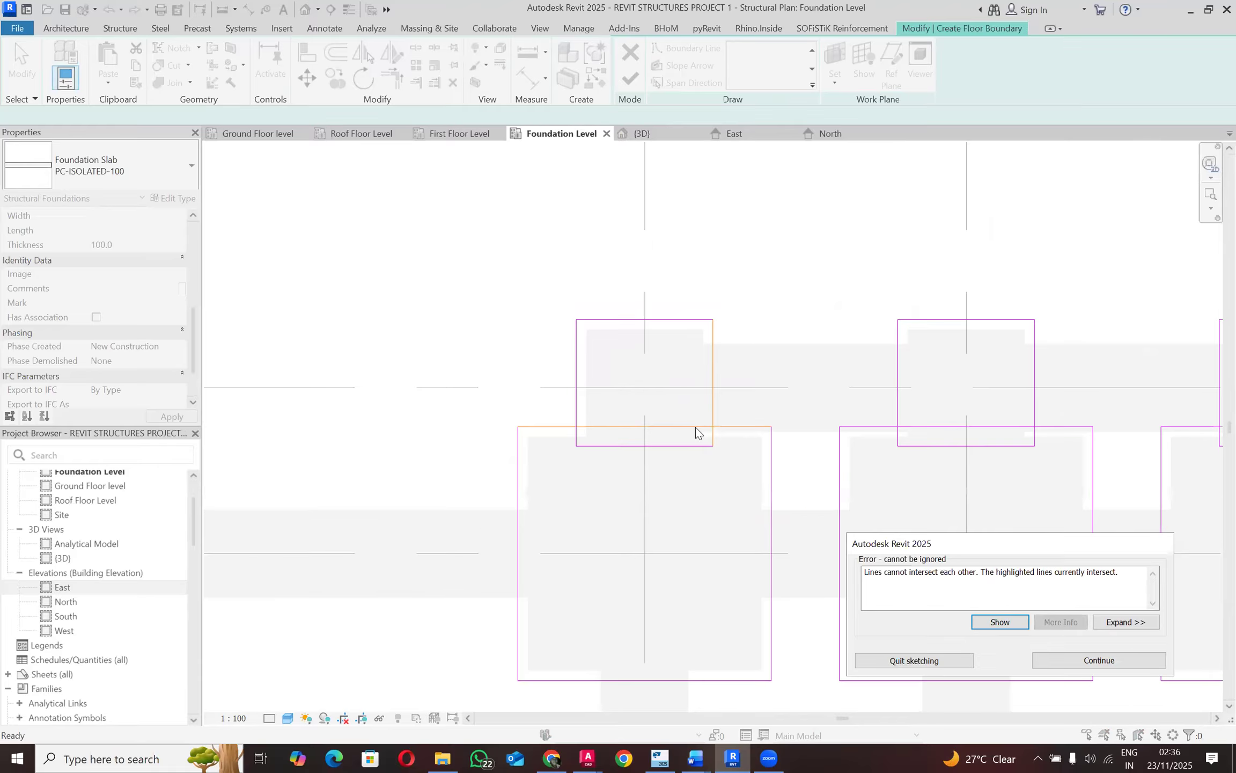
click(1083, 660)
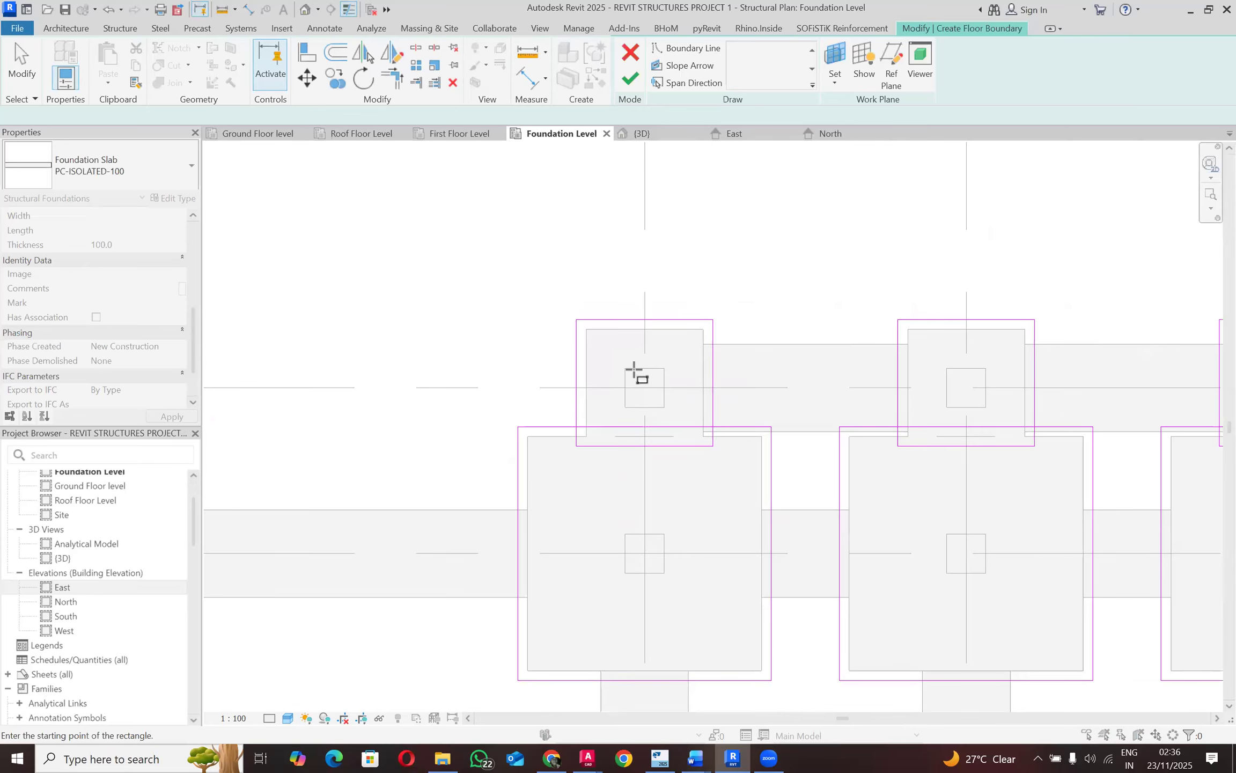
Step: Shorten both side lines of the small footing boundary at grid H/6 to the upper edge of the adjoining large footing boundary
scroll(633, 370, down, 5)
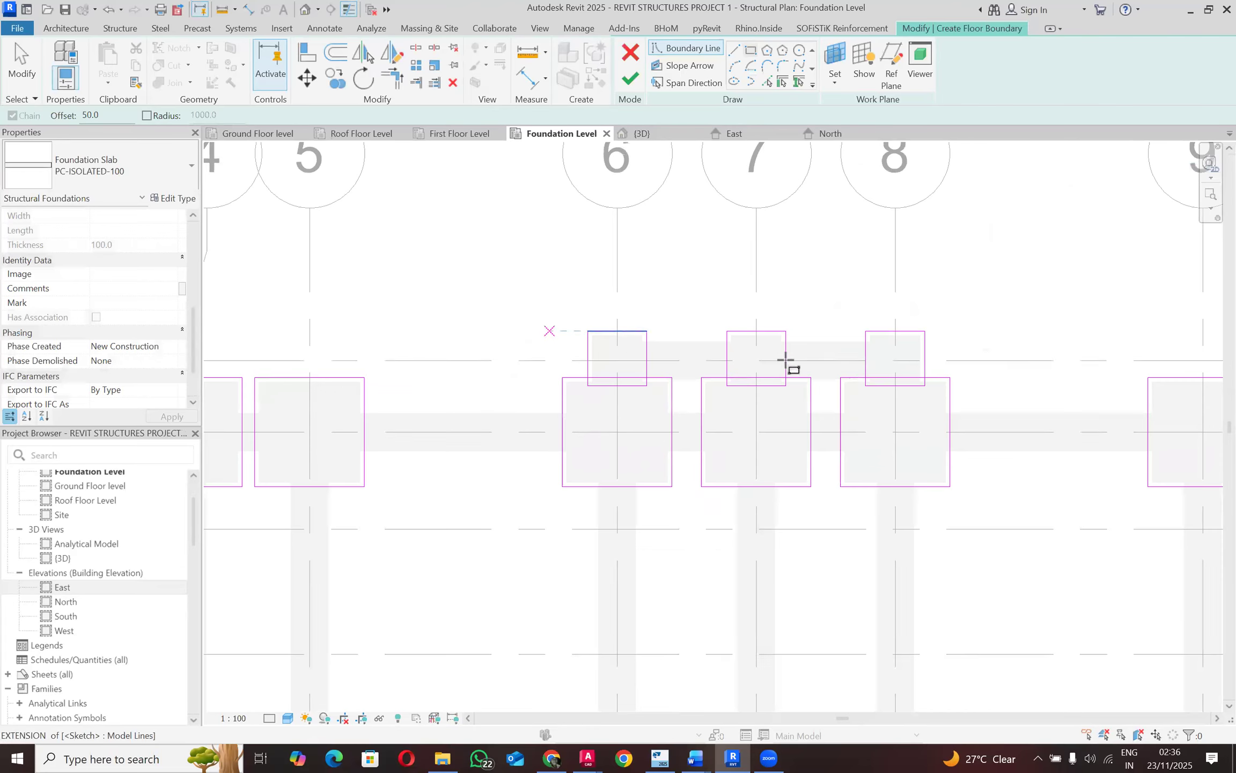
scroll(786, 361, down, 4)
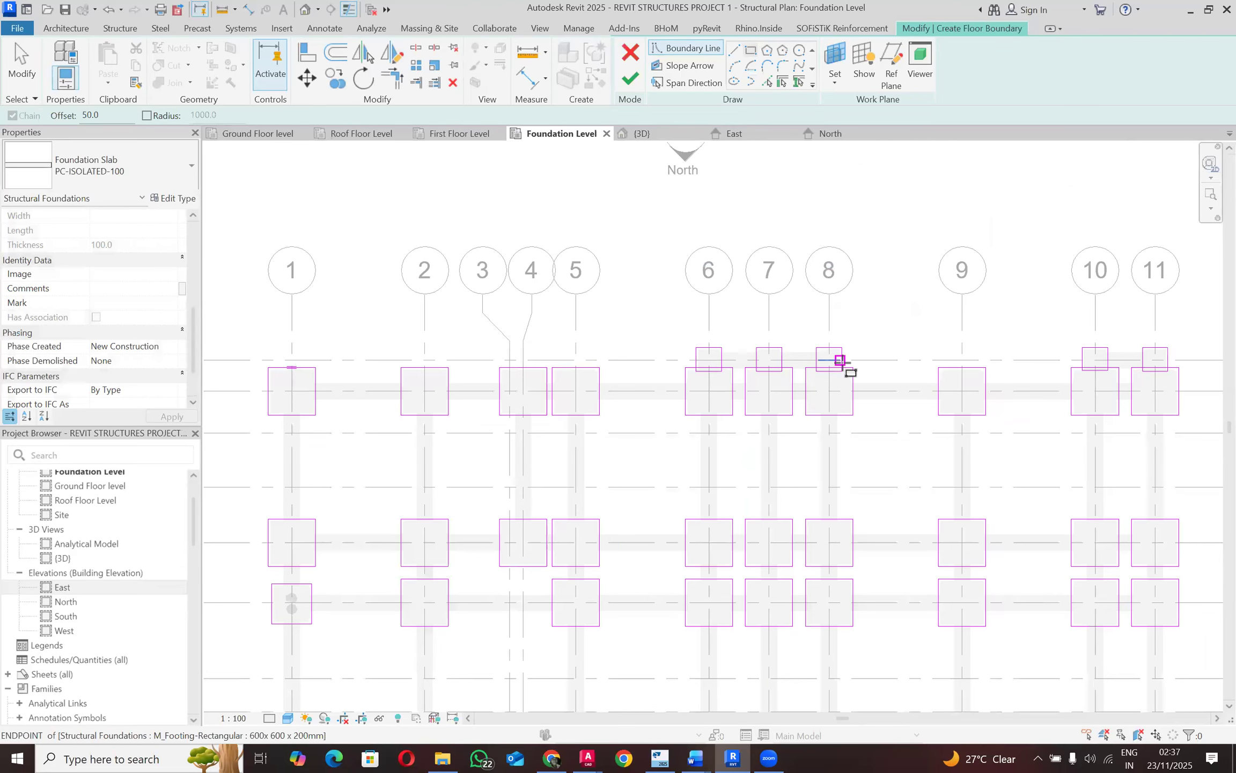
scroll(840, 361, down, 1)
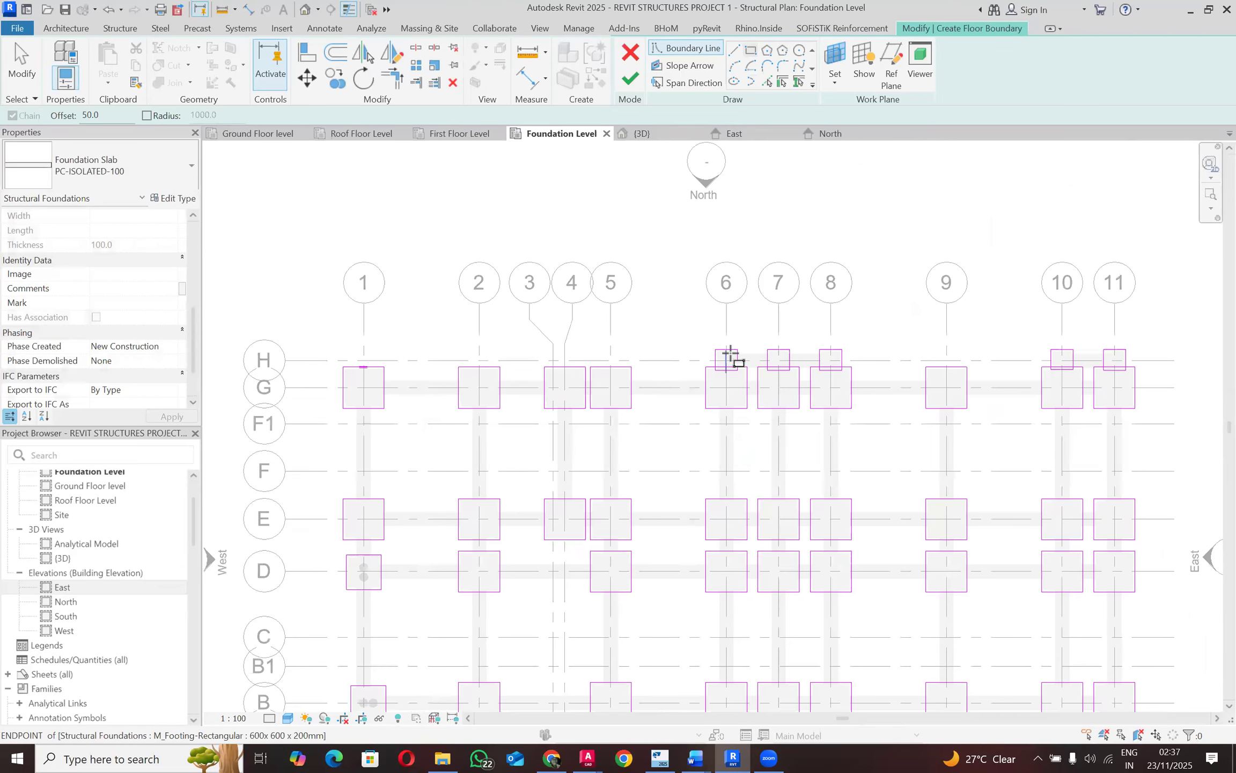
scroll(730, 356, up, 5)
key(Escape)
key(Escape)
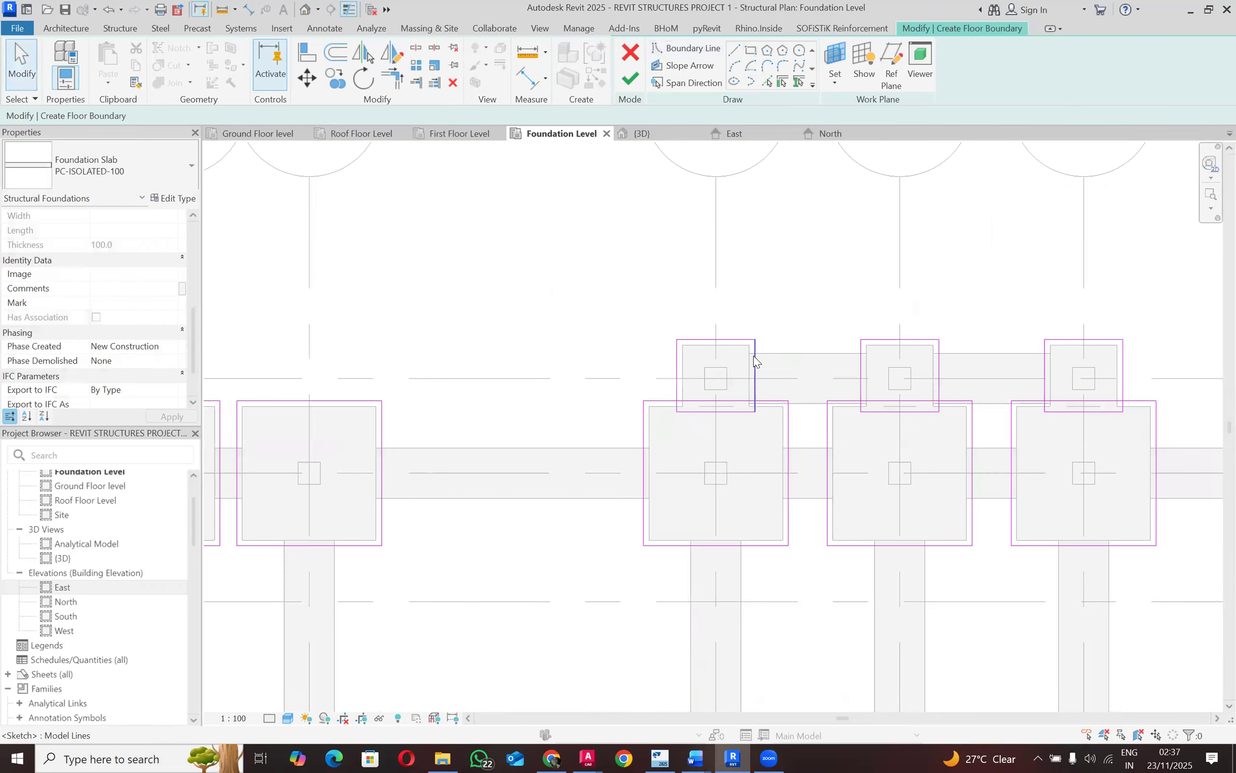
click(753, 360)
scroll(740, 408, up, 2)
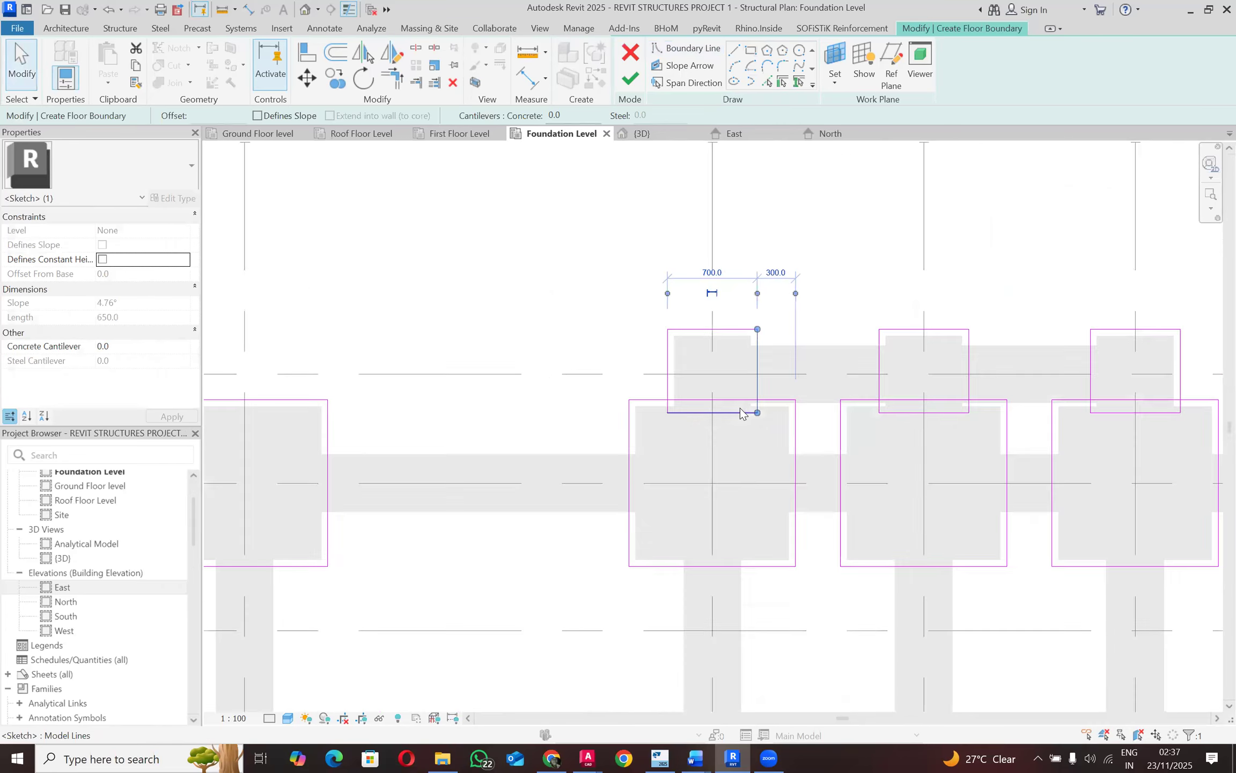
scroll(755, 414, up, 3)
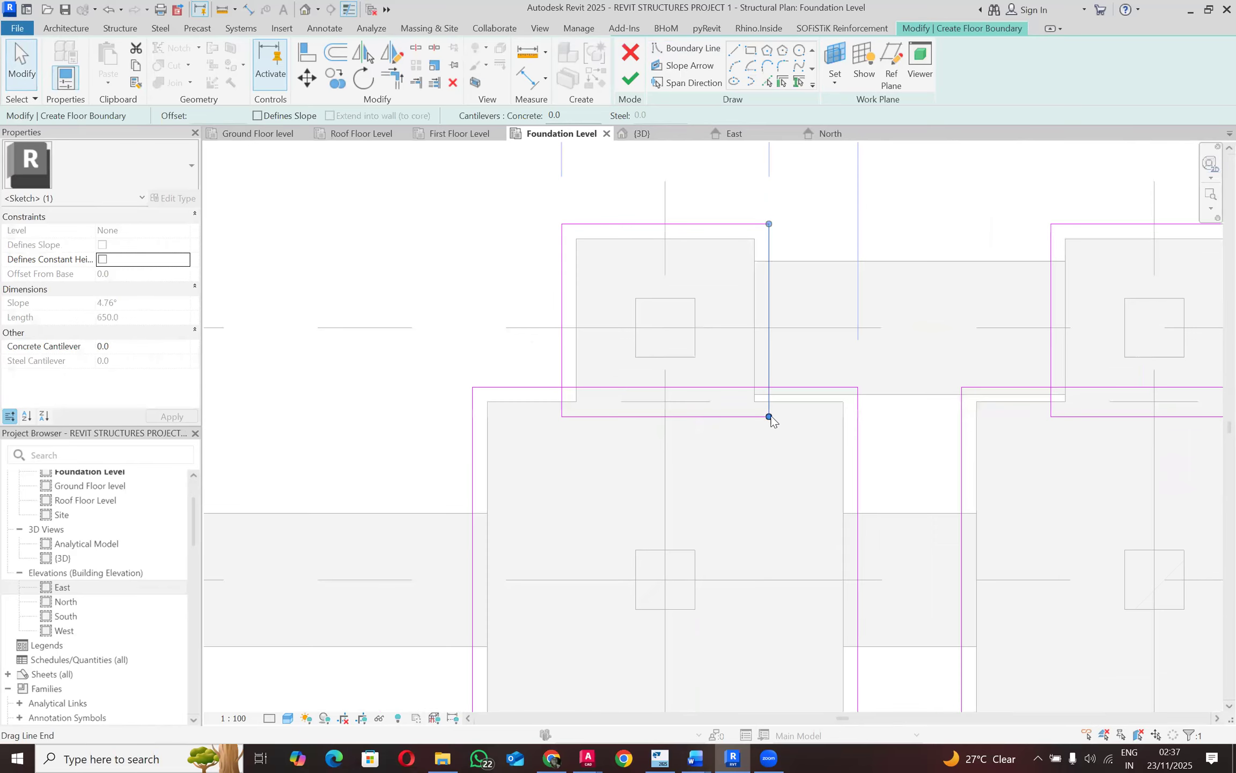
drag(766, 386, 769, 387)
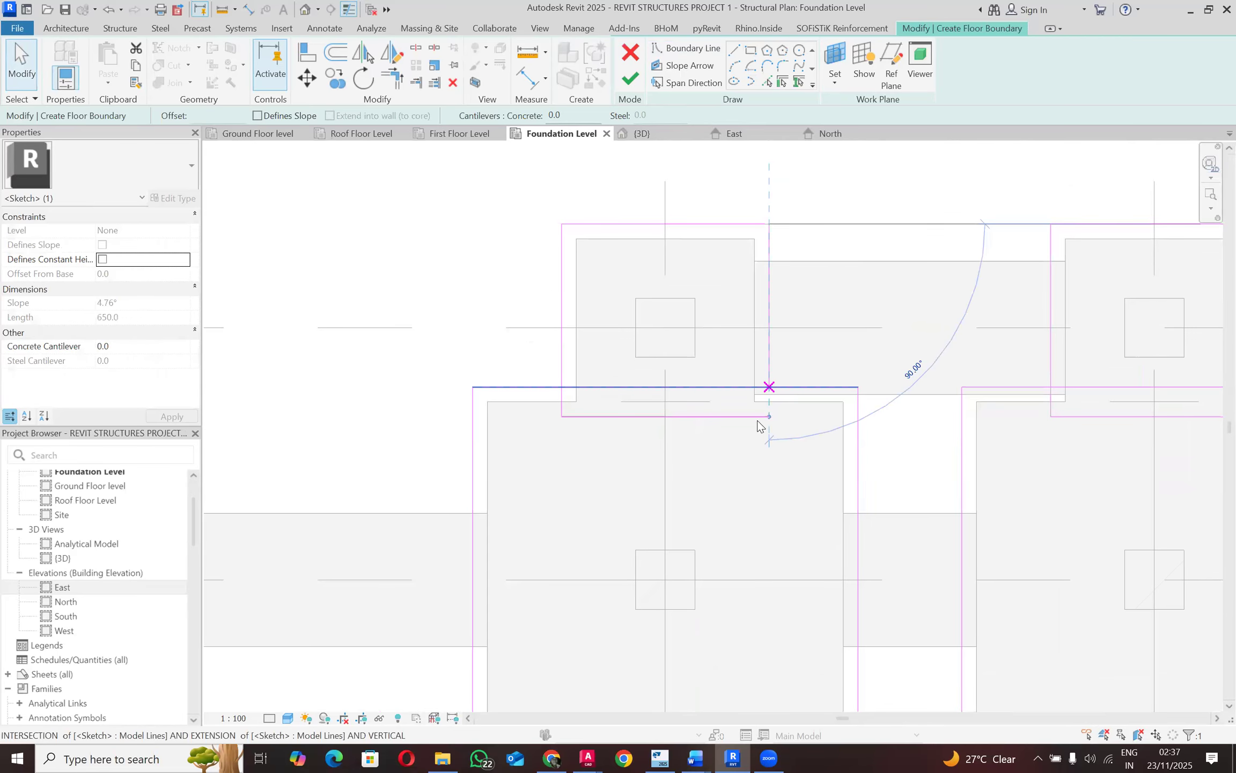
click(688, 417)
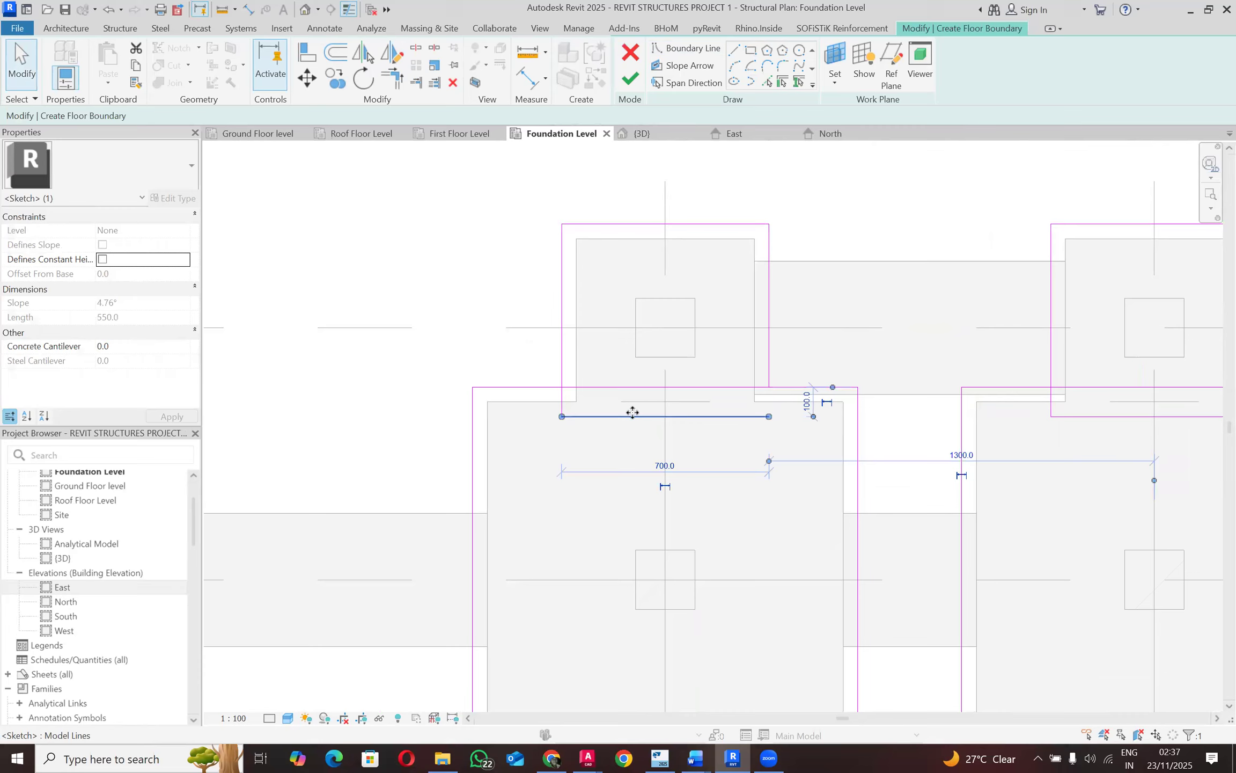
click(563, 406)
mouse_move(568, 405)
mouse_down()
mouse_move(560, 386)
mouse_move(612, 431)
mouse_up()
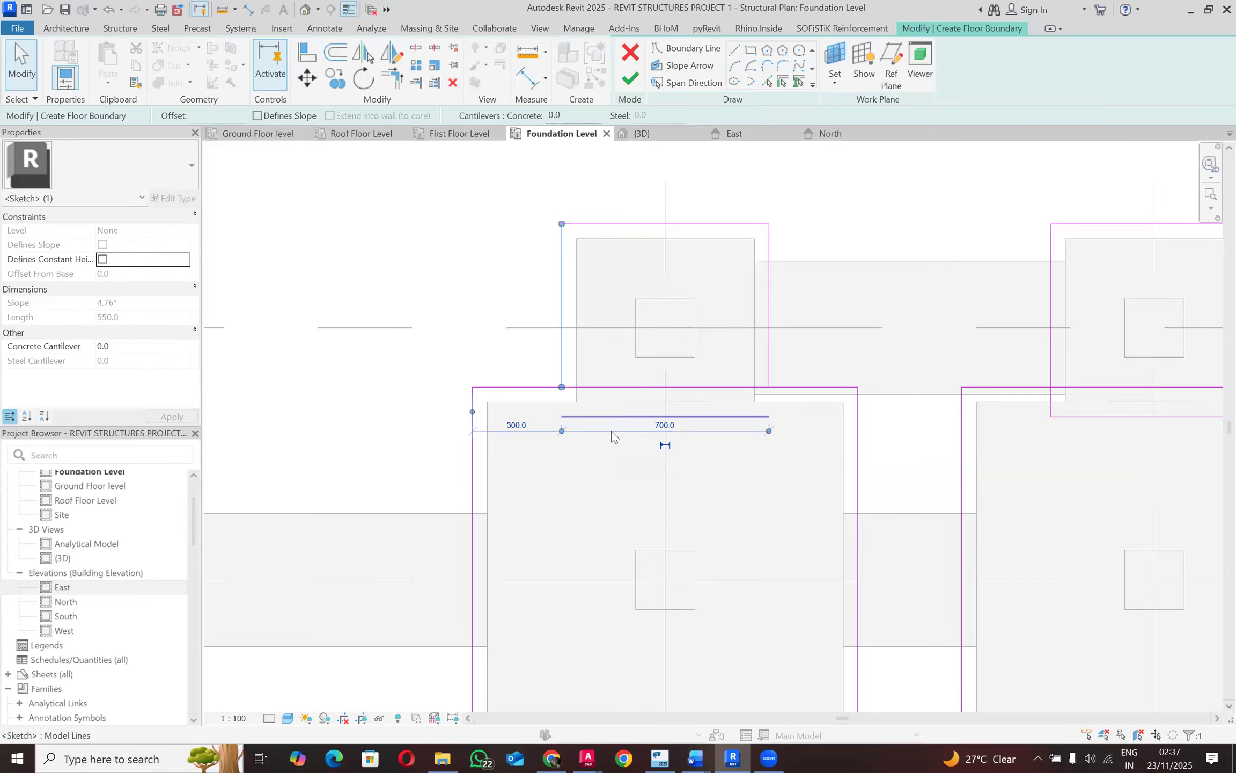
Step: Delete the overlapping lower lines of the small footing boundaries at grids 6, 7 and 8 along grid H
click(619, 417)
key(Escape)
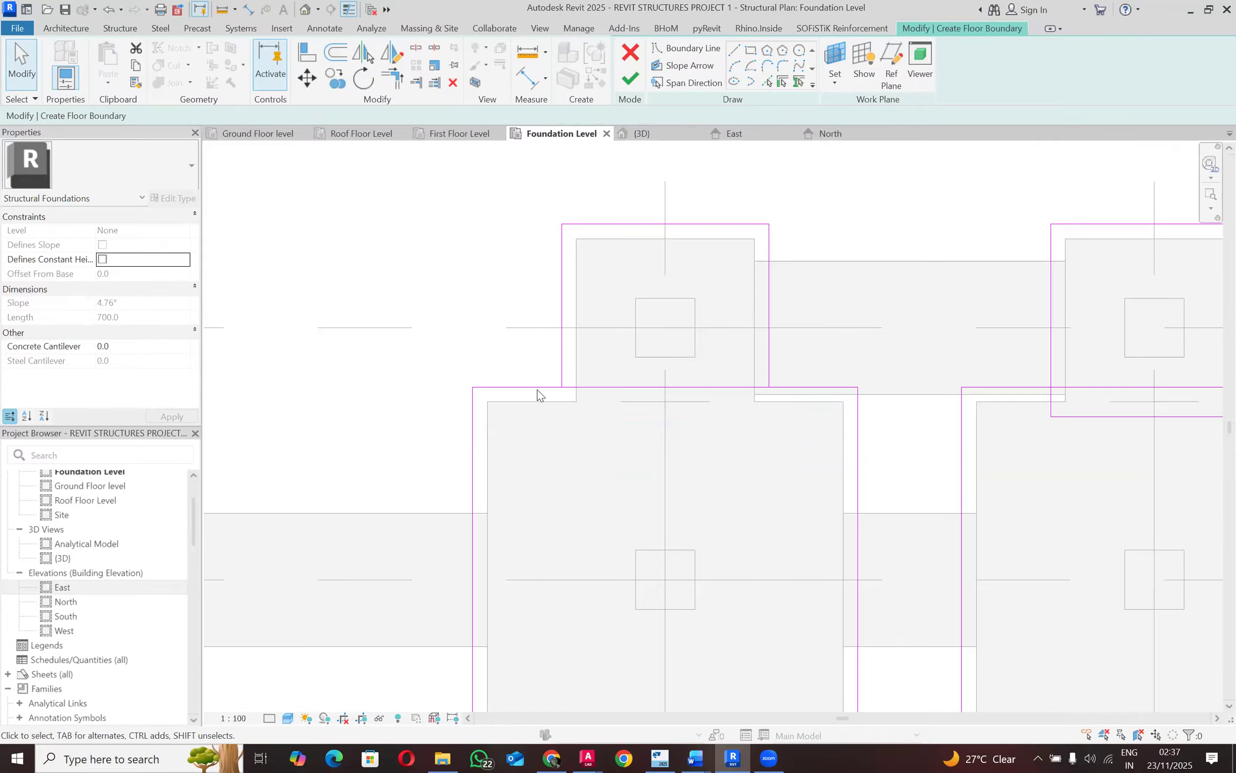
scroll(524, 379, down, 2)
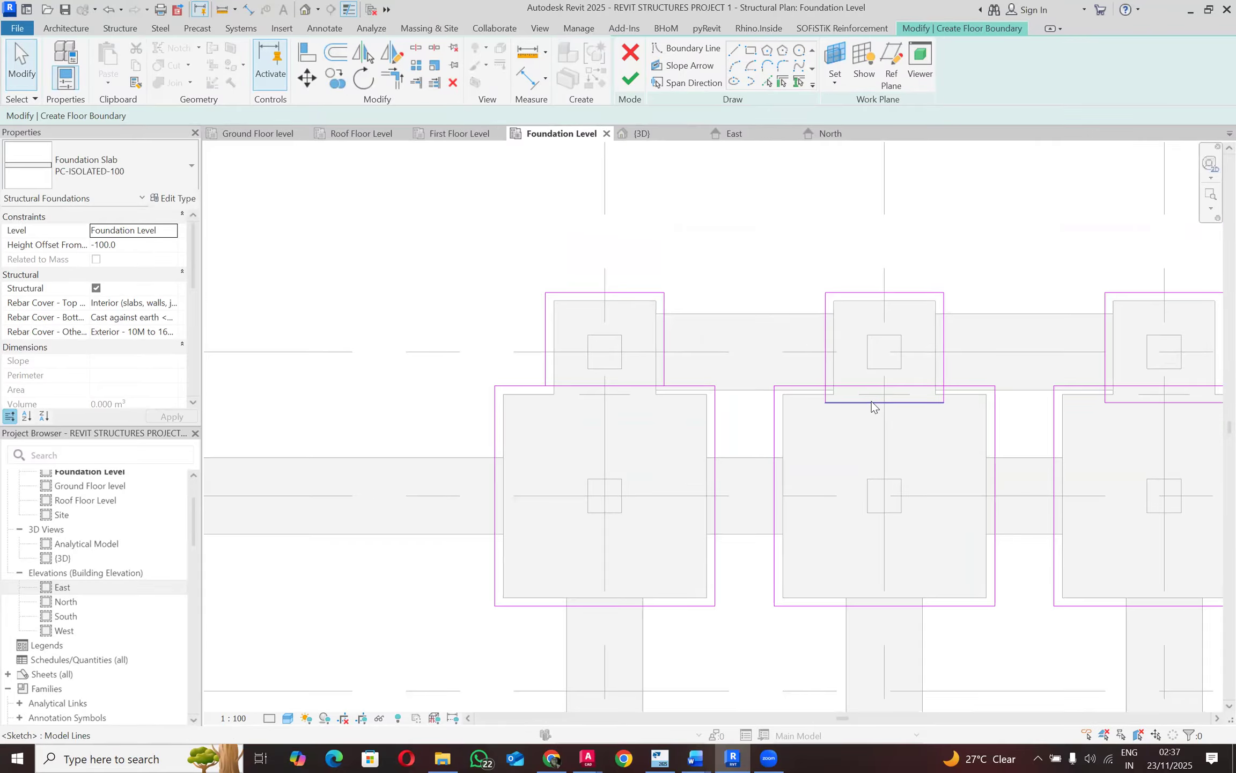
scroll(451, 283, down, 2)
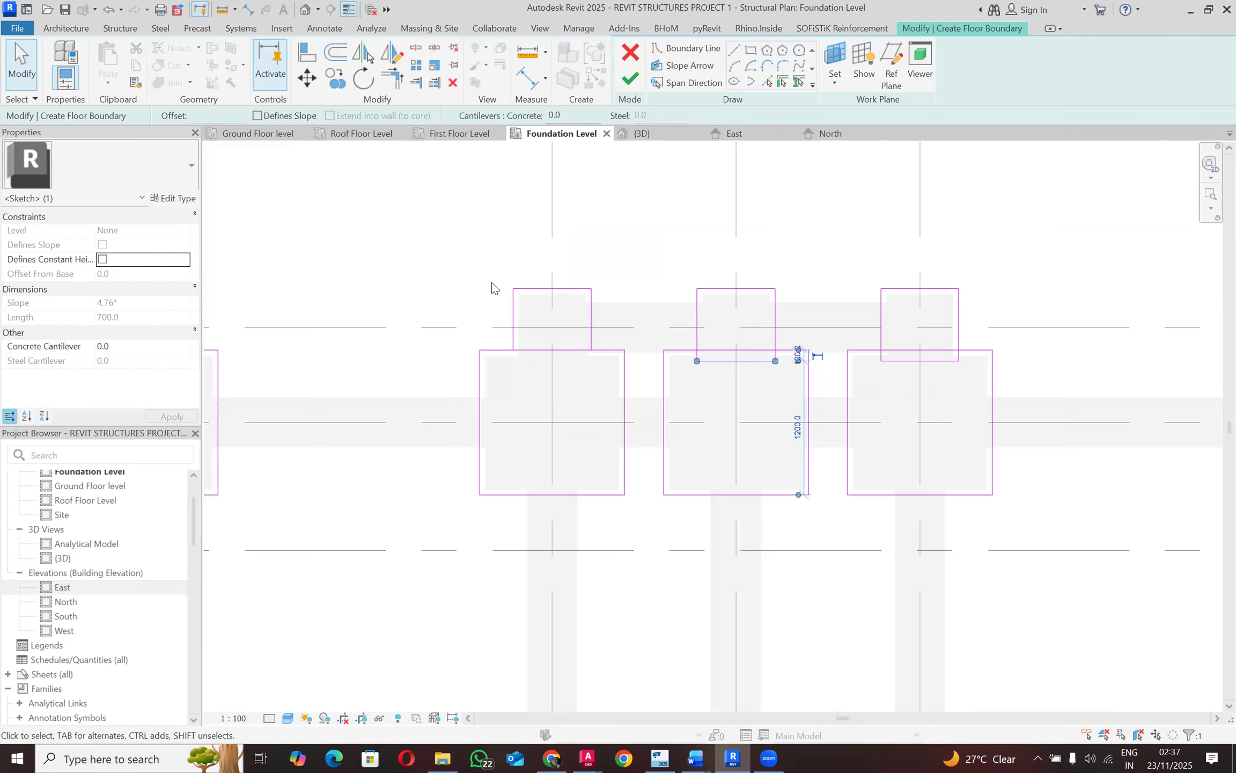
key(Escape)
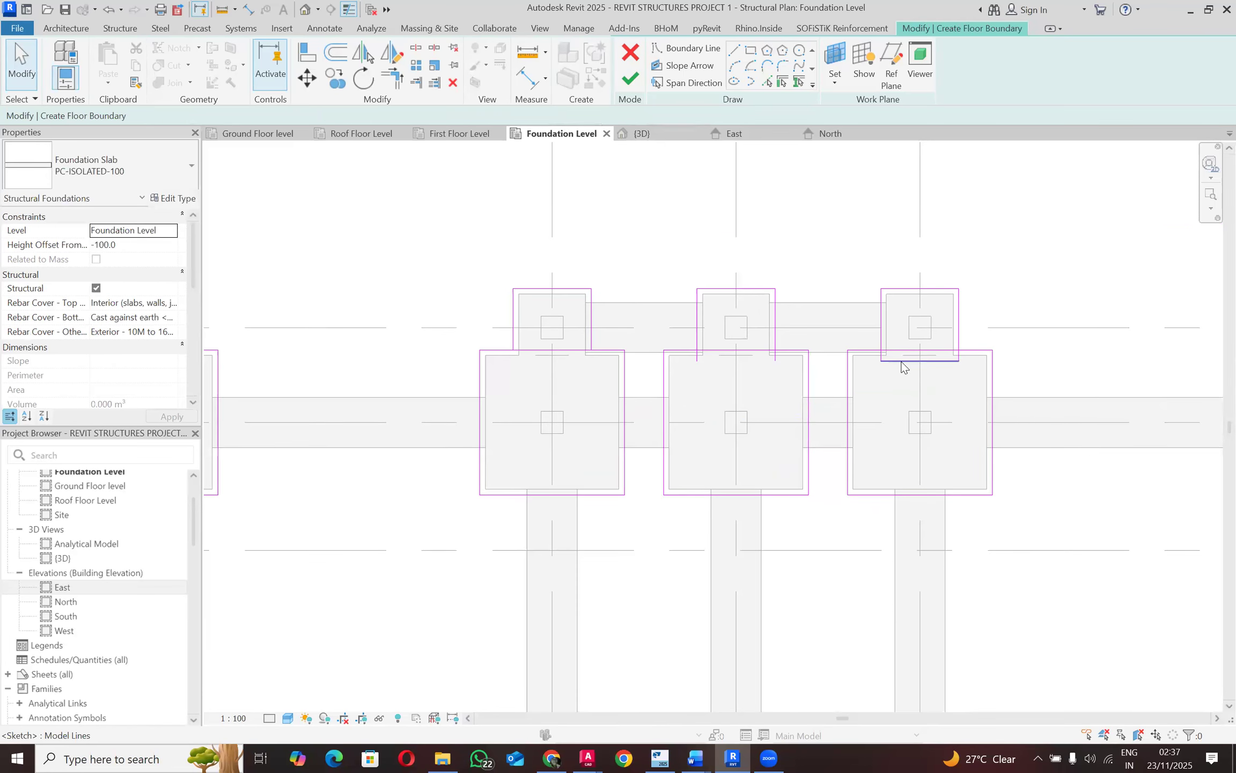
scroll(696, 338, up, 3)
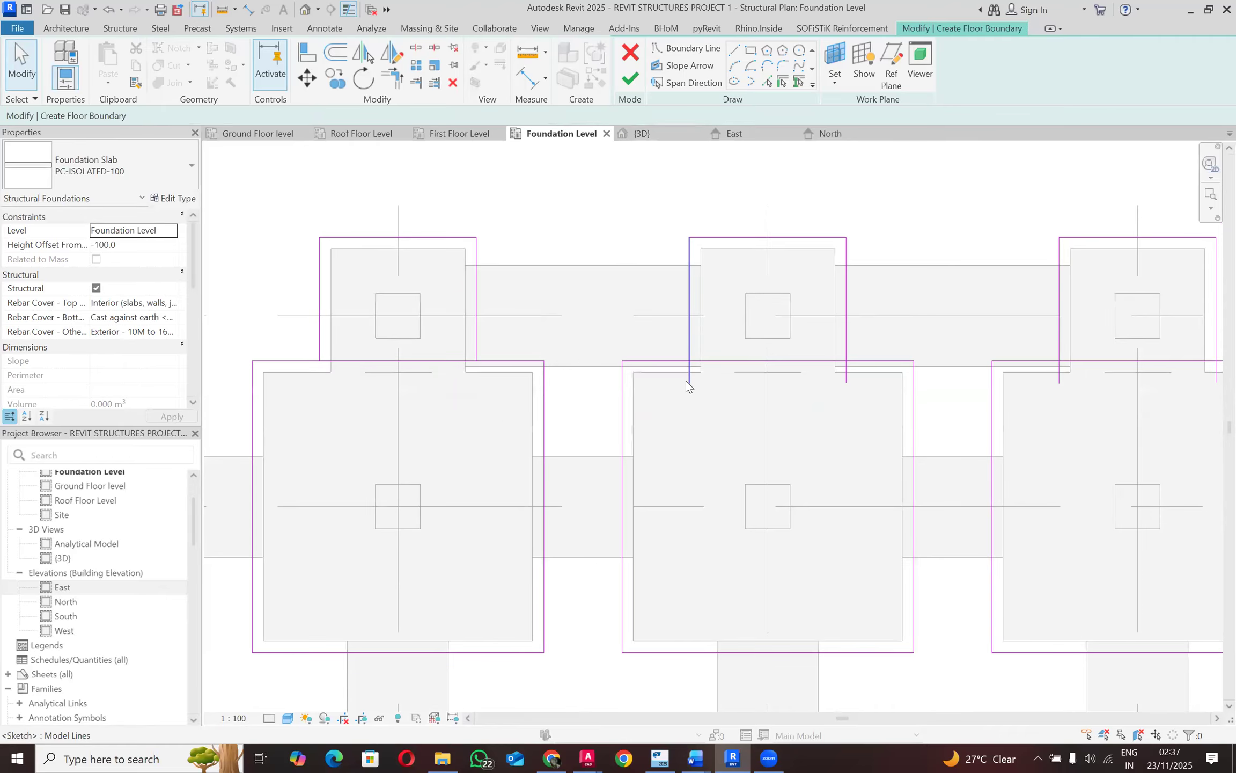
Step: Shorten both side lines of the small footing boundary at grid 7 to the large footing boundary's upper edge
click(690, 380)
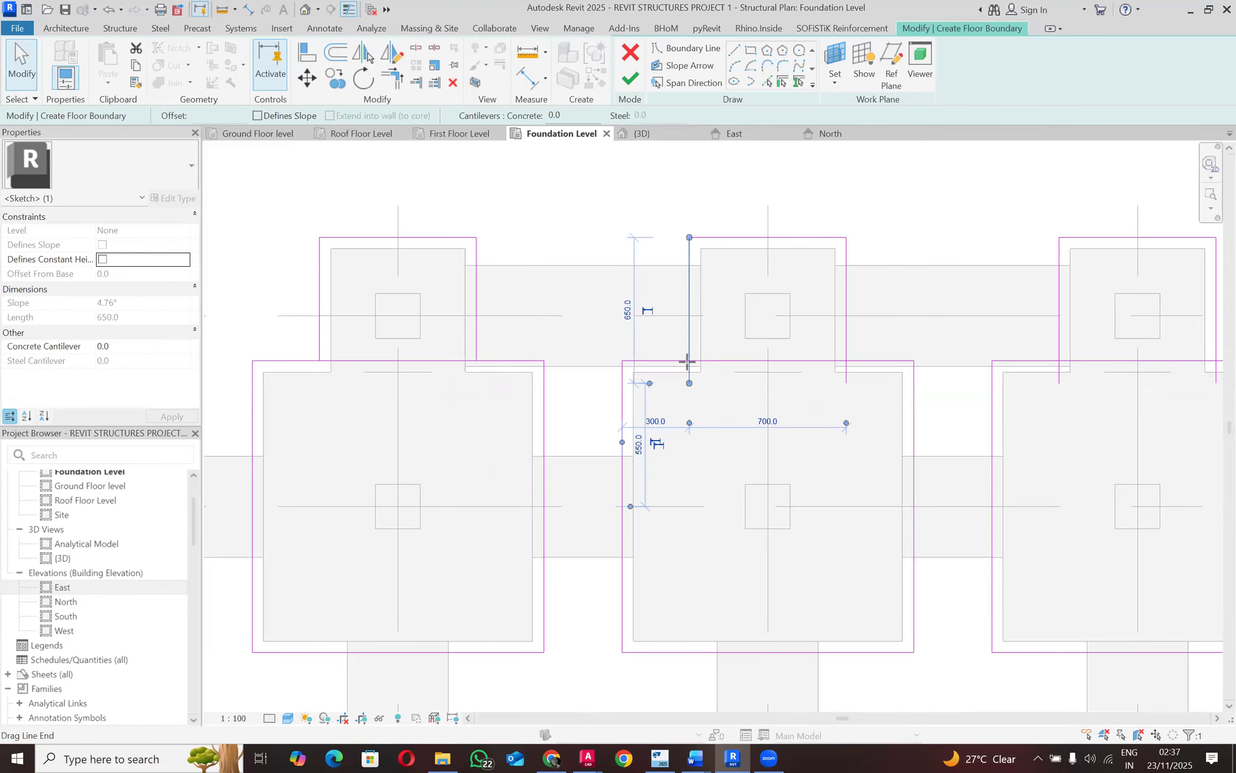
drag(687, 361, 689, 361)
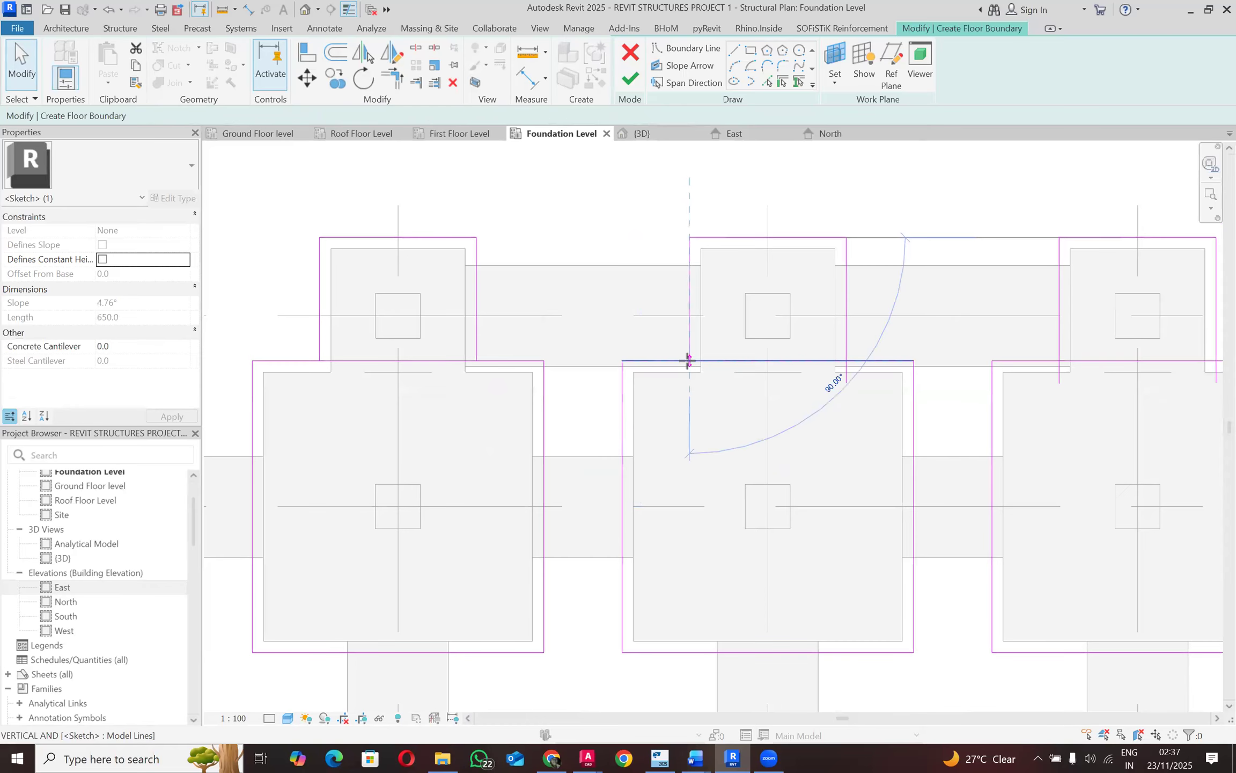
click(847, 382)
drag(846, 364, 846, 361)
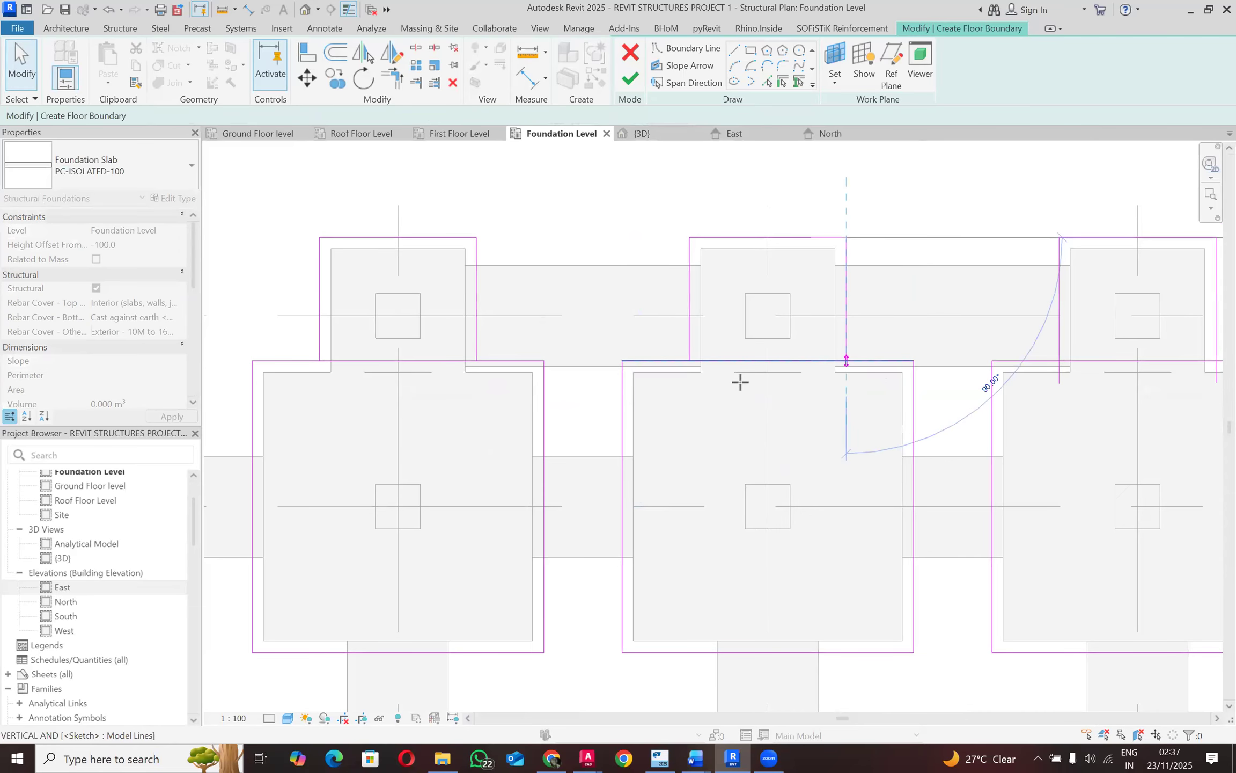
Step: Shorten both side lines of the small footing boundary at grid 8 to the large footing boundary's upper edge
scroll(625, 369, down, 2)
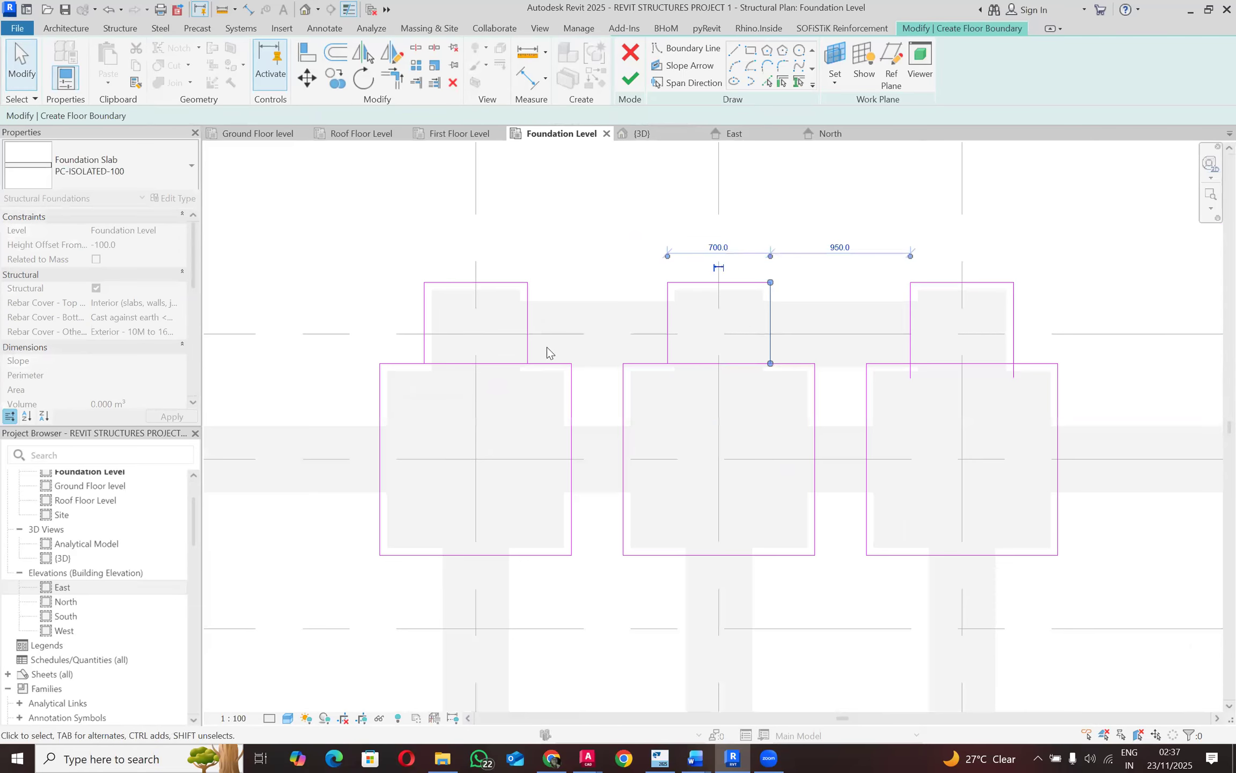
click(882, 366)
drag(884, 366, 883, 360)
click(1017, 384)
mouse_move(1021, 385)
mouse_down()
mouse_move(1016, 359)
mouse_move(984, 331)
mouse_up()
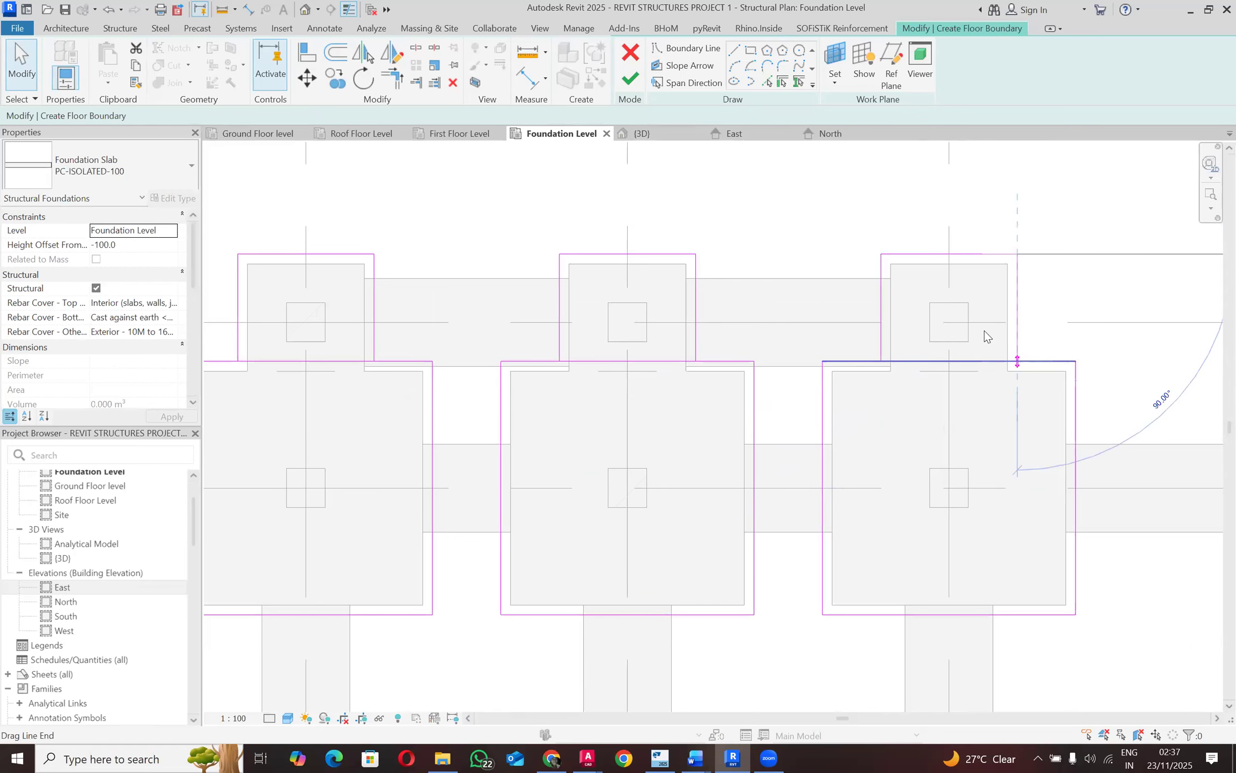
scroll(985, 330, down, 2)
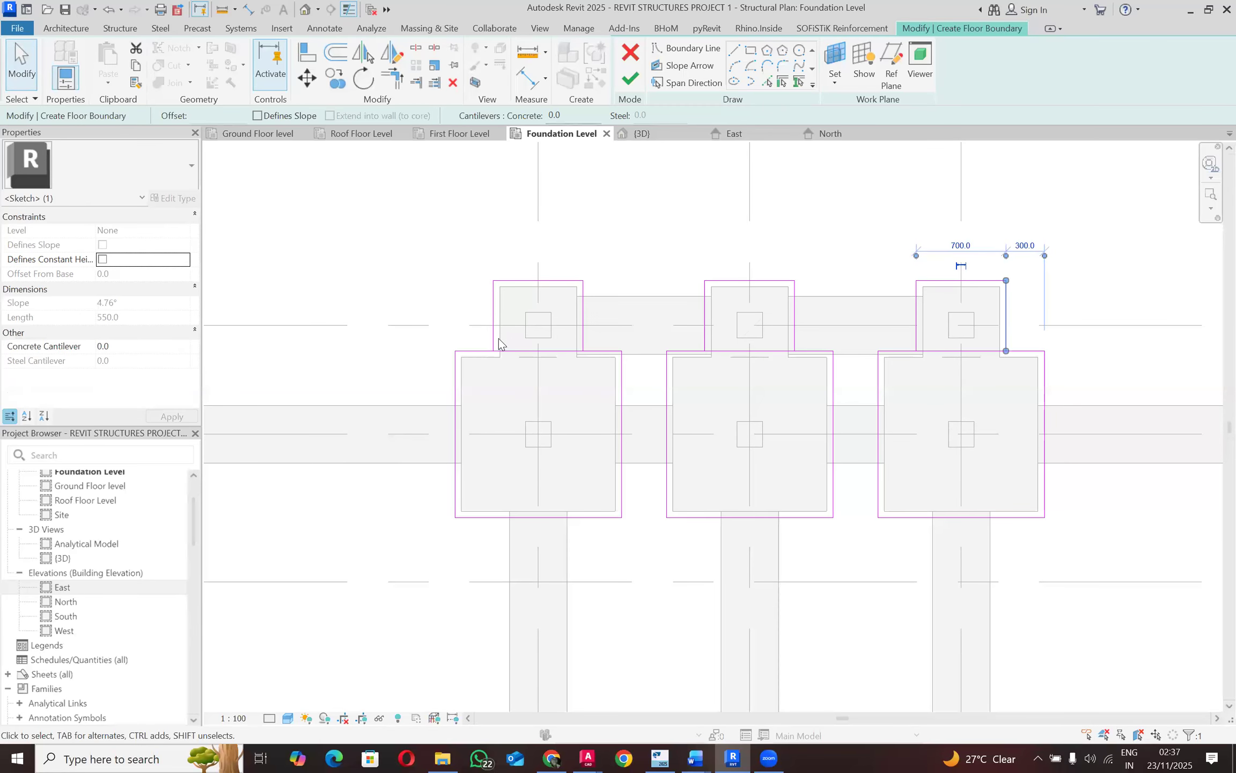
Step: Draw a boundary line with zero offset between the lower ends of the small footing's side lines at grid 6
click(735, 49)
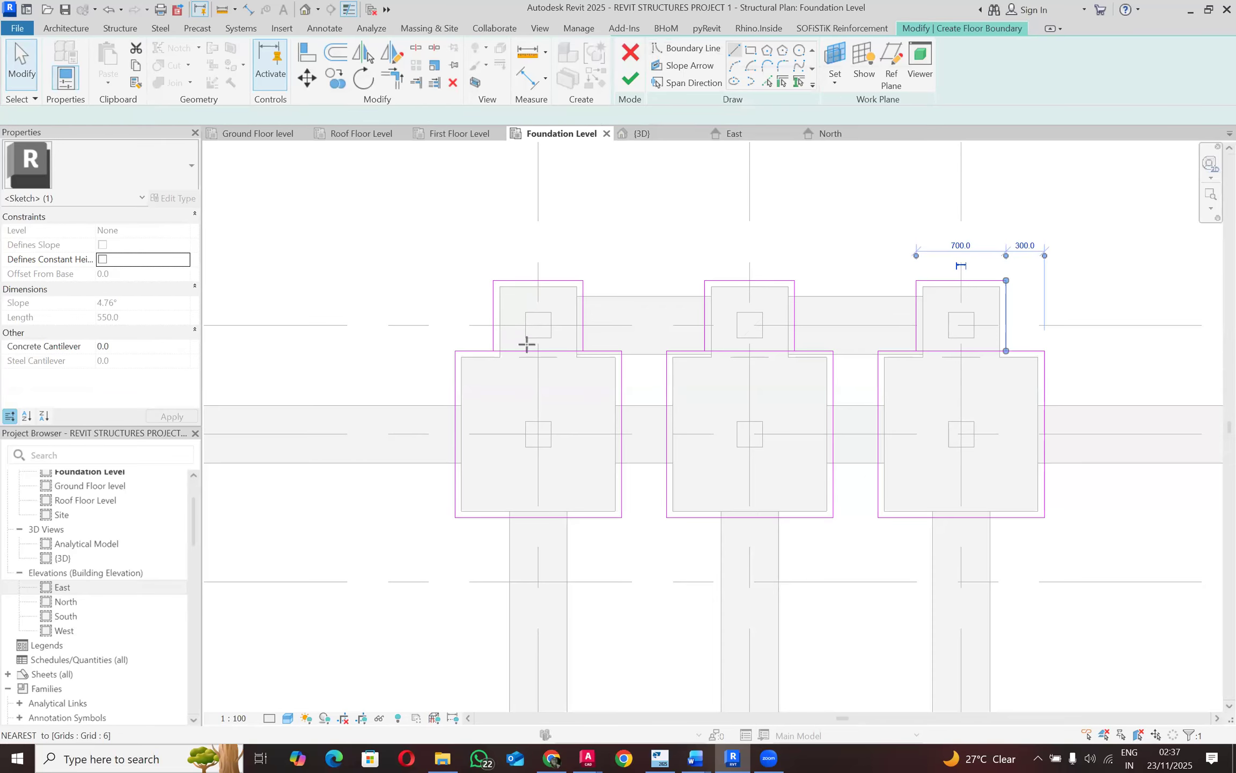
scroll(525, 343, up, 2)
click(475, 355)
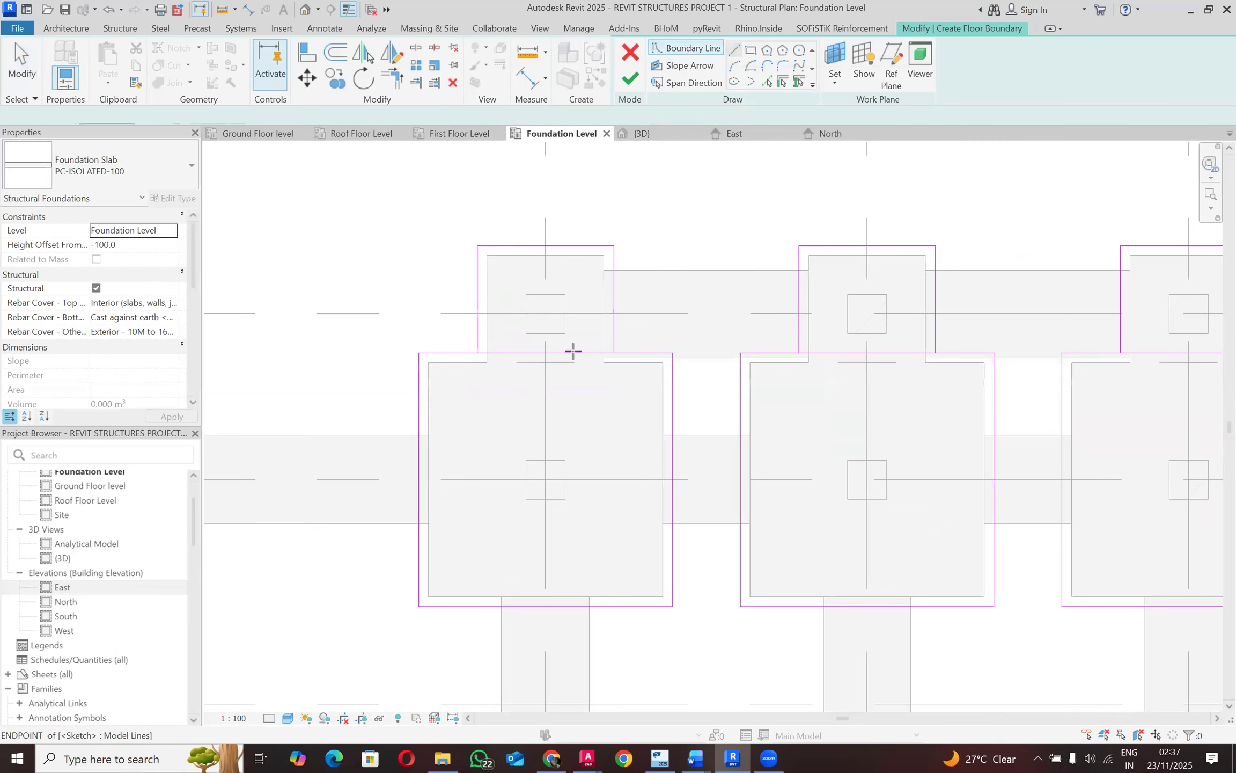
click(475, 317)
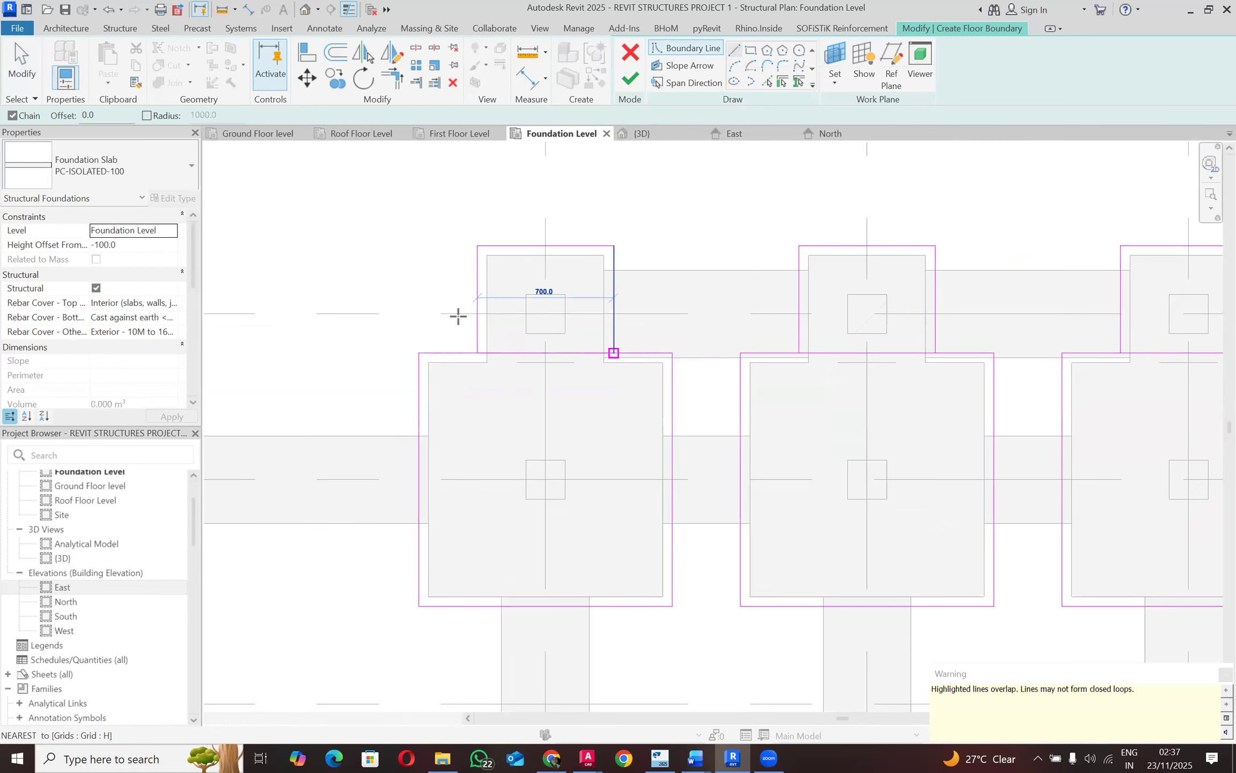
scroll(457, 314, down, 1)
click(1226, 675)
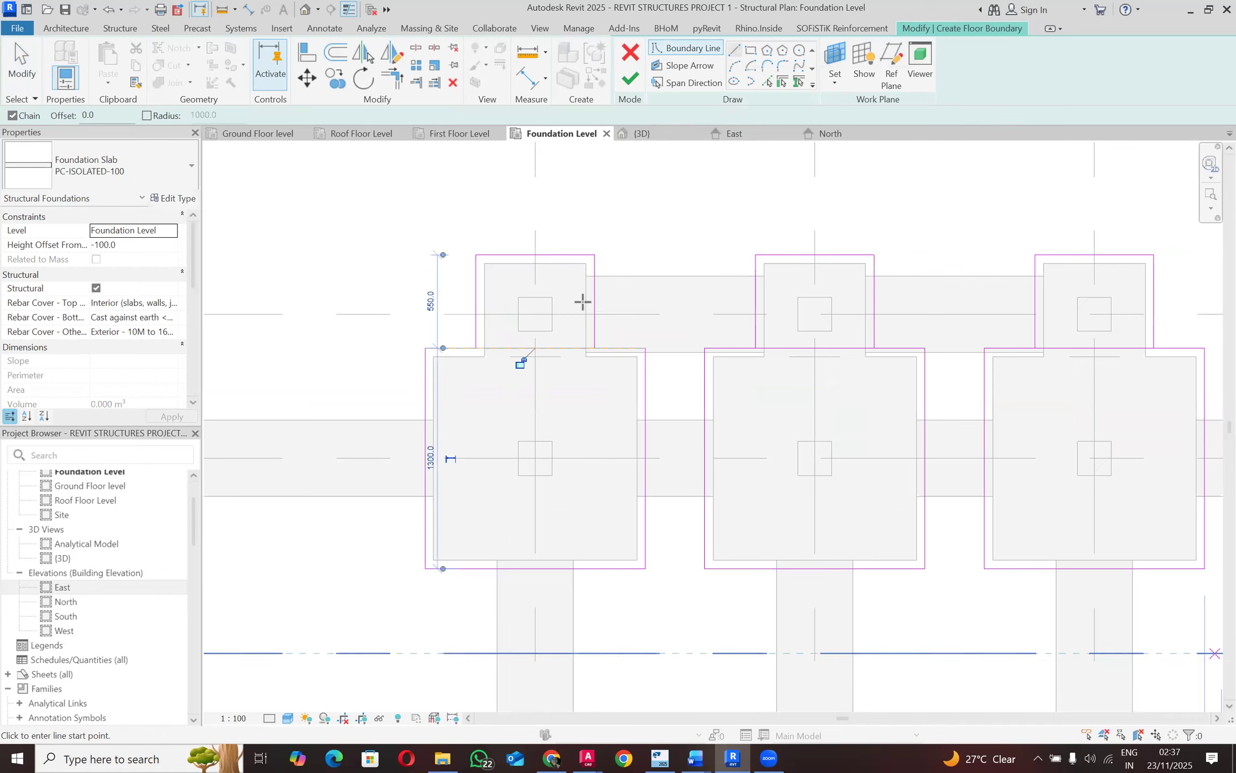
scroll(503, 360, up, 2)
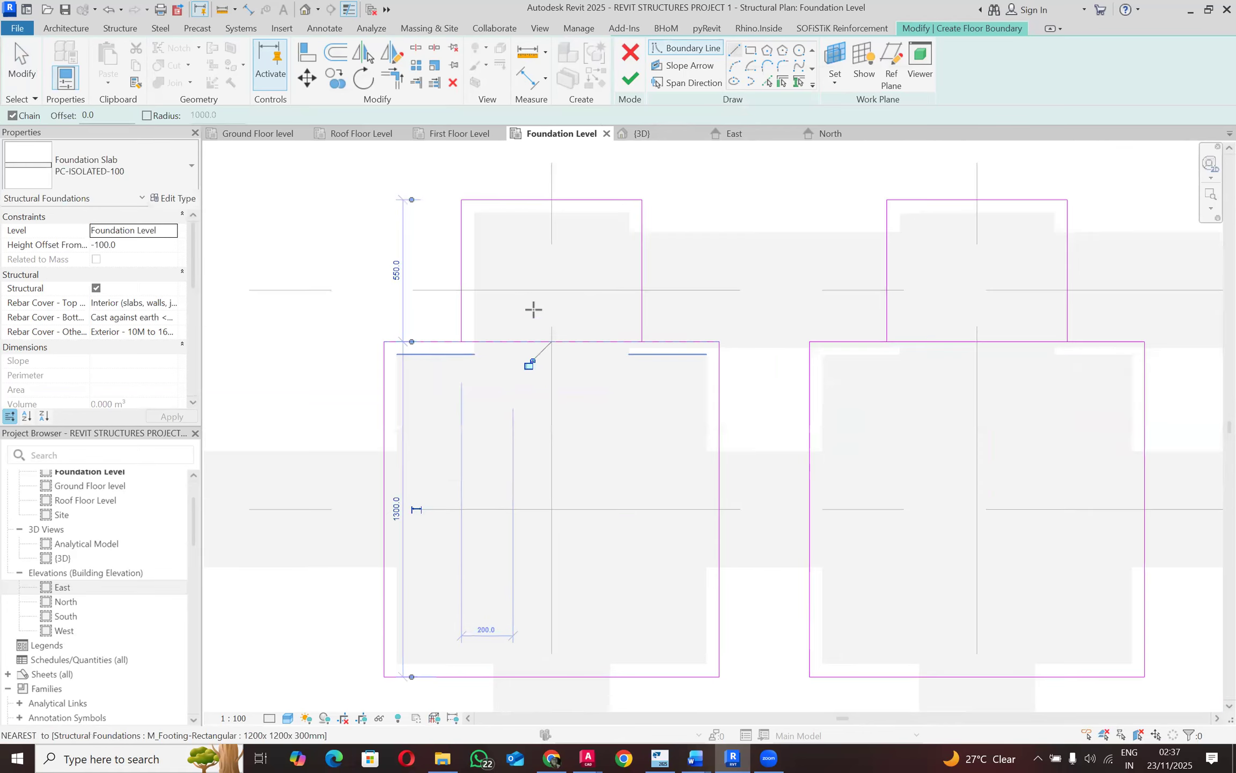
key(Escape)
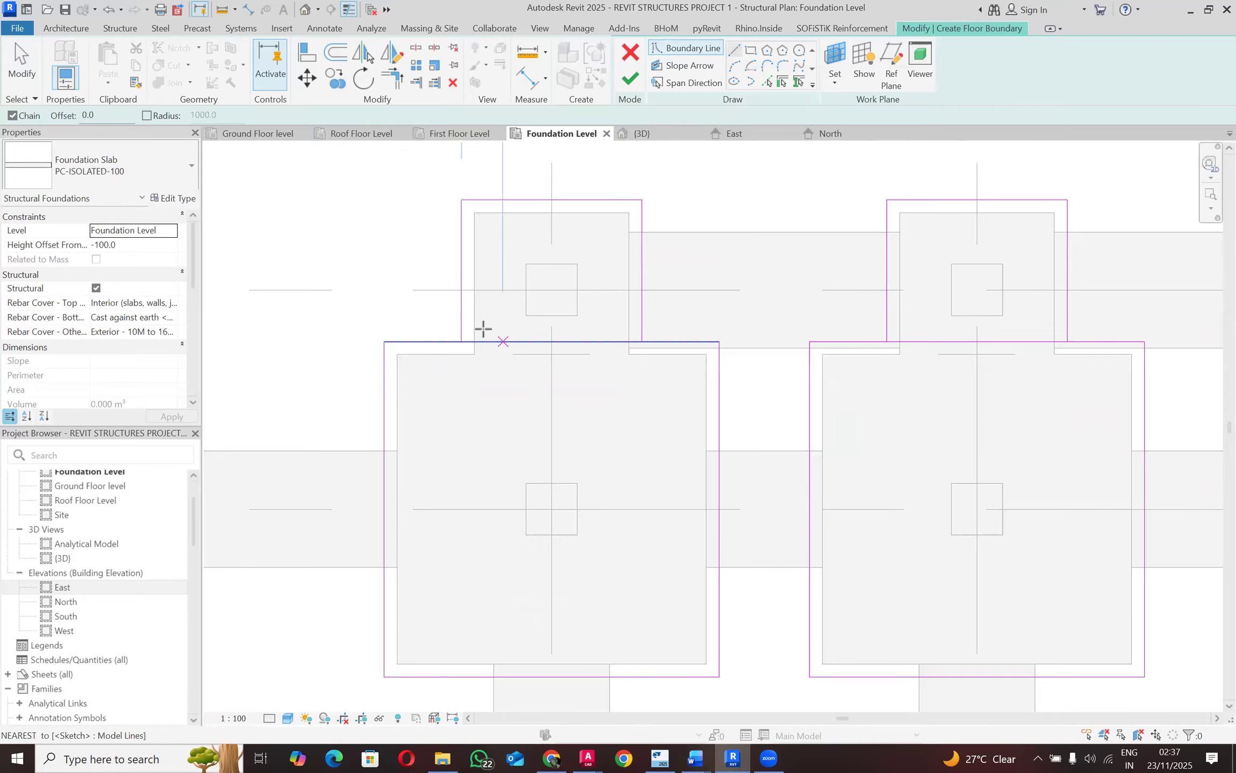
Step: Try to finish the foundation slab boundary sketch, then return to editing it
scroll(483, 328, down, 2)
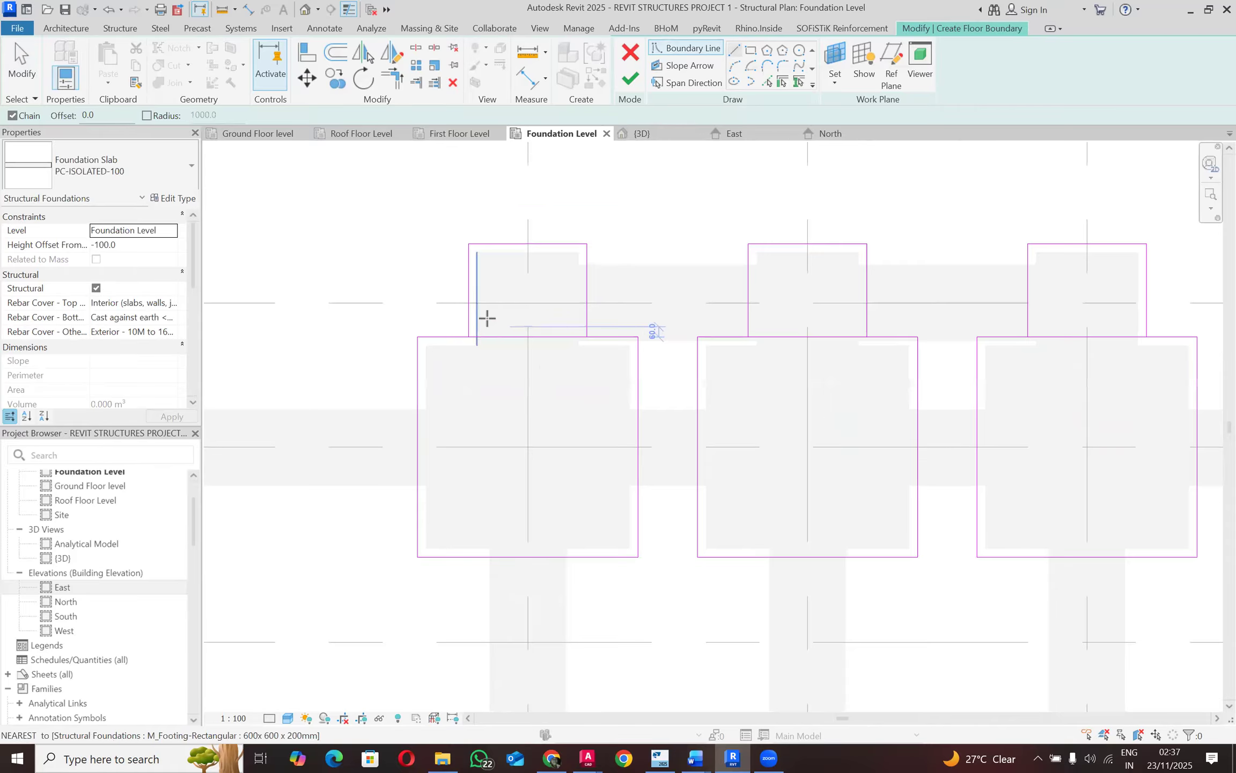
click(630, 78)
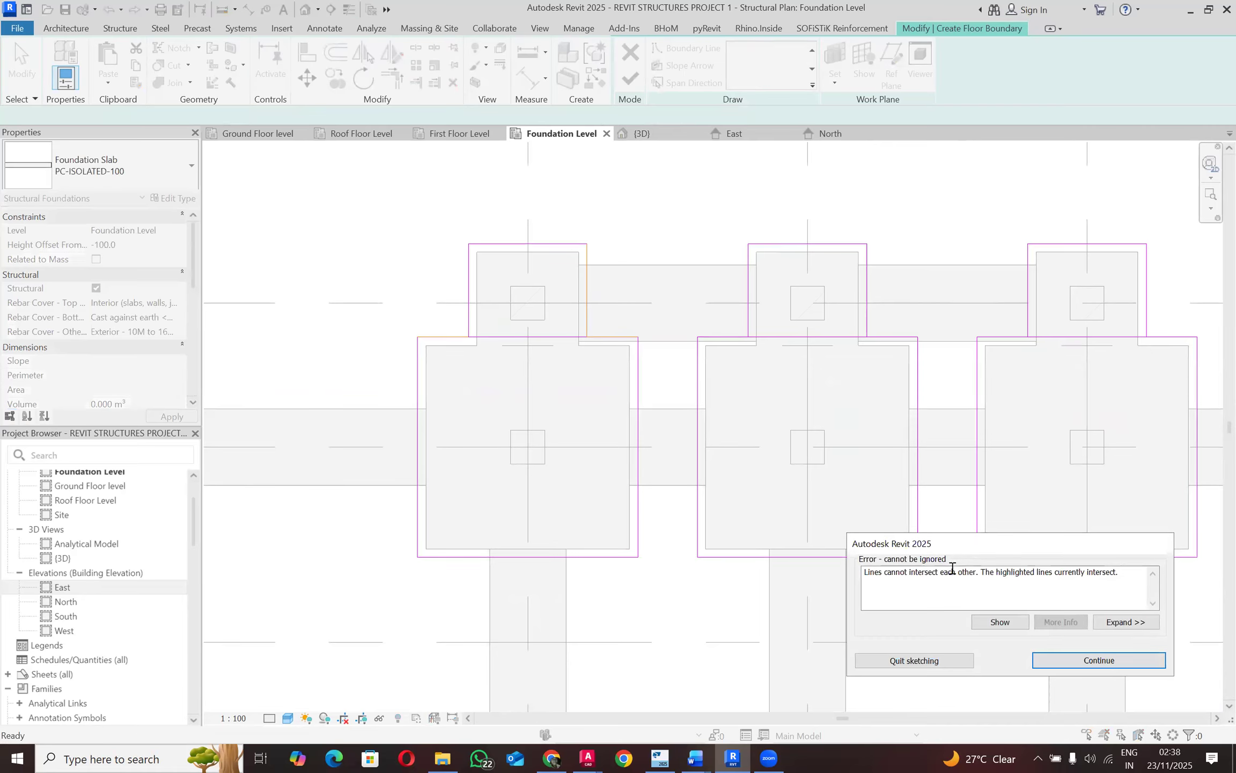
click(1065, 663)
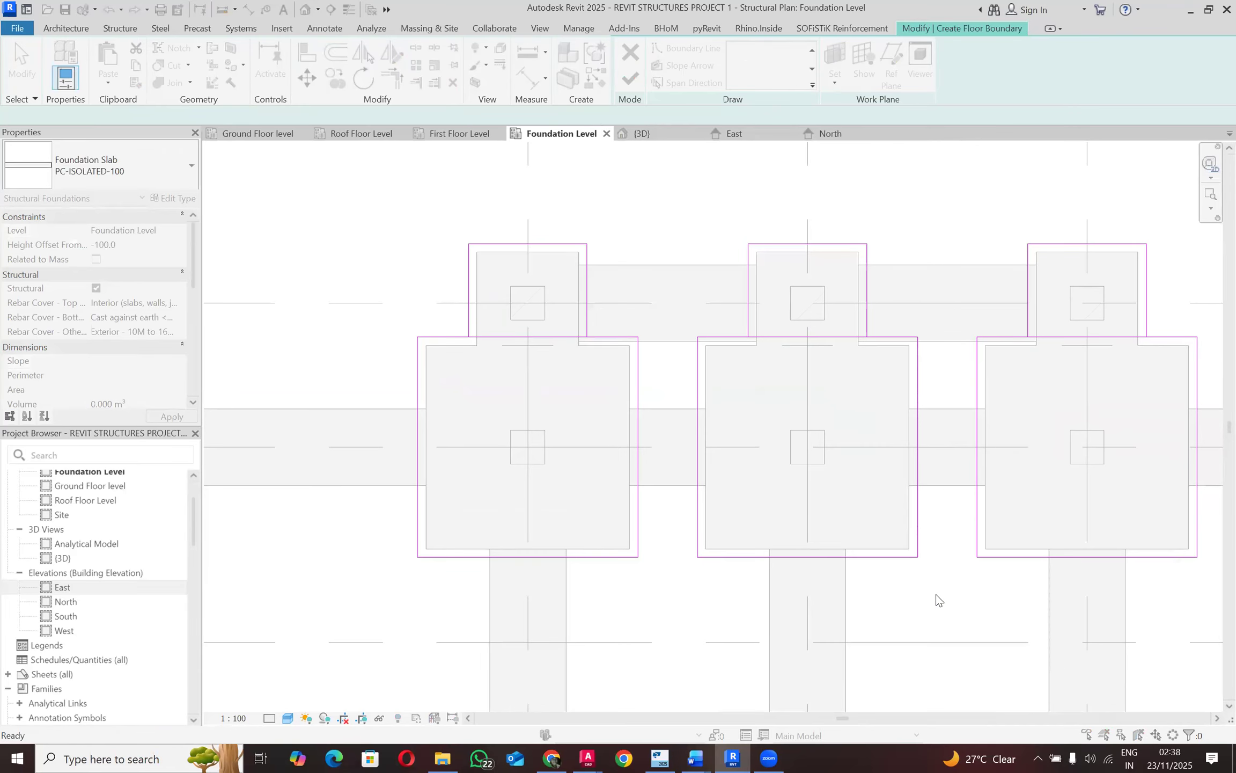
Step: Select the upper and side lines of the small footing boundaries at grids 6, 7 and 8
click(587, 301)
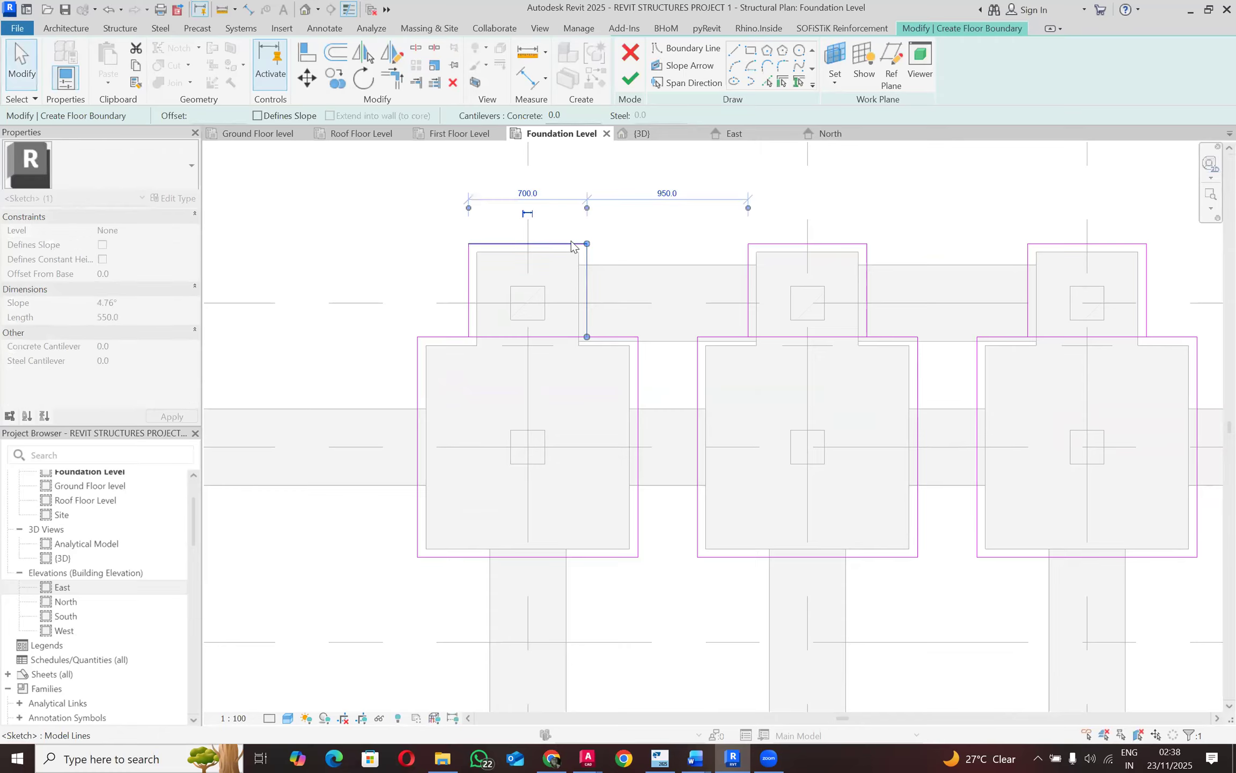
ctrl+click(572, 243)
ctrl+click(469, 270)
ctrl+click(775, 249)
ctrl+click(748, 268)
ctrl+click(866, 273)
ctrl+click(1028, 259)
ctrl+click(1046, 245)
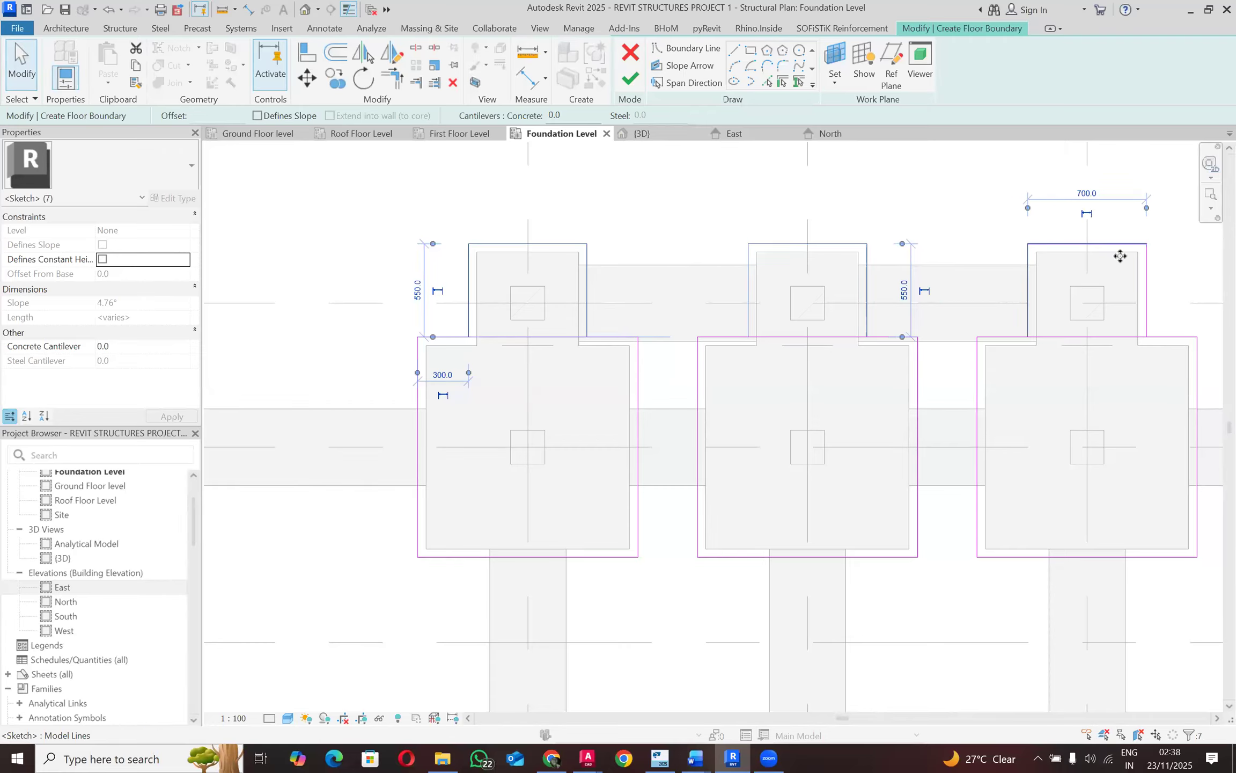
ctrl+click(1146, 269)
Step: Add the small footing boundary lines at grids 10 and 11 near grid H to the selection, and delete all selected lines
scroll(521, 248, down, 4)
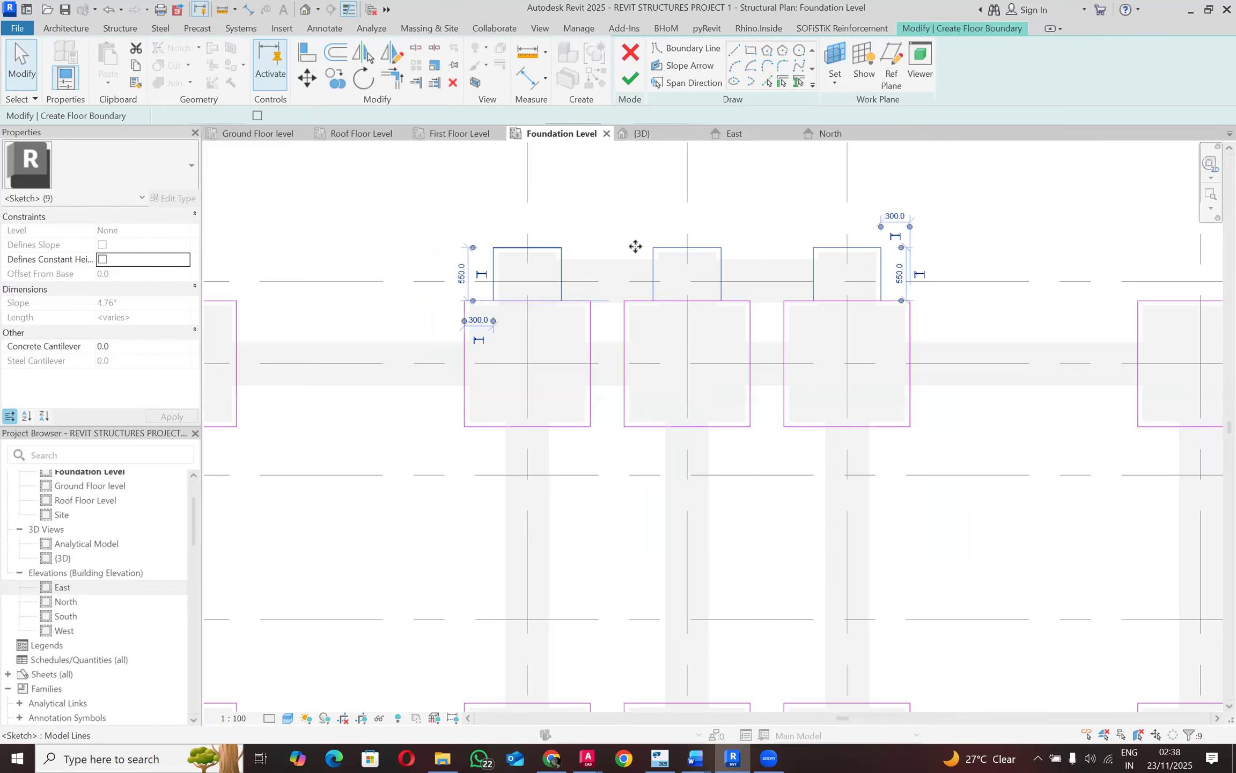
scroll(555, 241, down, 4)
scroll(792, 204, down, 2)
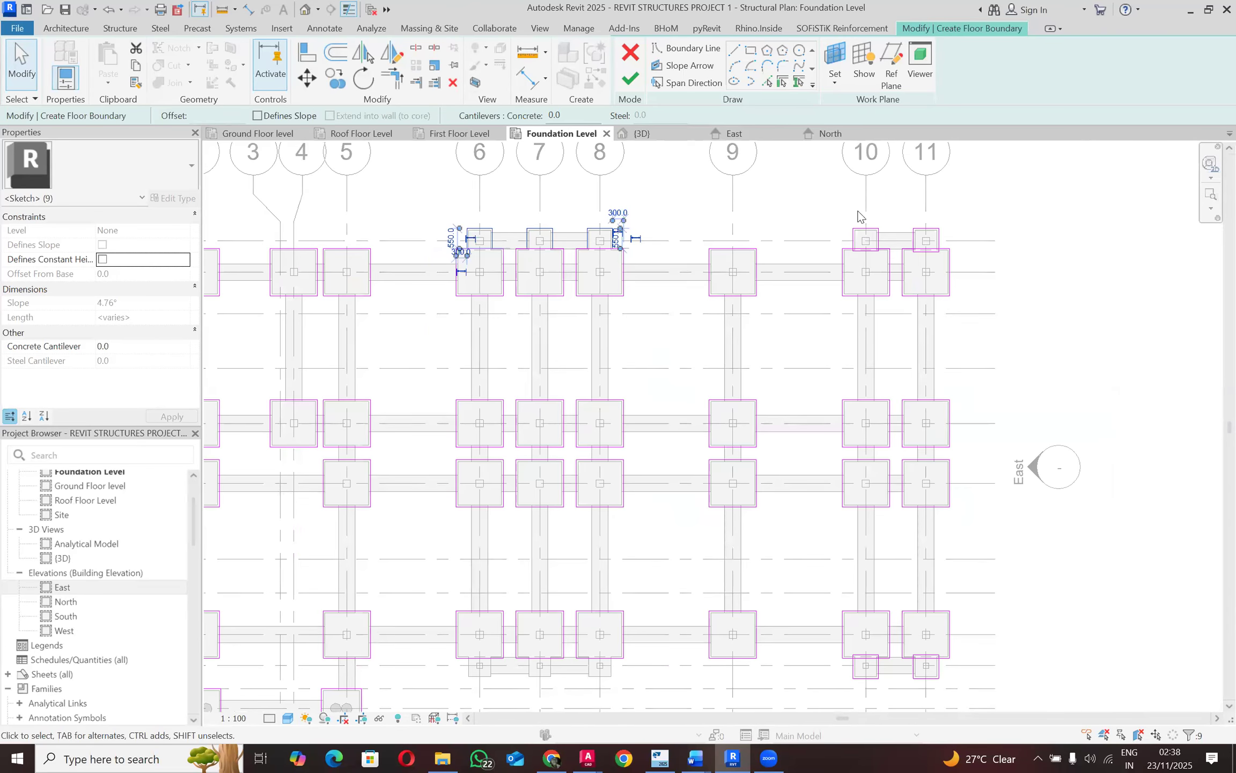
scroll(864, 215, up, 4)
ctrl+click(876, 244)
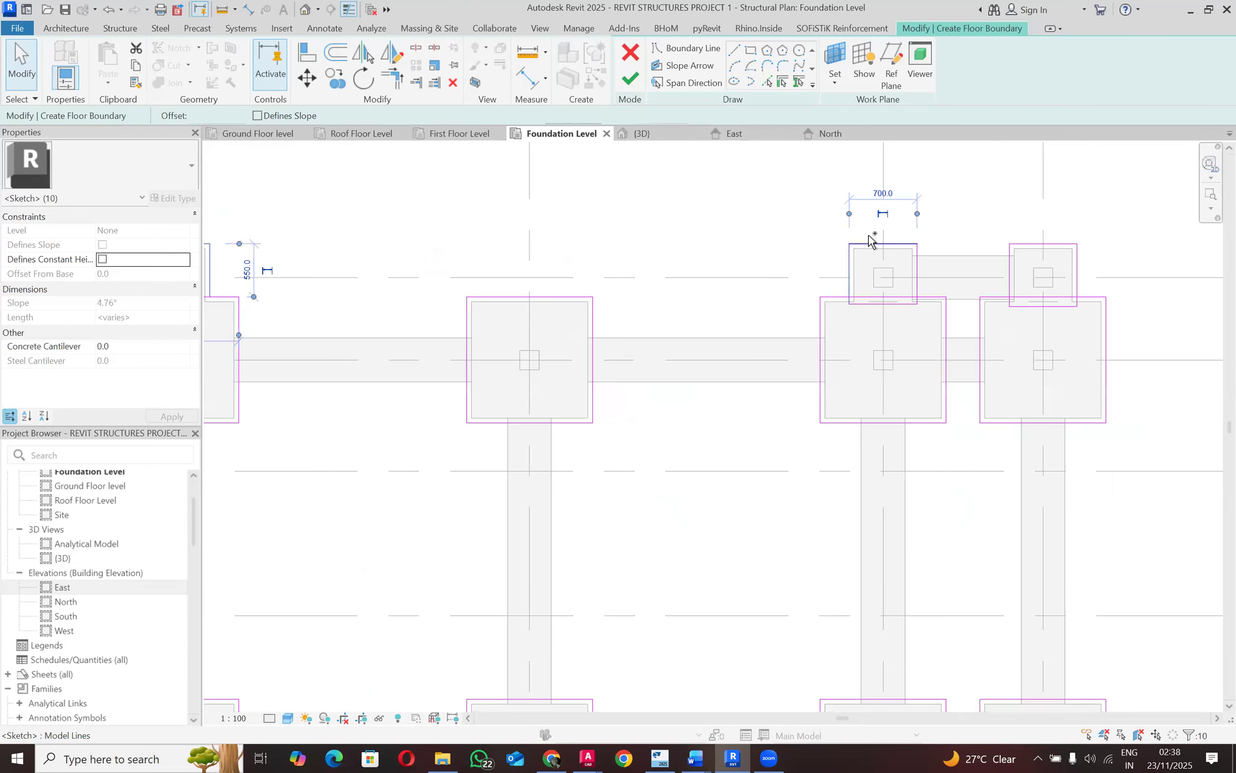
ctrl+click(917, 263)
ctrl+click(891, 298)
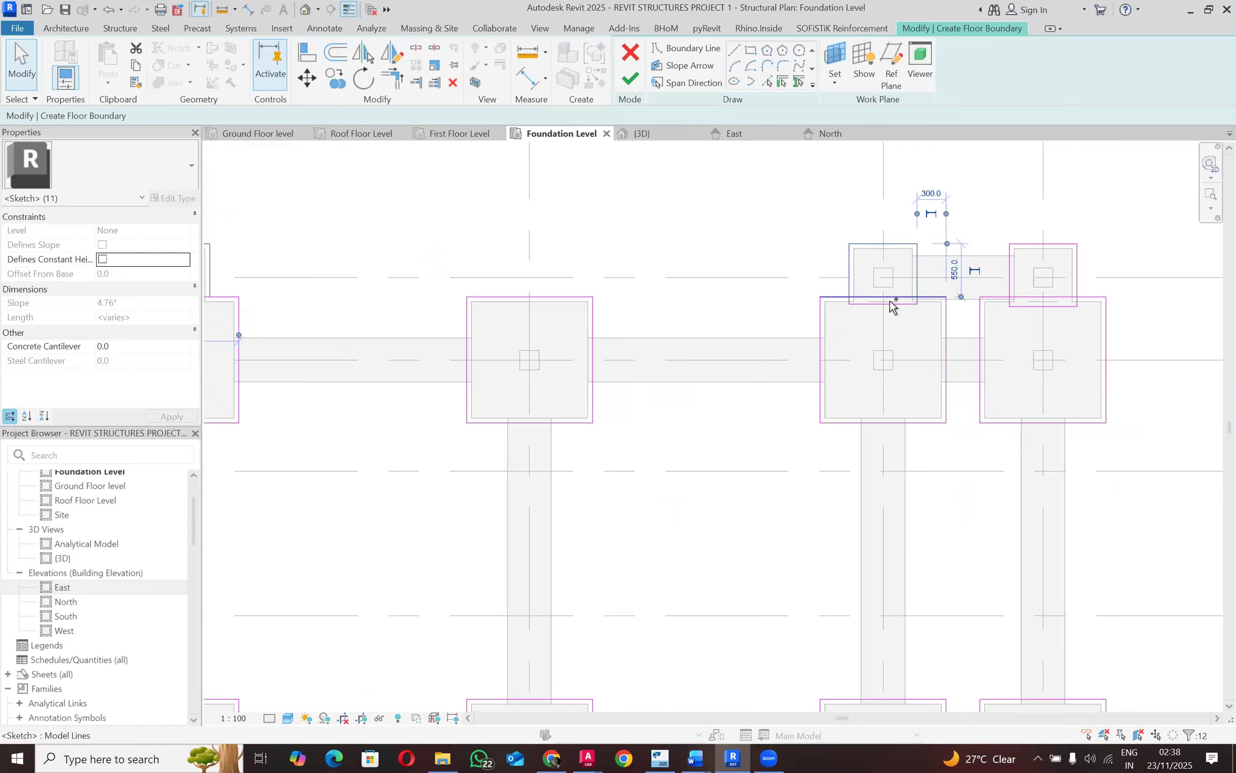
ctrl+click(1037, 244)
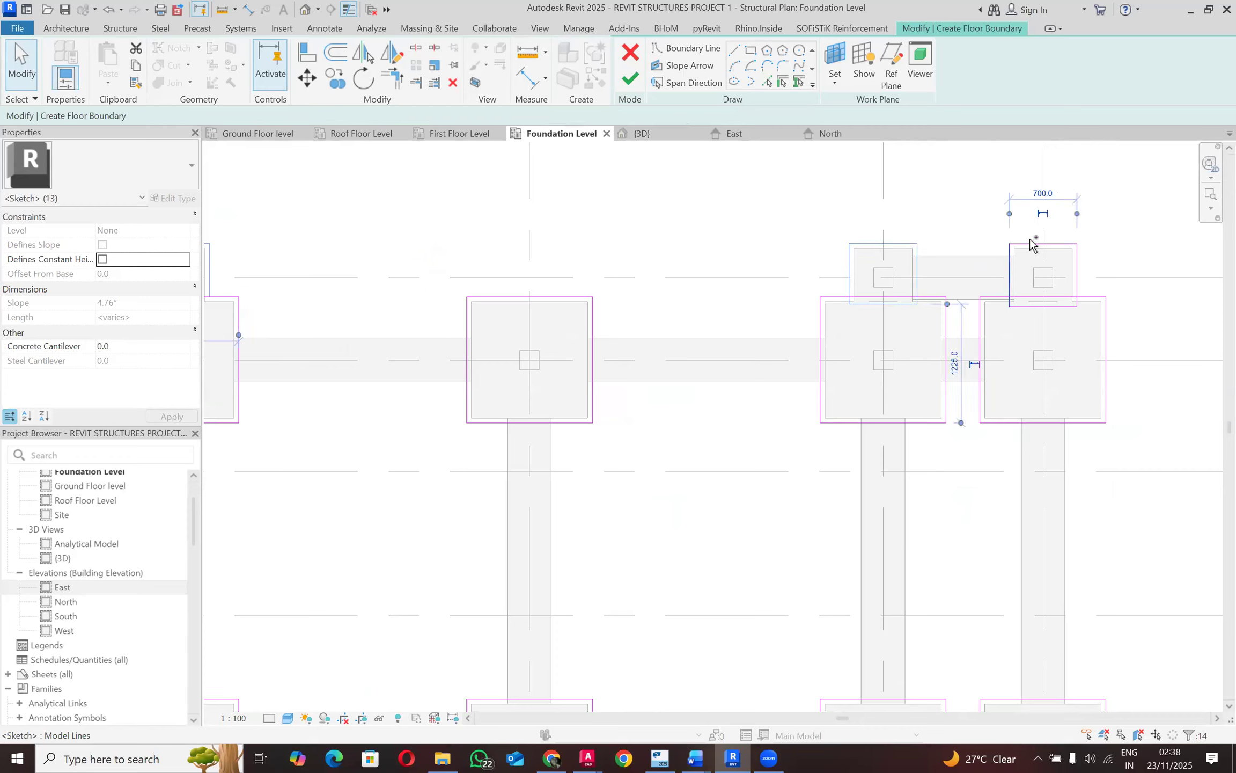
ctrl+click(1043, 306)
ctrl+click(1077, 270)
ctrl+click(1078, 269)
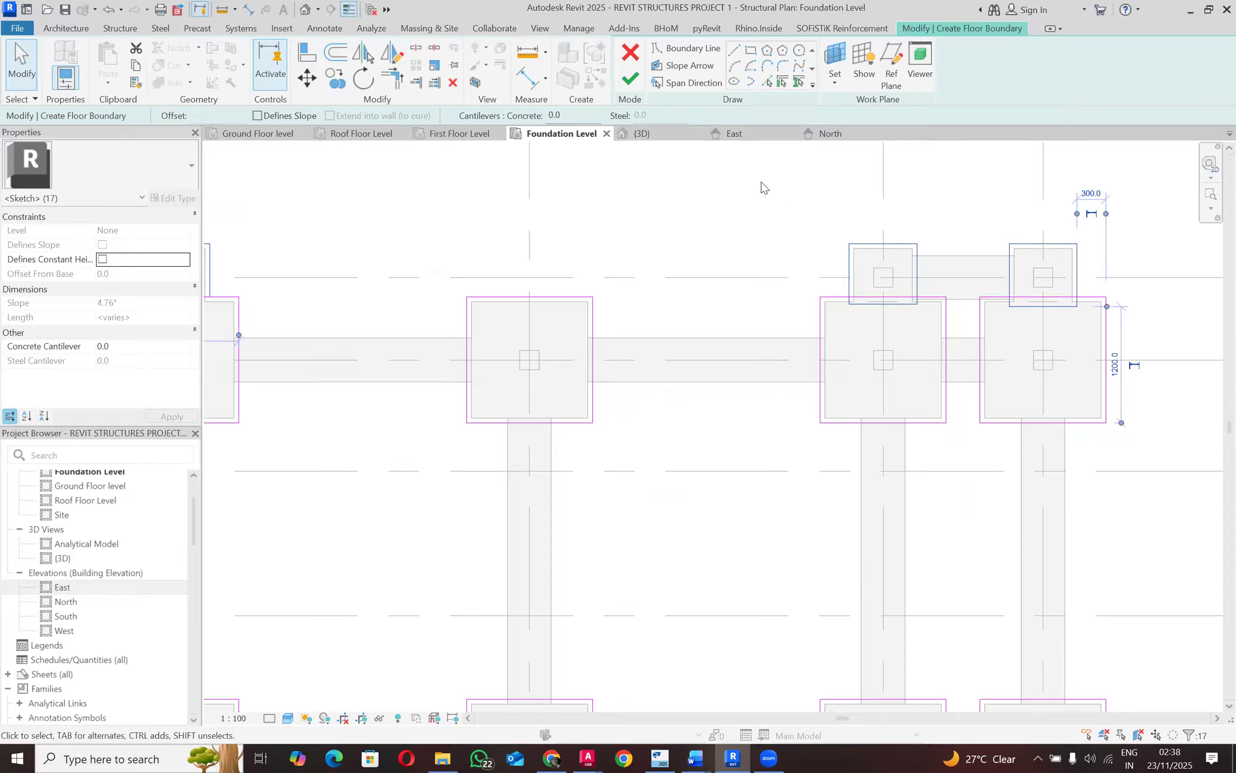
right_click(728, 206)
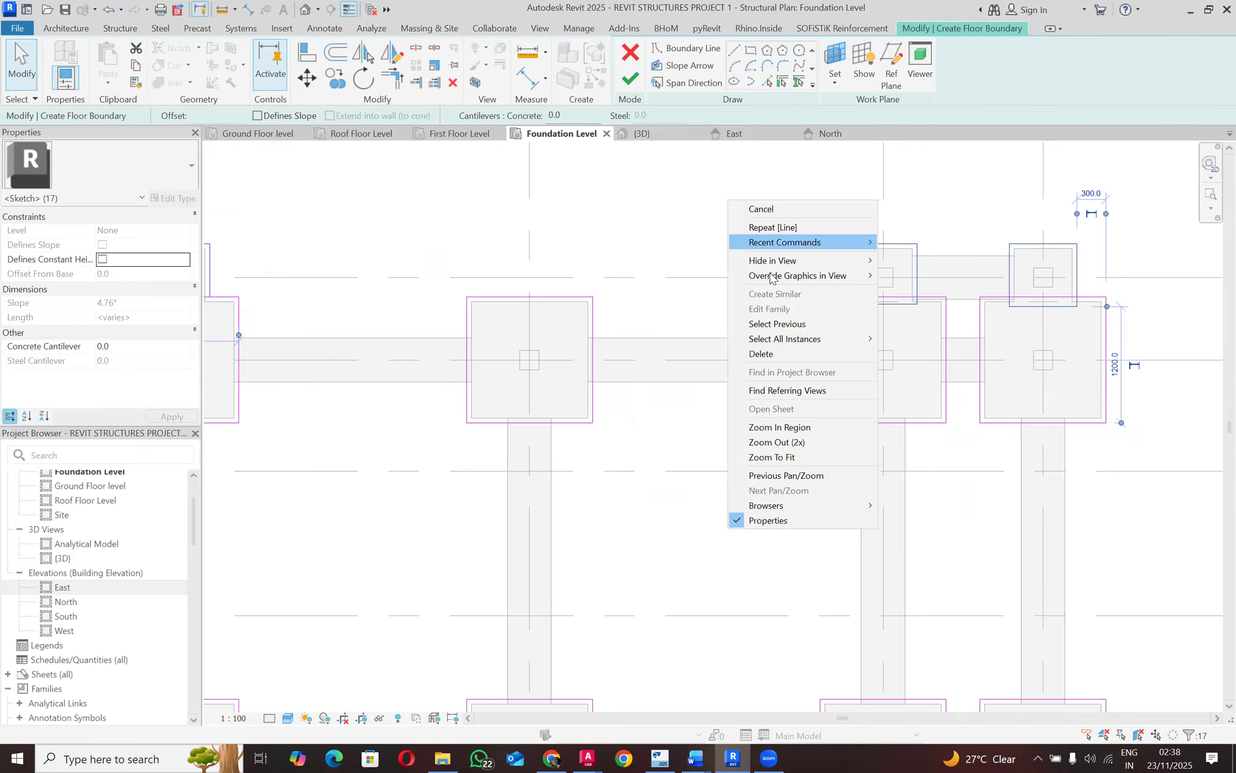
click(772, 346)
Step: Delete the small footing boundary outlines at grids 10 and 11 along grid A1
scroll(827, 264, down, 6)
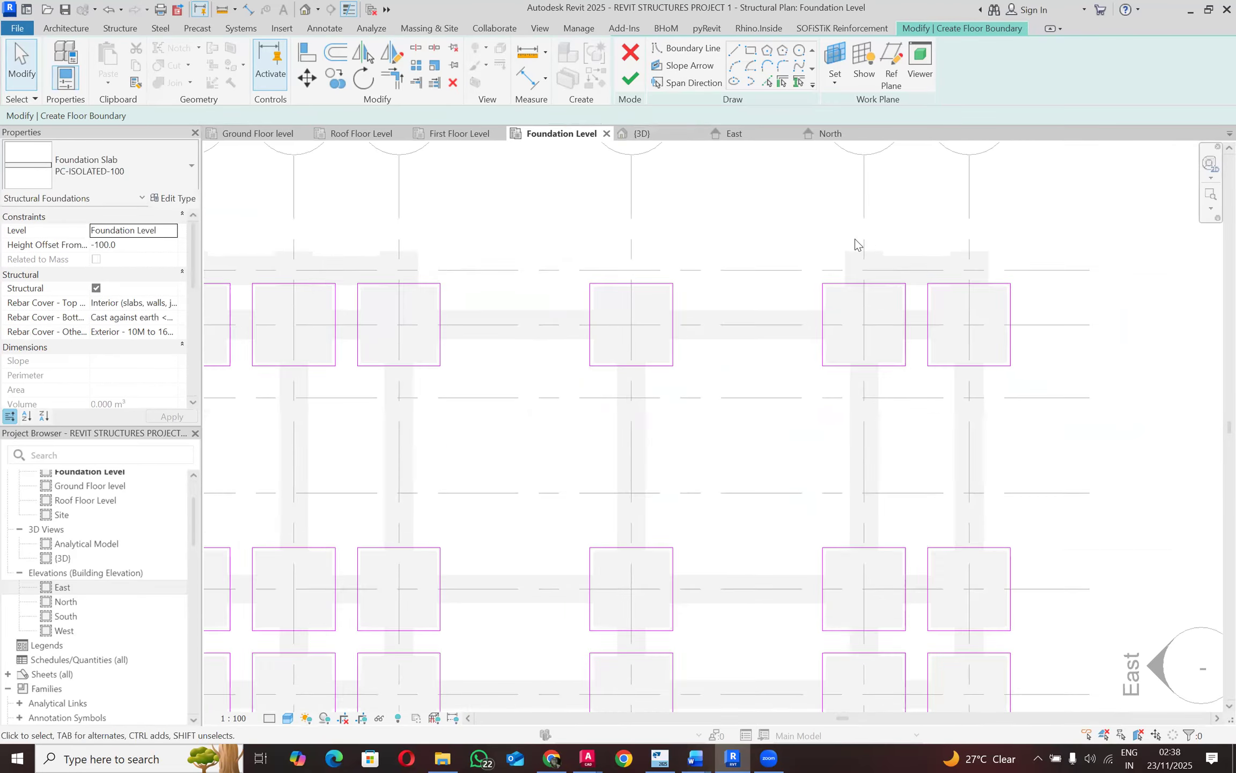
scroll(630, 456, up, 4)
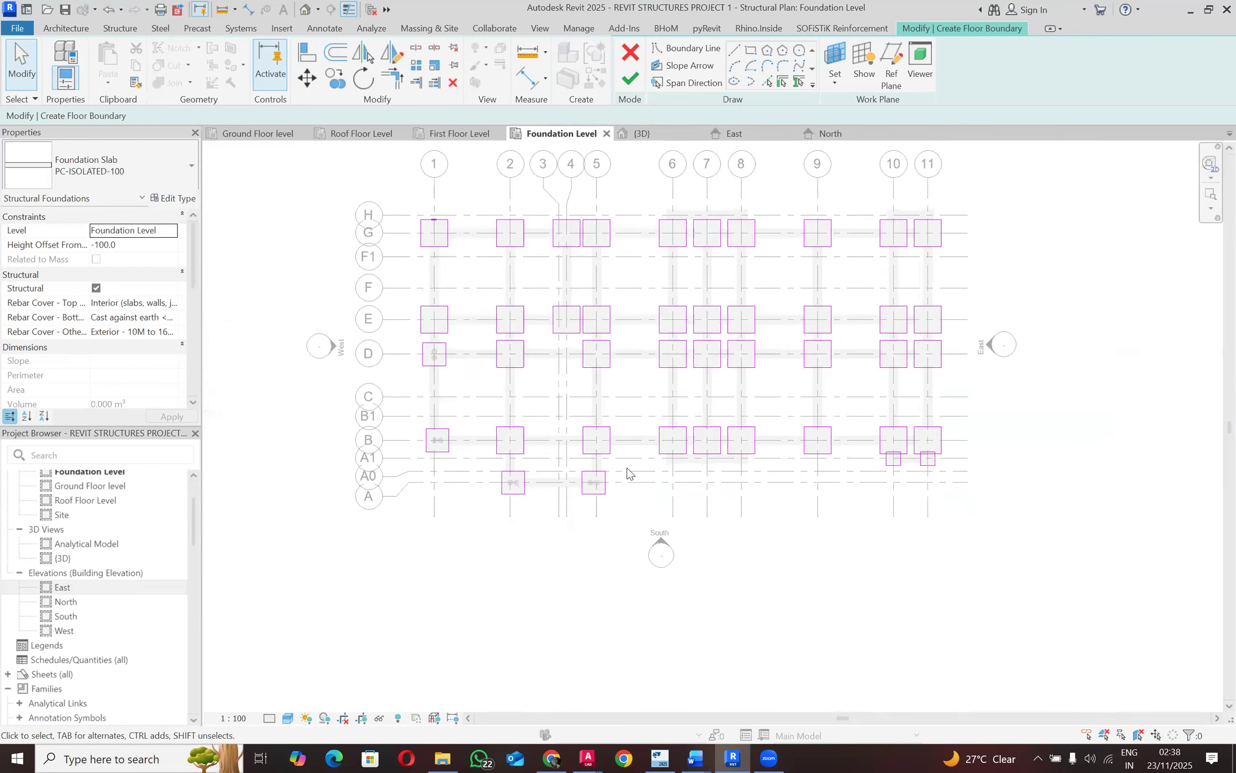
scroll(572, 418, down, 2)
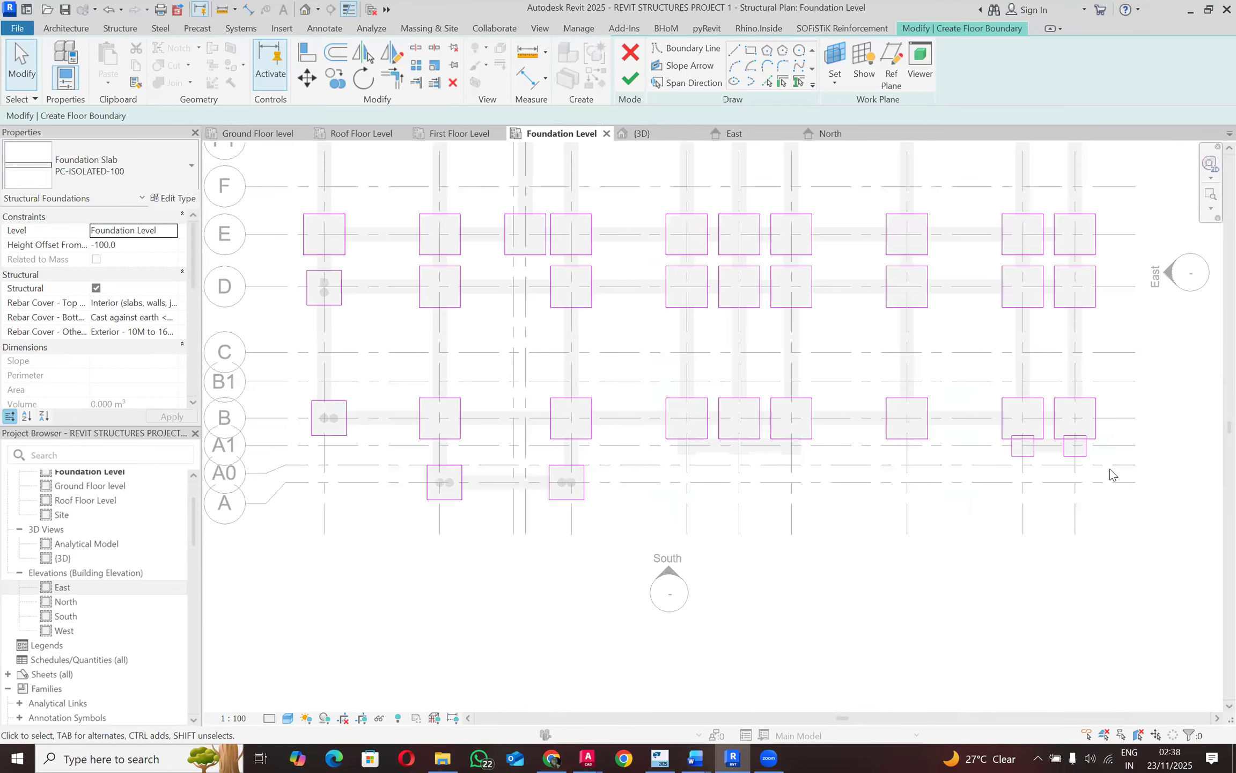
scroll(986, 438, up, 5)
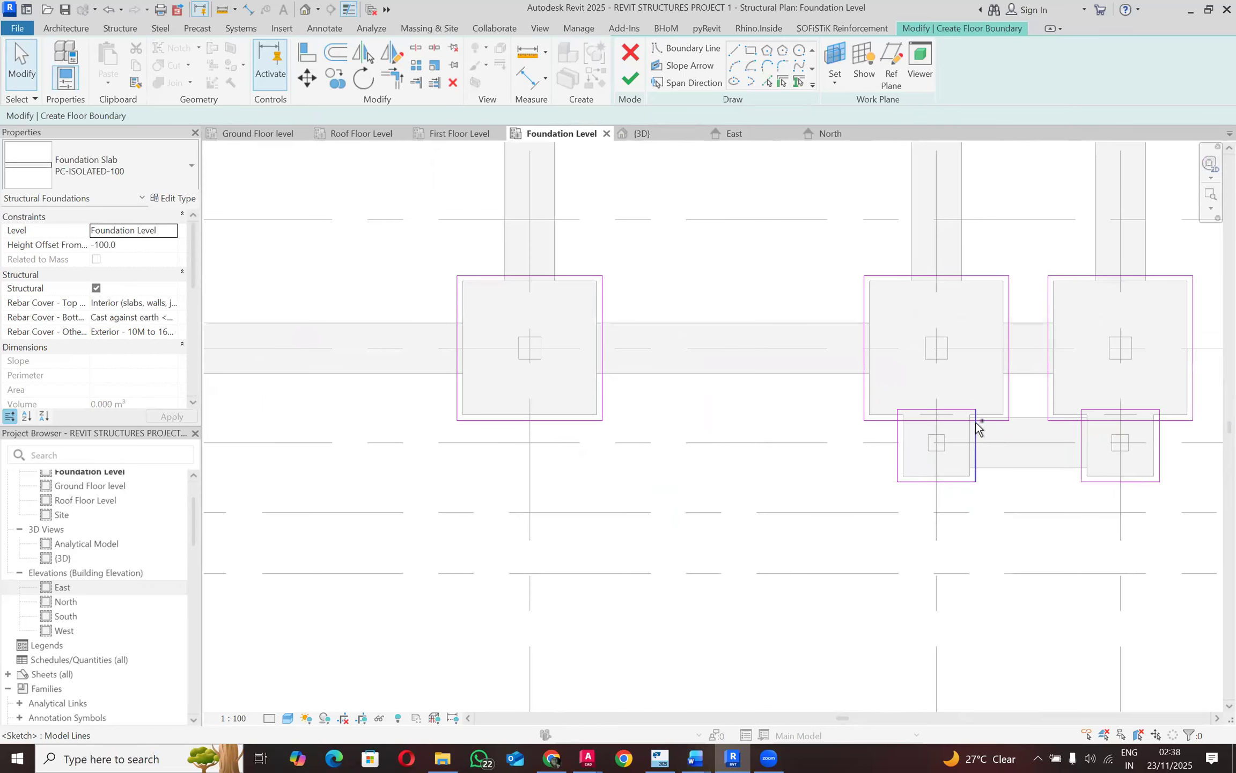
click(963, 410)
ctrl+click(894, 442)
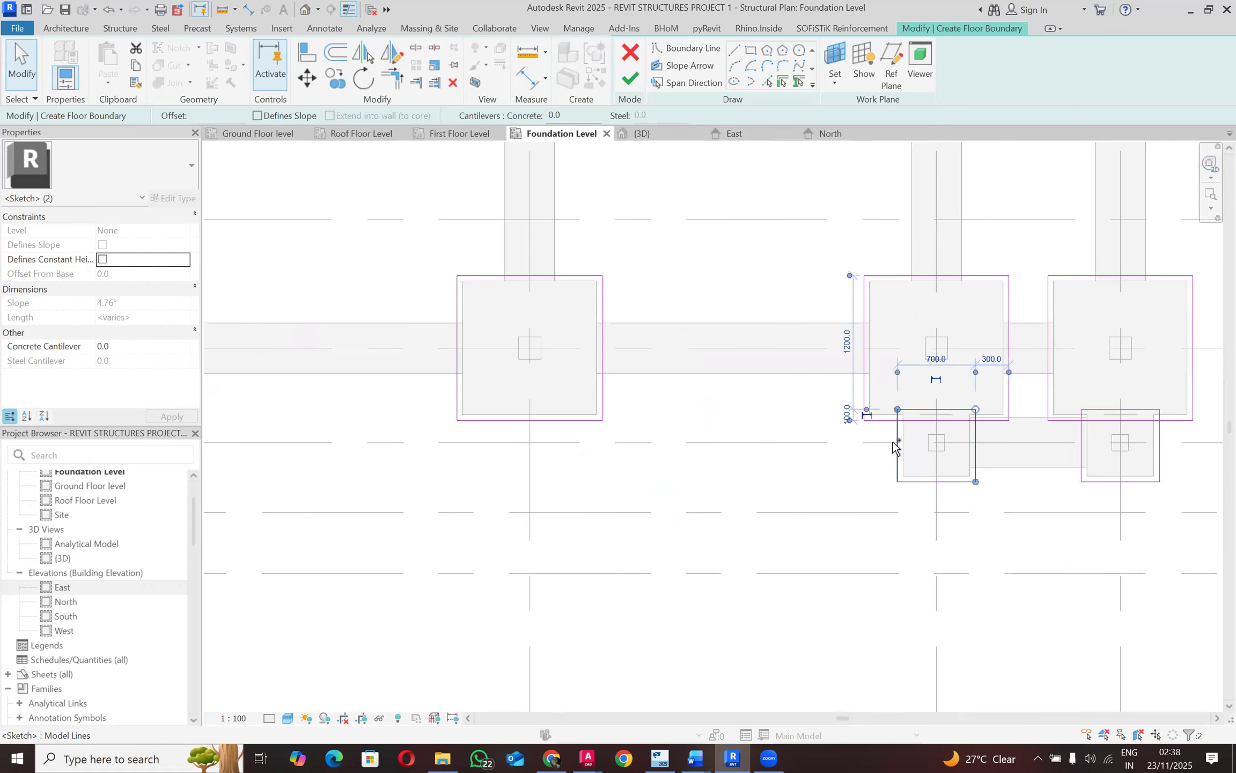
ctrl+click(916, 481)
ctrl+click(1113, 420)
ctrl+click(1112, 410)
ctrl+click(1161, 444)
ctrl+click(1139, 481)
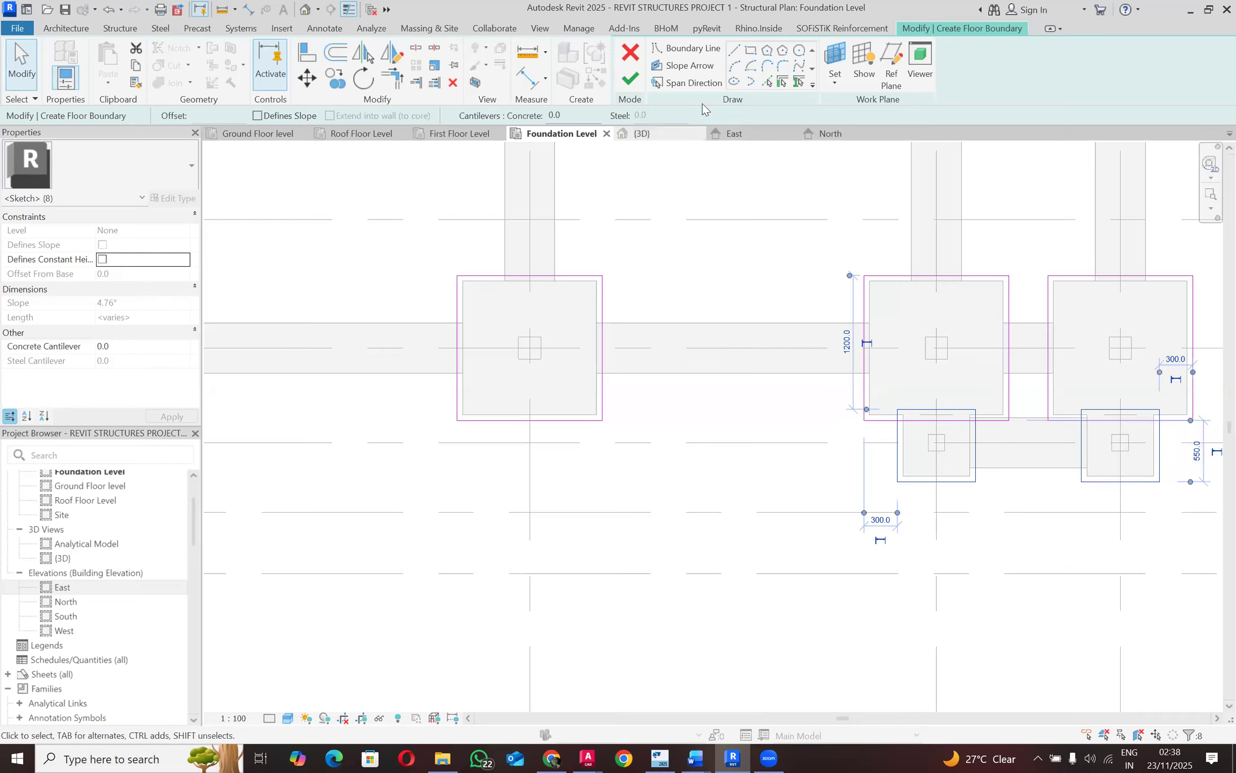
right_click(722, 165)
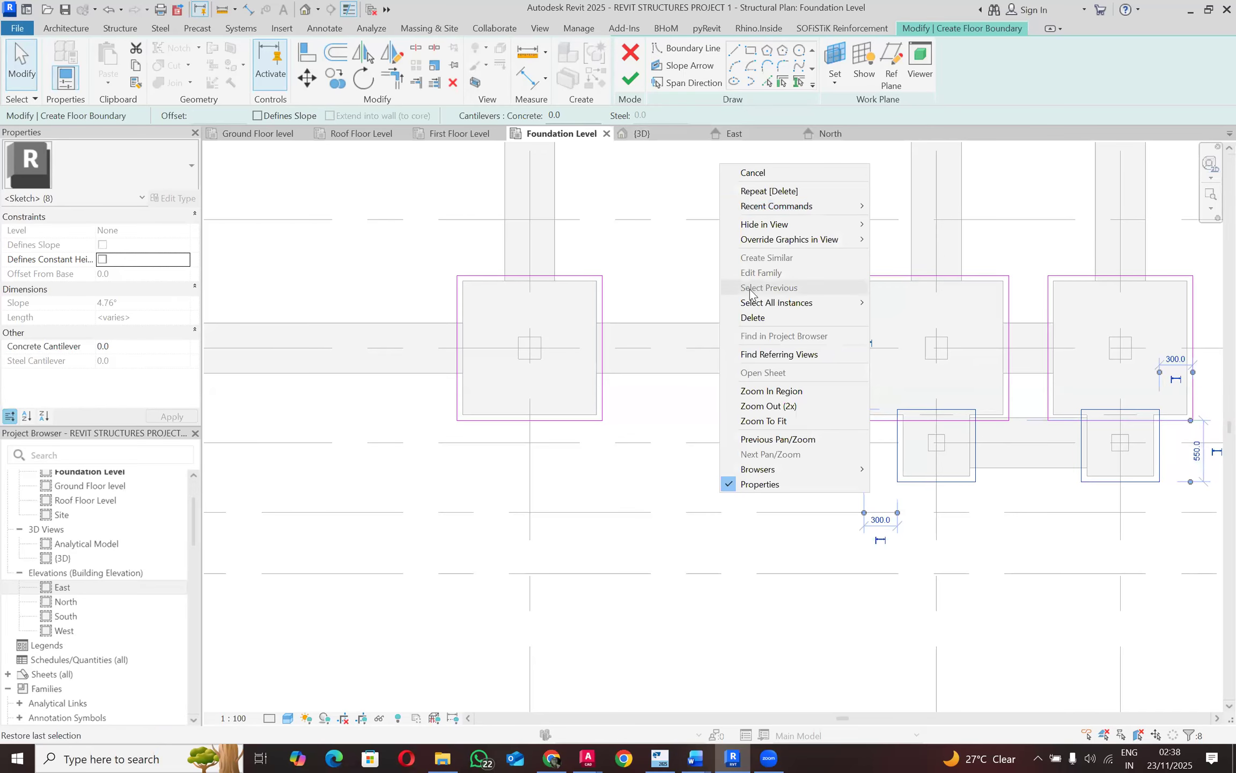
click(754, 317)
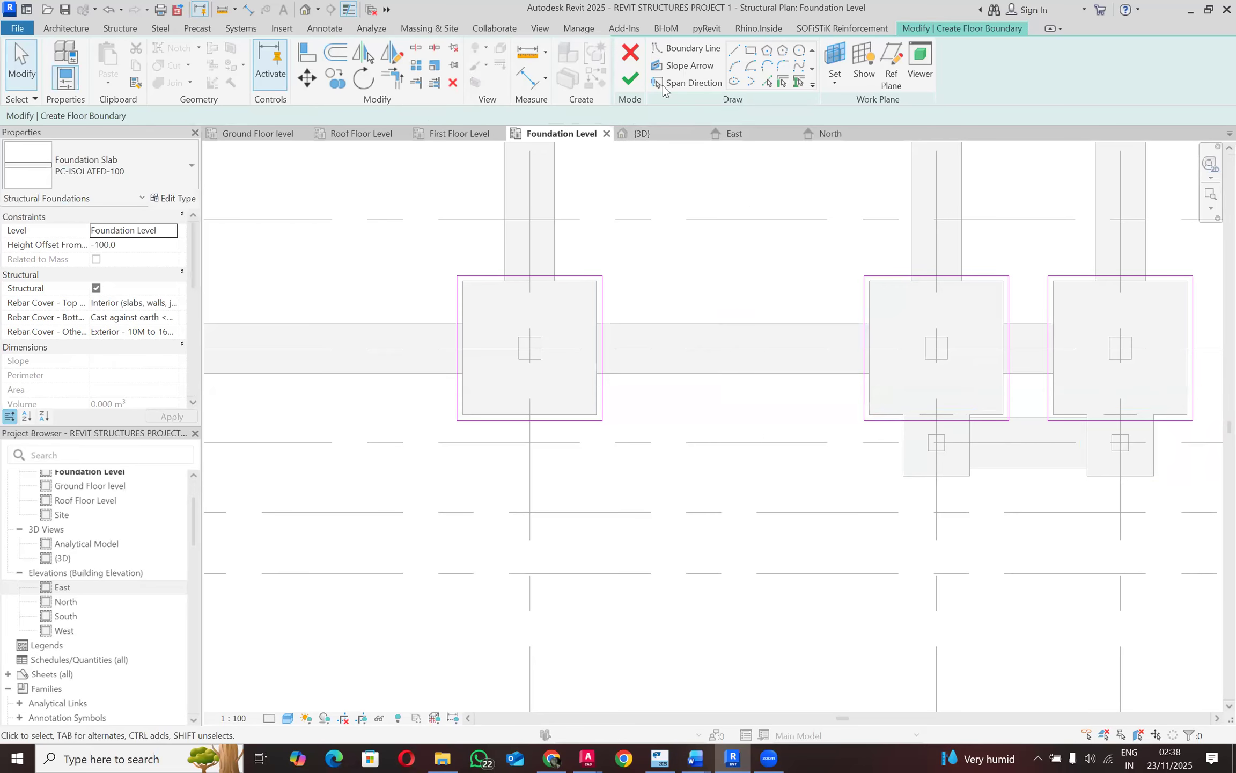
Step: Try to finish the foundation slab sketch, show the overlapping lines in the view, and return to editing the sketch
click(630, 79)
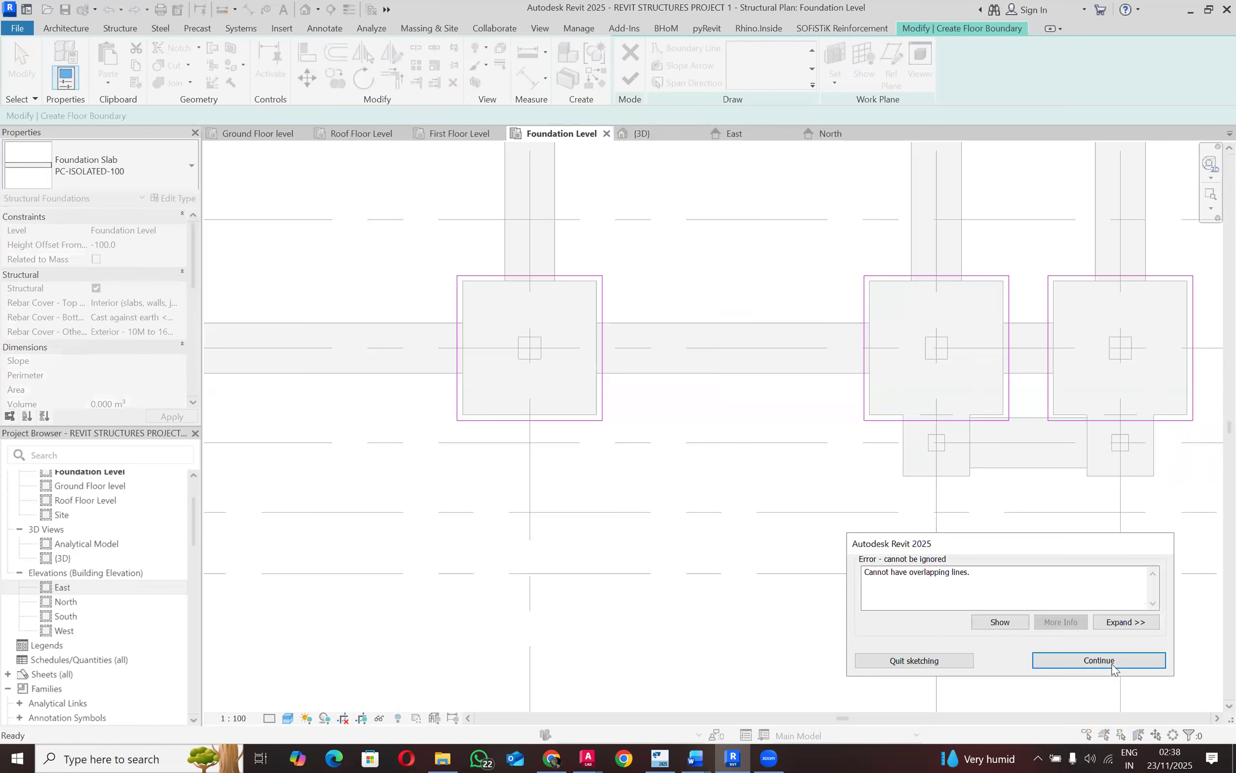
scroll(949, 496, down, 8)
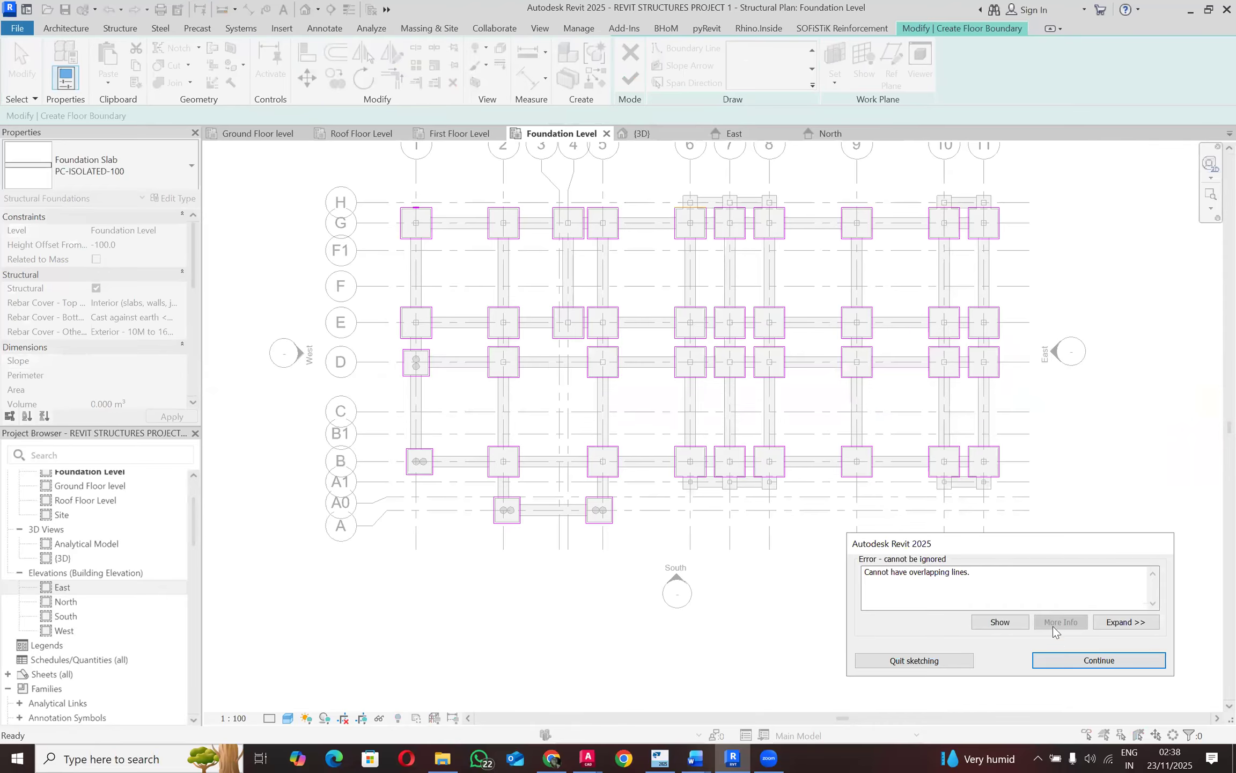
click(1005, 622)
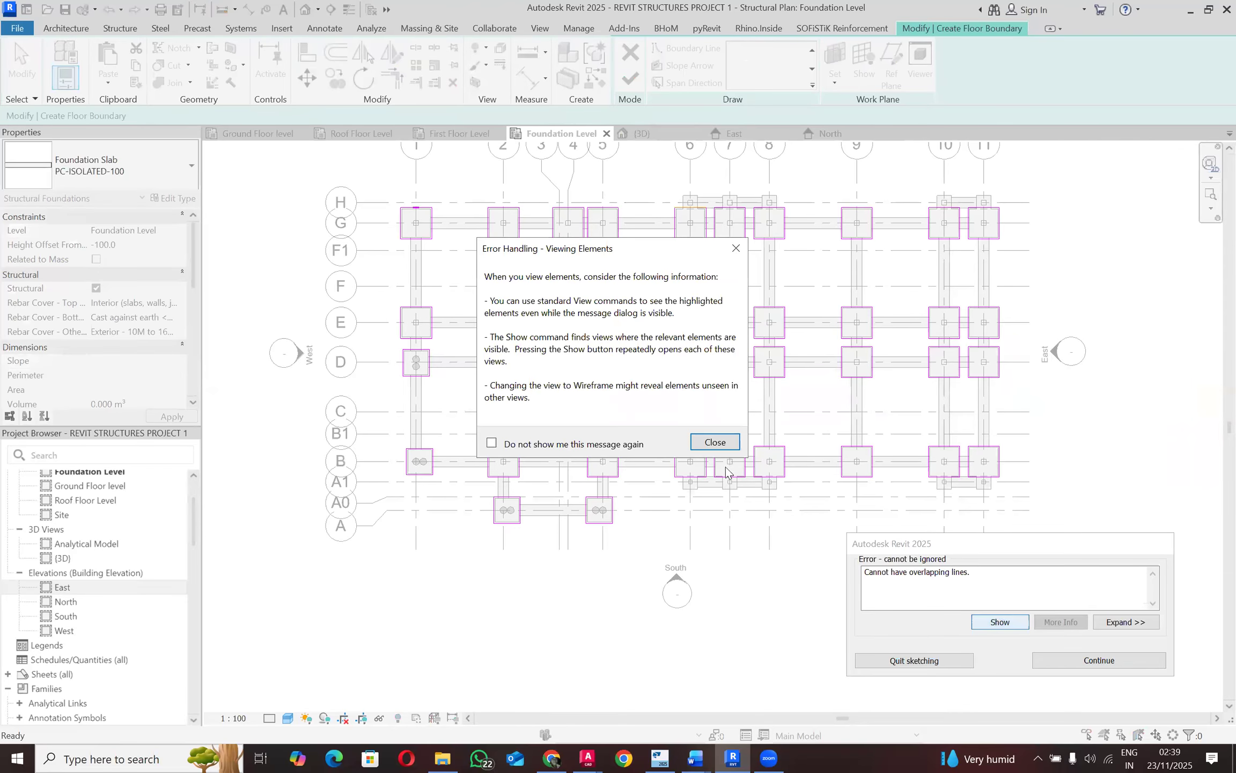
click(727, 443)
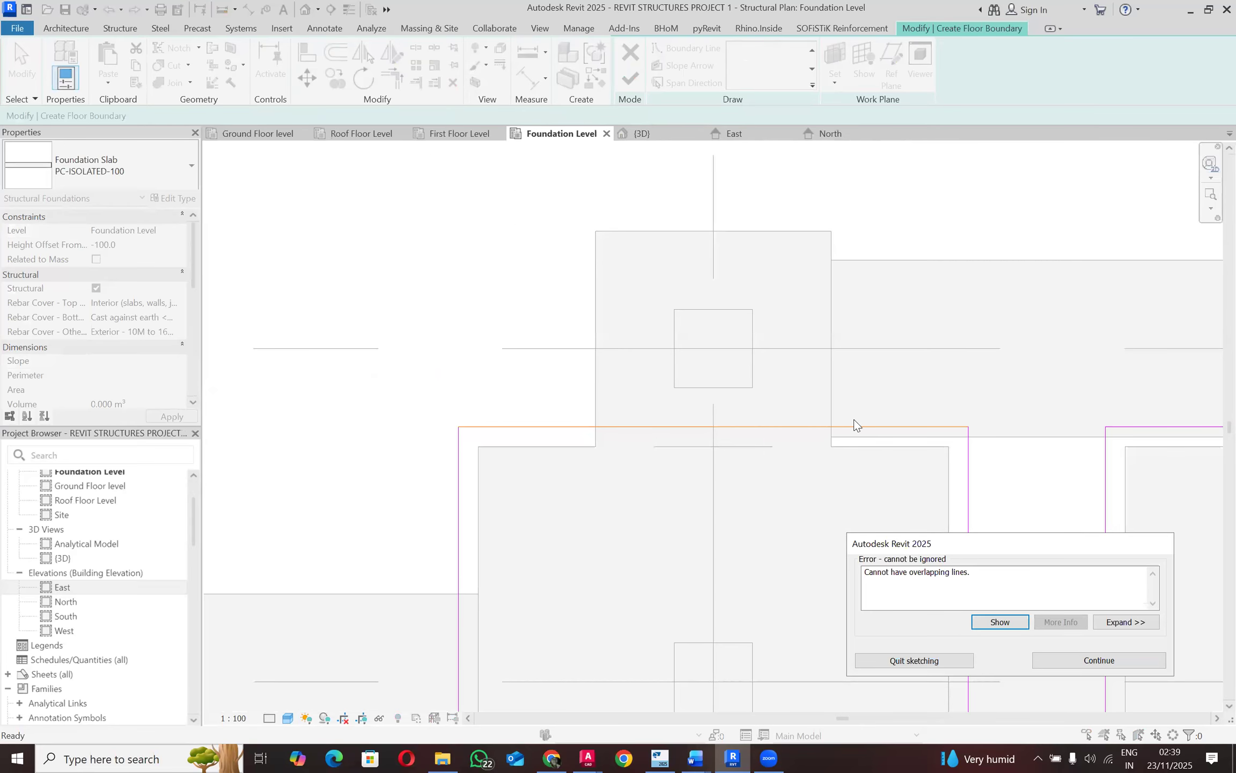
scroll(928, 454, down, 1)
scroll(782, 400, down, 1)
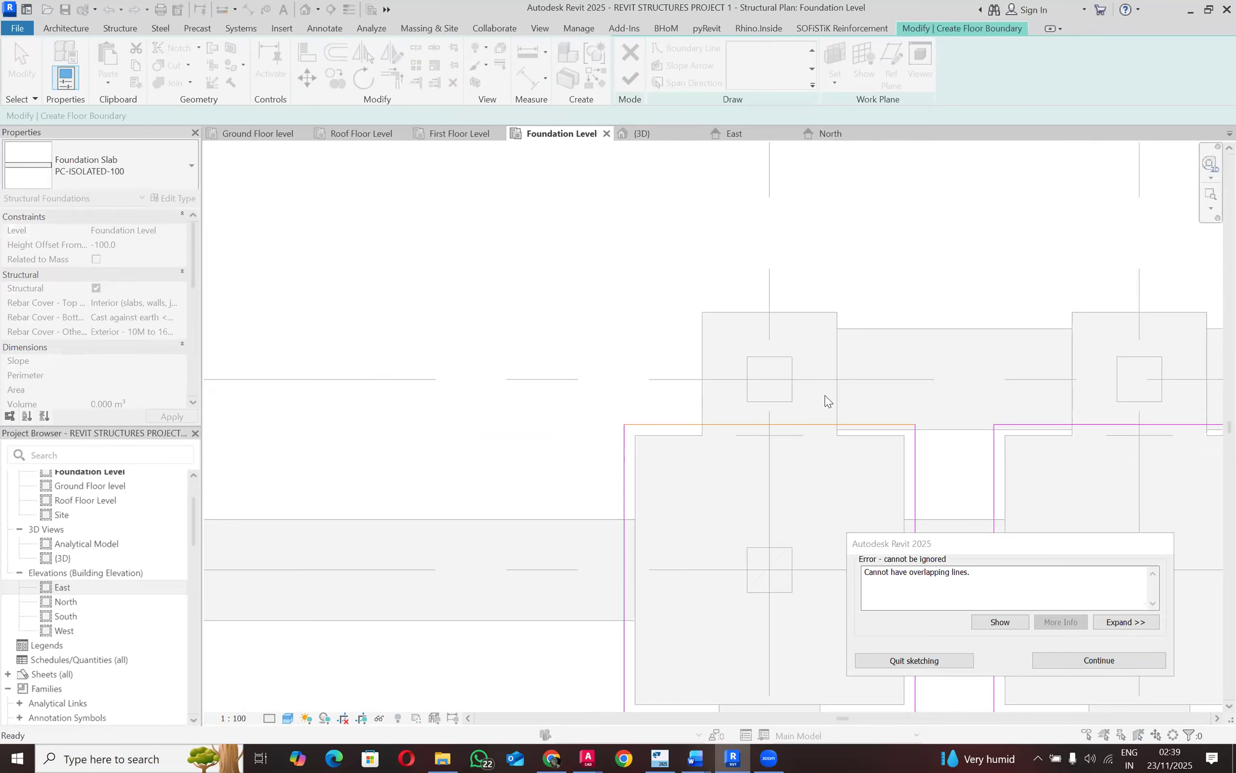
click(1095, 660)
Step: Delete the short duplicate line lying on the upper edge of the large footing boundary at grids 6 and G
click(813, 423)
right_click(672, 250)
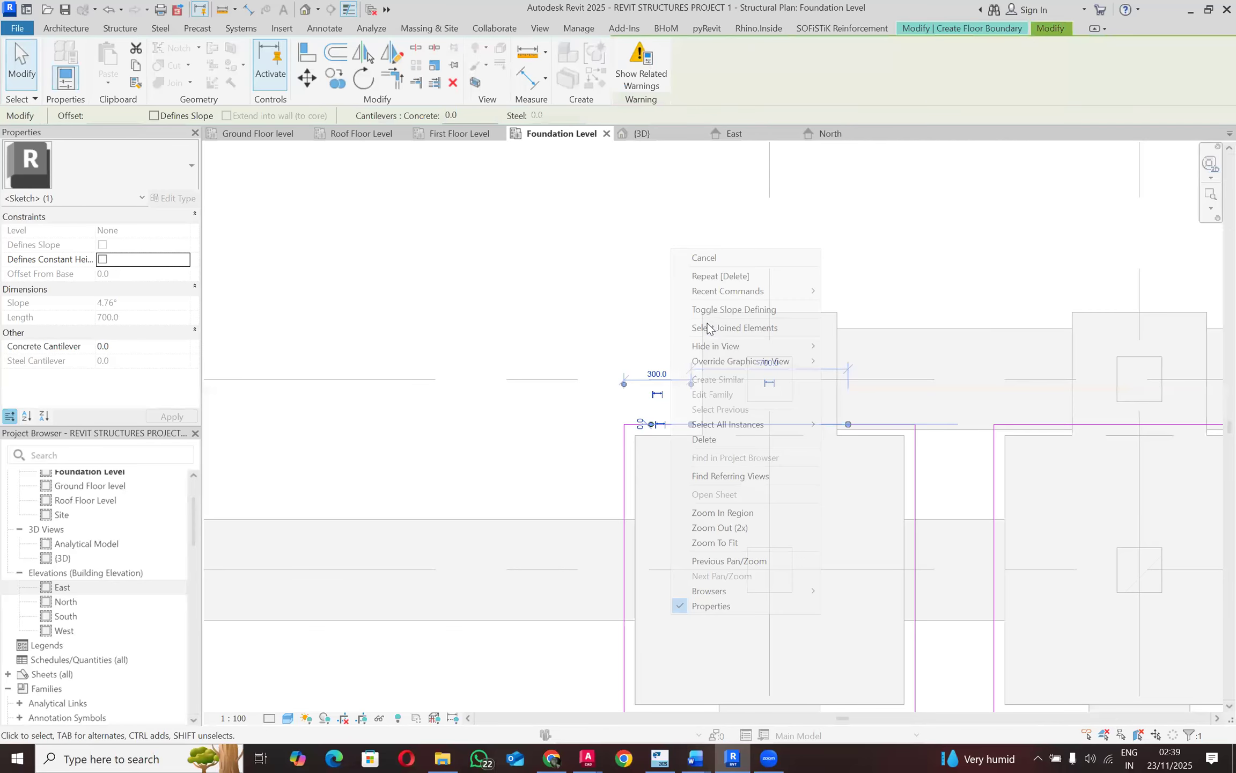
click(715, 439)
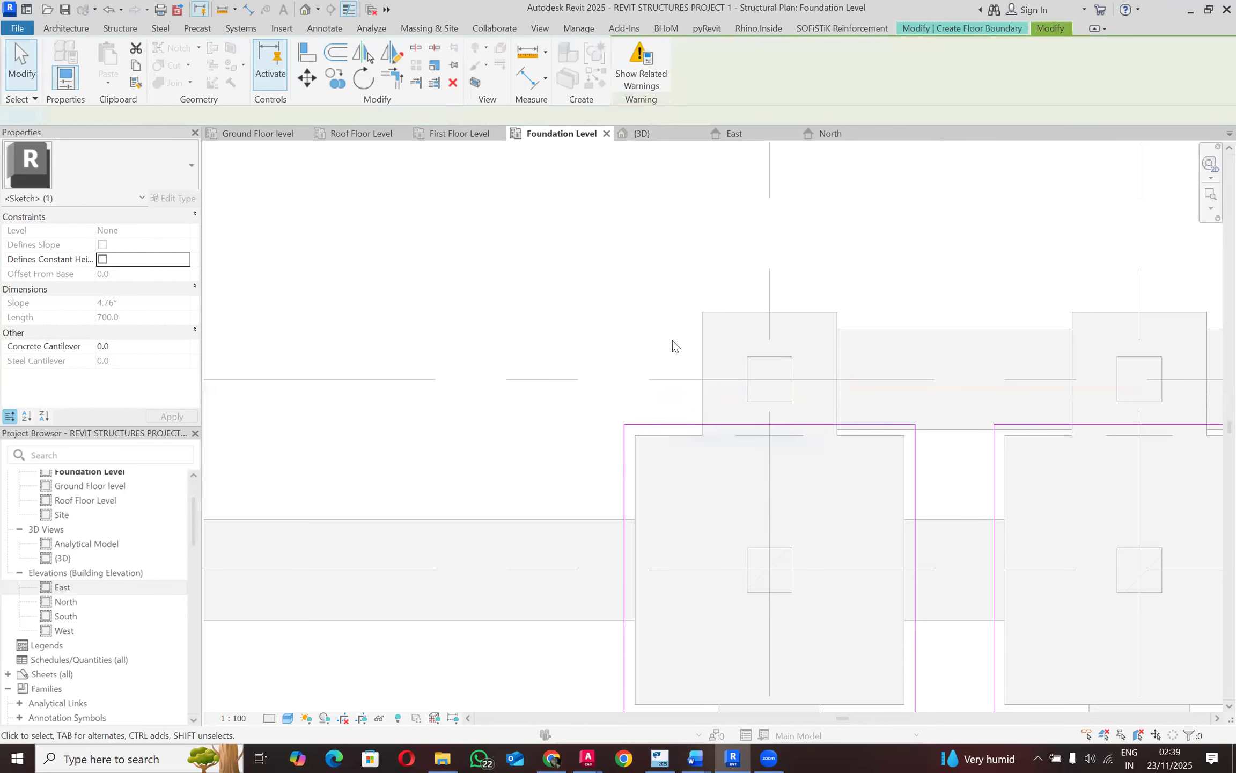
Step: Finish the PC-ISOLATED-100 foundation slab sketch and dismiss the overlapping floors warning
scroll(610, 295, down, 1)
click(627, 79)
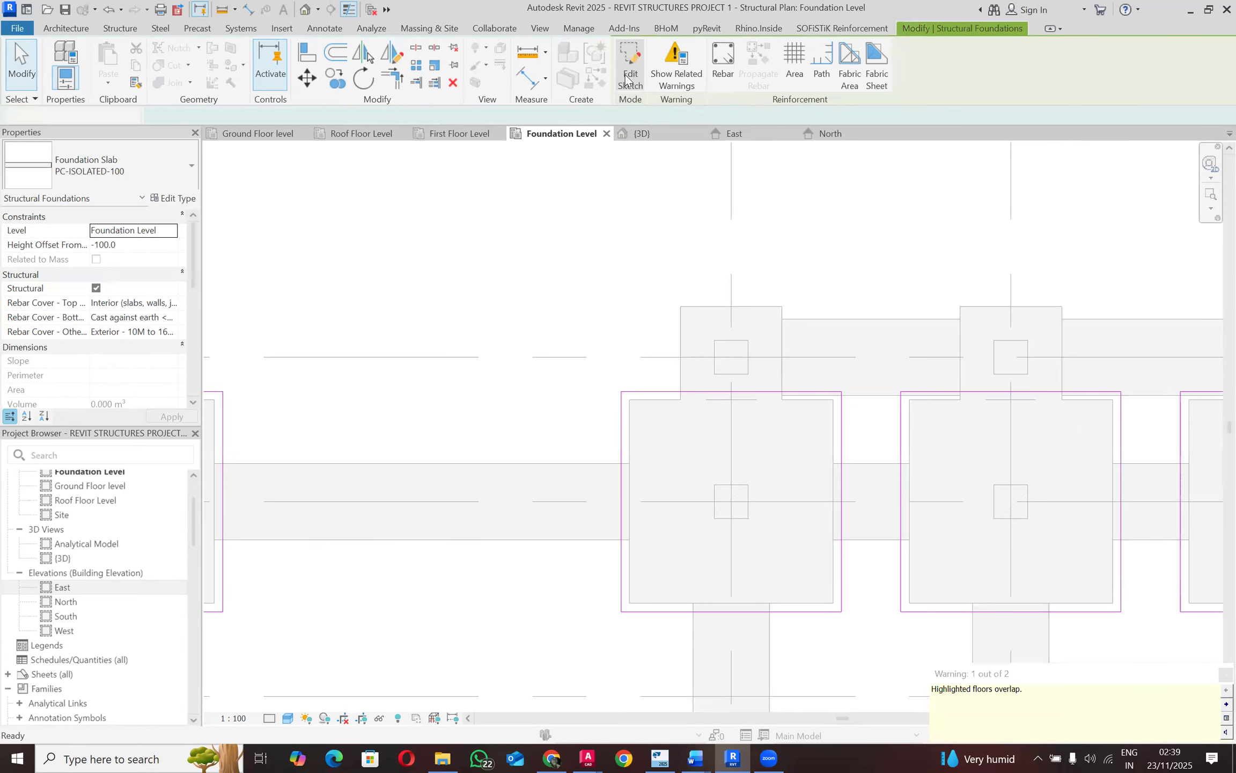
scroll(627, 318, down, 4)
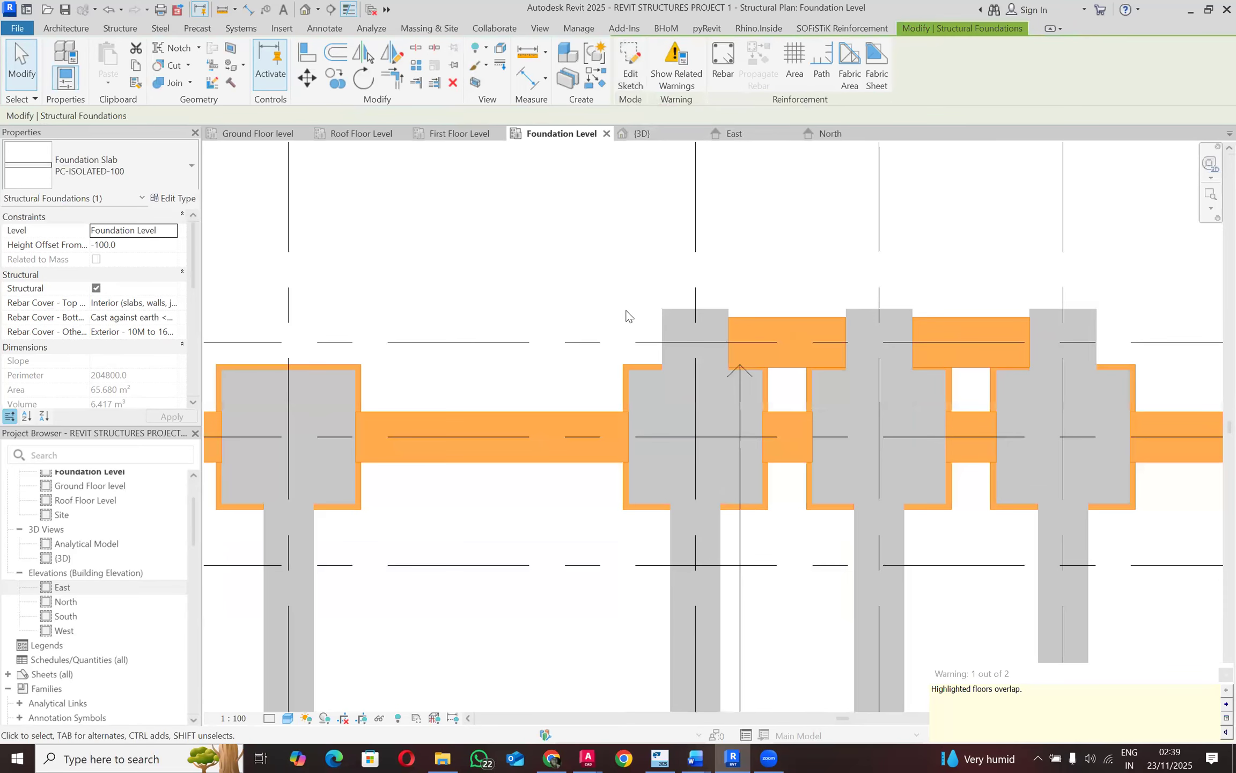
scroll(790, 346, down, 2)
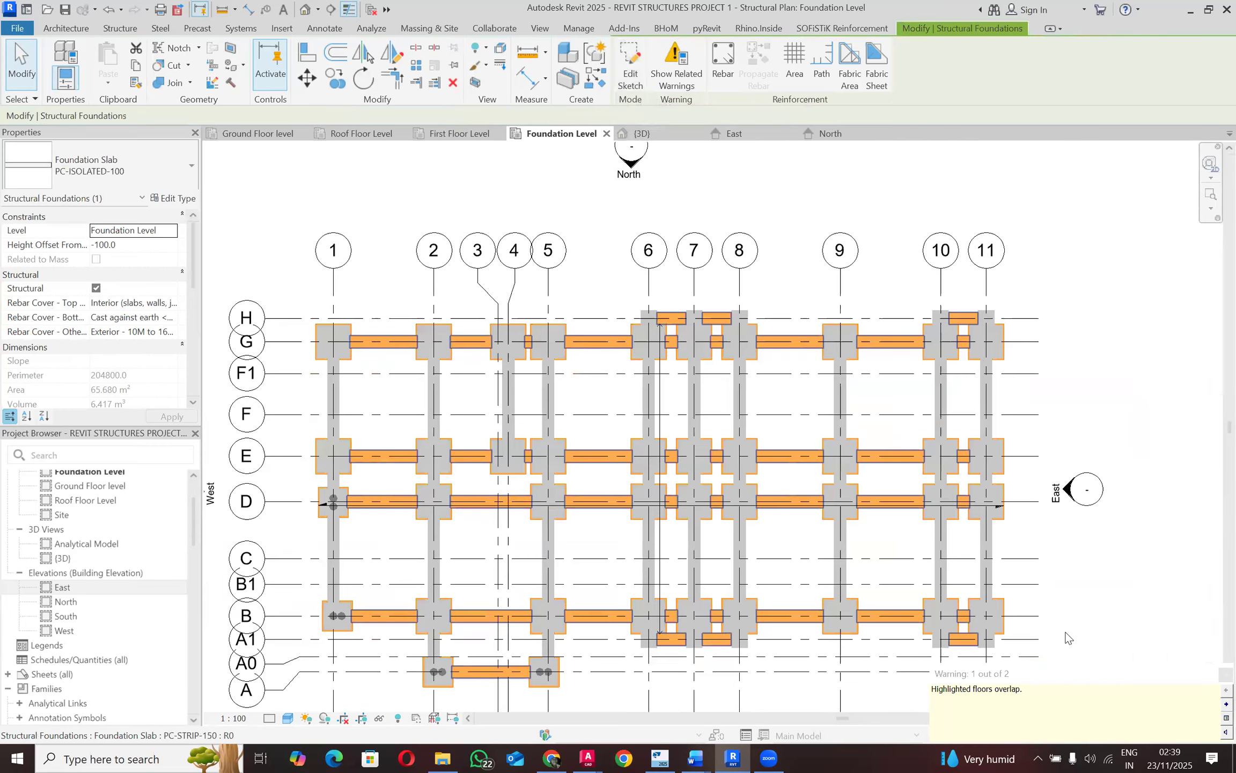
click(1226, 675)
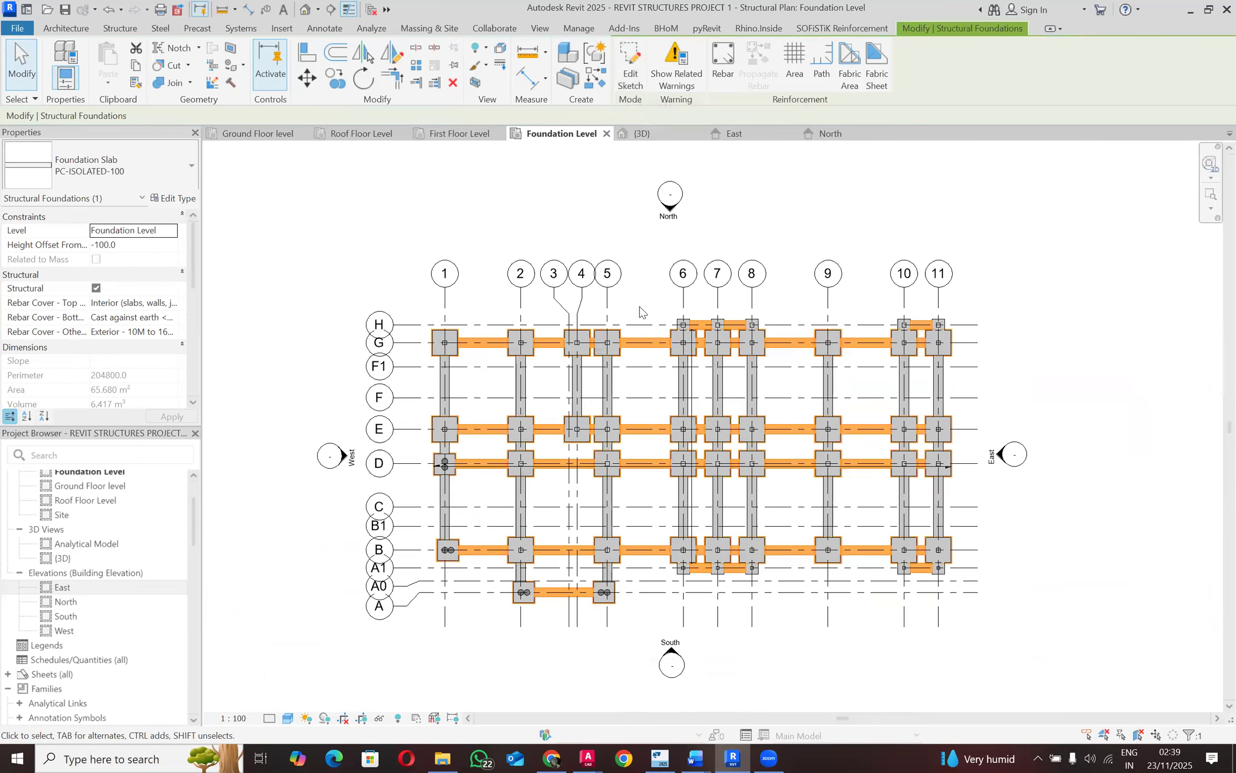
Step: Select the PC-ISOLATED-100 slab at the grid 1 and G footing and examine its extent across the foundation plan
scroll(486, 334, up, 4)
scroll(425, 337, up, 1)
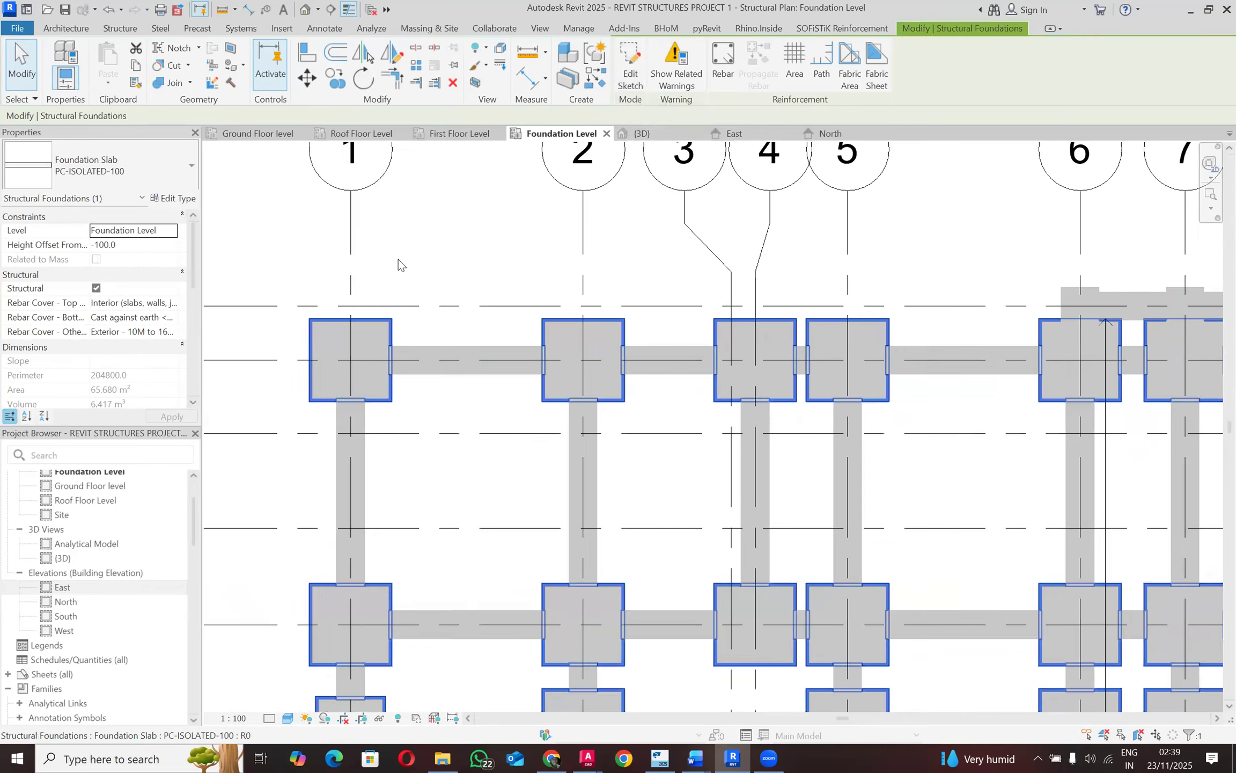
click(374, 321)
scroll(374, 321, up, 2)
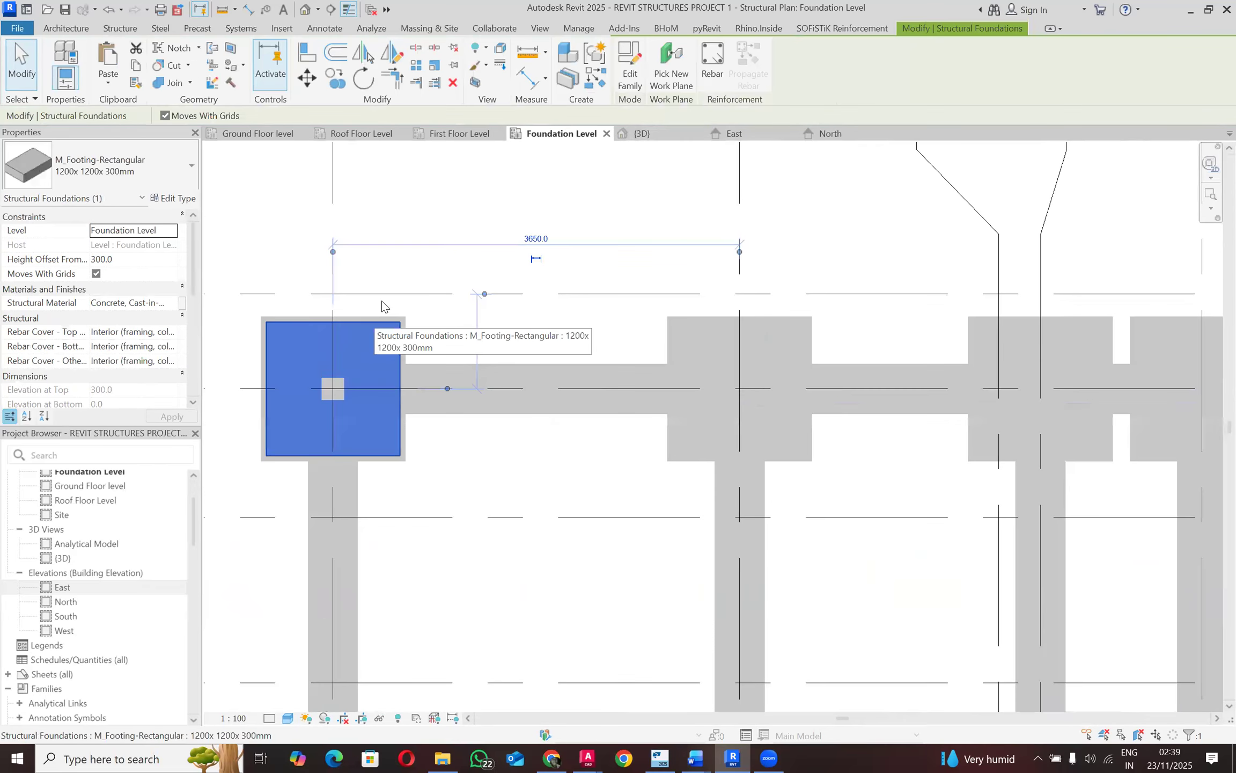
click(382, 301)
click(409, 326)
scroll(409, 326, down, 2)
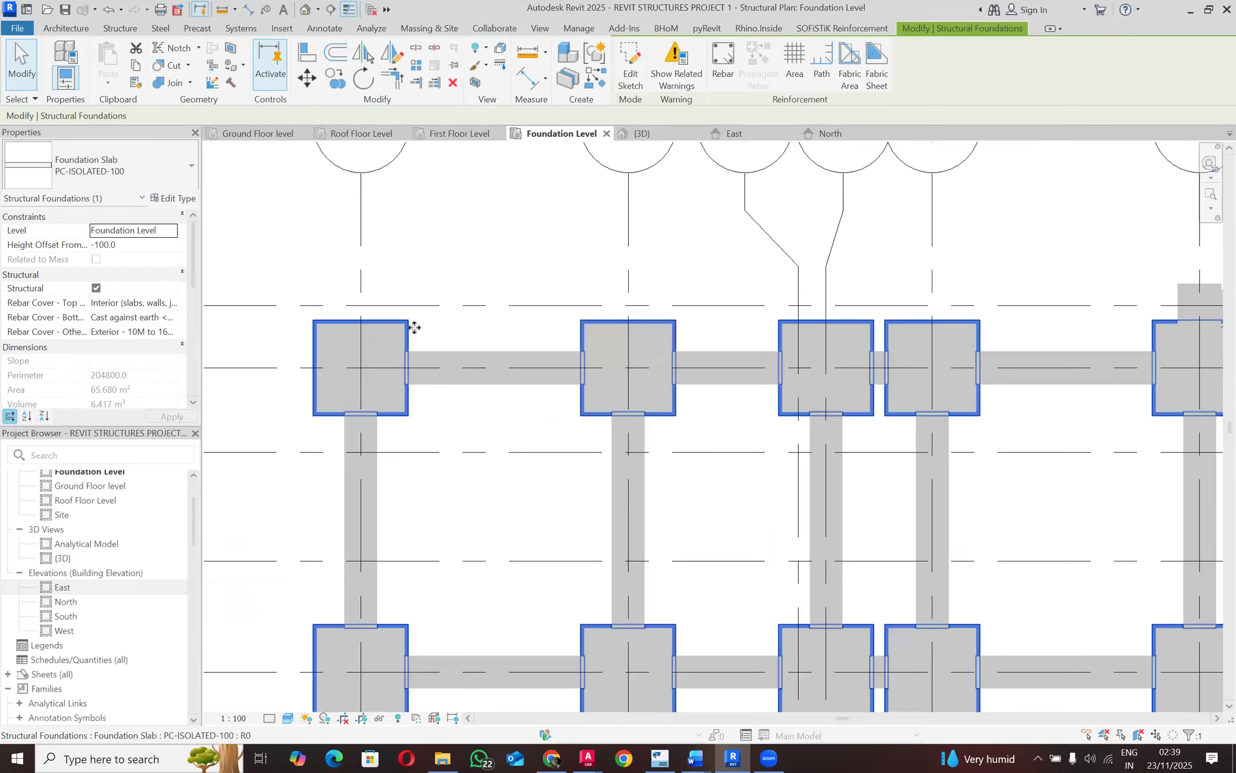
scroll(481, 287, down, 4)
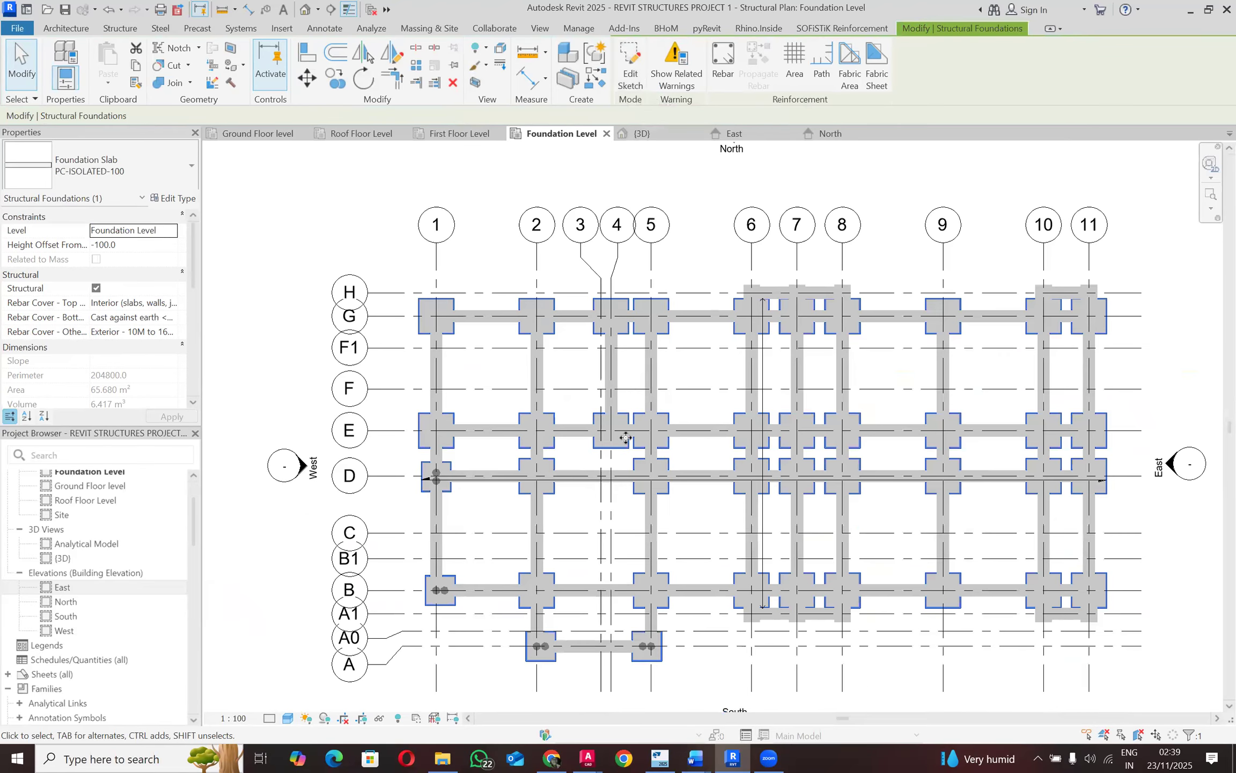
Step: Open the 3D view and select the PC-ISOLATED-100 foundation slab around the double-column footing
click(643, 133)
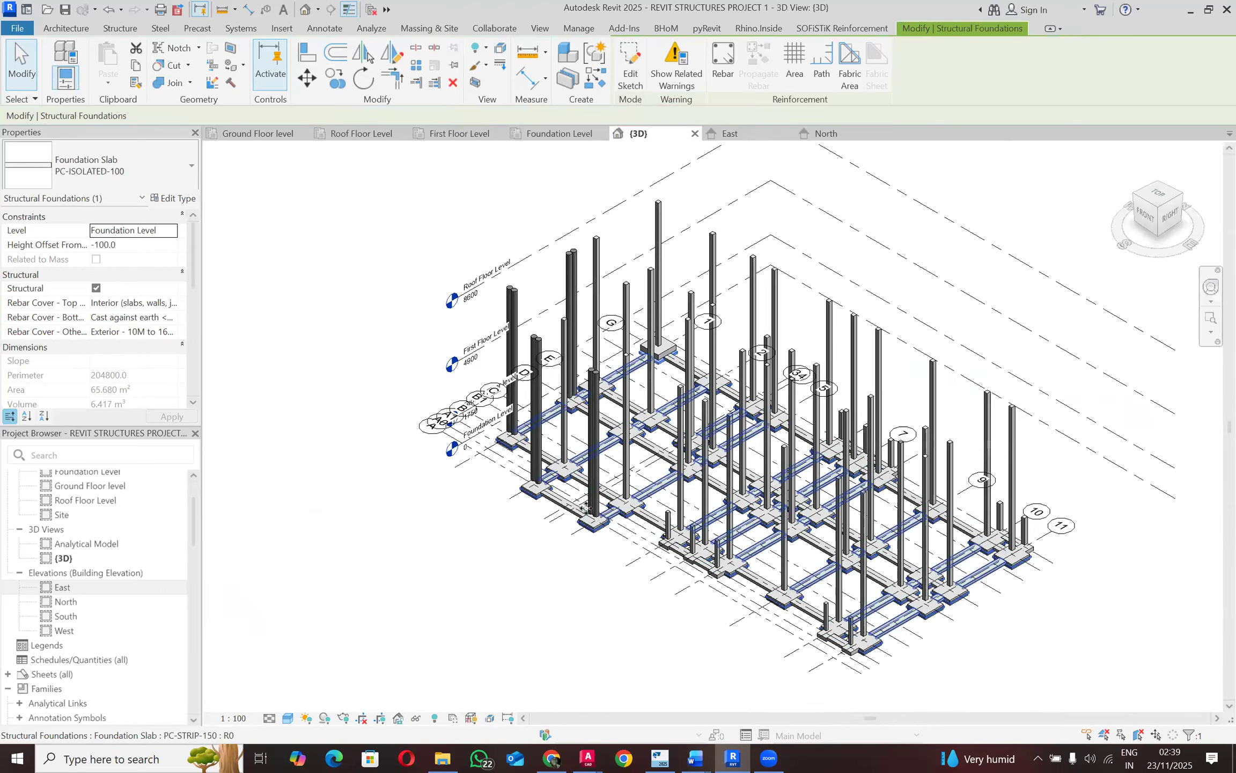
scroll(554, 513, up, 1)
scroll(536, 506, up, 6)
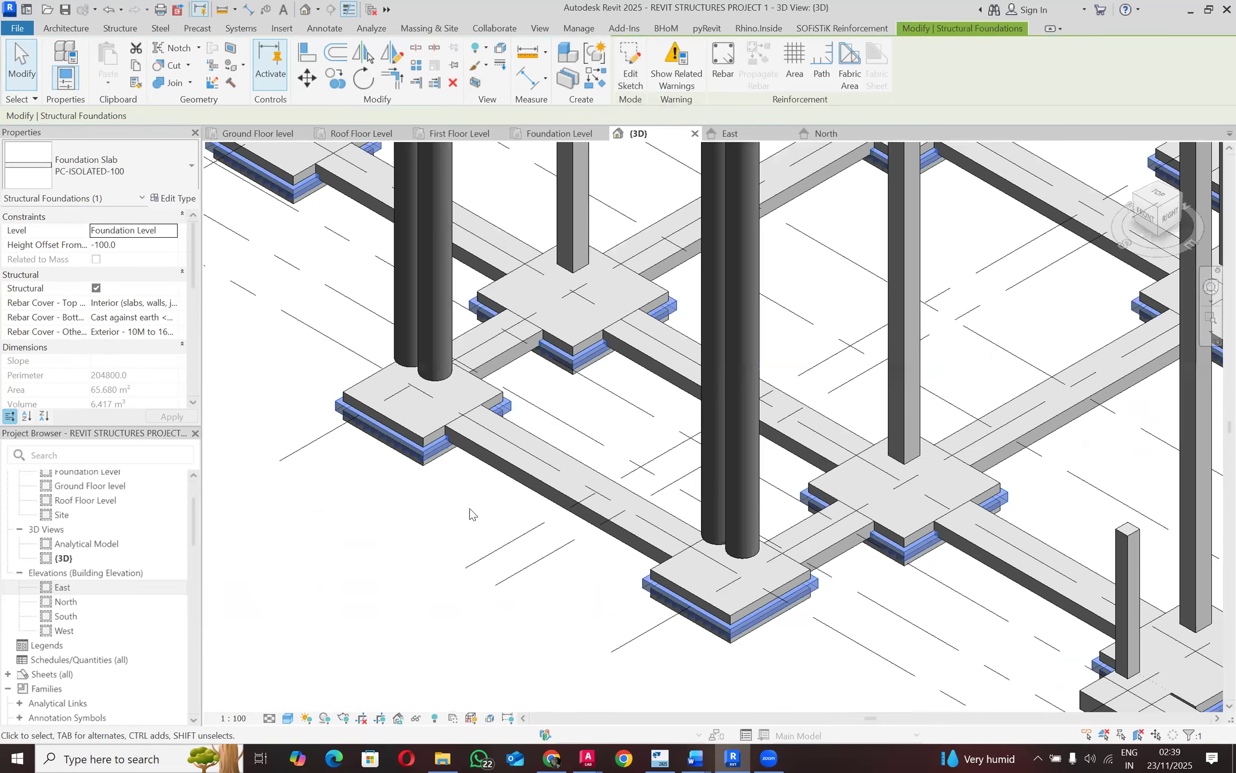
click(425, 509)
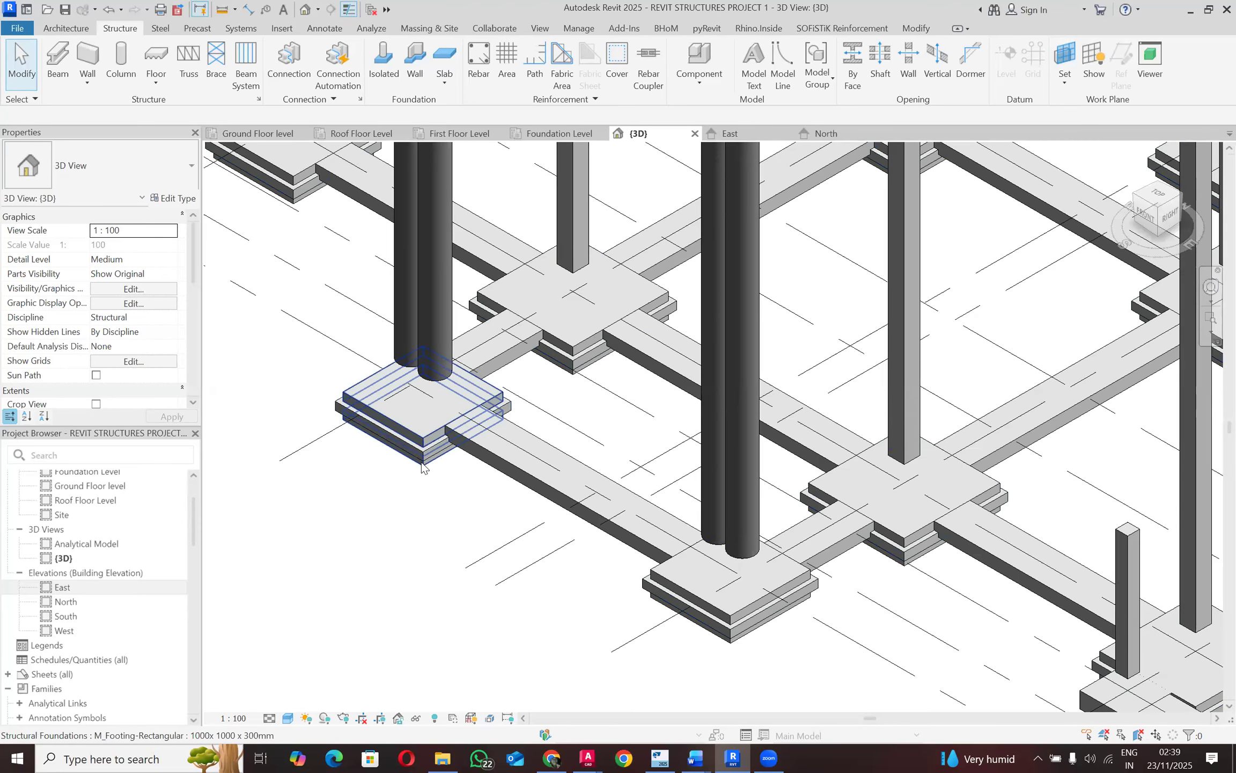
scroll(344, 438, up, 4)
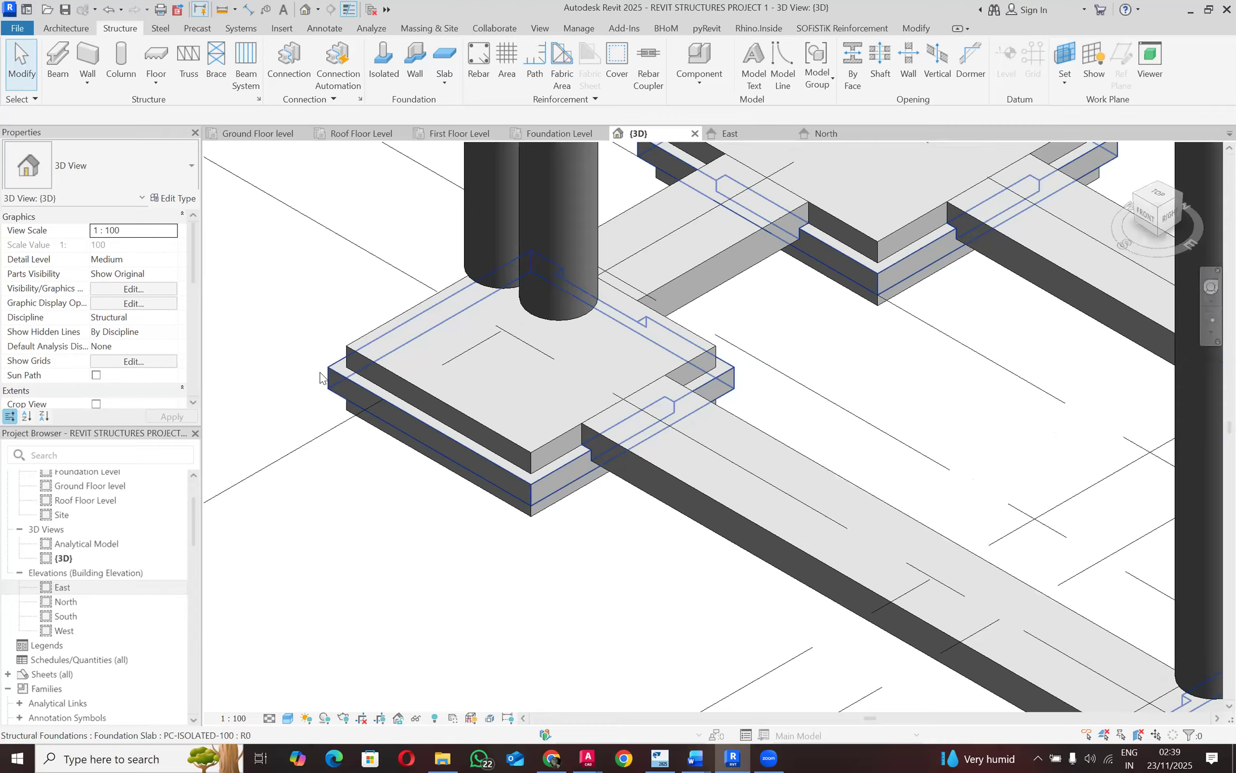
click(329, 377)
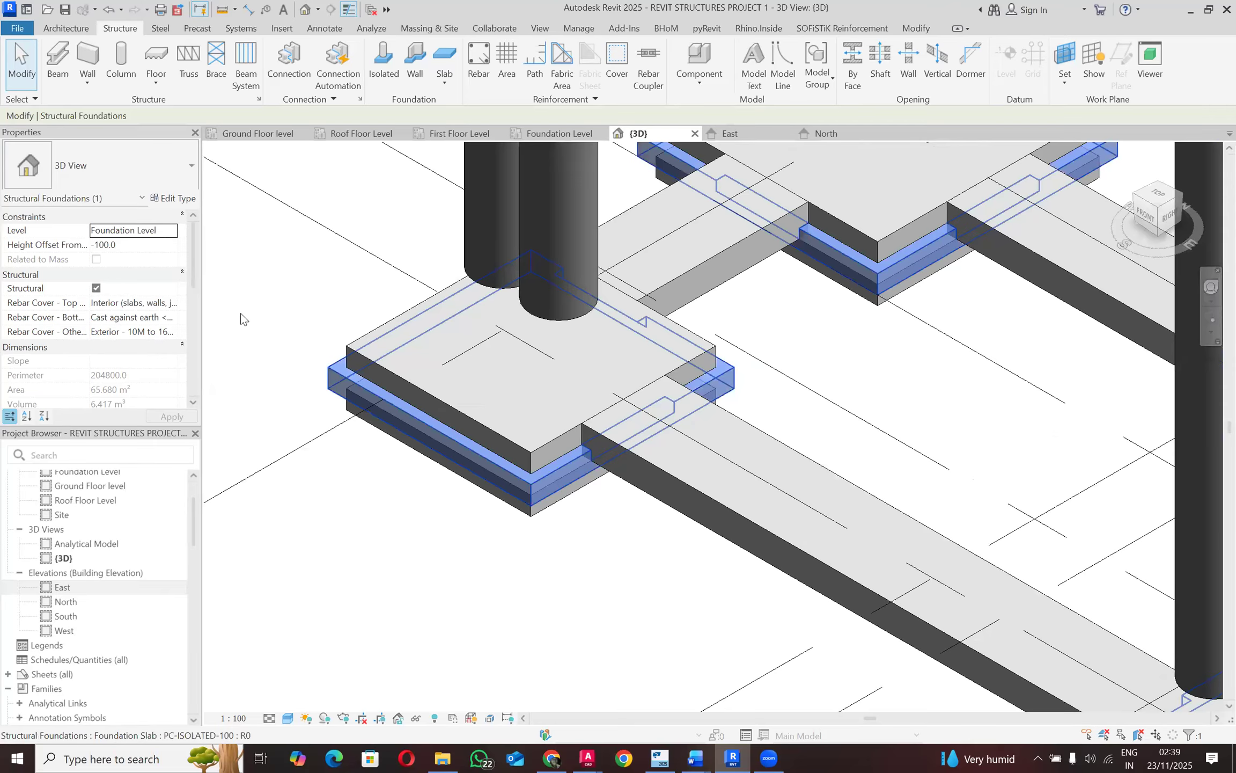
Step: Set the height offset of the selected PC-ISOLATED-100 foundation slab to -400 and clear the selection
click(122, 245)
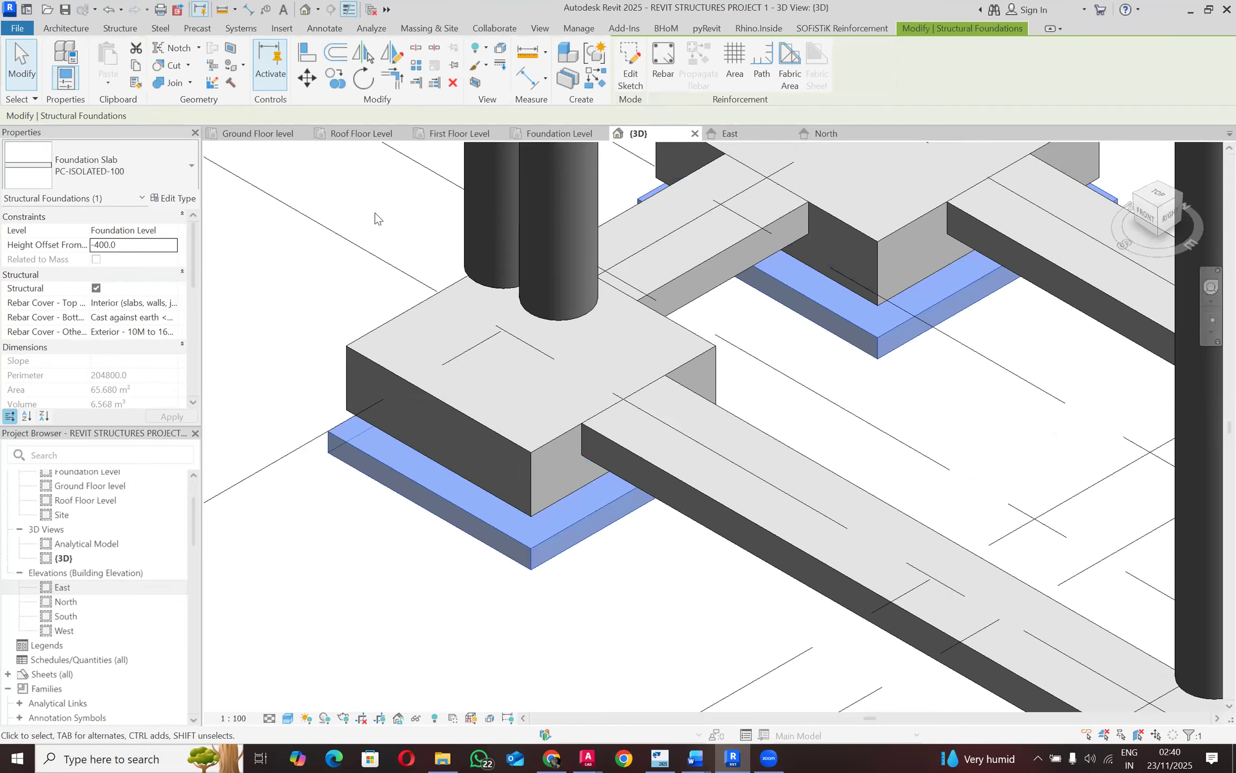
scroll(773, 314, down, 5)
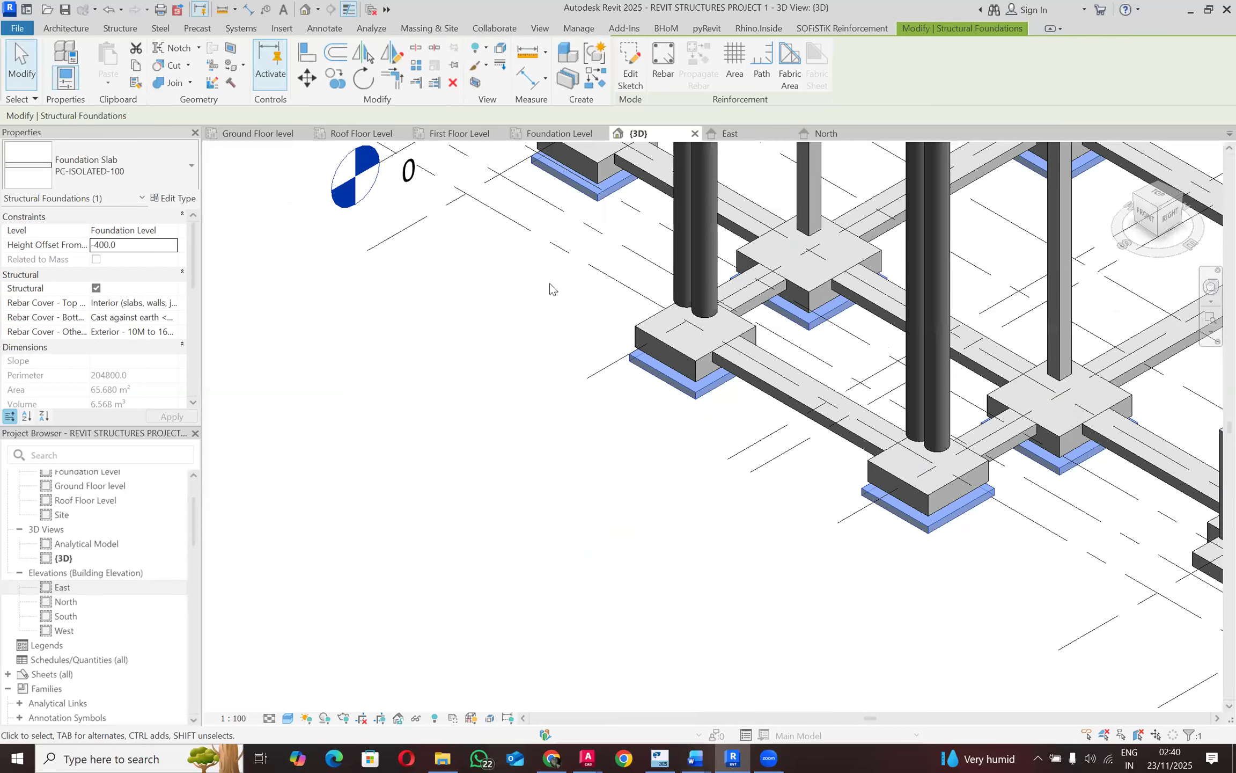
scroll(464, 298, down, 2)
click(639, 464)
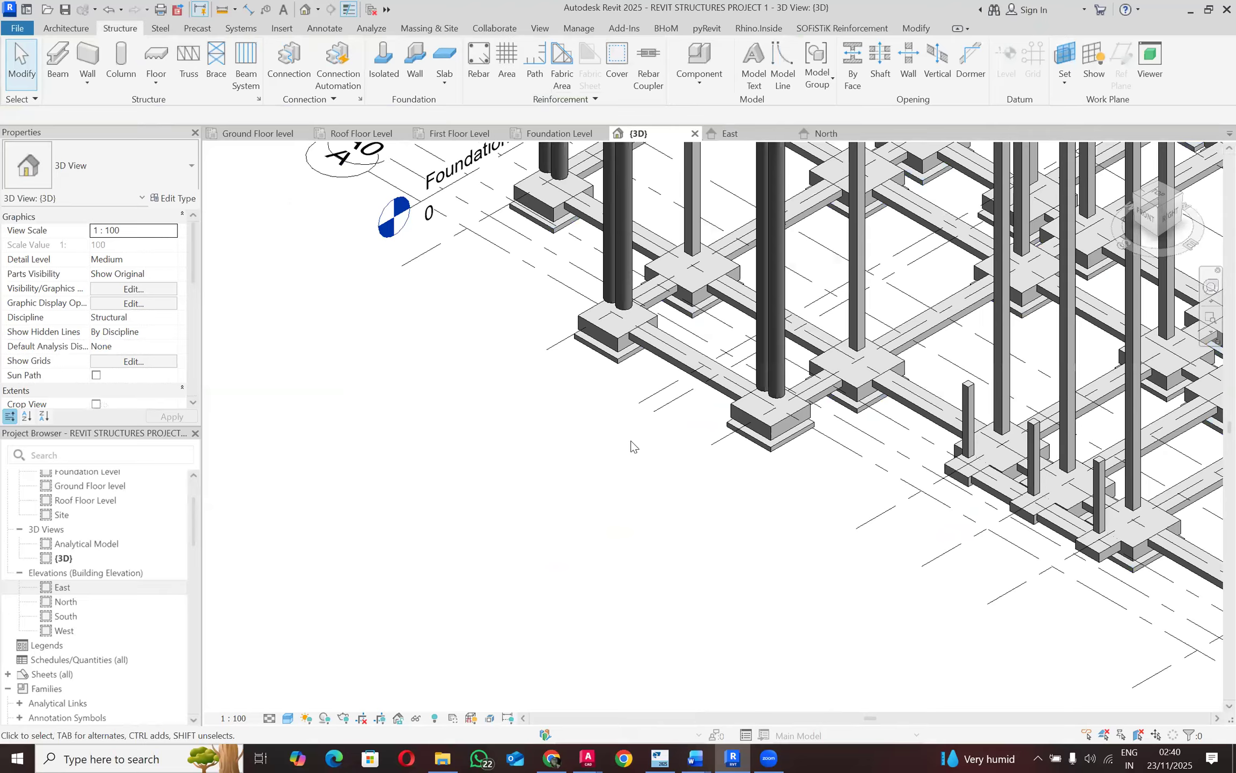
Step: Select the PC-ISOLATED-100 slab in the East elevation to check its height against the footings, and undo its last height offset change
double_click(156, 590)
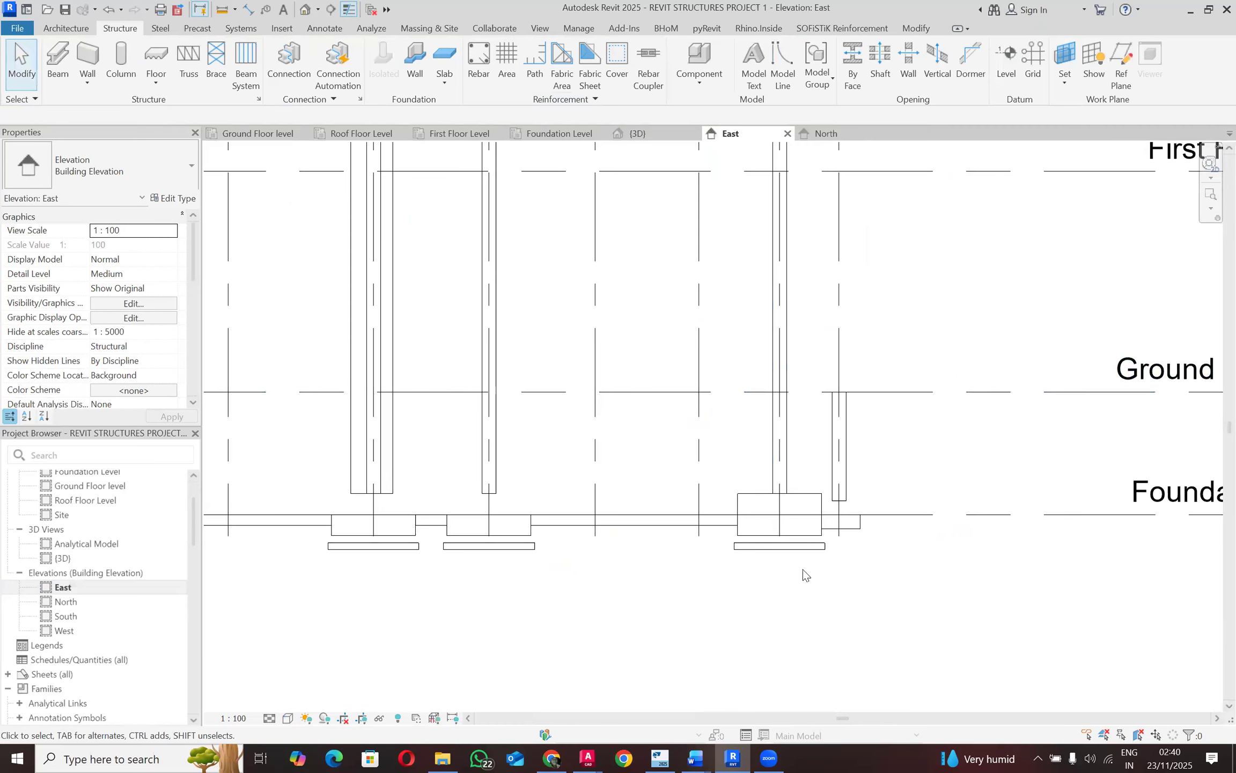
click(799, 554)
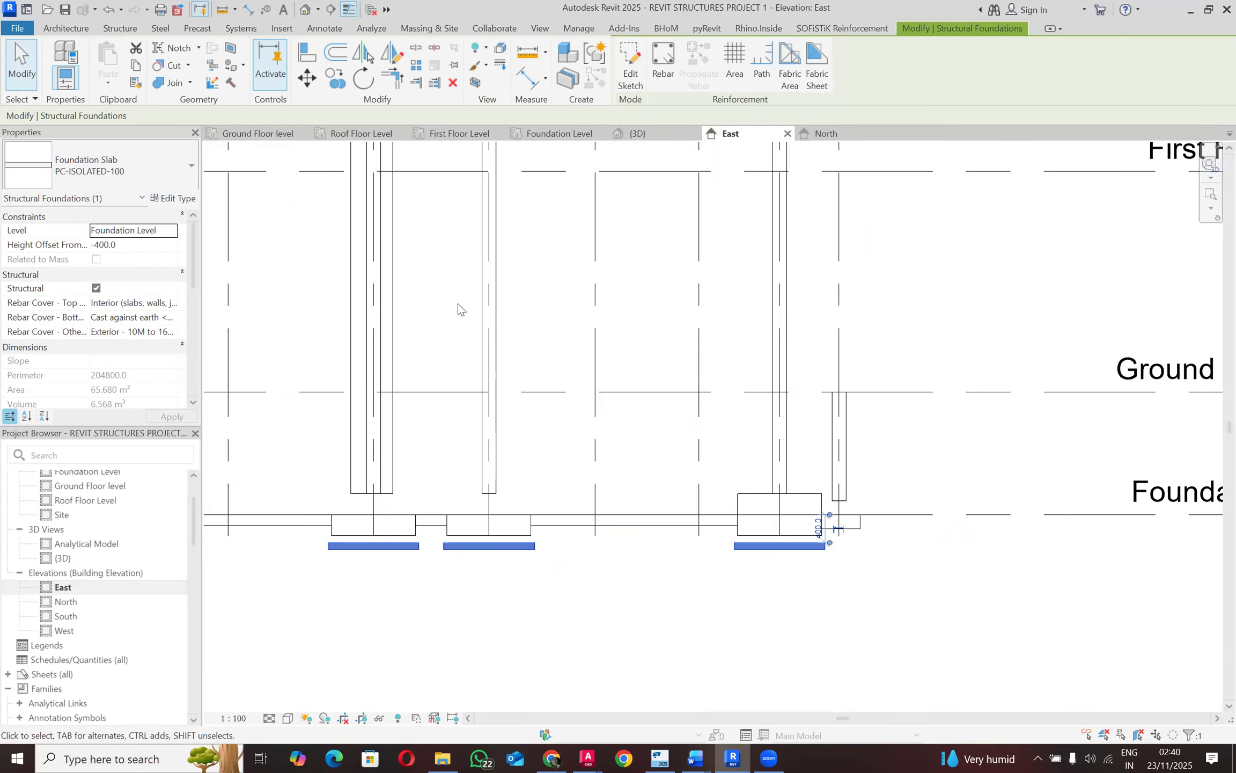
scroll(458, 306, down, 1)
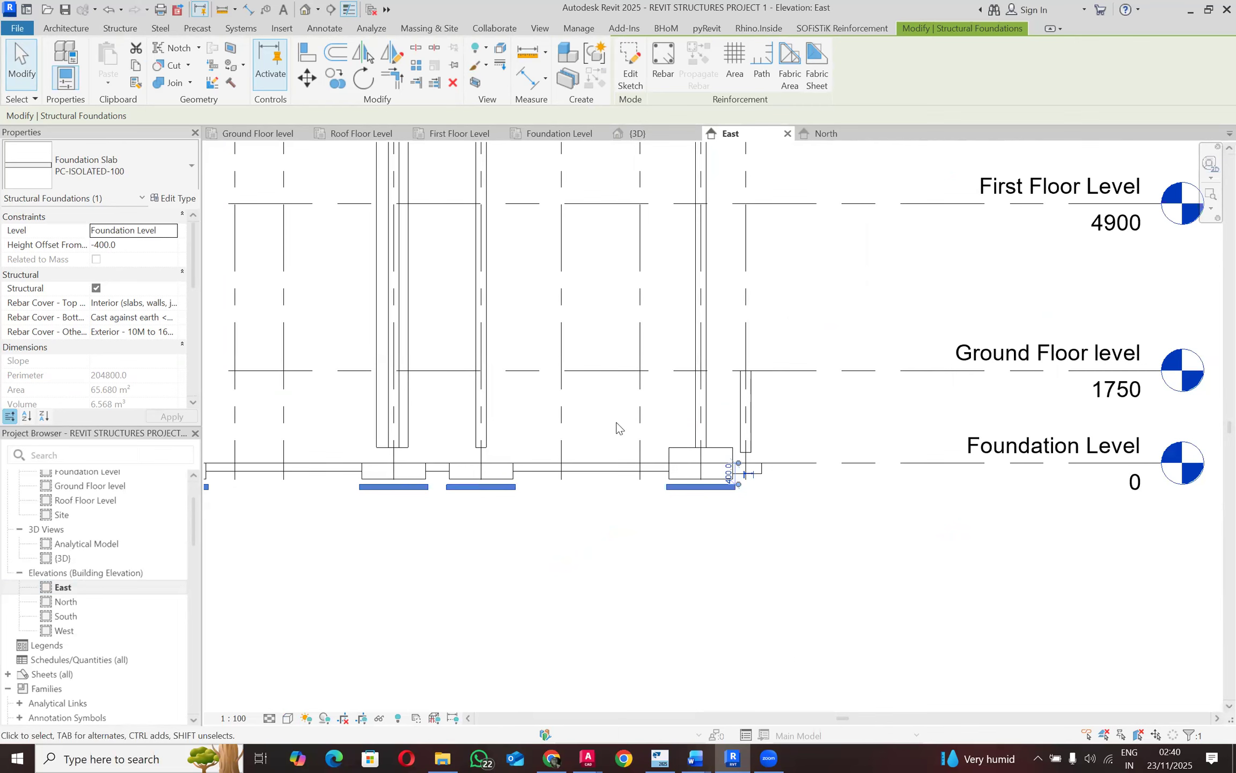
scroll(623, 428, down, 1)
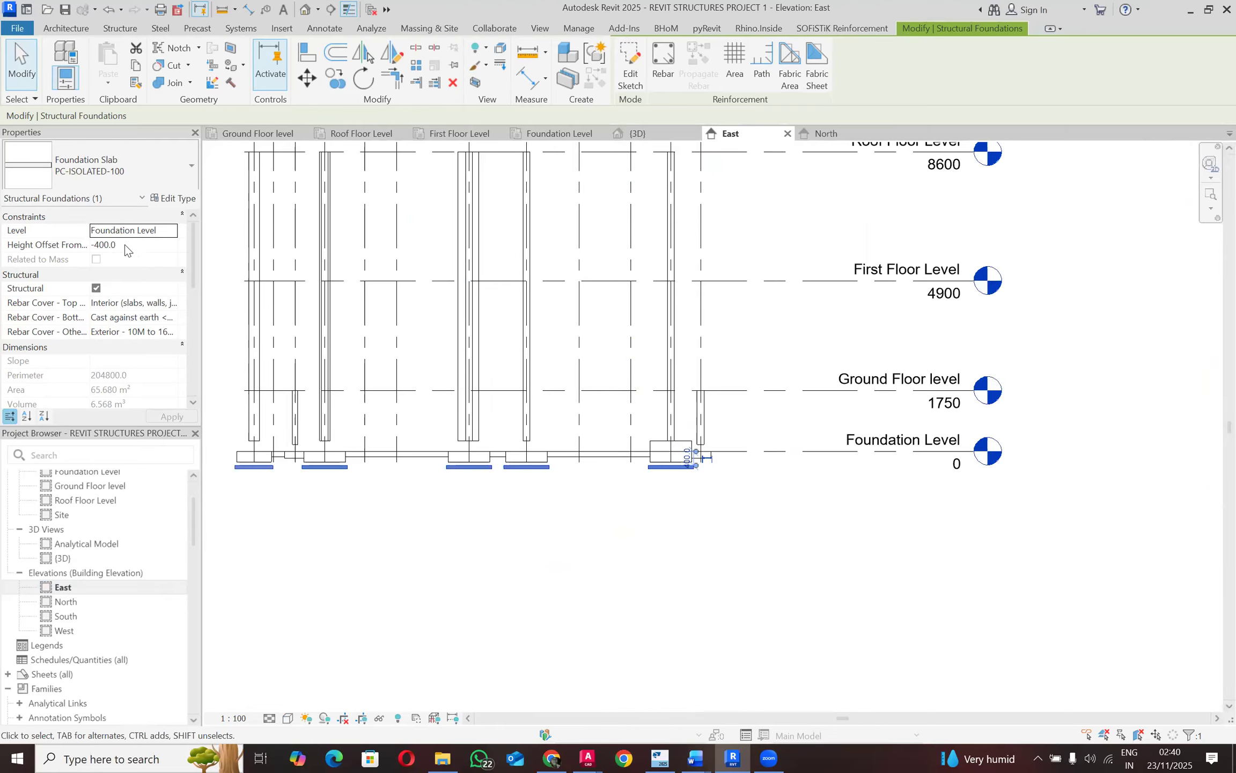
click(109, 12)
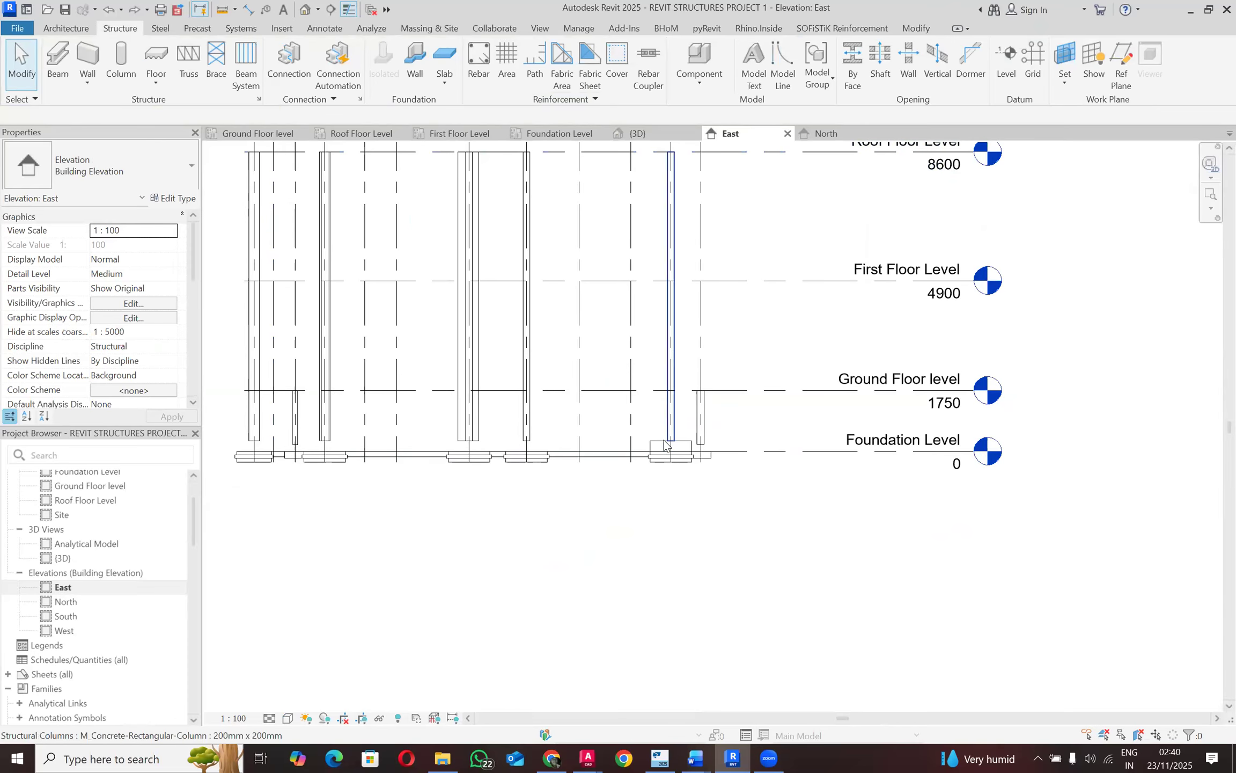
scroll(664, 439, up, 2)
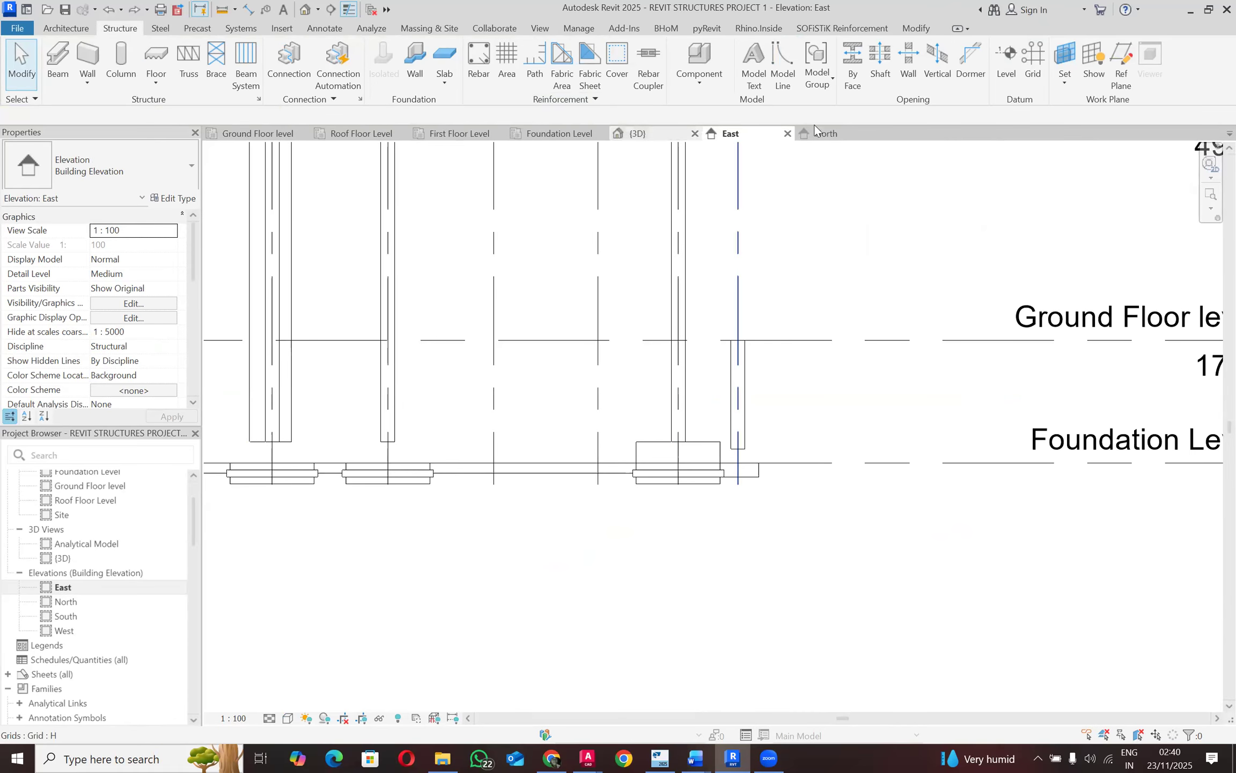
Step: Return to the Foundation Level plan and select the rectangular footing at grids 2 and G
click(571, 129)
scroll(515, 315, up, 2)
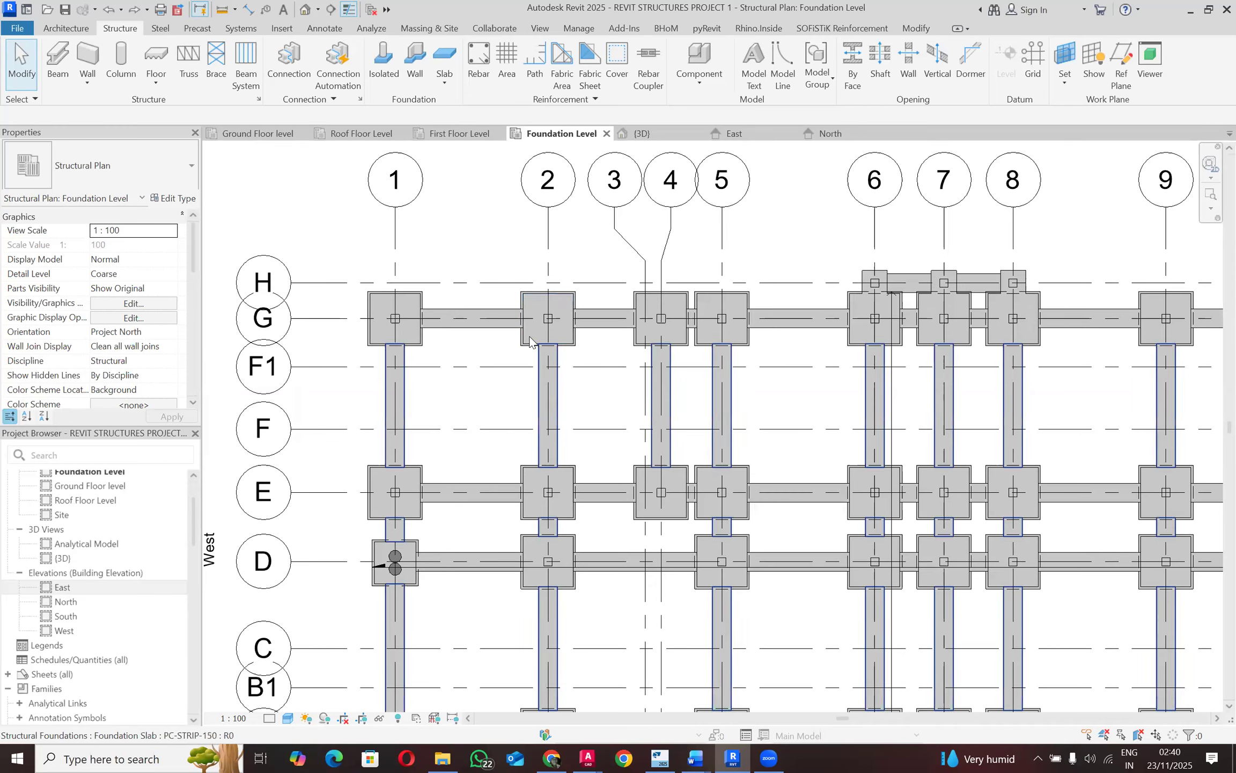
click(523, 310)
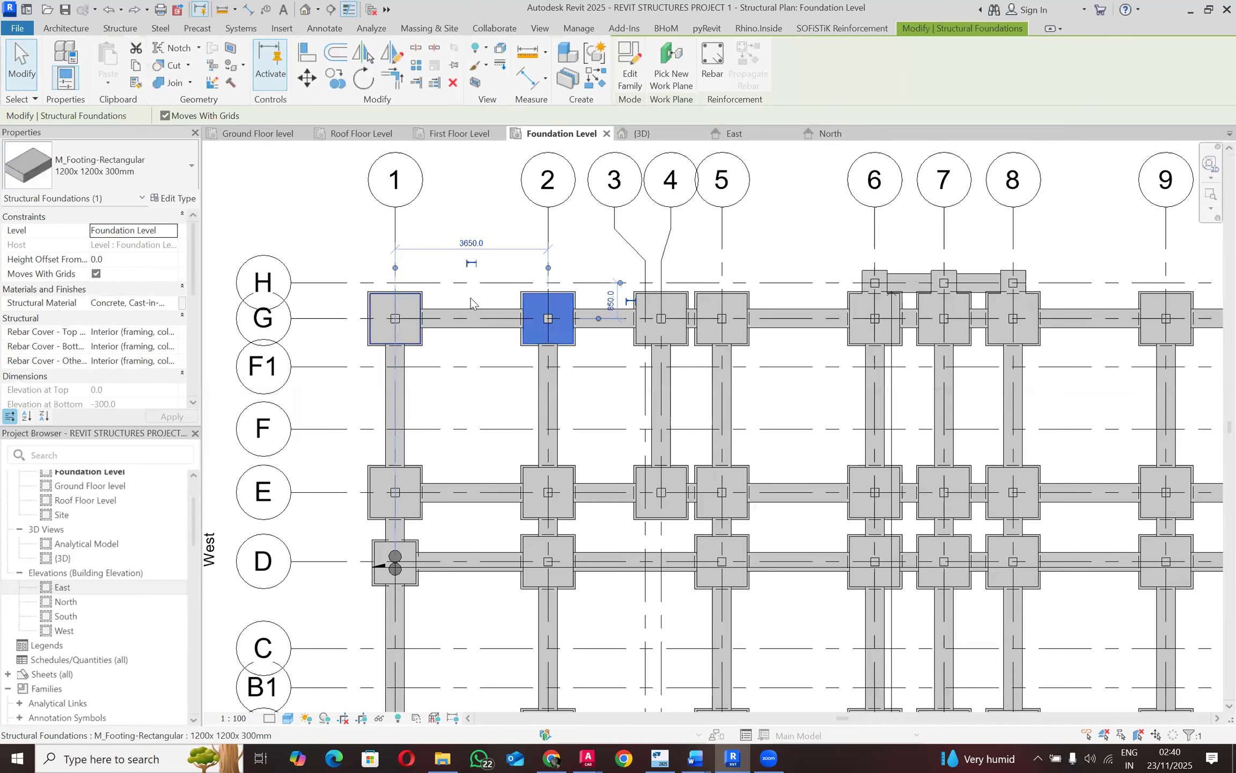
scroll(394, 251, down, 2)
drag(870, 504, 1134, 662)
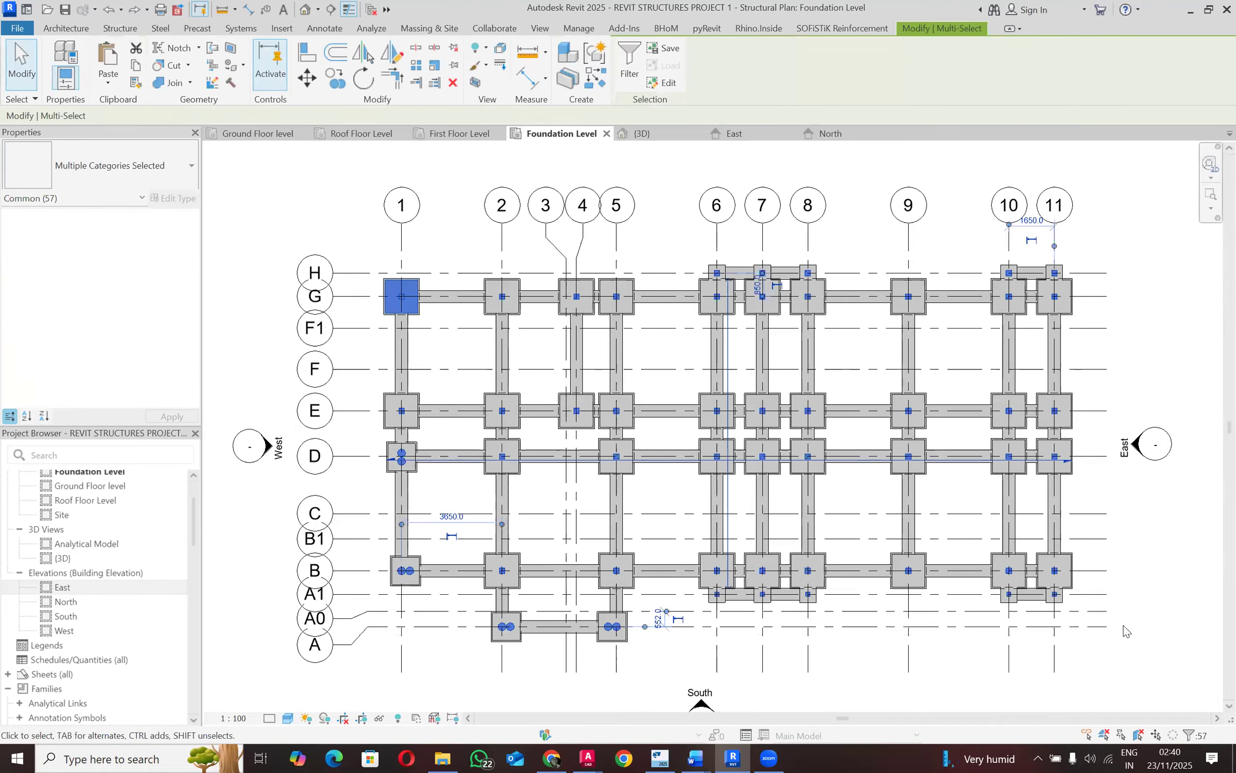
click(1190, 737)
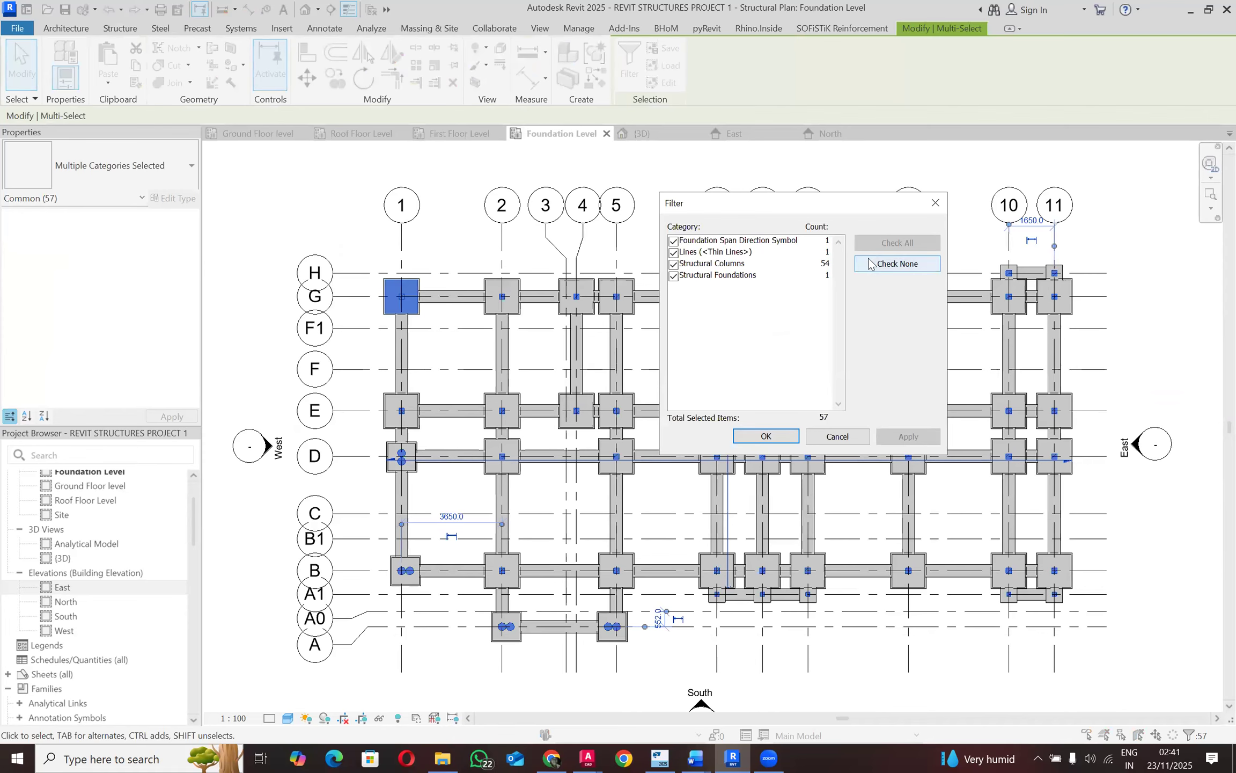
click(838, 436)
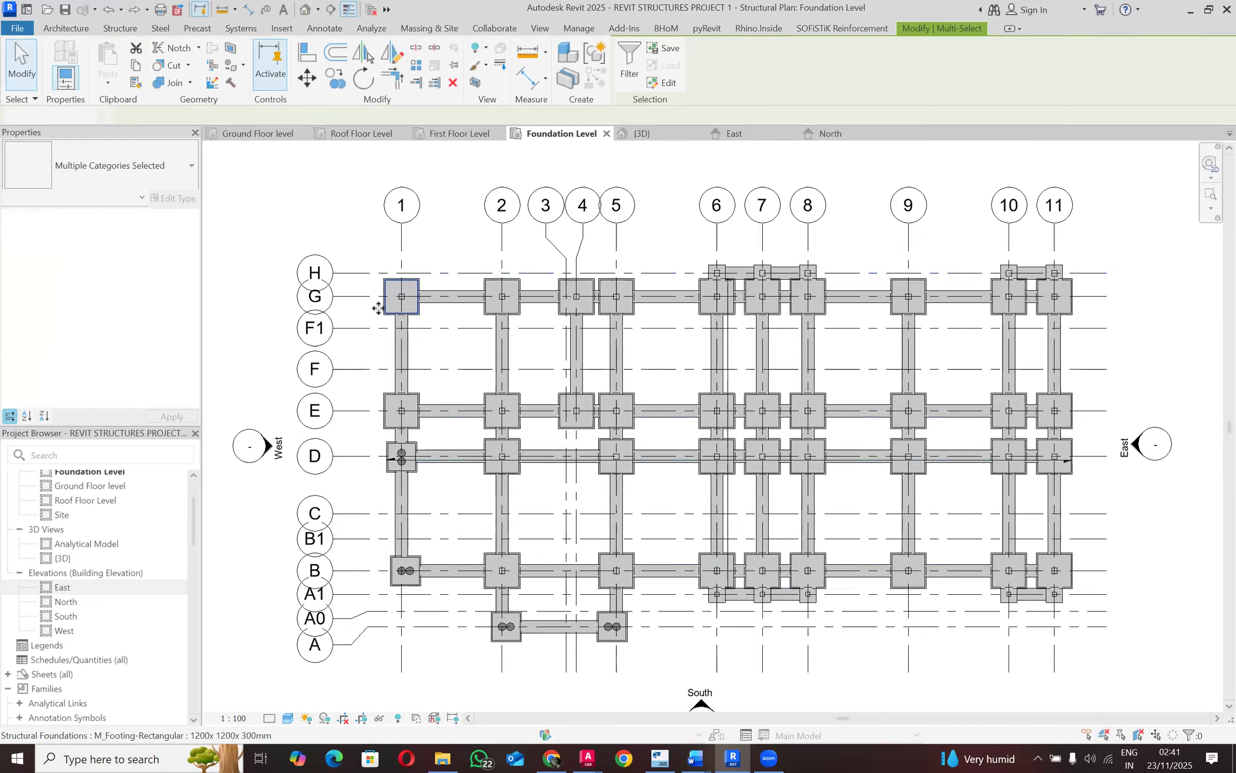
key(Escape)
Step: Select all 1200x 1200x 300mm rectangular footings visible in the plan, starting from the footing at grids 1 and G
scroll(378, 308, up, 2)
click(396, 307)
right_click(396, 307)
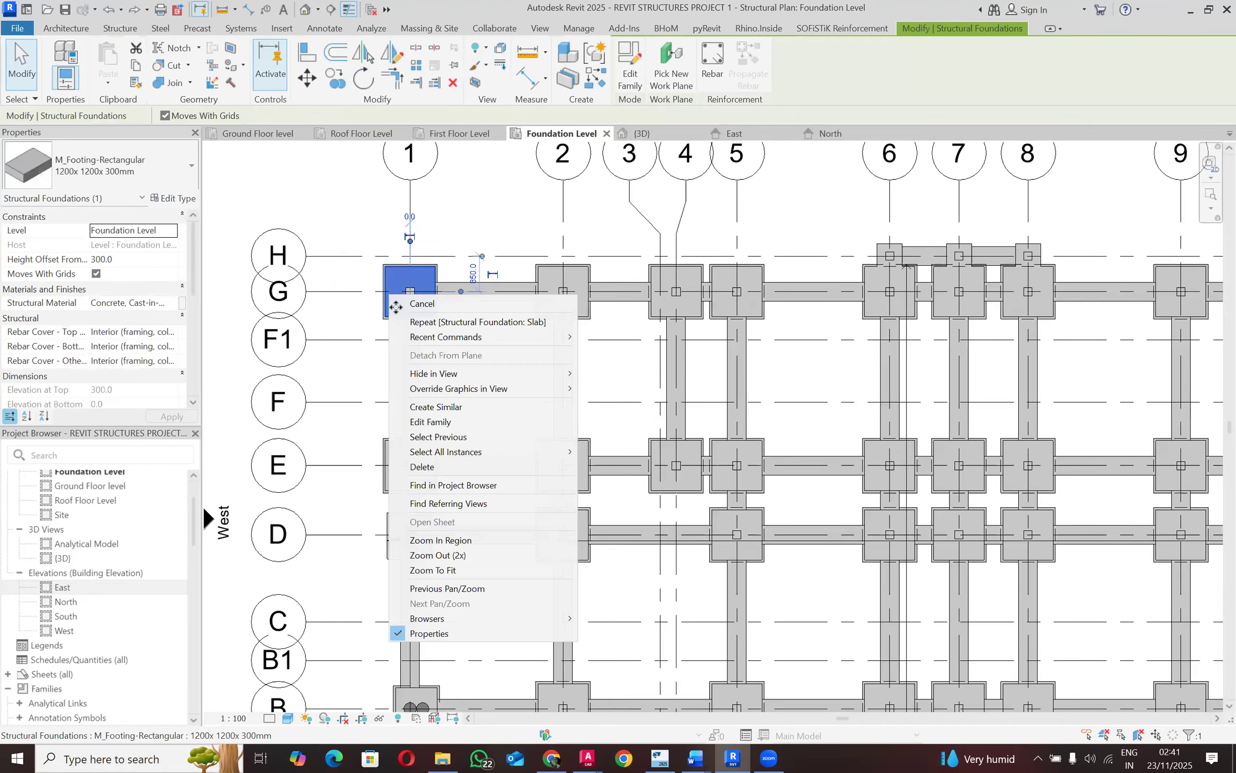
mouse_move(567, 462)
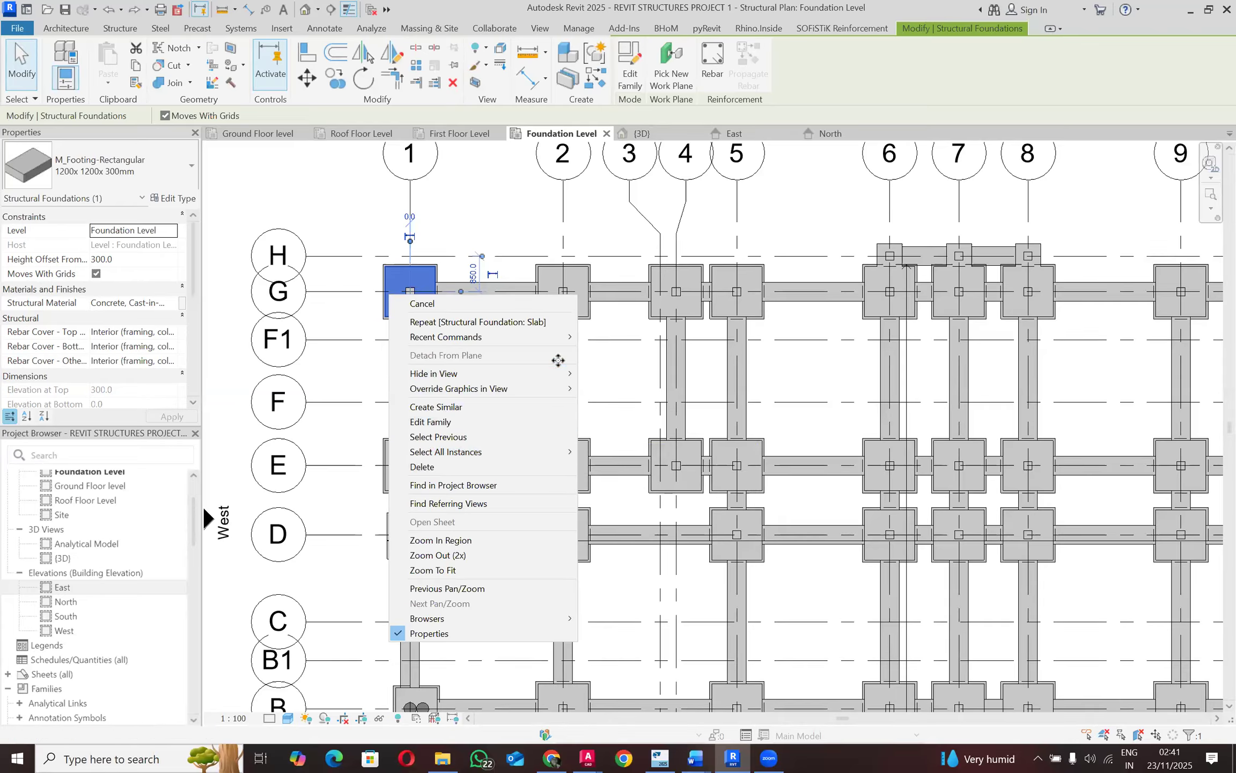
mouse_move(559, 393)
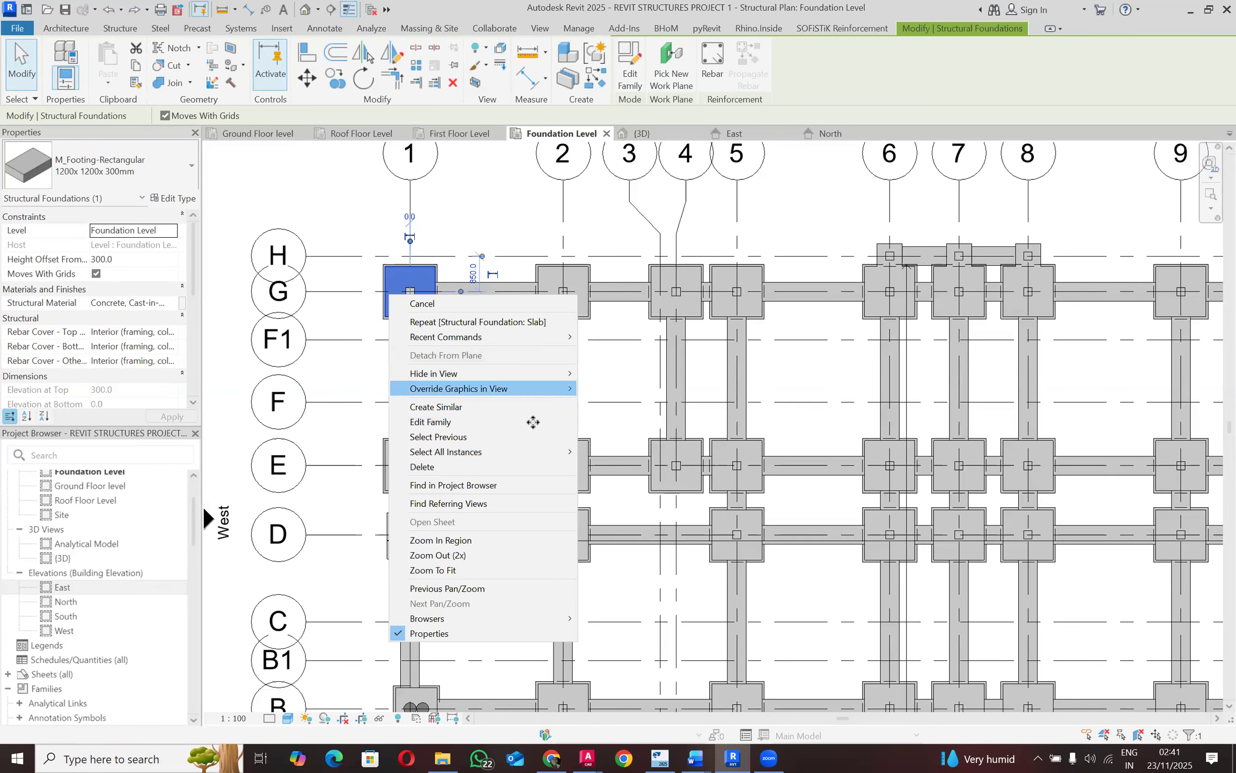
mouse_move(526, 443)
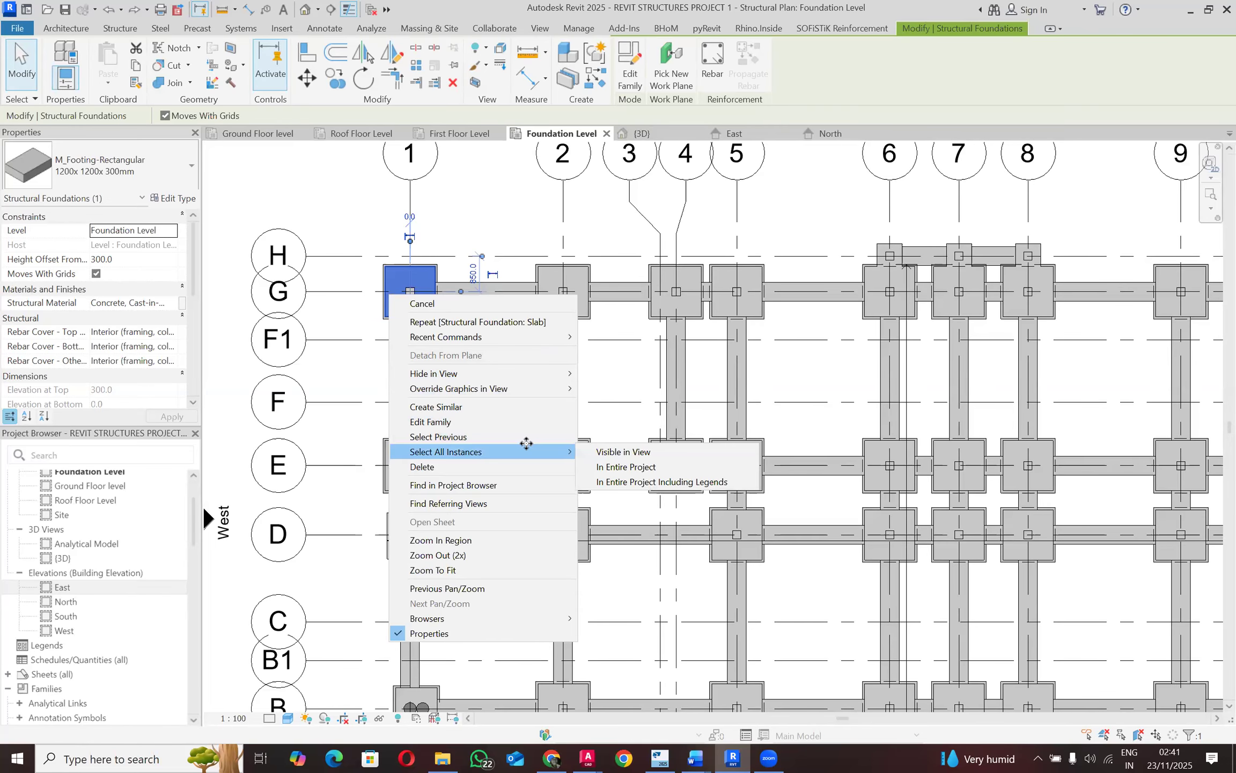
click(596, 451)
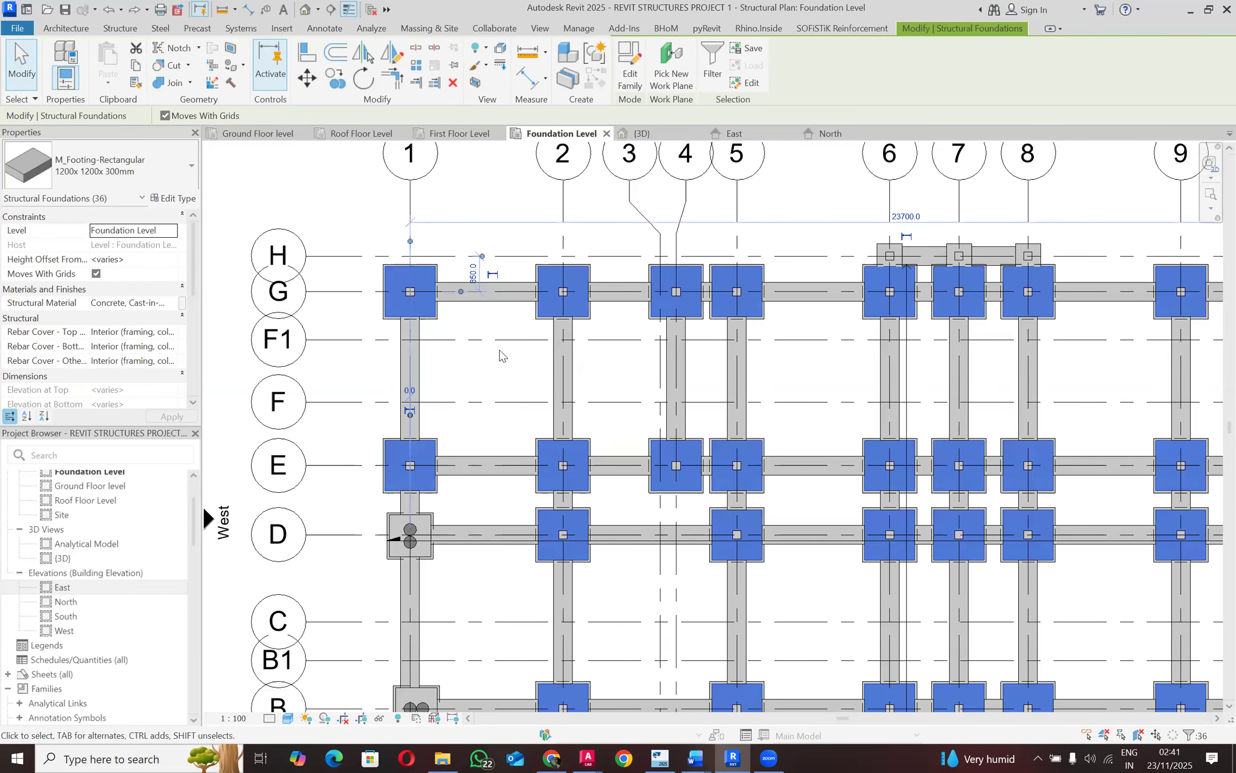
scroll(499, 350, down, 2)
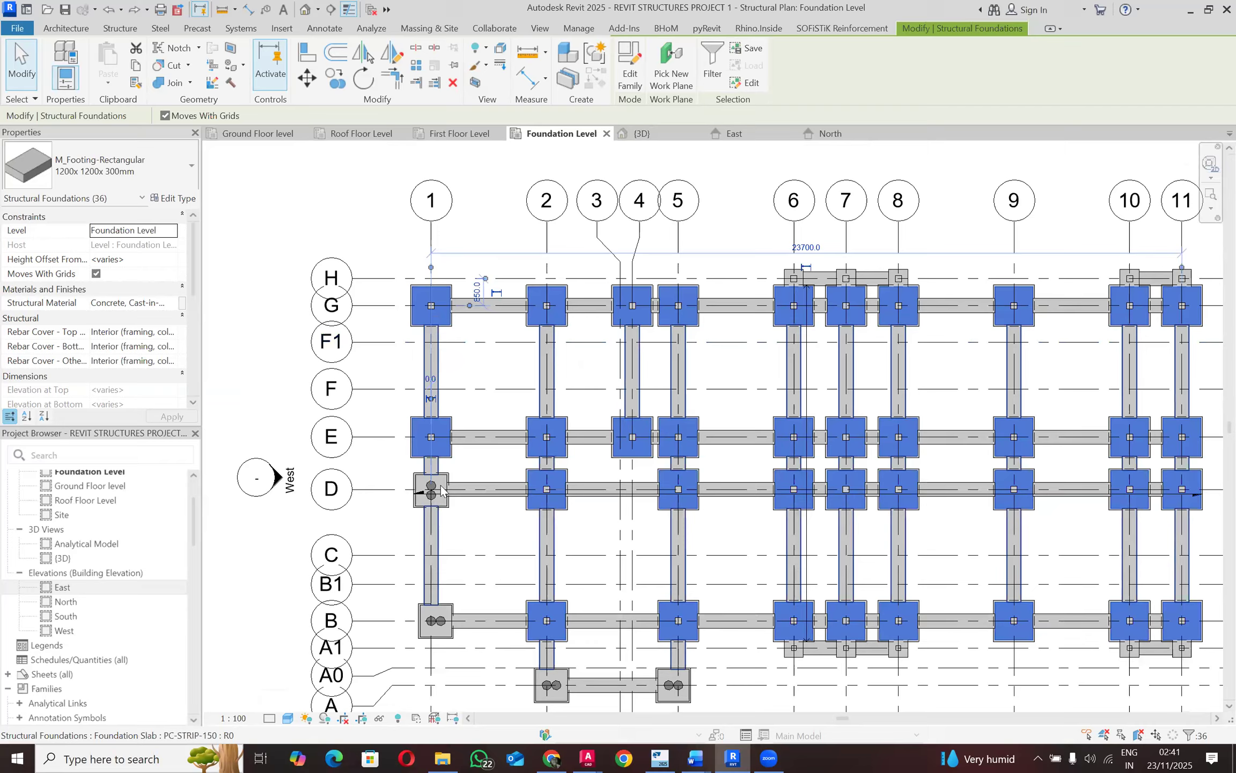
Step: Add the footing at grids 1 and D and all visible instances of its type to the current footing selection
scroll(441, 488, up, 1)
ctrl+click(451, 472)
right_click(452, 470)
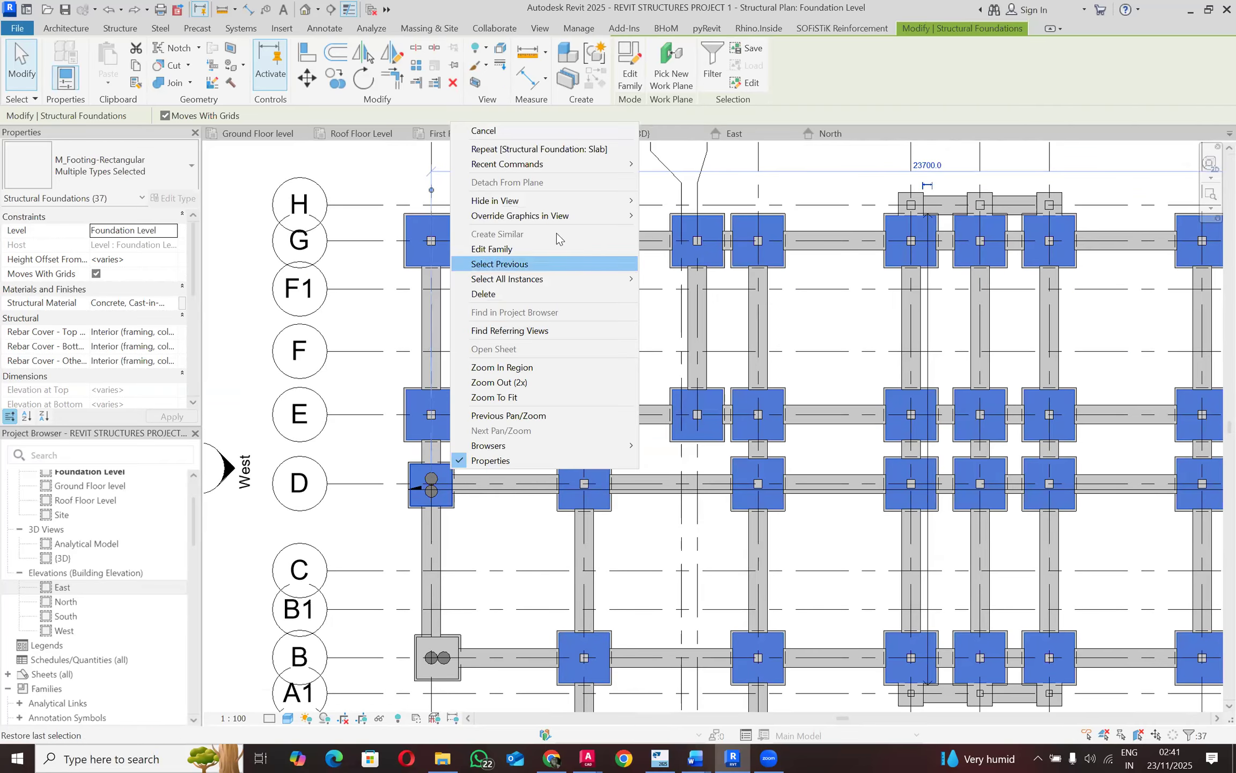
mouse_move(596, 278)
click(679, 279)
scroll(437, 276, down, 4)
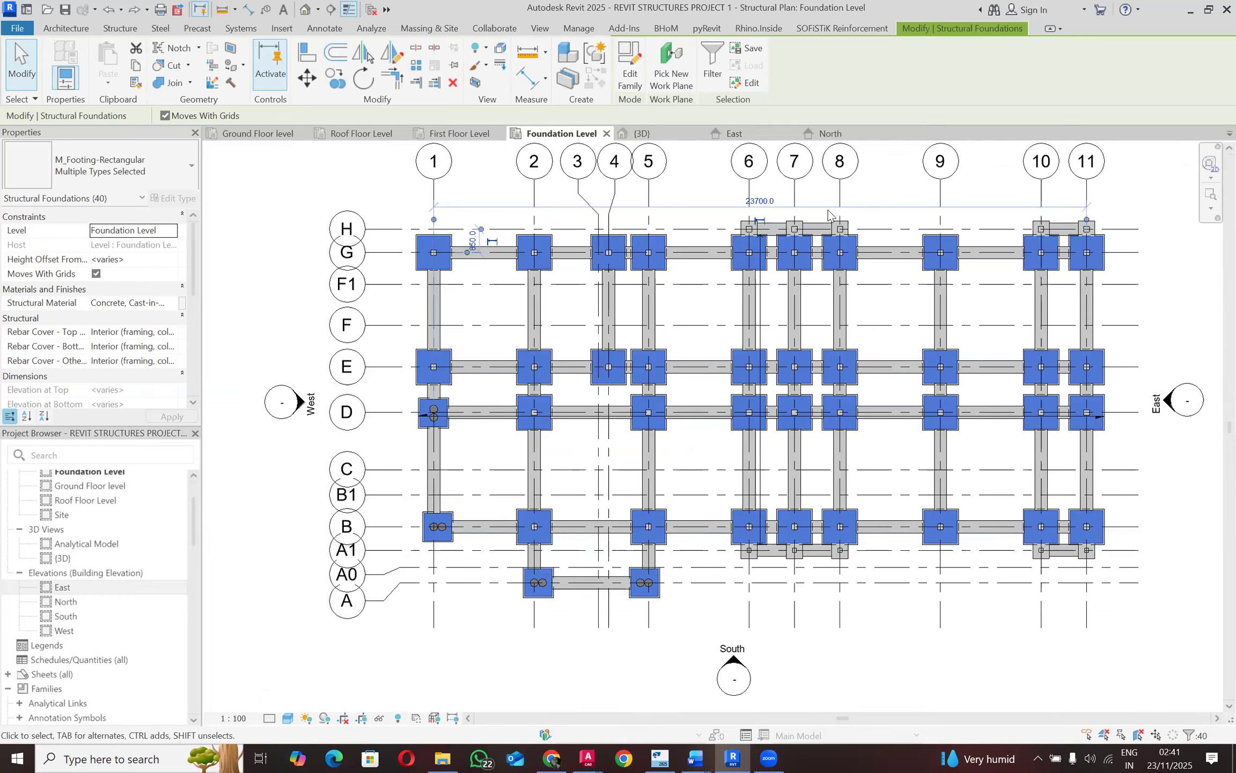
scroll(827, 214, up, 2)
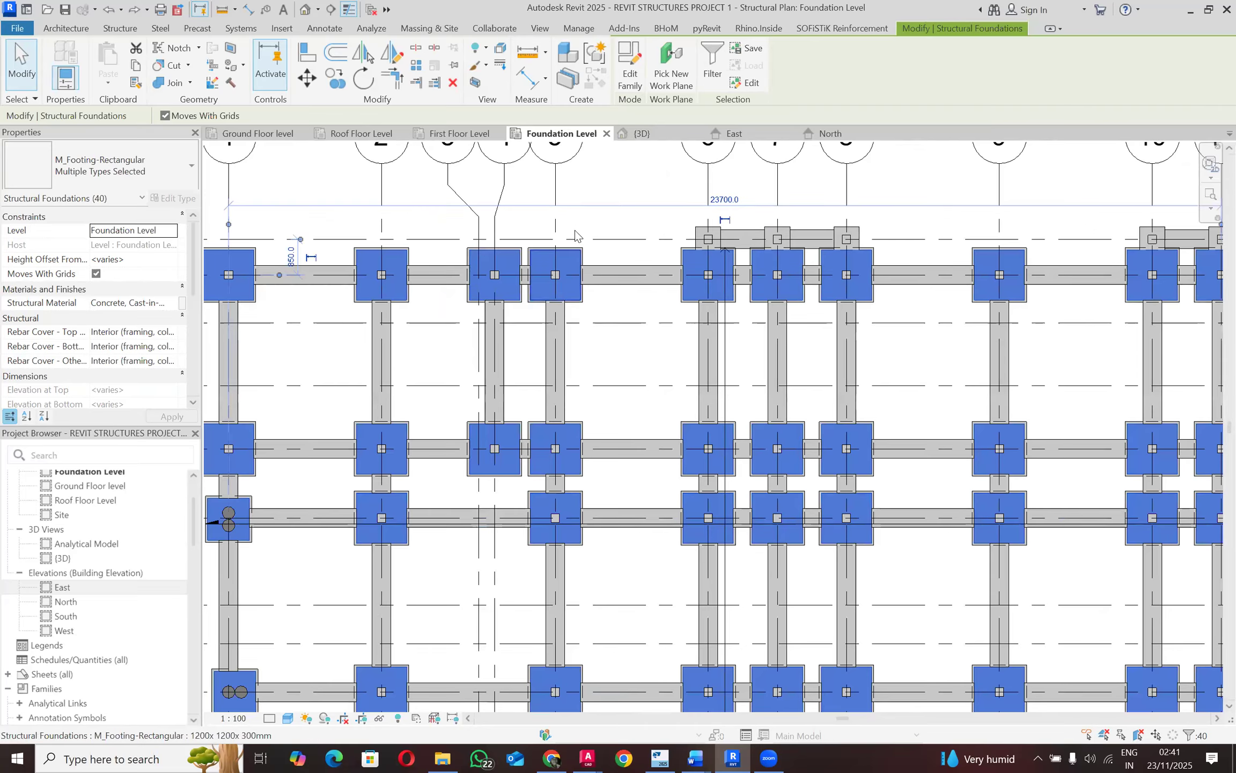
Step: Set the height offset of all selected rectangular footings to 0
click(153, 261)
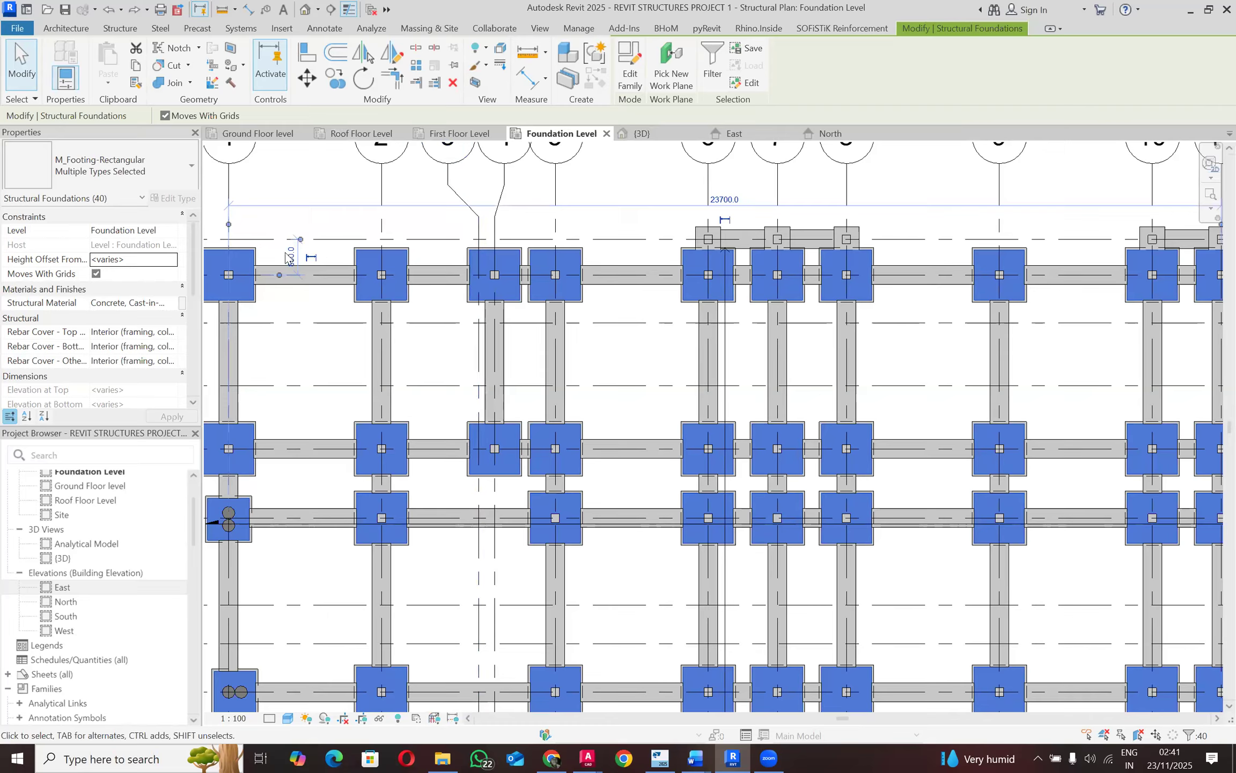
click(133, 261)
text(0)
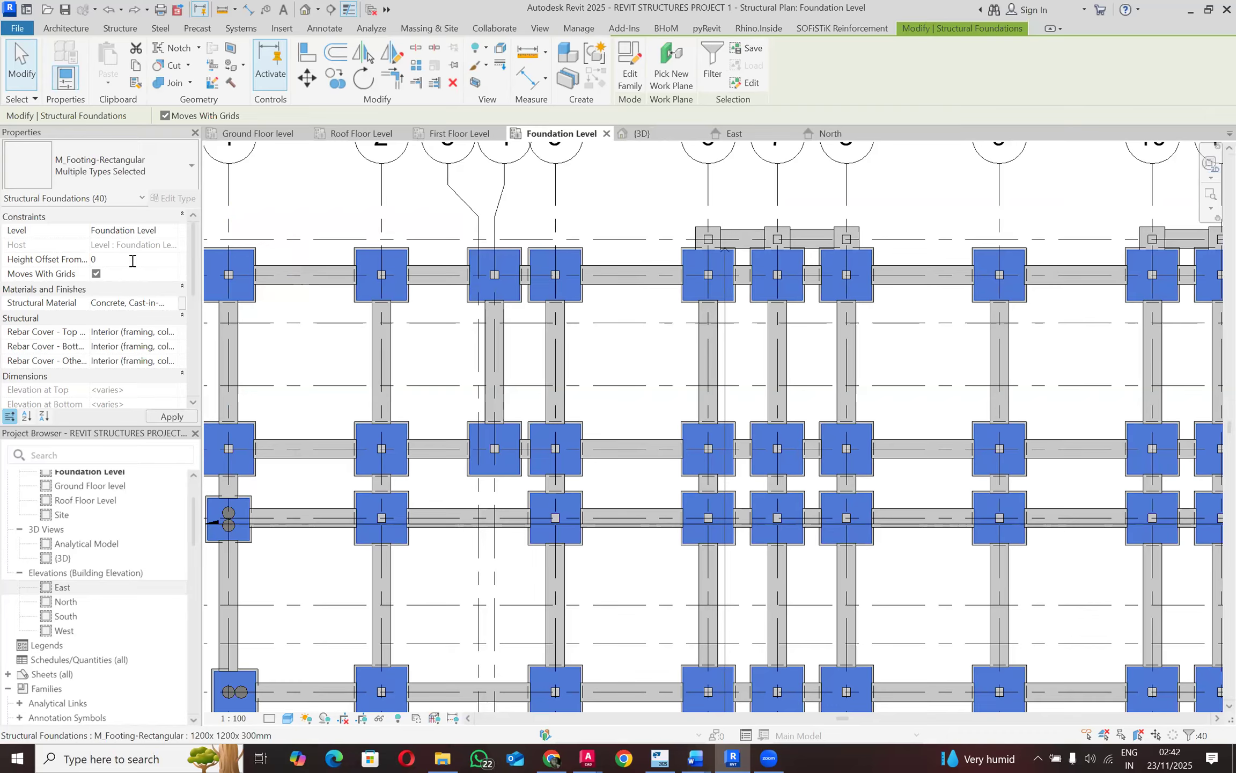
click(148, 417)
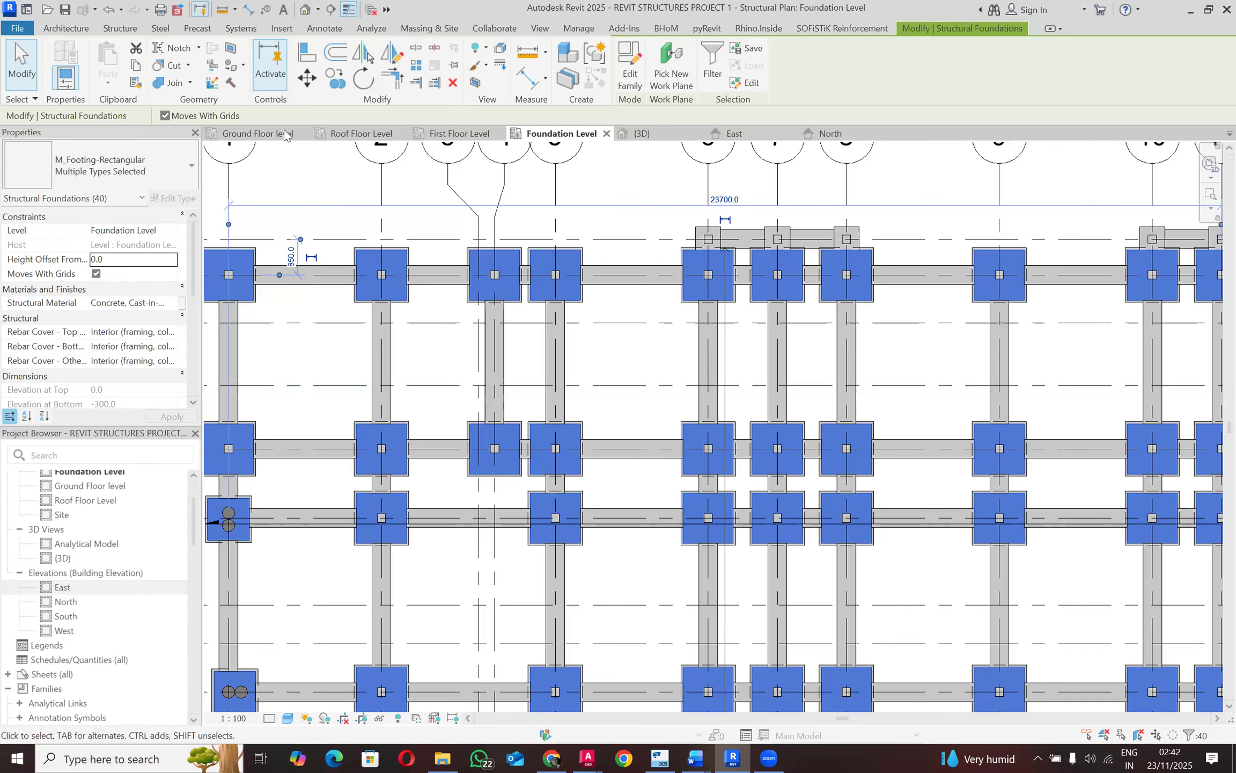
Step: Examine the selected footings' position relative to the PC-ISOLATED-100 slab in the 3D view and the East elevation
scroll(659, 171, down, 2)
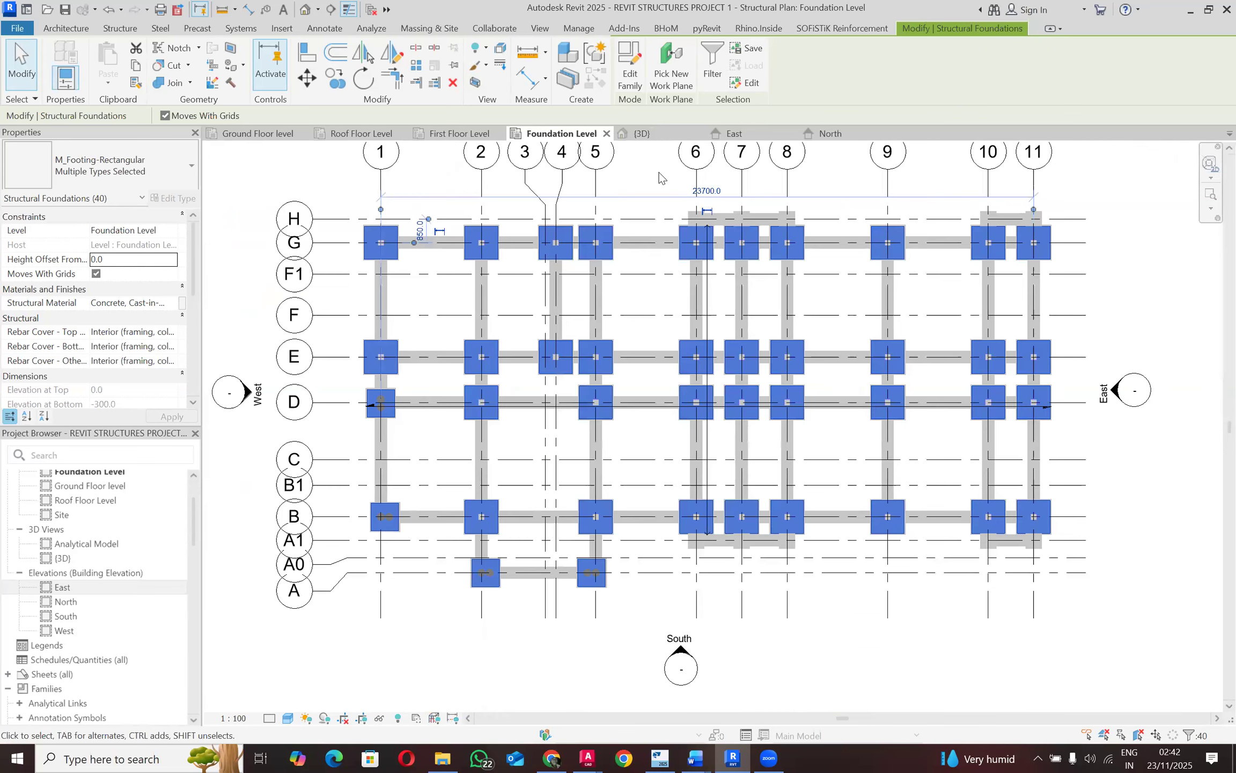
click(653, 133)
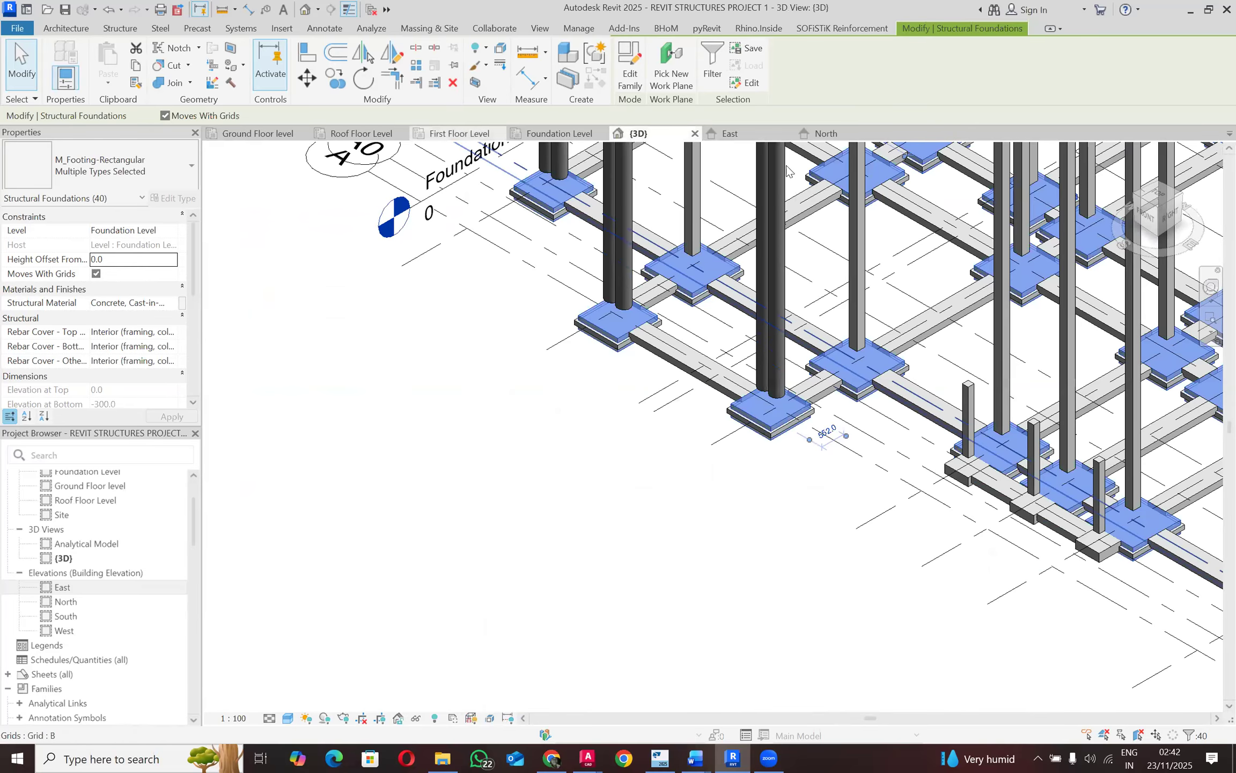
click(744, 137)
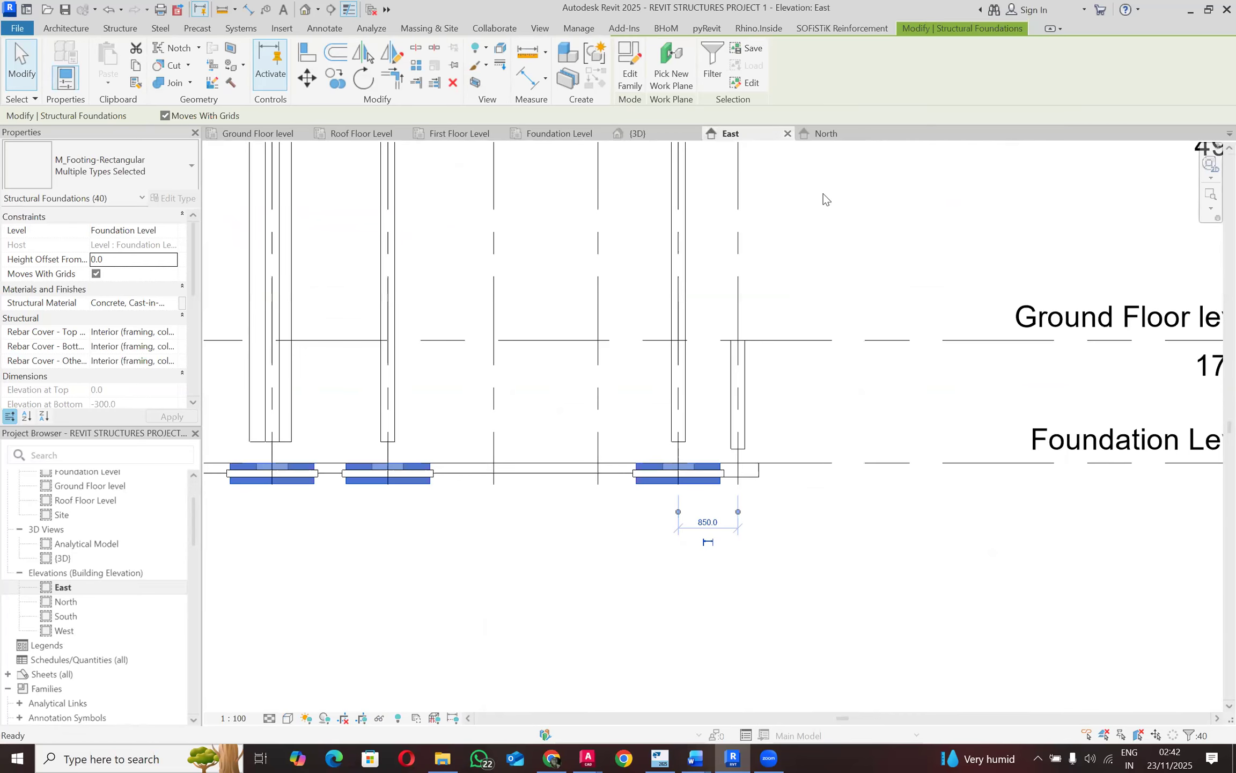
scroll(934, 297, down, 3)
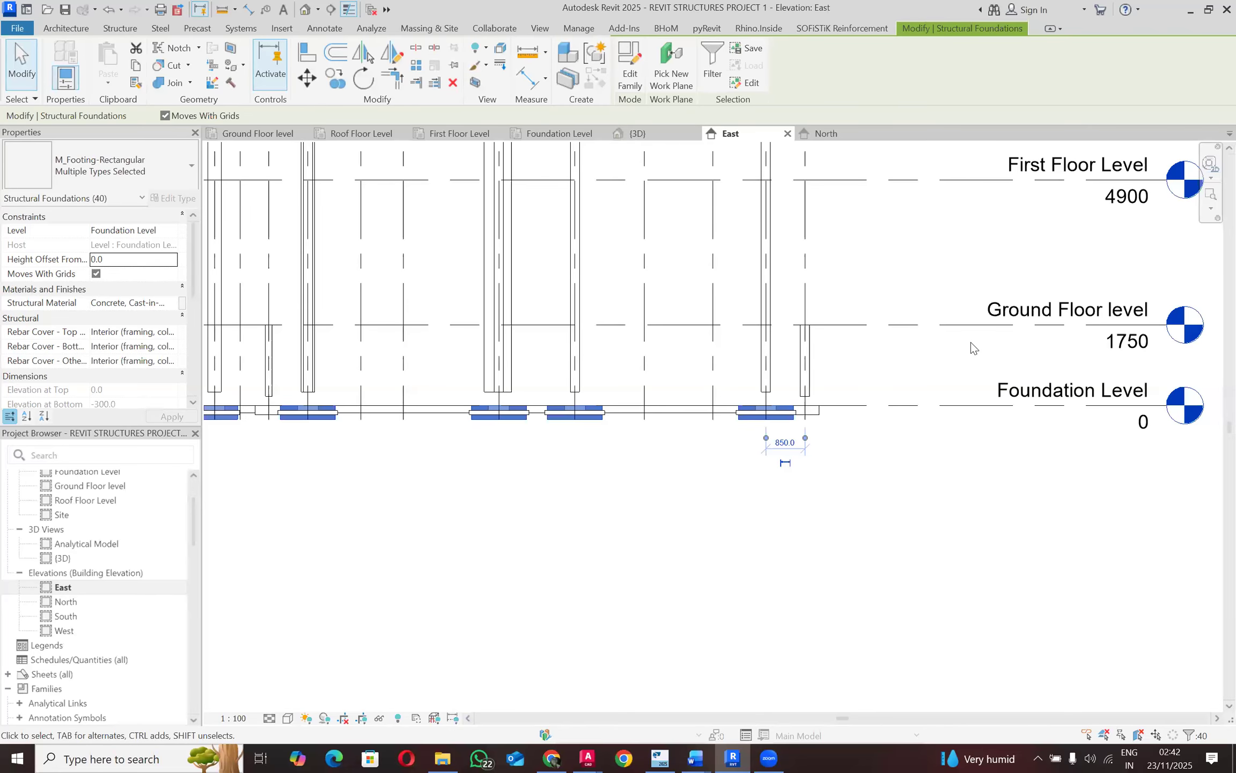
scroll(974, 348, down, 2)
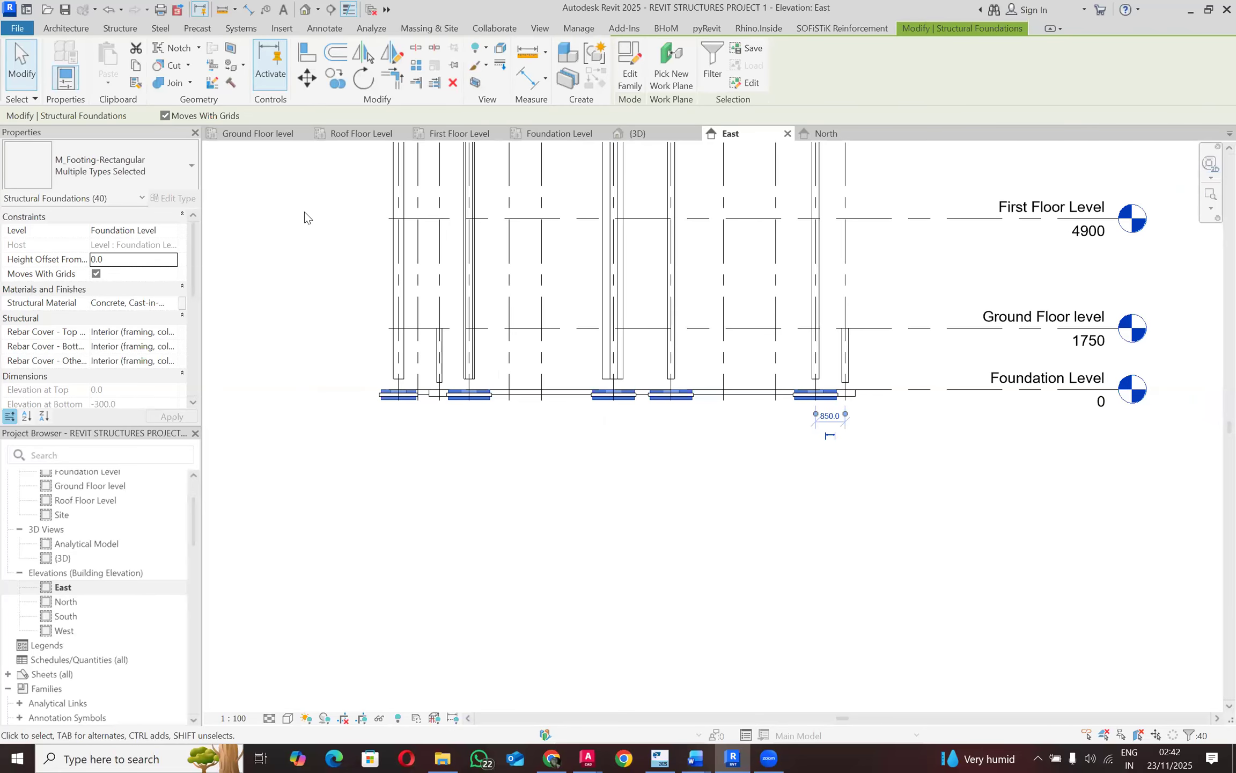
Step: Set the height offset of all selected rectangular footings to 300 and check their level in the East elevation
click(129, 257)
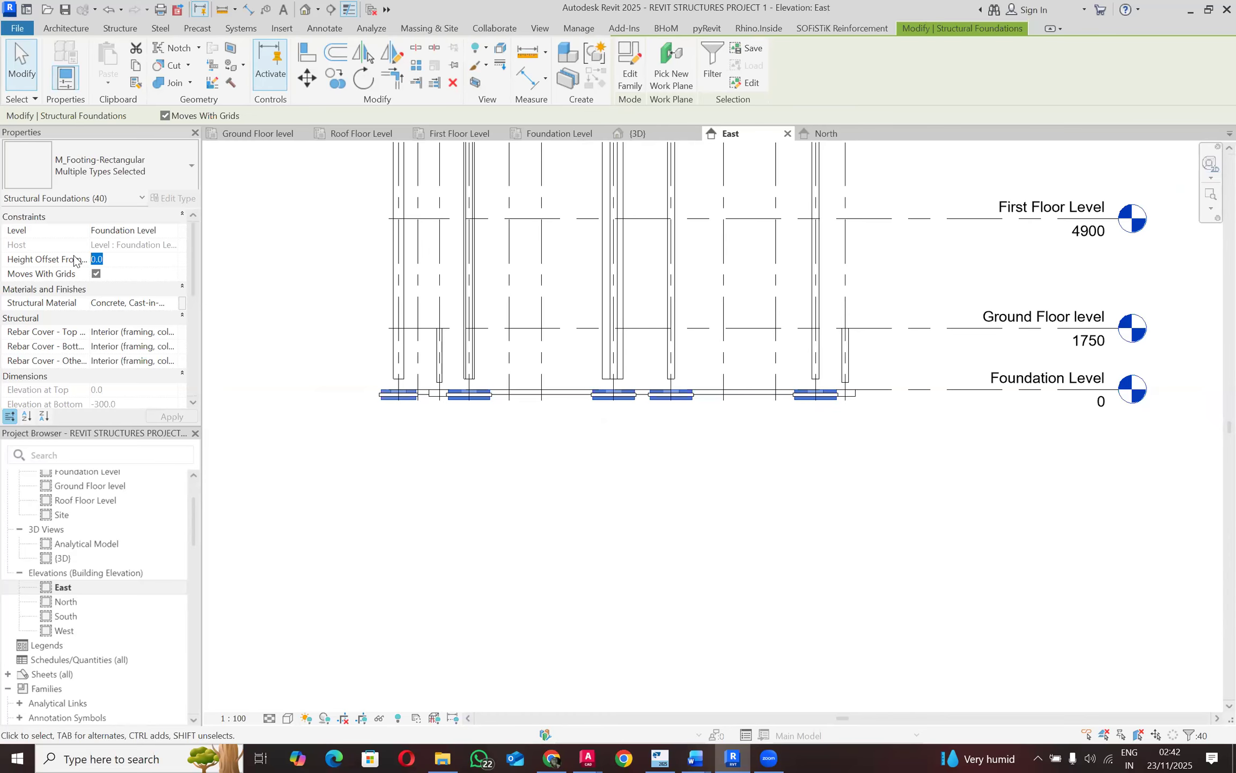
text(30)
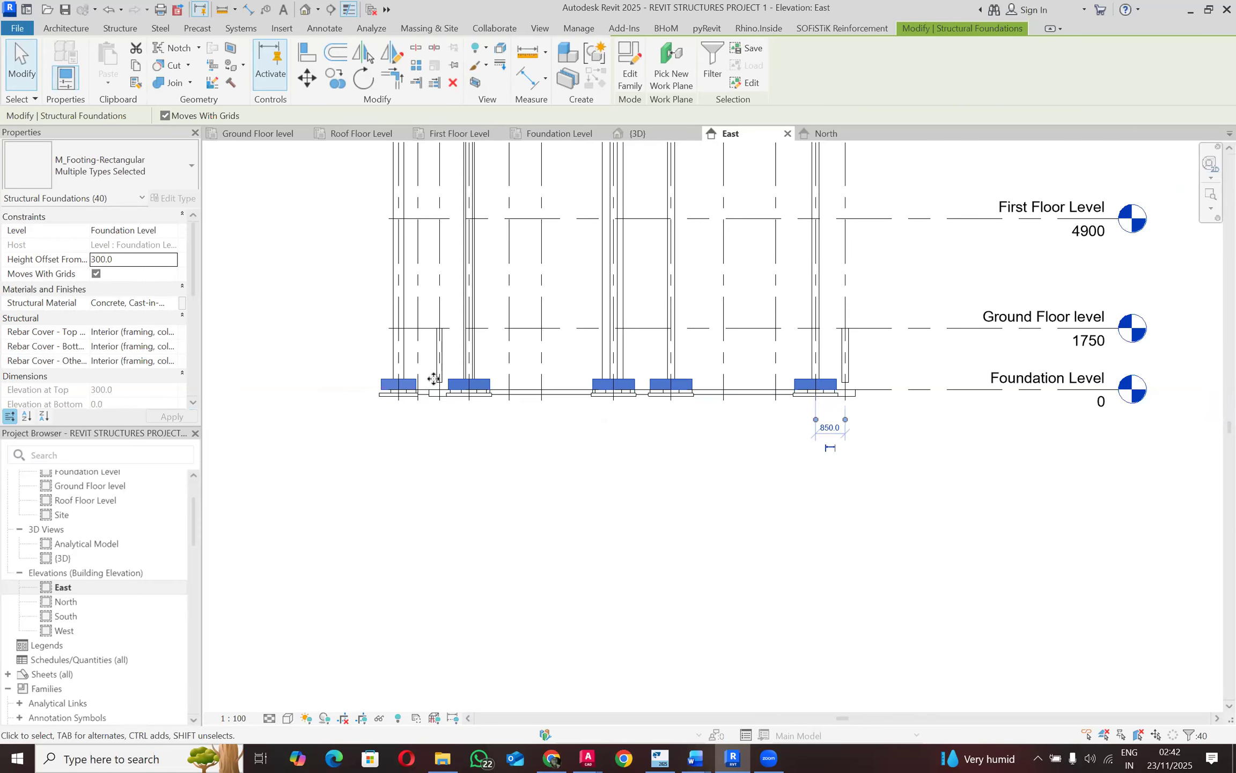
scroll(531, 379, up, 3)
middle_drag(372, 390, 445, 390)
scroll(475, 320, down, 1)
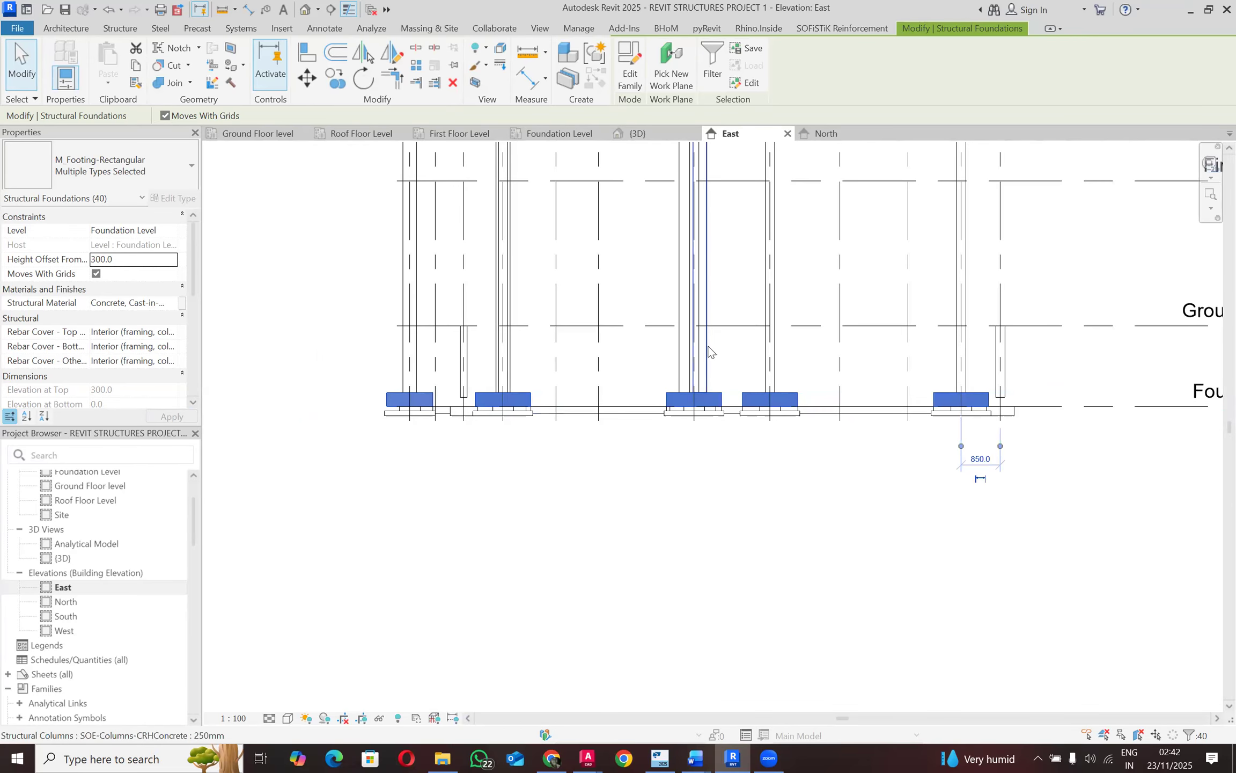
scroll(1067, 378, up, 2)
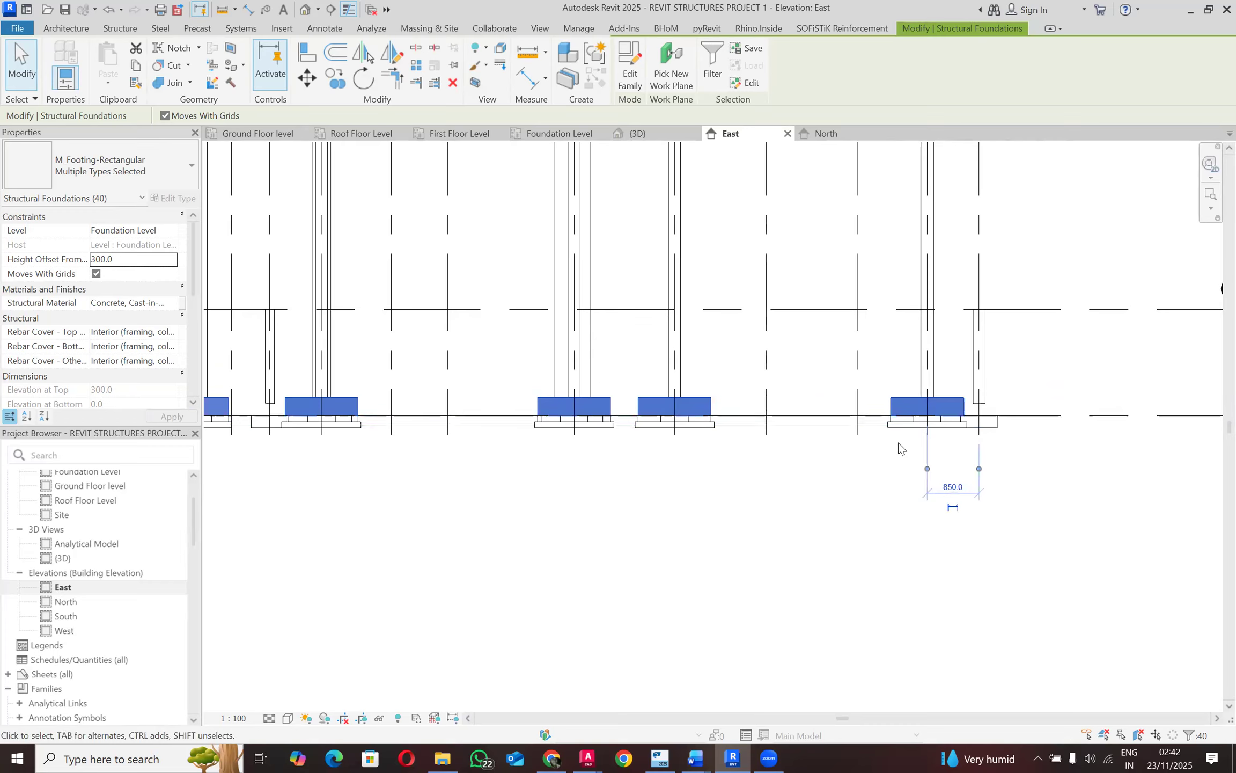
Step: Examine the rectangular footings against the PC-ISOLATED-100 slab in the East elevation and, with the selection cleared, in the 3D view
scroll(898, 444, up, 3)
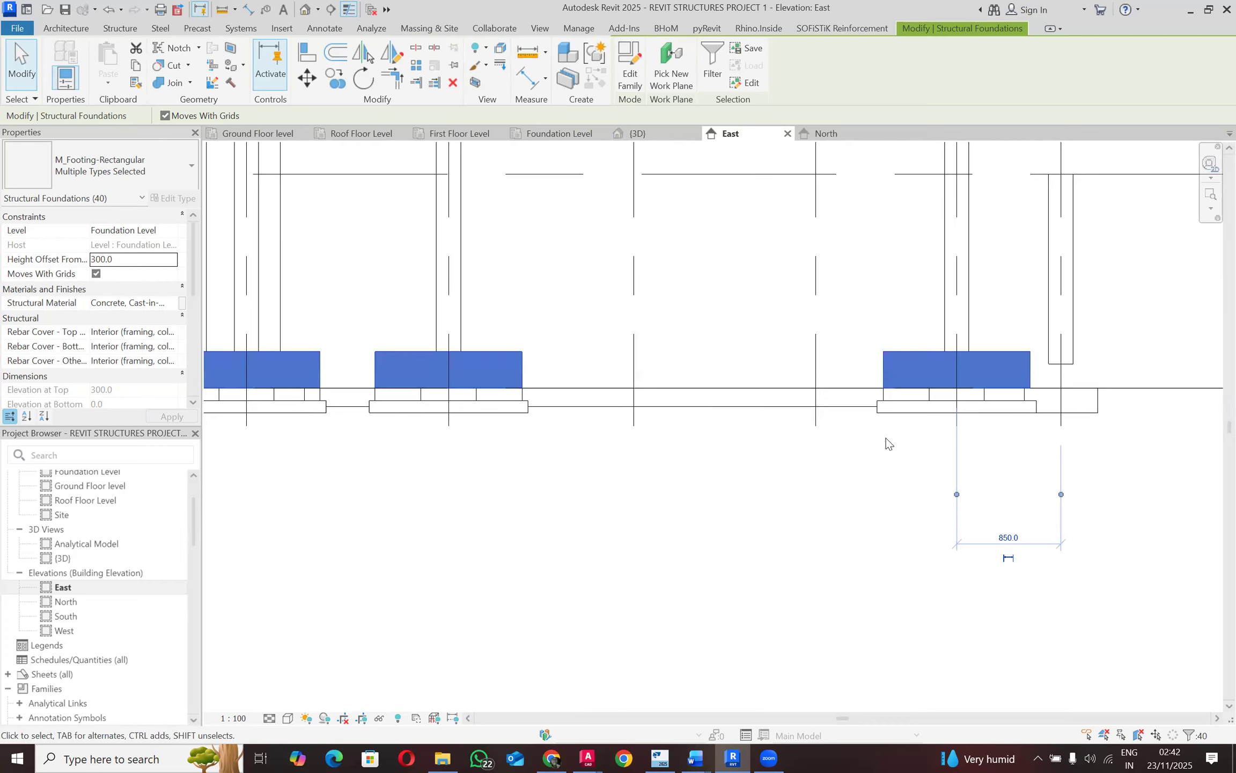
scroll(886, 437, down, 1)
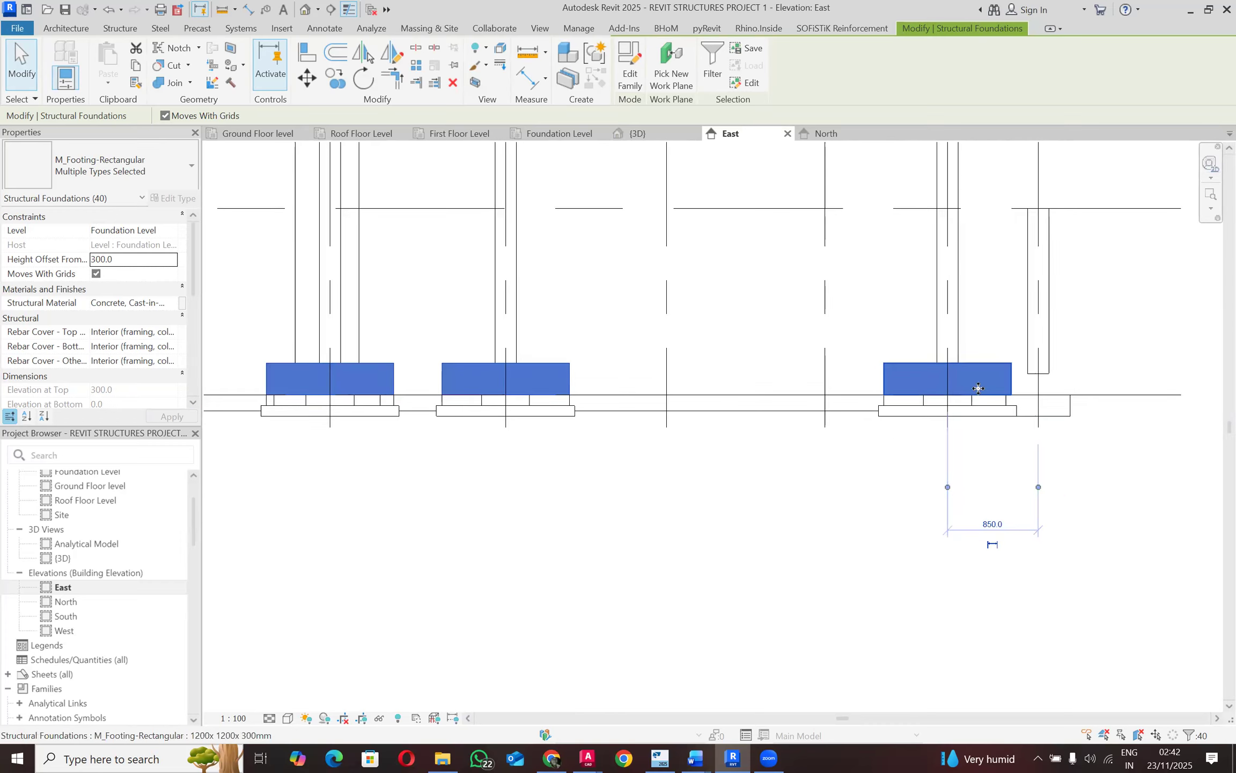
scroll(593, 412, down, 3)
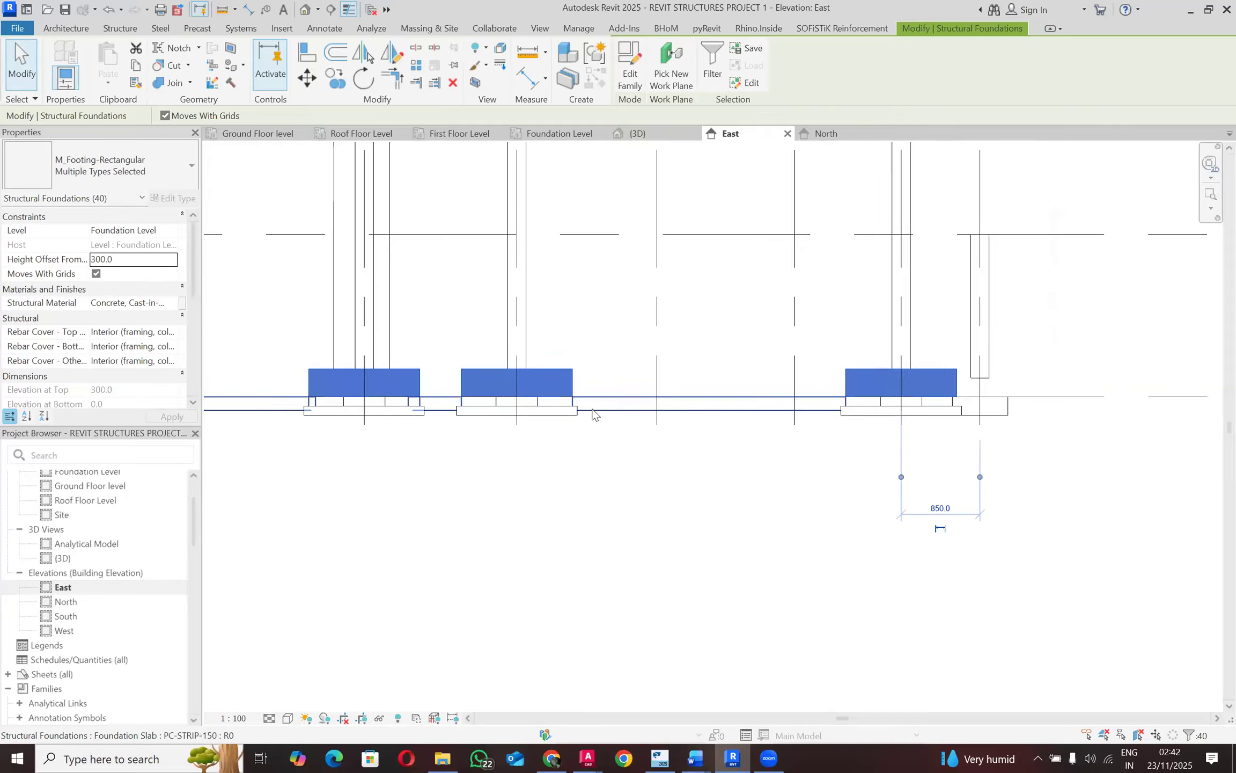
scroll(777, 395, down, 1)
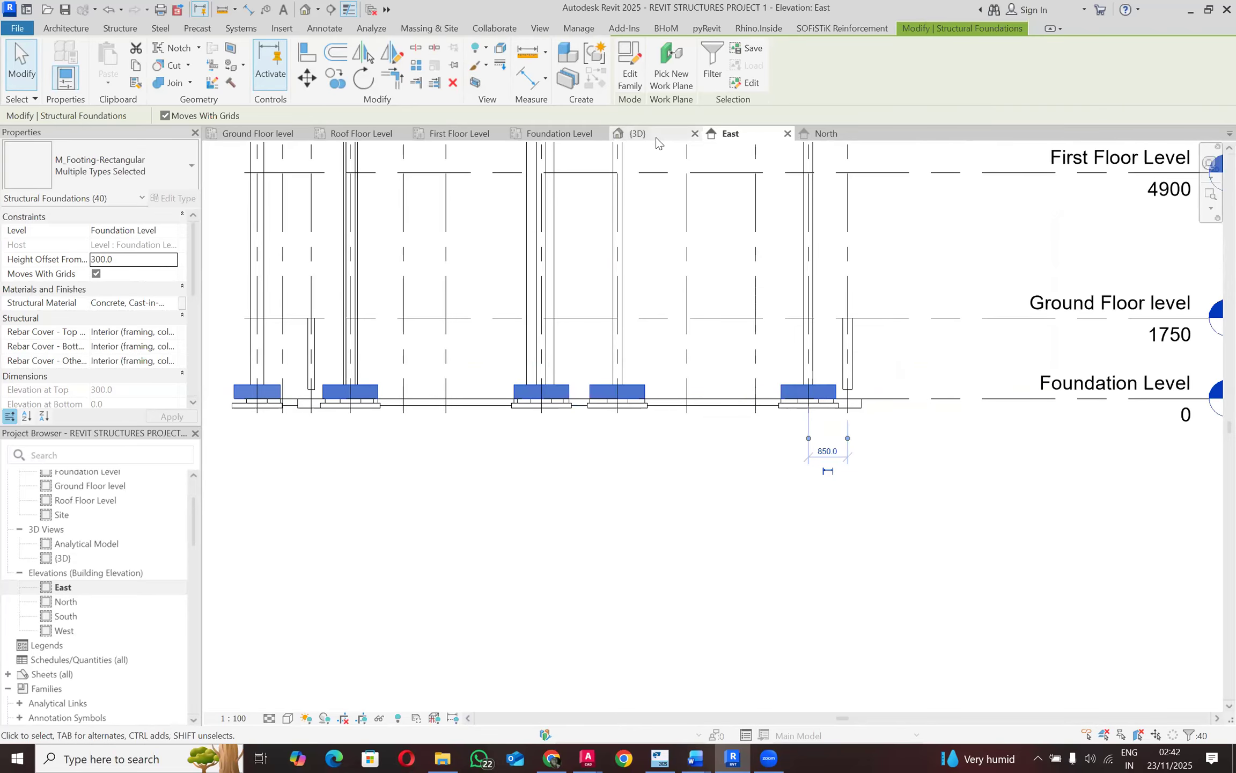
click(640, 133)
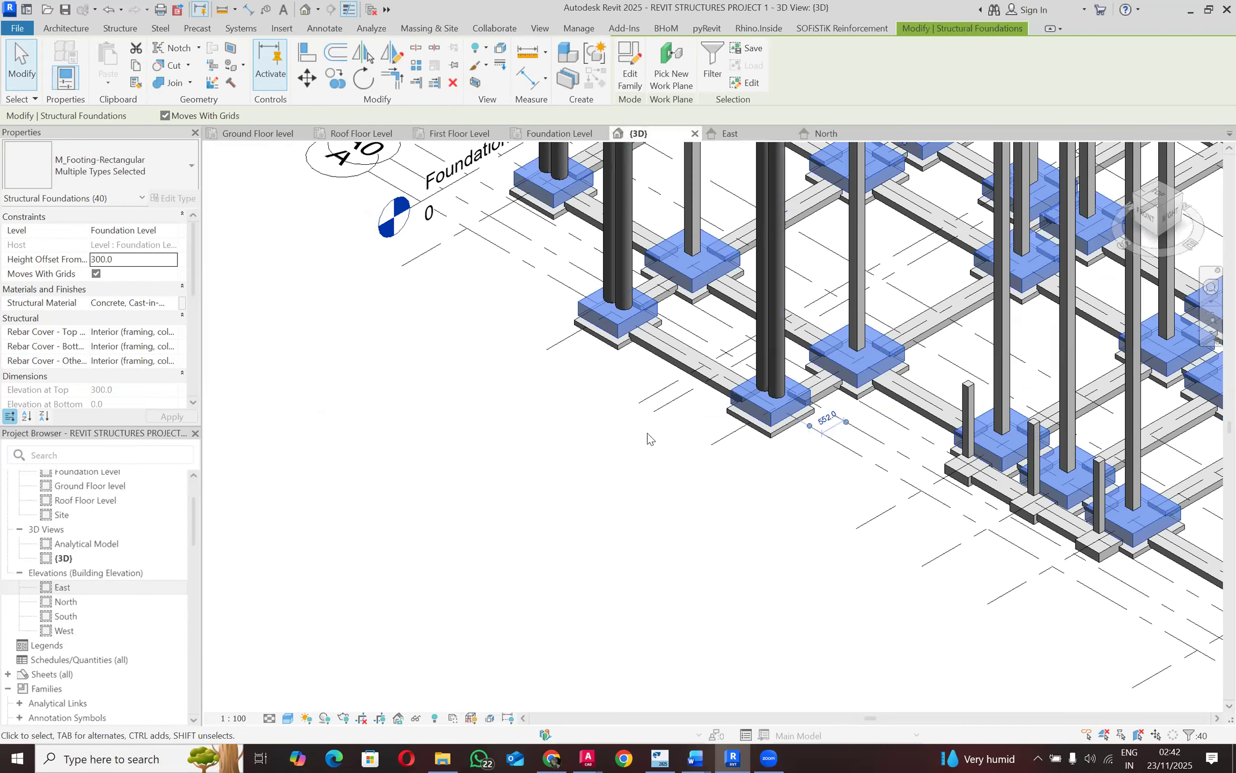
scroll(649, 430, down, 4)
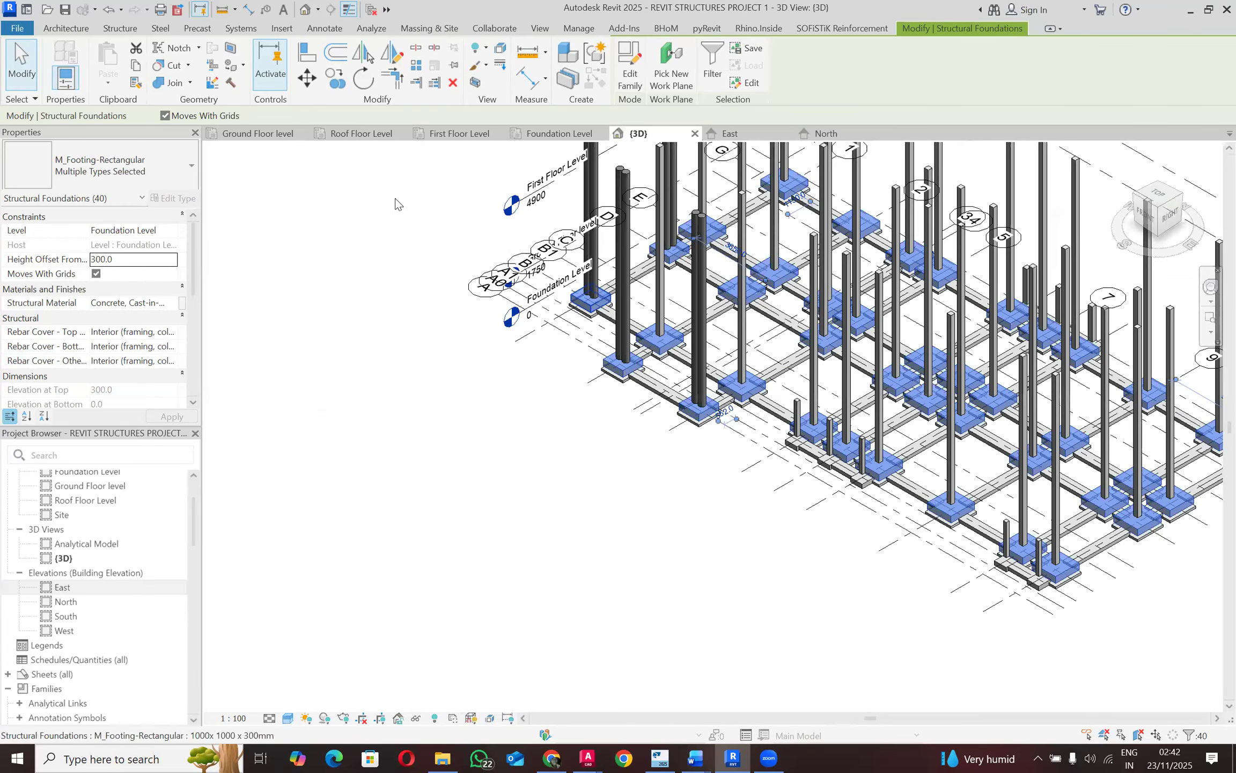
click(437, 274)
scroll(1106, 587, up, 1)
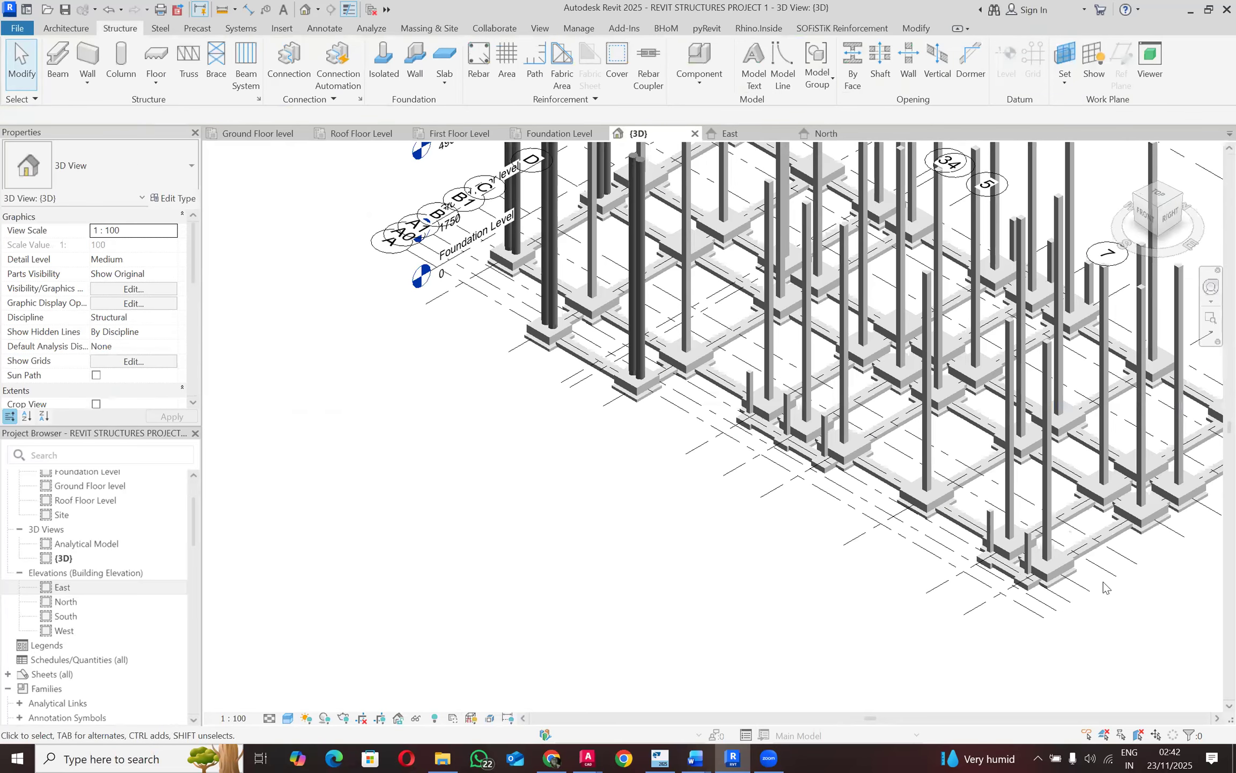
scroll(1100, 569, up, 2)
scroll(1079, 533, up, 1)
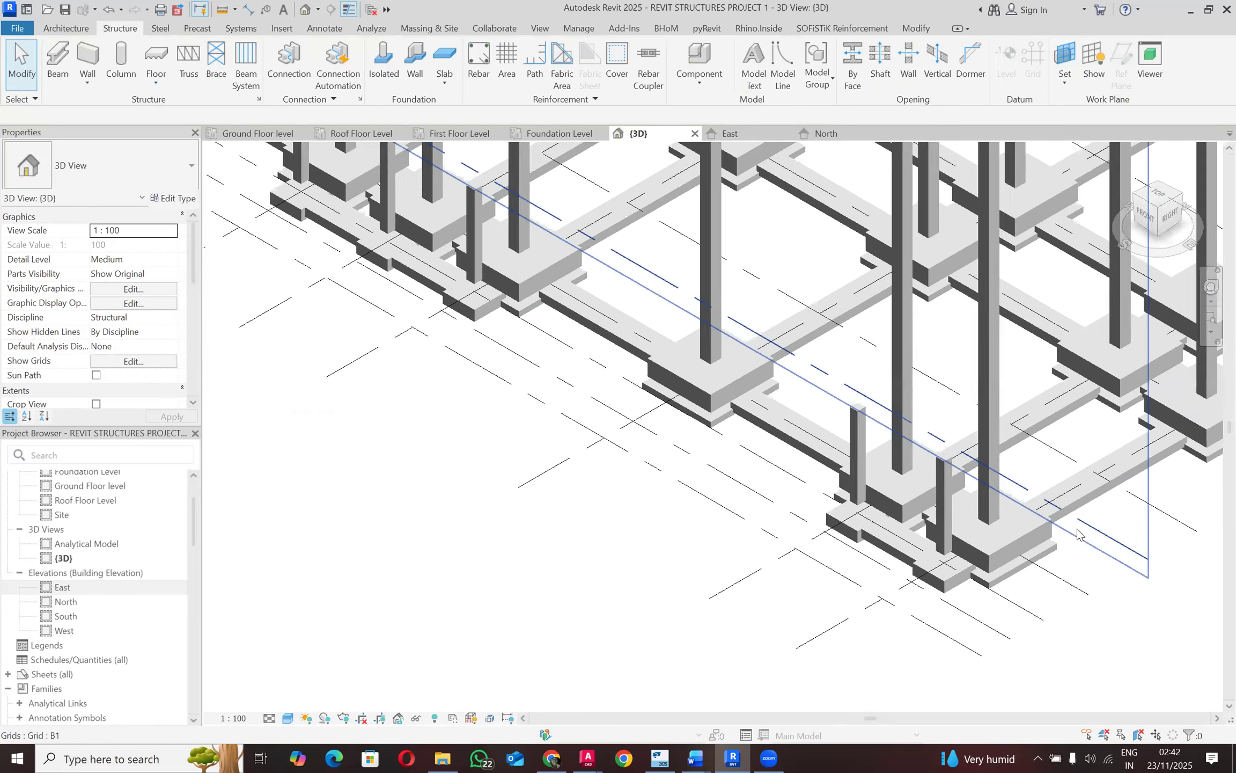
scroll(1080, 532, down, 2)
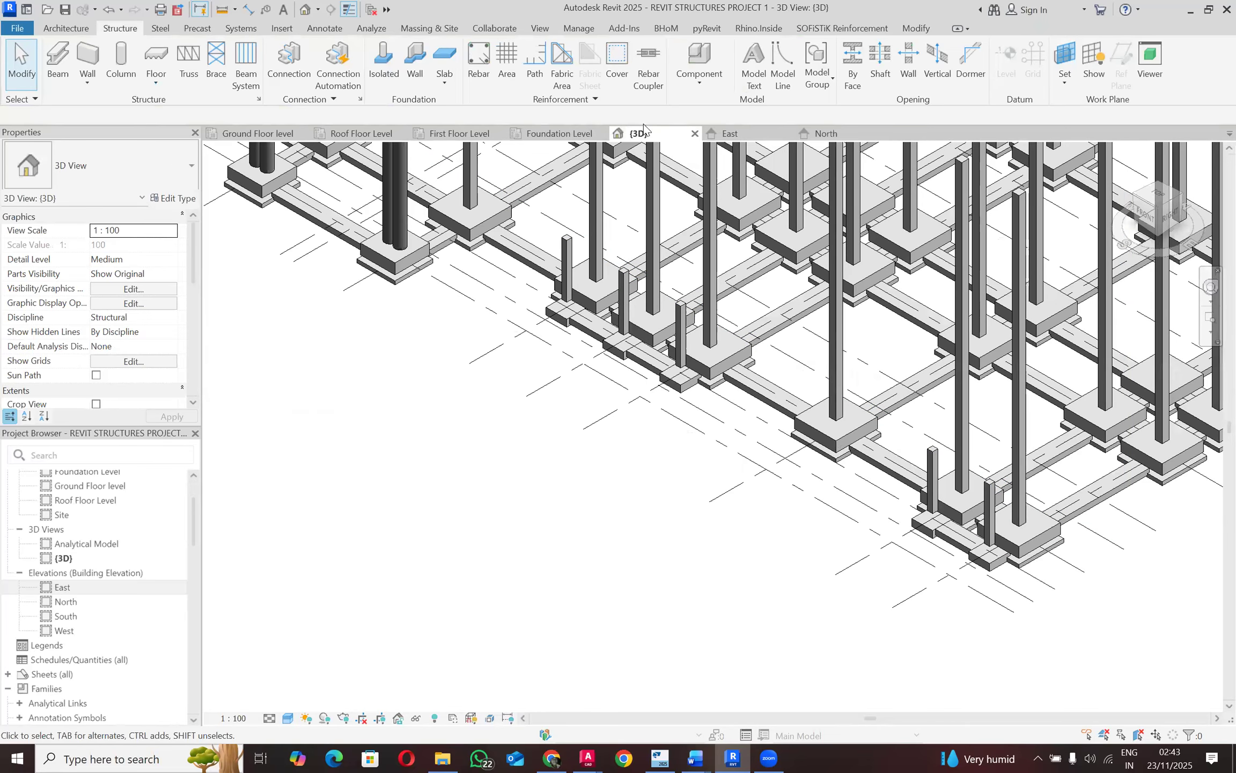
click(728, 133)
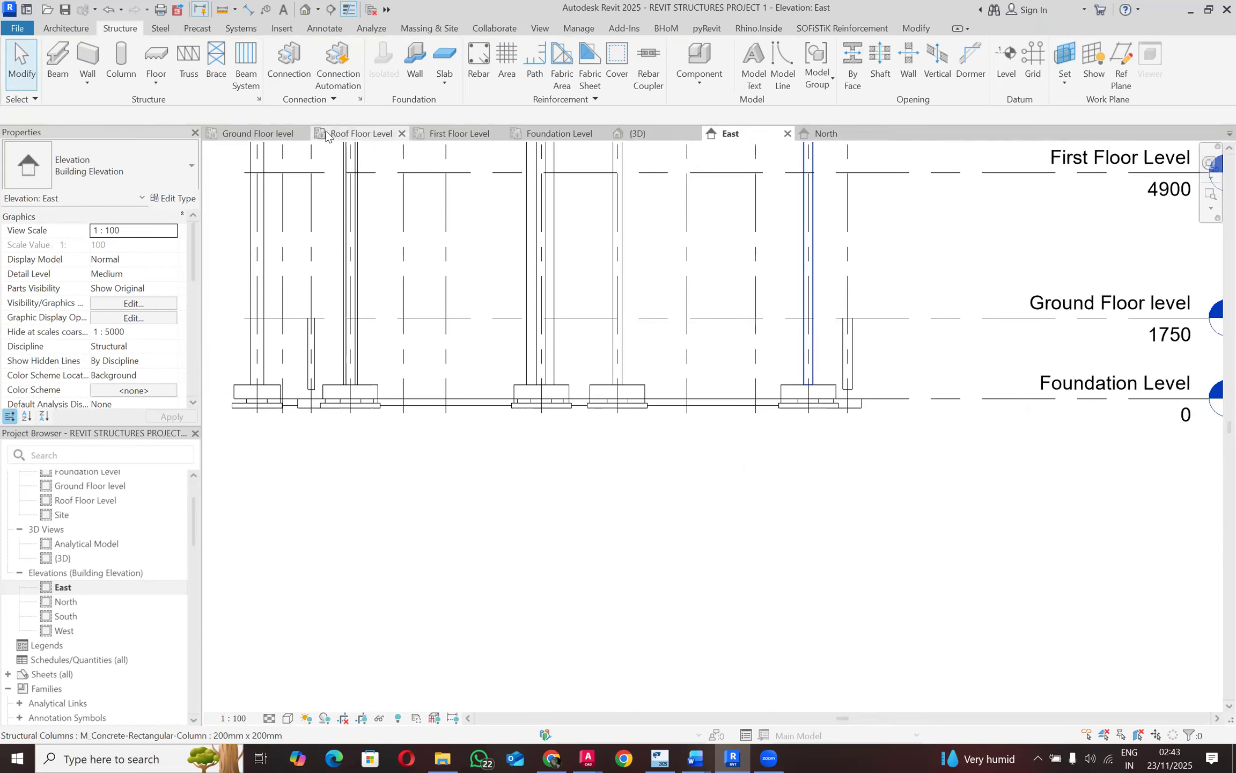
Step: Select the PC-ISOLATED-100 foundation slab in the Foundation Level plan, check it in the East elevation, and set its height offset to 0
click(539, 134)
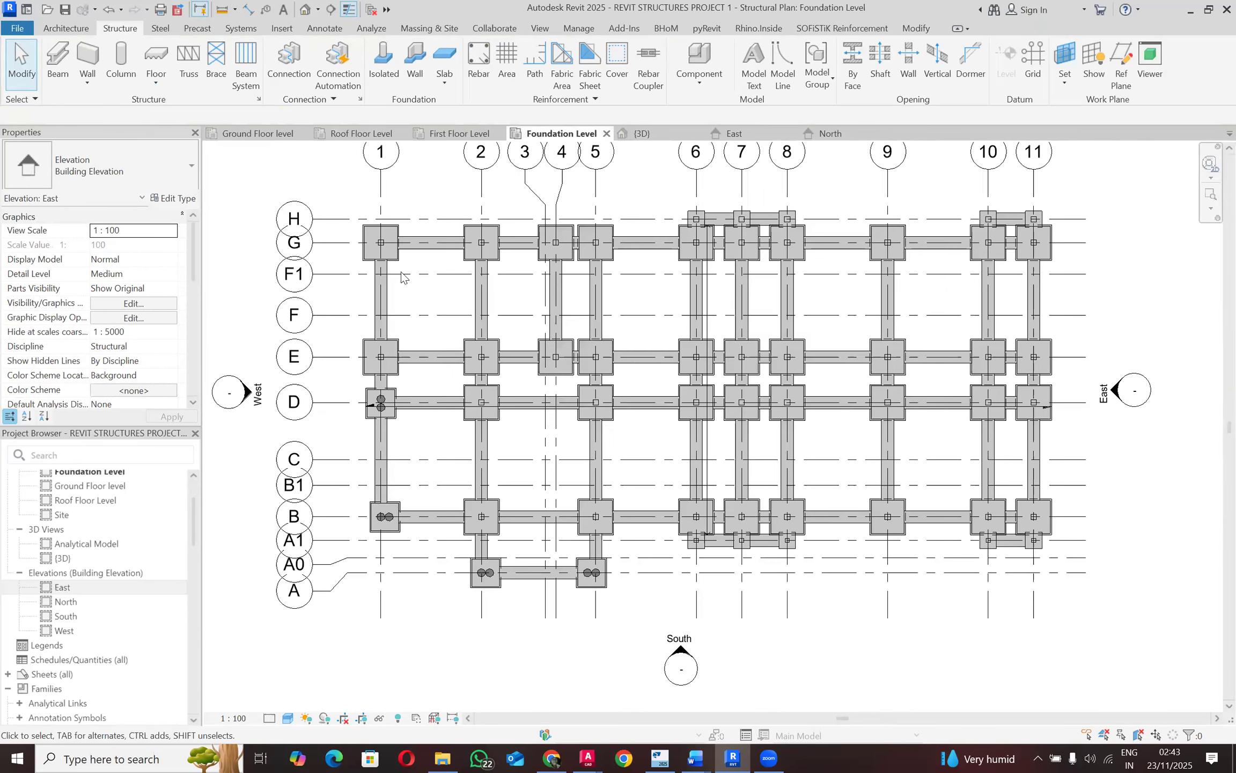
scroll(346, 217, up, 2)
scroll(346, 217, up, 4)
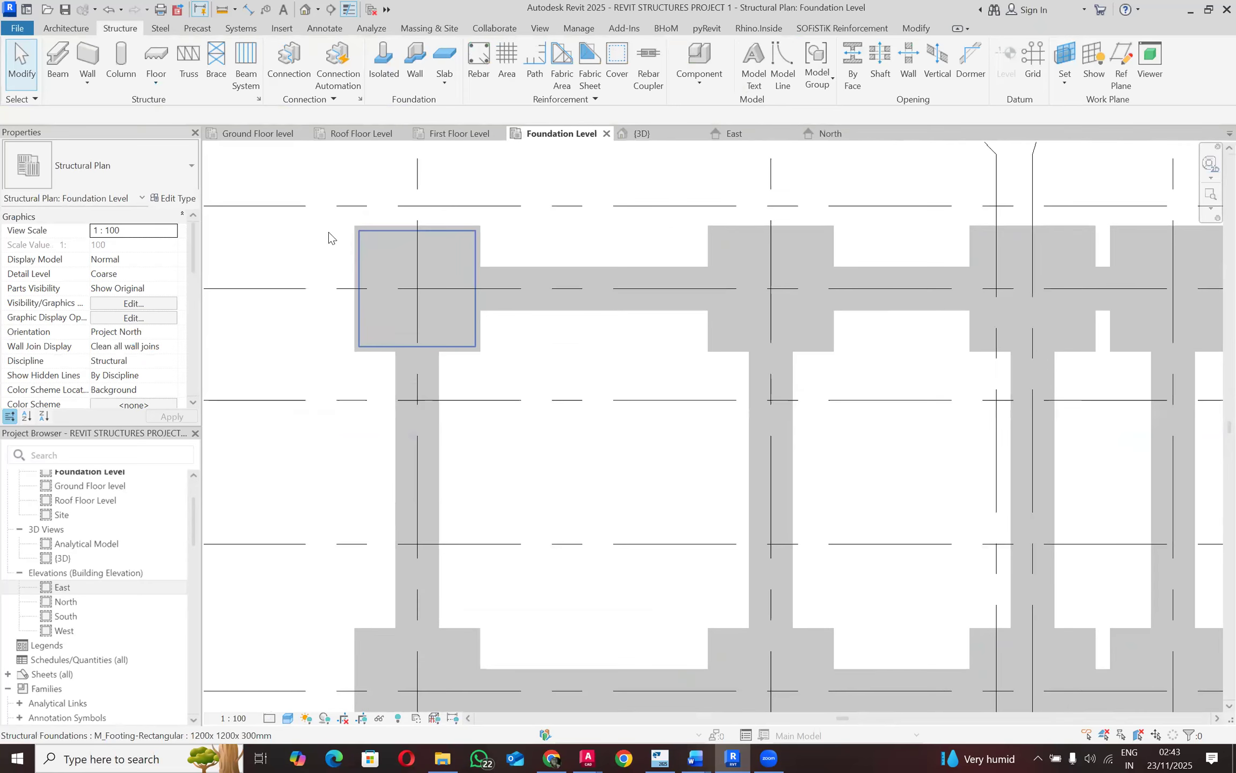
click(414, 240)
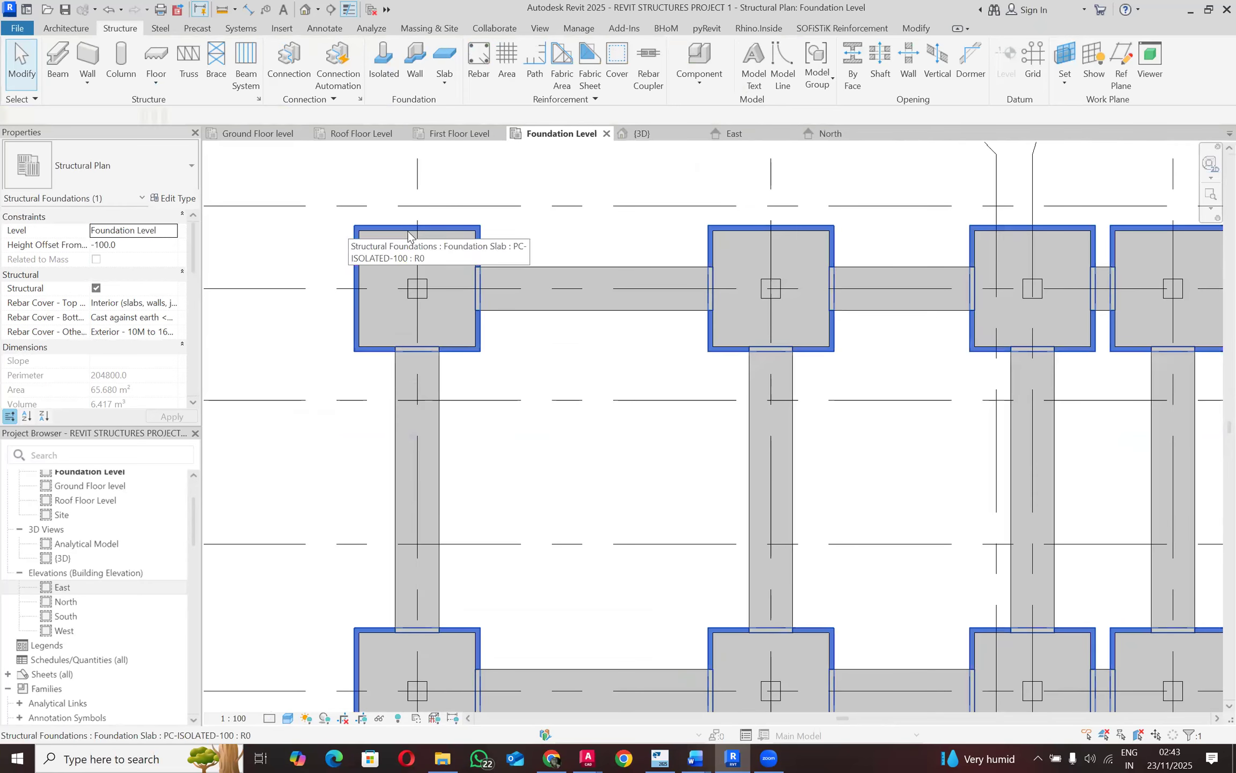
scroll(413, 239, down, 4)
scroll(414, 242, down, 1)
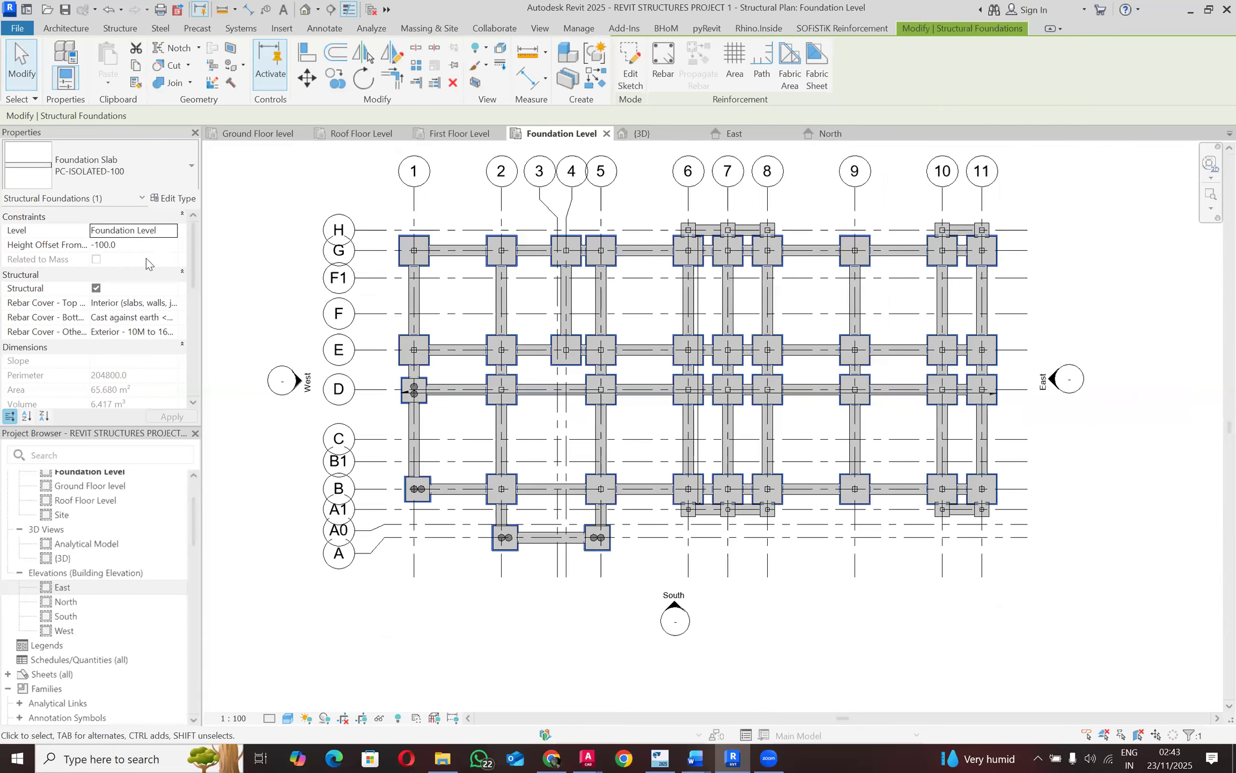
click(757, 134)
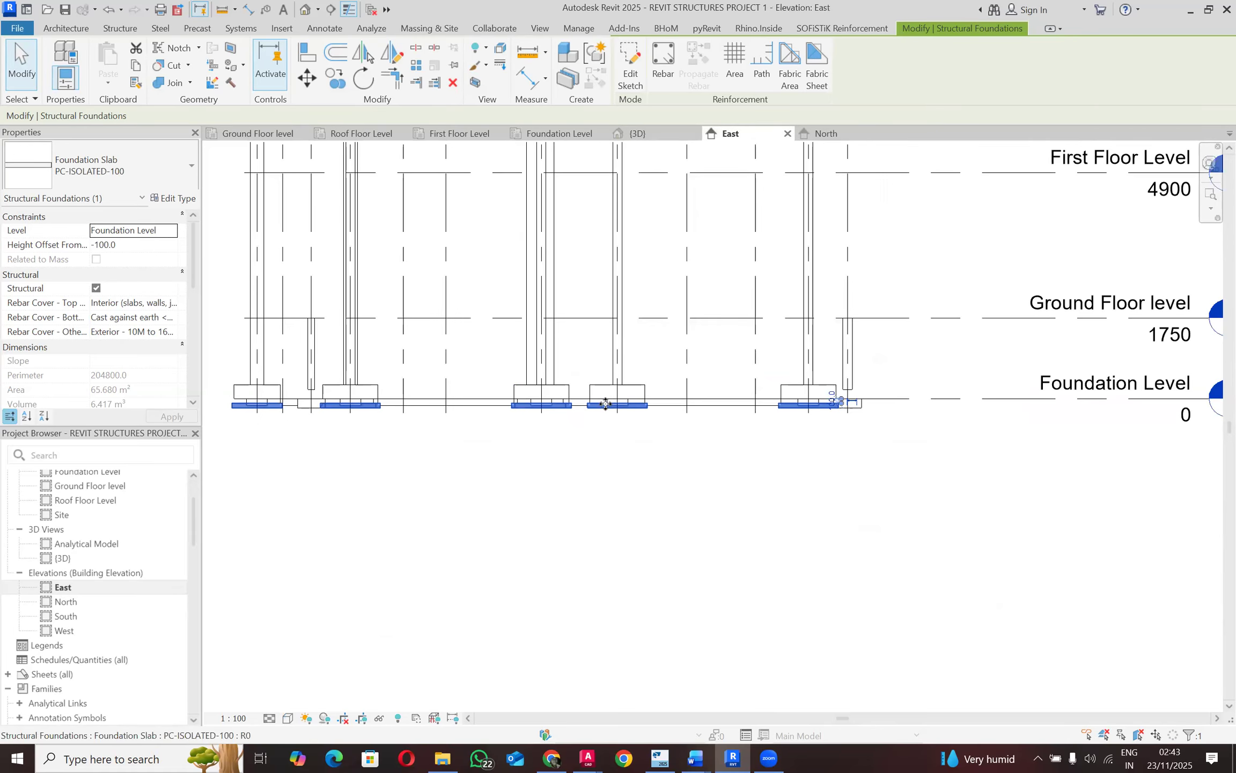
scroll(628, 410, up, 5)
scroll(640, 386, up, 3)
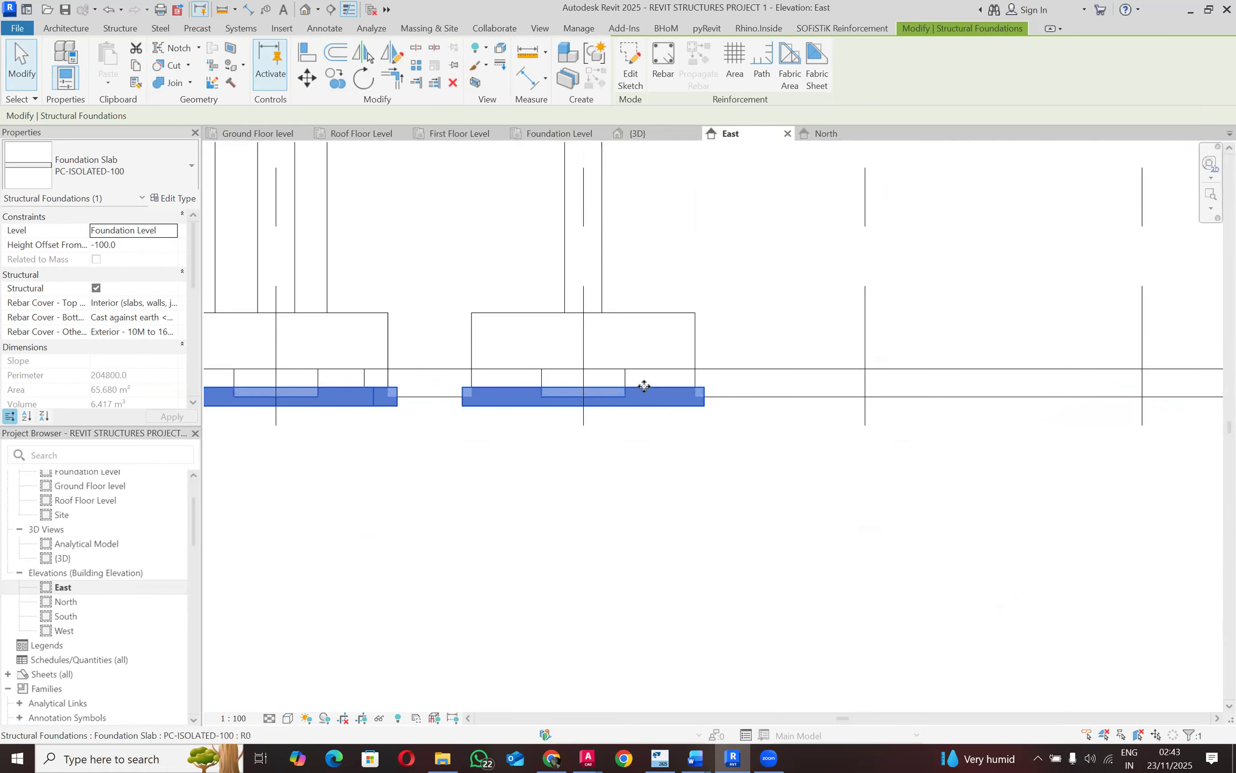
scroll(334, 330, down, 1)
scroll(292, 354, down, 3)
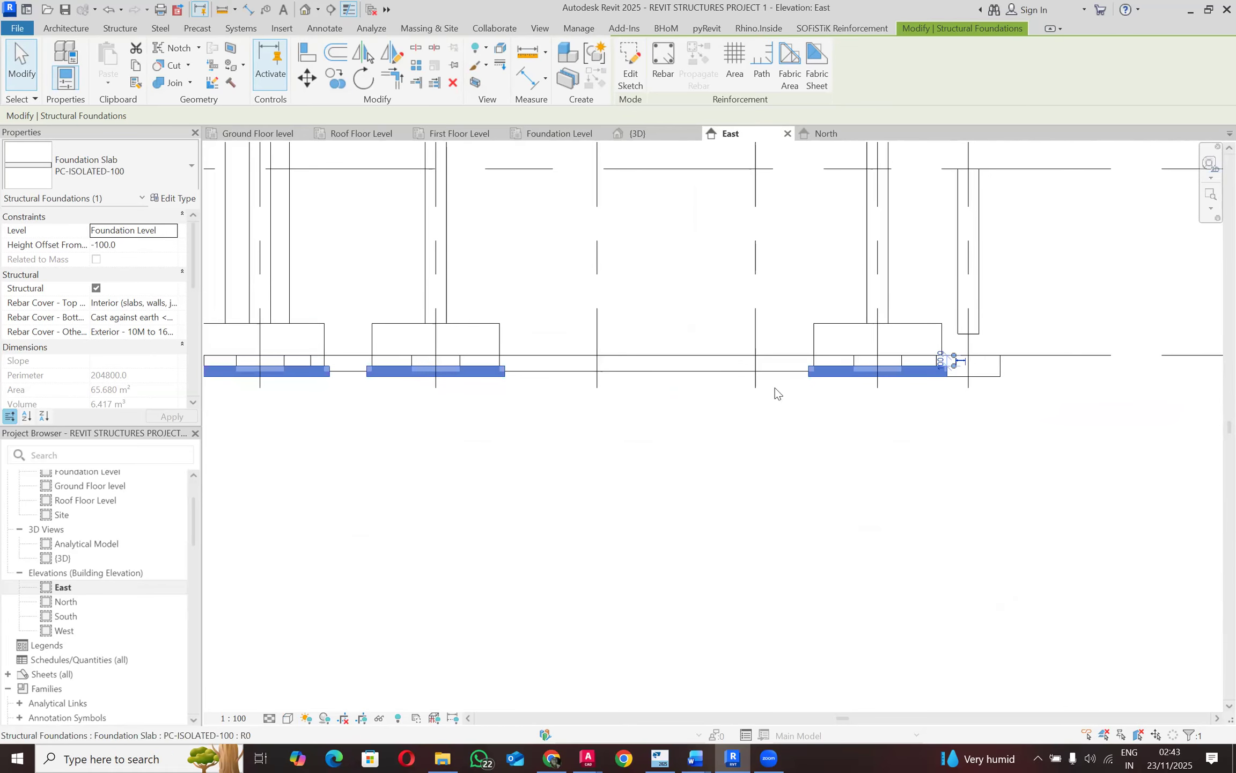
scroll(829, 355, down, 2)
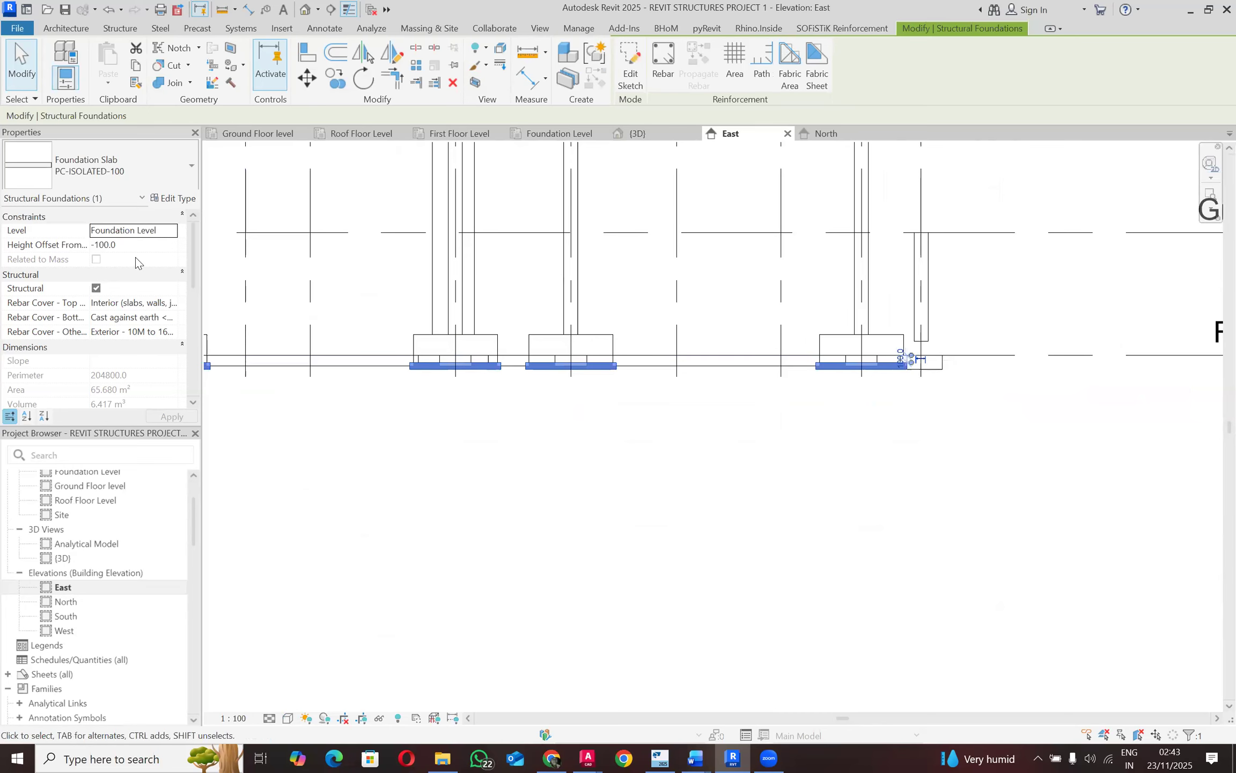
click(126, 246)
text(0)
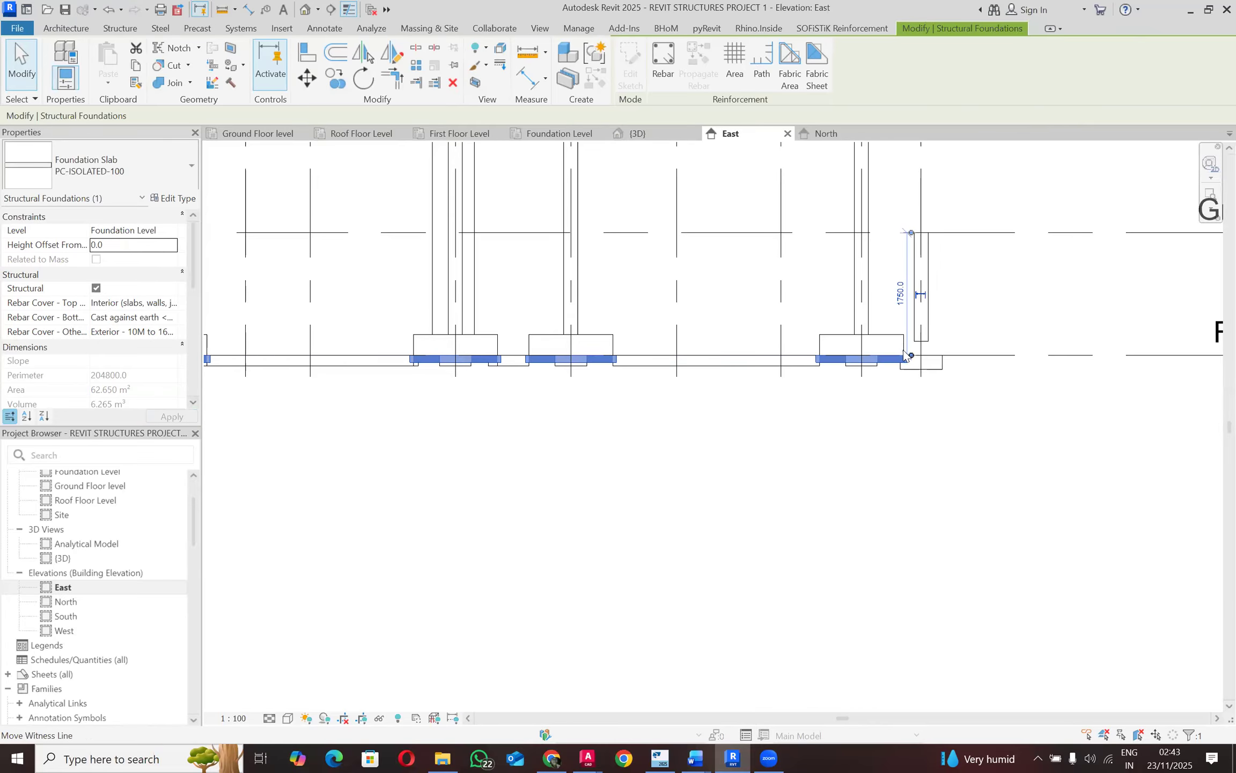
Step: Examine the PC-ISOLATED-100 slab's level against the footings and strip slabs along the East elevation
scroll(903, 356, up, 4)
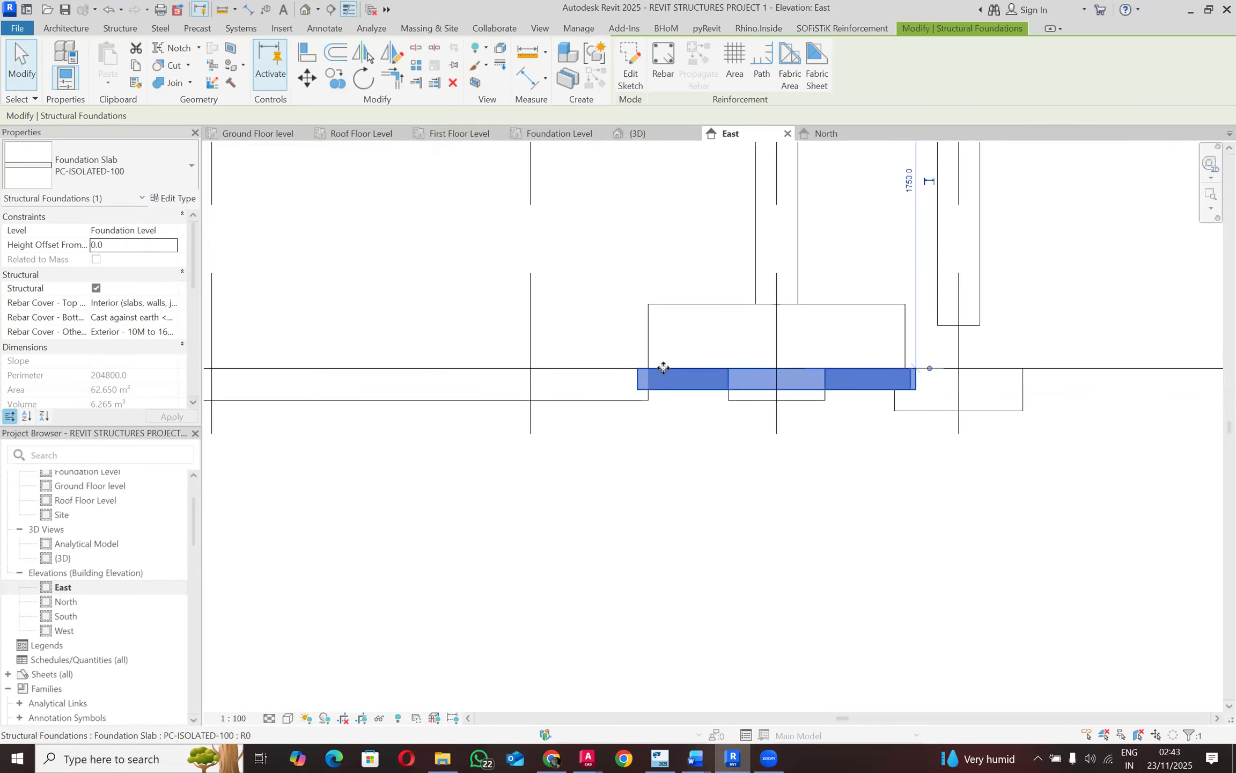
scroll(686, 376, down, 3)
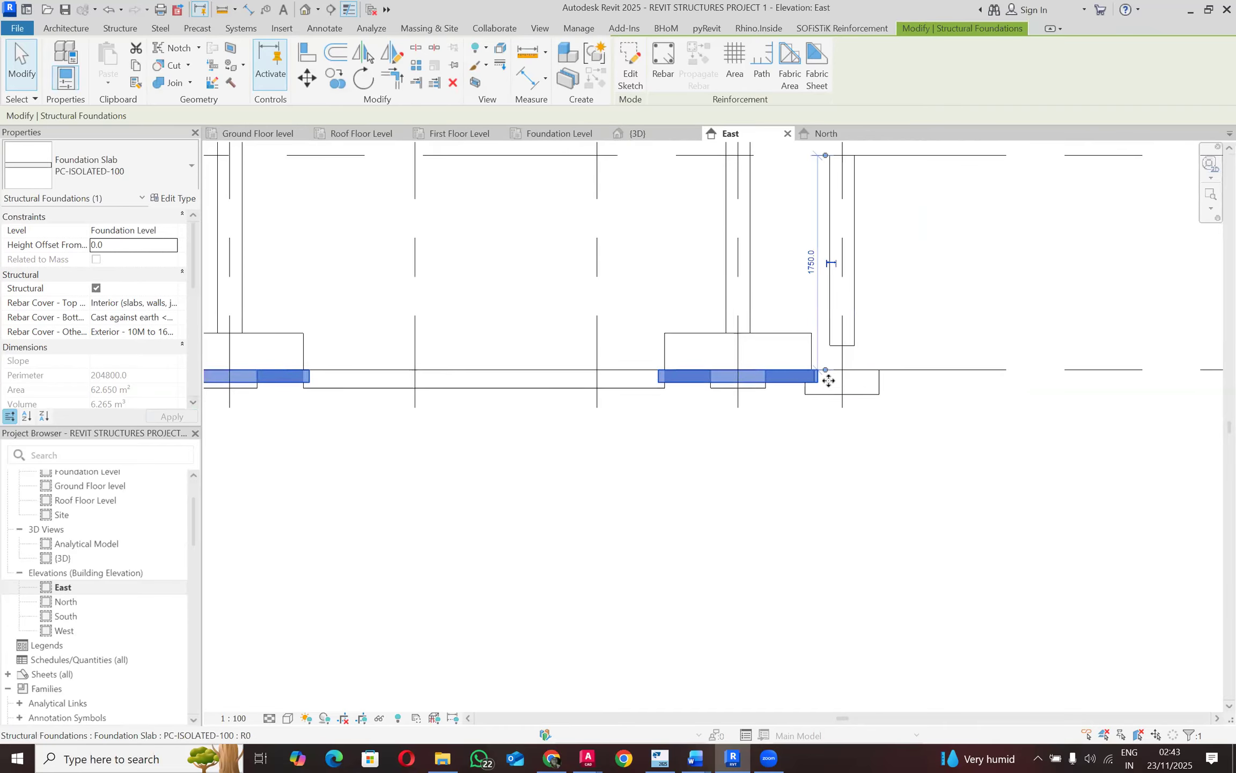
scroll(783, 386, down, 4)
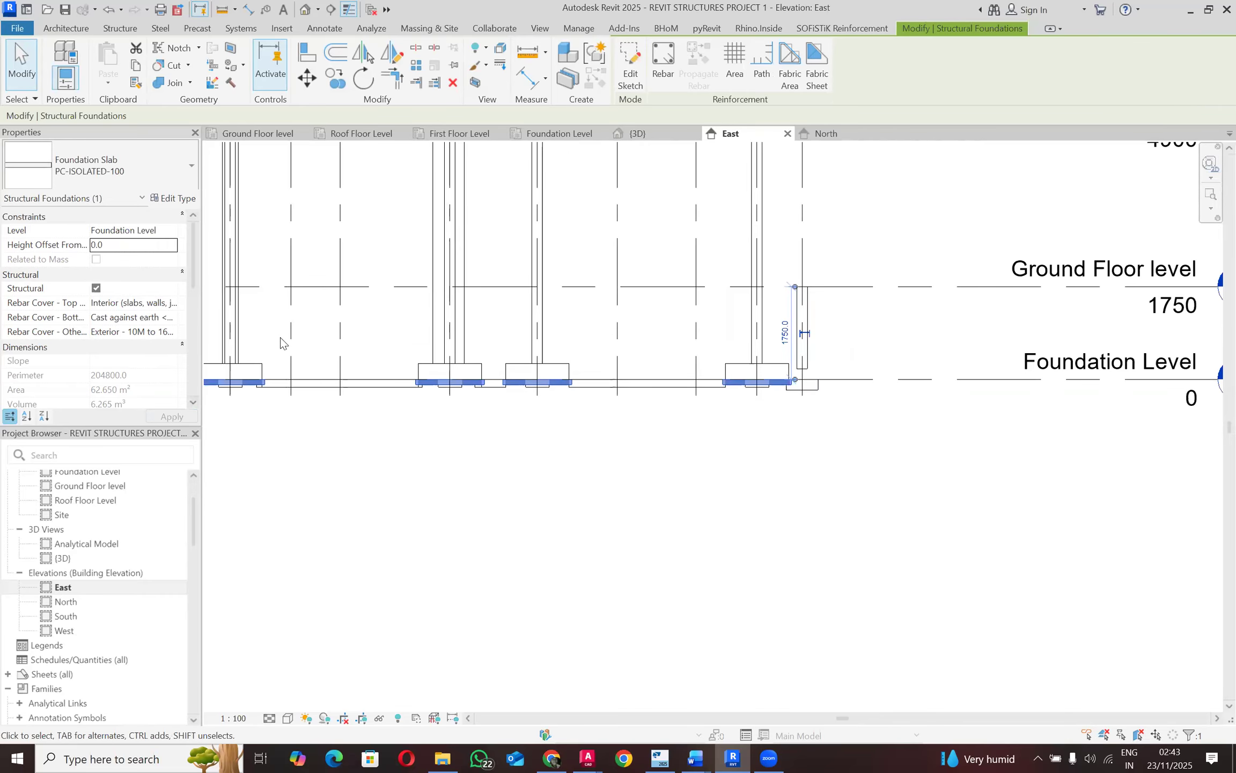
scroll(280, 343, up, 6)
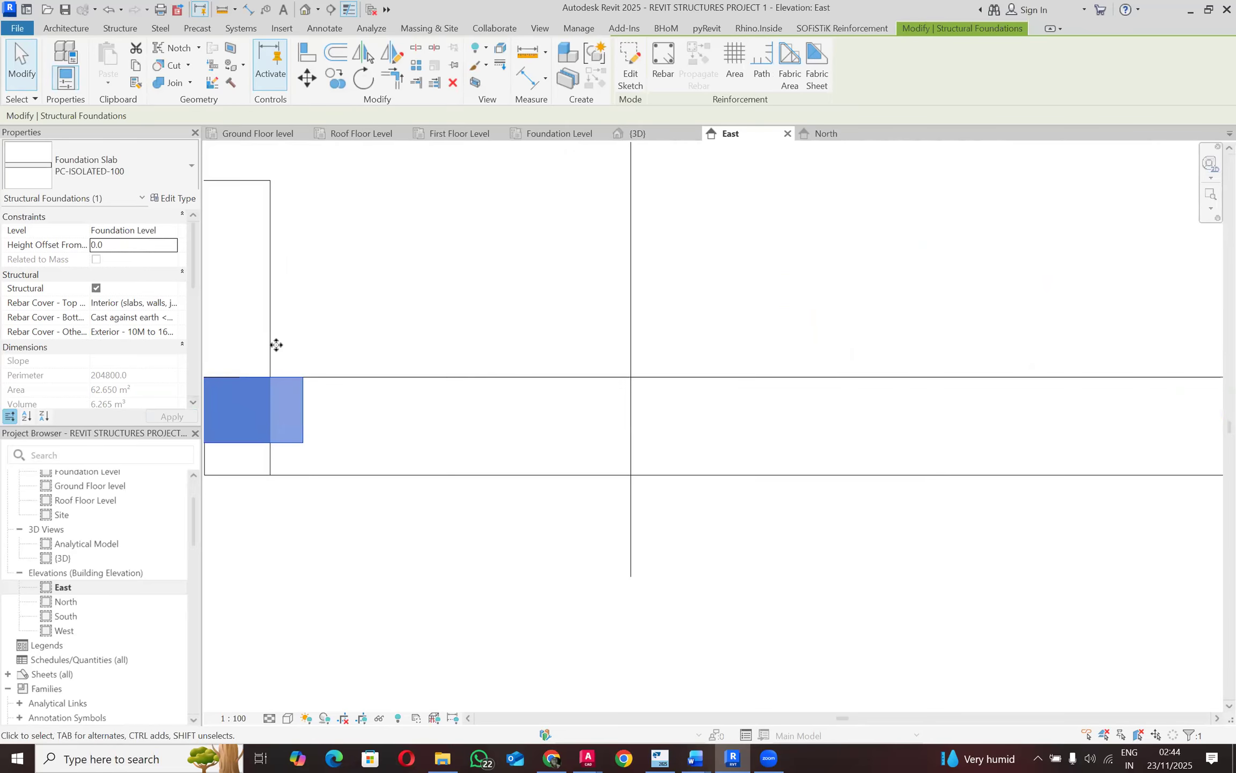
scroll(627, 356, down, 5)
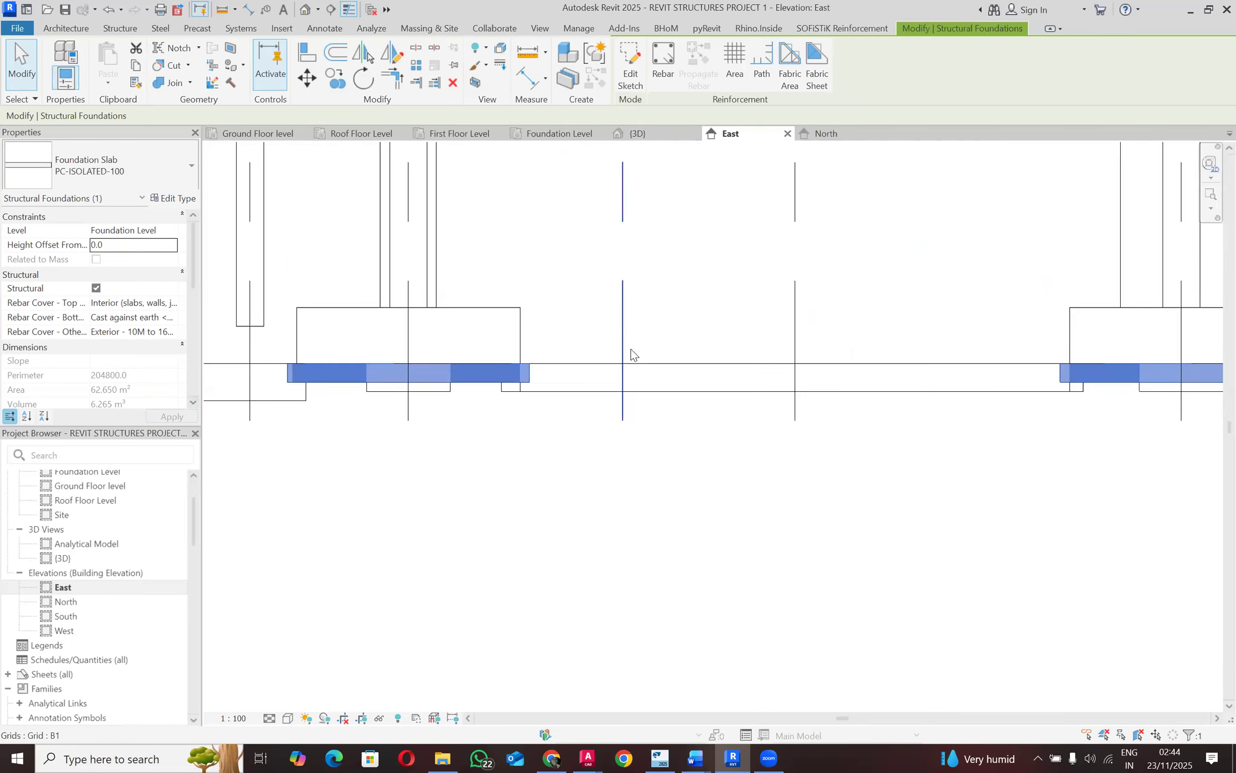
scroll(622, 358, down, 5)
scroll(559, 356, up, 3)
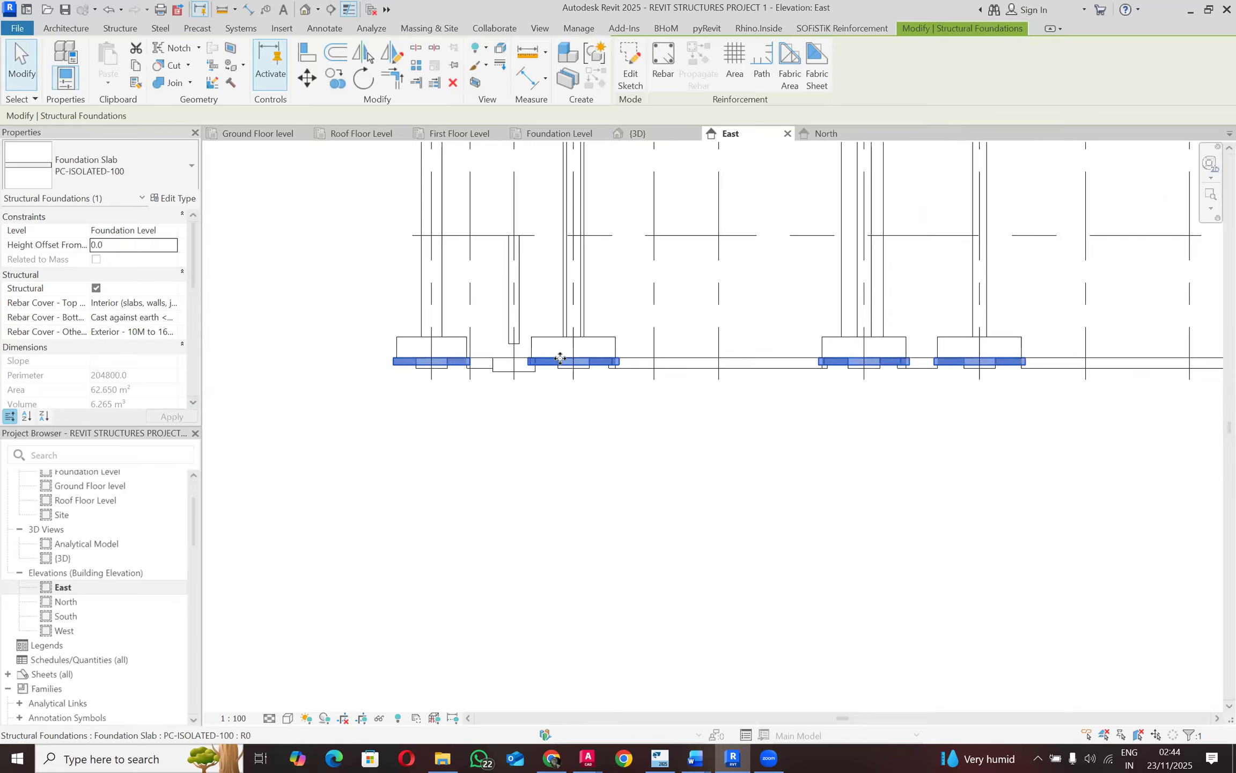
scroll(419, 363, down, 3)
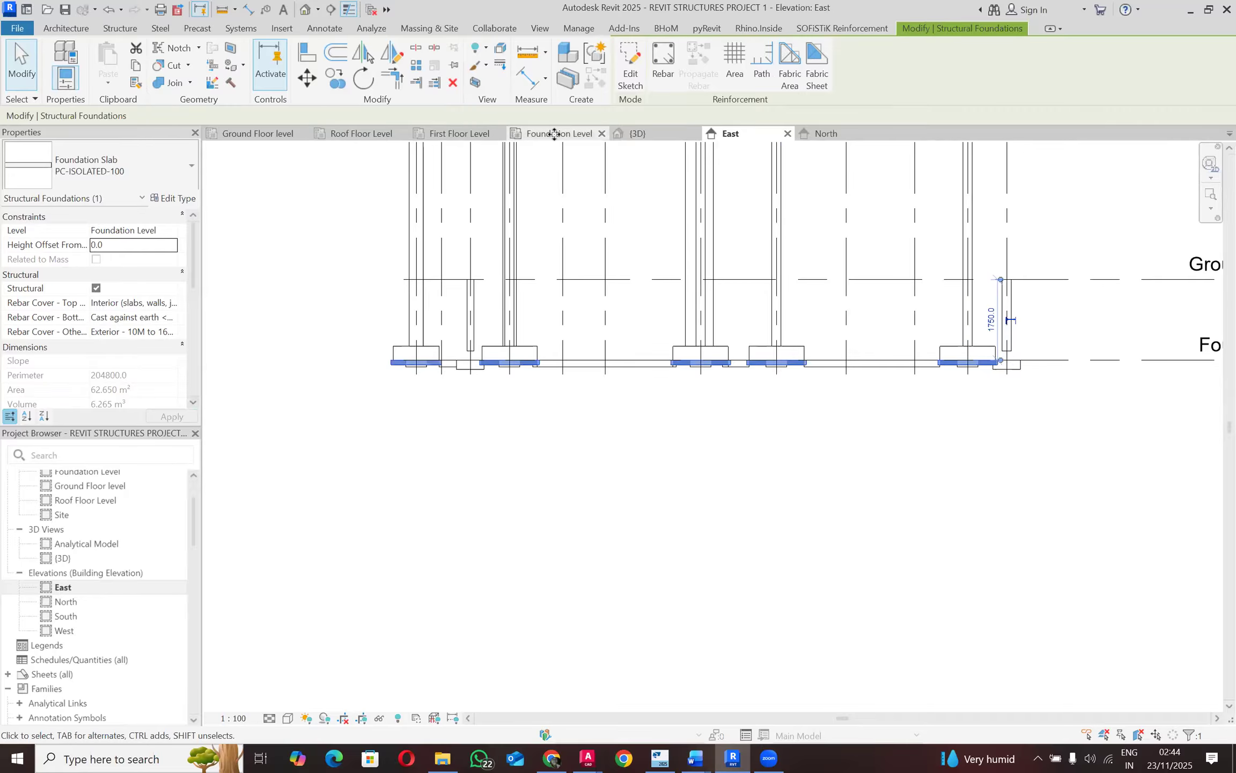
Step: Select both PC-STRIP-150 slabs in the Foundation Level plan, set their height offset to 300, and check them in the East elevation
click(577, 135)
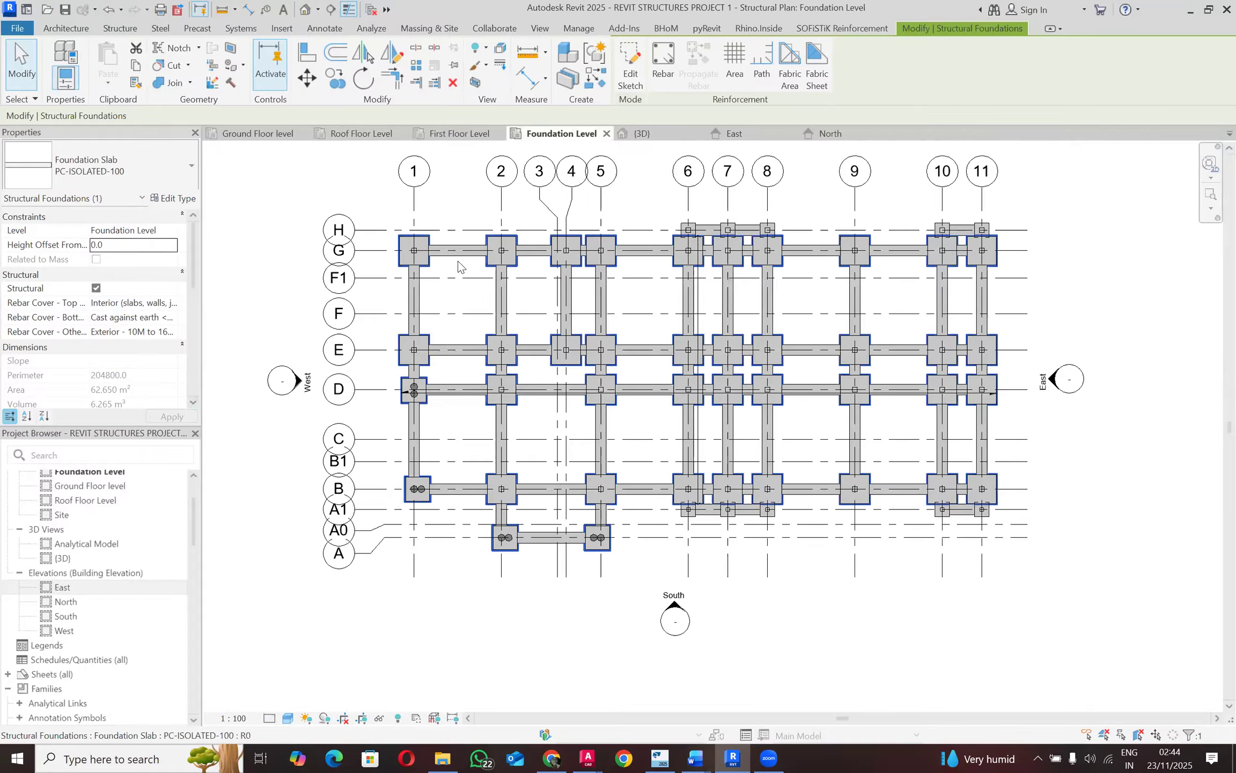
click(457, 263)
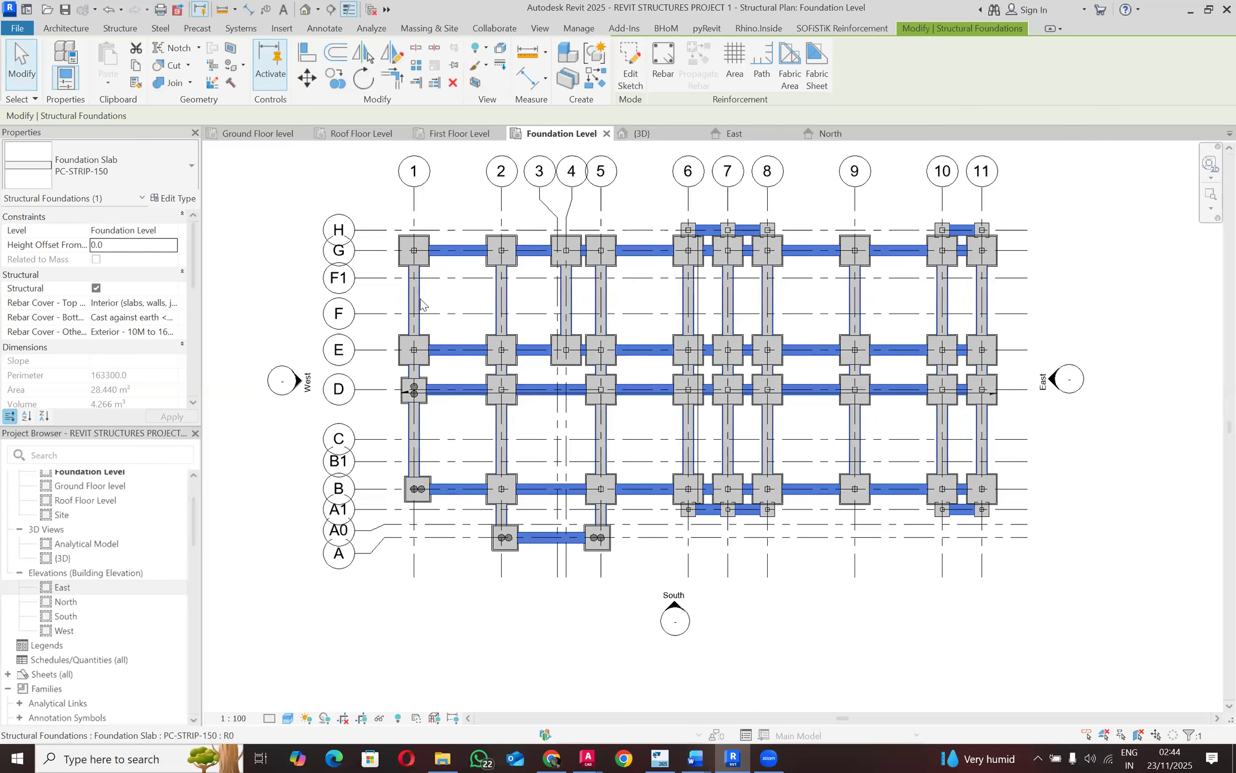
ctrl+click(421, 303)
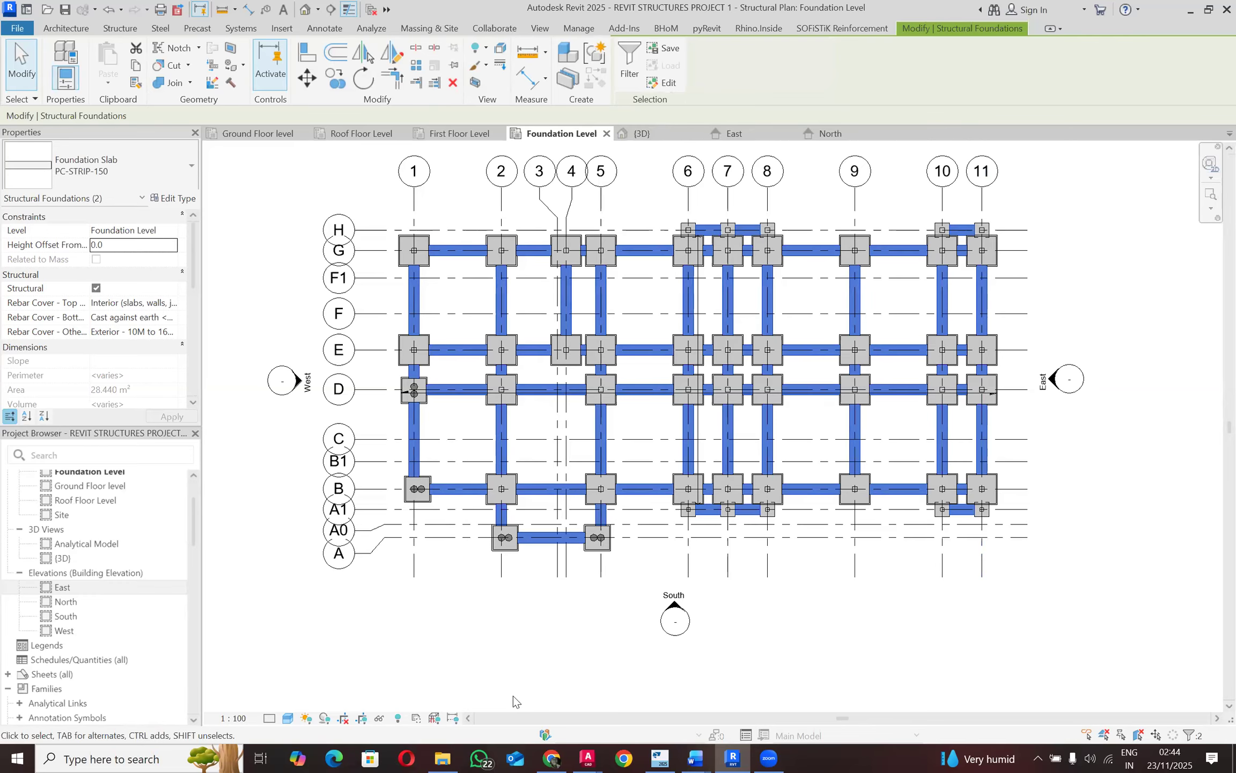
click(730, 135)
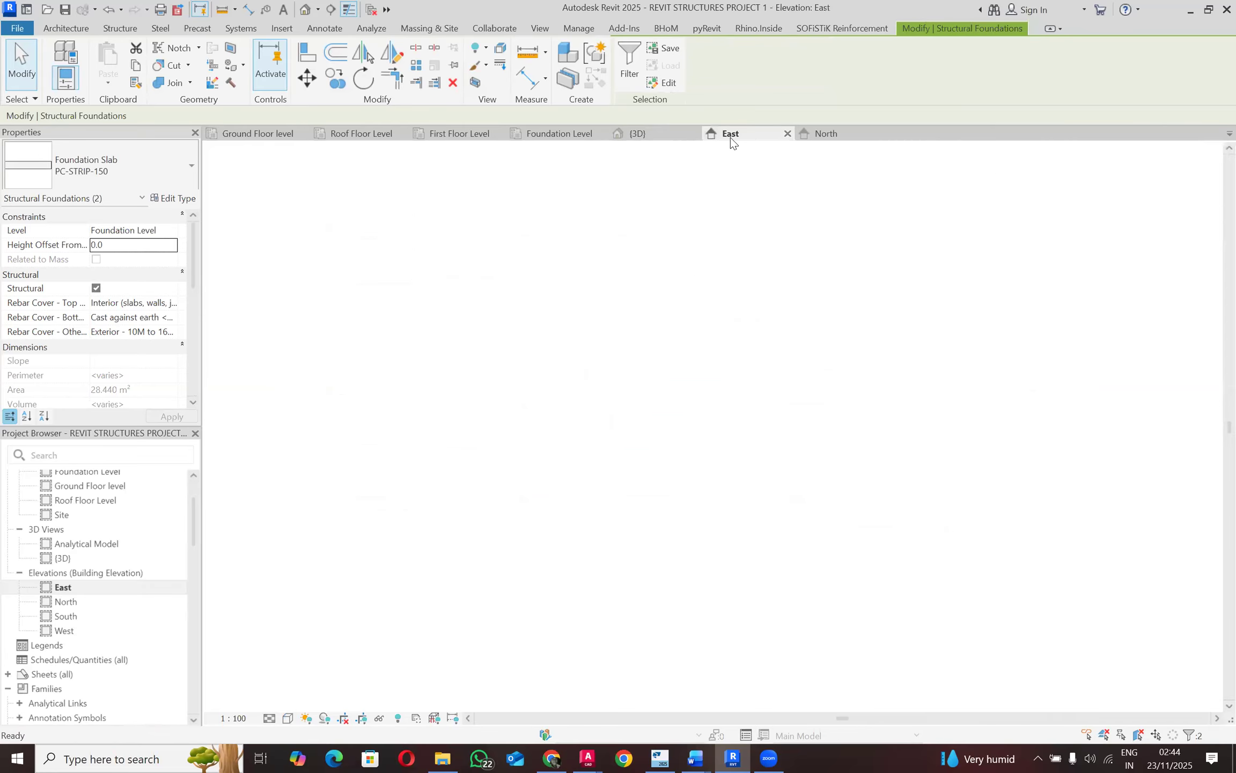
scroll(525, 367, up, 3)
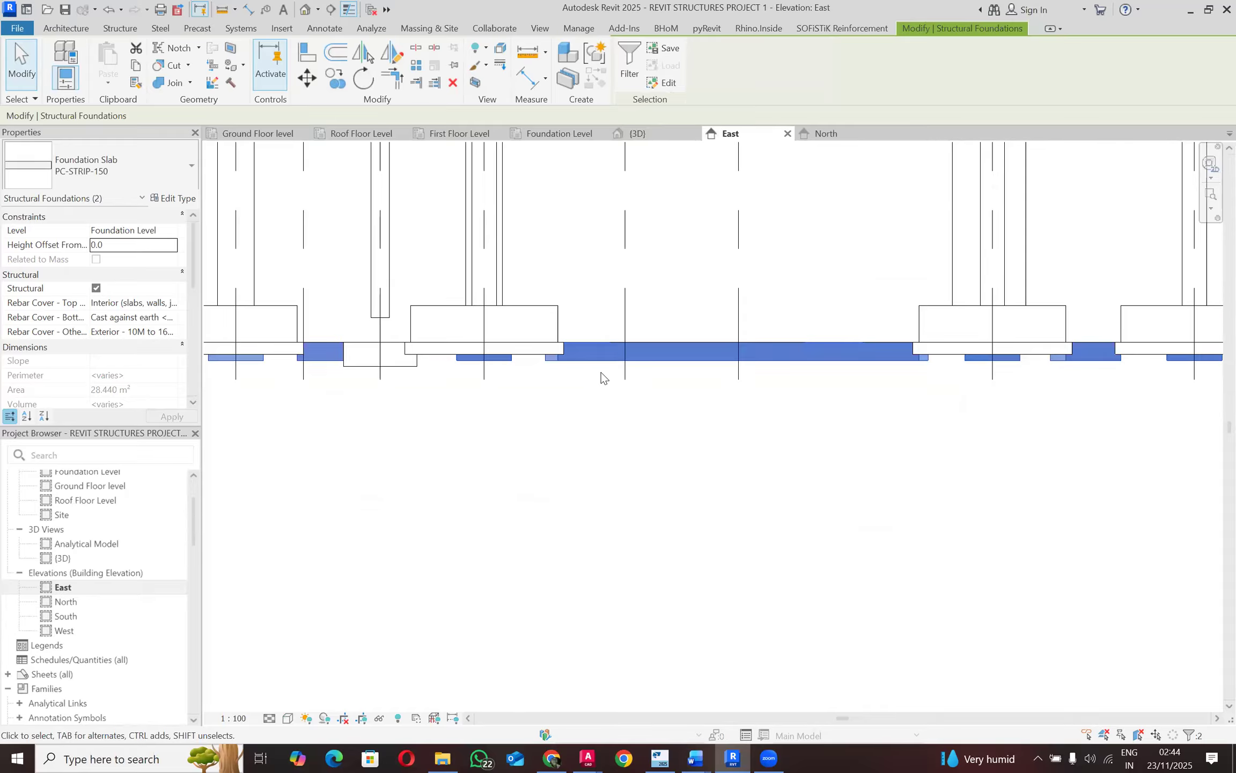
click(112, 247)
text(300)
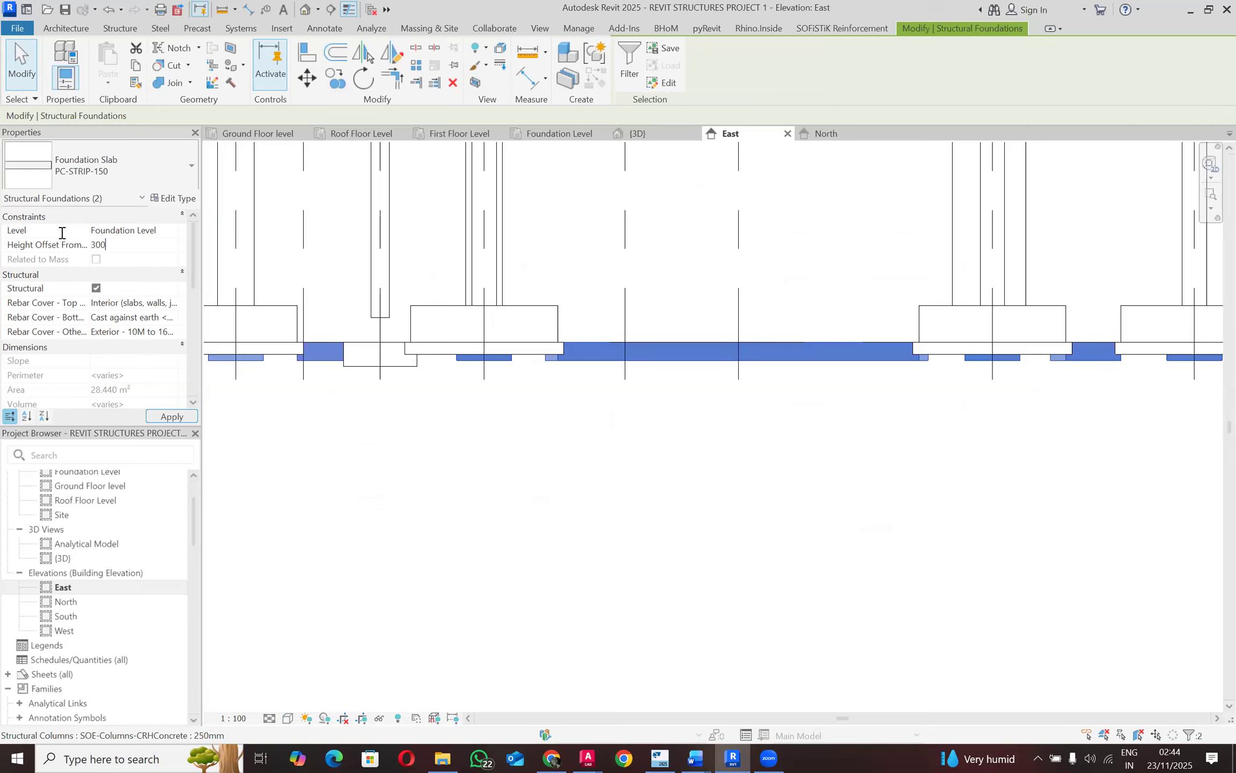
click(176, 416)
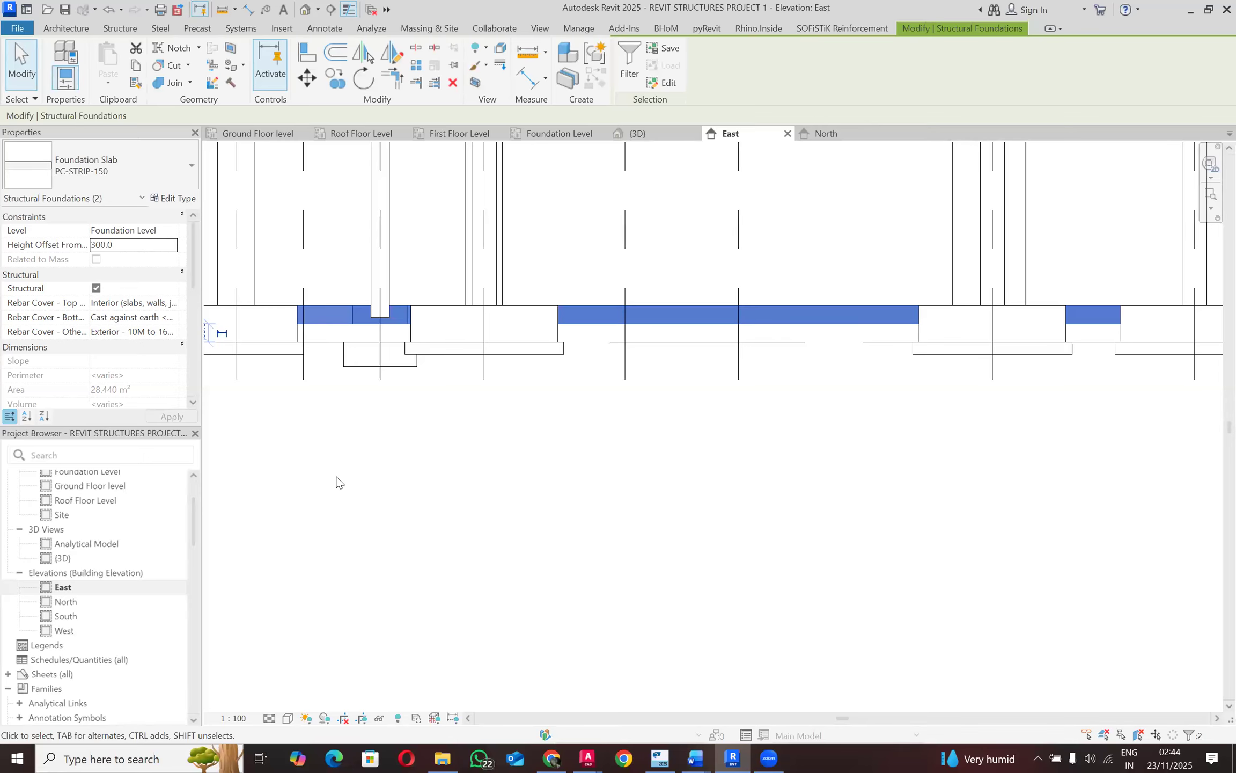
scroll(375, 436, down, 5)
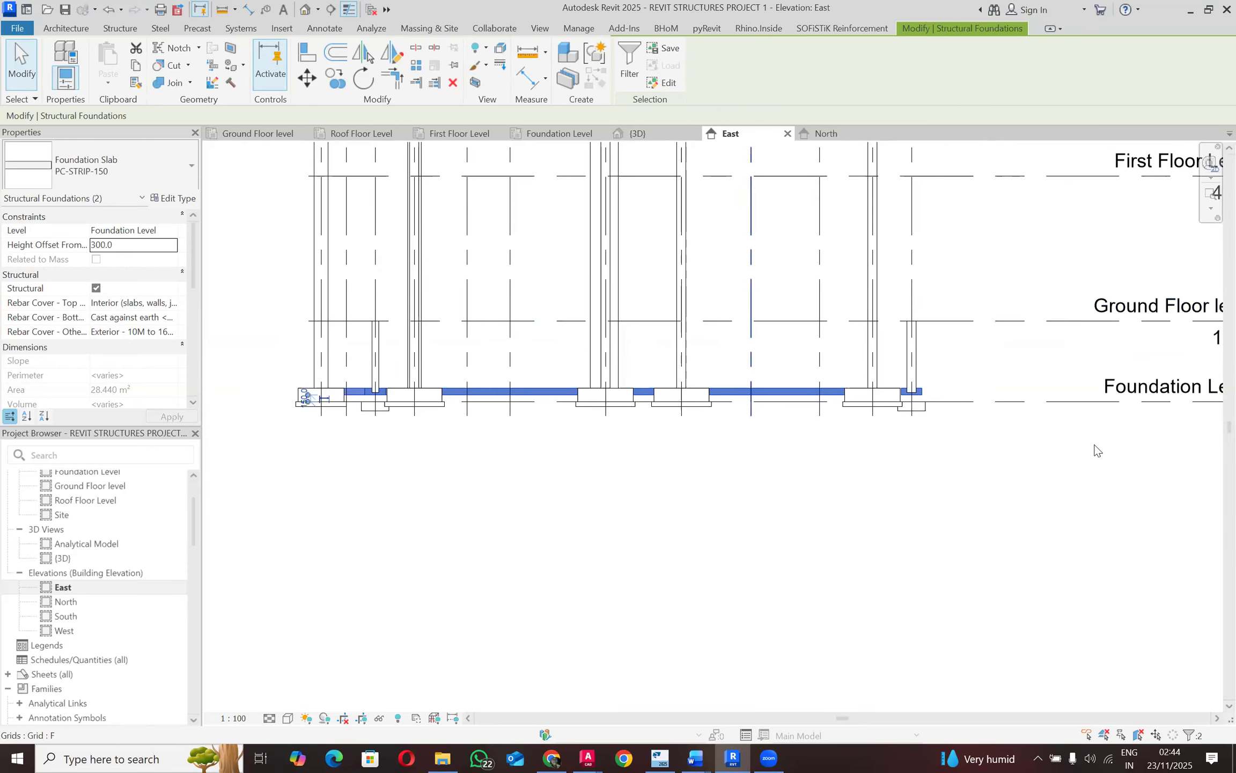
scroll(909, 373, up, 5)
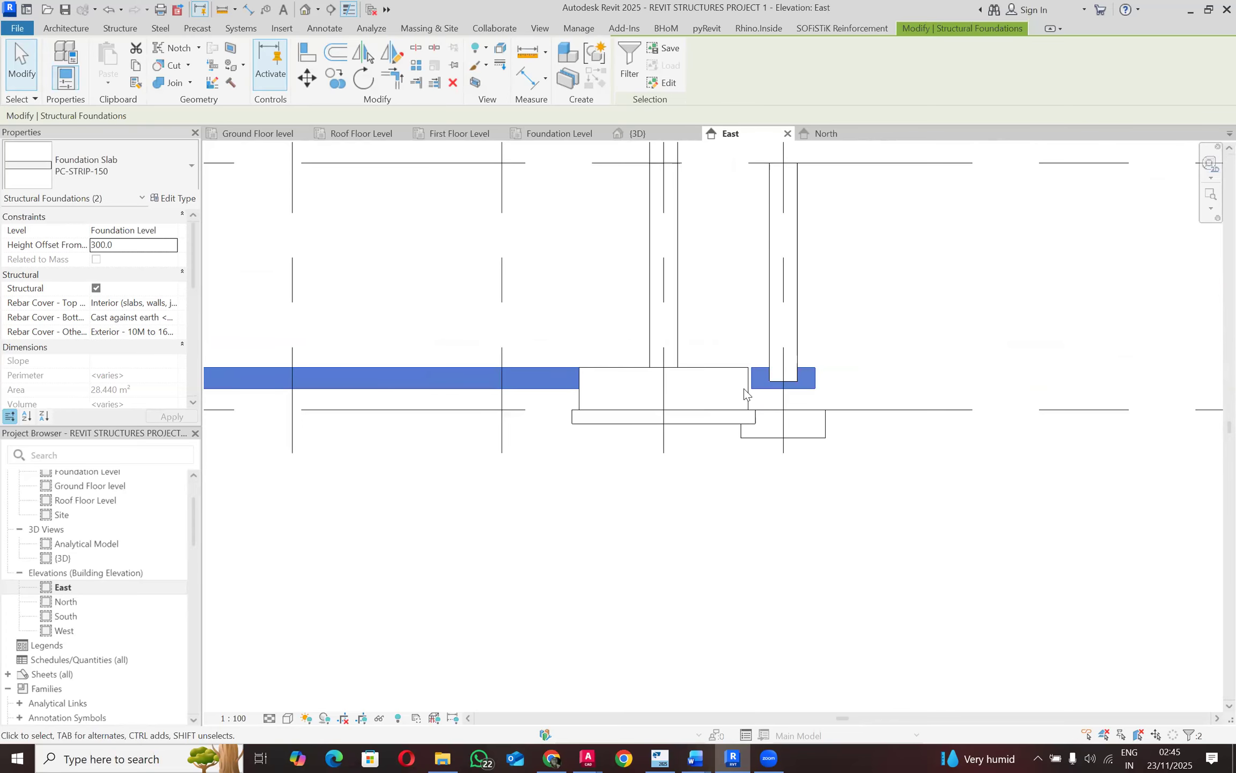
Step: Examine the two PC-STRIP-150 slabs against the footings in the East elevation, then return to the Foundation Level plan with the selection cleared
scroll(745, 394, up, 4)
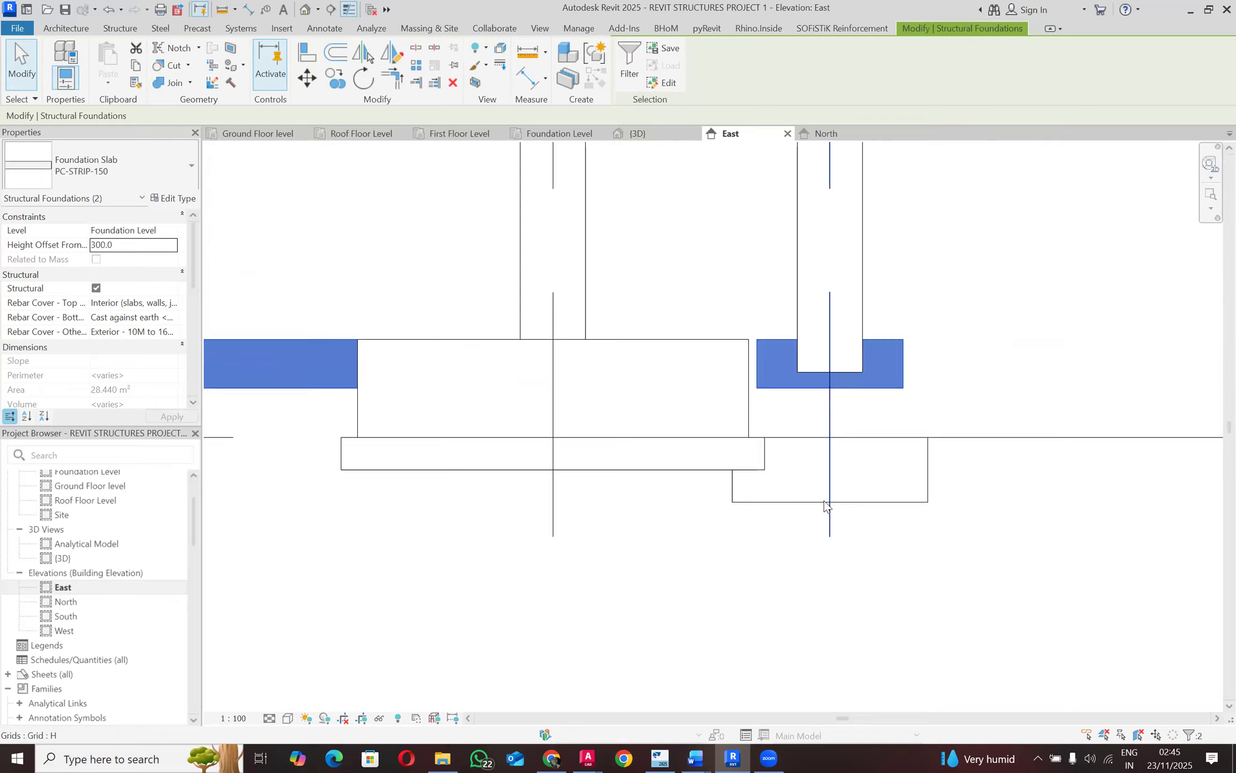
scroll(831, 474, down, 3)
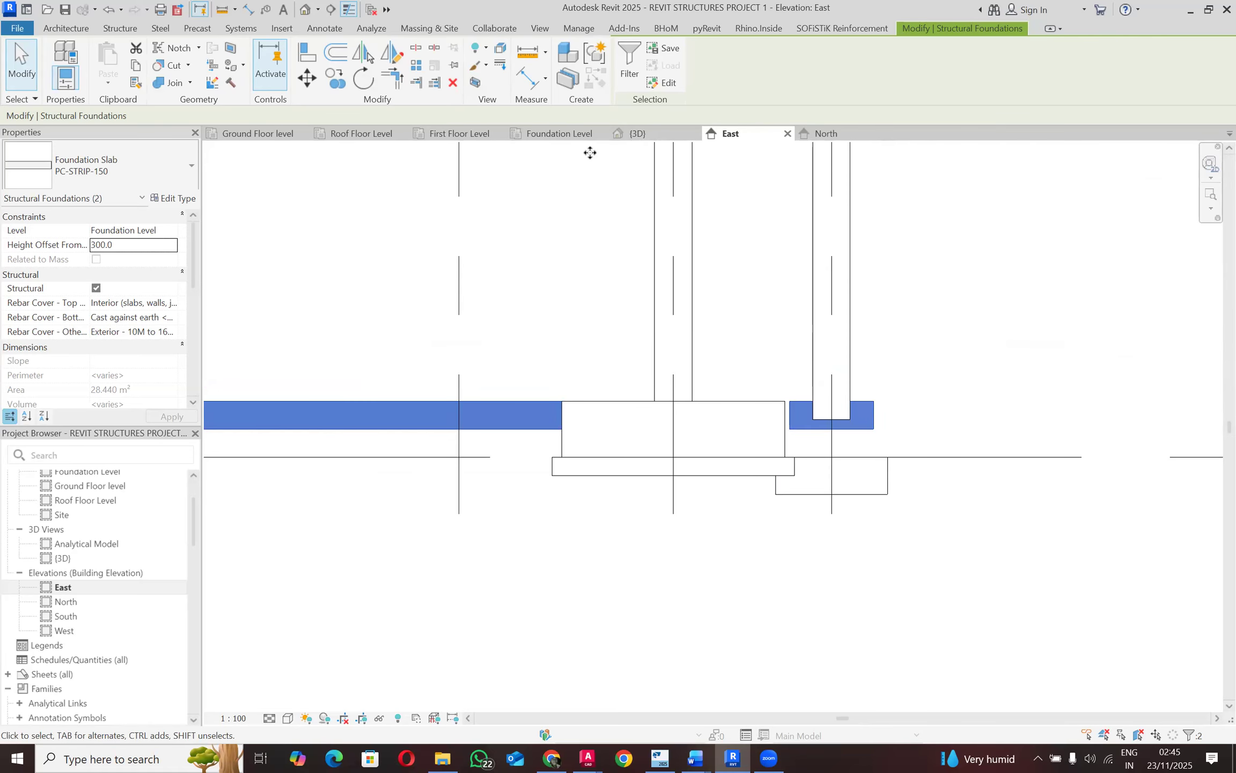
scroll(590, 153, down, 2)
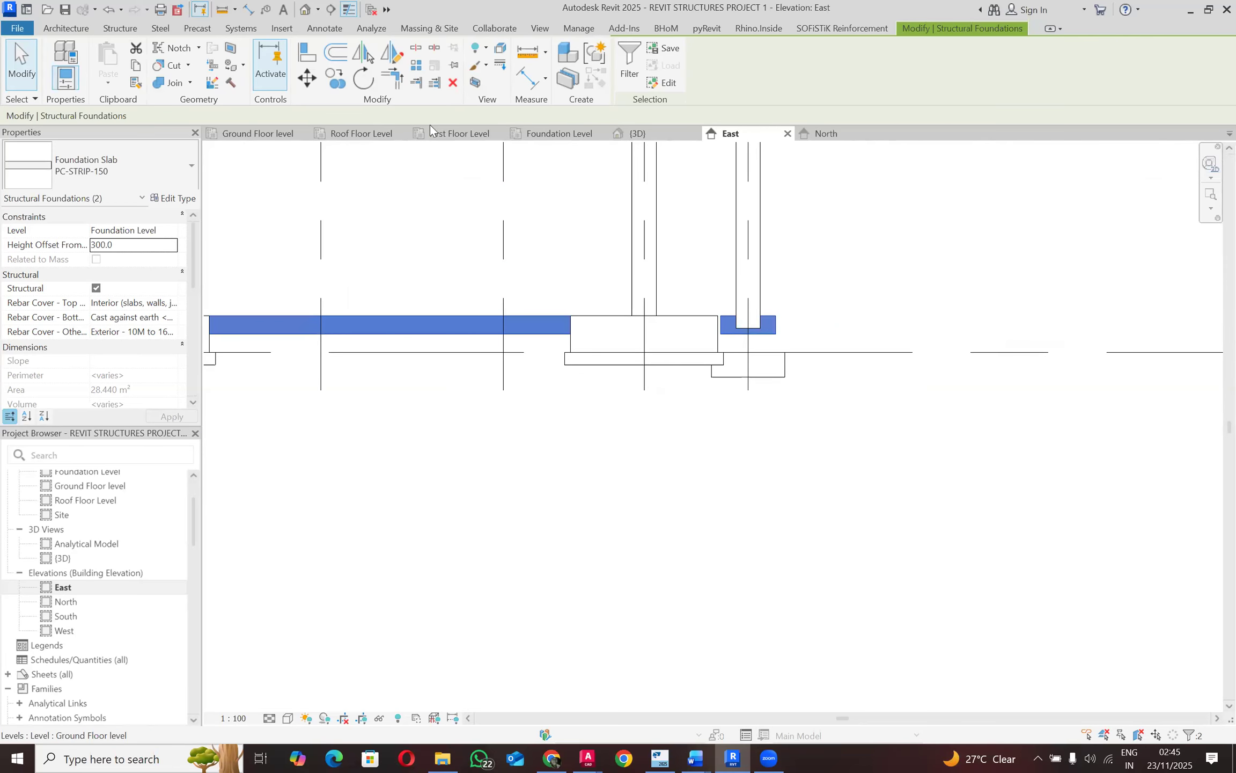
click(566, 131)
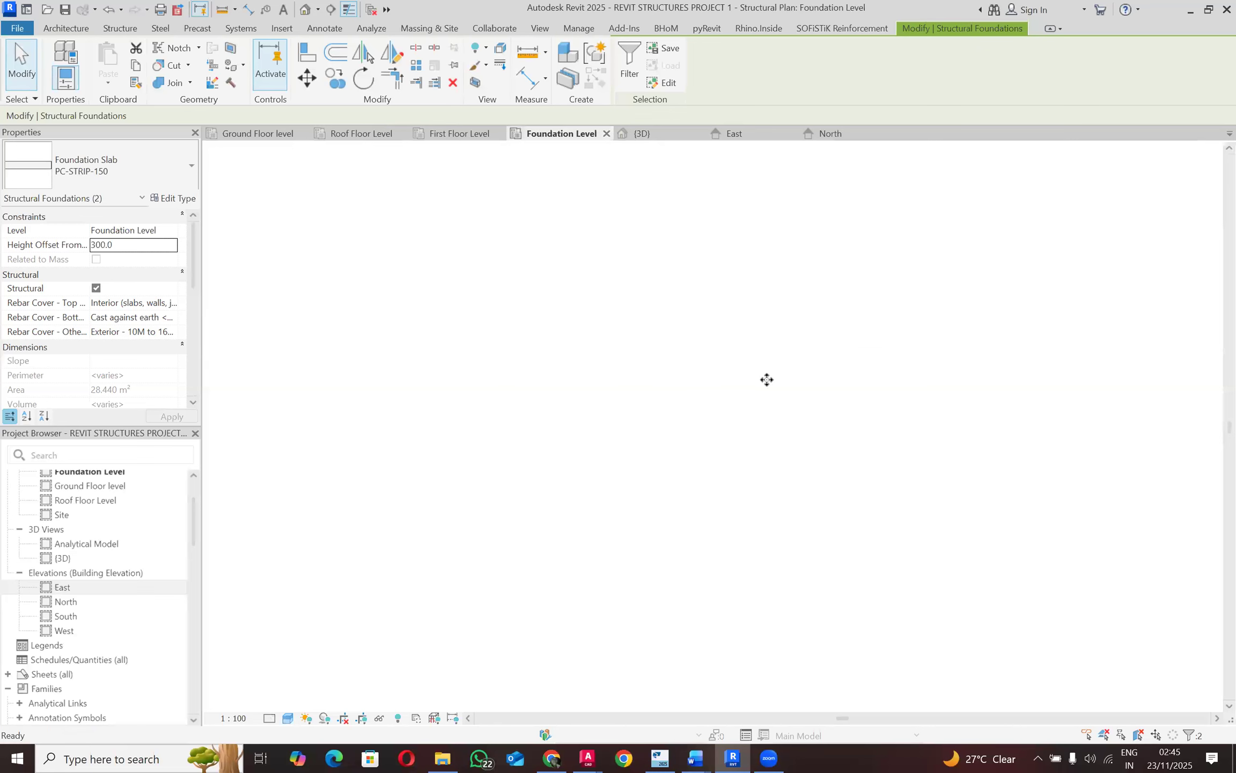
key(Escape)
scroll(797, 289, up, 5)
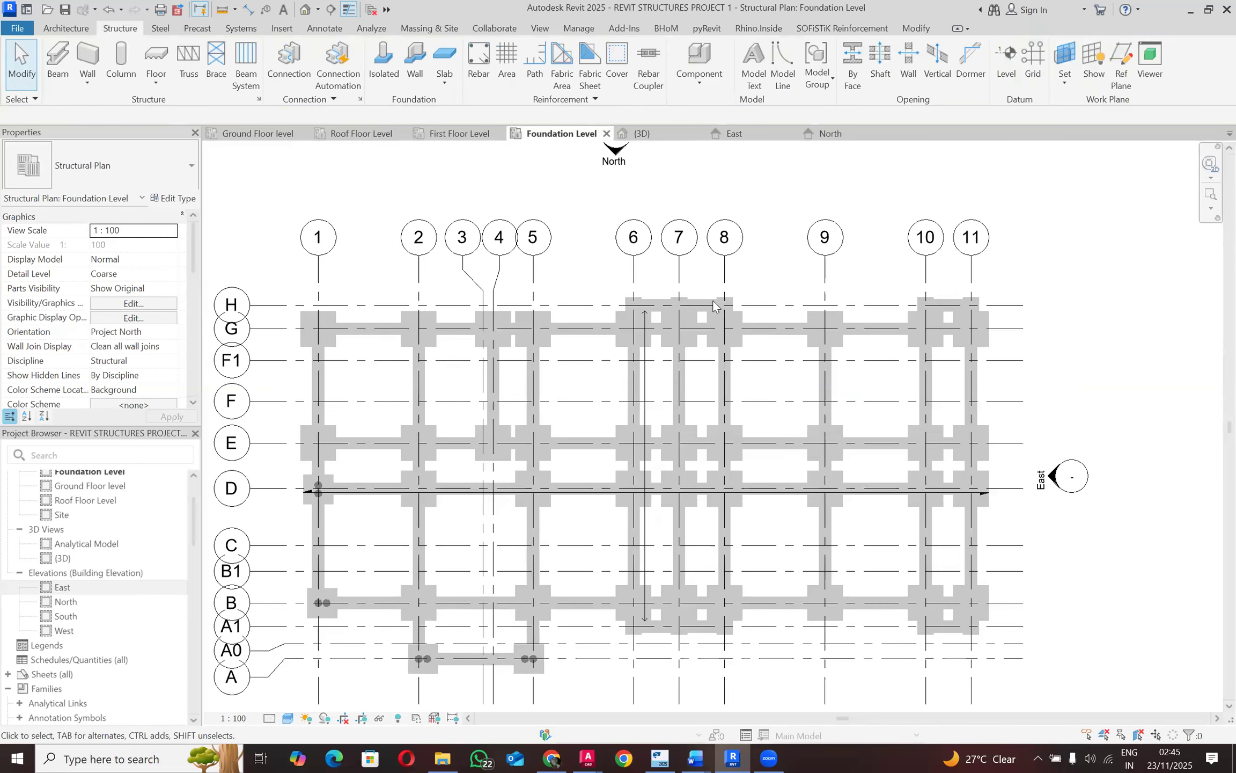
Step: Select all 600x 600 x 200mm rectangular footings visible in the Foundation Level plan, set their height offset to 200, and check them in the East elevation
click(709, 301)
right_click(709, 302)
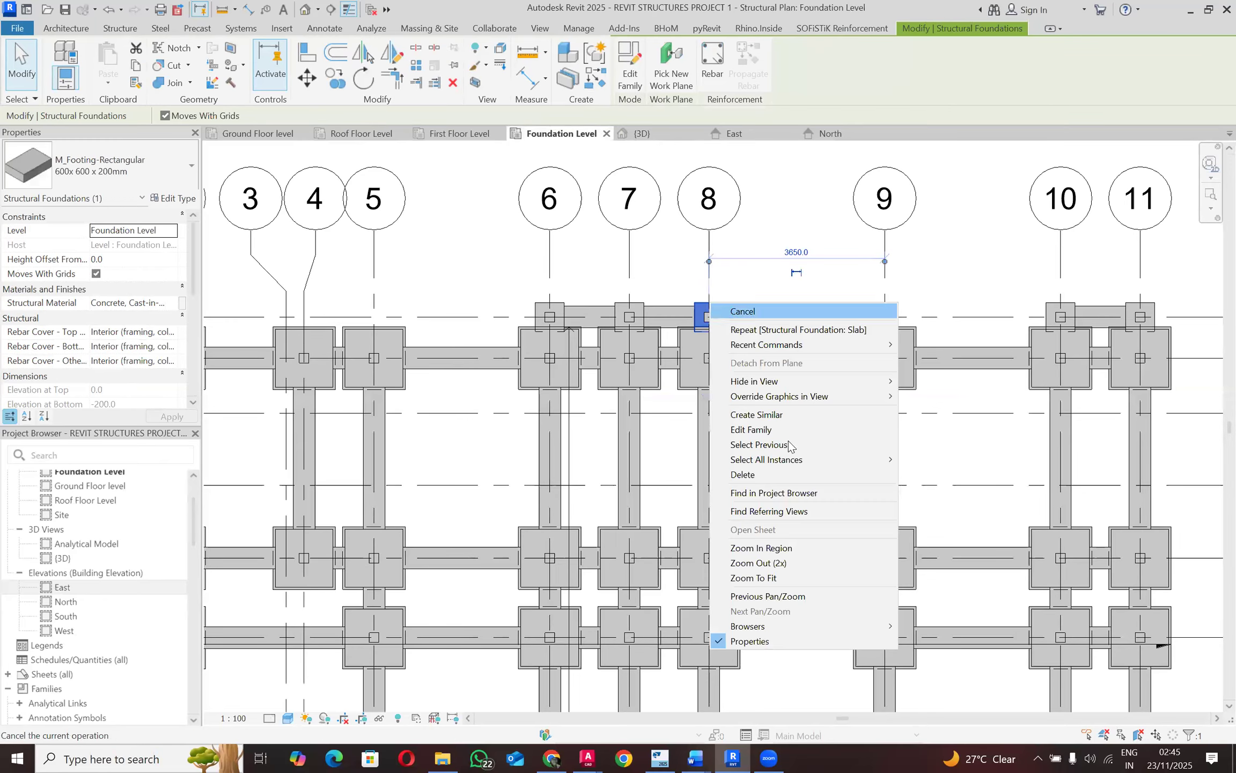
mouse_move(832, 465)
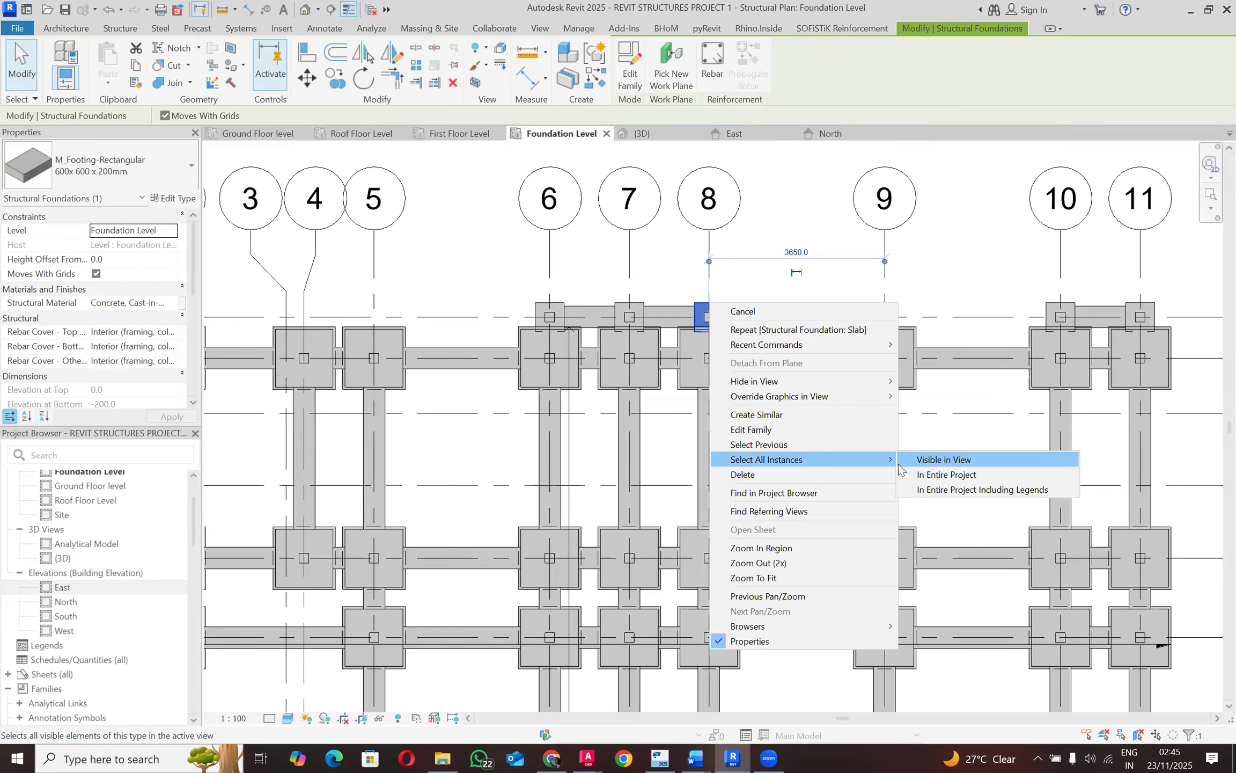
click(944, 459)
click(132, 259)
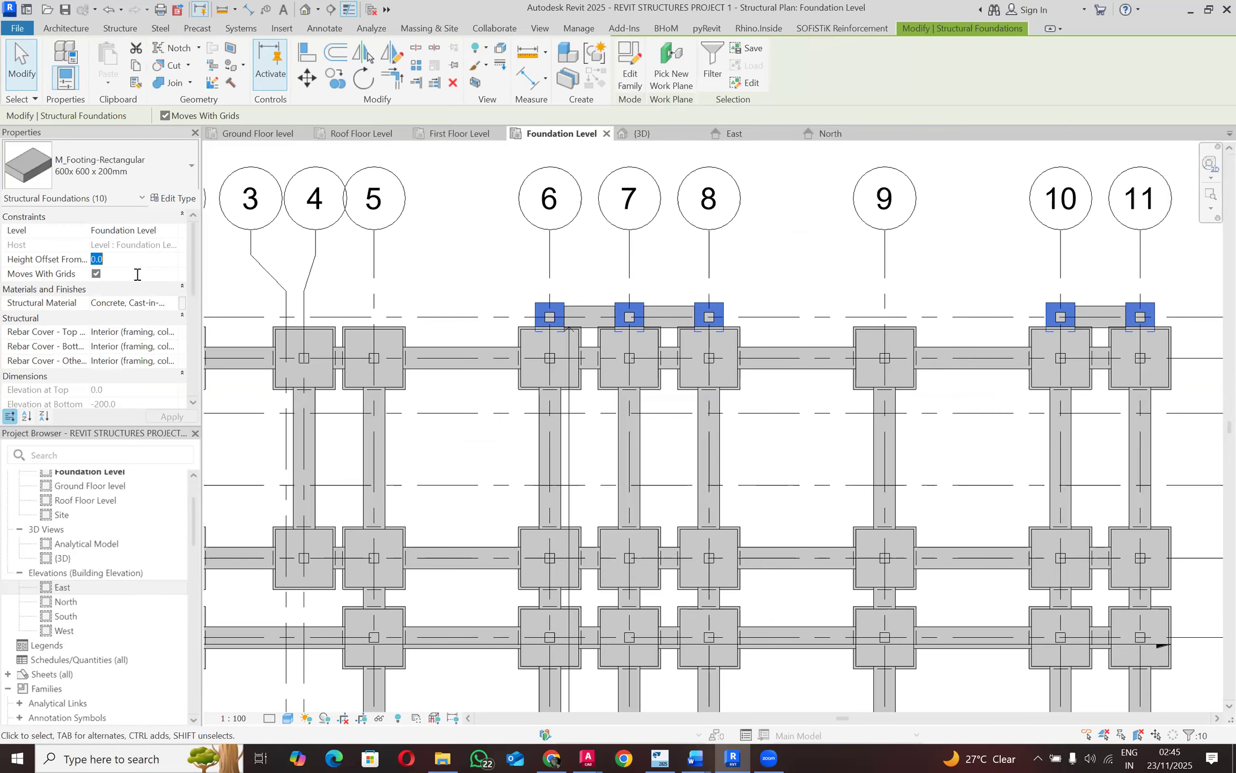
text(200)
key(Return)
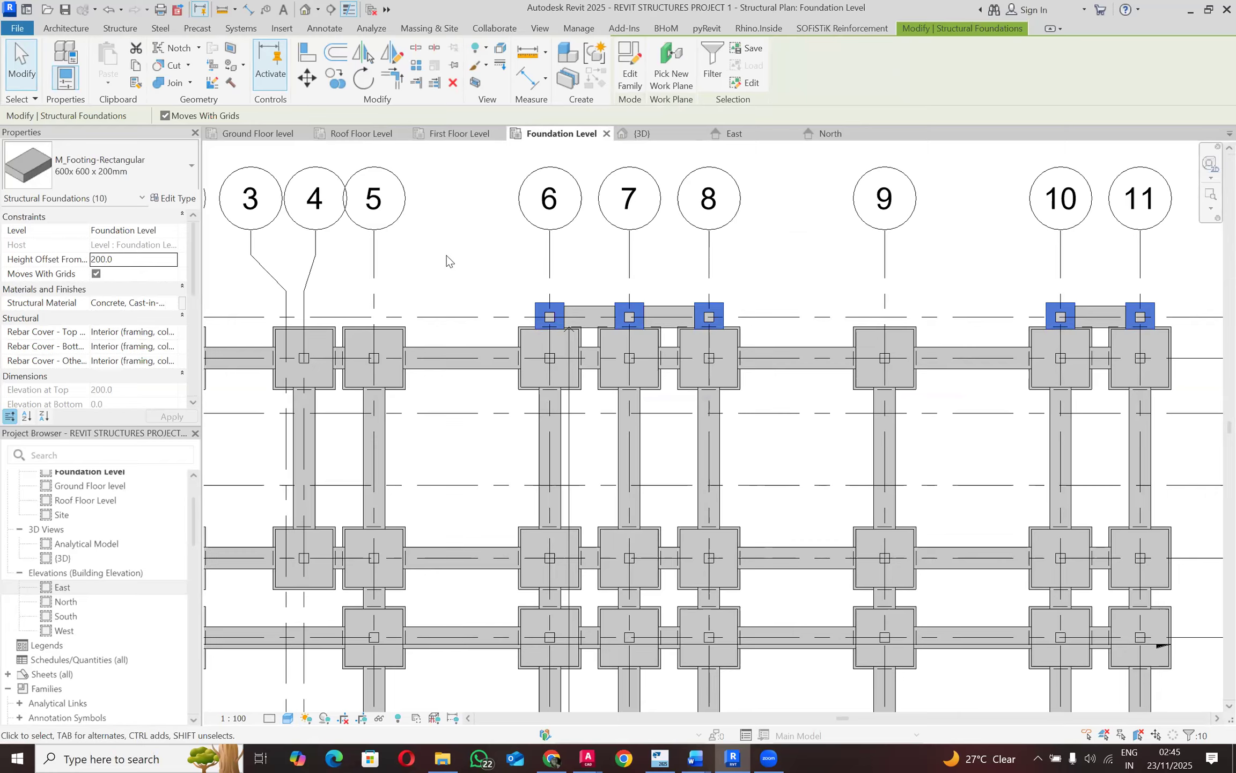
click(730, 133)
scroll(752, 345, up, 2)
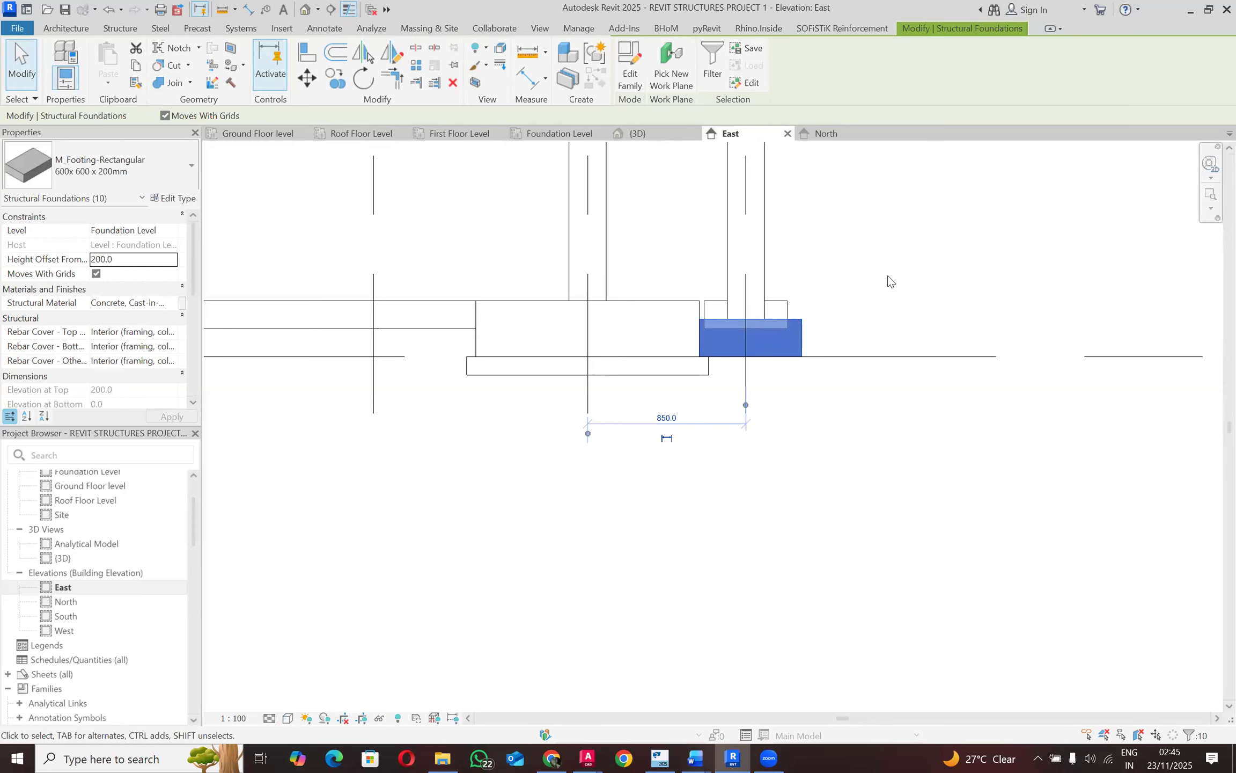
click(888, 276)
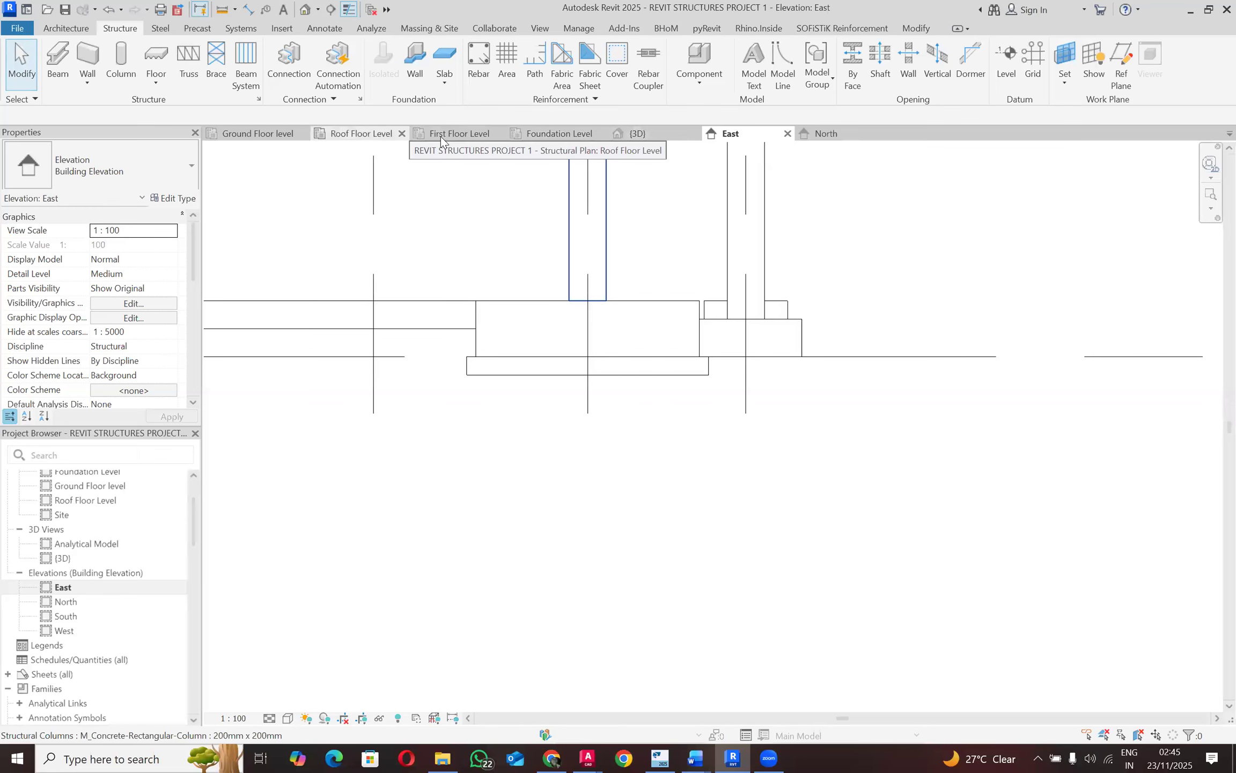
Step: Examine which strips belong to the PC-STRIP-150 slab that runs along the lettered grids in the Foundation Level plan
click(569, 135)
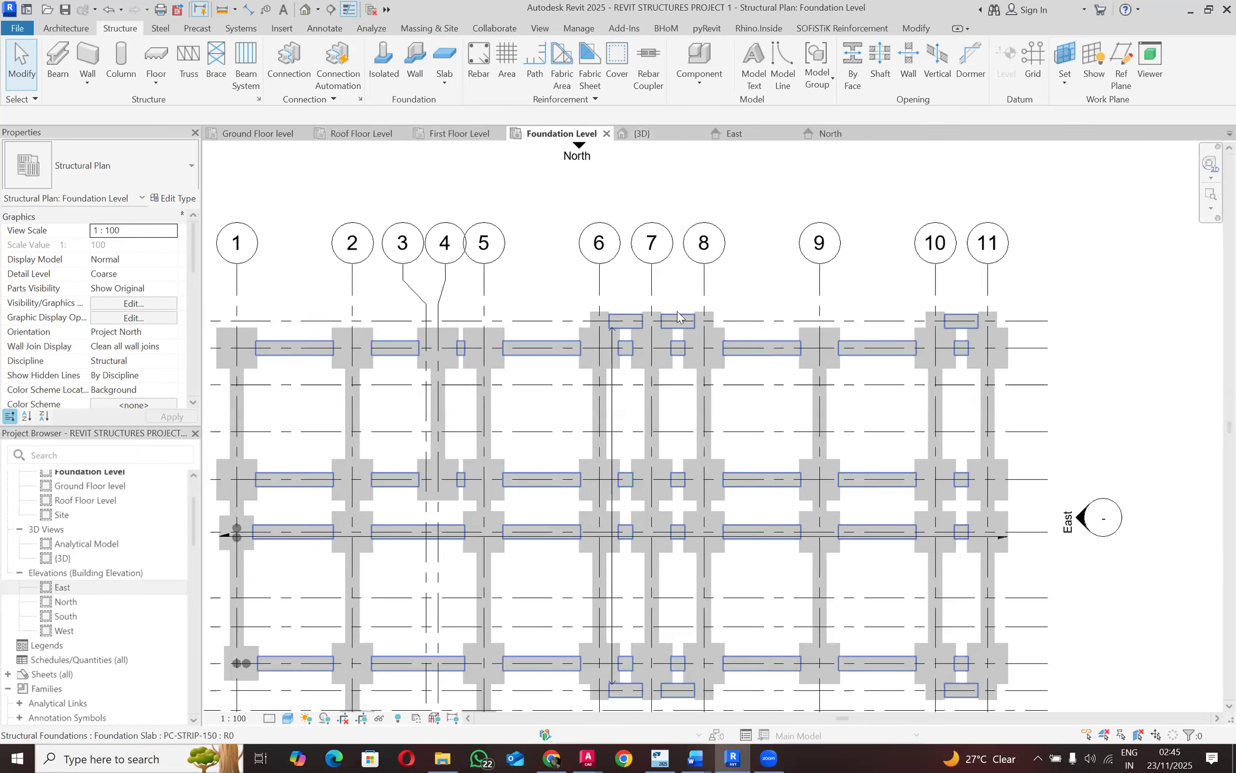
click(678, 317)
scroll(679, 287, down, 2)
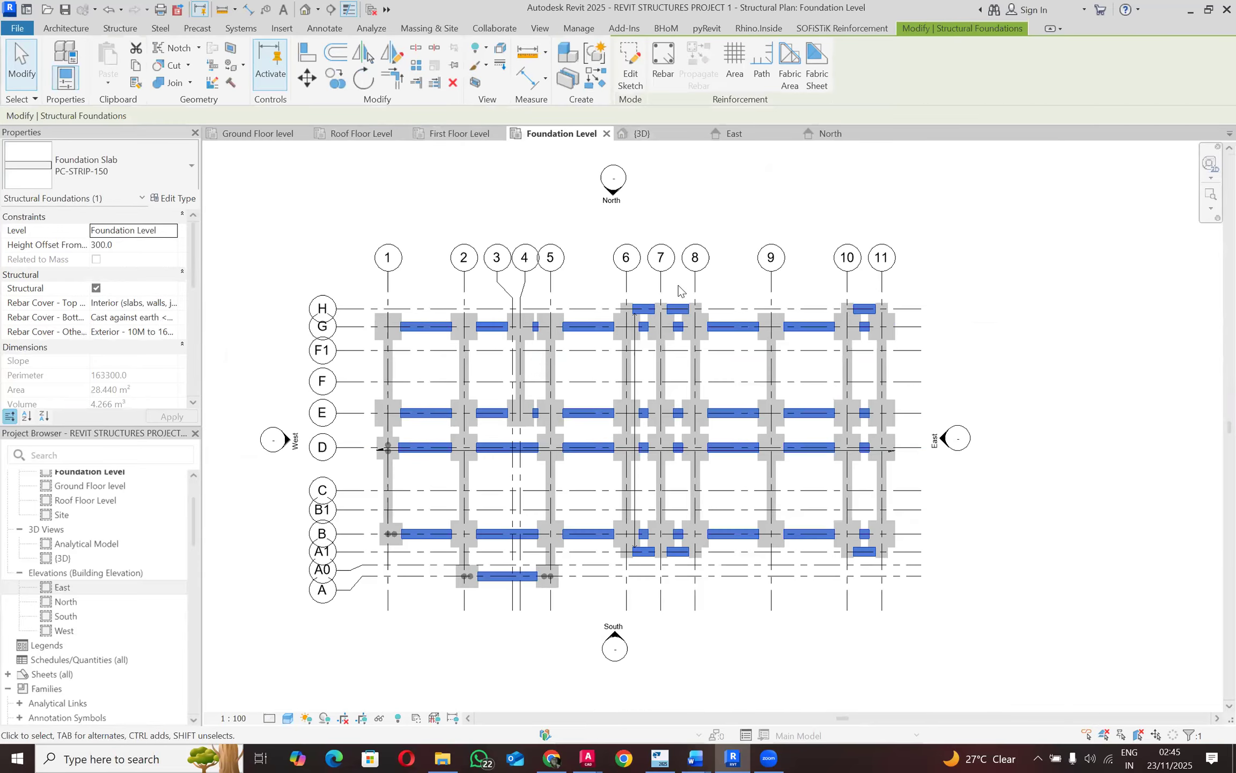
scroll(679, 290, up, 2)
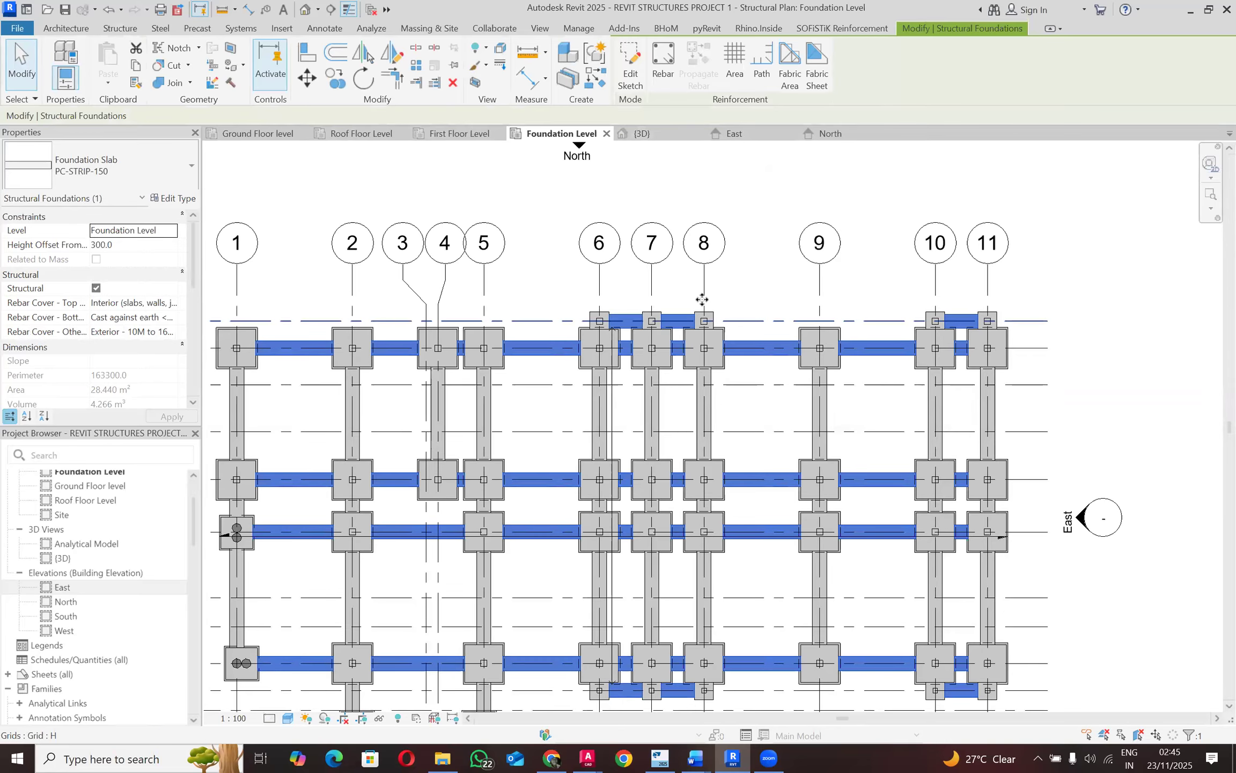
key(Escape)
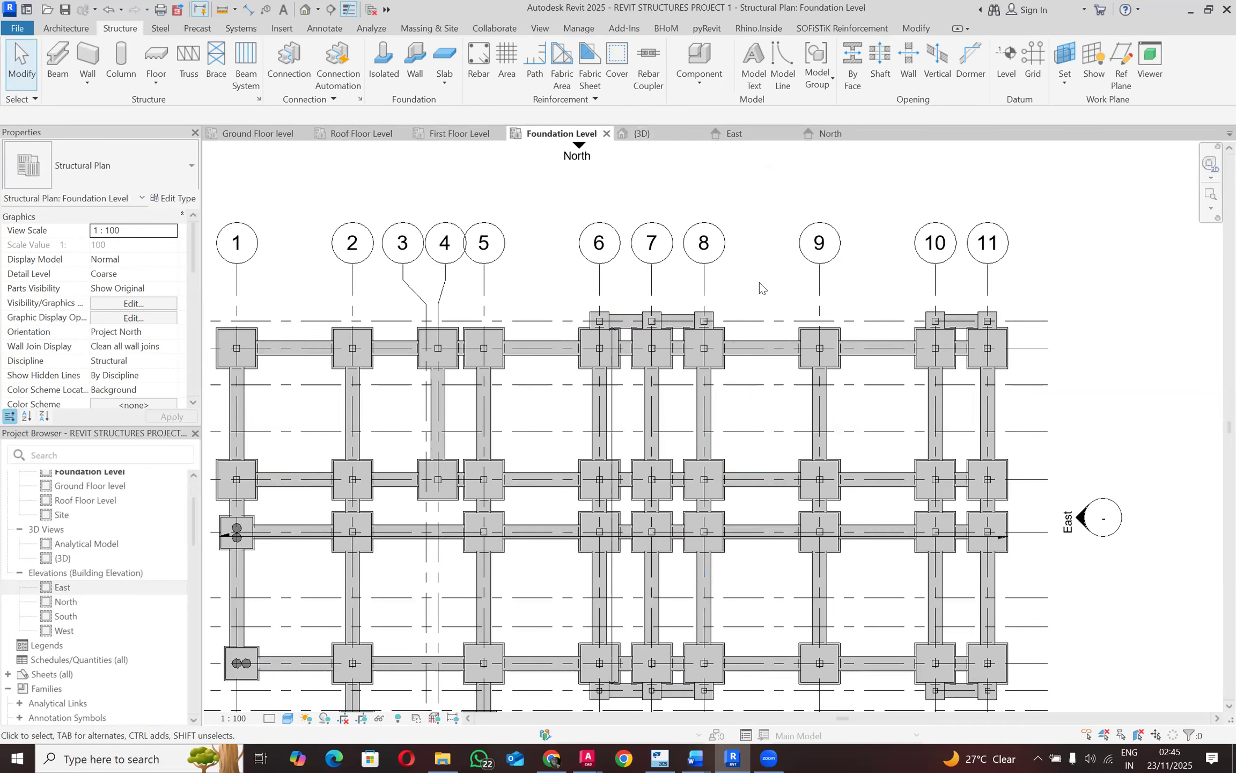
scroll(759, 282, down, 2)
scroll(416, 457, up, 2)
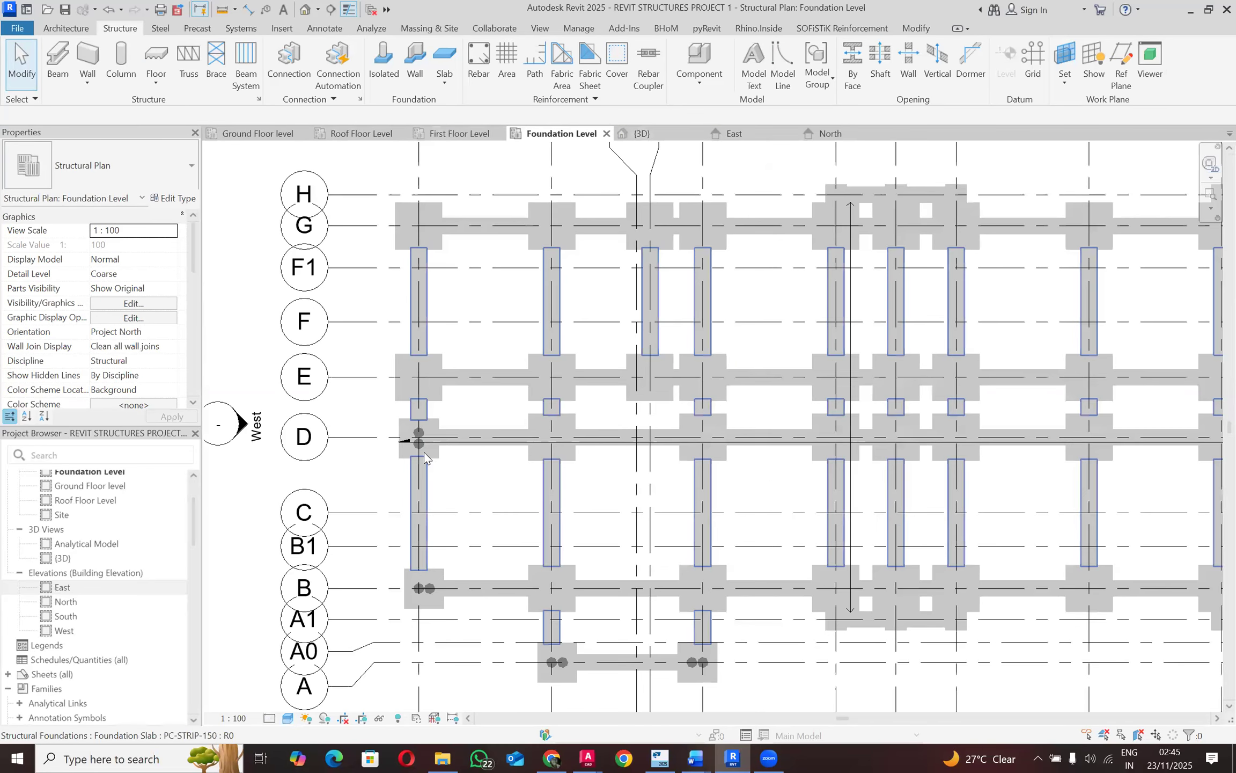
Step: Delete the One Way Slab span direction symbol near grid D from the Foundation Level plan
scroll(448, 440, up, 1)
click(449, 449)
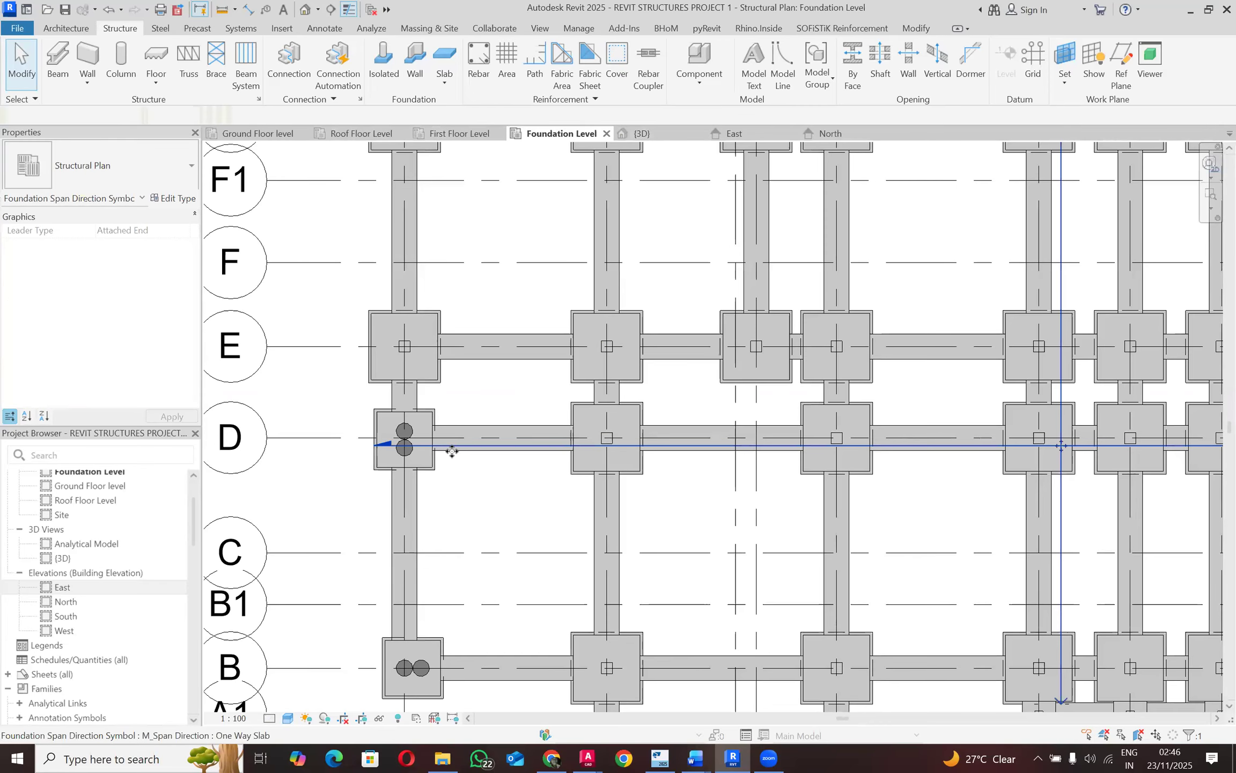
scroll(484, 457, down, 3)
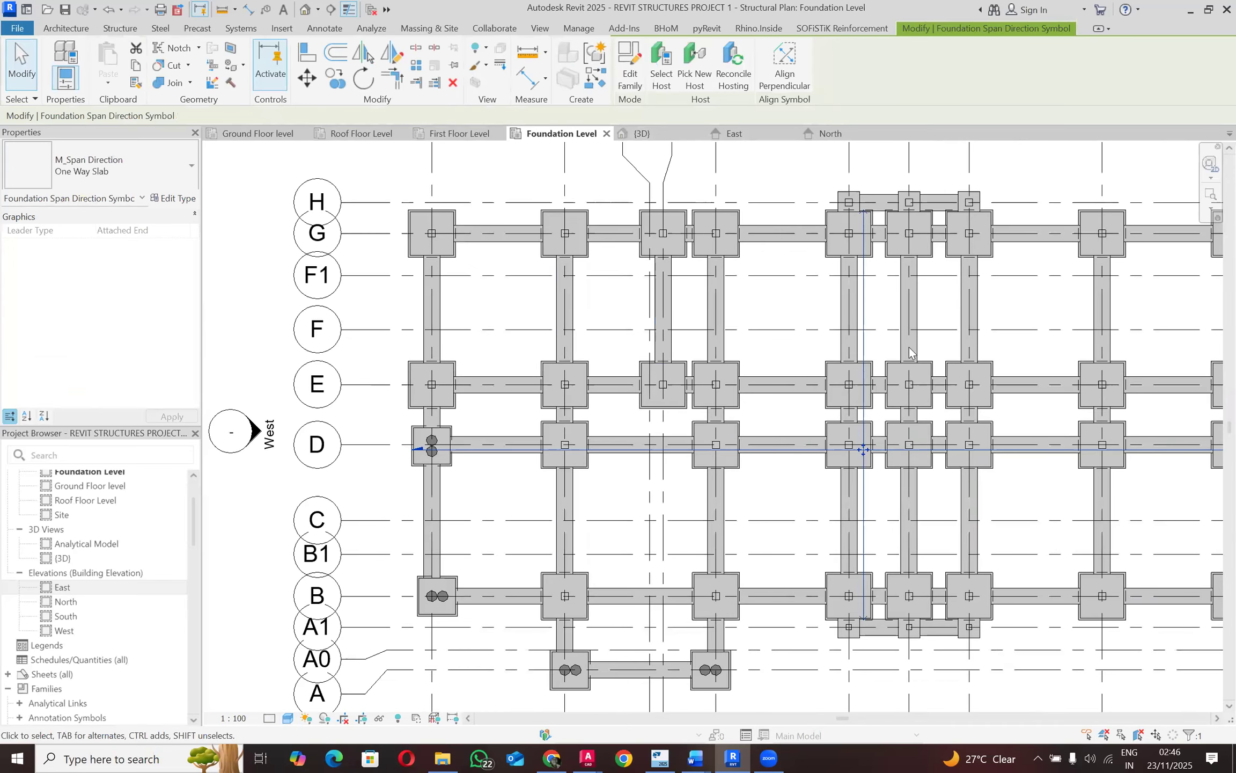
right_click(876, 504)
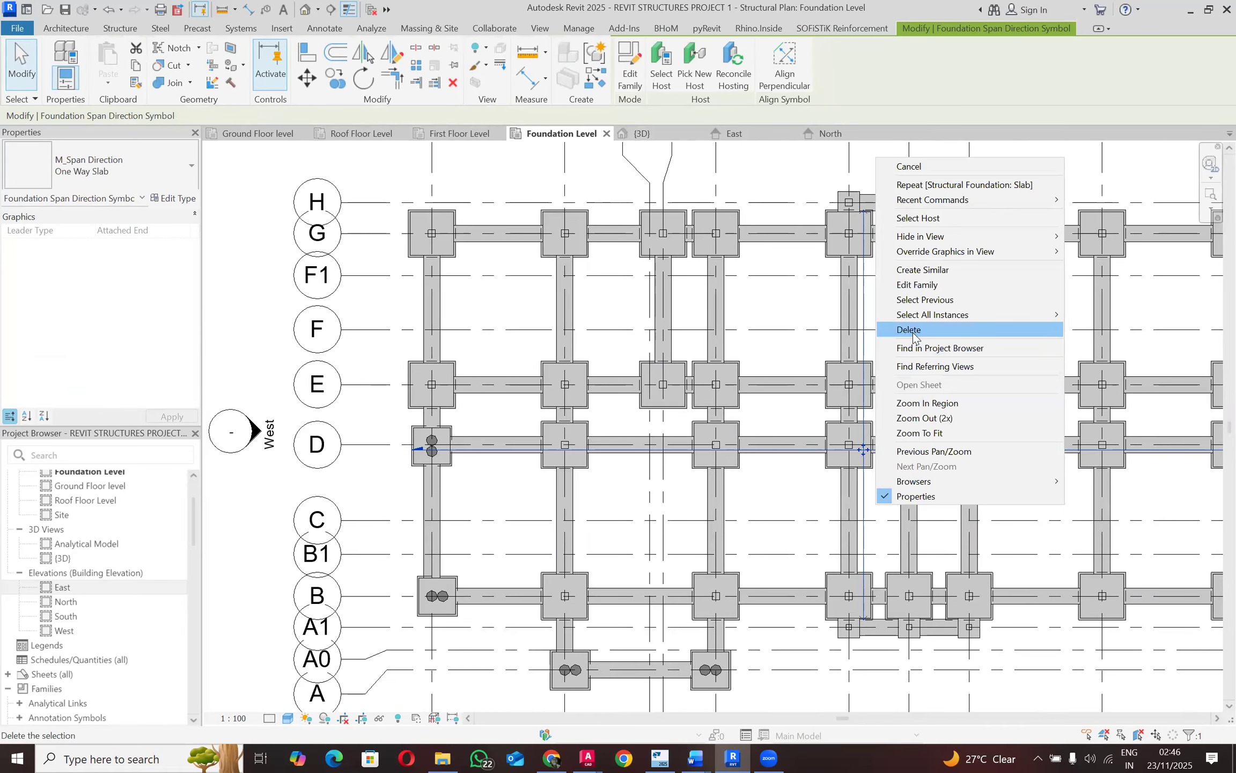
click(913, 331)
scroll(400, 413, down, 2)
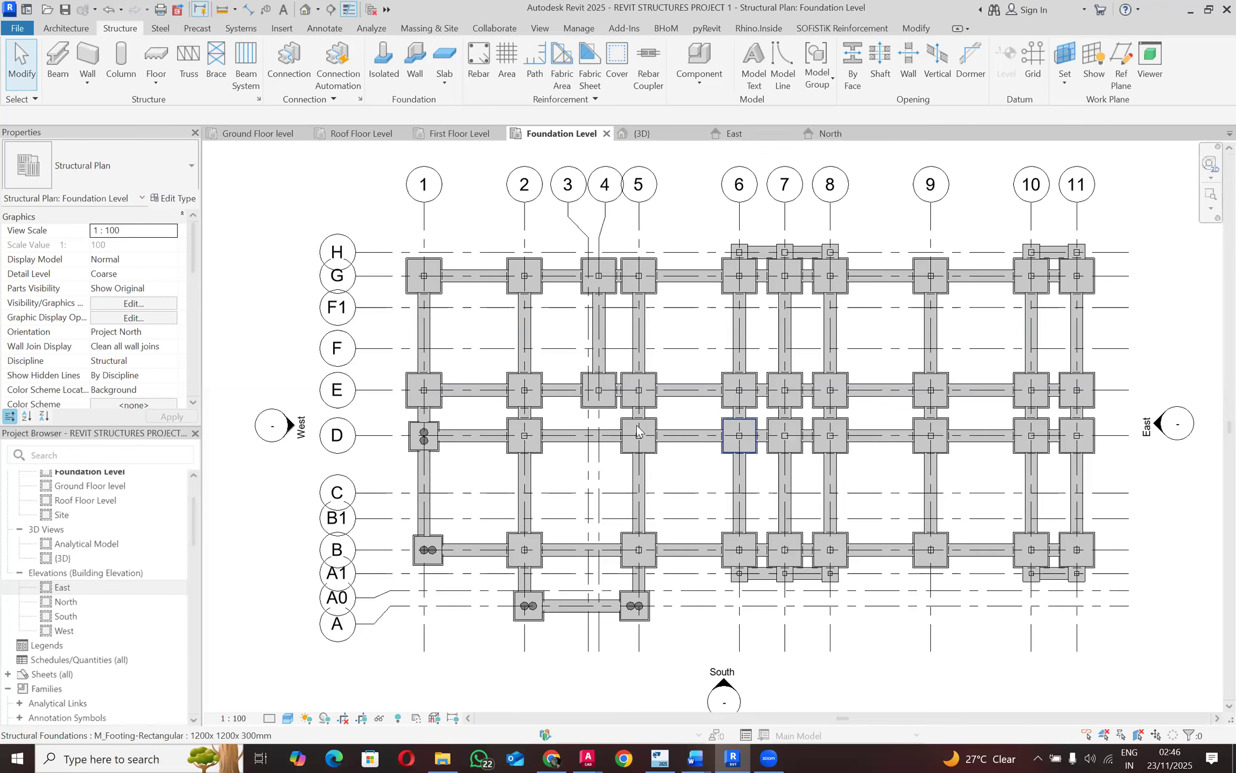
scroll(649, 426, down, 3)
scroll(724, 423, up, 3)
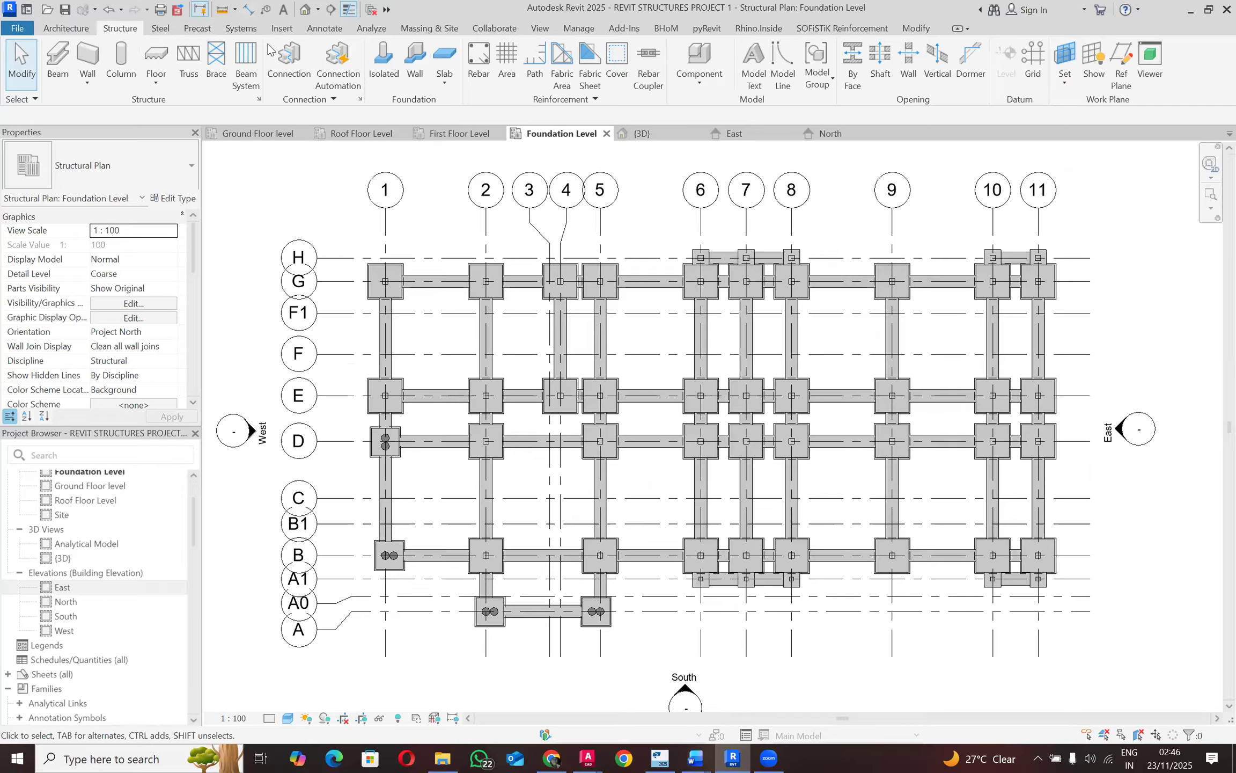
Step: Place an aligned dimension between grids 1 and 2 above the foundation layout
click(568, 335)
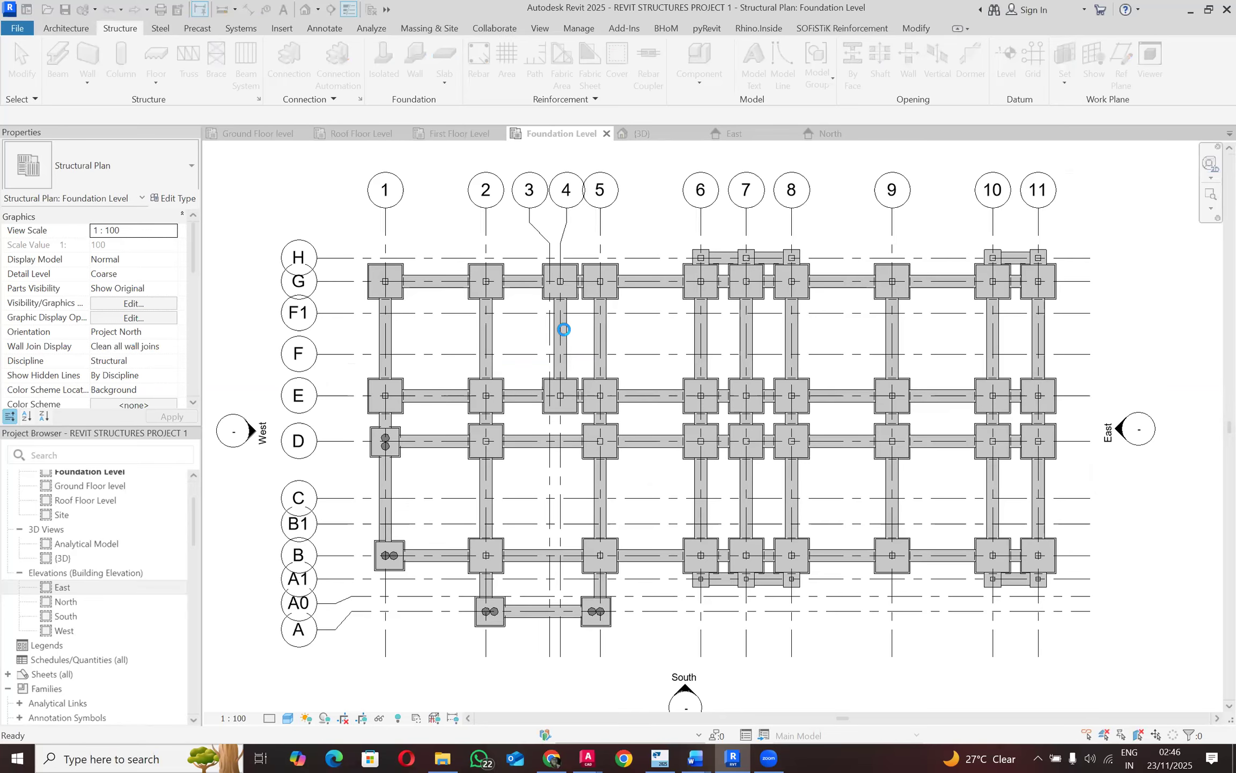
key(d)
key(i)
click(385, 226)
click(486, 230)
click(500, 234)
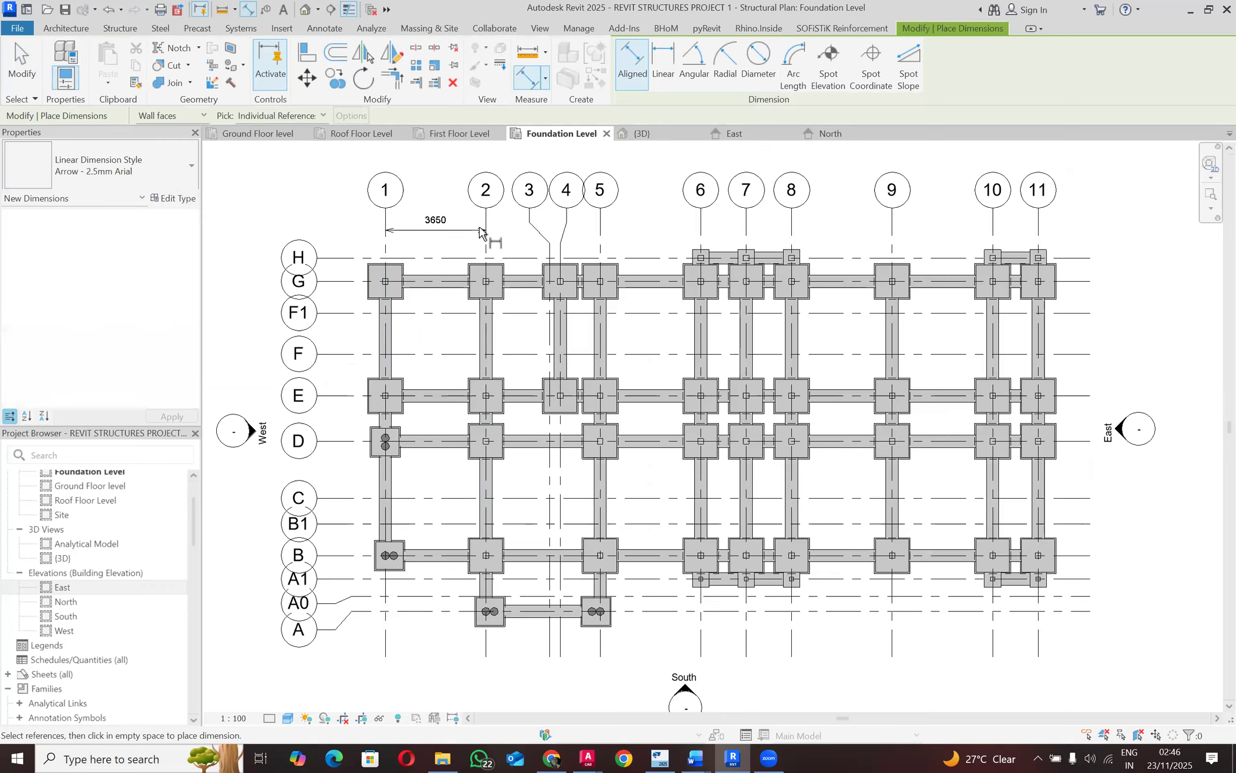
key(Escape)
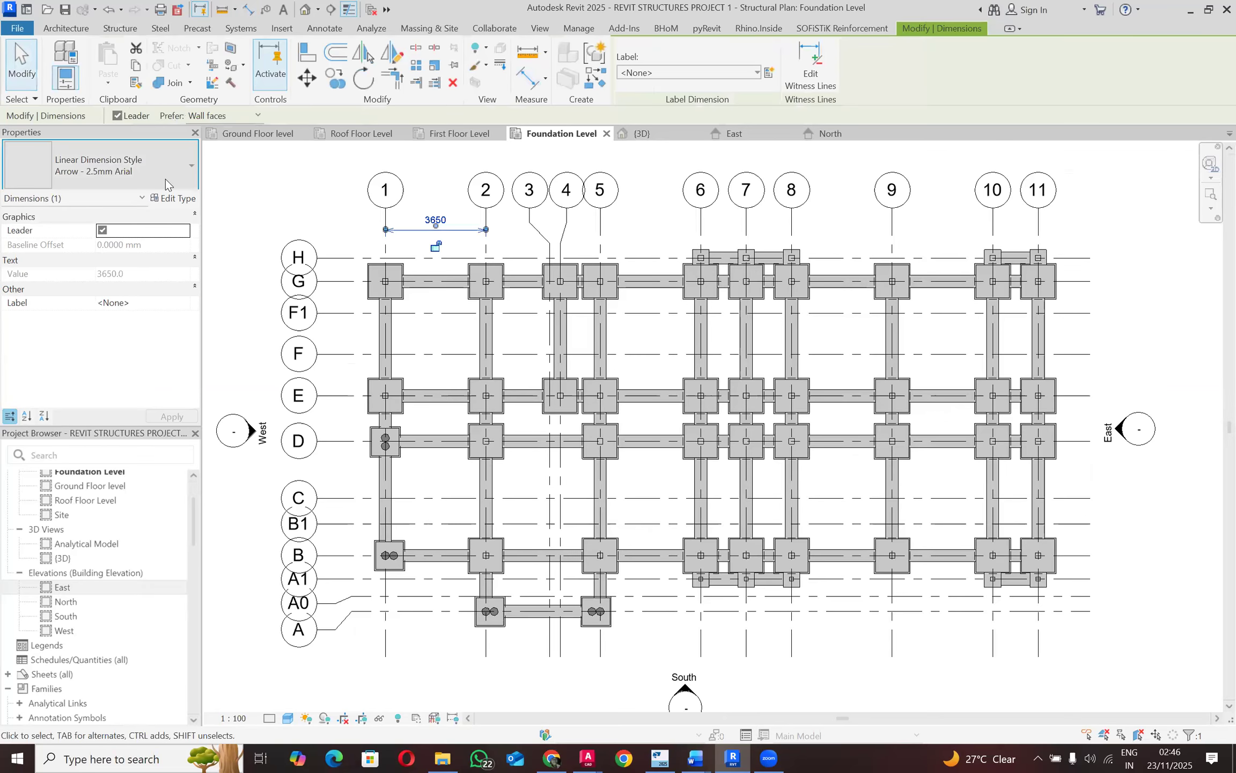
Step: Change the type of the dimension between grids 1 and 2 to DIAGONAL_2 and check its appearance
click(165, 183)
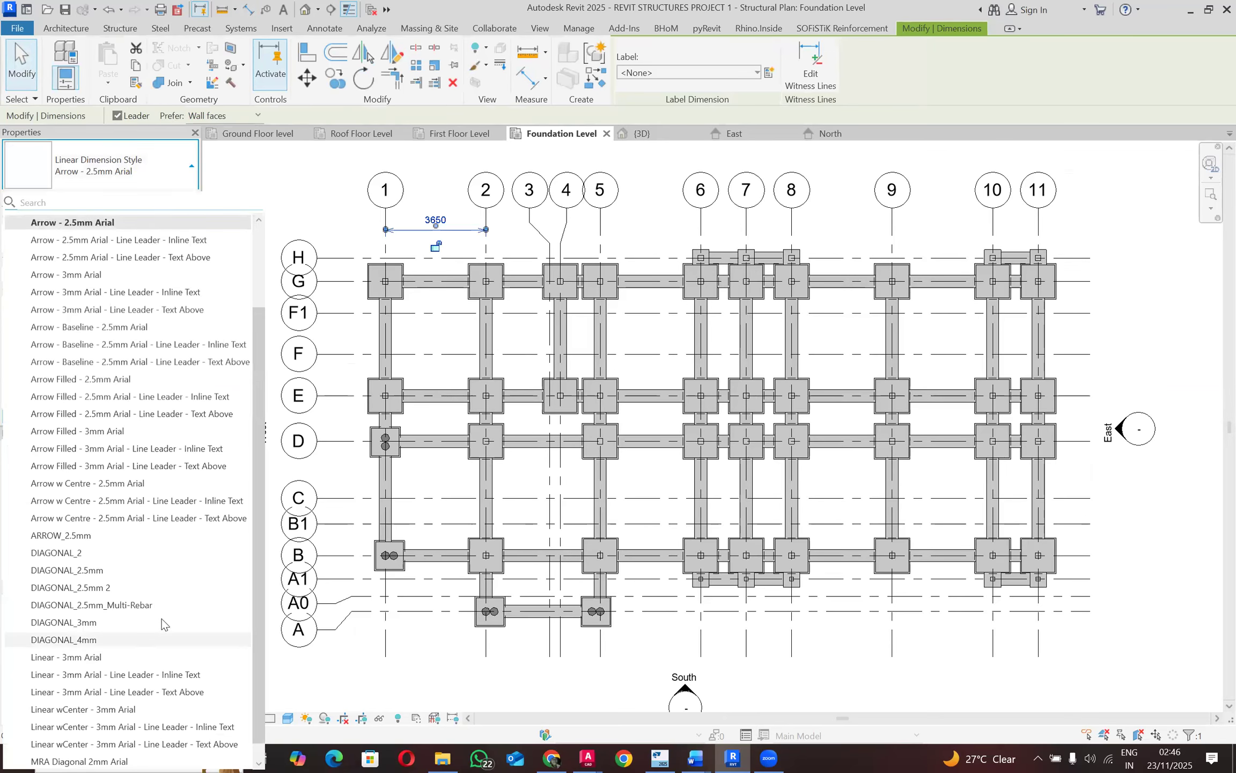
click(157, 568)
click(274, 229)
scroll(401, 214, up, 5)
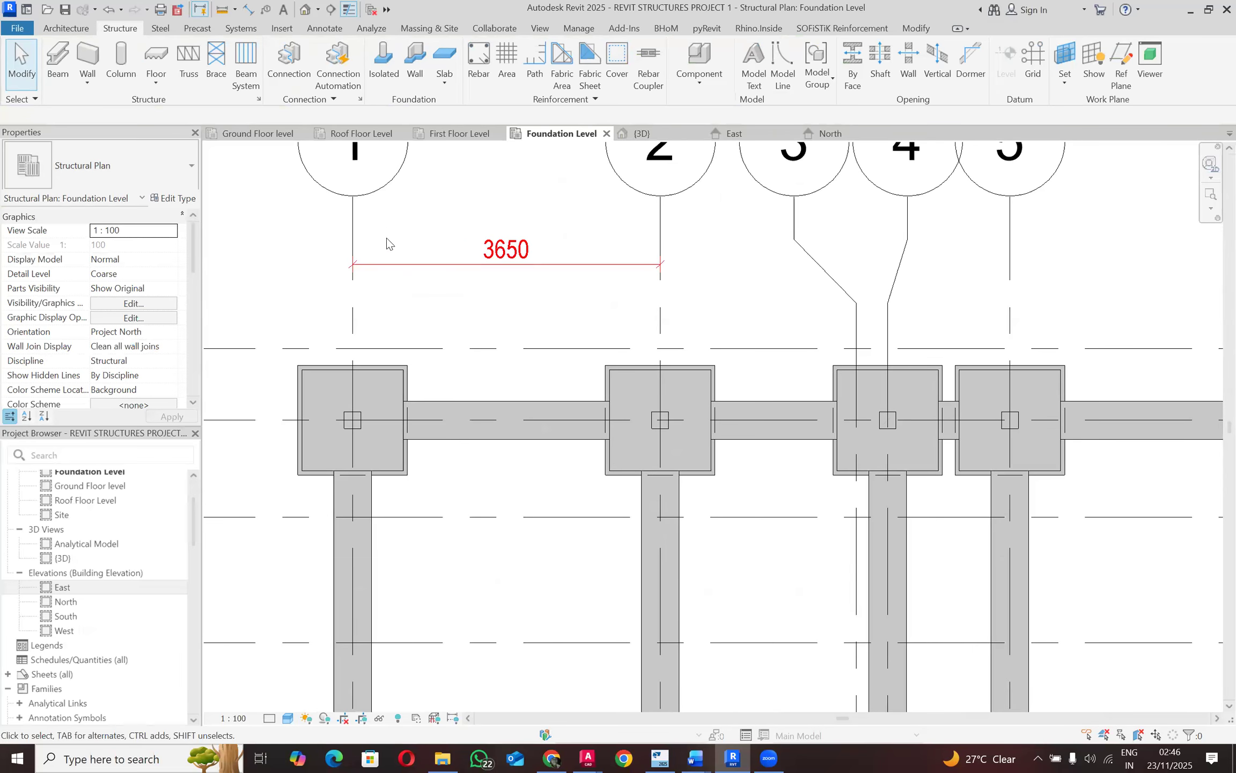
scroll(390, 243, down, 5)
Step: Edit the witness lines of the grid dimension to extend it to grids 3, 4 and 5
click(455, 250)
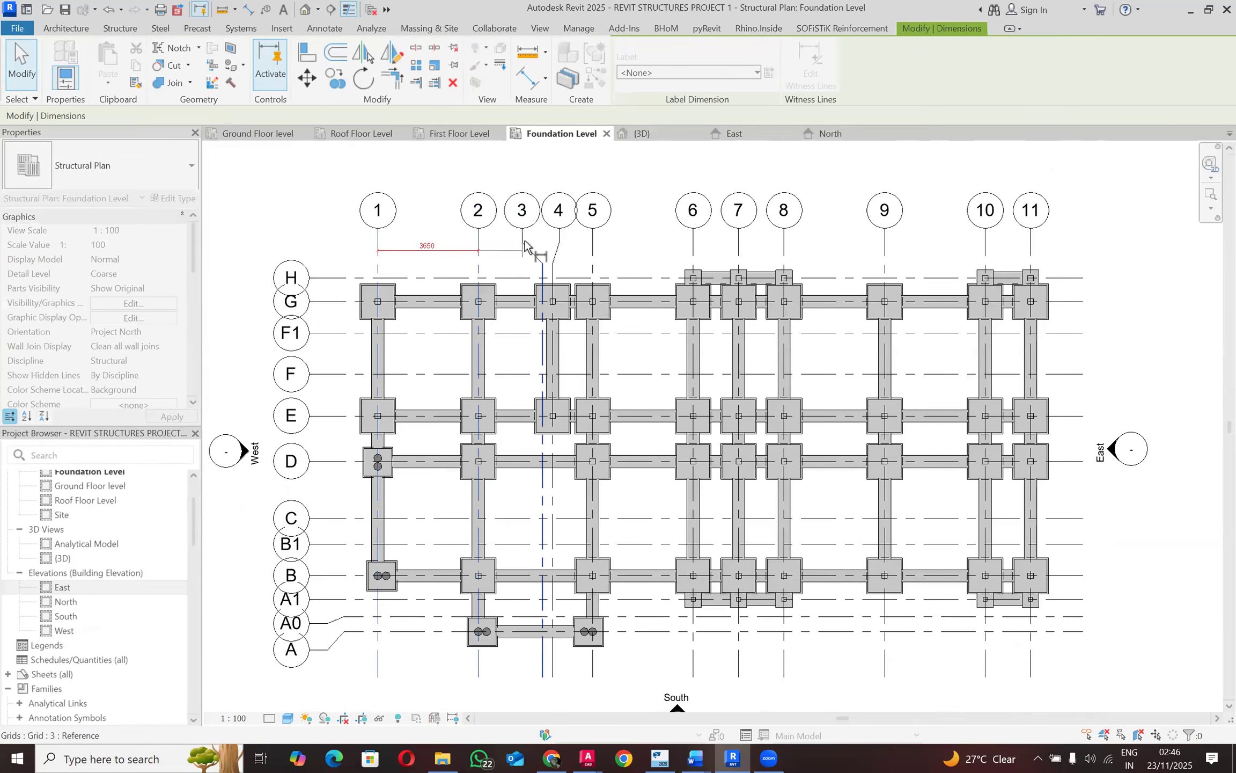
scroll(524, 240, up, 5)
click(582, 325)
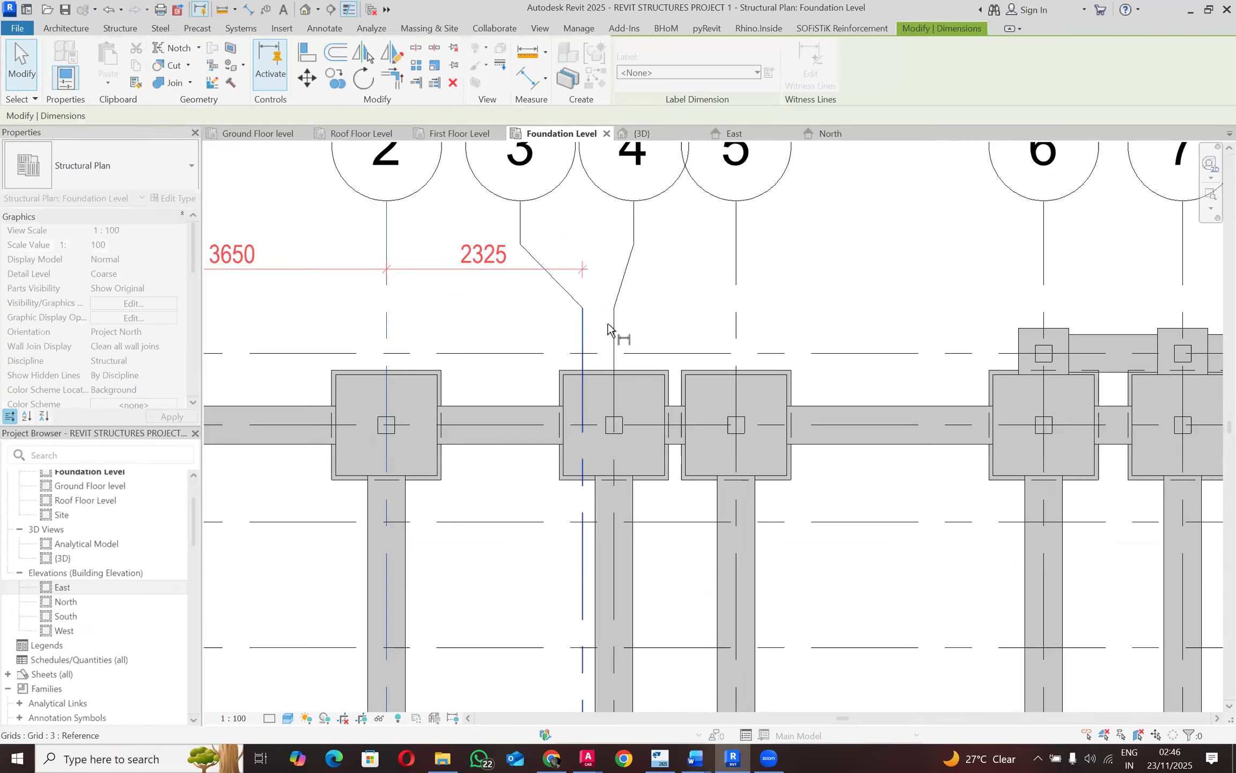
click(614, 327)
click(736, 325)
Step: Continue the dimension string with witness lines on grids 6, 7, 8 and 9
scroll(596, 272, down, 3)
scroll(858, 280, up, 1)
click(853, 277)
click(932, 276)
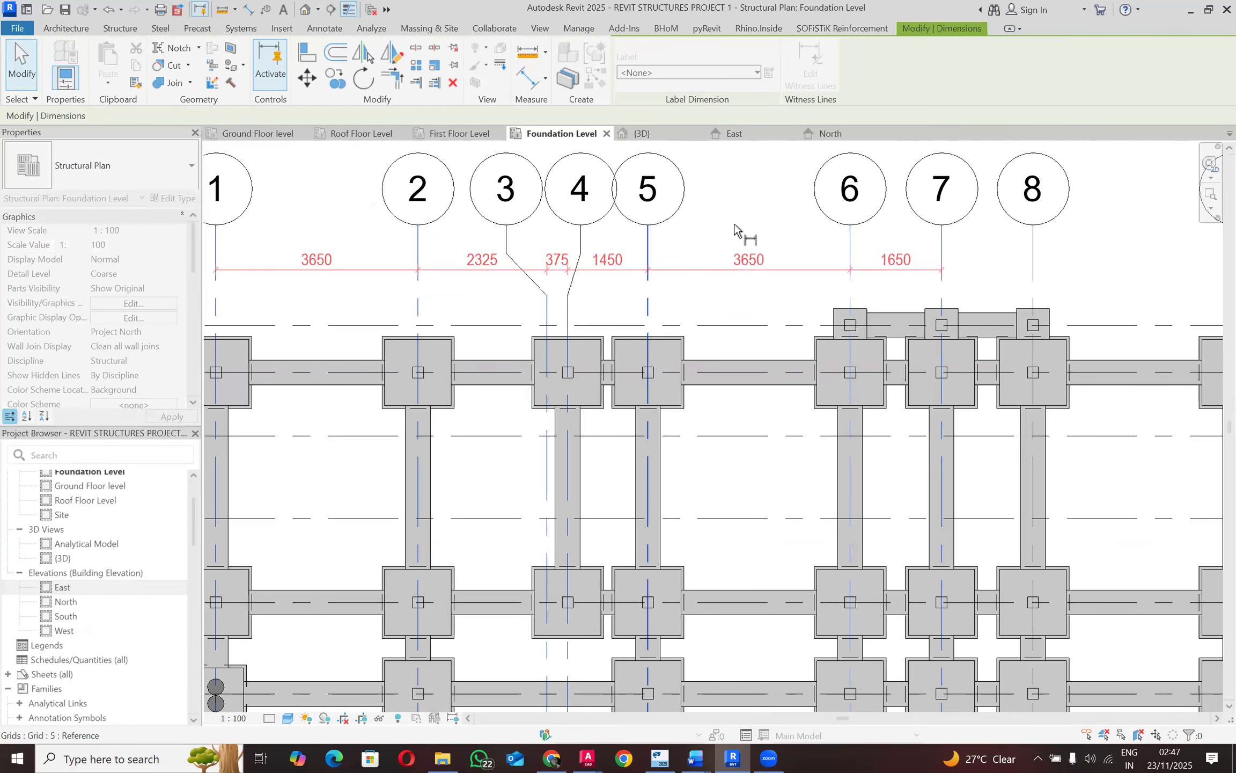
scroll(698, 231, down, 2)
scroll(912, 256, up, 2)
click(873, 248)
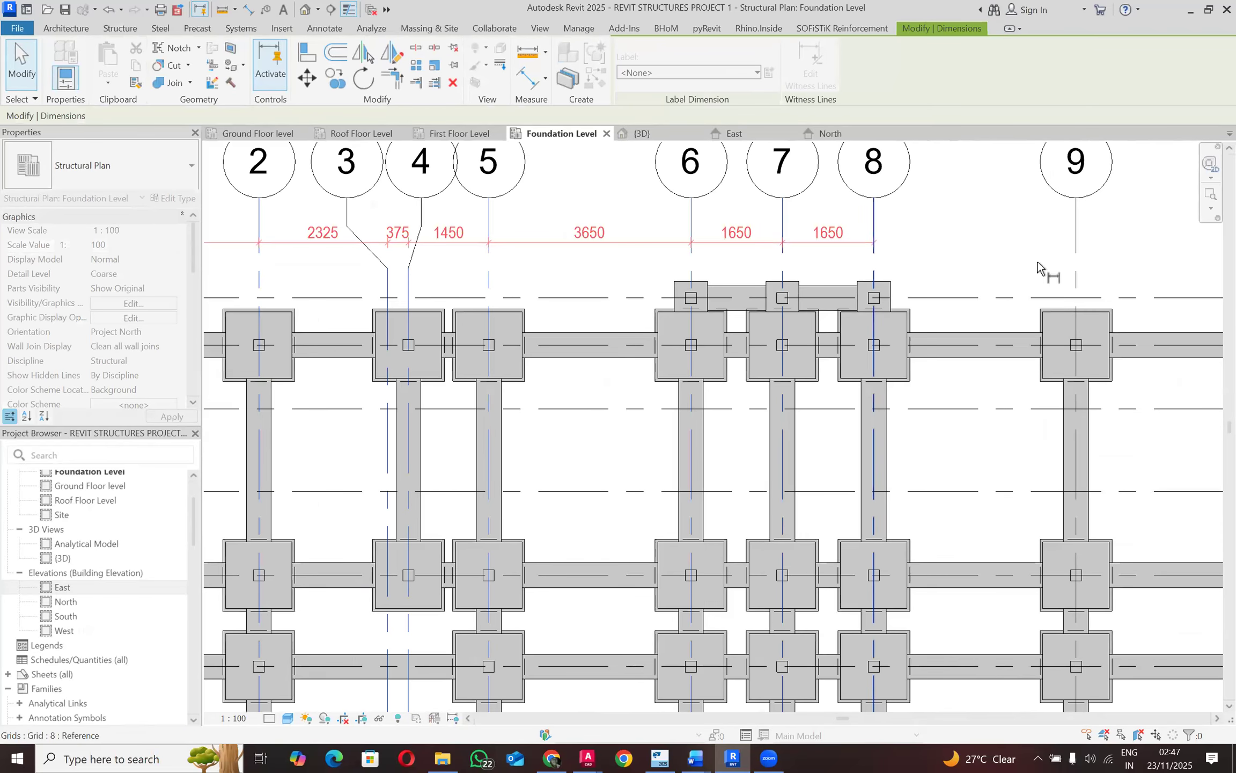
click(1076, 267)
Step: Add grids 10 and 11 to the dimension string and finish editing its witness lines
scroll(318, 277, down, 2)
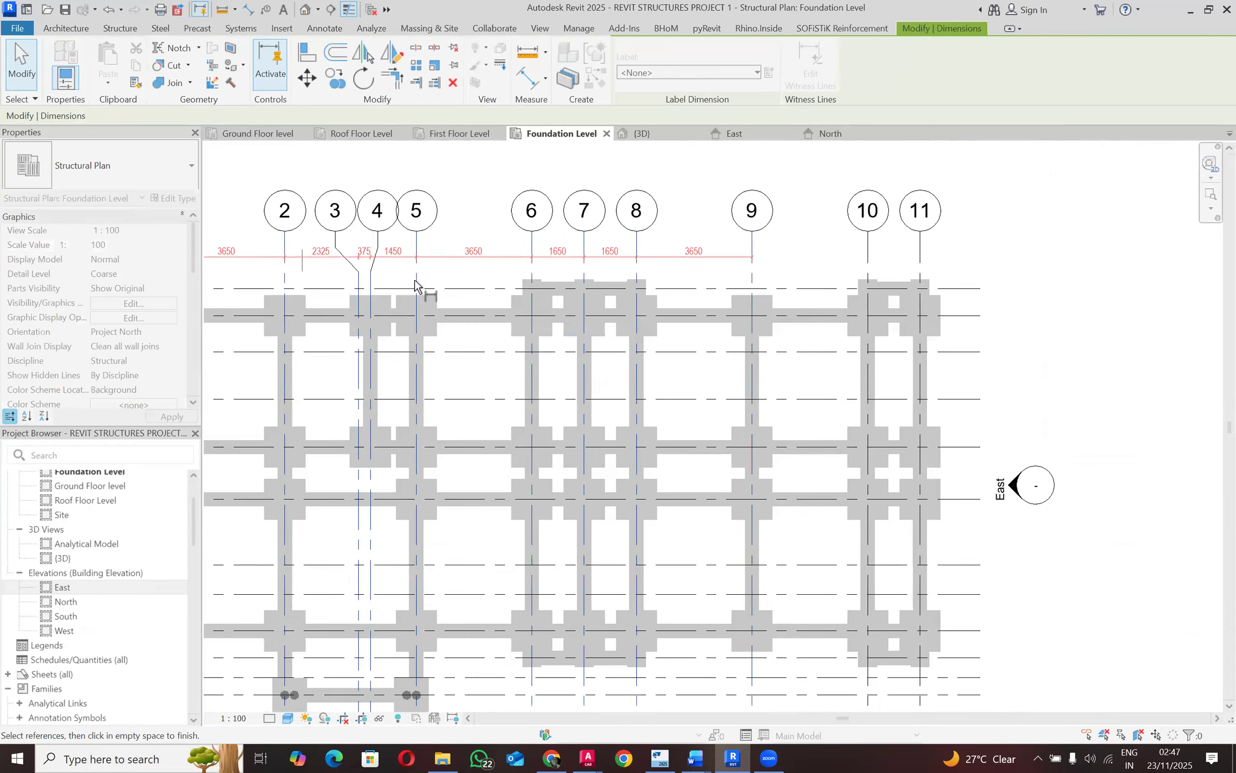
click(870, 265)
click(922, 266)
click(960, 257)
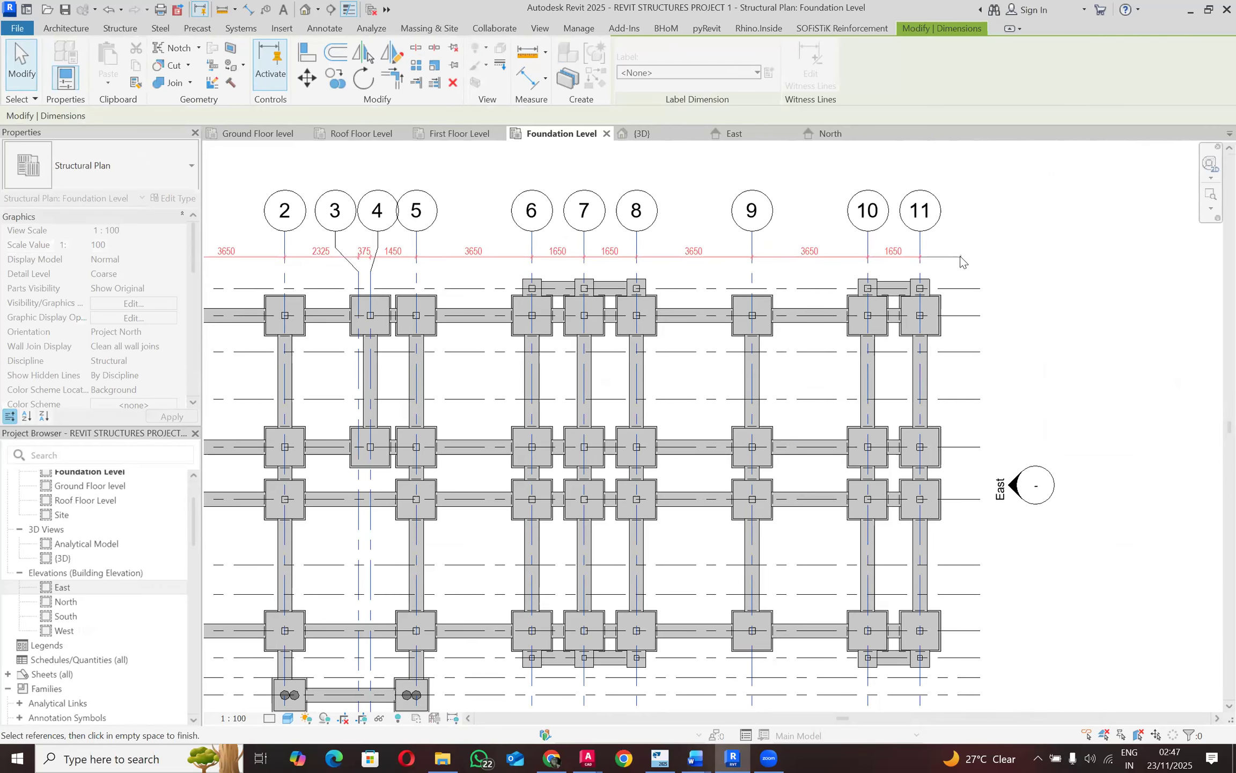
scroll(960, 256, down, 3)
scroll(534, 294, up, 3)
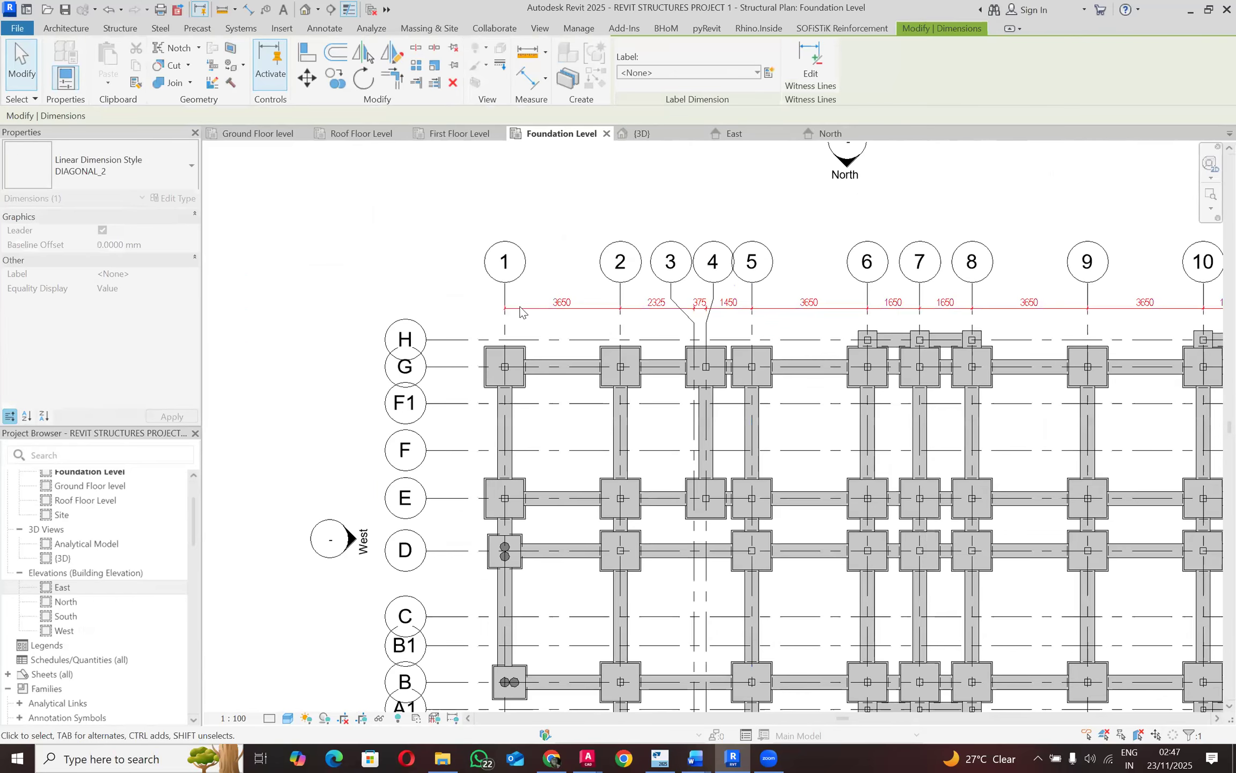
key(Escape)
Step: Extend the upper ends of the numbered grids so their bubbles sit farther from the dimension string
click(505, 290)
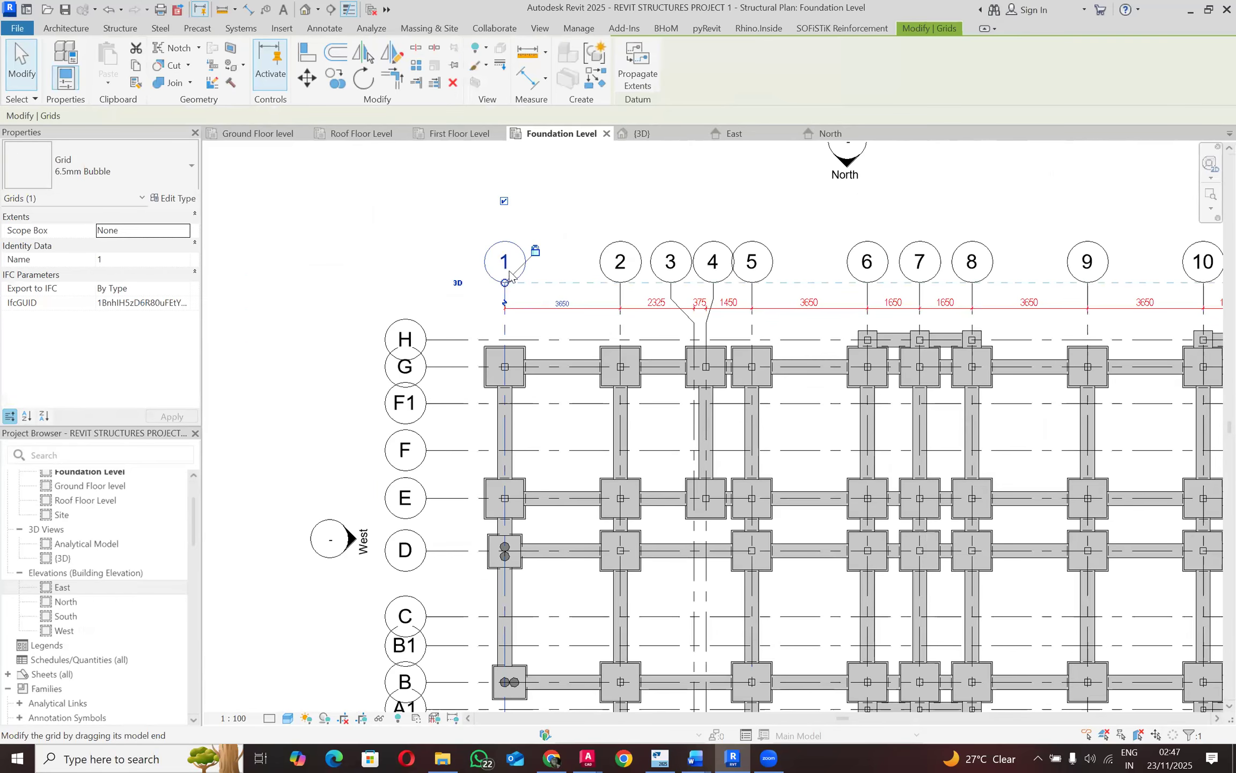
drag(509, 275, 538, 295)
click(538, 292)
click(311, 270)
scroll(310, 268, down, 2)
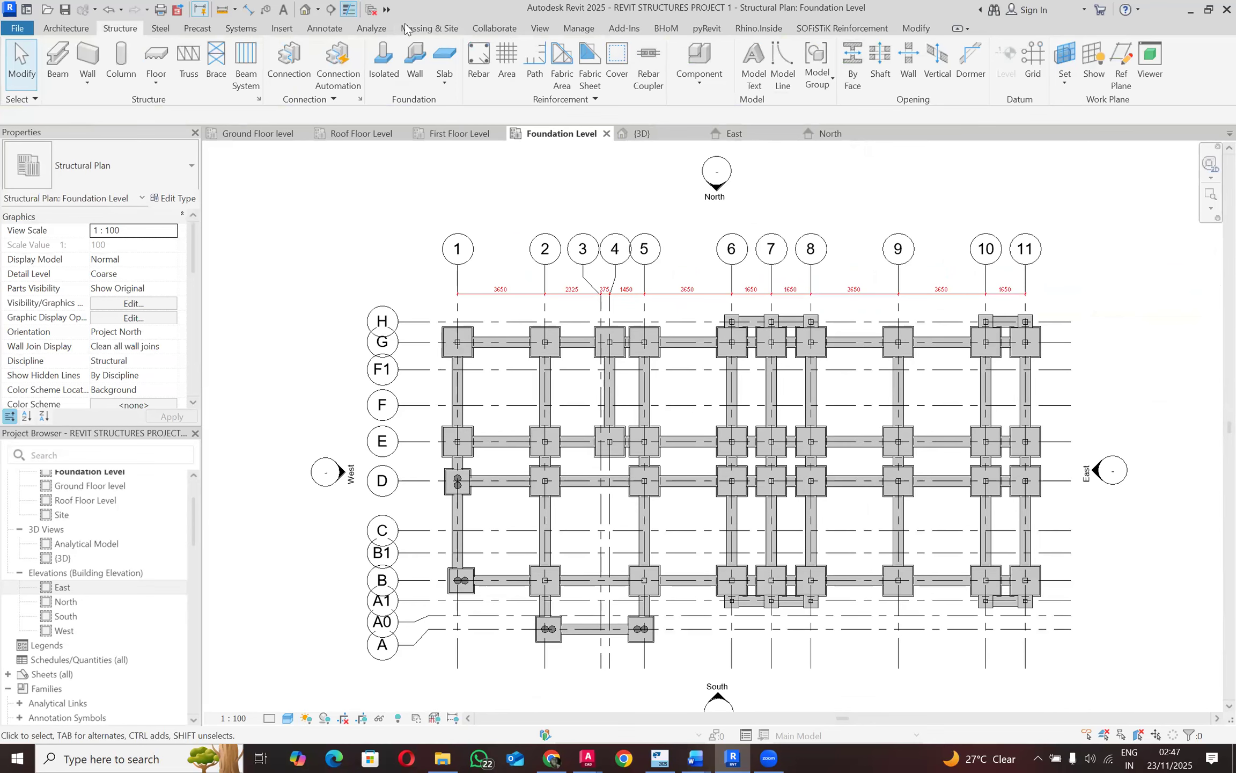
Step: Place an overall aligned dimension from grid 1 to grid 11 between the grid bubbles and the upper dimension string
key(d)
key(i)
scroll(467, 193, up, 1)
click(452, 298)
scroll(378, 301, down, 3)
scroll(909, 307, up, 2)
click(931, 305)
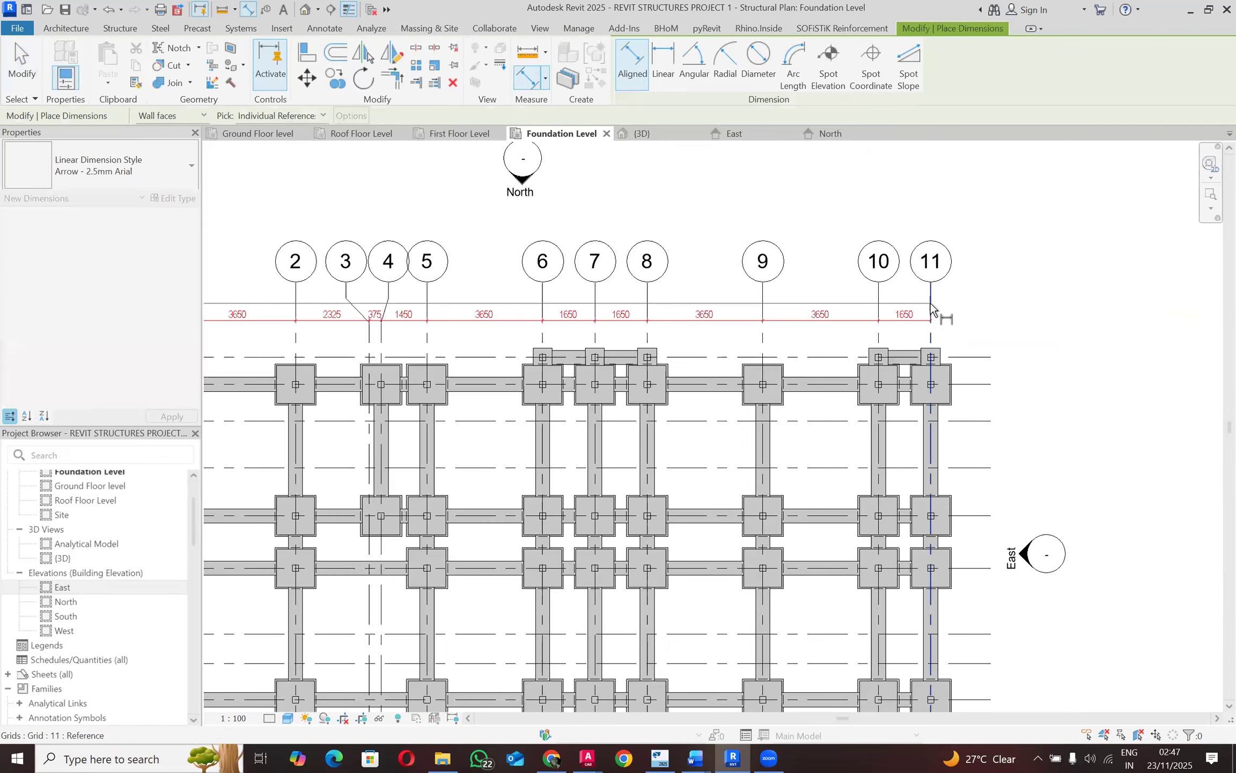
click(1019, 304)
key(Escape)
key(Escape)
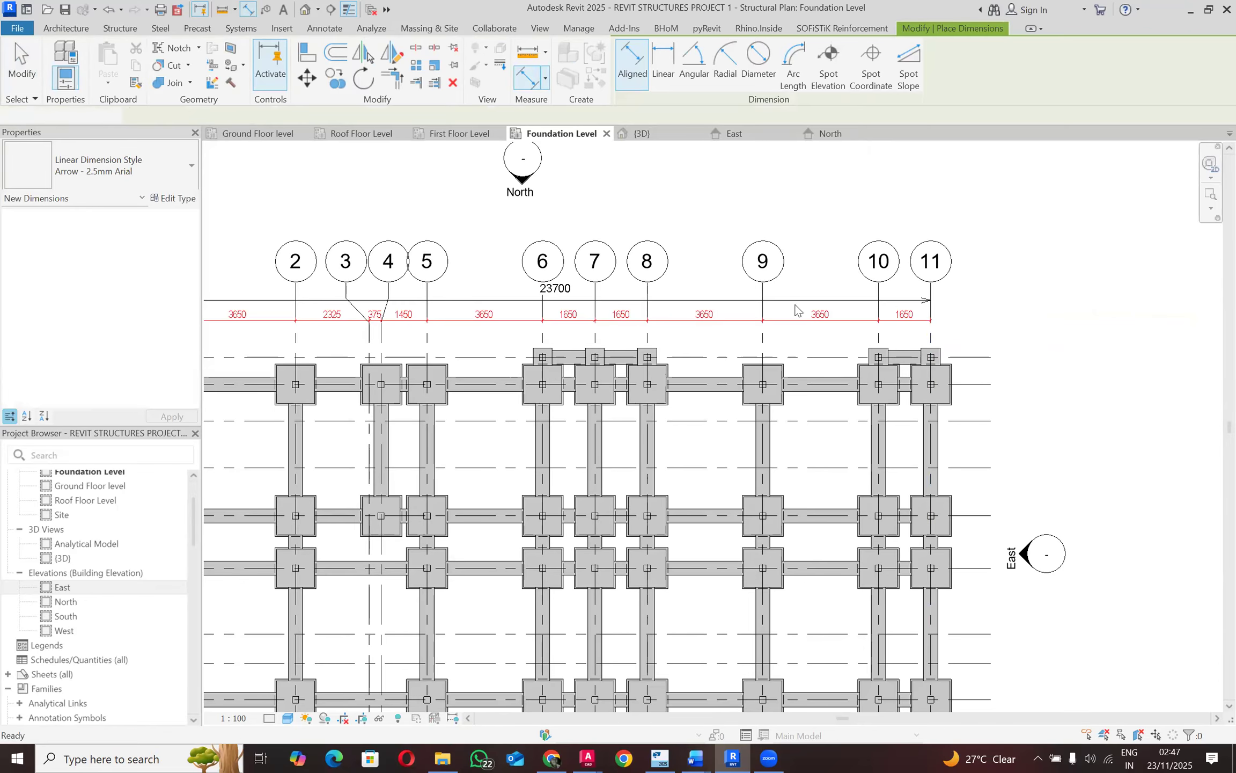
Step: Change the overall dimension across grids 1 to 11 to the DIAGONAL_2 dimension style
click(429, 310)
click(123, 165)
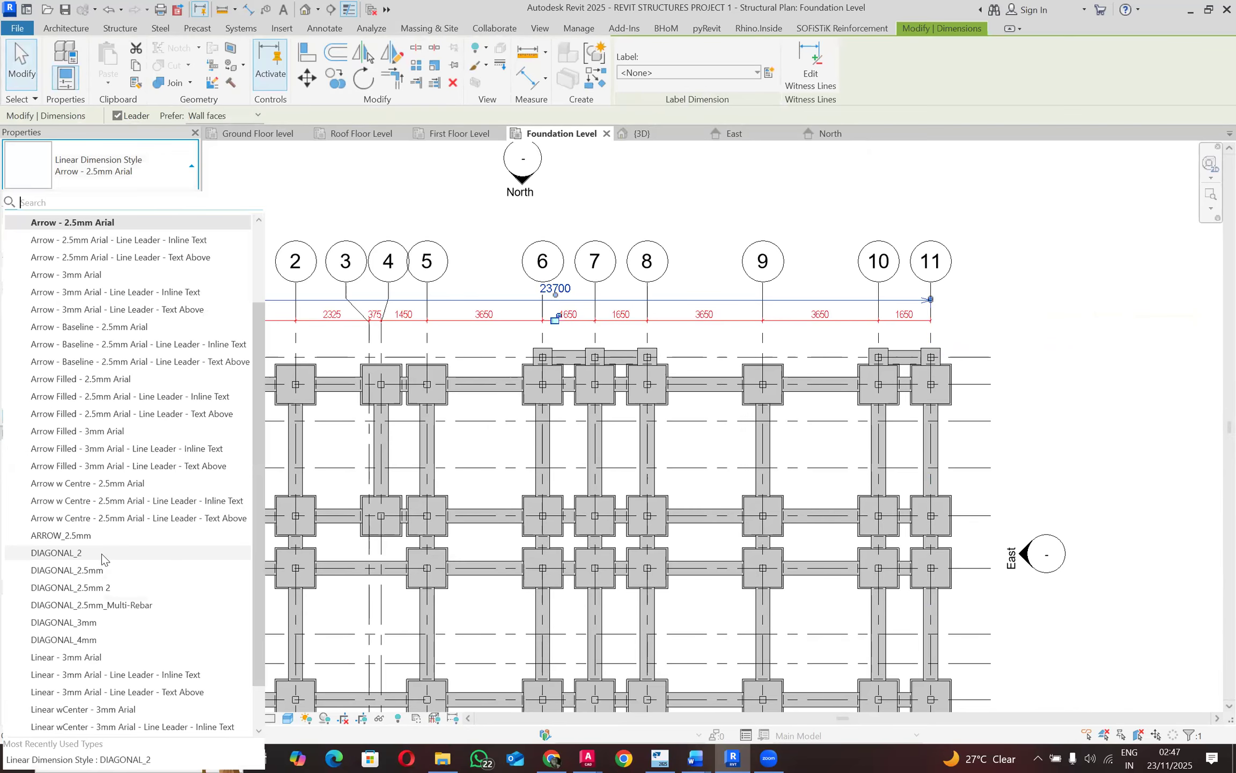
click(102, 554)
click(1070, 339)
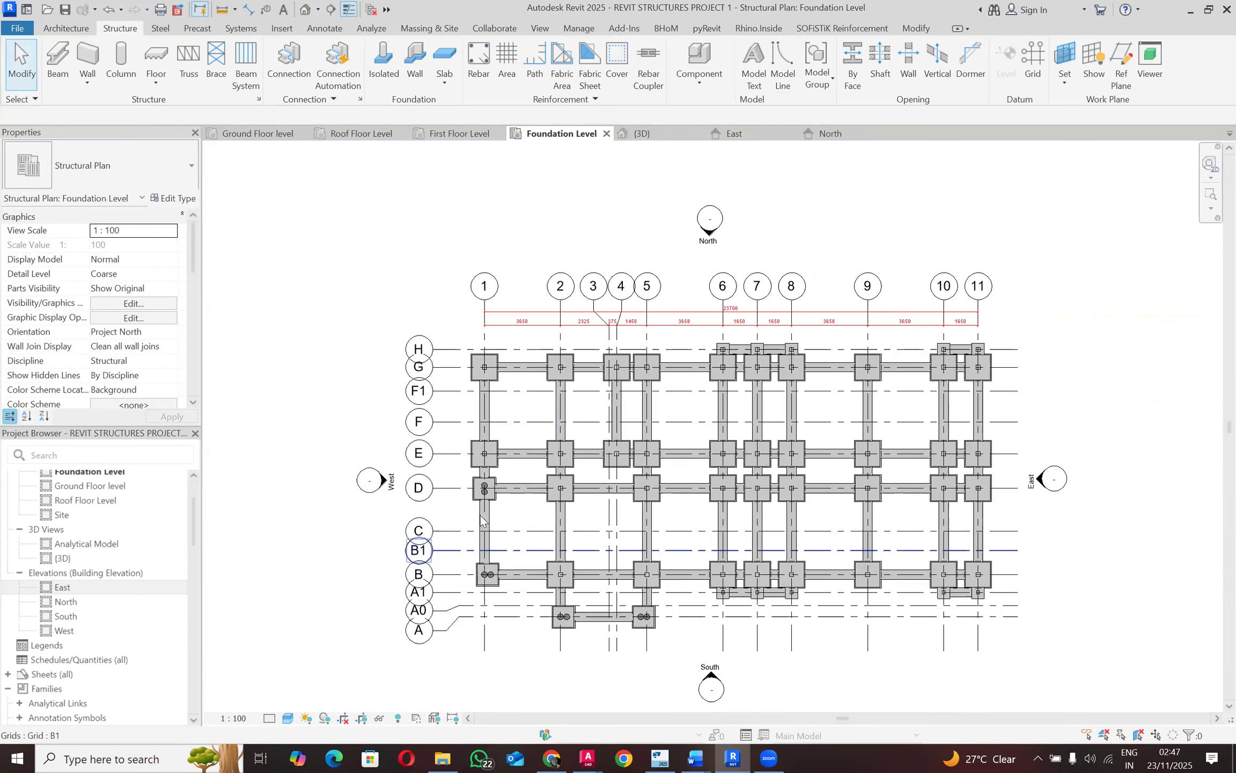
Step: Dimension grid H to grid G beside the lettered bubbles and set that dimension's style to DIAGONAL_2
scroll(486, 606, up, 2)
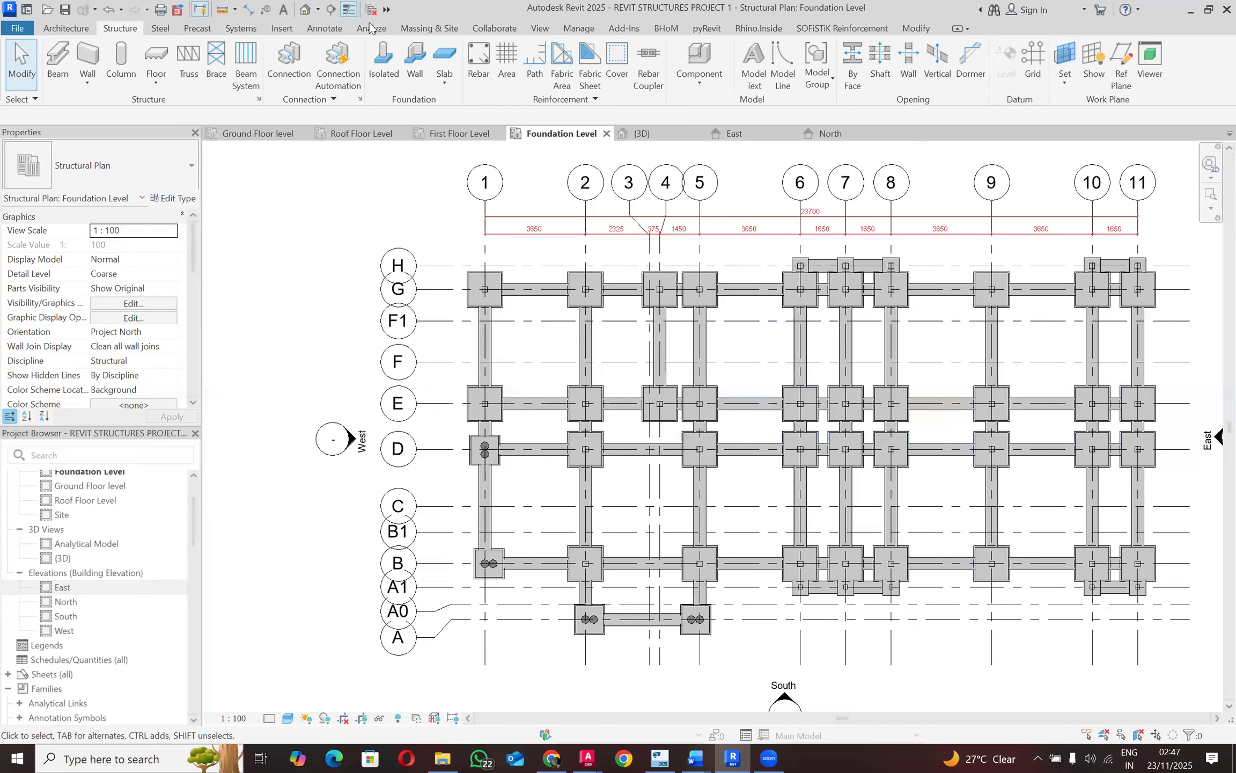
key(d)
key(i)
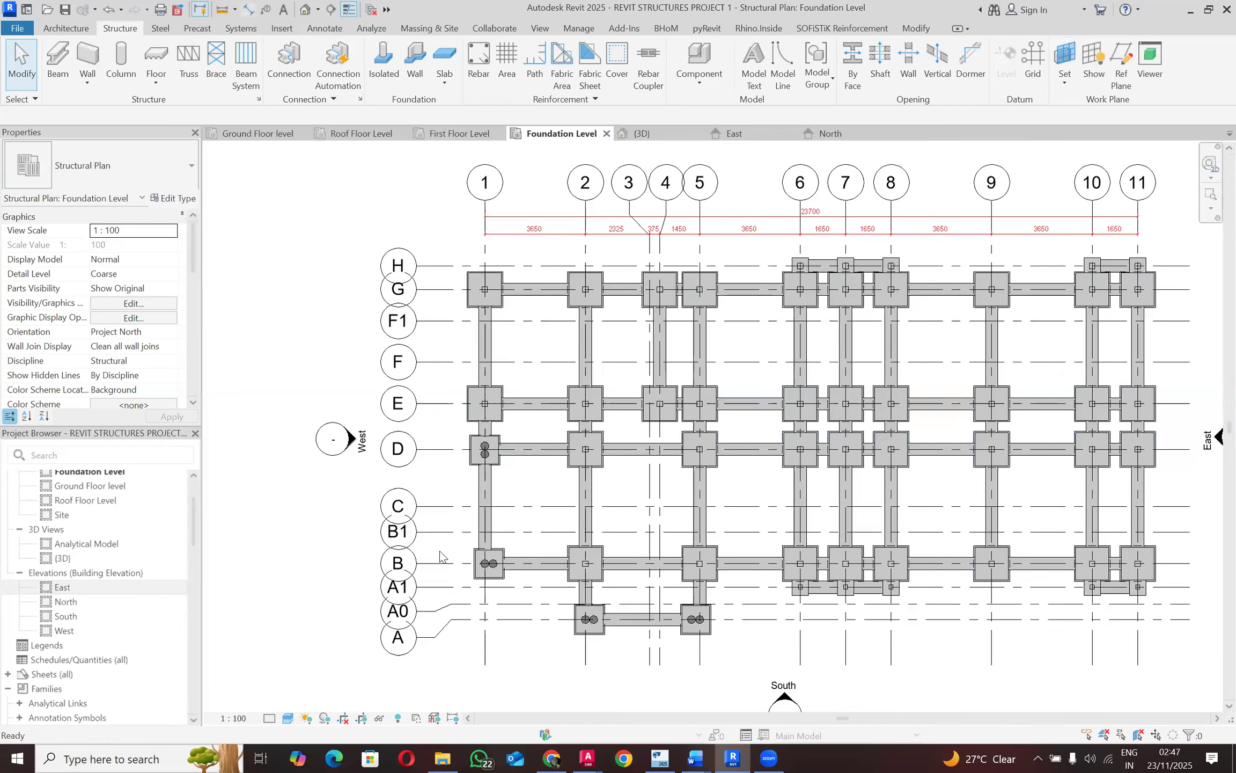
click(445, 290)
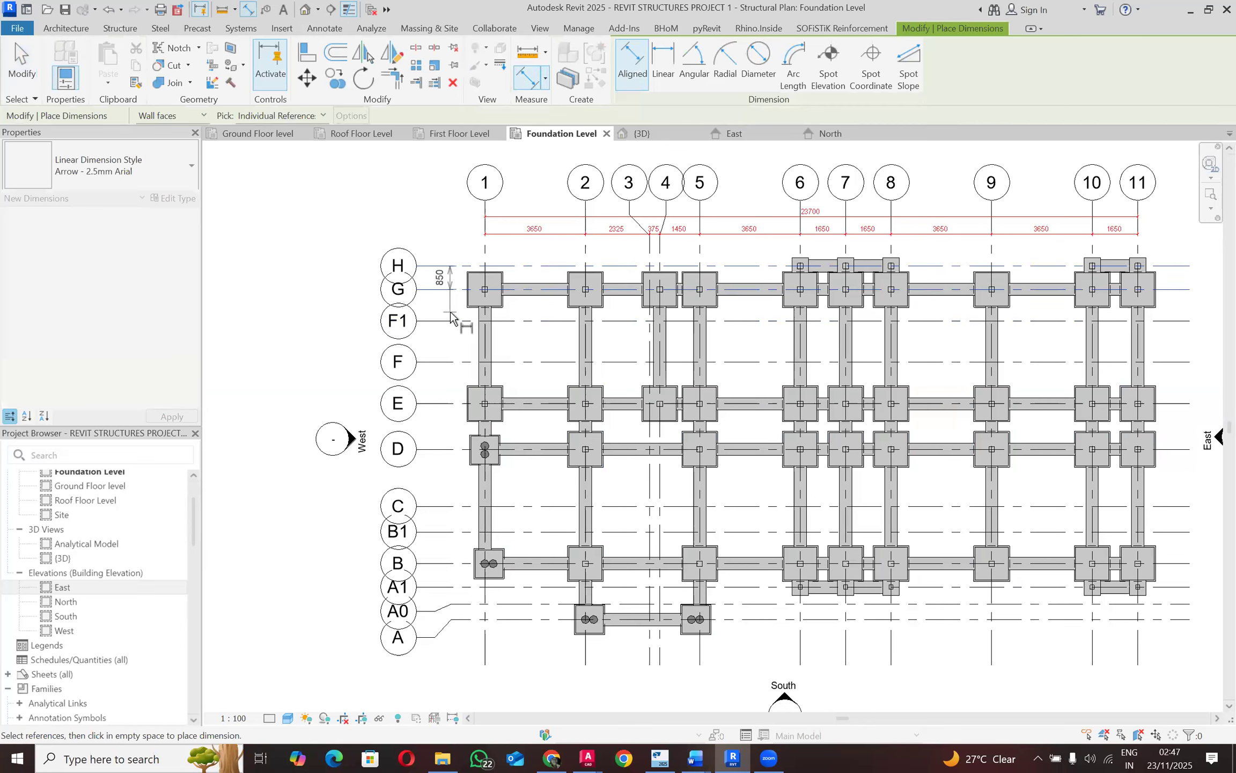
click(450, 317)
key(Escape)
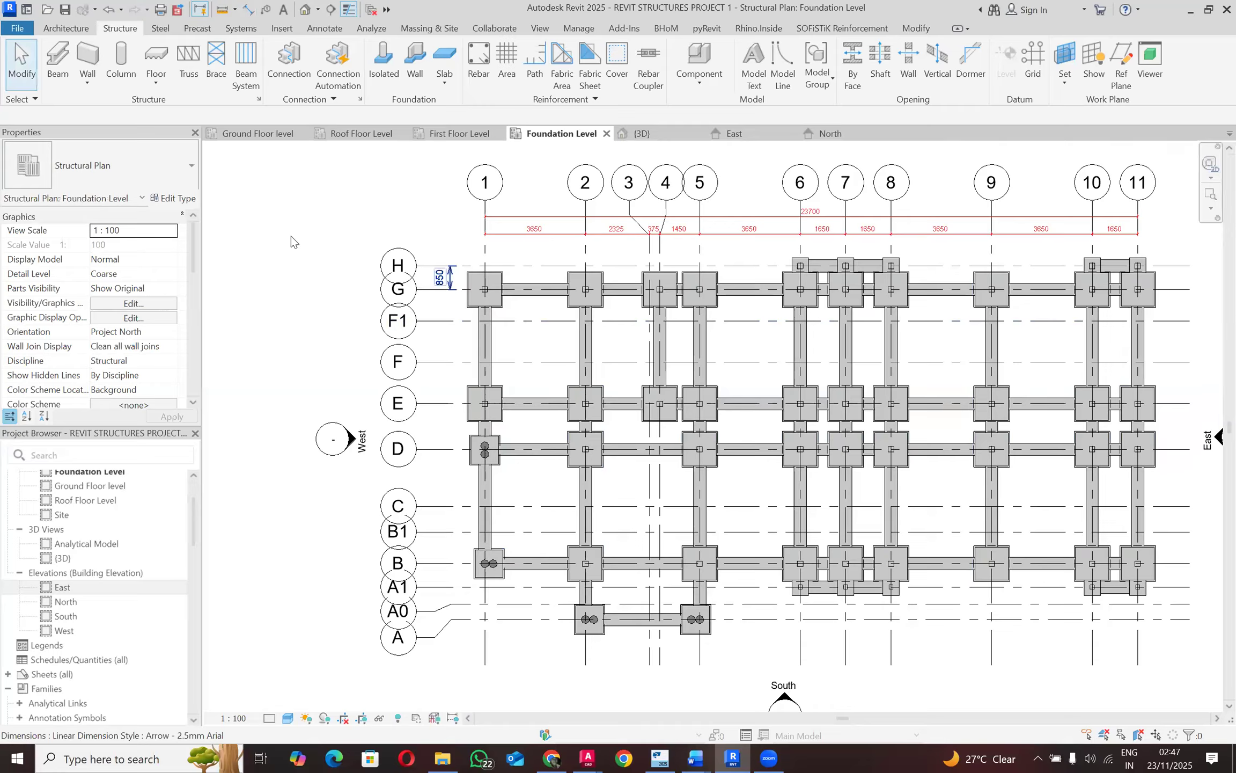
click(177, 166)
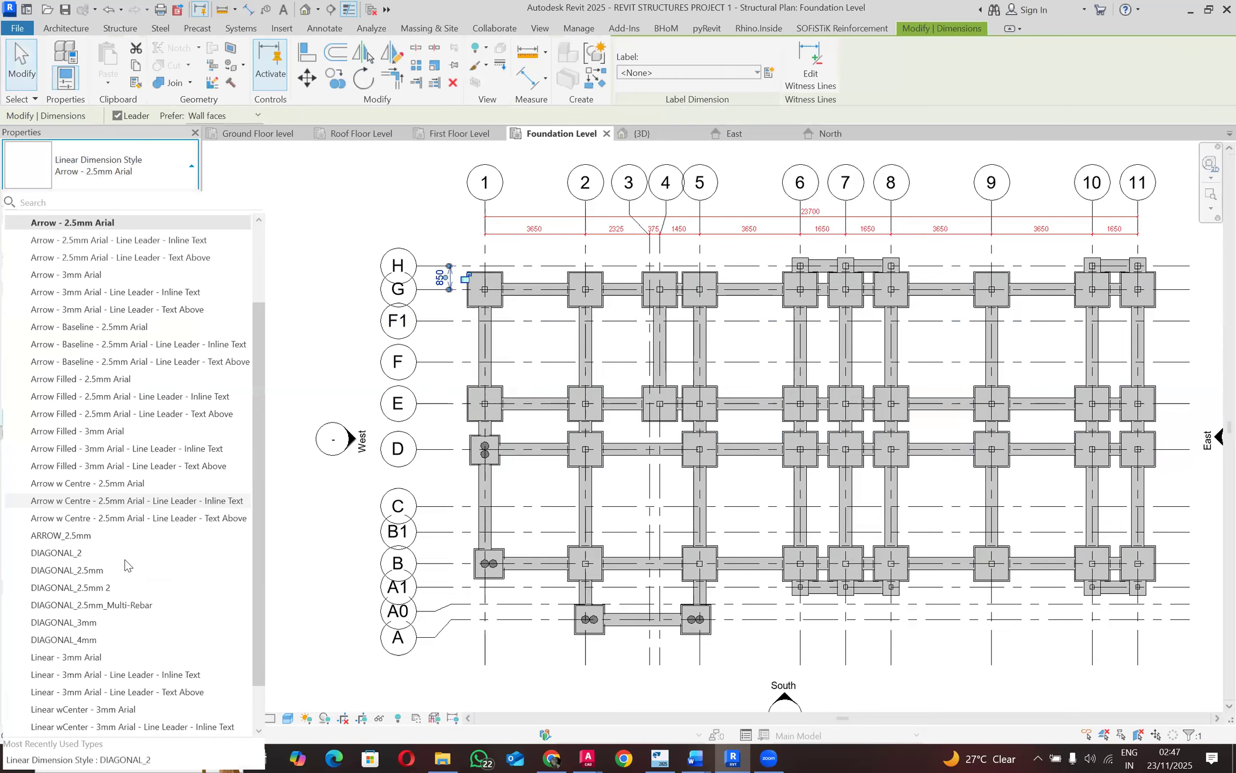
click(445, 178)
click(451, 275)
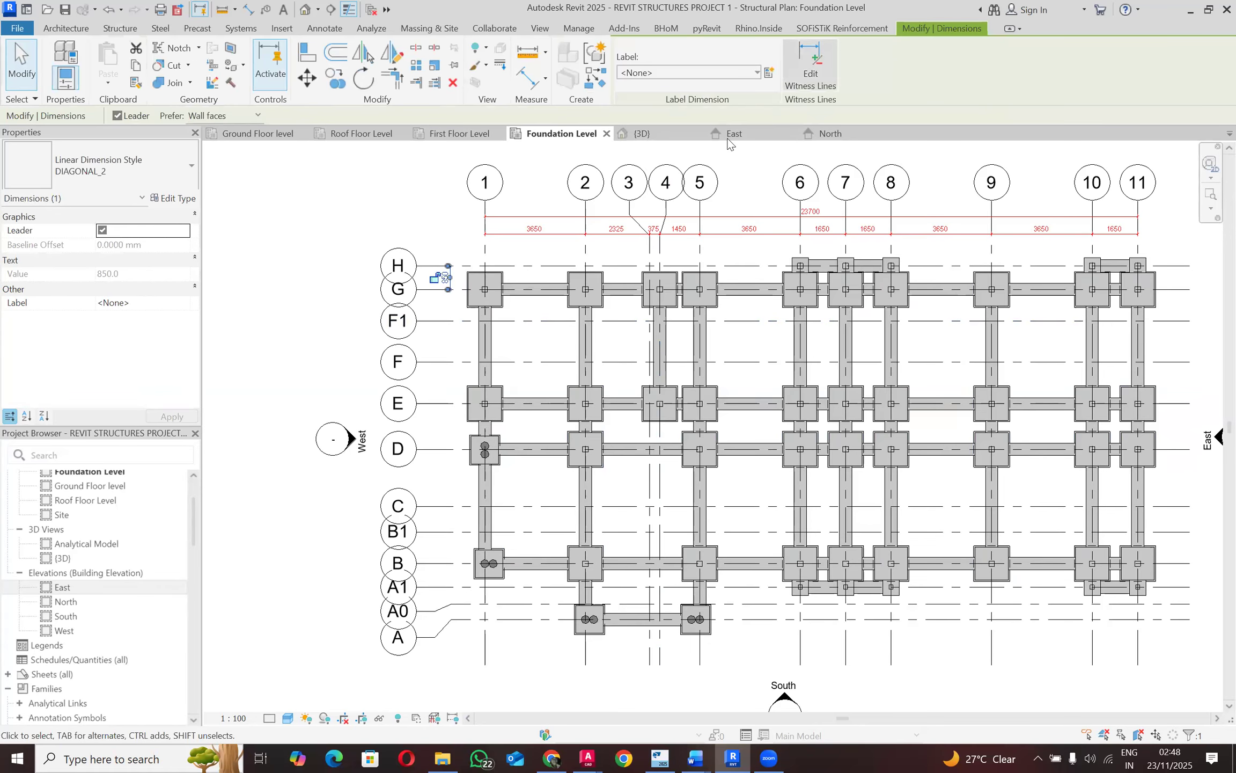
Step: Edit the witness lines of the H–G dimension to extend it to grids F1, F, E, D and C
click(811, 70)
click(448, 320)
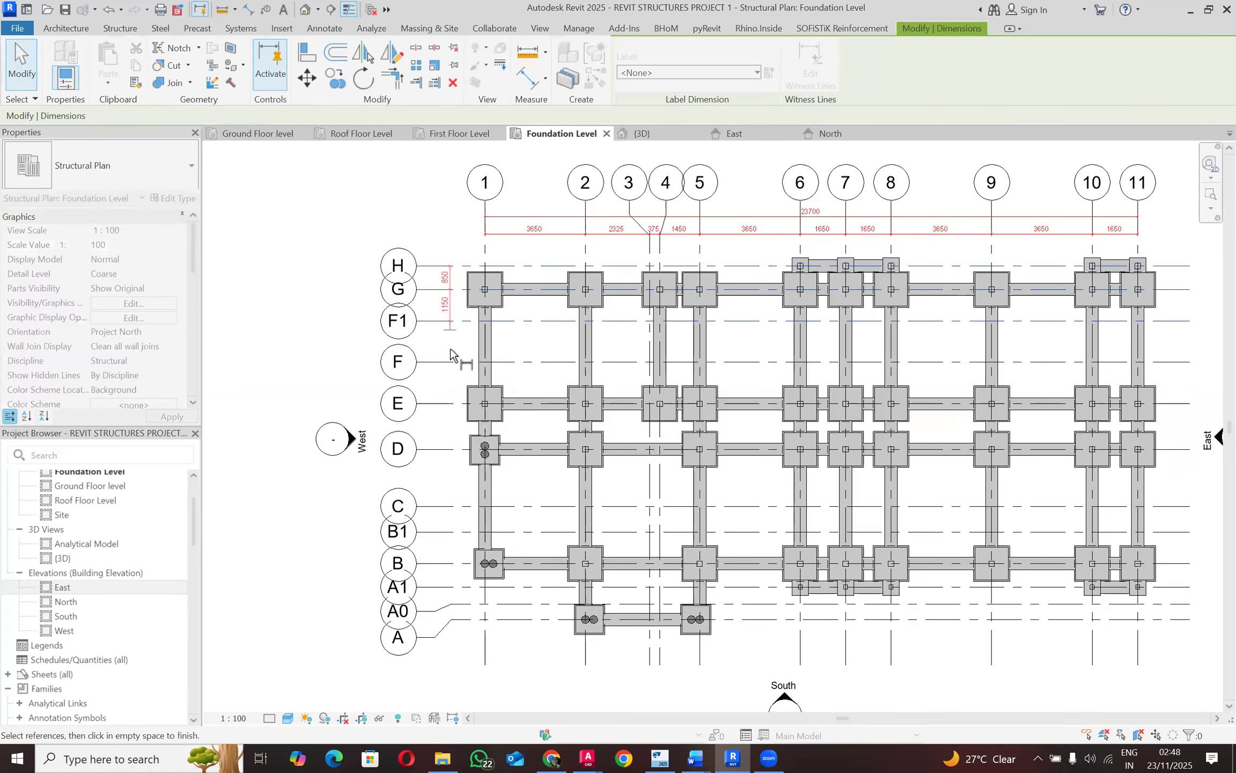
click(442, 362)
click(444, 403)
click(445, 490)
click(438, 508)
Step: Add grids B1, B, A1, A0 and A to the lettered-grid dimension string and finish editing its witness lines
scroll(441, 509, down, 2)
scroll(445, 507, up, 4)
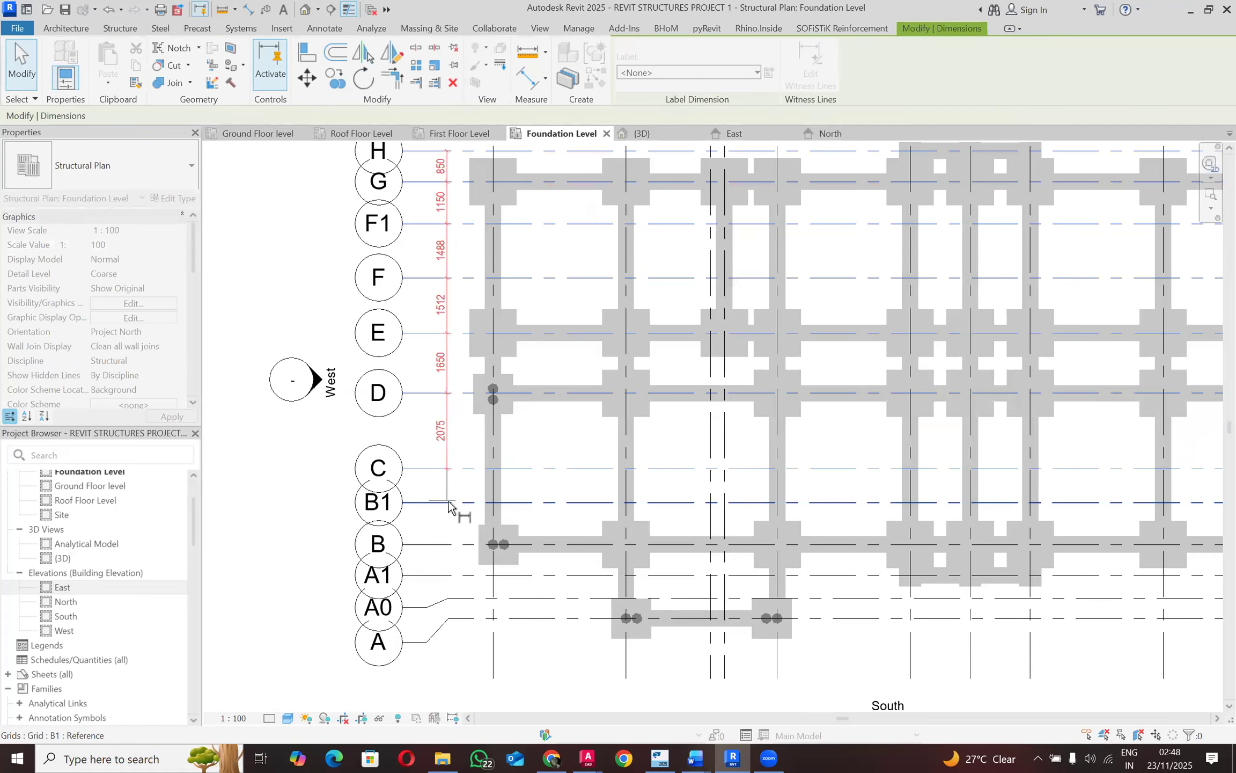
click(446, 505)
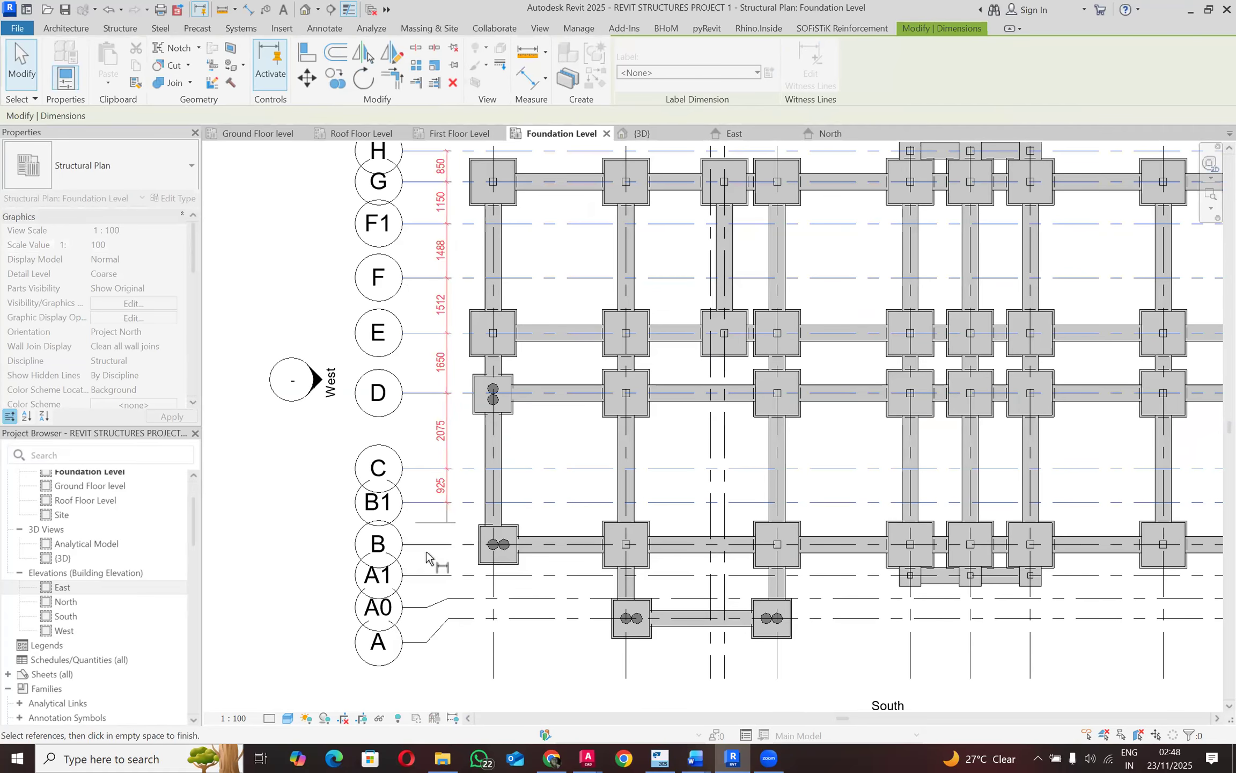
click(436, 580)
click(438, 596)
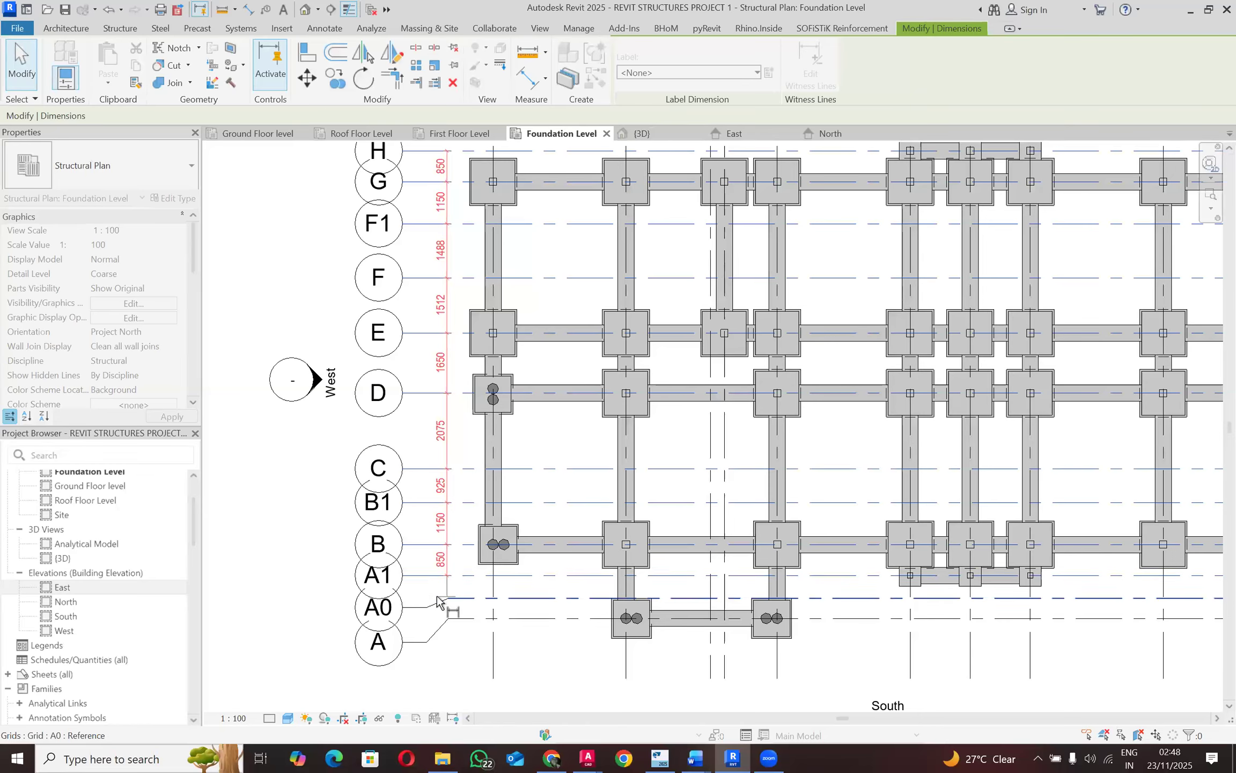
click(437, 599)
click(448, 623)
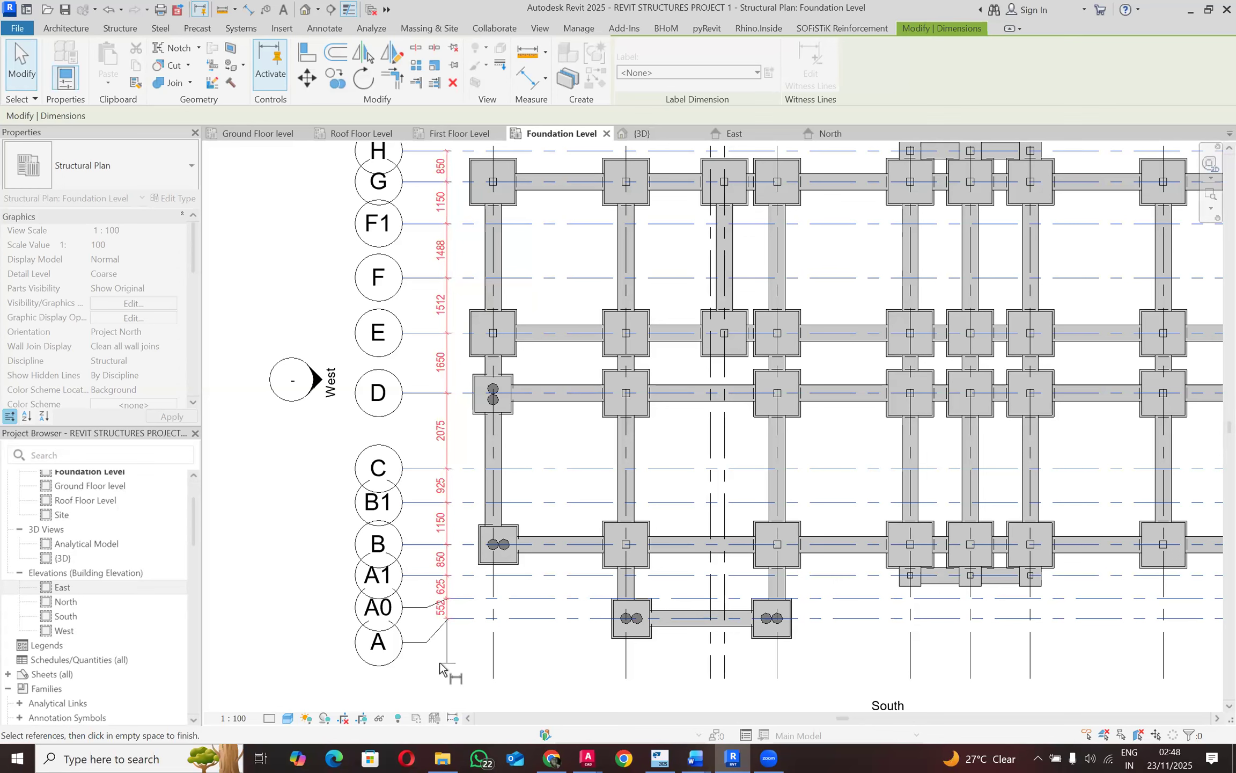
click(440, 663)
click(443, 658)
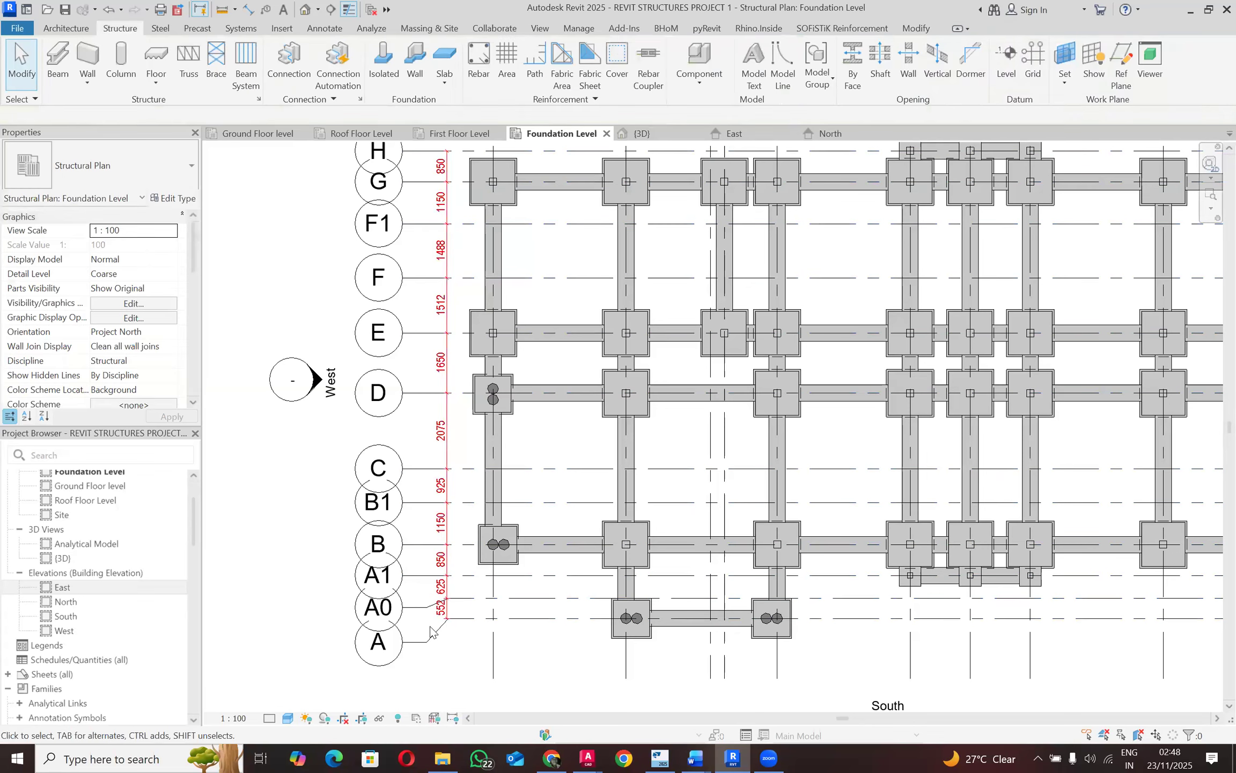
Step: Place an overall aligned dimension from grid H to grid A beside the string and change its style to DIAGONAL_2
scroll(407, 606, down, 2)
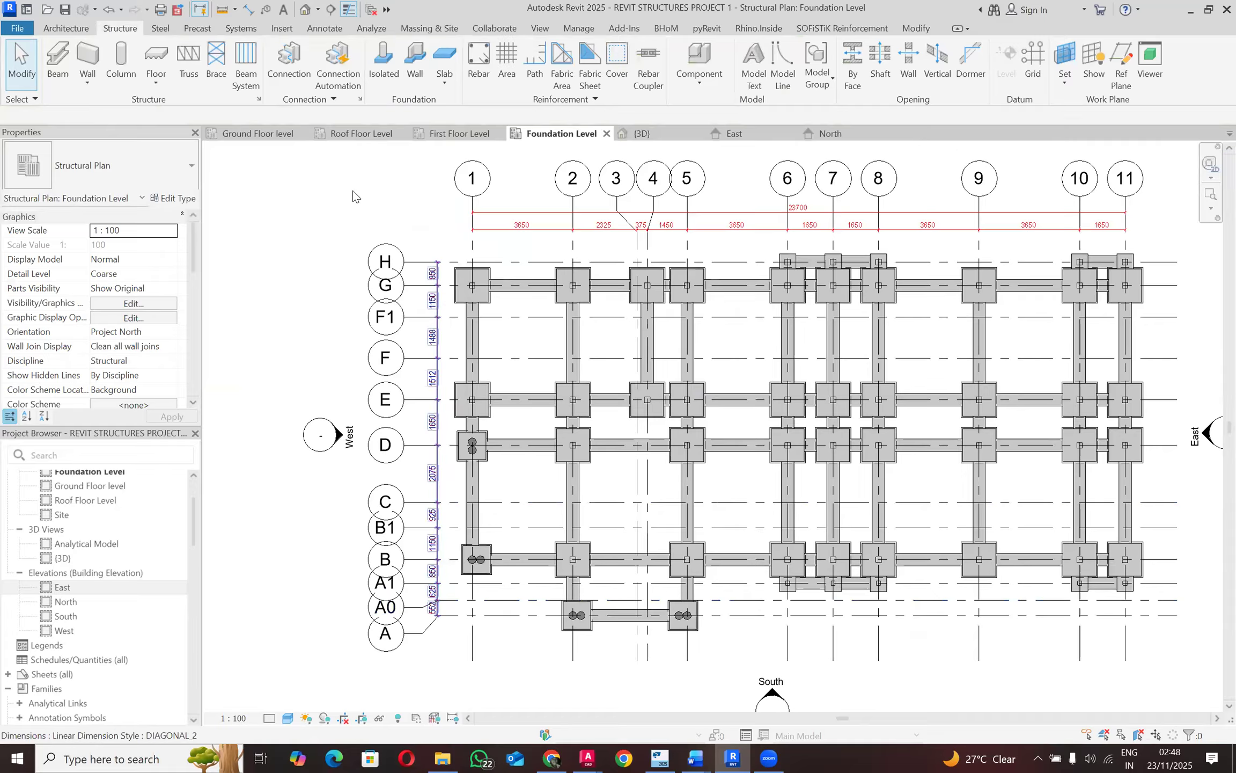
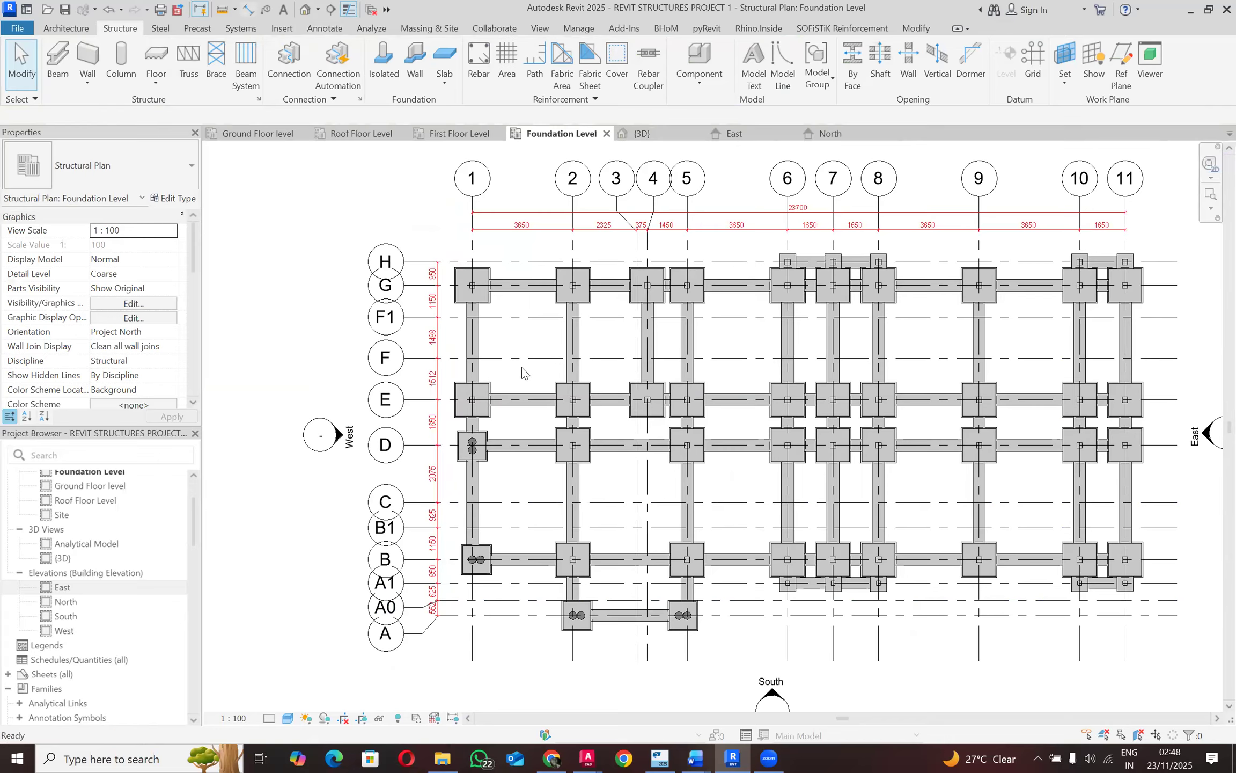
key(d)
key(i)
click(424, 625)
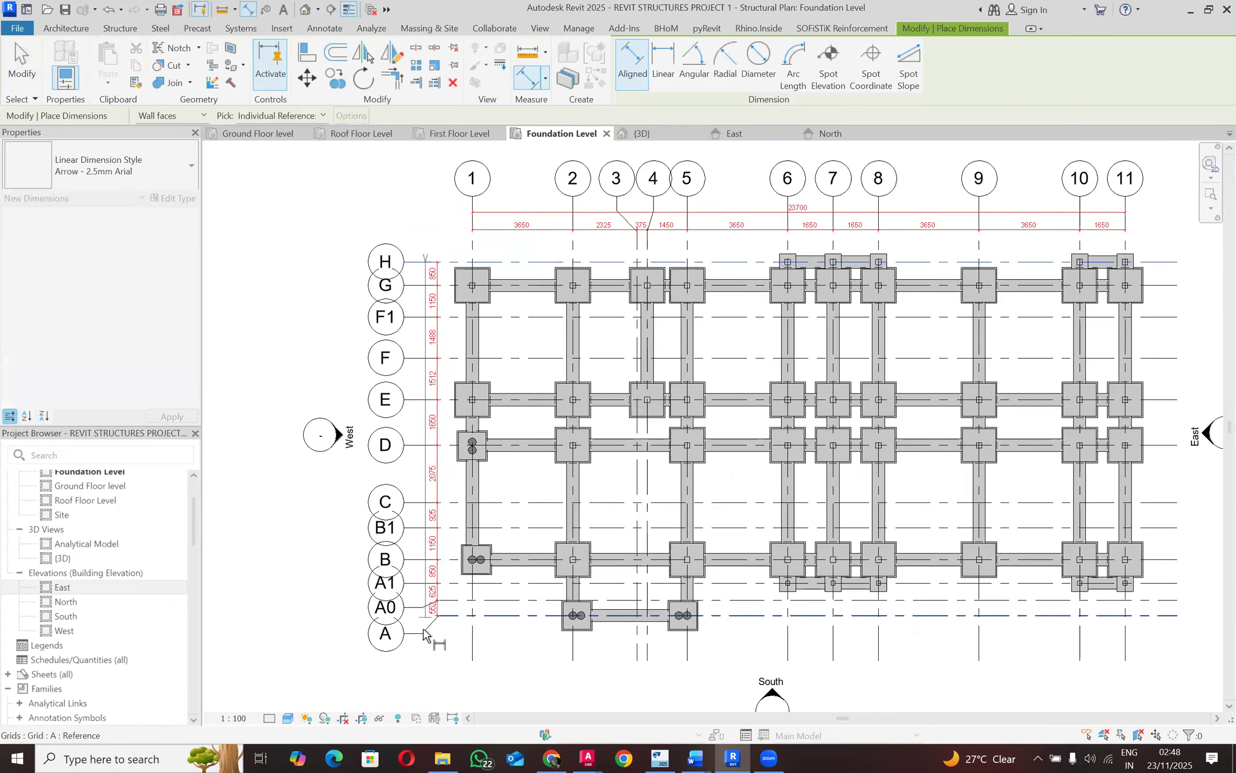
click(423, 622)
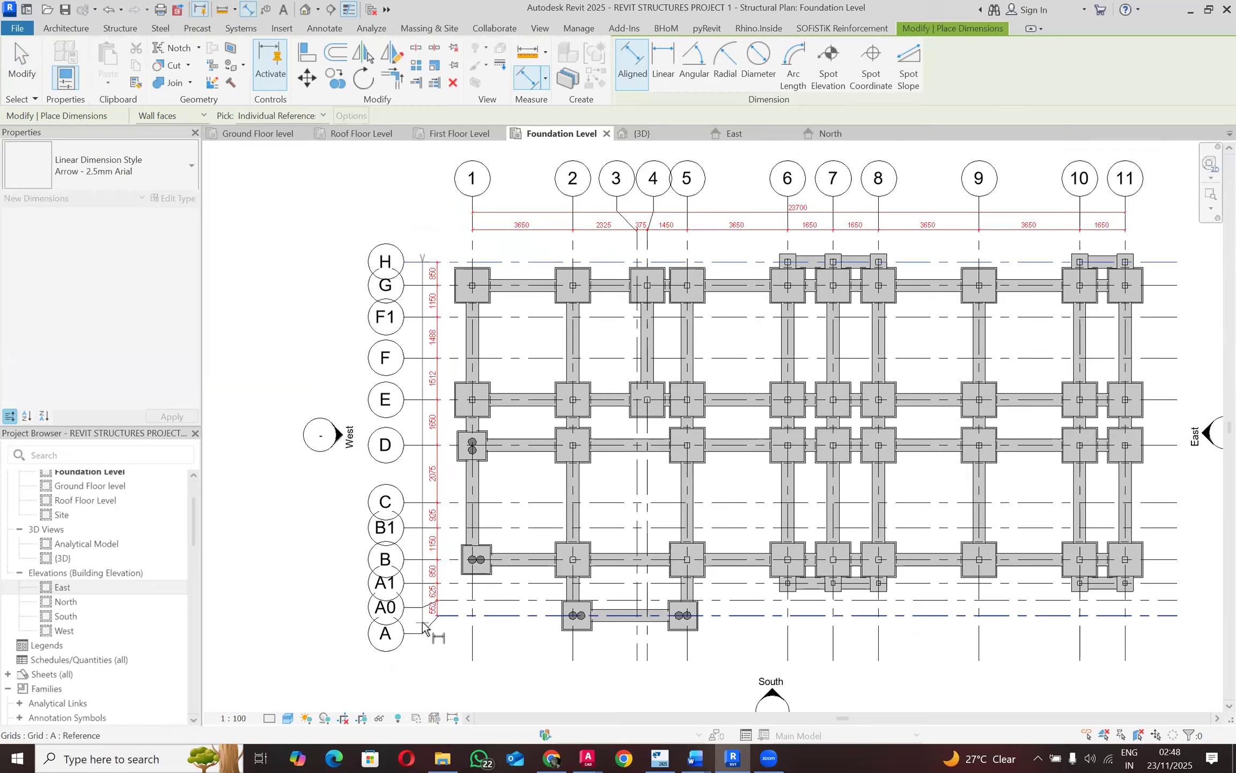
click(425, 670)
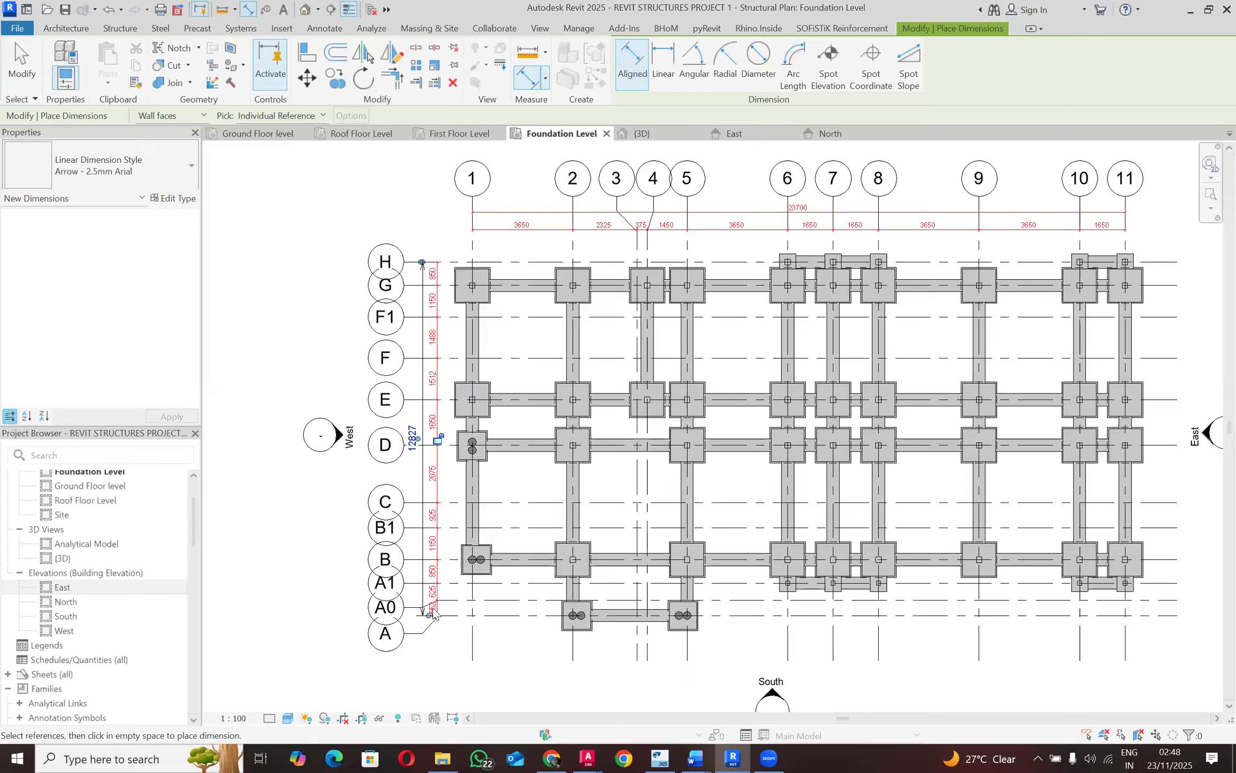
key(Escape)
key(Escape)
click(425, 490)
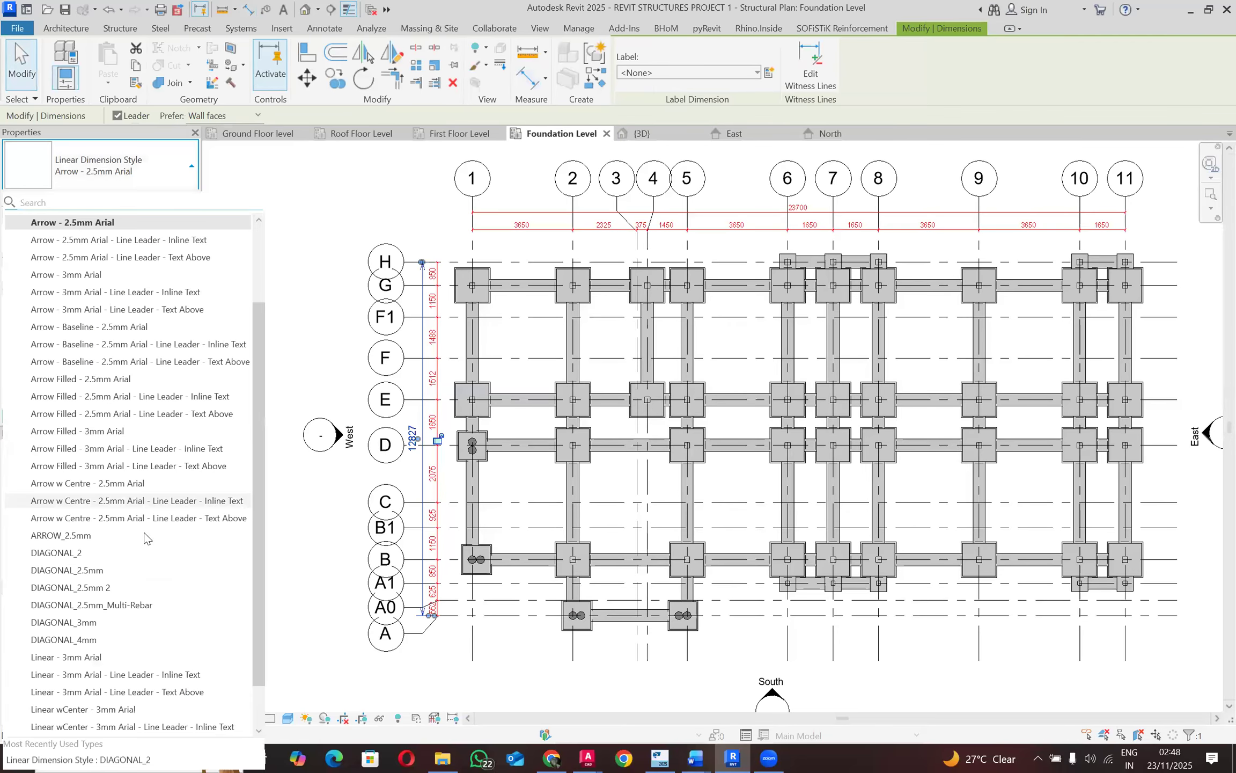
click(319, 494)
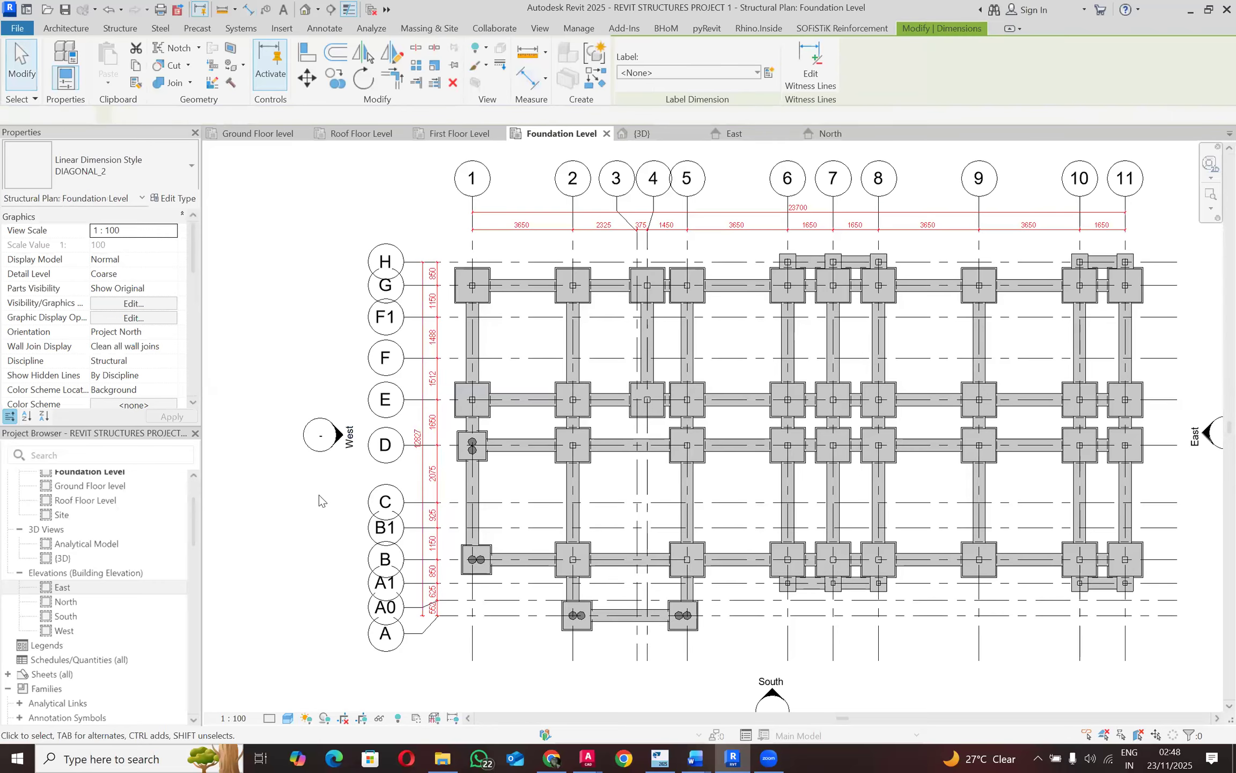
Step: Dimension grid 1 to grid 2 near the lower ends of the numbered grids
scroll(399, 439, up, 3)
scroll(337, 455, down, 3)
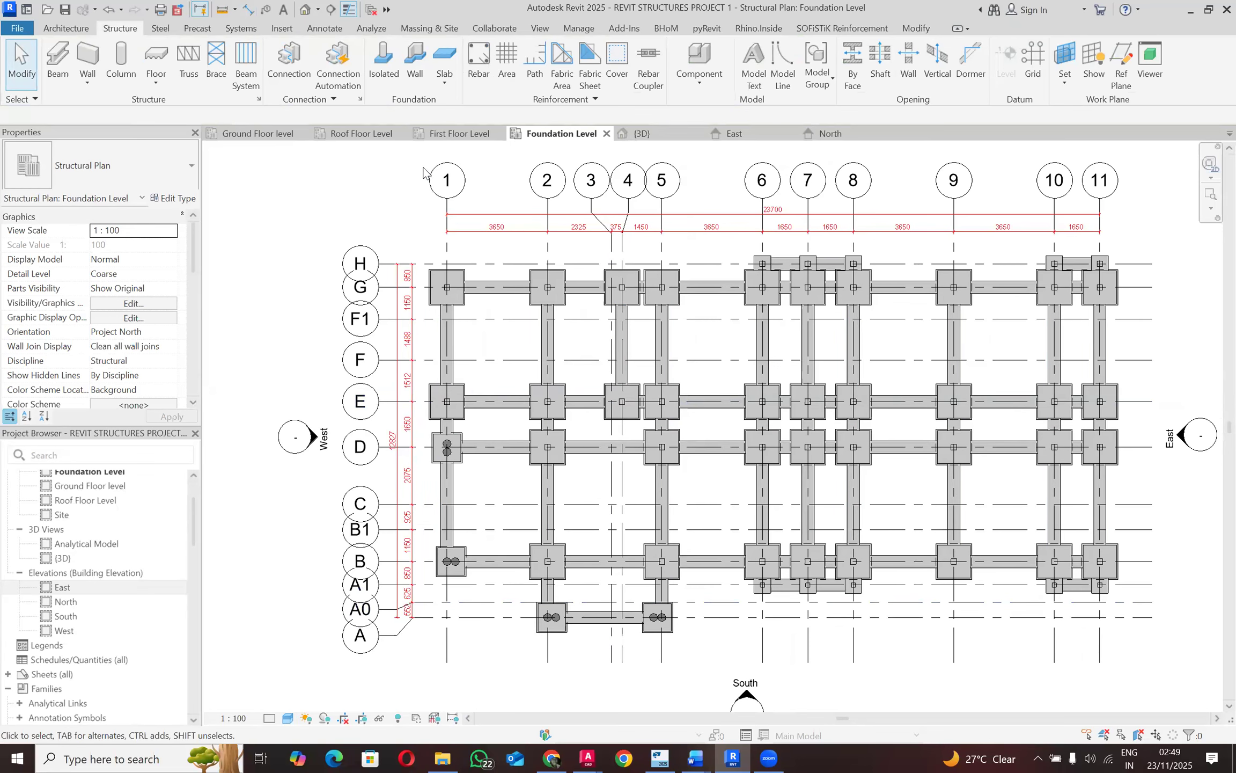
scroll(427, 172, down, 1)
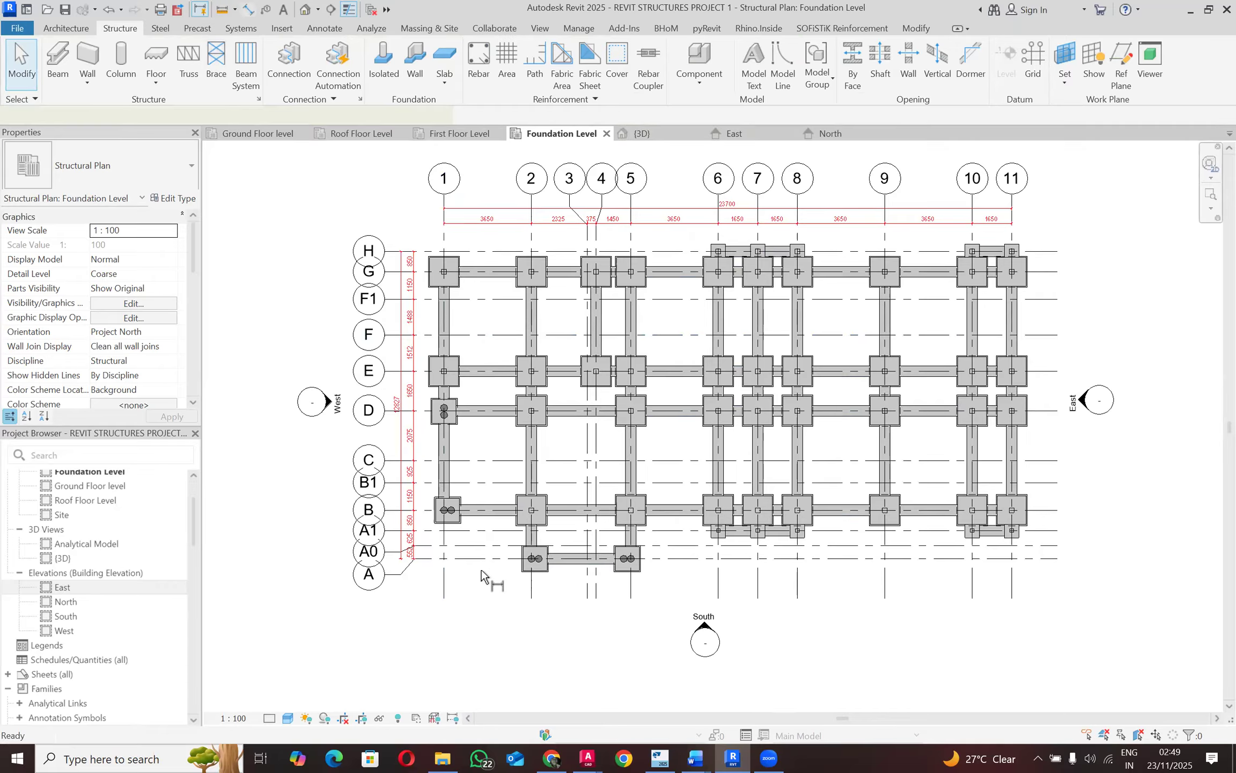
key(d)
key(i)
scroll(481, 569, up, 2)
click(424, 585)
click(559, 590)
click(594, 591)
key(Escape)
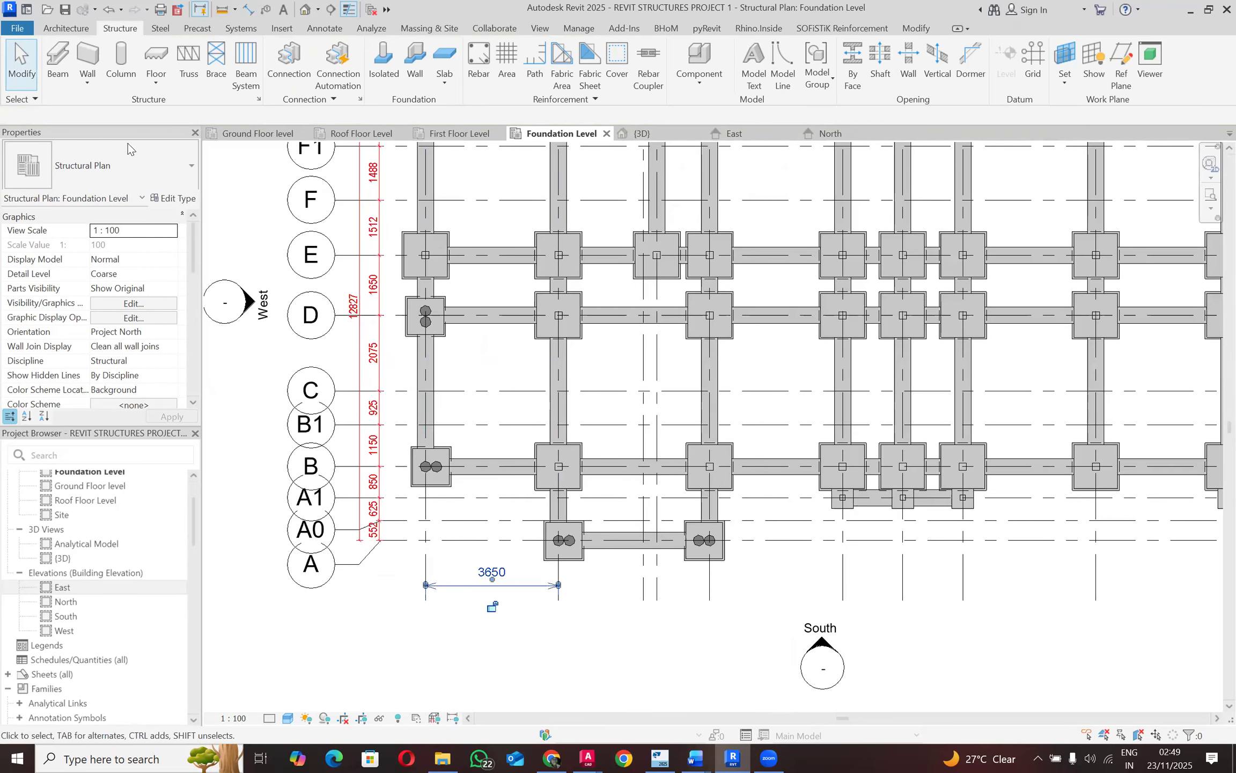
Step: Set the lower grid dimension to the DIAGONAL_2 style and extend its witness lines to grids 3, 4 and 5
click(128, 150)
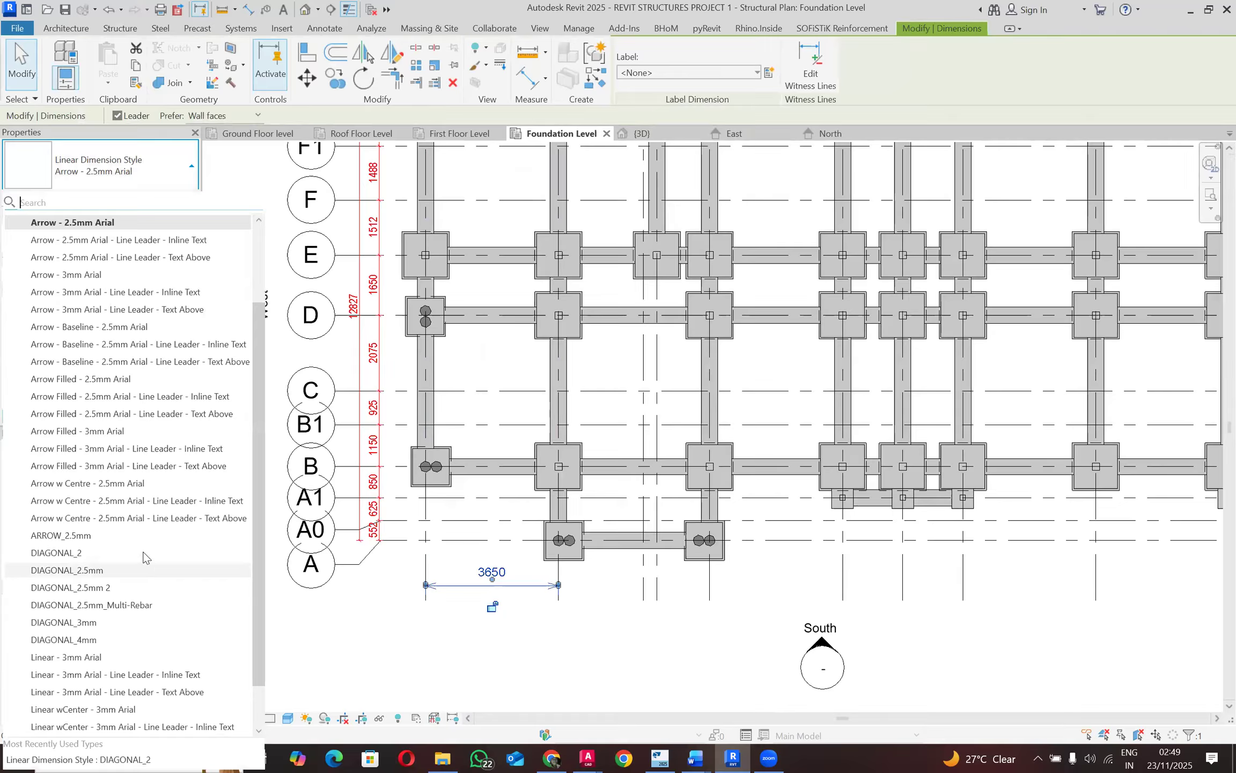
click(143, 552)
click(809, 63)
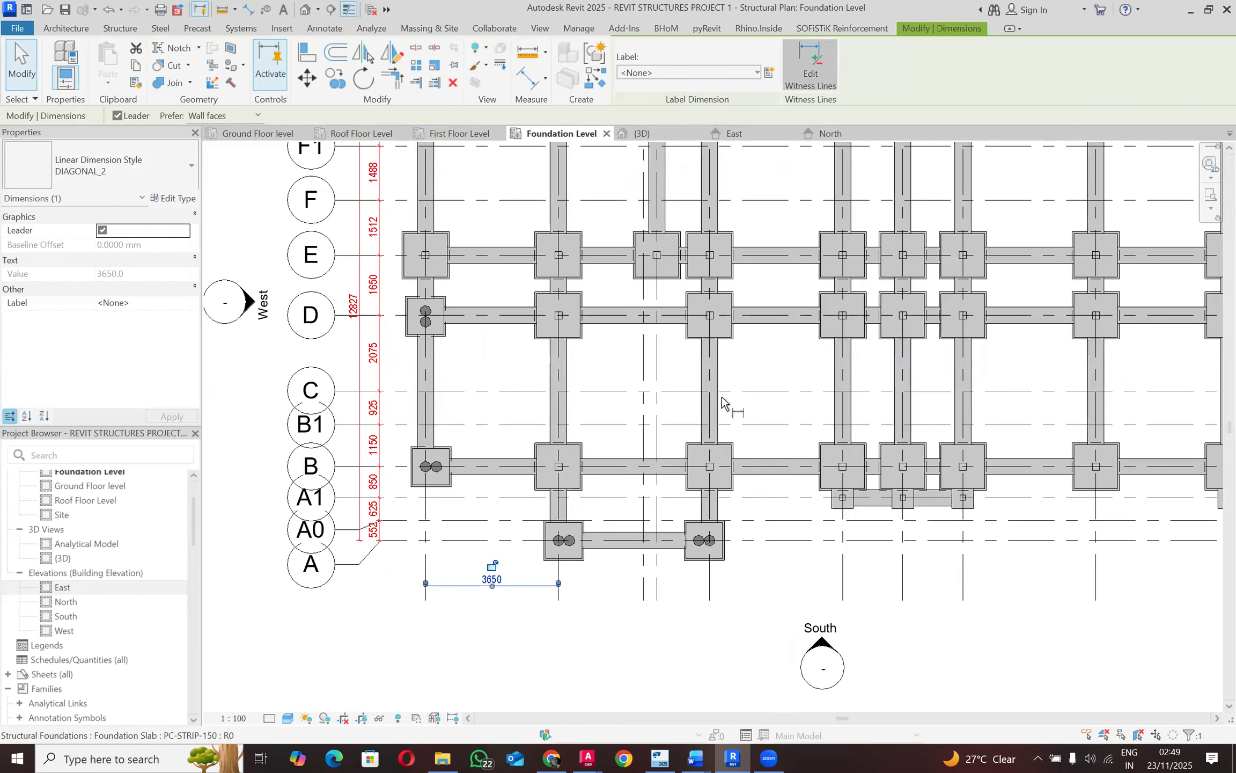
click(642, 589)
click(709, 588)
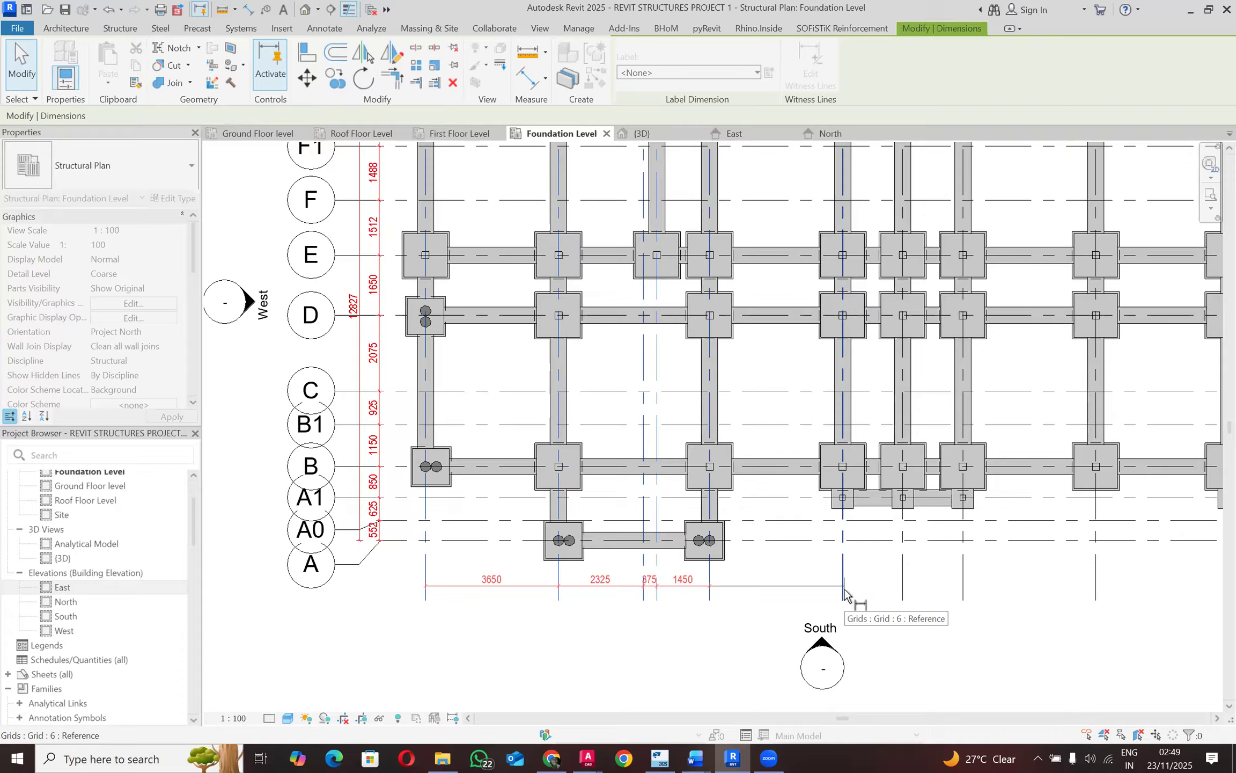
Step: Continue the lower dimension string with witness lines on grids 6, 7 and 8
click(844, 589)
click(910, 588)
click(965, 586)
scroll(847, 531, down, 2)
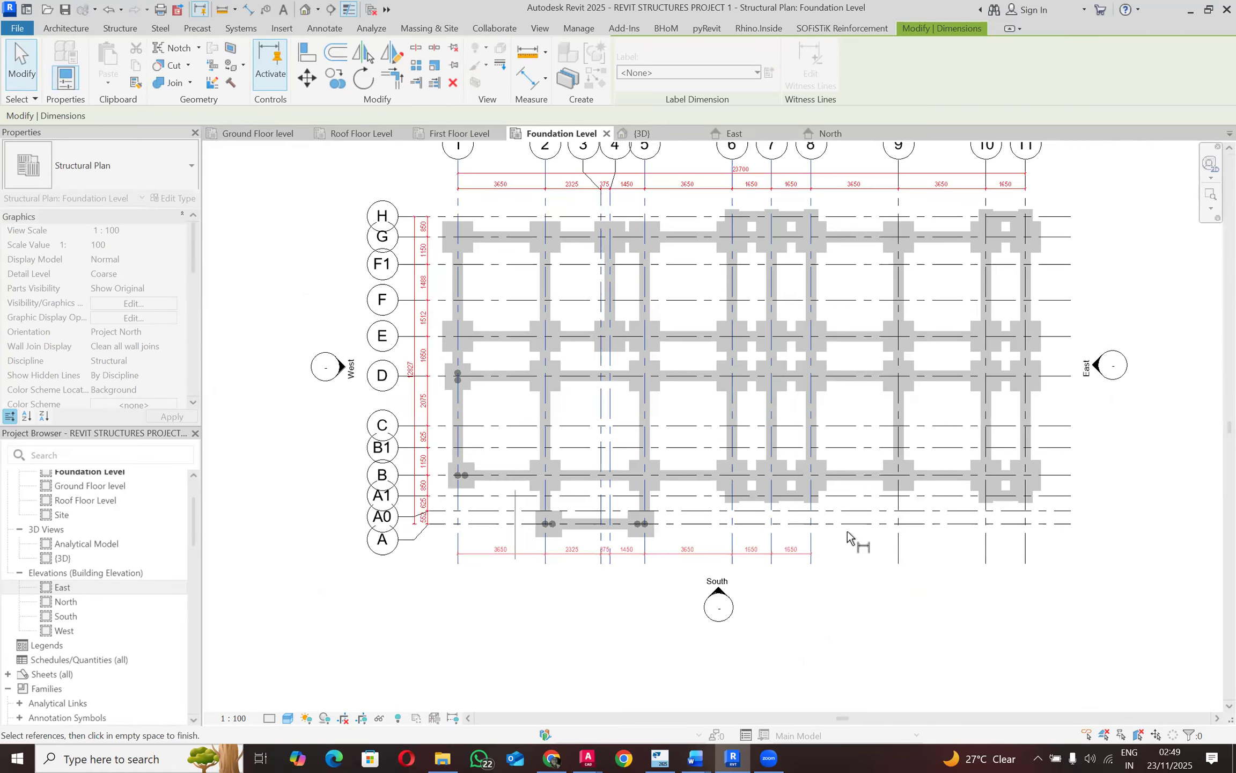
Step: Add grids 9, 10 and 11 to the lower dimension string and finish editing its witness lines
scroll(905, 551, up, 2)
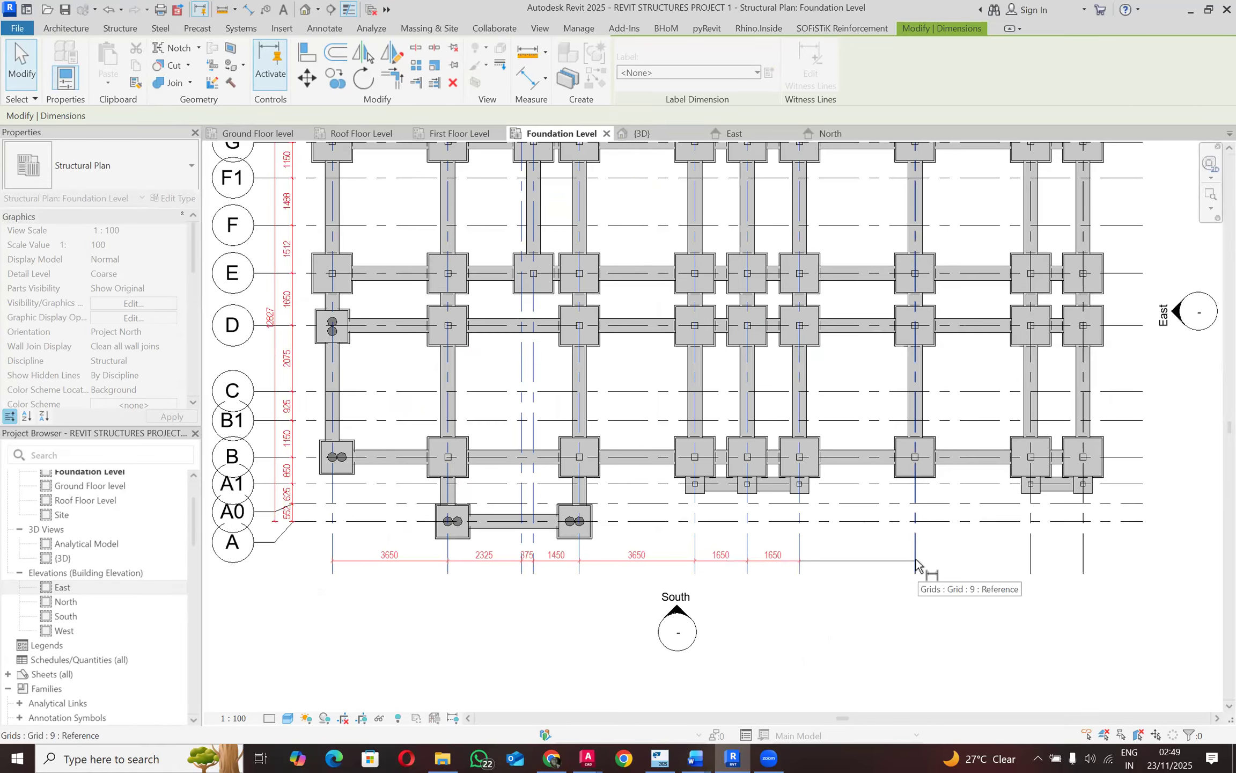
click(959, 564)
click(1031, 561)
click(1083, 560)
click(1121, 558)
key(Escape)
key(Escape)
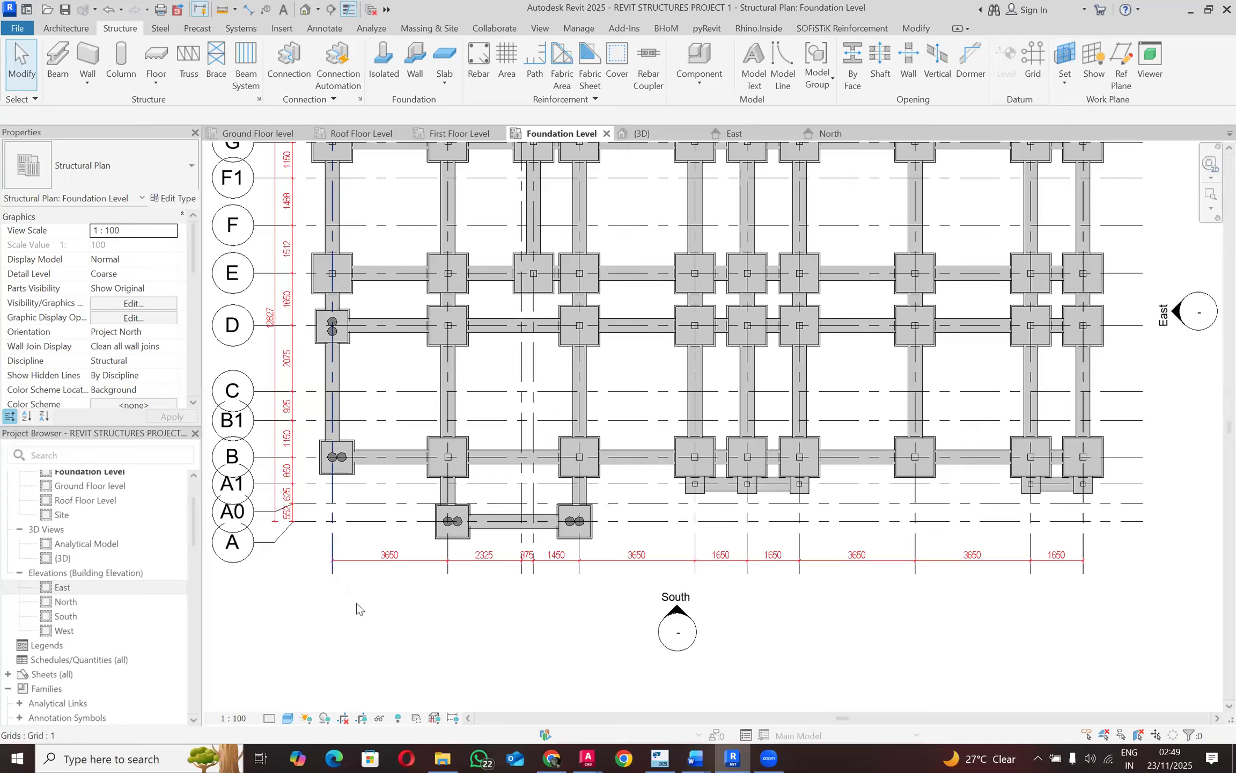
Step: Extend the lower ends of the numbered grids slightly farther below the plan
click(331, 574)
drag(334, 574, 333, 585)
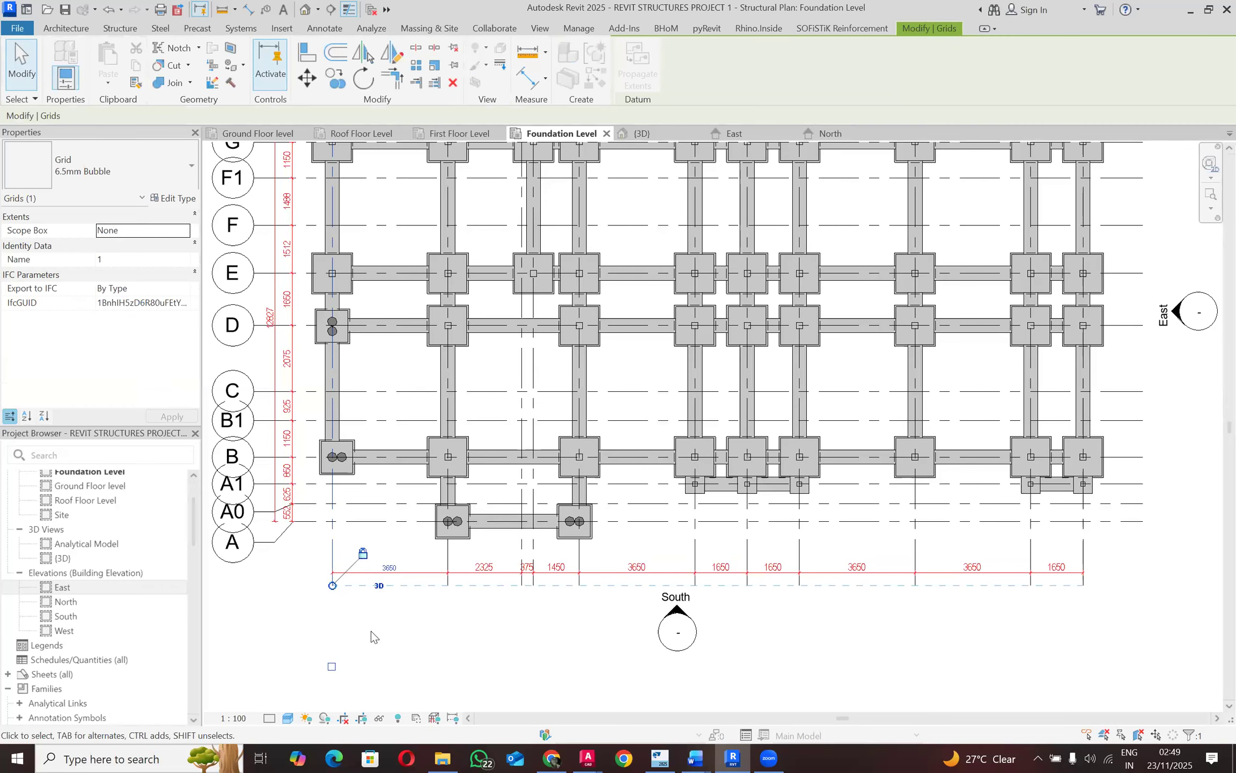
click(363, 592)
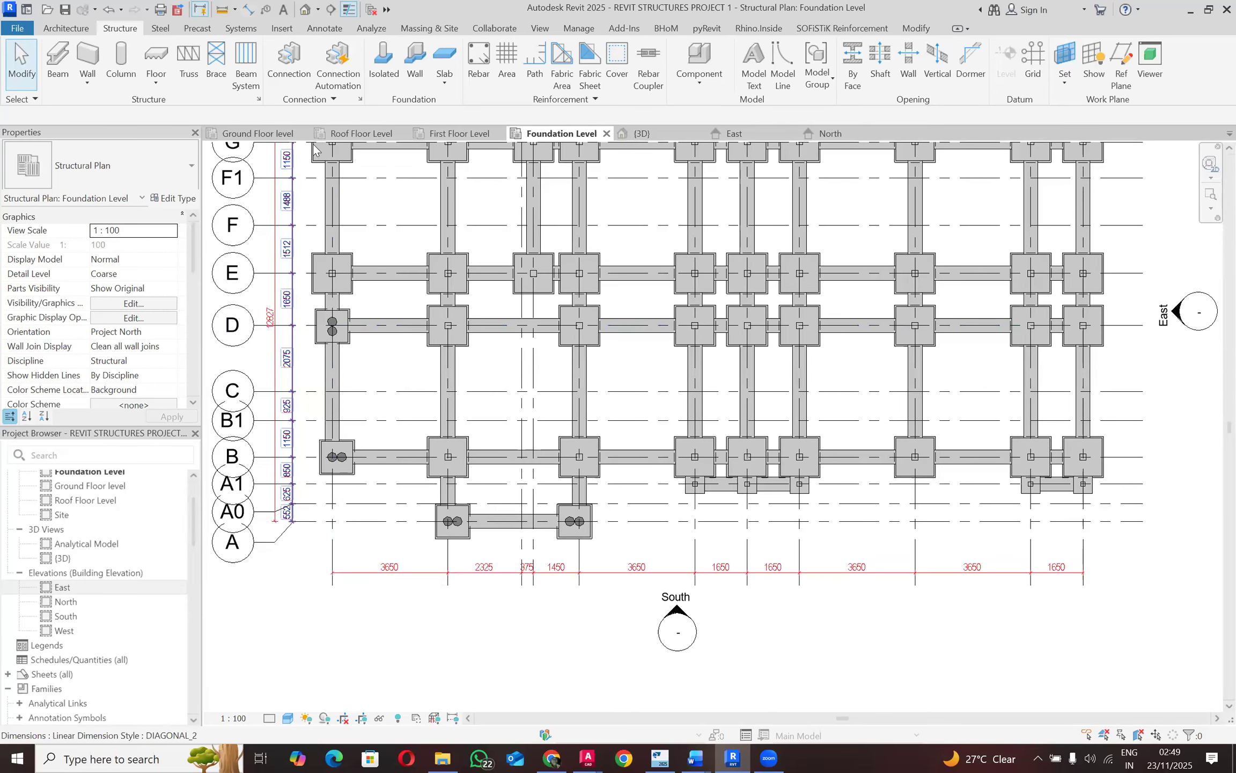
Step: Add an overall aligned dimension from grid 1 to grid 11 just below the lower running dimension string
key(d)
key(i)
click(334, 559)
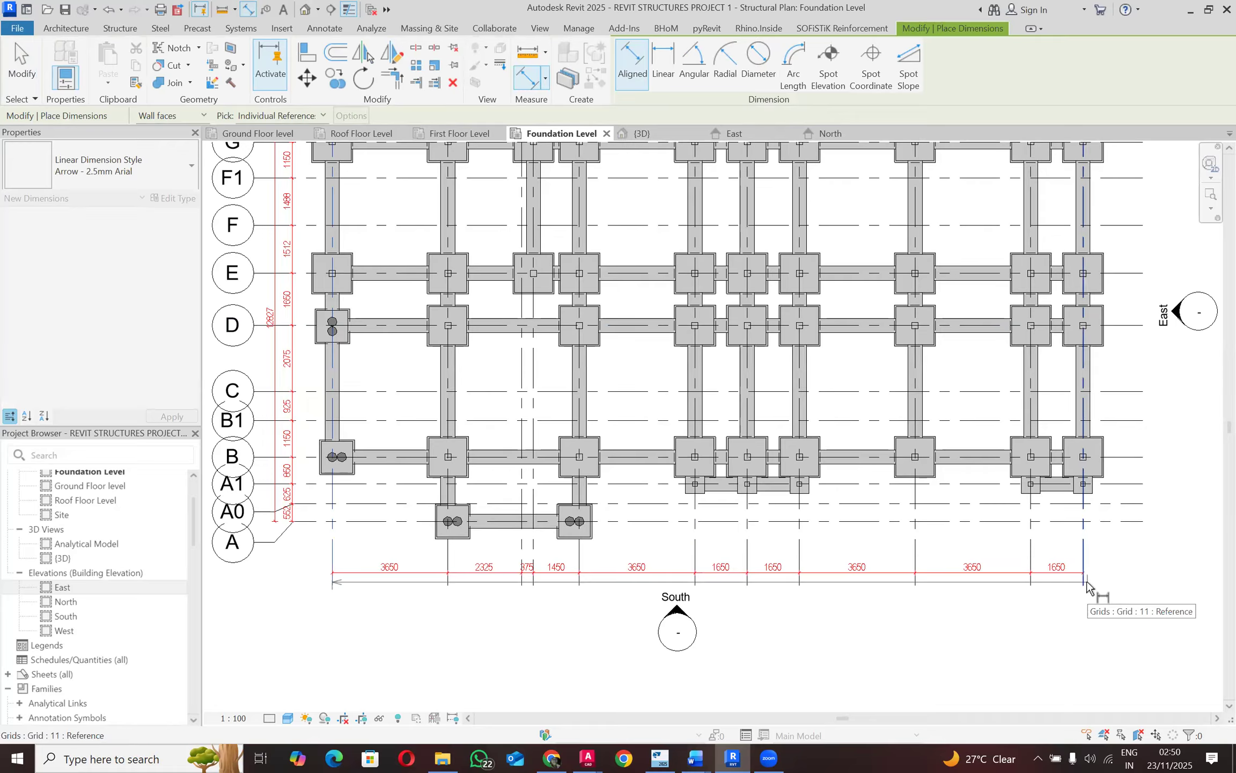
click(1095, 572)
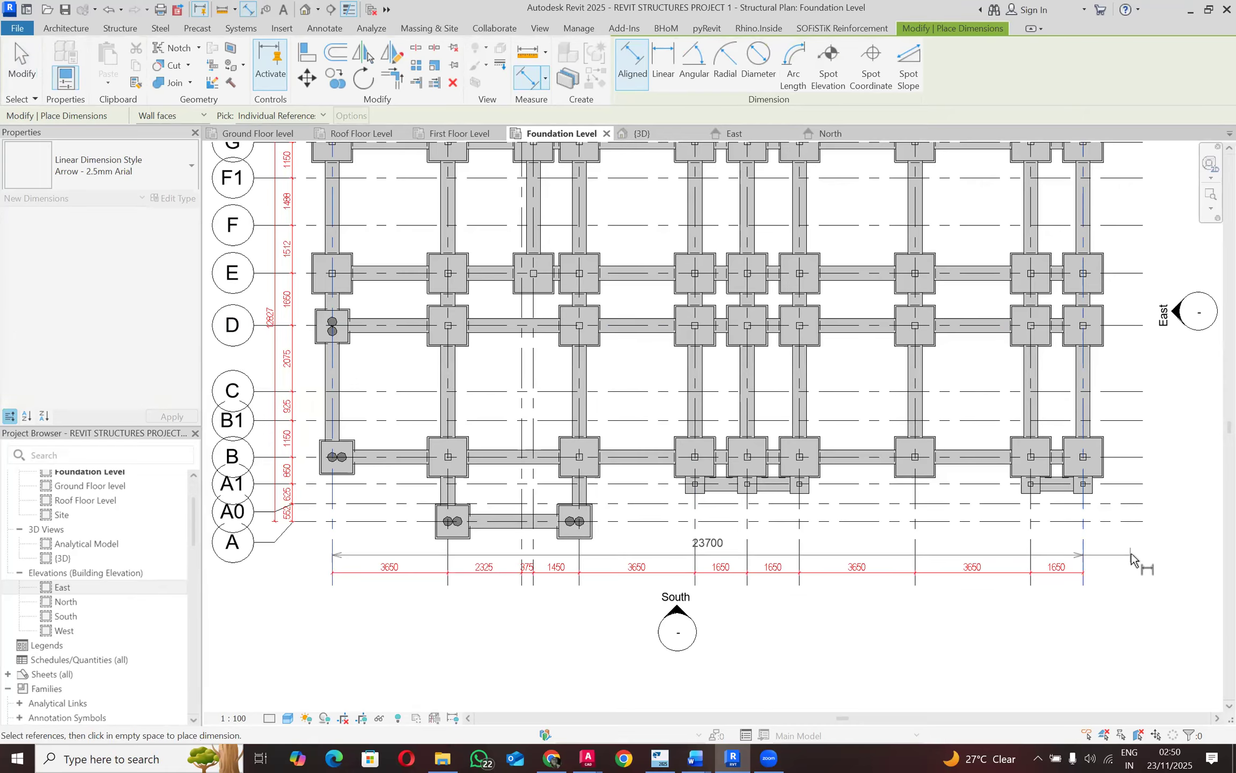
click(1146, 587)
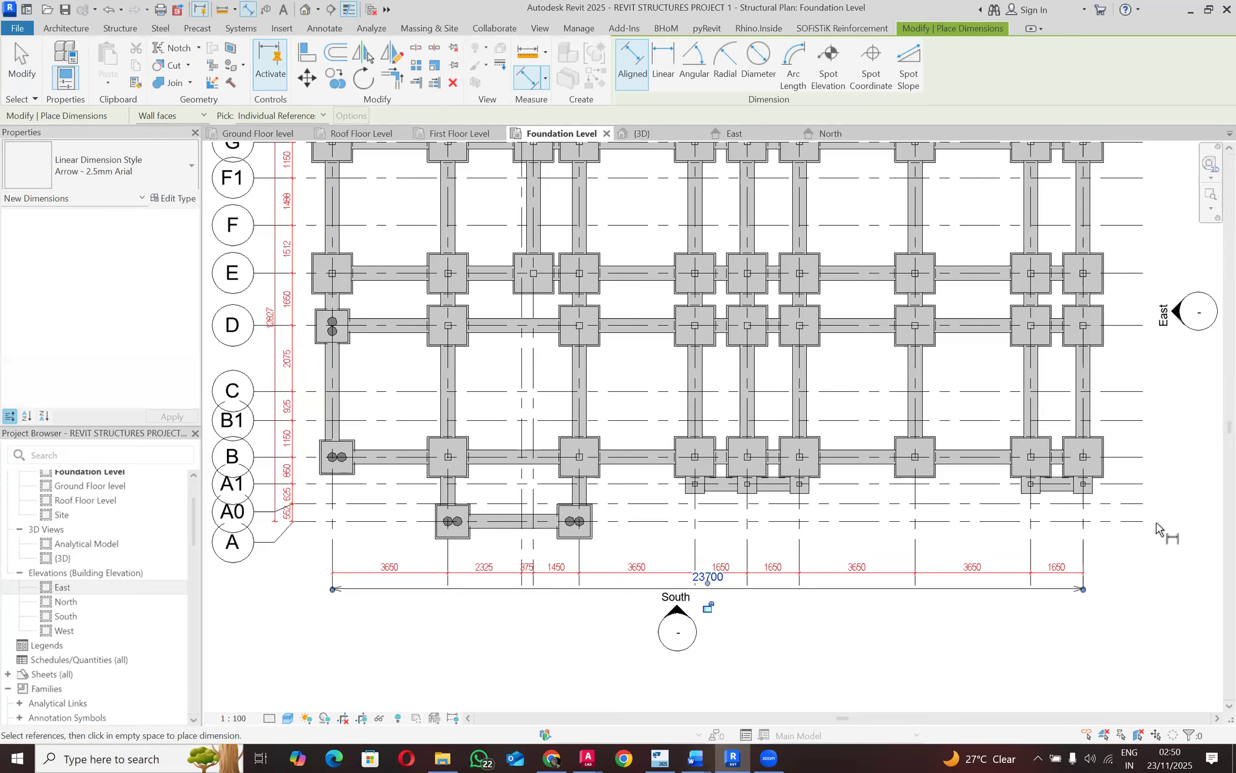
key(Escape)
key(Escape)
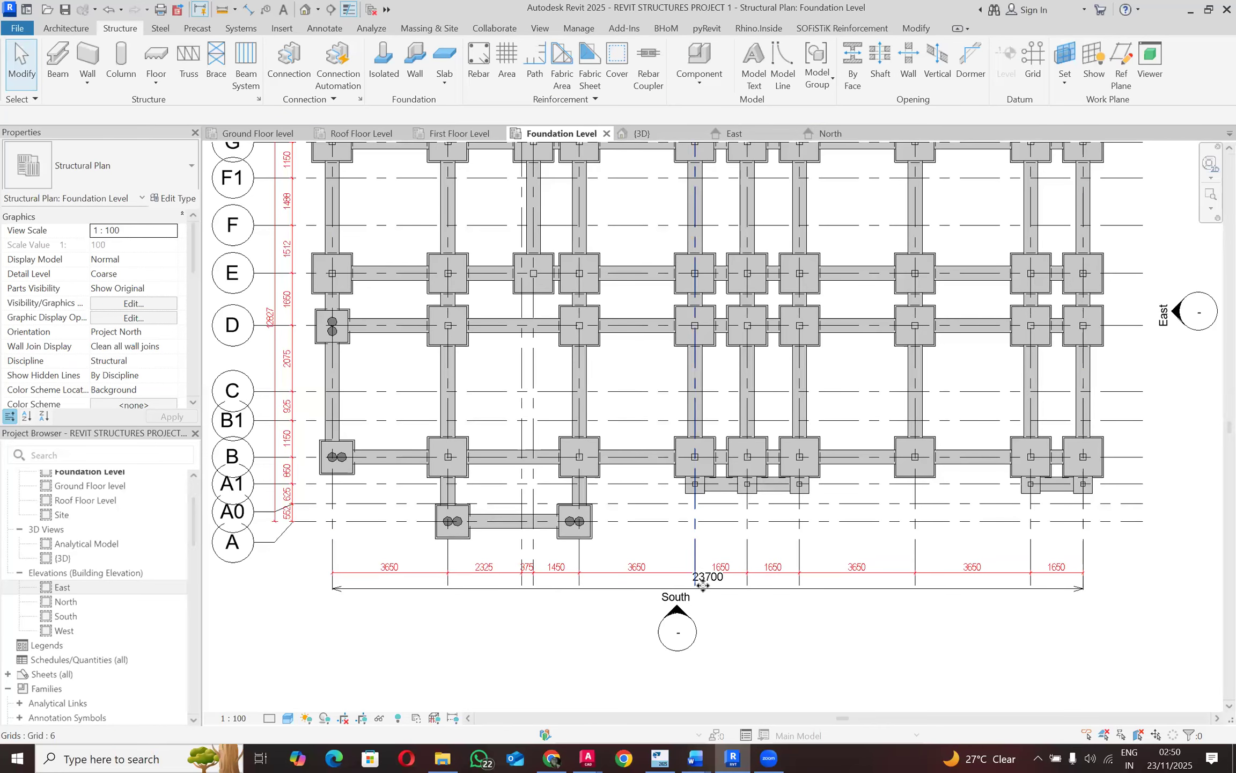
Step: Nudge the lower overall dimension slightly closer to the running string and shift its text toward grid 5, clear of grid 6
click(700, 589)
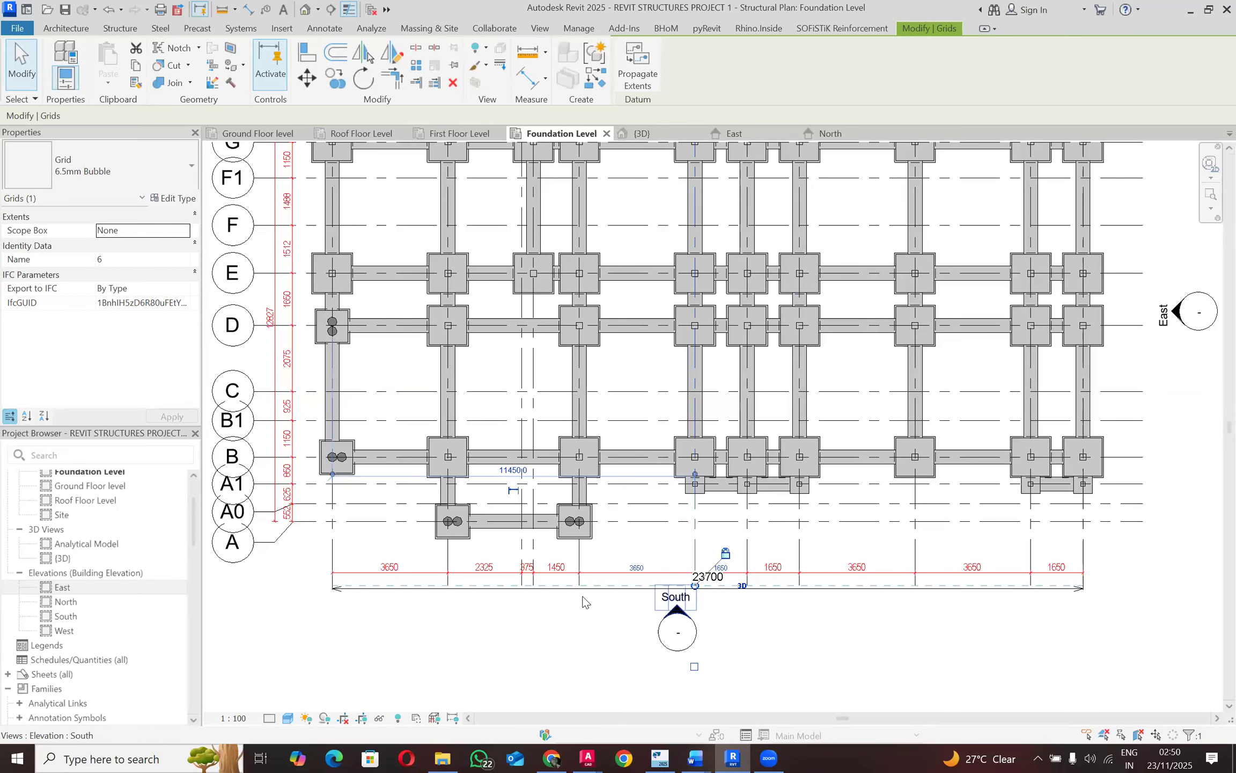
scroll(583, 602, up, 2)
key(Escape)
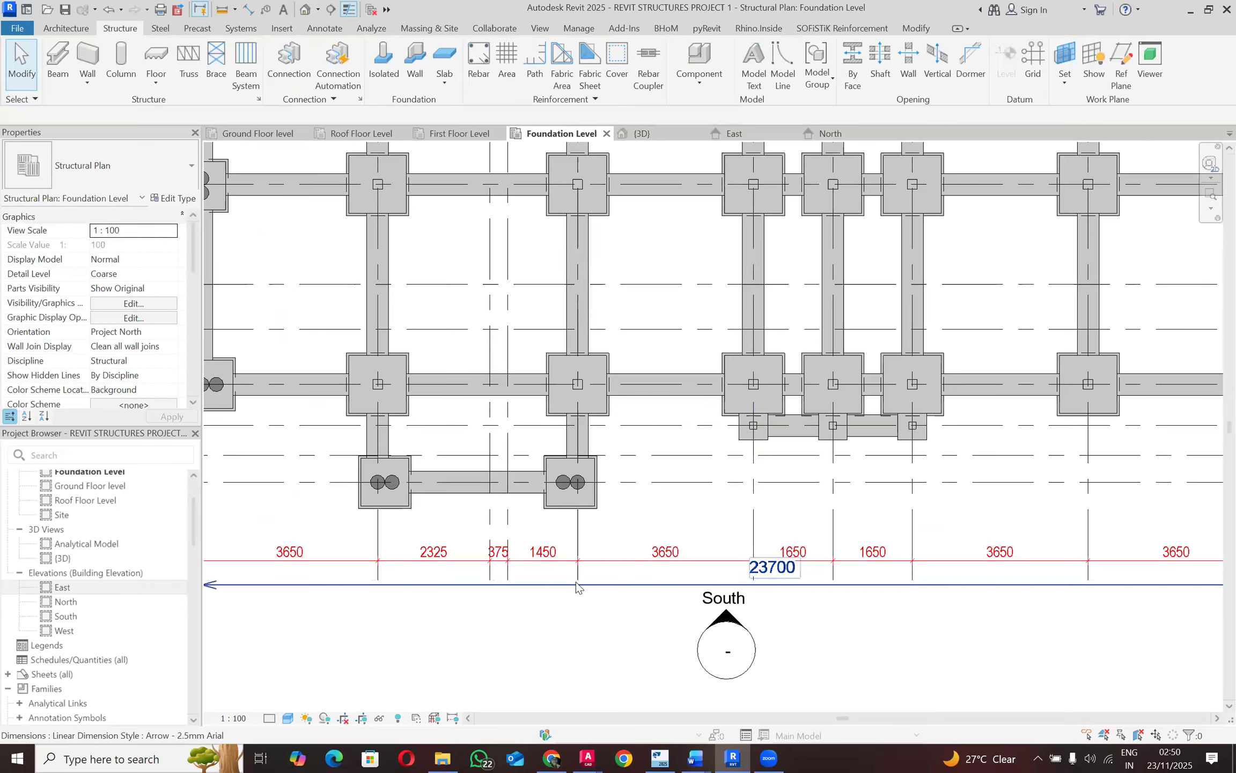
click(577, 584)
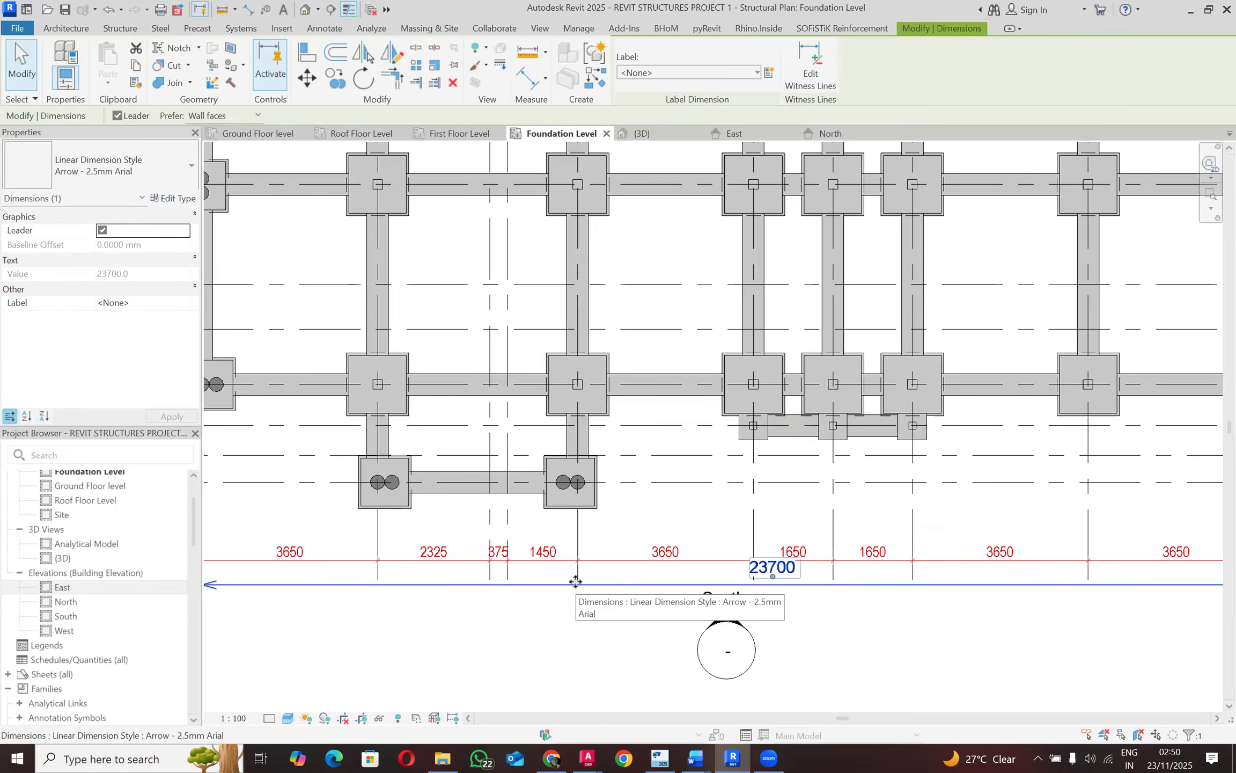
key(Up)
key(Escape)
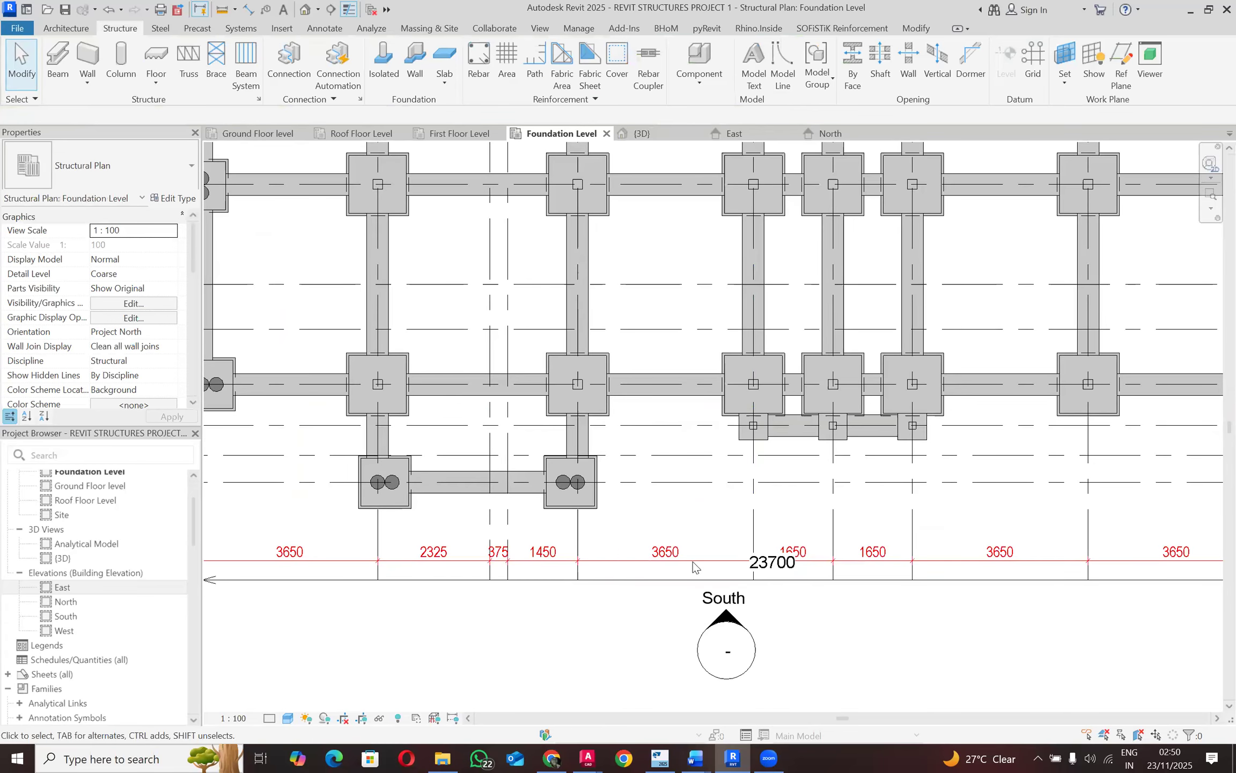
key(Escape)
click(779, 582)
drag(751, 574, 703, 573)
click(846, 594)
Step: Change the lower overall dimension to the DIAGONAL_2 style
click(812, 580)
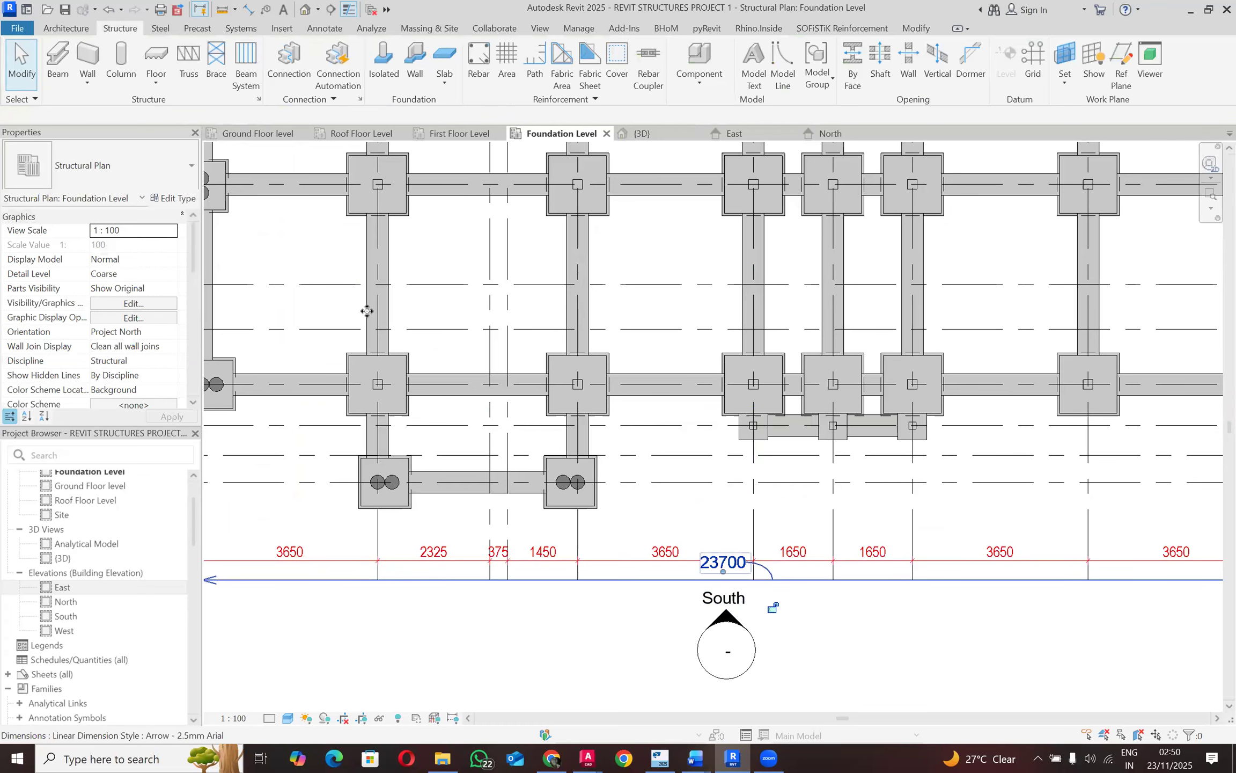
click(154, 170)
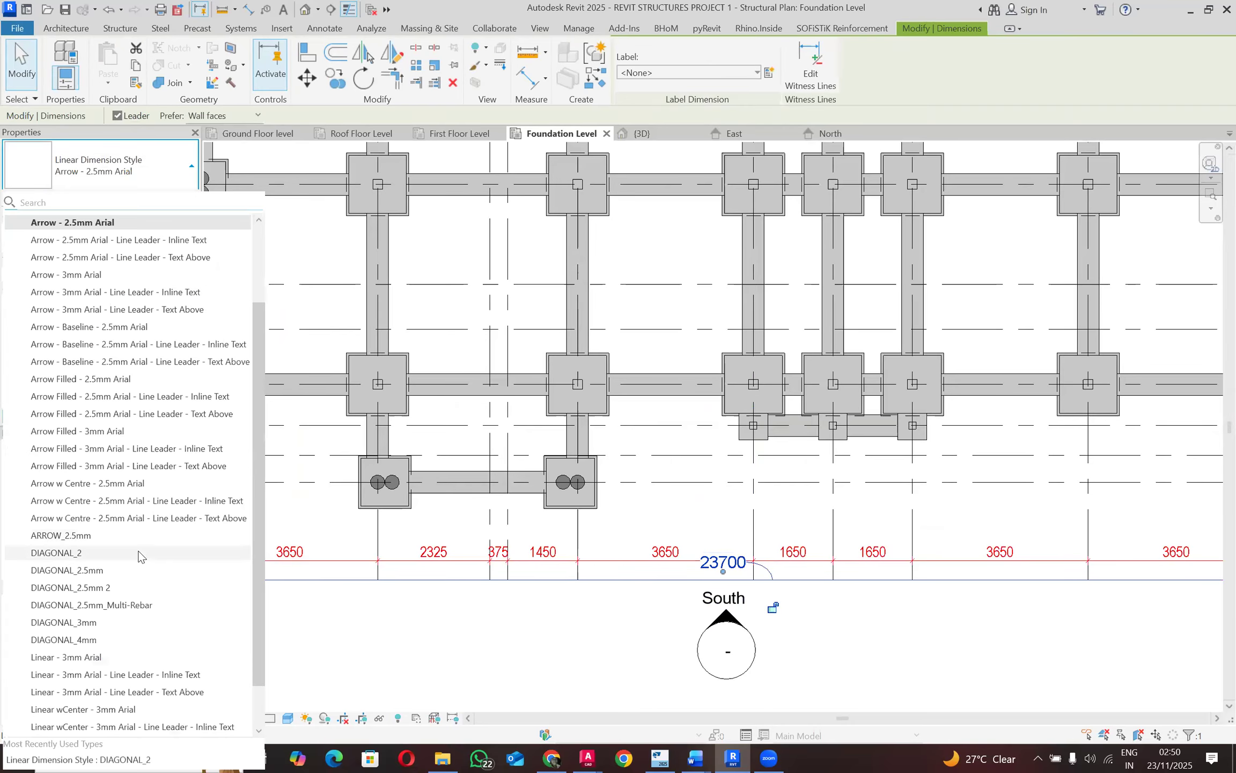
click(674, 523)
Step: Place an aligned dimension between grids H and G at the east ends of the lettered grids
scroll(507, 491, down, 3)
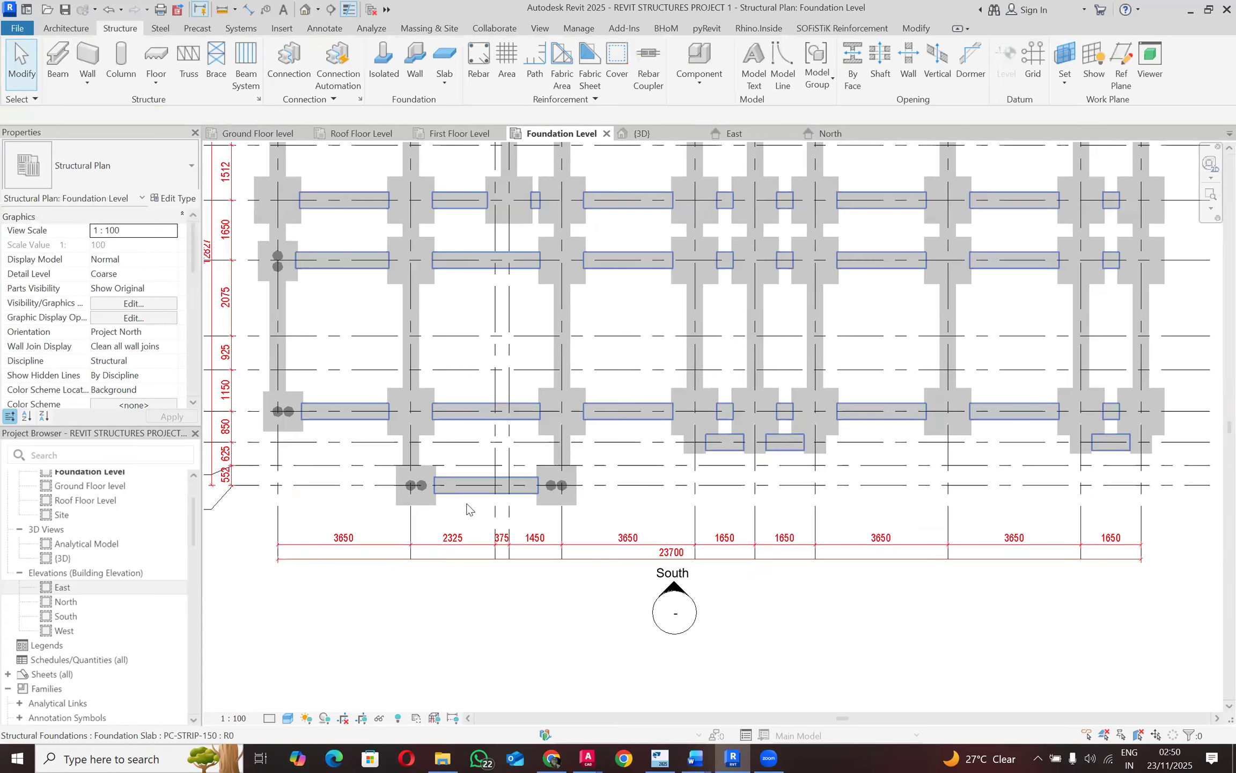
scroll(501, 534, down, 1)
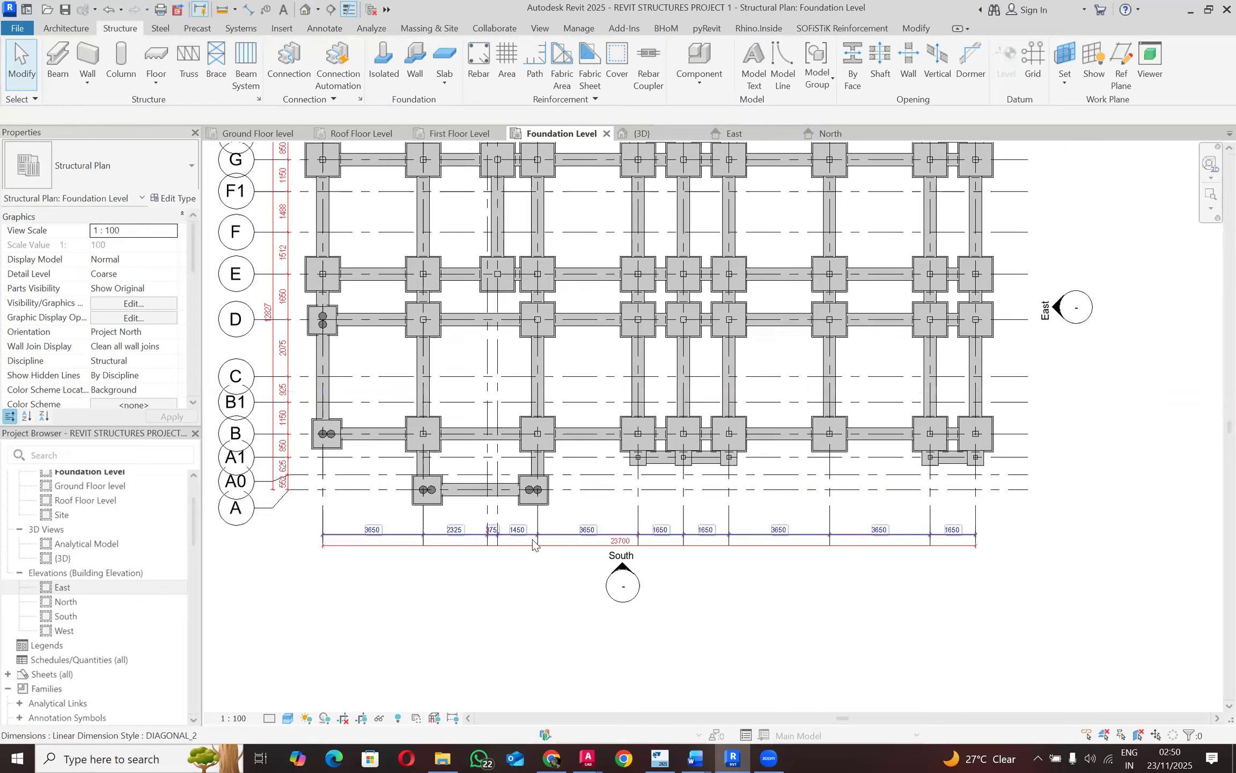
scroll(427, 577, down, 2)
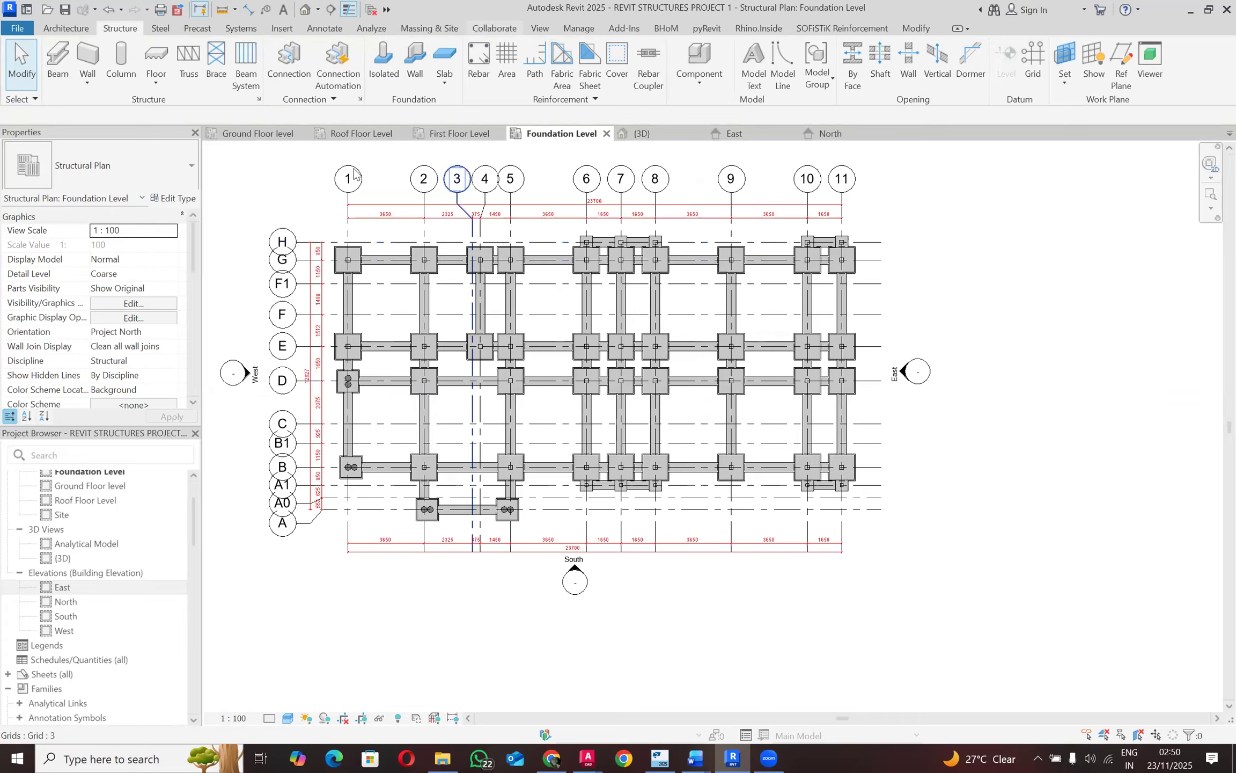
key(d)
key(i)
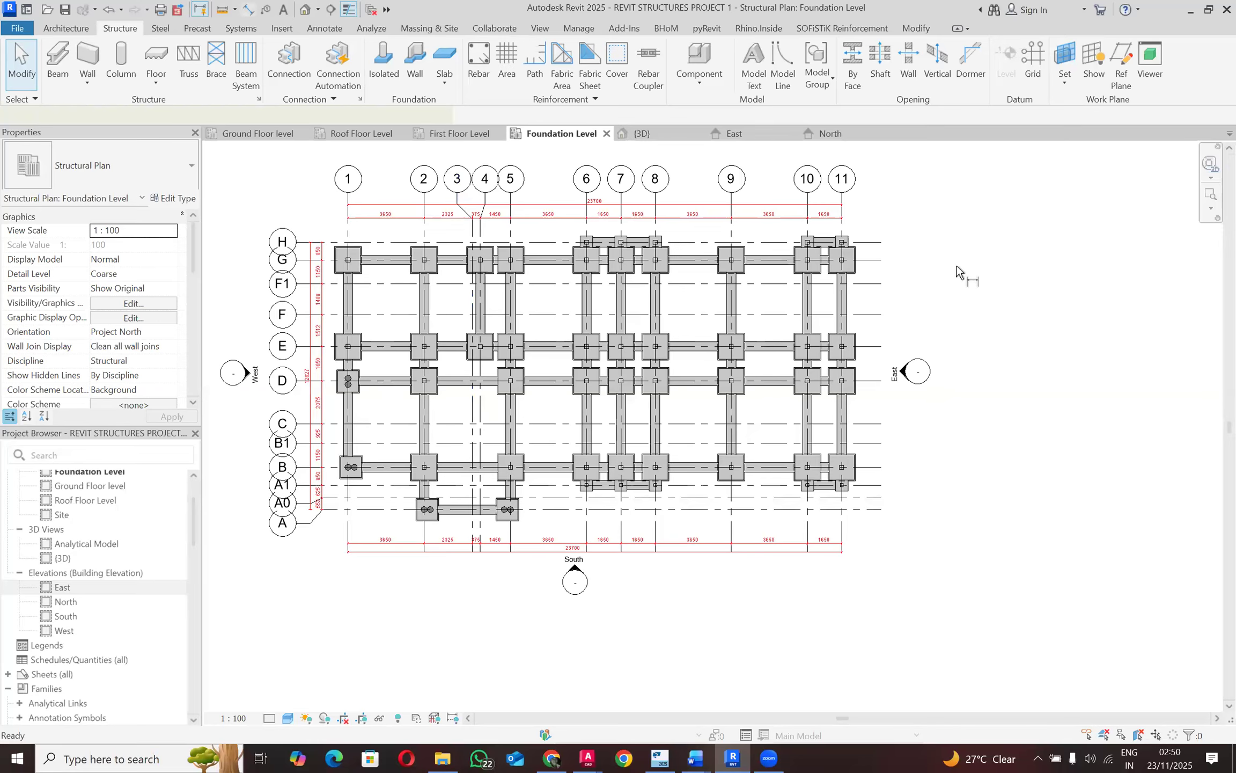
scroll(886, 260, up, 2)
click(827, 235)
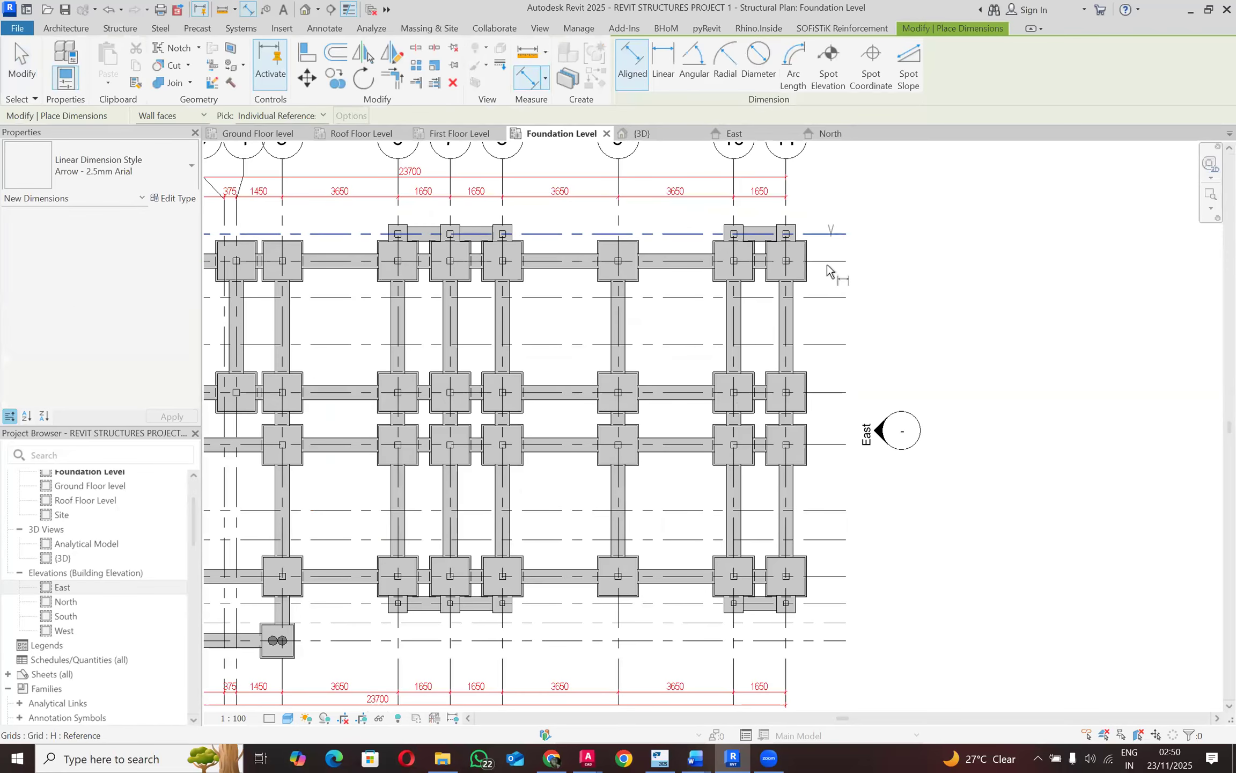
click(829, 260)
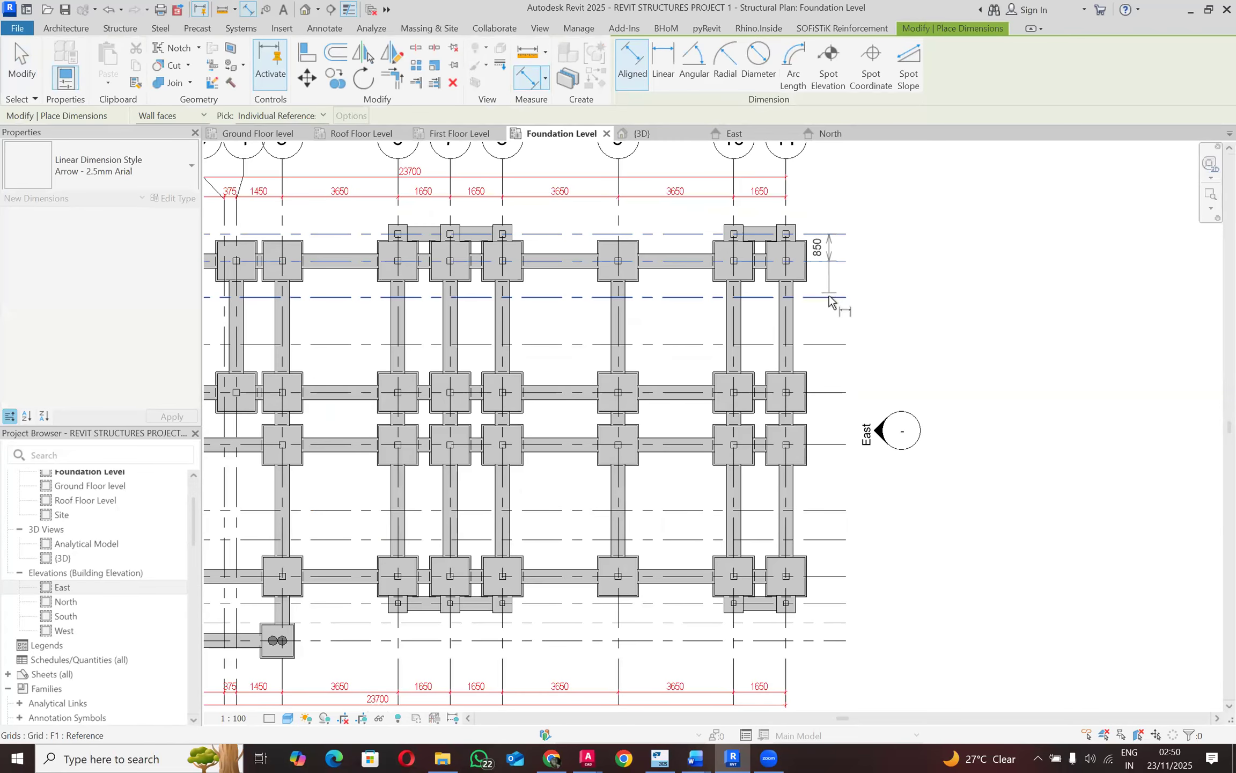
key(Escape)
key(Escape)
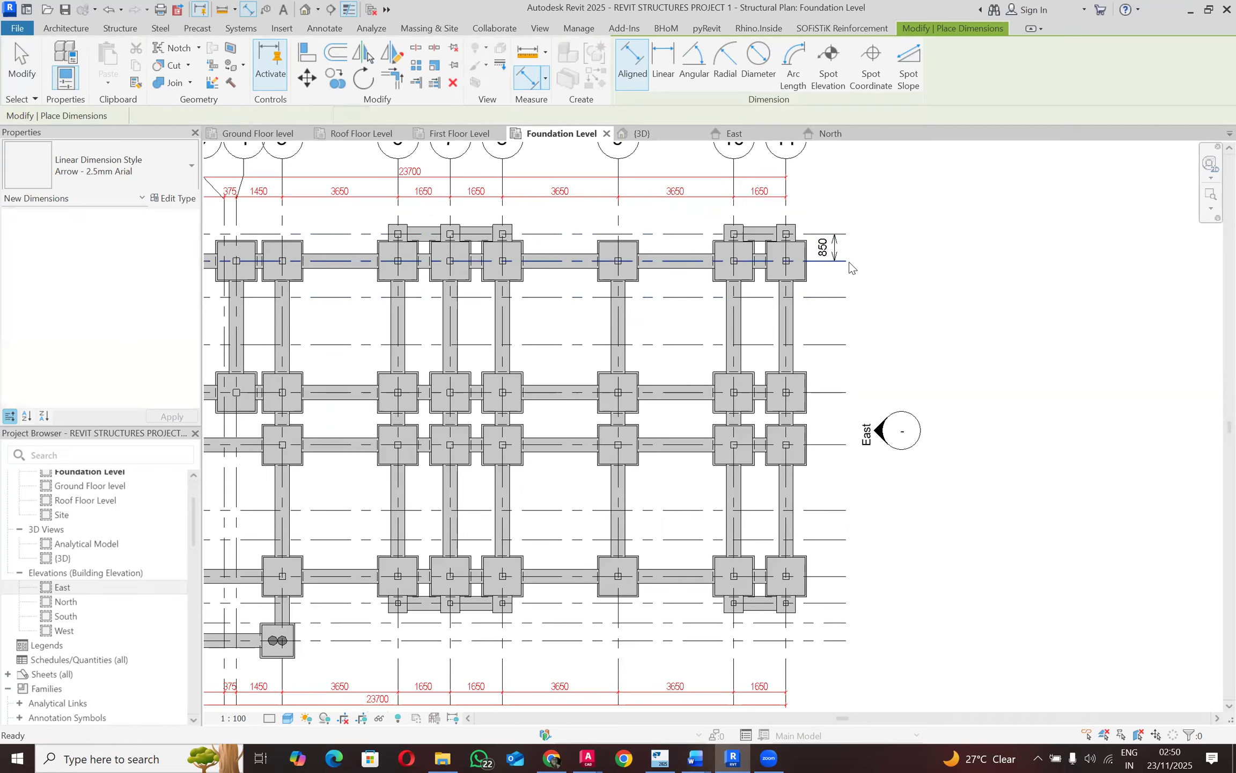
click(878, 247)
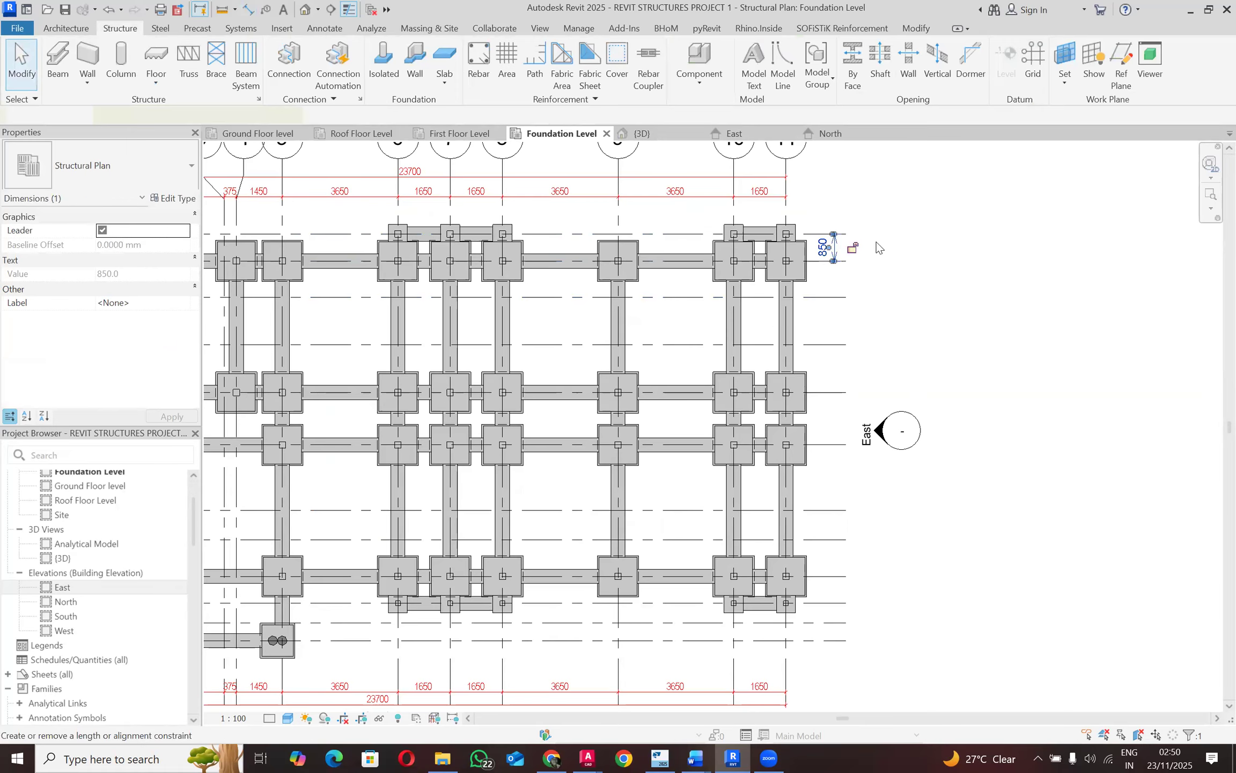
Step: Nudge the east-side H–G dimension slightly toward the plan and set it to the DIAGONAL_2 style
key(Left)
key(Left)
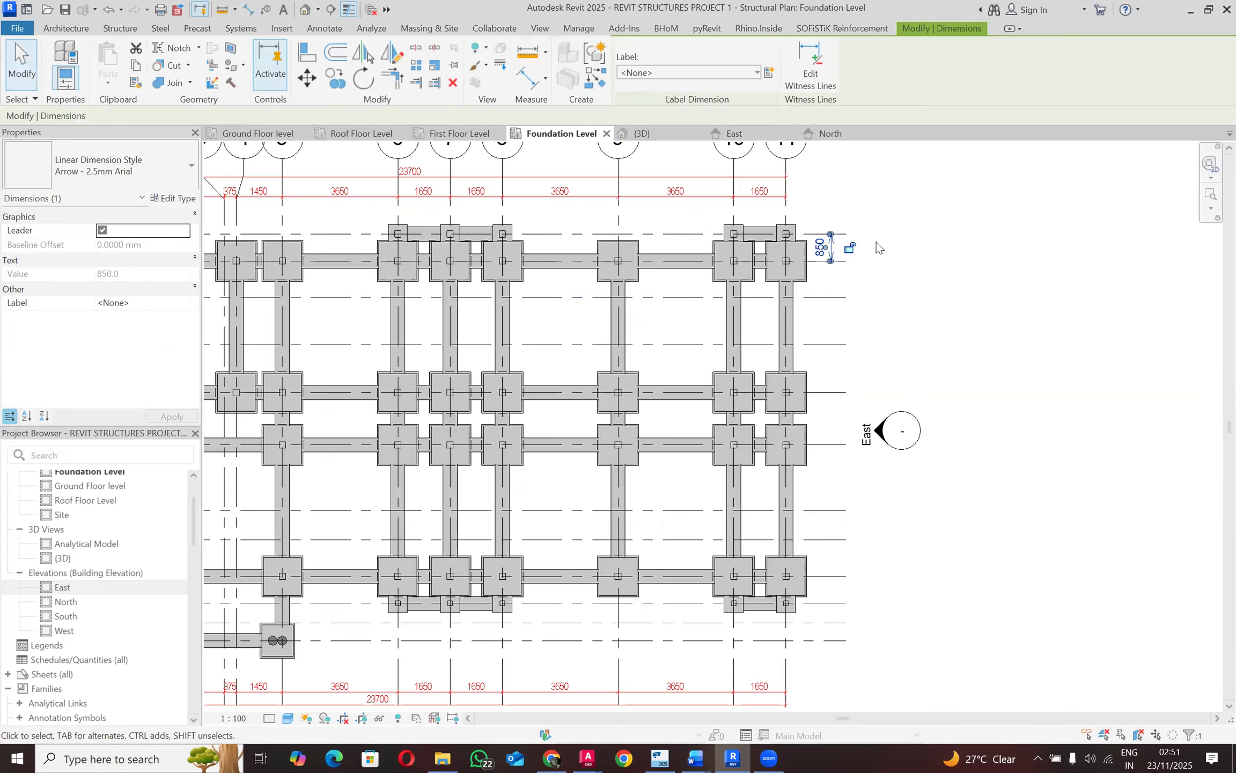
click(864, 248)
click(835, 245)
click(116, 182)
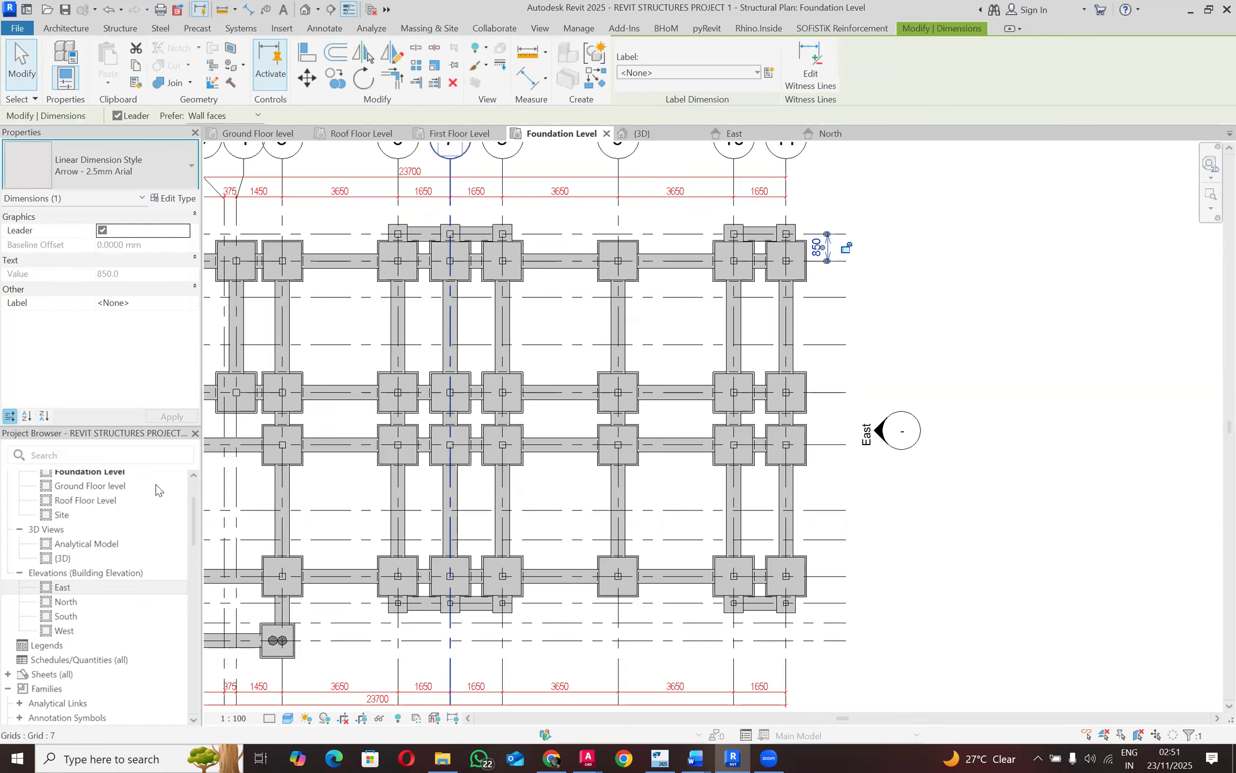
click(131, 556)
click(875, 267)
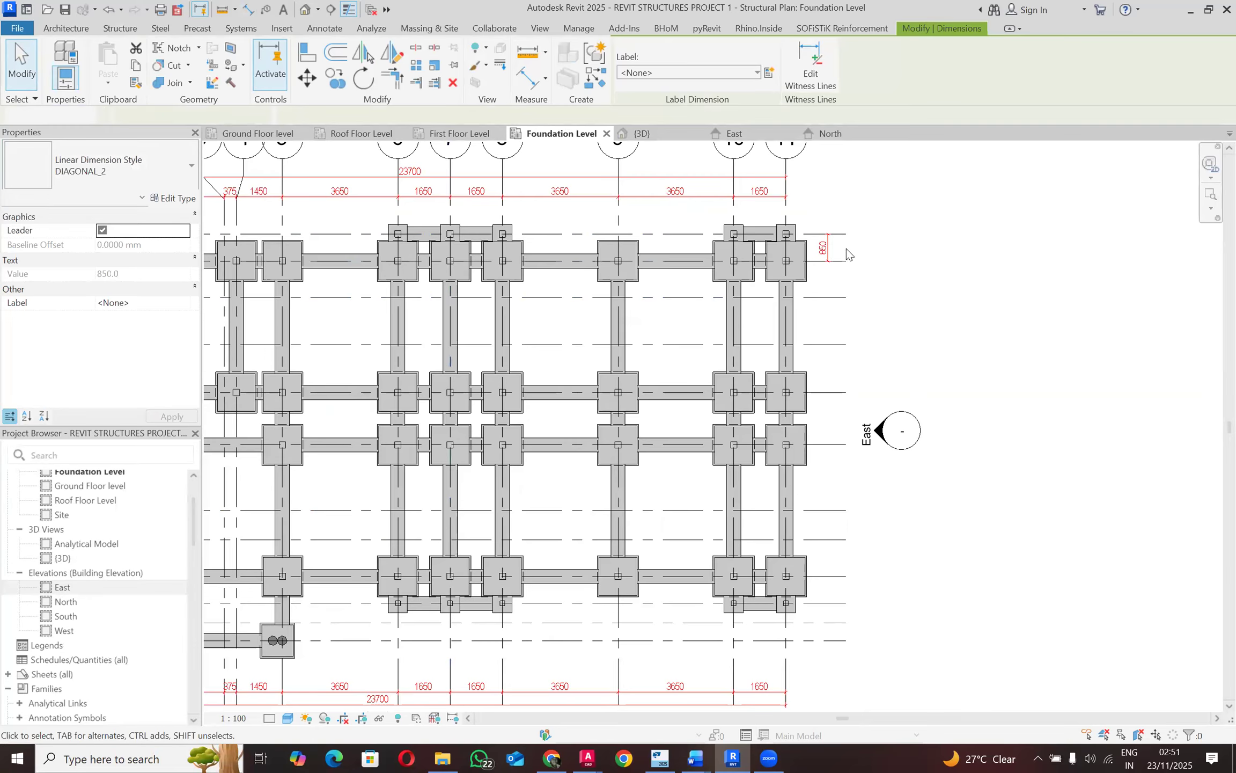
Step: Extend the east-side dimension's witness lines to grids F1, F and E
click(831, 247)
click(793, 78)
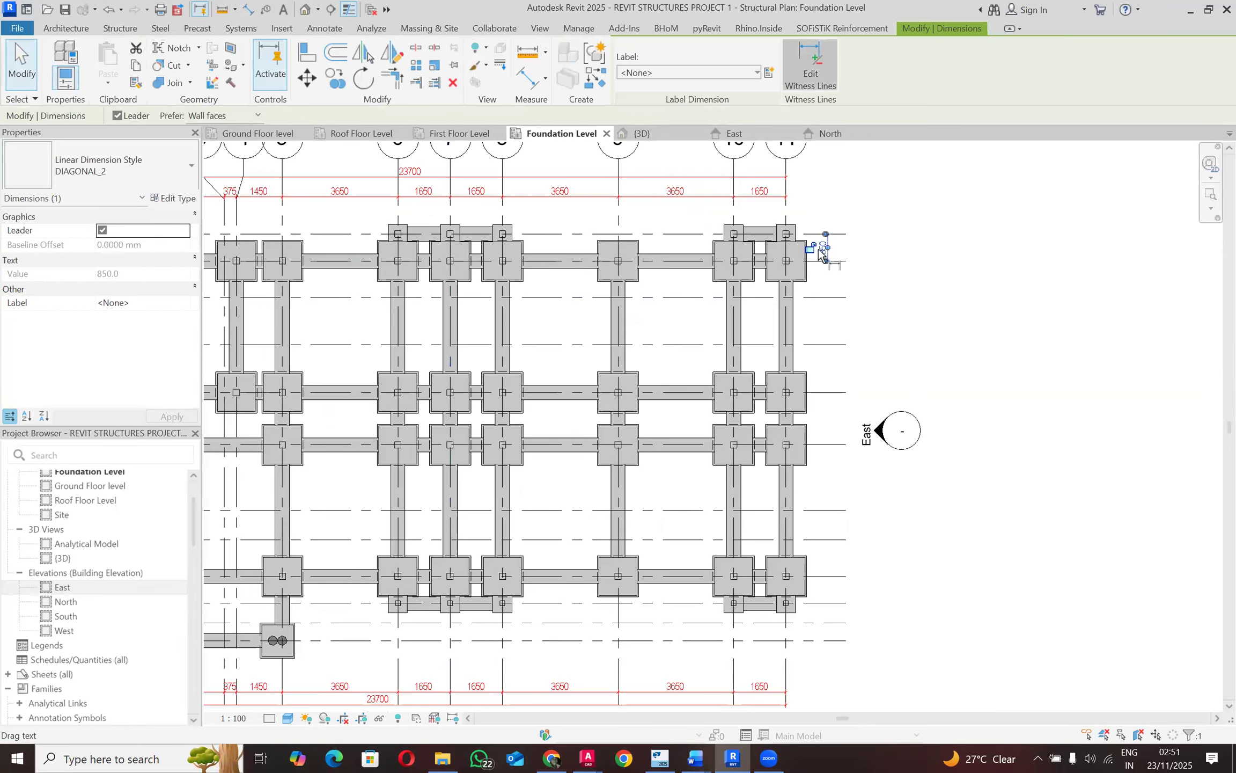
click(829, 297)
click(828, 344)
click(827, 392)
Step: Continue the east-side dimension string through grids D, C, B1, B, A1, A0 and A, and finish editing its witness lines
scroll(827, 359, down, 2)
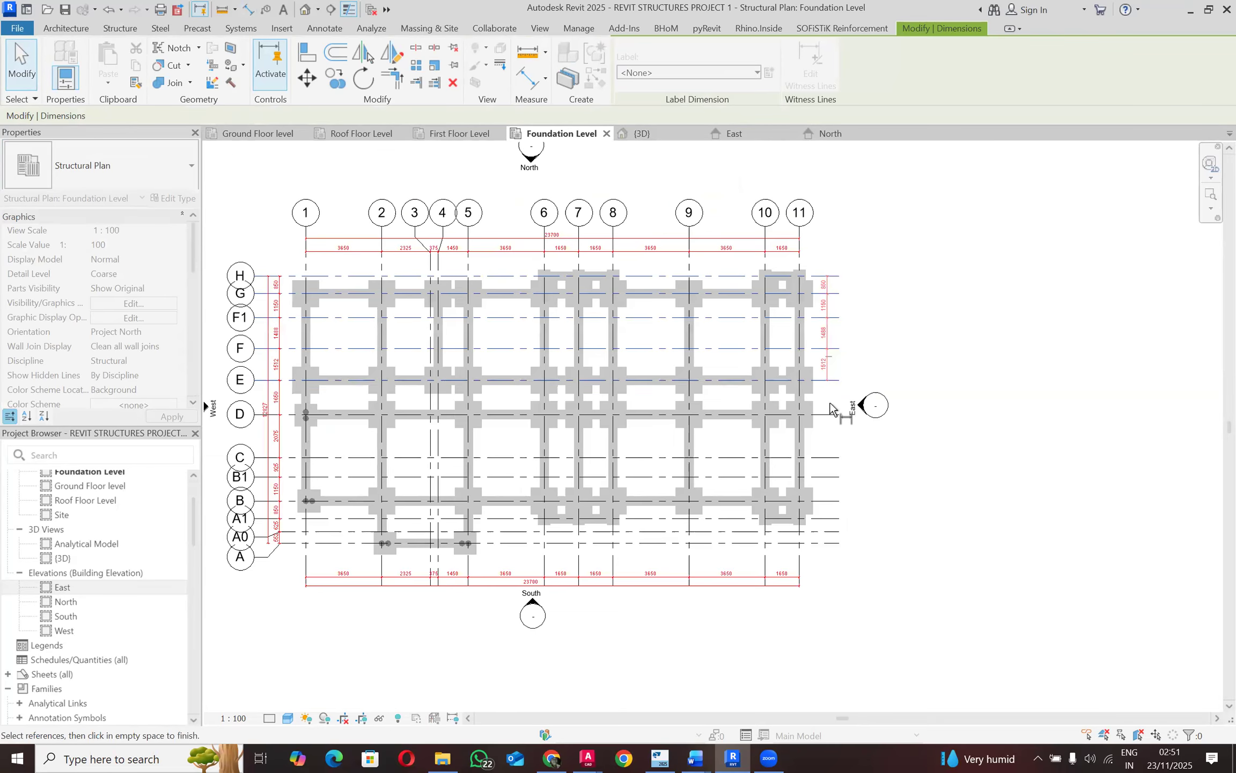
scroll(830, 417, up, 2)
click(820, 416)
click(824, 480)
click(823, 542)
click(824, 571)
click(824, 592)
click(822, 611)
click(819, 657)
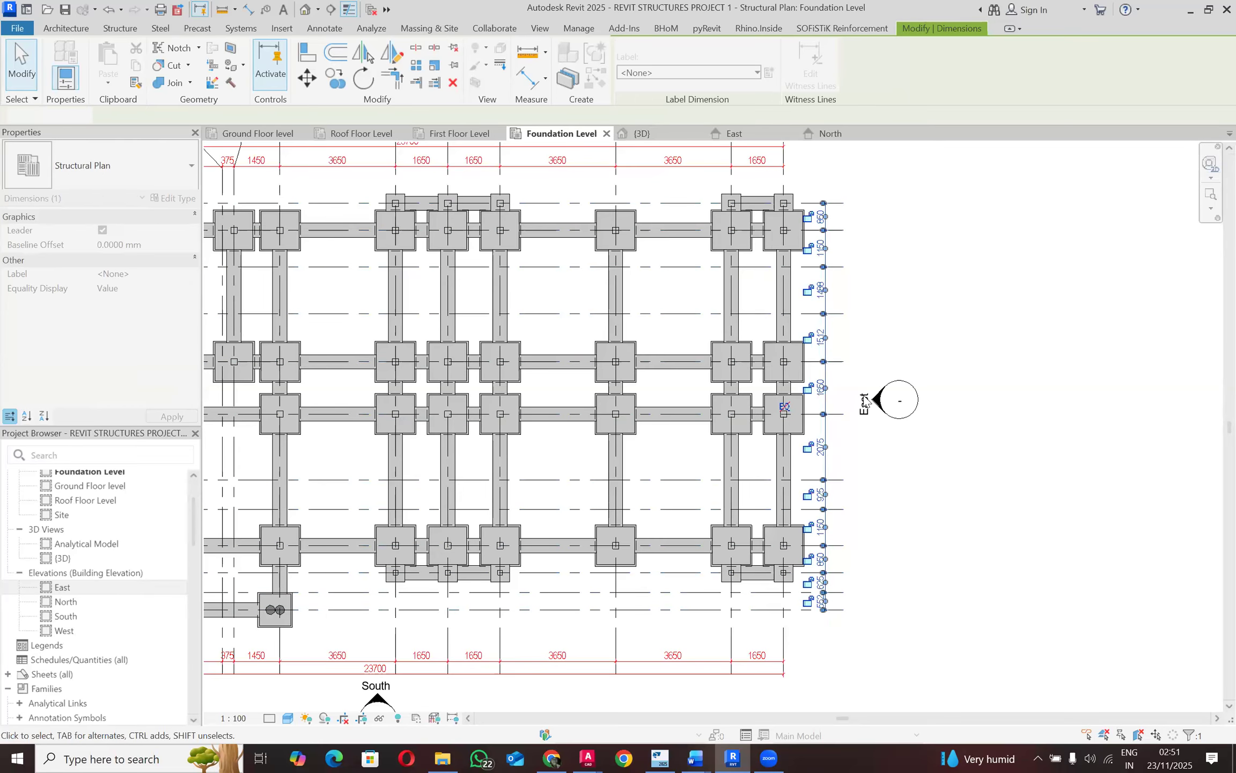
key(Escape)
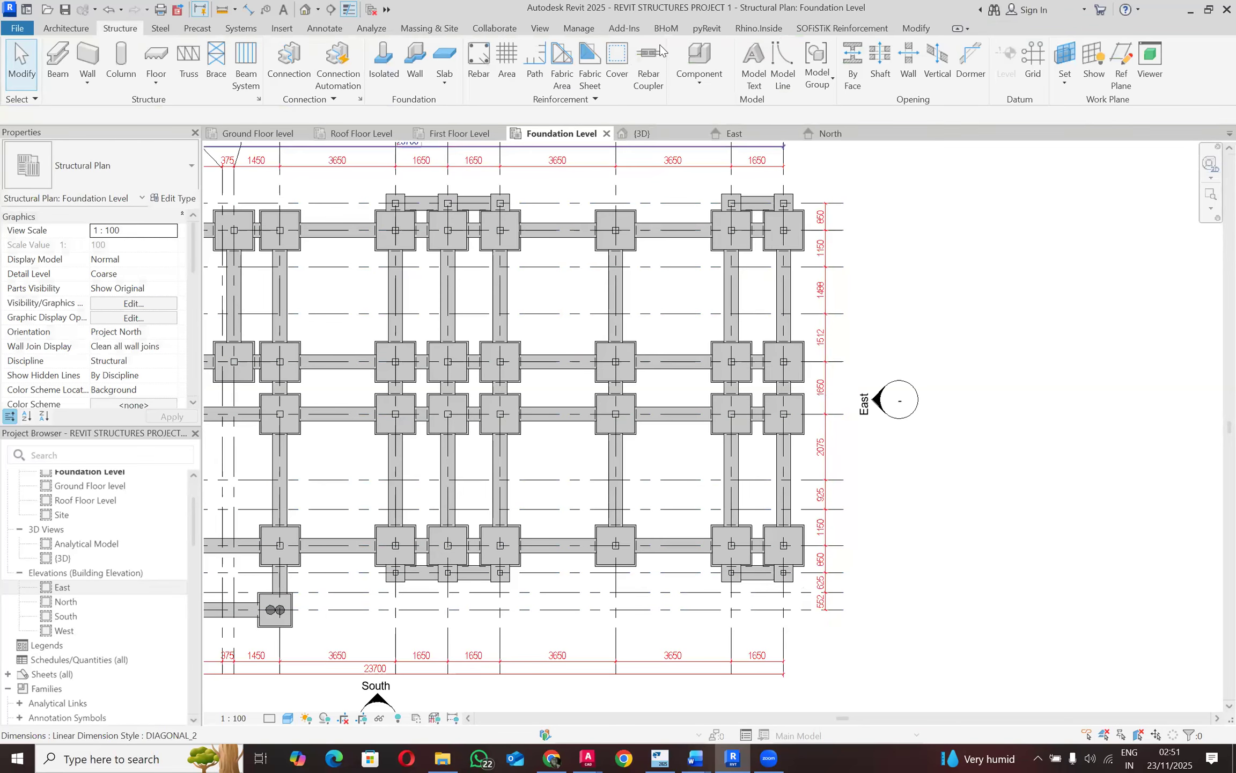
Step: Add an overall aligned dimension from grid H to grid A just outside the east-side running string
click(249, 10)
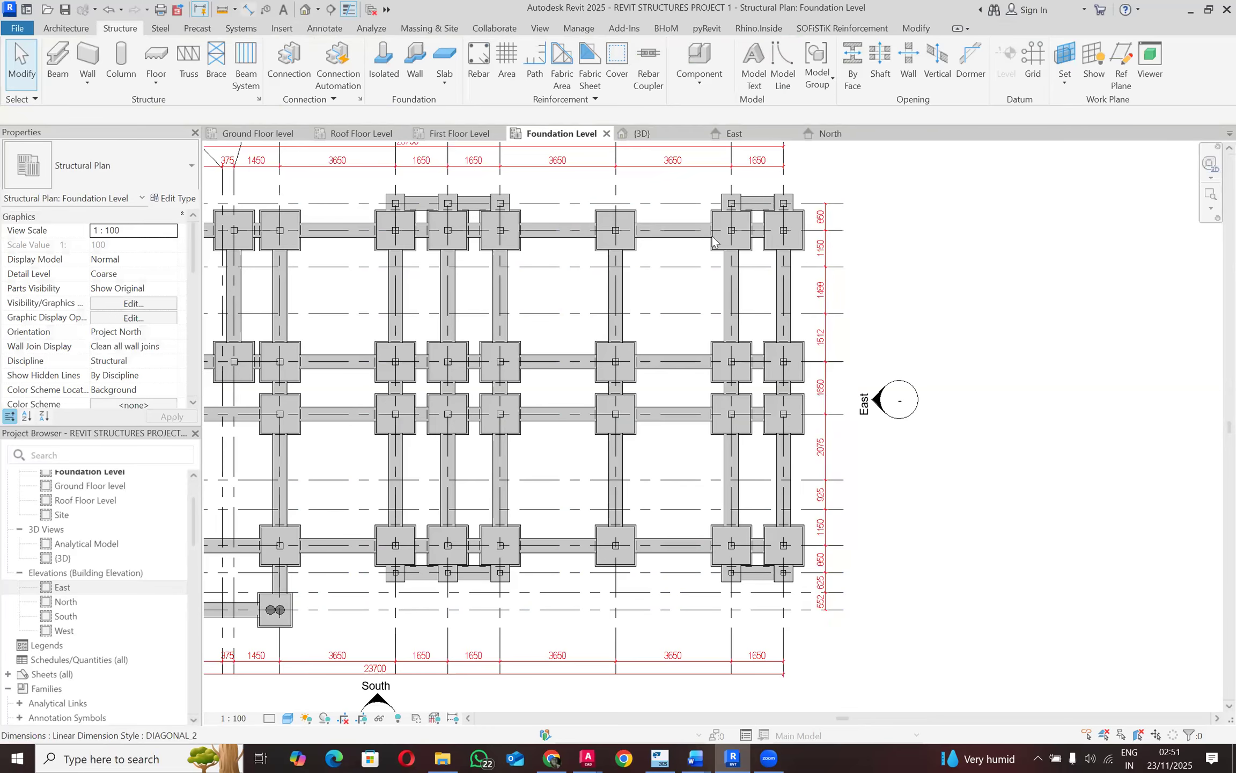
click(842, 204)
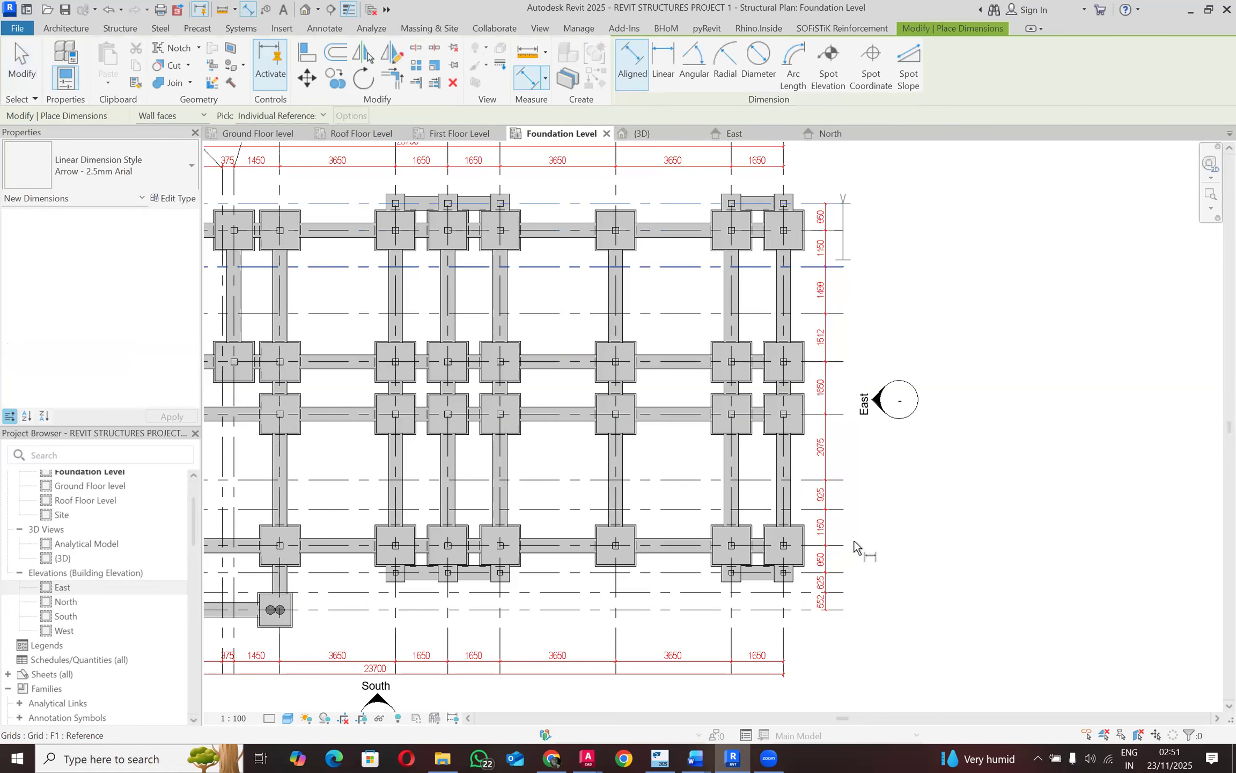
scroll(835, 612, up, 2)
click(835, 612)
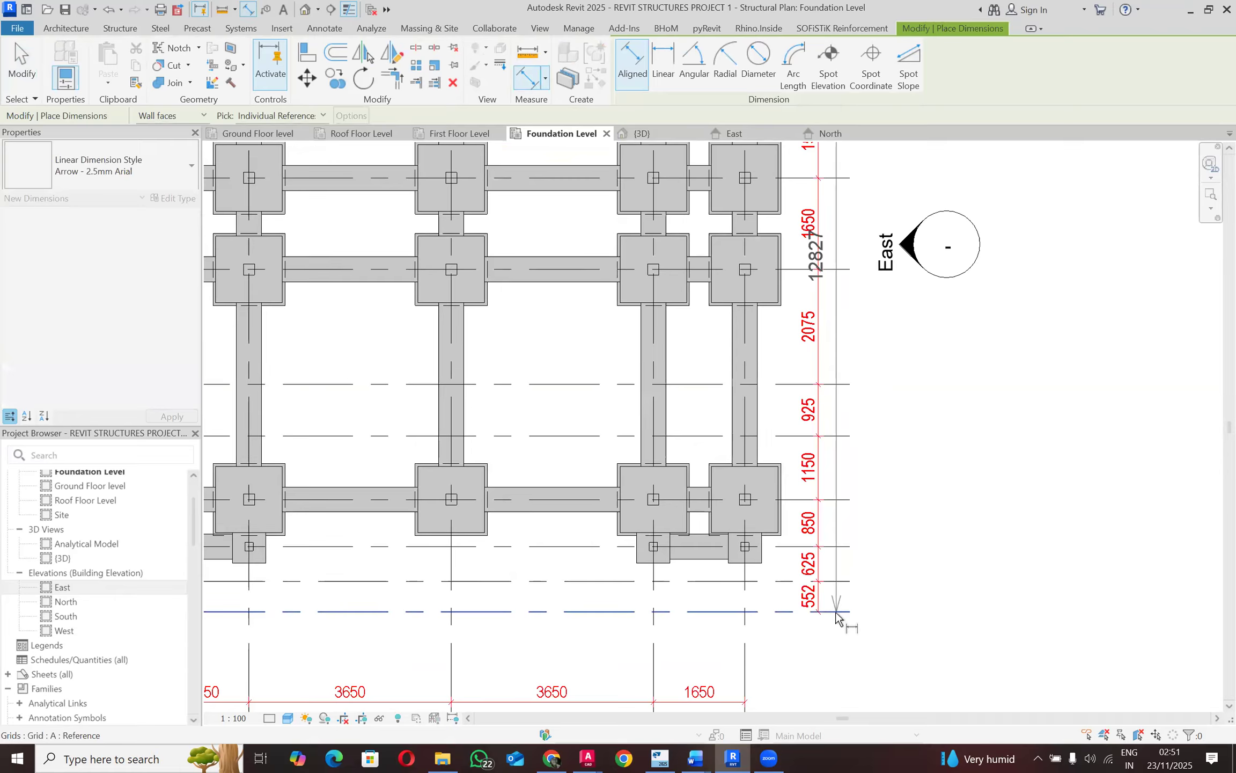
click(847, 684)
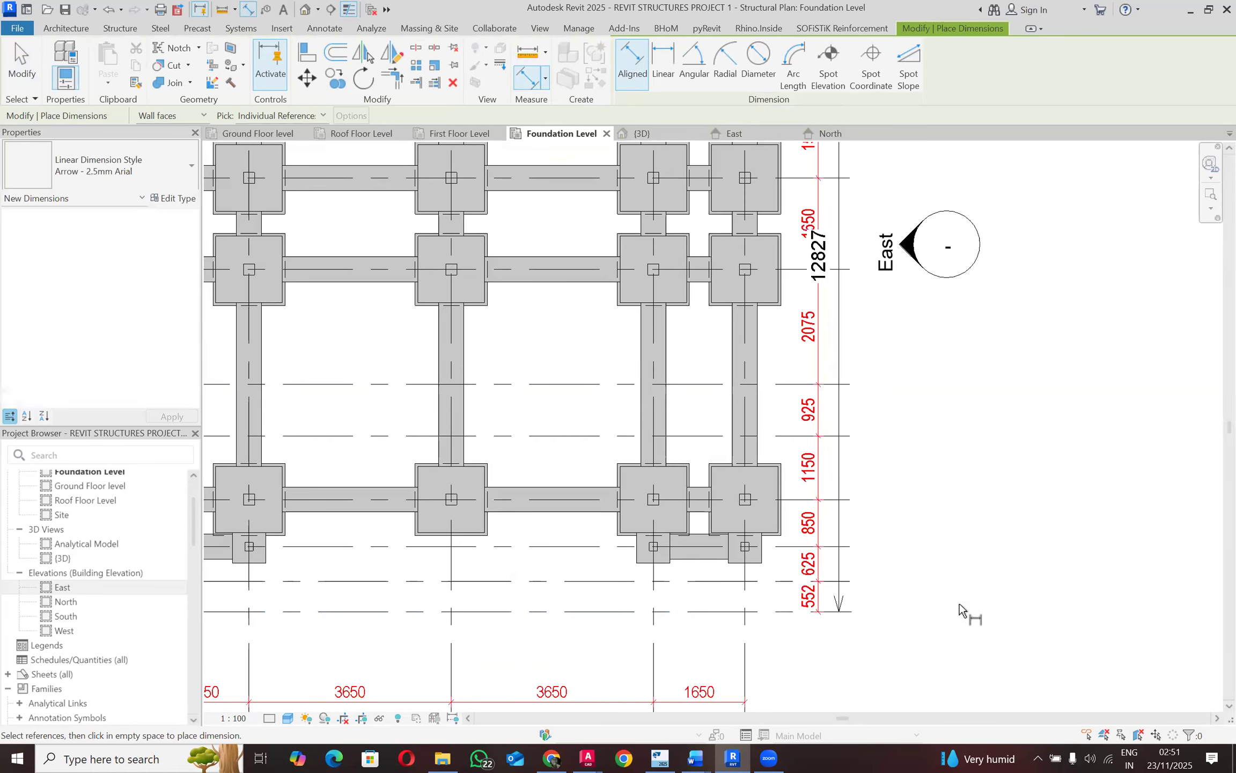
key(Escape)
Step: Change the east-side overall dimension to the DIAGONAL_2 style
click(600, 267)
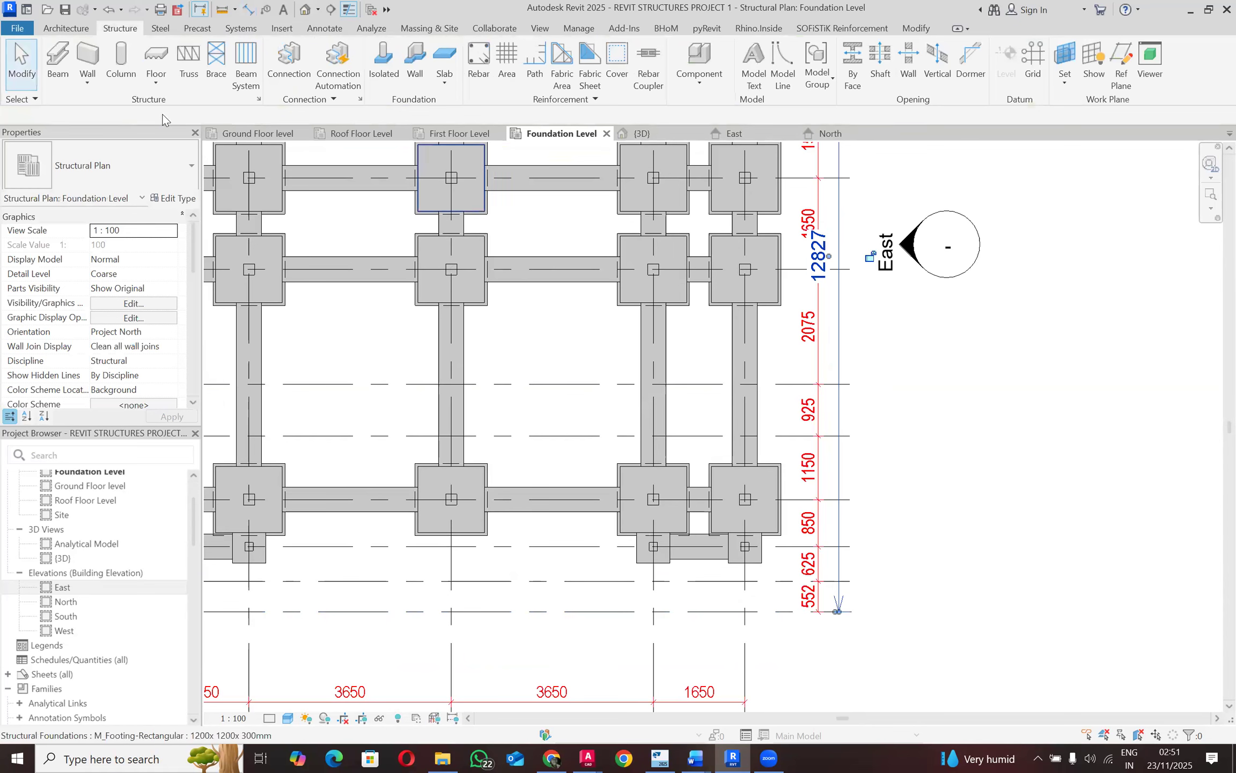
click(192, 165)
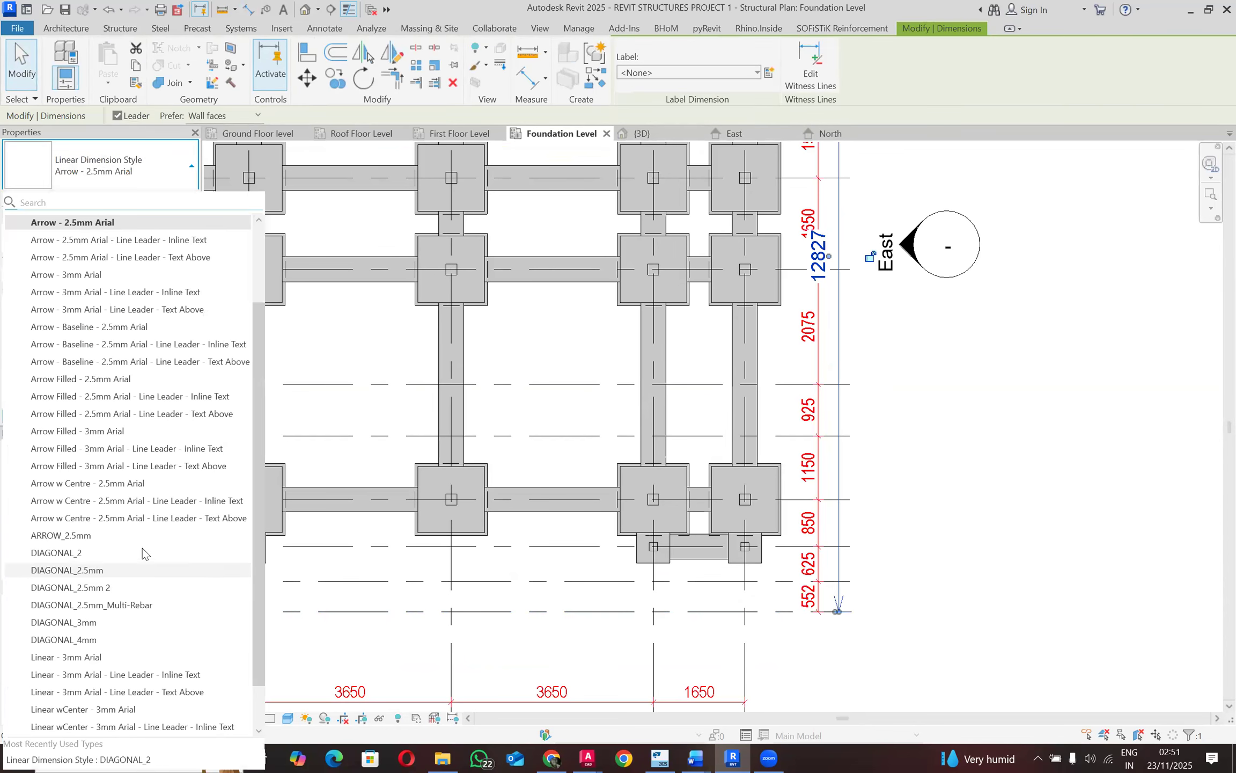
click(145, 553)
click(939, 365)
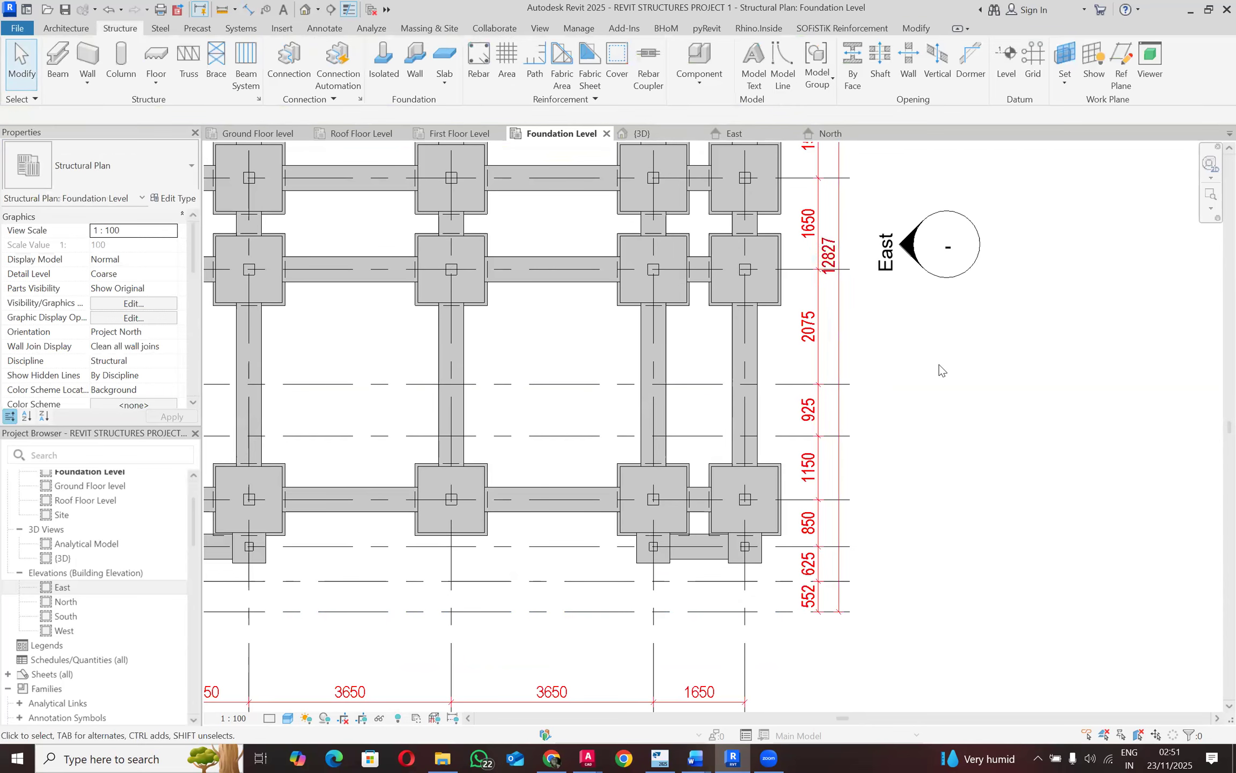
scroll(939, 364, down, 4)
scroll(937, 439, down, 1)
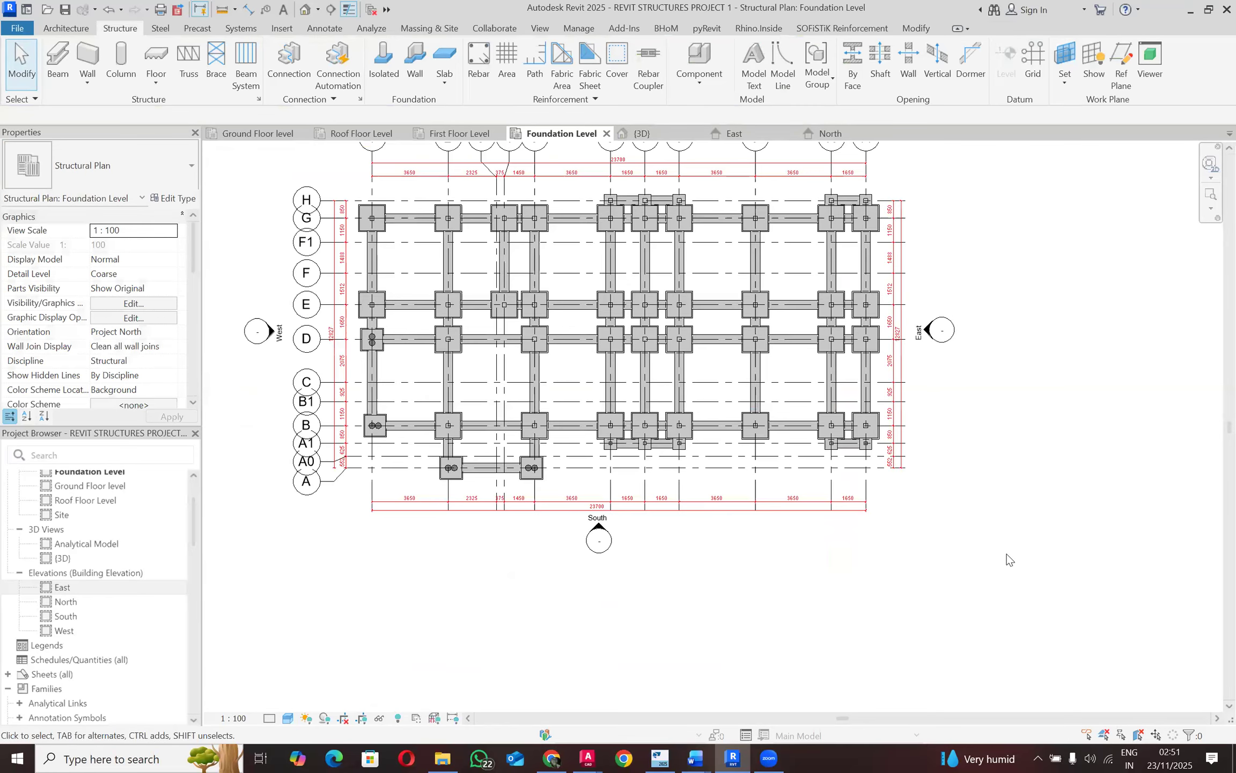
scroll(1005, 550, down, 1)
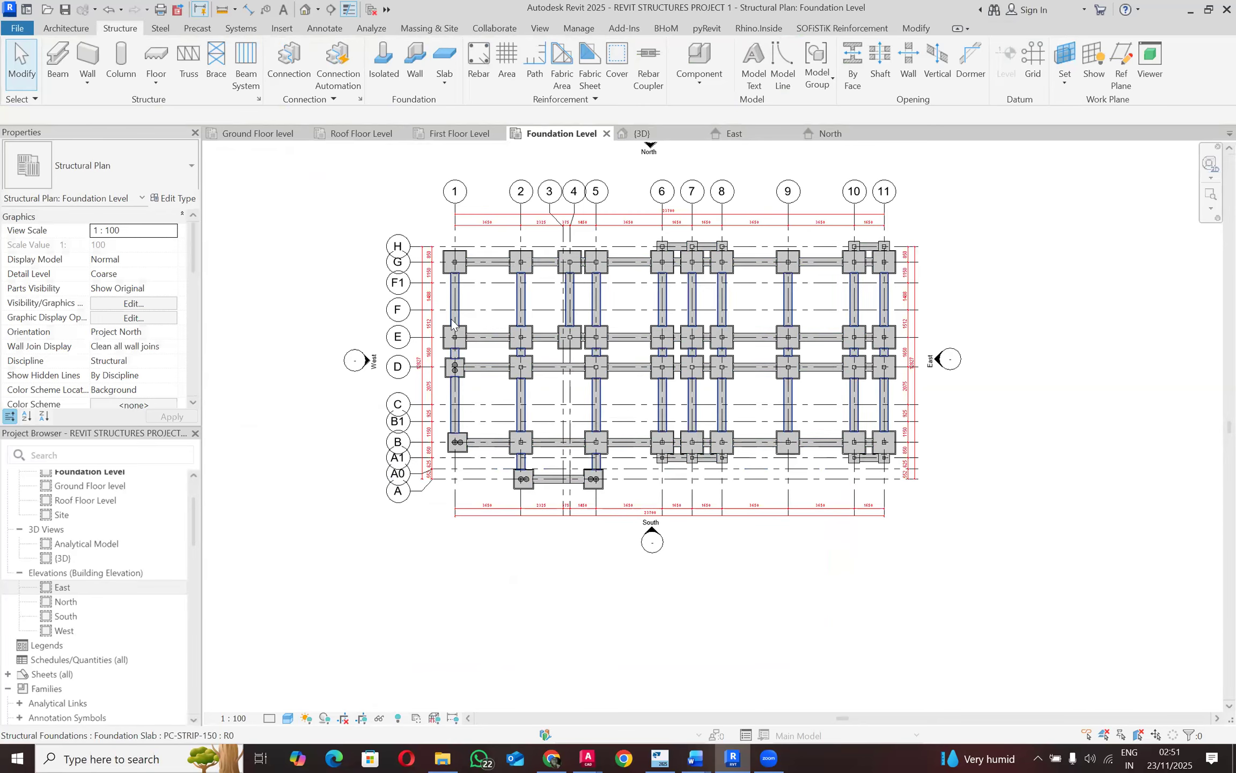
scroll(456, 318, up, 1)
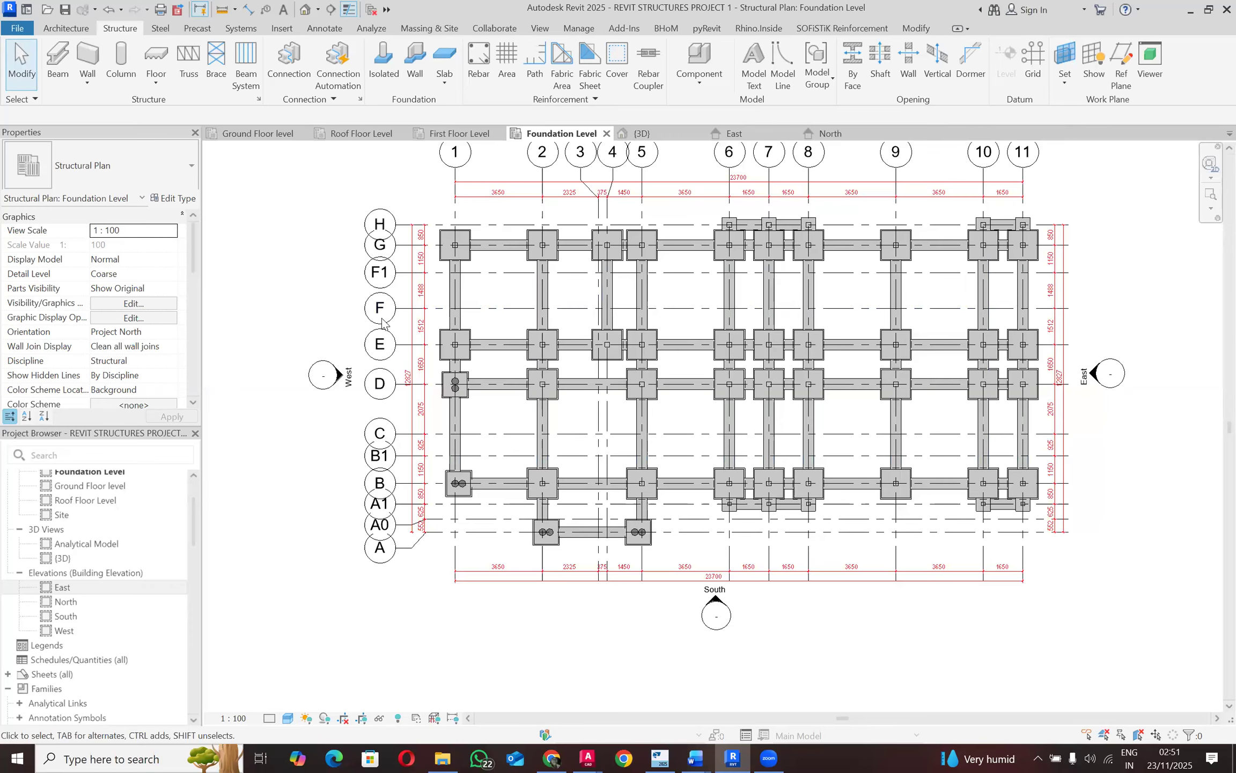
Step: Review the grid dimensions around the Foundation Level plan and save the project
scroll(438, 208, up, 3)
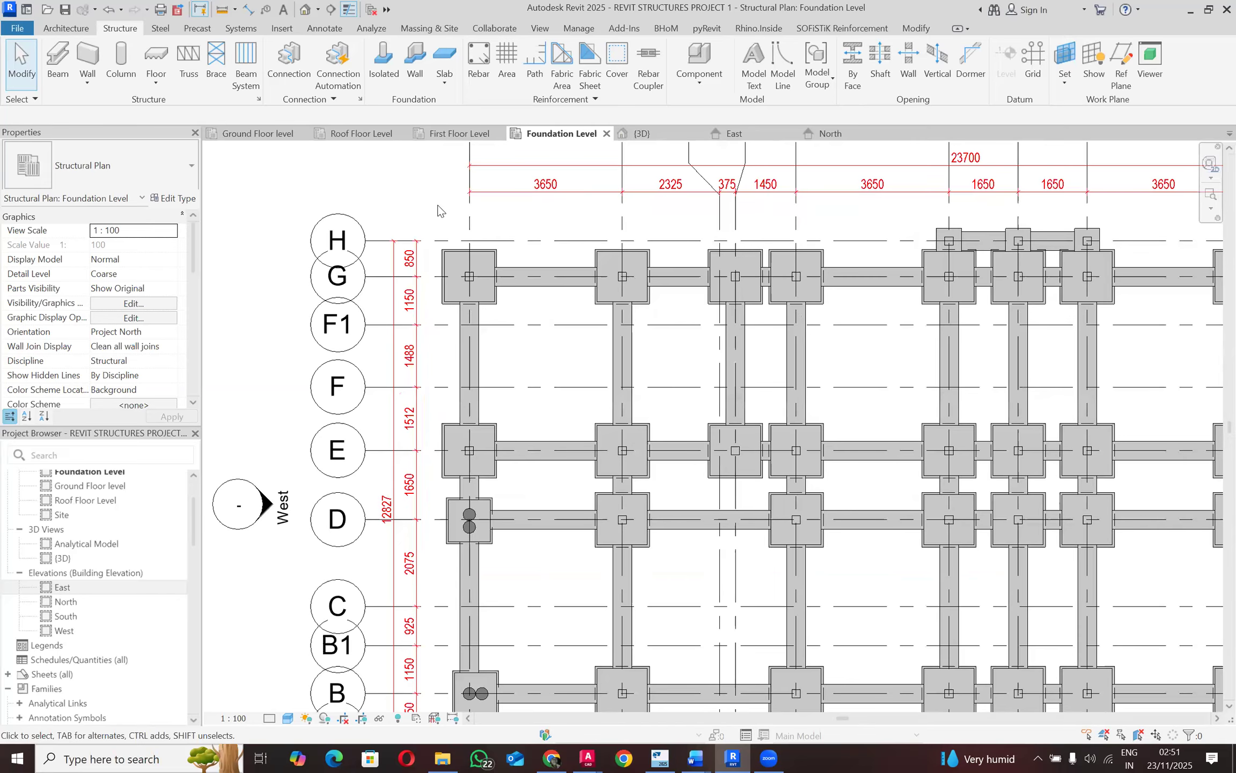
scroll(403, 325, down, 2)
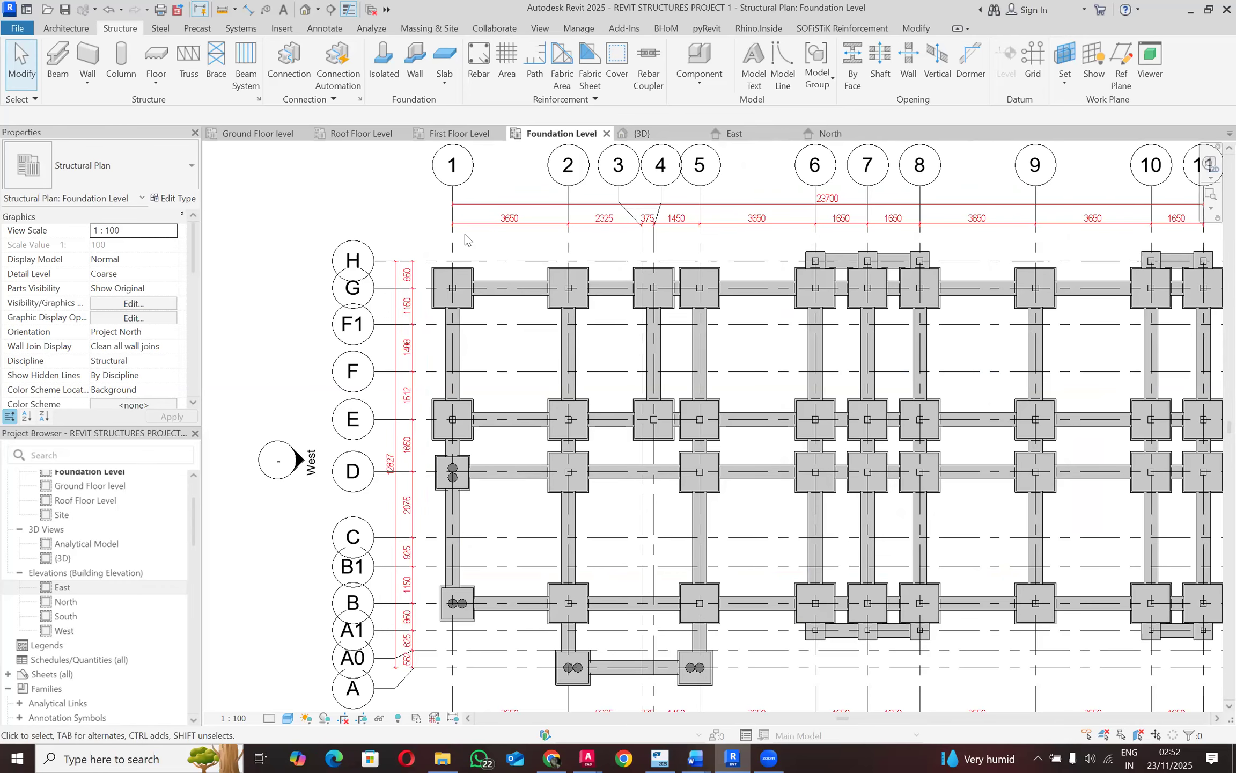
scroll(391, 197, down, 1)
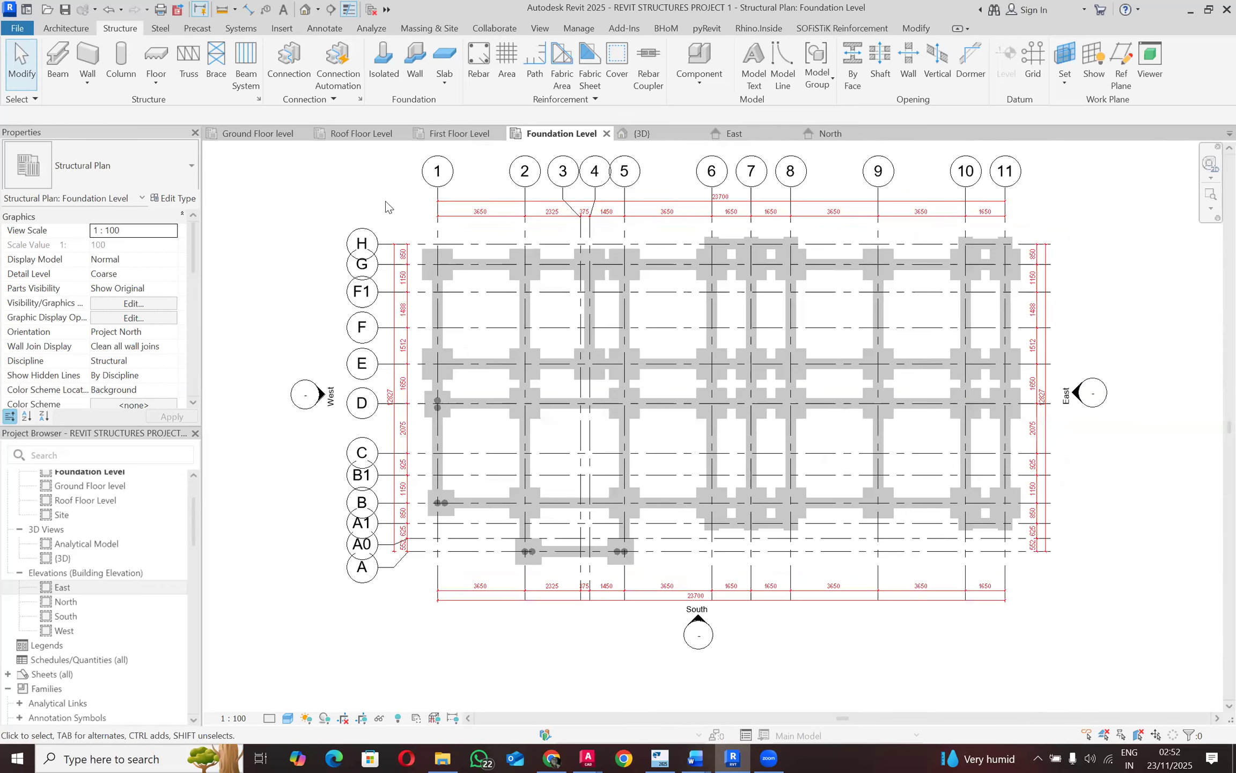
scroll(153, 499, up, 2)
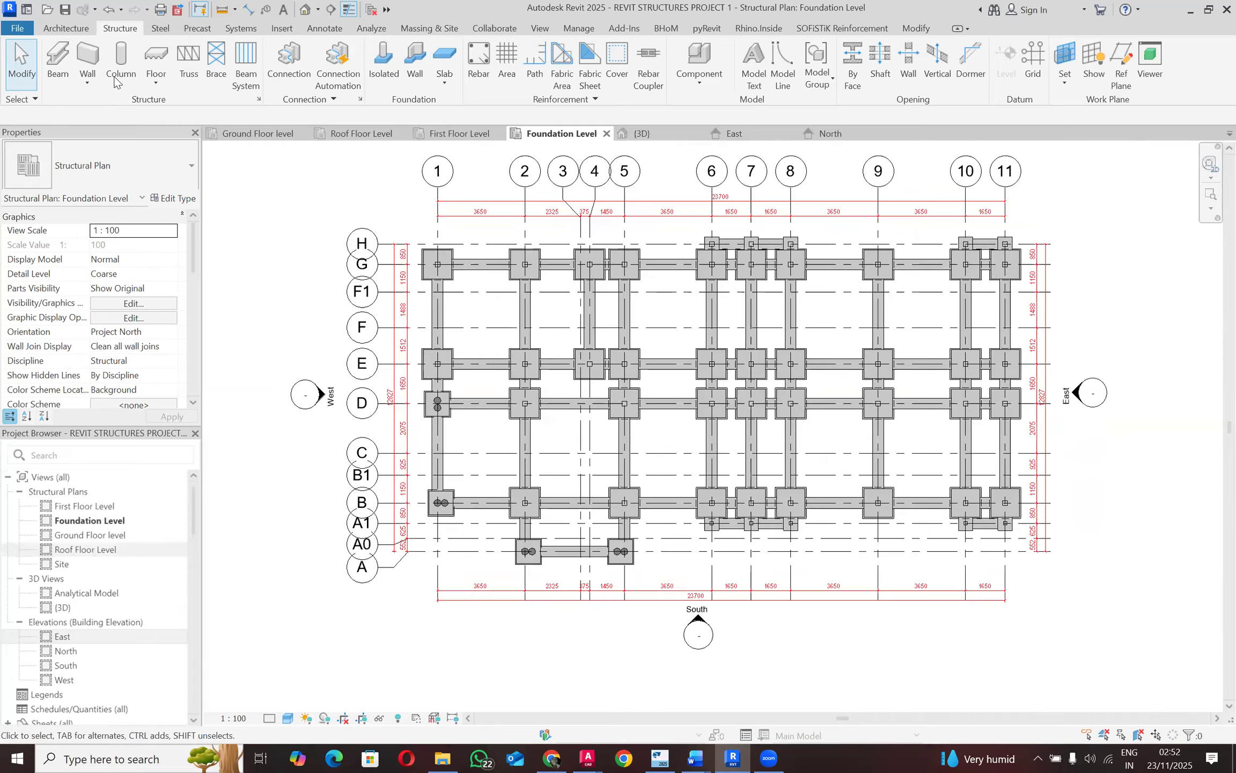
click(64, 10)
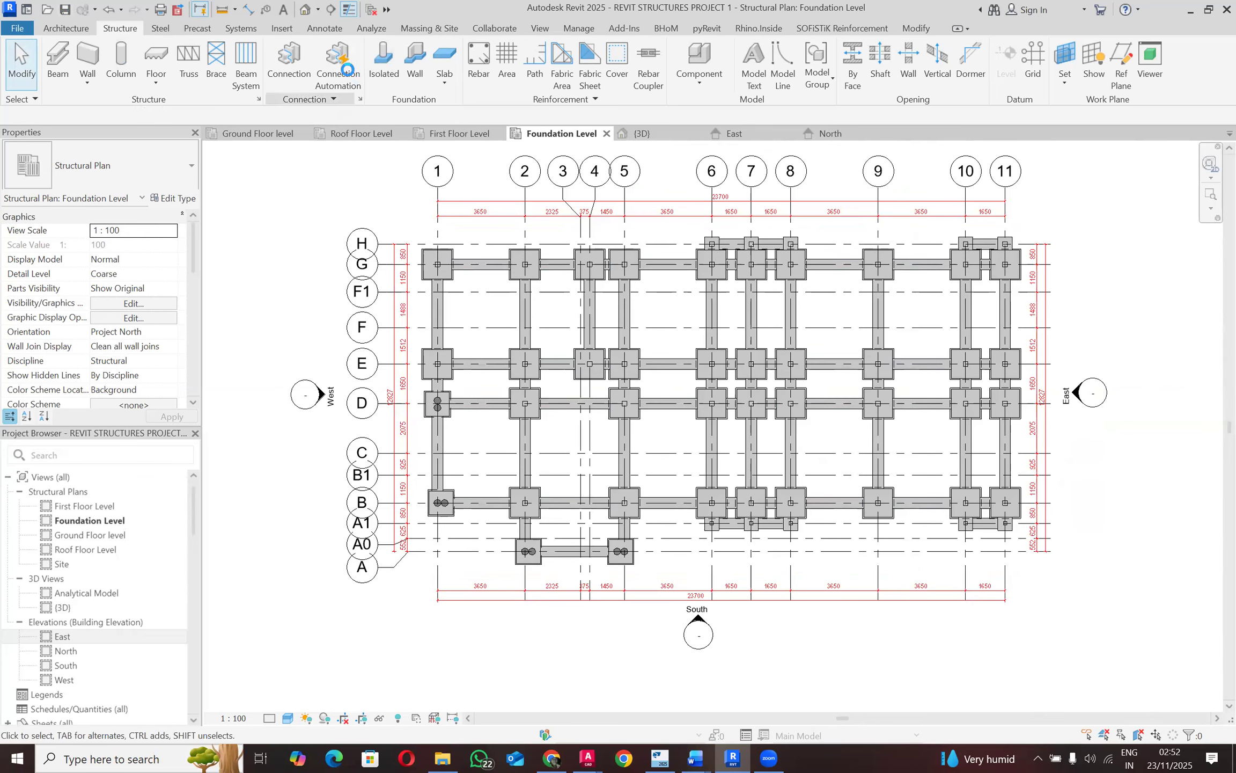
Step: Open the 3D view and examine how the PC-STRIP-150 foundation slabs meet the footings
click(305, 9)
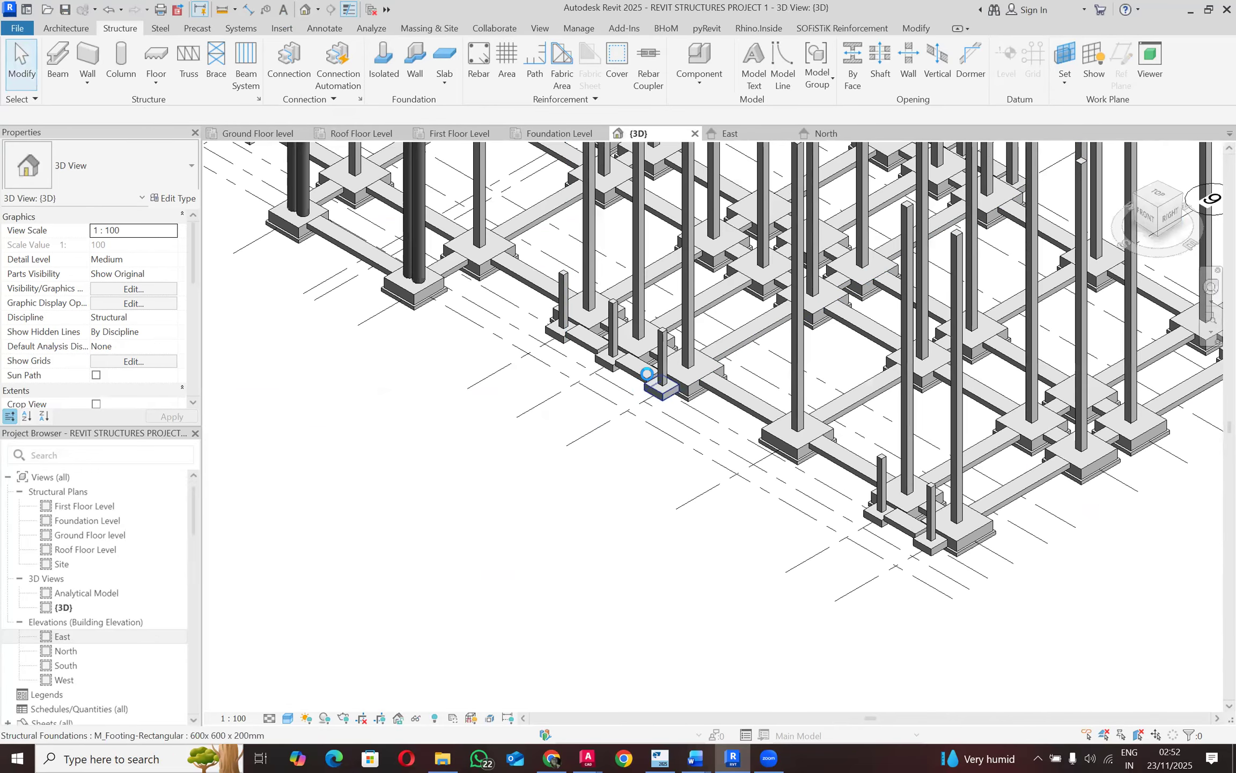
scroll(646, 373, up, 5)
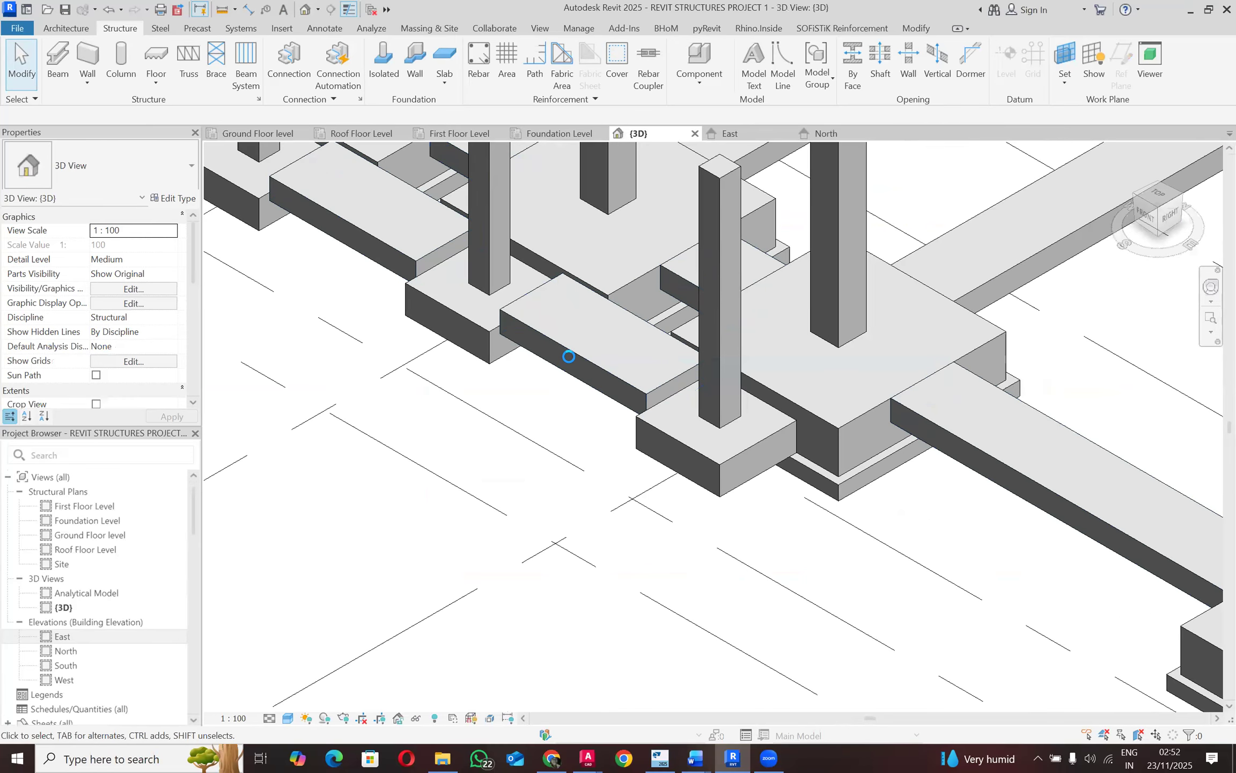
click(579, 365)
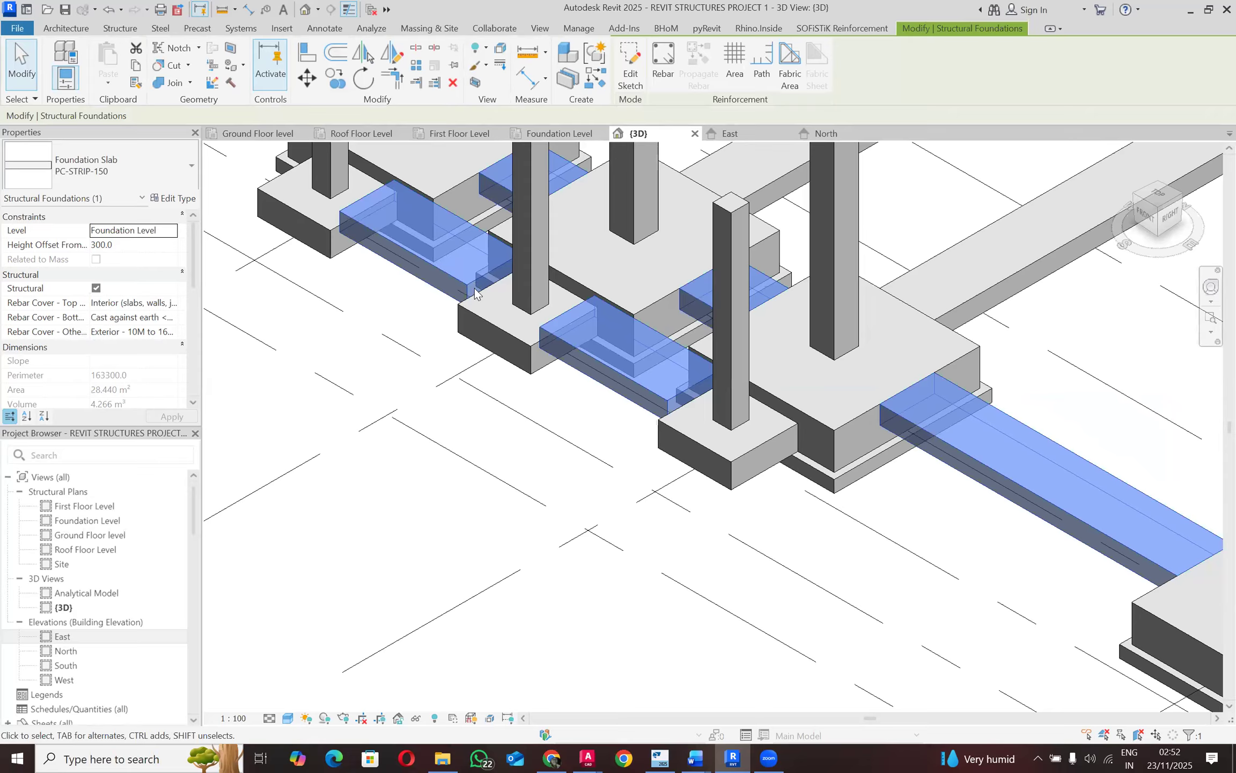
middle_drag(481, 267, 585, 219)
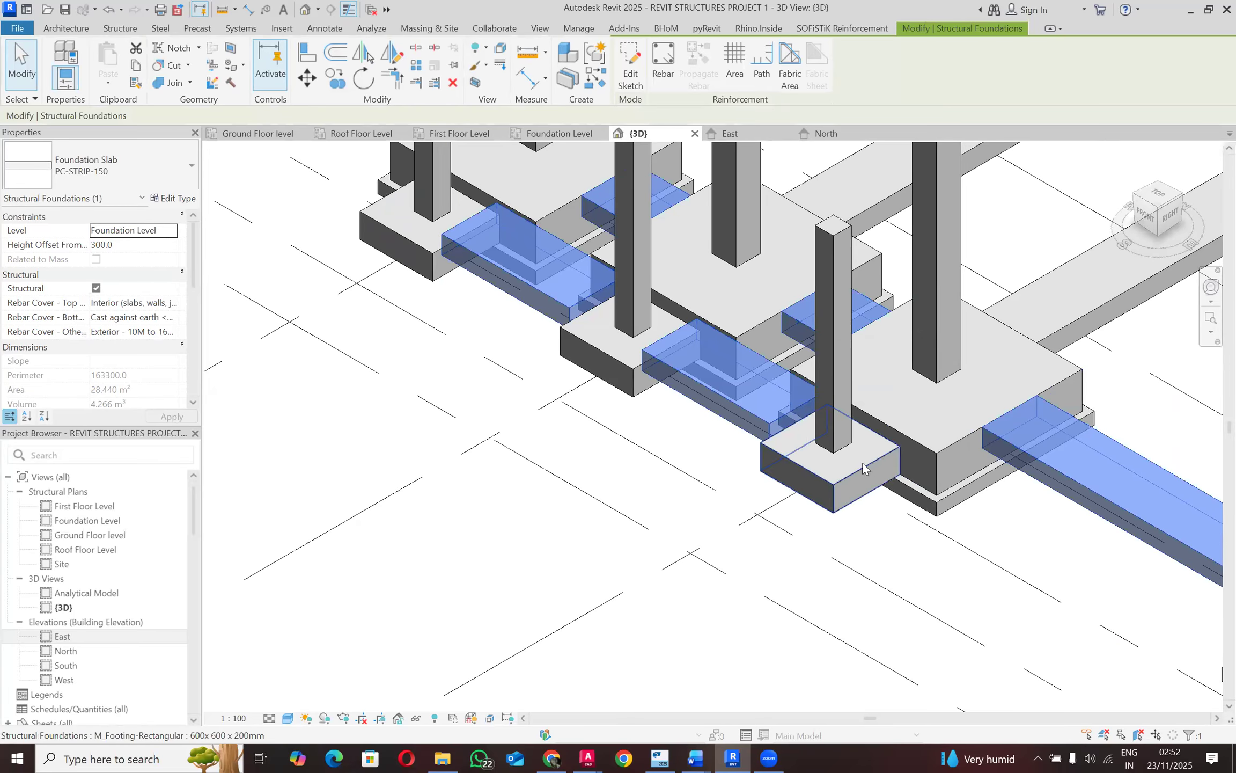
scroll(798, 466, down, 4)
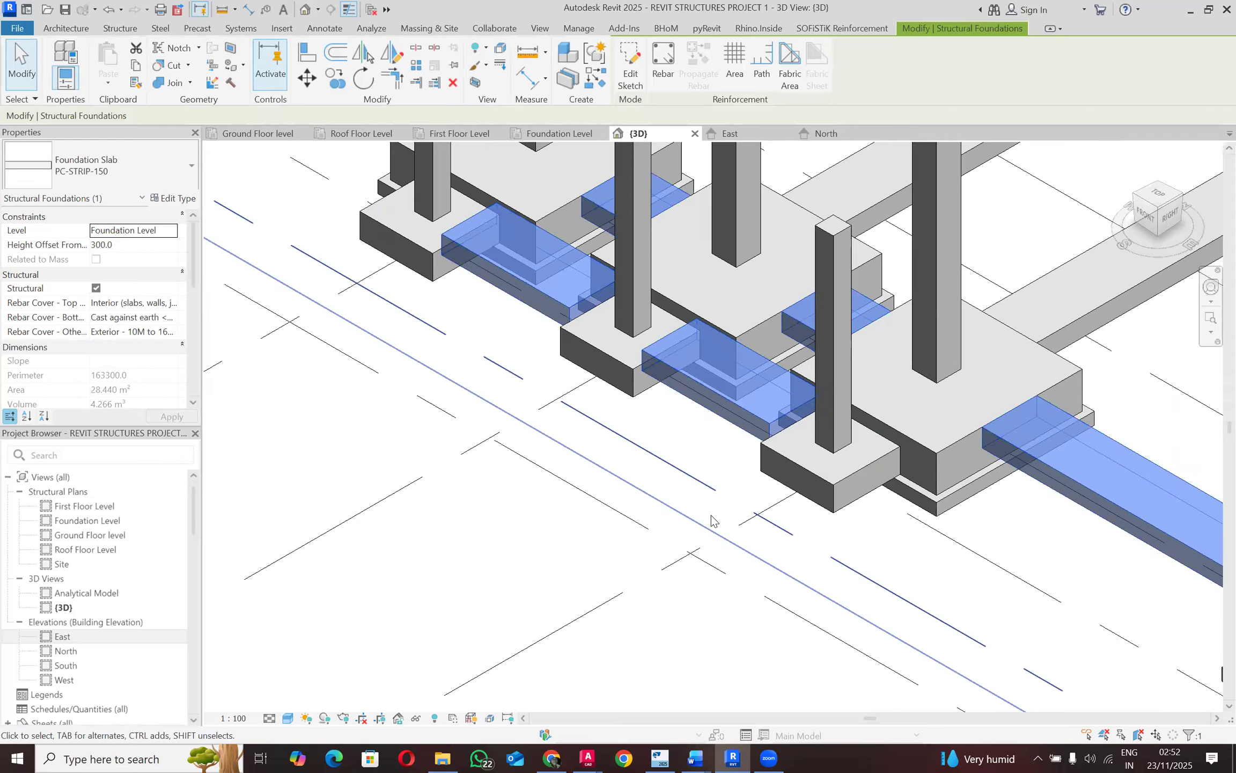
scroll(702, 496, down, 5)
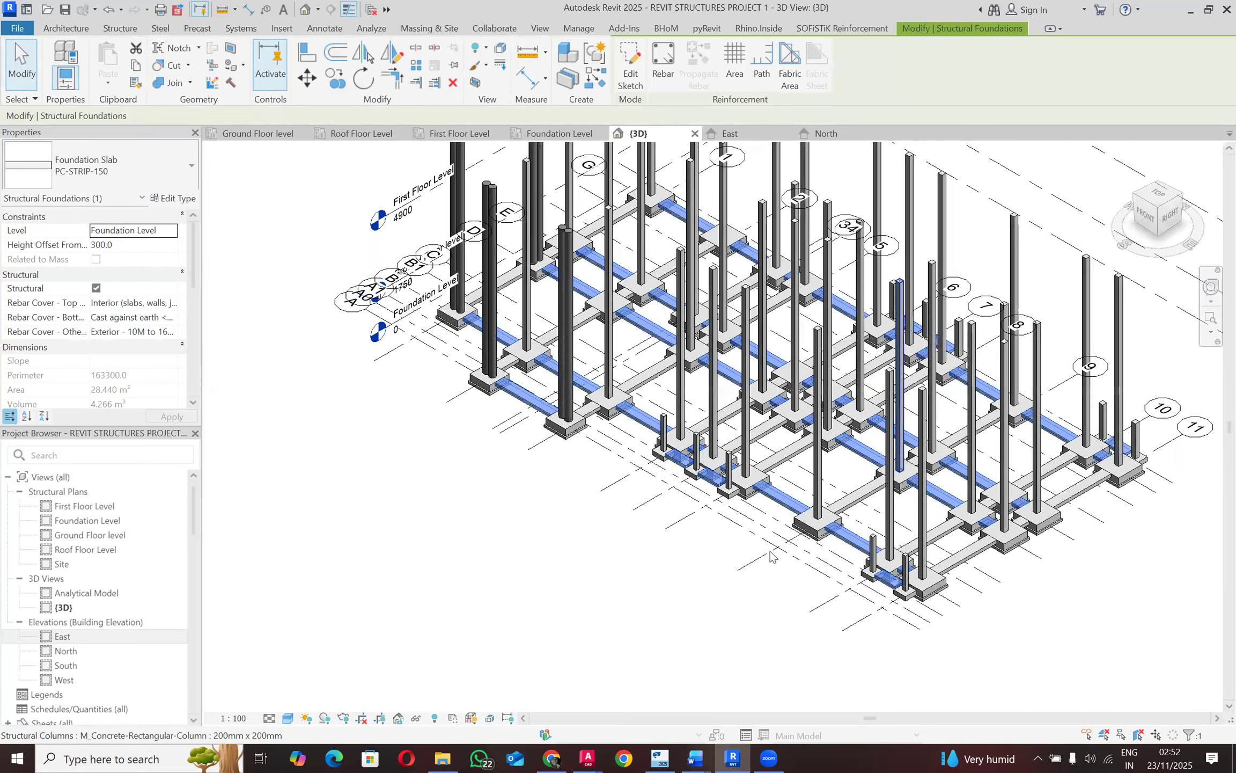
scroll(646, 408, down, 2)
middle_drag(637, 301, 648, 345)
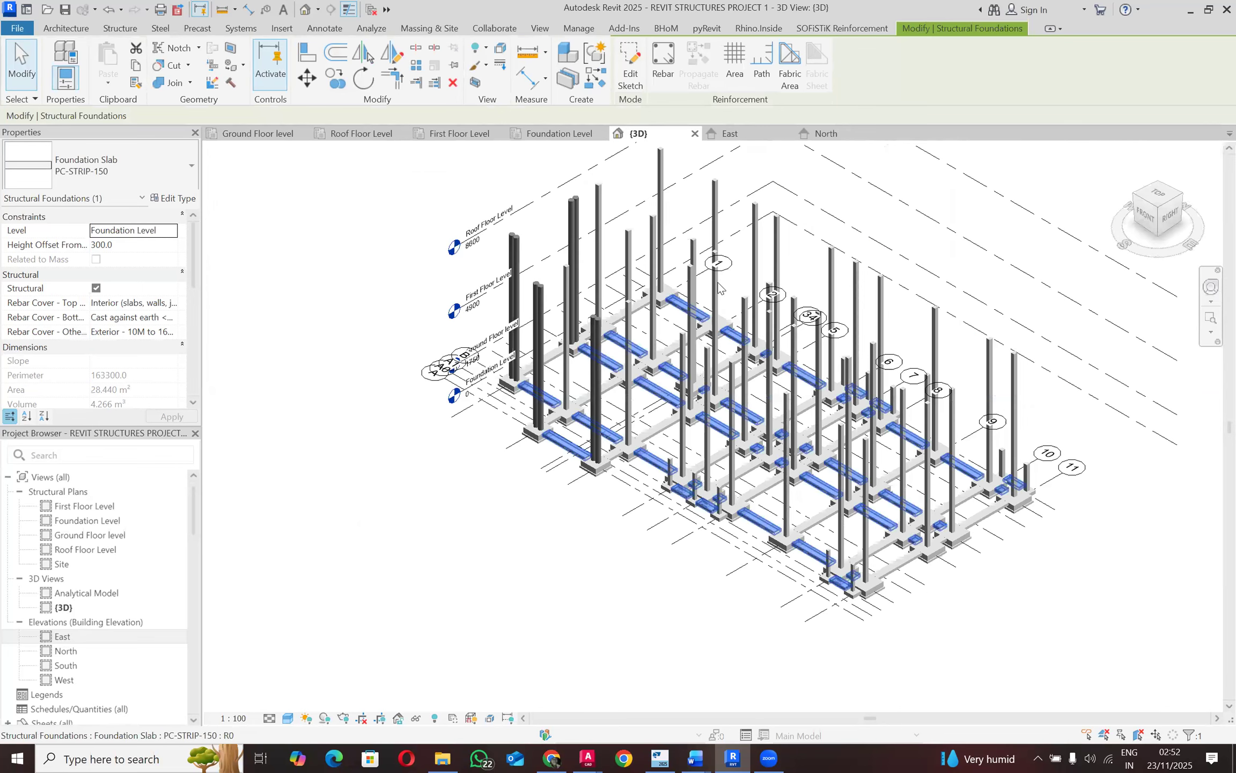
key(Escape)
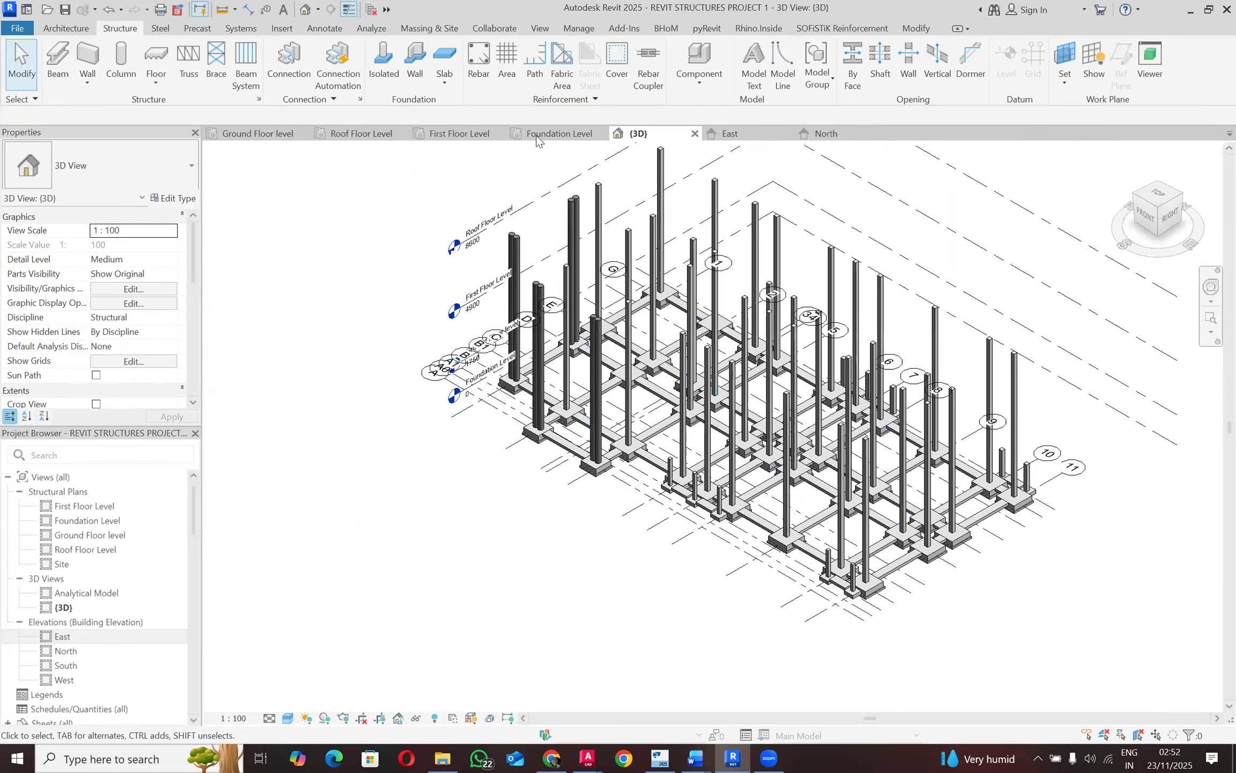
Step: Open the Ground Floor level plan and bring up its View Range settings
click(246, 132)
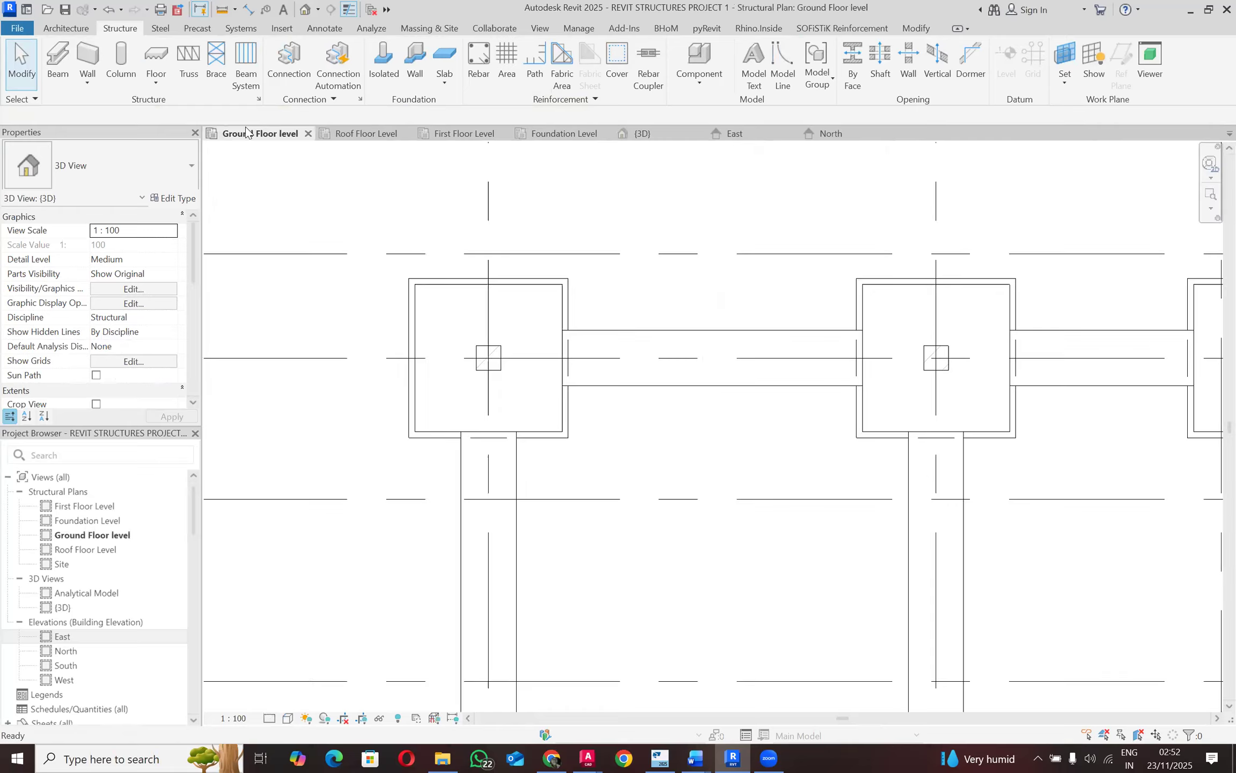
scroll(722, 497, down, 3)
scroll(475, 327, down, 4)
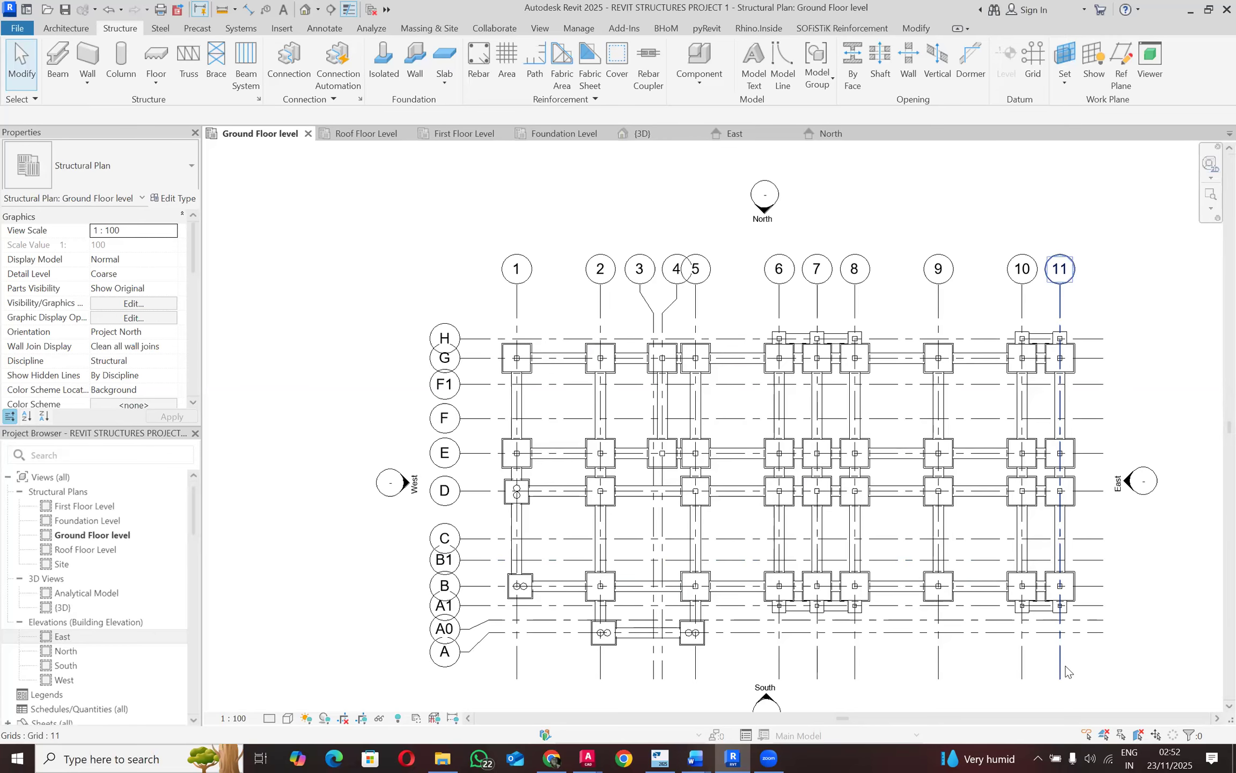
scroll(622, 397, down, 1)
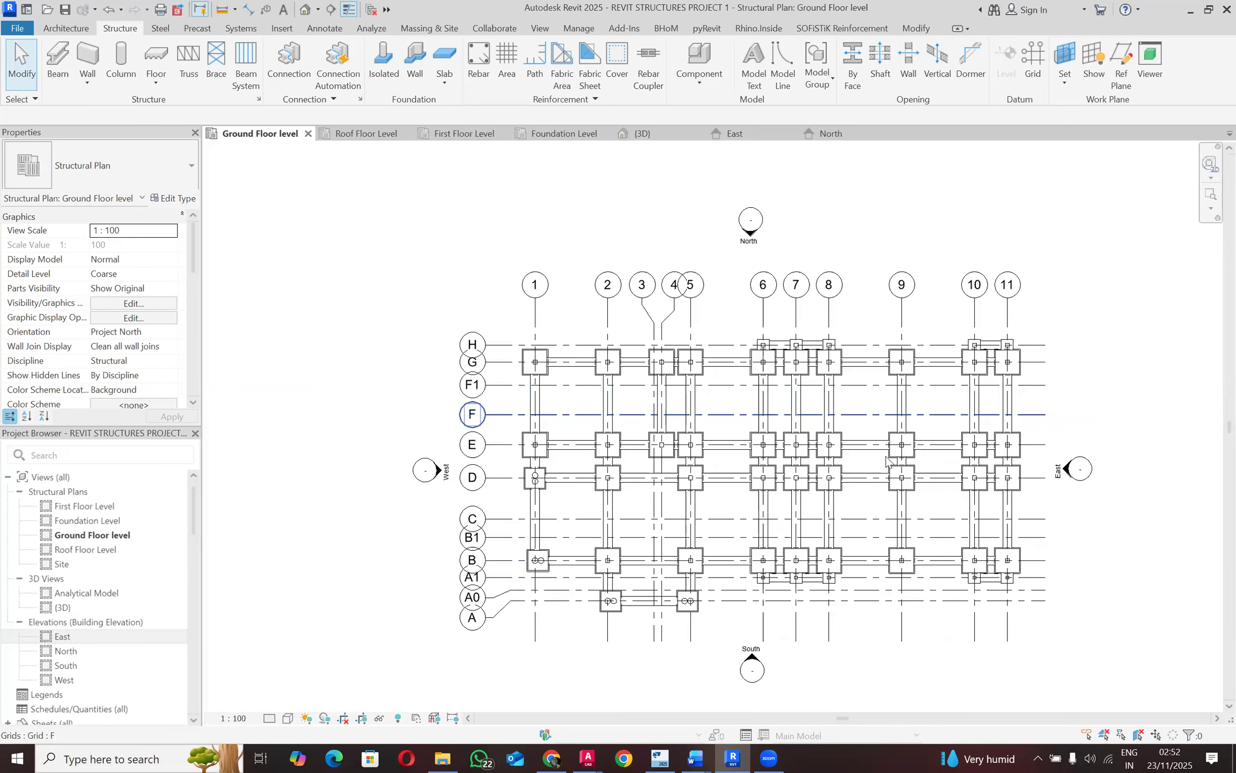
scroll(887, 460, up, 2)
scroll(886, 460, up, 1)
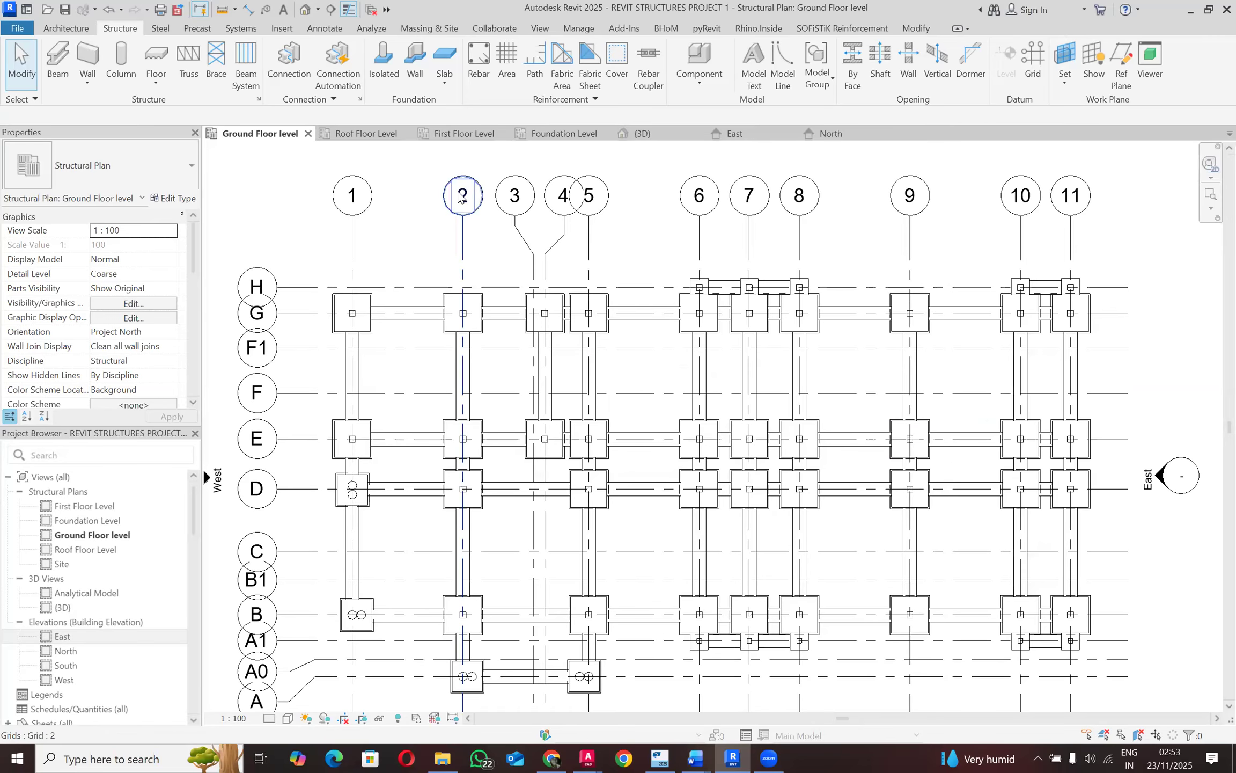
scroll(454, 209, down, 1)
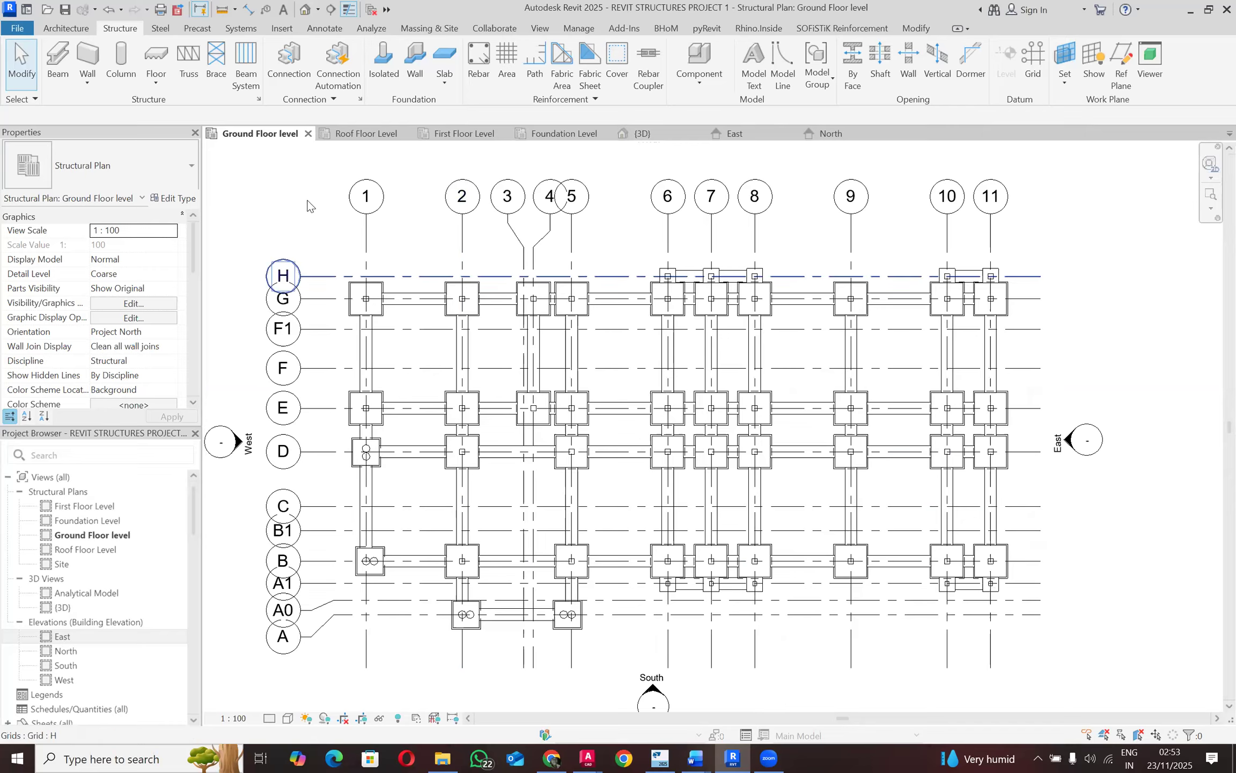
scroll(118, 364, down, 3)
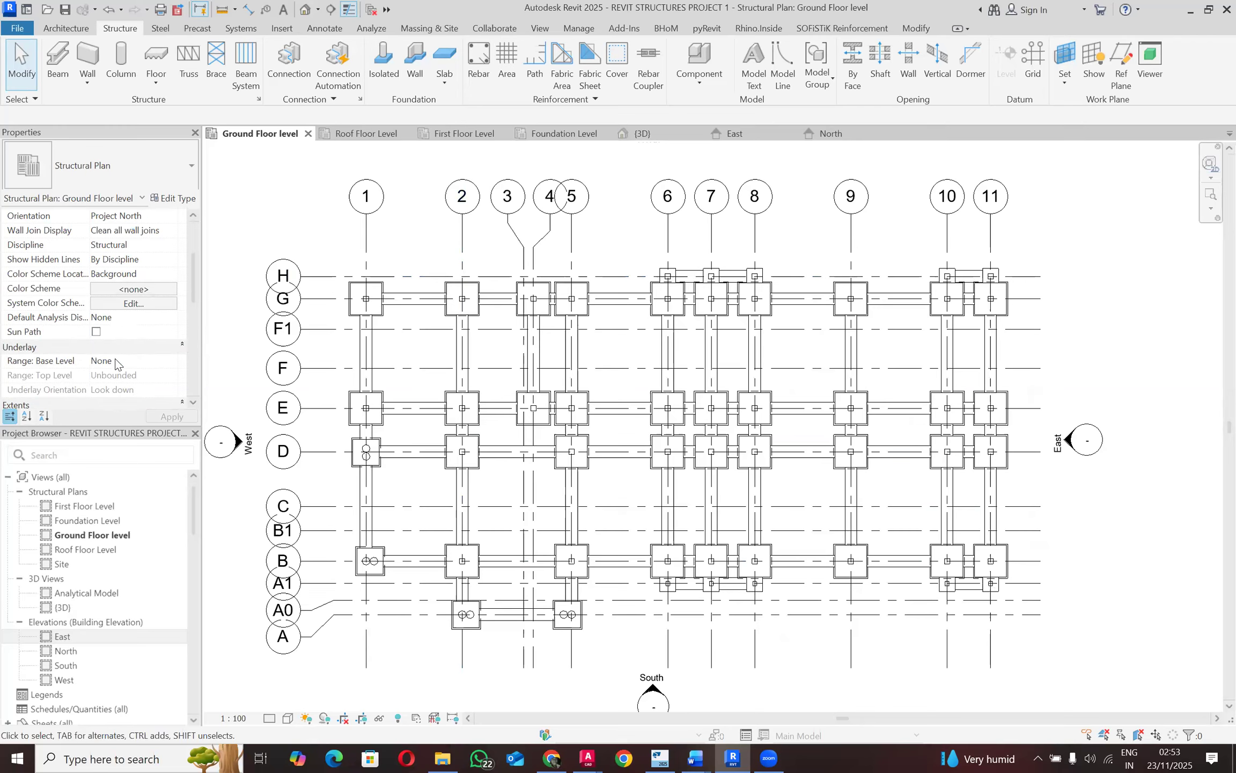
scroll(137, 308, down, 2)
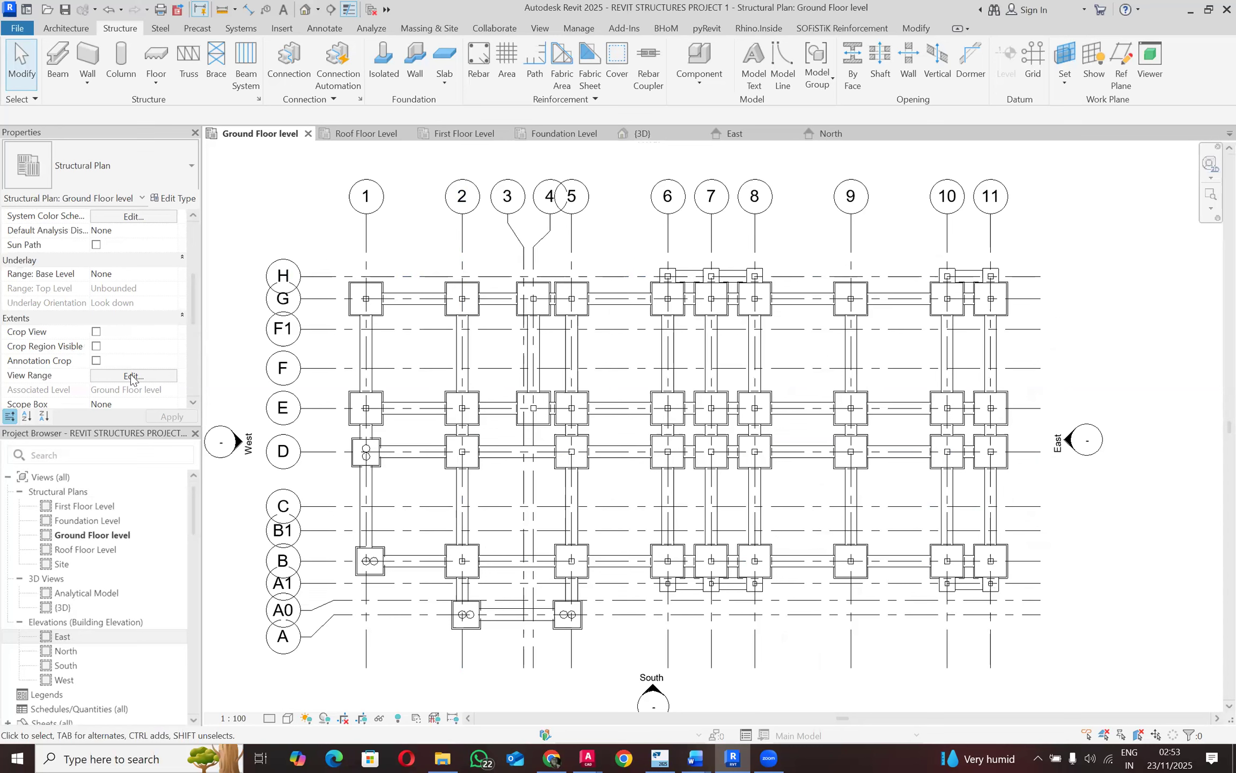
click(133, 375)
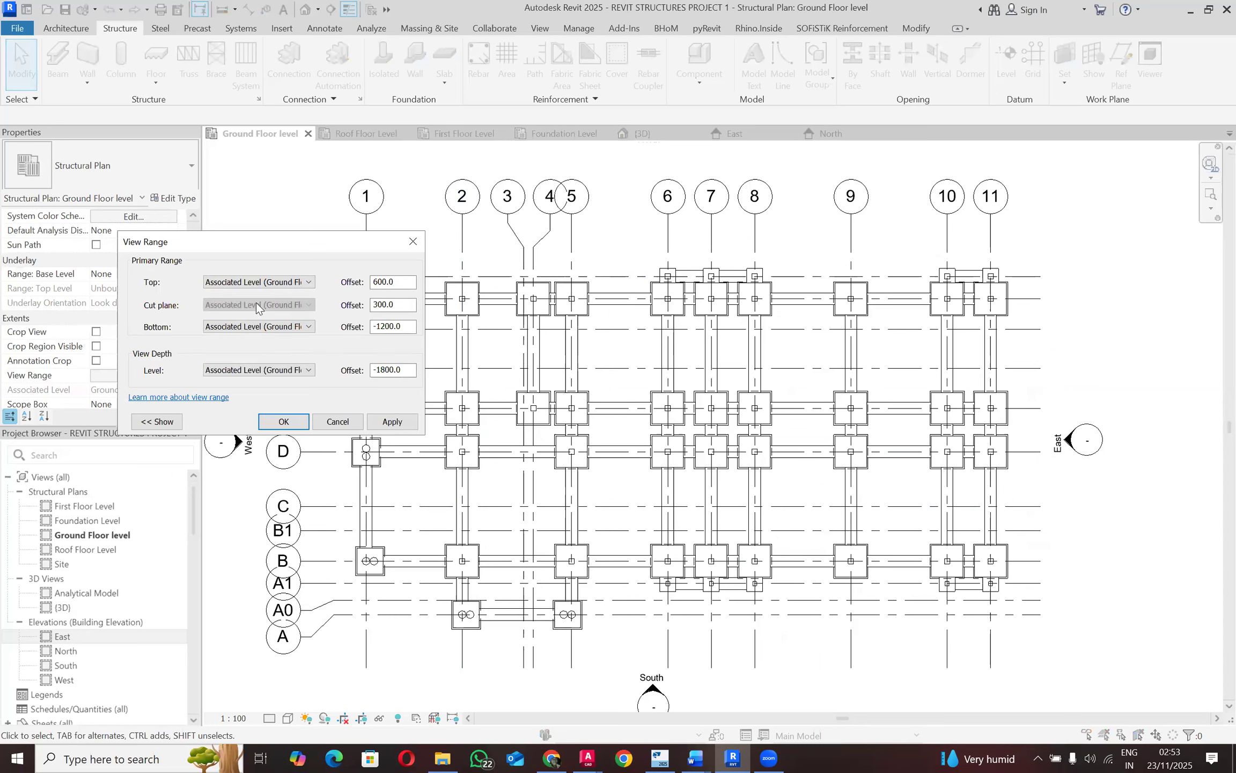
click(400, 282)
drag(344, 279, 338, 279)
text(55)
click(295, 284)
click(294, 293)
click(298, 326)
click(299, 338)
click(300, 376)
click(296, 381)
click(372, 364)
click(384, 370)
Step: Switch to the Document1 notes in Word and look up the recommended View Range offsets
click(695, 758)
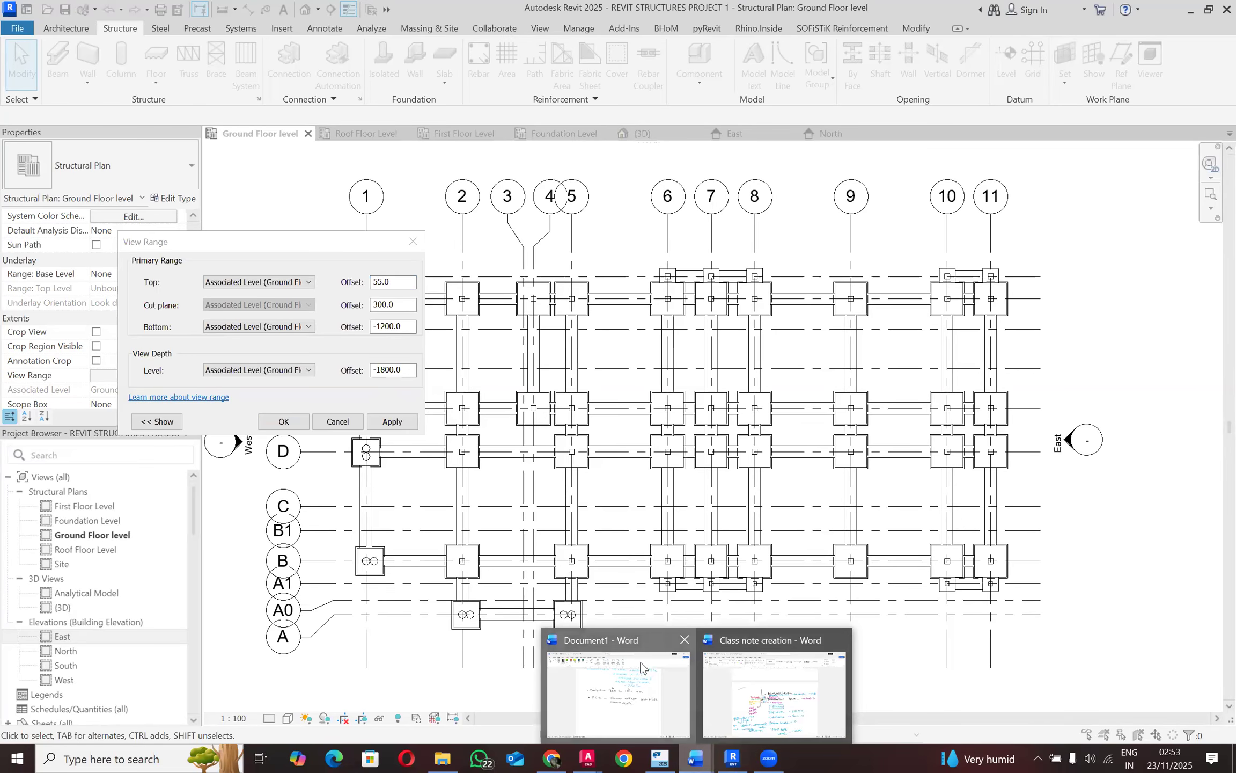
click(642, 668)
scroll(611, 482, up, 5)
scroll(610, 481, up, 12)
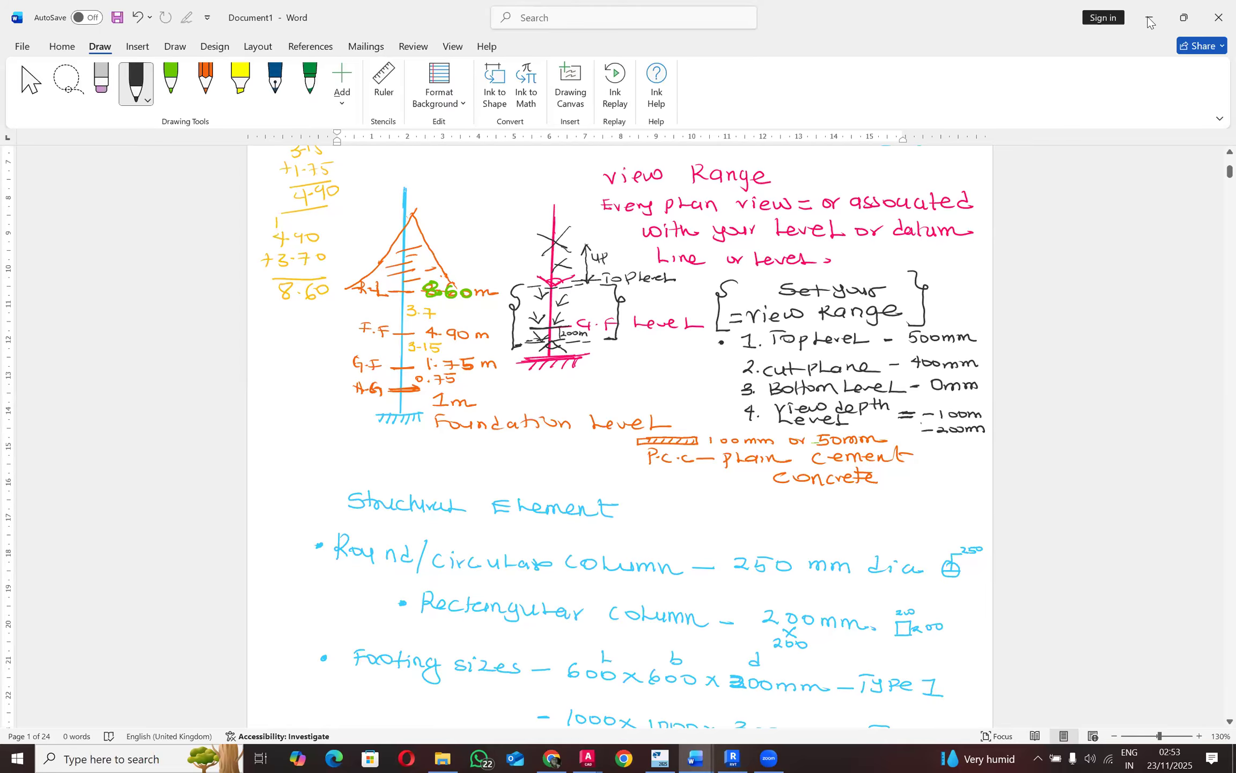
Step: Back in Revit, set the Ground Floor view range offsets to top 500, cut plane 400, bottom 0 and view depth -200
key(alt+Tab)
drag(398, 282, 373, 276)
text(500)
key(Tab)
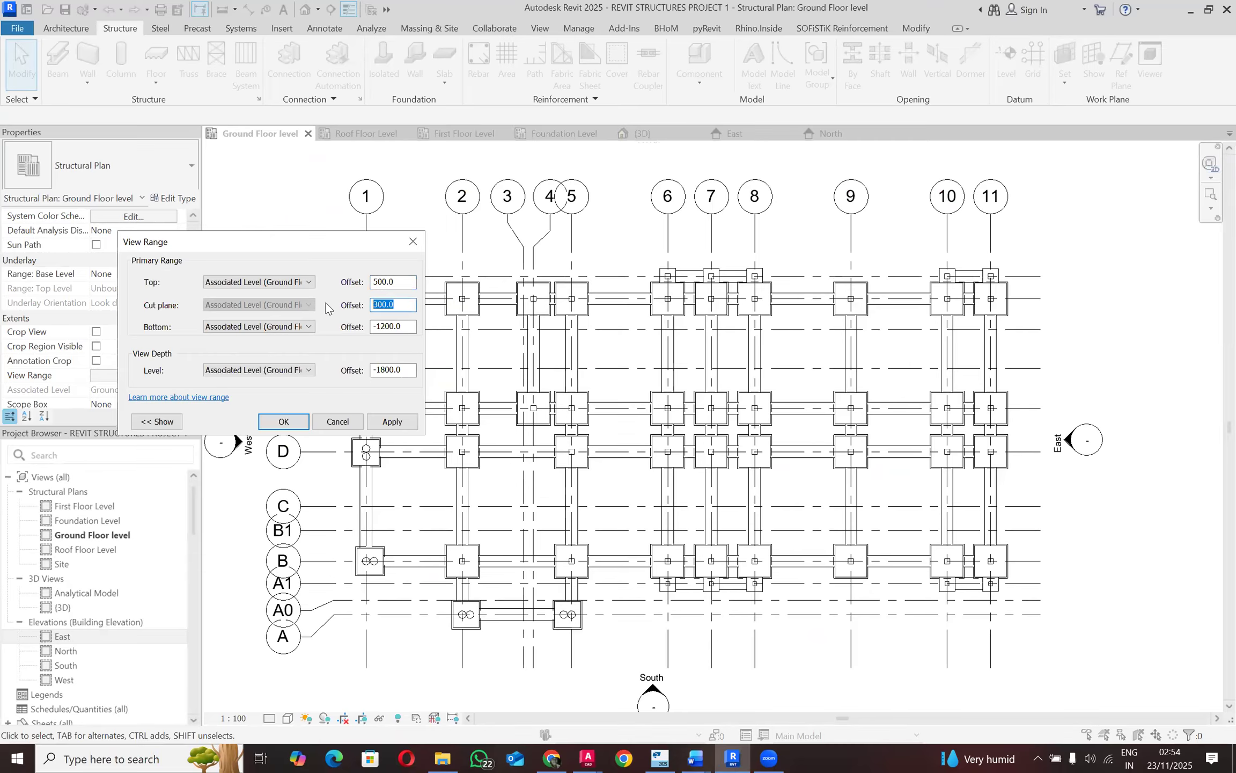
text(400)
key(Tab)
text(0)
key(shift+Home)
text(-2)
click(377, 428)
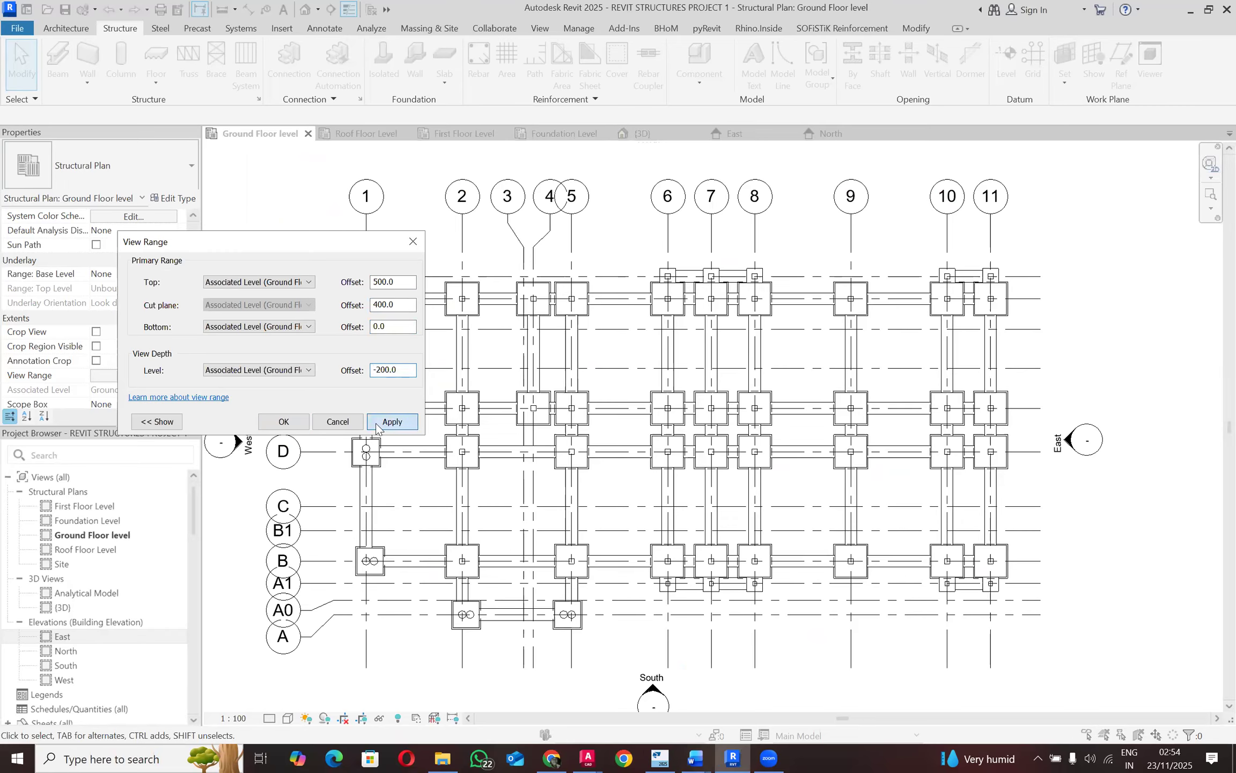
click(283, 422)
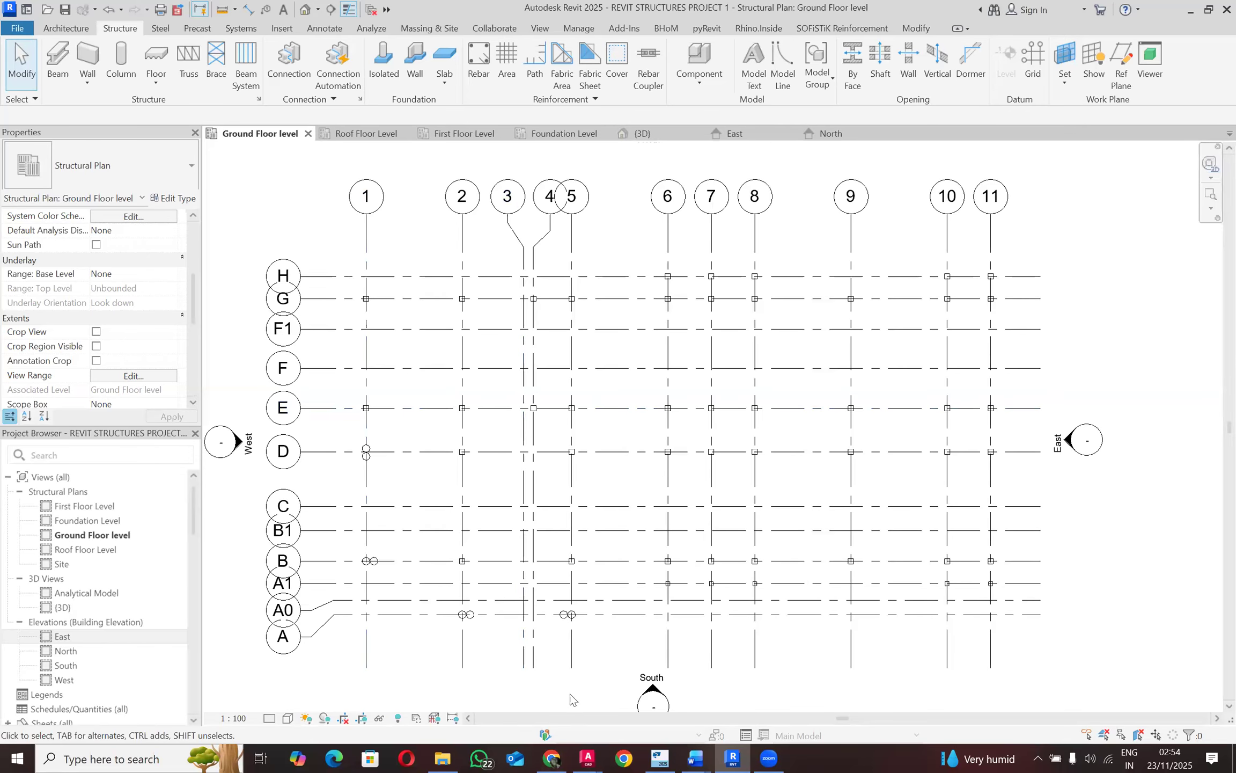
Step: Switch to Tekla Structural Designer, open the St. 1 (Ground Floor) 2D view and examine its beam layout and beam size
click(660, 758)
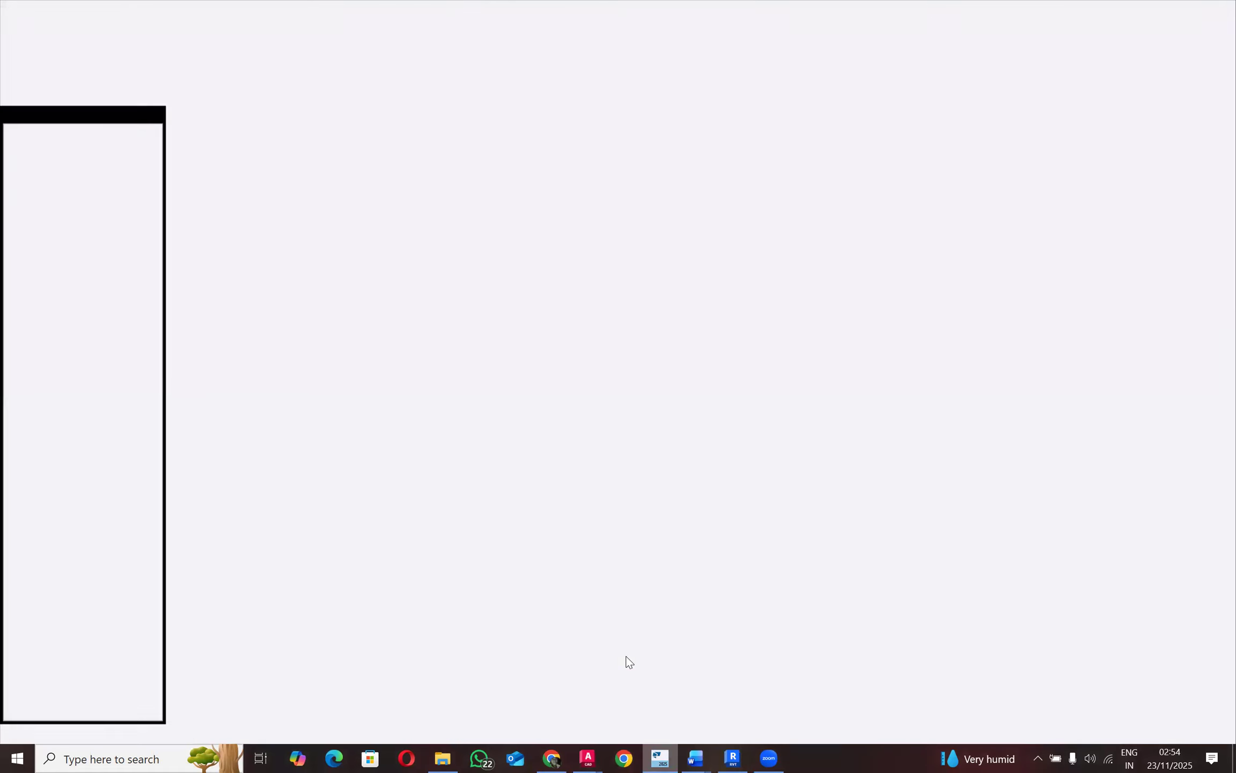
scroll(388, 542, down, 4)
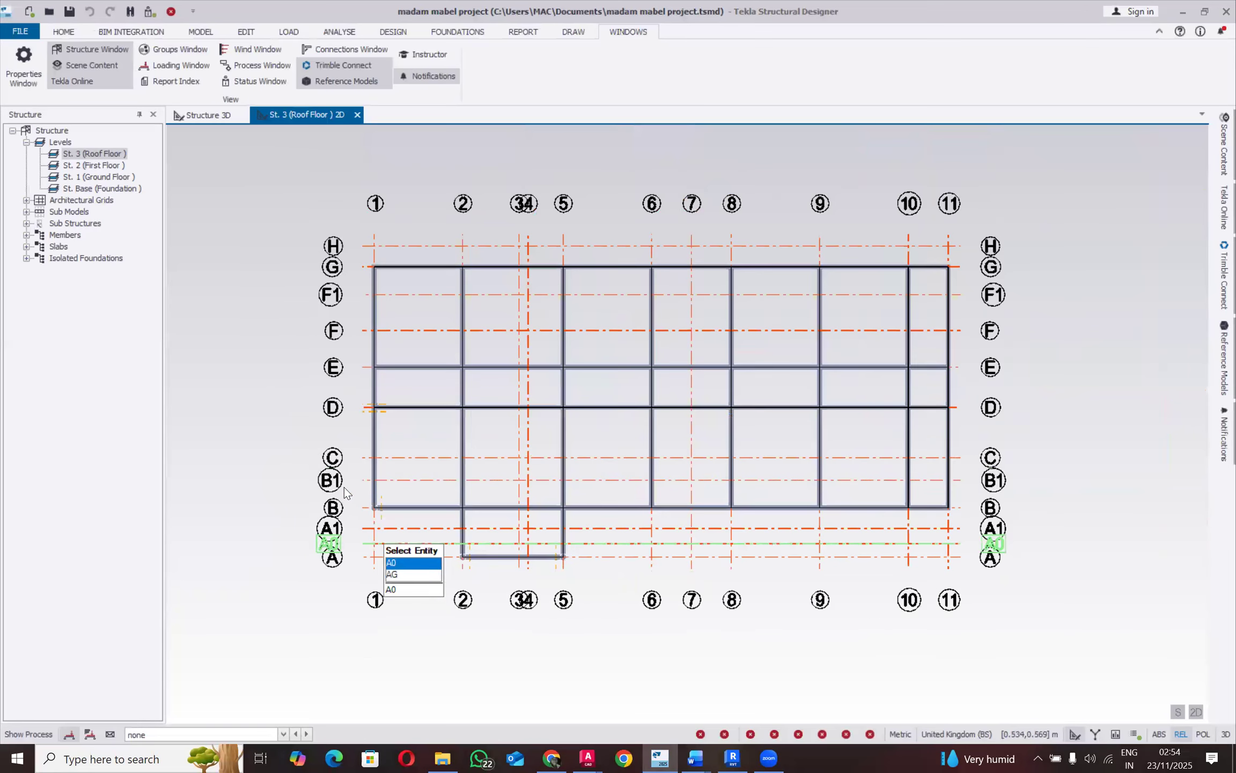
click(118, 177)
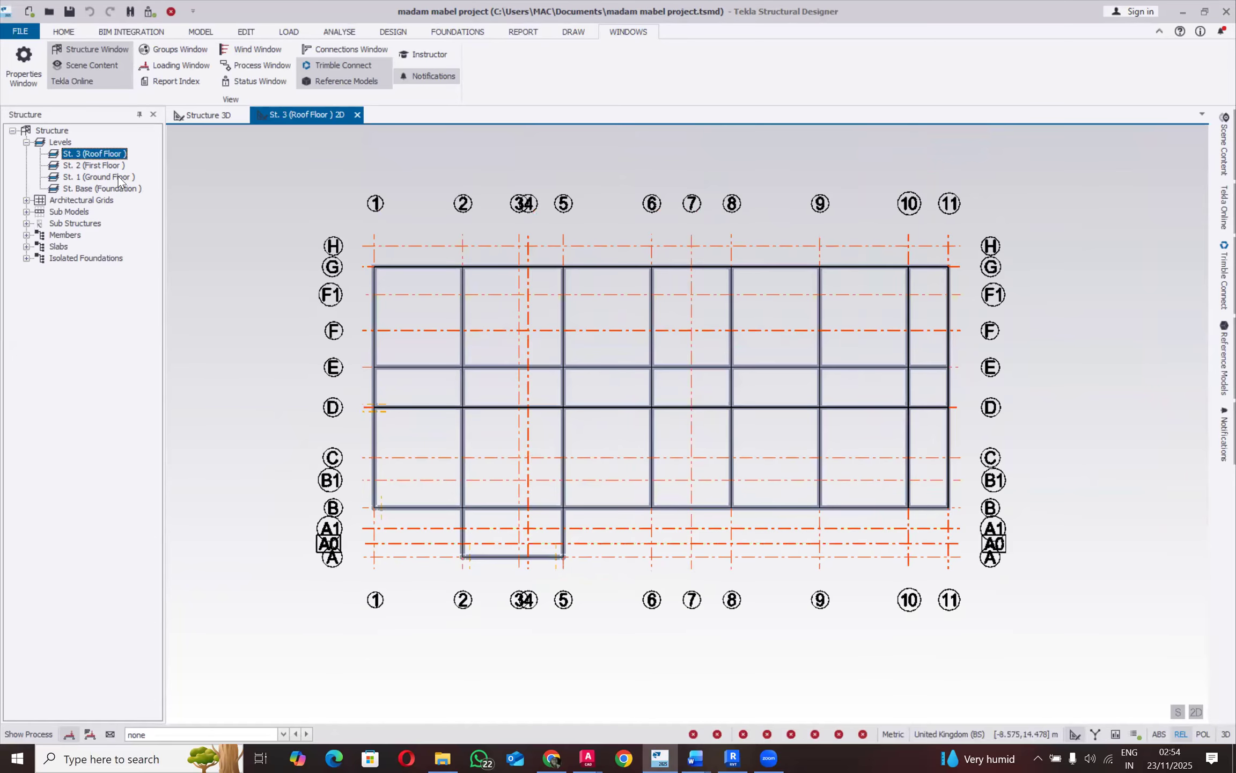
double_click(118, 177)
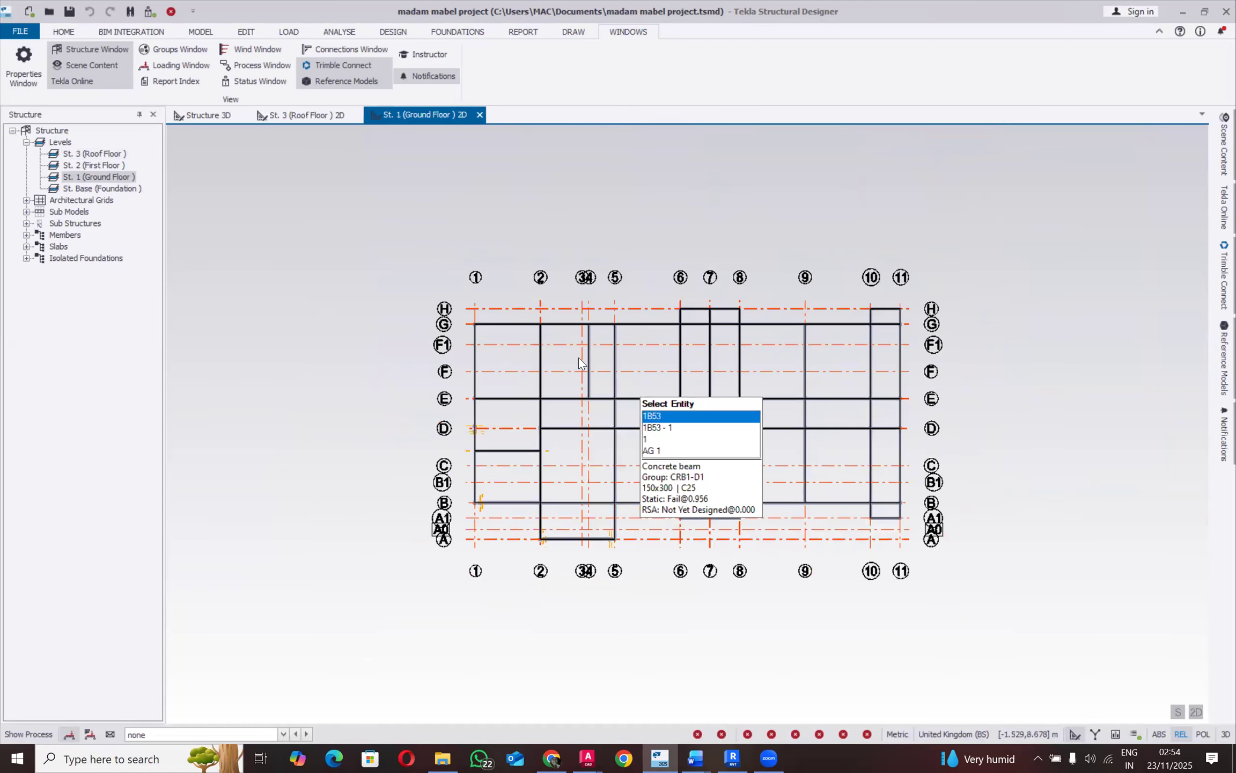
scroll(579, 357, up, 3)
scroll(328, 280, down, 1)
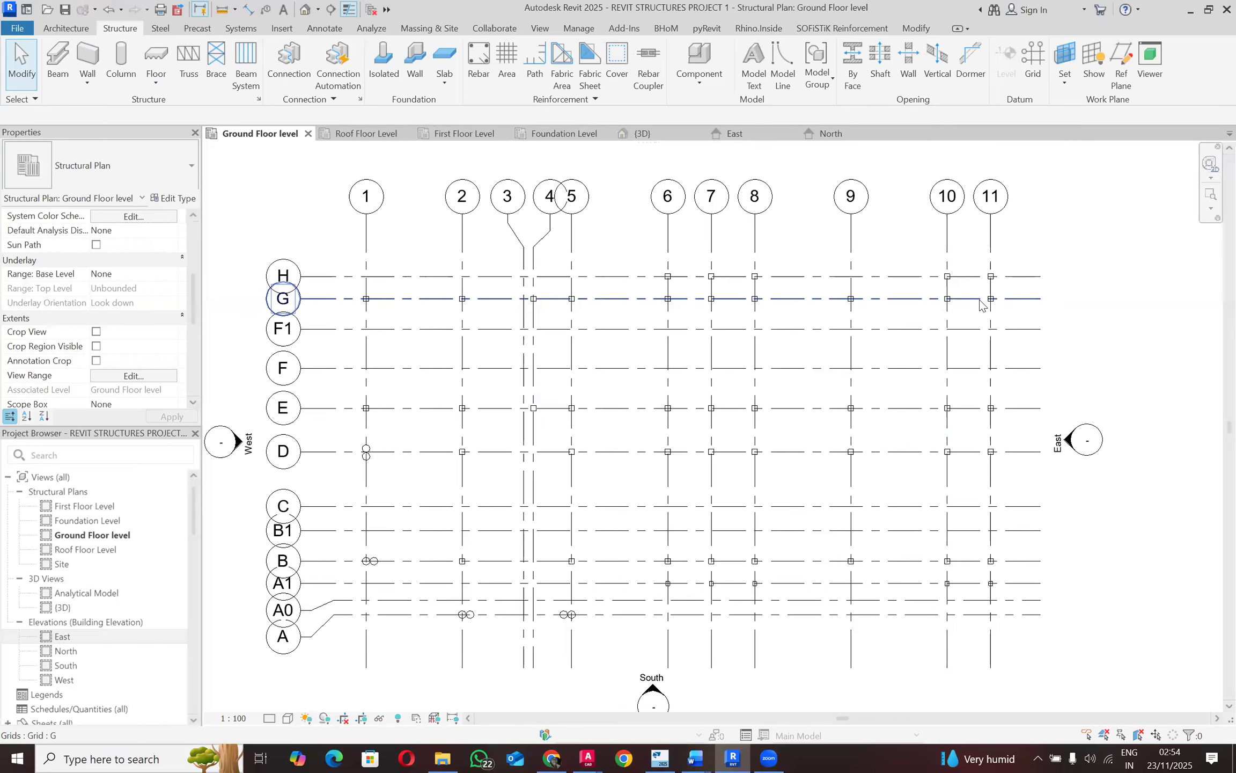
Step: Start a structural beam of type M_Concrete-Rectangular Beam 150 x 300mm and place it along grid 1 from G to E
scroll(952, 284, up, 3)
scroll(966, 294, down, 2)
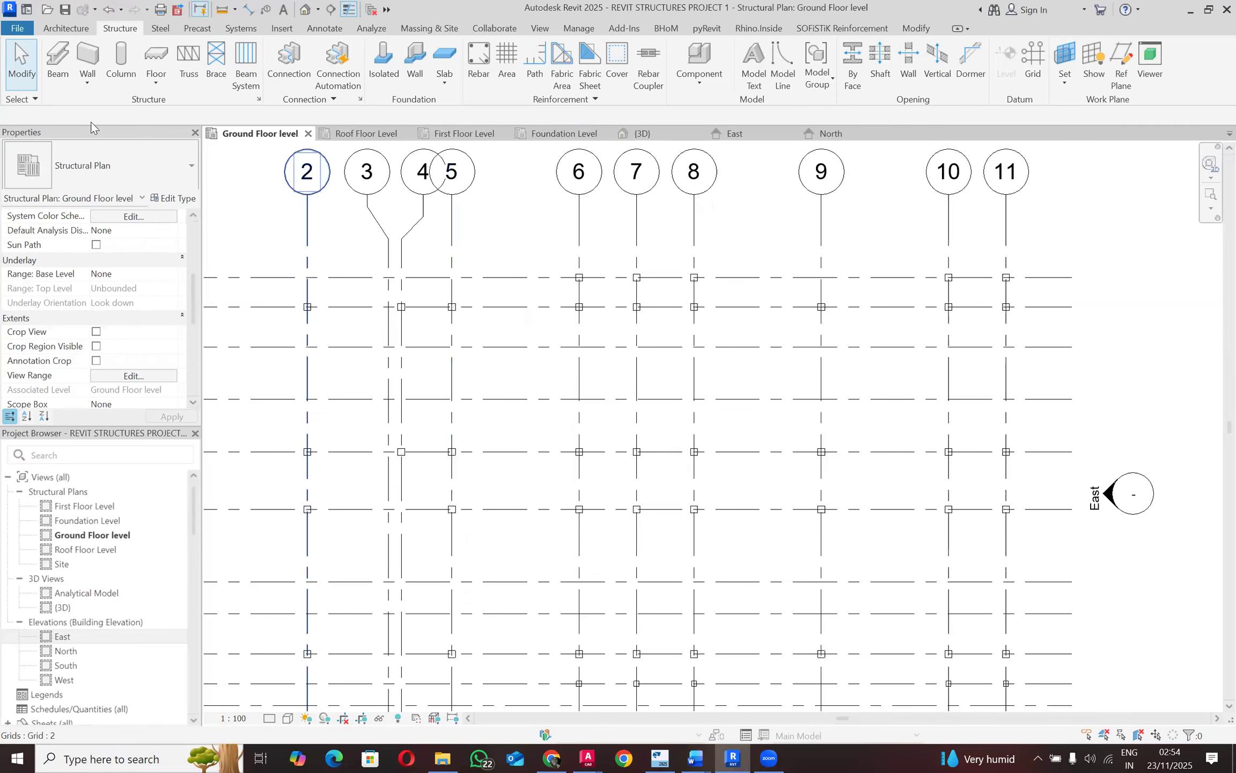
click(63, 71)
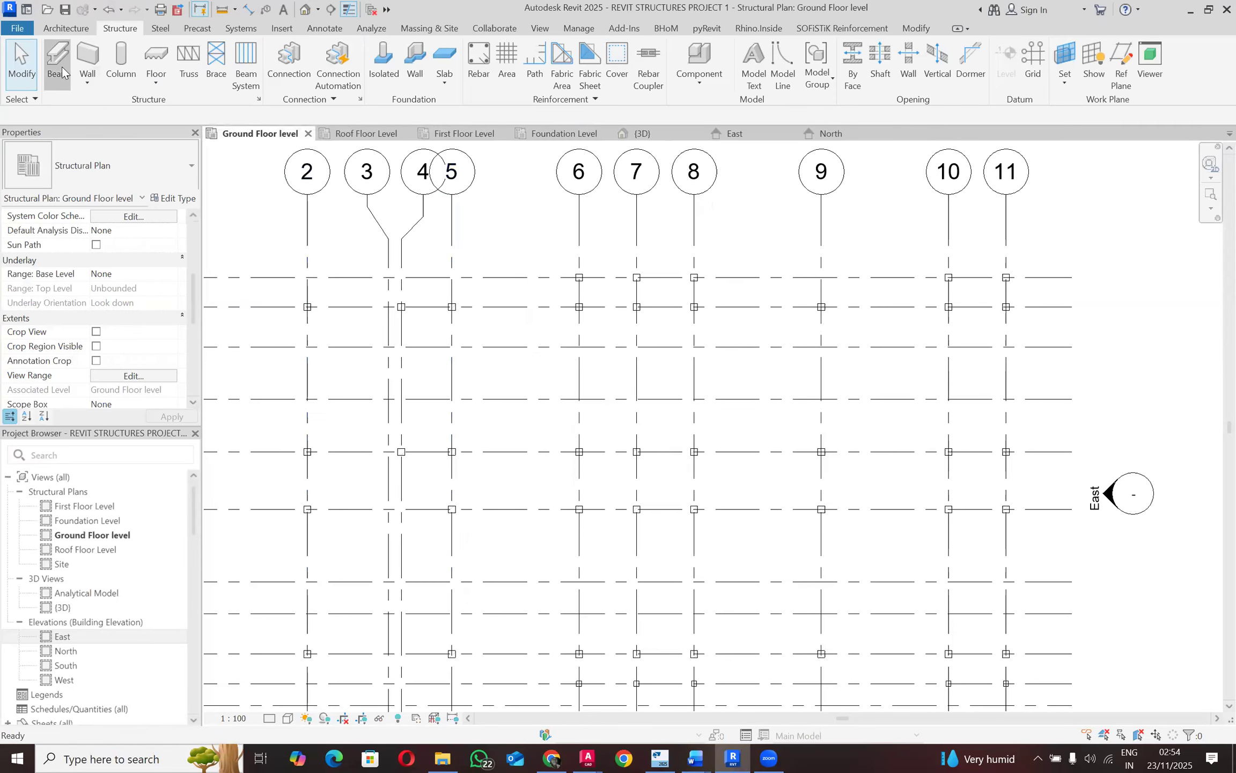
click(115, 177)
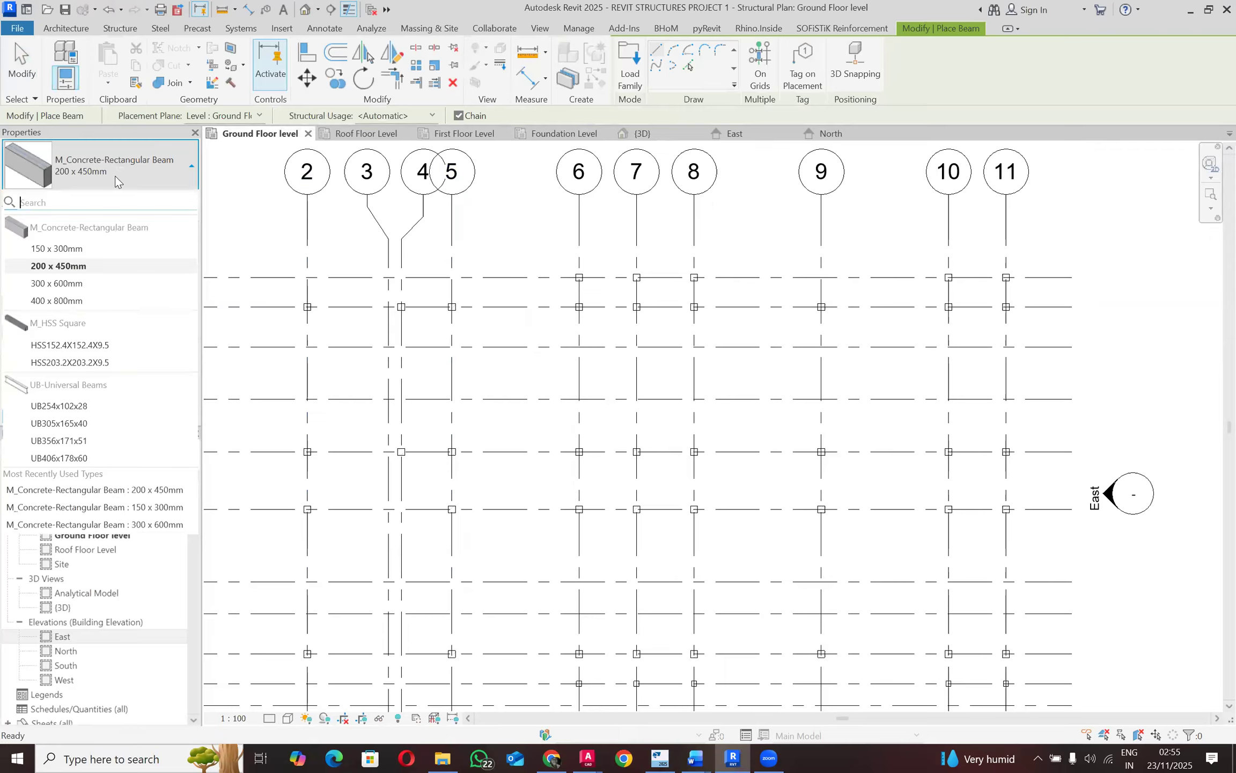
click(107, 251)
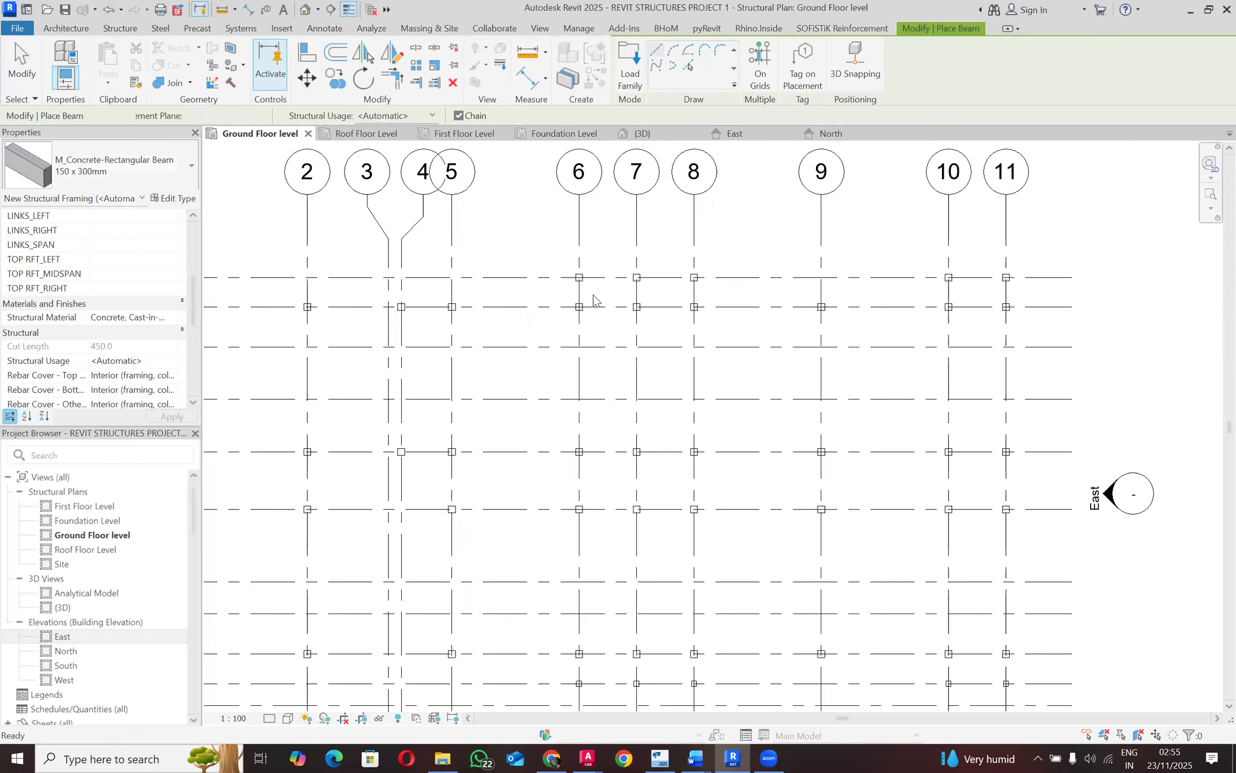
scroll(588, 292, down, 2)
scroll(319, 311, up, 3)
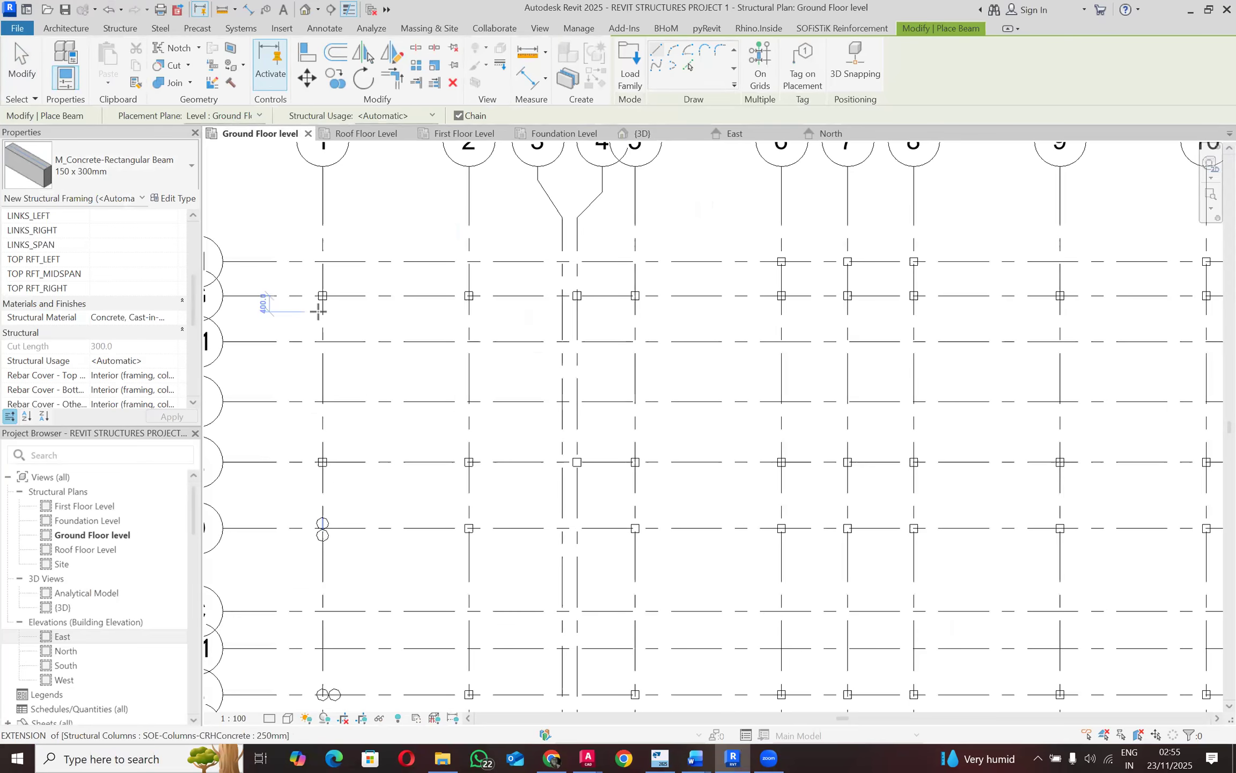
scroll(318, 311, up, 2)
click(323, 290)
click(324, 510)
scroll(362, 338, down, 1)
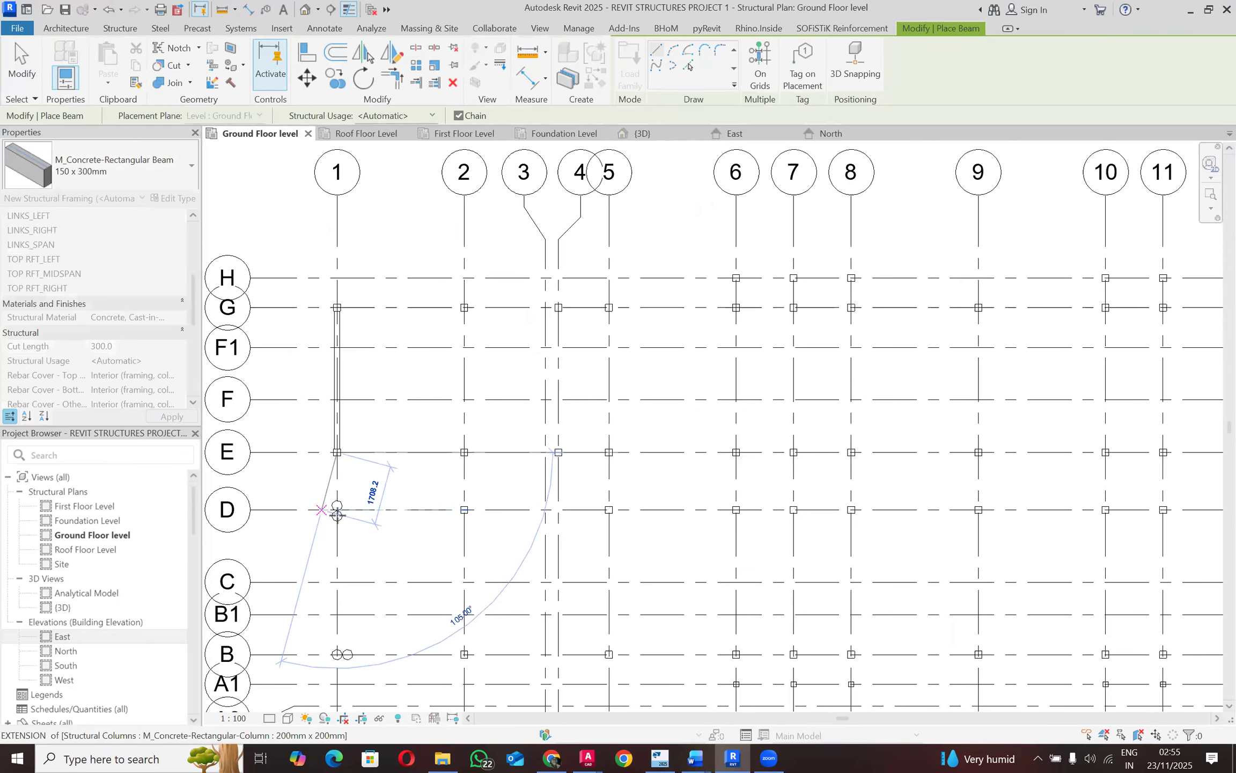
Step: Continue the beam chain along grid 1 from E to B, linking the paired round columns at D and B
scroll(332, 514, up, 3)
click(355, 488)
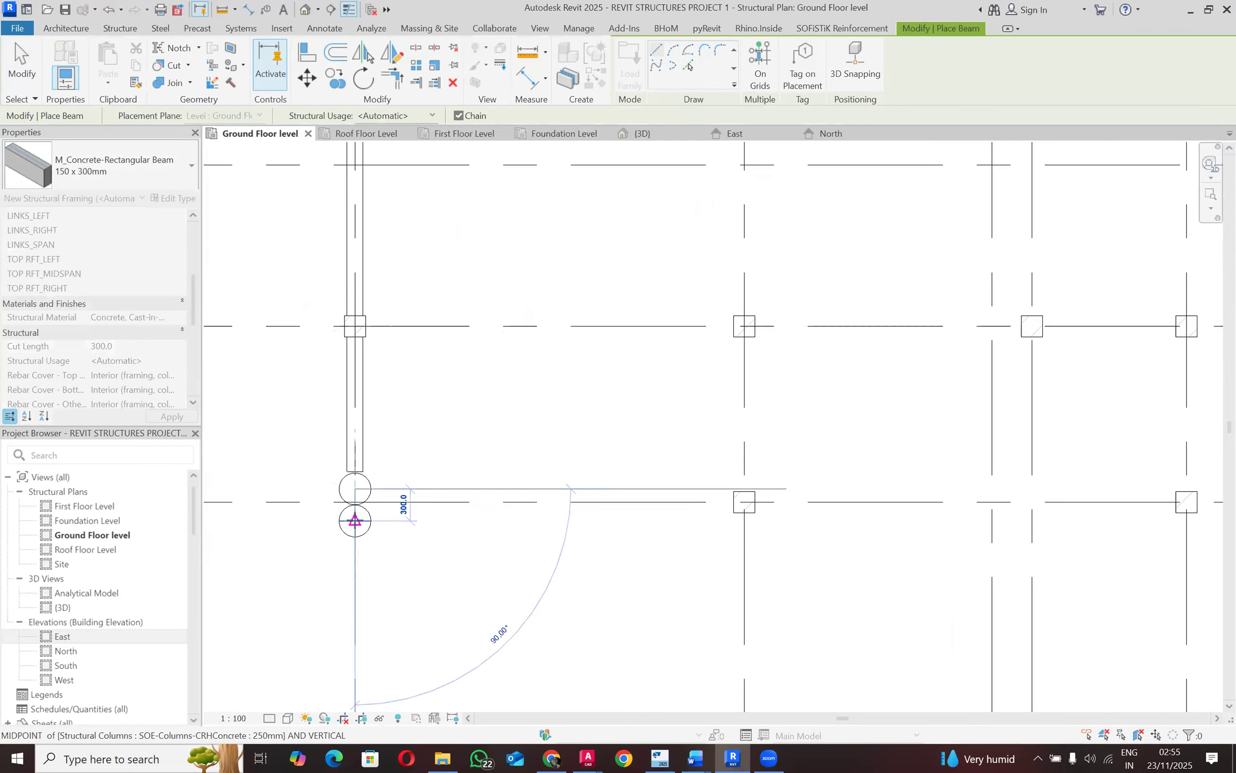
click(398, 427)
scroll(395, 310, down, 2)
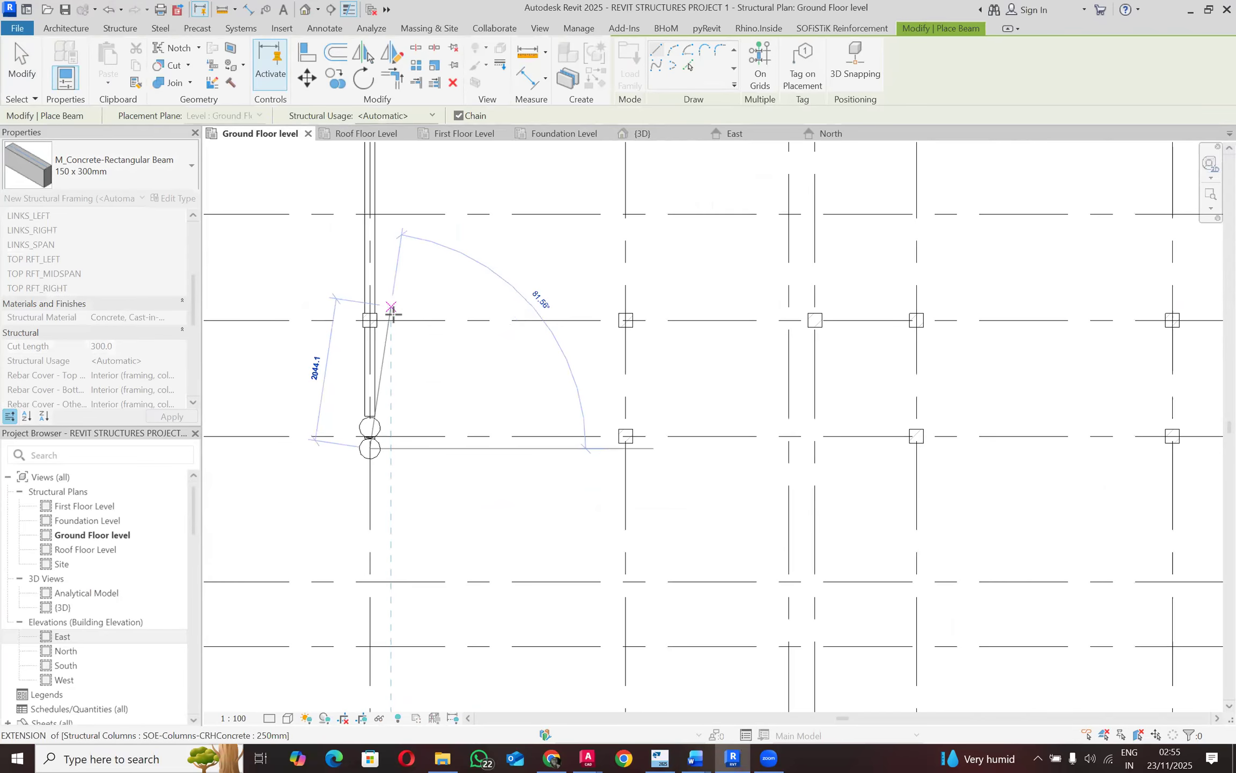
scroll(393, 313, down, 2)
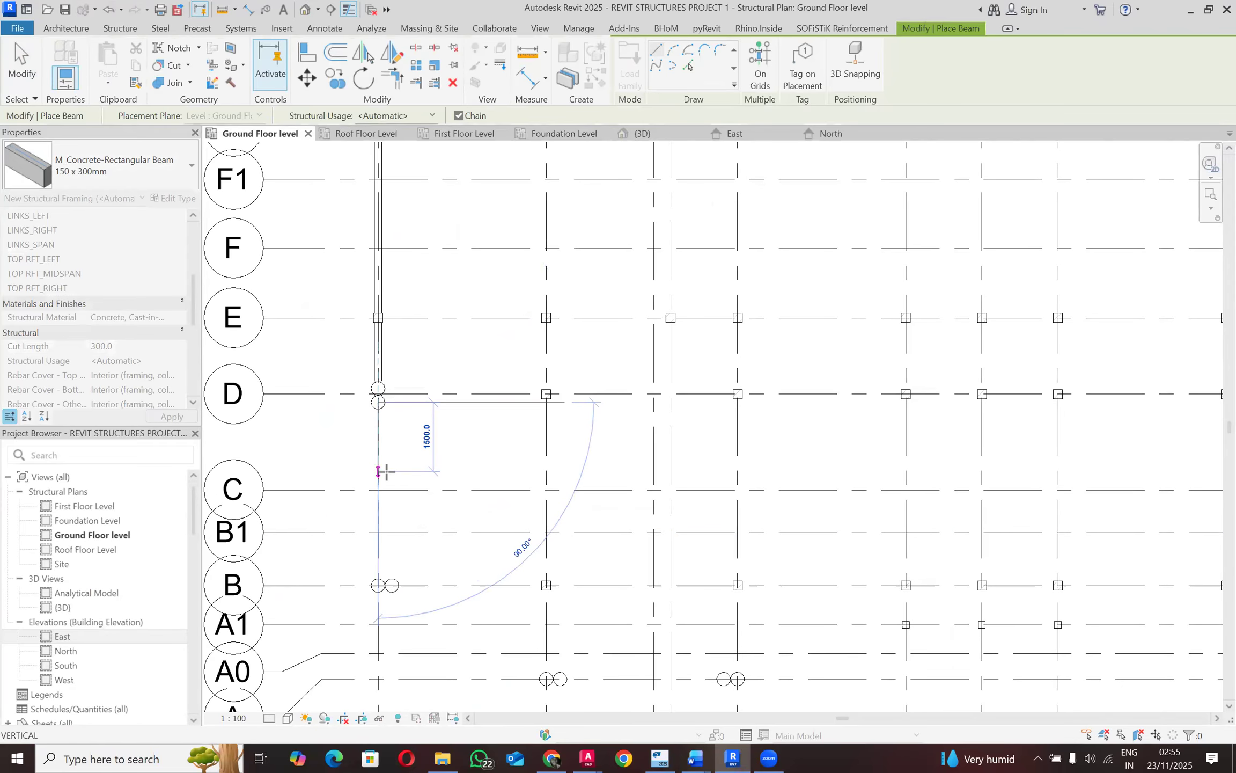
click(378, 585)
click(392, 584)
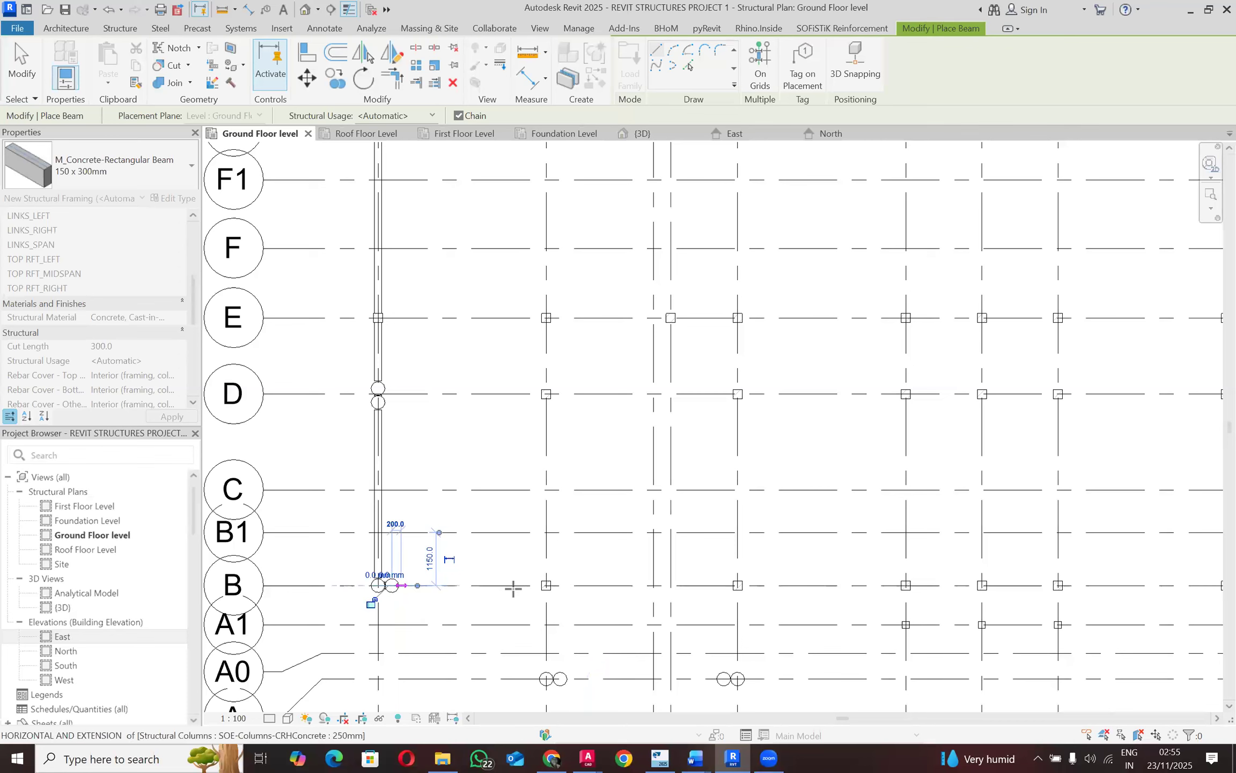
Step: Place beams along grid B from 1 to 2 and along grid 2 to A, linking the paired round columns there
click(540, 565)
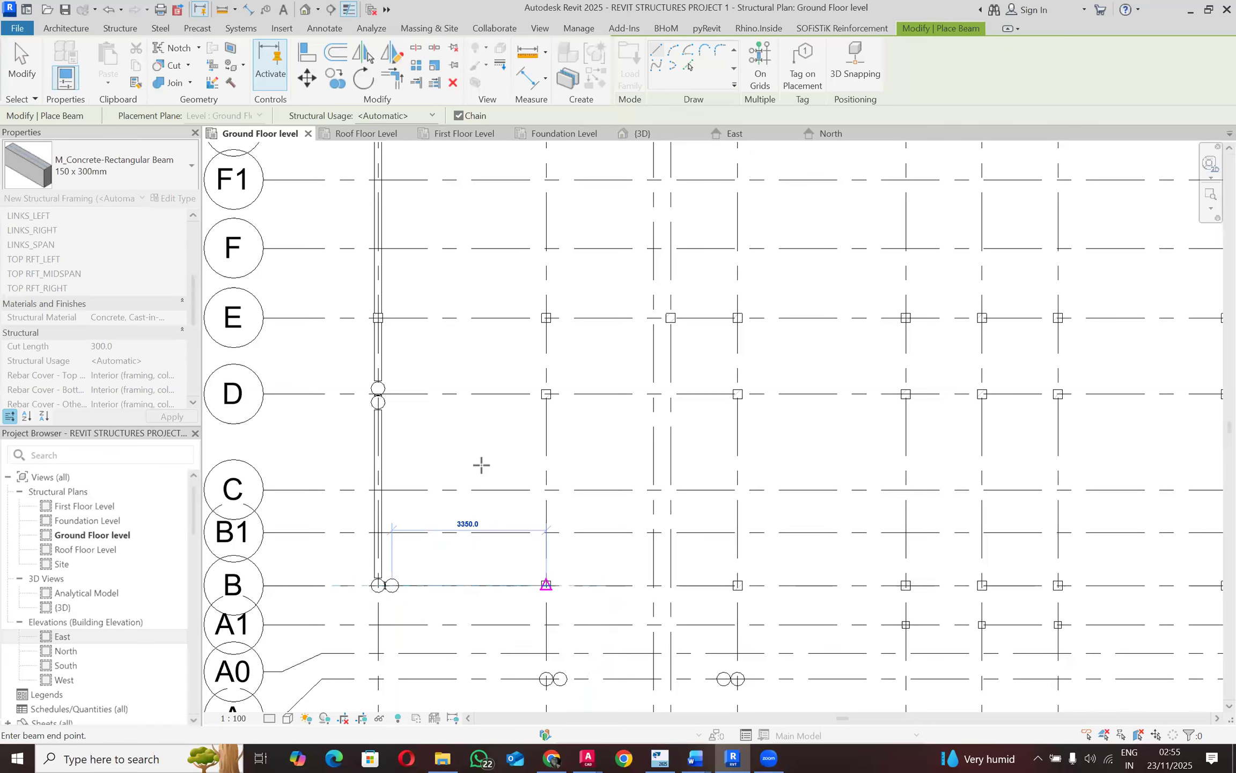
scroll(481, 467, down, 3)
scroll(510, 598, up, 3)
scroll(511, 599, up, 2)
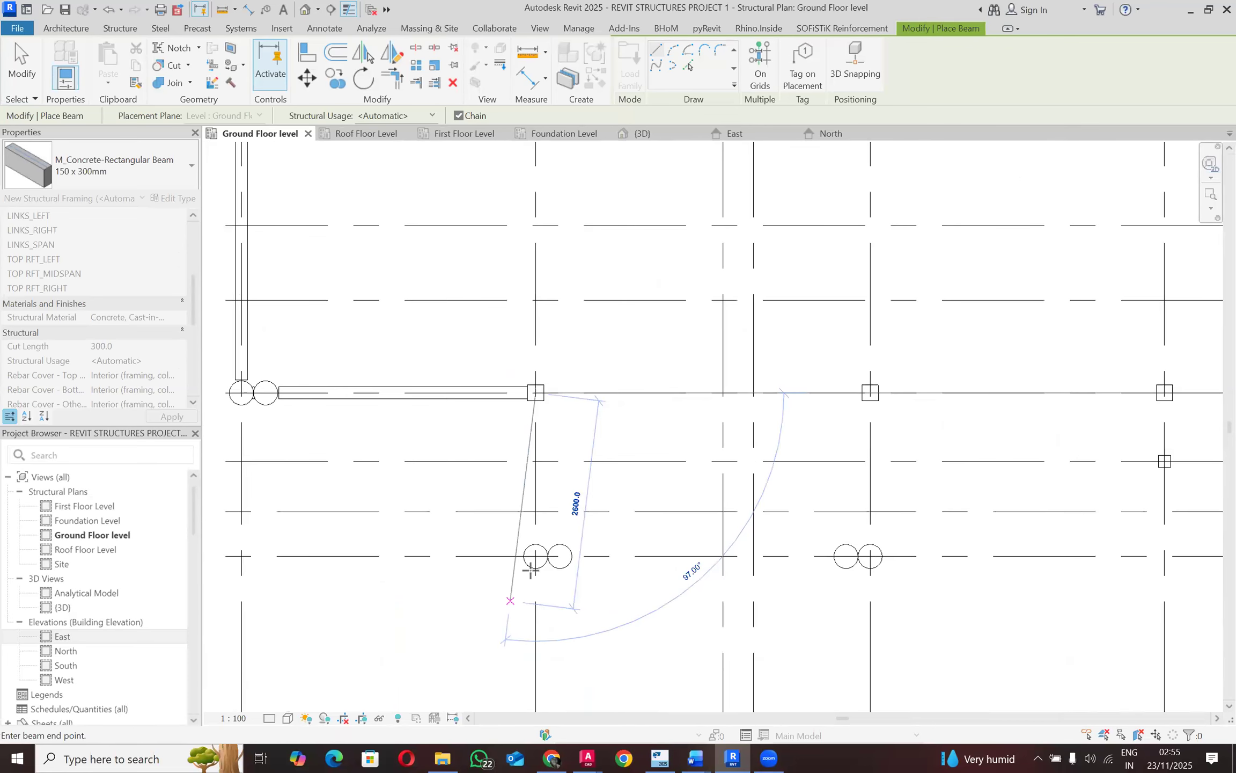
click(525, 577)
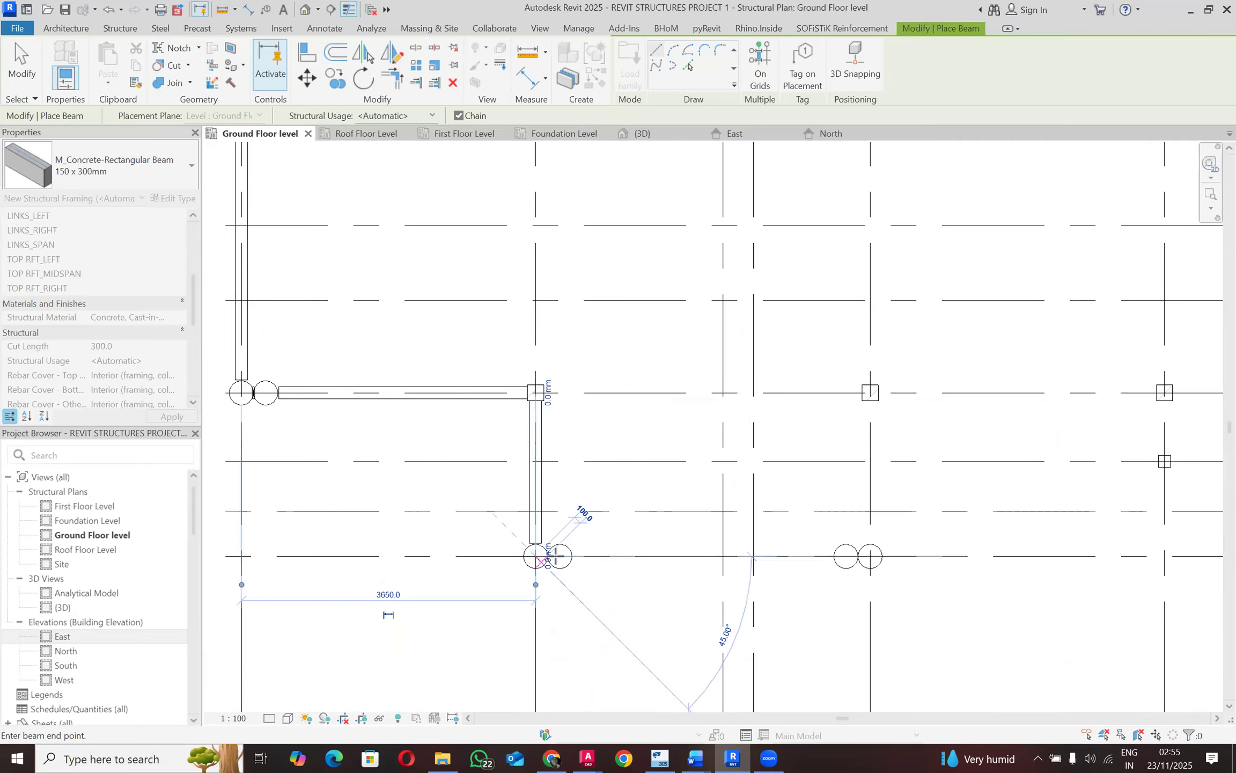
scroll(556, 561, up, 2)
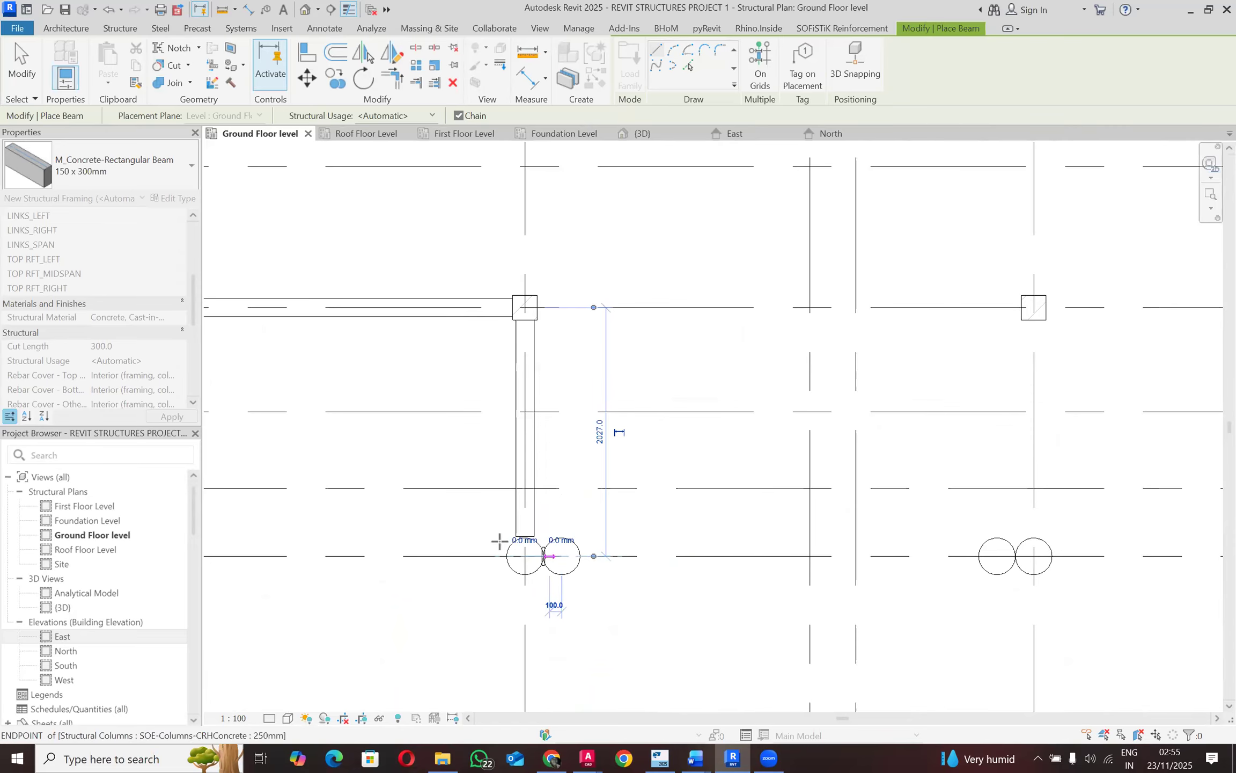
Step: Place beams along grid A from 2 to 5 and up grid 5 to the column at B
scroll(553, 553, down, 2)
click(826, 553)
scroll(458, 475, down, 2)
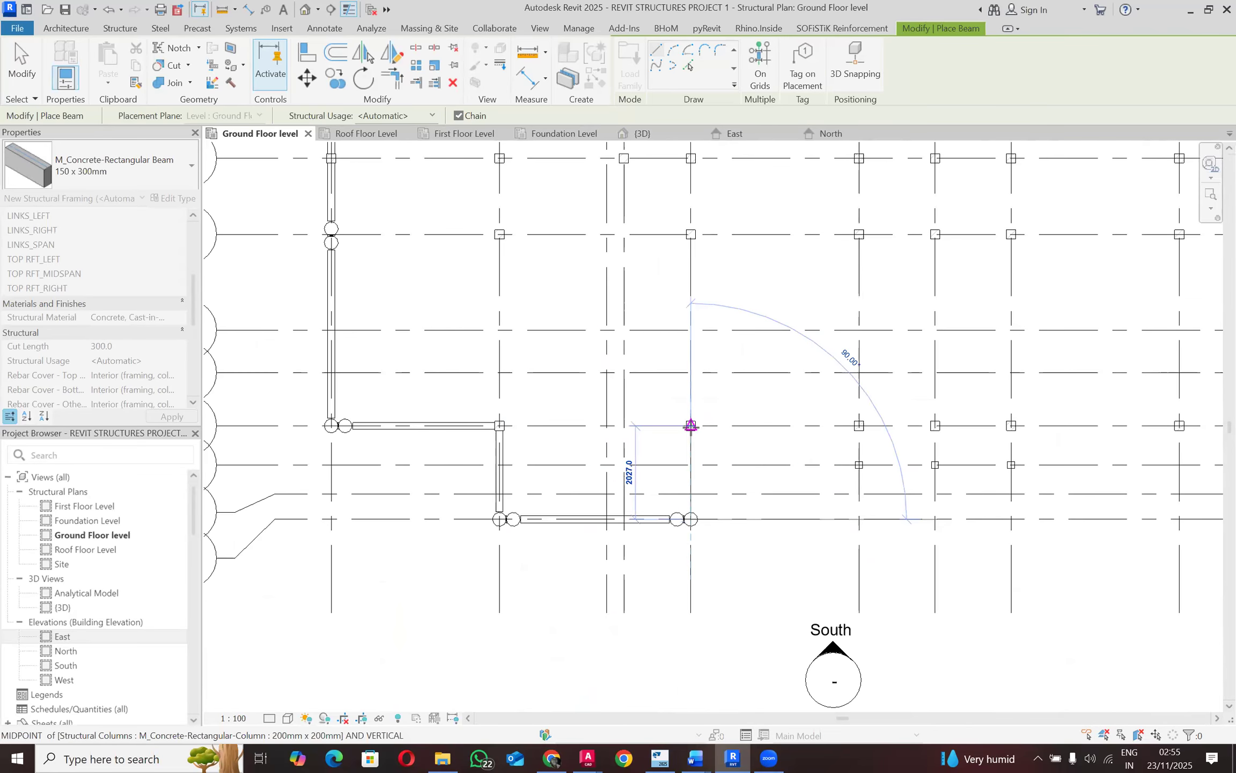
click(691, 426)
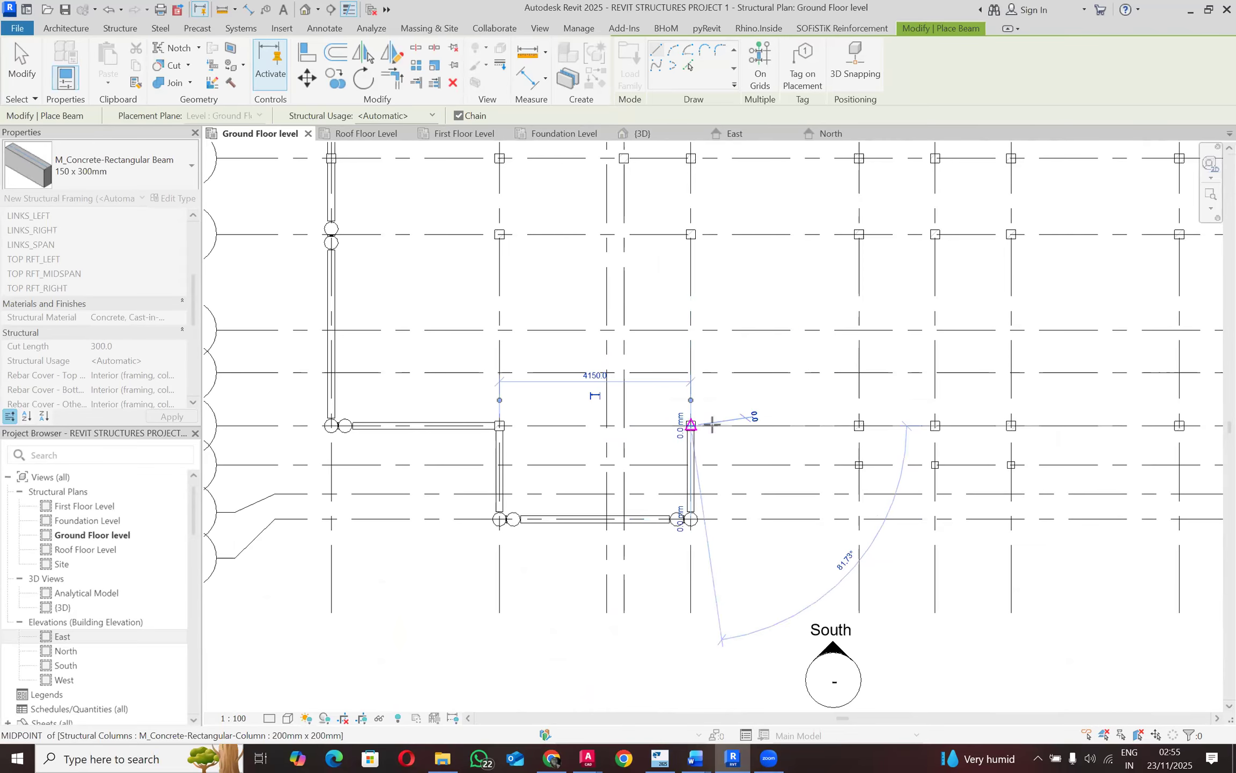
Step: Place beams along grid B from 5 to 6 and around the projection between grids 6 and 8, via A1 and back to B
click(859, 426)
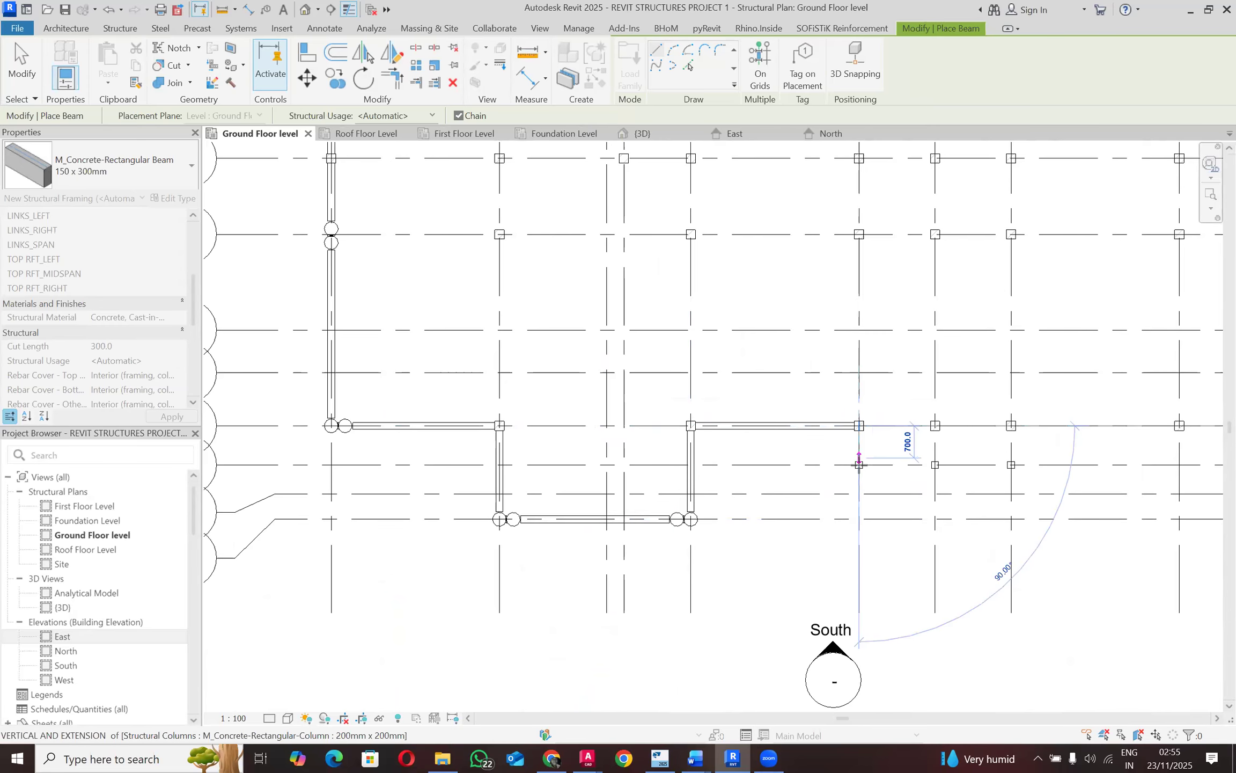
click(859, 465)
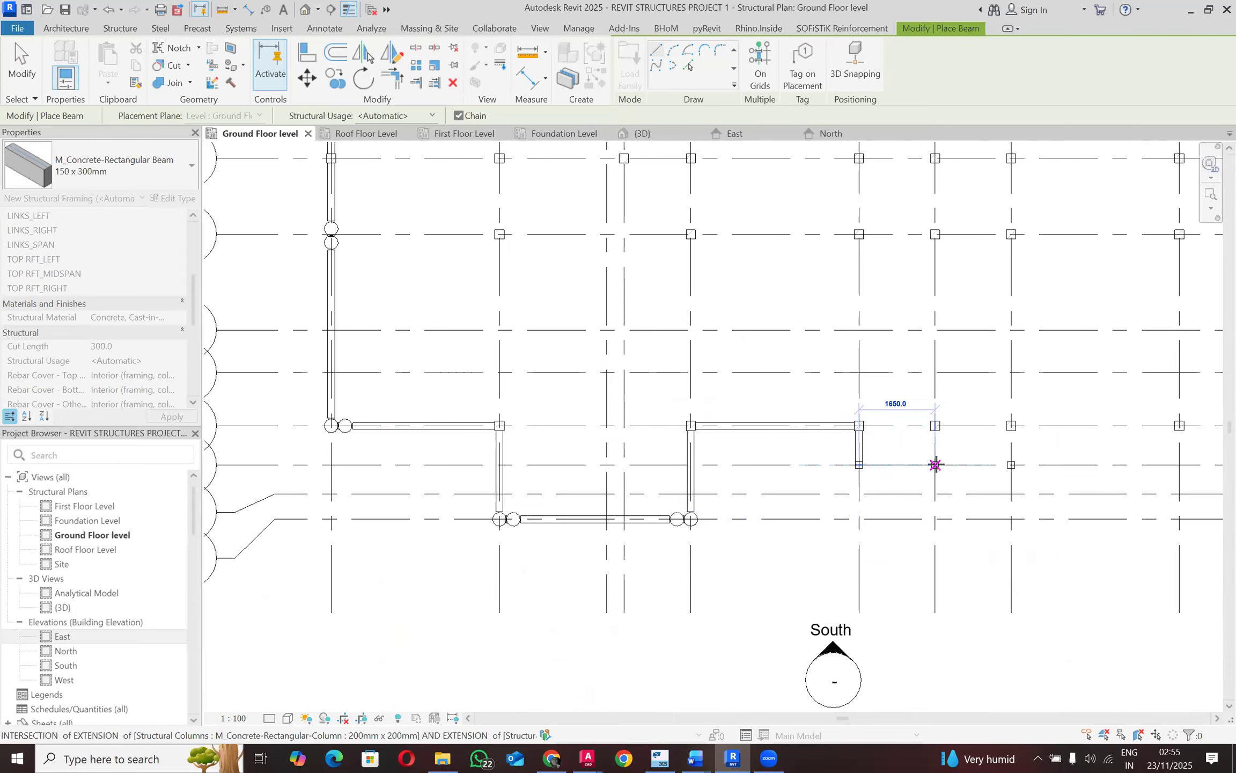
click(935, 465)
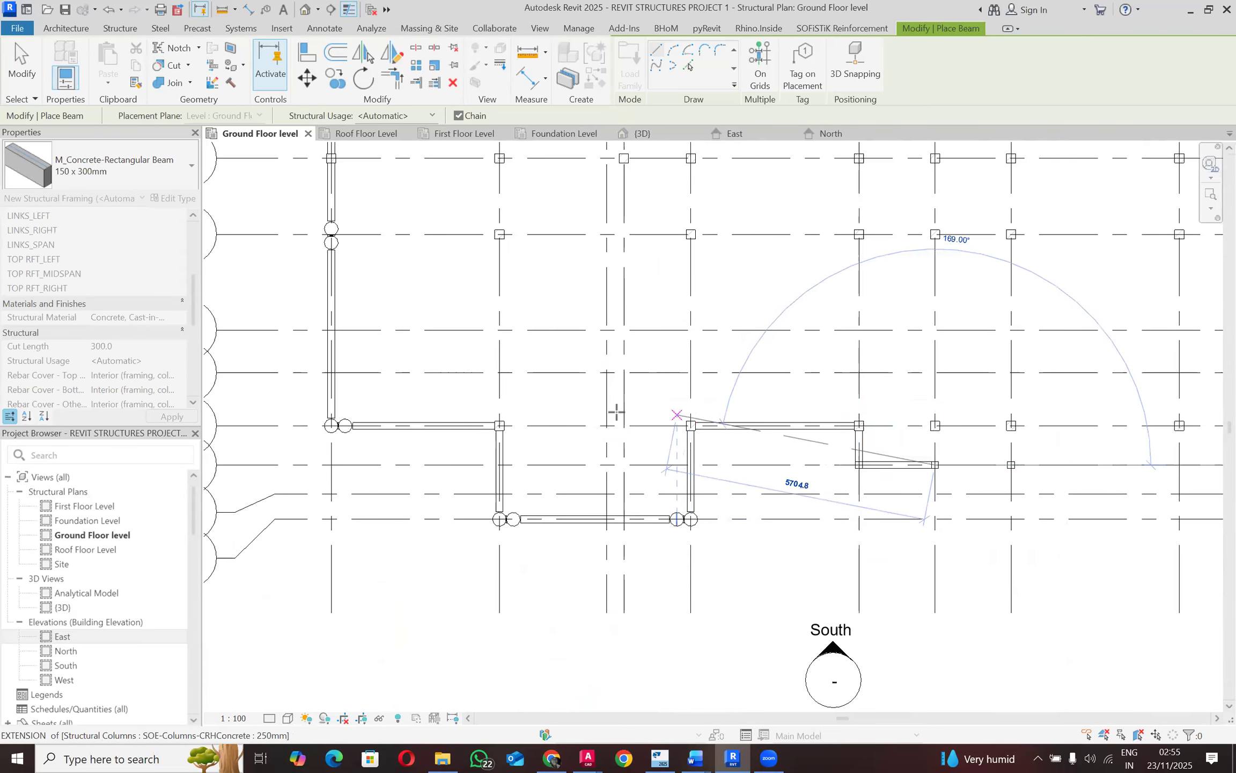
scroll(617, 410, down, 2)
scroll(880, 445, up, 2)
click(865, 406)
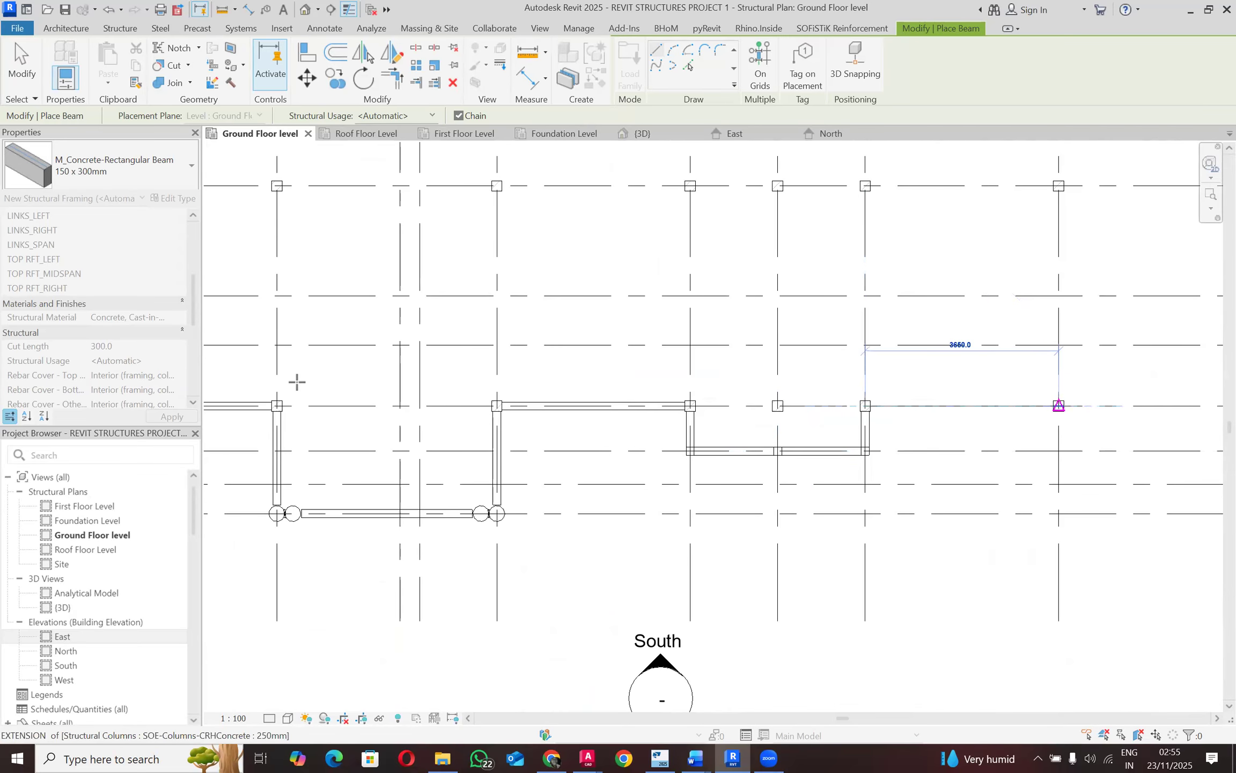
Step: Place beams along grid B from 8 to 10 and around the projection between grids 10 and 11, via A1 and back to B
scroll(341, 386, down, 2)
scroll(809, 390, up, 1)
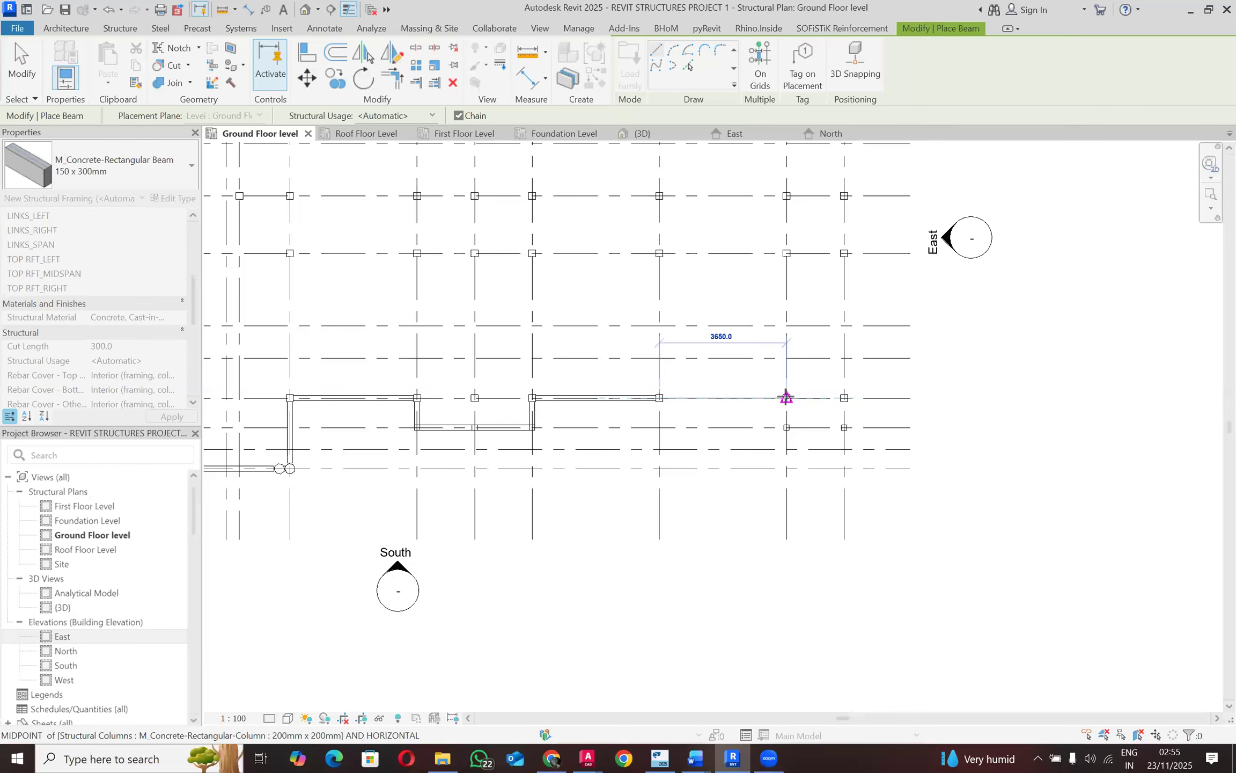
click(789, 412)
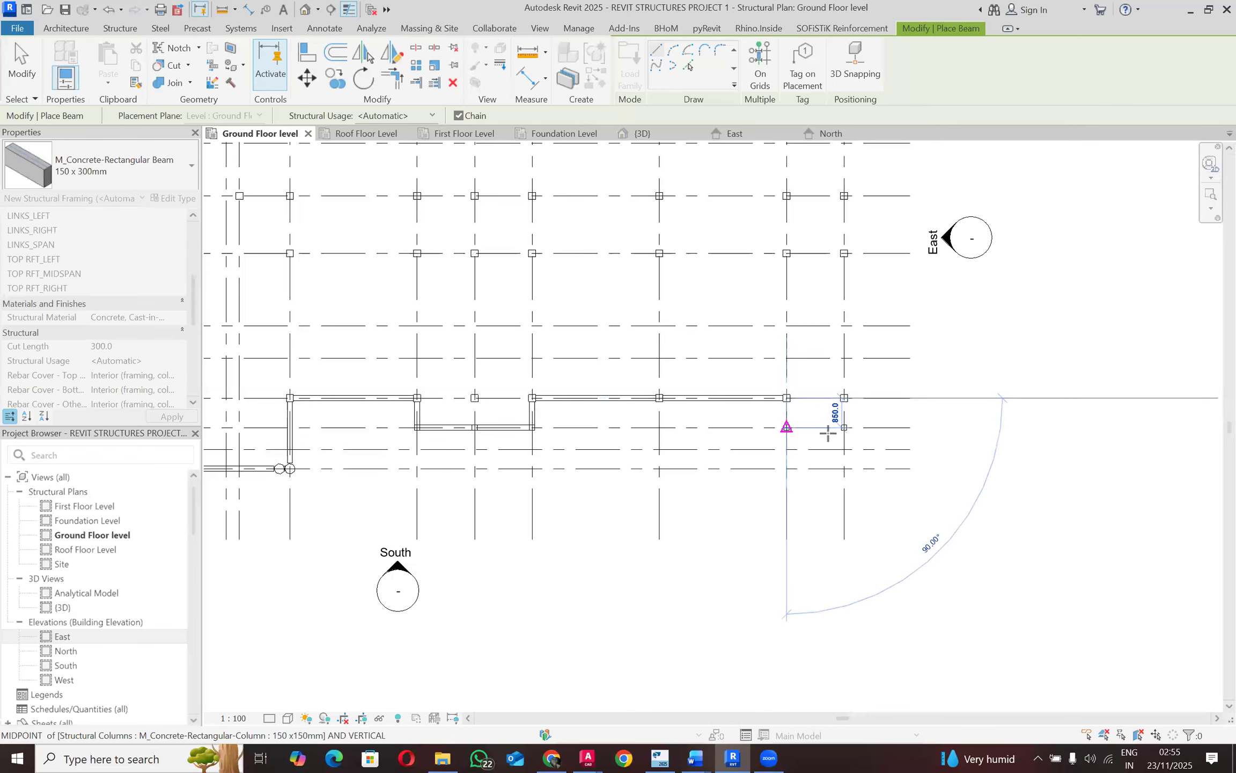
click(845, 427)
click(845, 398)
scroll(848, 405, down, 3)
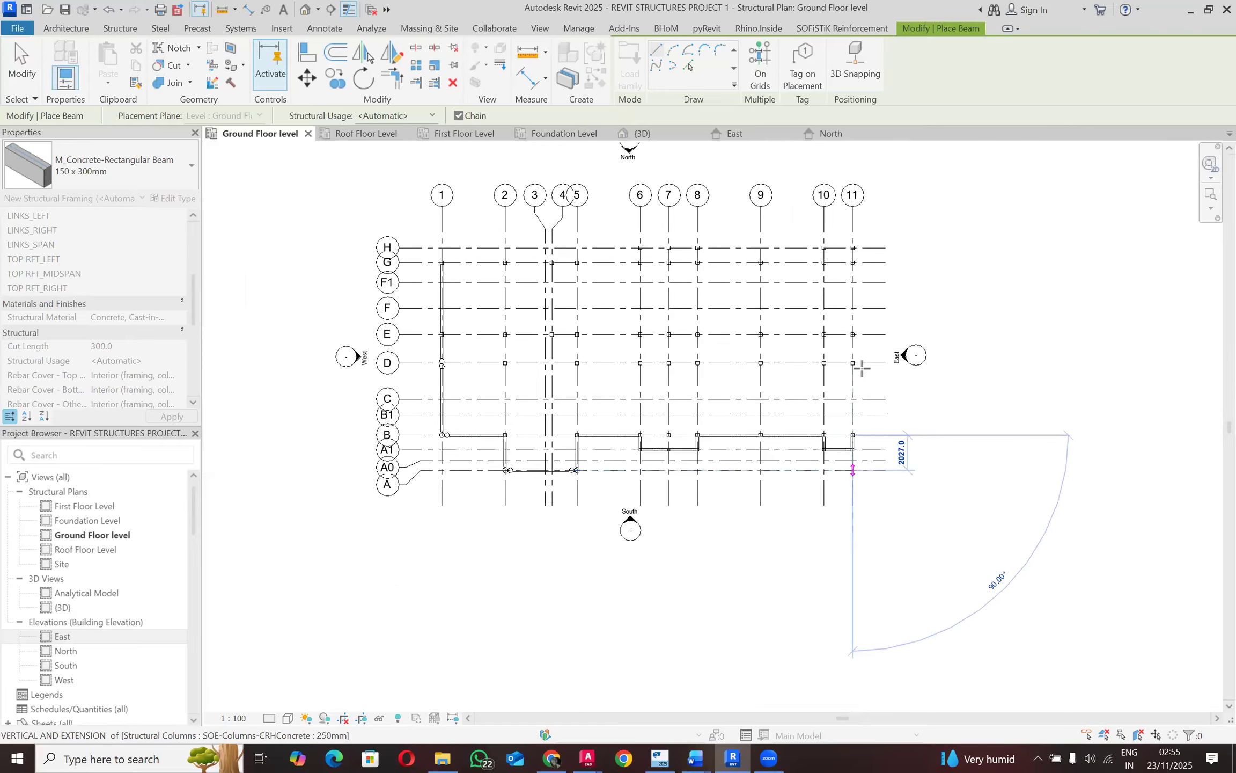
Step: Place beams along grid 11 from B up to H and along grid H from 11 to 10
scroll(861, 368, up, 4)
click(836, 277)
scroll(888, 485, down, 4)
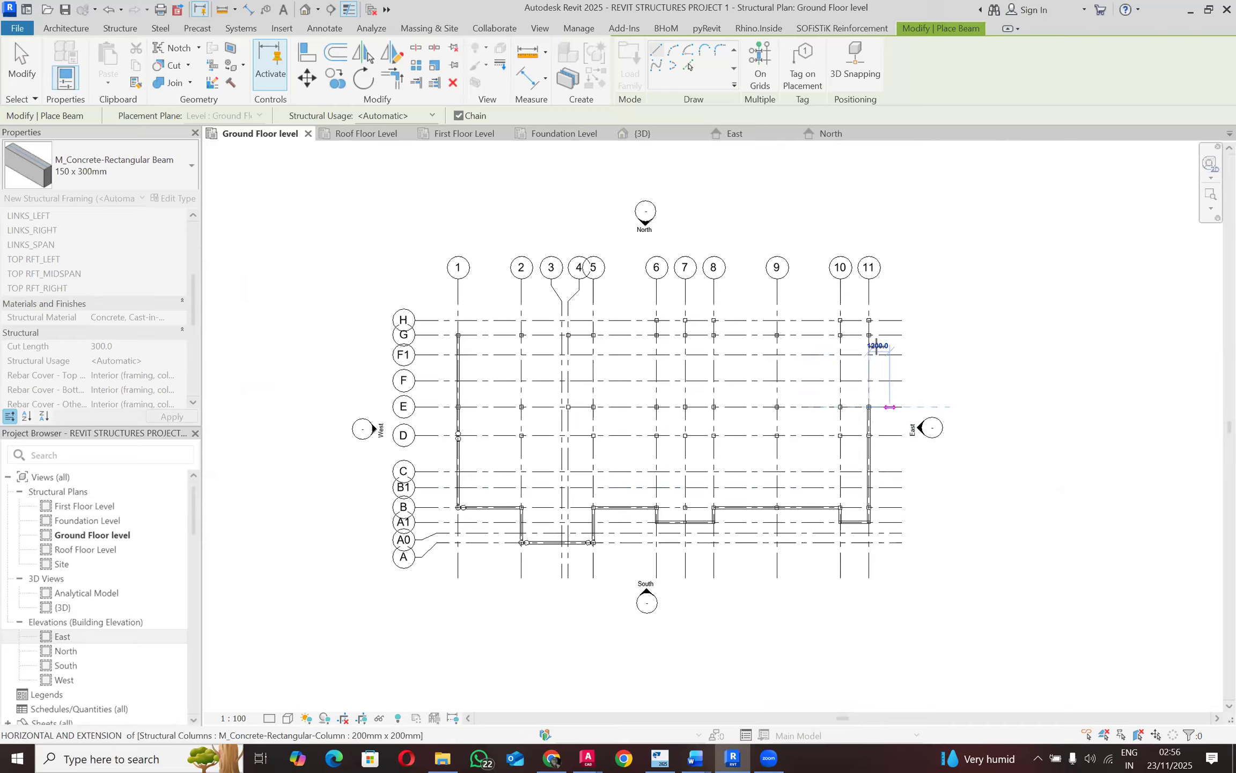
scroll(868, 334, up, 4)
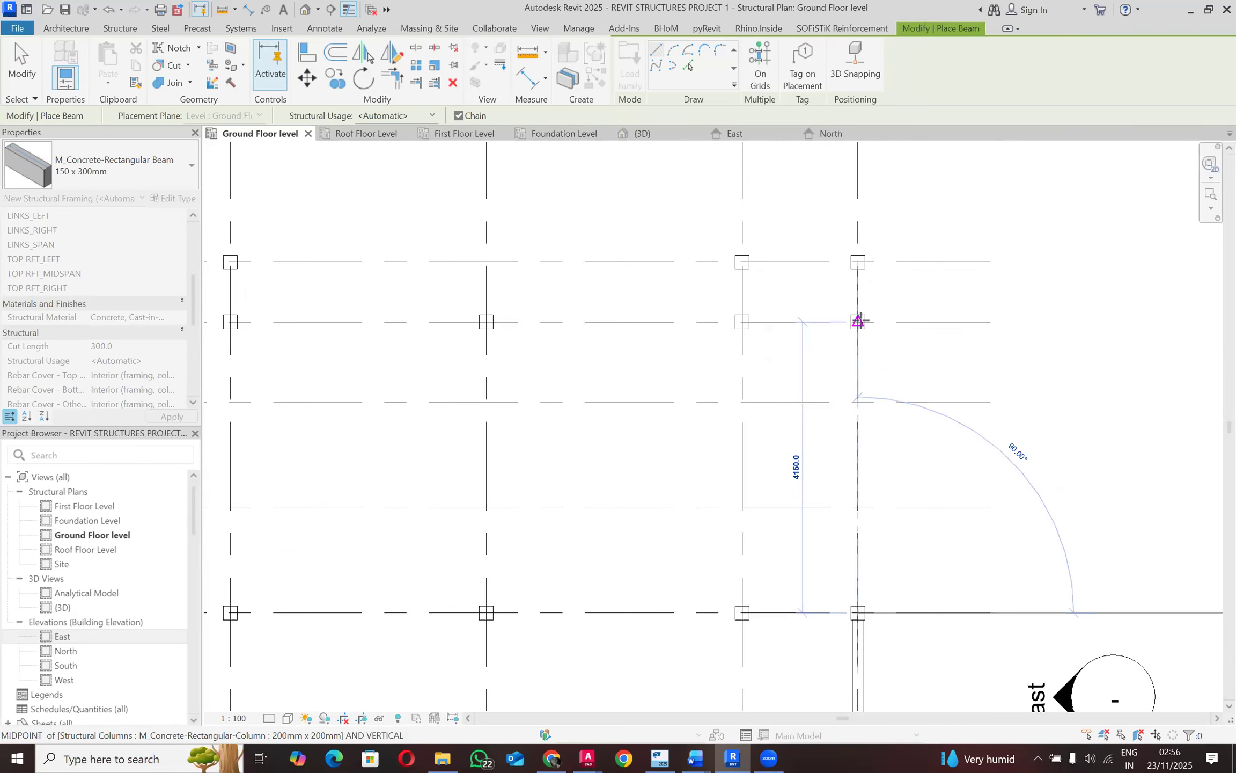
click(862, 267)
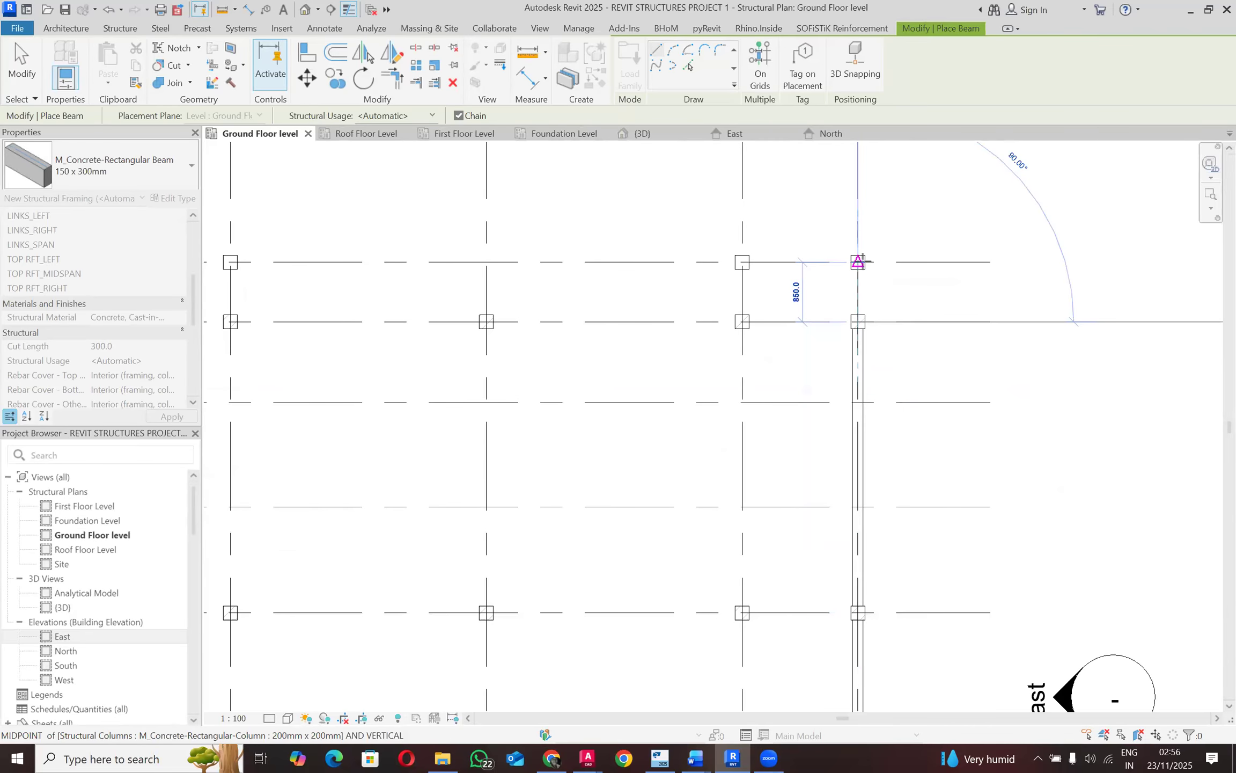
click(743, 263)
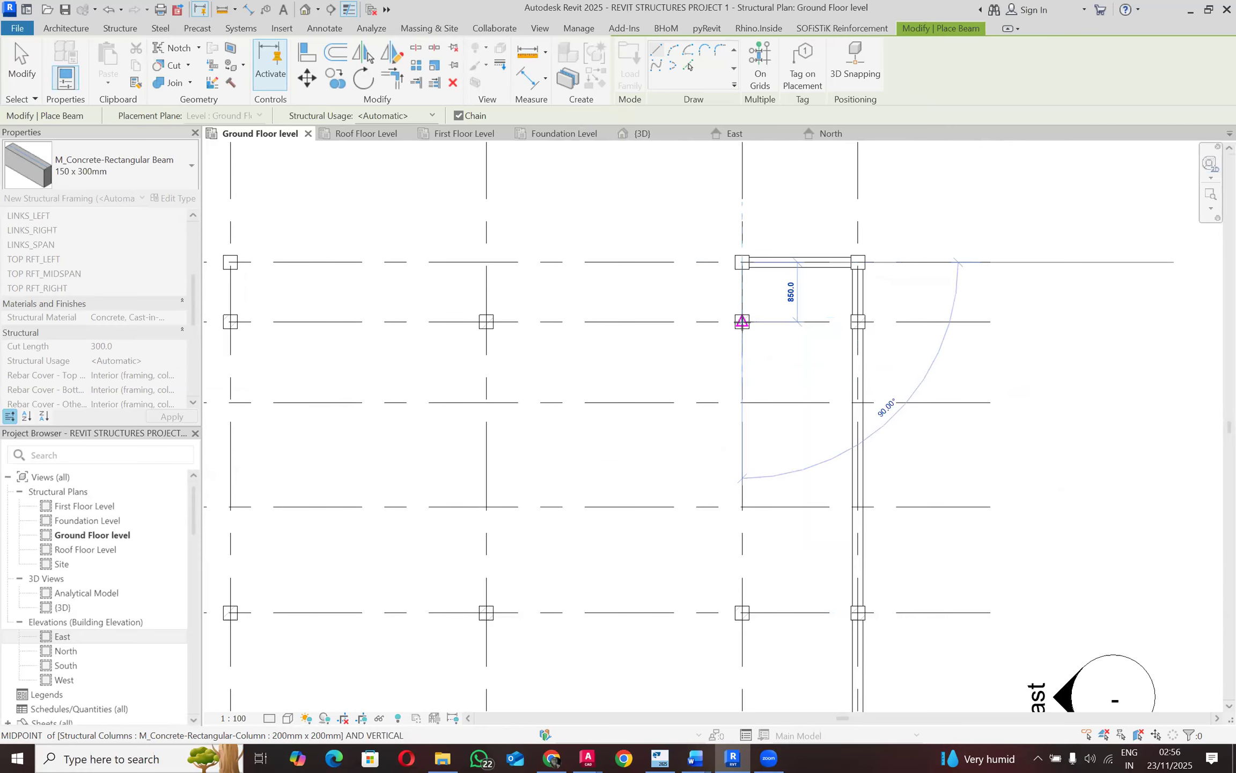
Step: Place beams down grid 10 from H to G, along grid G to 8, and up grid 8 to H
scroll(742, 320, down, 2)
click(742, 321)
click(407, 322)
click(407, 282)
Step: Place beams along grid H from 8 to 6 and down grid 6 to the column at G
scroll(776, 314, down, 2)
scroll(776, 317, down, 1)
scroll(531, 285, up, 3)
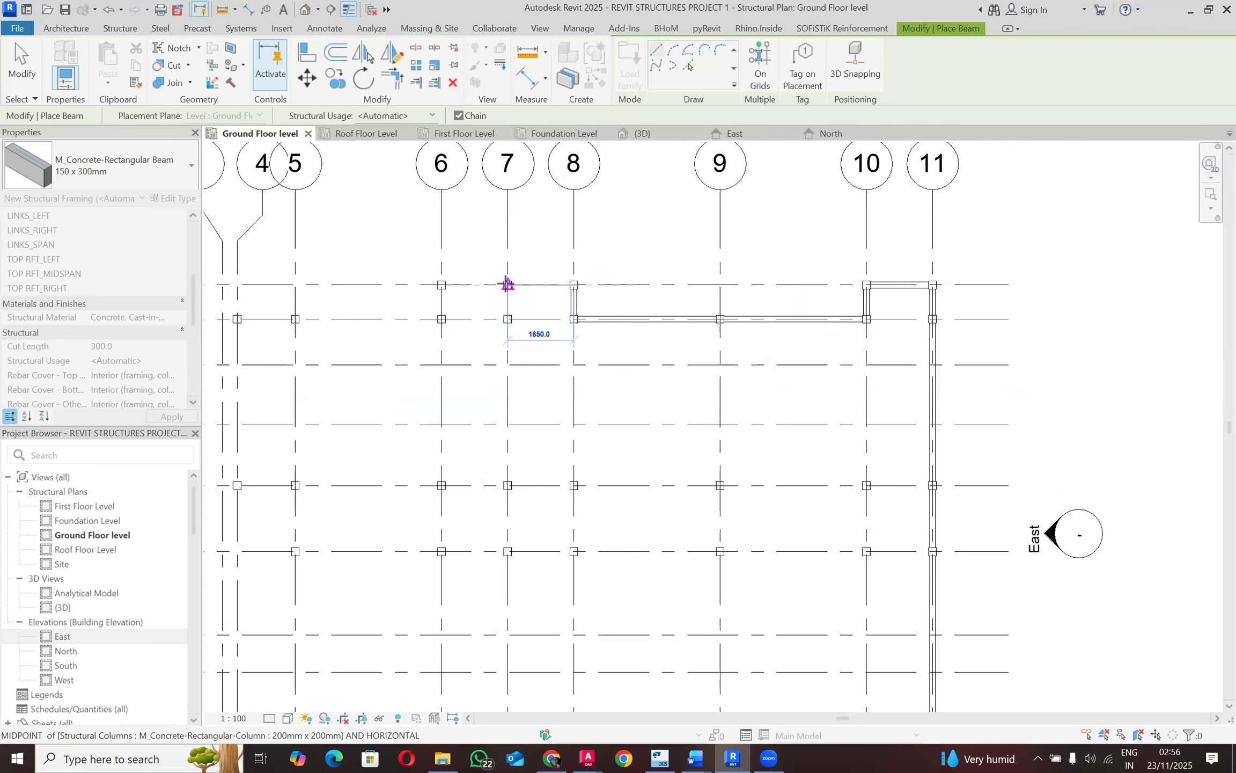
click(441, 285)
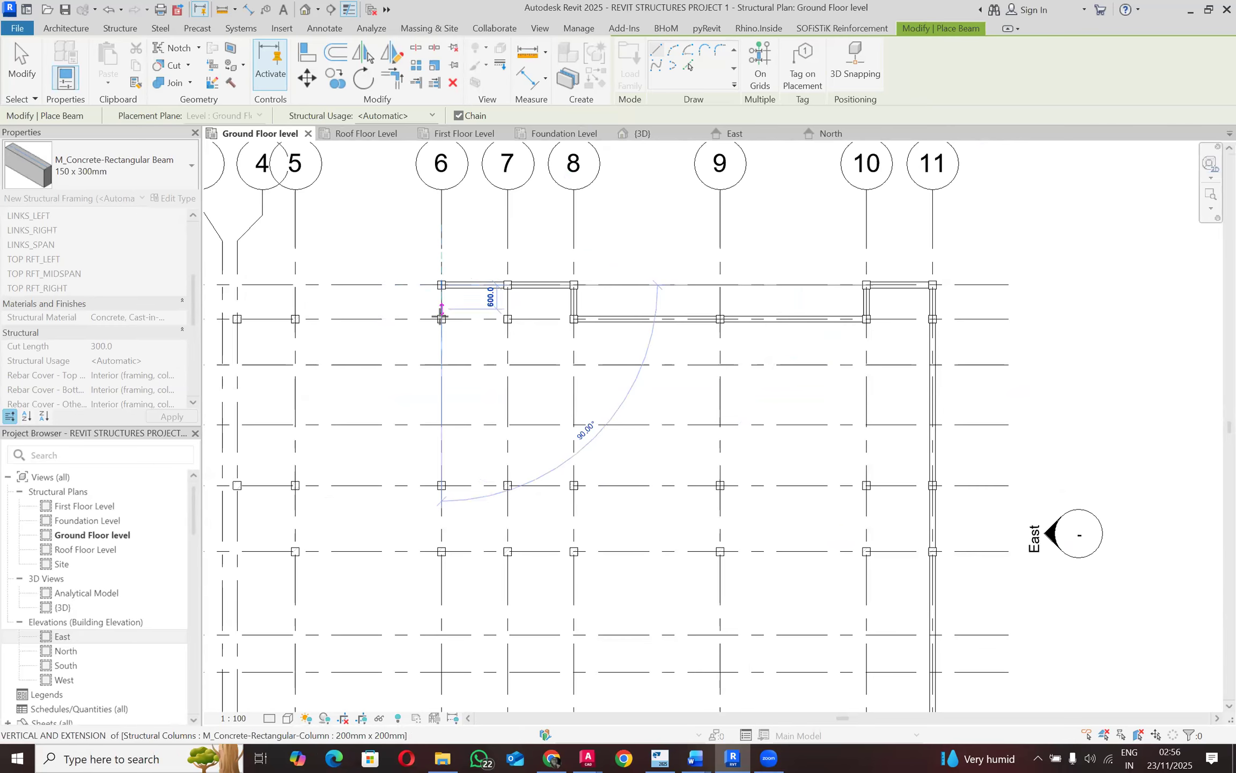
click(441, 318)
Step: Close the perimeter with beams along grid G from 6 to 1, spanning the columns at 5, 4 and 2
scroll(443, 319, down, 3)
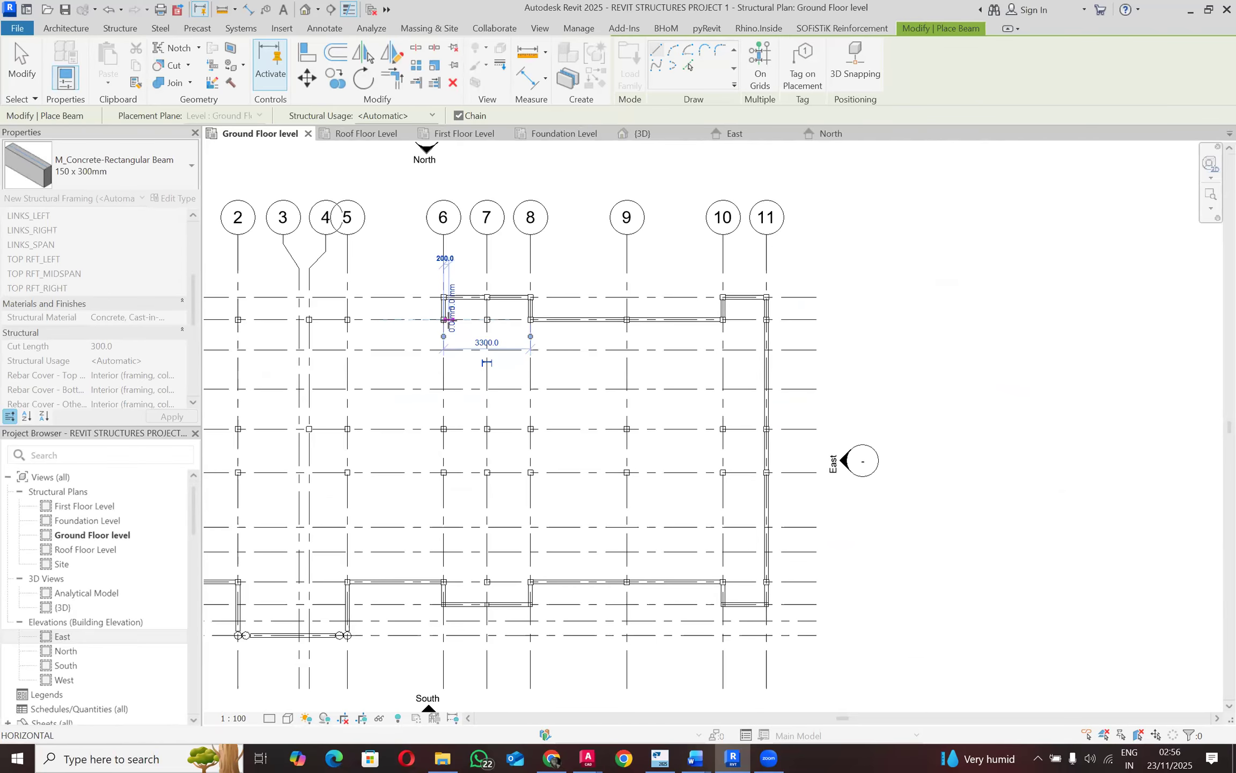
scroll(447, 320, down, 1)
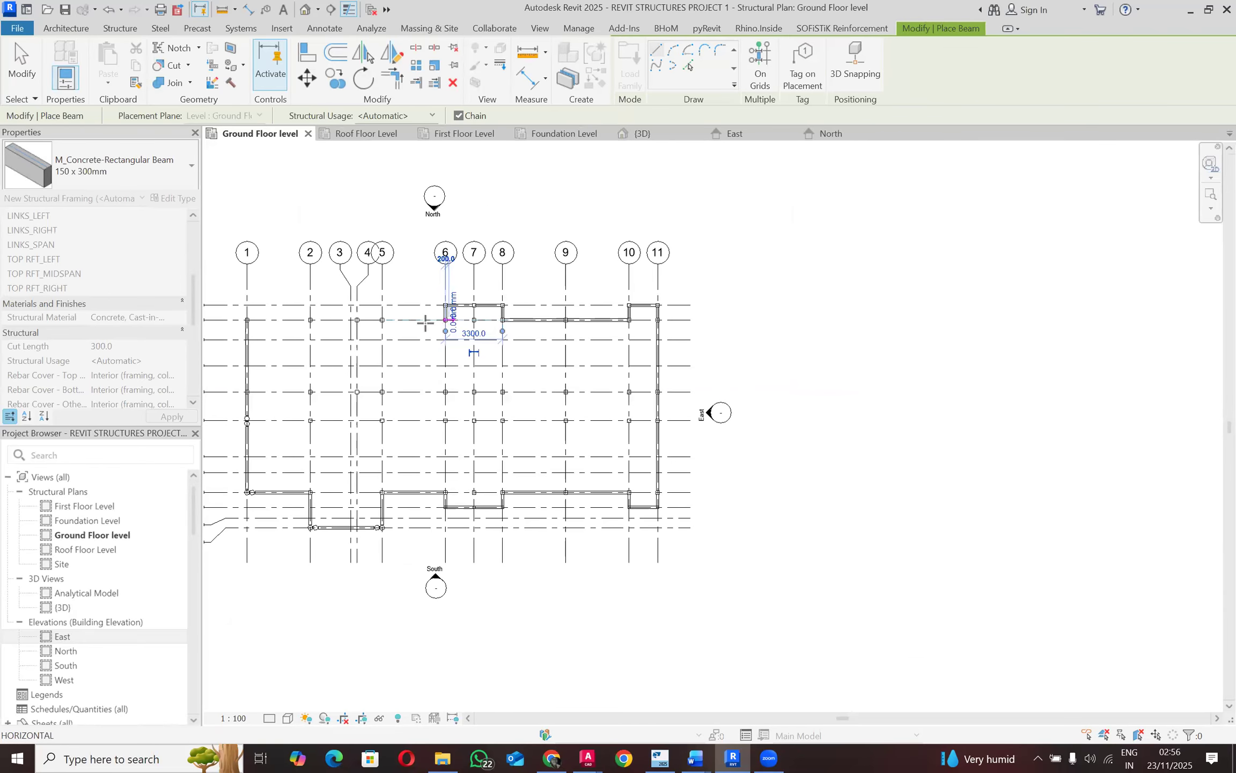
scroll(446, 320, up, 2)
click(349, 320)
scroll(673, 326, down, 2)
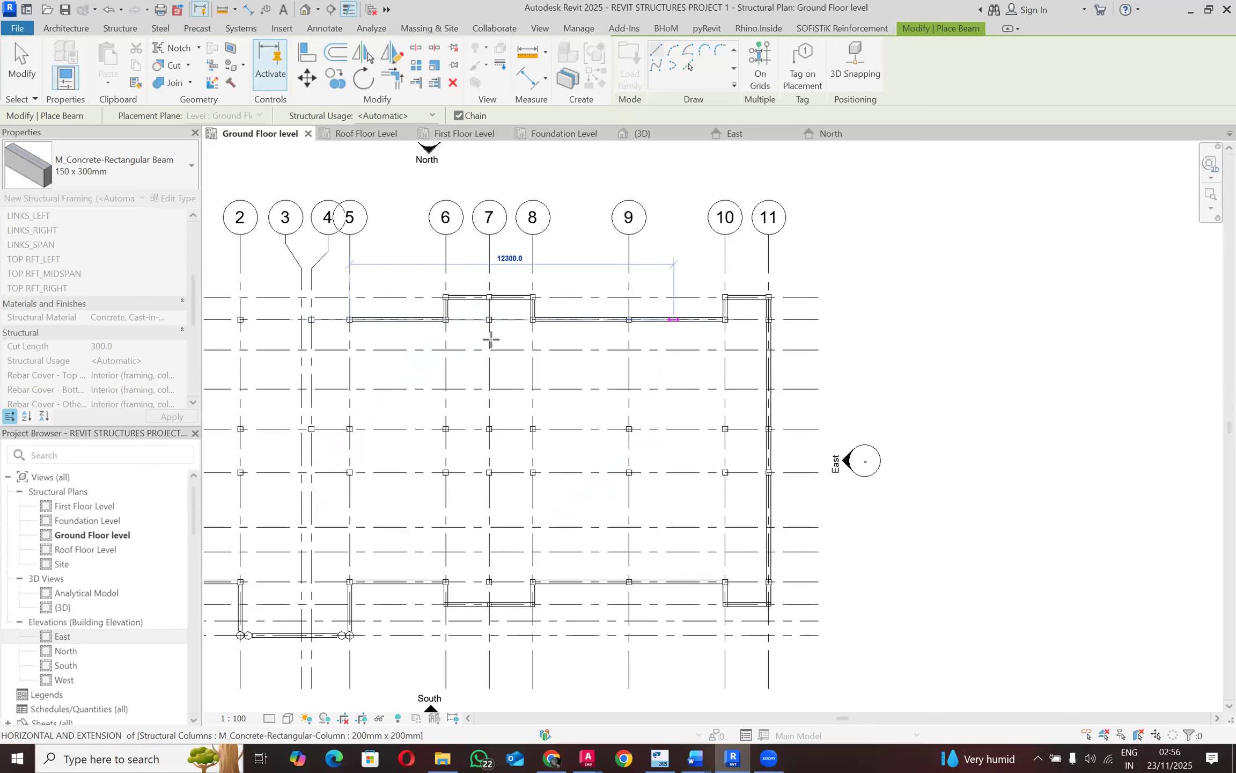
scroll(413, 328, up, 3)
click(388, 312)
click(305, 312)
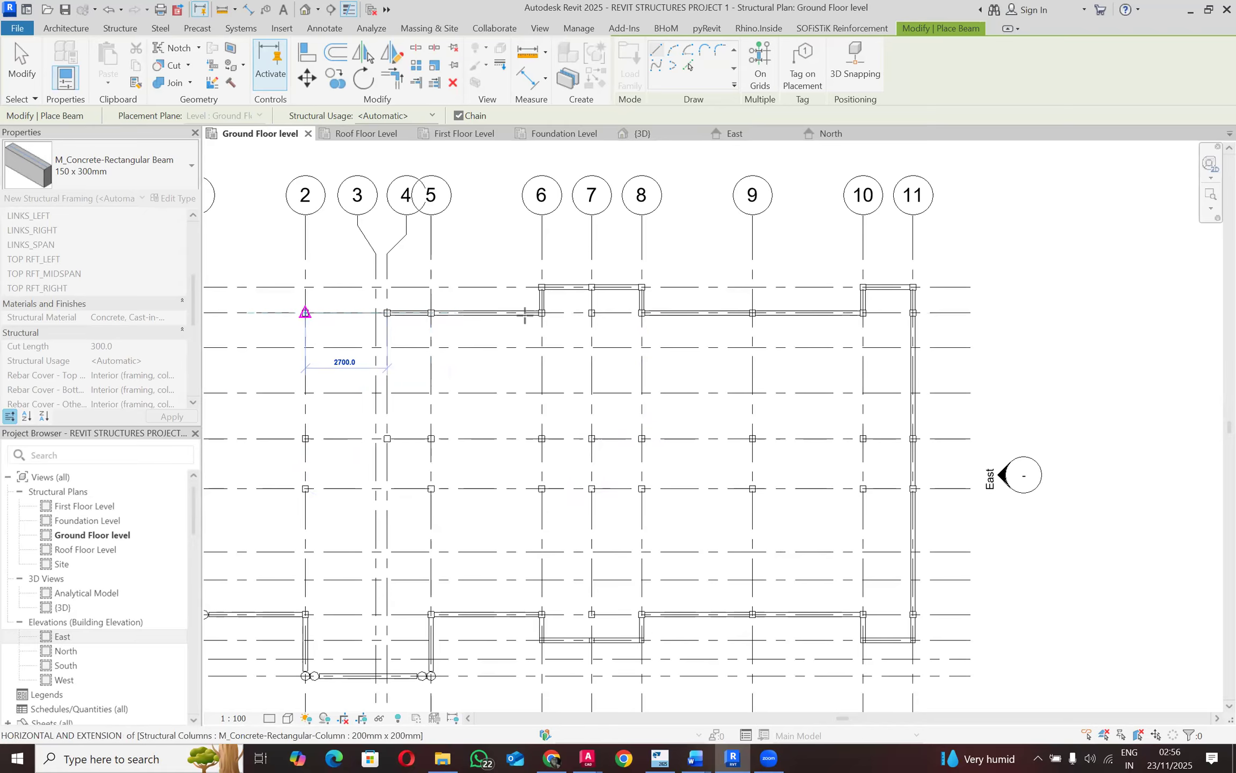
scroll(736, 306, down, 2)
scroll(354, 322, up, 2)
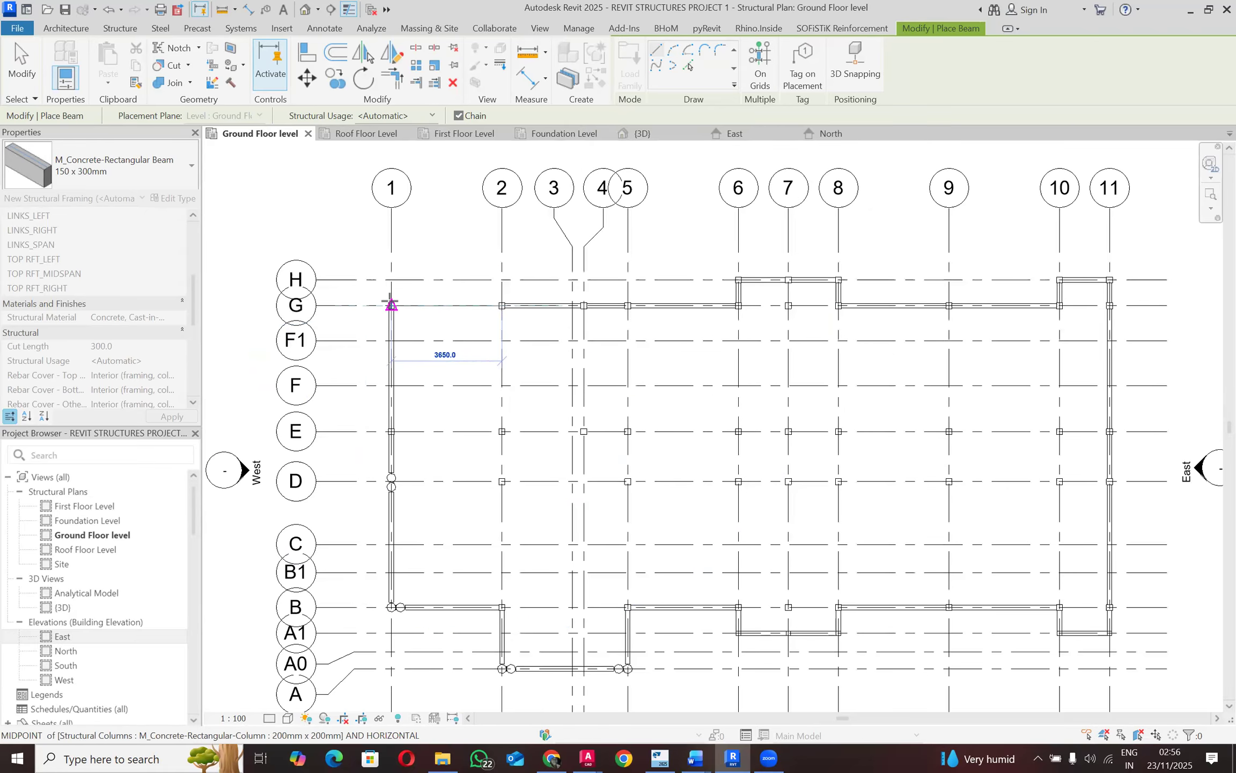
click(391, 304)
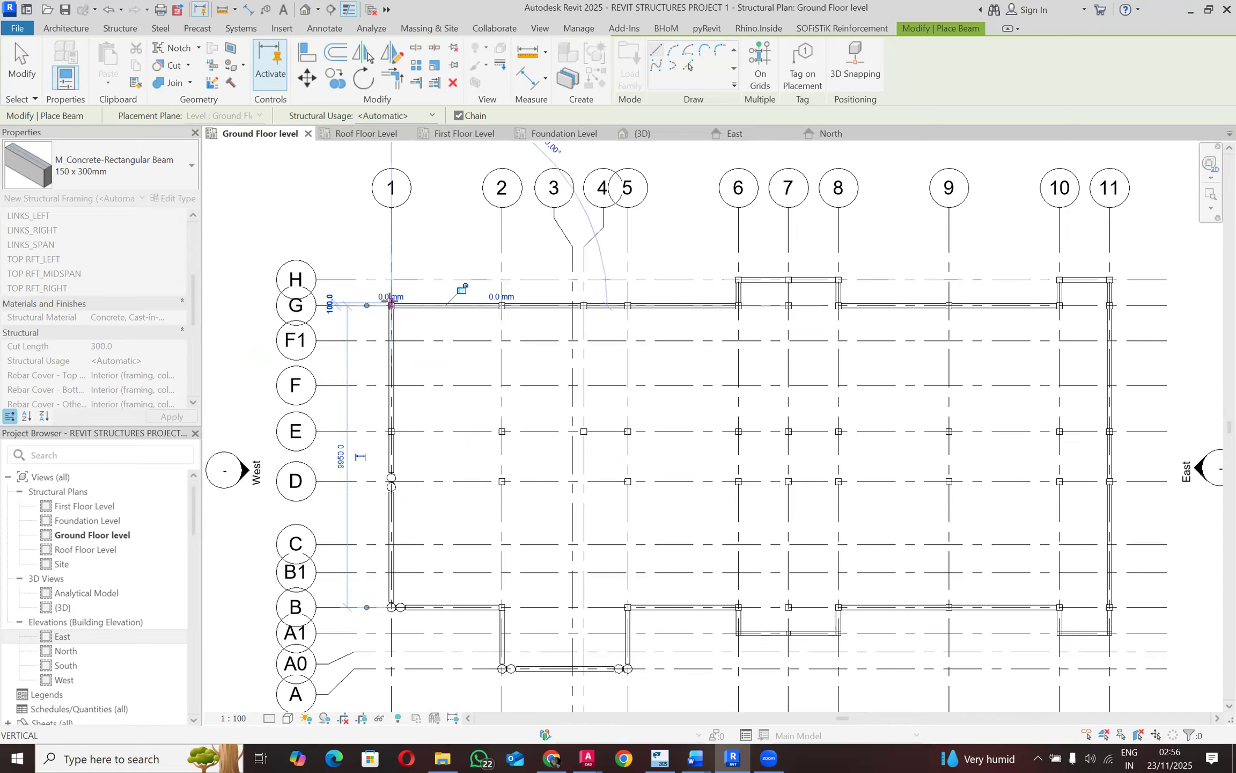
Step: Consult the Tekla ground floor plan and place beams up grid 2 from B to G, spanning the columns at D and E
key(Escape)
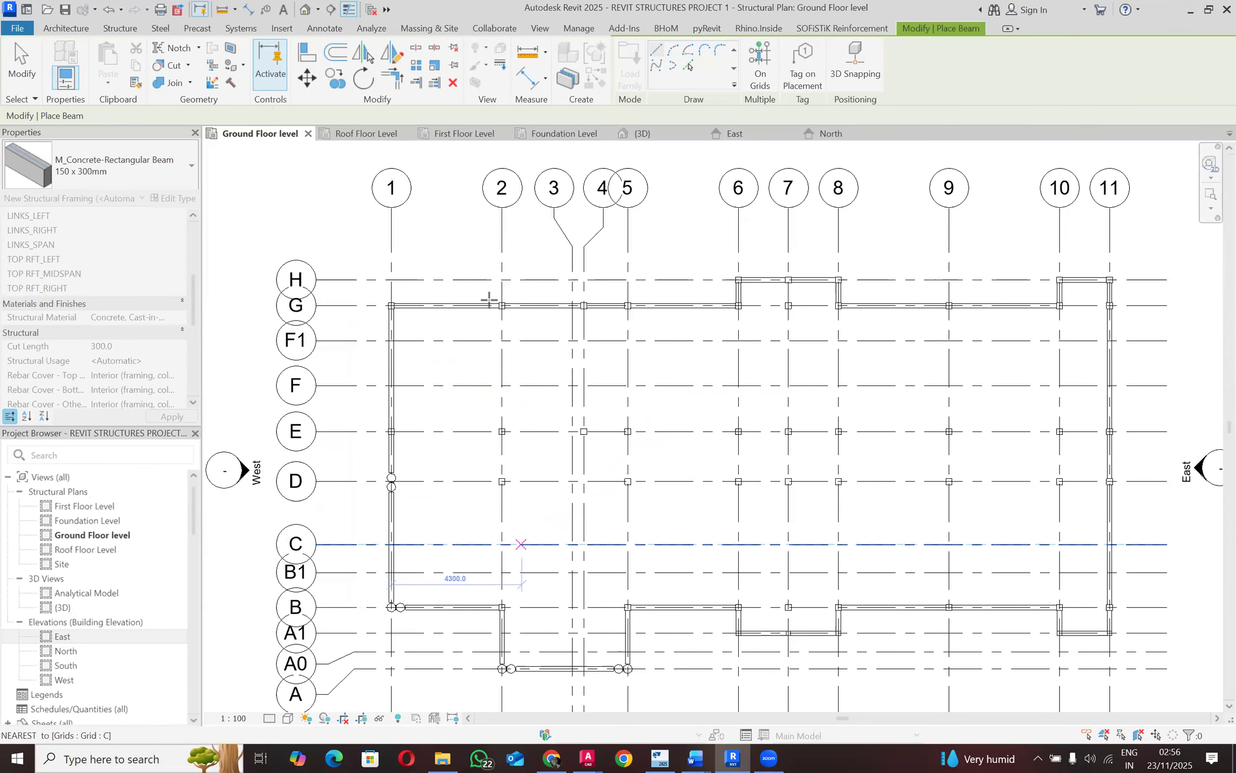
scroll(540, 577, up, 1)
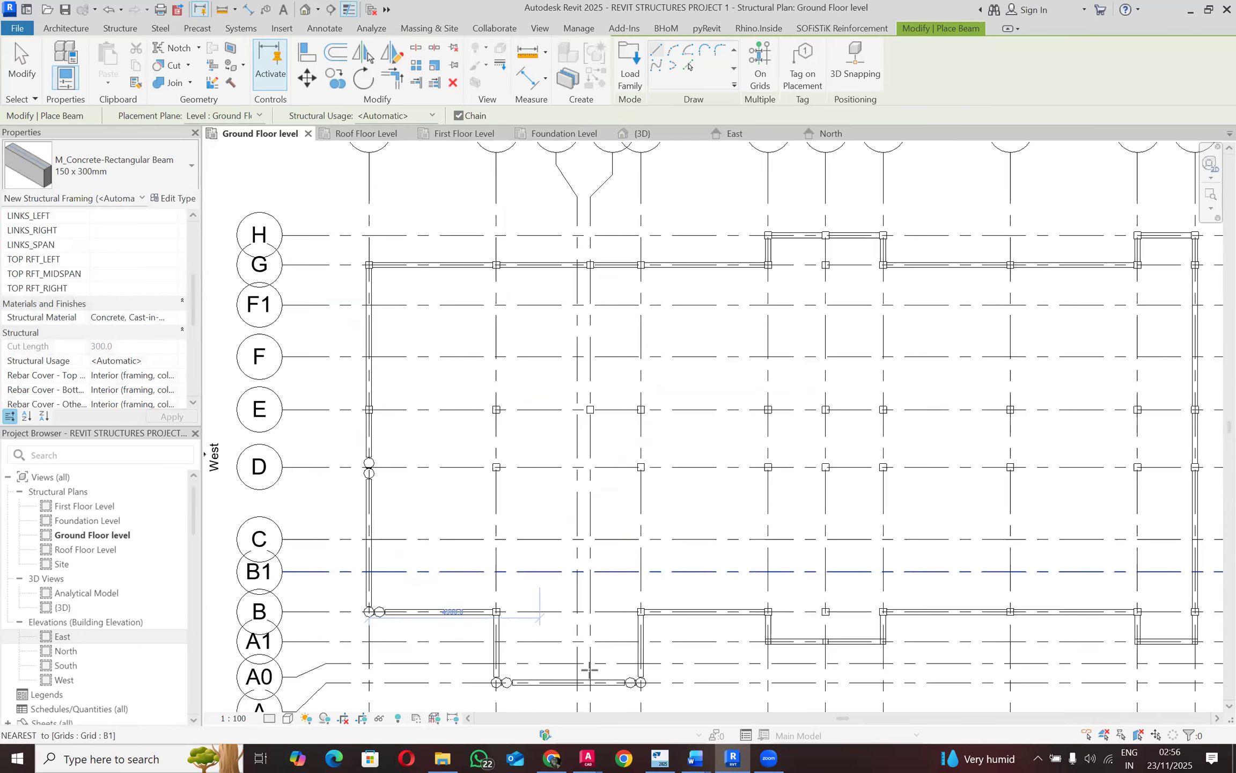
click(660, 757)
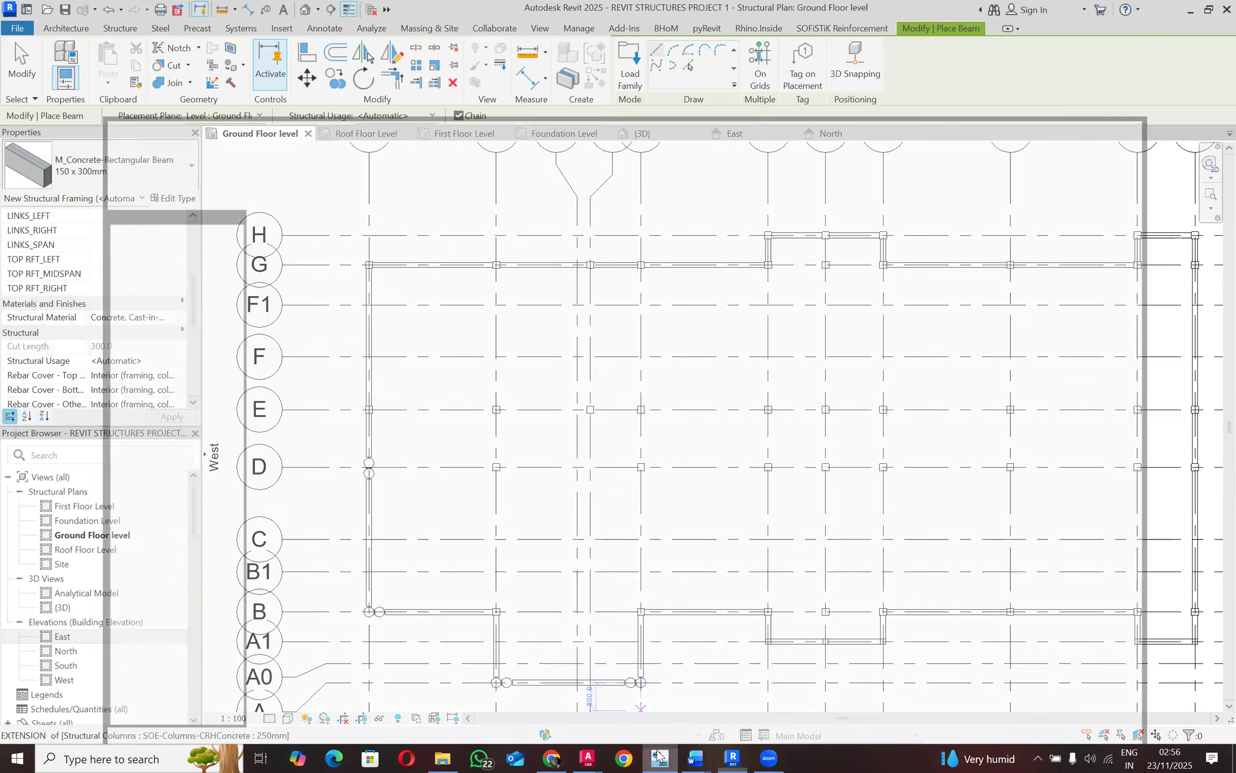
click(660, 756)
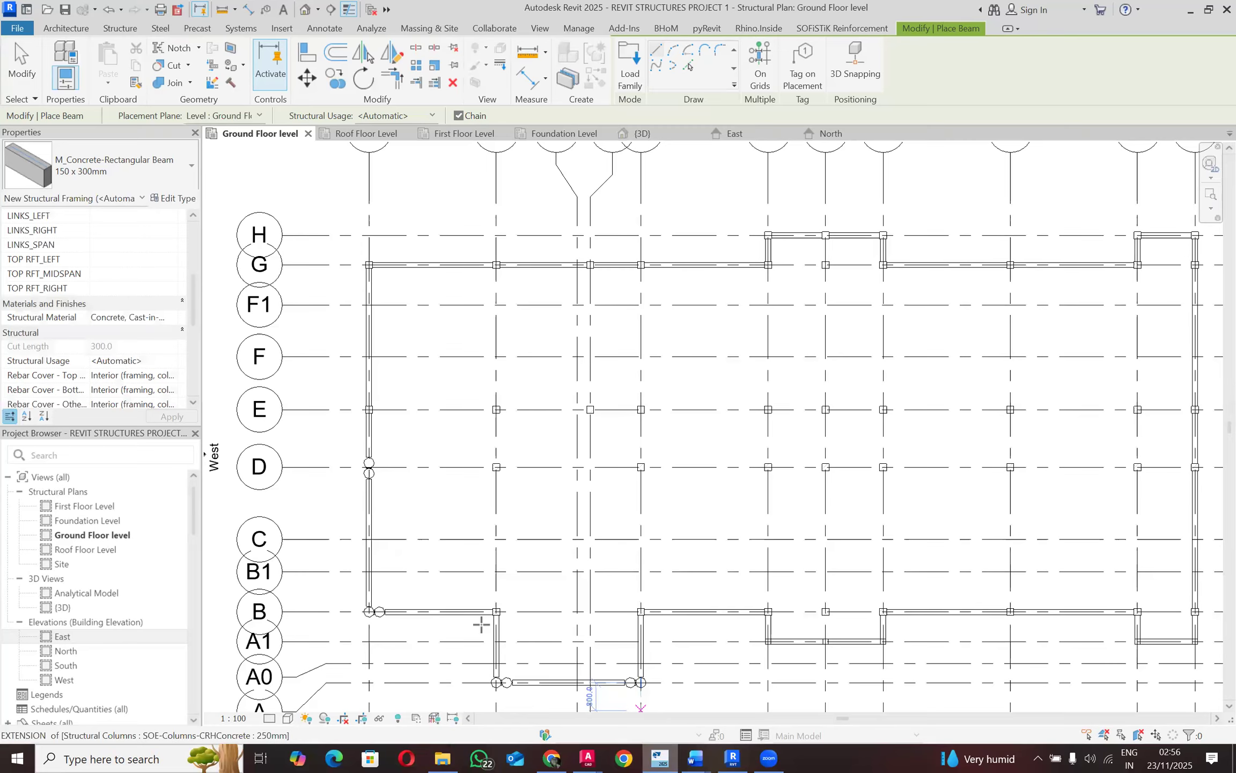
click(496, 611)
click(497, 467)
click(497, 409)
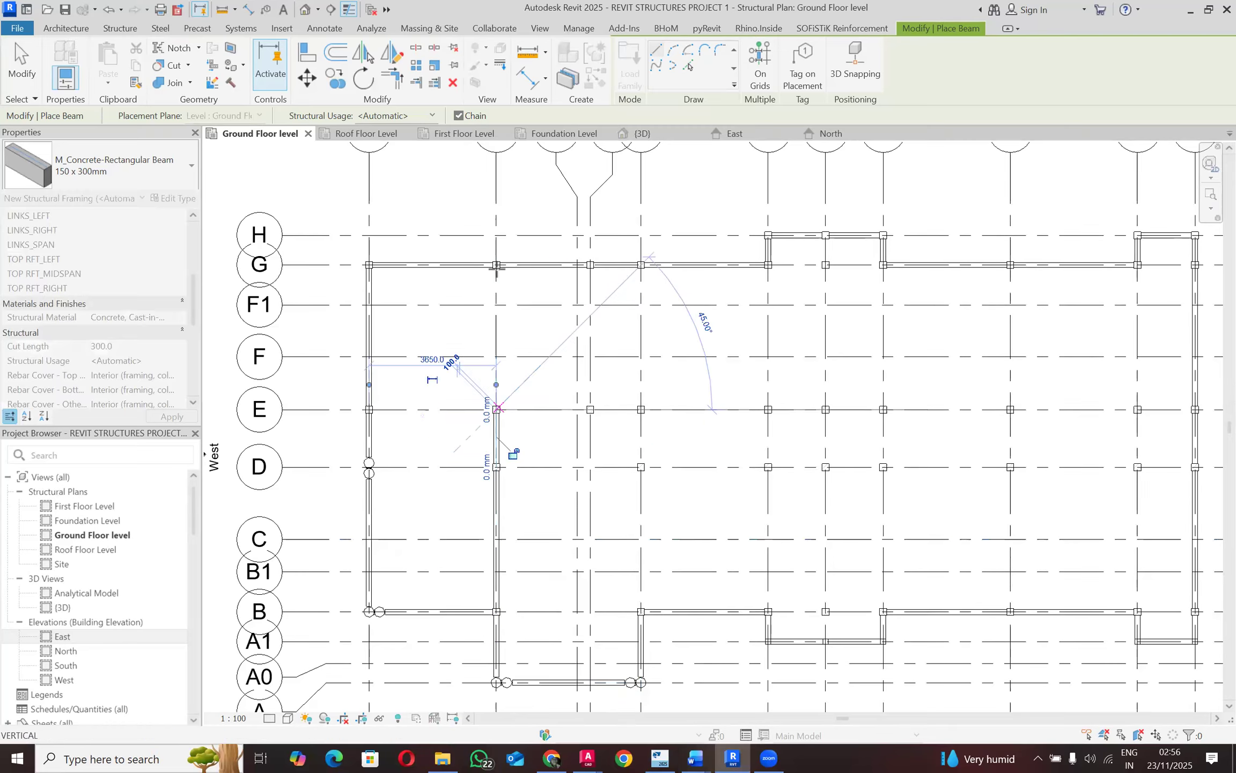
click(497, 264)
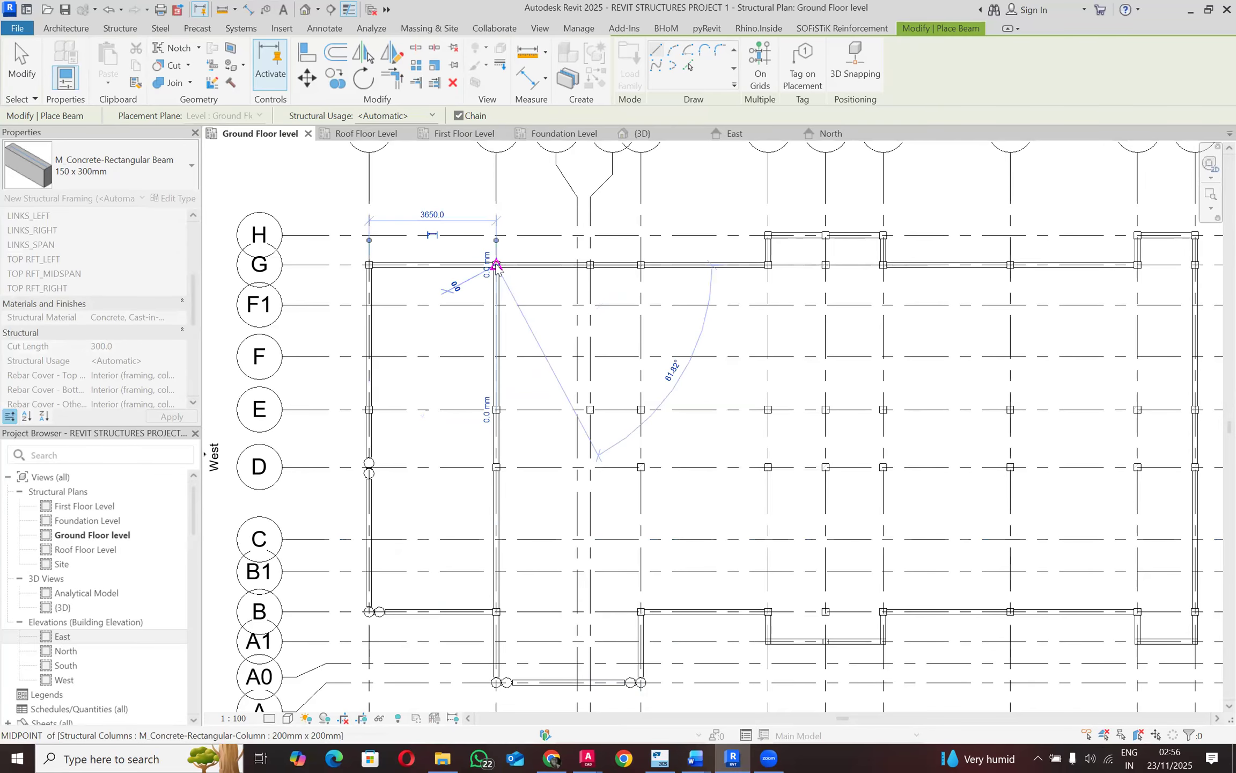
key(Escape)
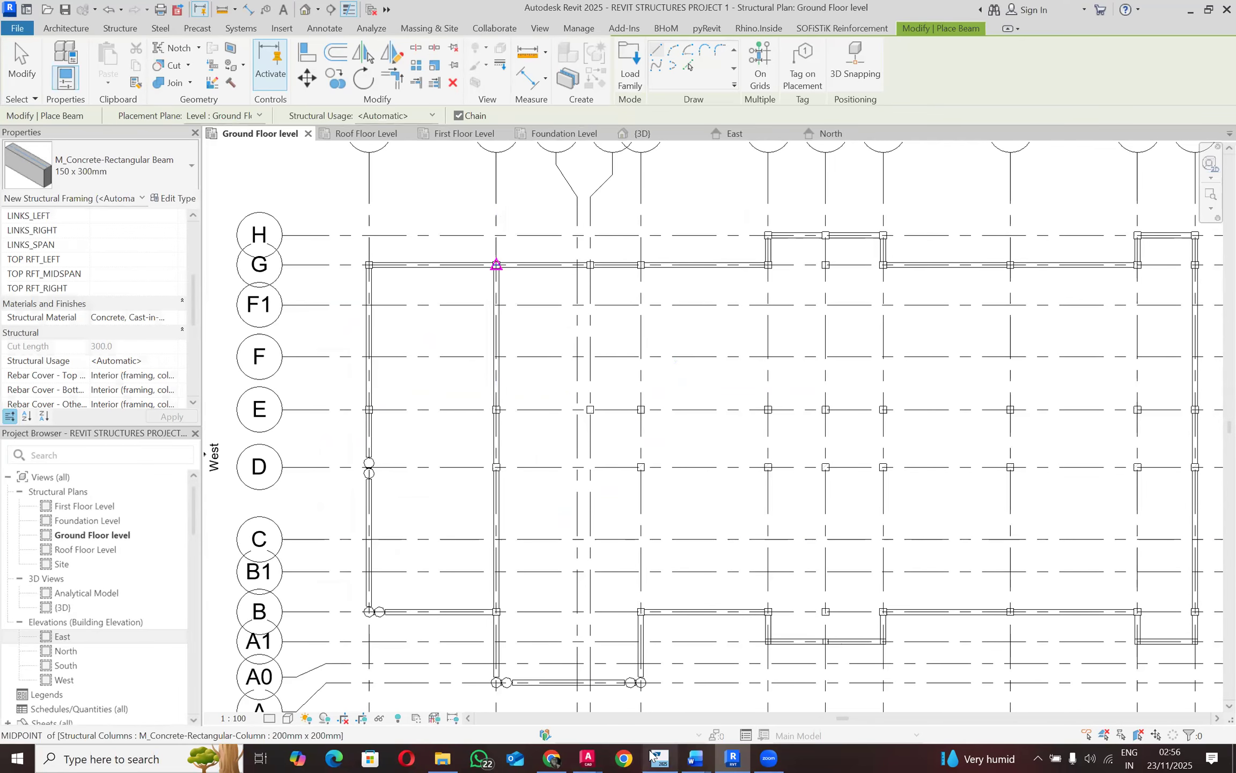
Step: Check the Tekla Structural Designer ground floor plan and place beams in Revit along grid E from 1 to 5, spanning the columns at 2 and 4
click(651, 755)
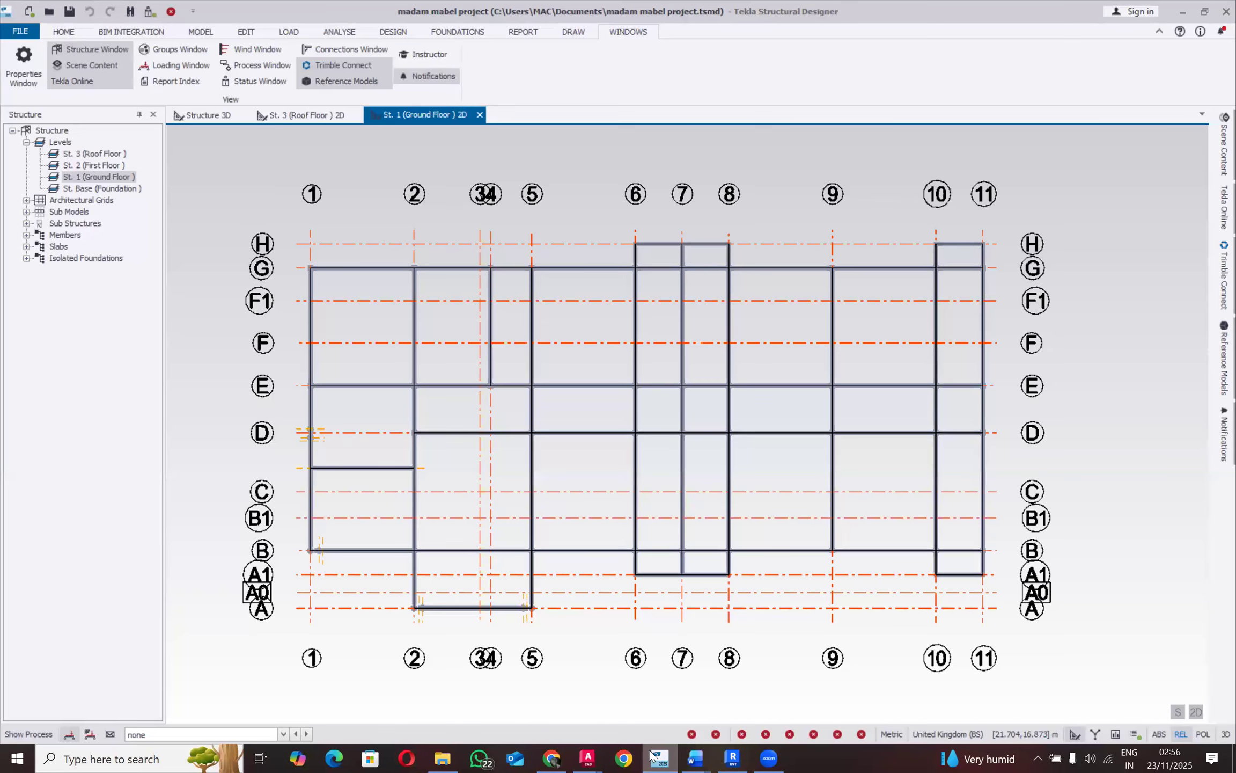
click(651, 755)
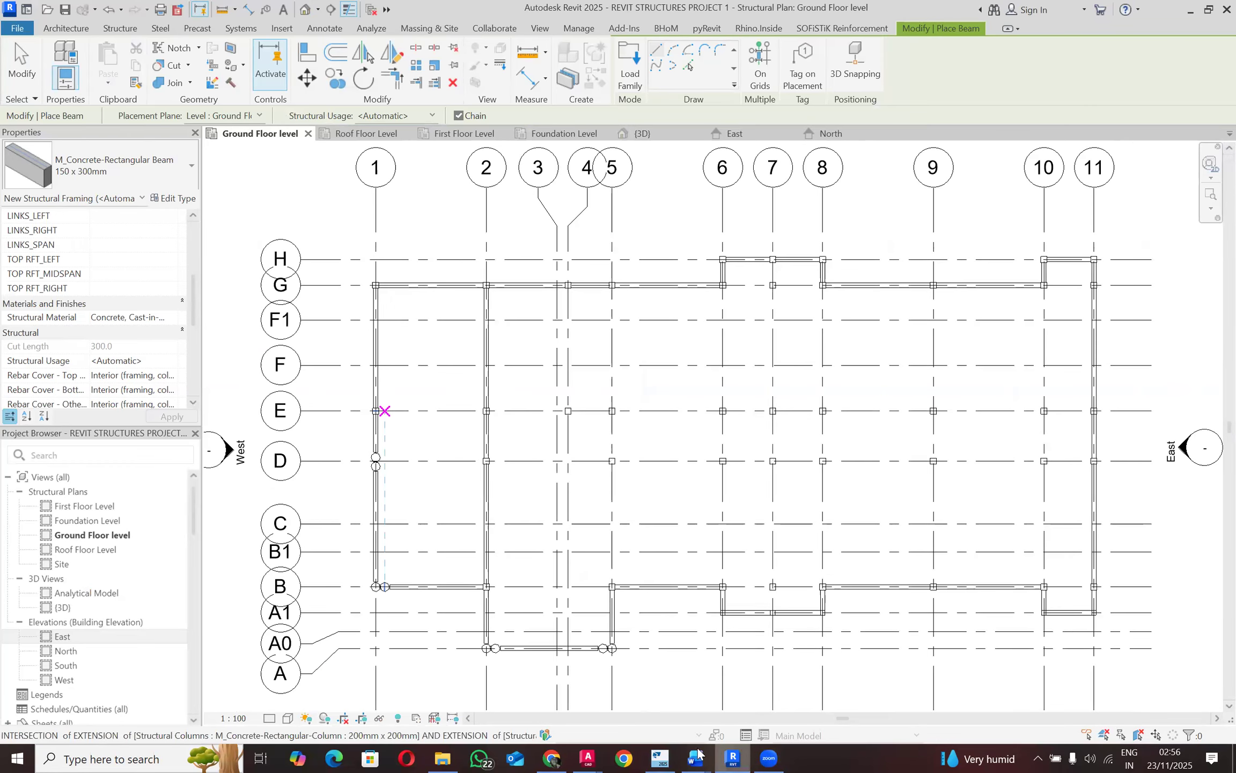
click(659, 755)
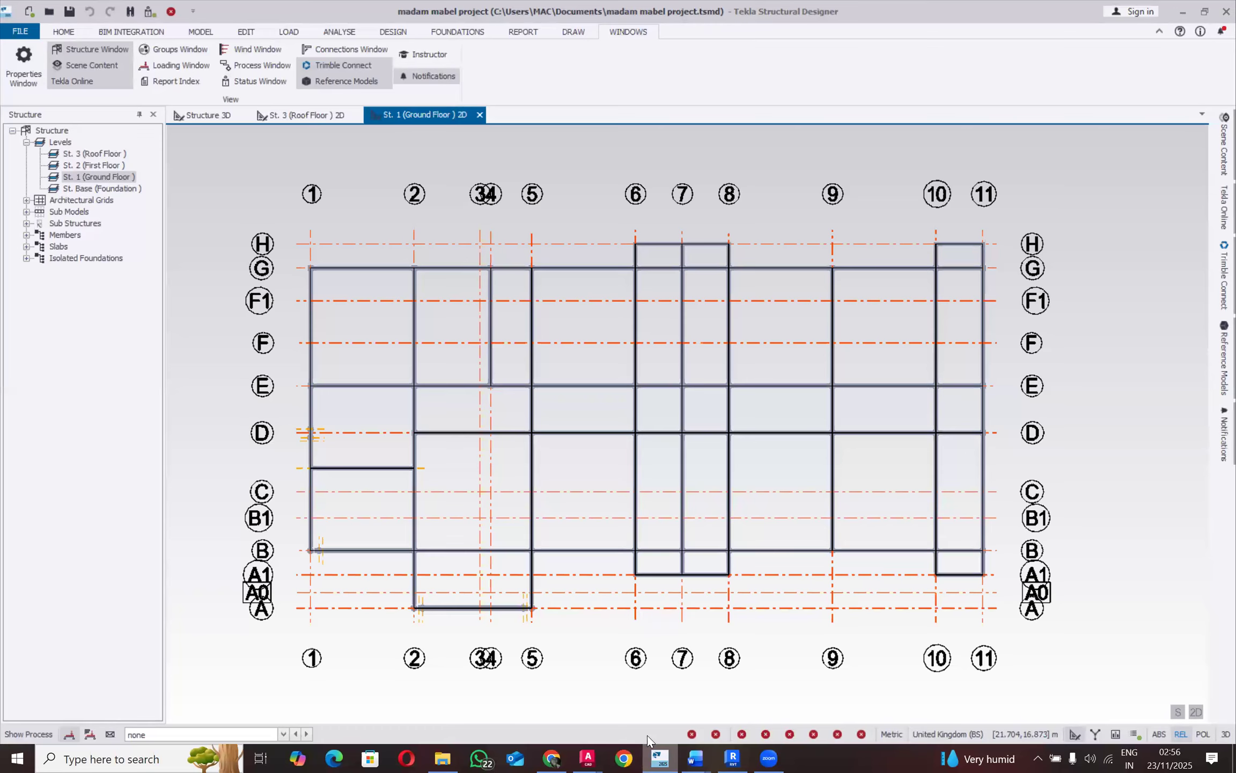
key(alt+Tab)
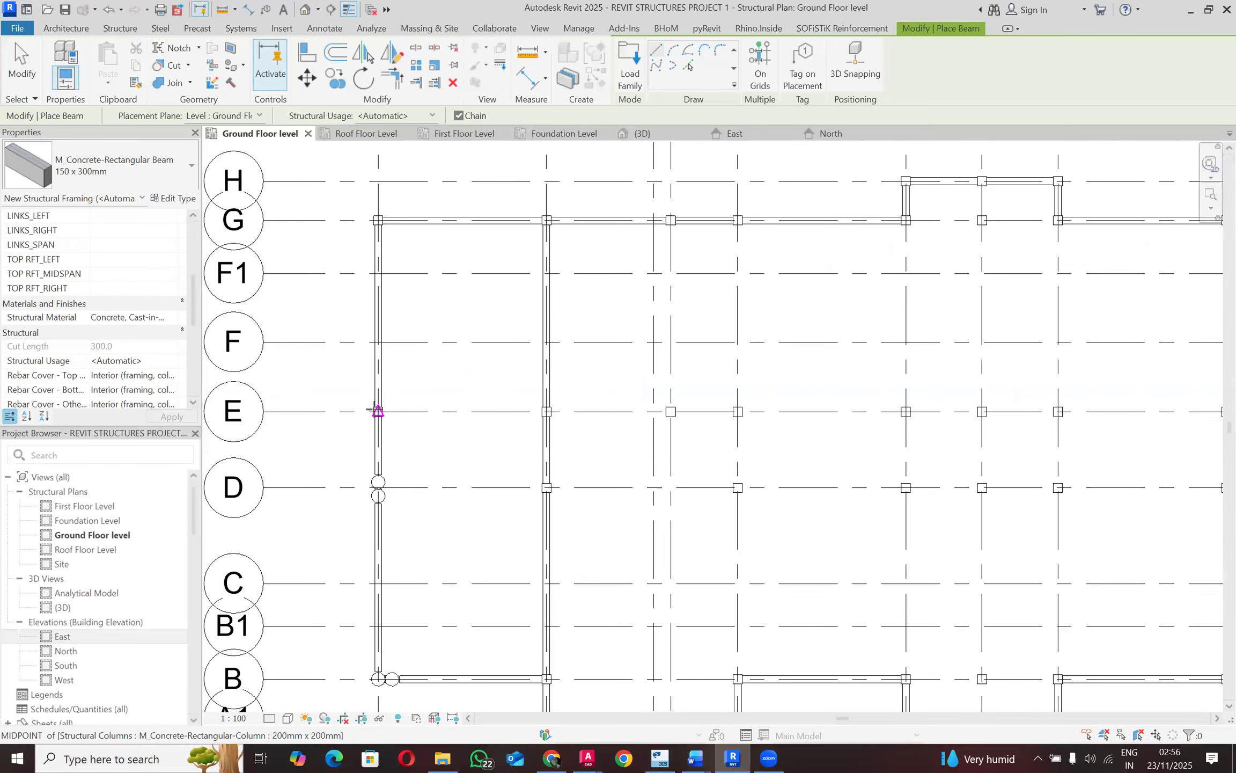
click(378, 412)
click(546, 412)
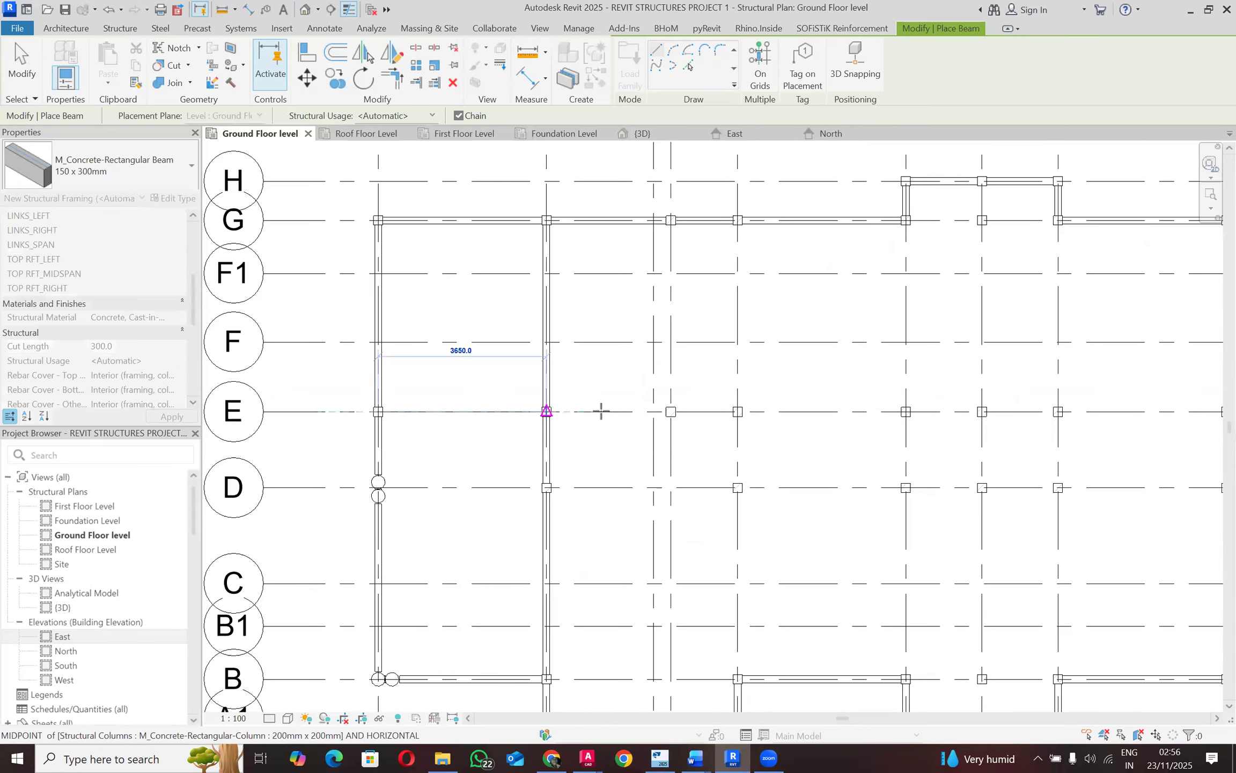
click(672, 412)
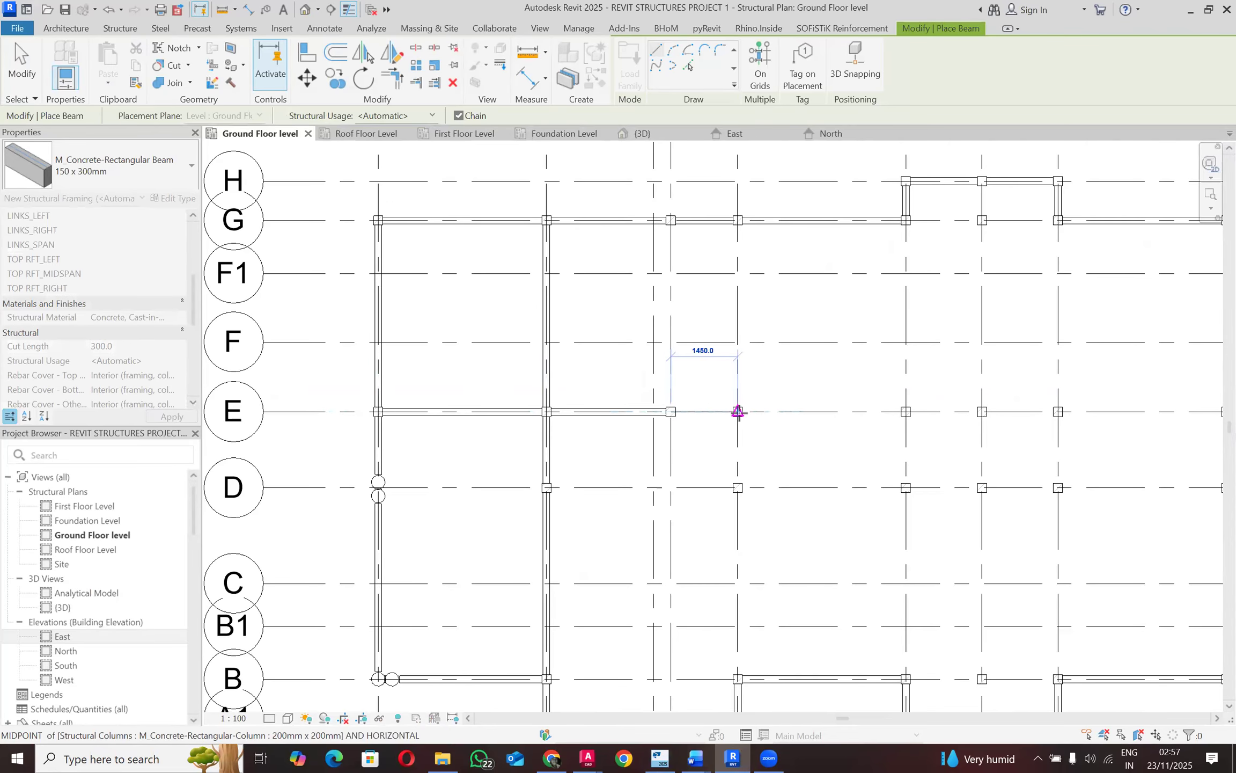
Step: Continue the beams along grid E from 5 to 8, spanning the columns at 6 and 7
scroll(396, 366, down, 4)
scroll(694, 378, up, 5)
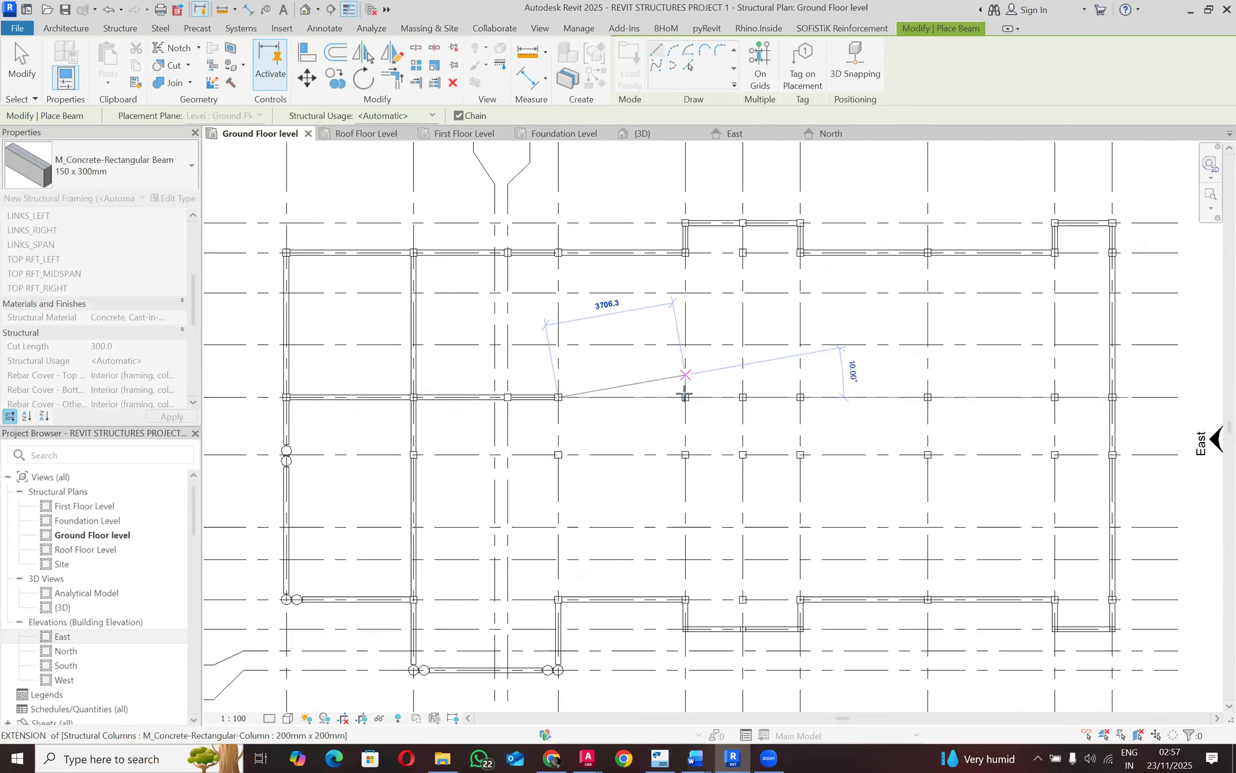
click(683, 404)
click(771, 404)
click(858, 404)
Step: Complete the grid E beams from 8 to 11, spanning the columns at 9 and 10, and end the chain
scroll(417, 350, down, 3)
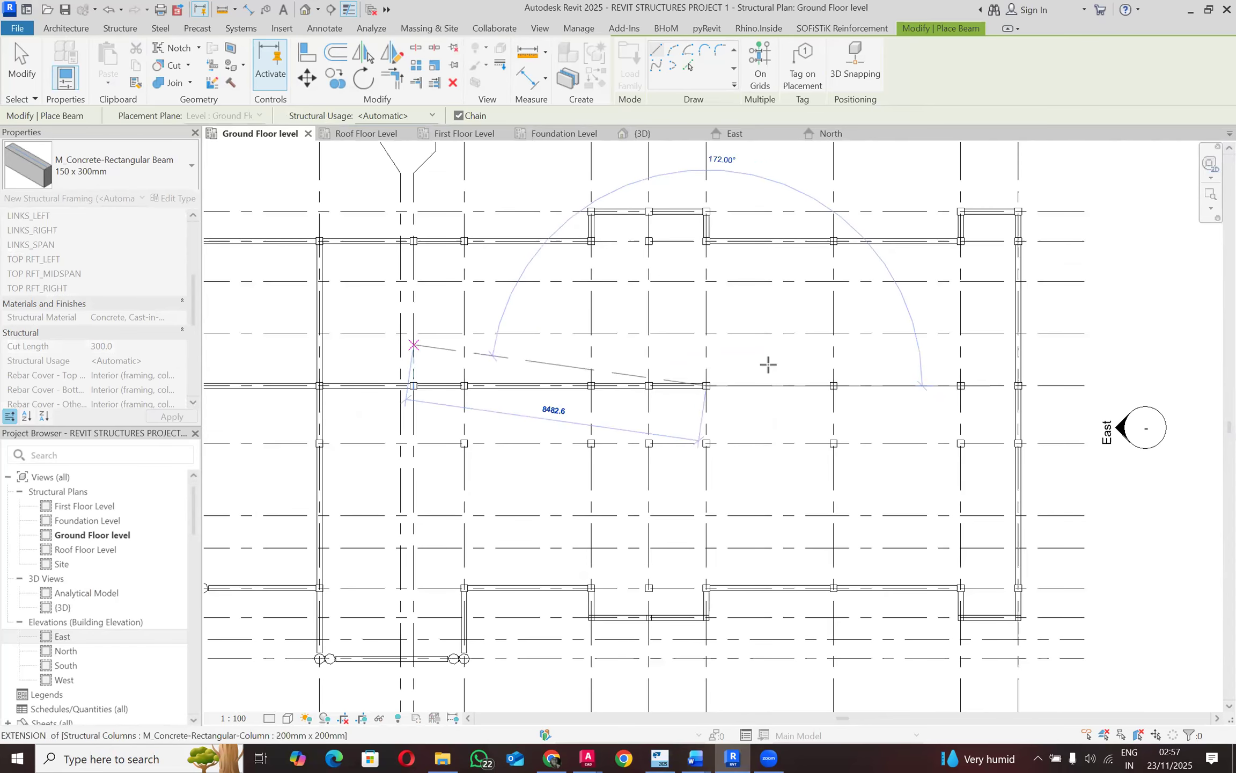
scroll(826, 378, up, 2)
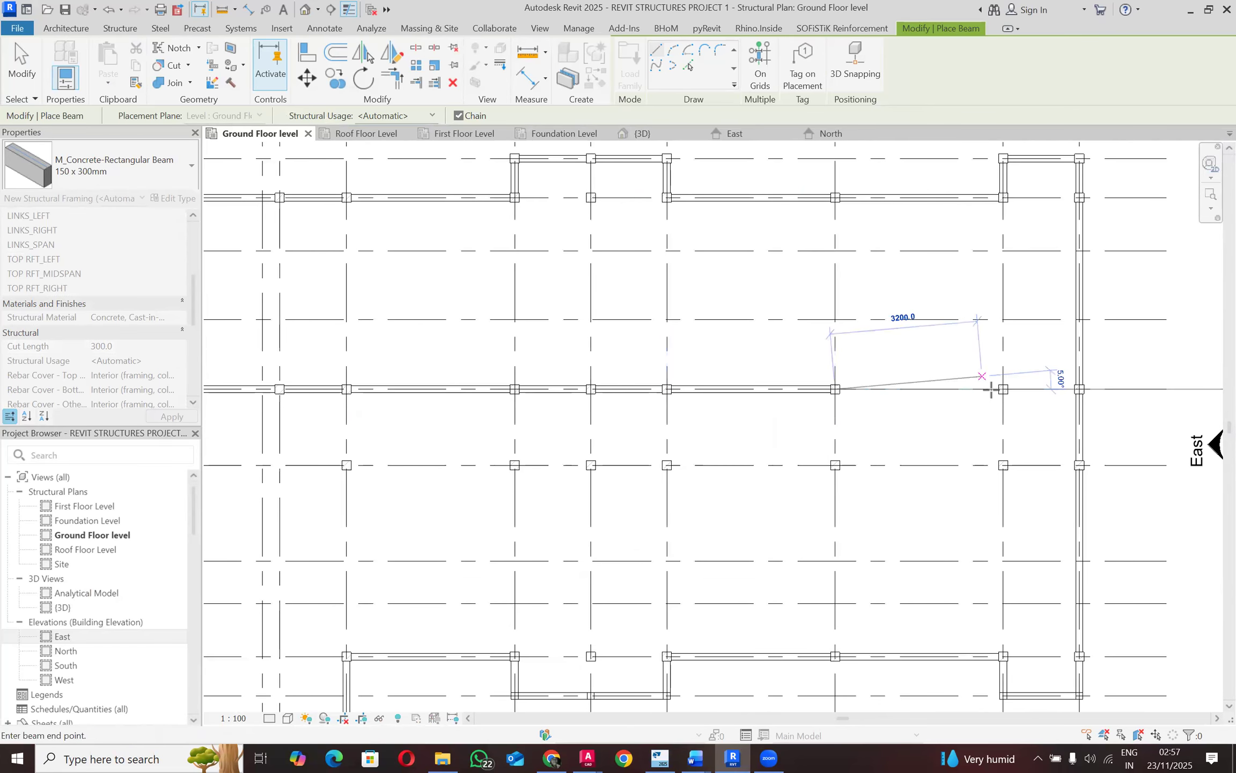
click(1006, 390)
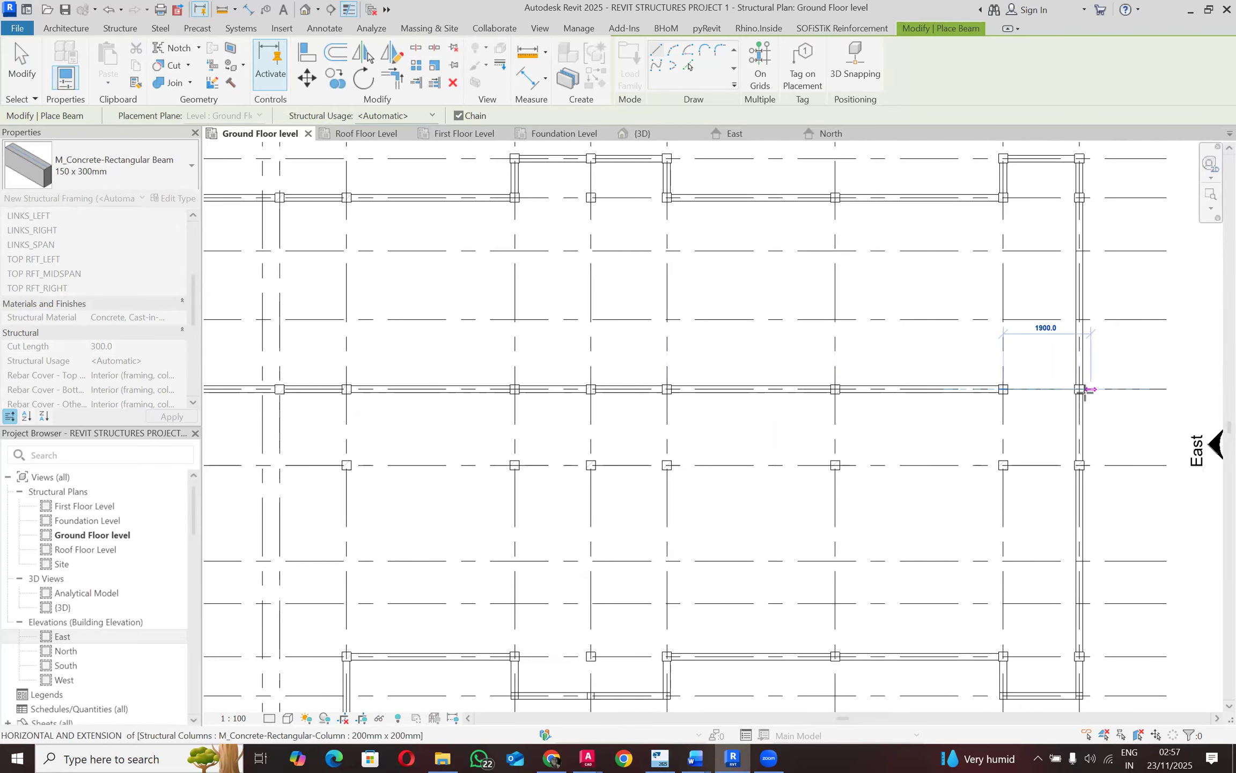
click(1080, 390)
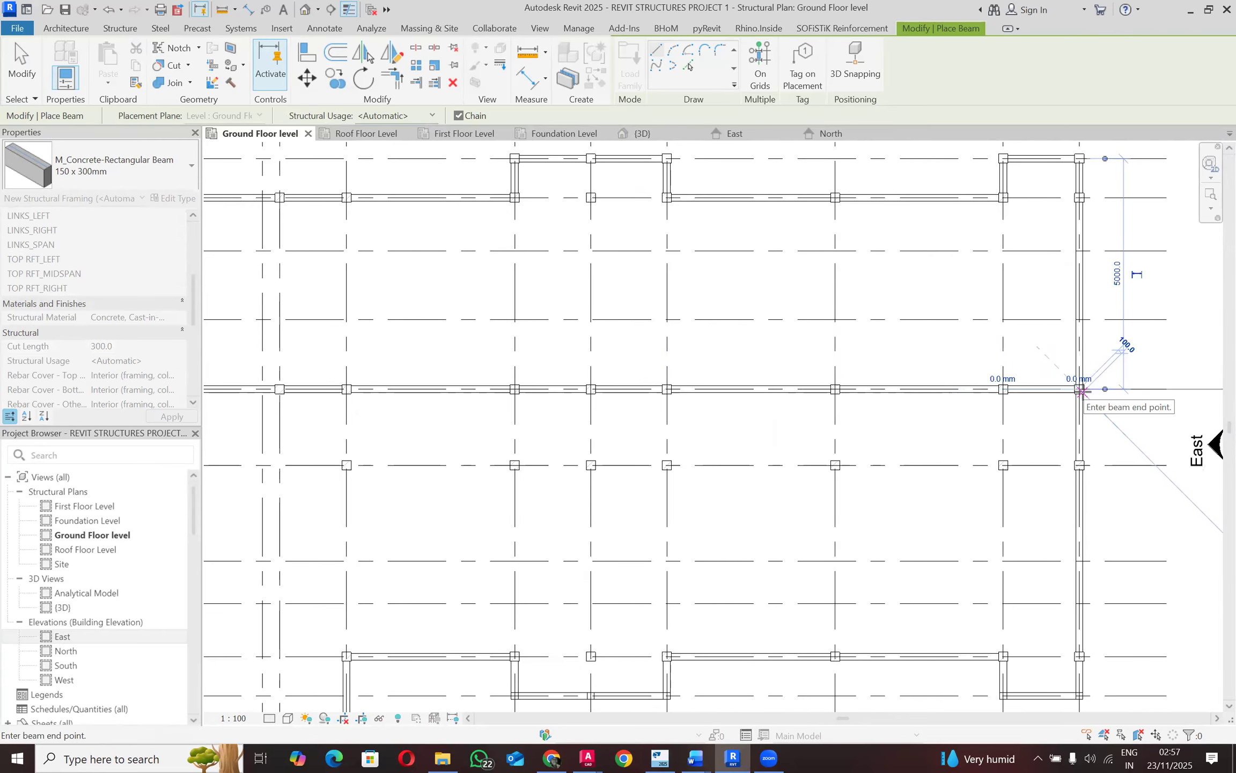
scroll(1081, 390, down, 1)
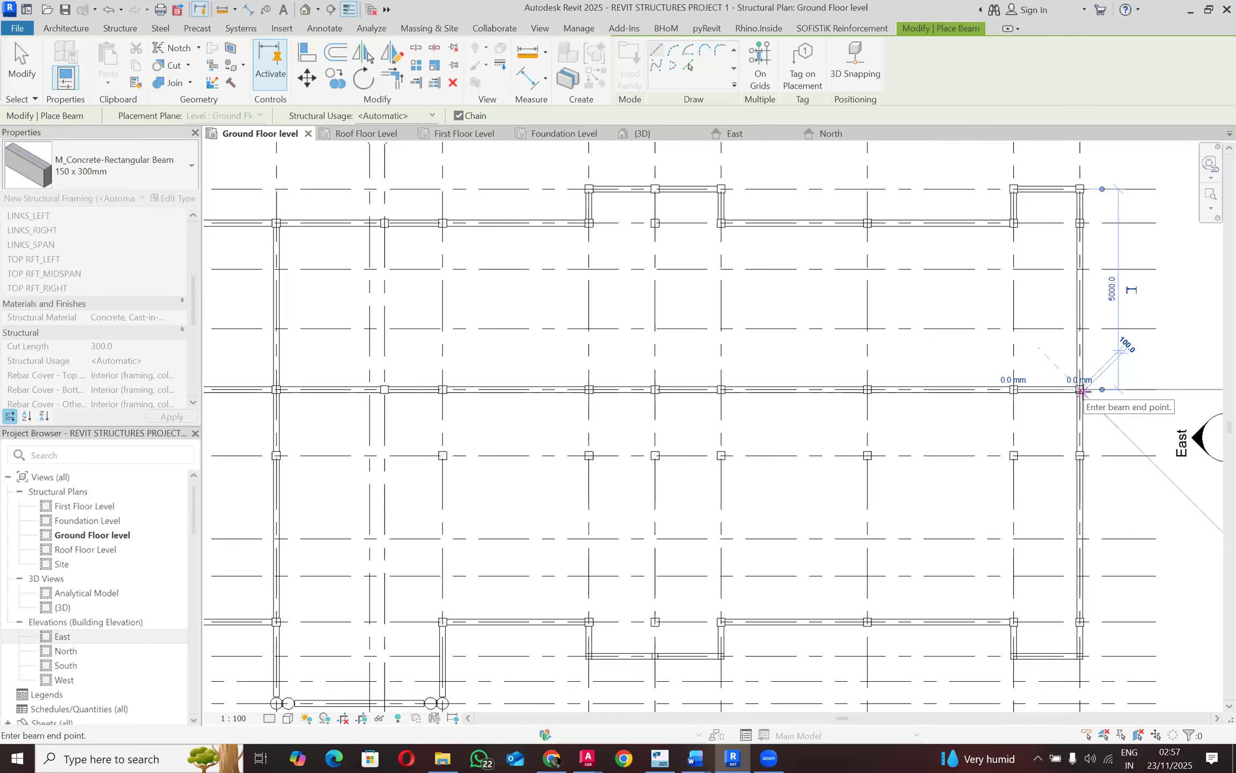
scroll(1079, 371, down, 2)
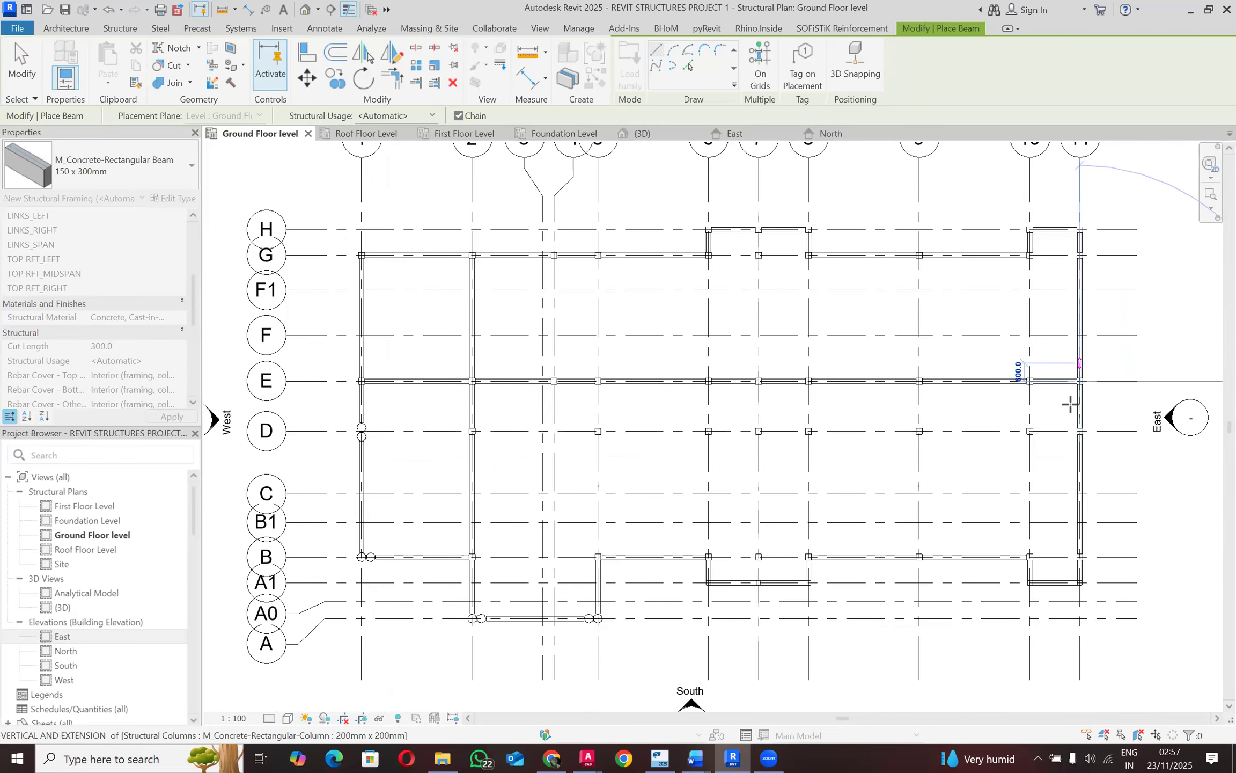
click(1080, 381)
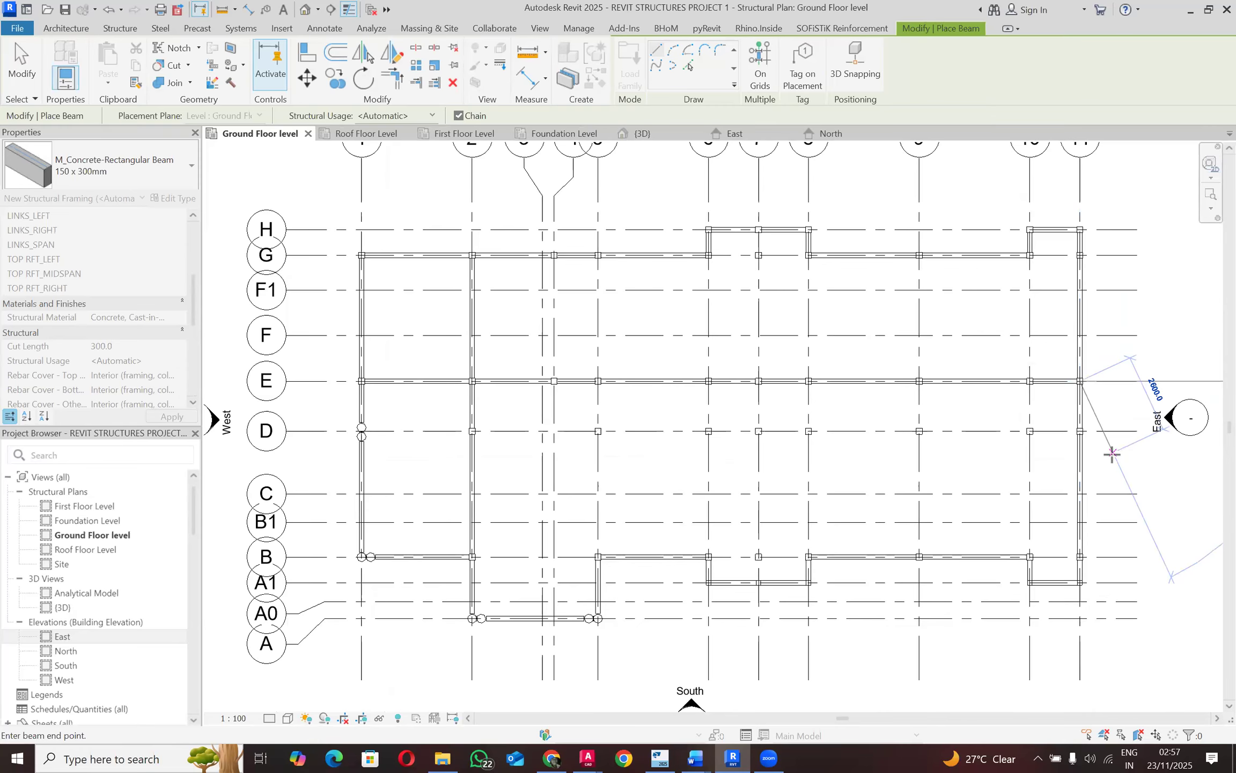
key(Escape)
key(Escape)
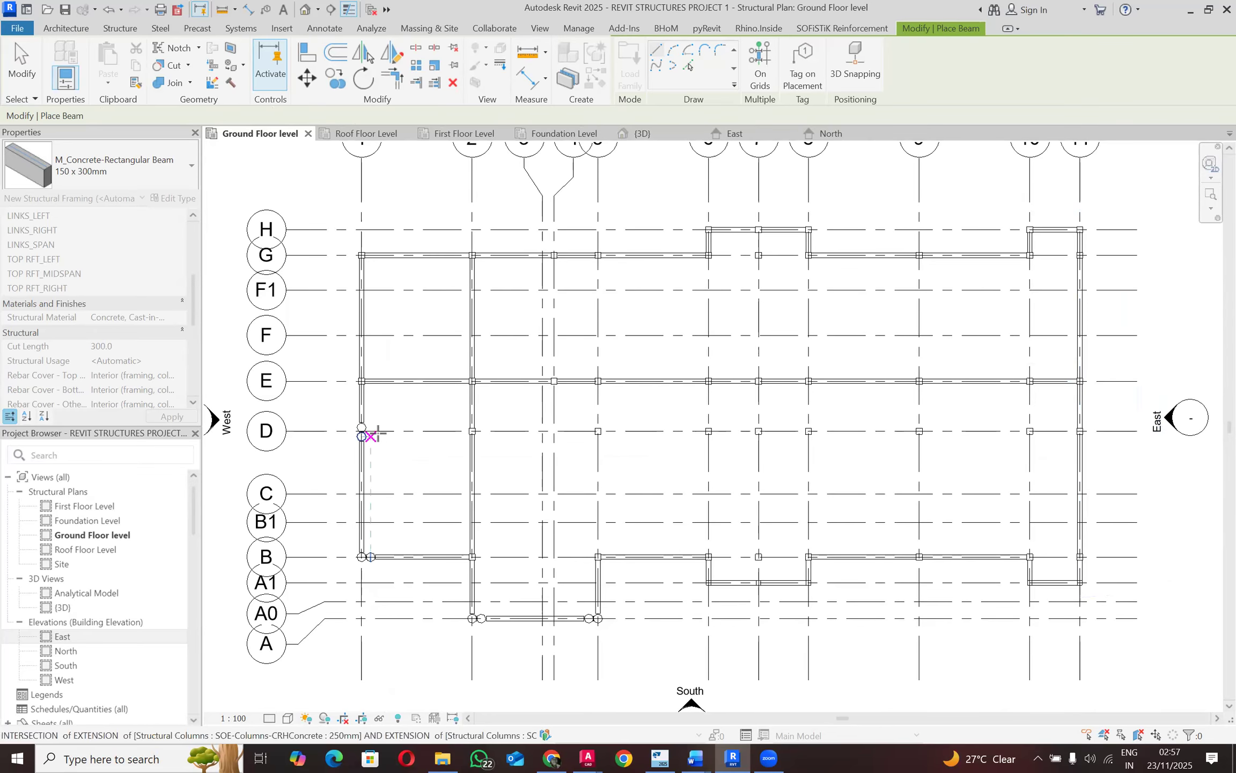
Step: Place beams along grid D from 2 to 11, spanning the columns at 5, 6, 7, 8, 9 and 10
click(598, 431)
click(709, 431)
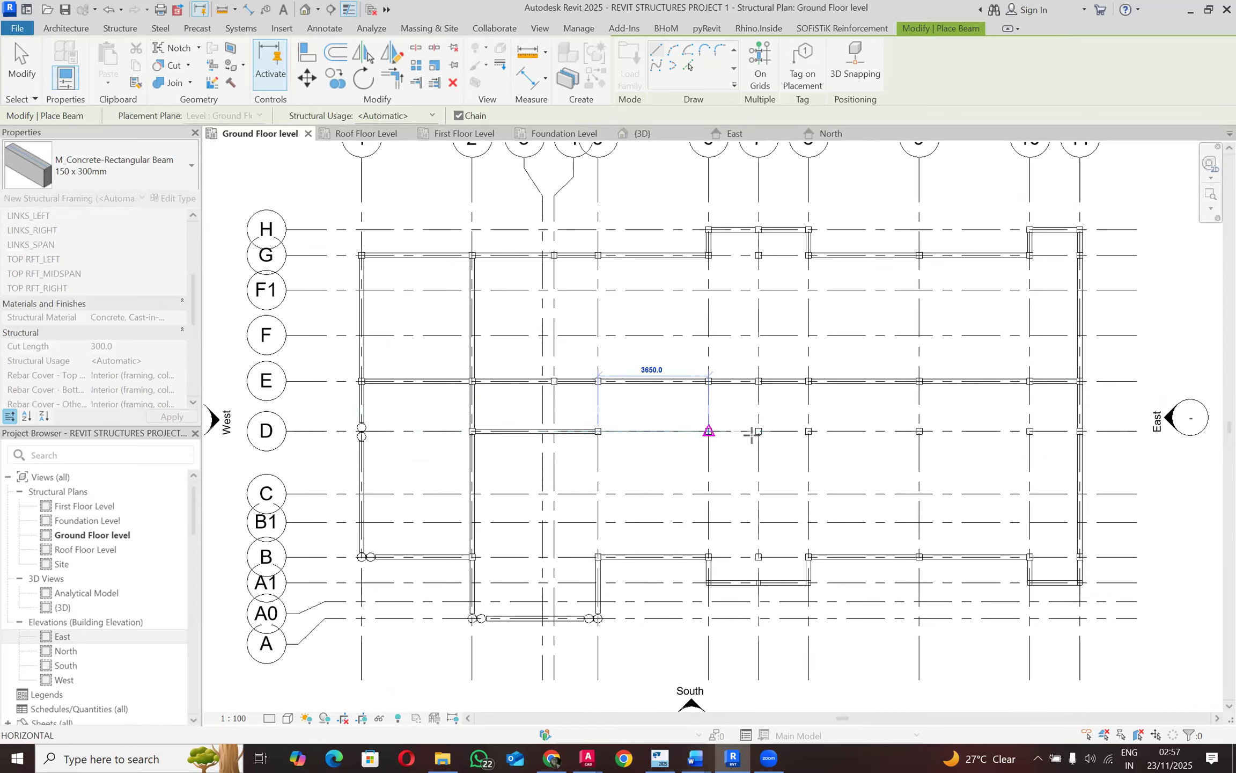
click(759, 431)
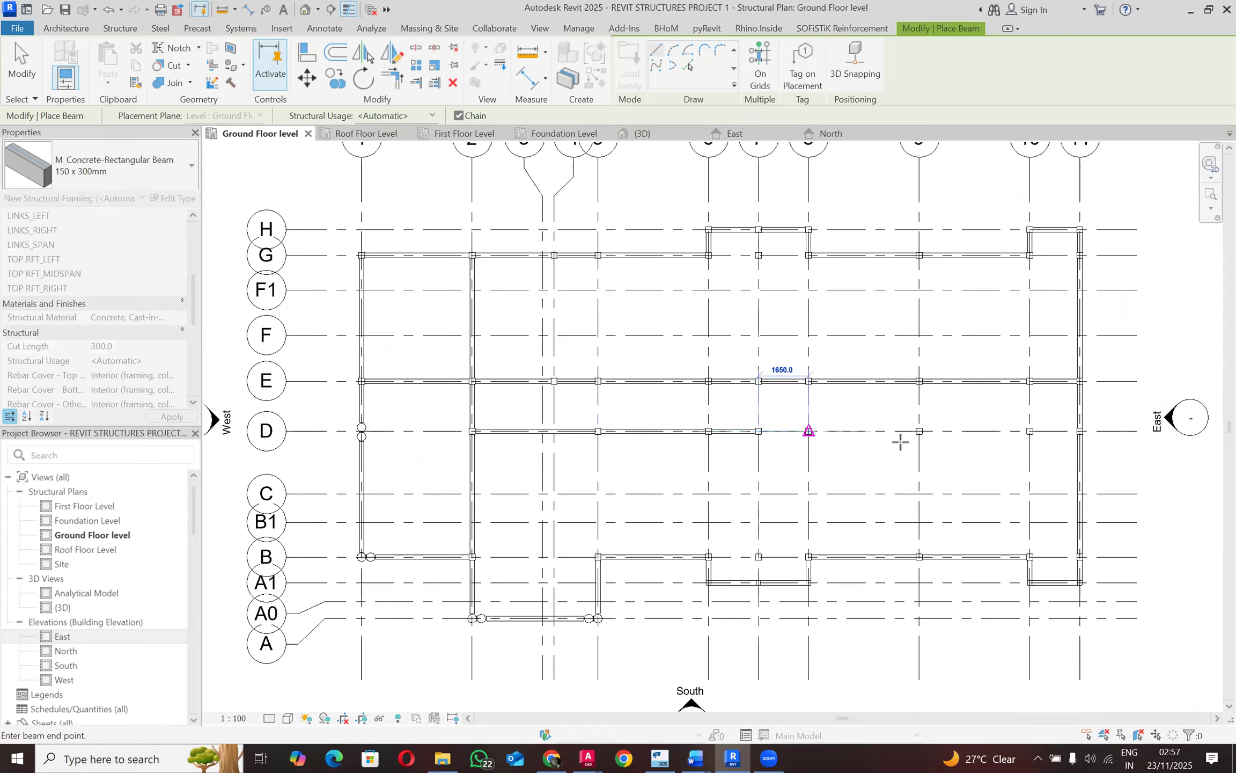
click(809, 430)
click(919, 431)
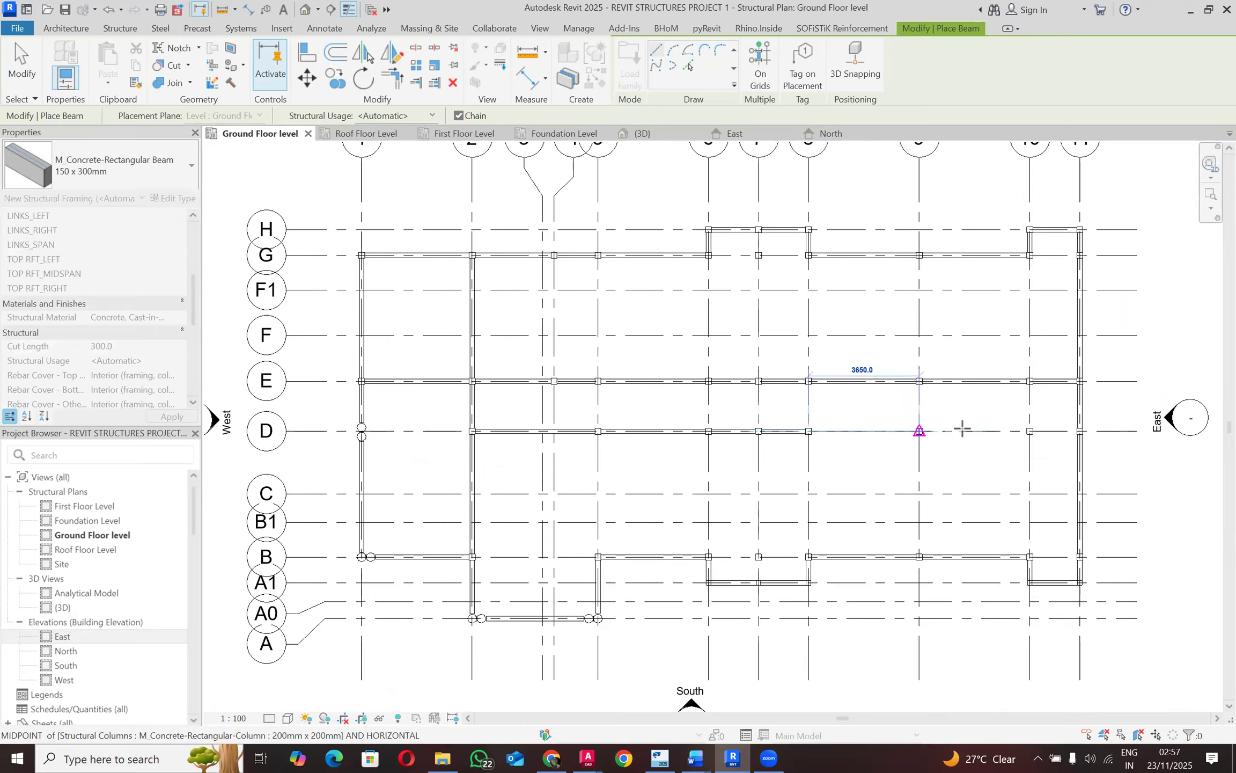
click(1029, 430)
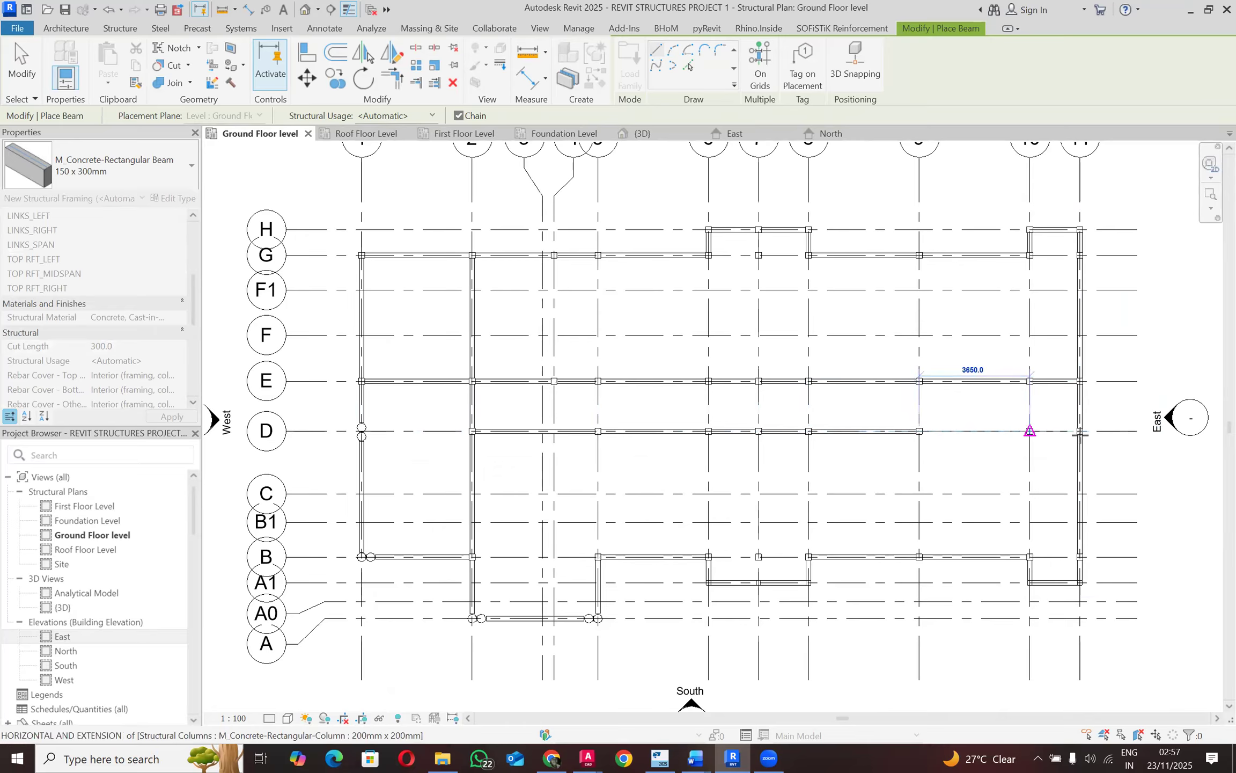
click(1080, 431)
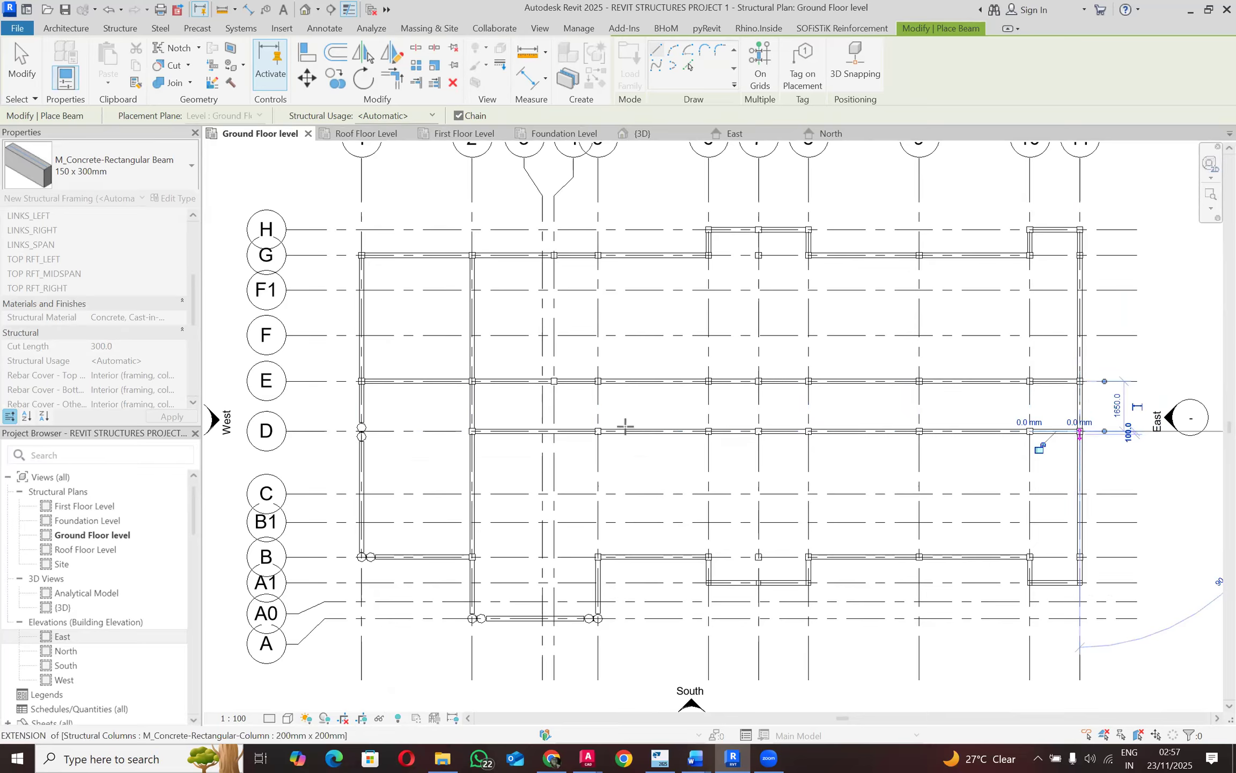
key(Escape)
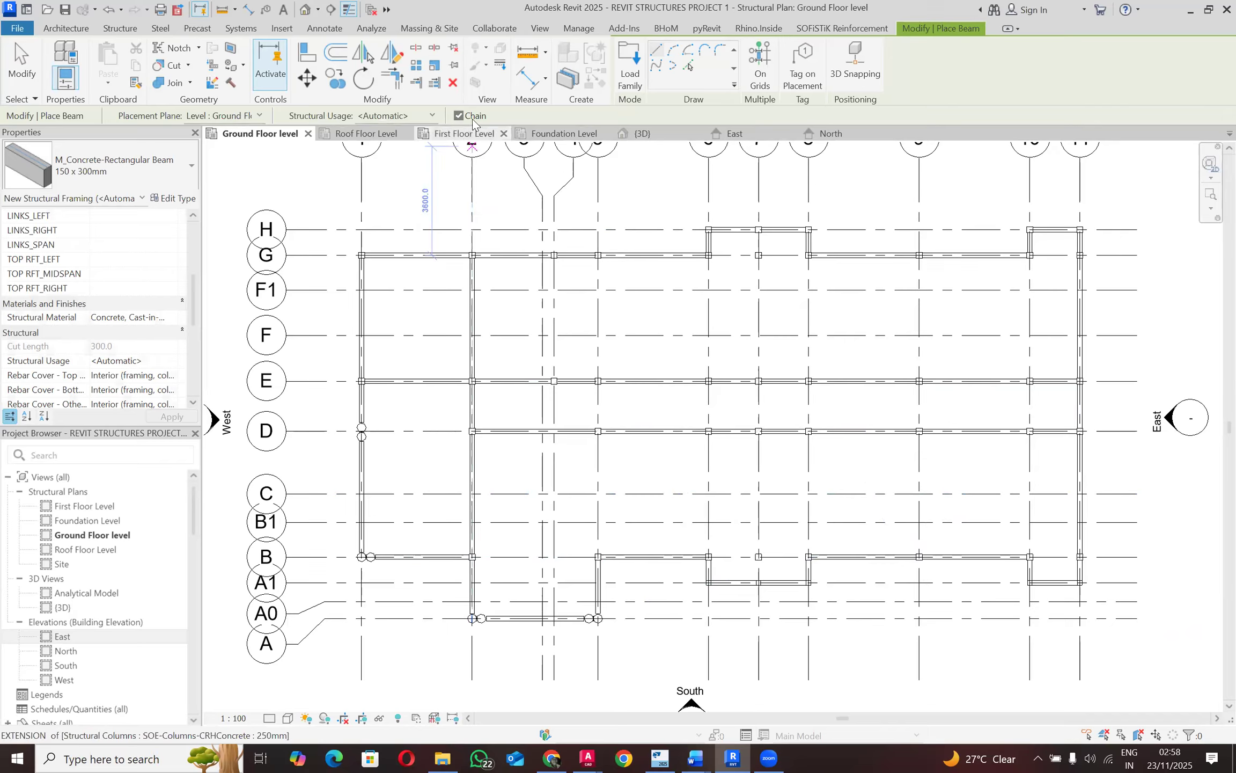
Step: Place beams up grid 5 from B to G, spanning the columns at D and E
click(598, 556)
click(598, 431)
click(597, 381)
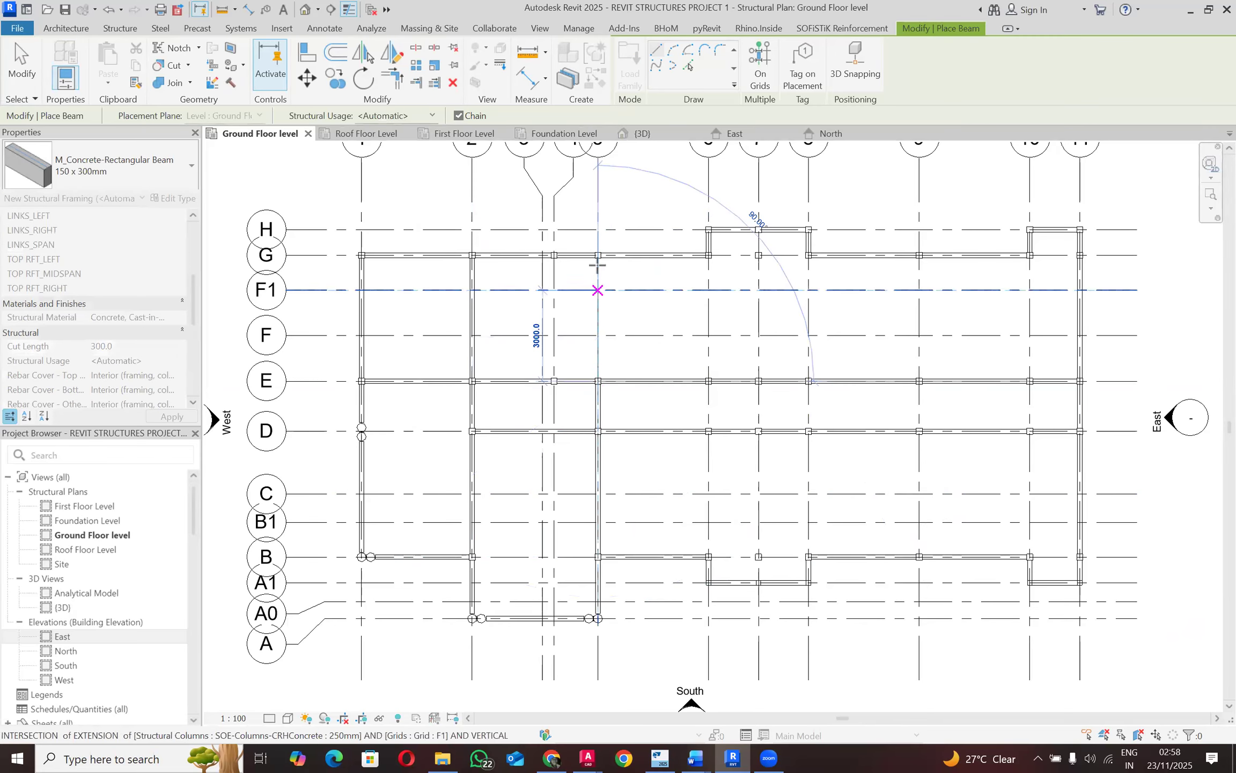
click(597, 255)
key(Escape)
key(Escape)
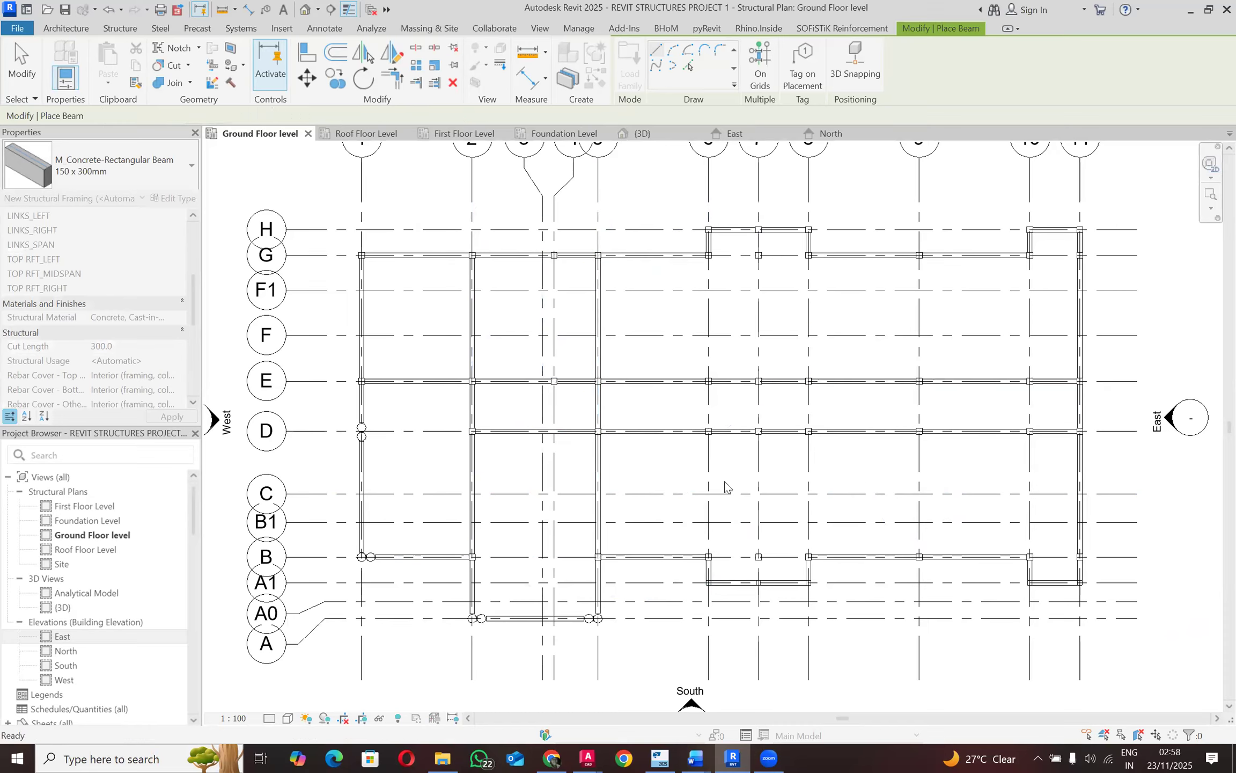
Step: Place beams up grid 6 from B through D and E to G, and along grid G from 6 to 8
click(709, 556)
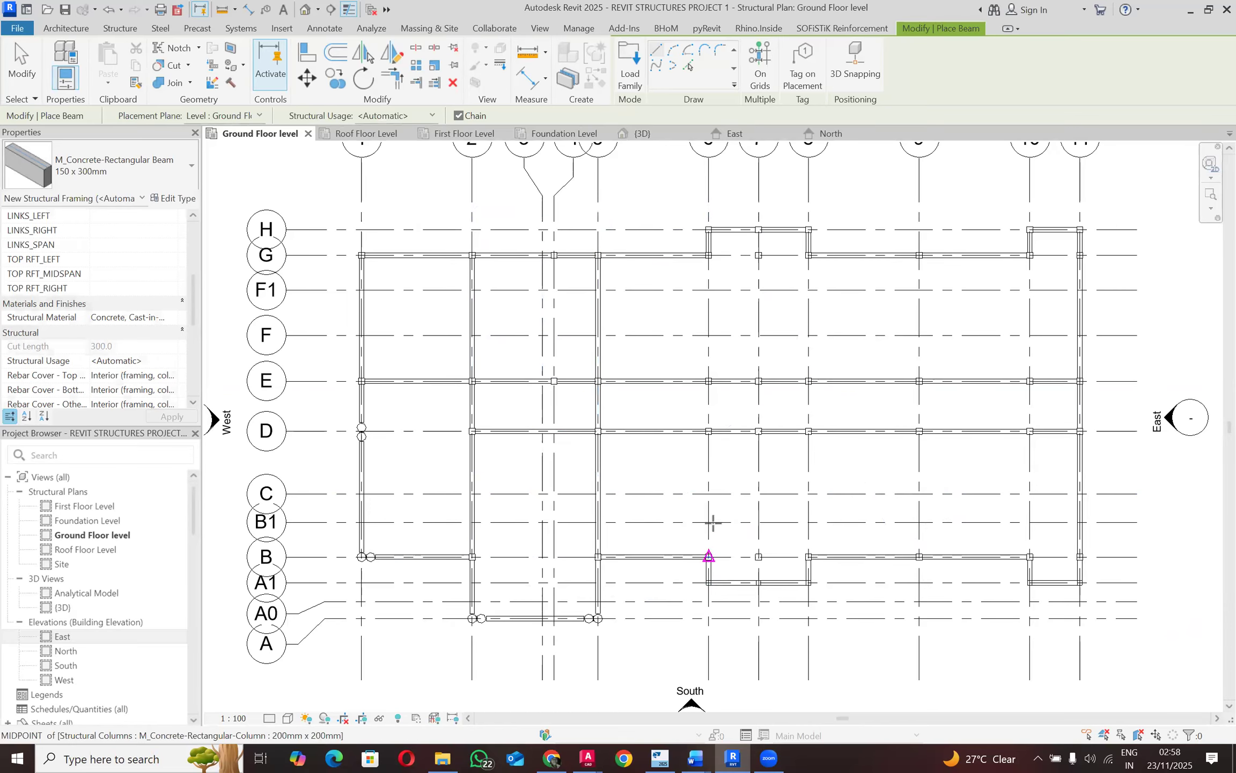
click(708, 431)
click(708, 381)
click(708, 255)
key(Escape)
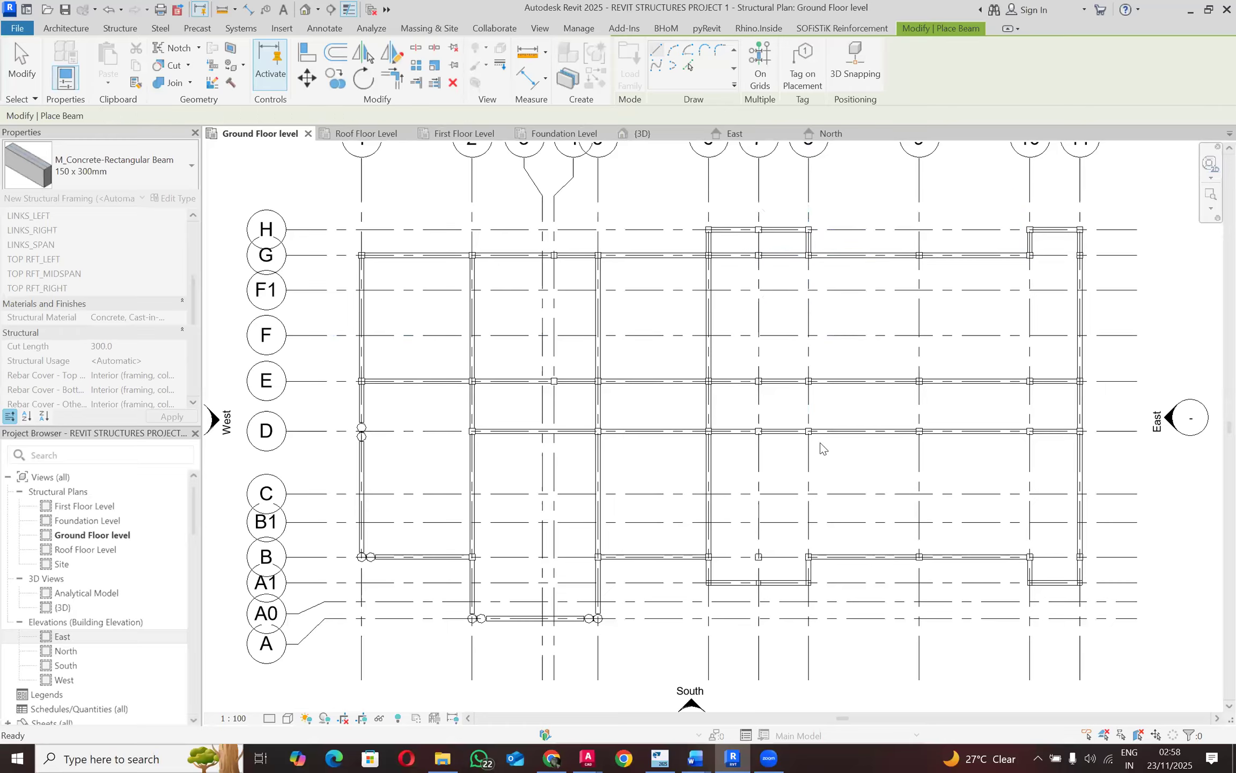
Step: Place a beam along grid G between the columns at 10 and 11
click(1029, 255)
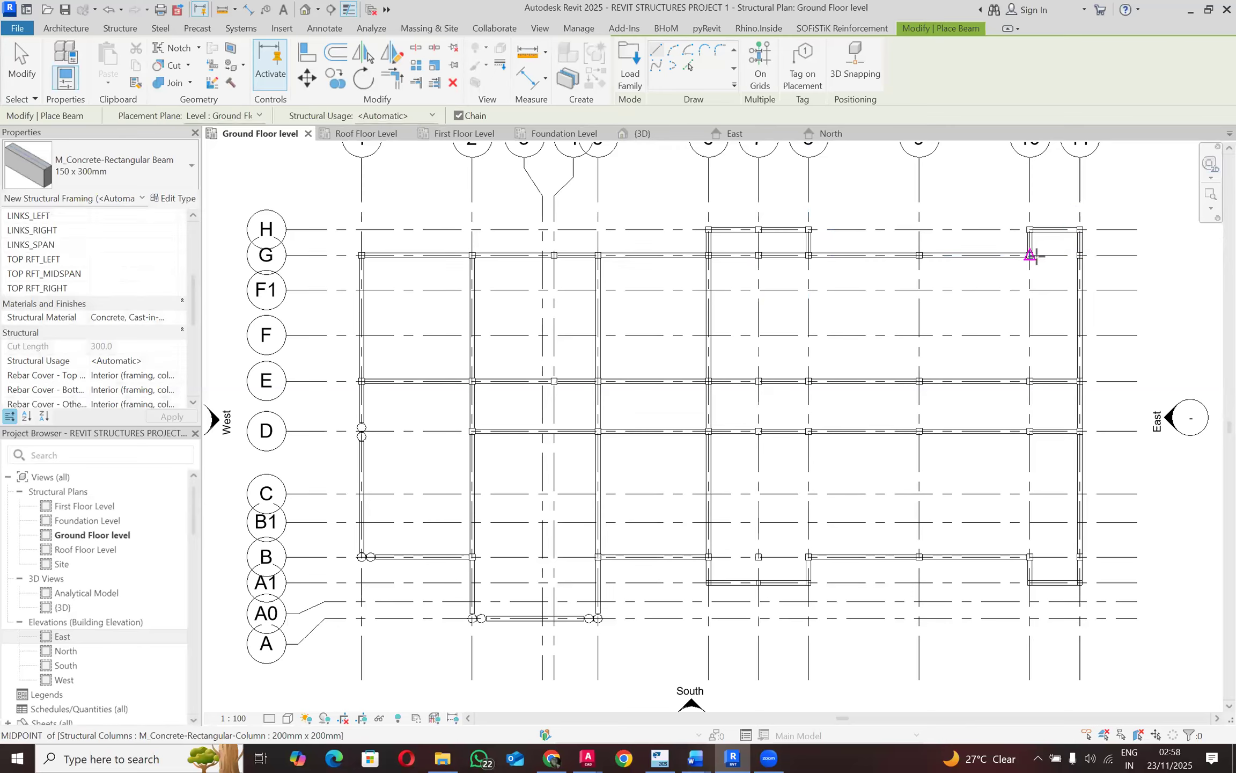
click(1080, 256)
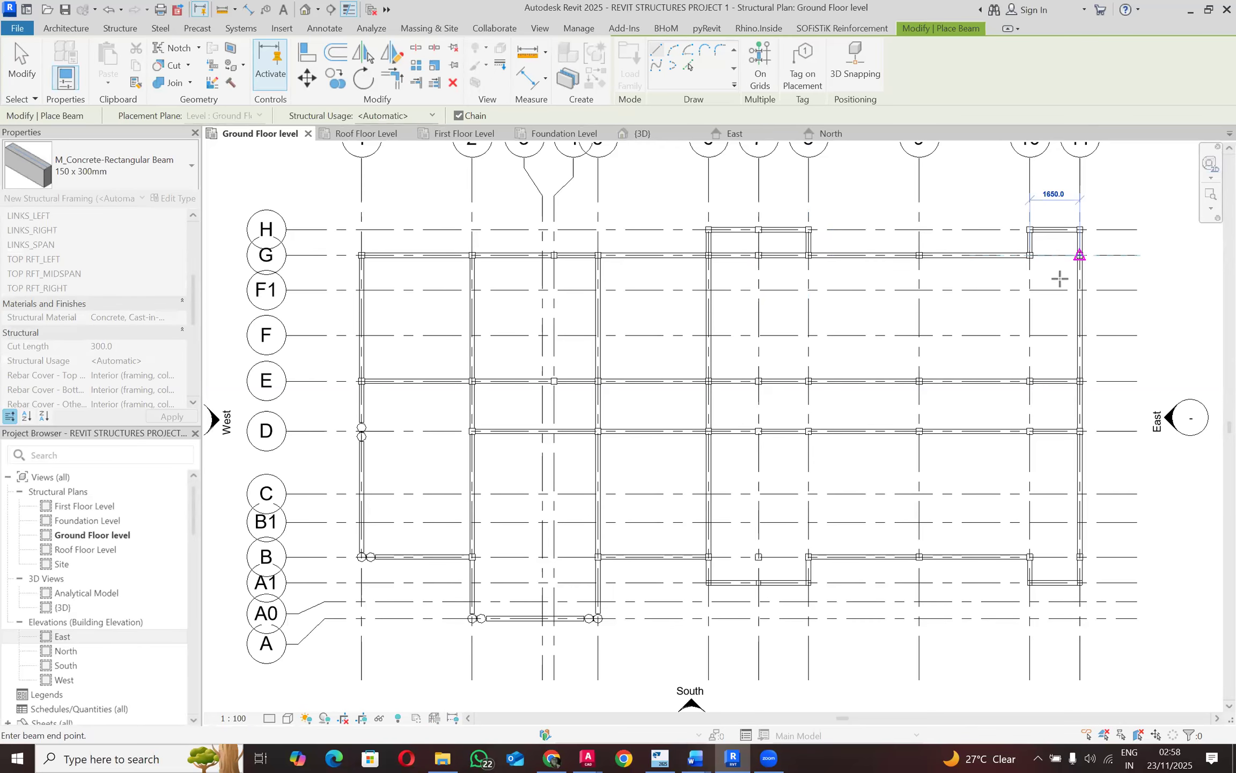
scroll(827, 333, down, 2)
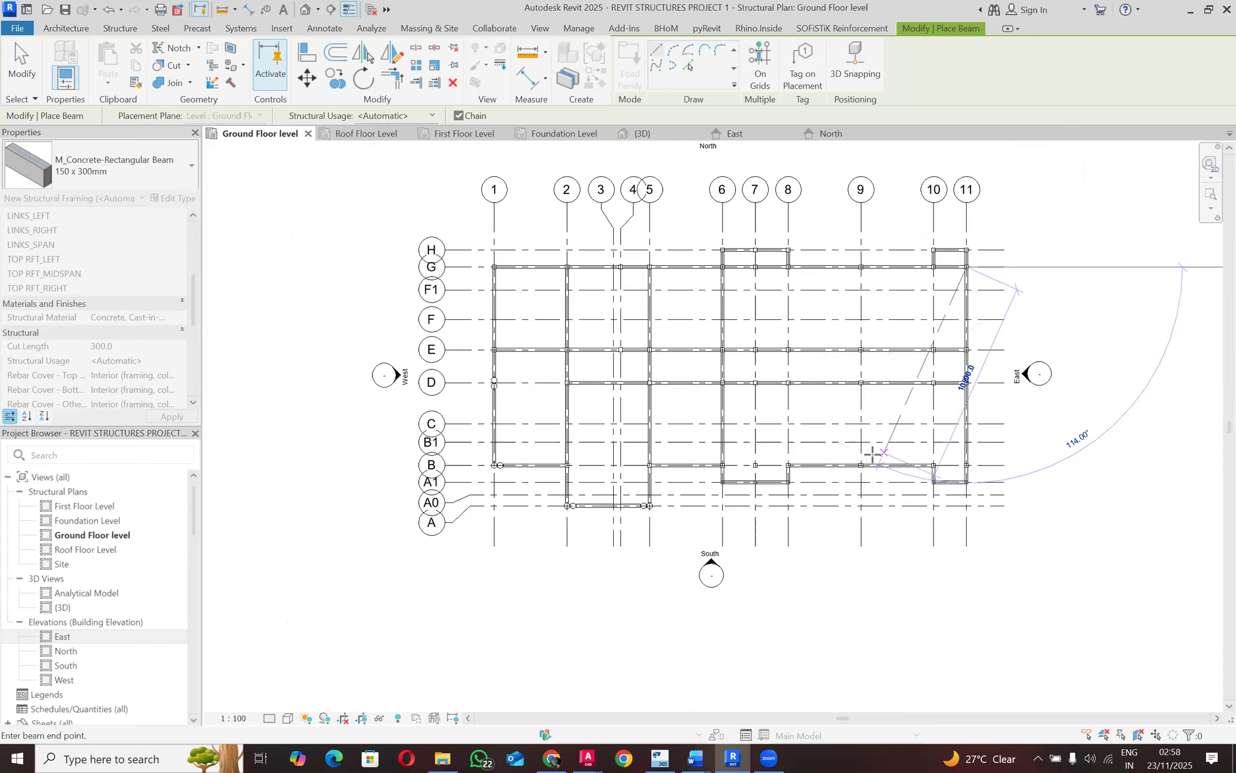
Step: Check the ground floor layout in Tekla Structural Designer, and in Revit place a beam along grid B between the columns at 2 and 5
scroll(870, 450, up, 2)
scroll(664, 476, up, 1)
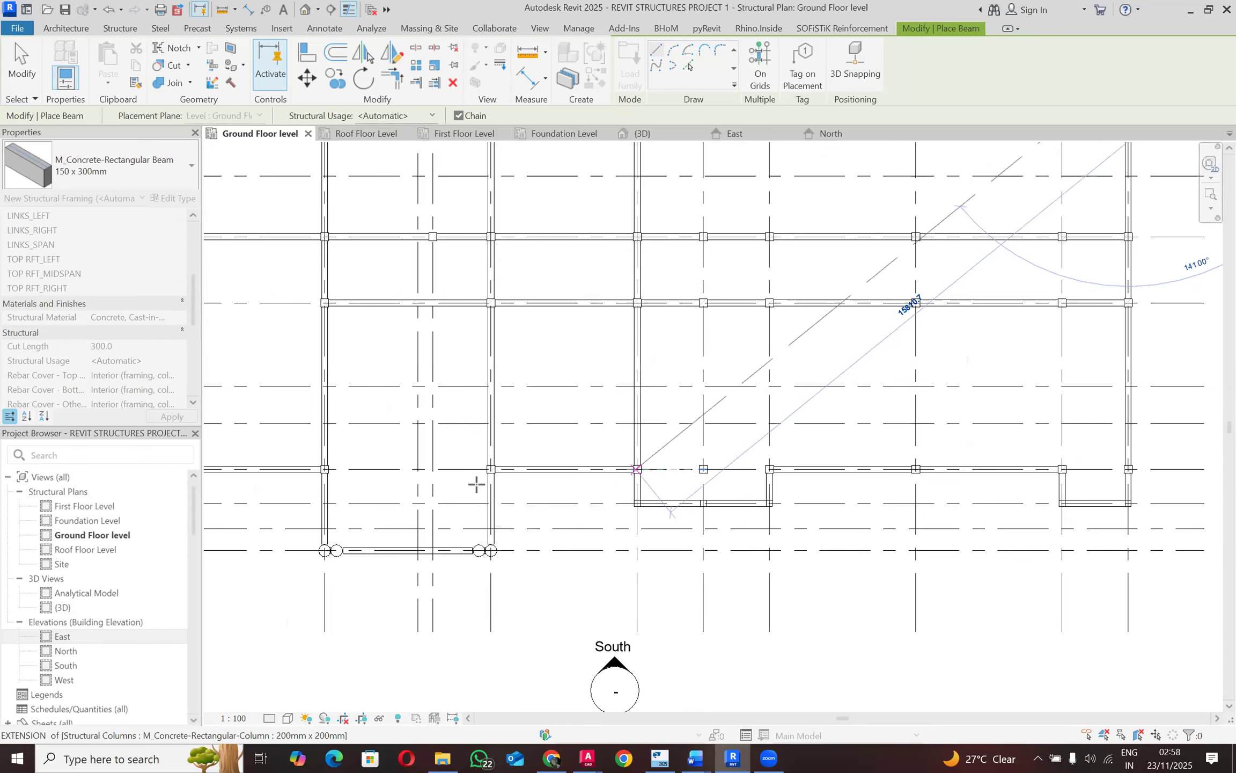
click(657, 757)
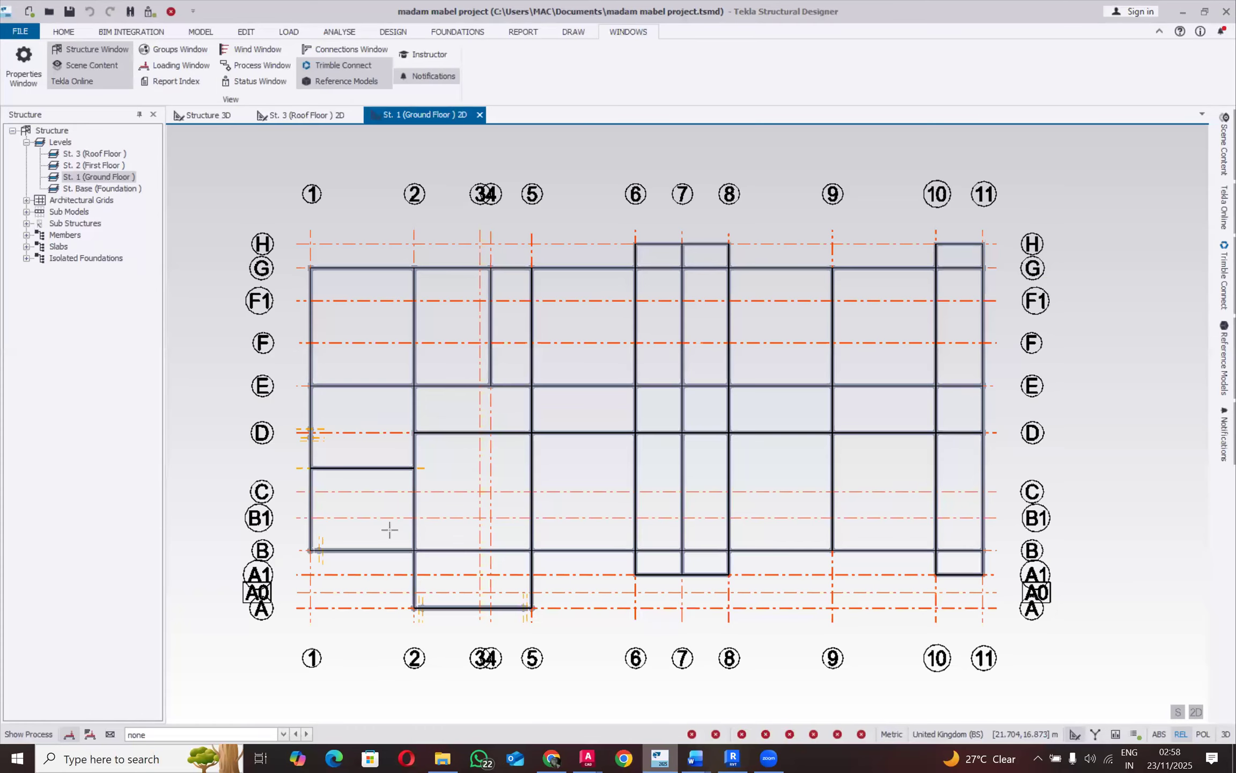
key(alt+Tab)
key(Escape)
click(324, 468)
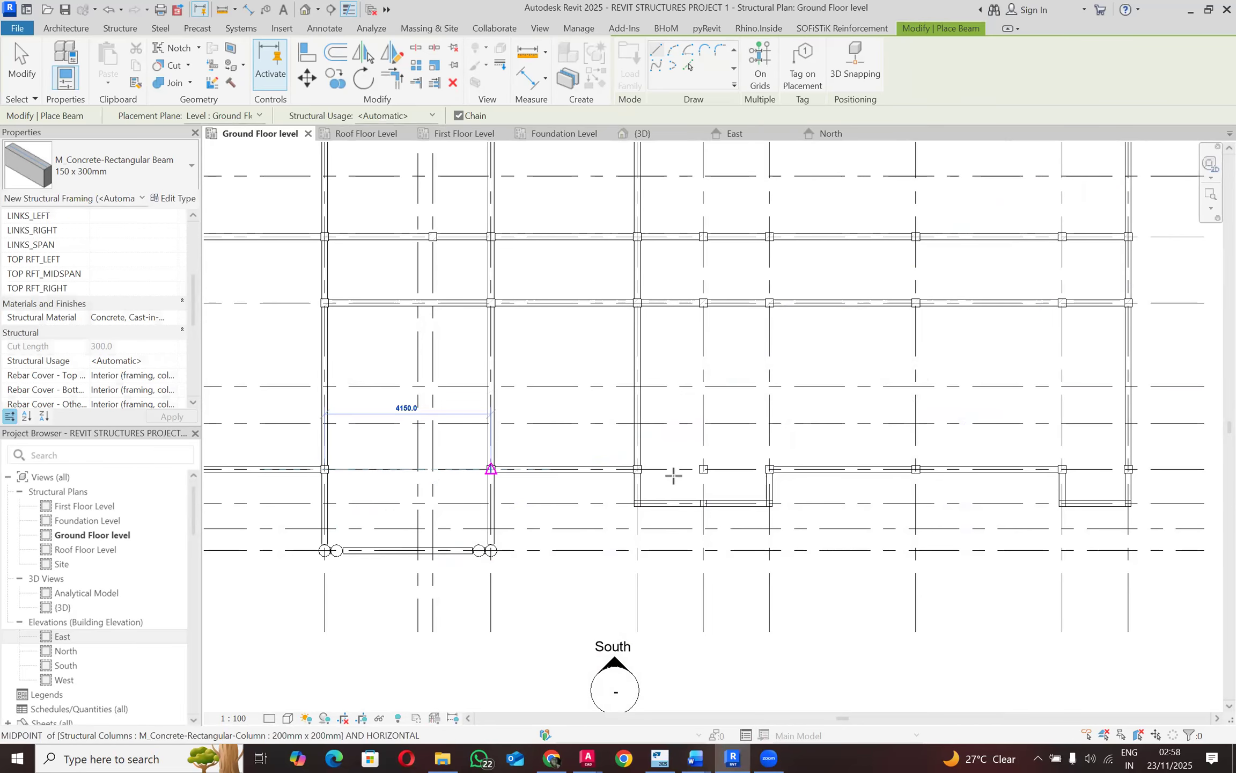
key(Escape)
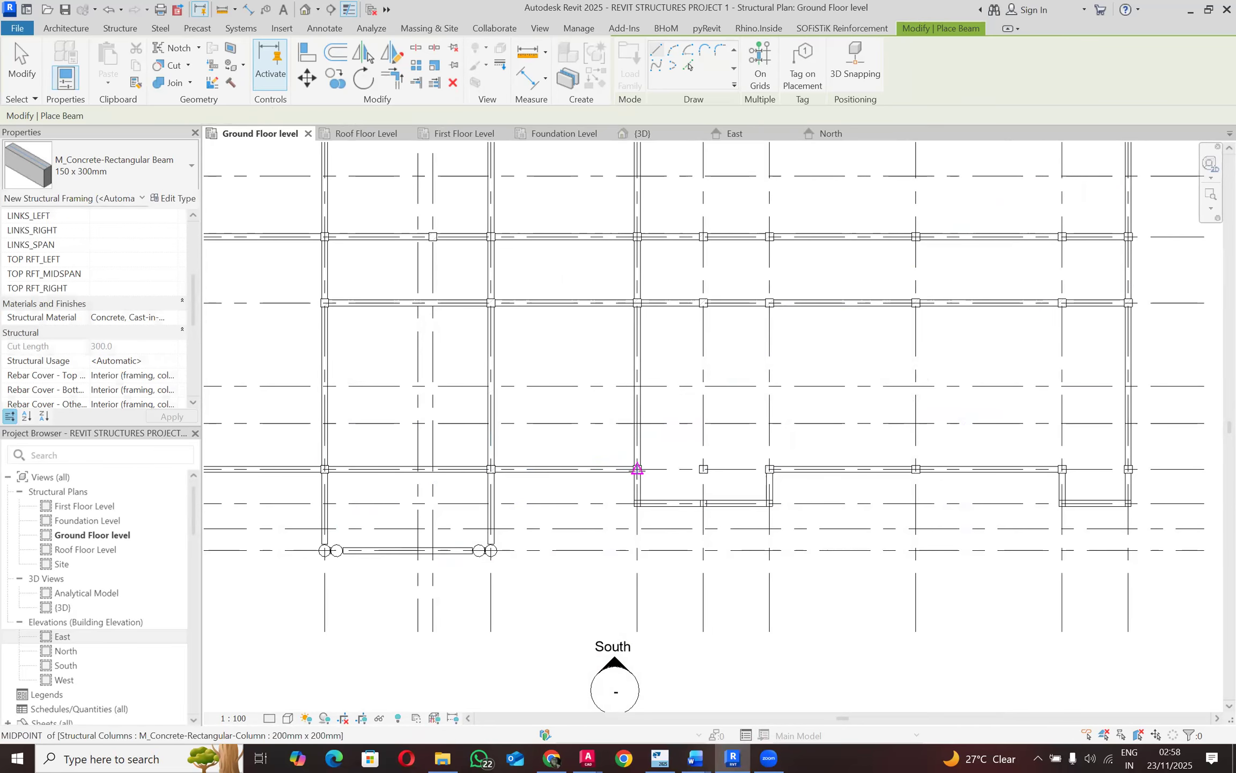
Step: Place beams along grid B from 6 through 7 to 8, and between the columns at 10 and 11
click(637, 469)
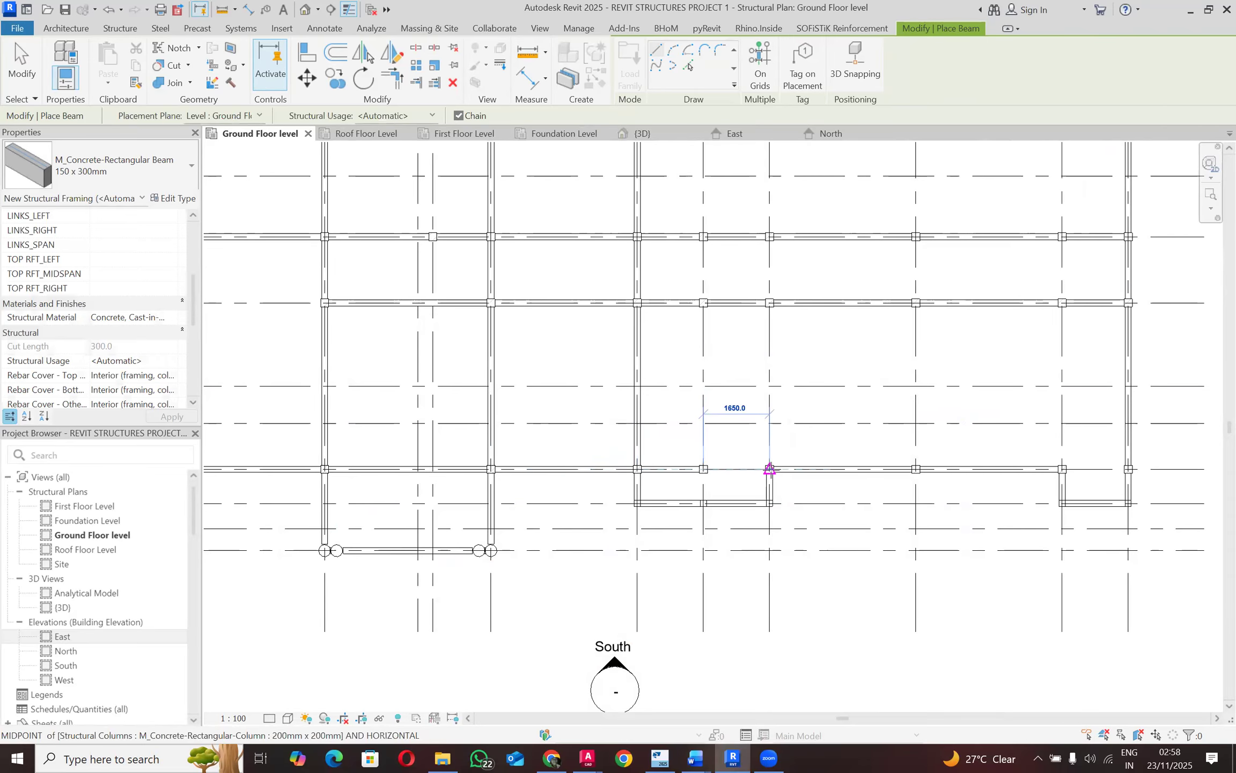
scroll(580, 497, down, 2)
key(Escape)
click(898, 477)
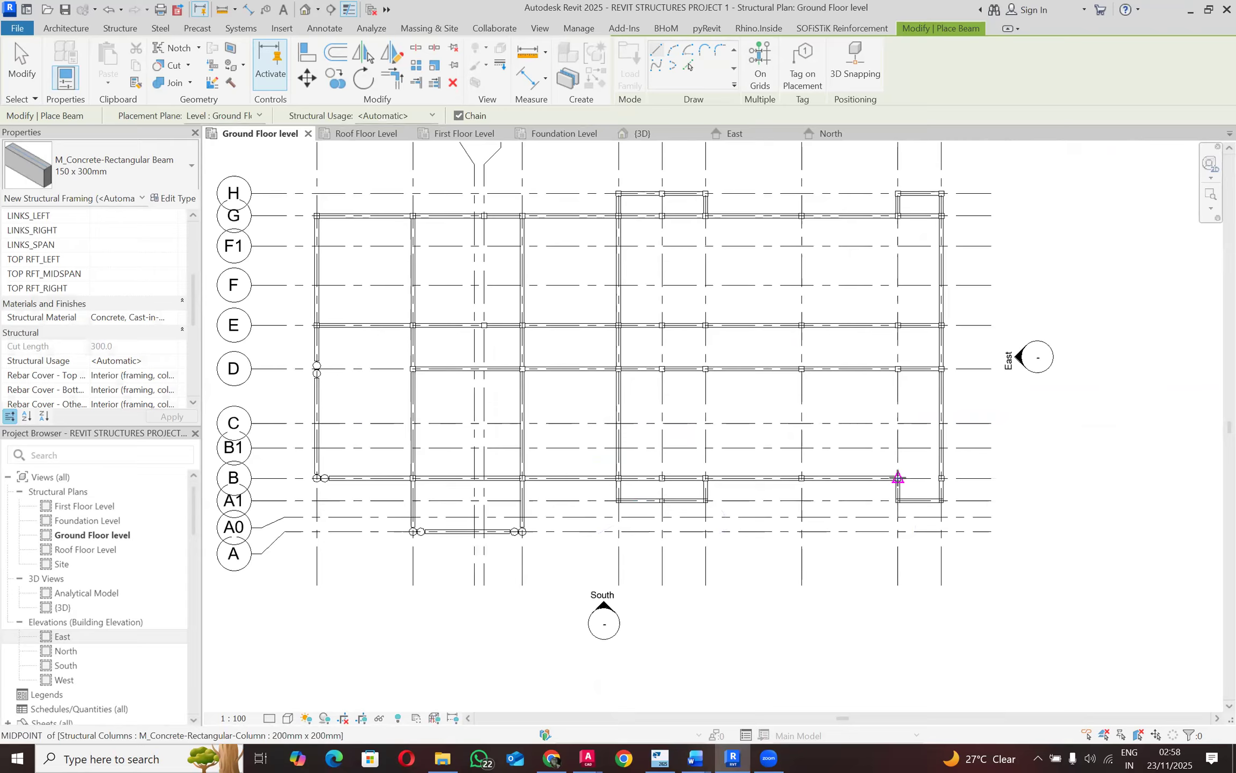
scroll(913, 482, up, 2)
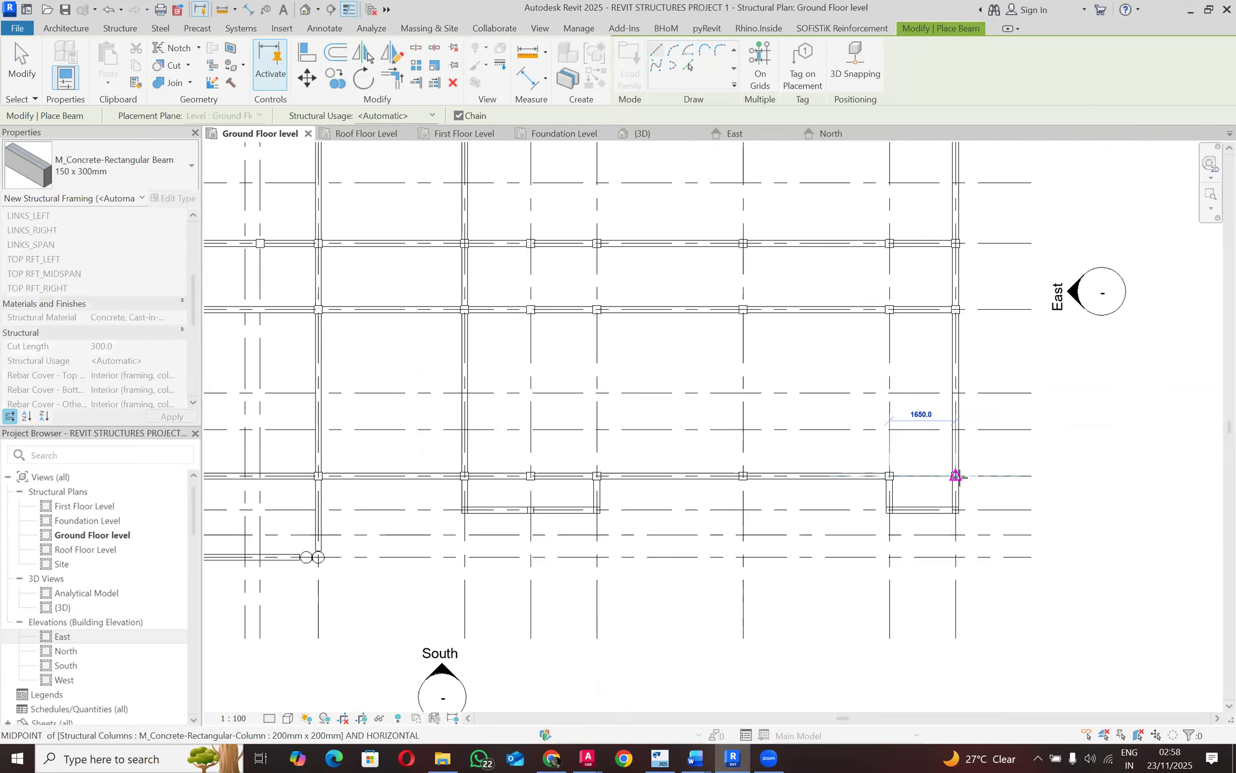
click(956, 476)
scroll(957, 483, down, 2)
key(Escape)
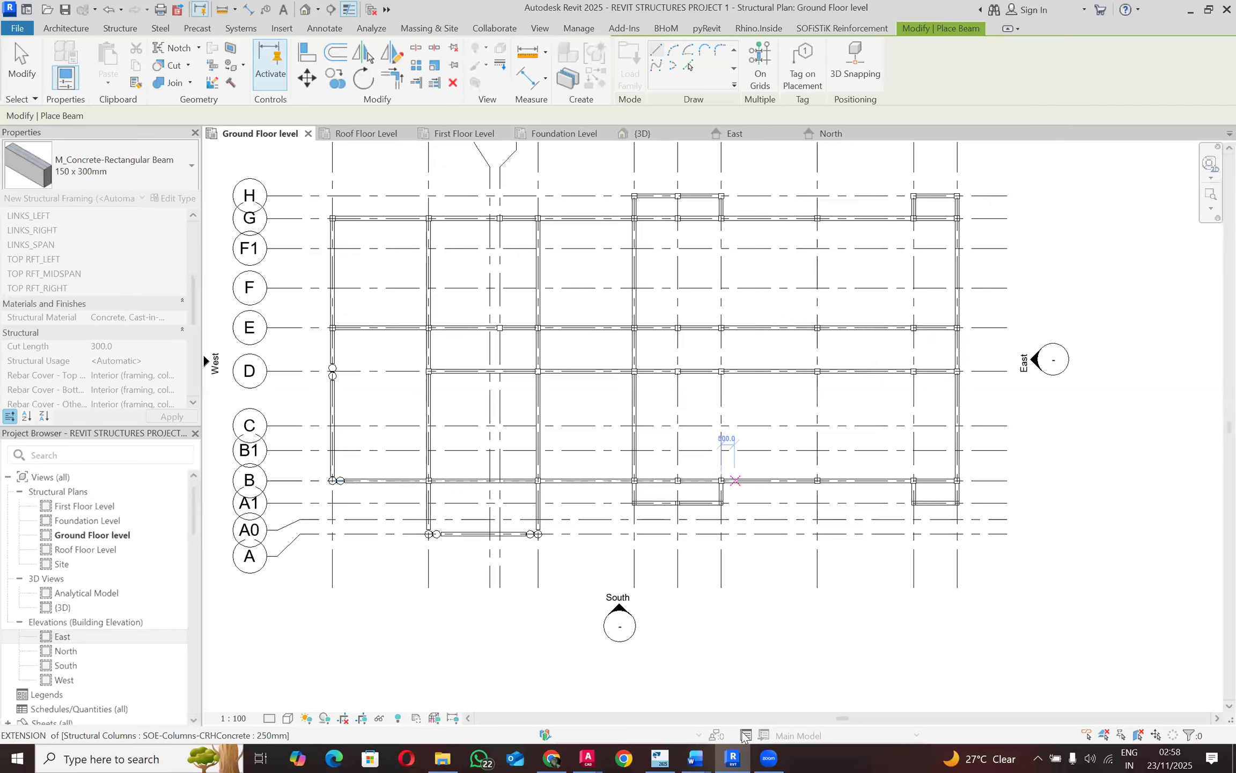
Step: Check the ground floor layout in Tekla Structural Designer, and in Revit place beams down grid 8 from G through E to D
click(662, 758)
key(alt+Tab)
scroll(738, 222, up, 2)
click(712, 216)
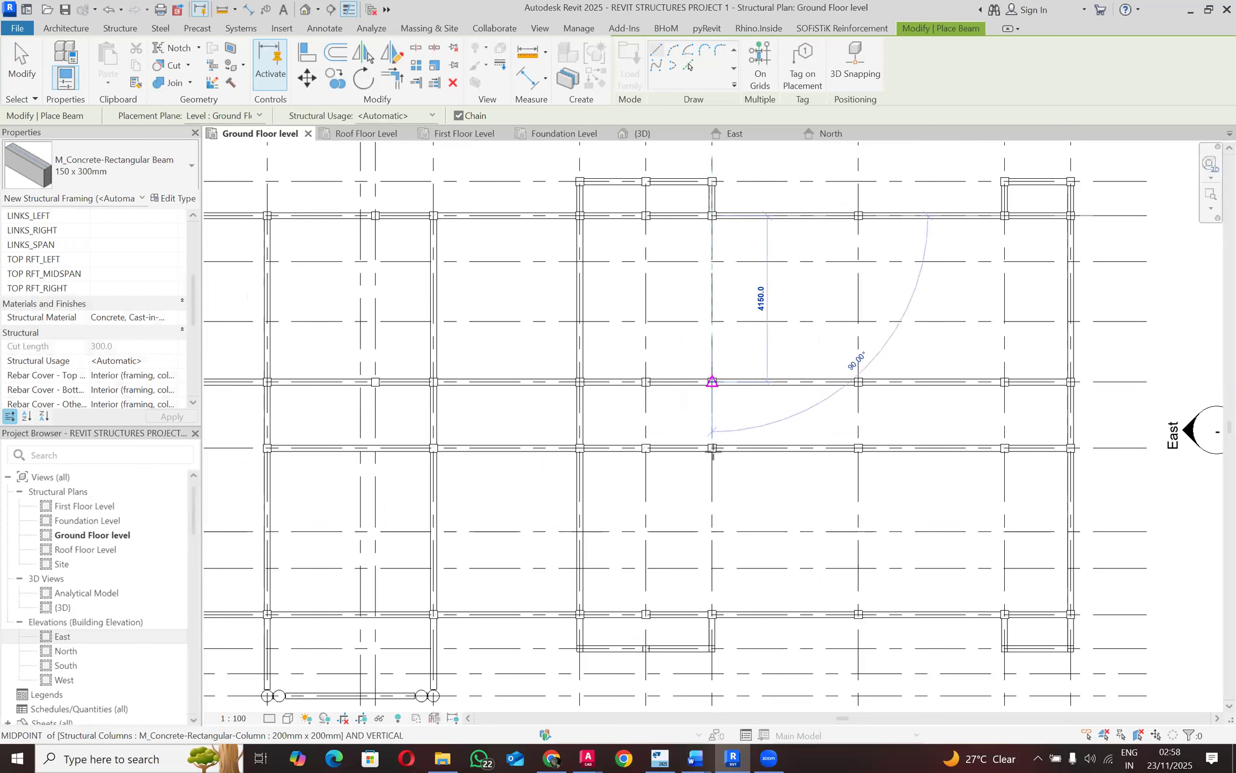
click(712, 382)
click(712, 447)
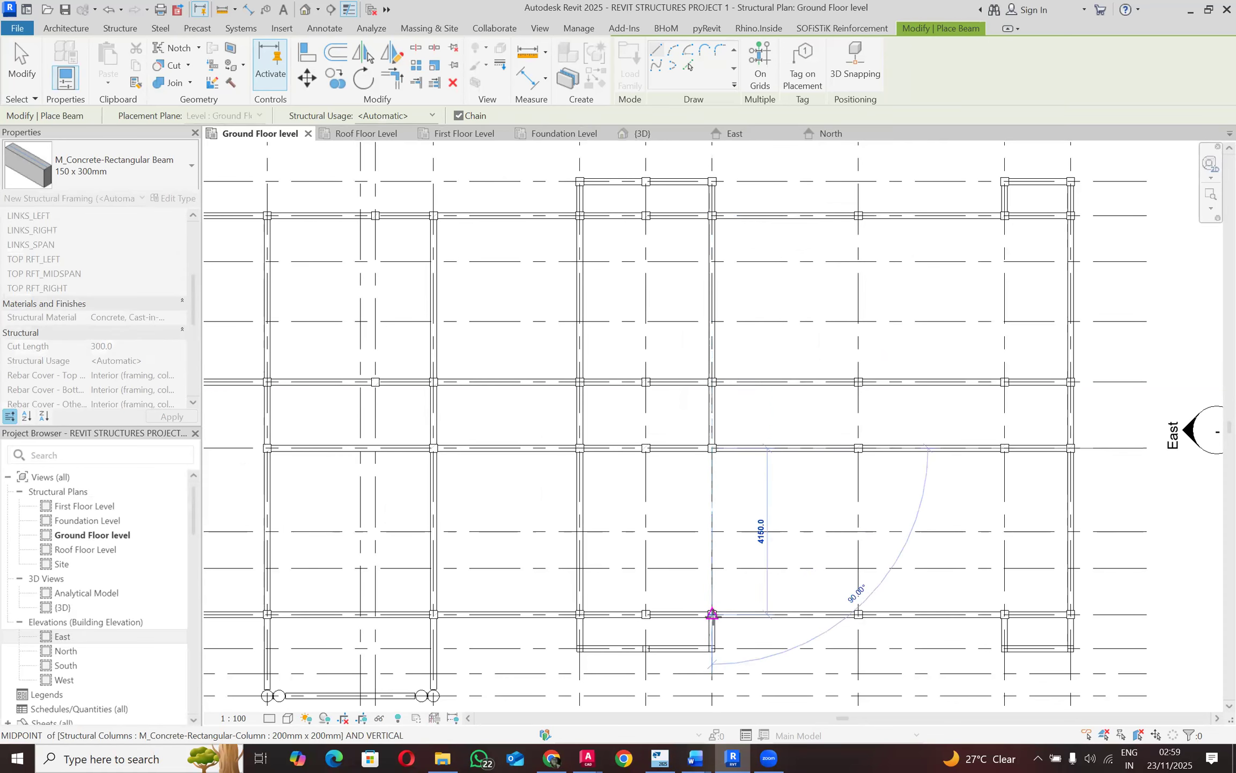
Step: Place the 150 x 300mm concrete beam on grid 8 from grid D to grid B and end the beam chain
click(713, 615)
key(Escape)
key(Escape)
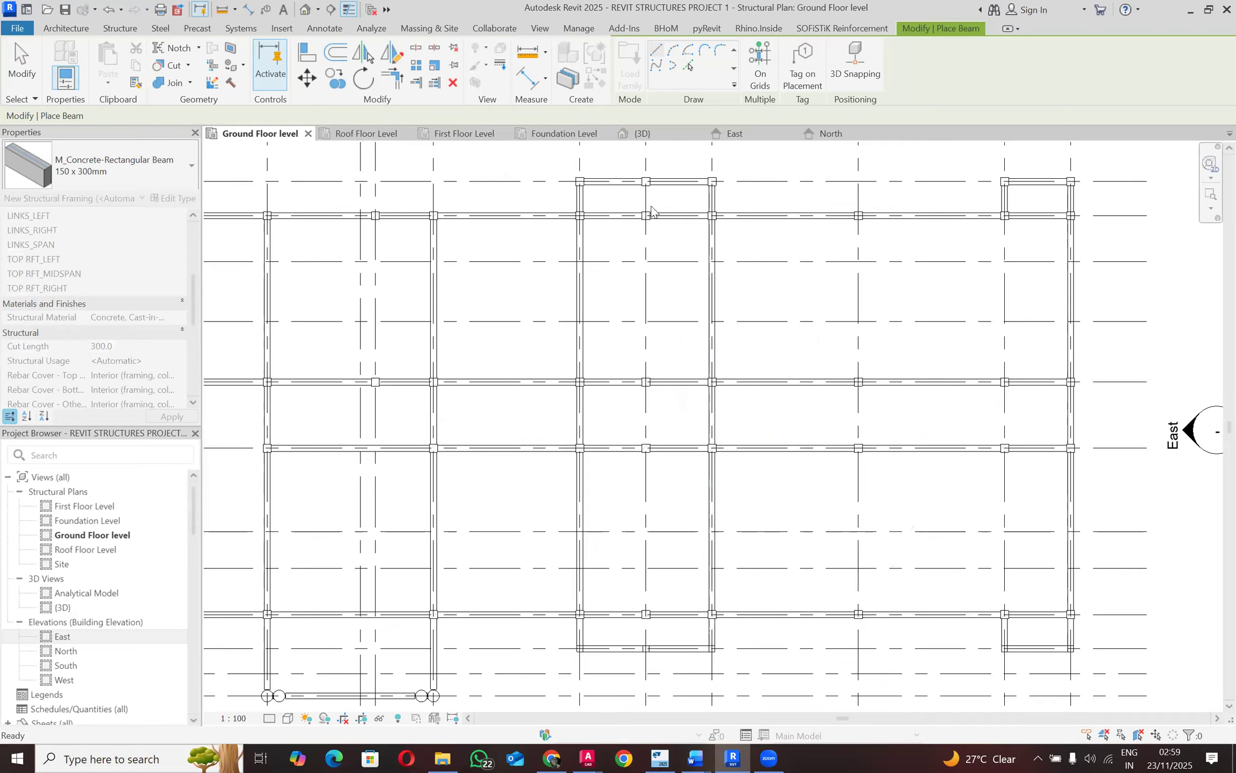
click(664, 755)
key(alt+Tab)
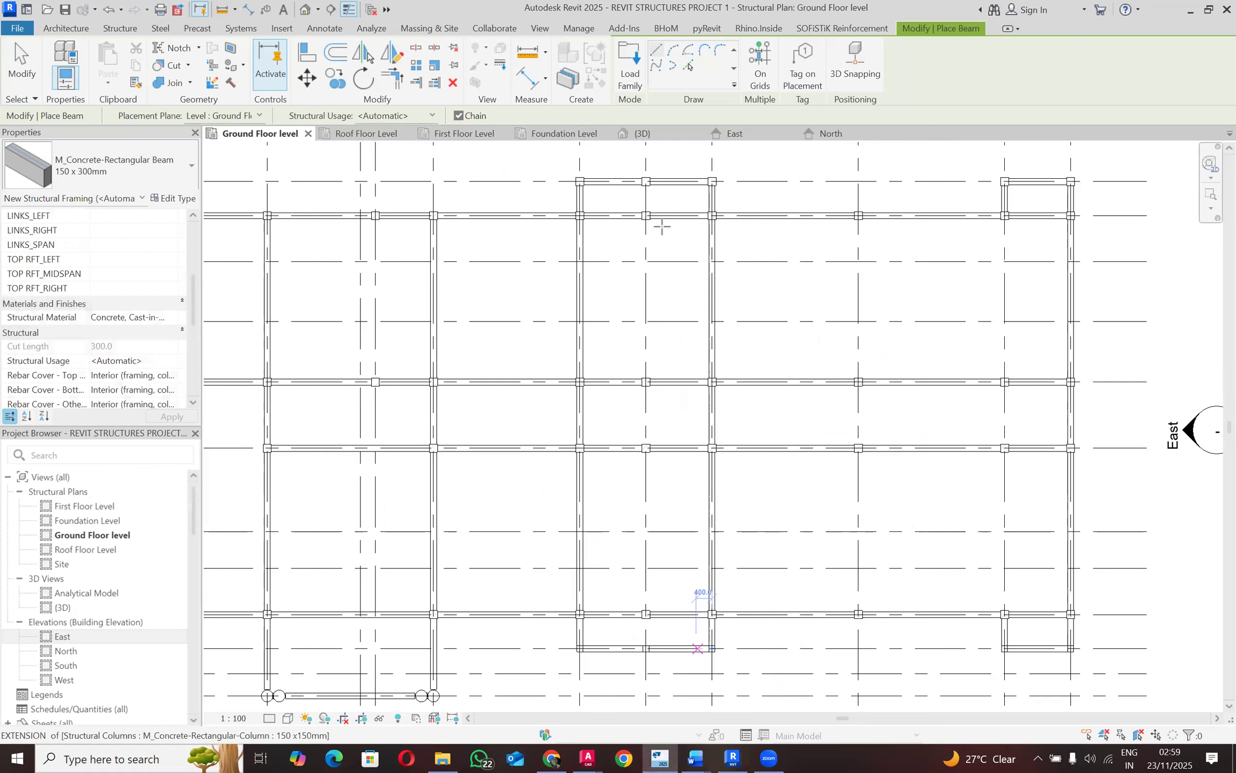
Step: Place 150 x 300mm concrete beams along grid 7 from grid G through E and D to grid B
click(647, 215)
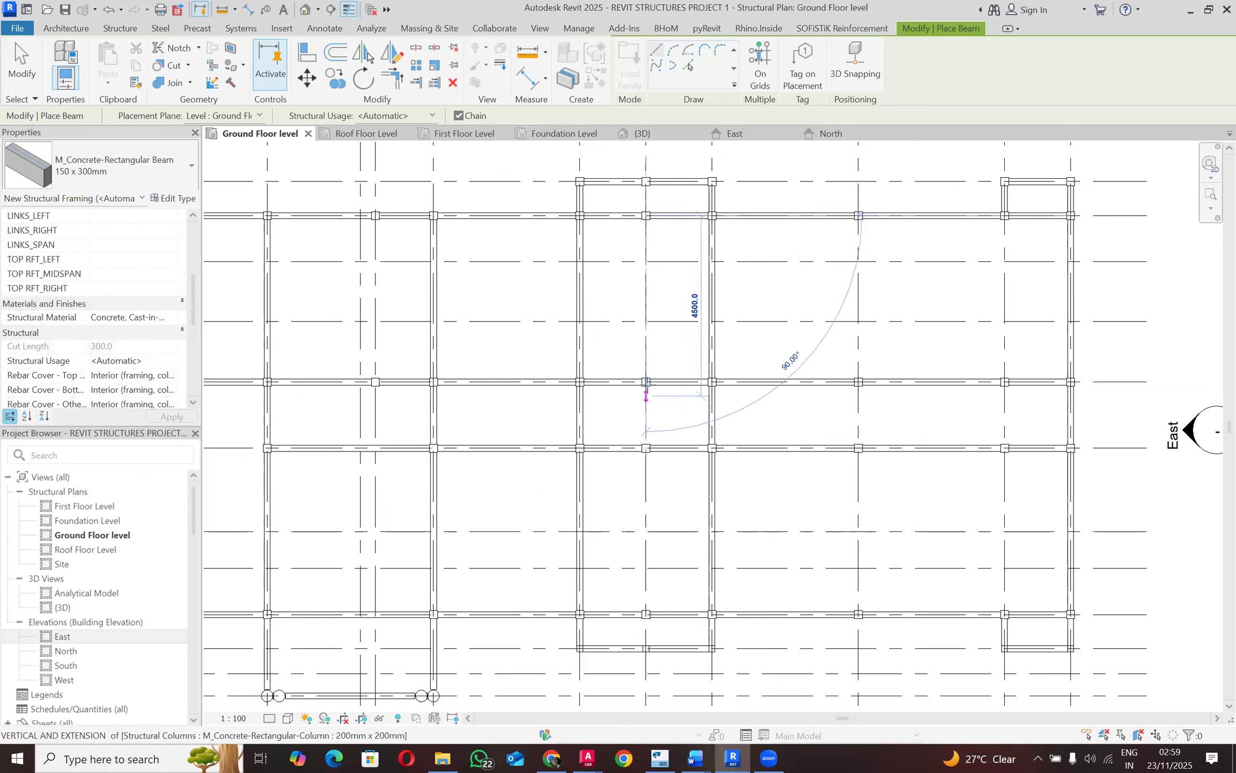
click(646, 382)
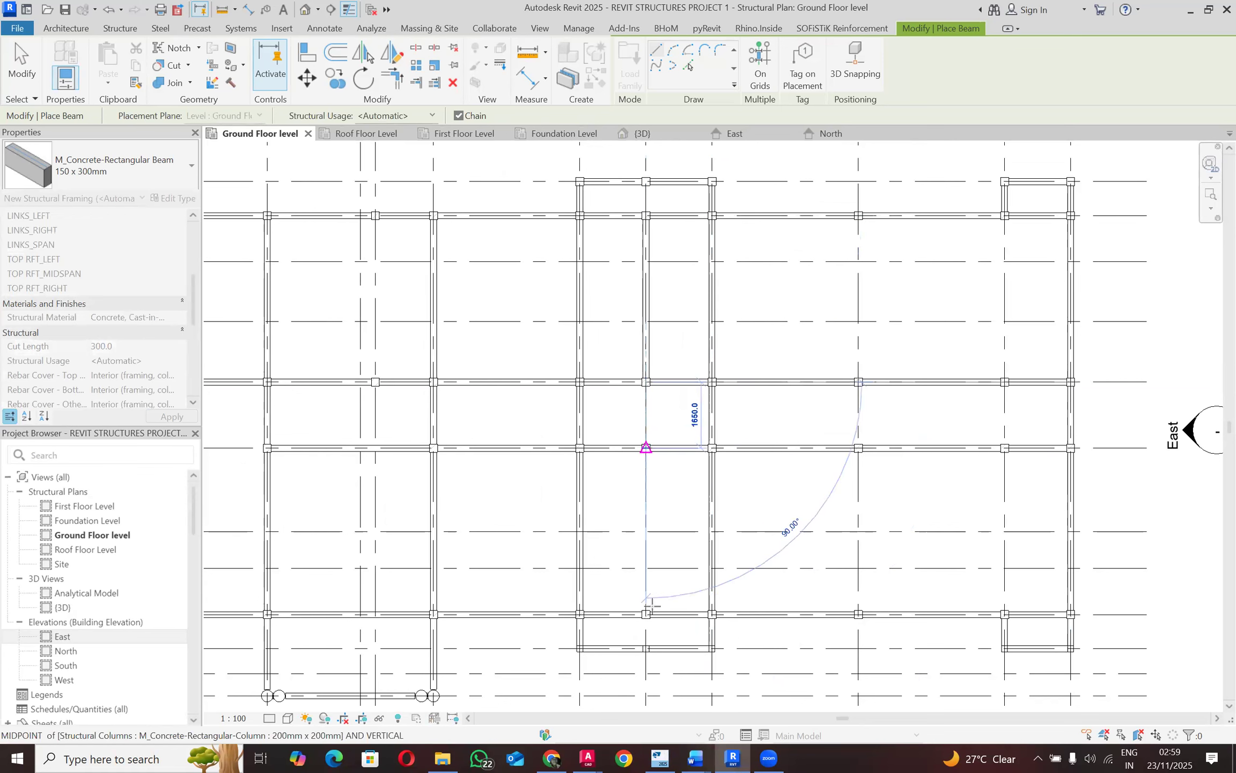
click(647, 447)
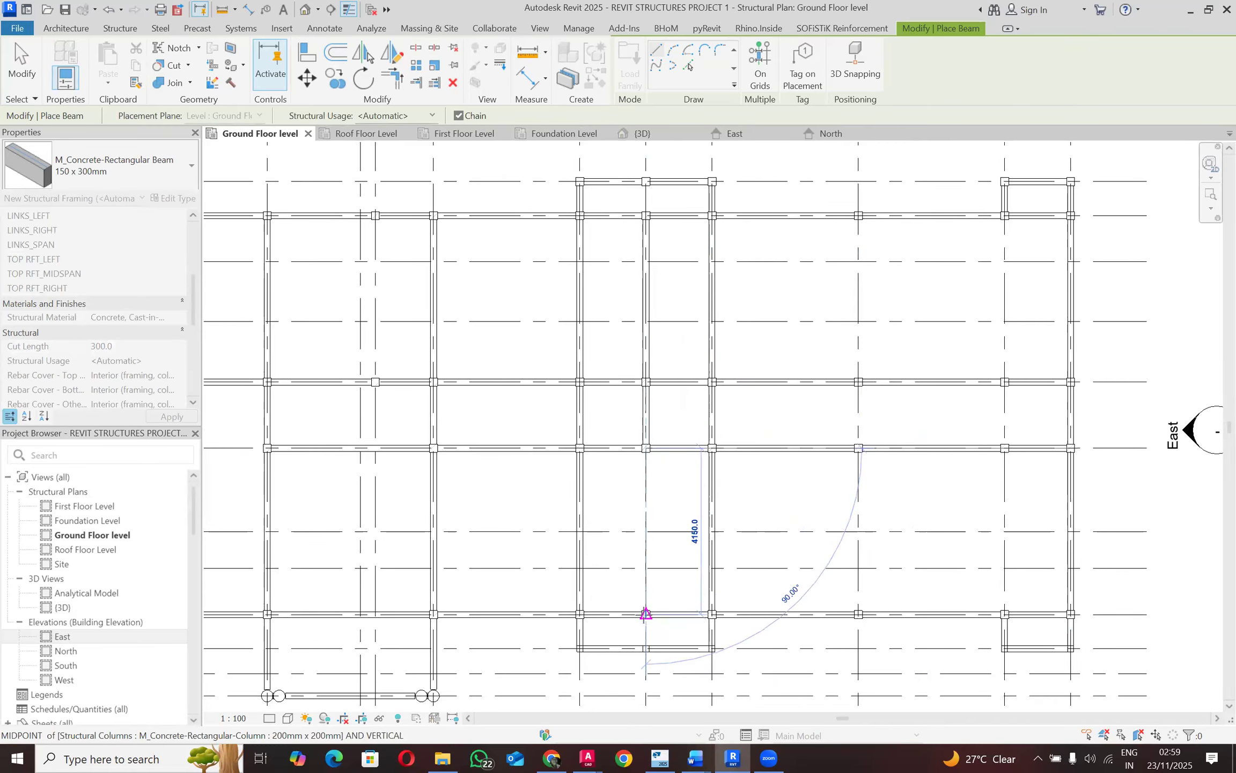
scroll(650, 467, down, 2)
key(Escape)
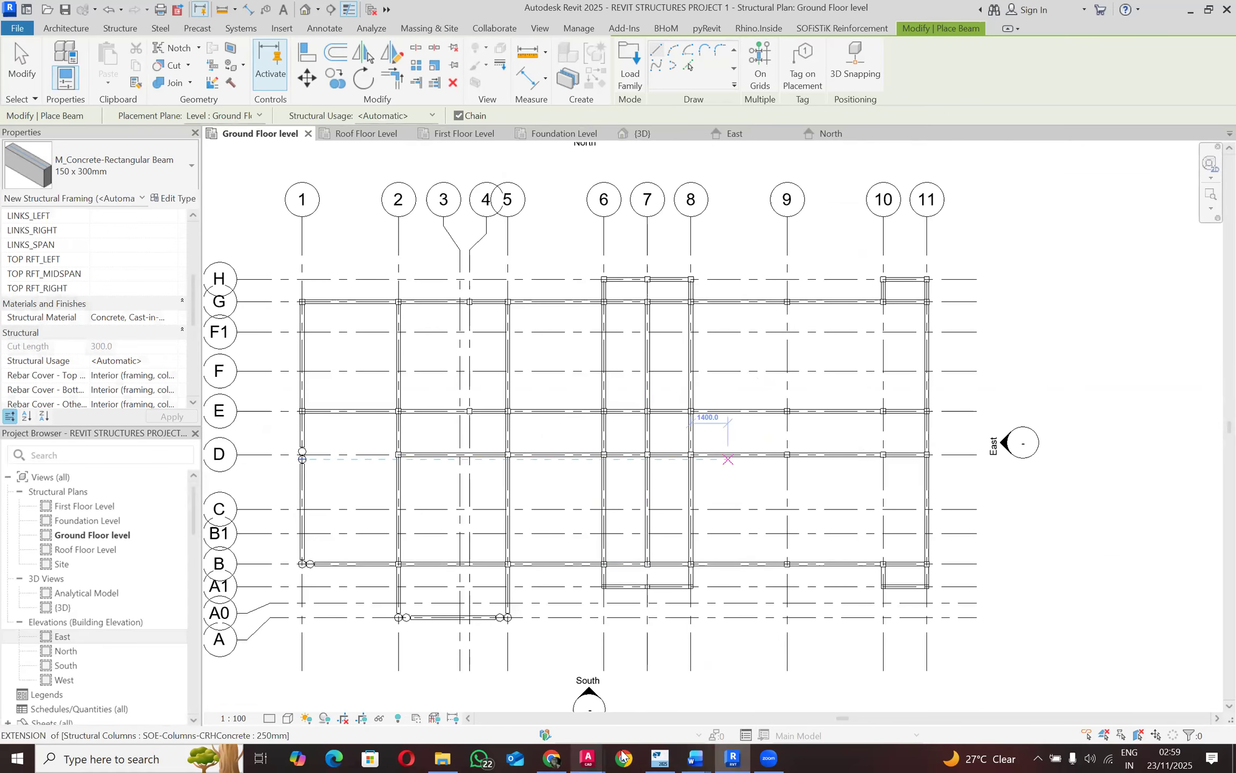
Step: Check the Tekla ground floor plan and place 150 x 300mm concrete beams along grid 9 from grid G through E and D to B
click(659, 758)
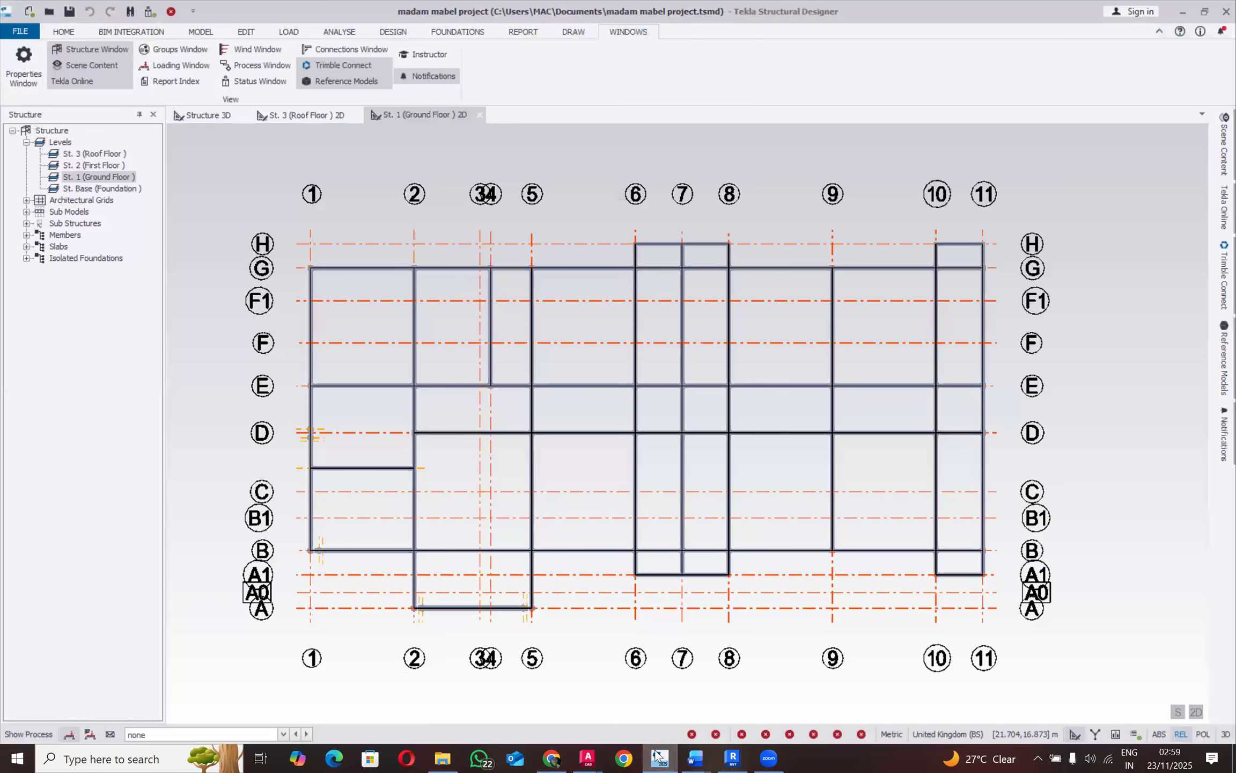
click(657, 757)
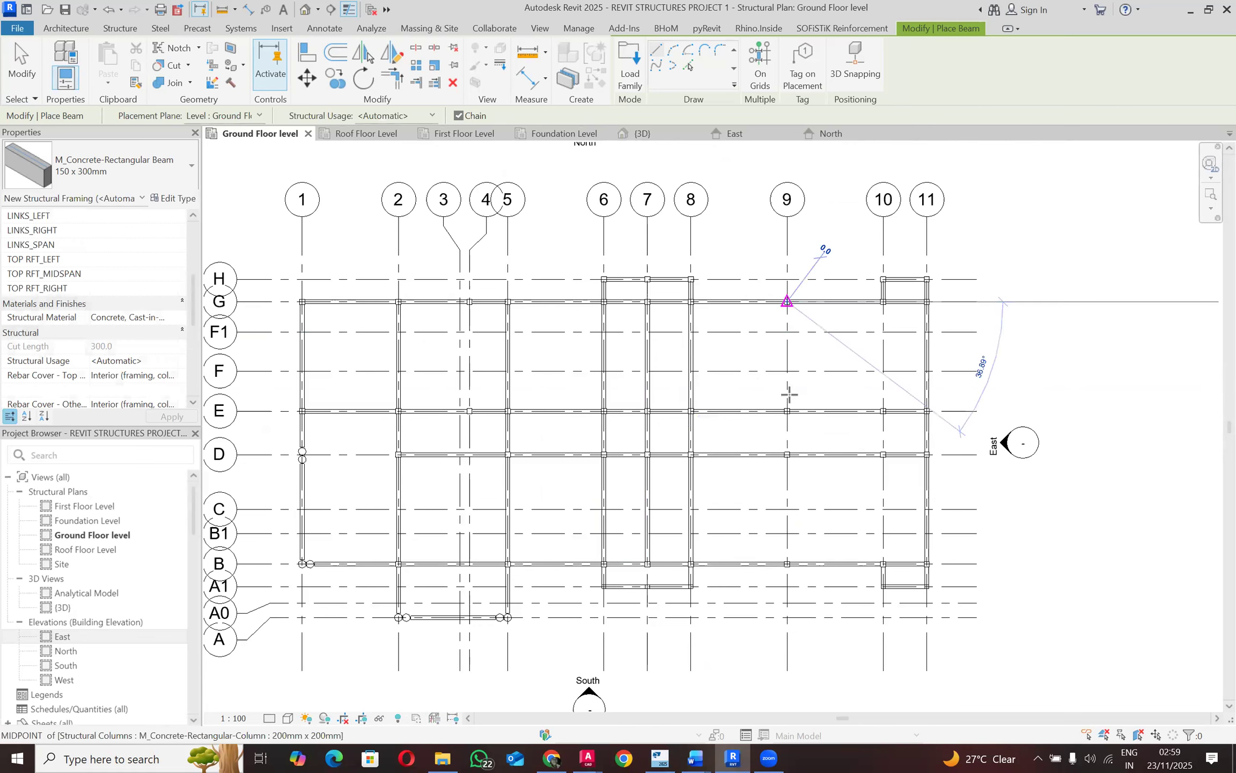
click(787, 411)
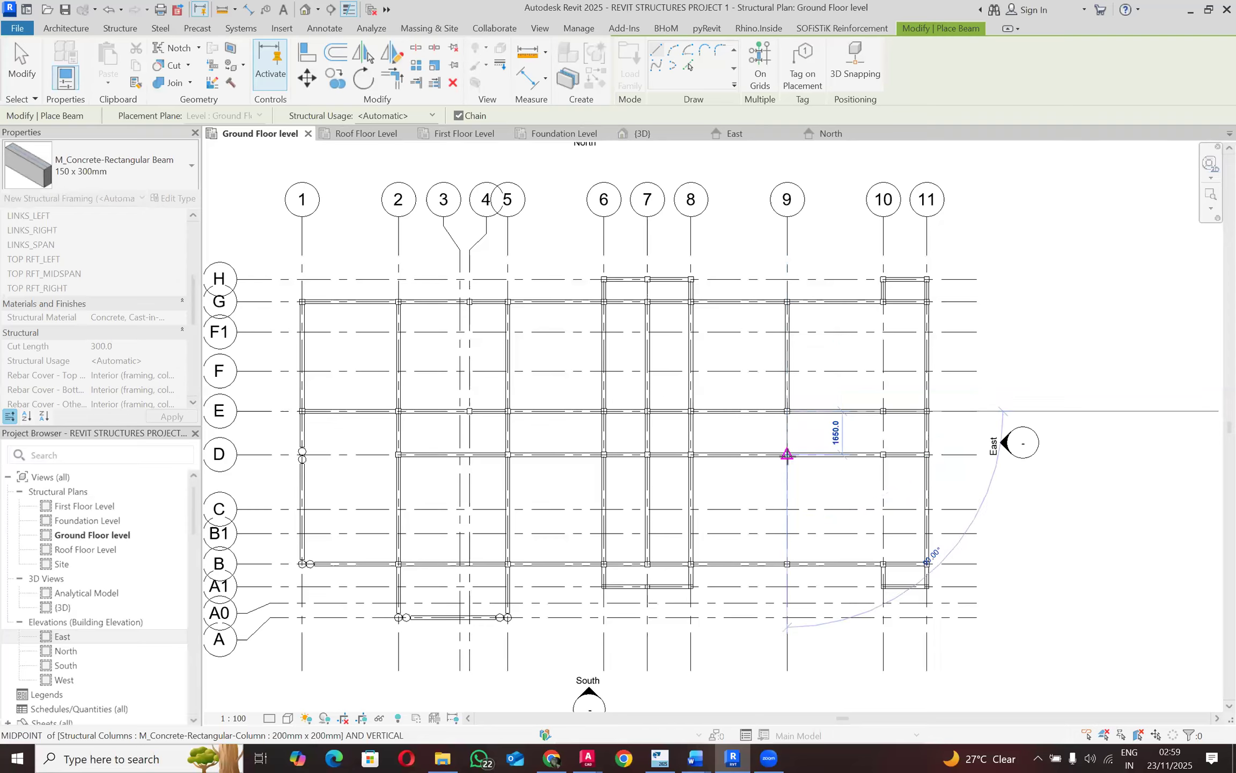
click(787, 454)
click(788, 563)
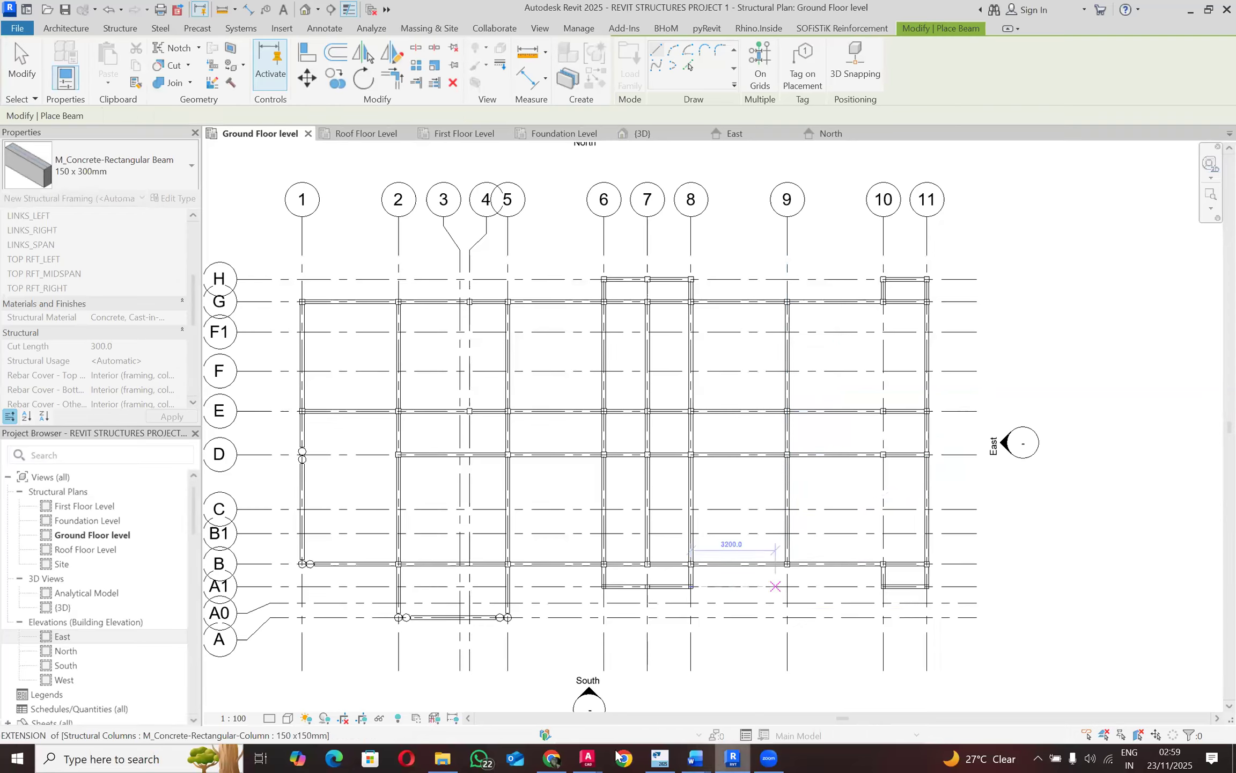
Step: Place 150 x 300mm concrete beams along grid 10 from grid G through E and D to grid B, following the Tekla plan
click(660, 757)
click(660, 757)
scroll(990, 318, up, 1)
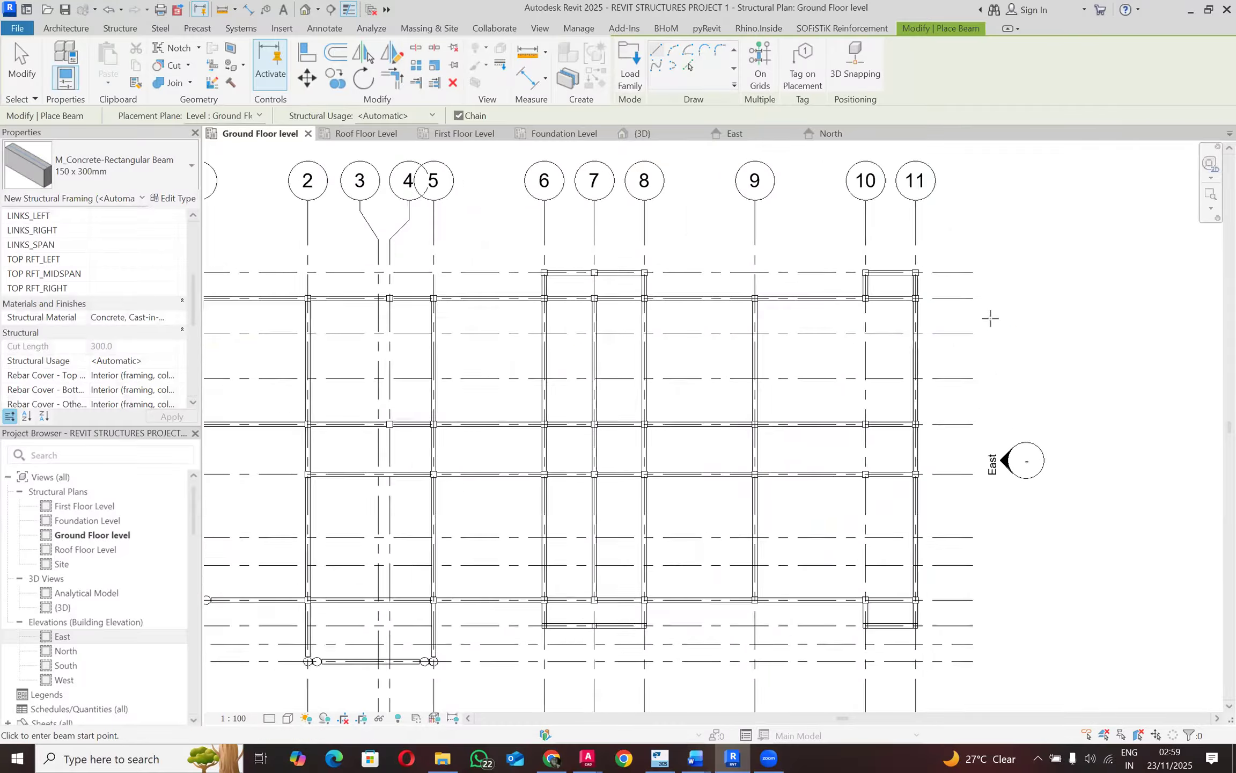
scroll(990, 318, up, 1)
click(865, 298)
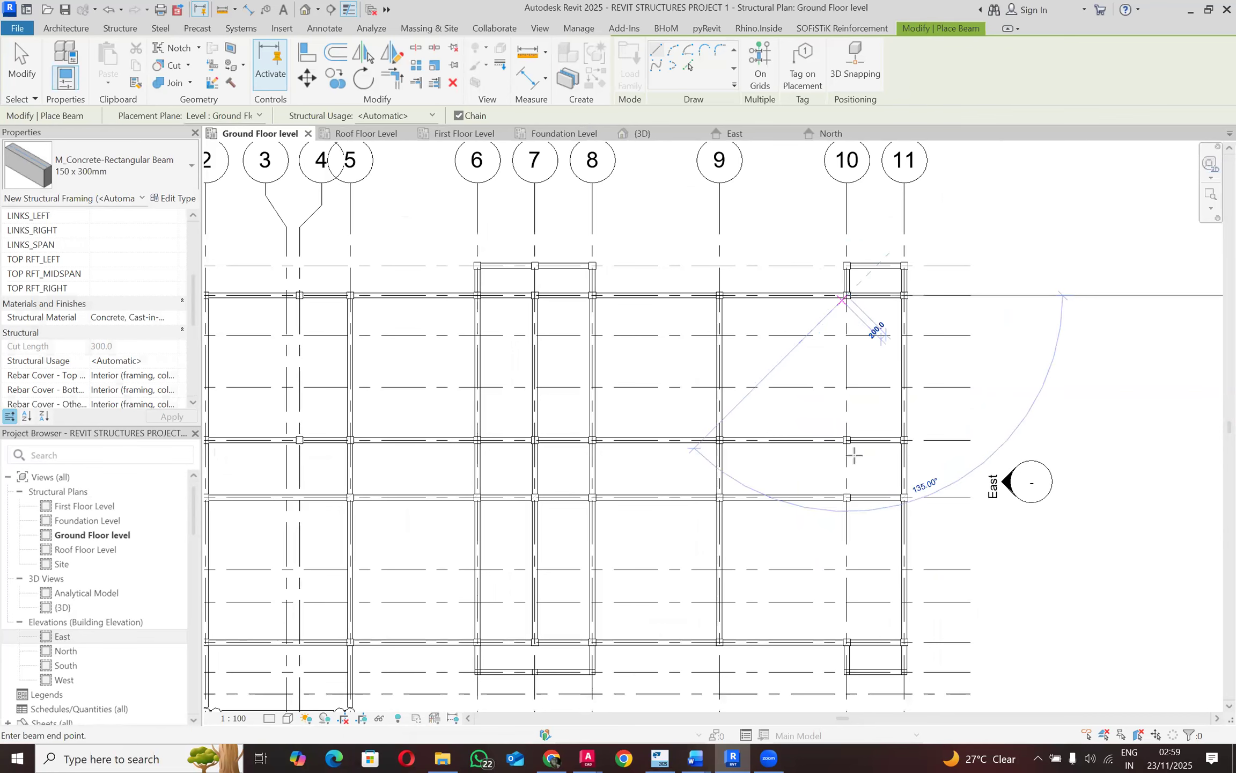
scroll(853, 455, down, 1)
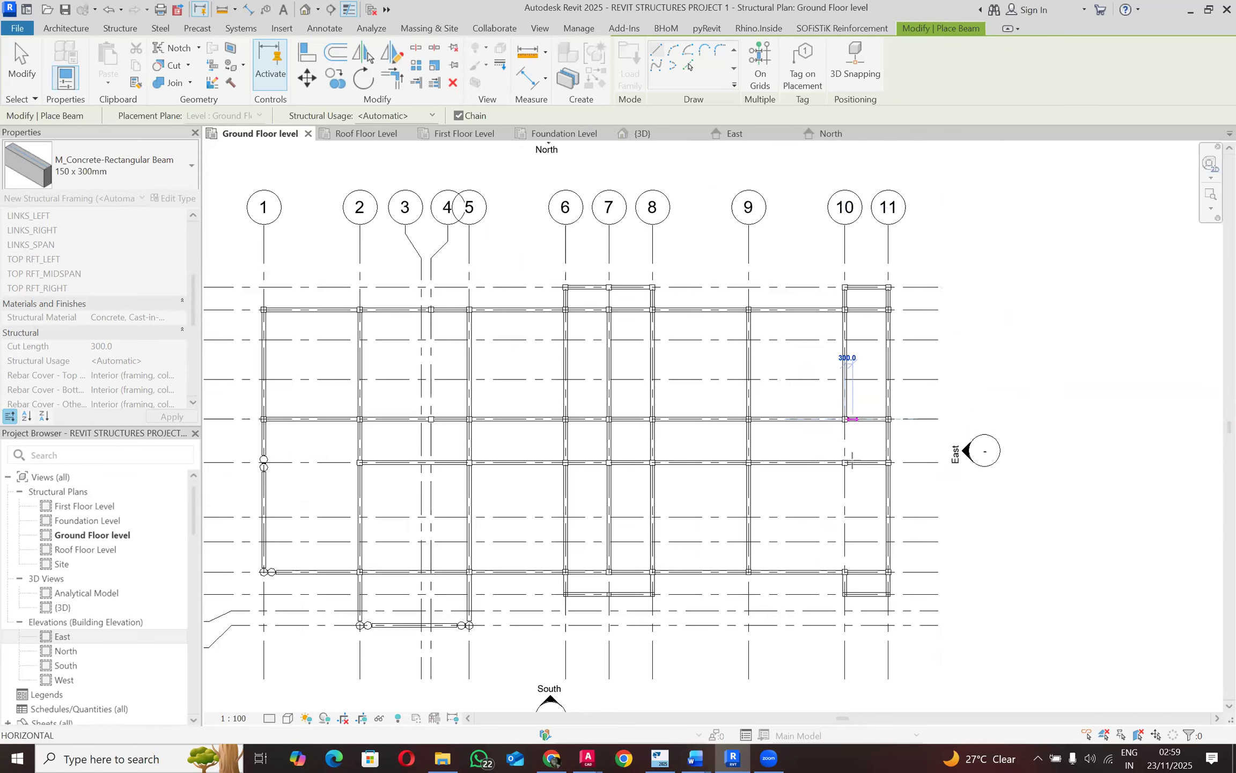
click(845, 462)
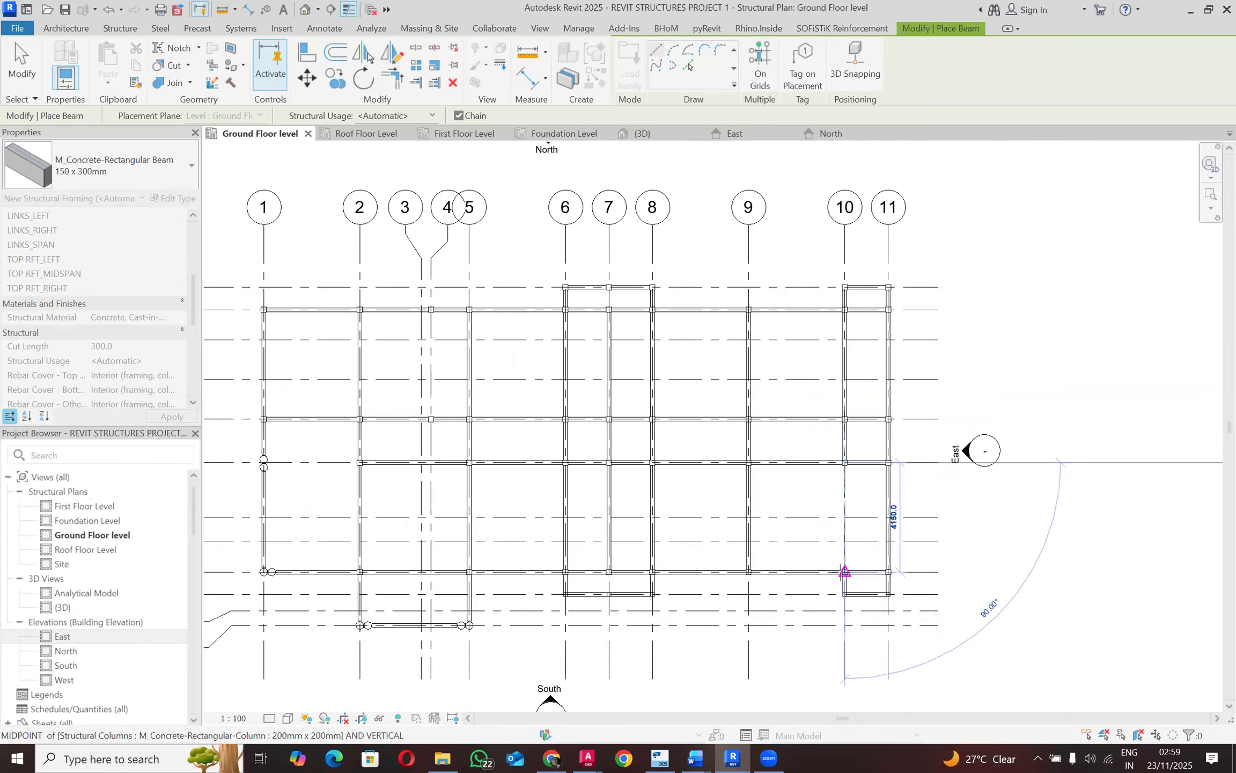
click(844, 571)
key(Escape)
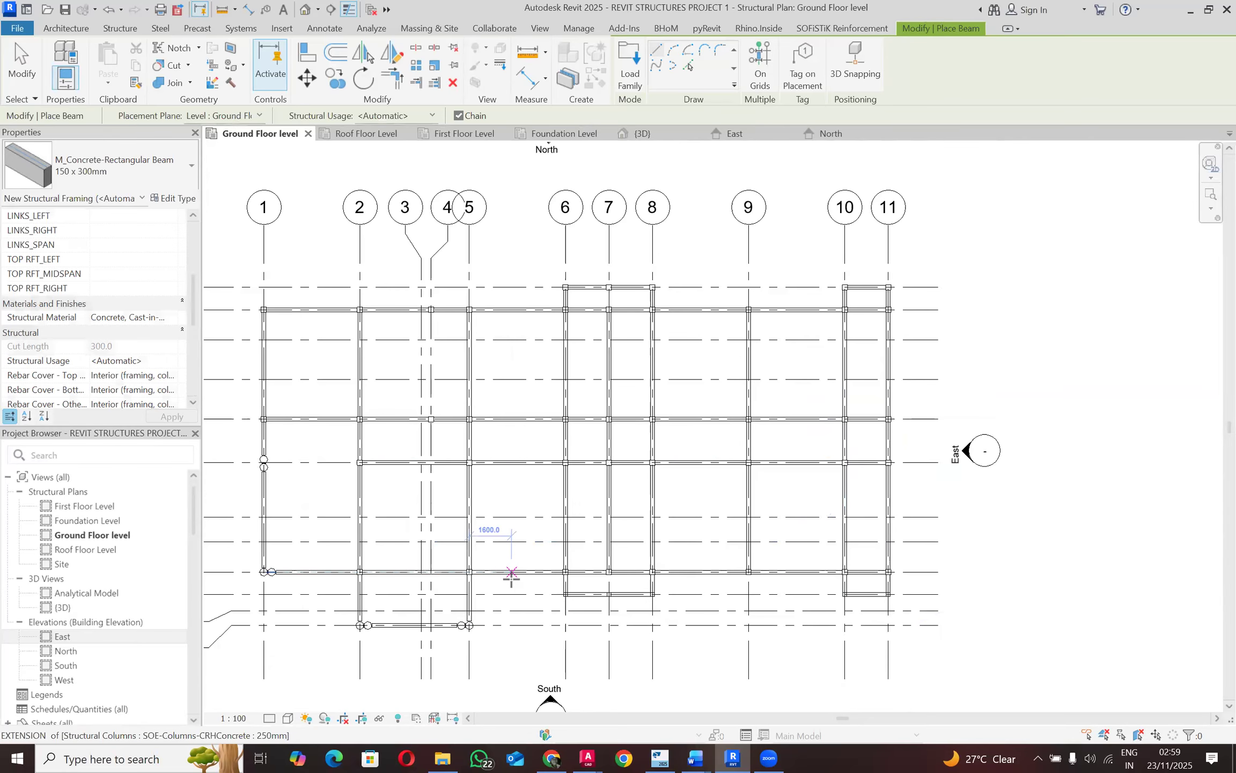
Step: Switch to Tekla Structural Designer and dimension the distance along grid 2 from grid C to the short beam between grids 1 and 2
click(644, 755)
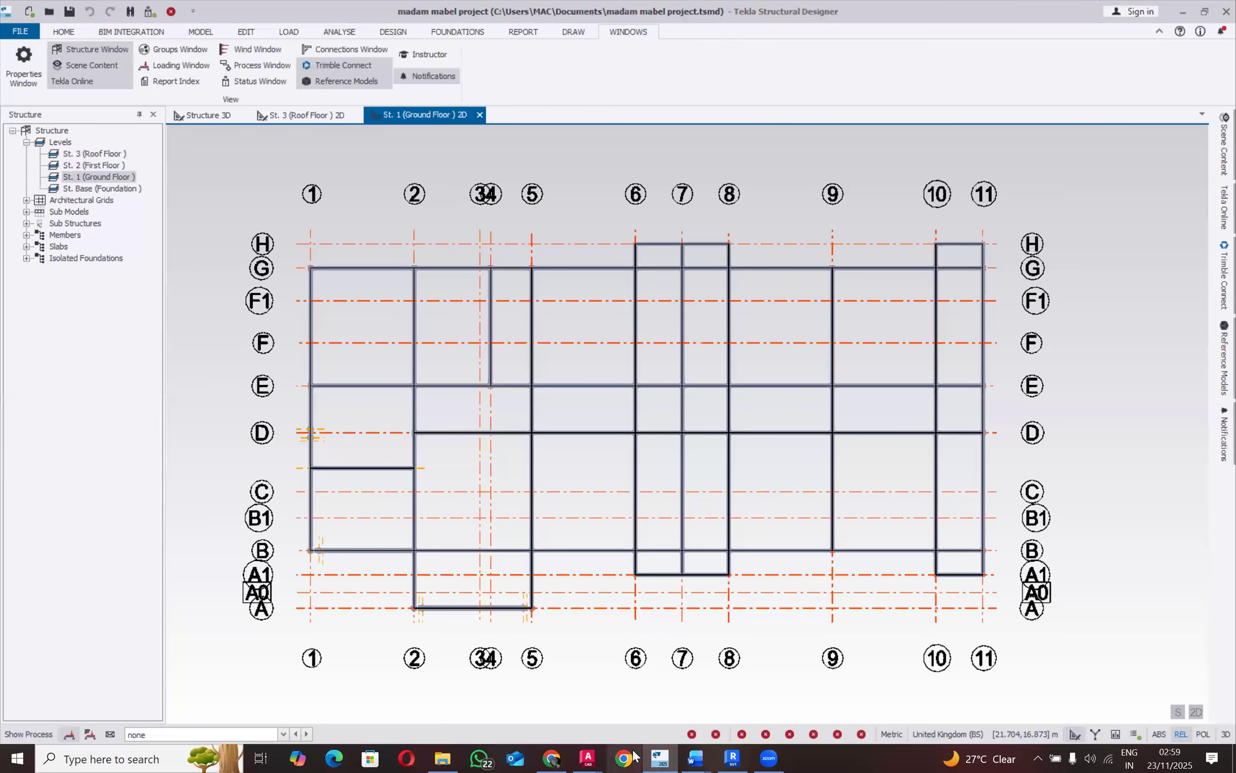
scroll(301, 483, up, 3)
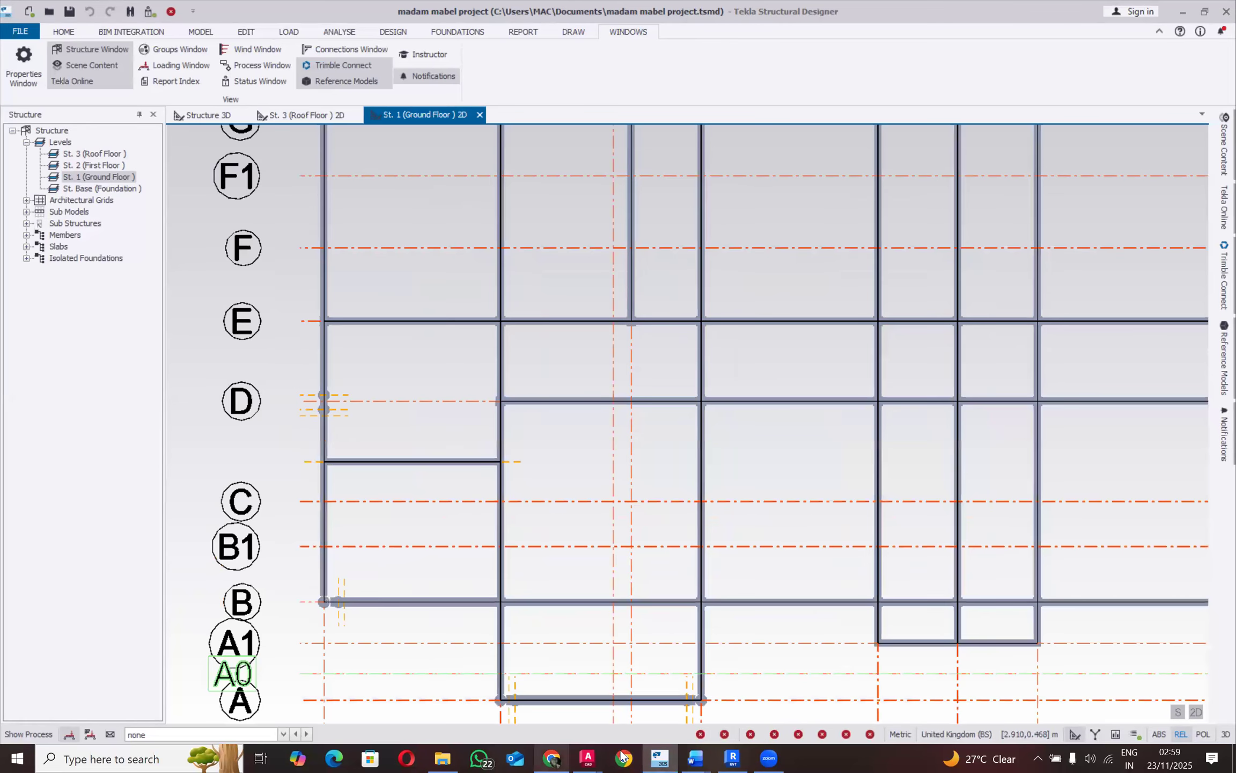
click(728, 757)
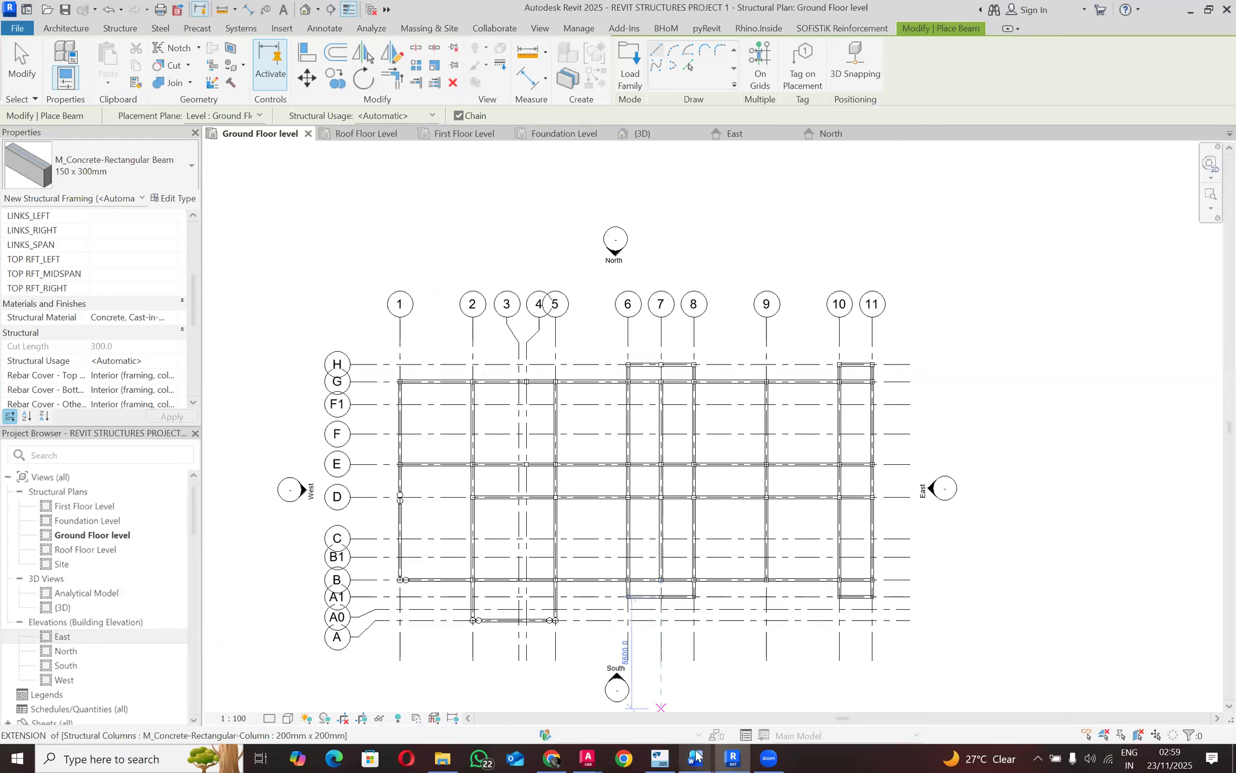
click(650, 749)
scroll(335, 436, up, 1)
scroll(378, 481, up, 1)
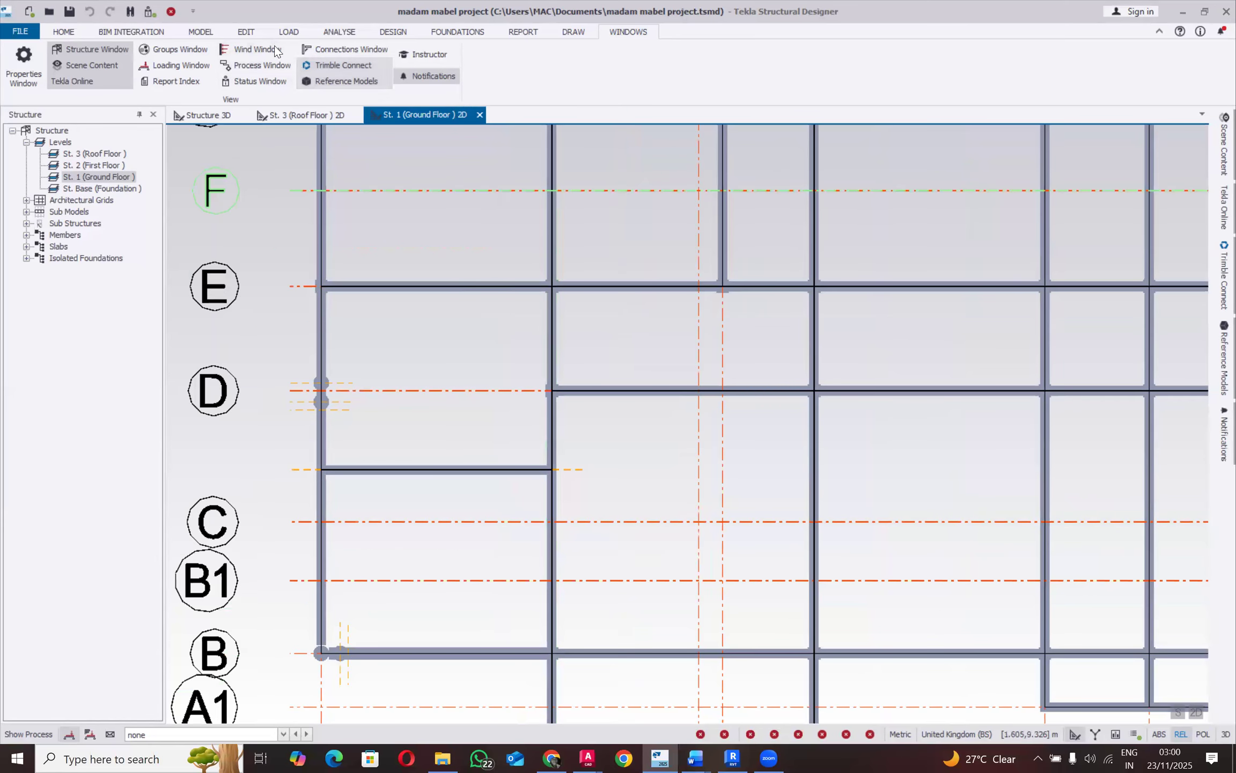
click(248, 32)
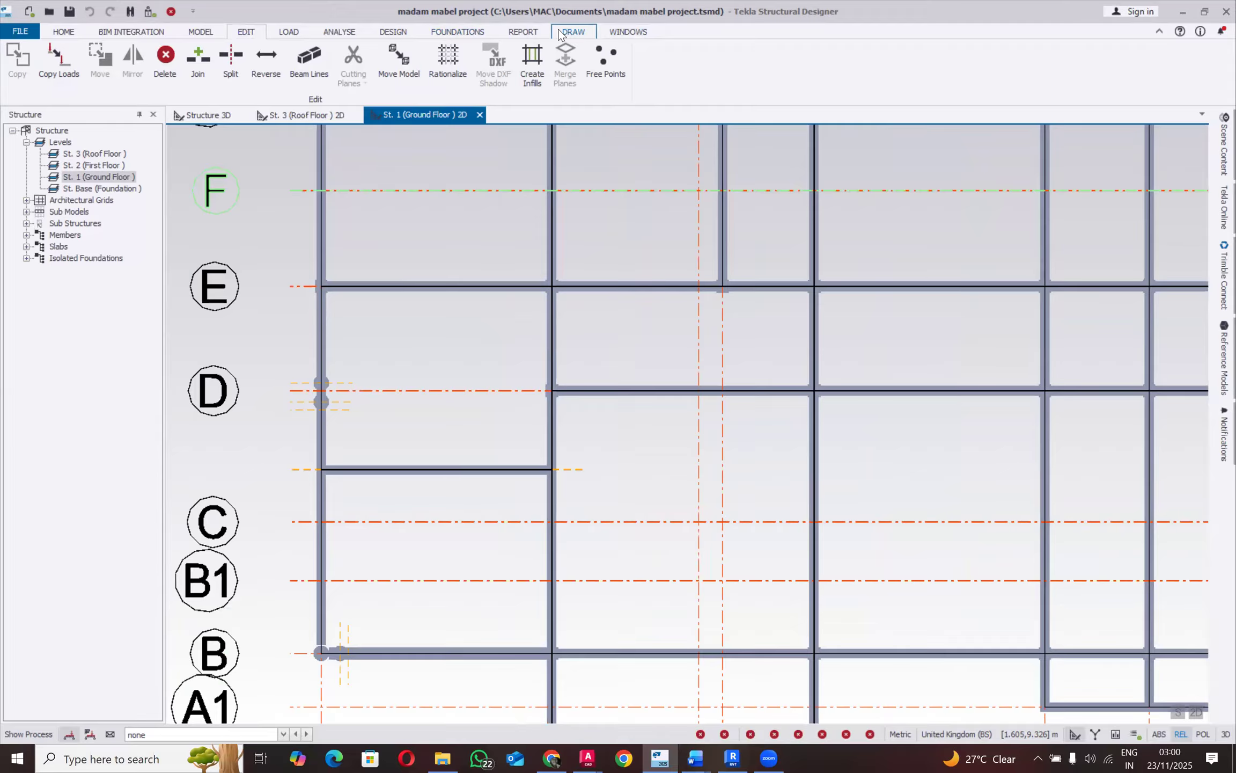
click(560, 34)
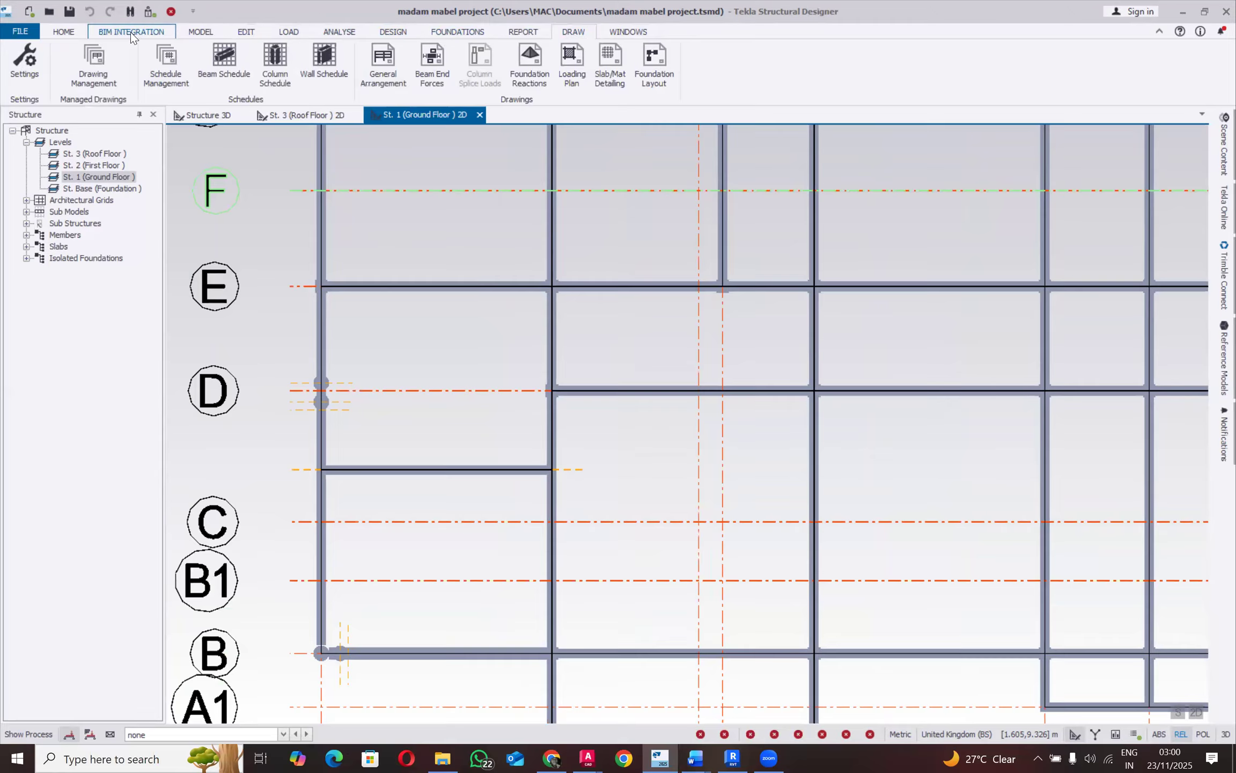
click(65, 32)
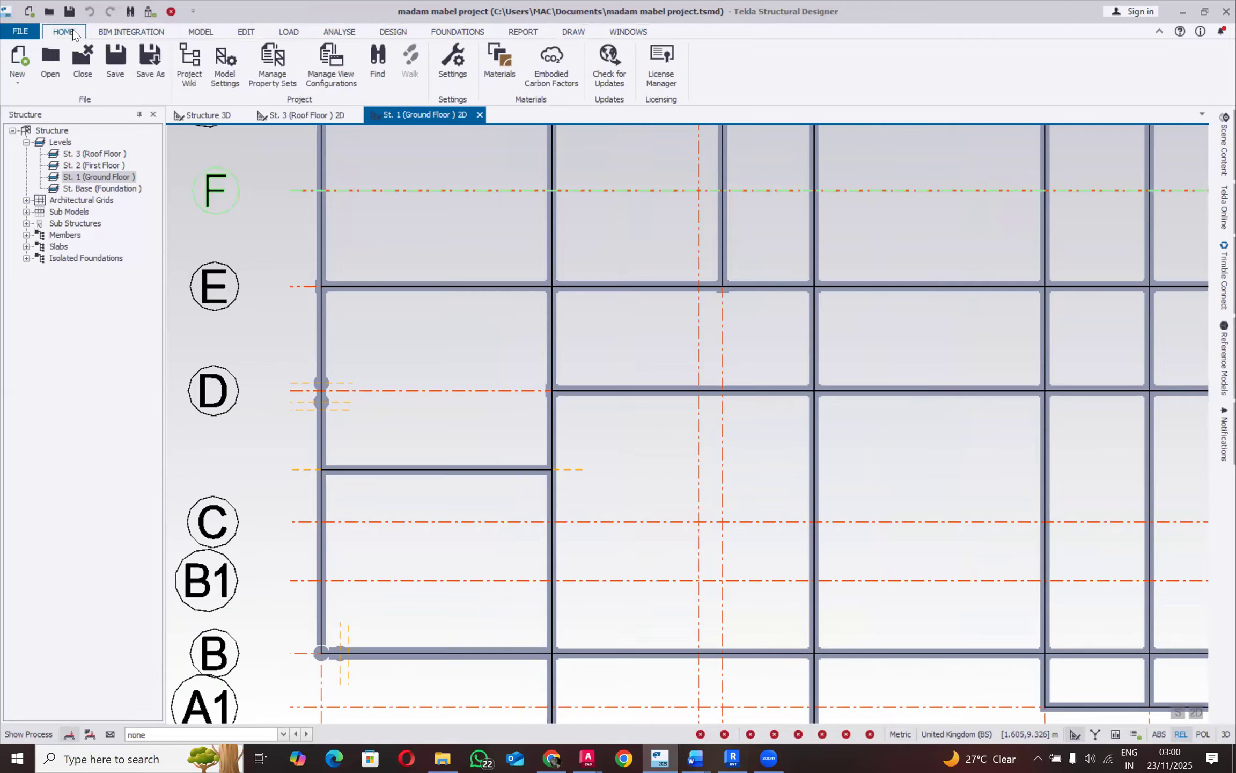
click(130, 34)
click(193, 33)
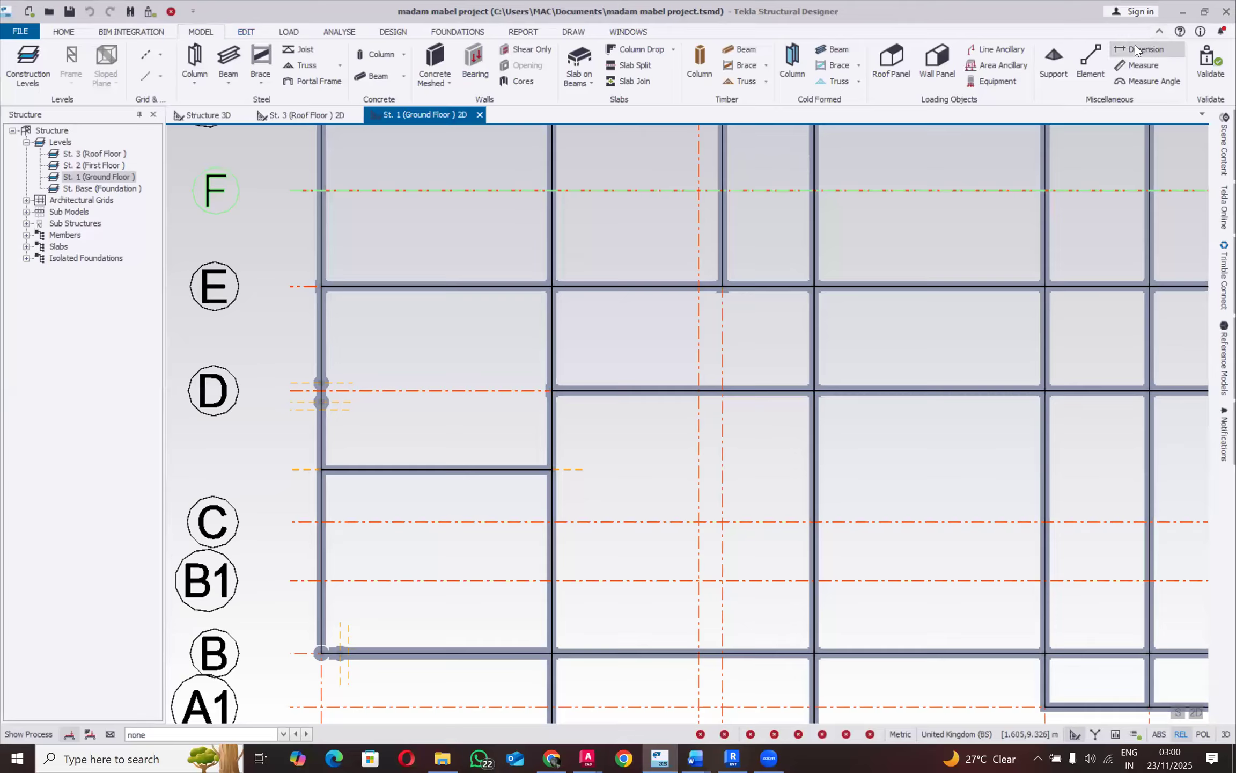
click(550, 521)
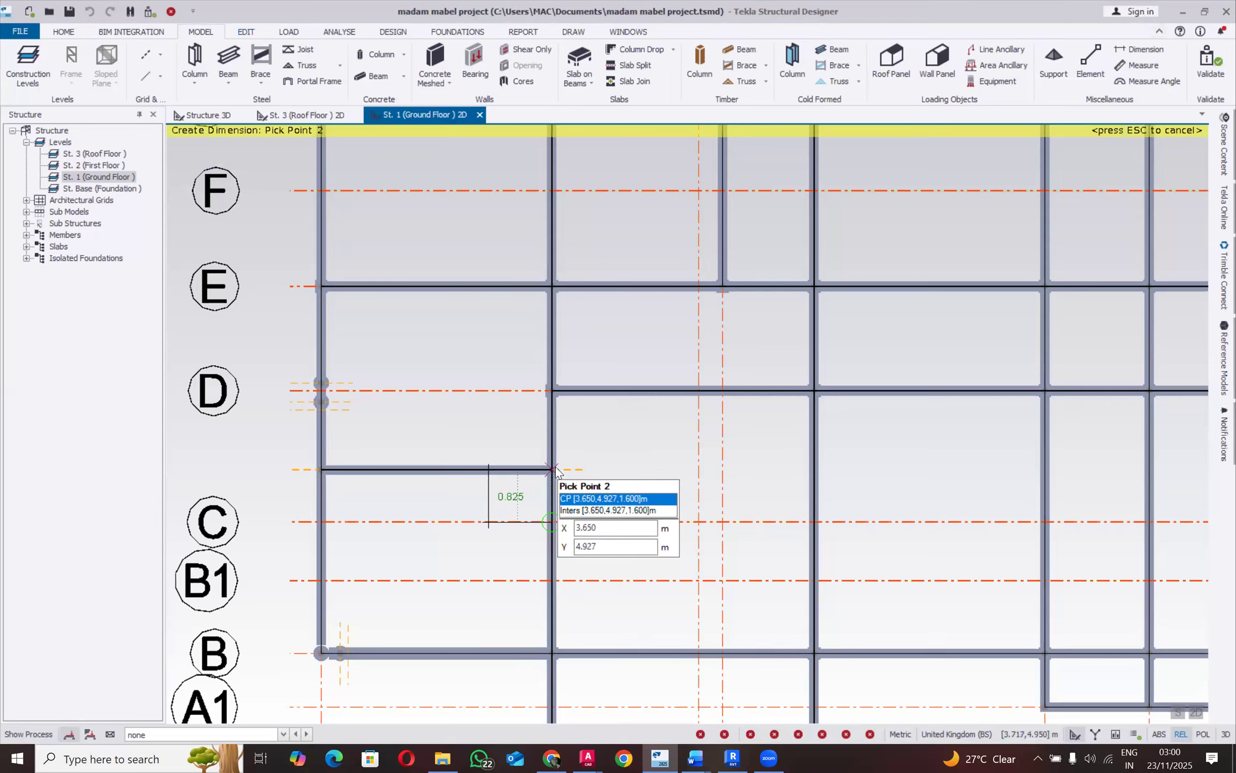
click(593, 477)
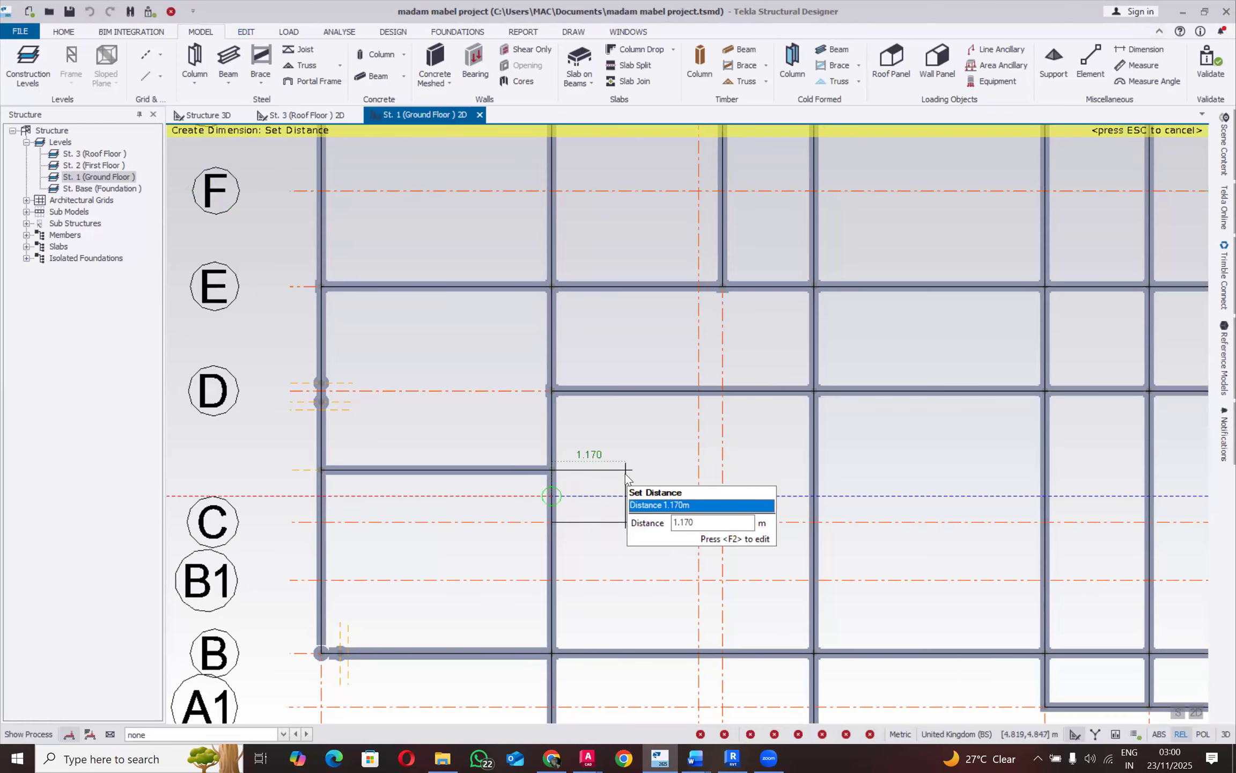
click(595, 518)
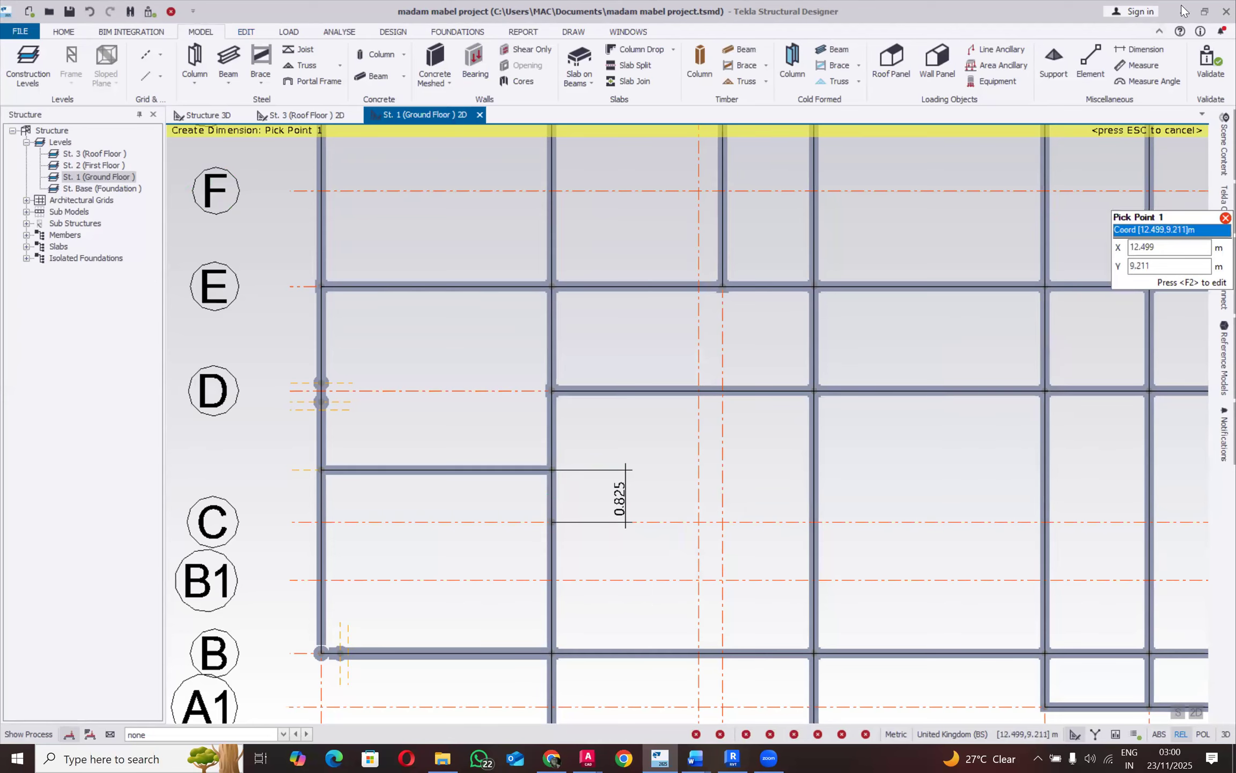
Step: Switch to Revit and draw an 875 mm vertical detail line along grid 2, from its intersection with grid C towards grid D
key(alt+Tab)
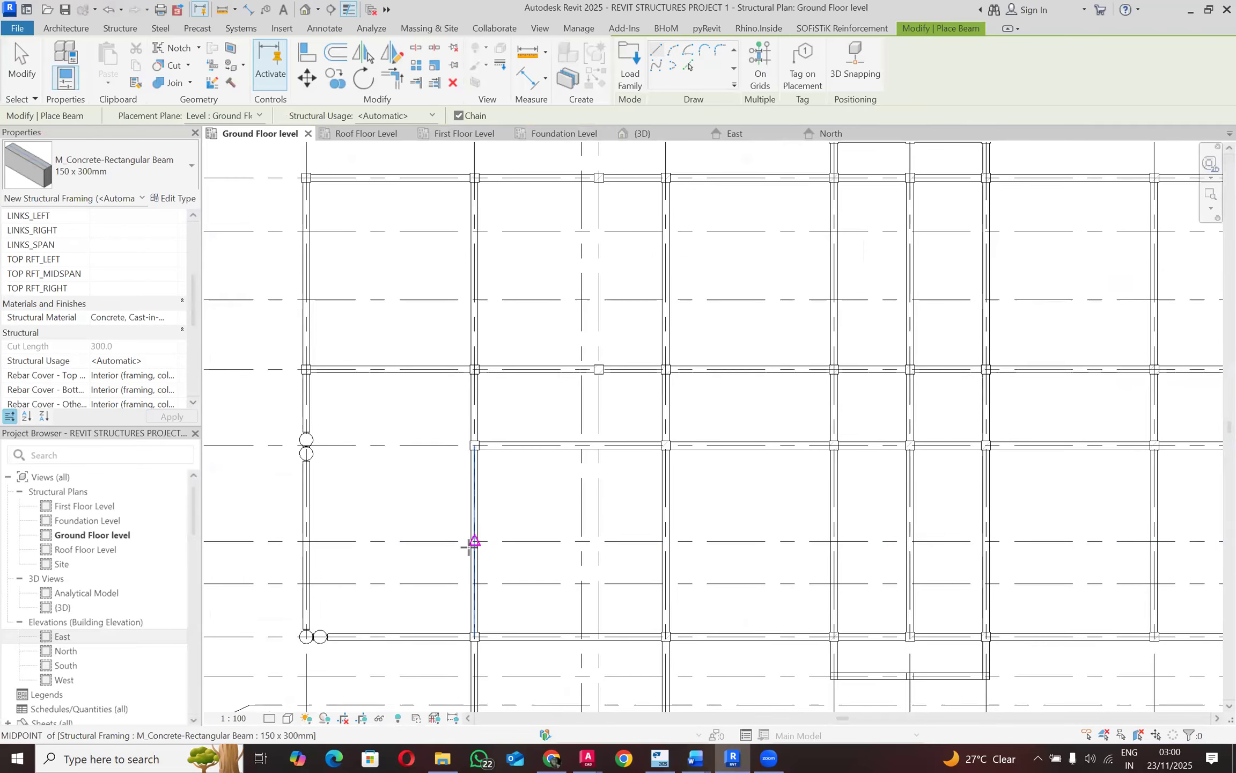
scroll(458, 483, down, 2)
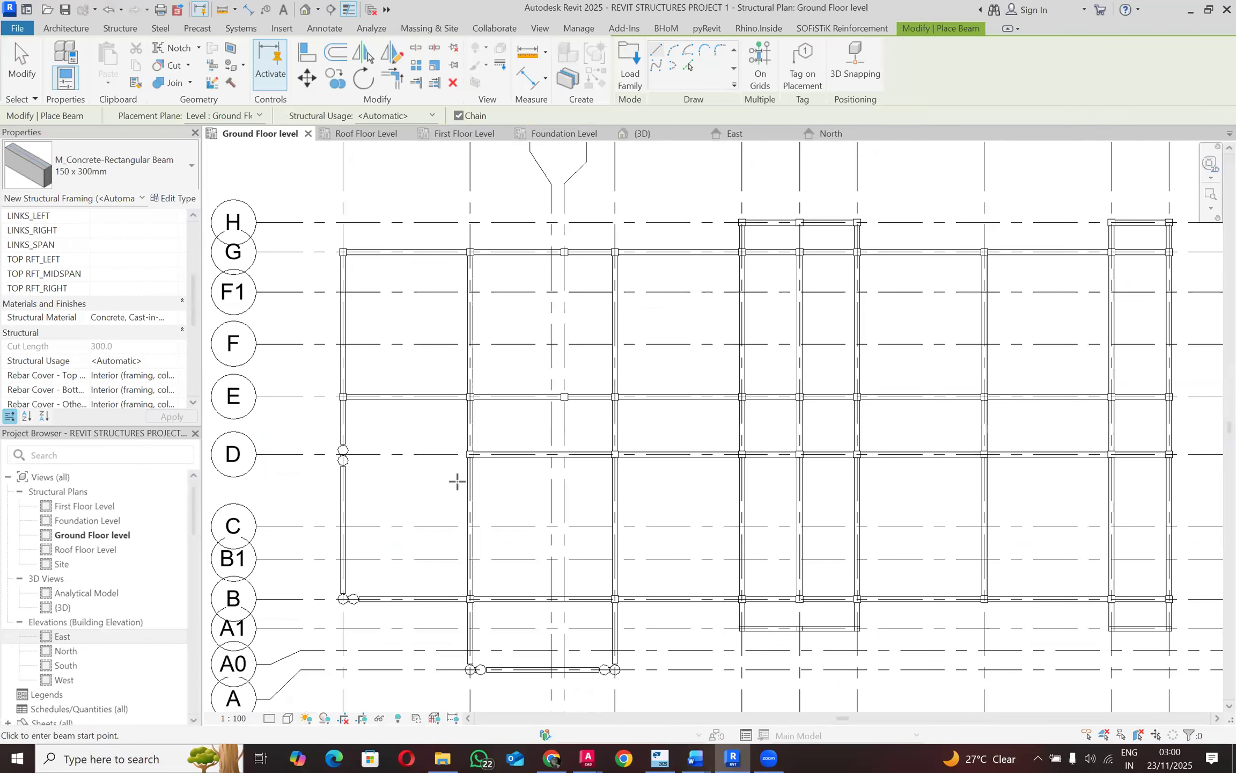
scroll(349, 523, up, 1)
scroll(346, 526, up, 1)
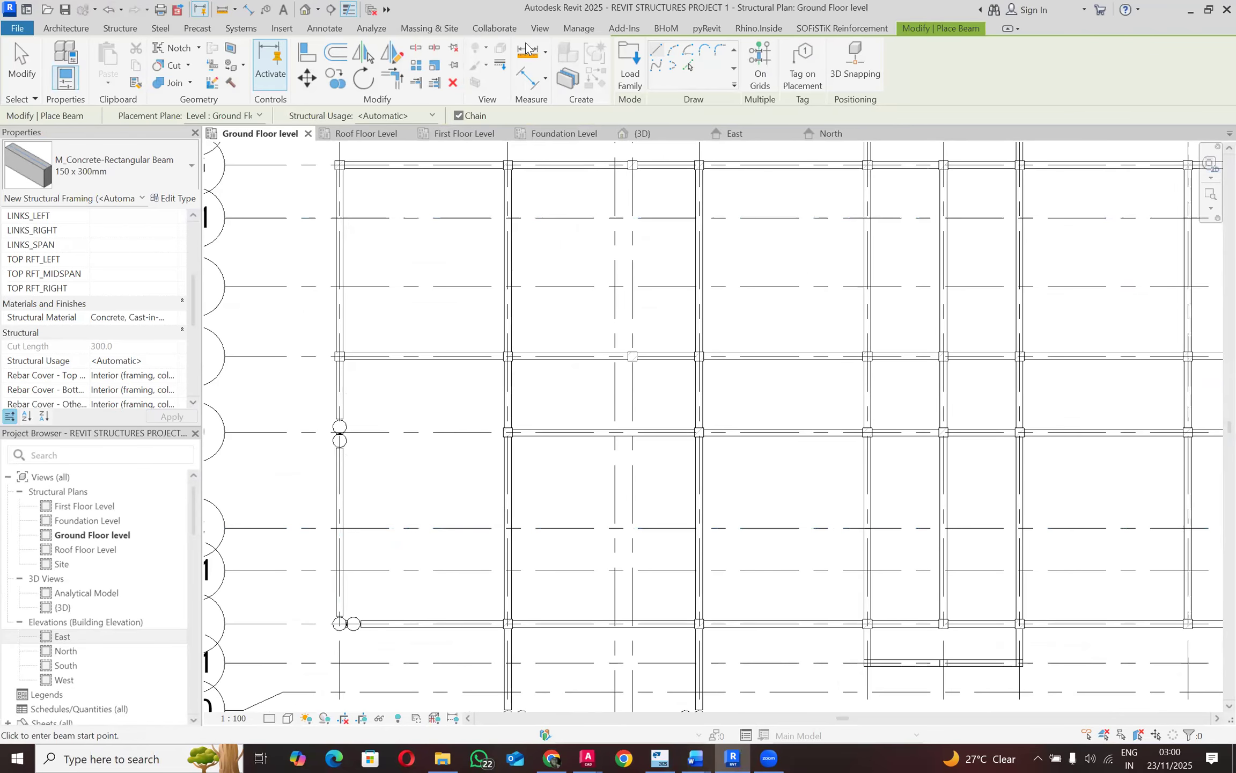
click(323, 31)
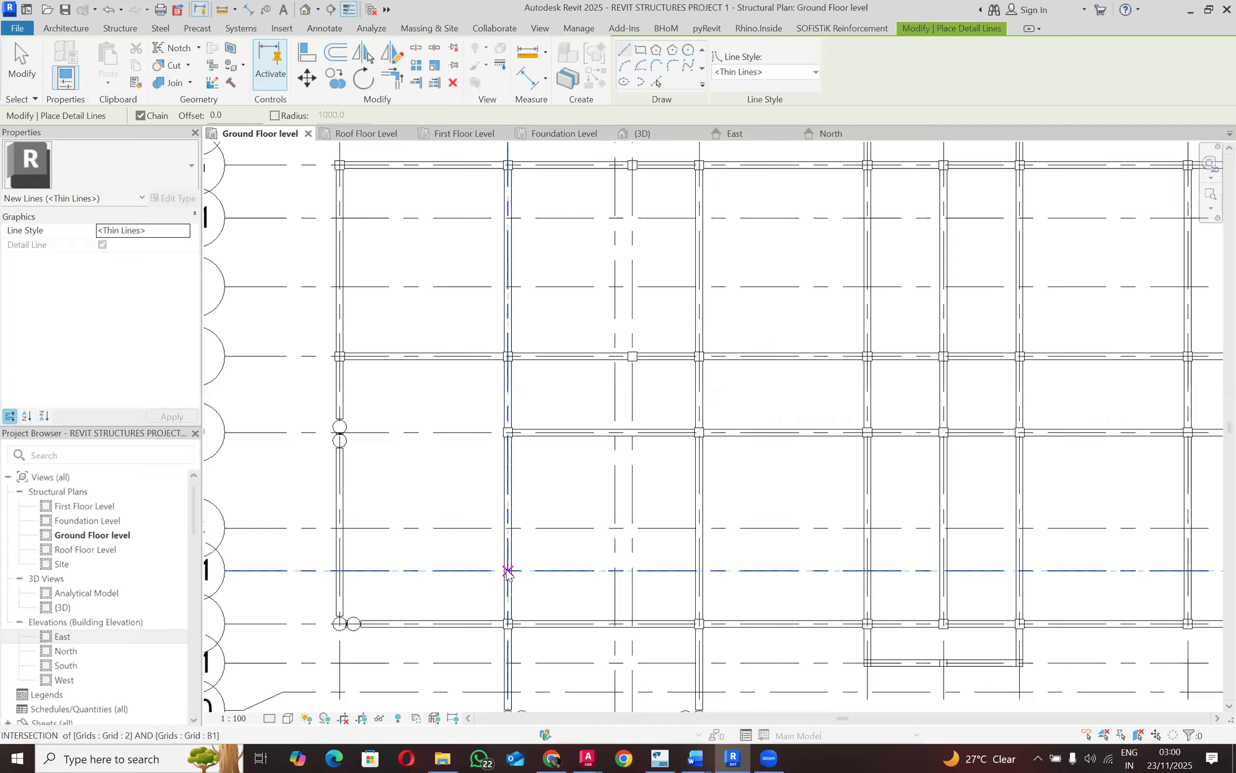
scroll(509, 534, down, 3)
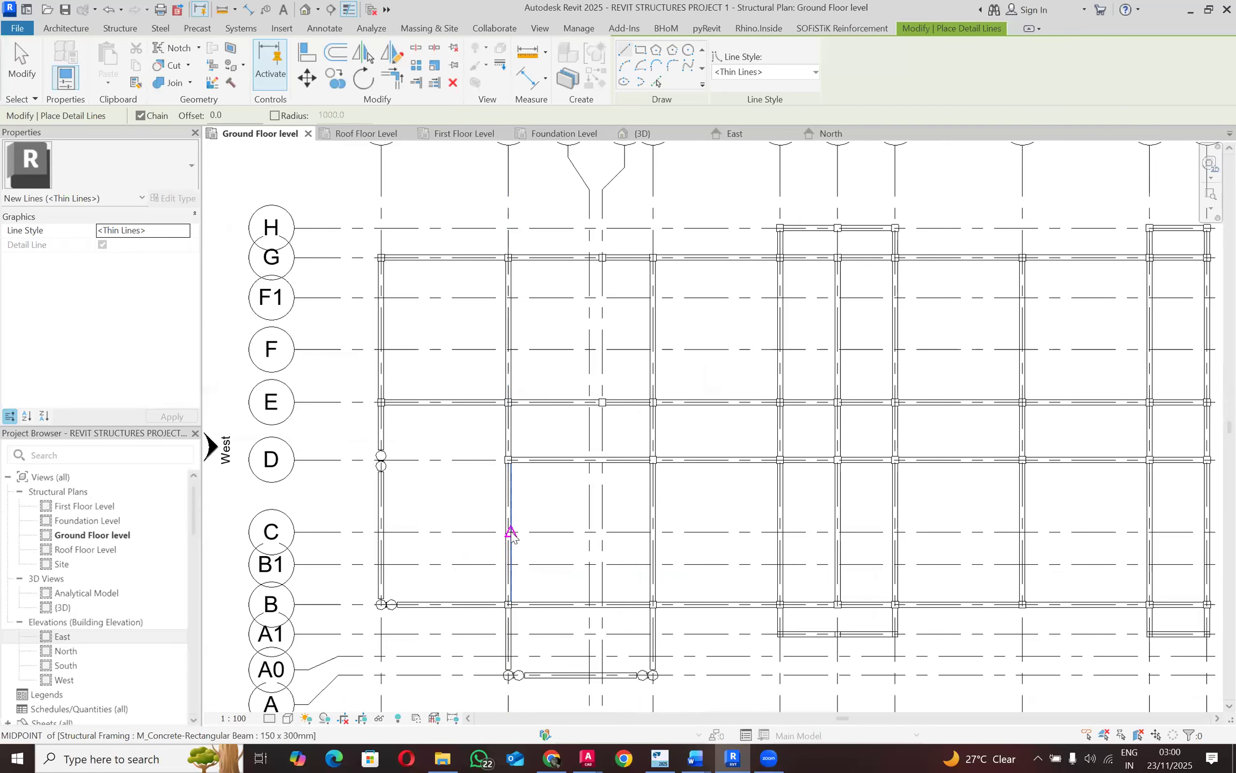
scroll(507, 534, up, 4)
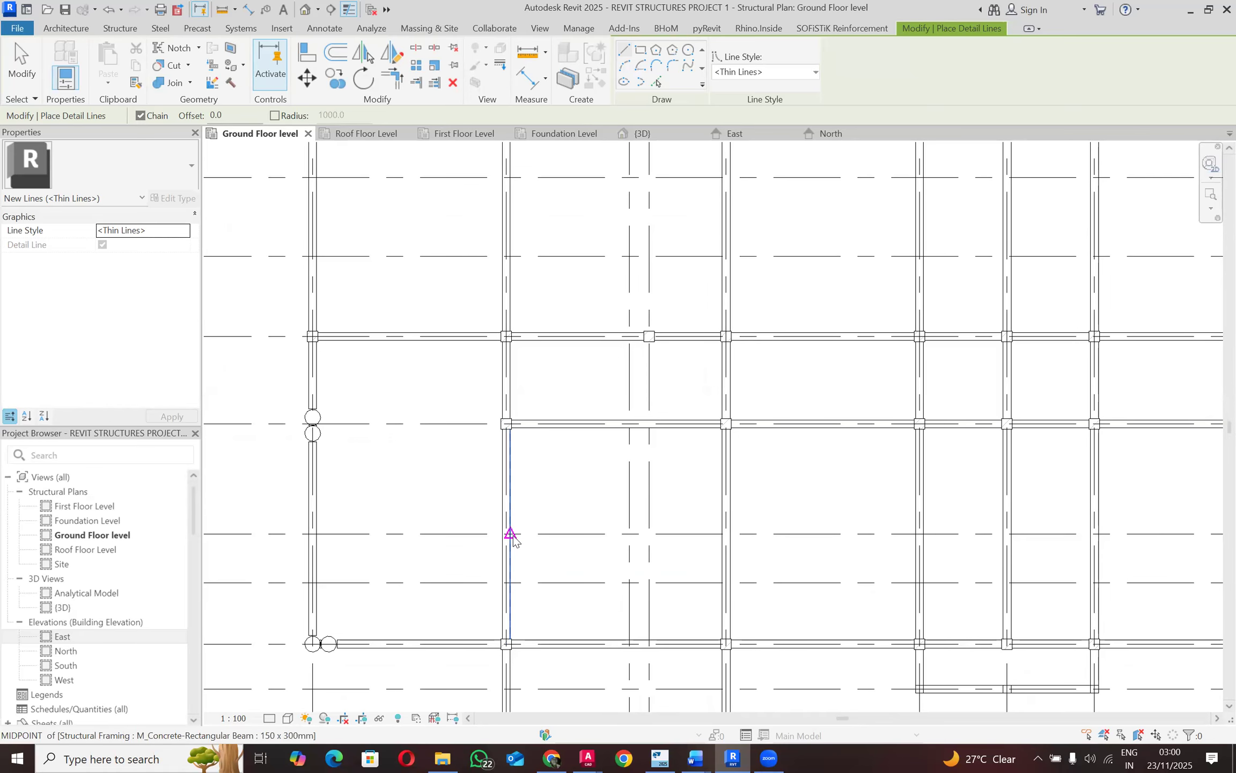
click(509, 534)
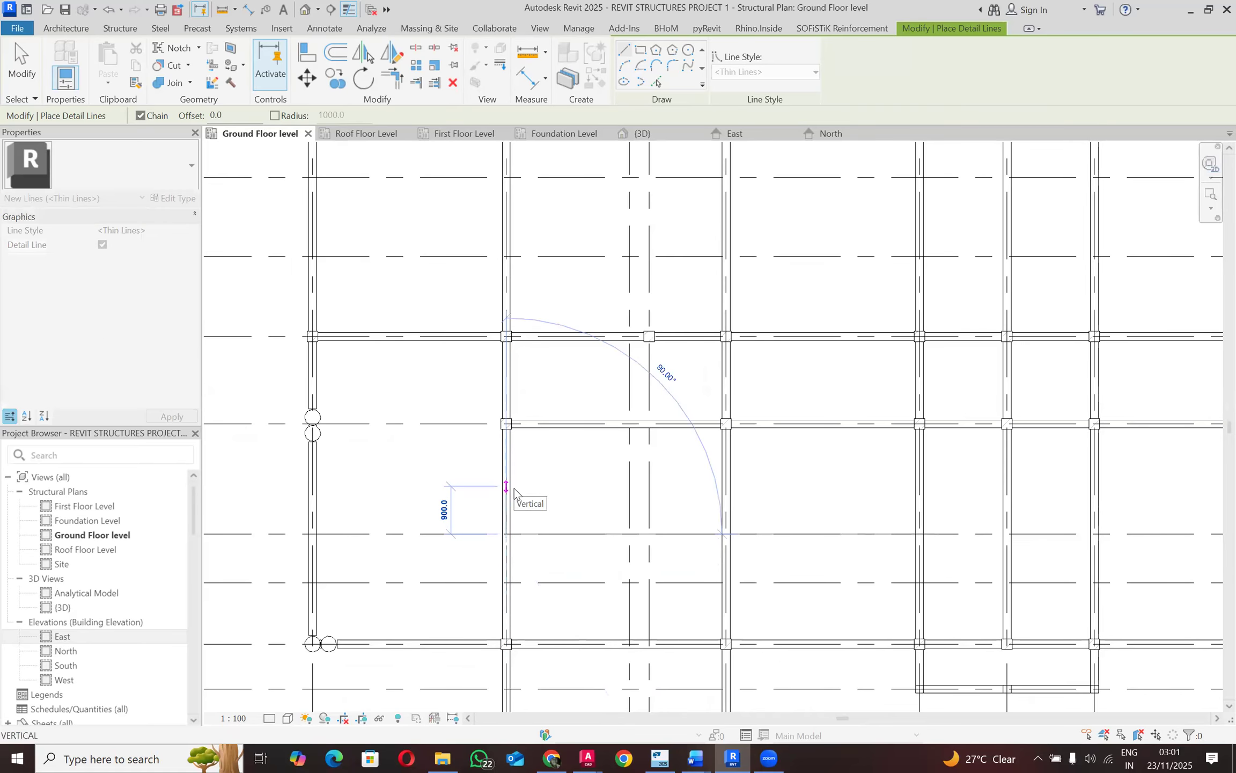
text(875)
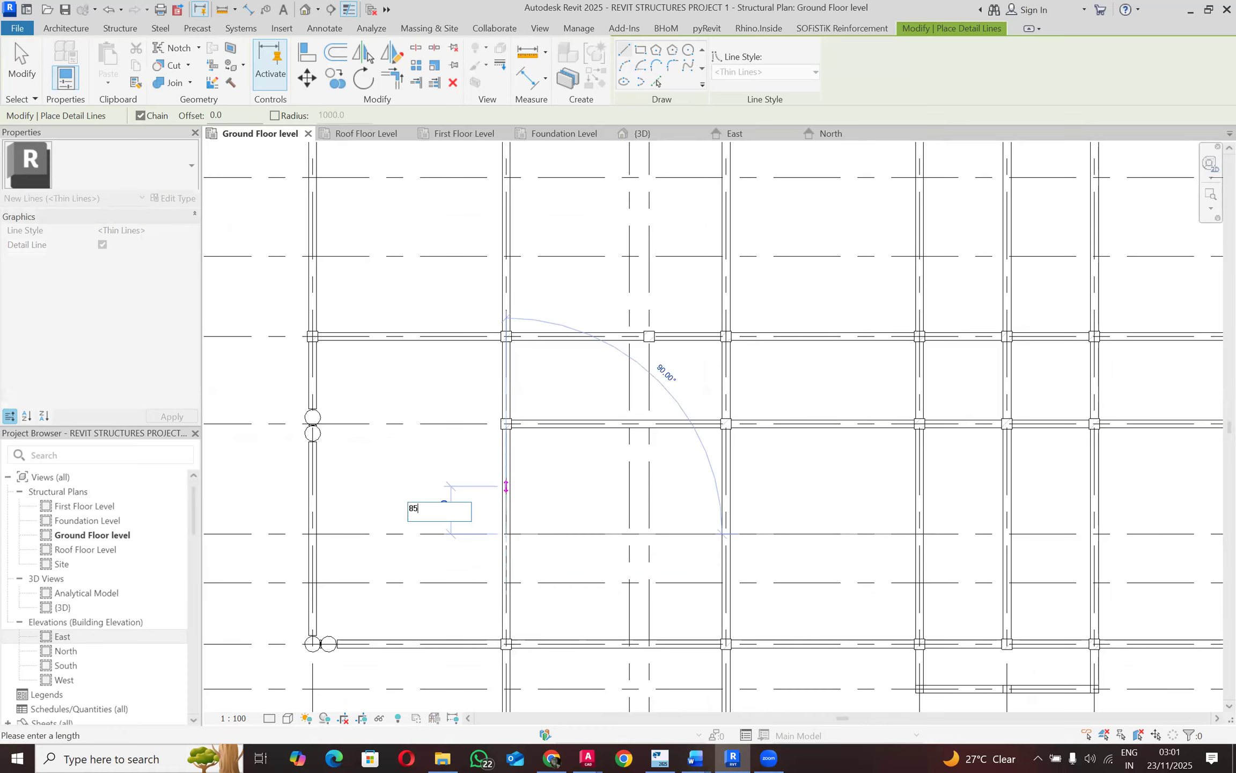
key(BackSpace)
text(75)
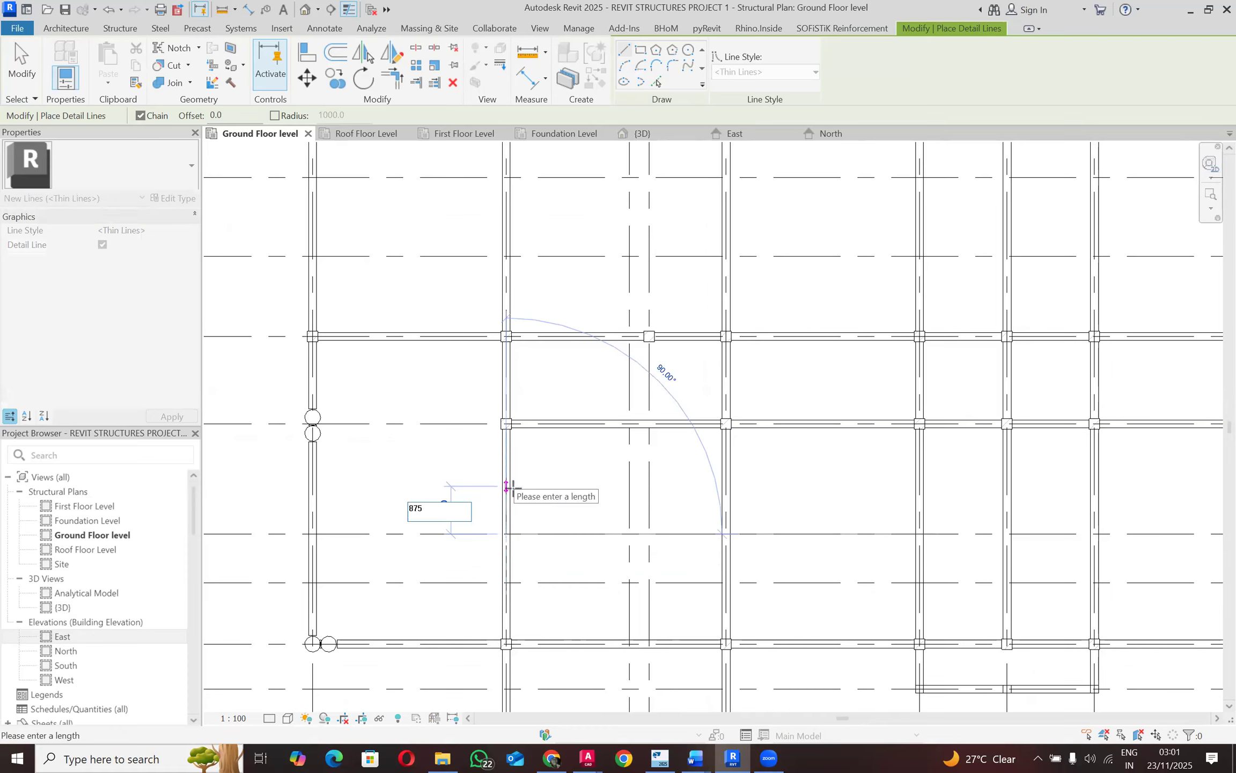
key(Return)
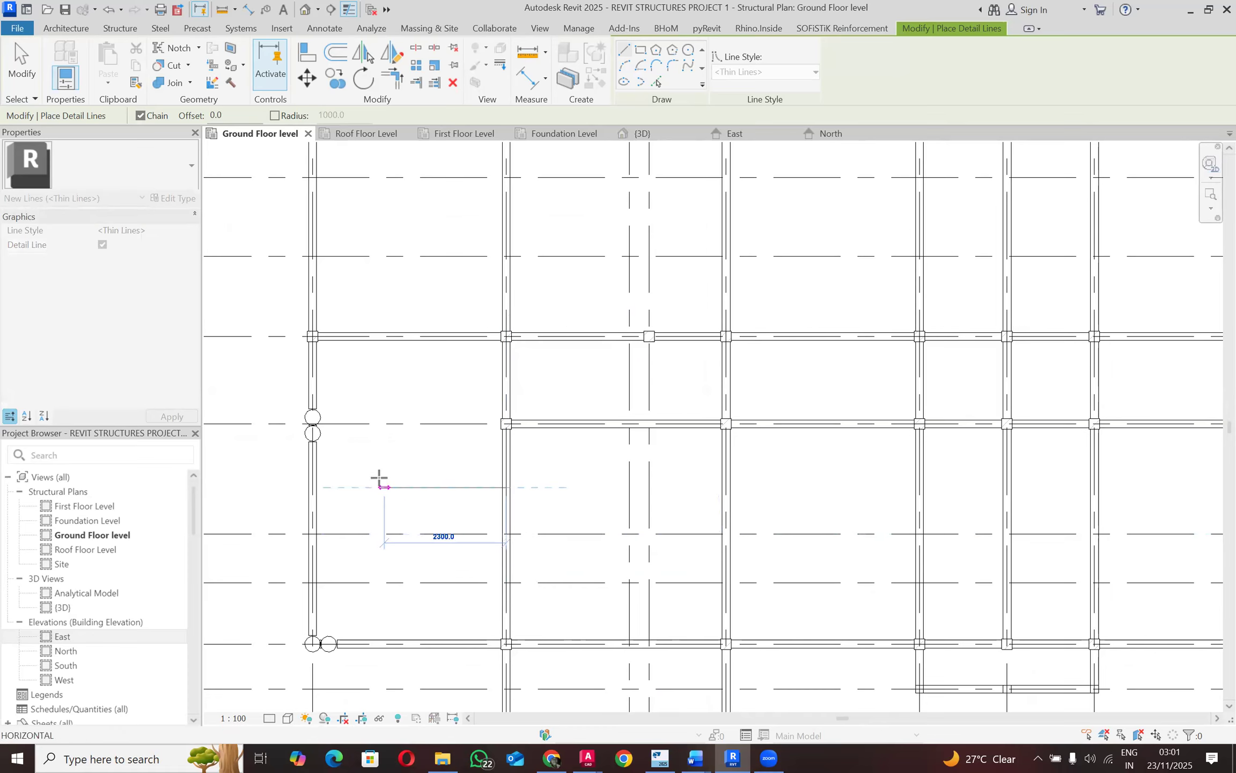
key(Escape)
key(Escape)
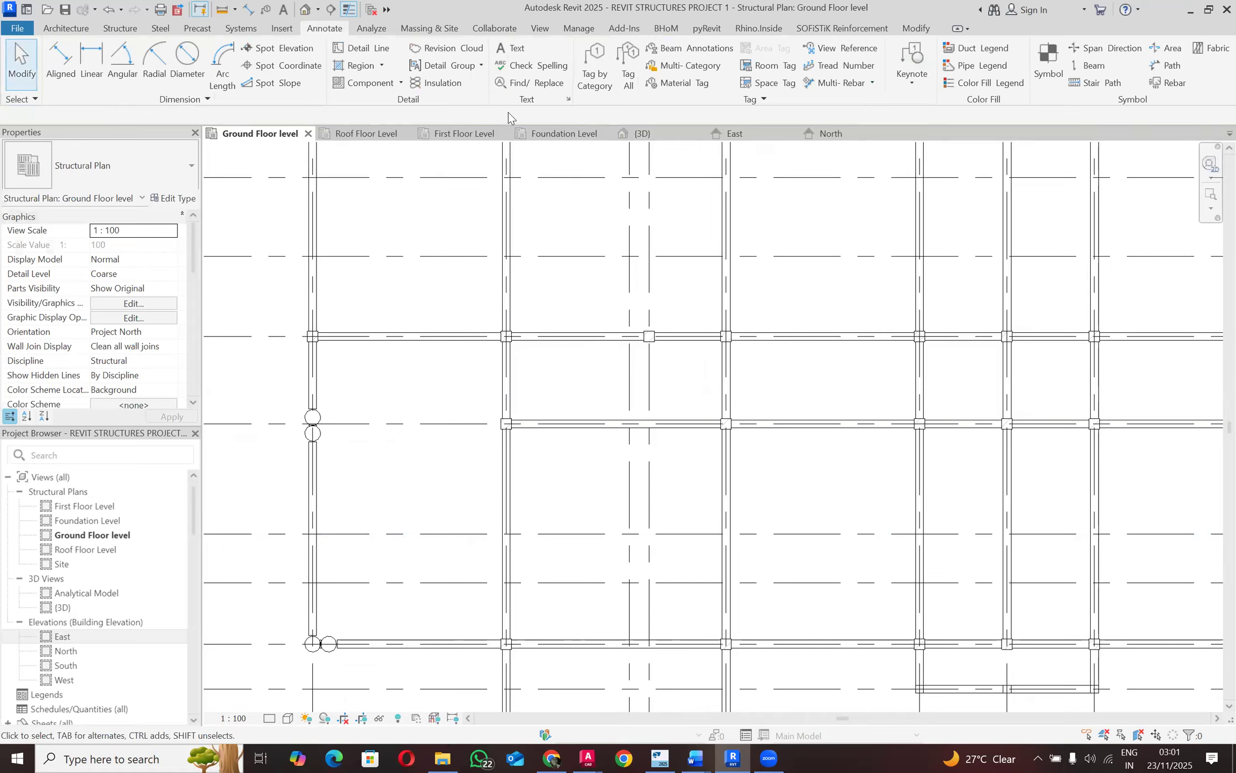
click(119, 29)
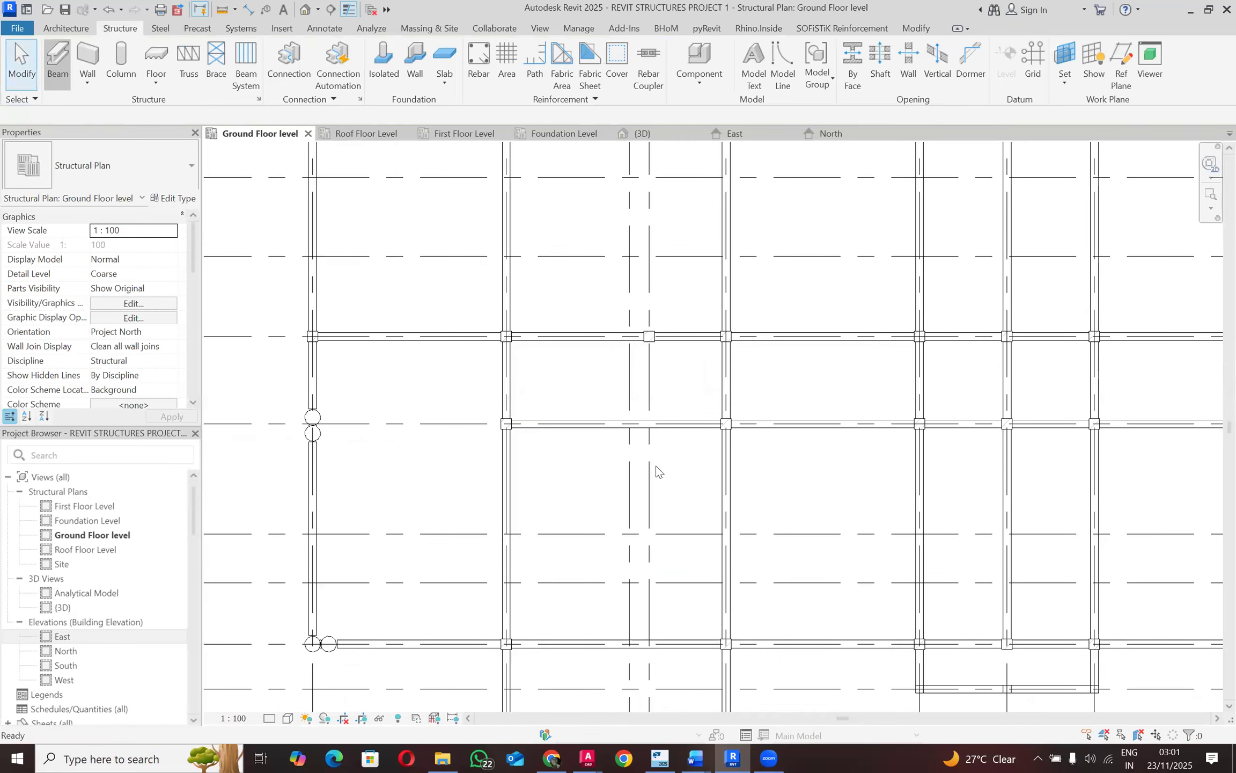
key(b)
key(m)
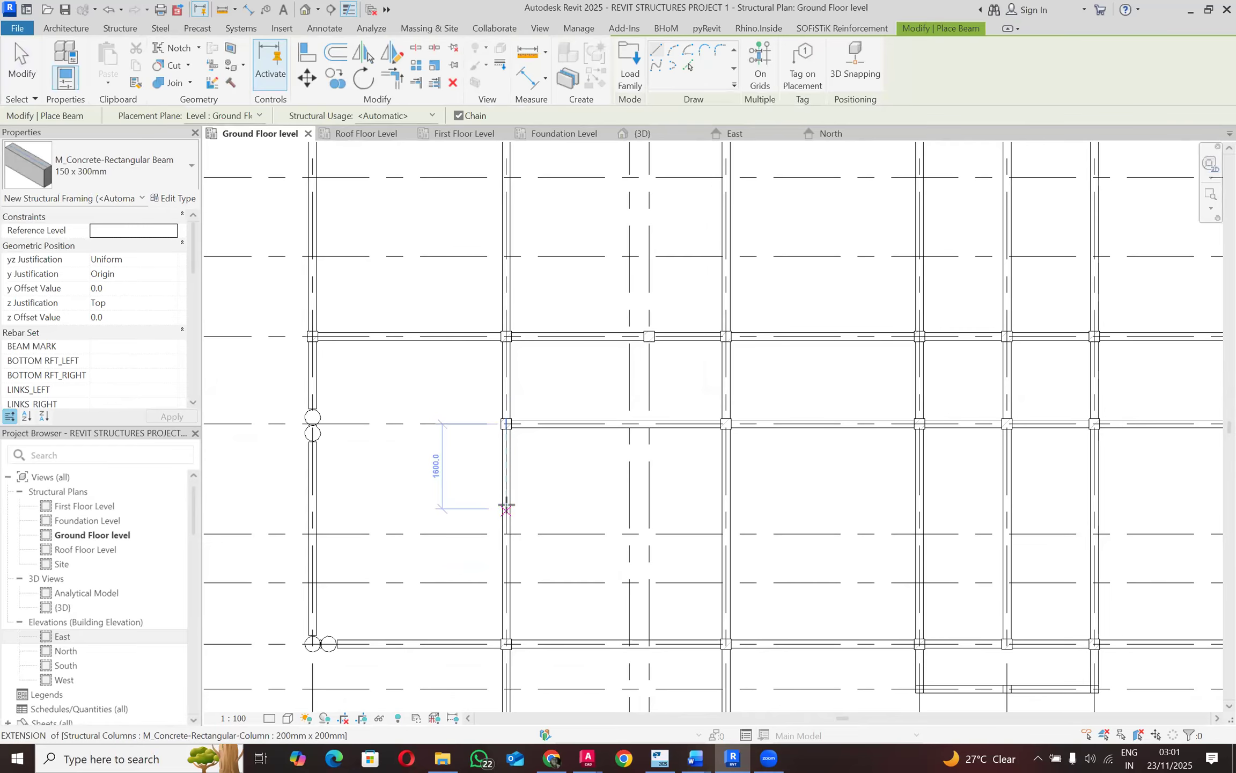
scroll(509, 476, down, 2)
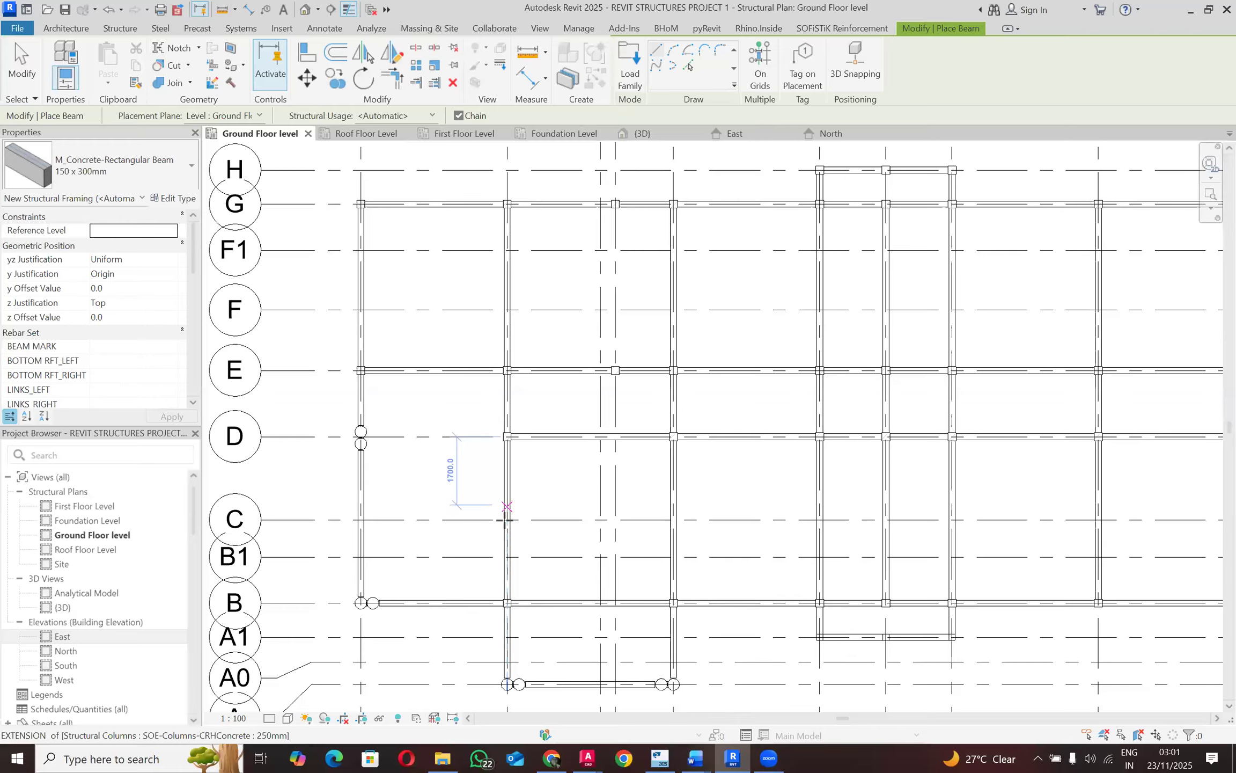
key(Escape)
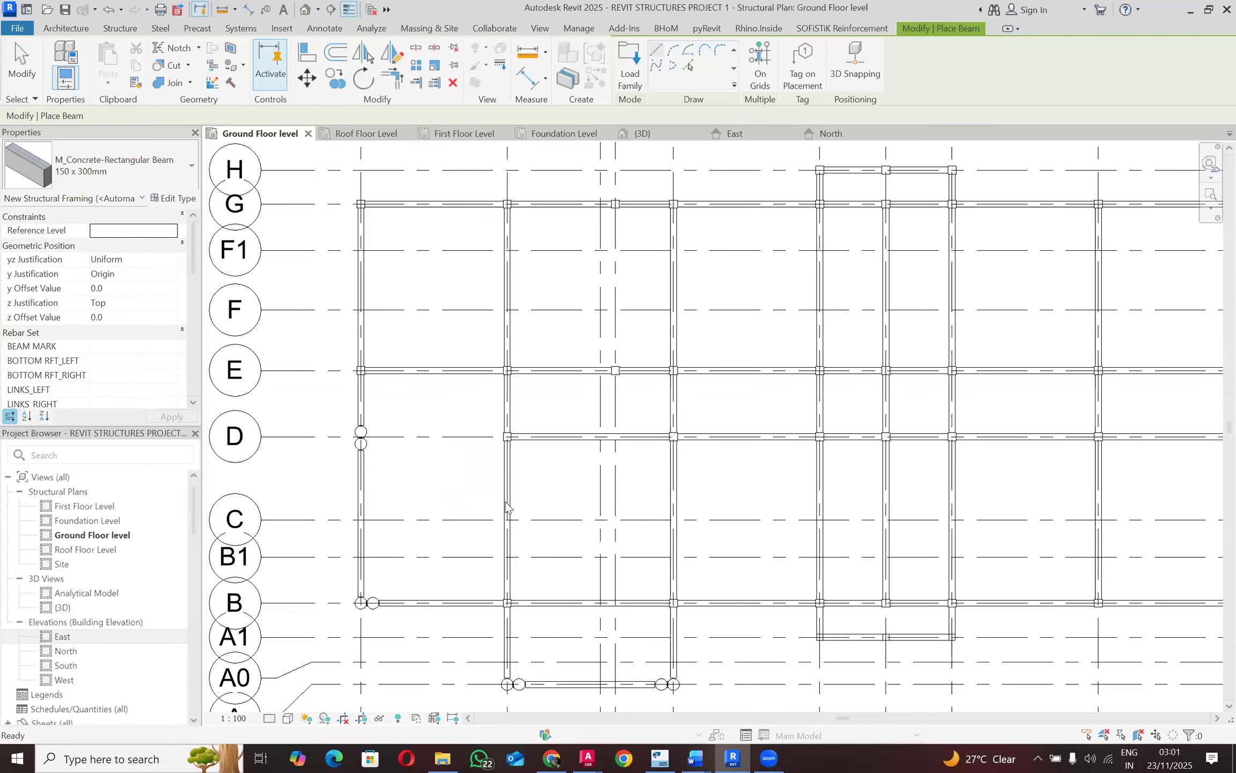
click(59, 76)
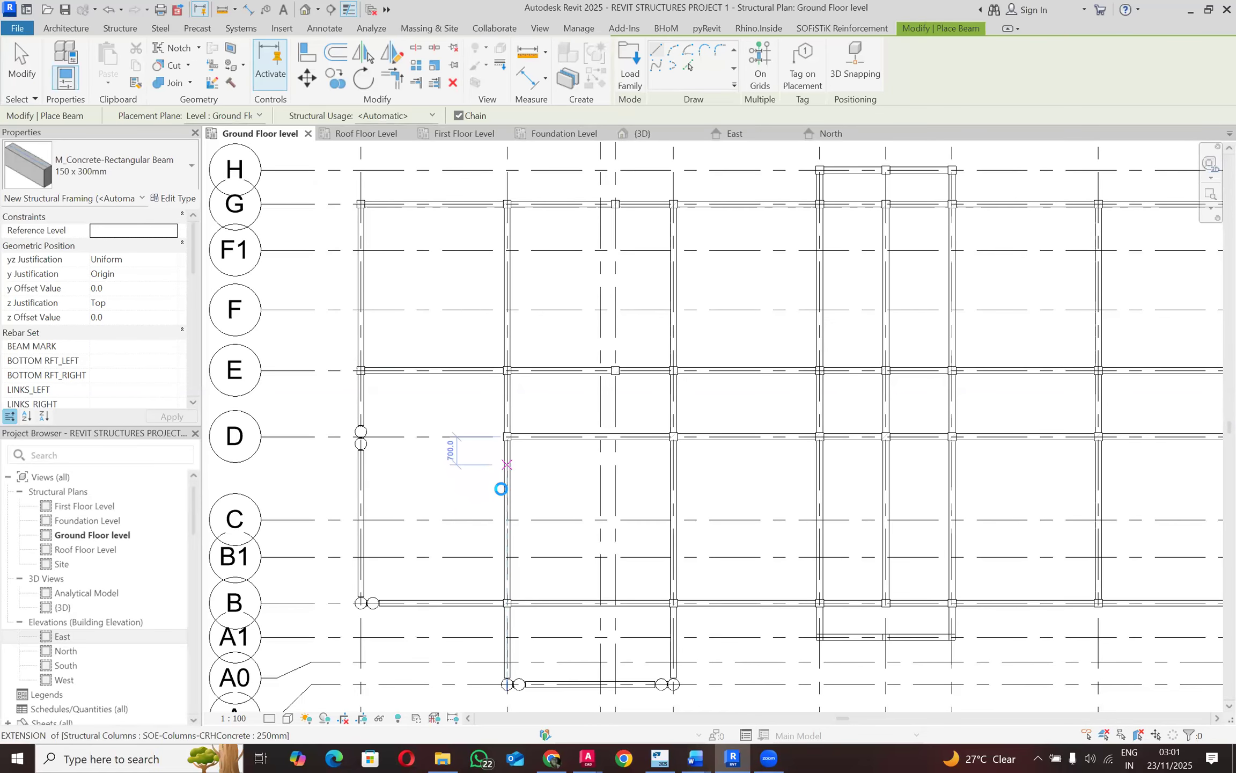
scroll(501, 488, up, 5)
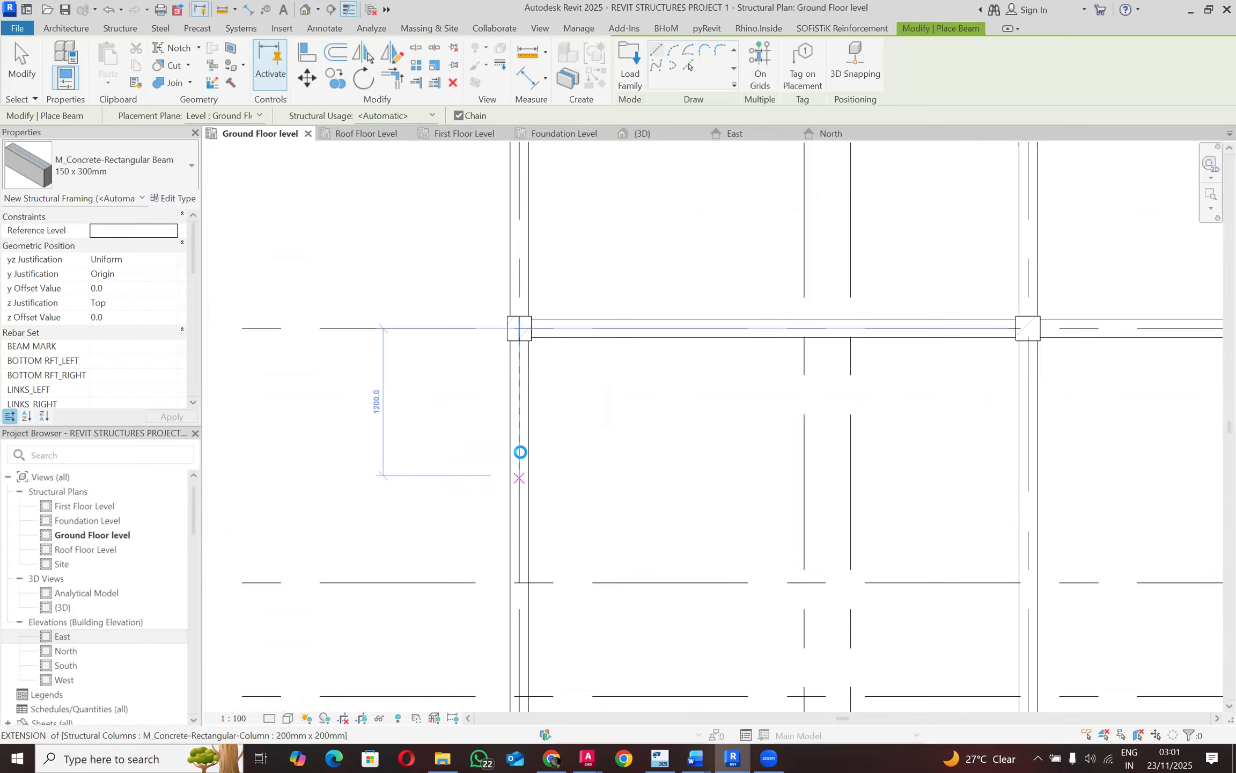
key(Escape)
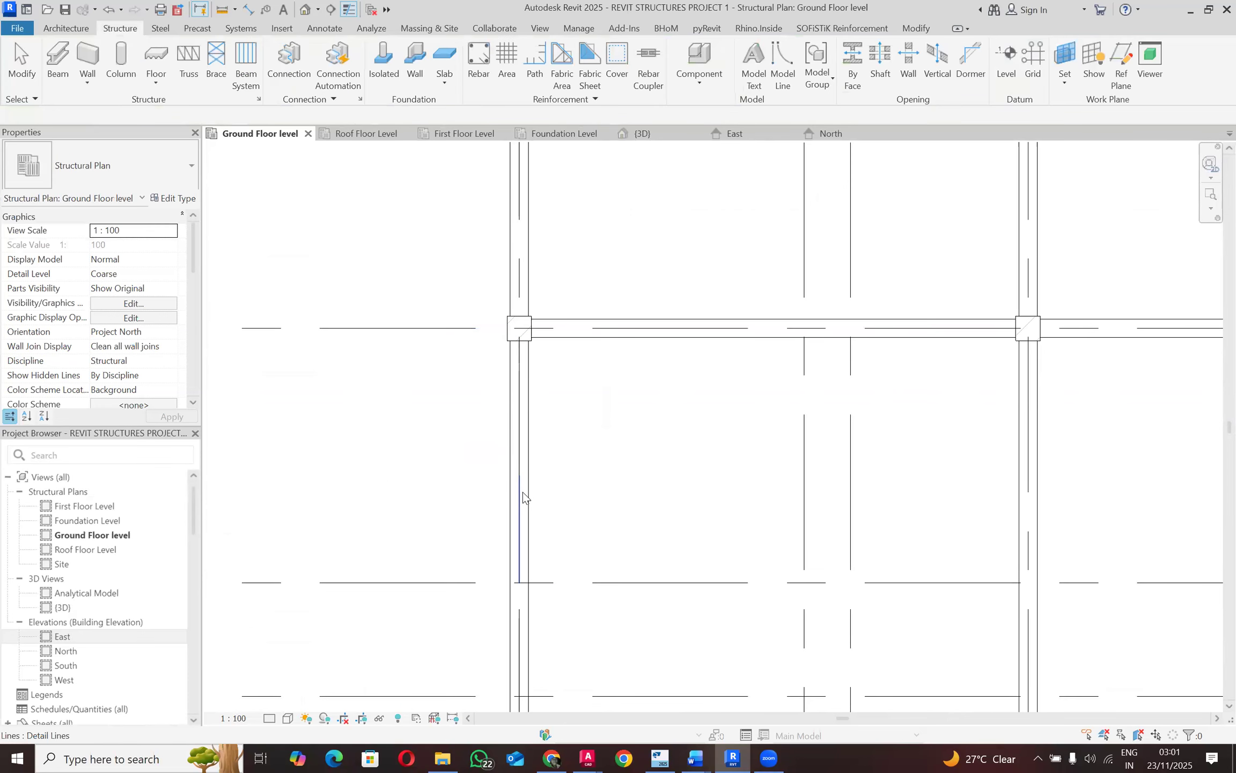
Step: Draw a horizontal detail line about 500 mm long from the upper end of the 875 mm line towards grid 1
click(518, 481)
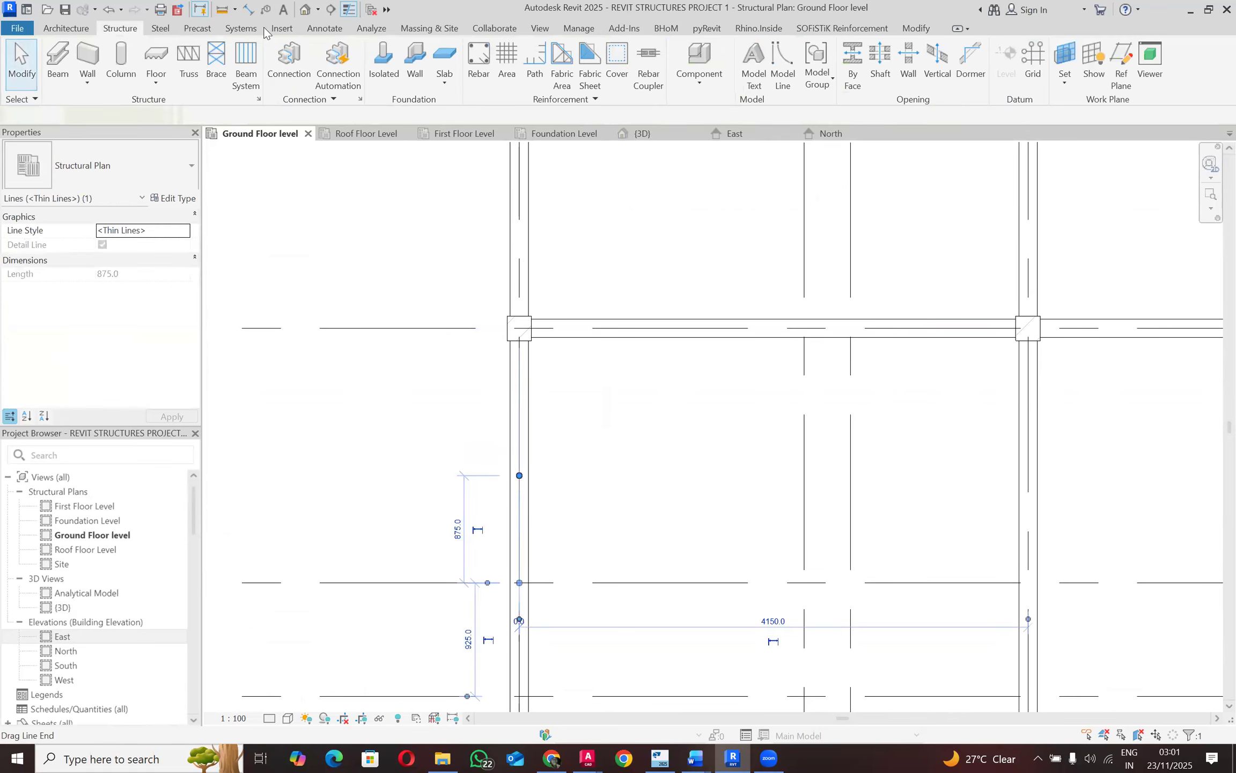
click(326, 29)
key(d)
key(l)
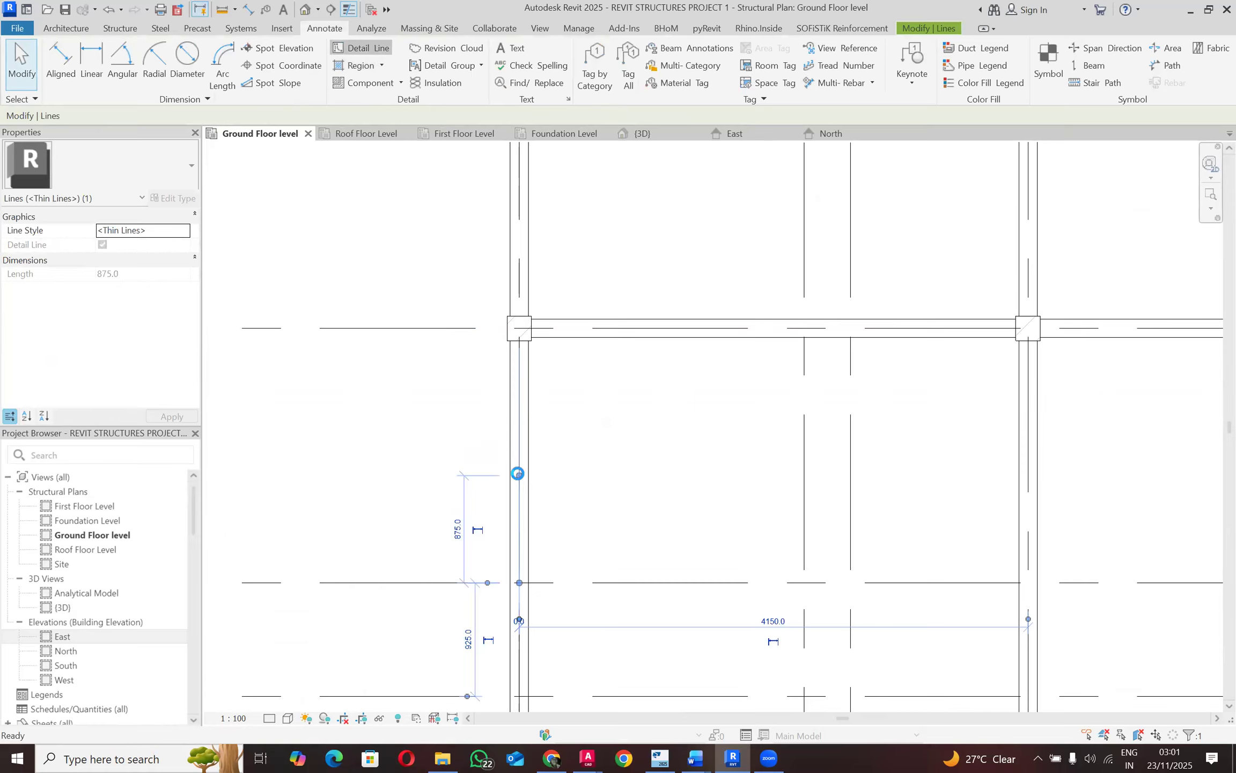
click(473, 477)
click(458, 476)
key(Escape)
key(Escape)
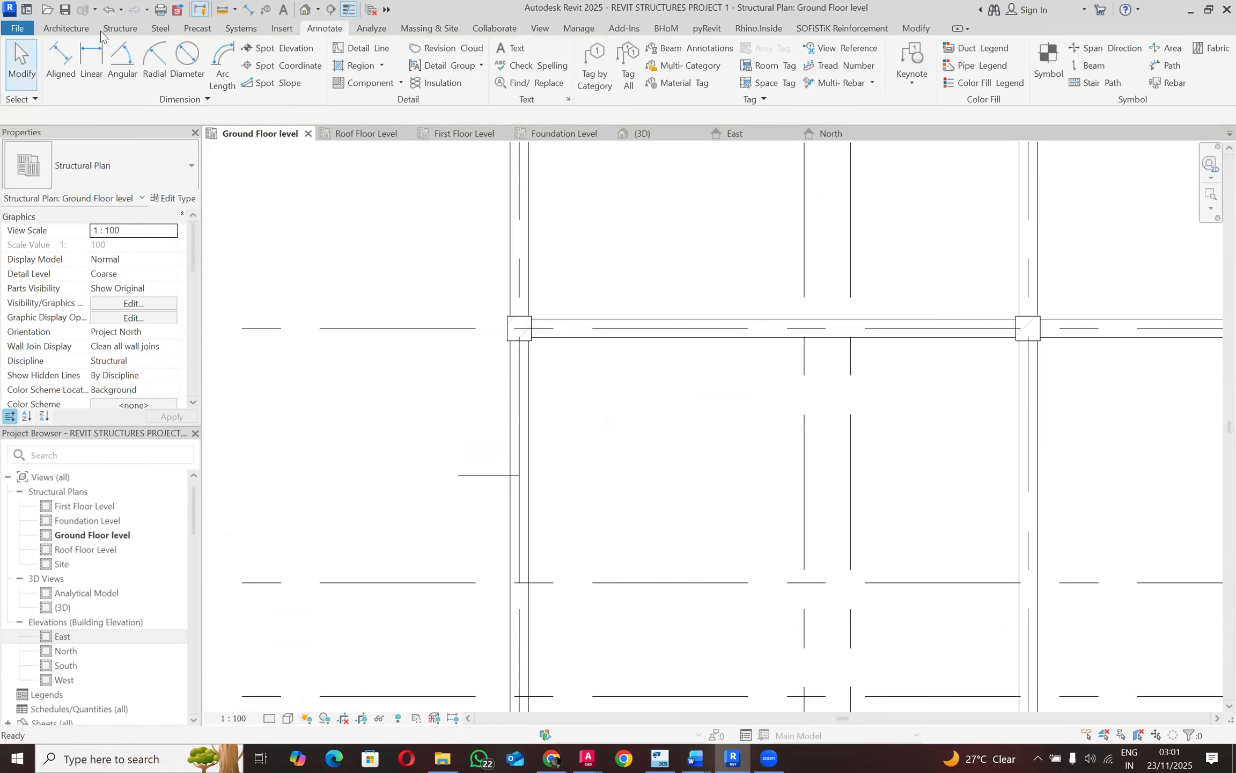
Step: Place a 150 x 300mm concrete beam horizontally from the detail lines' corner on grid 2 to grid 1
click(107, 30)
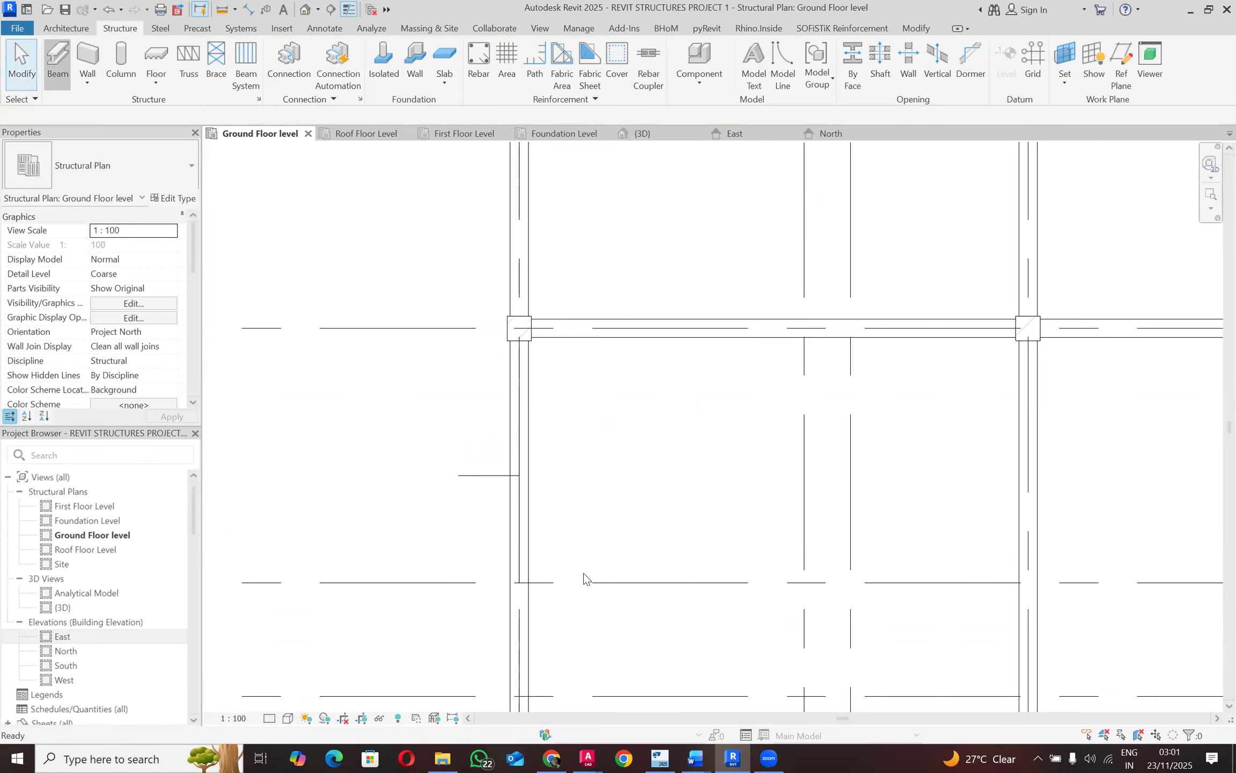
key(b)
key(m)
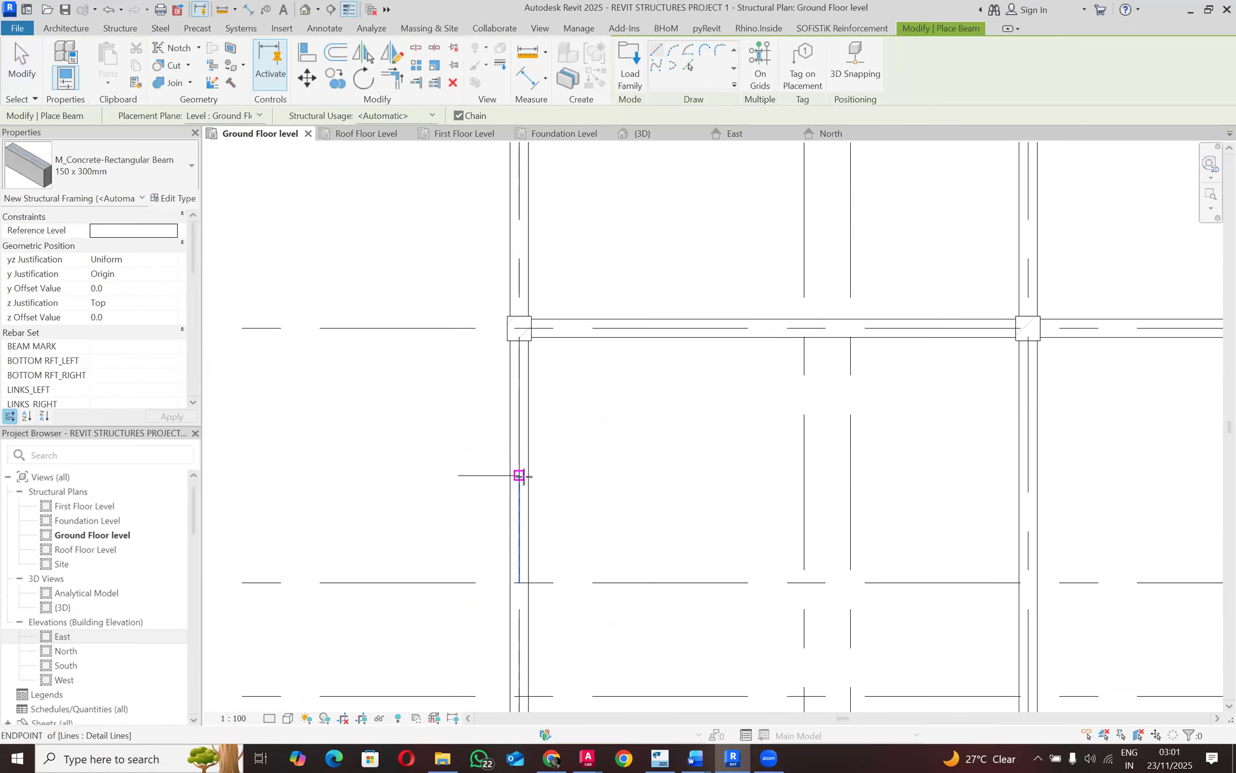
scroll(666, 478, down, 2)
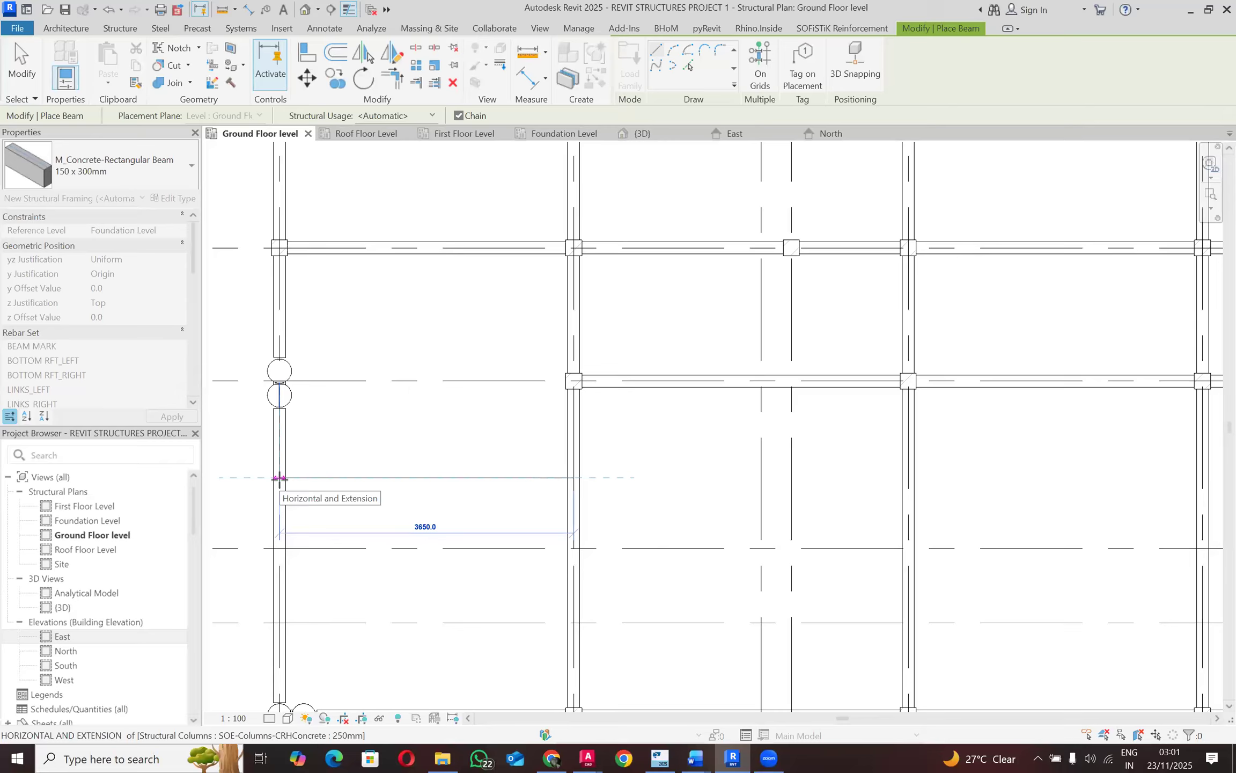
click(279, 478)
key(Escape)
key(Escape)
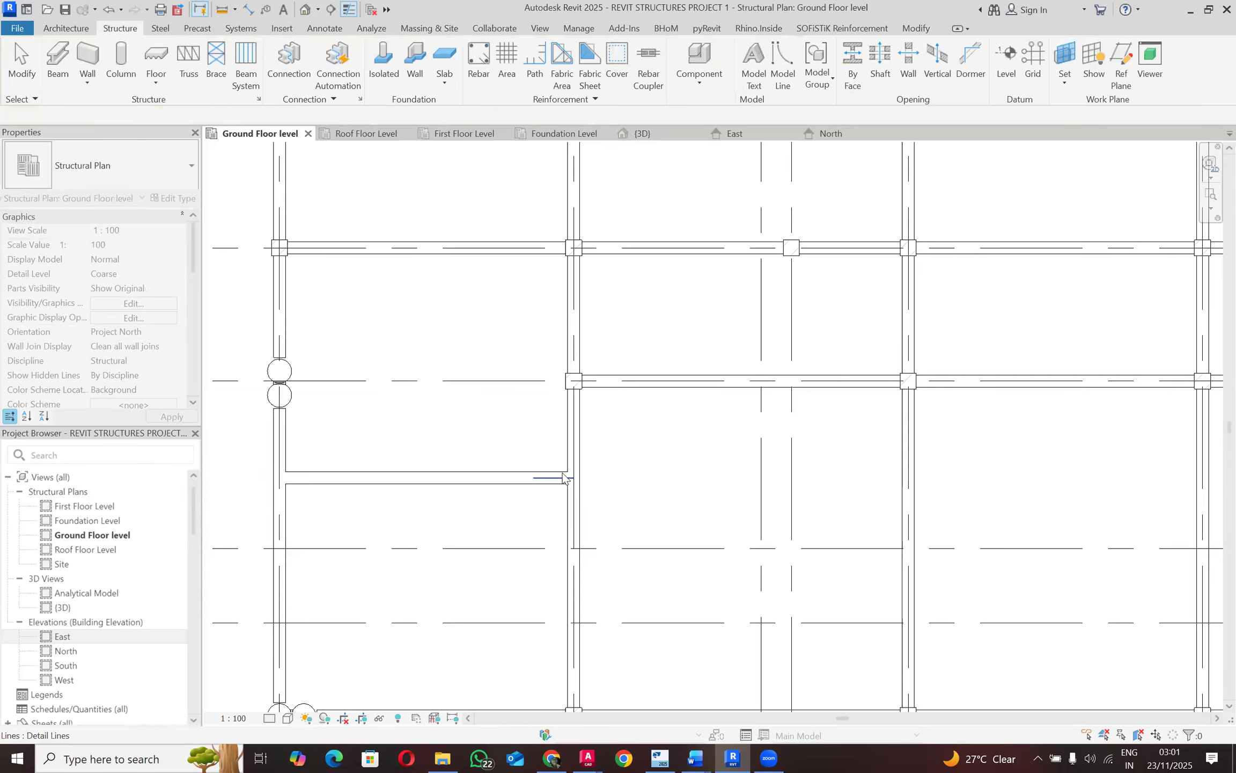
Step: Delete the two helper detail lines at the new beam's grid 2 end
click(576, 504)
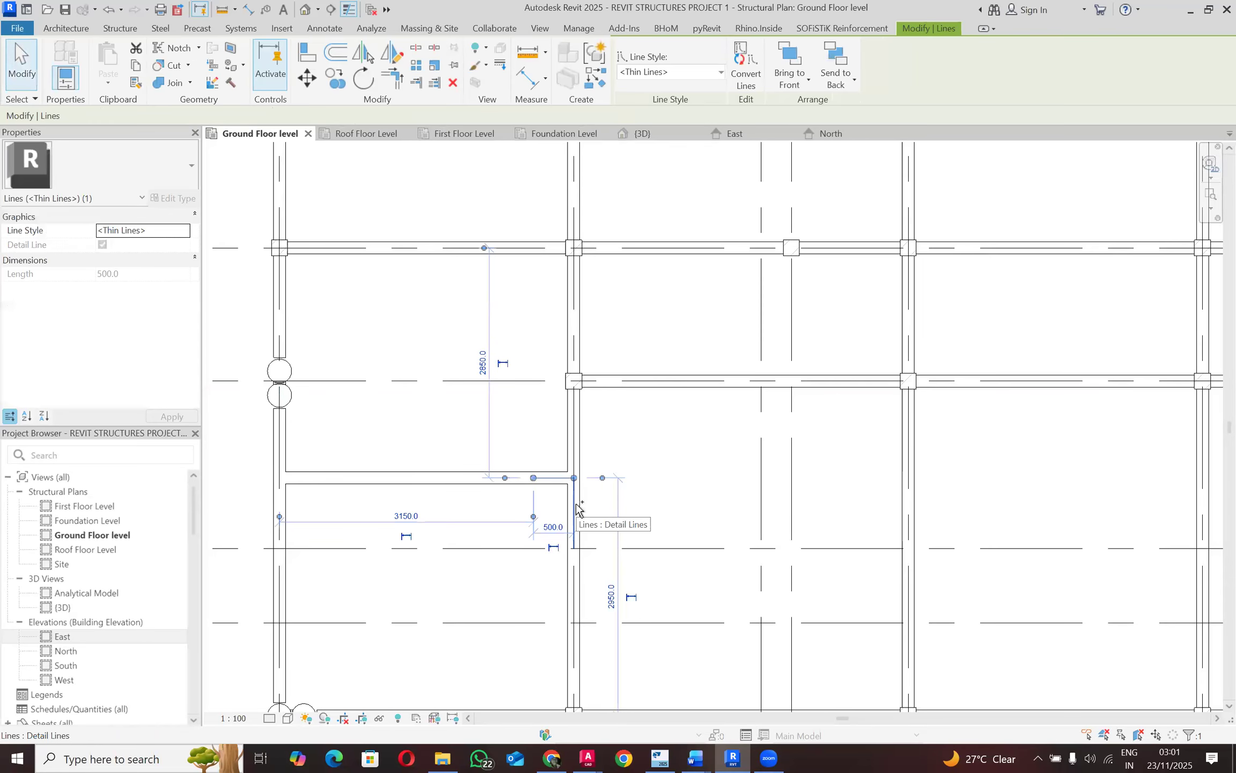
ctrl+click(654, 449)
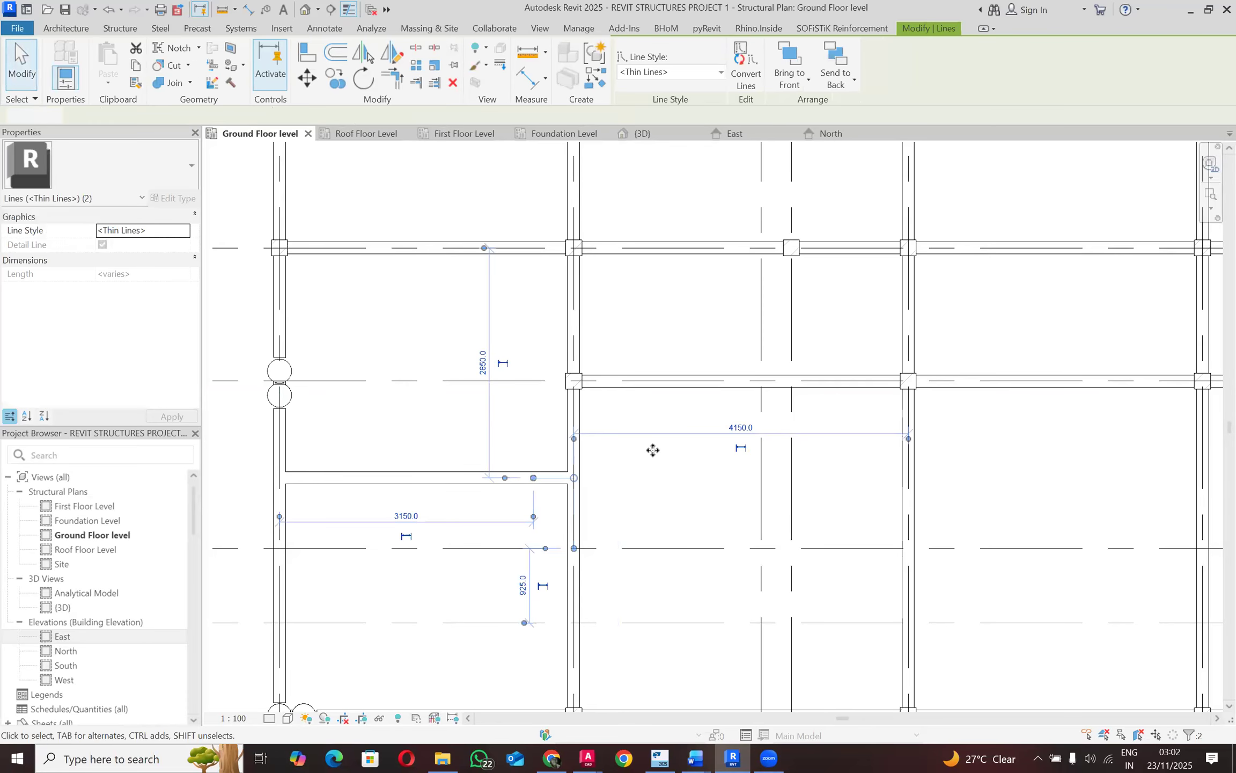
right_click(654, 450)
click(710, 277)
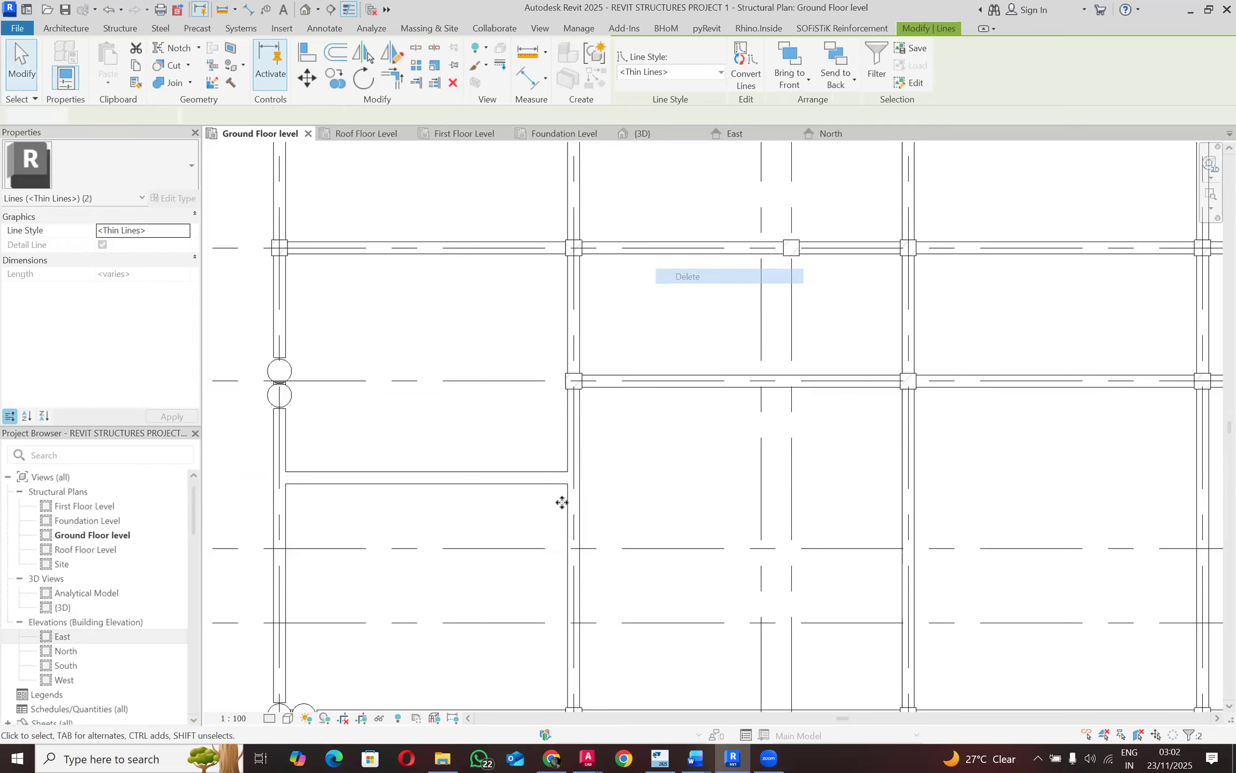
scroll(560, 500, down, 3)
scroll(340, 499, down, 2)
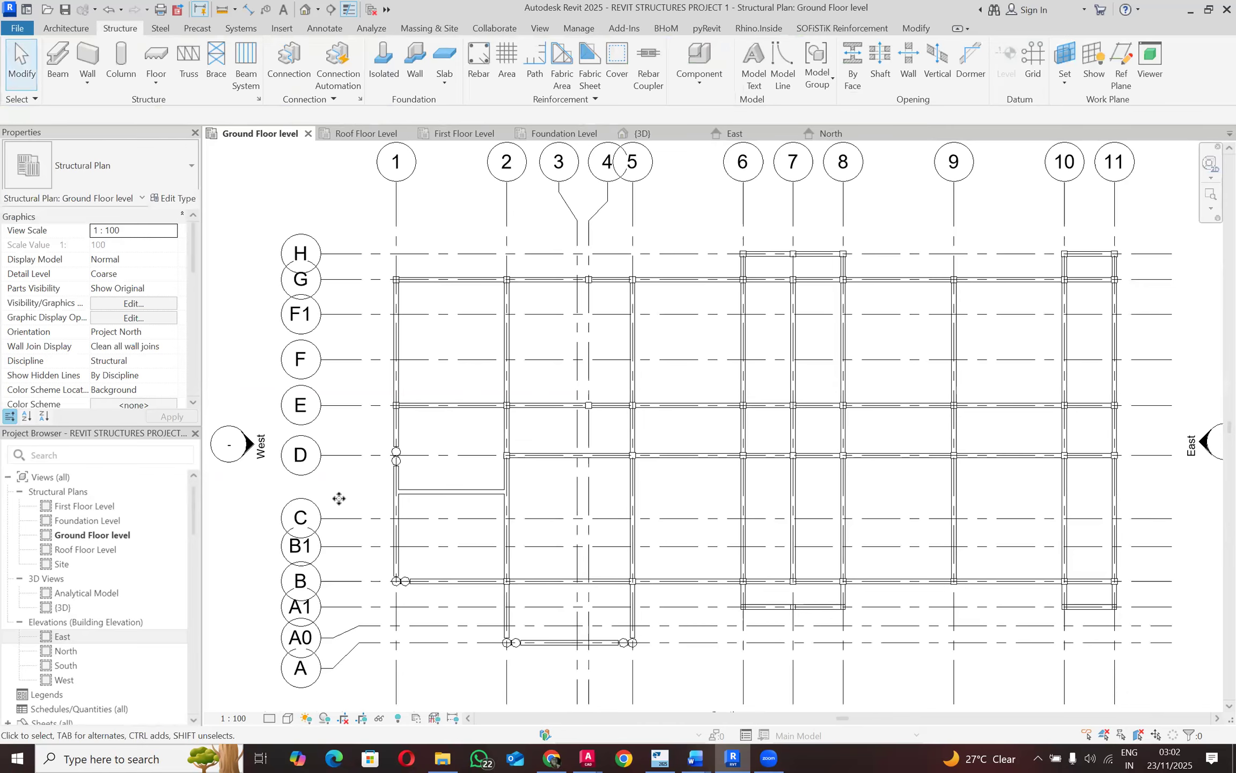
scroll(469, 524, down, 2)
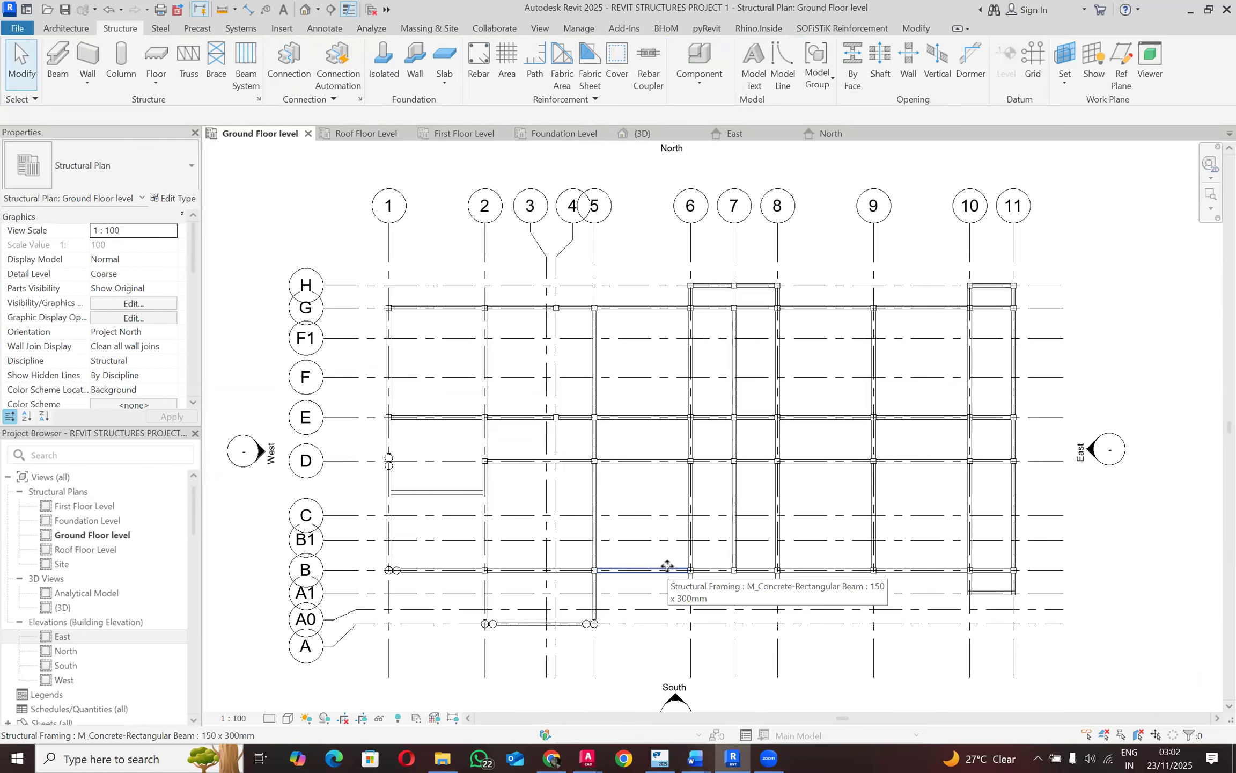
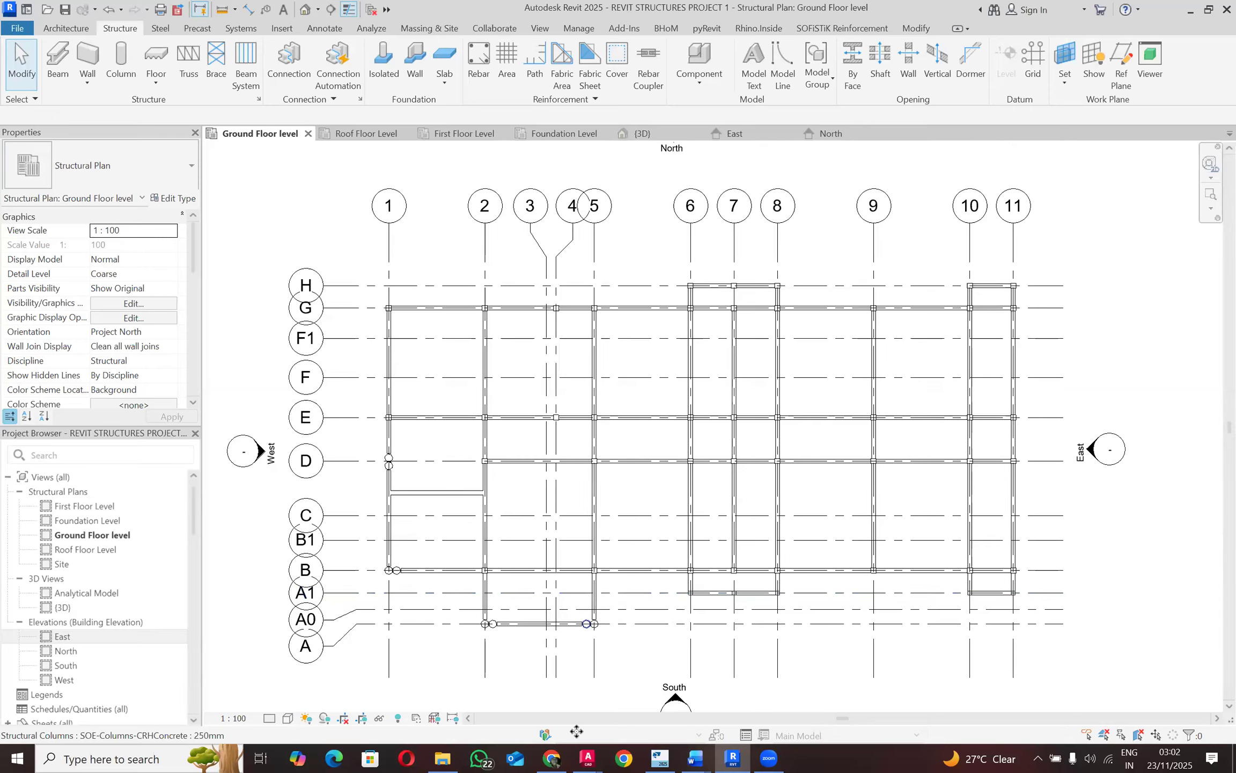
Step: Switch to the architectural drawing in AutoCAD and examine the floor plan's rooms, corridor and walls against the grid
mouse_move(588, 758)
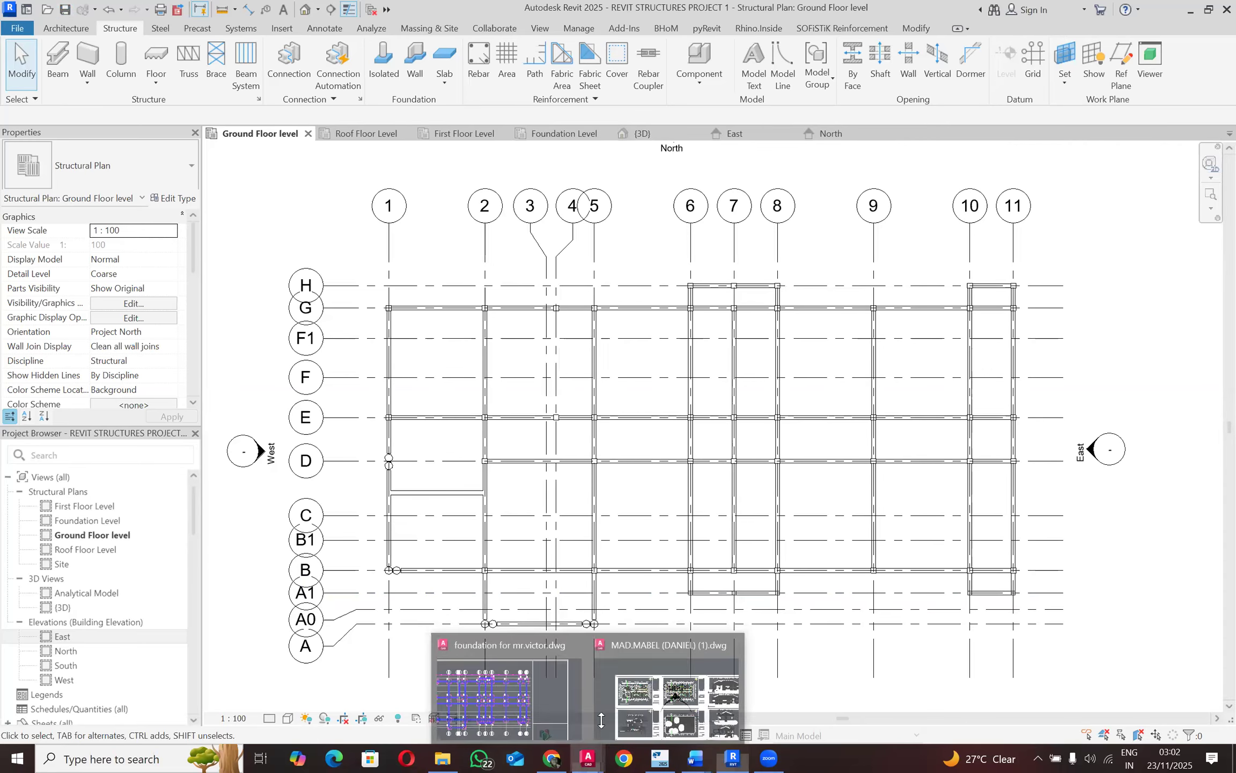
click(634, 704)
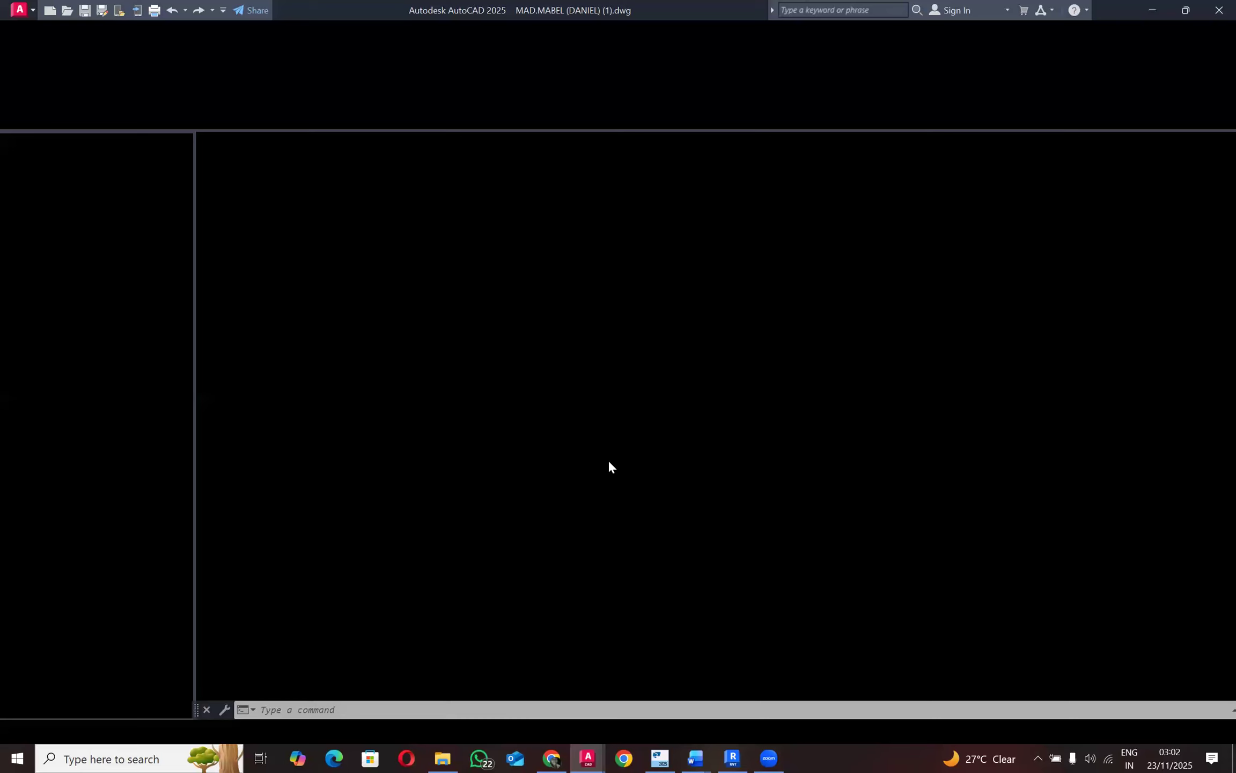
scroll(609, 461, up, 8)
scroll(608, 460, down, 3)
scroll(607, 460, up, 5)
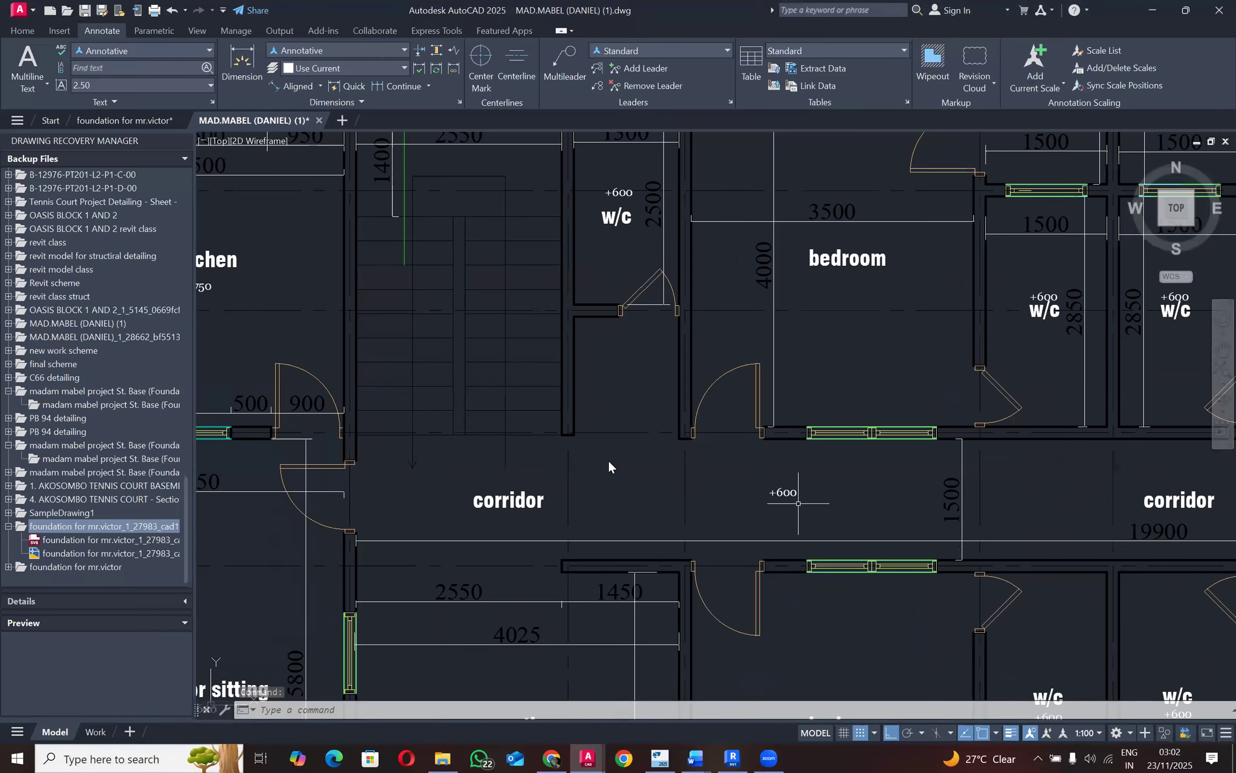
scroll(867, 280, down, 4)
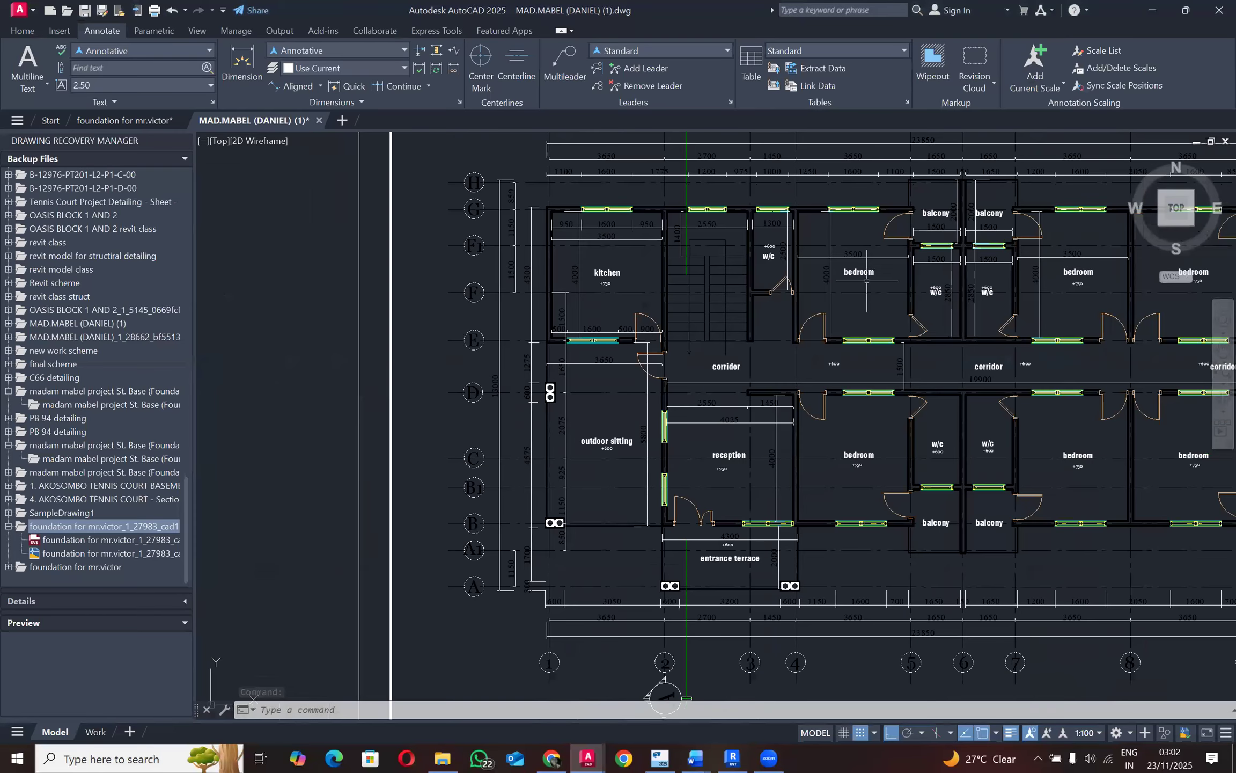
Step: Examine the ground floor plan's staircase, washrooms, bedrooms and balconies along the full grid, including their floor levels
scroll(745, 237, up, 6)
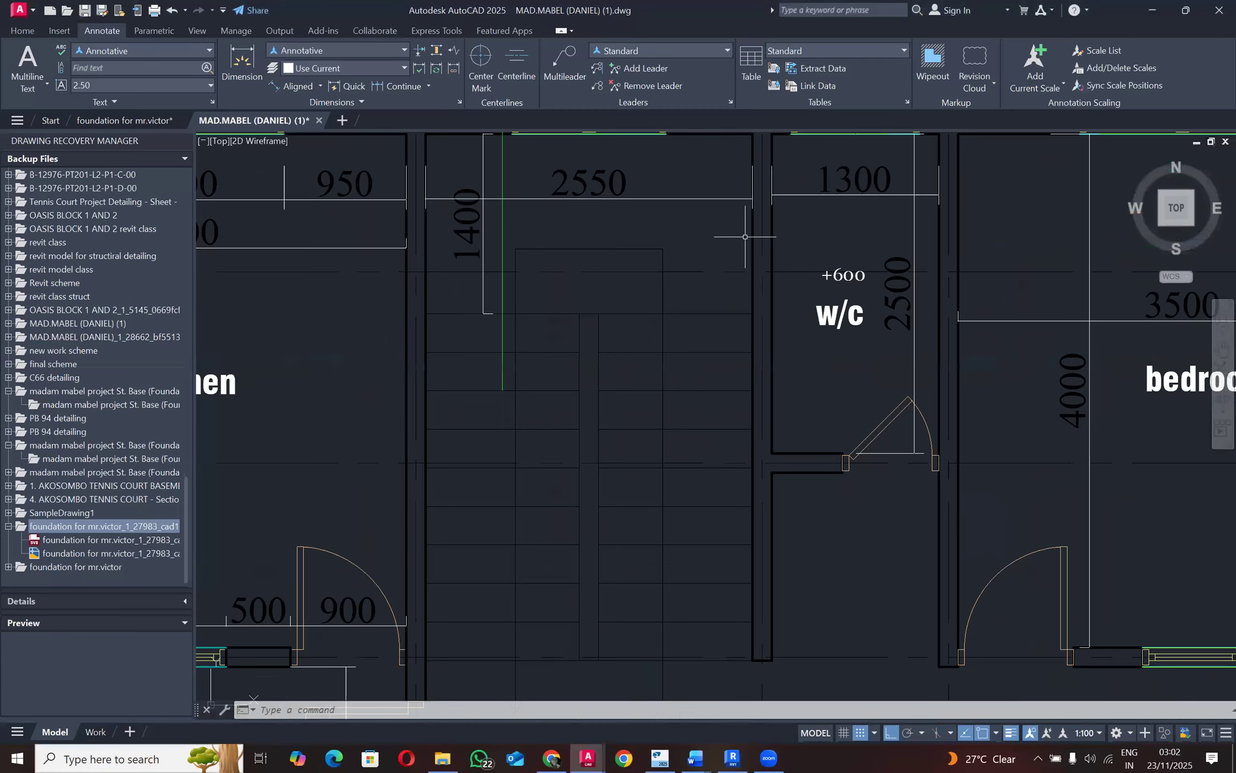
scroll(745, 237, down, 4)
middle_drag(520, 311, 511, 288)
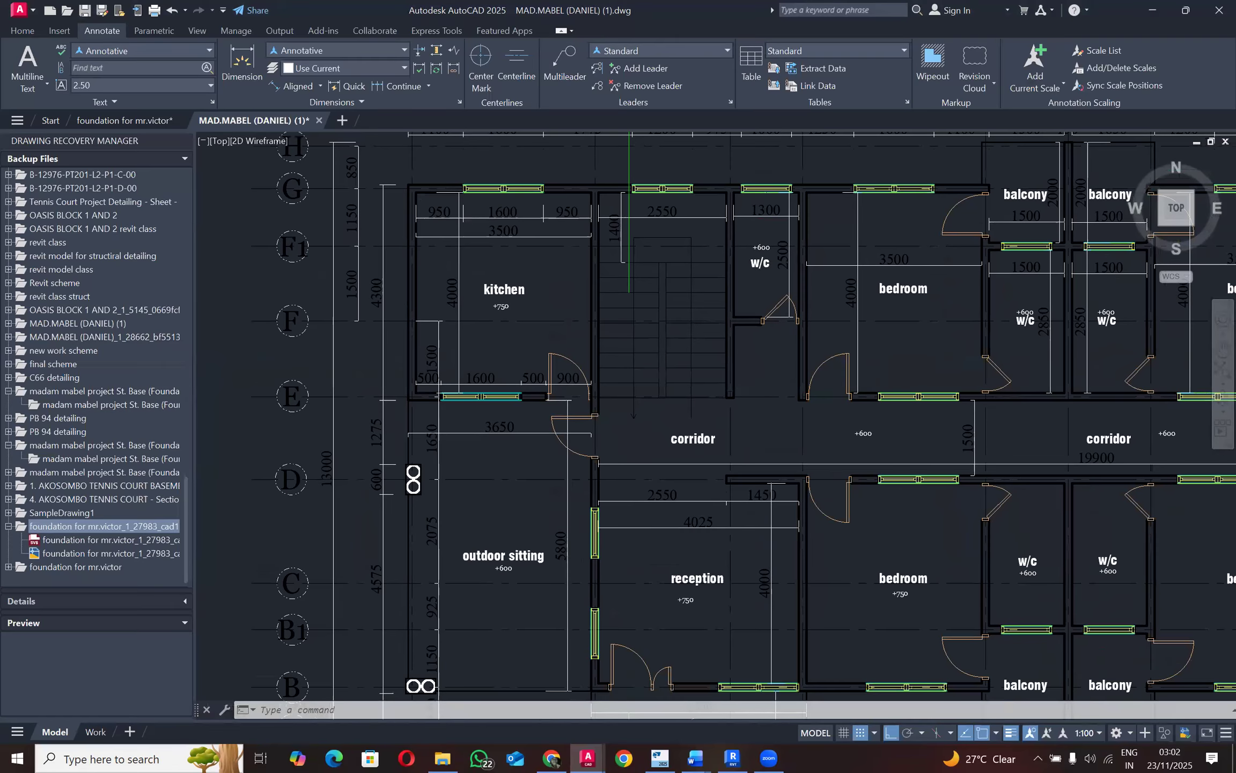
scroll(615, 467, down, 2)
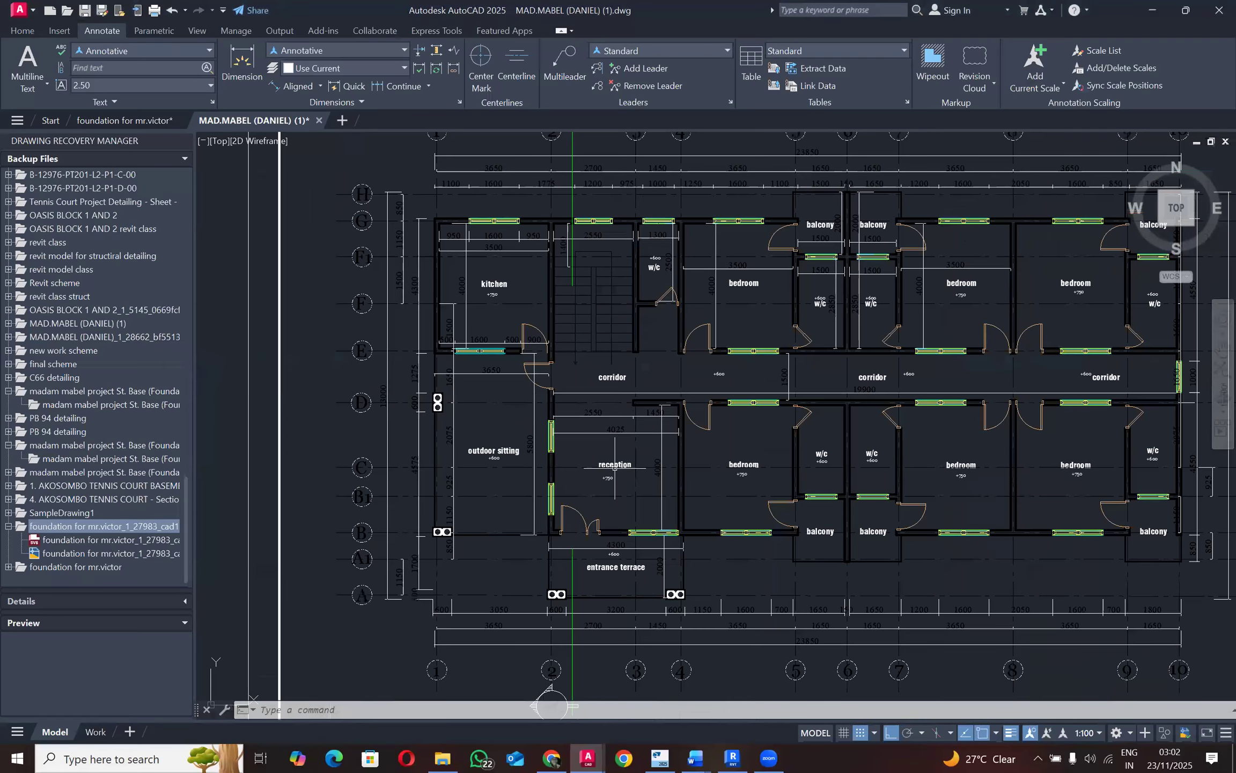
middle_drag(615, 468, 529, 429)
scroll(807, 446, up, 3)
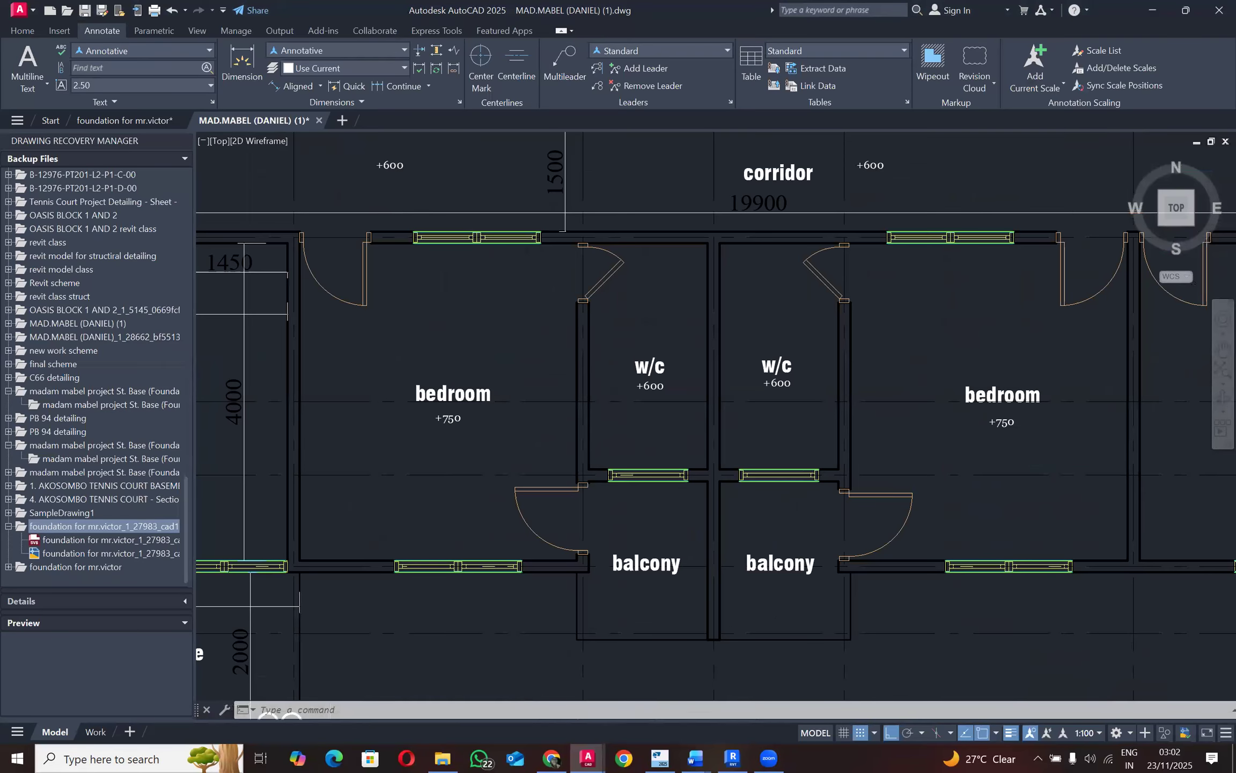
scroll(651, 335, down, 3)
scroll(659, 368, up, 3)
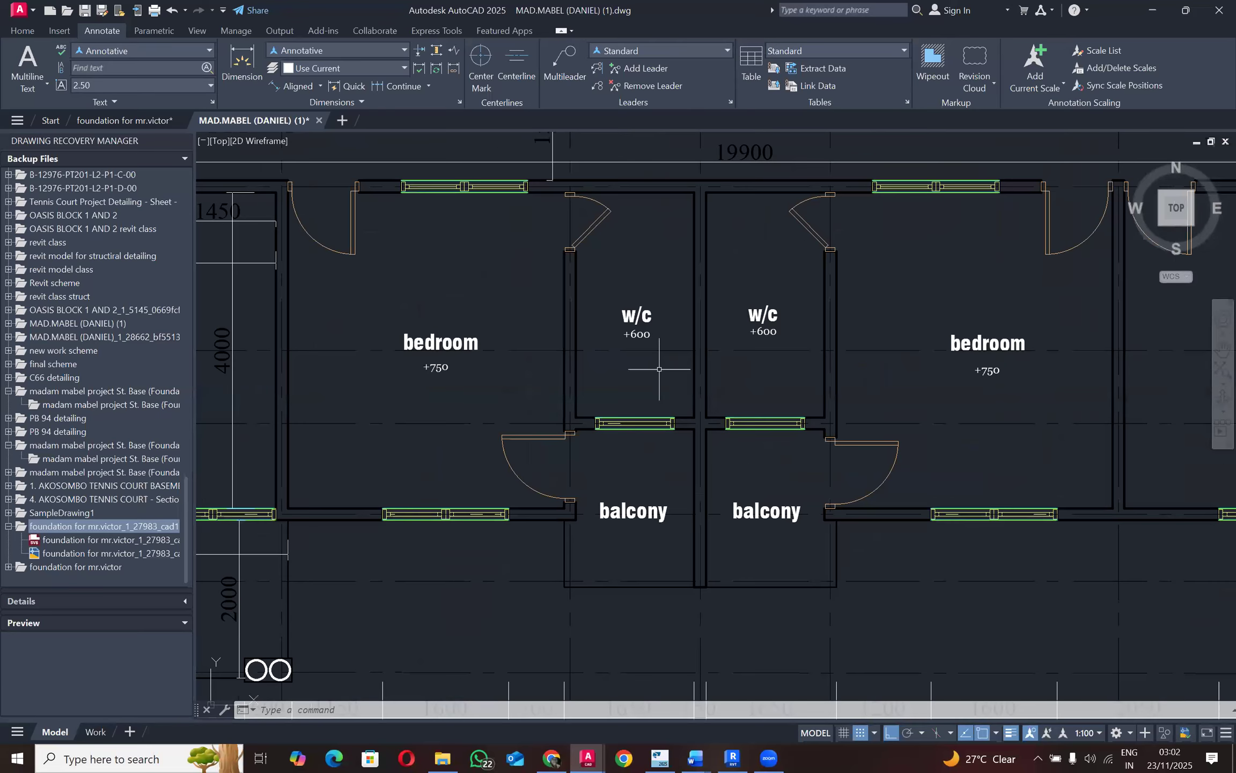
scroll(660, 369, down, 3)
scroll(863, 336, up, 3)
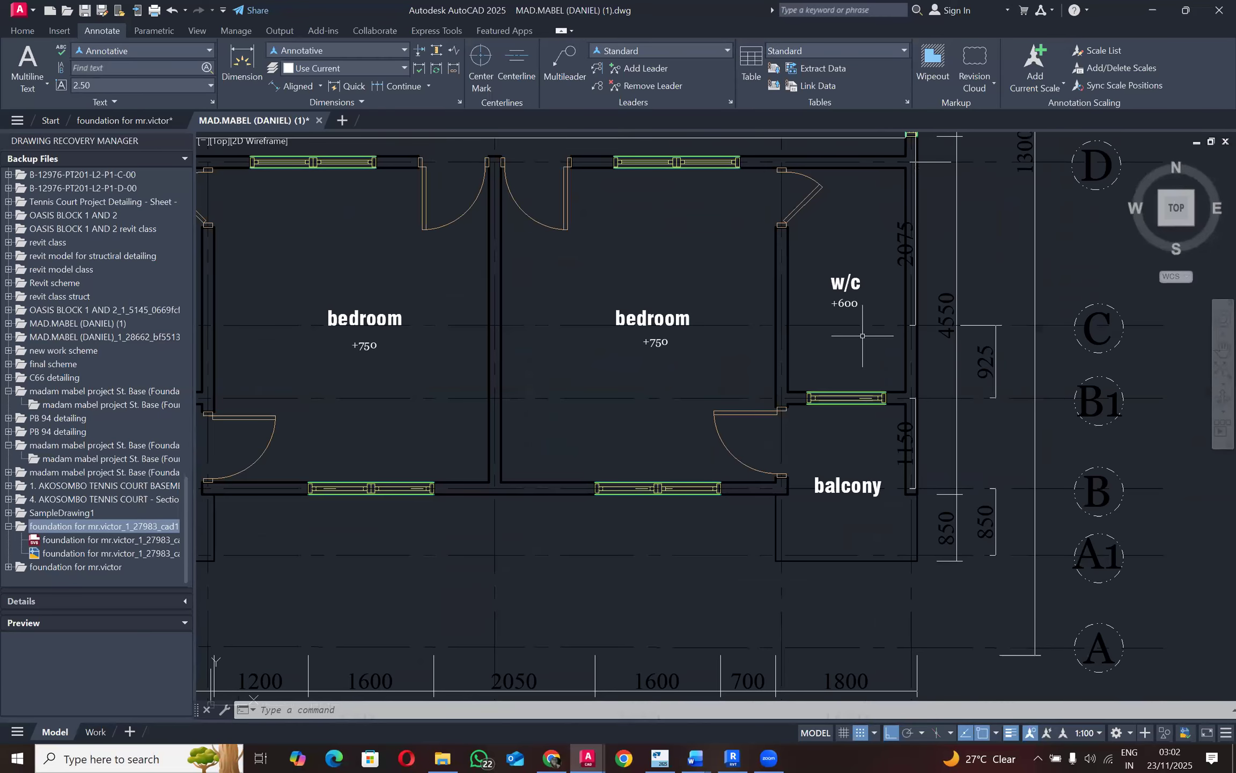
scroll(875, 447, down, 4)
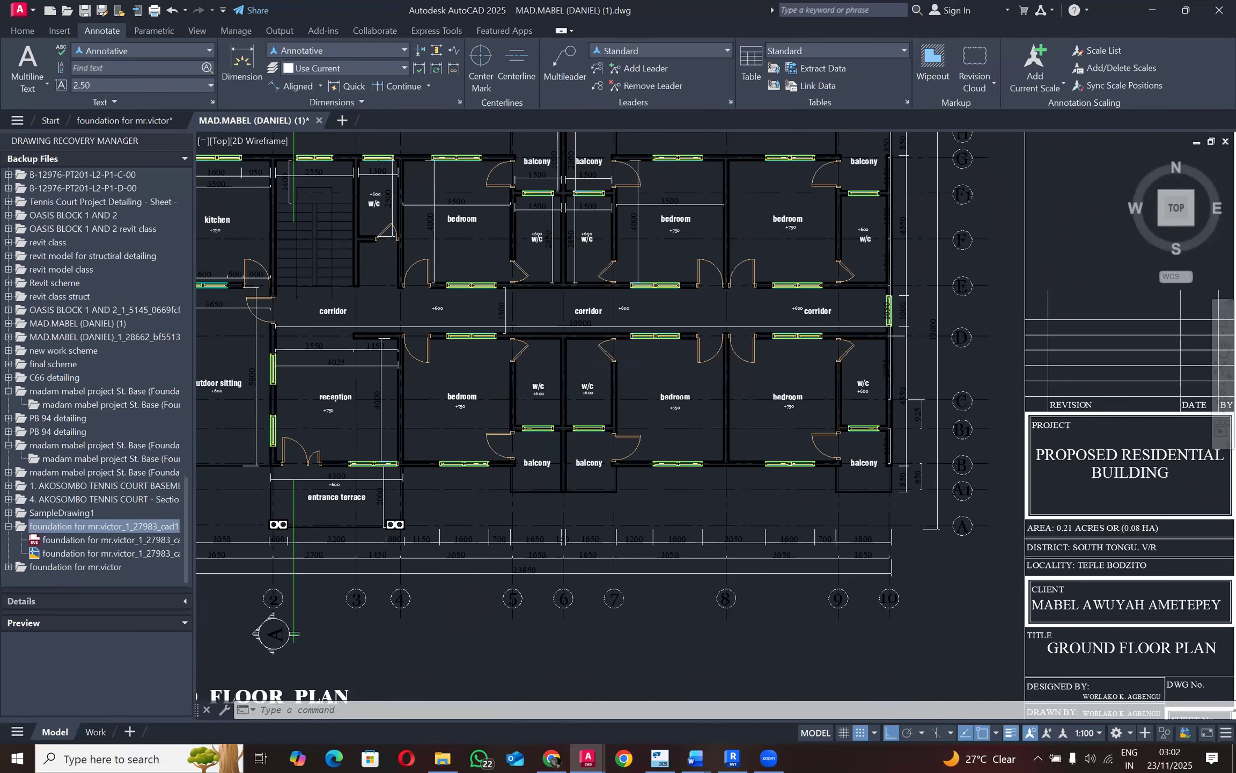
scroll(474, 242, down, 2)
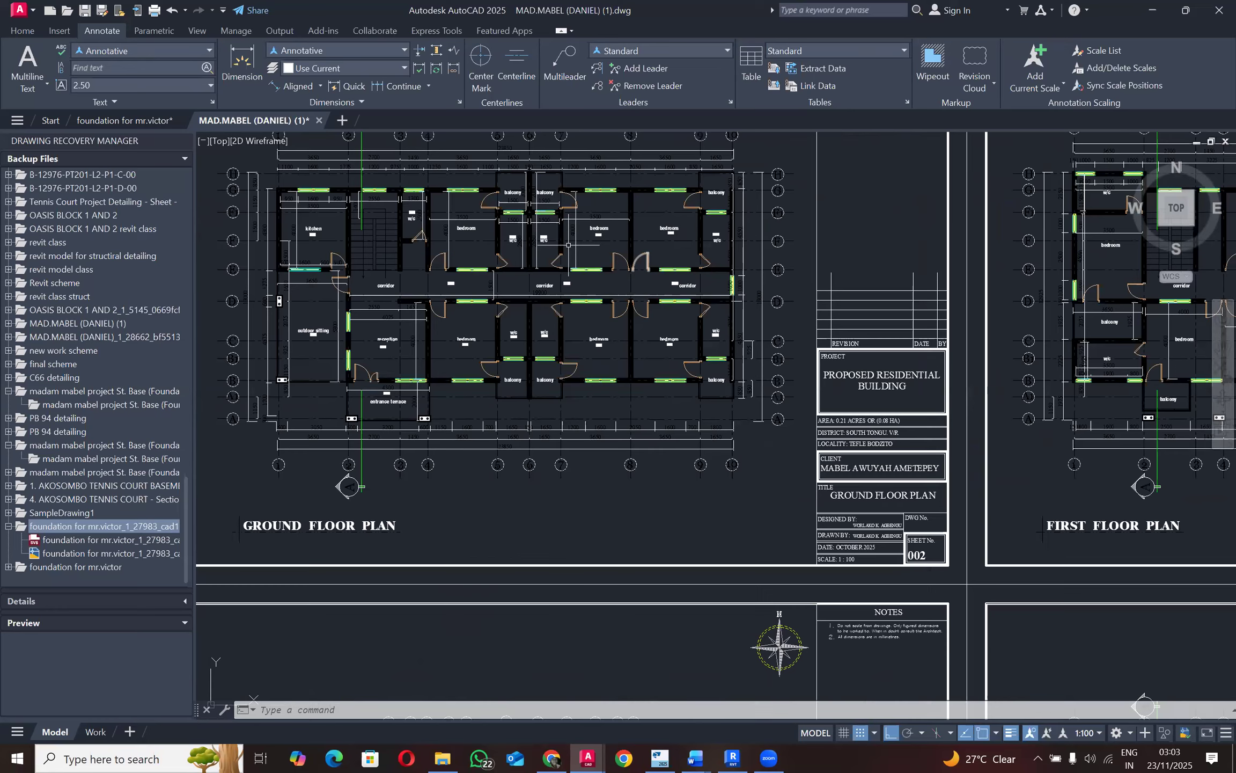
Step: Compare Revit's Ground Floor level plan with the corridor and bedroom layout in the AutoCAD drawing, finishing back in Revit
click(1155, 8)
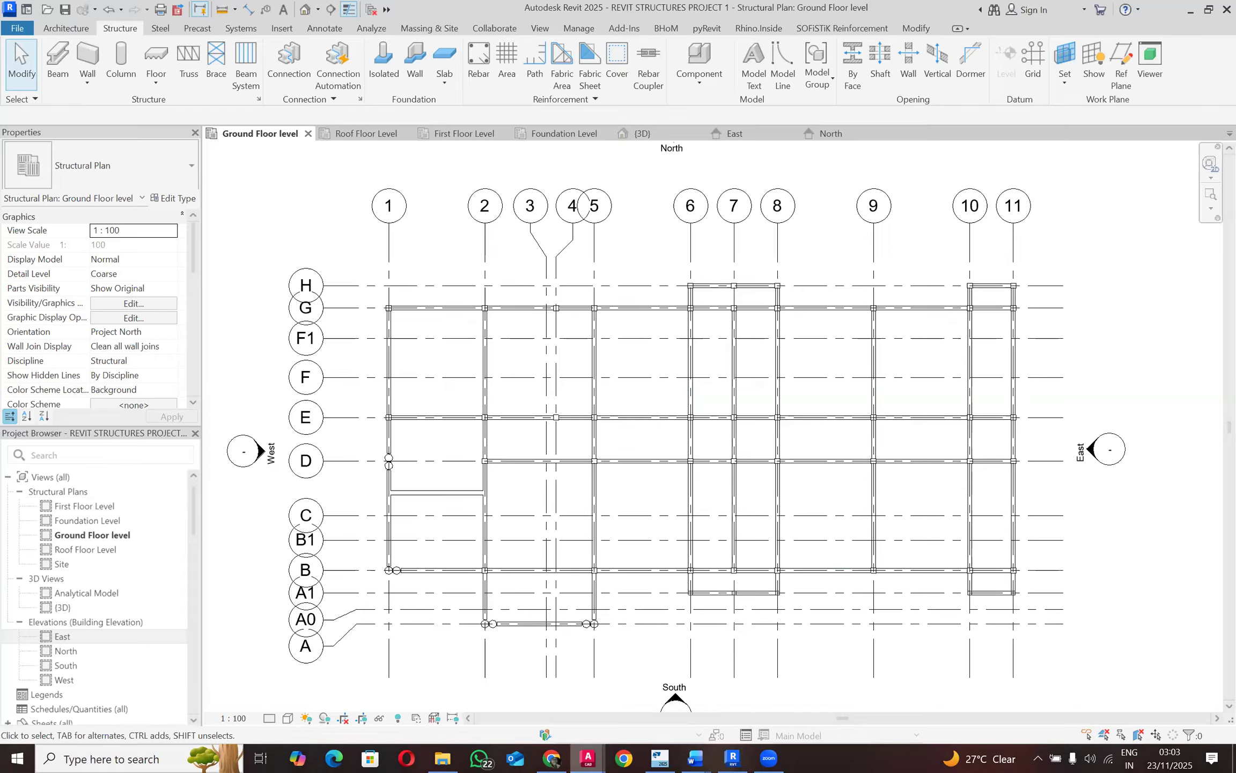
click(588, 758)
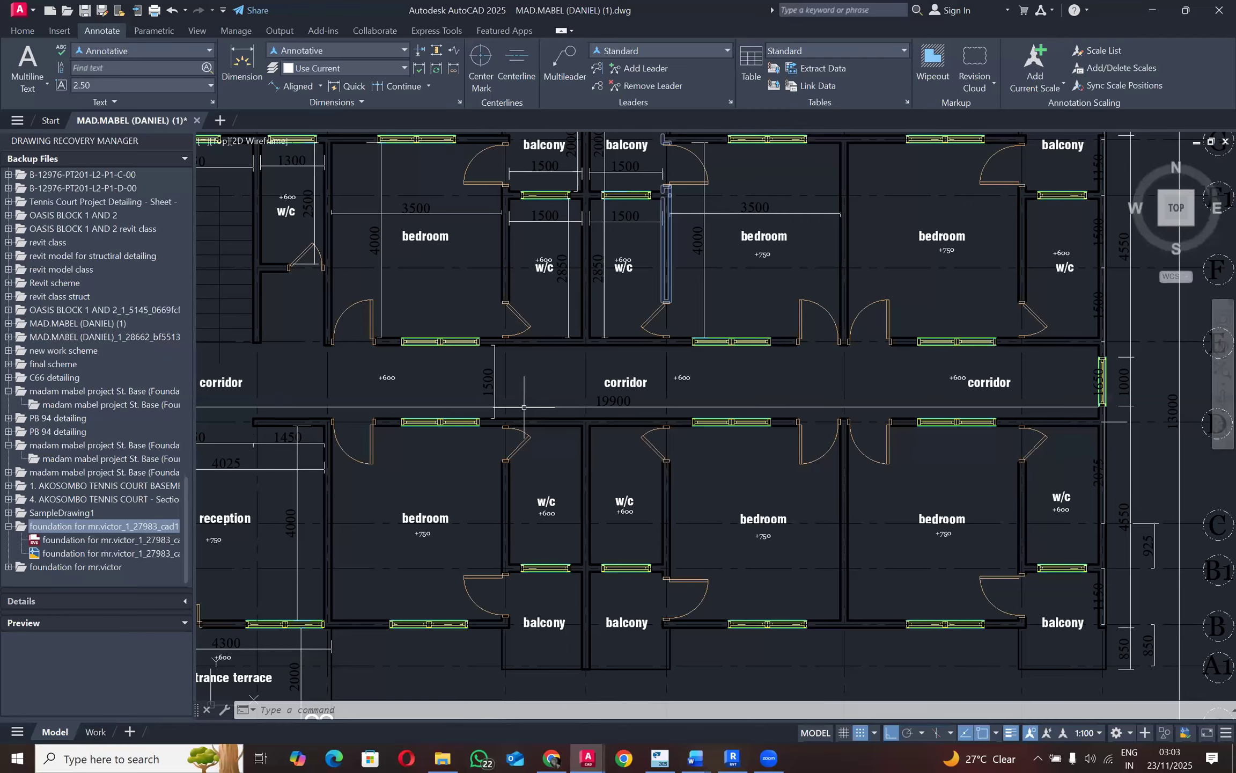
key(alt+Tab)
scroll(548, 396, down, 6)
click(1153, 13)
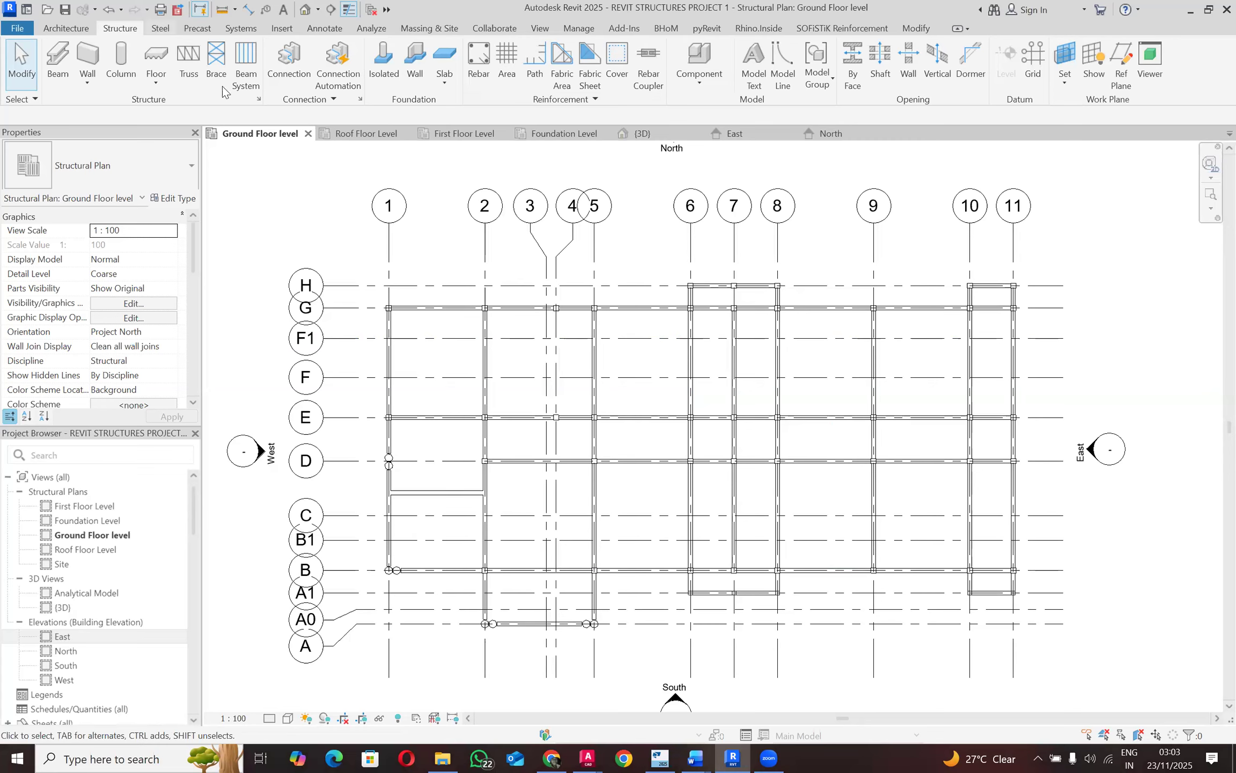
Step: Start a structural foundation slab on the Ground Floor level using the 150mm Foundation Slab type and a height offset of 0
click(445, 82)
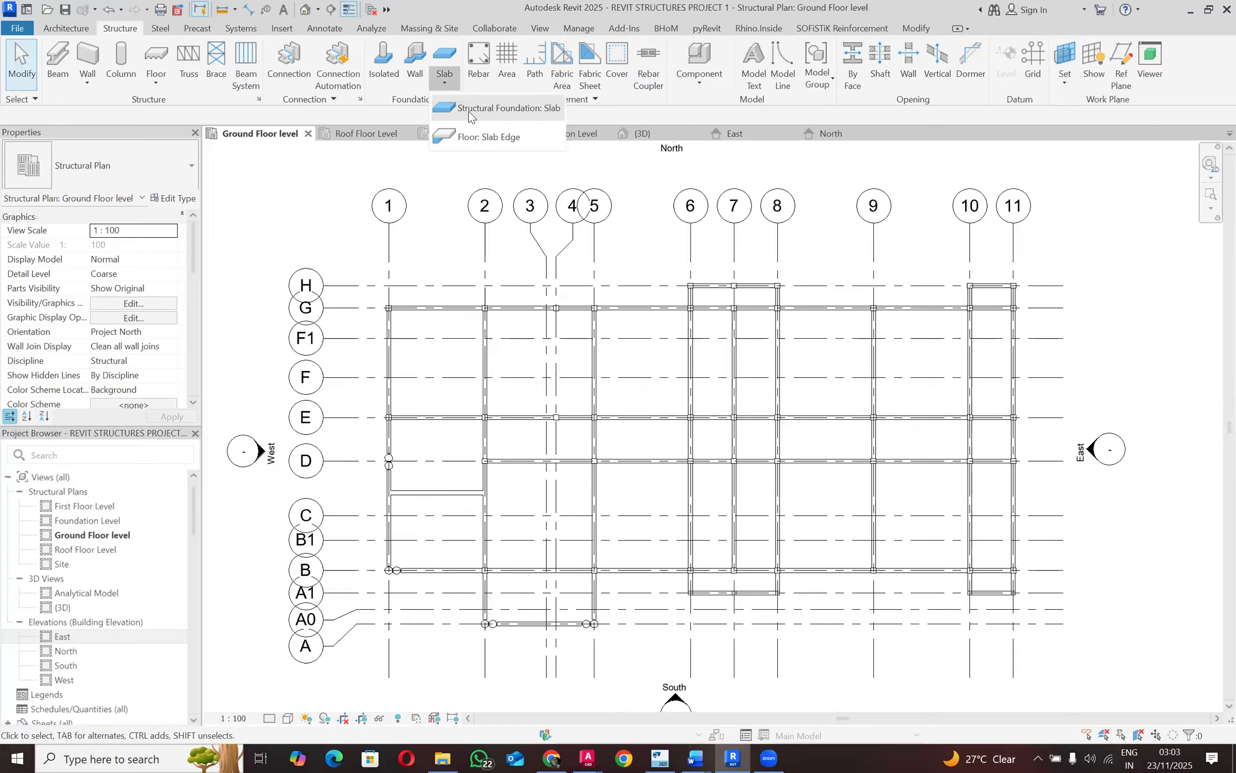
click(469, 111)
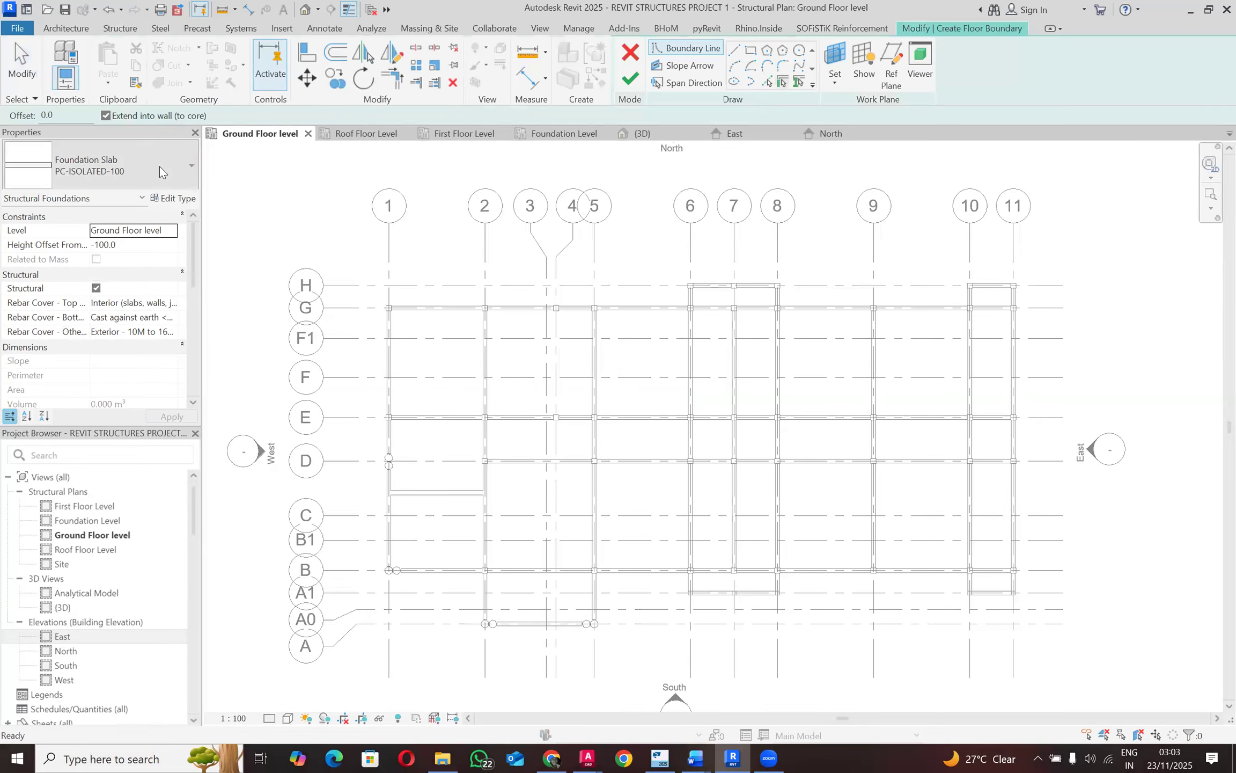
click(175, 150)
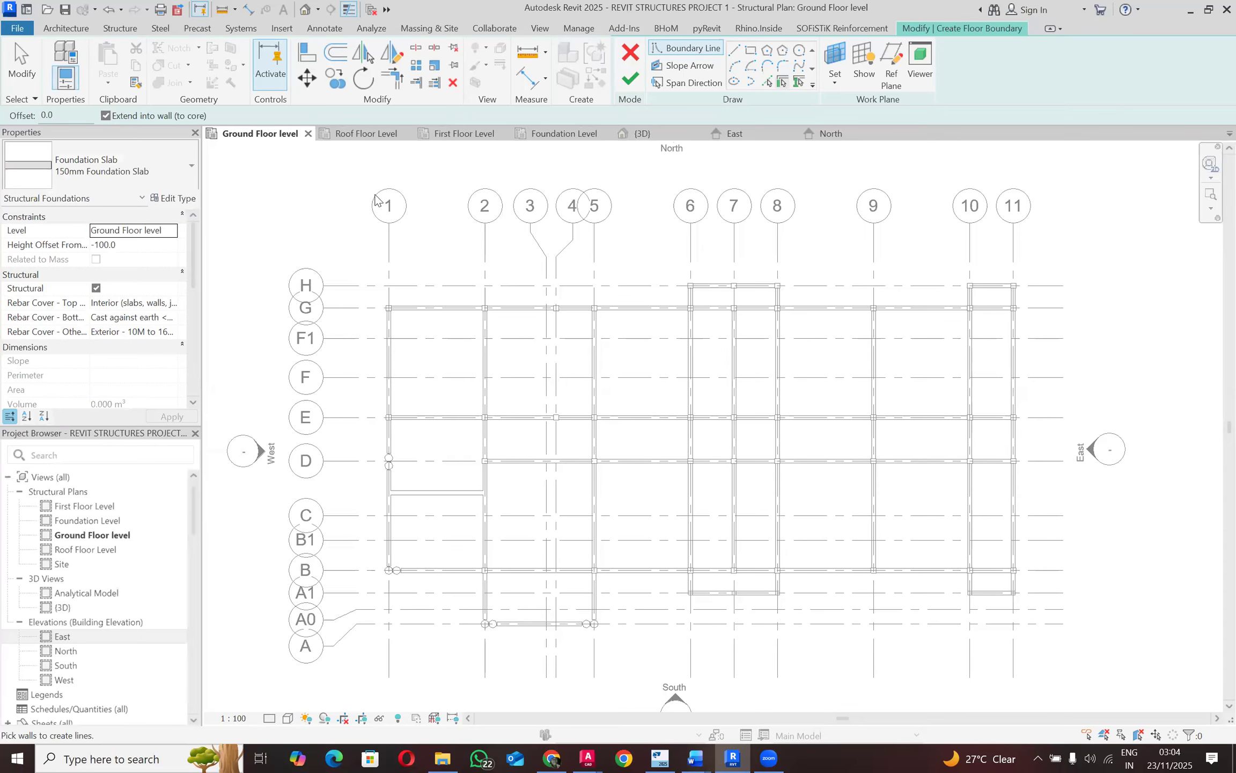
click(110, 245)
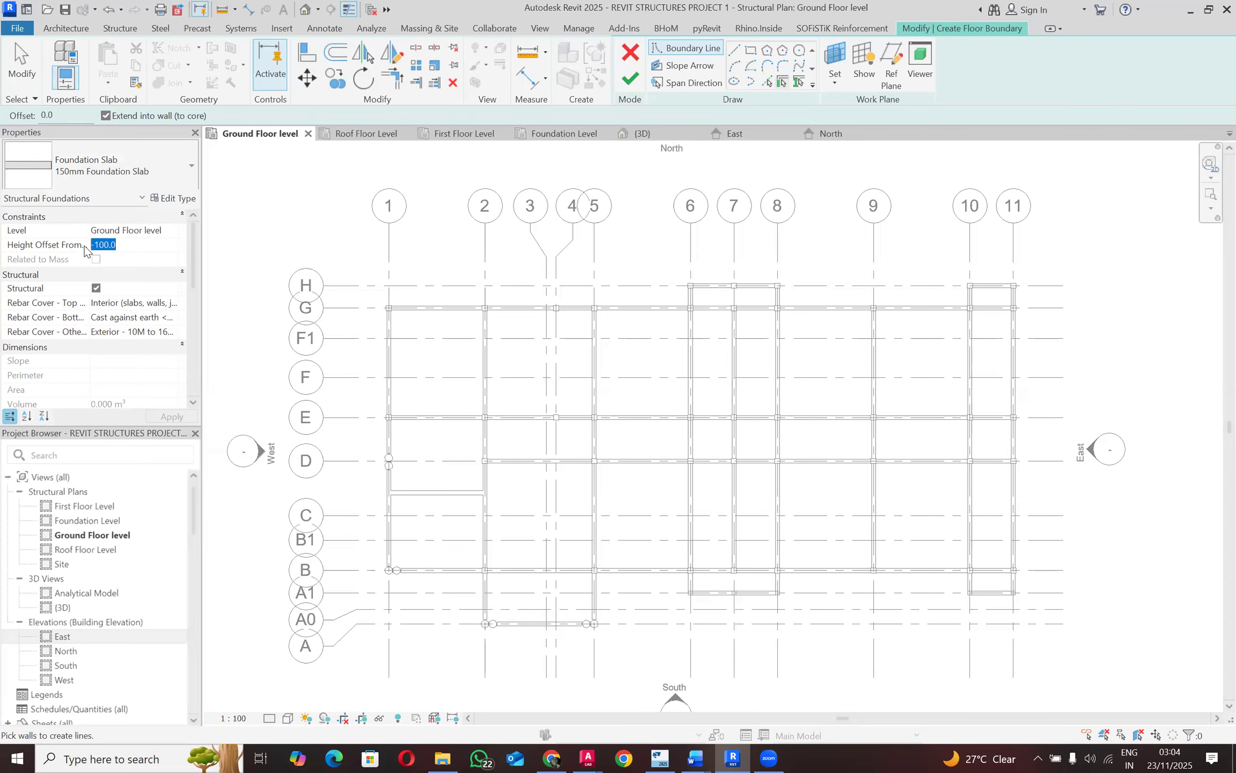
text(0)
Step: Sketch a rectangular slab boundary around the bay between grids 1 and 2 and grids G and E
click(752, 69)
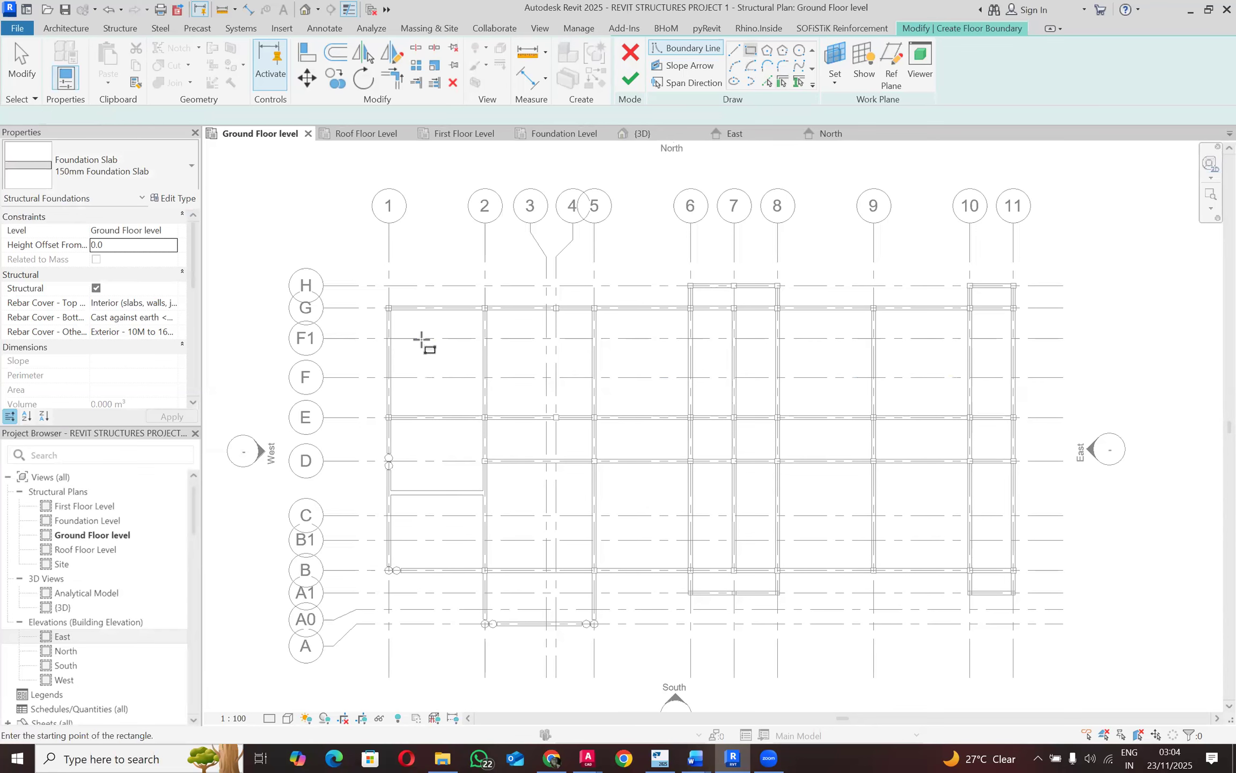
scroll(422, 341, up, 2)
scroll(374, 289, up, 2)
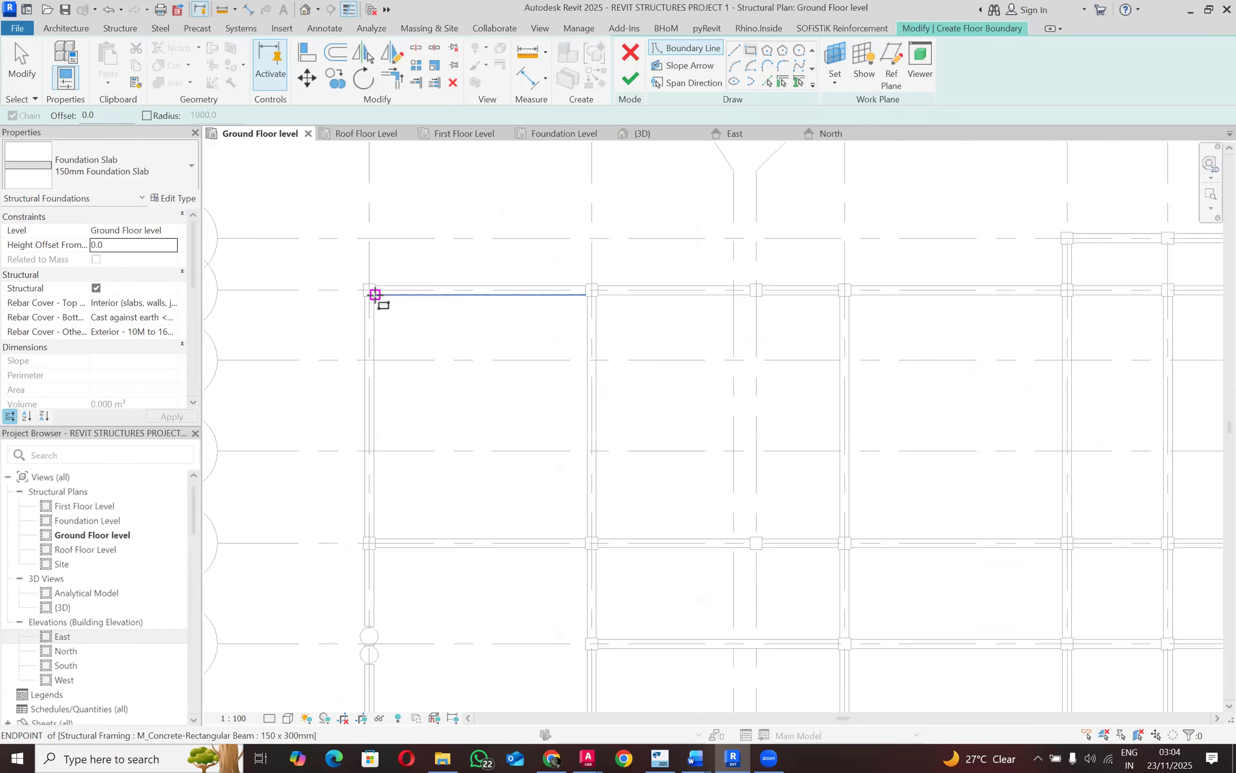
click(374, 293)
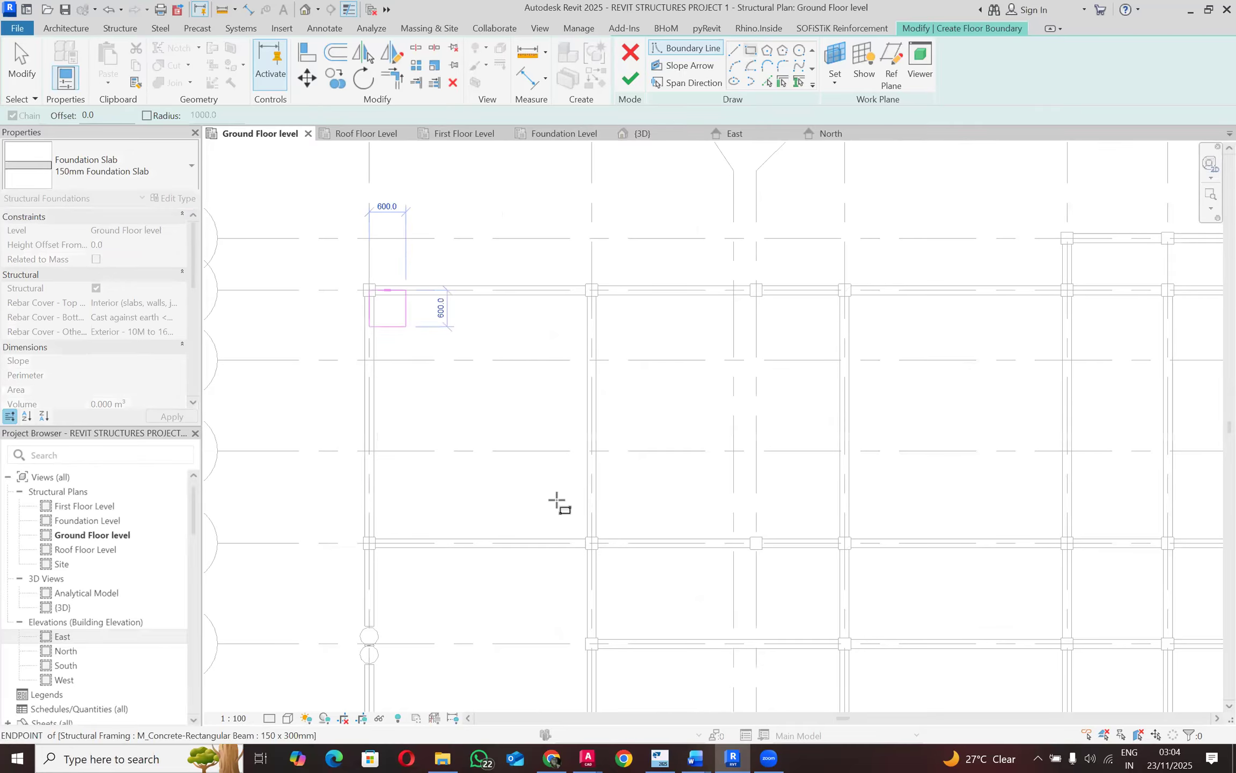
click(592, 543)
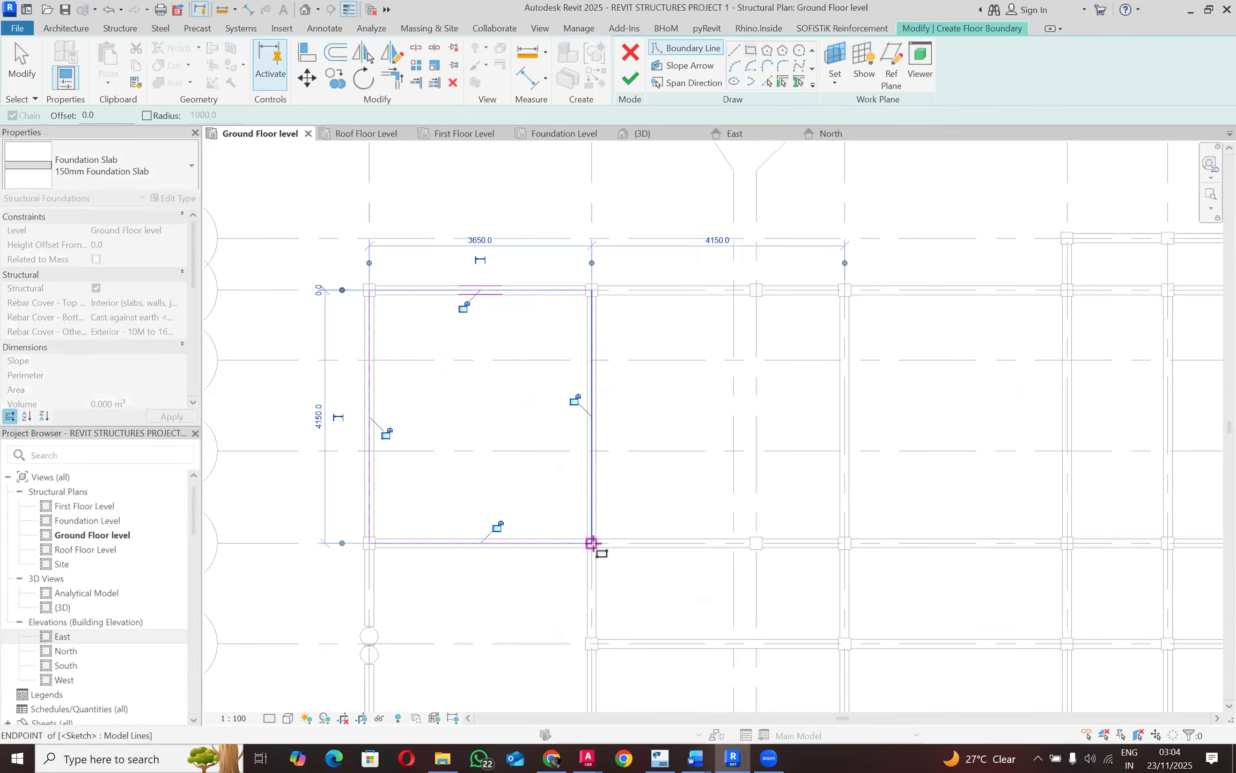
Step: Switch to the architectural plan in AutoCAD, examine the room floor levels between grids 2 and 10, and return to Revit
scroll(422, 357, down, 2)
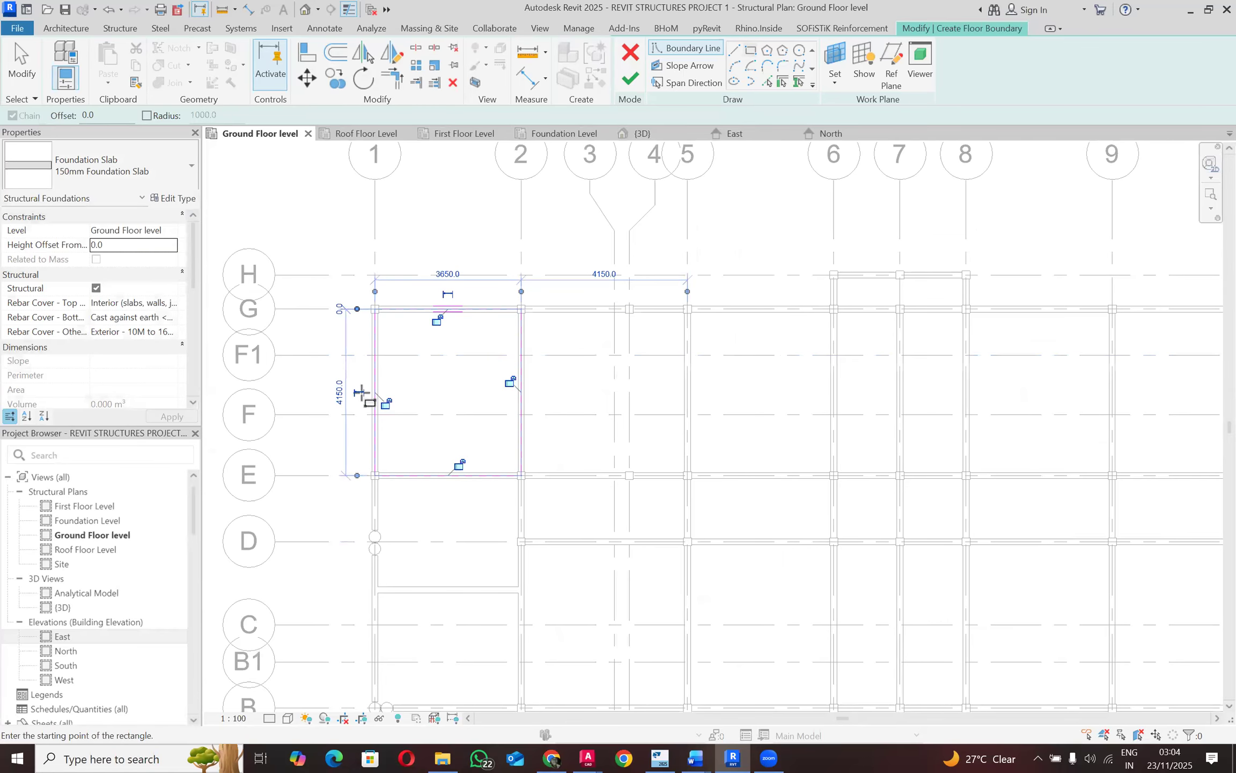
scroll(387, 394, down, 2)
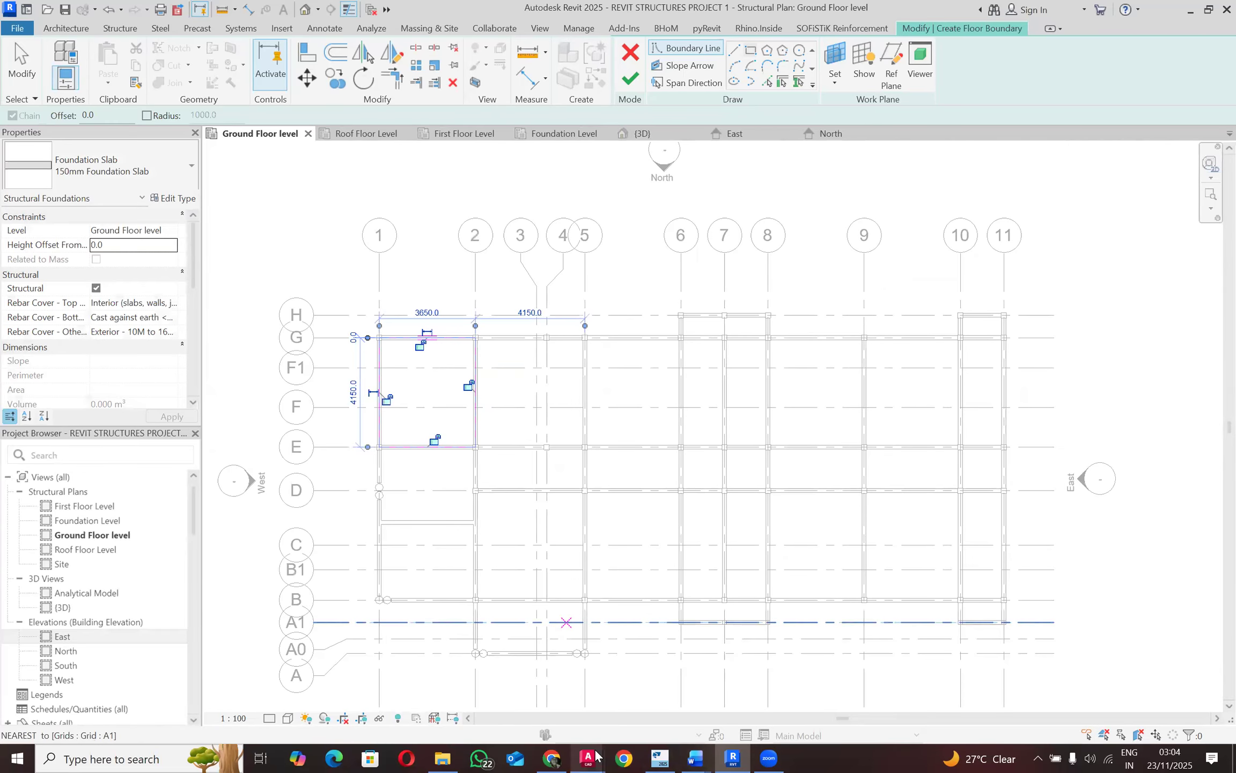
mouse_move(596, 756)
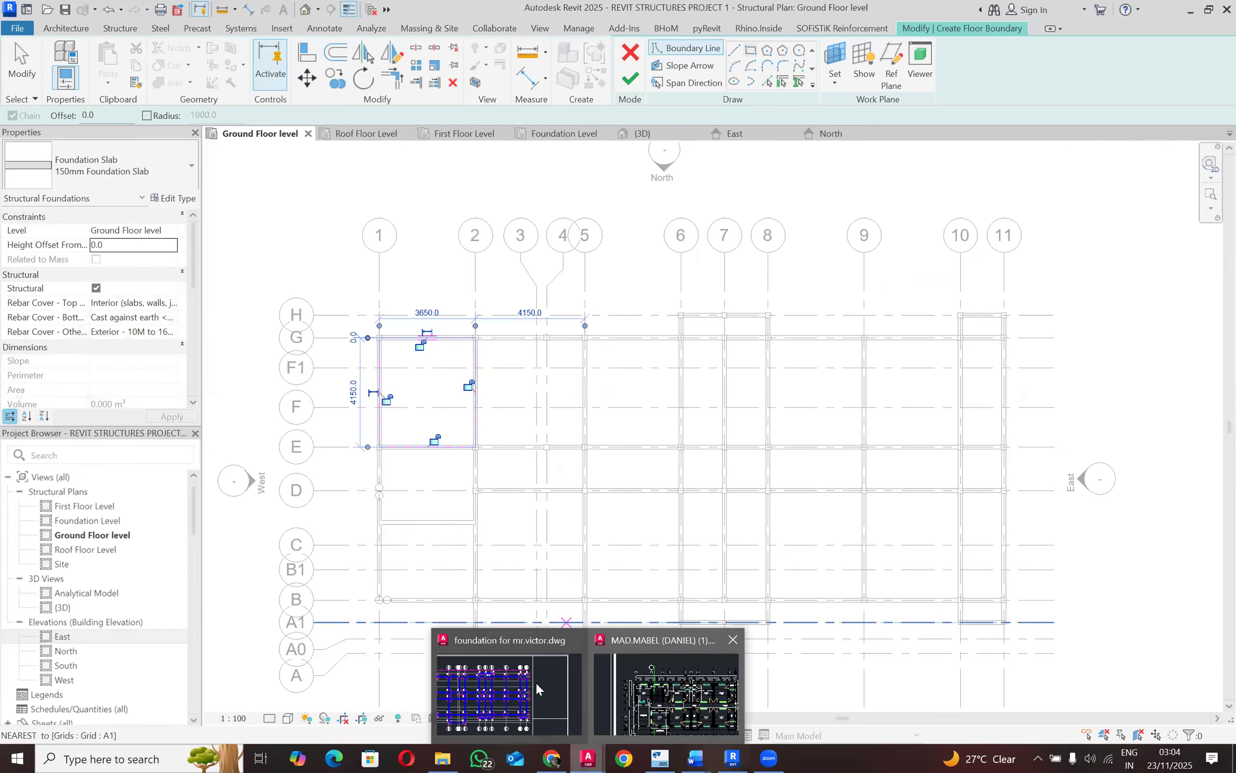
click(638, 687)
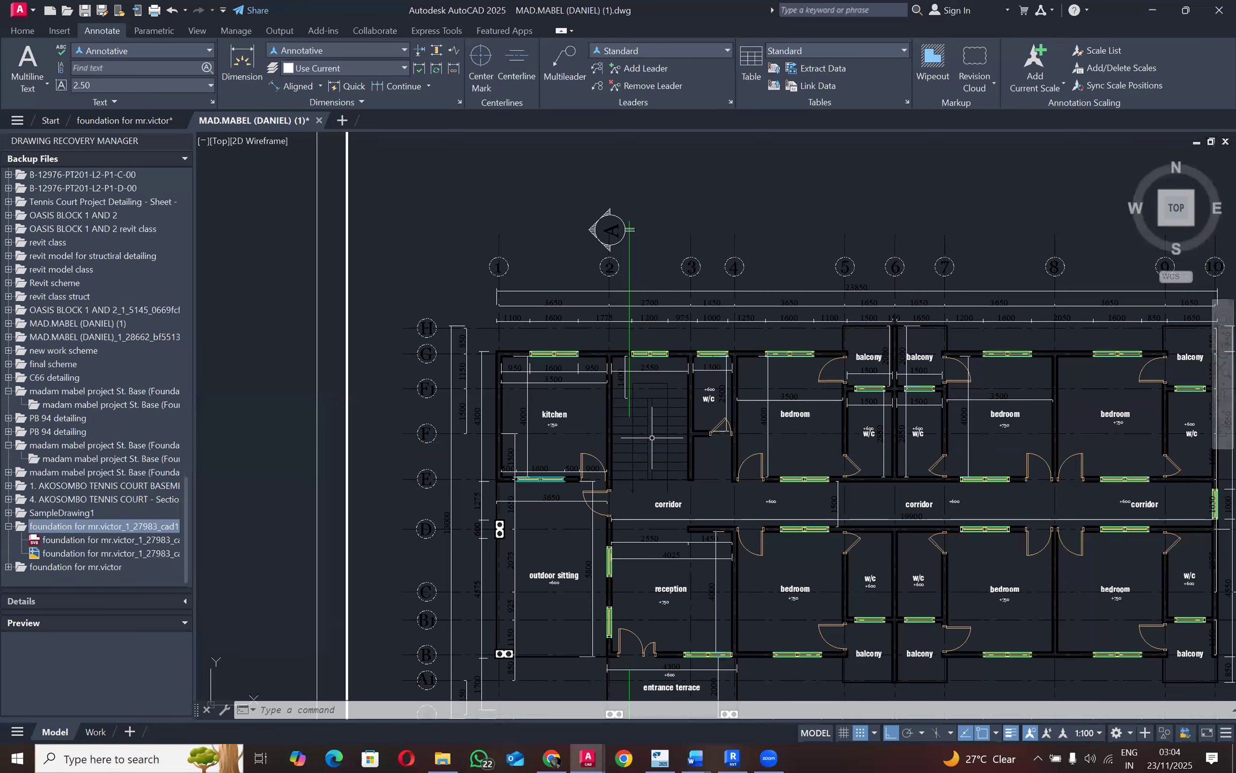
scroll(824, 420, up, 4)
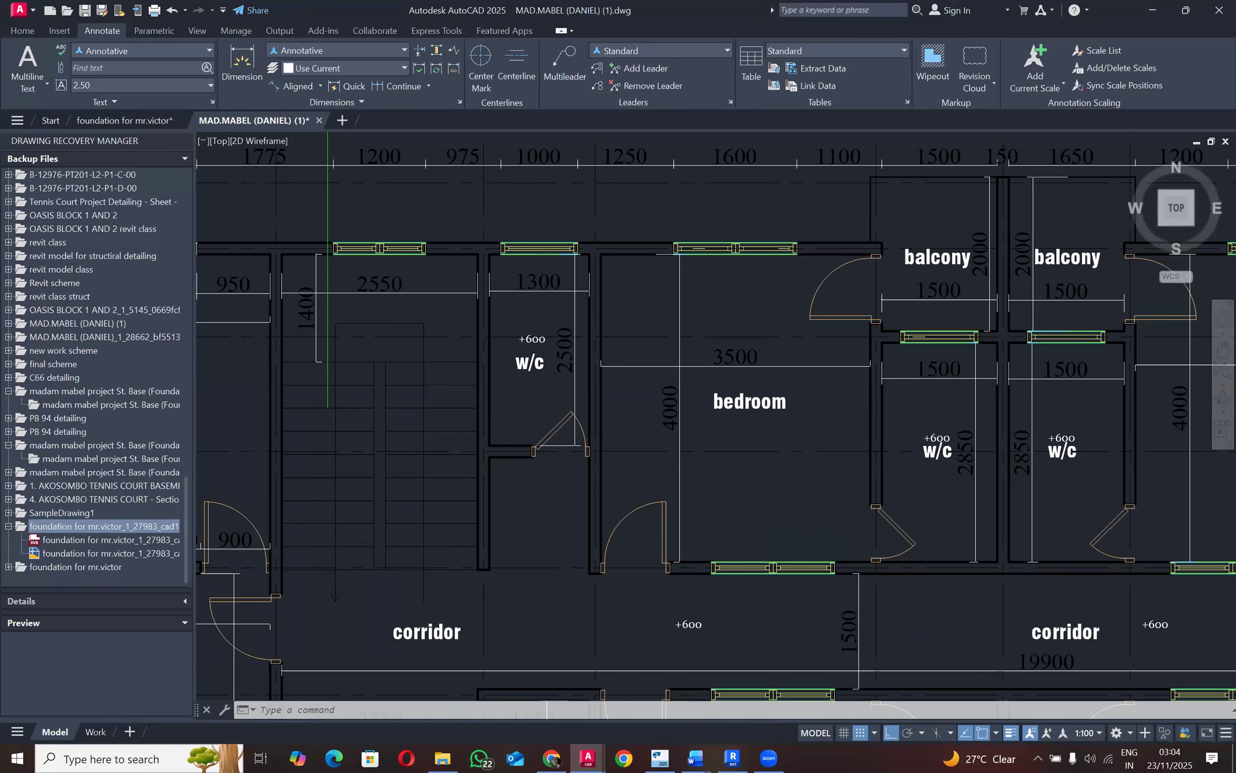
scroll(530, 409, down, 4)
scroll(531, 410, up, 4)
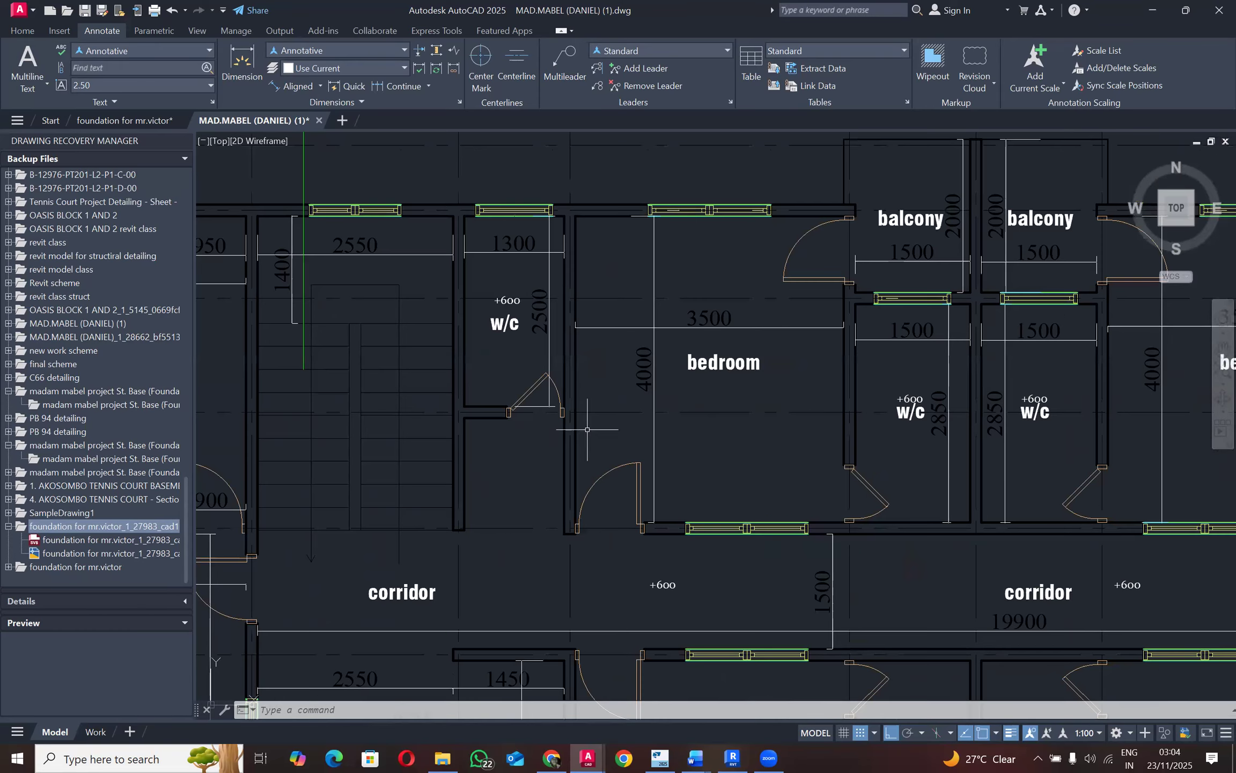
scroll(531, 409, down, 4)
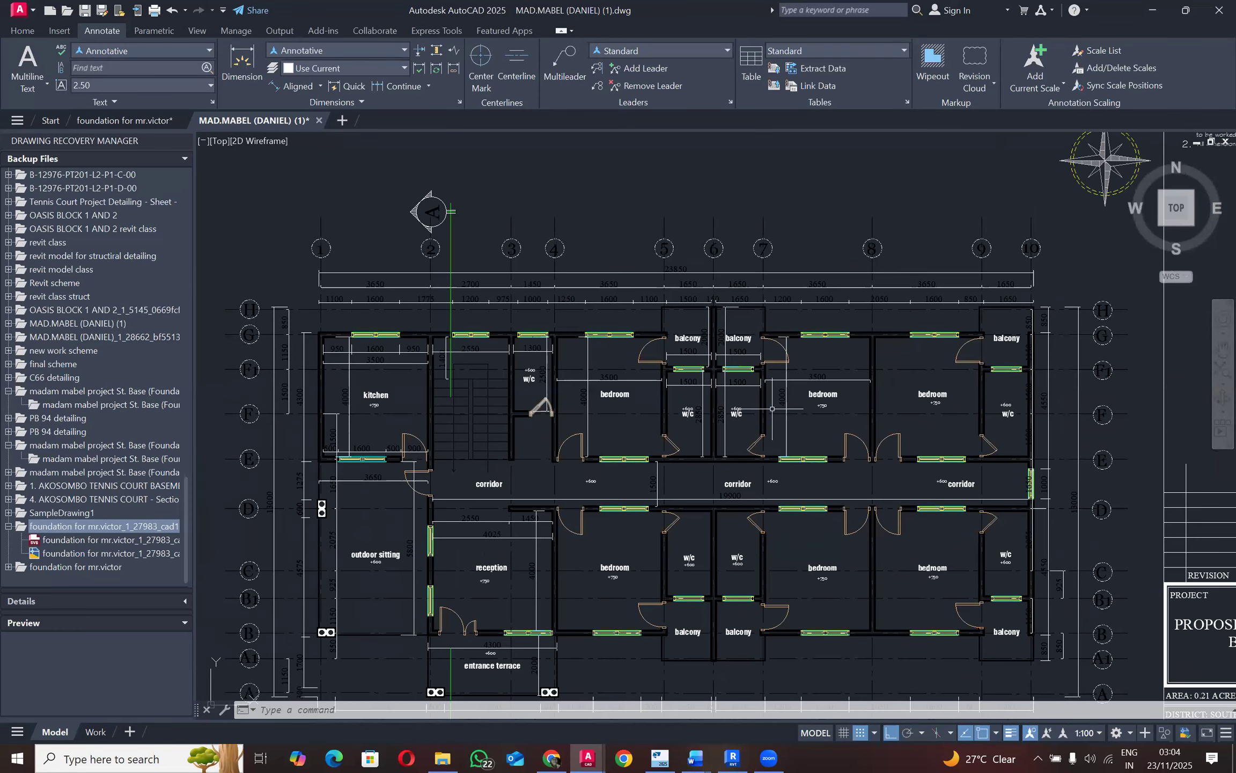
scroll(872, 408, up, 2)
scroll(486, 386, down, 2)
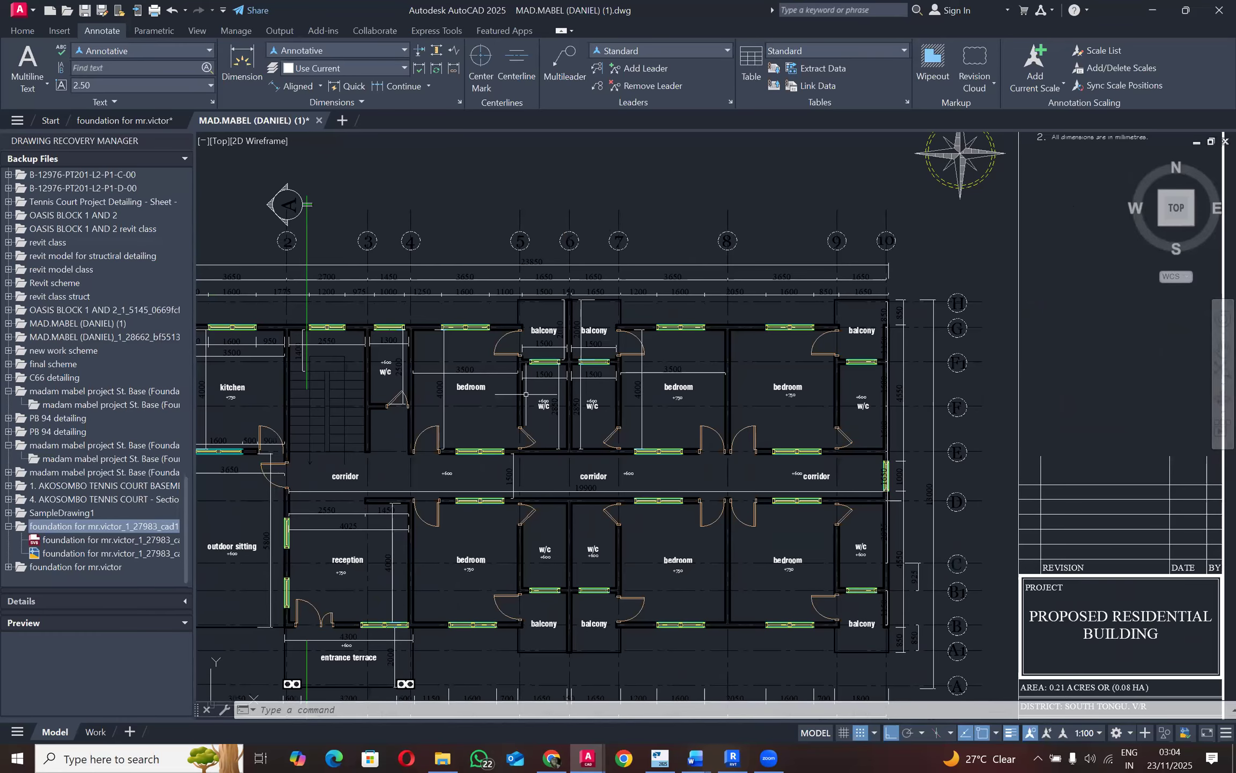
scroll(526, 274, up, 2)
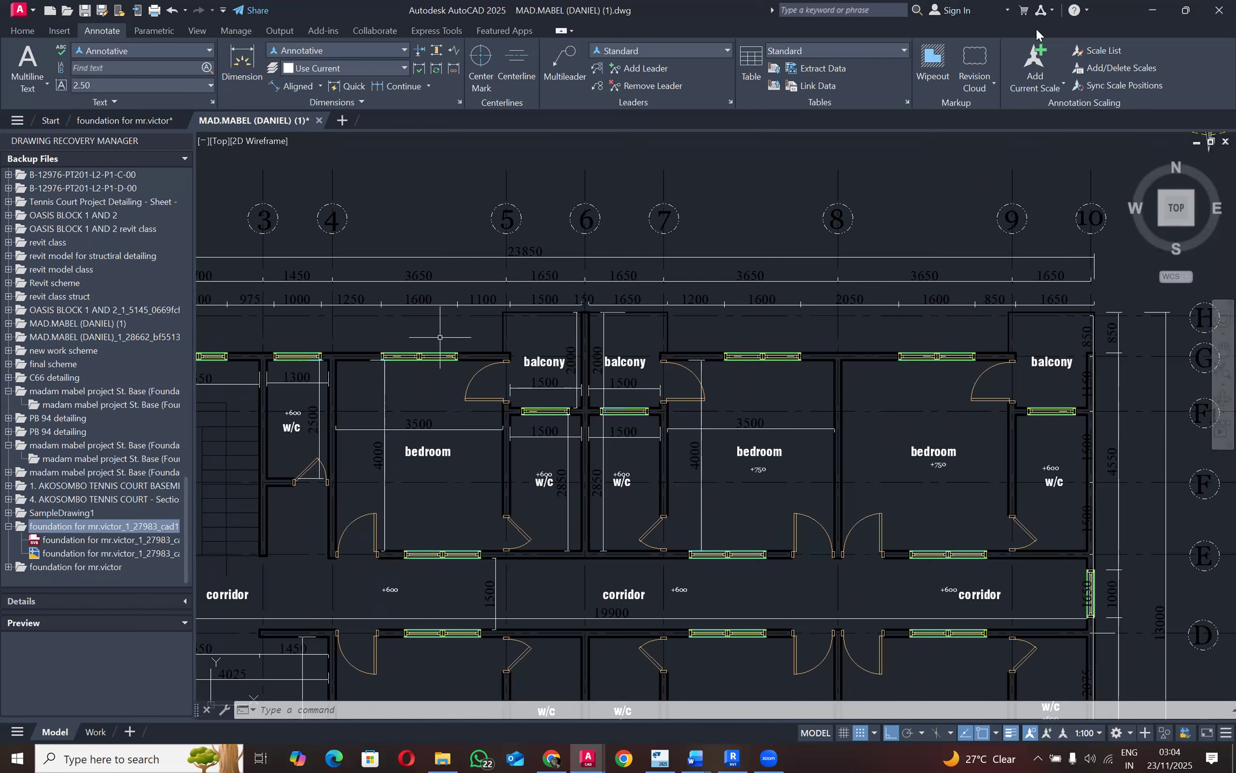
key(alt+Tab)
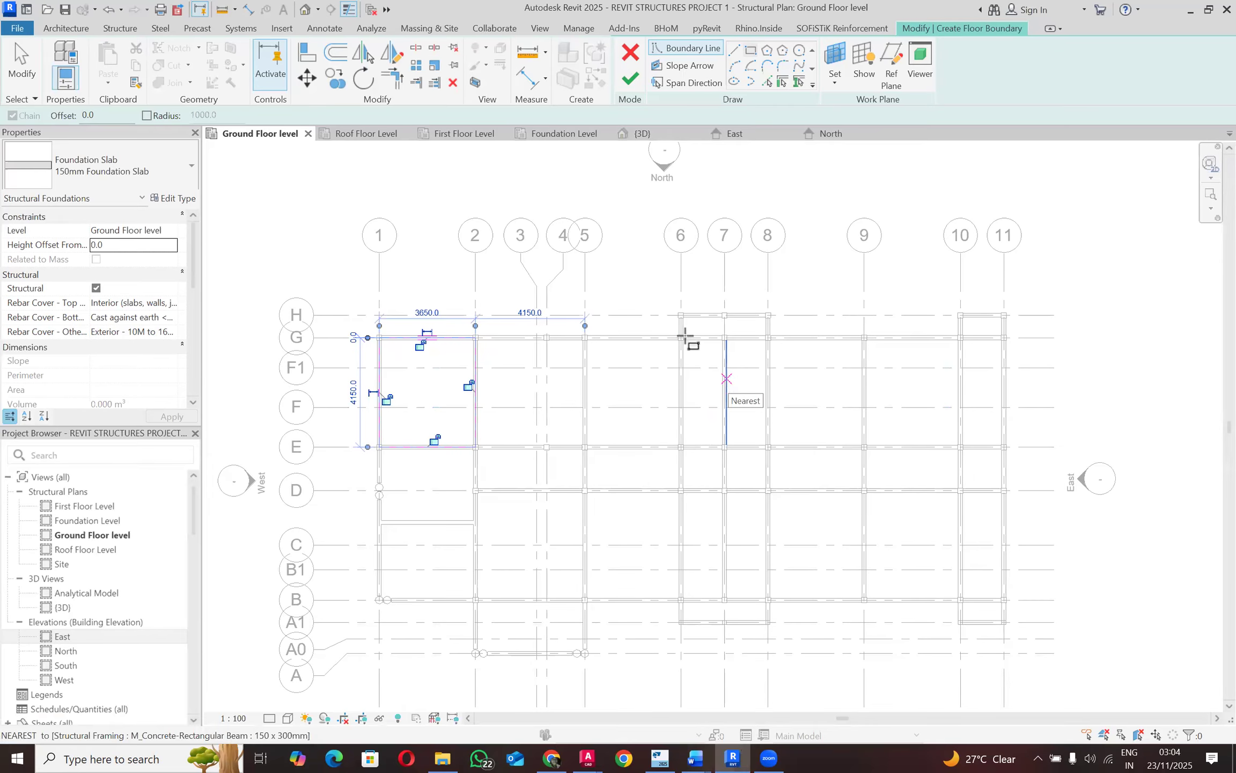
Step: Recheck the +750 bedrooms and +600 washrooms in the AutoCAD floor plan and return to the Revit slab sketch
scroll(681, 337, up, 1)
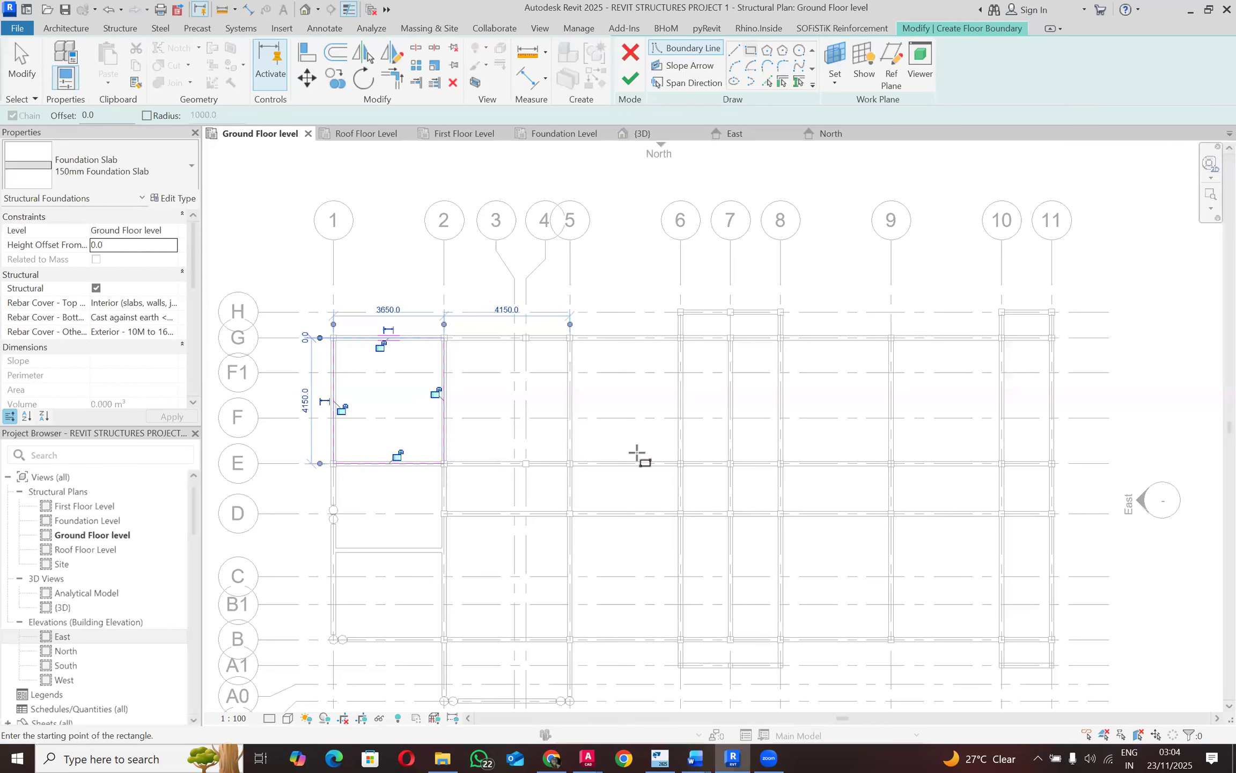
mouse_move(600, 757)
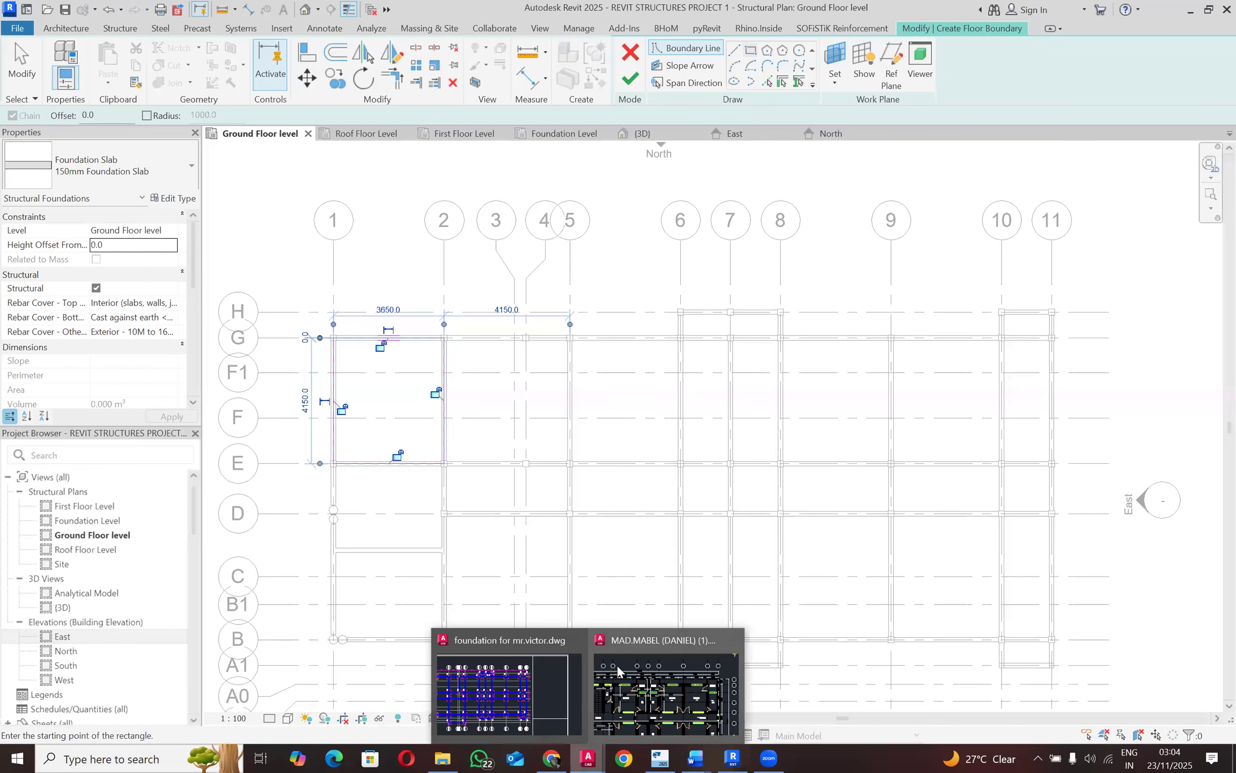
click(618, 671)
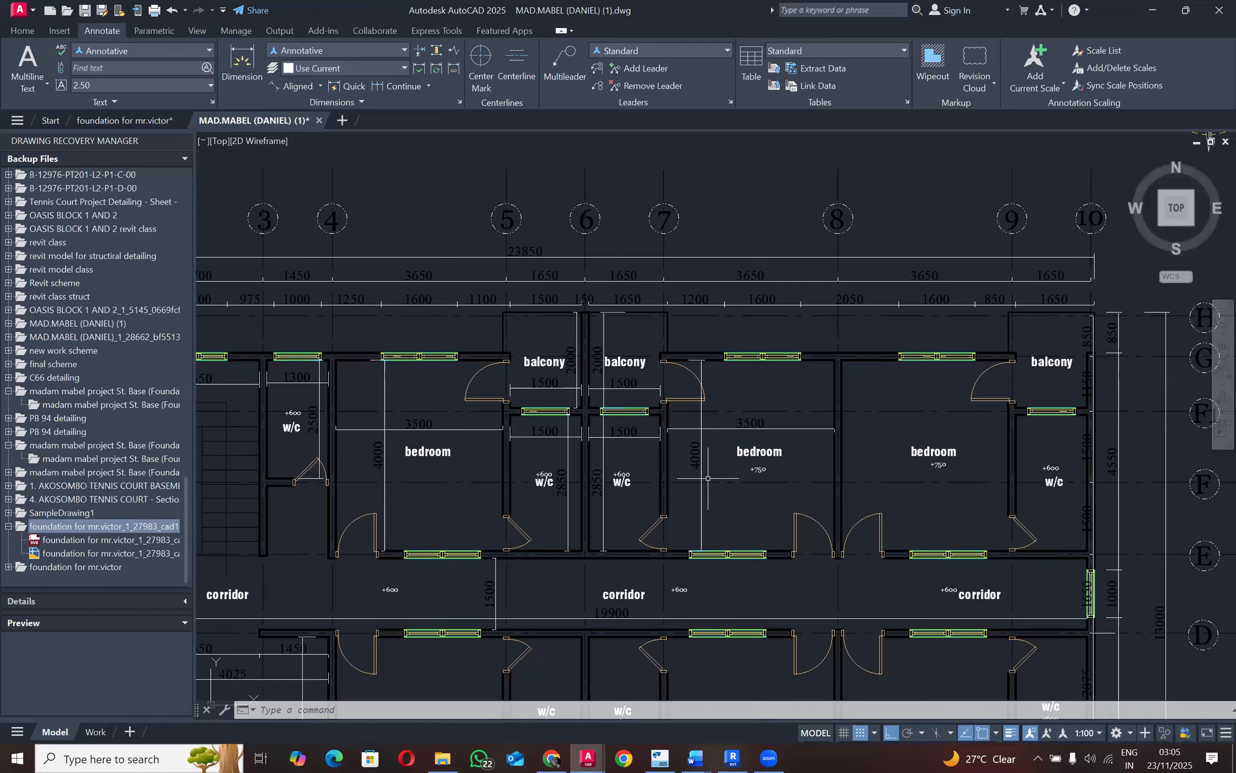
click(1141, 12)
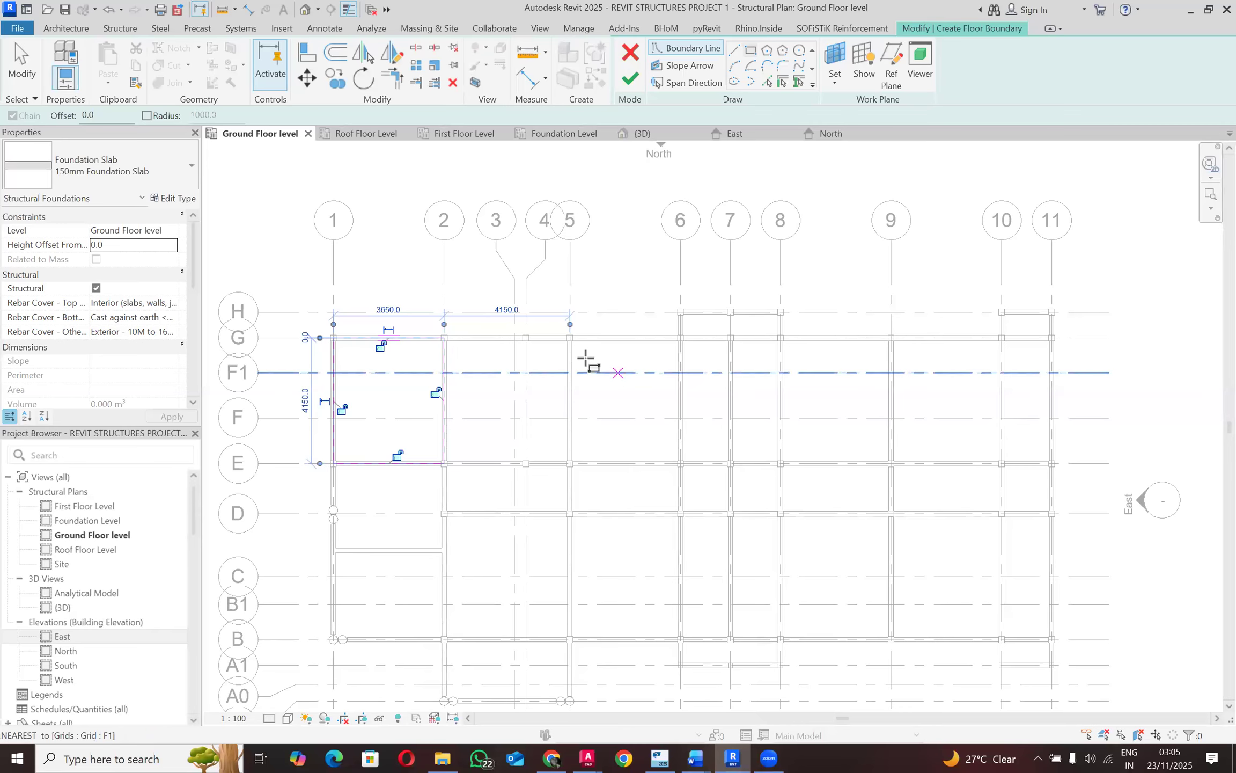
Step: Sketch a second rectangular slab boundary around the bay between grids 5 and 6 and grids G and E
scroll(580, 351, up, 1)
scroll(570, 336, up, 2)
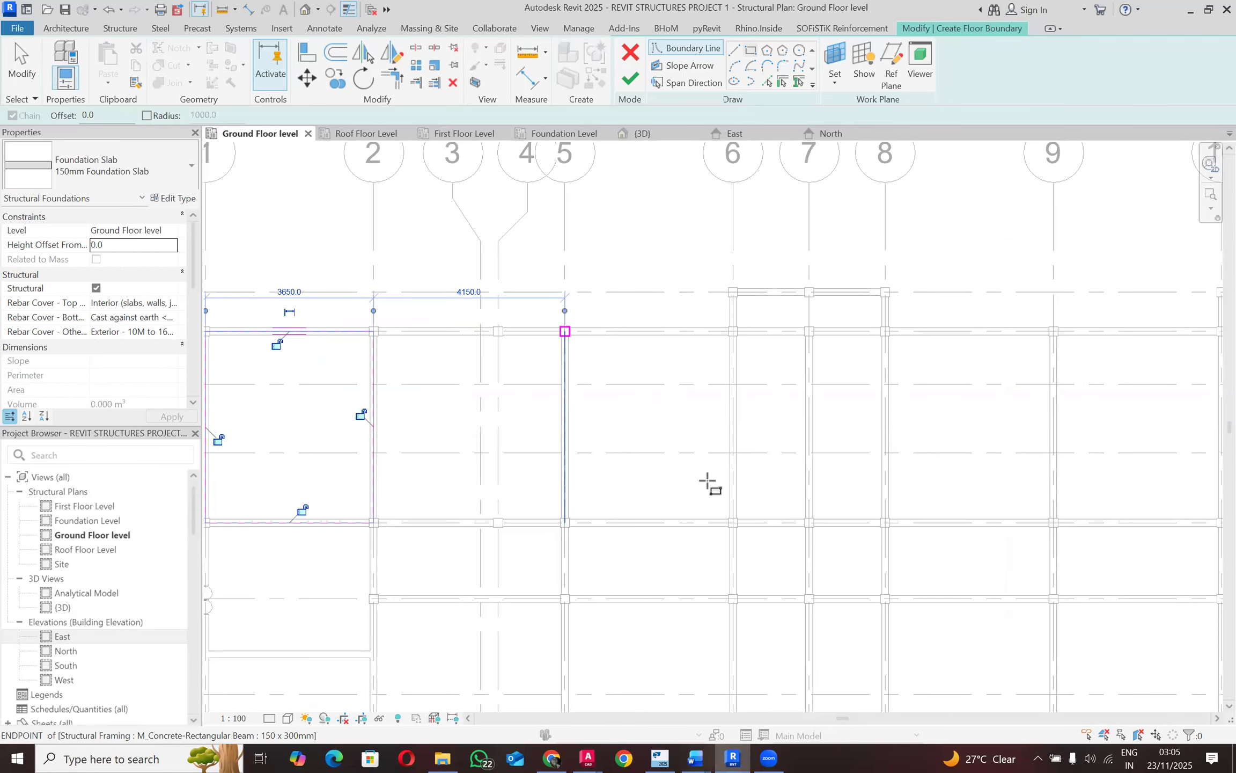
click(734, 523)
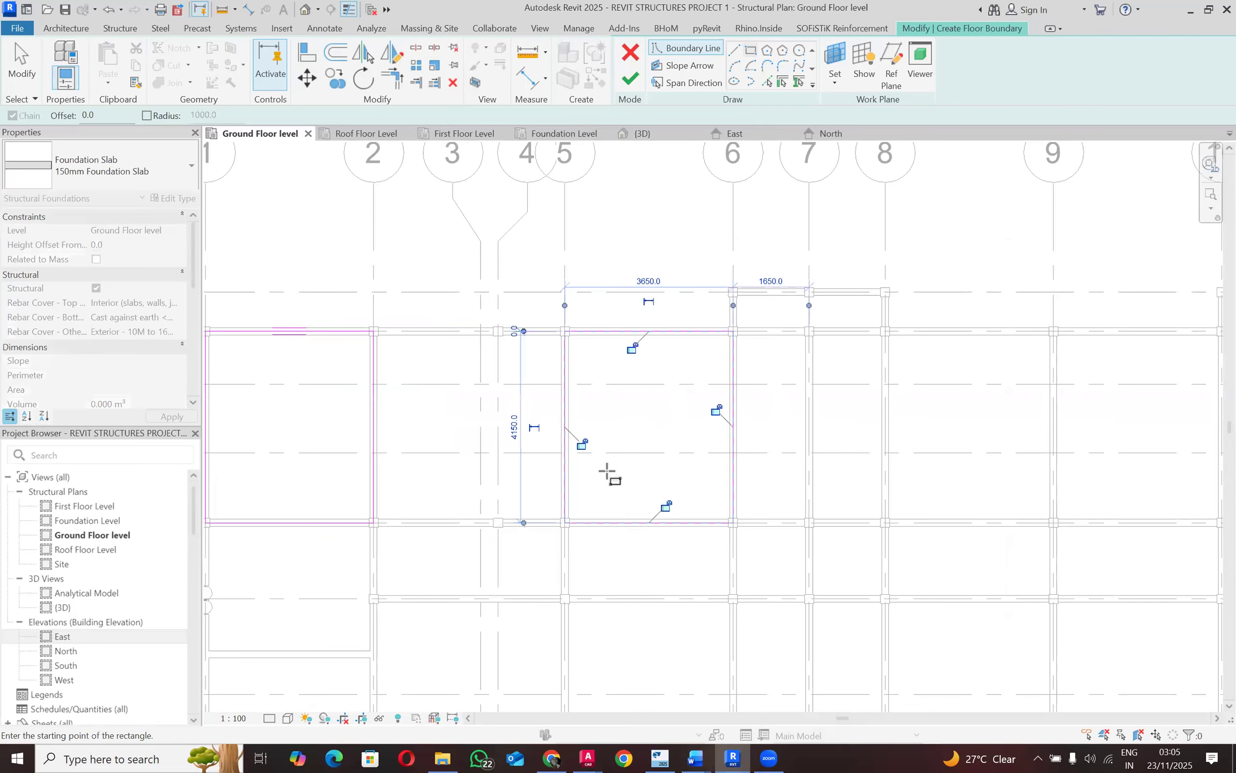
Step: Sketch a rectangular slab boundary around the bay between grids 8 and 9 and grids G and E
scroll(770, 403, down, 1)
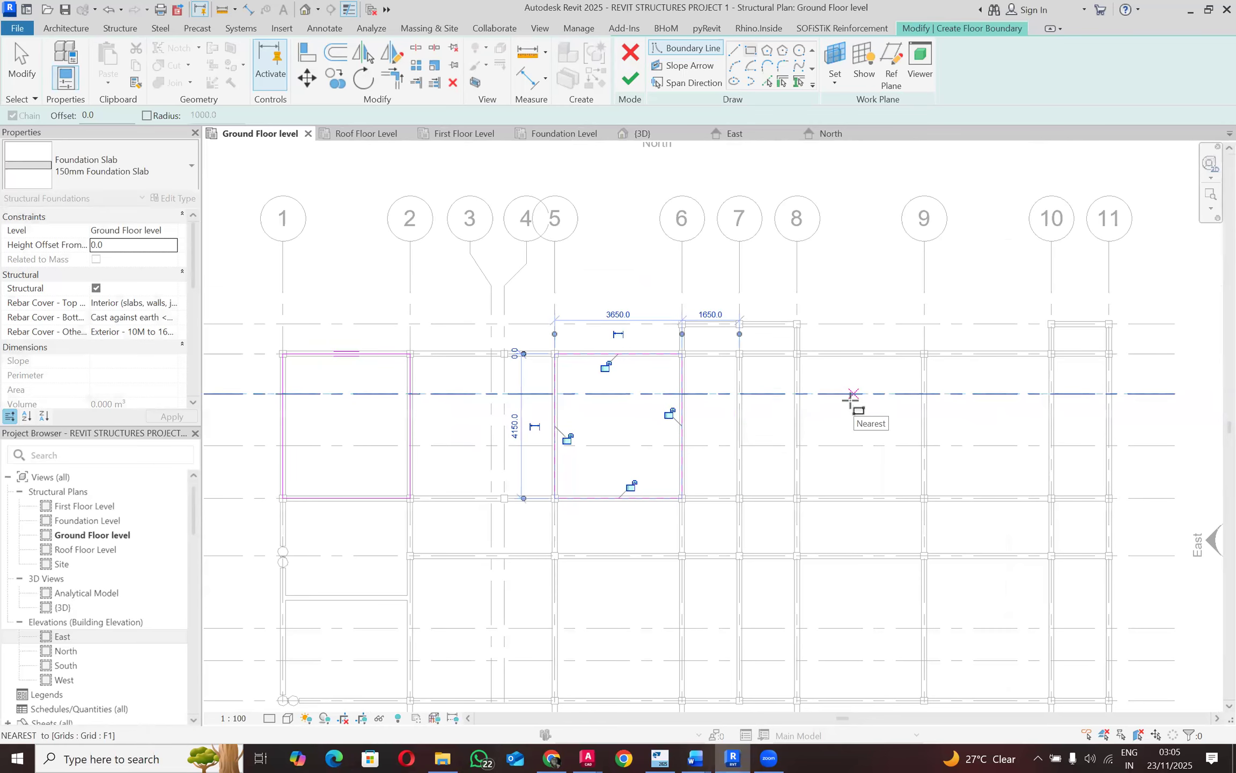
scroll(852, 398, up, 1)
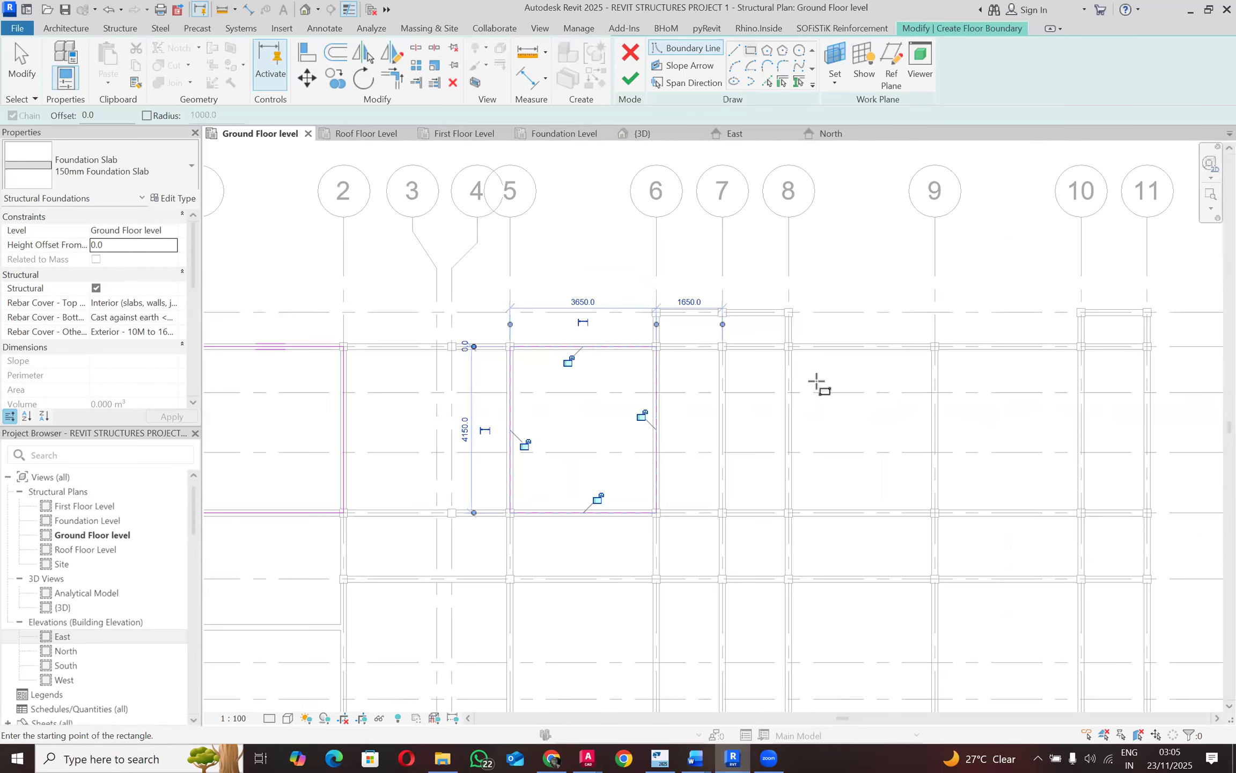
click(788, 346)
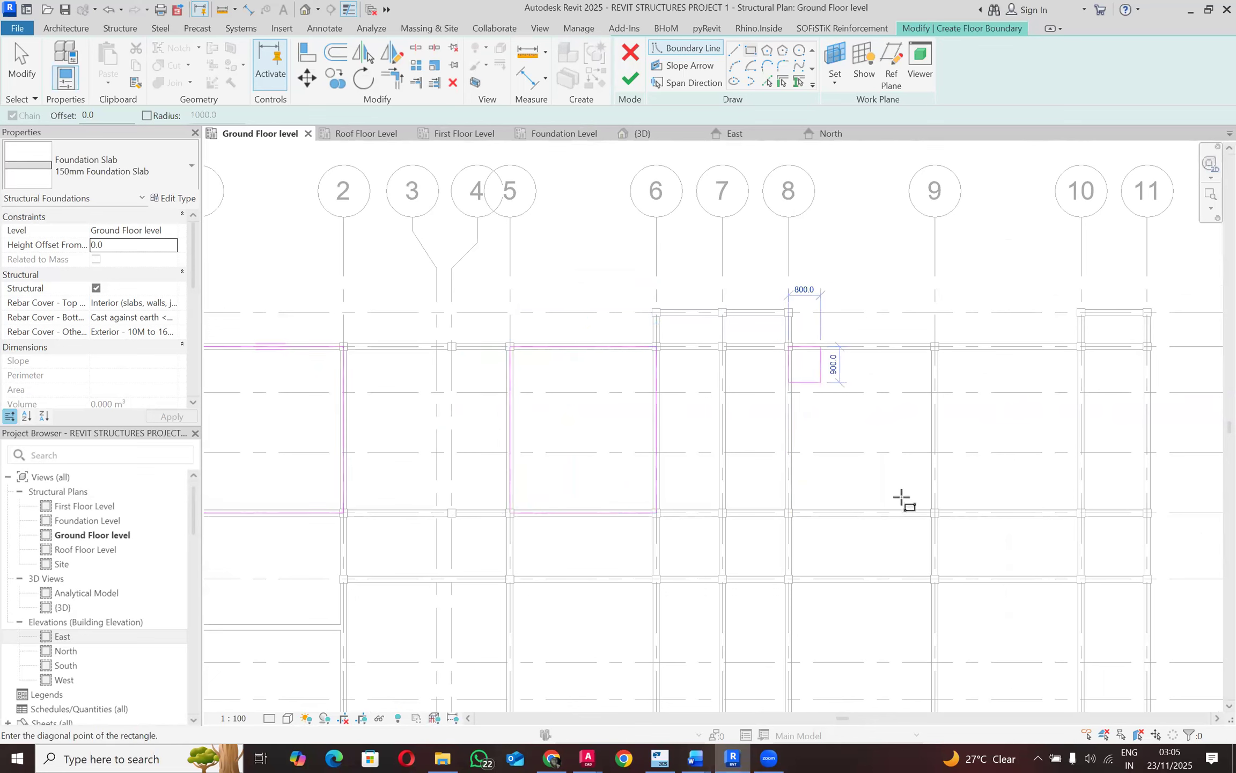
click(935, 513)
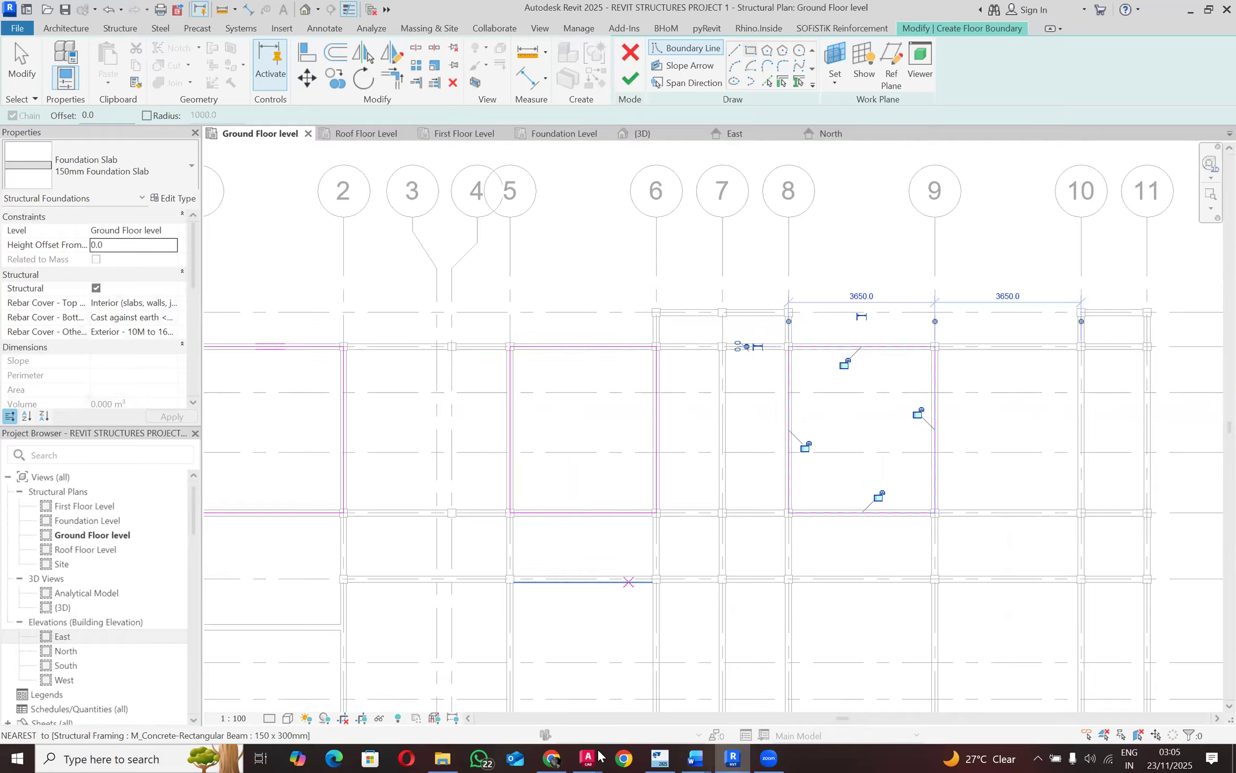
Step: Switch to the AutoCAD floor plan, check the levels of the adjoining bedrooms between grids 7 and 9, and return to Revit
mouse_move(582, 756)
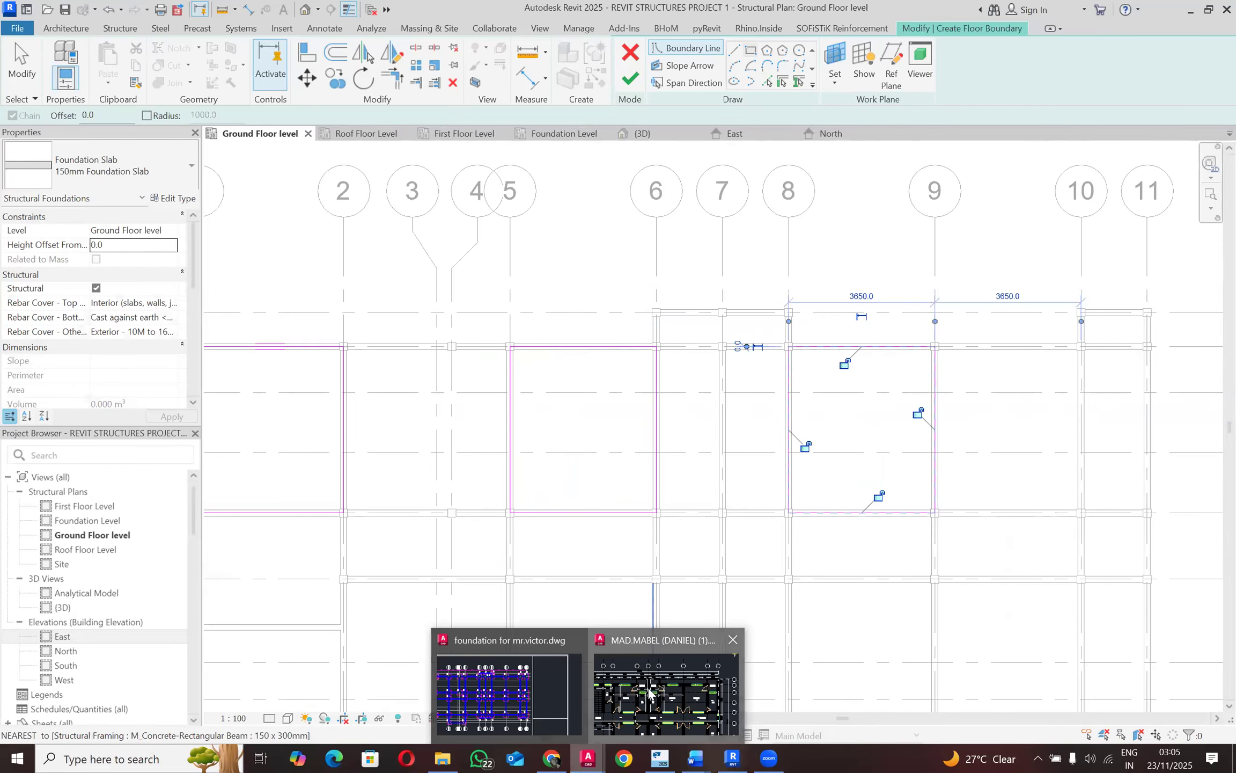
click(649, 692)
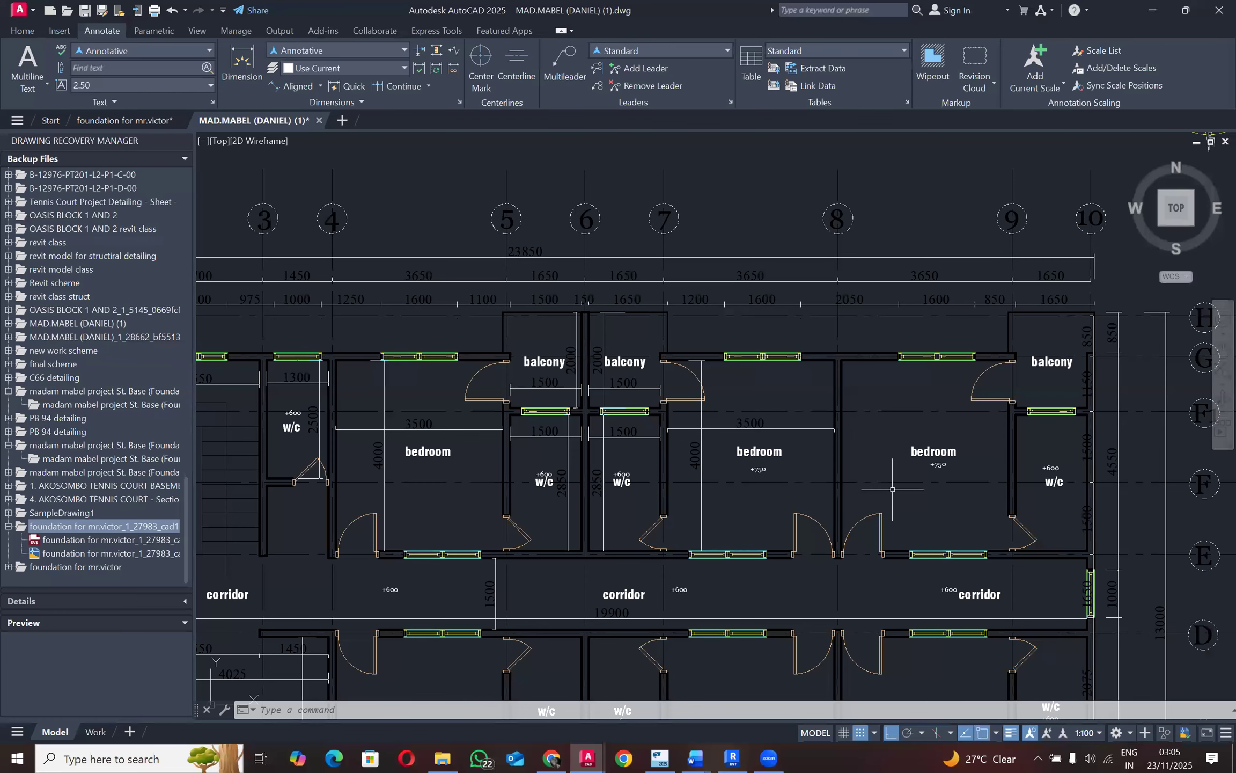
click(1147, 17)
Step: Try sketching an adjoining rectangular boundary between grids 9 and 10 and grids G and E, and undo it
scroll(934, 346, up, 1)
click(933, 344)
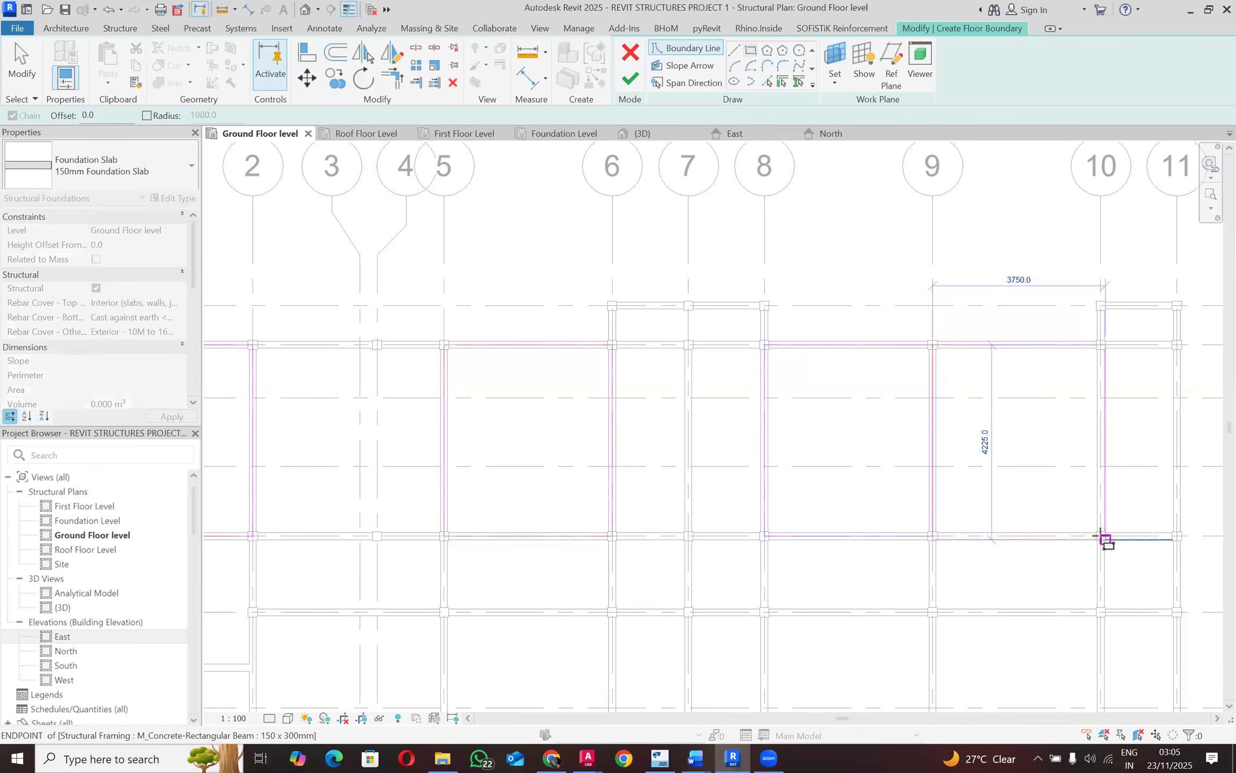
click(1103, 537)
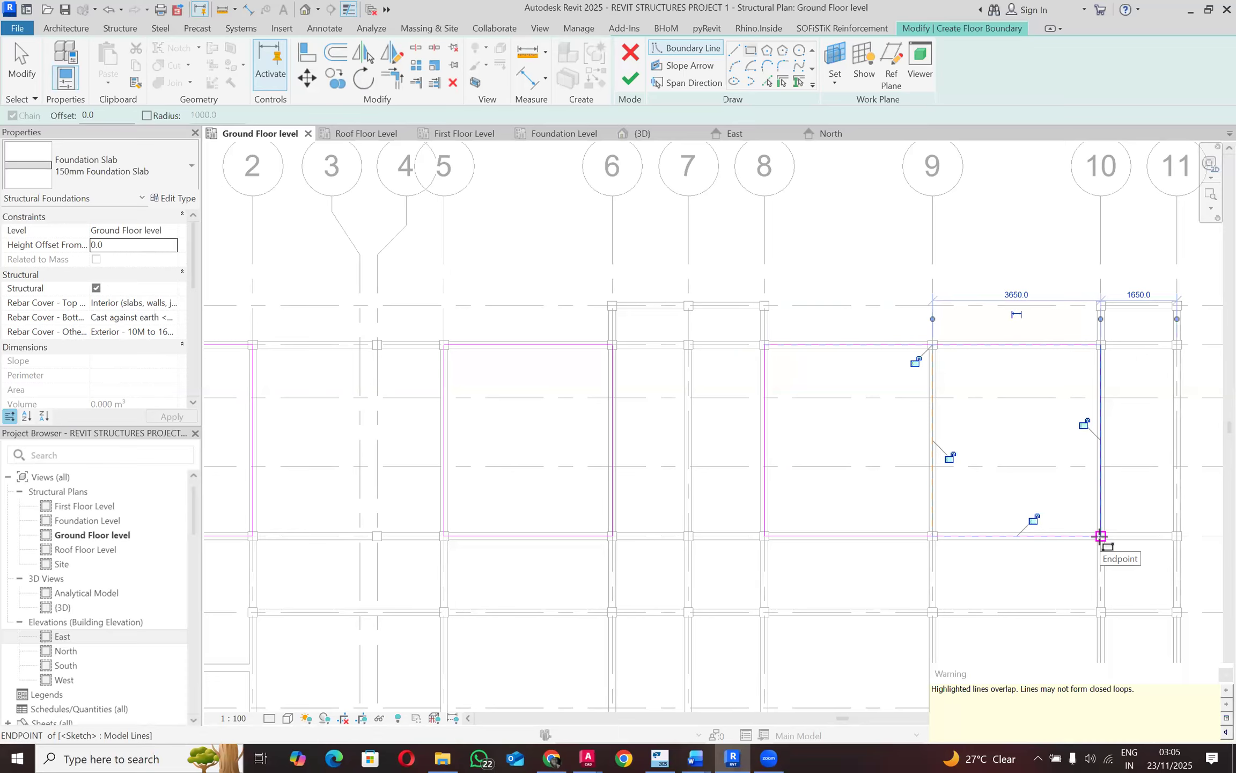
click(115, 12)
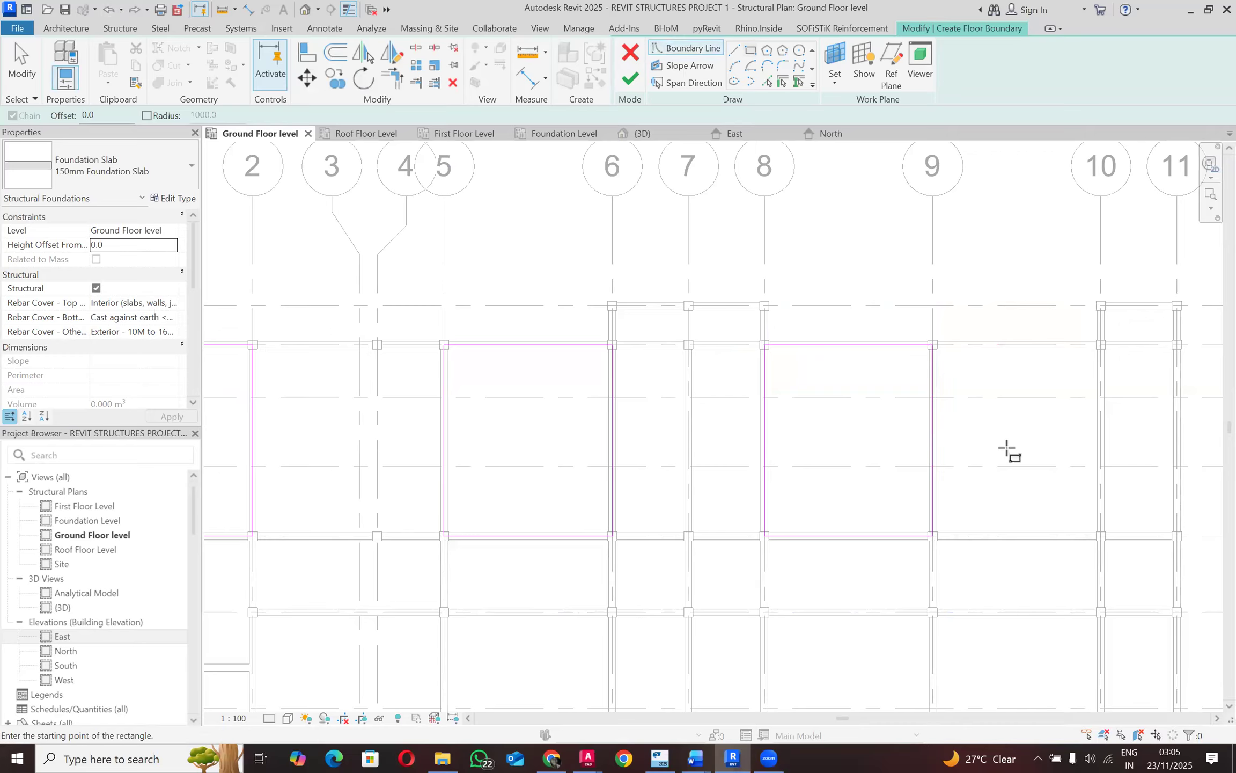
Step: Retry the adjoining boundary between grids 9 and 10, and undo it together with the rectangle between grids 8 and 9
scroll(993, 397, up, 1)
scroll(993, 397, up, 1)
click(887, 306)
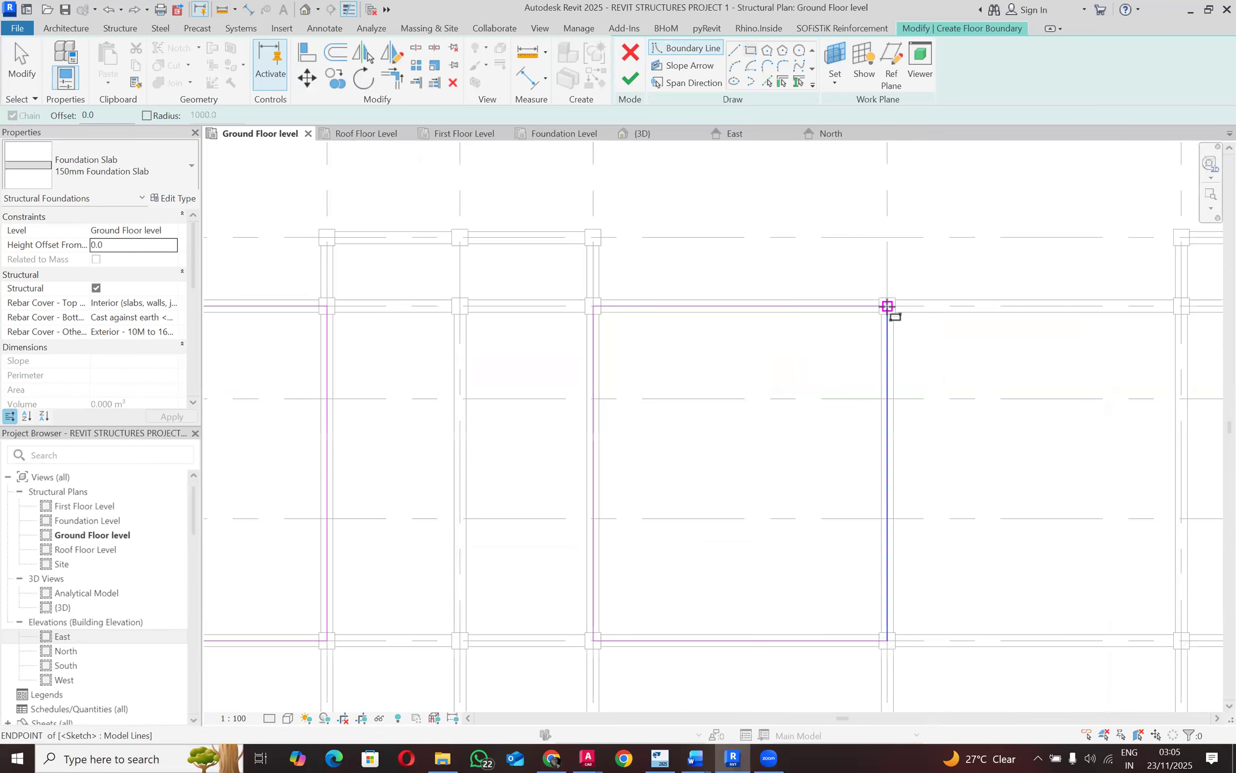
click(1182, 640)
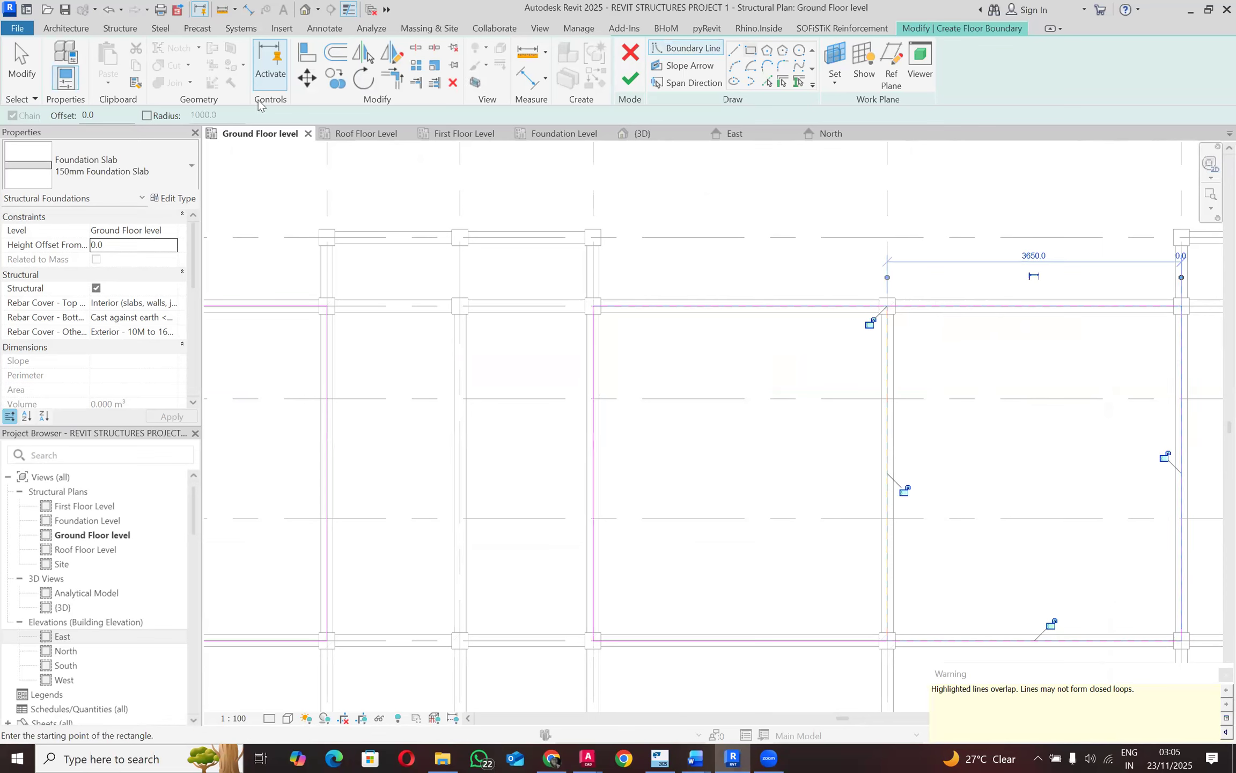
click(107, 10)
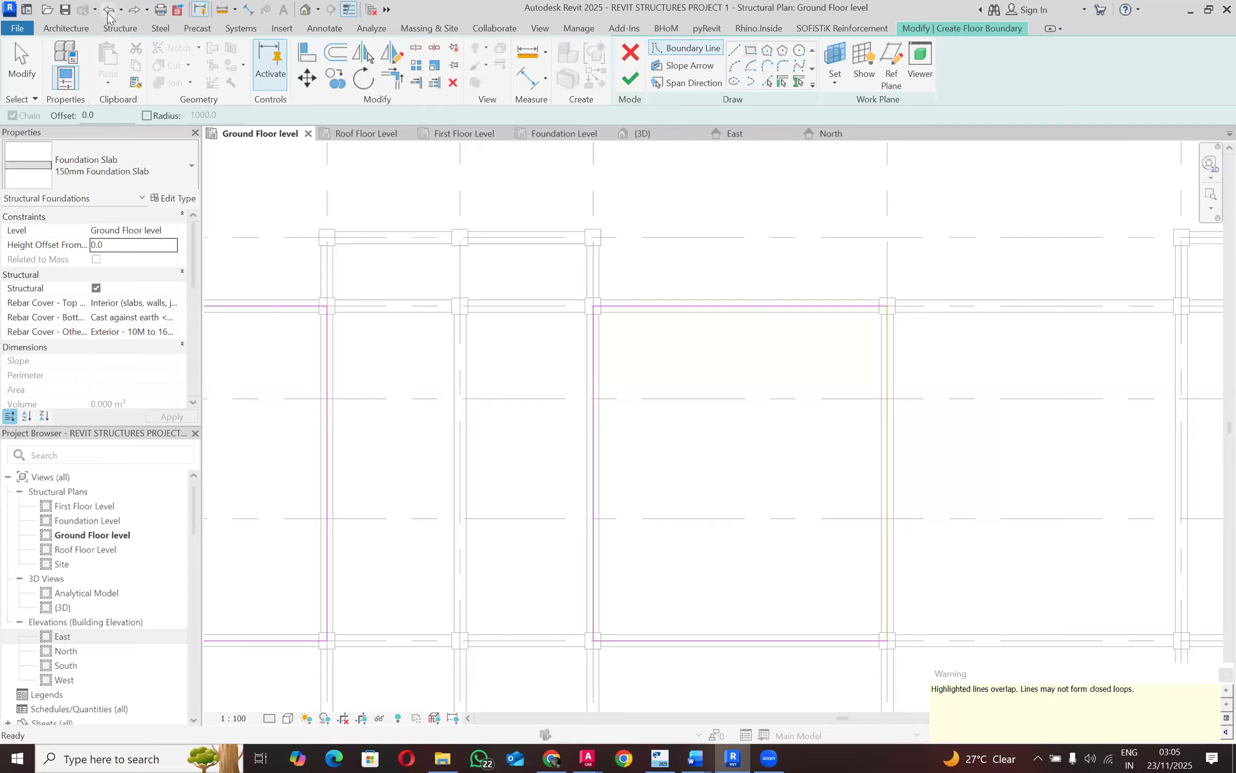
click(107, 12)
Step: Sketch one rectangular slab boundary spanning both bays from grid 8 to grid 10, between grids G and E
scroll(982, 386, down, 3)
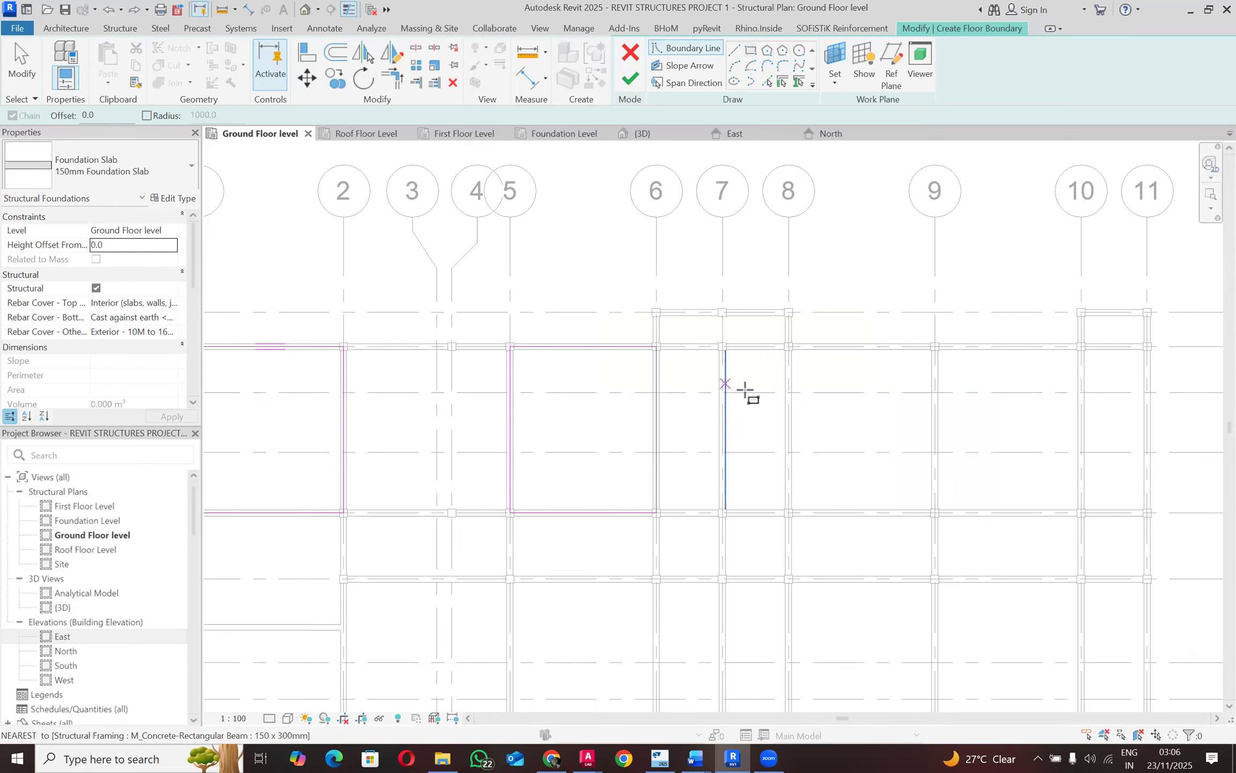
scroll(745, 395, up, 1)
click(795, 341)
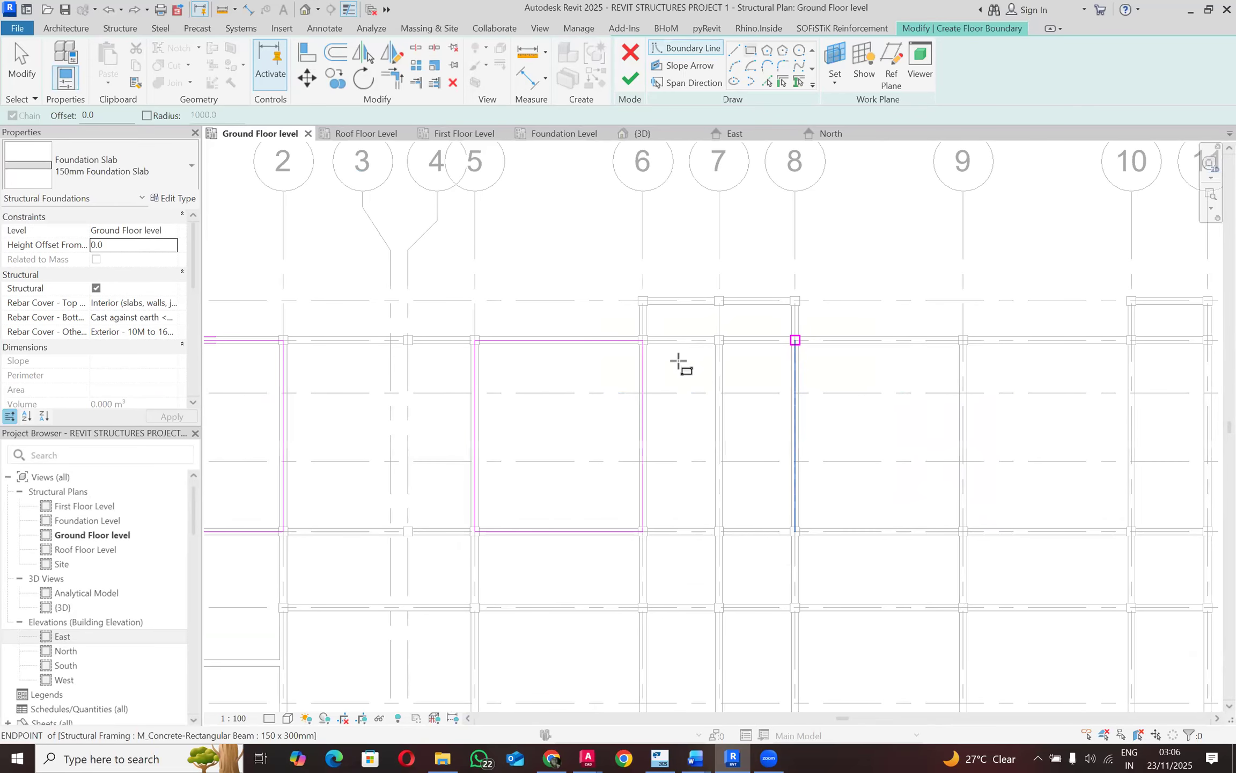
scroll(681, 362, down, 1)
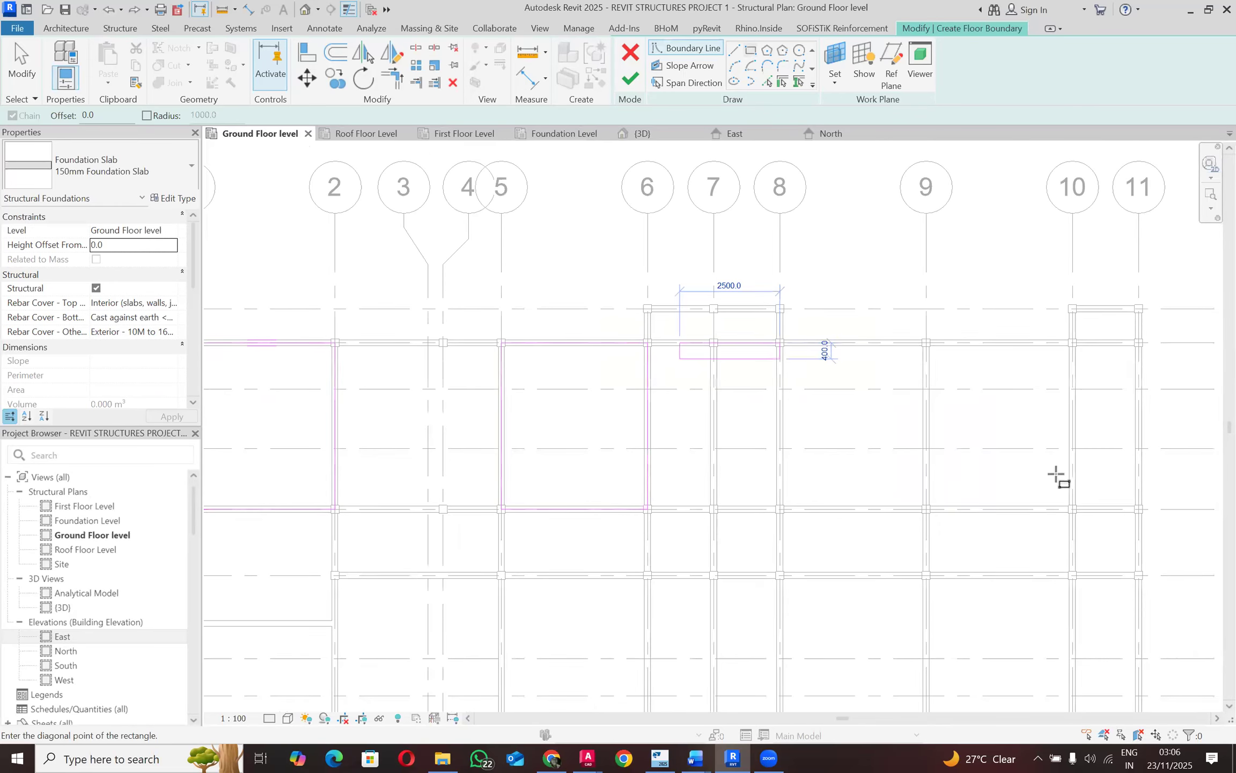
click(1073, 509)
scroll(565, 419, down, 1)
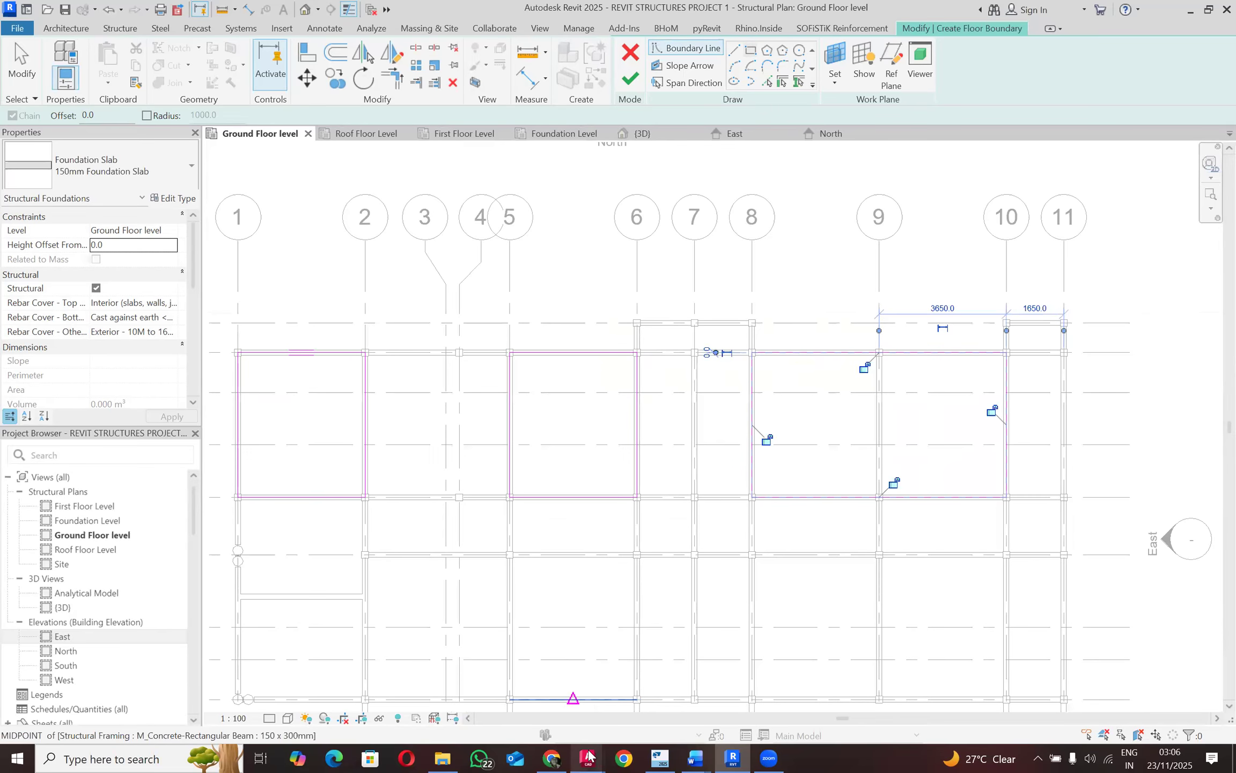
Step: Switch to the AutoCAD ground floor plan, examine the room layout and levels on both sides of the corridor, and return to Revit
mouse_move(587, 752)
click(631, 715)
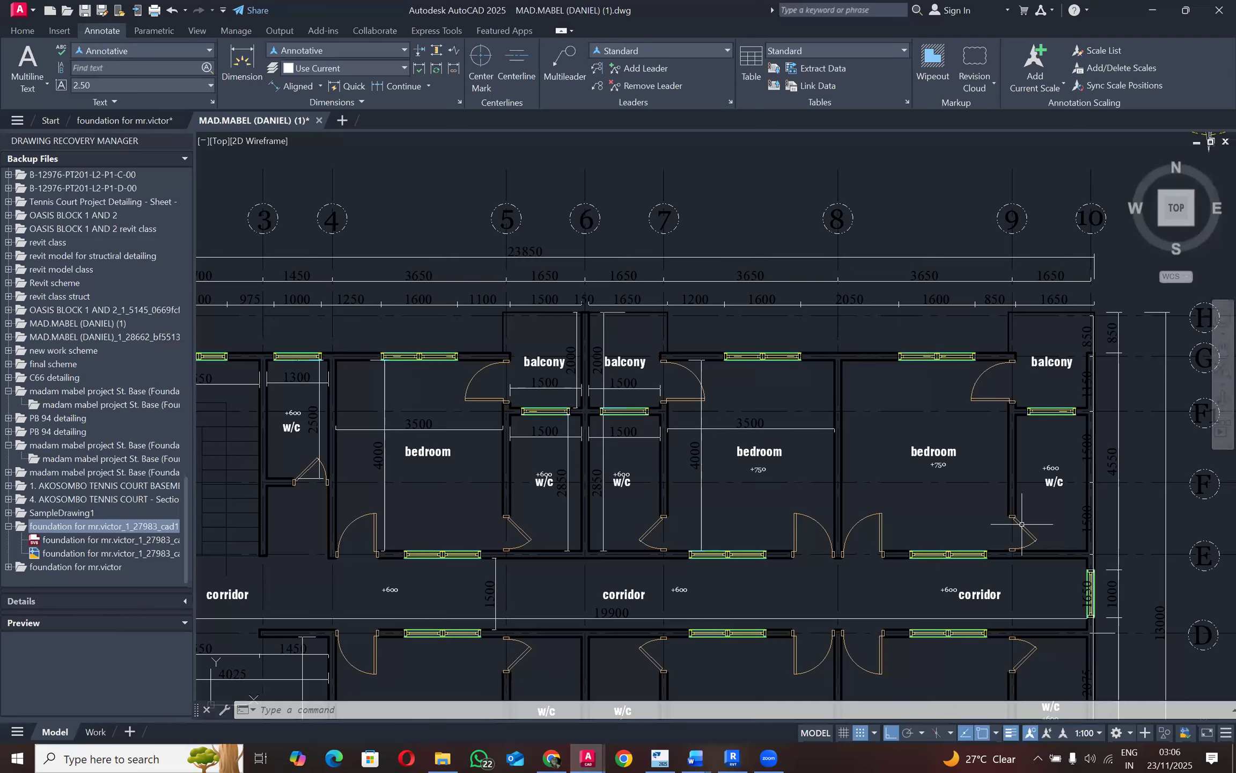
scroll(1058, 402, down, 5)
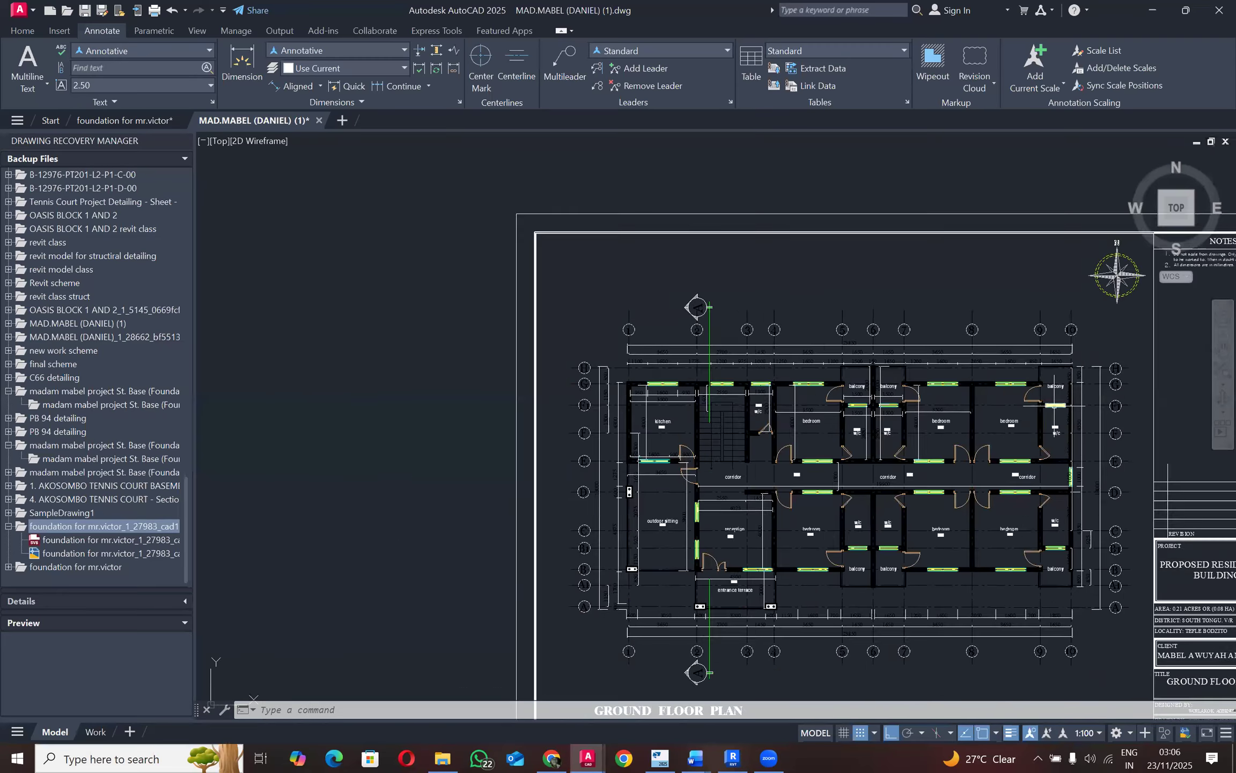
scroll(1075, 530, up, 5)
scroll(1074, 530, down, 2)
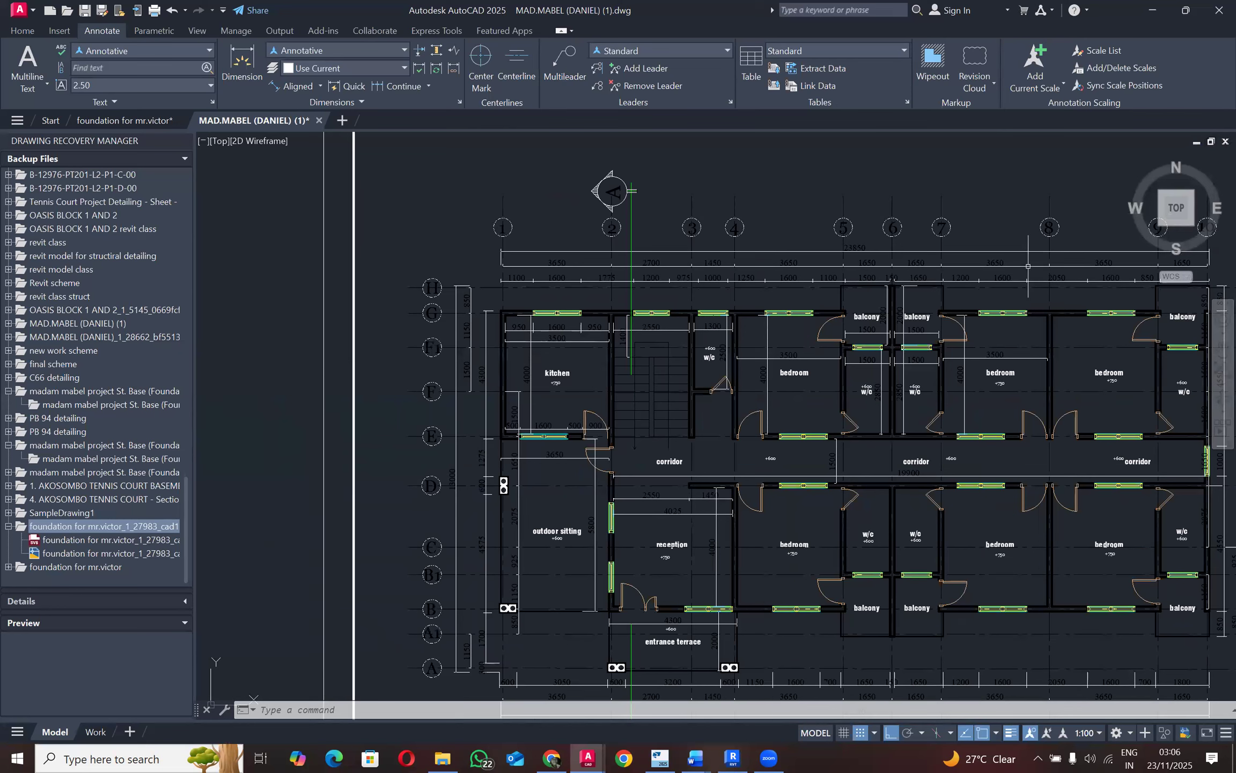
click(1156, 9)
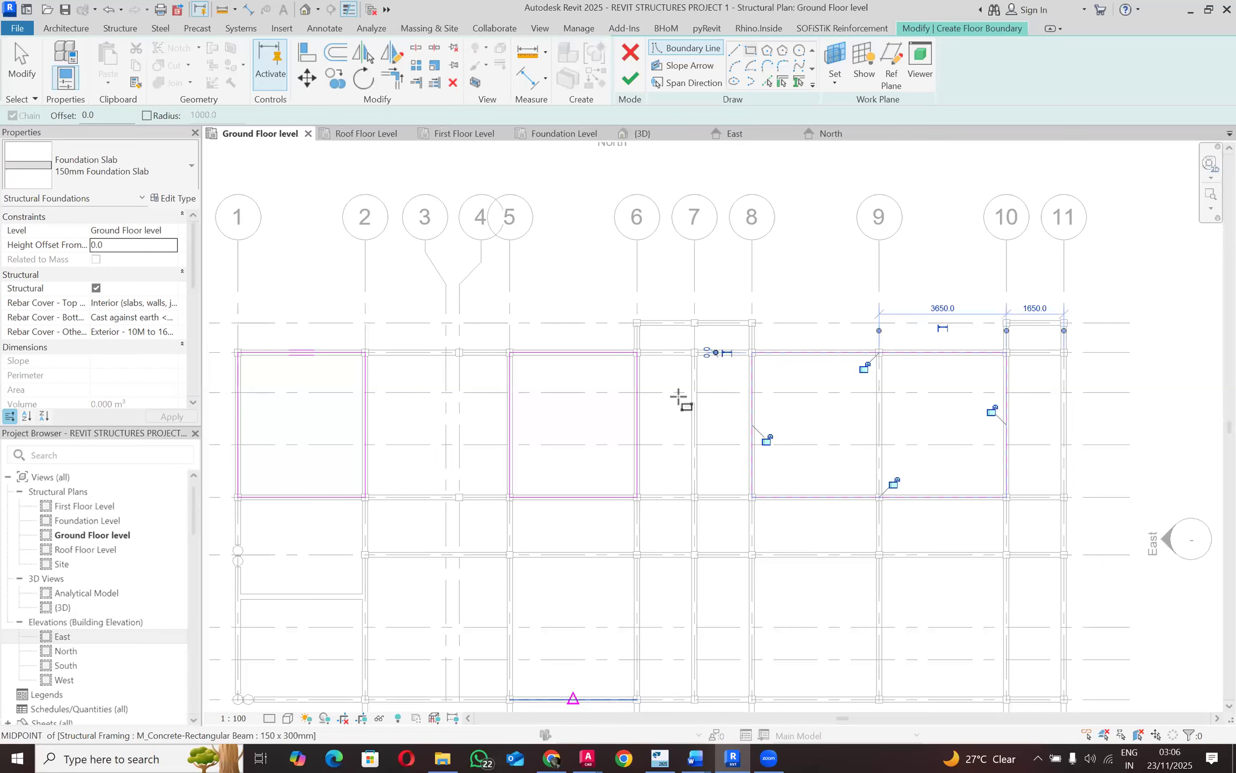
Step: Sketch a rectangular slab boundary from grid 8 to grid 10, between grids D and B
middle_drag(795, 554, 759, 484)
scroll(719, 501, up, 1)
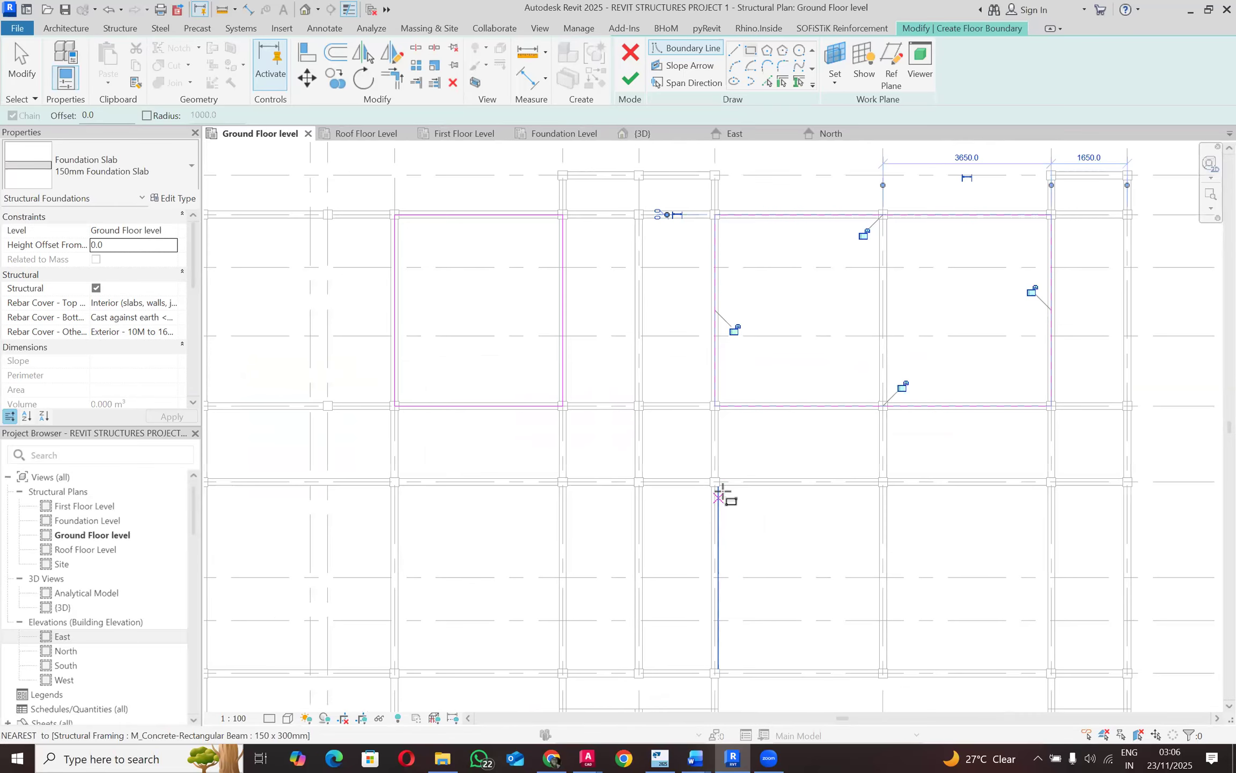
click(716, 482)
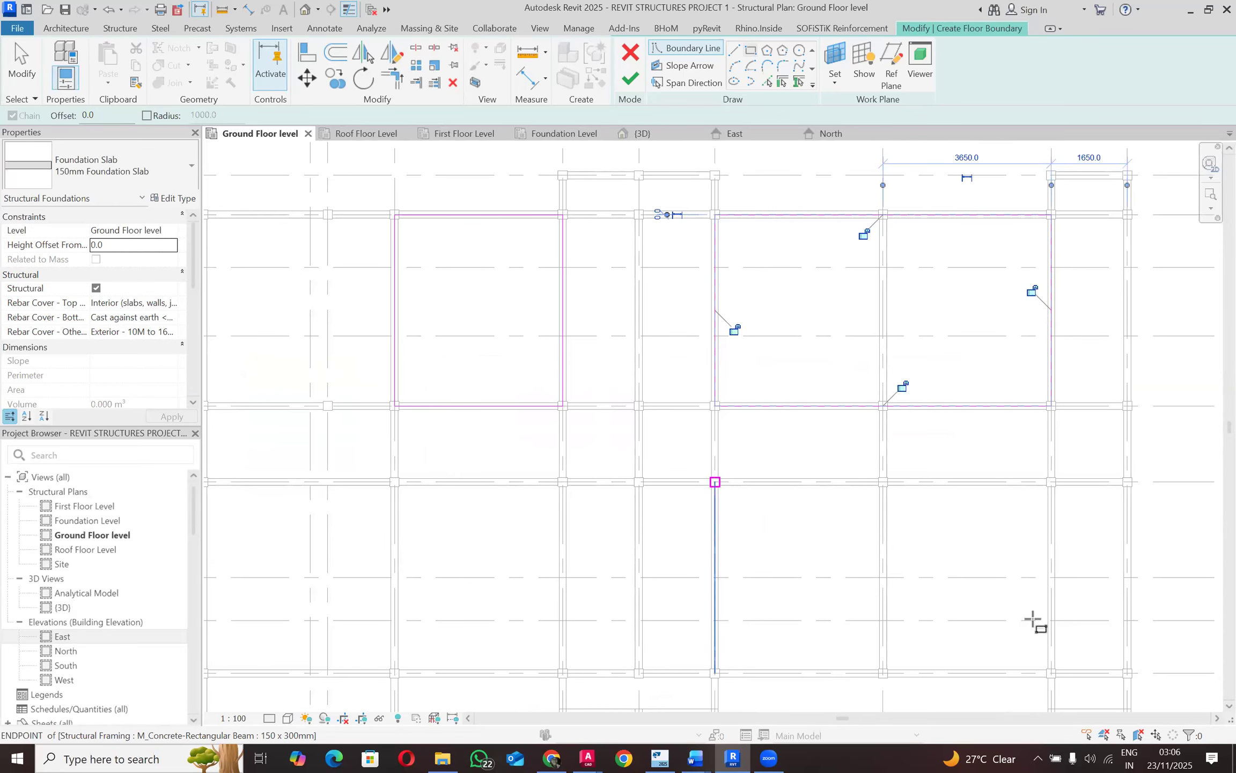
click(1056, 676)
scroll(878, 574, down, 2)
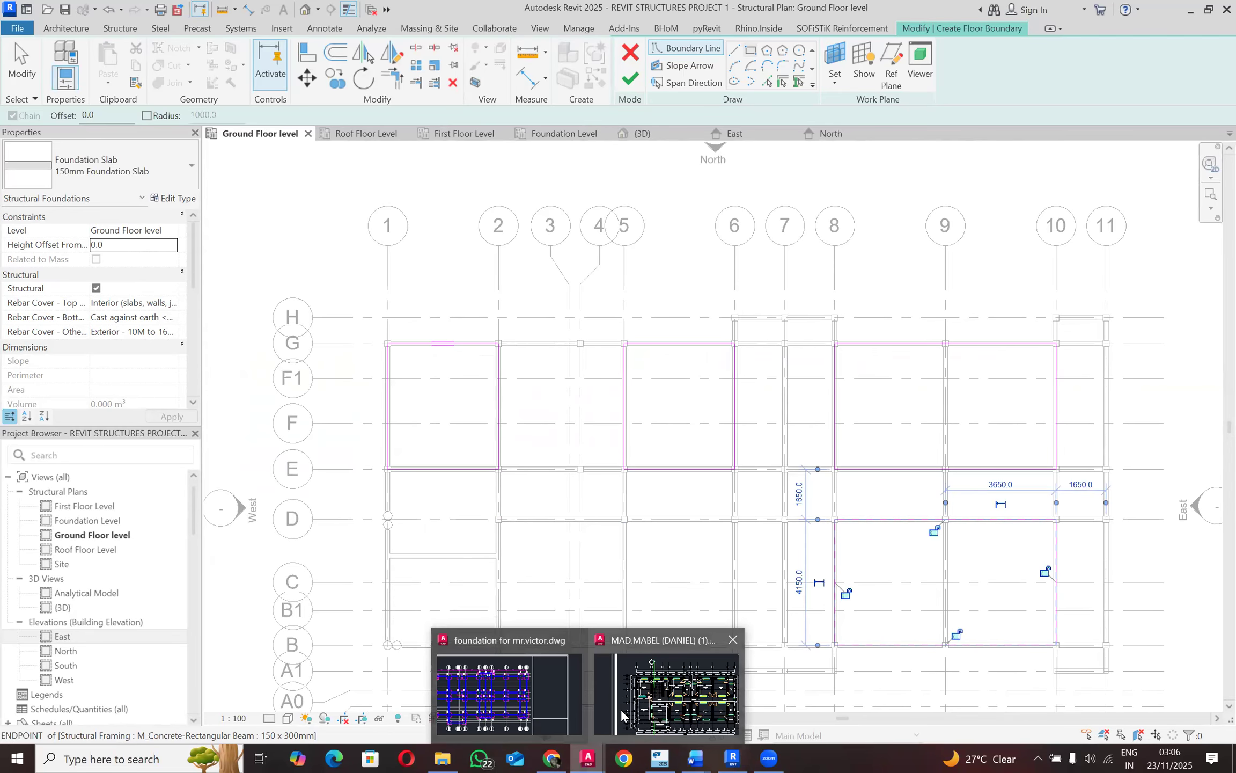
Step: Check the reception and adjacent bedroom floor levels in the AutoCAD plan and return to the Revit slab sketch
key(alt+Tab)
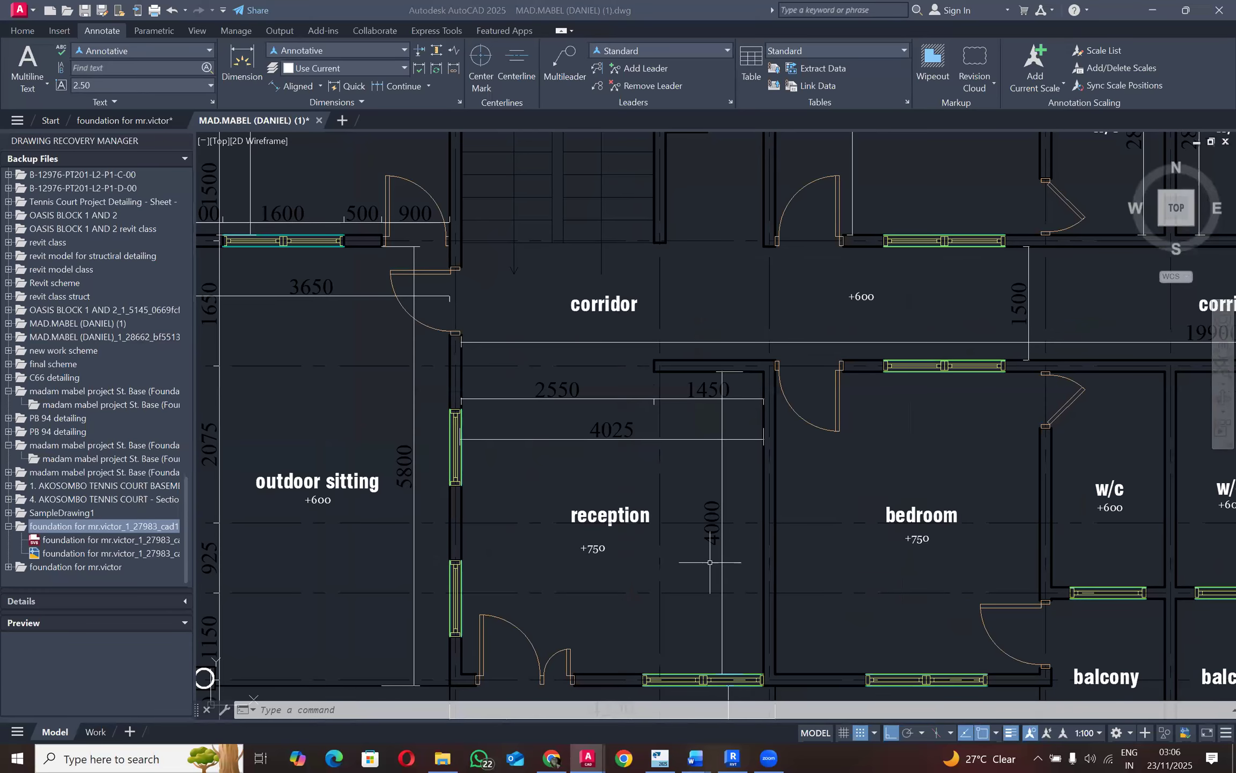
scroll(710, 562, down, 3)
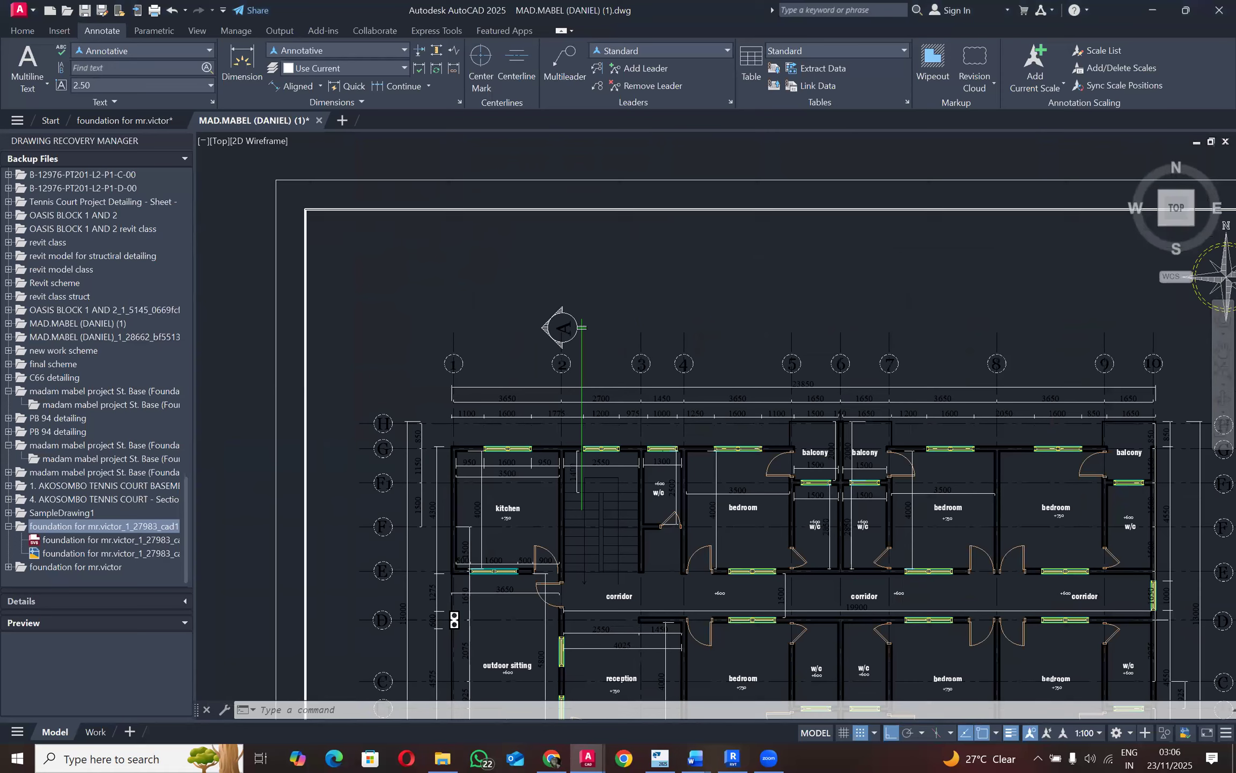
click(1152, 10)
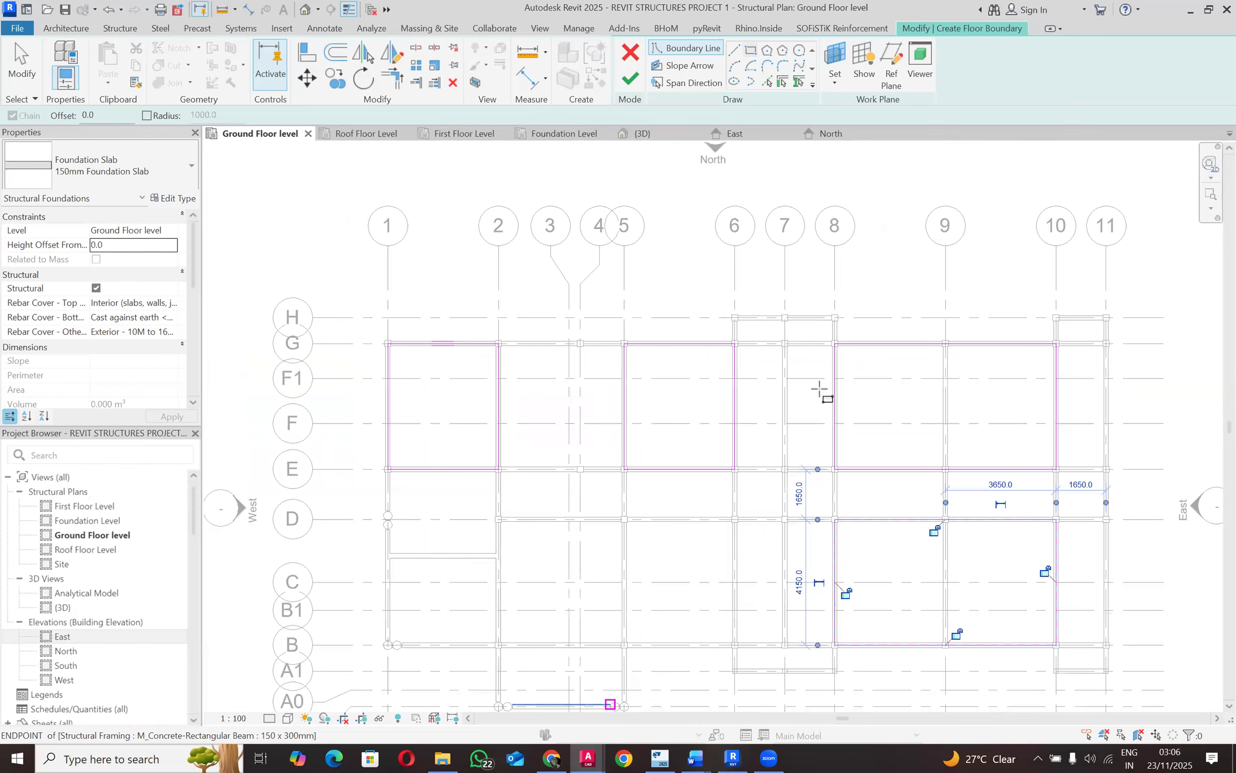
Step: Sketch a rectangular slab boundary from grid 2 to grid 6, between grids D and B
scroll(541, 506, up, 4)
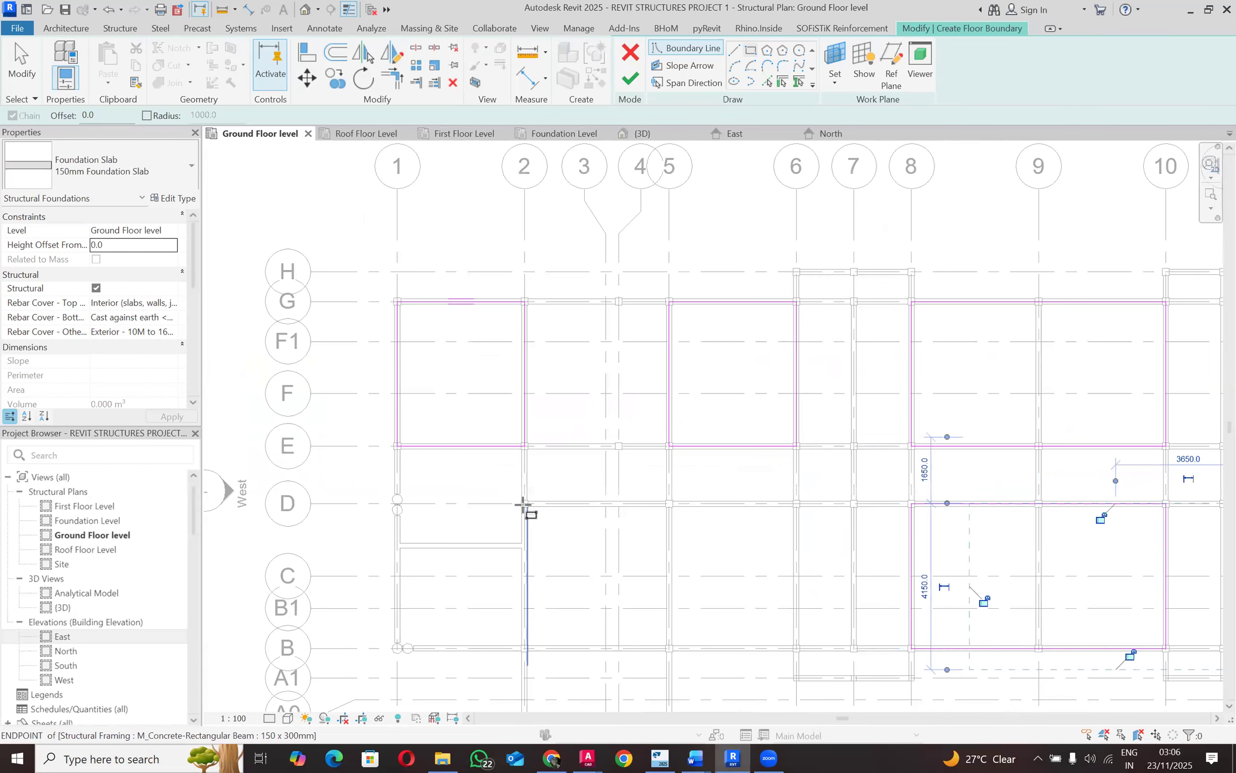
click(524, 503)
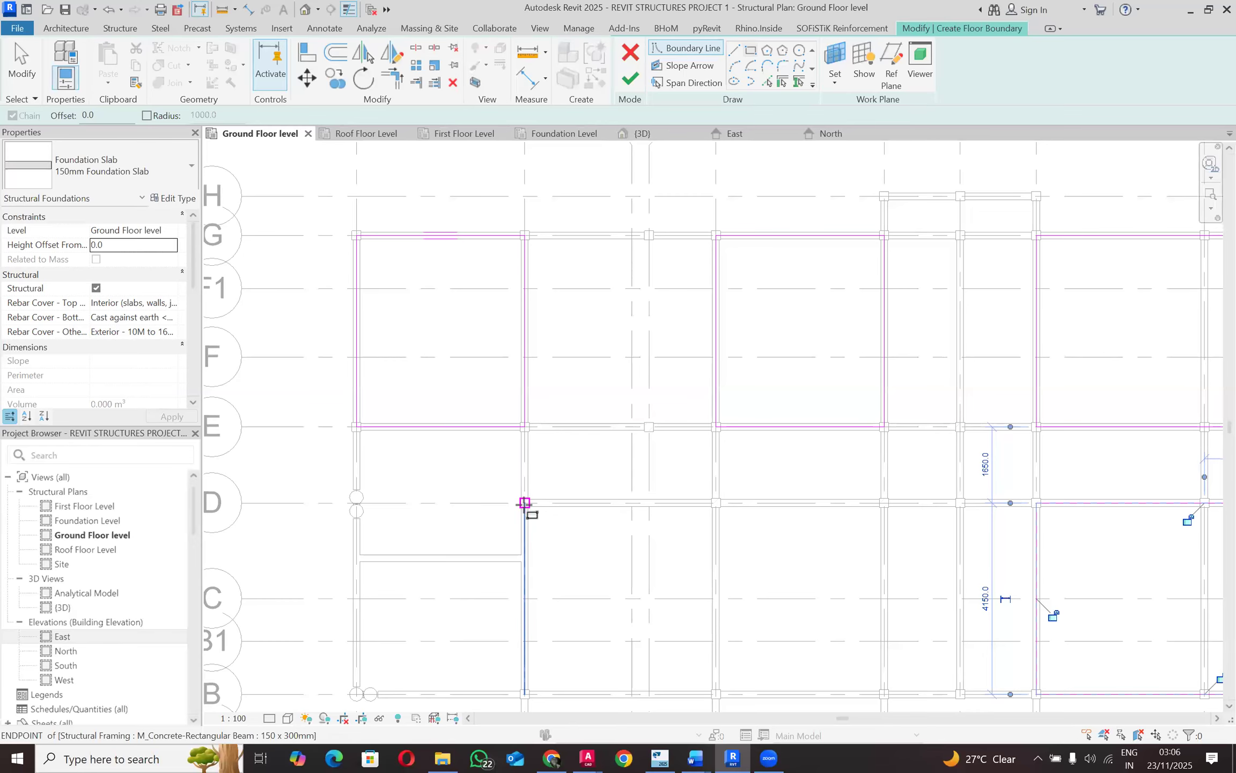
scroll(751, 643, down, 3)
scroll(792, 653, up, 6)
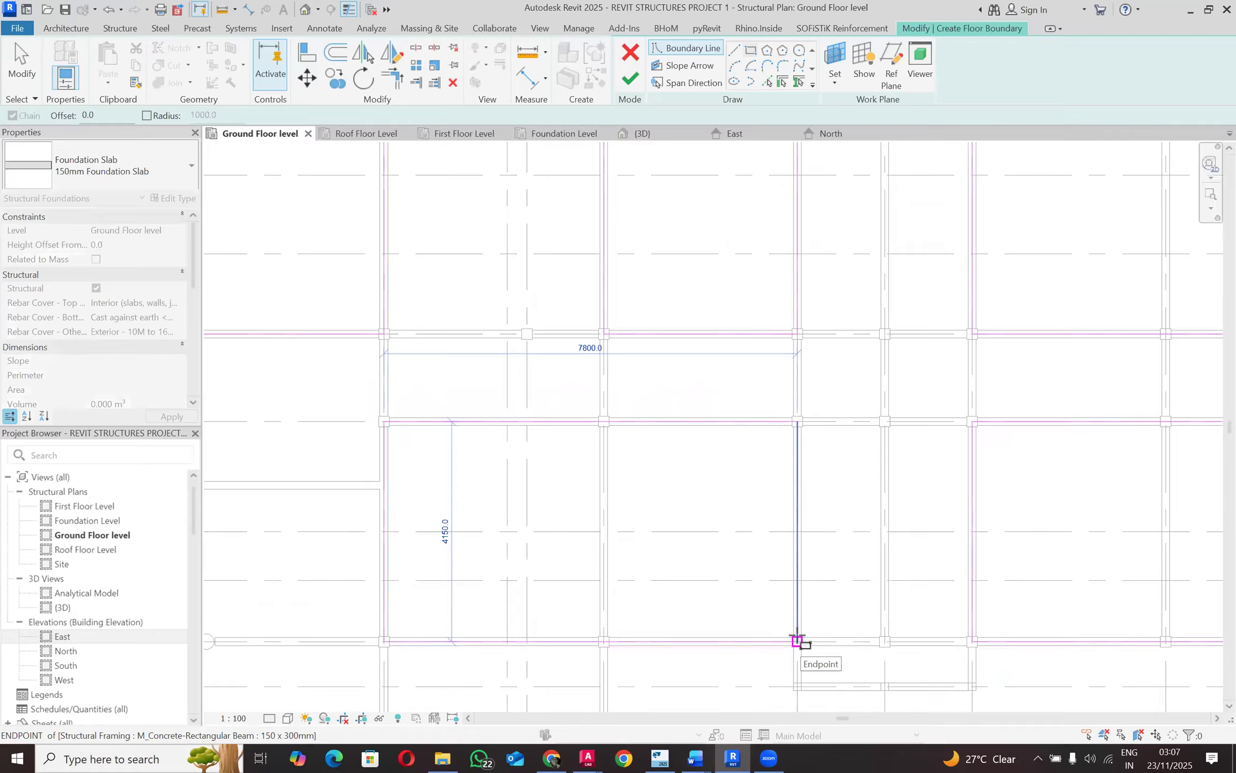
click(798, 640)
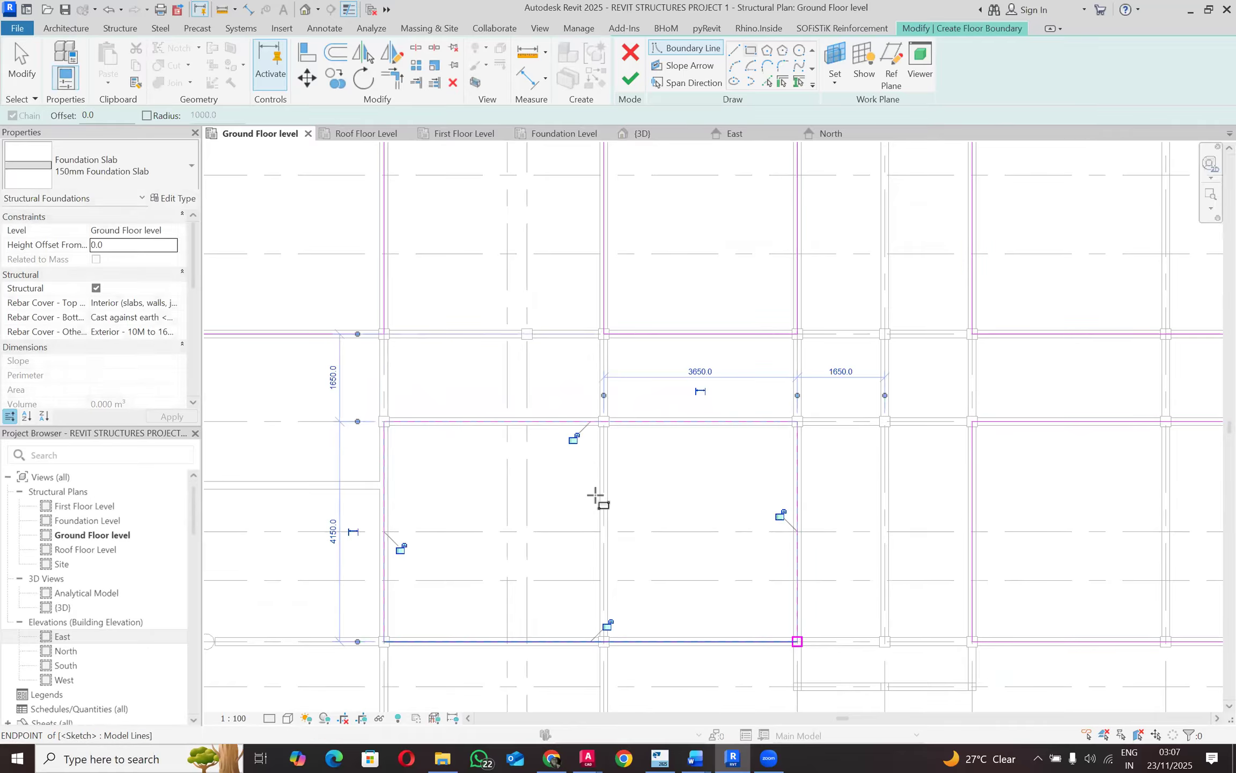
scroll(595, 496, down, 2)
scroll(587, 497, down, 1)
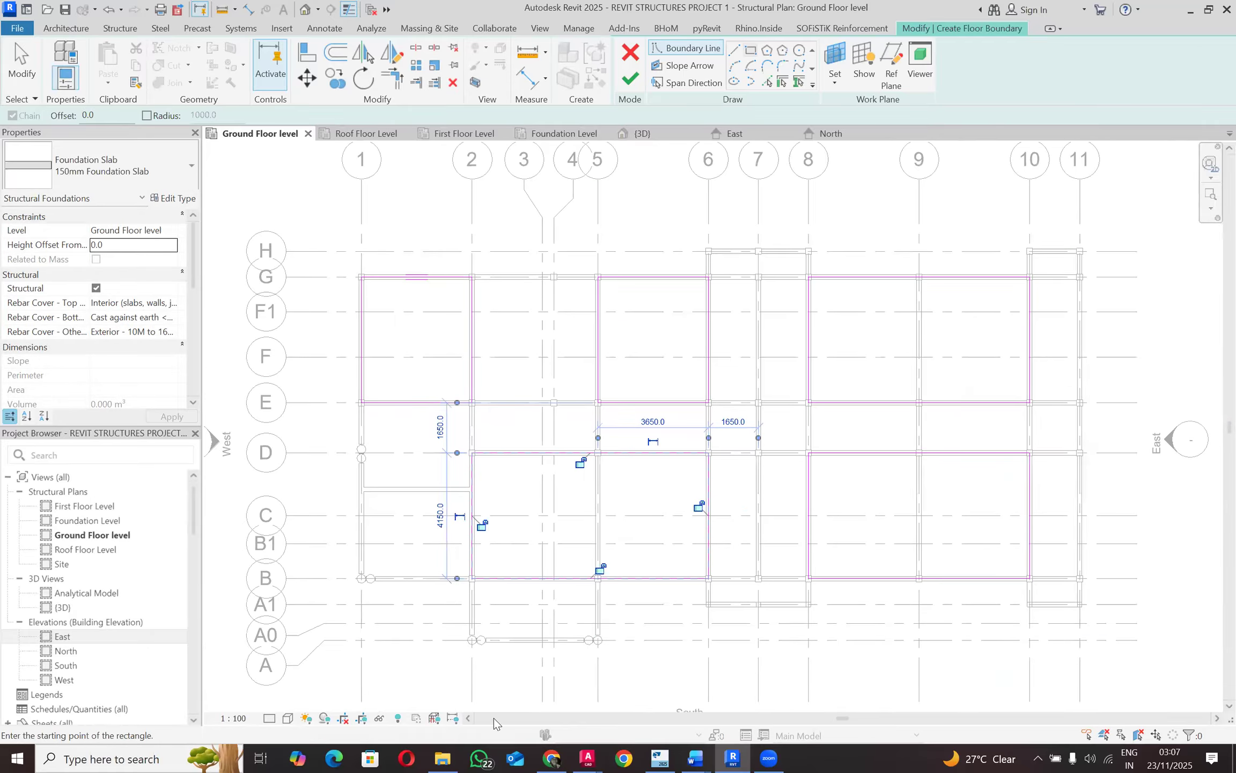
Step: Examine the floor levels of the outdoor sitting, reception, washrooms and entrance terrace in the AutoCAD plan, and return to Revit
mouse_move(585, 756)
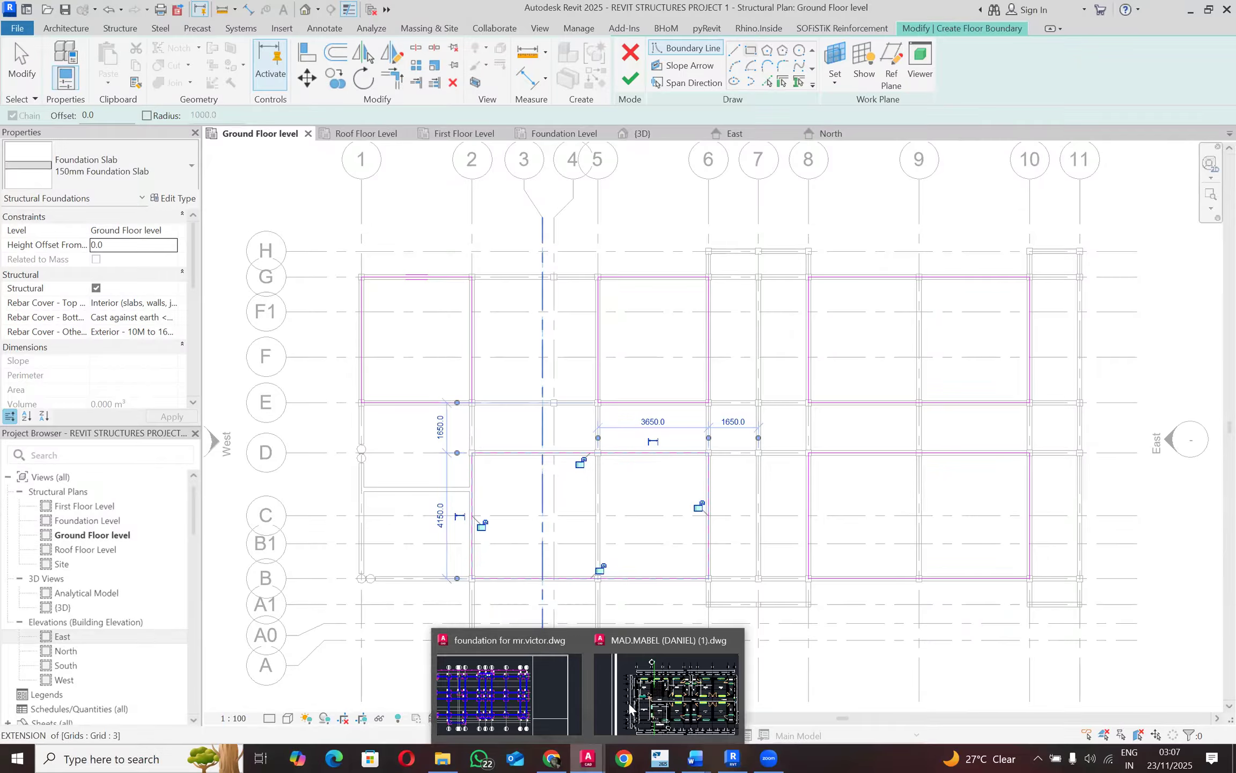
click(636, 697)
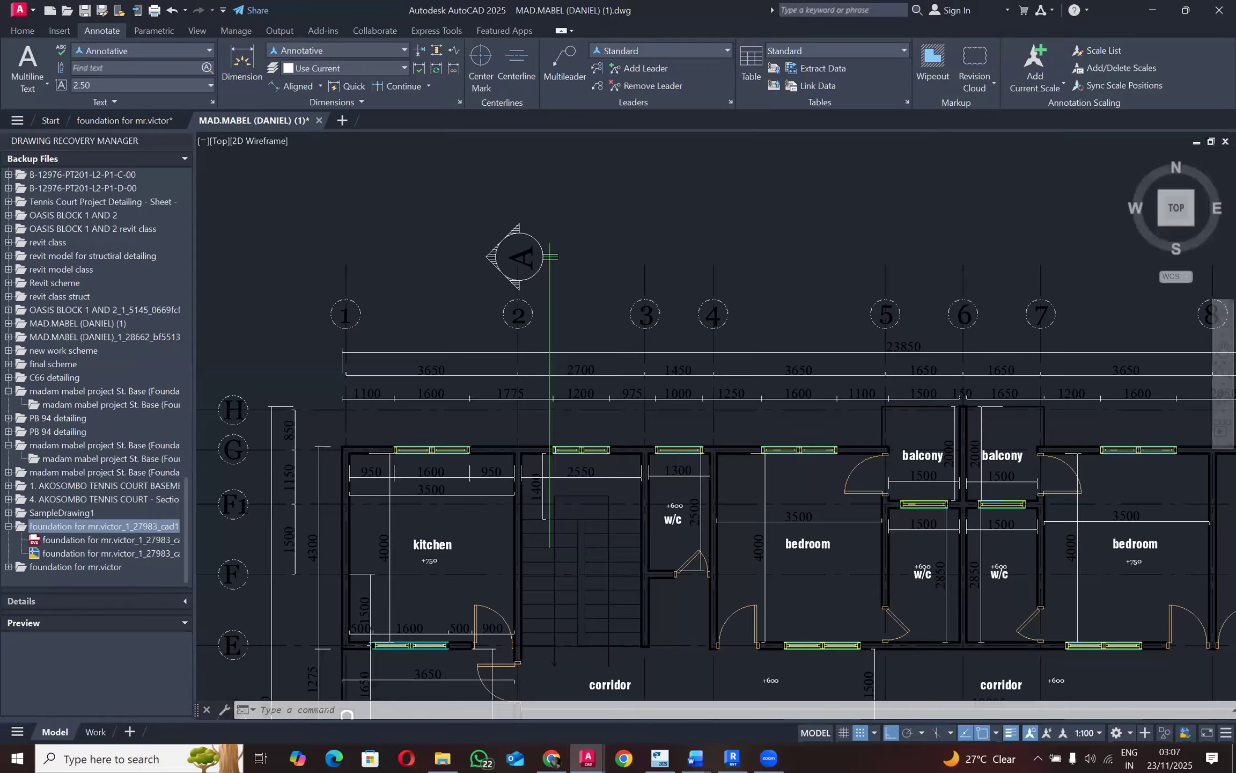
scroll(600, 475, down, 6)
scroll(602, 563, up, 10)
scroll(600, 544, down, 4)
scroll(590, 542, down, 5)
scroll(594, 599, up, 7)
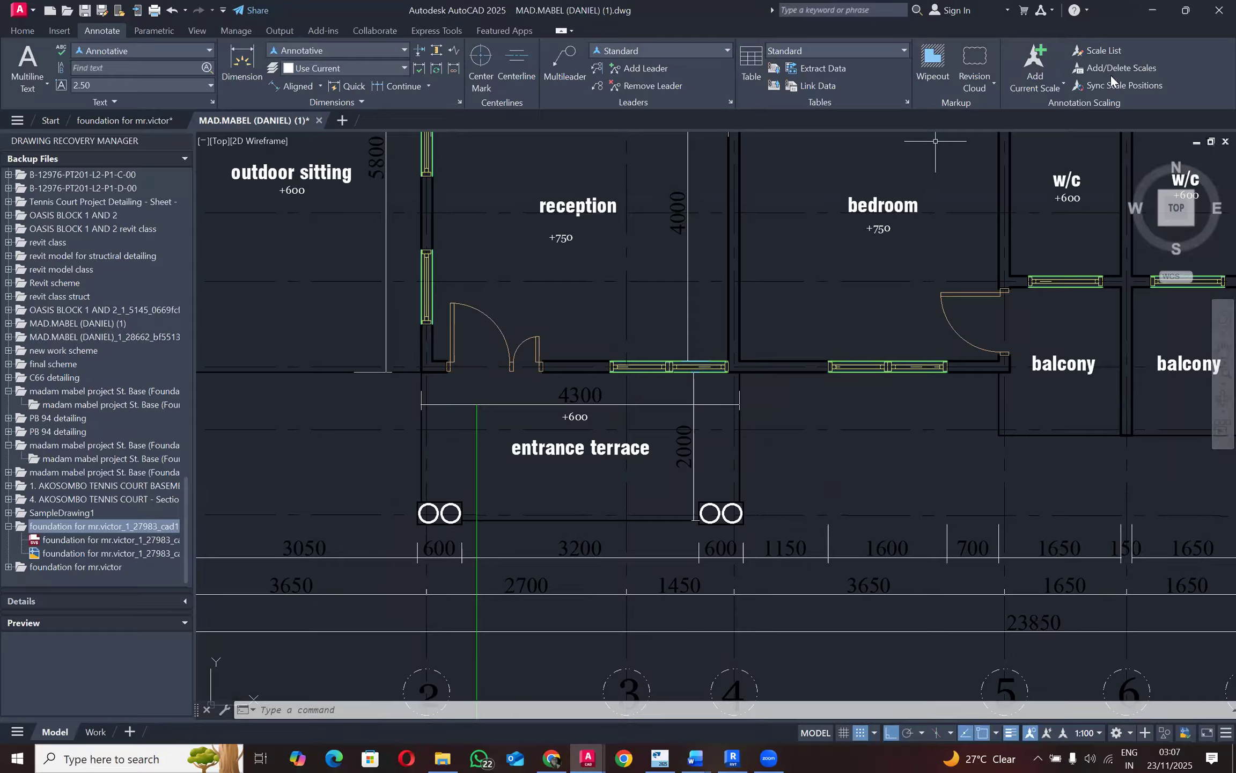
click(1151, 12)
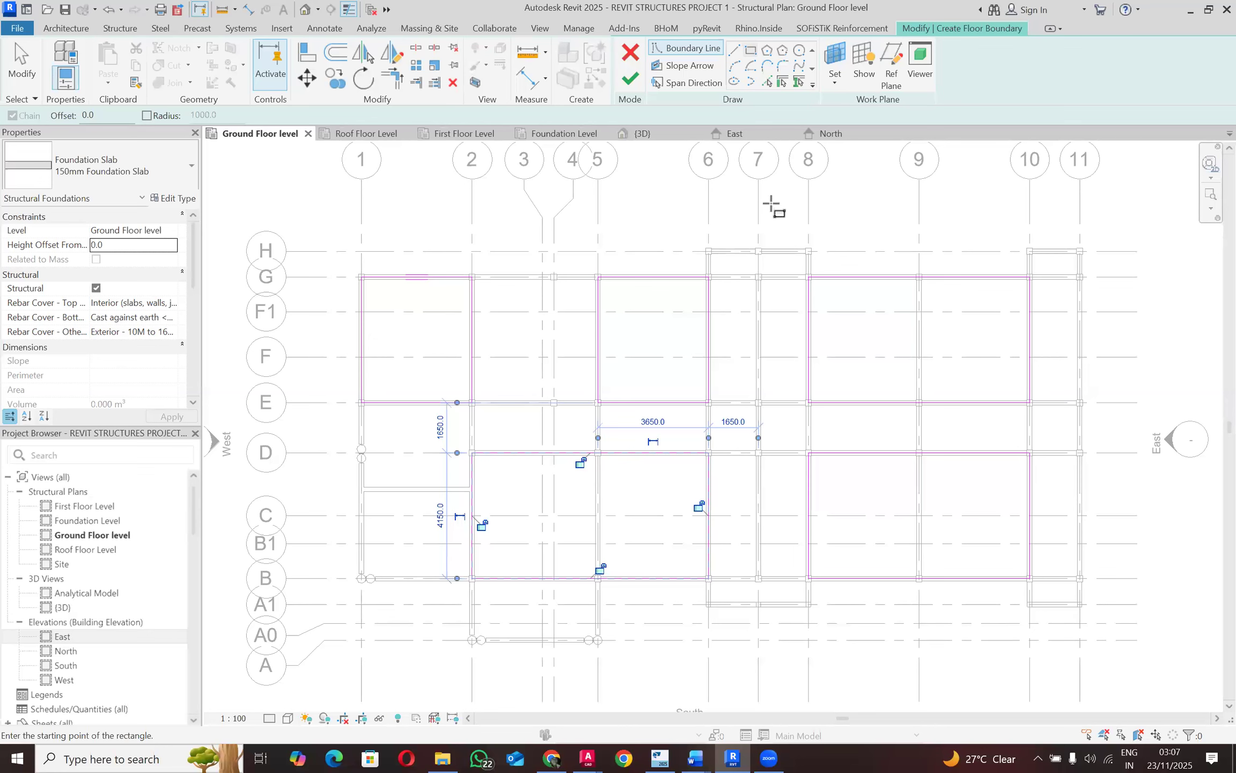
Step: Finish the foundation slab sketch, clear the selection, and set the ground floor plan's visual style to Shaded
click(629, 79)
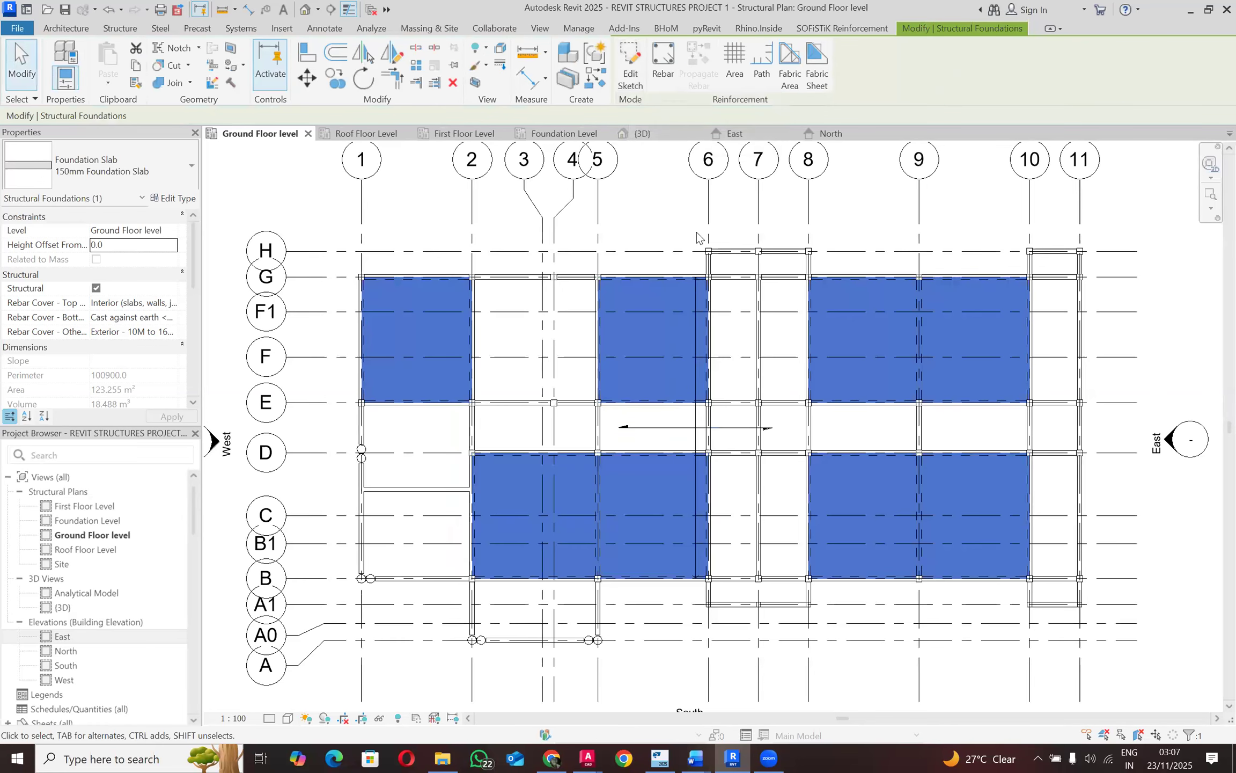
click(682, 209)
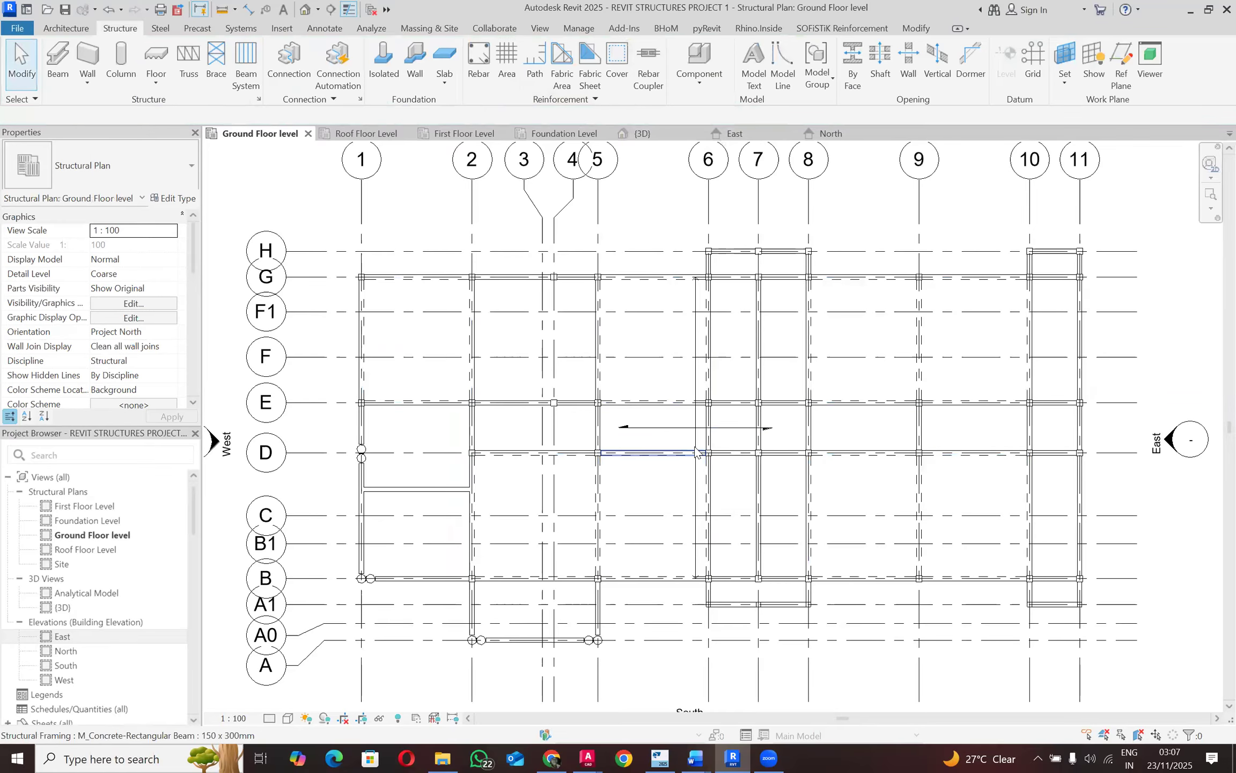
click(696, 434)
right_click(625, 209)
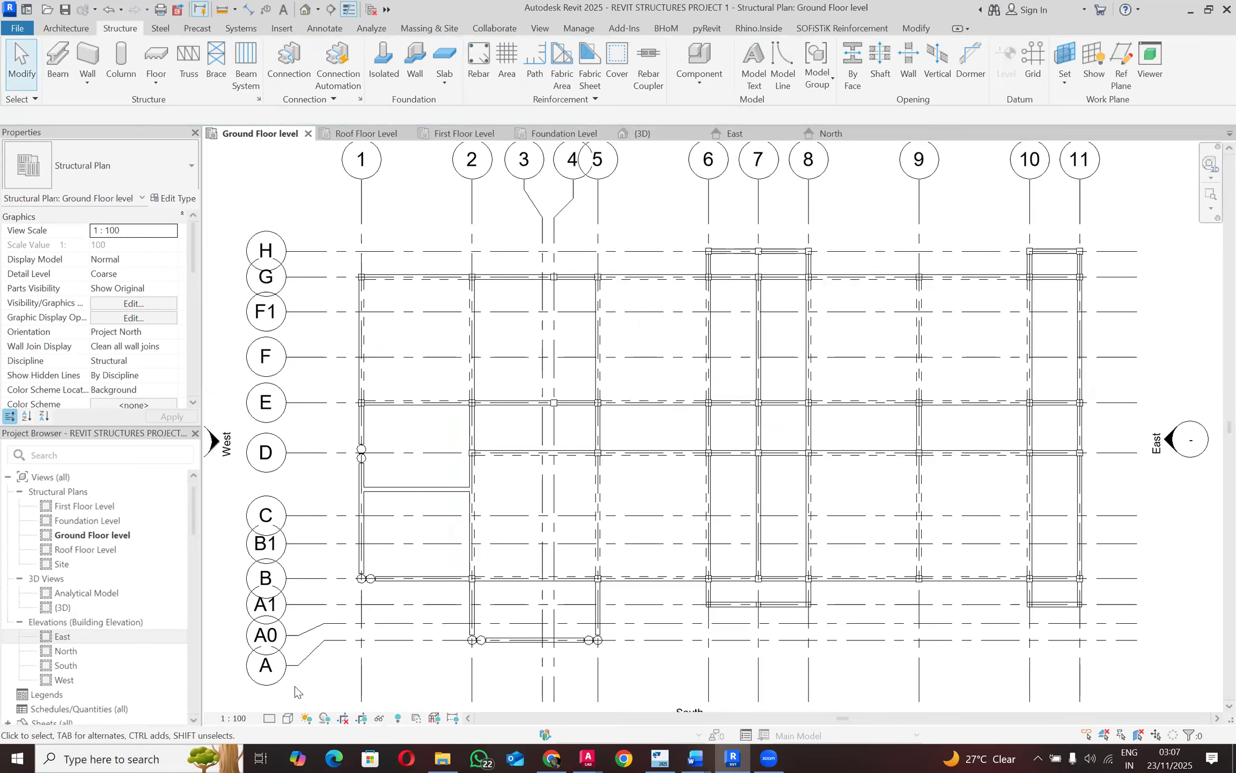
click(288, 718)
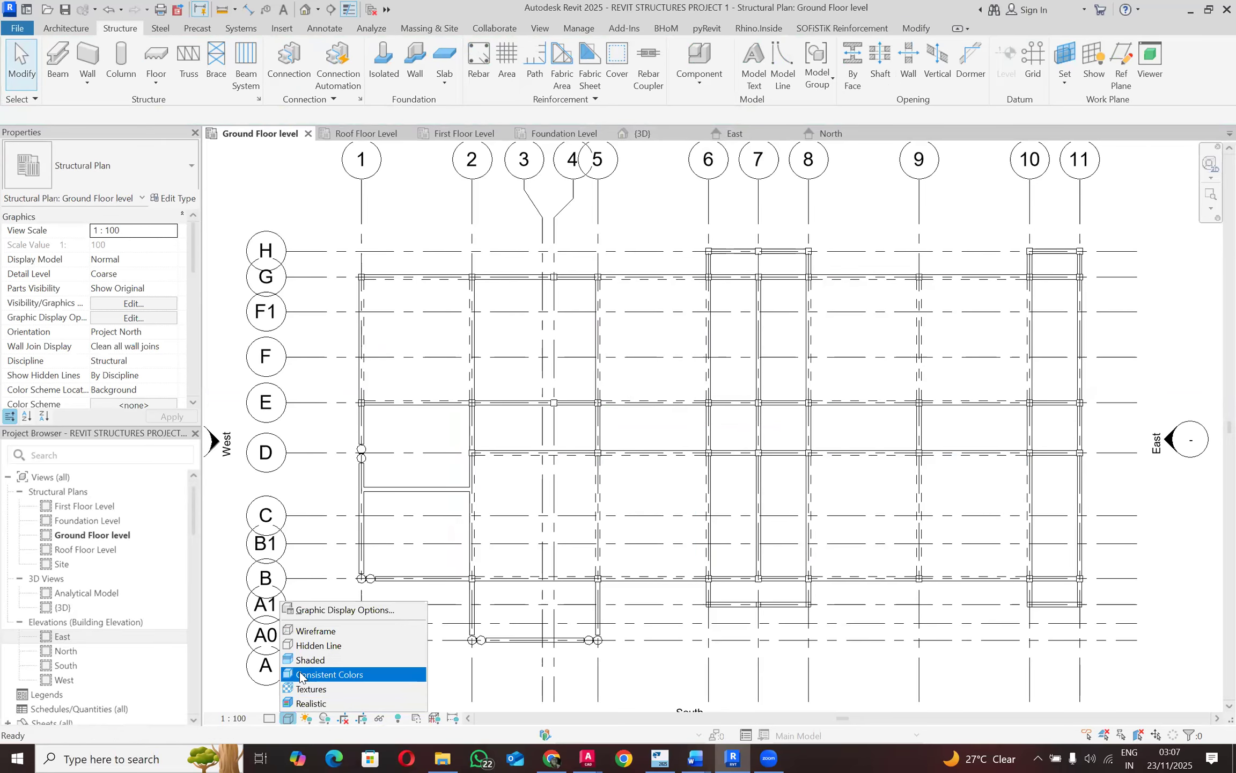
click(320, 661)
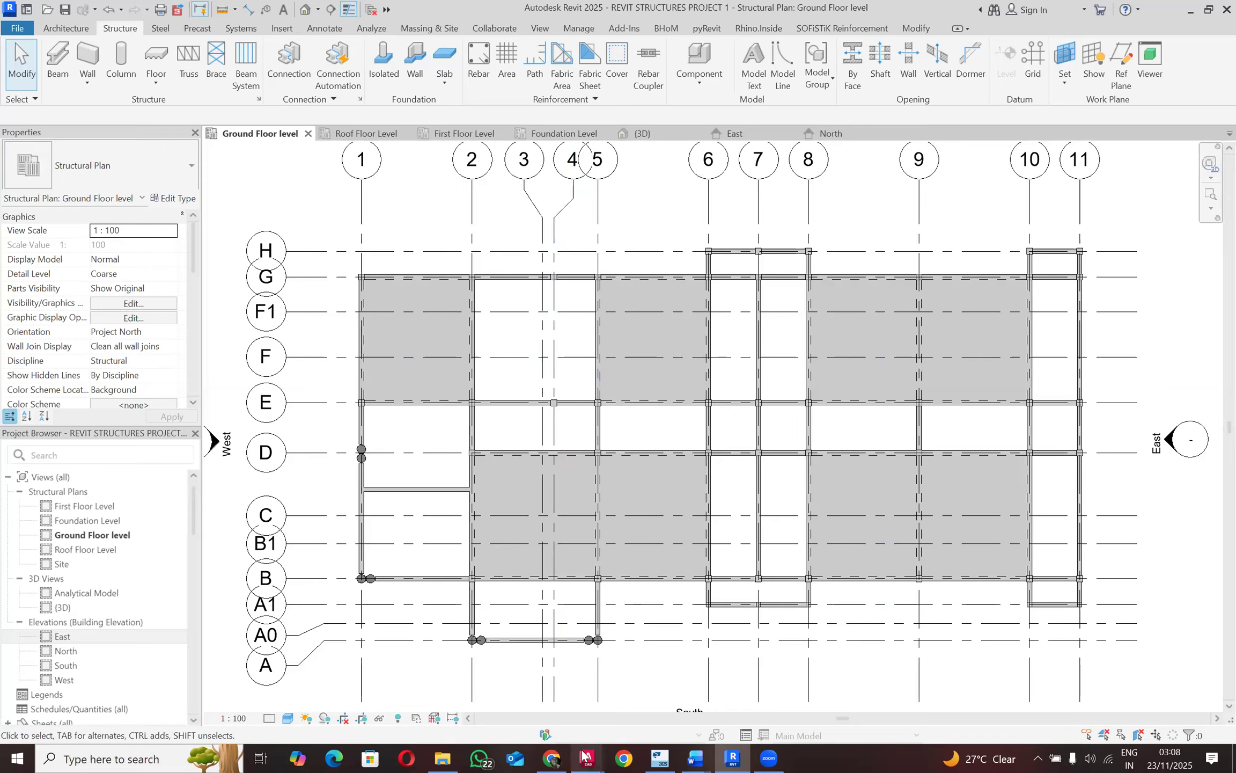
Step: Examine the room floor levels around the staircase, washroom and corridor in the AutoCAD ground floor plan, and return to Revit
click(598, 755)
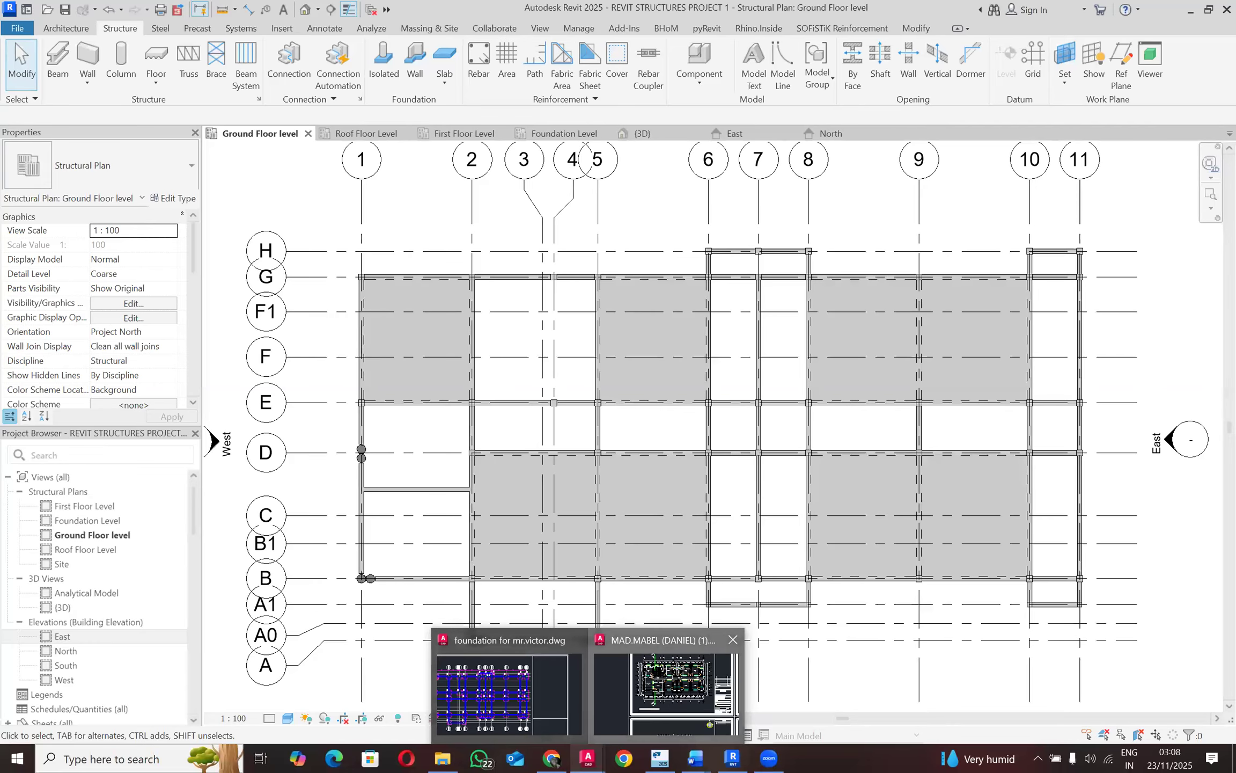
click(666, 687)
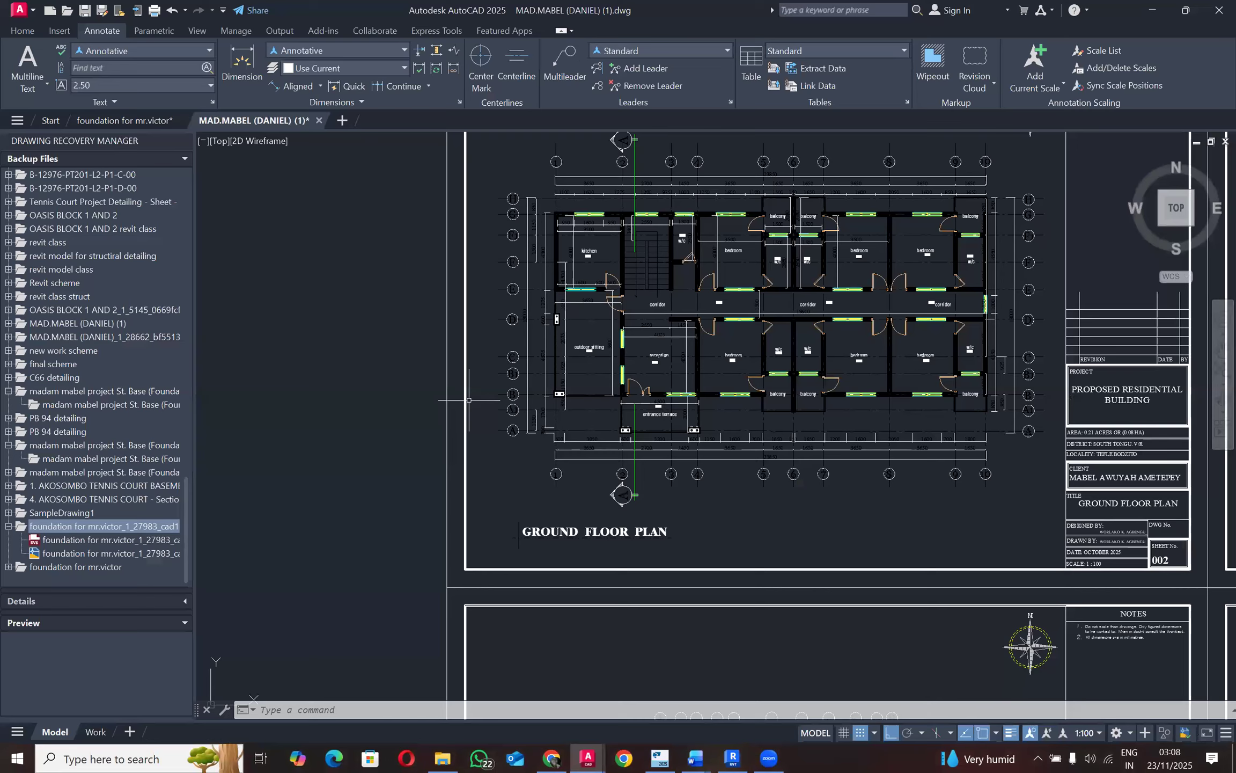
scroll(695, 220, up, 4)
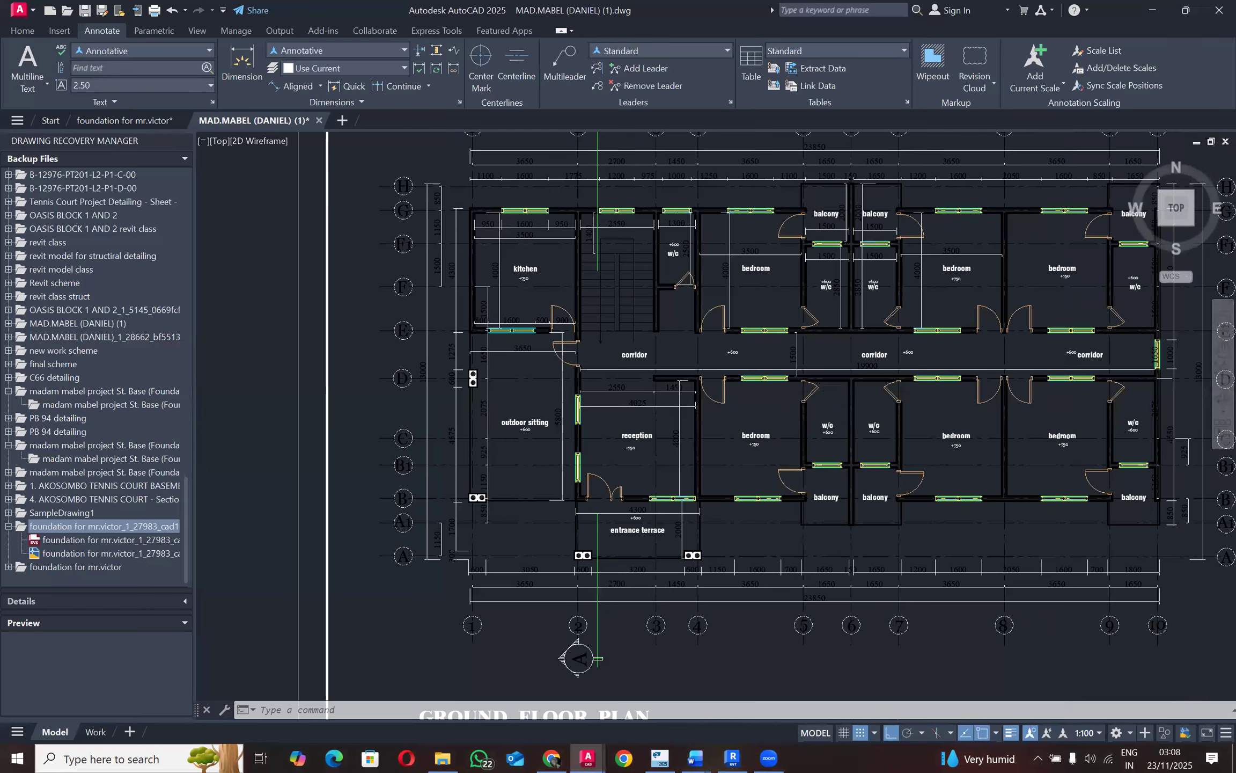
click(733, 758)
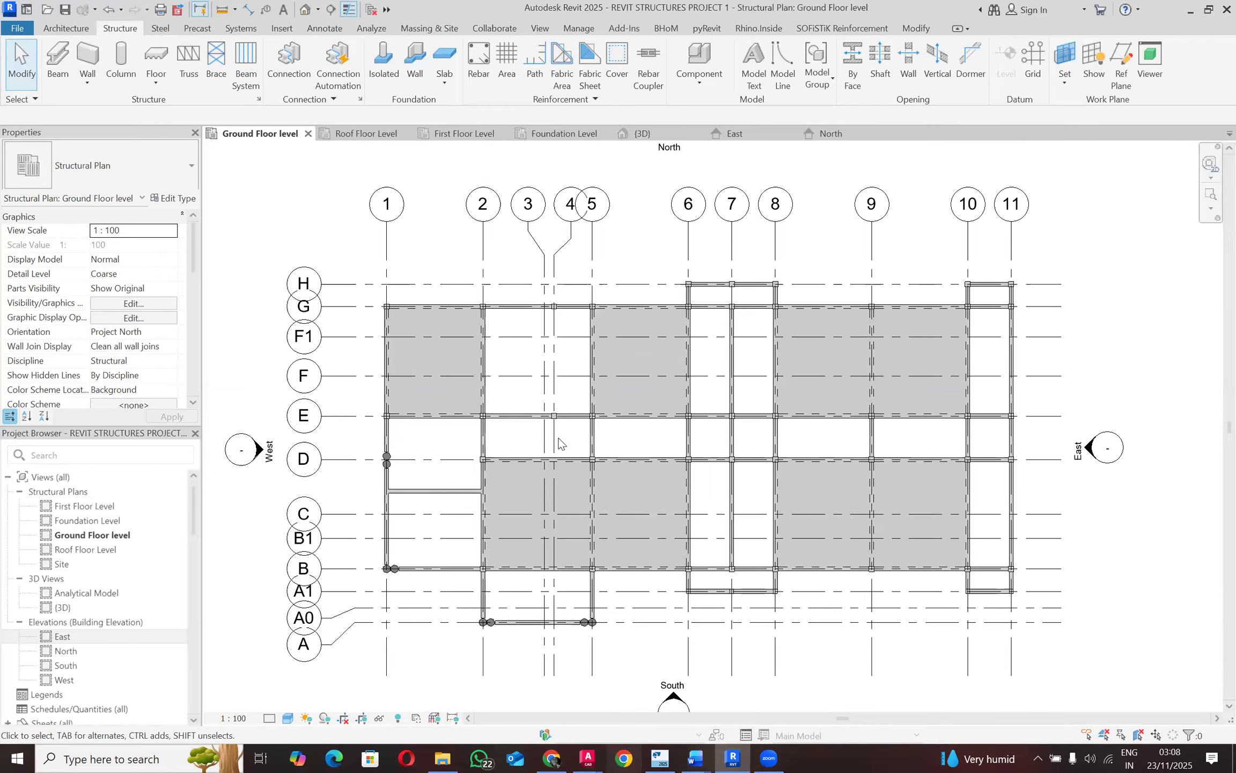
scroll(556, 311, up, 2)
scroll(557, 321, up, 1)
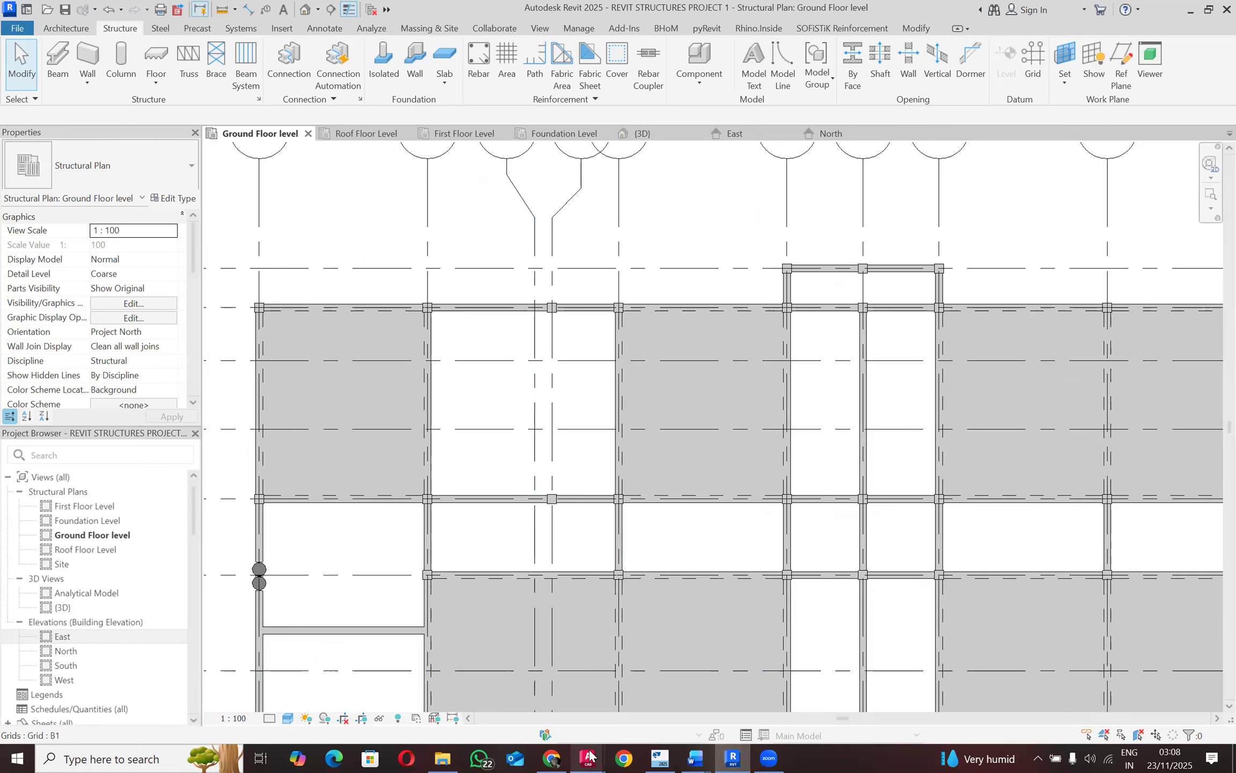
mouse_move(588, 757)
click(634, 697)
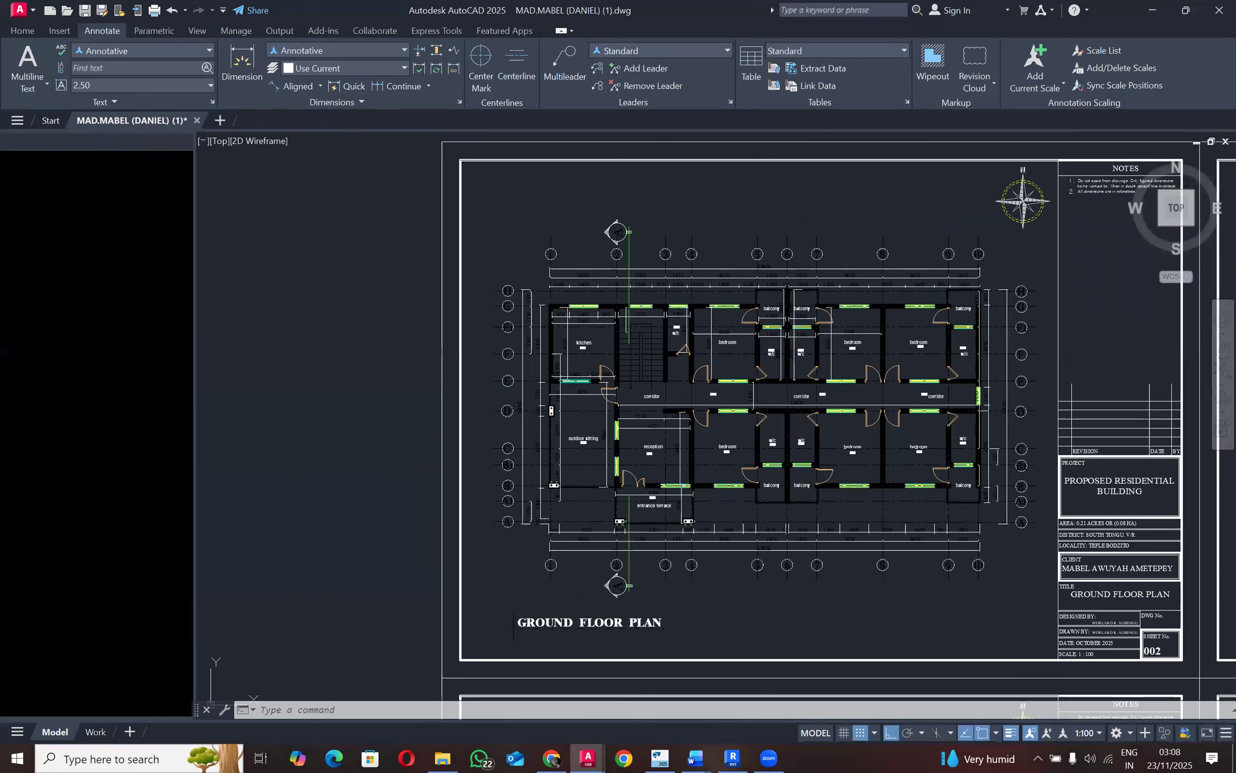
scroll(682, 296, up, 2)
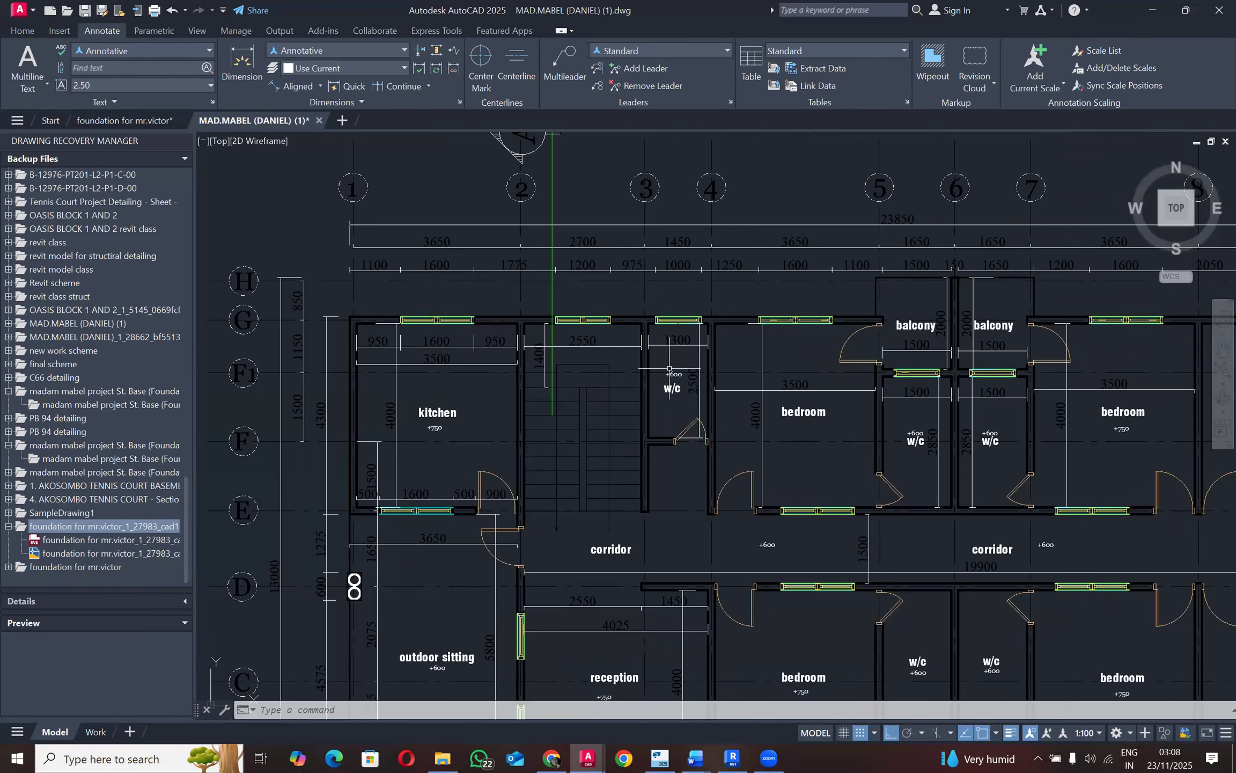
click(1150, 9)
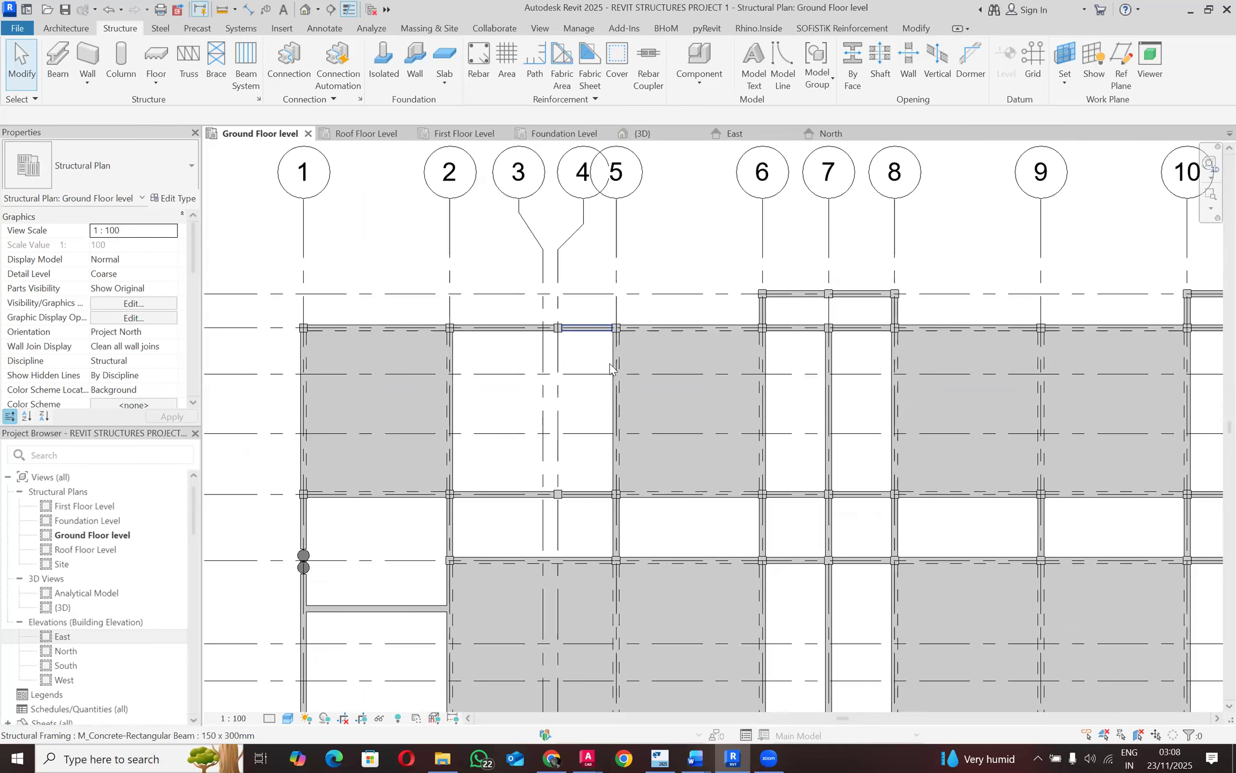
Step: Try to isolate the slab between grids 5 and 6, rows E to G, with a window selection and the category filter
click(445, 82)
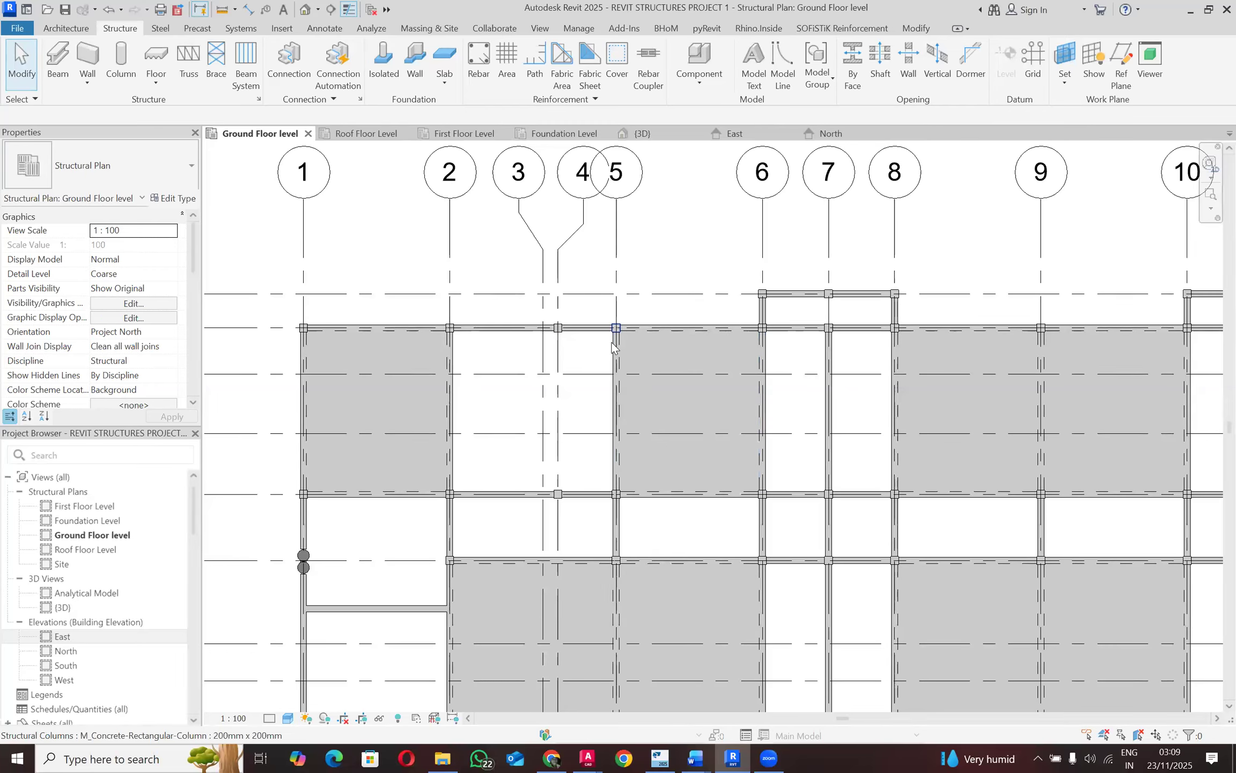
mouse_move(602, 310)
mouse_down()
mouse_move(783, 511)
mouse_move(606, 311)
mouse_up()
key(Escape)
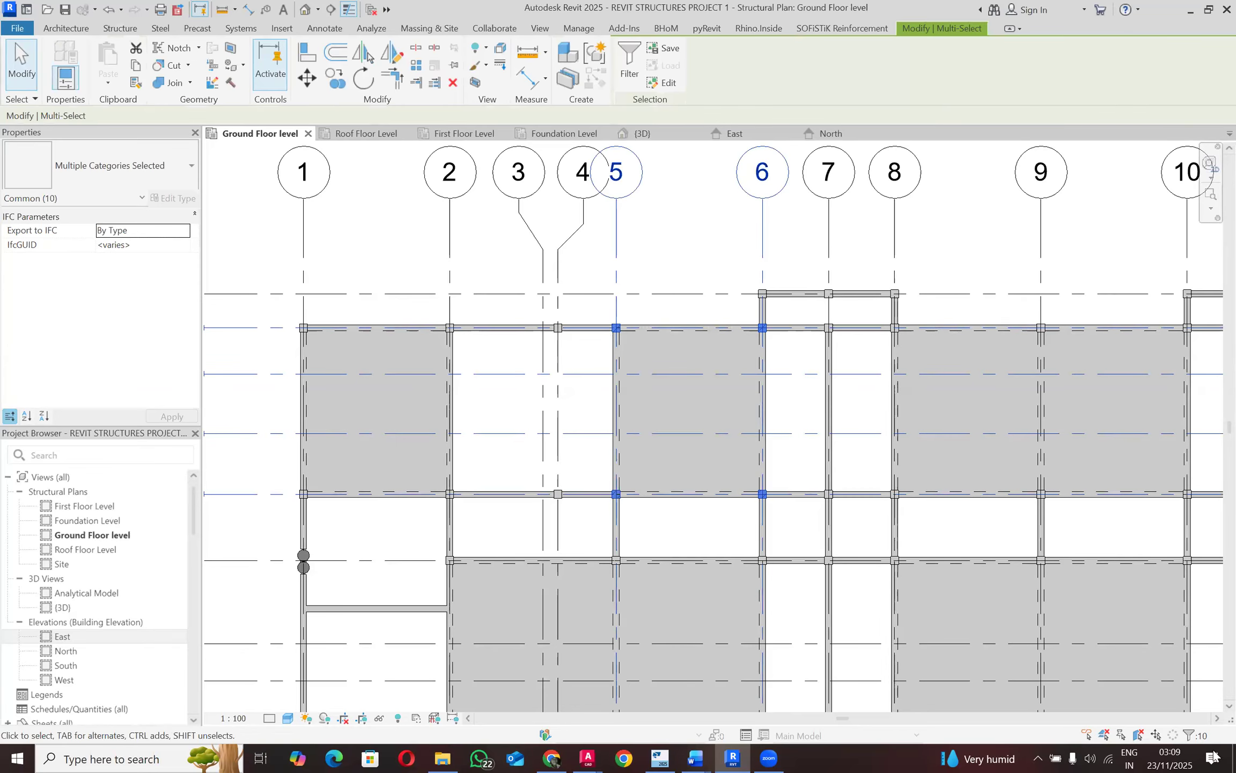
click(1193, 735)
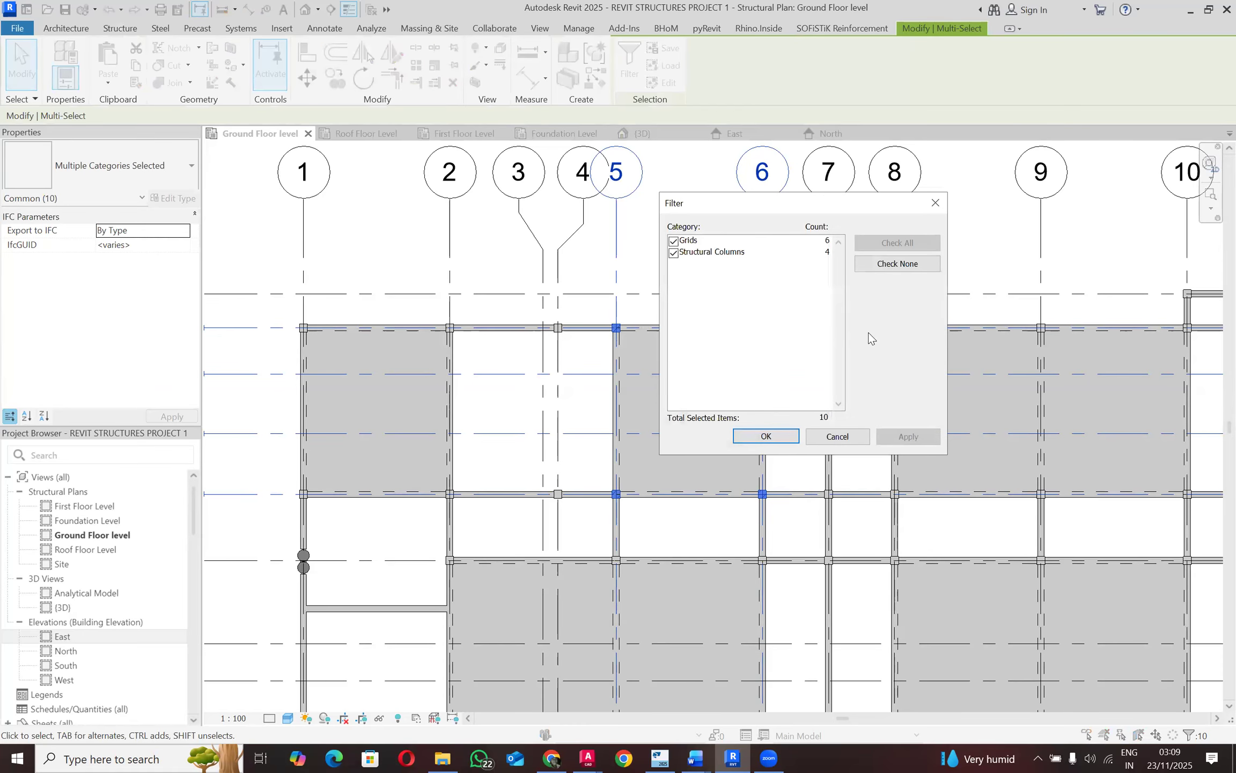
click(884, 266)
click(766, 436)
drag(576, 249, 804, 511)
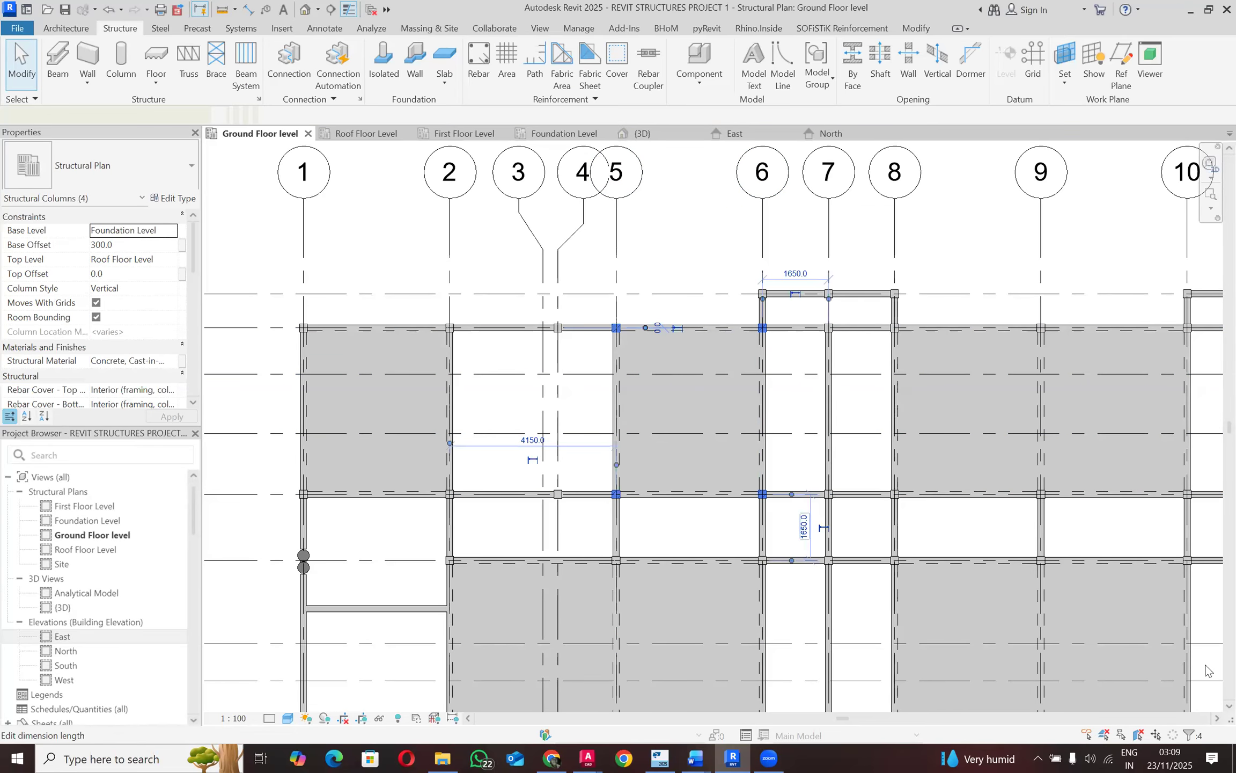
click(1190, 736)
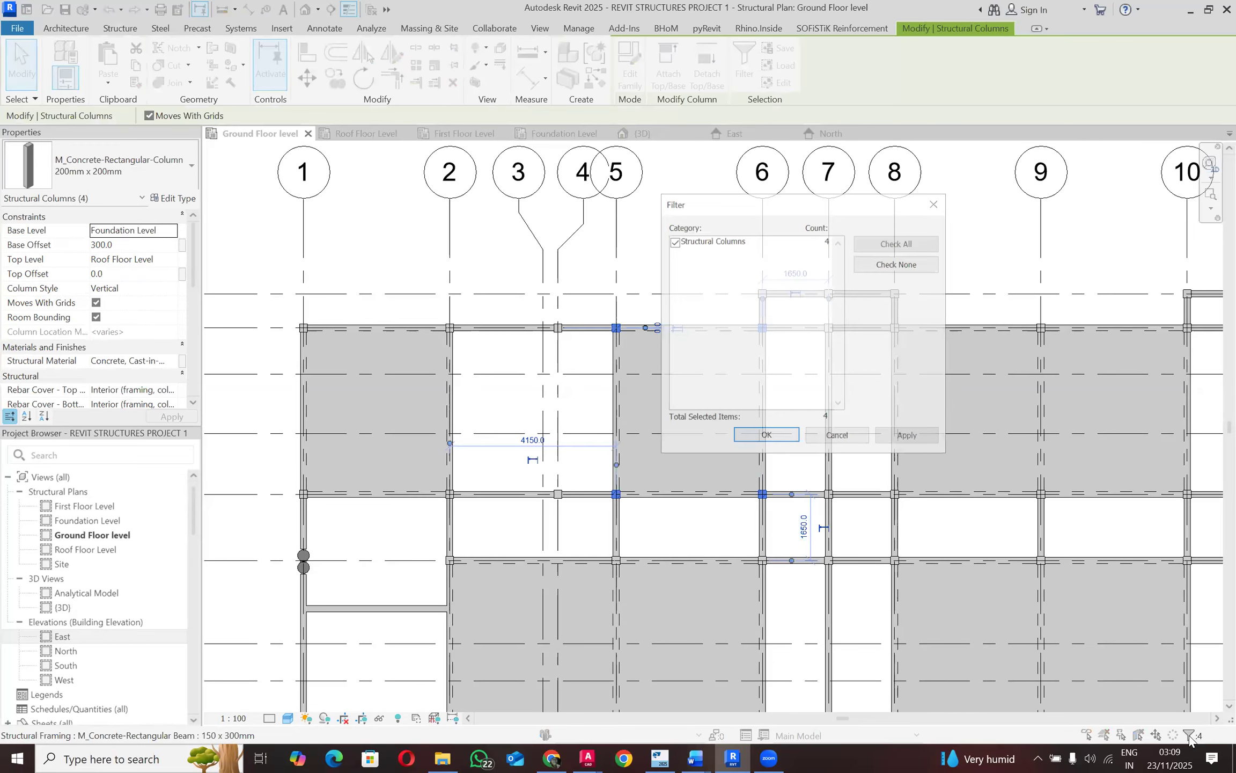
key(Escape)
Step: Try to select the same slab with wider window selections and by cycling through the overlapping elements along grid G
scroll(589, 379, down, 3)
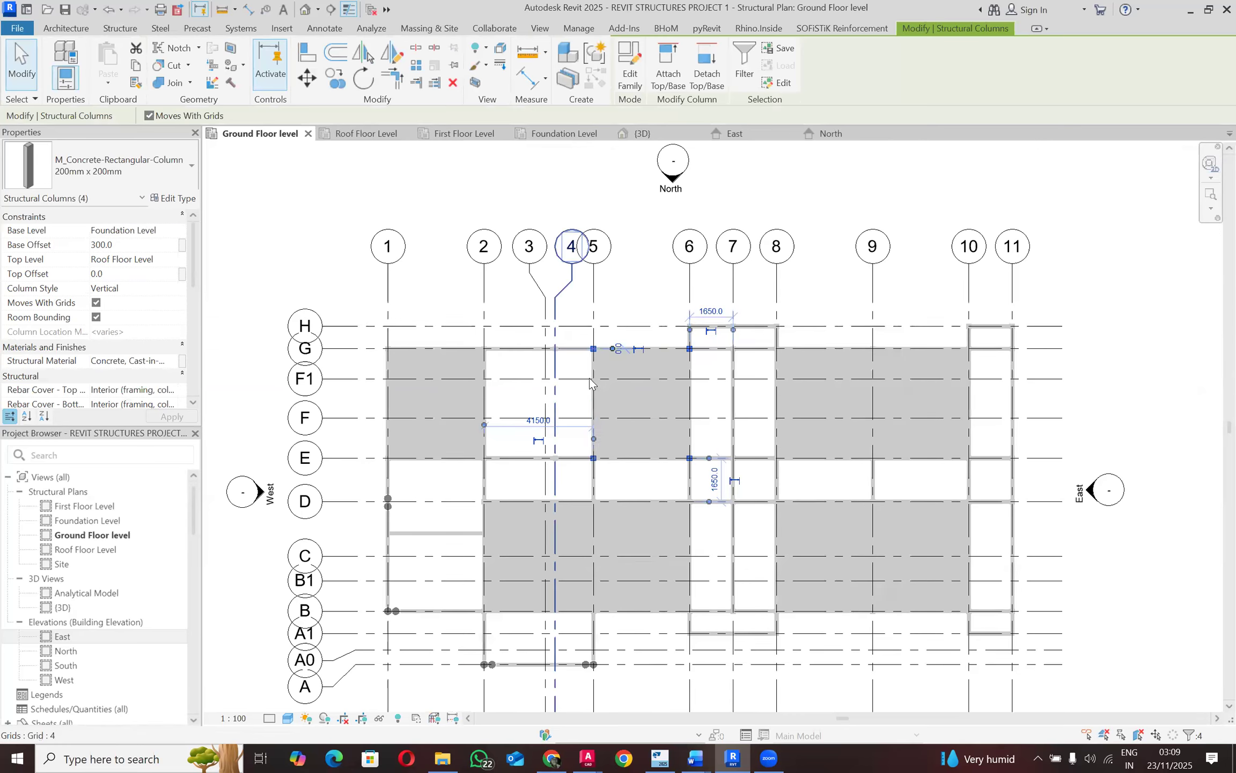
click(352, 285)
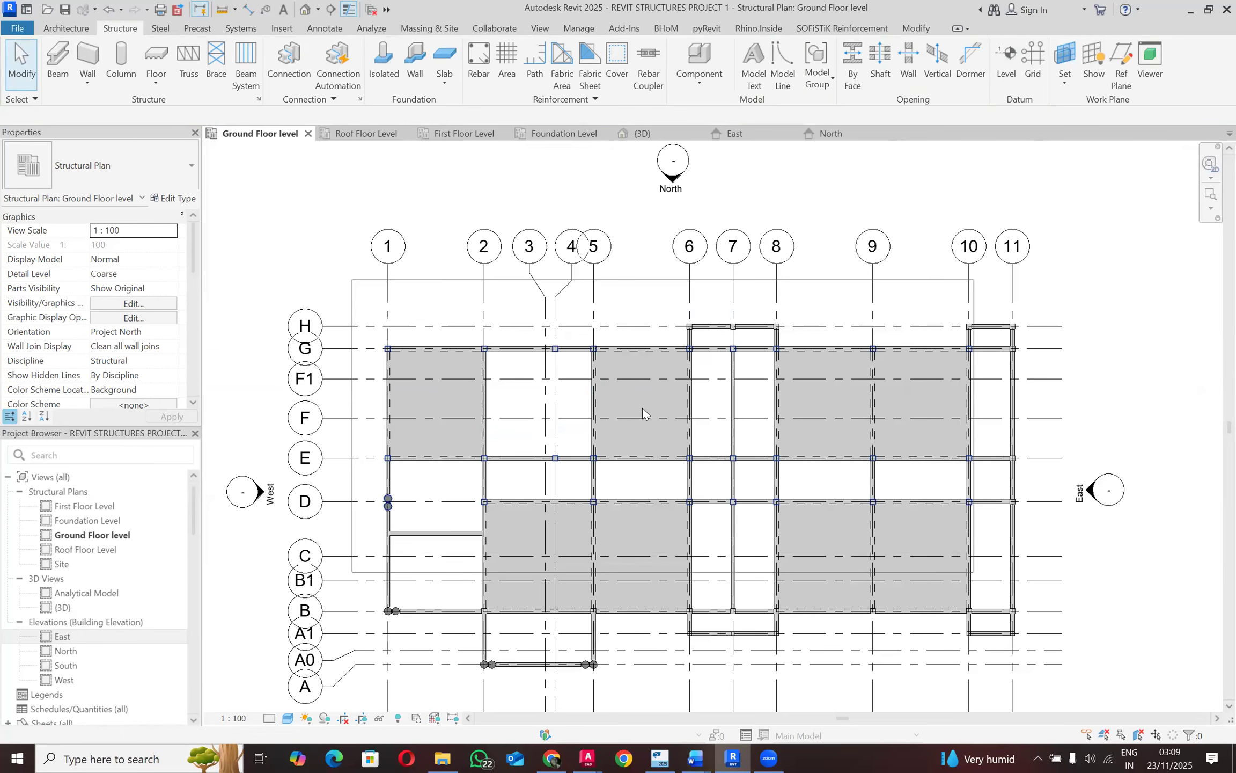
drag(518, 287, 725, 493)
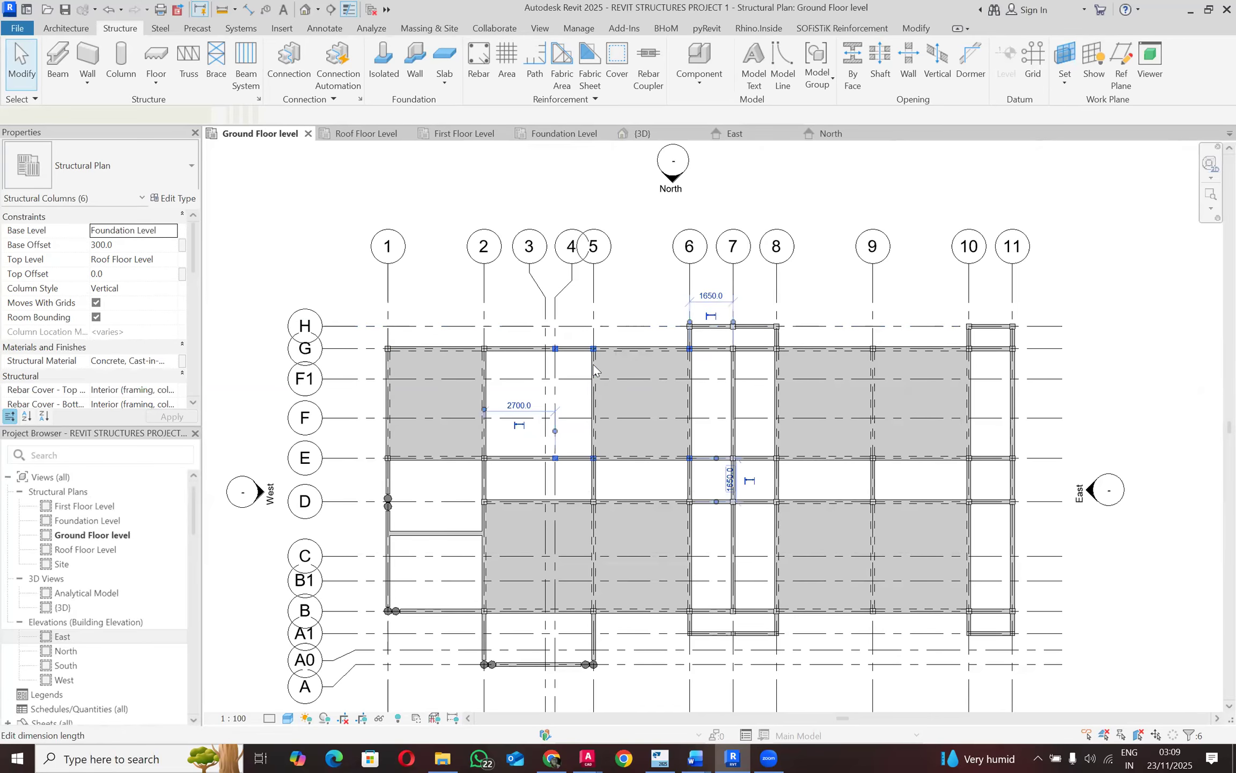
key(Escape)
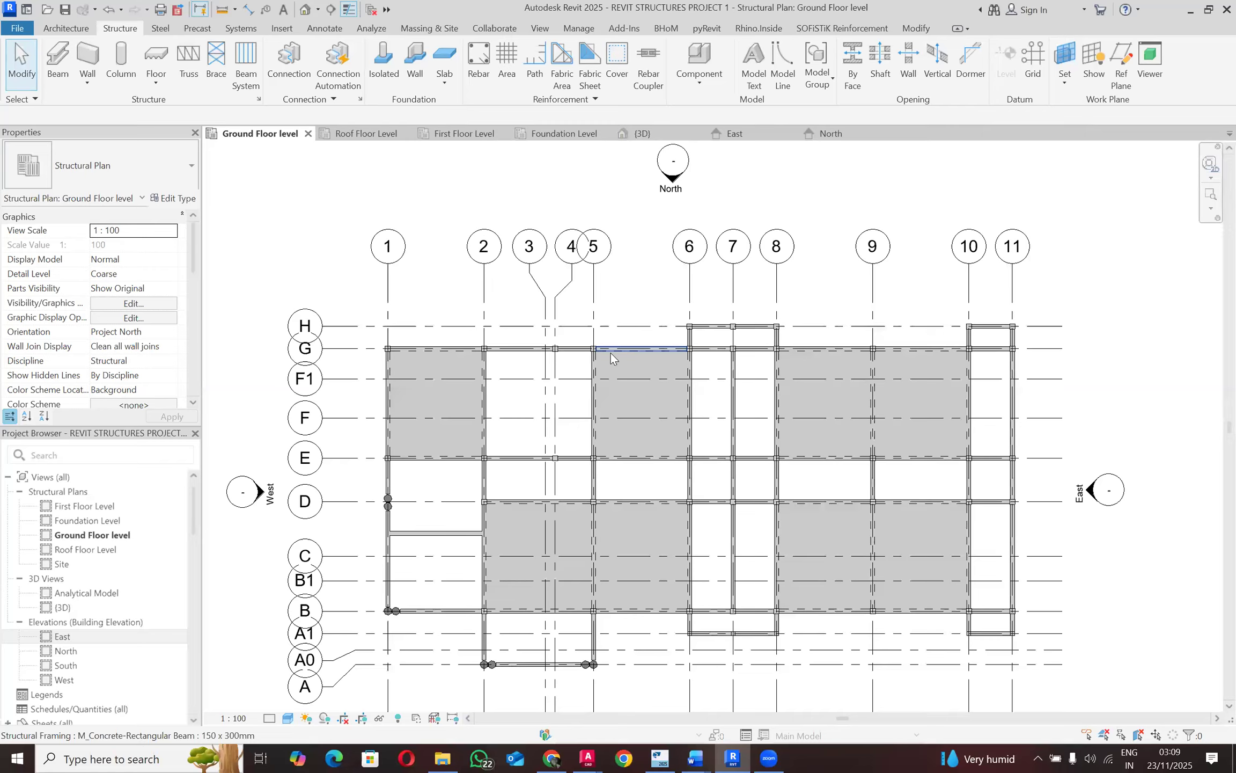
key(Tab)
key(Tab)
key(Tab)
key(Tab)
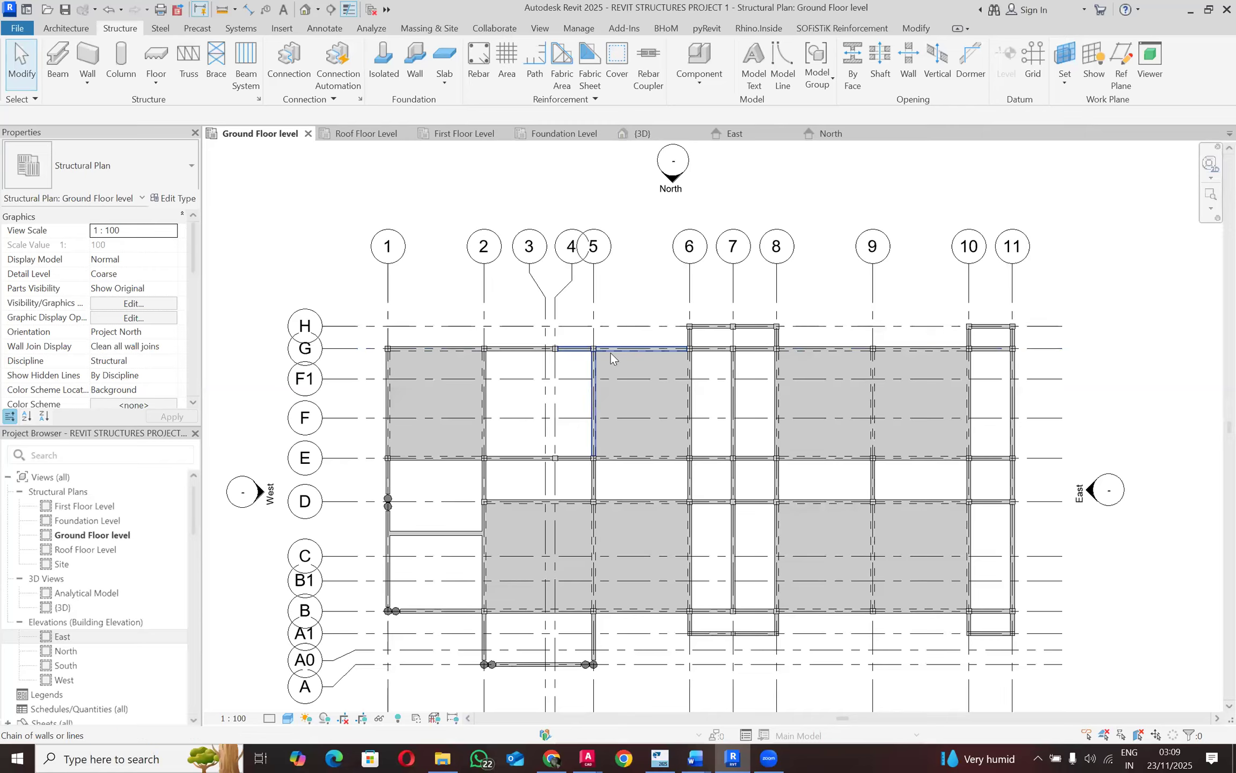
key(Tab)
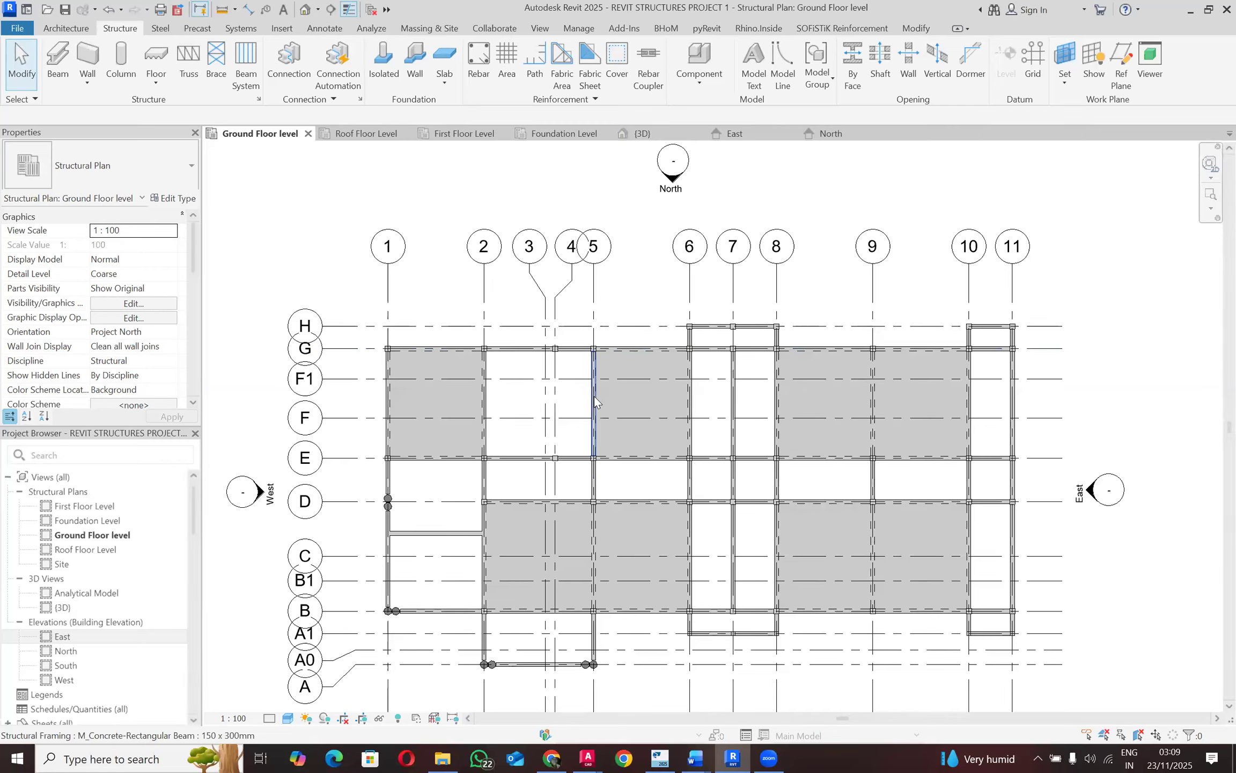
Step: Try to pick the slab at the grid 5 and E column by cycling through overlapping elements and window-selecting the corner
scroll(586, 464, up, 2)
scroll(586, 464, up, 6)
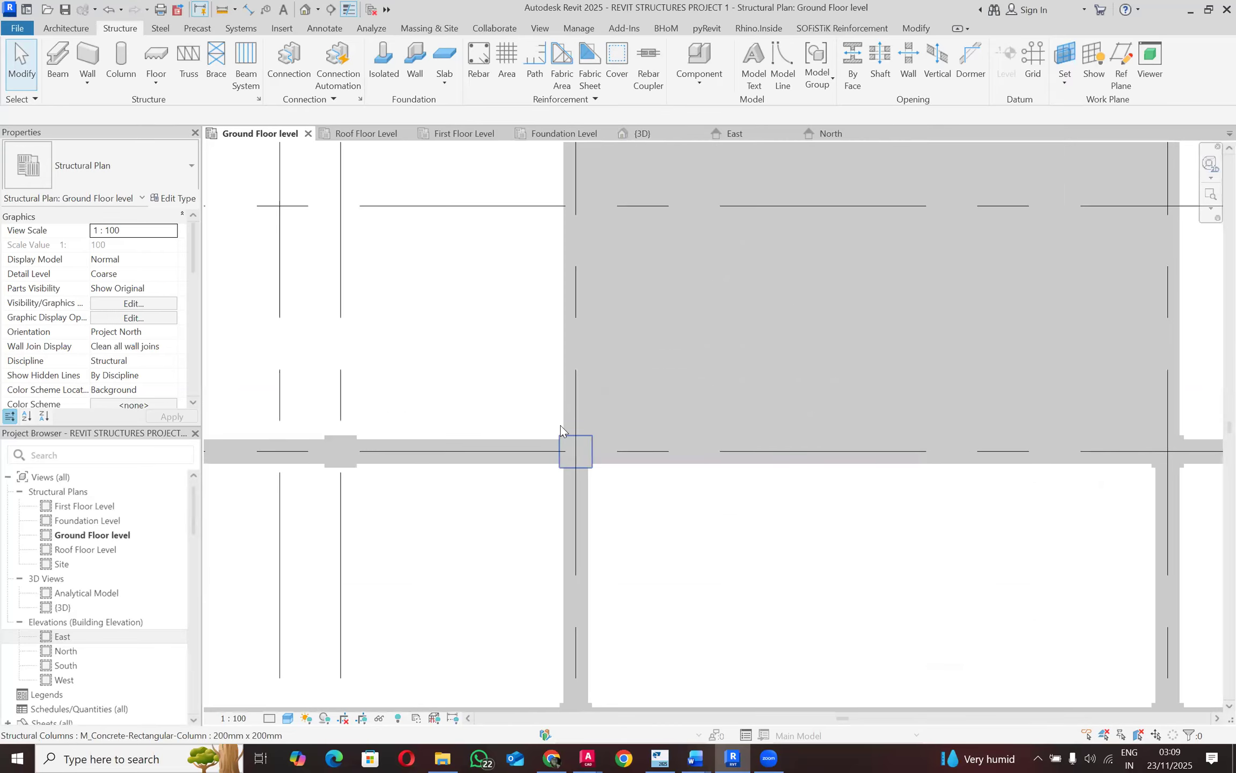
key(Tab)
key(Tab)
key(Tab)
key(Tab)
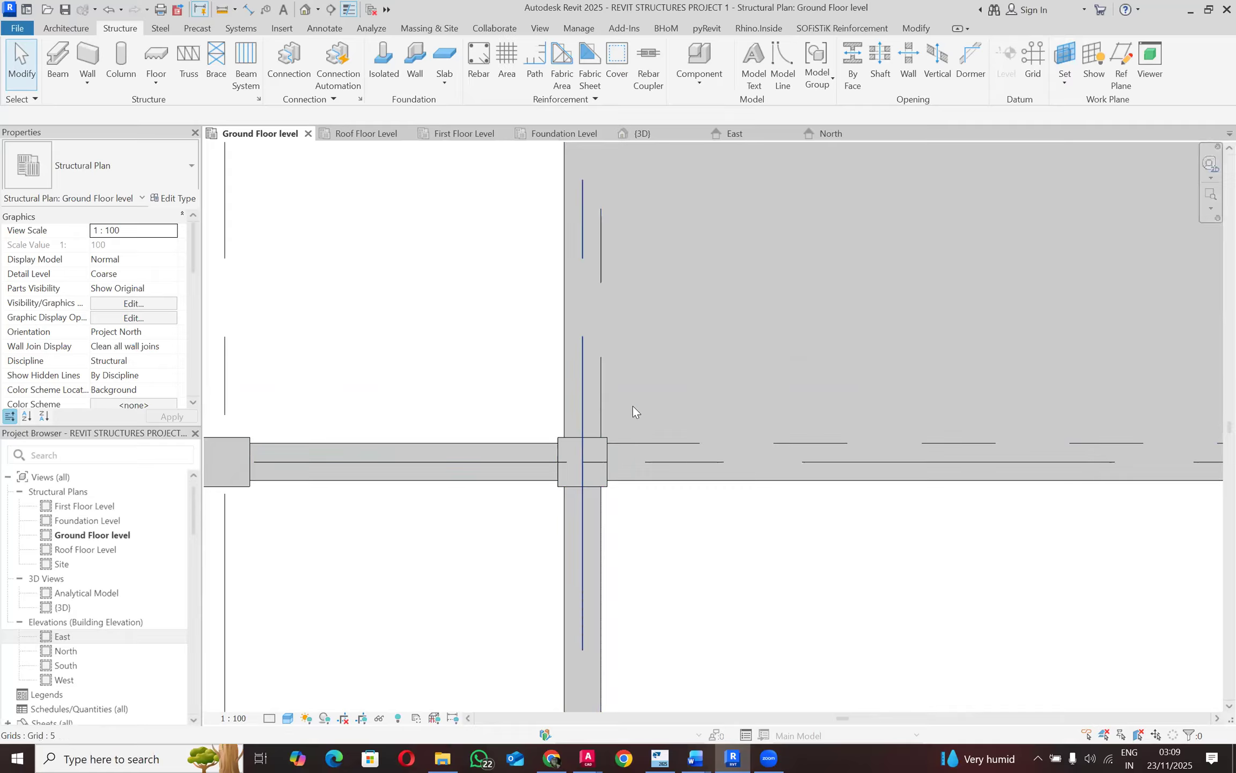
drag(704, 529, 552, 346)
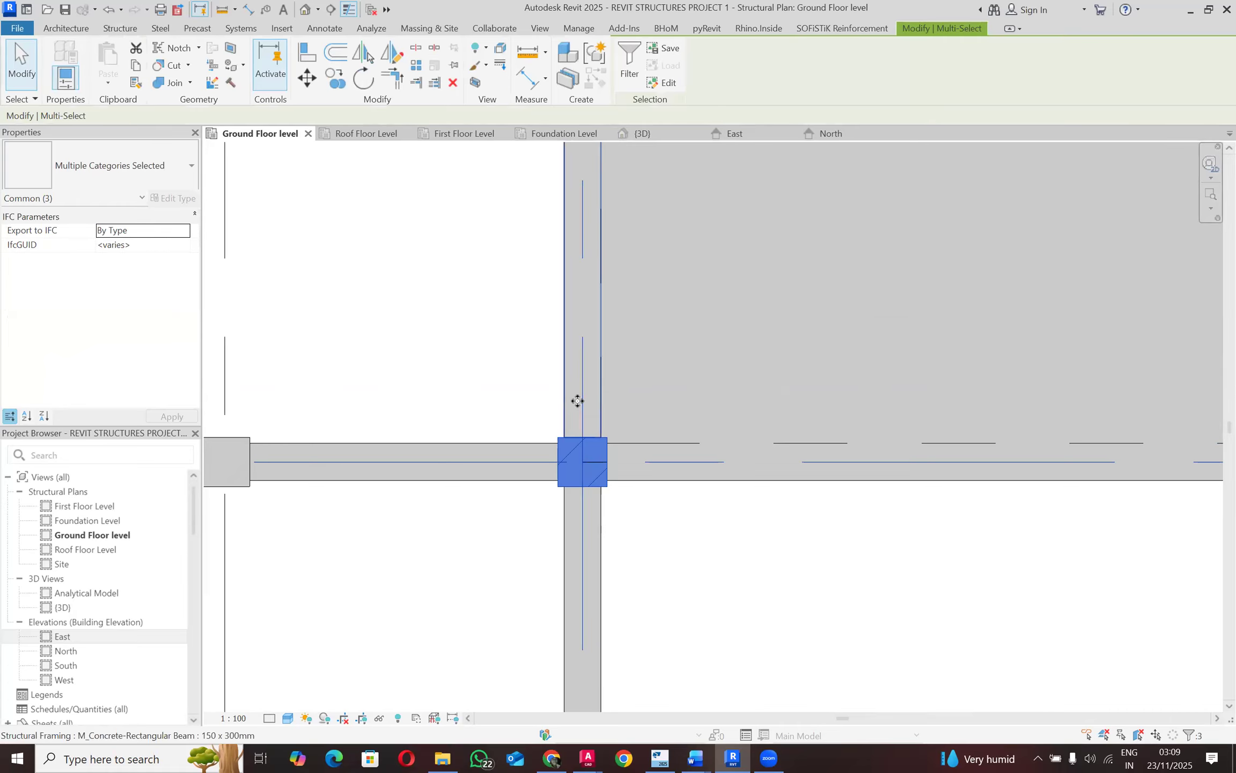
key(Escape)
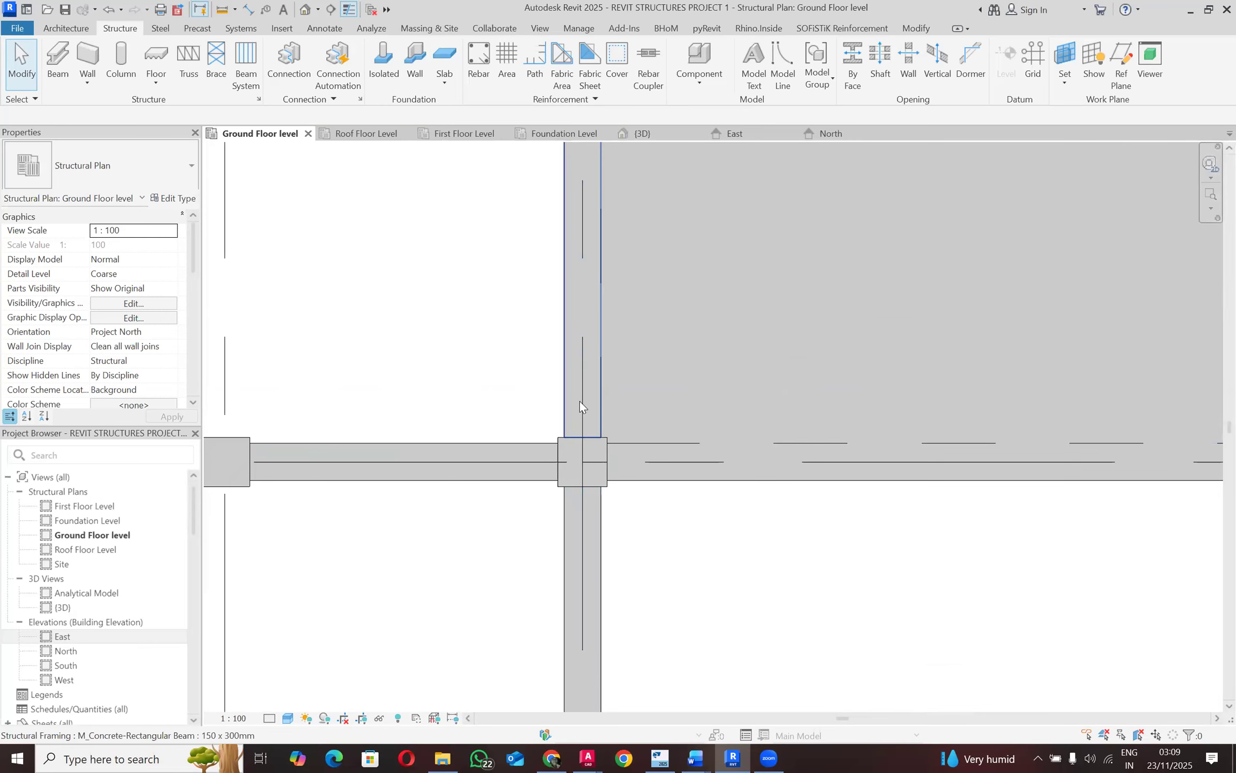
Step: Set the plan's visual style to Hidden Line and cycle through the overlapping elements near grid 5 to find the slab
click(286, 718)
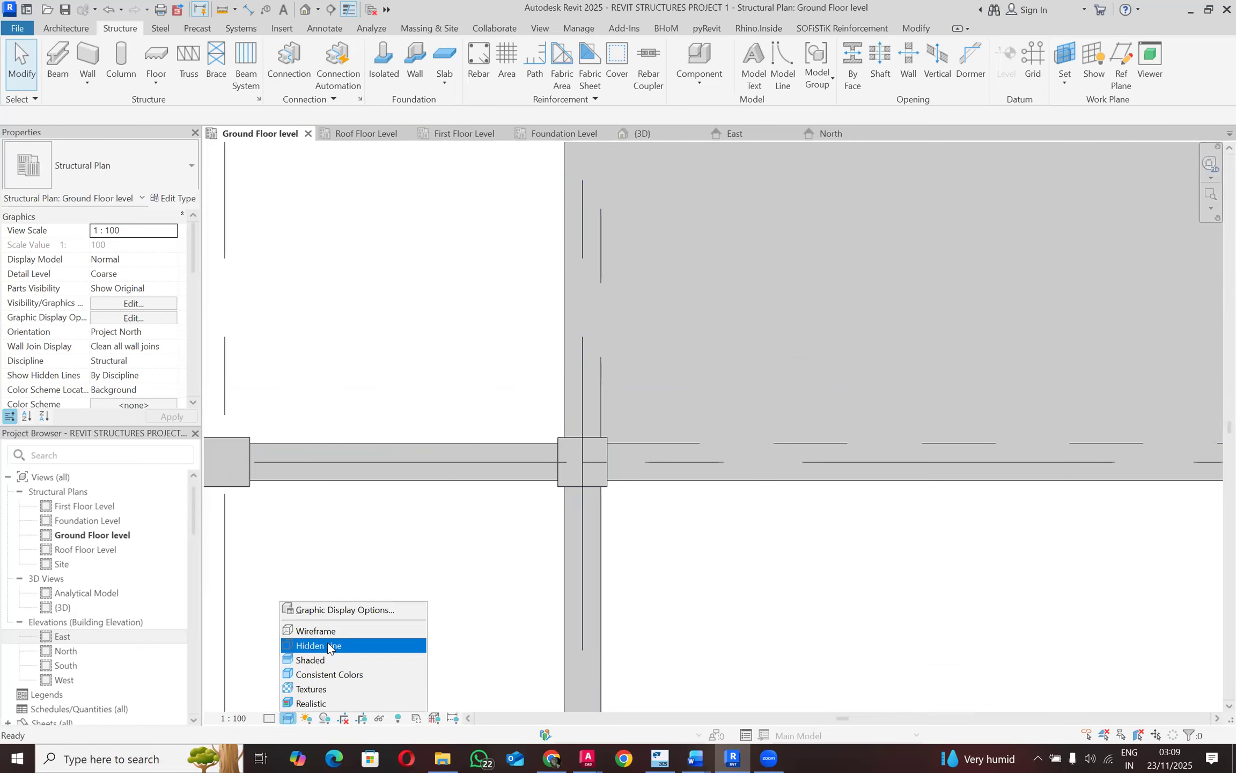
click(327, 642)
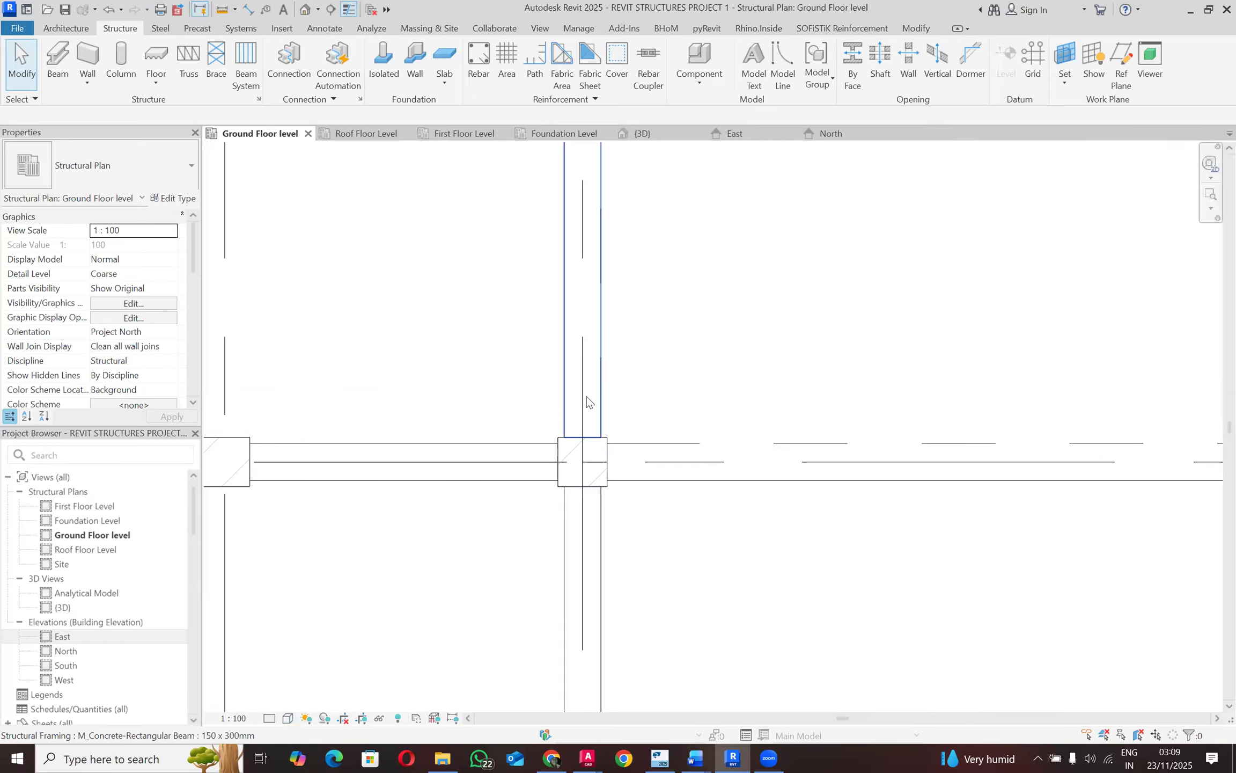
key(Tab)
key(Tab)
key(Tab)
key(Tab)
key(Tab)
scroll(588, 402, down, 5)
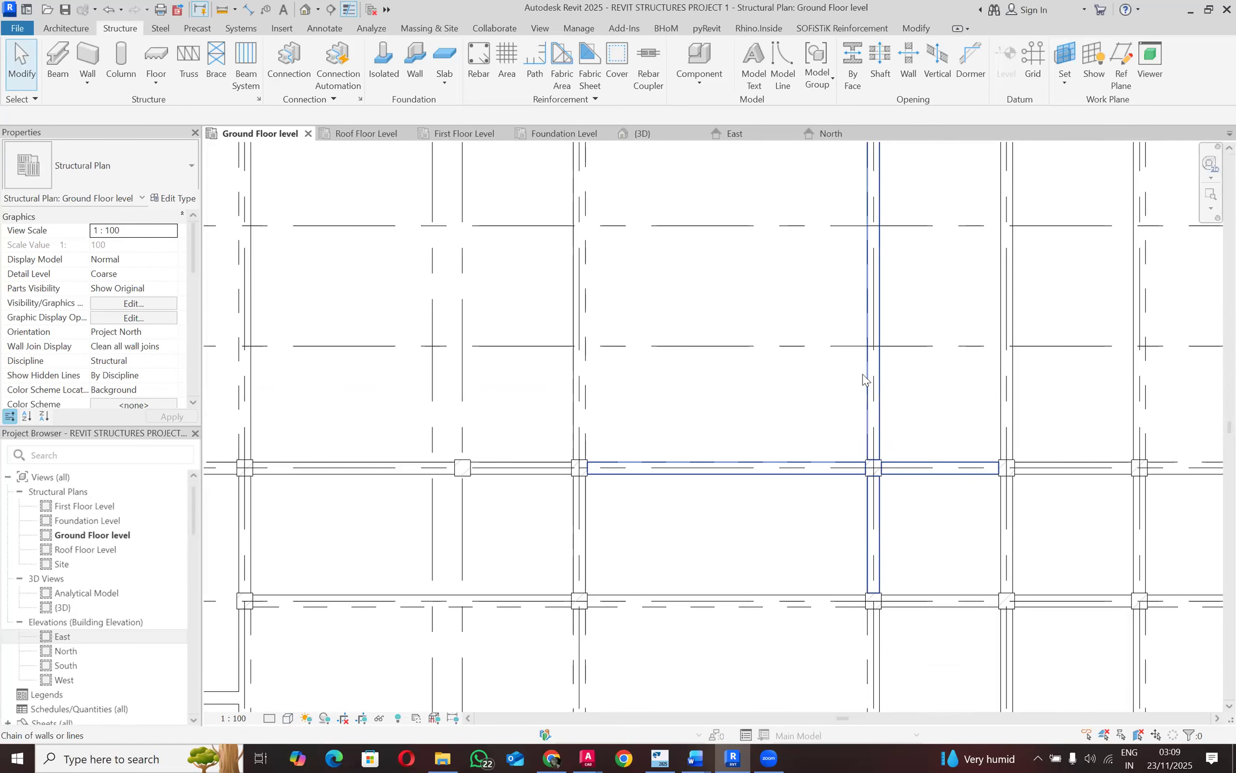
Step: Window-select the whole ground floor plan and check which element categories the selection filter lists
scroll(809, 406, down, 4)
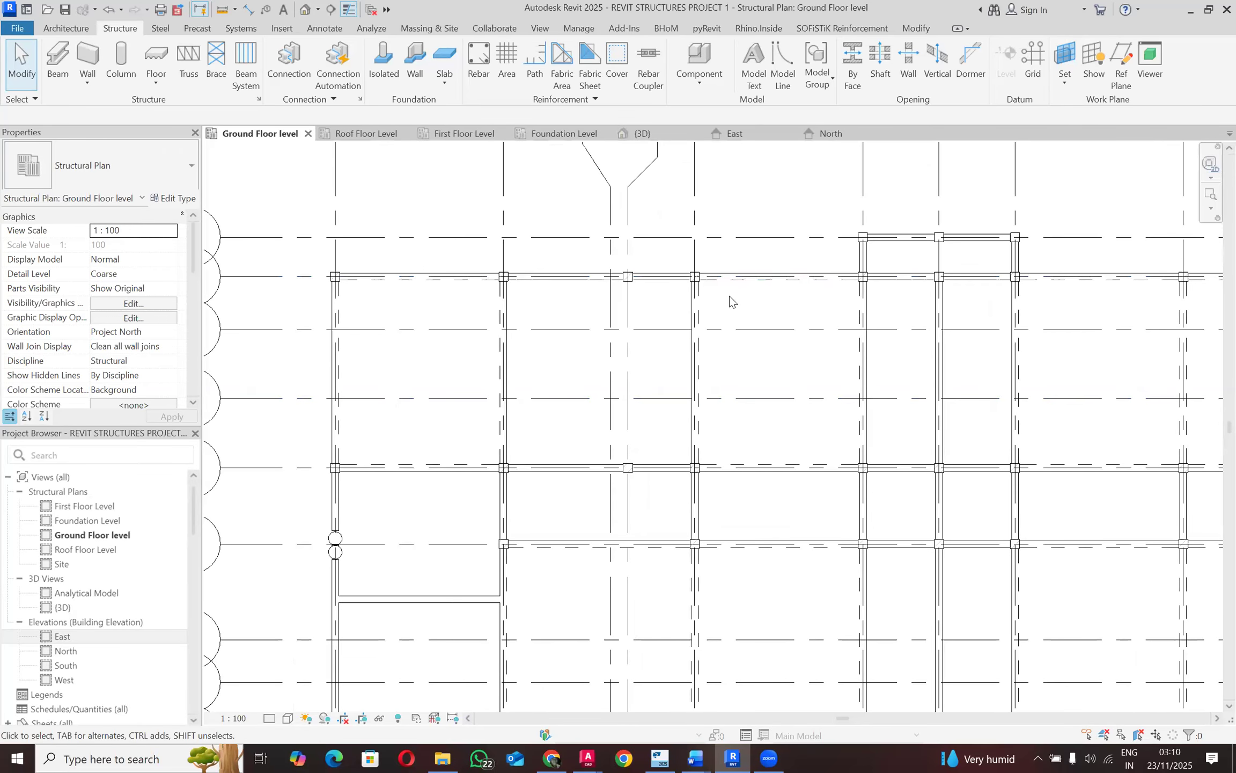
scroll(688, 295, down, 3)
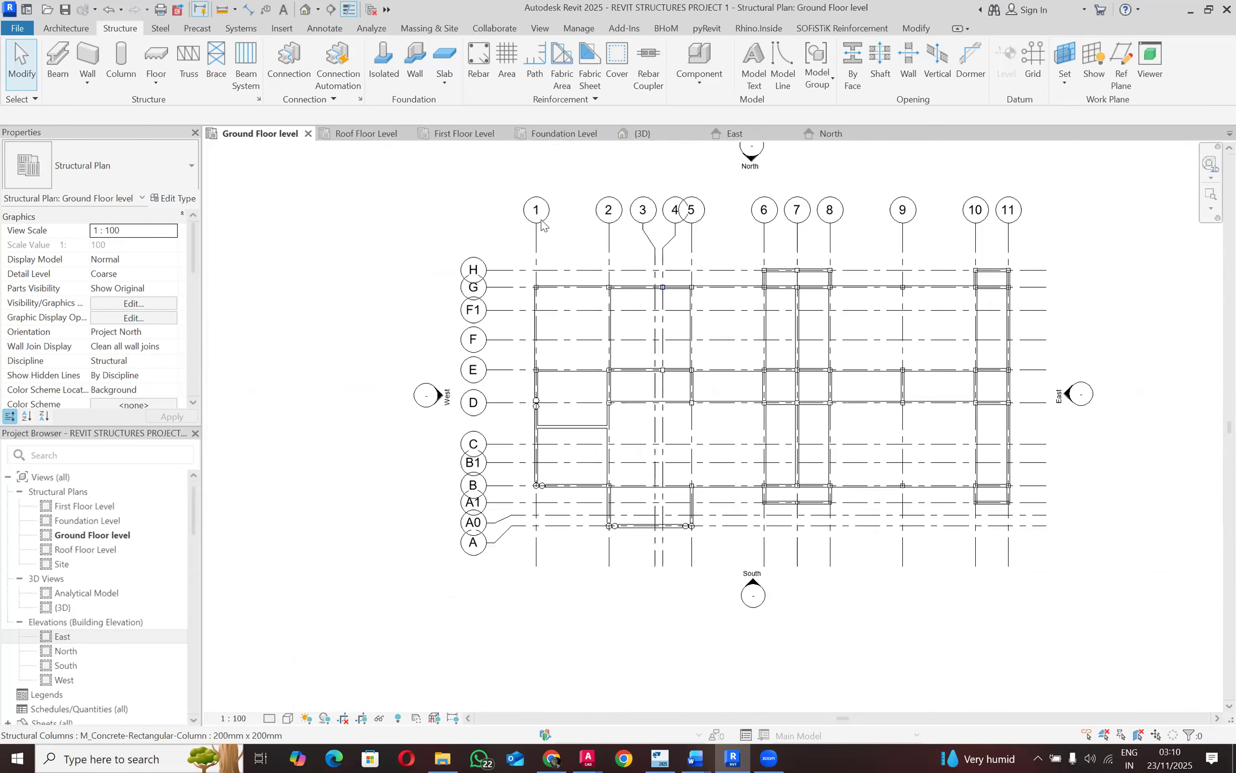
drag(436, 176, 1135, 611)
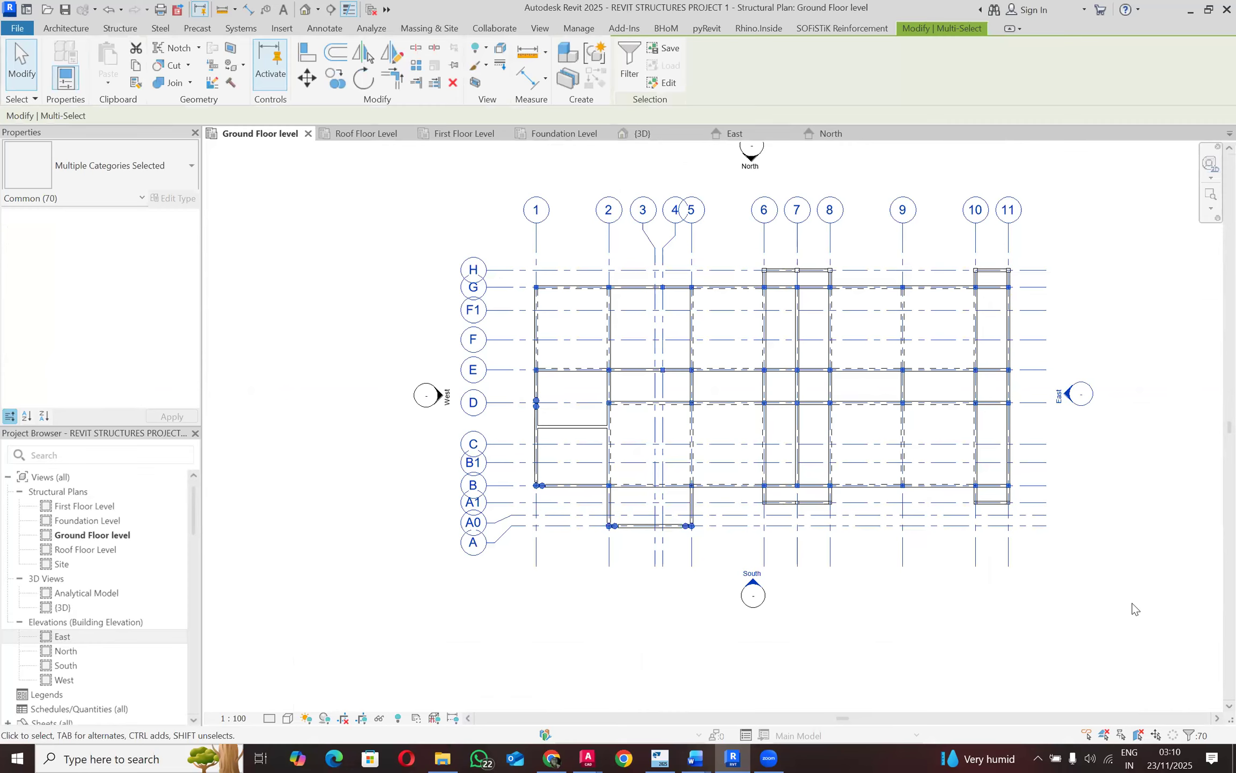
click(1190, 738)
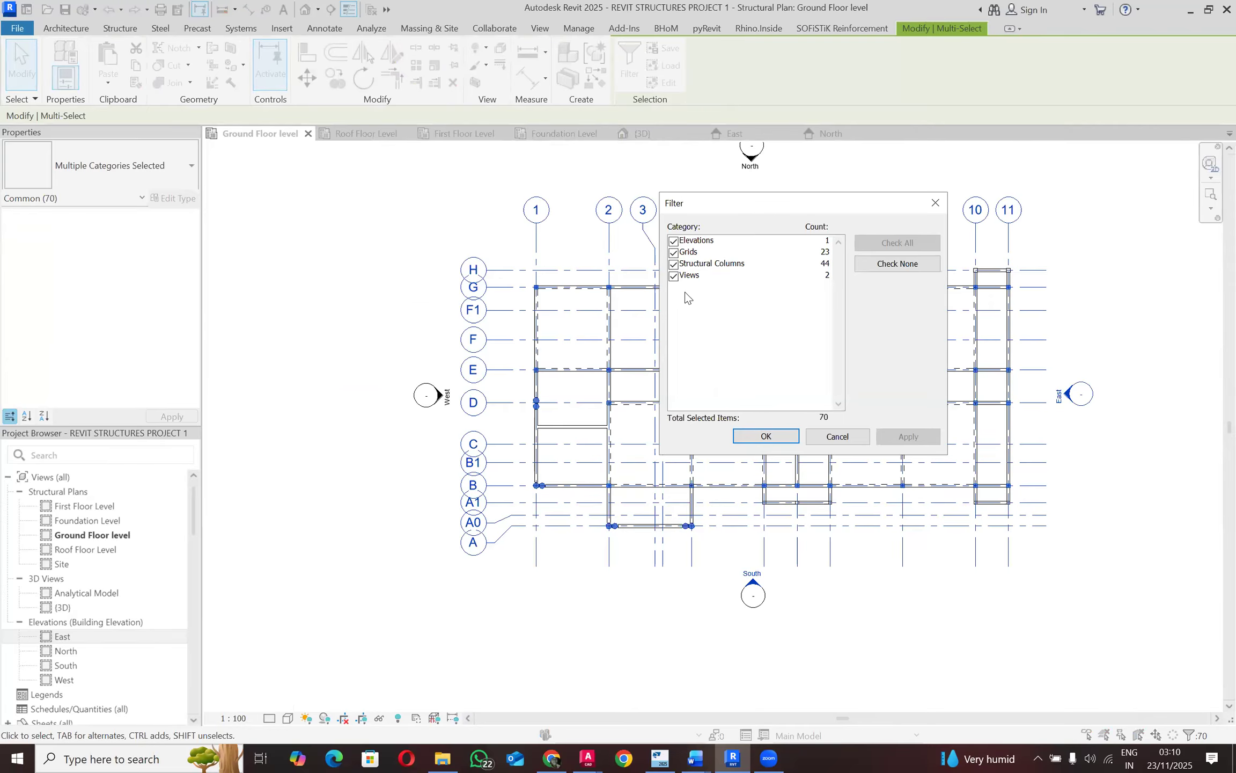
key(Escape)
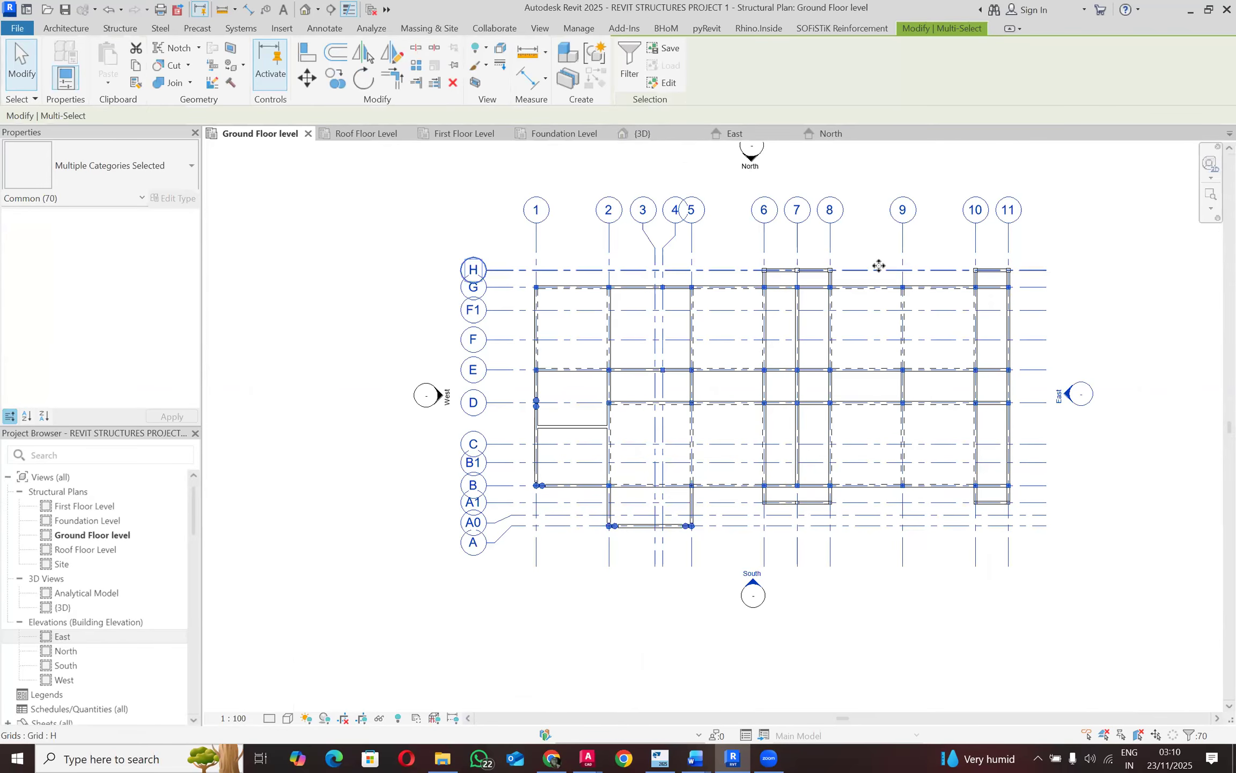
key(Escape)
Step: Try to pick the slab between grids 5 and 6 by its edges, then with a window selection across the plan
click(692, 319)
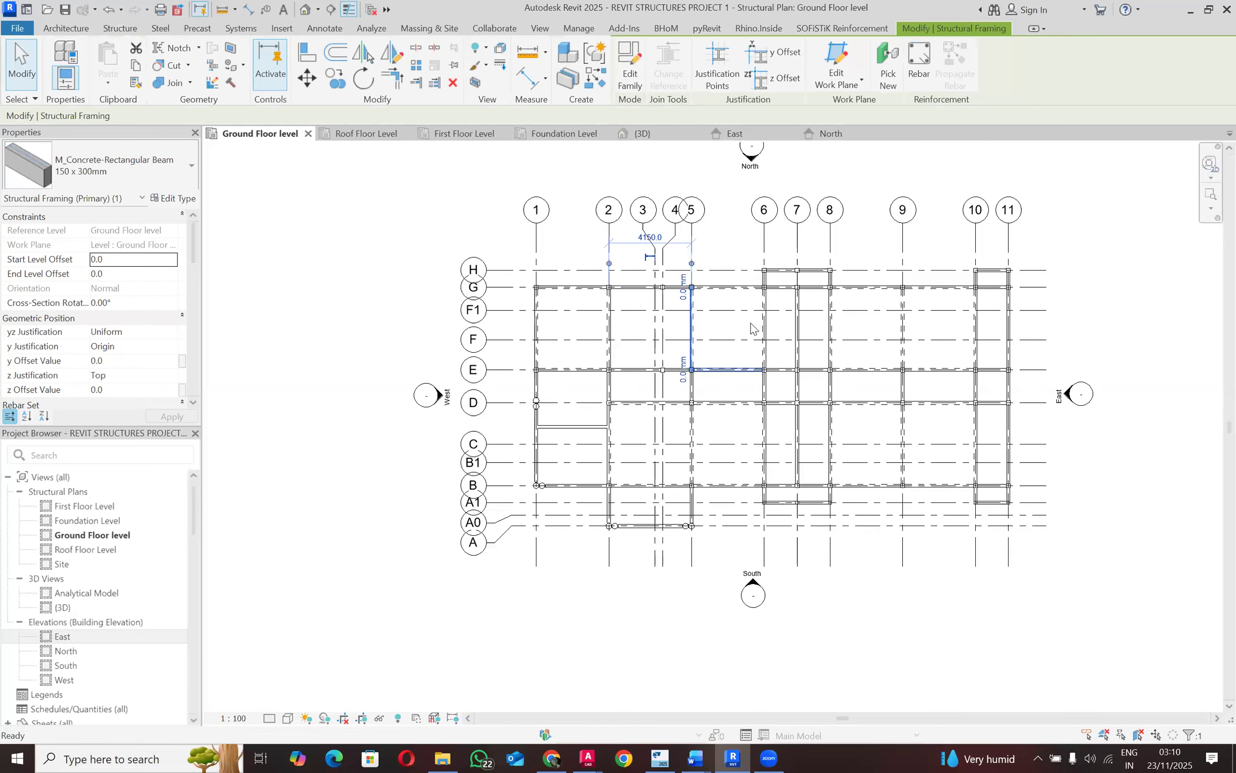
key(Escape)
scroll(754, 322, up, 4)
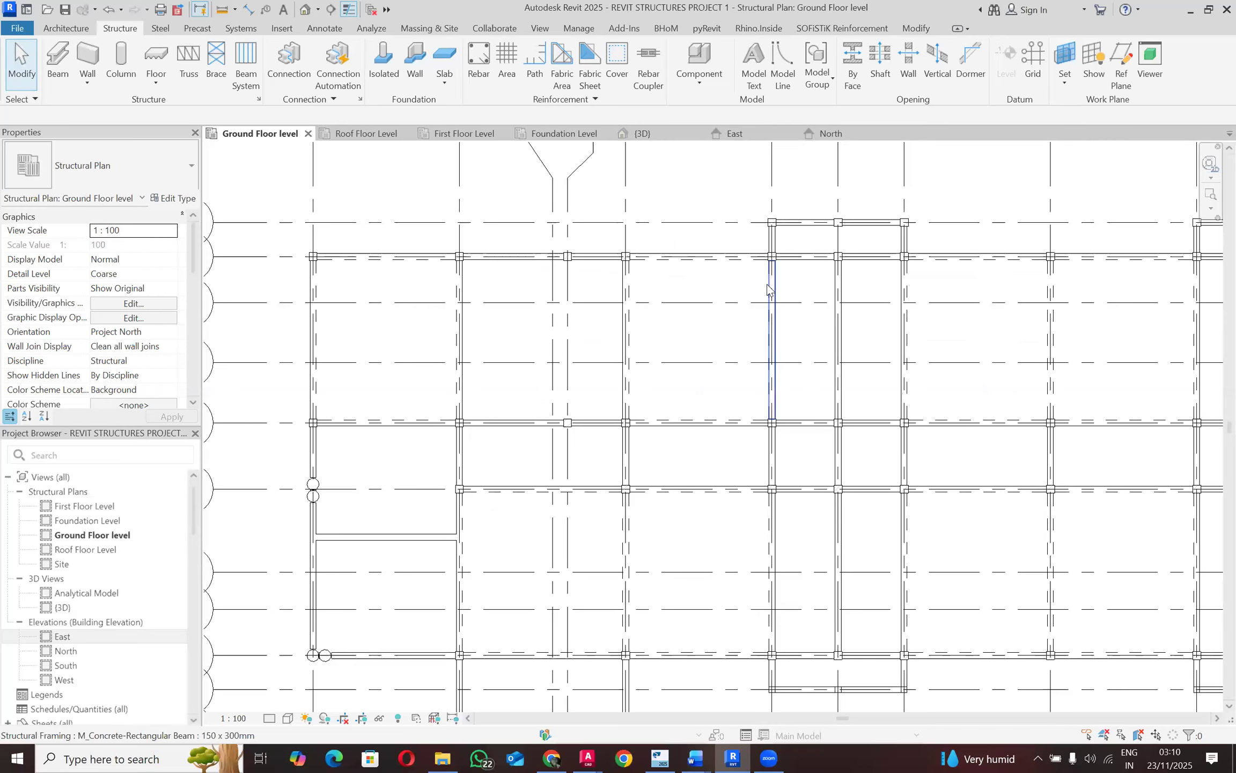
click(768, 291)
scroll(717, 290, down, 3)
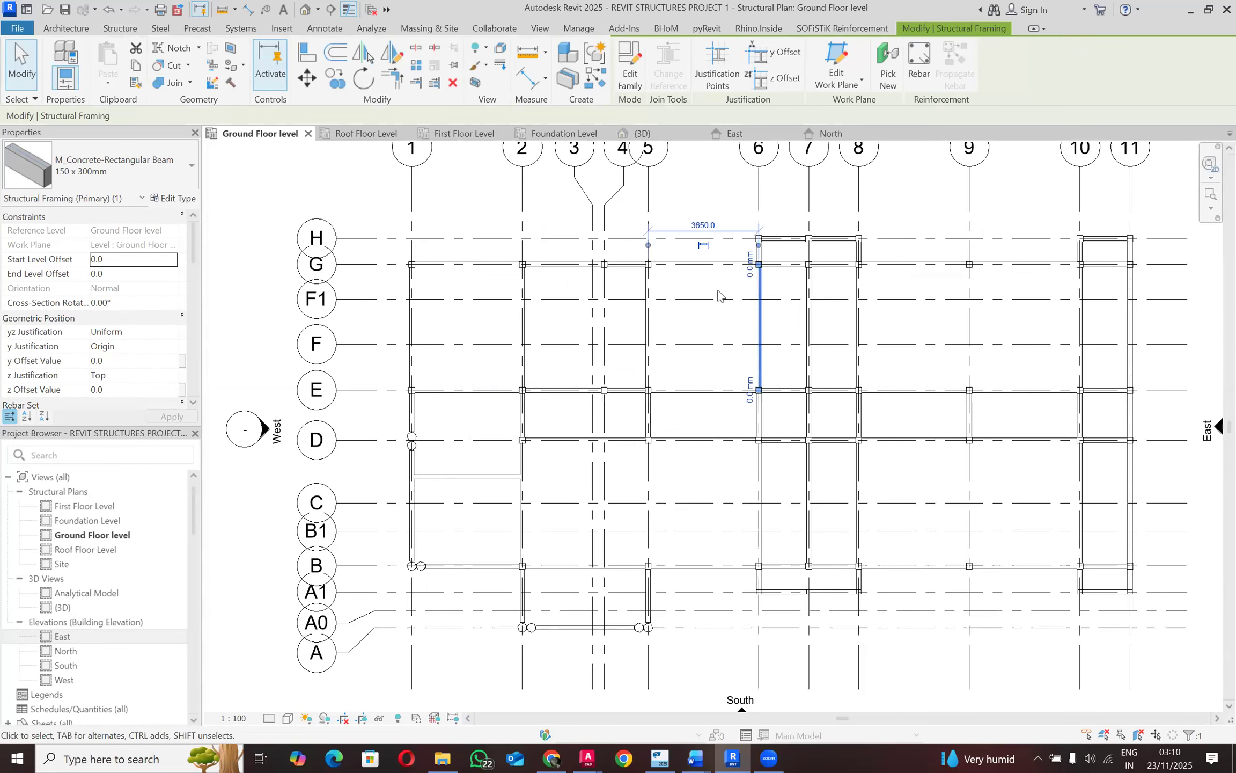
drag(1120, 612, 422, 183)
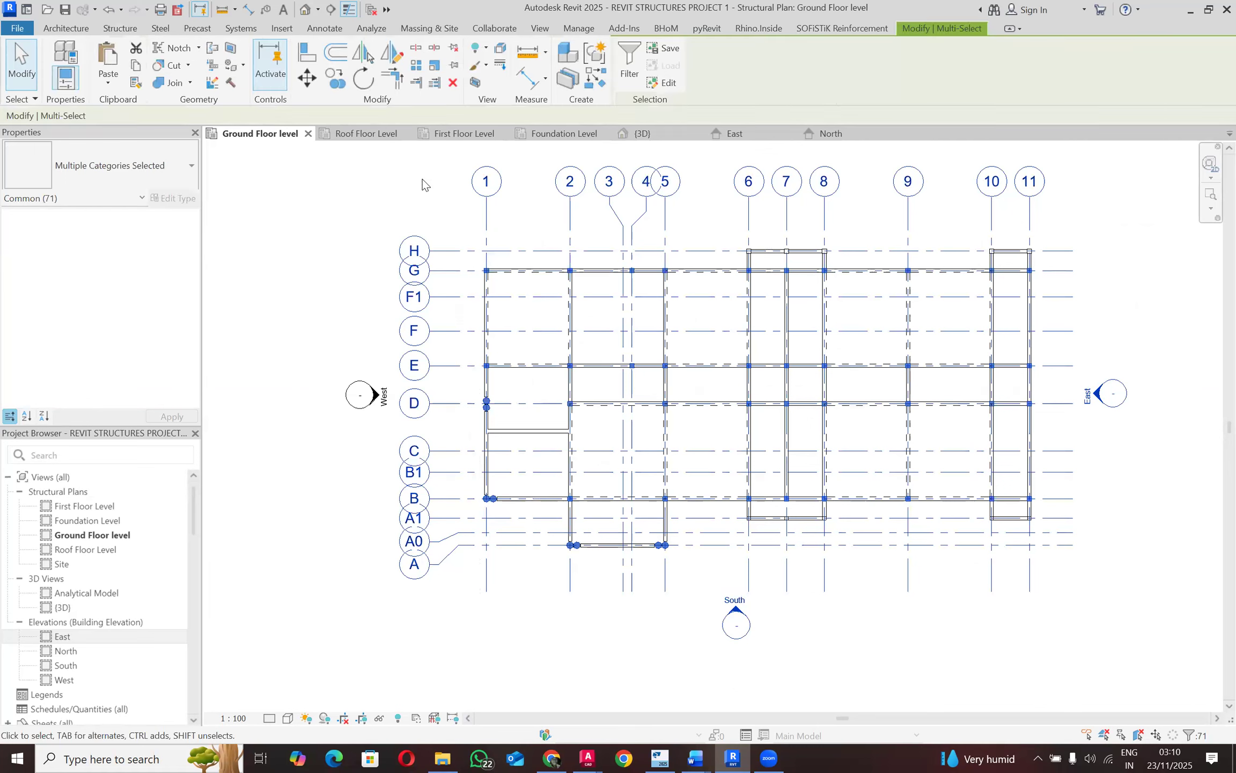
Step: Examine the ground floor slabs and their surrounding beams in the 3D view
click(625, 136)
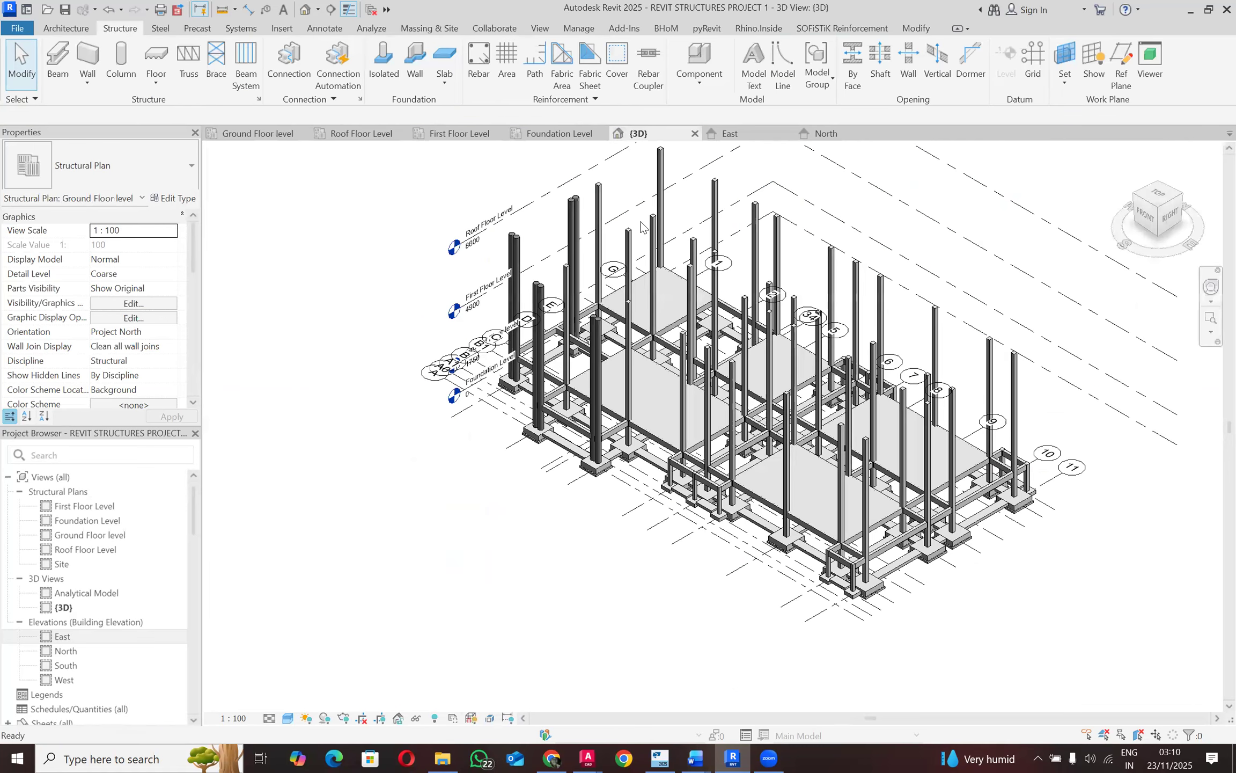
scroll(649, 445, up, 5)
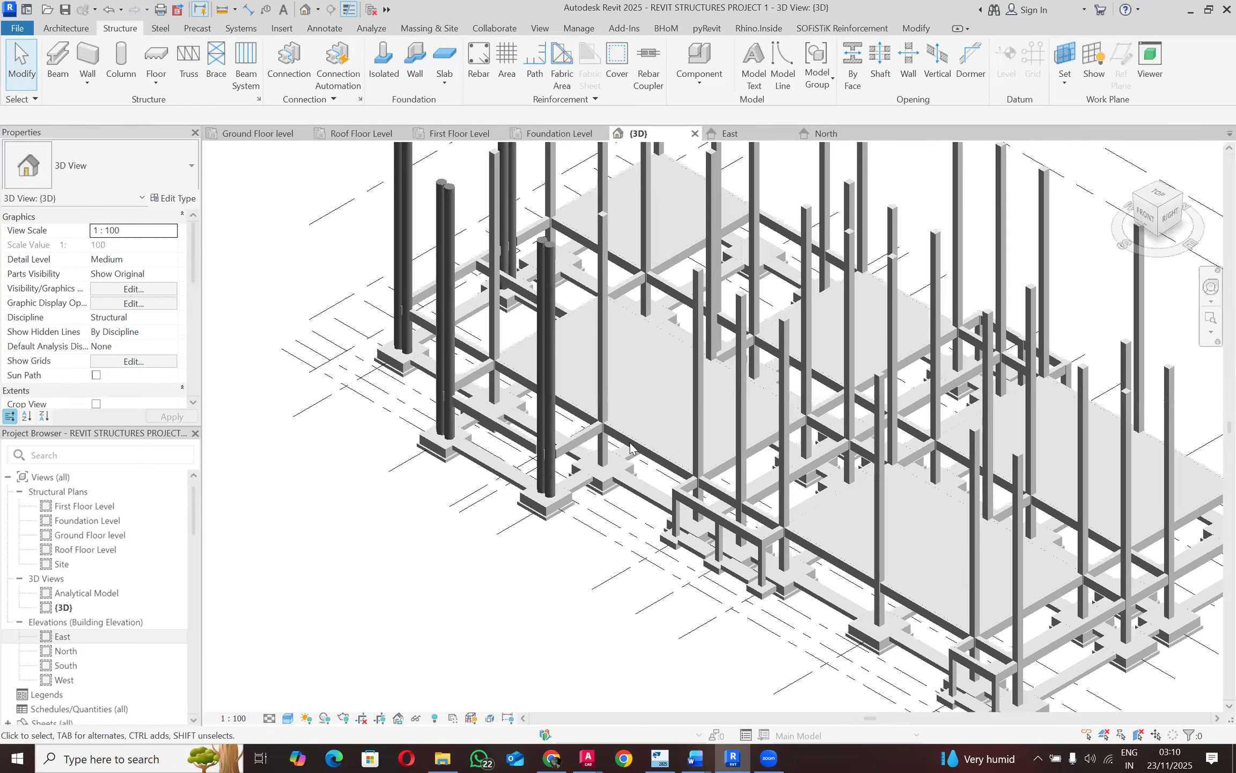
scroll(526, 399, up, 3)
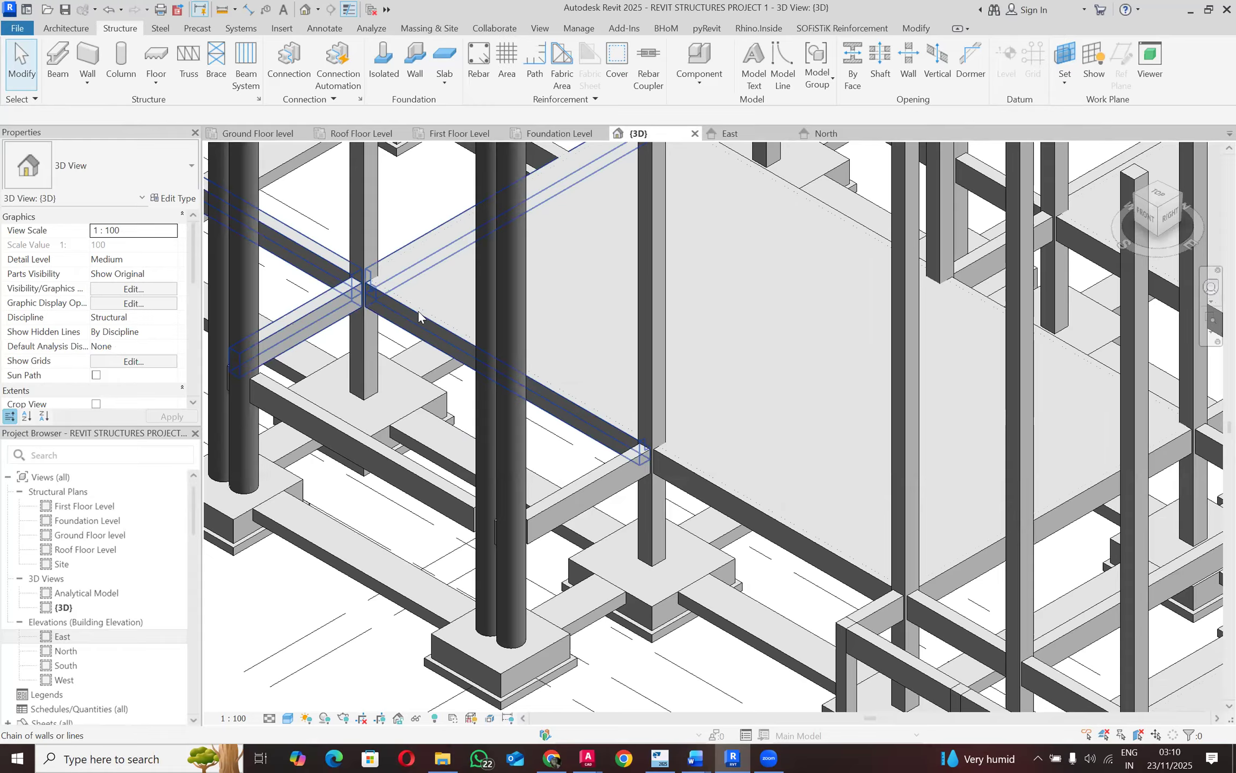
scroll(436, 315, down, 1)
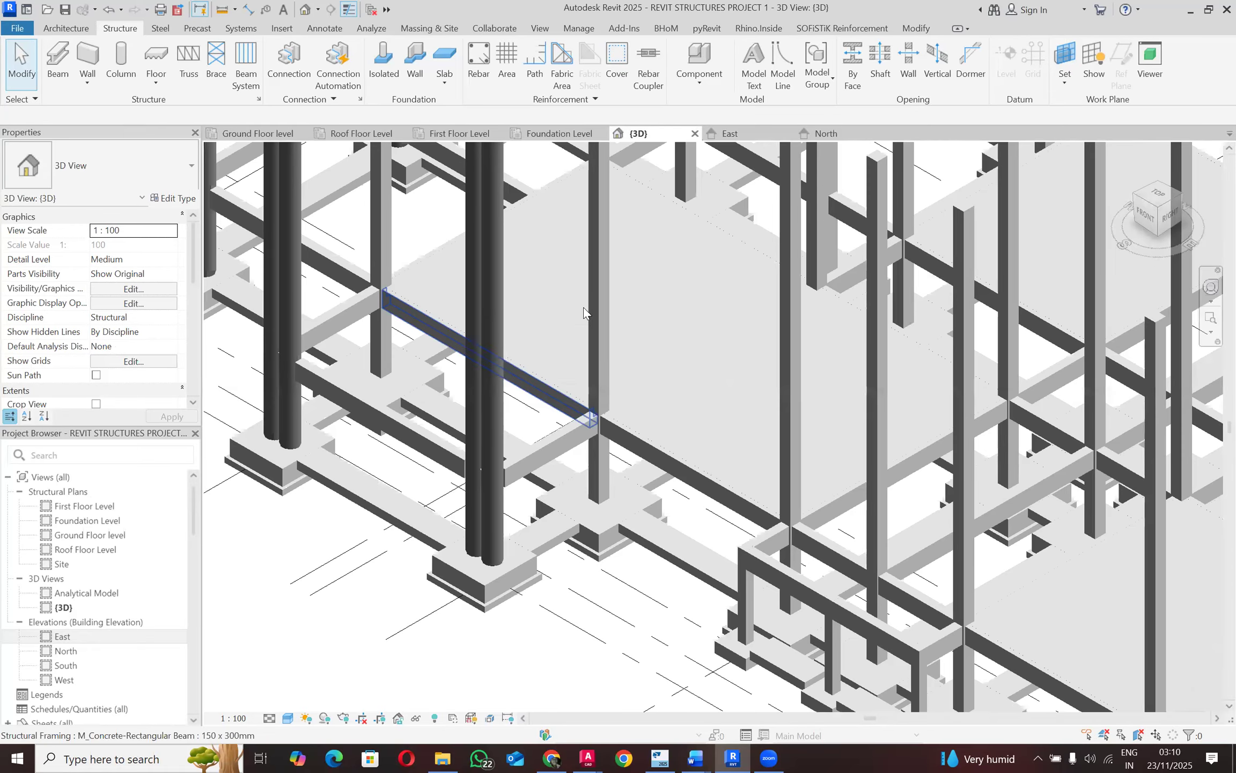
scroll(638, 330, down, 3)
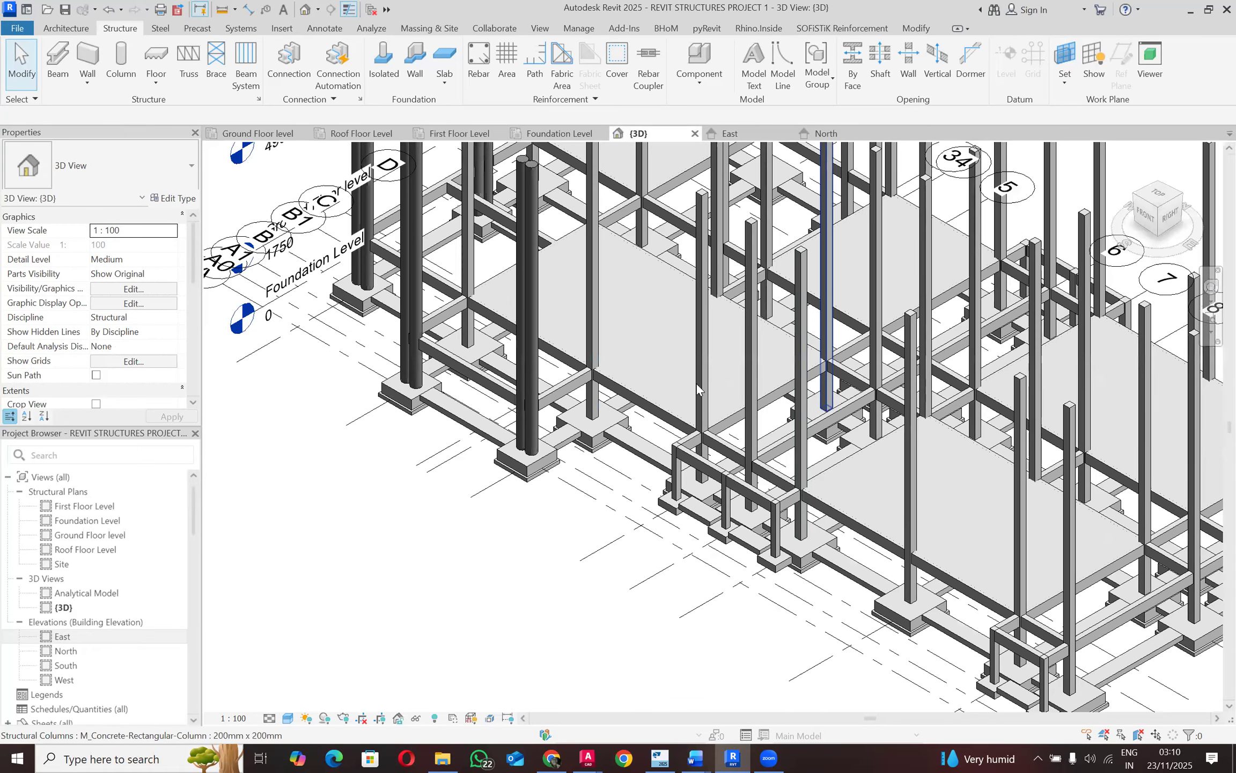
scroll(651, 409, down, 4)
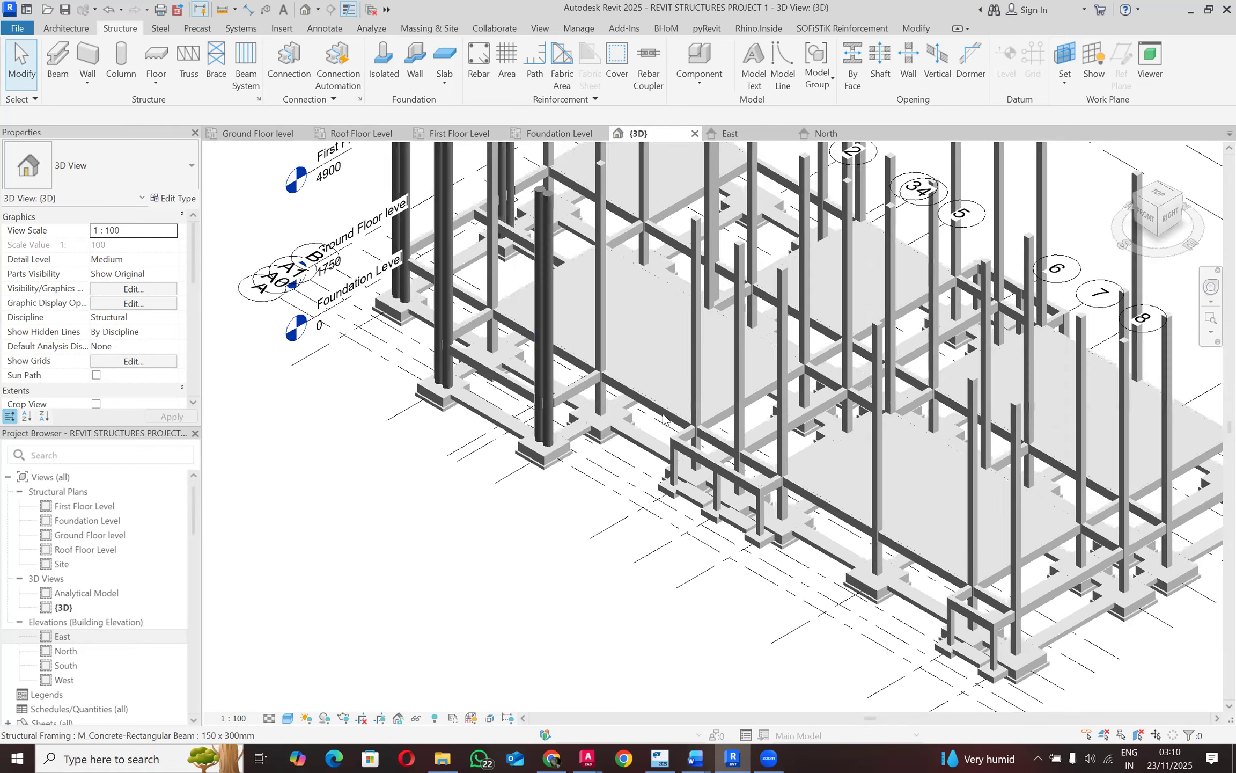
scroll(654, 413, down, 1)
Step: Select the whole model in 3D and filter the selection down to Structural Foundations only
drag(453, 157, 733, 363)
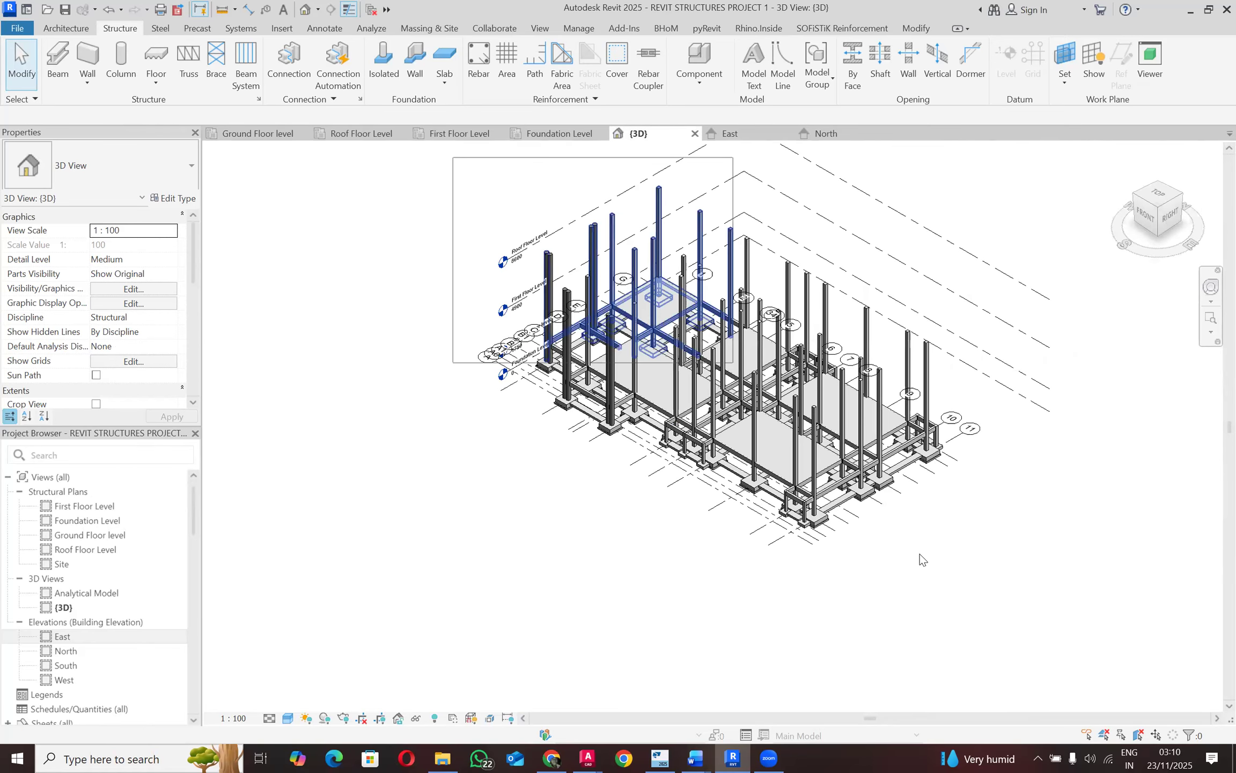
drag(954, 597, 967, 600)
drag(977, 602, 976, 601)
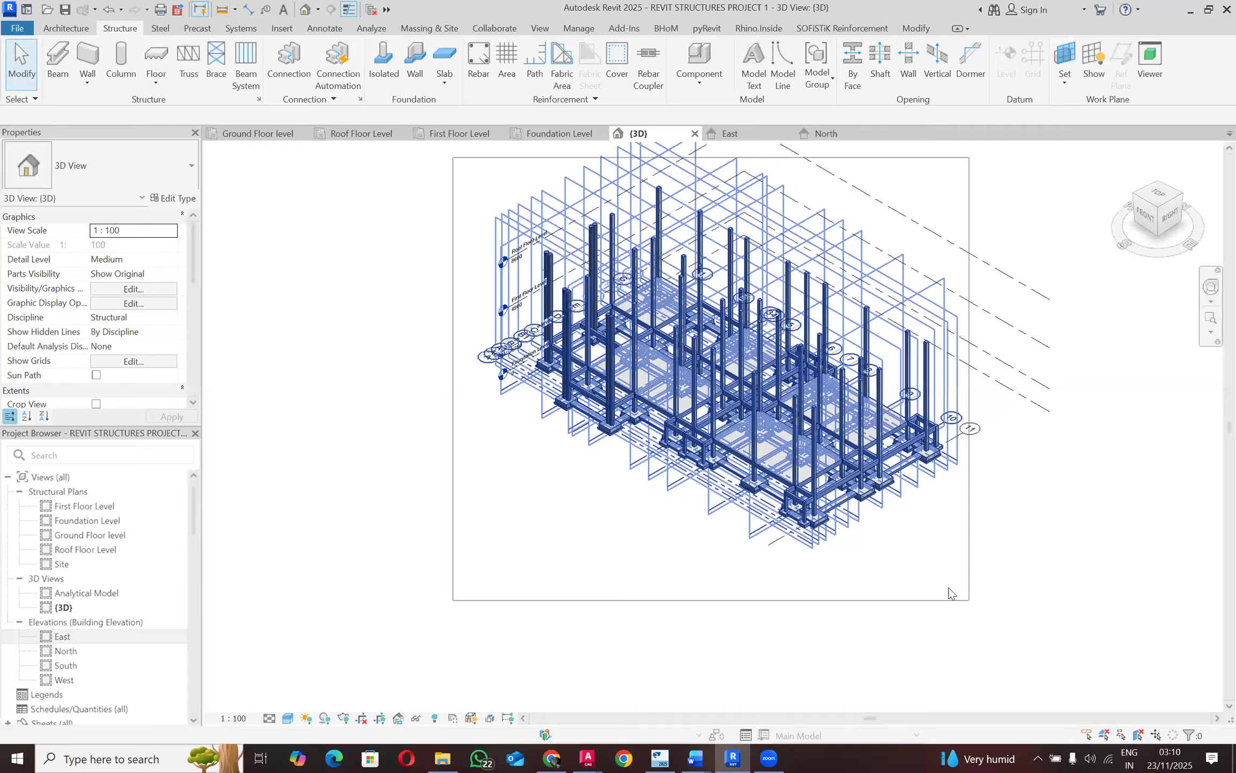
click(1192, 735)
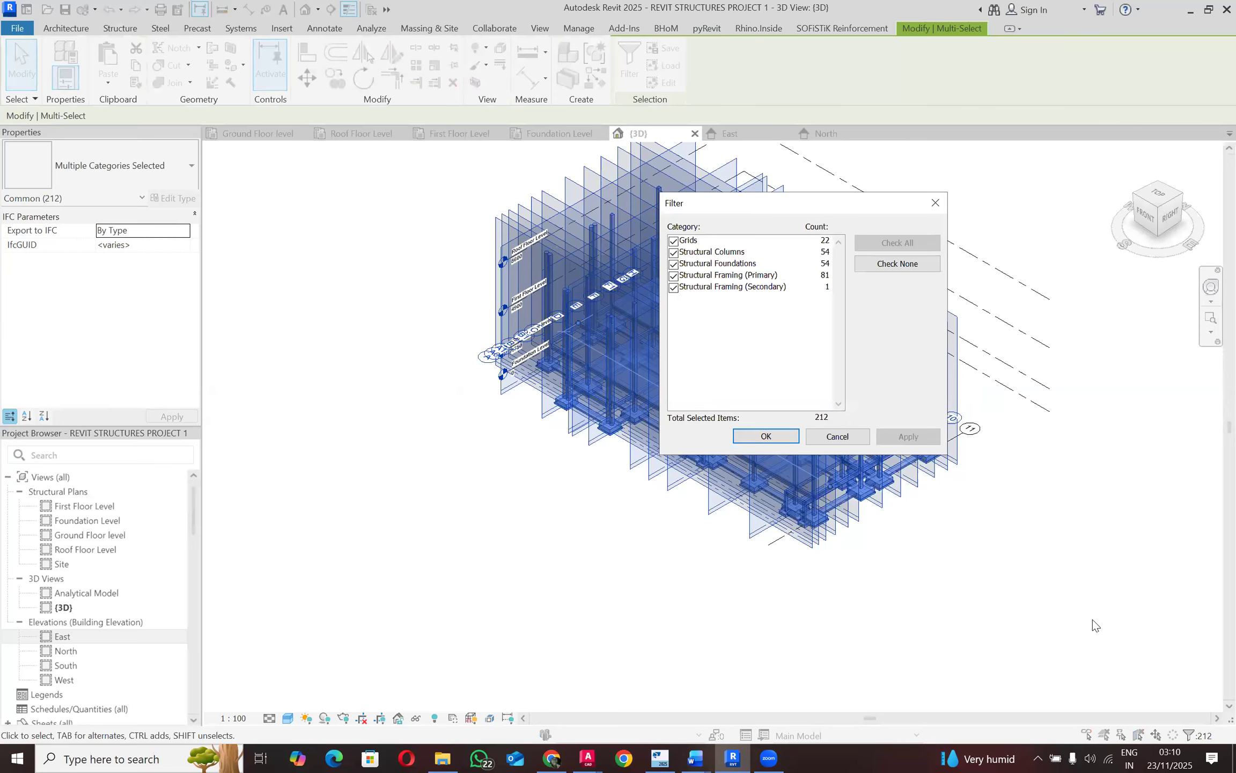
click(674, 252)
click(675, 264)
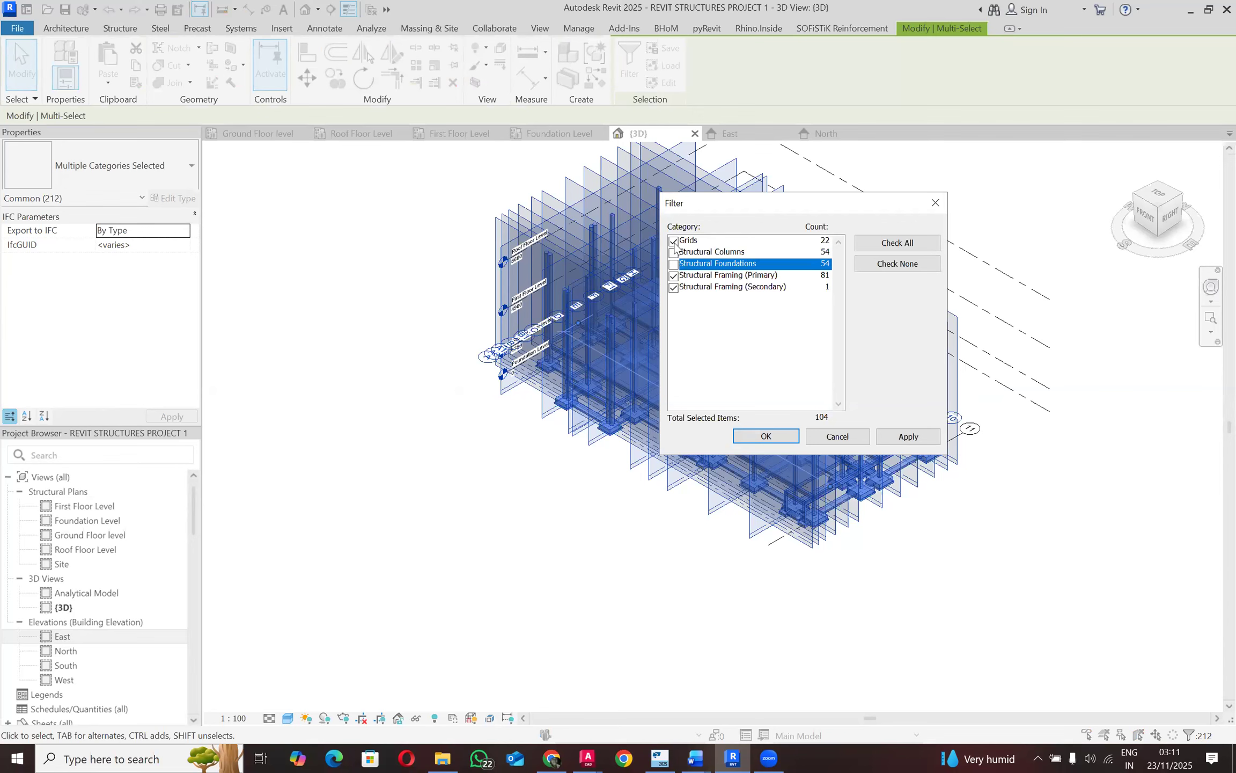
click(674, 241)
click(674, 276)
click(674, 287)
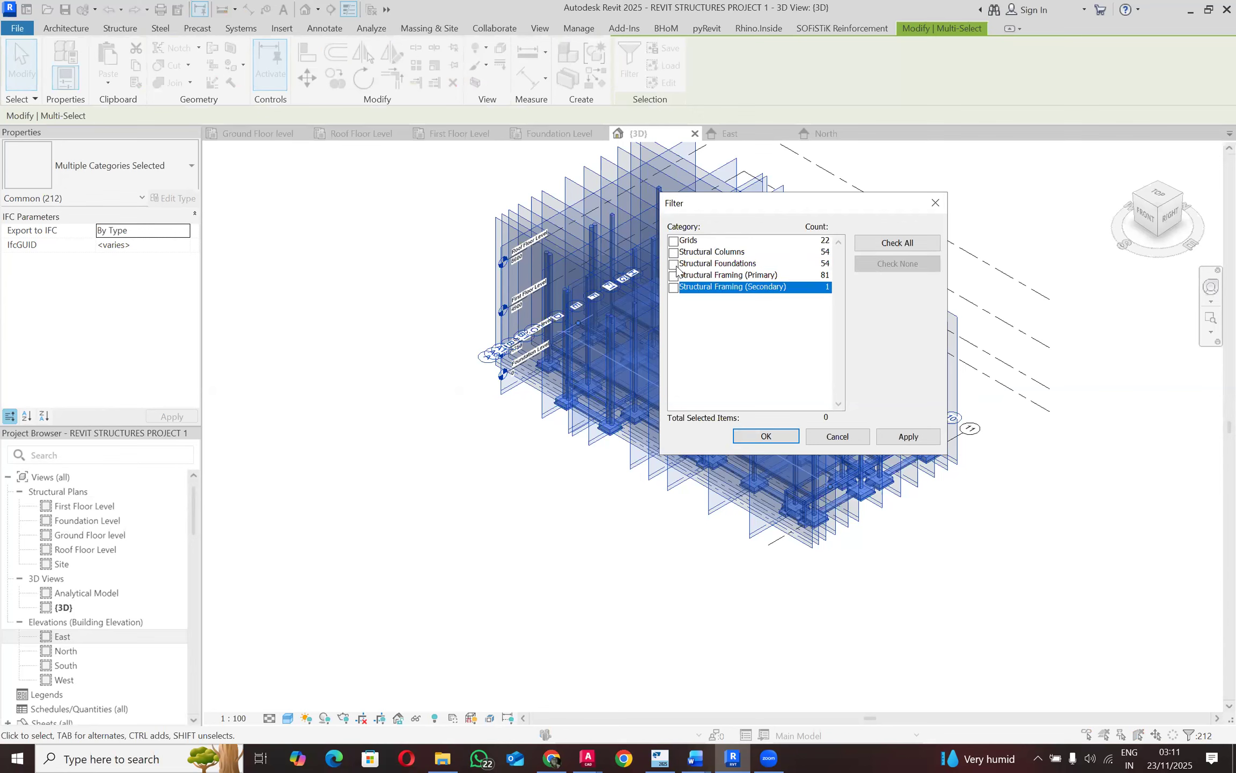
click(674, 264)
click(900, 437)
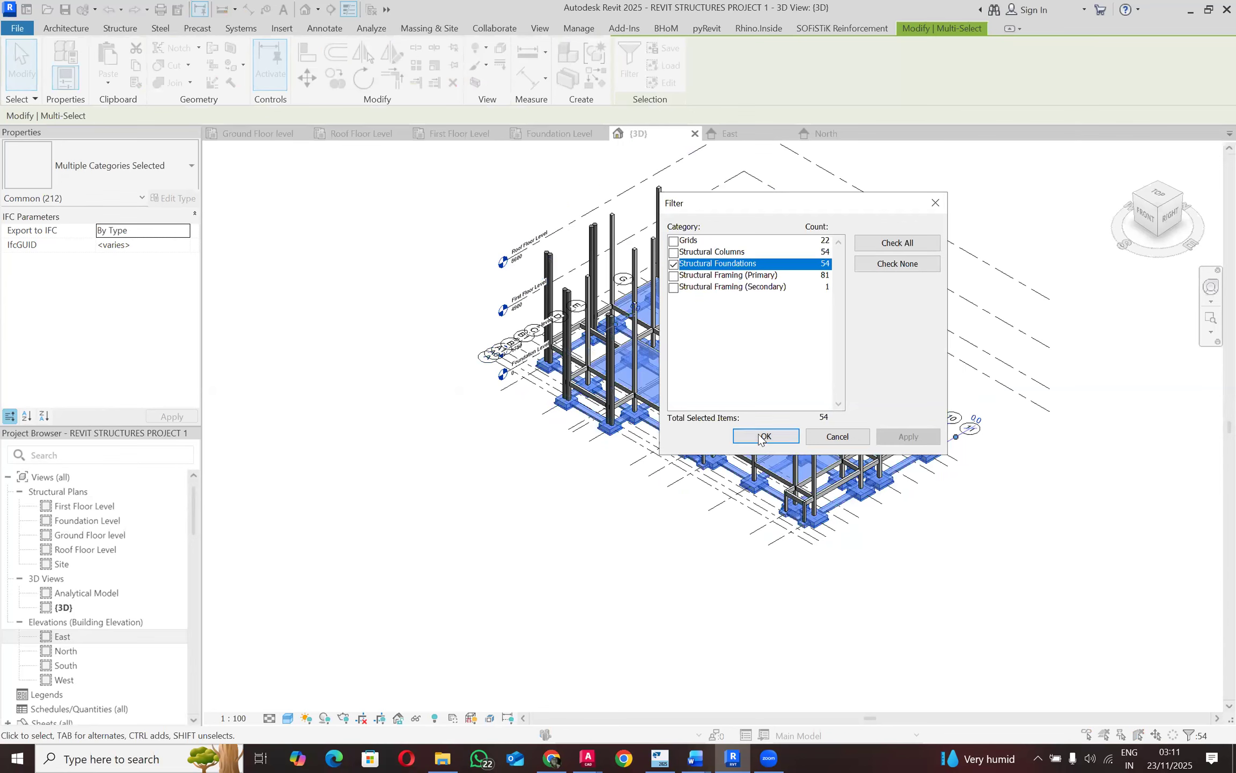
click(829, 438)
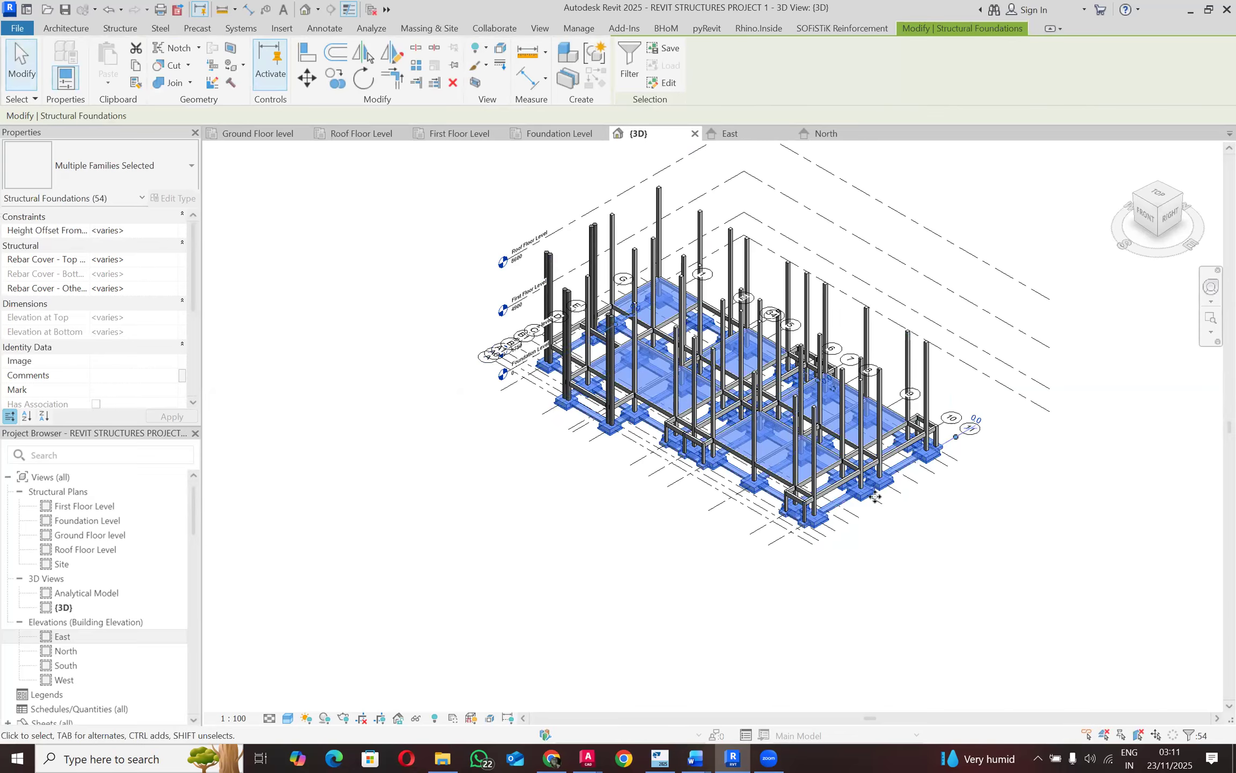
Step: Inspect the selected foundation slabs in 3D and on the Ground Floor level plan
scroll(759, 493, up, 4)
scroll(759, 493, up, 2)
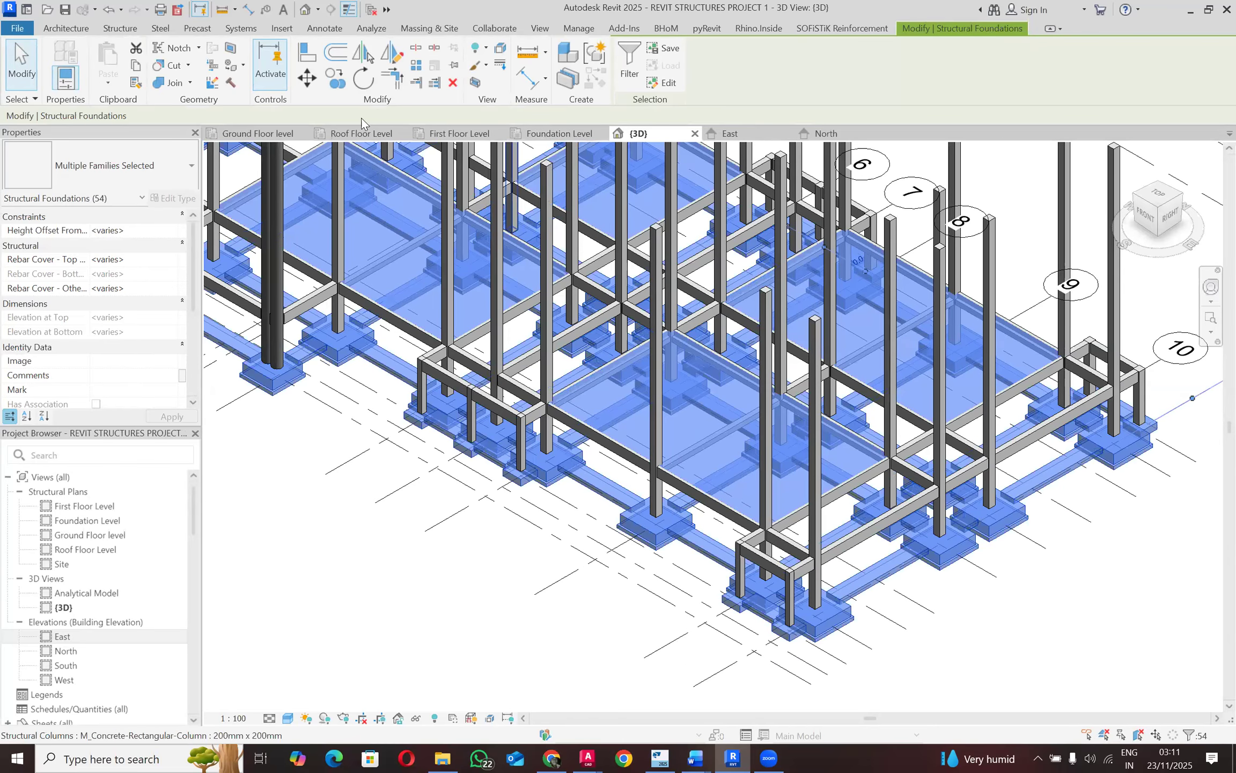
click(268, 133)
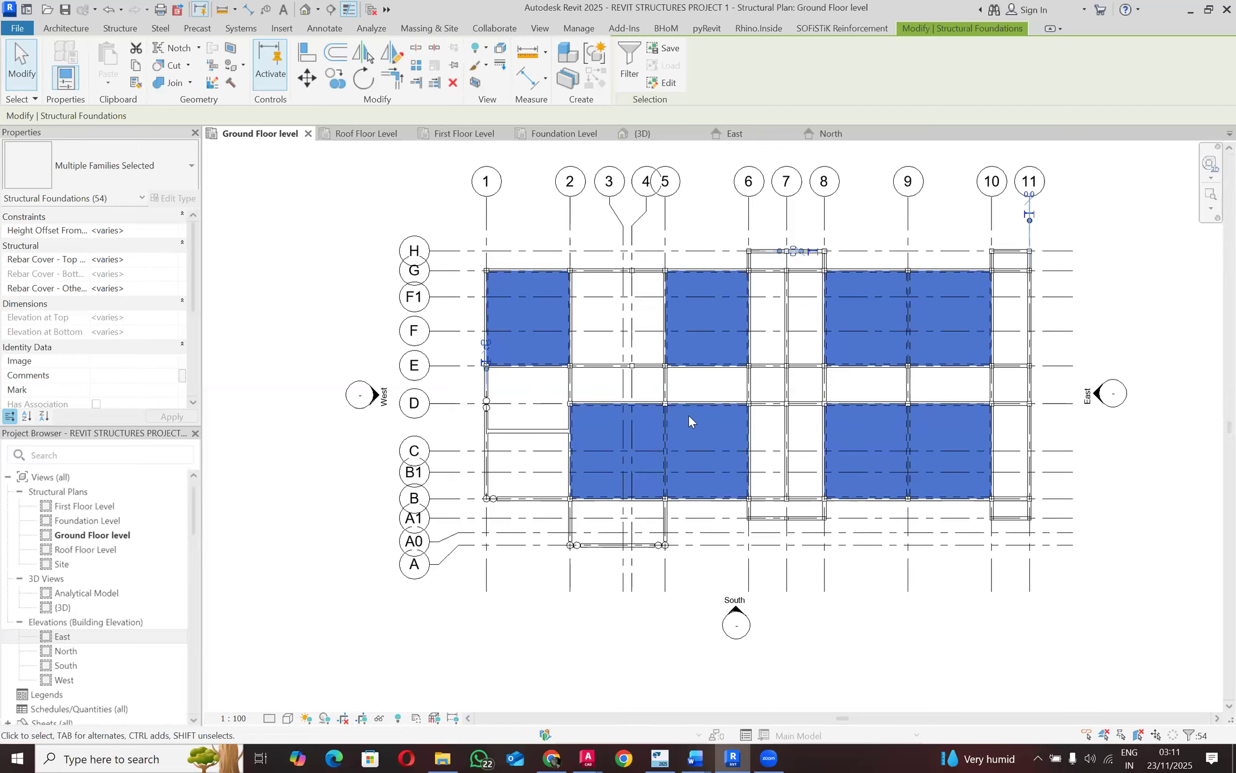
Step: Window-select the entire Ground Floor level plan again and review the filter's categories for foundations, then clear the selection
click(382, 170)
drag(518, 244, 1175, 724)
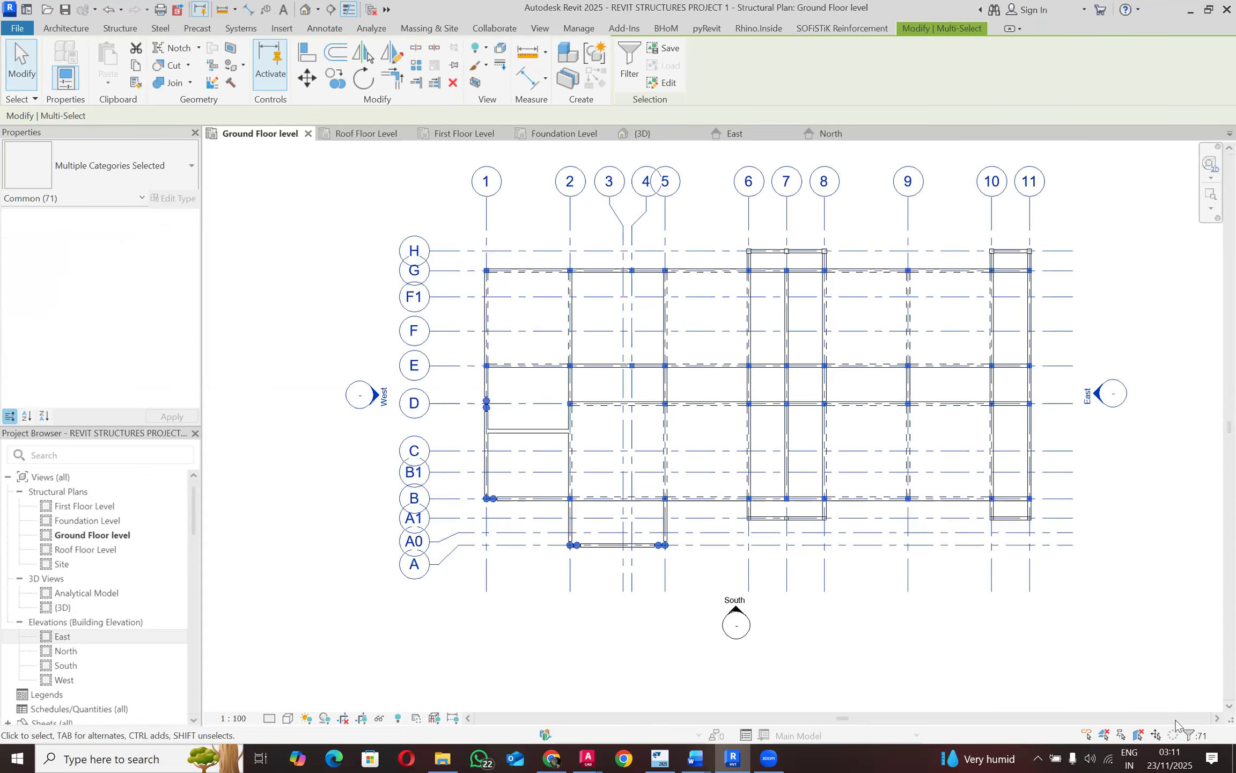
click(1190, 743)
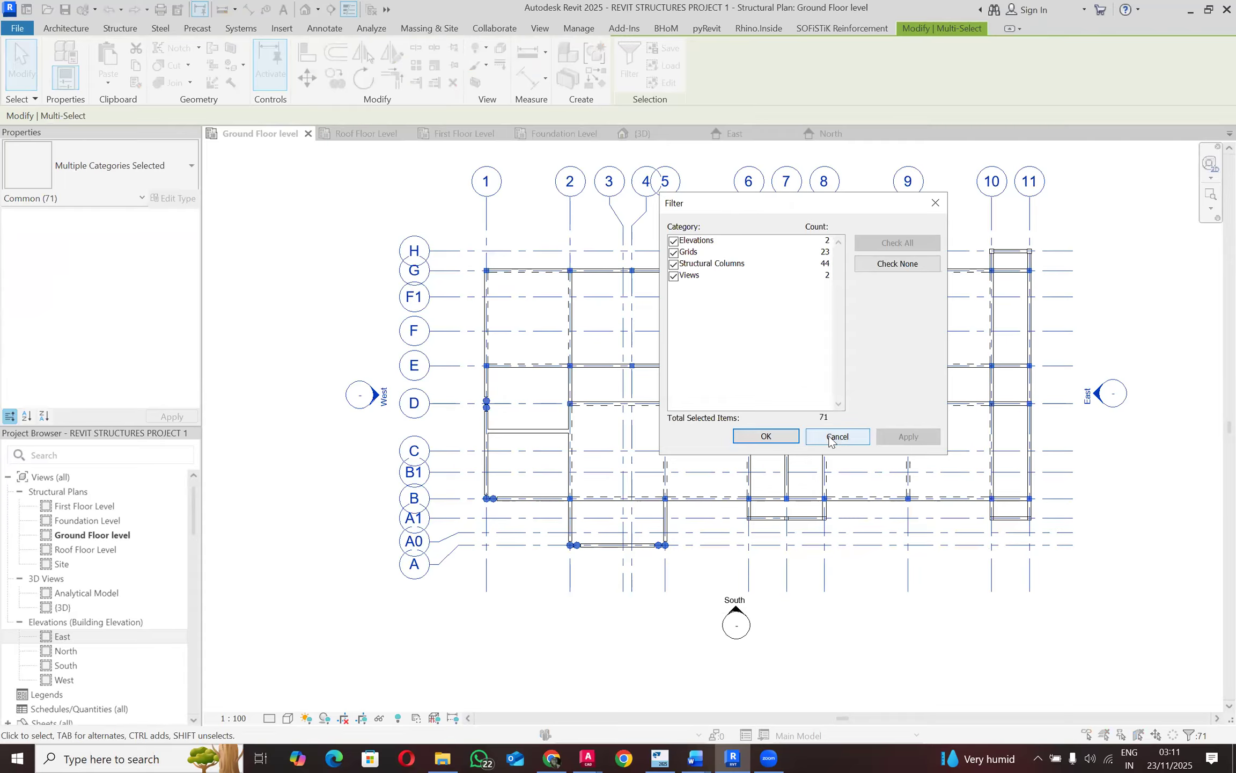
click(766, 436)
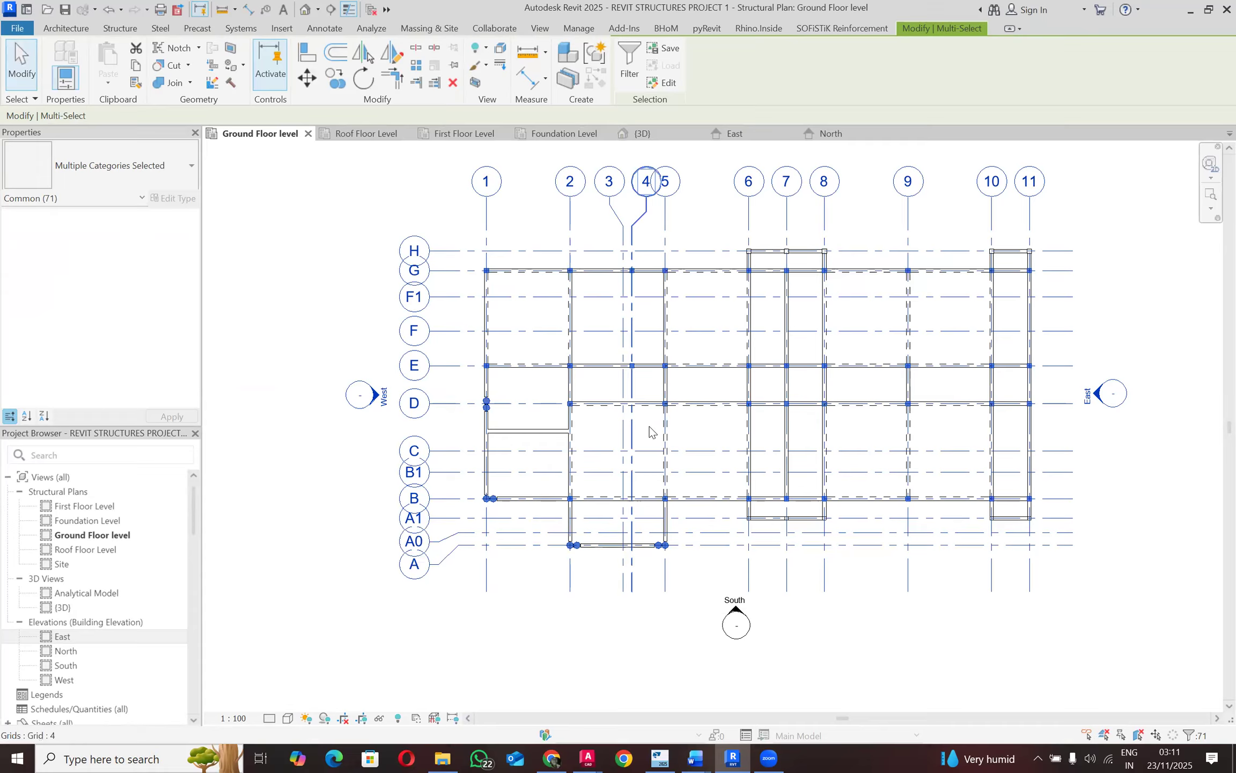
key(Escape)
Step: Reselect the whole model in the 3D view and keep only the Structural Foundations category in the selection
click(659, 138)
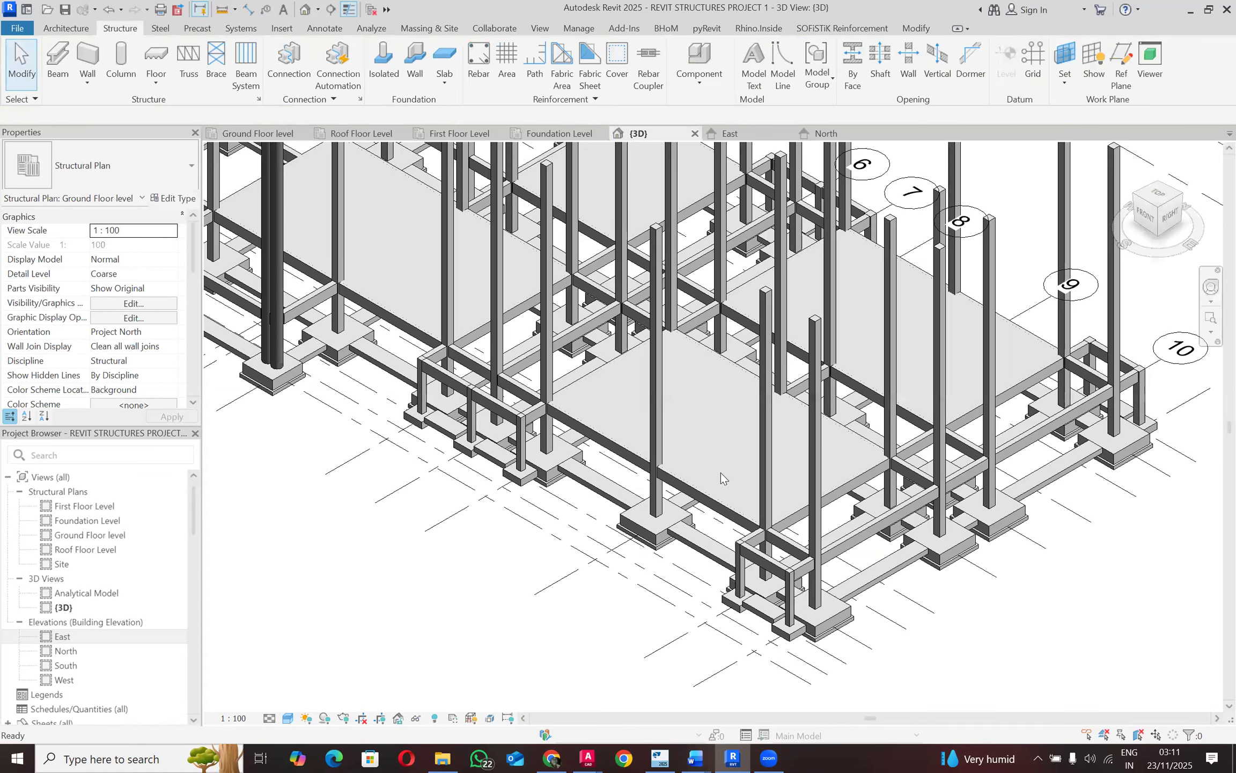
scroll(721, 472, down, 6)
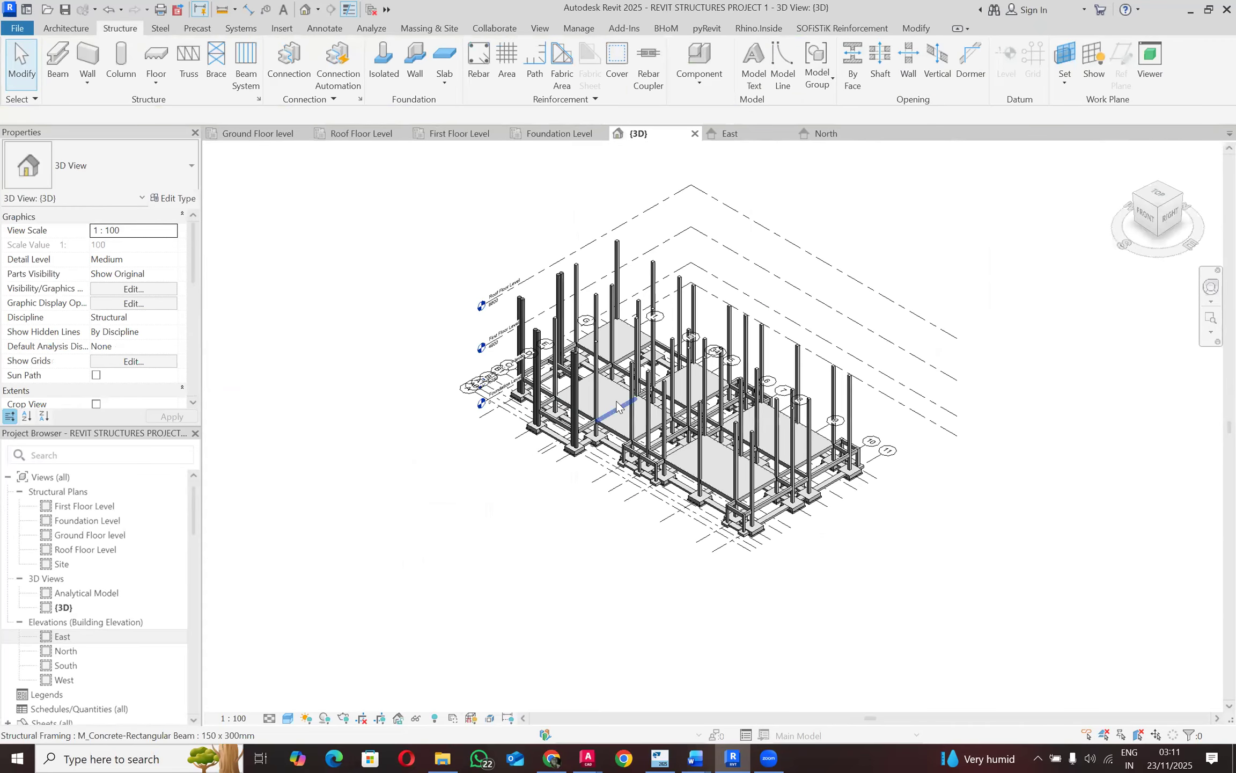
drag(433, 187, 1011, 624)
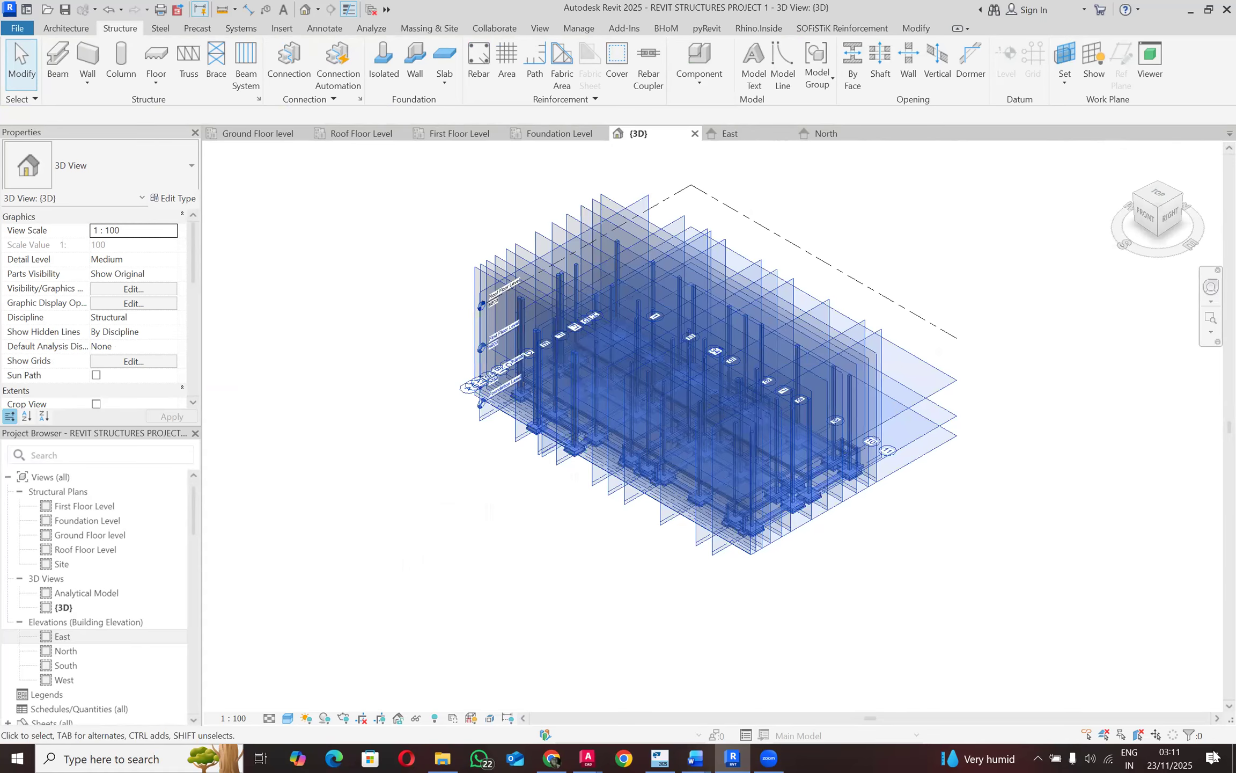
click(629, 62)
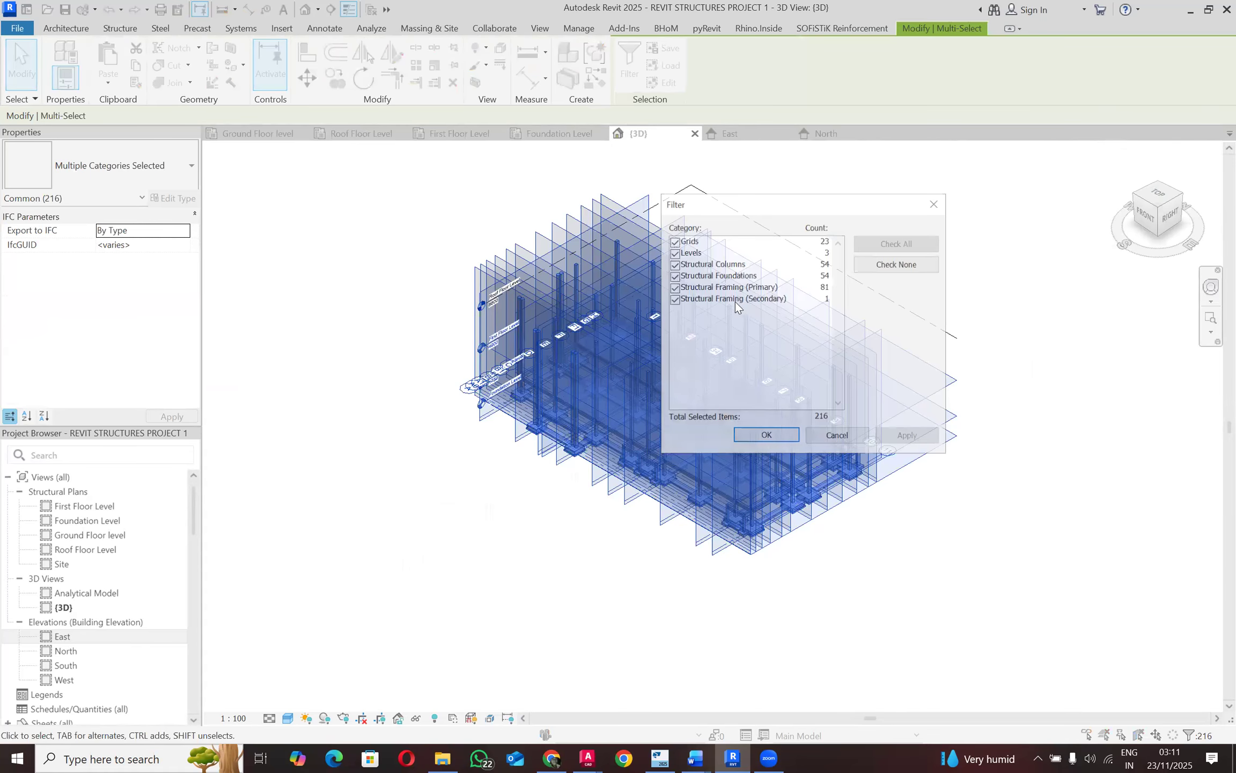
click(871, 266)
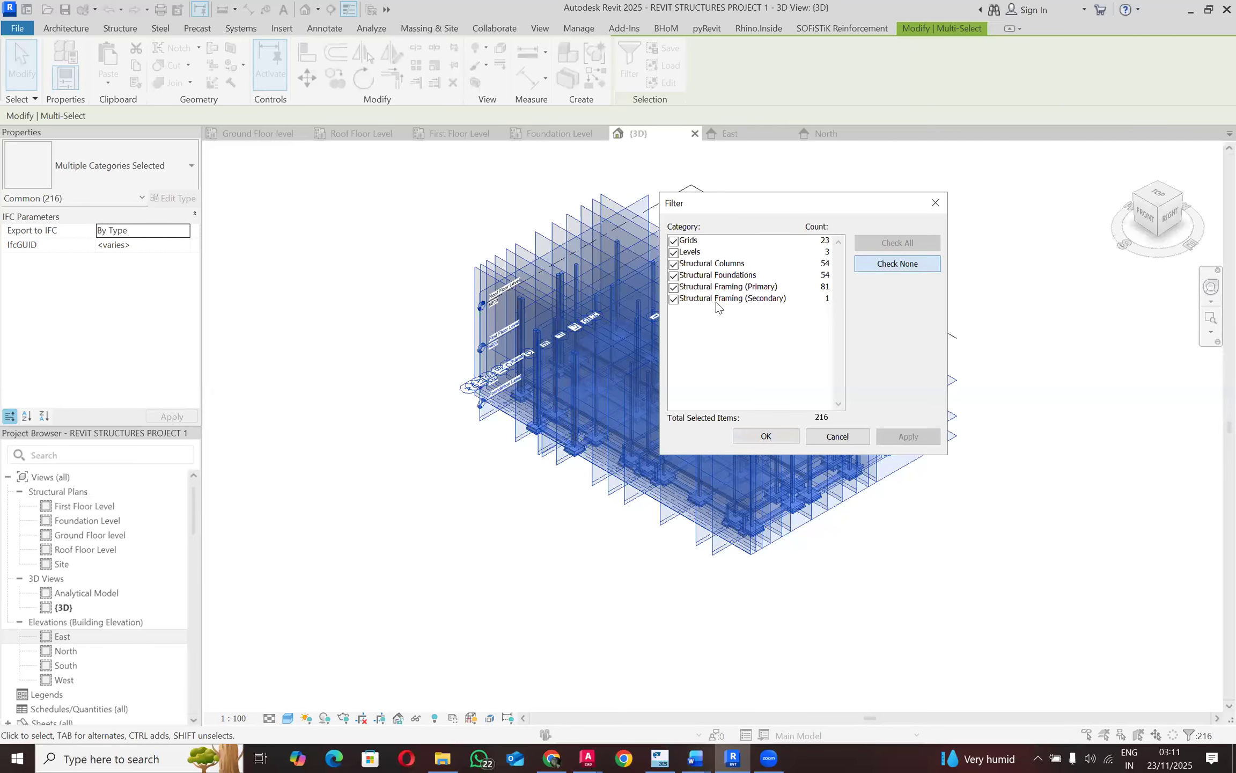
click(675, 275)
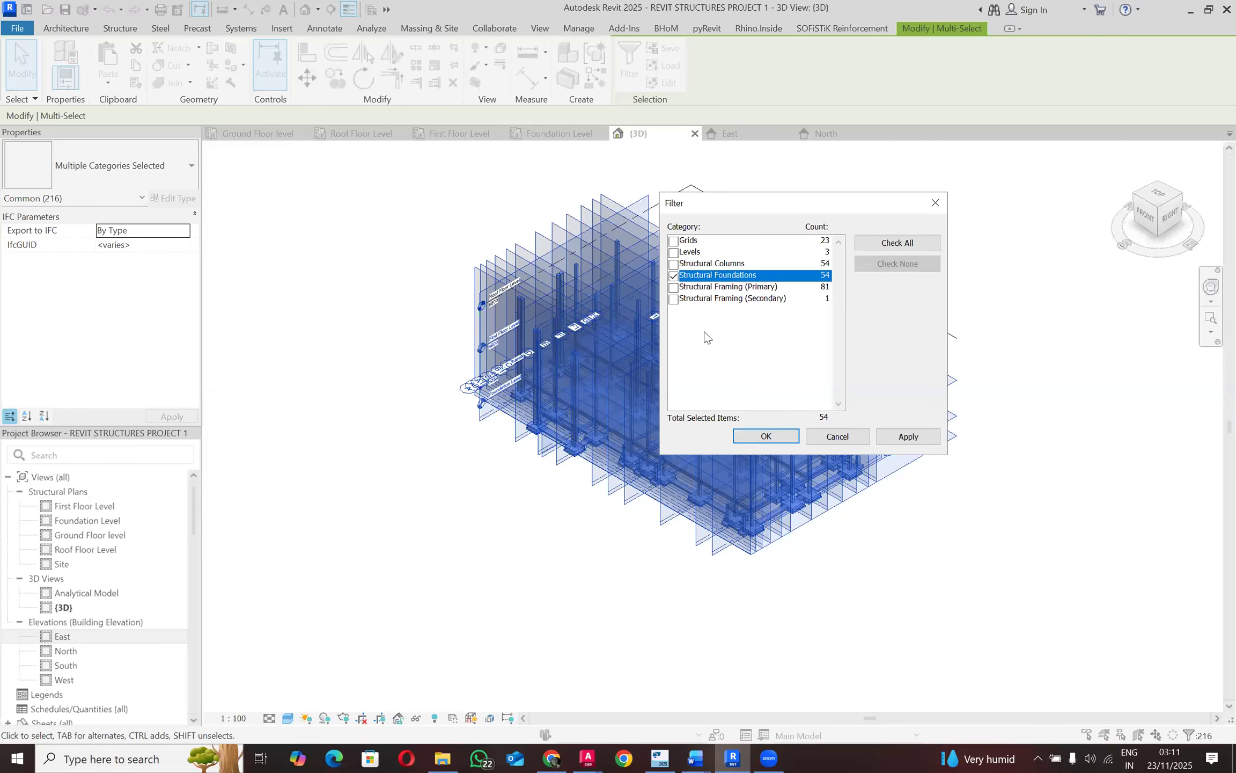
click(767, 435)
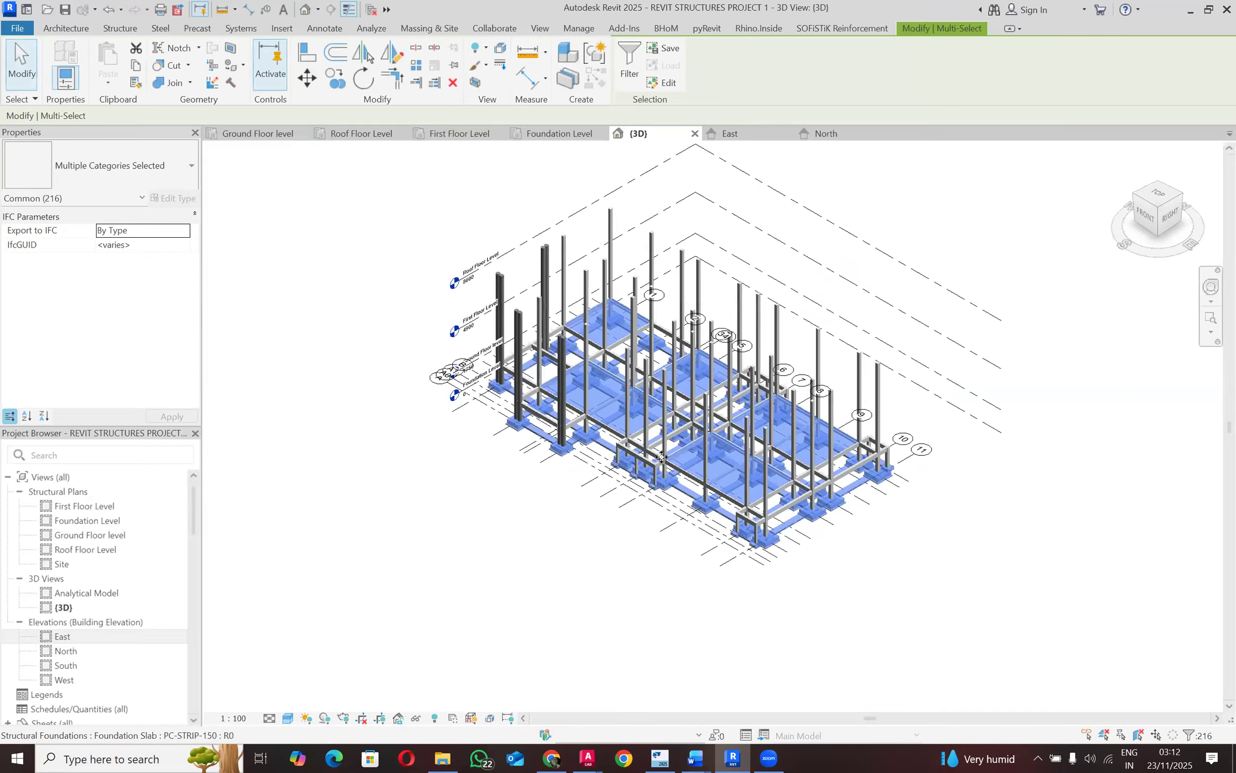
scroll(661, 456, up, 3)
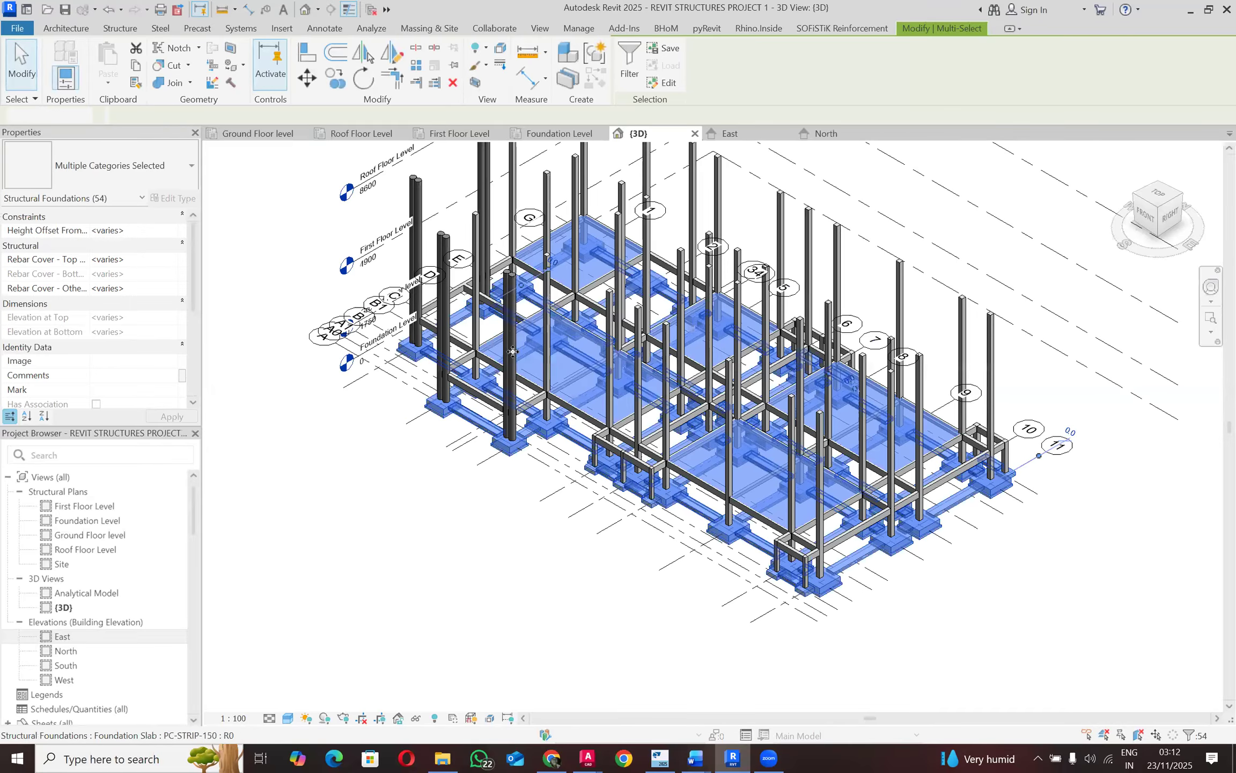
Step: Inspect the selected structural foundations in the 3D view and on the Foundation Level plan, and return to the Ground Floor level plan
scroll(528, 357, up, 4)
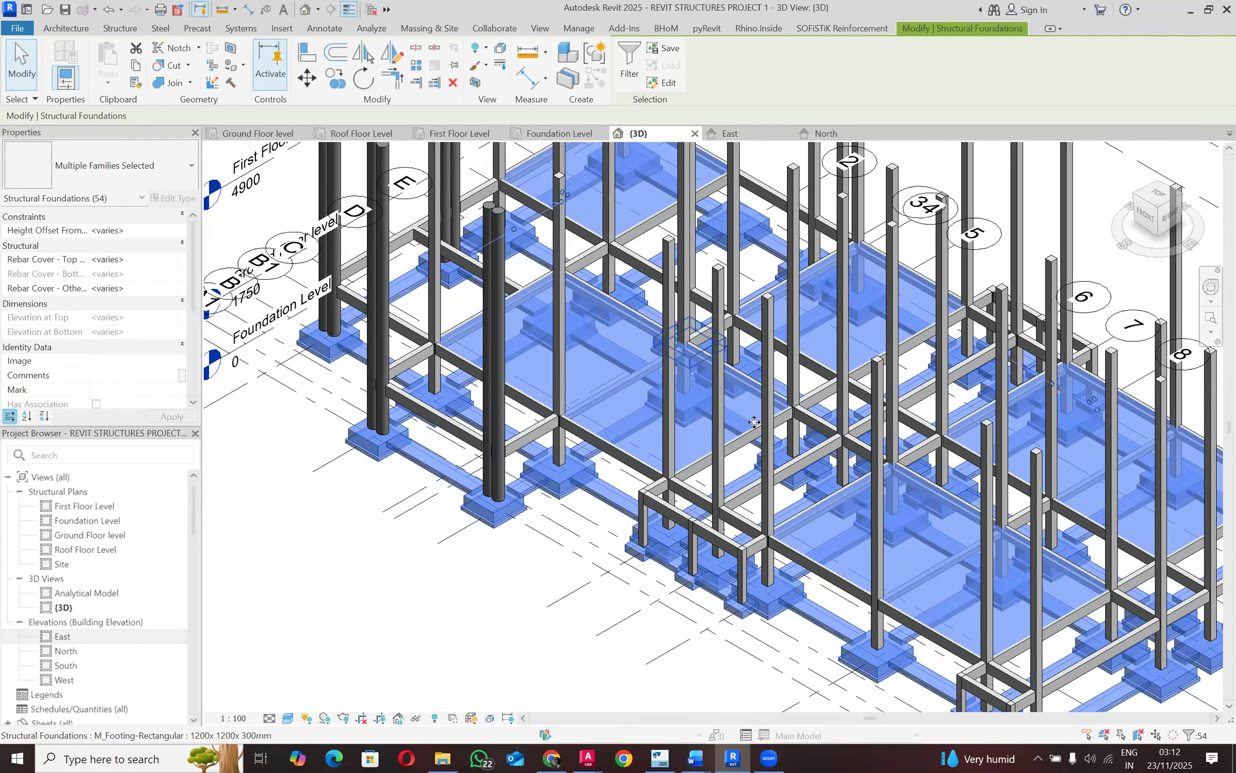
scroll(754, 422, down, 4)
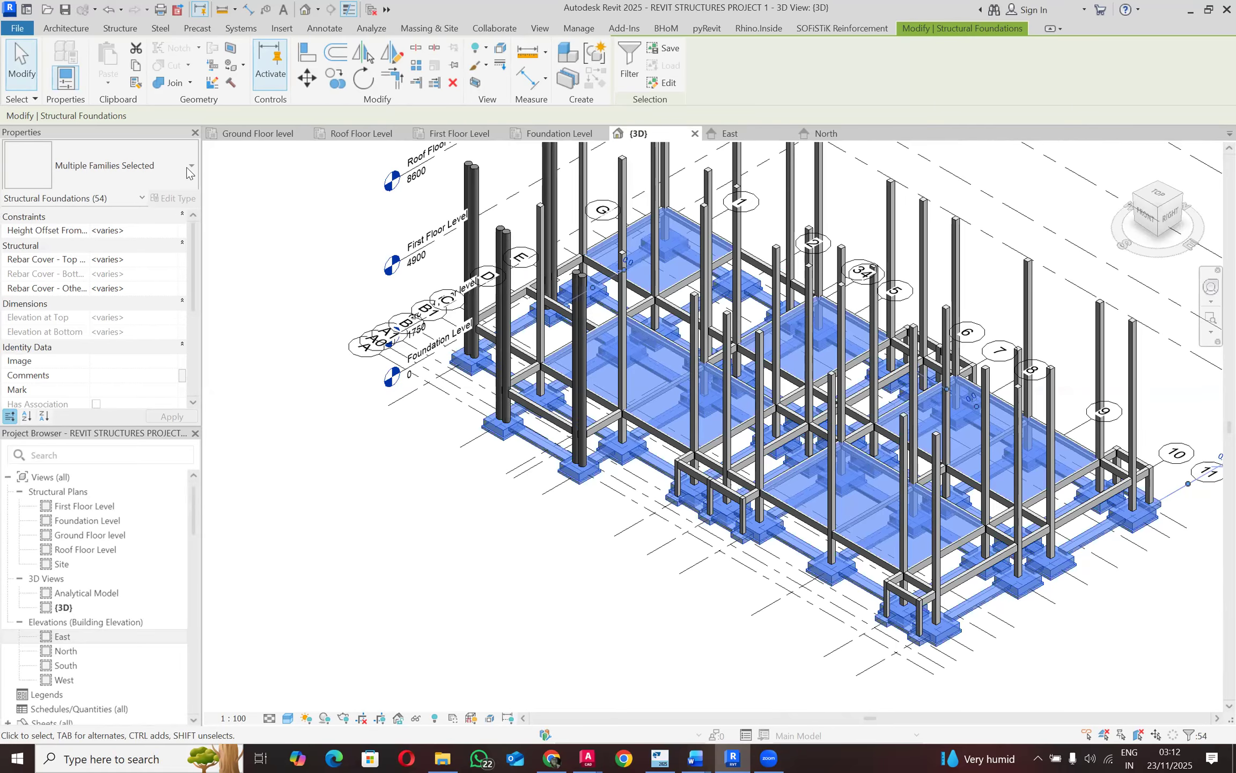
scroll(295, 289, down, 3)
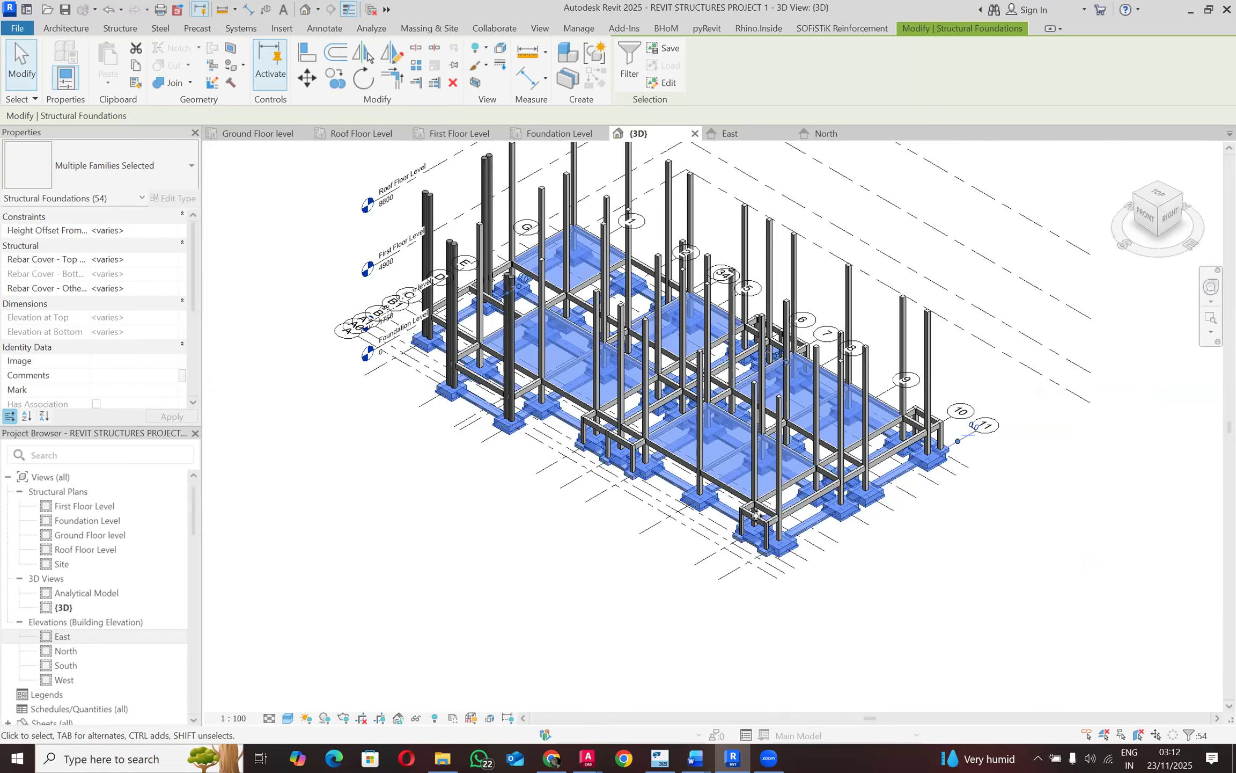
scroll(761, 523, down, 2)
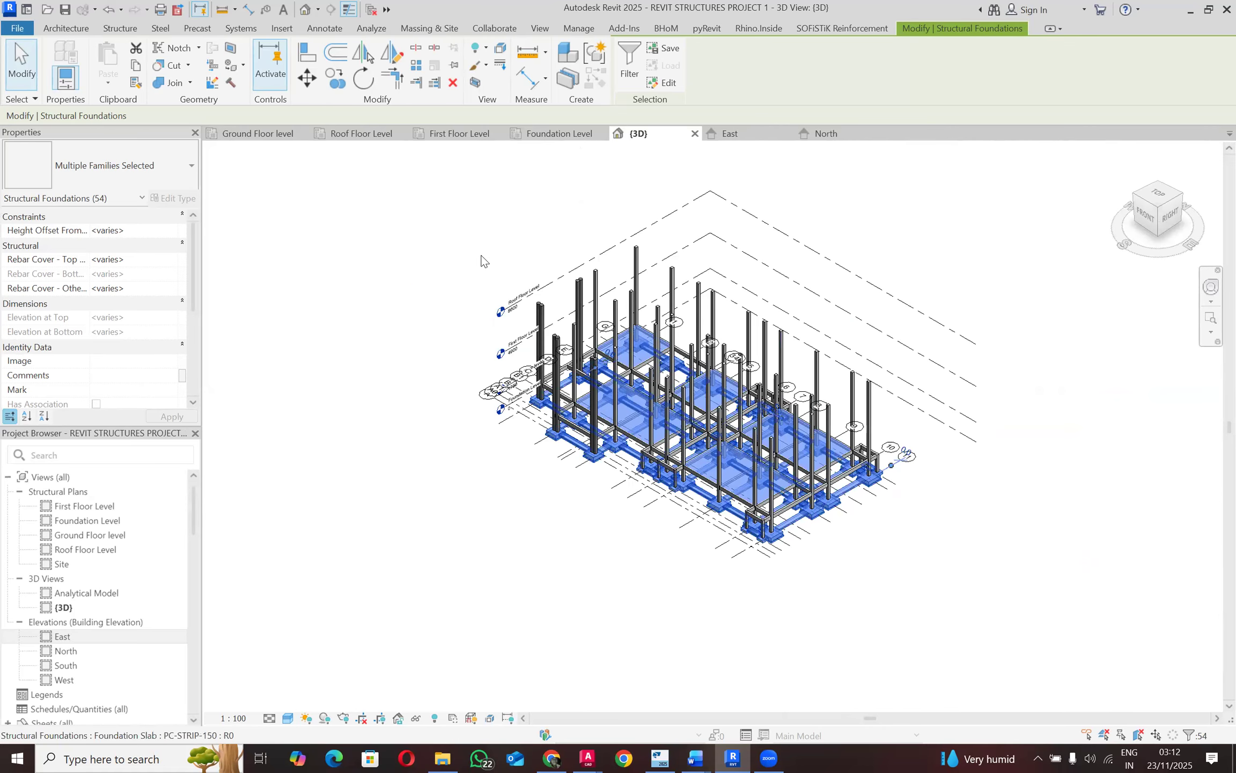
click(563, 133)
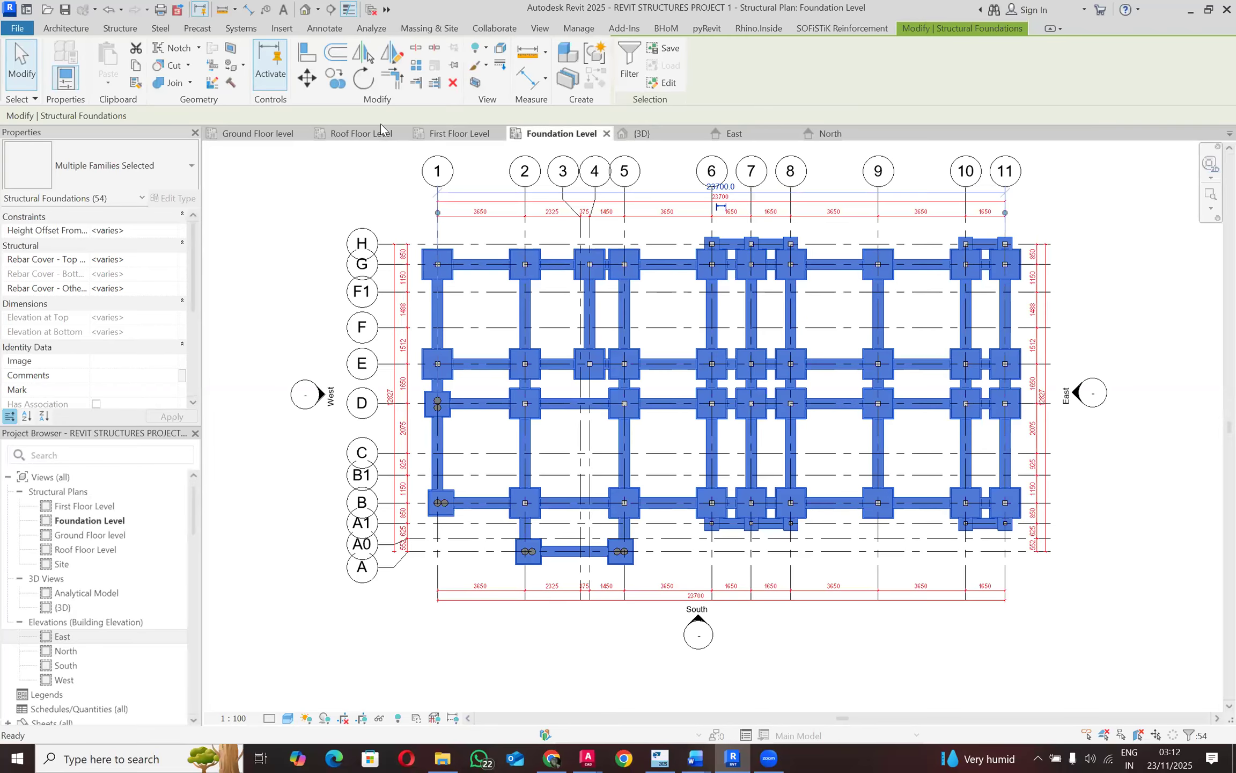
click(271, 130)
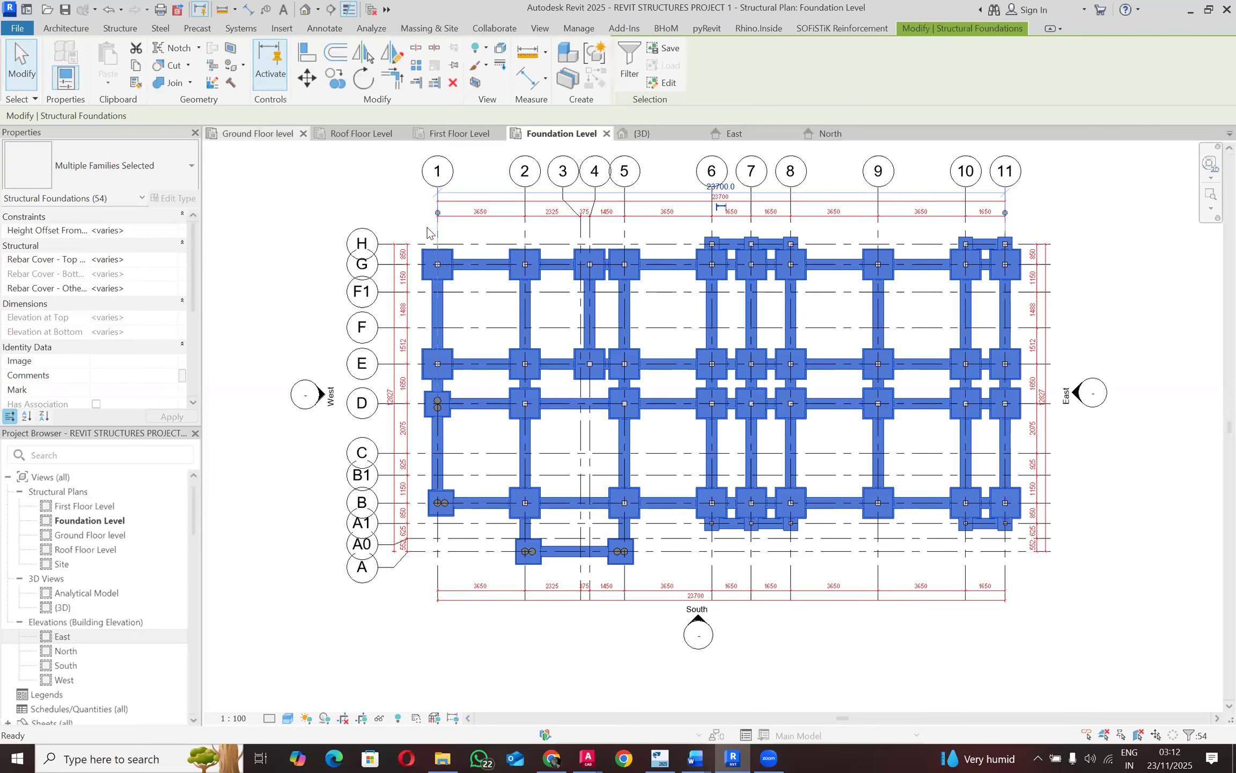
Step: Clear the selection, window-select around the column at grids E and 5 on the Ground Floor level plan, and review the filter's categories
key(Escape)
scroll(664, 367, up, 7)
drag(840, 397, 630, 263)
scroll(698, 565, down, 3)
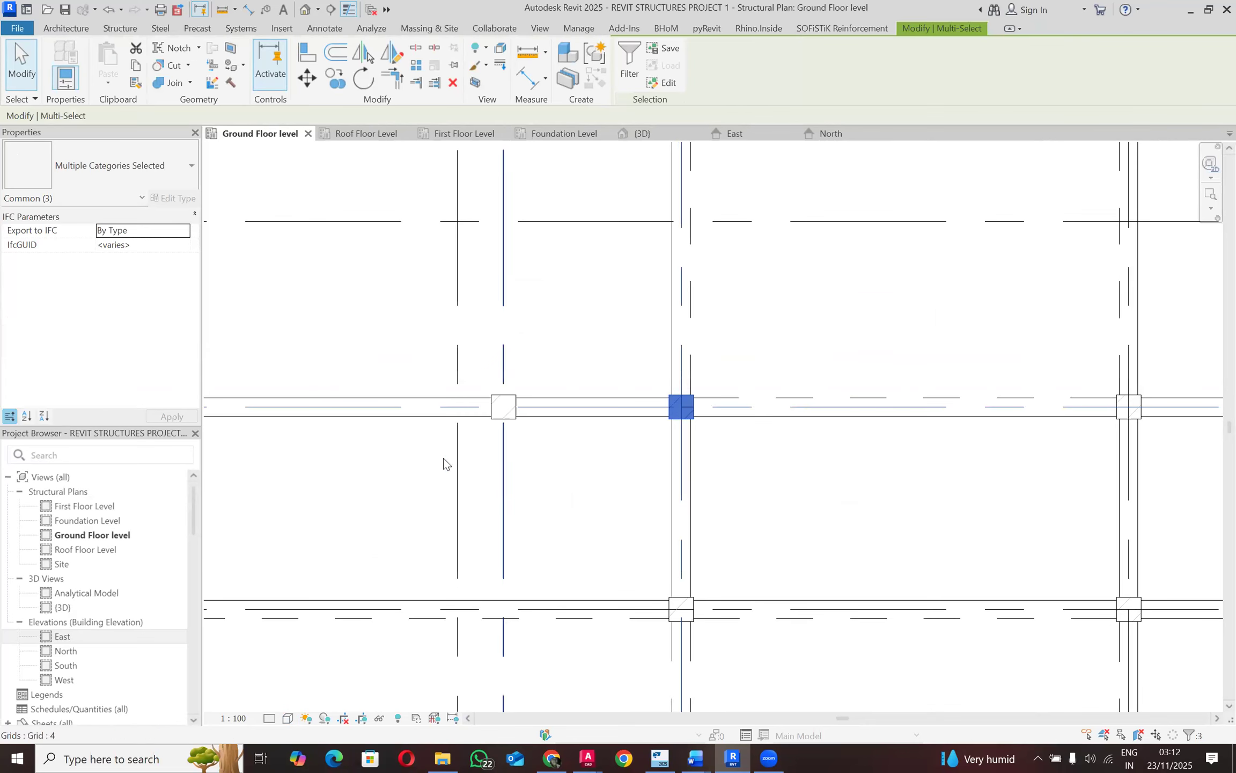
scroll(515, 553, down, 2)
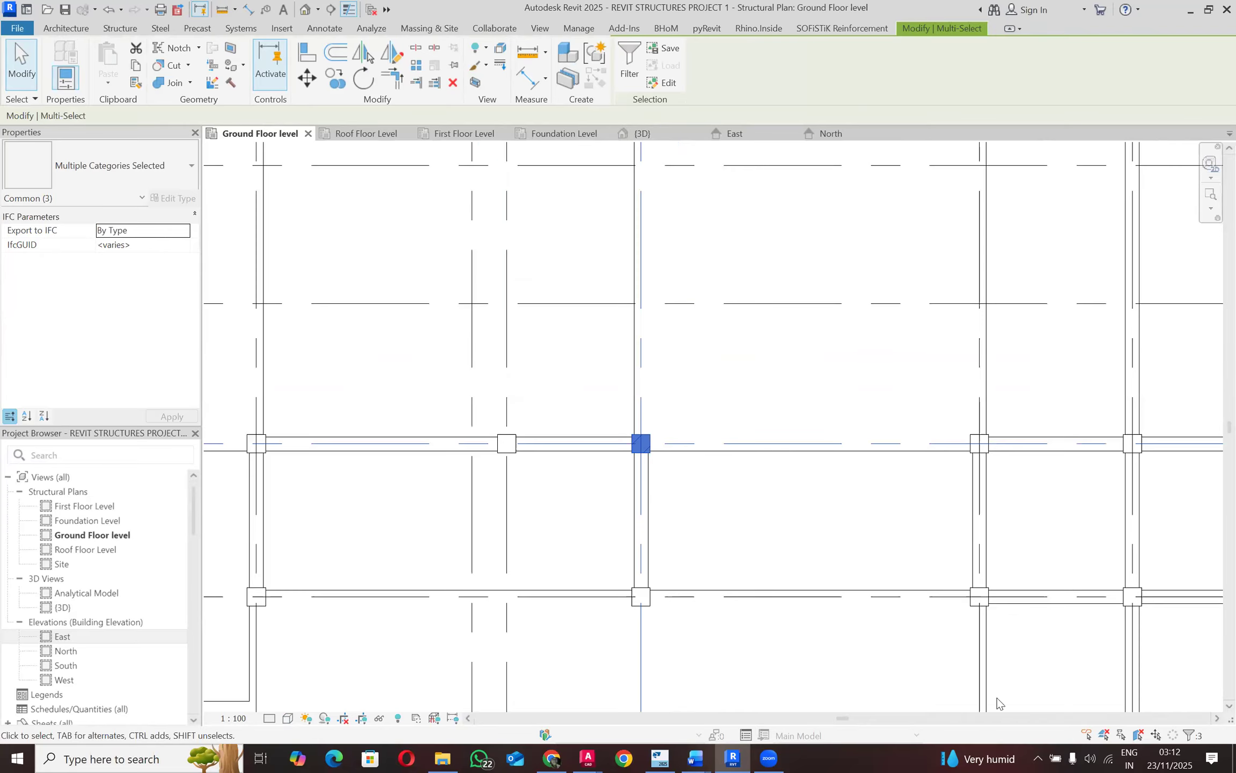
click(1197, 737)
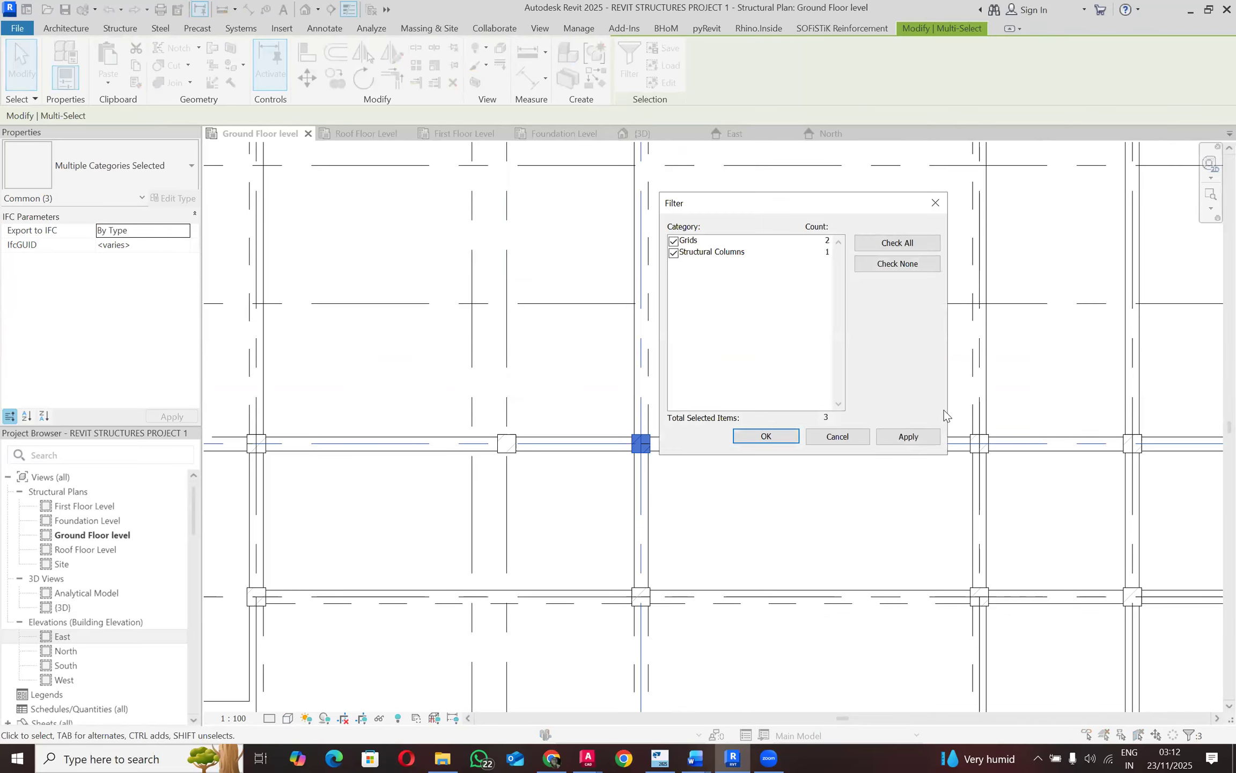
click(846, 435)
Step: Select the grid E beam between grids 5 and 6, open the East elevation, and select the PC-STRIP-150 foundation slab there
scroll(758, 480, down, 2)
click(755, 466)
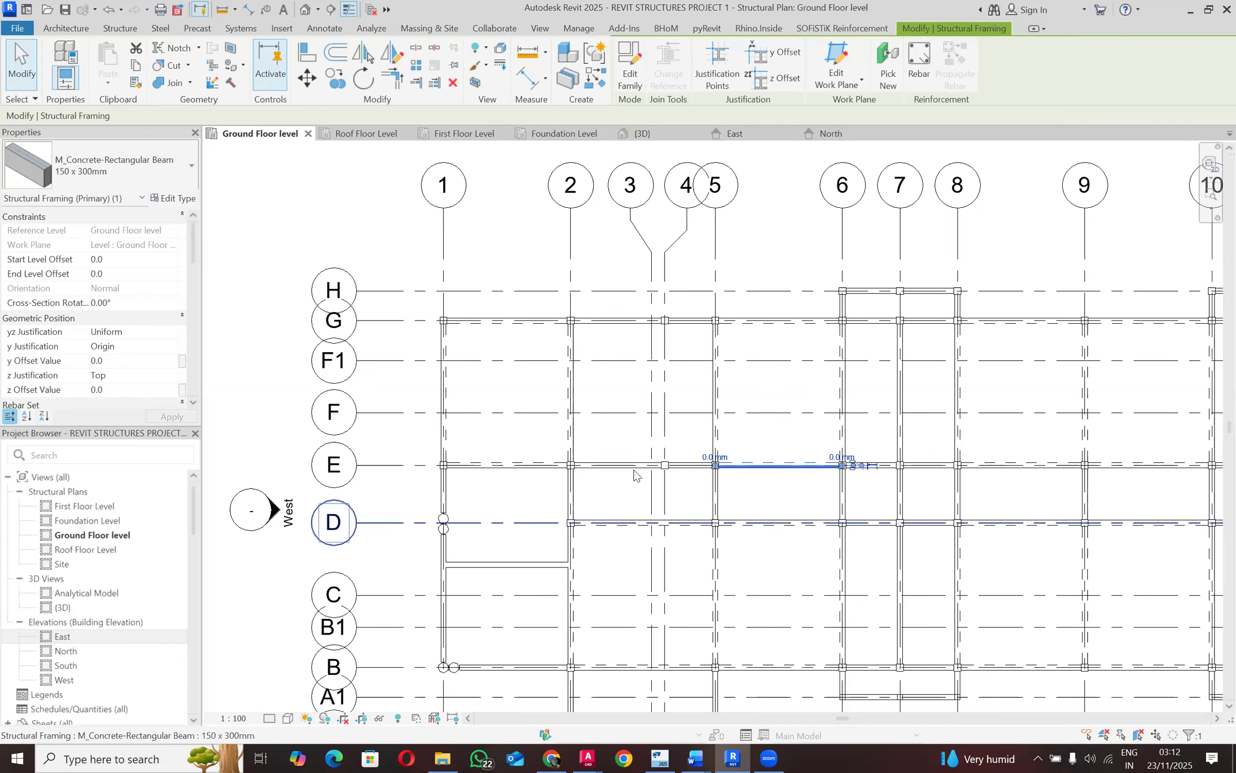
double_click(101, 640)
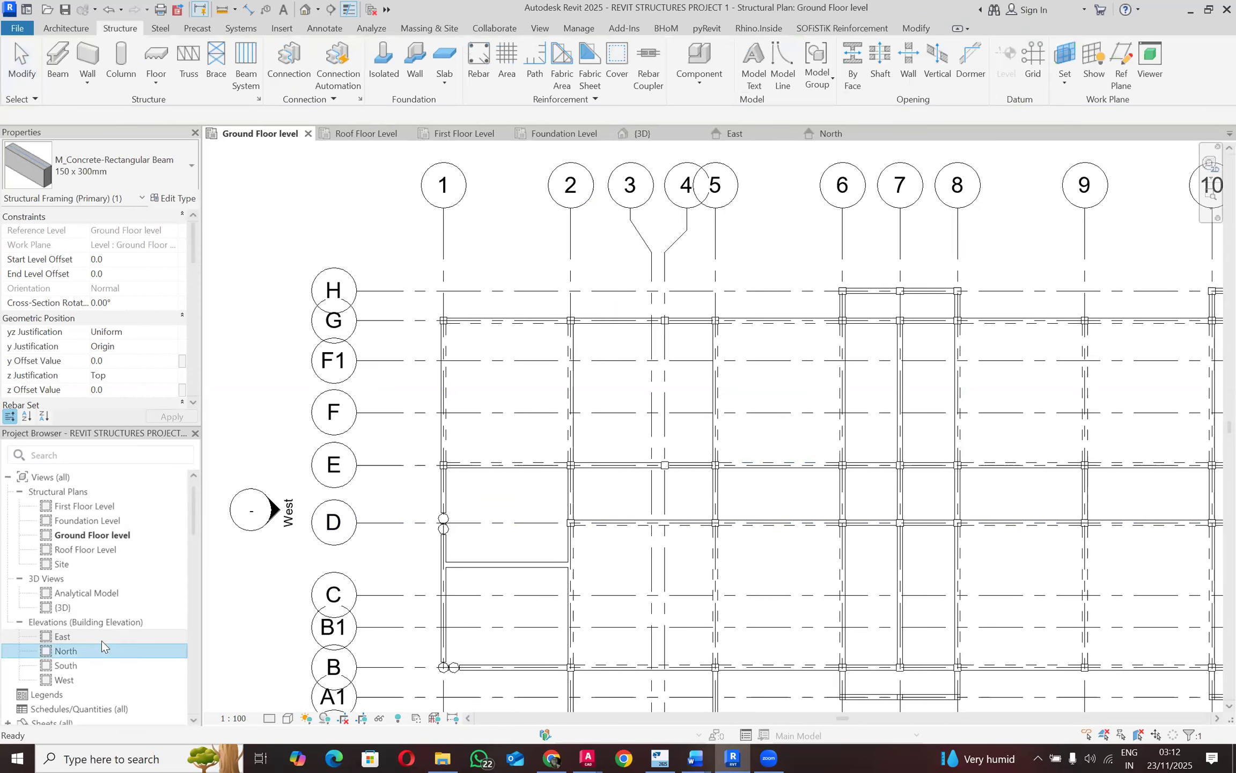
scroll(956, 600, down, 4)
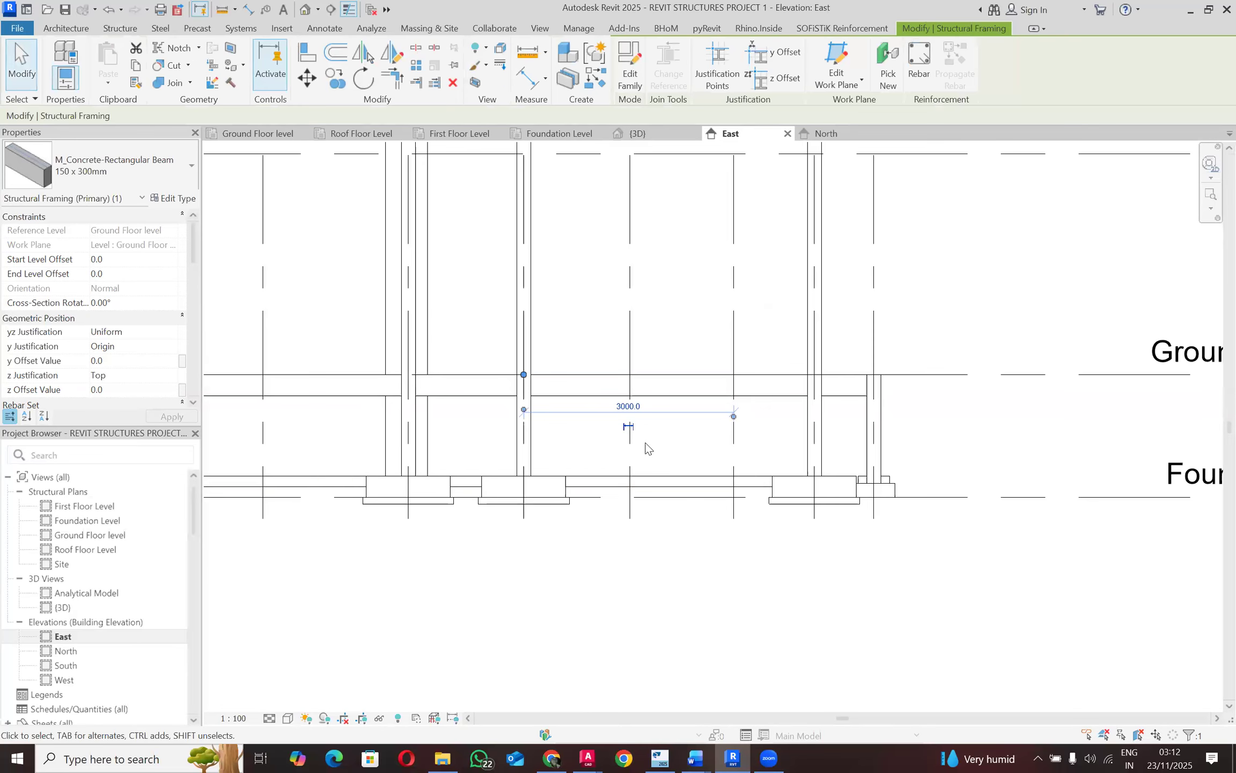
click(678, 481)
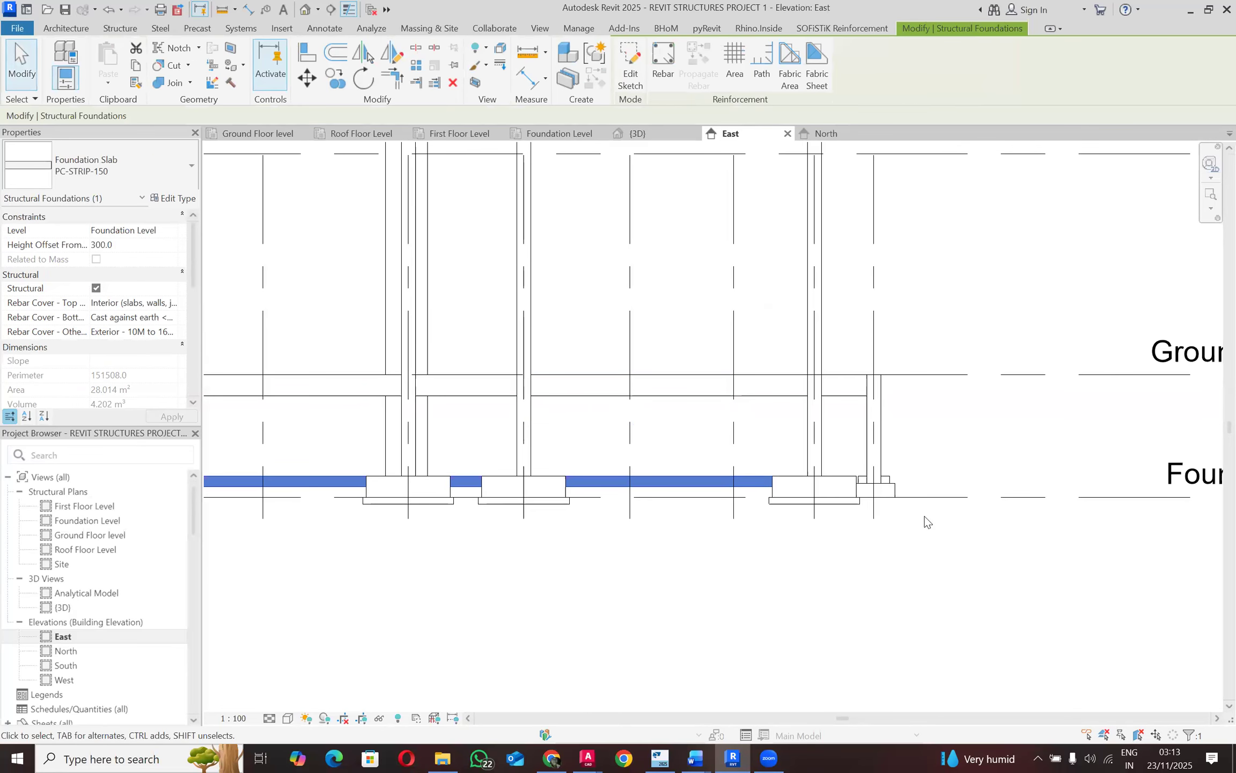
scroll(986, 503, down, 3)
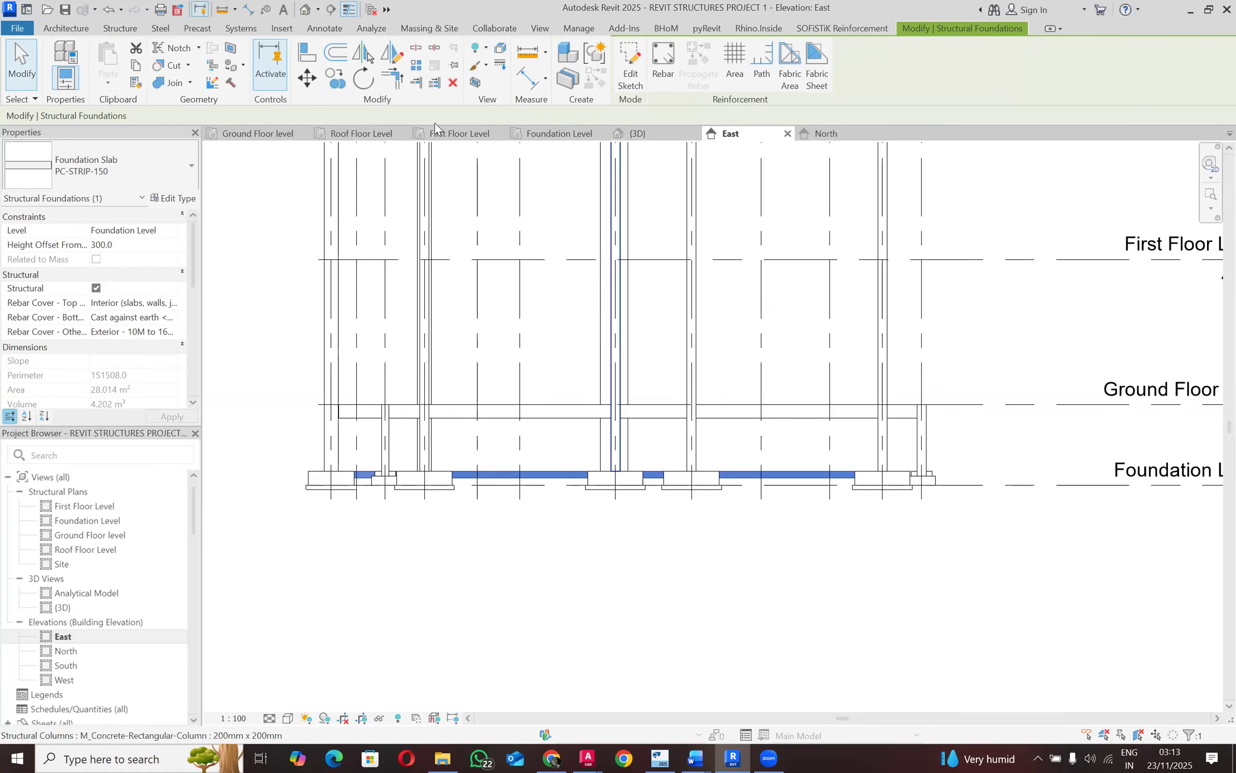
Step: Check the selected foundation's filter category on the Ground Floor level plan and switch the plan to a shaded visual style
click(232, 133)
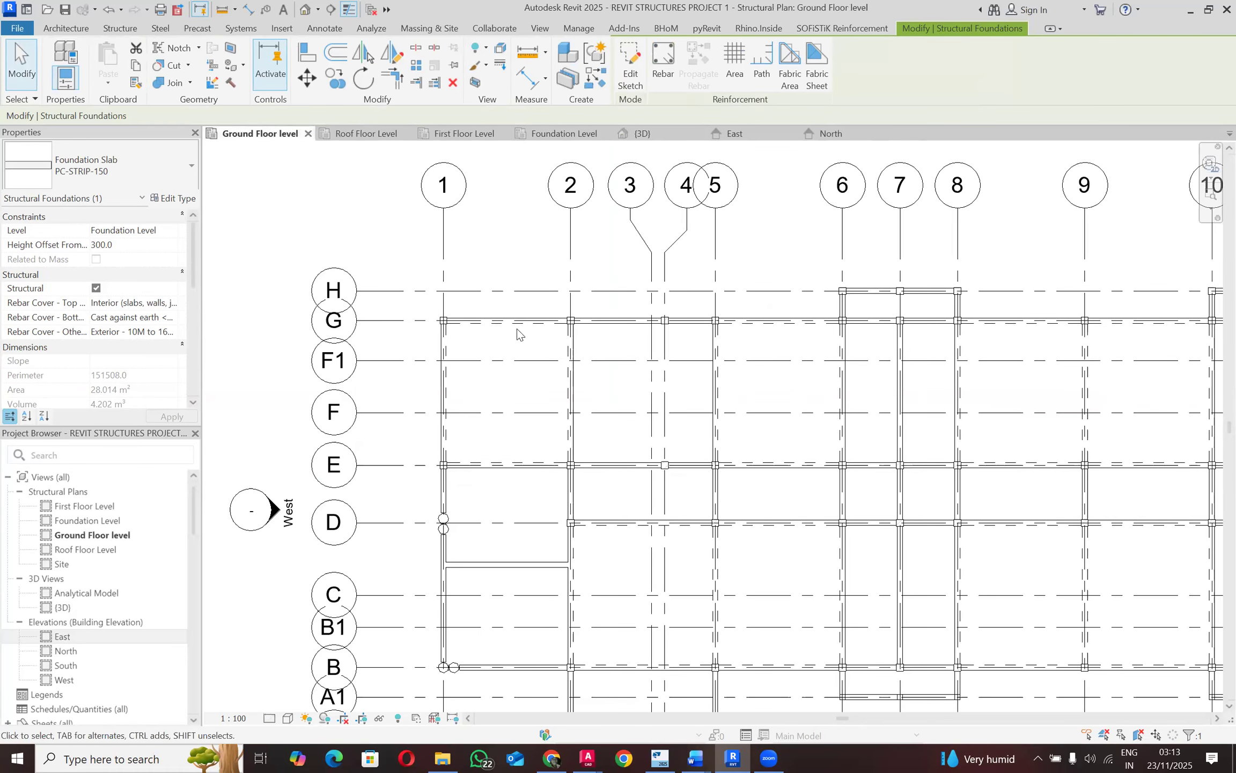
scroll(532, 296, down, 3)
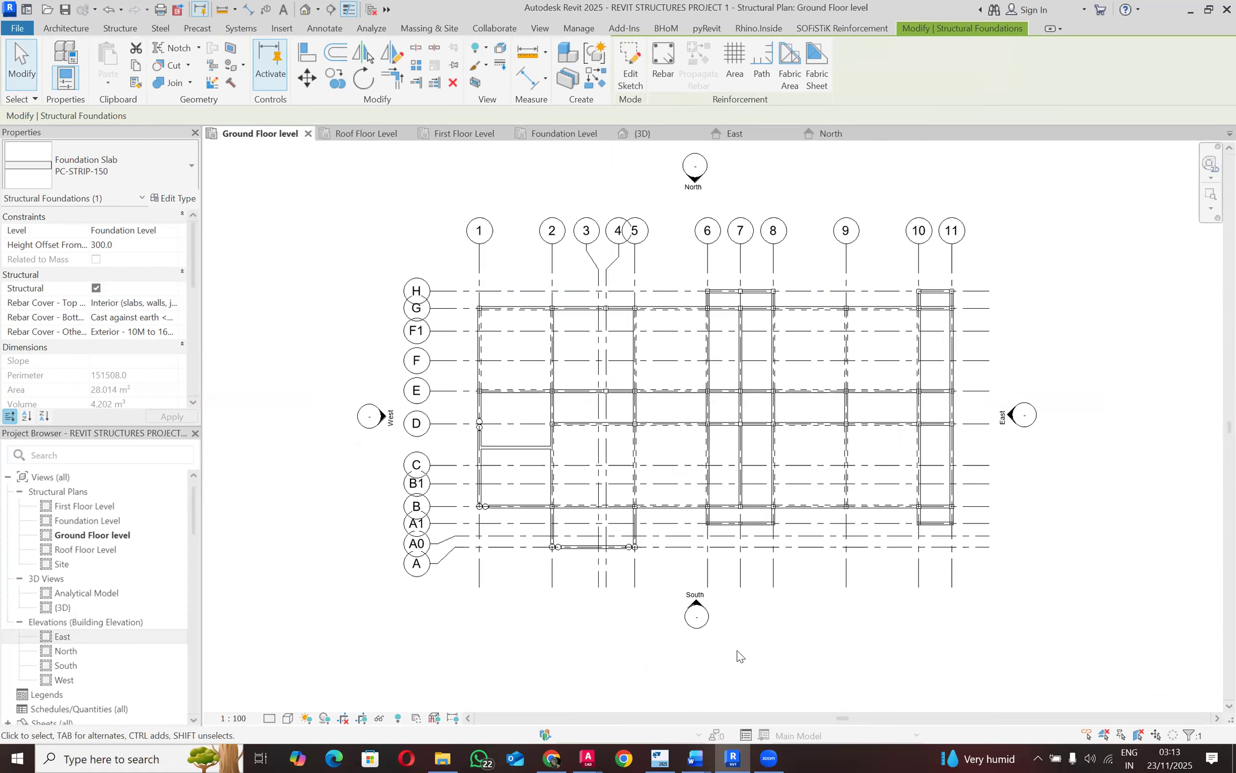
click(1189, 735)
click(786, 434)
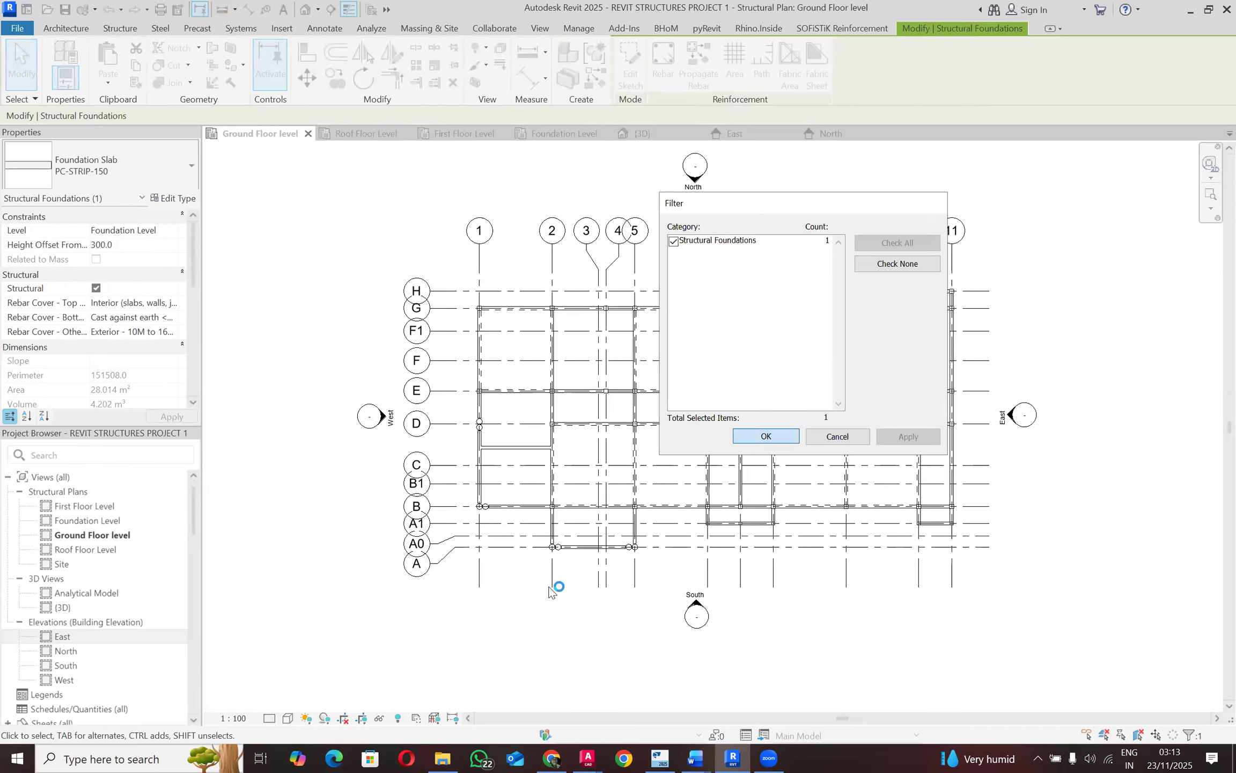
click(288, 718)
click(320, 704)
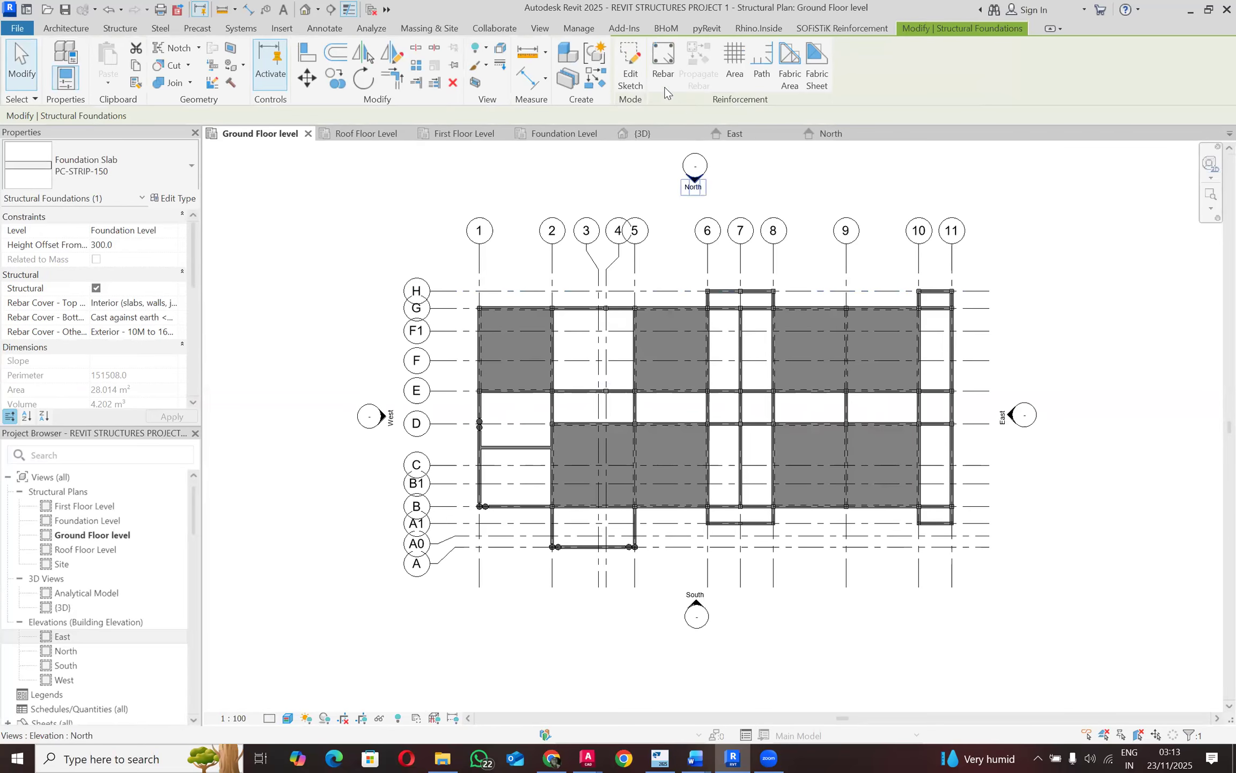
Step: Inspect the PC-STRIP-150 foundation's boundary sketch on the Ground Floor level plan, cancel the edit and clear the selection
click(636, 60)
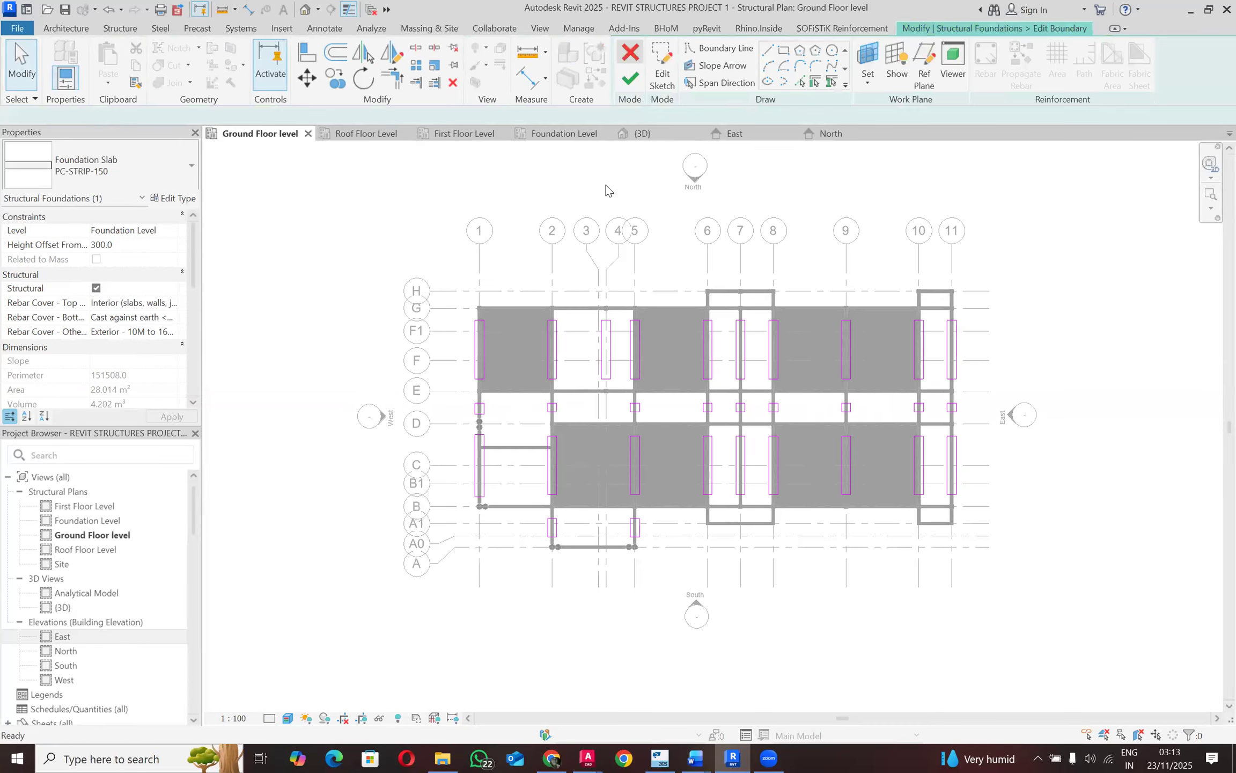
scroll(634, 352, up, 3)
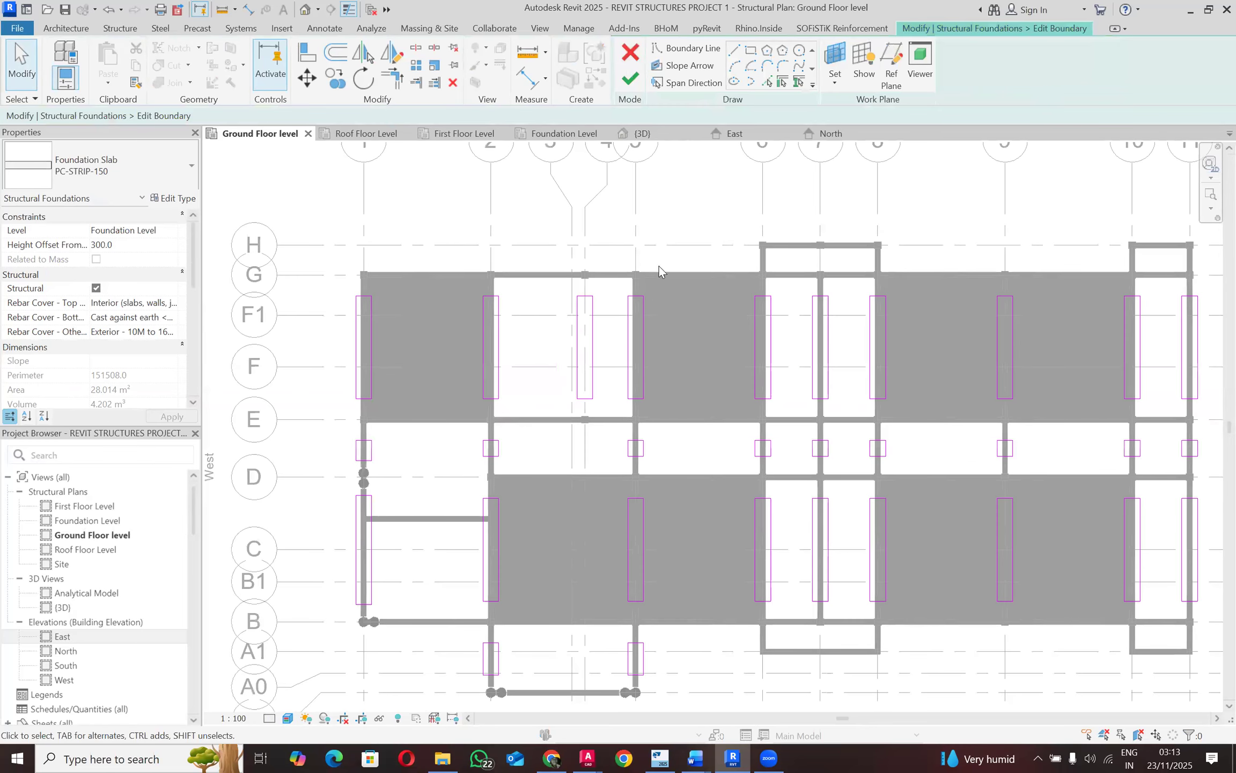
click(635, 52)
key(Escape)
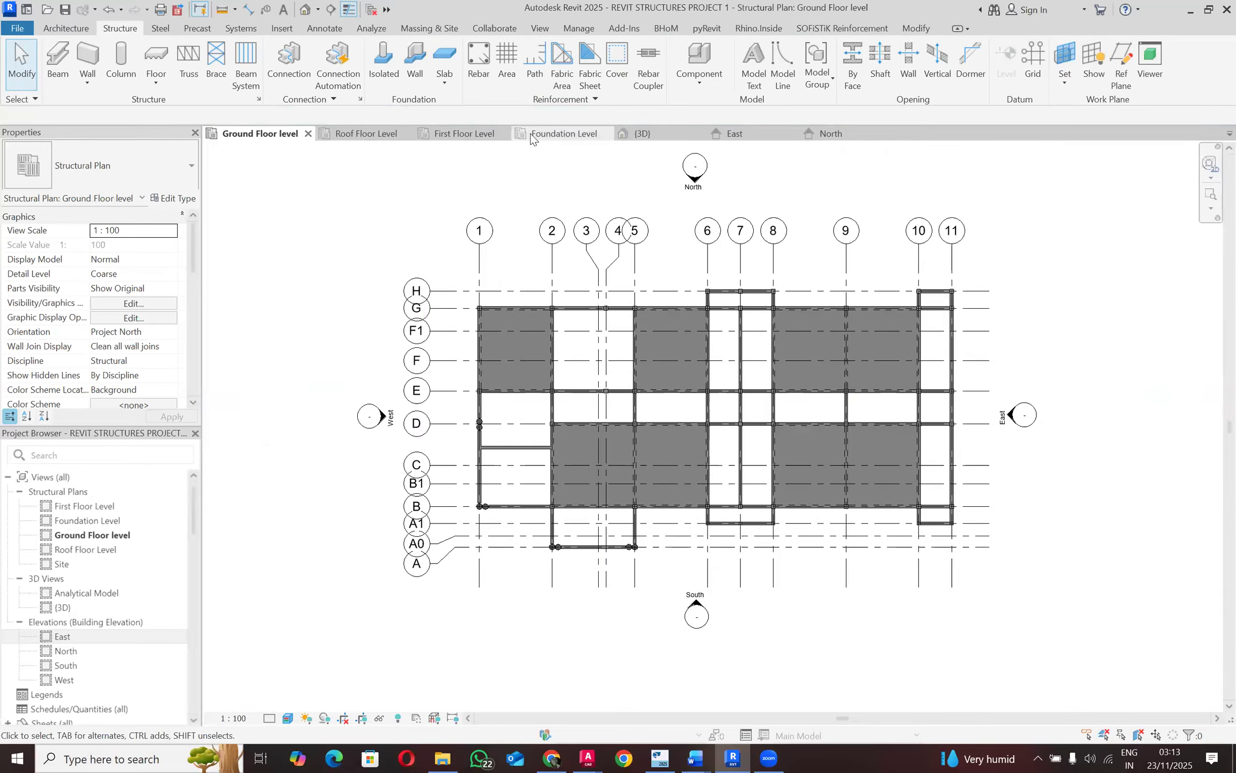
Step: Select a 150 x 300mm ground floor beam in the East elevation and examine the framing at Ground Floor level
click(746, 133)
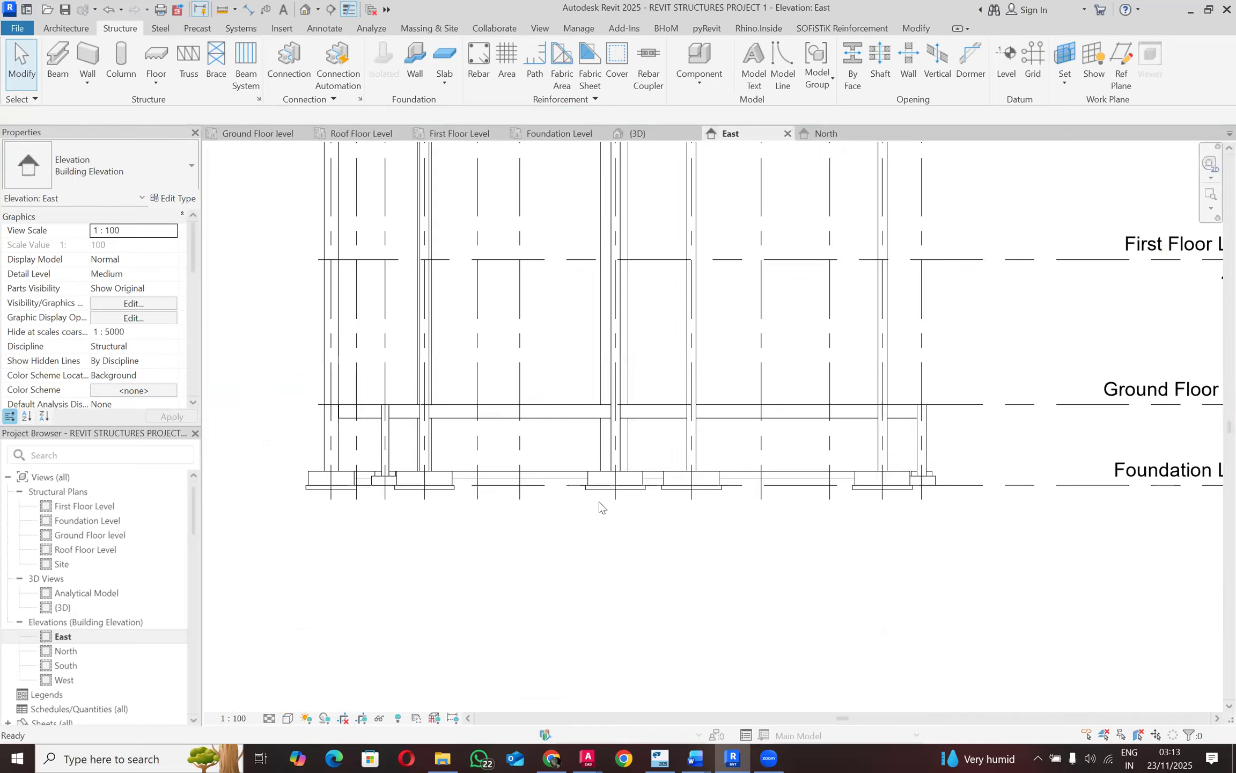
click(558, 424)
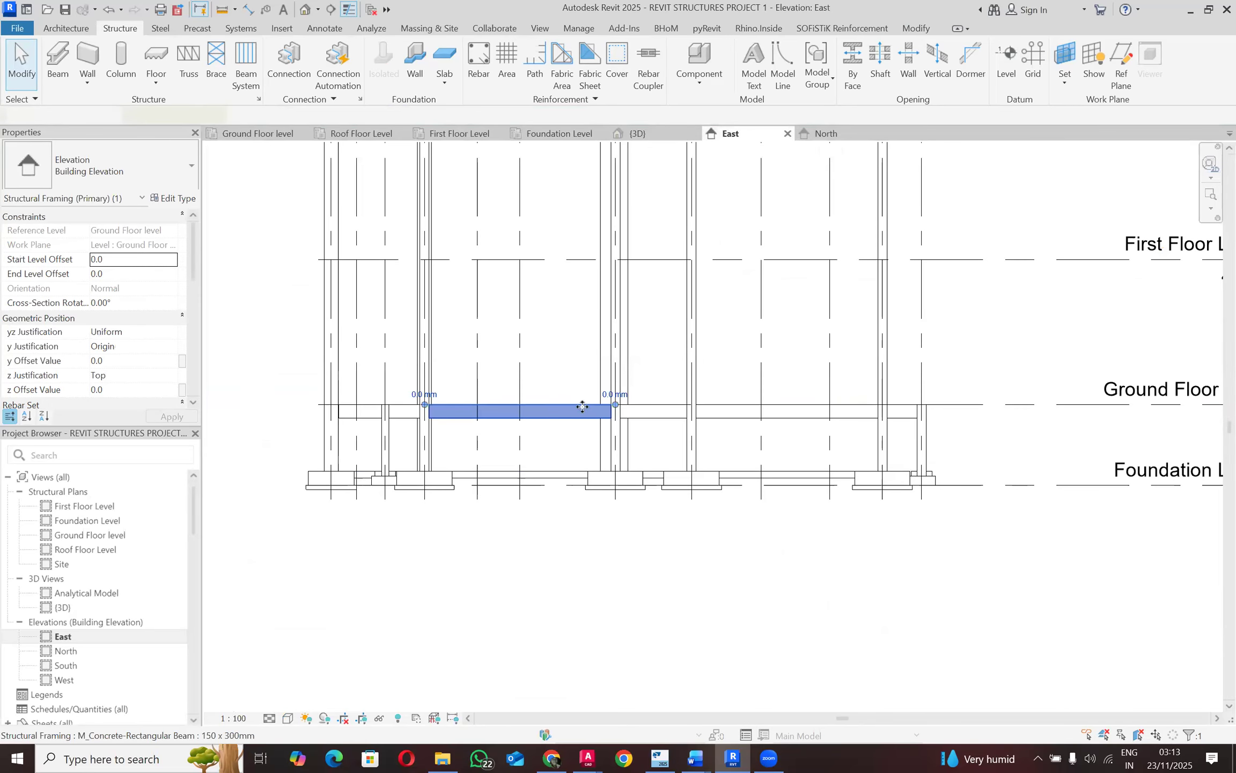
scroll(733, 419, up, 3)
scroll(730, 432, down, 2)
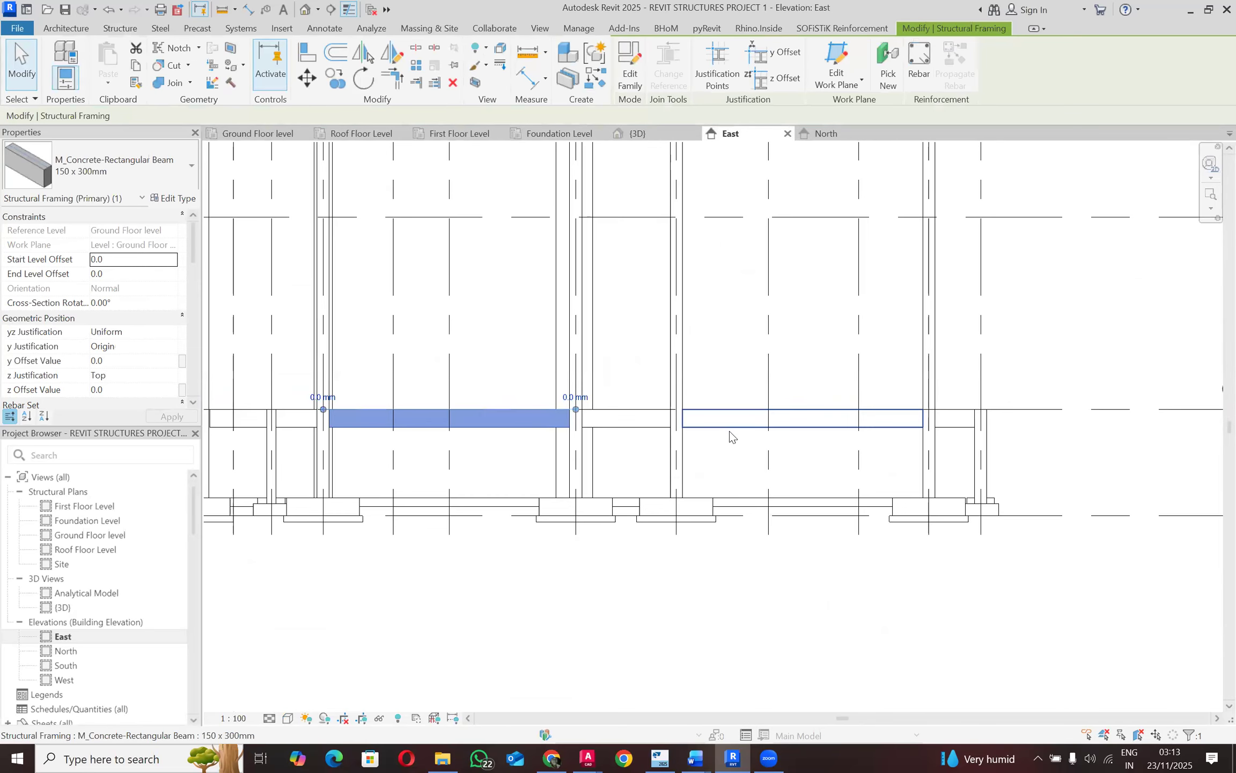
scroll(422, 344, down, 3)
scroll(378, 418, up, 2)
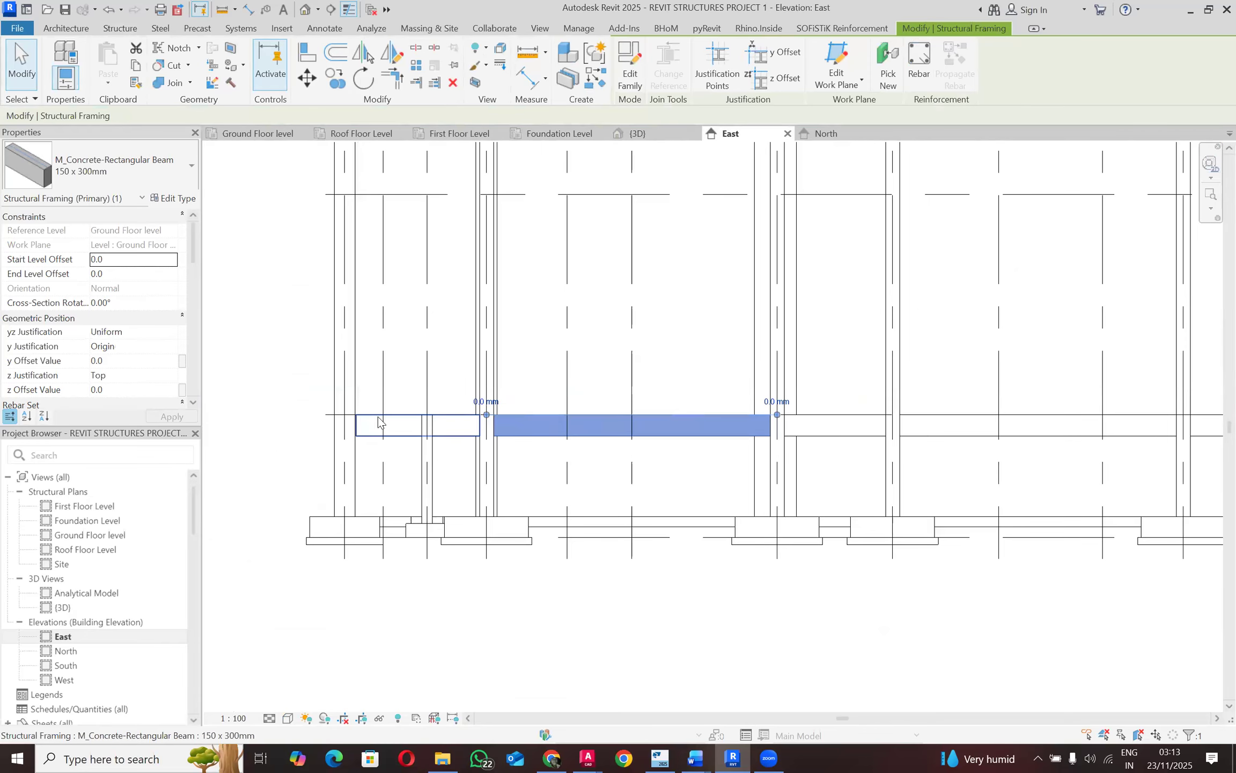
scroll(256, 516, down, 1)
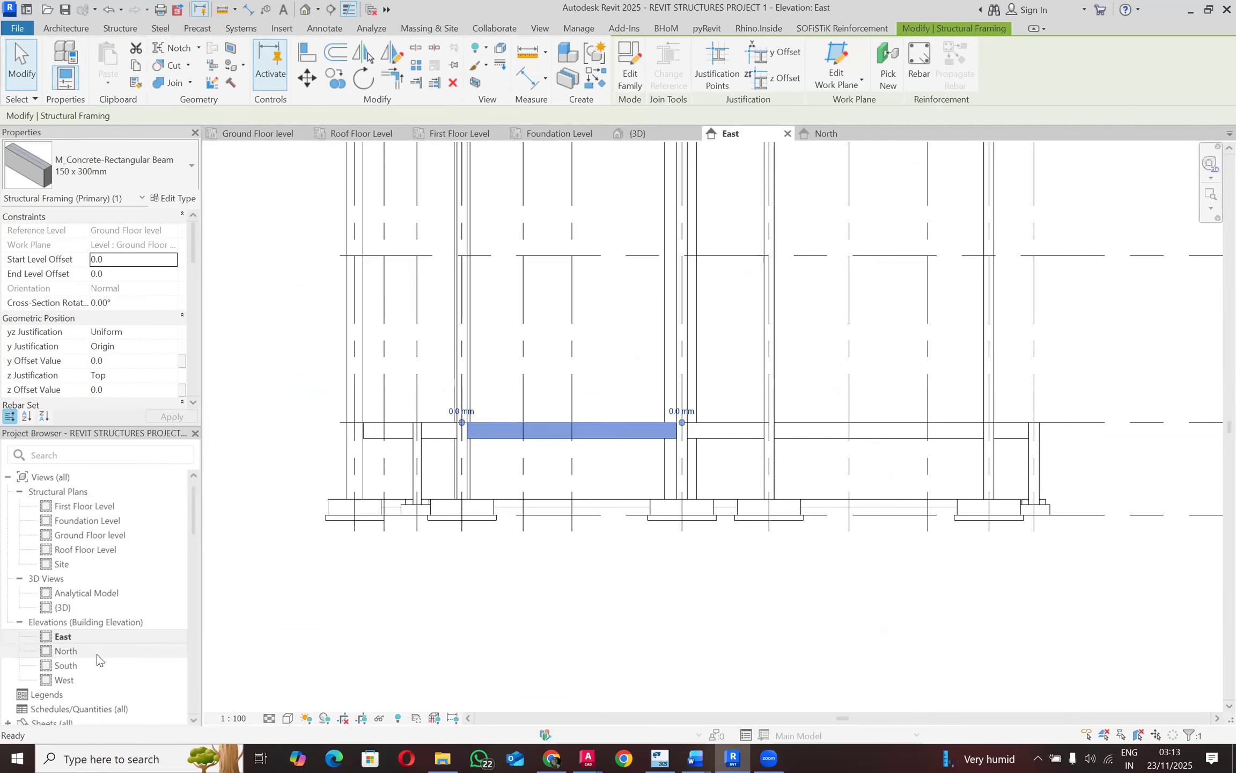
Step: Examine the ground floor framing and foundations in the North, South and West elevations, and return to the Ground Floor level plan
click(97, 653)
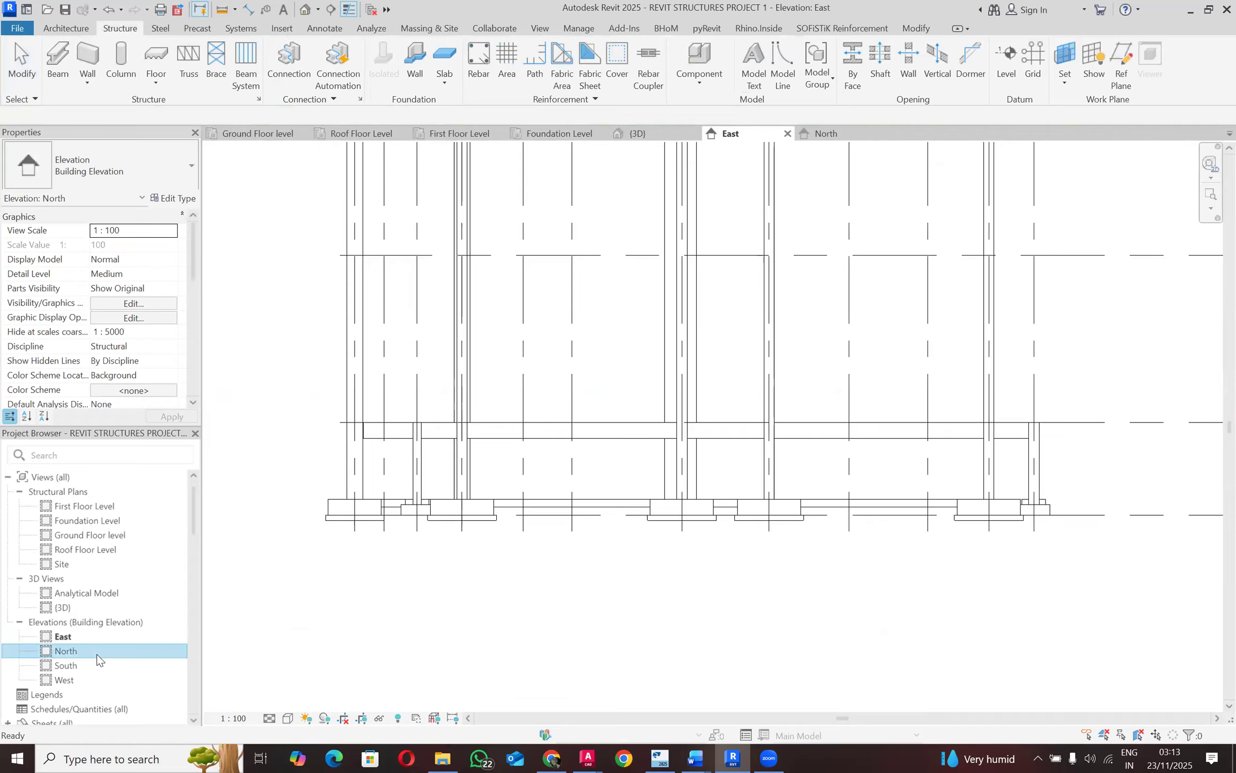
double_click(96, 652)
scroll(84, 675, down, 5)
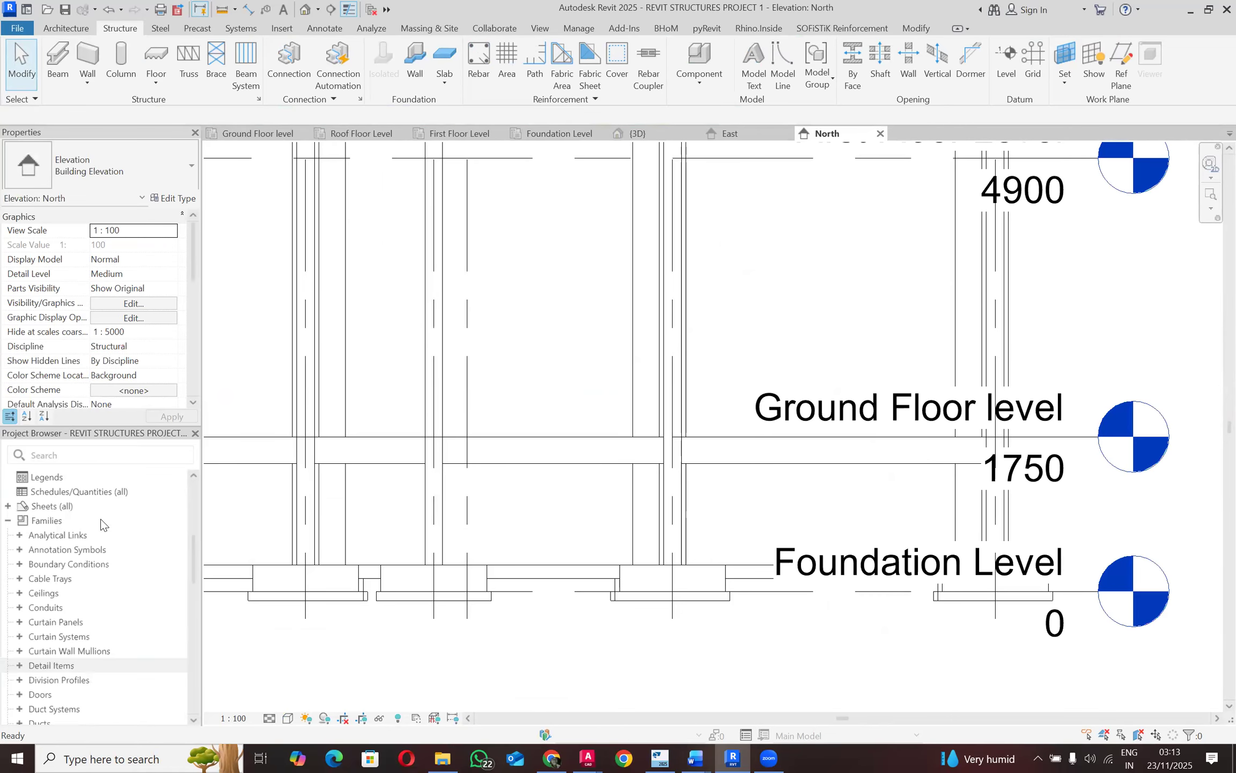
scroll(85, 675, up, 5)
double_click(89, 668)
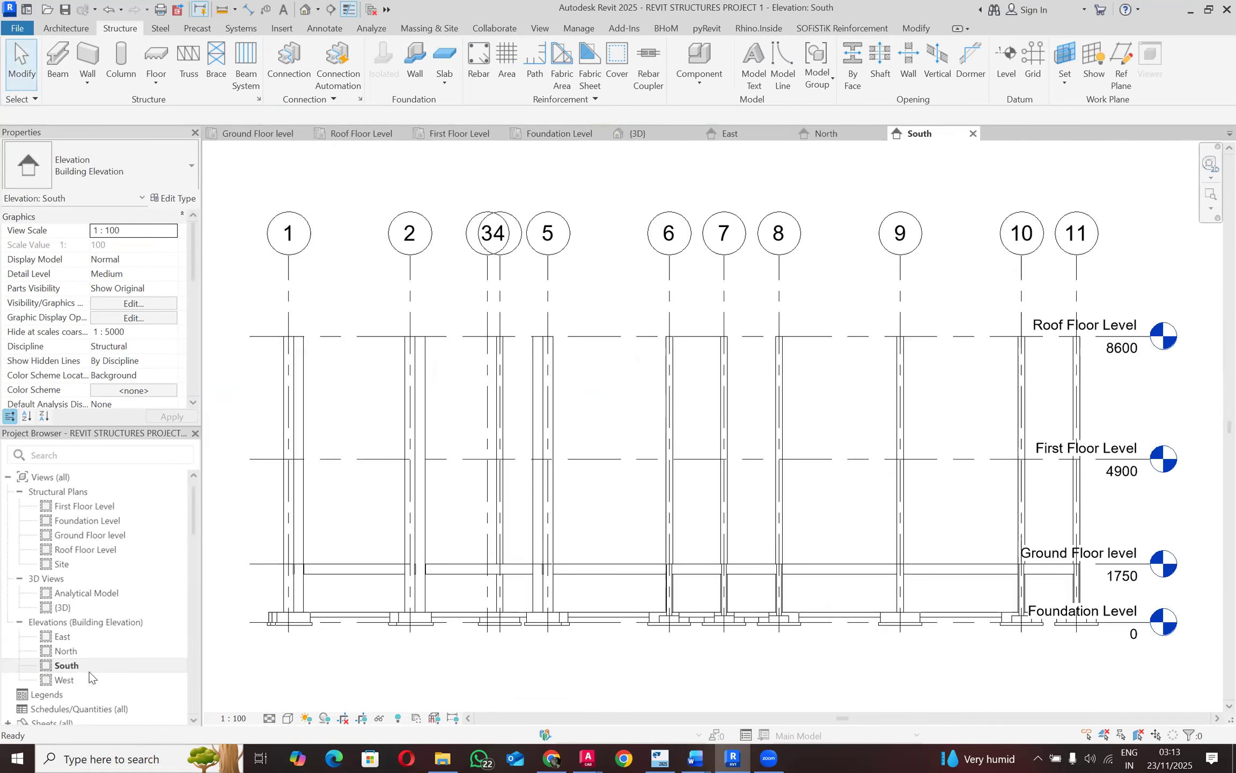
double_click(64, 680)
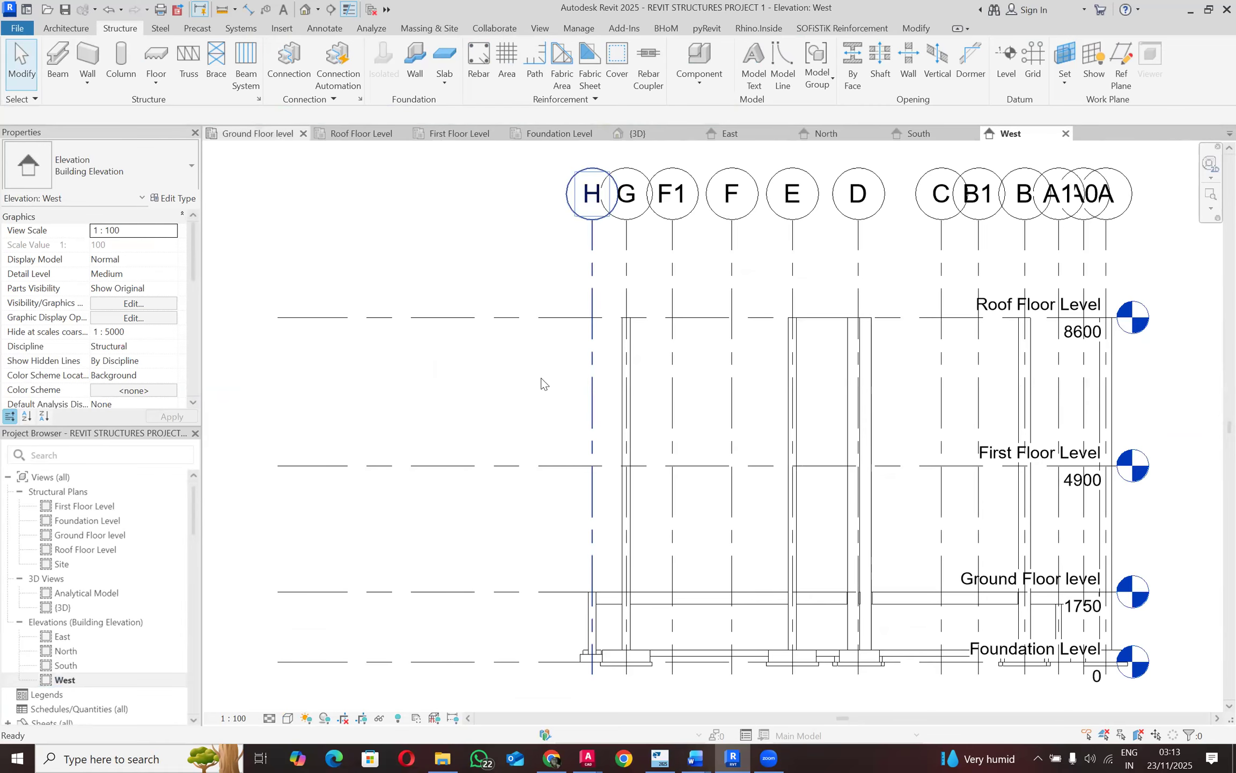
scroll(521, 324, up, 2)
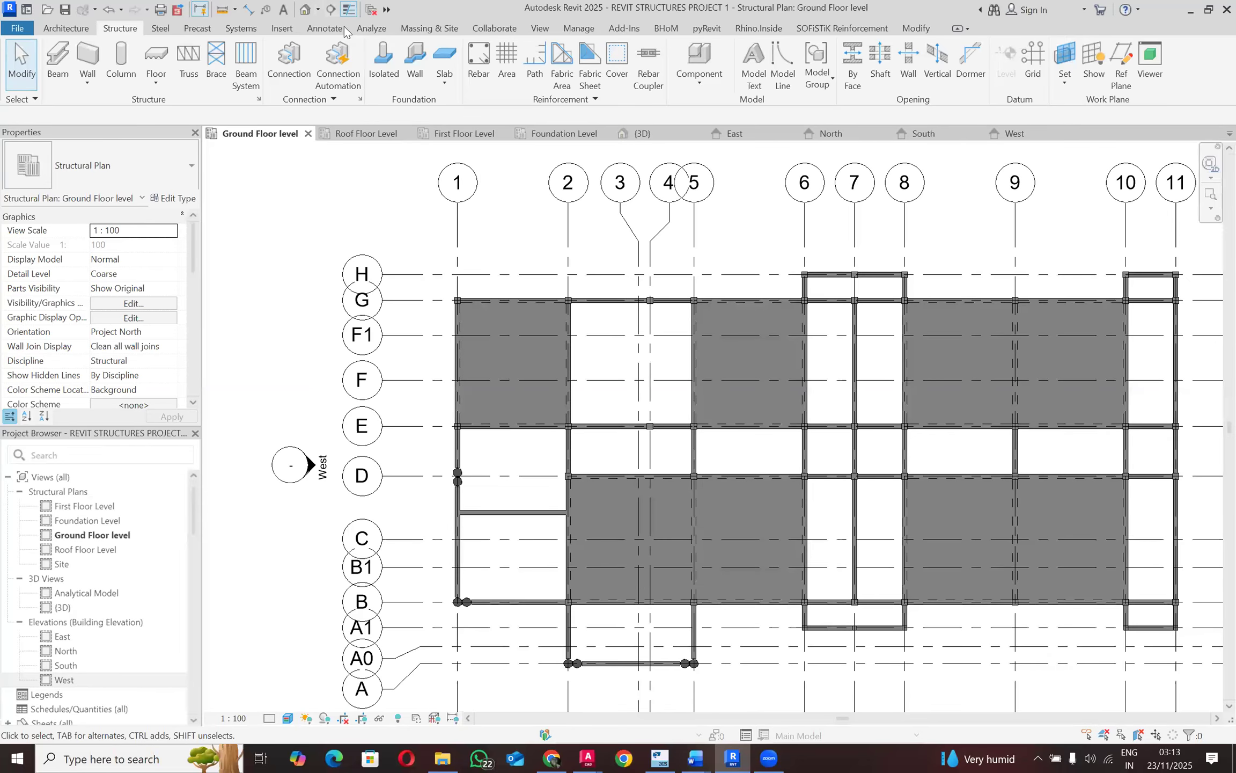
Step: Try to place a building section between grids 1 and 2 on the Ground Floor level plan, and undo it
click(331, 9)
click(515, 248)
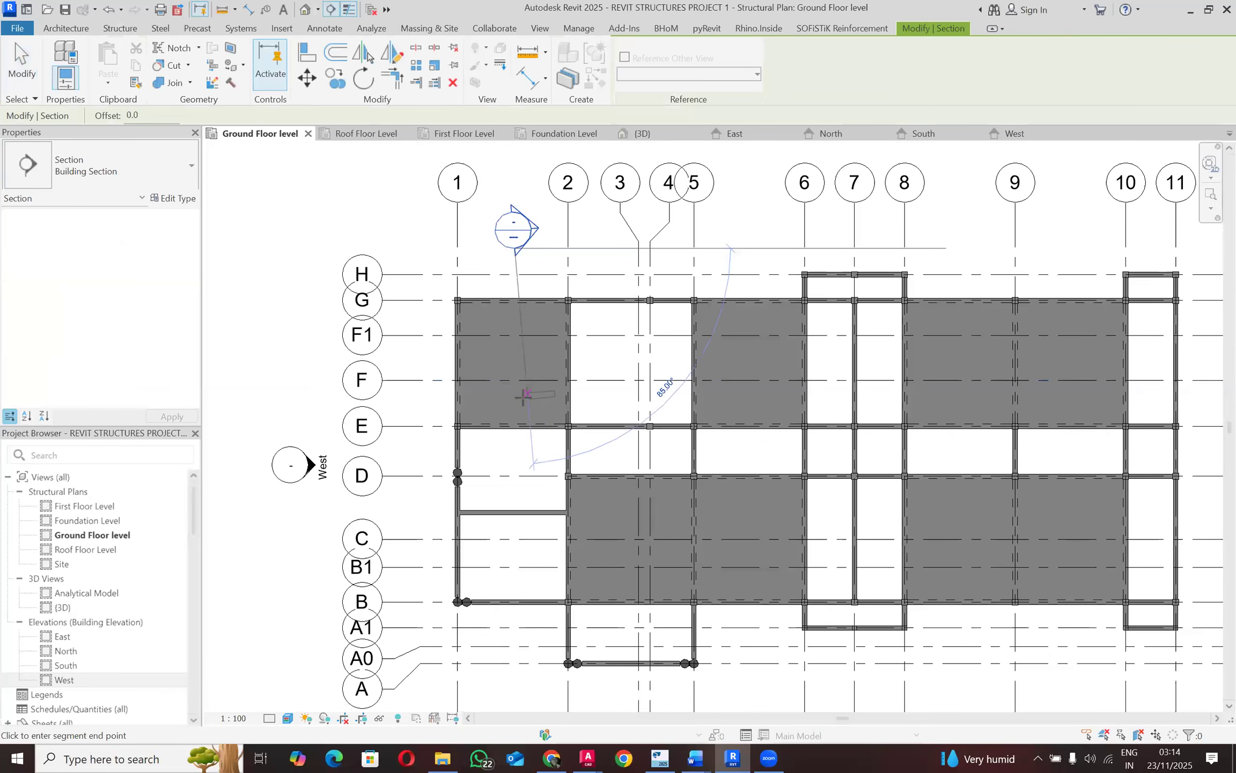
click(526, 461)
key(Escape)
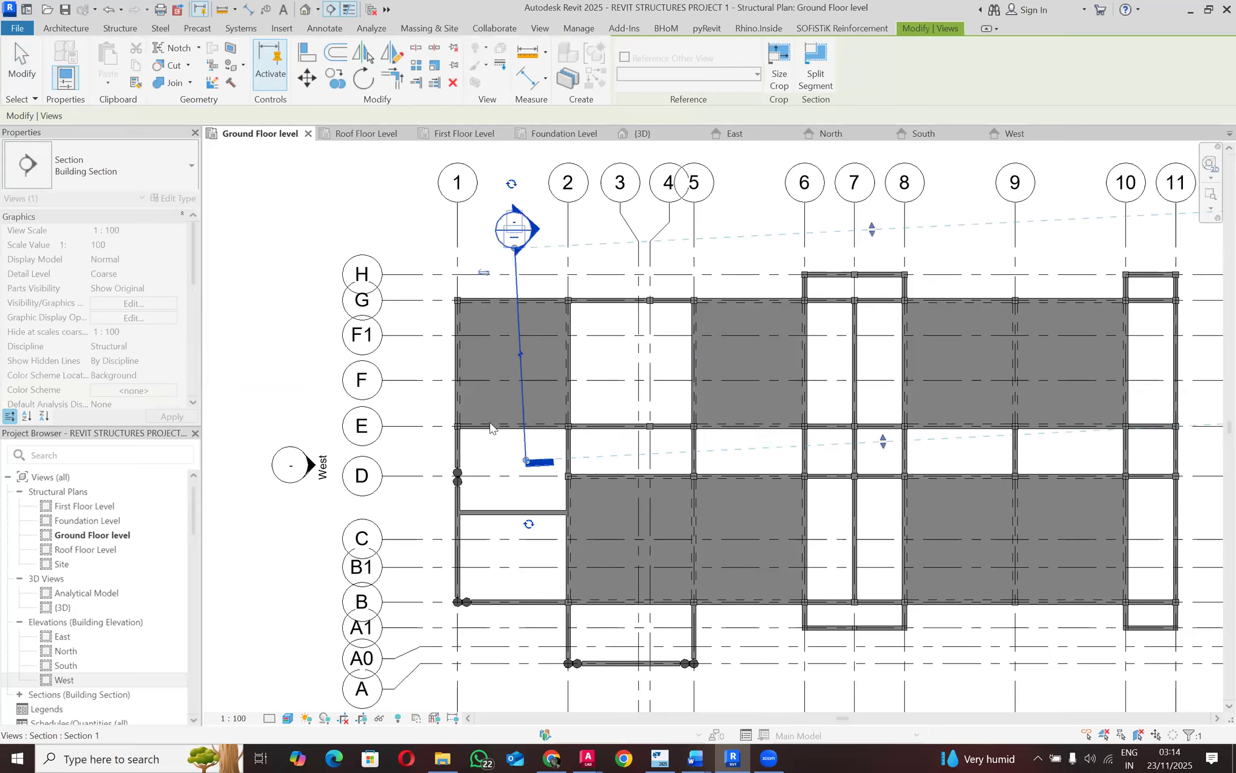
click(111, 9)
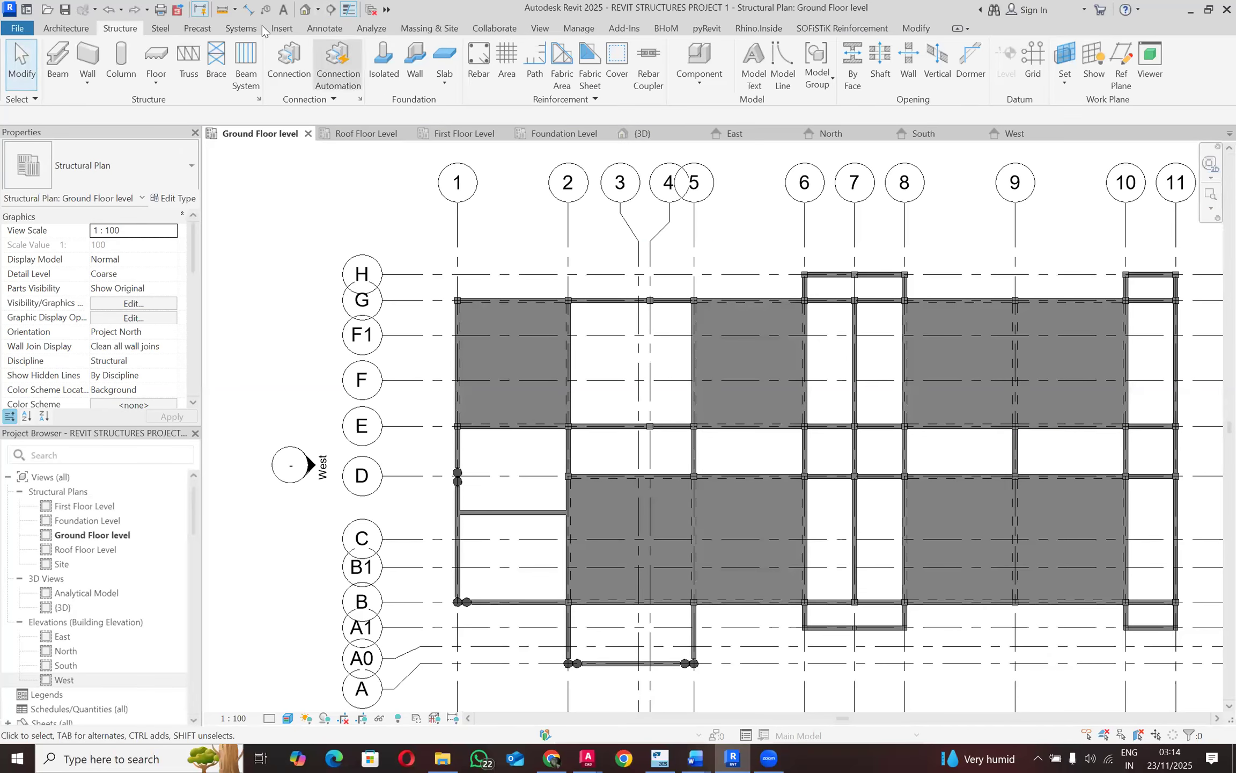
Step: Place a vertical building section between grids 1 and 2, running from above grid H to grid D, and open its view
click(331, 10)
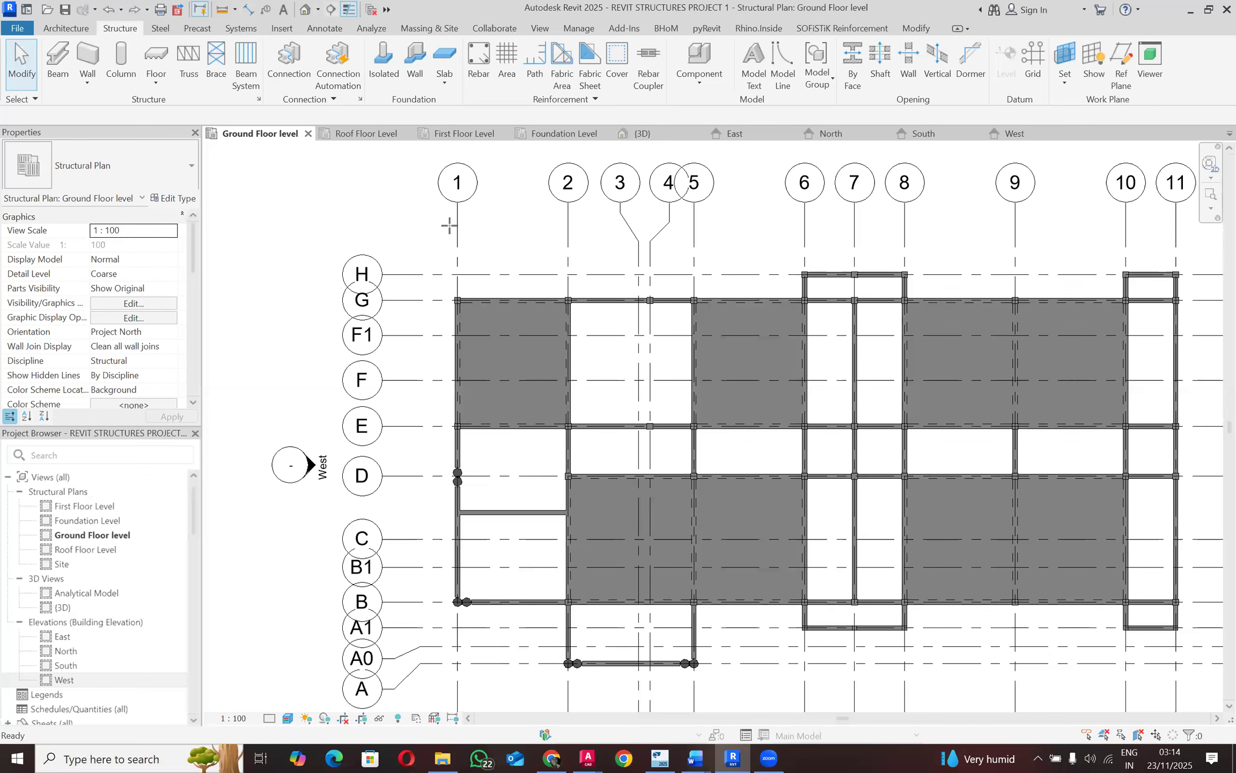
click(514, 245)
click(513, 477)
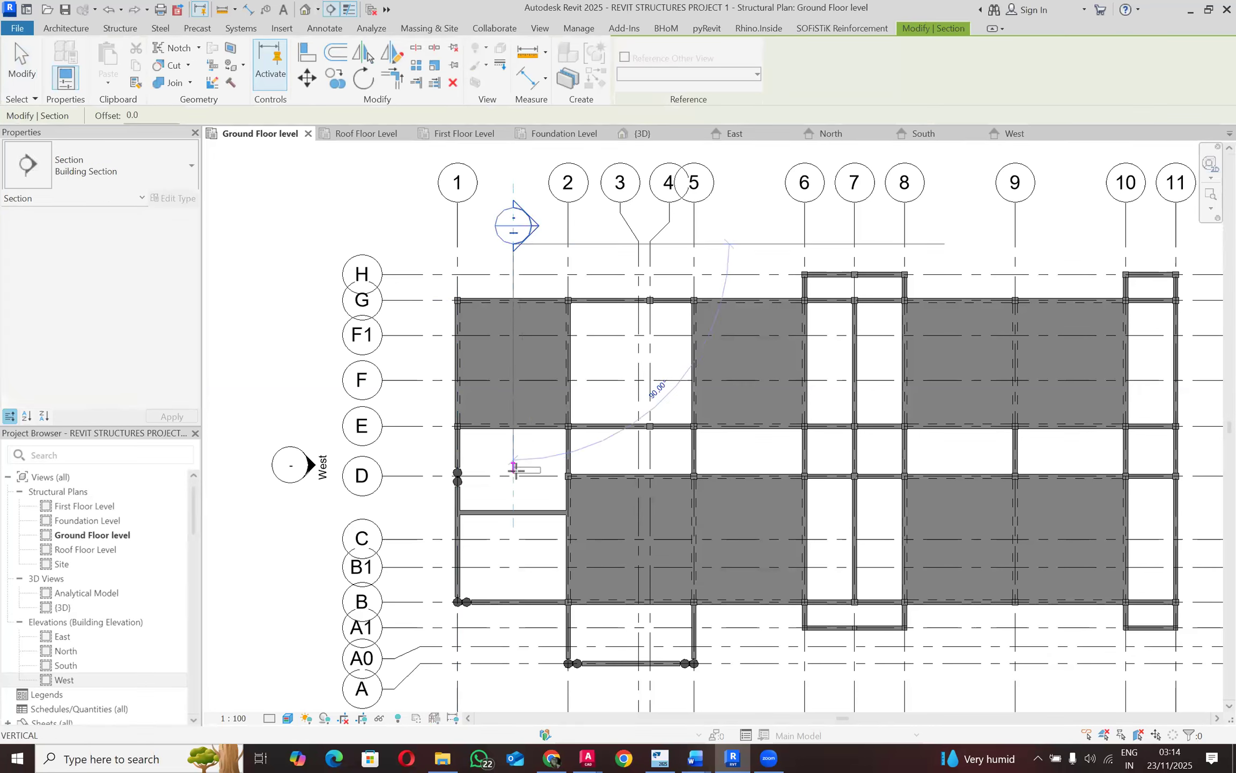
key(Escape)
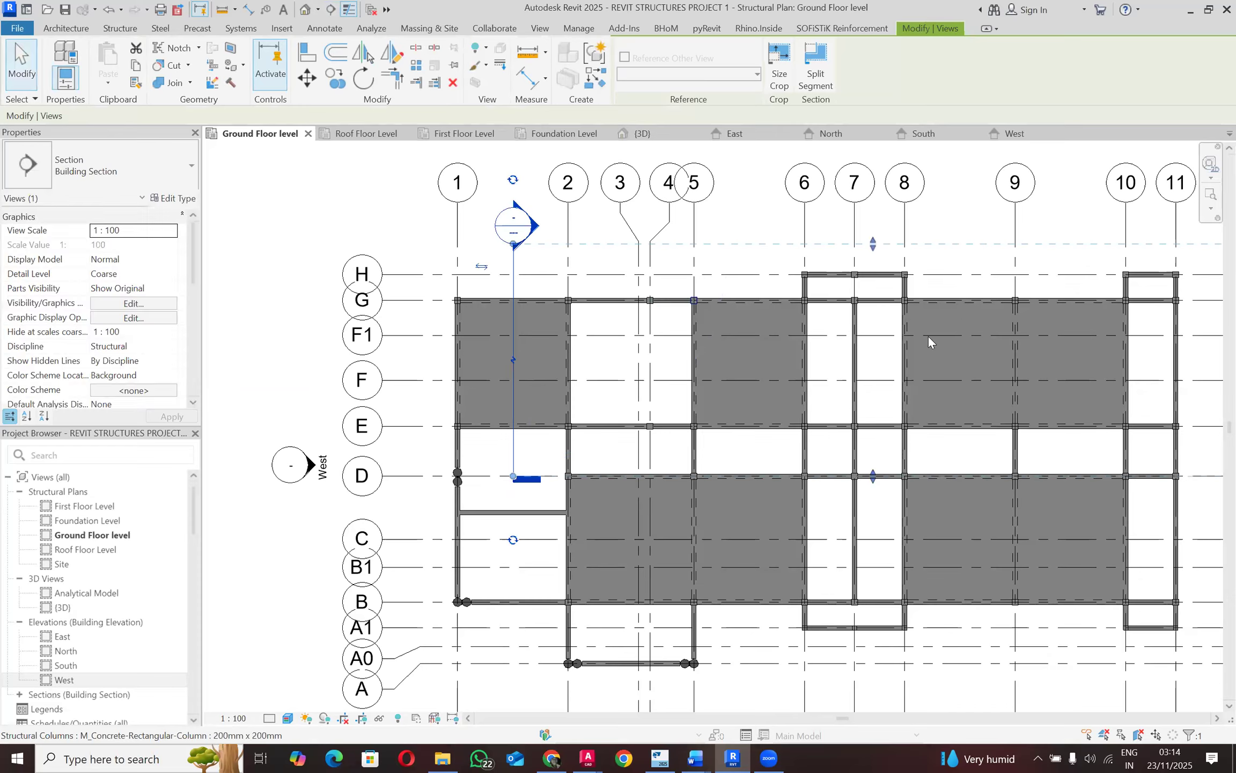
right_click(520, 382)
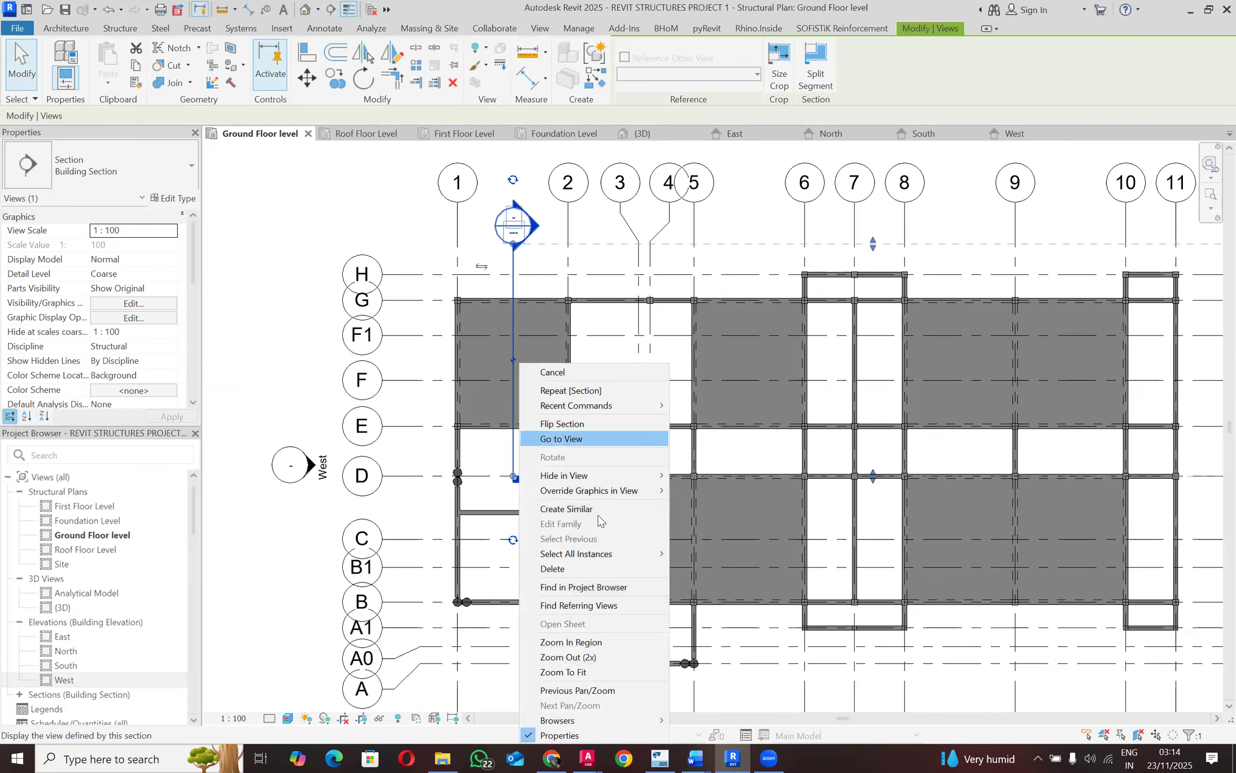
click(597, 438)
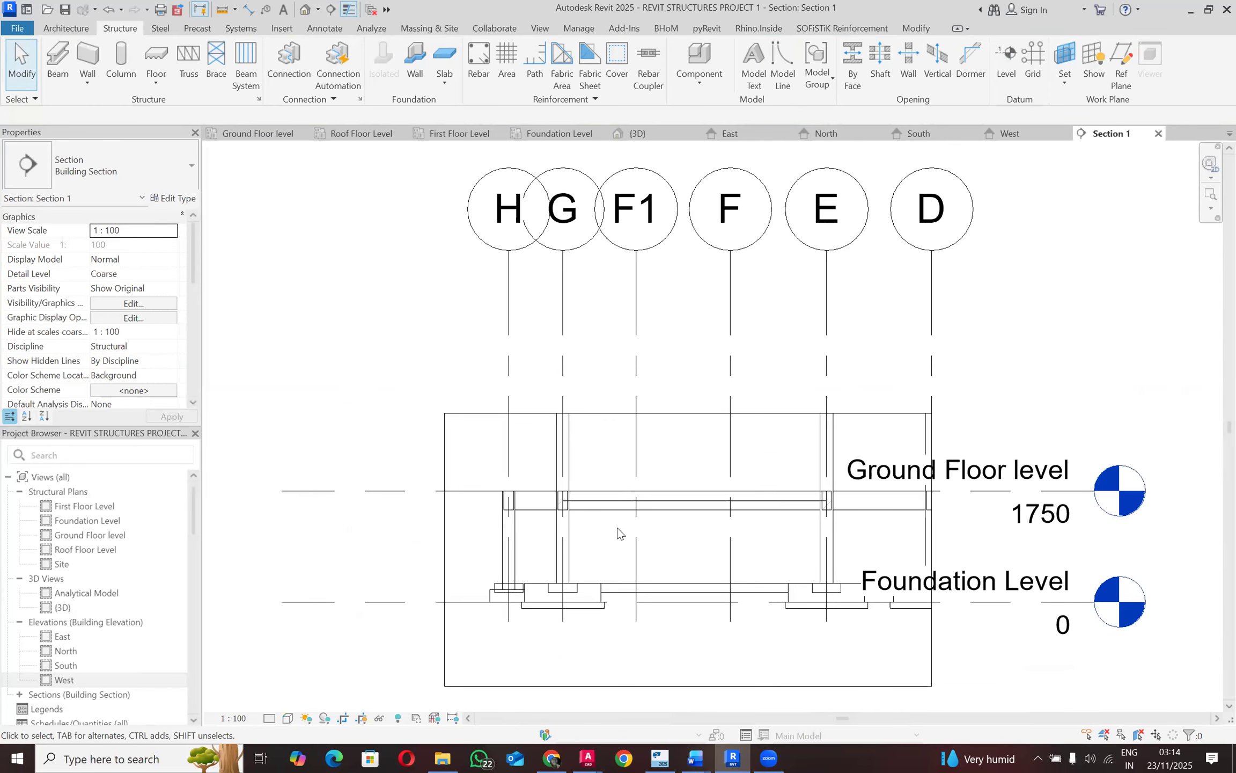
Step: Edit the 150mm foundation slab's boundary on the Ground Floor level plan, moving its grid 5 edge between grids G and E to grid 4
click(635, 498)
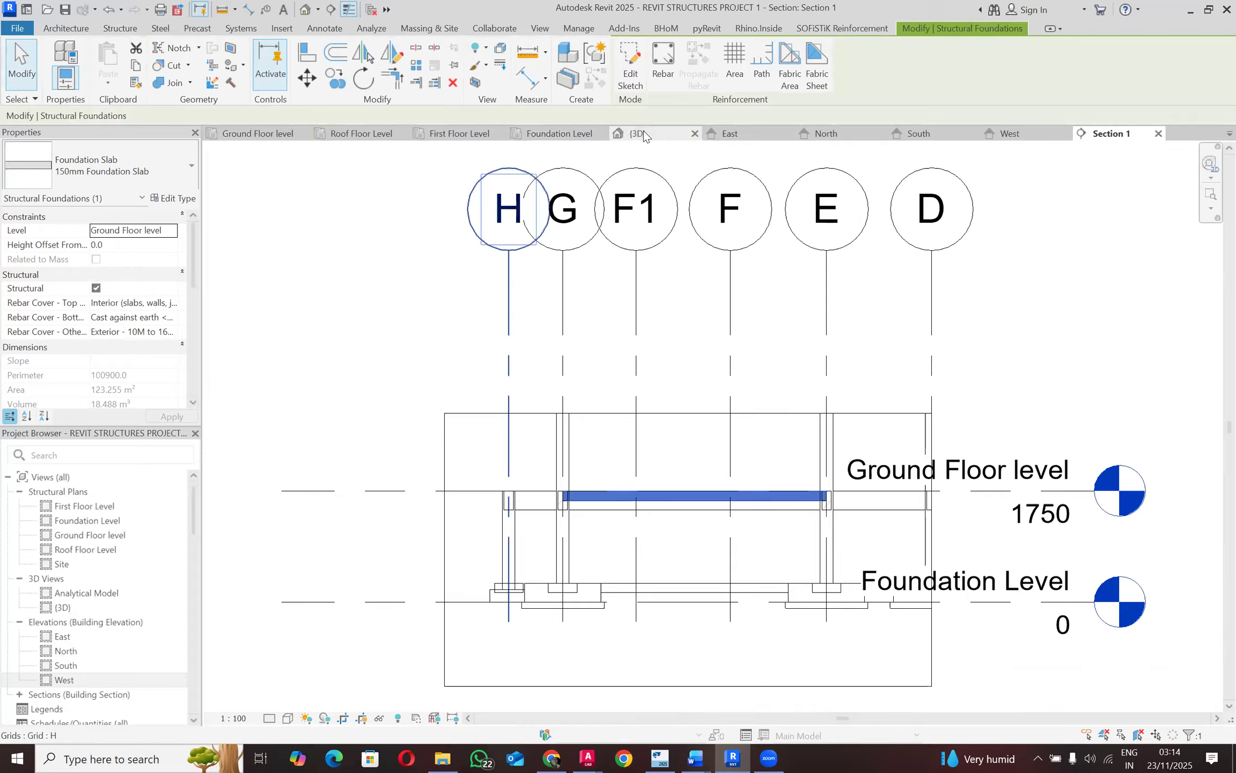
click(232, 132)
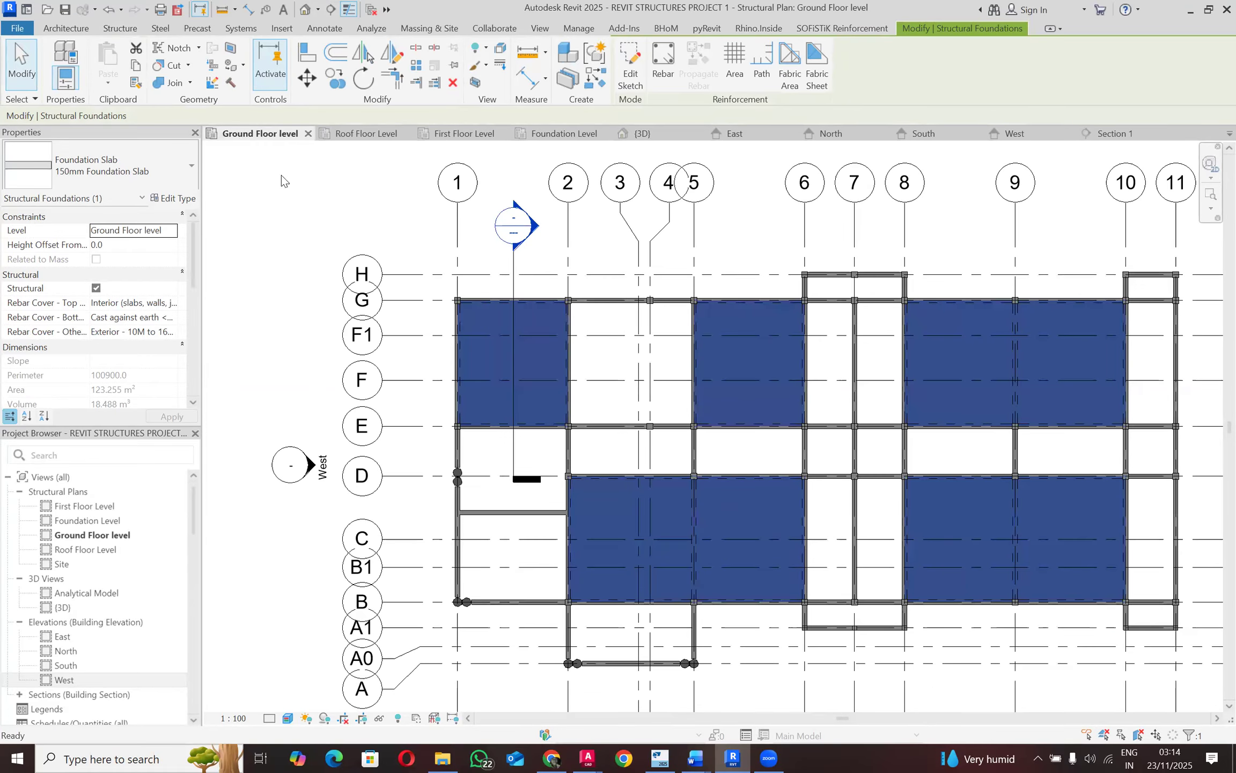
click(631, 76)
scroll(693, 305, up, 4)
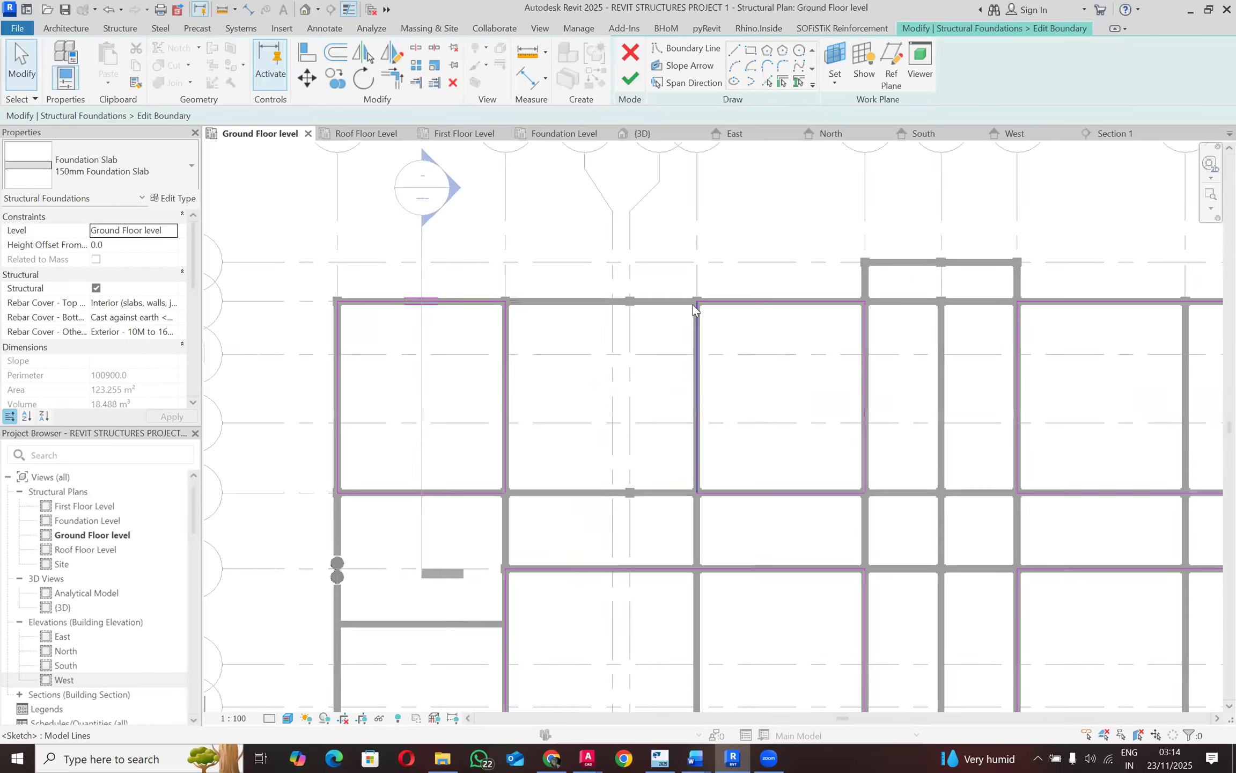
click(698, 303)
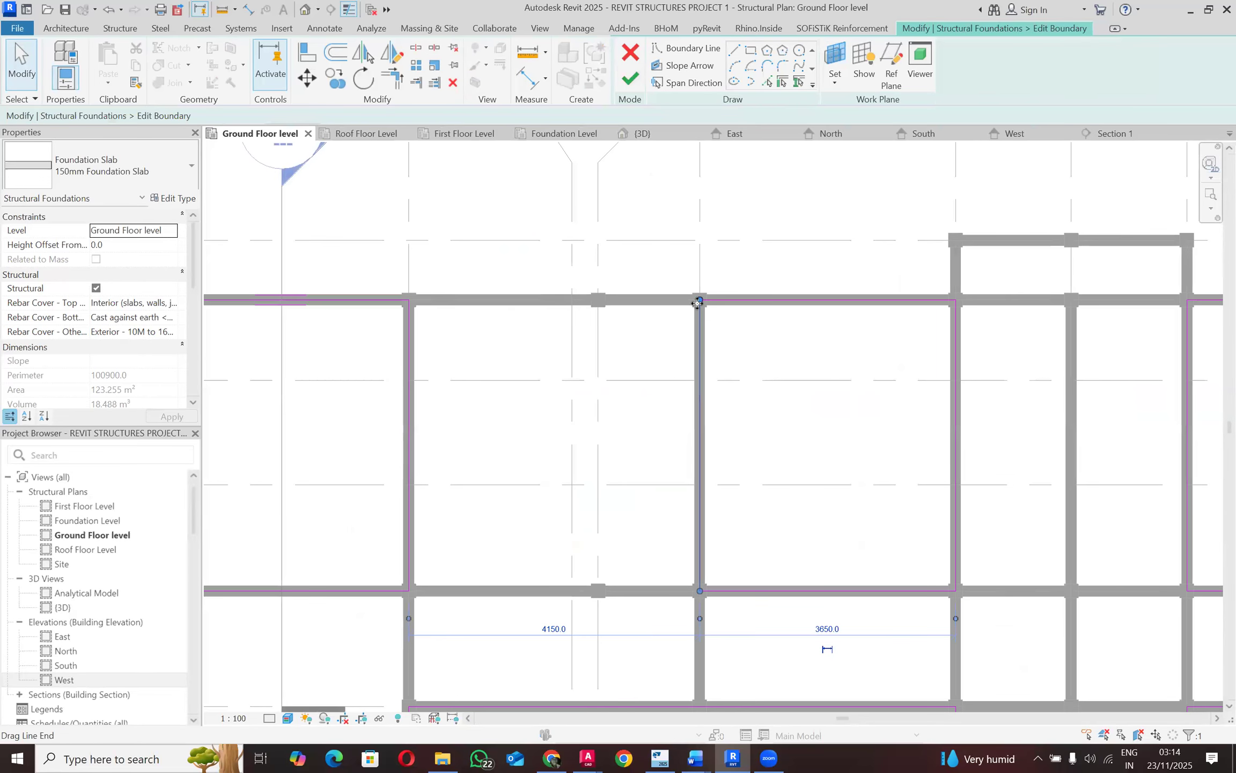
drag(613, 304, 597, 299)
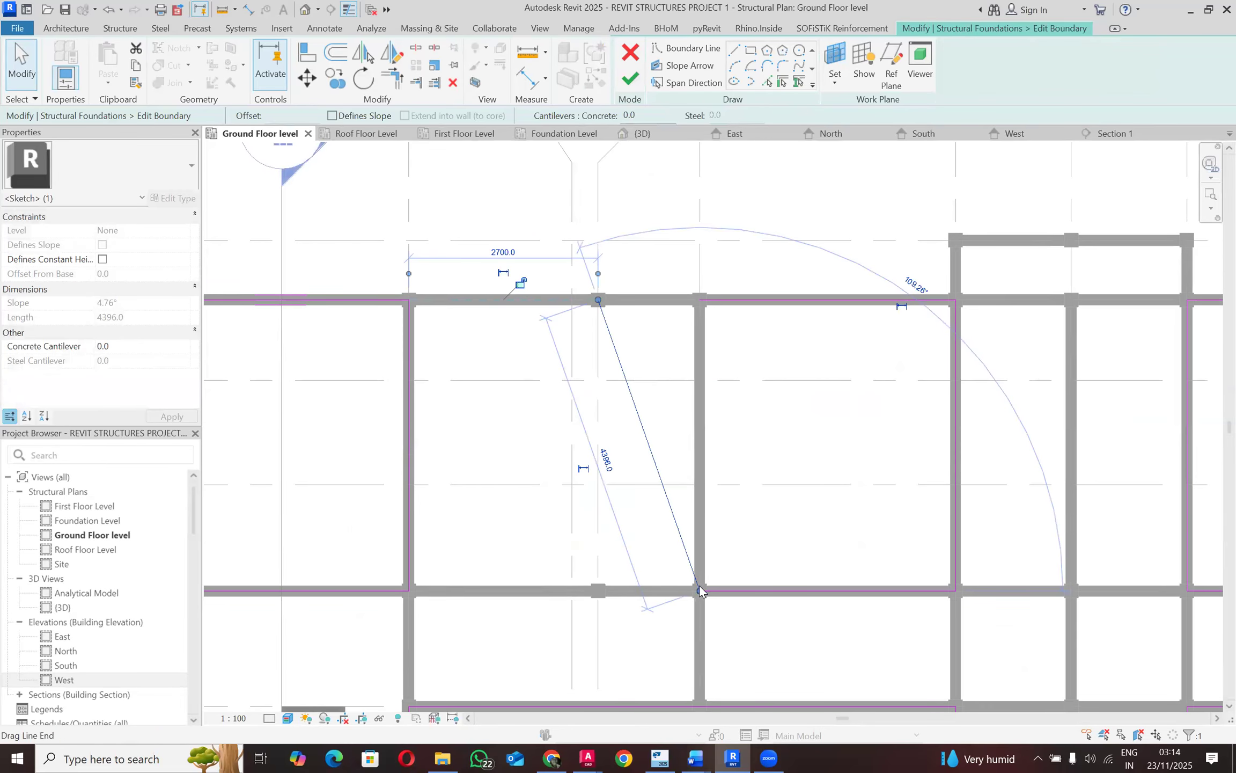
drag(699, 591, 599, 592)
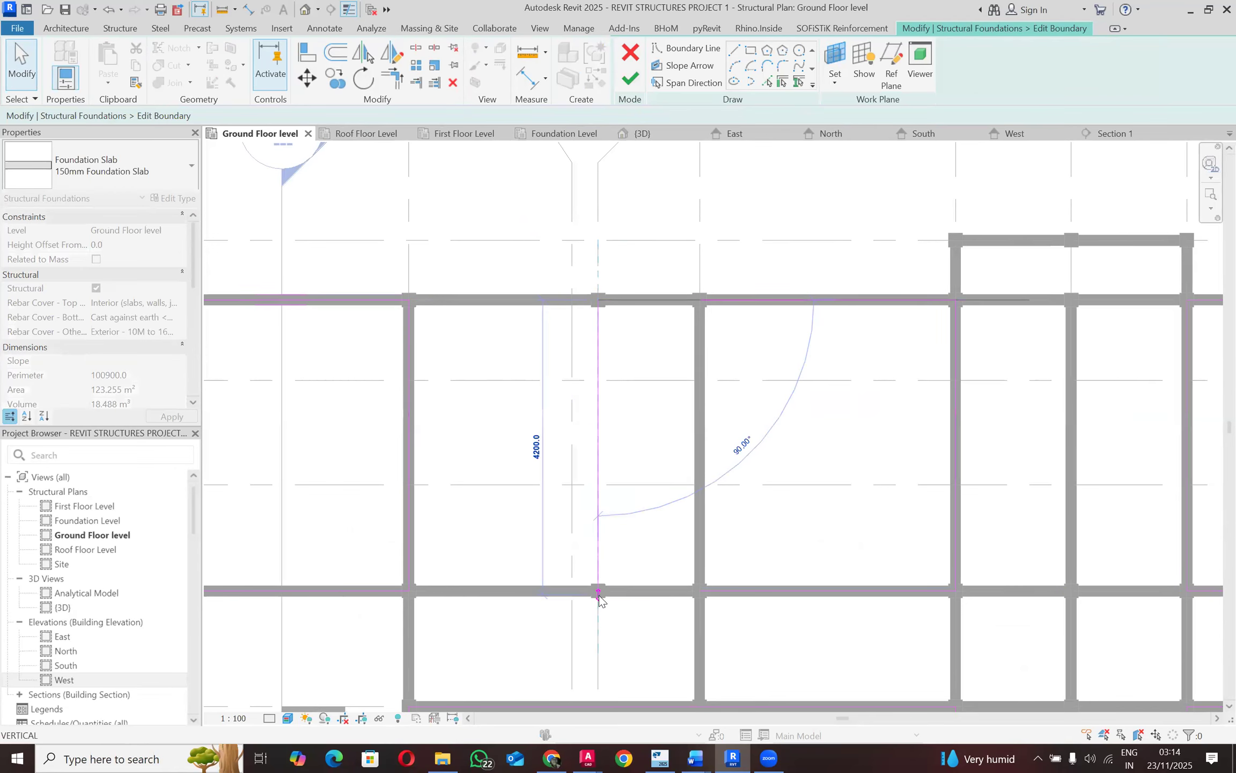
click(599, 593)
scroll(599, 595, up, 5)
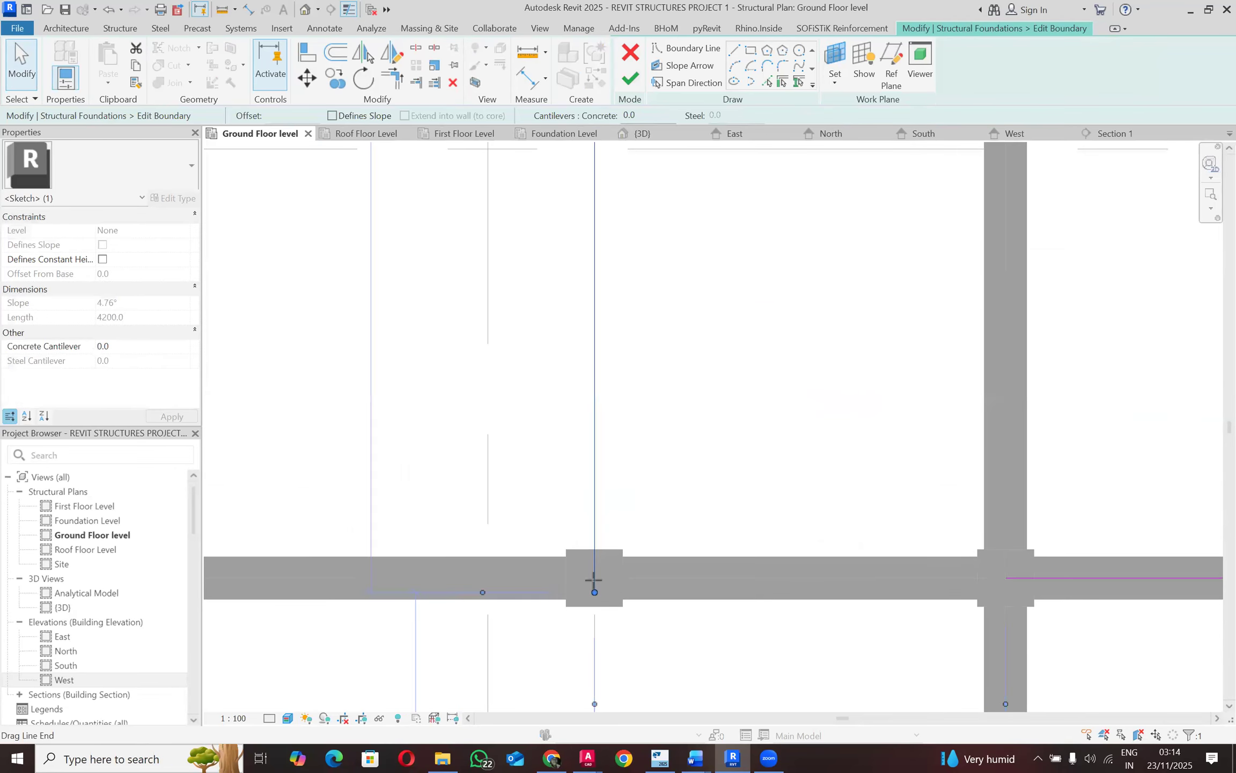
drag(594, 579, 594, 579)
scroll(616, 563, down, 2)
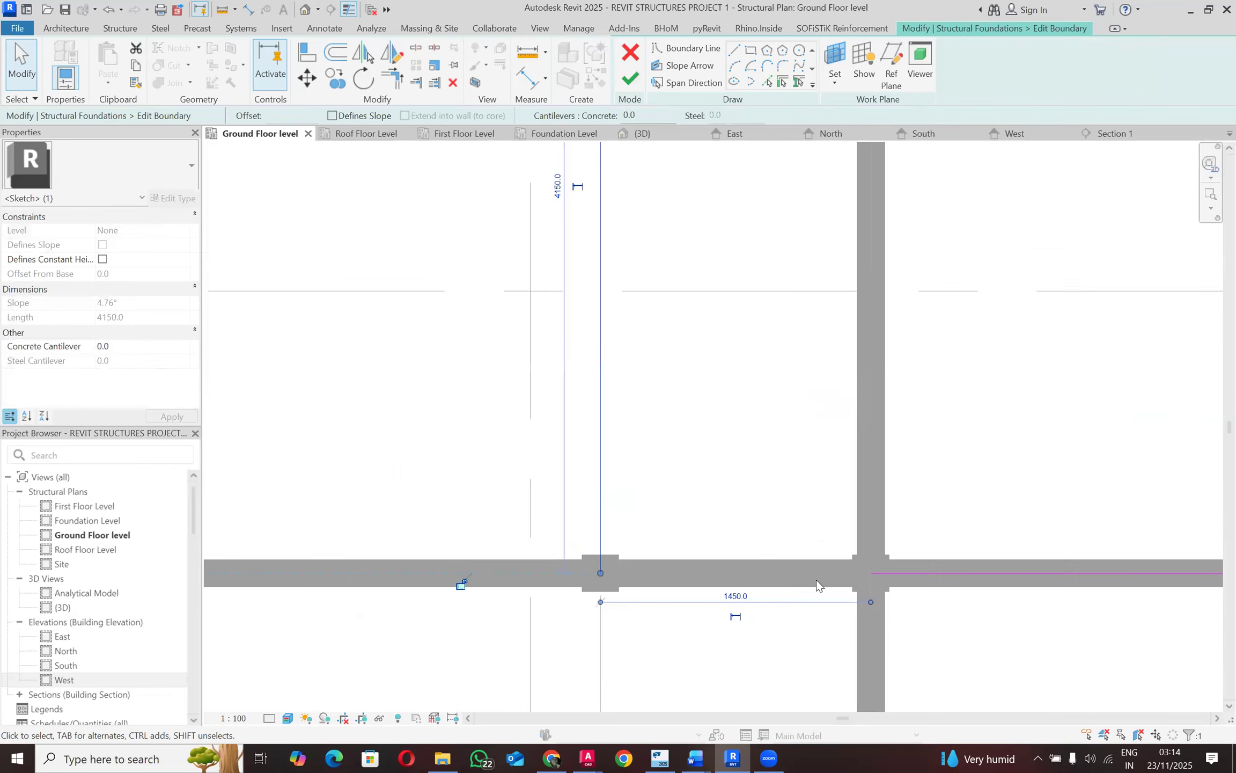
Step: Extend the slab's boundary lines along grids E and G to meet the edge at grid 4, and finish the boundary edit
click(886, 576)
drag(683, 580, 601, 574)
scroll(661, 580, down, 2)
scroll(666, 552, down, 2)
scroll(692, 339, up, 1)
click(729, 321)
drag(731, 319, 615, 318)
click(622, 254)
click(627, 81)
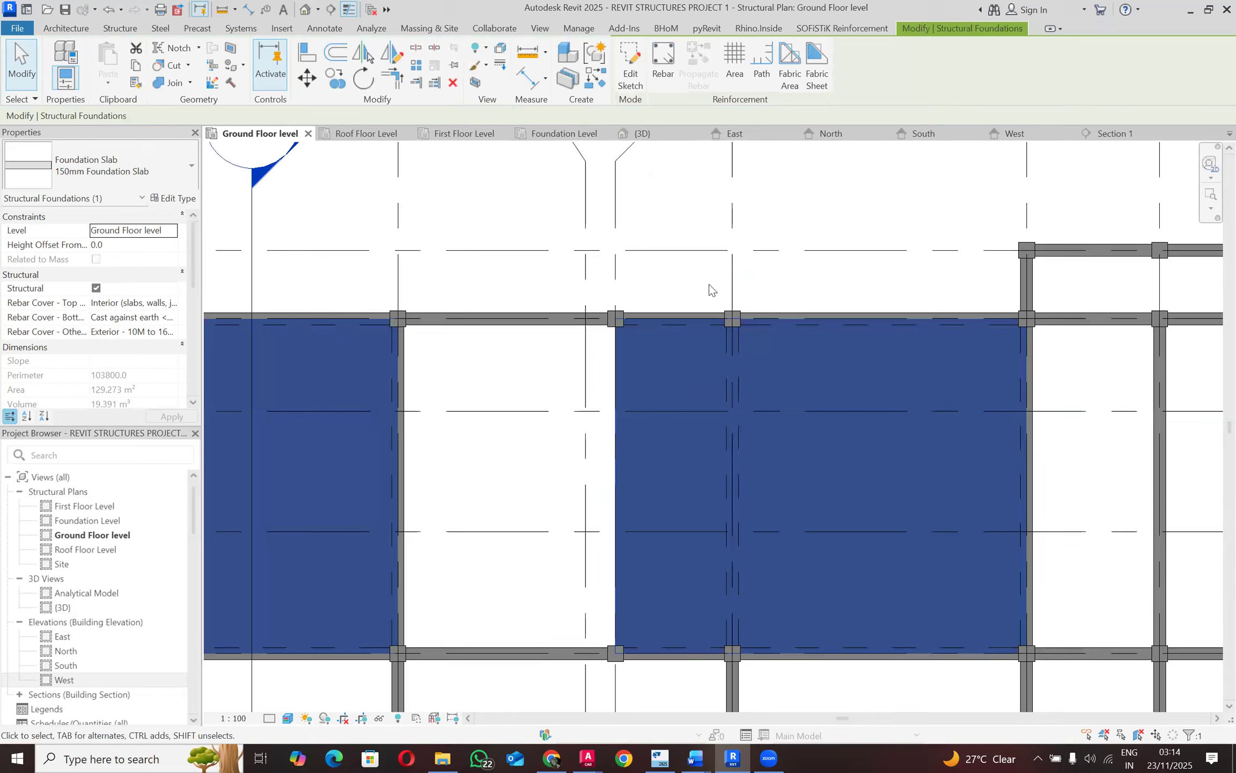
scroll(710, 287, down, 2)
click(704, 285)
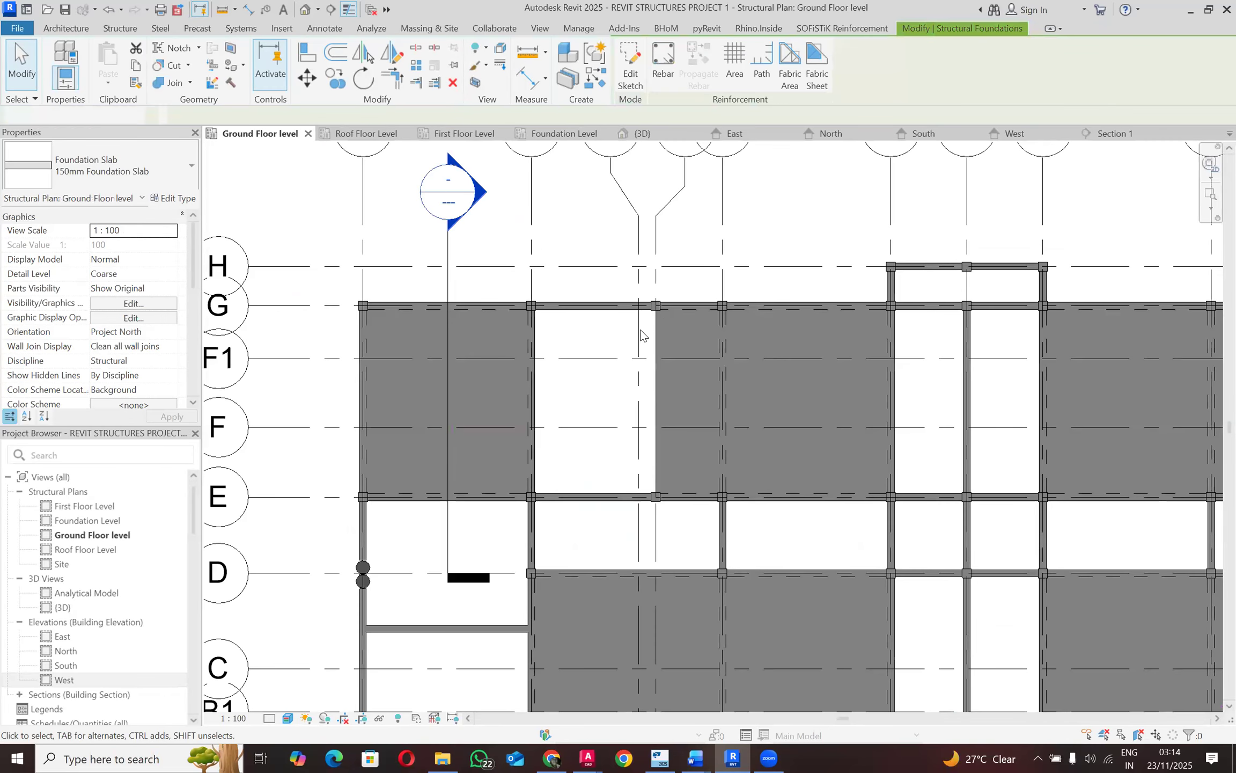
Step: Delete the building section between grids 1 and 2 from the Ground Floor level plan
scroll(640, 330, down, 2)
scroll(652, 473, up, 7)
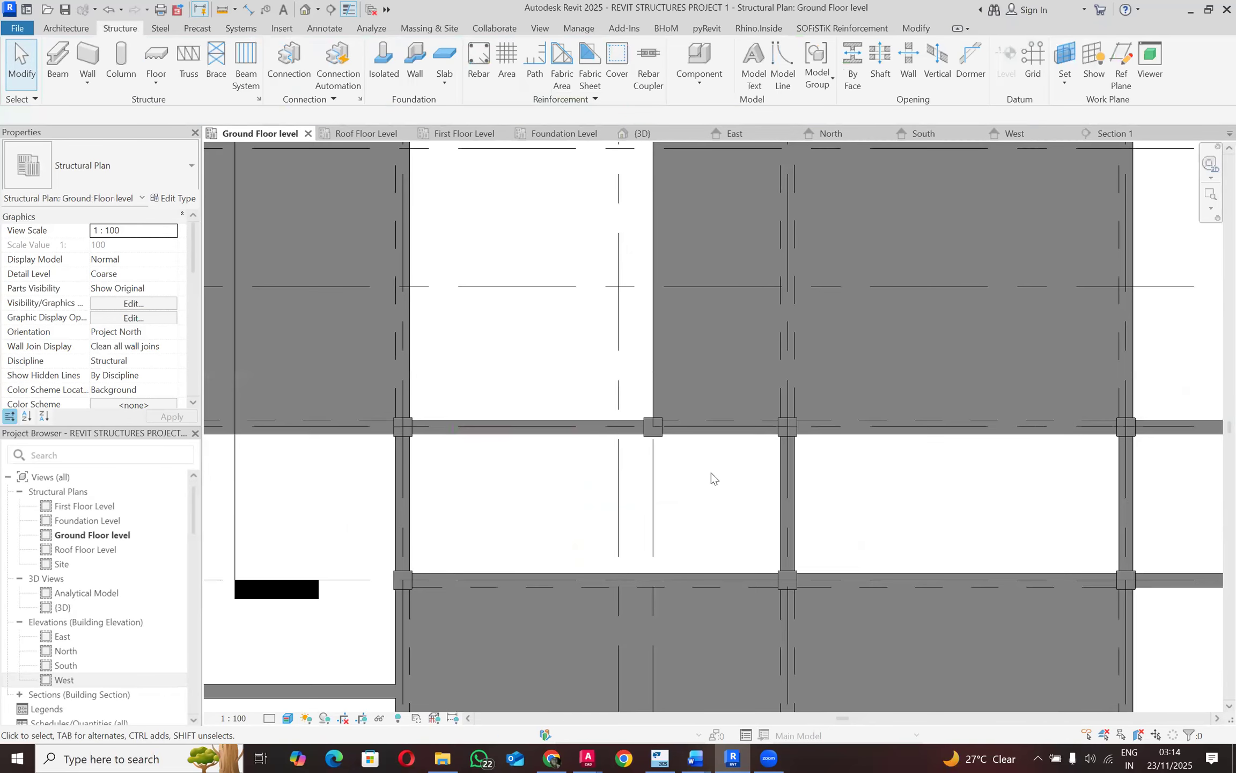
scroll(711, 472, down, 4)
scroll(580, 286, down, 2)
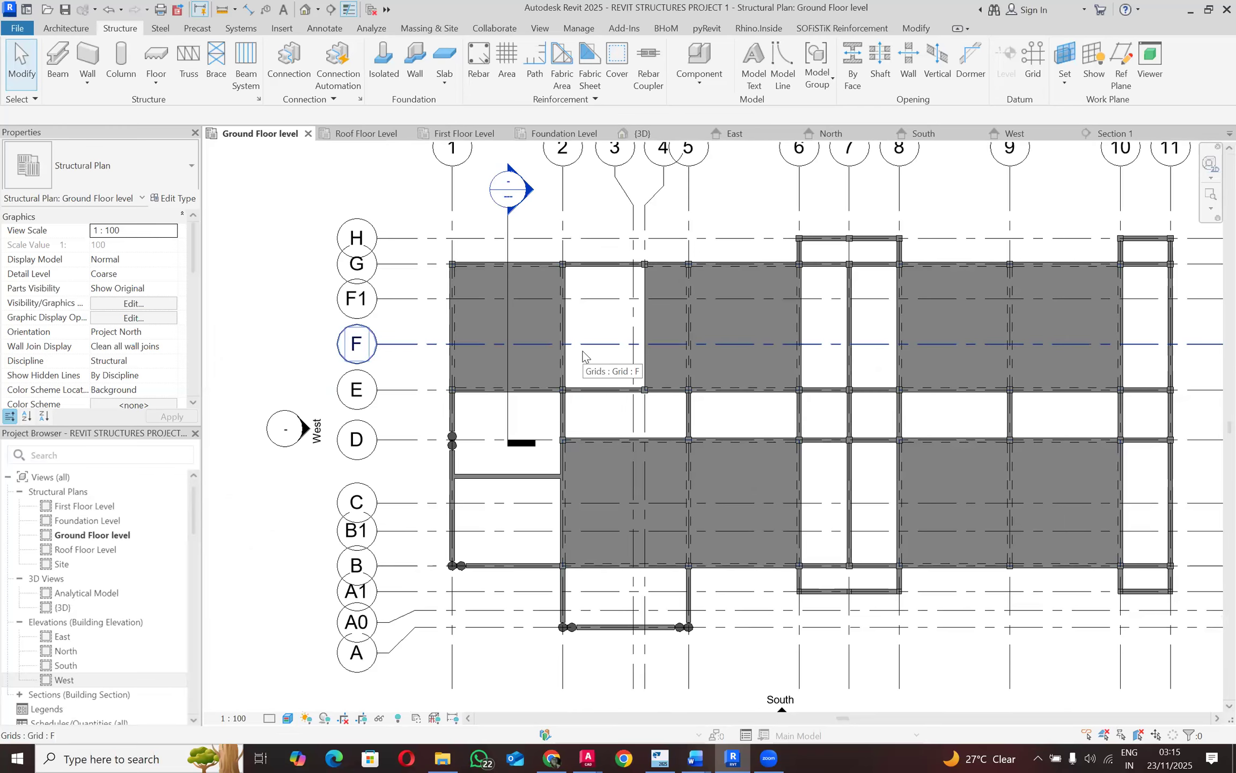
click(507, 418)
right_click(506, 420)
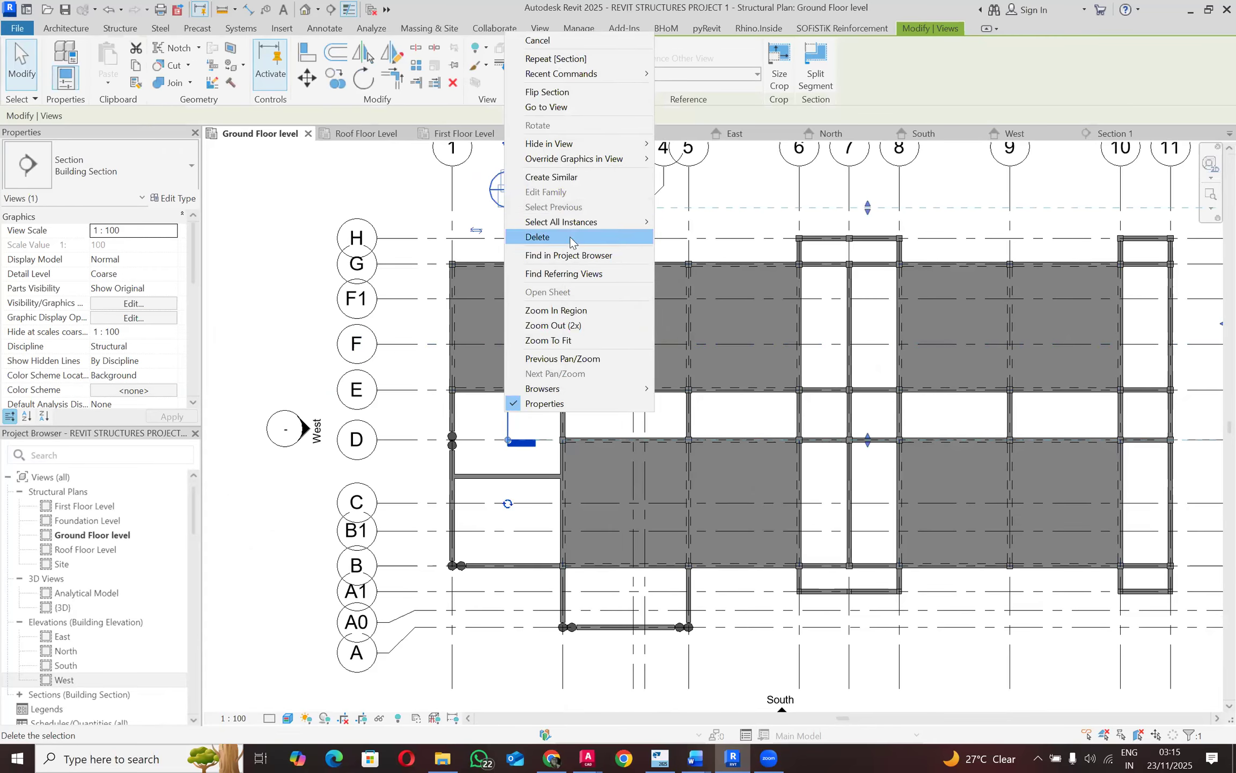
click(564, 237)
click(672, 425)
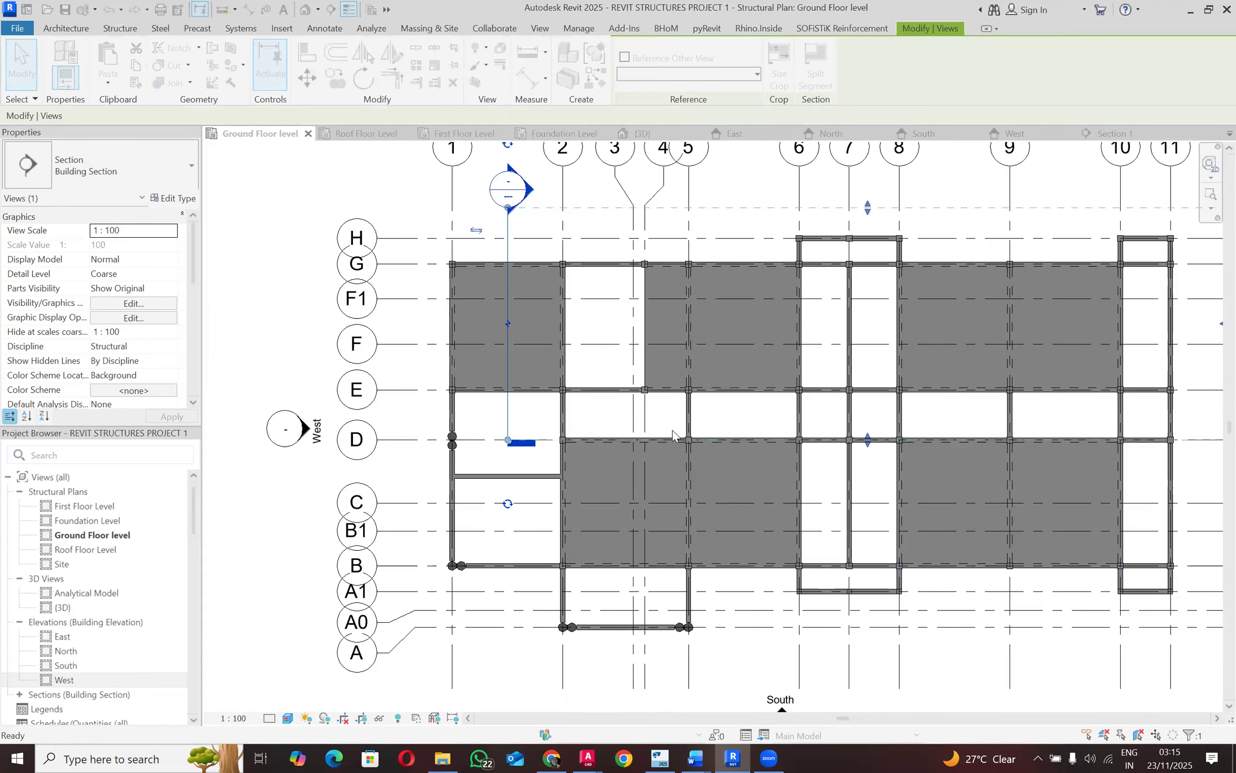
Step: Start a 150mm structural foundation slab on the Ground Floor level with a height offset of -150
scroll(313, 370, down, 1)
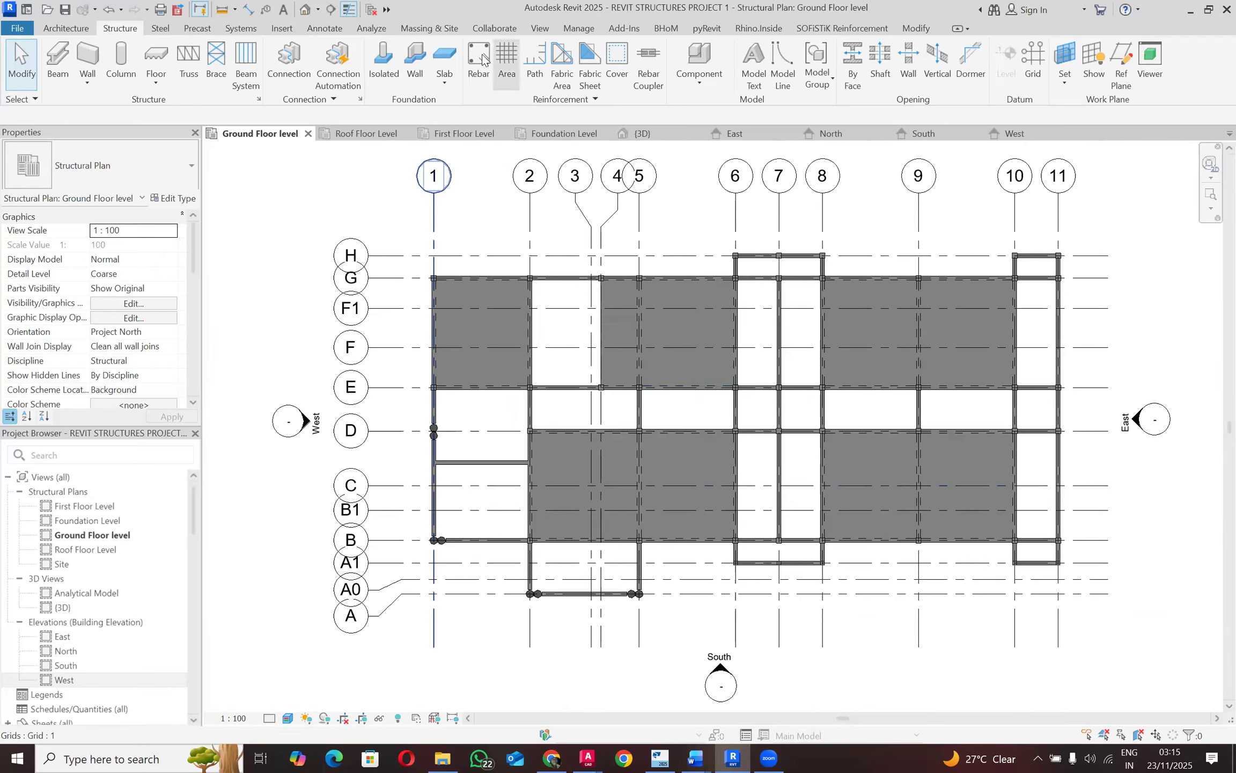
click(445, 81)
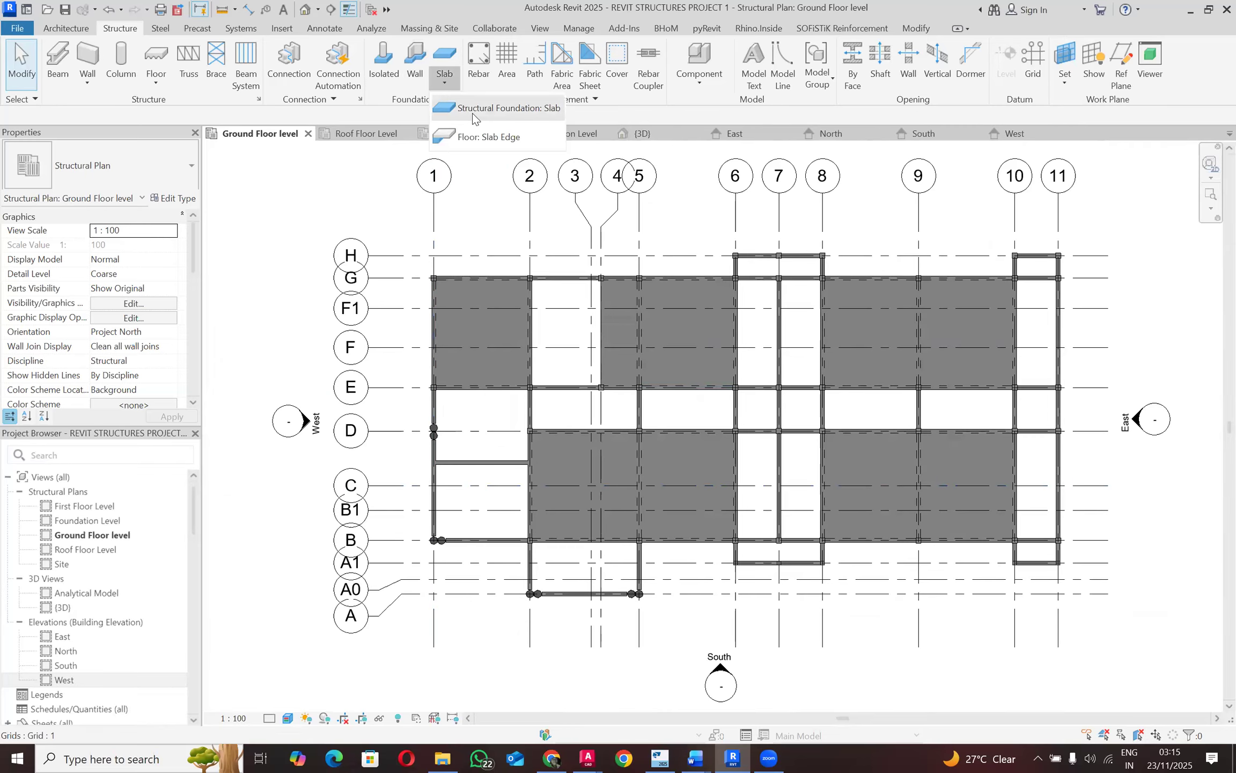
click(473, 114)
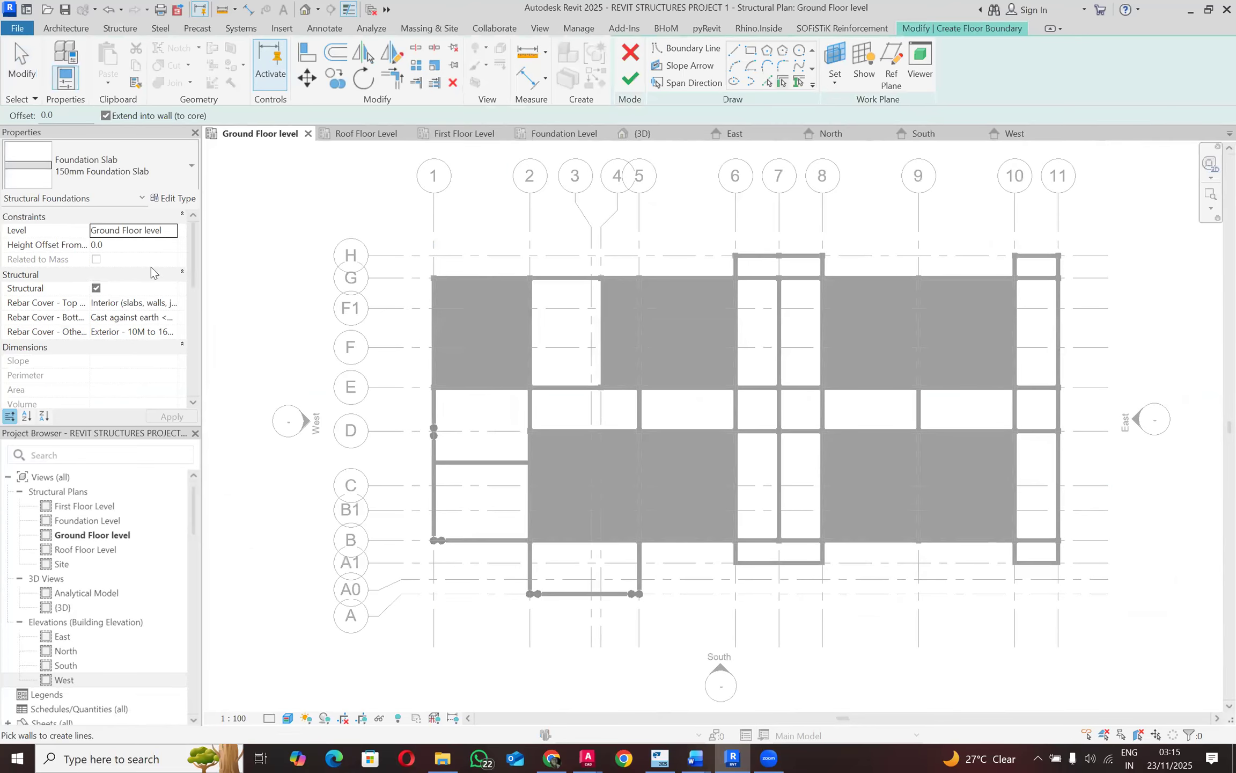
click(63, 244)
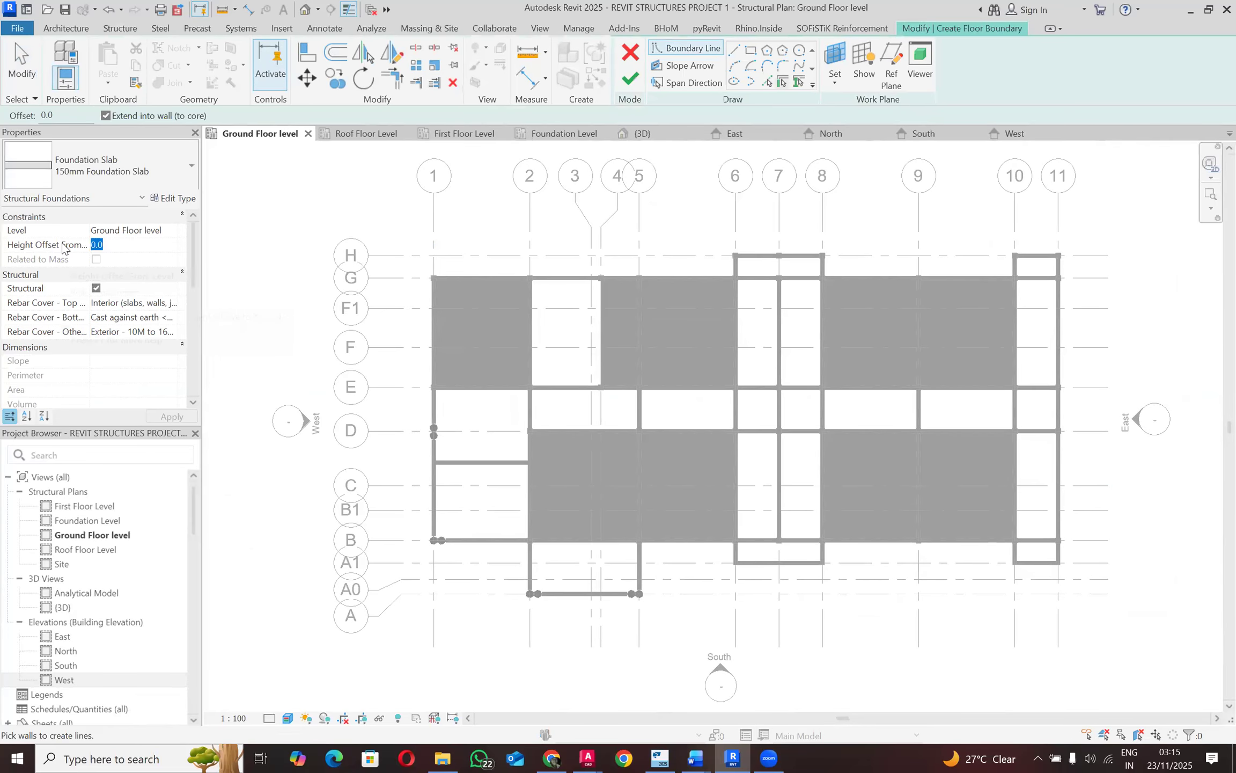
text(-1)
click(172, 416)
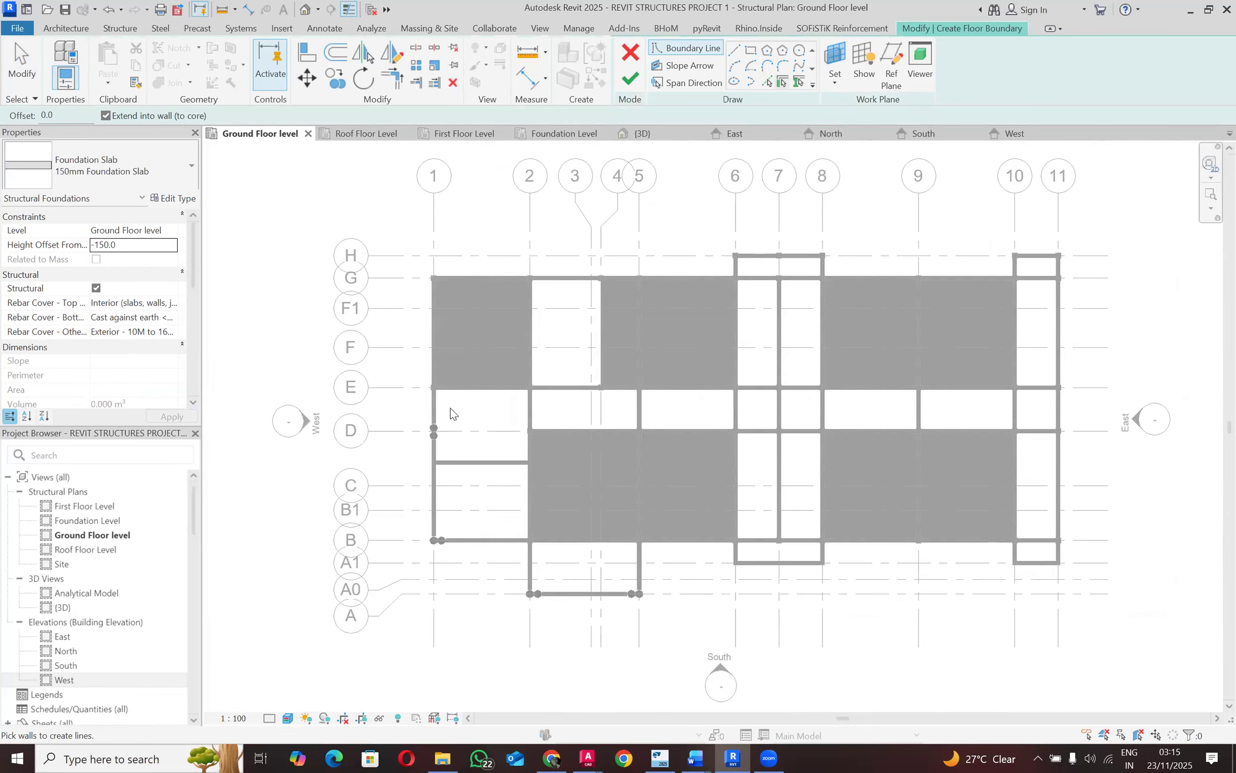
Step: Sketch a 3650 x 5800 mm rectangular slab boundary from grid intersection 1/E to 2/B, and finish the slab
scroll(450, 414, up, 2)
click(751, 50)
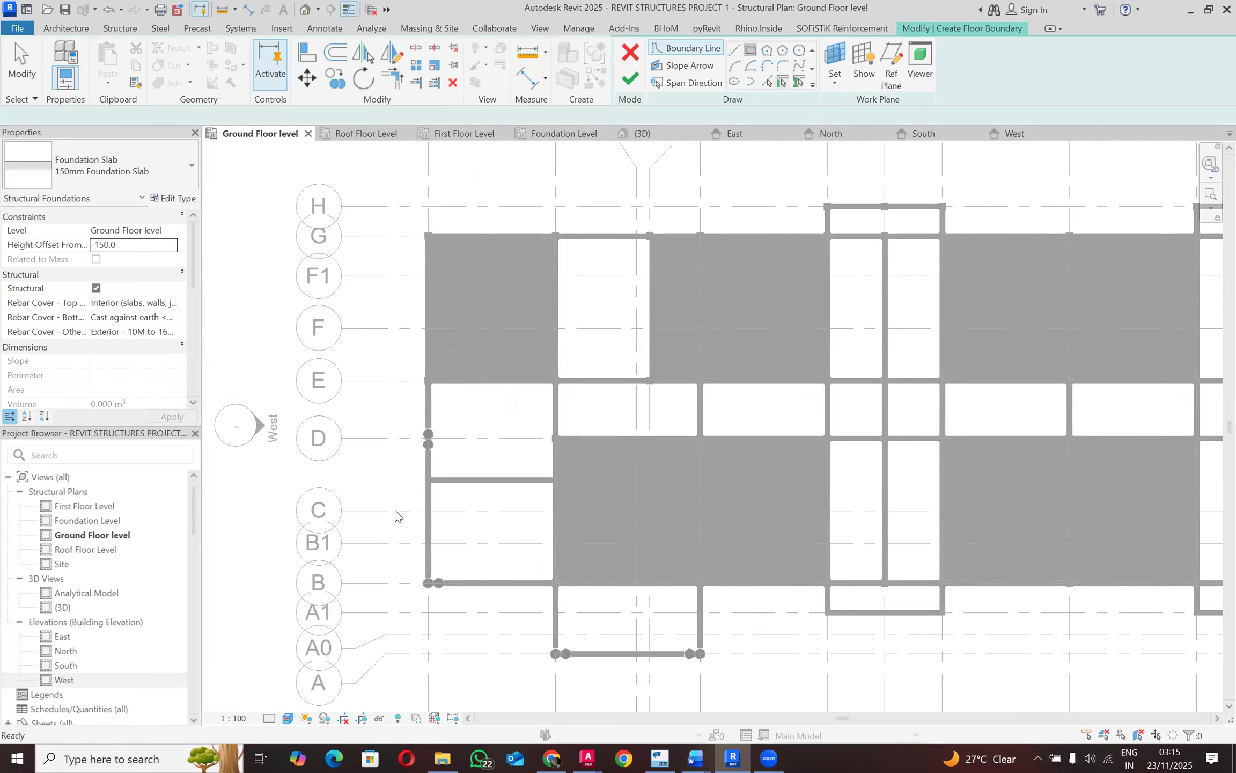
scroll(432, 361, up, 2)
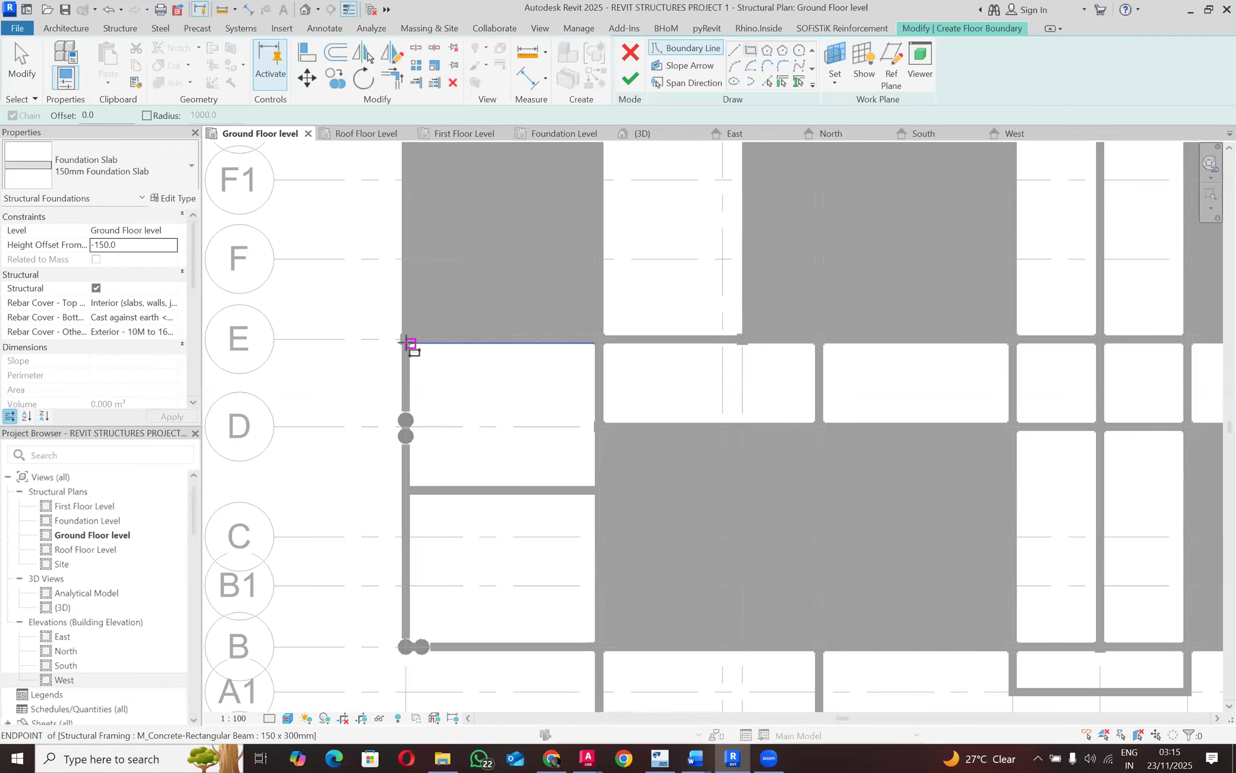
click(406, 338)
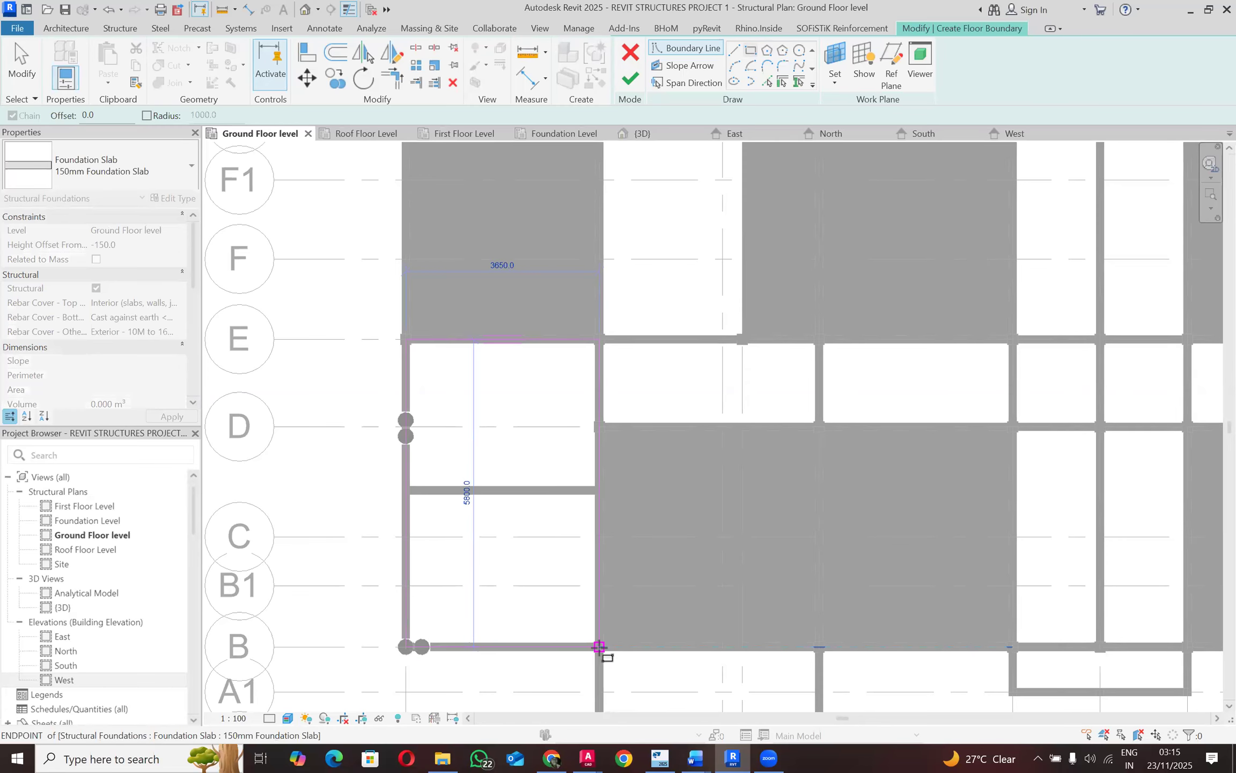
click(599, 647)
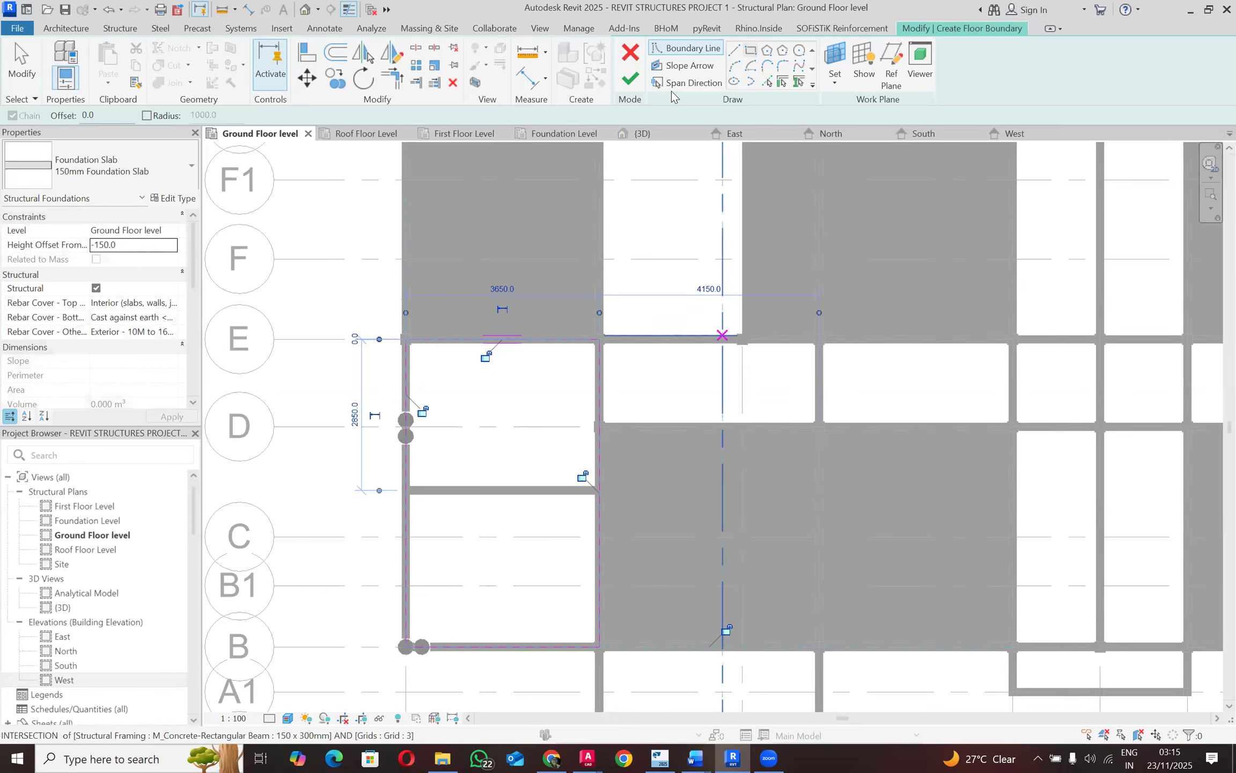
click(633, 79)
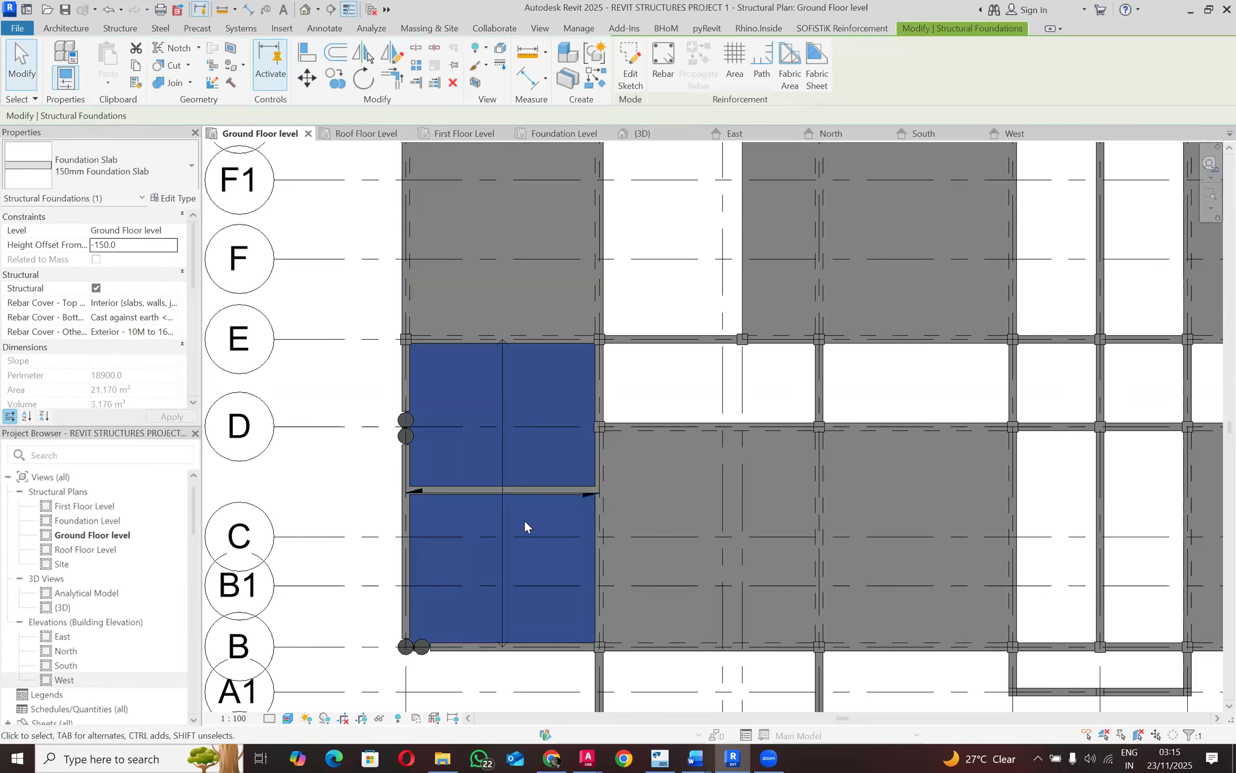
Step: Delete the span direction symbol from the new slab between grids 1 and 2
click(504, 537)
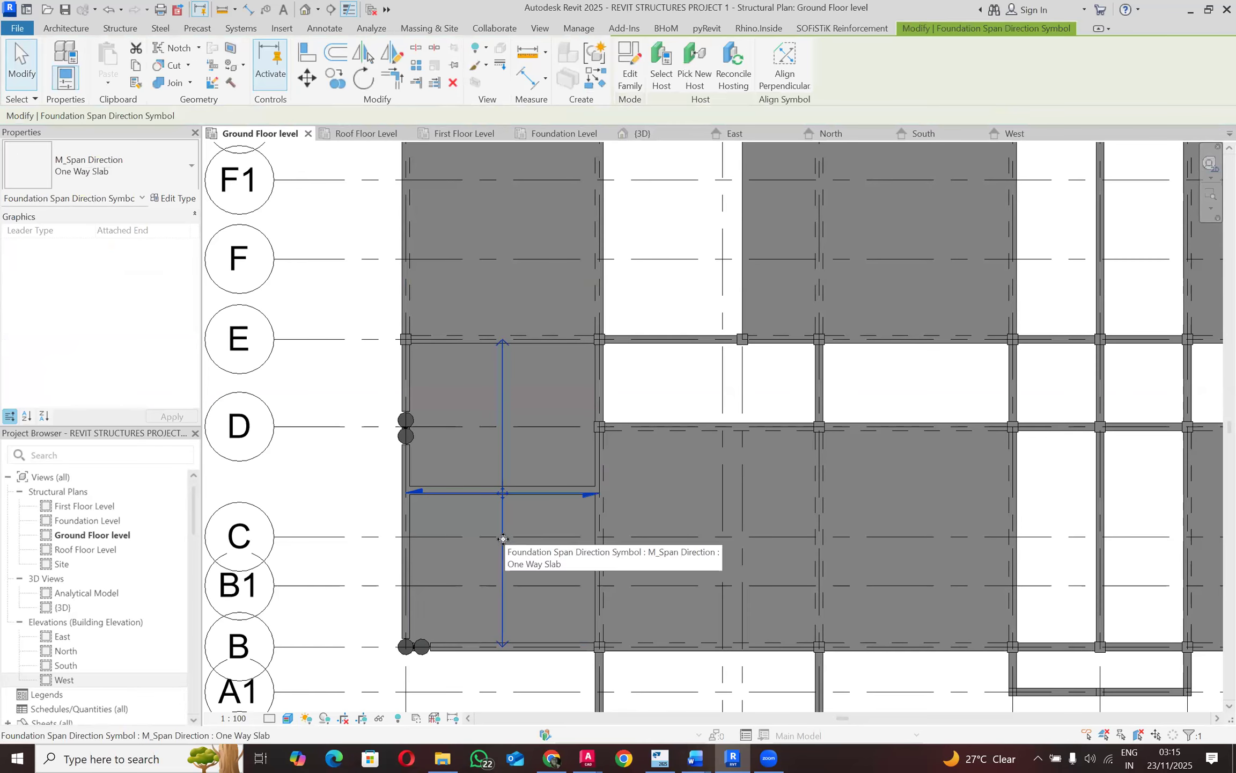
right_click(289, 397)
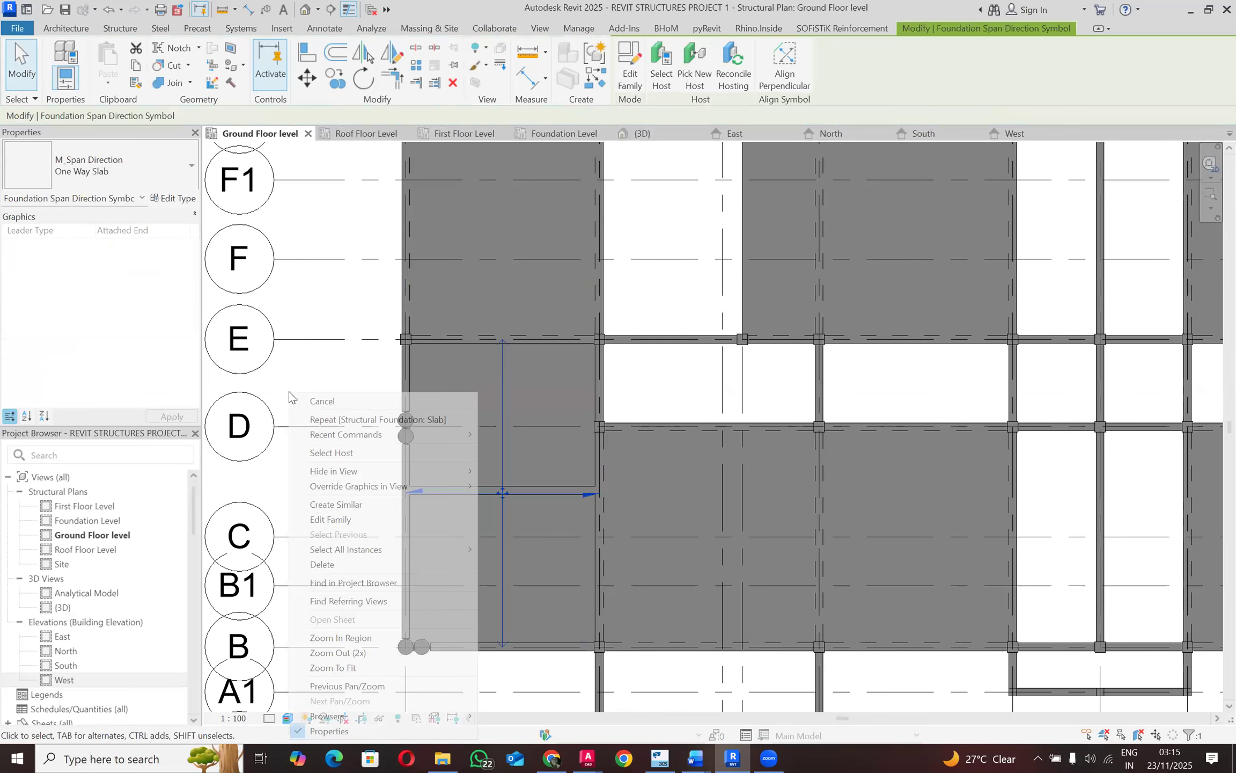
click(344, 564)
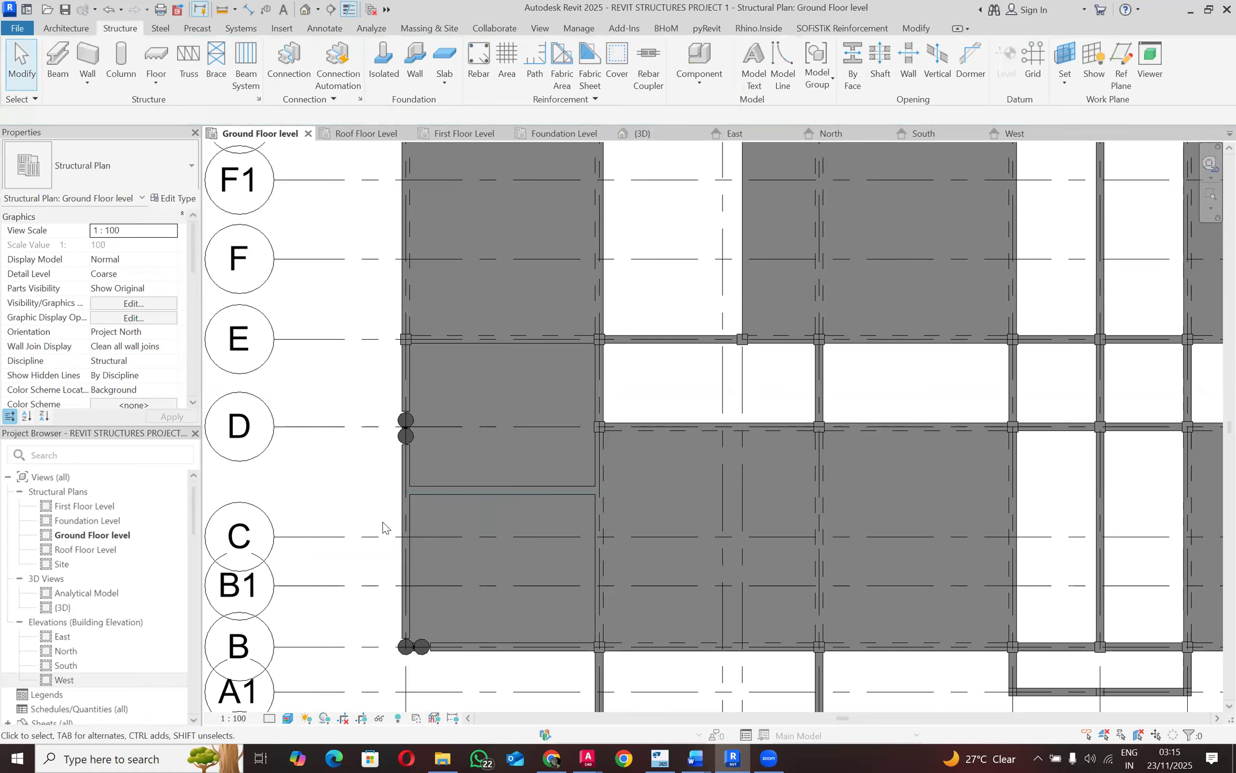
scroll(525, 389, down, 2)
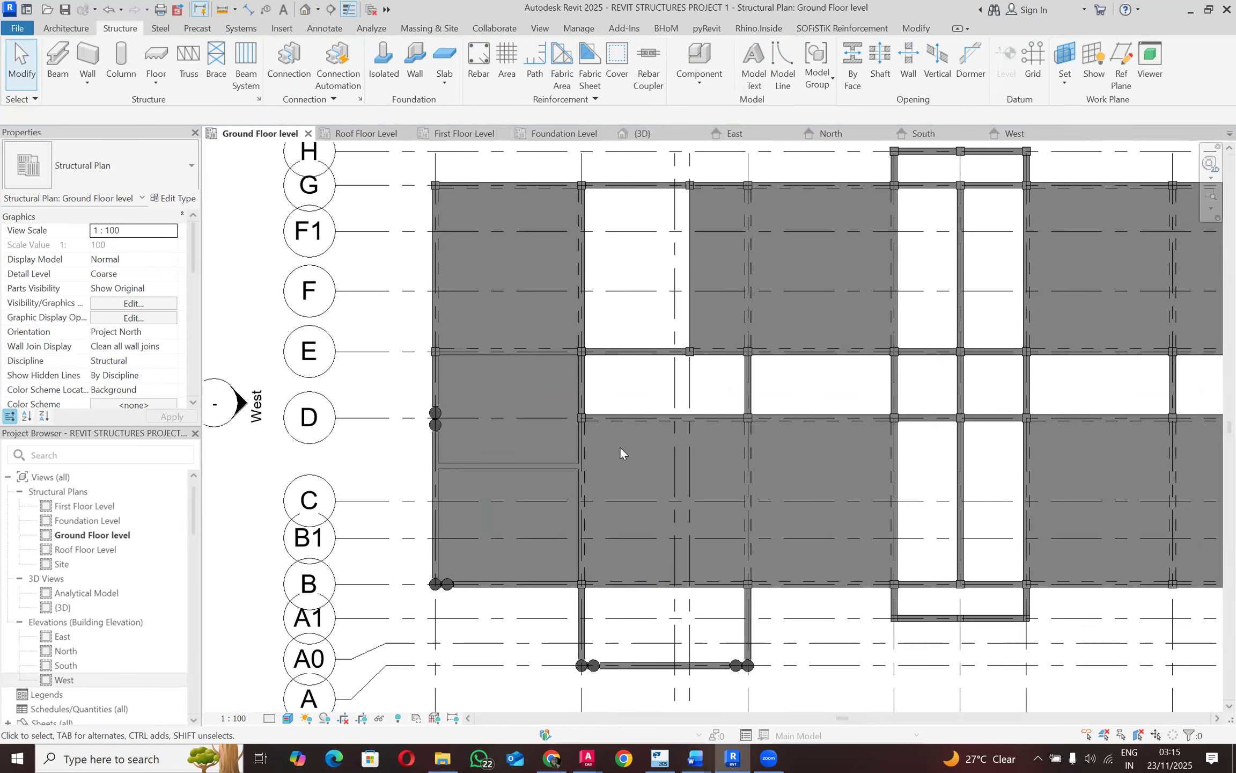
scroll(354, 263, down, 2)
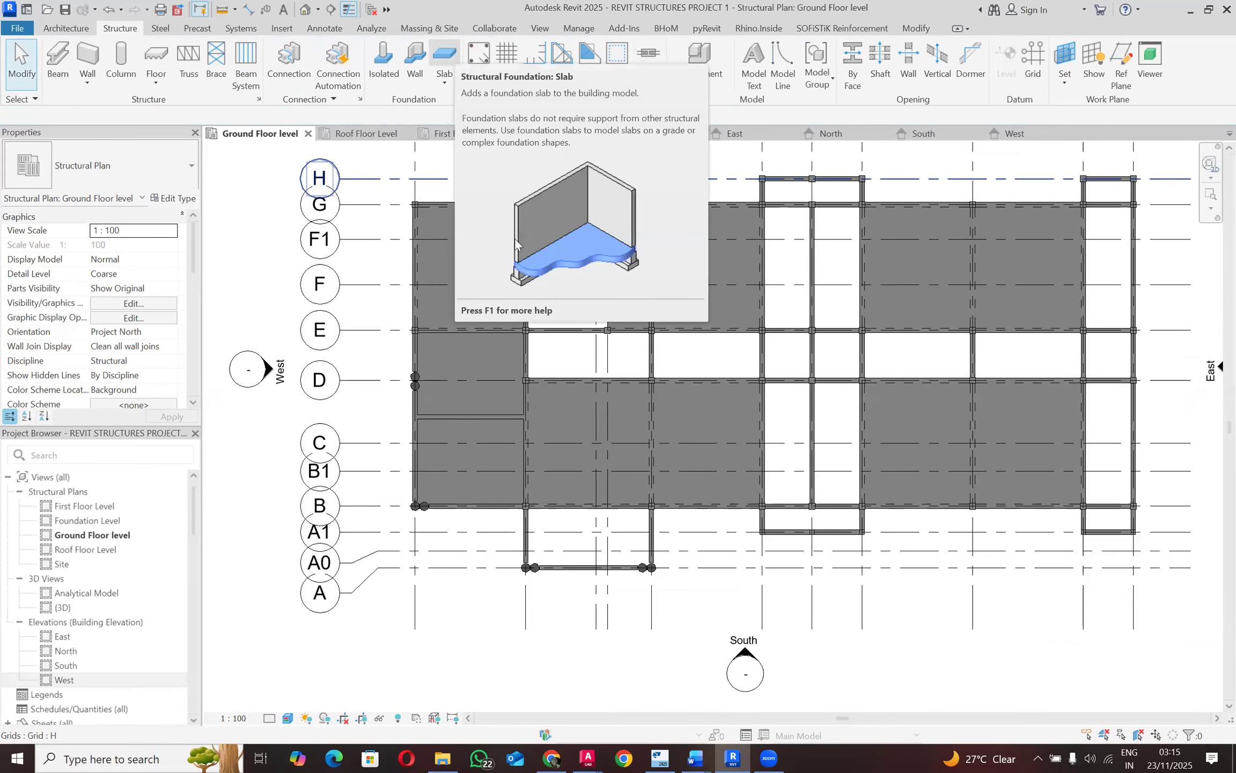
scroll(442, 429, up, 2)
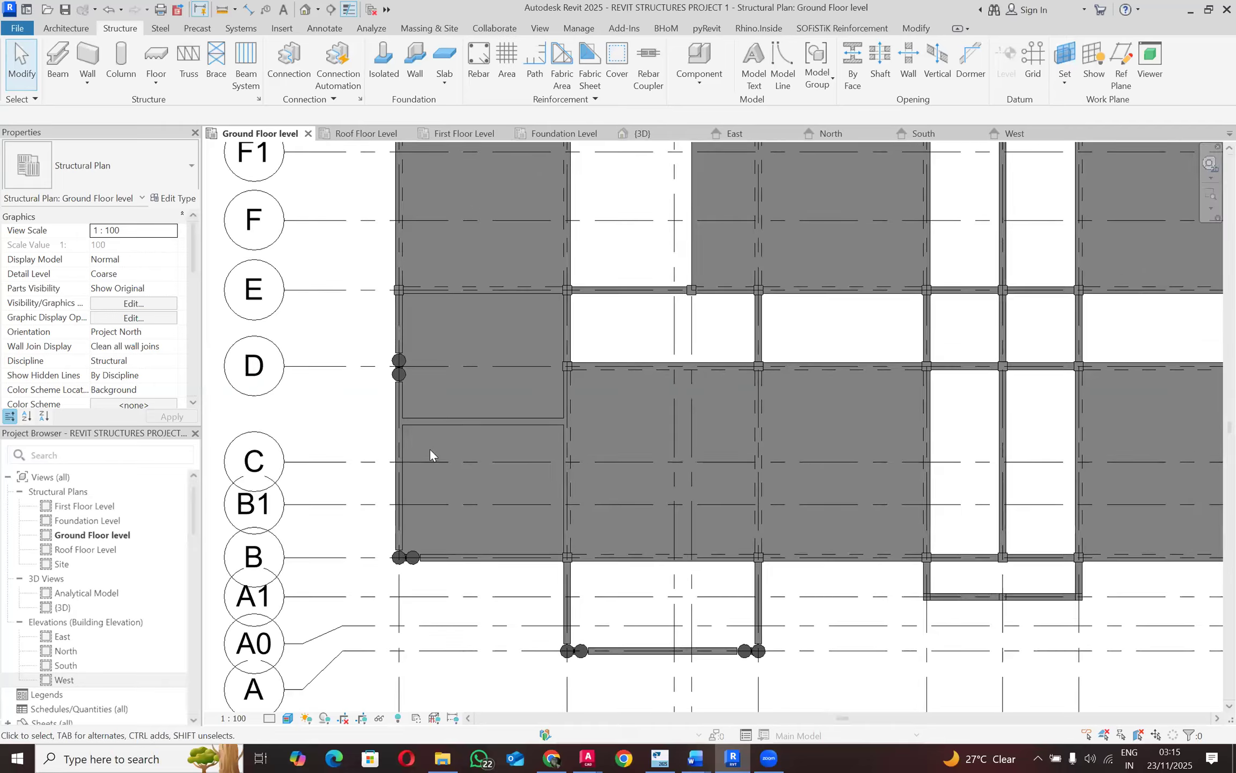
Step: Set the end level offset to -150 for the secondary beam between grids C and D and the grid 1 beam between D and E
click(416, 424)
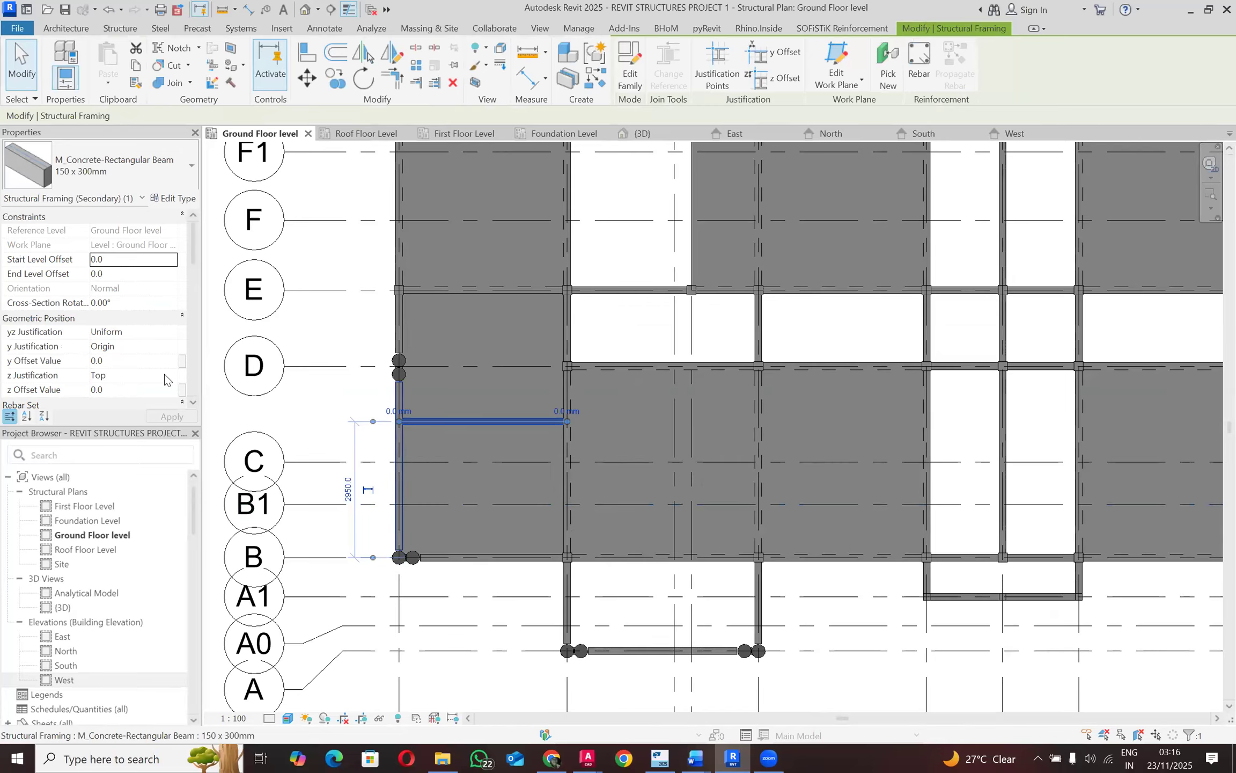
ctrl+click(395, 314)
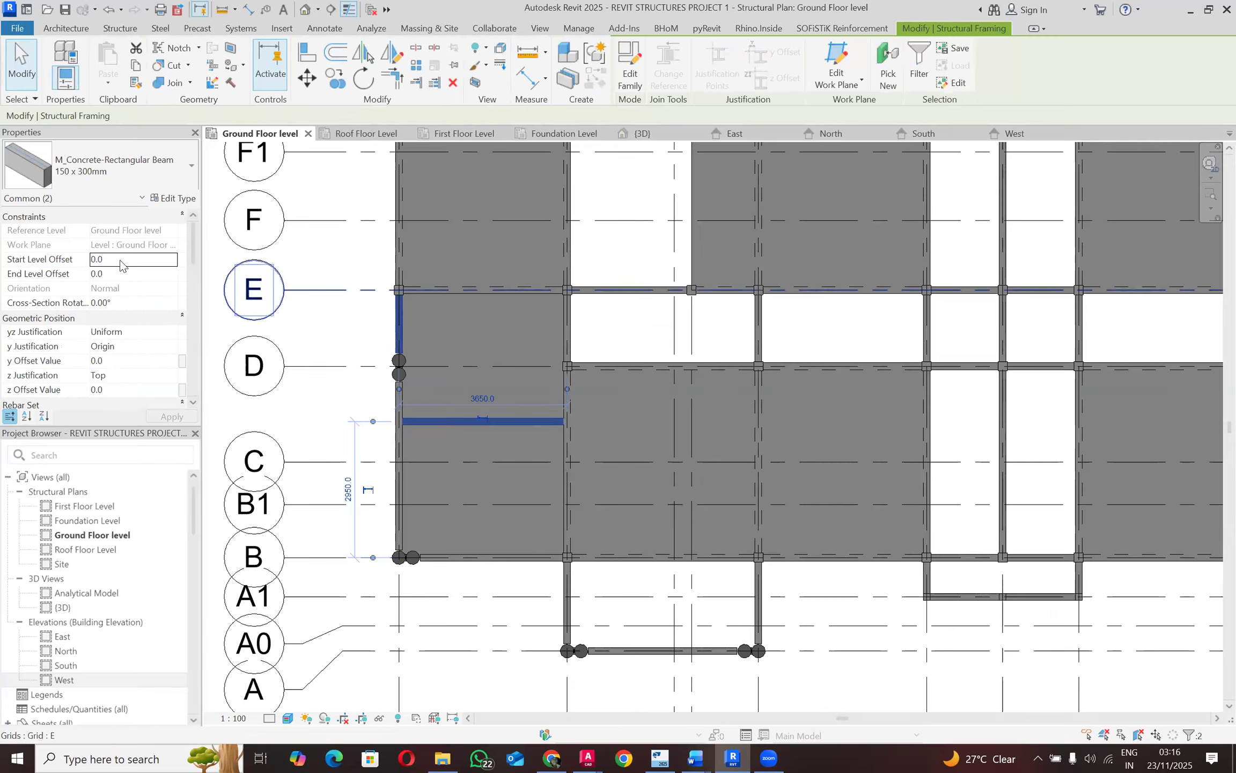
click(114, 275)
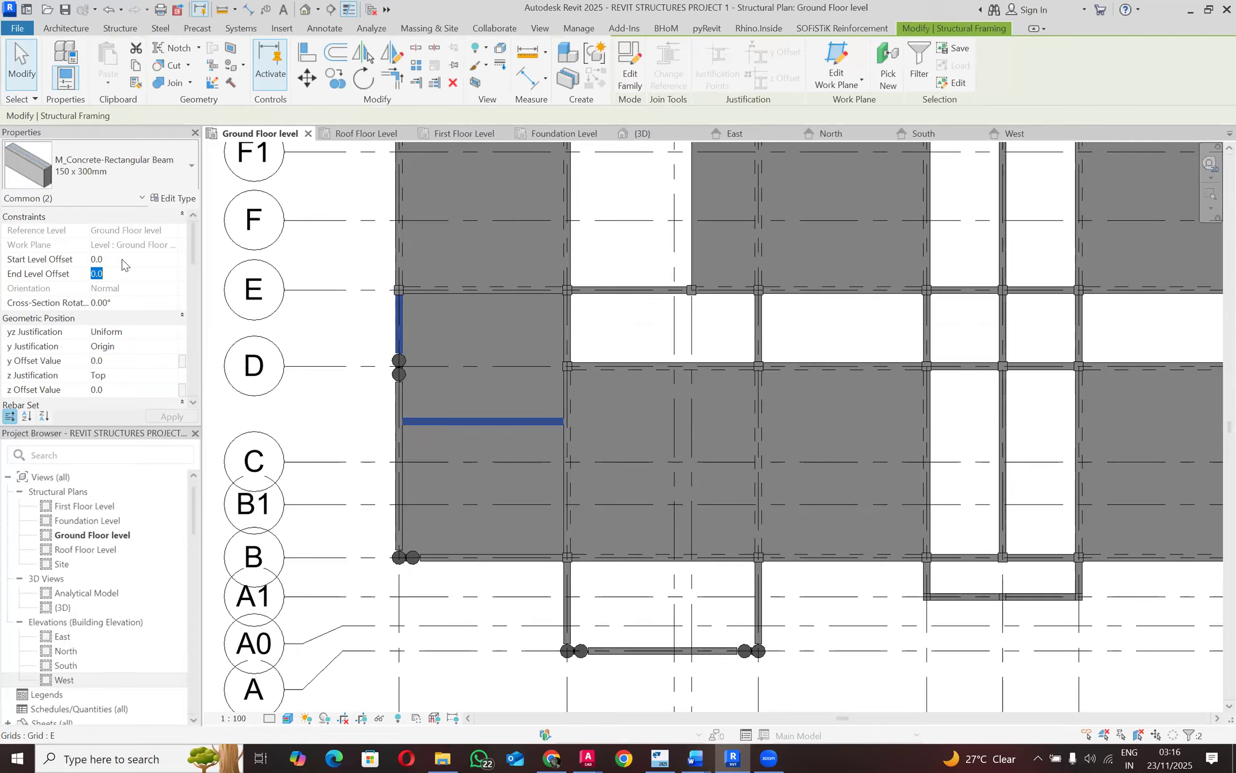
key(BackSpace)
text(-150)
click(172, 417)
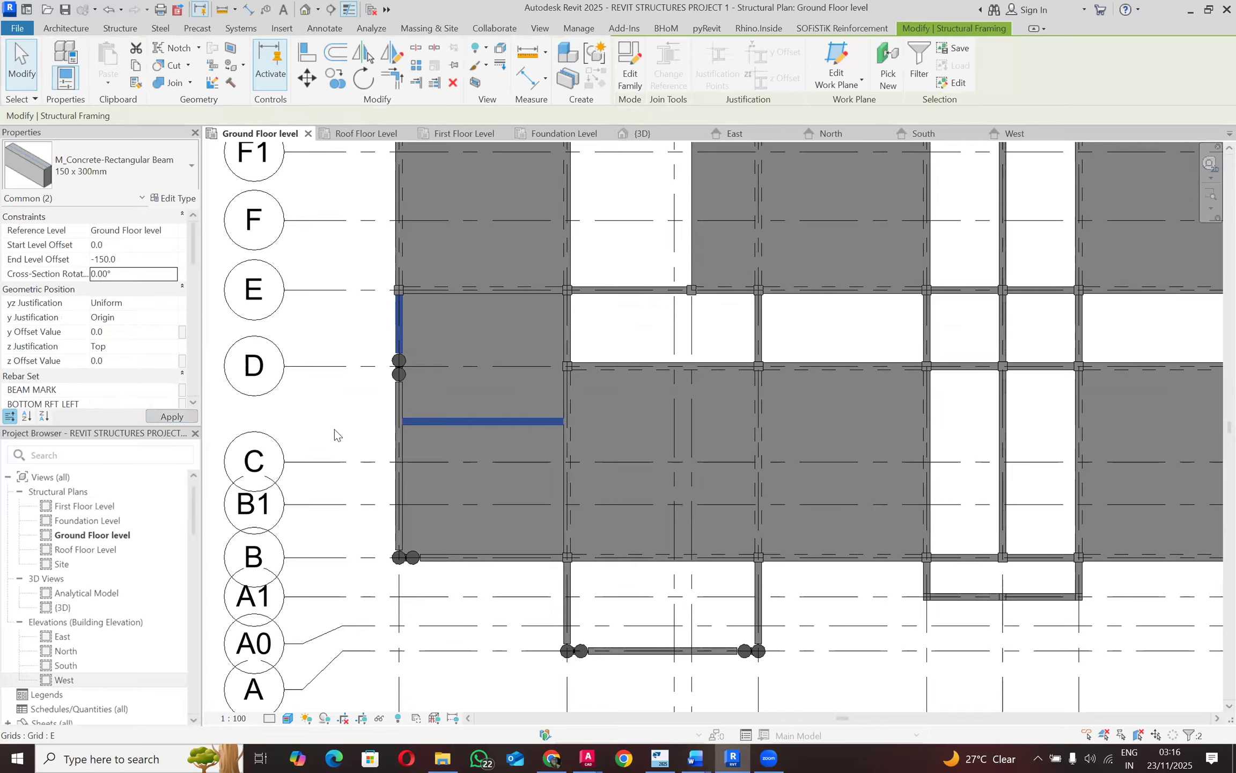
Step: Set the end level offset of the grid 1 beam between B and D to -150
click(403, 461)
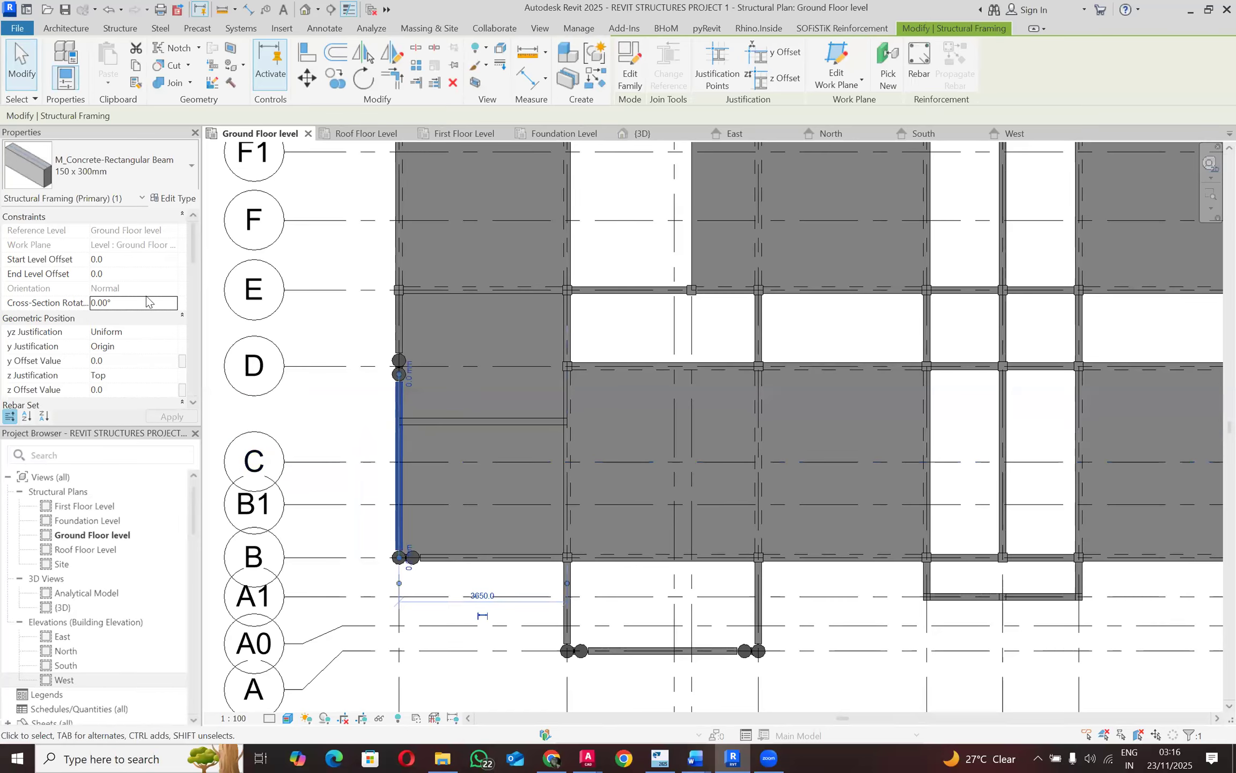
click(139, 271)
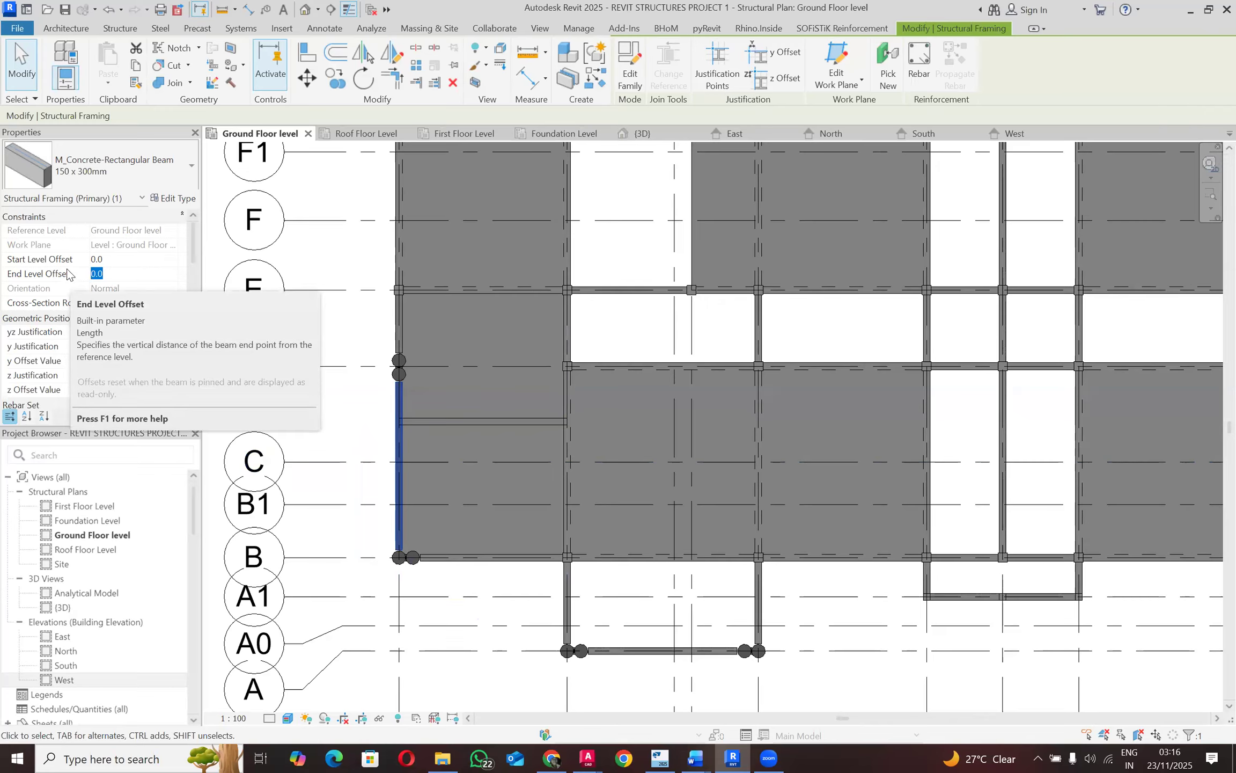
text(-150)
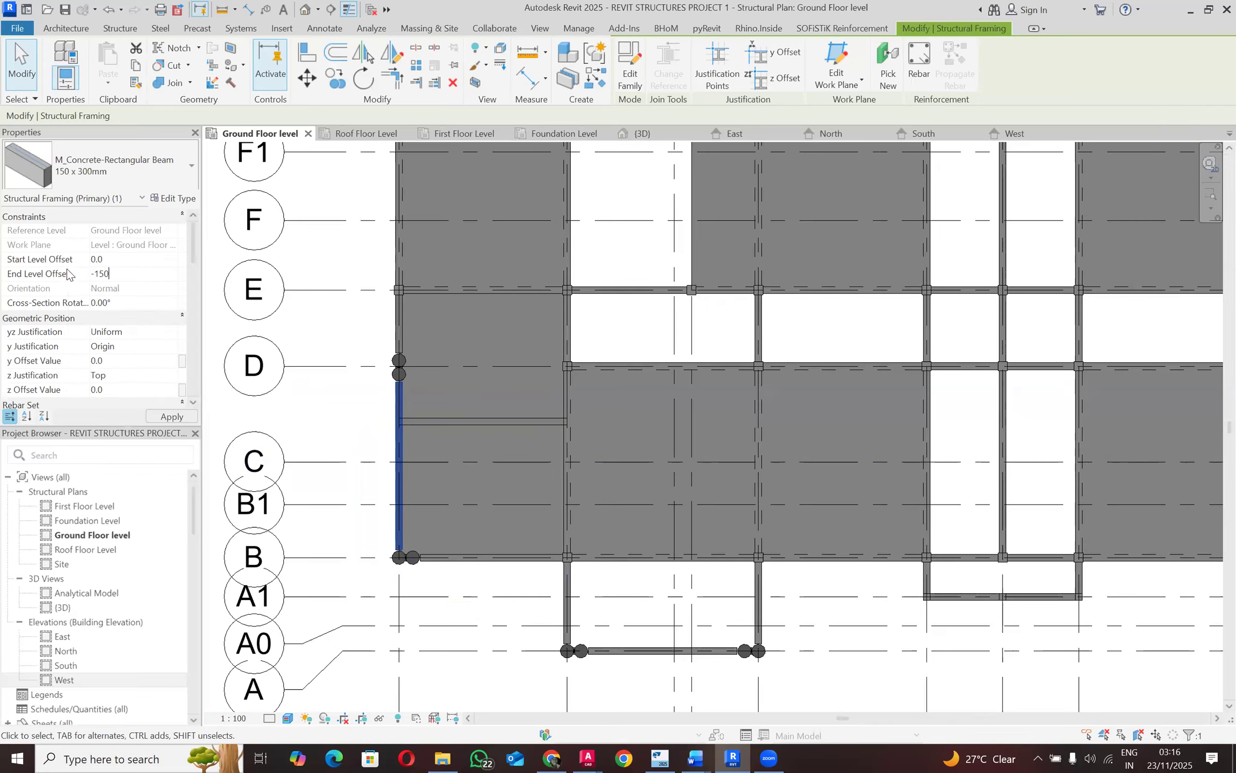
key(Tab)
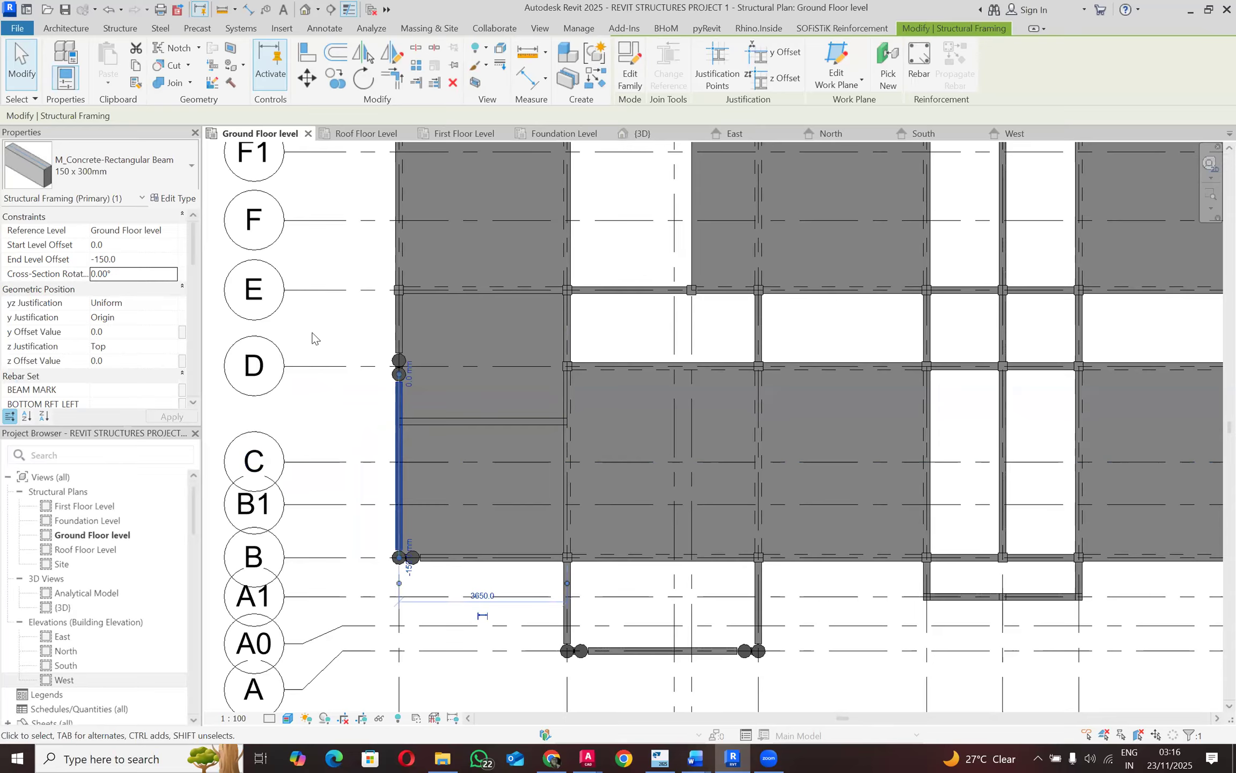
key(Escape)
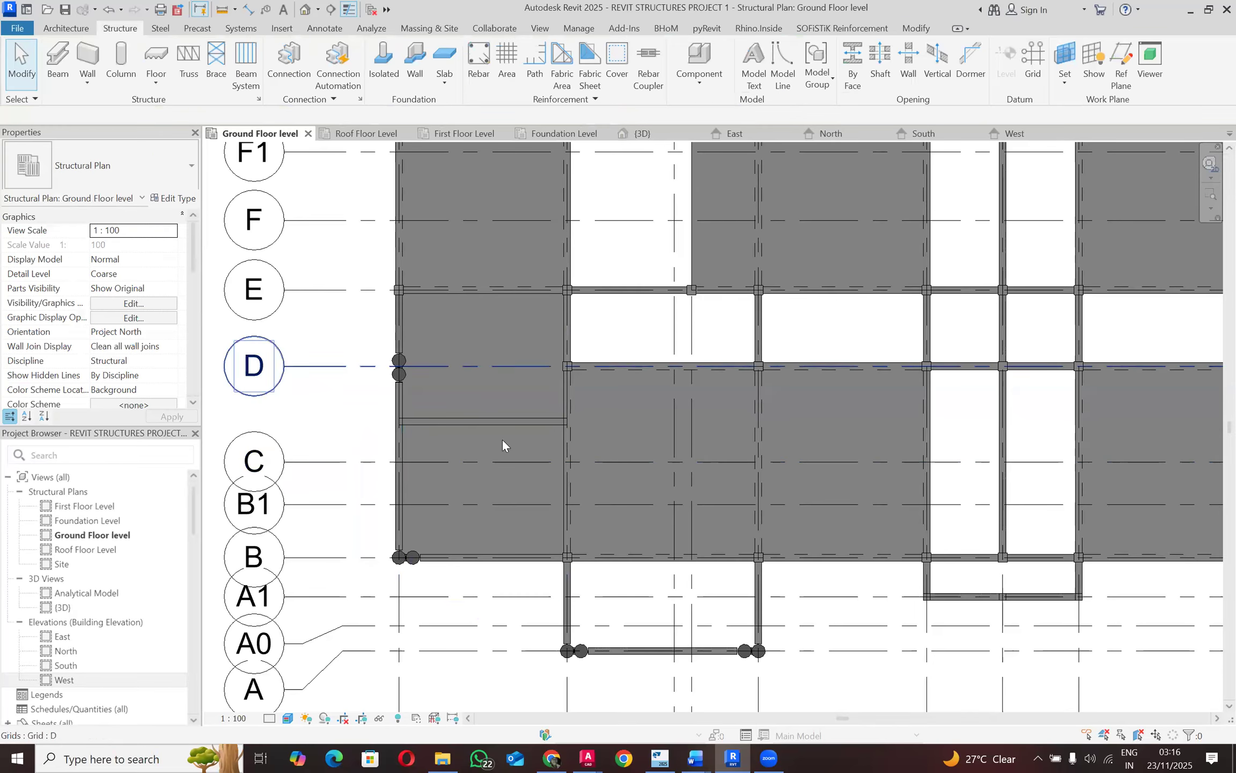
Step: In the 3D view, set the start level offset of the secondary beam crossing the lowered slab between grids 1 and 2 to -150
click(441, 421)
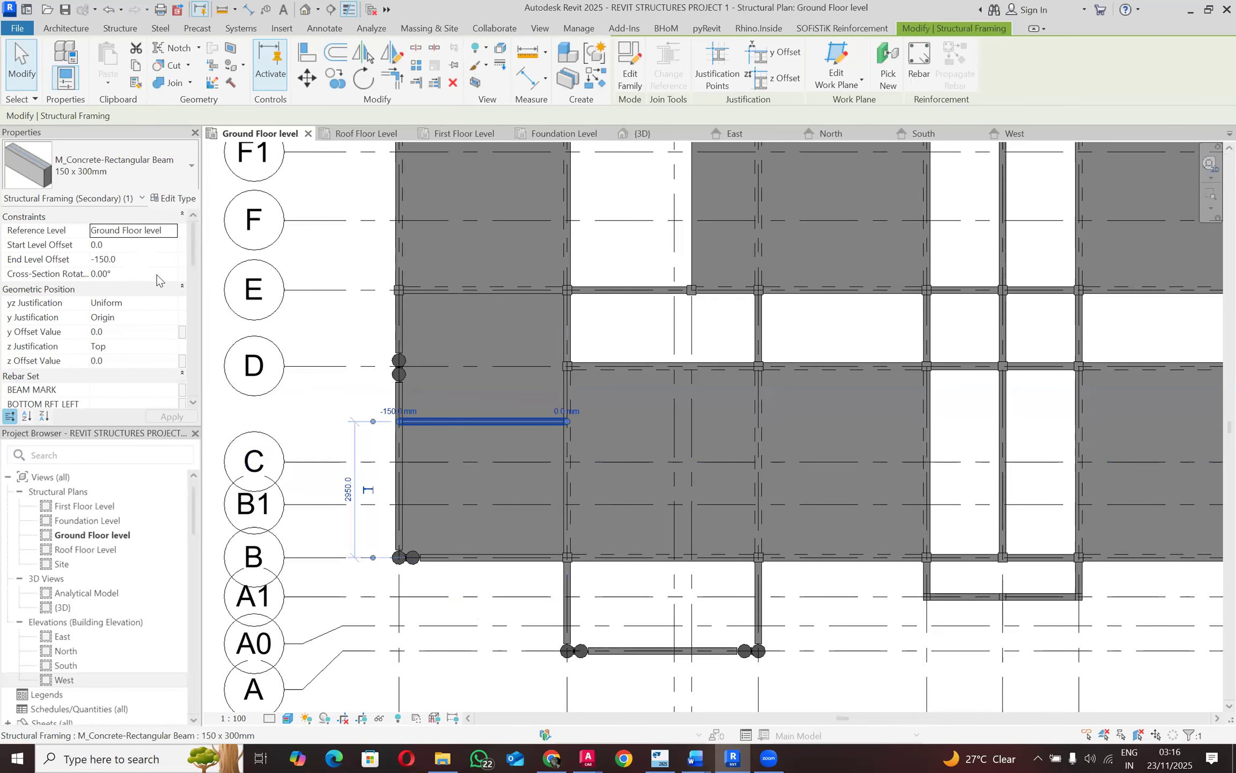
click(347, 309)
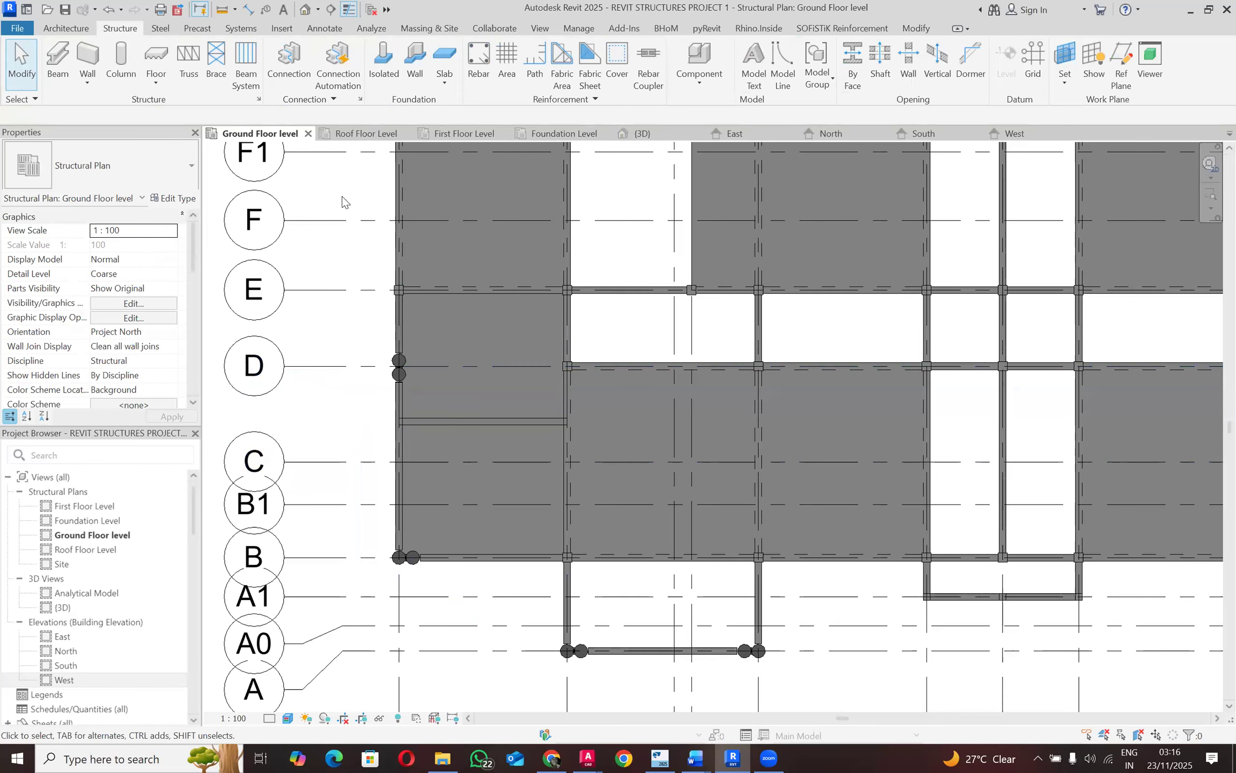
click(646, 133)
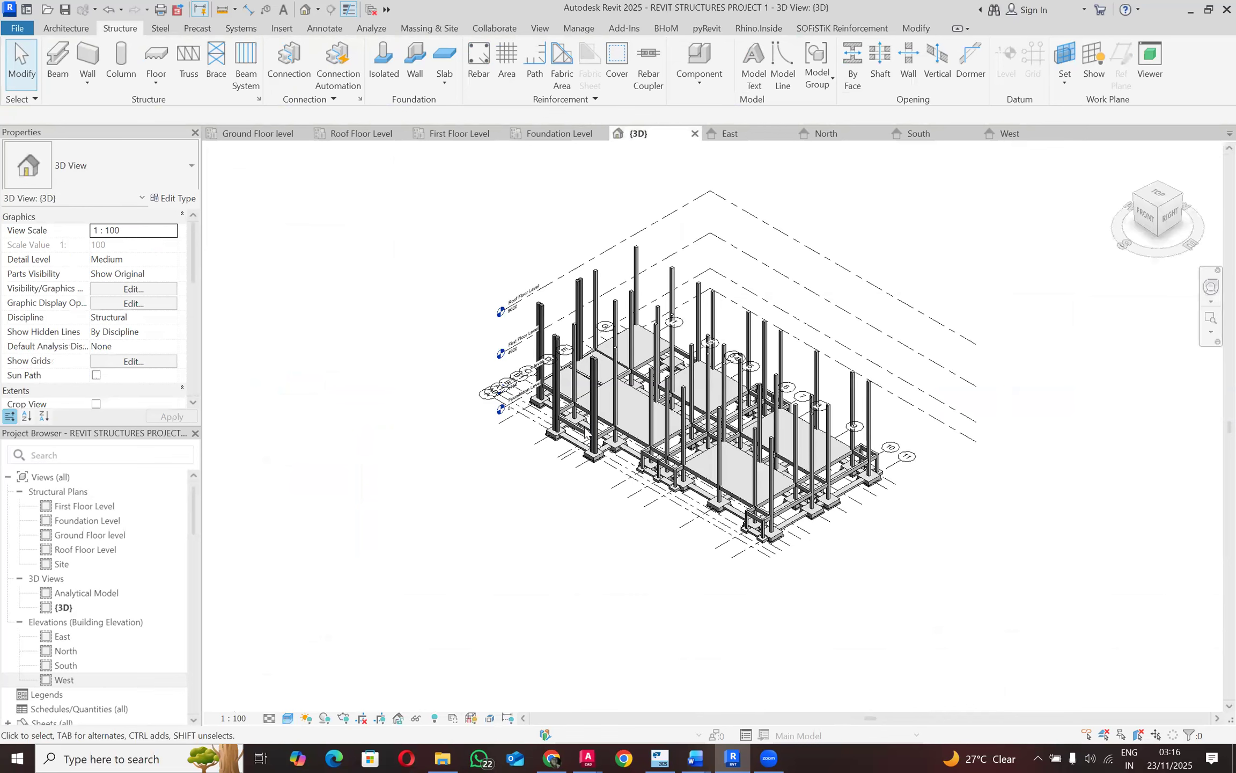
scroll(405, 421, up, 3)
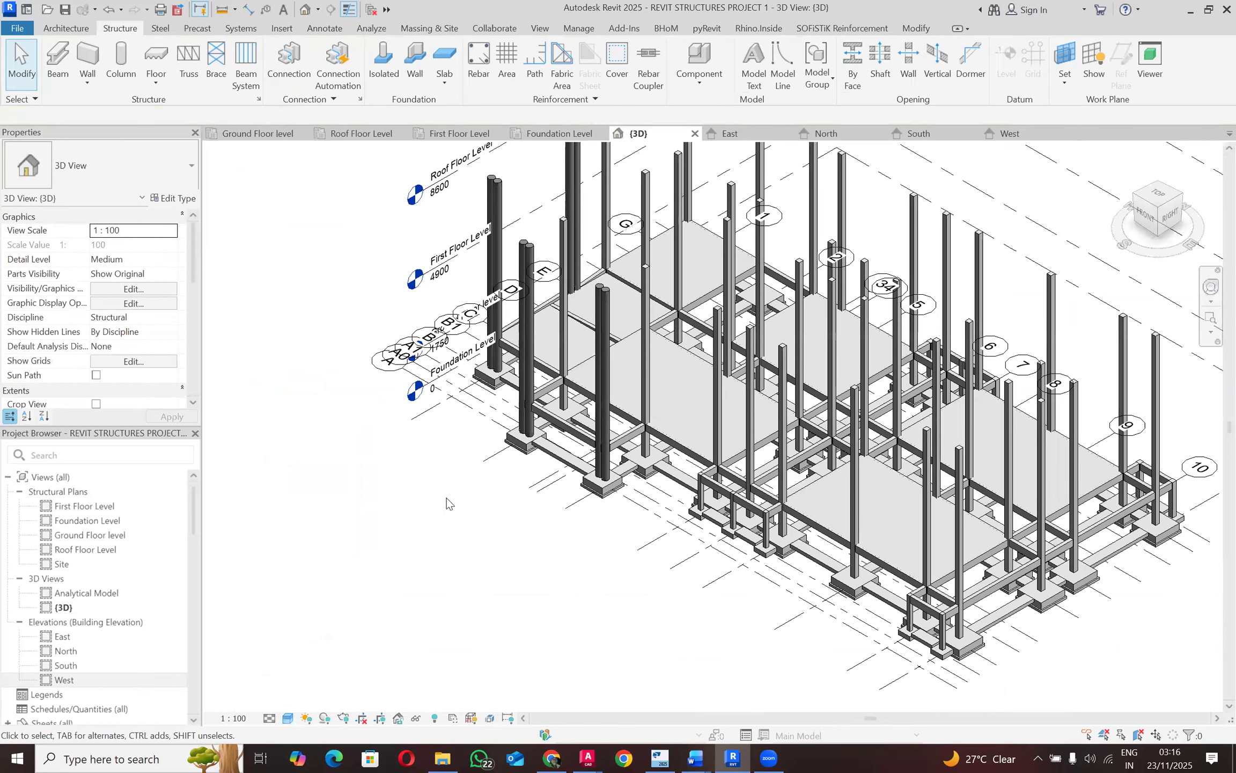
middle_drag(409, 463, 497, 466)
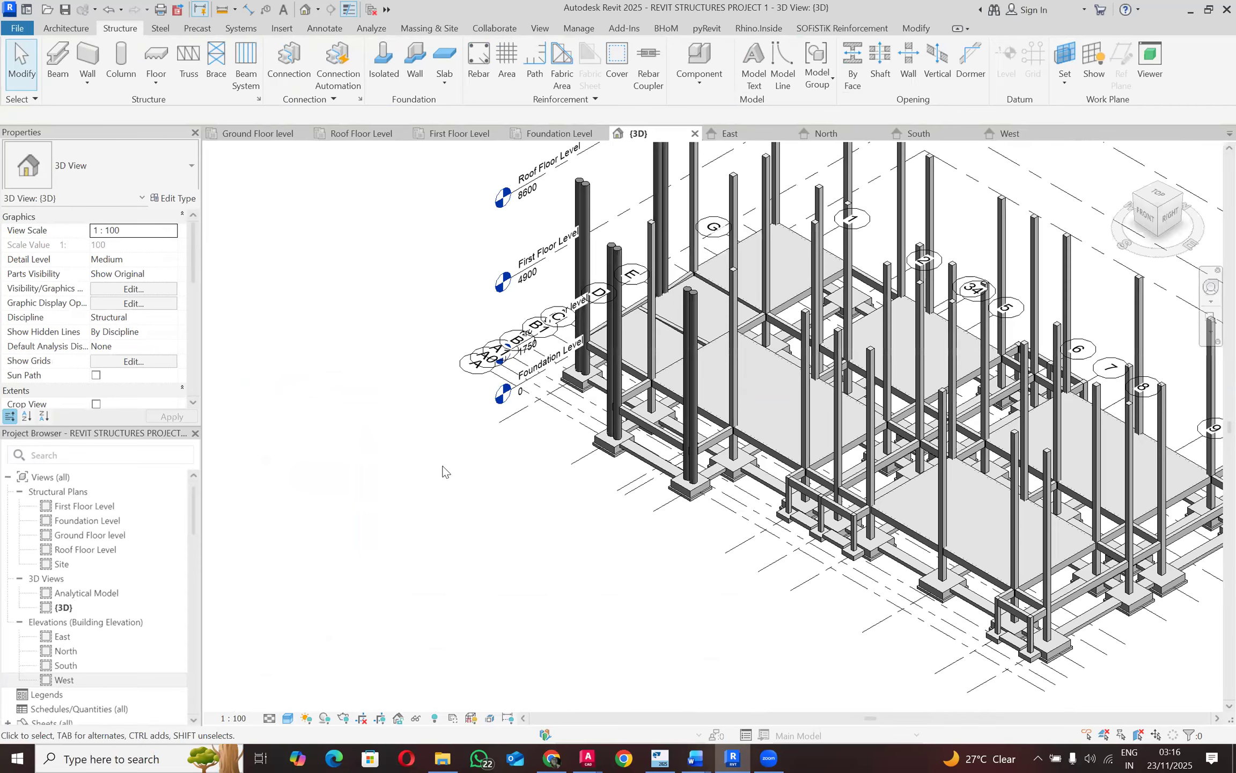
mouse_move(483, 497)
shift+middle_down()
mouse_move(557, 508)
mouse_move(665, 456)
mouse_move(730, 481)
shift+middle_up()
scroll(719, 492, up, 3)
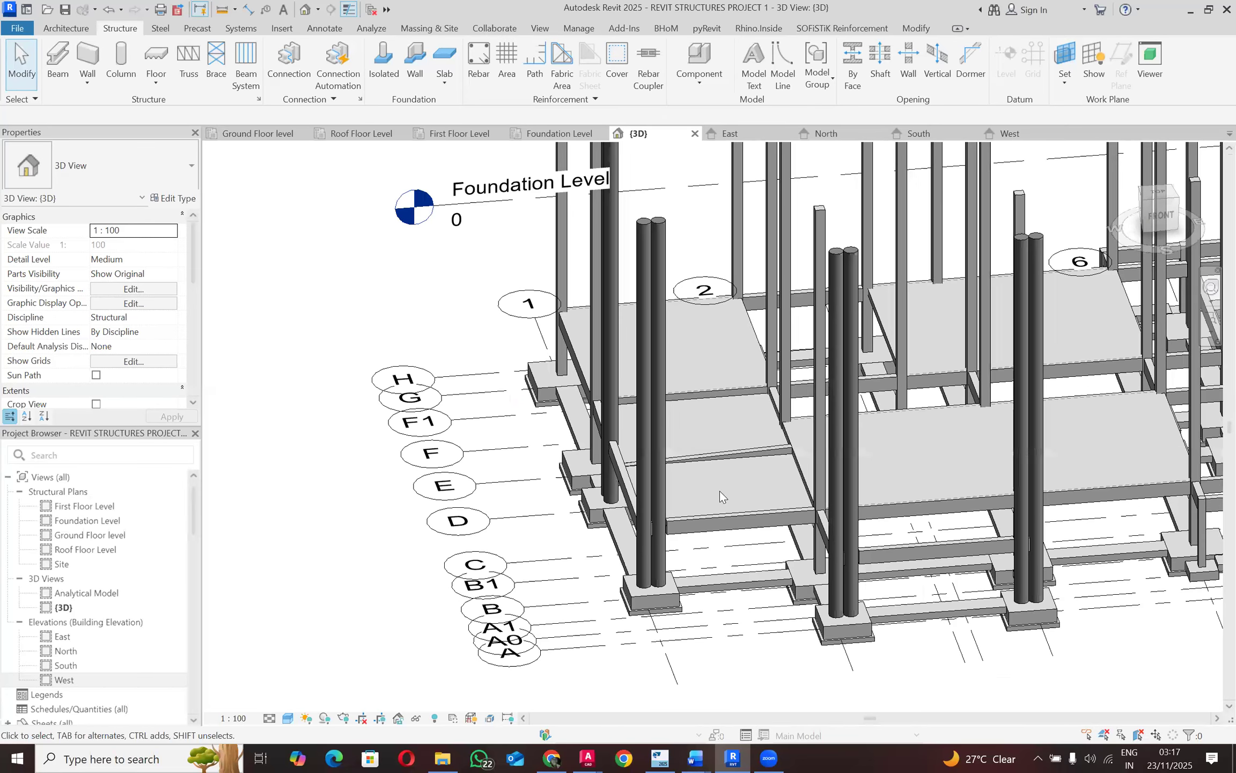
scroll(720, 482, up, 2)
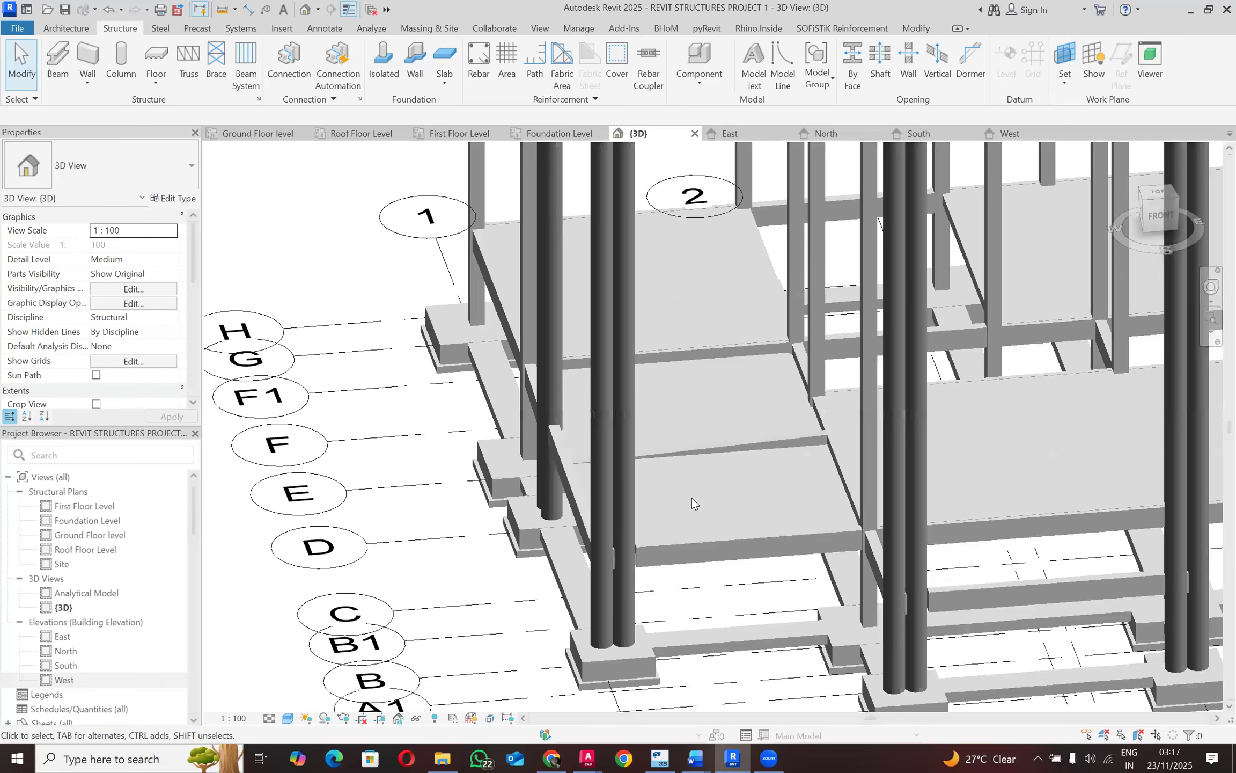
click(684, 447)
click(111, 245)
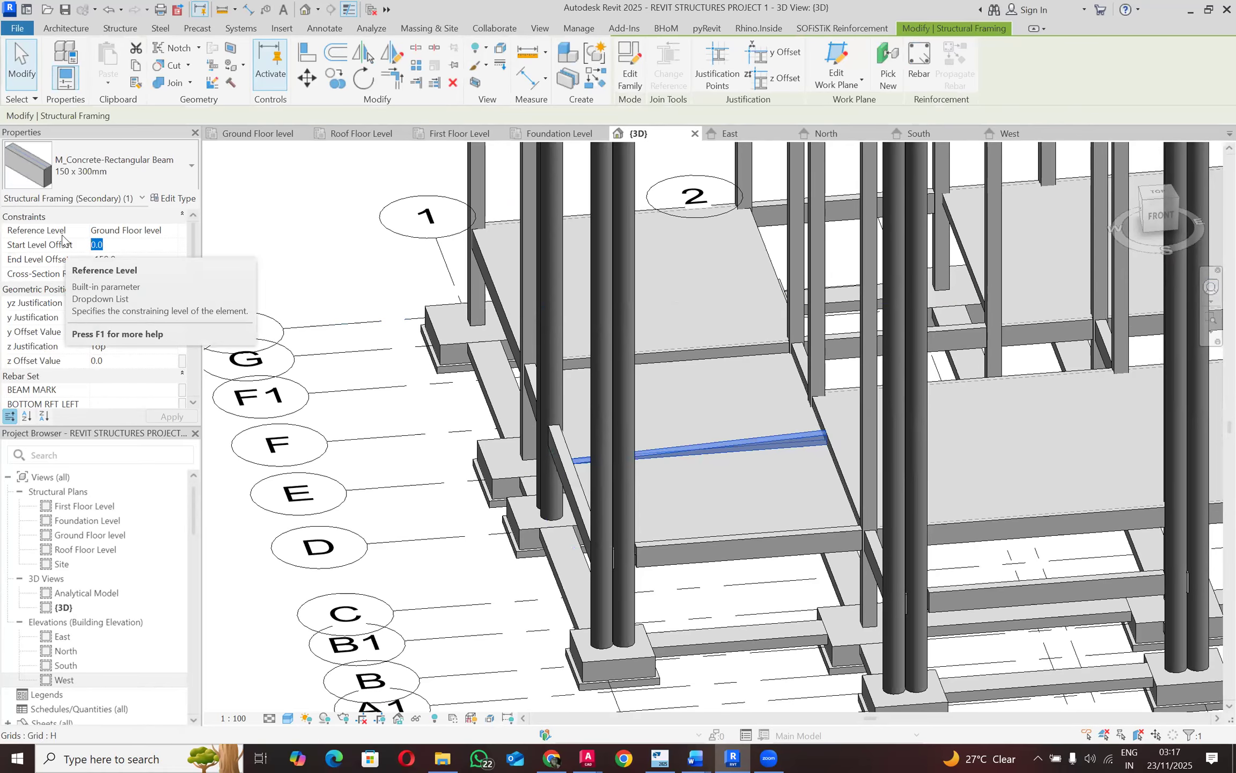
text(-150)
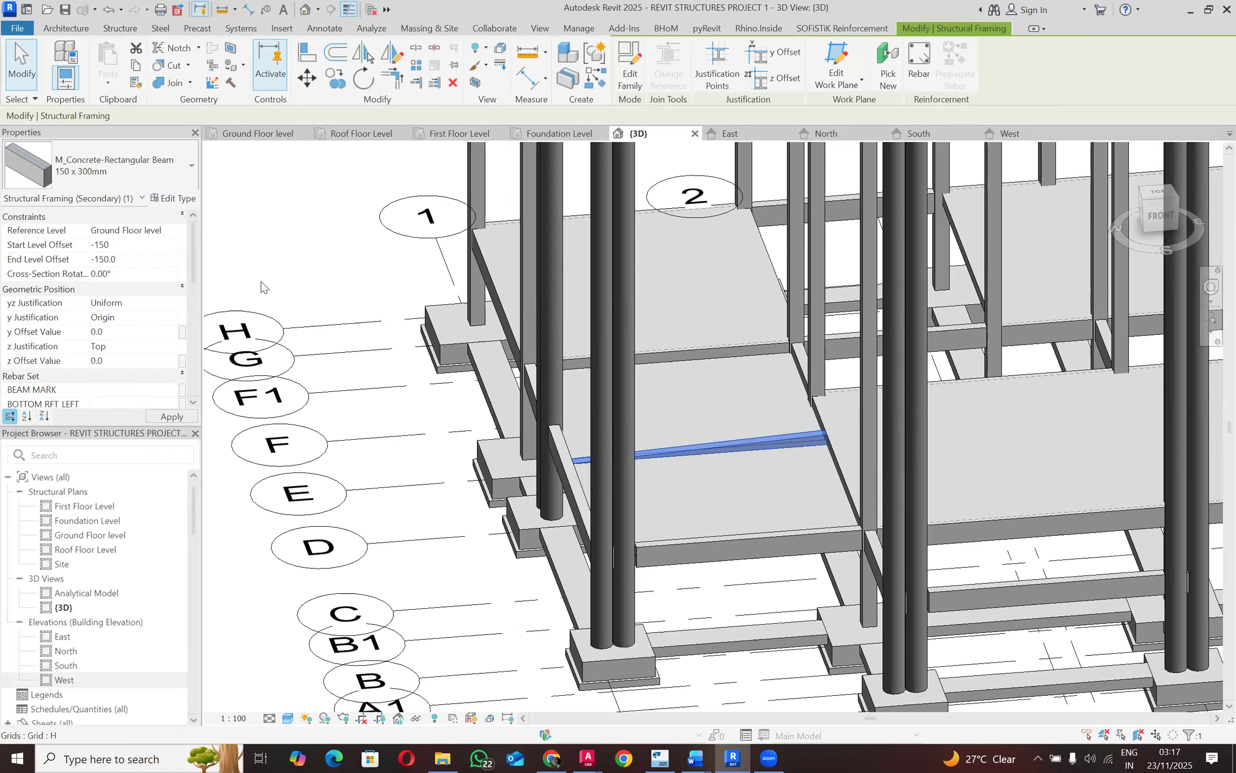
key(Return)
Step: Lower the start level offset of the grid 1 beam between B and D to match its -150 end offset
key(ctrl+z)
click(123, 243)
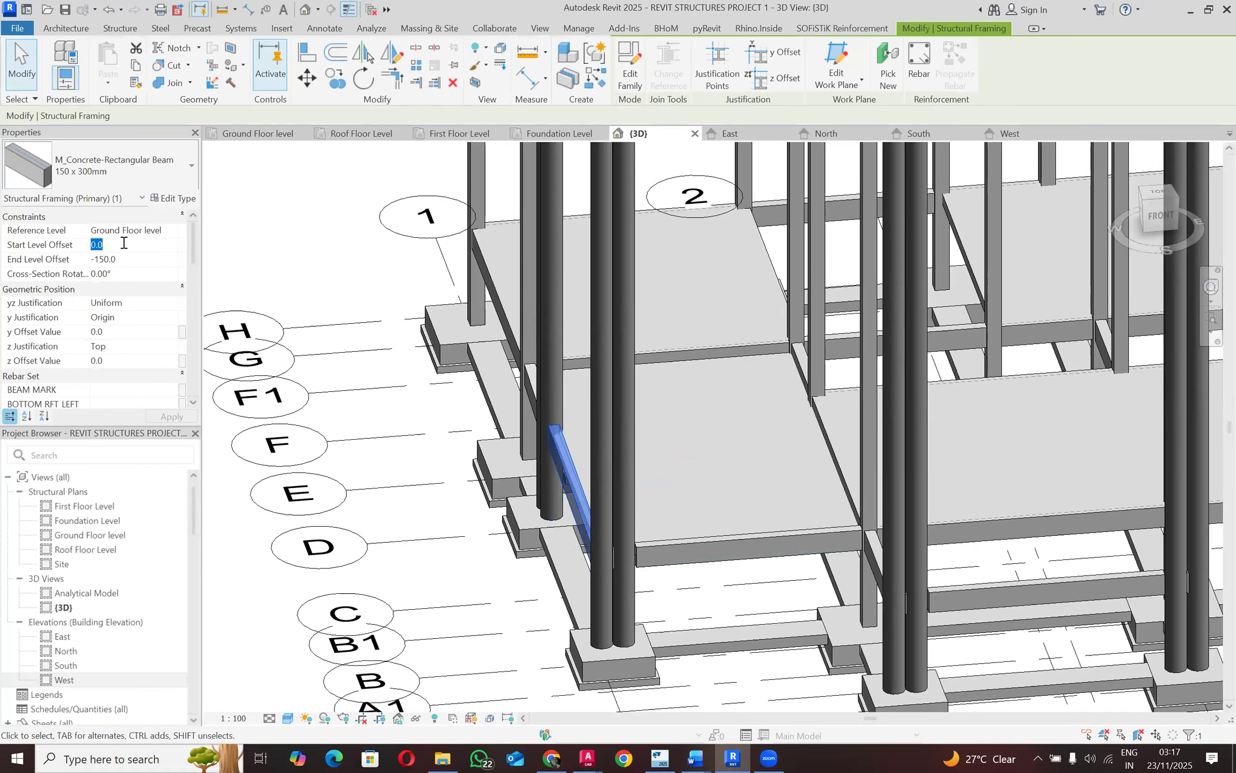
key(BackSpace)
click(254, 233)
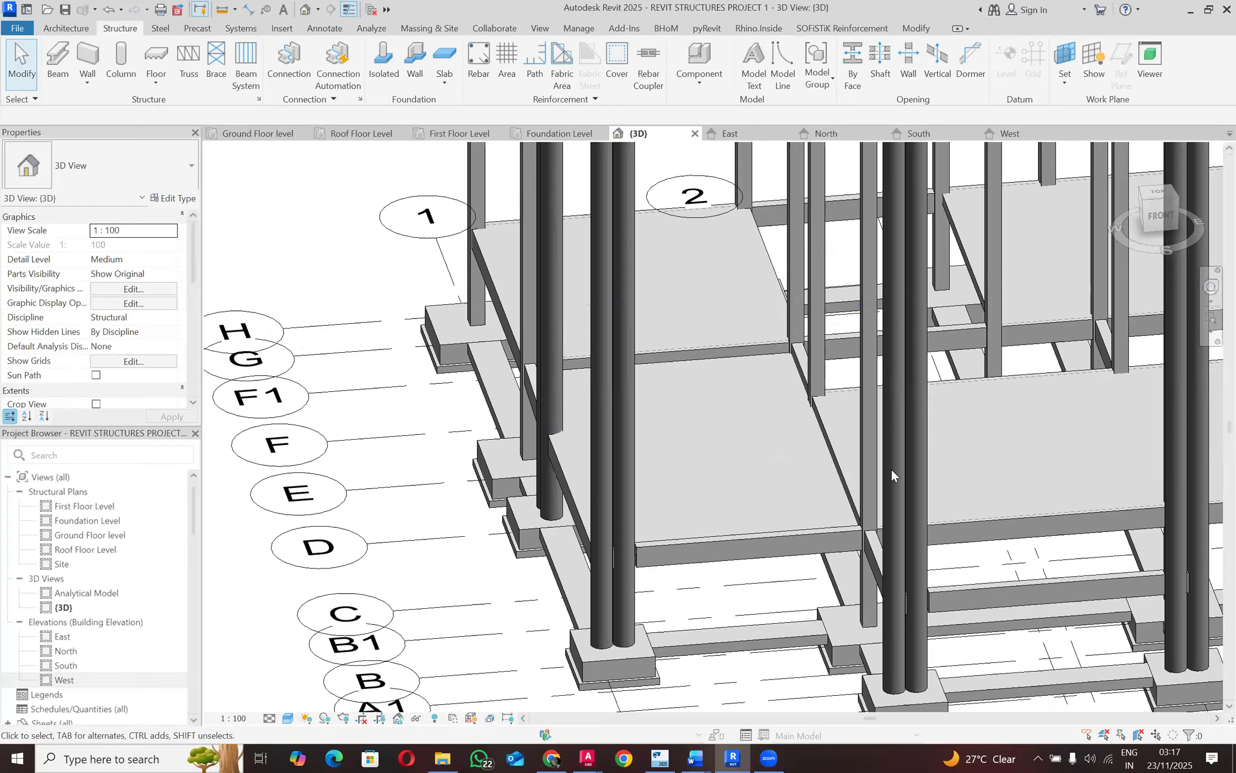
Step: Set the start and end level offsets of the grid B beam between grids 1 and 2 to -150
scroll(837, 461, up, 3)
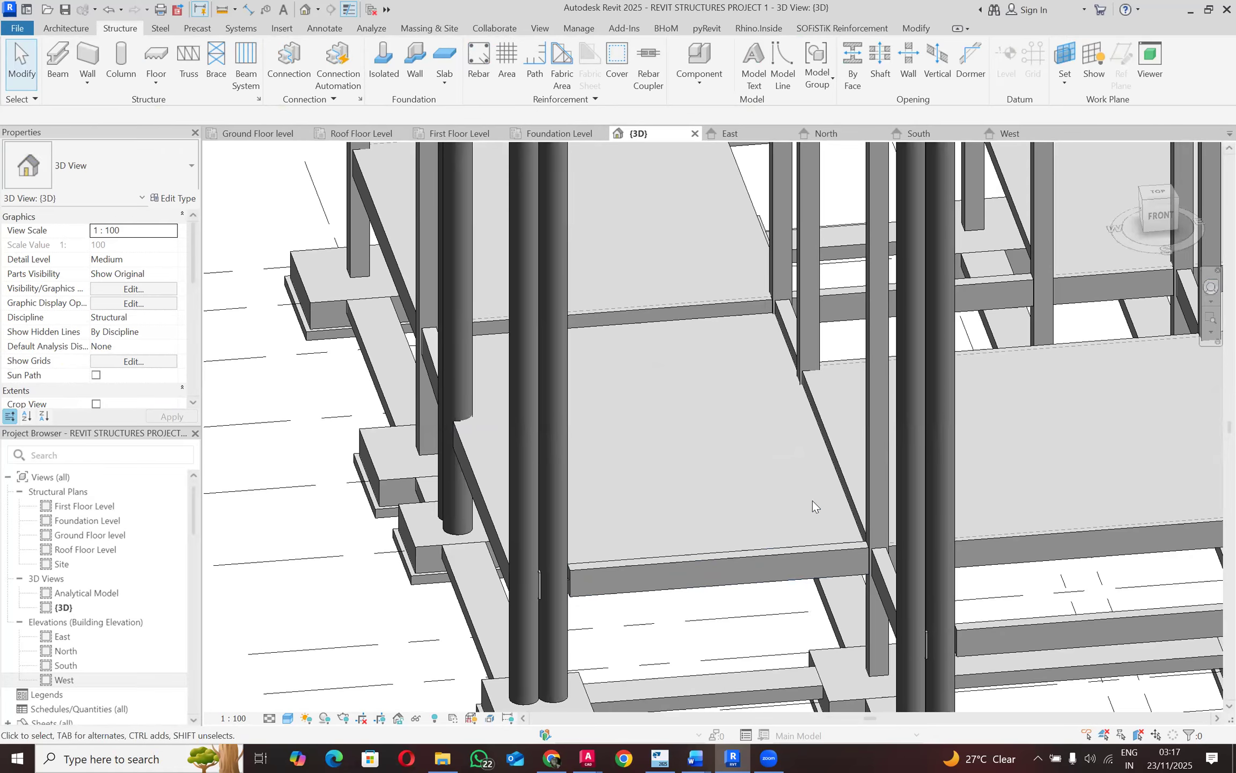
click(629, 592)
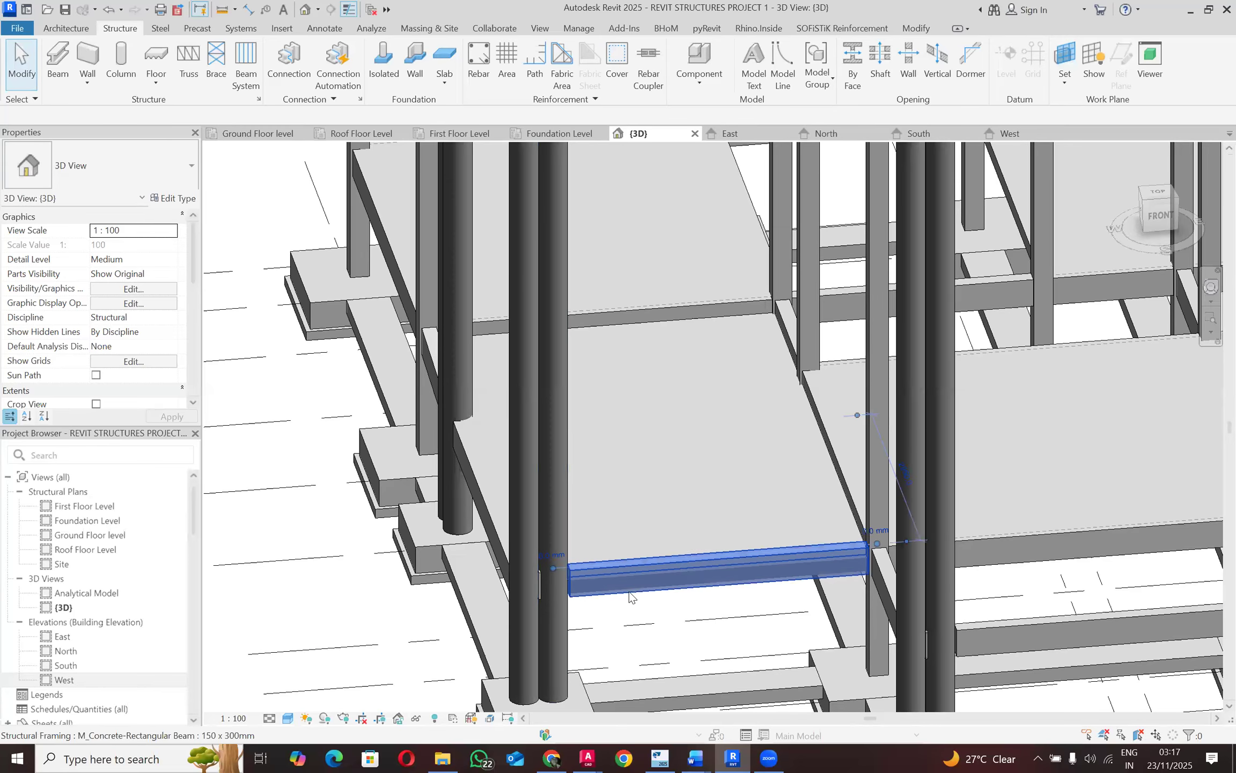
click(124, 258)
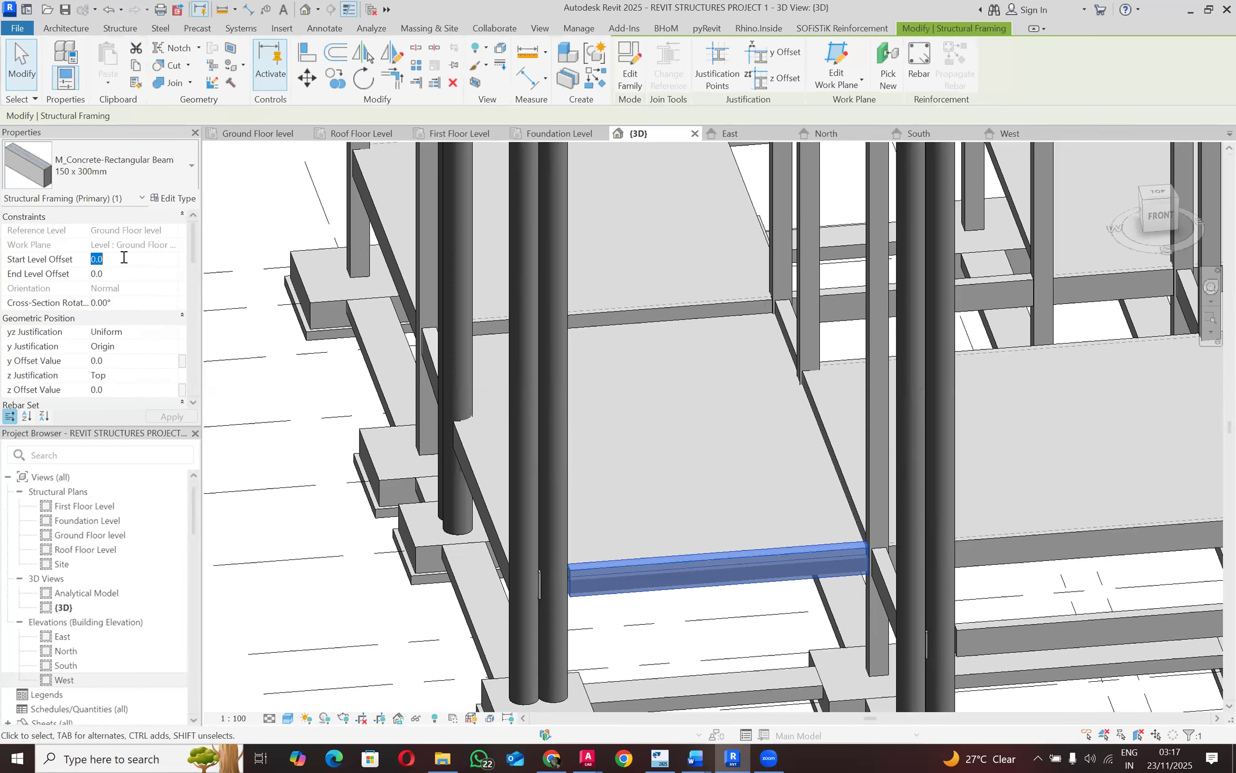
text(-)
click(107, 274)
click(141, 264)
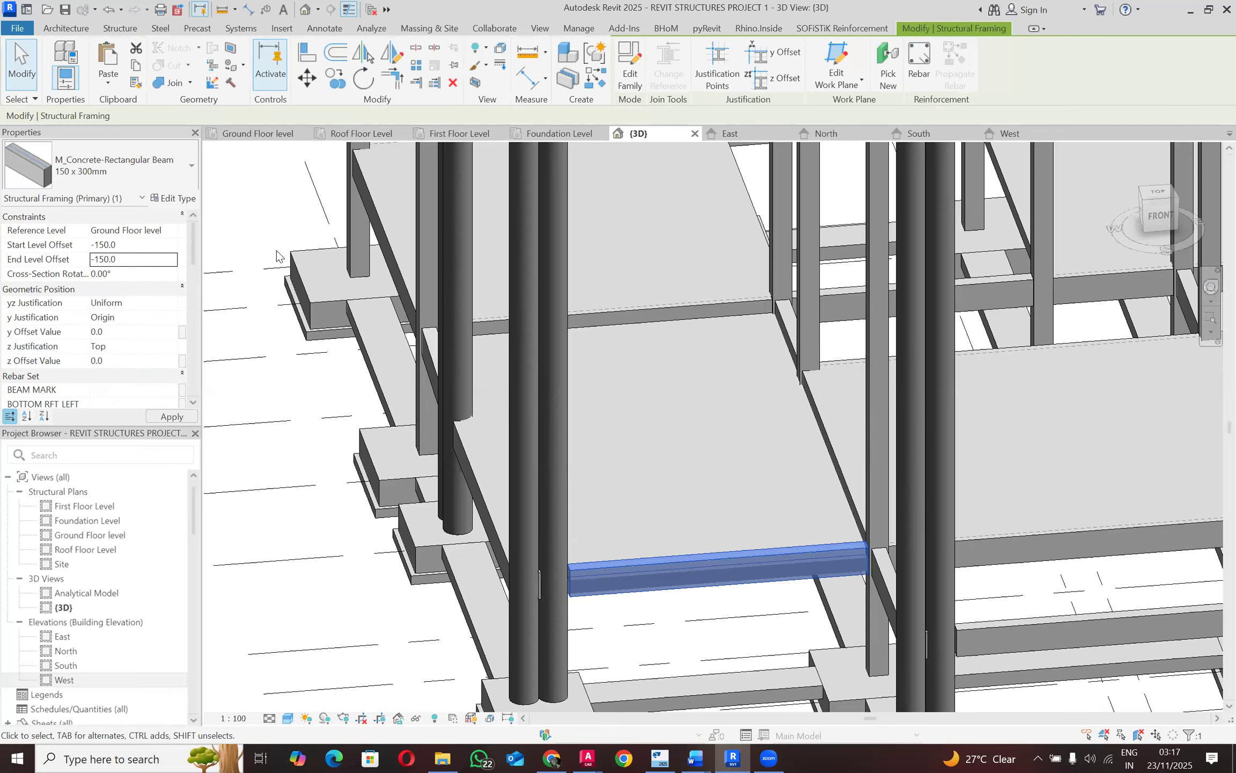
key(Escape)
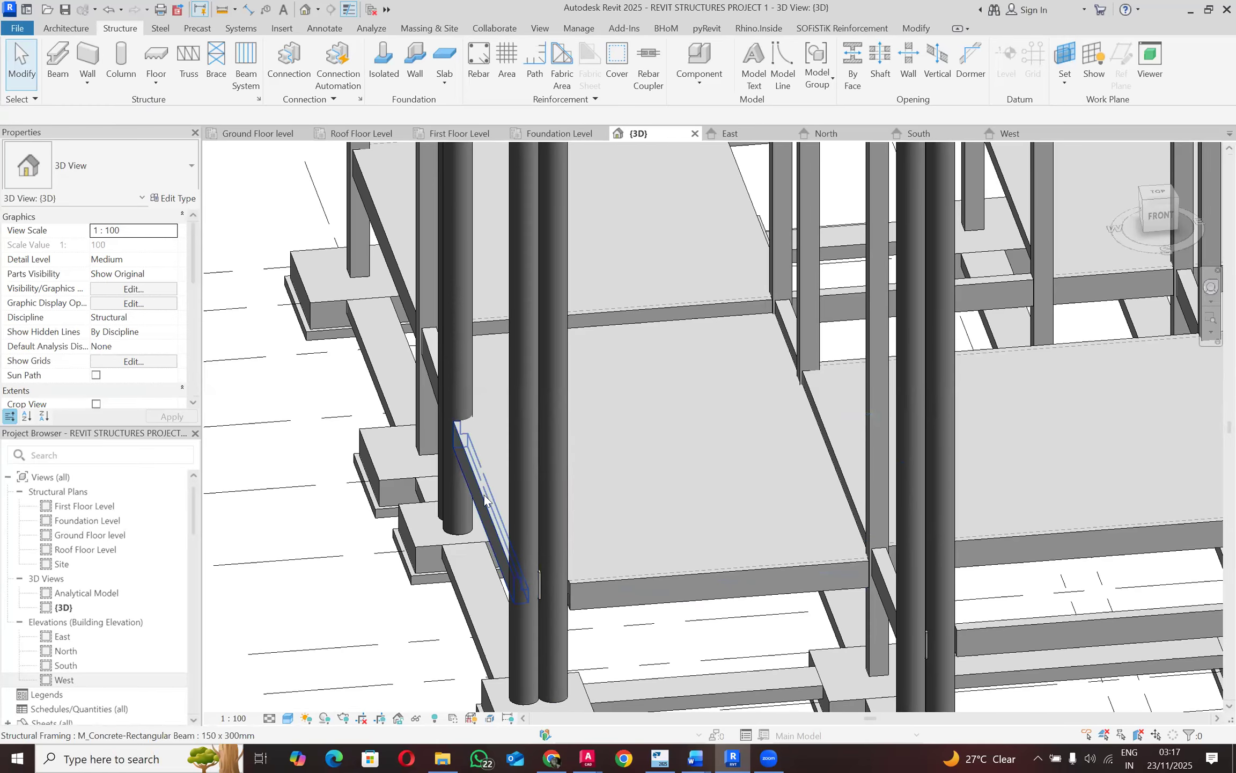
Step: Set the start level offset of the short grid 1 beam between D and E to -150
scroll(650, 545, down, 3)
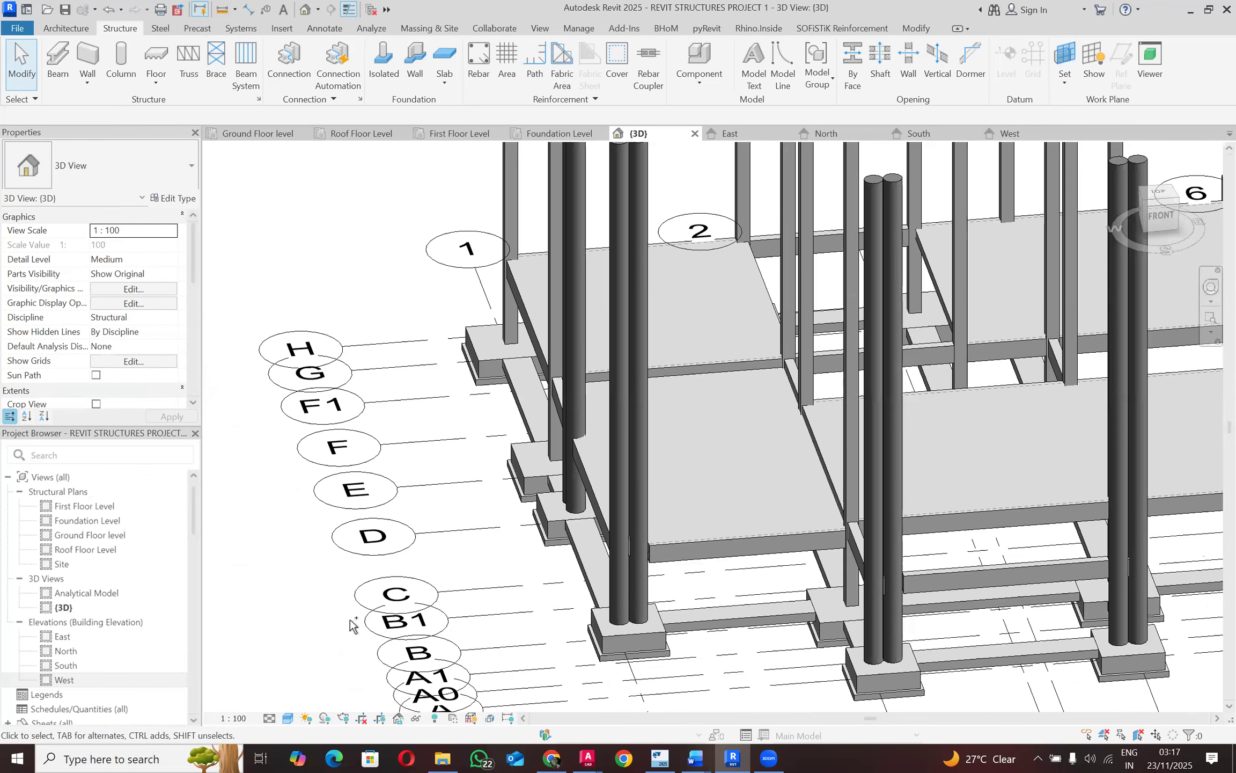
shift+middle_drag(356, 617, 439, 633)
click(764, 544)
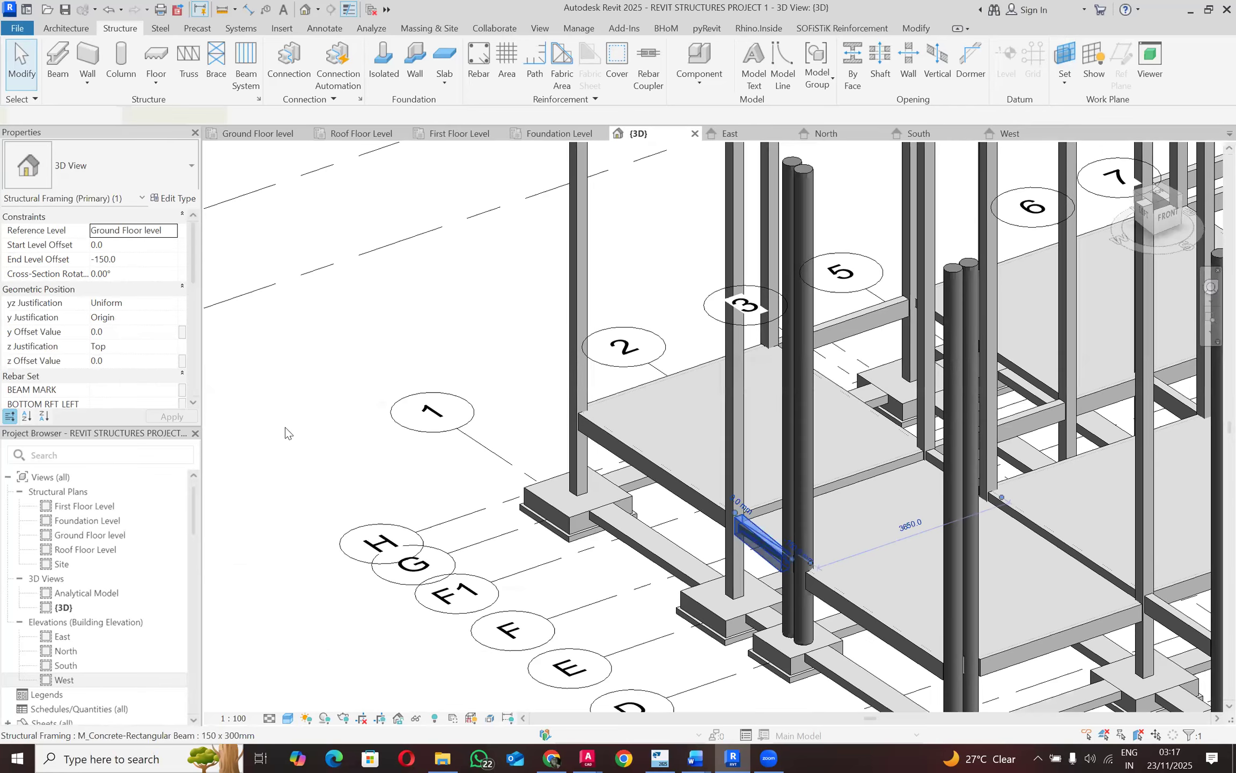
click(133, 244)
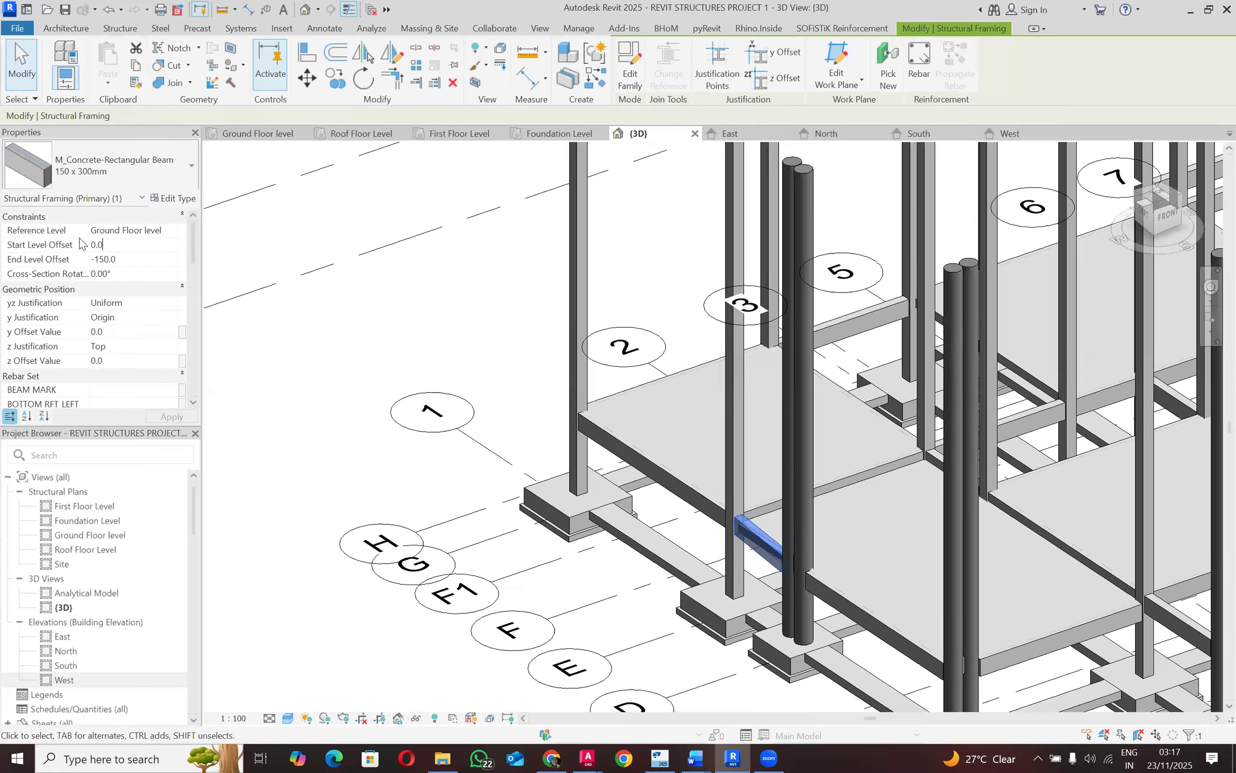
text(-150)
click(312, 318)
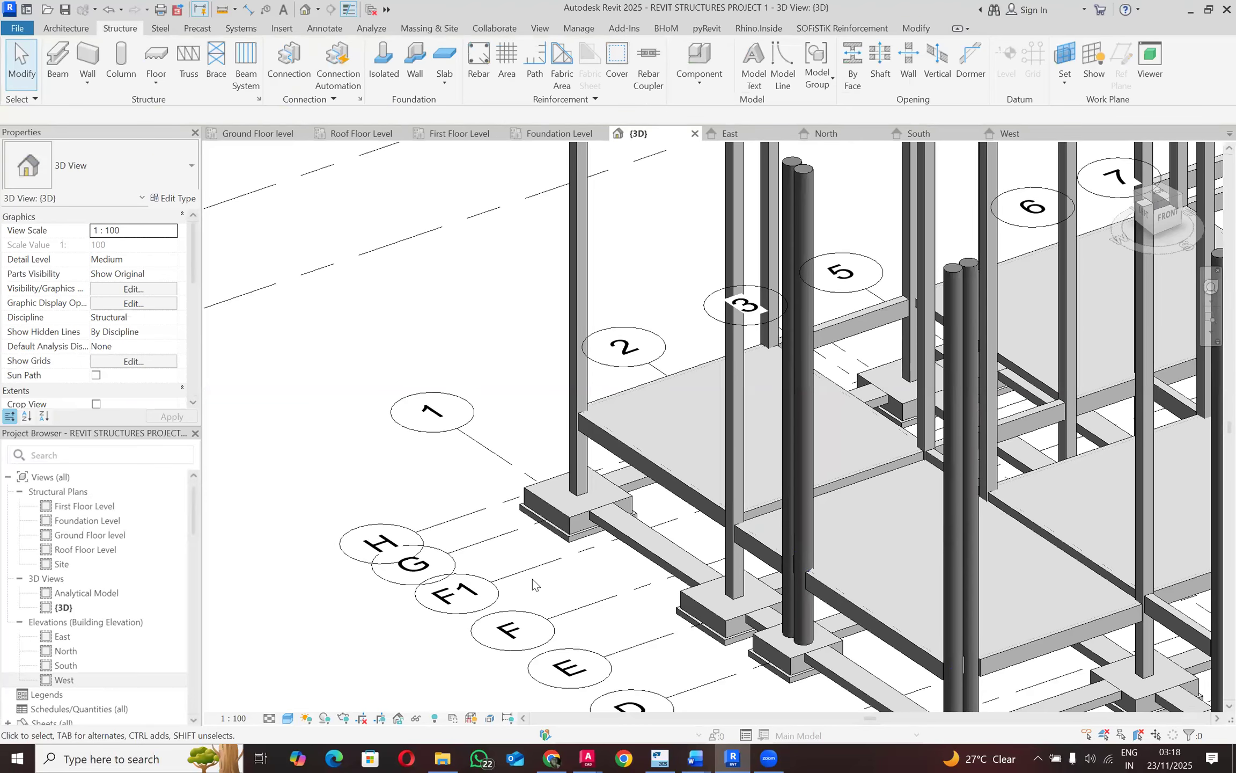
Step: Set the start and end level offsets of the short grid 2 beam between D and E to -150
scroll(533, 578, down, 2)
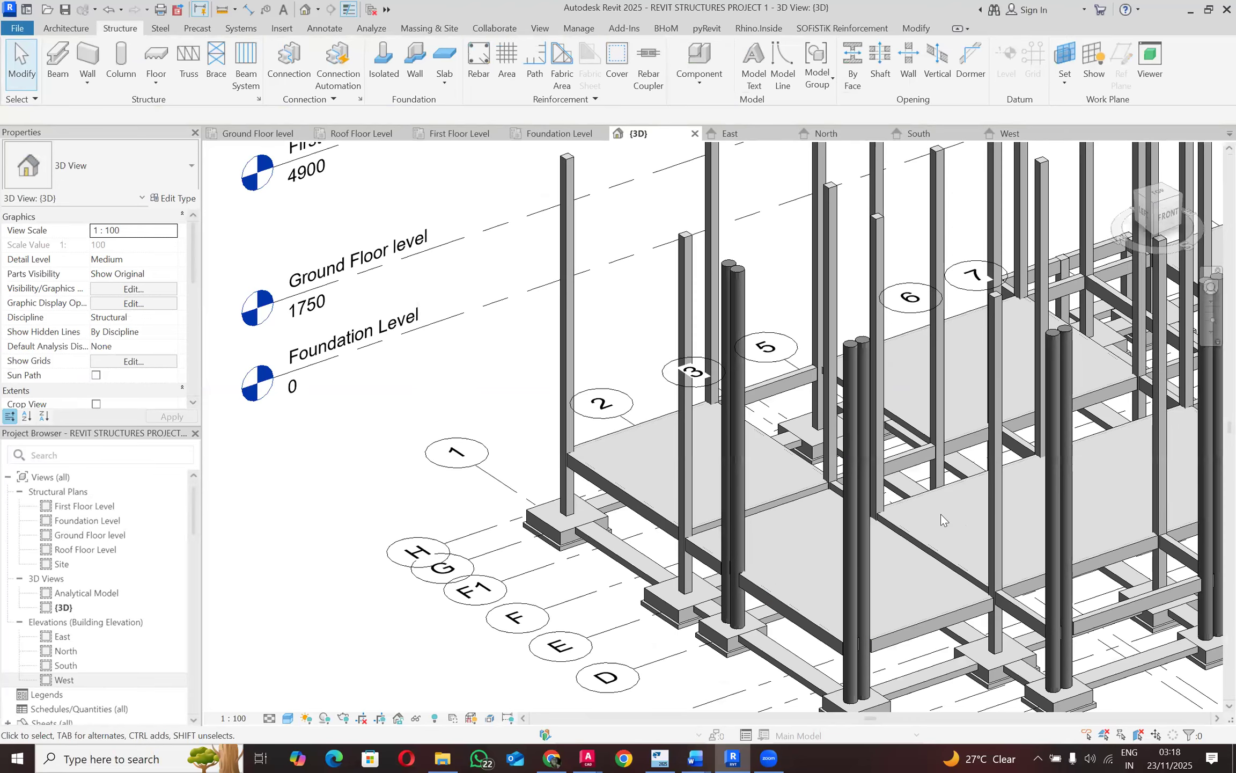
scroll(843, 492, up, 2)
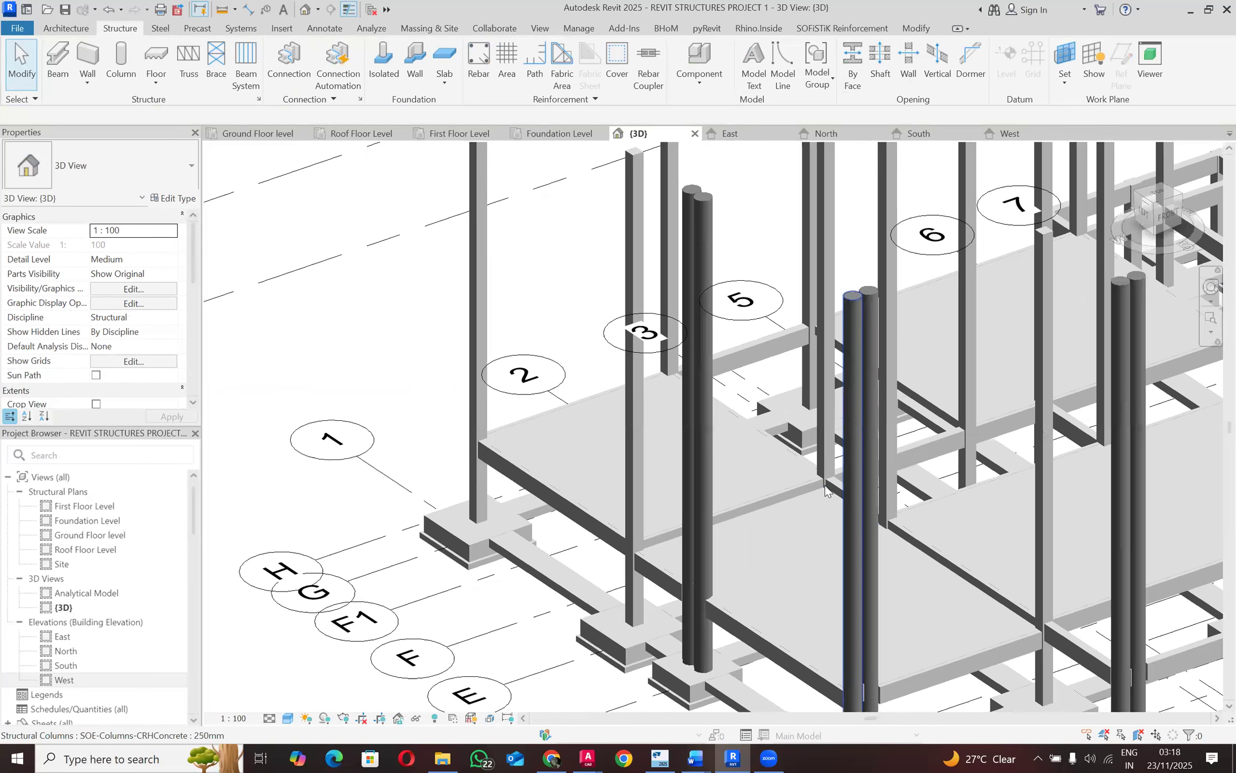
click(831, 488)
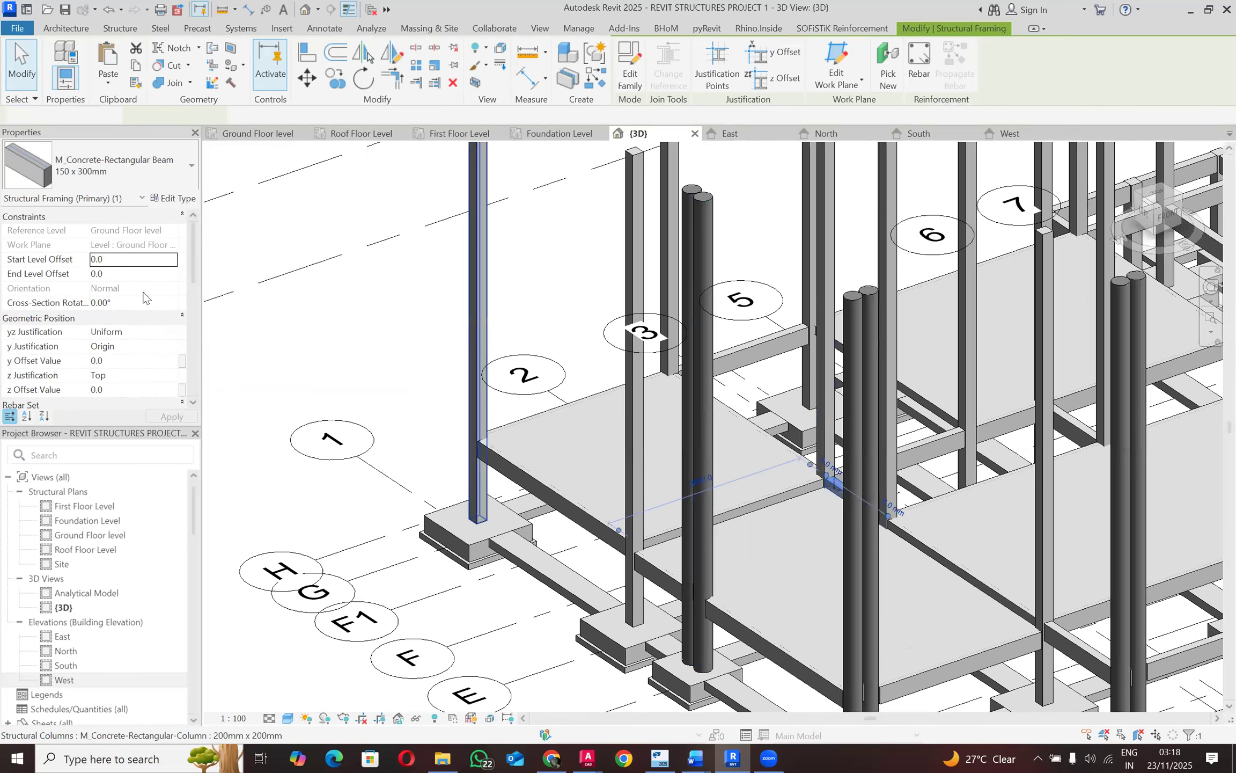
click(68, 257)
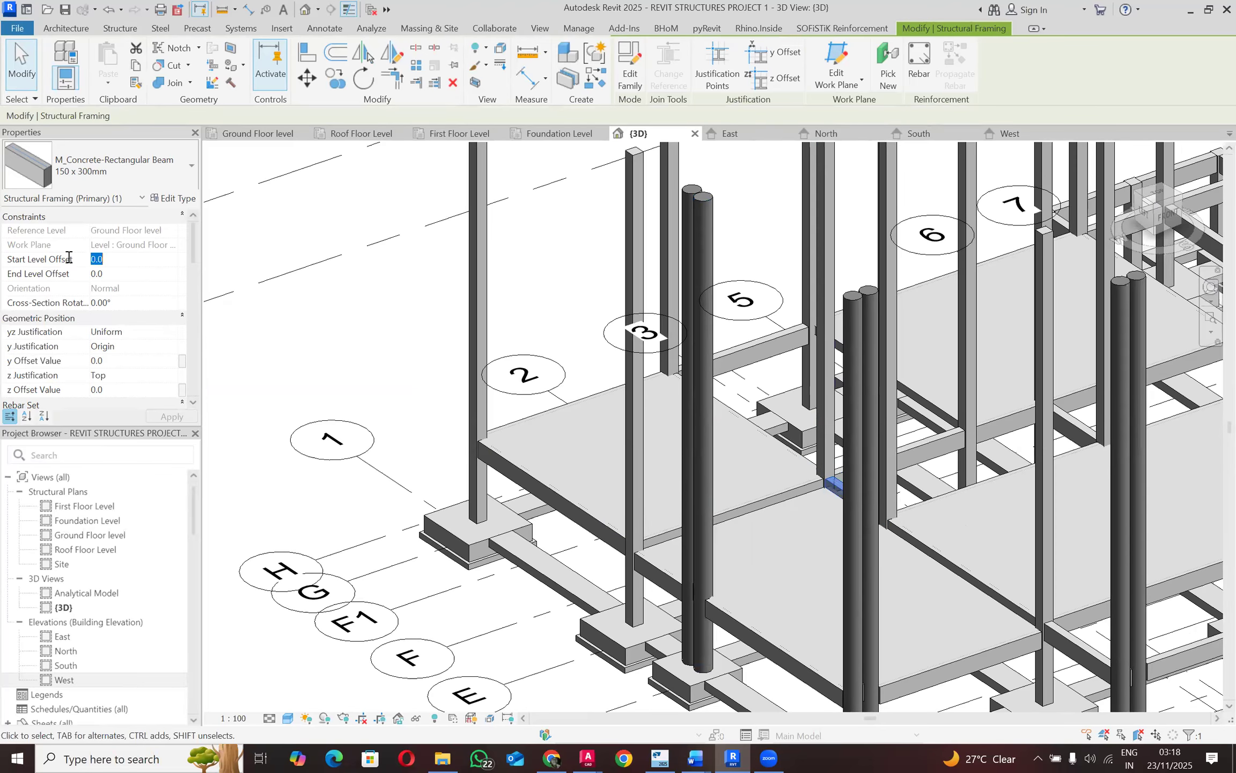
text(-150)
key(Return)
click(102, 259)
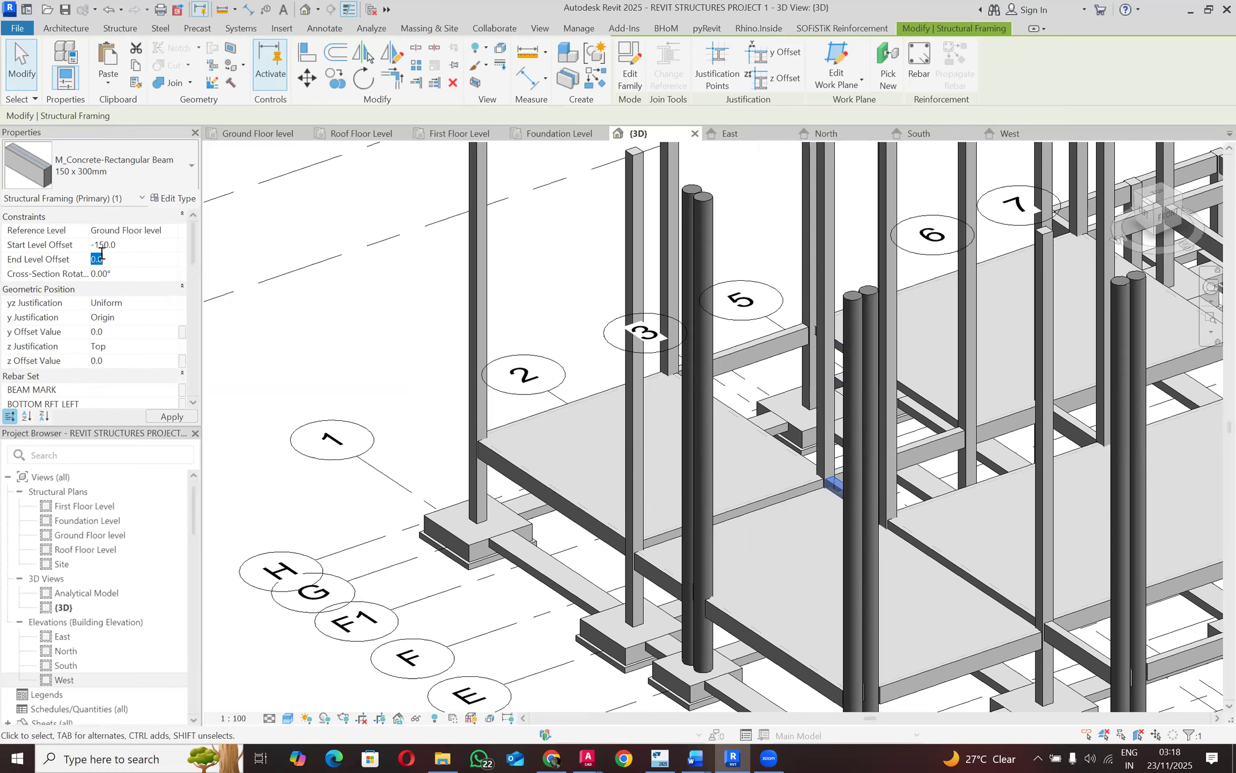
text(-150)
key(Return)
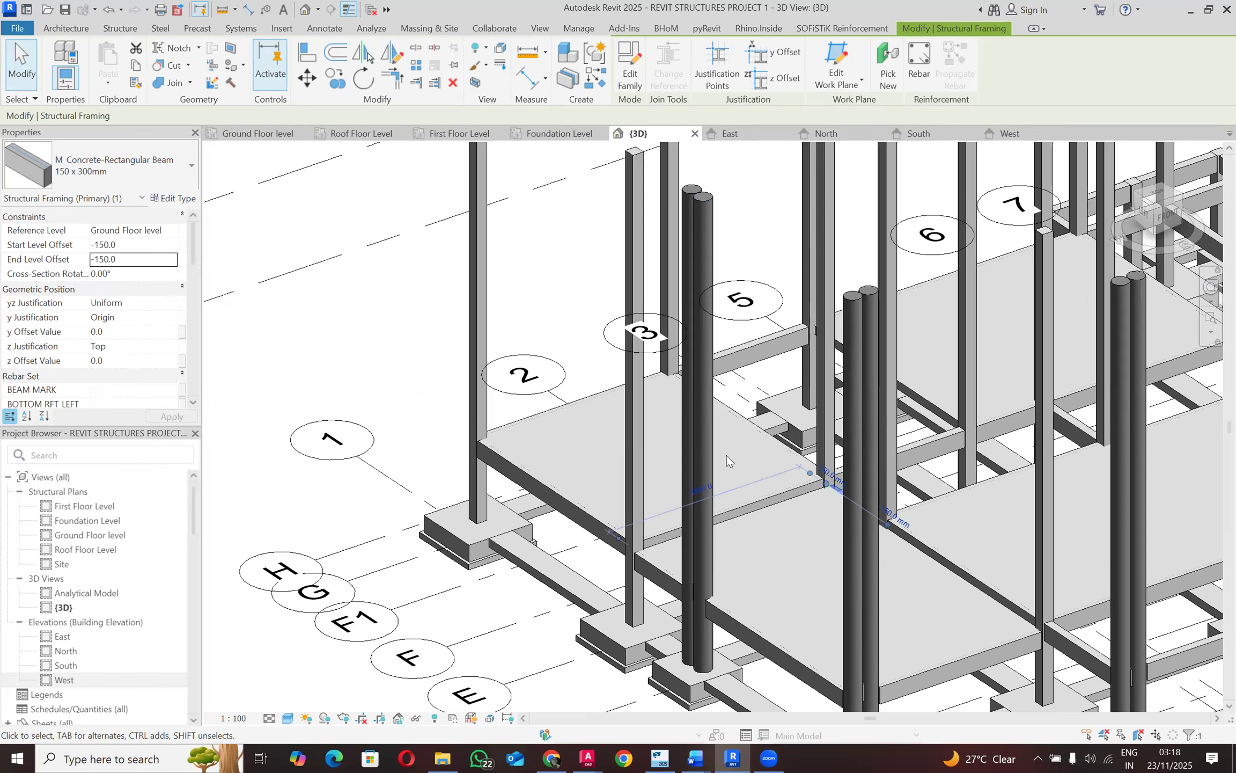
Step: Examine the lowered beams and the slabs around grids 1 to 5 in the 3D view
scroll(775, 505, up, 3)
scroll(665, 526, down, 1)
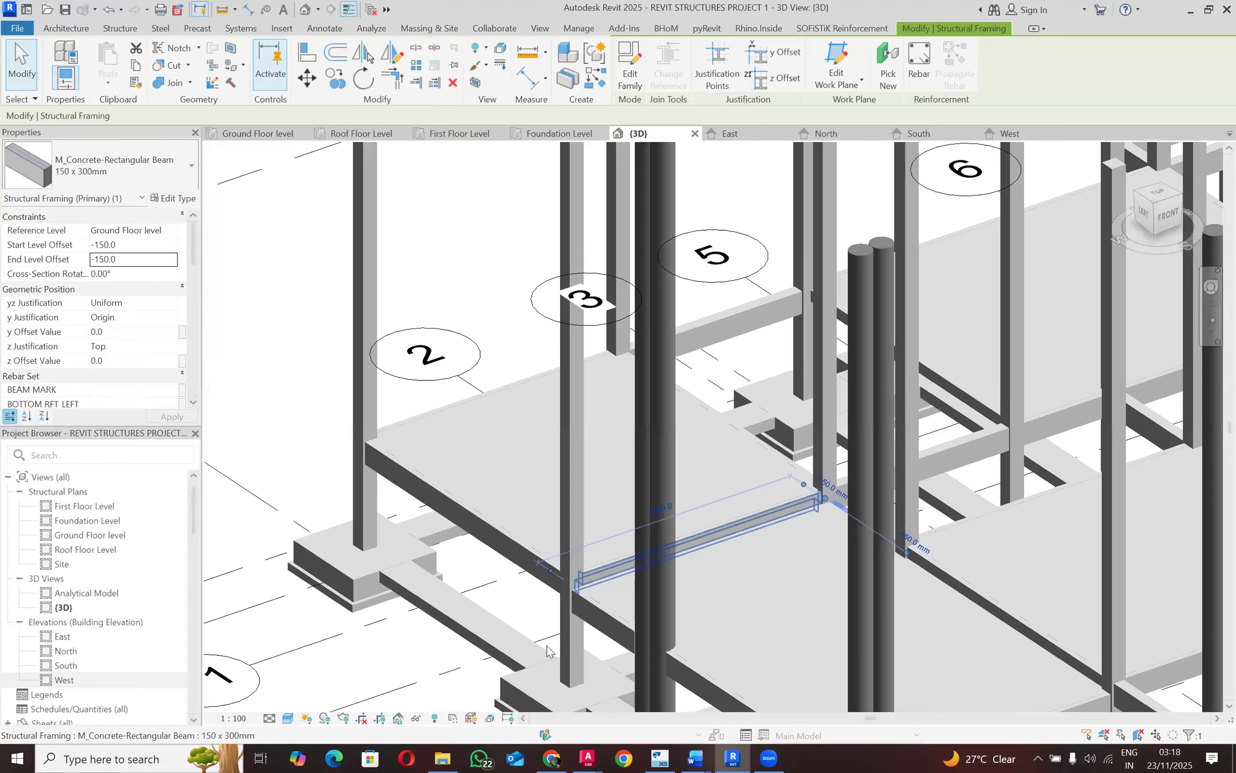
scroll(402, 620, down, 2)
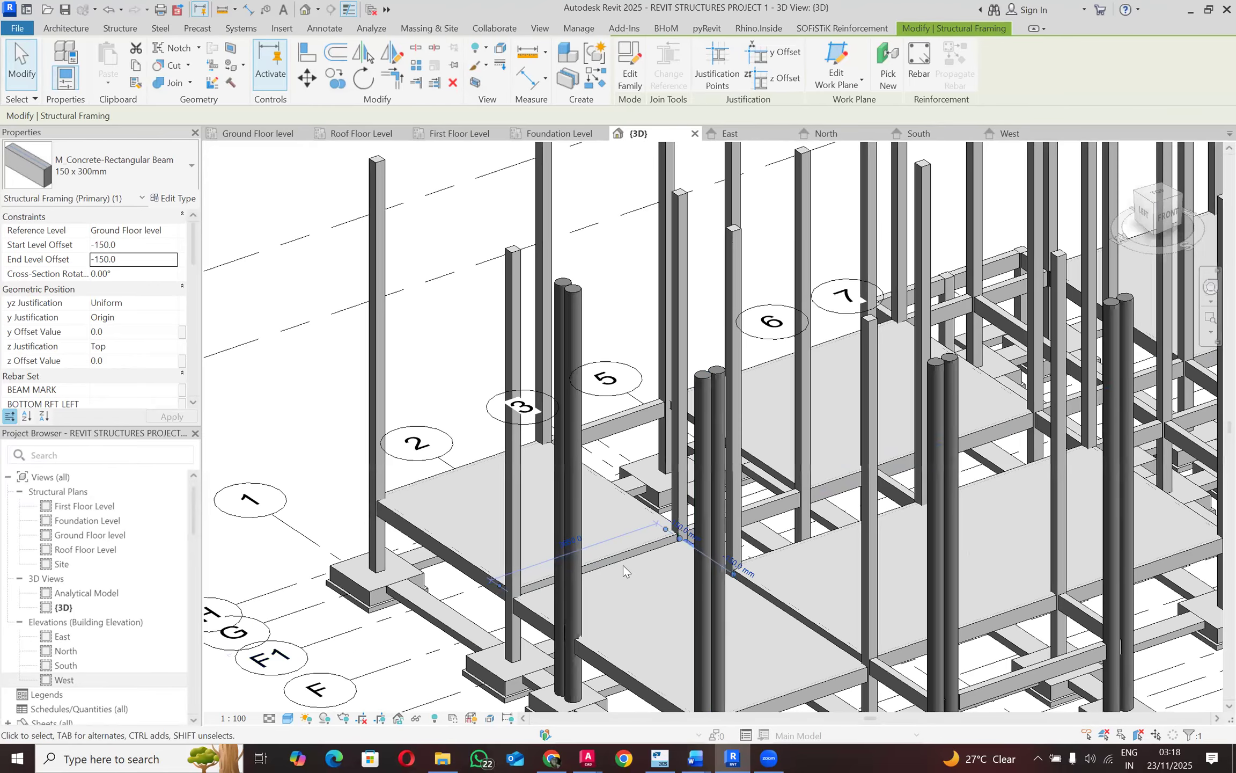
scroll(606, 556, up, 2)
click(545, 558)
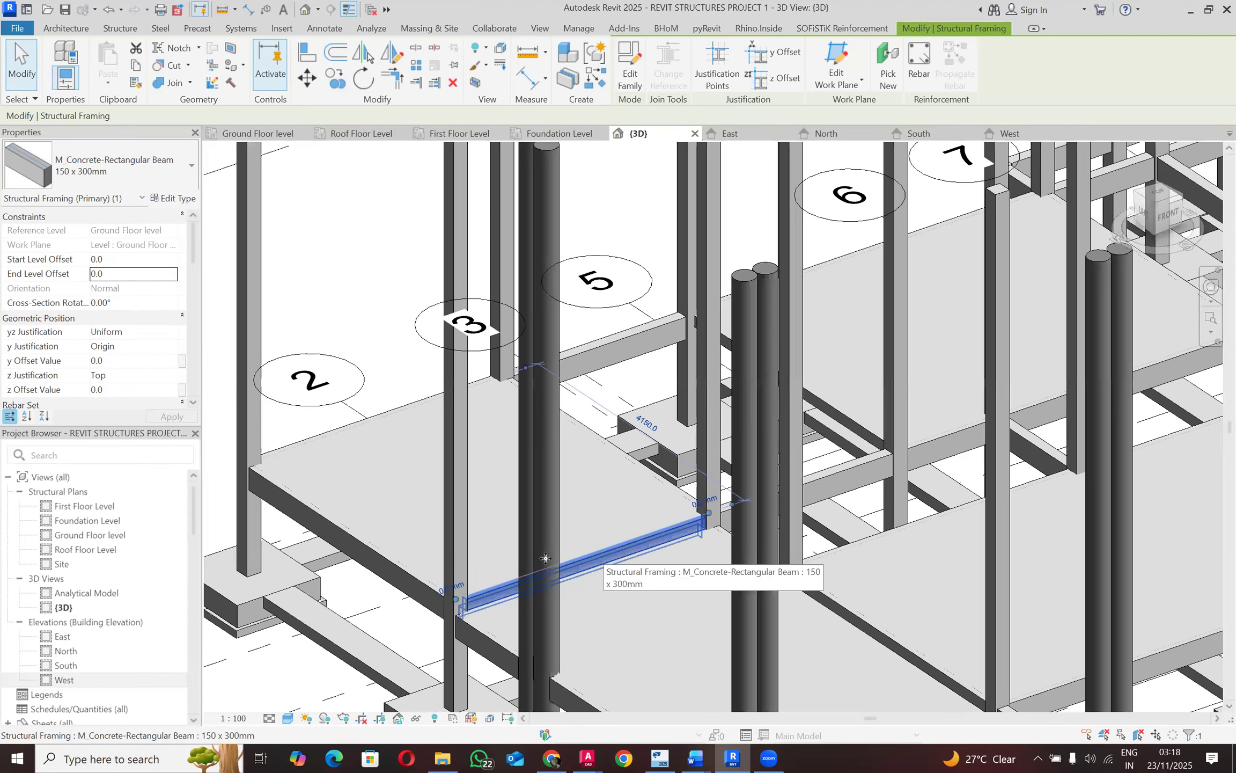
scroll(431, 469, down, 3)
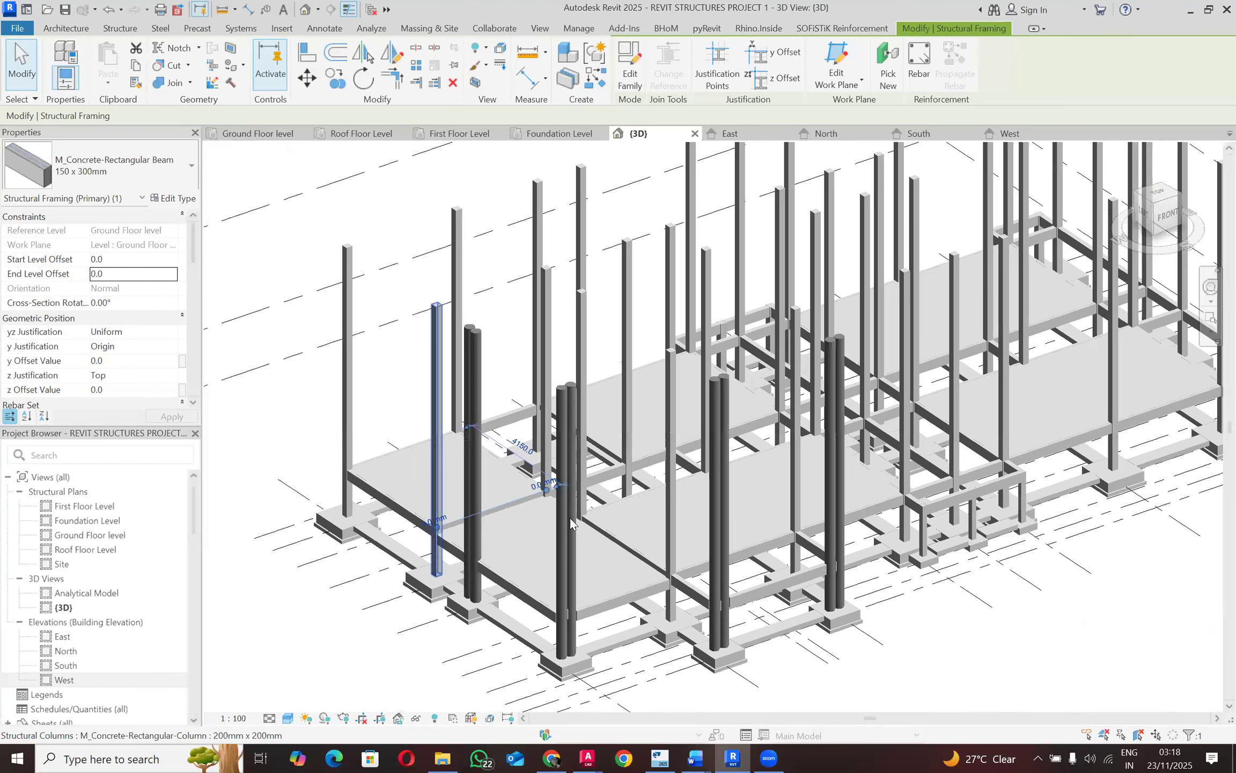
click(880, 651)
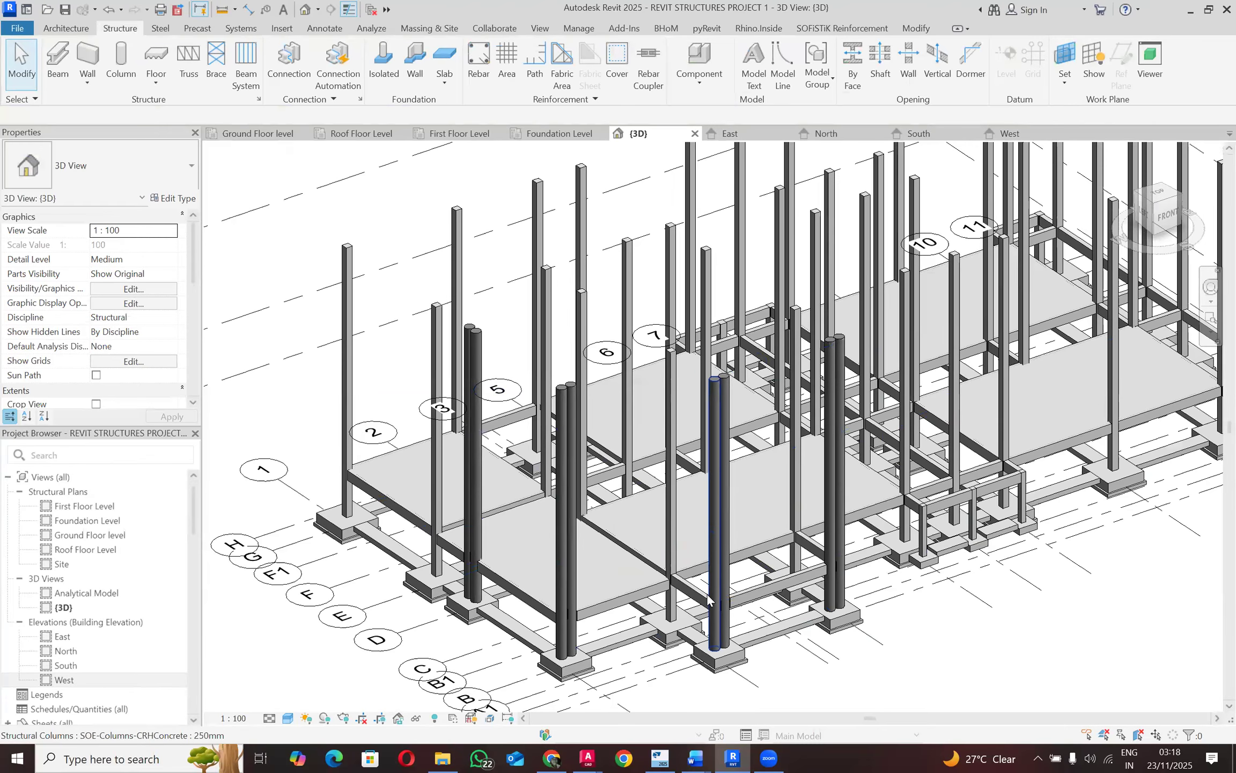
scroll(708, 599, up, 2)
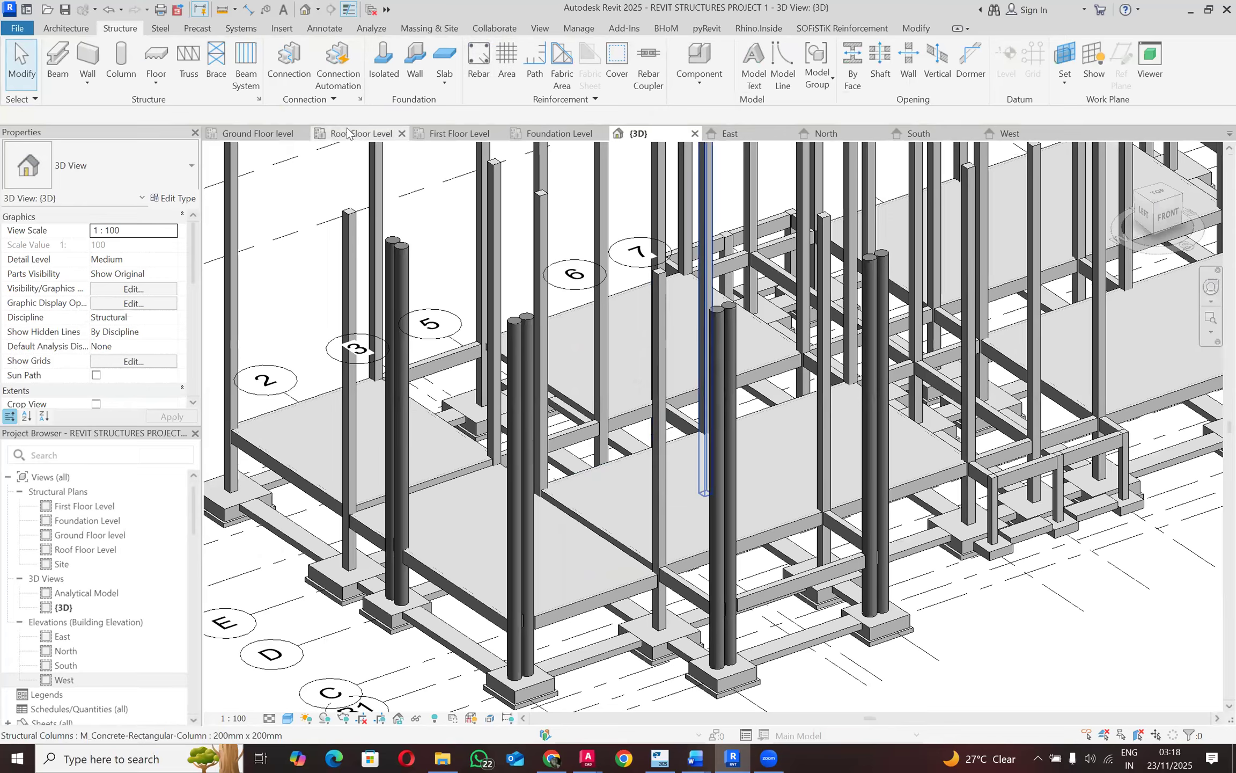
Step: Open the ground floor plan and check the corridor layout and floor levels against the AutoCAD floor plan
click(278, 141)
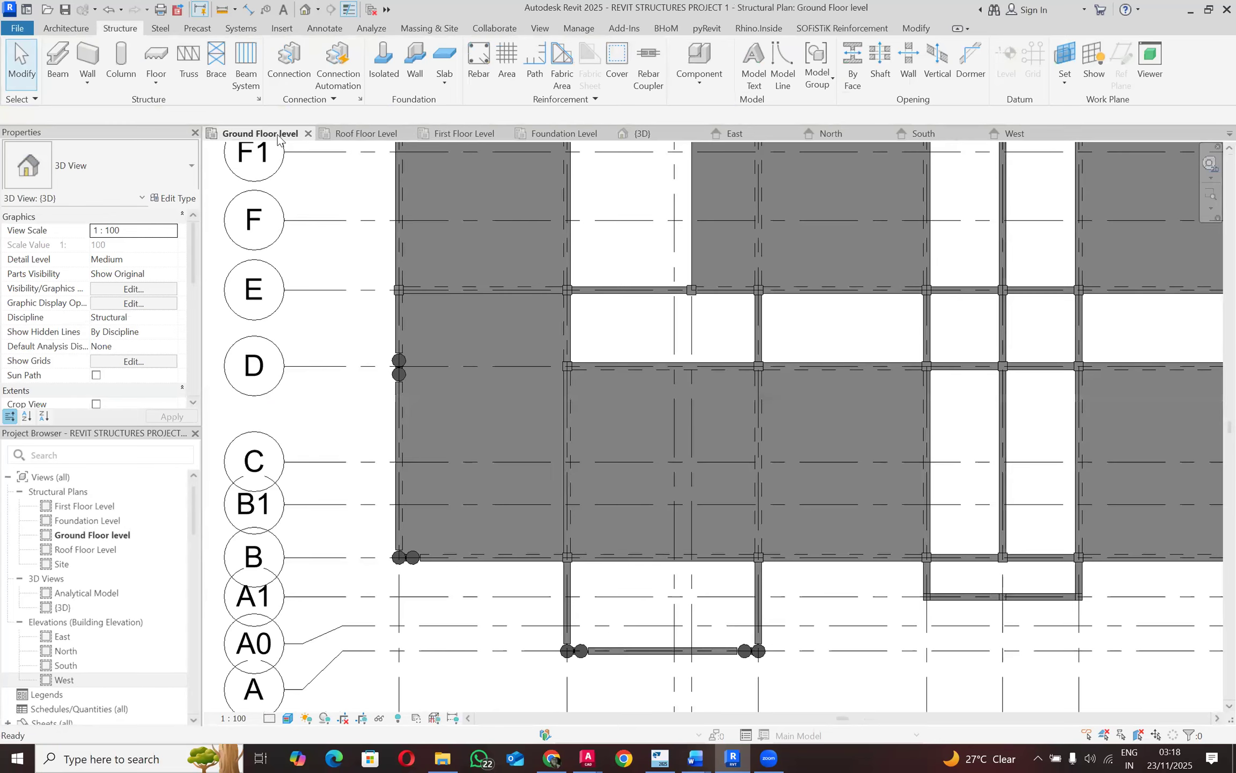
scroll(530, 439, down, 2)
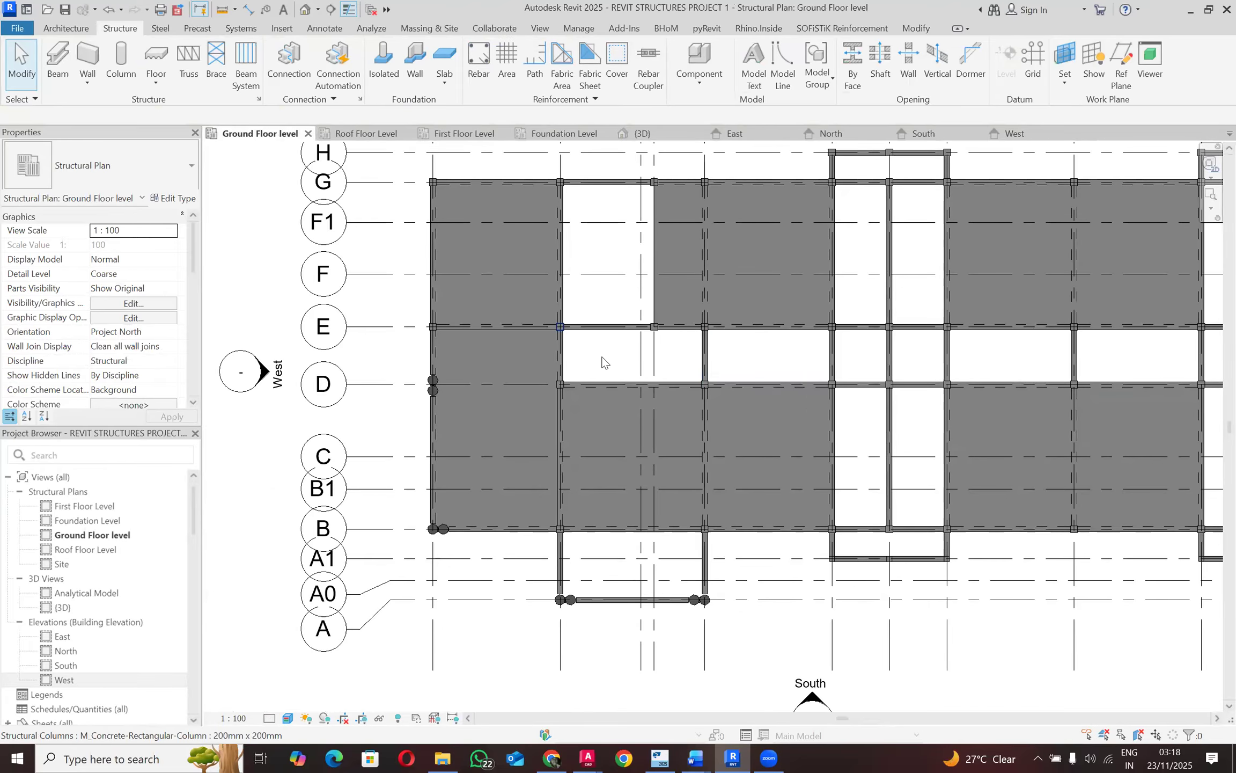
scroll(670, 376, down, 1)
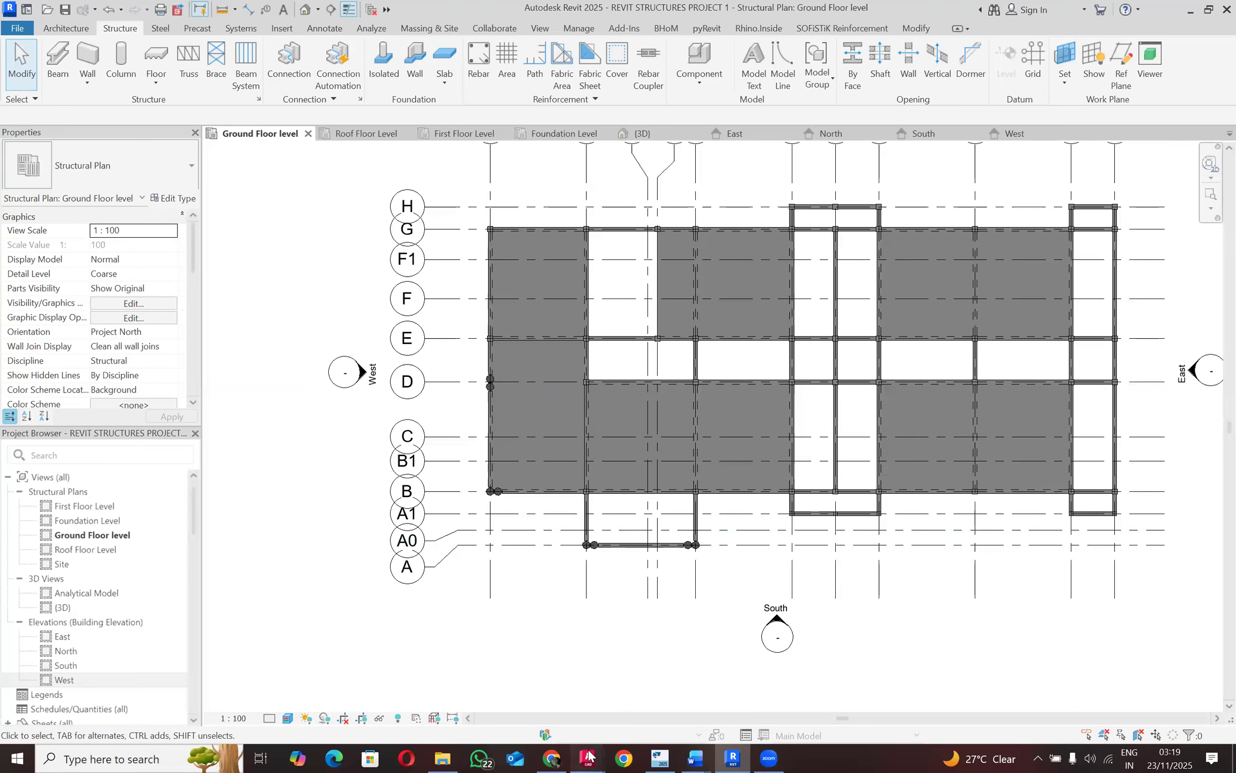
mouse_move(588, 758)
click(634, 711)
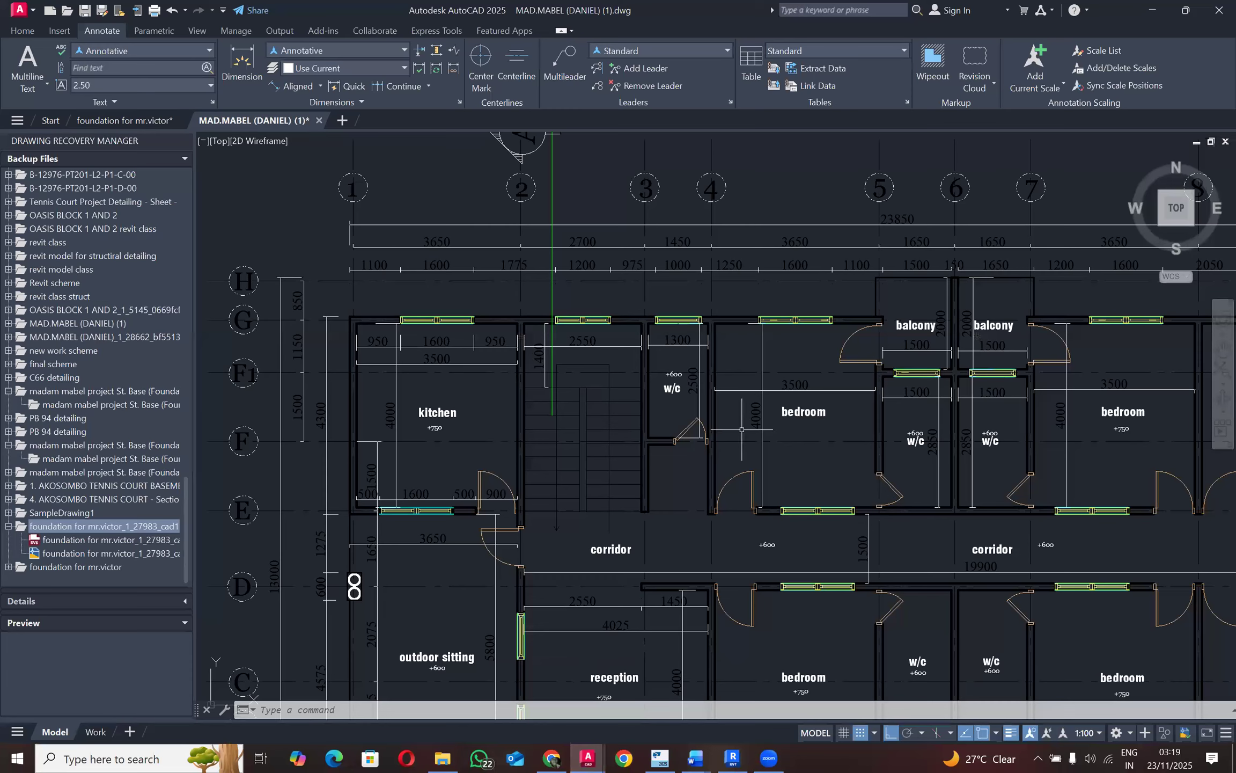
scroll(546, 417, down, 6)
scroll(739, 455, up, 4)
scroll(772, 419, up, 2)
click(1152, 10)
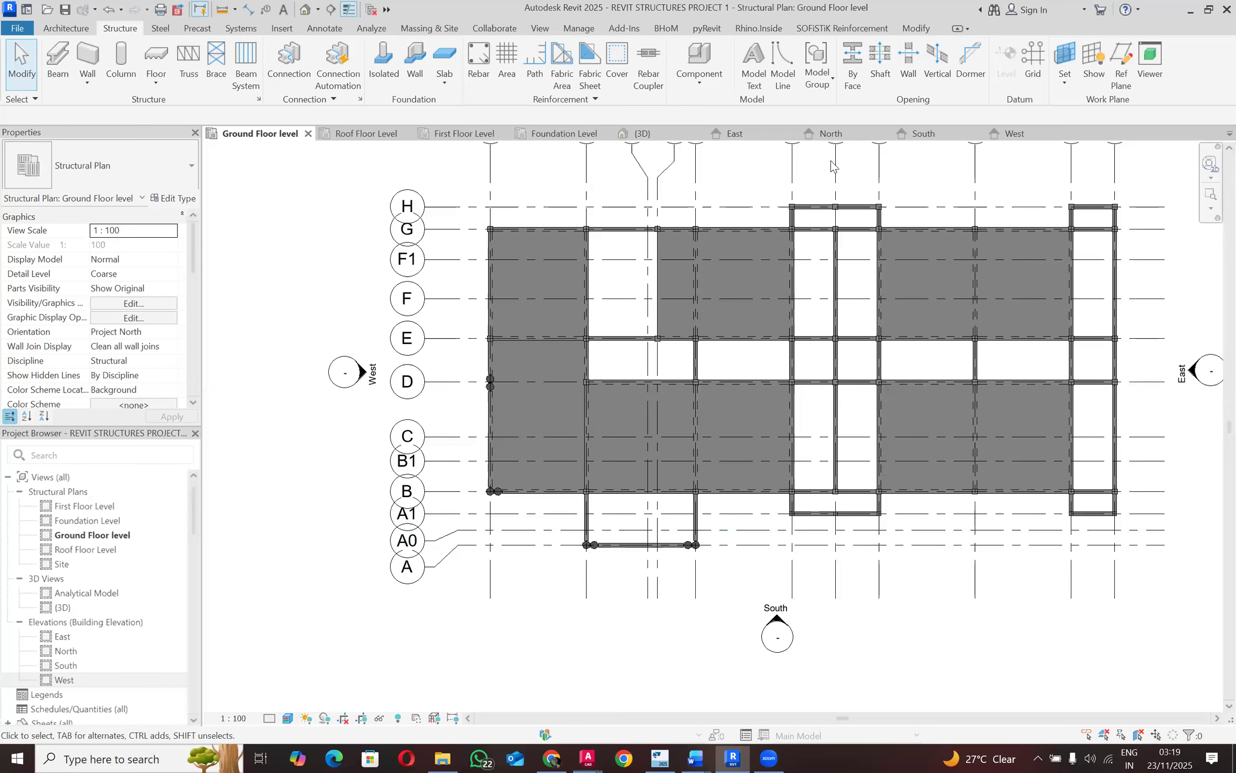
Step: Set the start and end level offsets of the seven short beams between grids D and E, on grids 5 to 11, to -150
scroll(774, 335, up, 2)
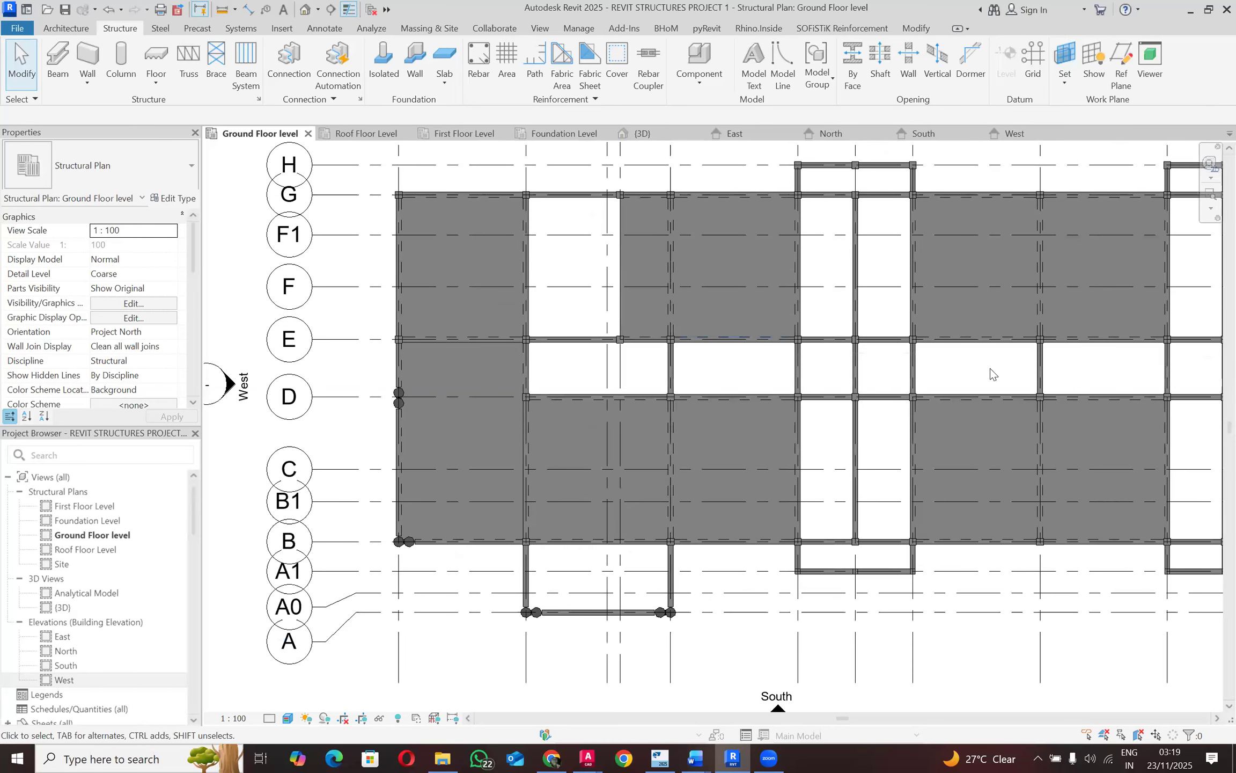
scroll(593, 358, up, 1)
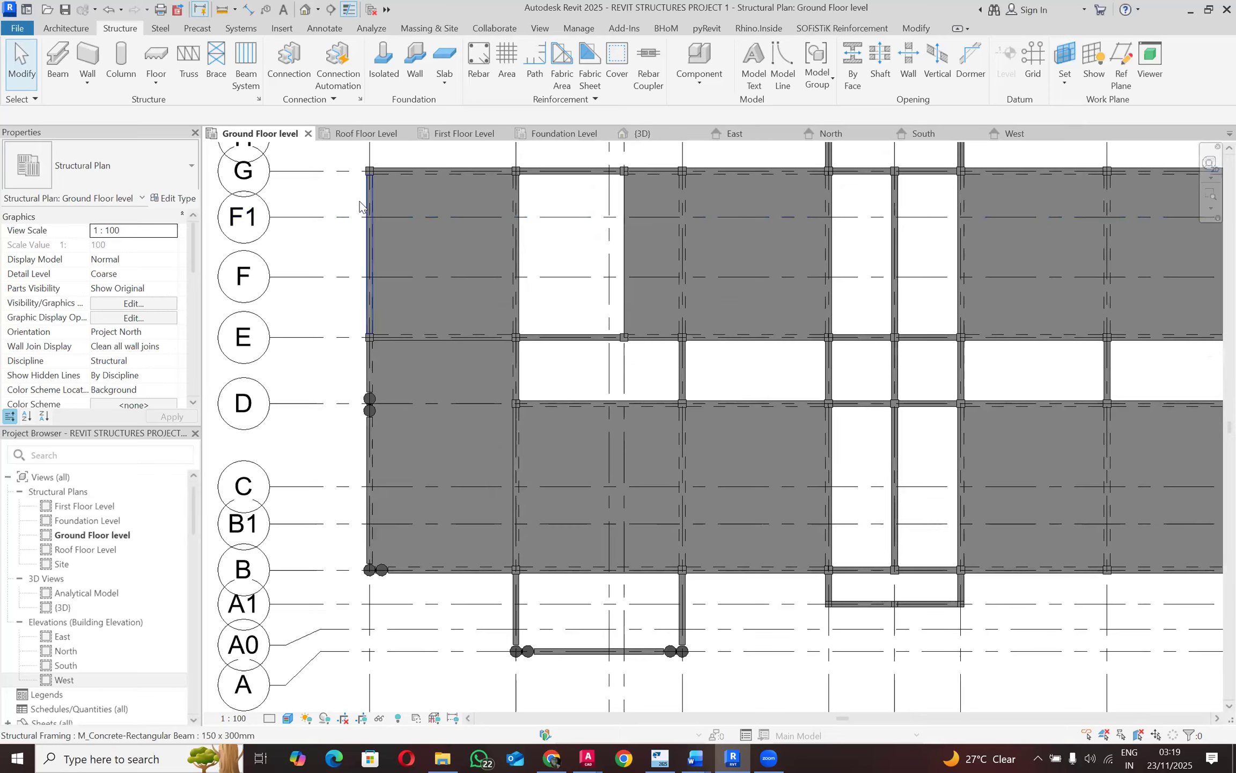
click(681, 370)
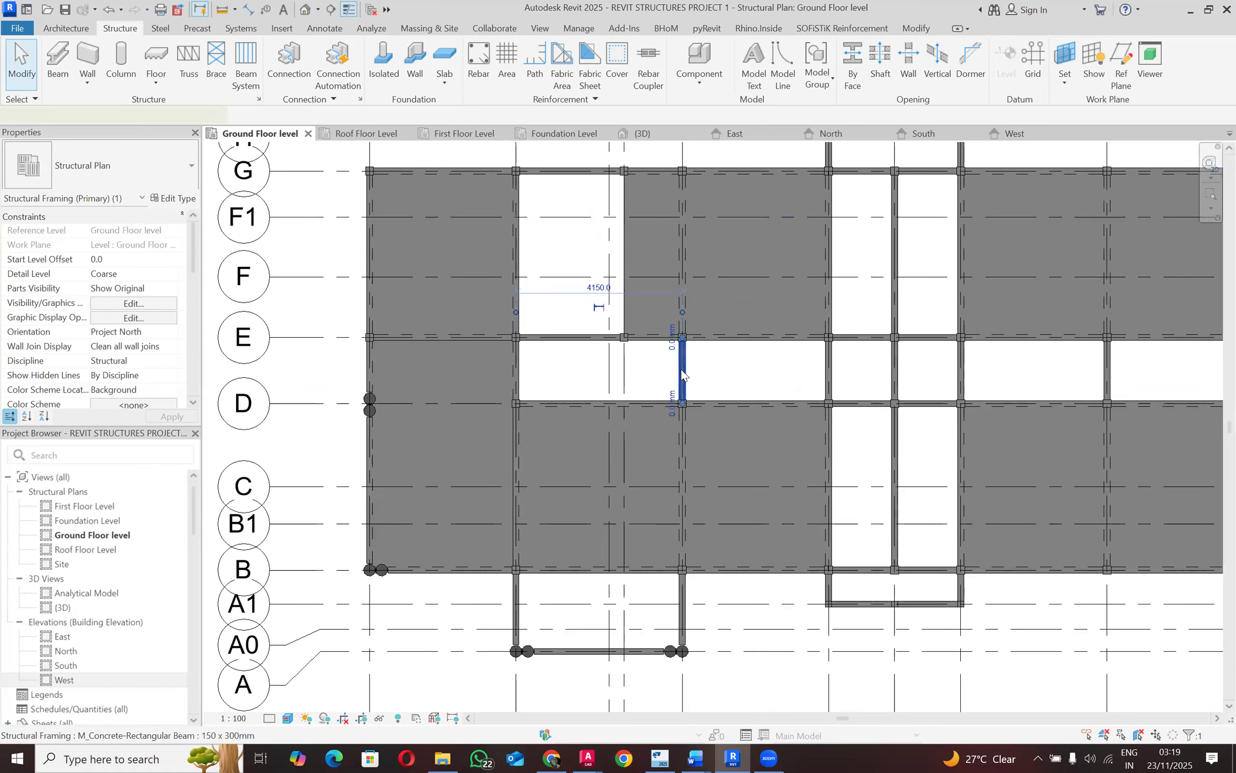
ctrl+click(829, 375)
ctrl+click(895, 372)
ctrl+click(961, 372)
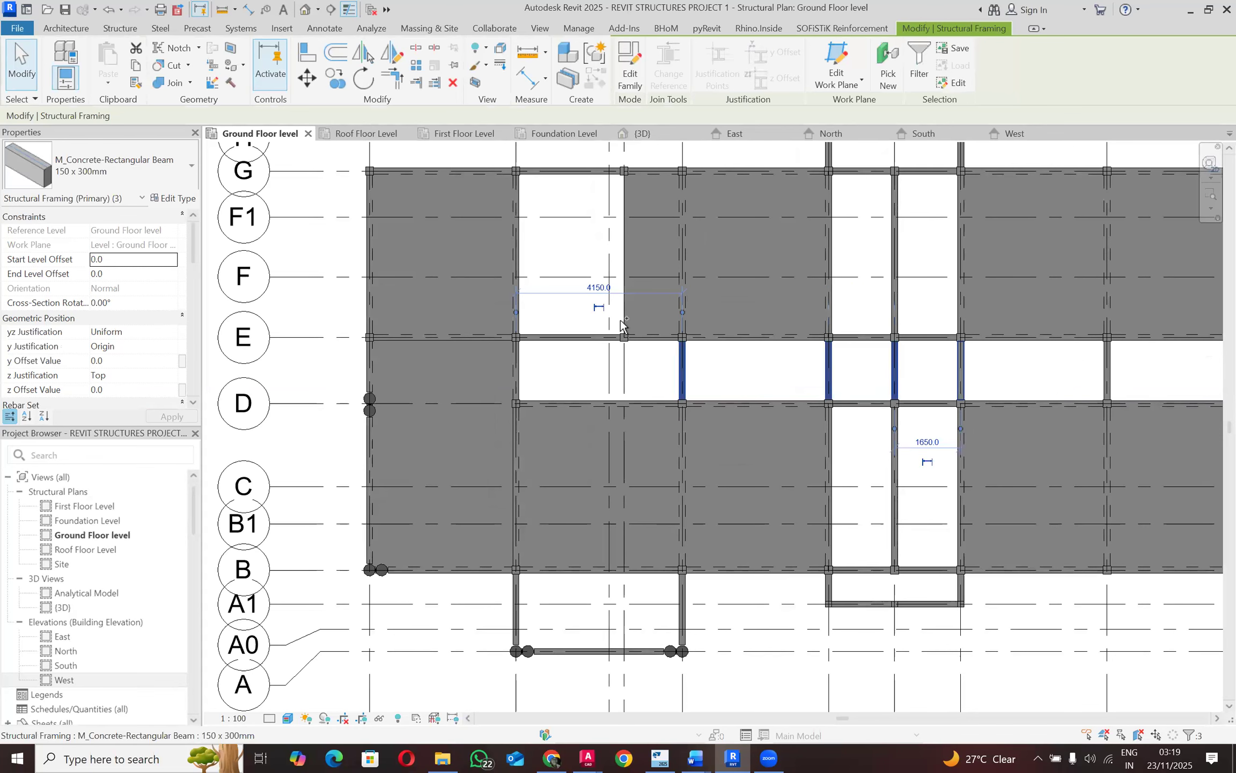
scroll(614, 344, down, 2)
ctrl+click(948, 365)
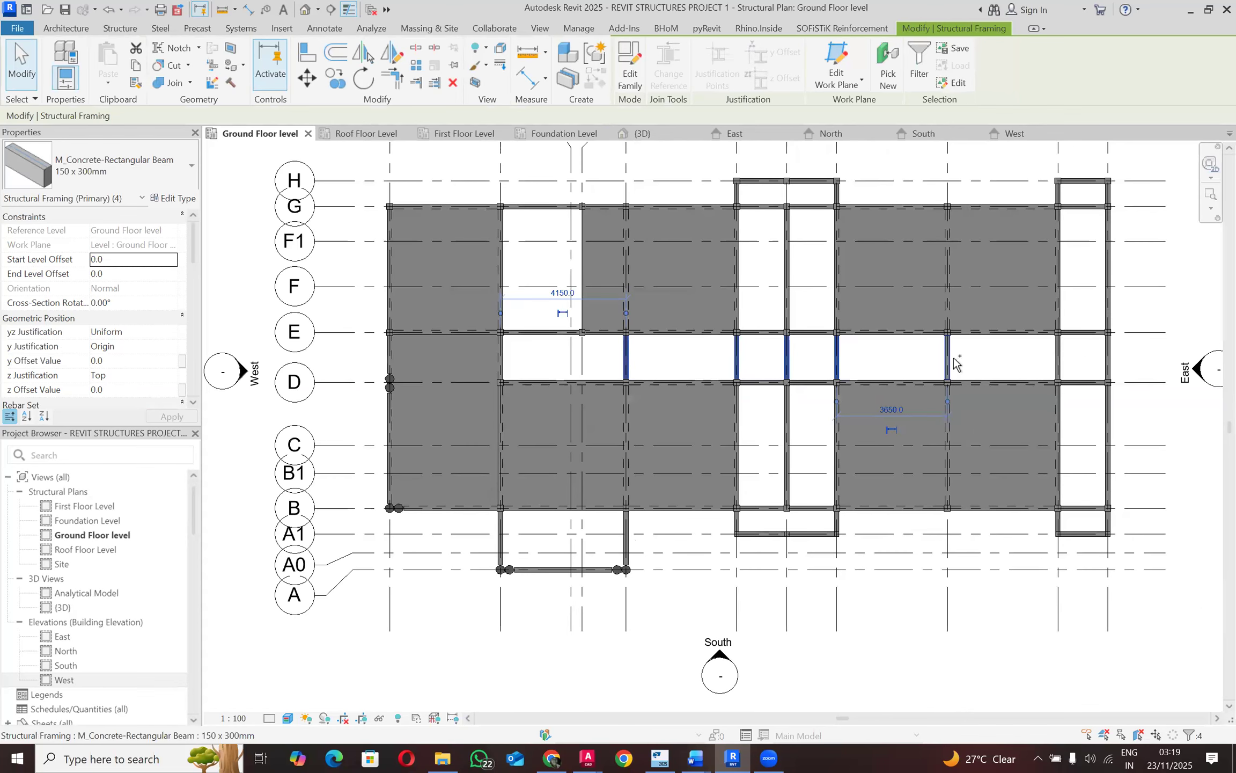
ctrl+click(1058, 357)
ctrl+click(1108, 354)
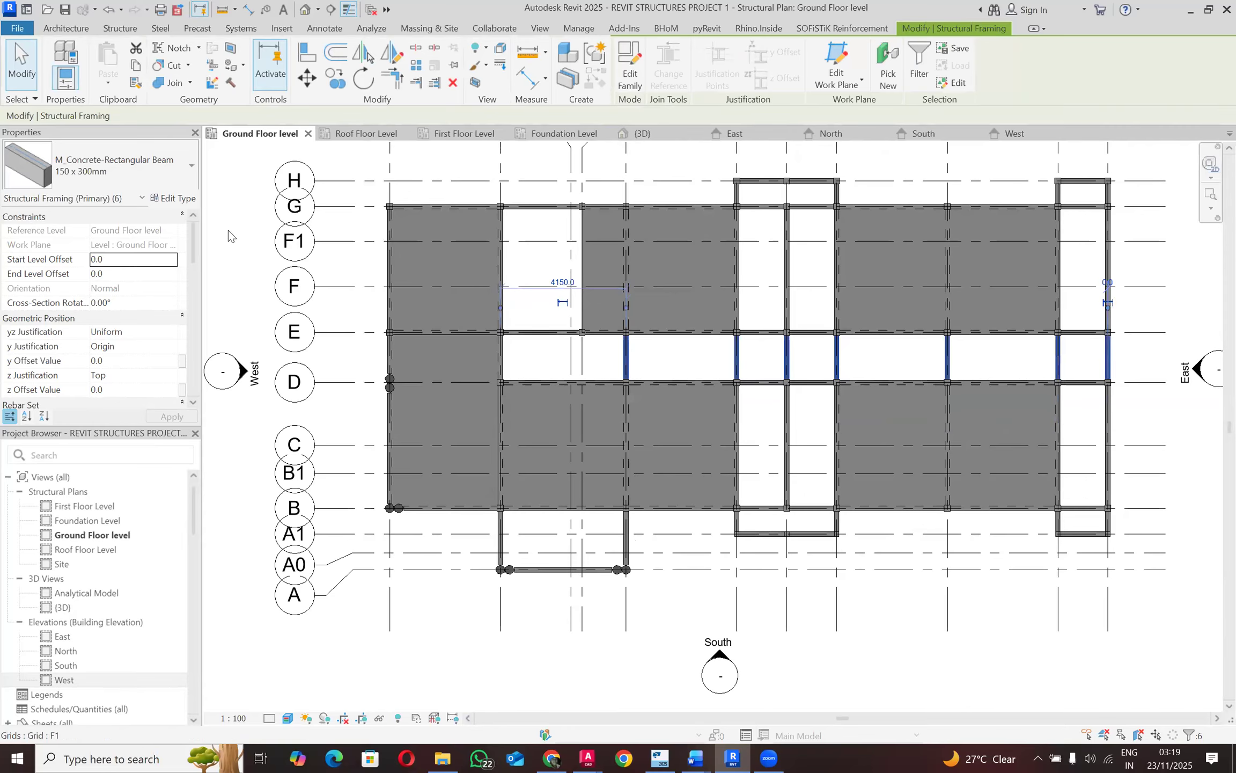
click(136, 259)
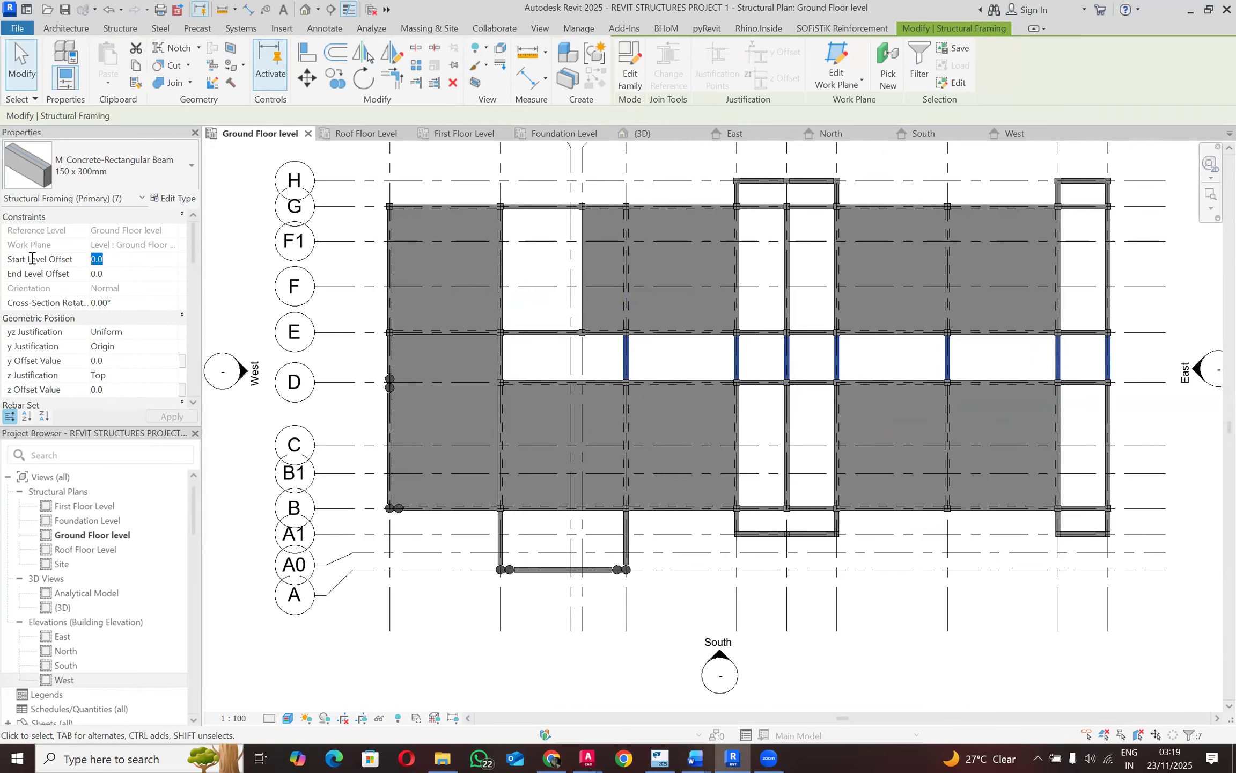
text(-750)
click(114, 273)
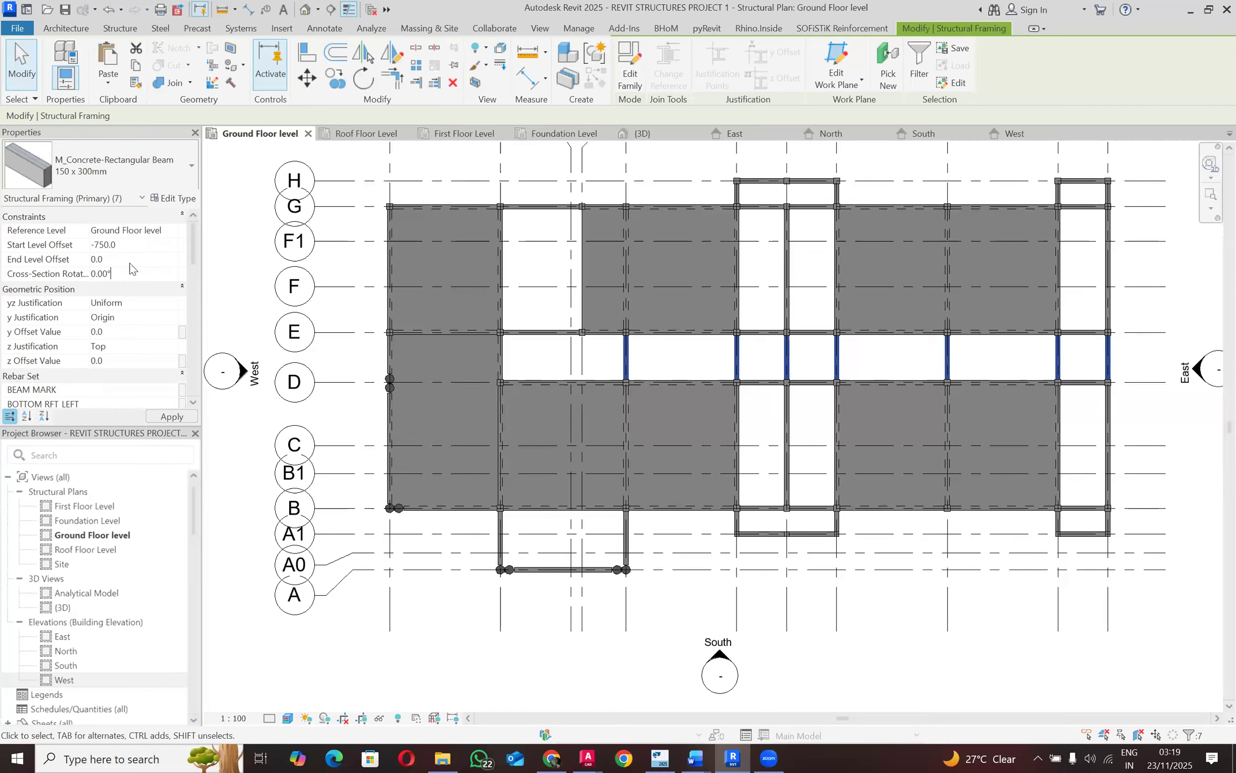
click(116, 242)
key(BackSpace)
text(-150)
key(Tab)
text(-150)
click(172, 416)
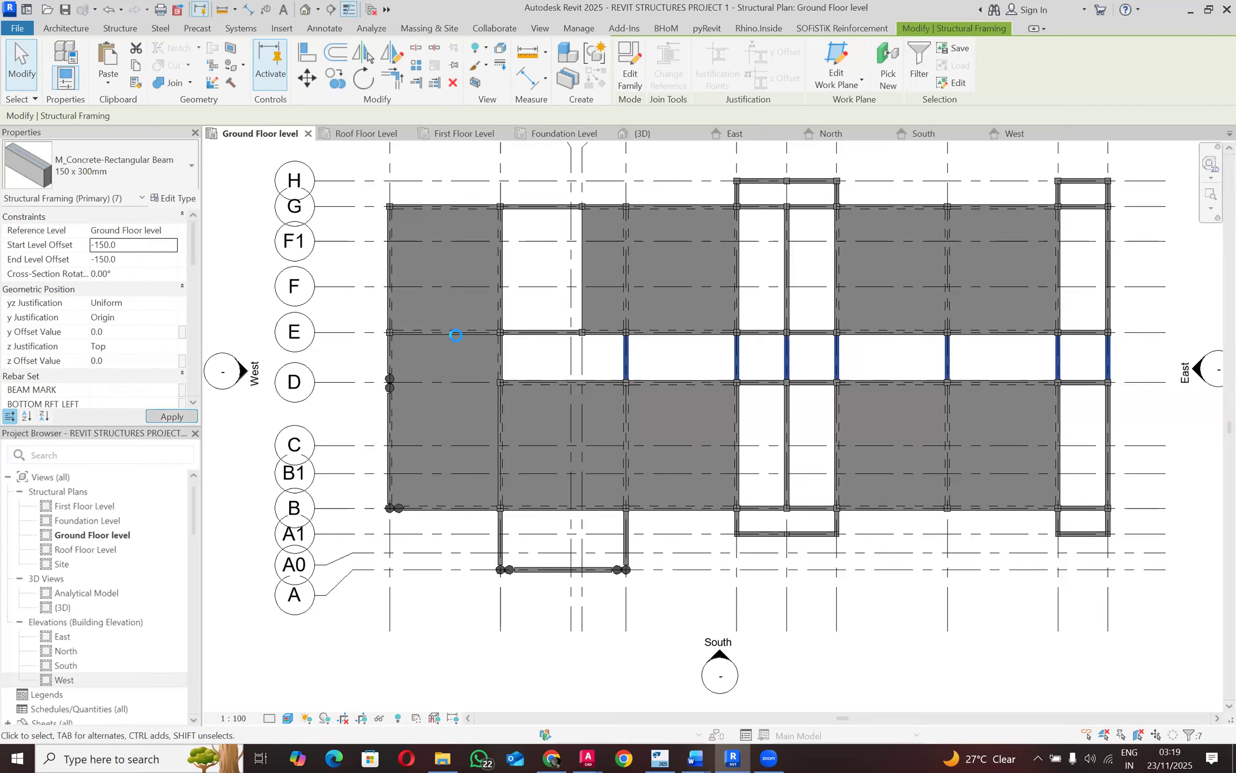
click(367, 180)
key(Escape)
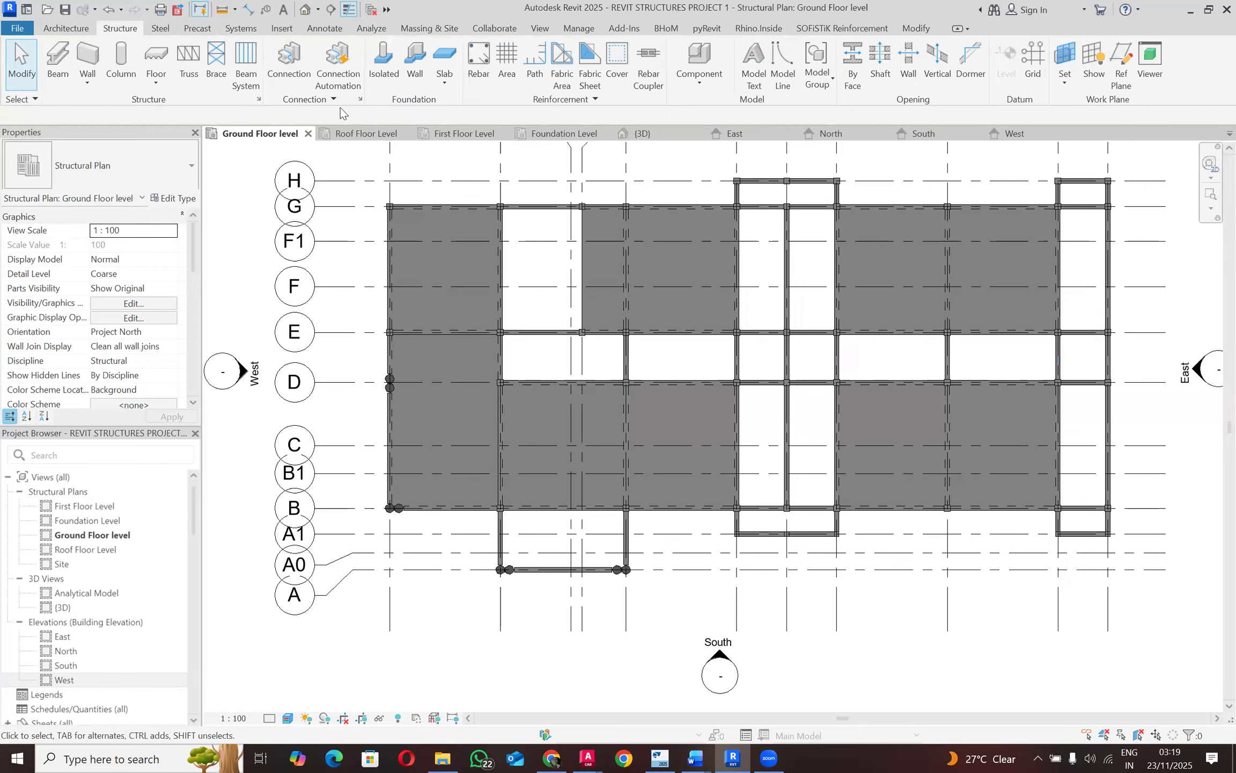
Step: Create a rectangular 150mm Foundation Slab over the corridor between grids D and E, from grid 2 to grid 11, at a -150 height offset
click(313, 26)
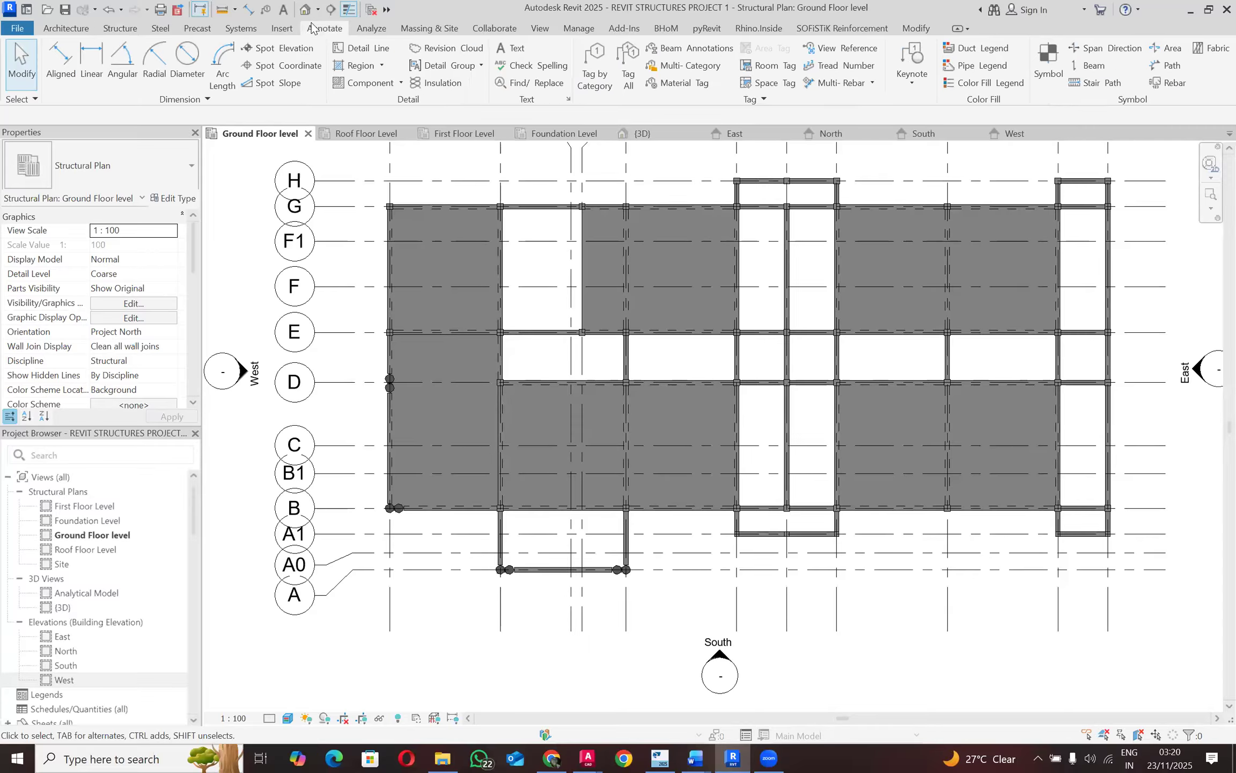
click(118, 30)
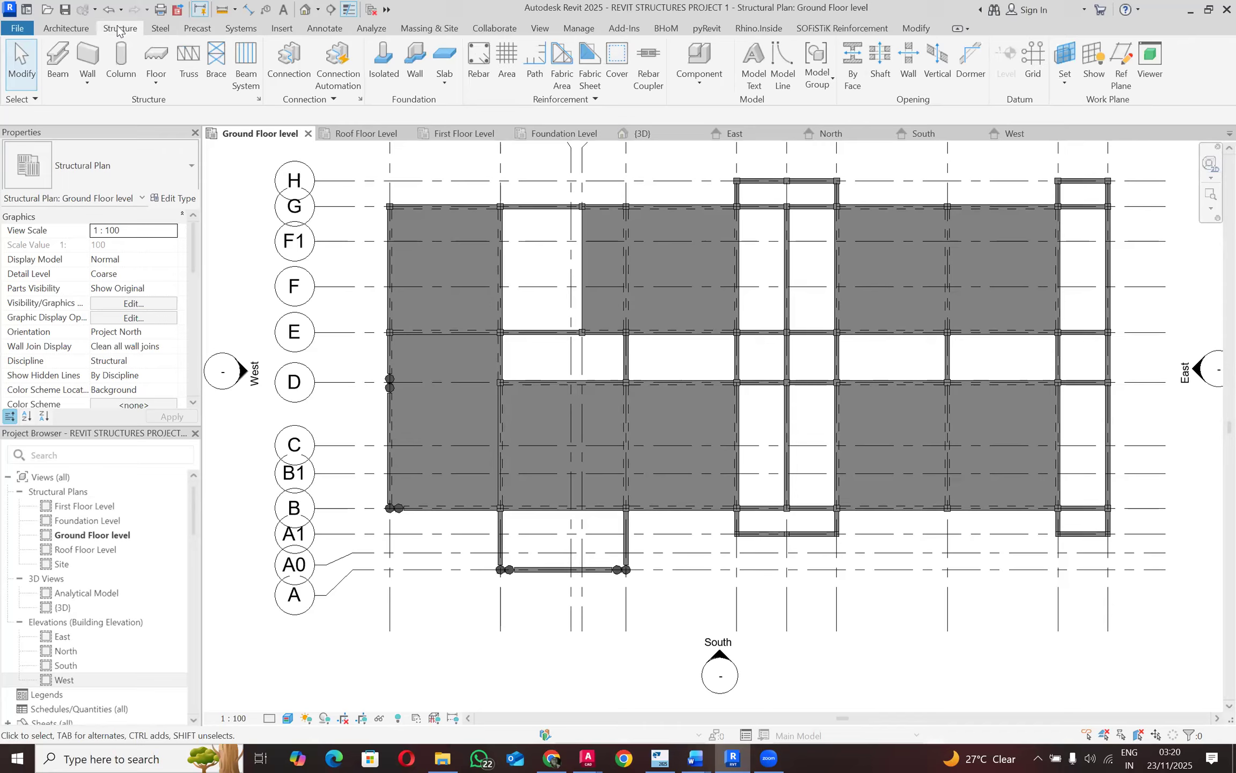
click(445, 80)
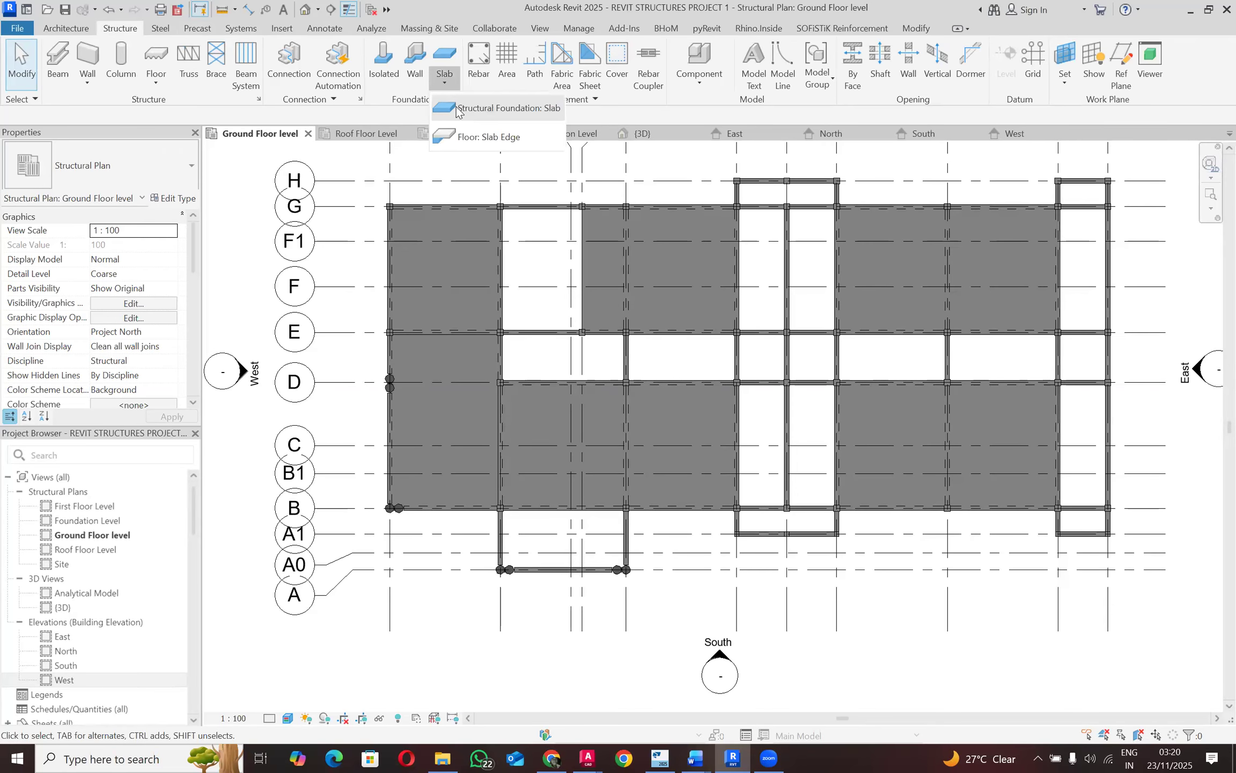
click(452, 108)
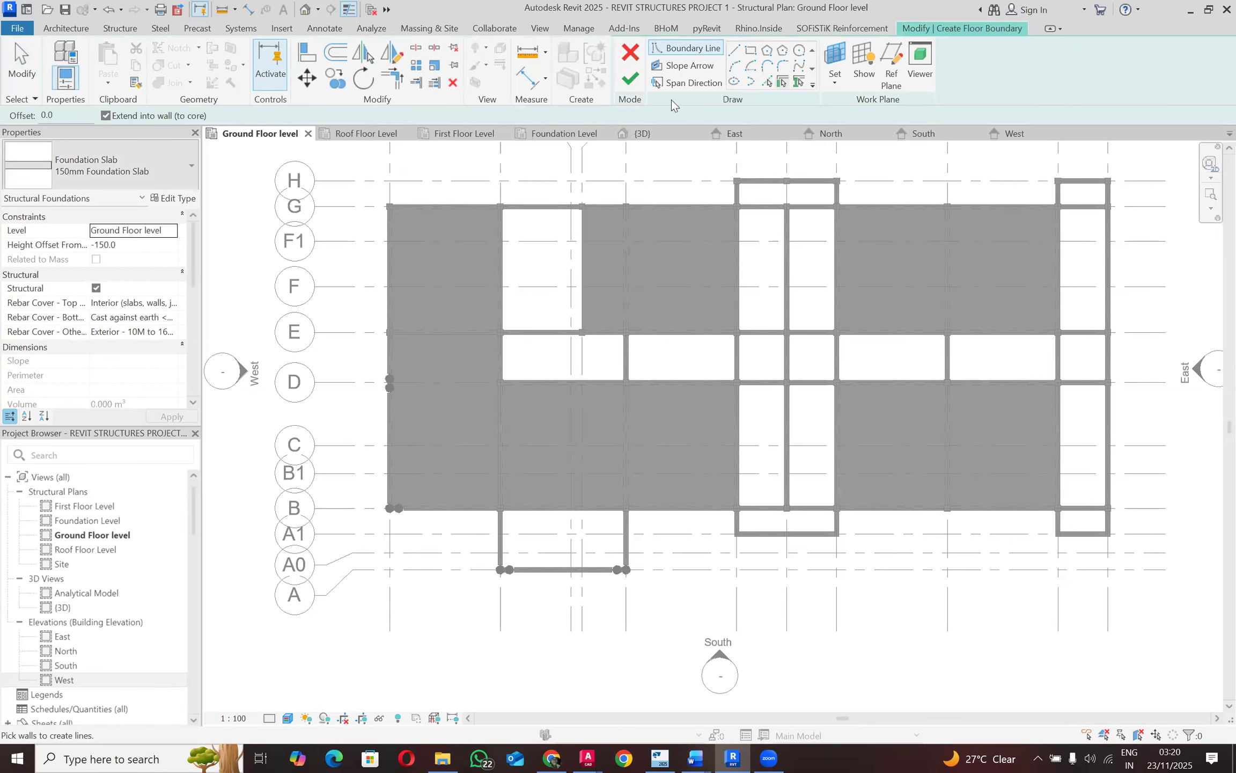
click(751, 49)
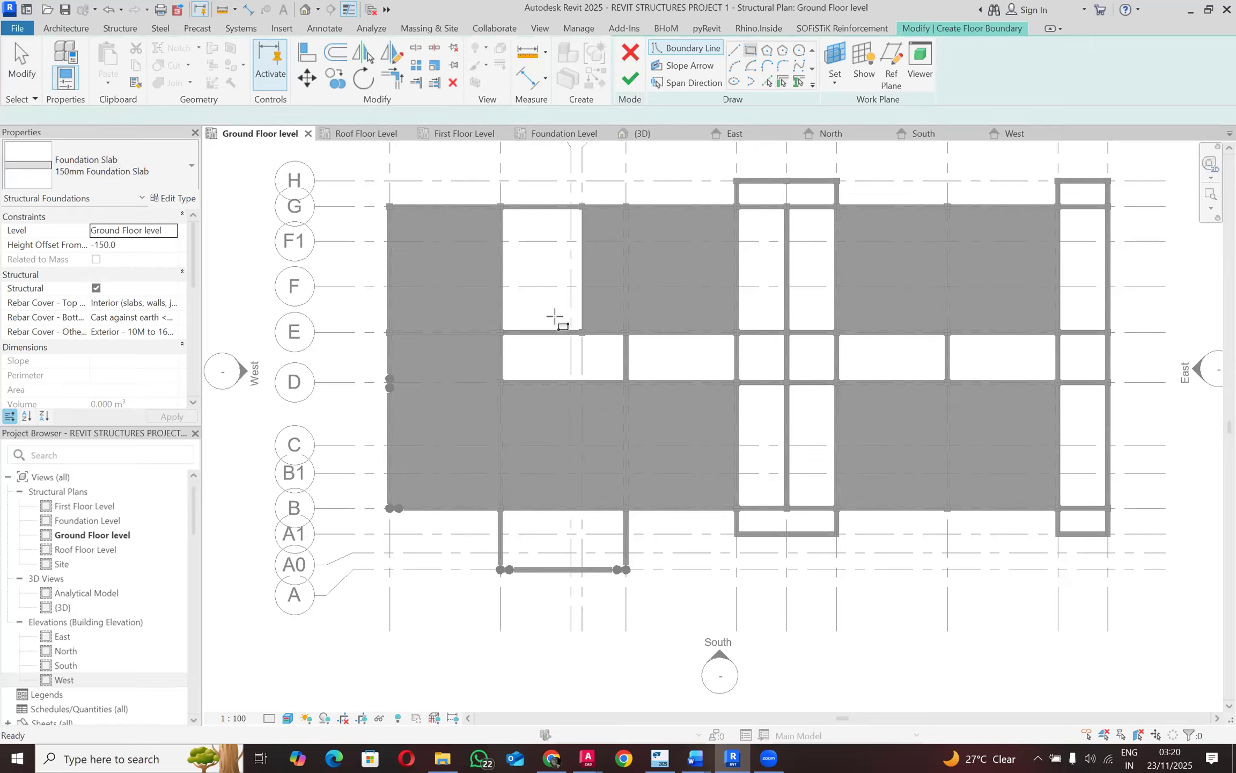
scroll(555, 316, up, 5)
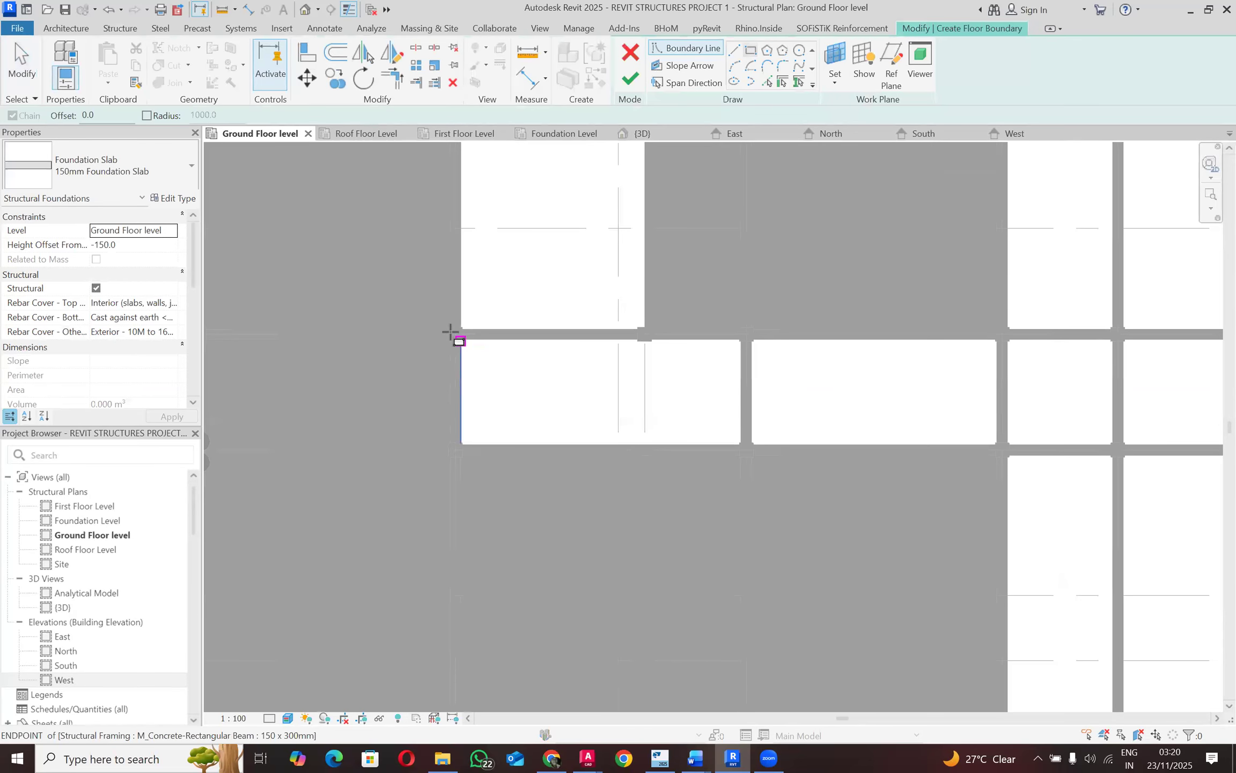
scroll(451, 333, up, 2)
click(458, 333)
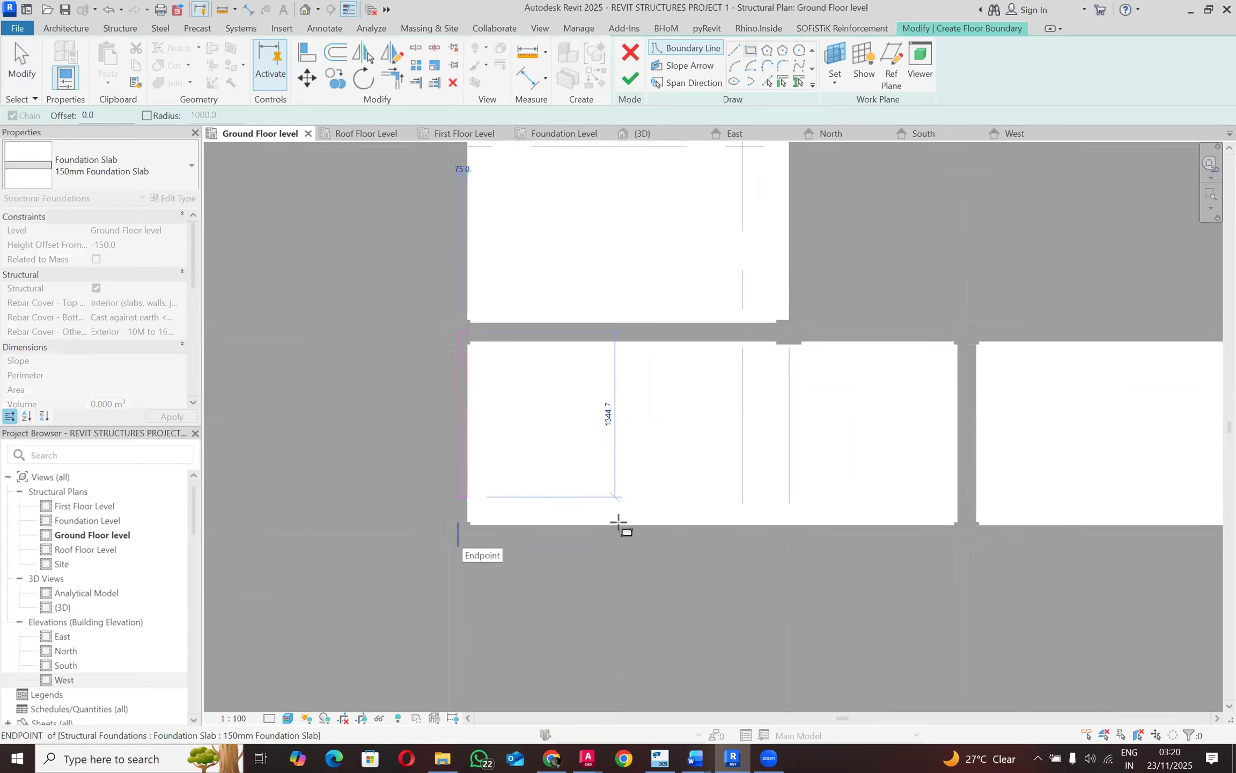
scroll(560, 491, down, 5)
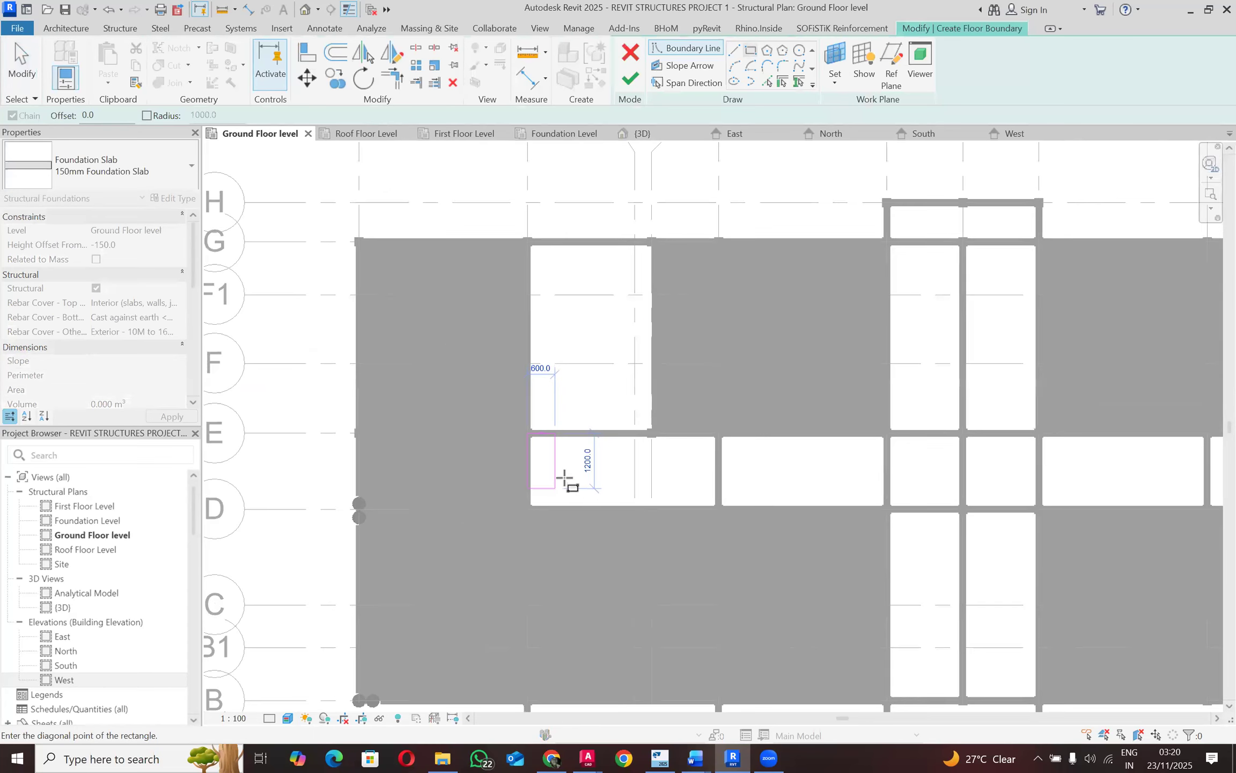
scroll(565, 477, down, 2)
scroll(1142, 505, up, 4)
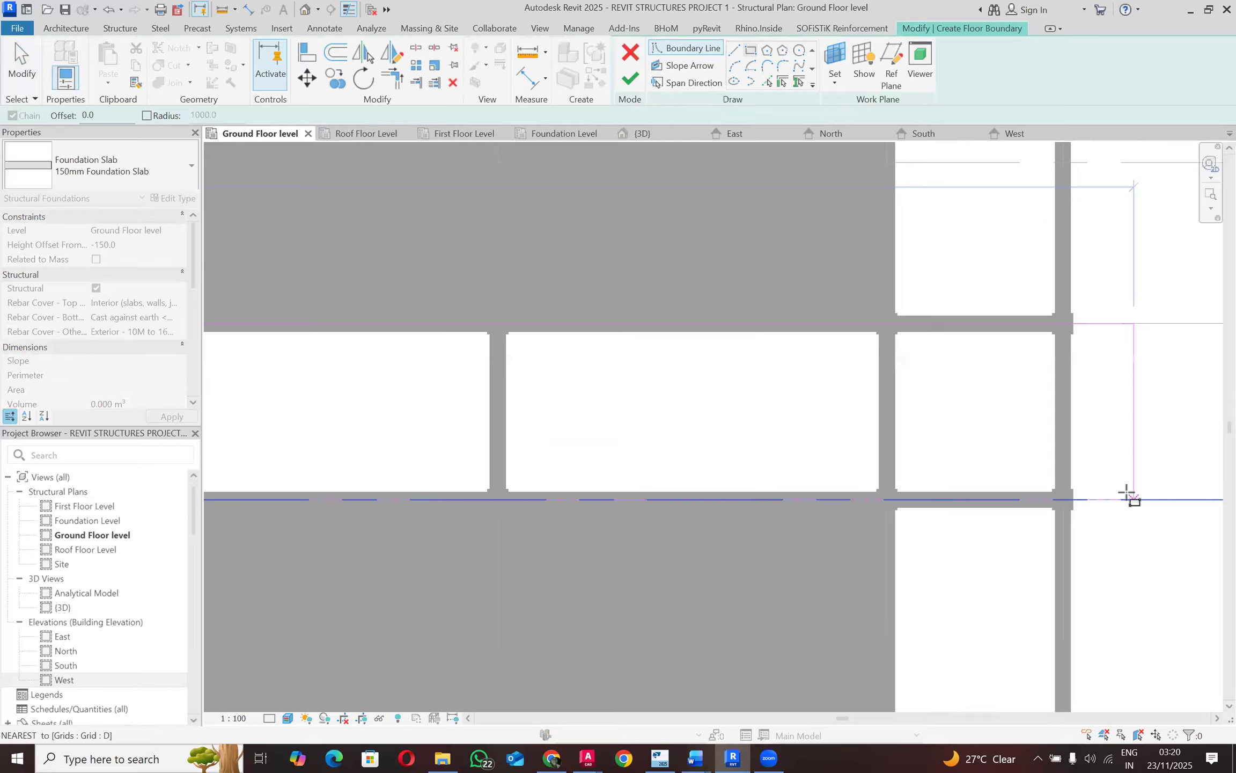
scroll(1073, 496, up, 2)
scroll(1021, 501, up, 3)
click(1008, 494)
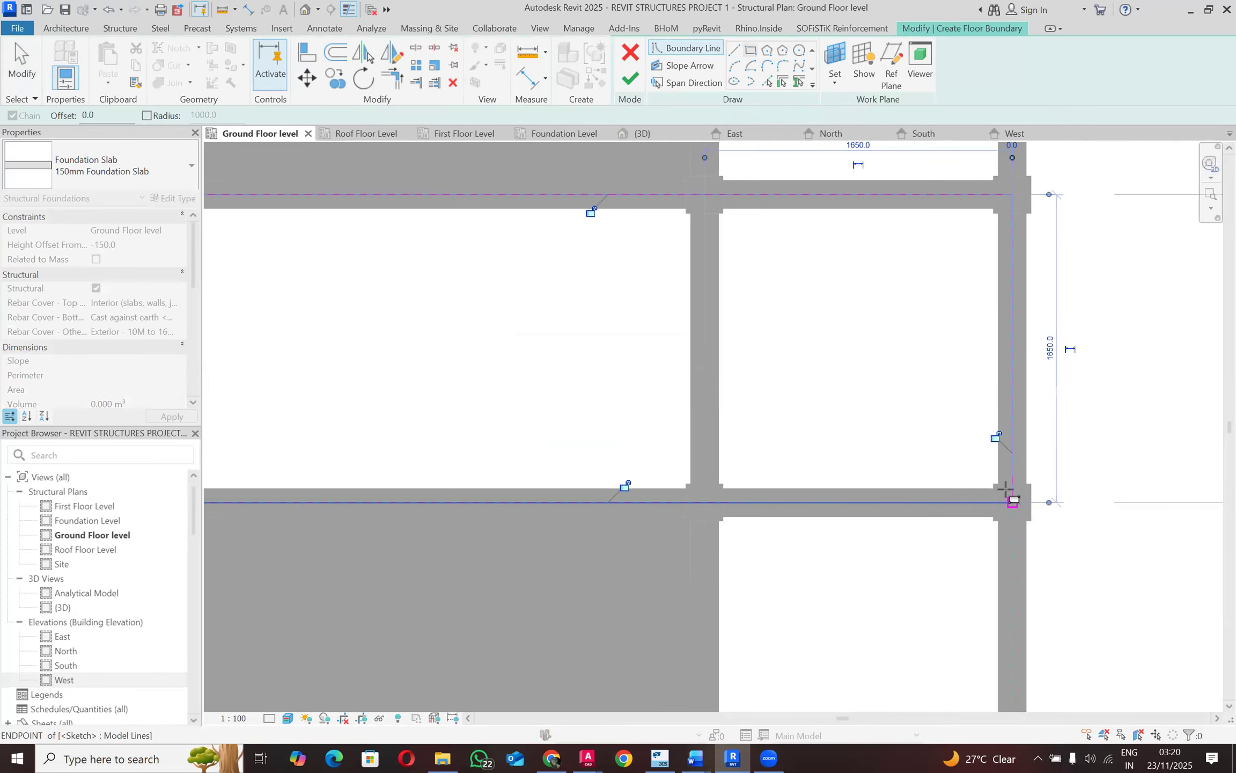
scroll(869, 428, down, 5)
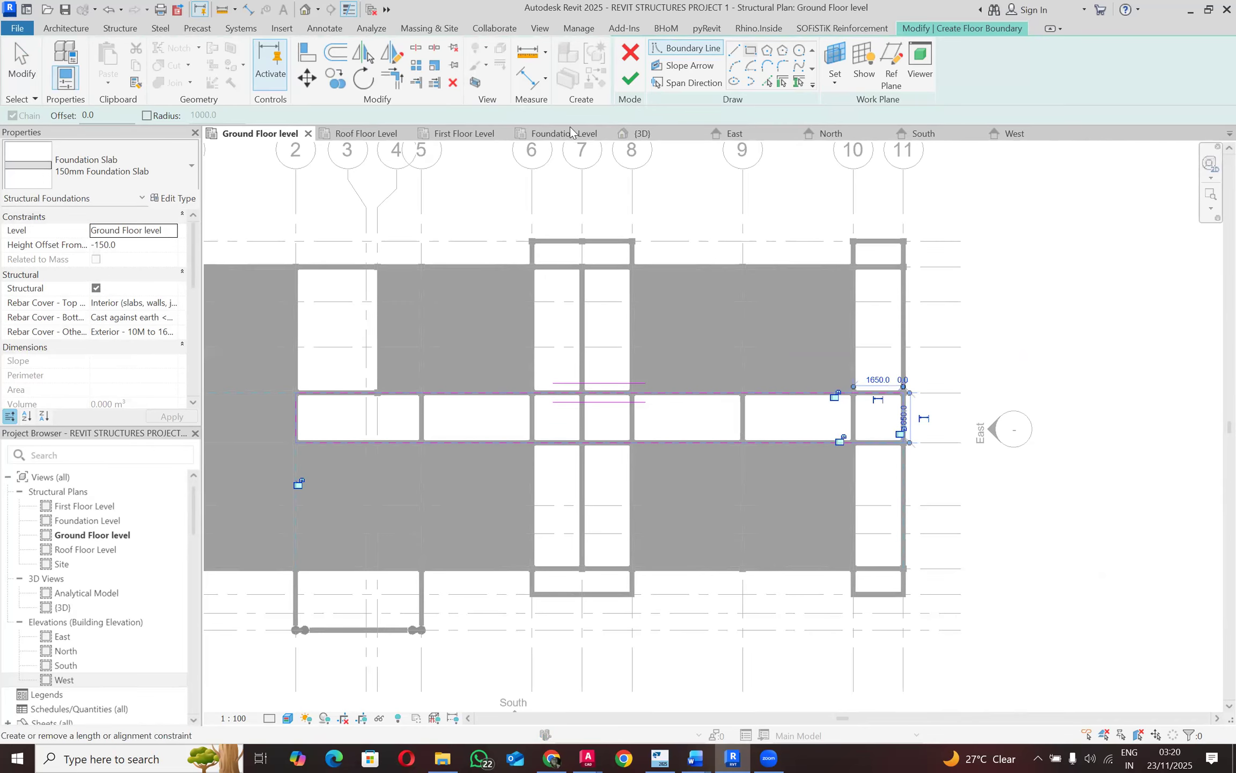
click(626, 85)
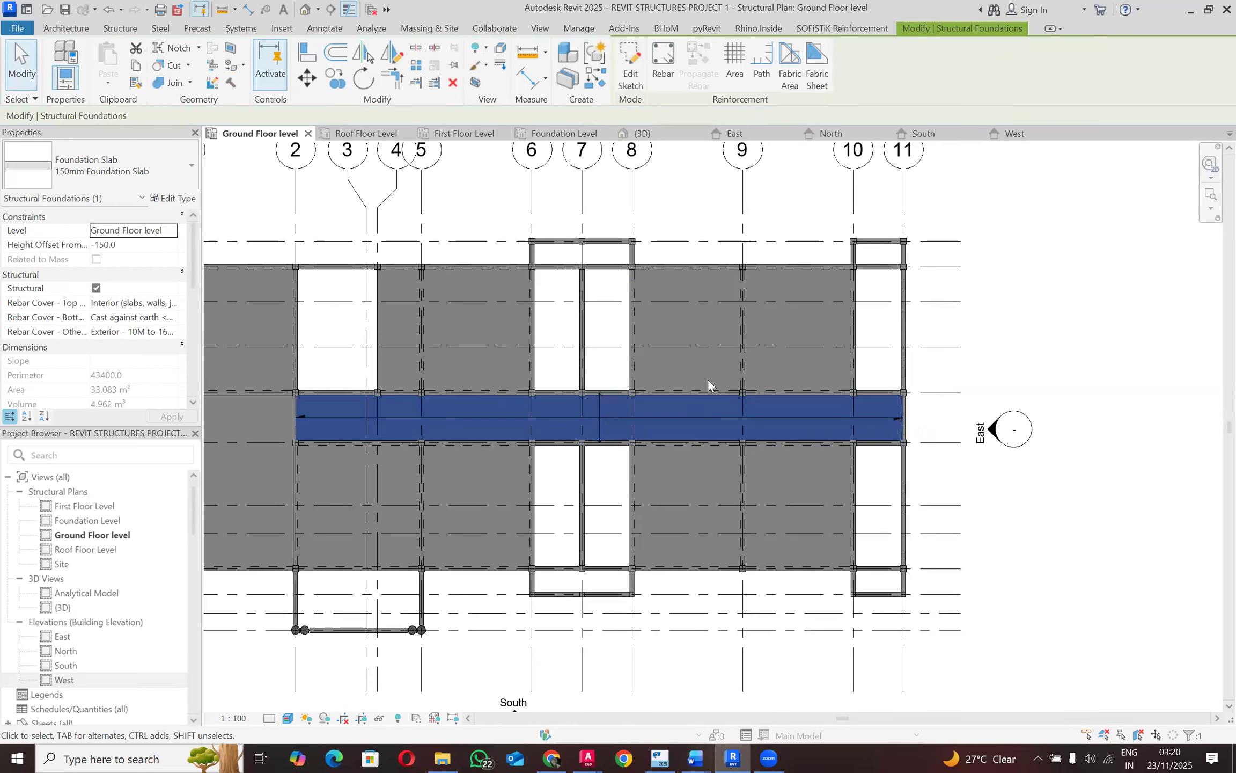
key(Escape)
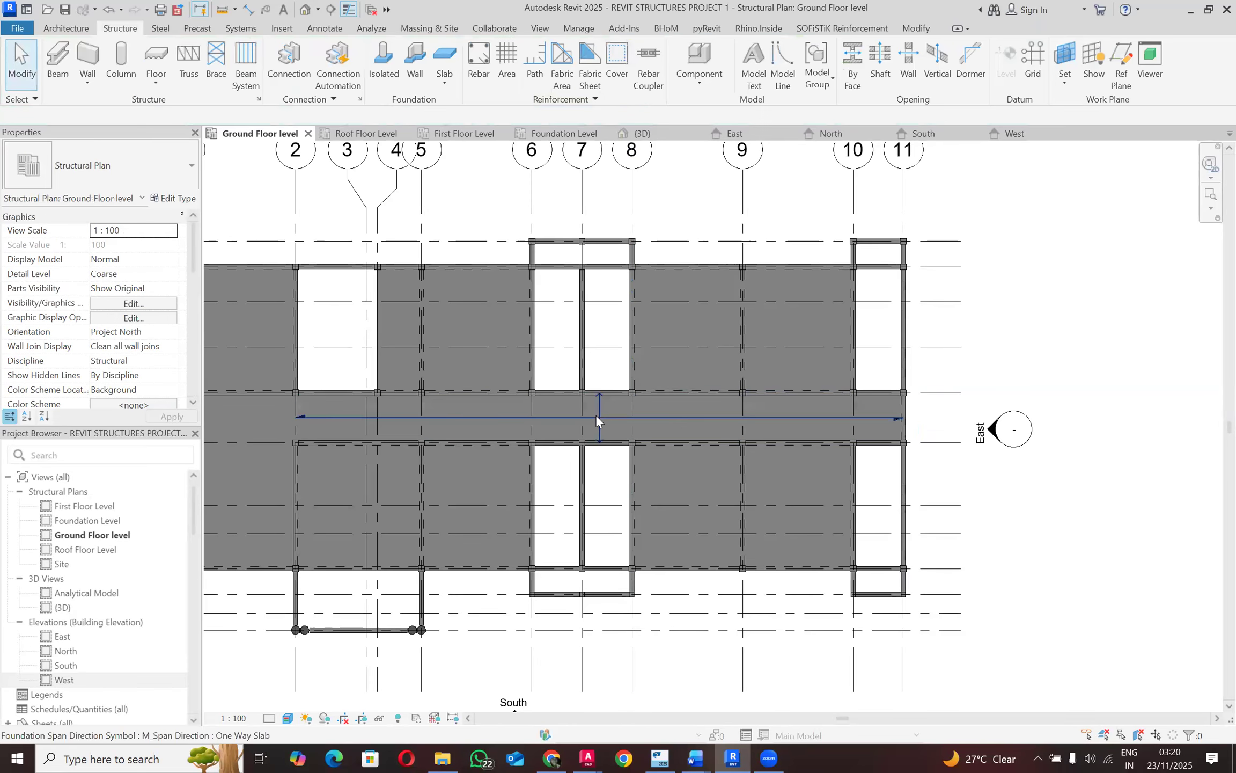
click(633, 418)
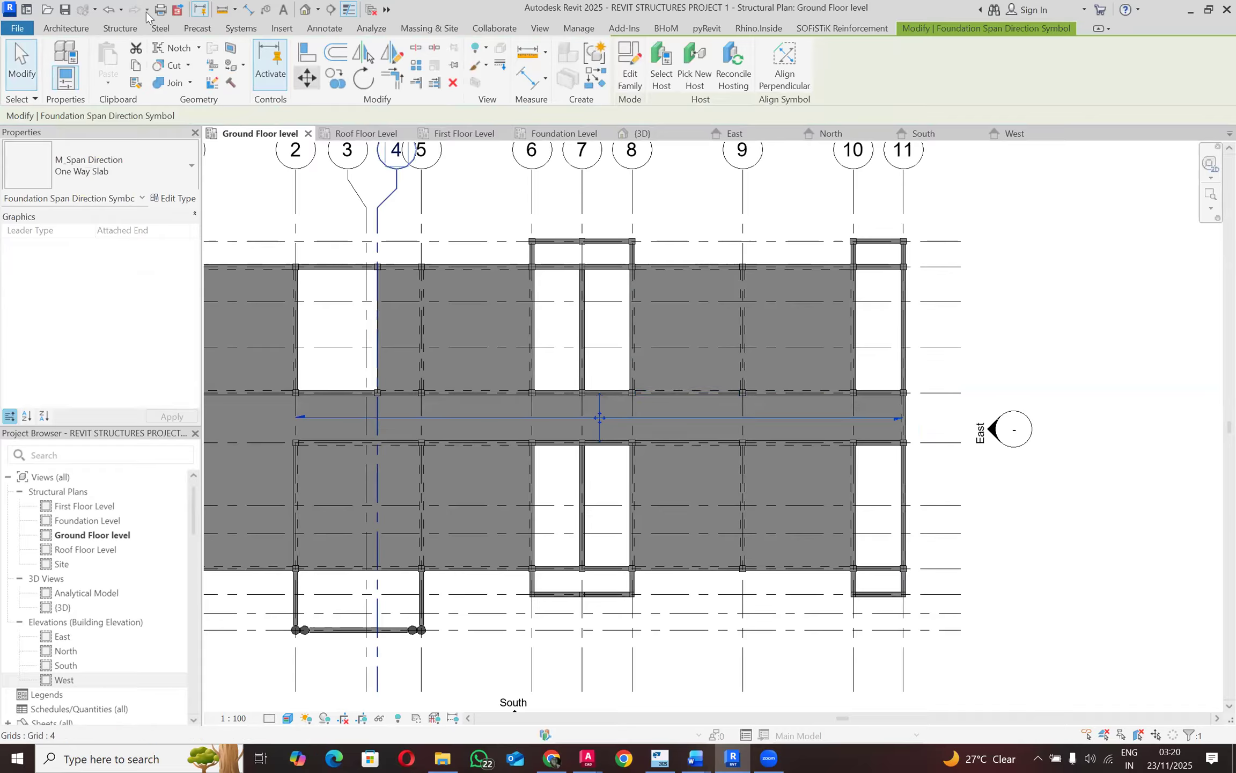
right_click(632, 210)
click(670, 419)
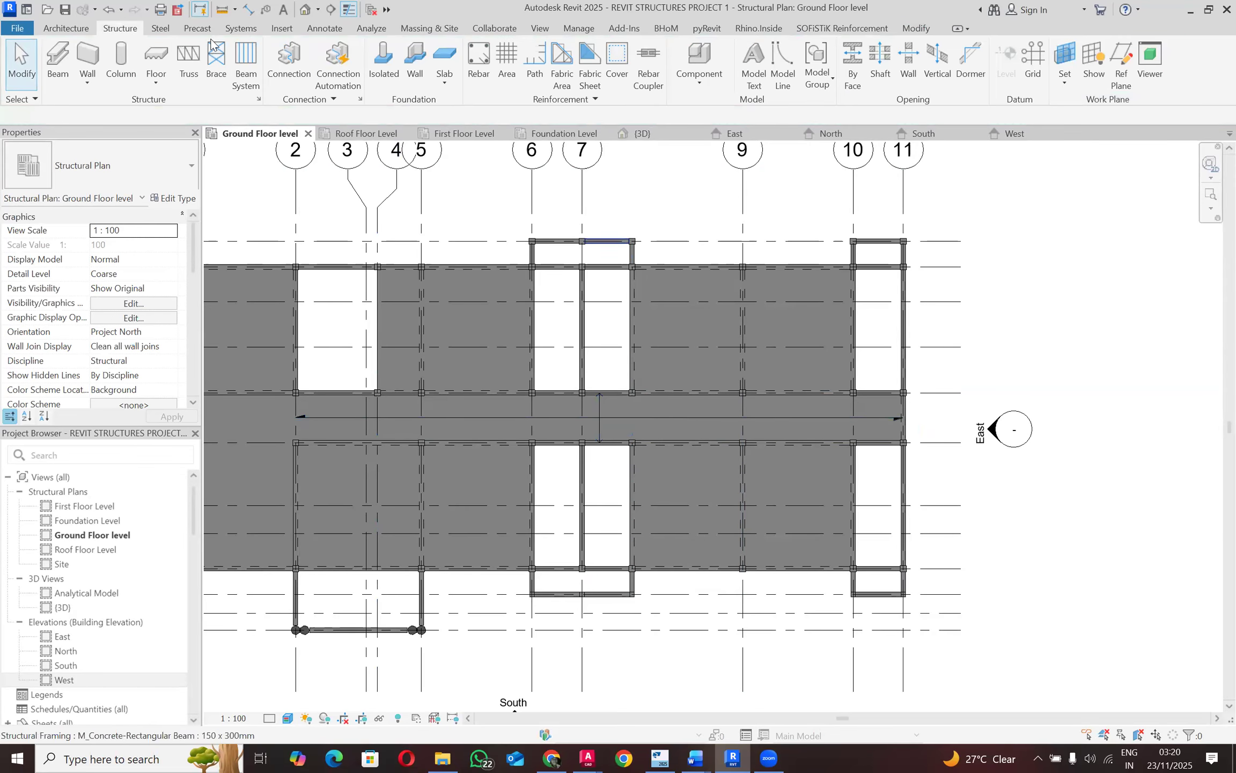
key(ctrl+z)
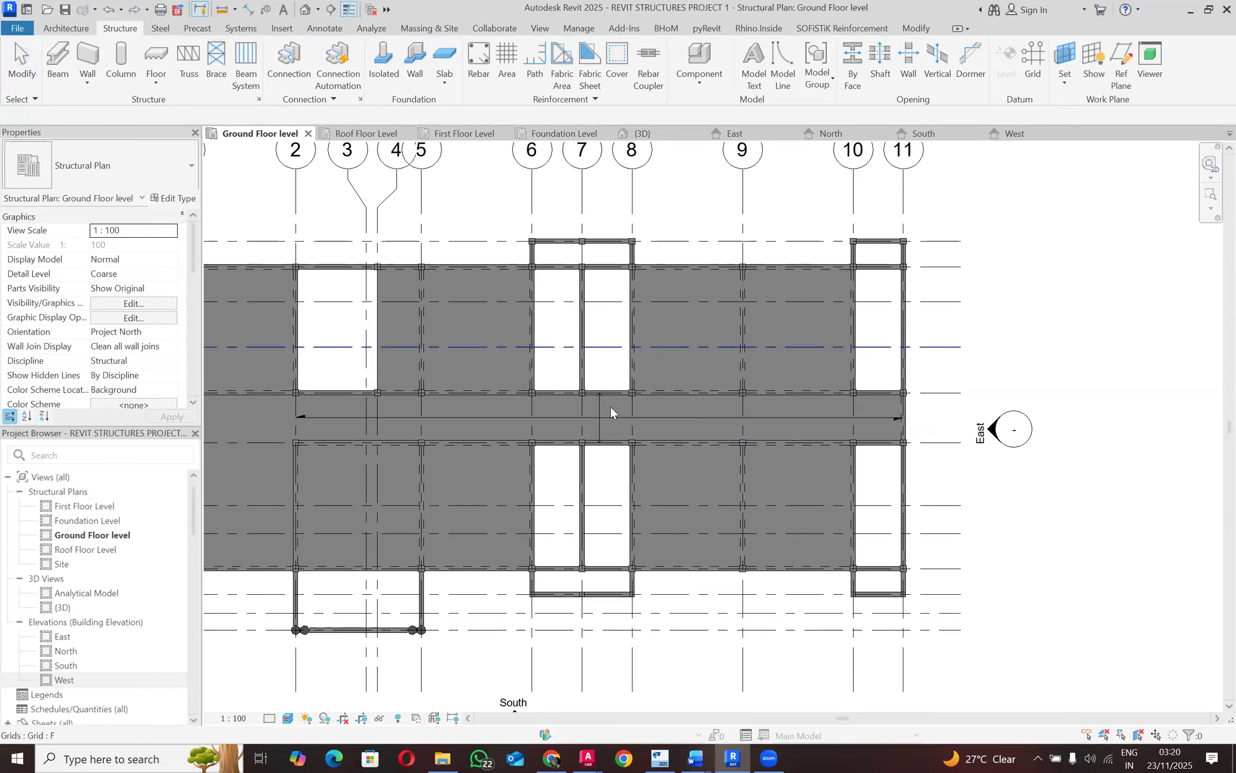
Step: Delete the One Way Slab span direction symbol from the corridor slab between grids D and E
click(607, 417)
right_click(607, 418)
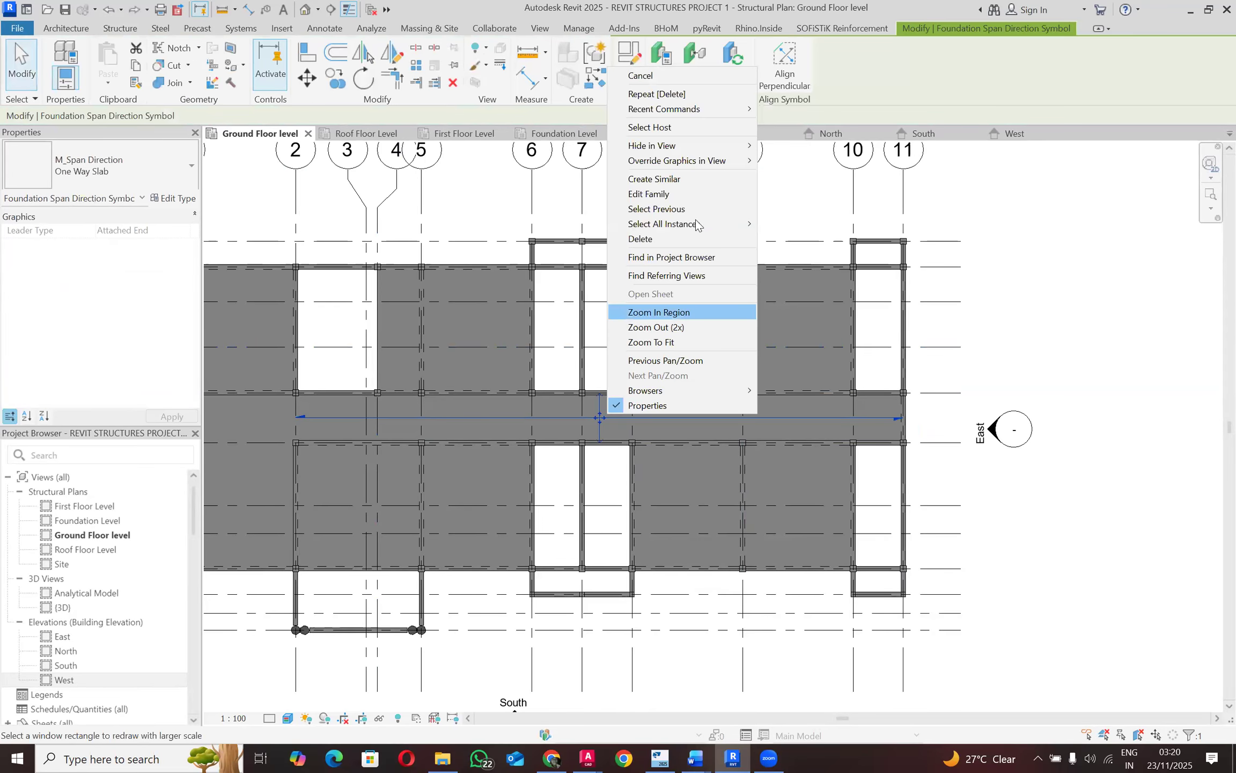
click(690, 238)
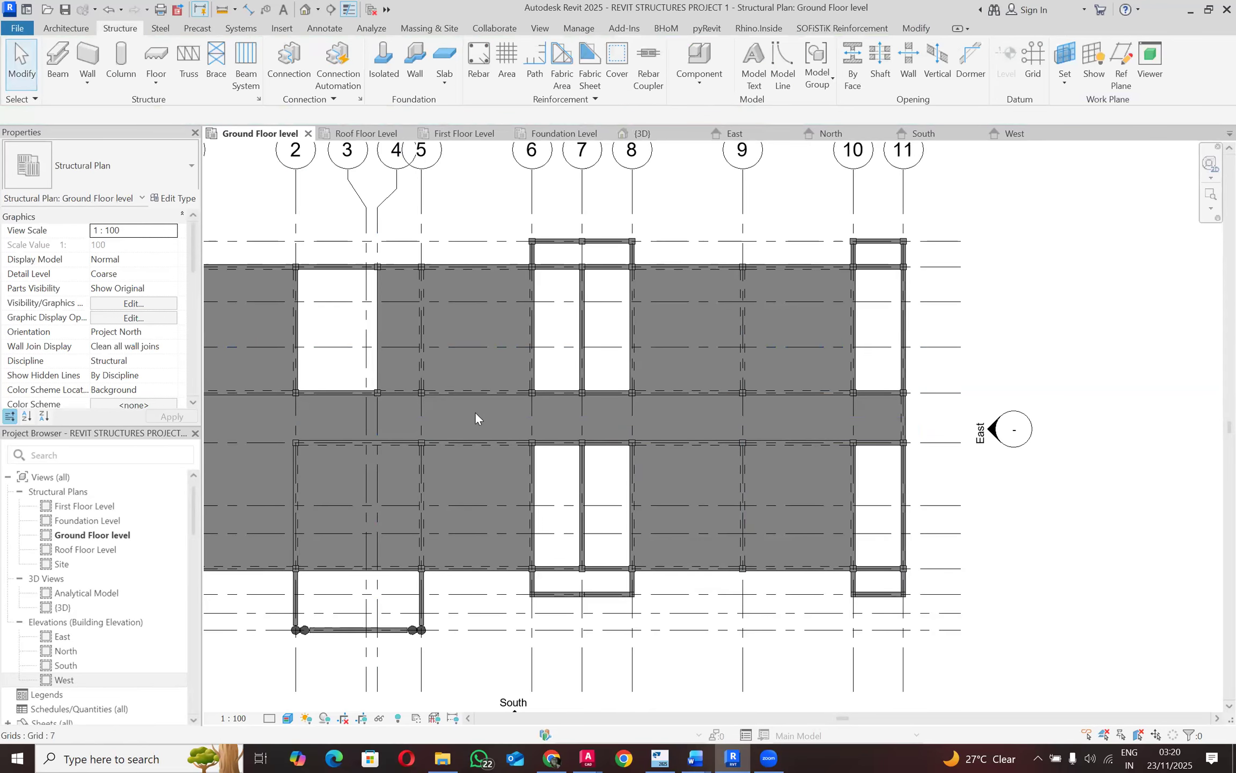
Step: Examine the corridor slab in the ground floor plan and 3D view, and check the level offsets of a short corridor beam
scroll(476, 411, up, 2)
scroll(859, 403, down, 2)
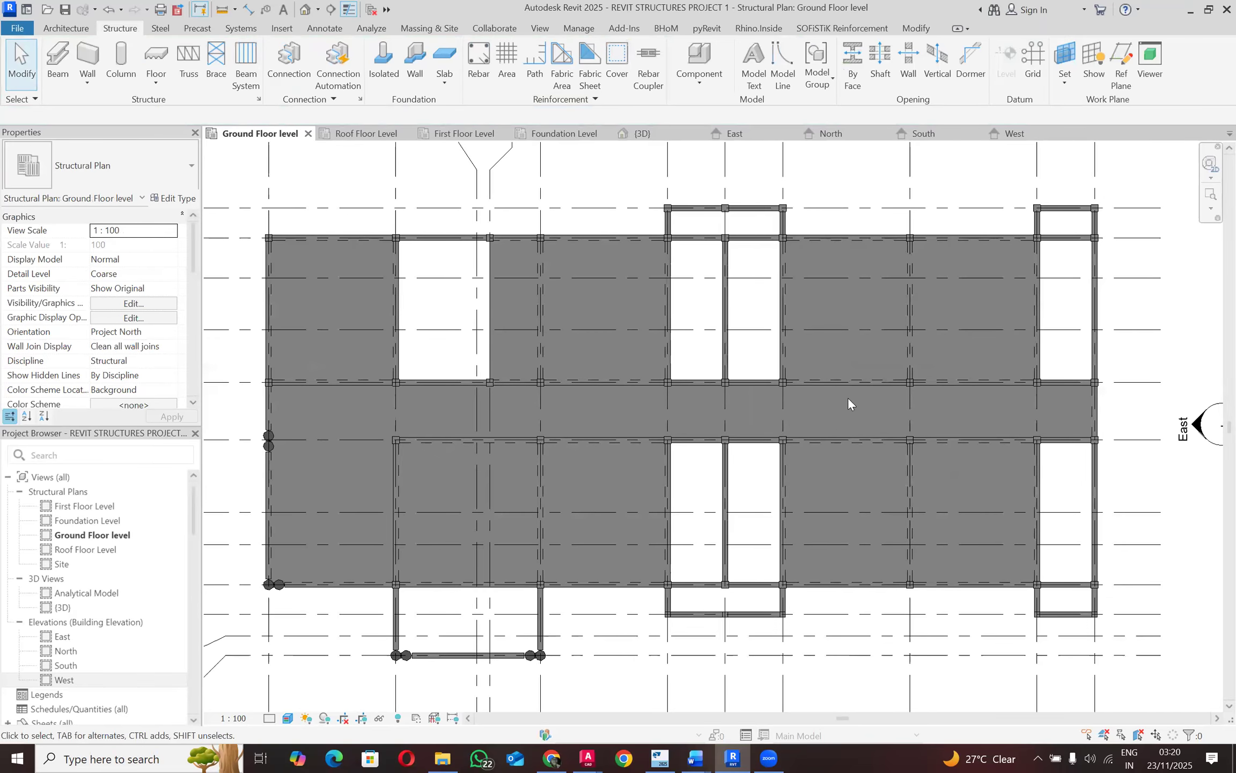
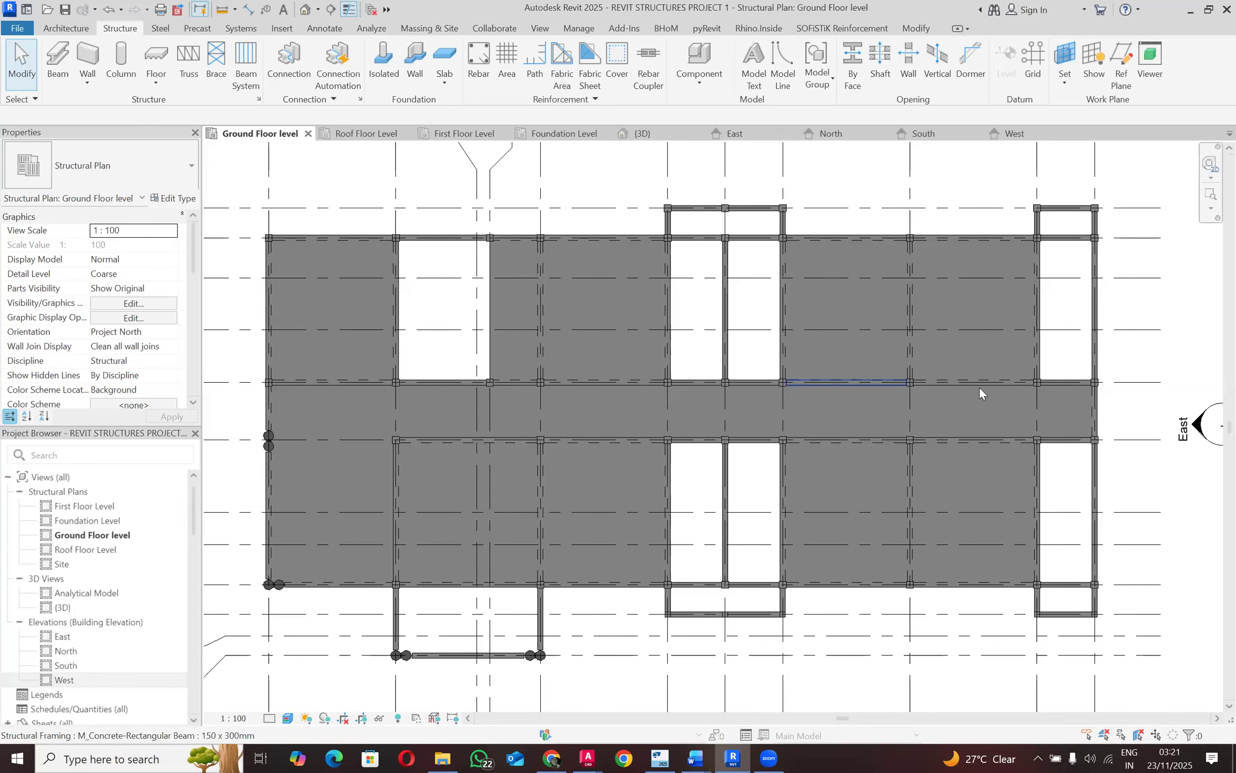
scroll(970, 394, up, 2)
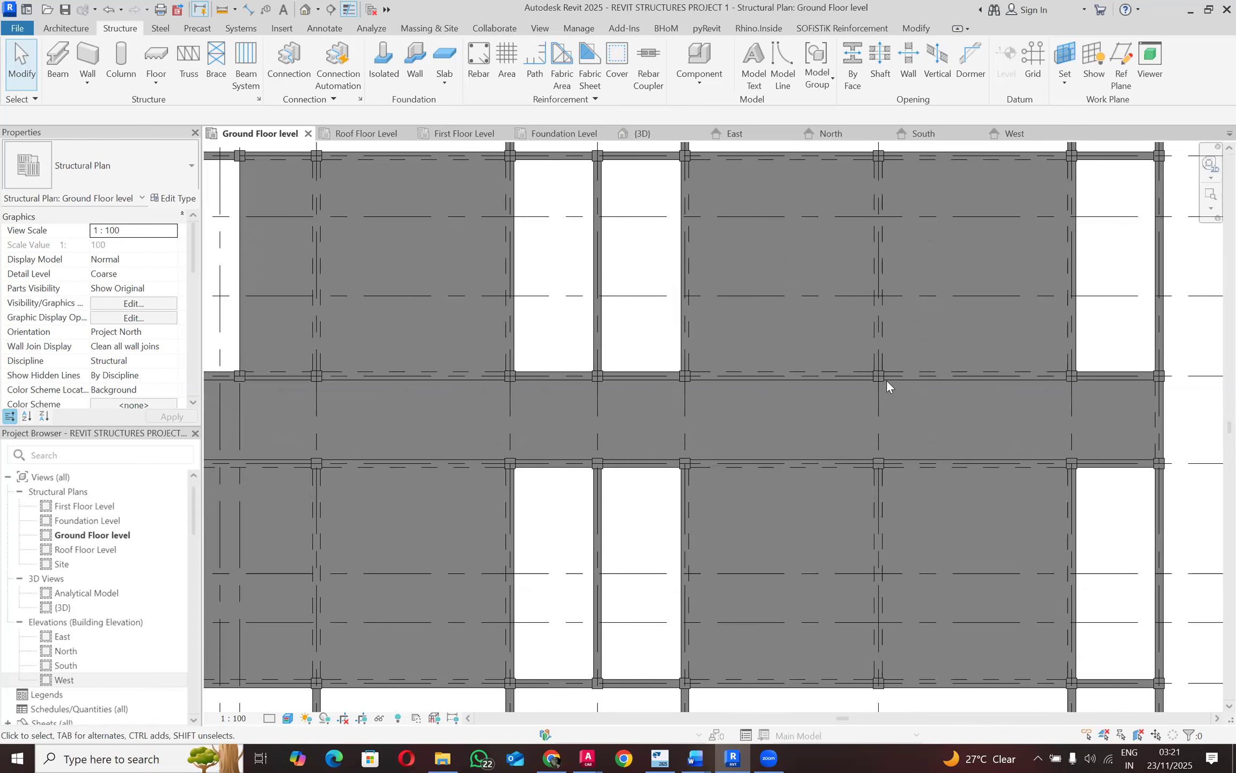
scroll(576, 380, down, 2)
scroll(570, 389, up, 2)
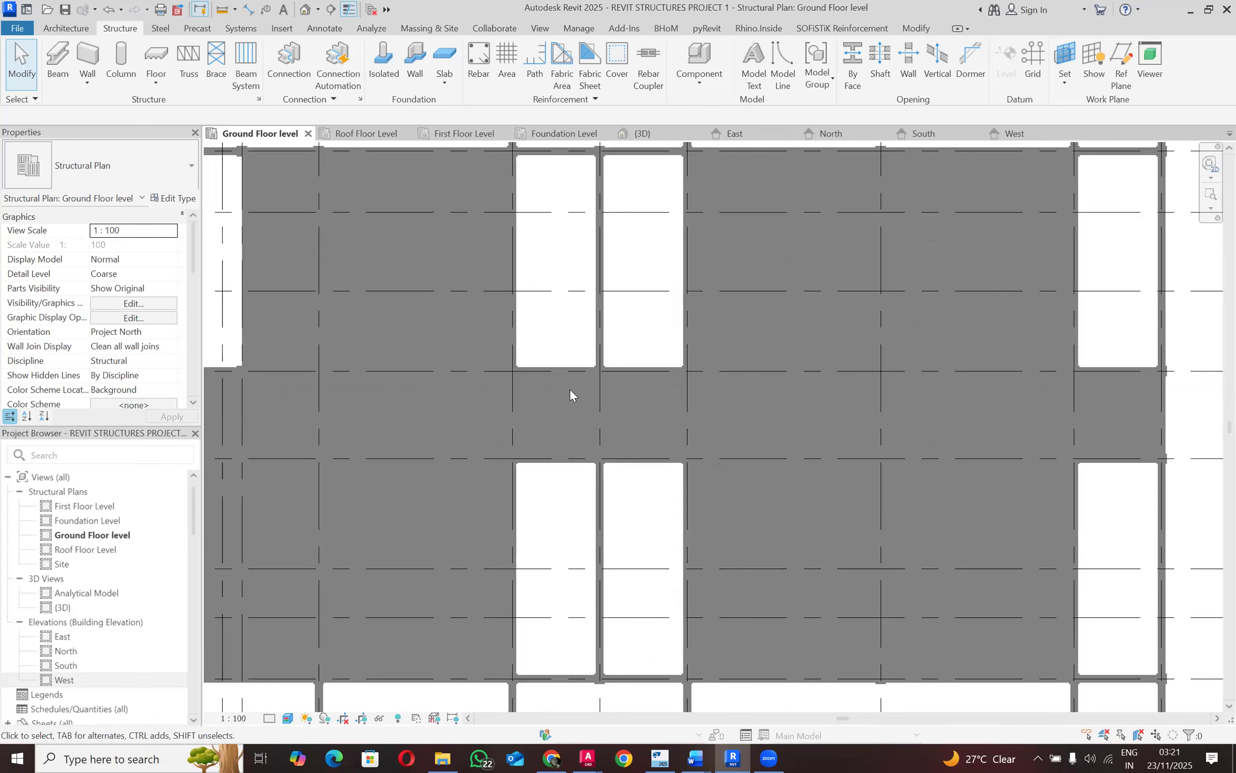
click(663, 131)
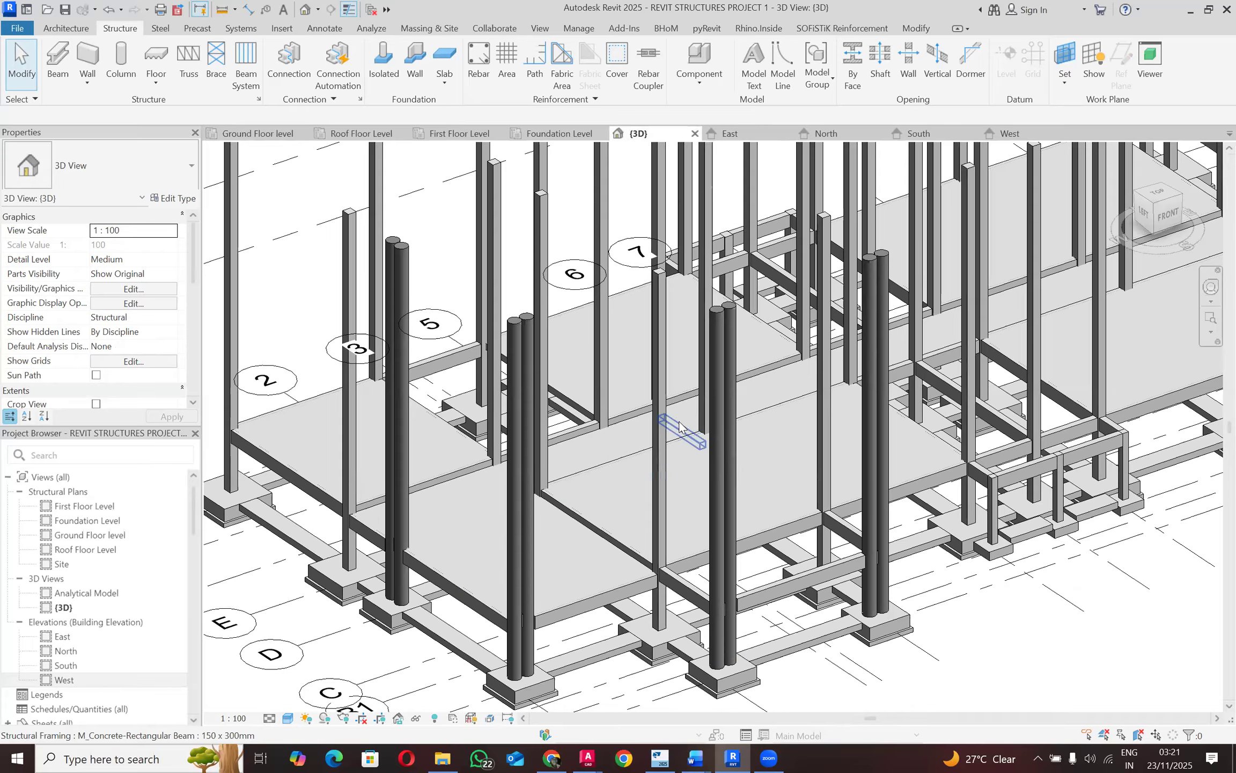
click(680, 427)
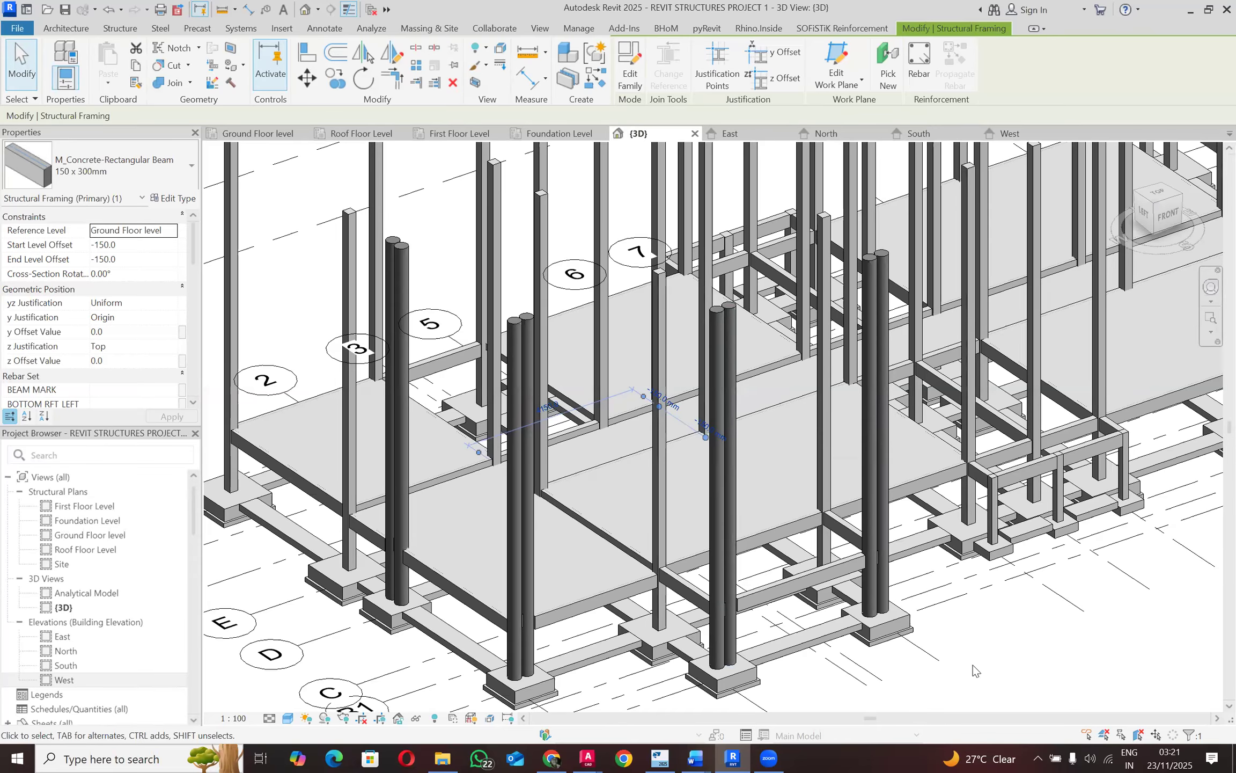
shift+middle_drag(973, 664, 581, 297)
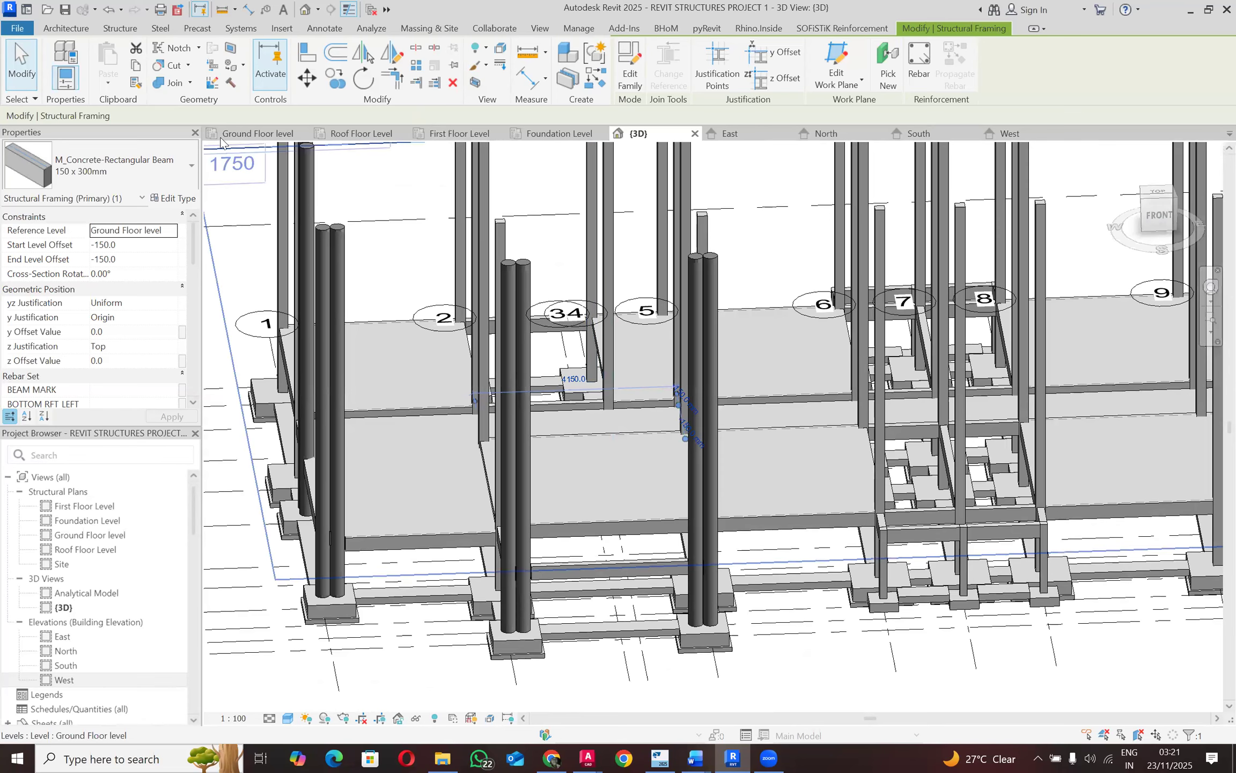
Step: Draw a vertical building section across the corridor between grids 6 and 7 in the ground floor plan
double_click(205, 144)
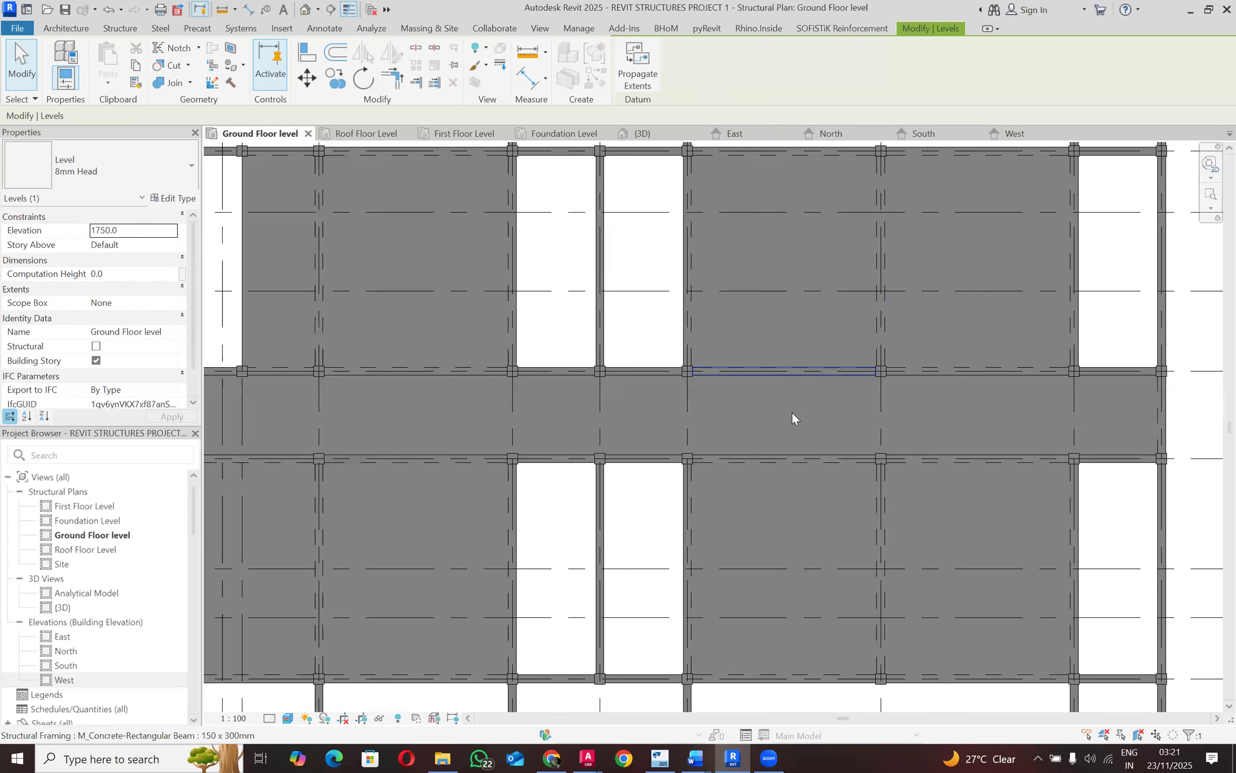
scroll(791, 411, down, 1)
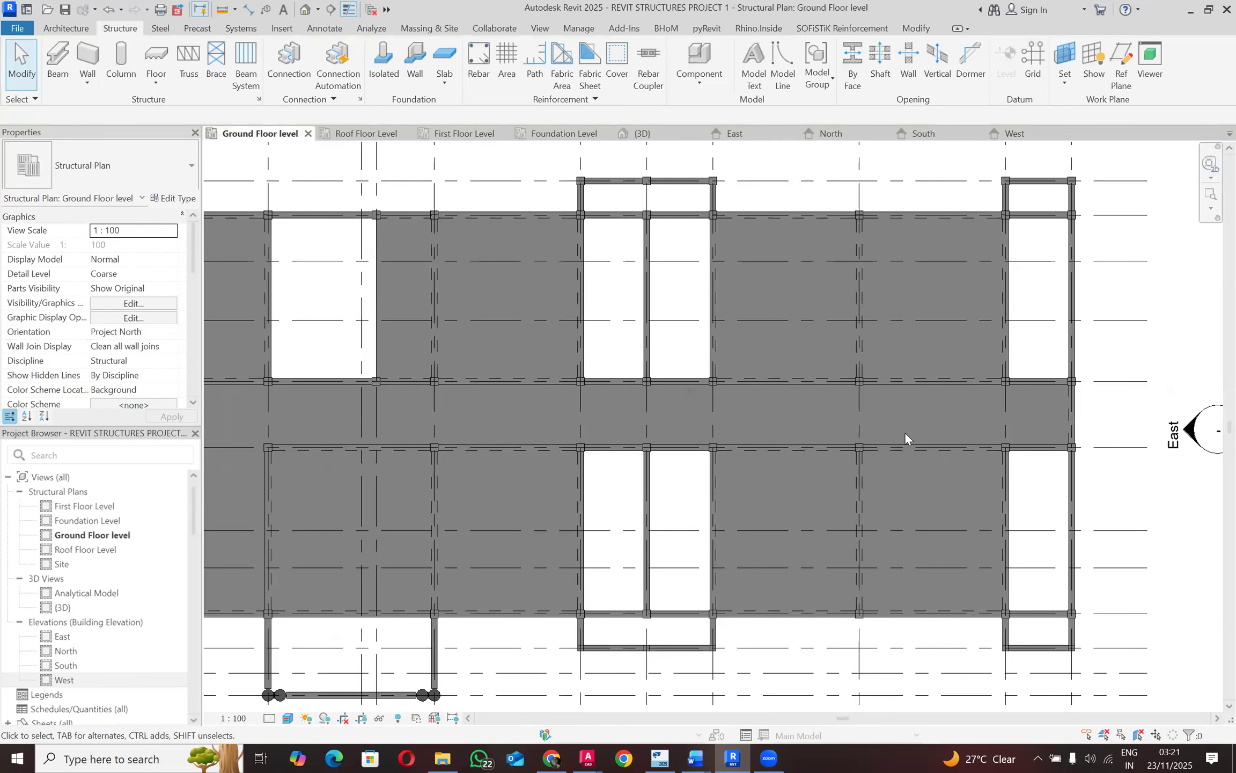
scroll(905, 433, down, 1)
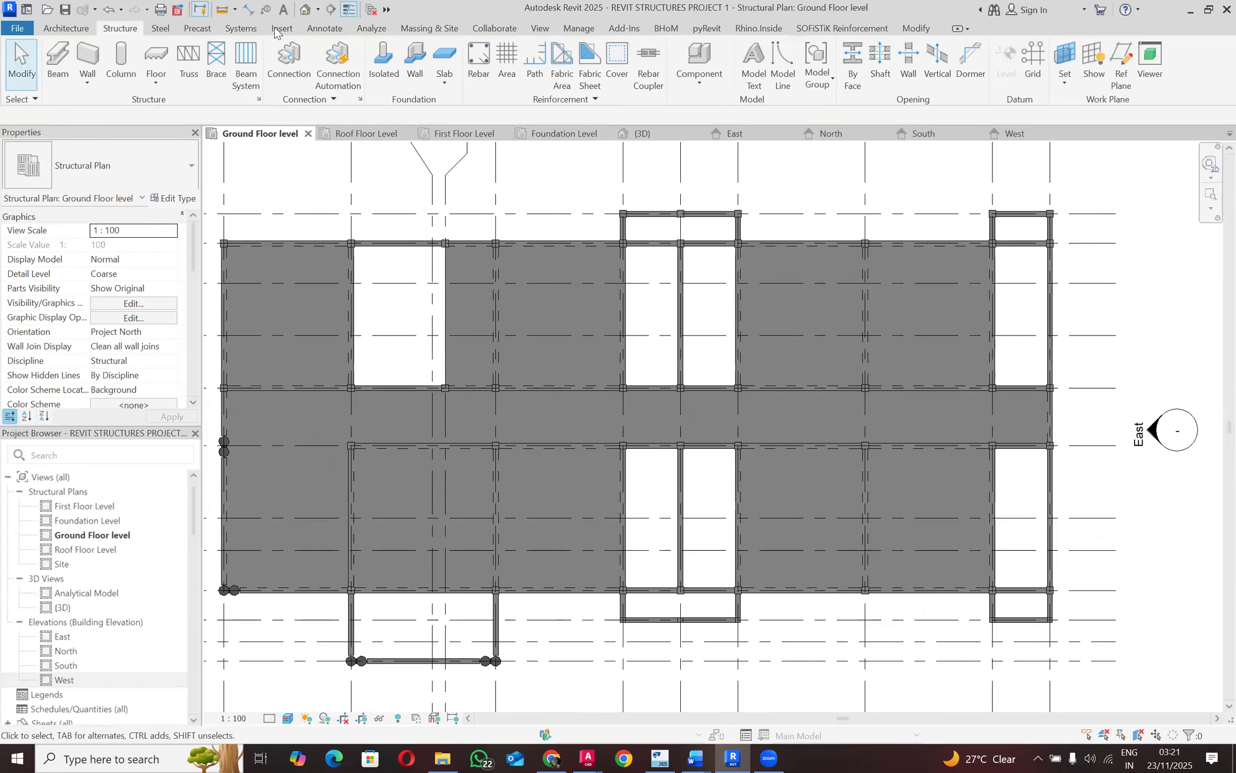
click(330, 9)
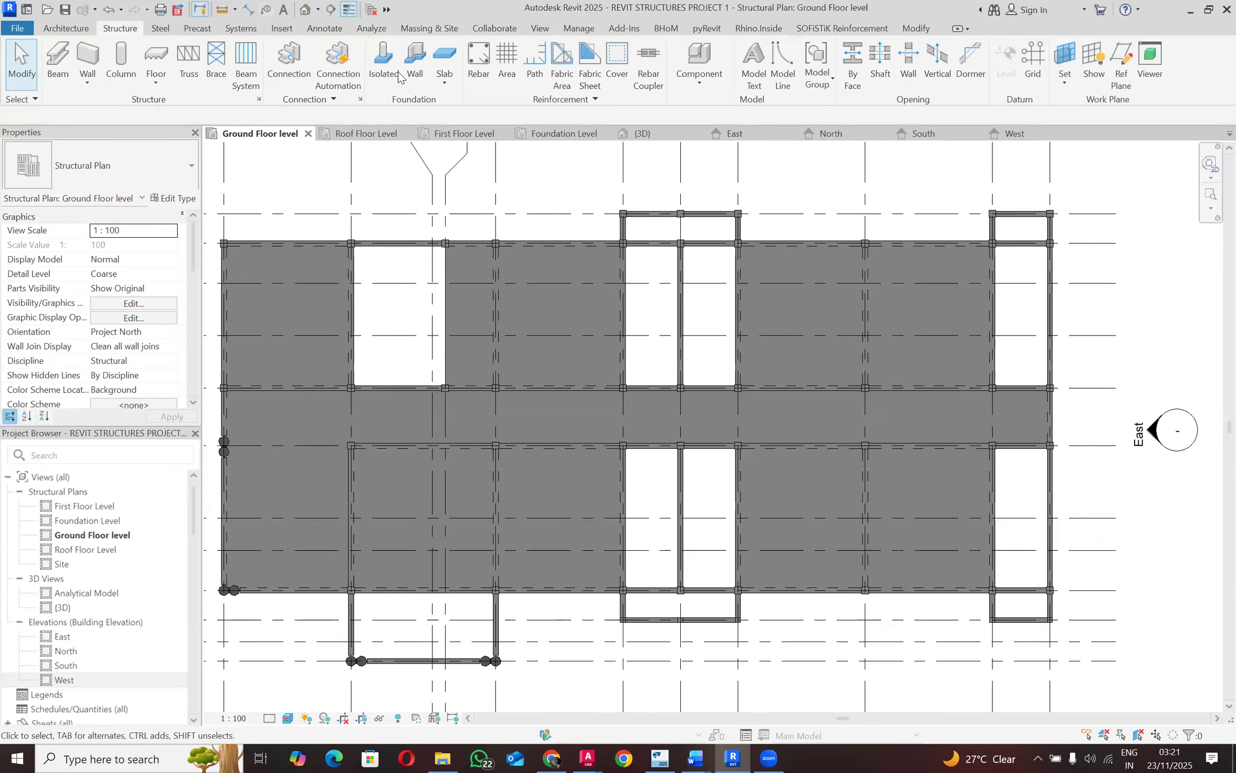
click(655, 355)
click(655, 502)
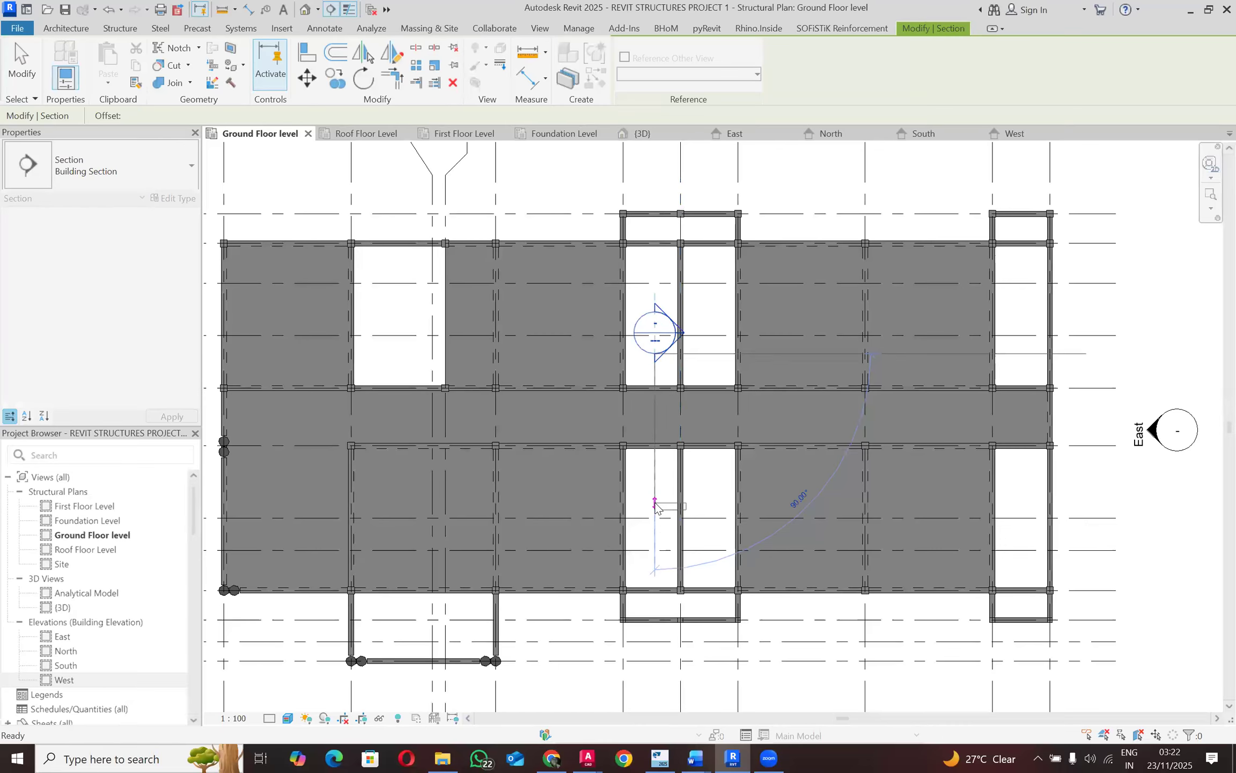
Step: Open the view of the new section through the central corridor and select the corridor's foundation slab
key(Escape)
right_click(657, 483)
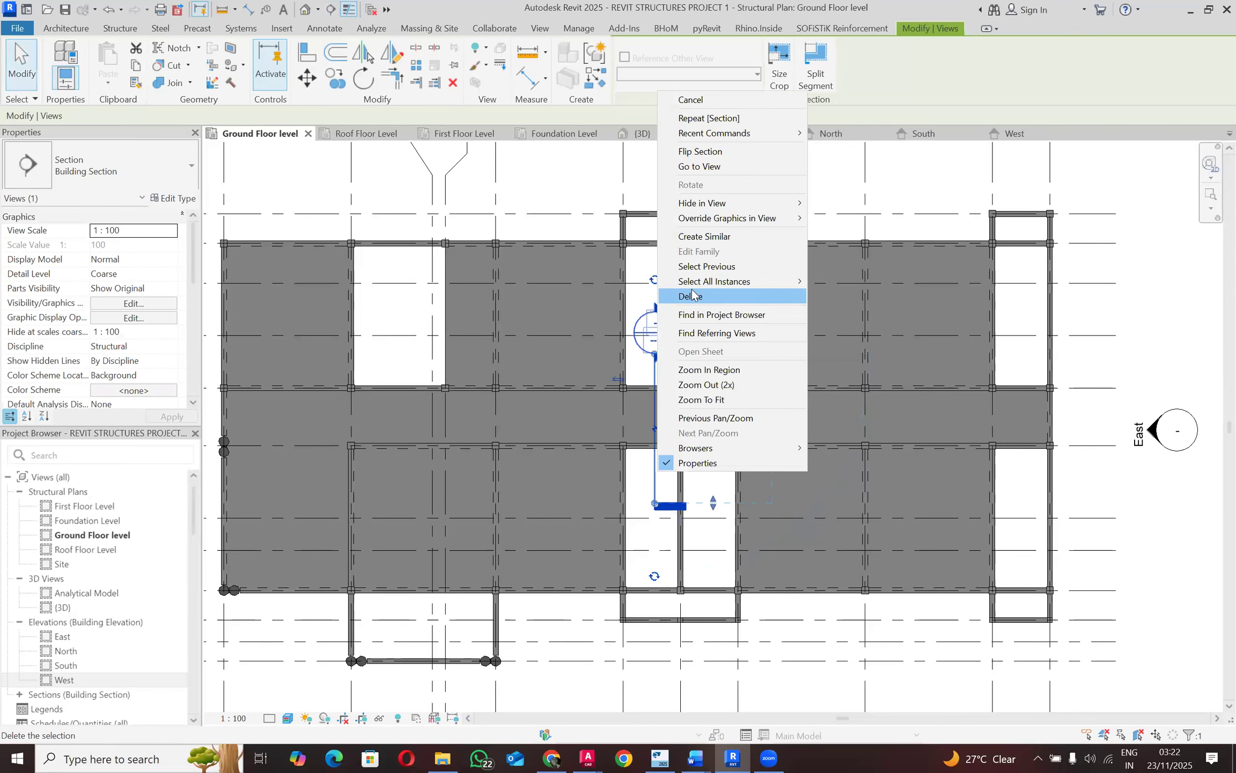
click(700, 167)
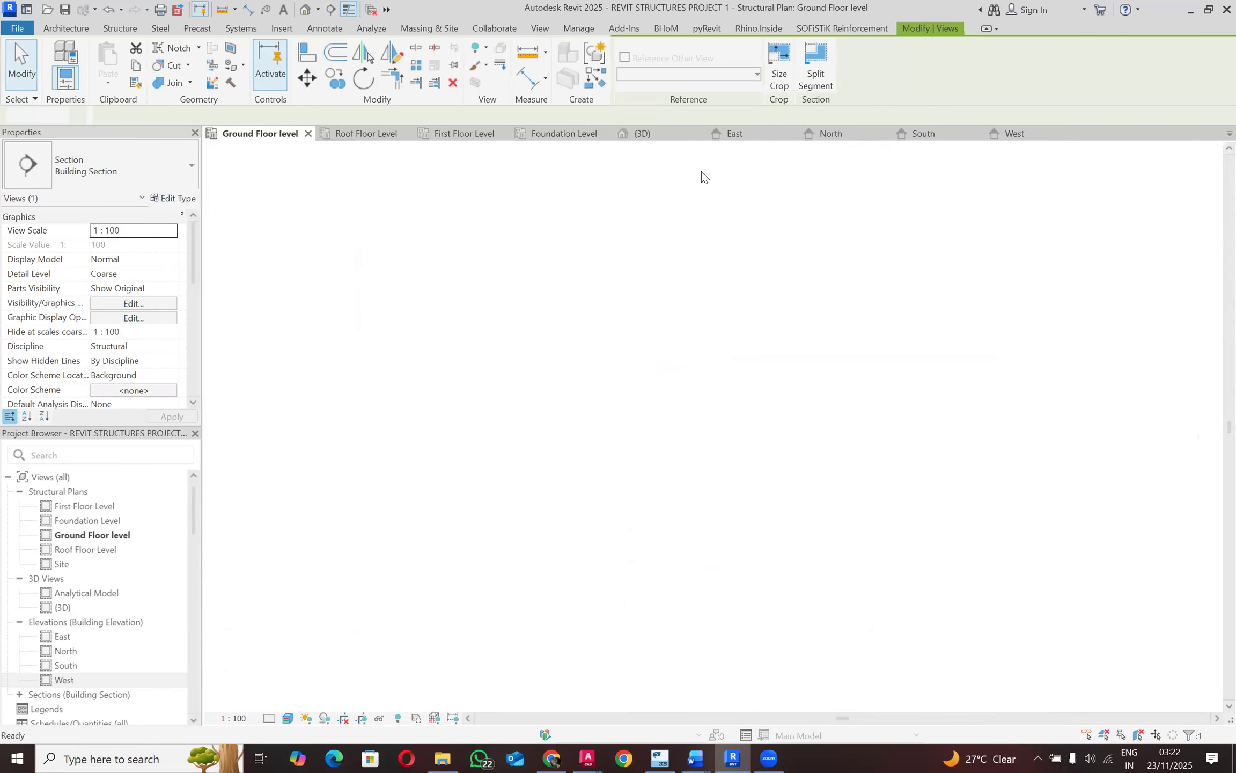
scroll(676, 523, up, 4)
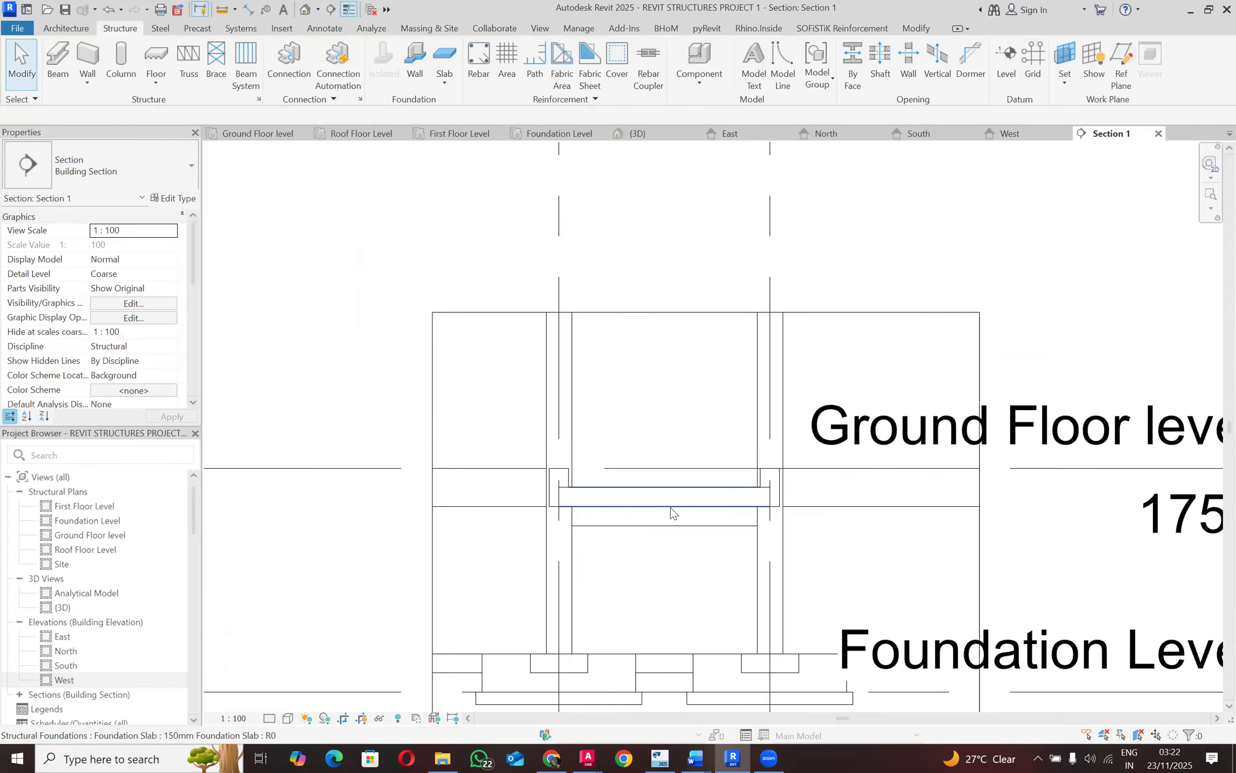
click(672, 512)
scroll(674, 521, up, 1)
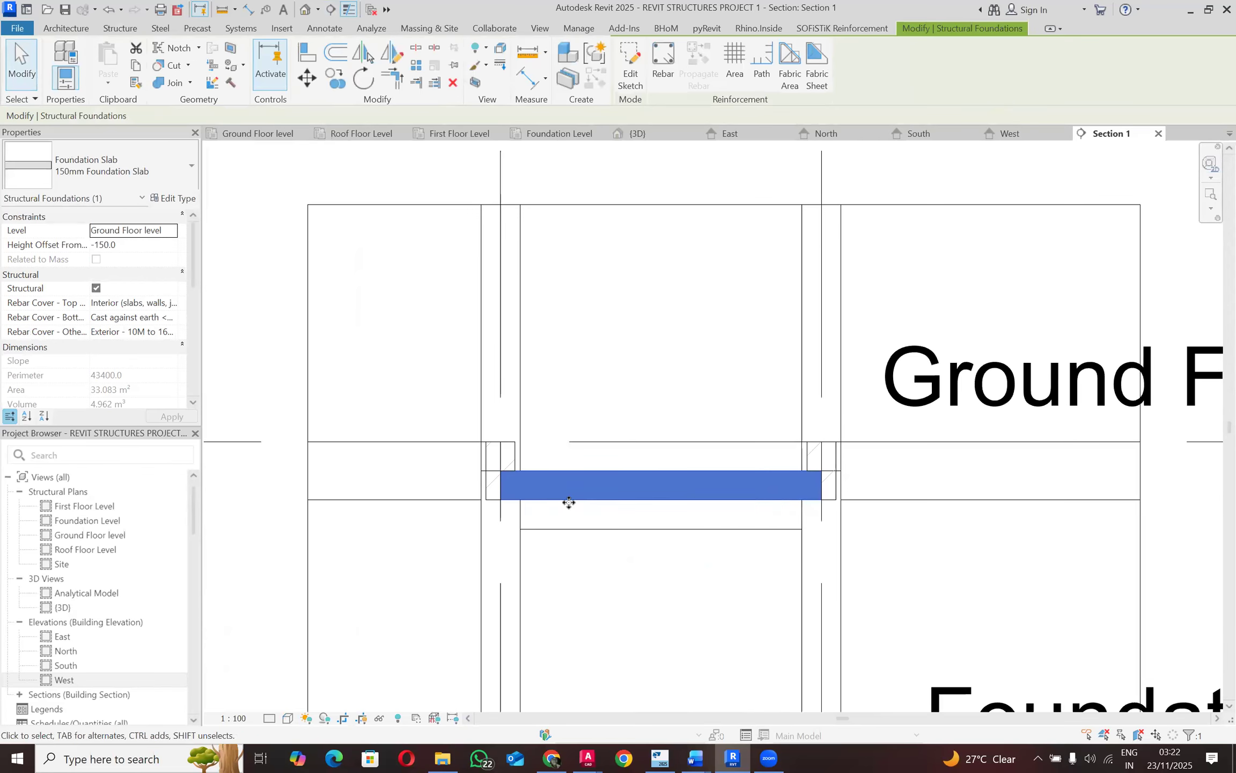
Step: Set the start and end level offsets of the 150 x 300mm concrete beam below the corridor slab to 0
click(598, 530)
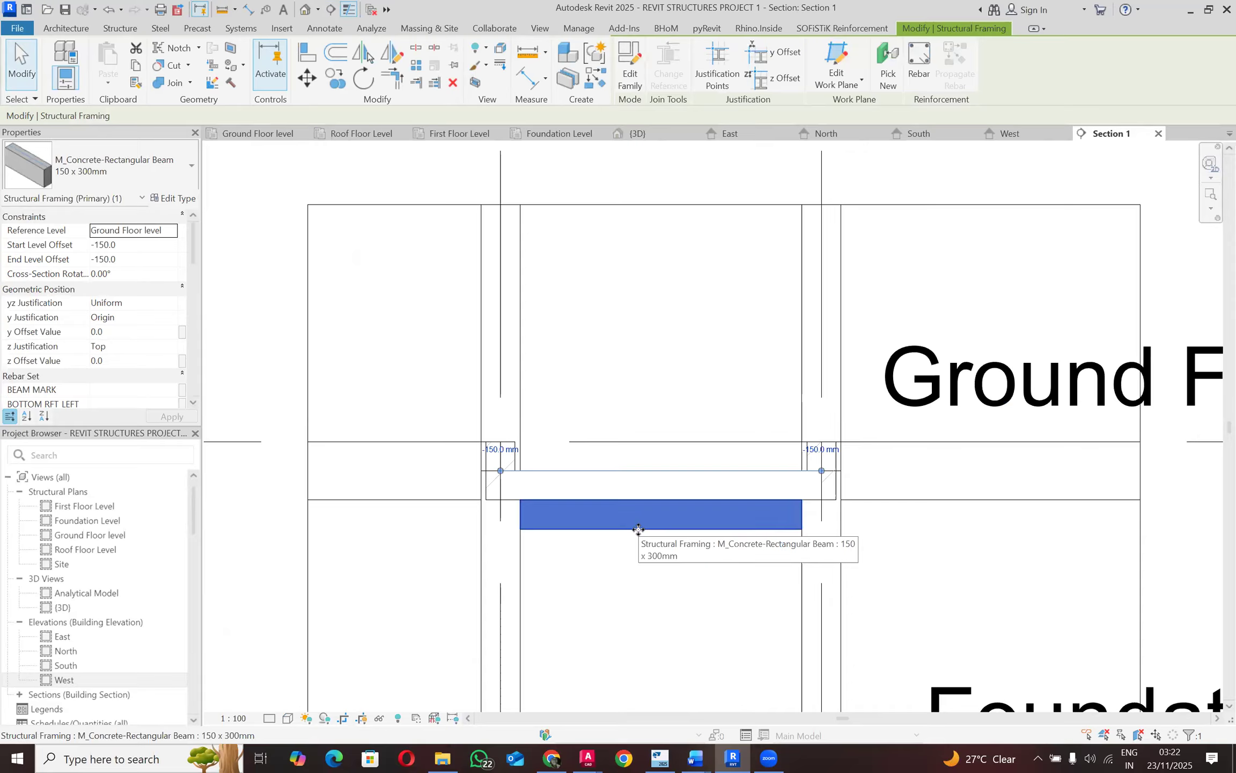
scroll(631, 523, down, 2)
scroll(625, 525, down, 1)
scroll(648, 531, up, 2)
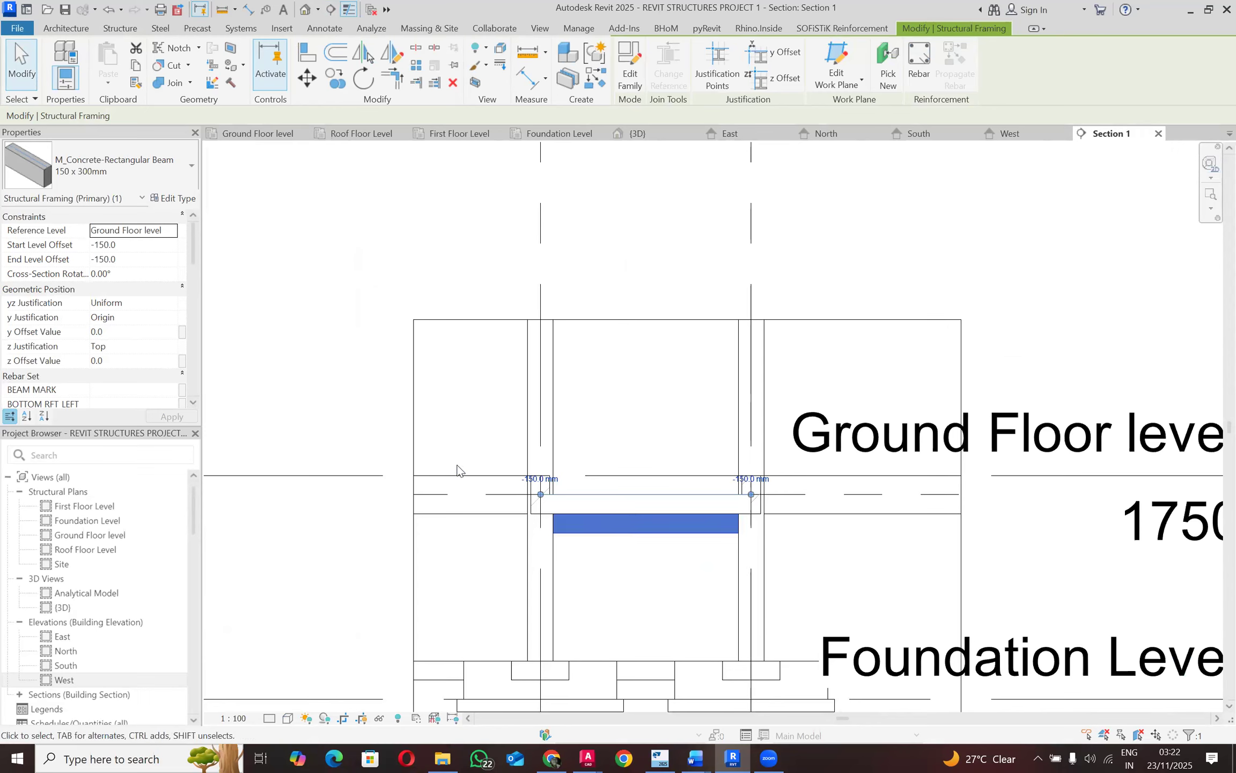
click(137, 245)
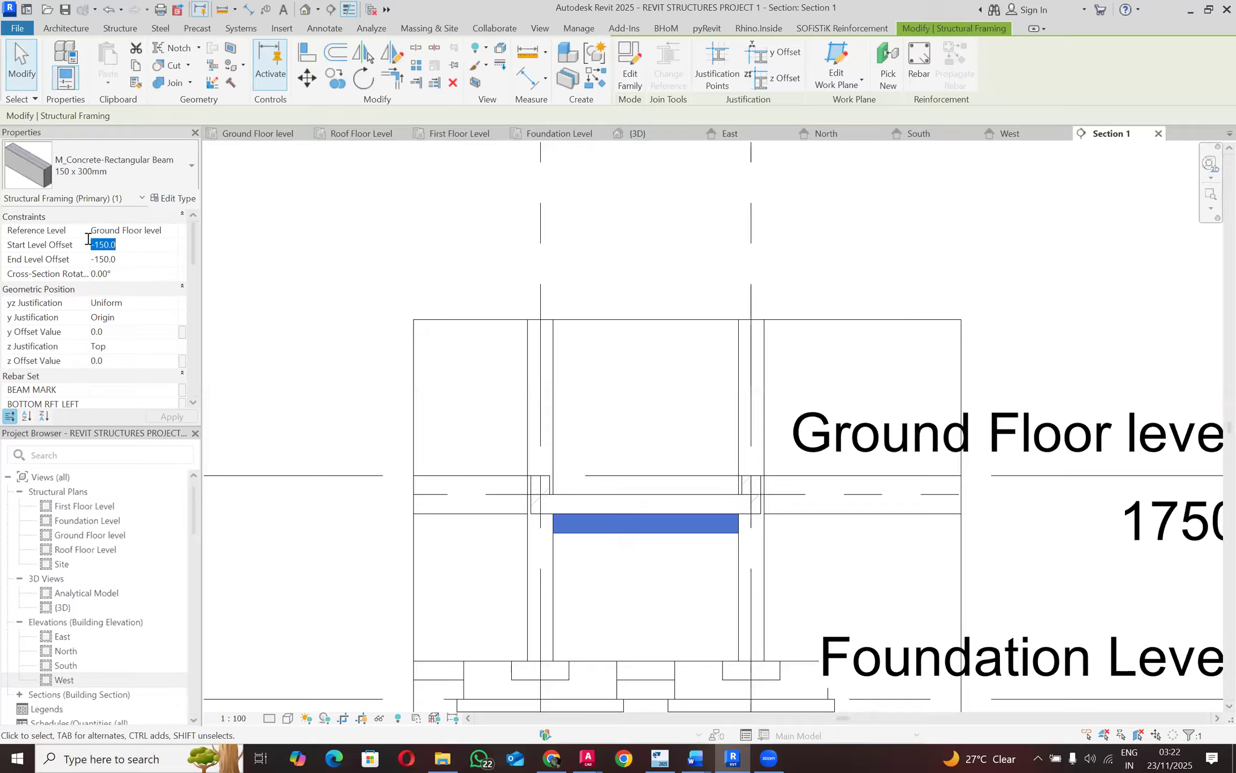
text(0)
key(Tab)
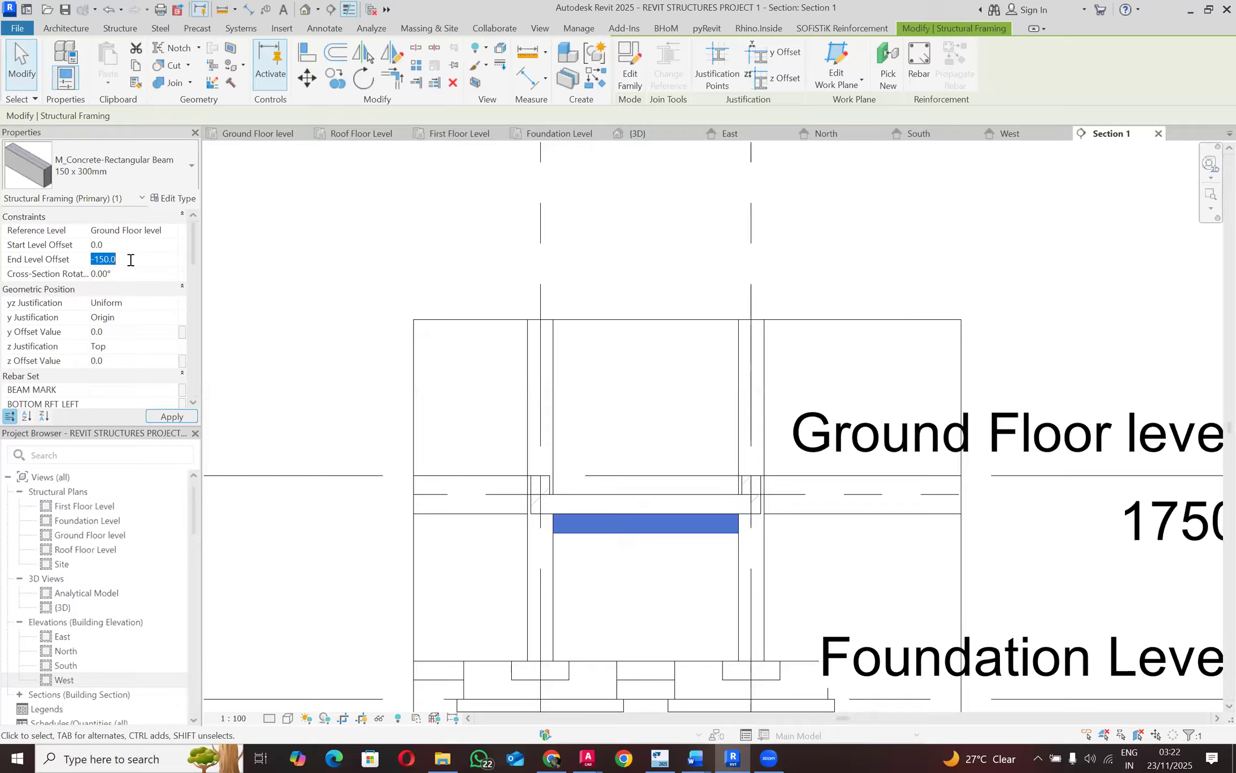
text(0)
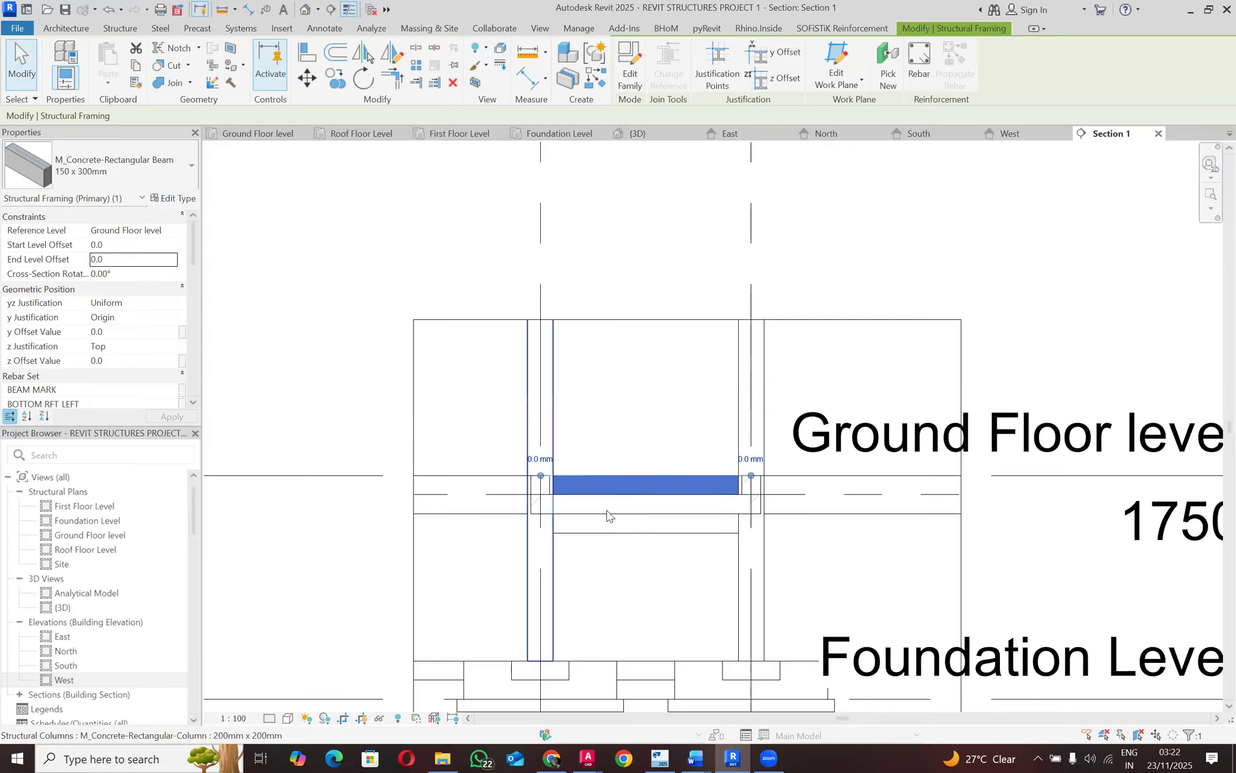
scroll(605, 513, up, 2)
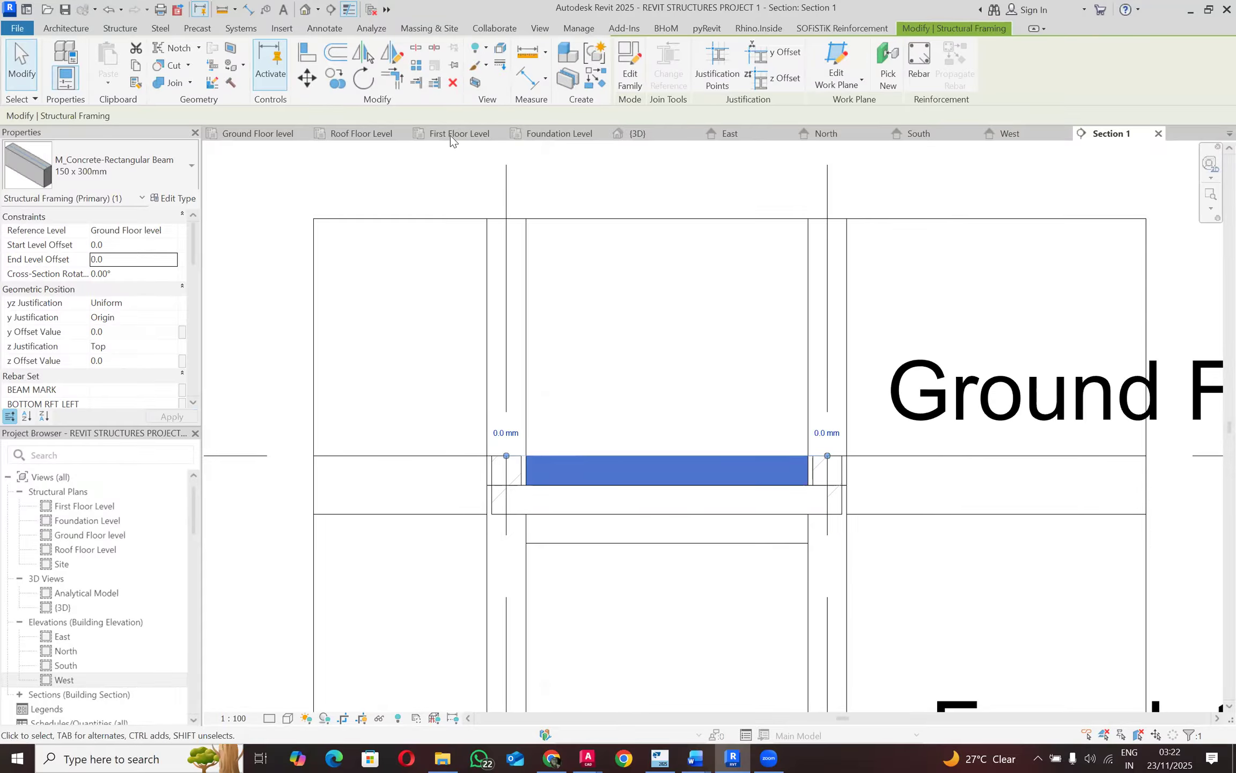
Step: Examine the raised beam crossing the corridor in the Ground Floor level plan
click(268, 133)
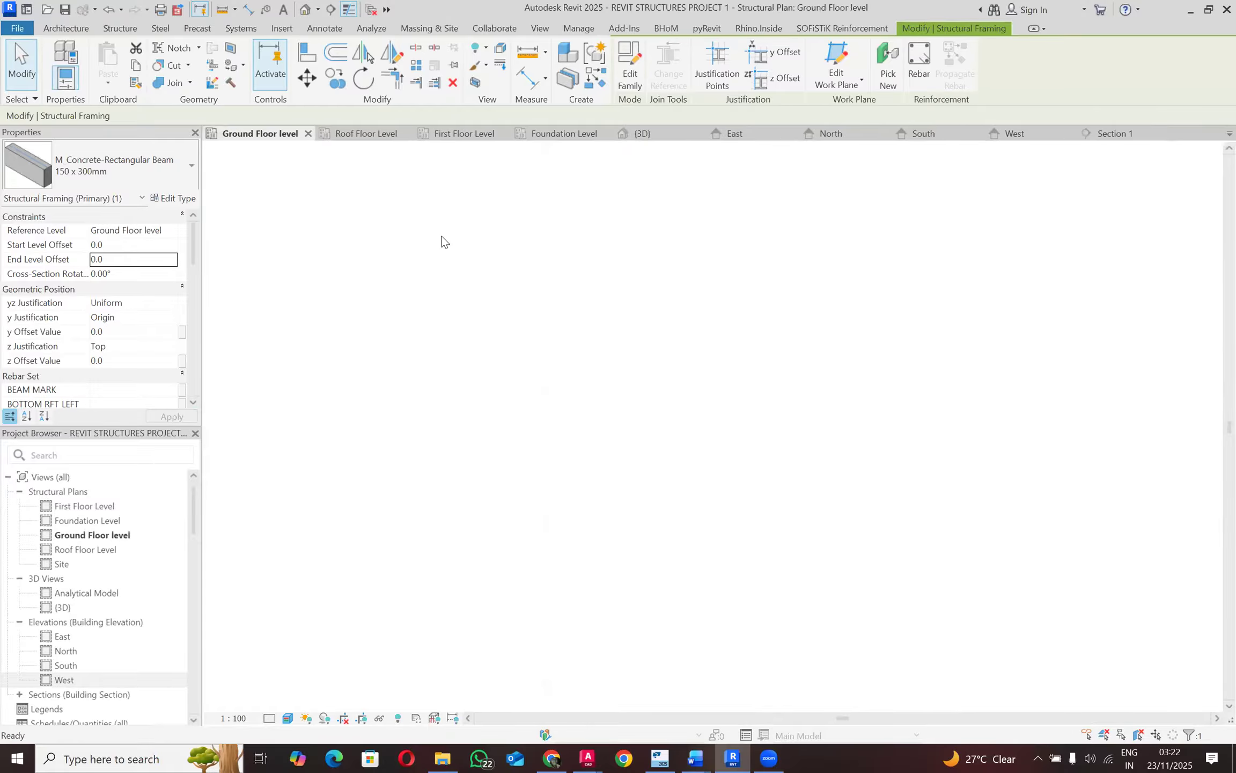
key(Escape)
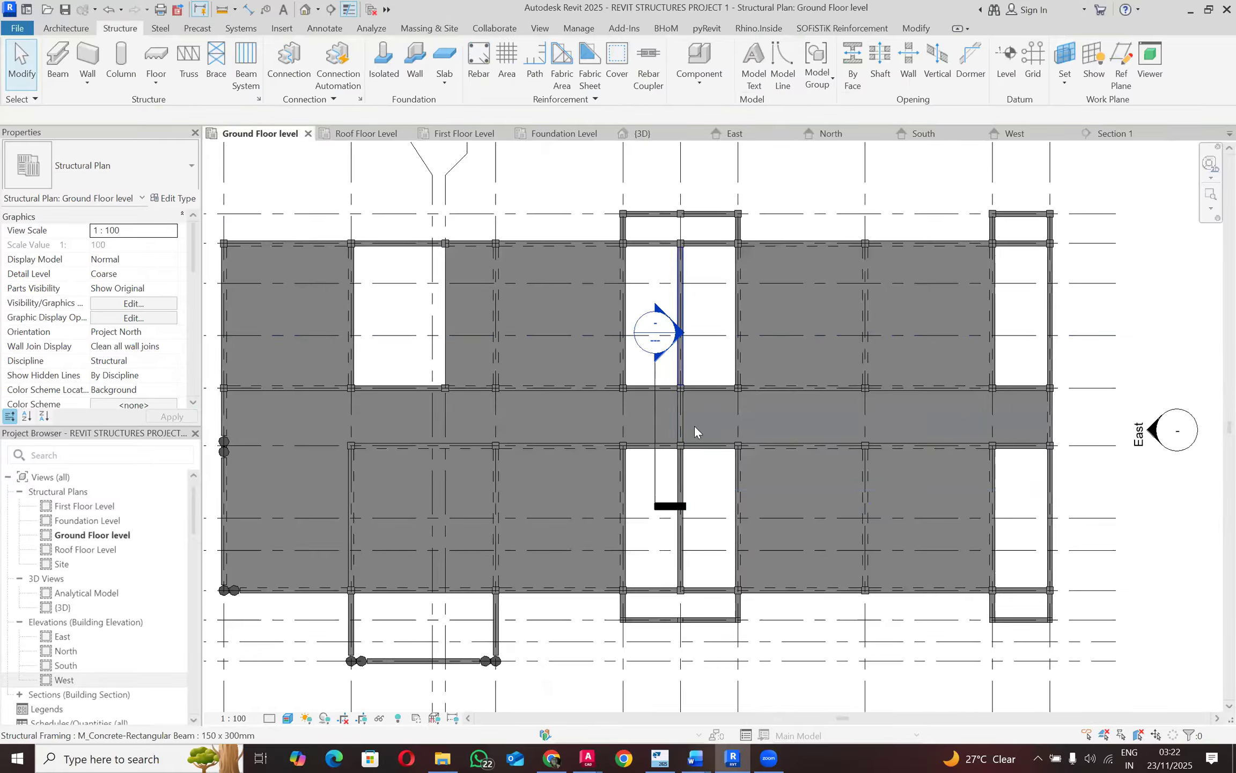
scroll(694, 427, up, 2)
click(676, 411)
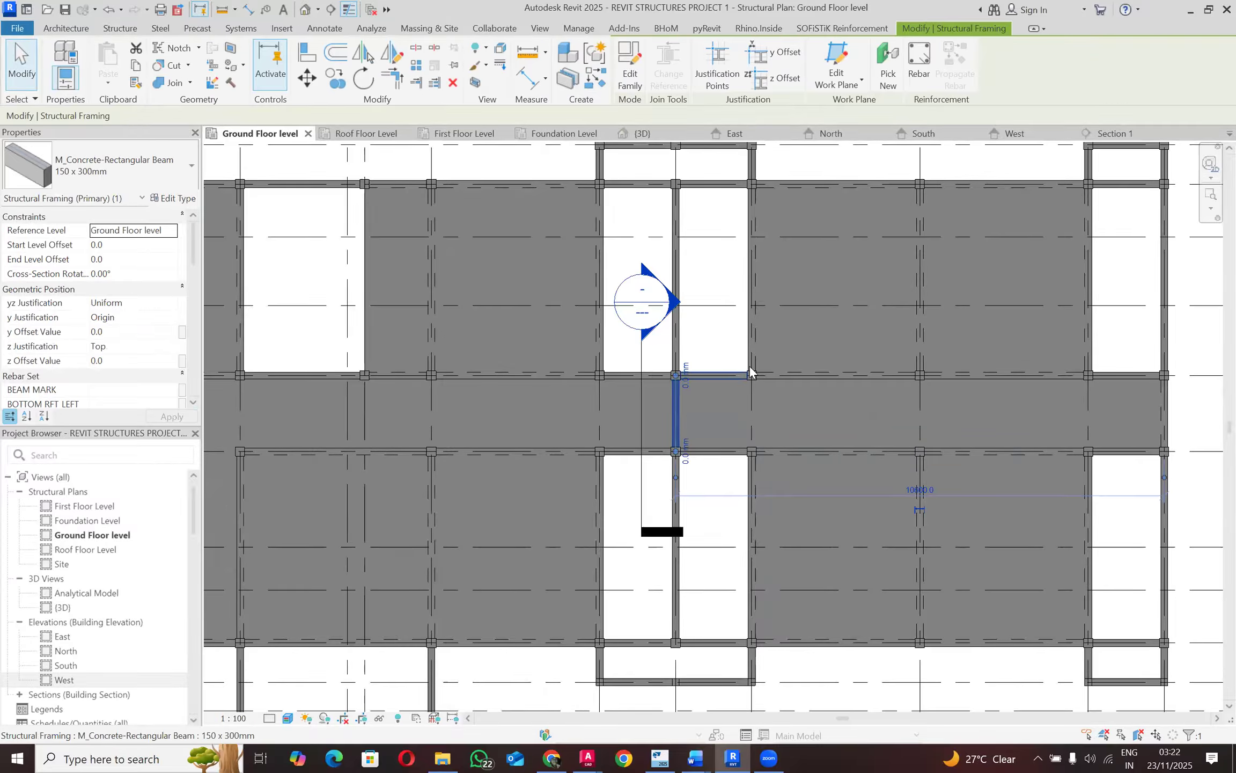
key(Escape)
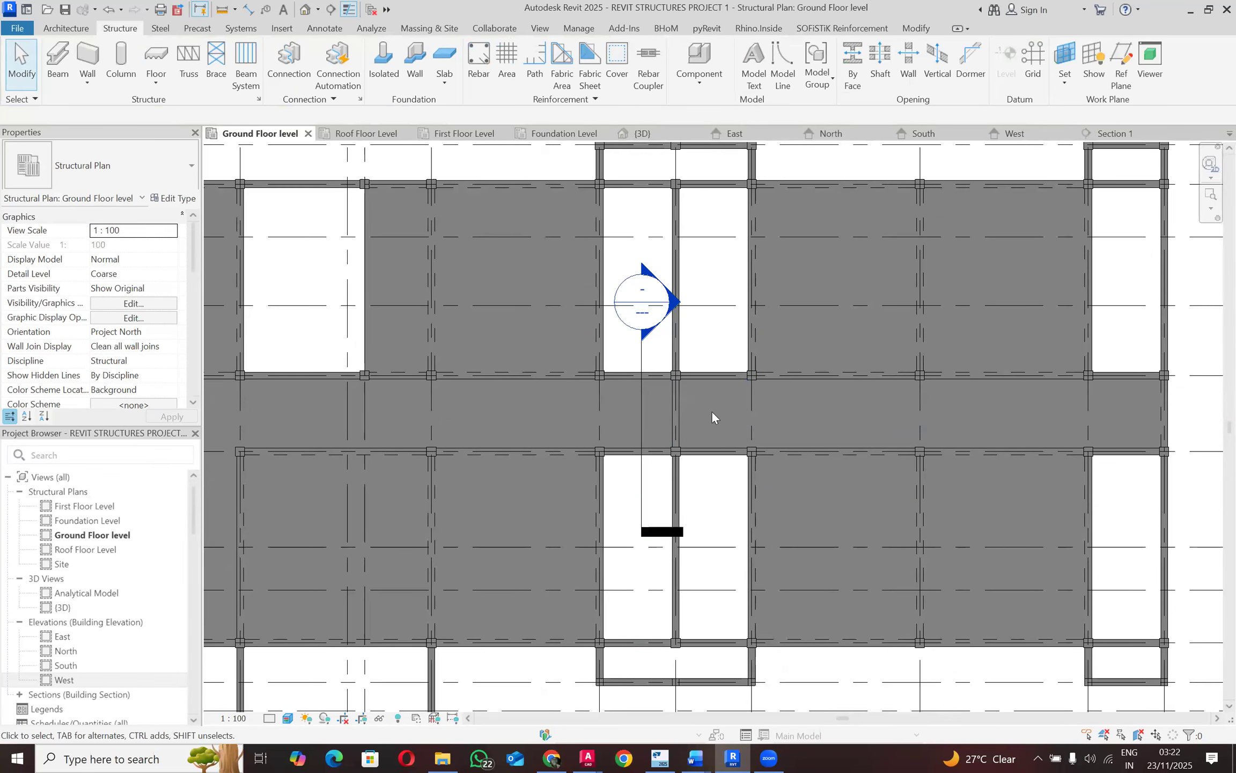
scroll(712, 411, down, 2)
scroll(694, 406, up, 3)
scroll(693, 406, up, 1)
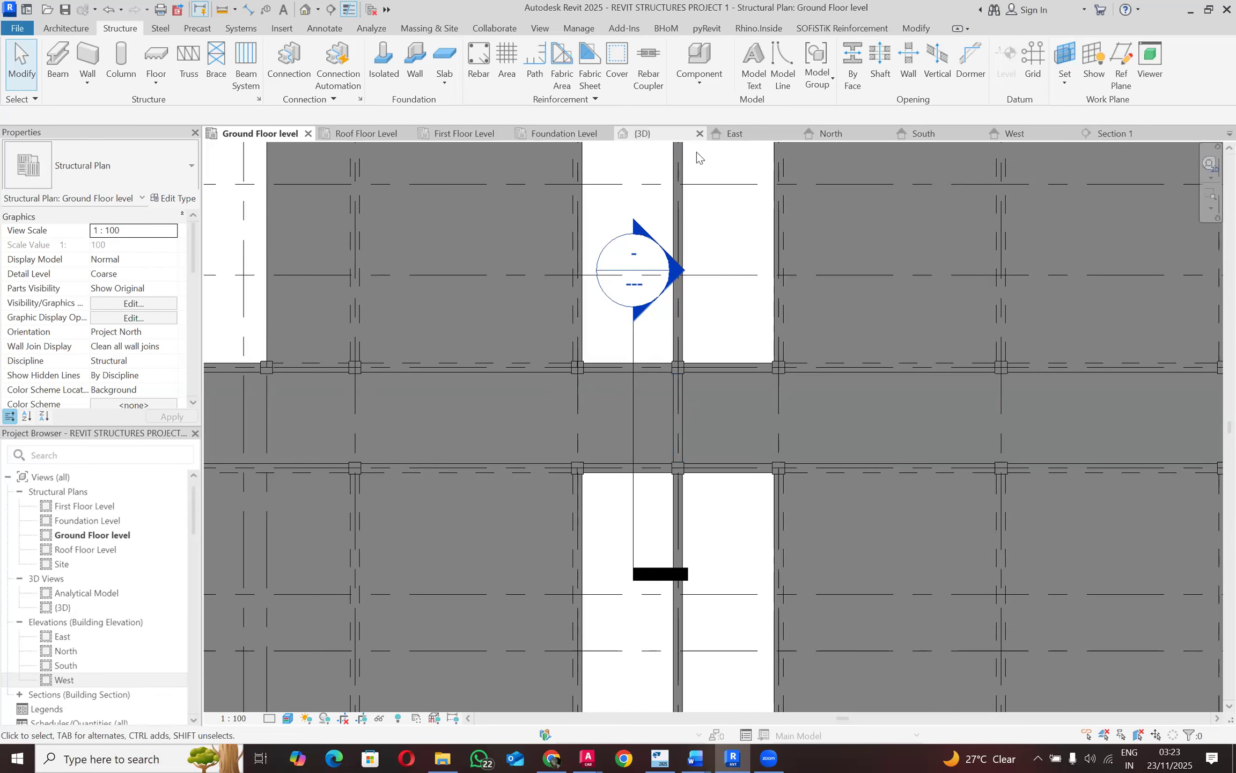
Step: Reopen the section view and move the corridor beam 150 mm down so its top aligns with the slab's top
right_click(638, 337)
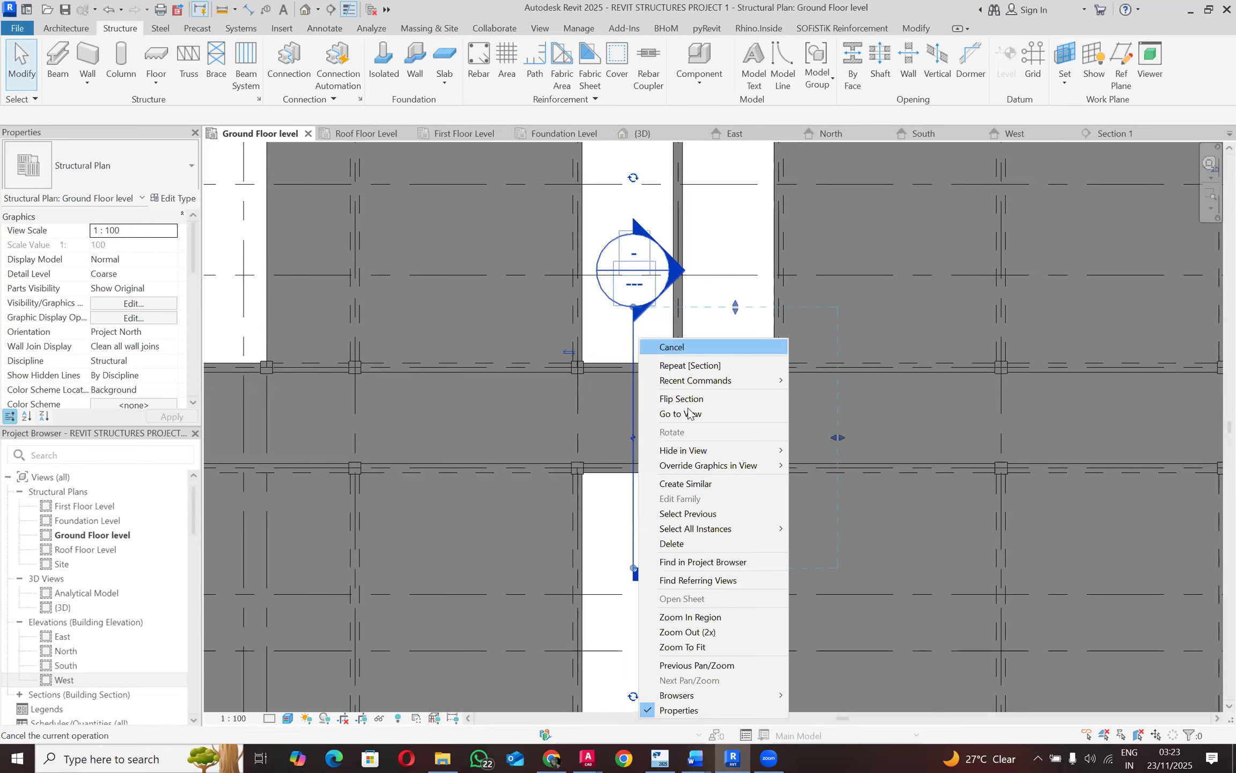
click(691, 414)
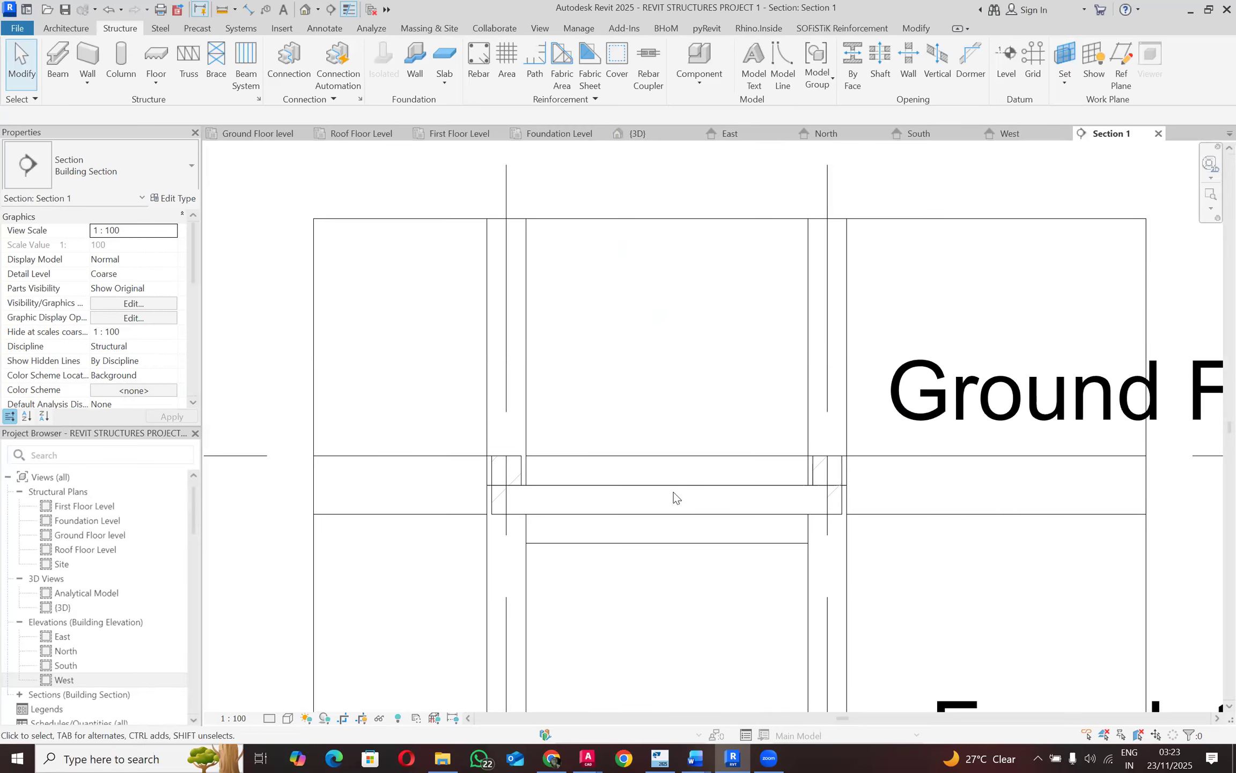
click(665, 461)
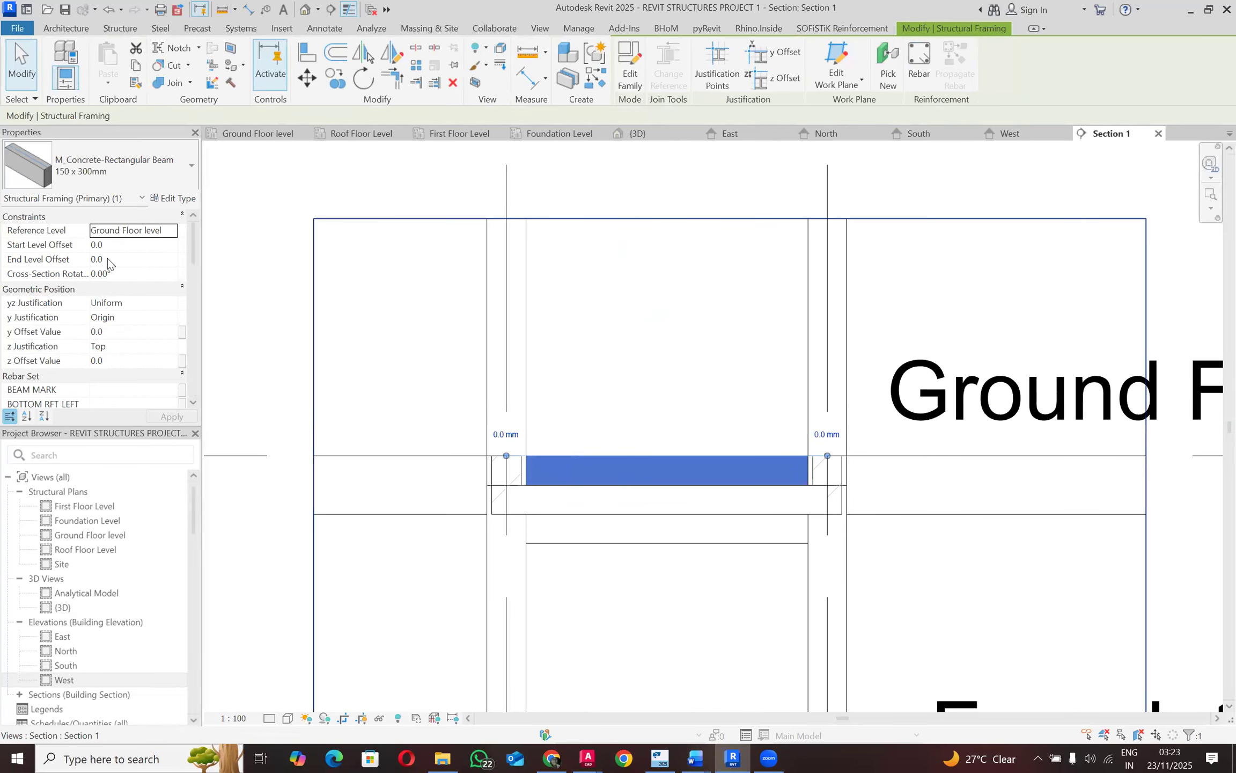
click(117, 244)
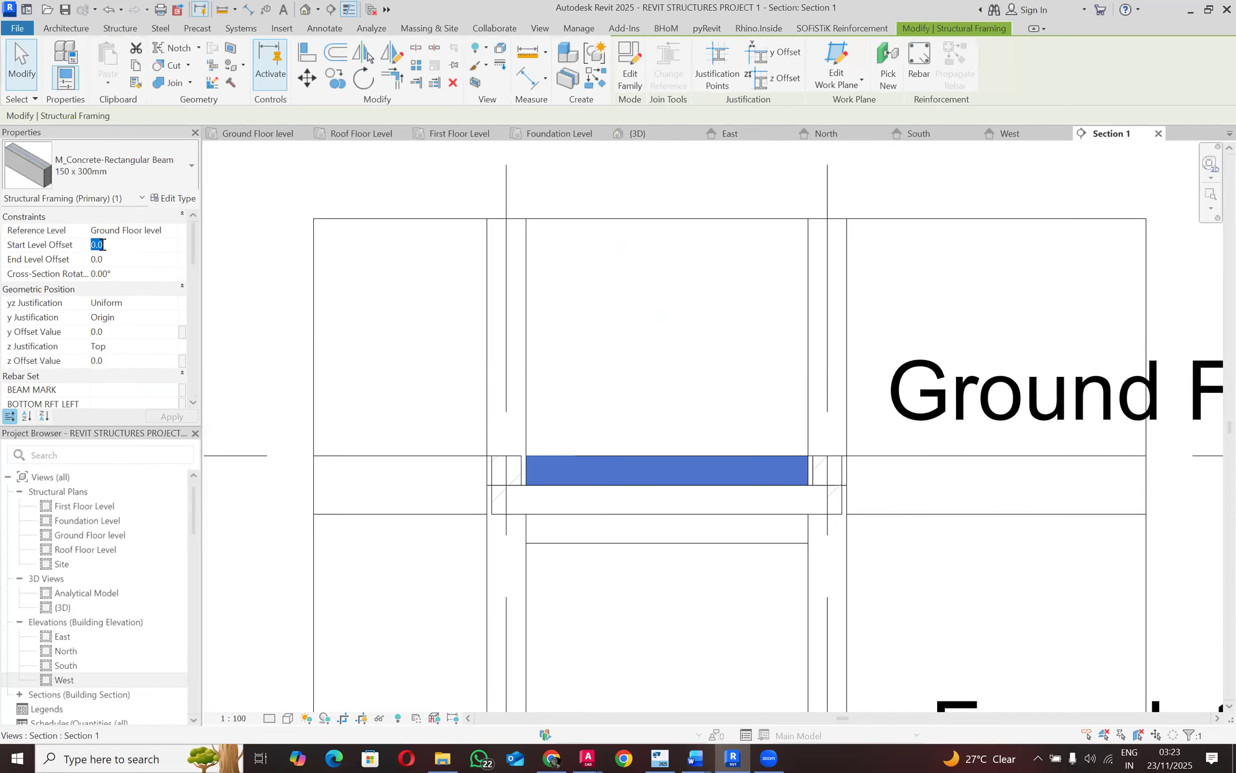
scroll(290, 398, down, 3)
scroll(397, 459, down, 3)
scroll(576, 453, up, 2)
scroll(577, 454, up, 1)
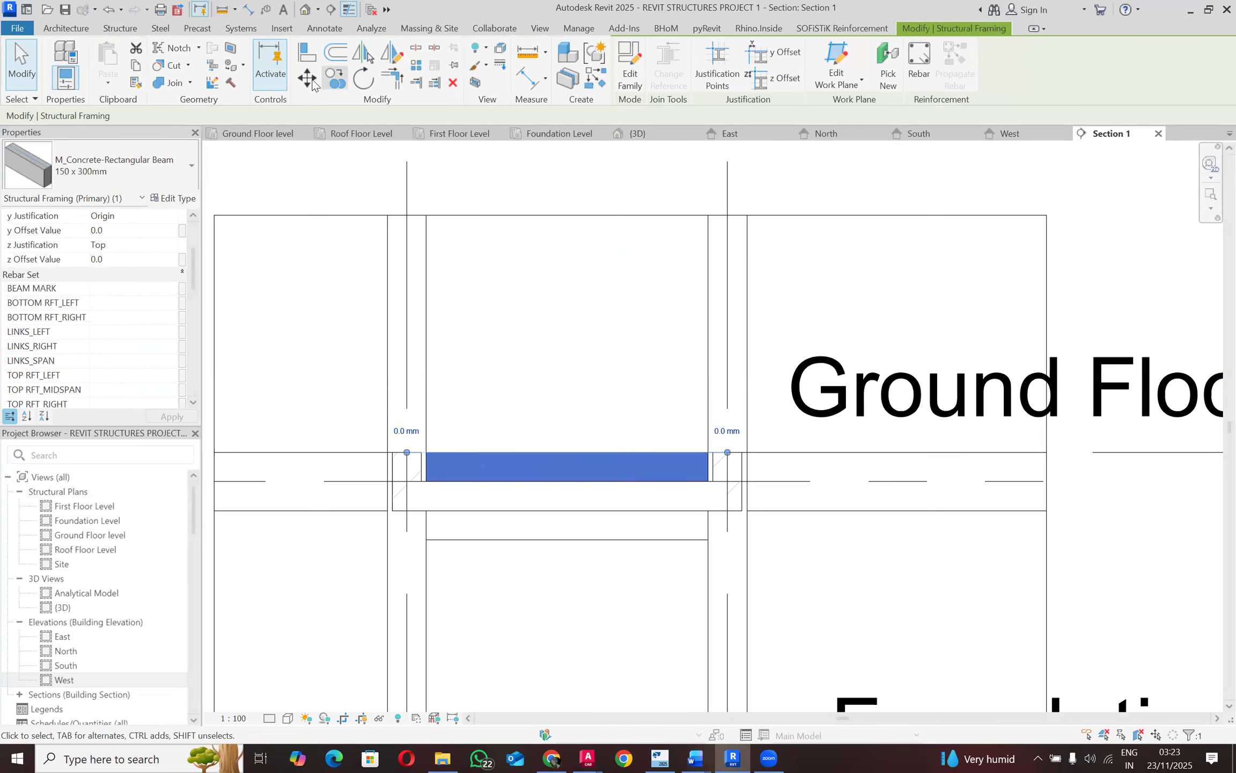
key(m)
key(v)
scroll(515, 491, up, 2)
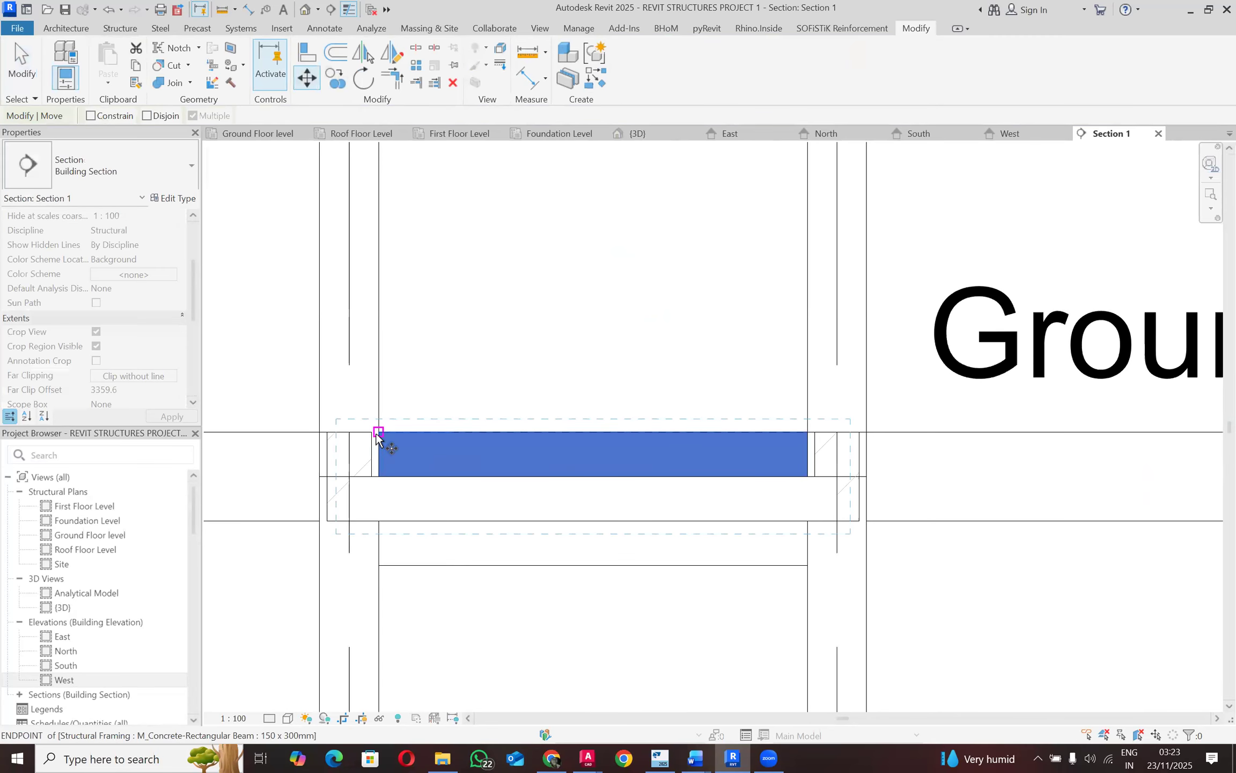
click(377, 432)
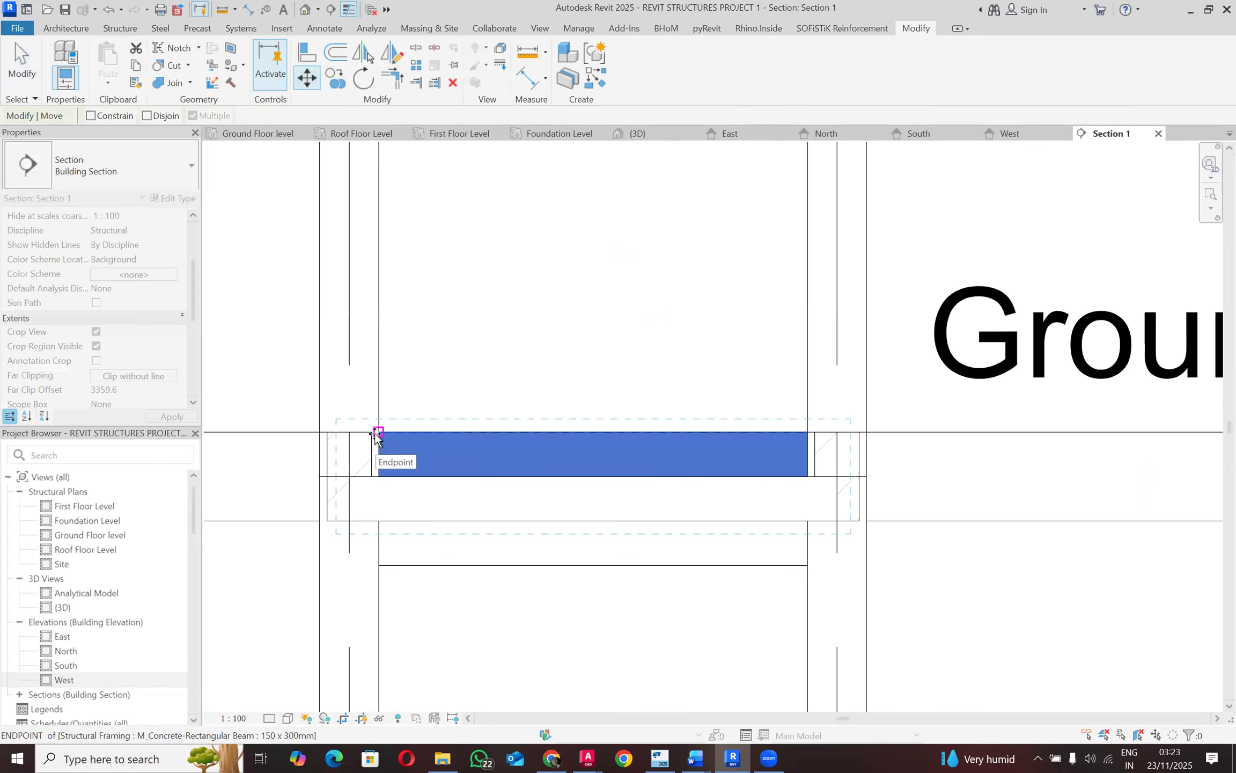
click(377, 477)
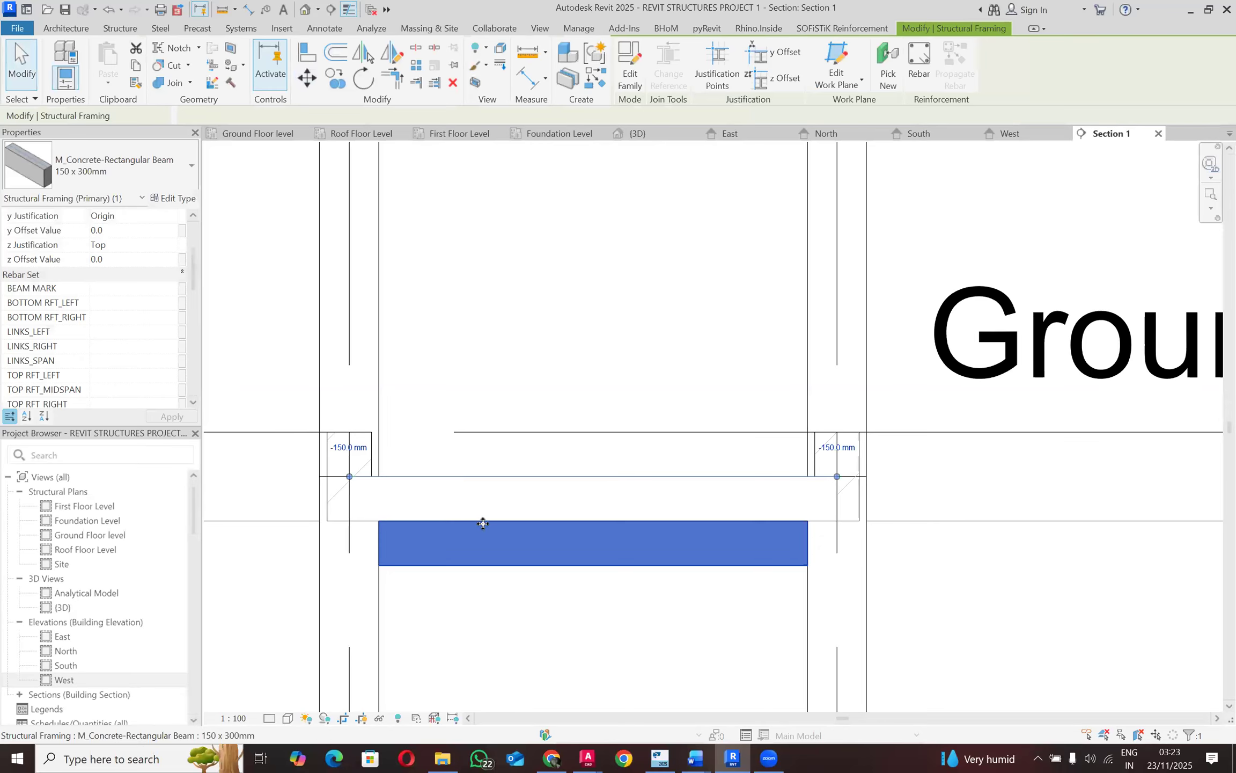
scroll(483, 519, down, 1)
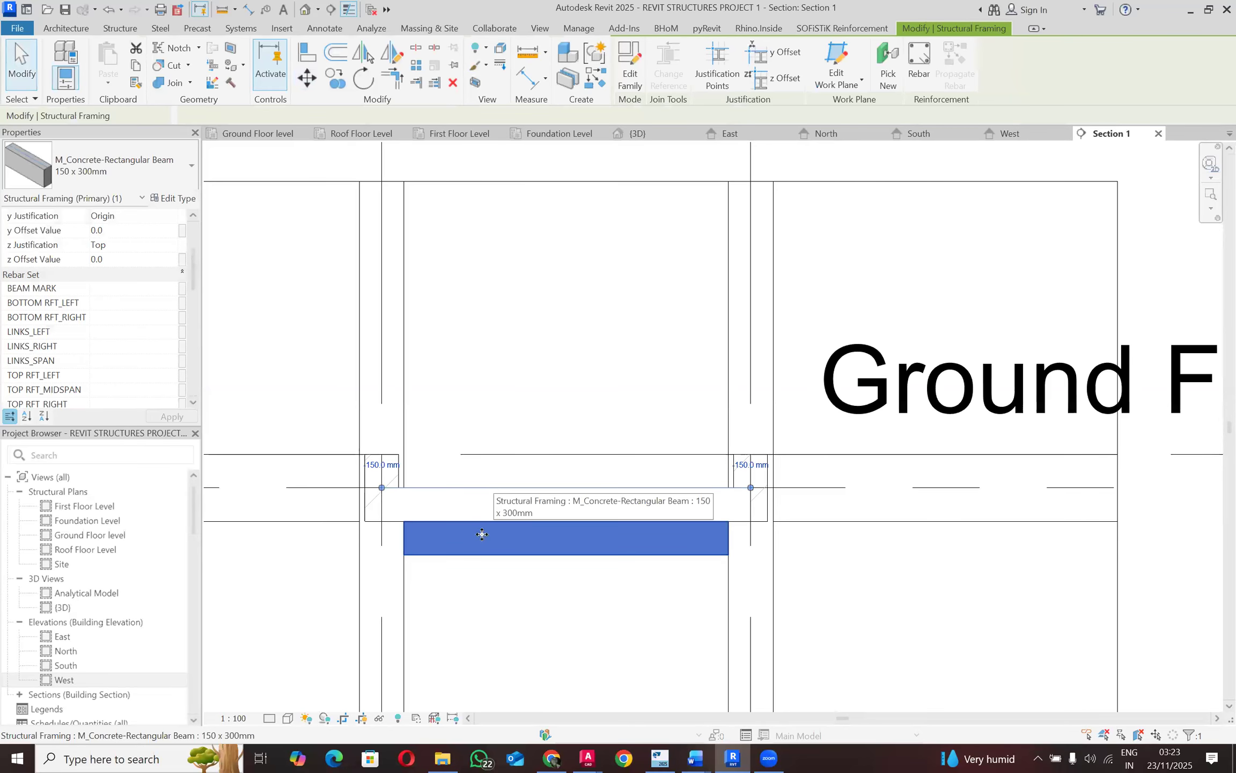
key(Escape)
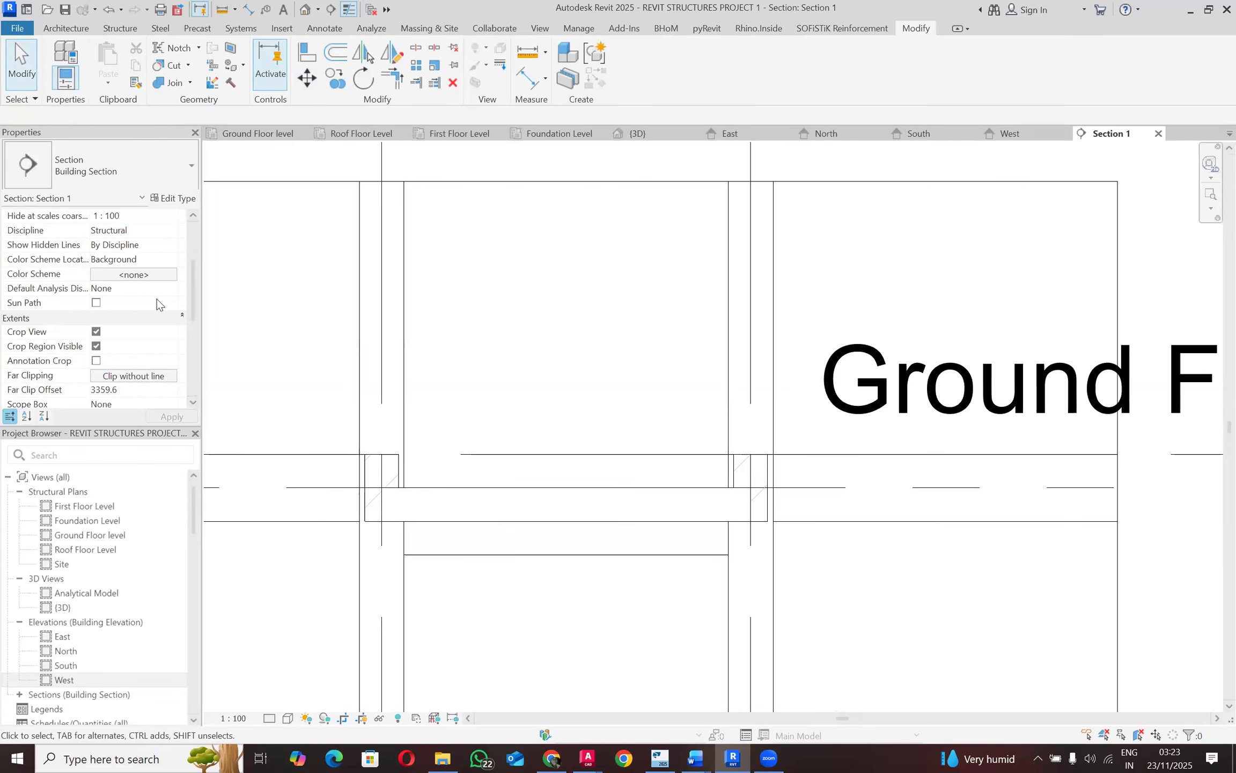
Step: Nudge the corridor beam upward and back down to a level offset of -150
scroll(153, 288, up, 2)
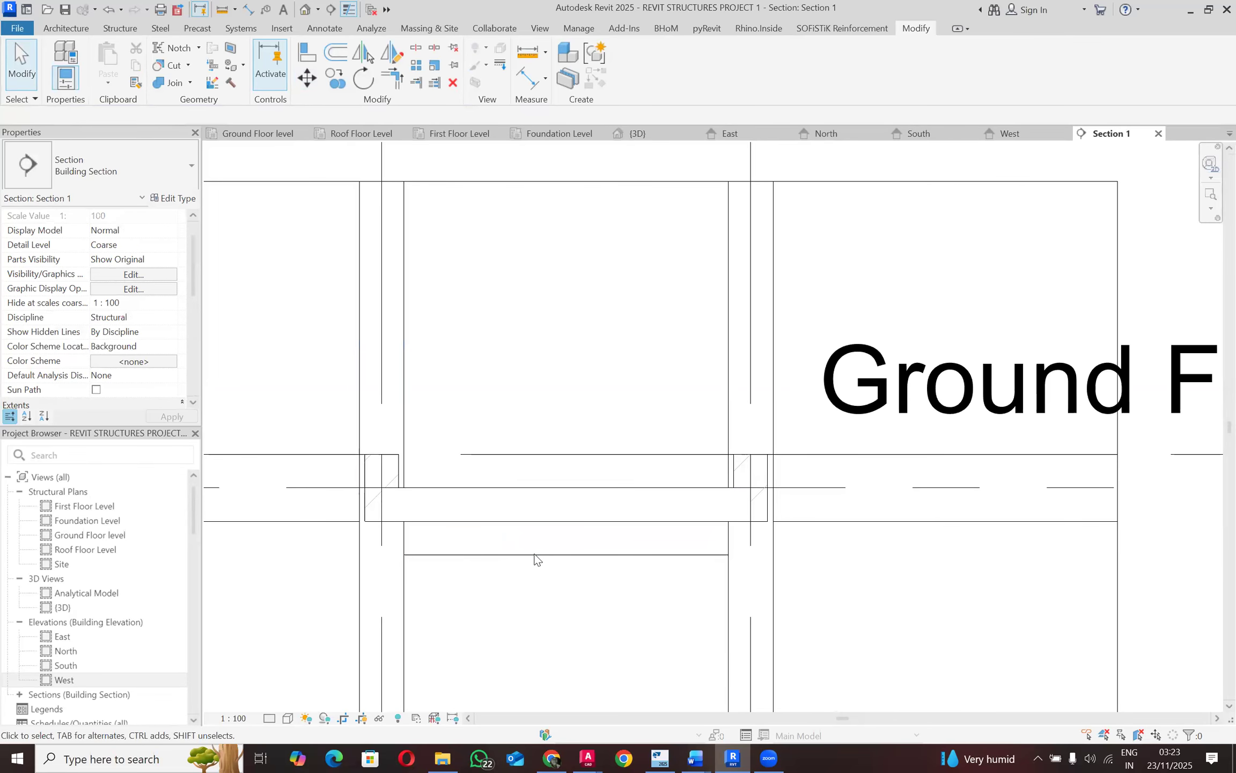
click(432, 531)
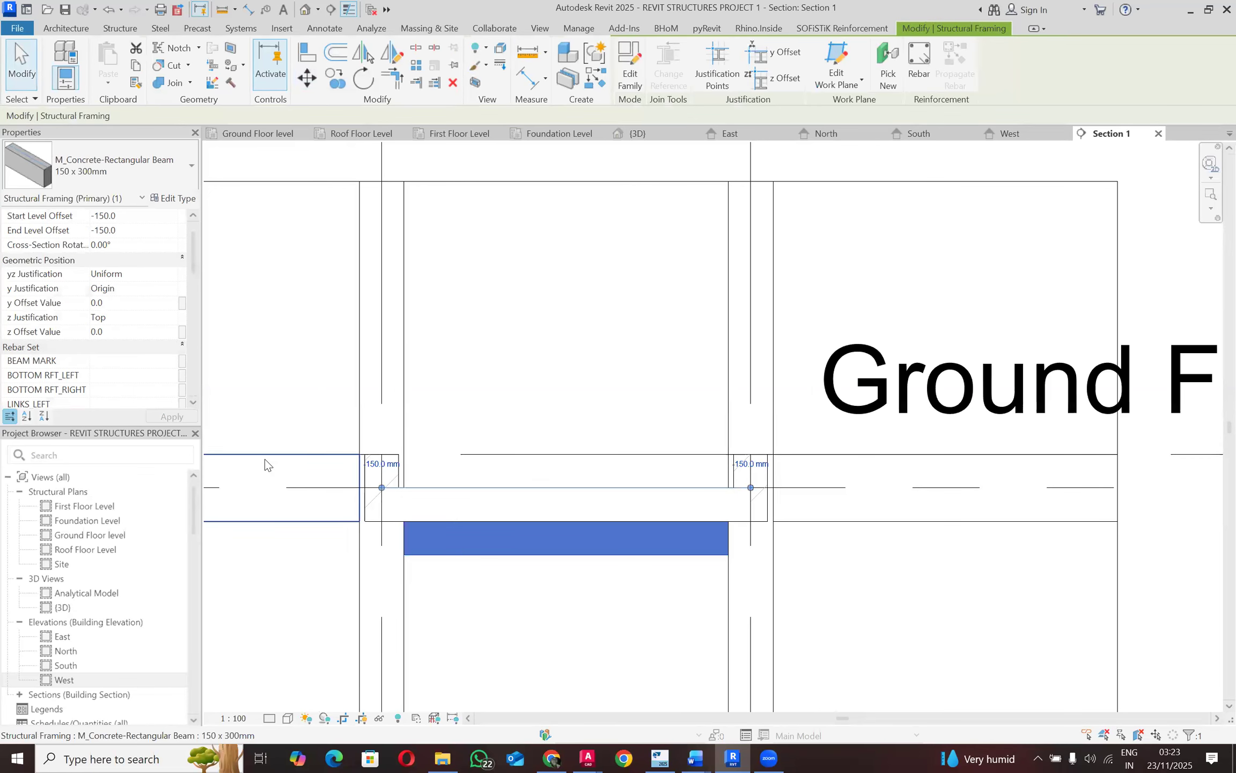
key(Up)
key(Up)
key(Up)
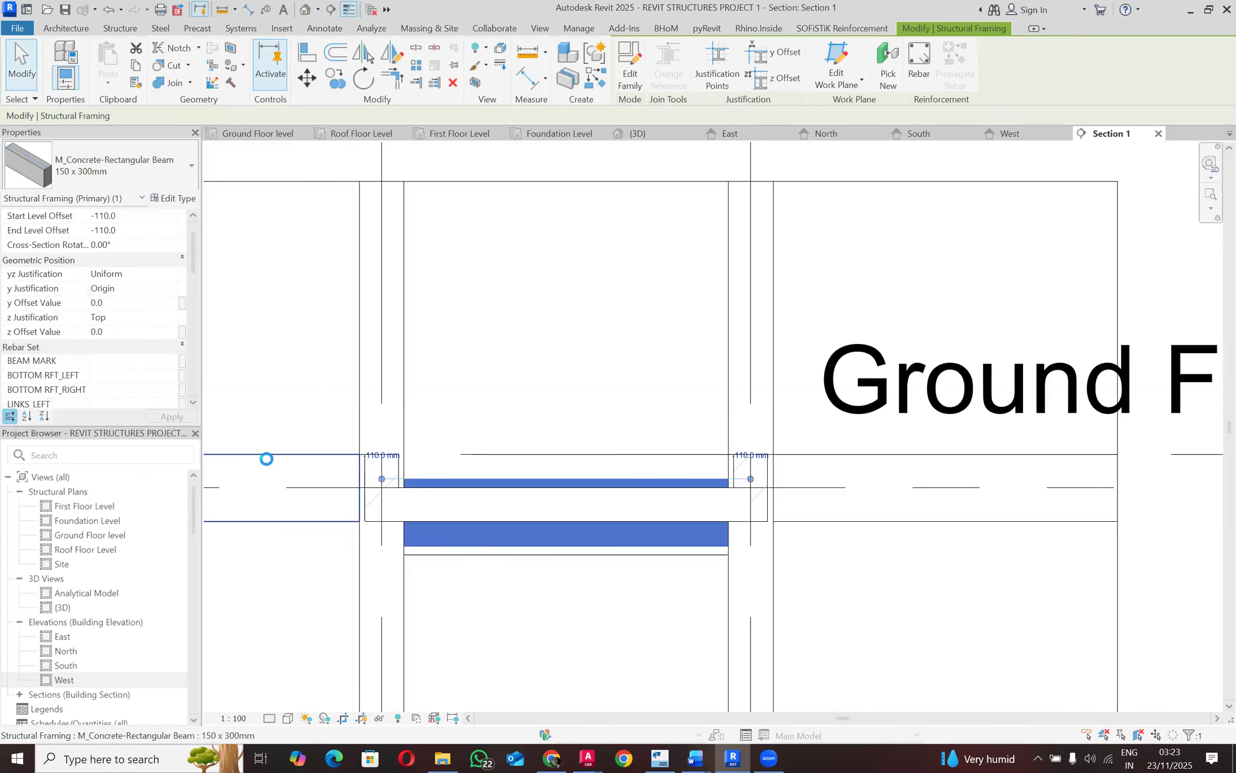
key(Down)
key(Down)
key(Down)
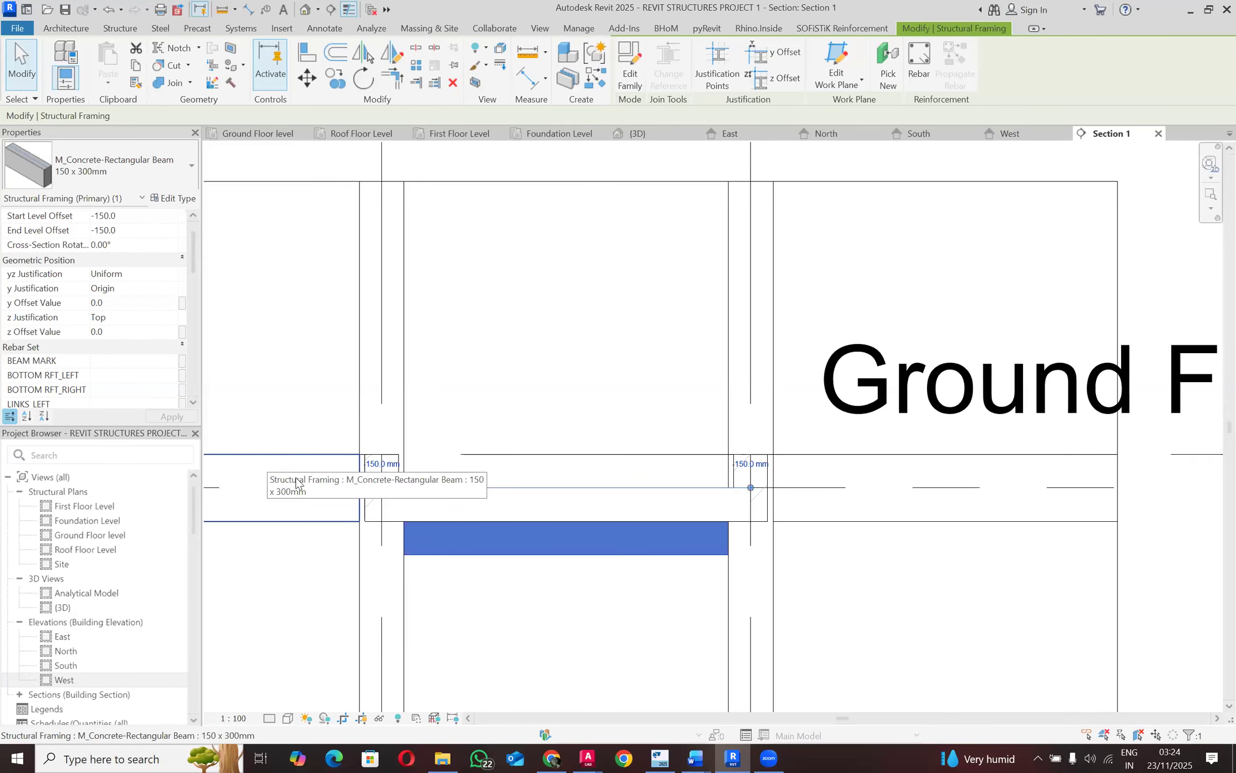
click(515, 570)
click(515, 563)
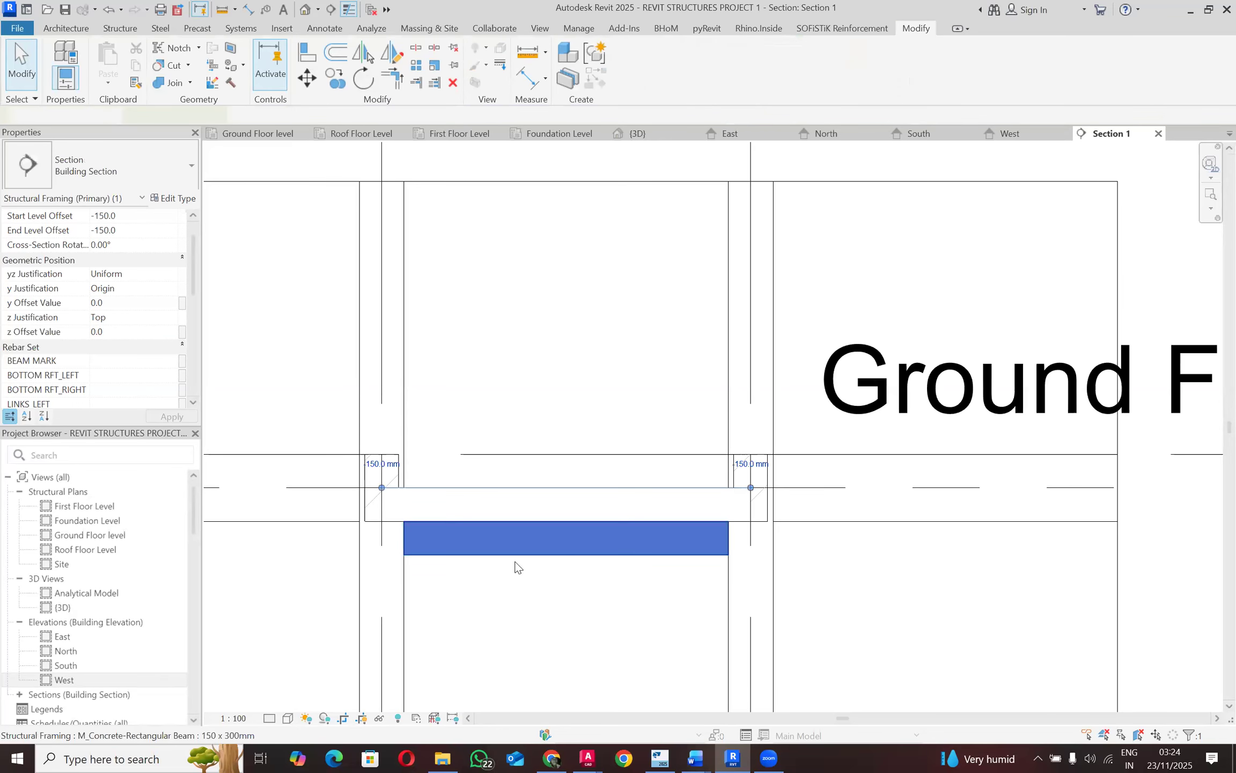
click(515, 569)
click(514, 566)
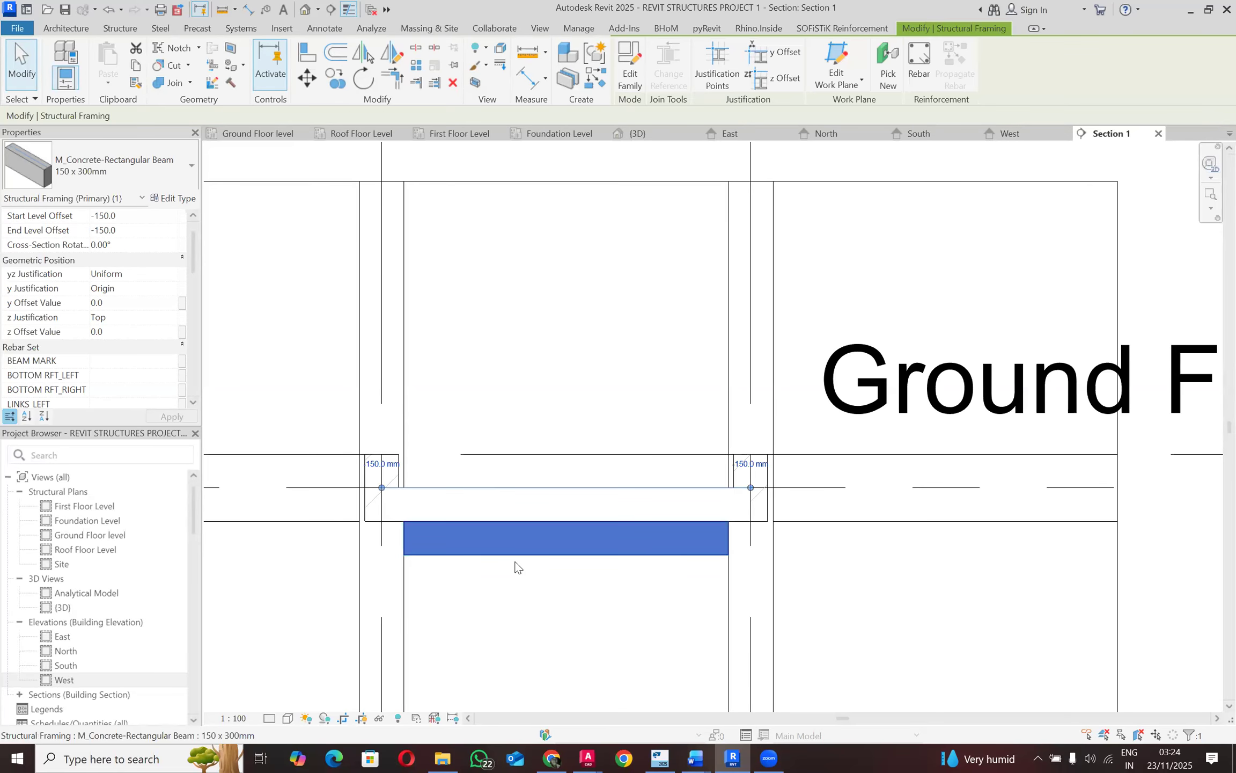
key(Escape)
Step: Measure from the slab's top to the beam's underside with an aligned dimension, and return to the Ground Floor level plan
click(527, 78)
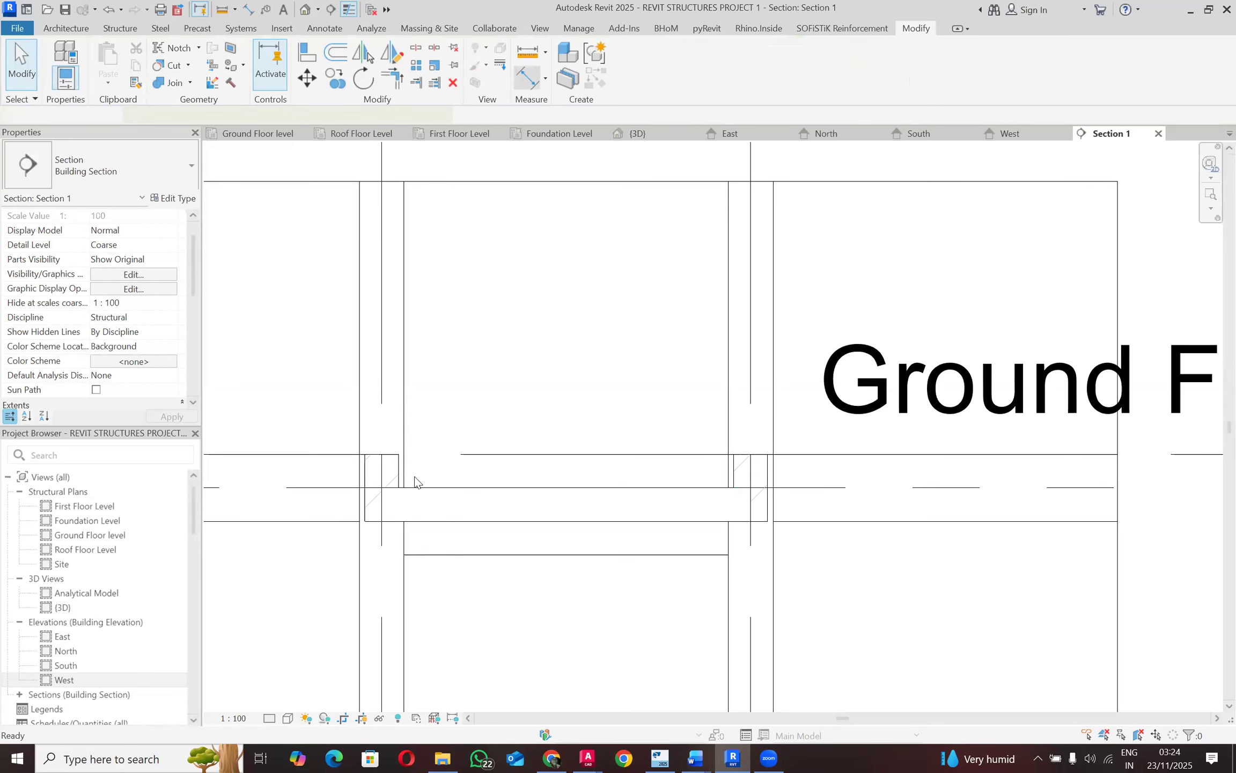
click(520, 489)
click(518, 555)
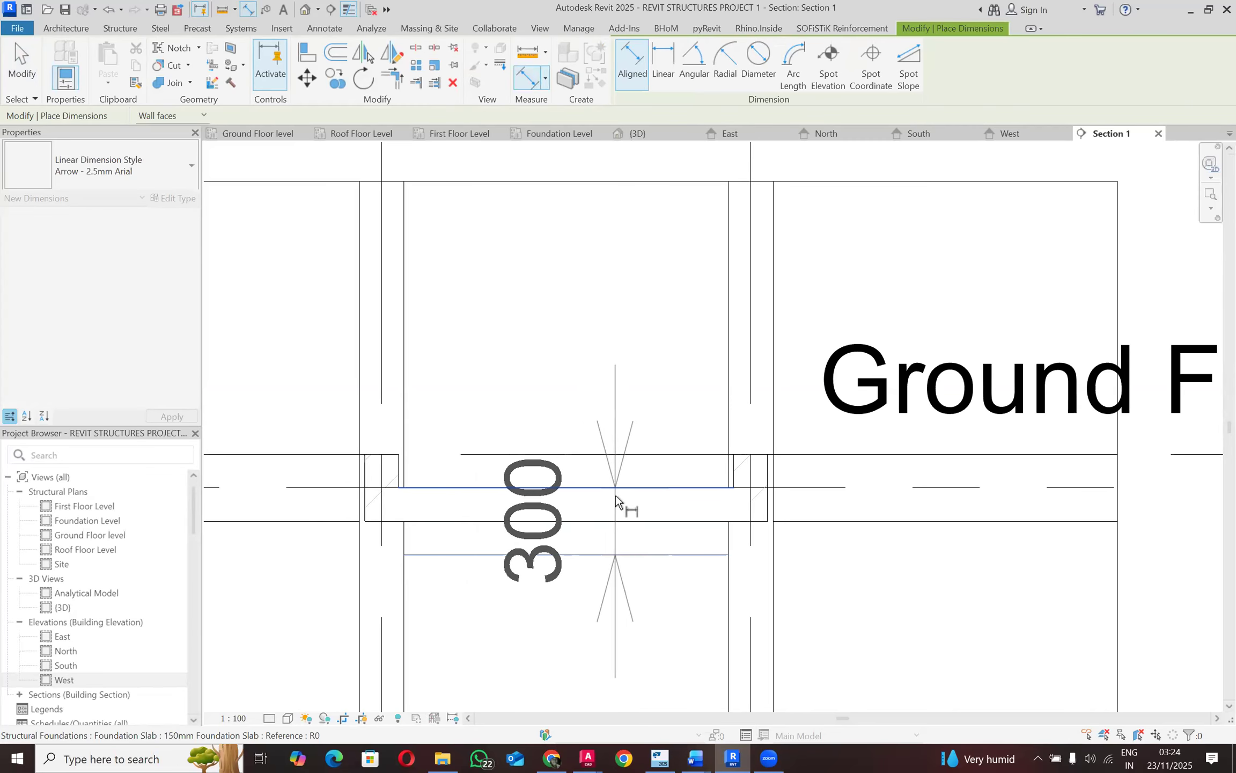
key(Escape)
key(Escape)
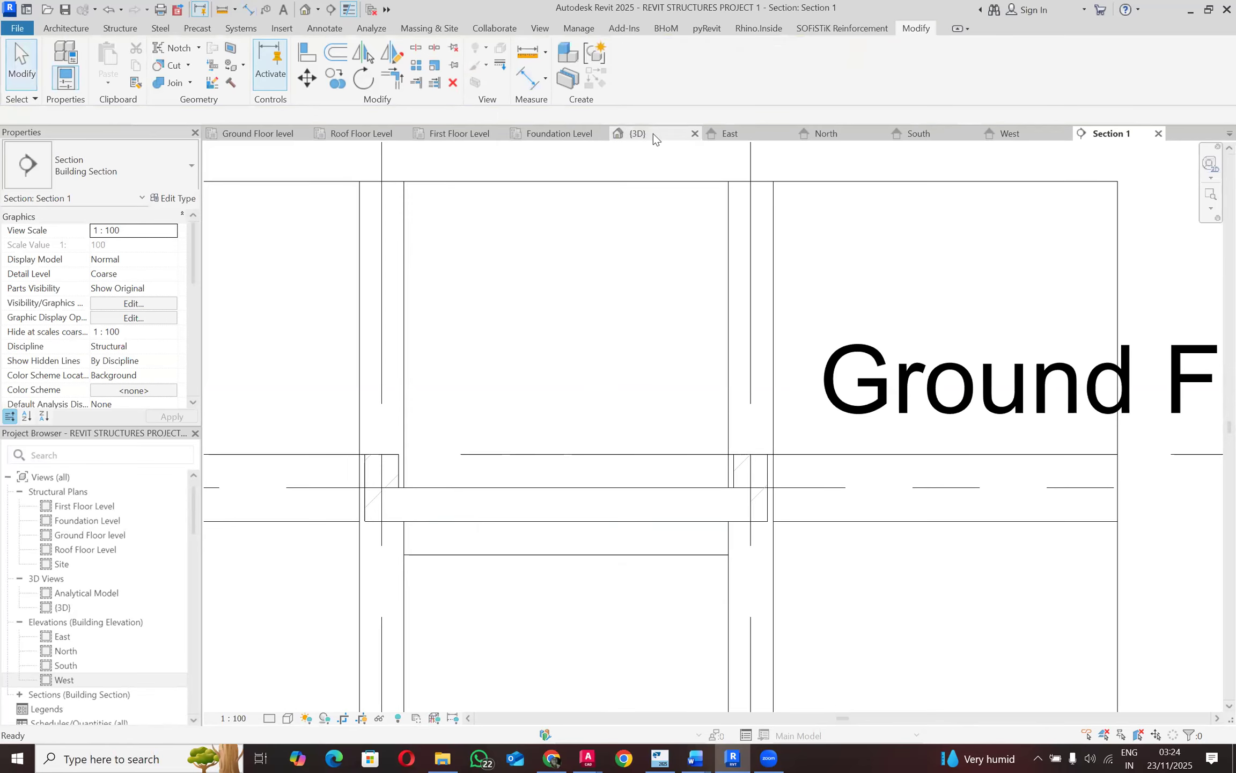
click(263, 133)
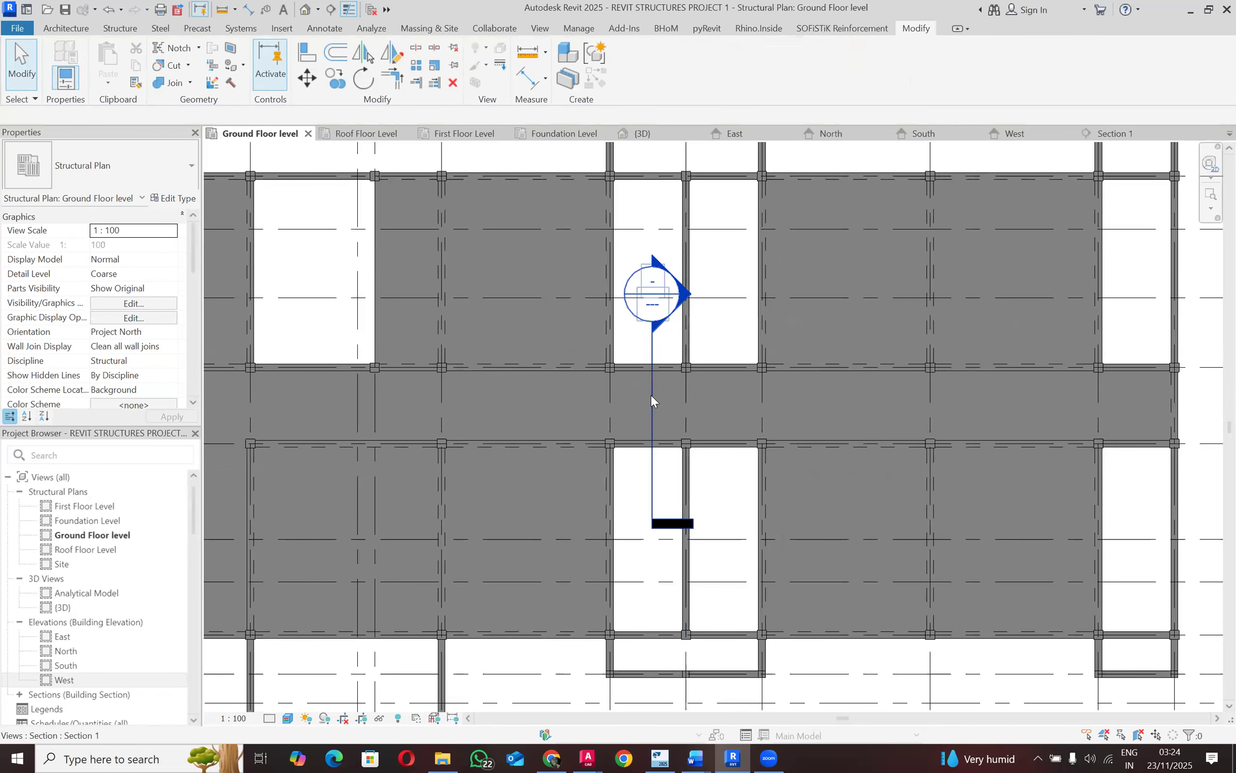
Step: Delete the section marker crossing the corridor and undo its deletion
scroll(651, 395, down, 2)
scroll(396, 404, up, 2)
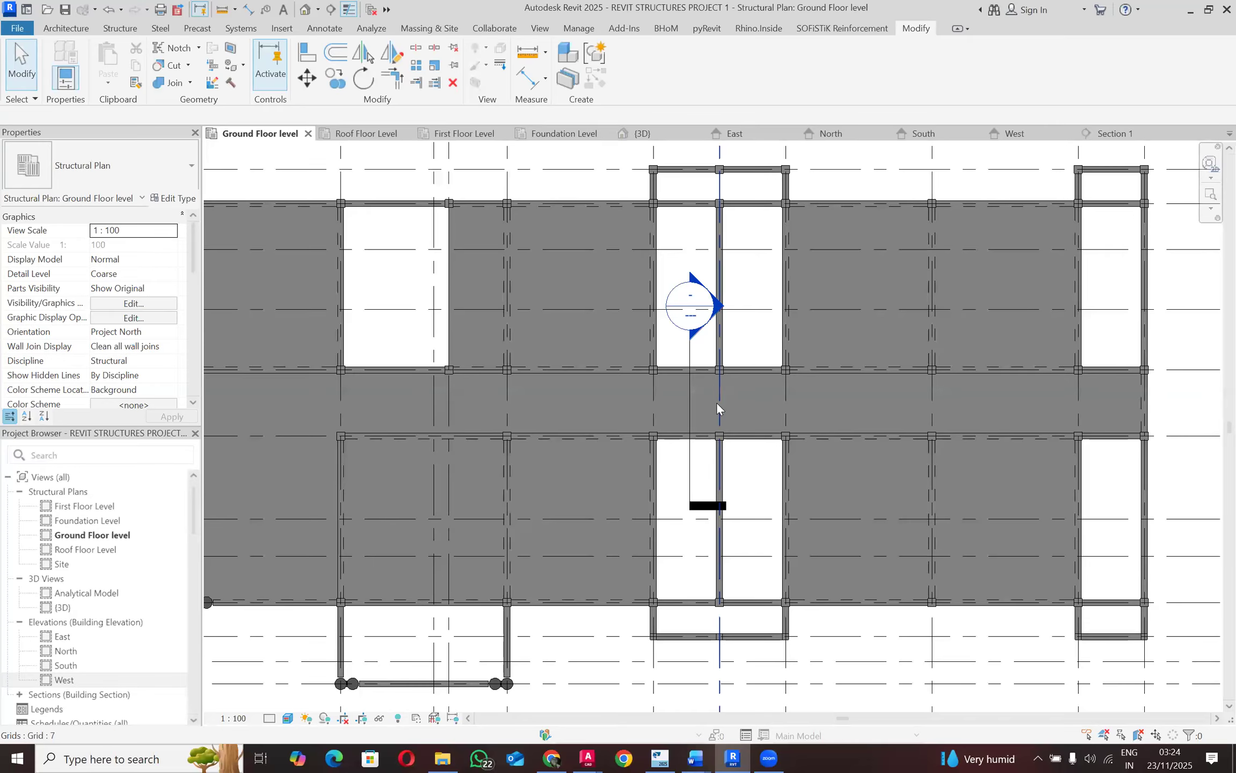
scroll(719, 399, up, 2)
scroll(722, 390, down, 3)
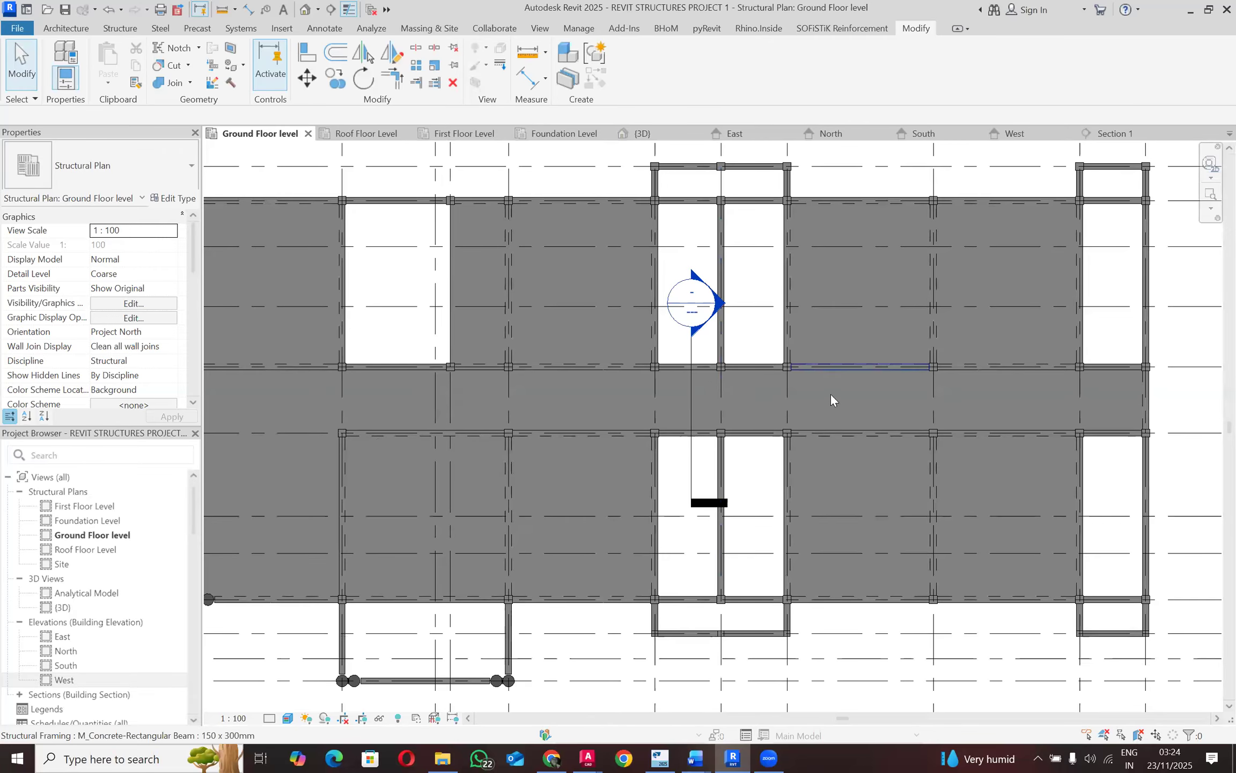
scroll(830, 403, down, 1)
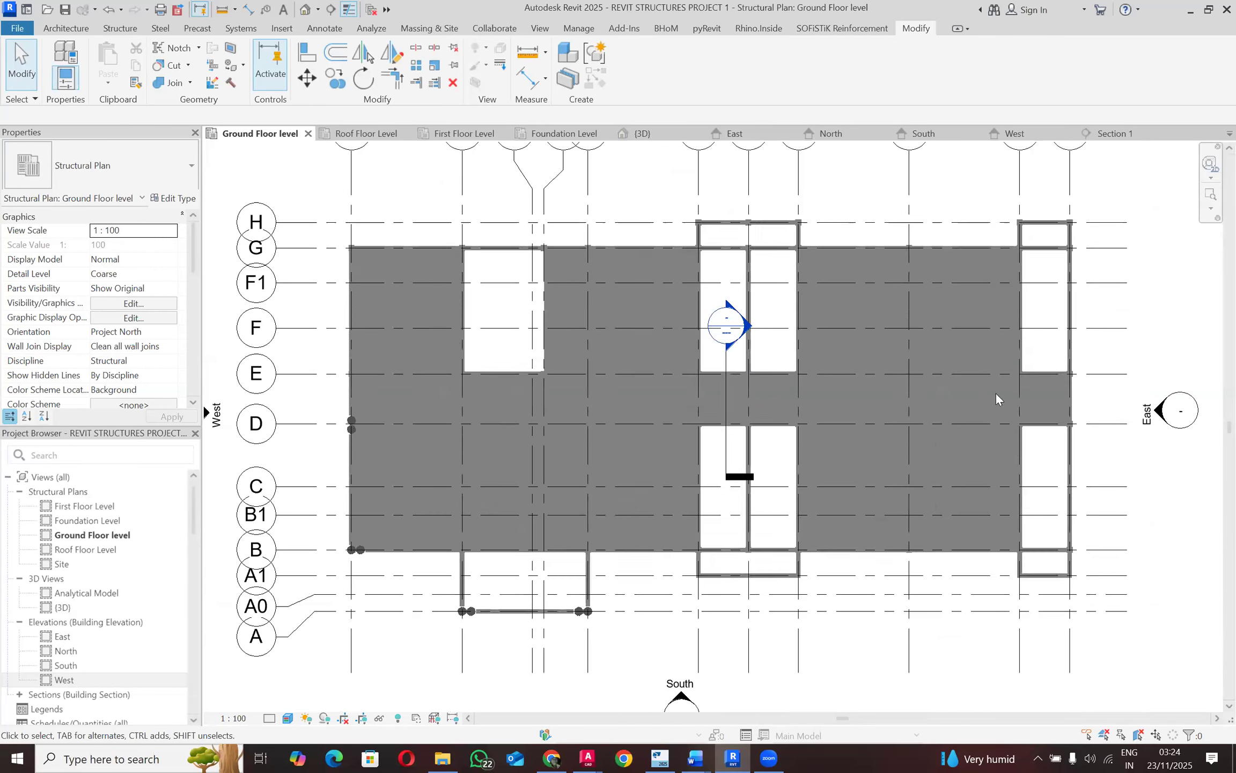
click(725, 446)
right_click(725, 447)
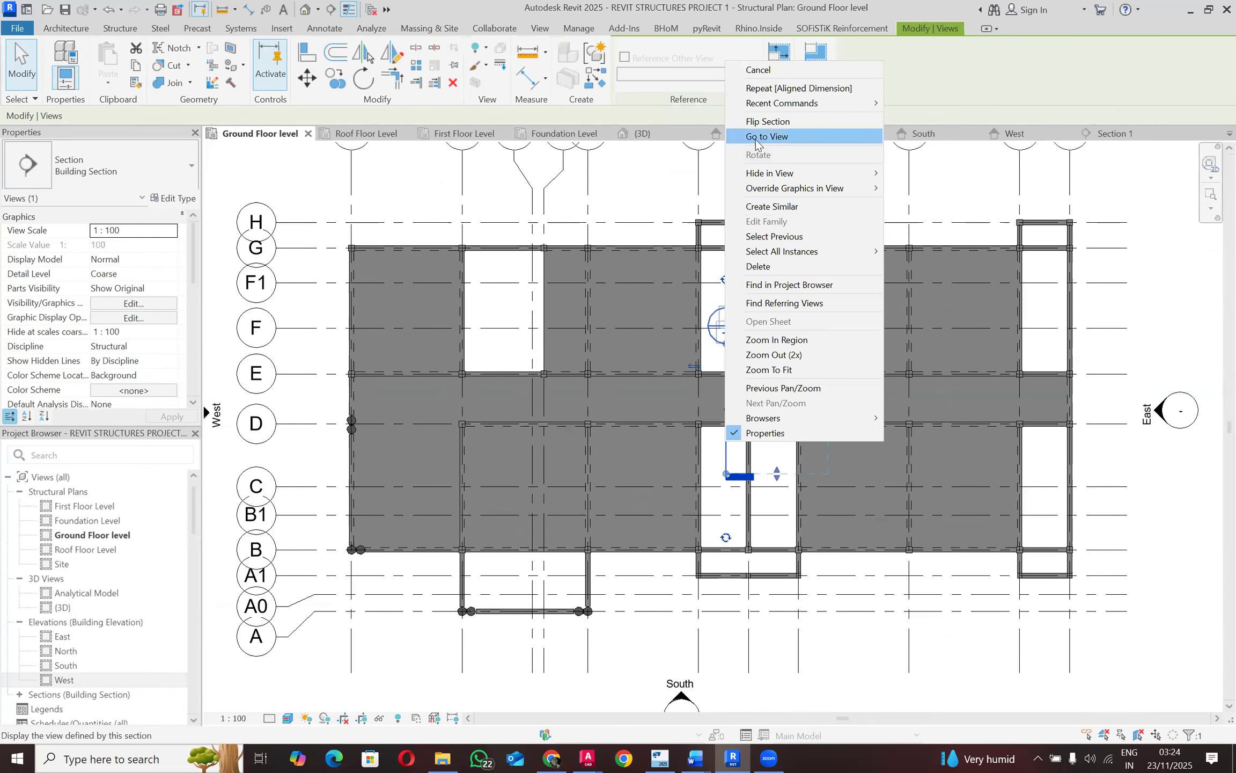
click(772, 266)
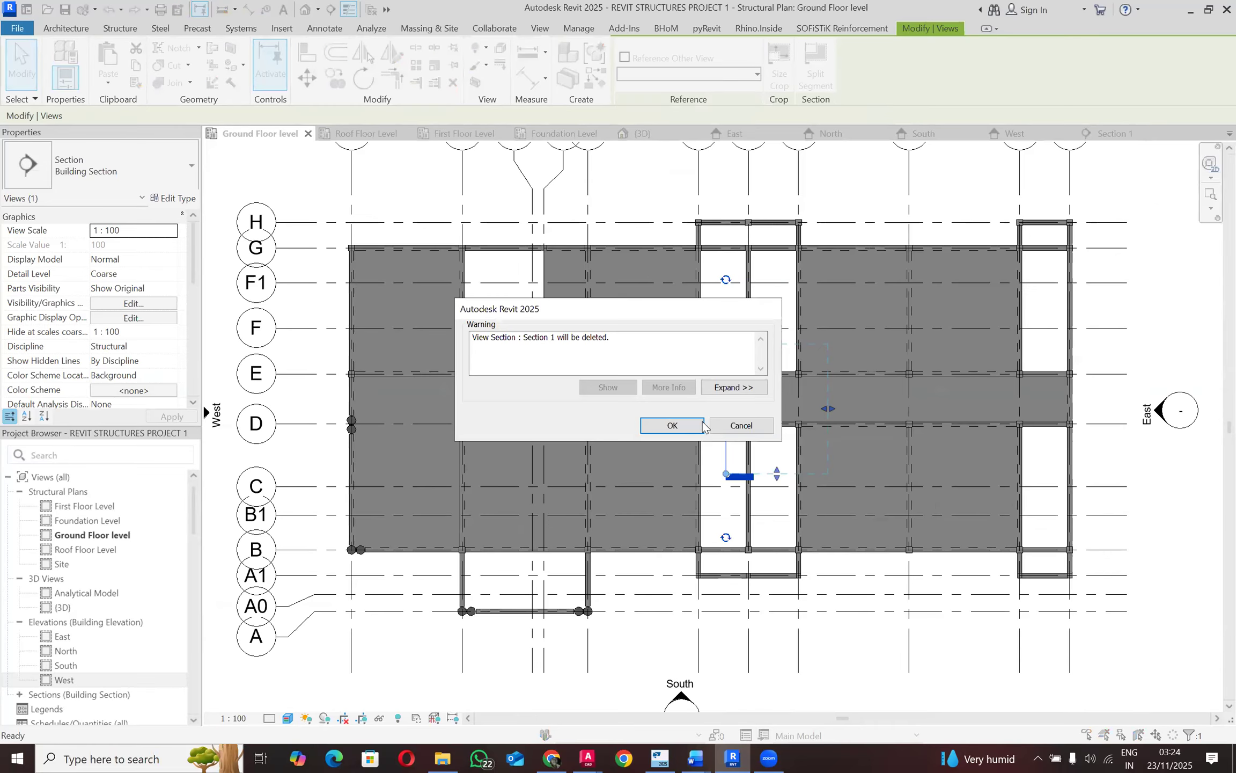
click(696, 432)
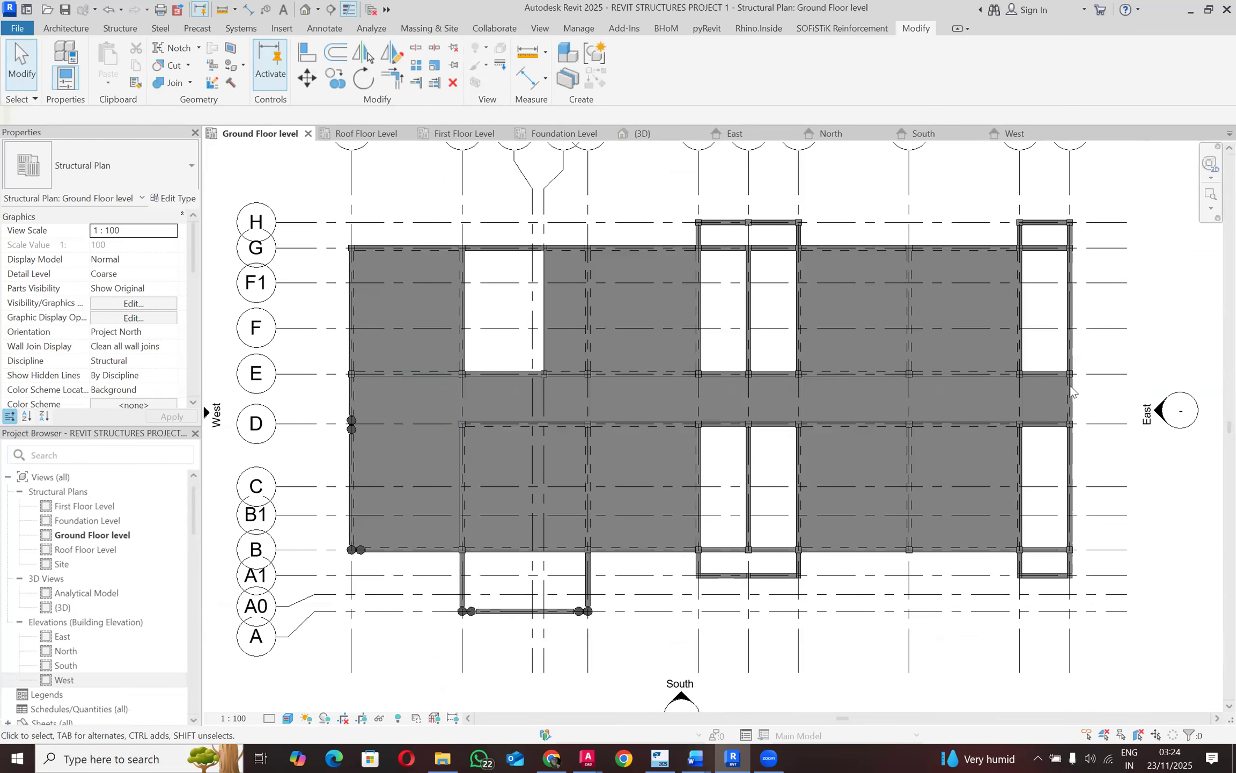
click(107, 12)
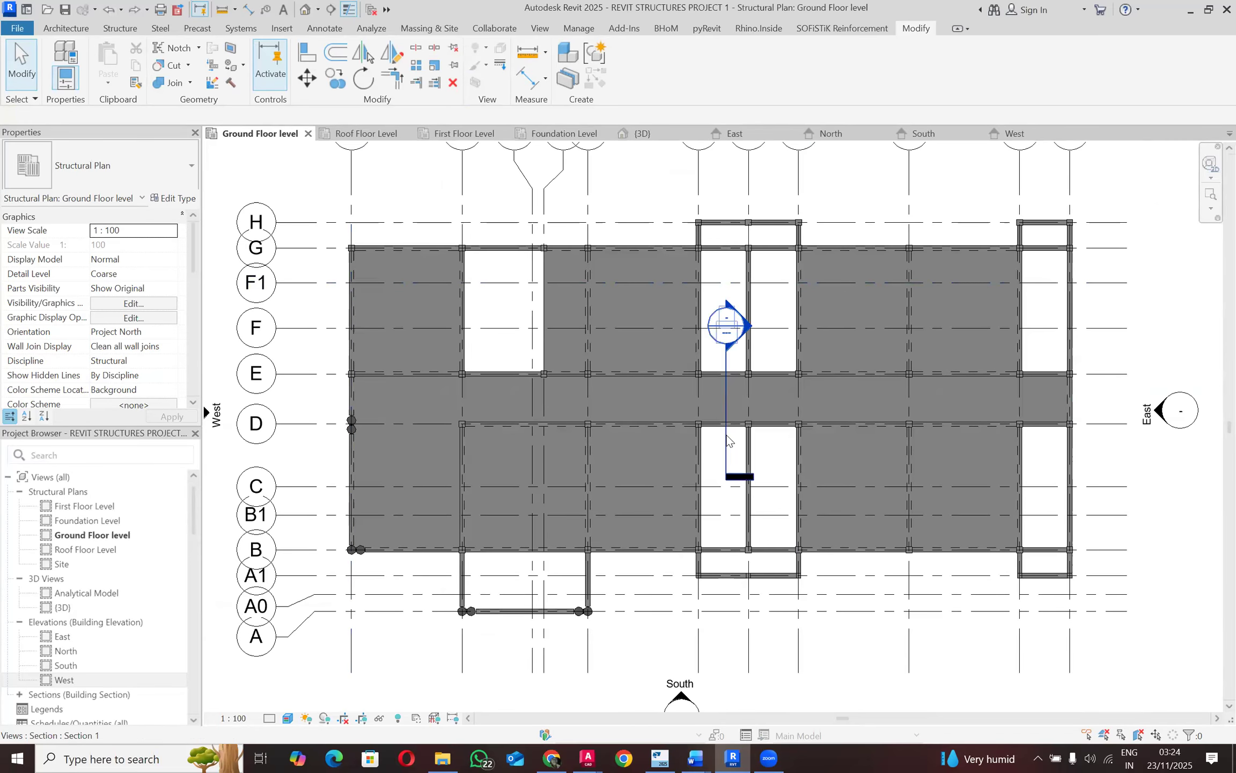
Step: Select the corridor's long foundation slab in the Section 1 view and delete it from the Ground Floor level plan
click(727, 453)
right_click(726, 407)
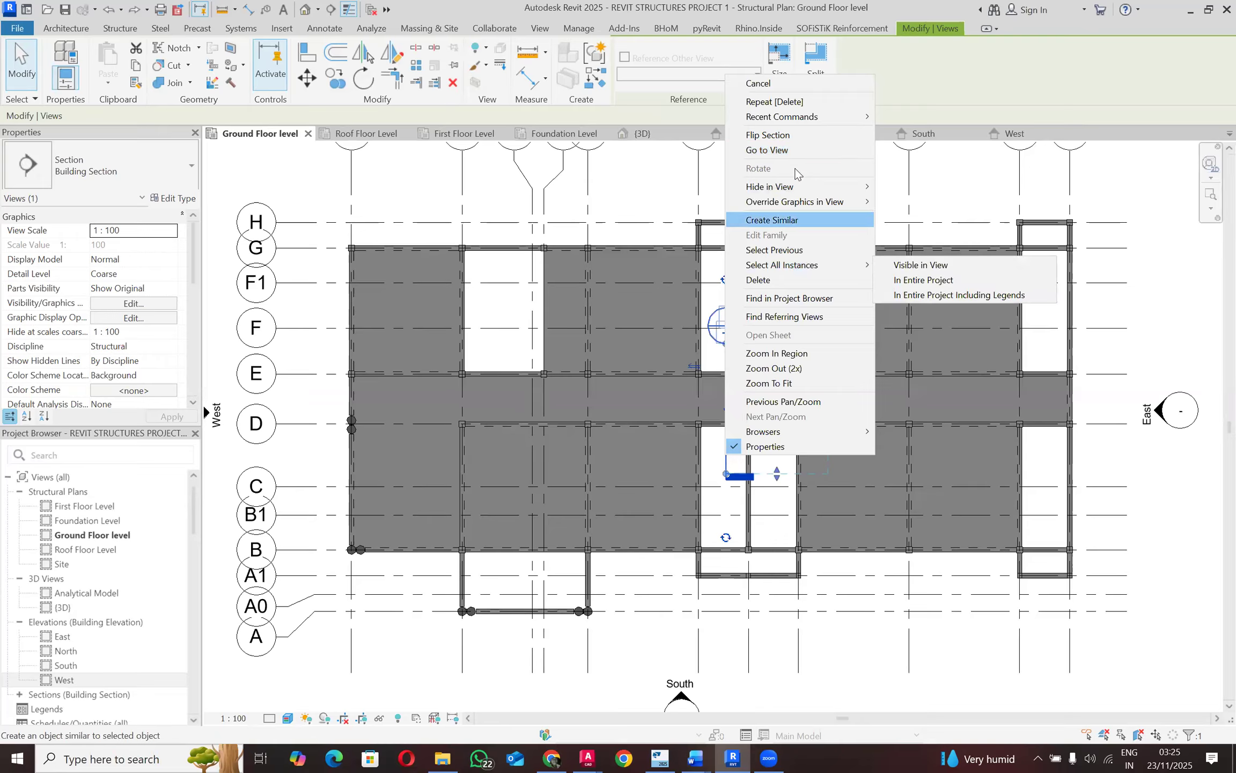
click(801, 156)
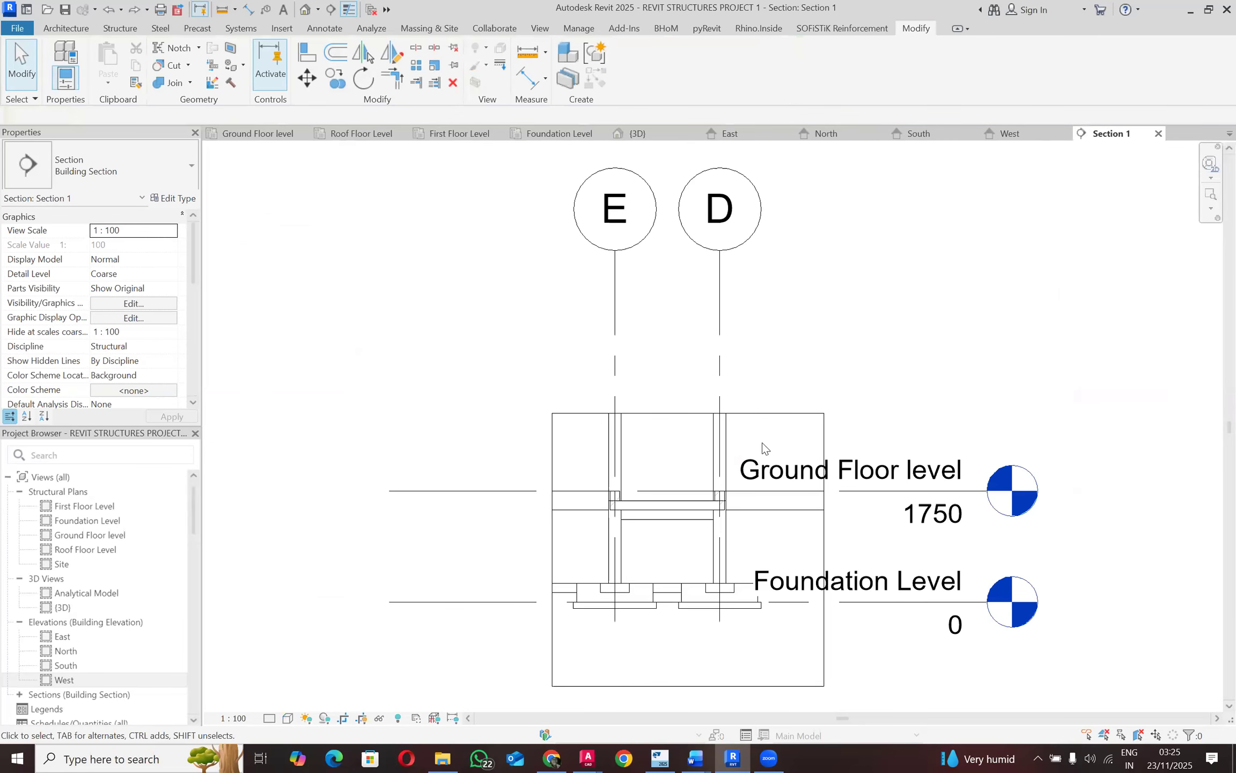
scroll(677, 499, up, 4)
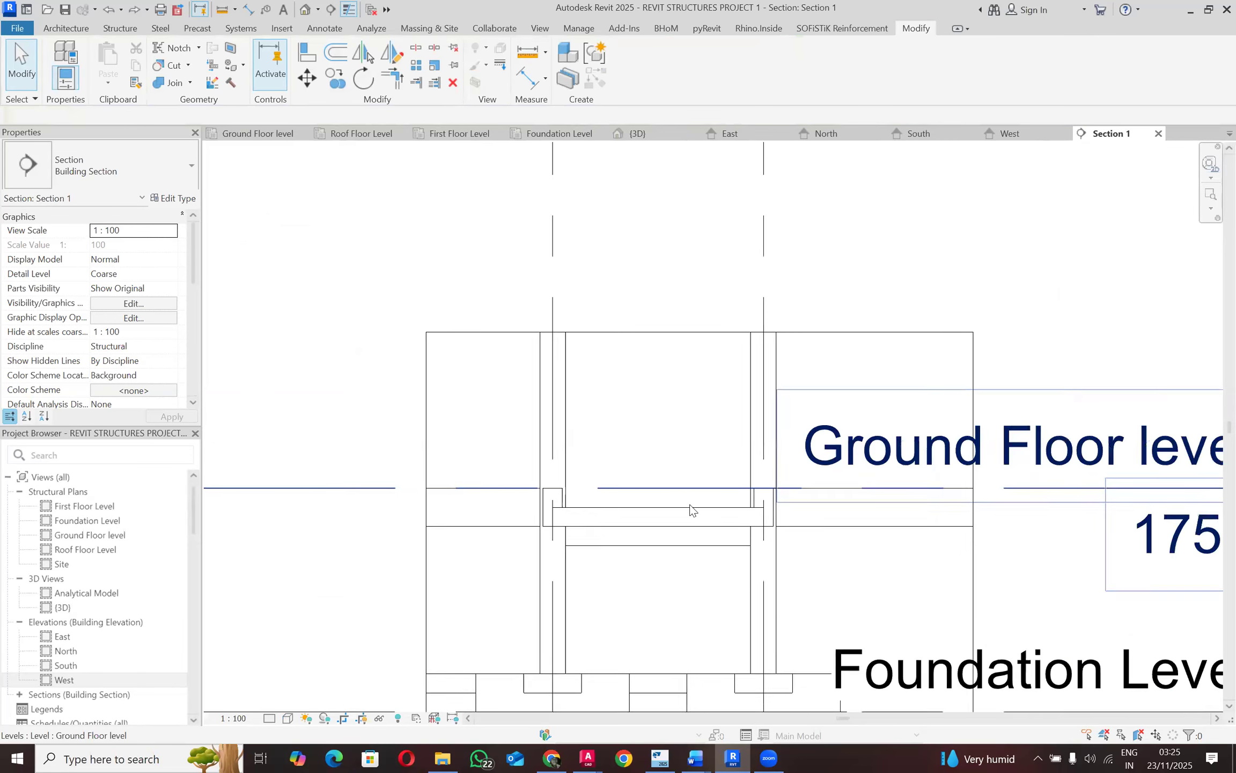
click(709, 510)
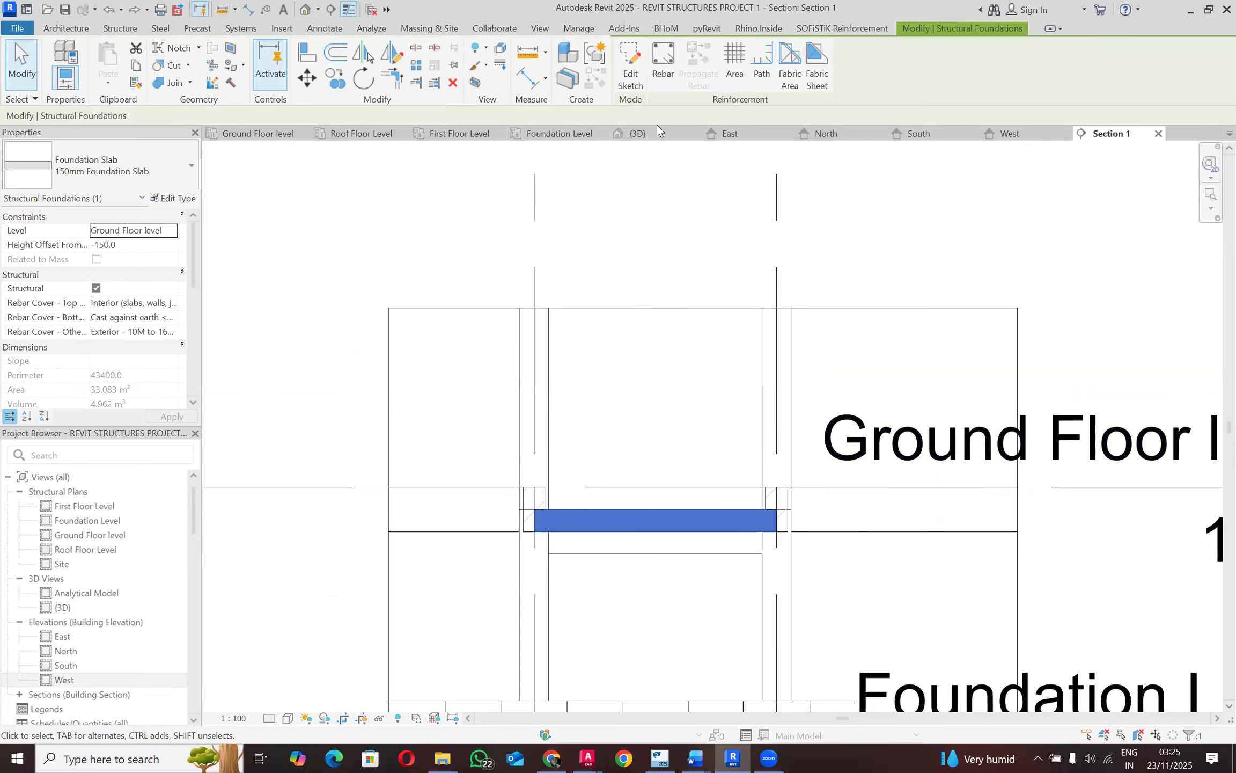
click(257, 134)
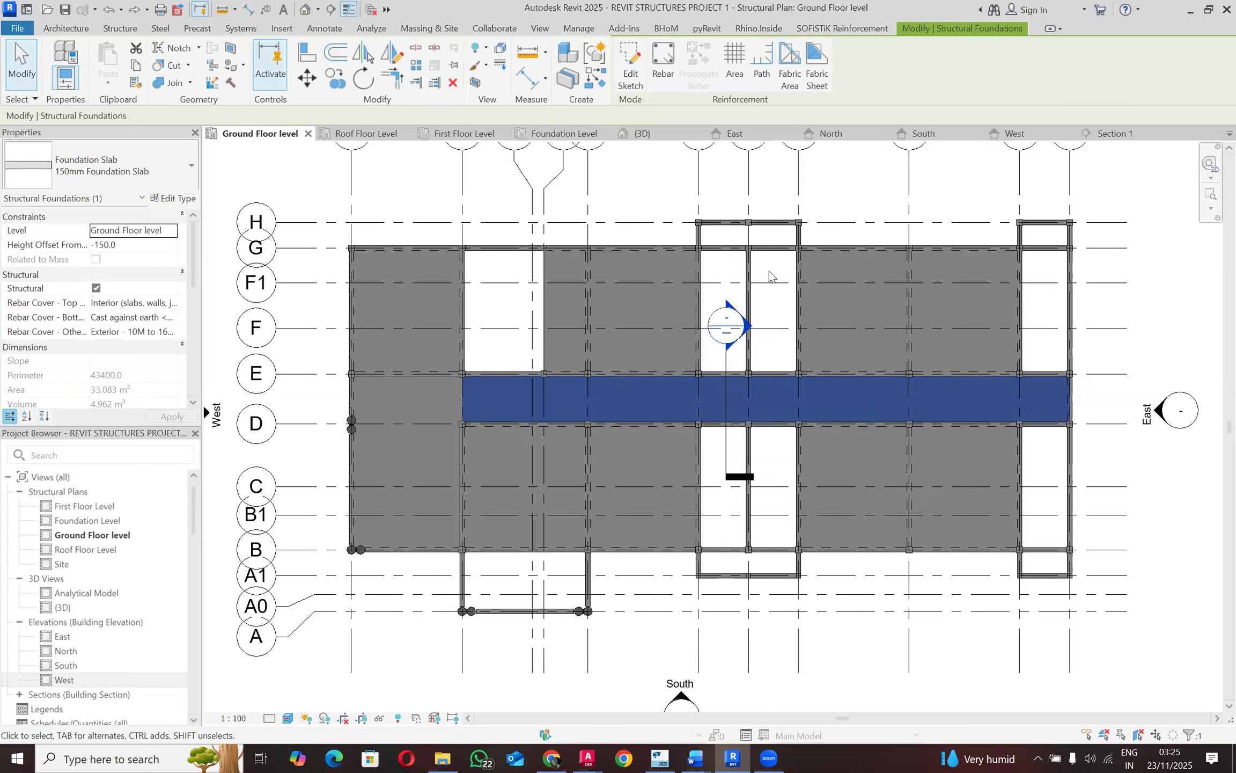
key(Escape)
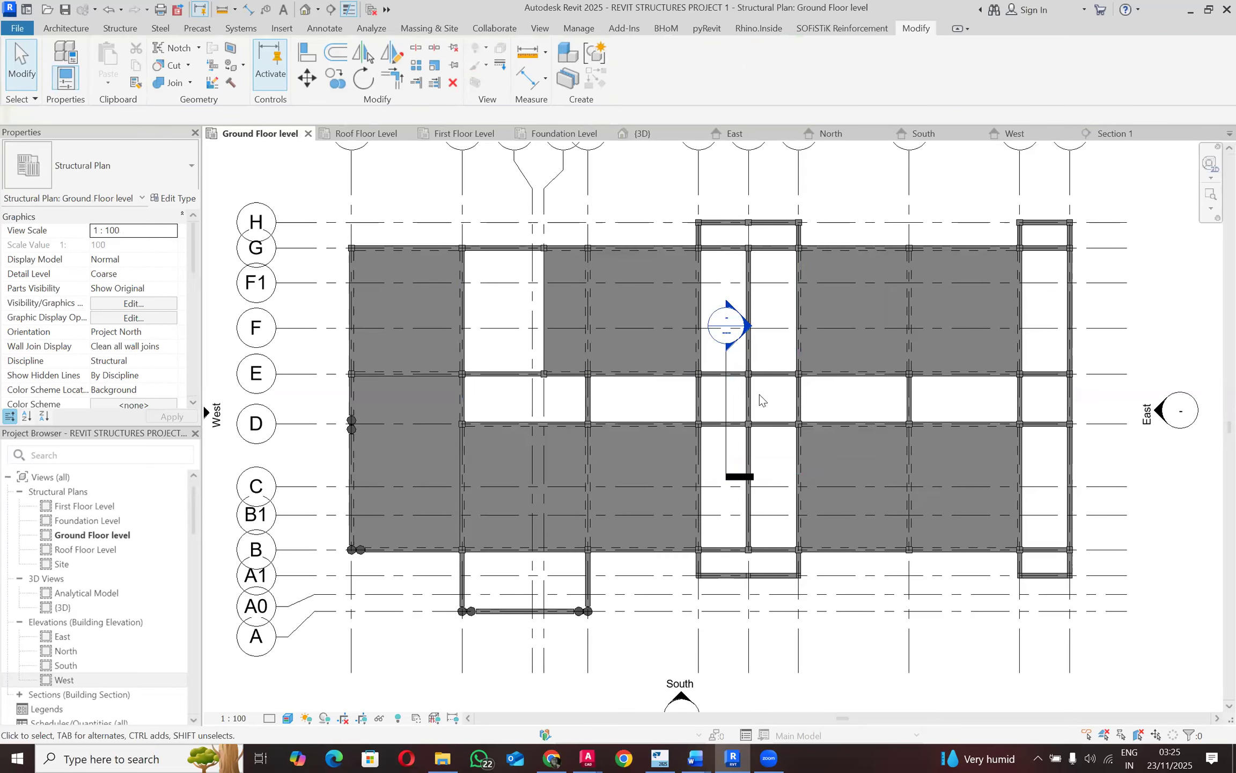
click(727, 402)
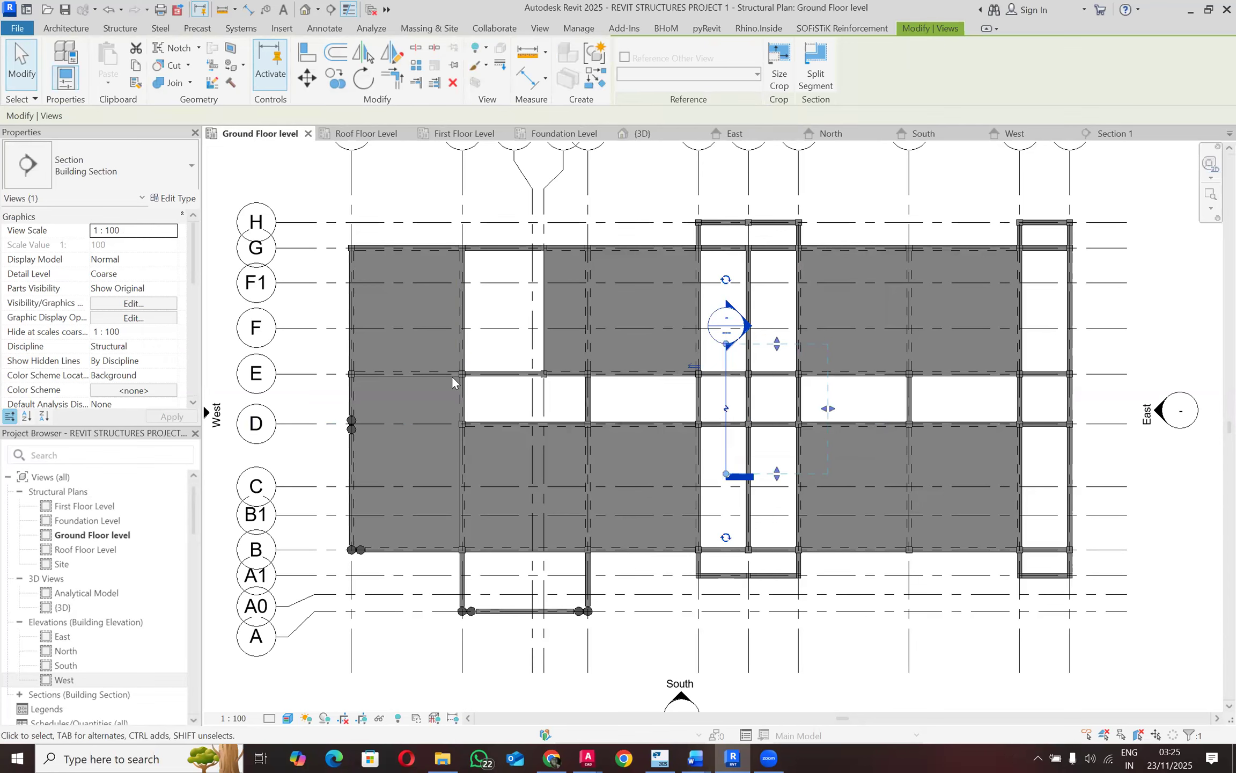
click(467, 397)
click(589, 399)
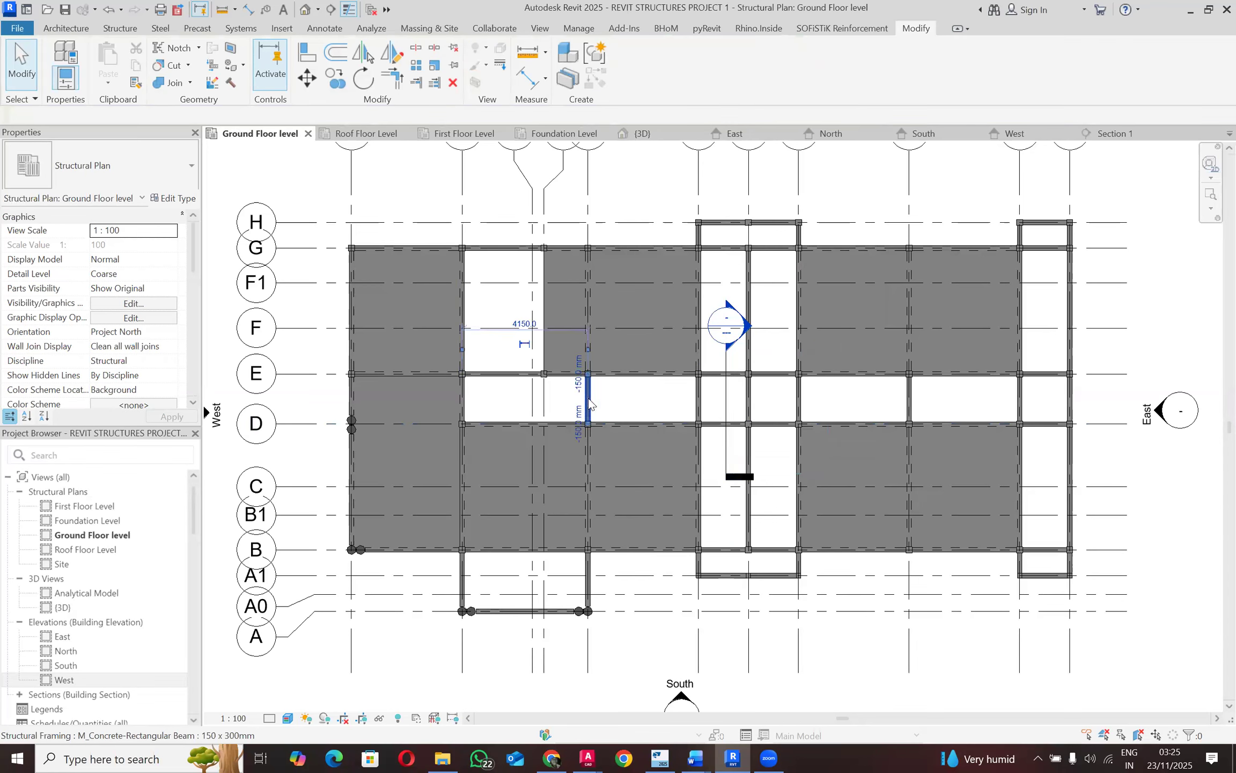
click(411, 209)
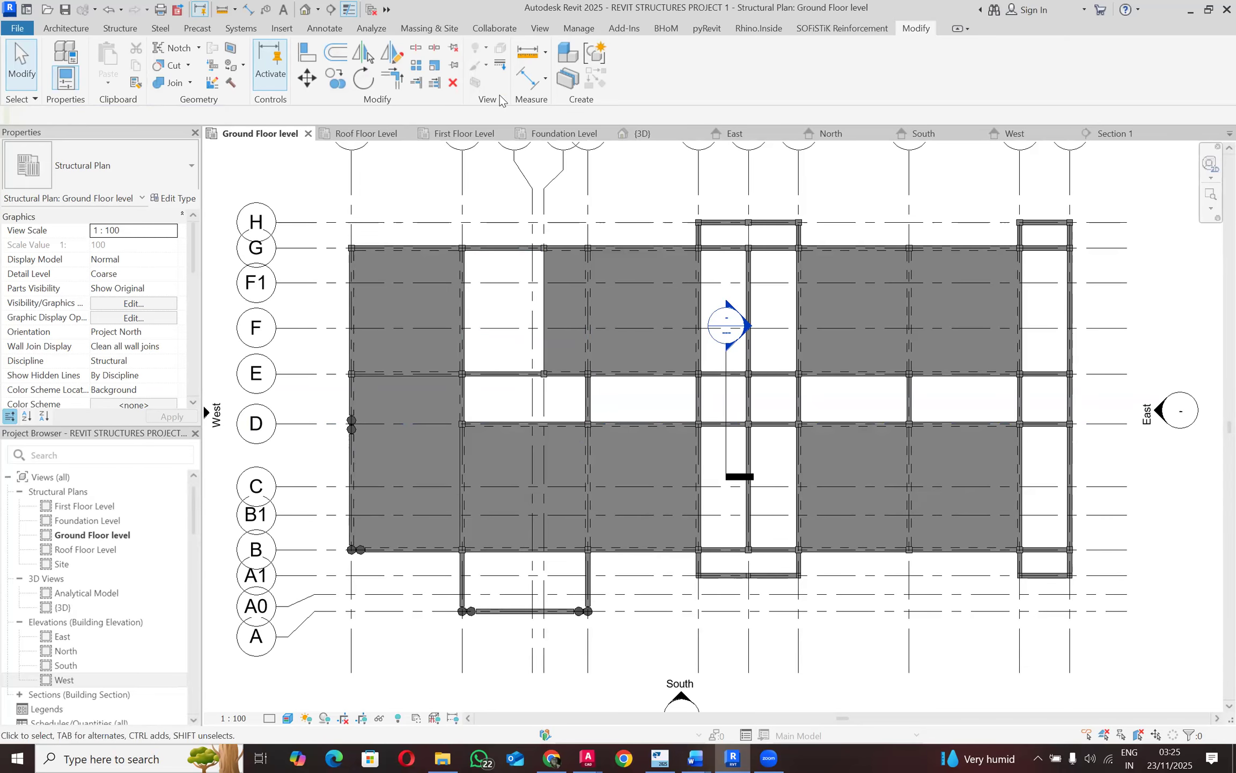
Step: Start a 150mm Foundation Slab and sketch a 4150 by 1650 mm rectangular boundary over the westernmost open corridor bay
click(107, 32)
click(444, 75)
click(451, 107)
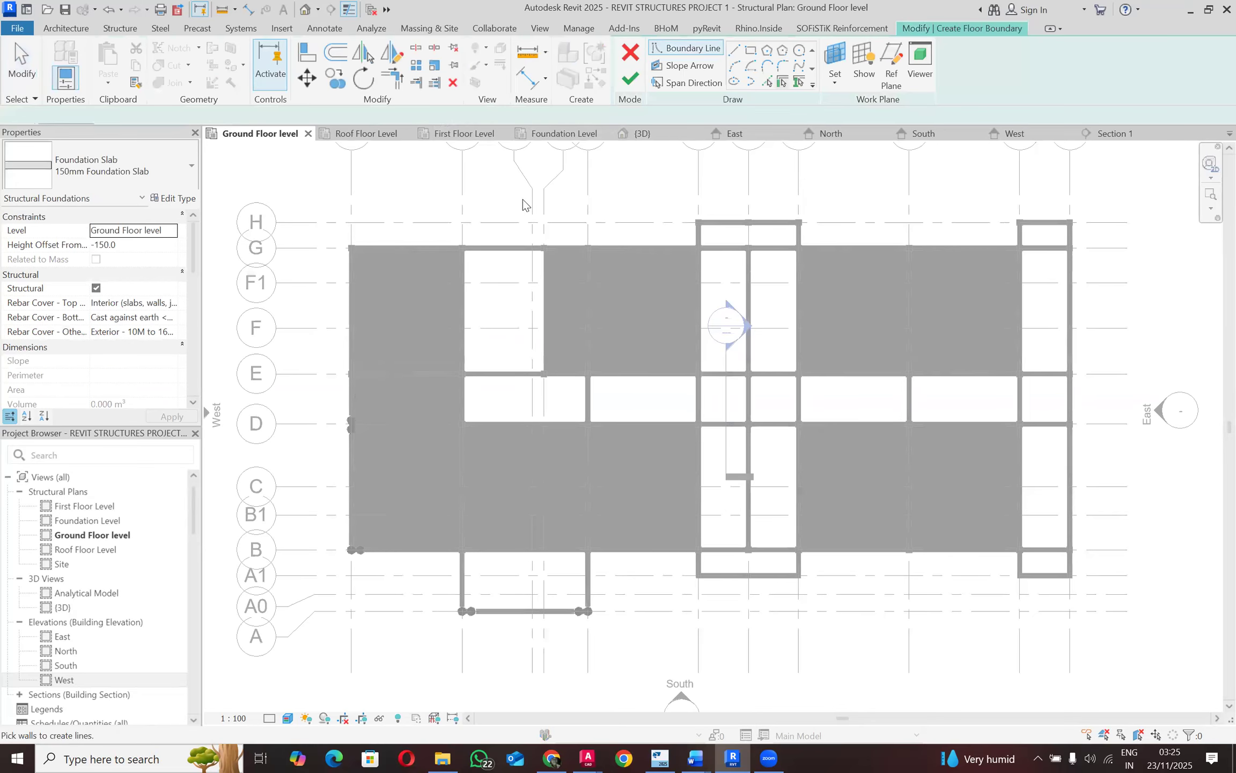
click(751, 50)
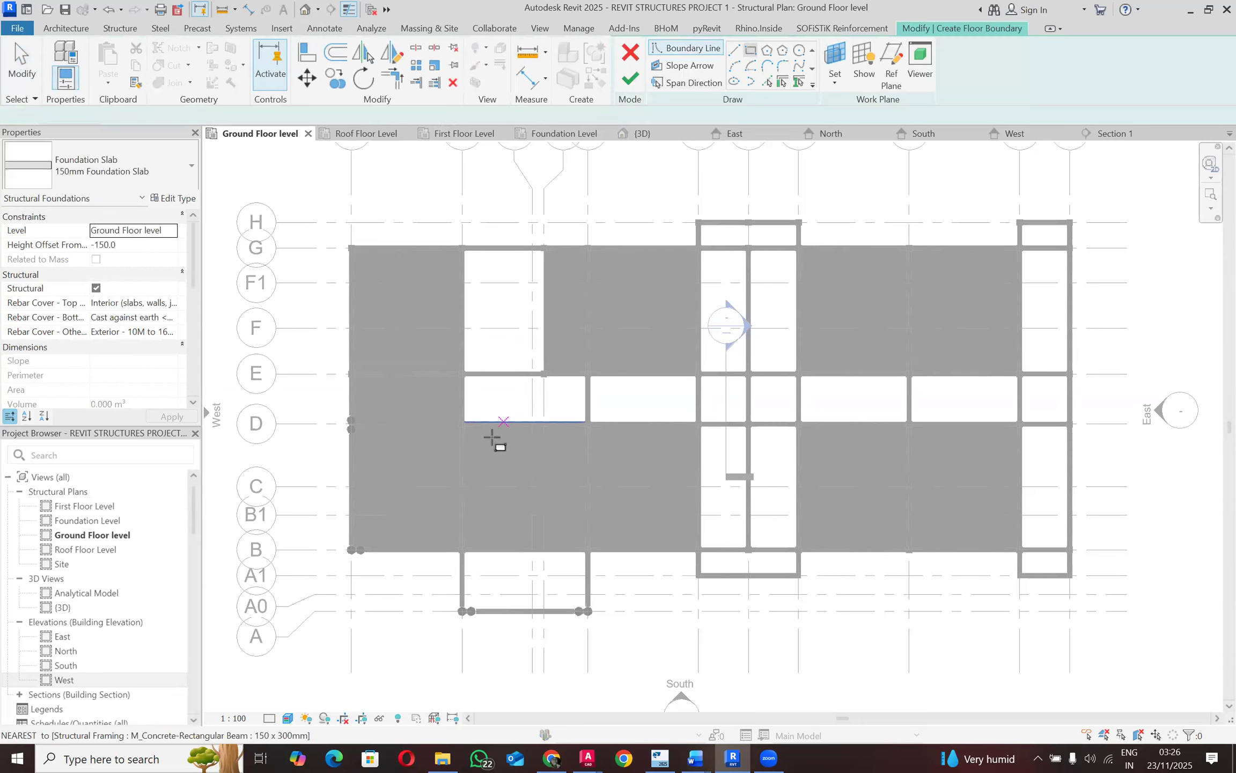
scroll(478, 395, up, 3)
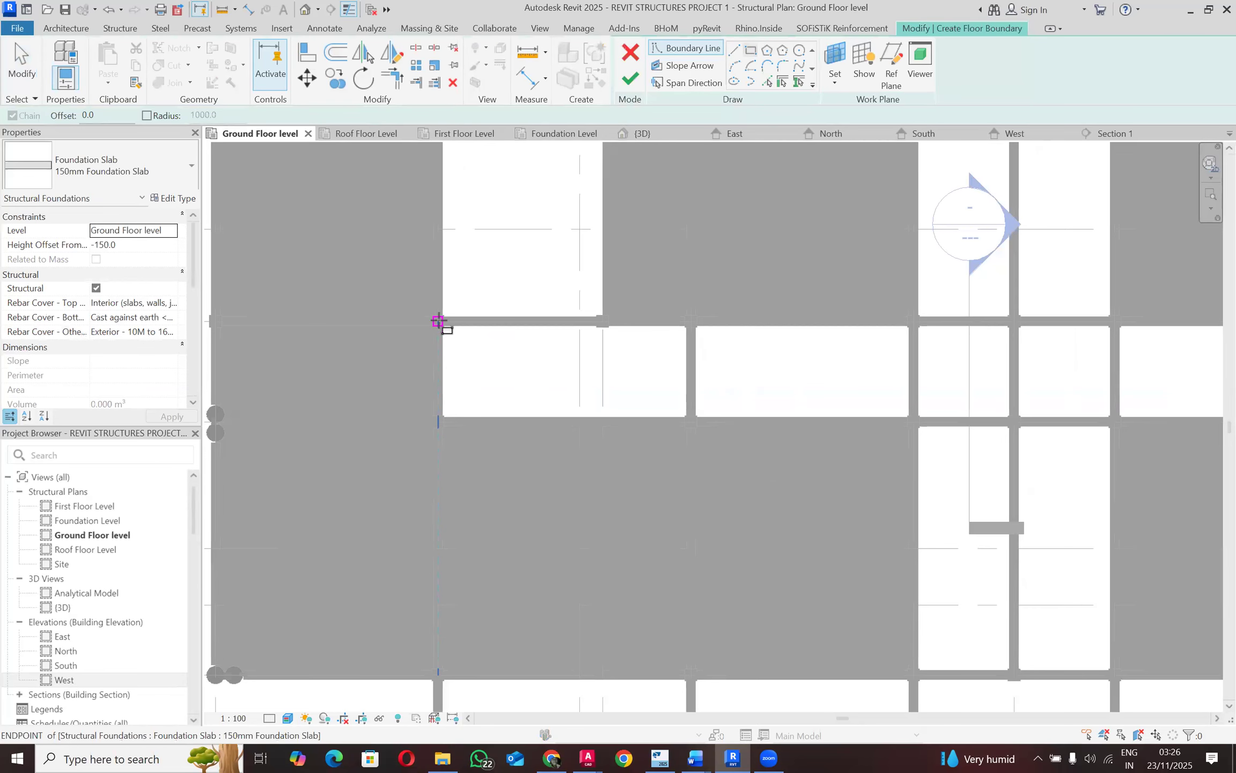
click(438, 321)
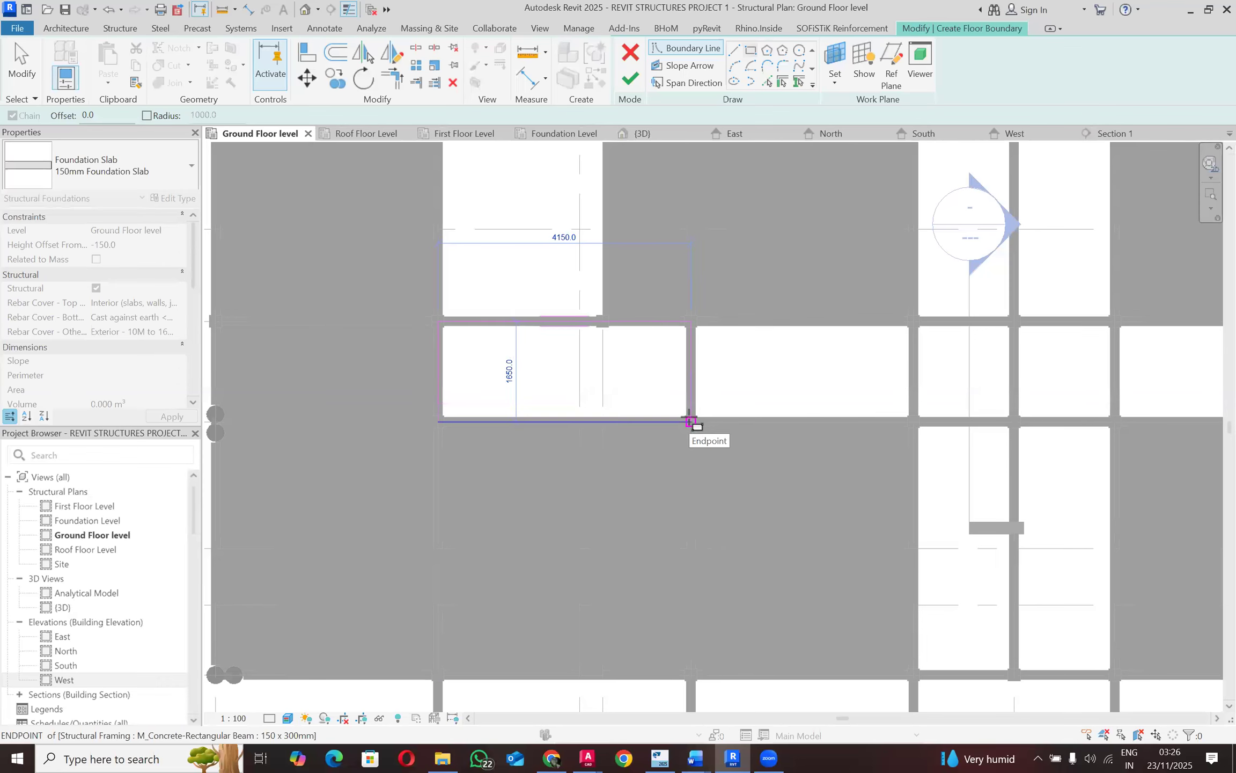
scroll(692, 422, up, 2)
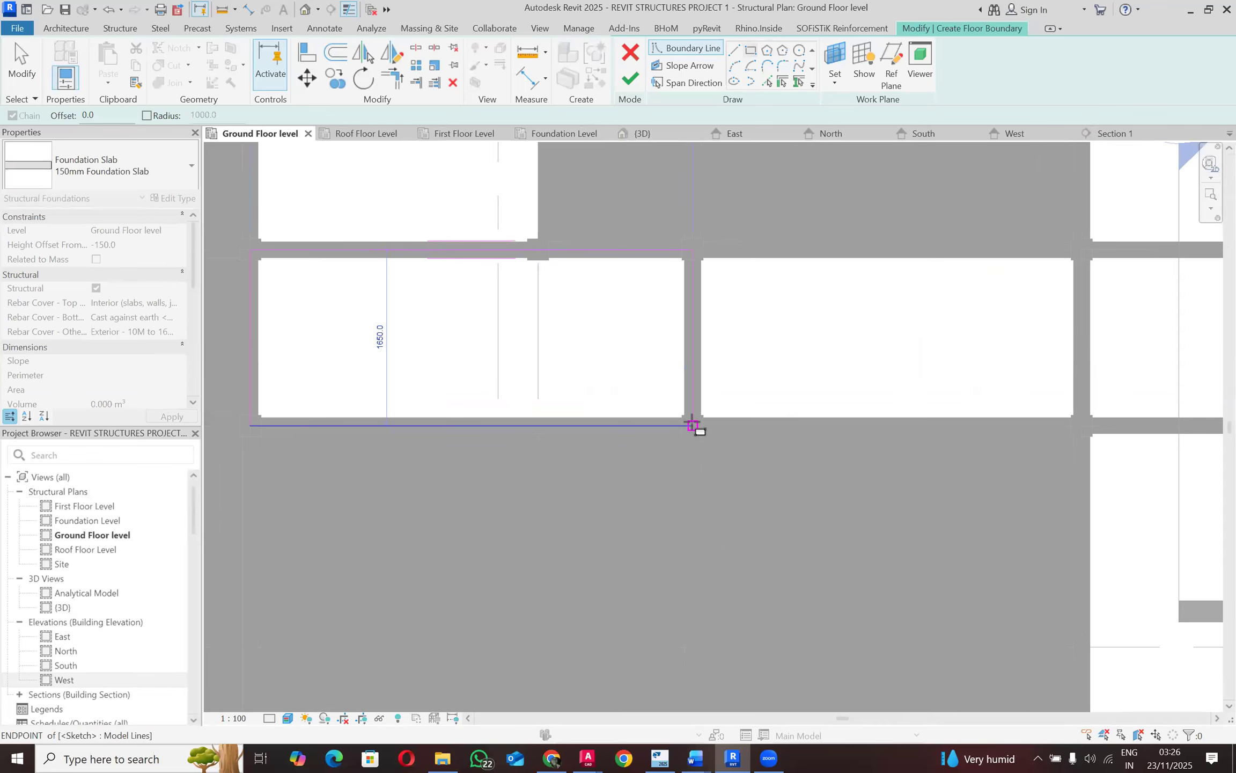
click(693, 425)
Step: Try to finish the slab with an adjoining 3650 mm wide rectangle over the second corridor bay, and discard the sketch
scroll(670, 331, down, 2)
scroll(656, 310, up, 2)
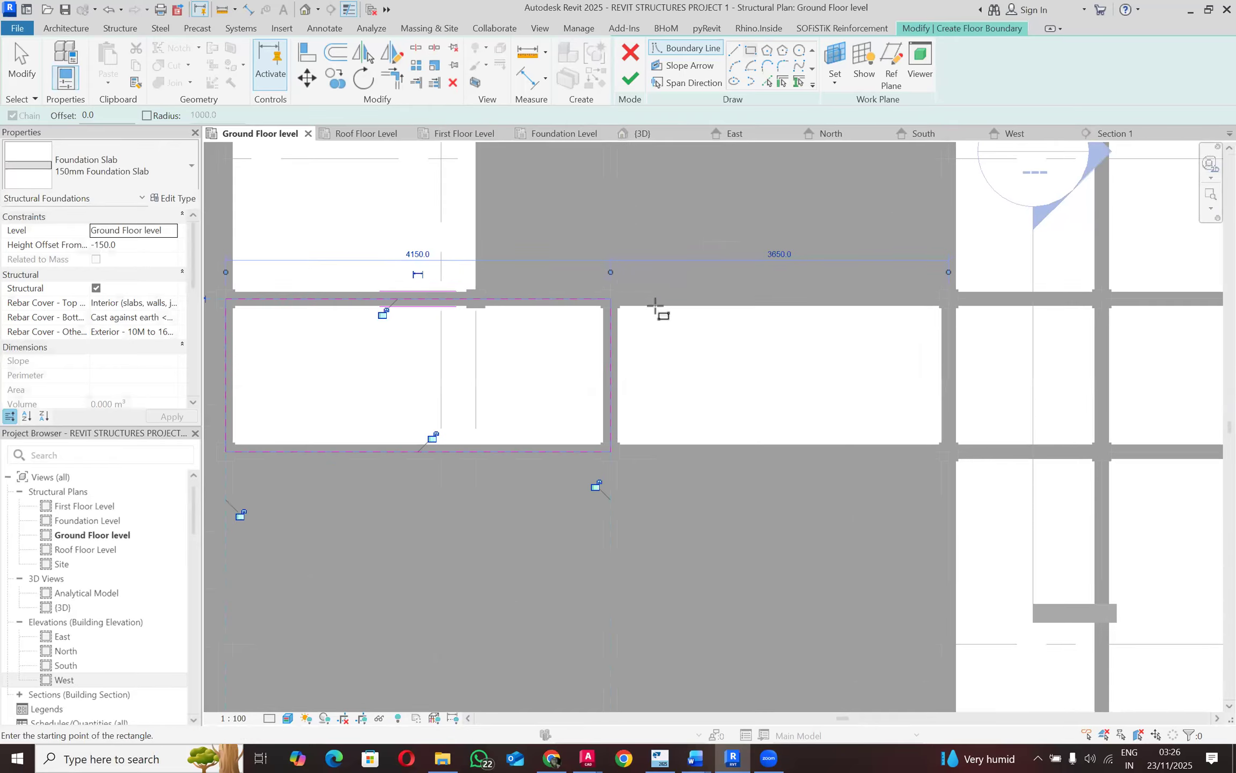
click(612, 295)
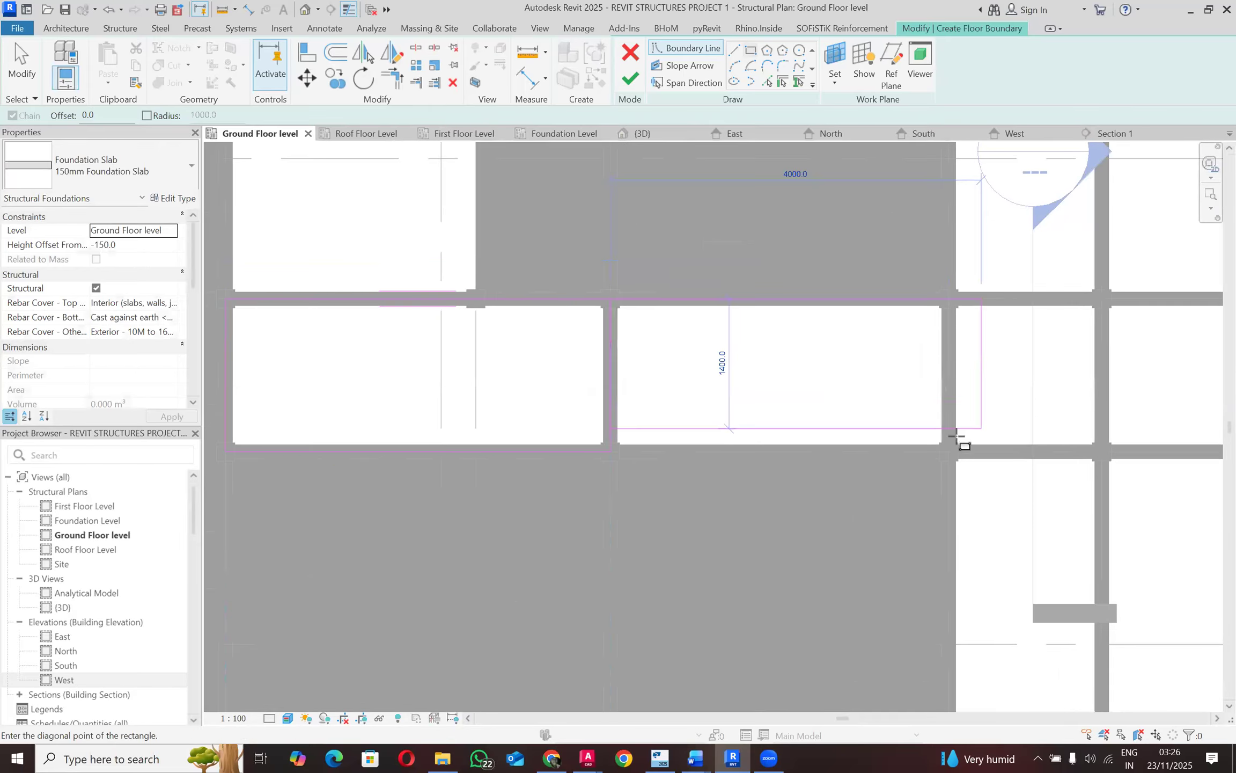
click(949, 451)
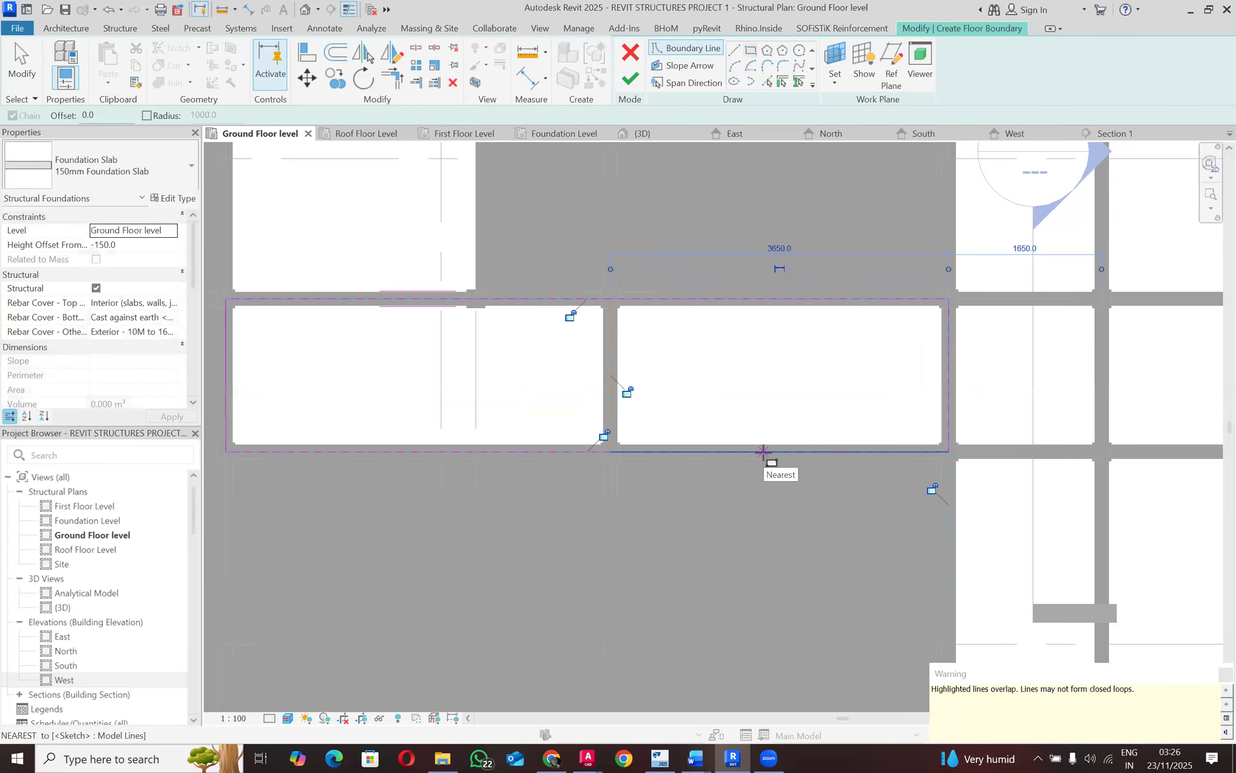
scroll(765, 450, down, 1)
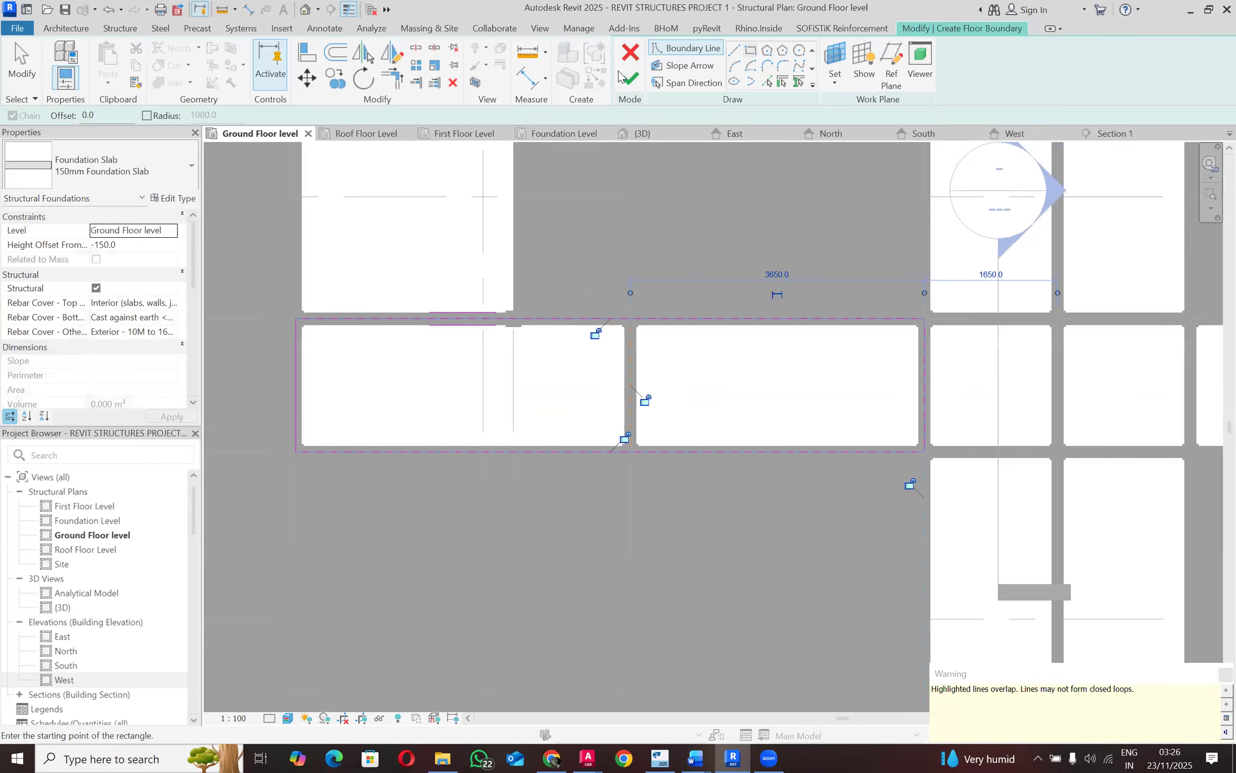
click(630, 77)
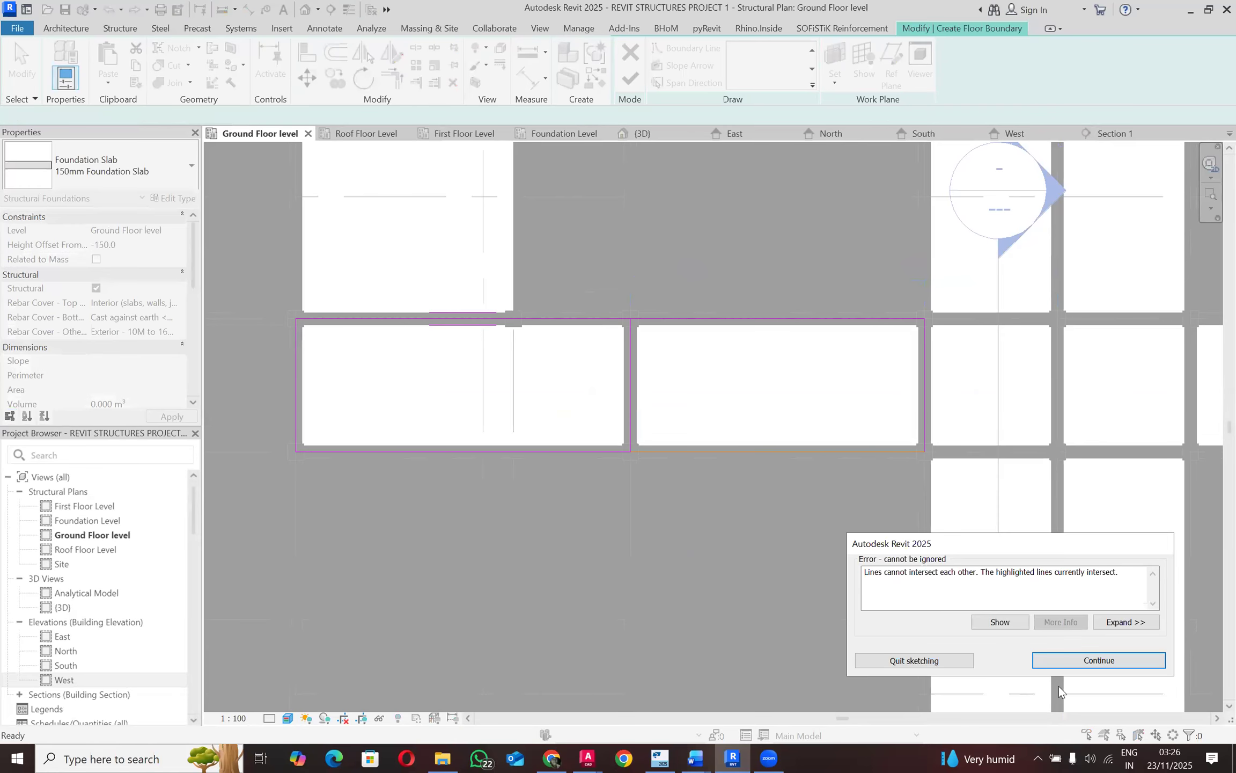
click(947, 661)
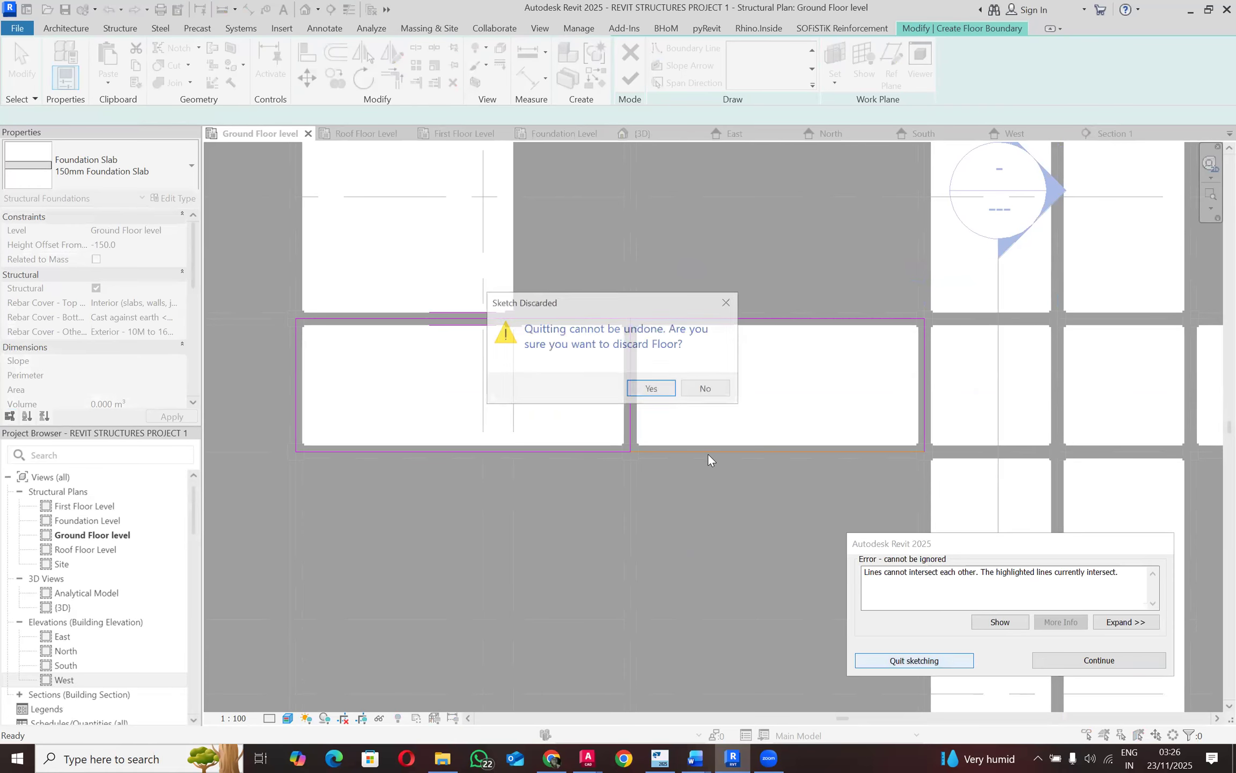
click(659, 390)
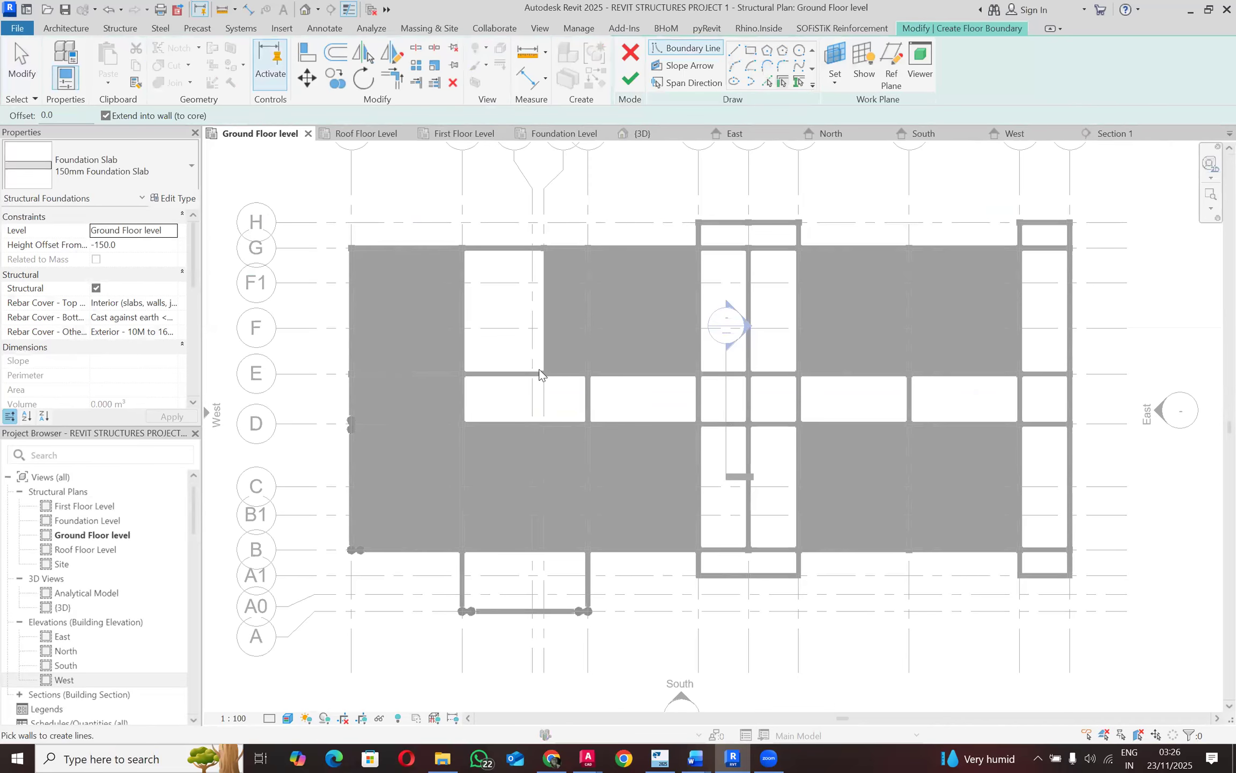
Step: Create a 4150 by 1650 mm rectangular 150mm Foundation Slab over the westernmost open corridor bay and delete its span direction symbol
scroll(504, 398, up, 2)
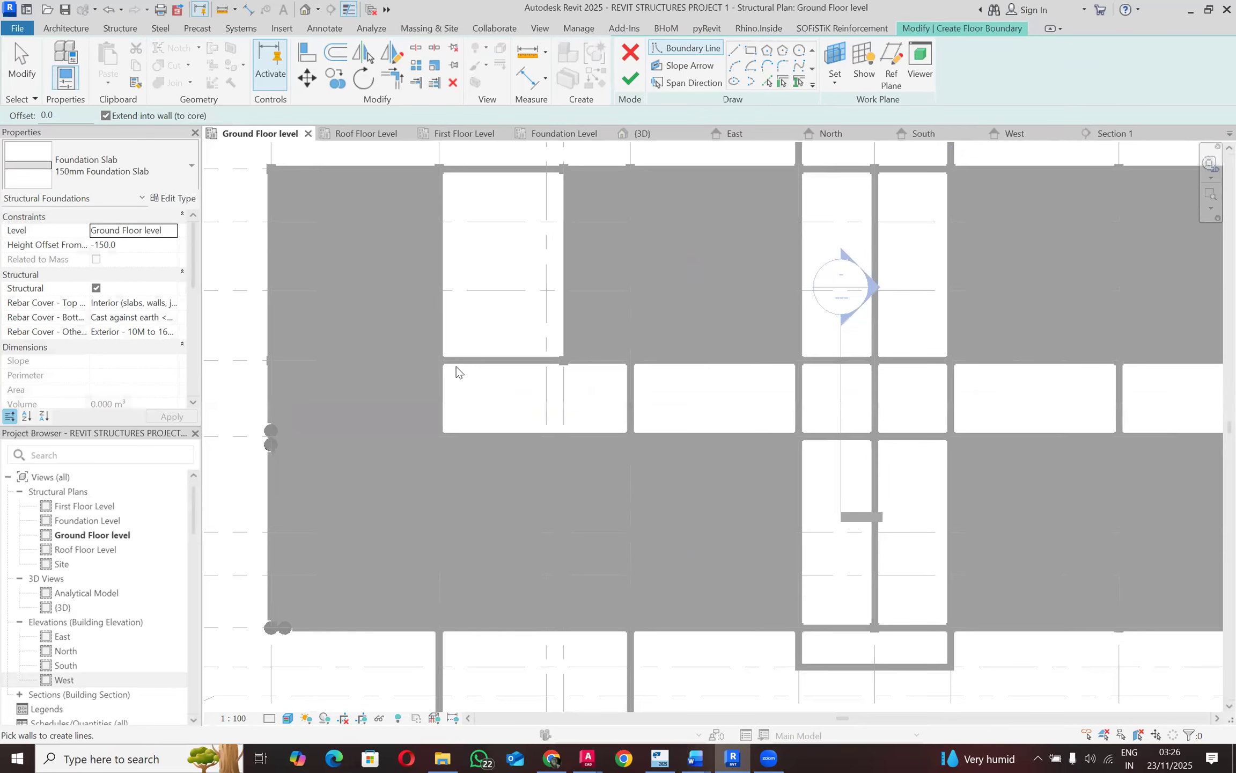
click(751, 51)
click(440, 360)
click(440, 361)
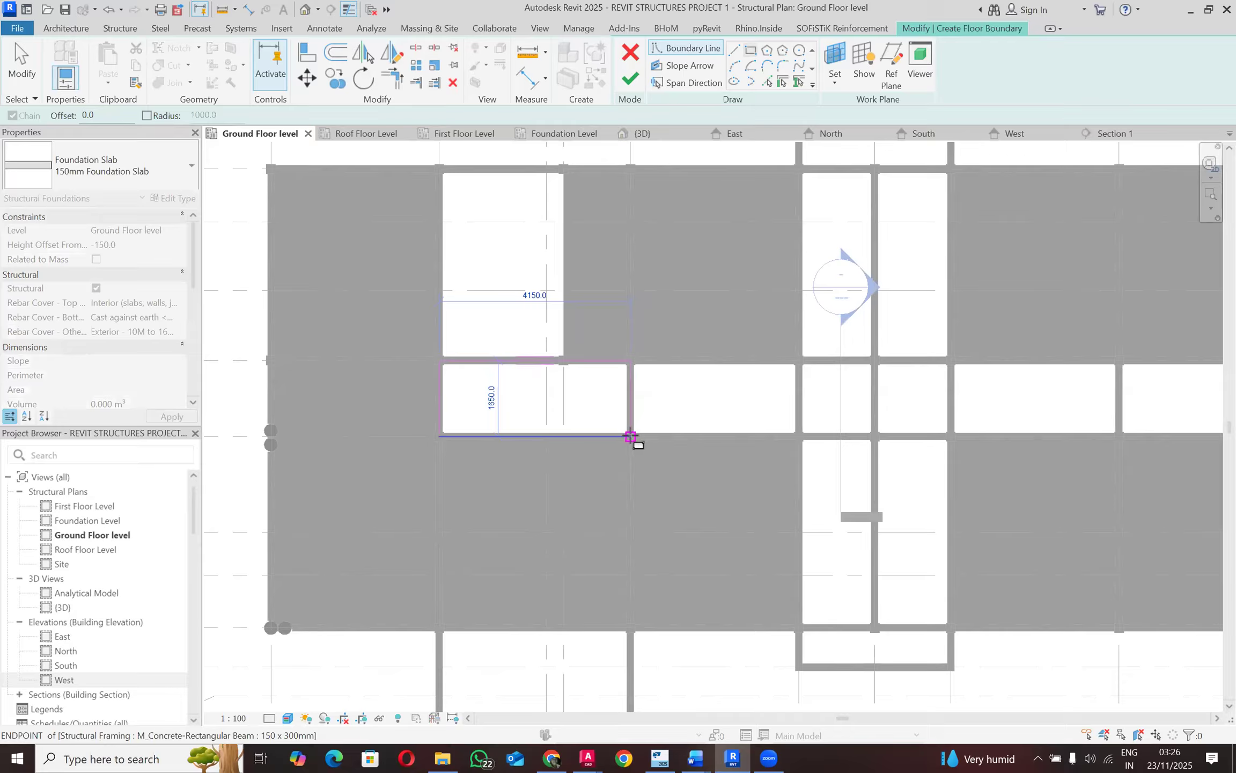
click(631, 436)
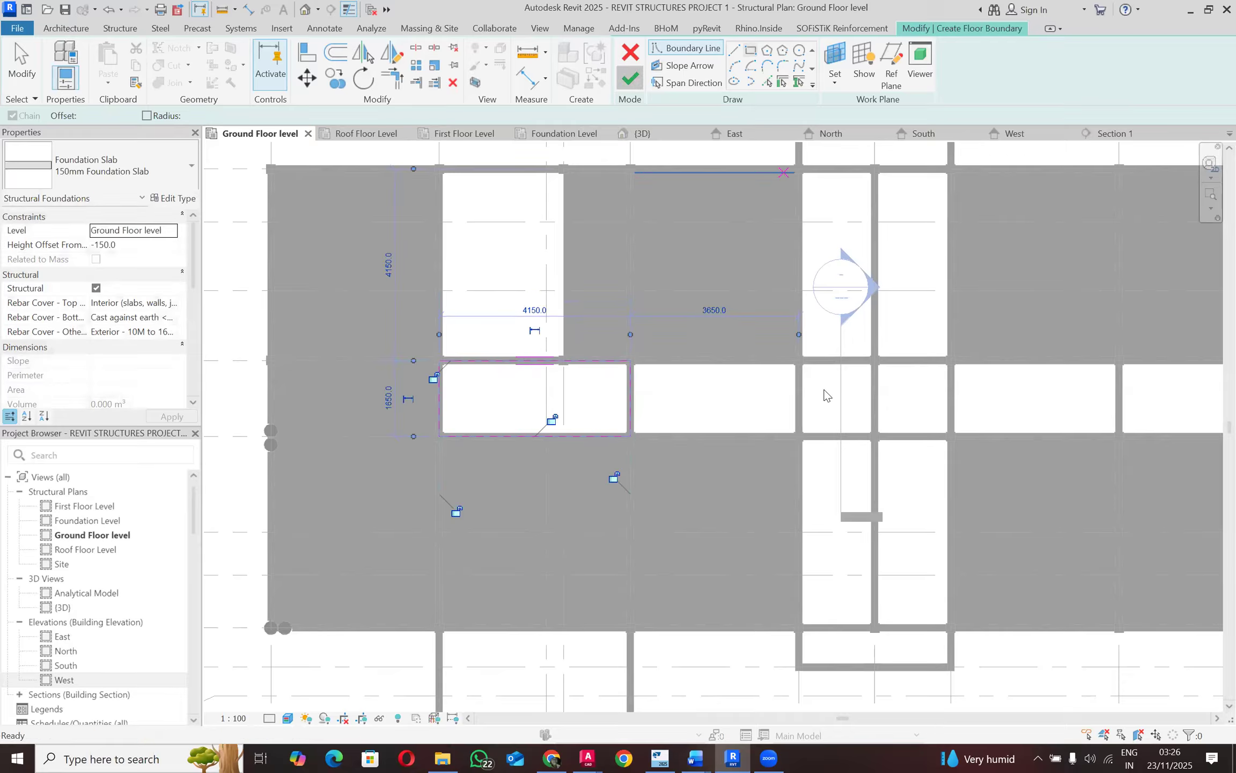
key(Escape)
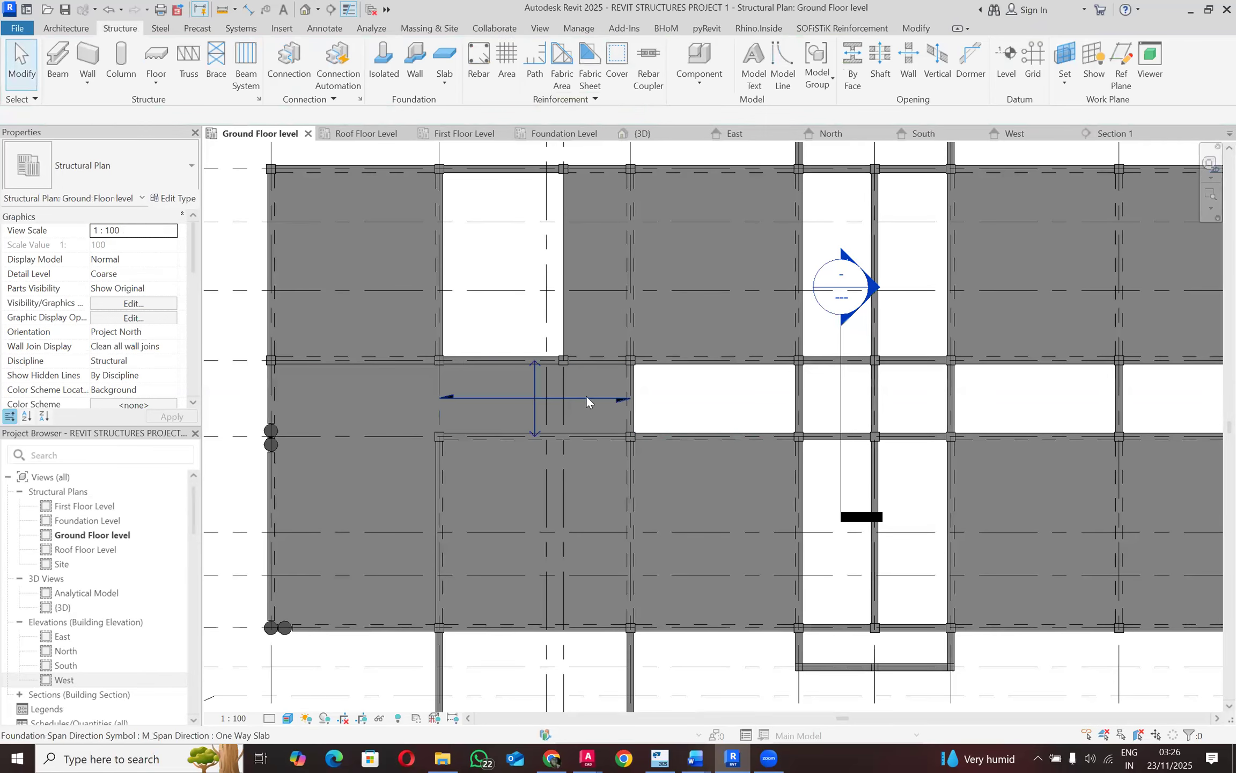
click(590, 403)
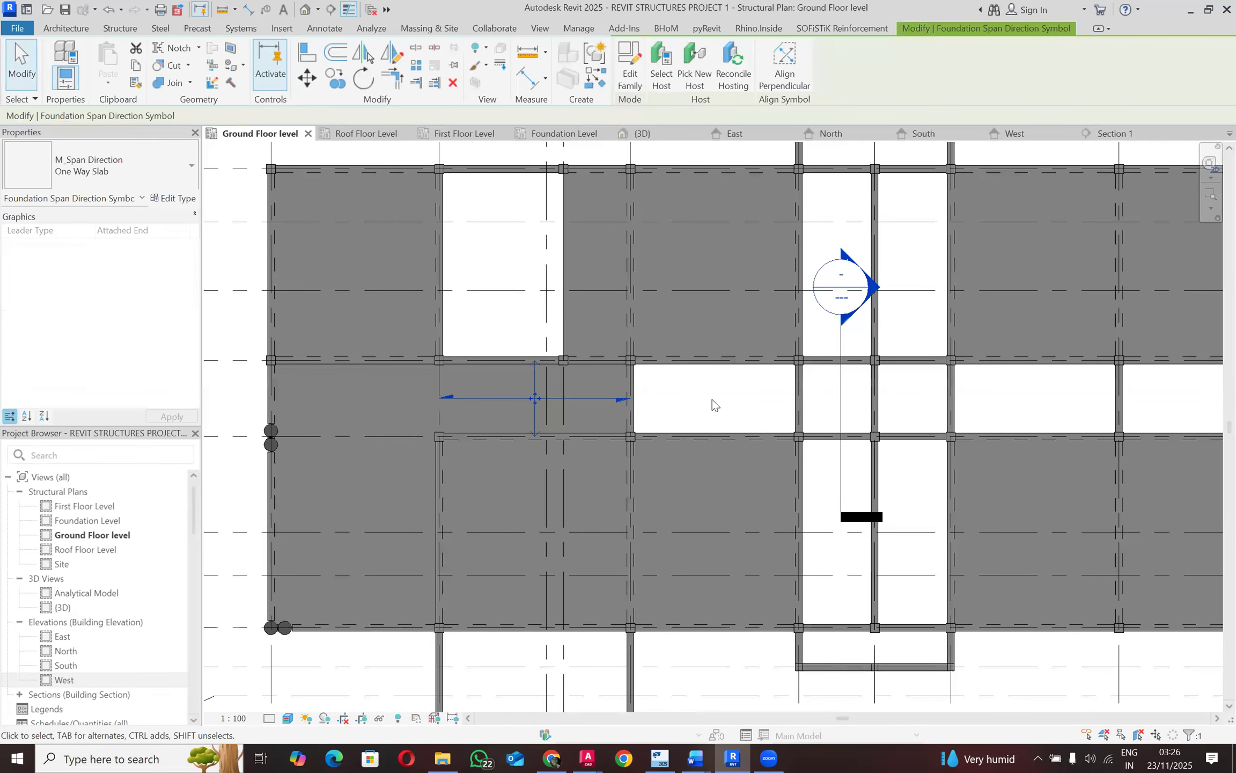
key(Escape)
Step: Create a 3650 by 1650 mm rectangular 150mm Foundation Slab over the open corridor bay just west of the section line
scroll(697, 394, up, 3)
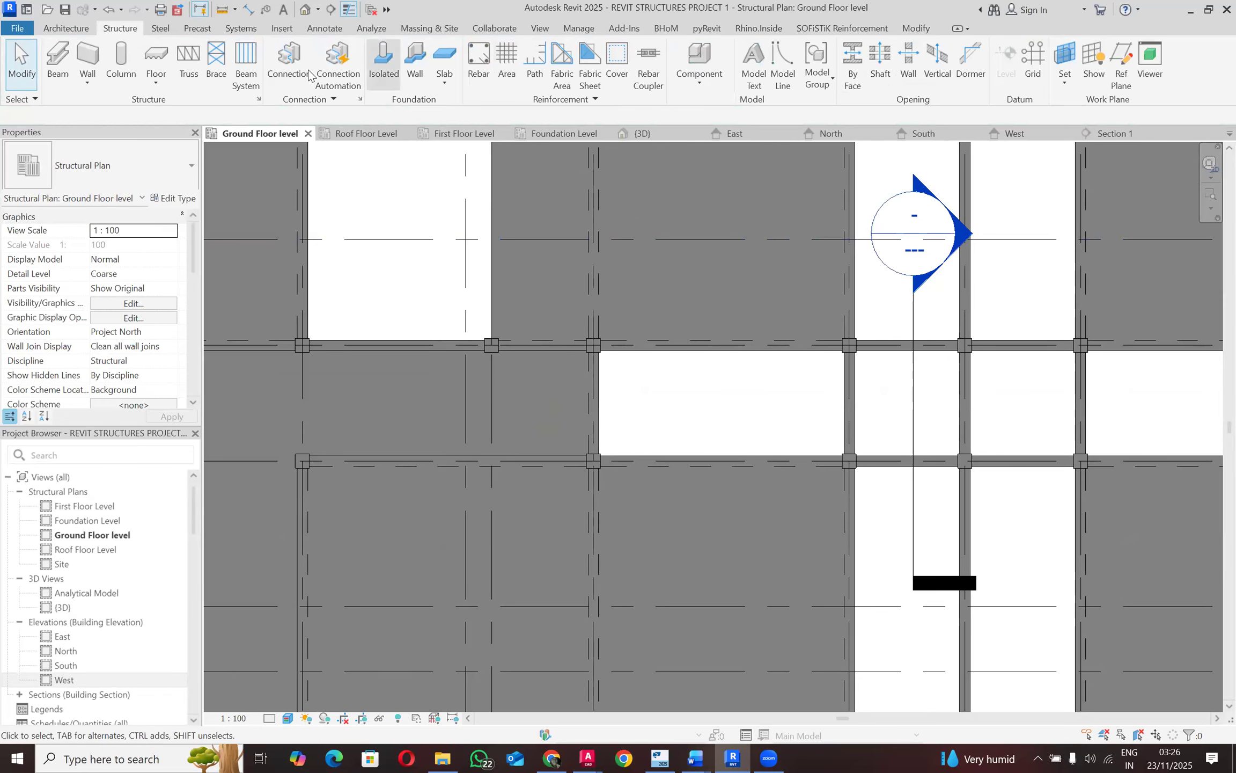
click(447, 78)
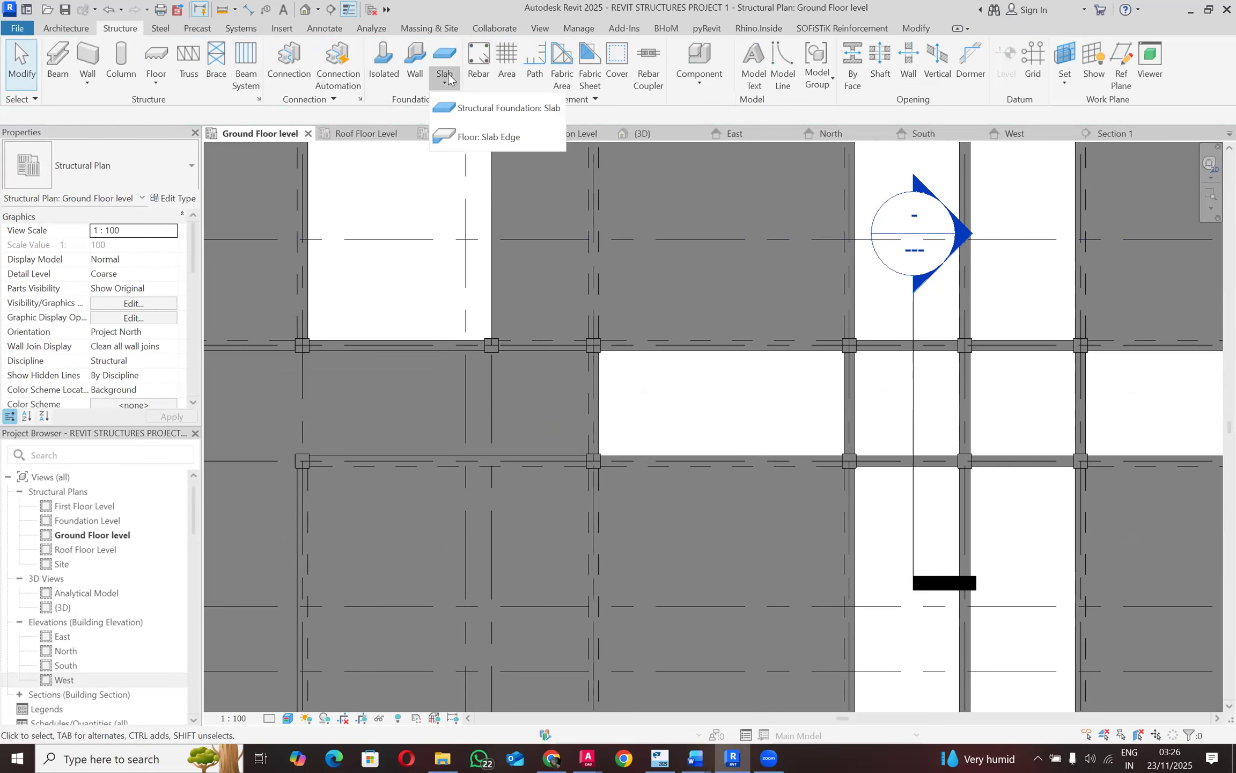
click(484, 114)
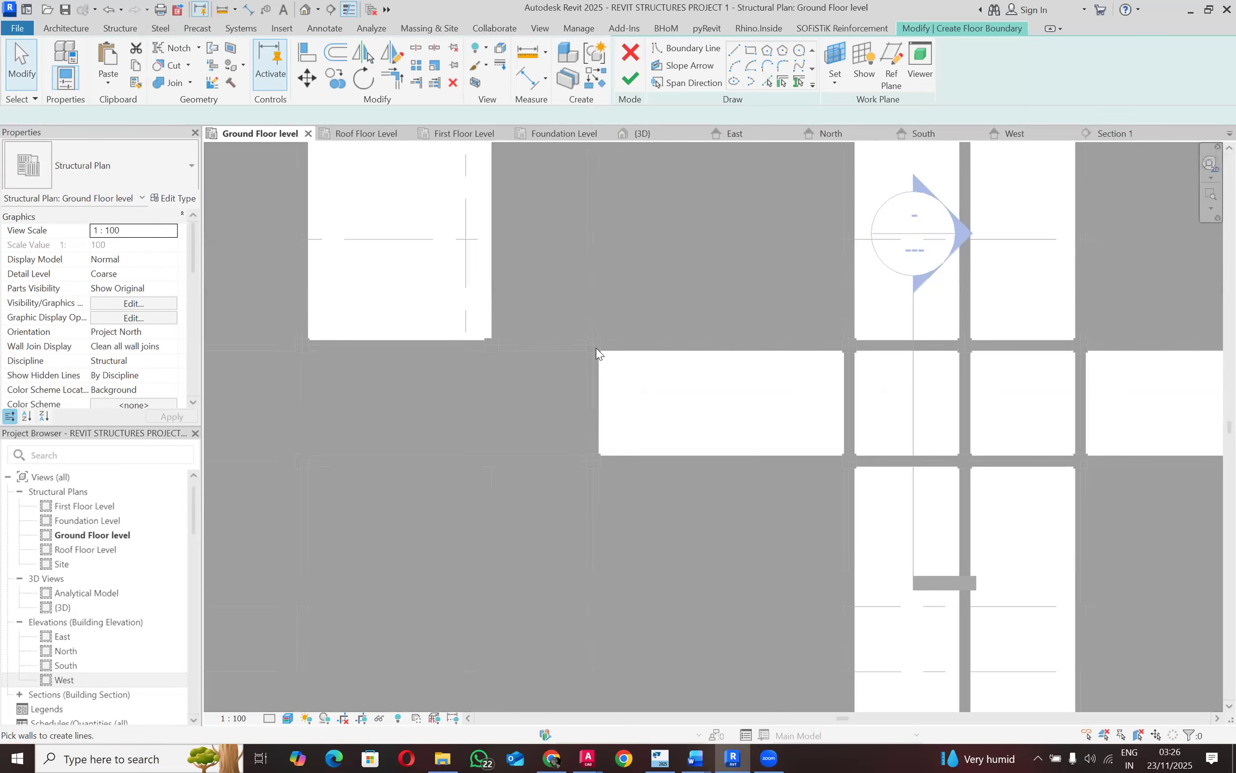
click(752, 51)
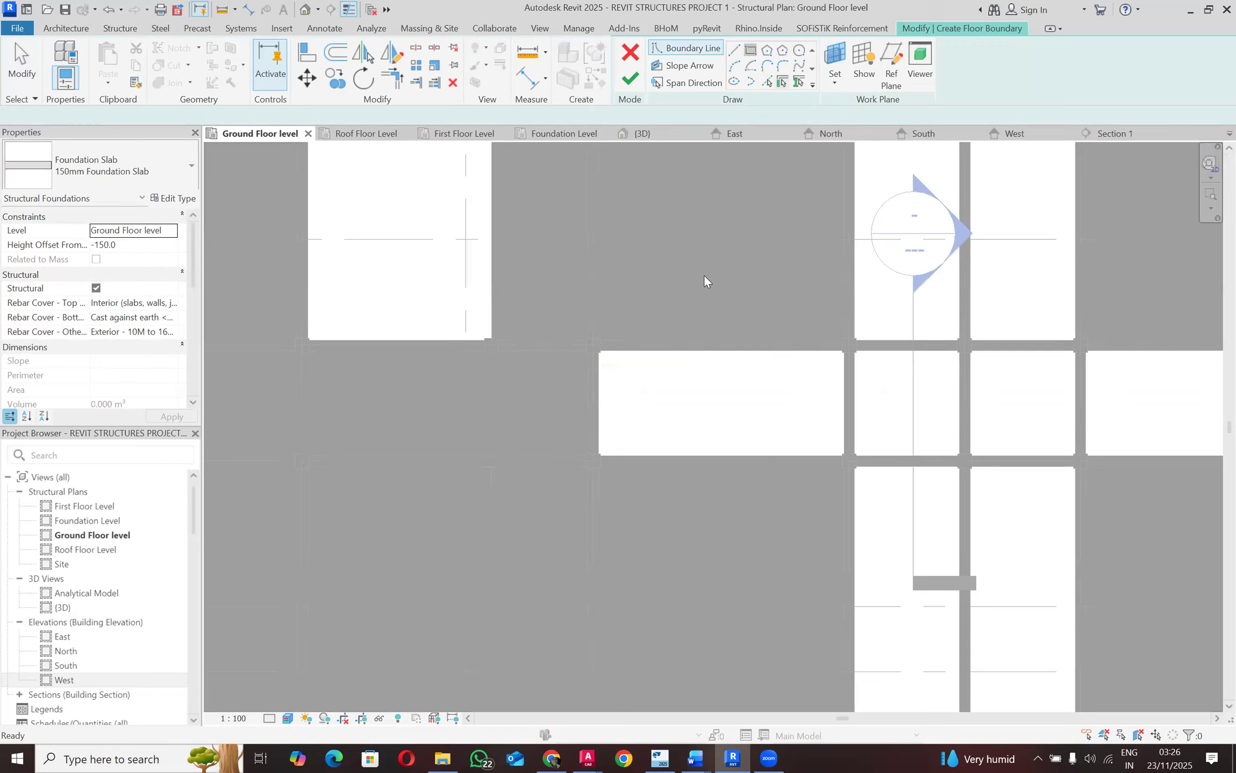
click(593, 345)
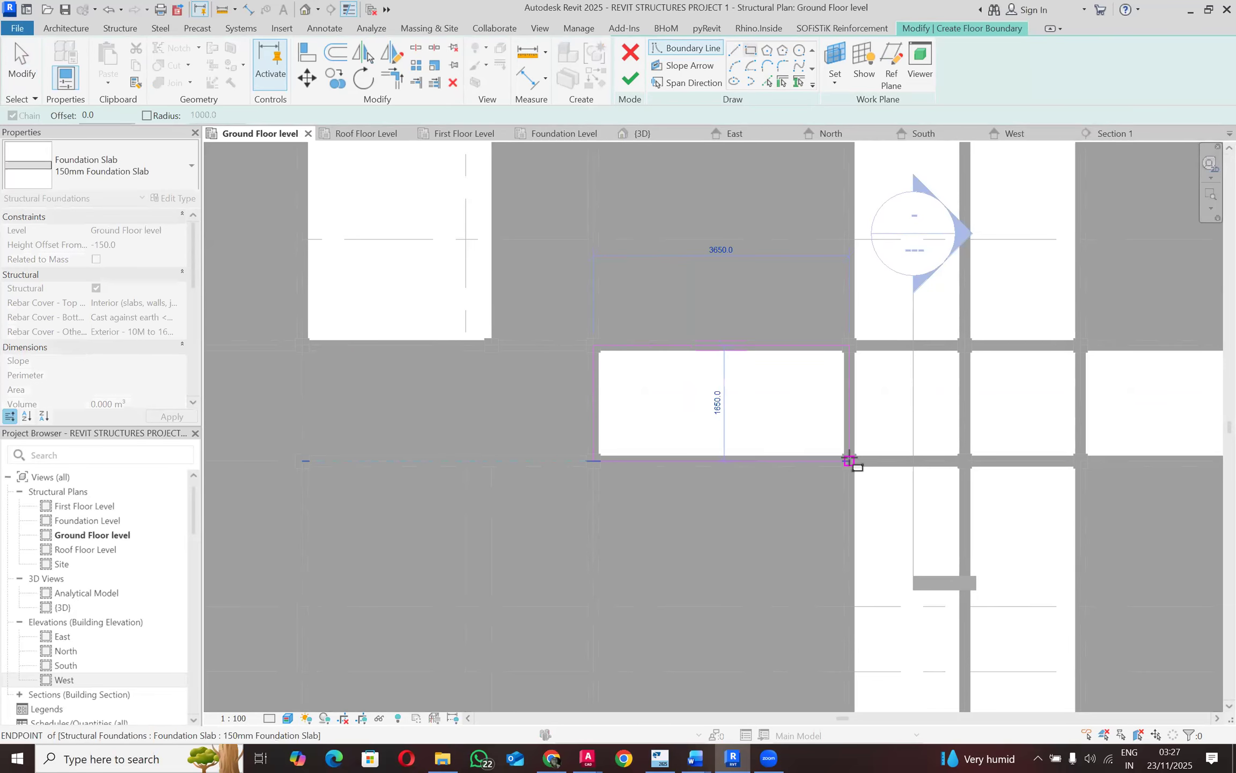
click(849, 460)
click(631, 80)
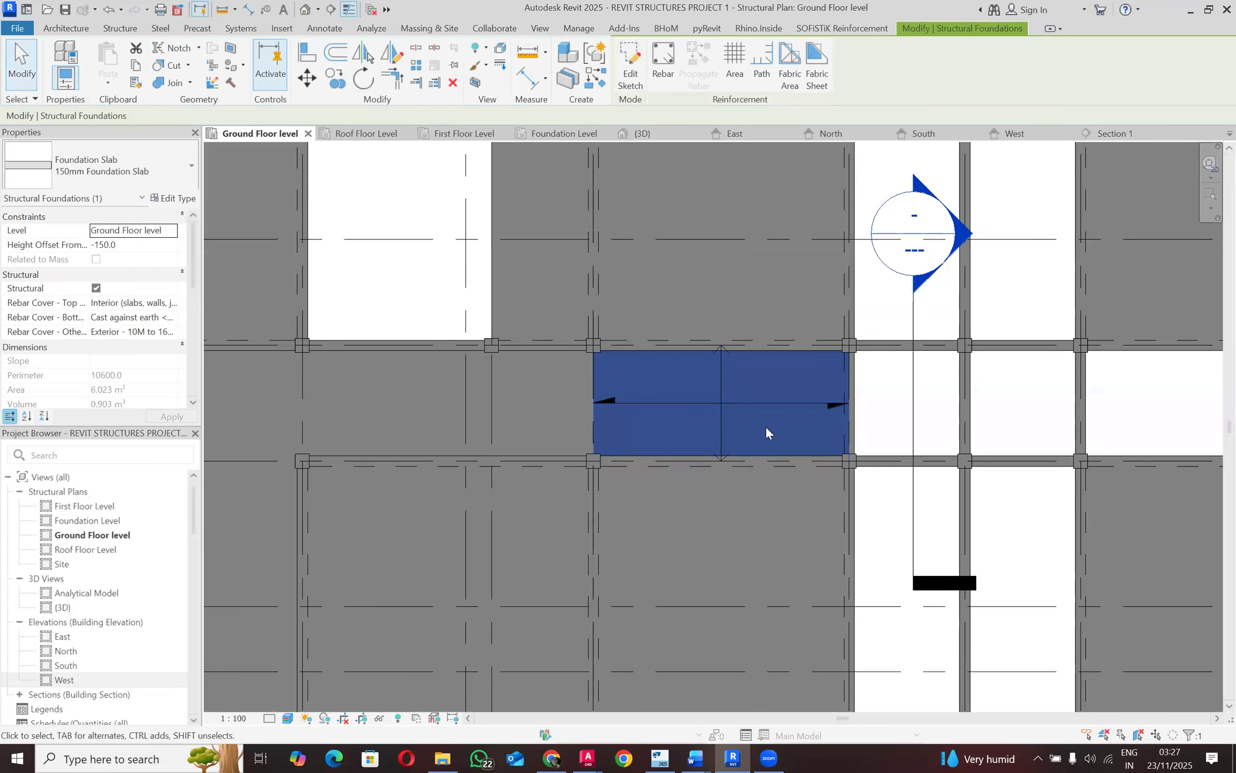
Step: Delete the span direction symbol from the new 3650 mm wide corridor slab
key(Escape)
click(768, 403)
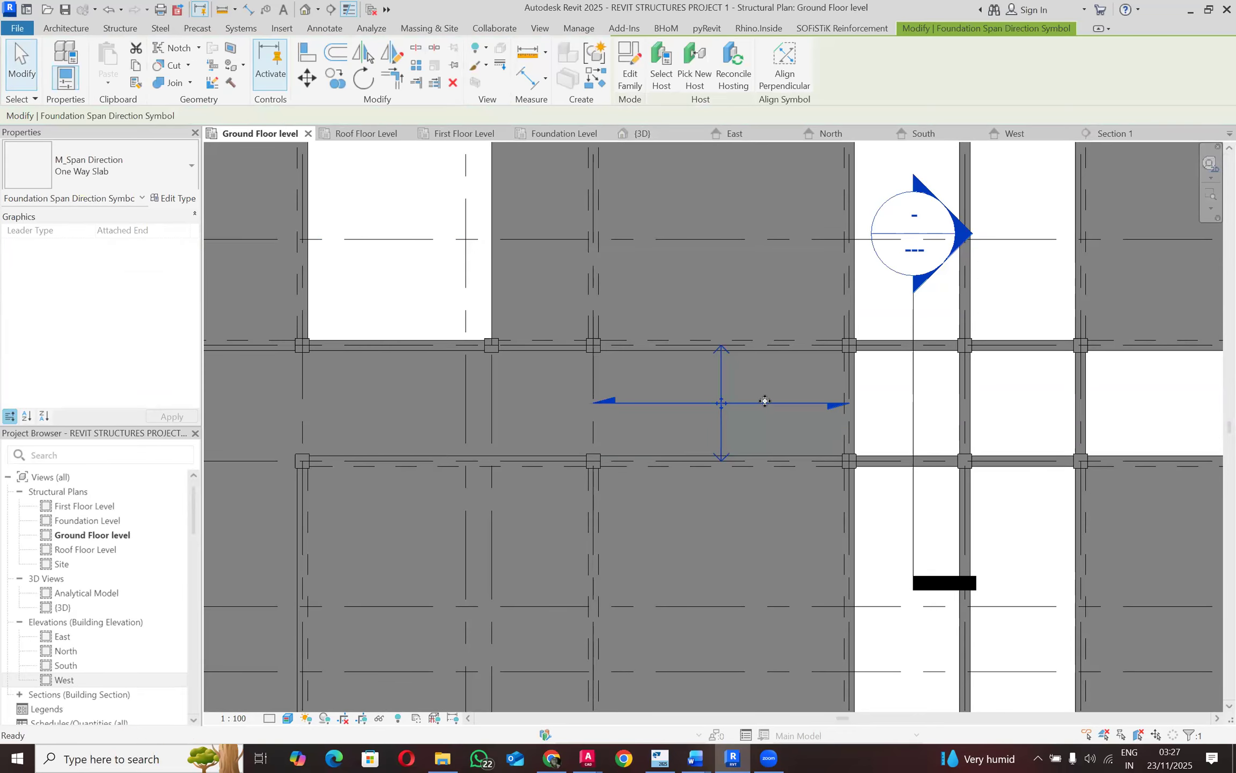
key(Delete)
scroll(765, 400, down, 2)
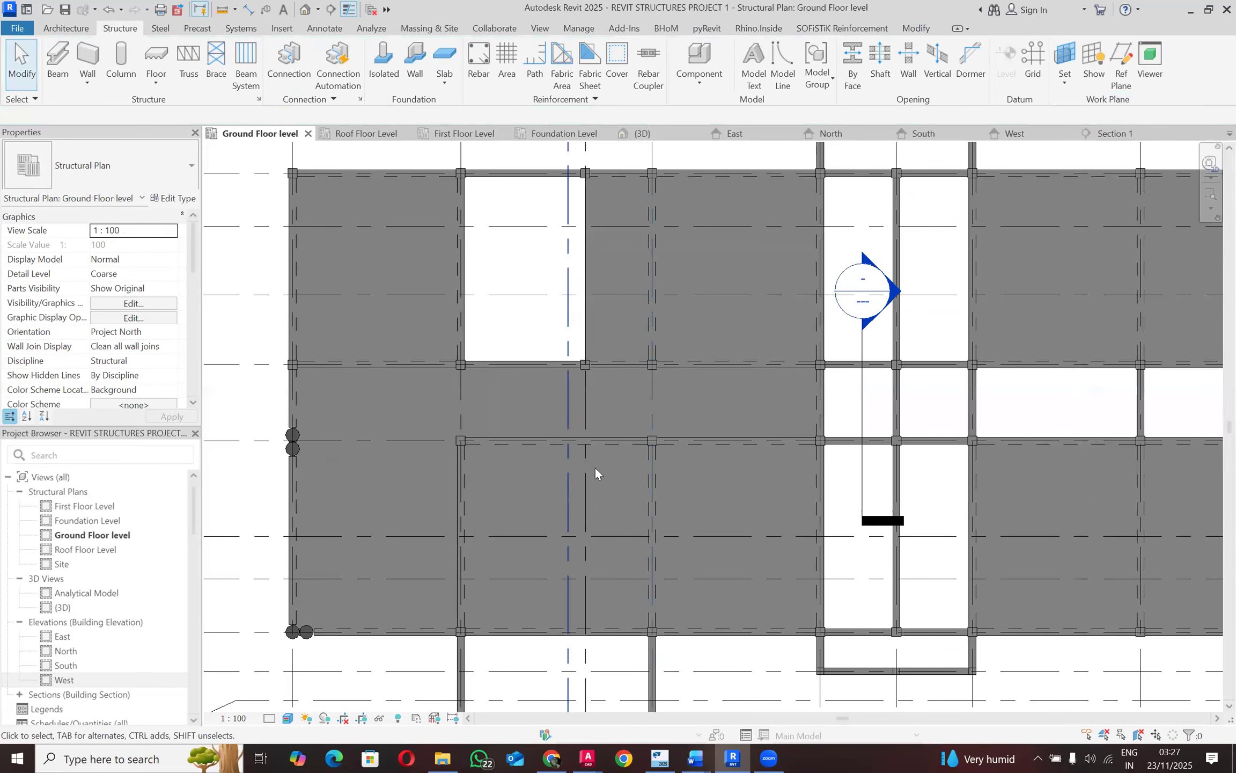
Step: Switch the Ground Floor level plan to the Hidden Line visual style
click(288, 718)
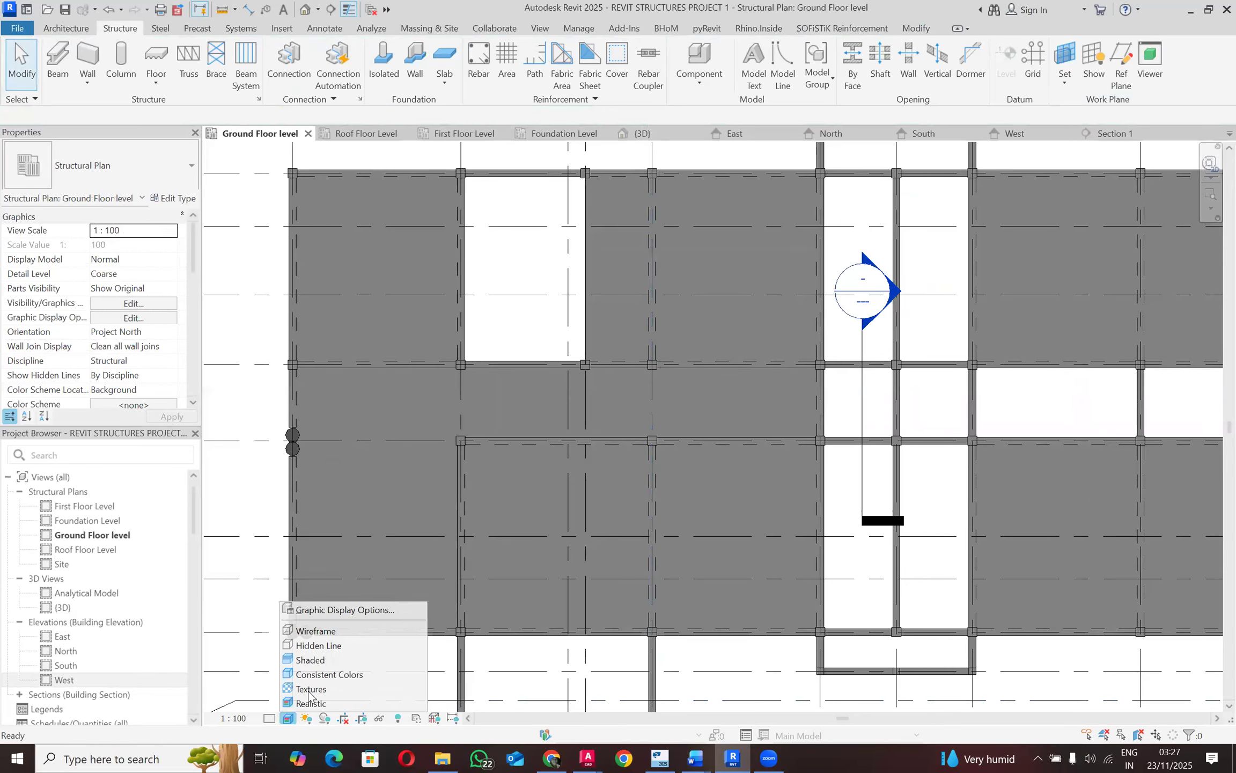
click(334, 646)
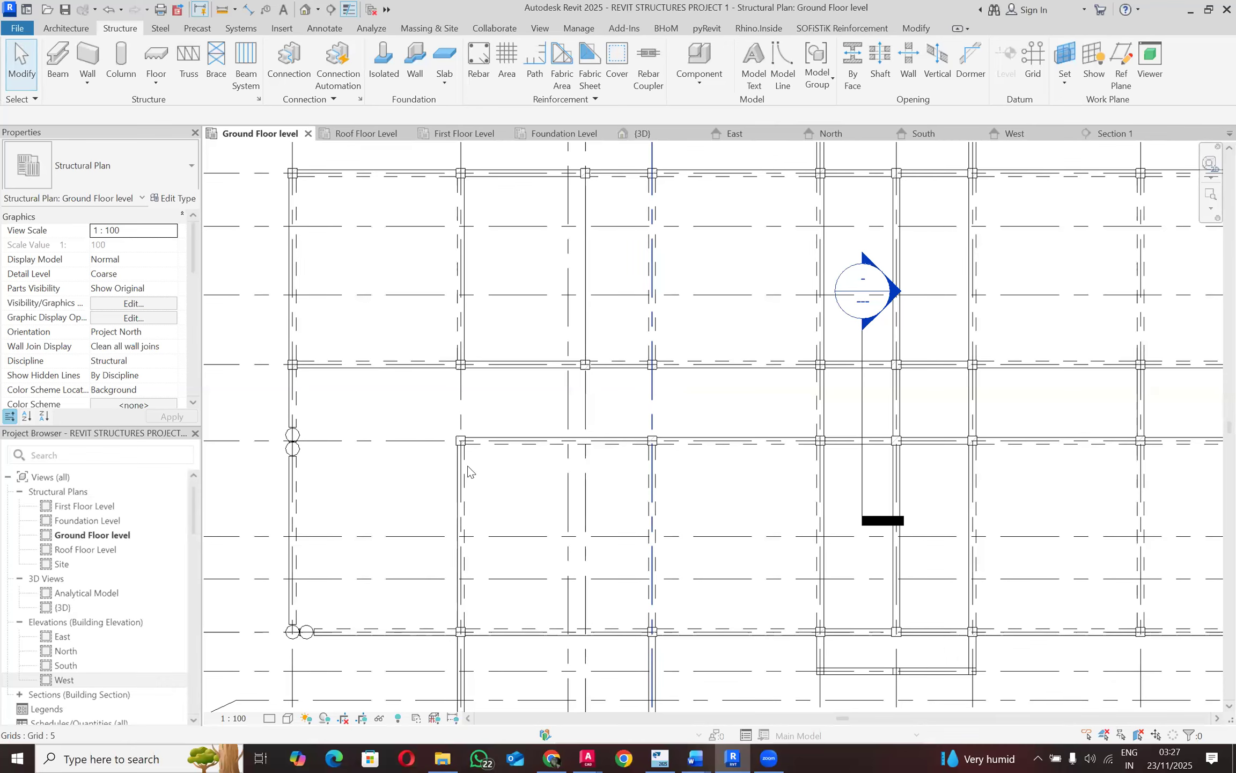
drag(512, 406, 368, 382)
click(477, 414)
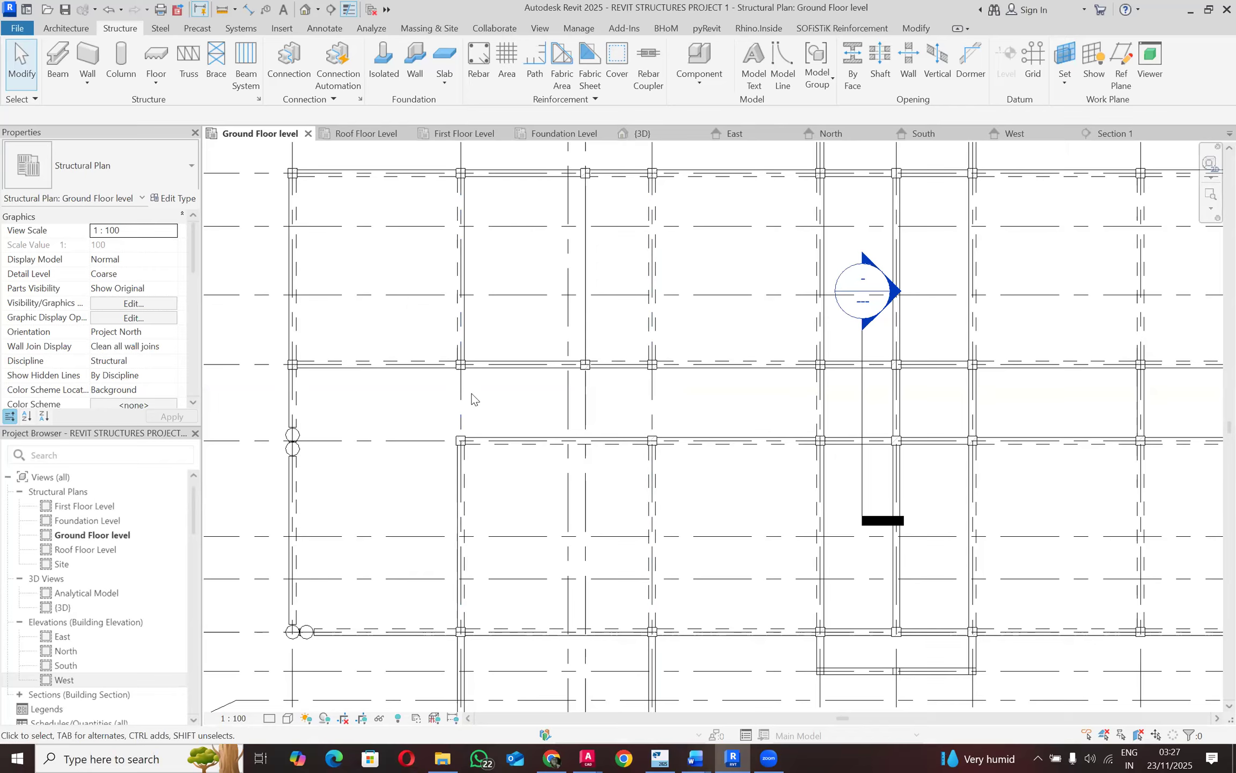
Step: Edit the Ground Floor level plan's View Range, entering a new negative offset for the View Depth level, and apply it
scroll(144, 343, down, 5)
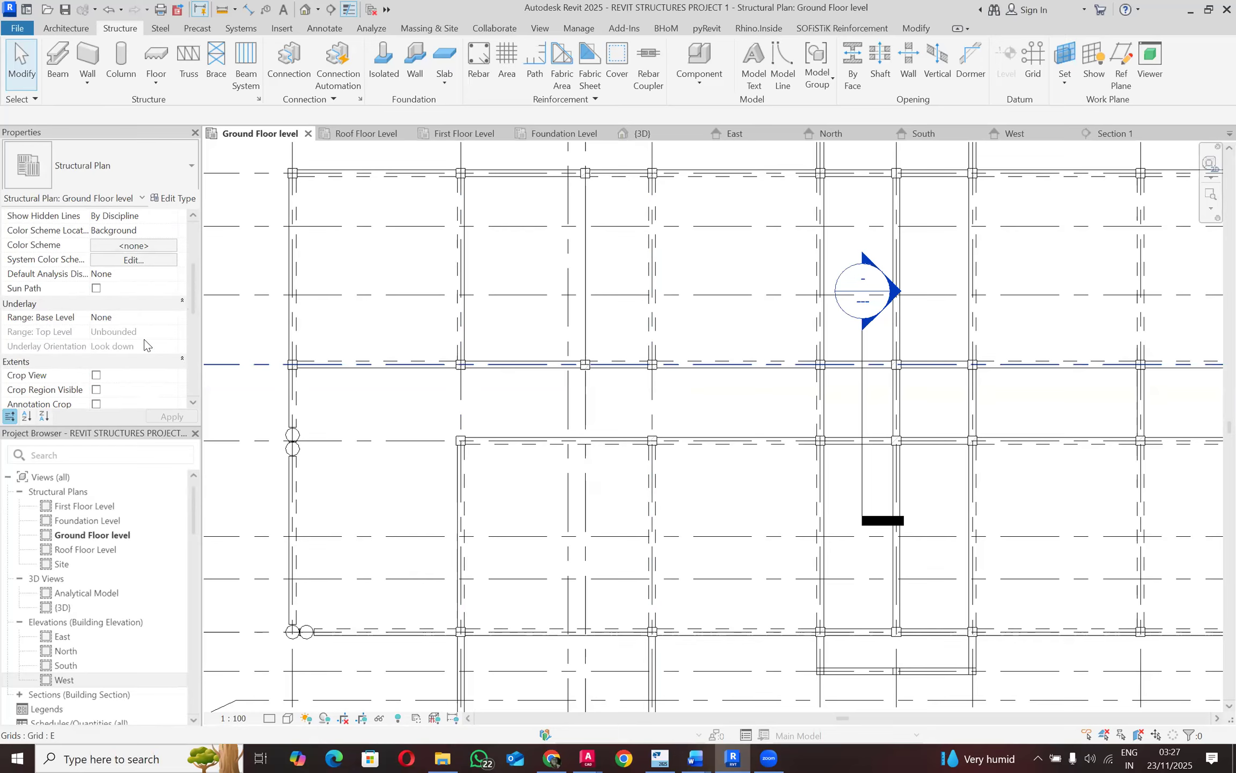
click(138, 333)
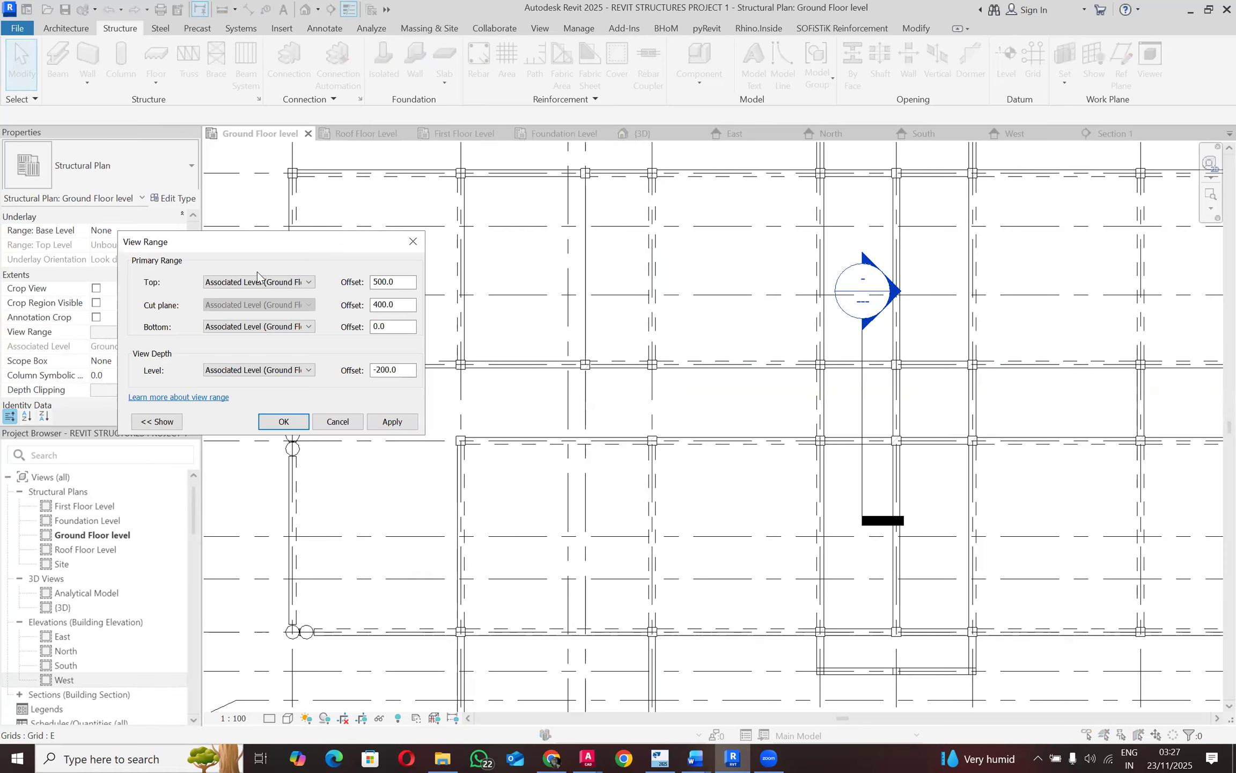
drag(295, 242, 257, 272)
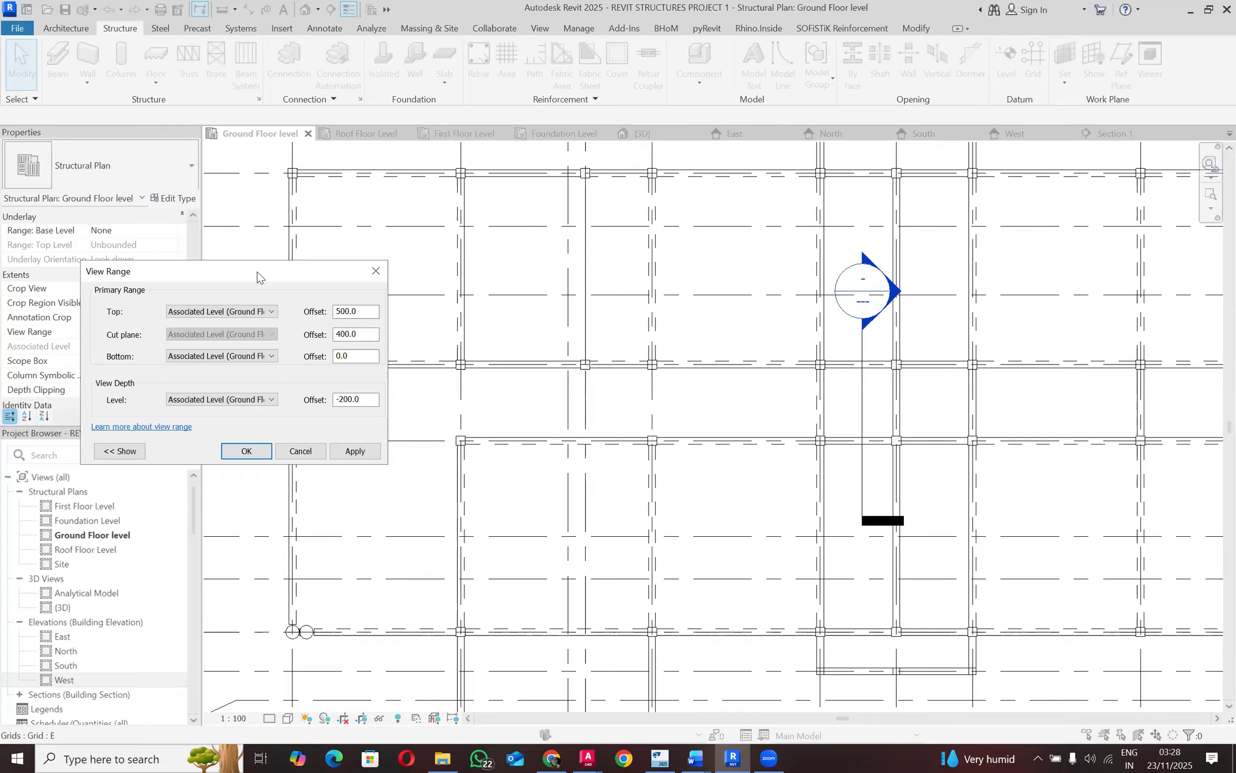
click(374, 400)
double_click(335, 398)
text(-)
click(356, 450)
click(246, 451)
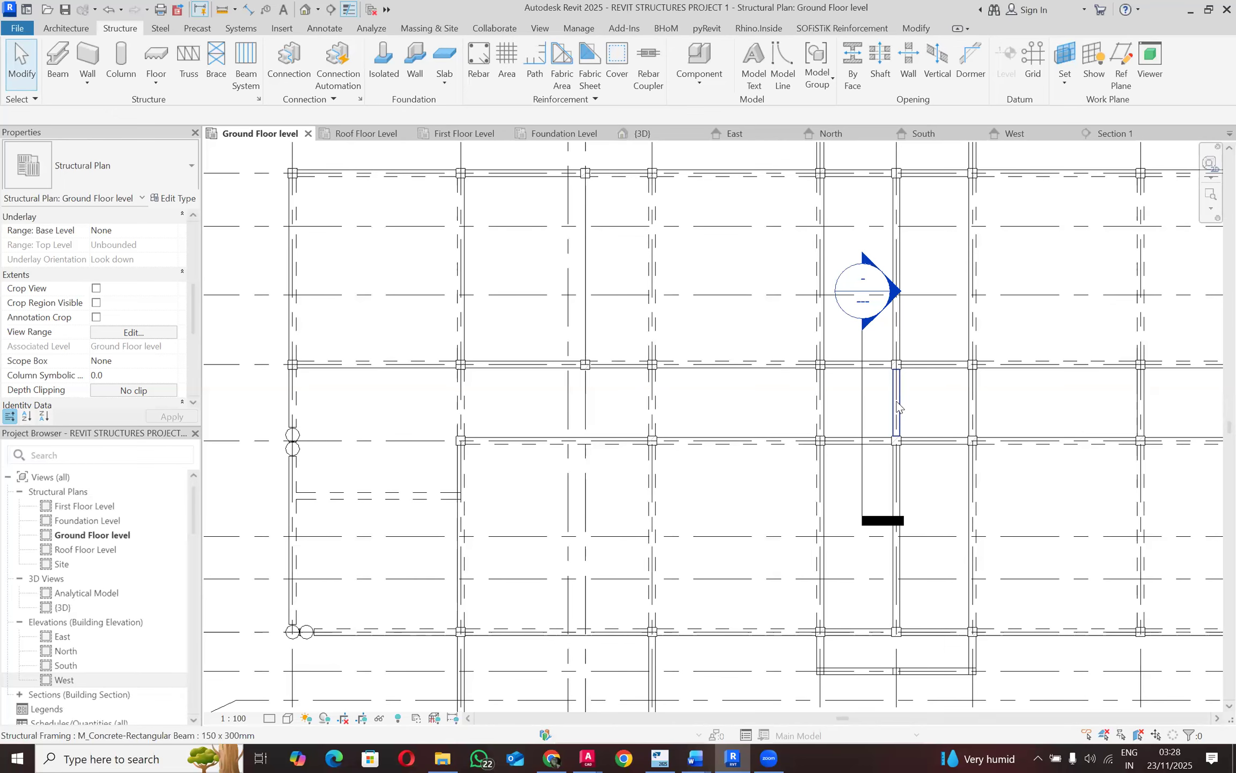
scroll(644, 422, down, 2)
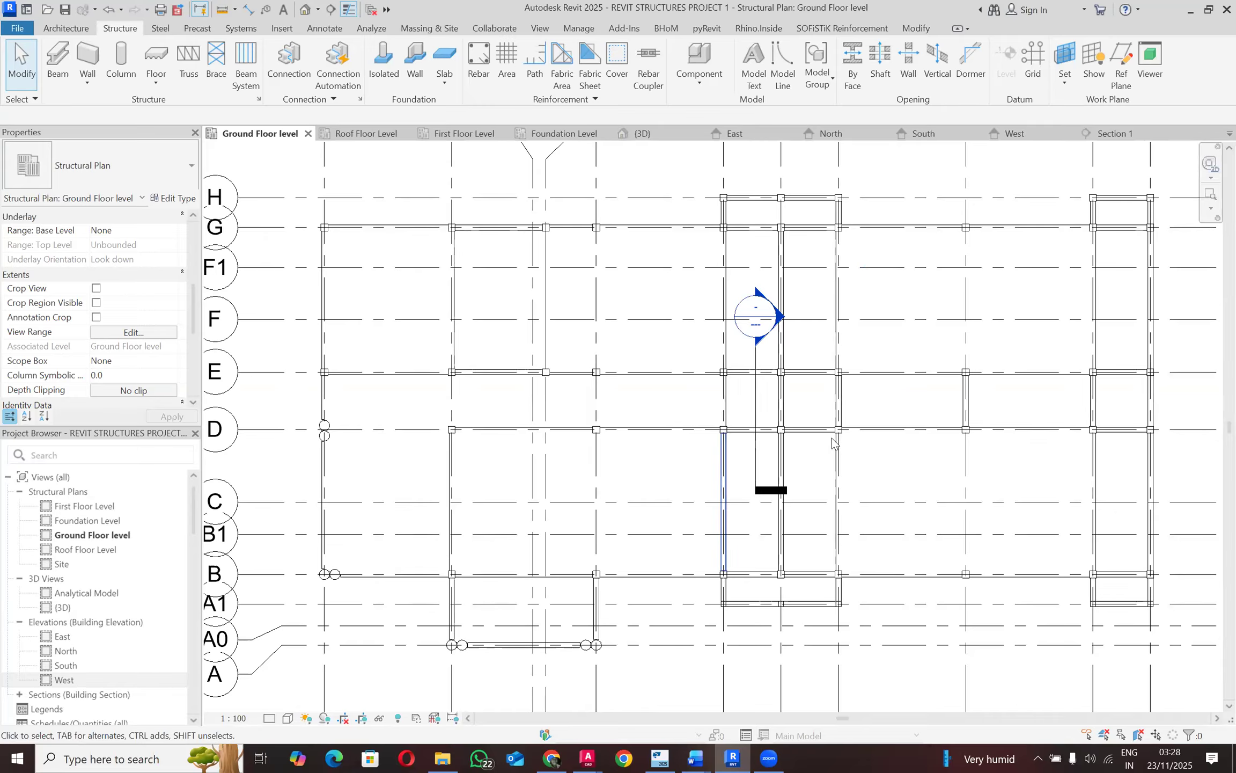
scroll(834, 437, up, 2)
click(734, 386)
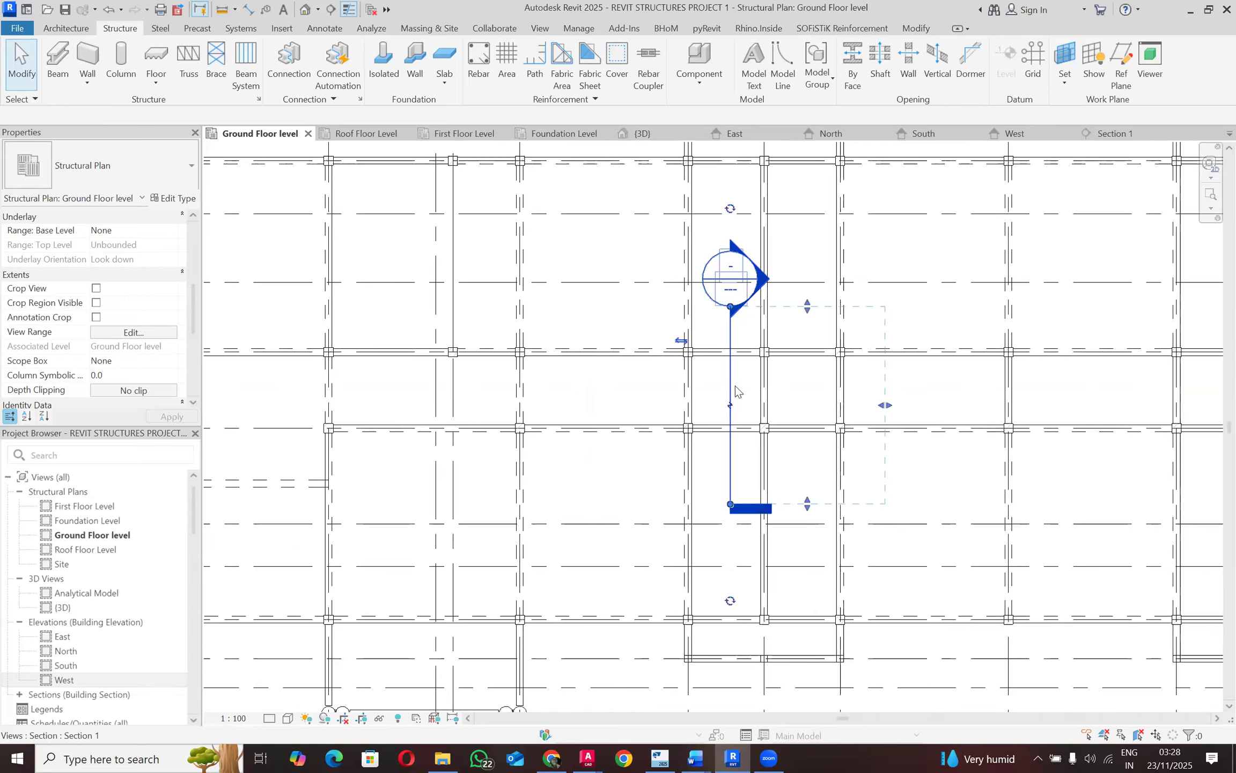
scroll(723, 392, down, 2)
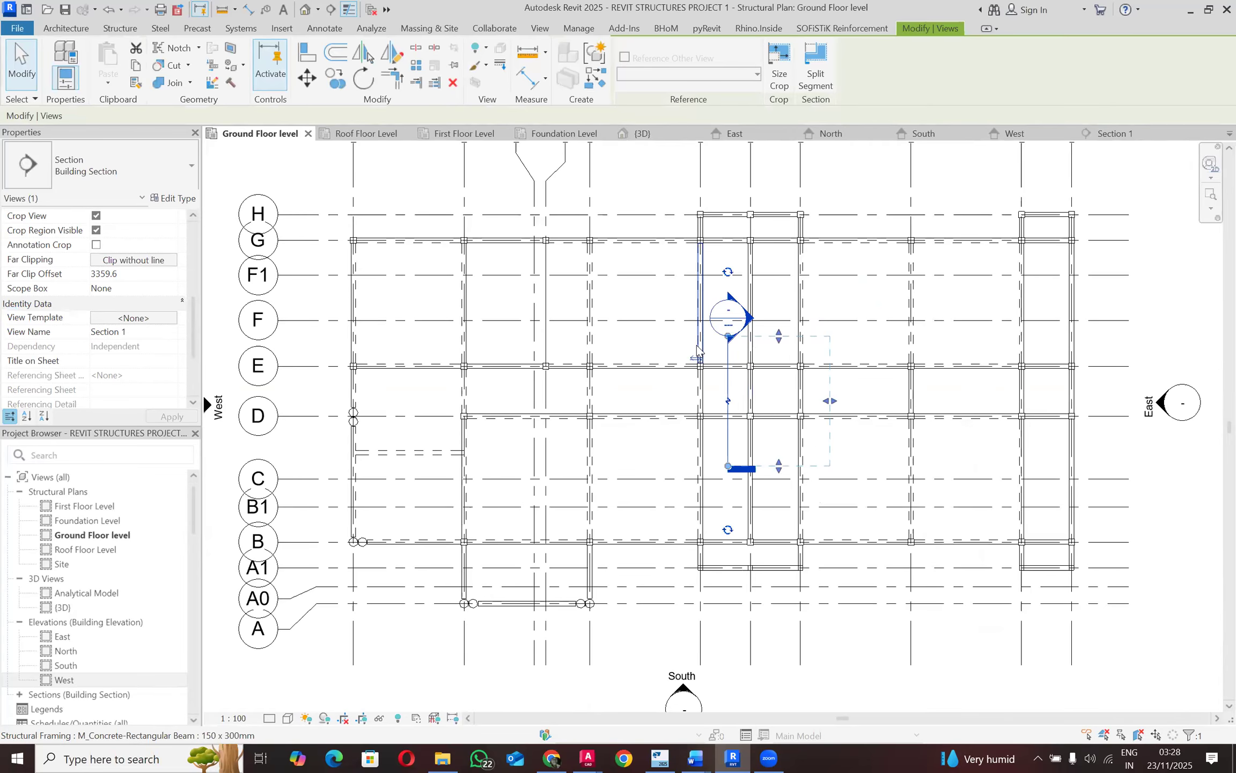
scroll(829, 429, up, 2)
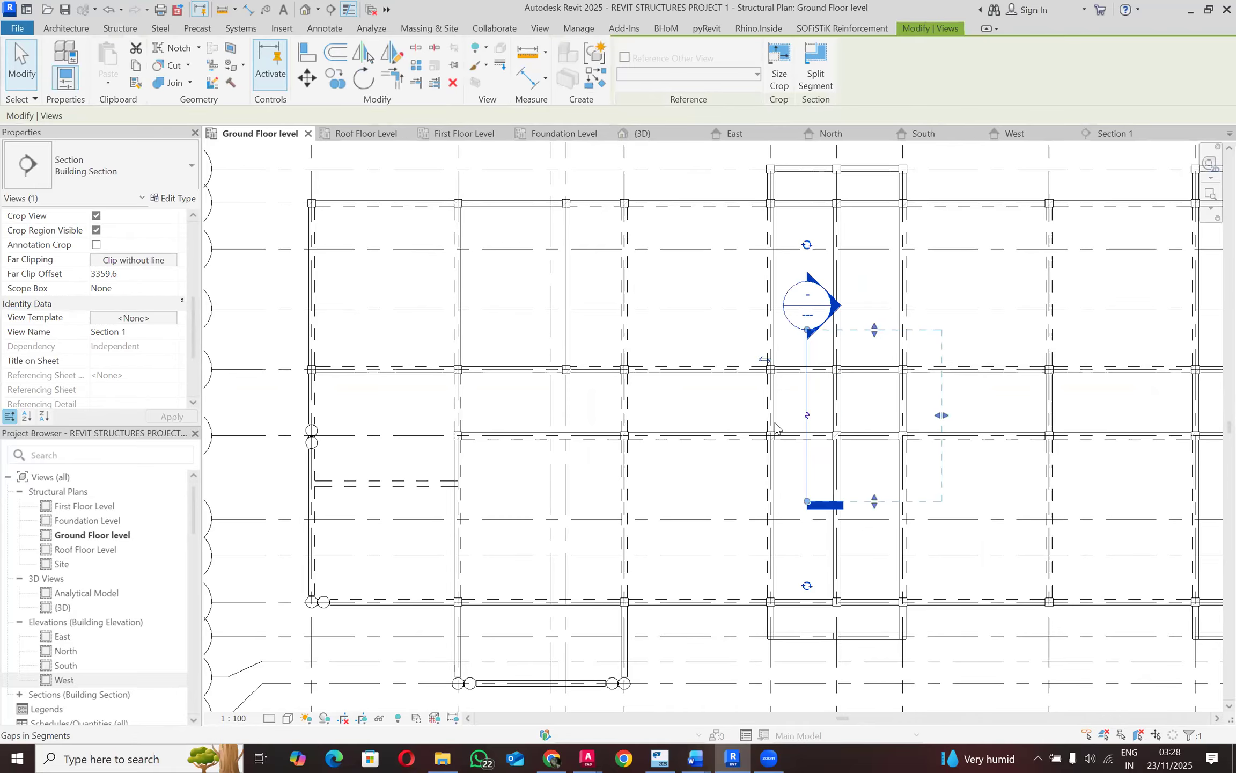
Step: Clear the section marker selection and set the Ground Floor level plan's visual style to Shaded
click(960, 408)
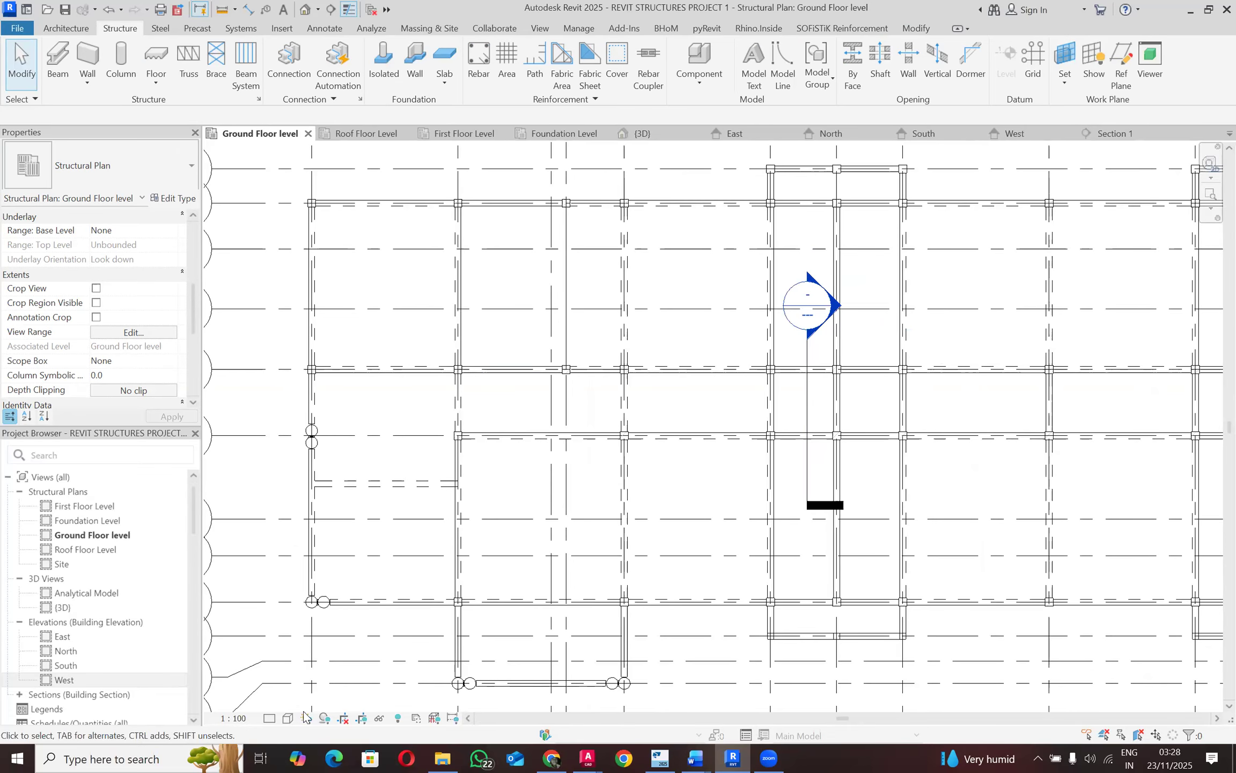
click(288, 718)
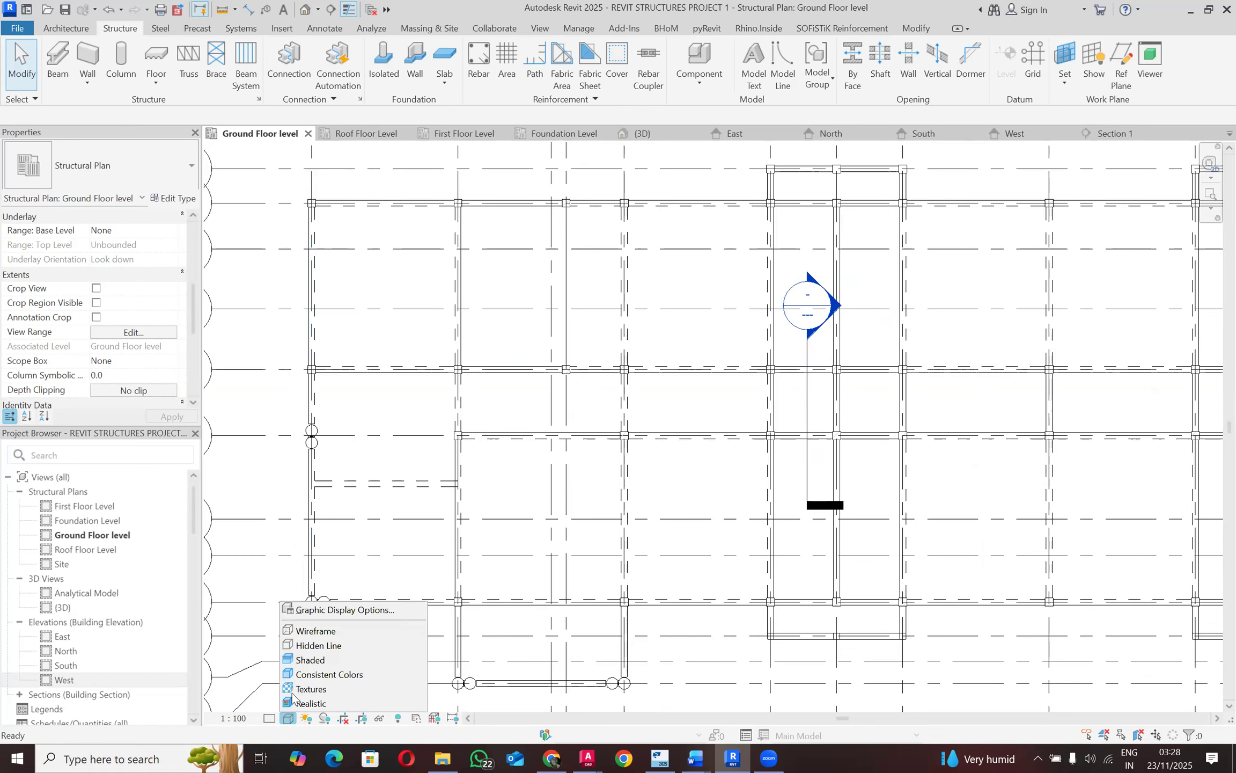
click(302, 661)
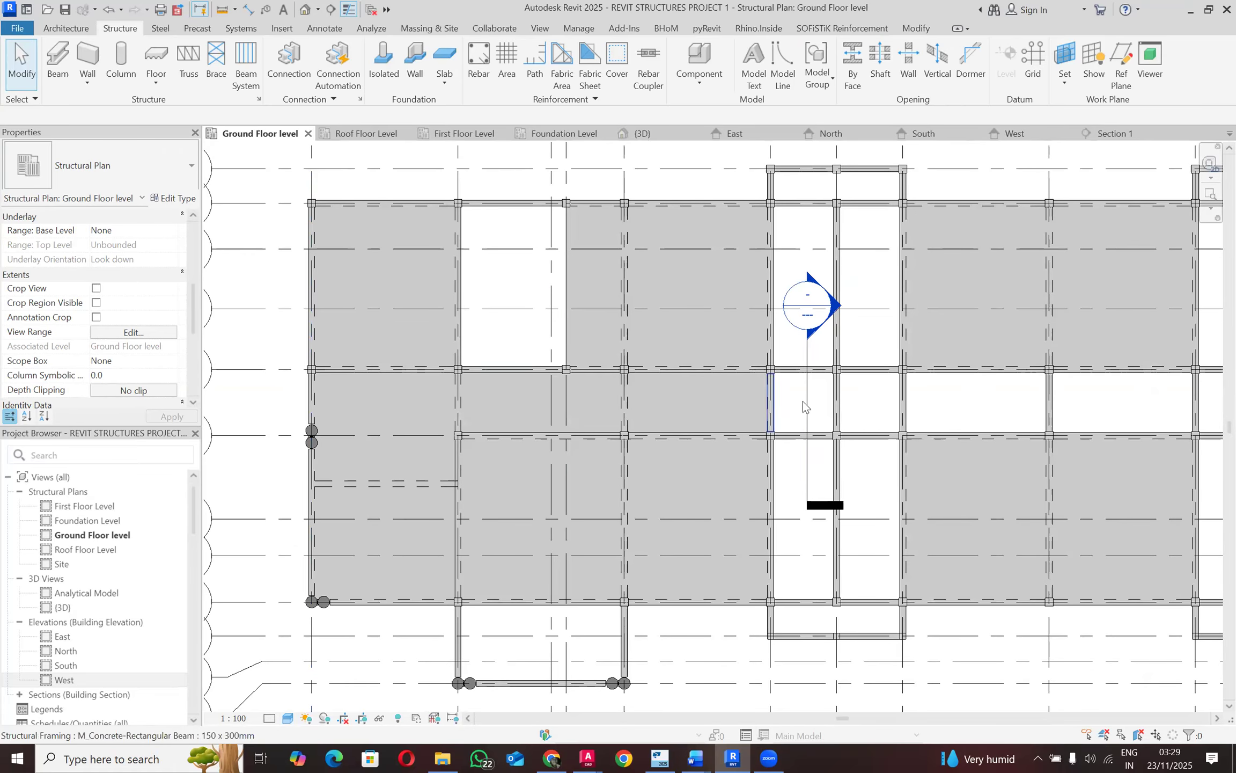
Step: Flip the Section 1 marker to look in the opposite direction and open its section view
click(894, 410)
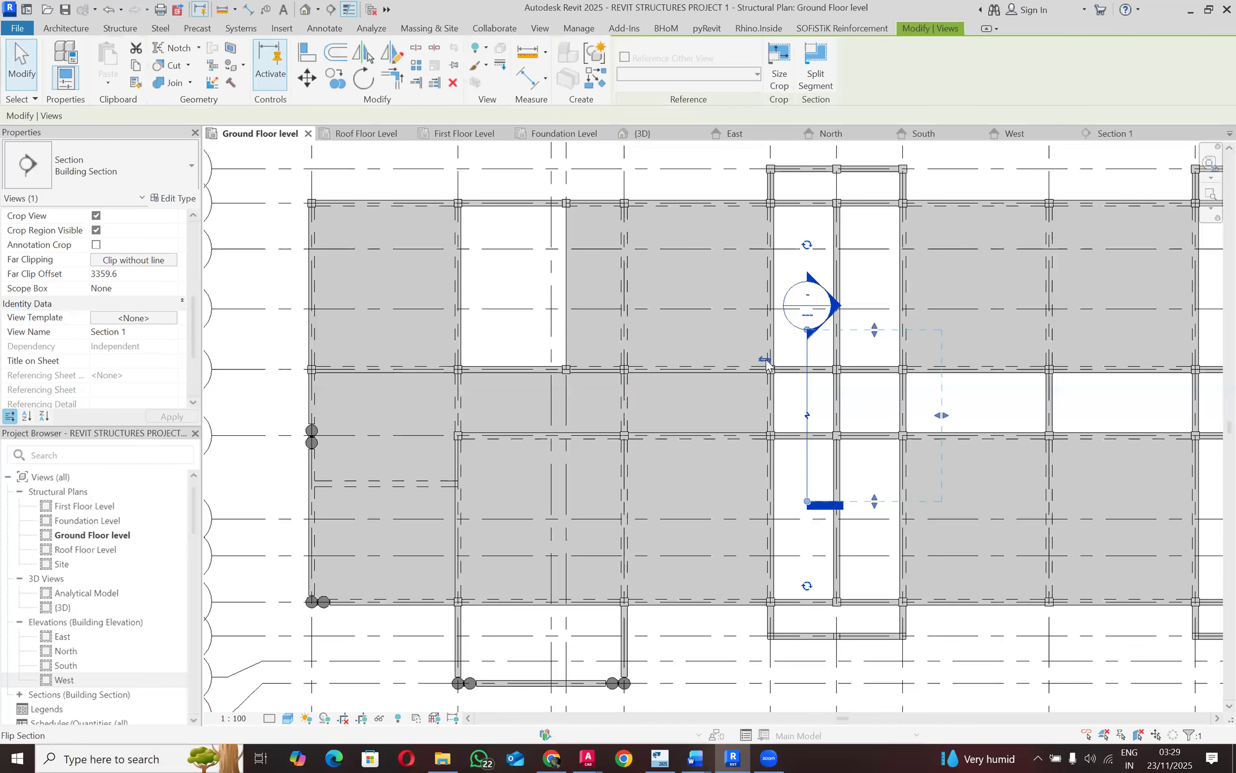
click(767, 361)
right_click(814, 393)
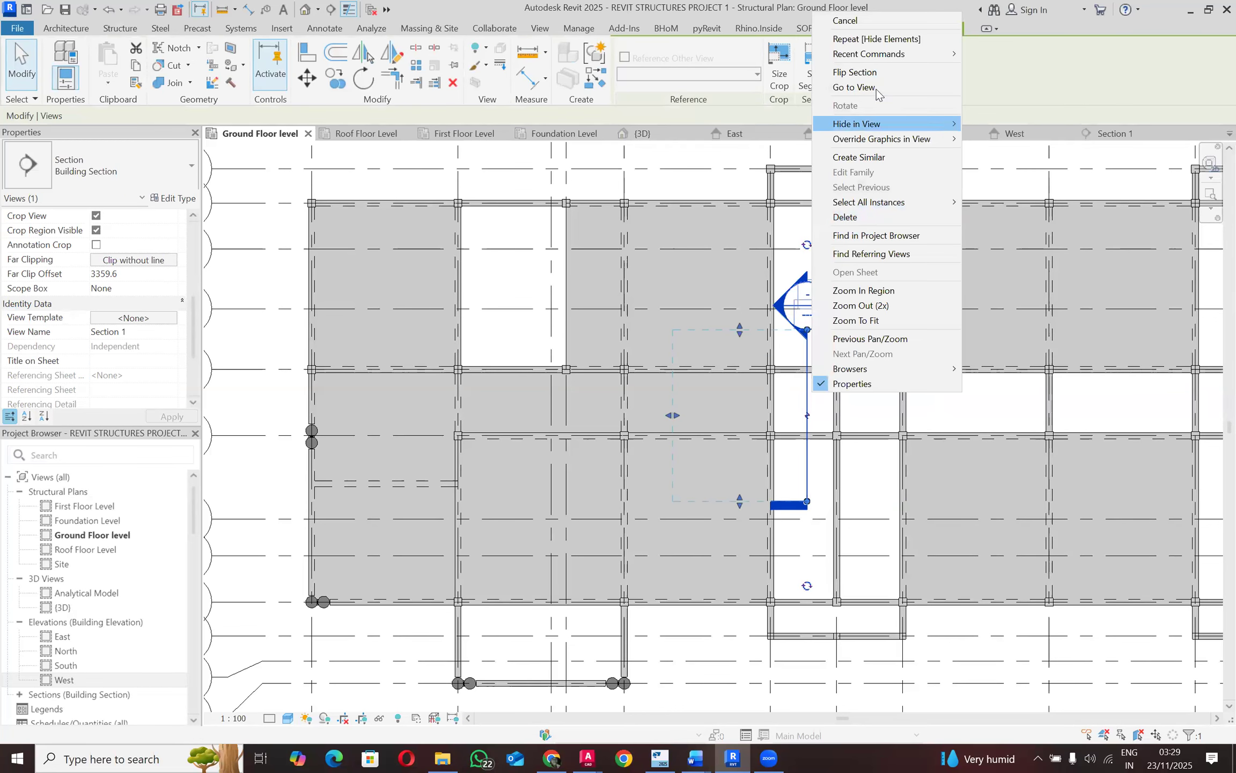
click(875, 88)
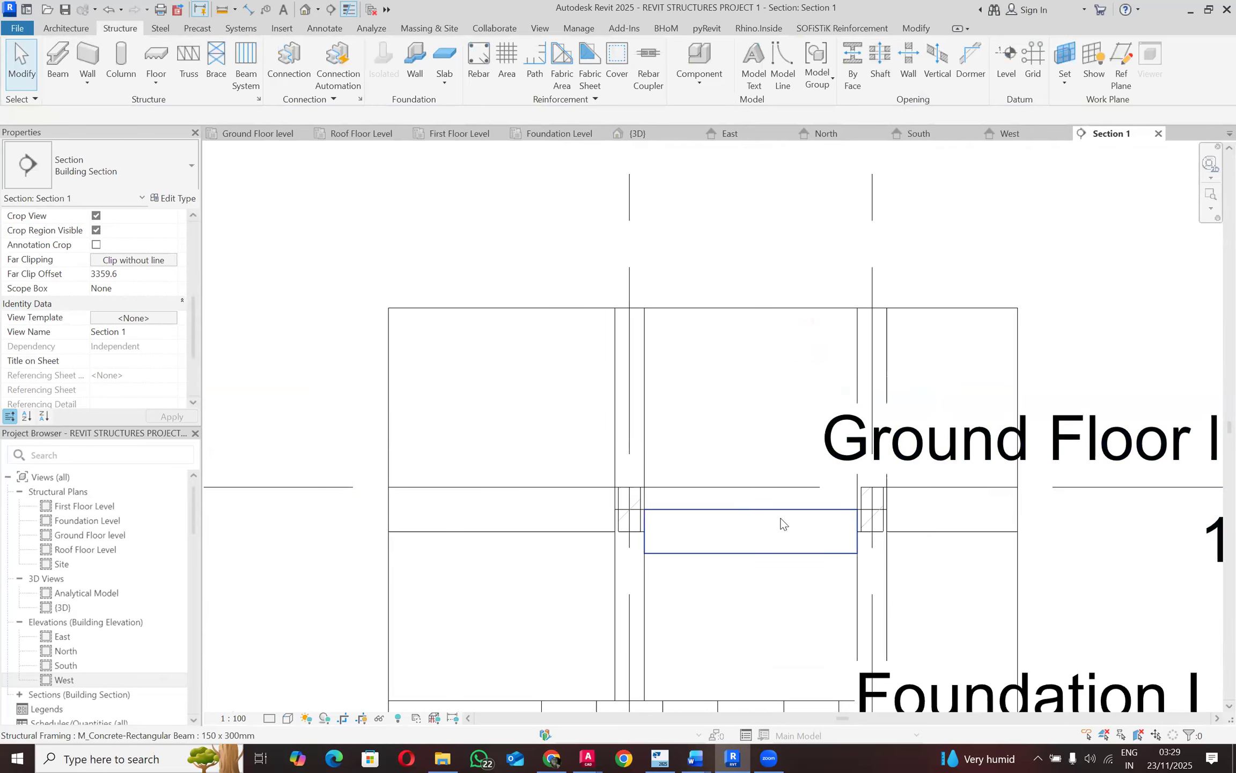
scroll(781, 518, up, 2)
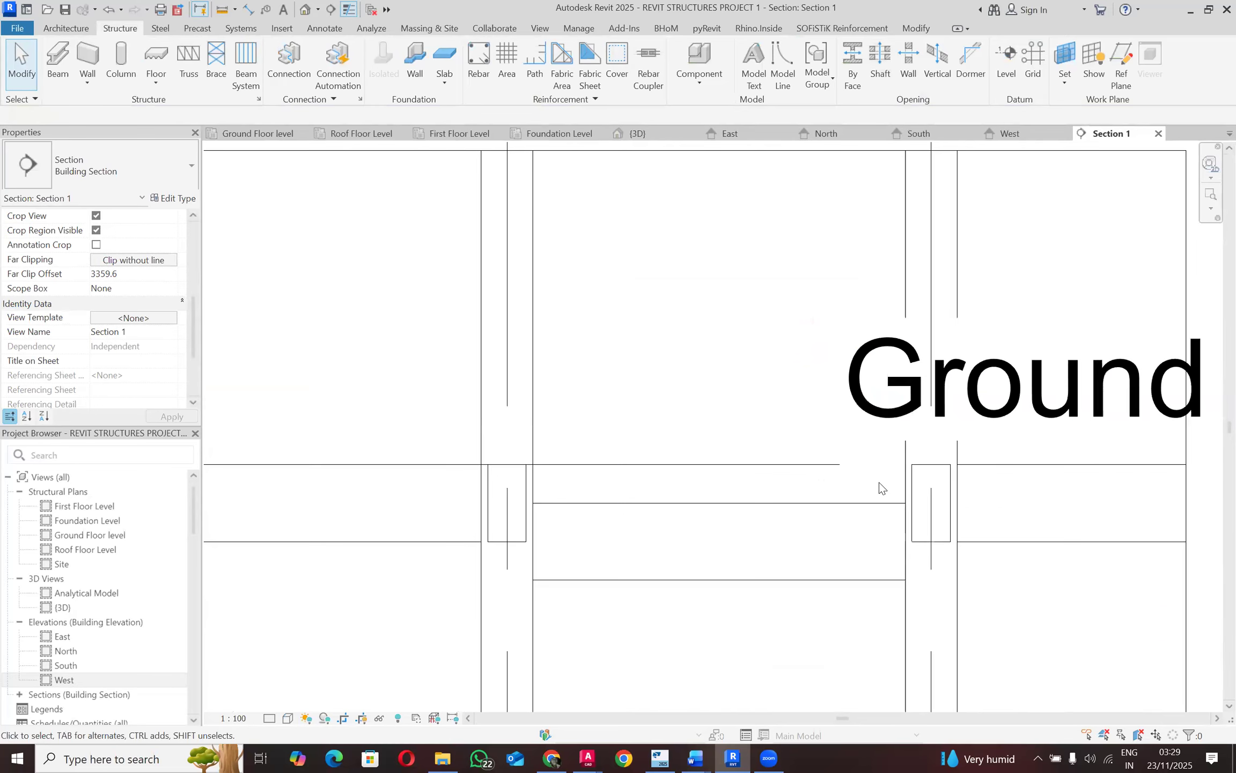
click(606, 501)
key(Escape)
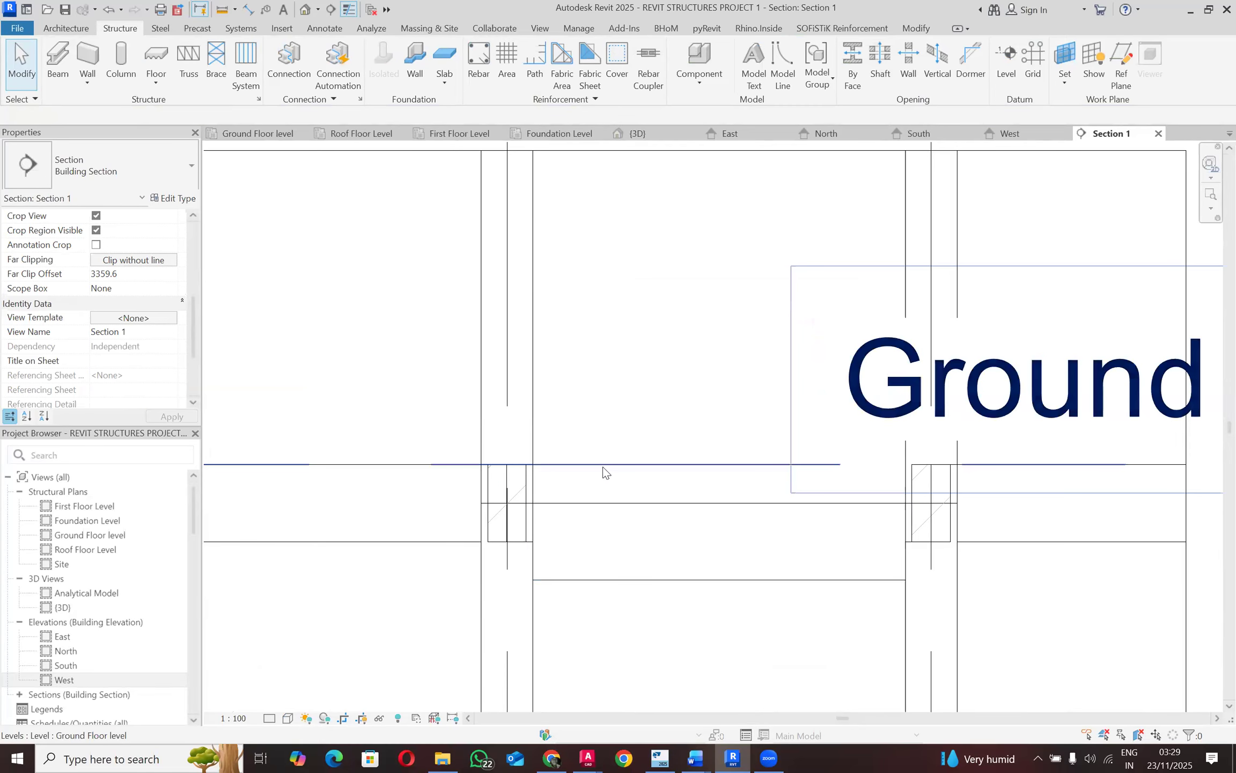
click(604, 473)
key(Escape)
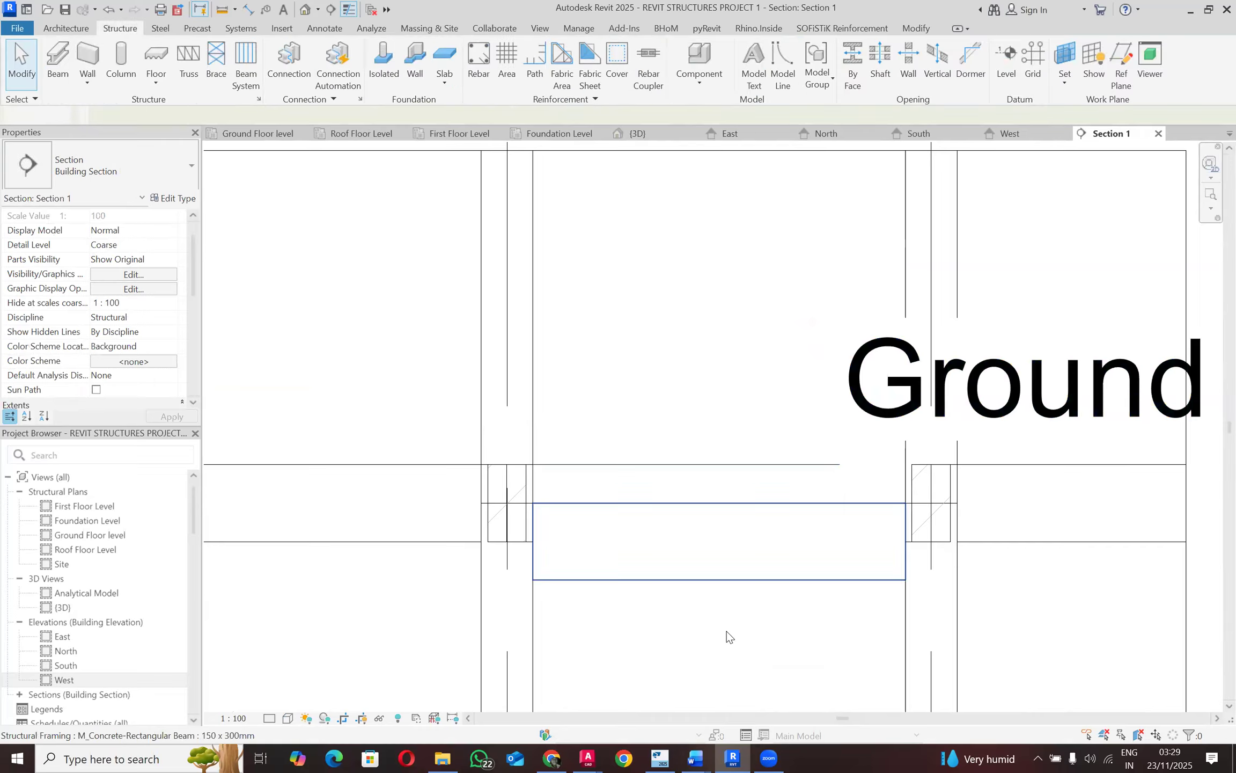
Step: Window-select the elements between the two corridor beams in Section 1 and filter the selection to Structural Foundations only
drag(756, 640, 600, 438)
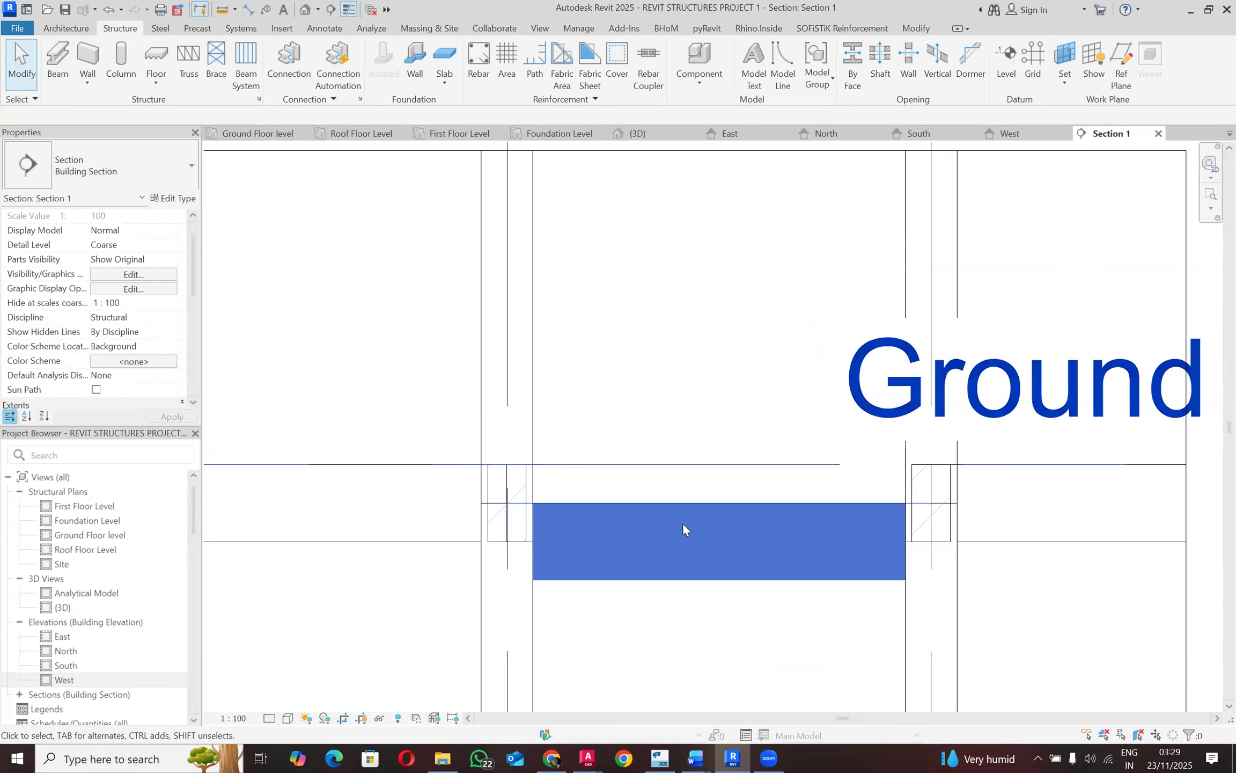
click(1191, 738)
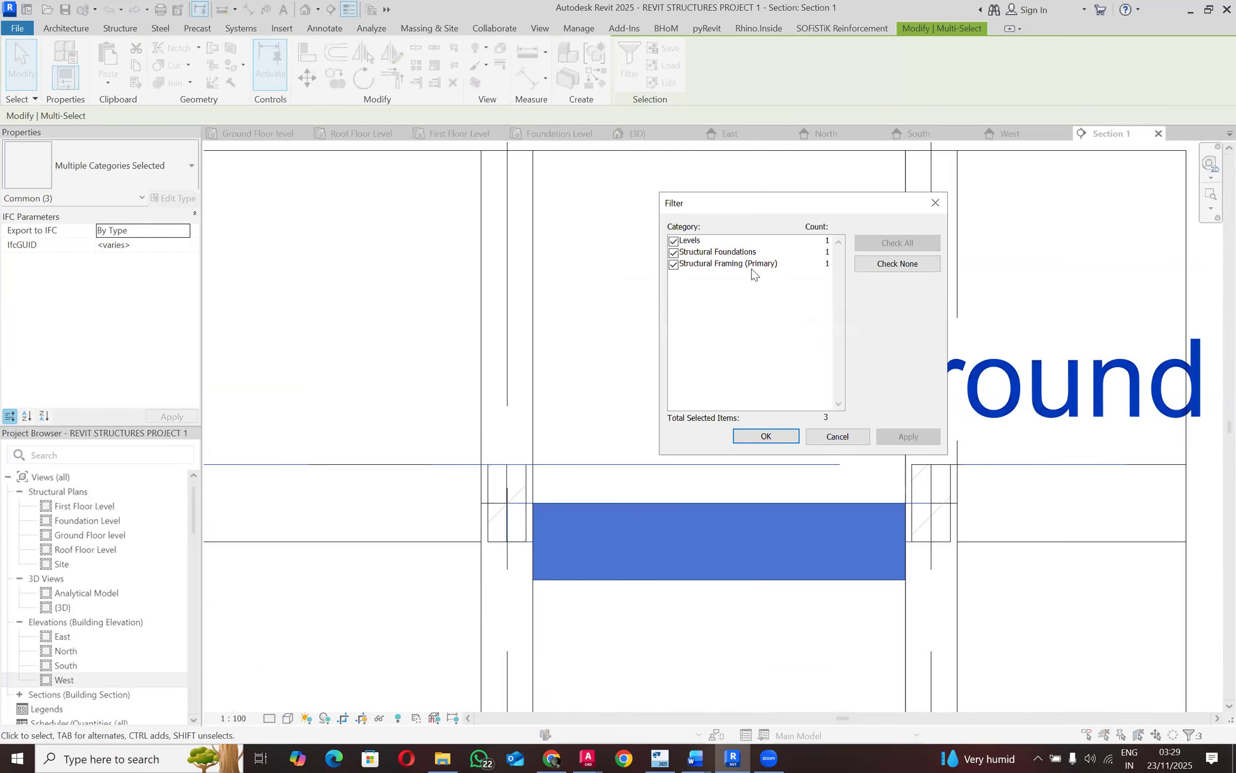
click(910, 264)
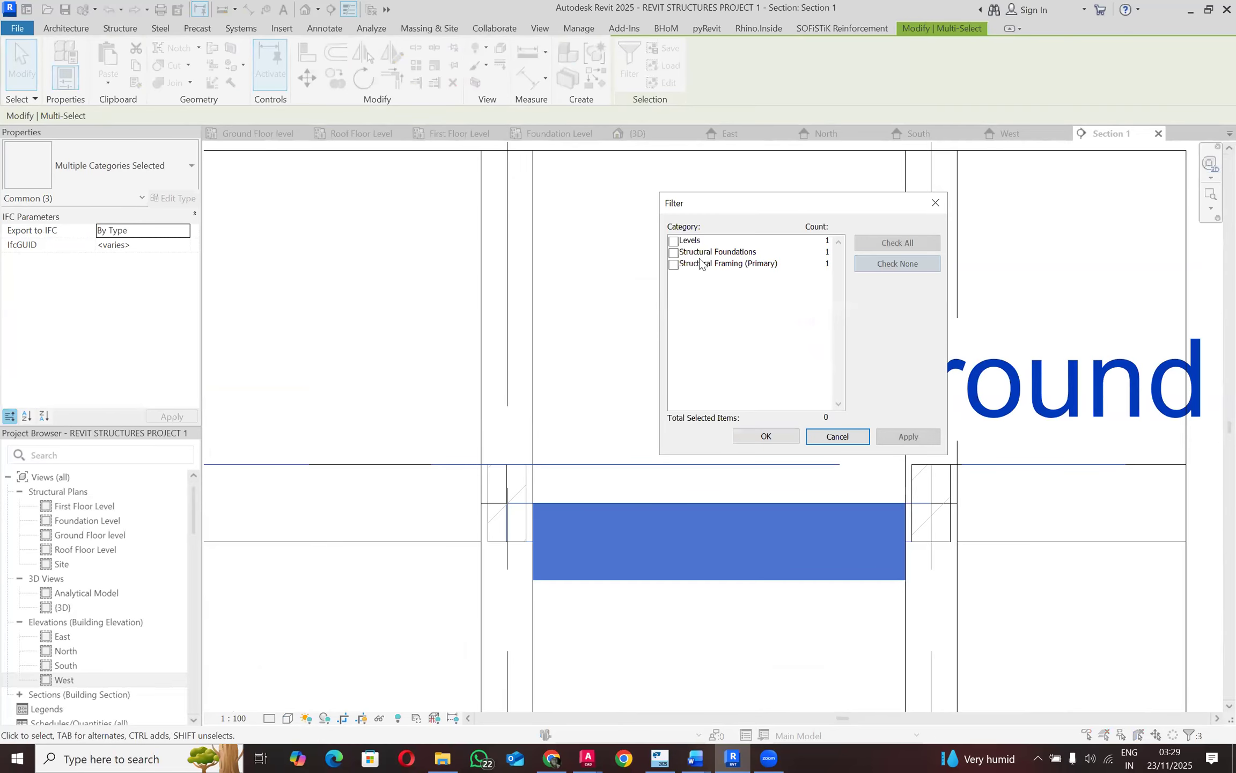
click(674, 241)
click(673, 241)
click(673, 253)
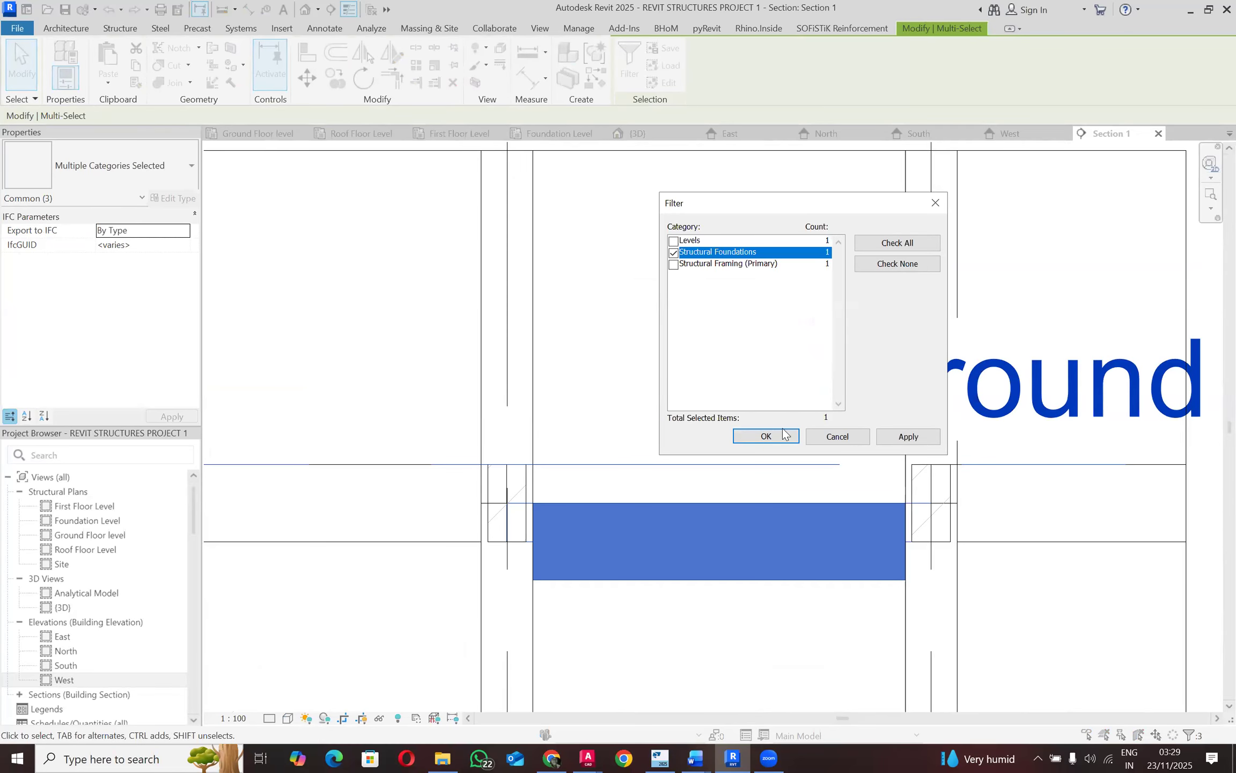
key(Return)
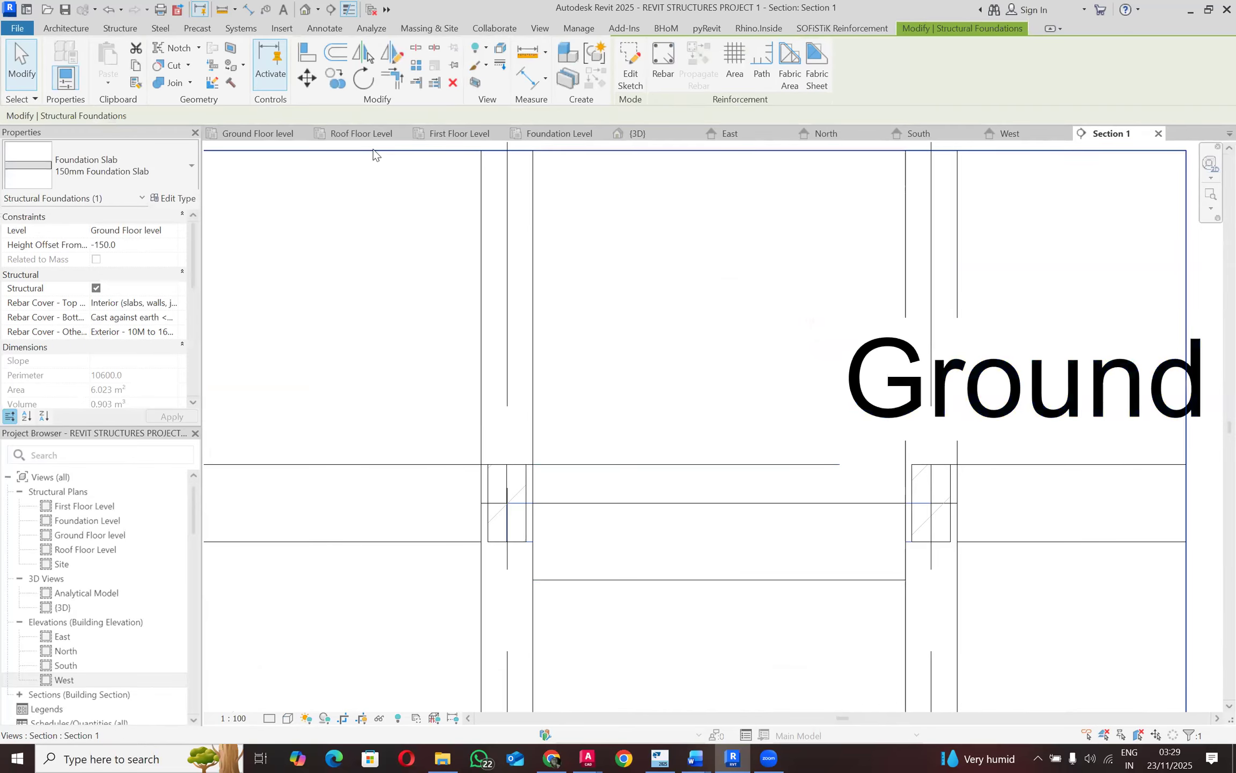
Step: Check on the Ground Floor level plan which foundation slab the section selection covers, and clear the selection
click(269, 134)
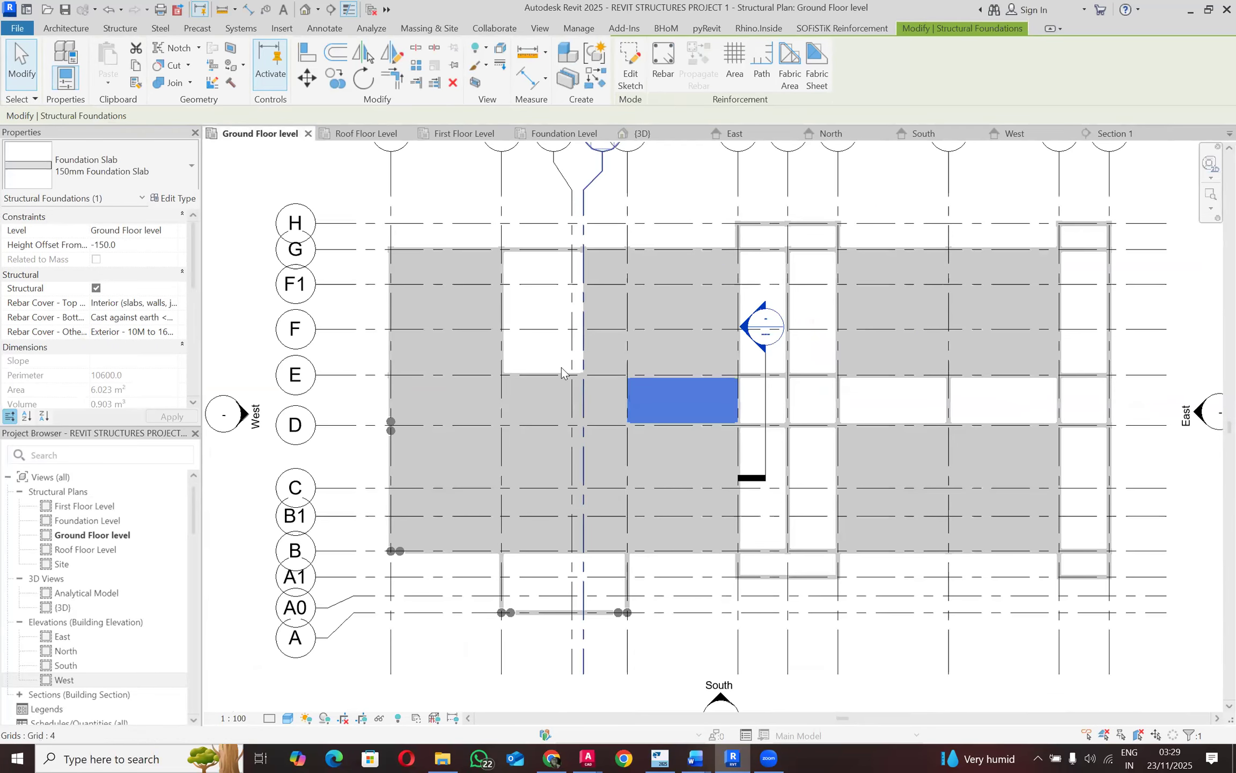
scroll(714, 399, up, 1)
right_click(721, 409)
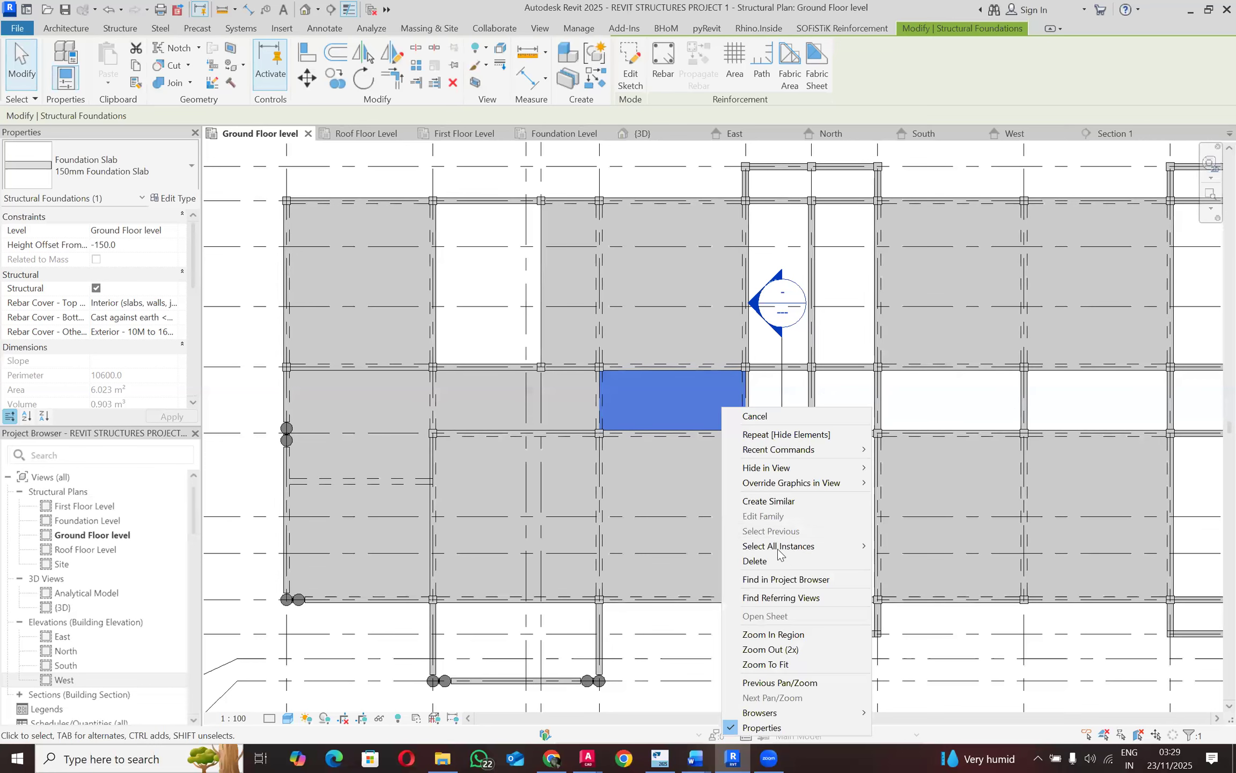
mouse_move(853, 546)
click(915, 546)
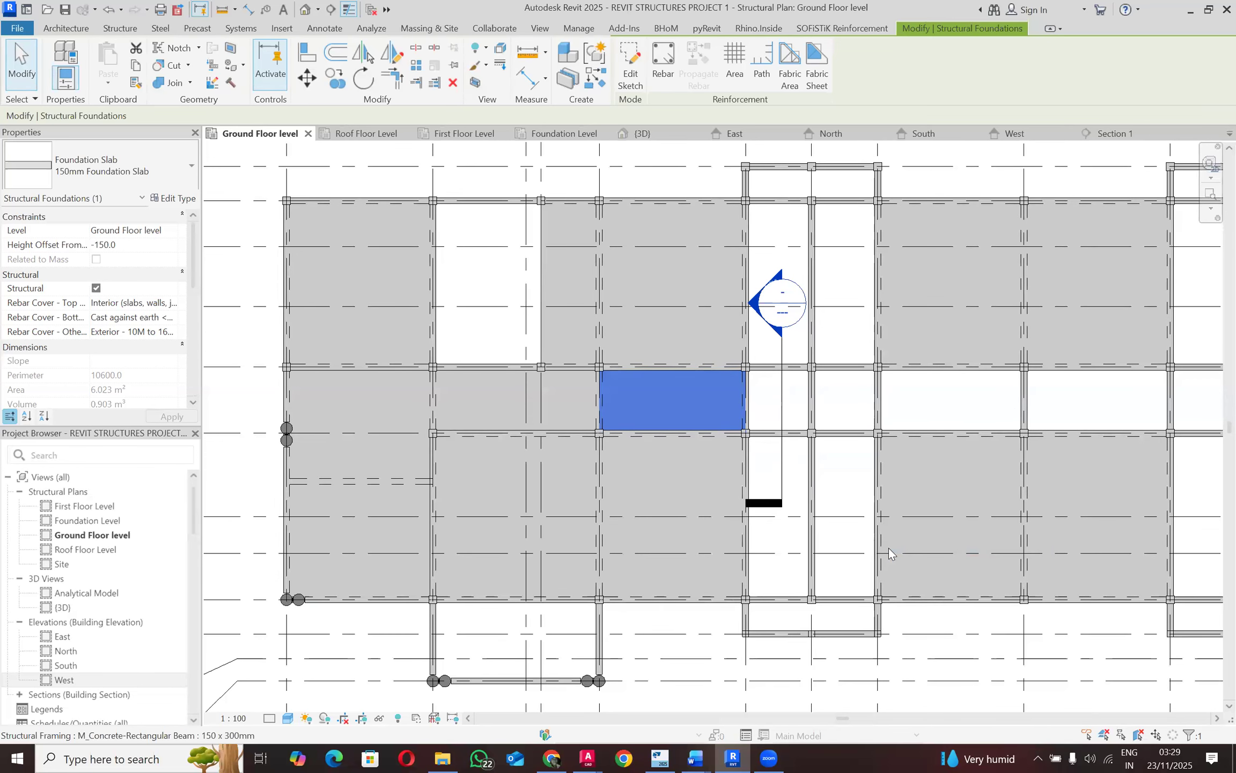
key(Escape)
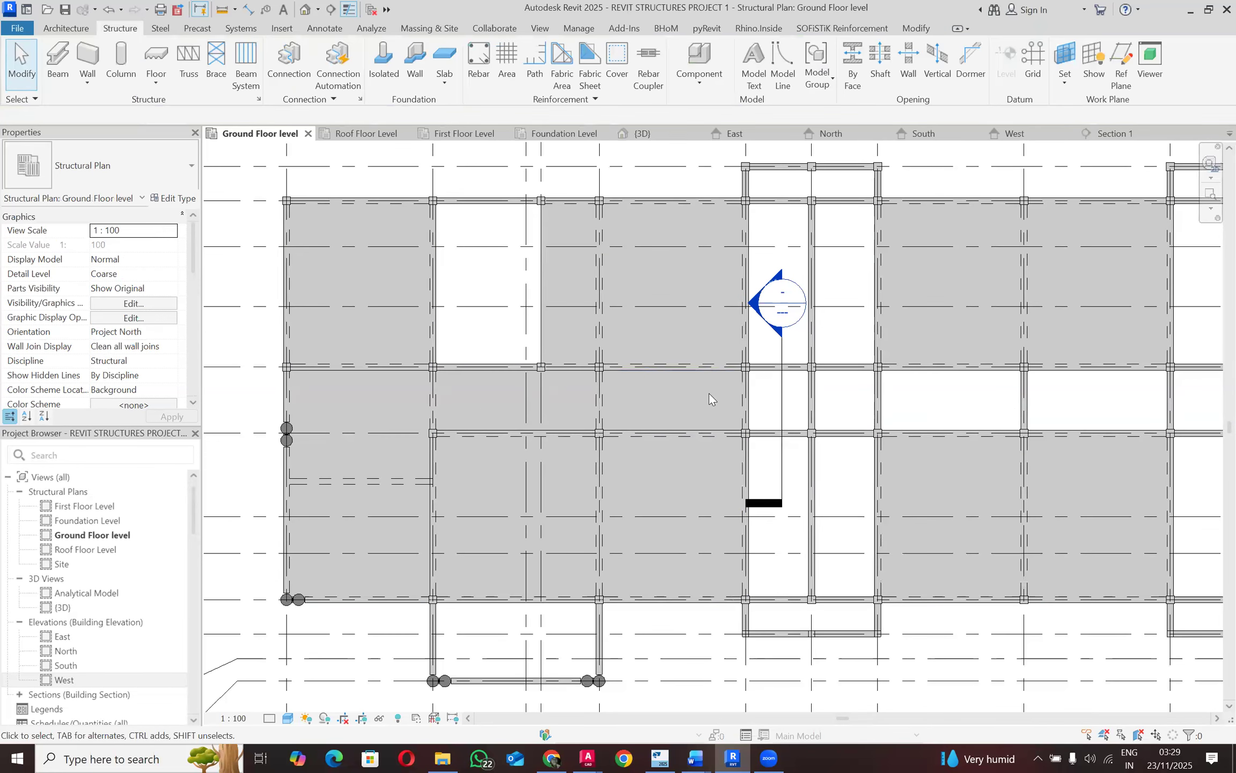
Step: Extend the Section 1 view depth on the plan to reach the bay between grids 2 and 5, and open its section view
click(767, 410)
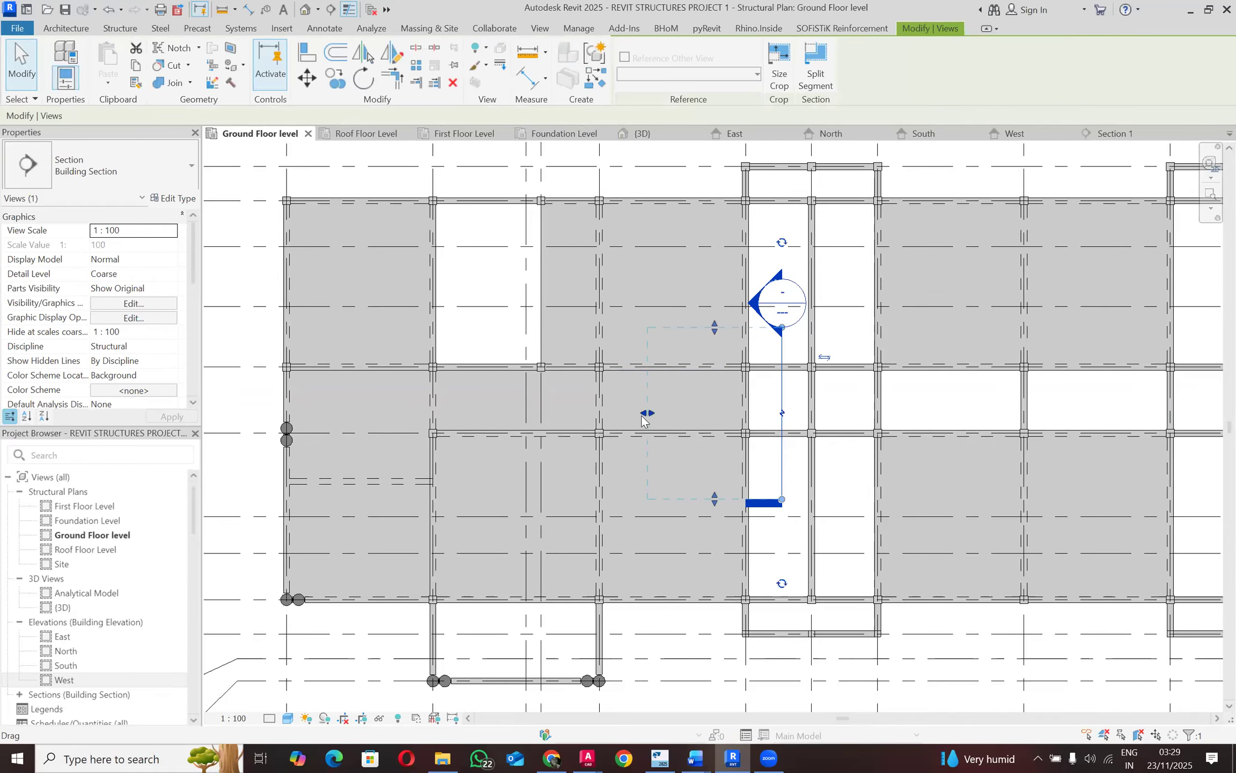
drag(480, 400, 480, 397)
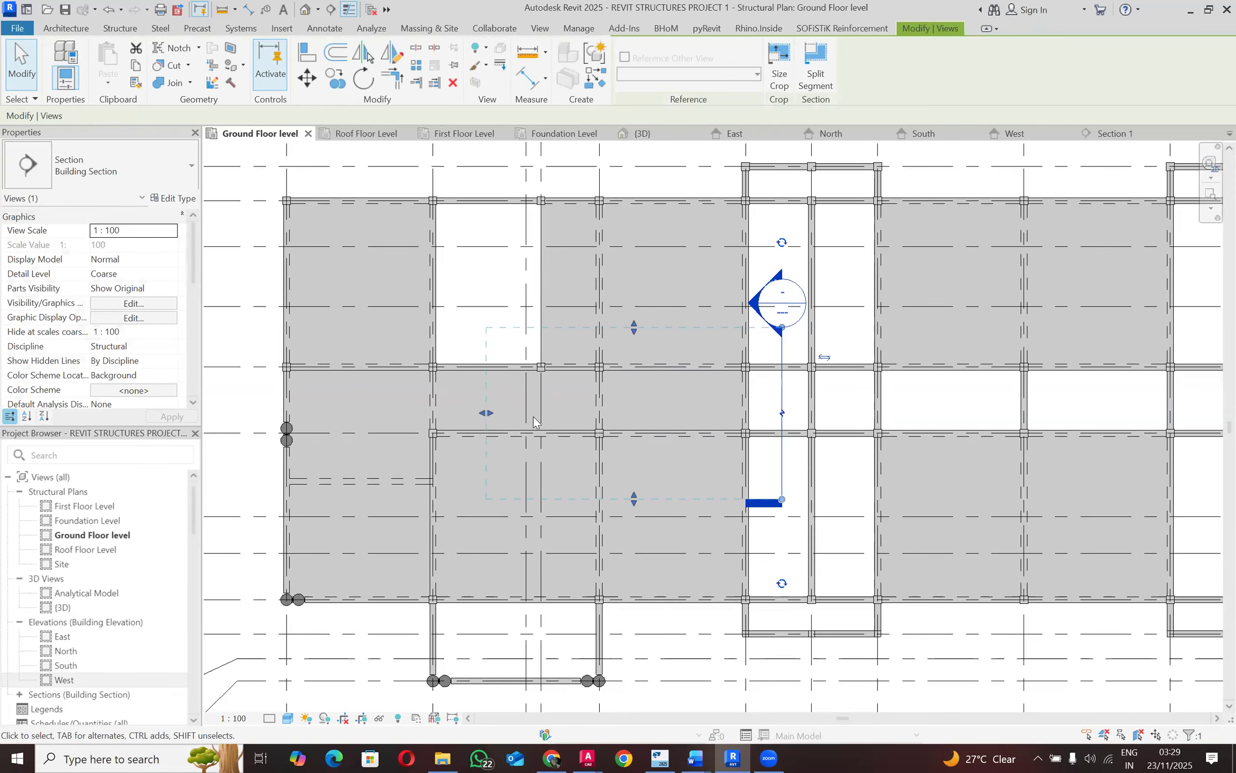
right_click(783, 401)
click(835, 89)
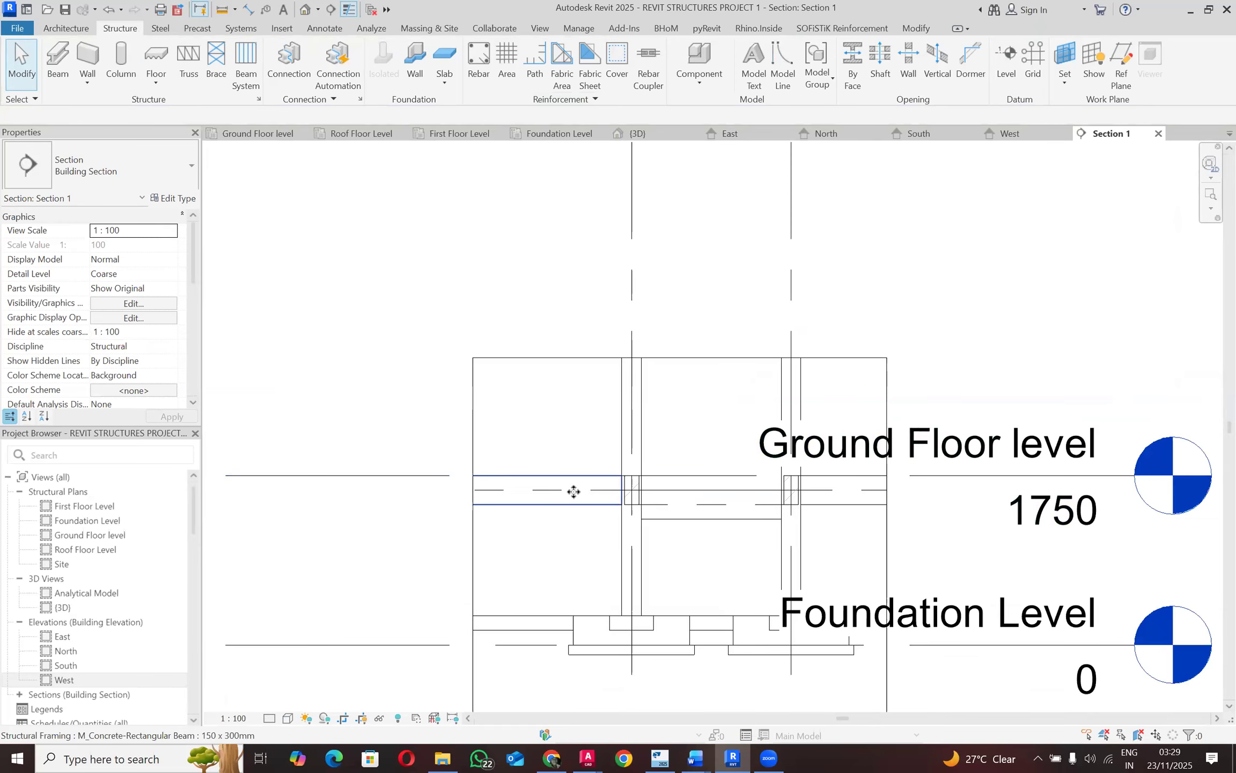
Step: Select the ground floor elements in Section 1, filter to Structural Foundations, and check them on the Ground Floor level plan
drag(584, 528, 531, 450)
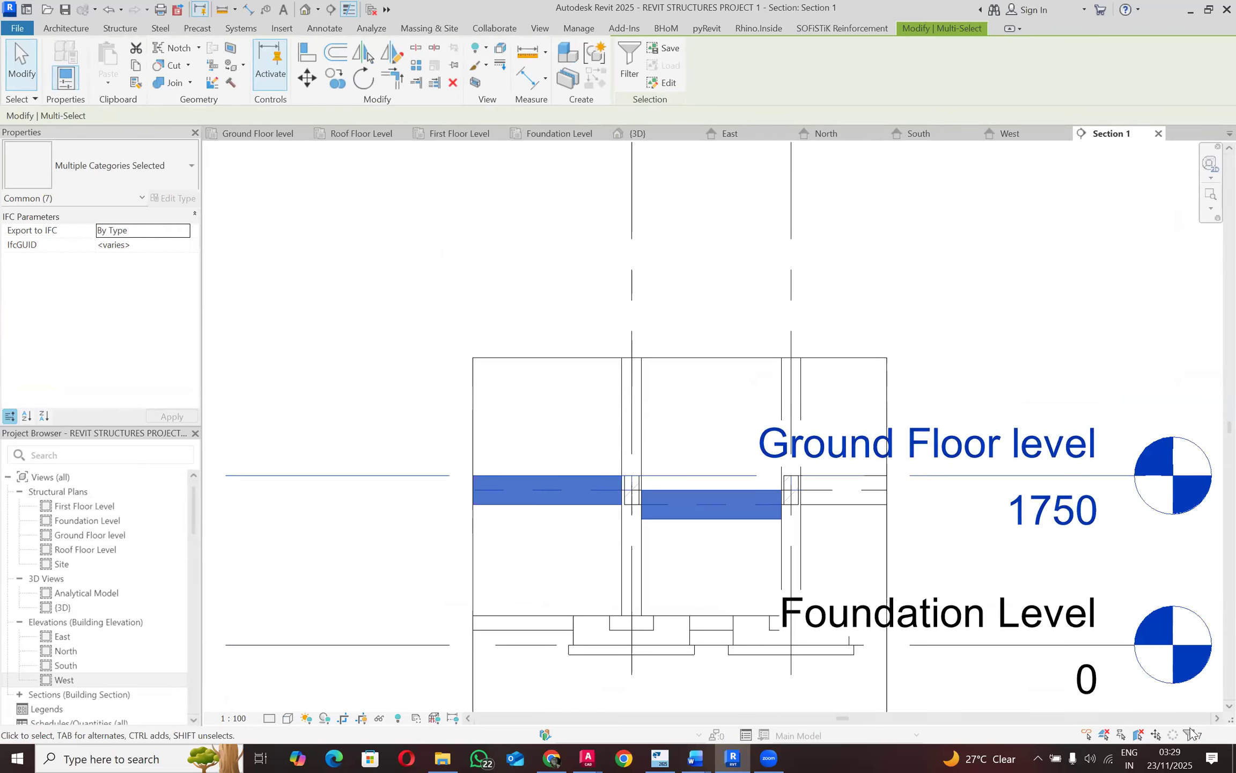
click(897, 263)
click(673, 253)
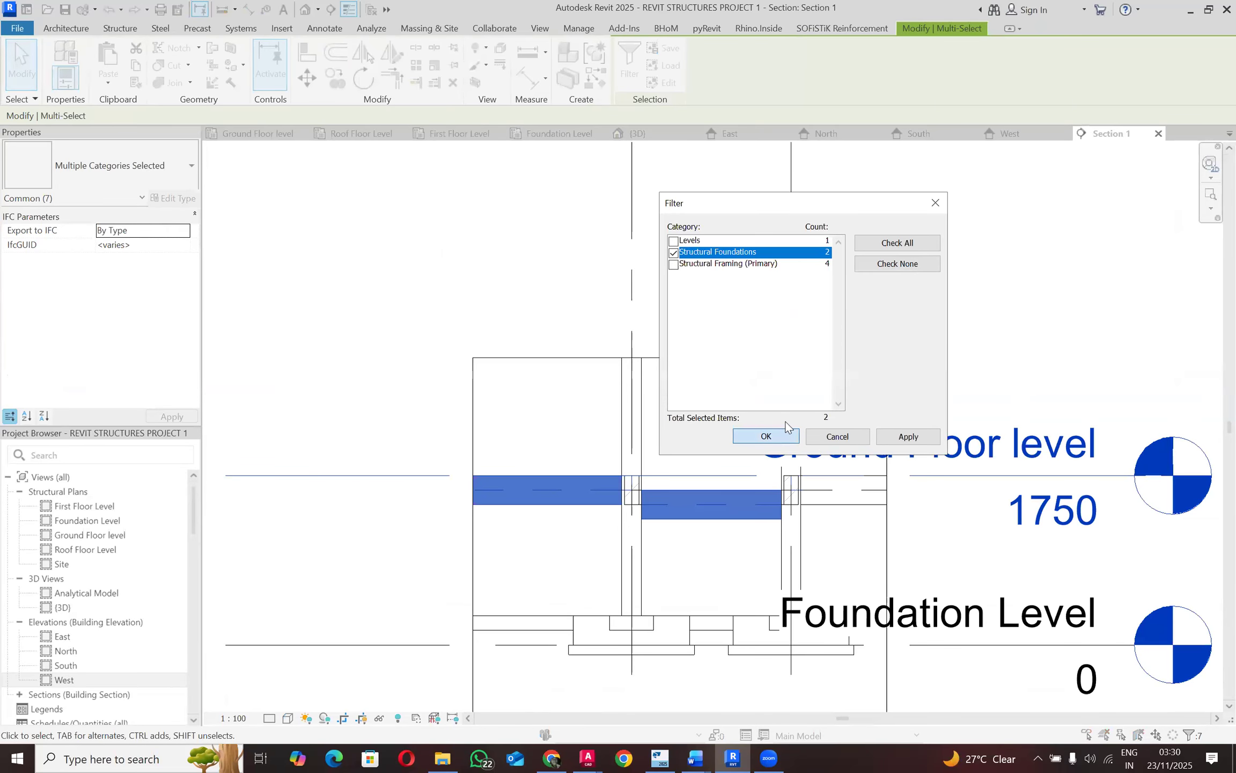
click(766, 436)
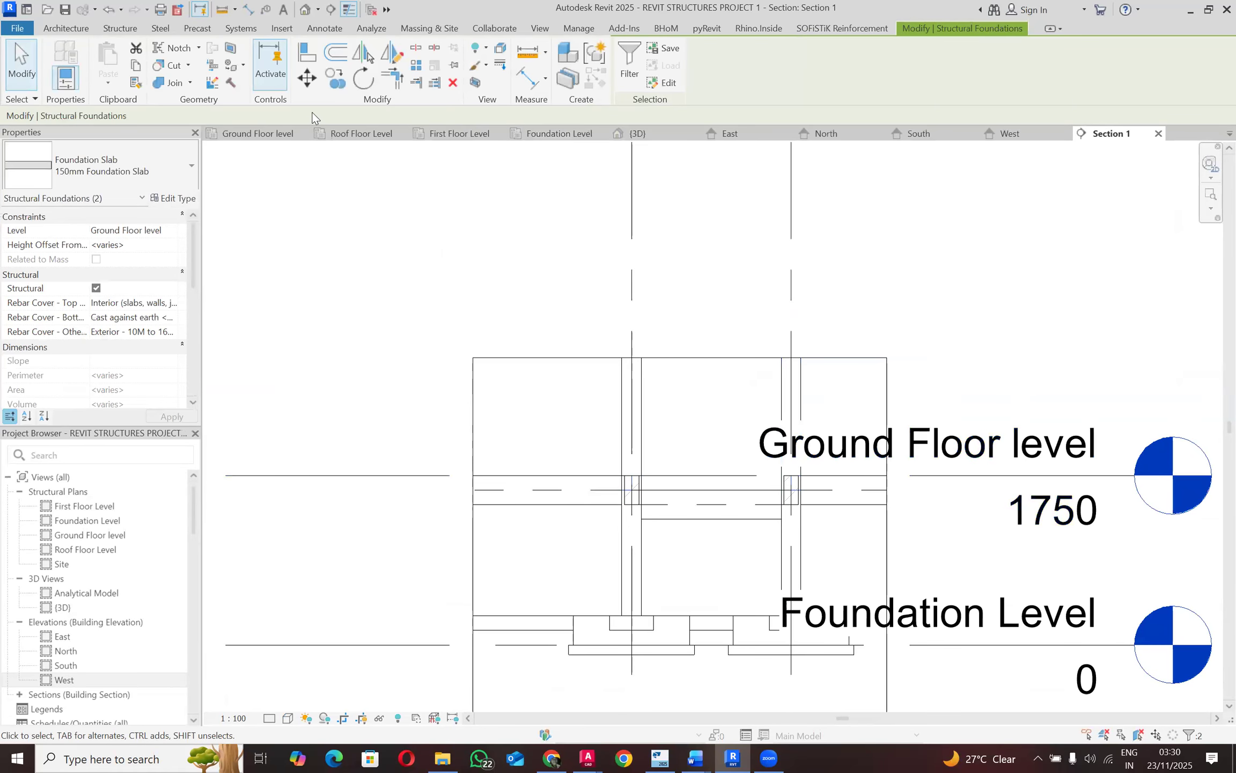
click(280, 128)
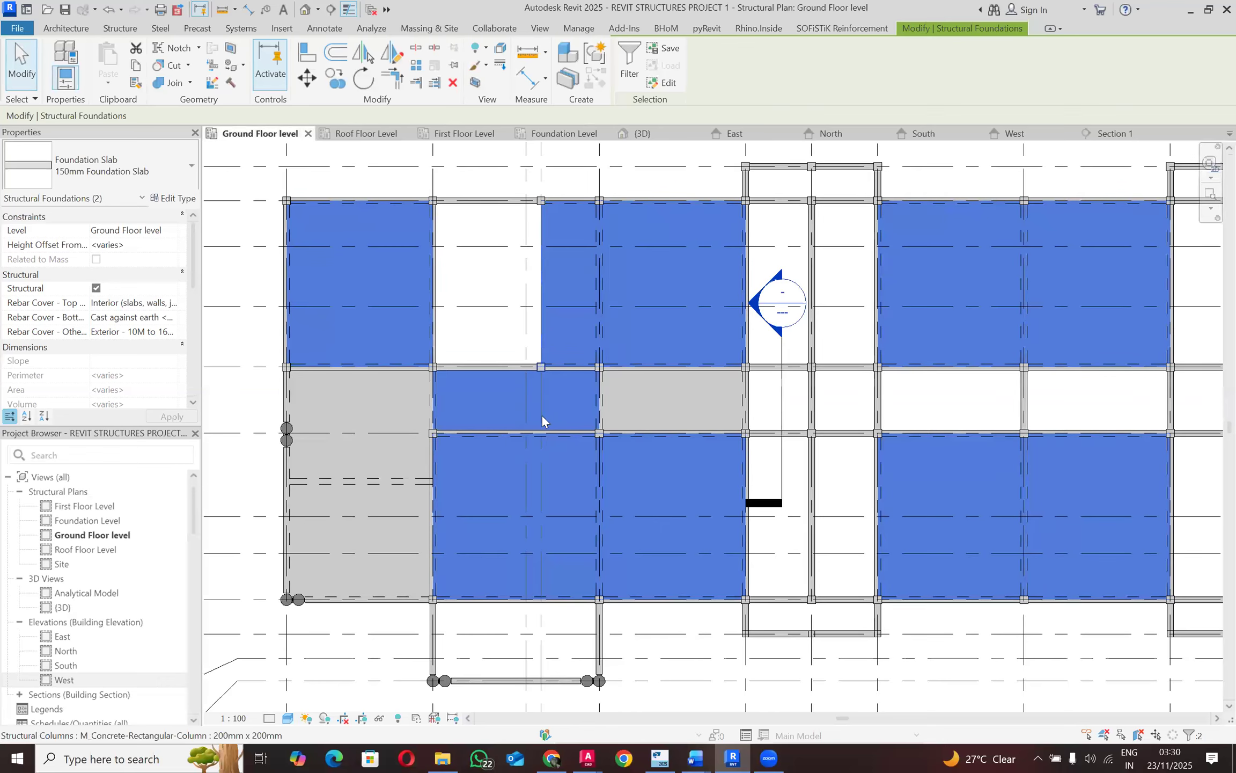
key(Escape)
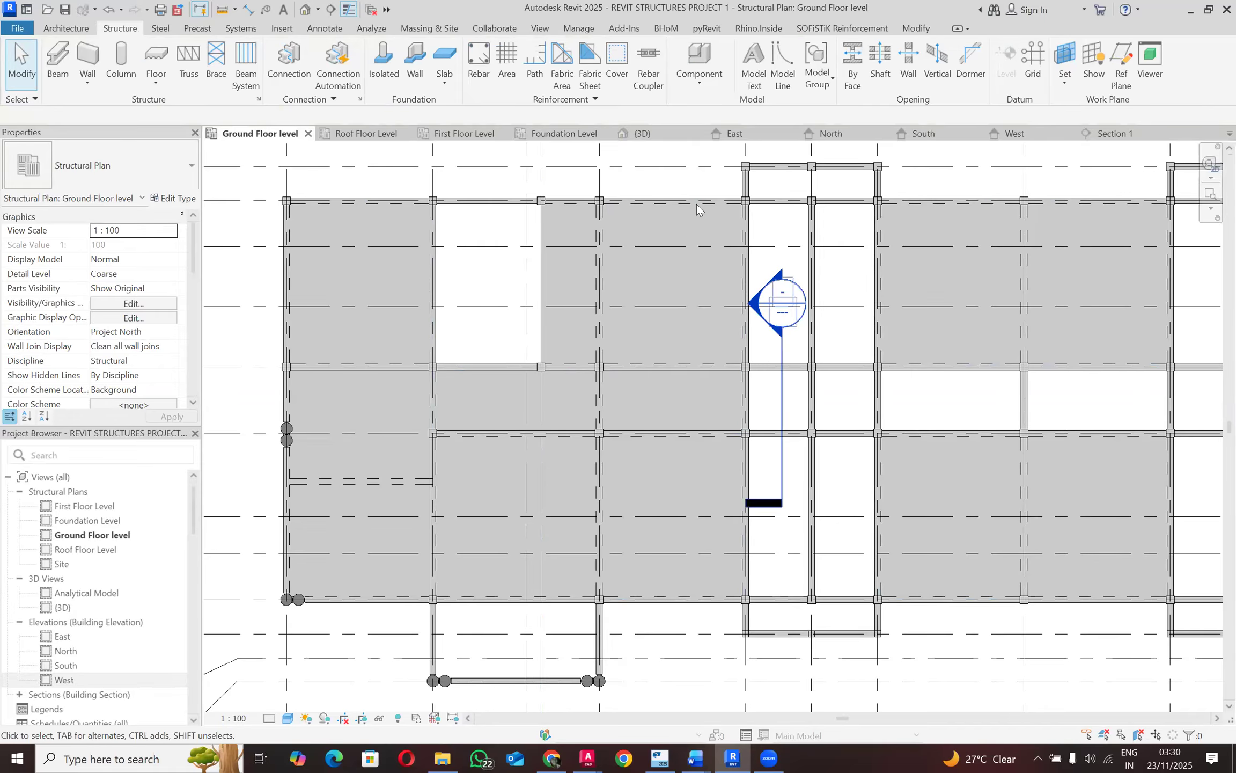
Step: Reopen Section 1 and crossing-select the ground floor beams and slabs on both sides of the corridor beam
click(782, 395)
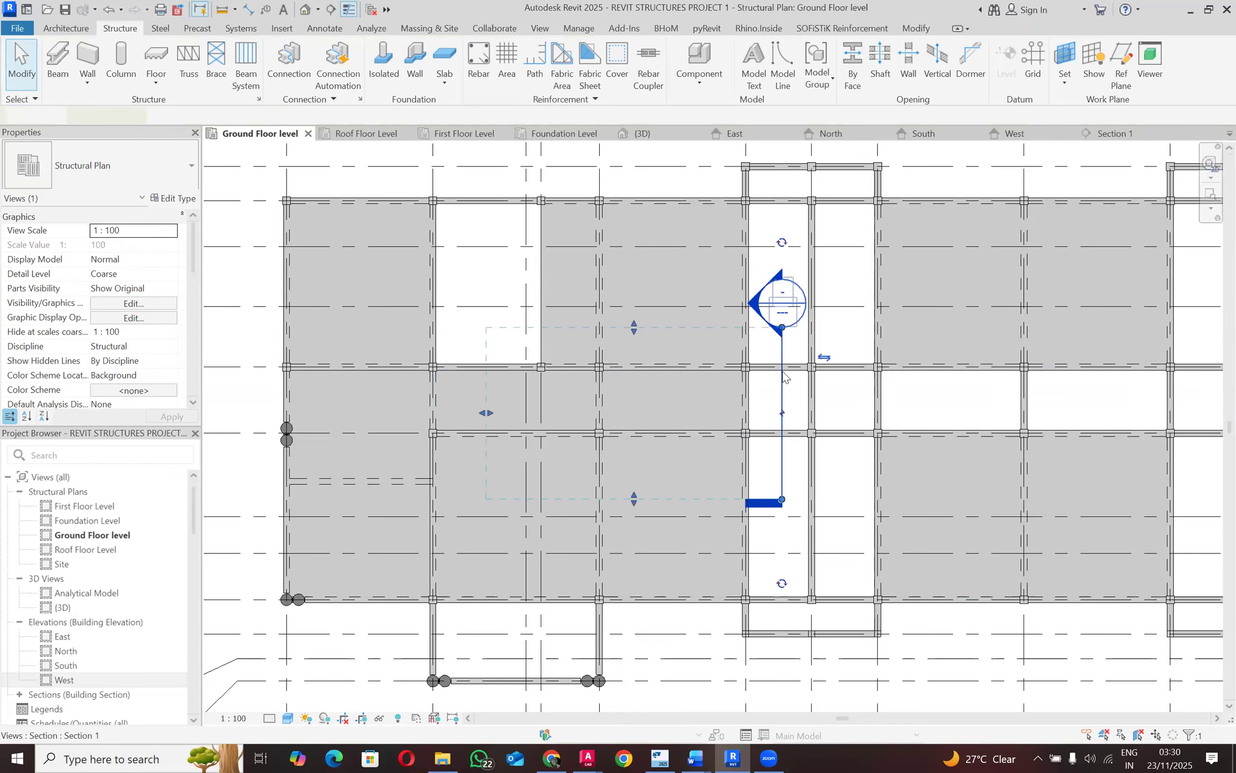
right_click(798, 157)
click(813, 90)
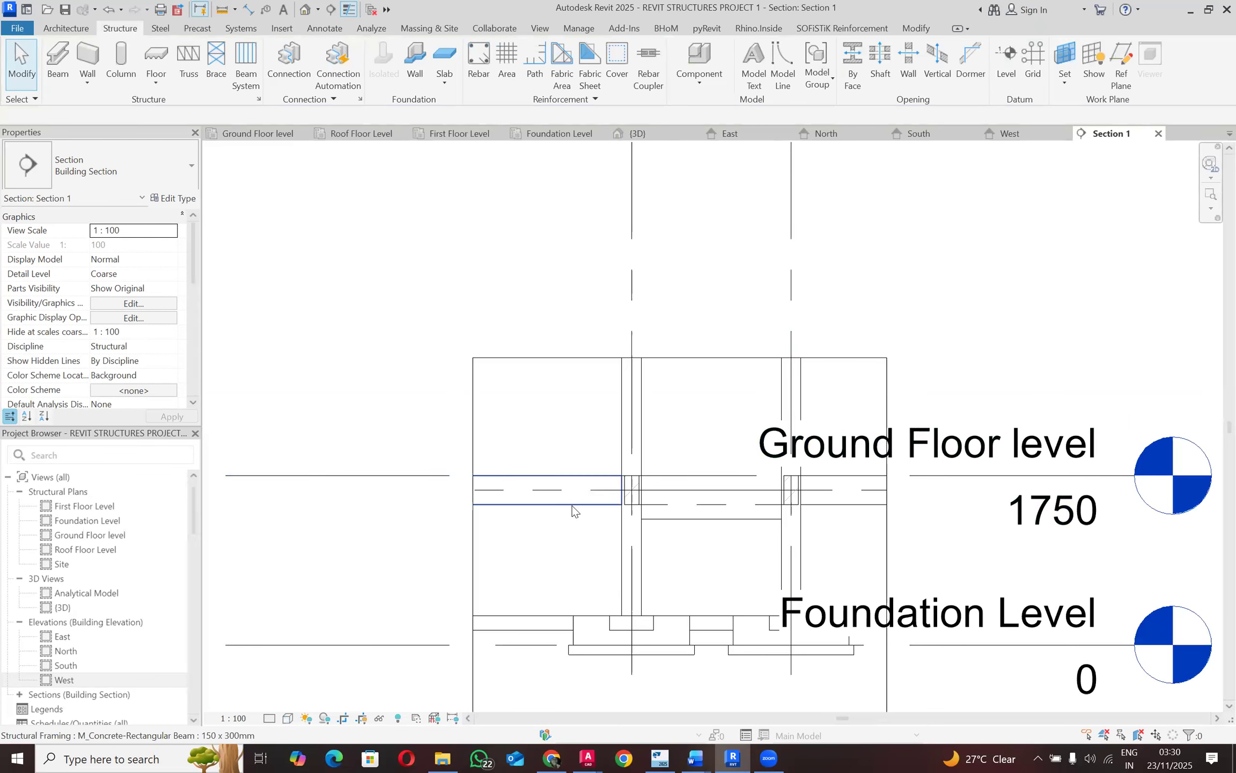
click(561, 481)
drag(508, 433, 749, 491)
drag(751, 548, 571, 453)
Step: Filter the selection to Structural Foundations only, check the slabs on the Ground Floor level plan, and clear the selection
click(1189, 736)
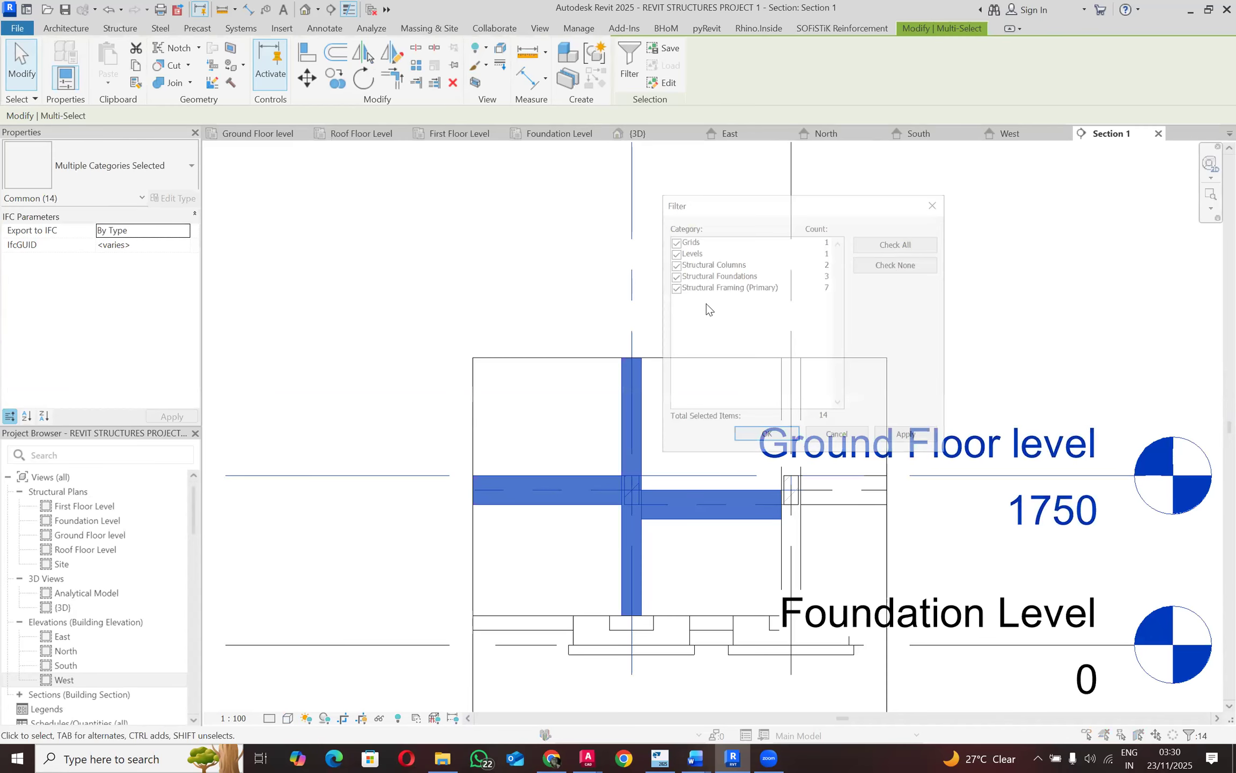
click(896, 264)
click(674, 276)
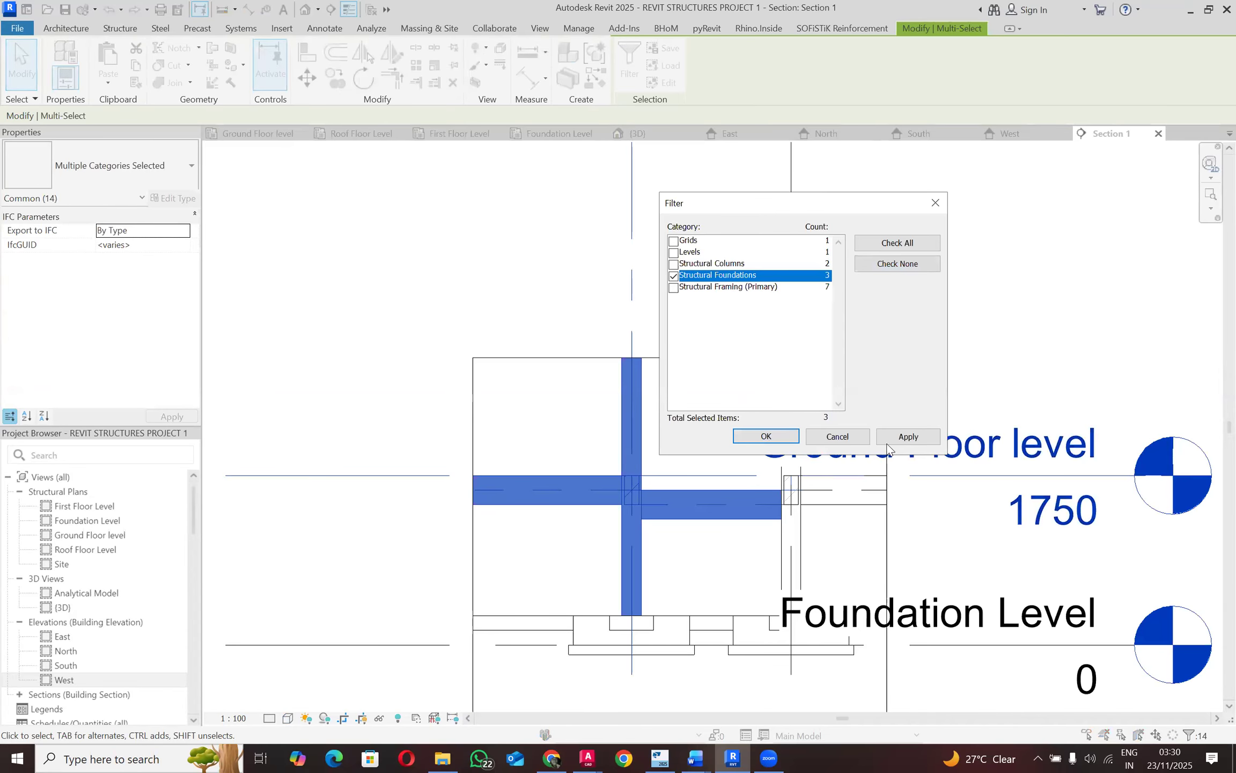
key(Return)
click(249, 139)
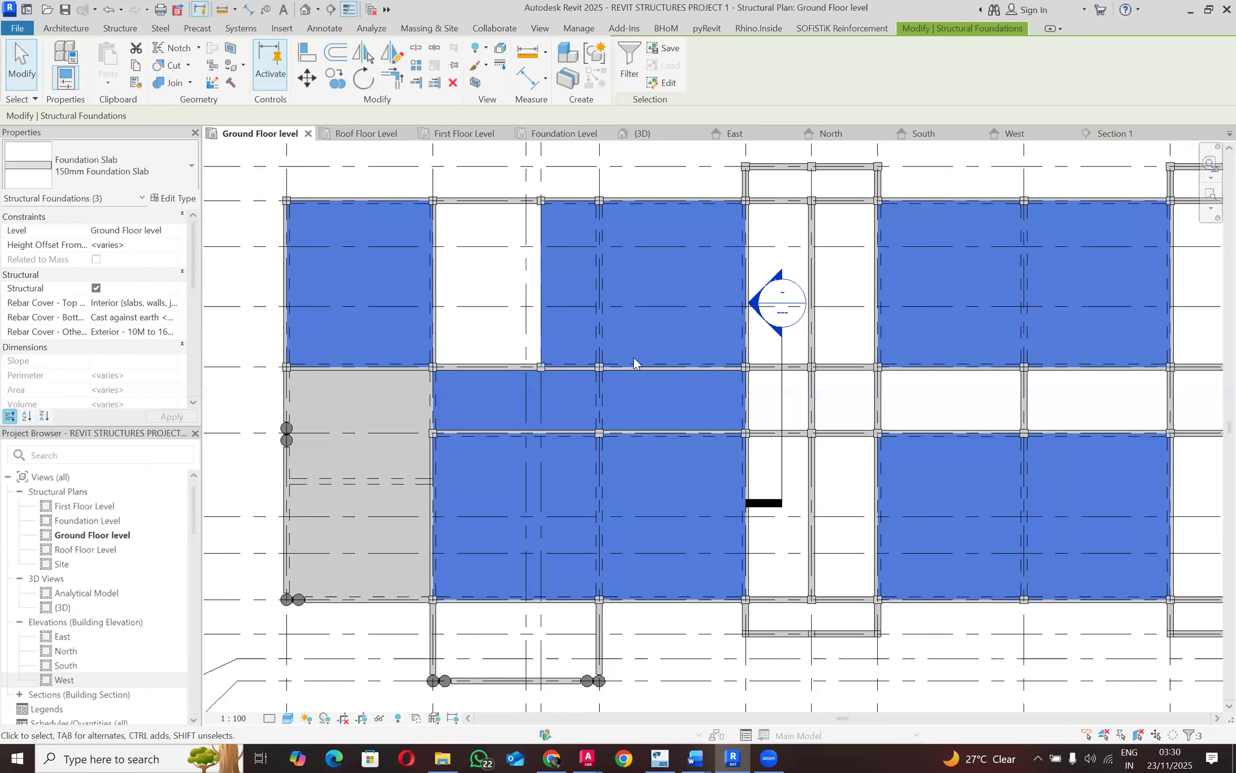
click(499, 382)
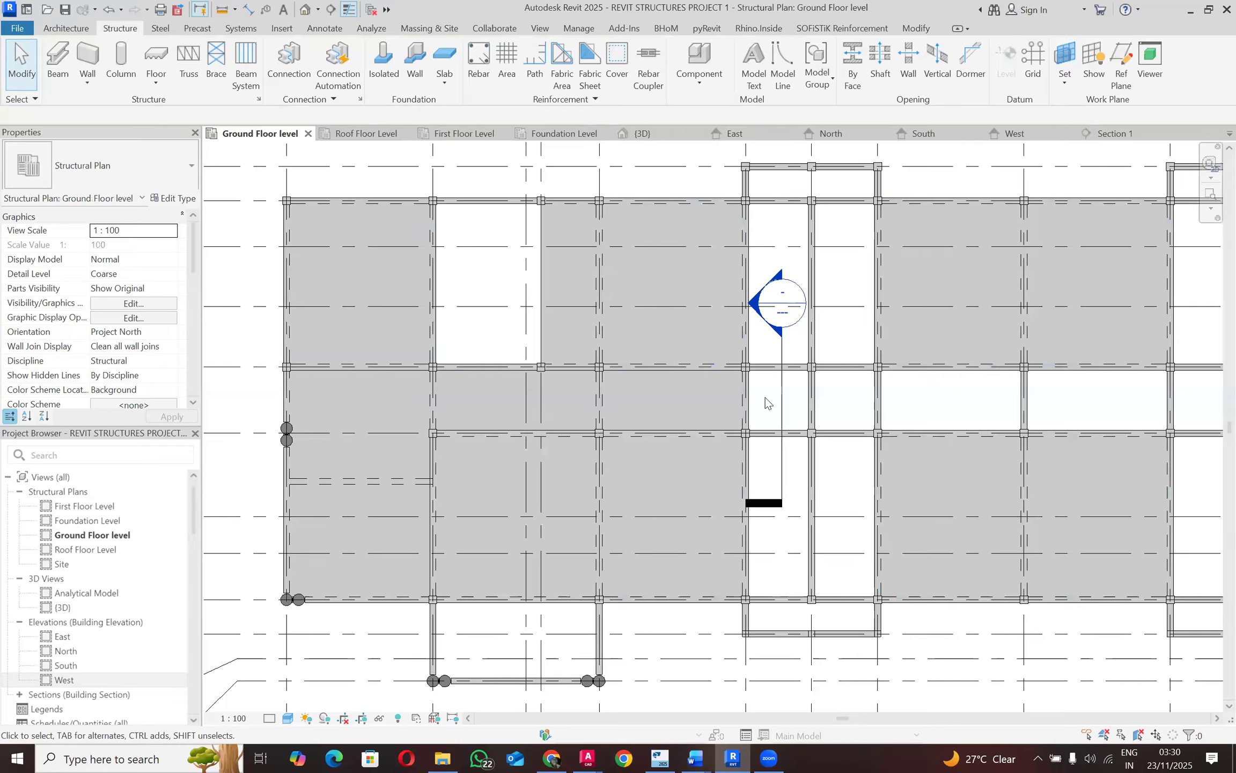
Step: Delete the Section 1 marker and its view from the Ground Floor level plan
scroll(706, 382, down, 2)
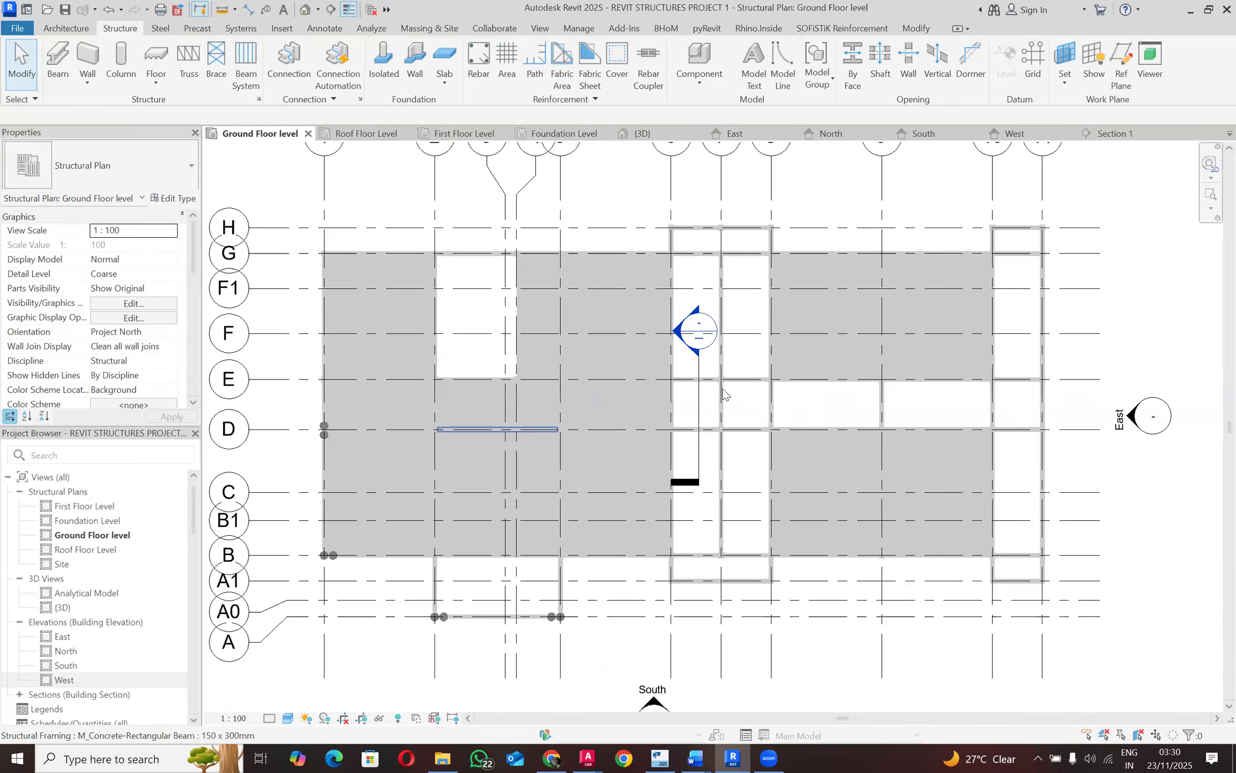
scroll(724, 395, up, 2)
click(724, 395)
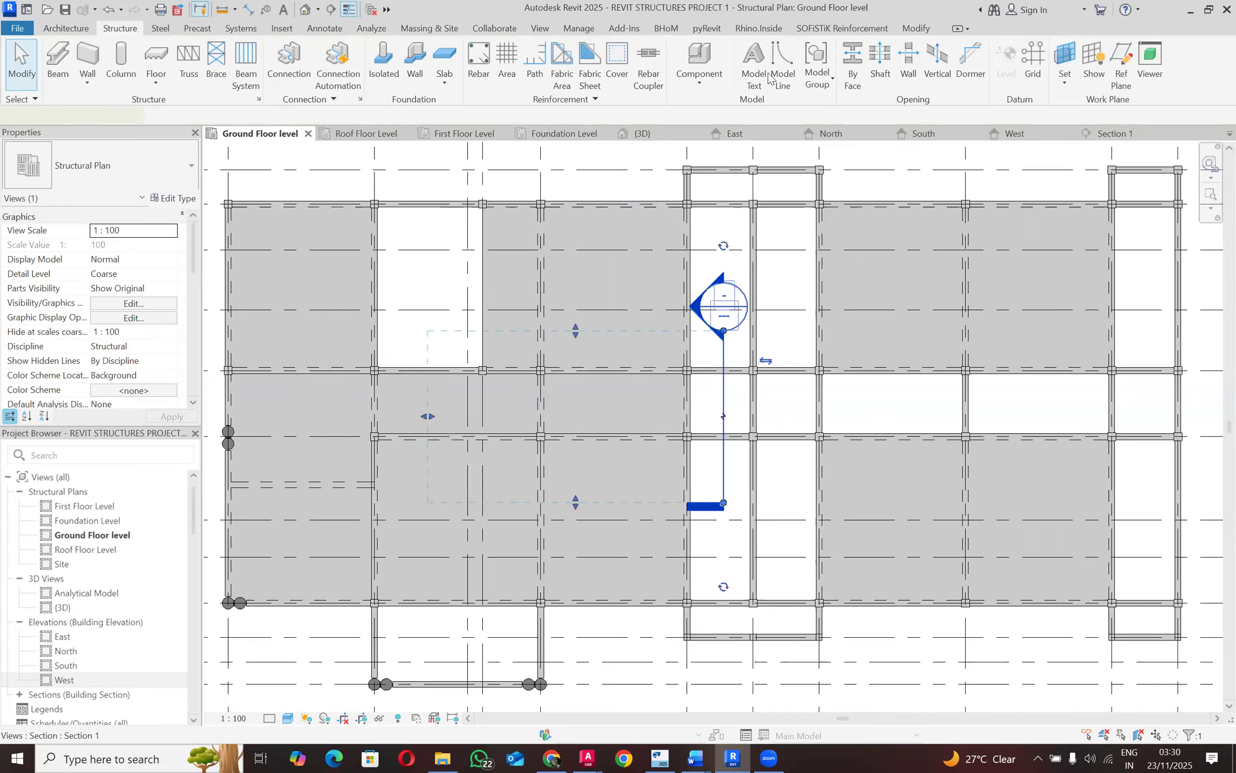
right_click(724, 387)
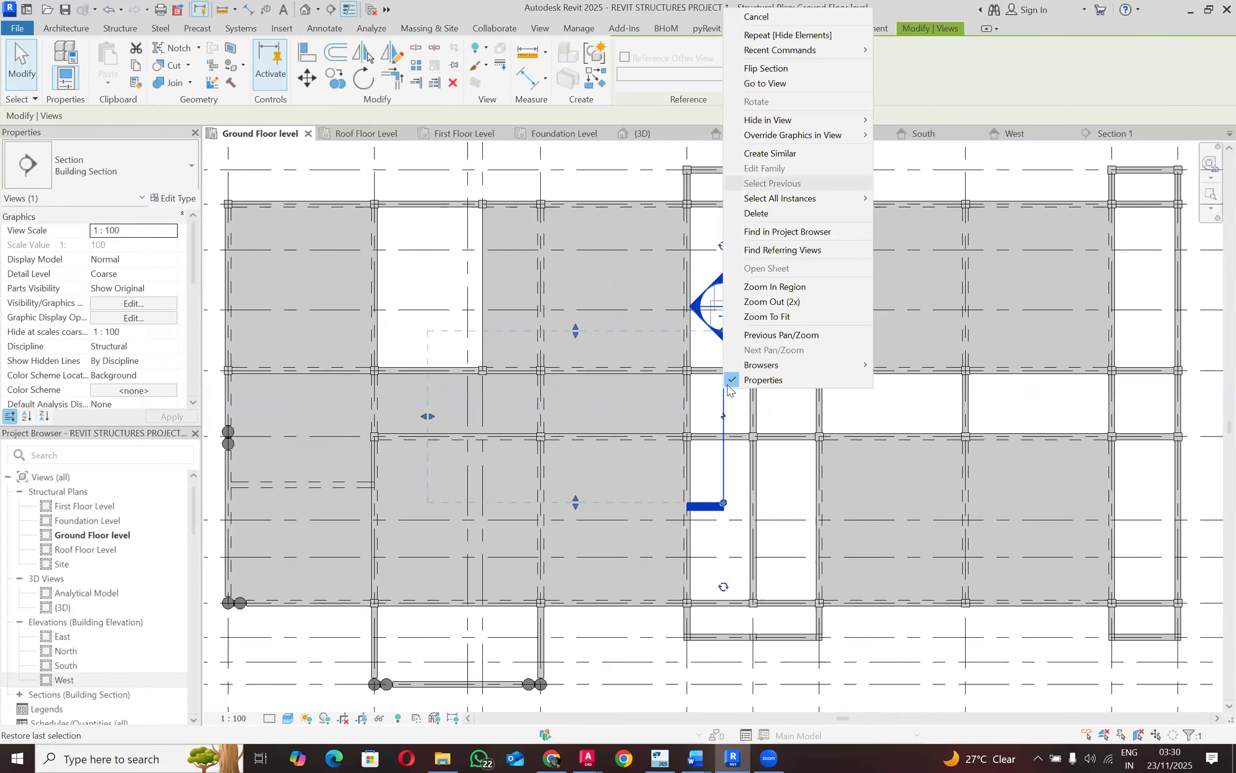
click(775, 215)
click(671, 425)
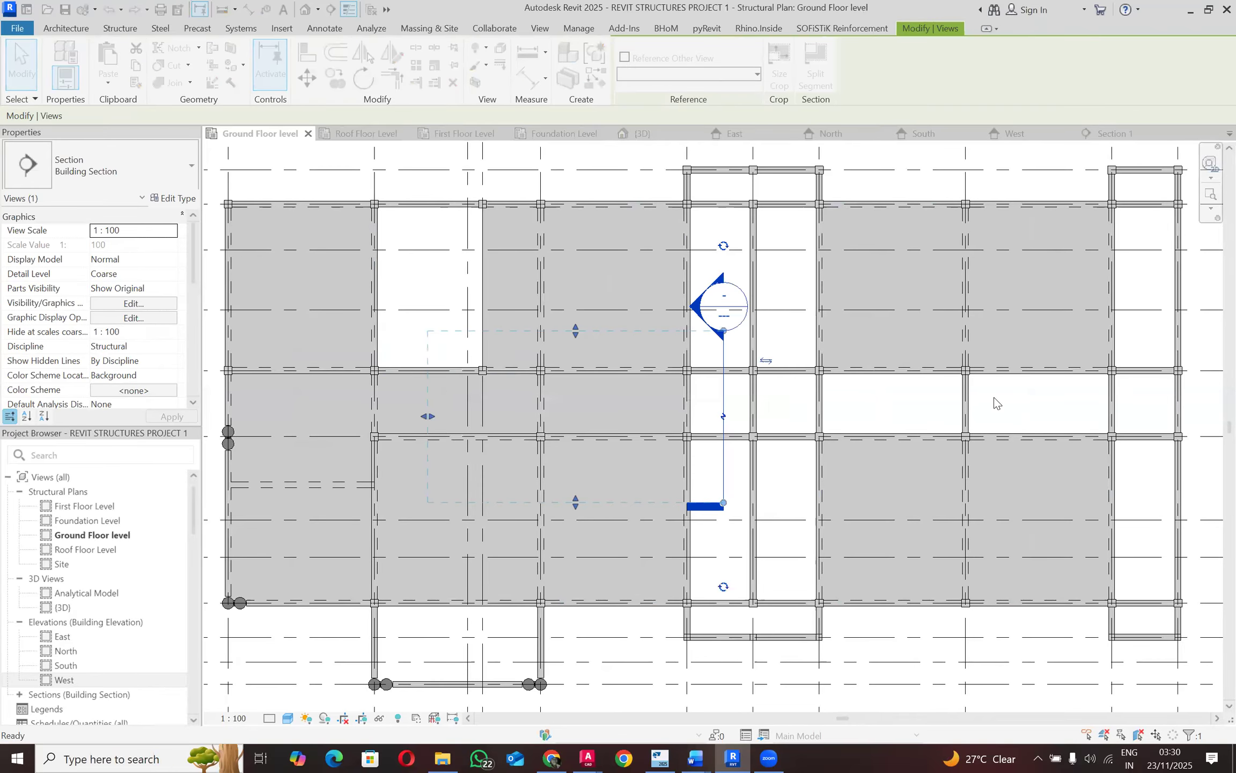
Step: Create a 150mm Foundation Slab at -150 offset with a 12250 by 1650 mm rectangular boundary from grid intersection E/6 to D/11
scroll(1061, 397, up, 3)
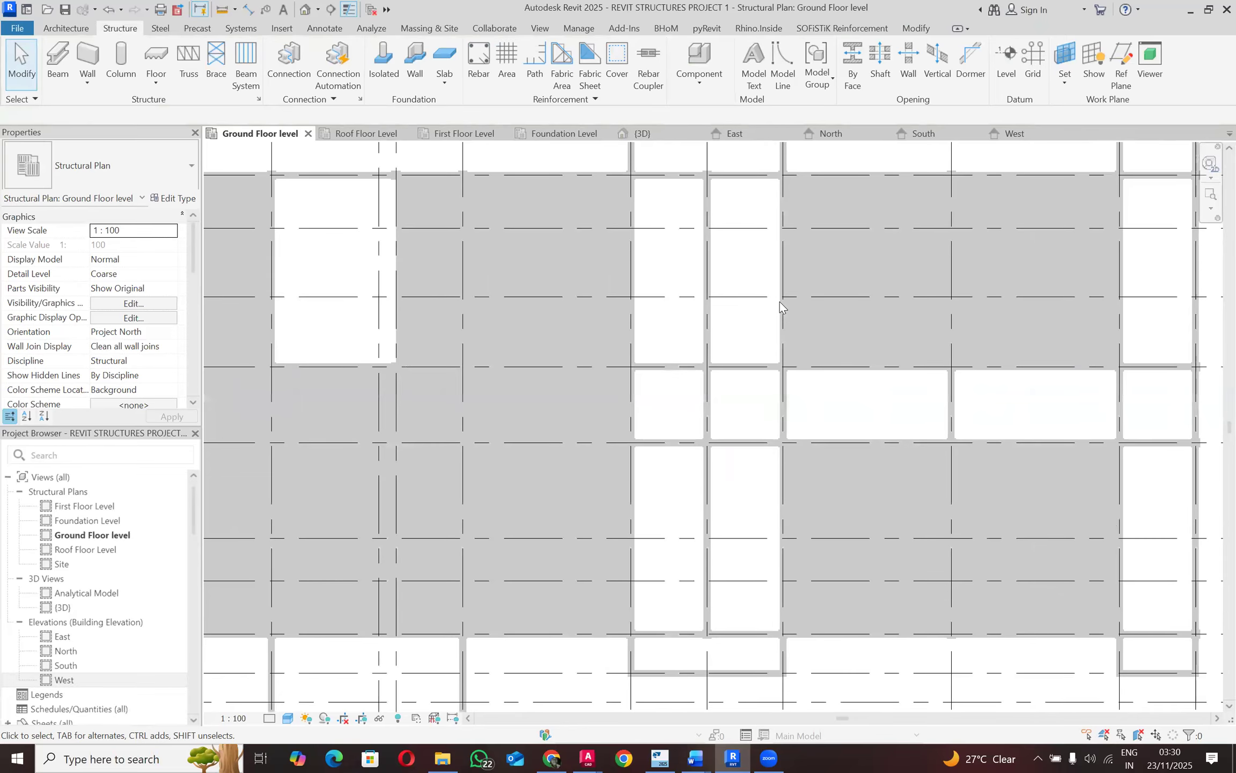
scroll(546, 390, down, 3)
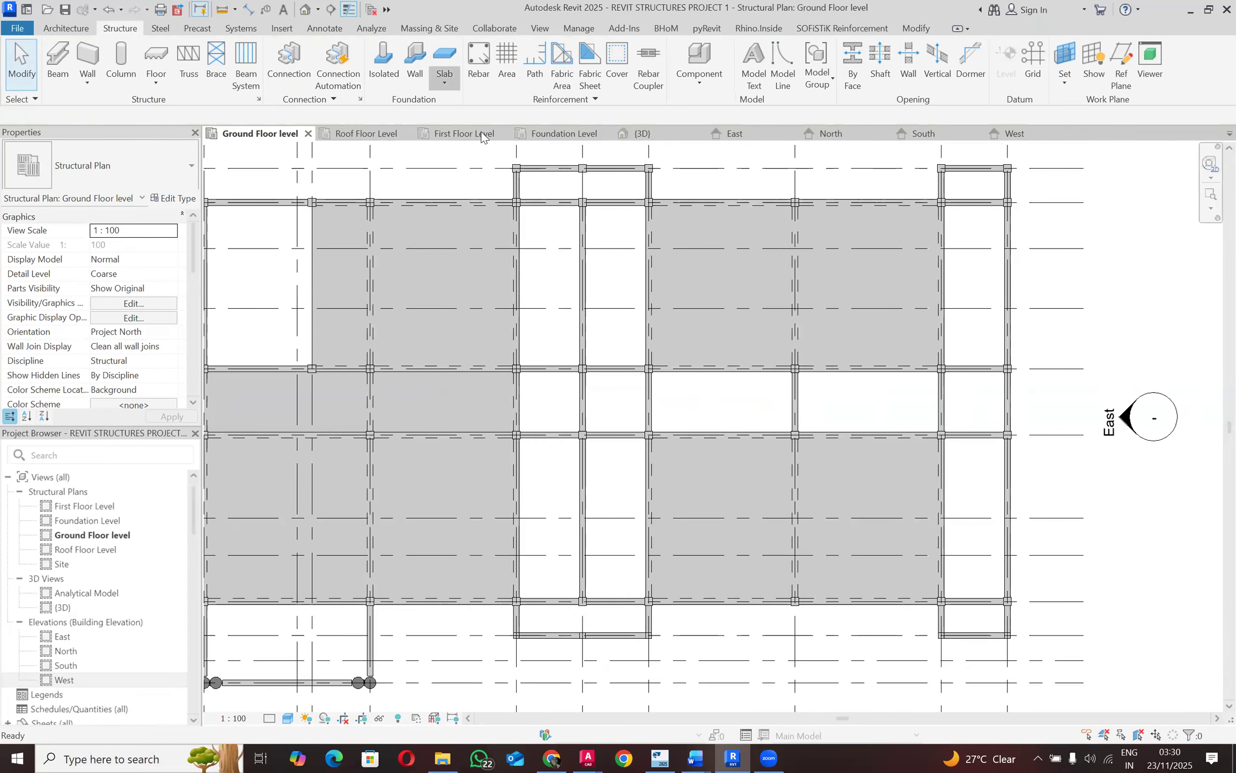
click(445, 60)
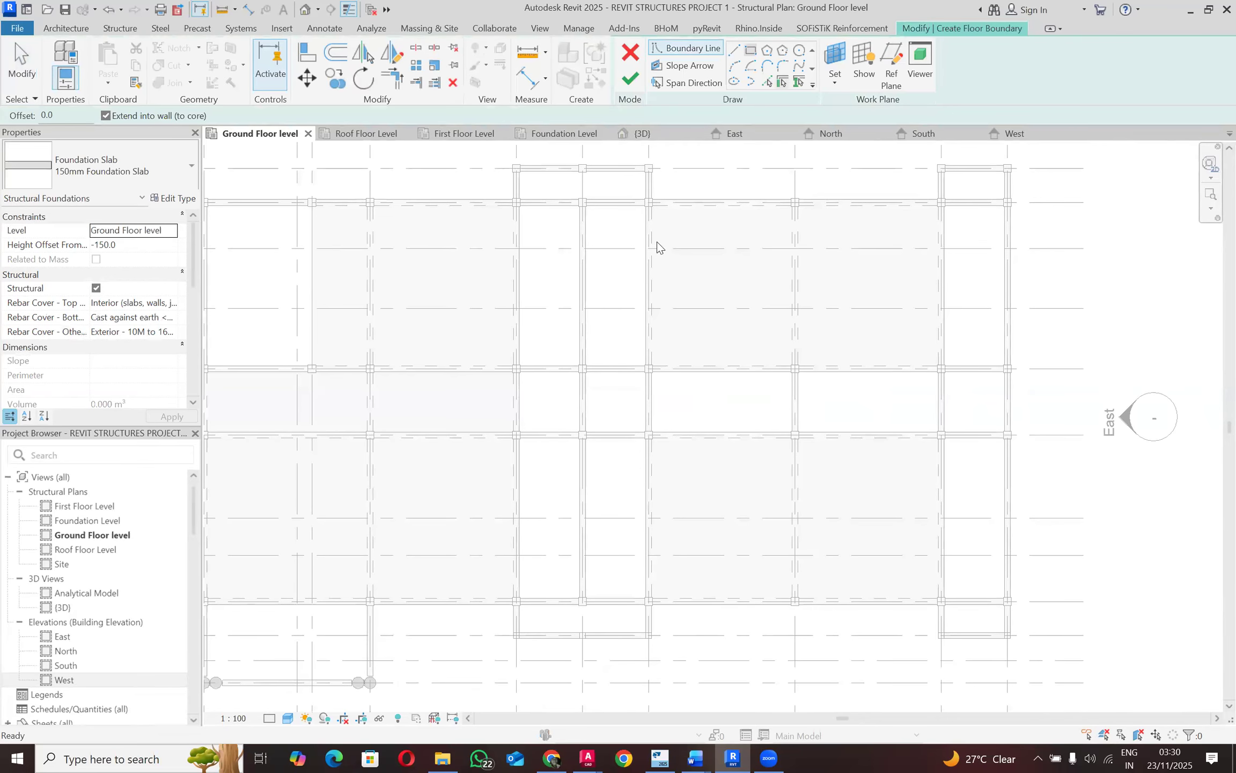
scroll(499, 399, up, 2)
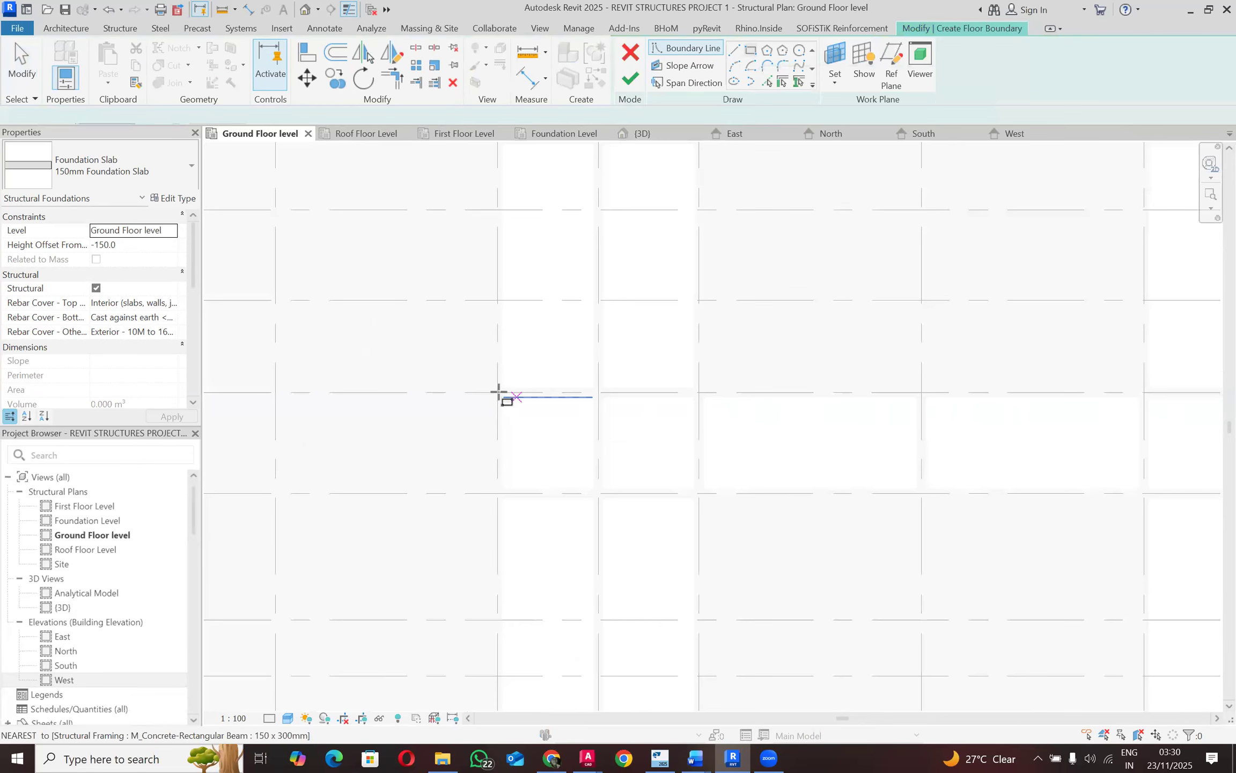
click(499, 394)
click(494, 505)
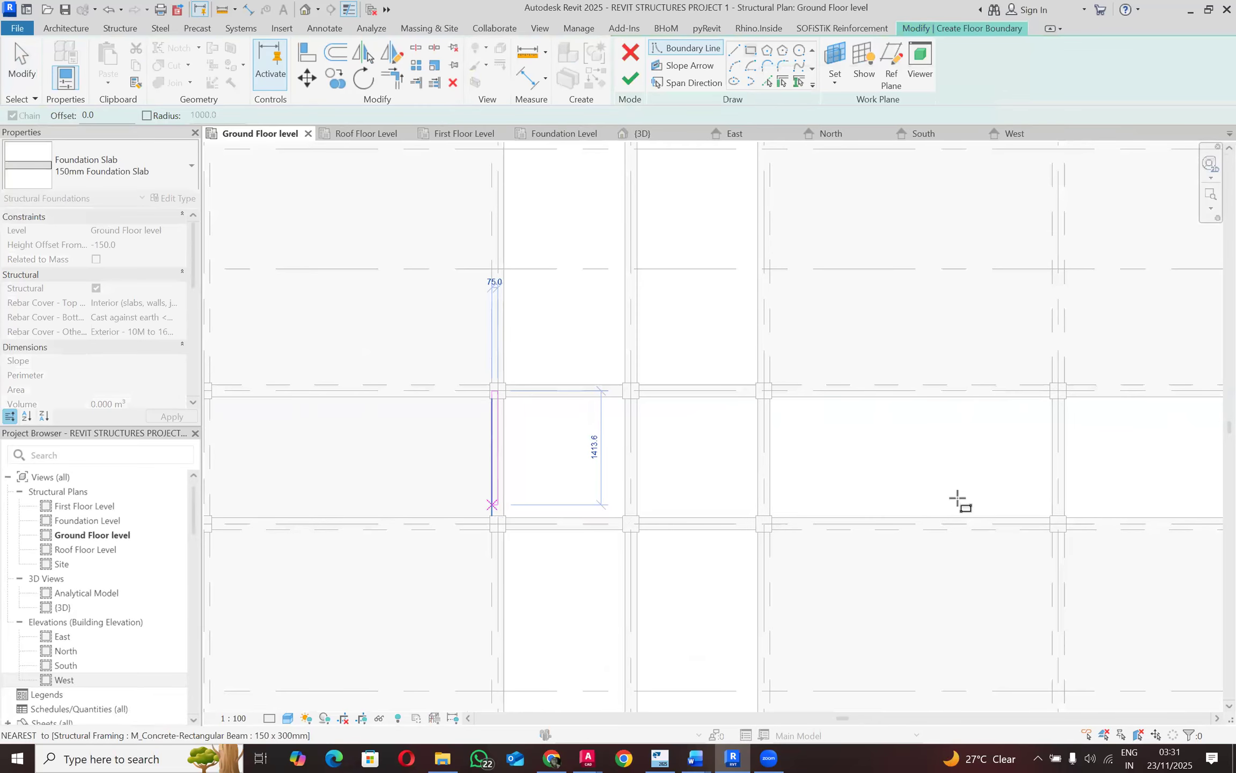
scroll(1001, 453, down, 2)
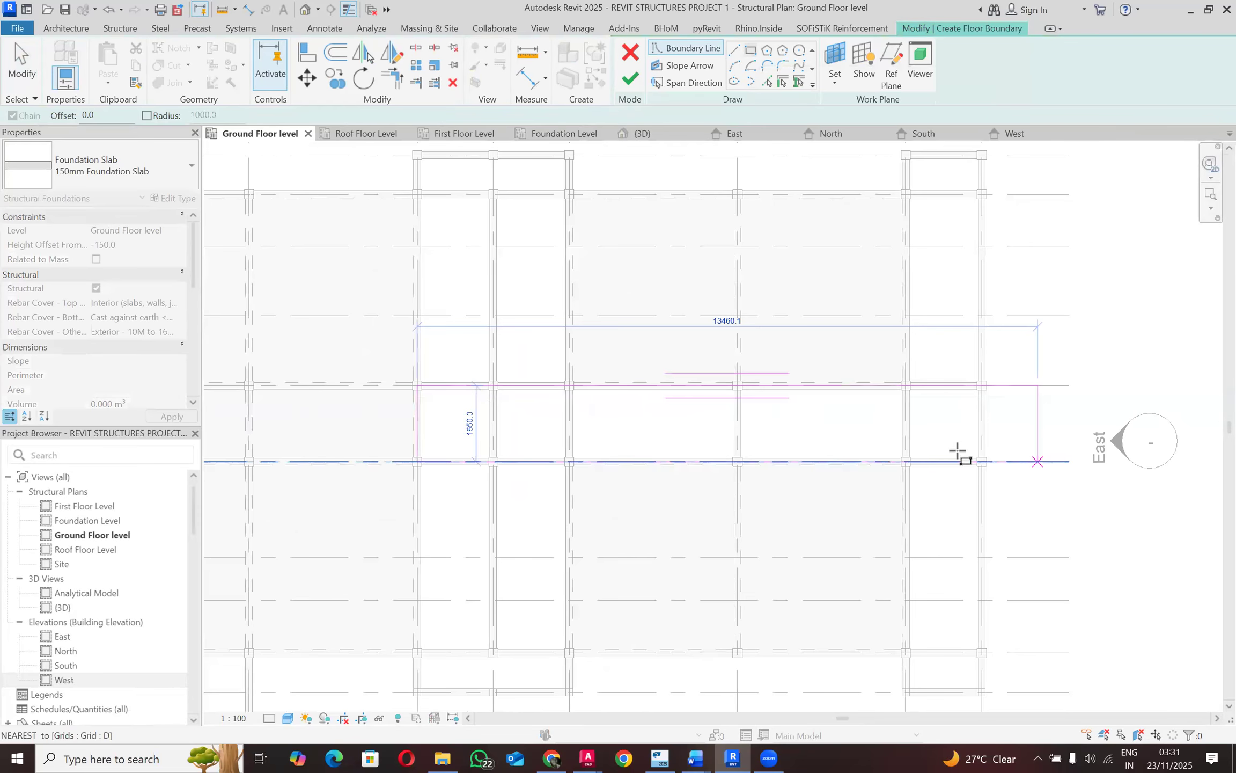
scroll(958, 461, up, 2)
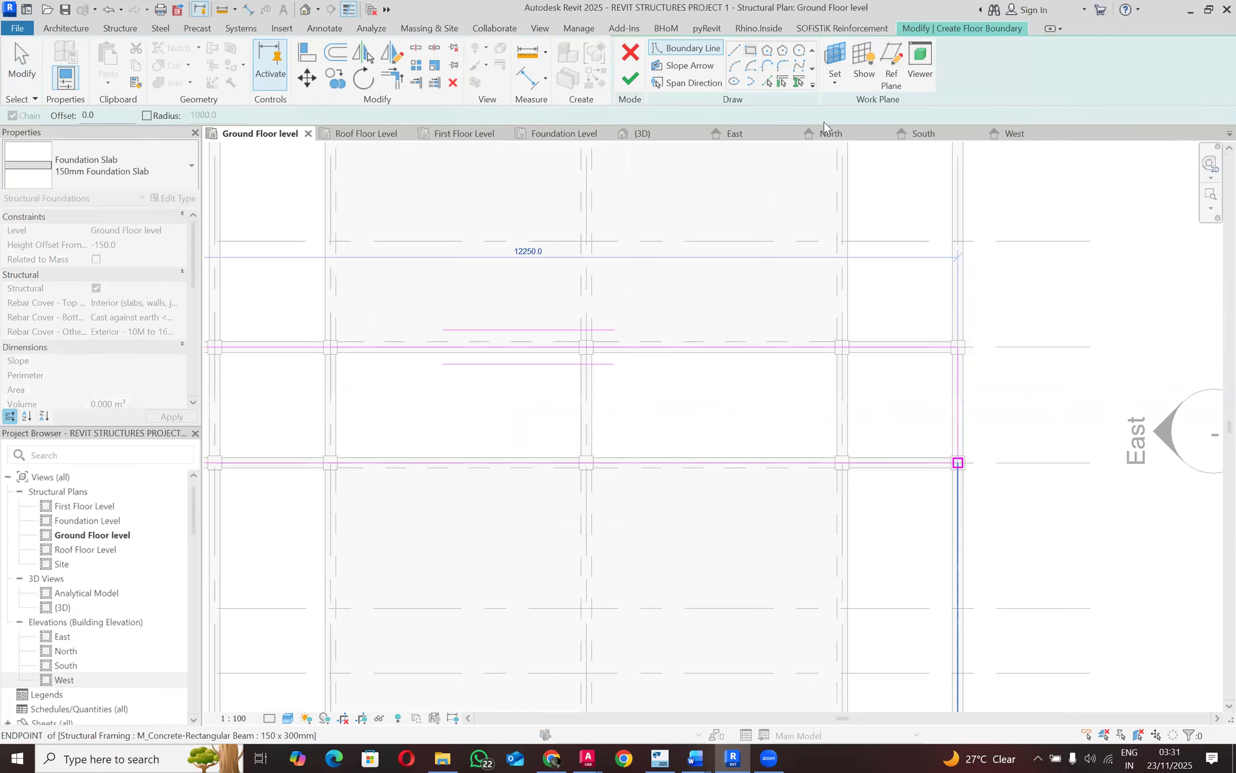
click(958, 463)
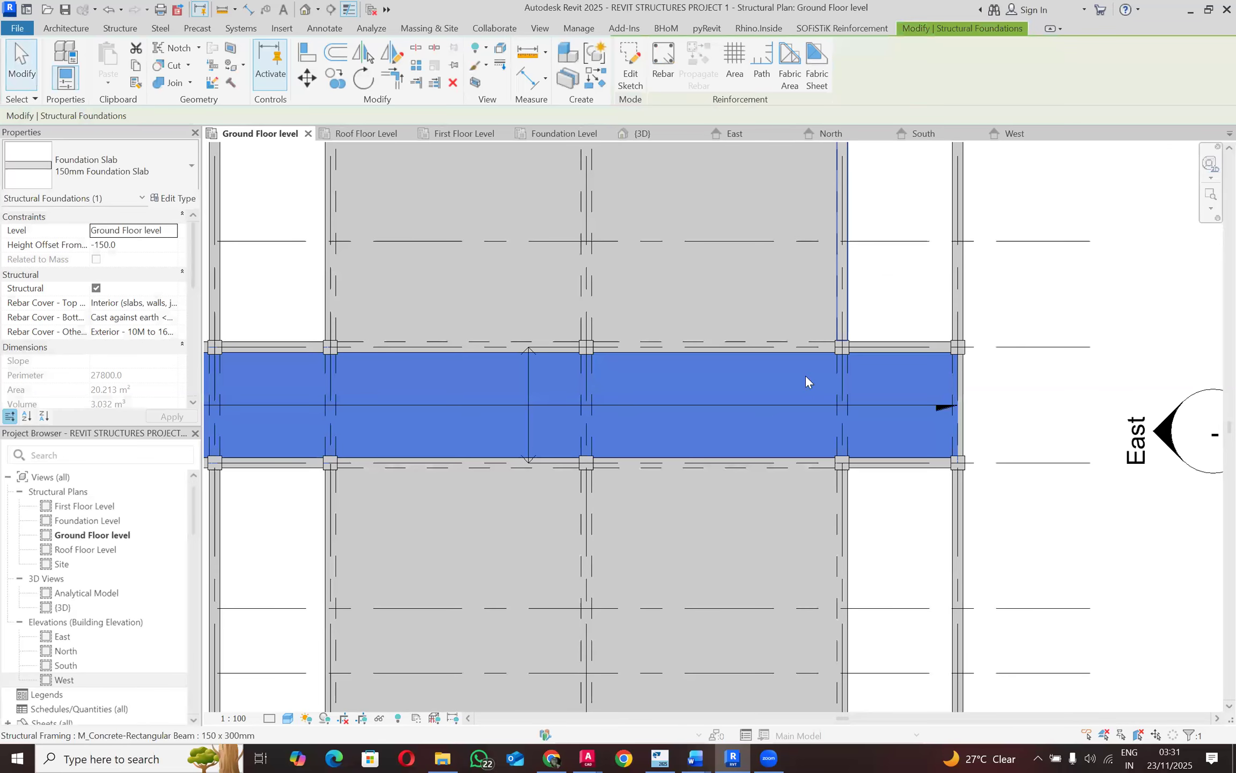
Step: Delete the span direction symbol from the new corridor slab
scroll(806, 376, down, 2)
key(Escape)
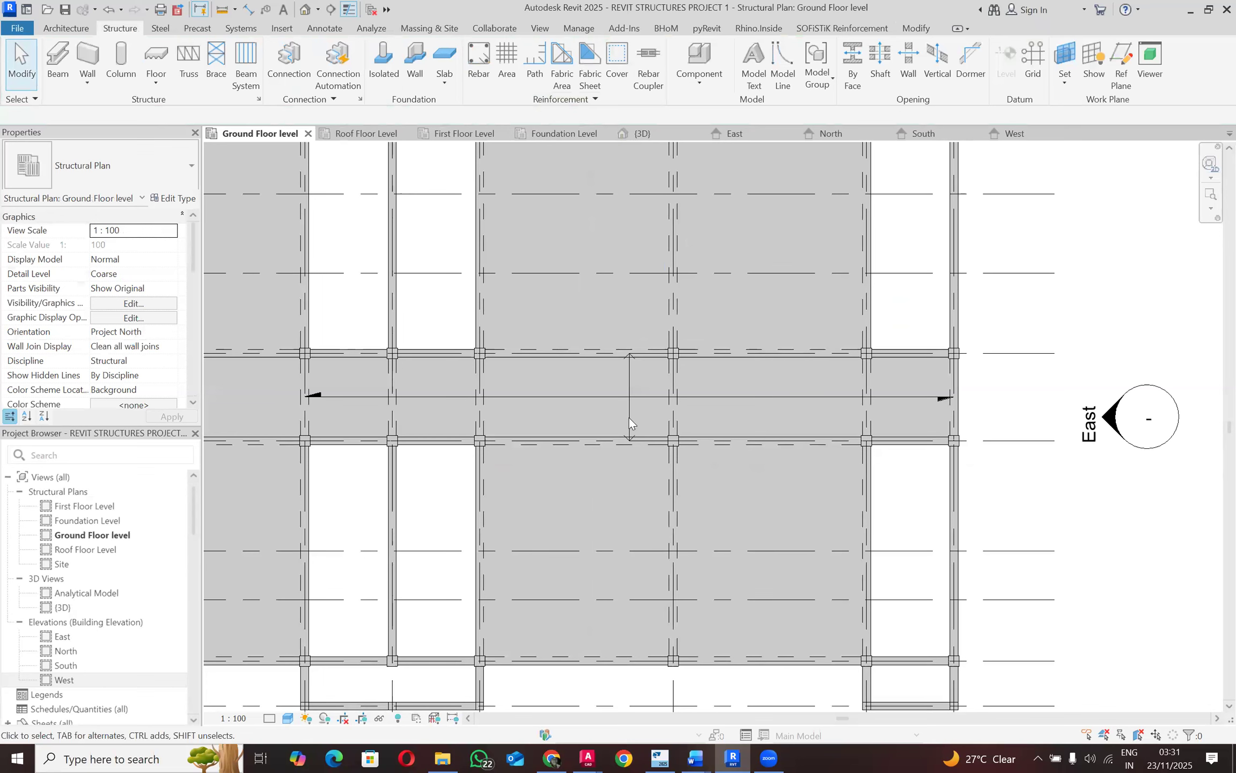
click(629, 418)
right_click(629, 417)
click(719, 242)
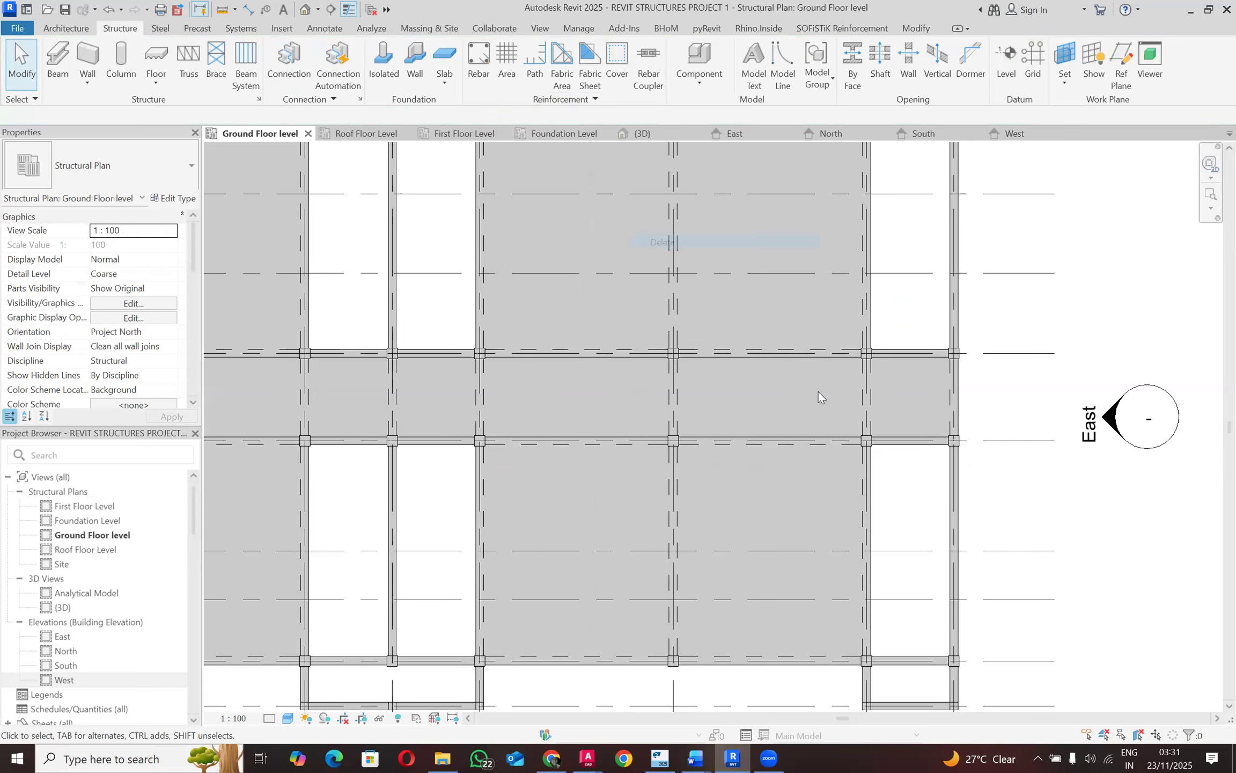
scroll(757, 419, down, 2)
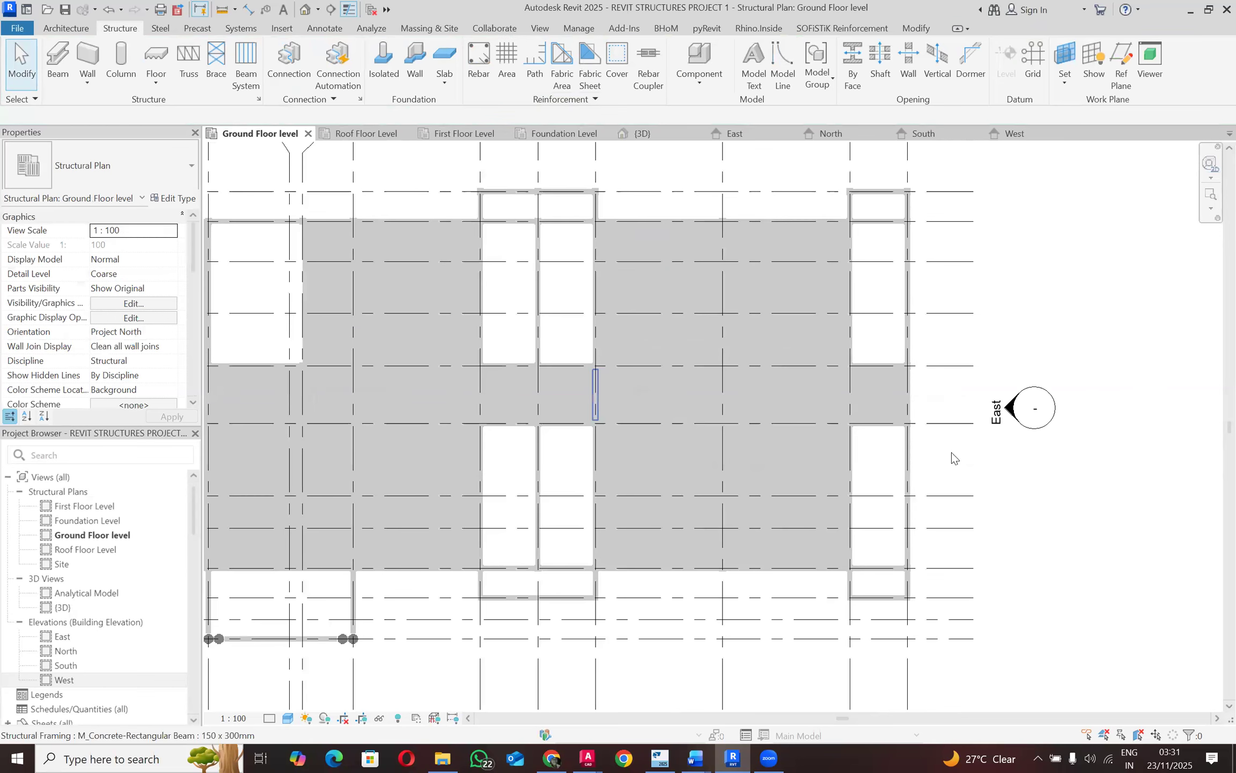
scroll(923, 414, down, 1)
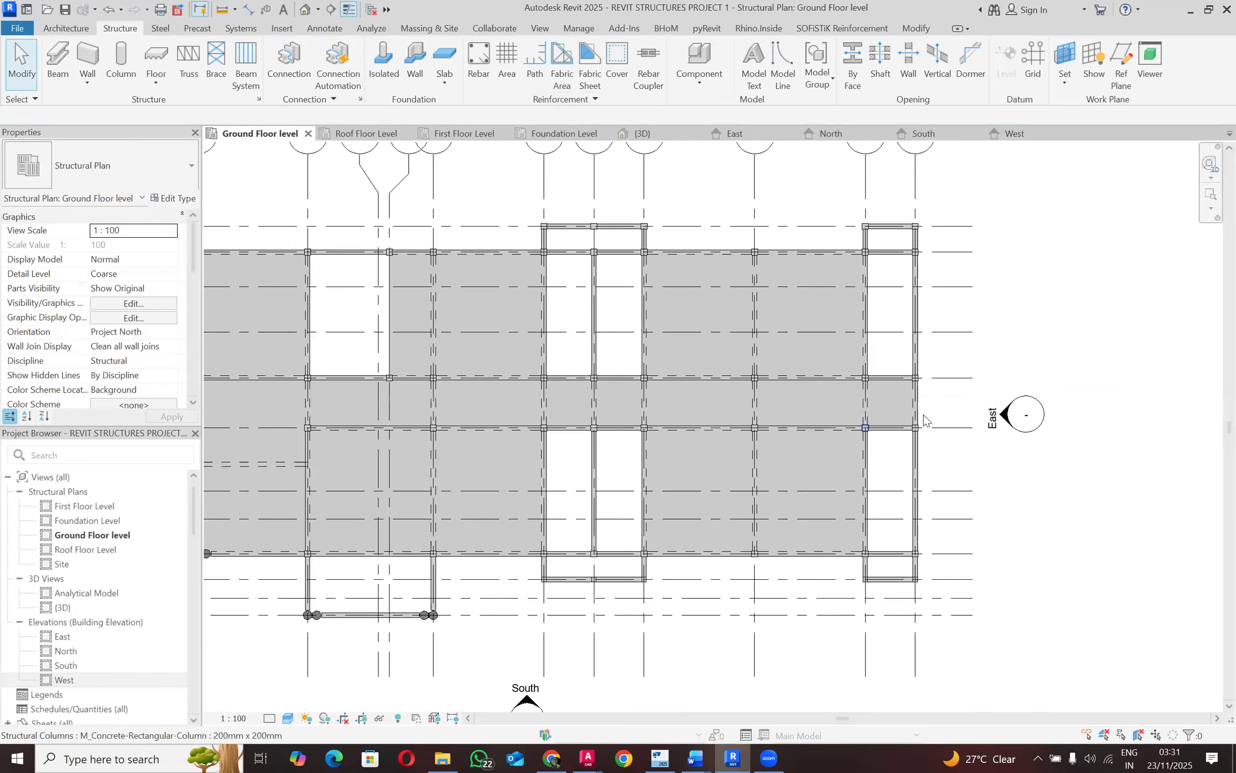
scroll(923, 414, down, 1)
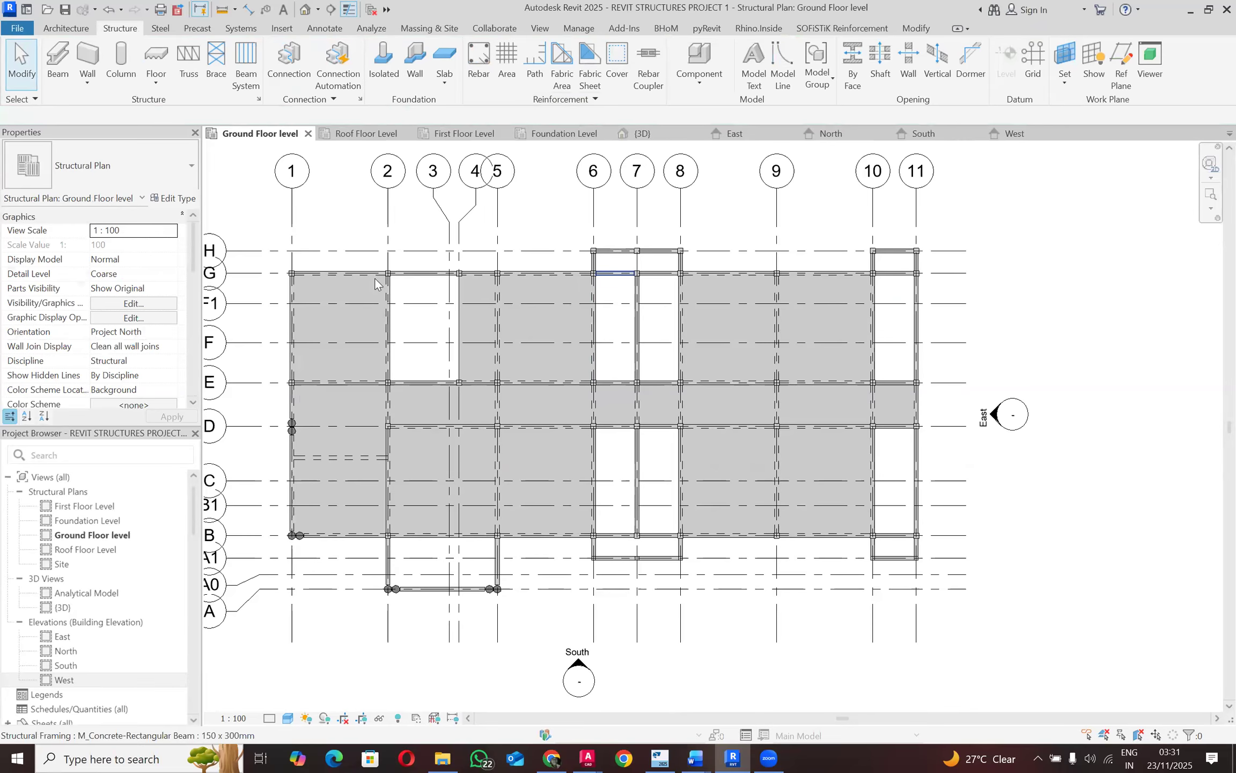
Step: Create a 150mm Foundation Slab at -150 offset with a 2700 by 4150 mm rectangular boundary from grid intersection G/2 to E/4
scroll(398, 287, up, 1)
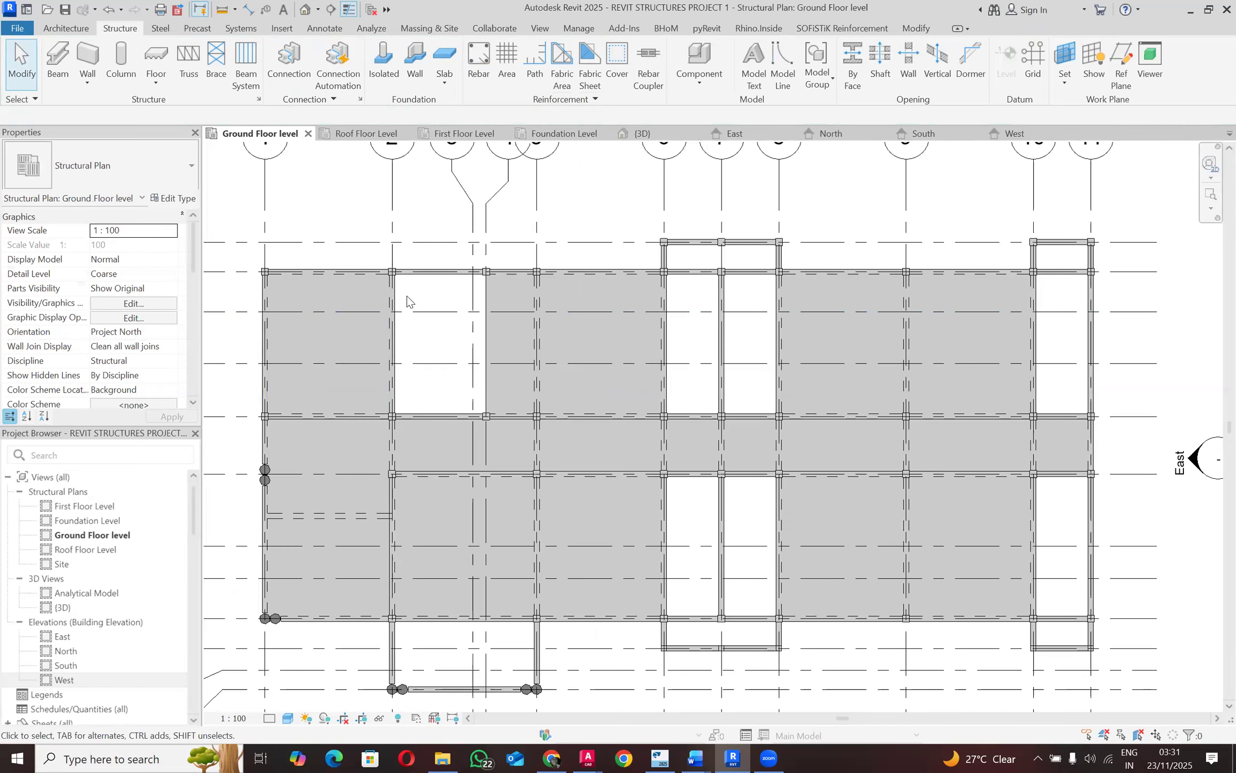
scroll(407, 295, up, 2)
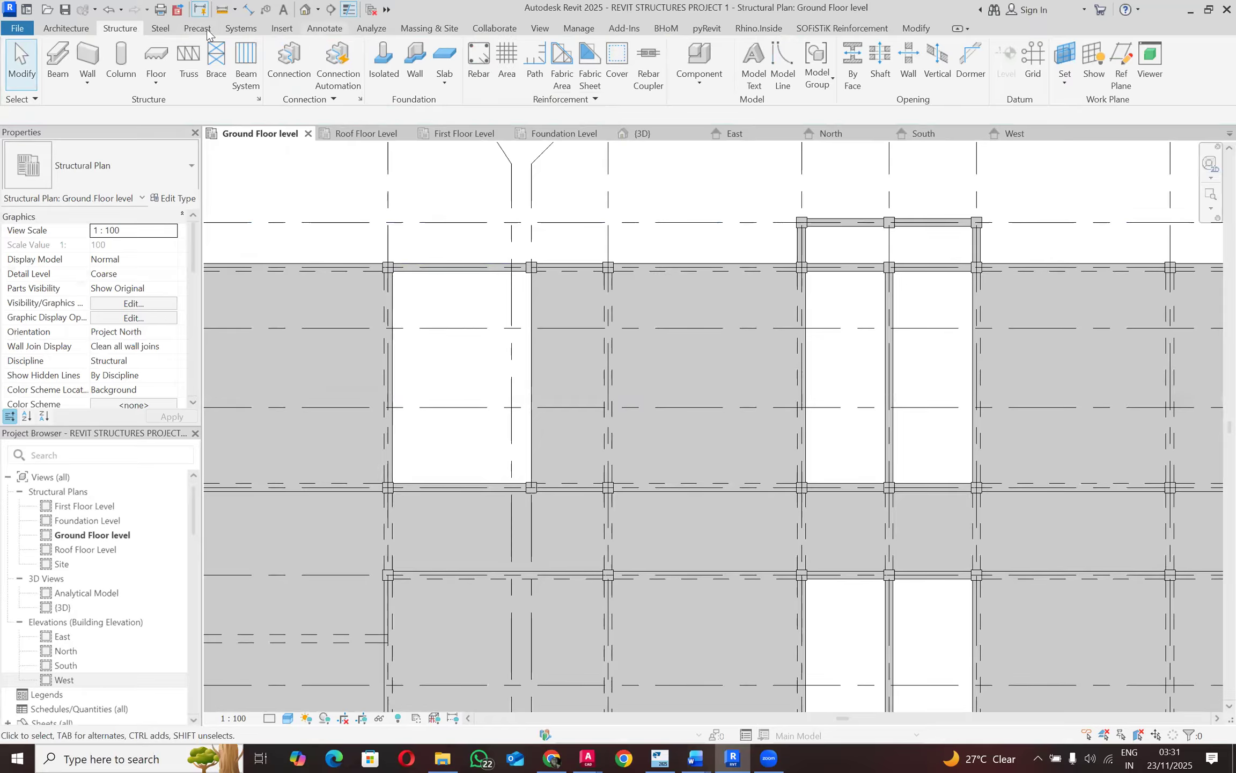
click(444, 81)
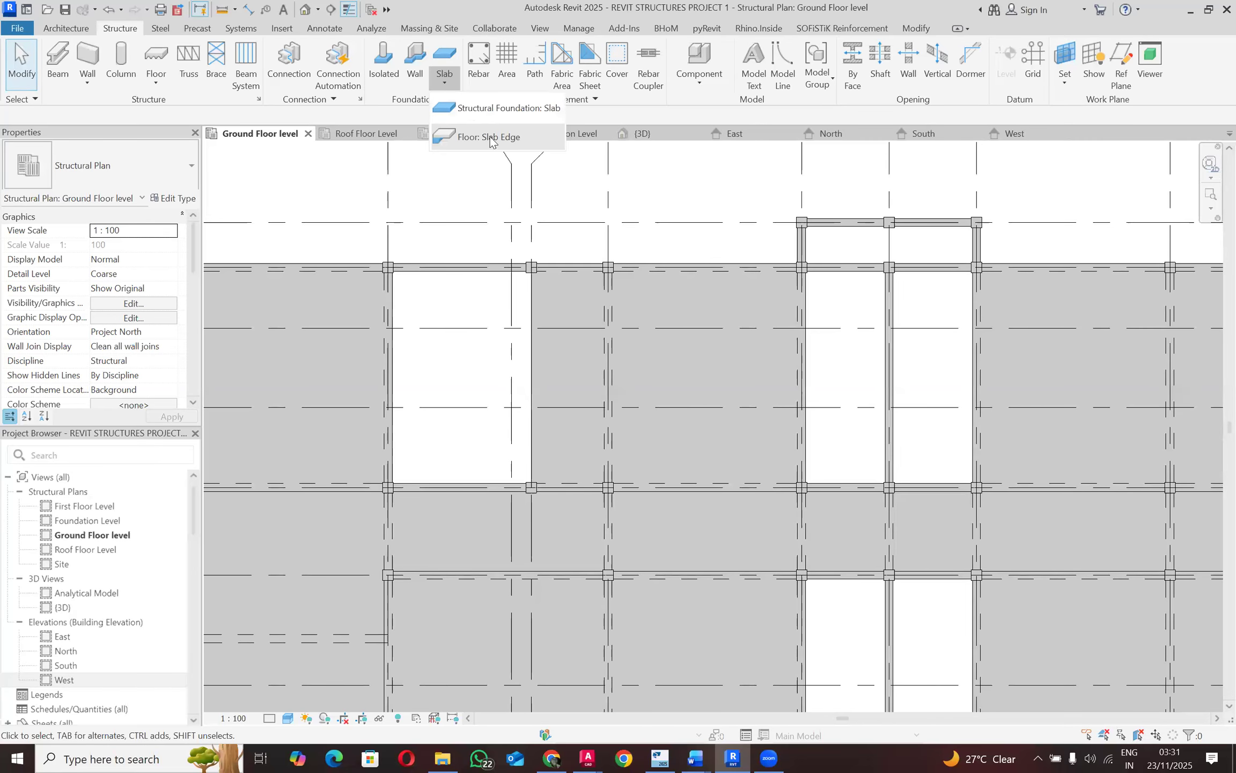
click(470, 110)
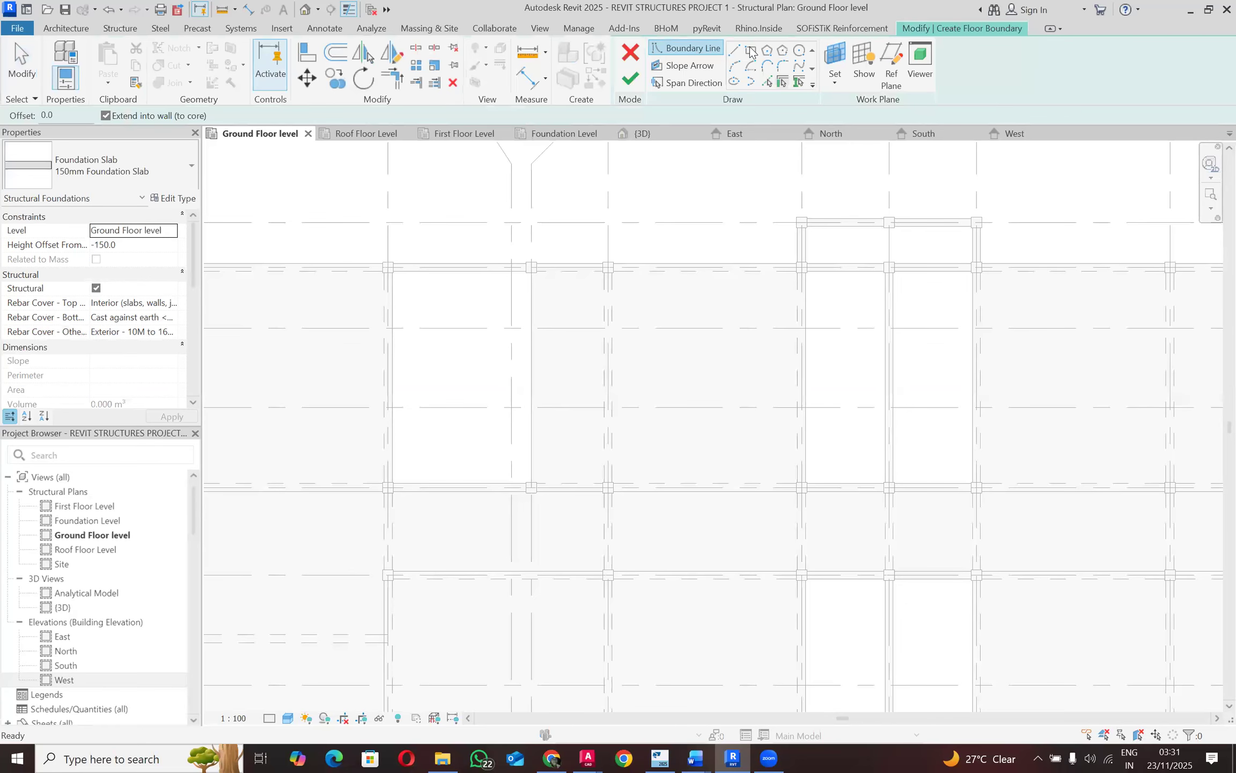
click(750, 51)
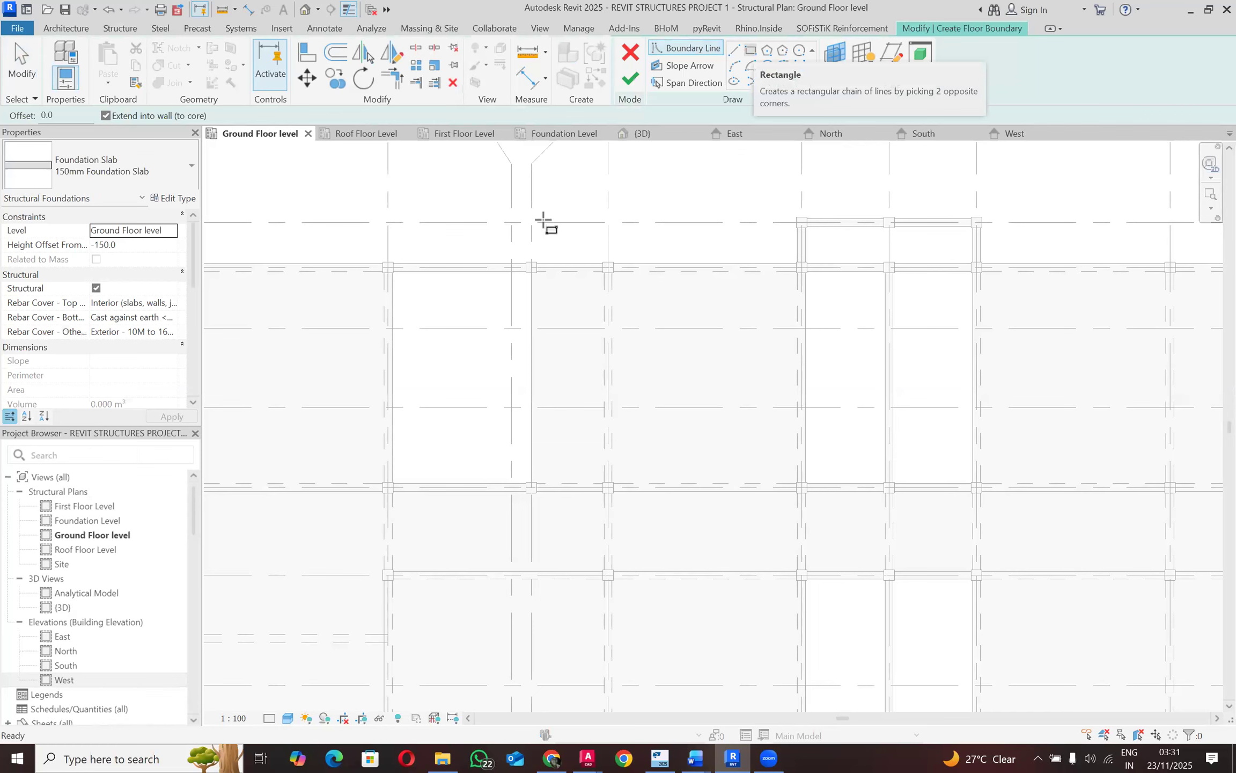
scroll(506, 248, down, 3)
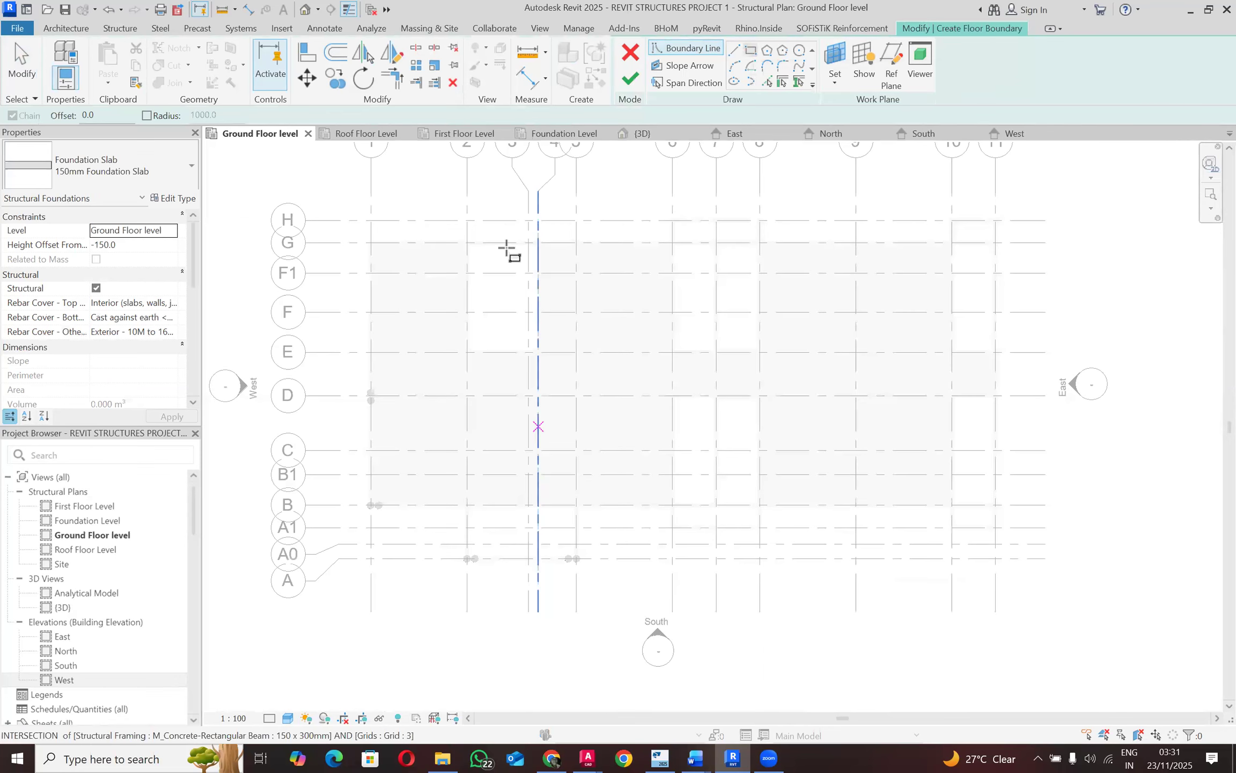
scroll(443, 244, up, 3)
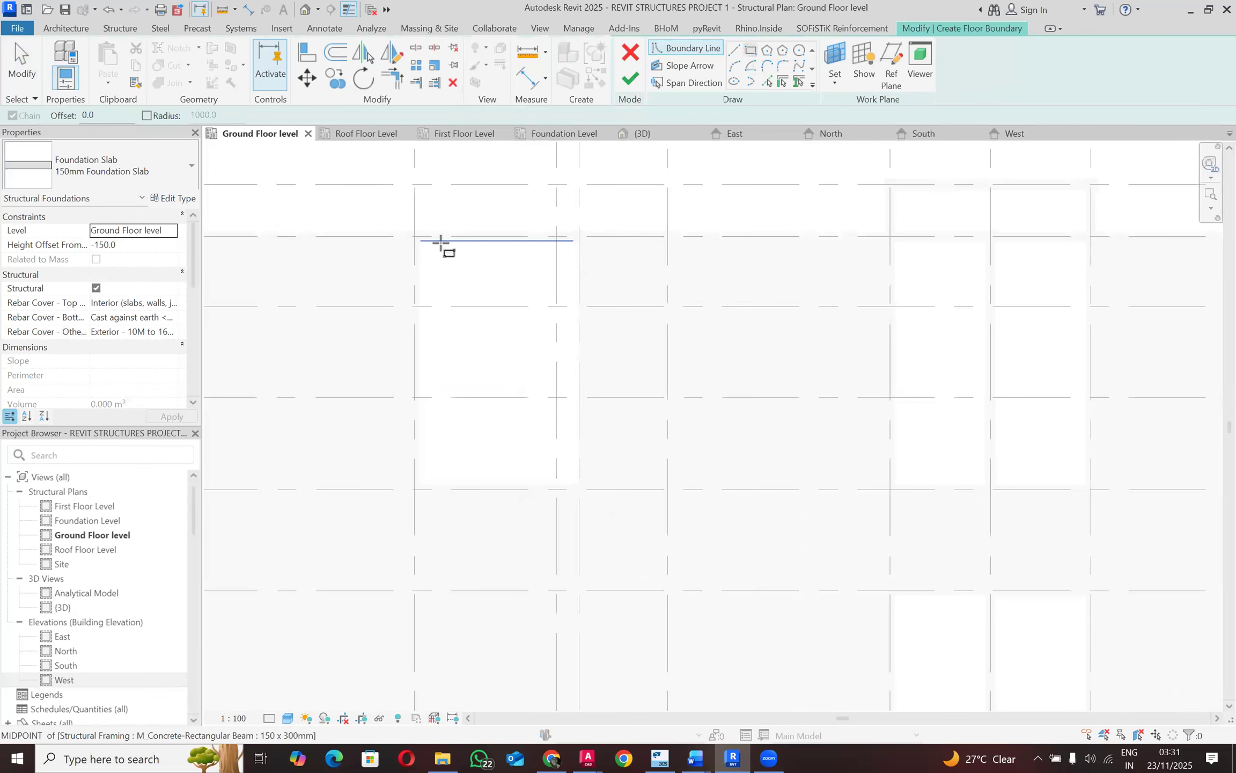
scroll(441, 242, up, 2)
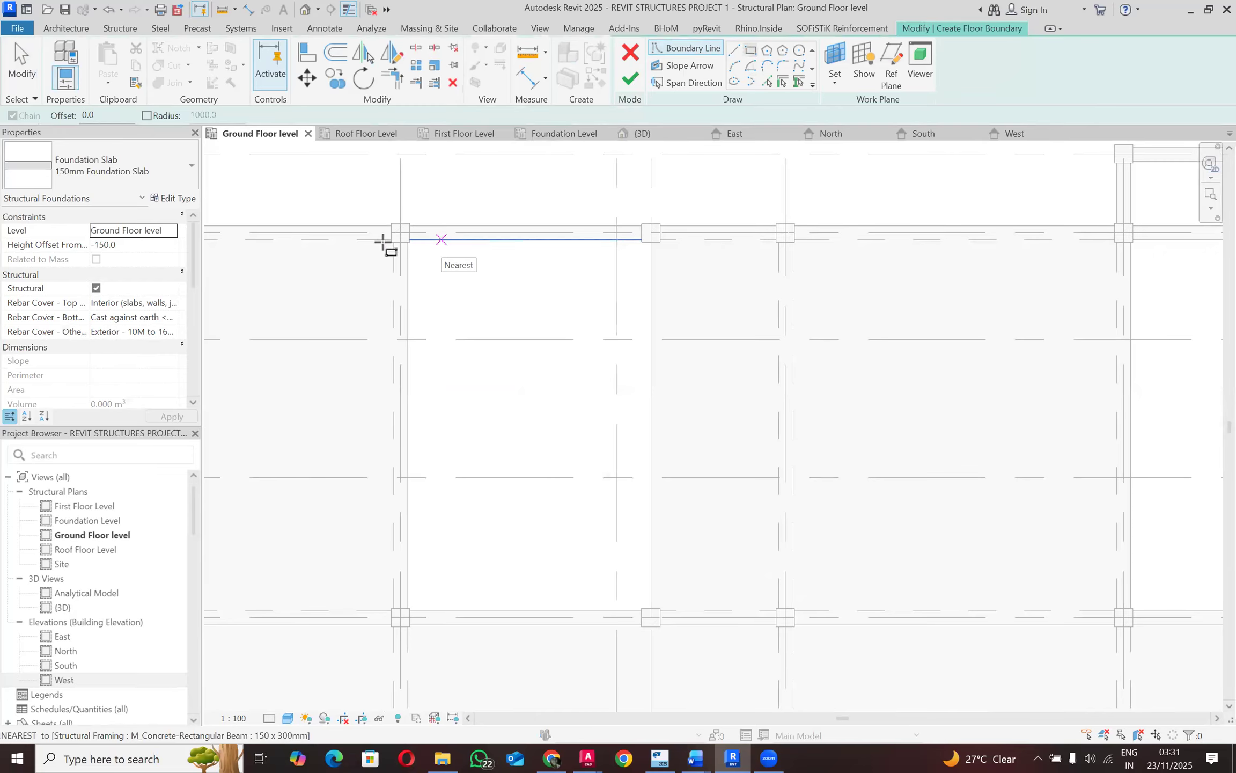
click(400, 234)
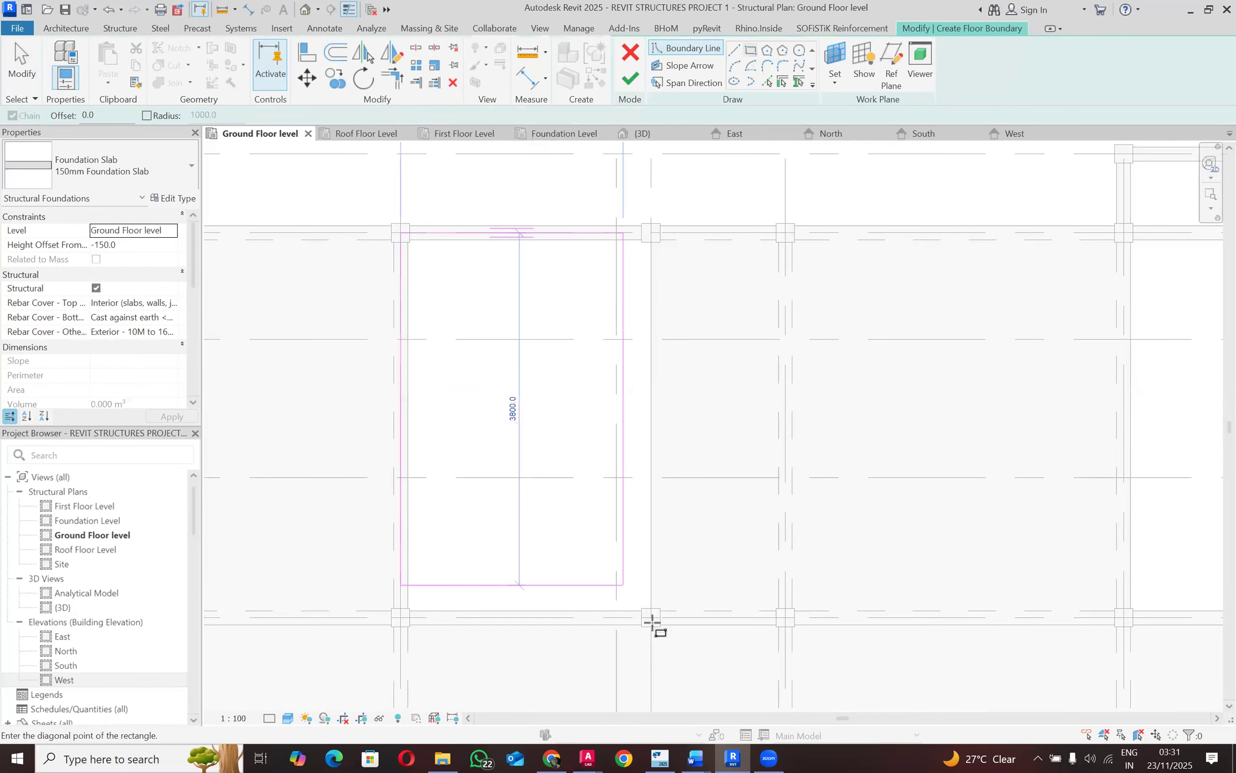
click(651, 618)
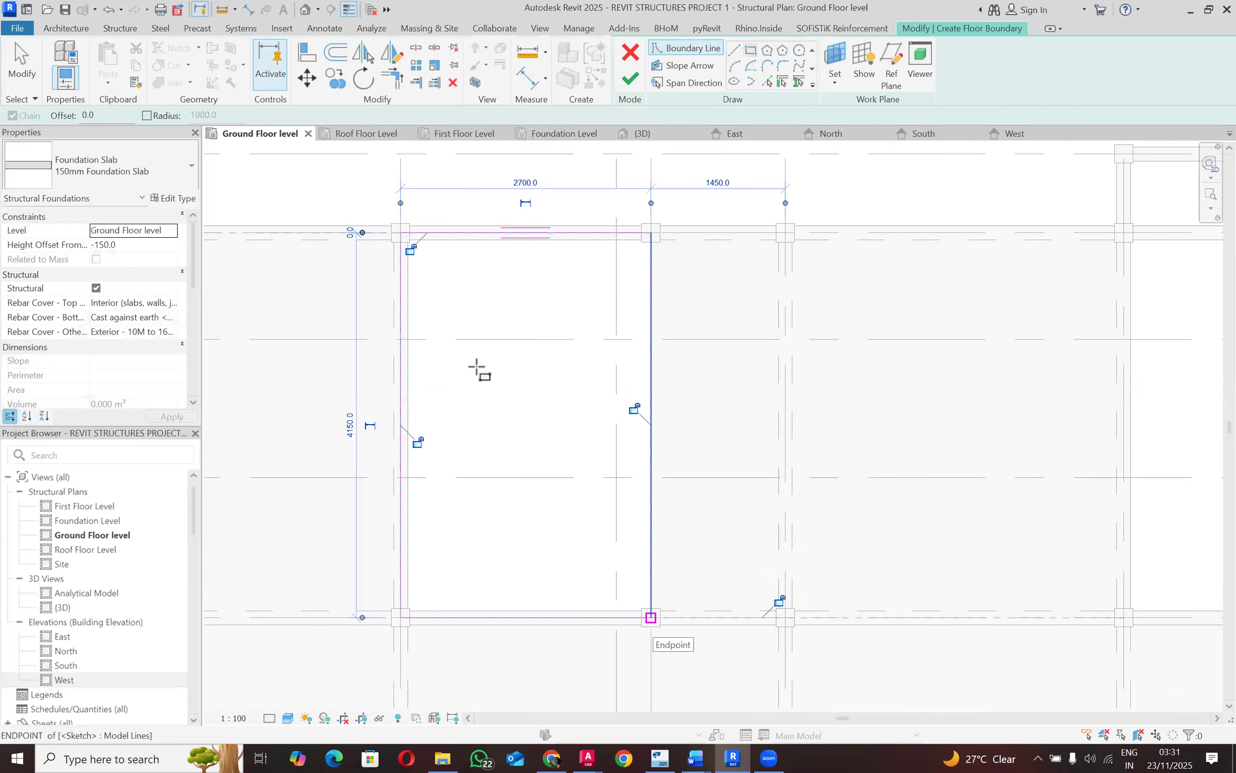
scroll(476, 368, down, 2)
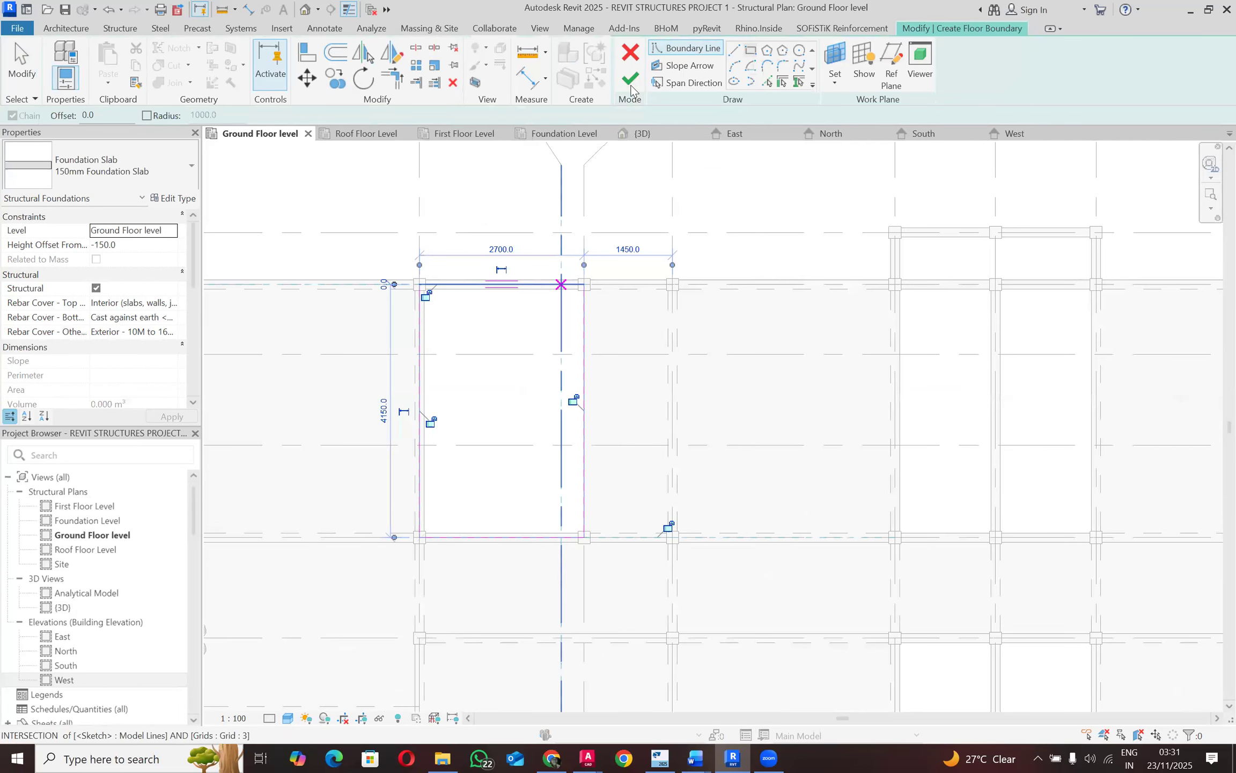
click(531, 341)
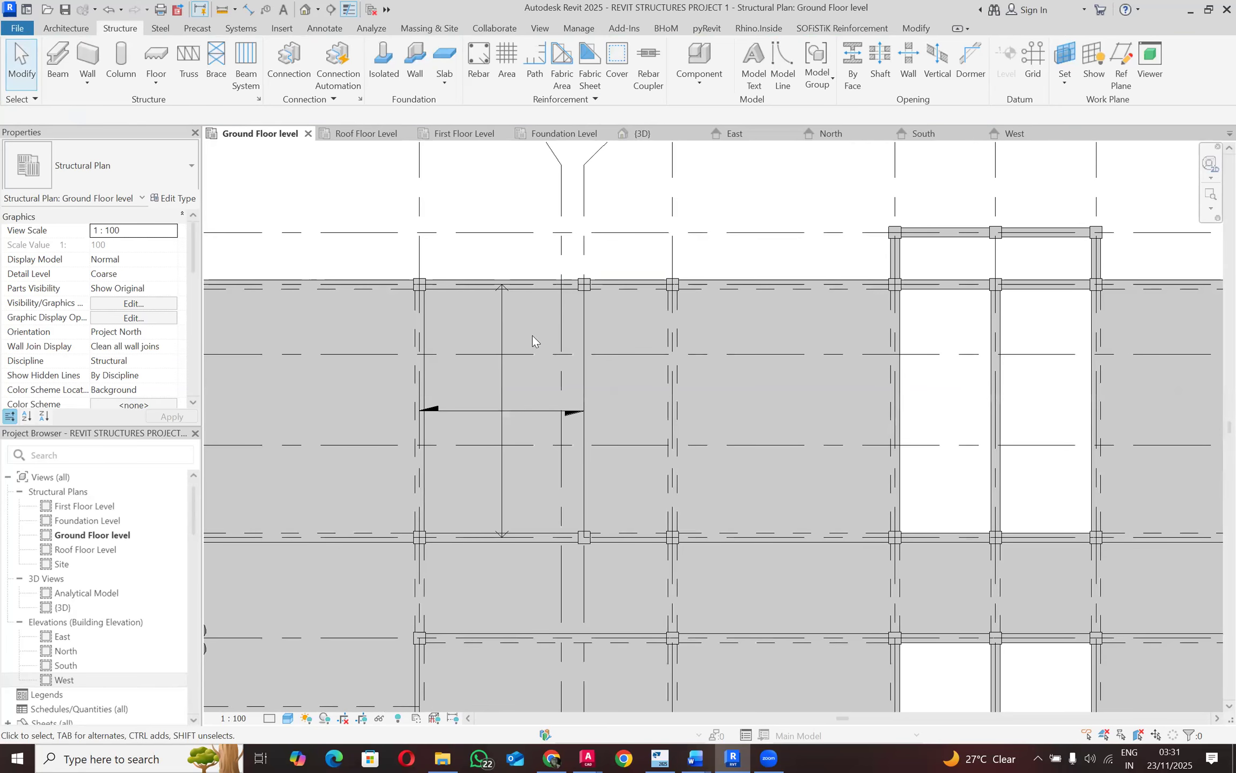
Step: Delete the span direction symbol from the new slab between grids 2 and 4
scroll(512, 407, down, 1)
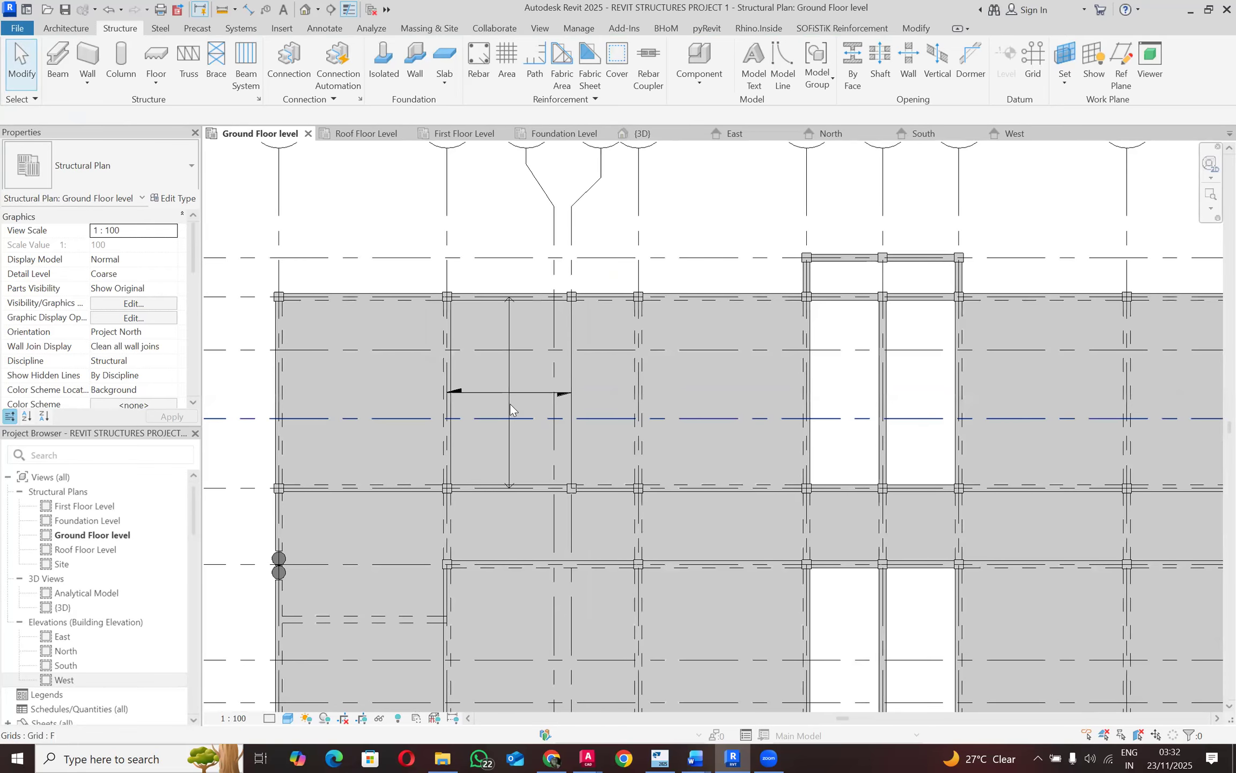
click(510, 409)
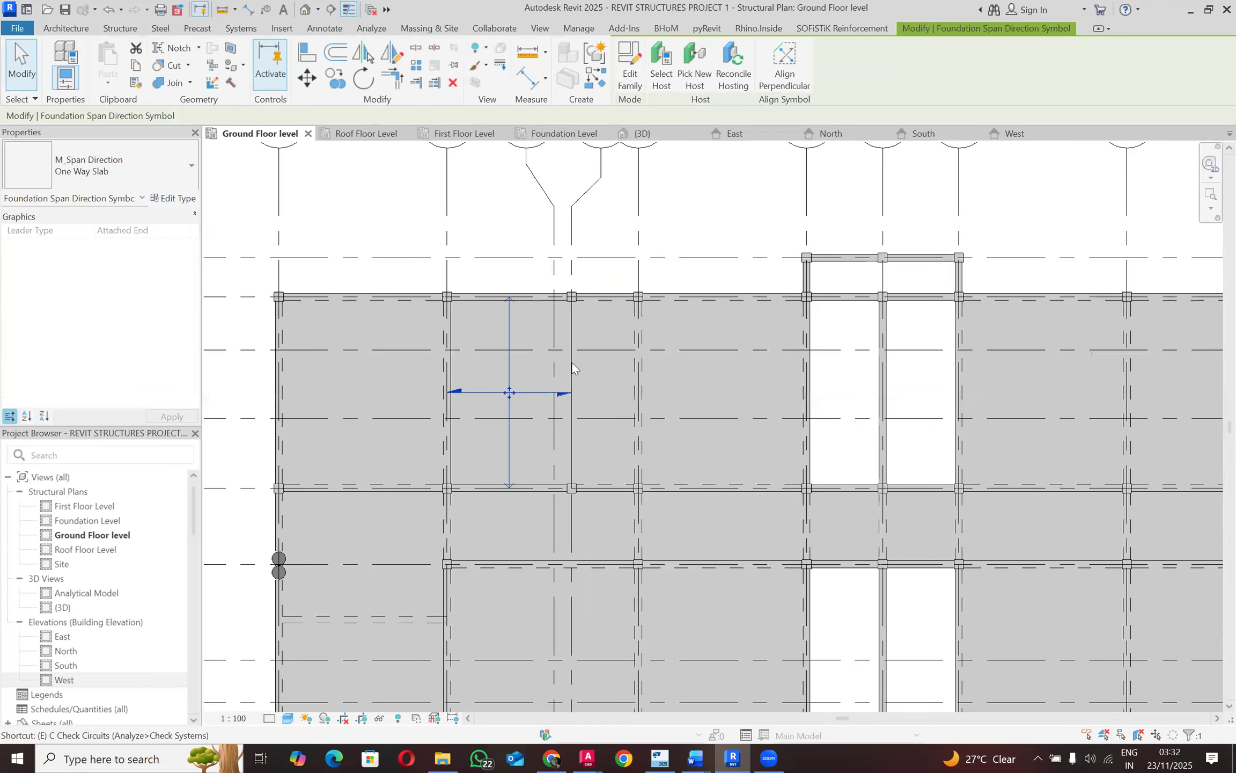
key(Escape)
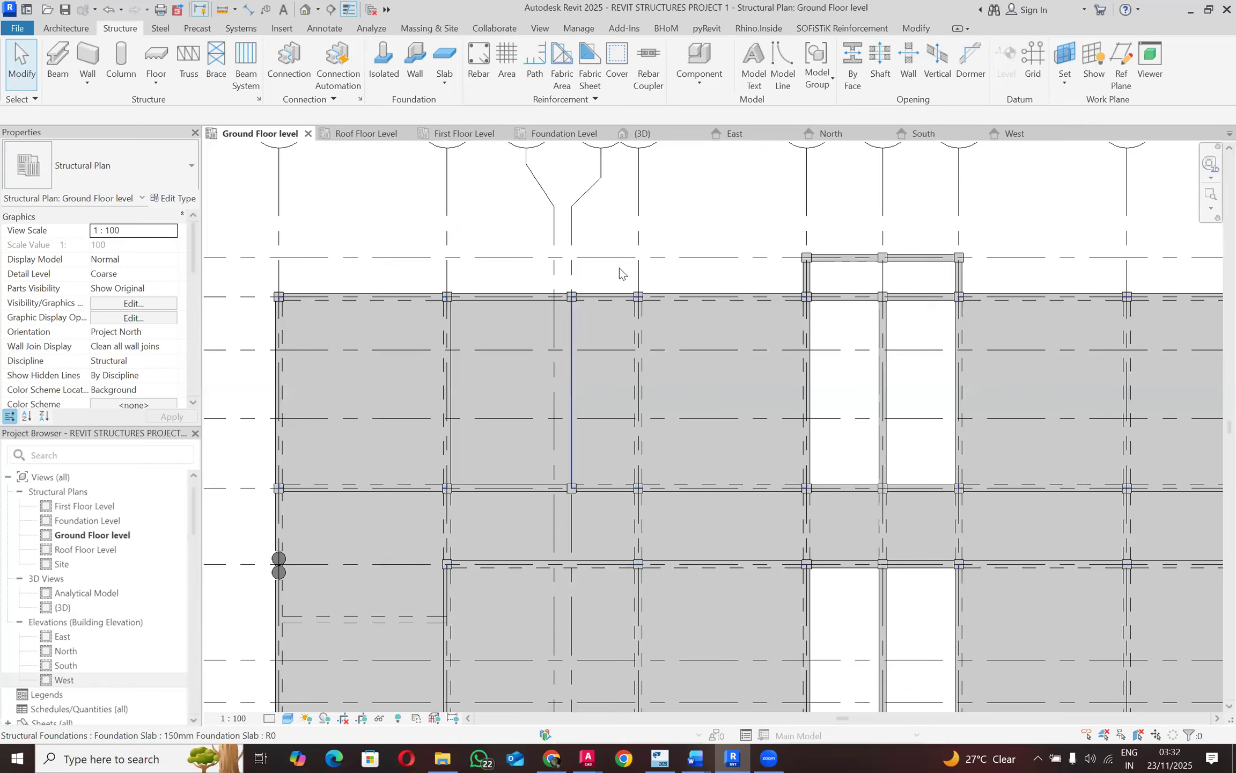
Step: Undo the symbol deletion, the slab creation and its boundary sketch, and redo as far as the finished slab
click(110, 10)
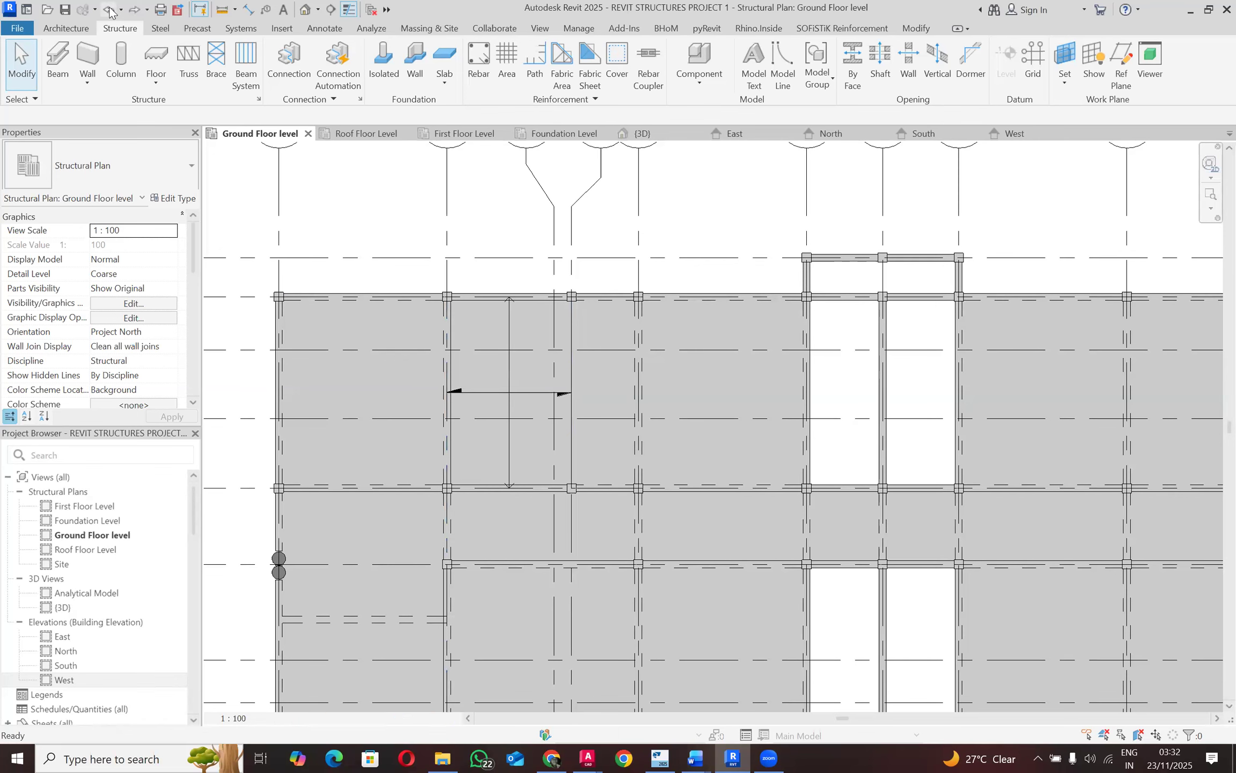
click(110, 10)
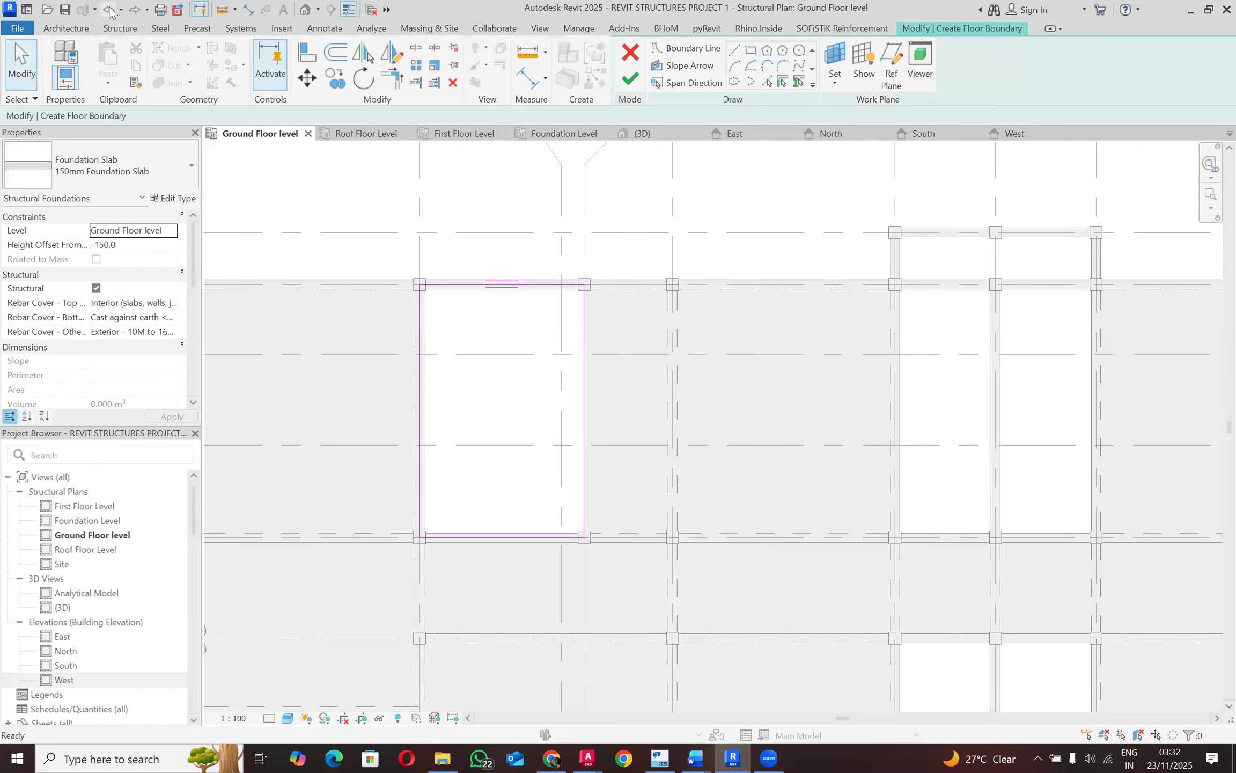
click(110, 10)
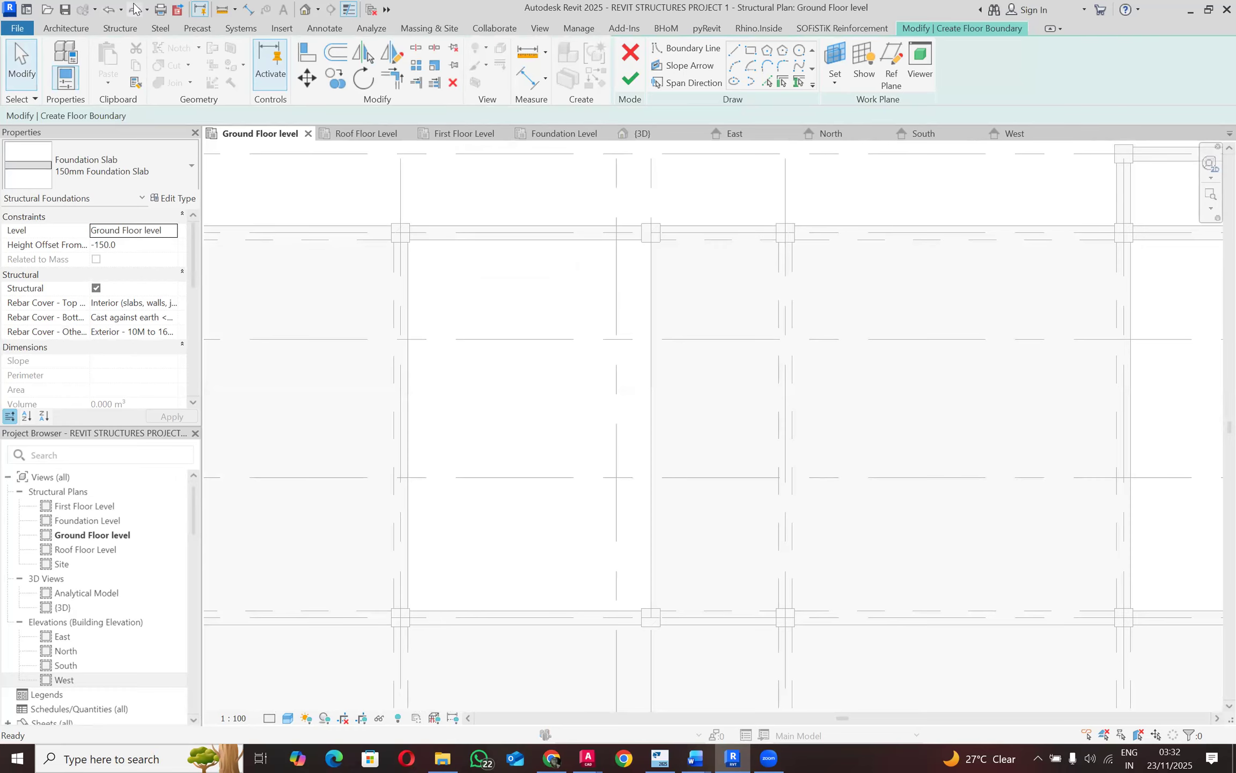
click(136, 11)
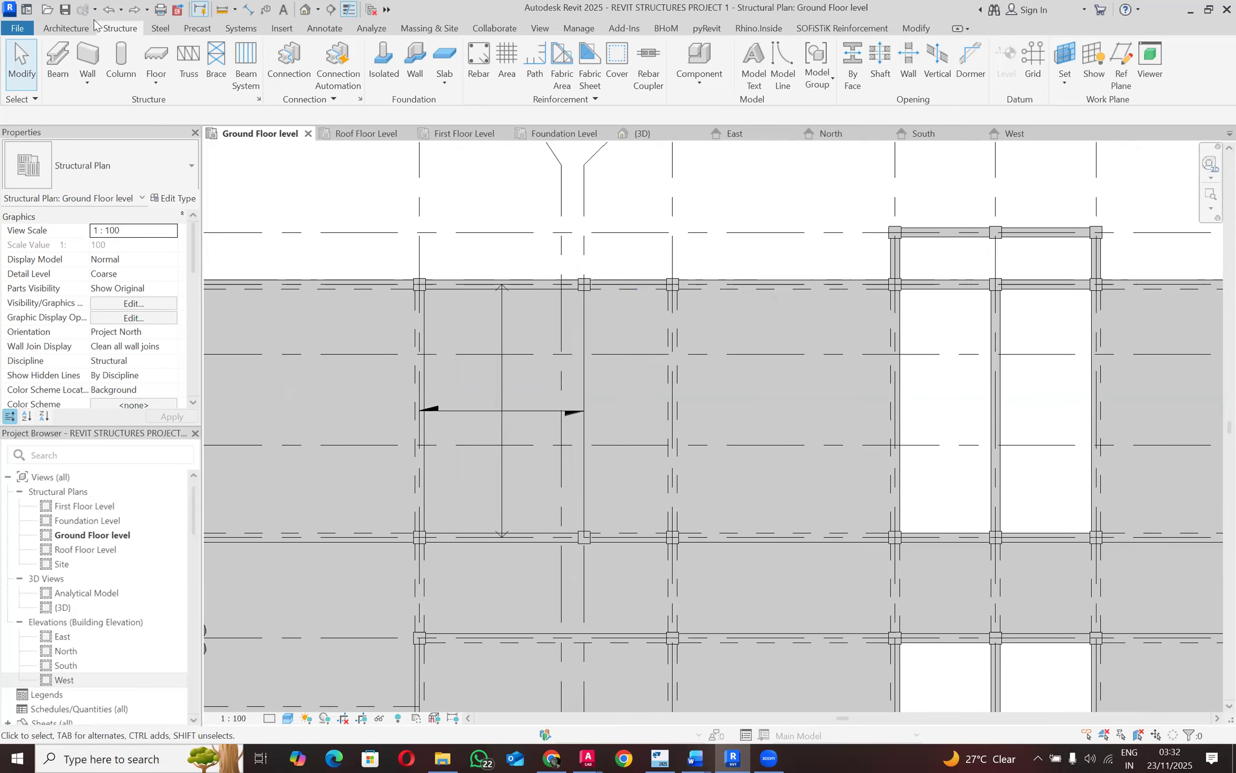
Step: Place a 150 x 300mm M_Concrete-Rectangular Beam along grid 4 from the column at G to the column at E
click(59, 56)
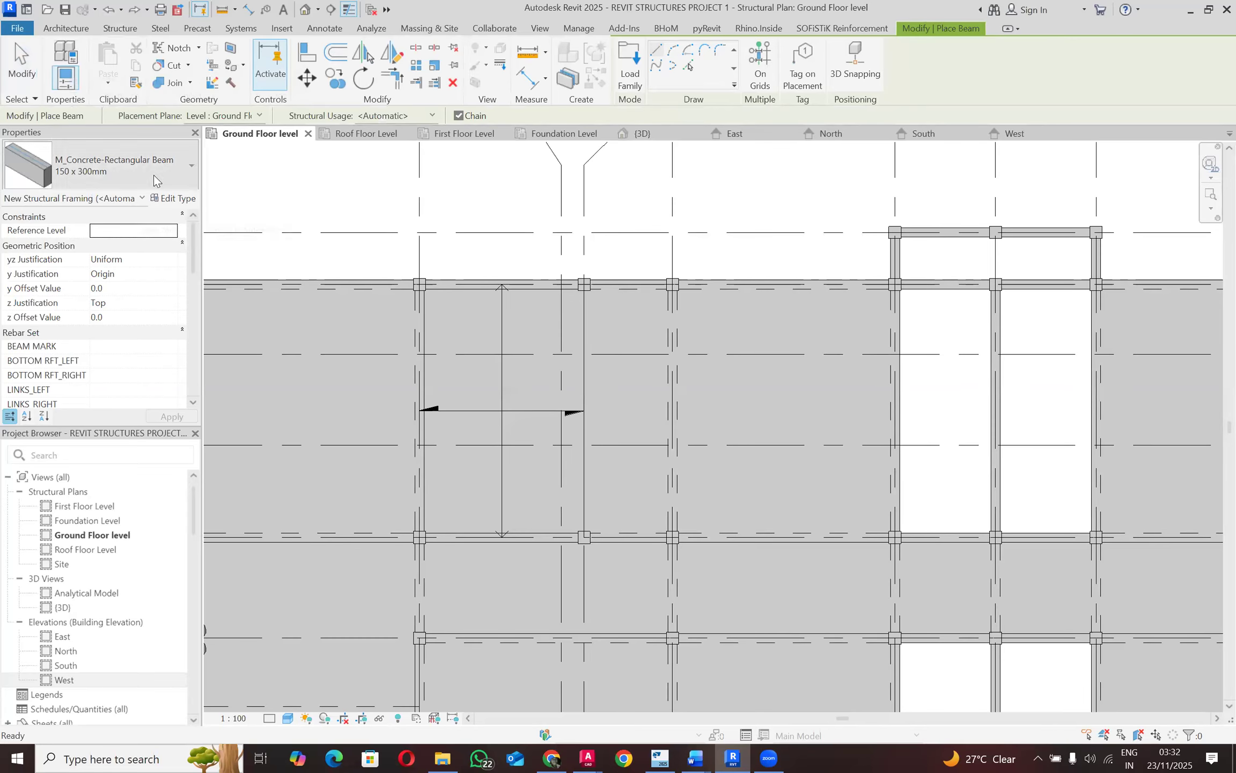
click(584, 284)
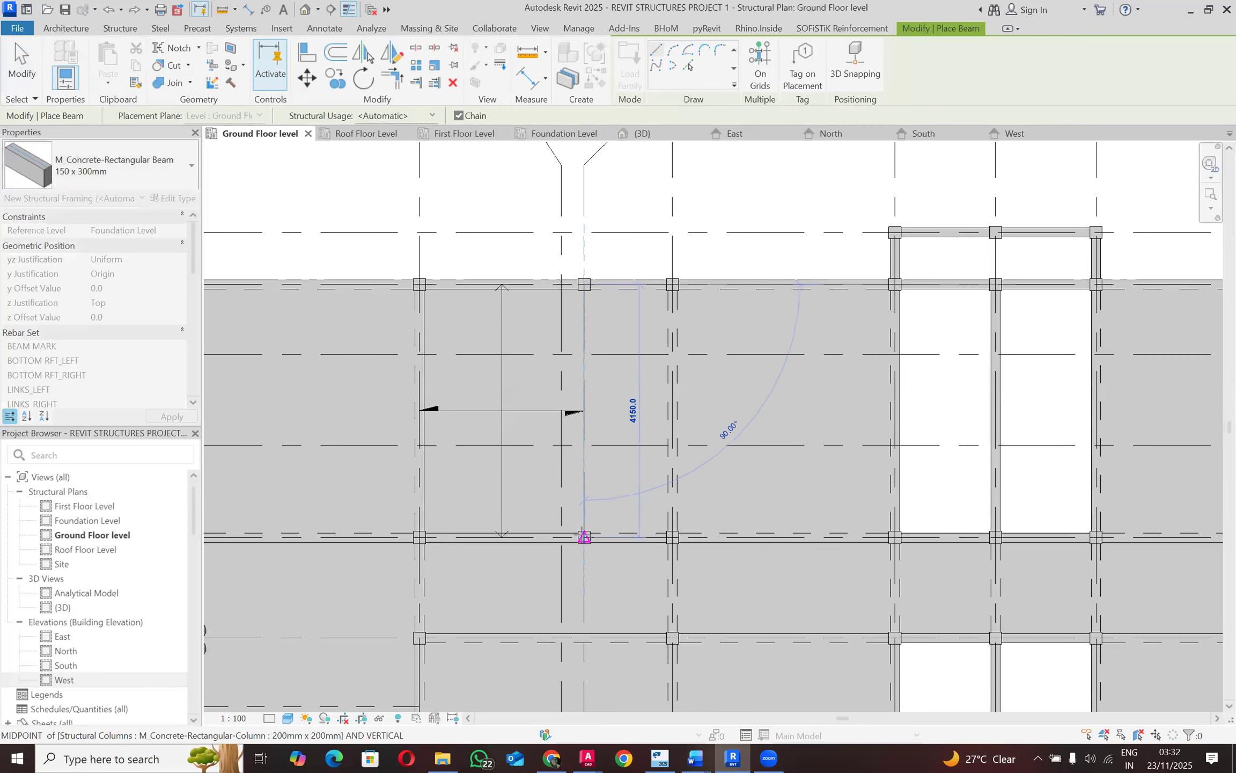
click(584, 536)
key(Escape)
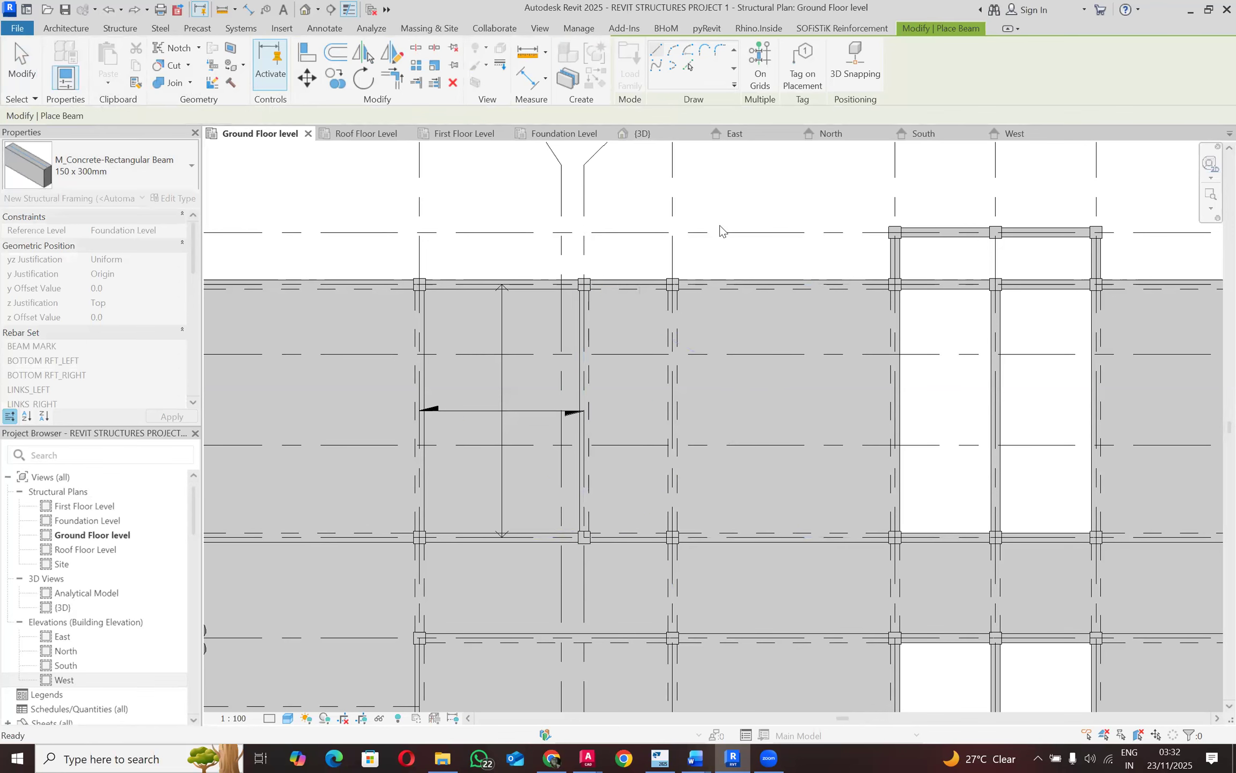
key(Escape)
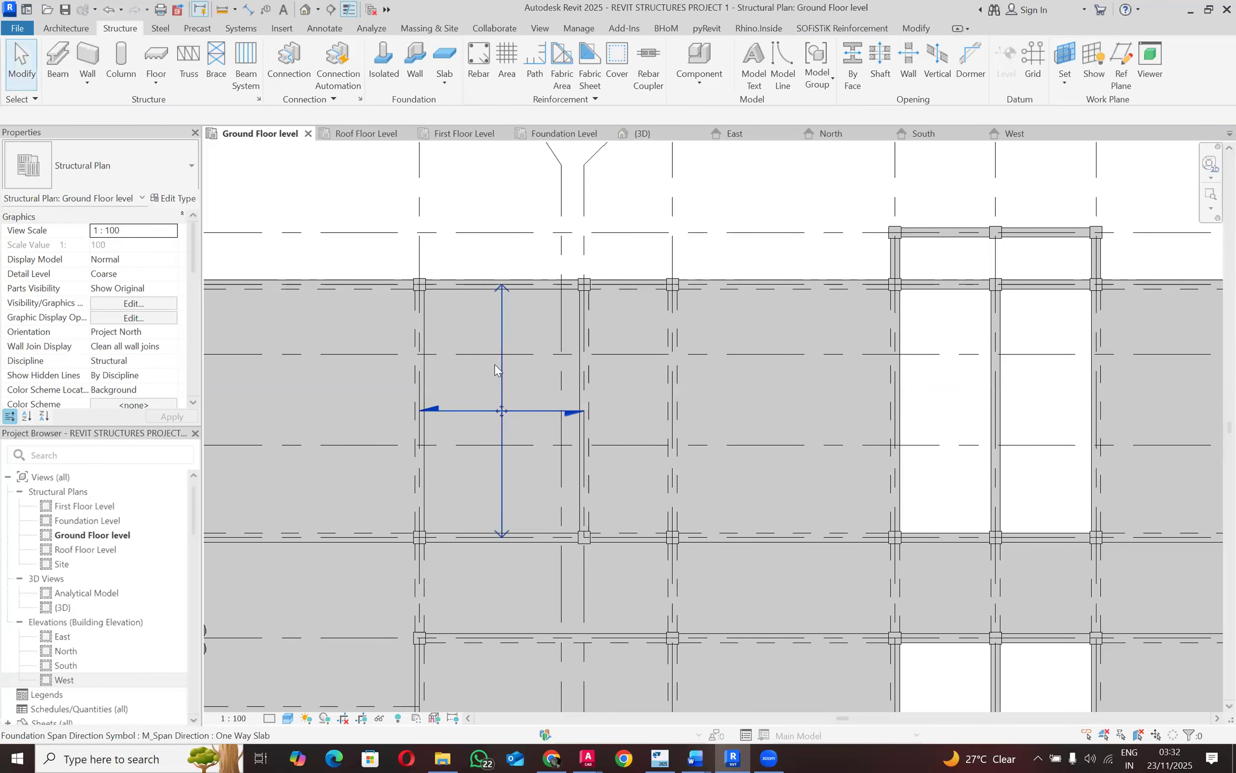
Step: Delete the span direction symbol from the slab beside the new grid 4 beam
click(494, 365)
key(Escape)
scroll(543, 329, down, 3)
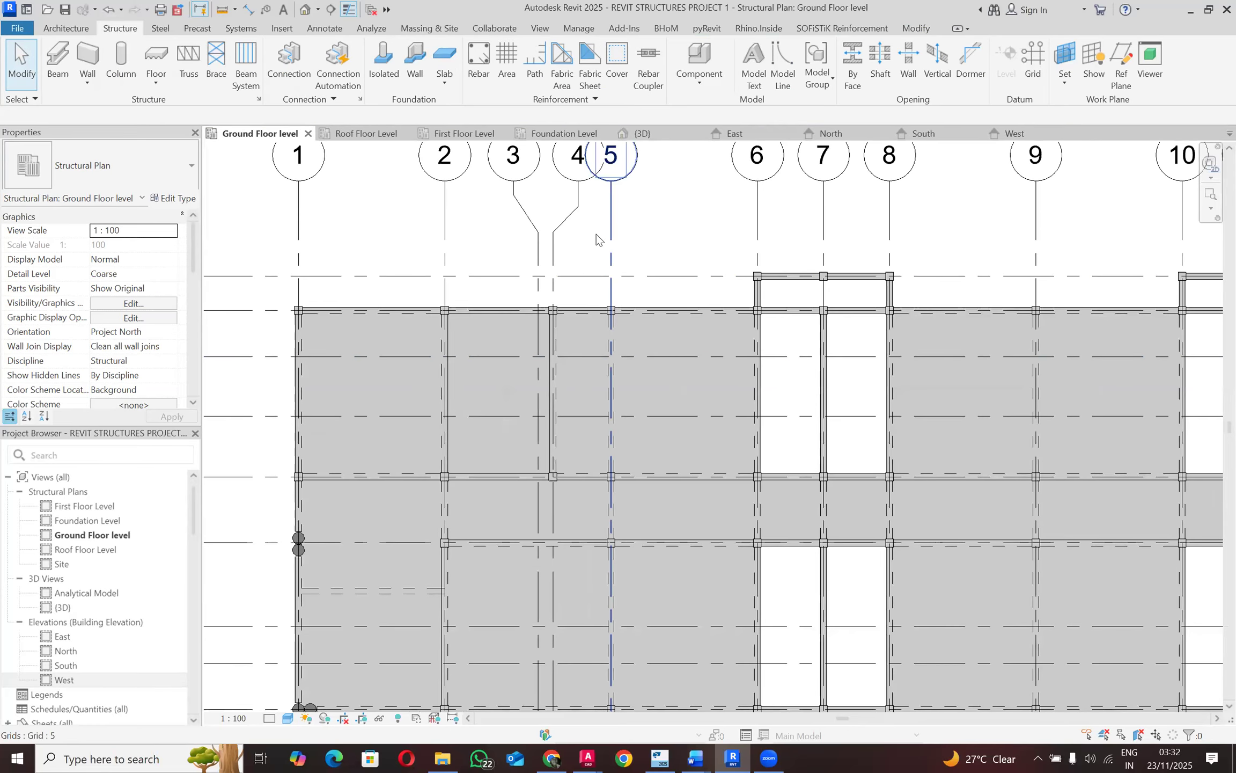
Step: Create a 150mm Foundation Slab at -150 offset with a rectangular boundary from grid intersection B/2 to A/5
scroll(467, 244, down, 2)
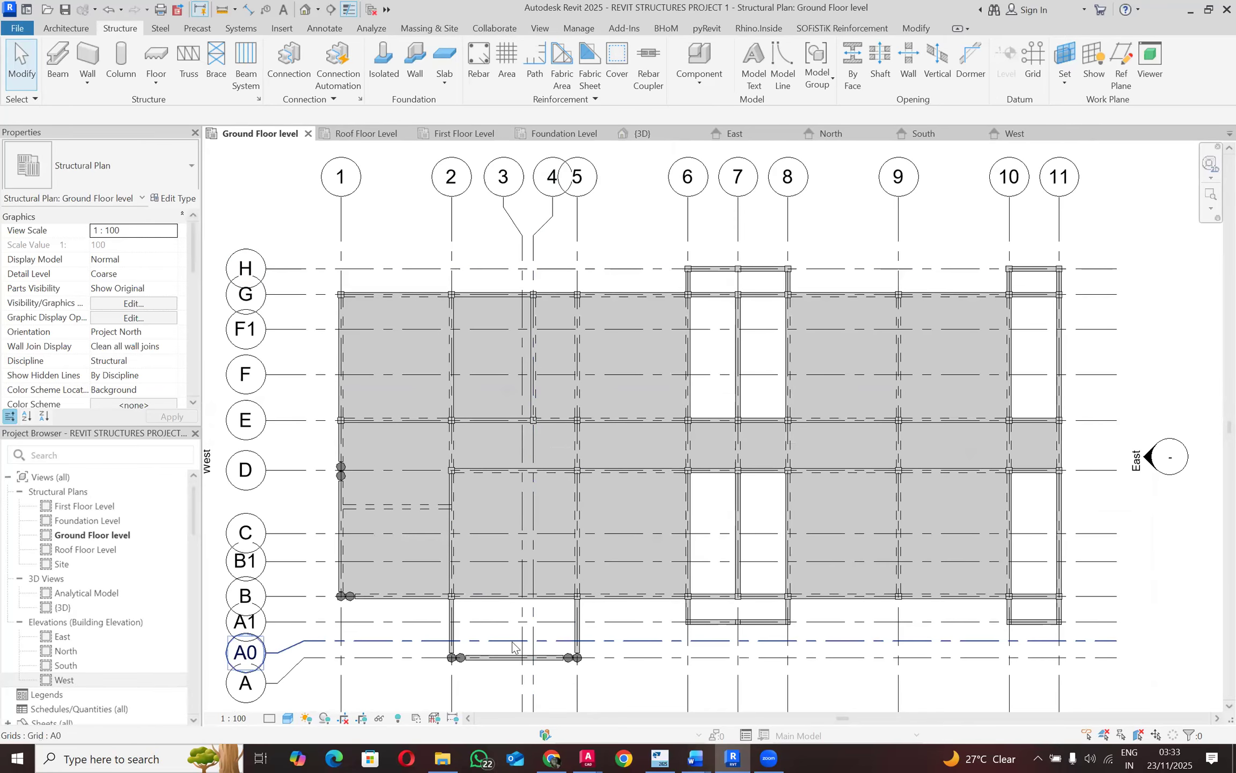
scroll(511, 639, up, 2)
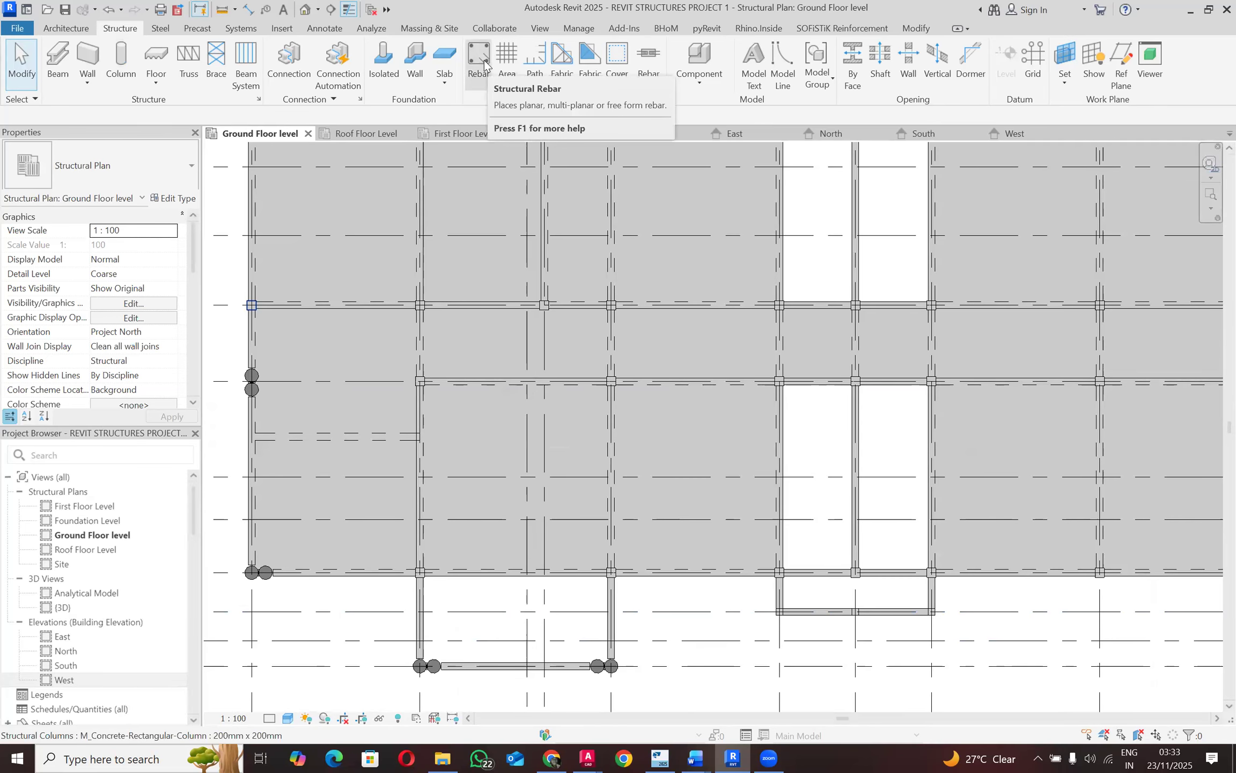
click(444, 81)
click(454, 110)
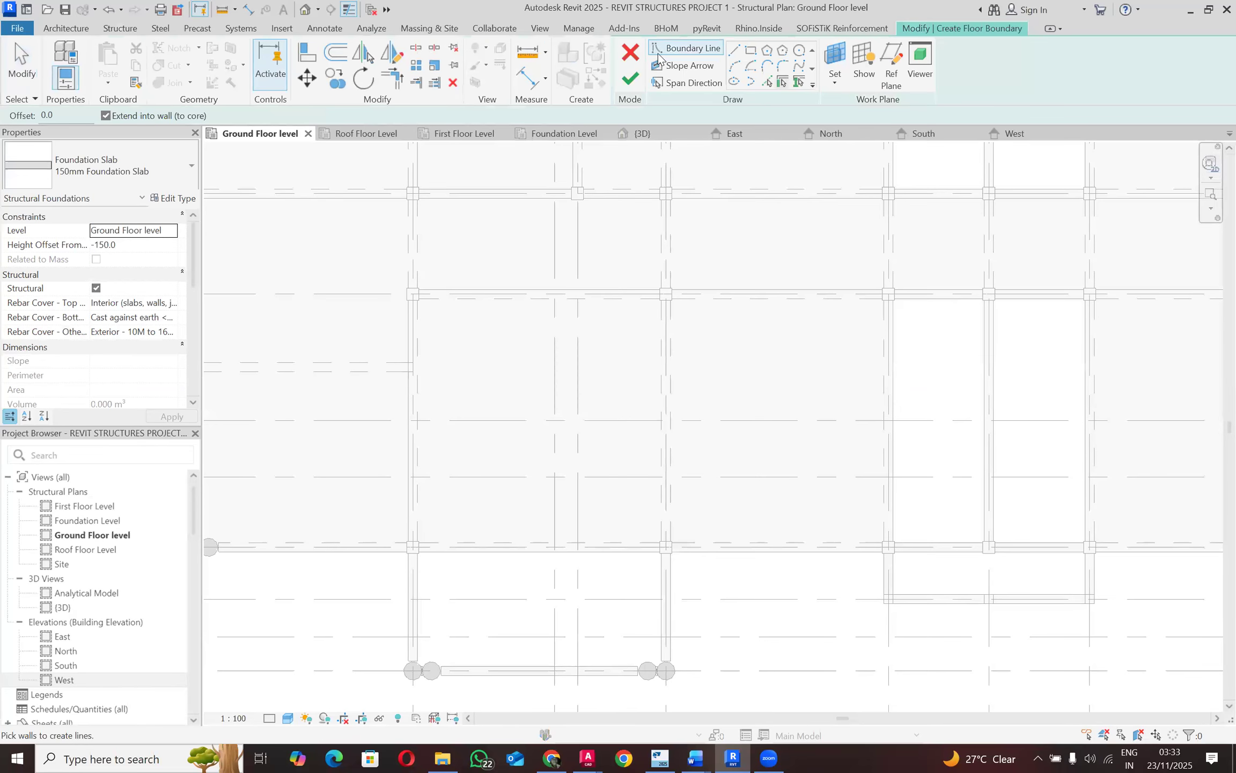
click(751, 51)
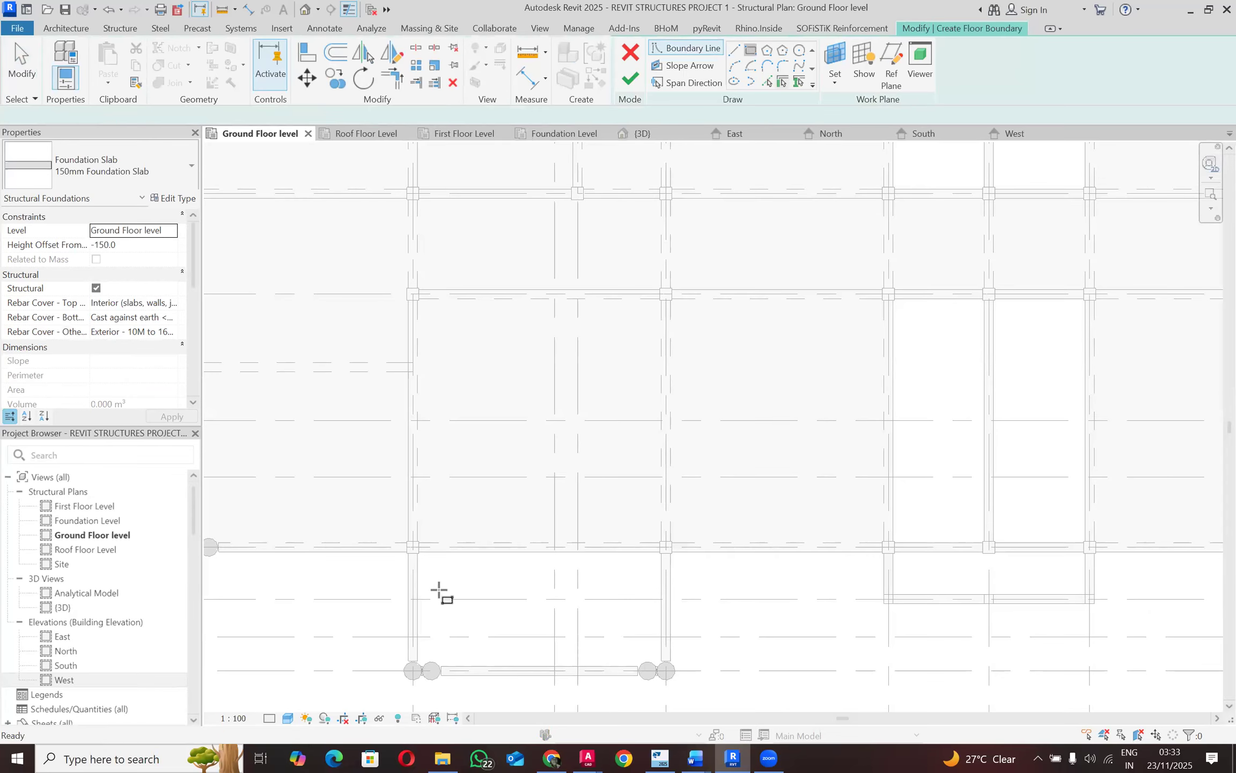
scroll(413, 586, up, 3)
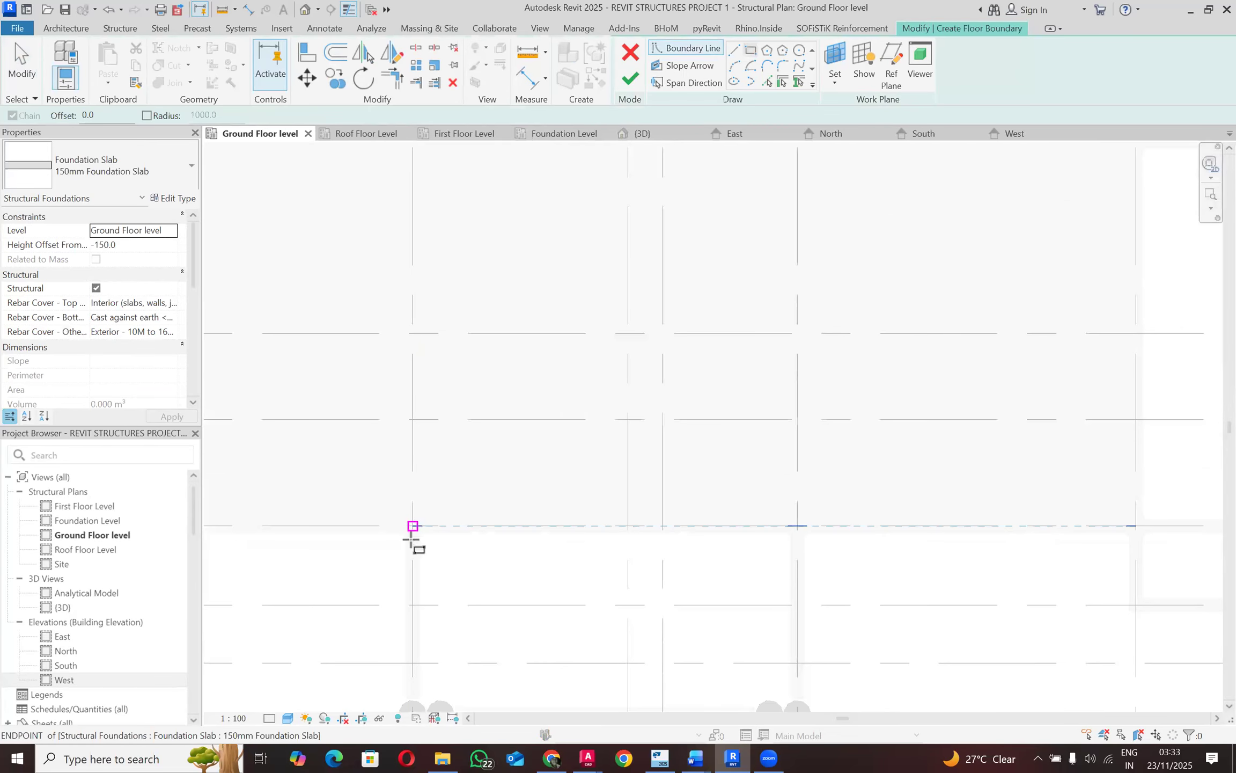
click(411, 523)
scroll(496, 580, down, 2)
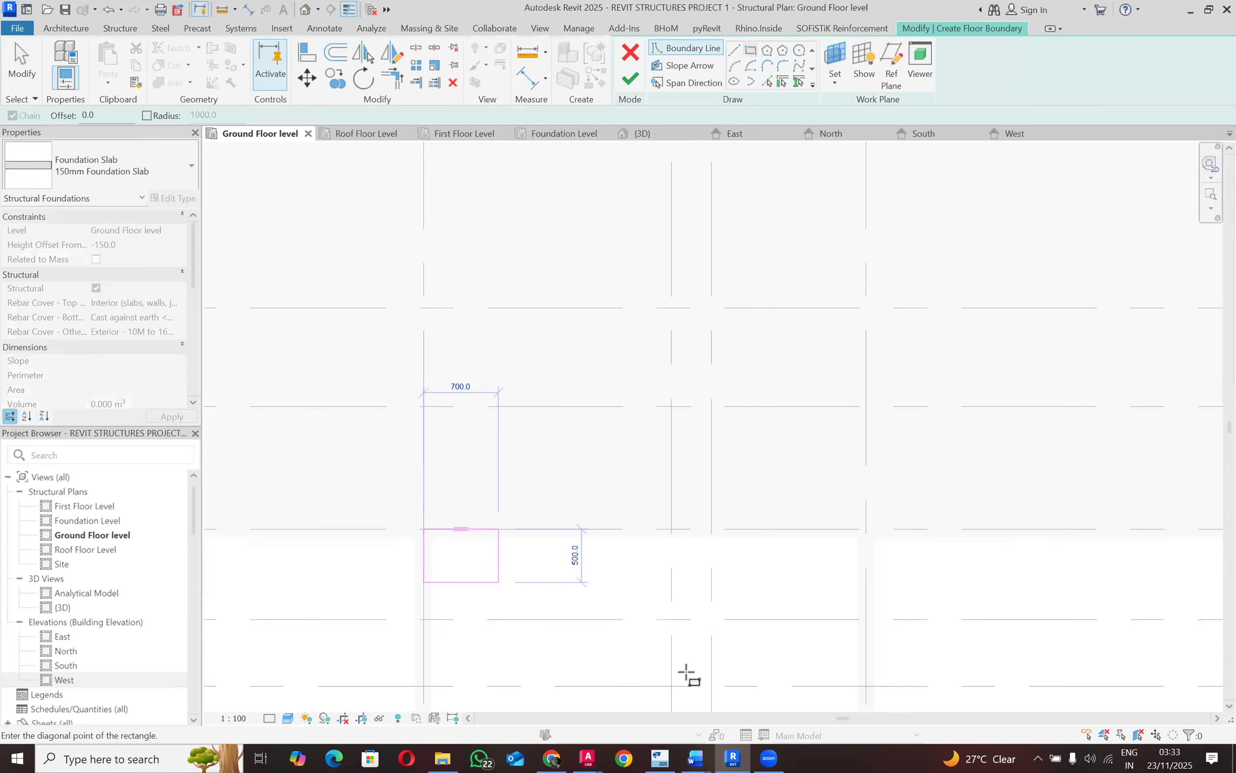
scroll(750, 679, up, 1)
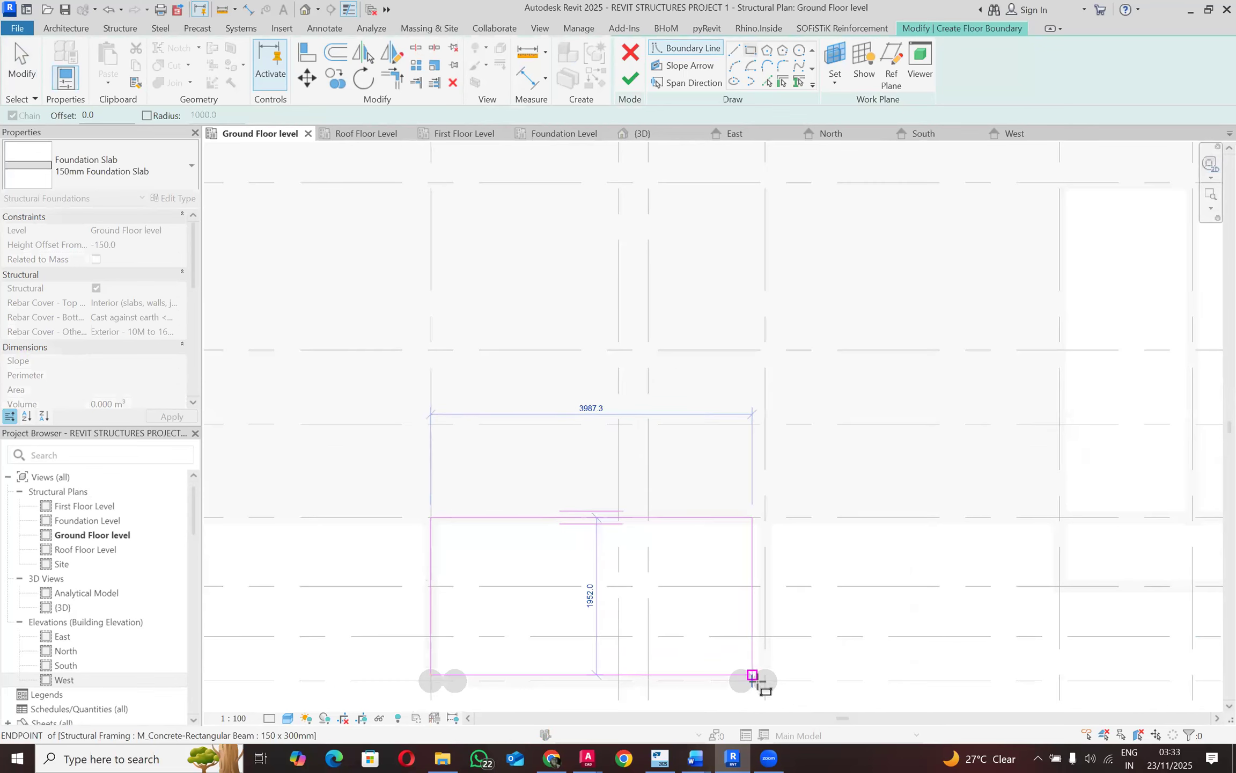
scroll(758, 682, up, 3)
click(773, 686)
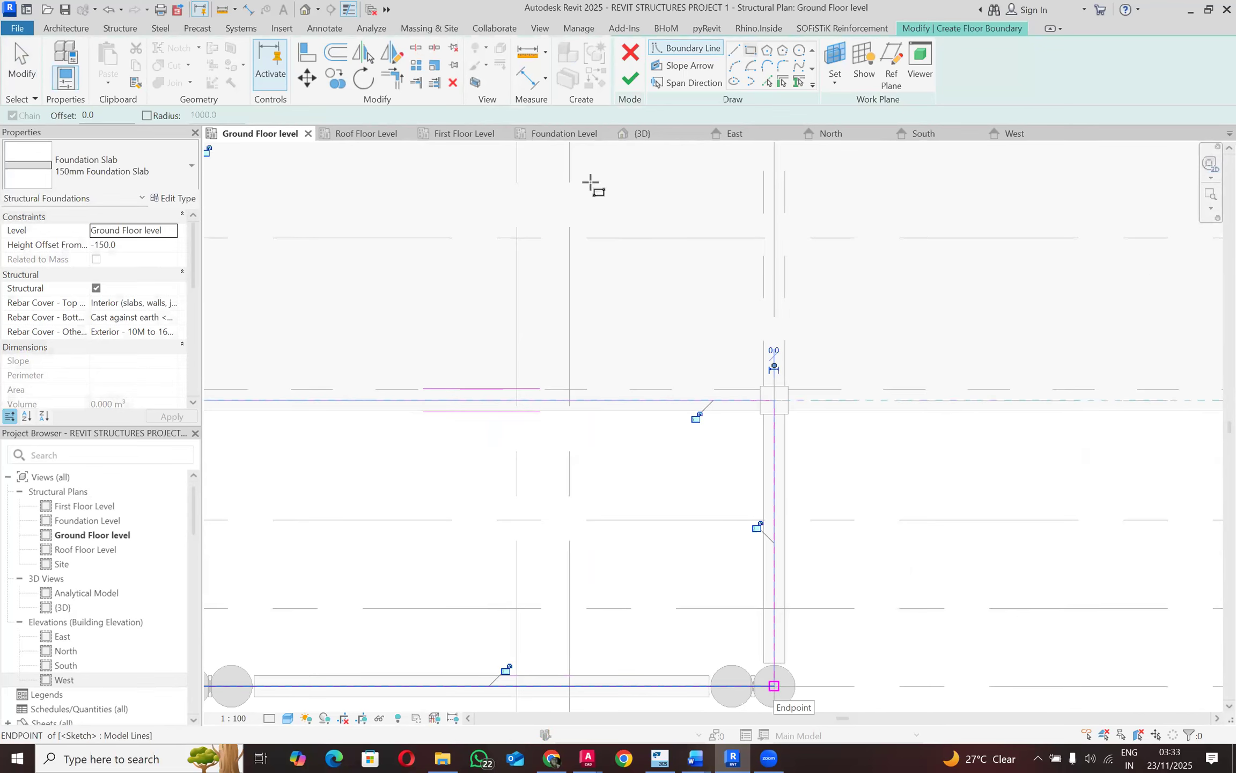
click(631, 79)
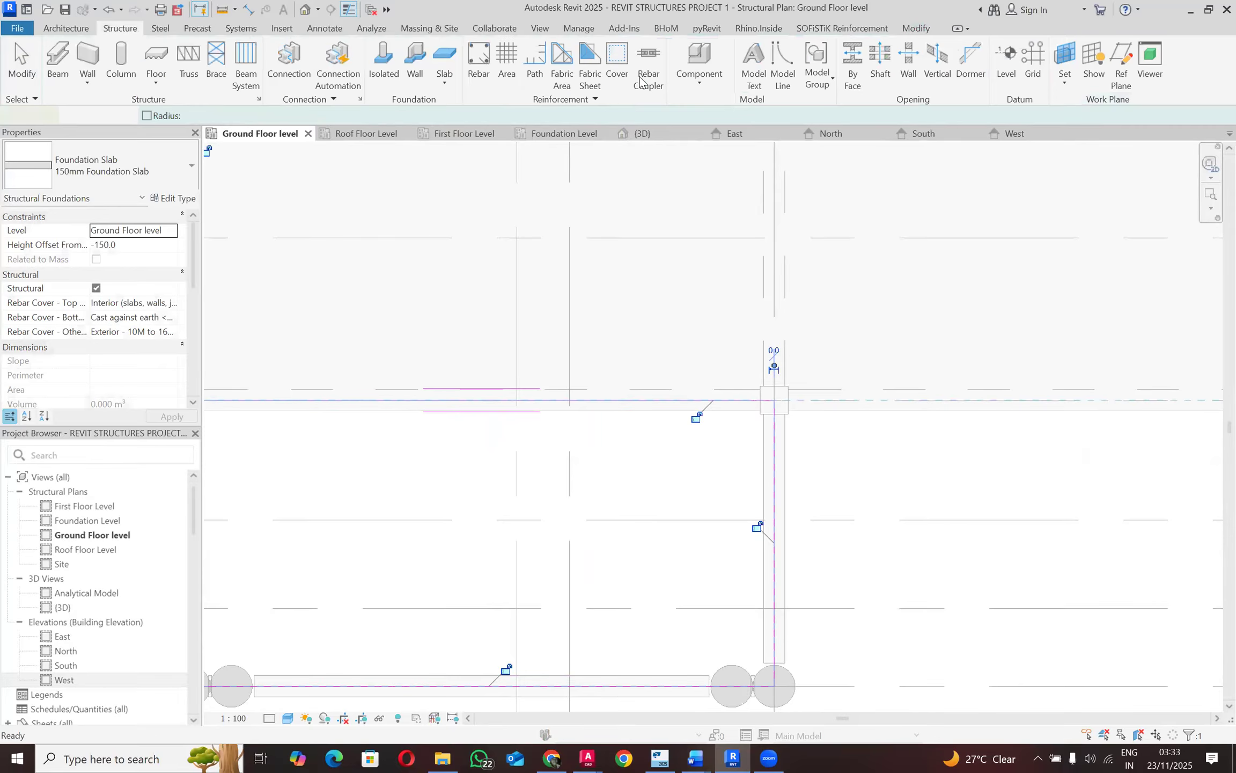
Step: Delete the span direction symbol from the slab between grids 2 and 5, below grid B
scroll(554, 237, down, 3)
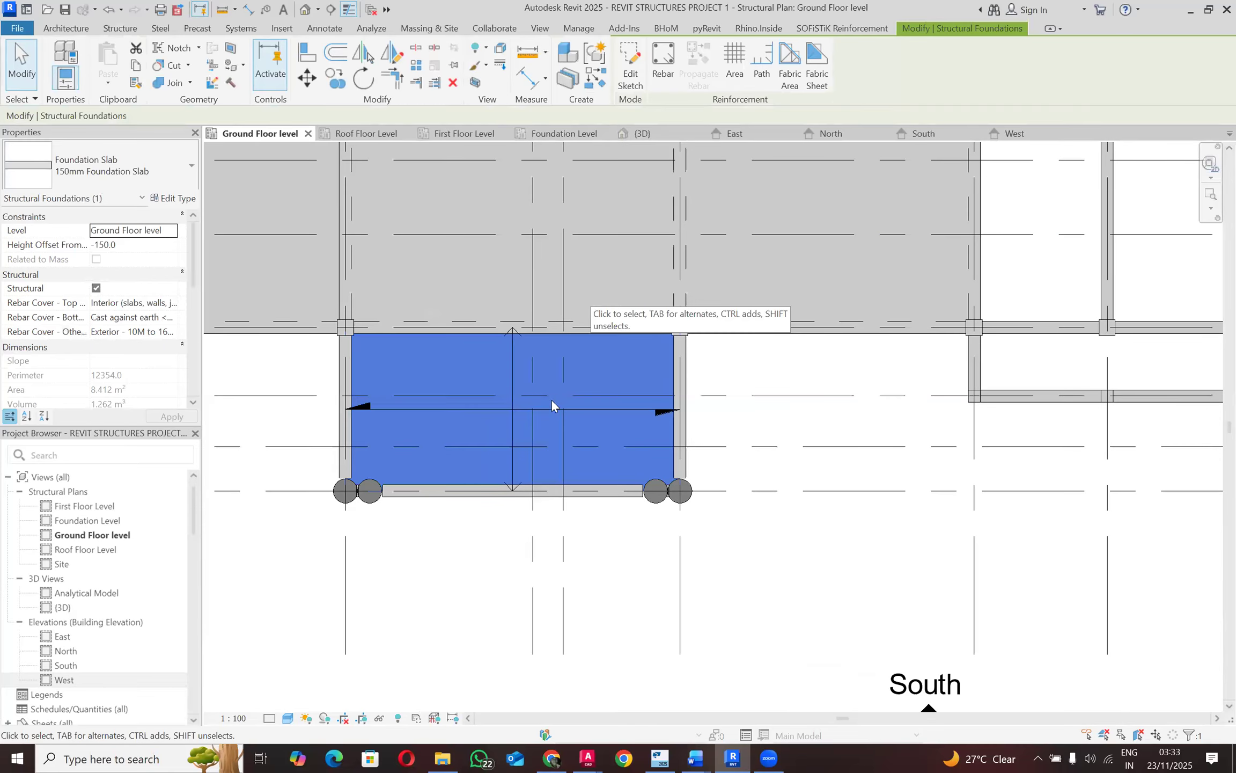
click(536, 413)
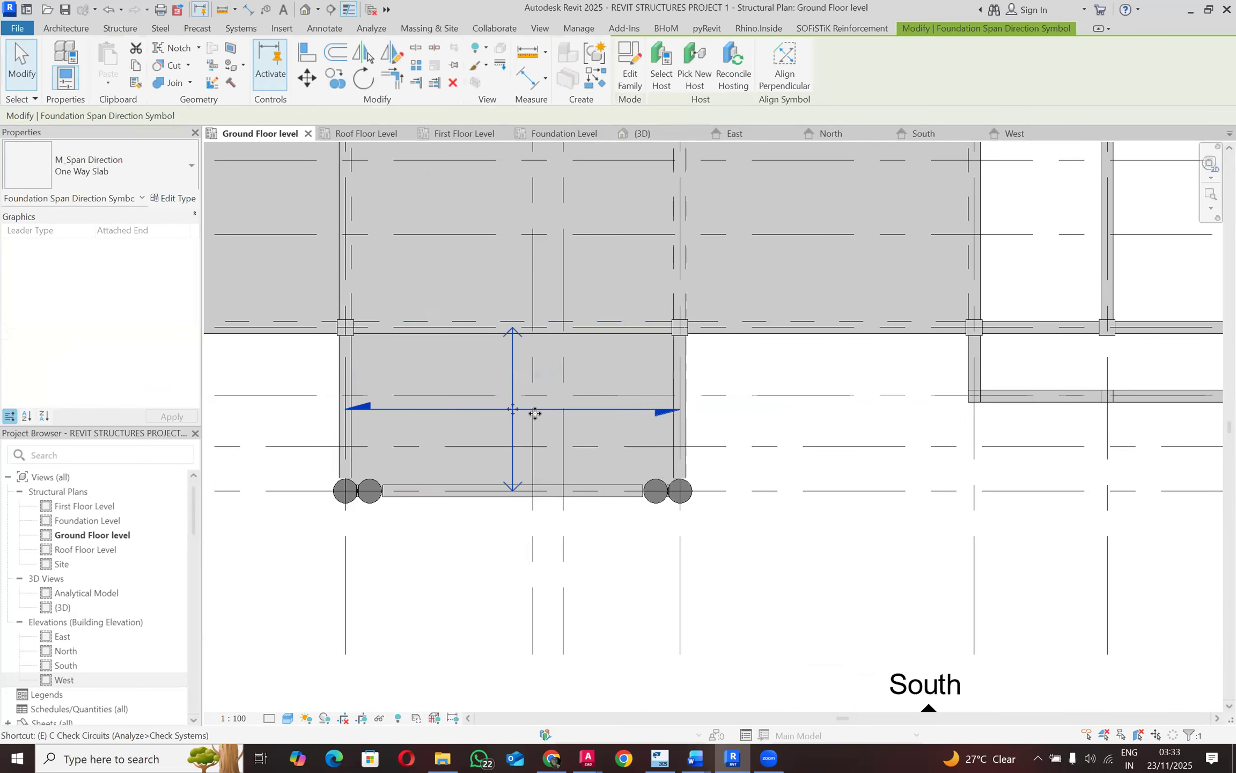
key(Delete)
Step: Set the start and end level offsets of the three beams bordering the slab between B/2 and A/5 to -150, and save the project
click(437, 491)
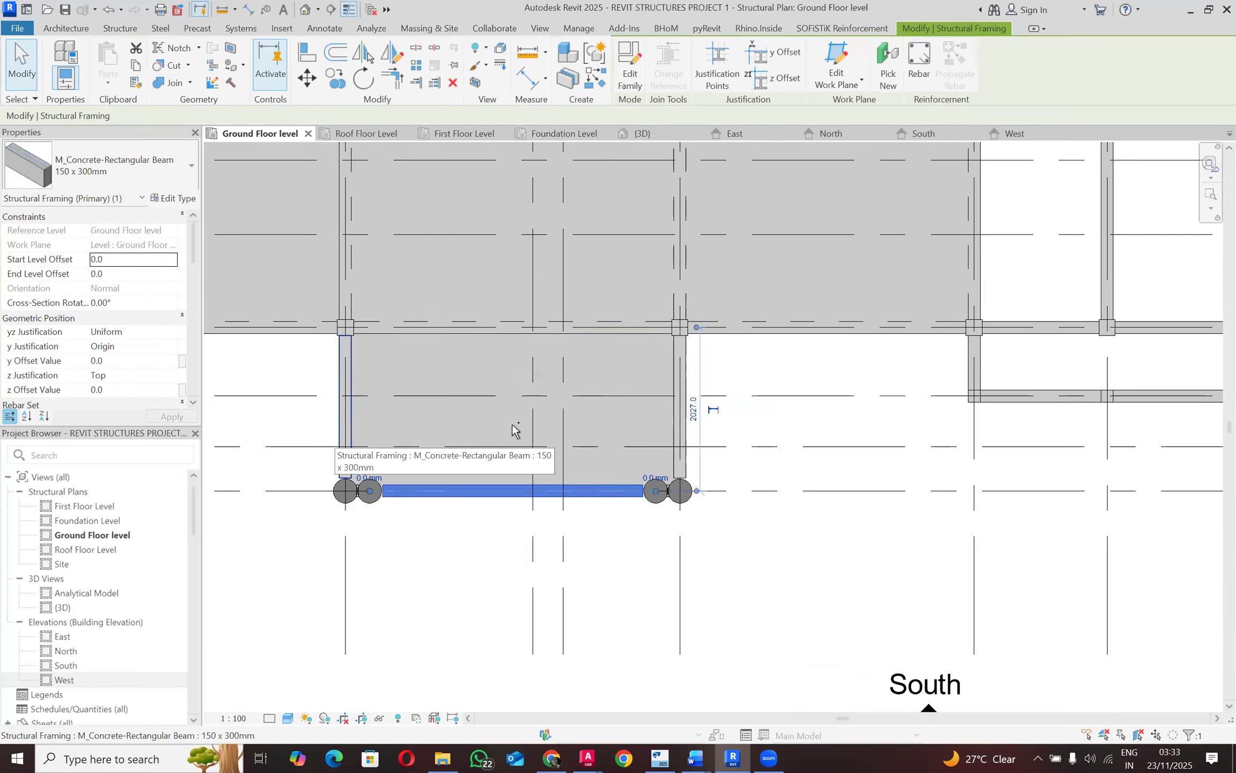
ctrl+click(336, 439)
ctrl+click(680, 386)
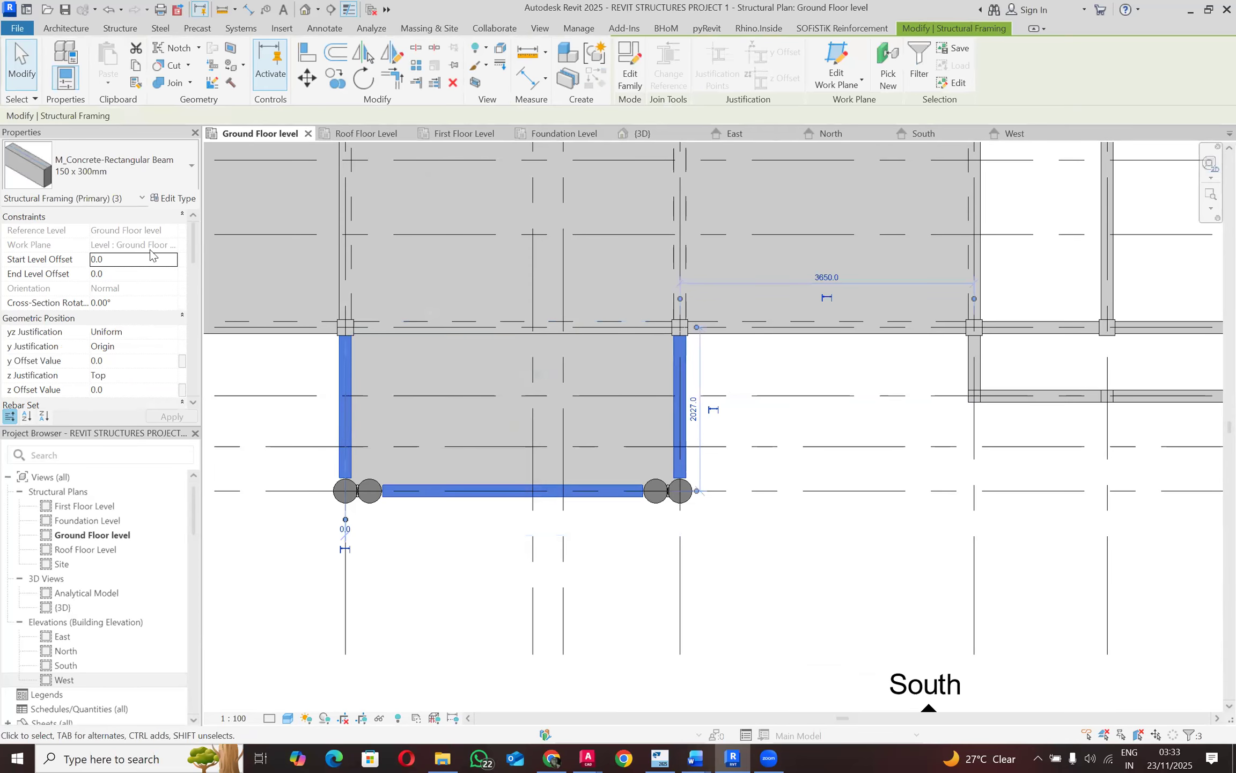
text(-150)
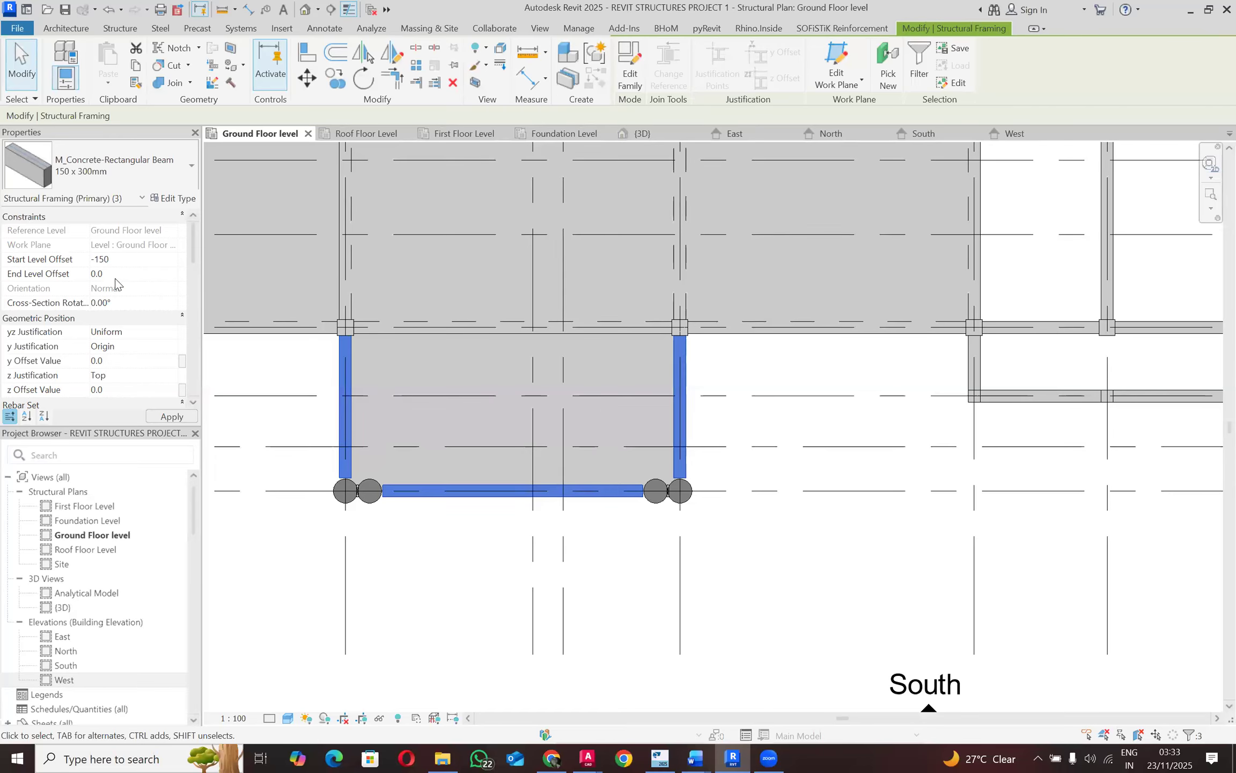
key(Return)
click(96, 259)
text(-150)
click(164, 416)
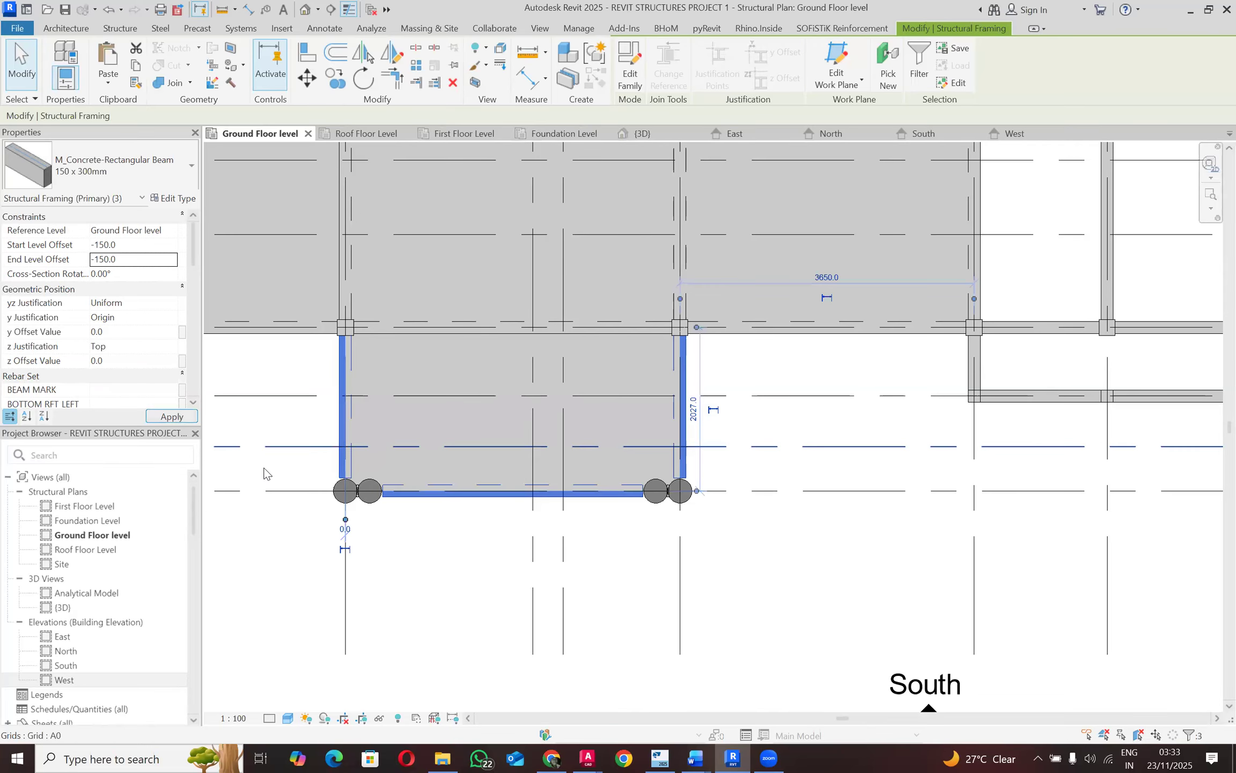
click(438, 554)
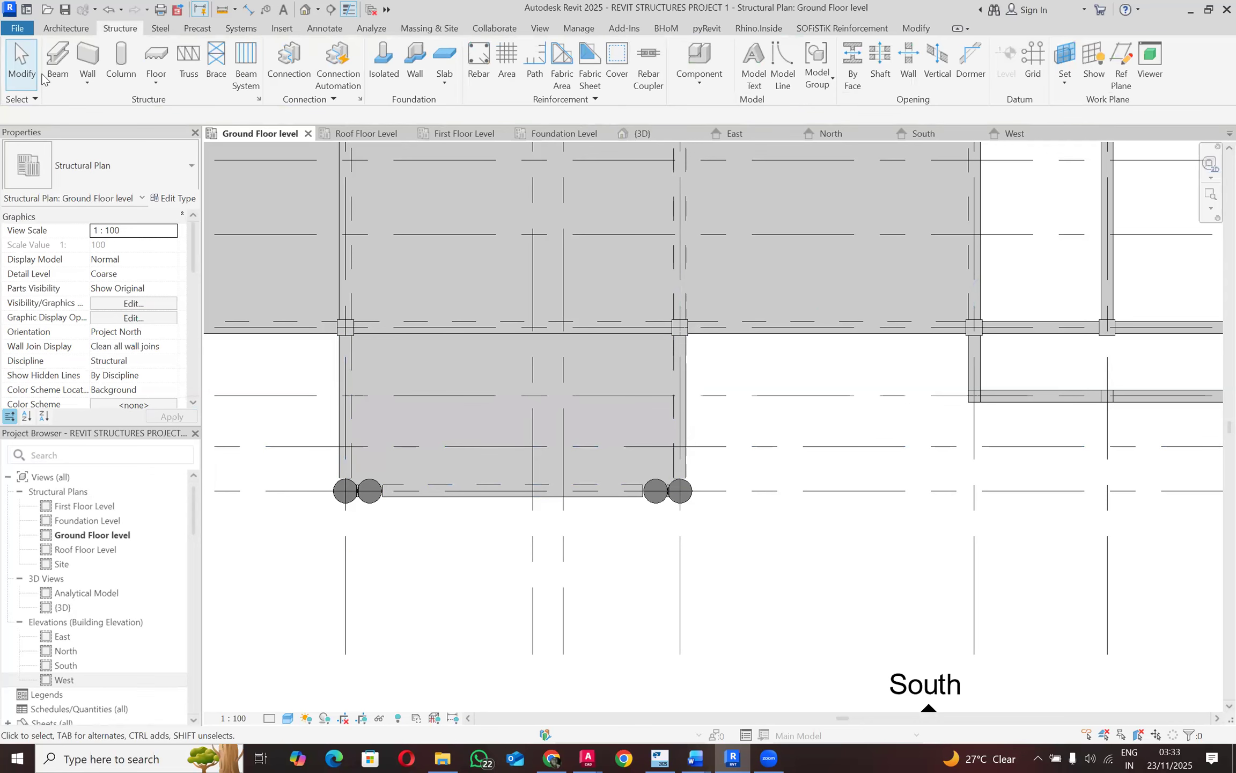
click(63, 9)
Step: Set the start and end level offsets to -150 for the seven projecting beams between grids B and A1, at grids 6 to 8 and 10 to 11
scroll(623, 546, down, 4)
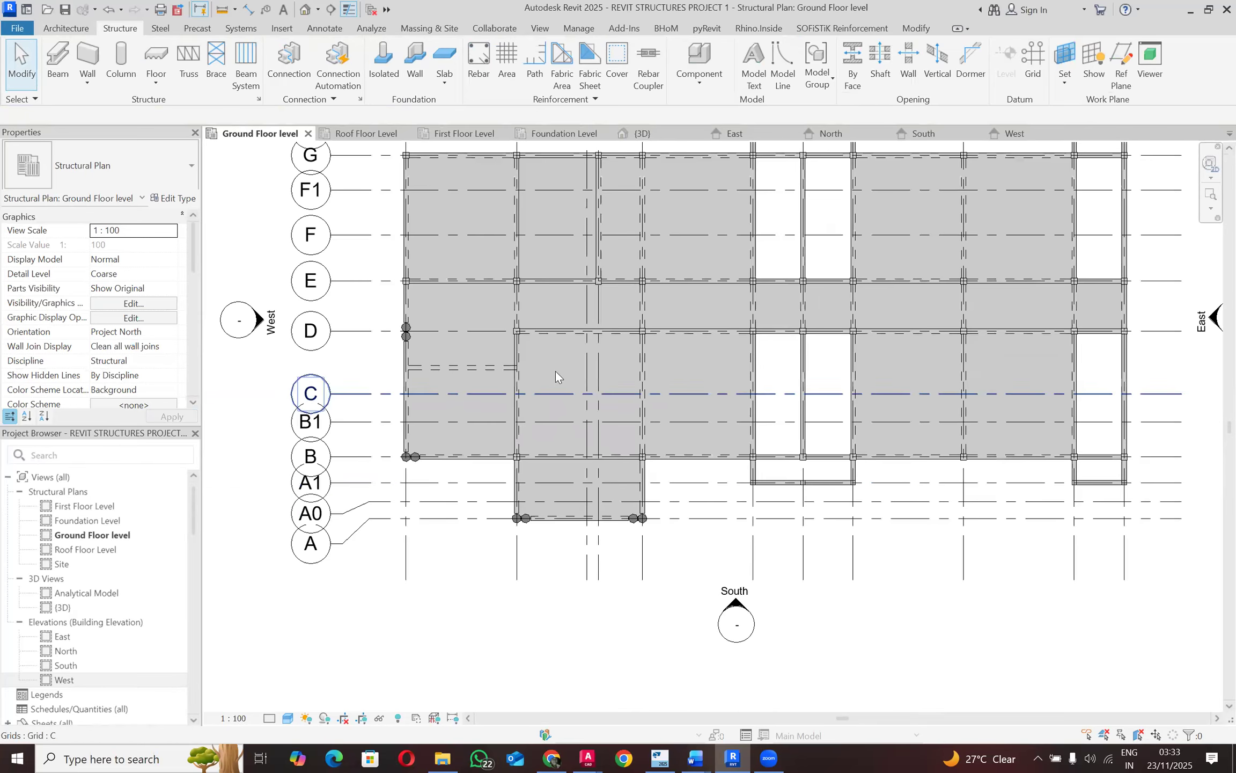
scroll(238, 638, down, 1)
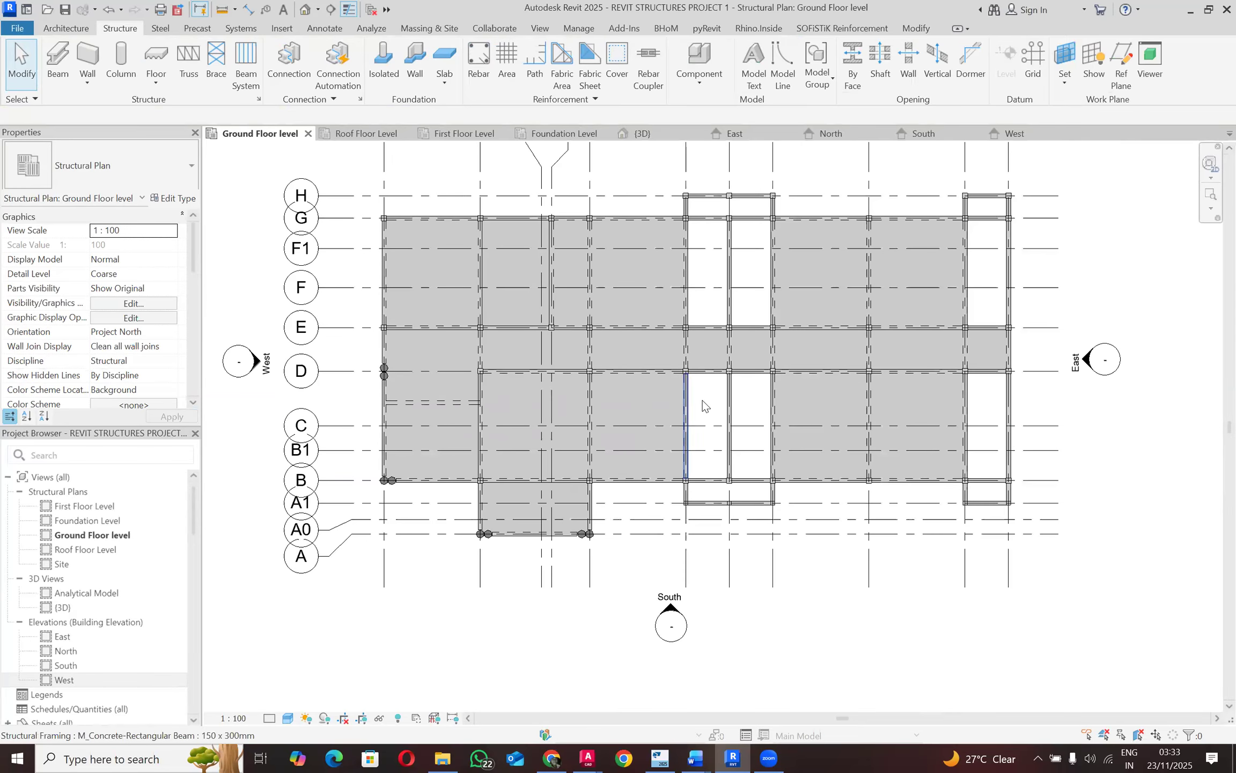
scroll(702, 408, up, 2)
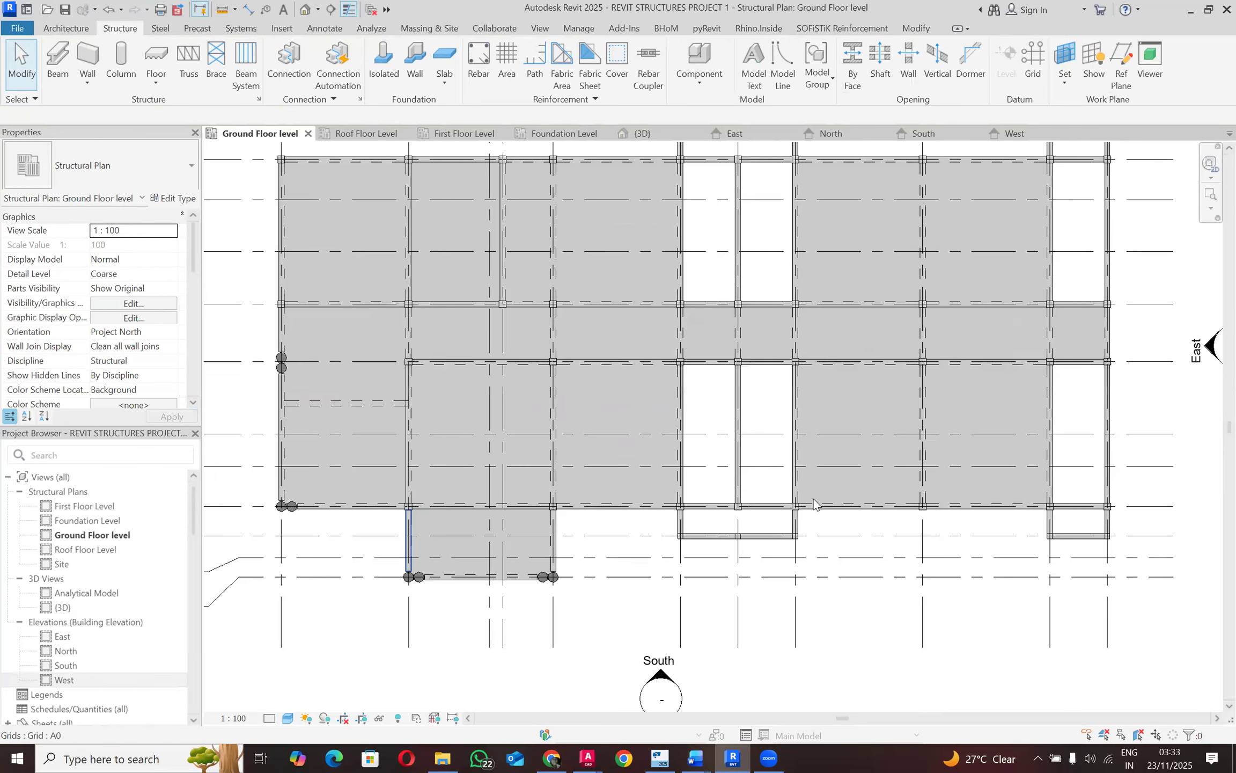
scroll(813, 499, down, 1)
scroll(813, 498, up, 3)
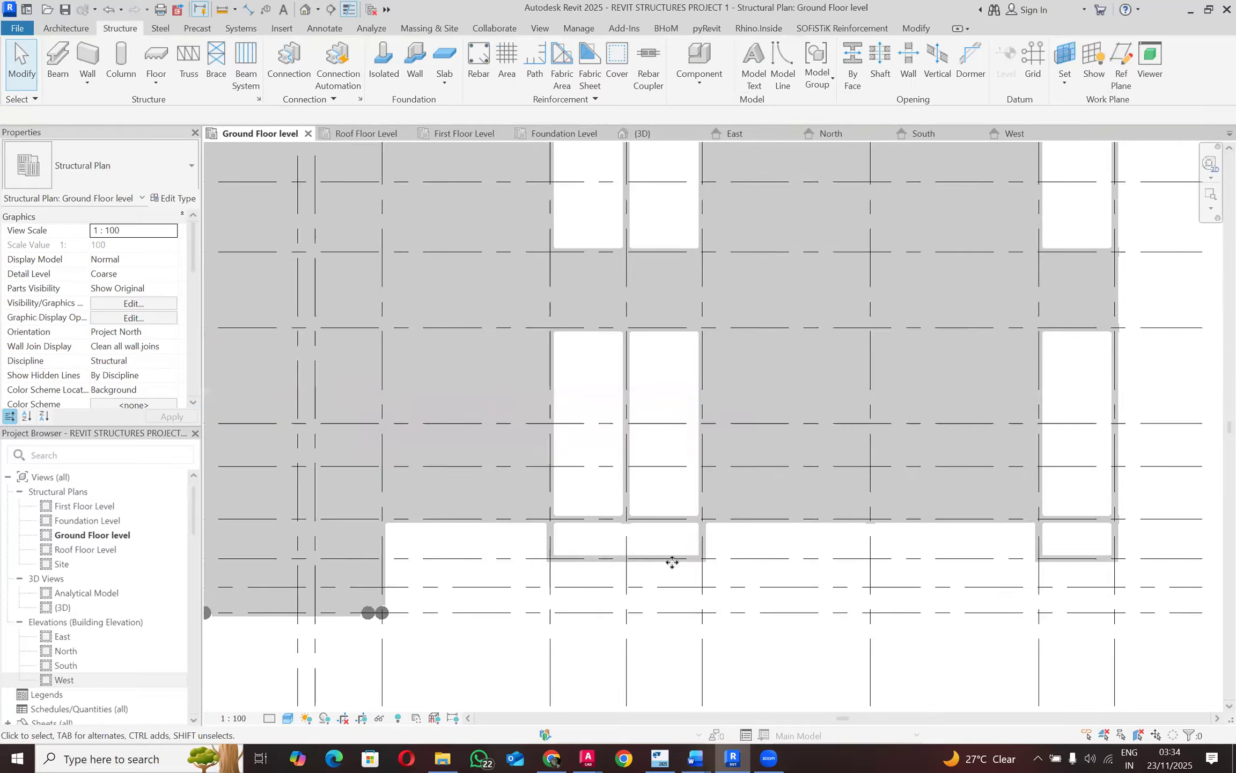
click(606, 564)
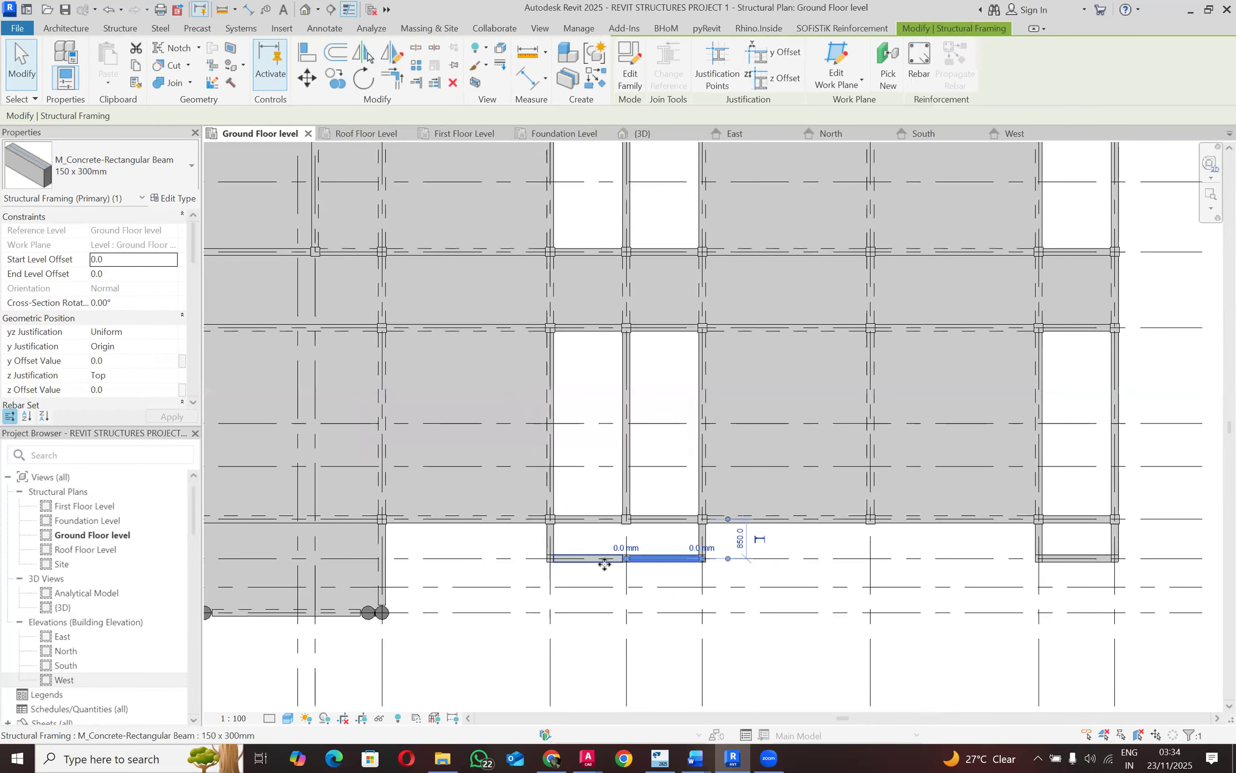
click(580, 557)
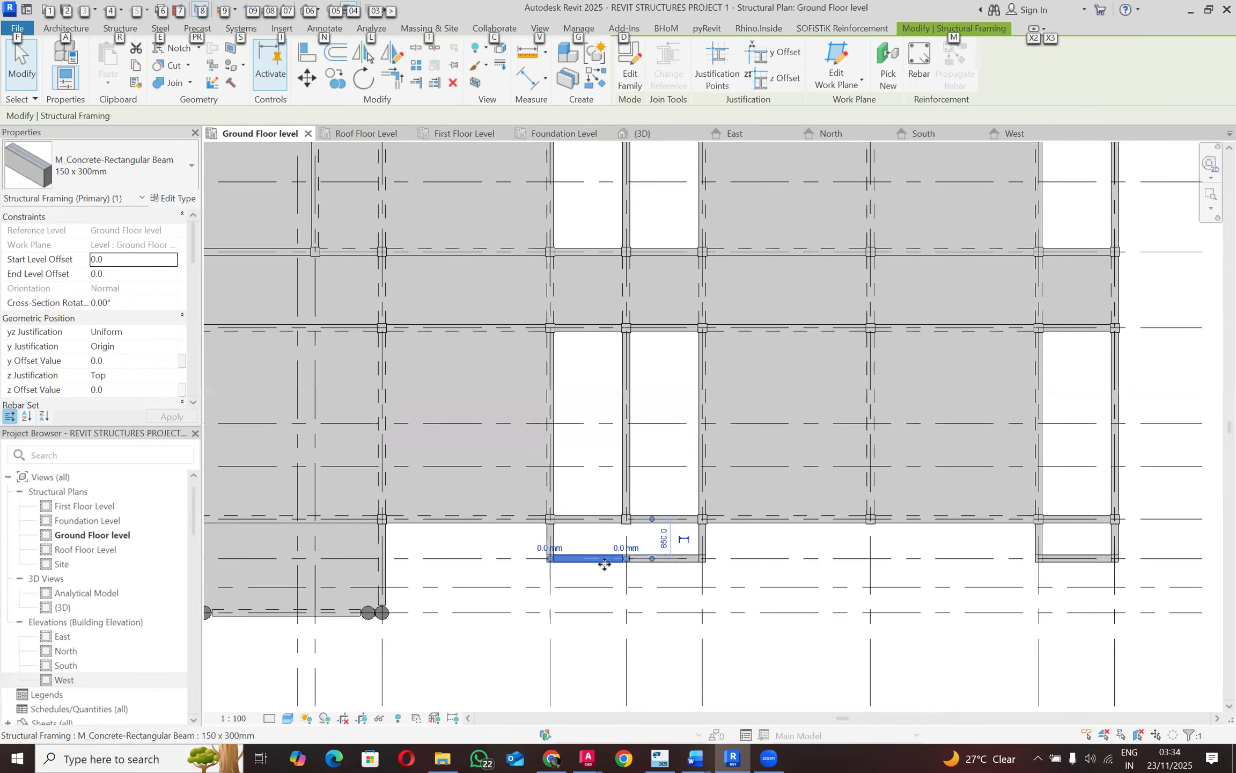
ctrl+click(558, 533)
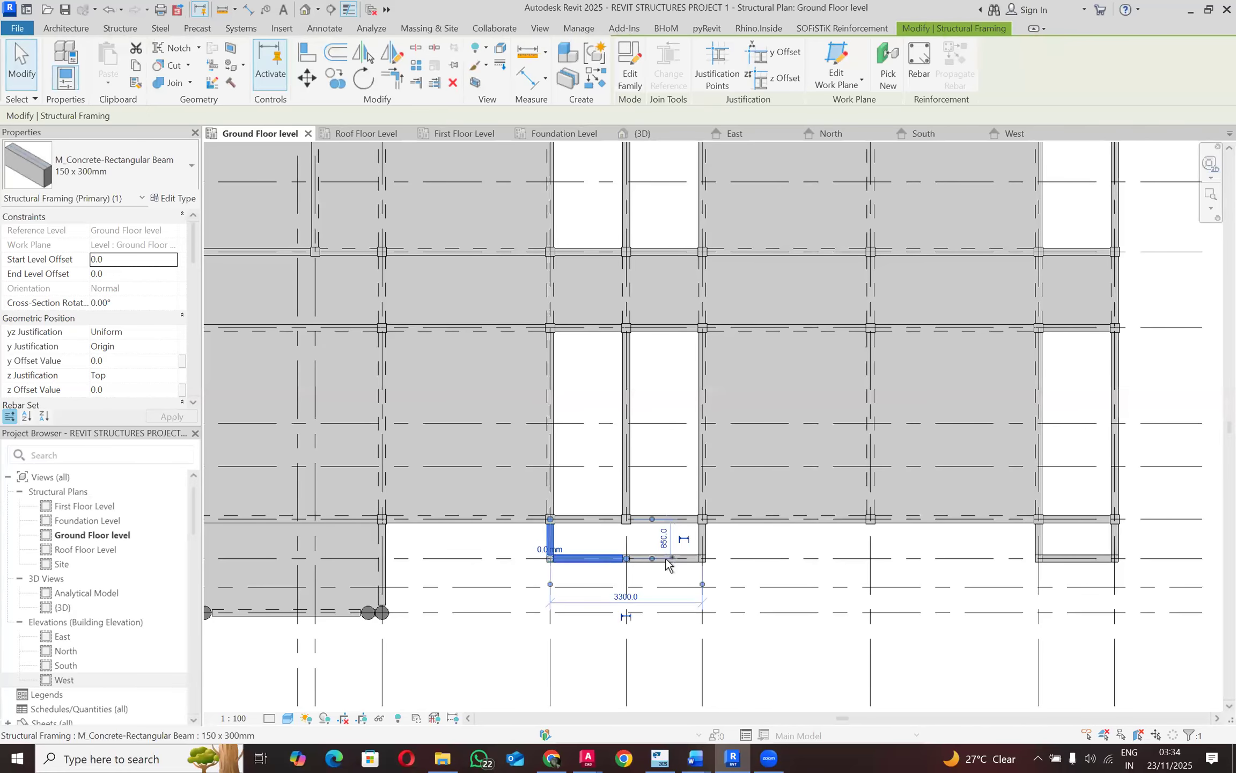
ctrl+click(665, 559)
ctrl+click(704, 541)
ctrl+click(1037, 539)
ctrl+click(1089, 558)
ctrl+click(1115, 539)
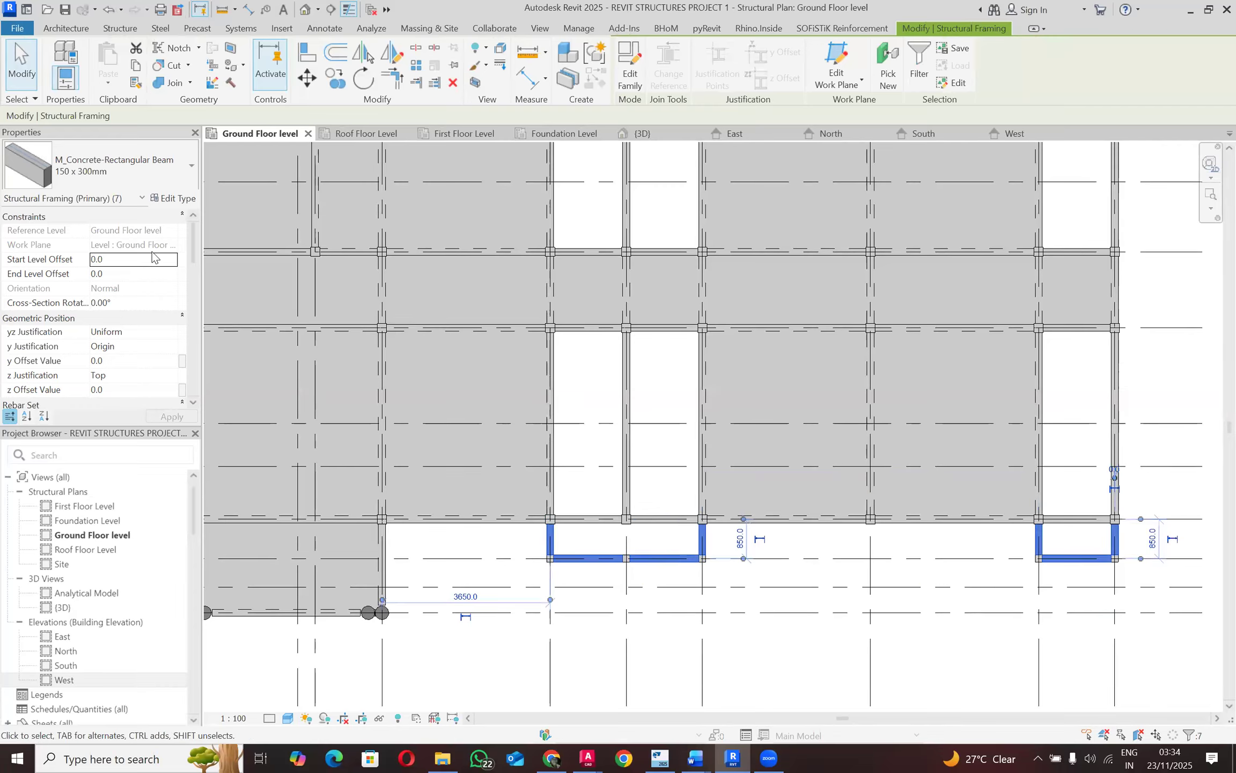
click(116, 258)
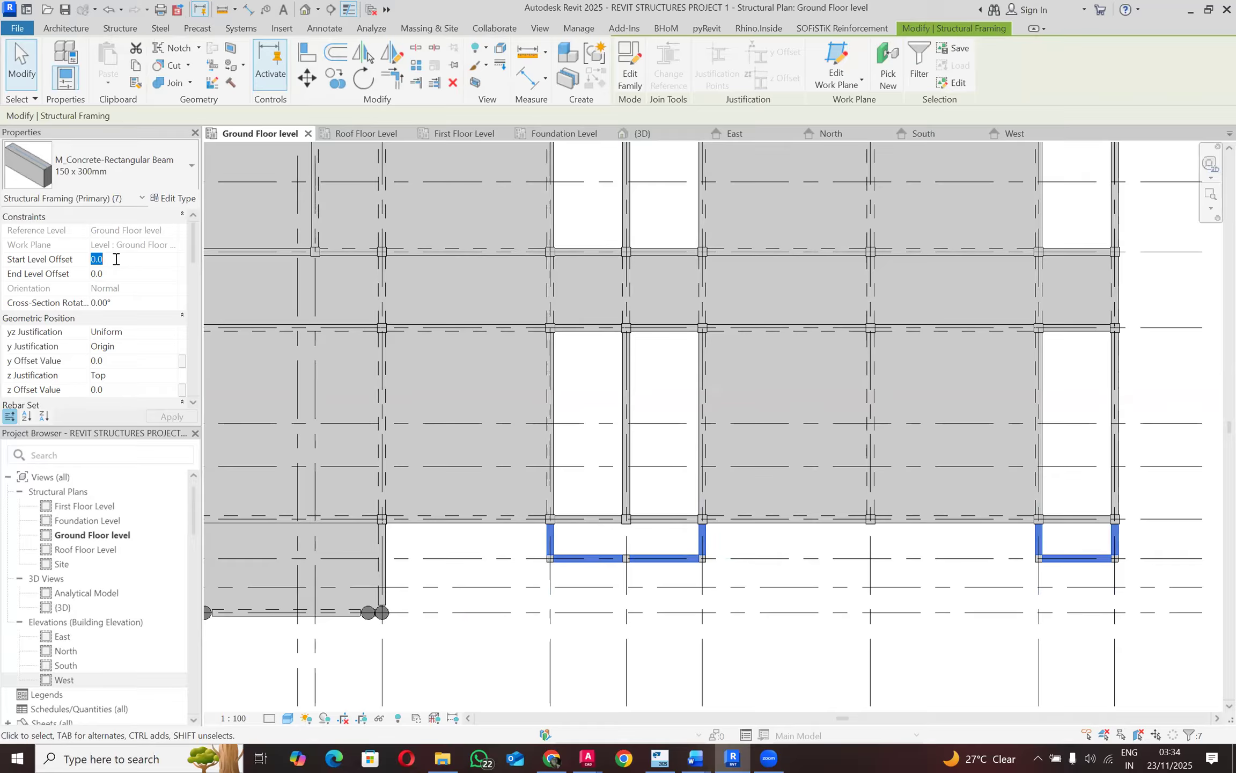
text(-150)
click(121, 269)
click(109, 258)
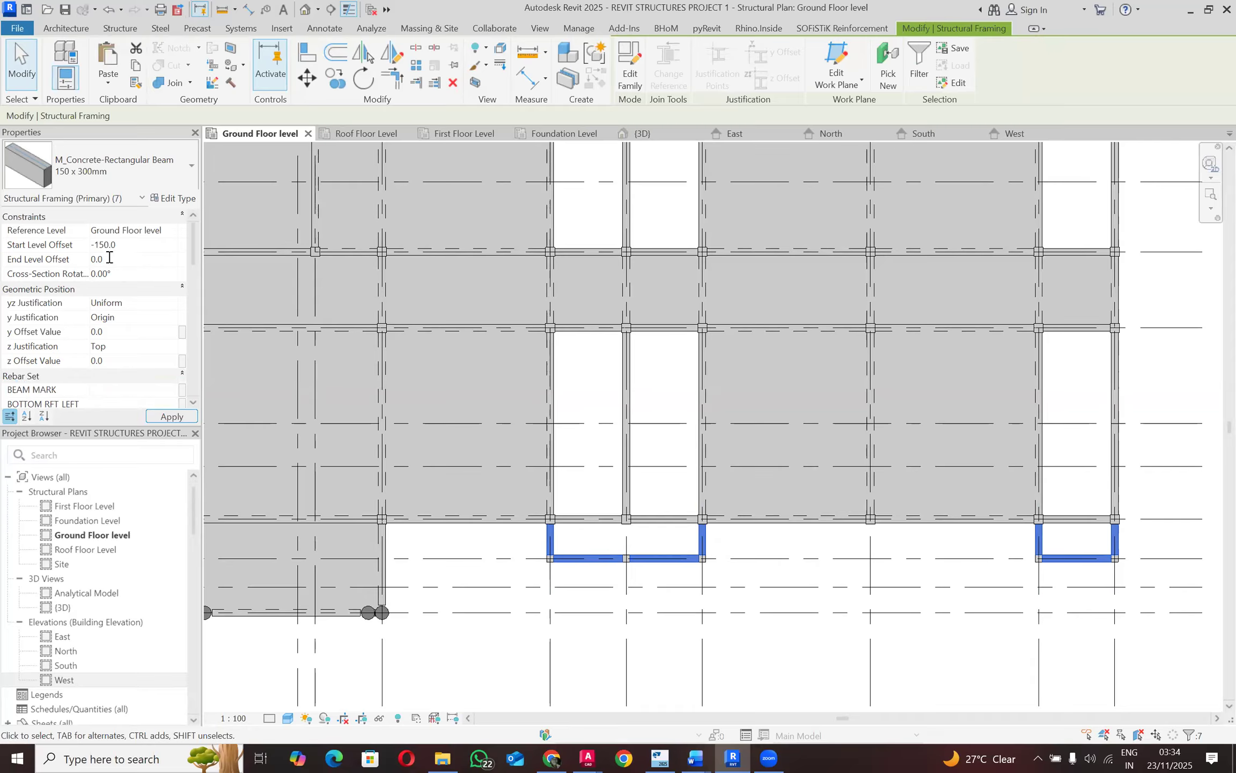
text(-150)
key(Return)
click(637, 653)
Step: Set the start and end level offsets to -150 for the seven projecting beams between grids G and H, at grids 6 to 8 and 10 to 11
scroll(591, 663, down, 4)
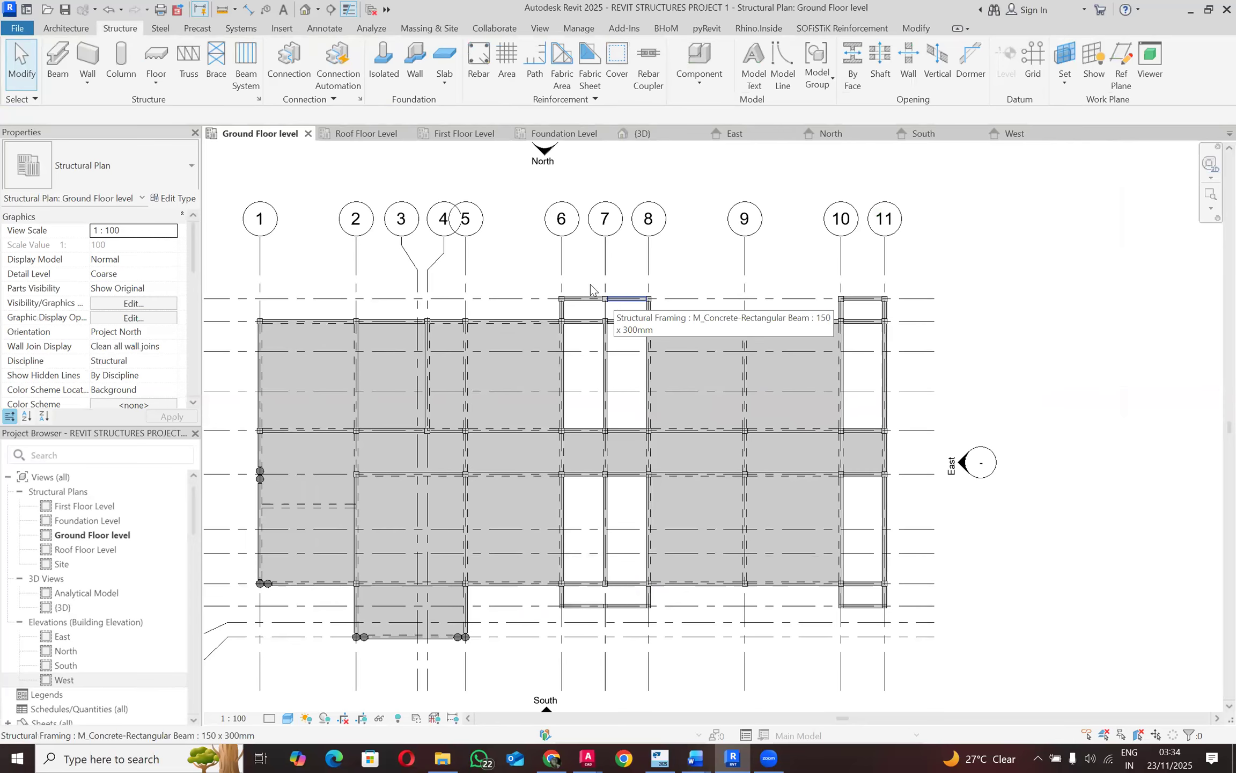
scroll(569, 309, up, 2)
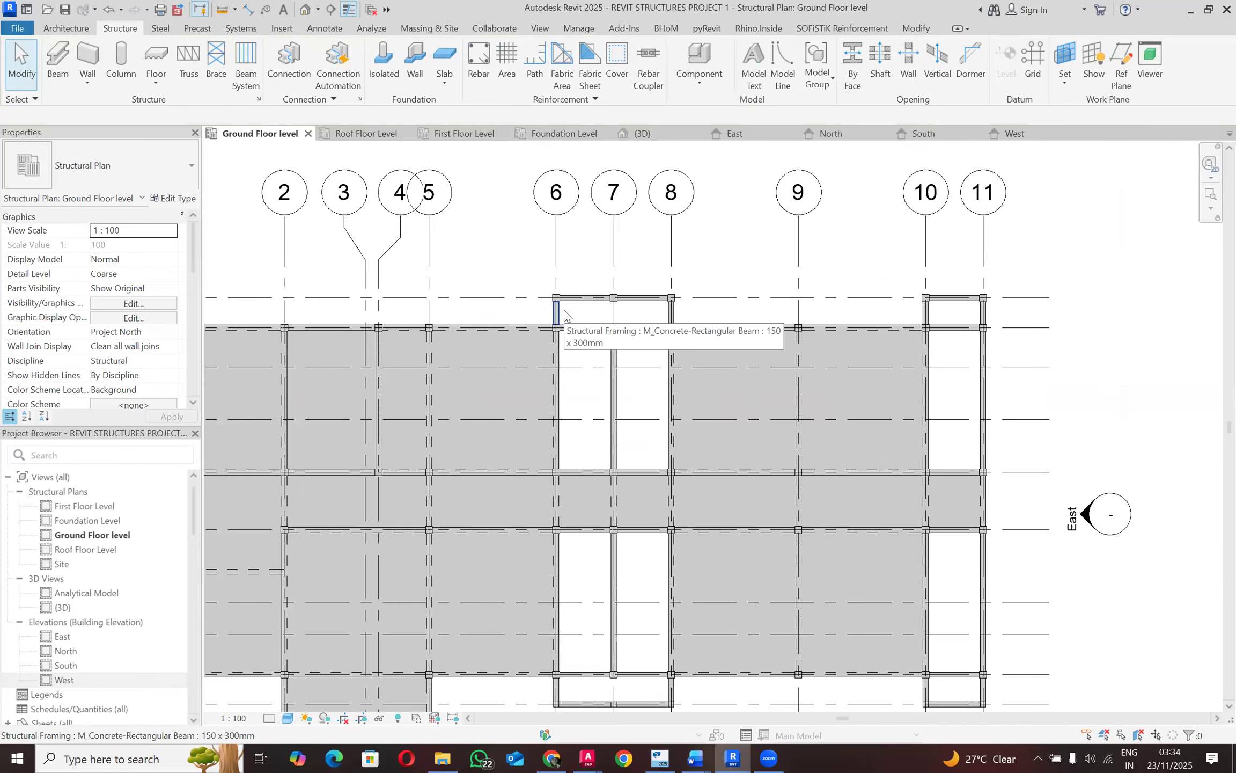
click(558, 308)
ctrl+click(637, 300)
ctrl+click(672, 323)
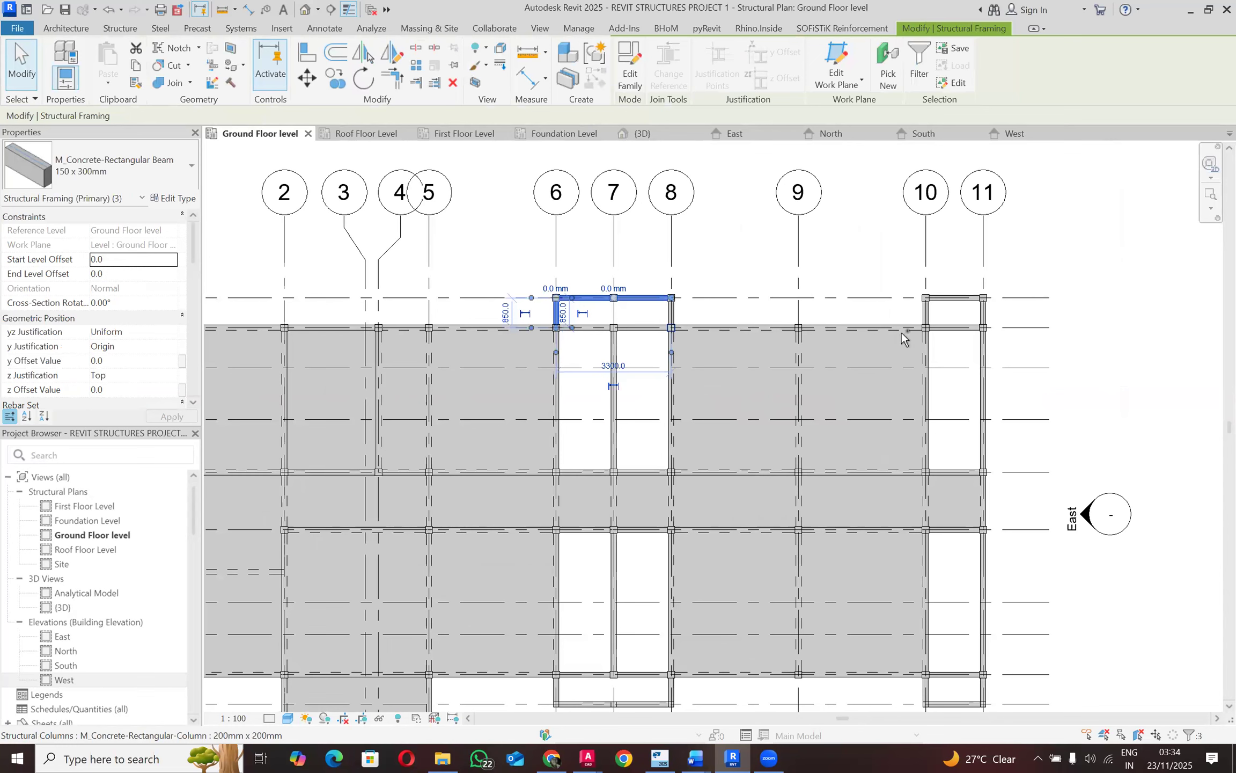
ctrl+click(926, 314)
ctrl+click(946, 299)
ctrl+click(982, 310)
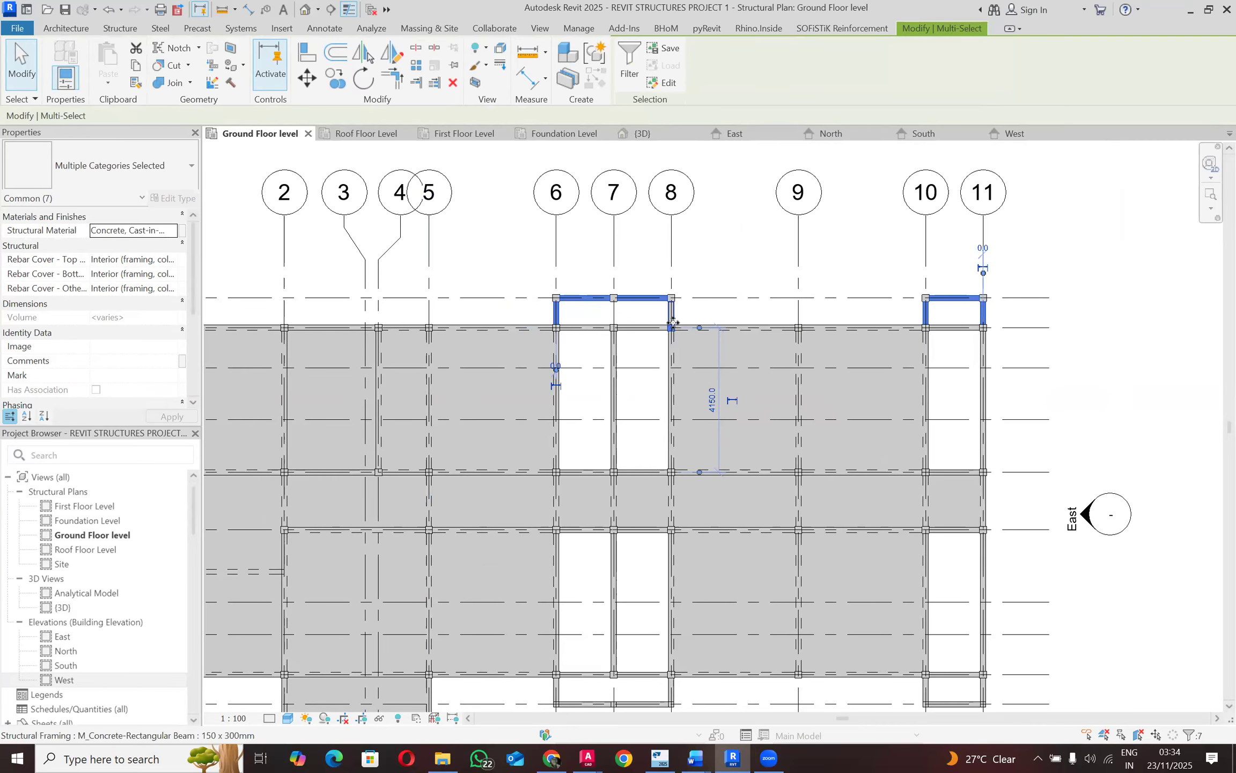
scroll(676, 333, up, 5)
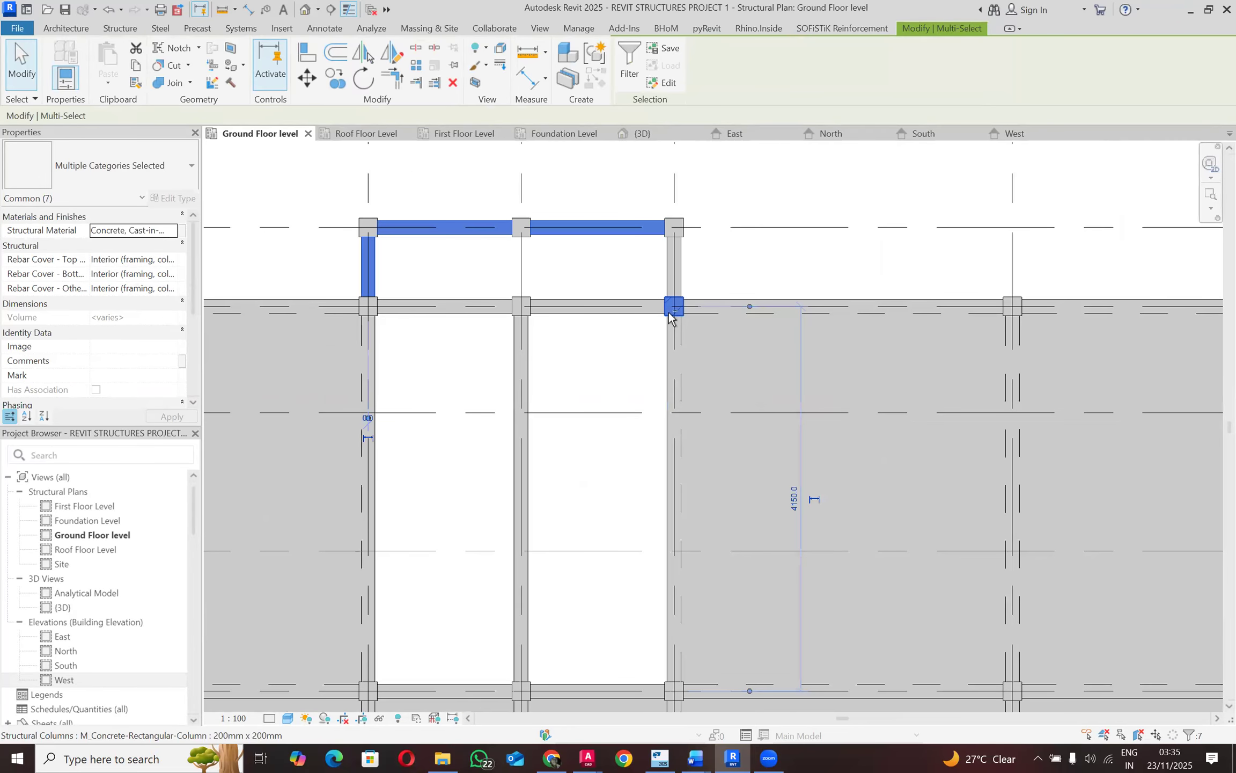
shift+click(669, 314)
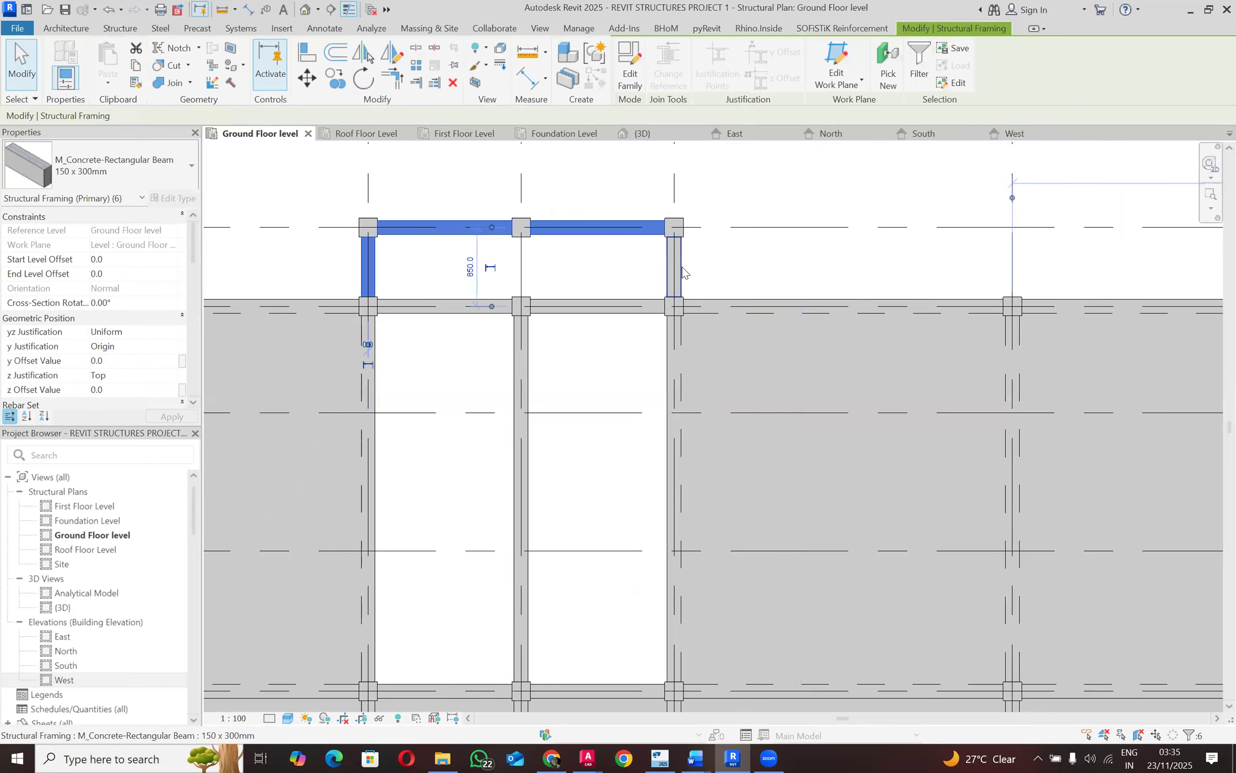
ctrl+click(685, 272)
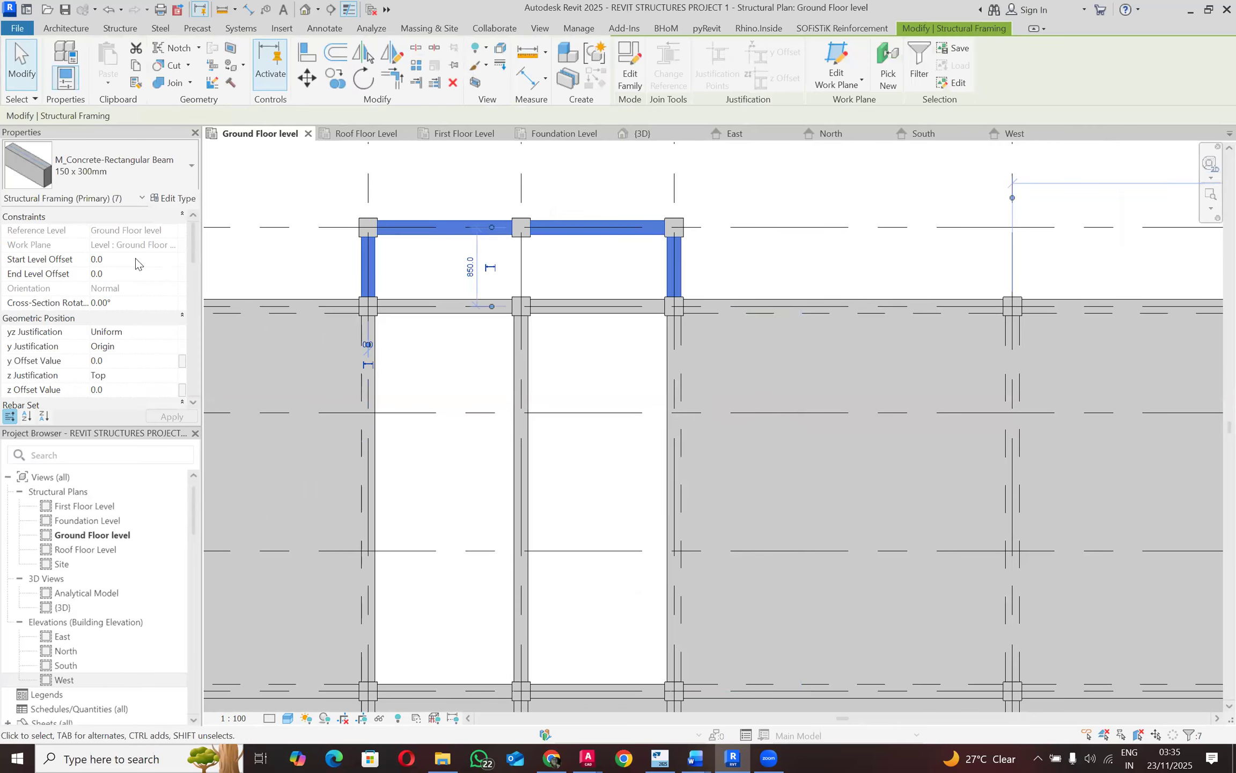
click(113, 258)
text(-150)
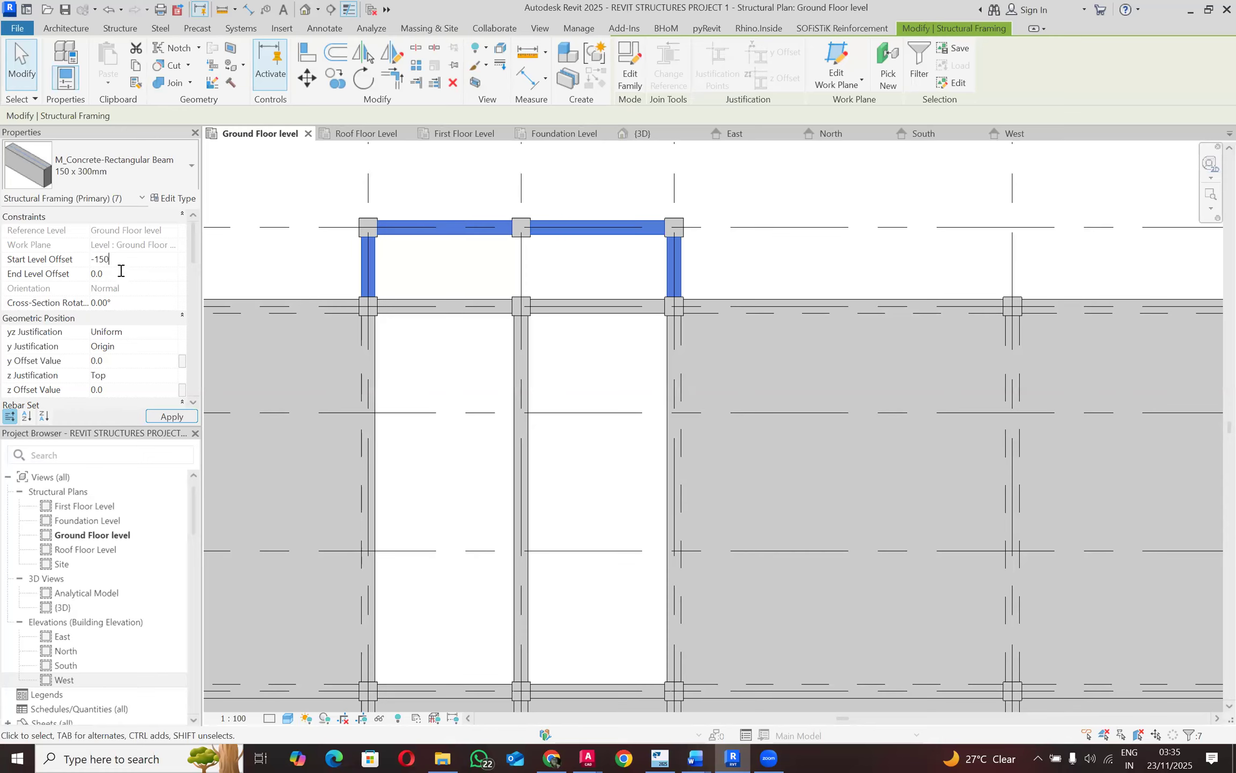
key(Tab)
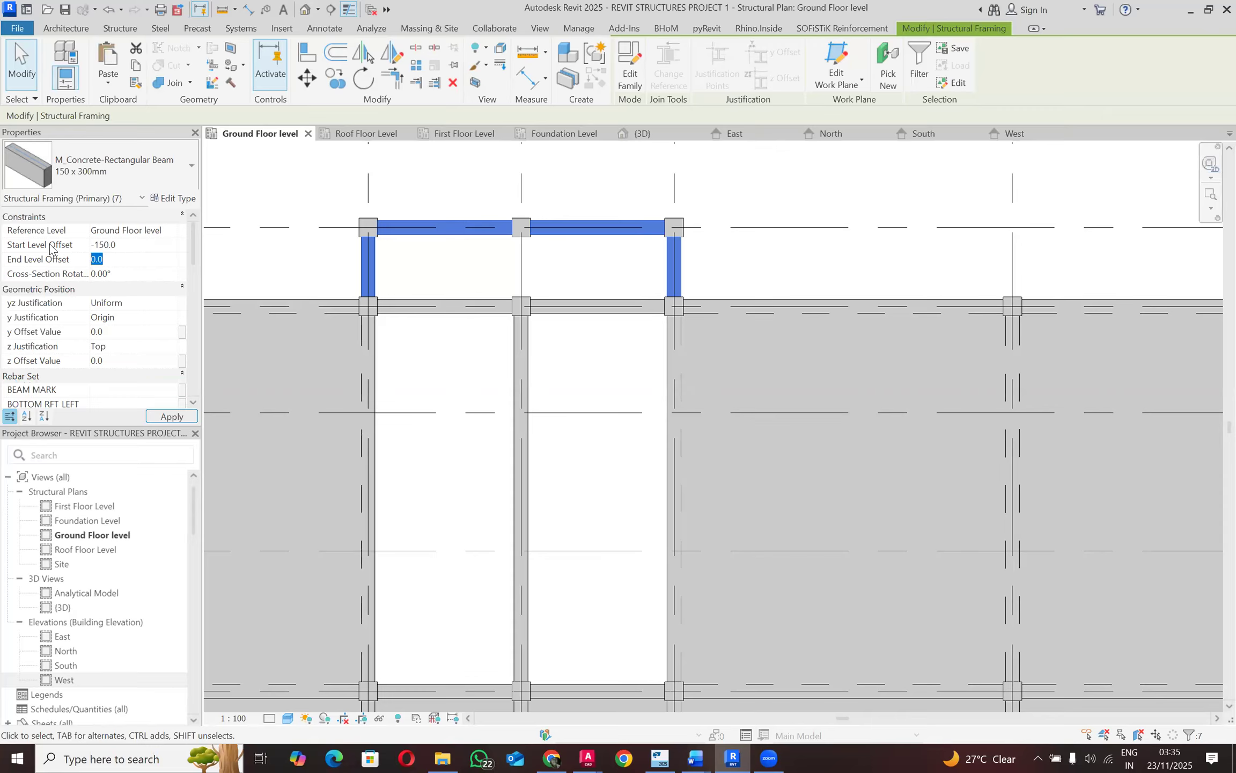
text(-150)
key(Return)
click(189, 415)
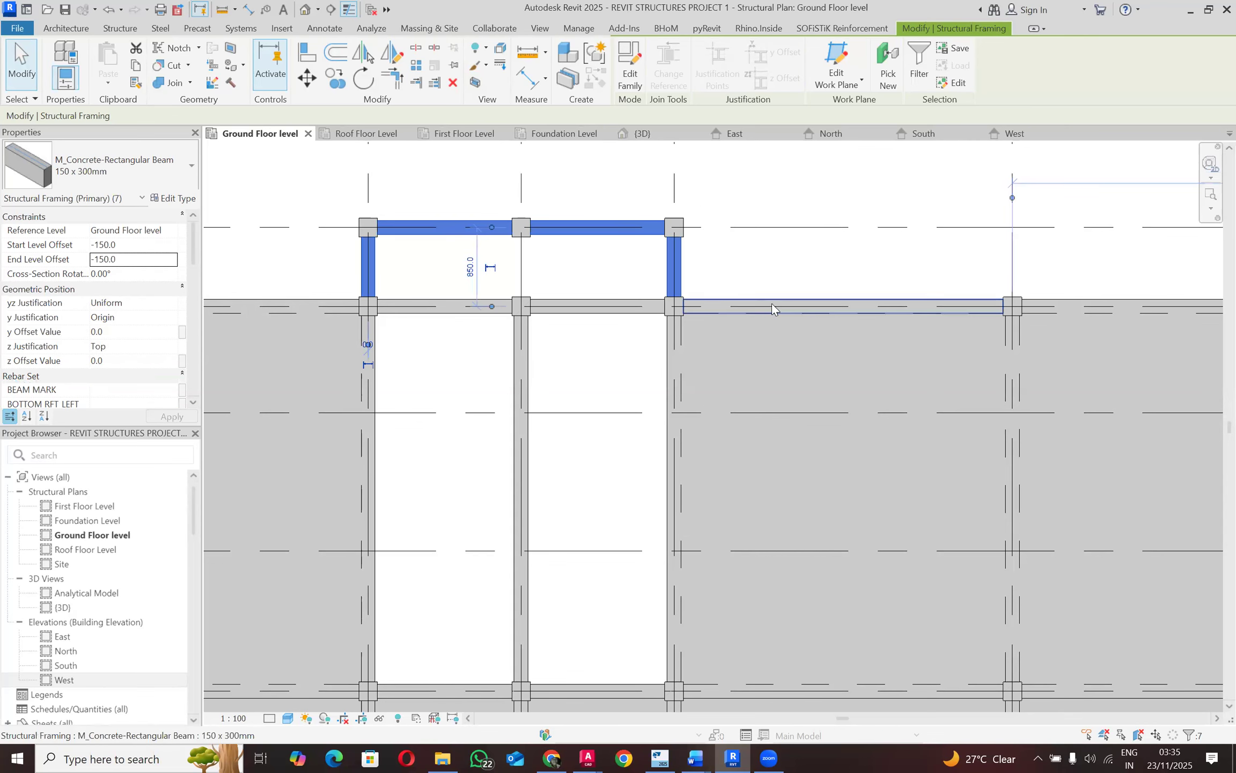
scroll(772, 304, down, 2)
scroll(751, 307, down, 2)
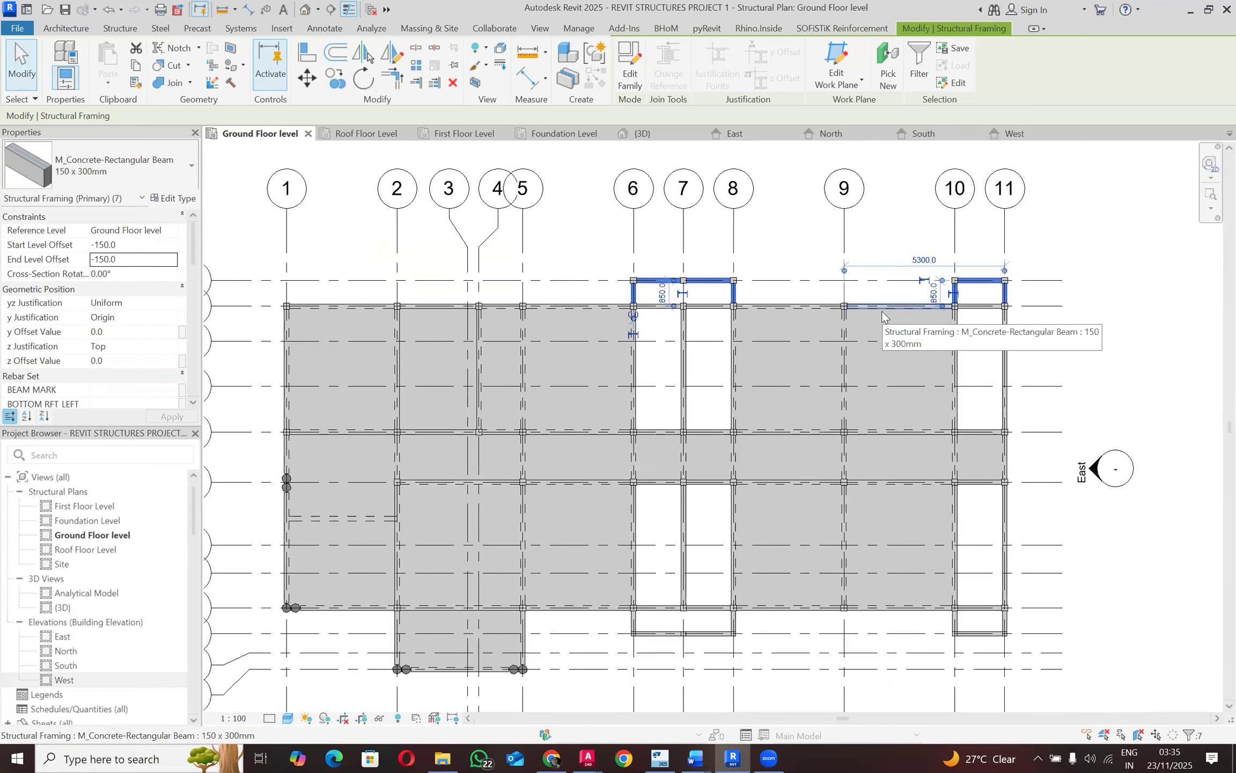
click(542, 259)
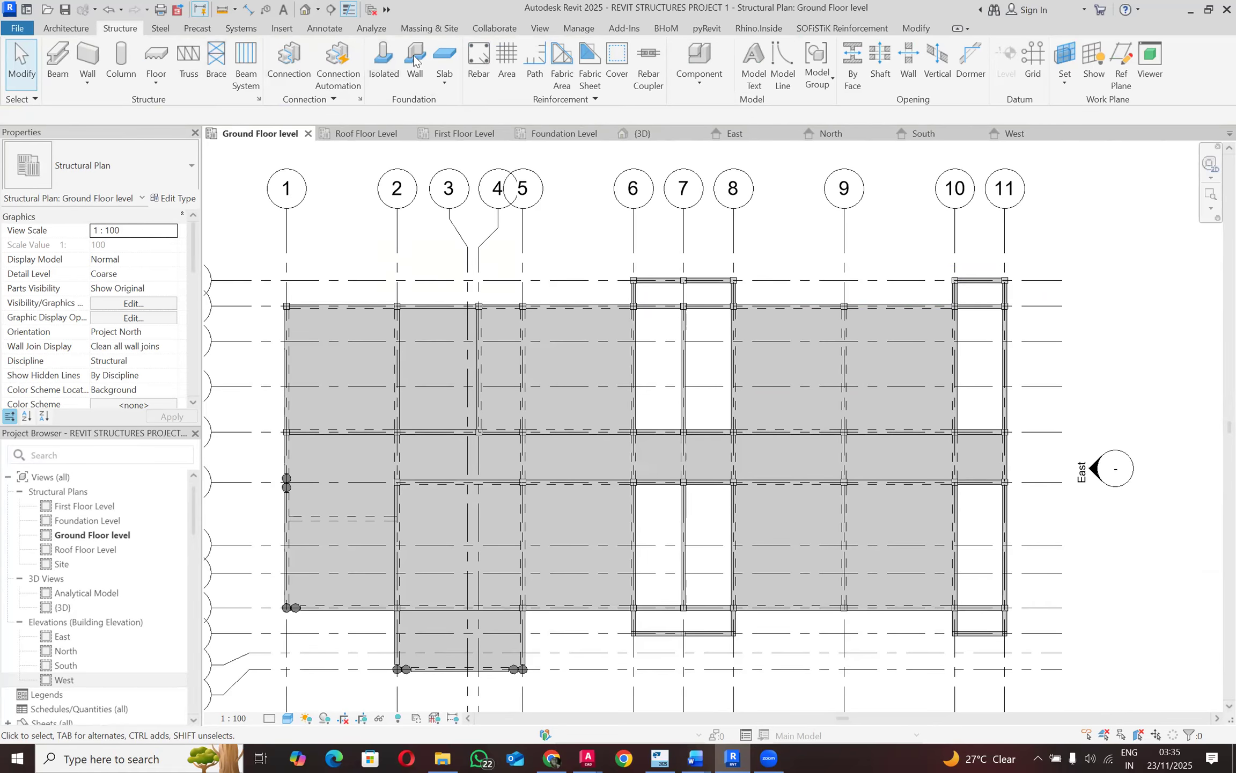
Step: Create a 150mm structural foundation slab with a rectangular boundary between grids 6 and 8, from grid H to grid E, at -150 offset
click(449, 92)
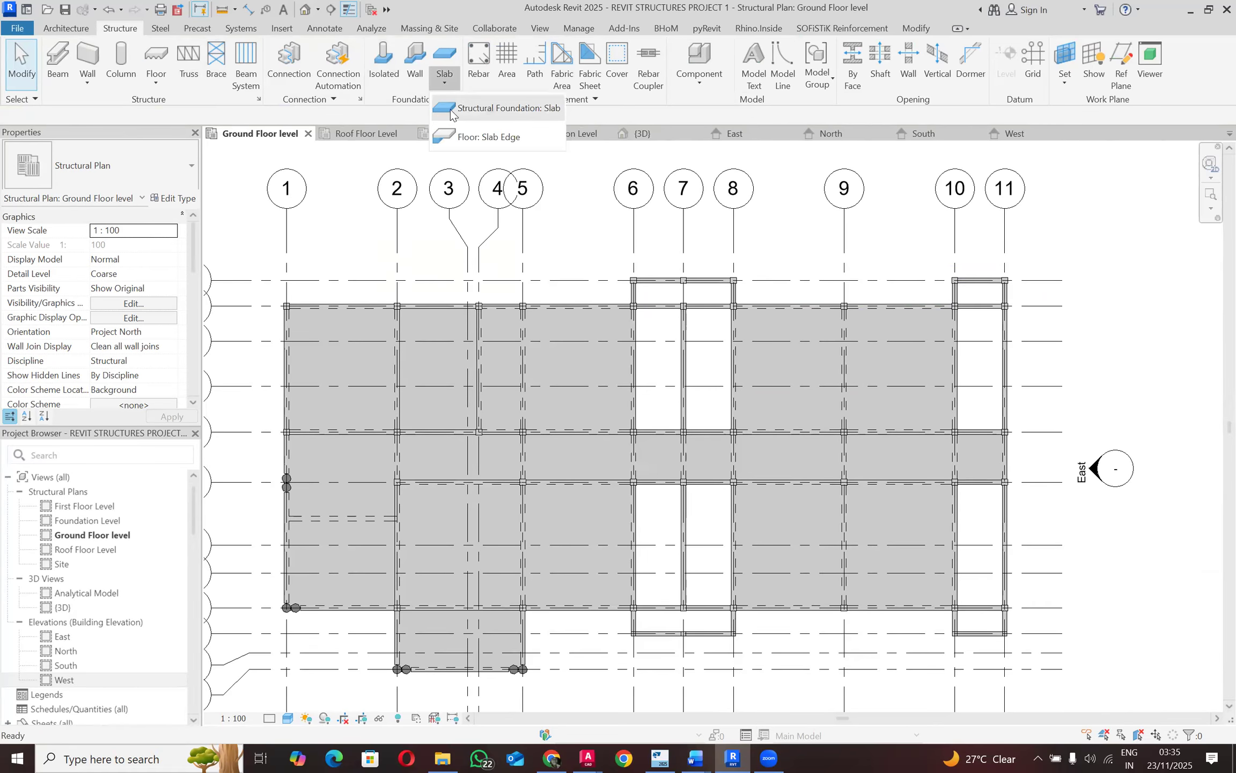
click(453, 111)
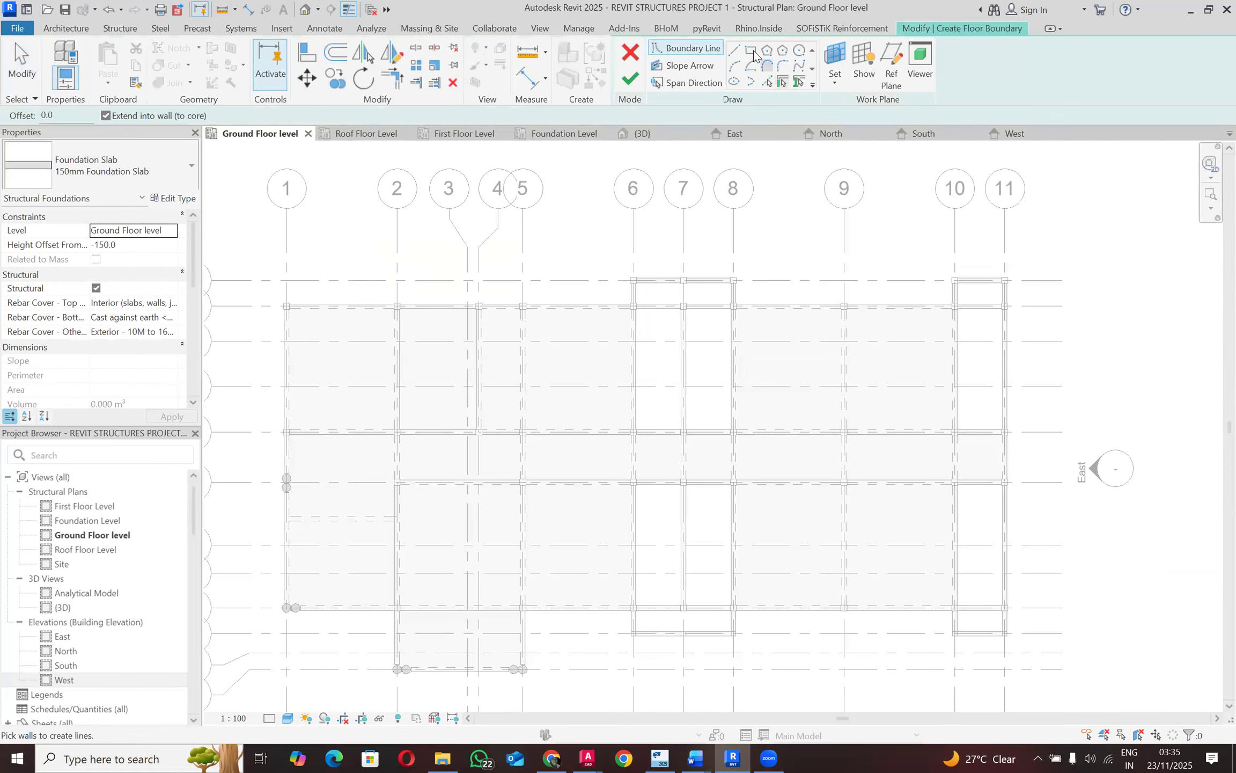
scroll(732, 294, up, 4)
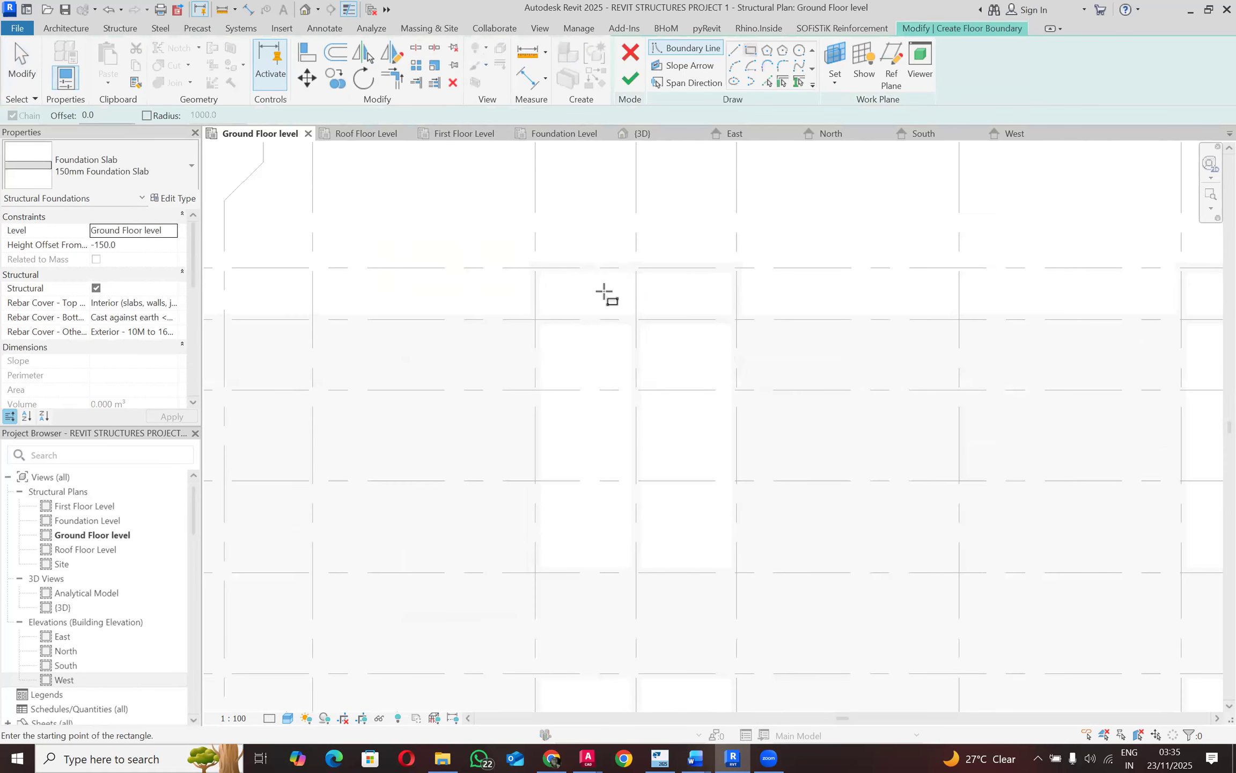
scroll(544, 270, up, 1)
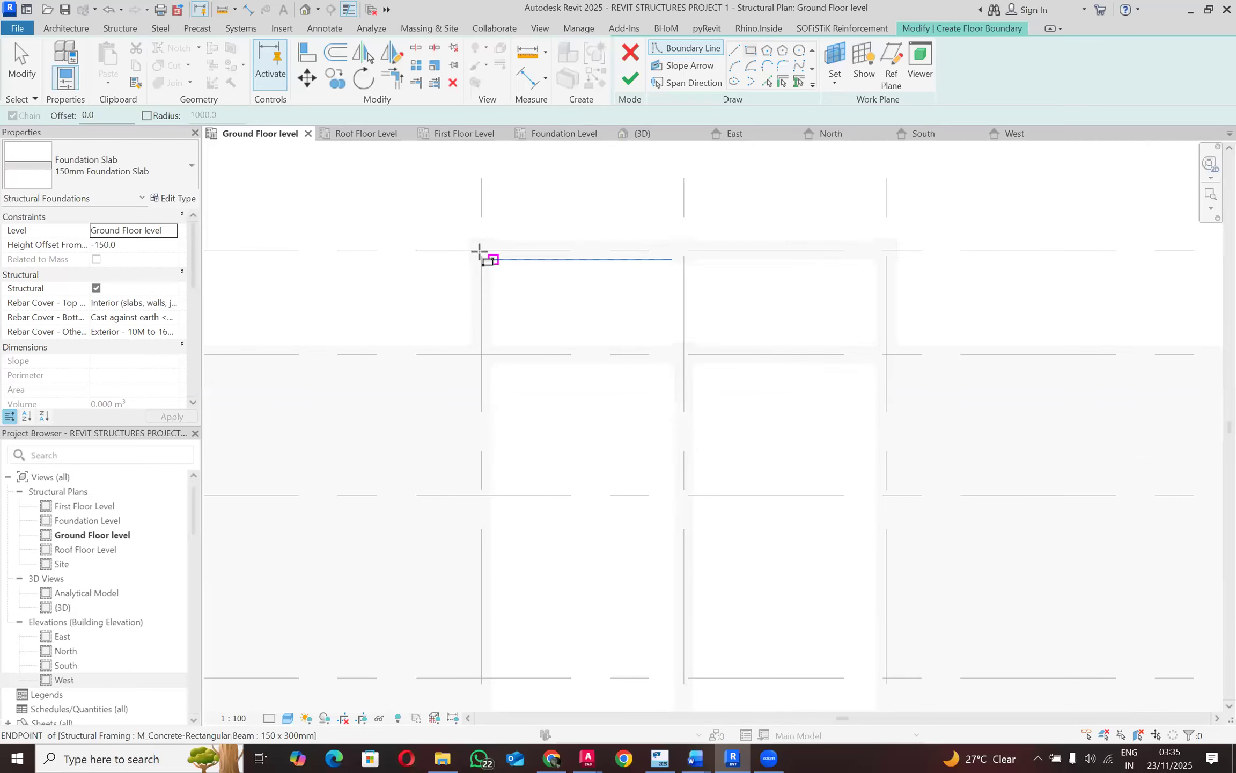
click(490, 263)
scroll(558, 307, down, 2)
scroll(634, 389, down, 2)
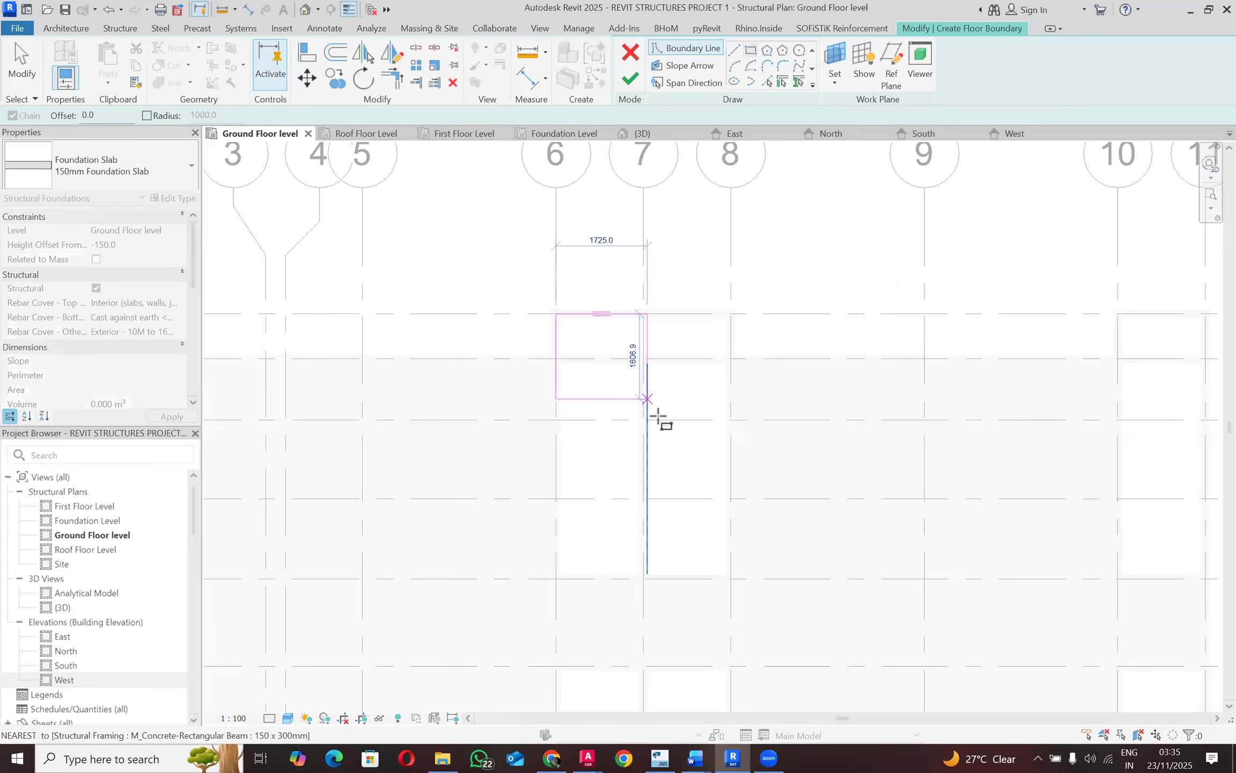
scroll(711, 558, down, 2)
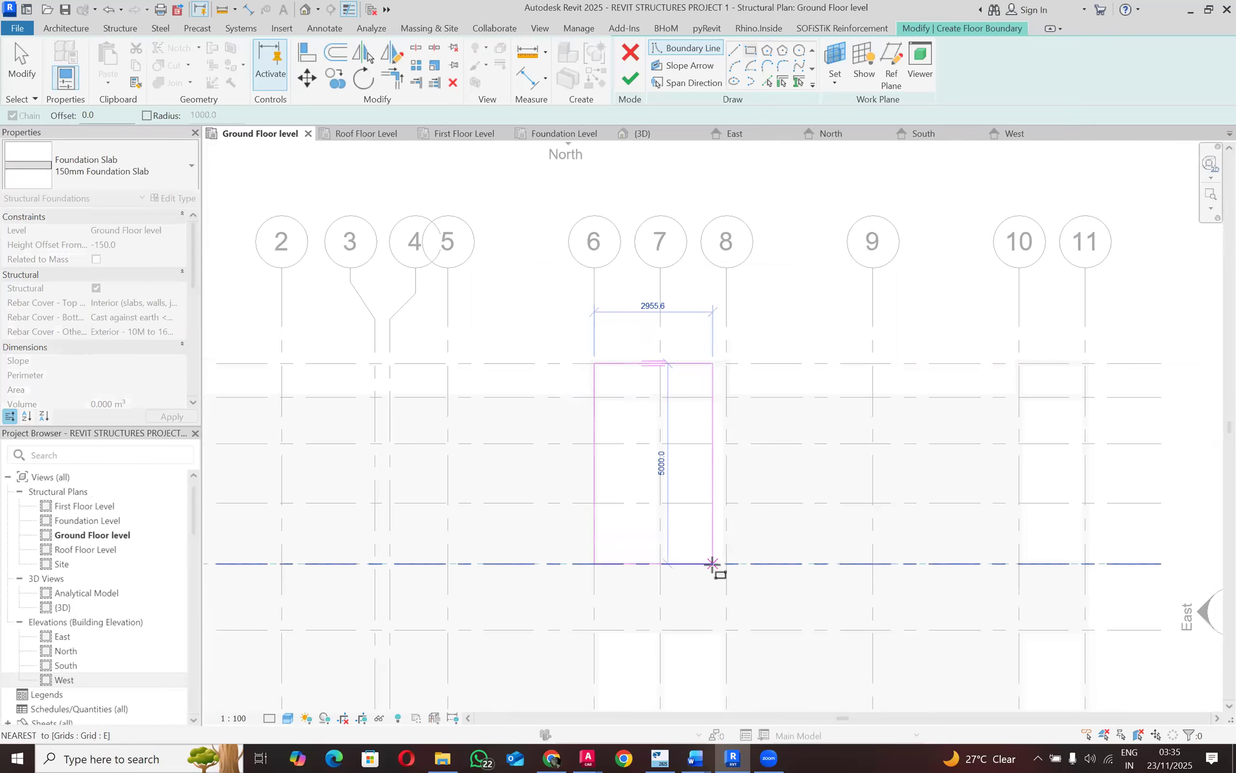
scroll(716, 568, up, 5)
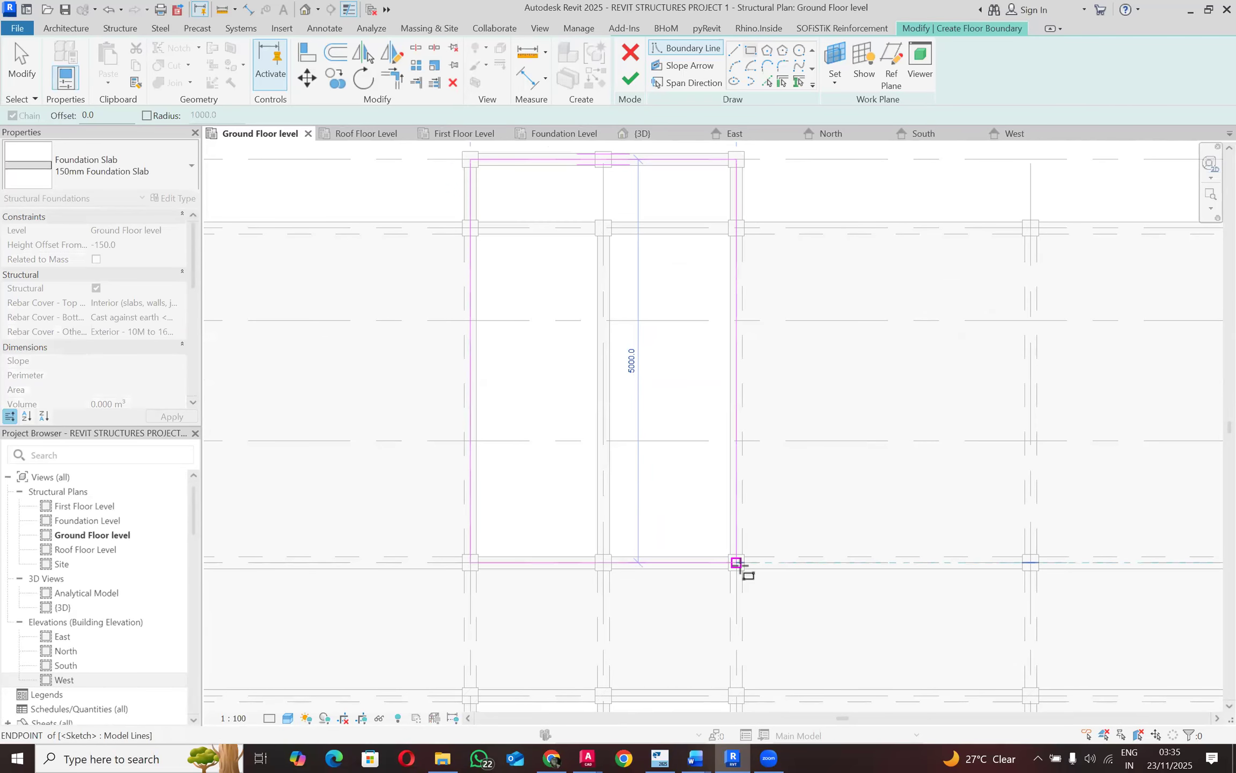
click(737, 562)
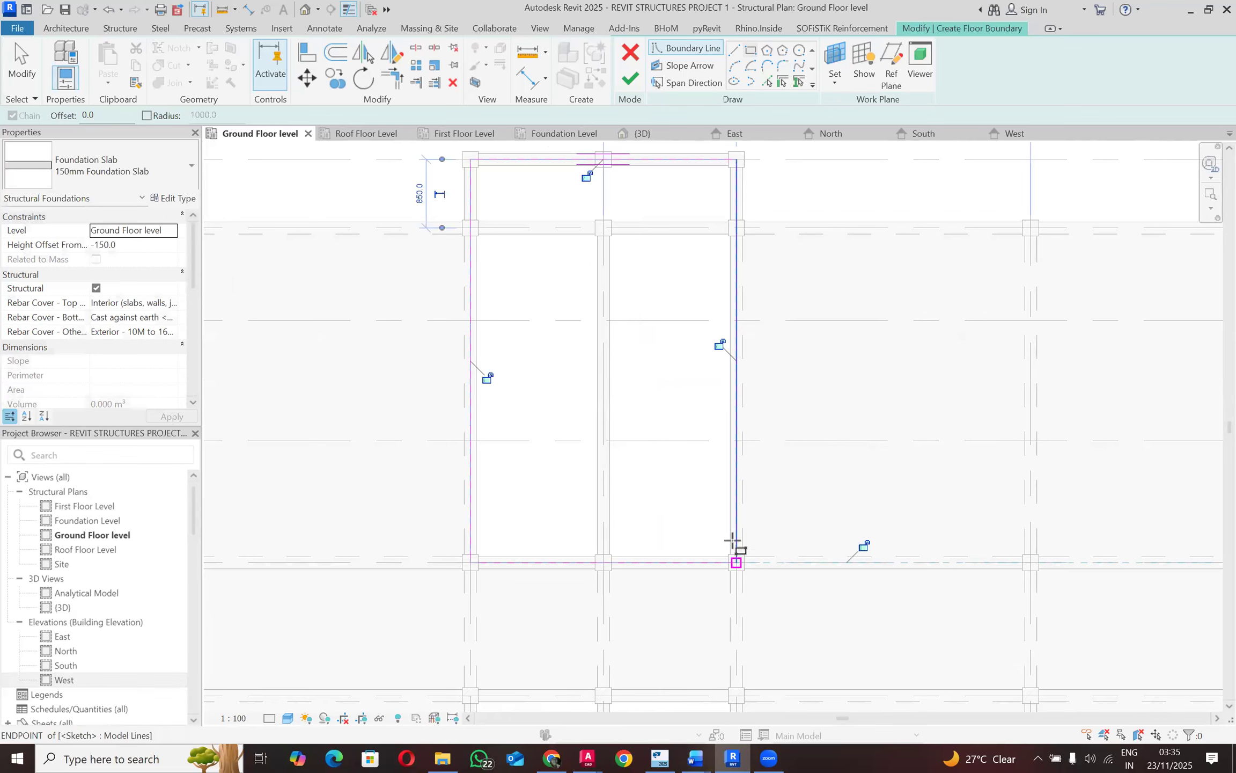
click(630, 80)
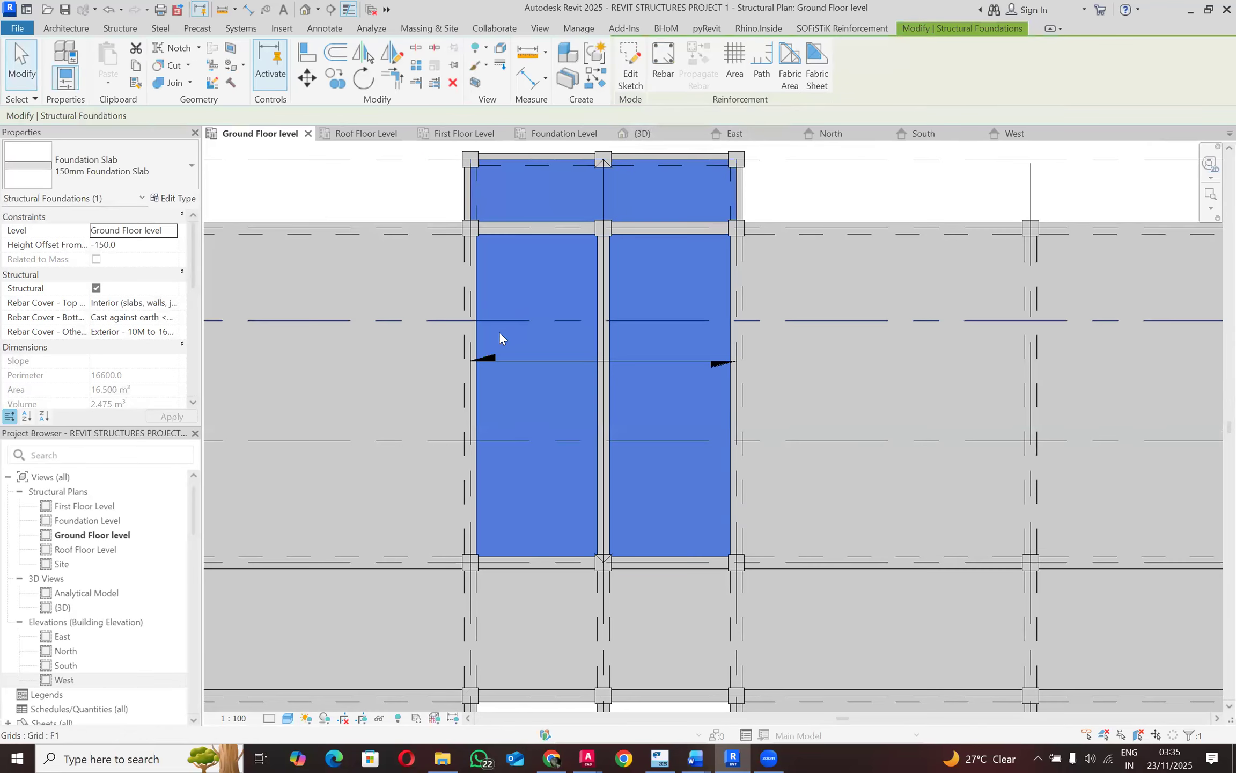
scroll(499, 332, down, 3)
key(Escape)
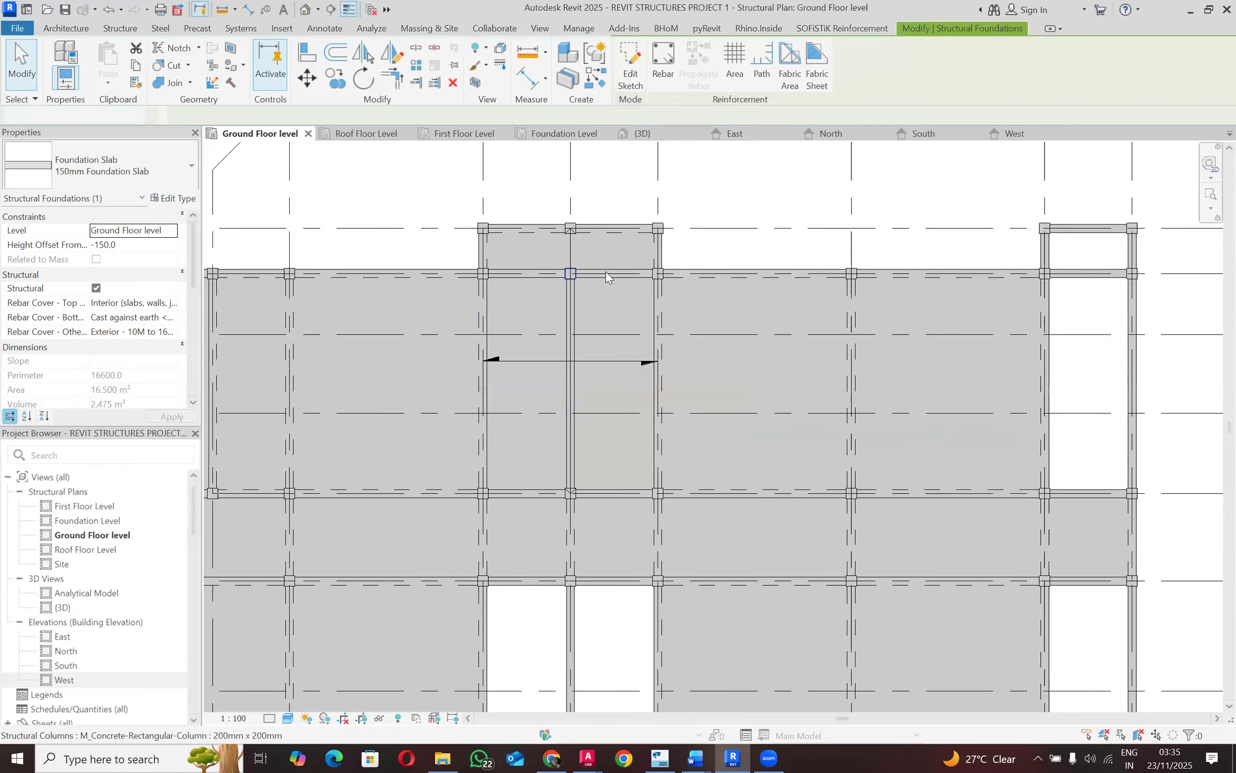
Step: Select the five beams within the new slab: two on grid G, two on grid E, and the one on grid 7 between them
click(596, 273)
ctrl+click(532, 273)
ctrl+click(572, 408)
scroll(560, 494, down, 2)
scroll(557, 504, up, 2)
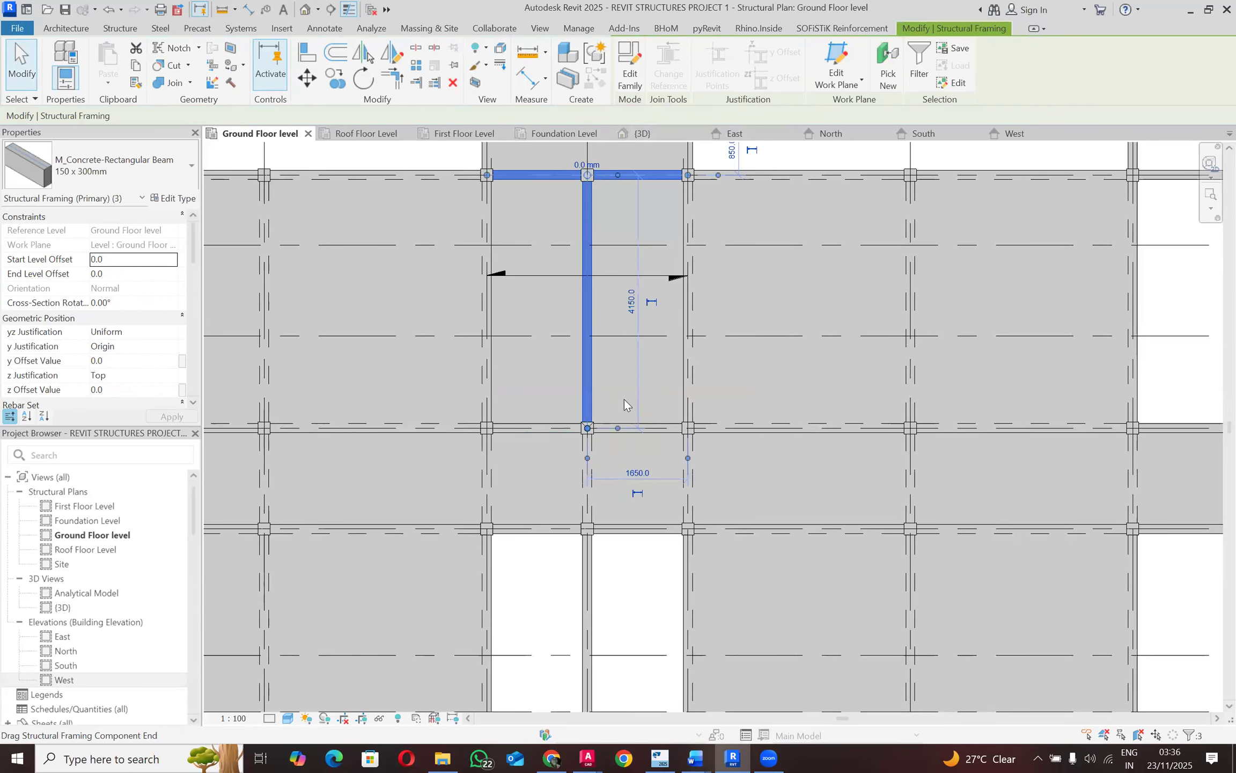
ctrl+click(537, 429)
ctrl+click(638, 435)
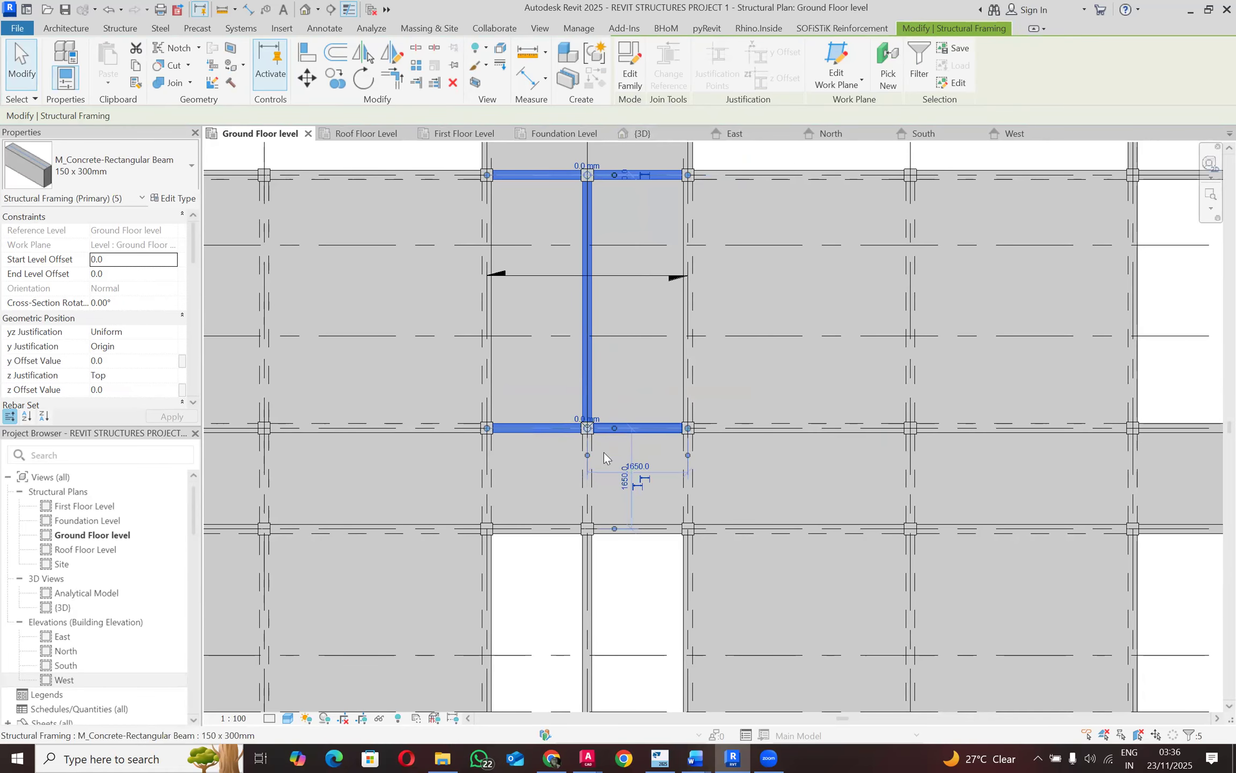
Step: Switch to the architectural ground floor plan in AutoCAD and examine the level marks of the w/c, bedrooms and corridor around the twin balconies
mouse_move(596, 753)
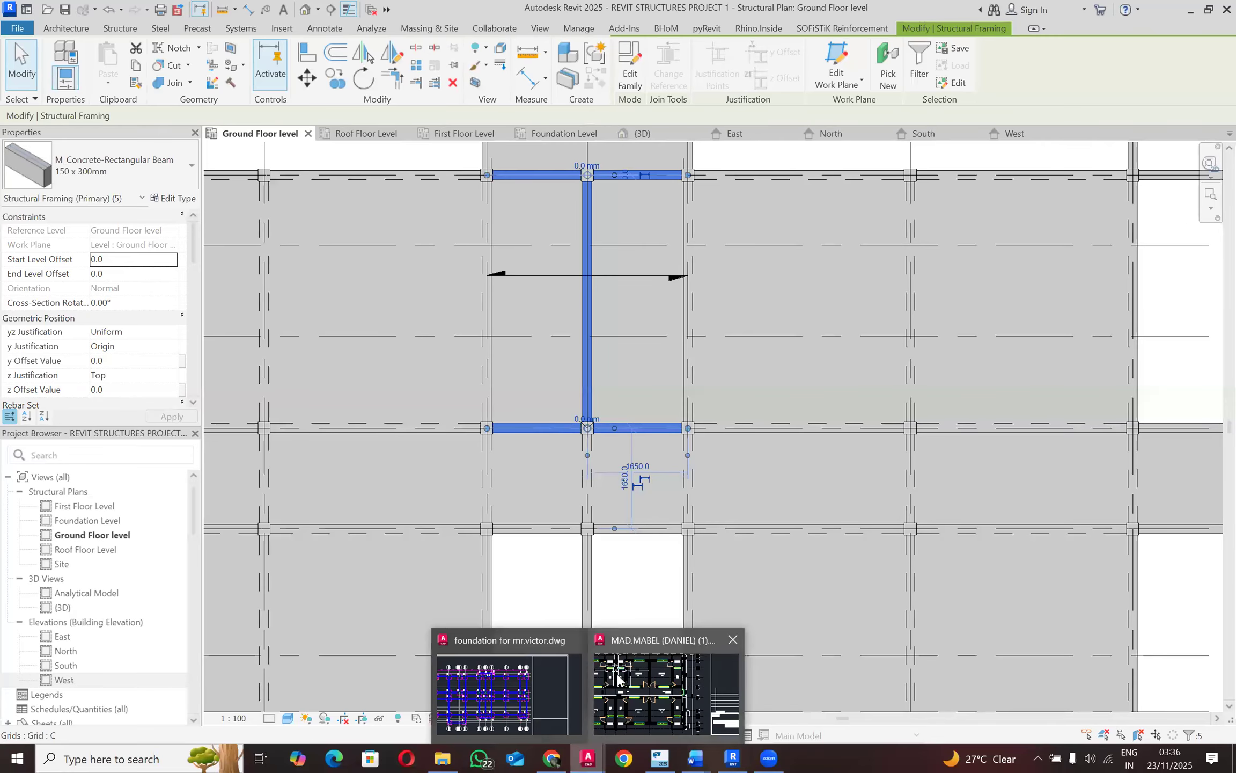
click(619, 678)
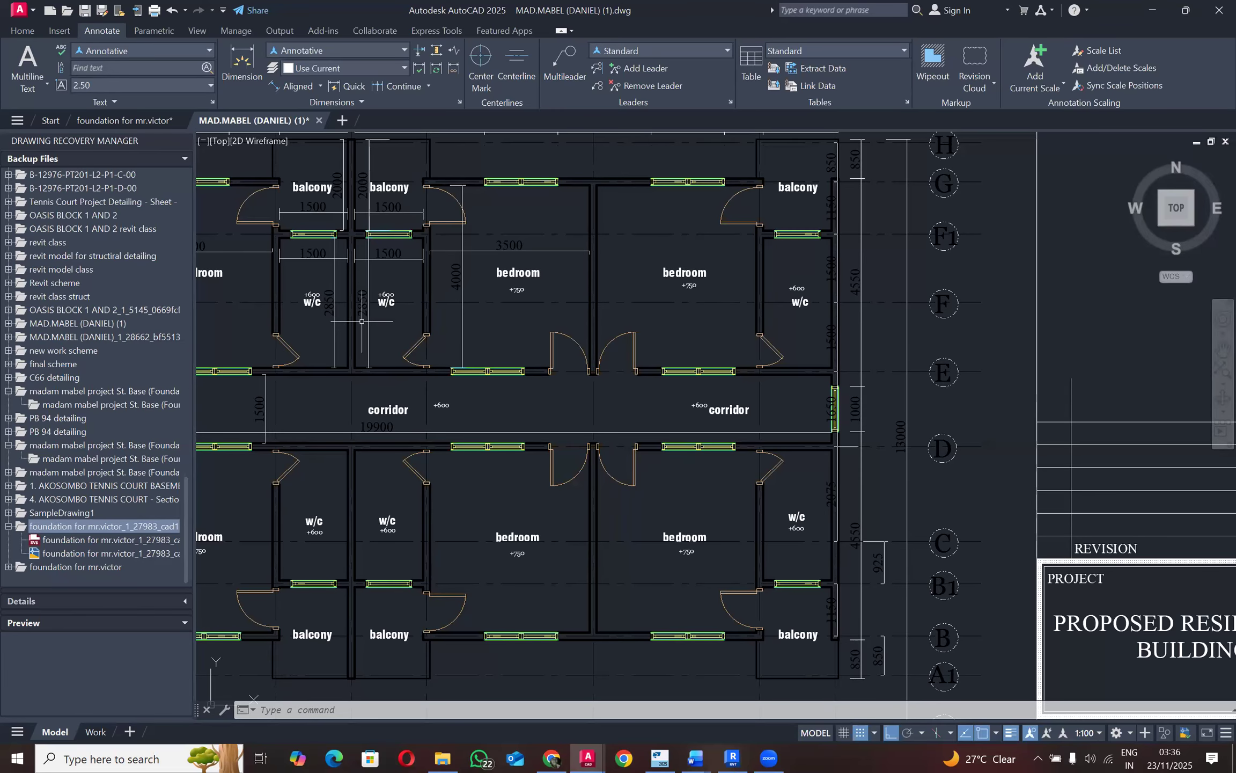
scroll(362, 320, down, 3)
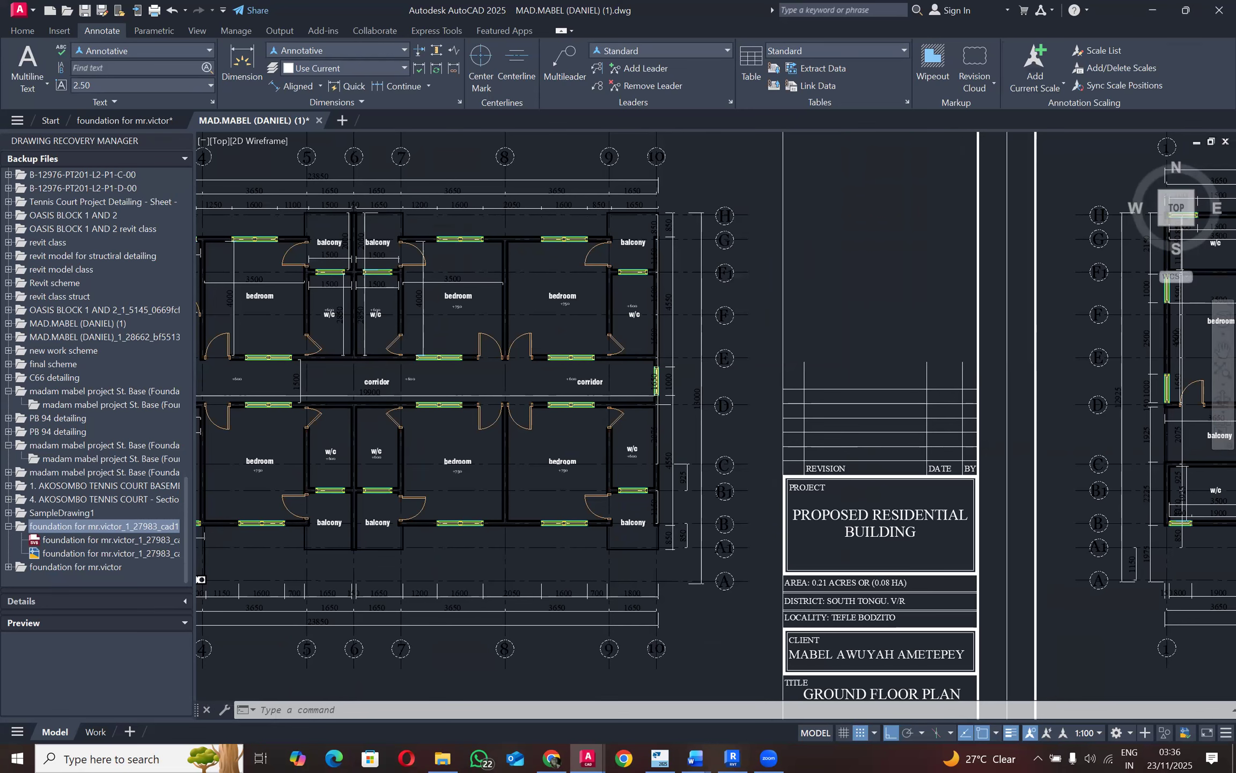
scroll(308, 265, up, 8)
scroll(308, 265, down, 4)
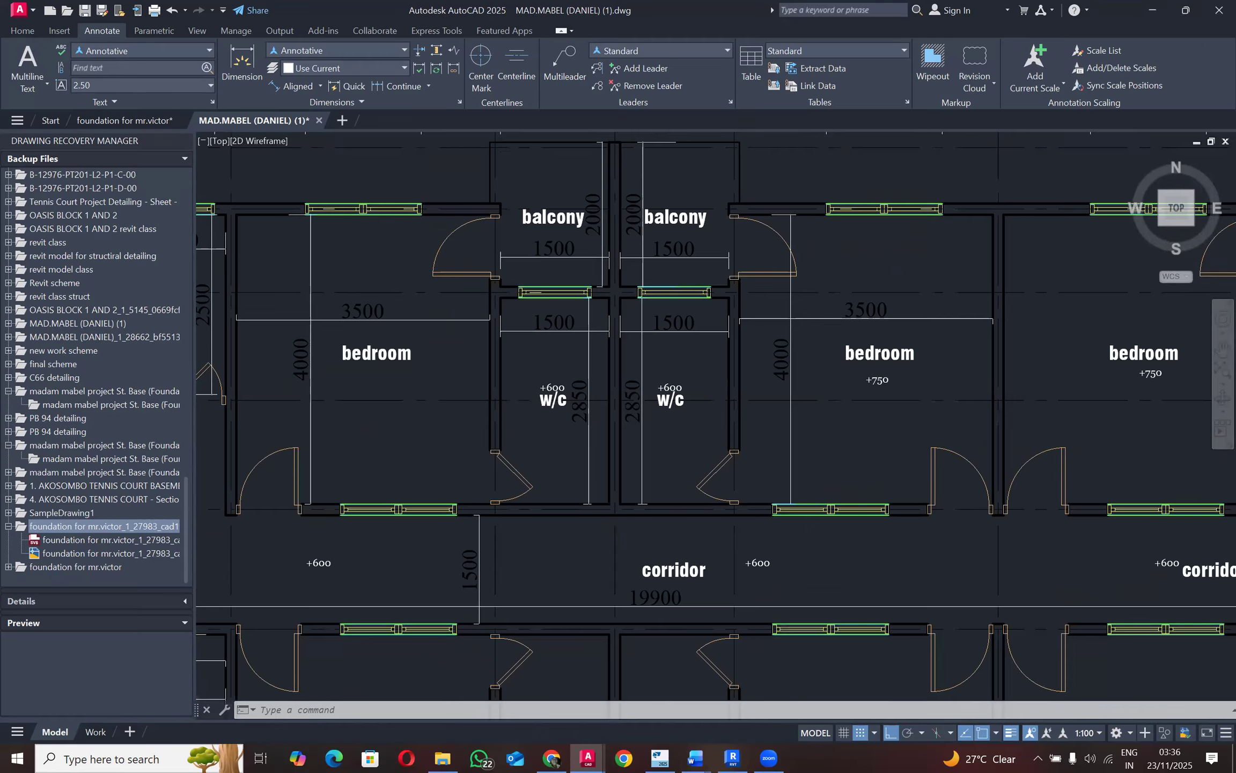
scroll(290, 321, up, 4)
scroll(536, 375, down, 2)
scroll(579, 386, down, 2)
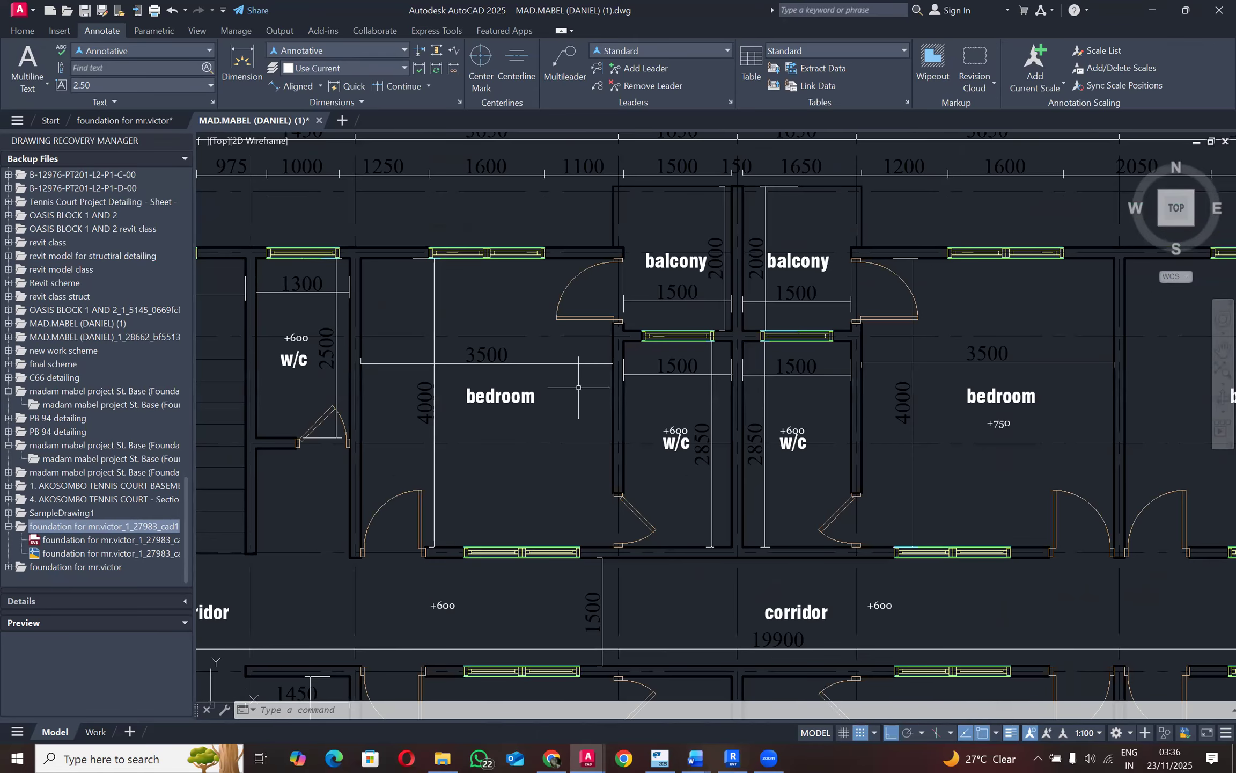
scroll(697, 401, down, 2)
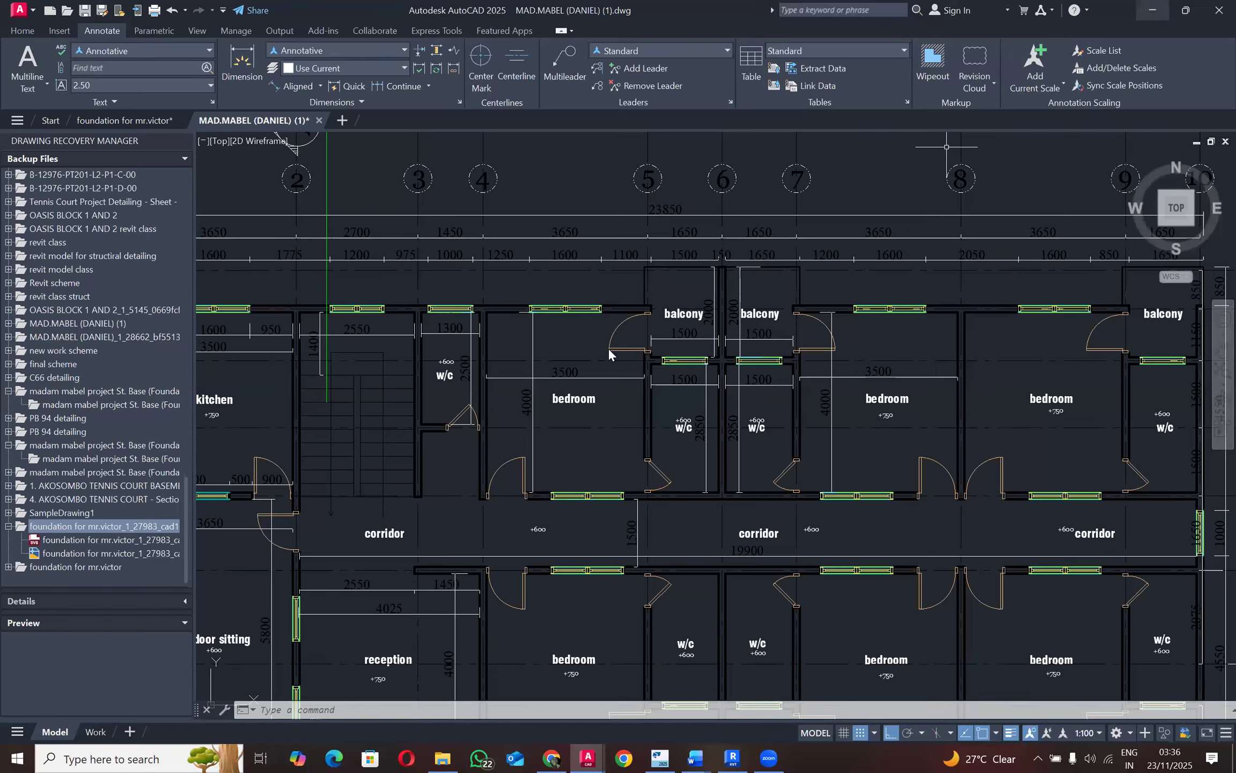
Step: Switch back to Revit and set the start and end level offsets of the five selected beams to -150
key(alt+Tab)
click(111, 261)
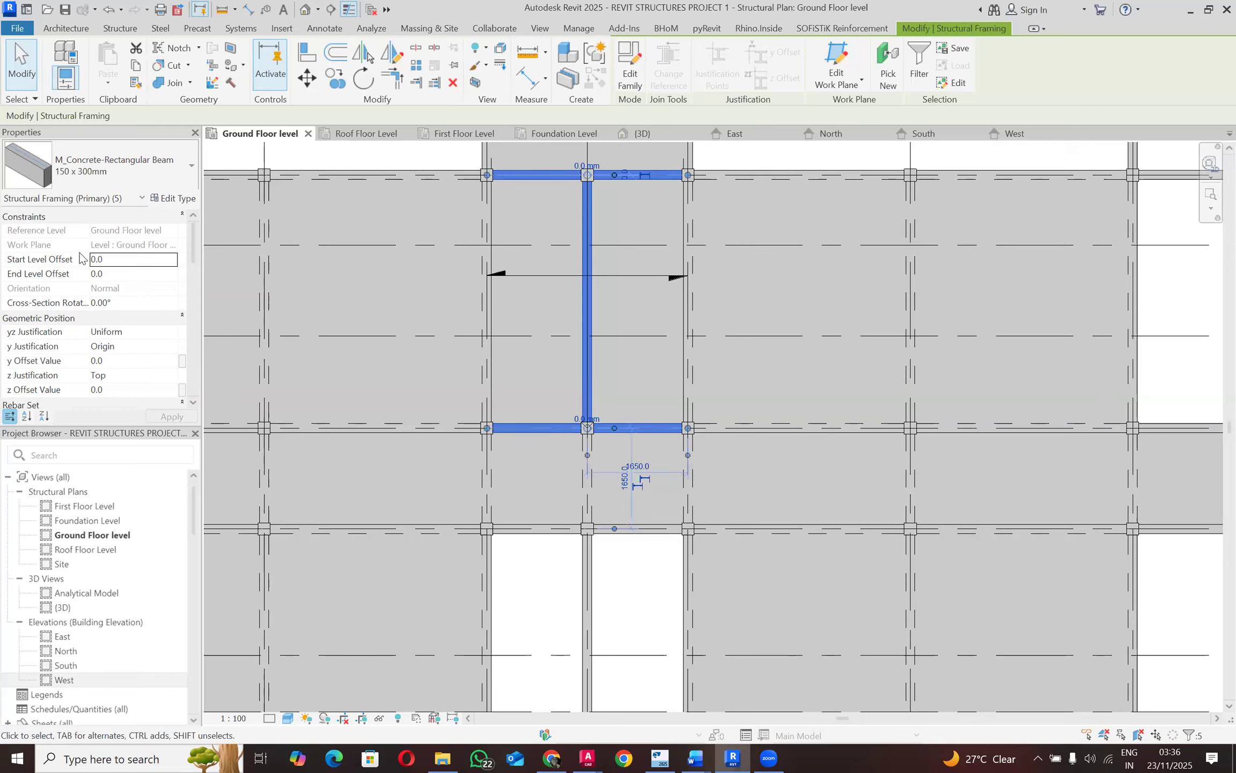
click(107, 260)
key(BackSpace)
text(-150)
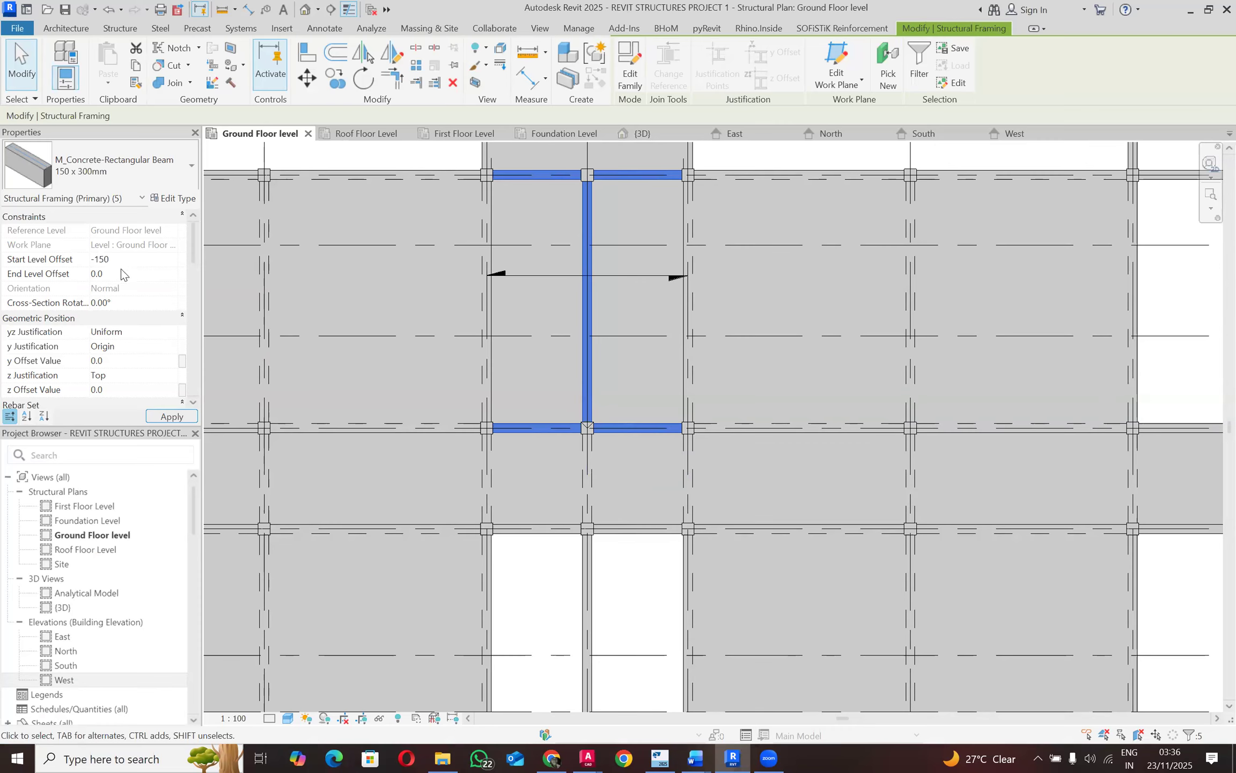
key(Return)
text(-150)
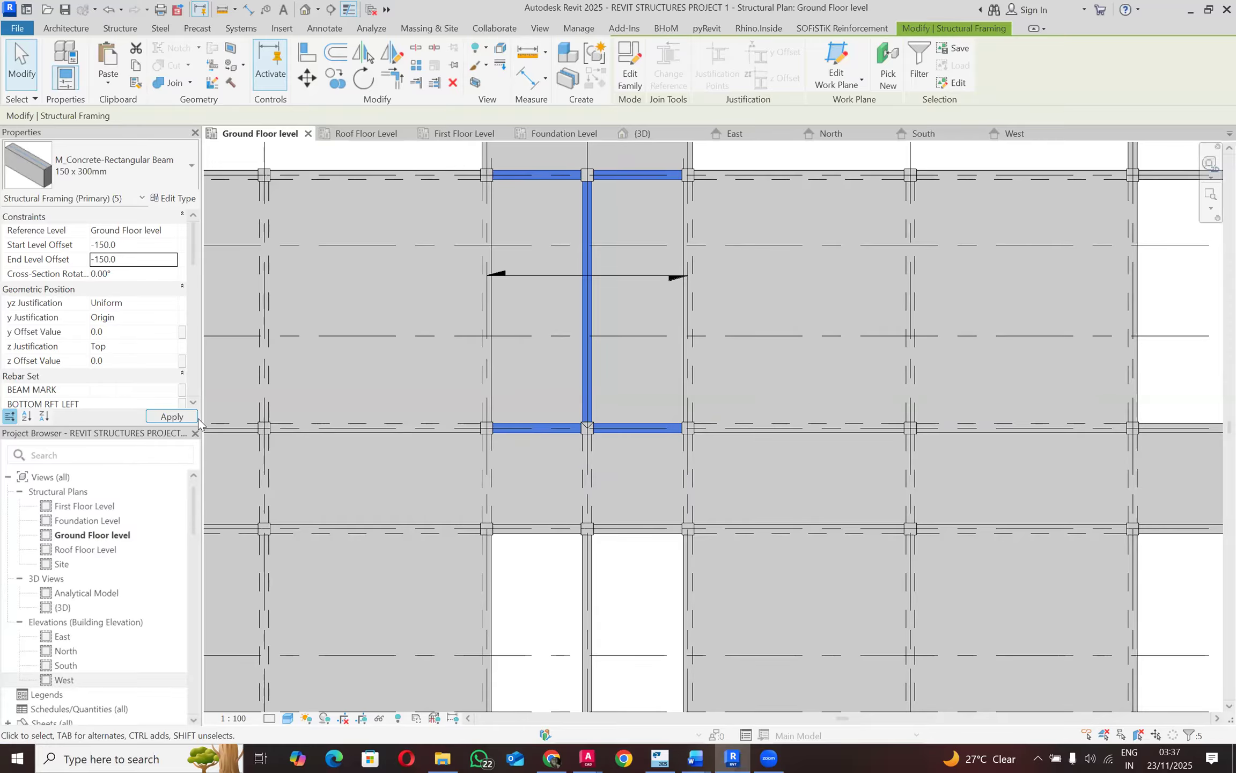
scroll(628, 386, down, 2)
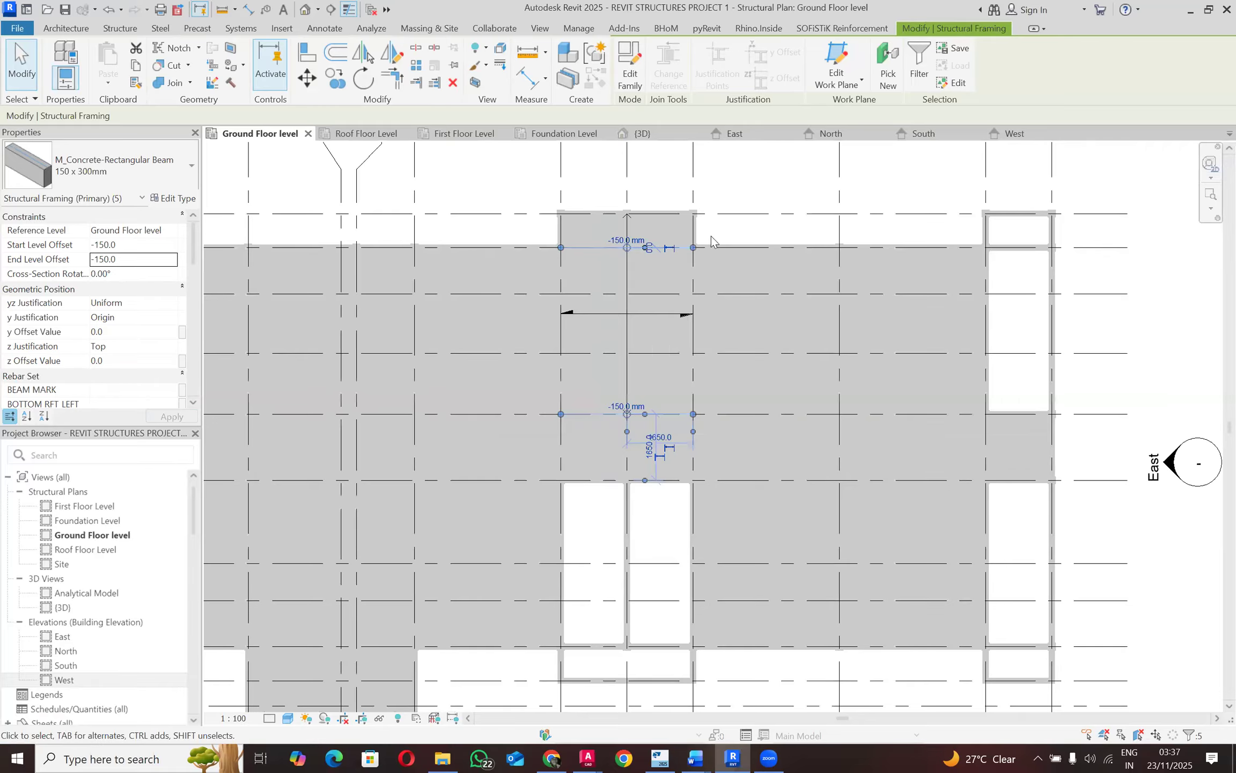
key(Escape)
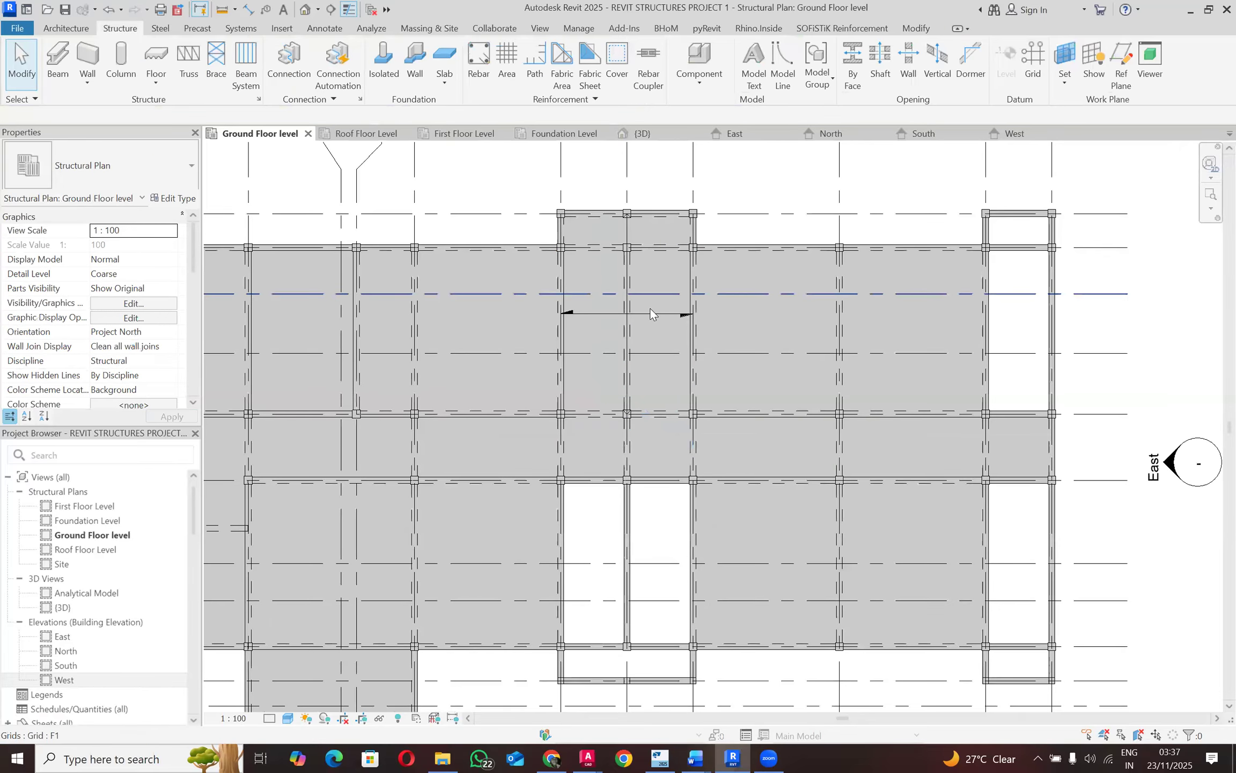
Step: Delete the span direction symbol from the slab between grids 6 and 8, above grid E
click(651, 310)
key(Delete)
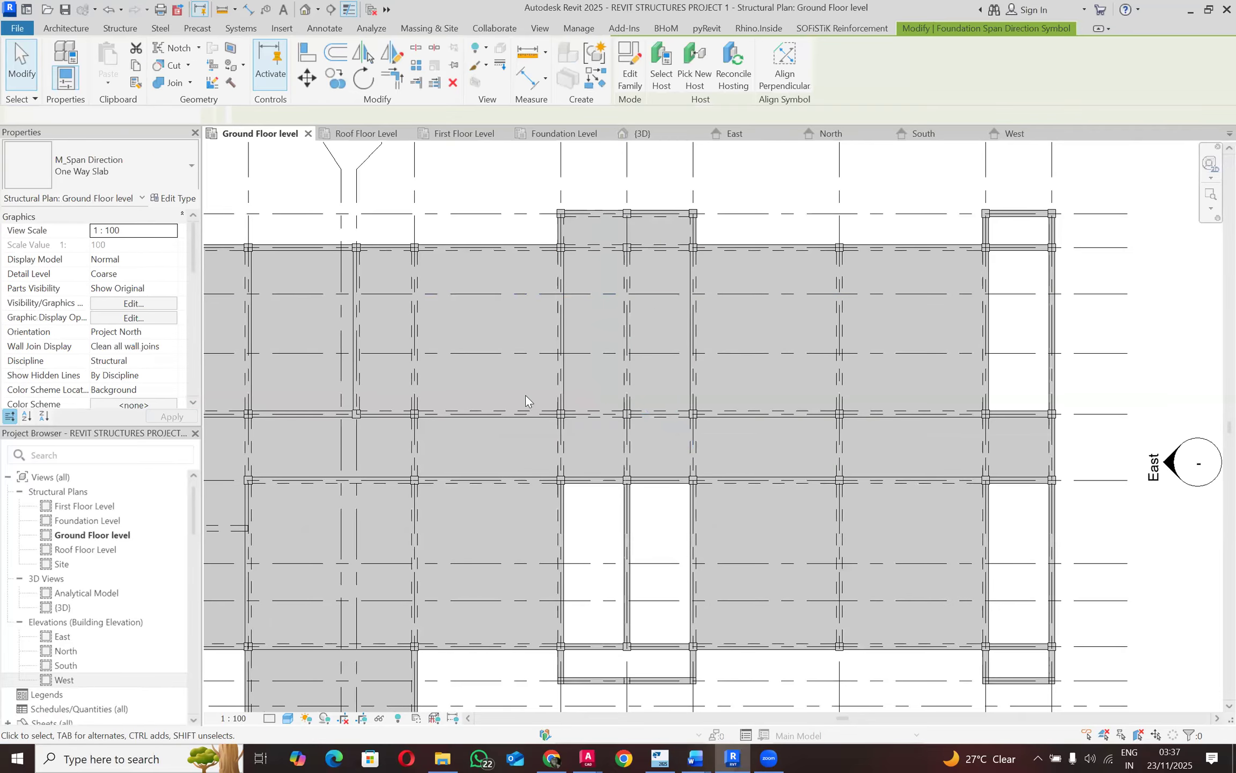
scroll(599, 368, down, 1)
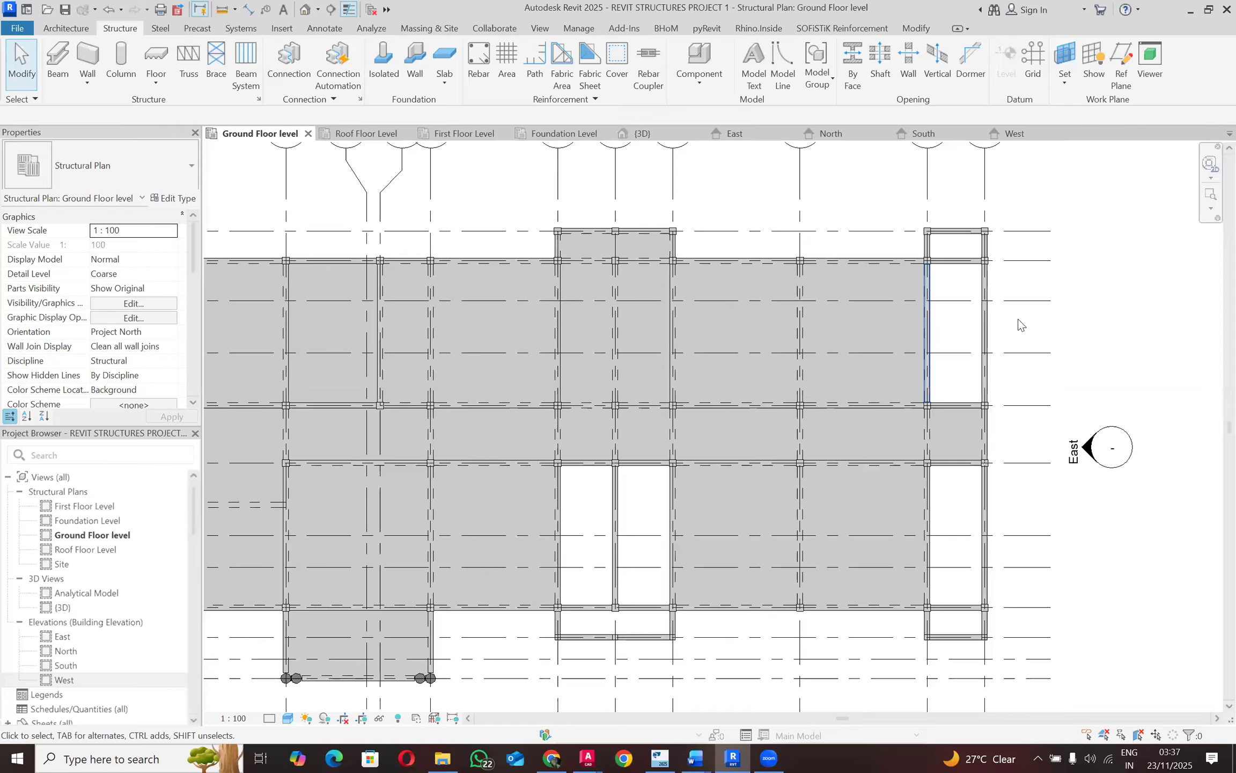
scroll(1042, 309, down, 1)
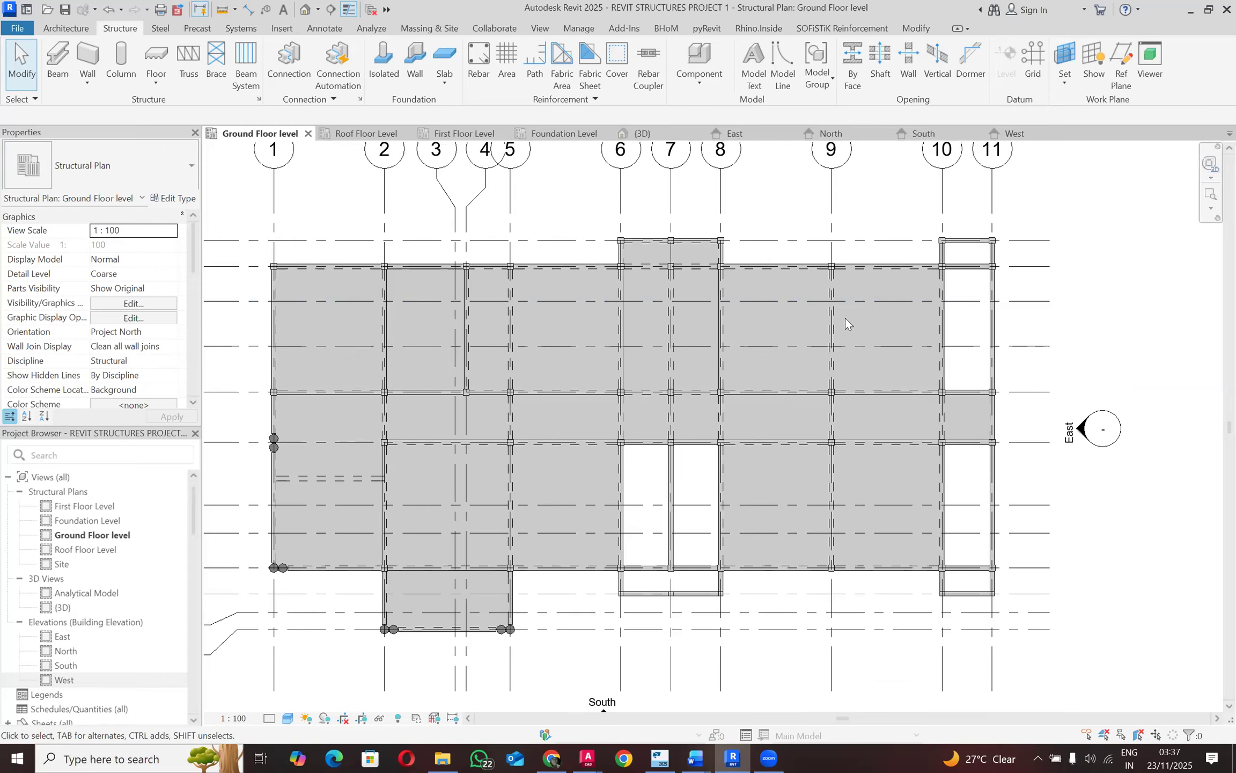
Step: Check the w/c and corridor floor levels below grid D in the AutoCAD ground floor plan, then return to Revit
click(673, 460)
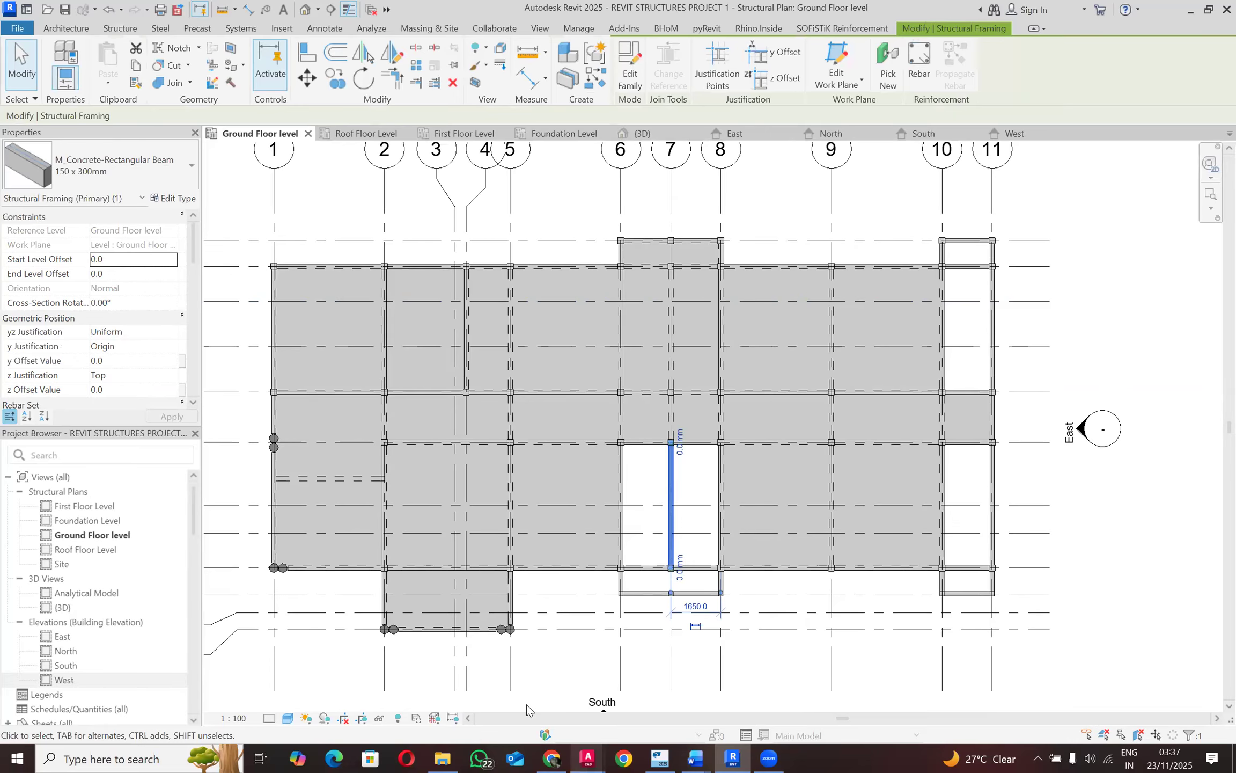
key(alt+Tab)
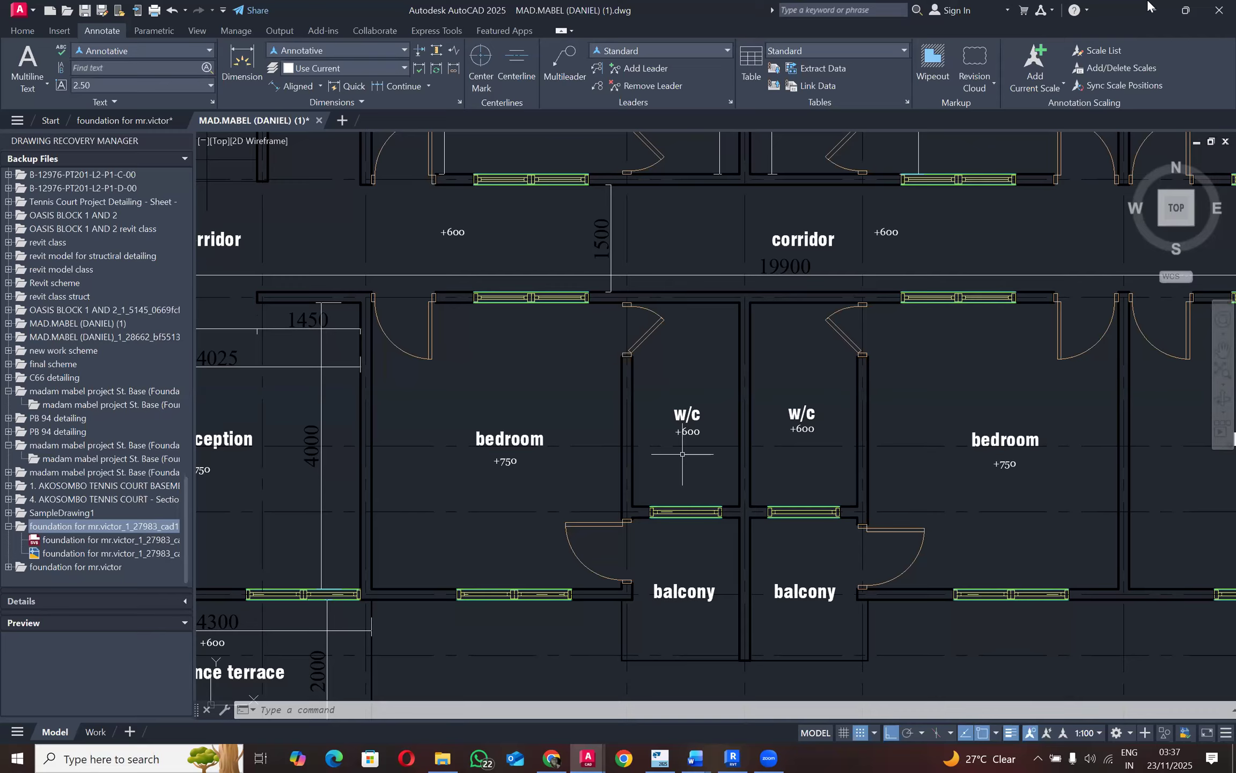
key(alt+Tab)
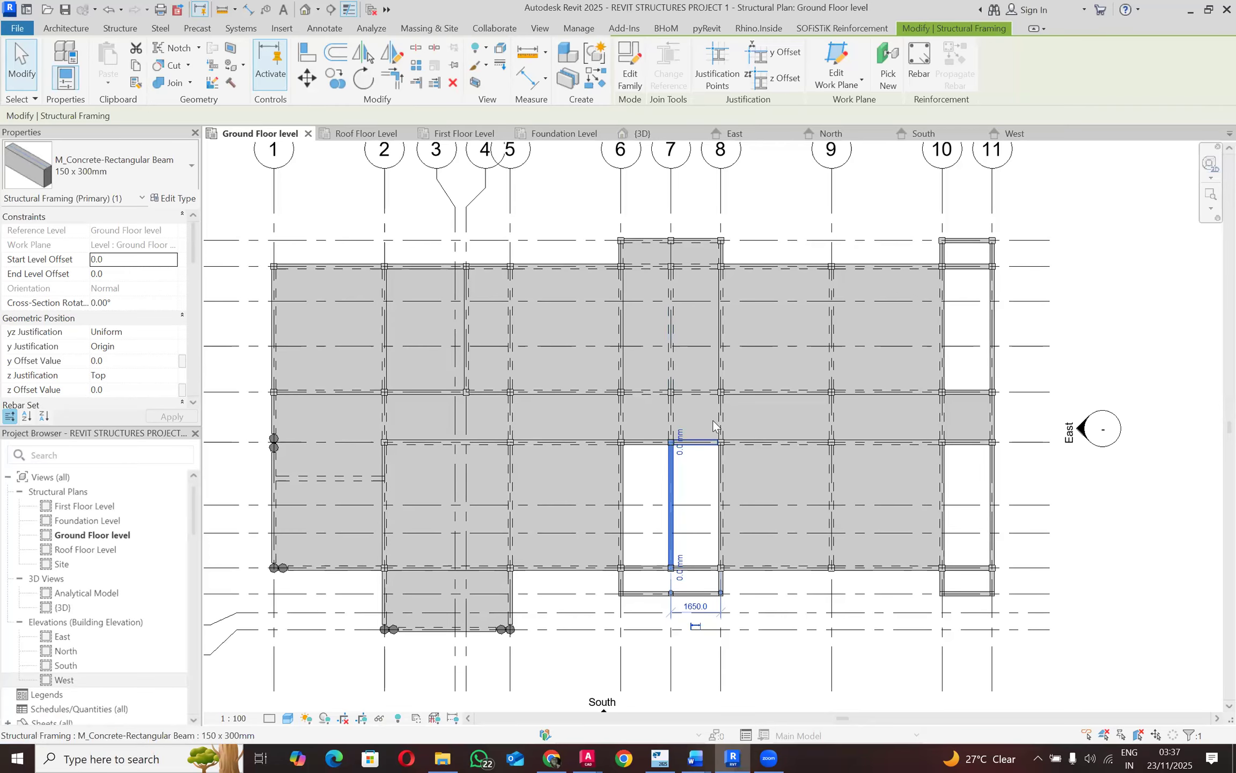
scroll(696, 445, up, 1)
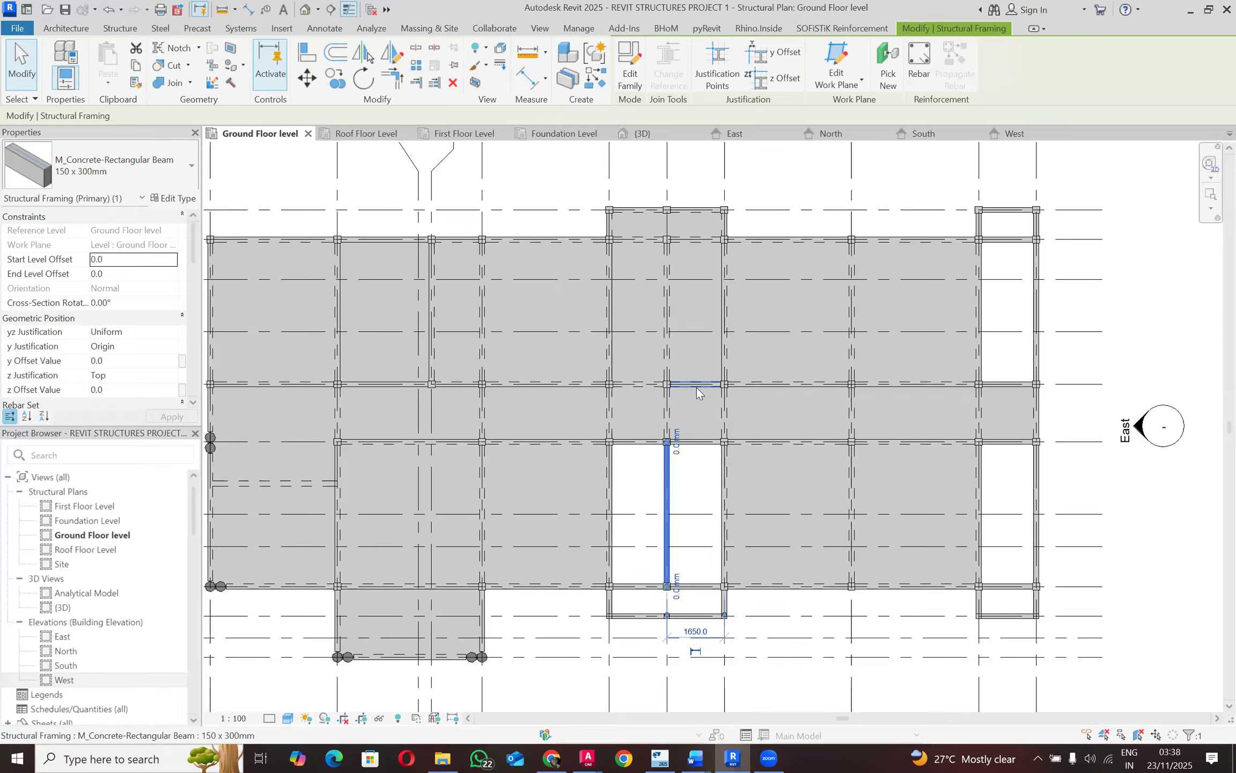
ctrl+click(640, 388)
ctrl+click(691, 446)
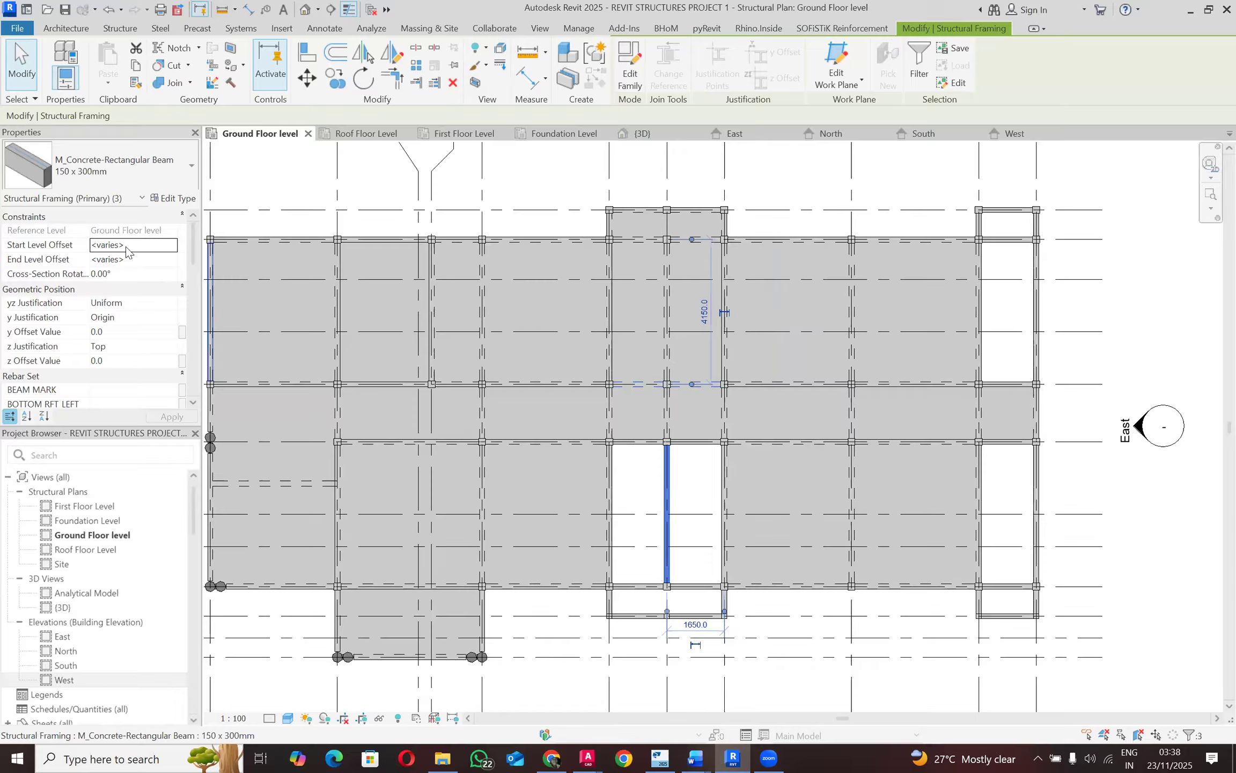
key(Escape)
Step: Set the start and end level offsets of the two beams on grid E between grids 6 and 8 to 0
click(686, 386)
ctrl+click(635, 386)
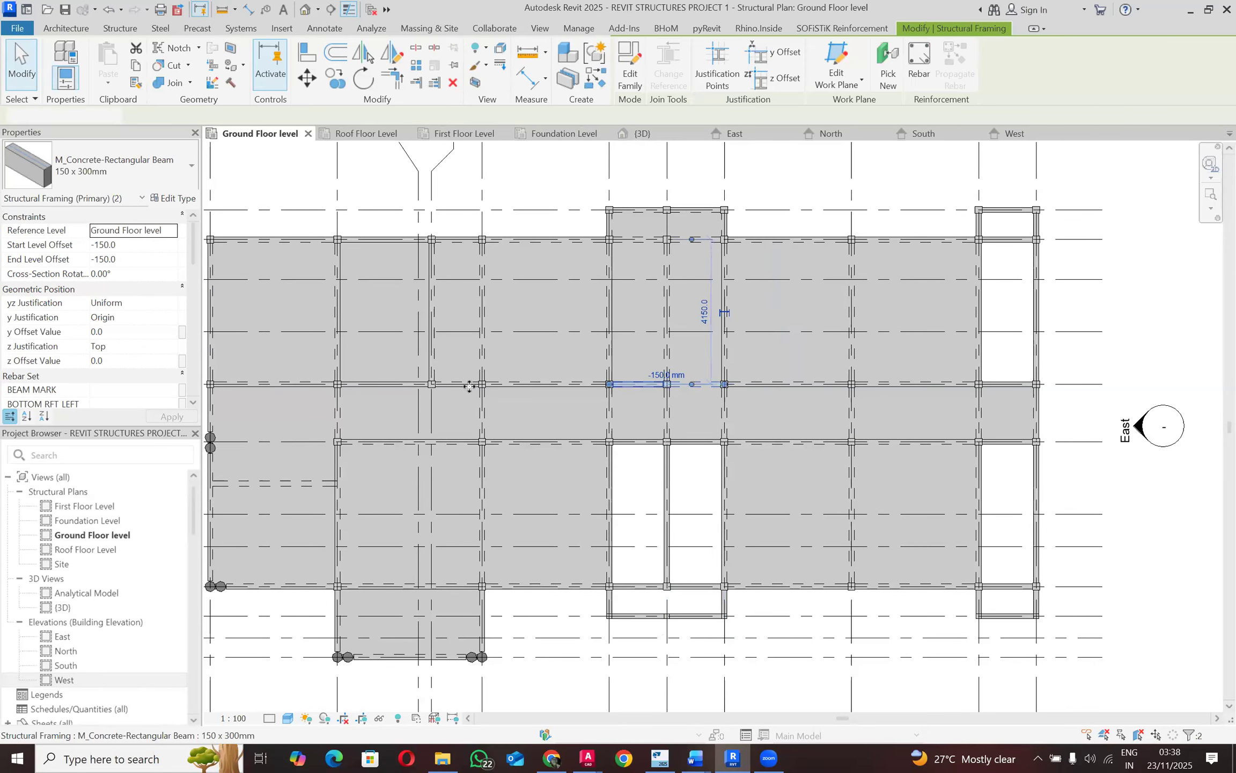
click(92, 245)
click(81, 240)
text(0)
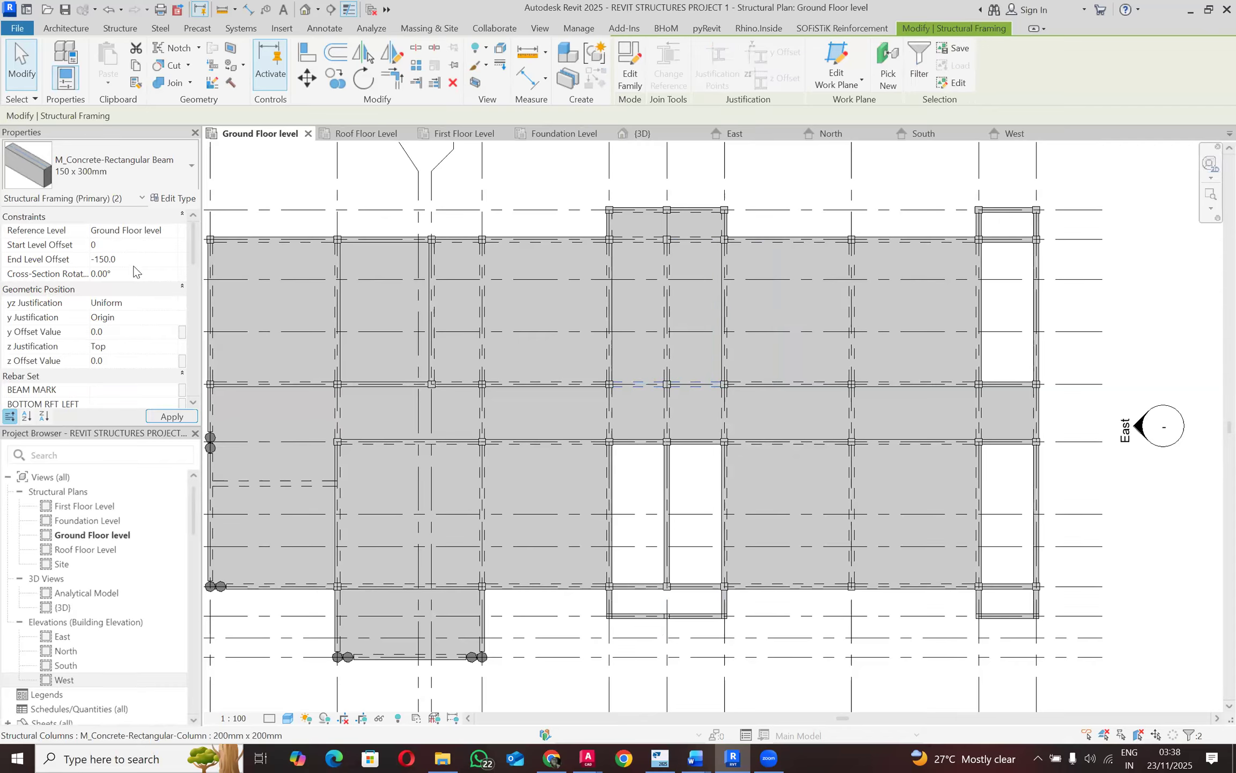
key(Tab)
text(0)
click(172, 416)
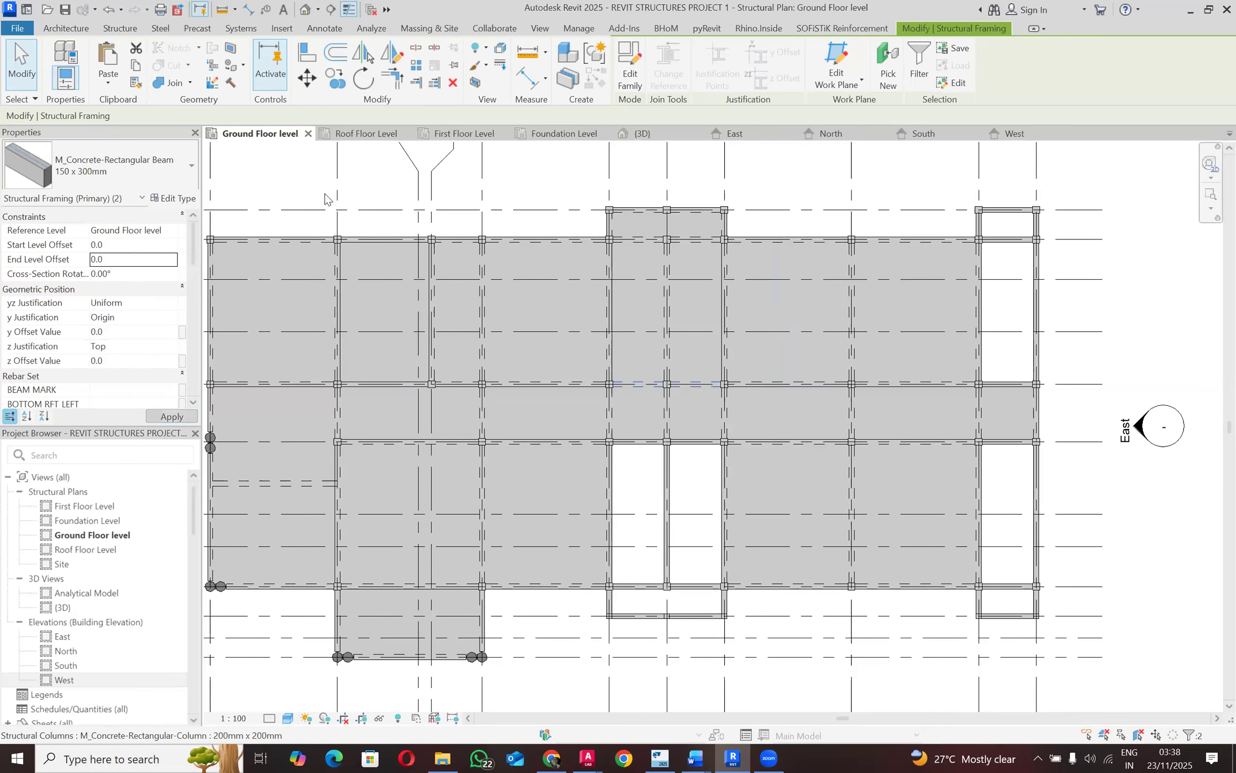
click(745, 200)
scroll(627, 386, up, 4)
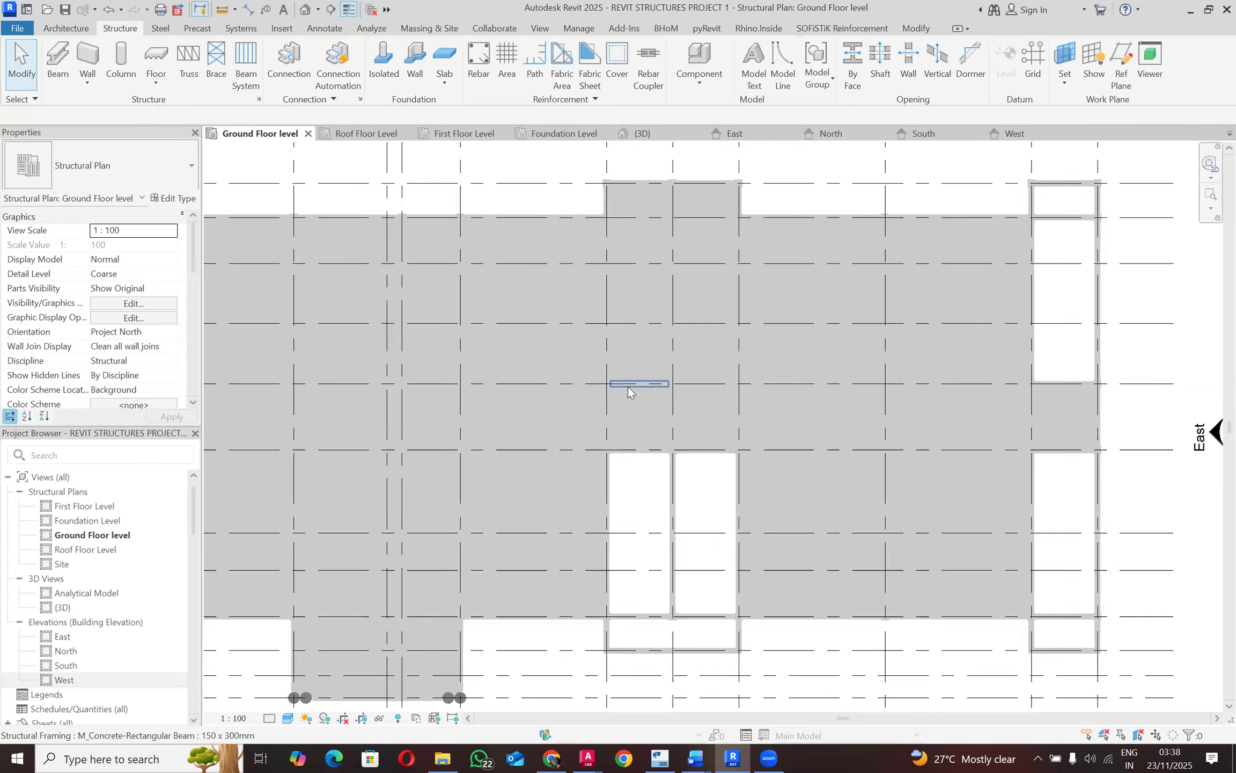
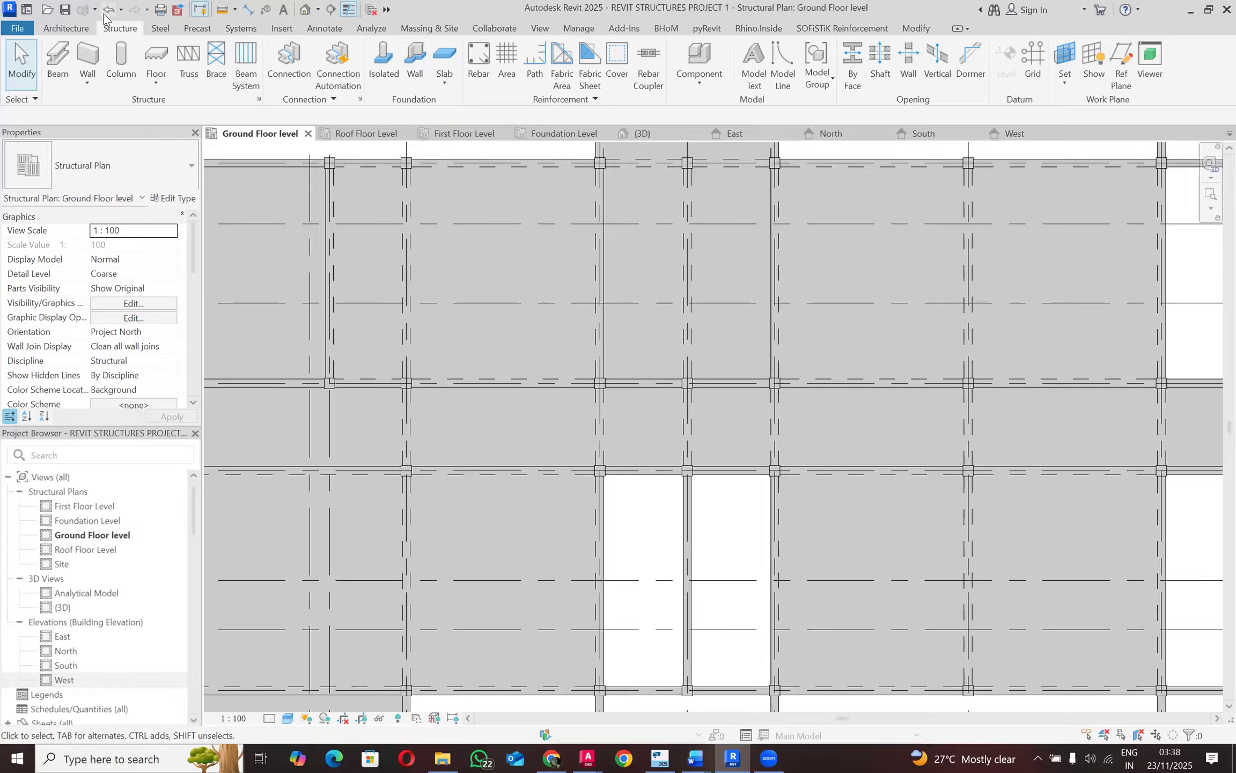
Step: Set the start and end level offsets of the nine beams between grids 6 and 8, from grid D to A1, to -150
scroll(657, 359, down, 2)
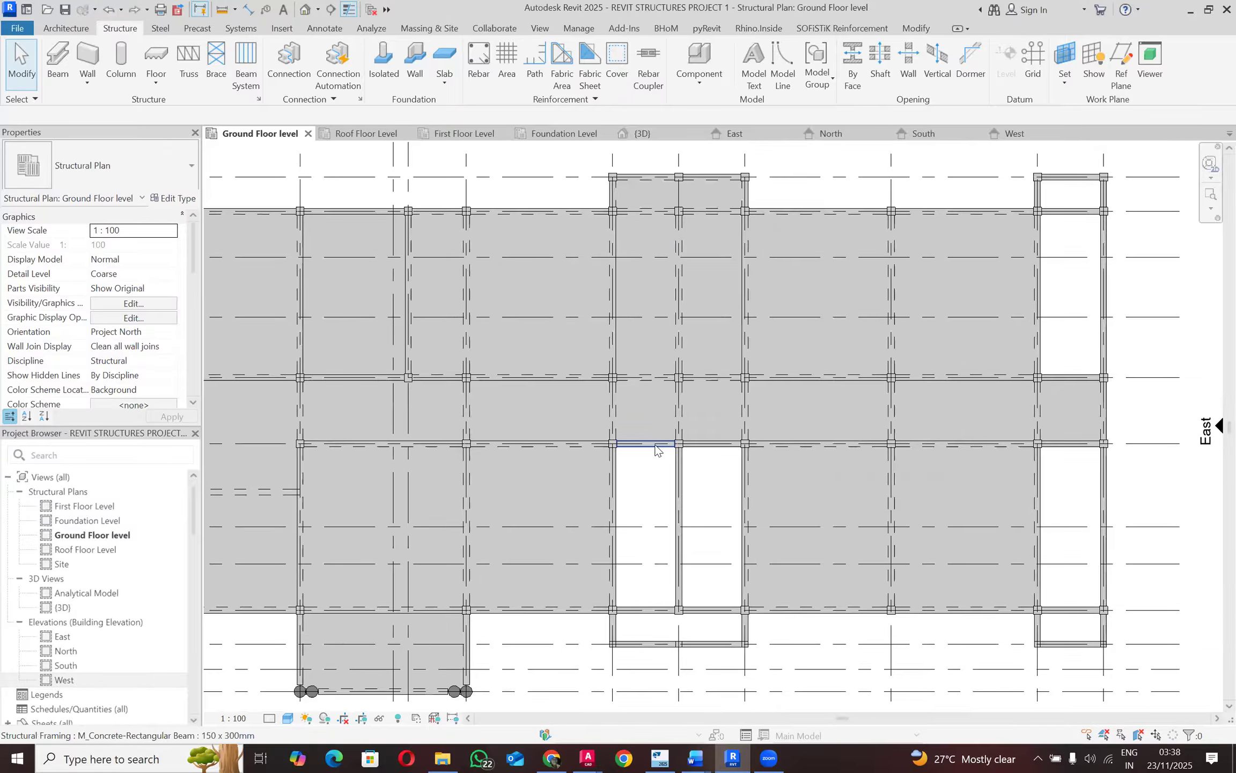
click(655, 446)
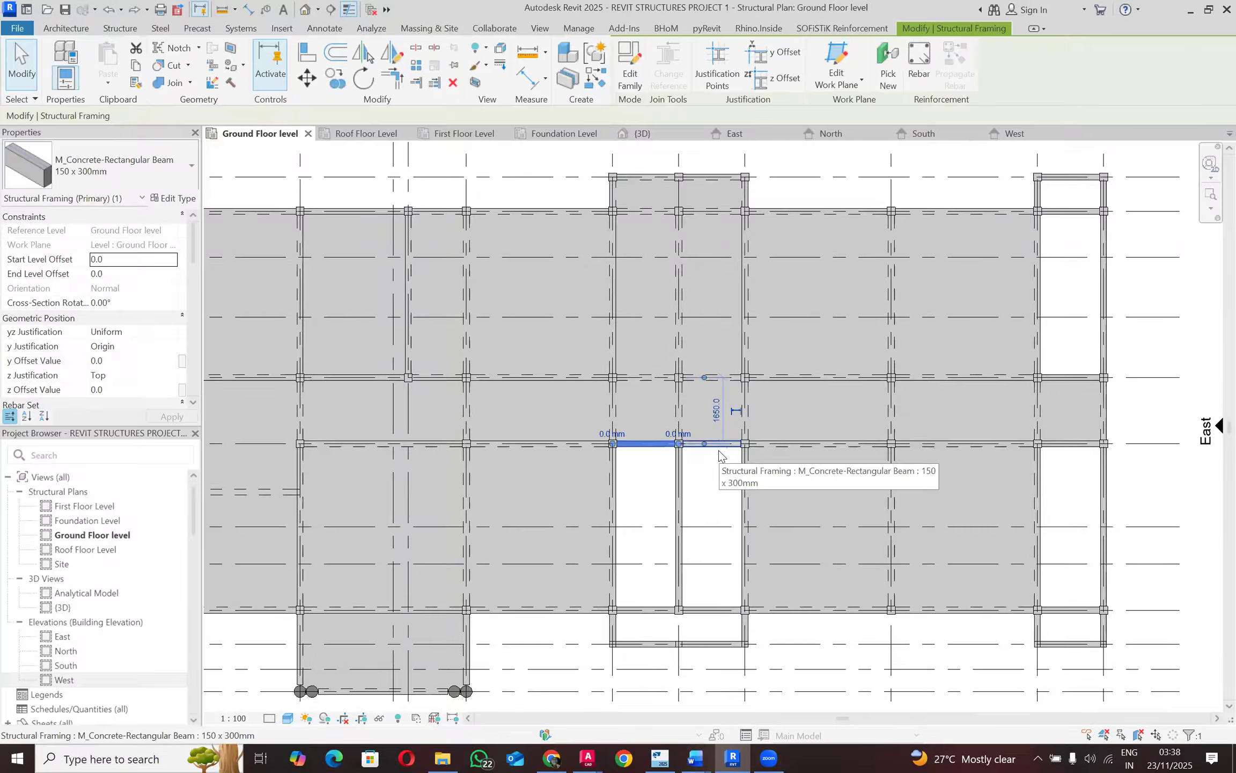
ctrl+click(719, 454)
ctrl+click(679, 490)
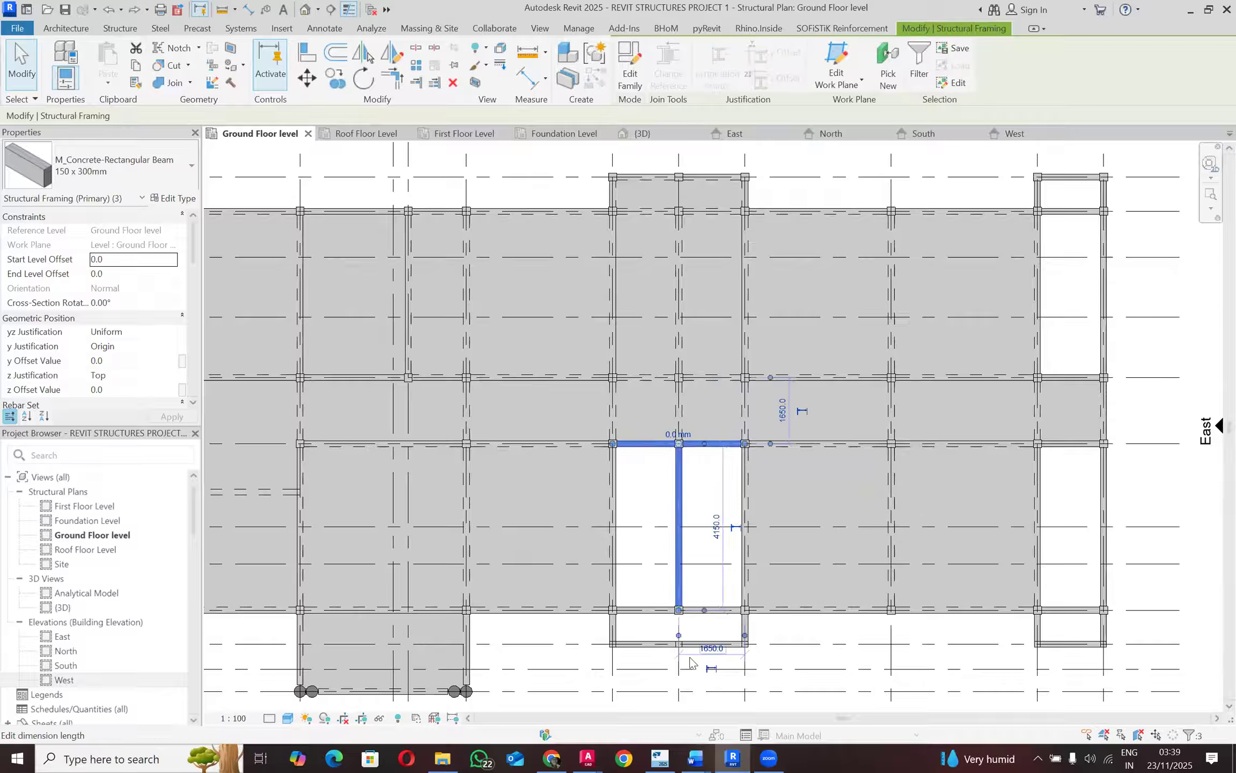
ctrl+click(661, 611)
ctrl+click(708, 612)
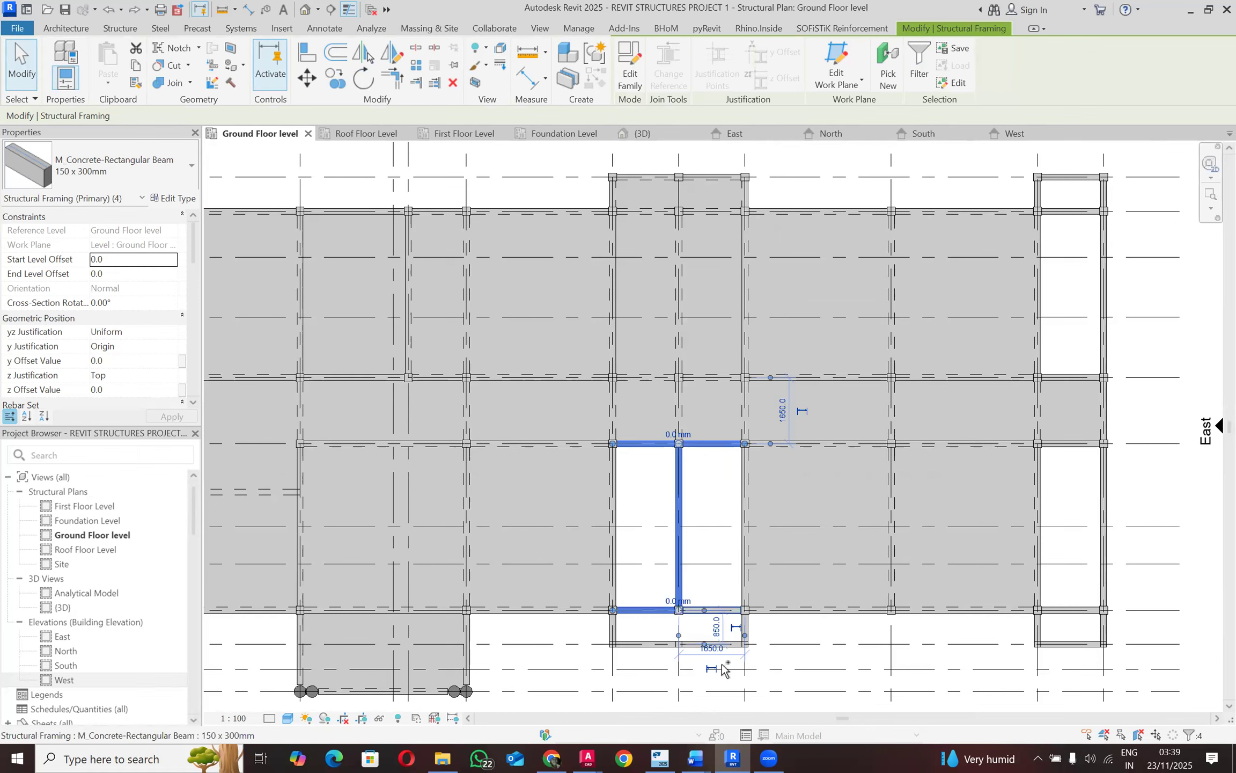
ctrl+click(660, 647)
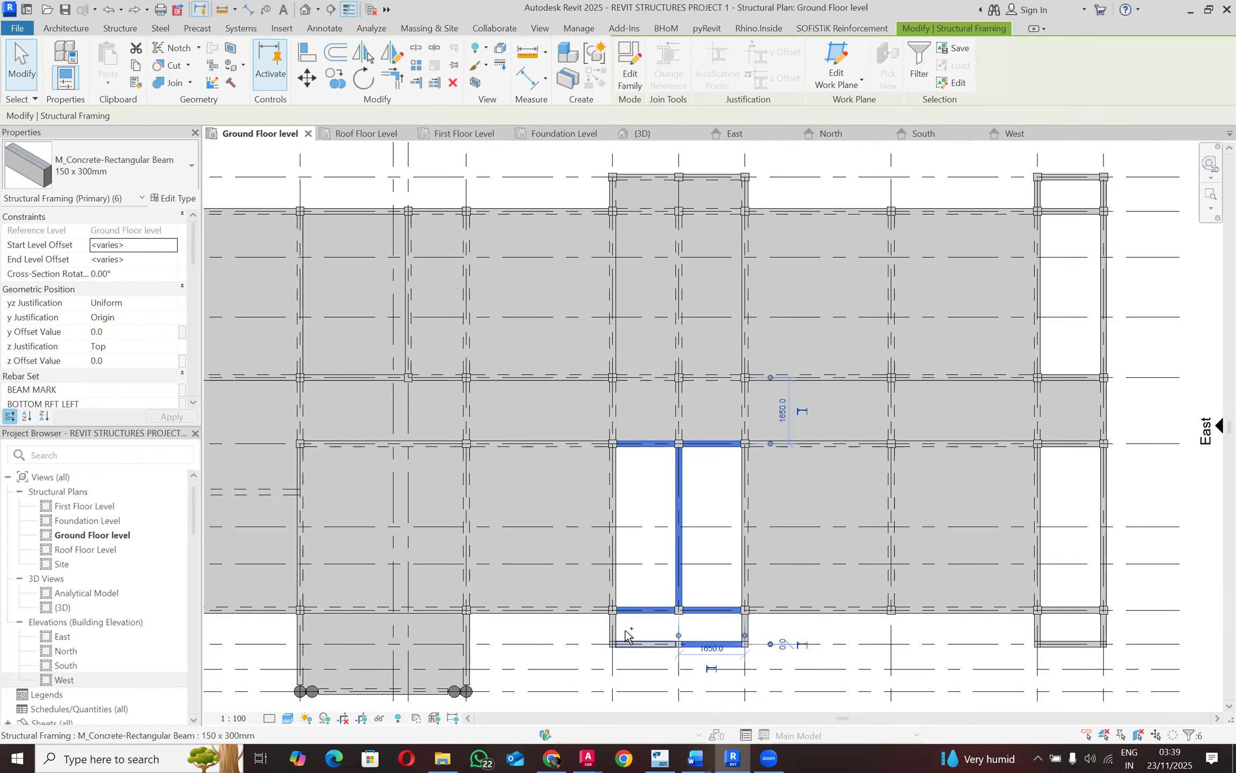
ctrl+click(612, 627)
ctrl+click(745, 627)
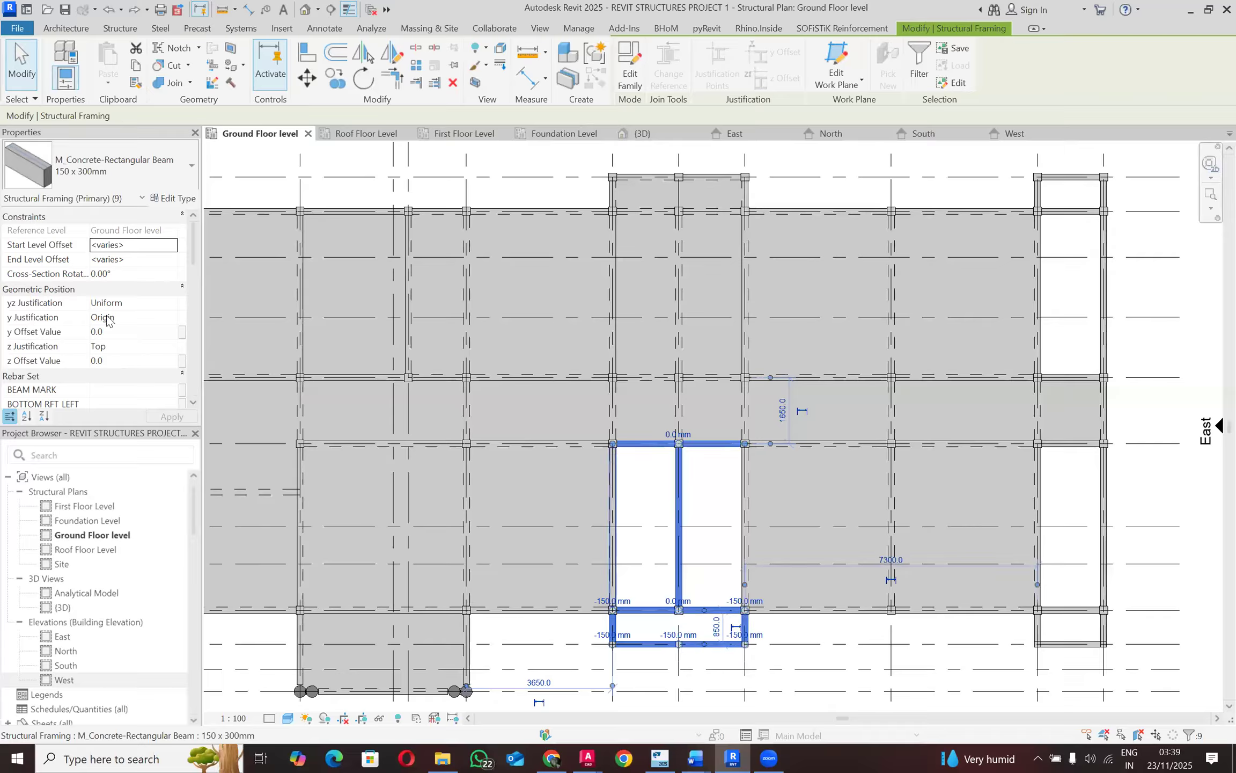
click(133, 247)
drag(133, 248, 64, 231)
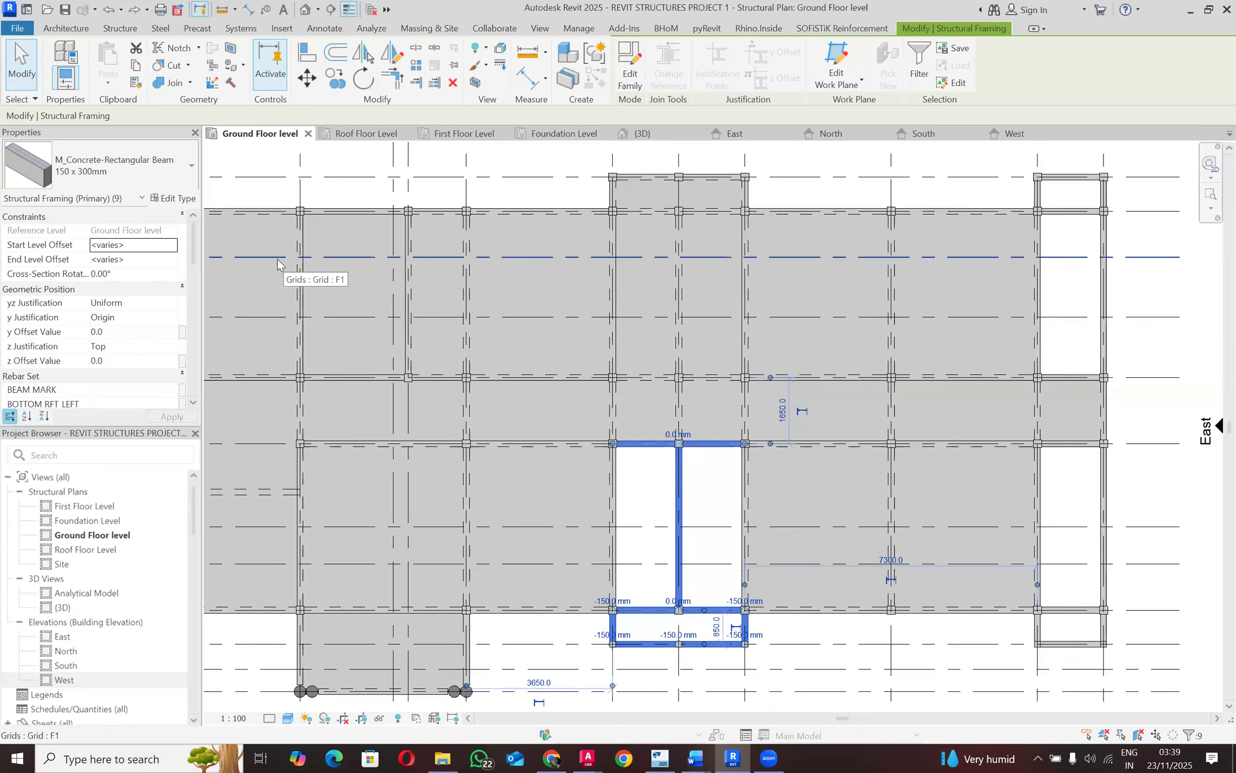
click(132, 242)
click(135, 248)
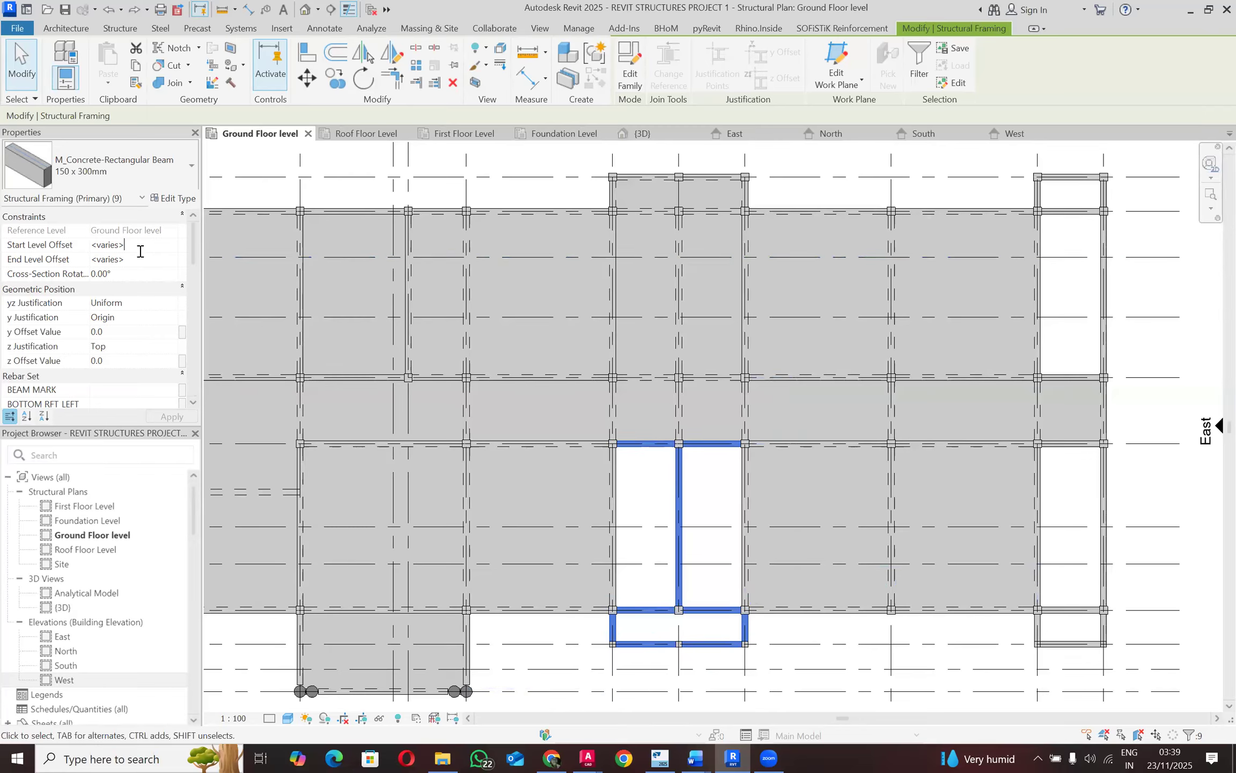
key(BackSpace)
key(BackSpace)
key(BackSpace)
key(BackSpace)
key(BackSpace)
key(BackSpace)
key(BackSpace)
key(BackSpace)
click(131, 259)
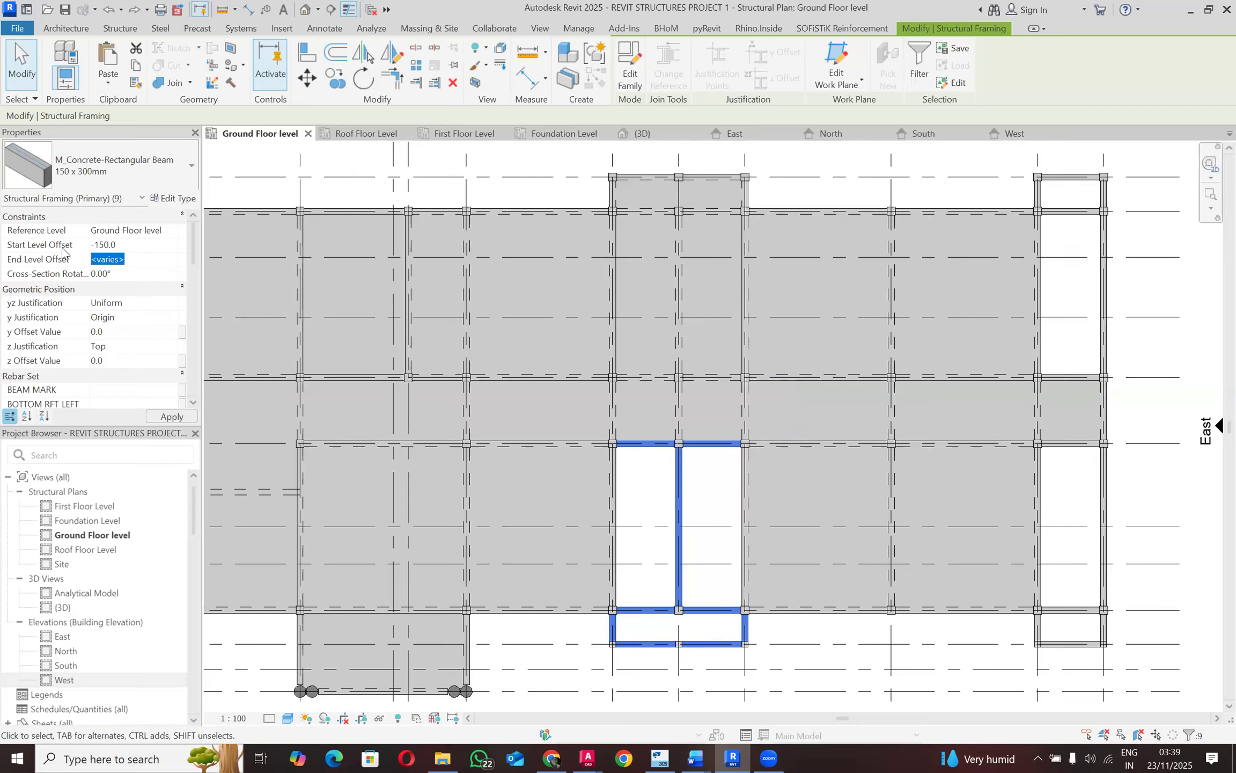
text(-150)
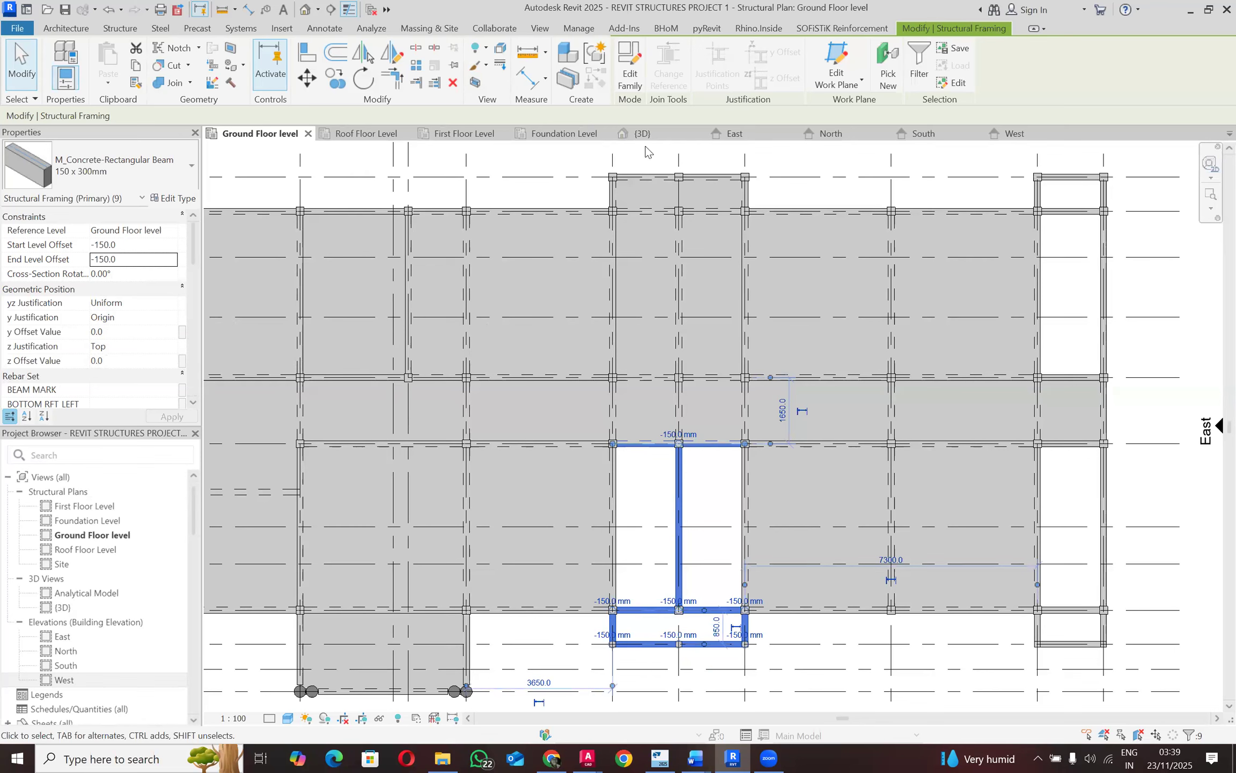
click(514, 177)
click(522, 190)
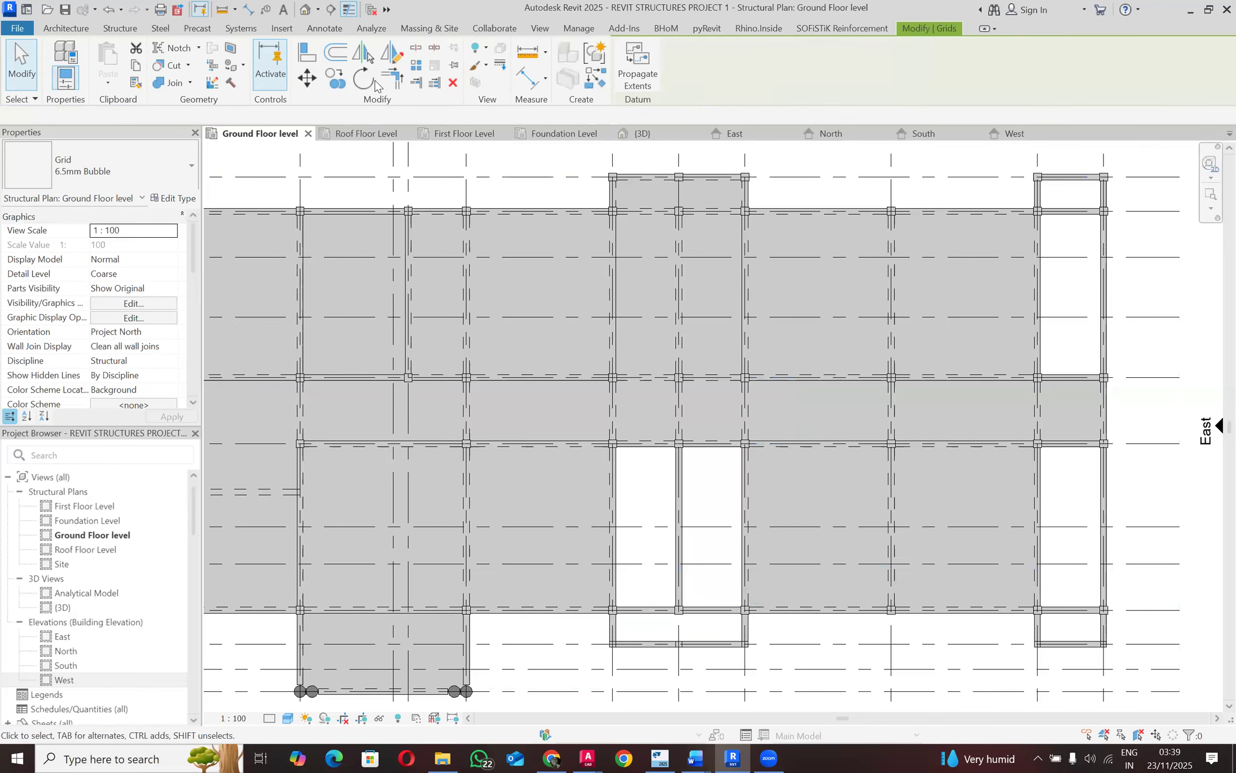
Step: Create a rectangular 150mm foundation slab at -150 height offset between grids 6 and 8, from grid D to grid B
click(119, 28)
click(445, 80)
click(447, 109)
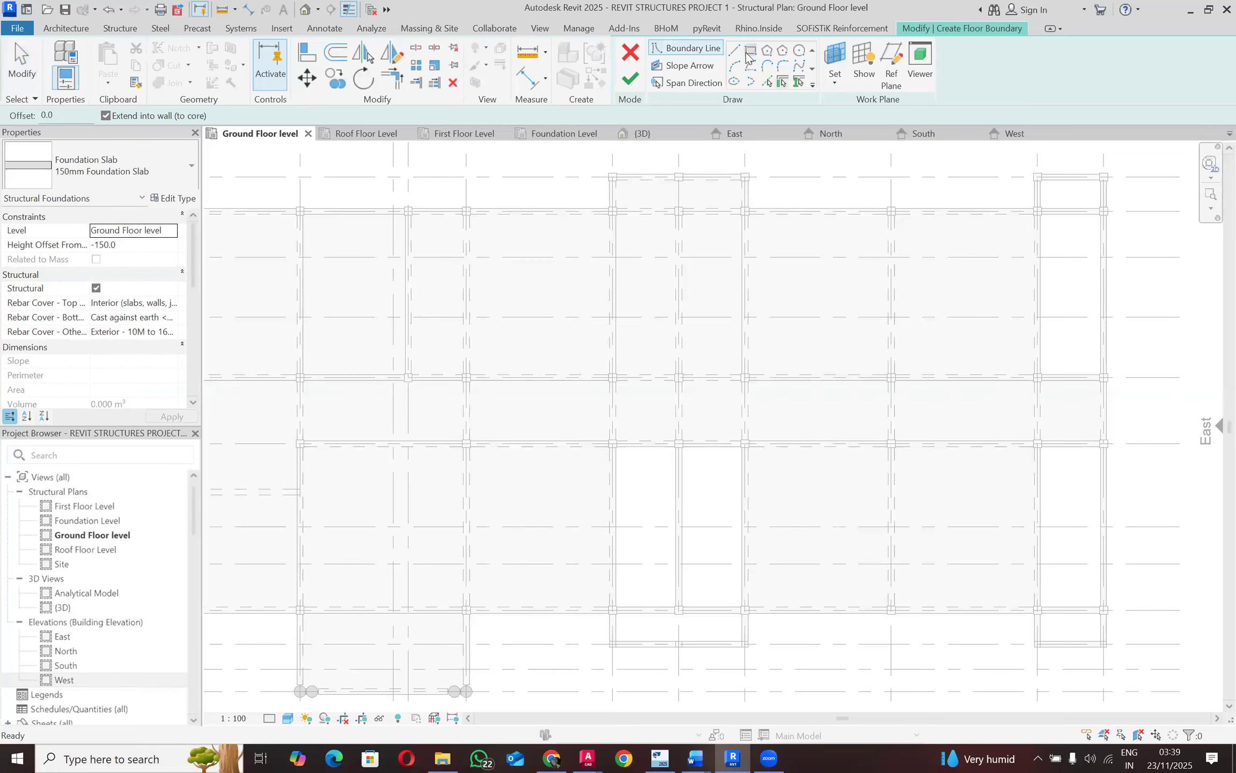
click(750, 50)
scroll(621, 431, up, 2)
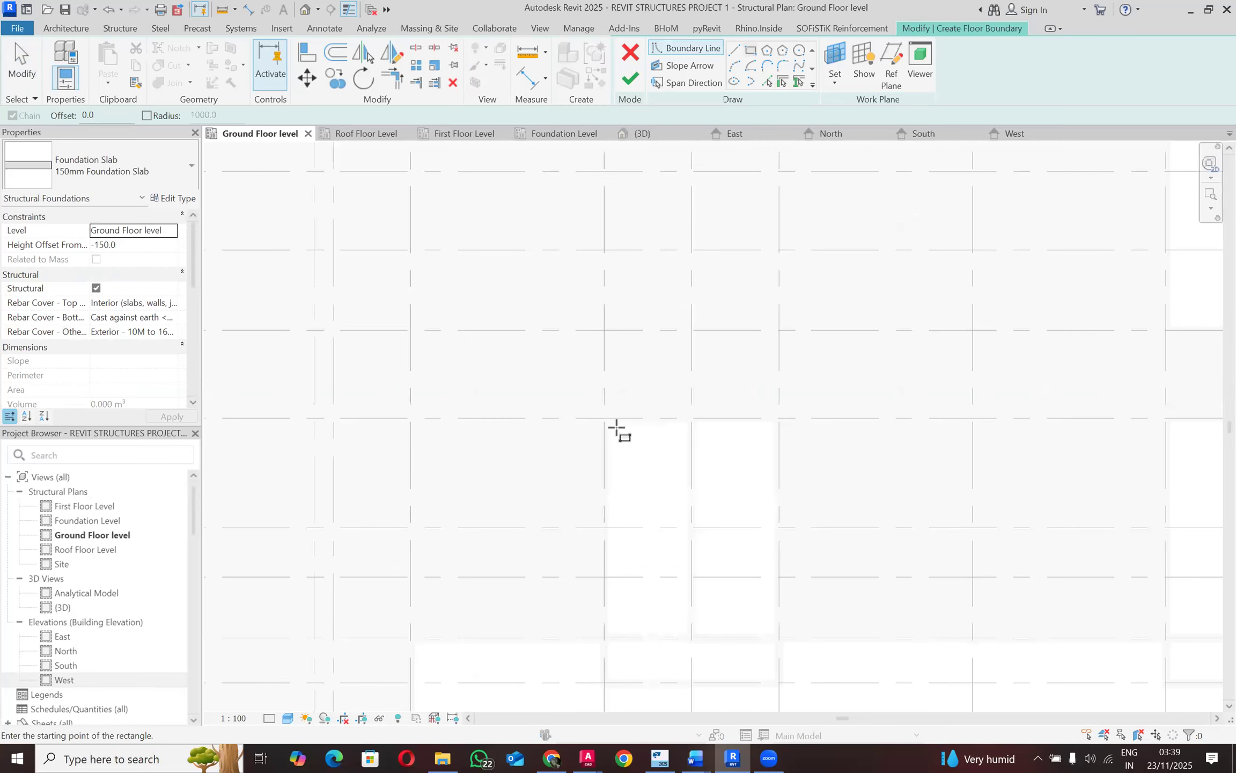
click(606, 417)
scroll(721, 590, up, 3)
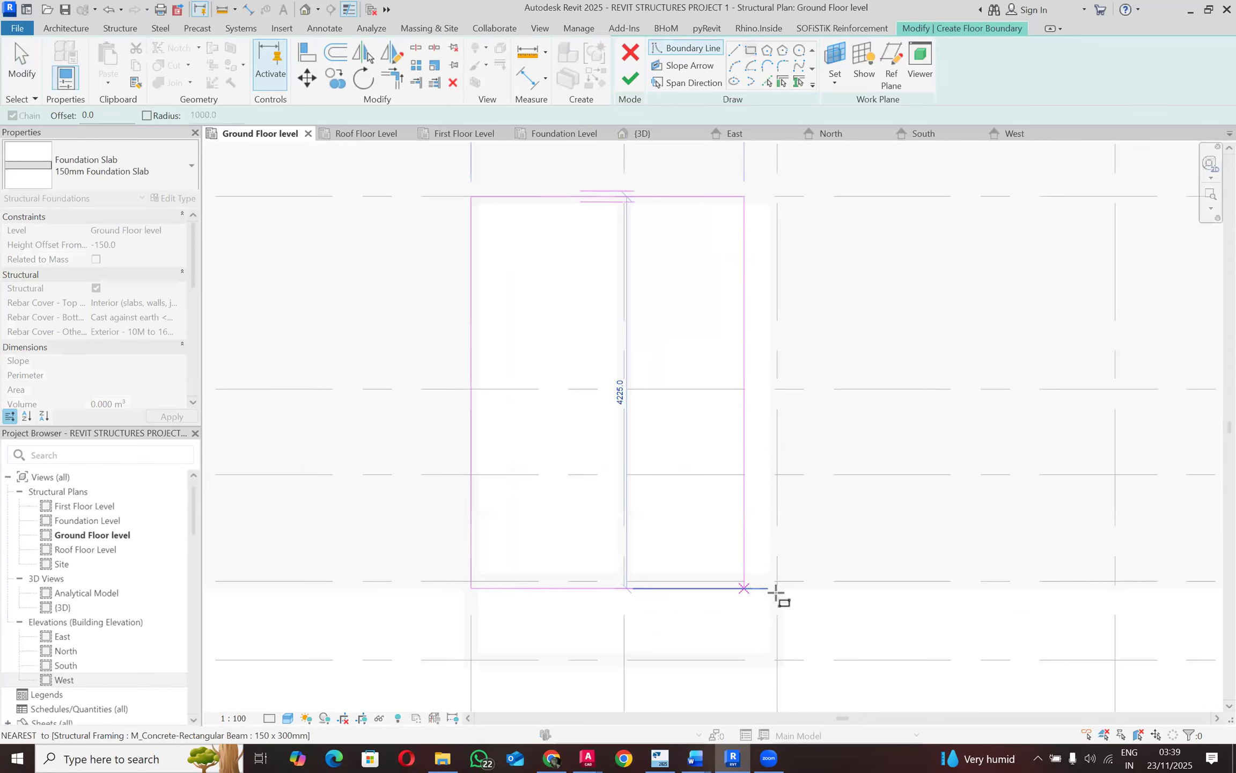
click(777, 581)
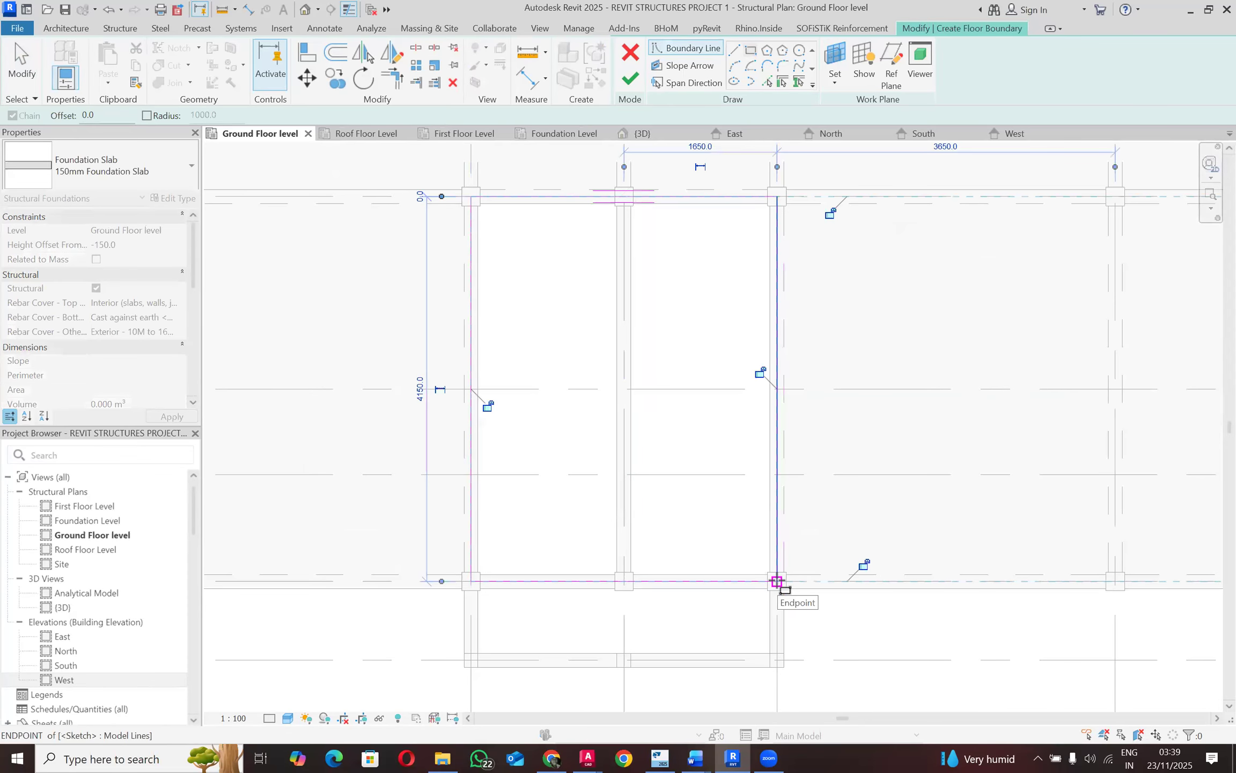
click(630, 79)
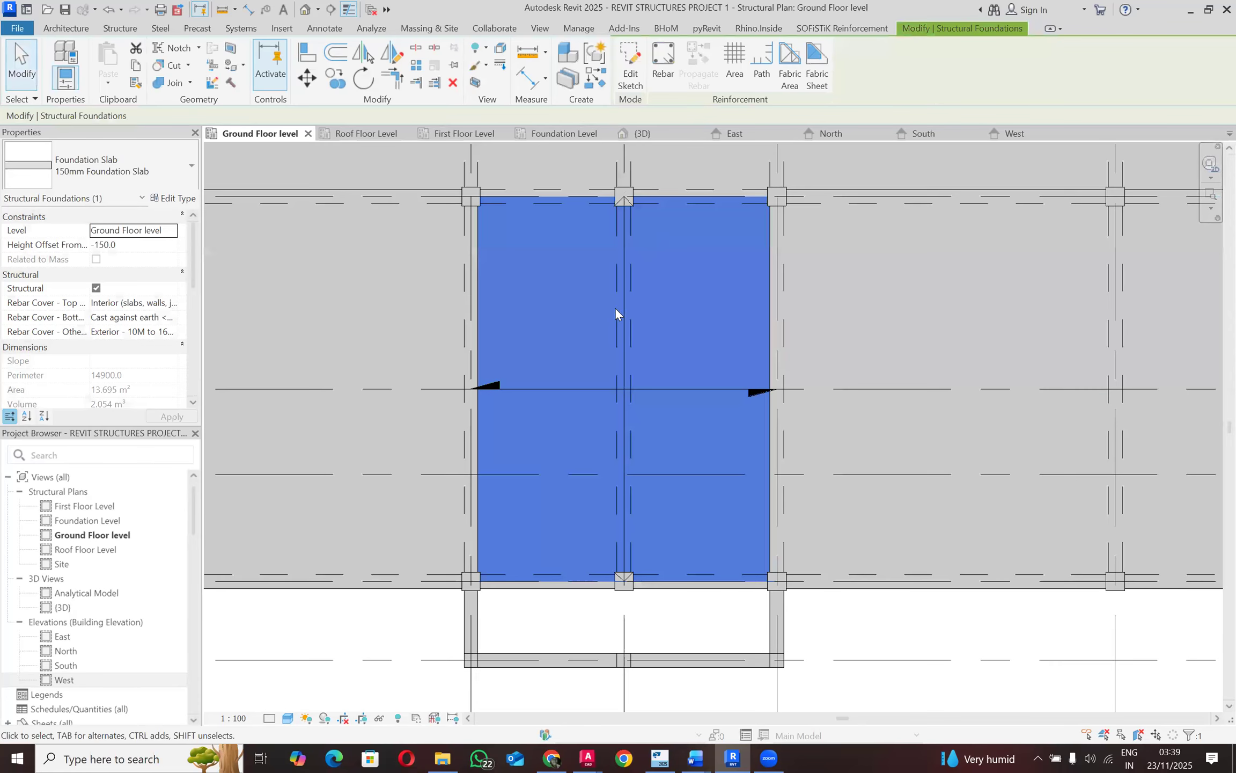
Step: Delete the span direction symbol from the slab between grids 6 and 8, from grid D to grid B
click(559, 380)
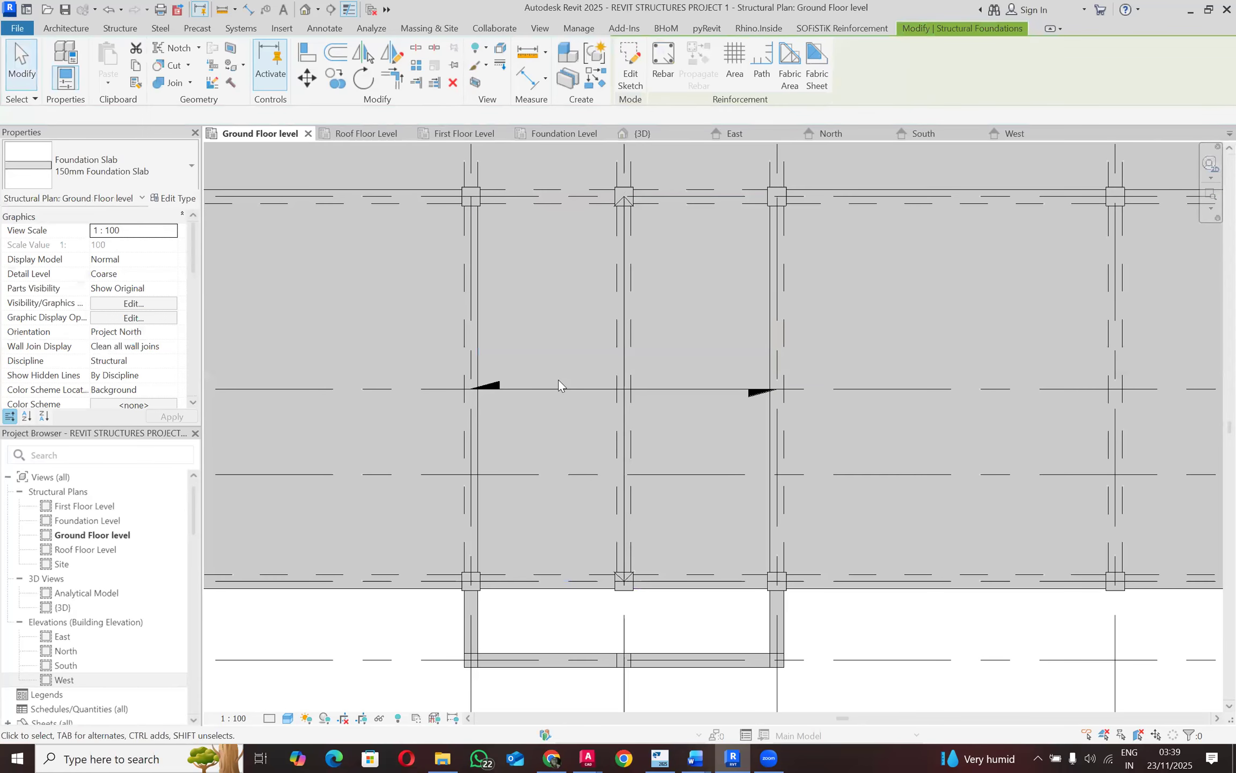
click(564, 389)
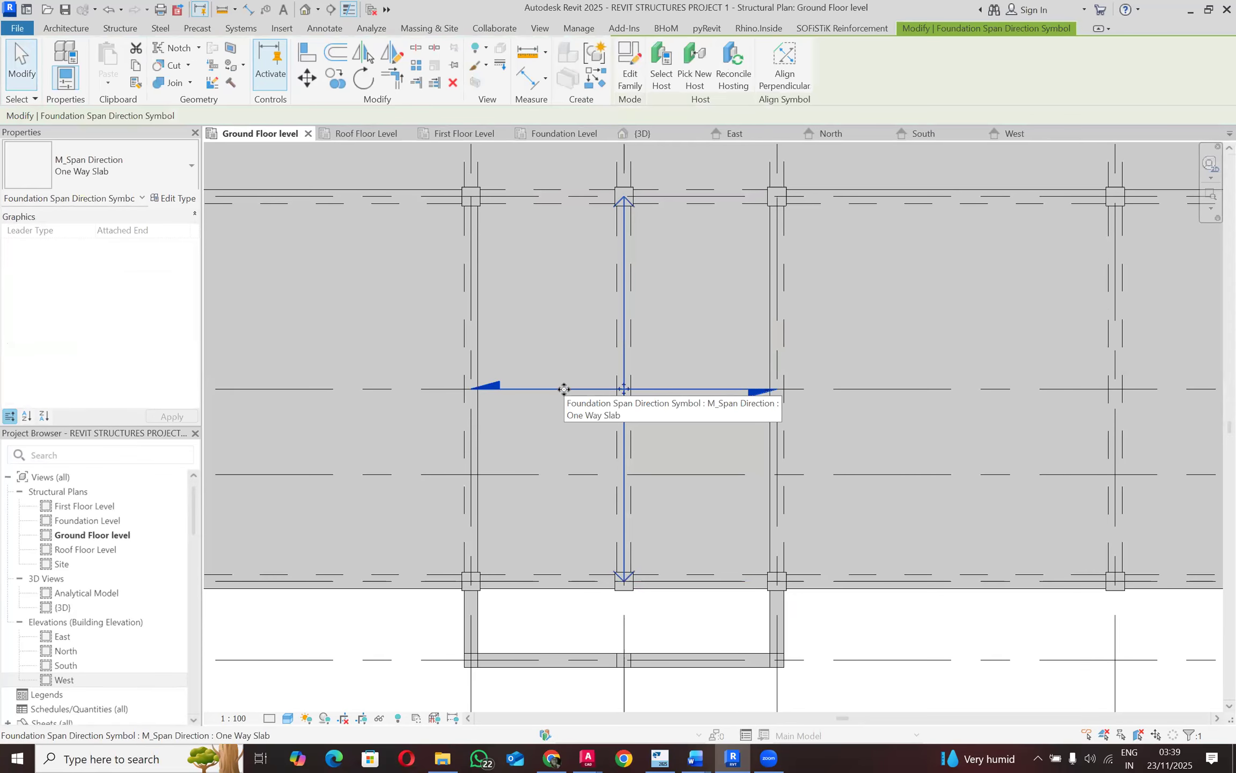
click(566, 611)
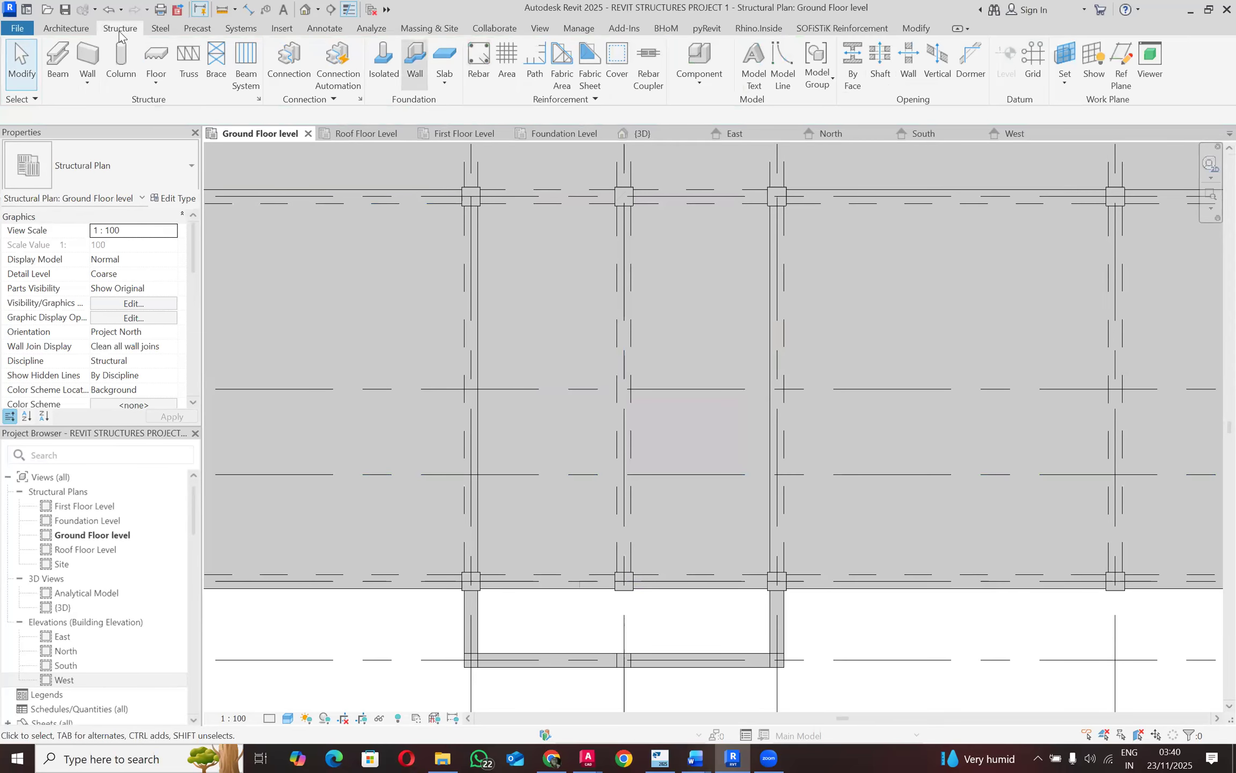
Step: Create a rectangular 150mm foundation slab at -150 height offset between grids 6 and 8, from grid B to grid A1
click(444, 81)
click(478, 110)
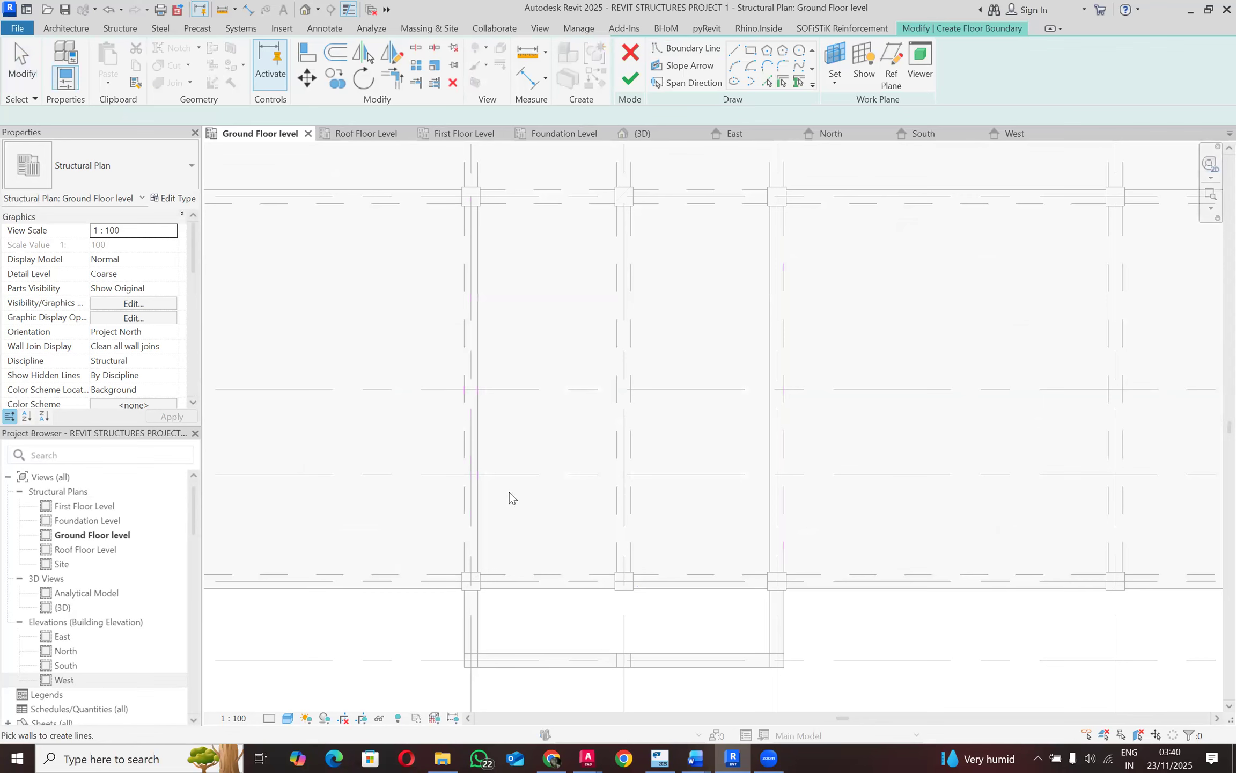
click(751, 50)
scroll(550, 241, down, 1)
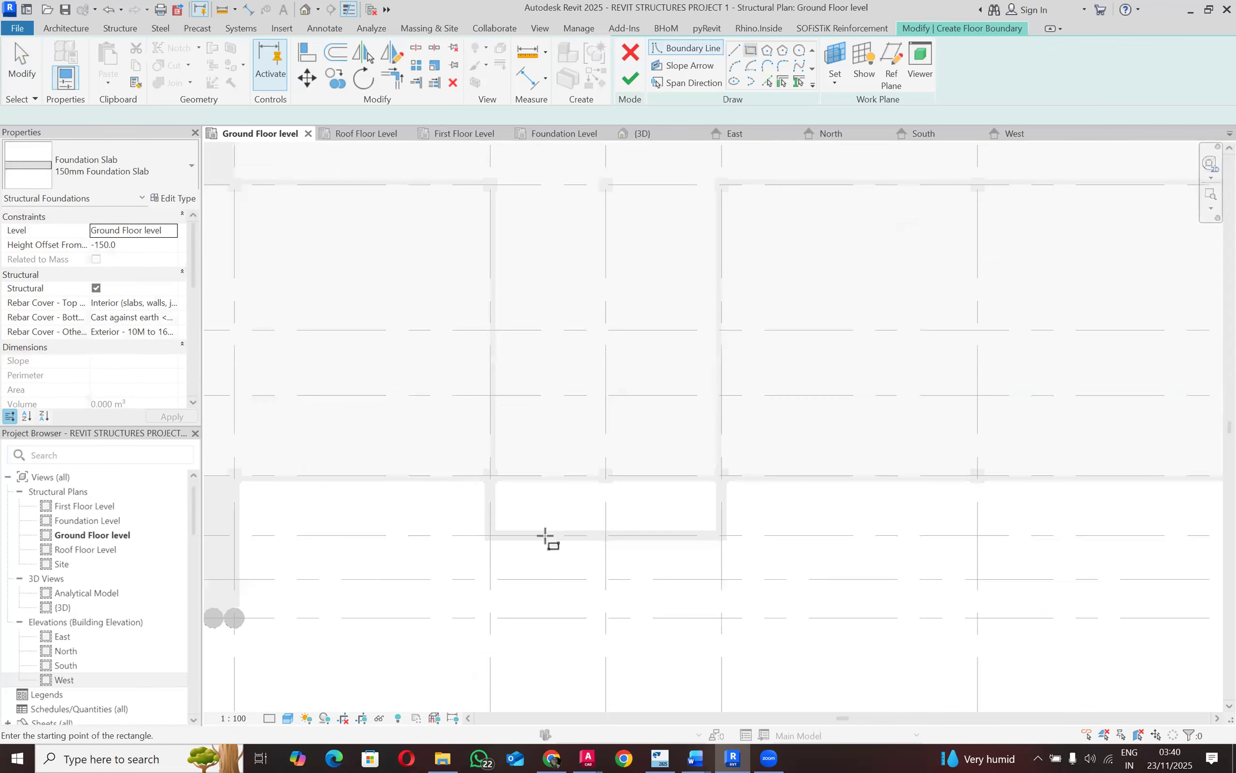
scroll(545, 536, up, 2)
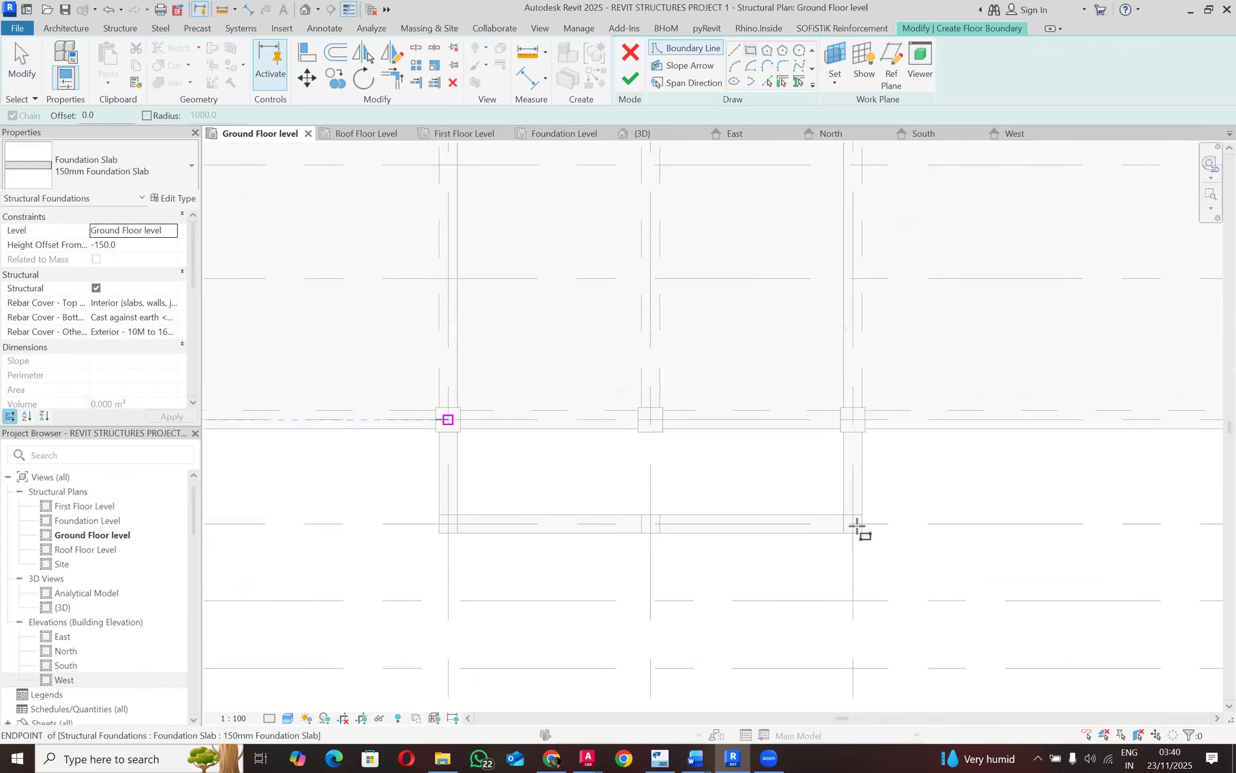
click(856, 524)
click(631, 80)
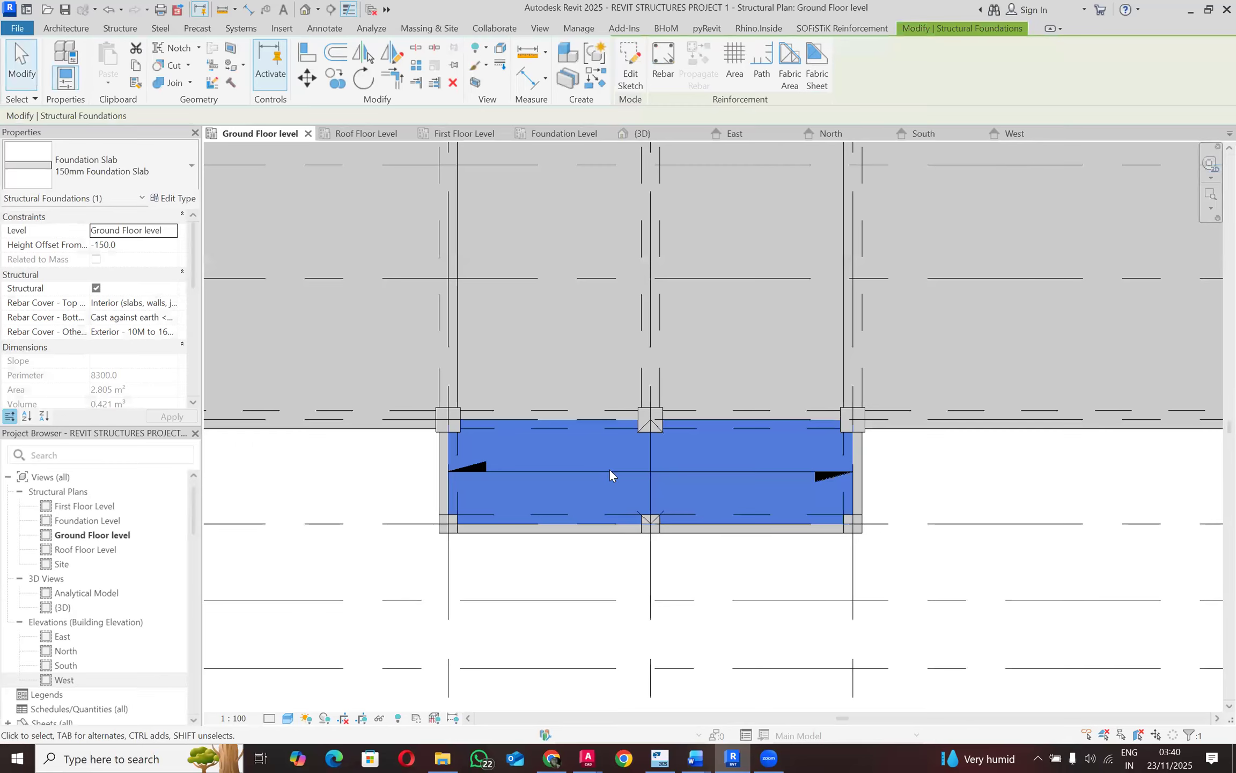
Step: Delete the span direction symbol from the slab between grids 6 and 8, from grid B to grid A1
key(Escape)
click(609, 467)
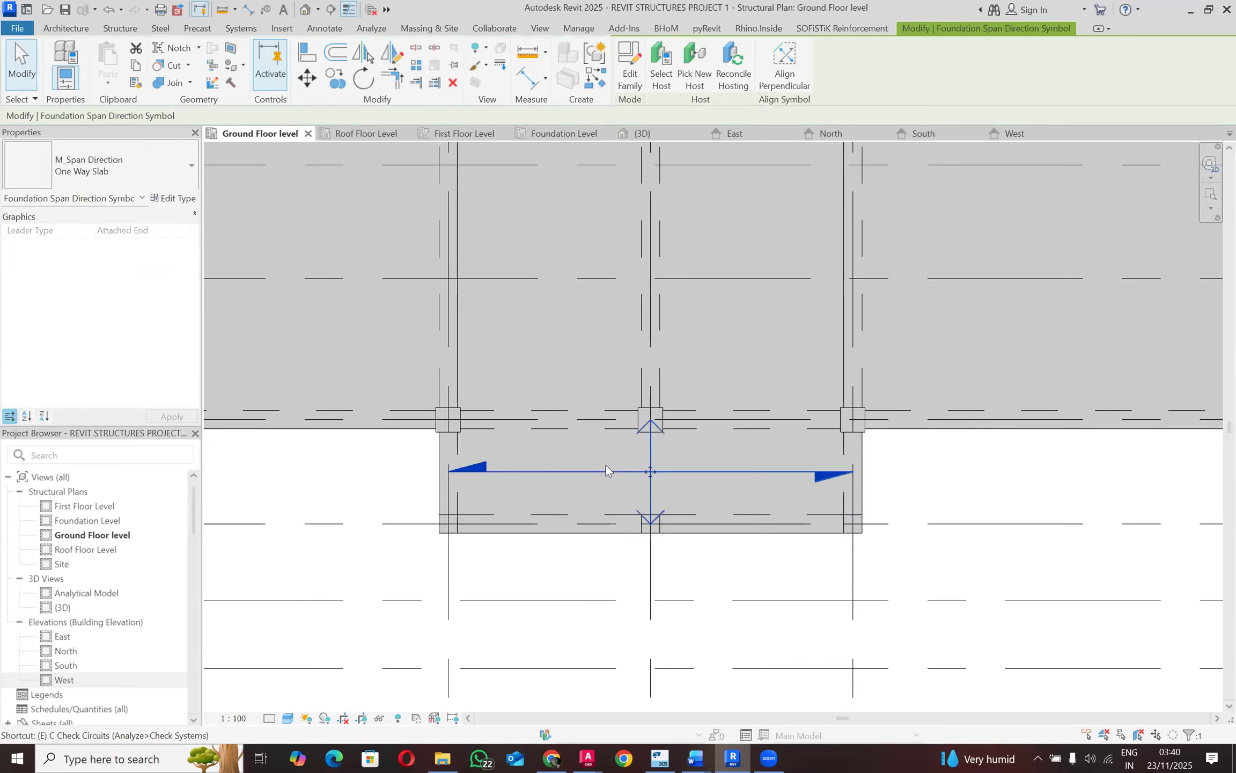
key(Escape)
Step: Set the start and end level offsets to -150 for the grid 11 beams, the cross beams between grids 10 and 11, and grid 10's short end beams
scroll(587, 471, down, 8)
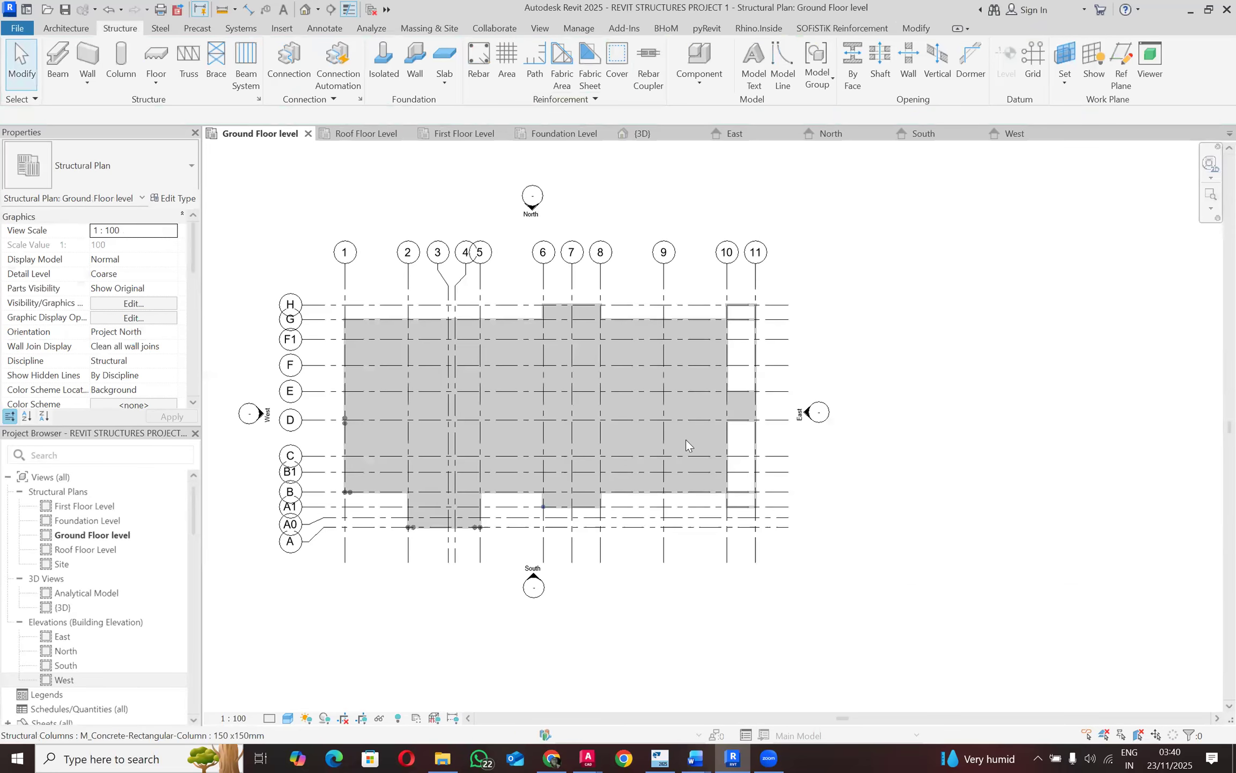
scroll(686, 441, up, 3)
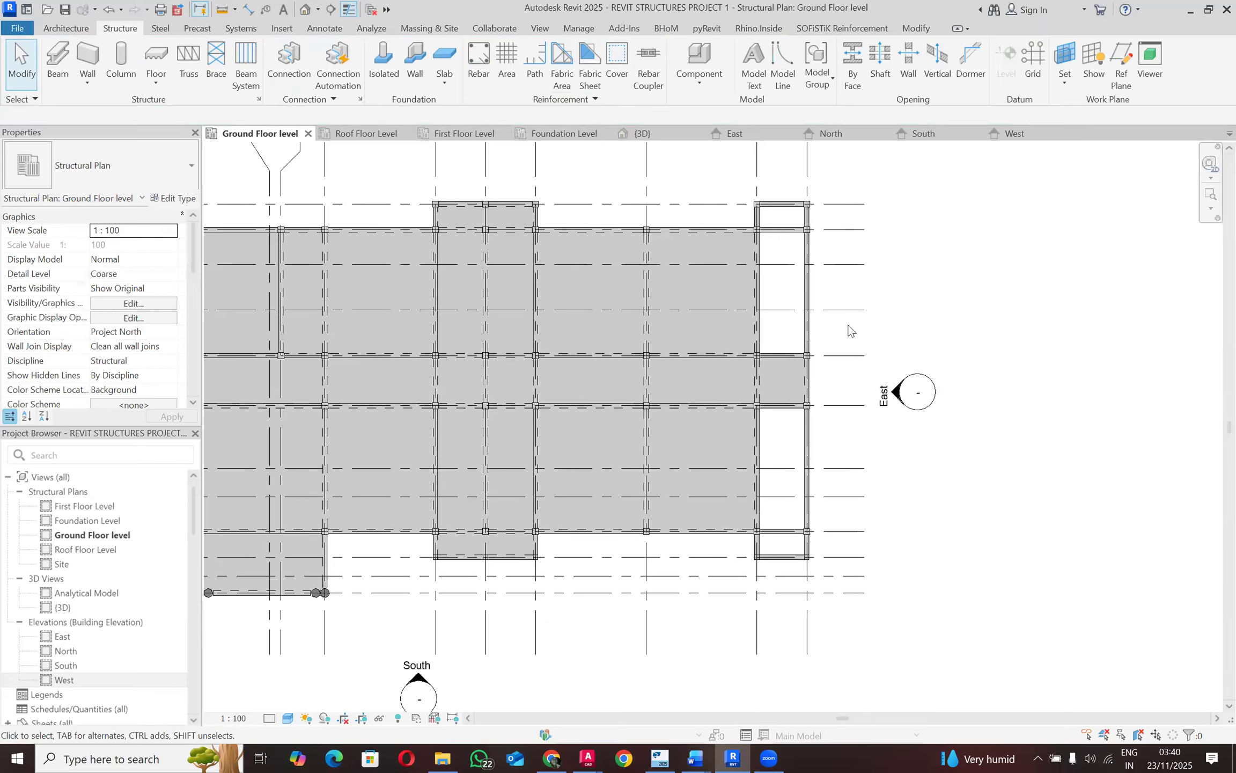
click(757, 550)
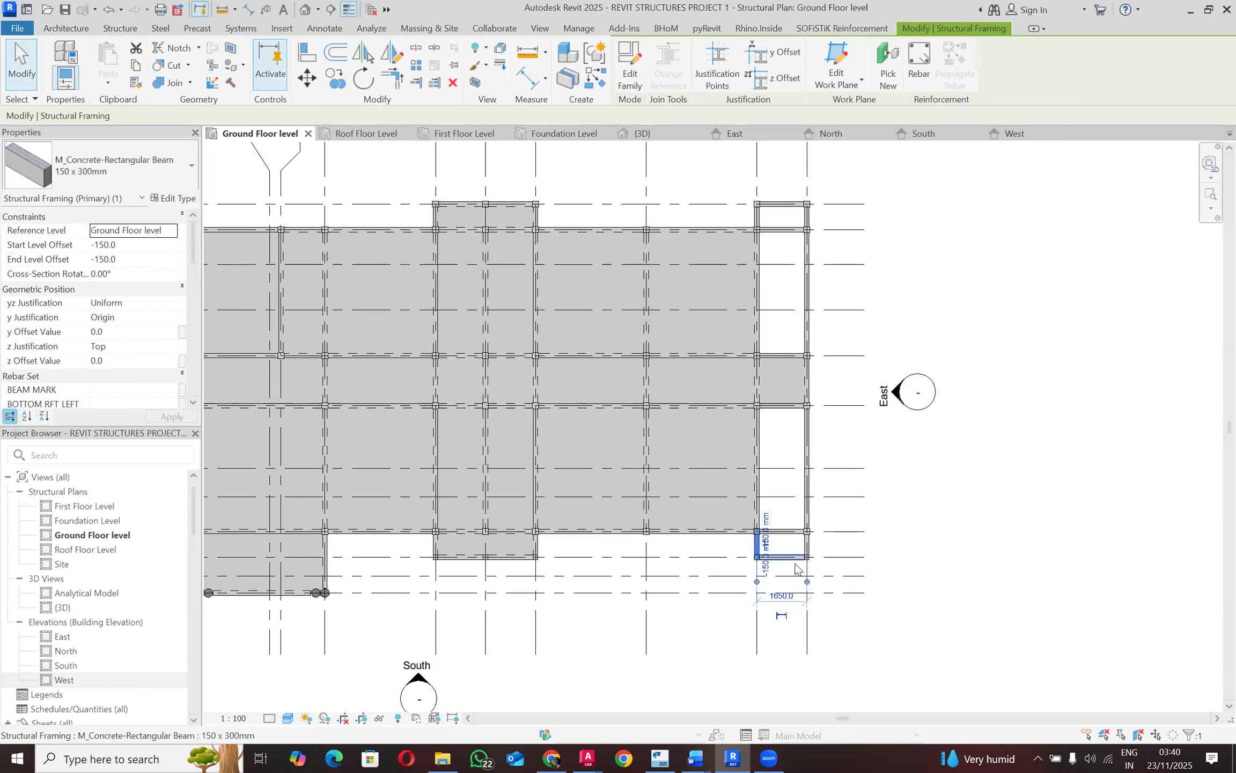
scroll(796, 569, up, 2)
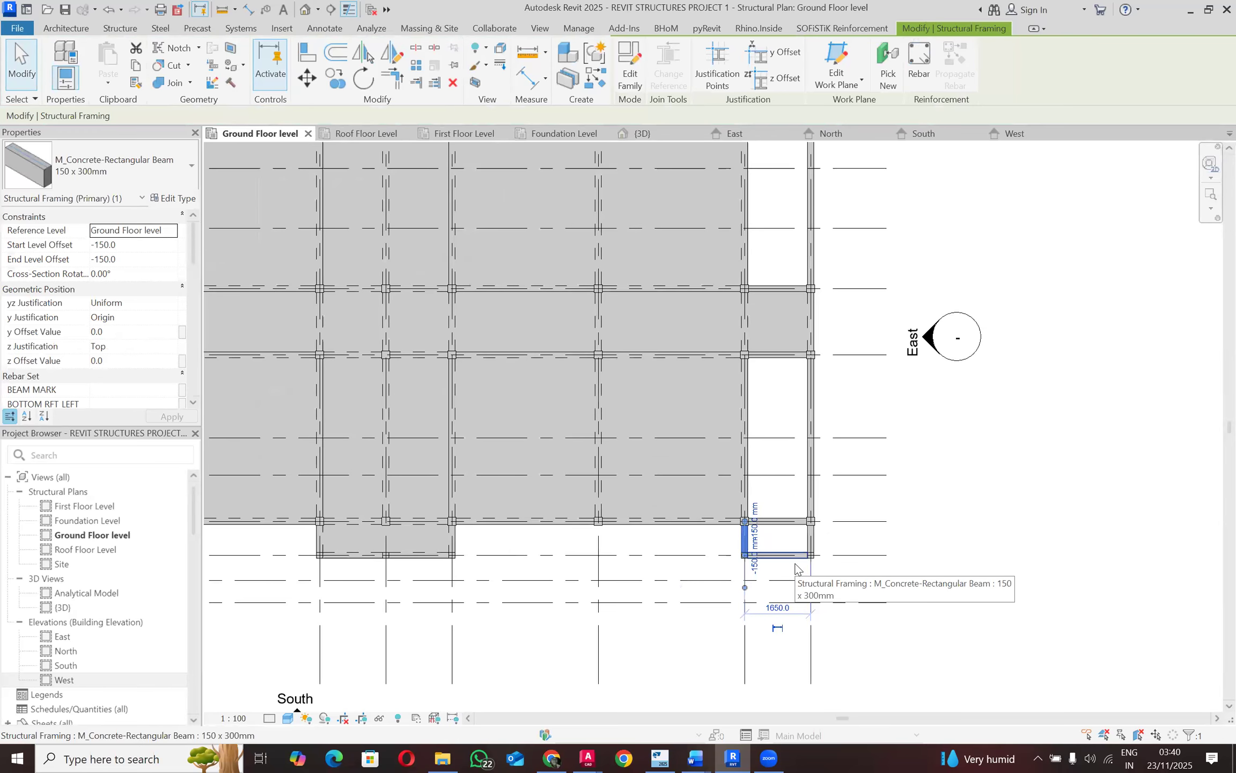
ctrl+click(805, 554)
ctrl+click(813, 497)
scroll(885, 579, down, 2)
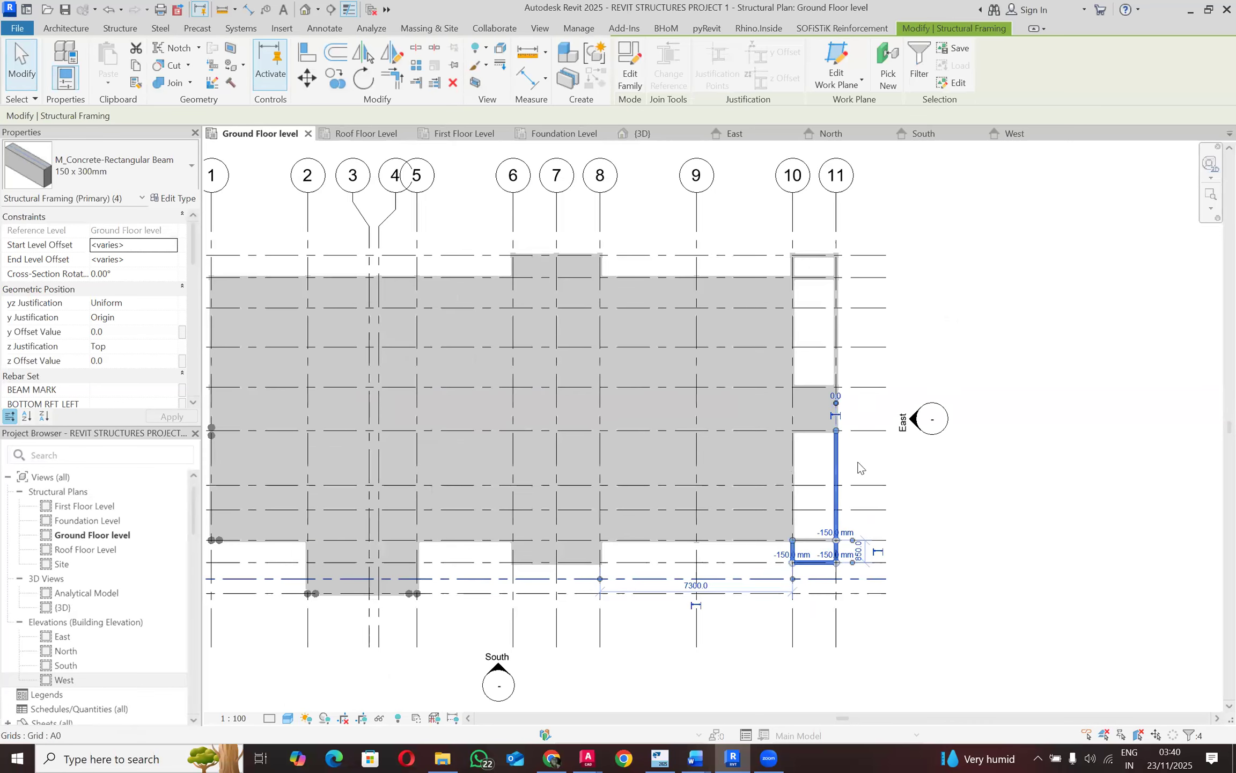
scroll(851, 390, up, 2)
scroll(915, 435, down, 3)
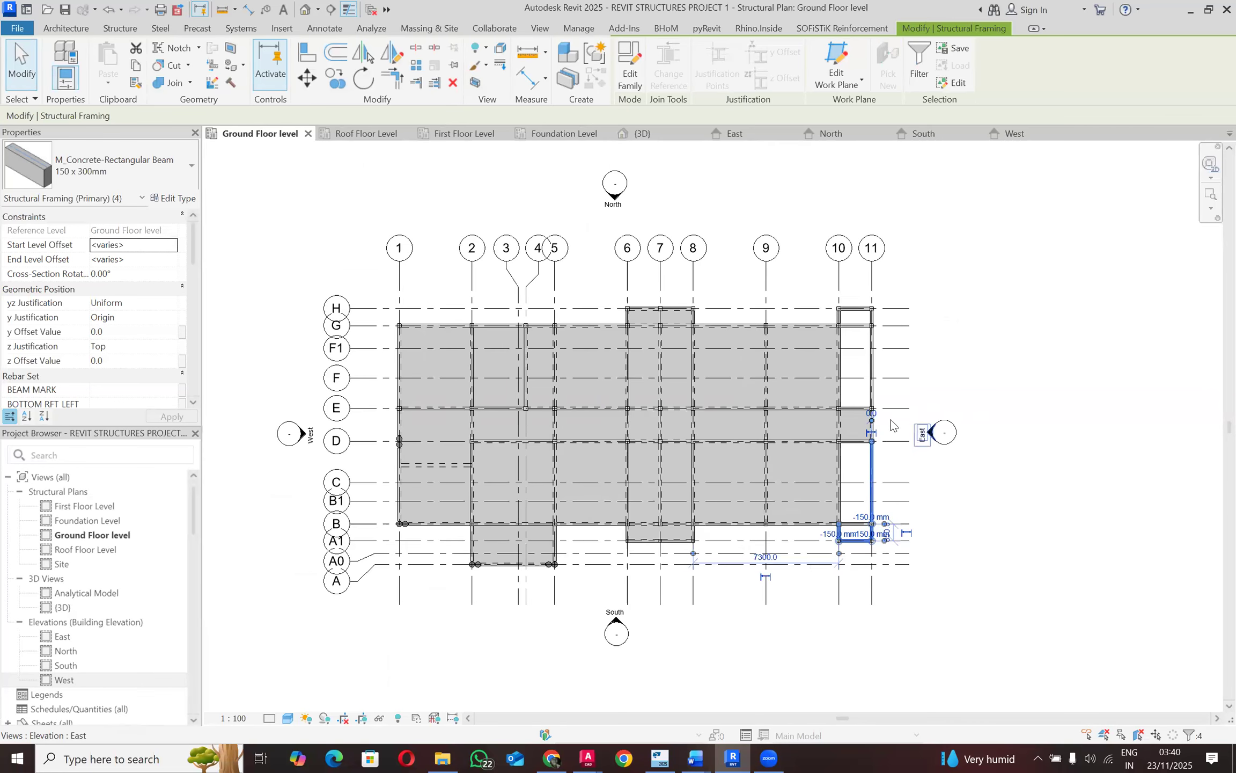
scroll(923, 429, up, 2)
scroll(923, 429, down, 2)
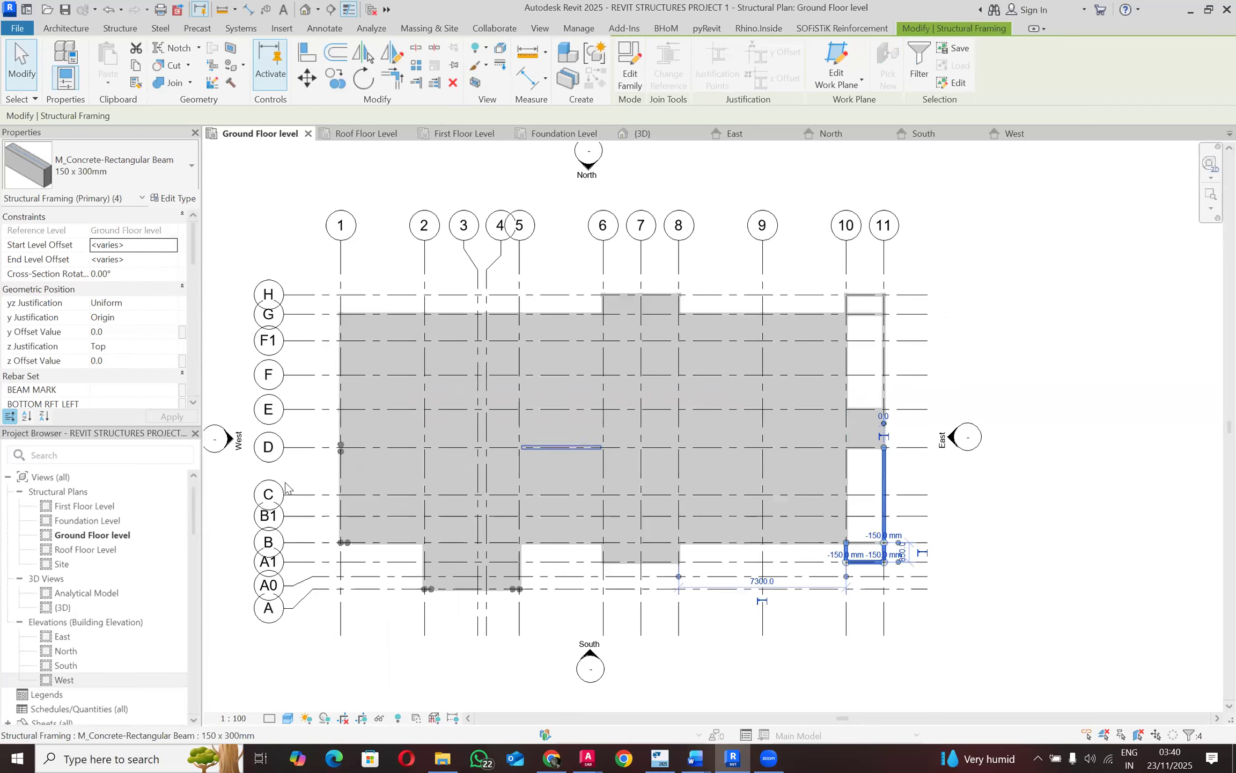
scroll(331, 482, up, 4)
scroll(331, 481, down, 3)
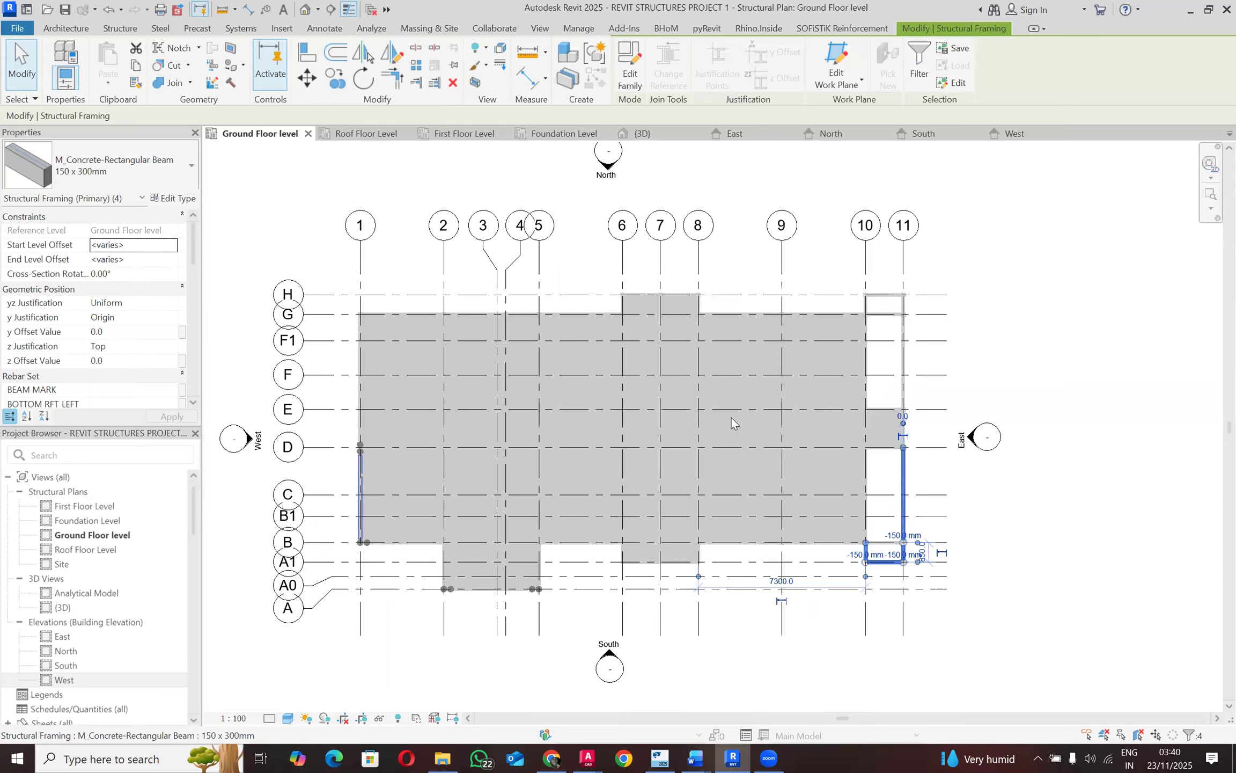
scroll(946, 421, up, 2)
scroll(895, 417, up, 1)
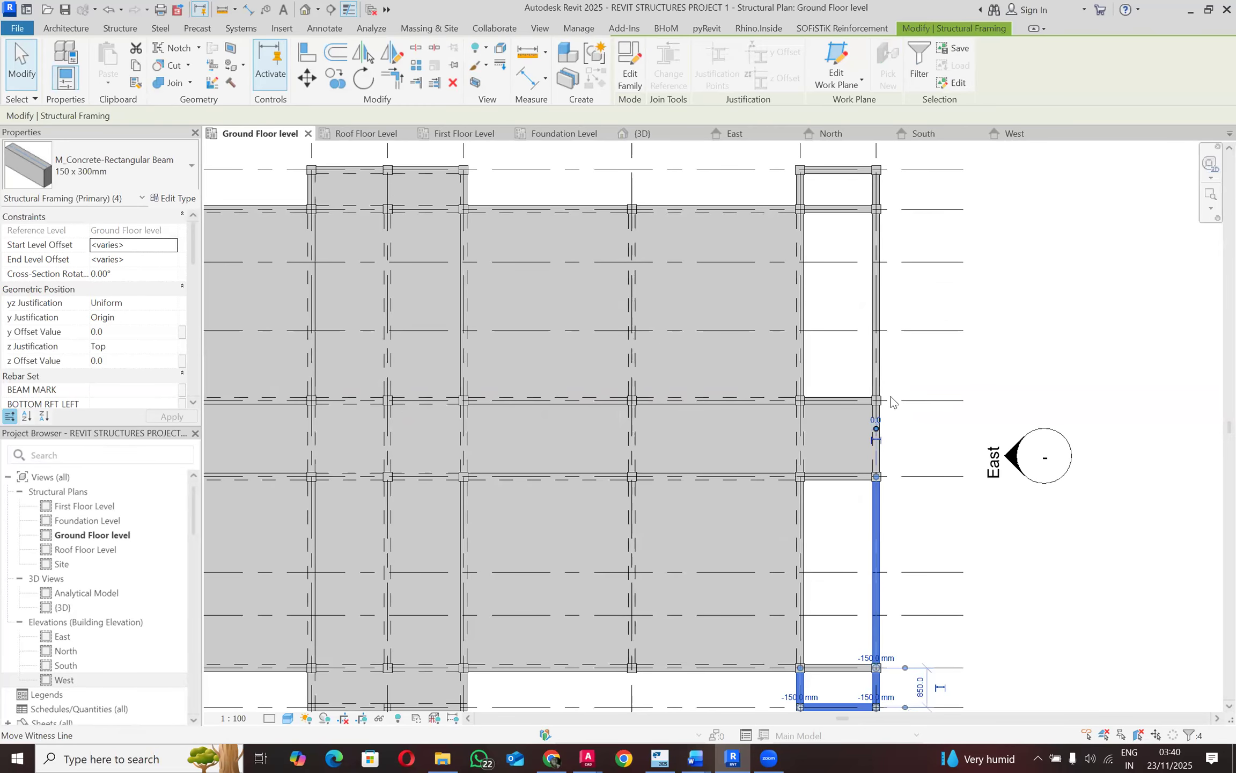
ctrl+click(880, 351)
ctrl+click(880, 434)
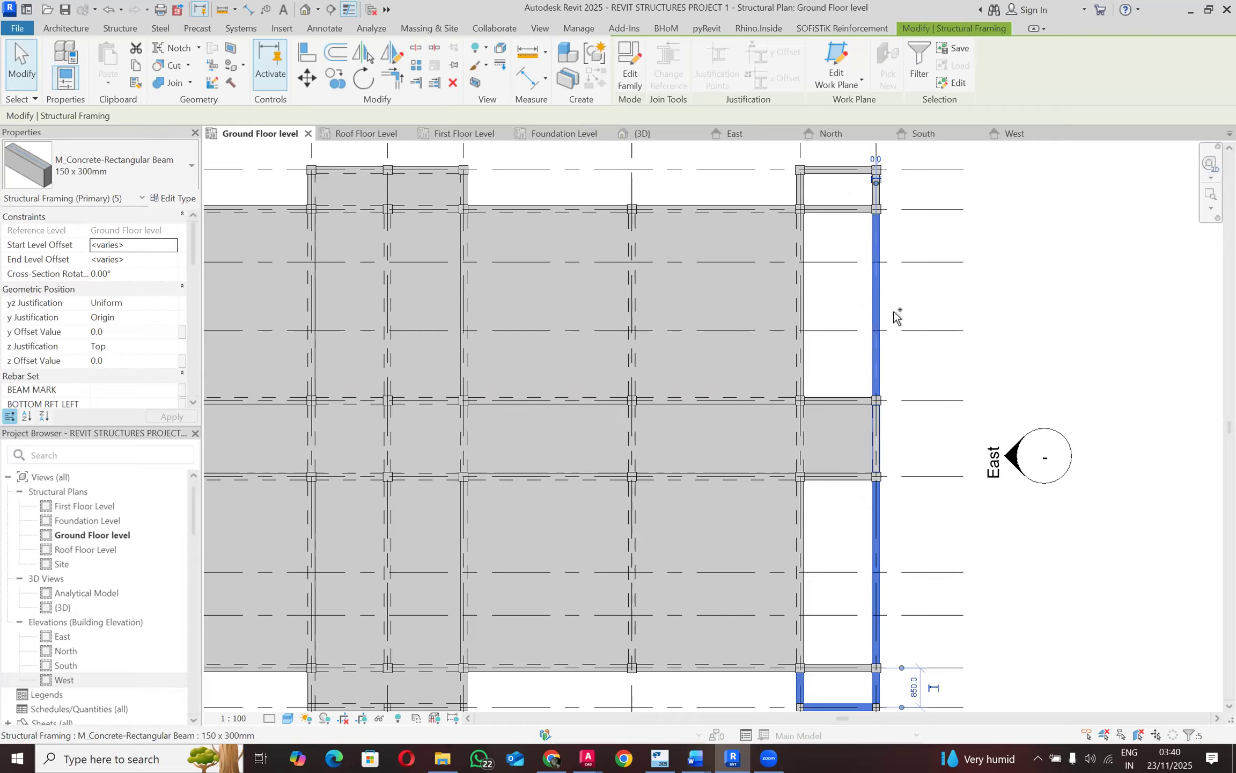
ctrl+click(876, 194)
ctrl+click(853, 207)
ctrl+click(809, 185)
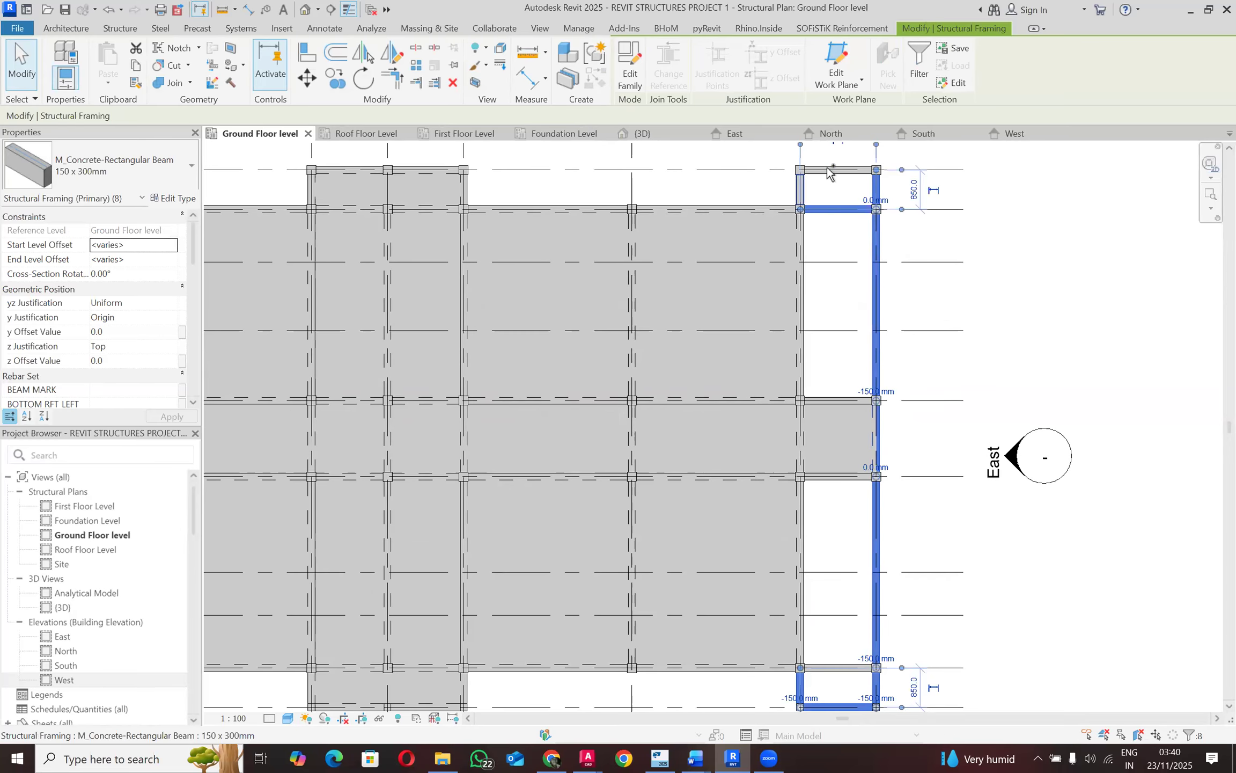
ctrl+click(826, 167)
ctrl+click(839, 477)
scroll(844, 373, up, 2)
ctrl+click(839, 406)
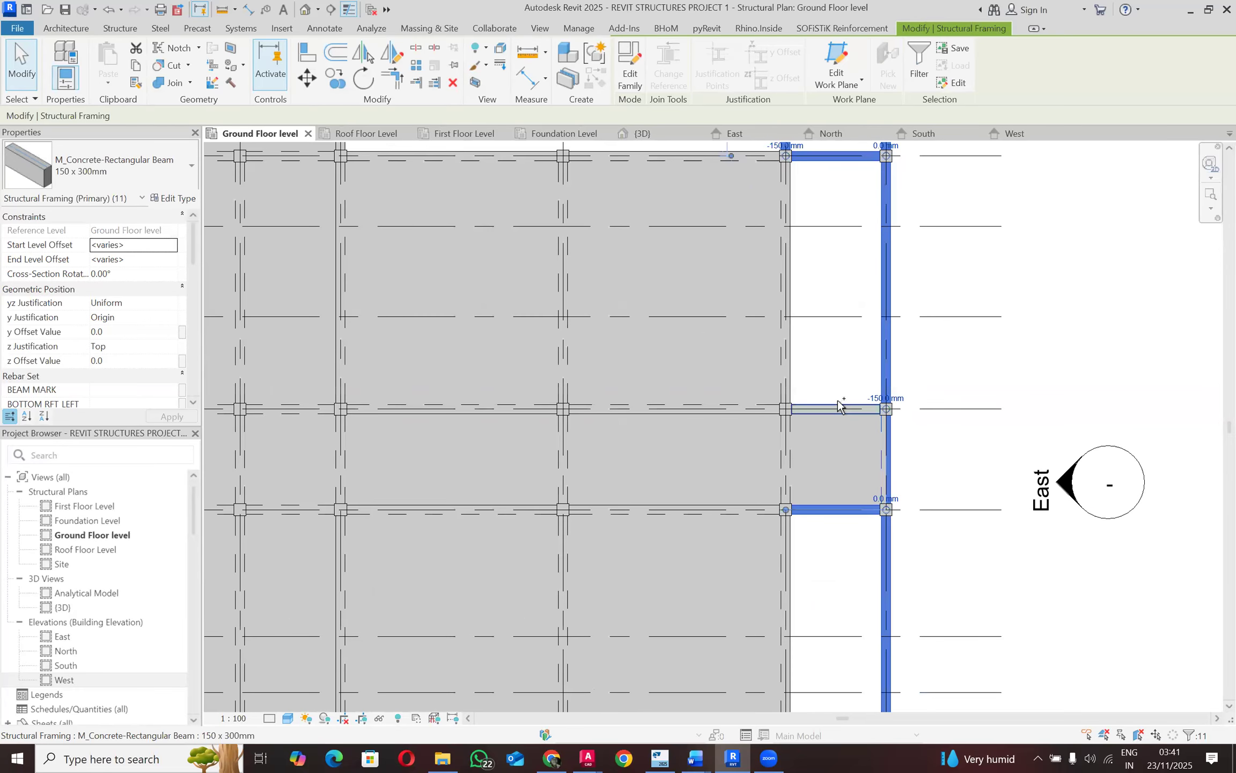
scroll(847, 349, down, 2)
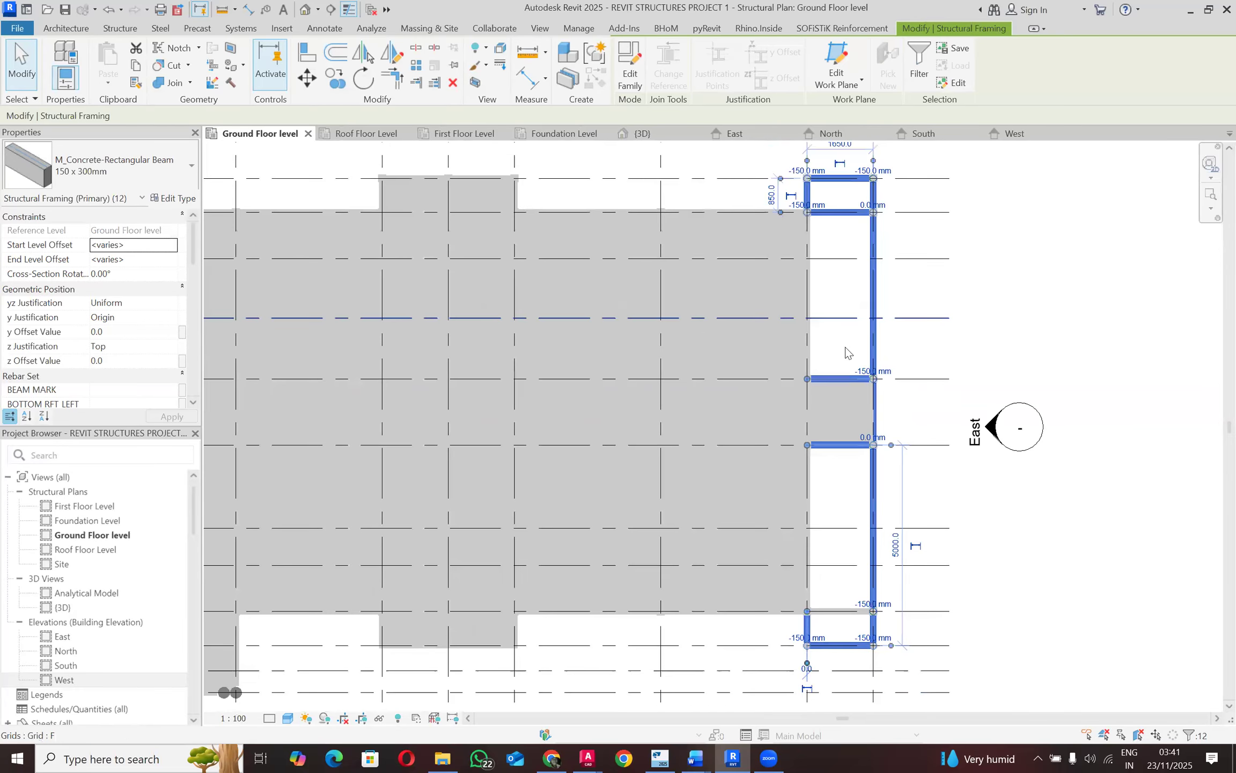
ctrl+click(840, 611)
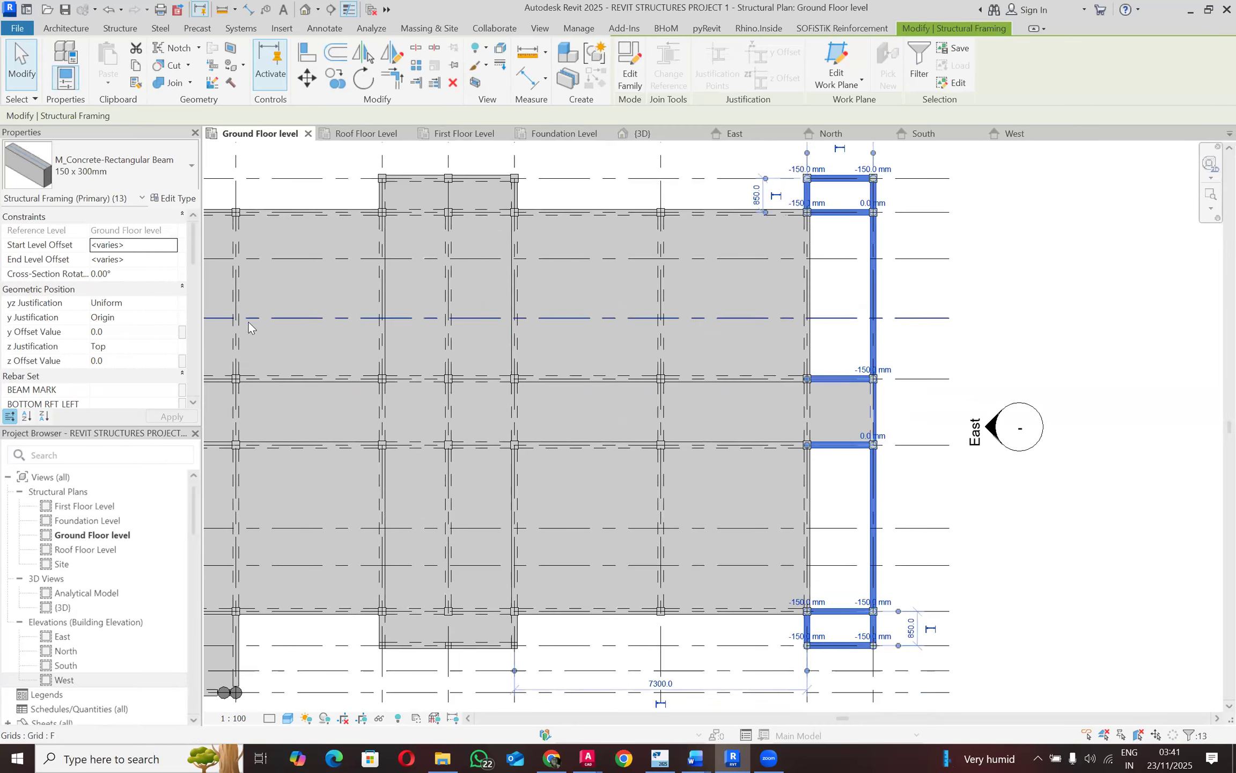
click(141, 244)
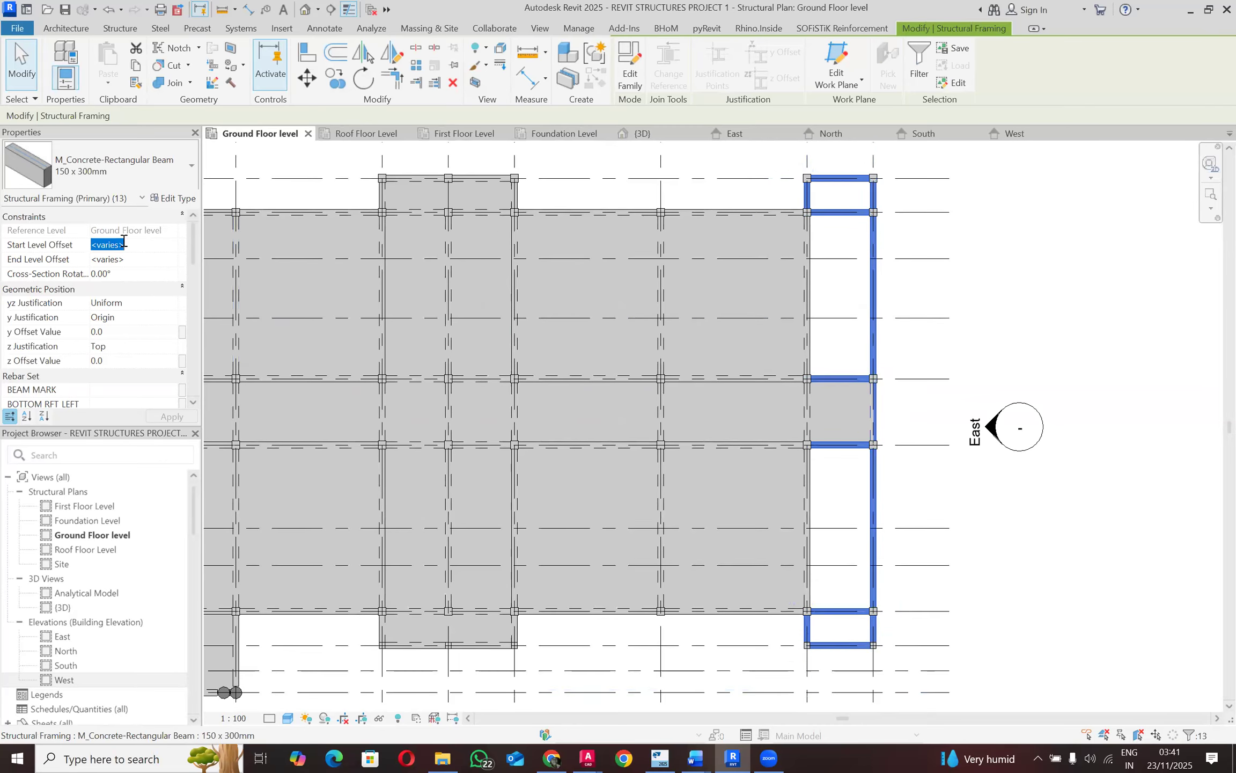
text(150)
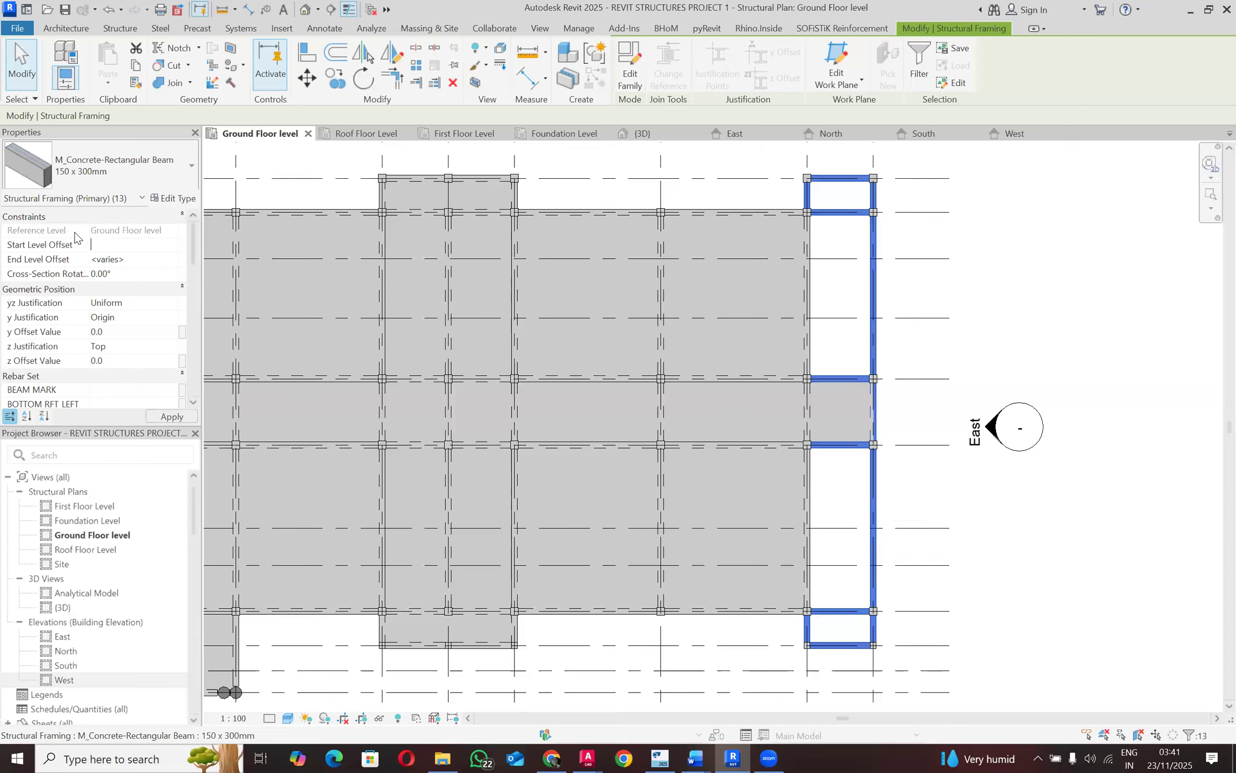
click(139, 256)
key(BackSpace)
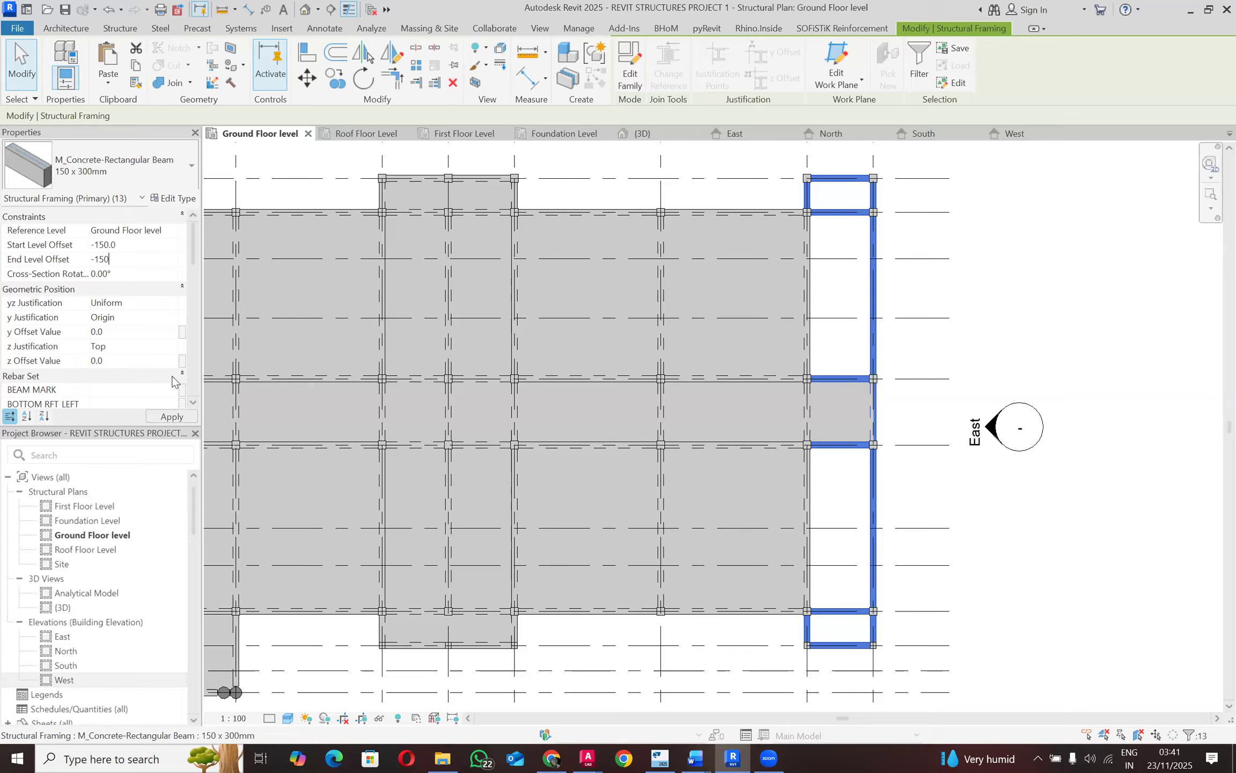
text(-150)
click(172, 417)
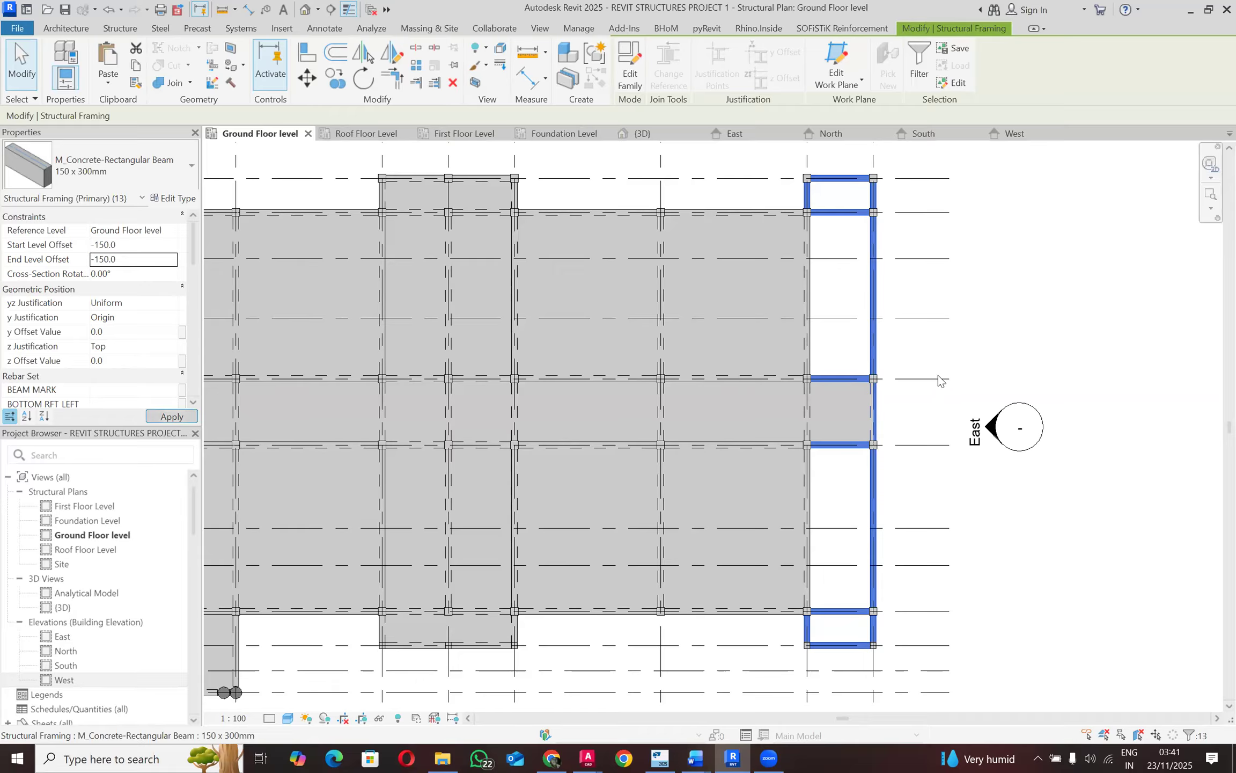
click(1087, 366)
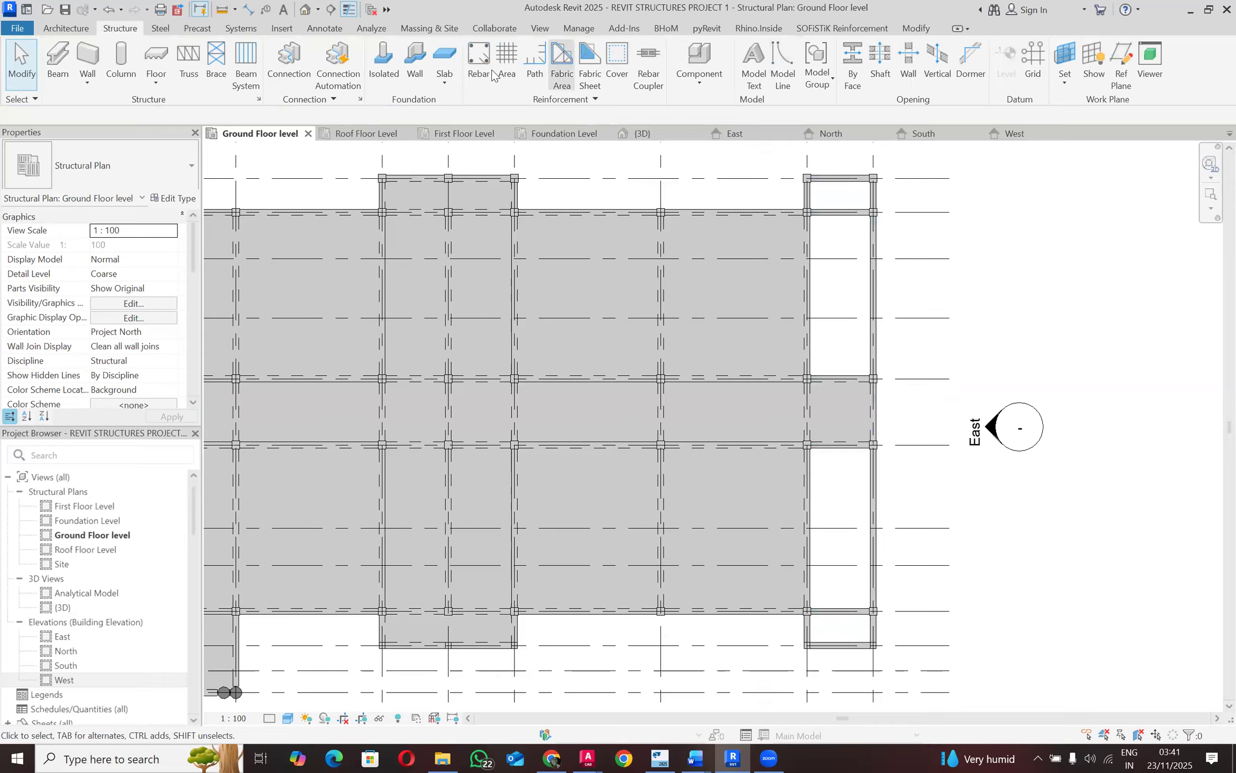
Step: Create a rectangular 150mm foundation slab at -150 height offset between grids 10 and 11, from grid H to grid E
click(447, 84)
click(460, 114)
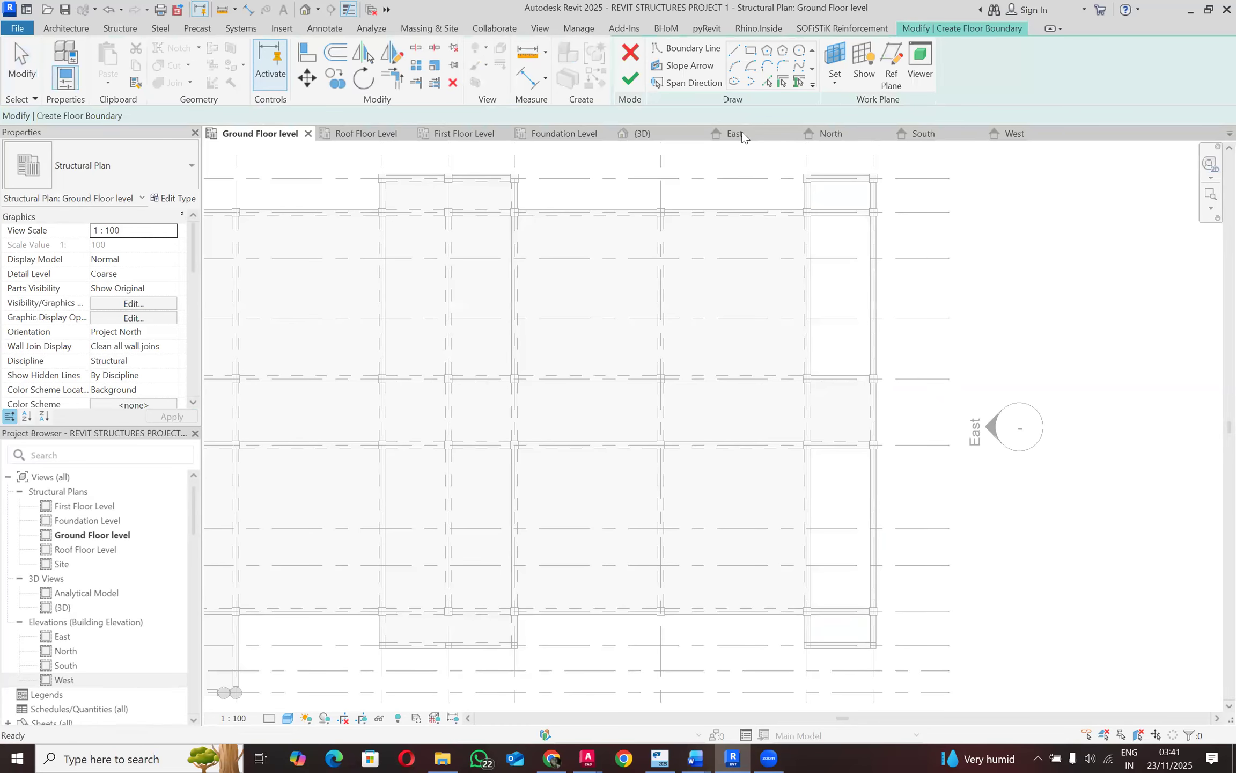
click(751, 50)
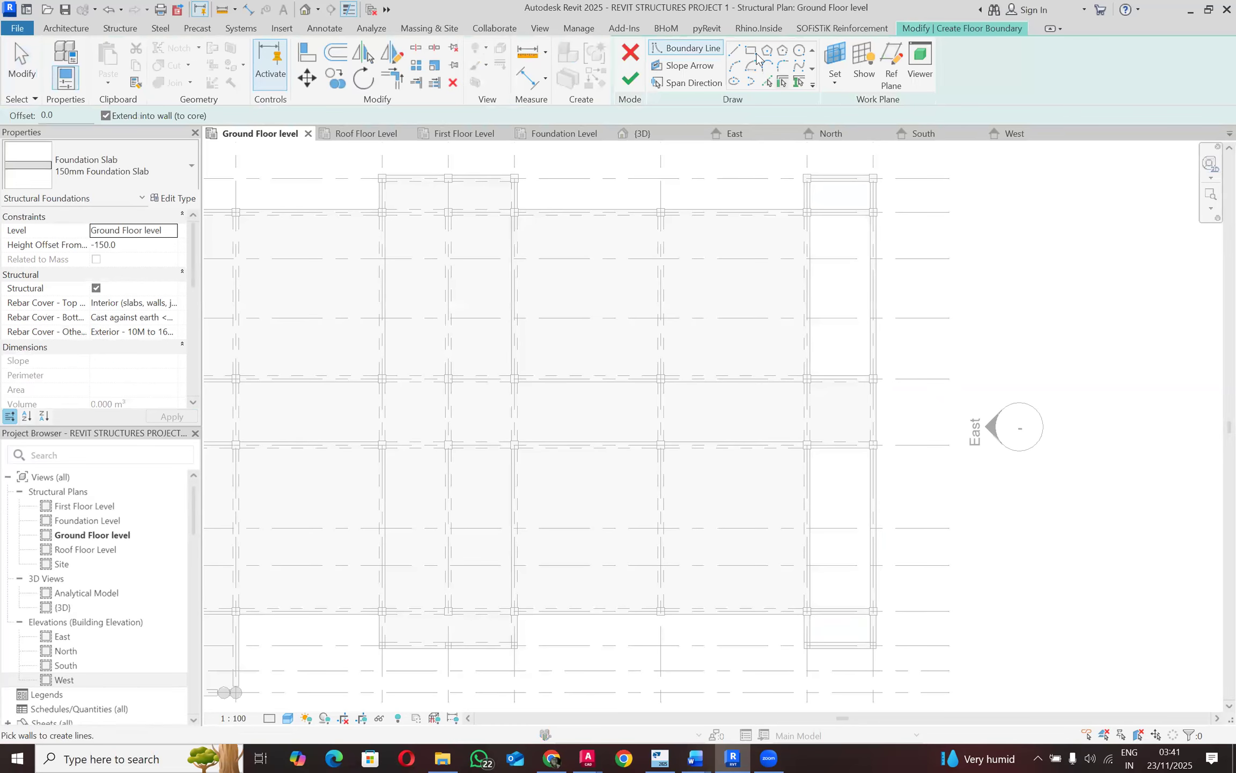
scroll(795, 173, up, 1)
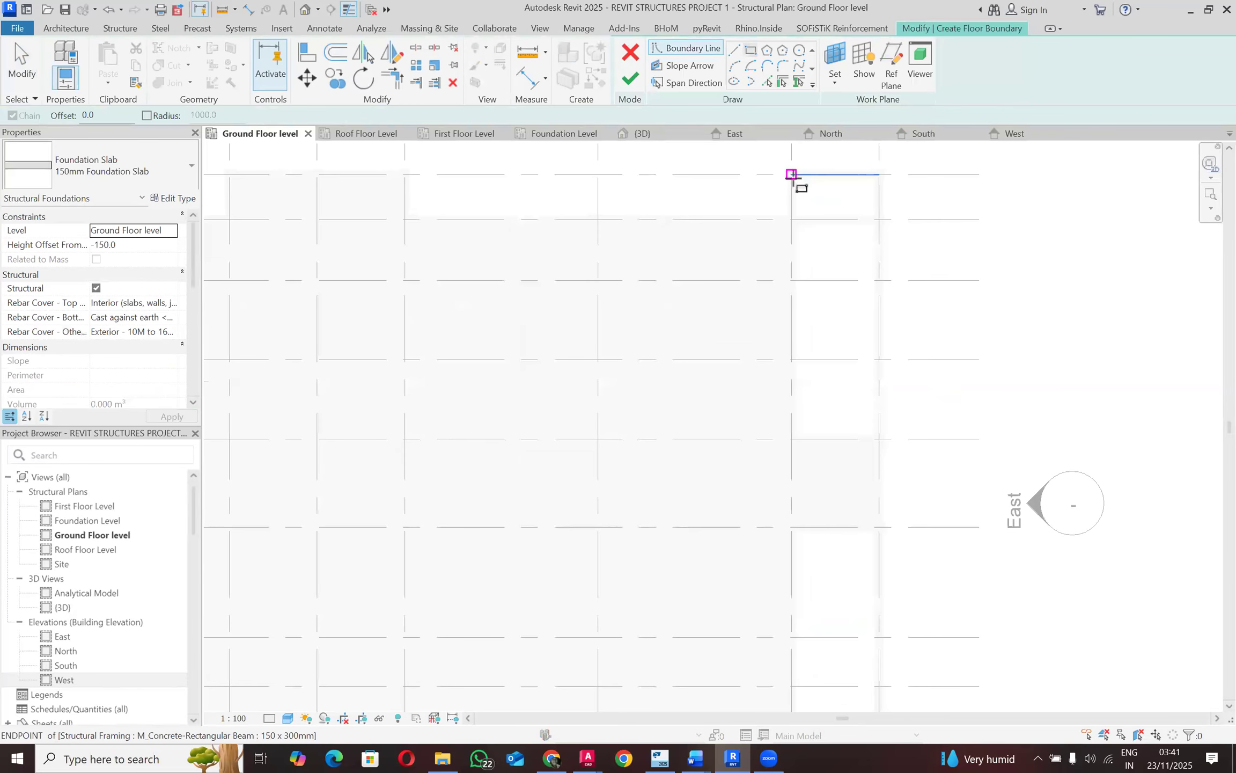
scroll(792, 179, up, 2)
click(789, 168)
scroll(866, 270, down, 3)
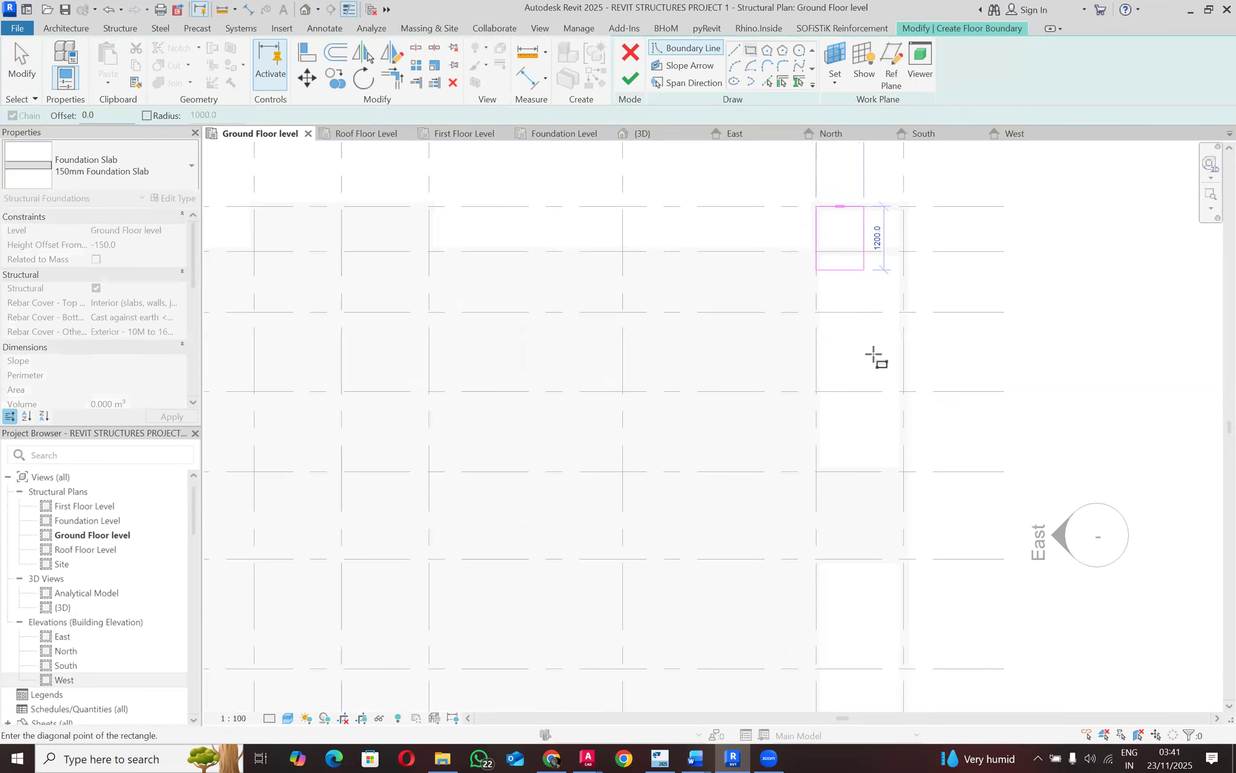
scroll(894, 465, up, 2)
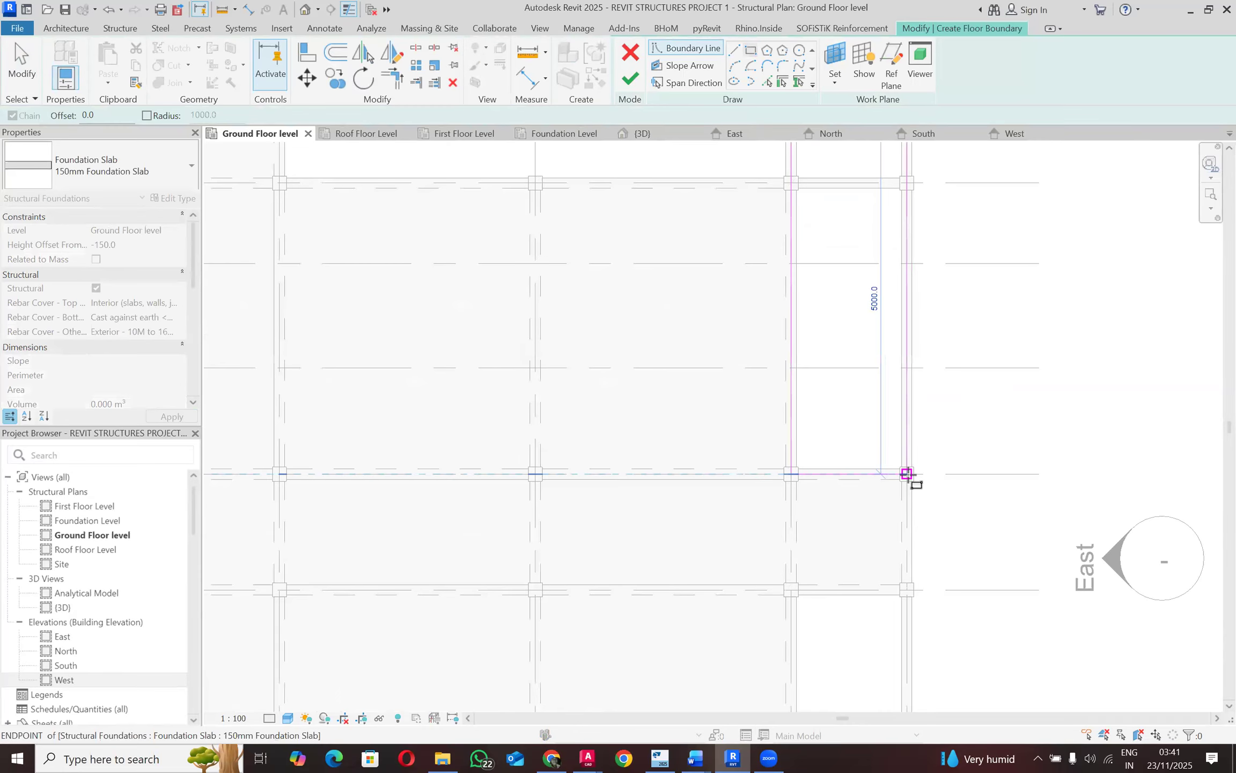
click(907, 473)
scroll(847, 256, down, 2)
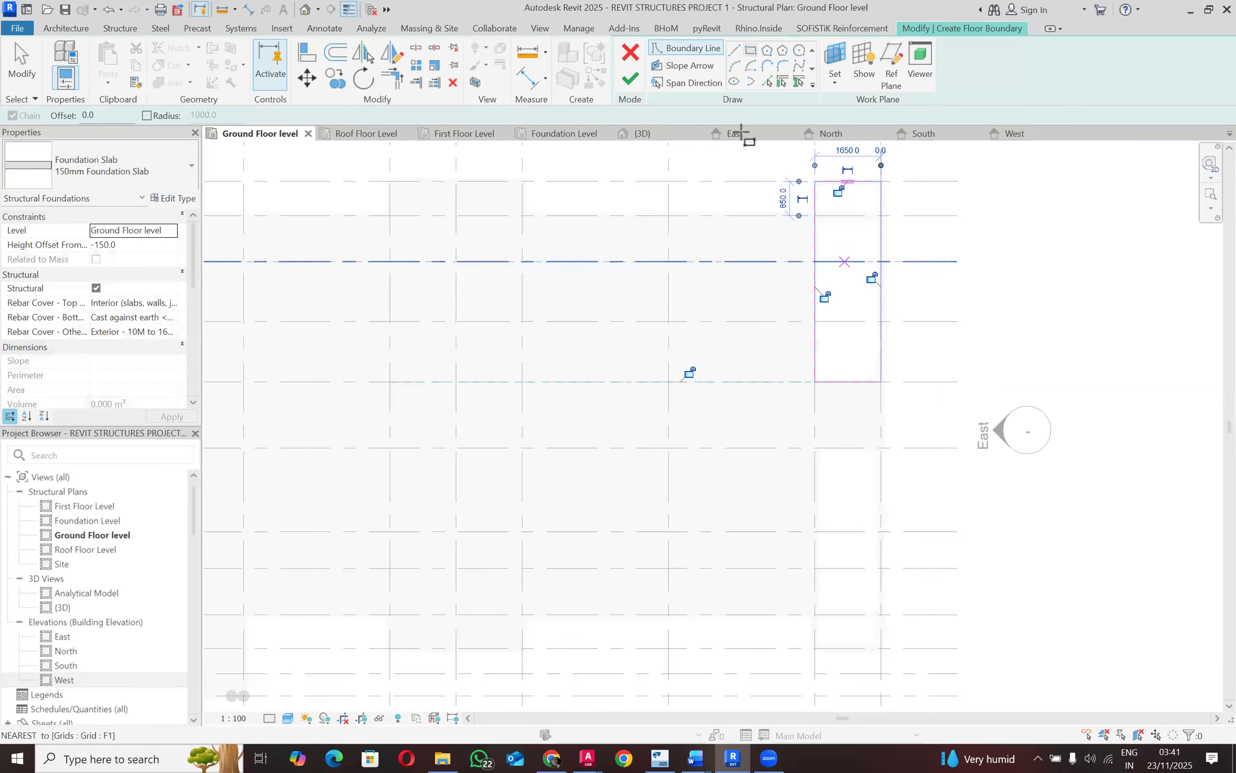
click(631, 81)
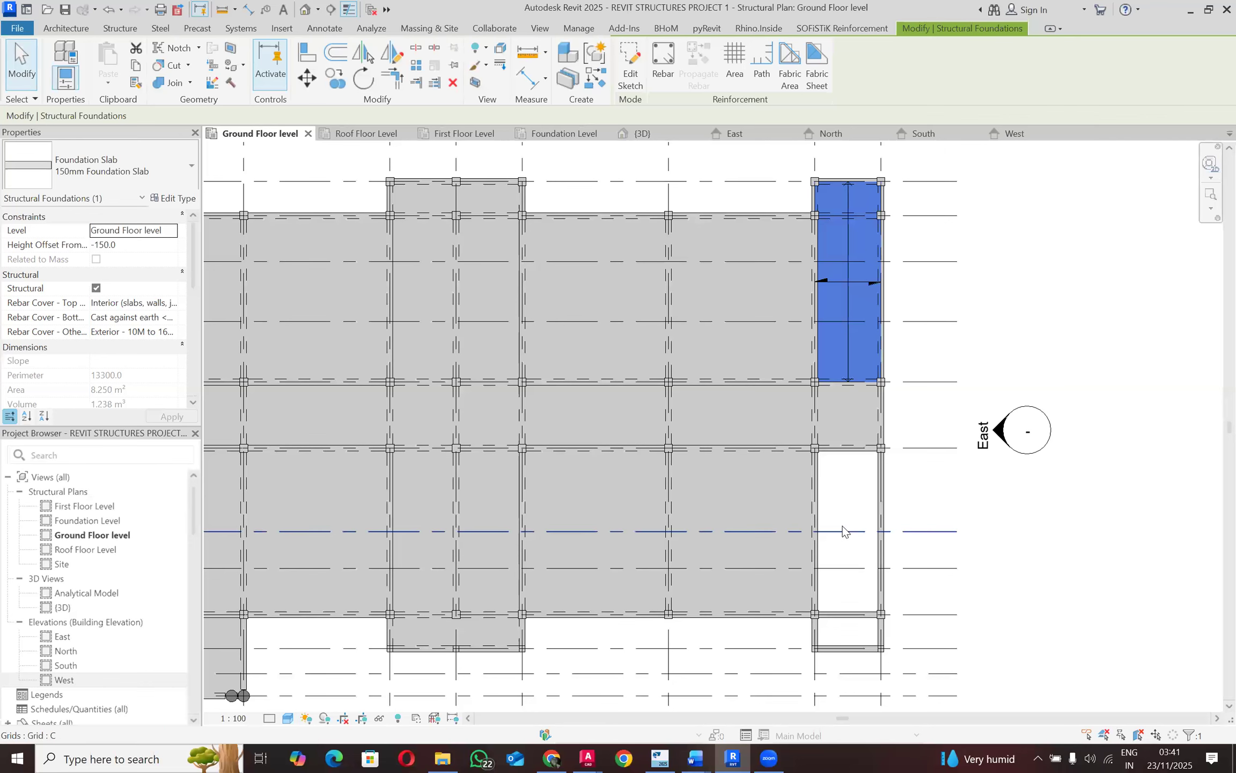
Step: Create a rectangular 150mm foundation slab at -150 height offset between grids 10 and 11, from grid D to grid A1
scroll(816, 455, up, 1)
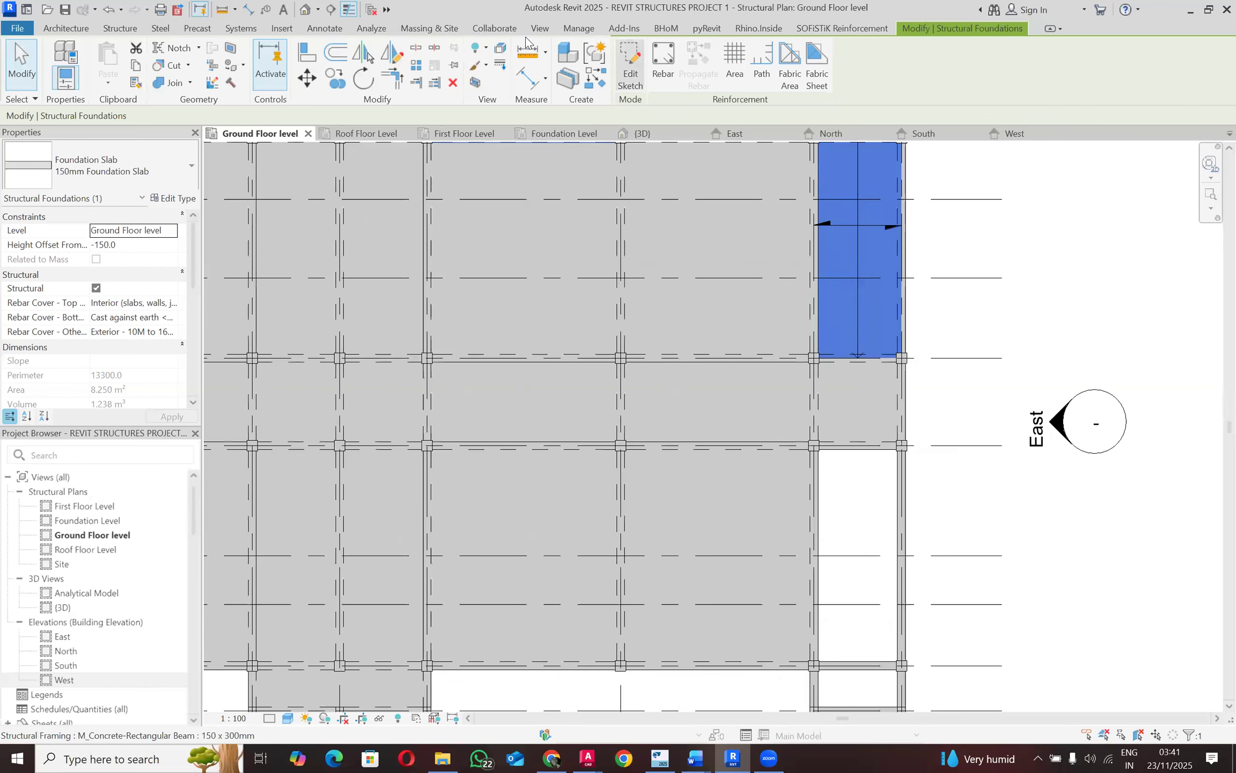
click(123, 29)
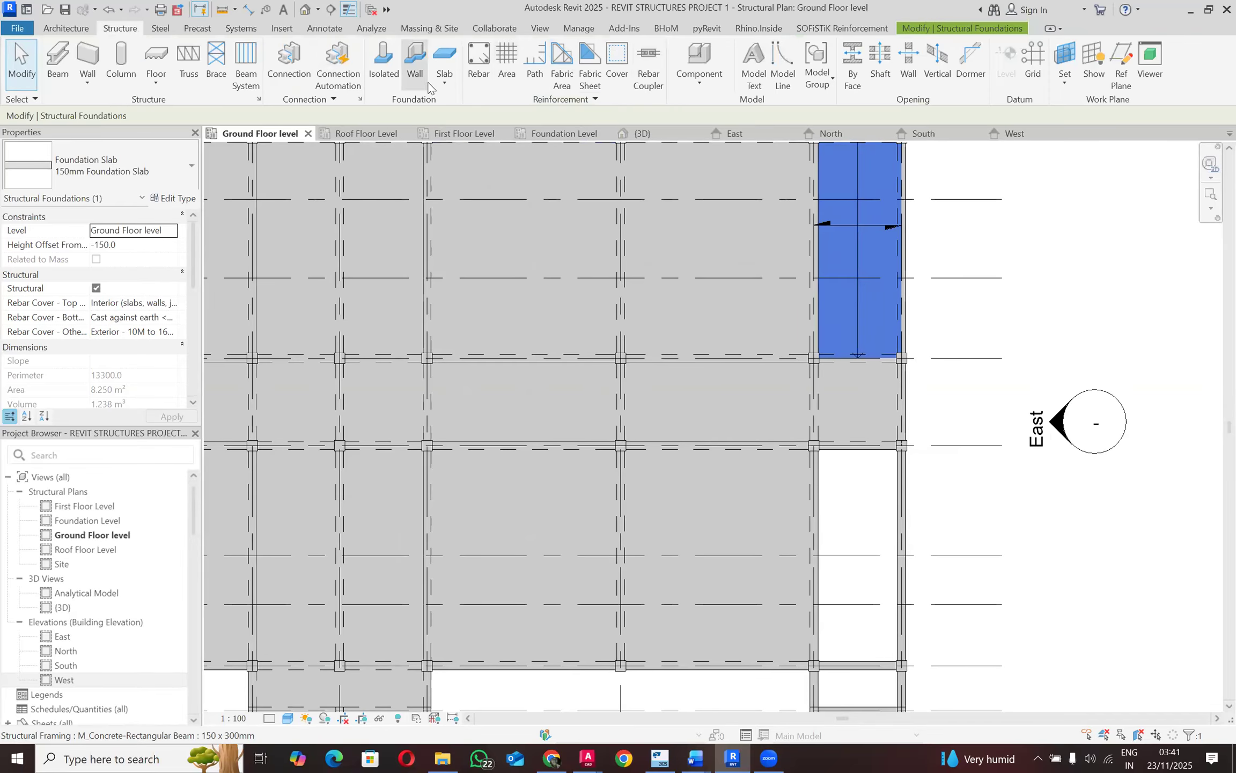
click(444, 75)
click(485, 110)
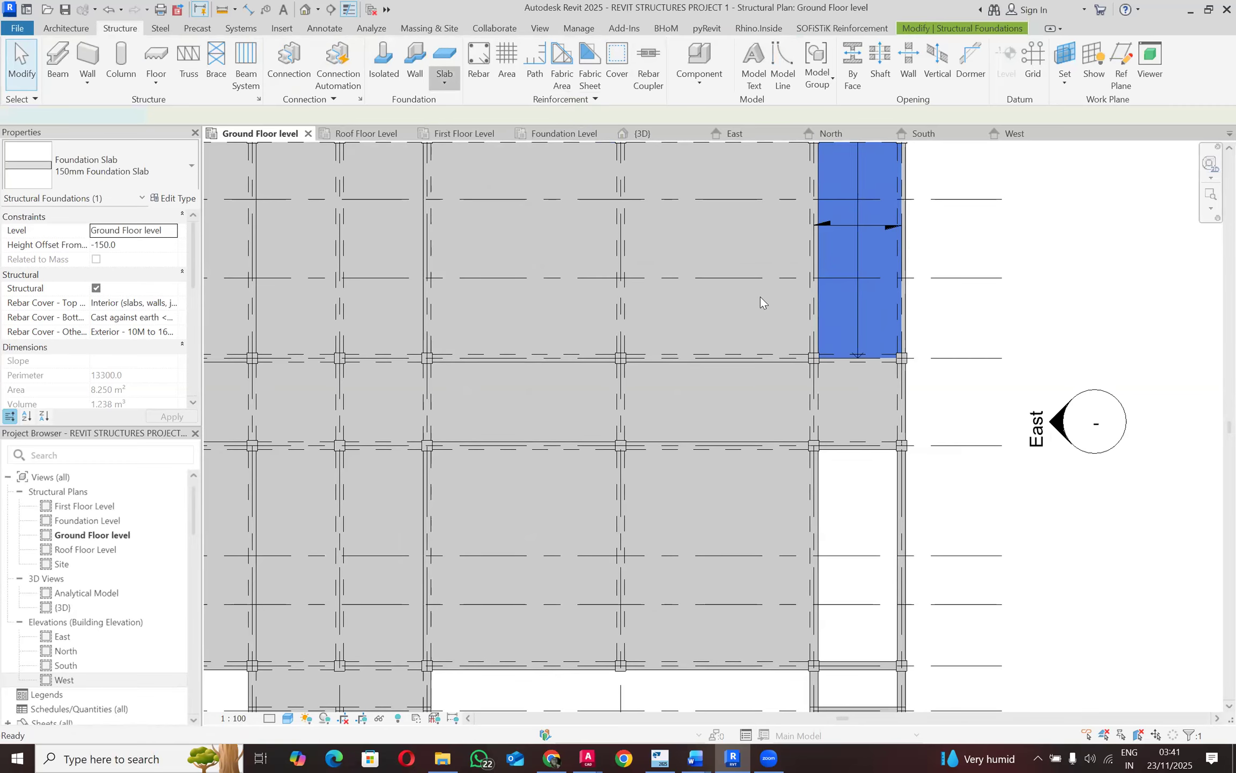
scroll(760, 297, down, 2)
click(754, 53)
scroll(847, 468, up, 2)
click(771, 357)
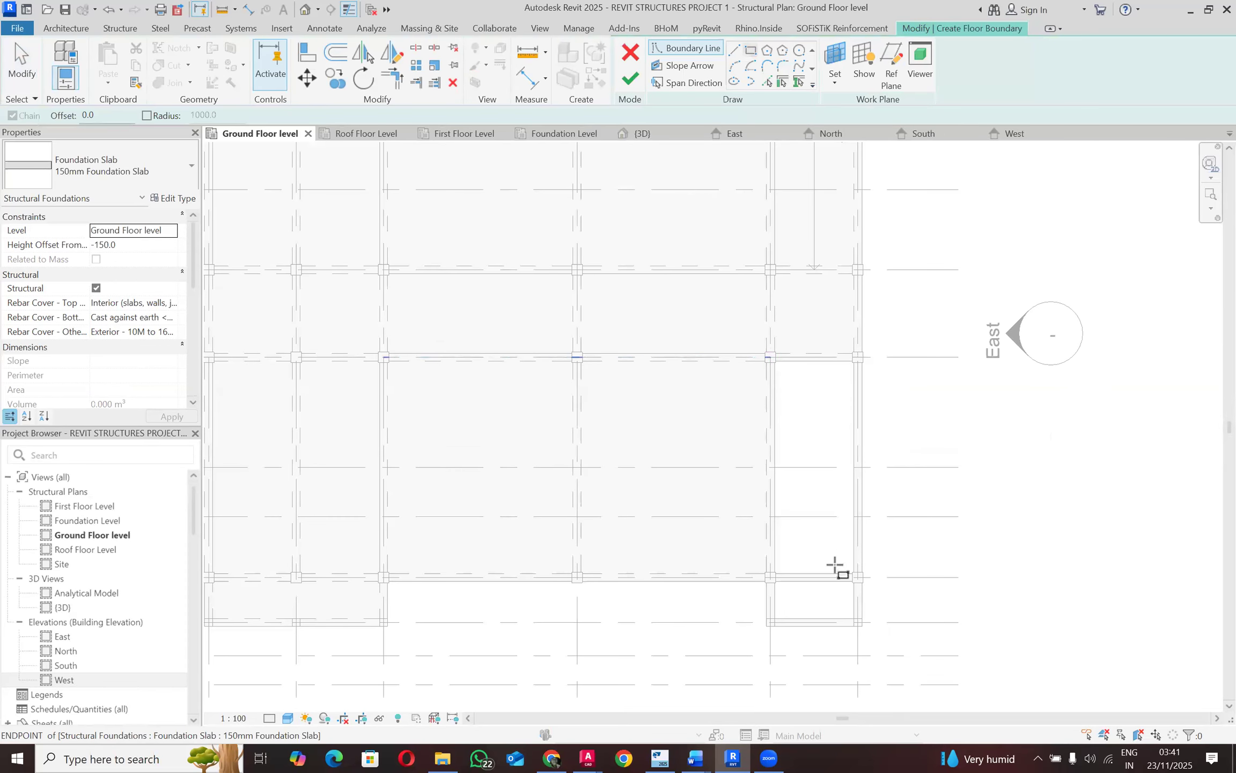
click(857, 622)
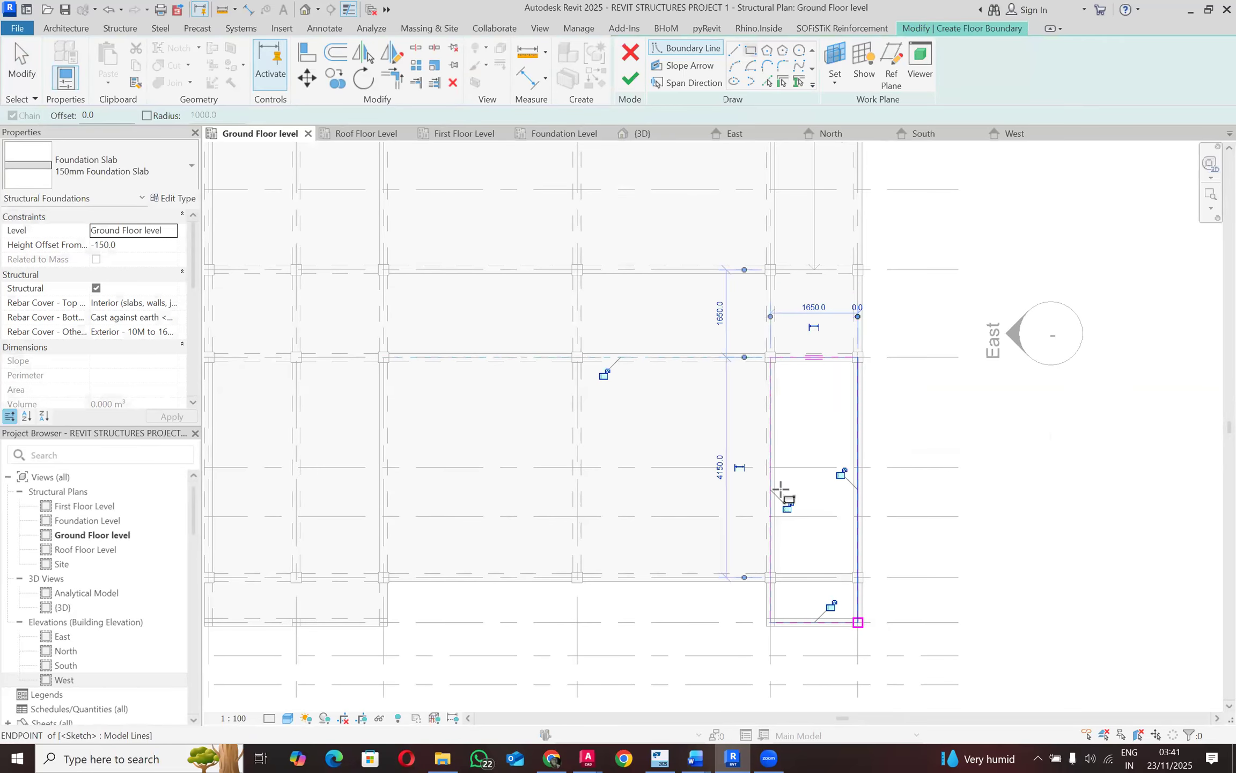
click(632, 80)
click(1016, 437)
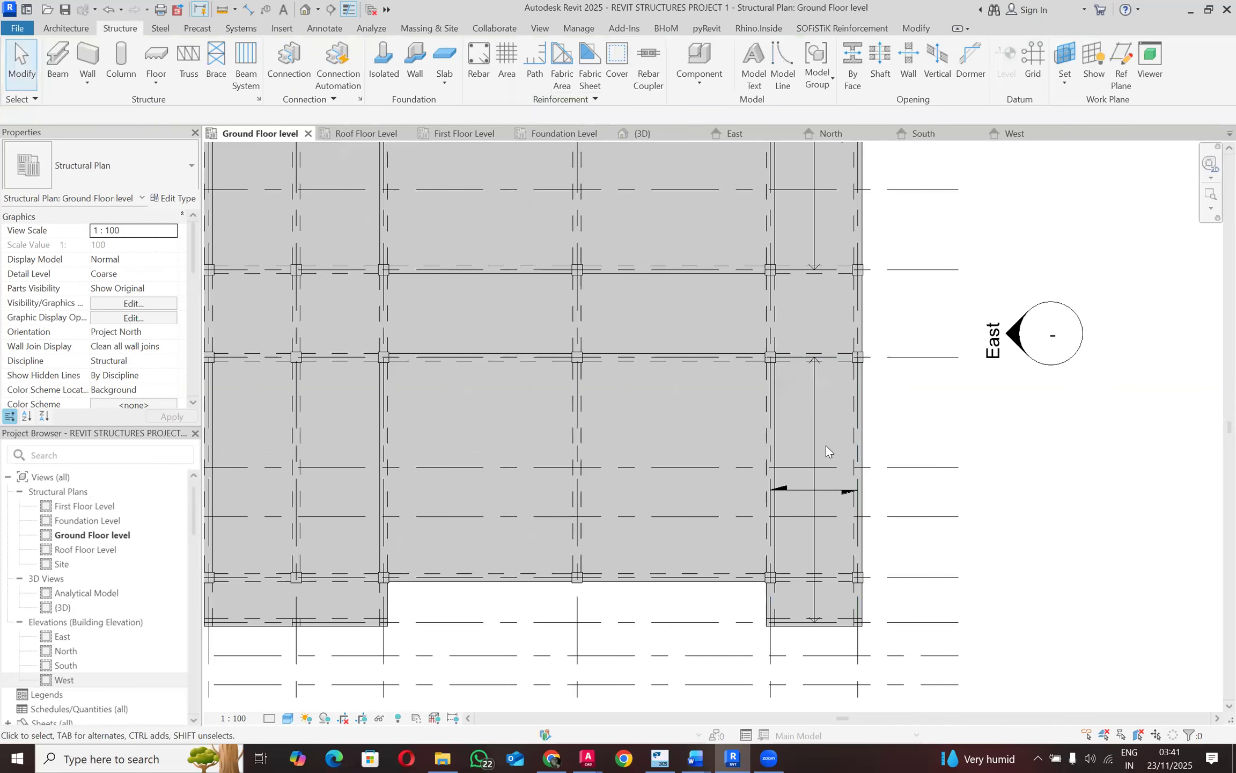
Step: Delete the span direction symbols from the two new slabs between grids 10 and 11
click(829, 435)
scroll(833, 416, down, 2)
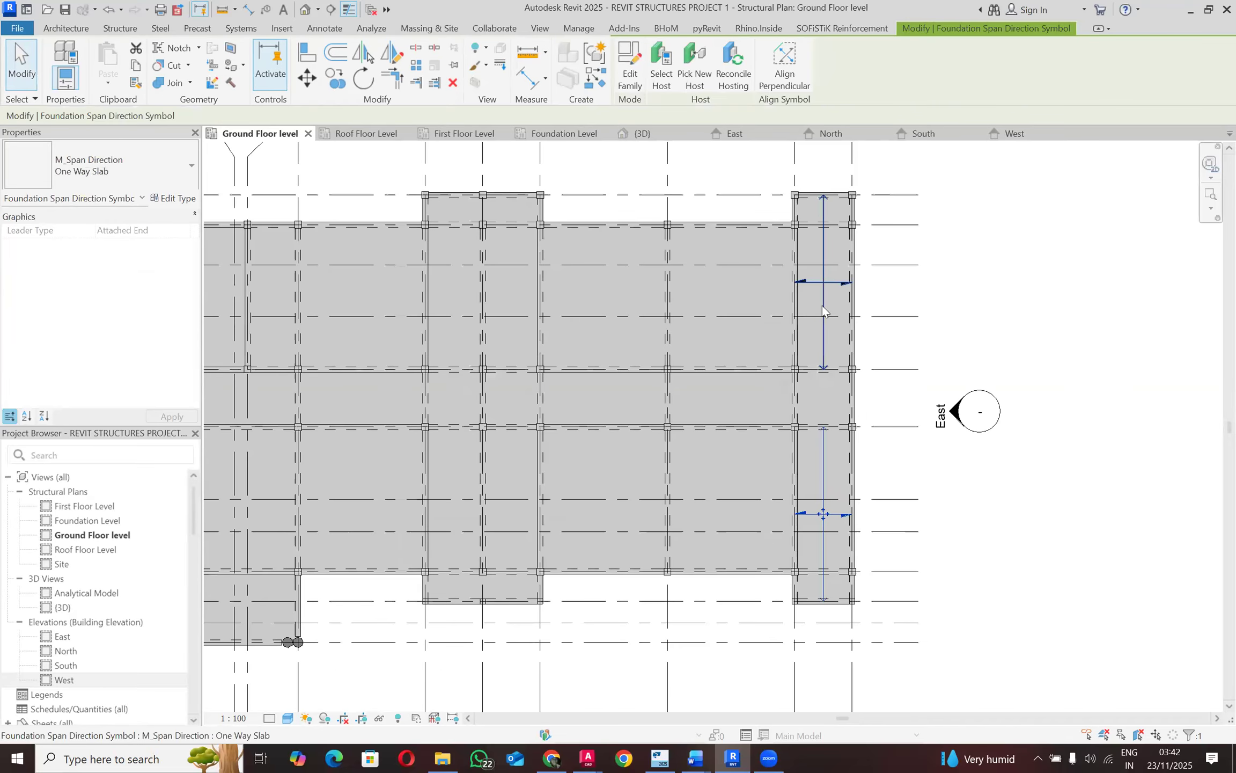
ctrl+click(822, 307)
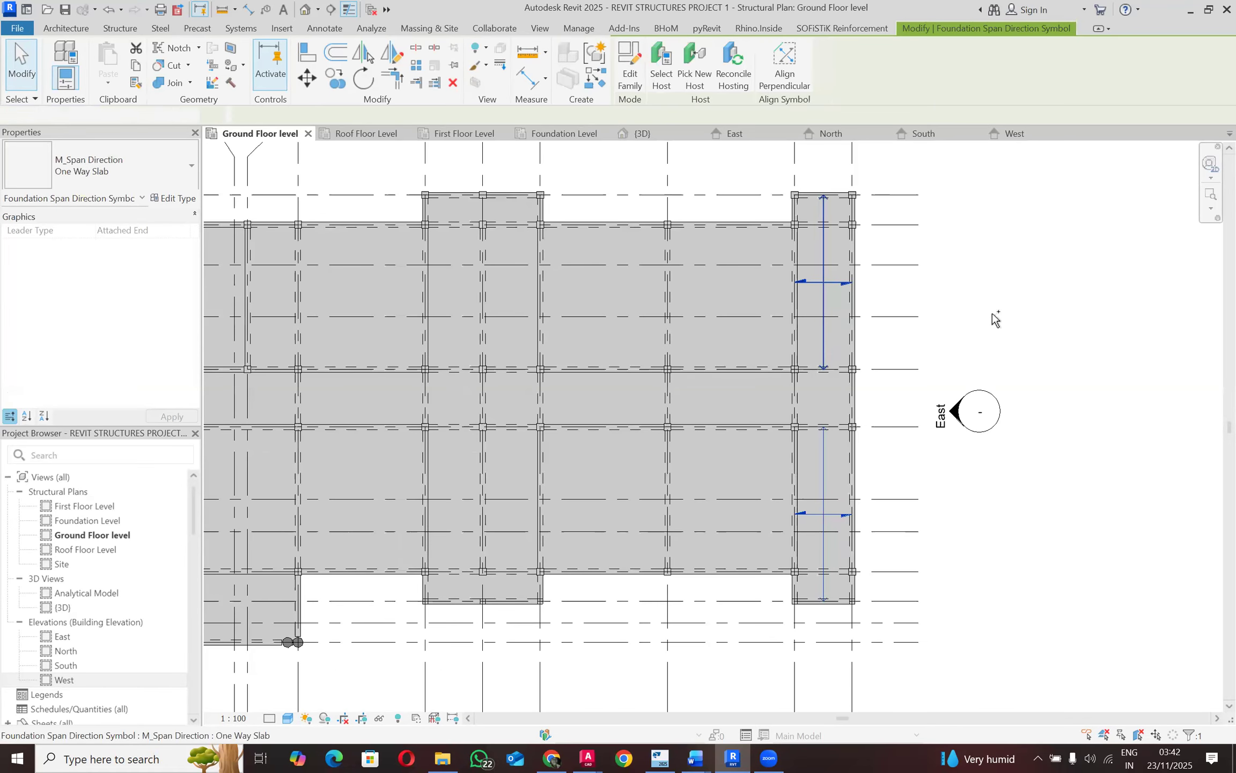
click(996, 318)
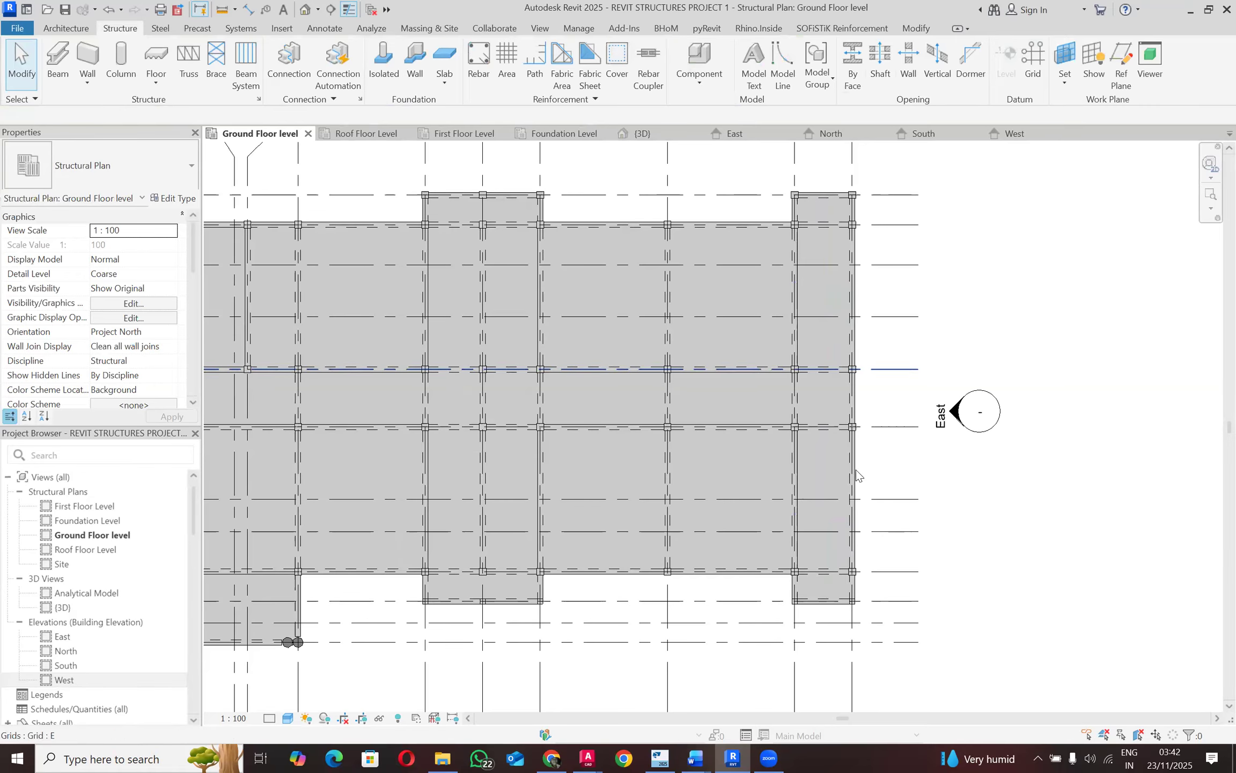
Step: Place spot elevations on the slab between grids 1 and 2 near grid D and on the slab between grids 2 and 5 below grid D
scroll(893, 494, down, 2)
scroll(432, 390, up, 1)
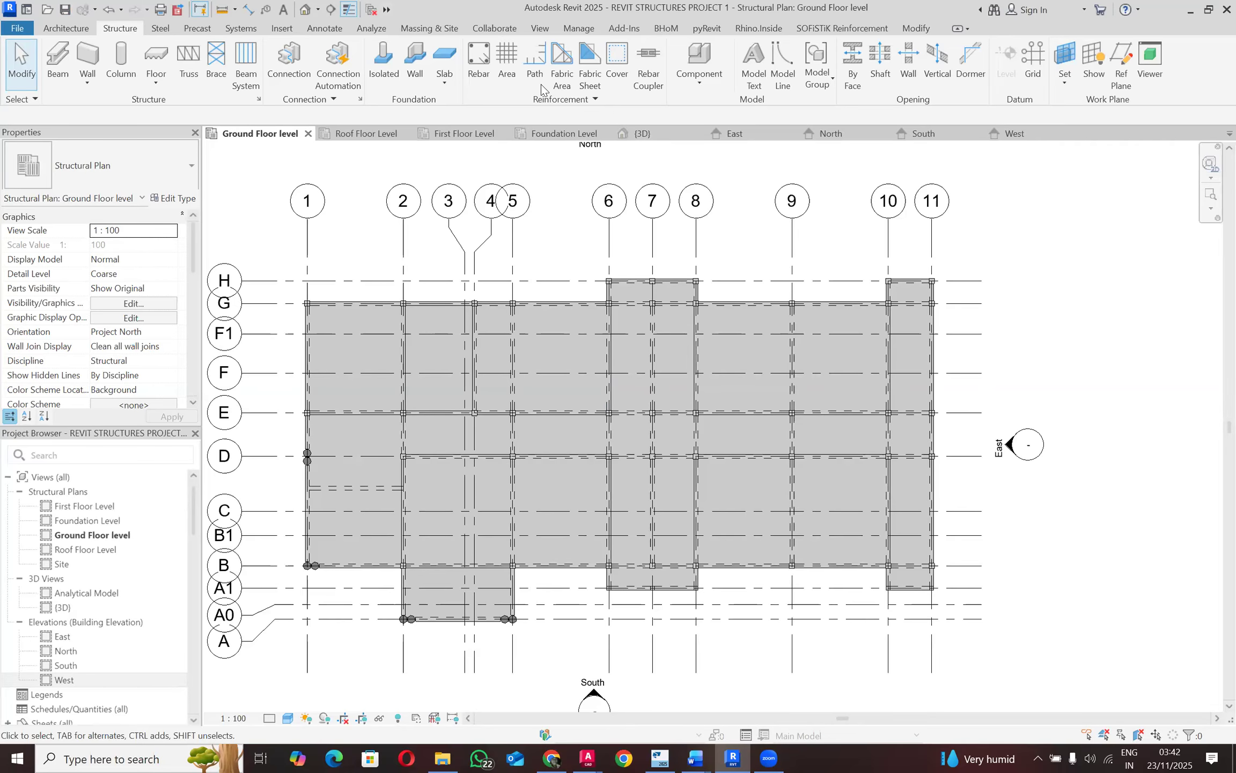
click(325, 28)
click(286, 56)
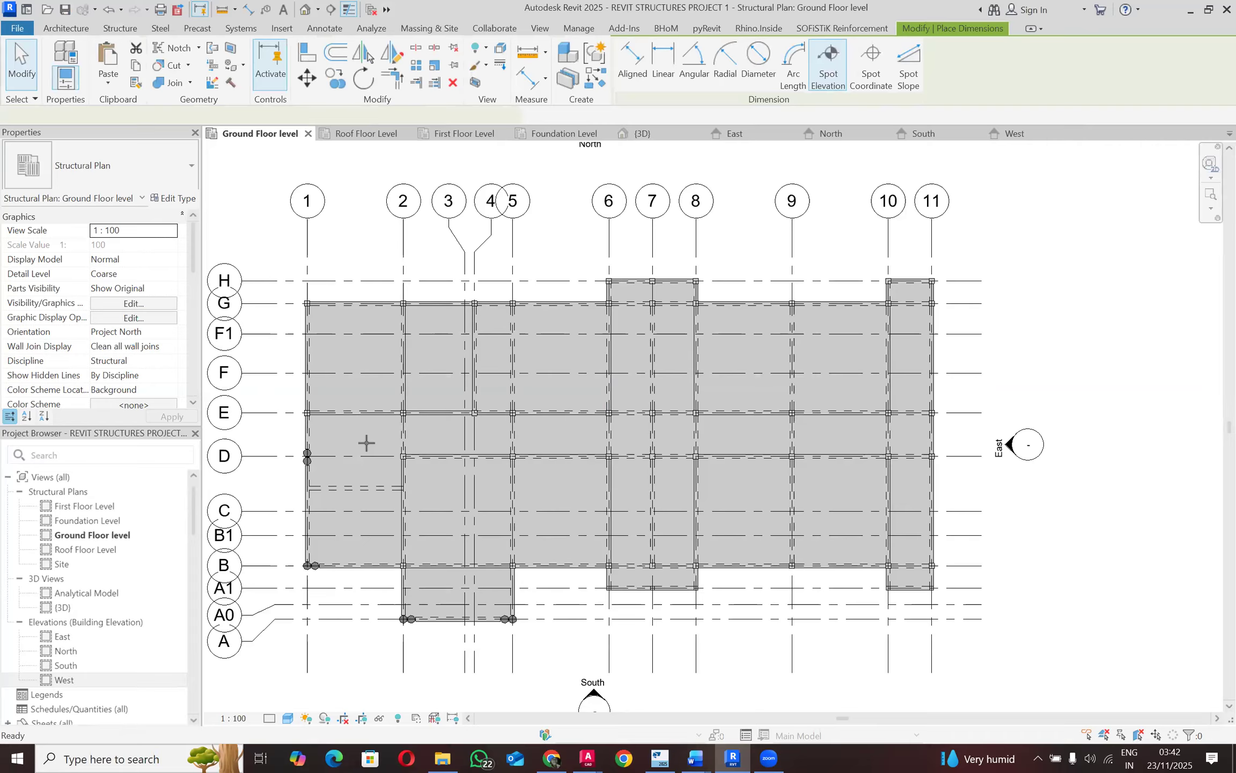
scroll(367, 443, up, 3)
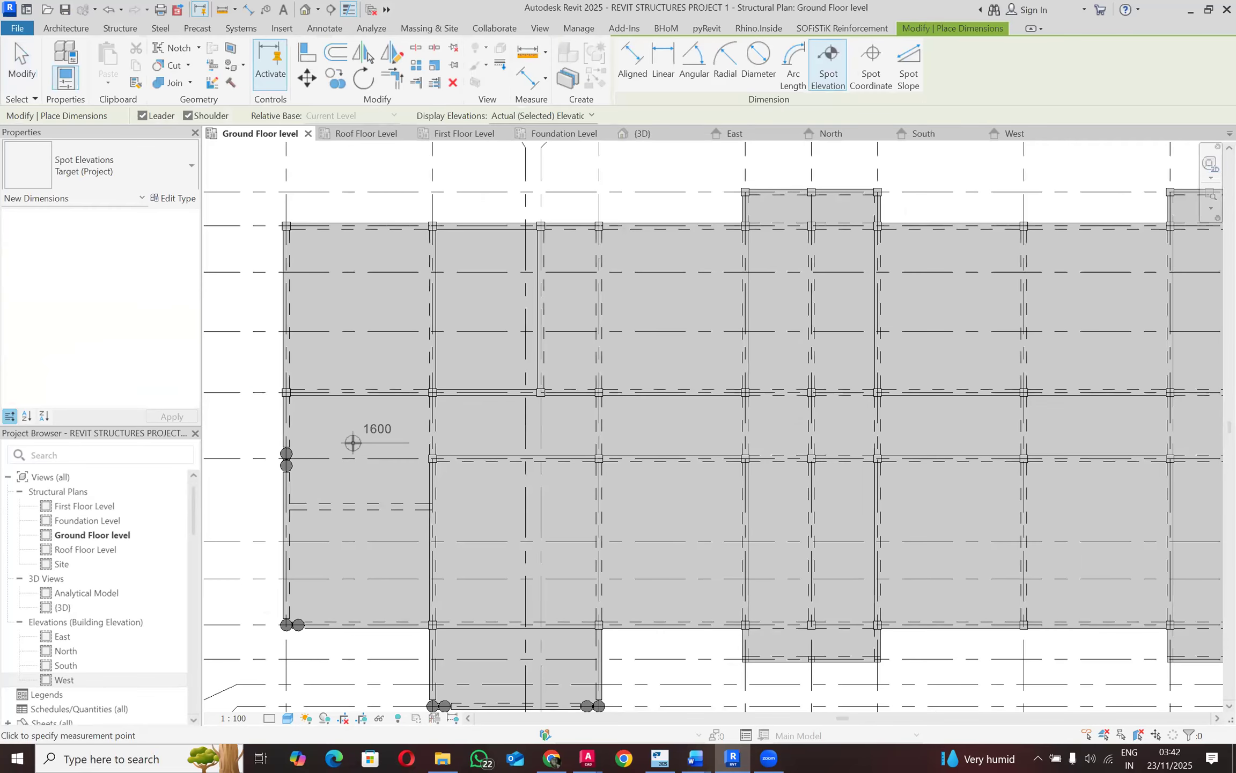
click(377, 443)
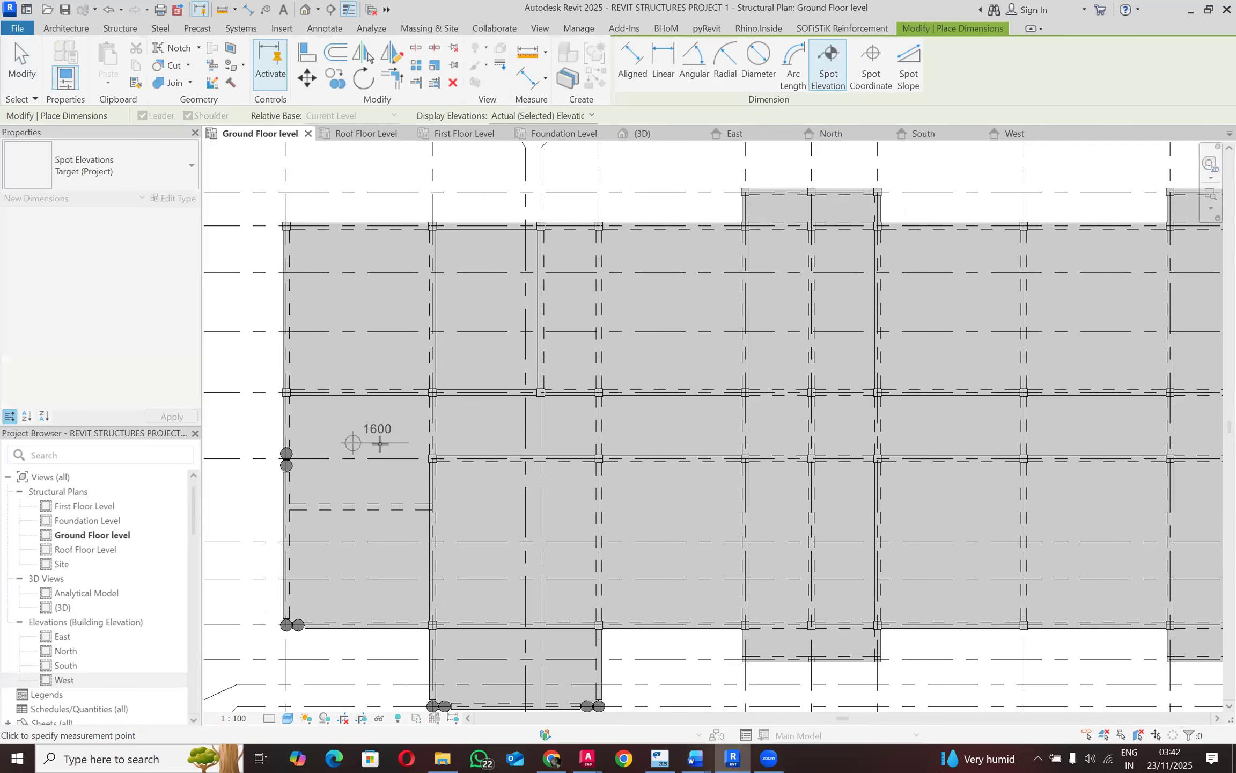
click(338, 427)
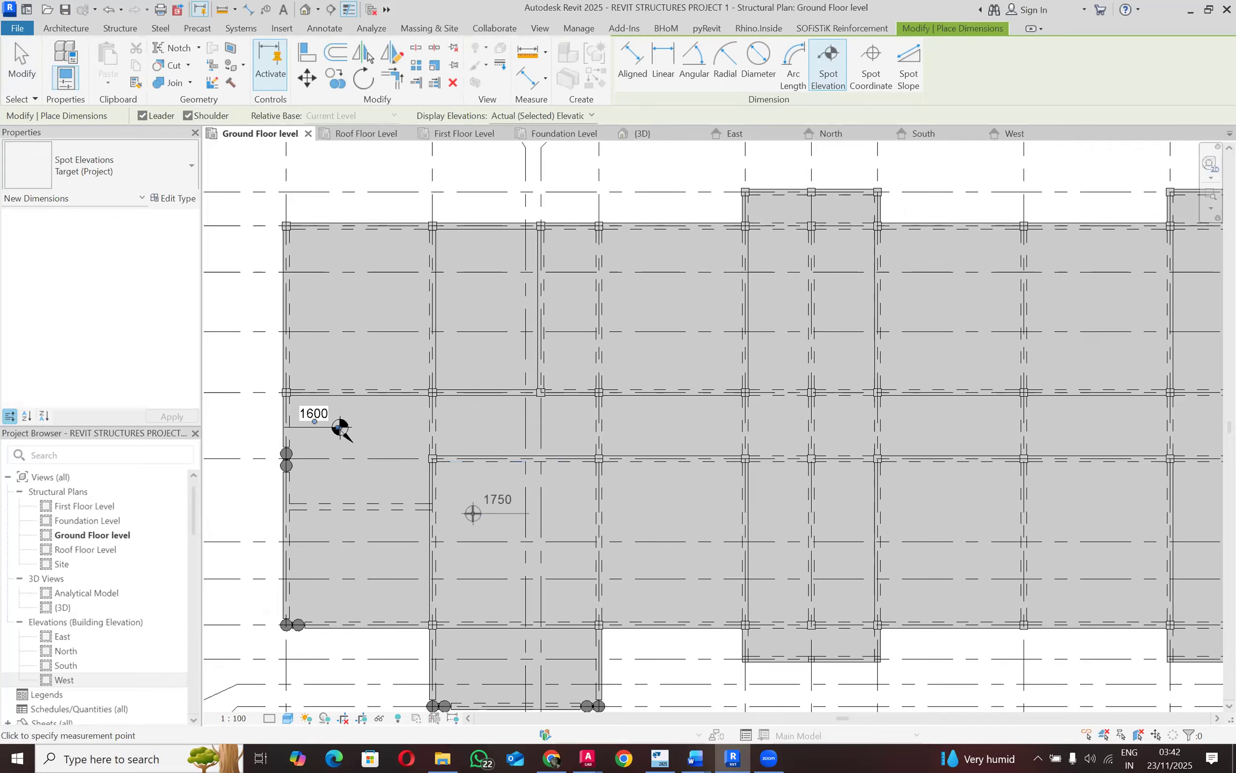
click(475, 513)
click(497, 513)
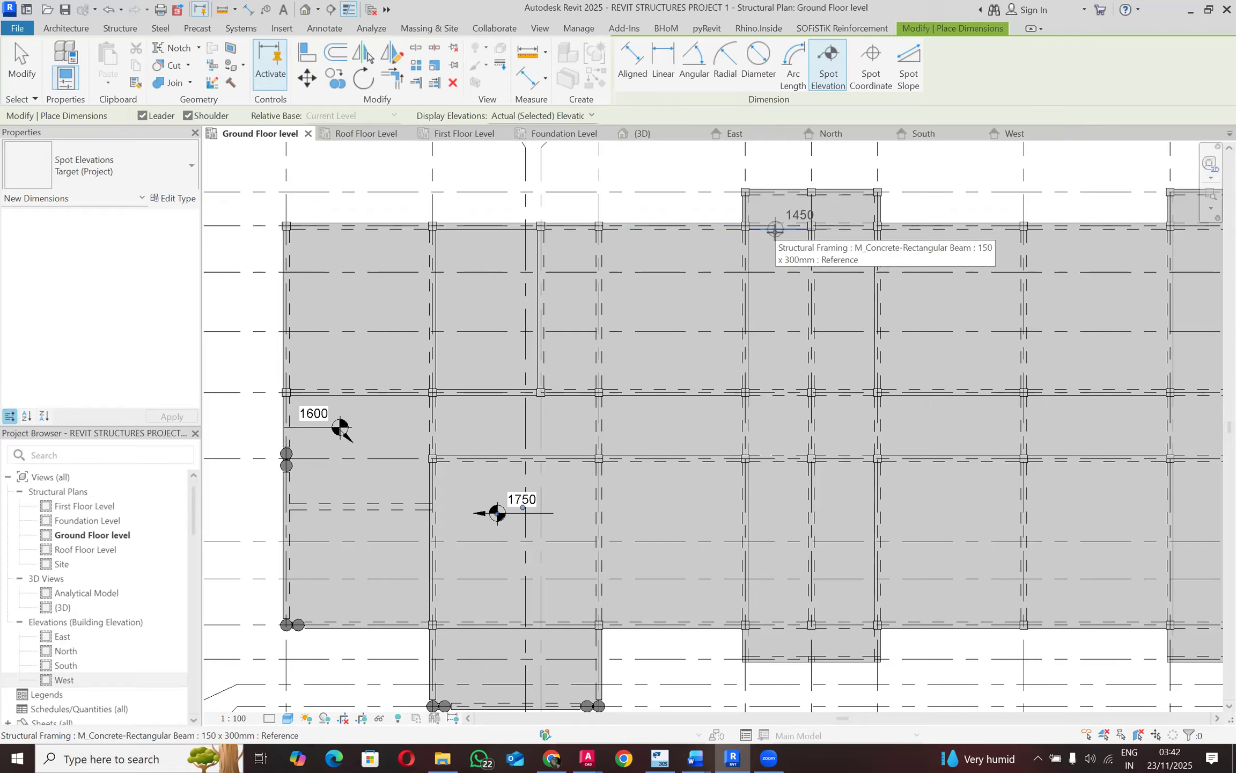
Step: Check the spot elevations of the slabs and beams around grids 6 to 9, and inspect the level offsets of the grid 7 beam between G and E
scroll(776, 230, up, 3)
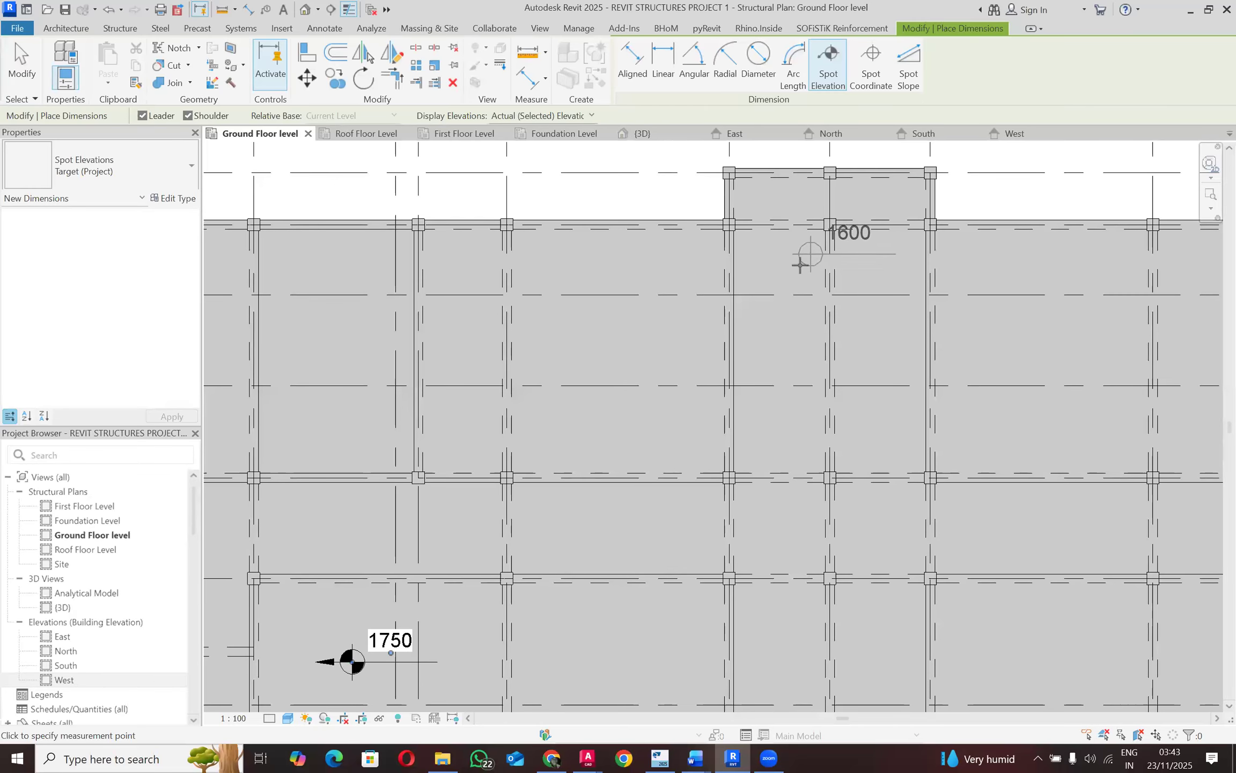
scroll(792, 232, up, 1)
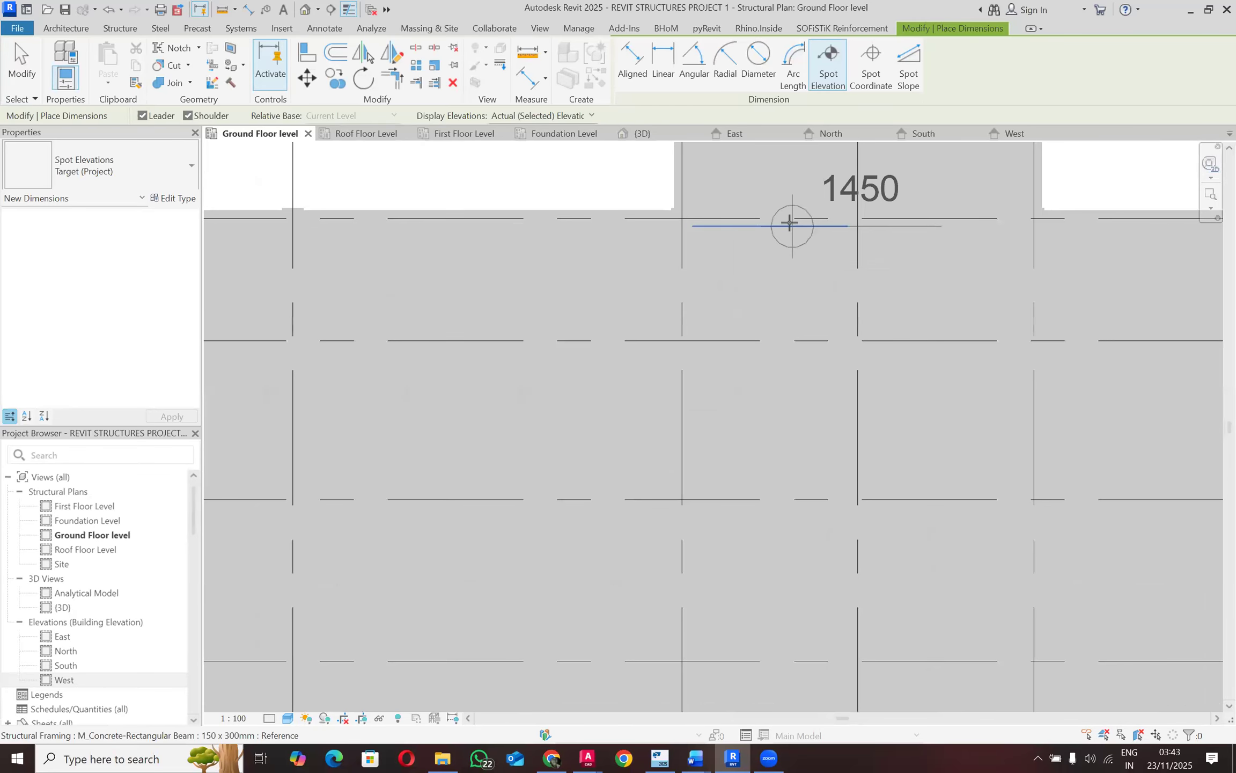
scroll(782, 214, up, 1)
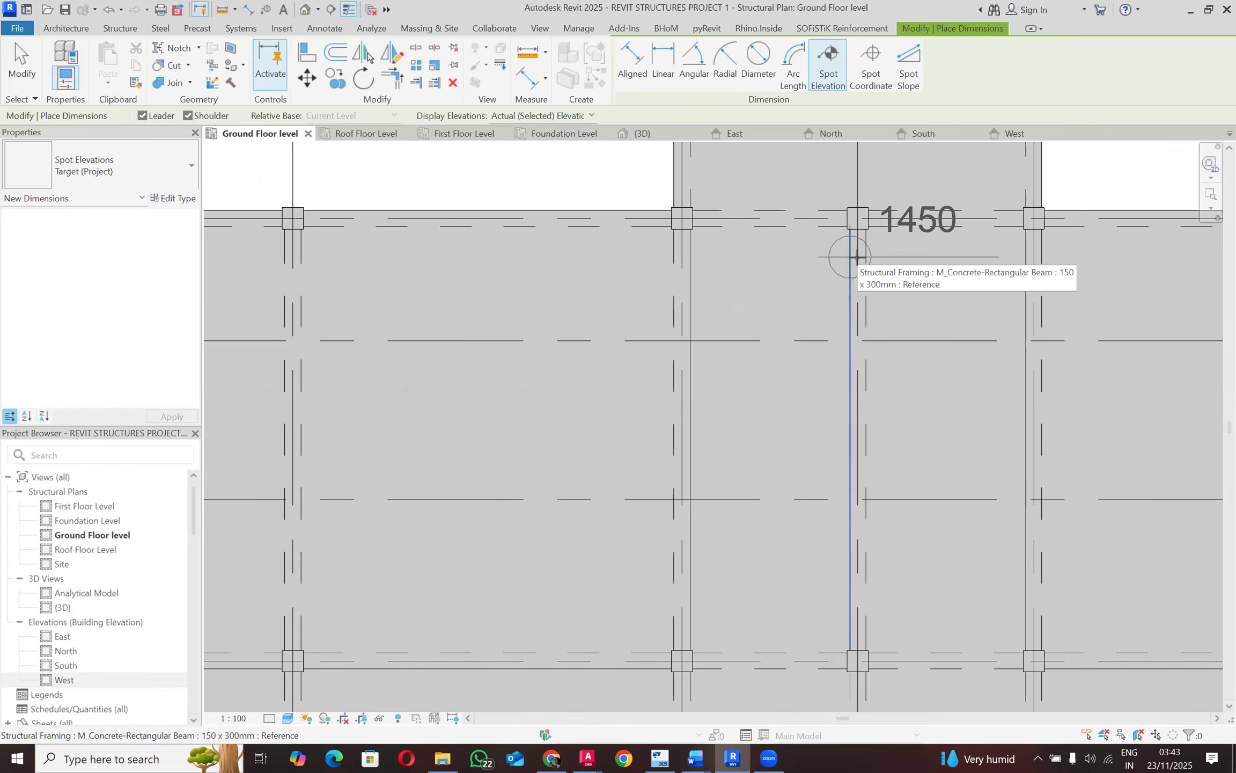
scroll(857, 265, down, 2)
scroll(855, 268, up, 2)
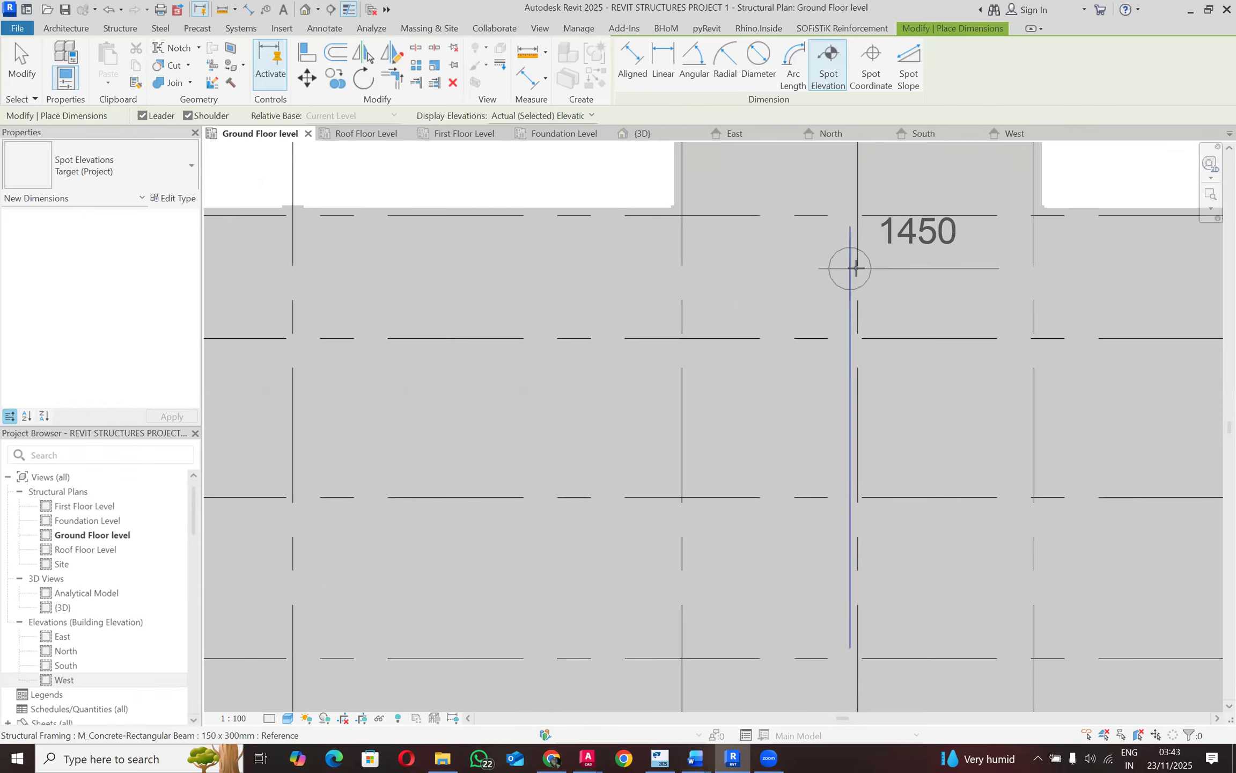
scroll(859, 268, down, 2)
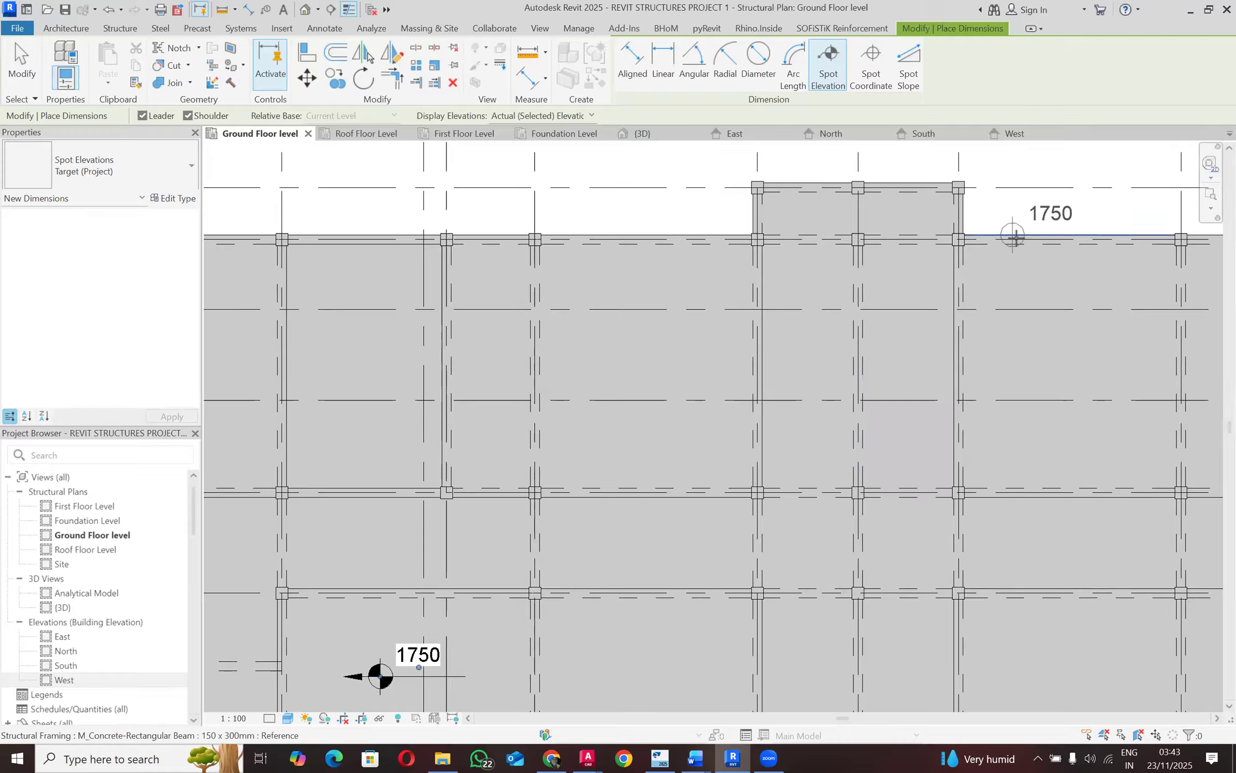
scroll(572, 183, down, 5)
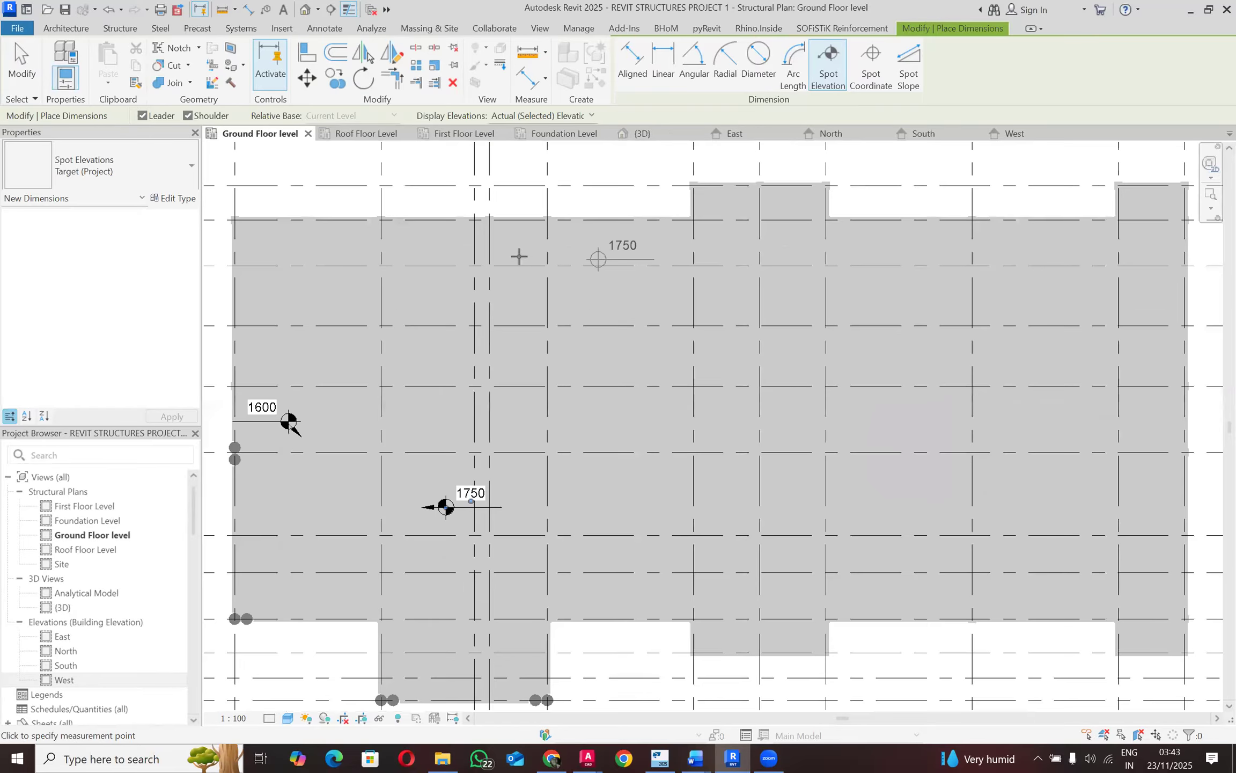
scroll(816, 229, up, 3)
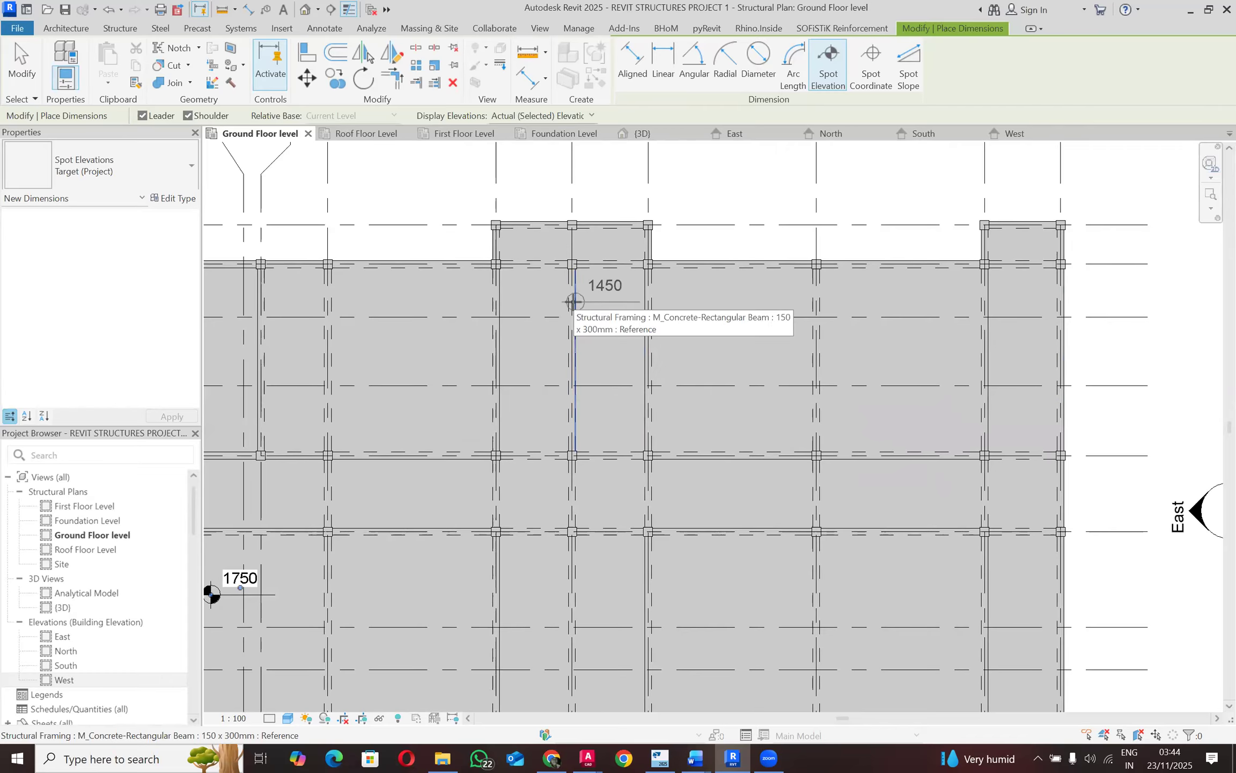
key(Escape)
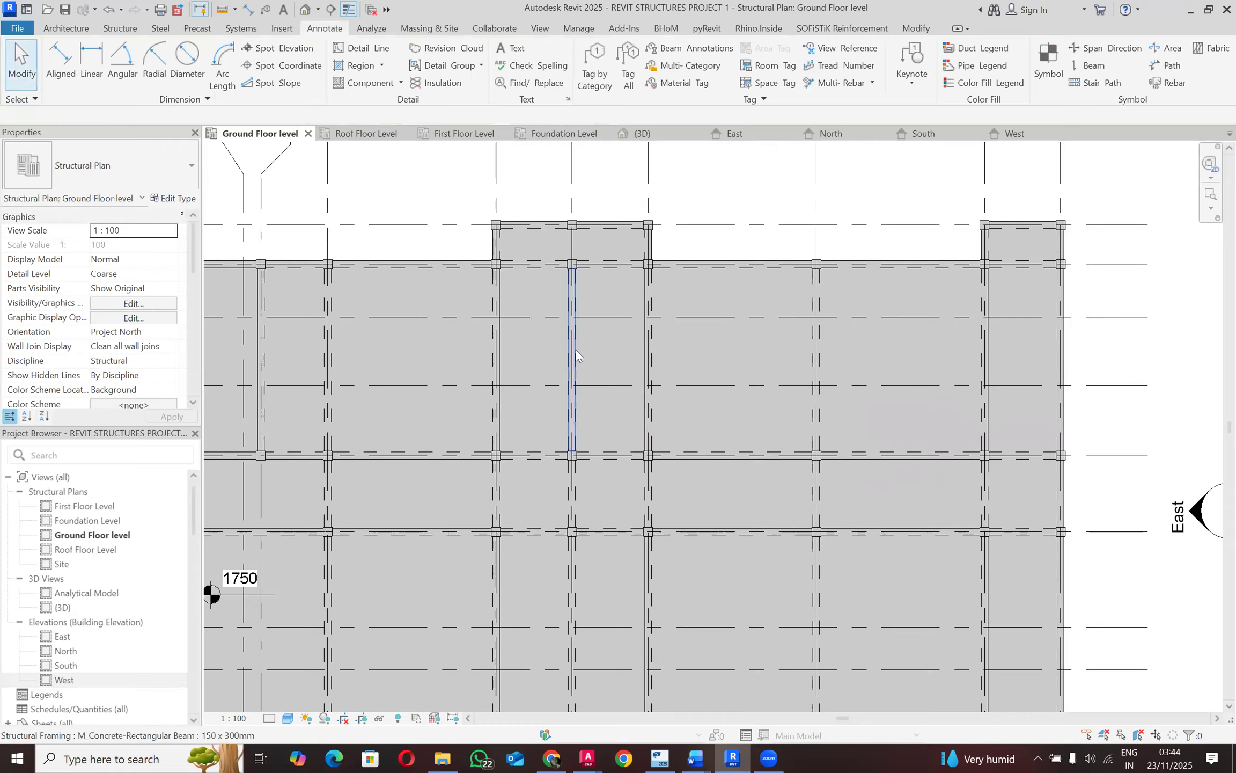
click(575, 352)
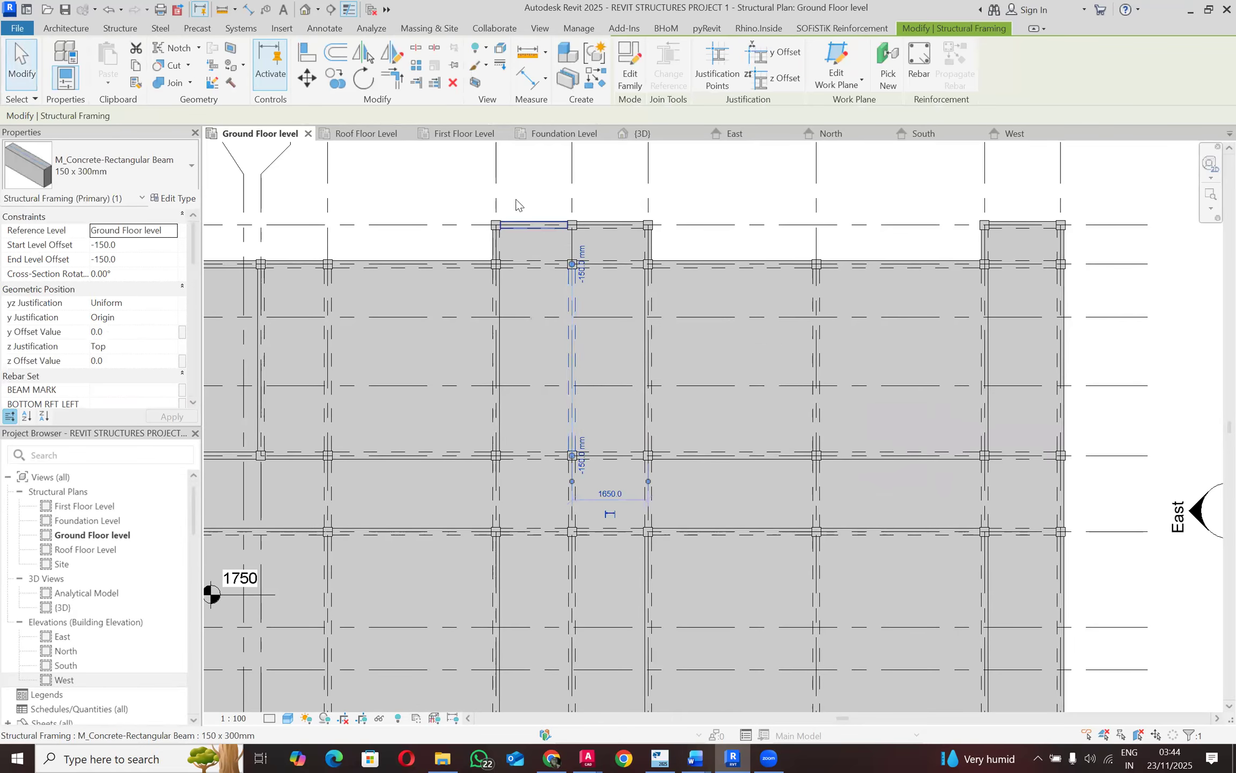
scroll(617, 469, down, 2)
key(Escape)
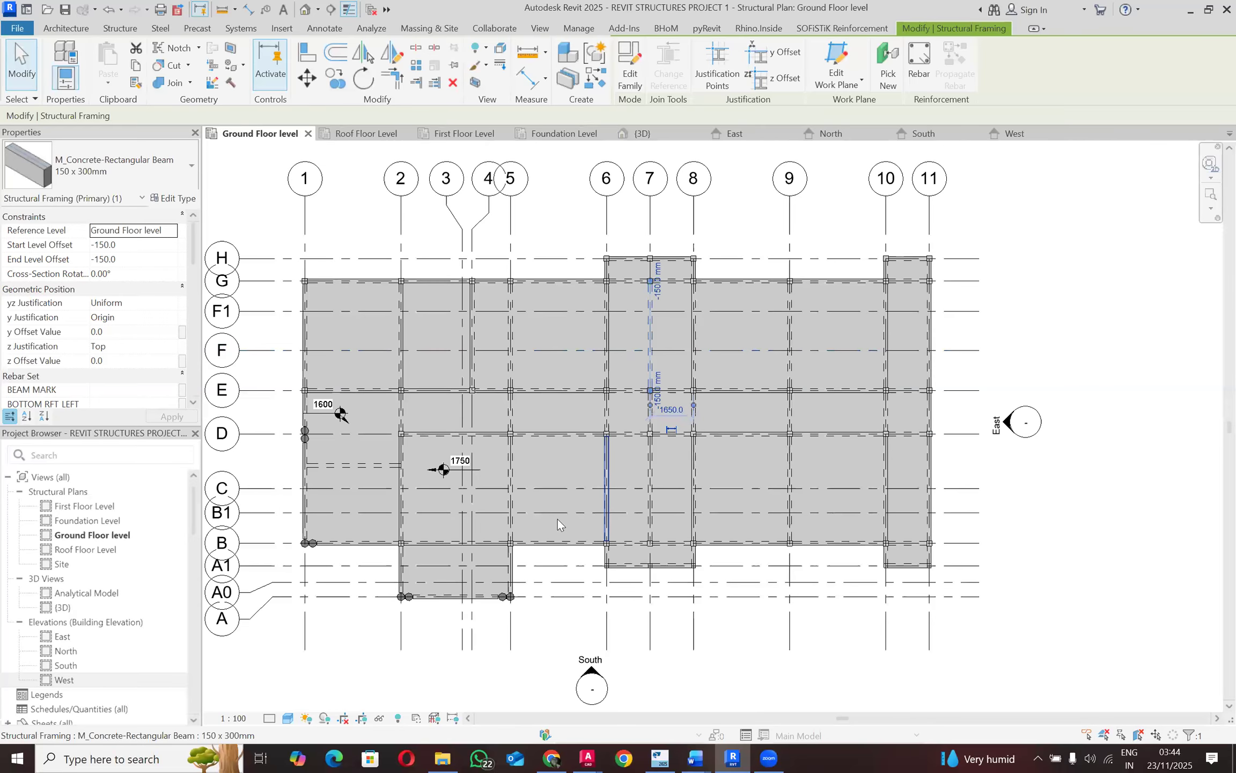
Step: Delete the two spot elevations from the slabs on the ground floor plan
scroll(298, 417, up, 3)
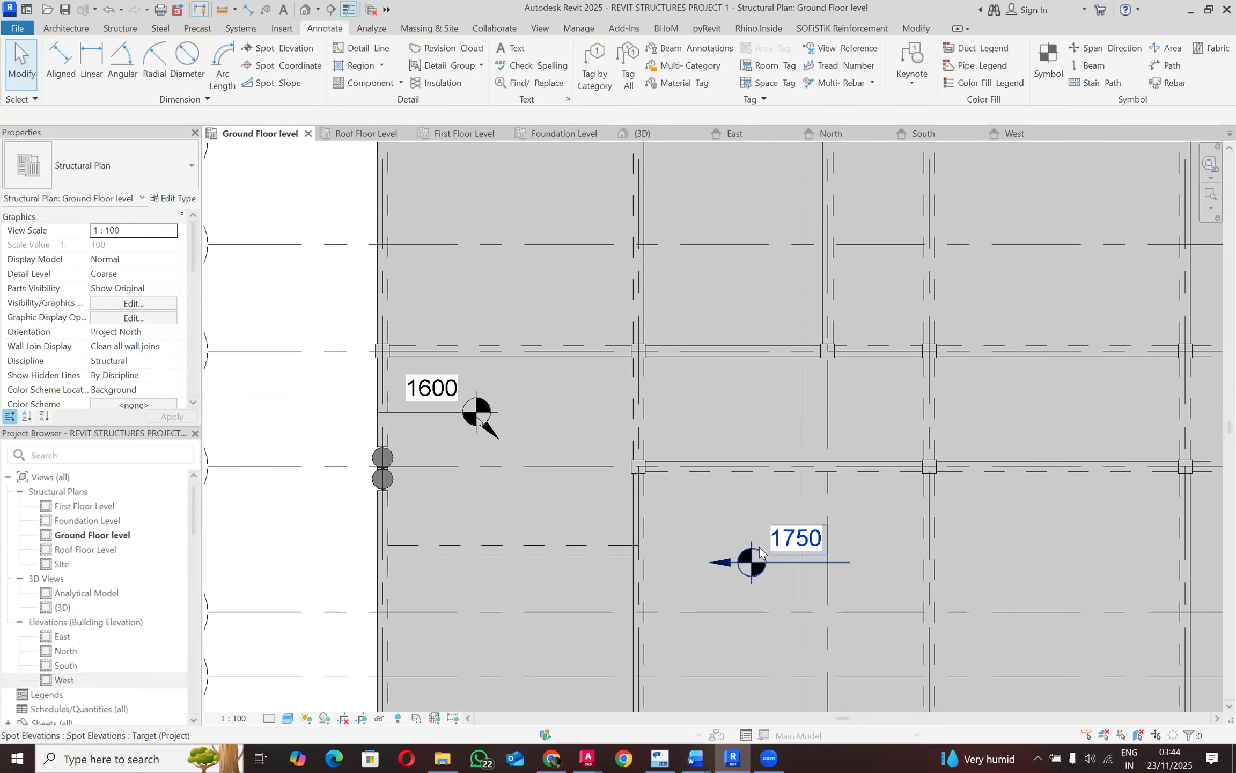
scroll(732, 535, down, 2)
click(580, 465)
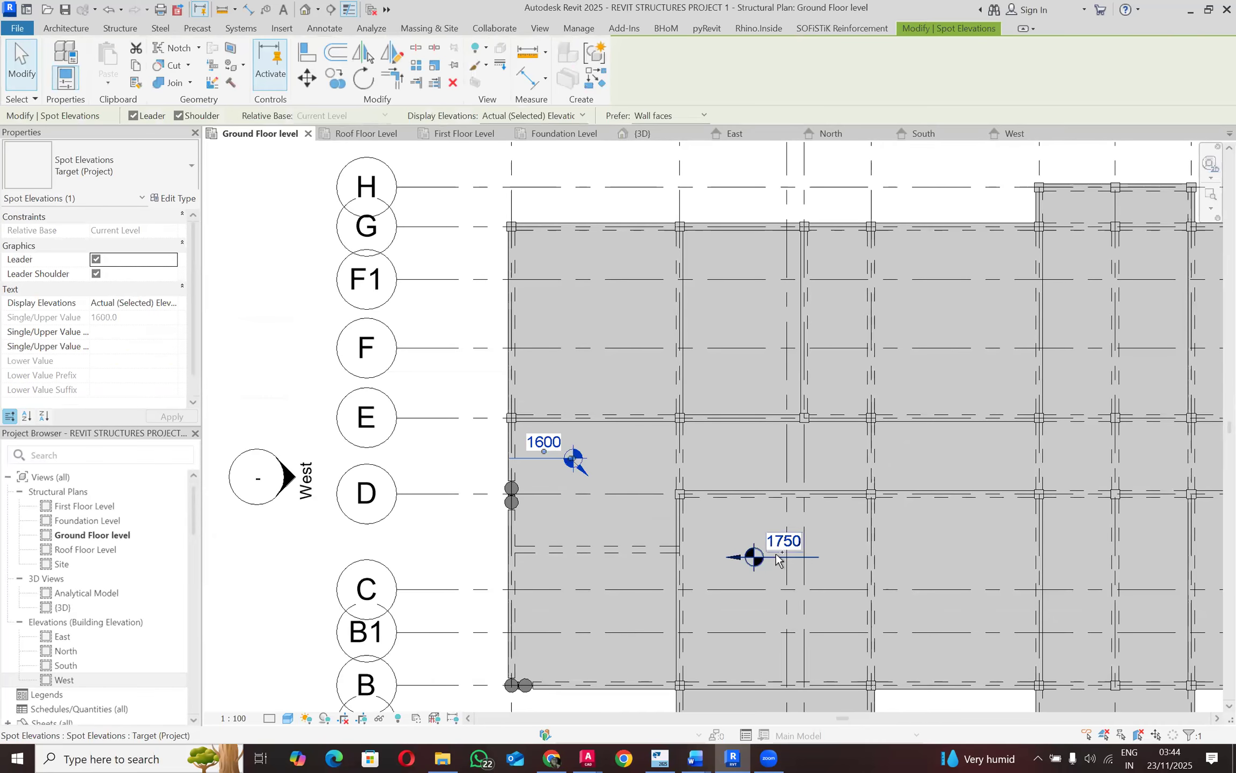
ctrl+click(775, 553)
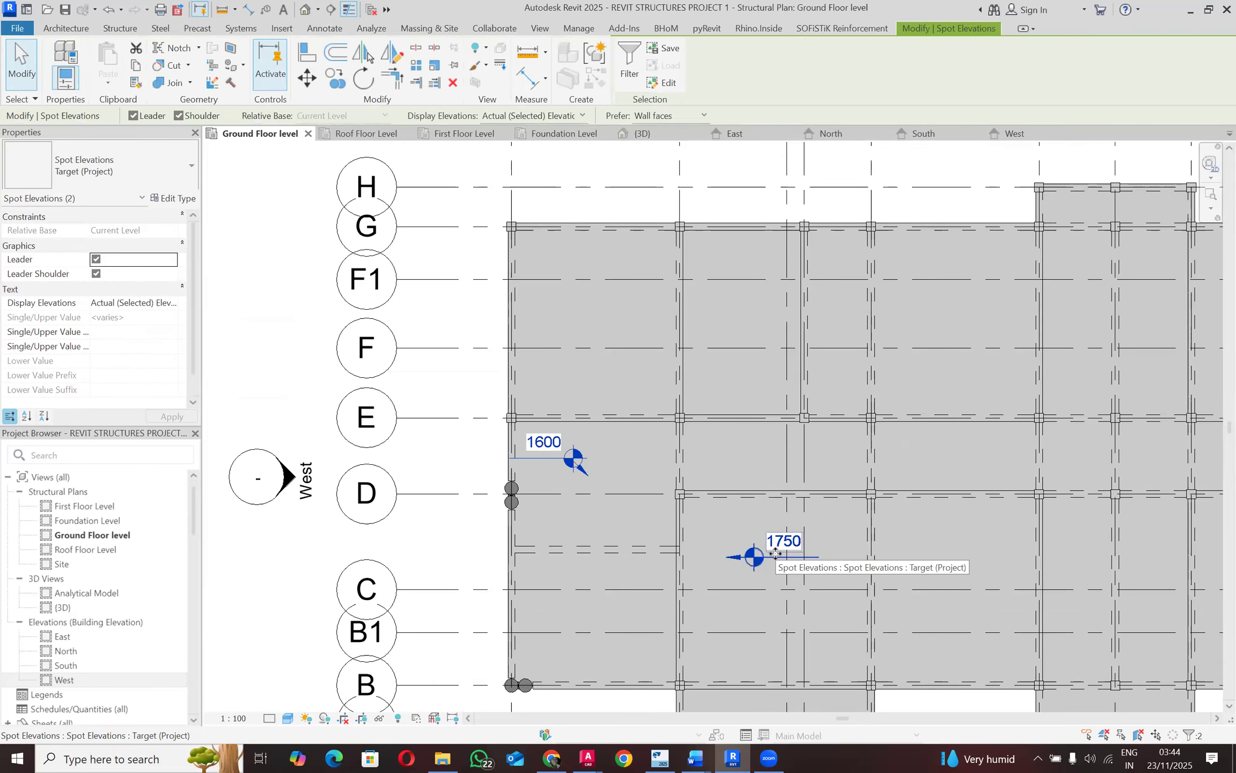
right_click(541, 161)
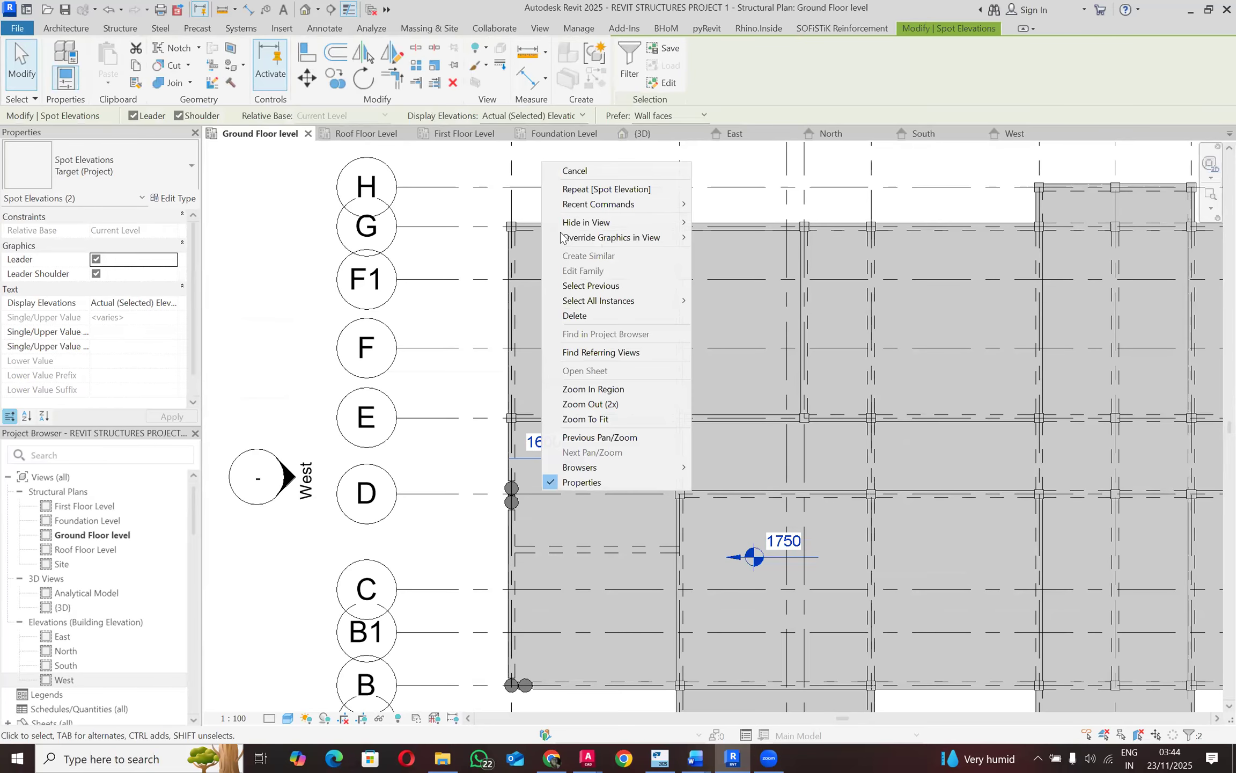
click(579, 317)
scroll(579, 321, down, 3)
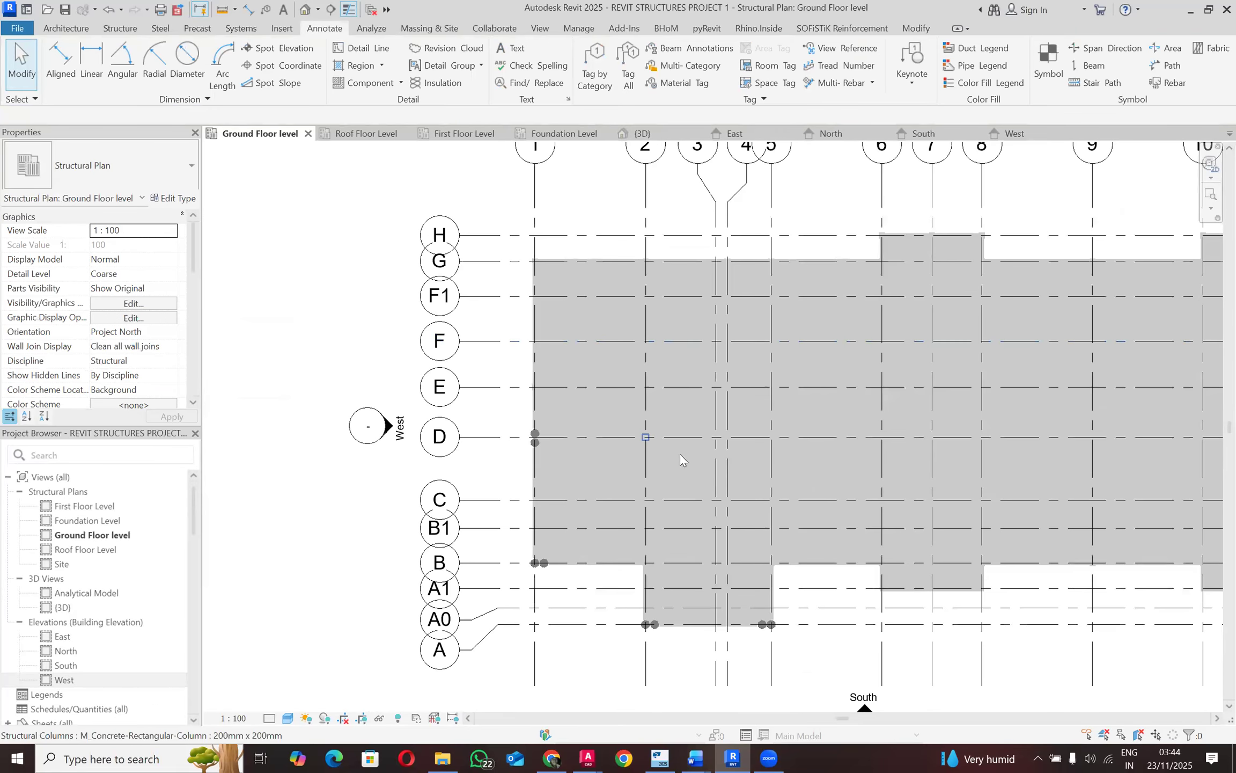
scroll(680, 454, down, 3)
scroll(1080, 483, up, 3)
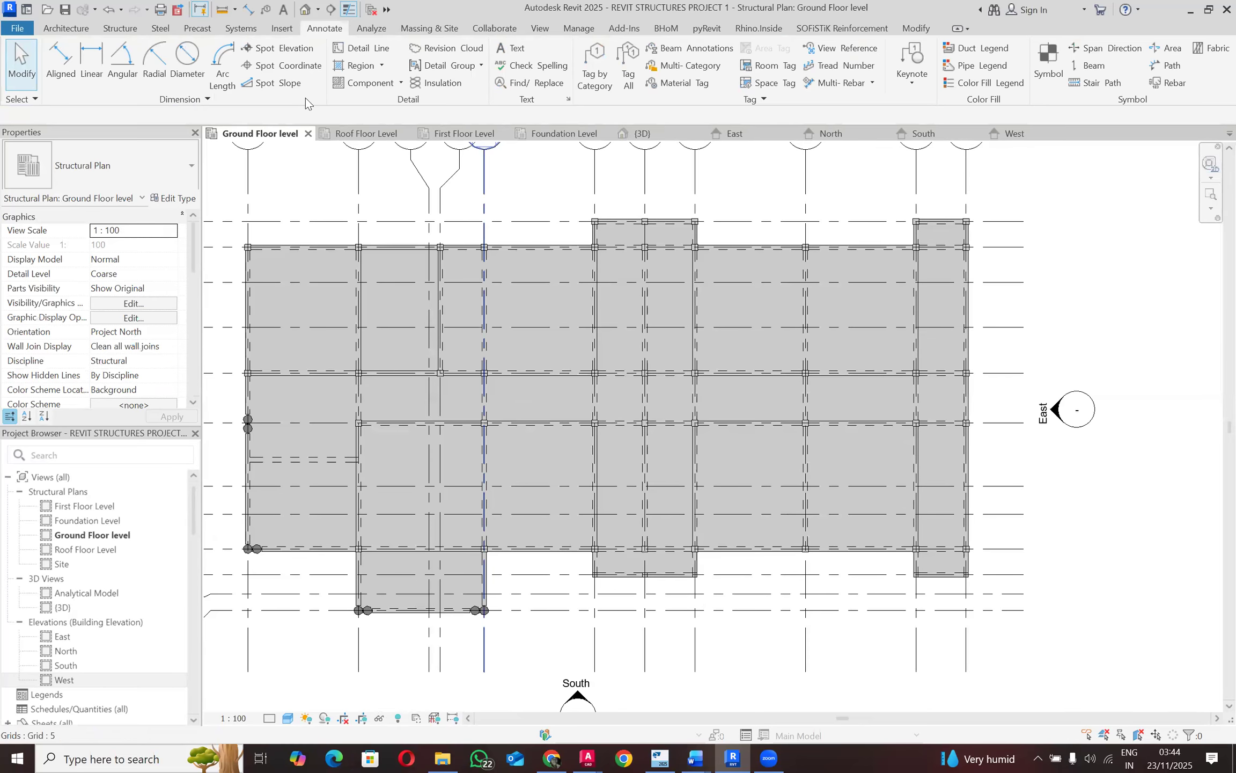
scroll(679, 350, down, 1)
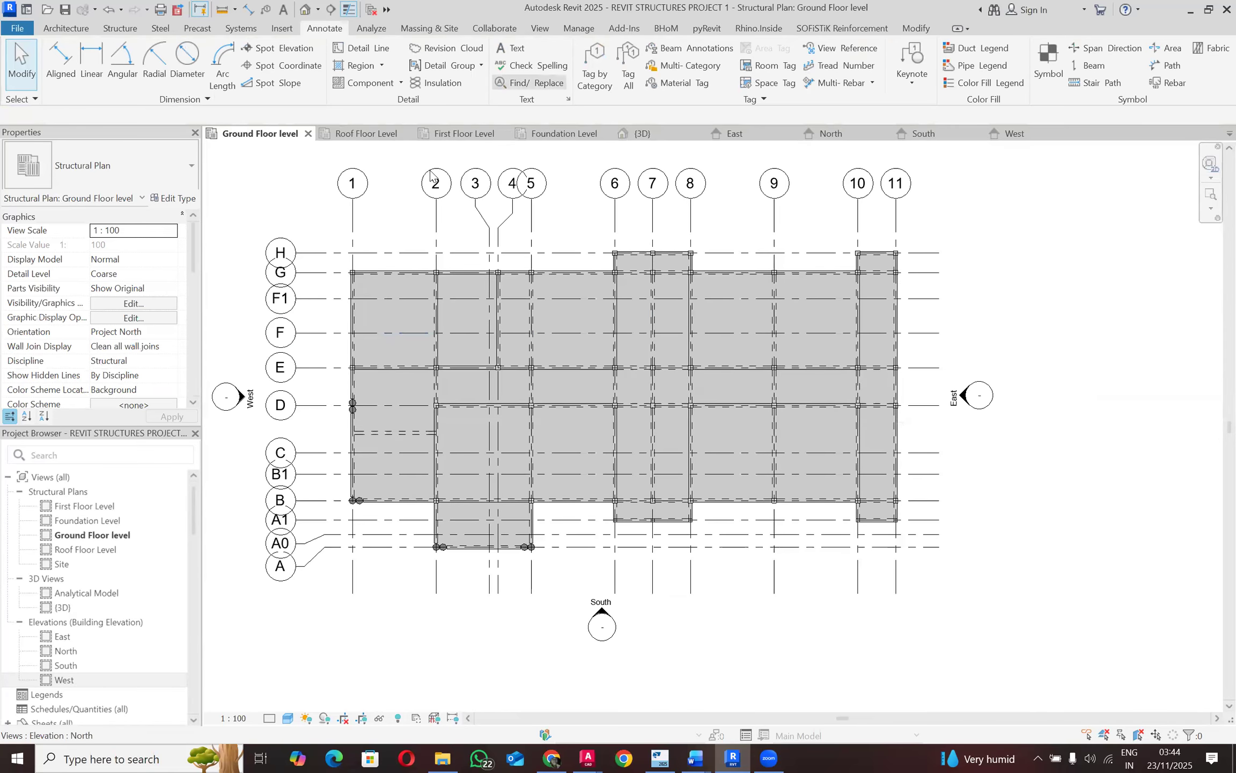
Step: Examine the ground floor slabs, beams and columns in the 3D view from several sides, including the short projecting bays
click(642, 133)
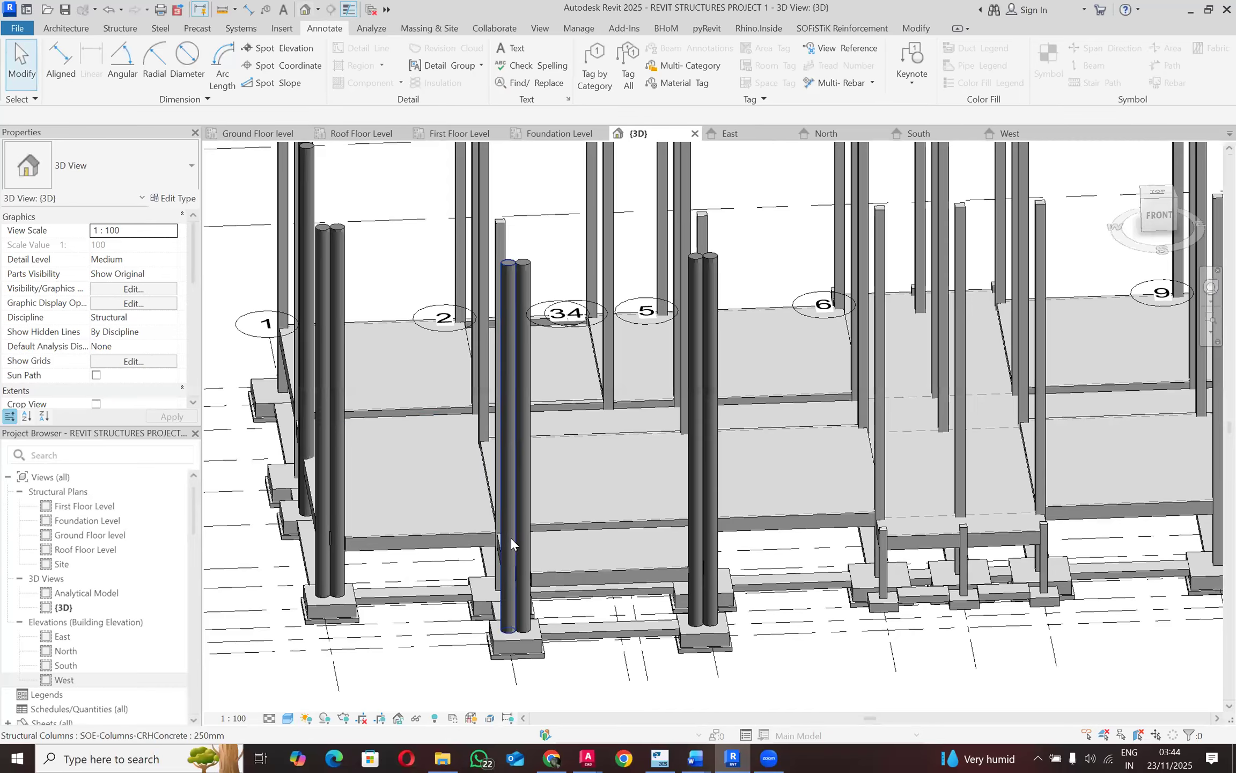
scroll(510, 538, down, 2)
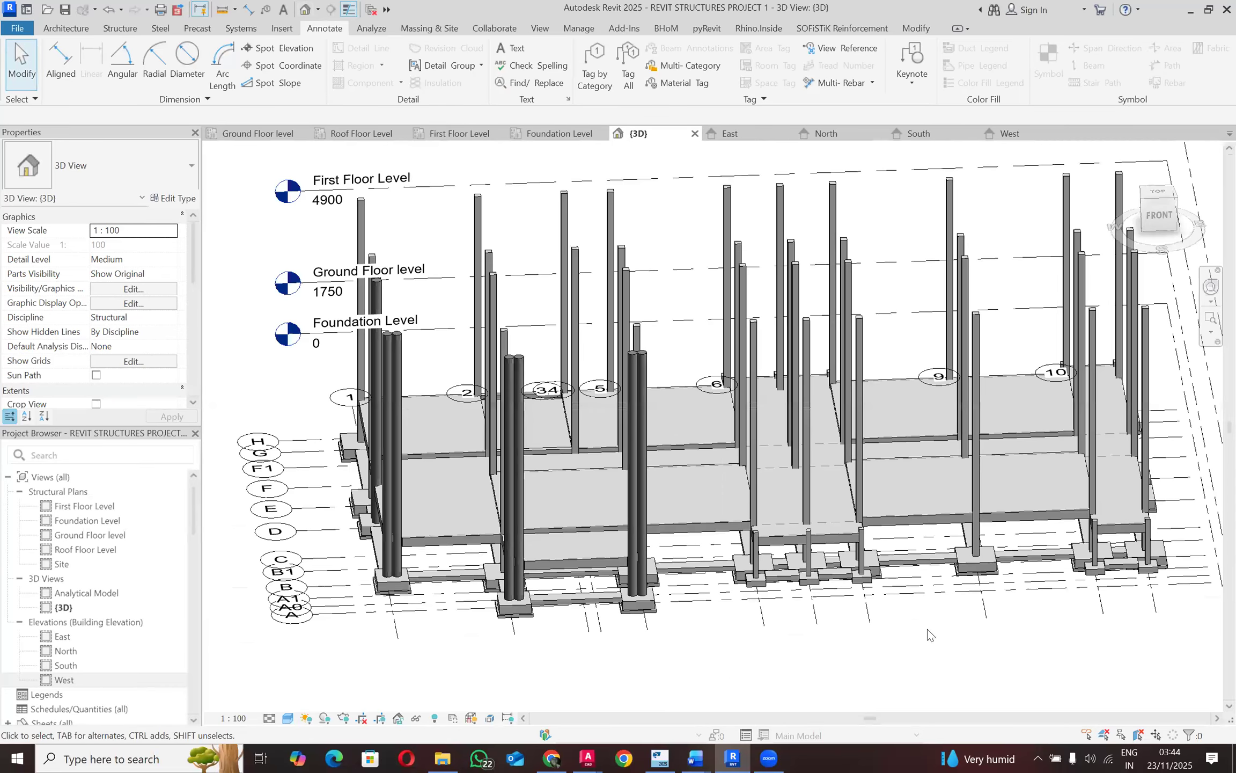
shift+middle_drag(927, 629, 515, 645)
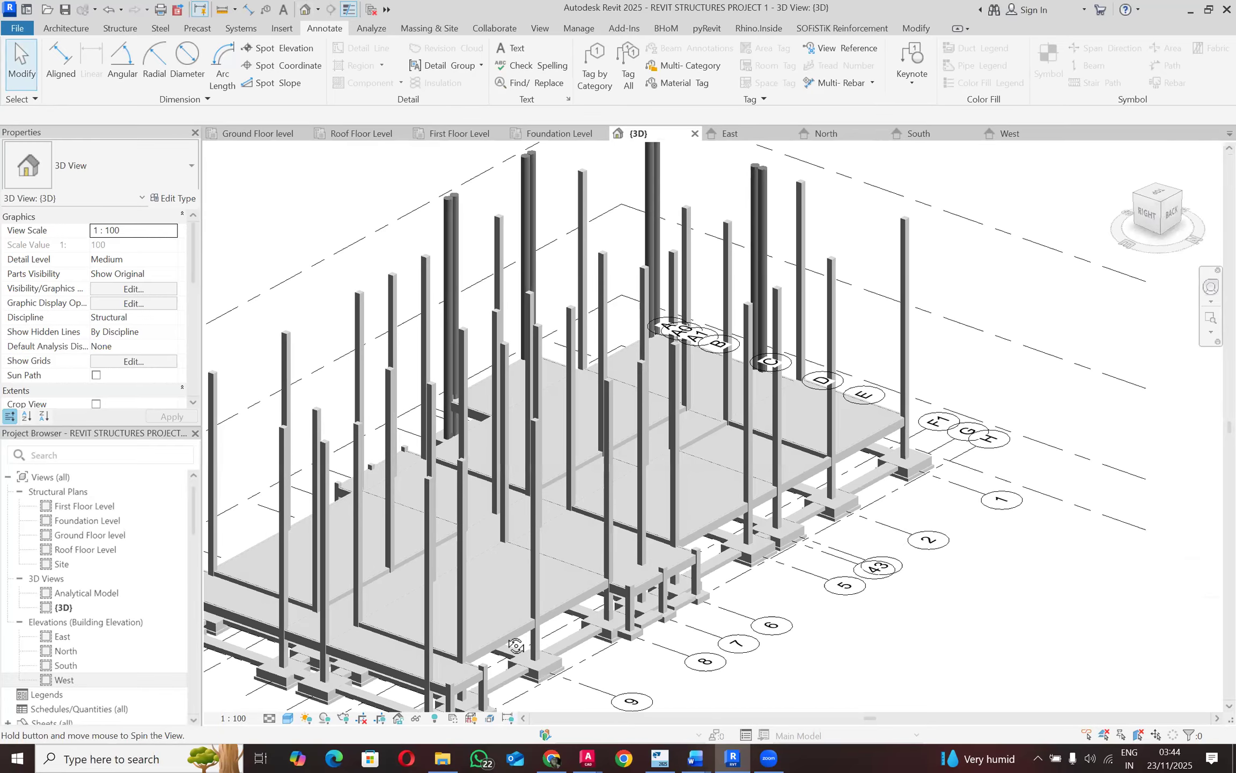
shift+middle_drag(515, 645, 582, 586)
scroll(450, 609, up, 1)
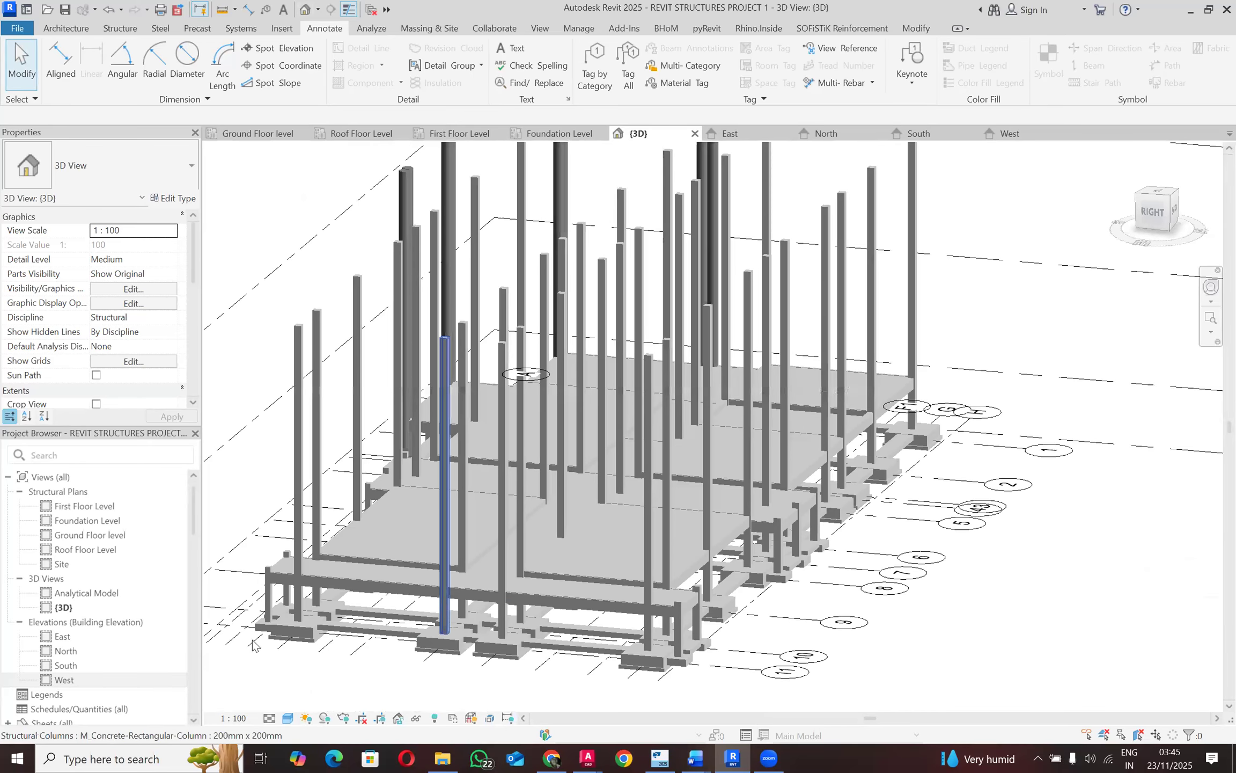
mouse_move(235, 751)
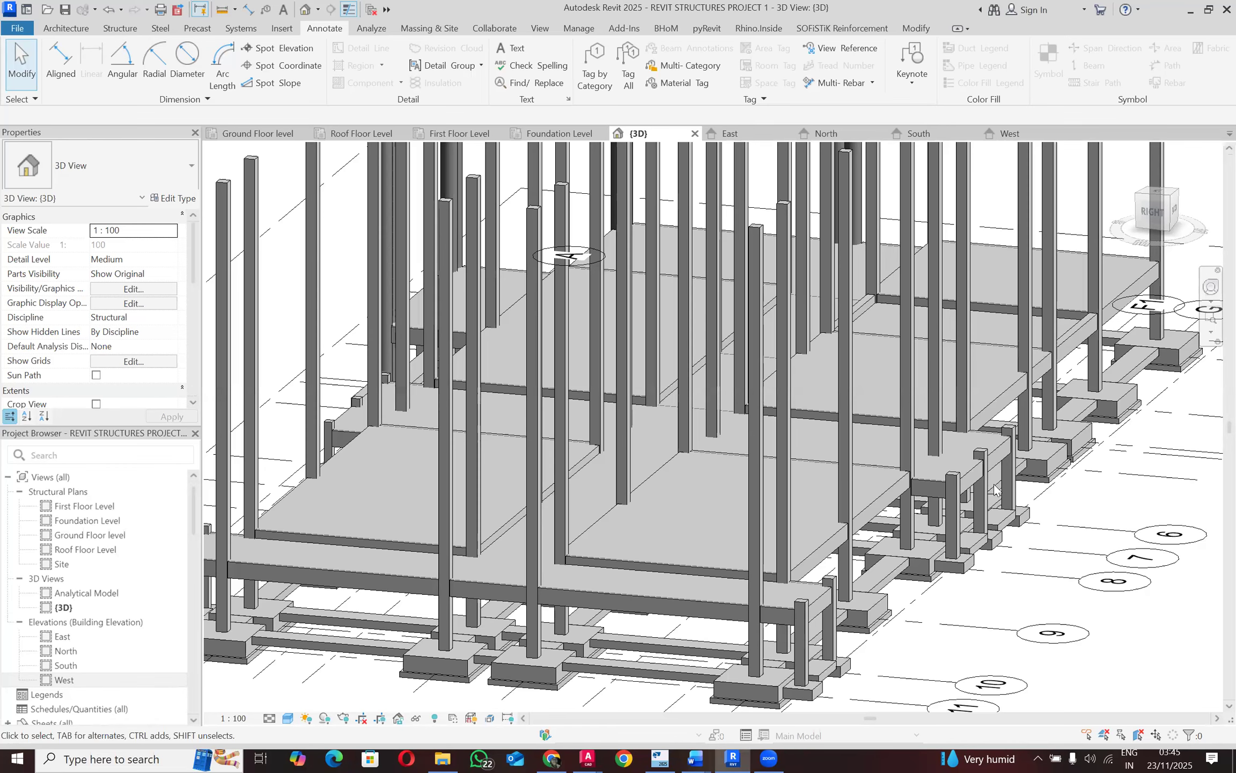
scroll(922, 459, up, 5)
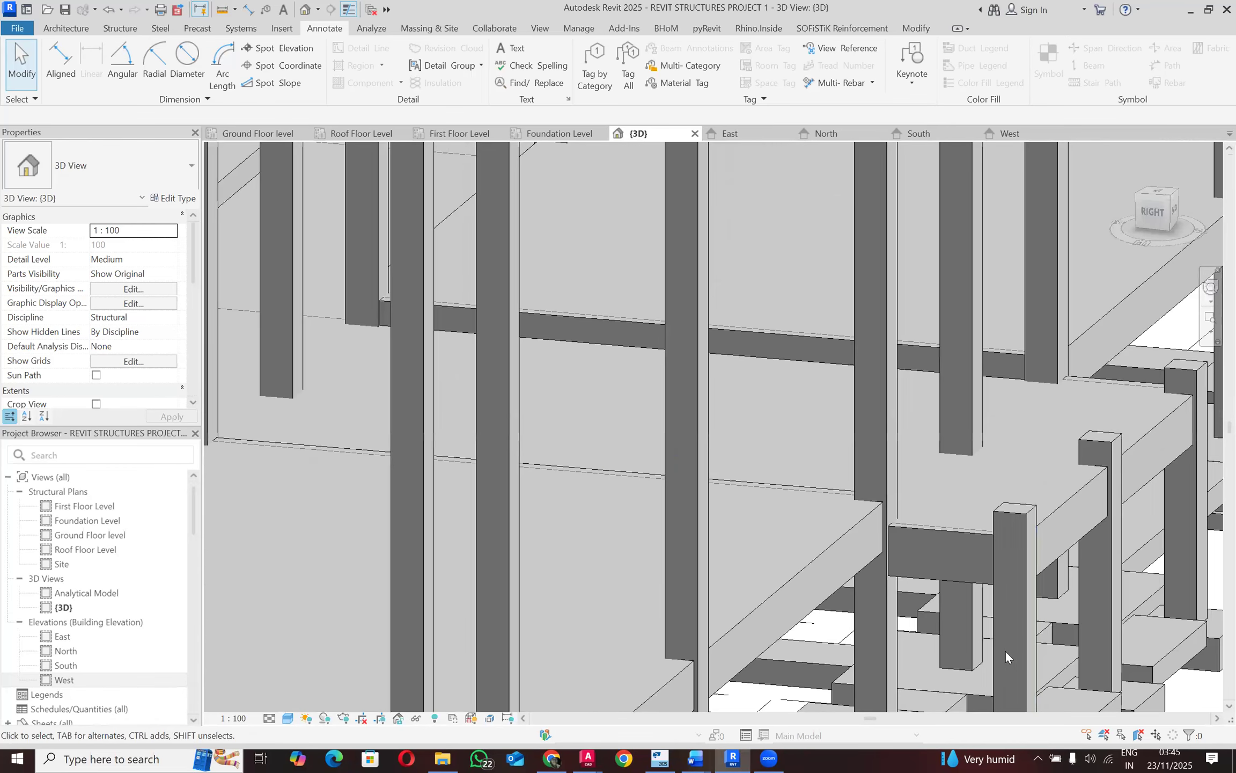
scroll(840, 640, down, 3)
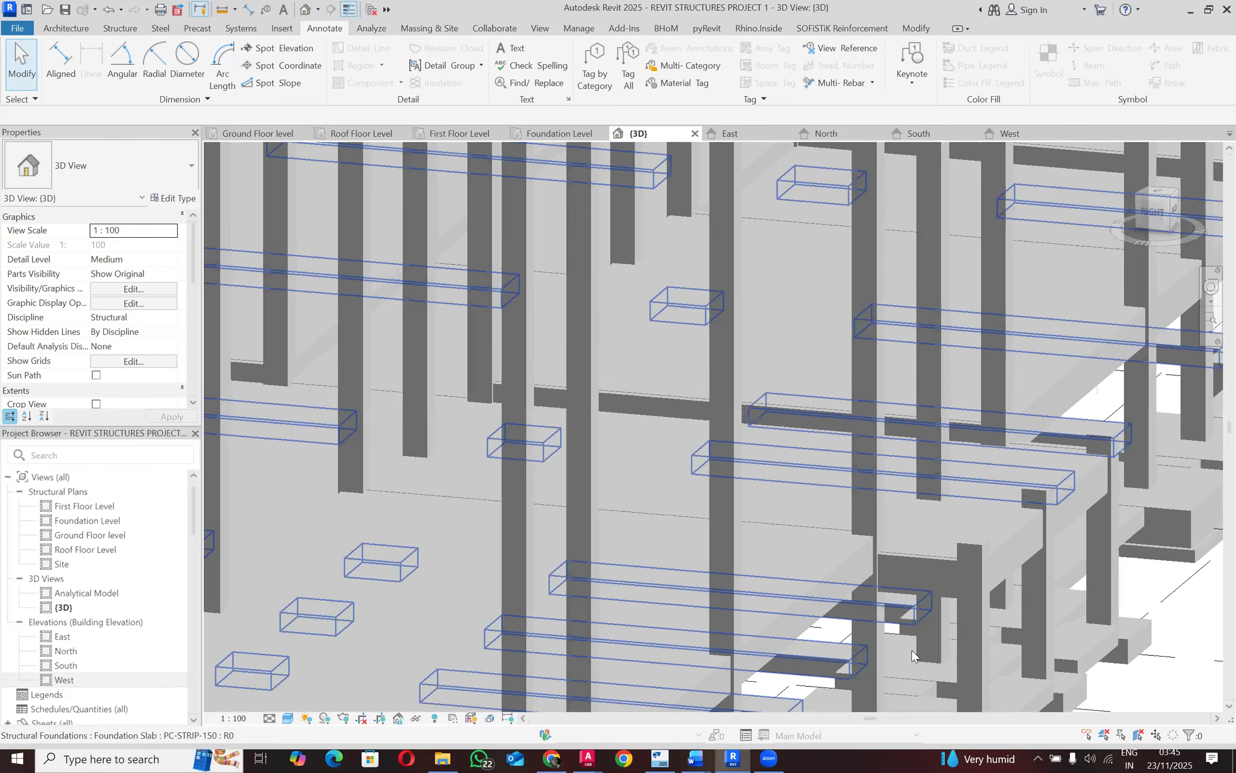
scroll(926, 564, down, 2)
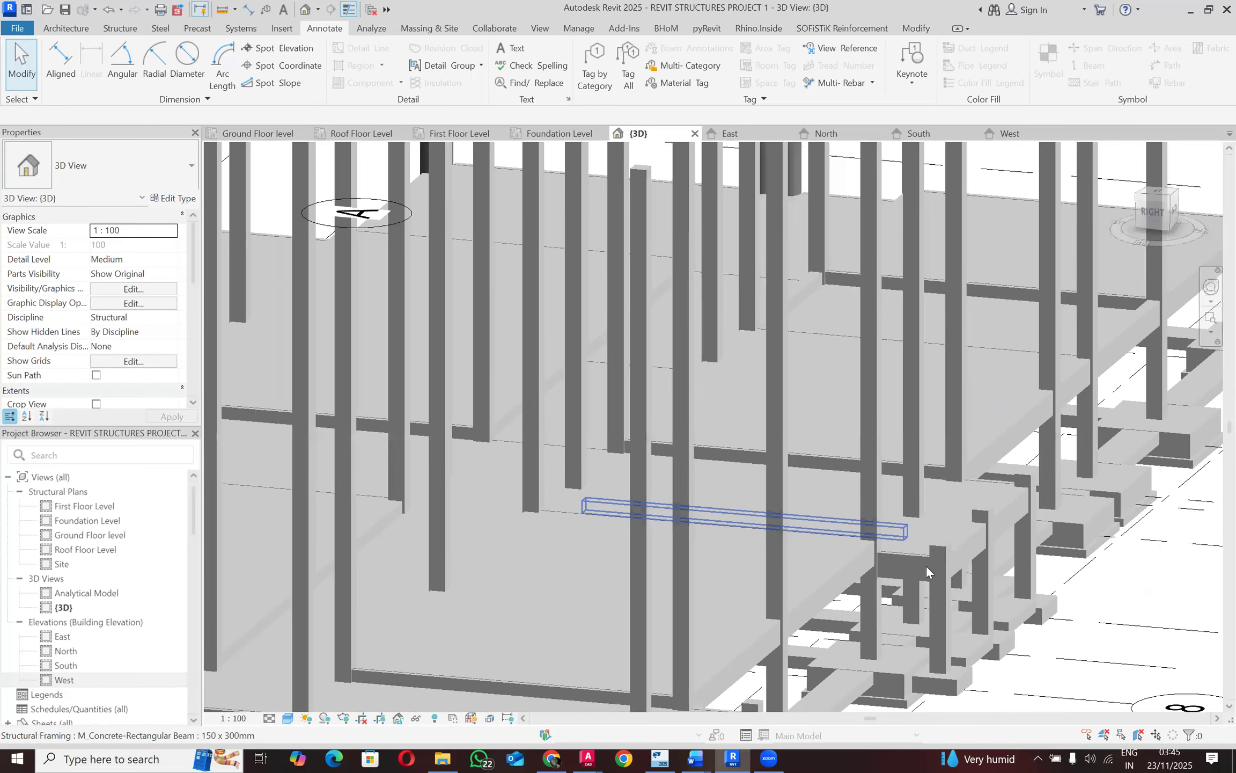
scroll(875, 525, down, 5)
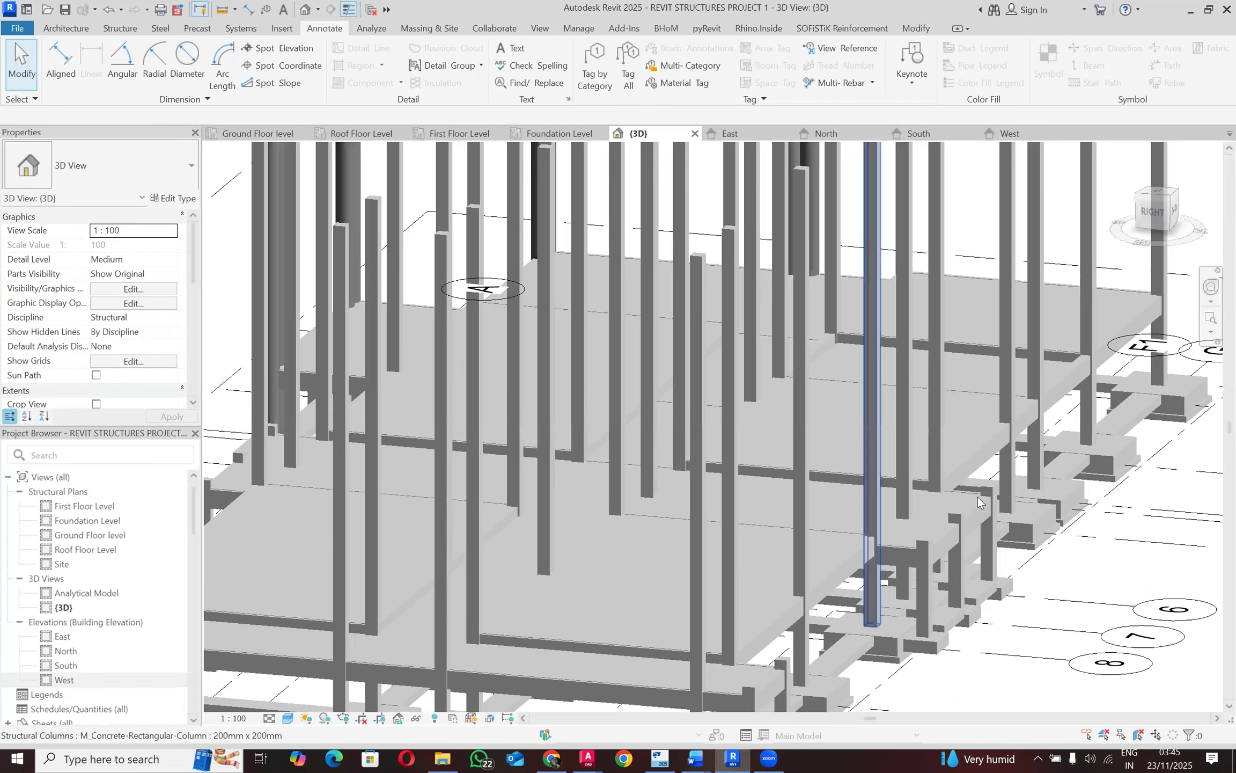
scroll(966, 524, down, 2)
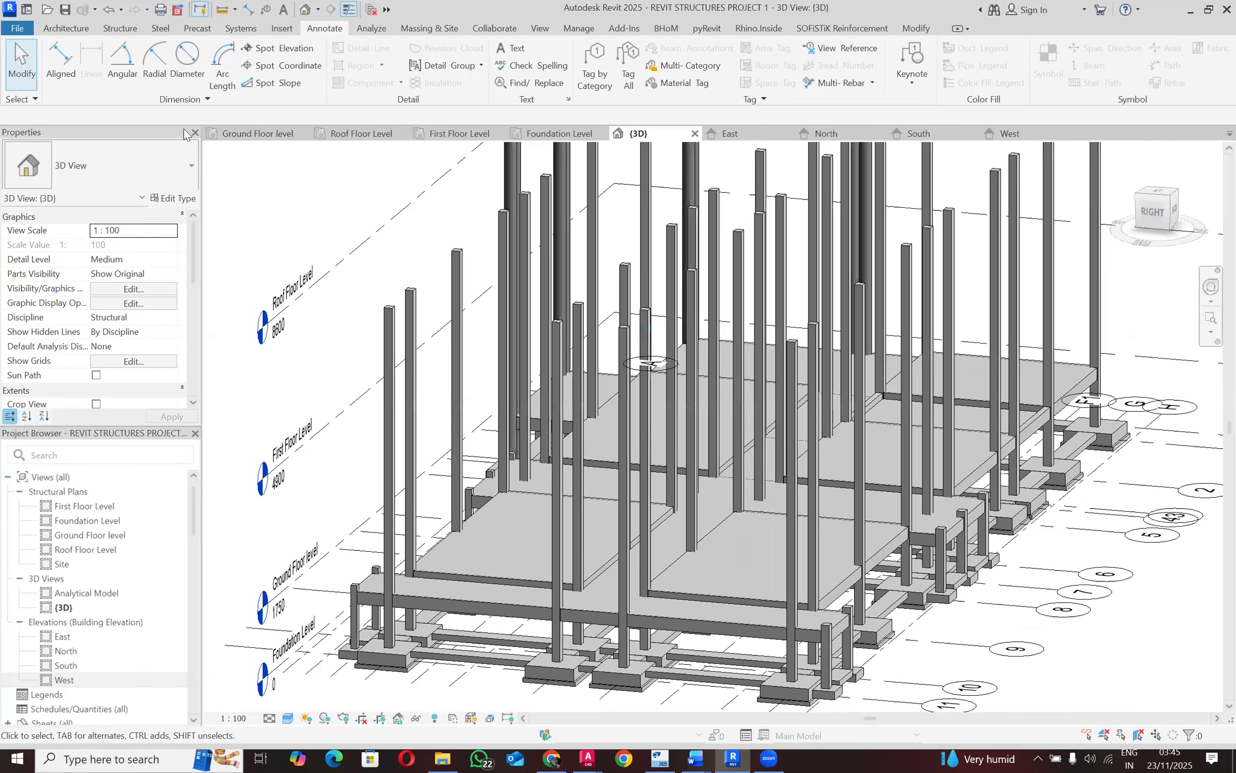
Step: Return to the Ground Floor level plan and save the project
click(244, 133)
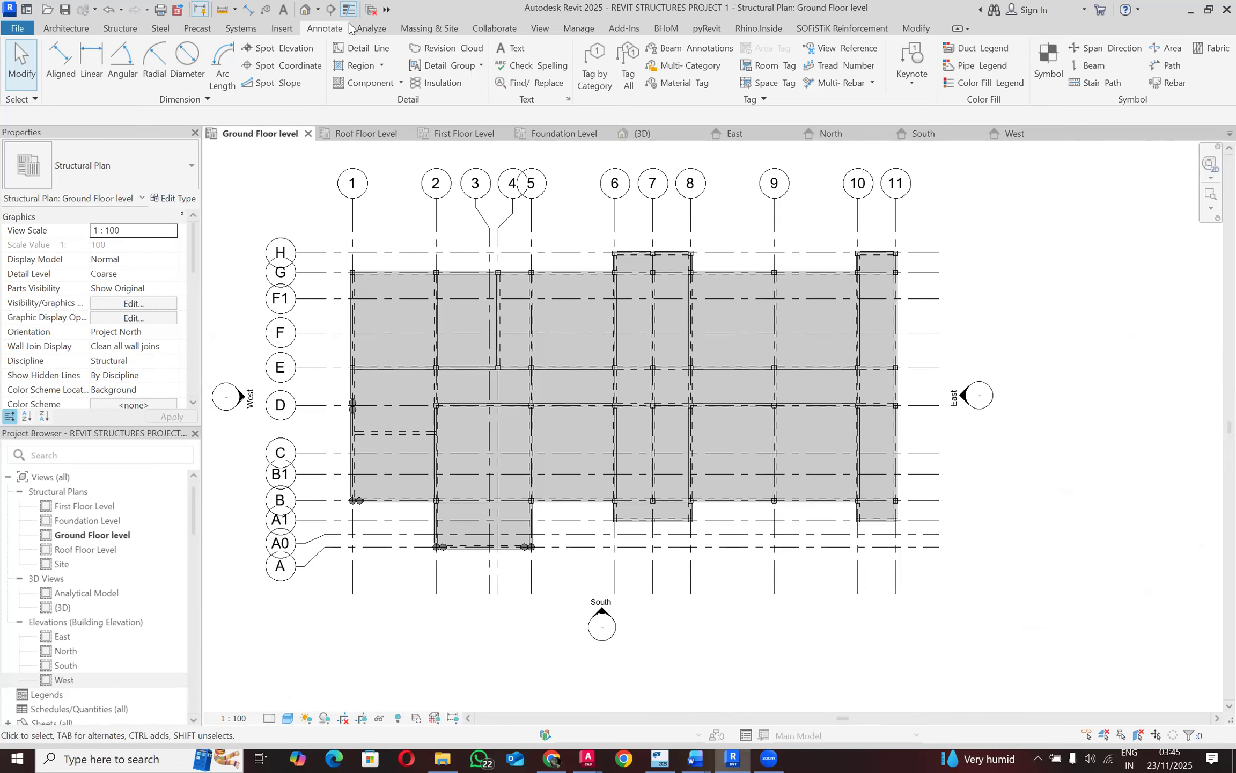
click(66, 9)
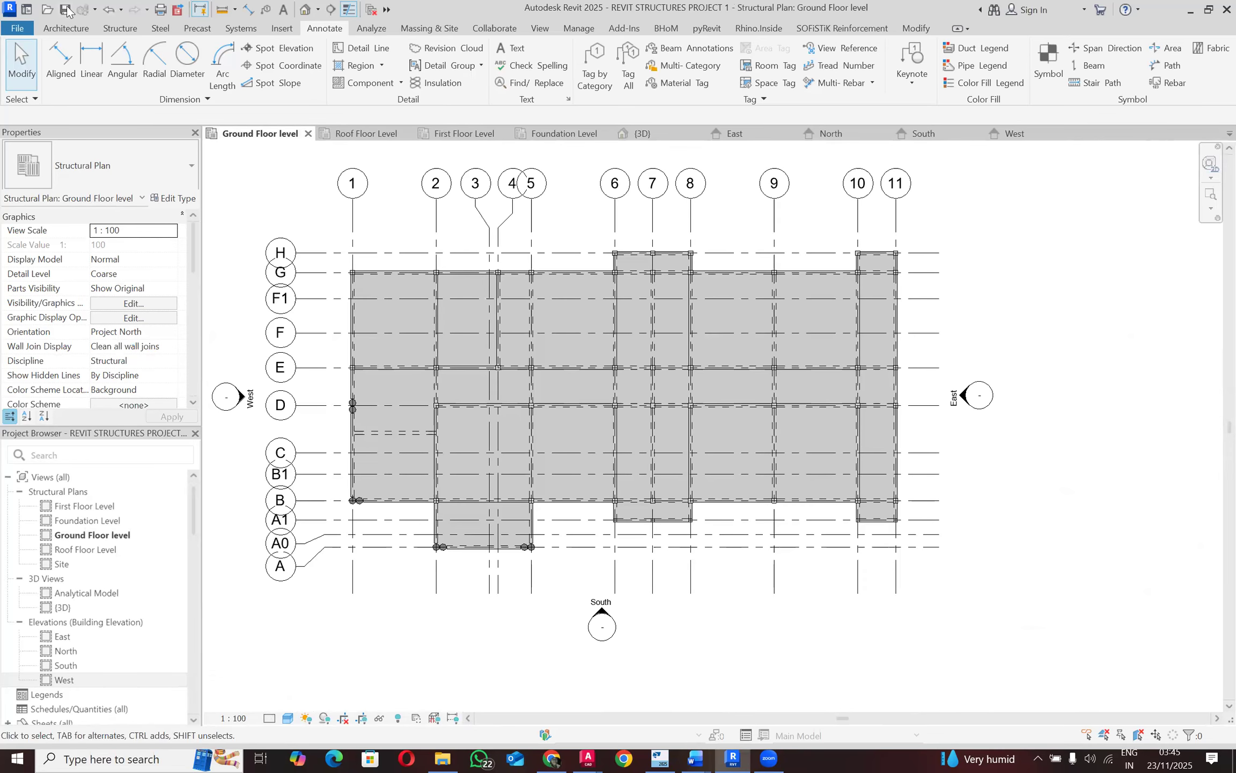
Step: Open the First Floor Level plan and set the top offset of its view range to 500
click(359, 133)
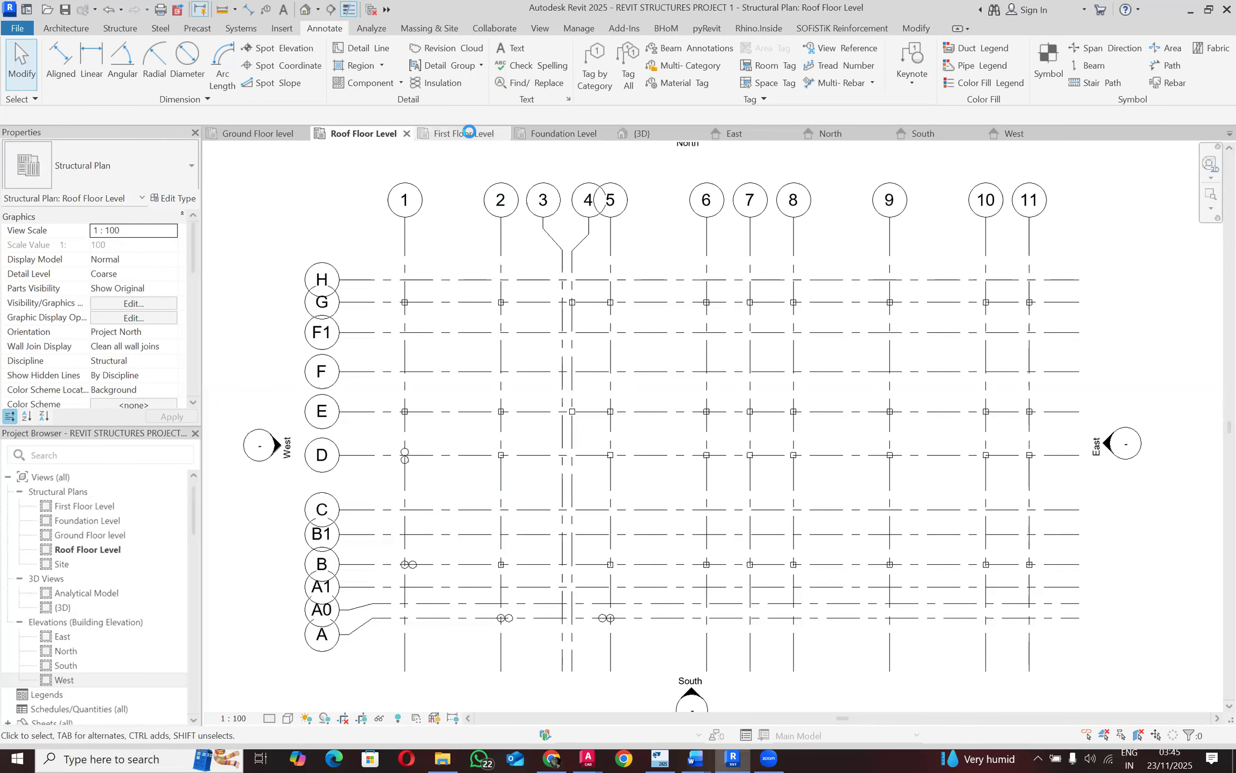
click(469, 133)
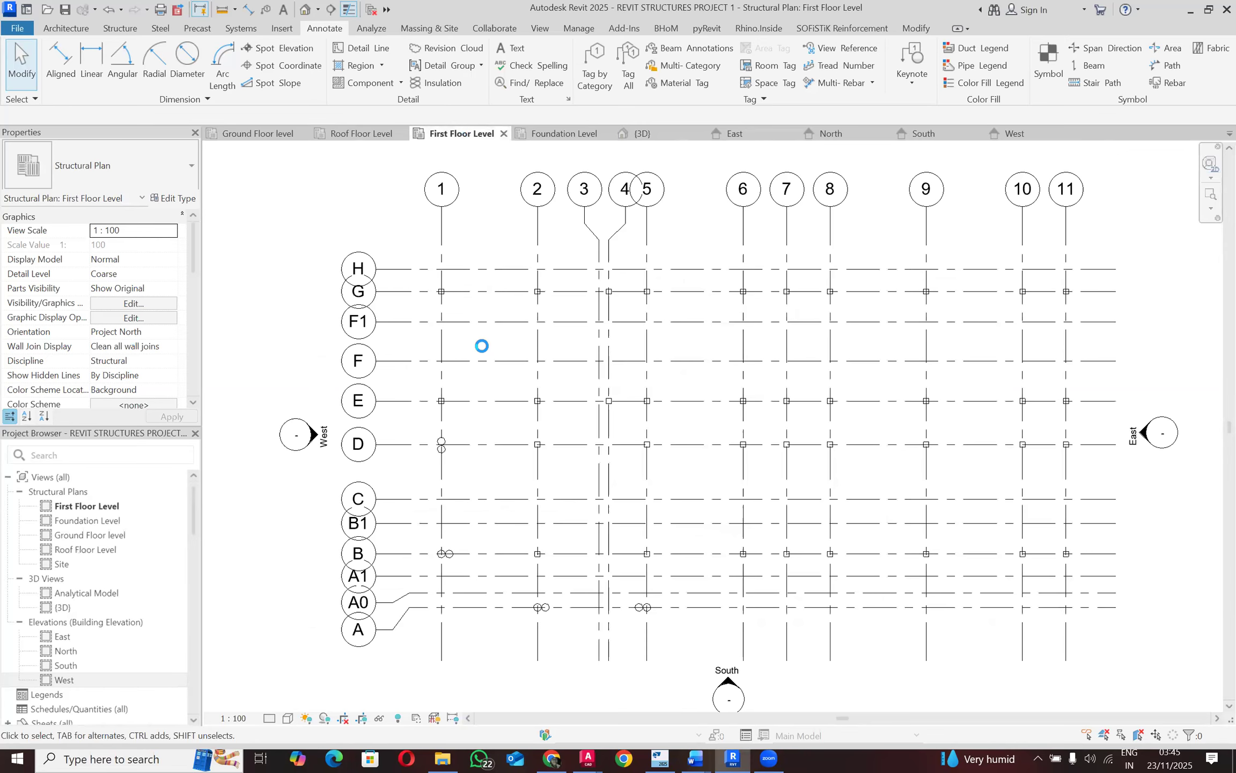
scroll(117, 344, down, 10)
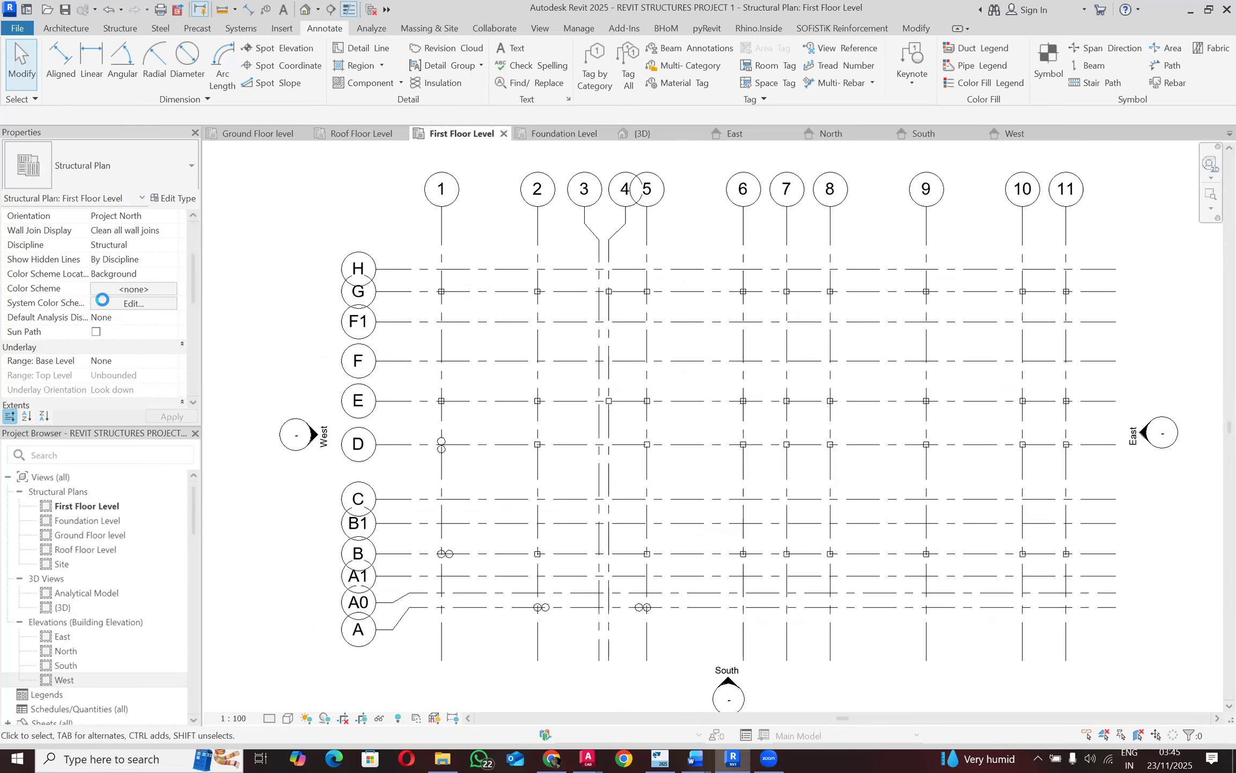
click(118, 333)
drag(366, 316, 322, 310)
text(500)
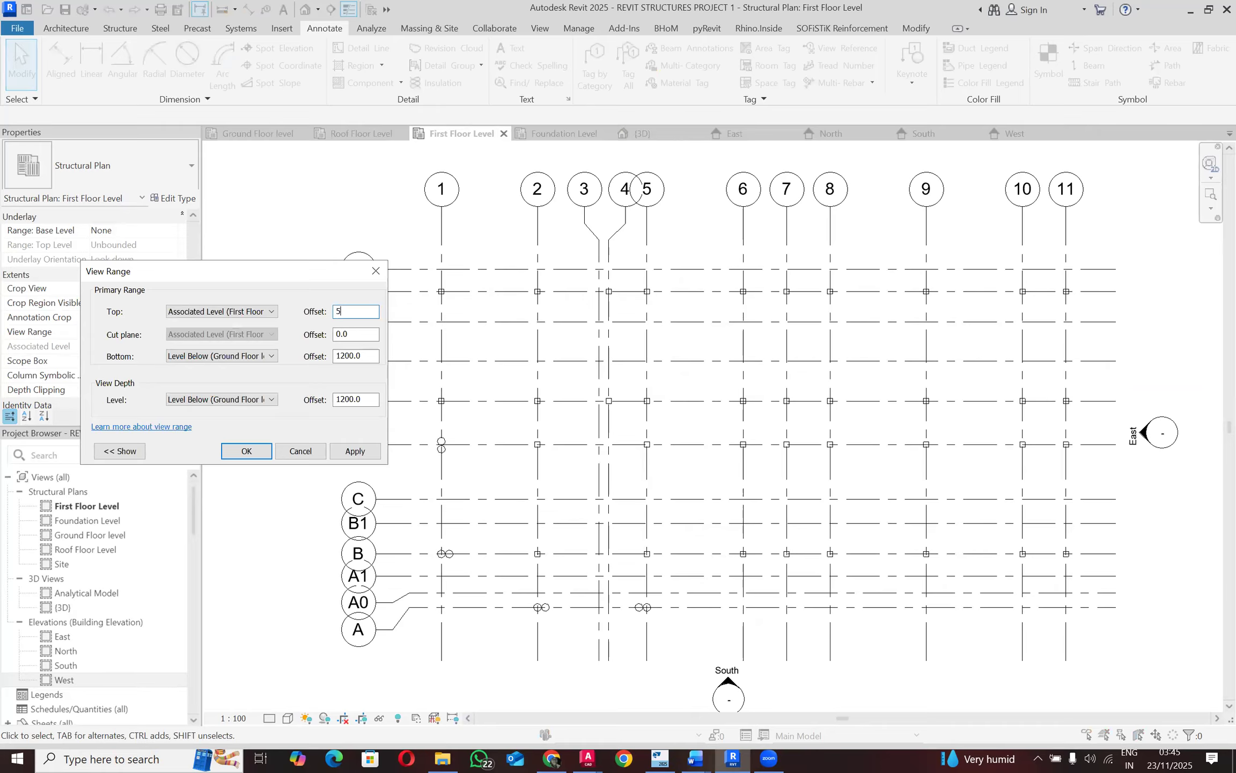
Step: Set the view range's bottom to the associated level with offset 0, the cut plane offset to 400 and the view depth offset to -350
click(272, 357)
click(290, 370)
double_click(361, 356)
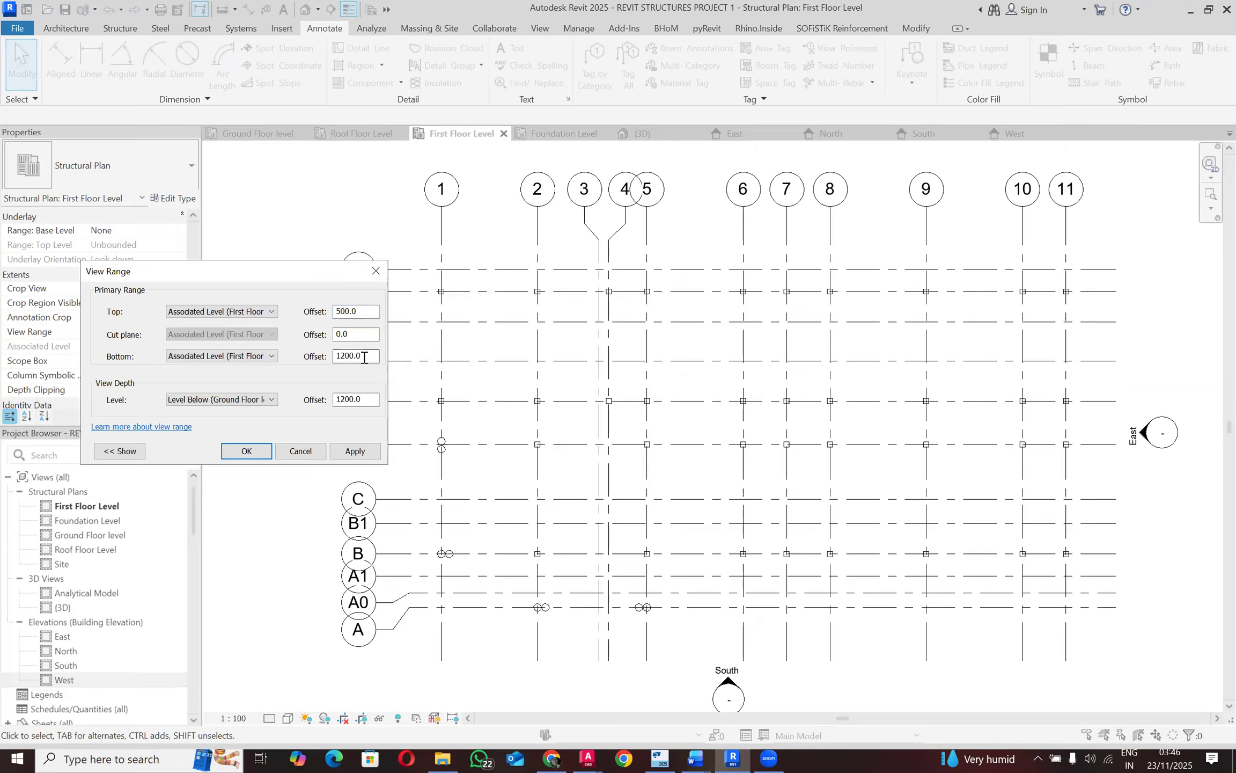
double_click(363, 334)
key(Tab)
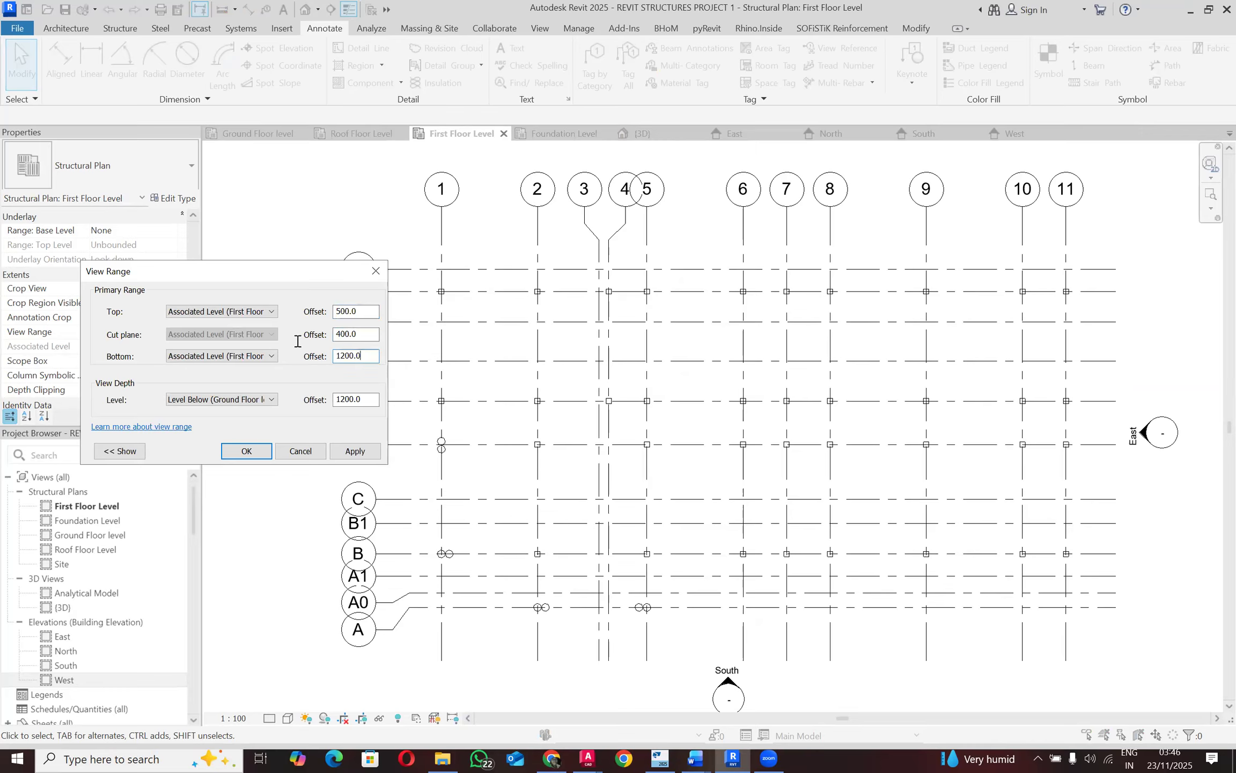
text(0)
key(Tab)
text(-)
click(341, 452)
click(234, 455)
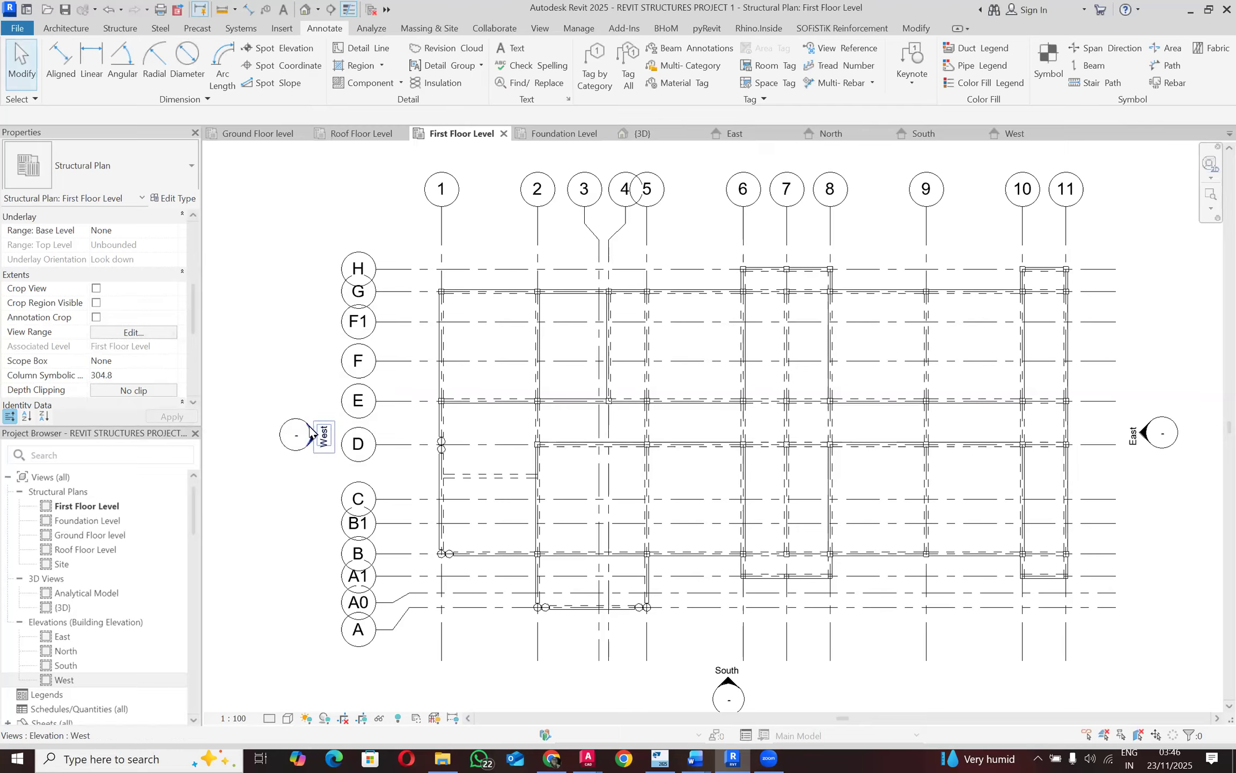
Step: Set the view depth level of the first floor plan to Associated Level (First Floor Level) and save the project
click(152, 332)
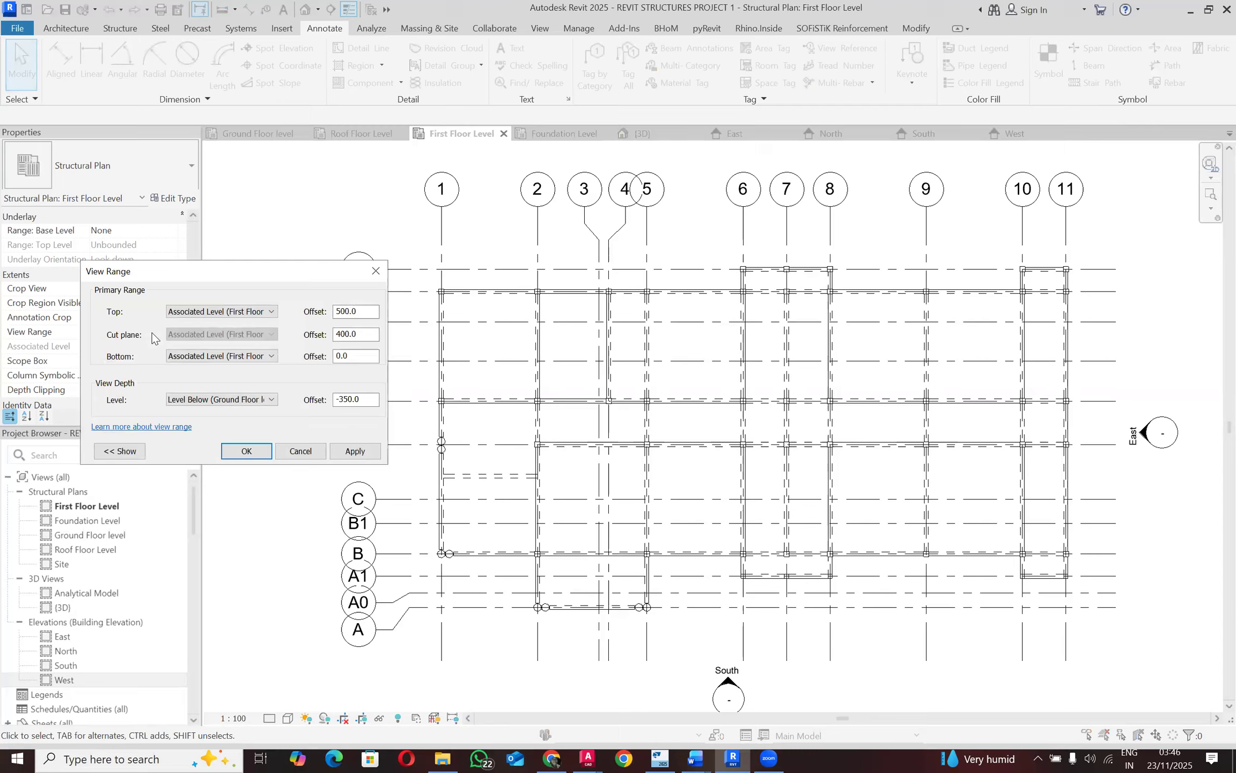
click(236, 400)
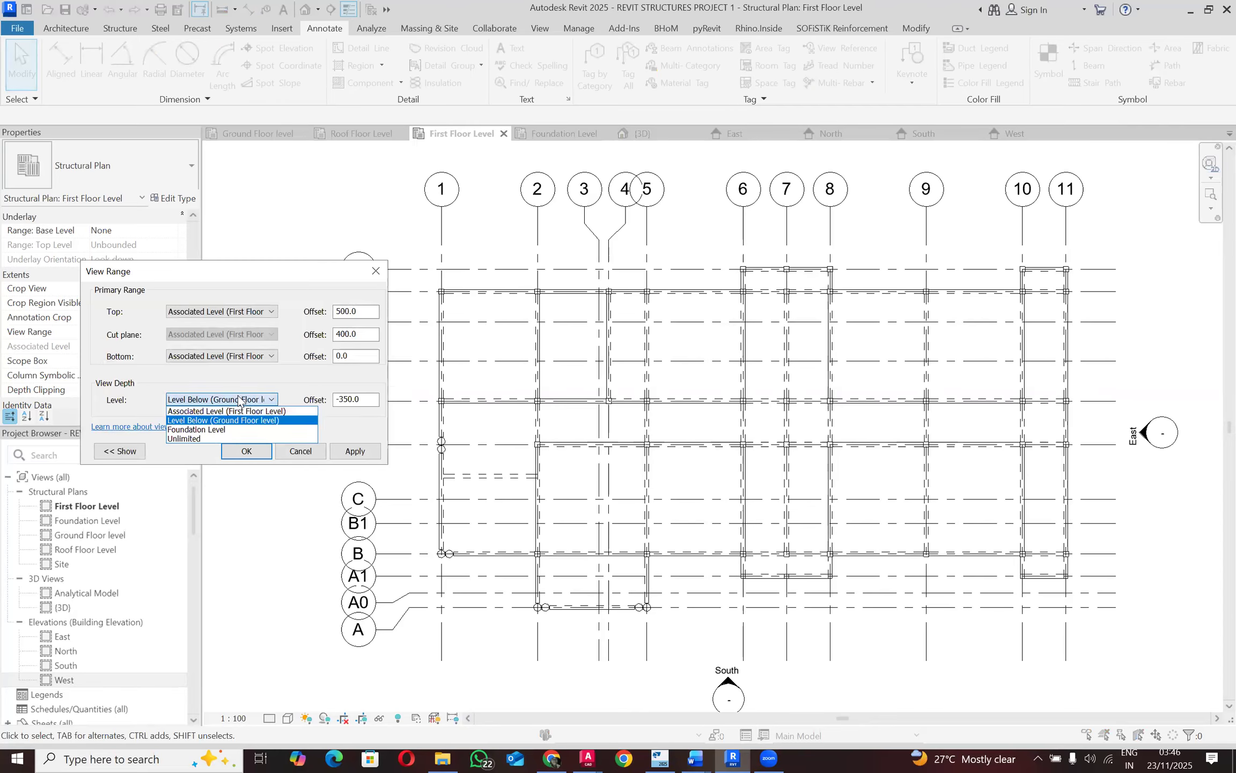
click(302, 451)
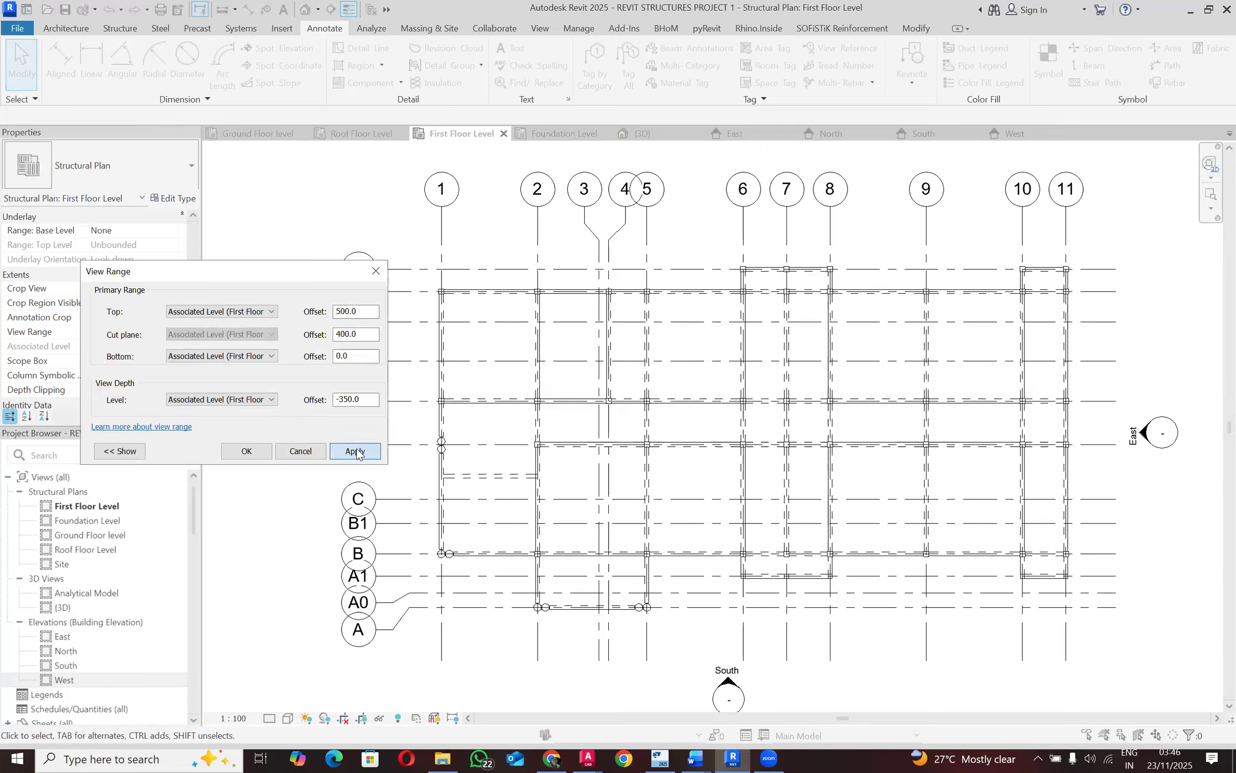
click(355, 451)
click(234, 452)
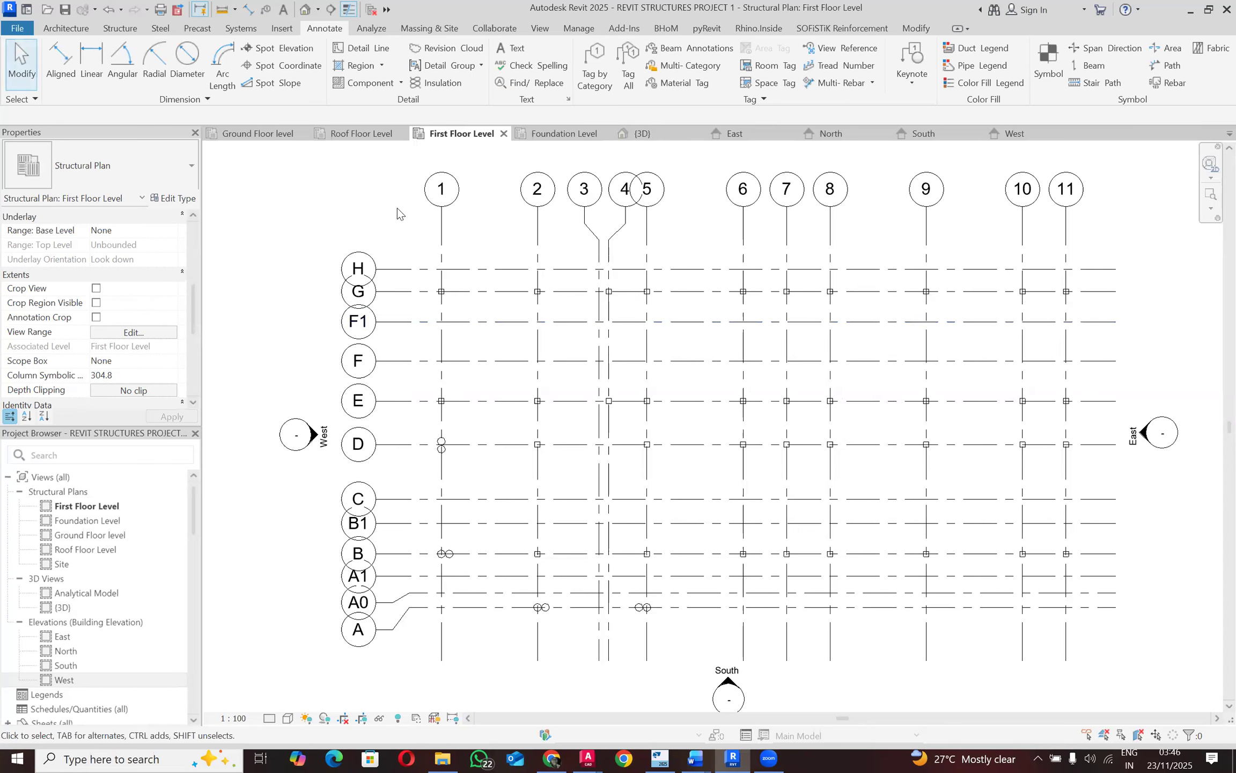
click(65, 10)
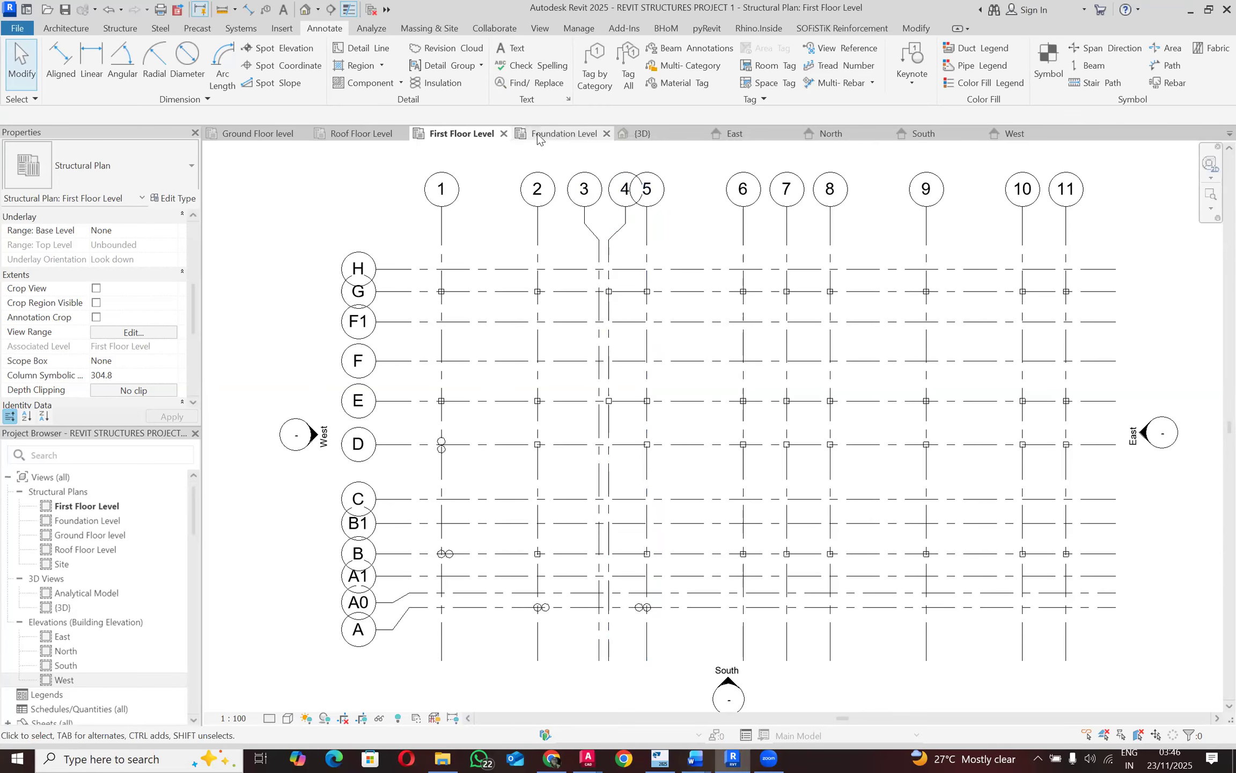
Step: Try to copy all 150 x 300mm concrete beams from the Ground Floor level plan for use on the First Floor Level plan
click(263, 129)
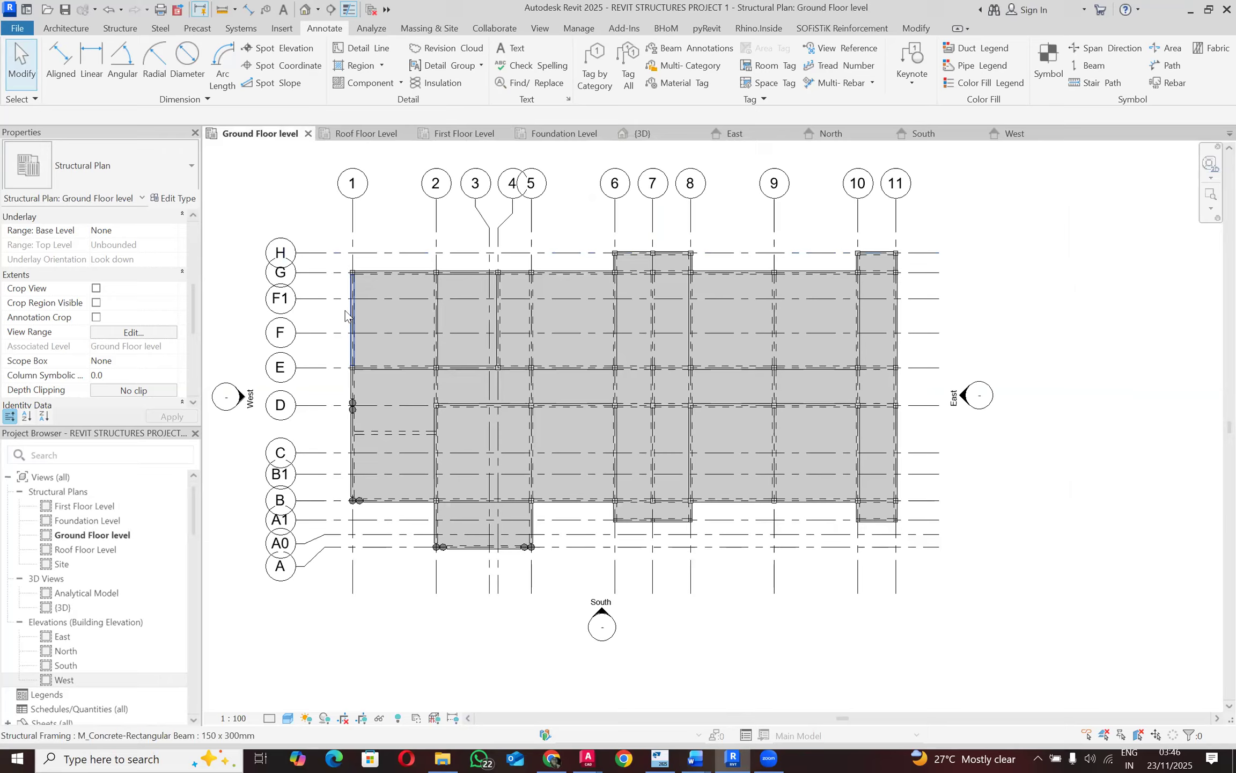
click(349, 314)
right_click(347, 314)
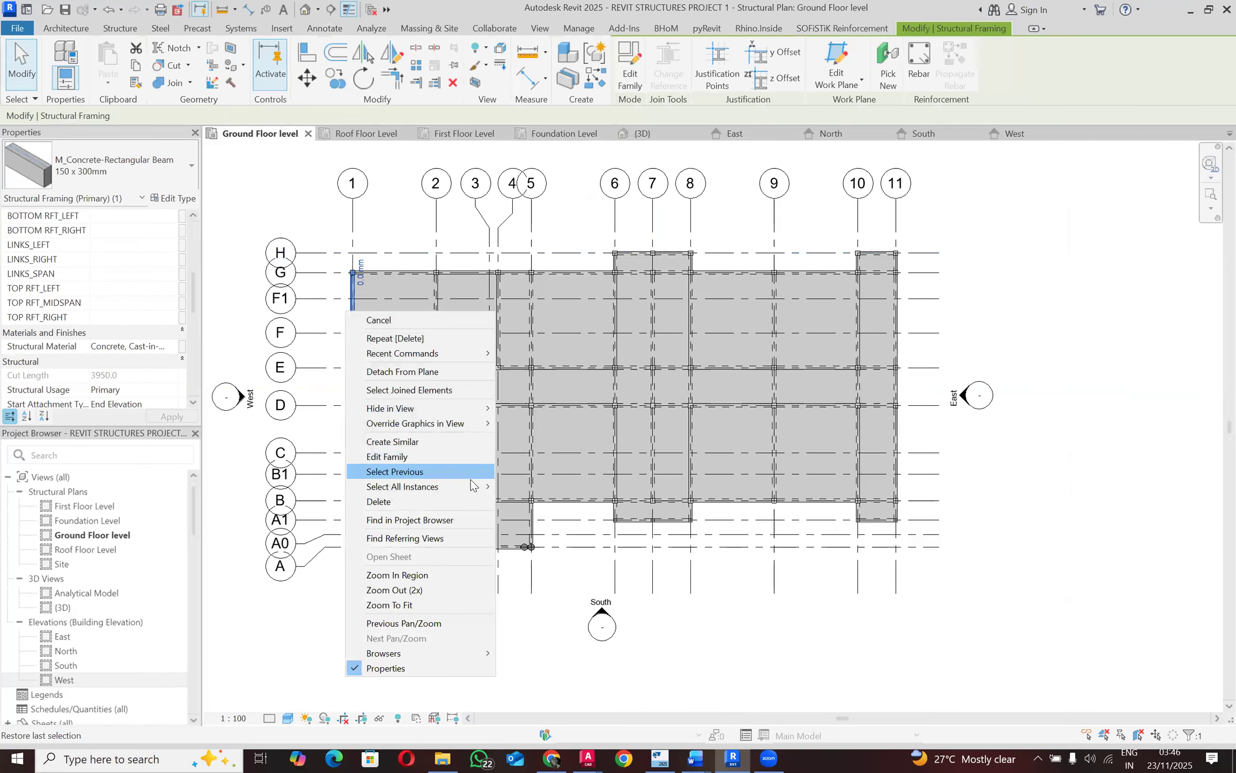
mouse_move(473, 486)
click(531, 487)
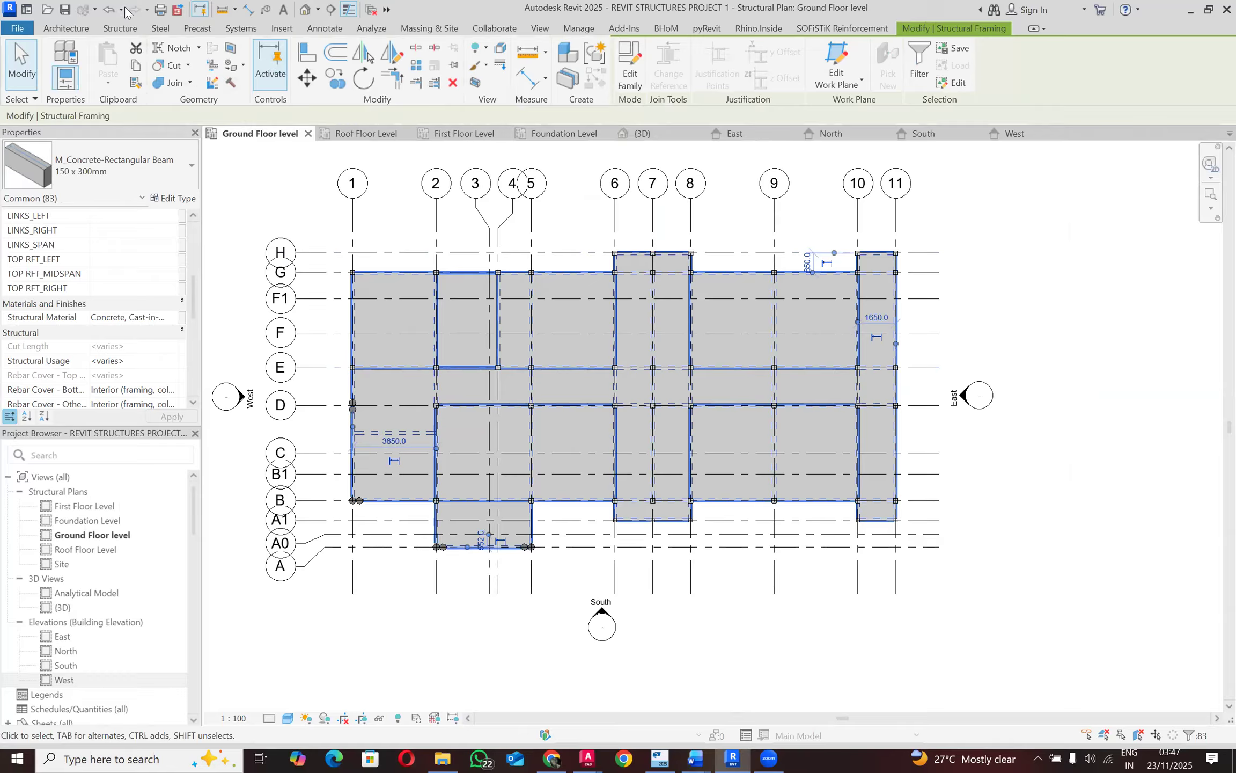
click(135, 67)
click(451, 139)
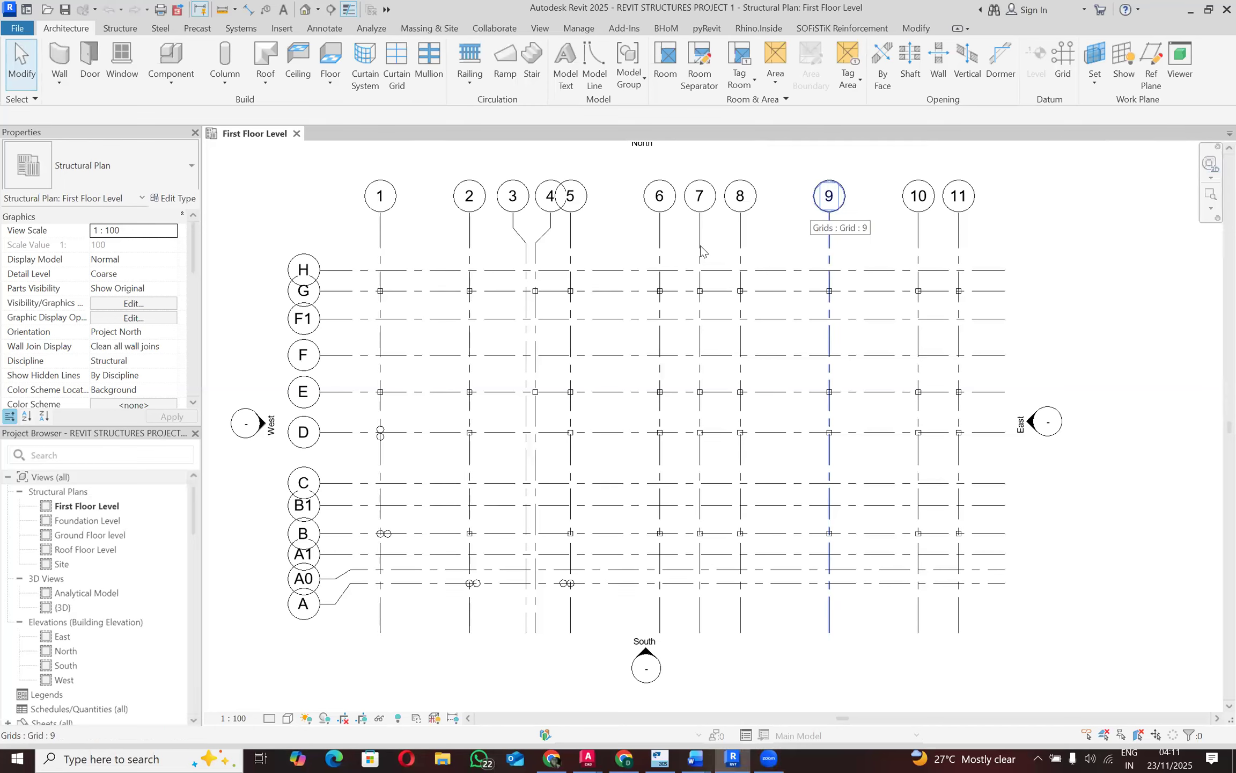
Step: Copy all 150 x 300mm beam instances visible on the Ground Floor level plan to the clipboard and return to the First Floor Level plan
double_click(129, 541)
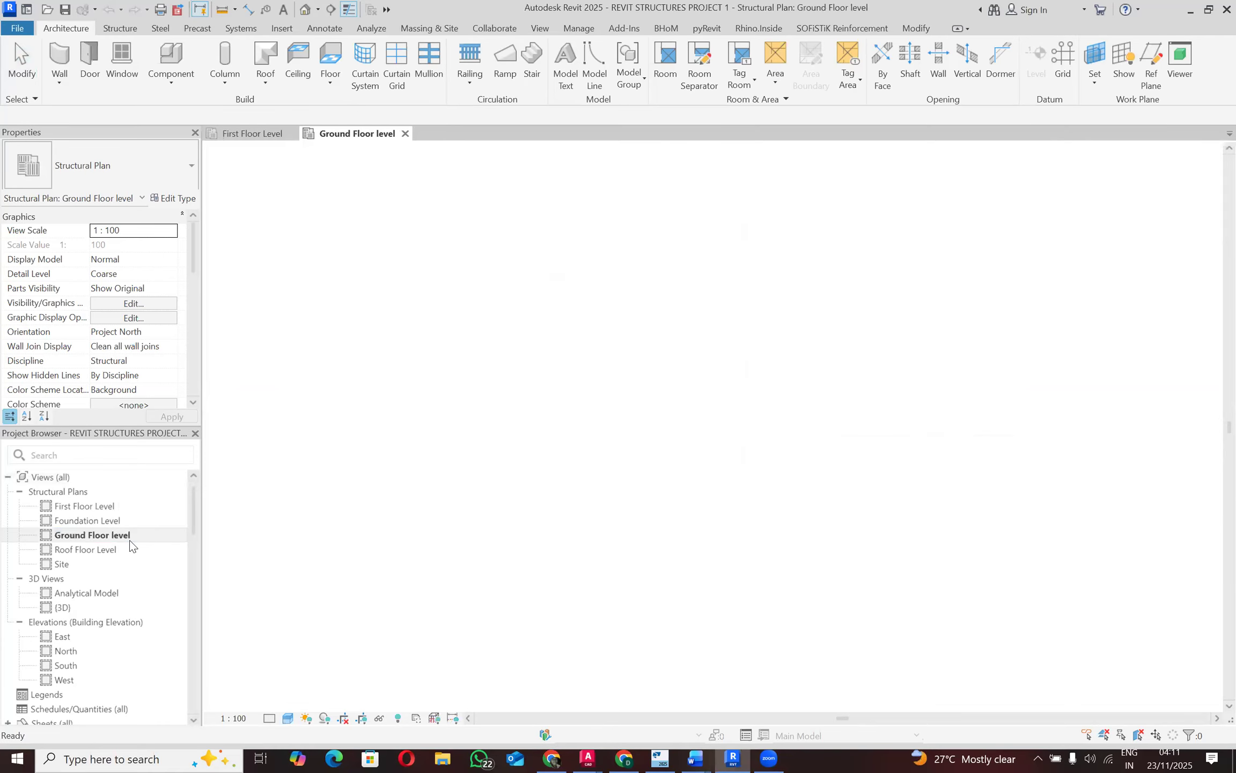
scroll(387, 332, up, 2)
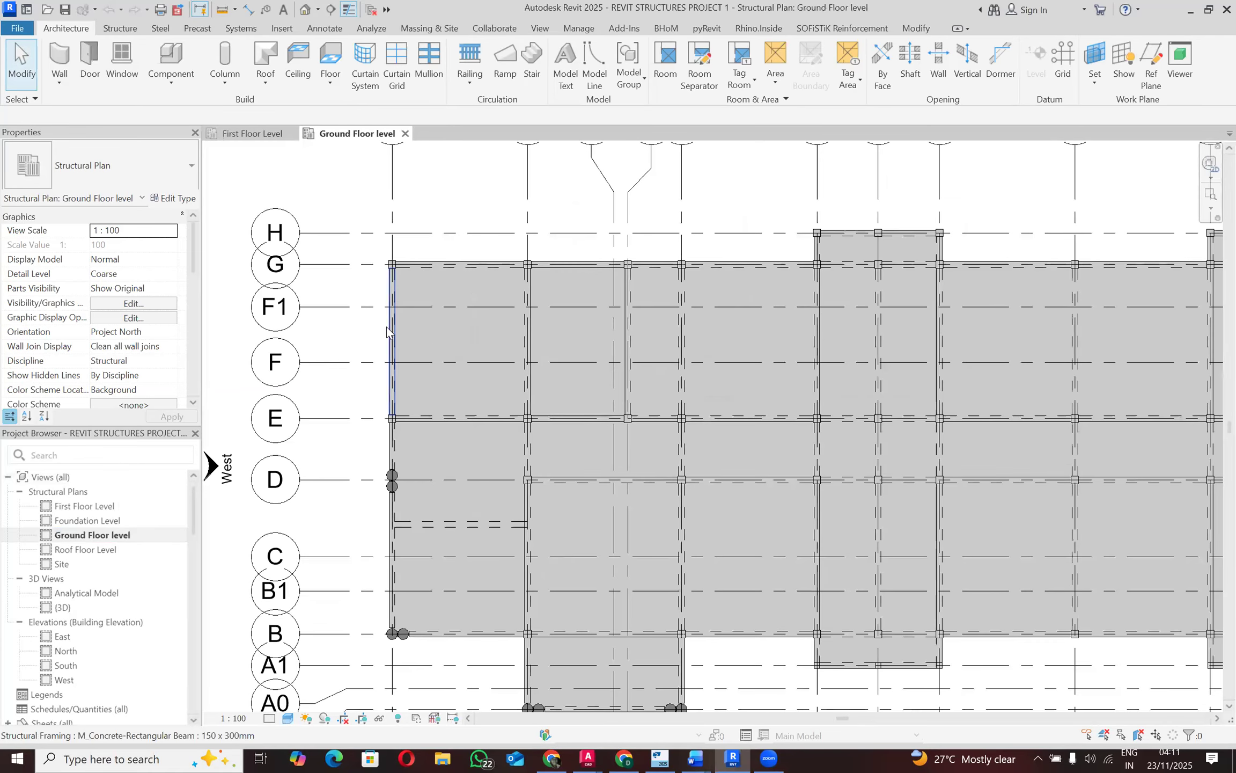
click(387, 332)
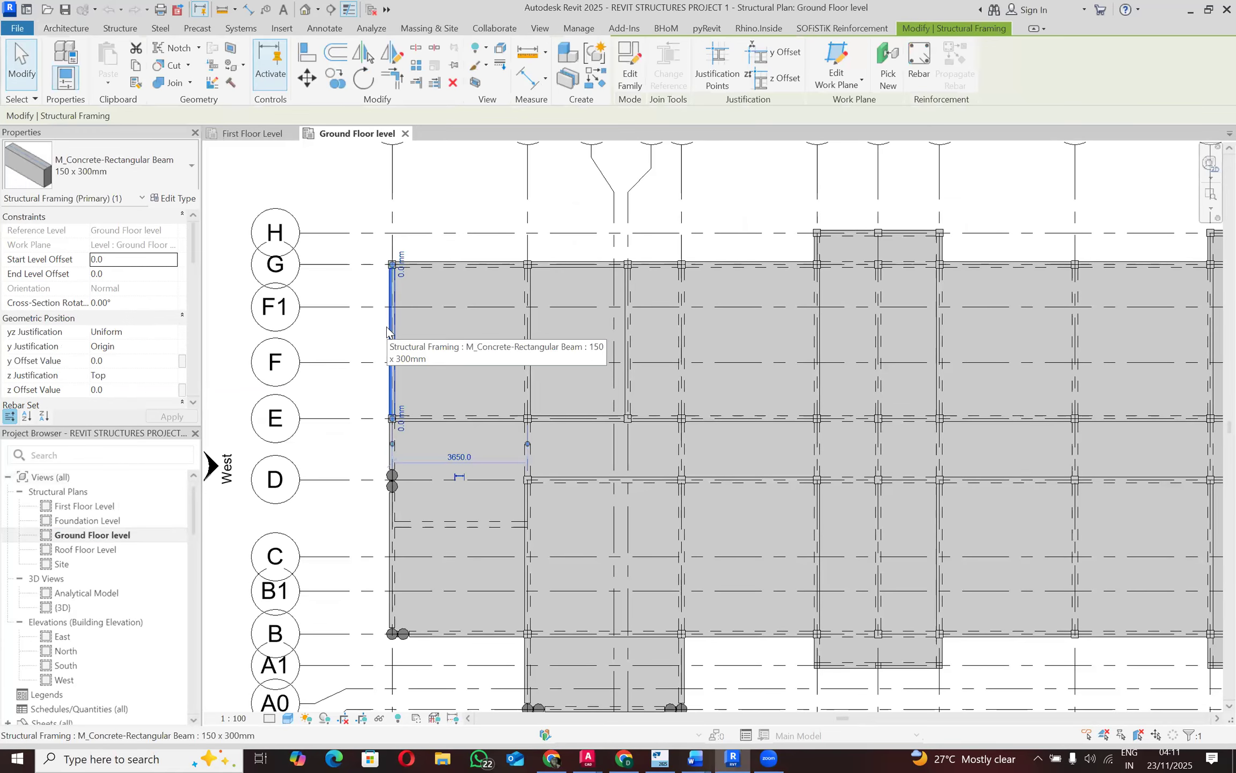
right_click(387, 331)
mouse_move(489, 482)
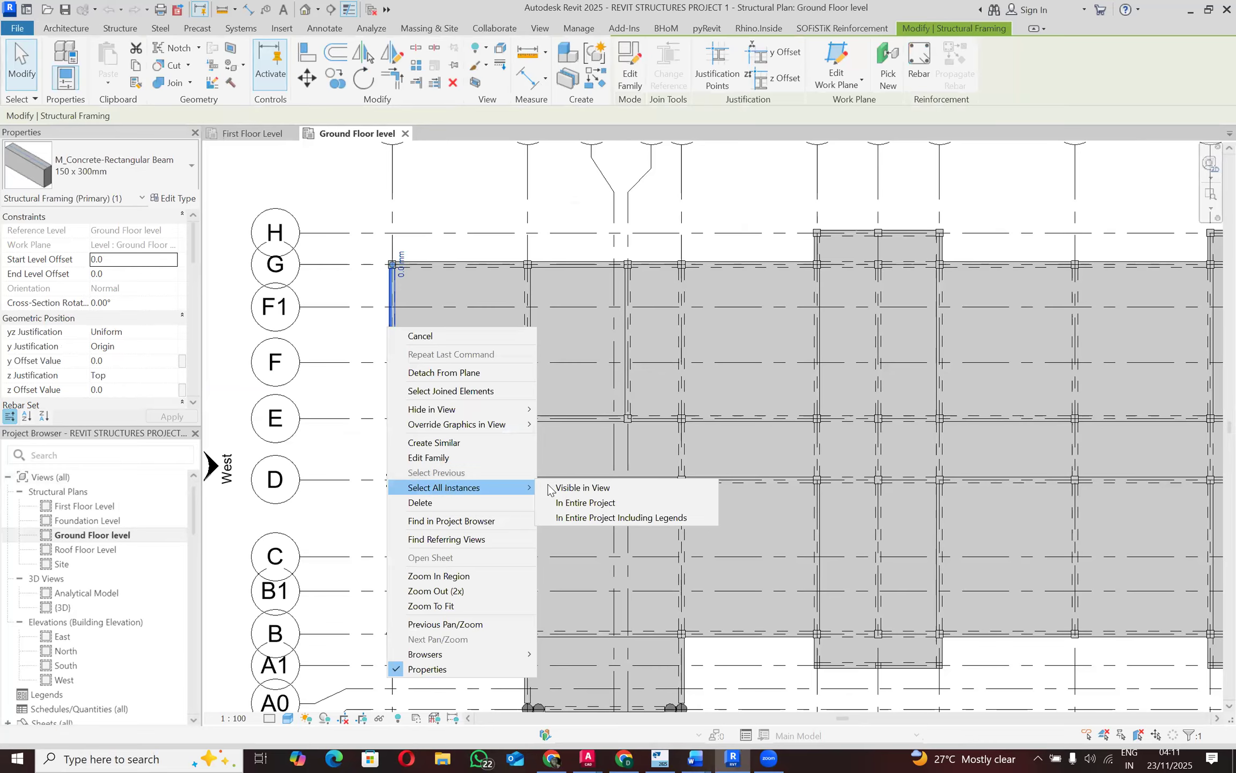
click(582, 484)
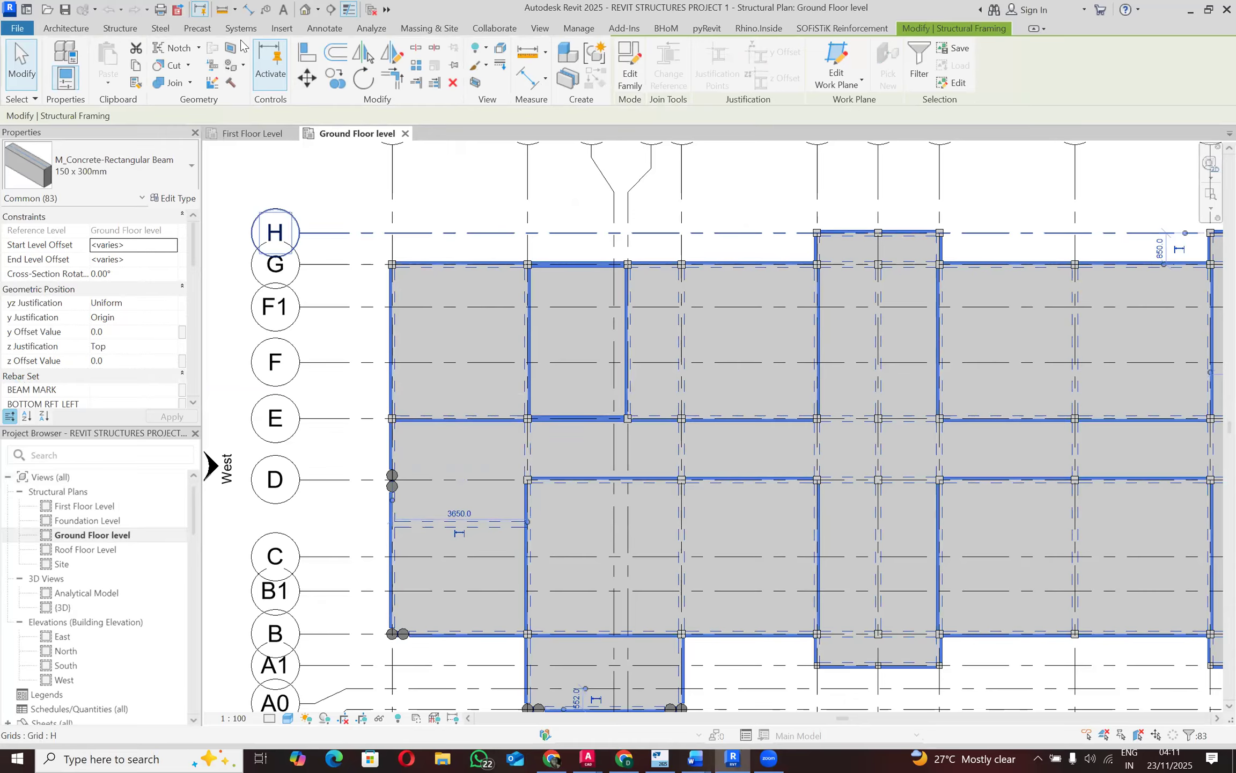
click(134, 71)
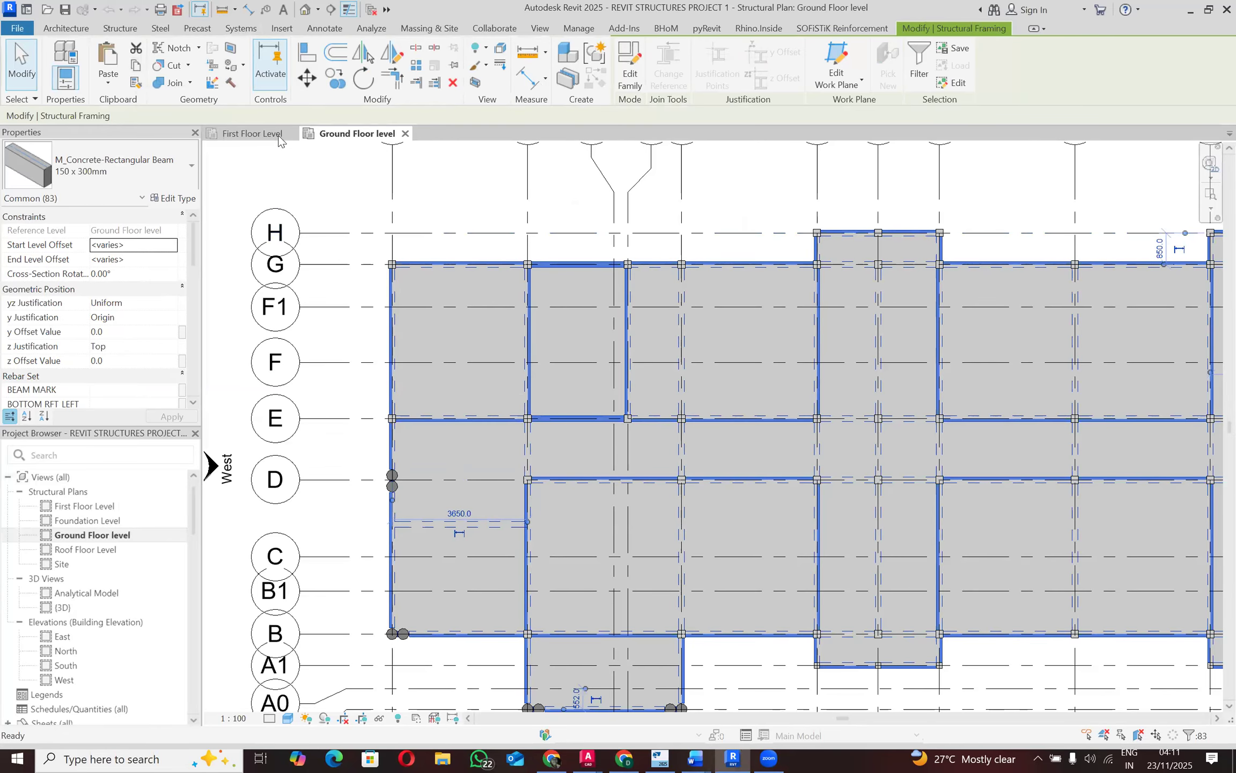
click(255, 133)
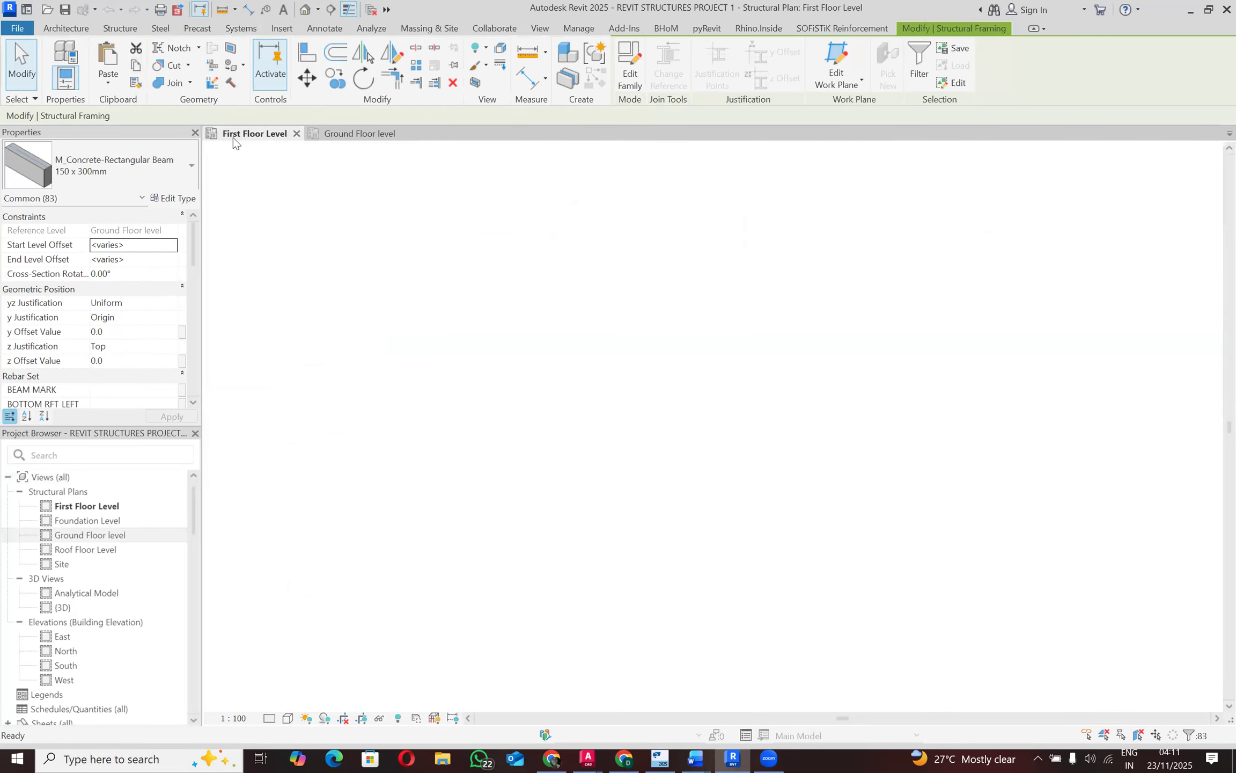
Step: Paste the copied ground floor beams into the First Floor Level plan, aligned to the current view
click(106, 86)
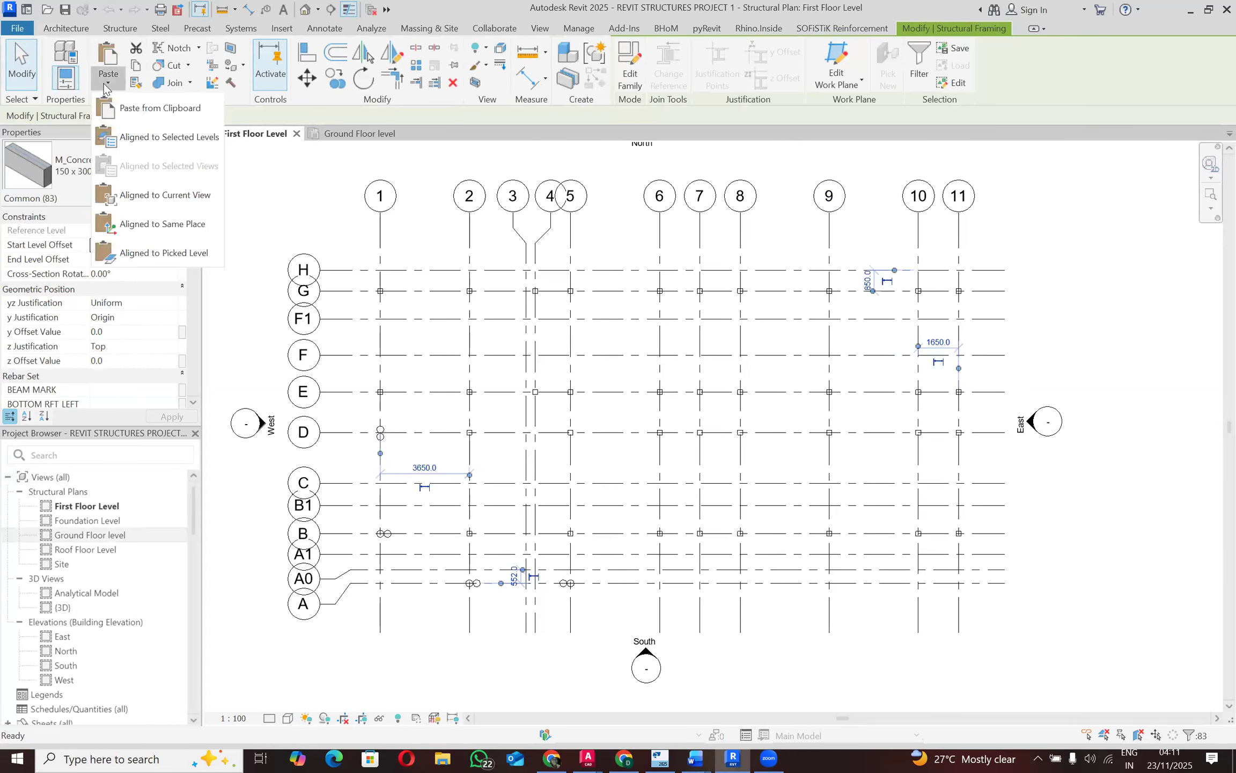
click(190, 201)
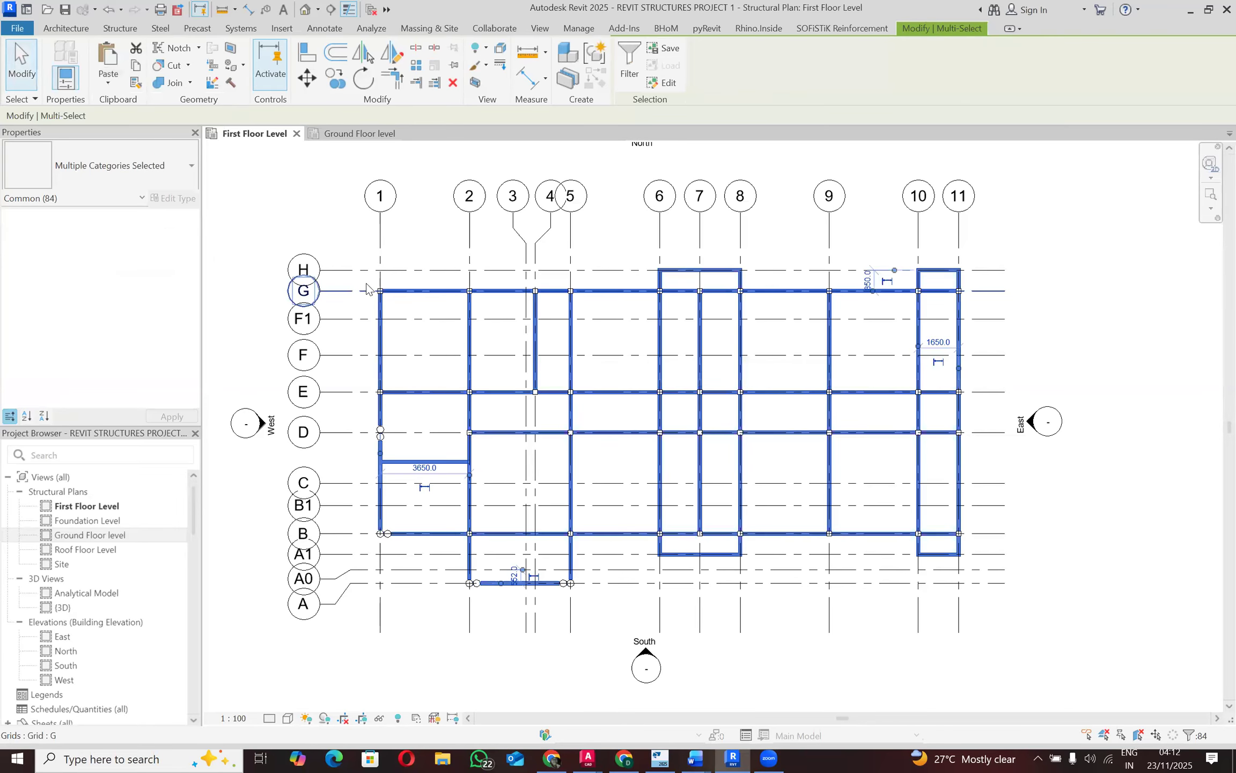
click(602, 239)
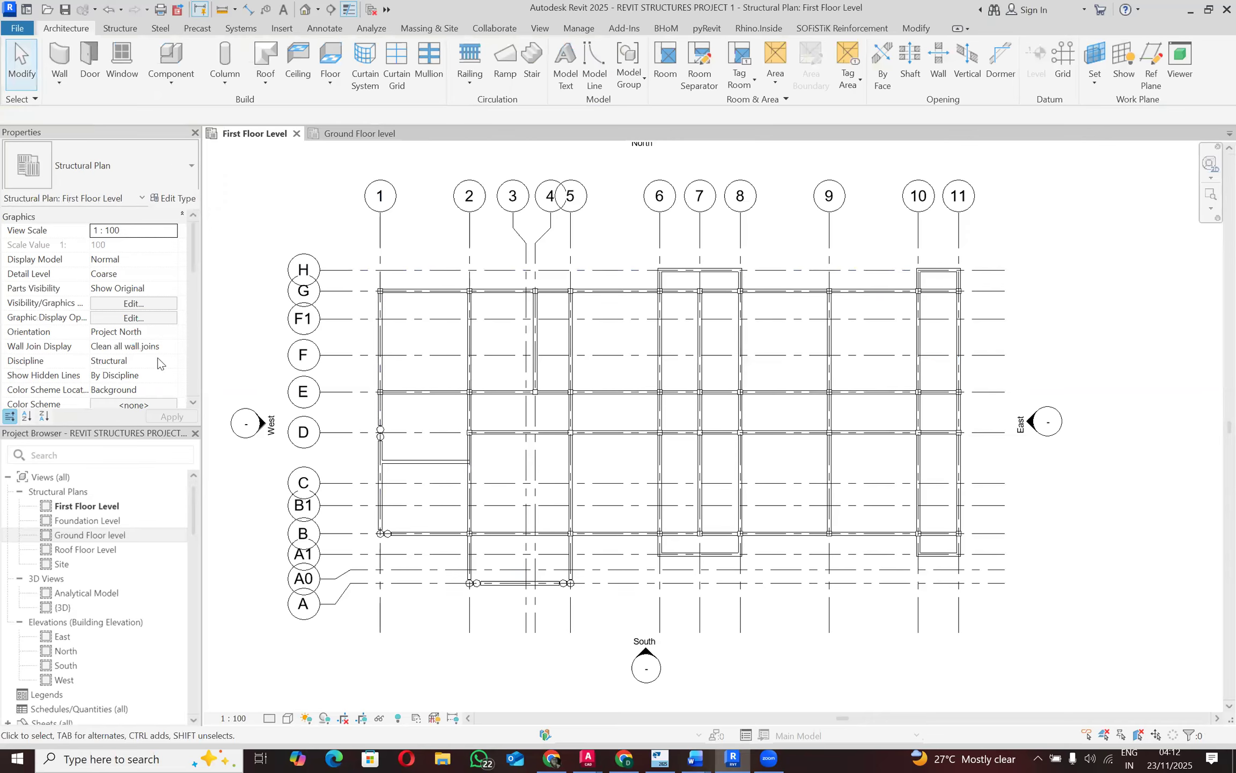
Step: Review the View Range settings of the First Floor Level plan and inspect the pasted beam layout
scroll(131, 344, down, 5)
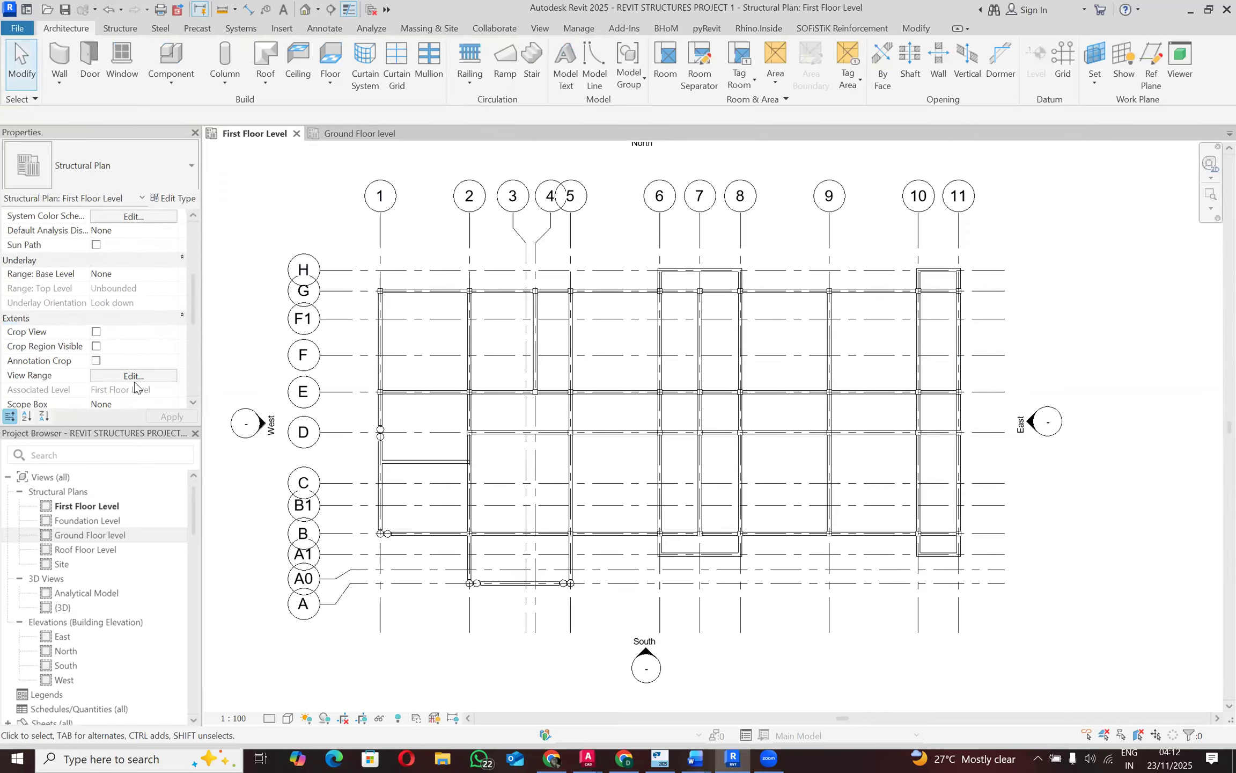
click(134, 376)
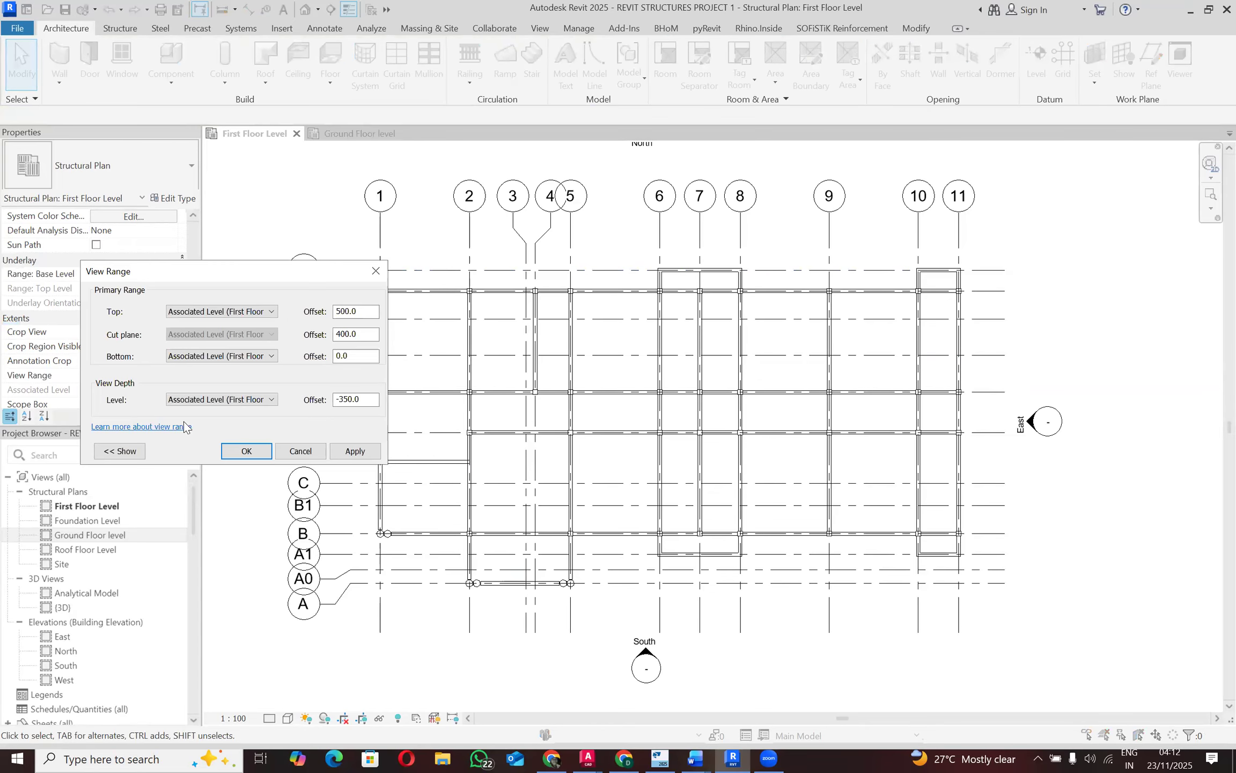
click(246, 451)
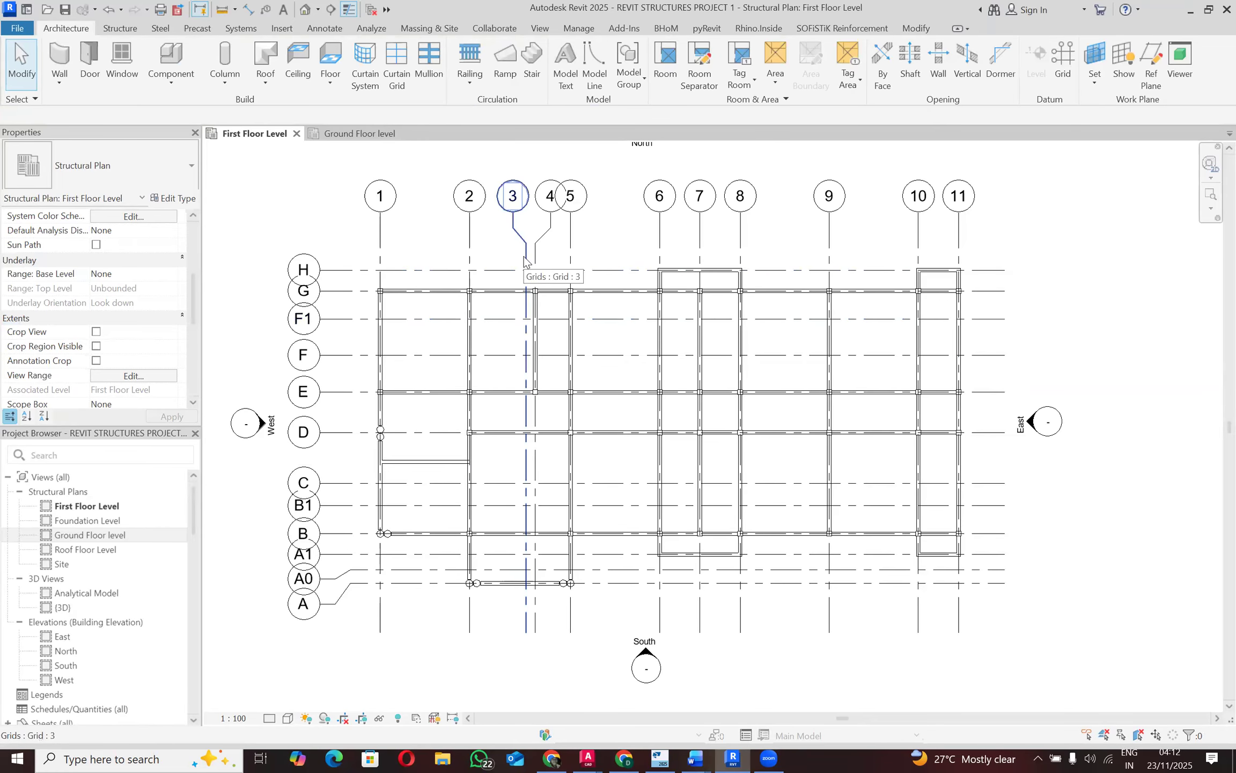
scroll(433, 275, up, 2)
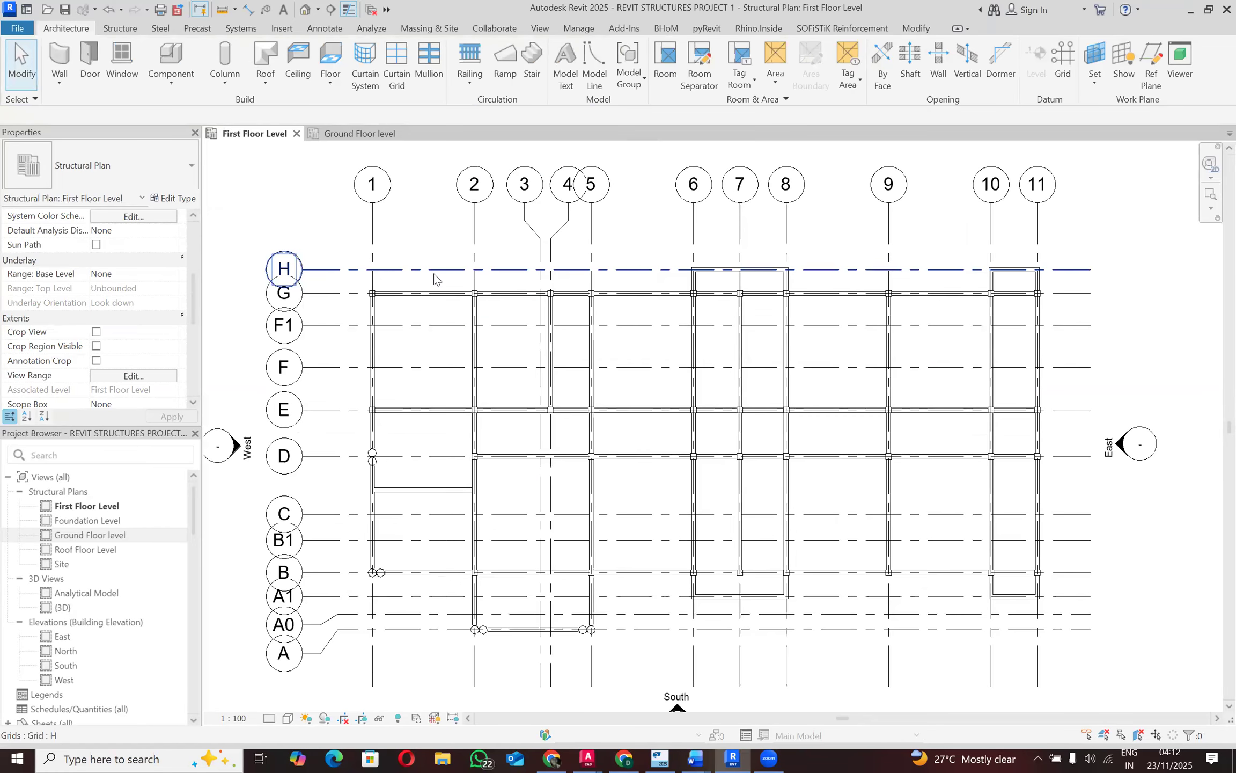
scroll(437, 310, down, 2)
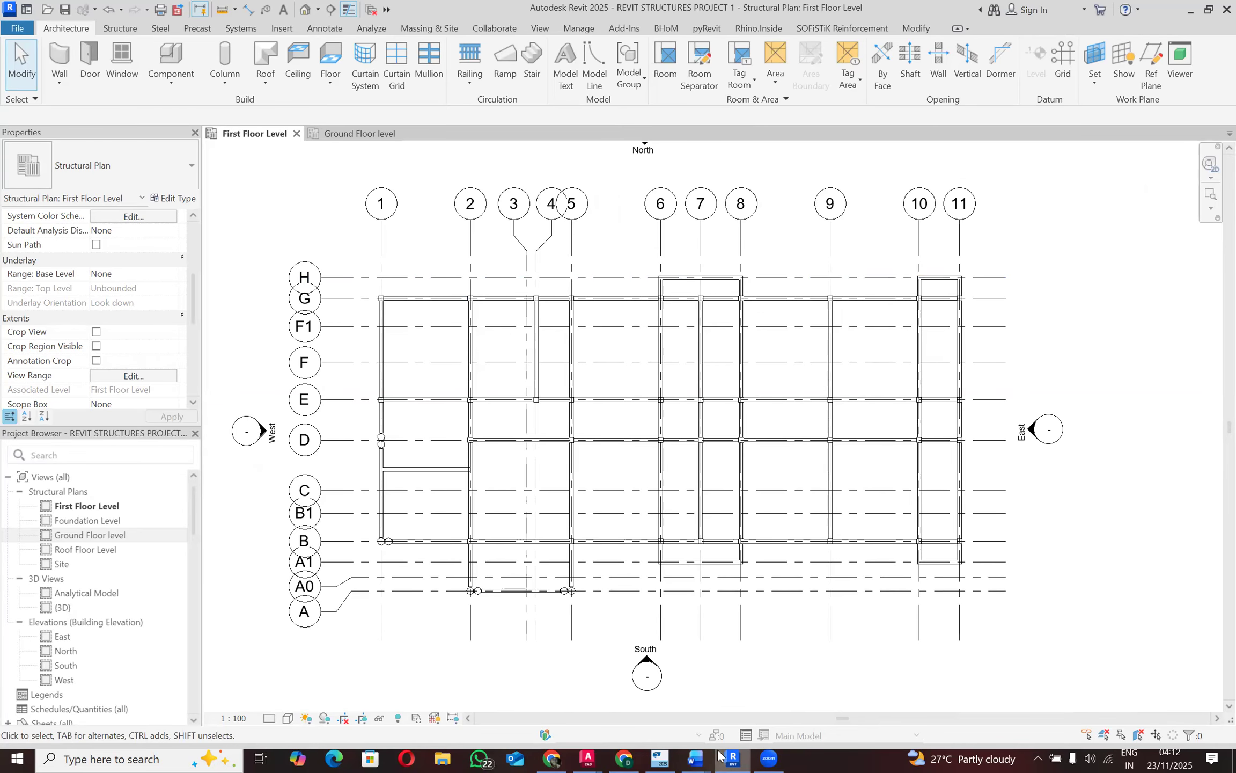
Step: Switch to Tekla Structural Designer, examine the St. 2 (First Floor) 2D beam layout, and return to Revit
click(661, 758)
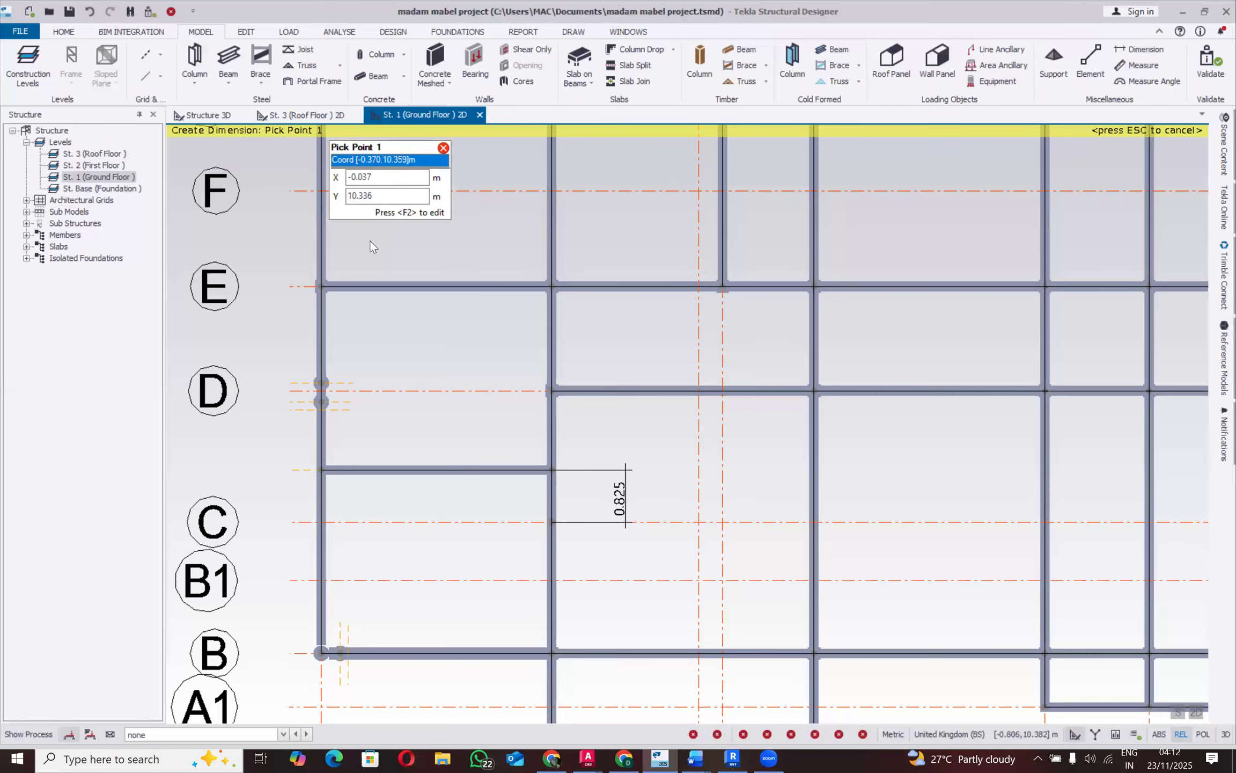
click(101, 167)
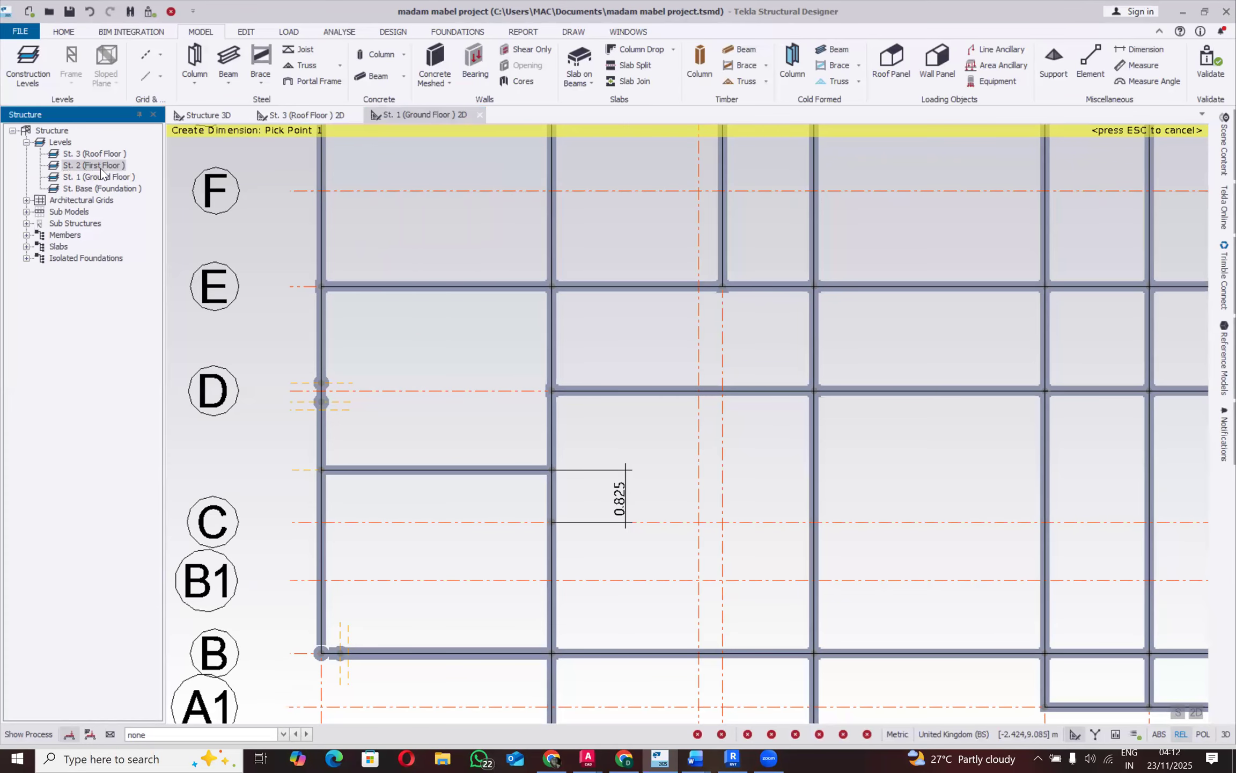
double_click(93, 165)
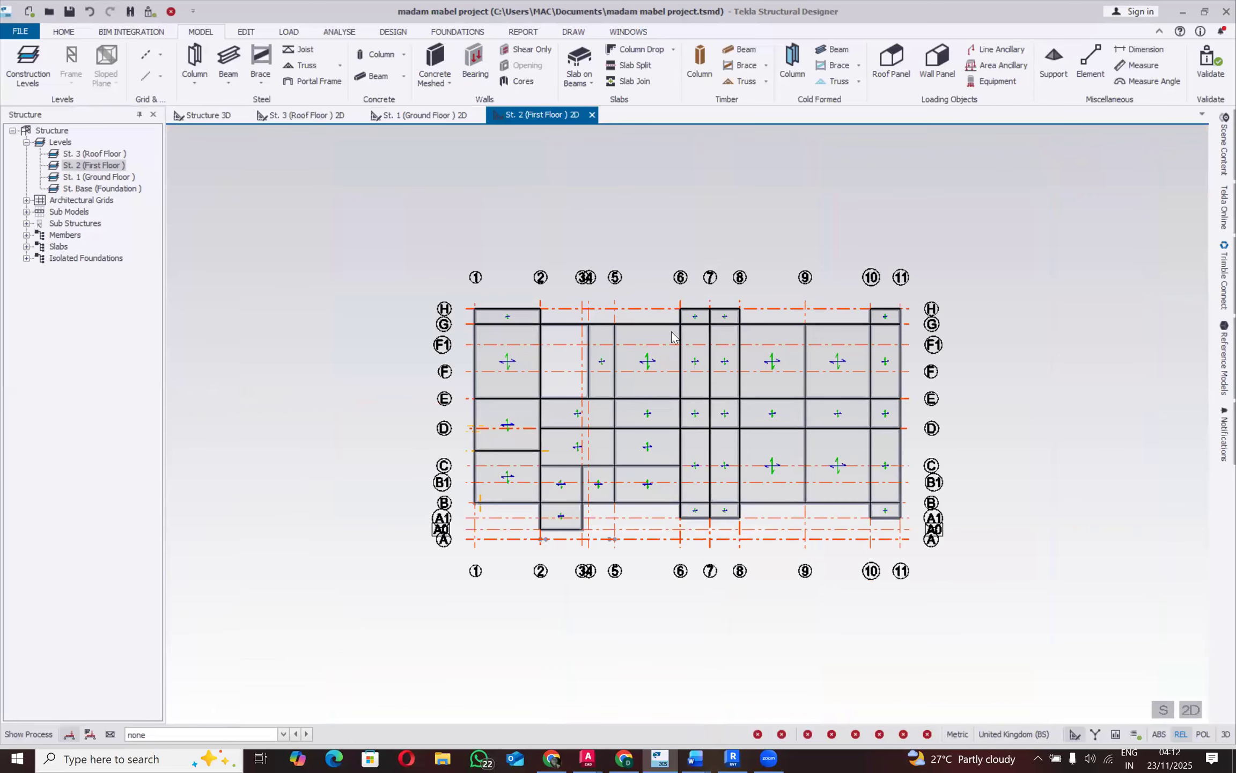
scroll(667, 371, up, 2)
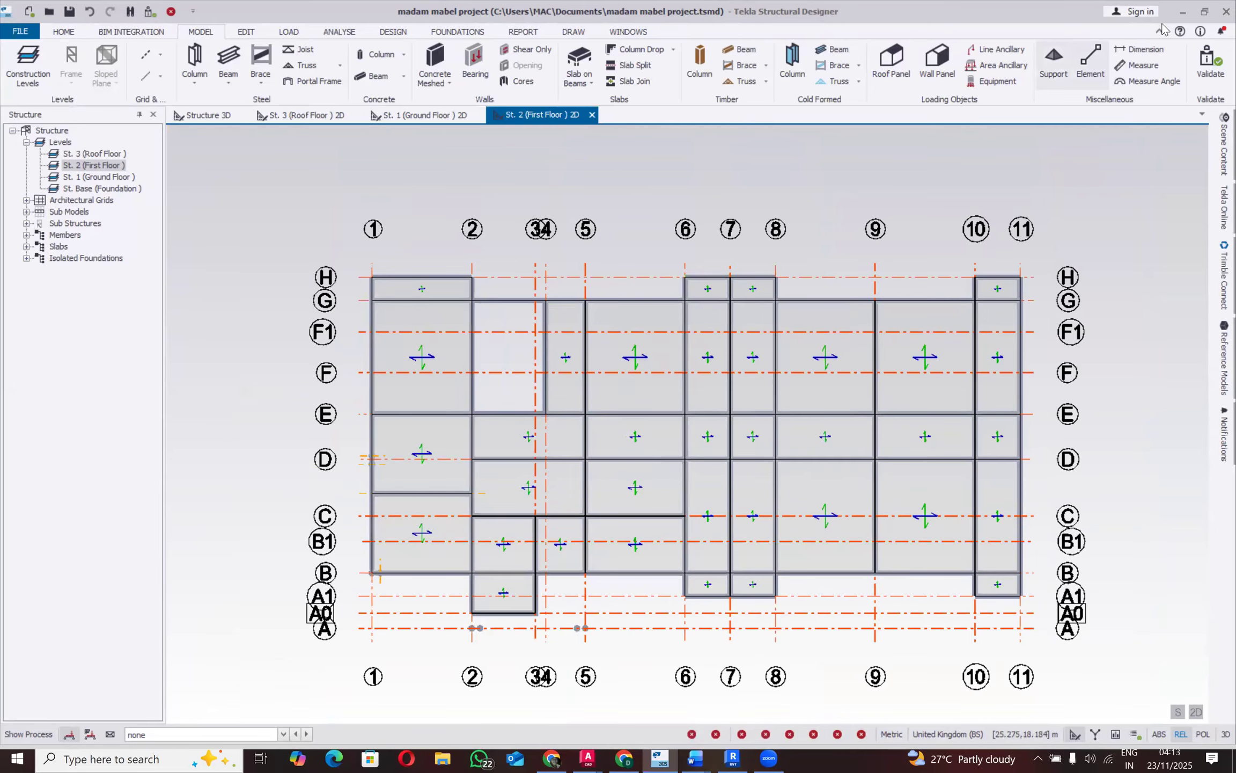
click(1190, 18)
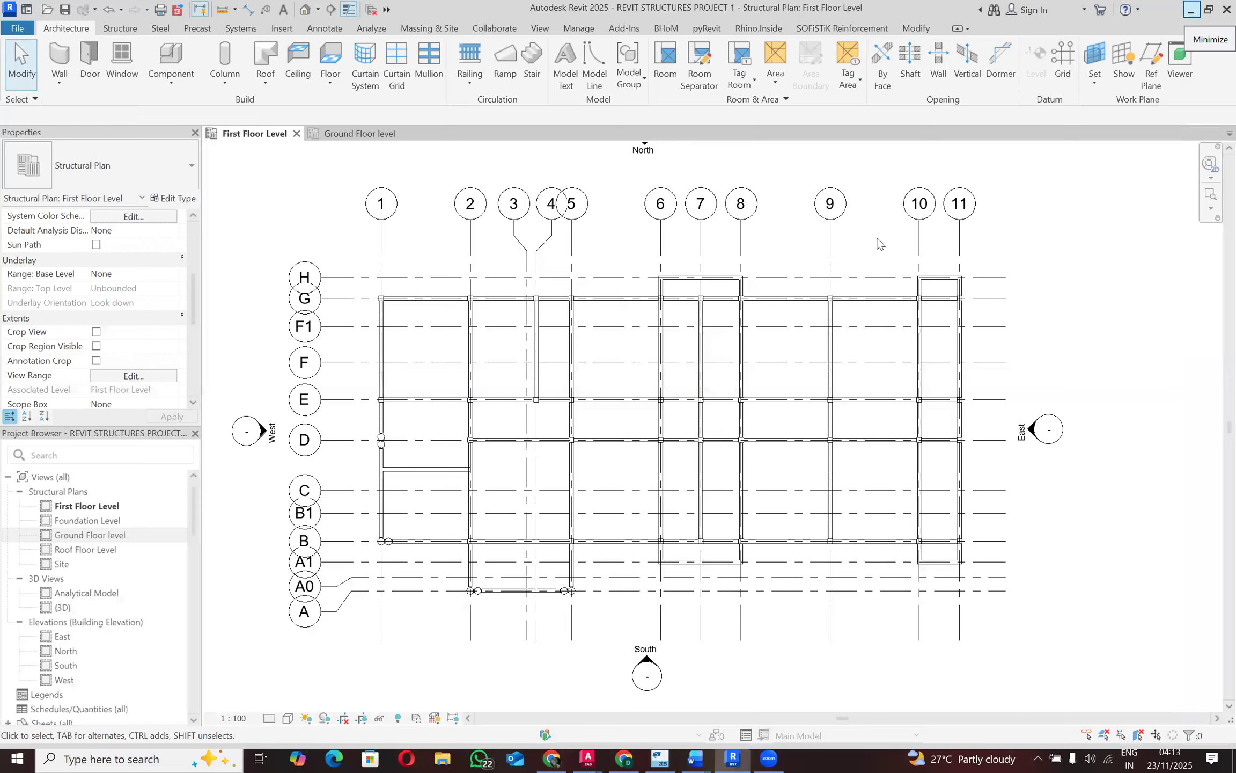
Step: Delete the three beams projecting beyond grid B between grids 2 and 5, including the one along grid A
click(511, 592)
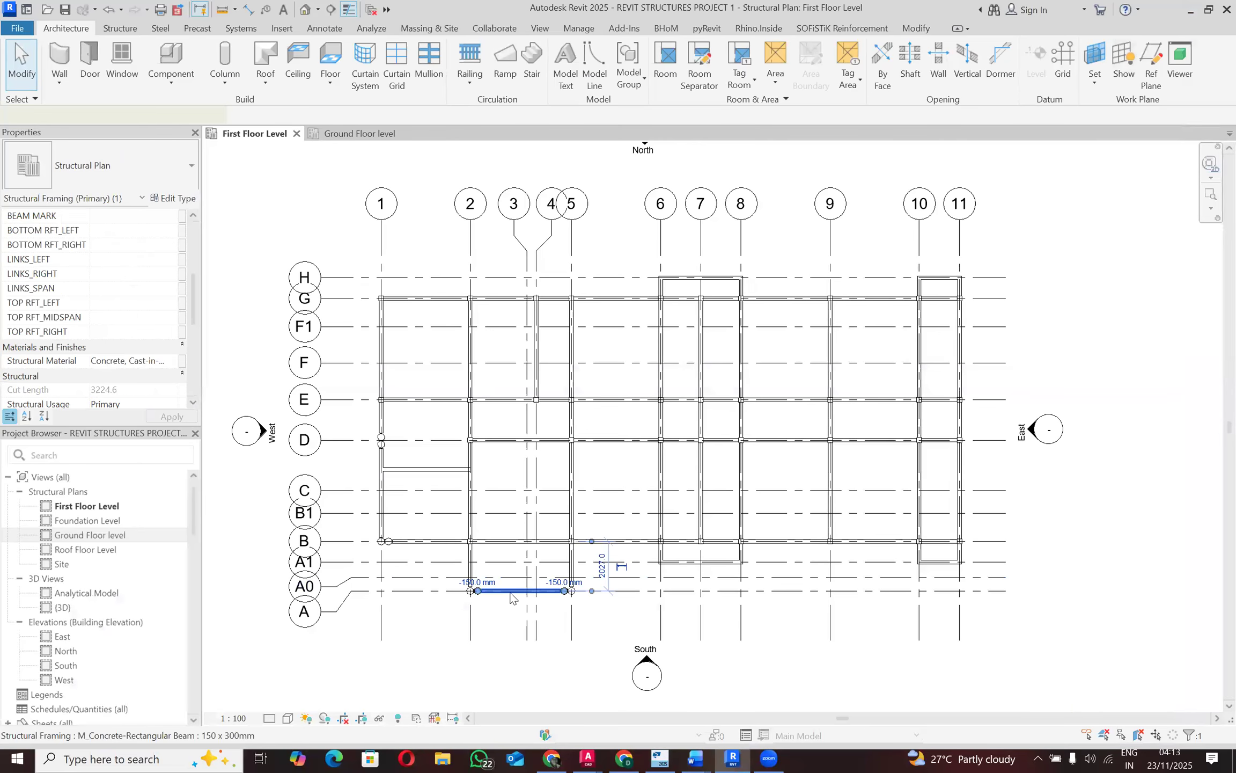
ctrl+click(471, 563)
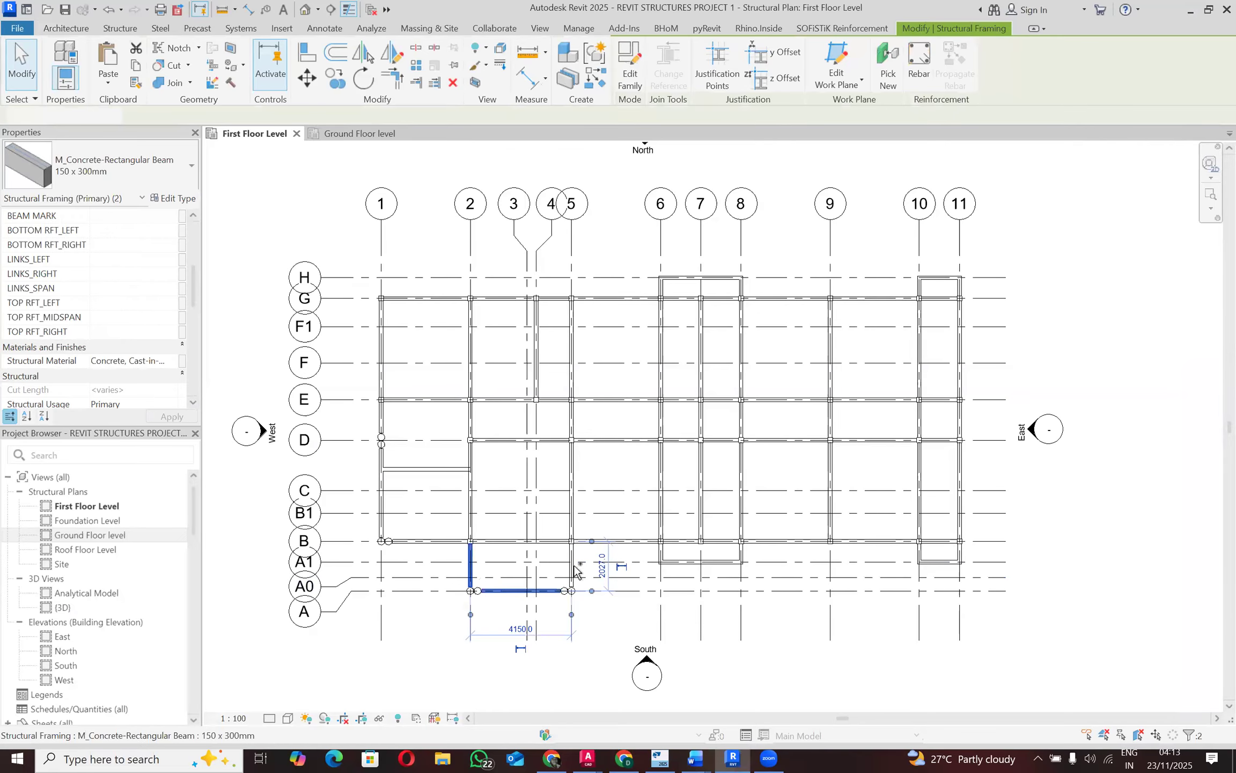
ctrl+click(572, 564)
right_click(304, 169)
click(373, 322)
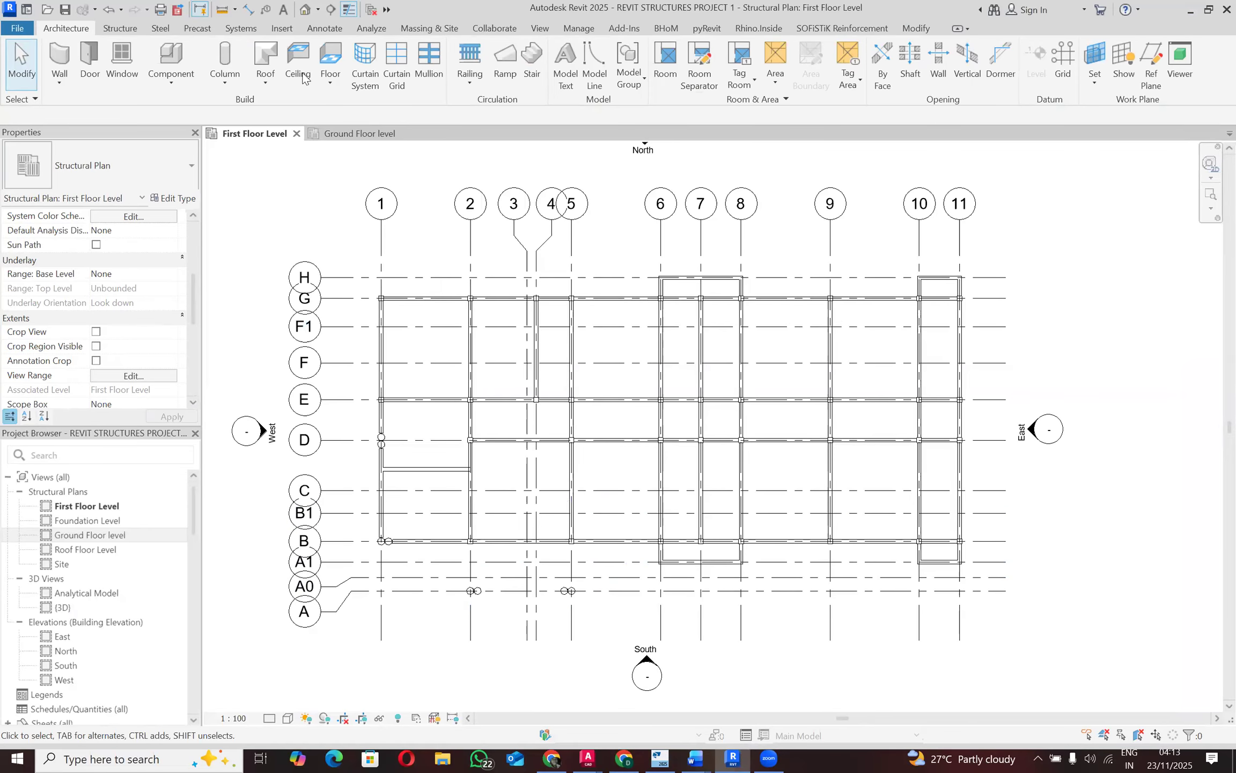
Step: Compare the remaining first floor beams with the first floor plan in Tekla Structural Designer
scroll(722, 540, up, 3)
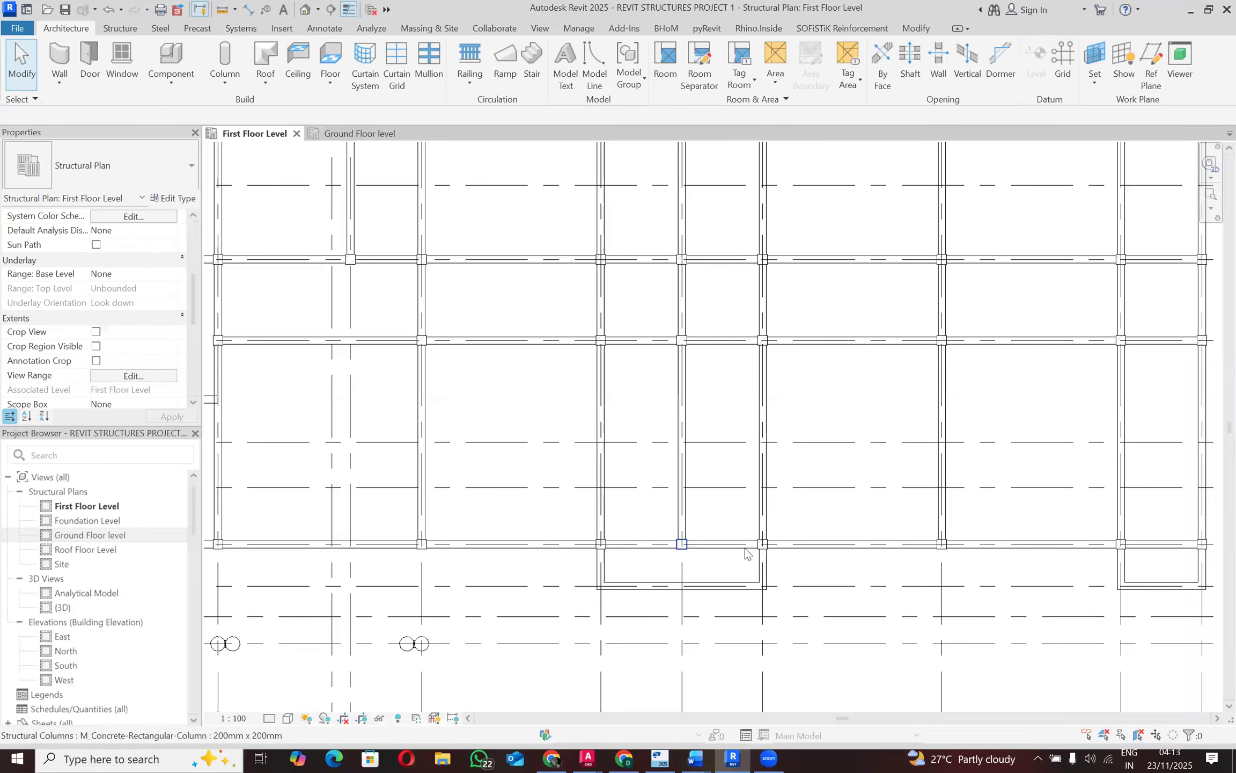
scroll(745, 548, down, 3)
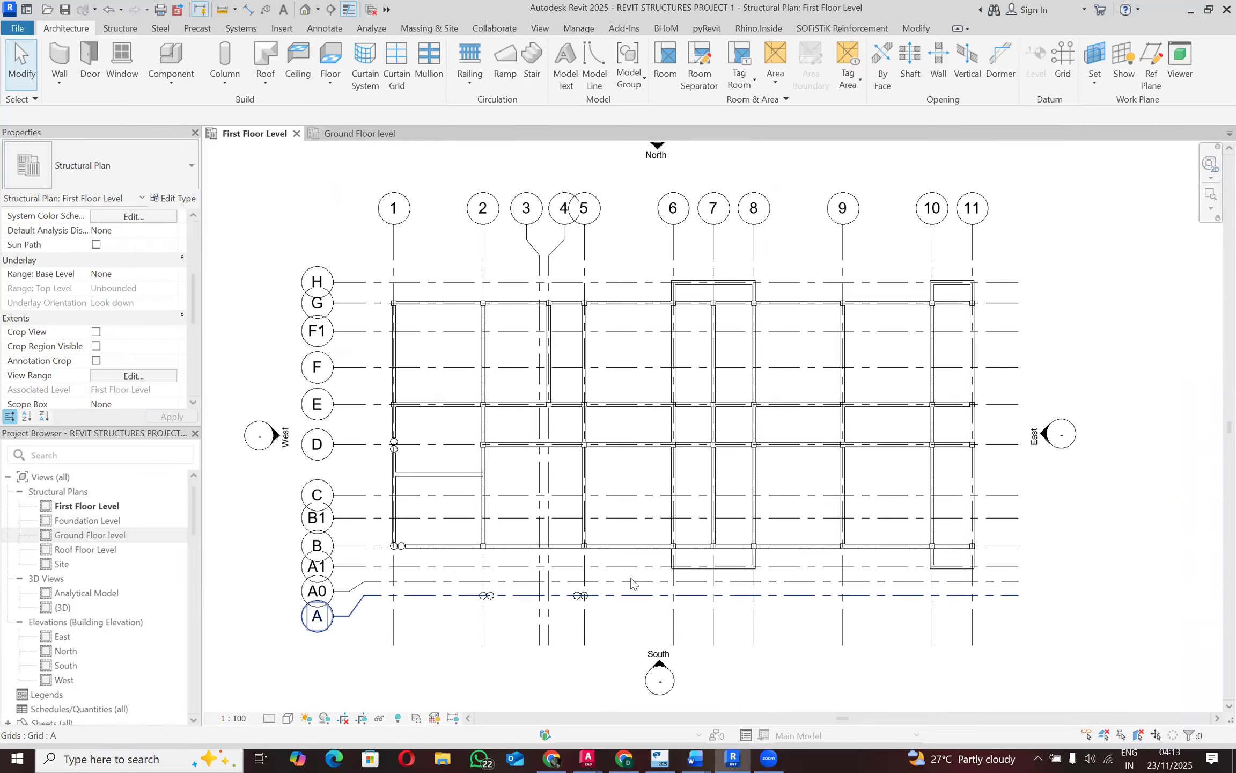
scroll(560, 573, up, 2)
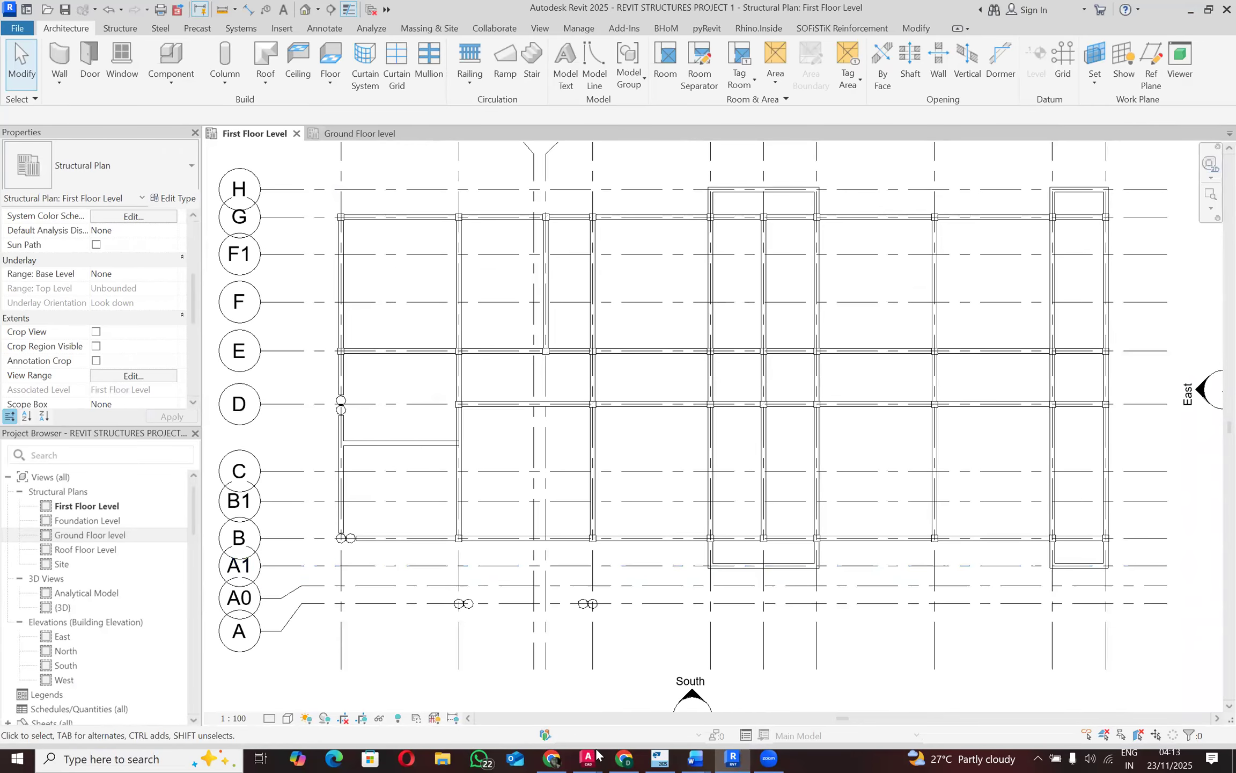
click(660, 756)
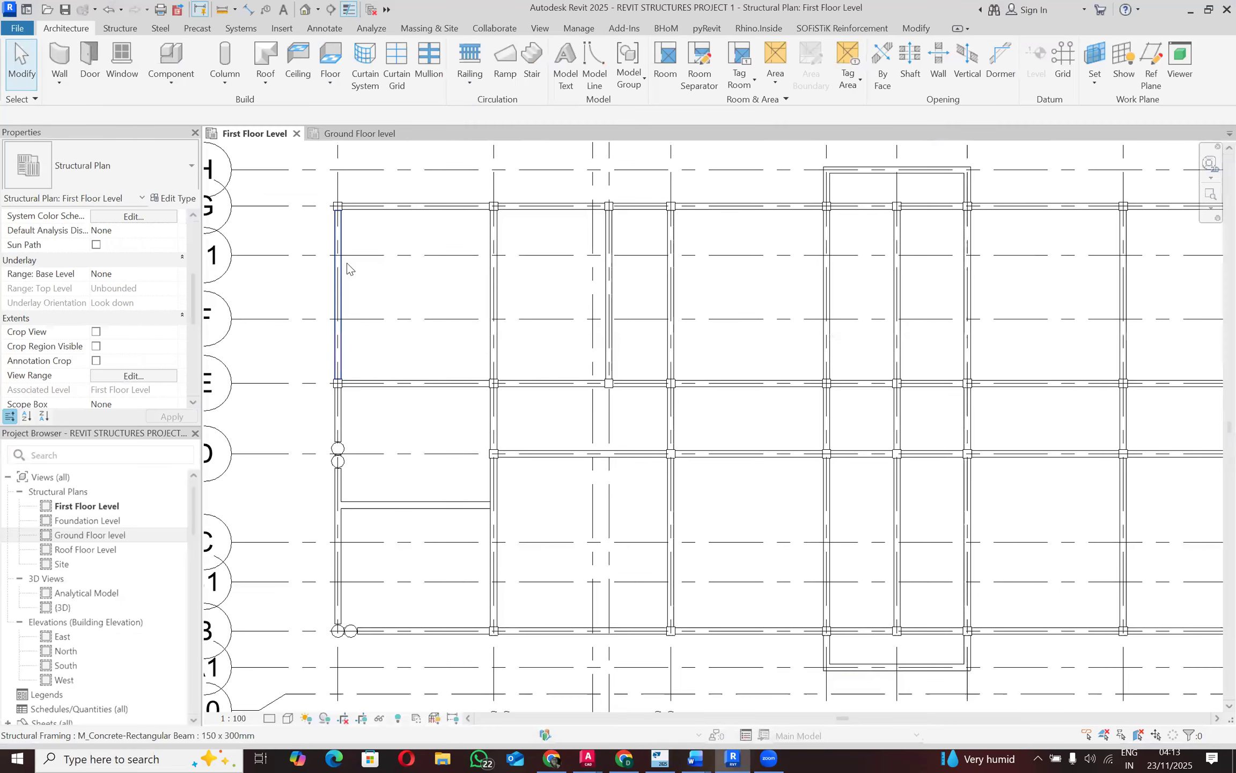
scroll(352, 209, up, 2)
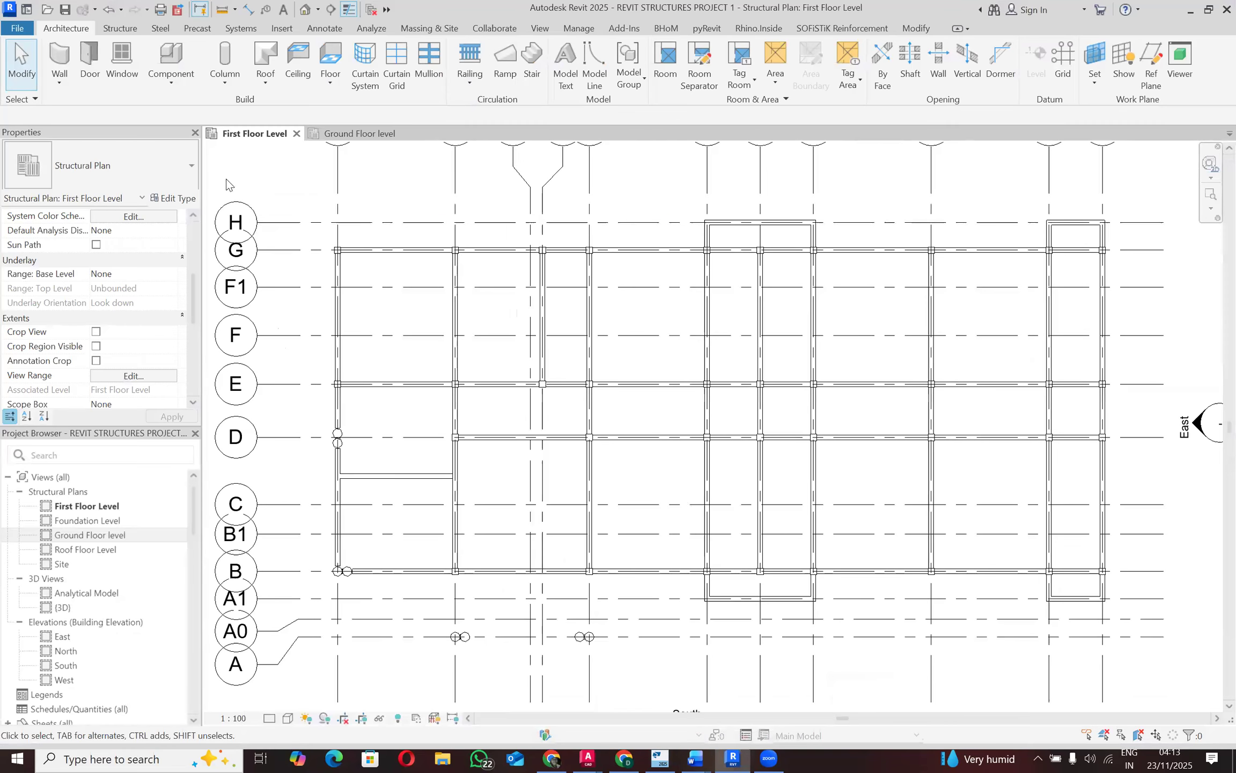
Step: Place a 200 x 450mm M_Concrete-Rectangular Beam along grid 2 from the grid B column to grid A0
click(119, 28)
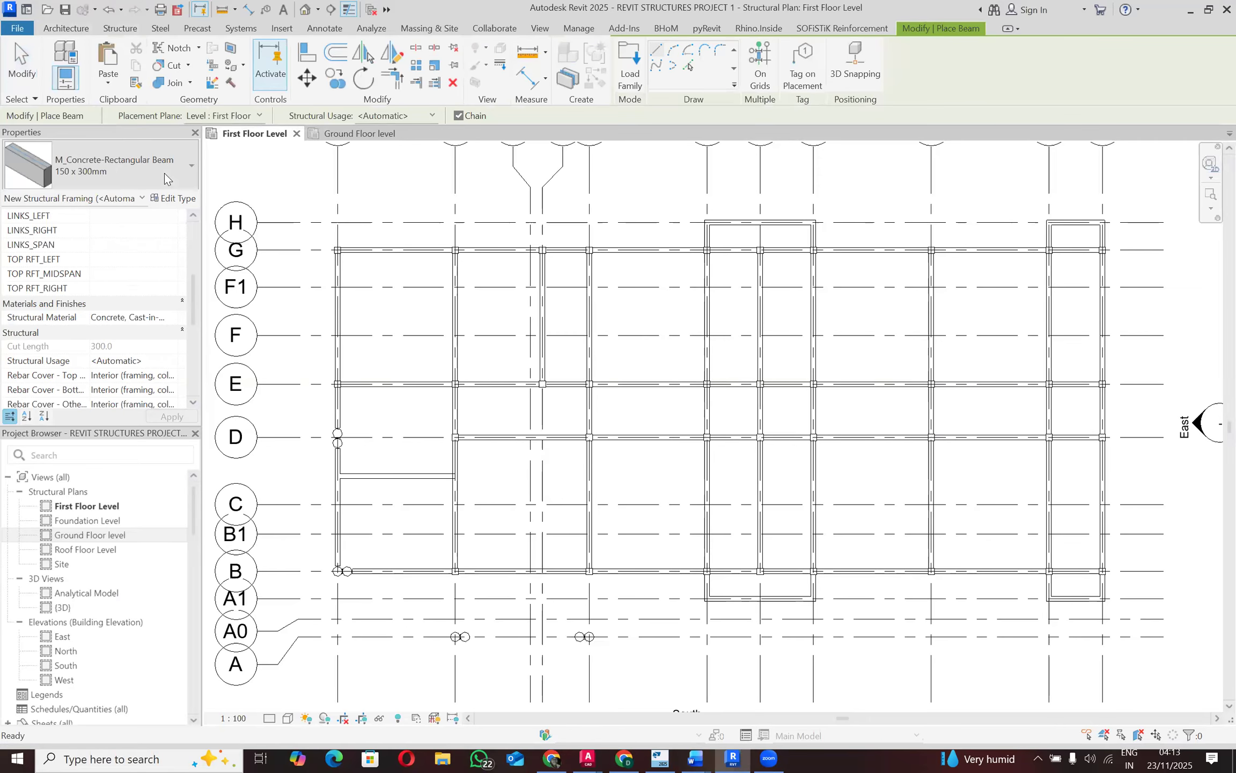
click(164, 173)
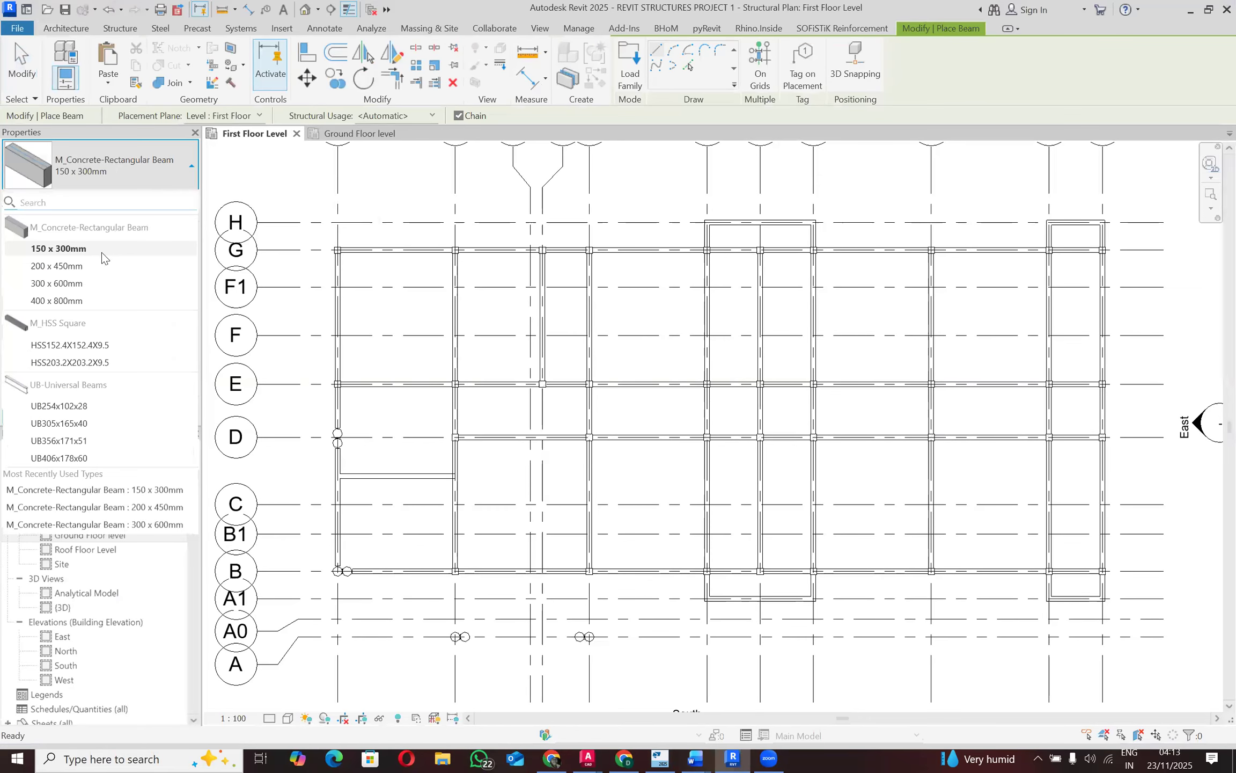
click(69, 269)
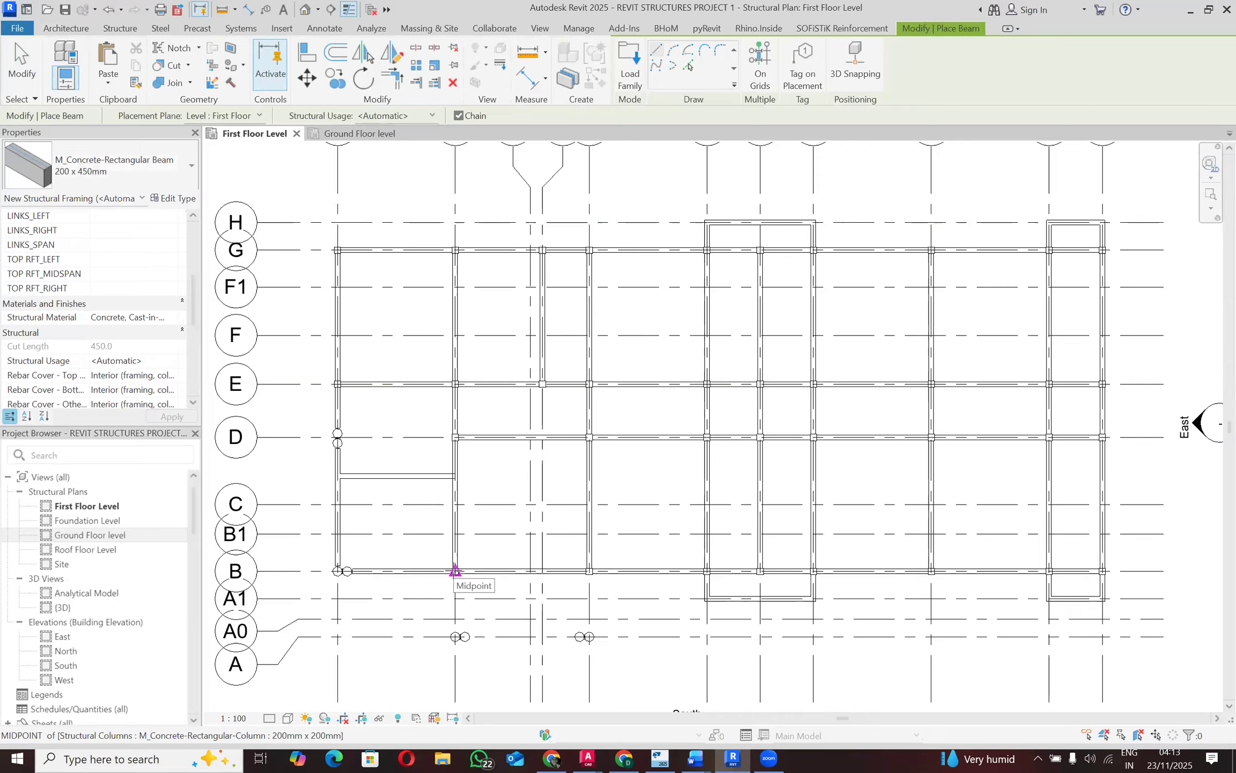
click(455, 571)
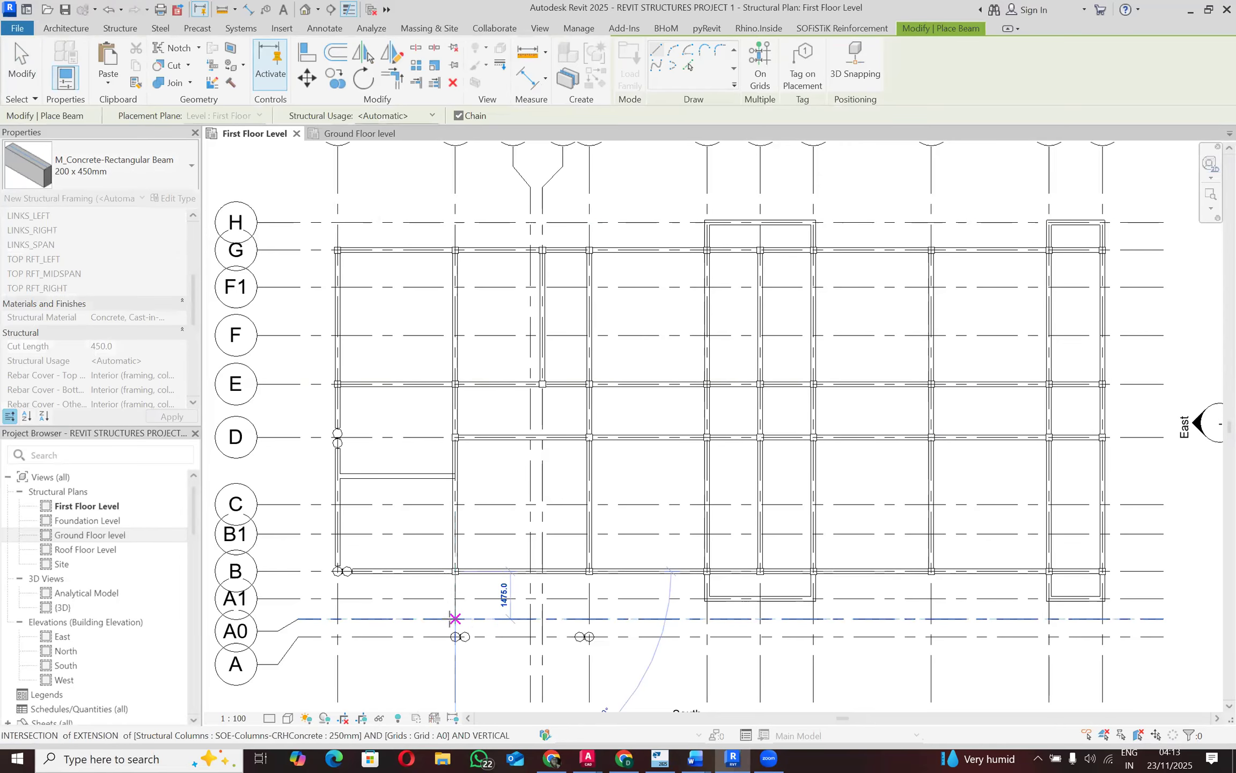
click(455, 619)
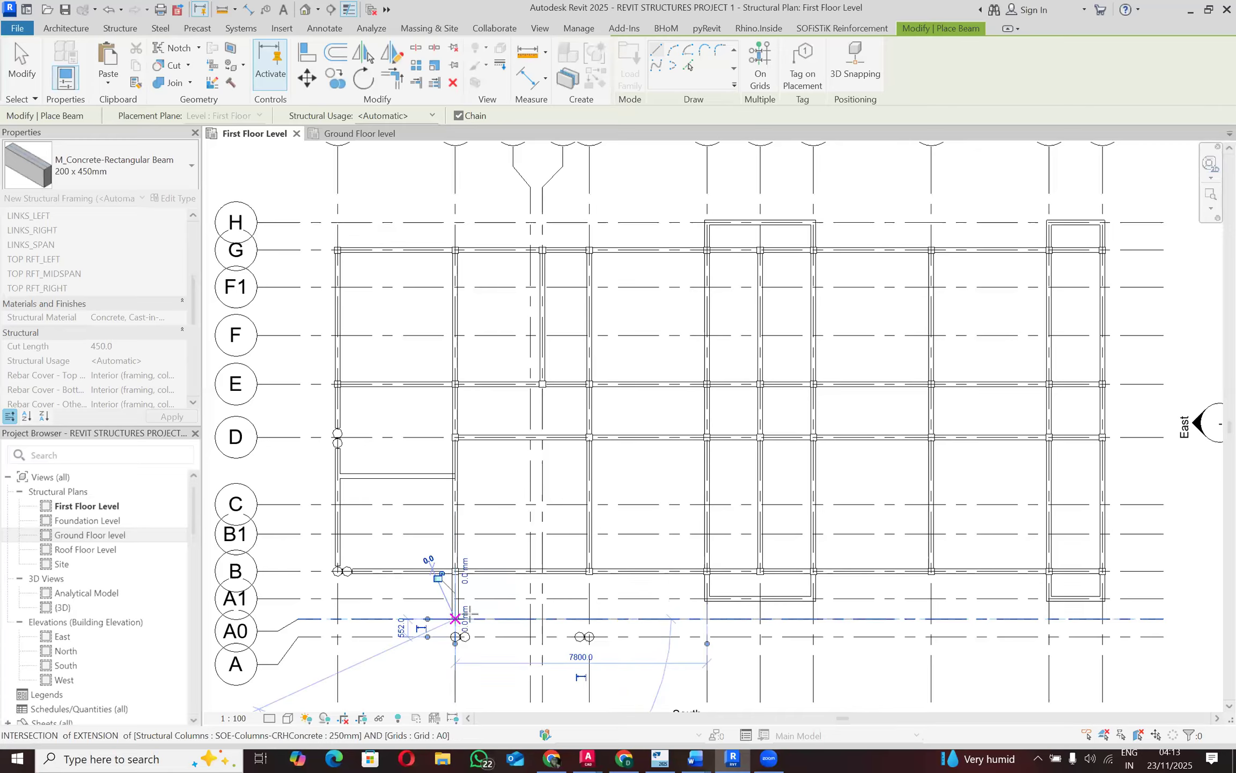
key(Escape)
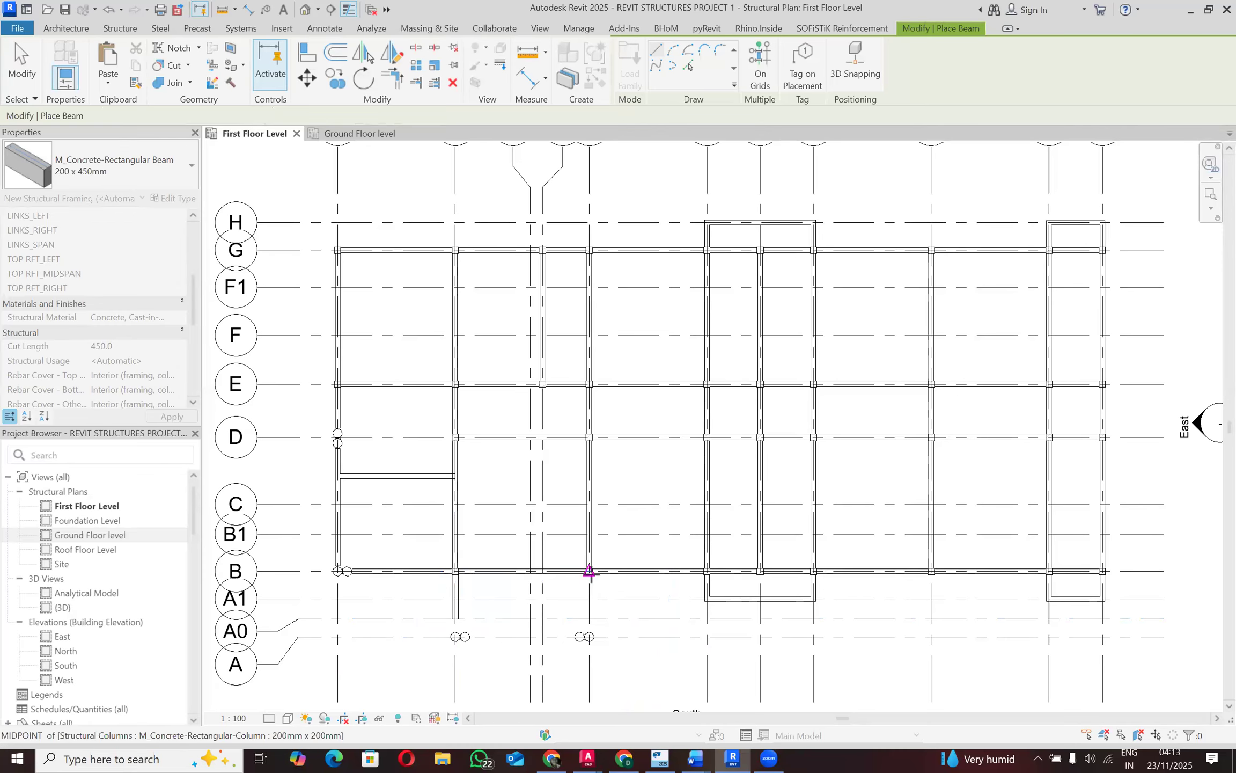
Step: Place 200 x 450mm beams along grid 5 from grid B to A0 and along grid A0 between grids 5 and 2
click(589, 571)
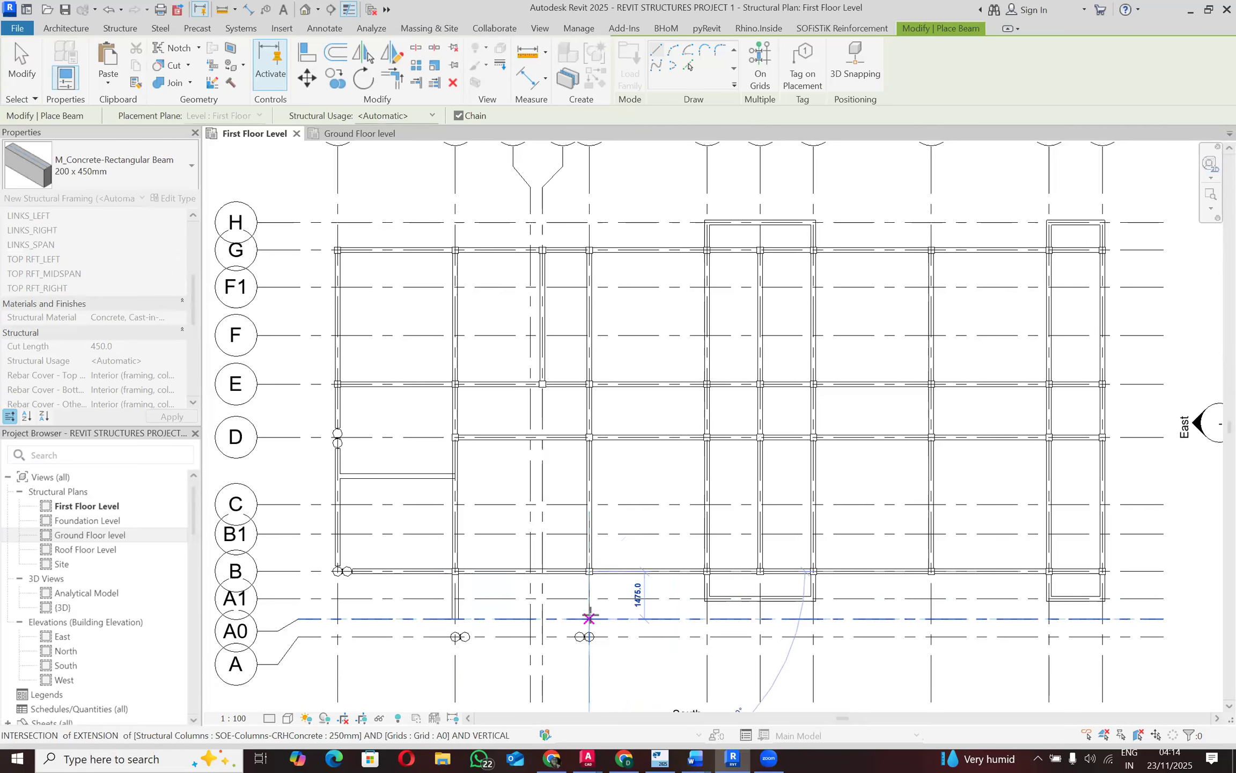
click(590, 619)
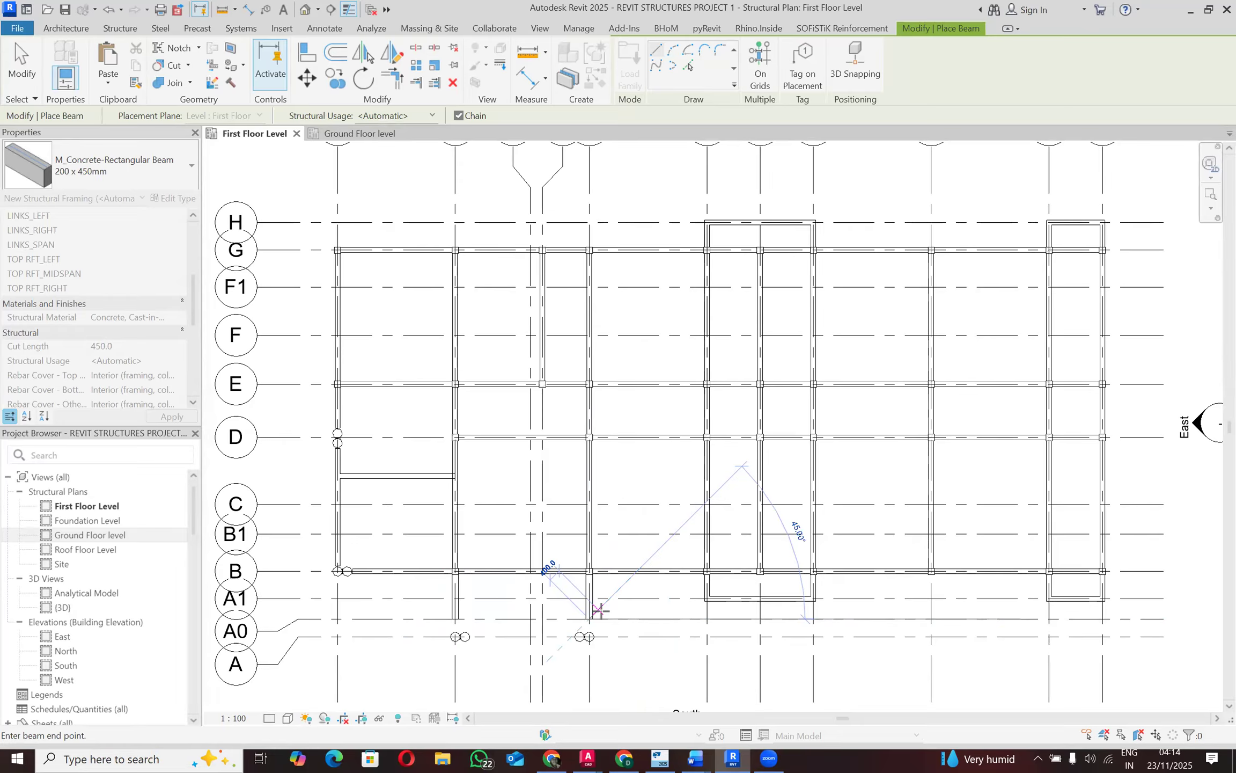
key(Escape)
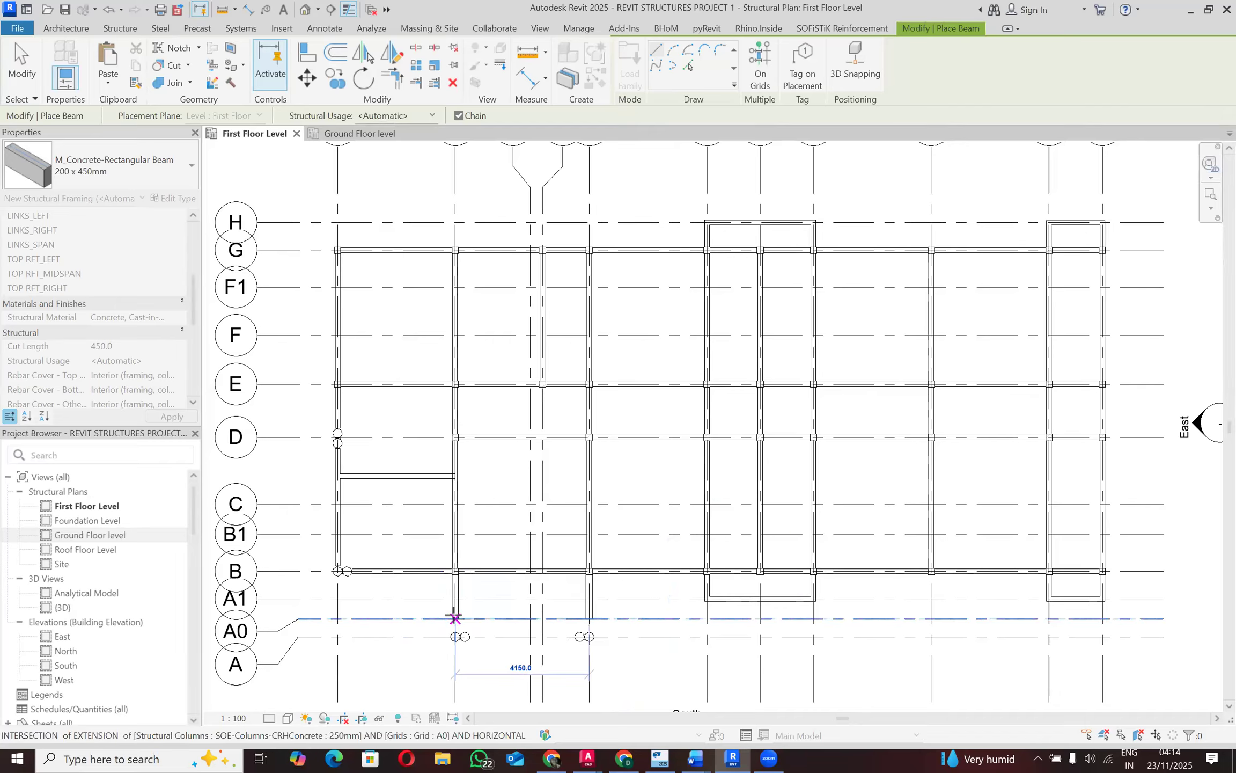
click(454, 618)
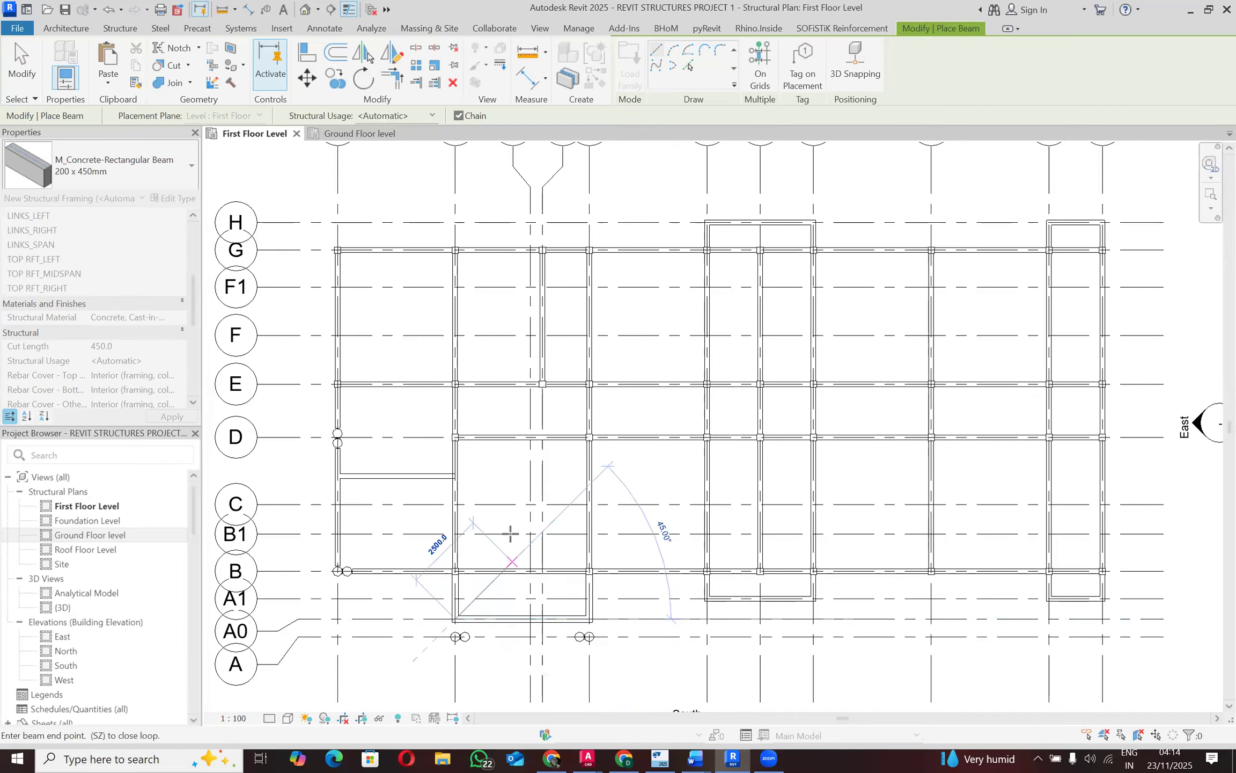
key(Escape)
key(Escape)
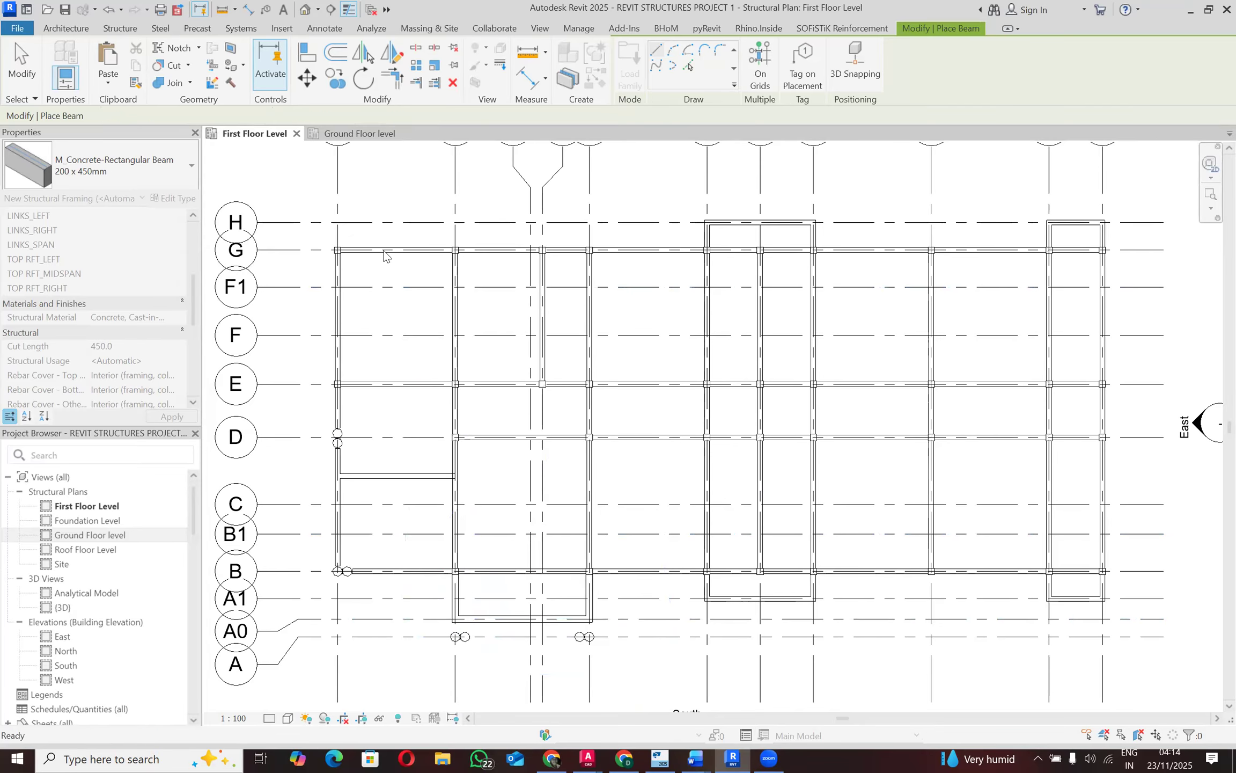
click(337, 248)
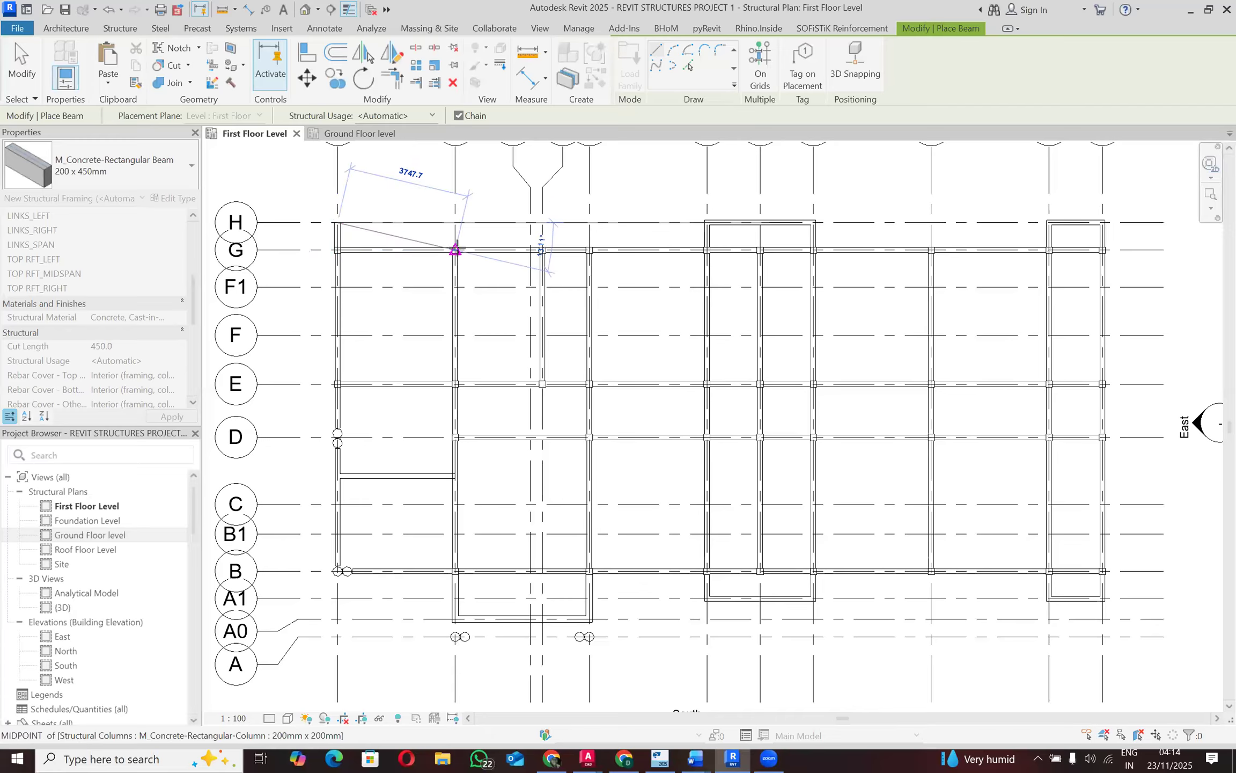
click(452, 225)
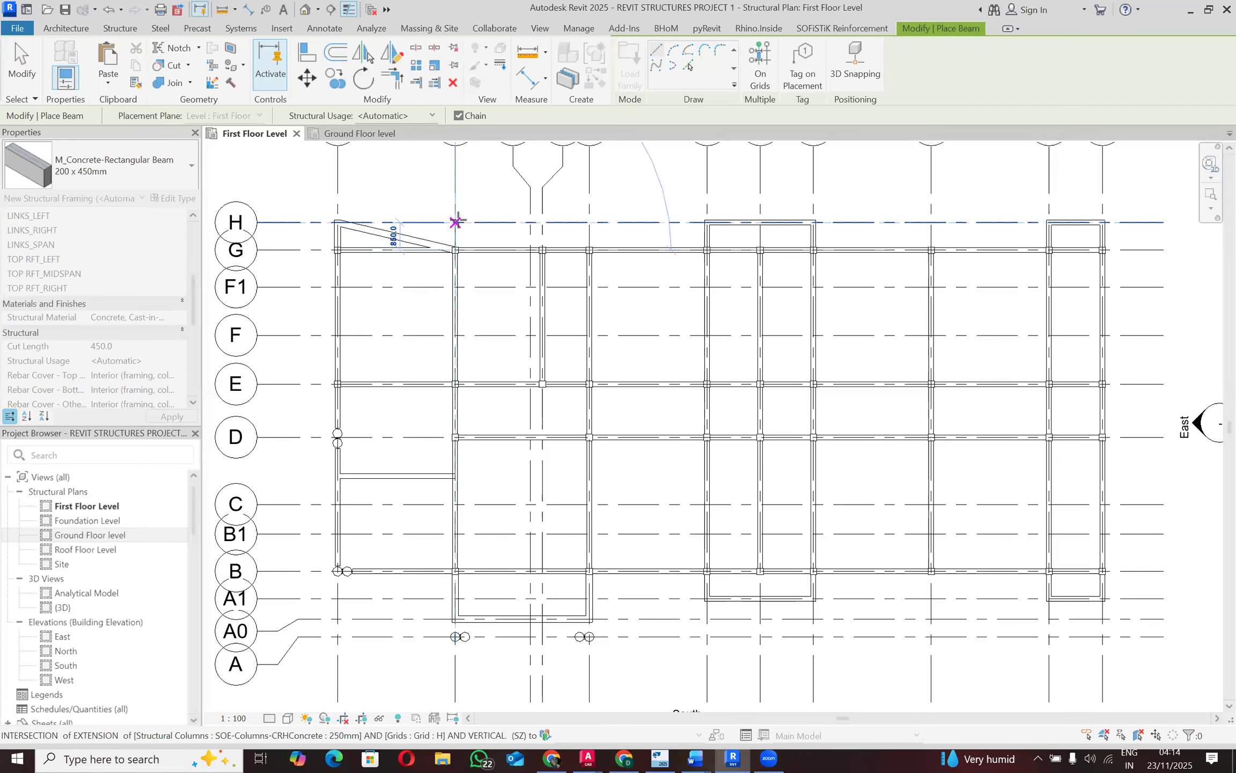
click(455, 222)
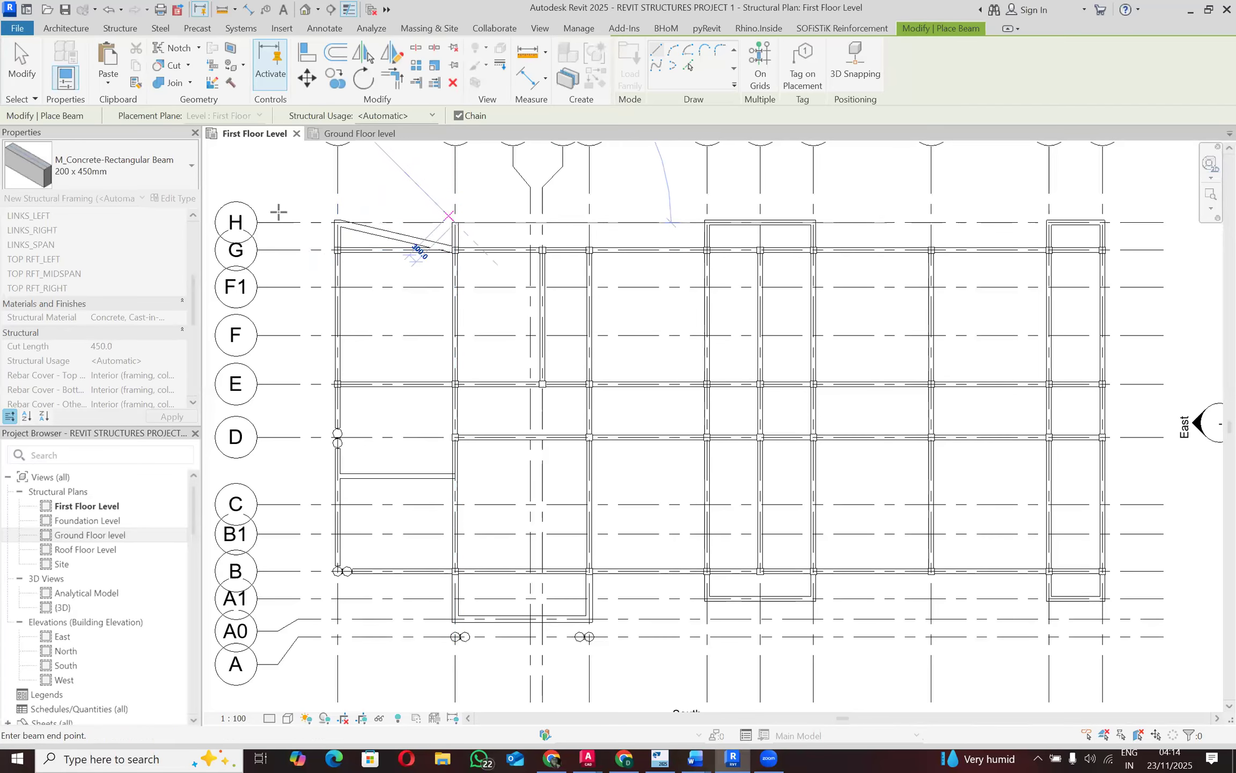
key(Escape)
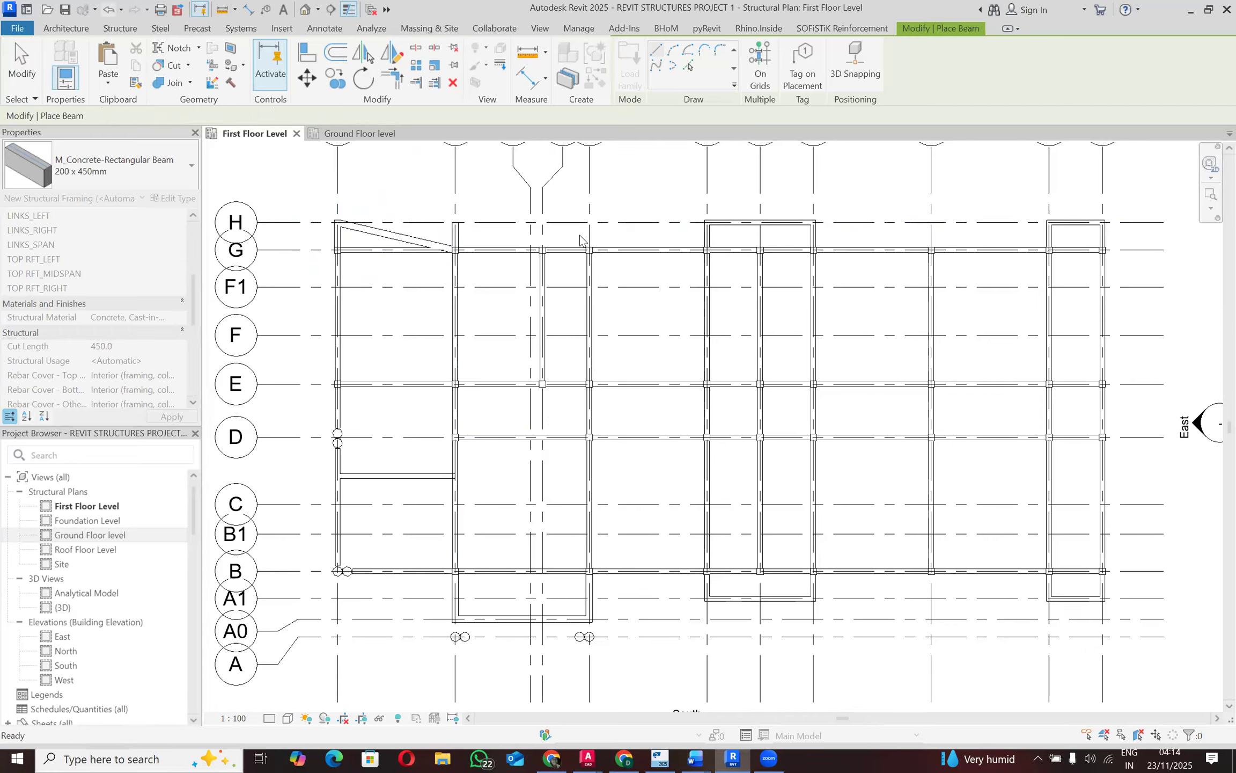
click(103, 14)
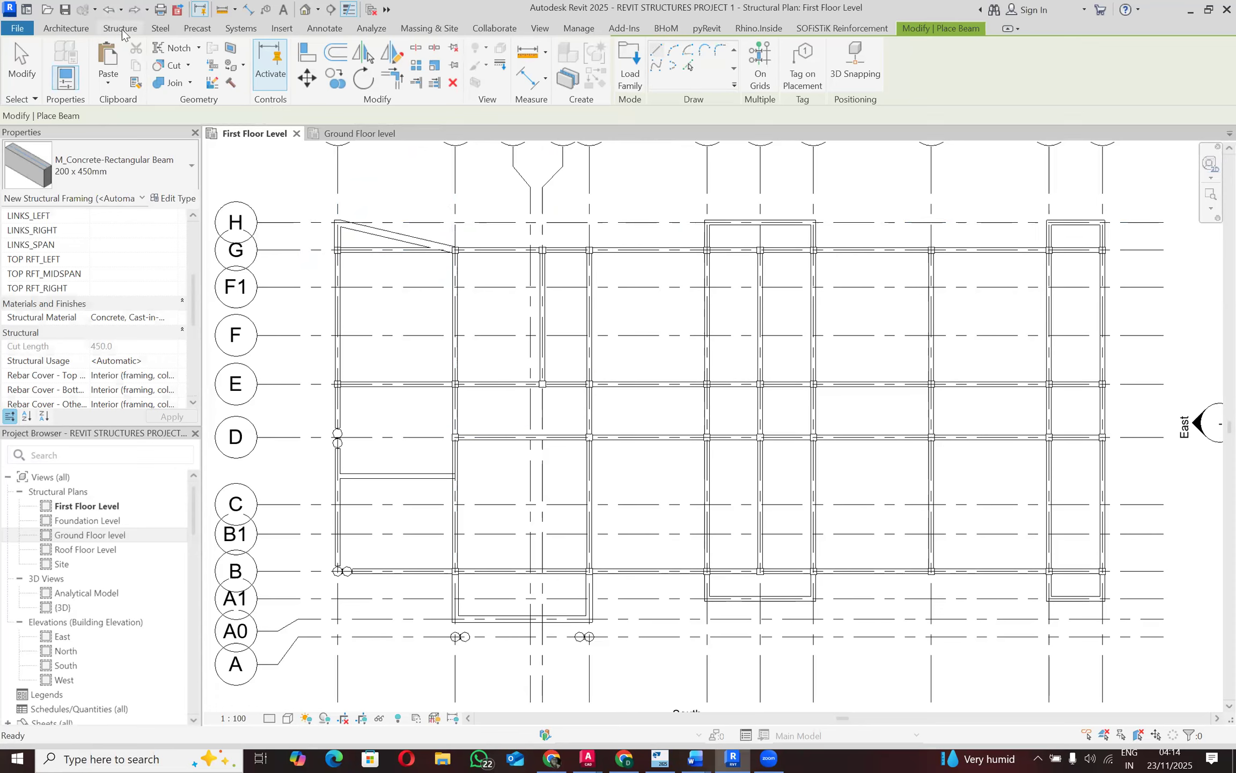
click(103, 14)
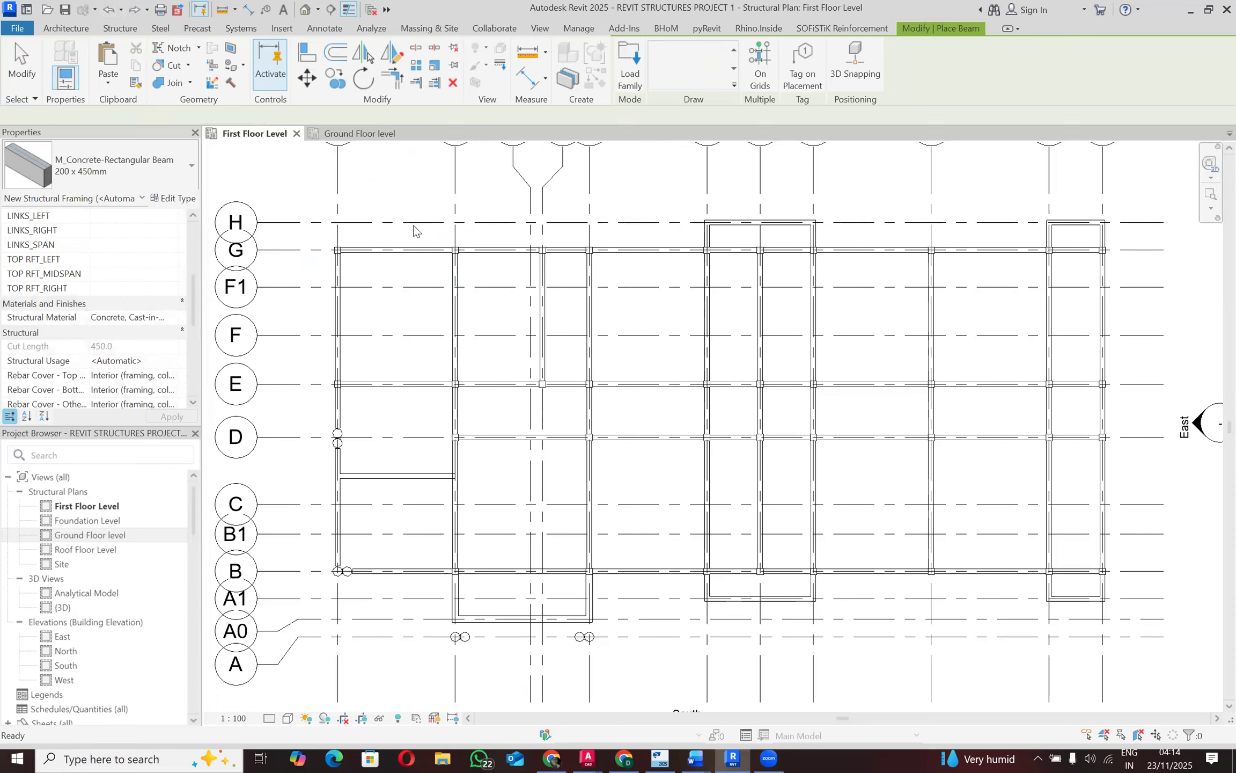
click(337, 250)
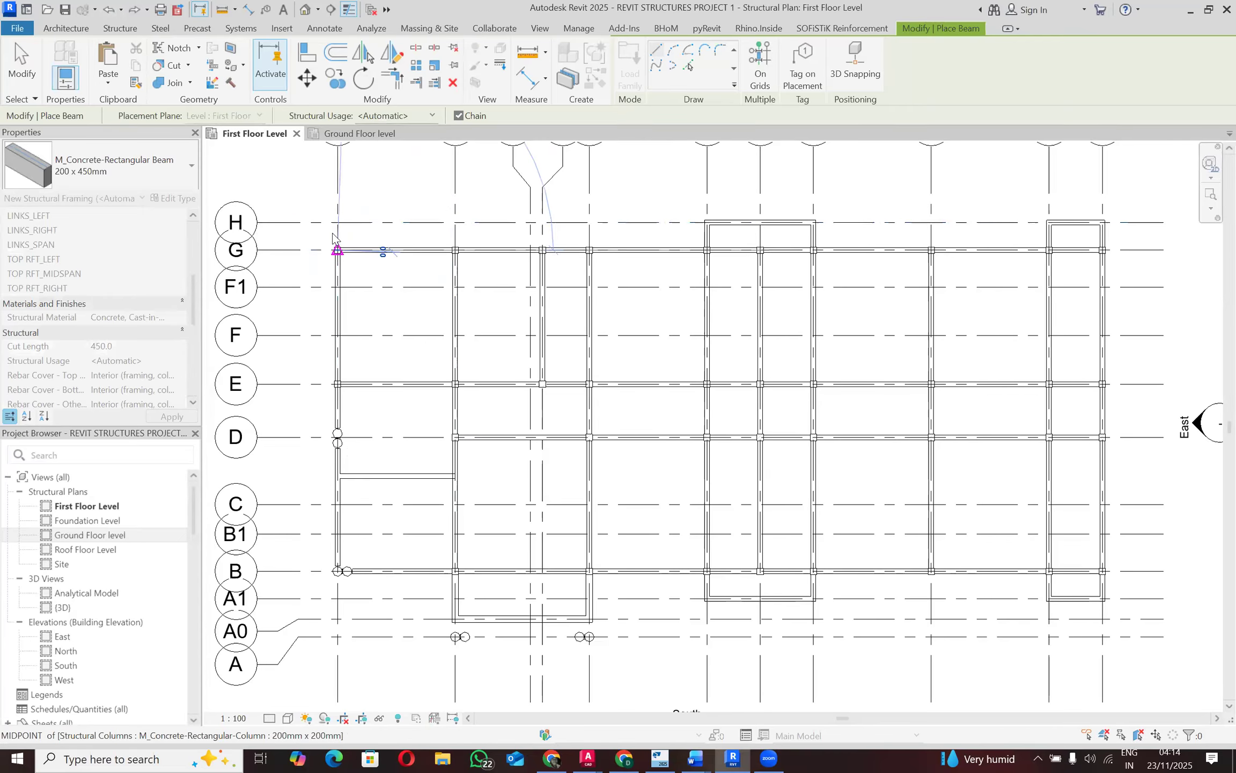
key(Escape)
key(Escape)
Step: Place 200 x 450mm beams from the grid 1/G column to grid H, along grid H to grid 2, and back to the grid G column
scroll(341, 232, up, 3)
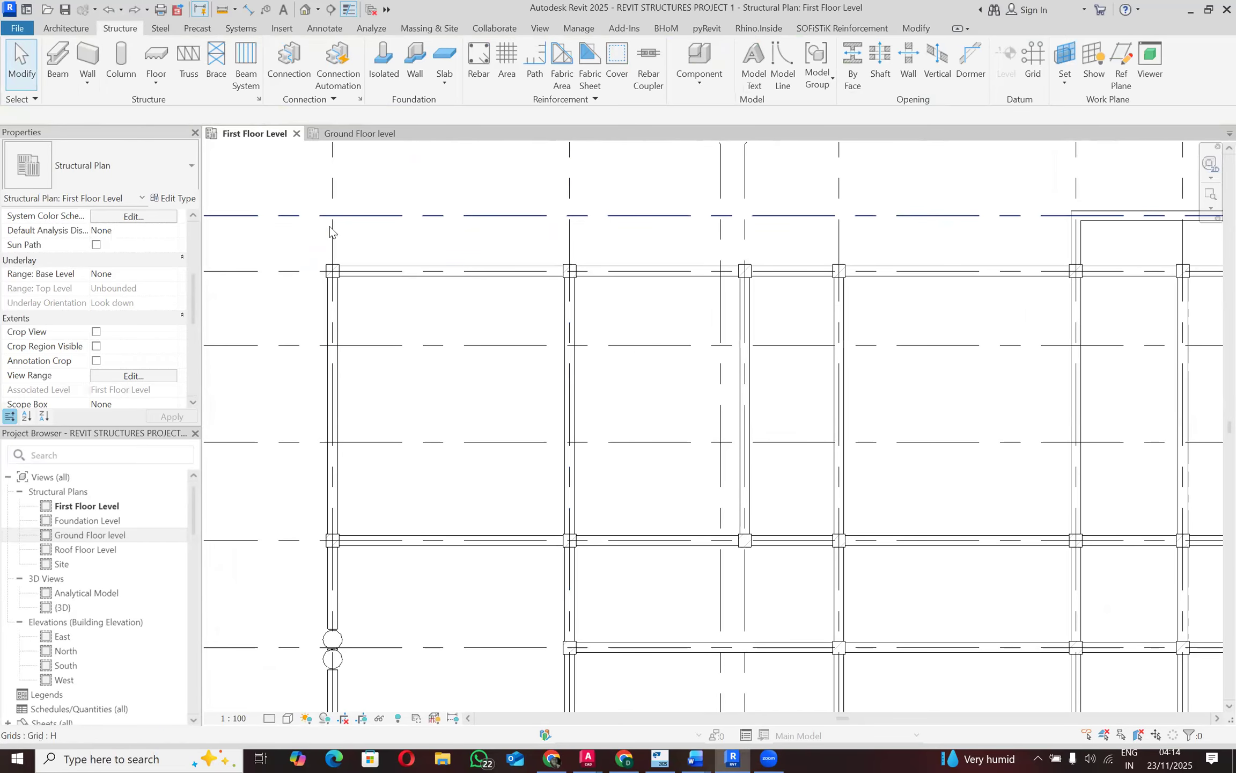
scroll(403, 254, down, 4)
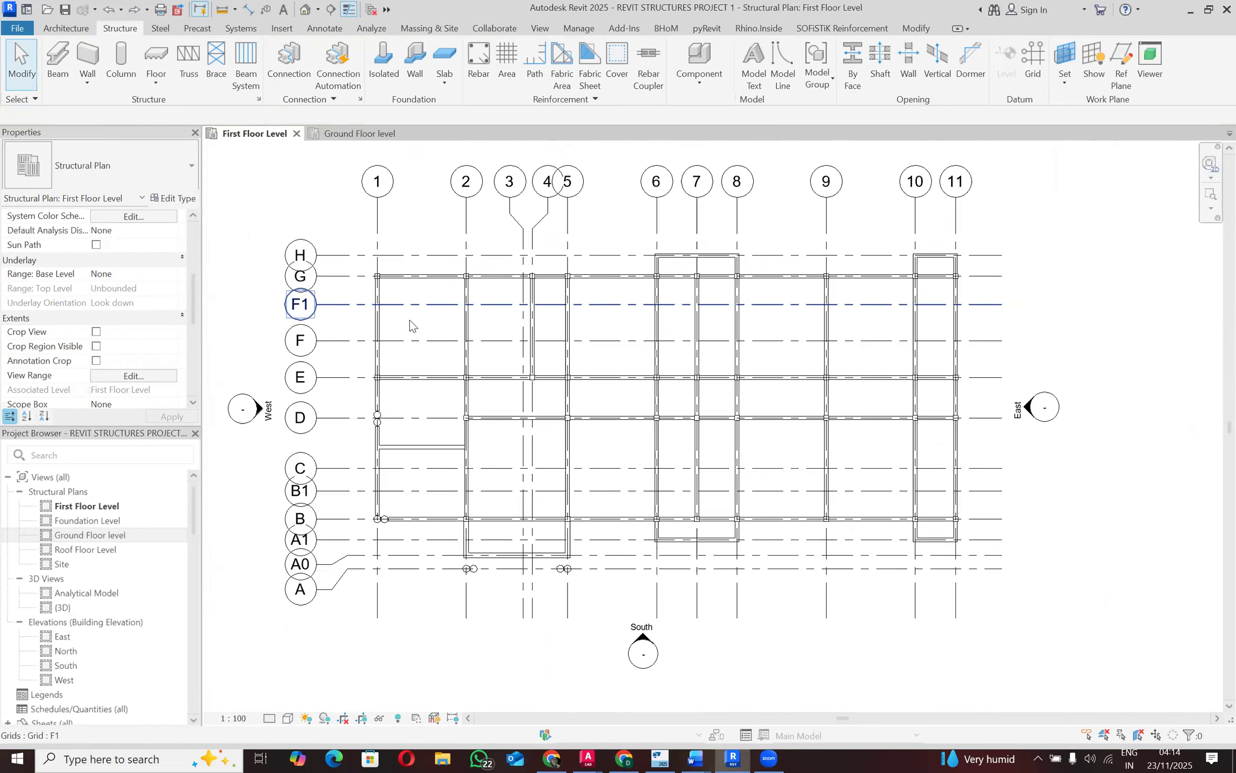
scroll(414, 505, up, 1)
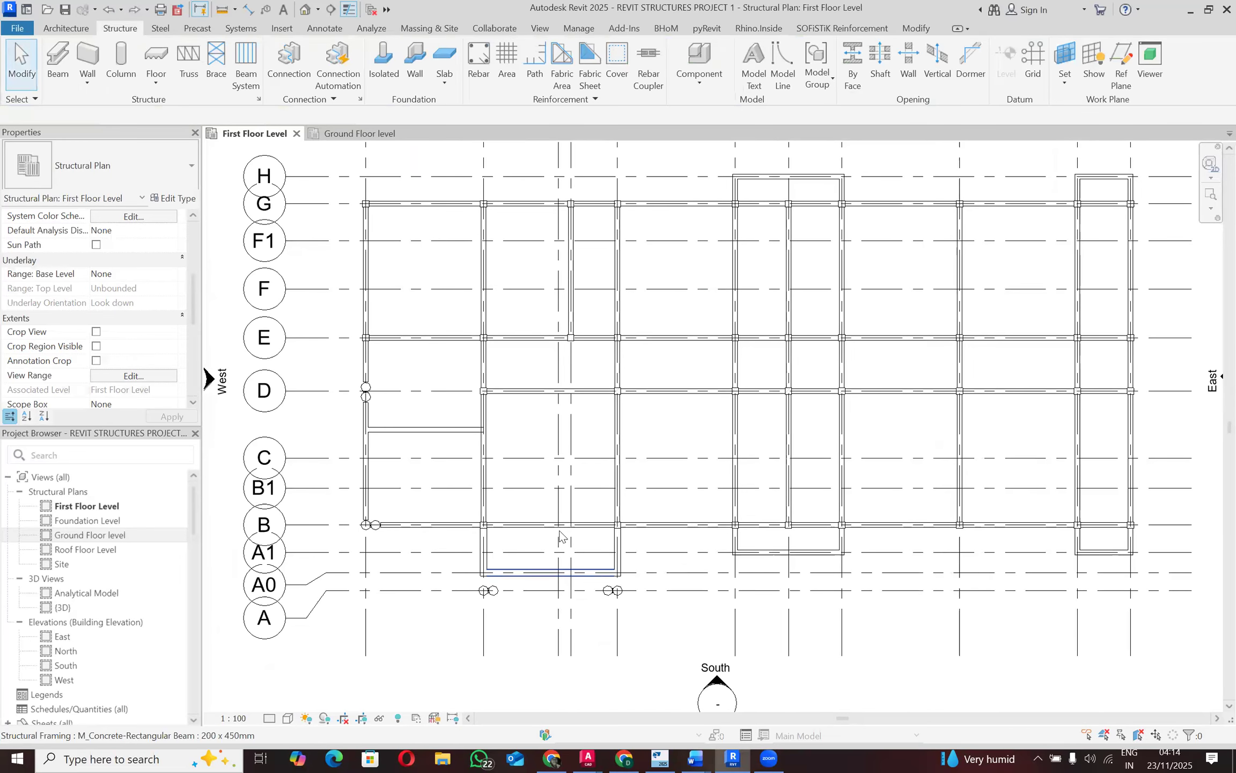
scroll(351, 193, up, 1)
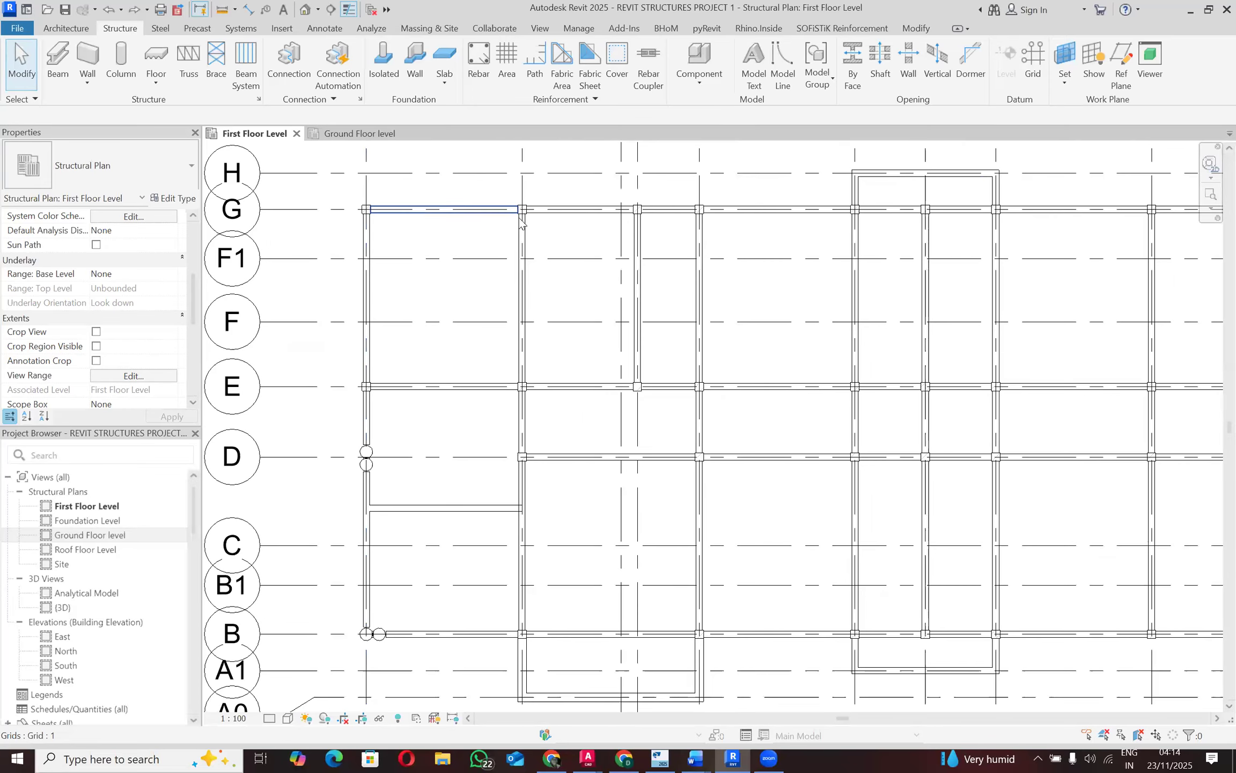
click(58, 62)
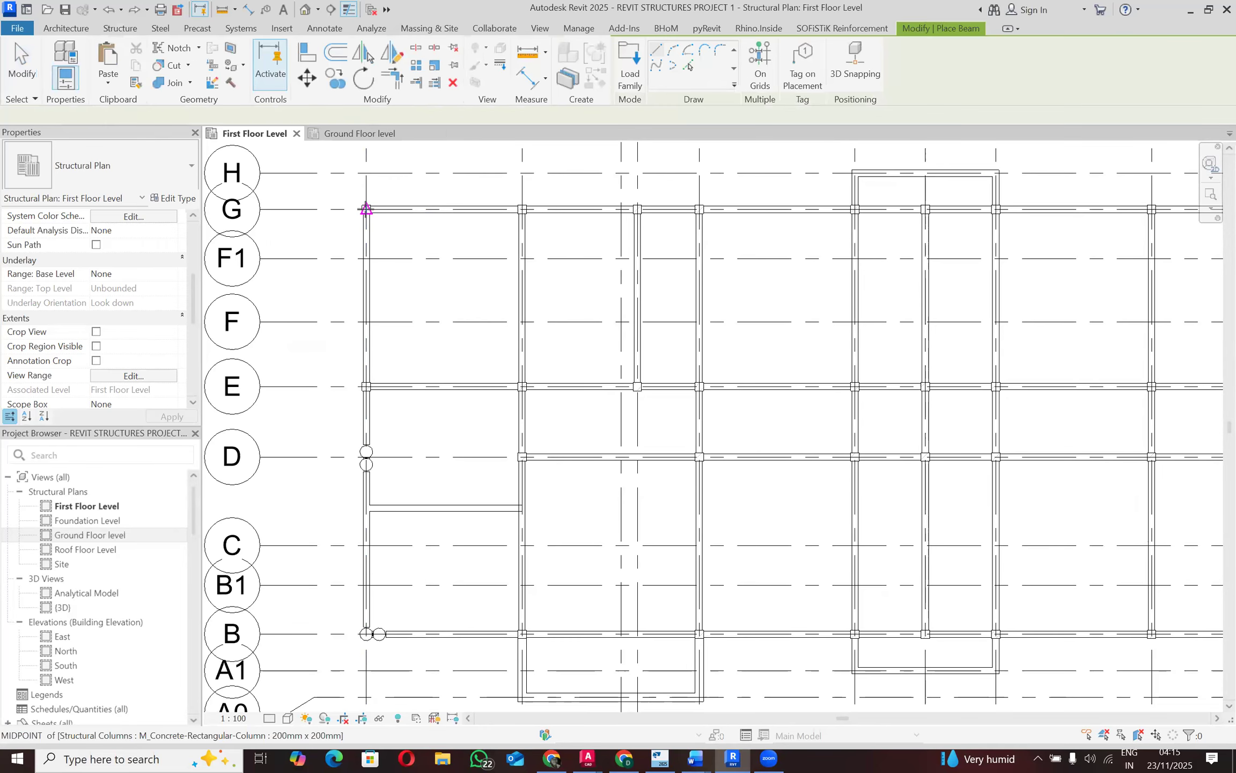
click(366, 173)
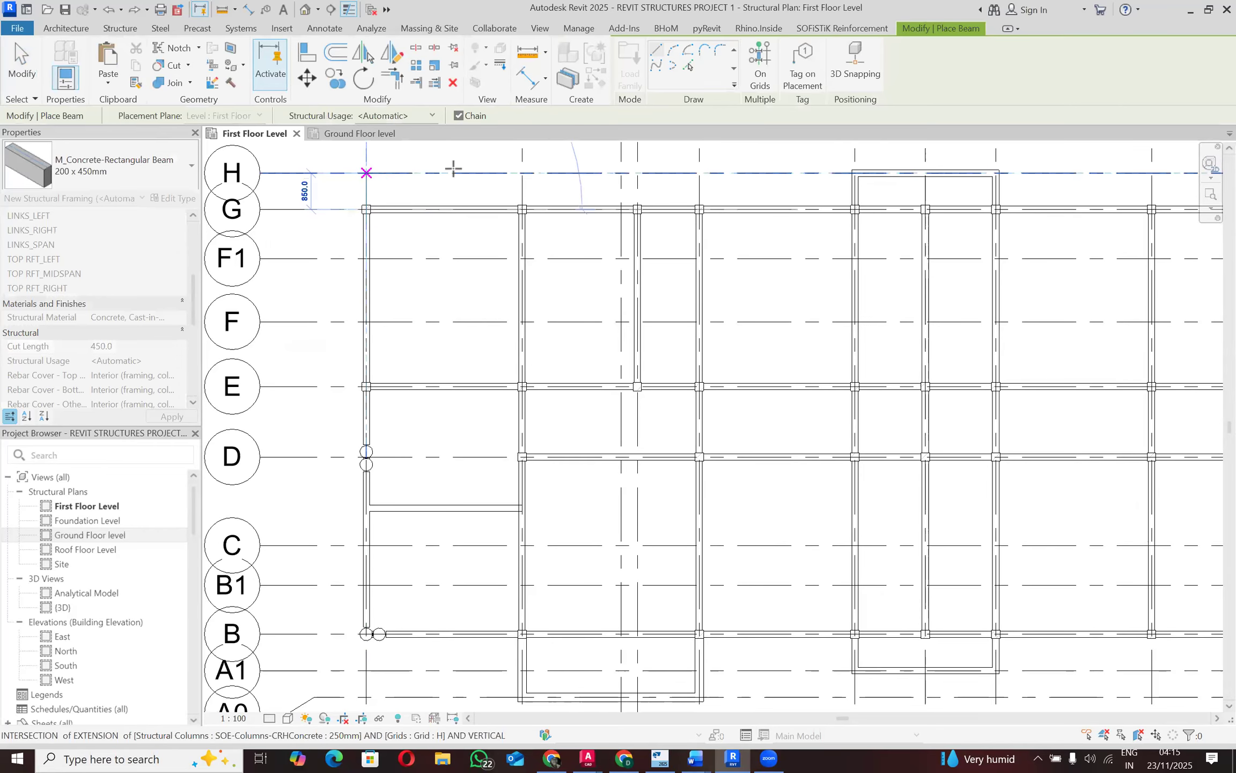
click(520, 173)
click(522, 211)
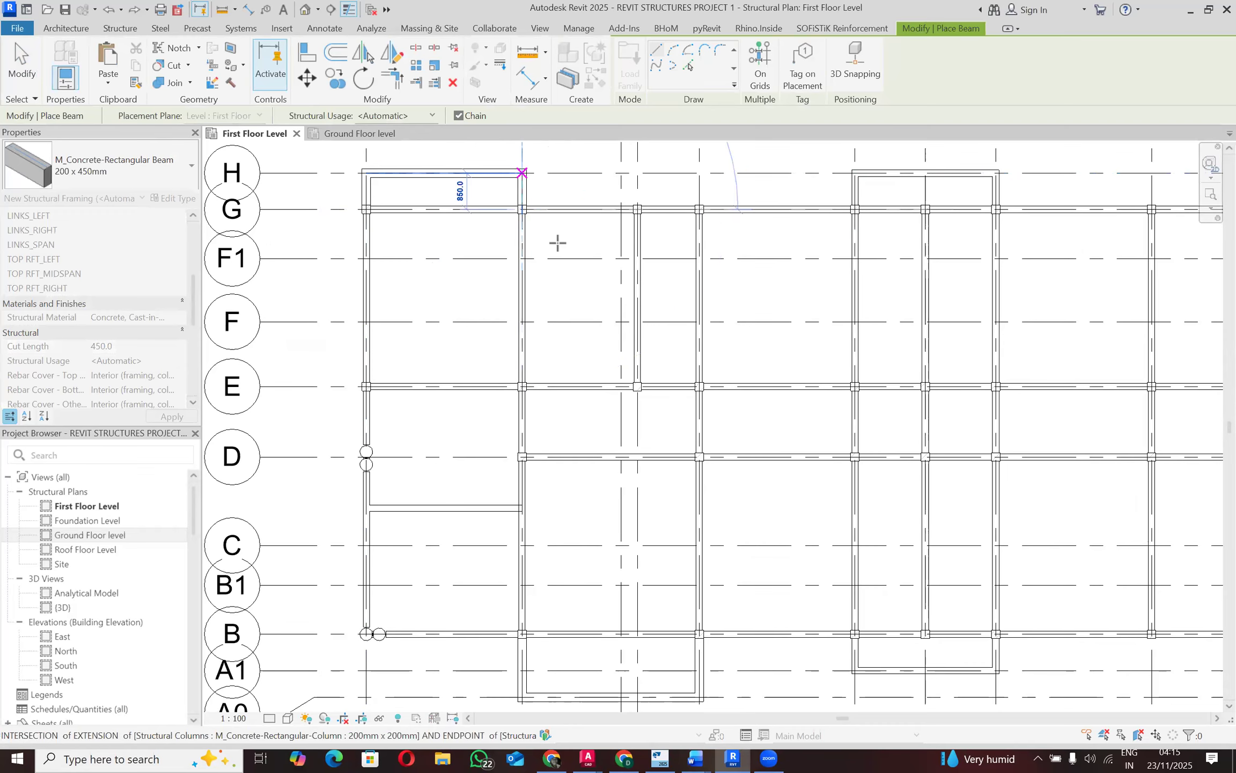
key(Escape)
key(Escape)
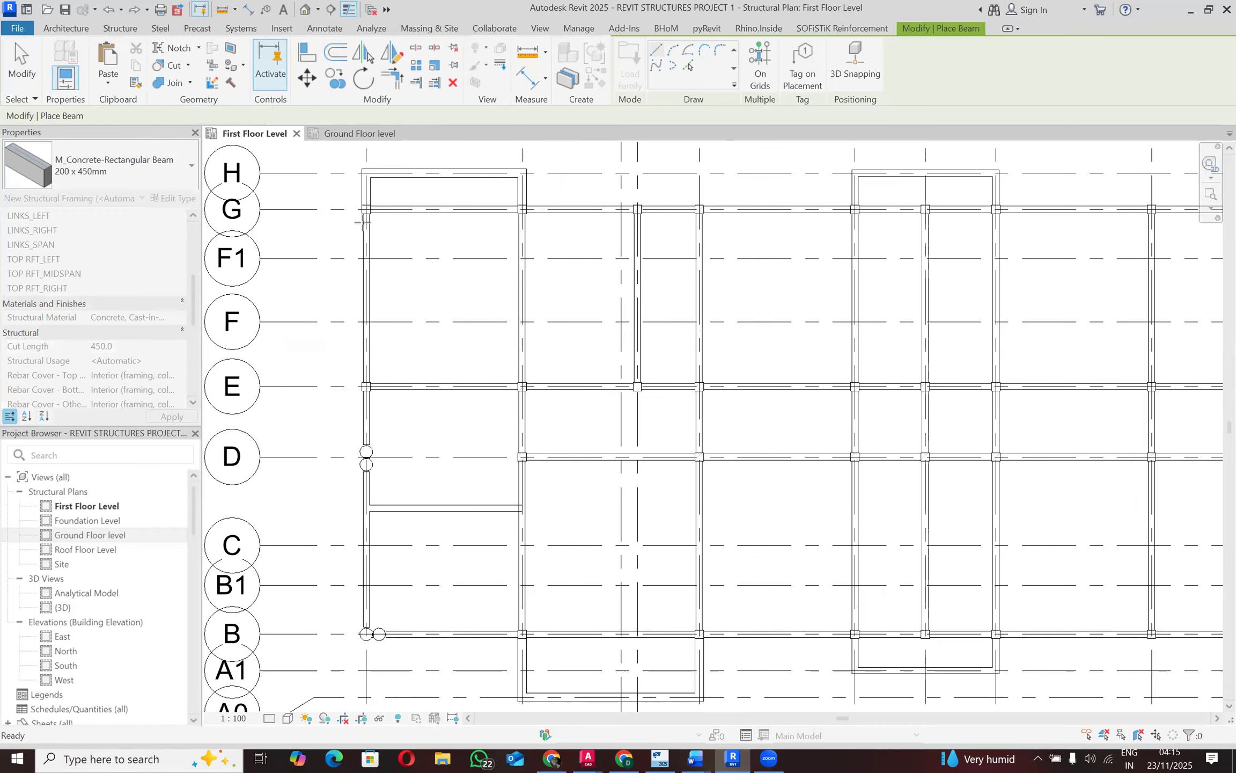
Step: Compare the first floor beam layout with the St. 2 (First Floor) 2D plan in Tekla Structural Designer, then return to Revit
scroll(363, 222, down, 2)
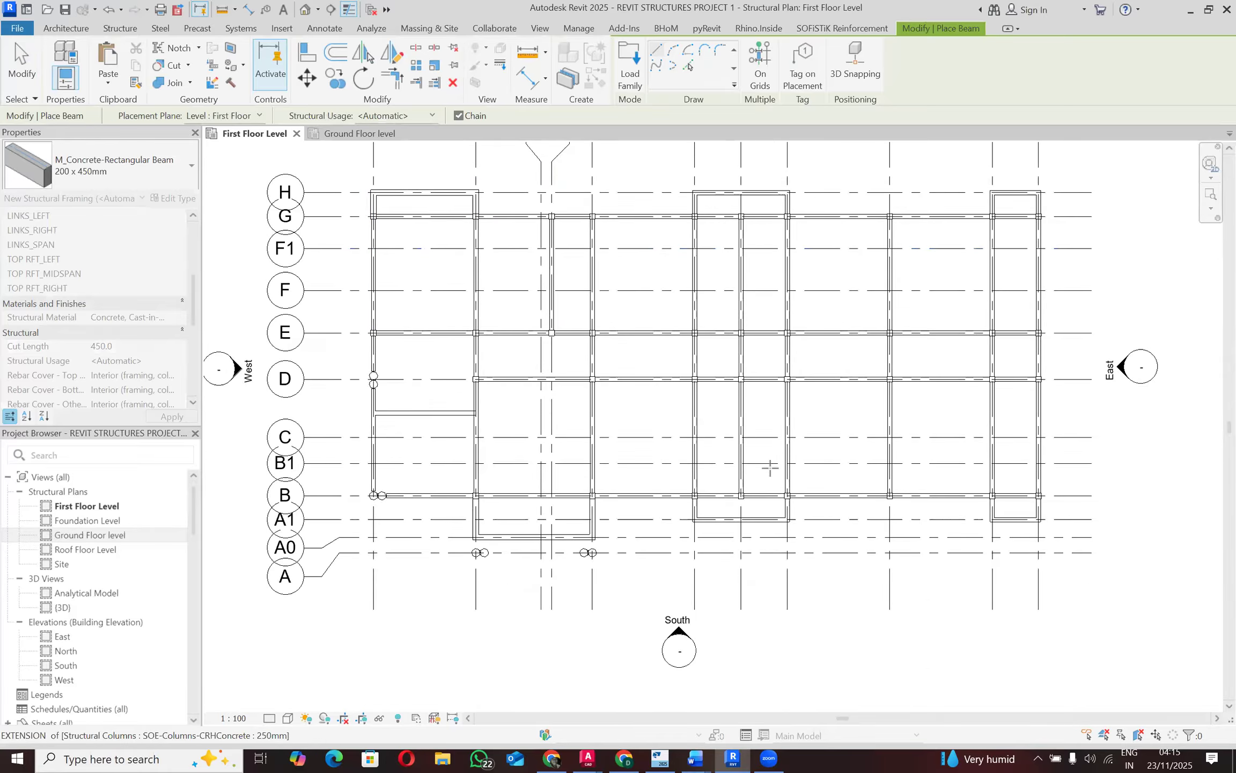
scroll(534, 520, up, 2)
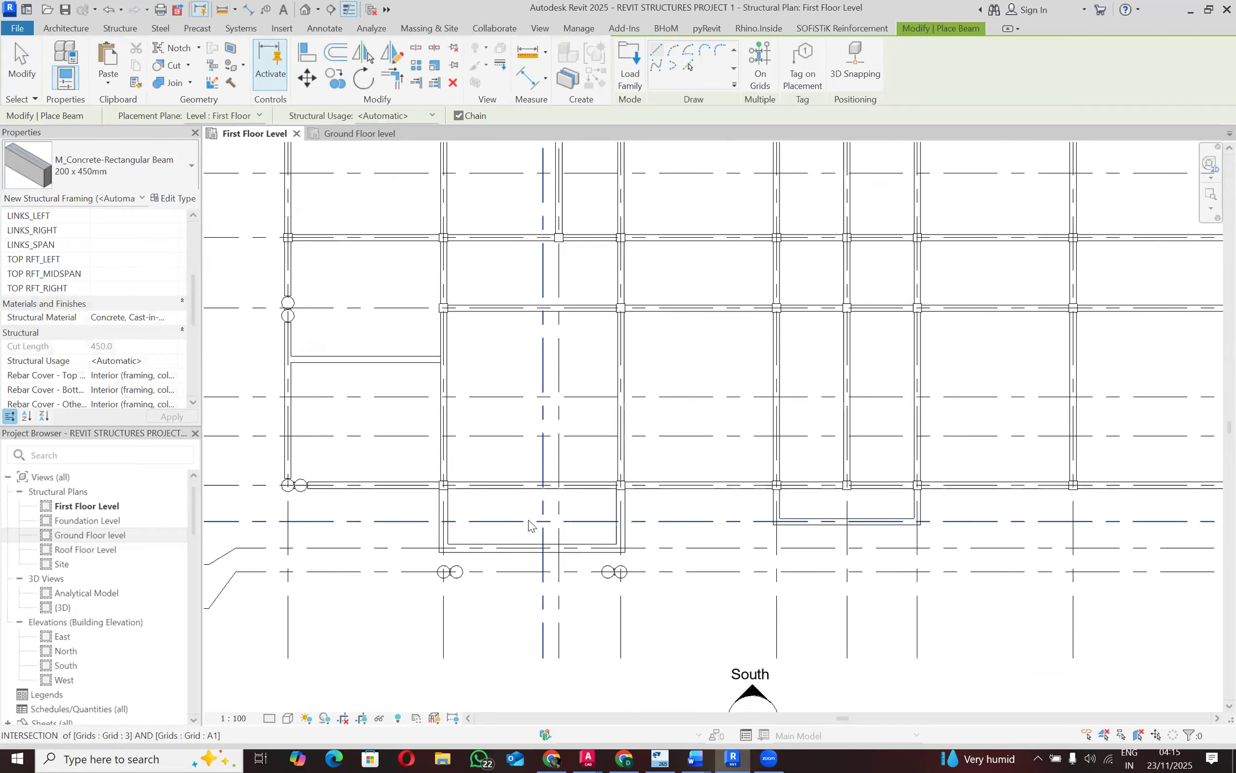
key(Escape)
key(Escape)
scroll(523, 523, down, 2)
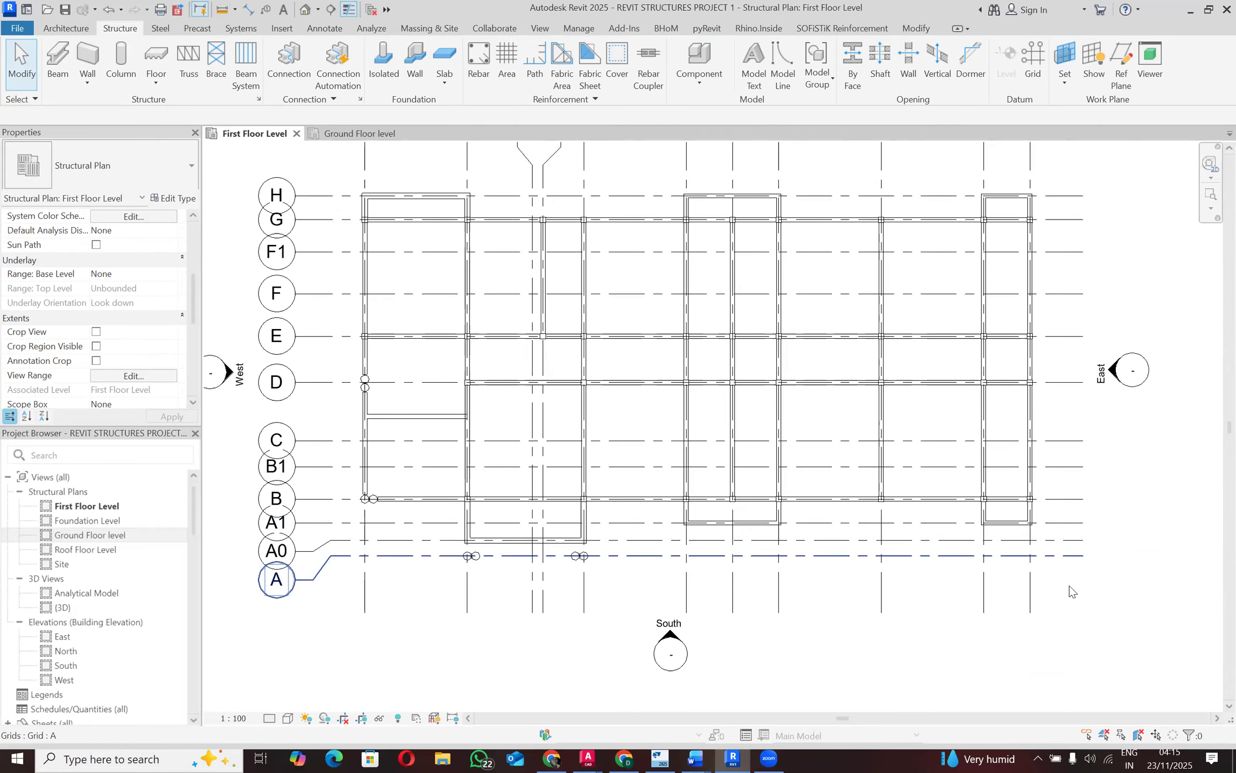
scroll(562, 458, down, 3)
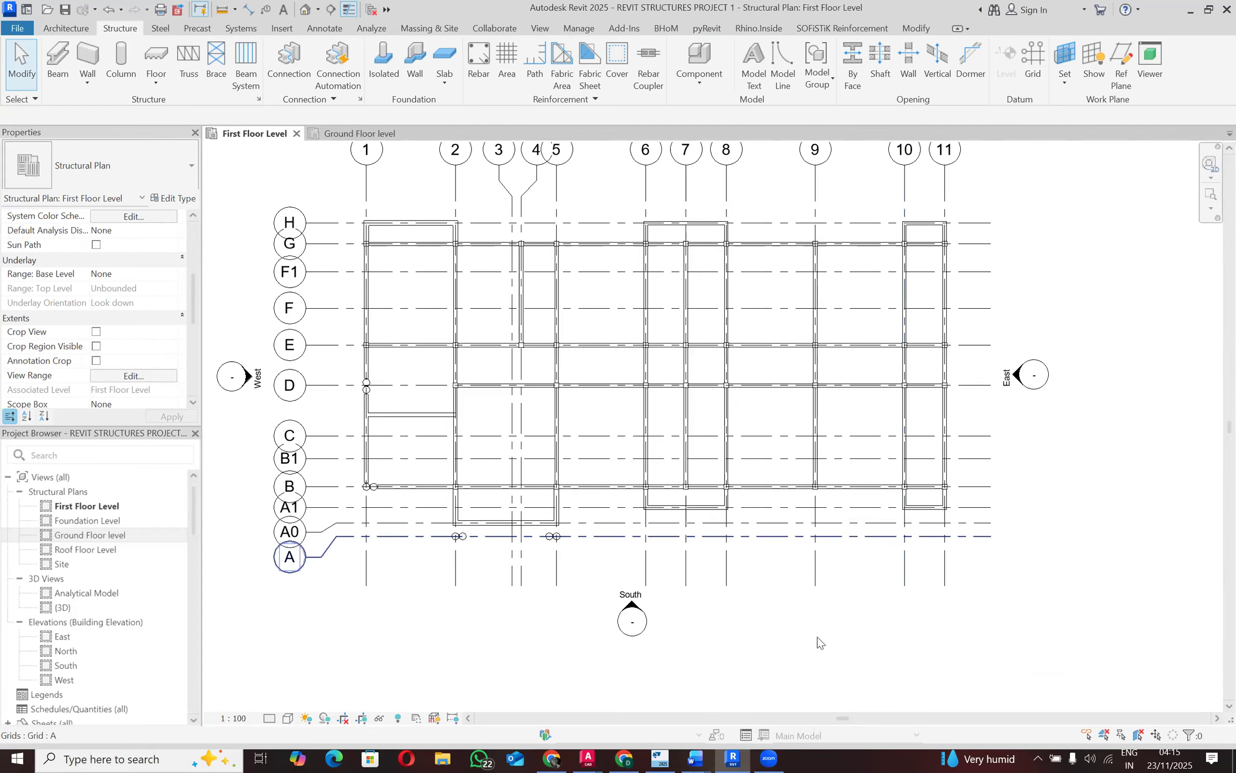
click(663, 755)
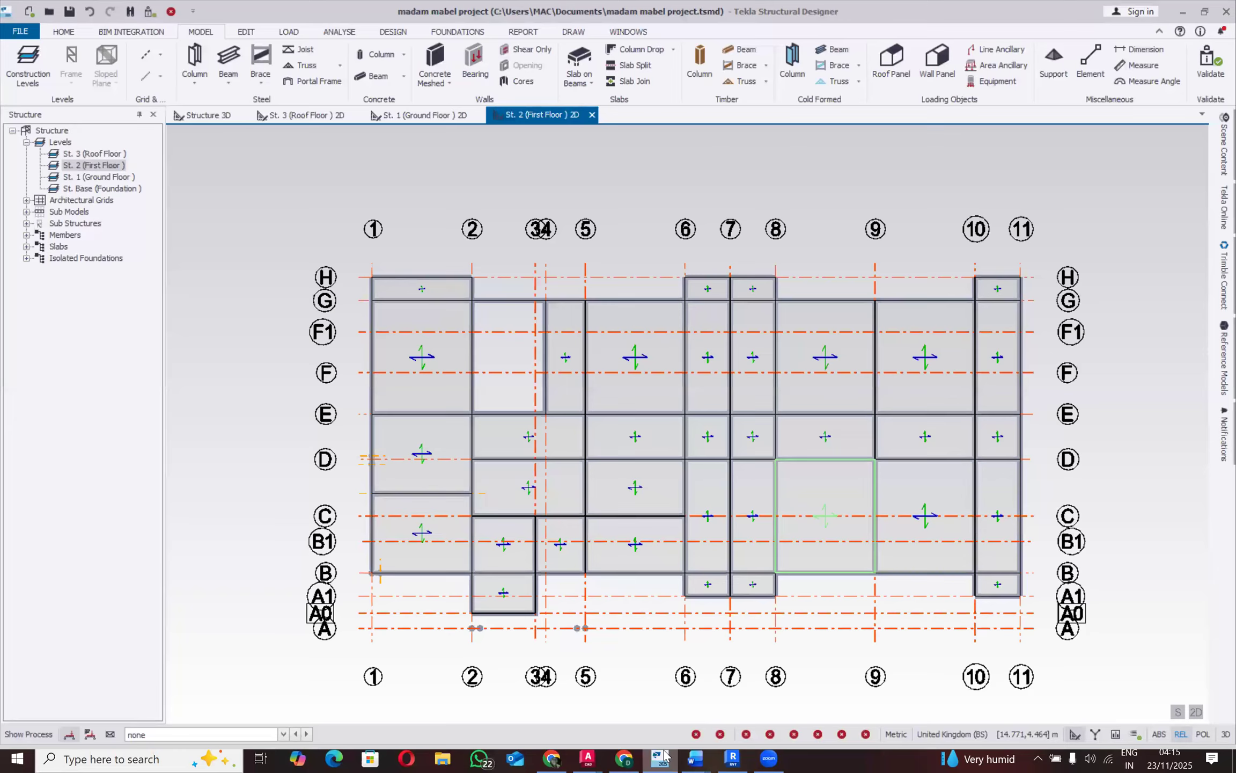
click(665, 752)
click(666, 756)
click(666, 755)
drag(1011, 583, 309, 185)
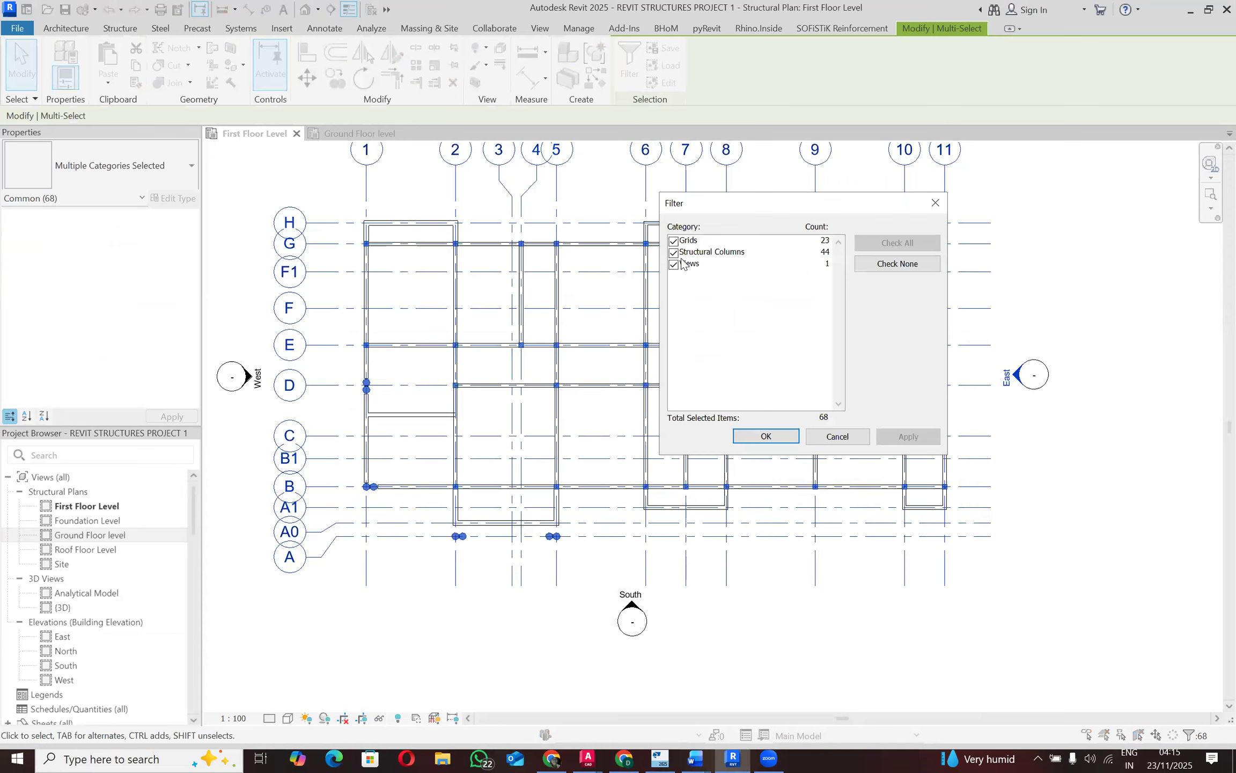
key(Escape)
key(Escape)
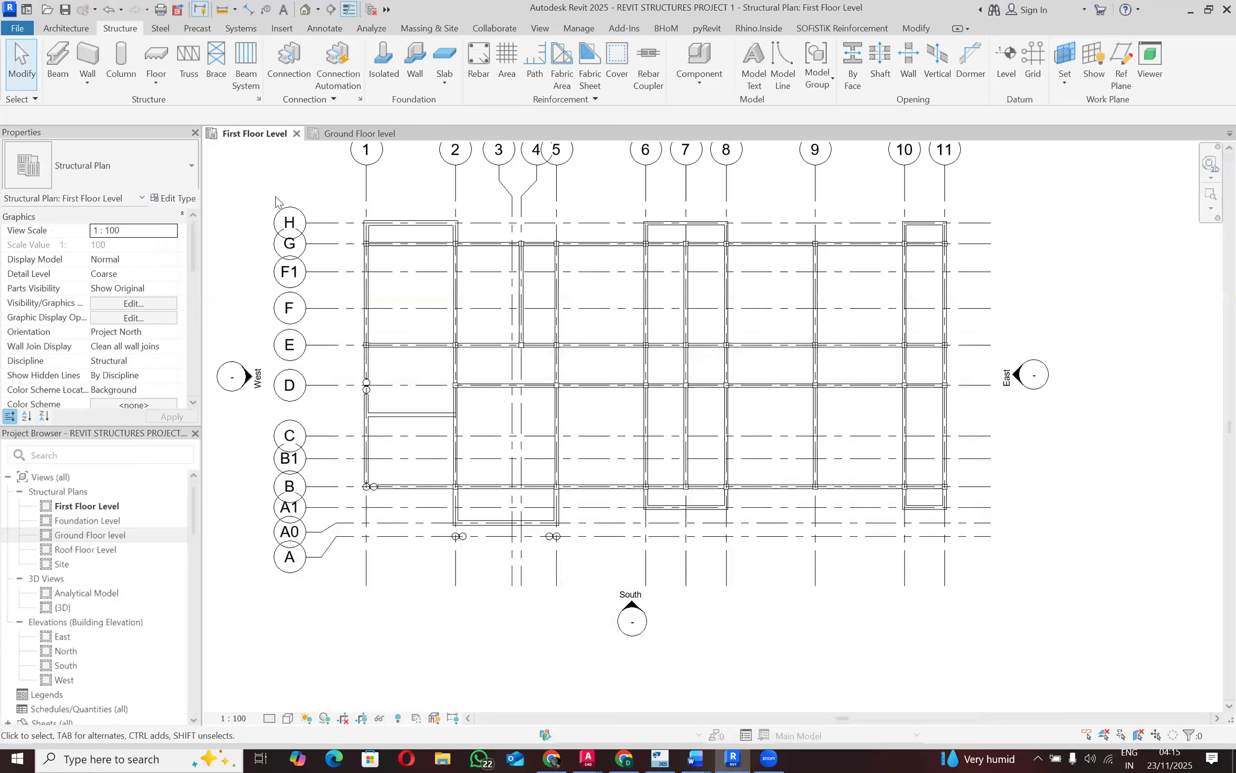
drag(327, 175, 991, 544)
key(Escape)
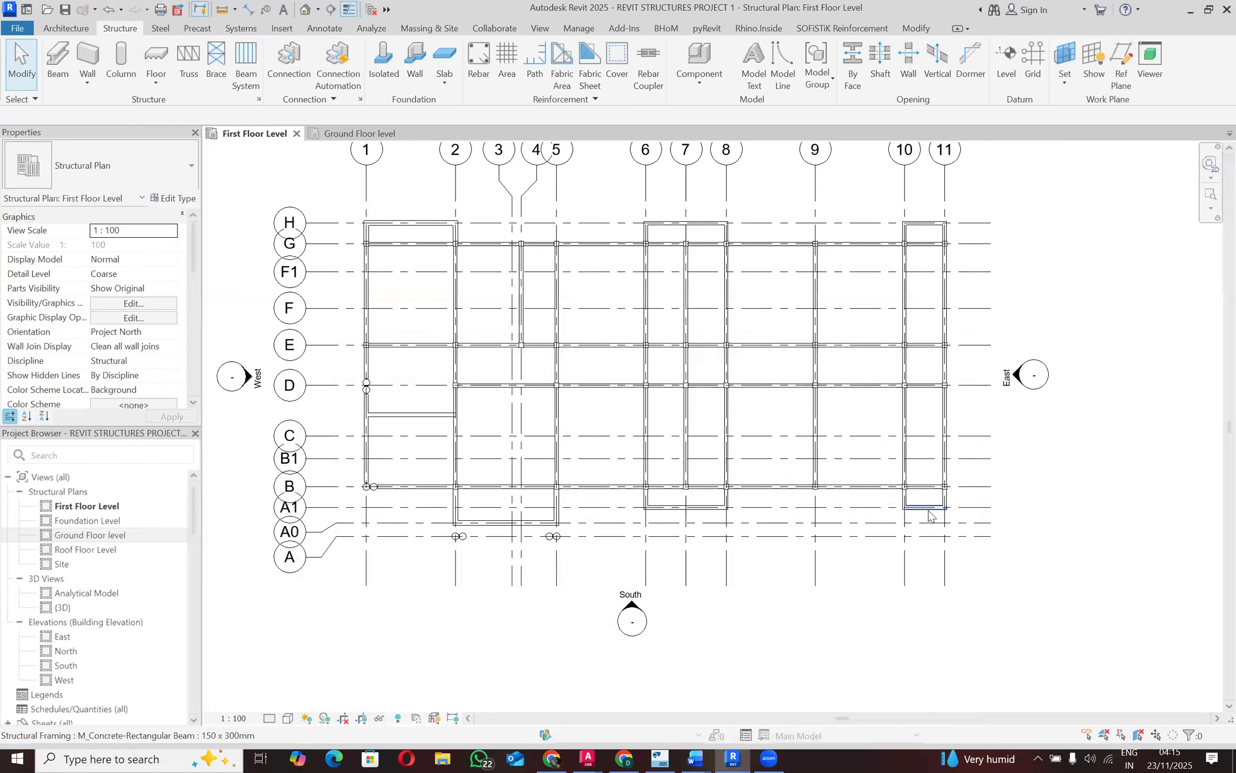
Step: Change all 150 x 300mm M_Concrete-Rectangular Beam instances in the first floor plan to the 200 x 450mm type
click(928, 507)
right_click(928, 508)
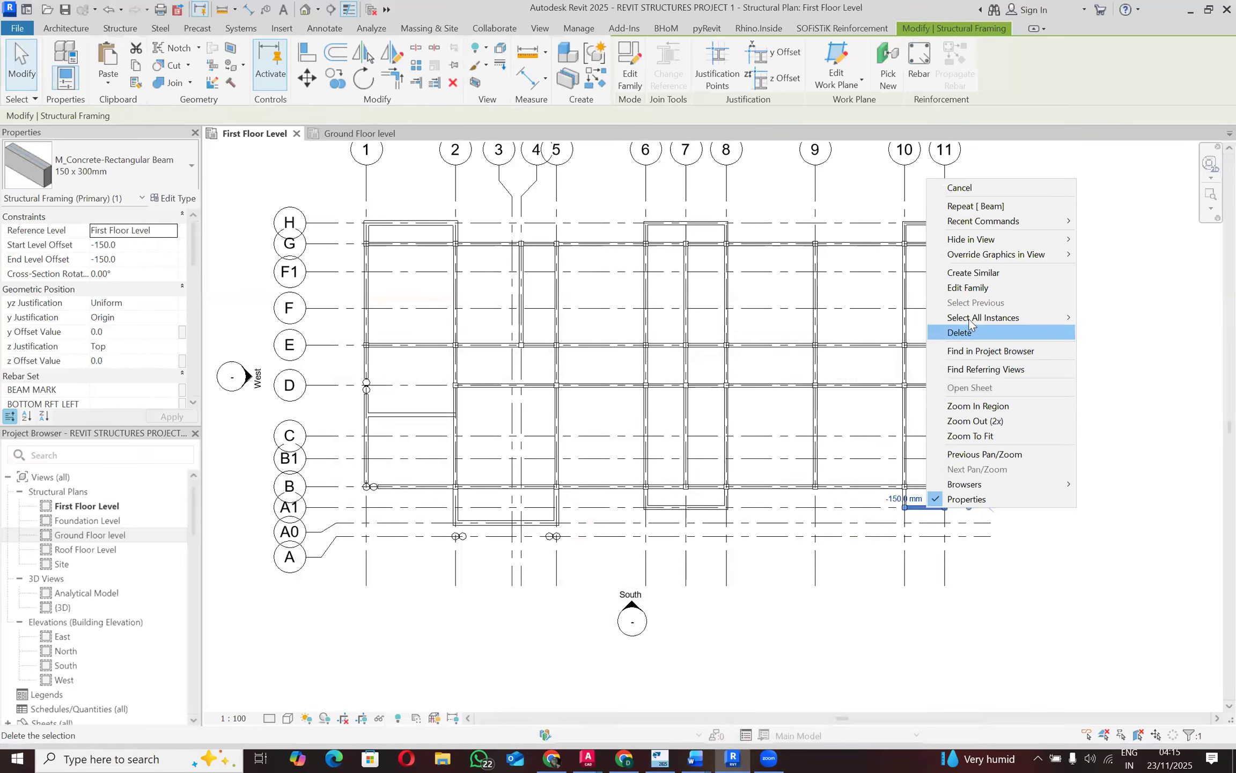
mouse_move(973, 322)
click(870, 316)
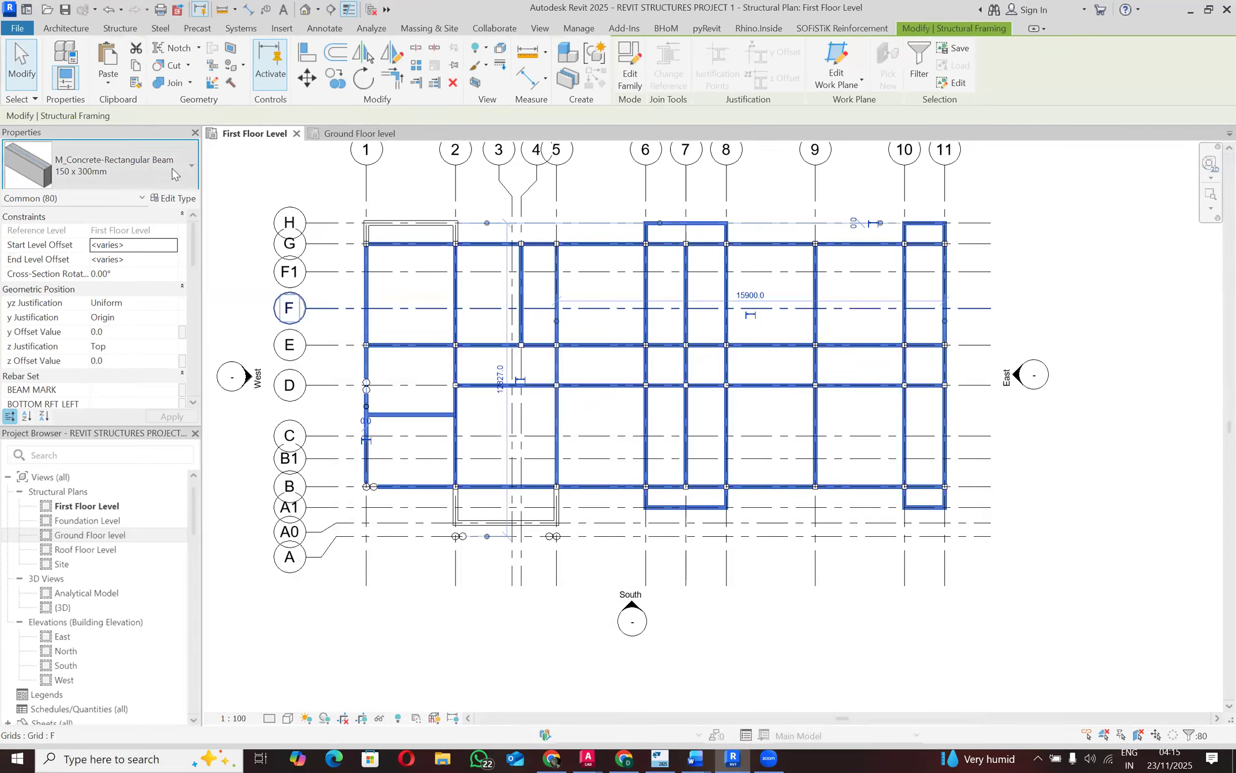
click(167, 181)
click(91, 272)
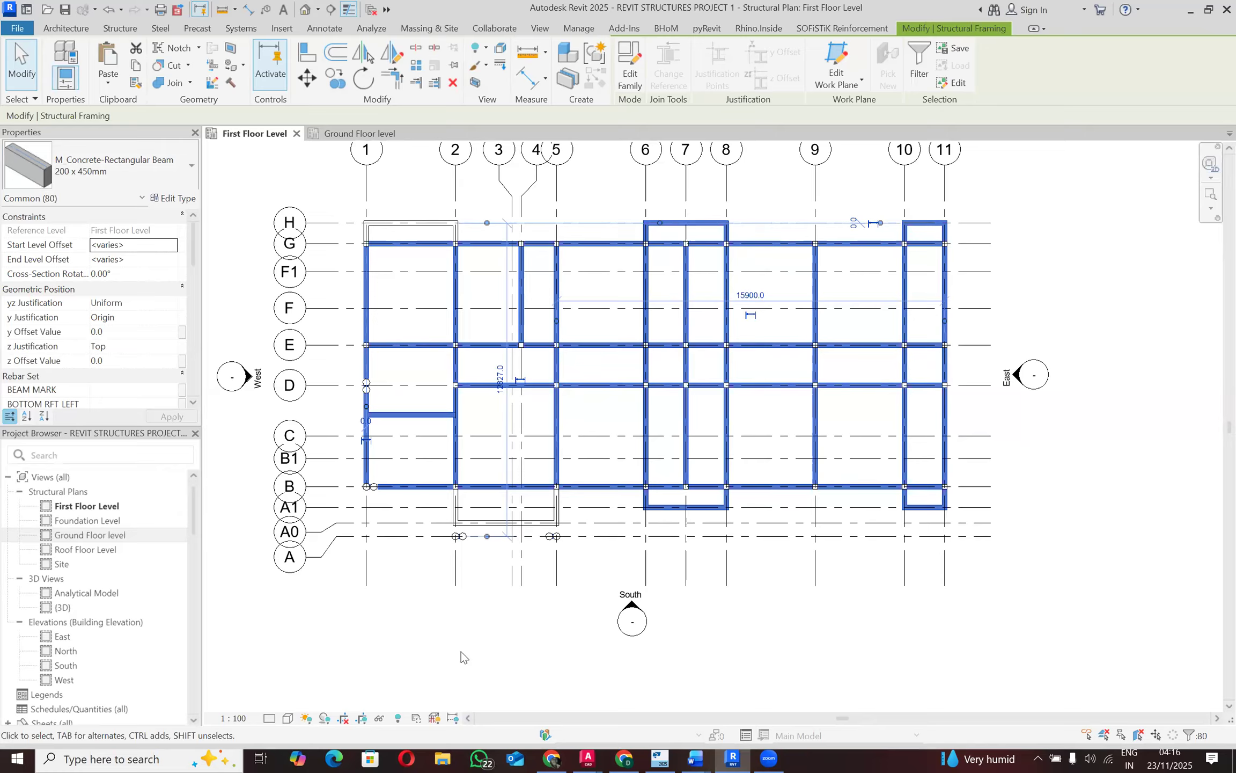
click(494, 498)
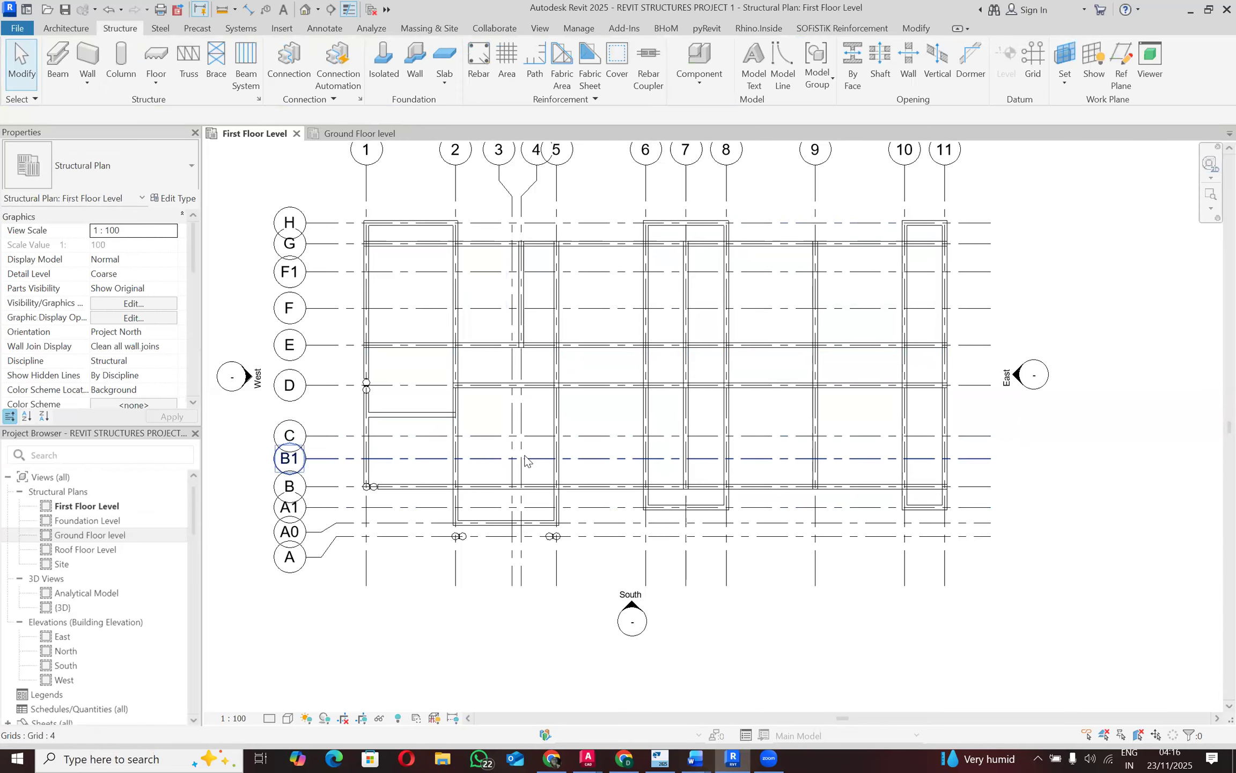
scroll(526, 459, up, 1)
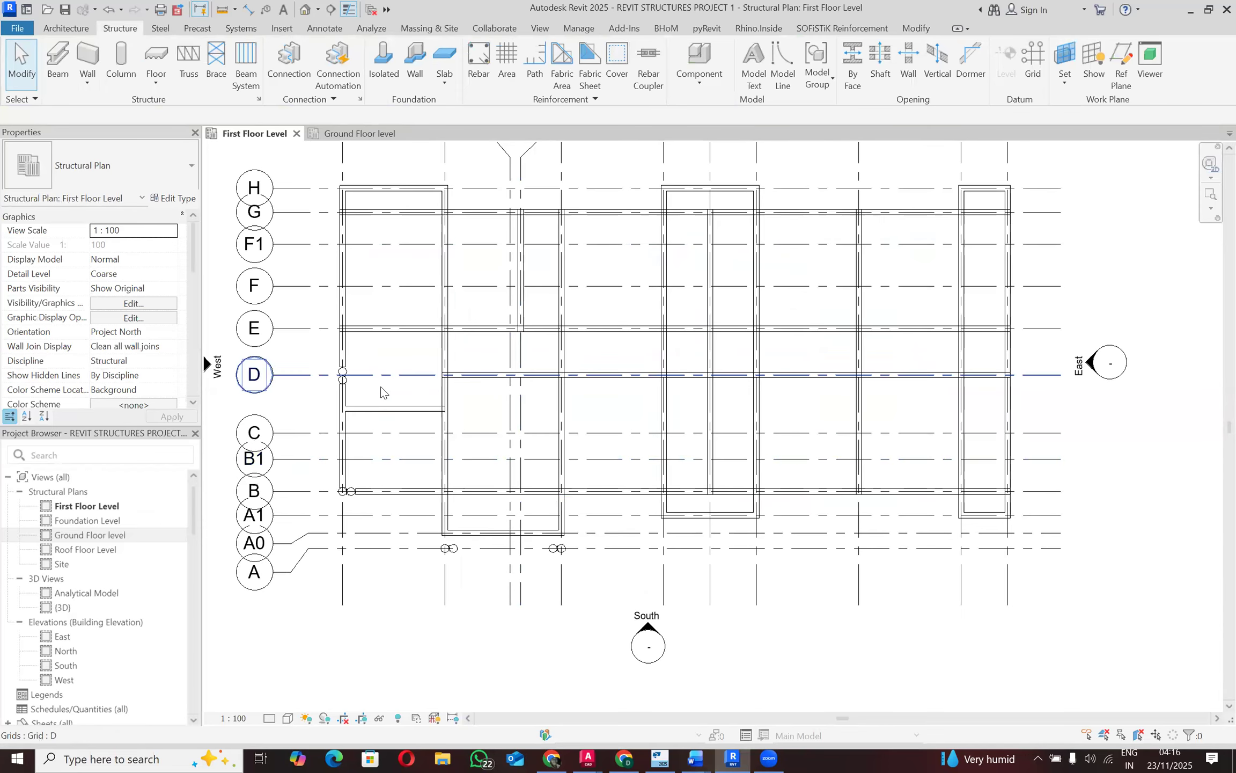
scroll(384, 389, up, 1)
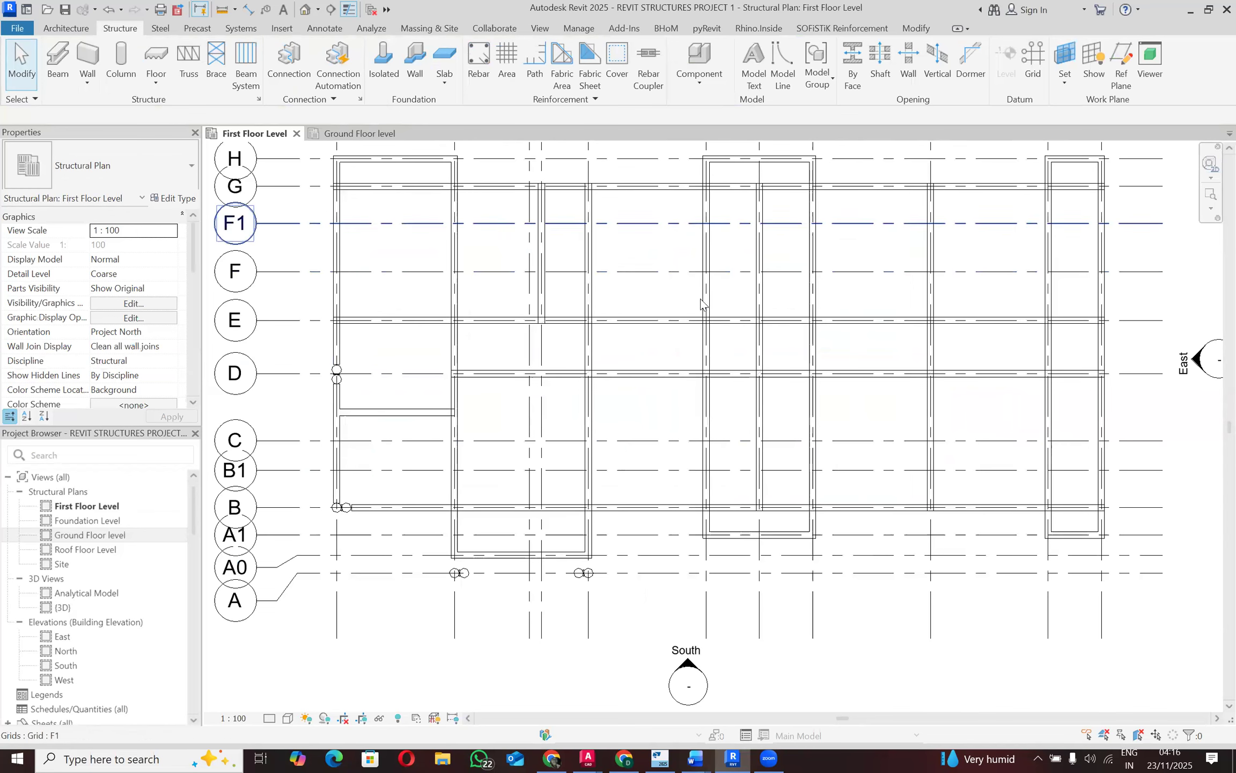
scroll(620, 455, down, 1)
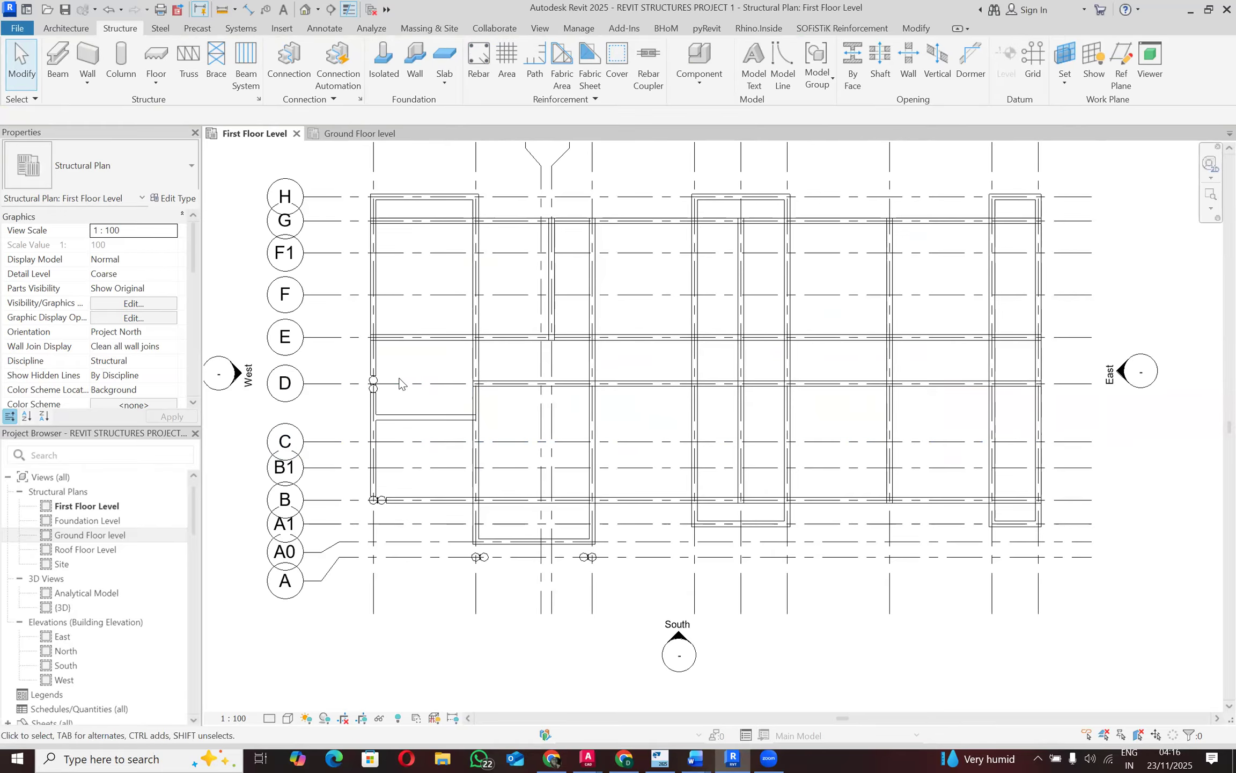
scroll(400, 381, down, 1)
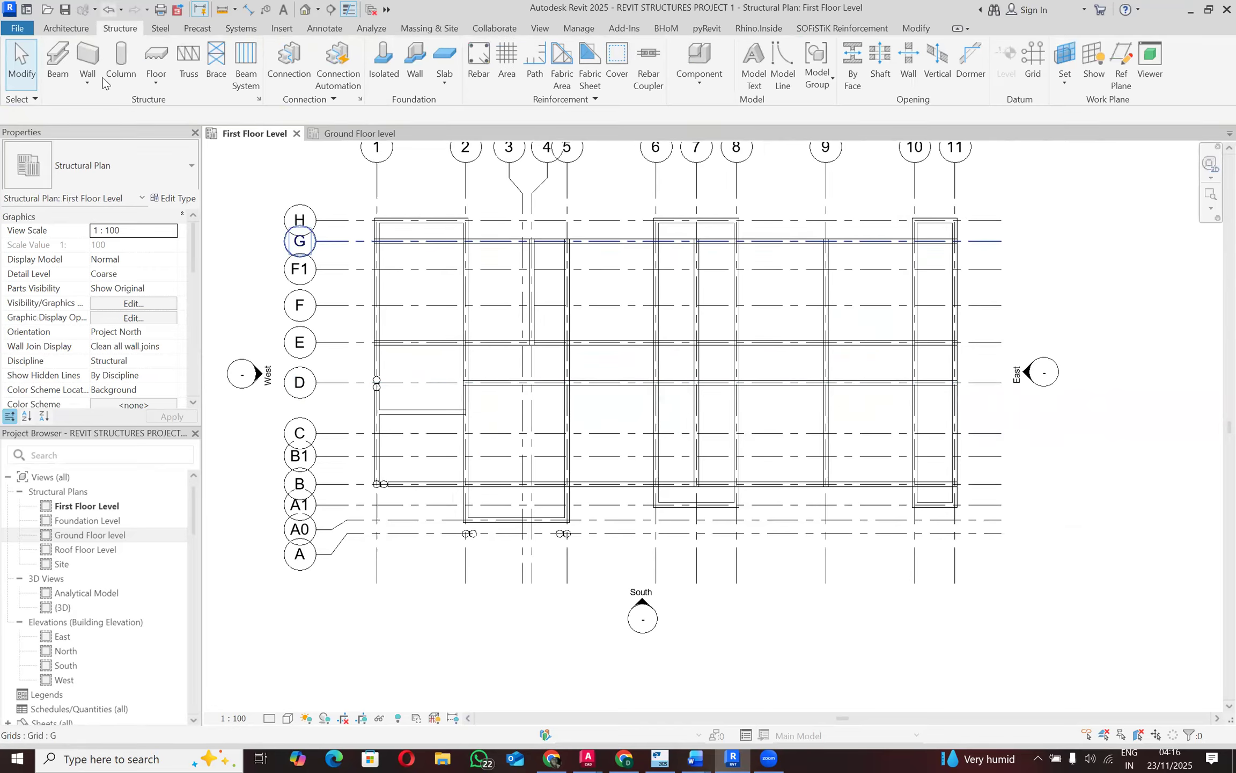
Step: Start a structural floor on First Floor Level with the STR_S150 type and a rectangular boundary
click(155, 79)
click(180, 110)
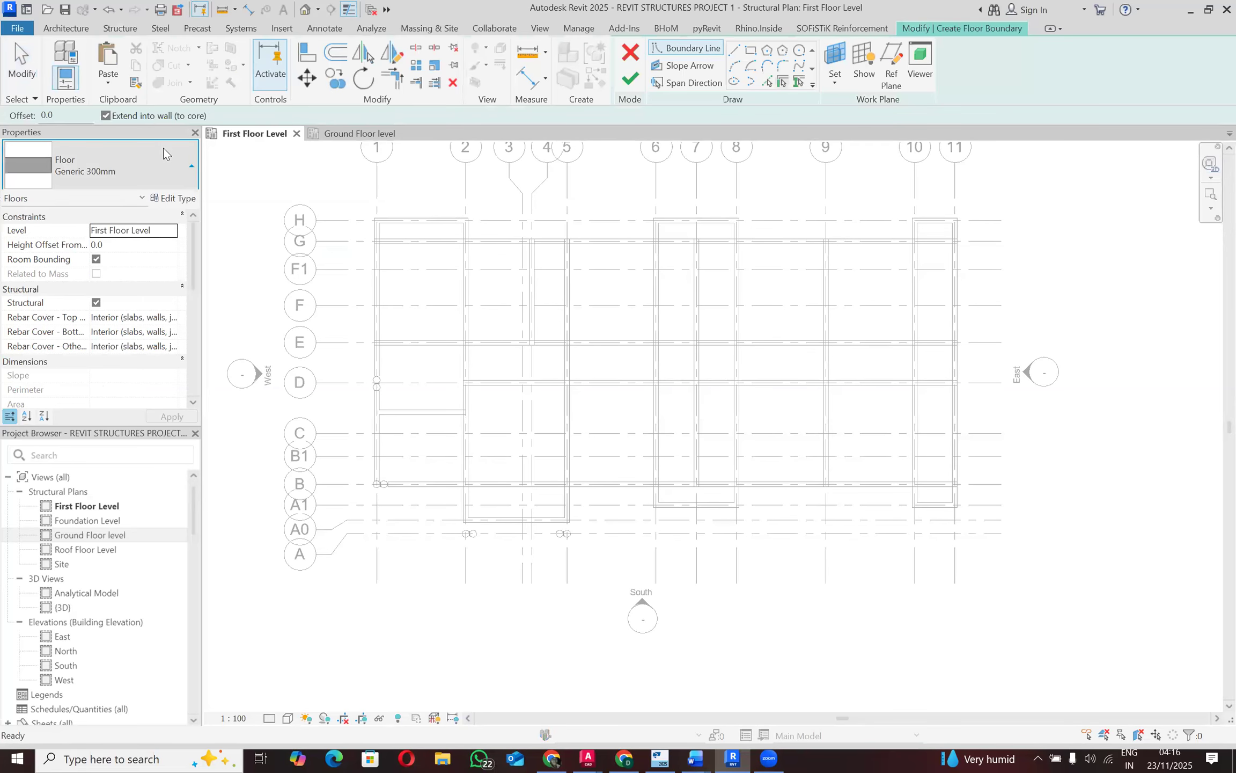
click(163, 152)
click(102, 553)
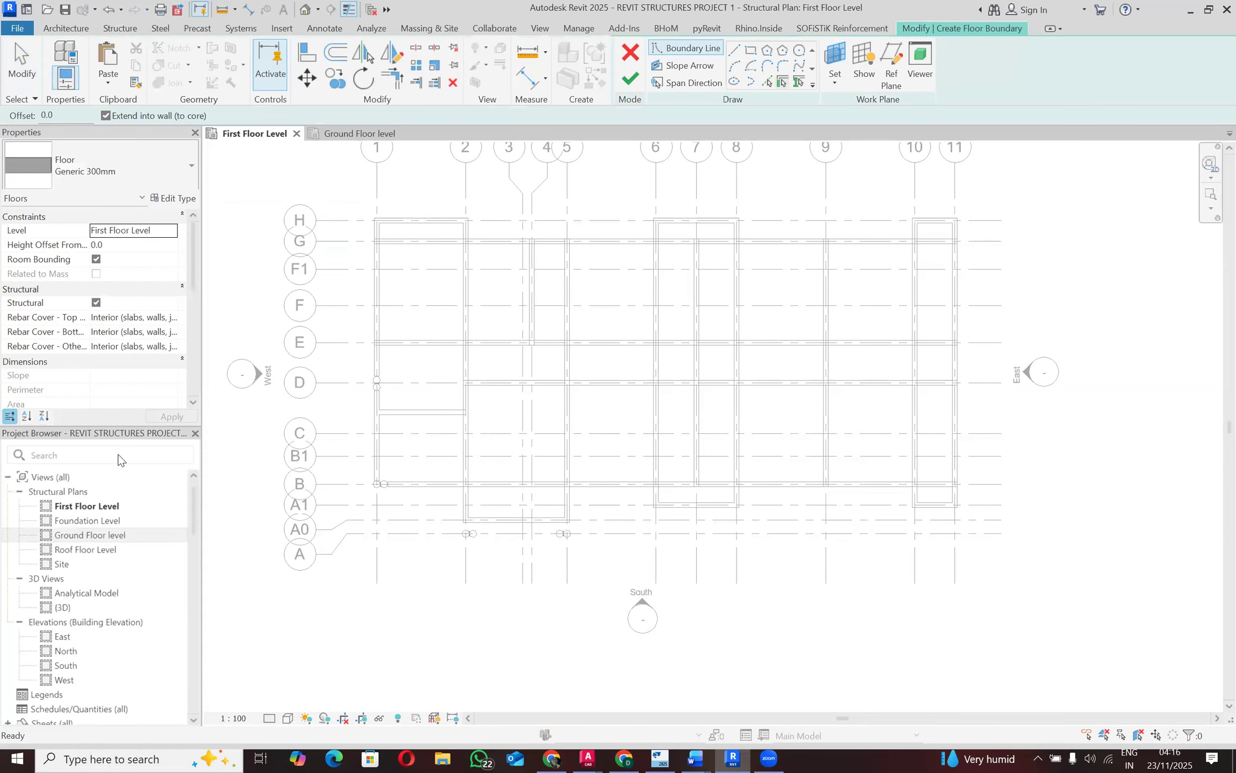
scroll(428, 251, up, 1)
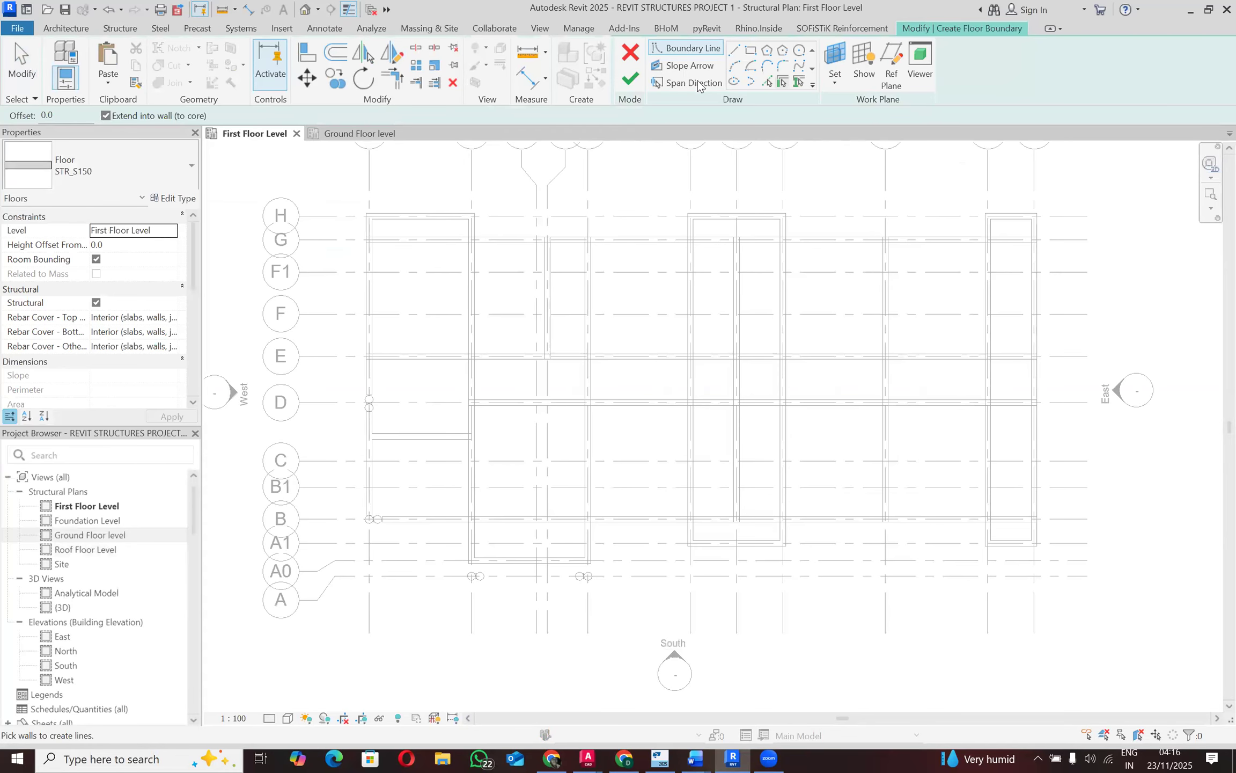
key(l)
key(i)
scroll(481, 262, up, 2)
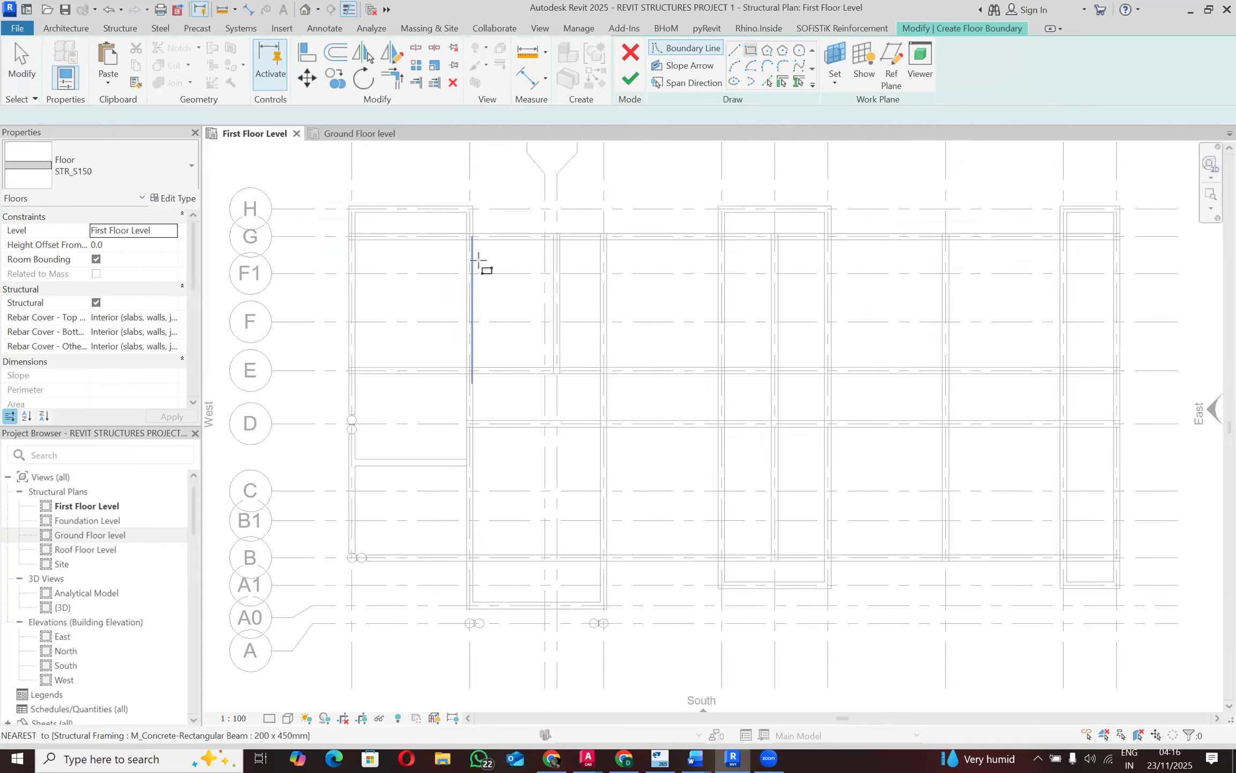
Step: Examine the room, stair and balcony layout on the first floor plan in the AutoCAD architectural drawing, and return to Revit
click(623, 757)
click(624, 757)
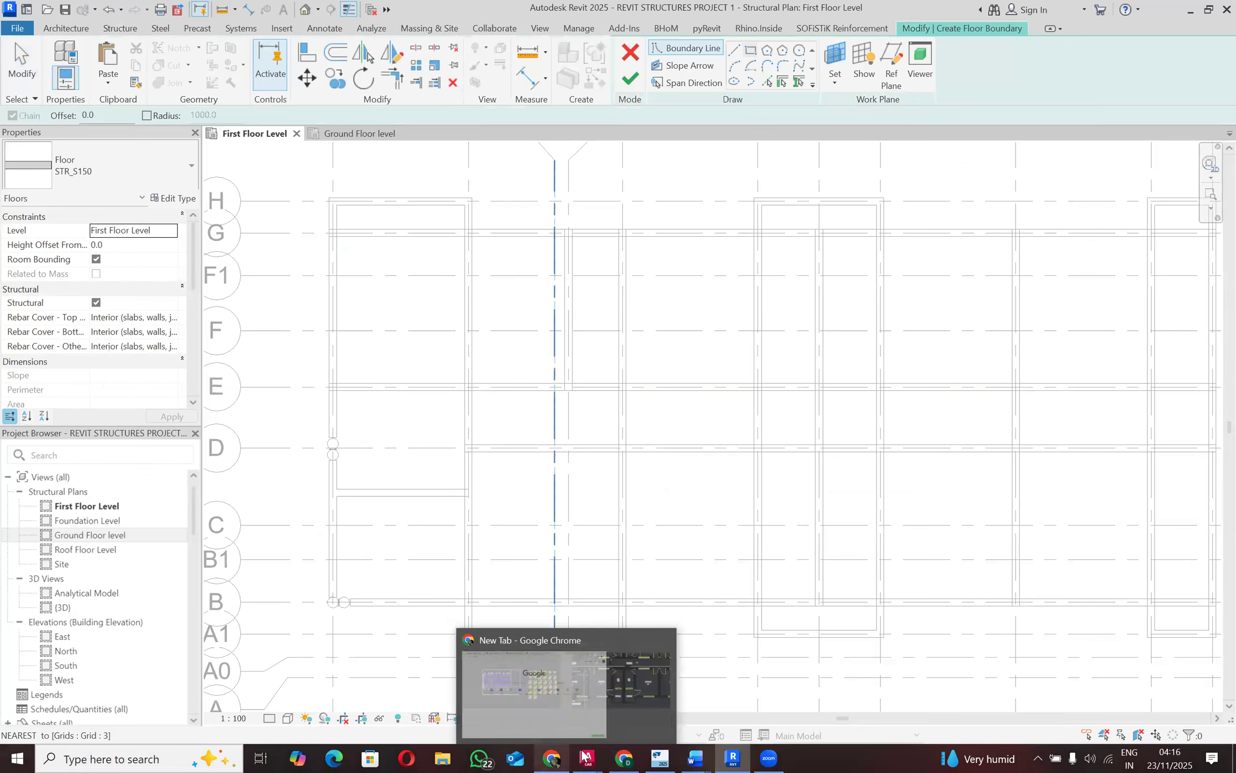
mouse_move(588, 756)
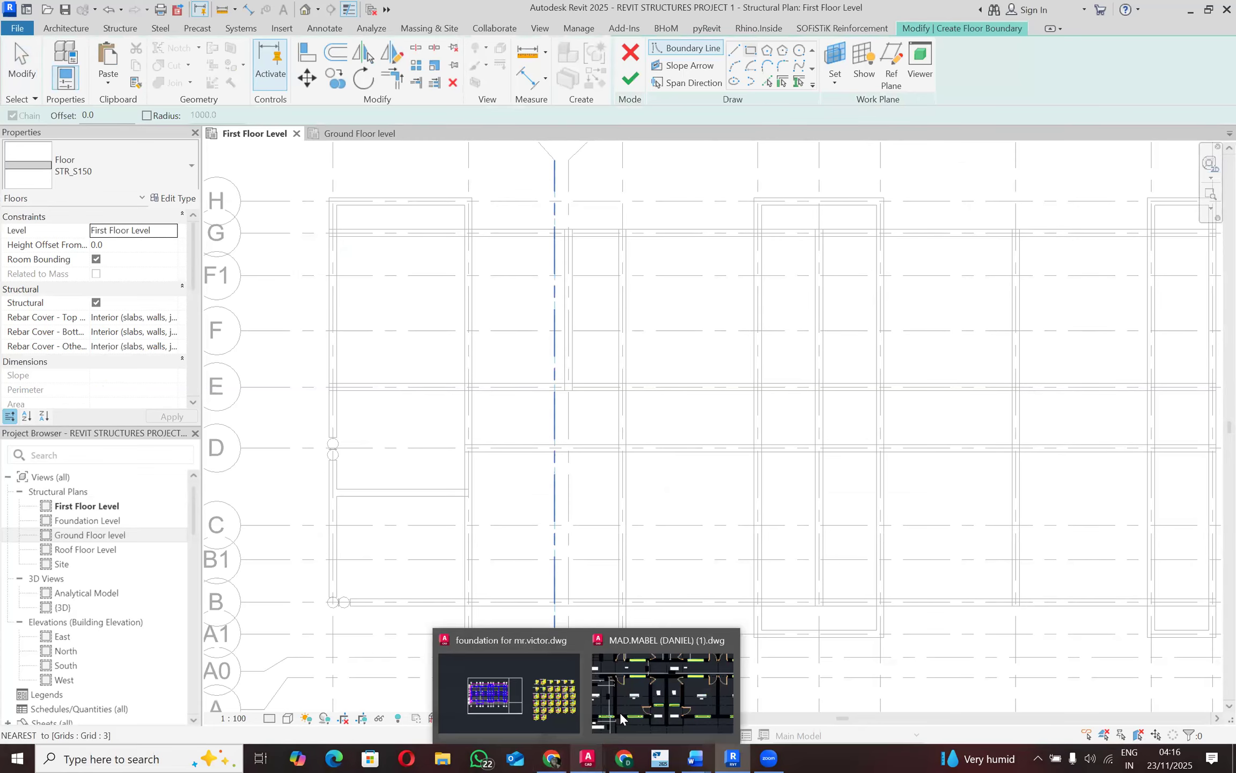
click(625, 639)
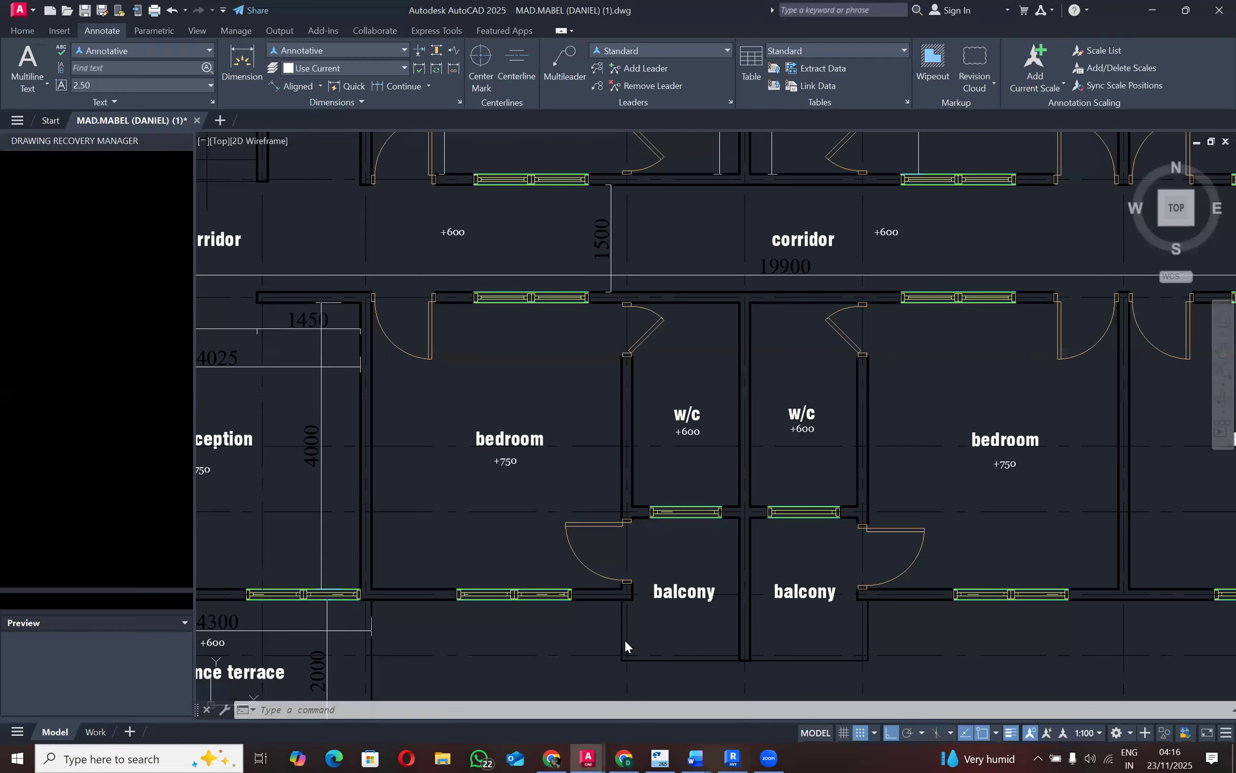
scroll(583, 447, down, 2)
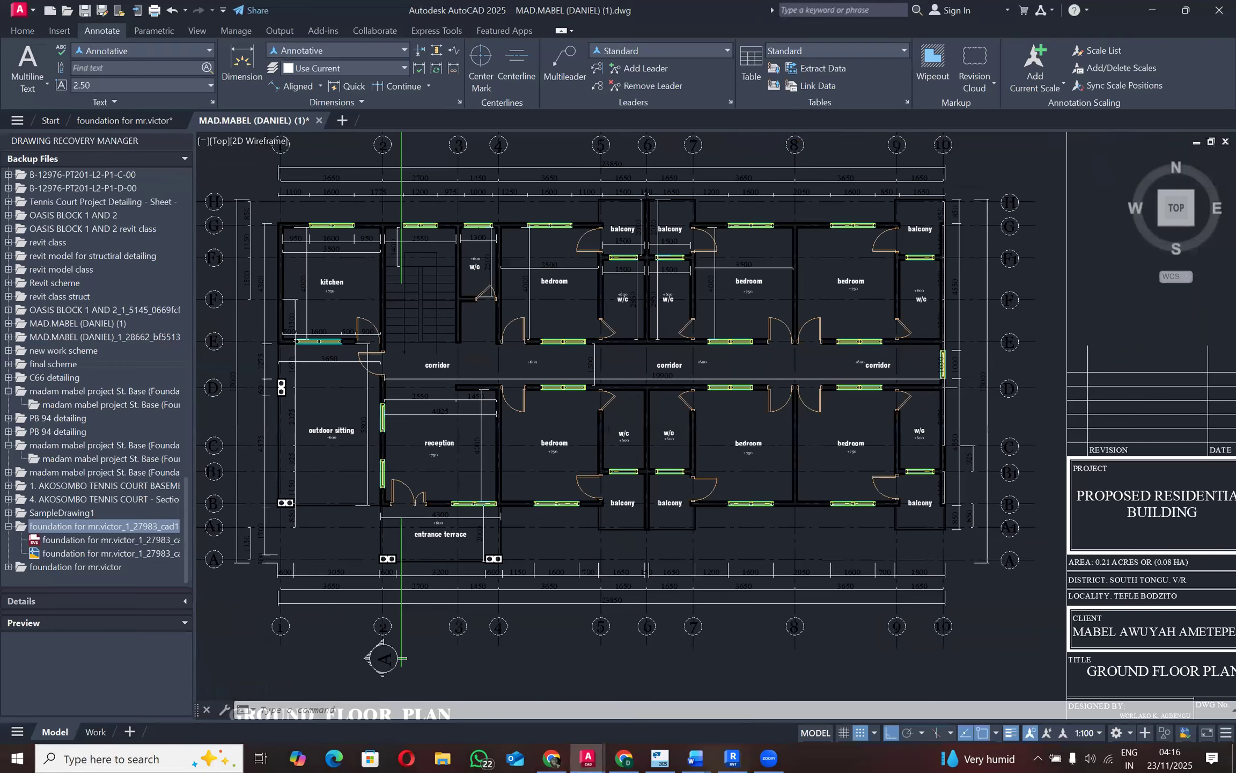
scroll(580, 320, down, 4)
scroll(580, 320, up, 3)
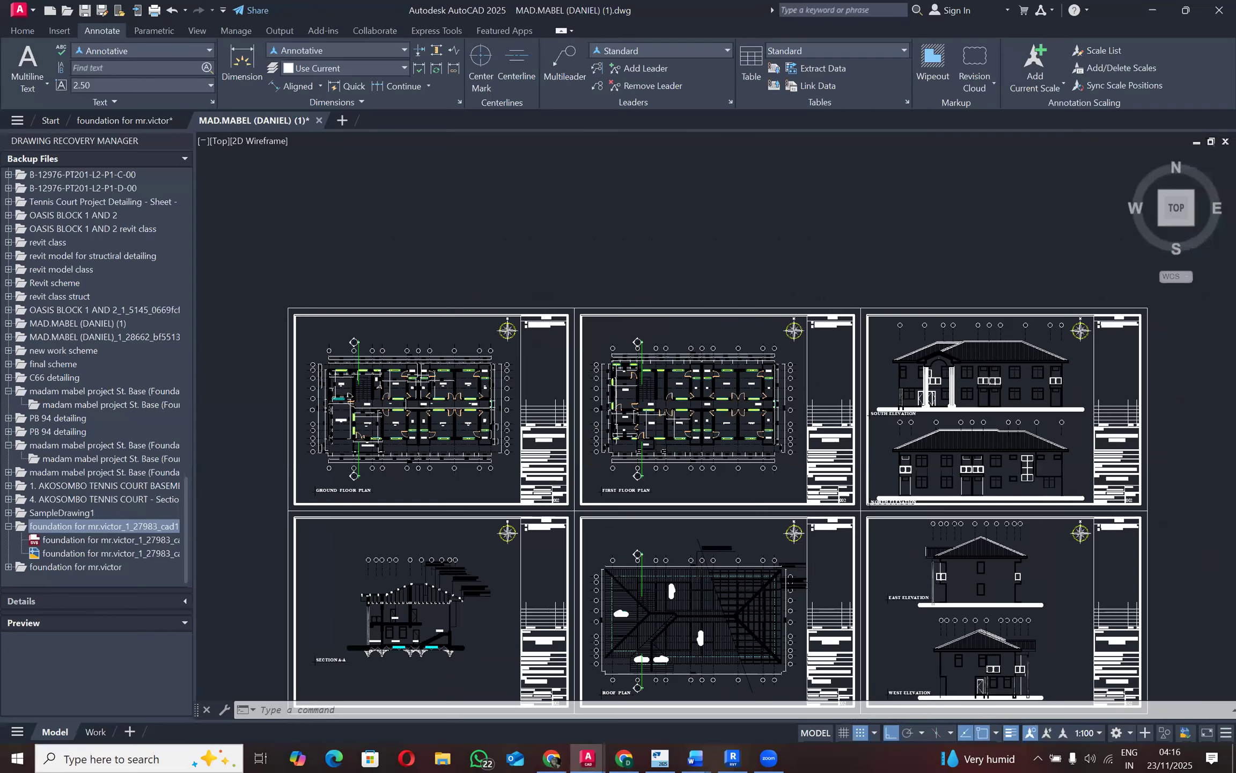
scroll(579, 320, up, 5)
scroll(861, 317, down, 4)
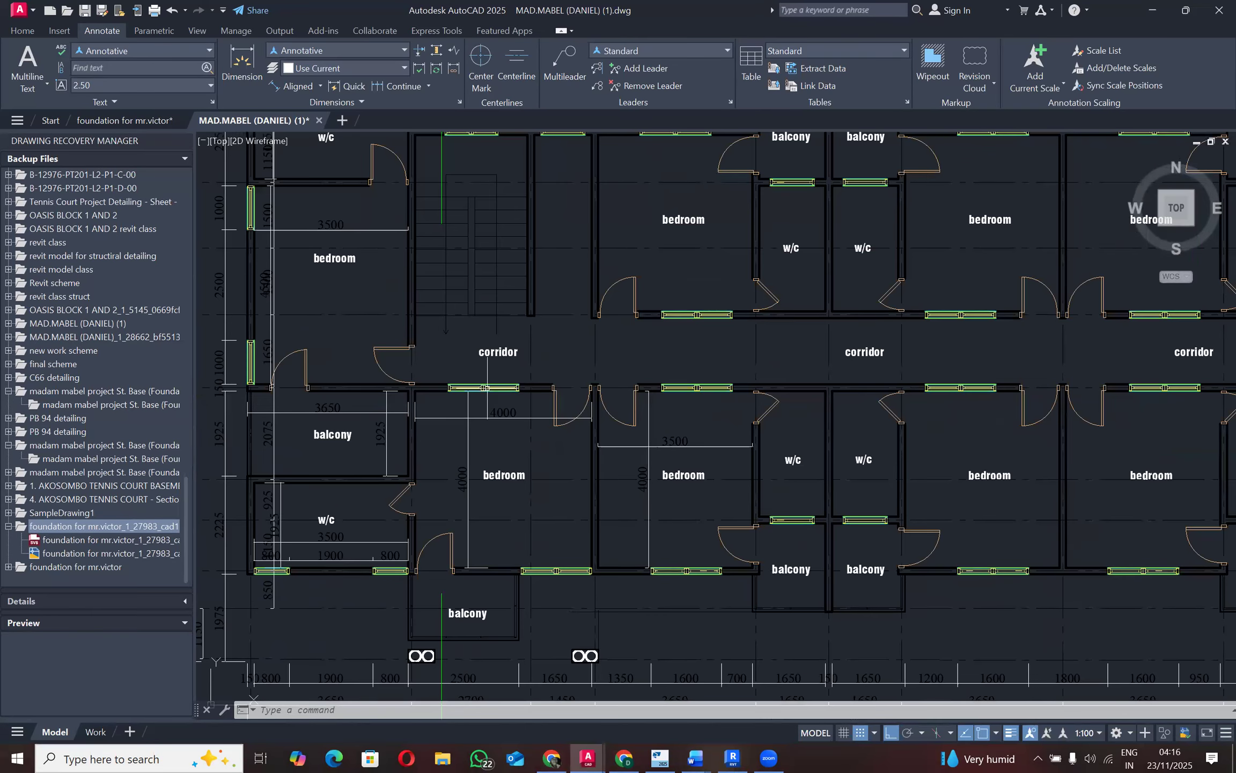
scroll(860, 317, up, 1)
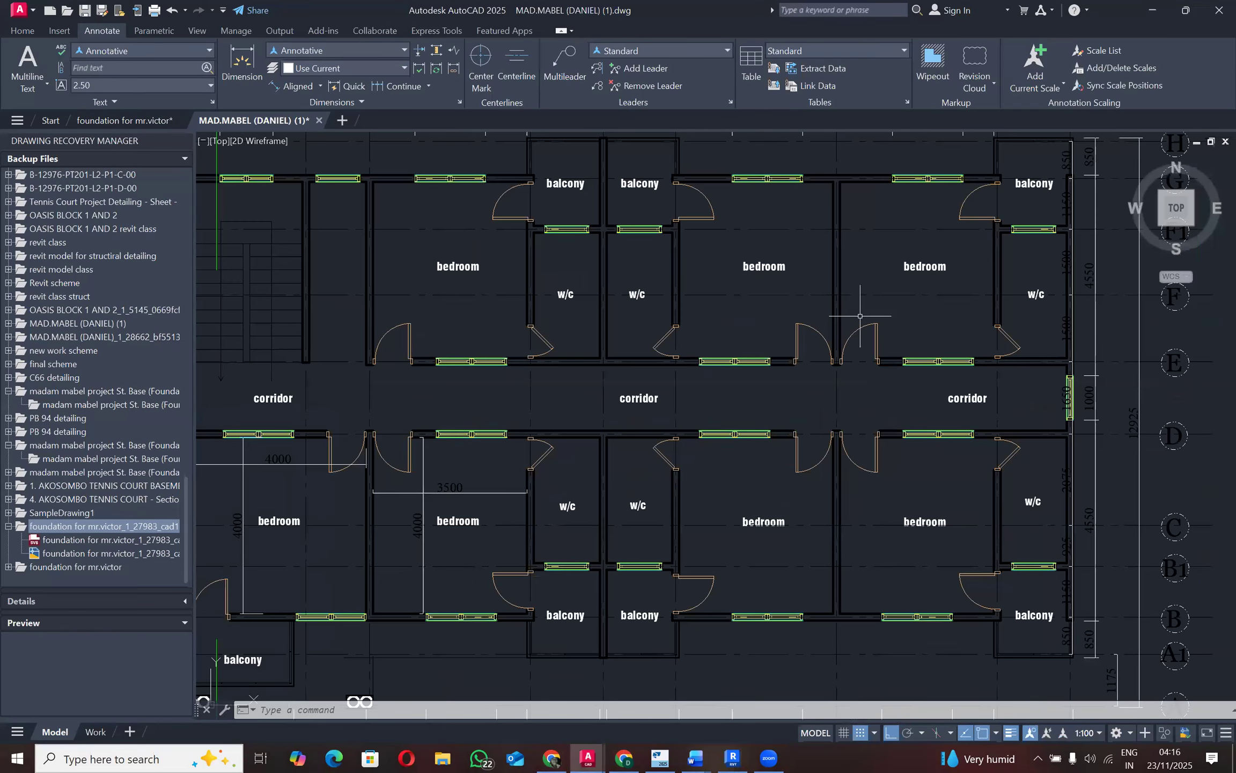
scroll(851, 337, down, 1)
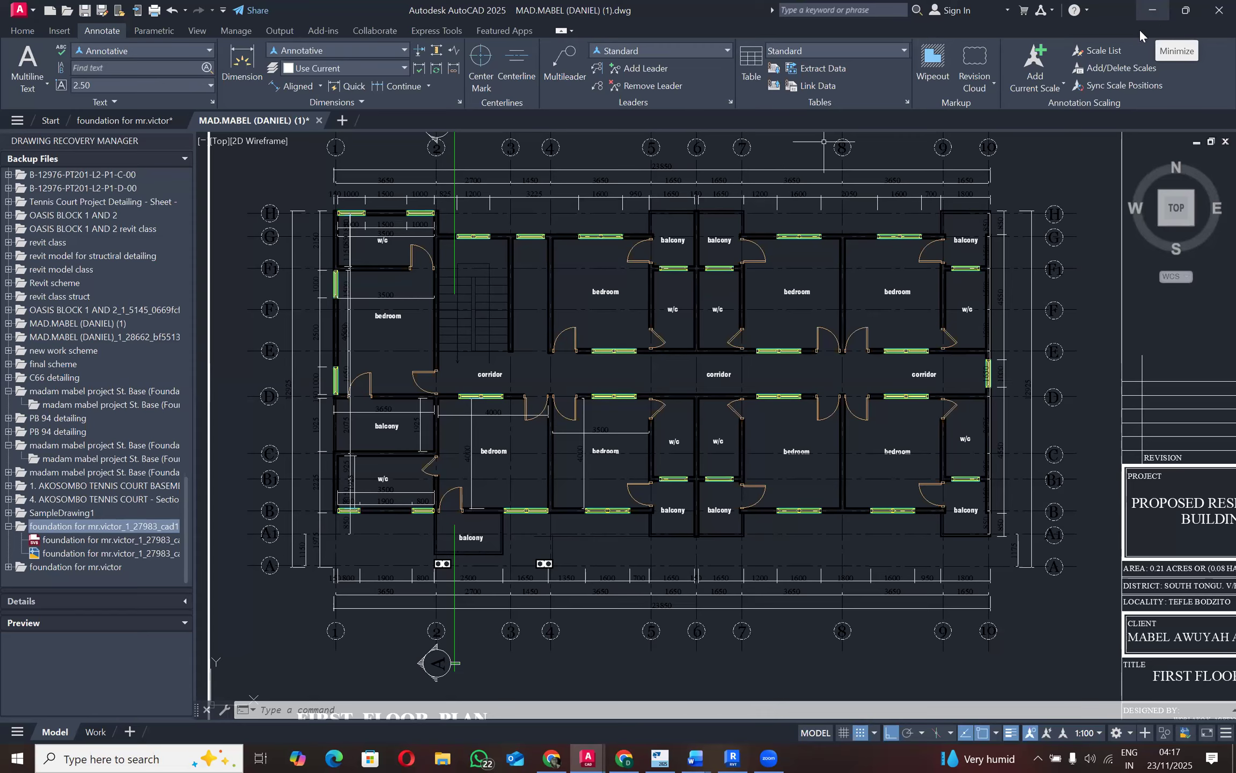
click(1151, 11)
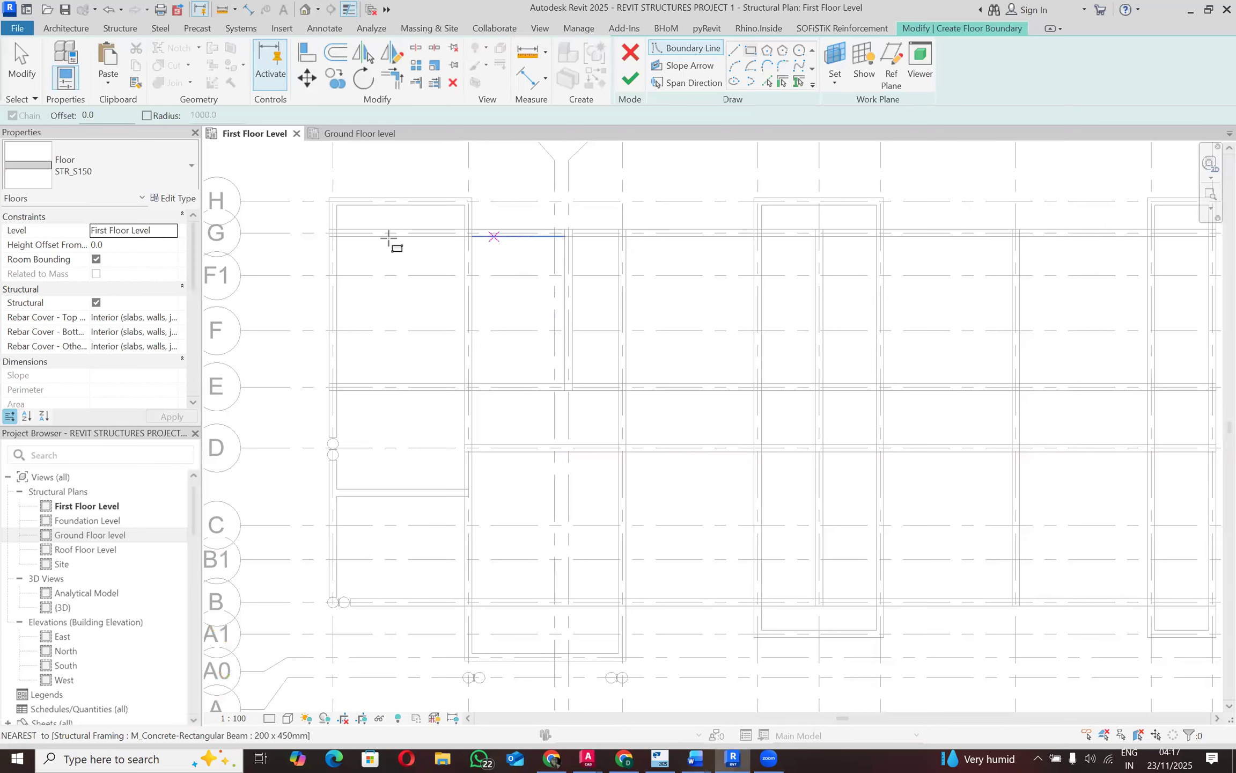
Step: Create the STR_S150 slab with a rectangular boundary from grid intersection 1/H to 2/B
click(333, 201)
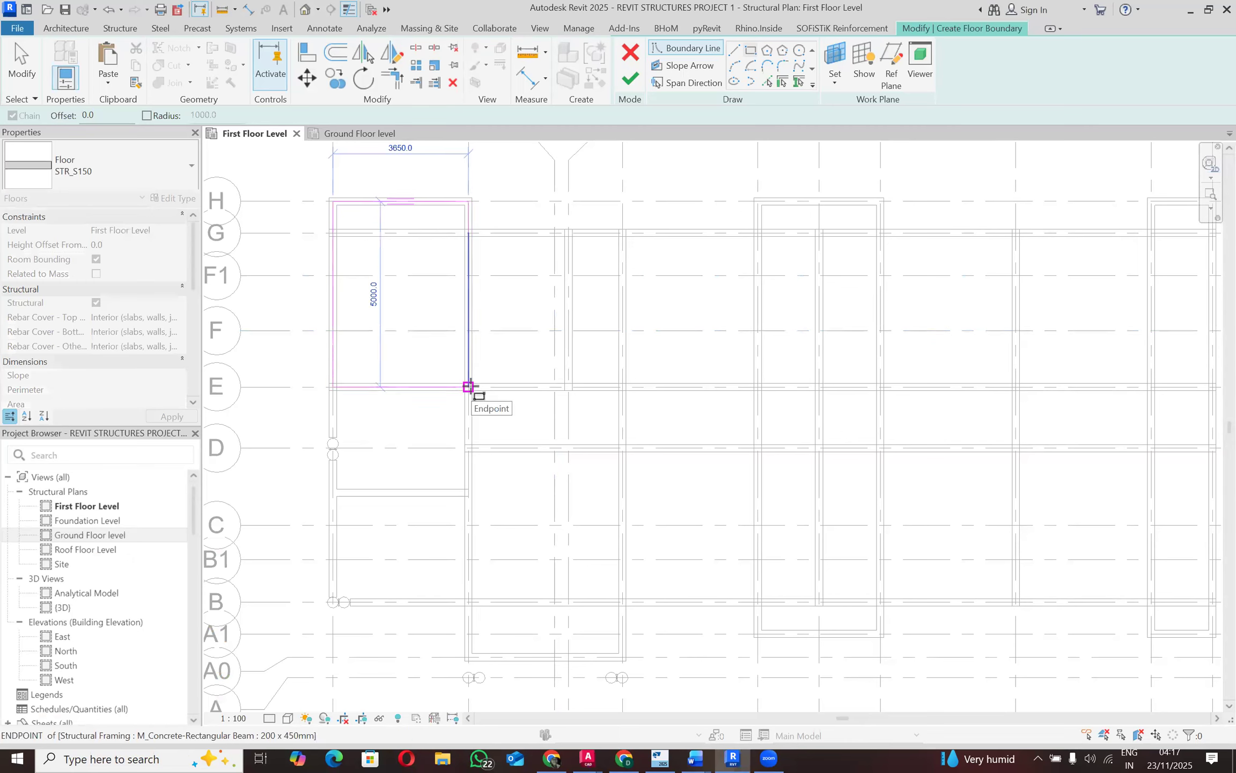
click(468, 601)
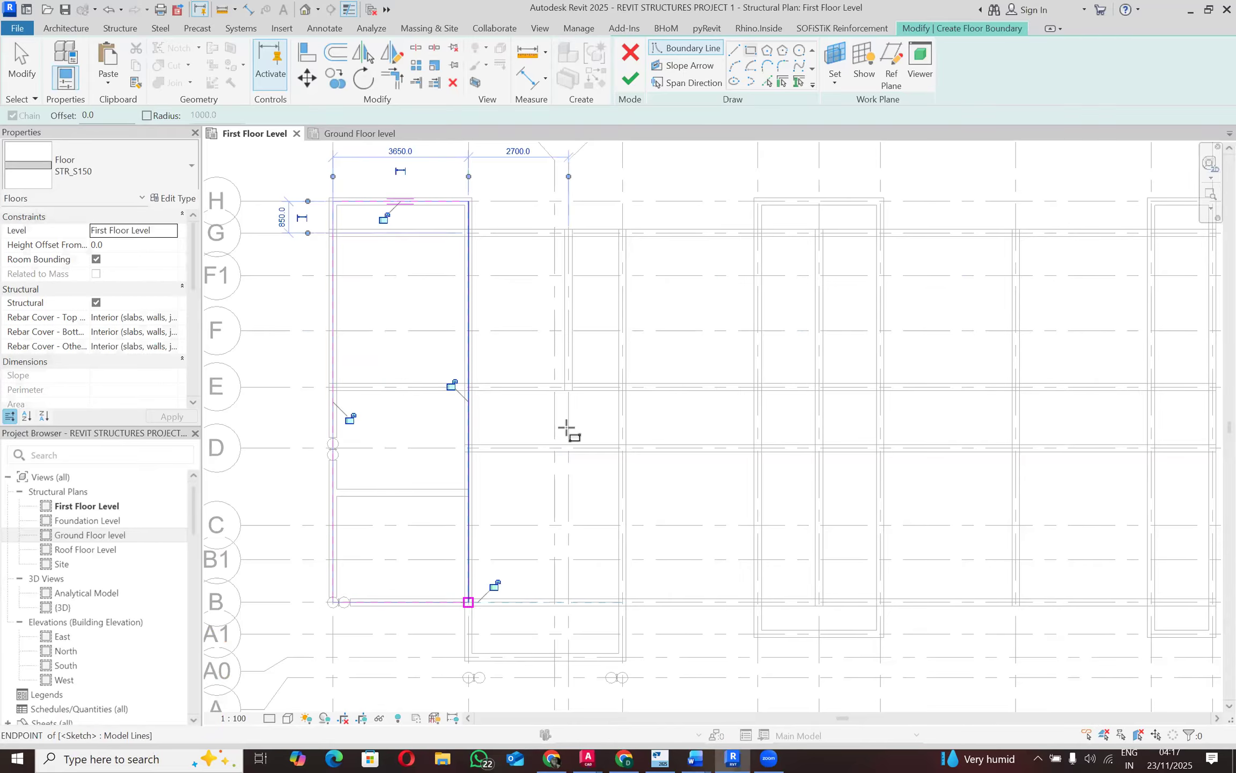
click(631, 81)
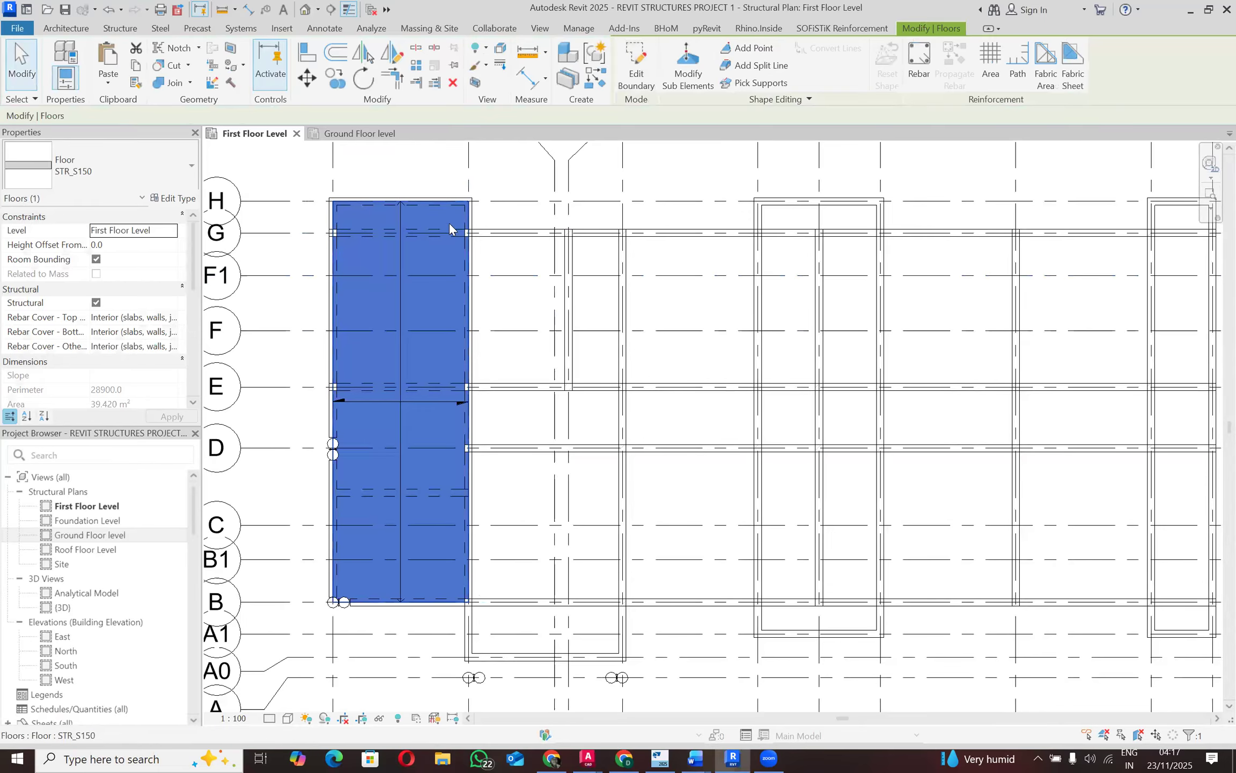
scroll(509, 284, down, 2)
scroll(528, 293, up, 1)
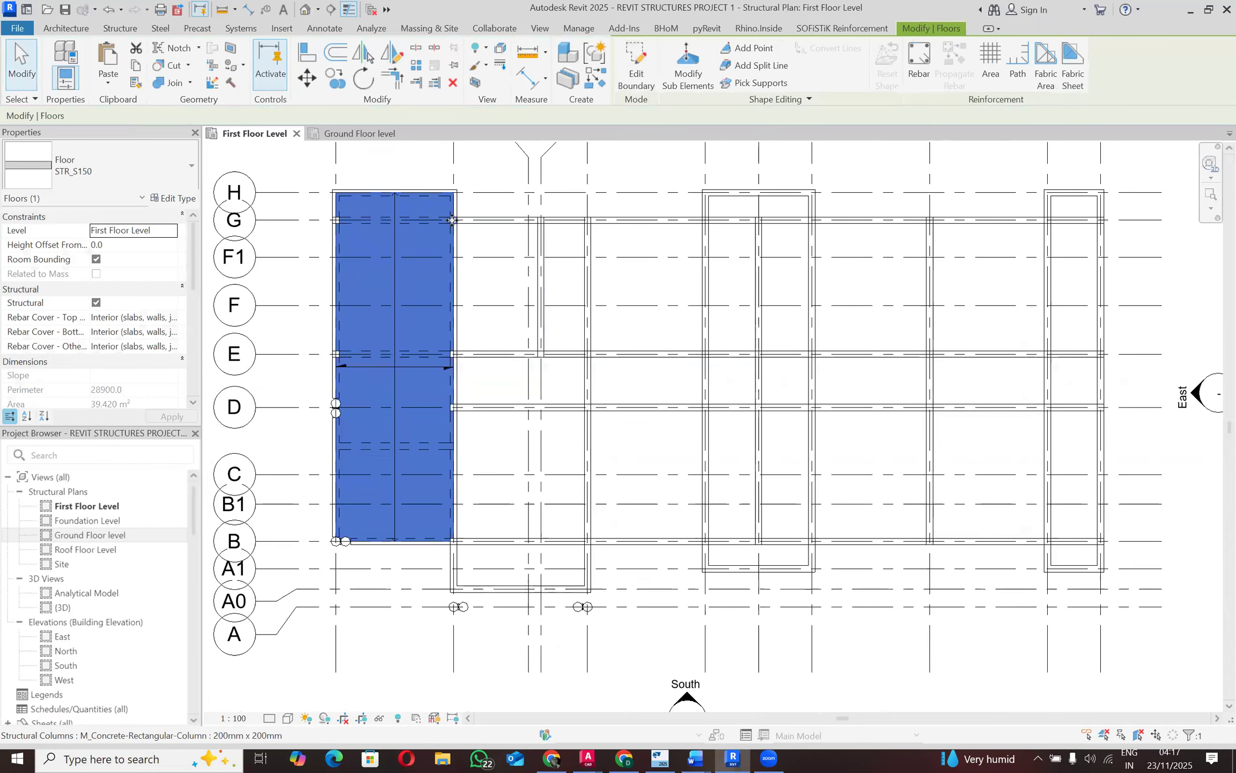
key(Escape)
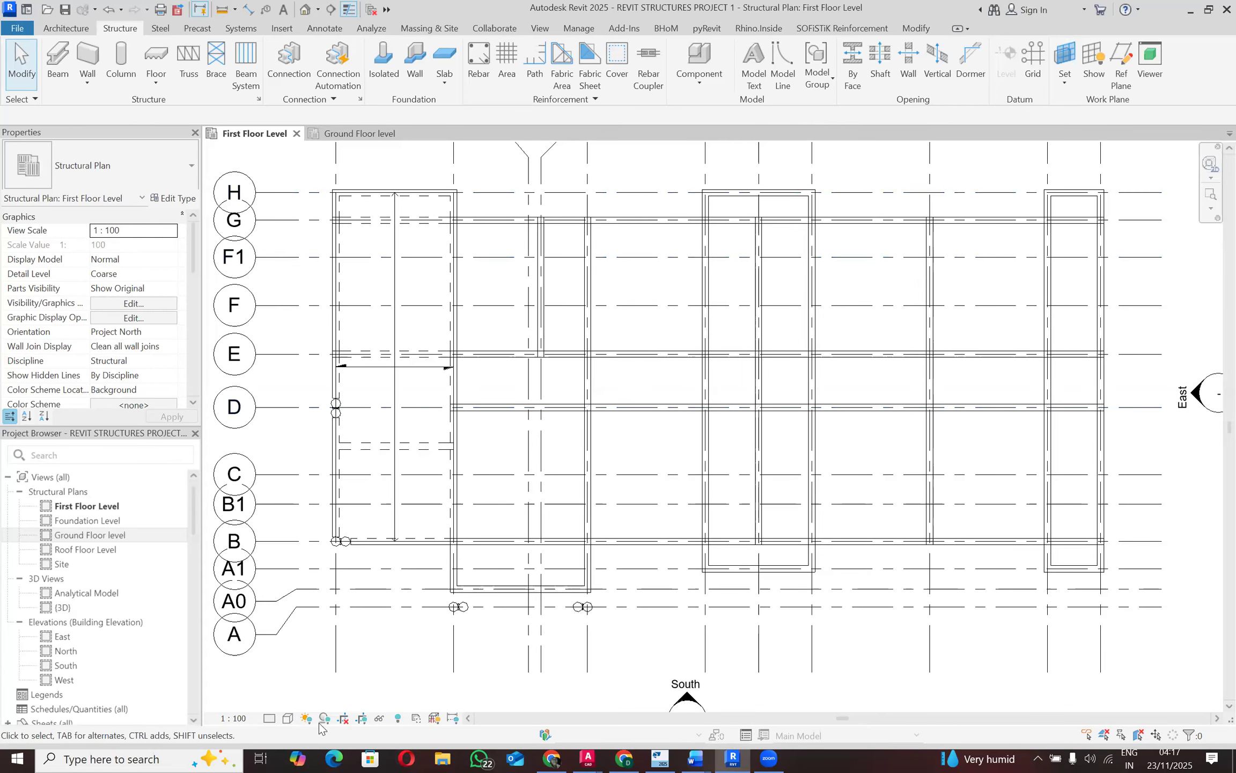
Step: Set the plan's visual style to Shaded and delete the span direction symbol of the slab between grids 1 and 2
click(288, 718)
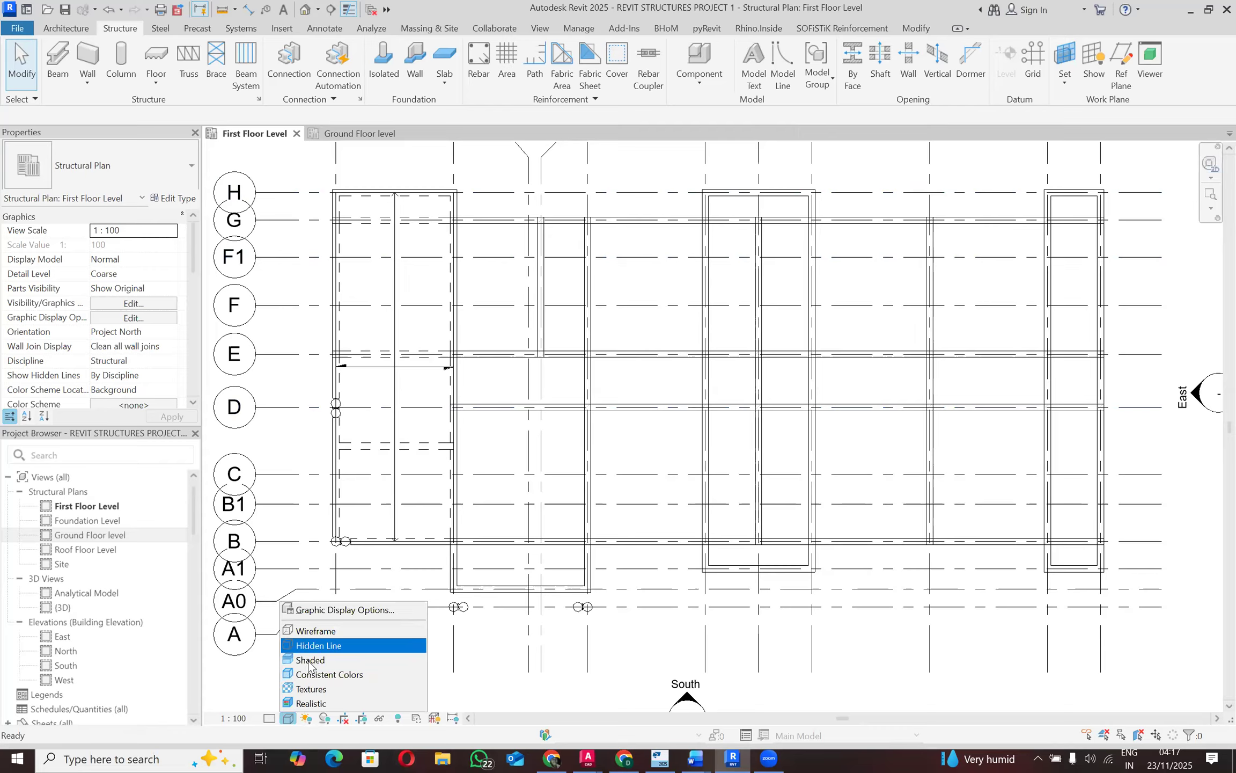
click(310, 660)
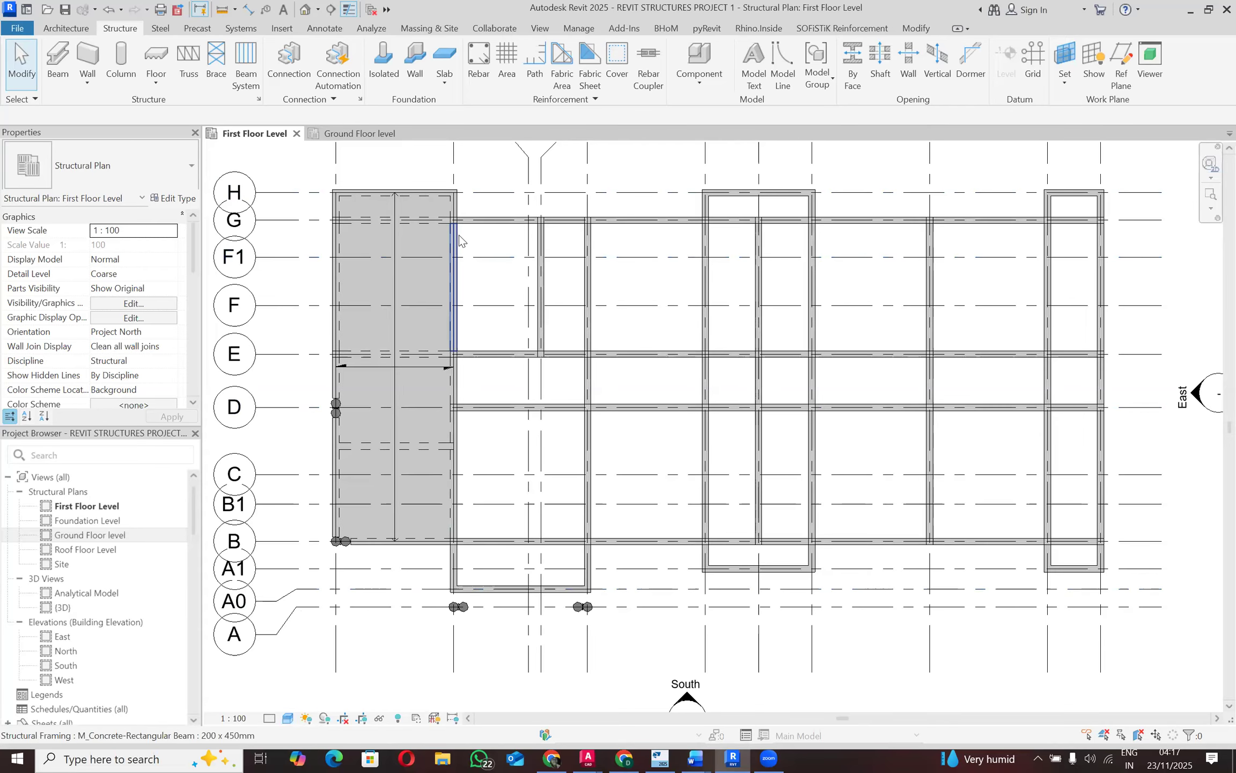
click(393, 315)
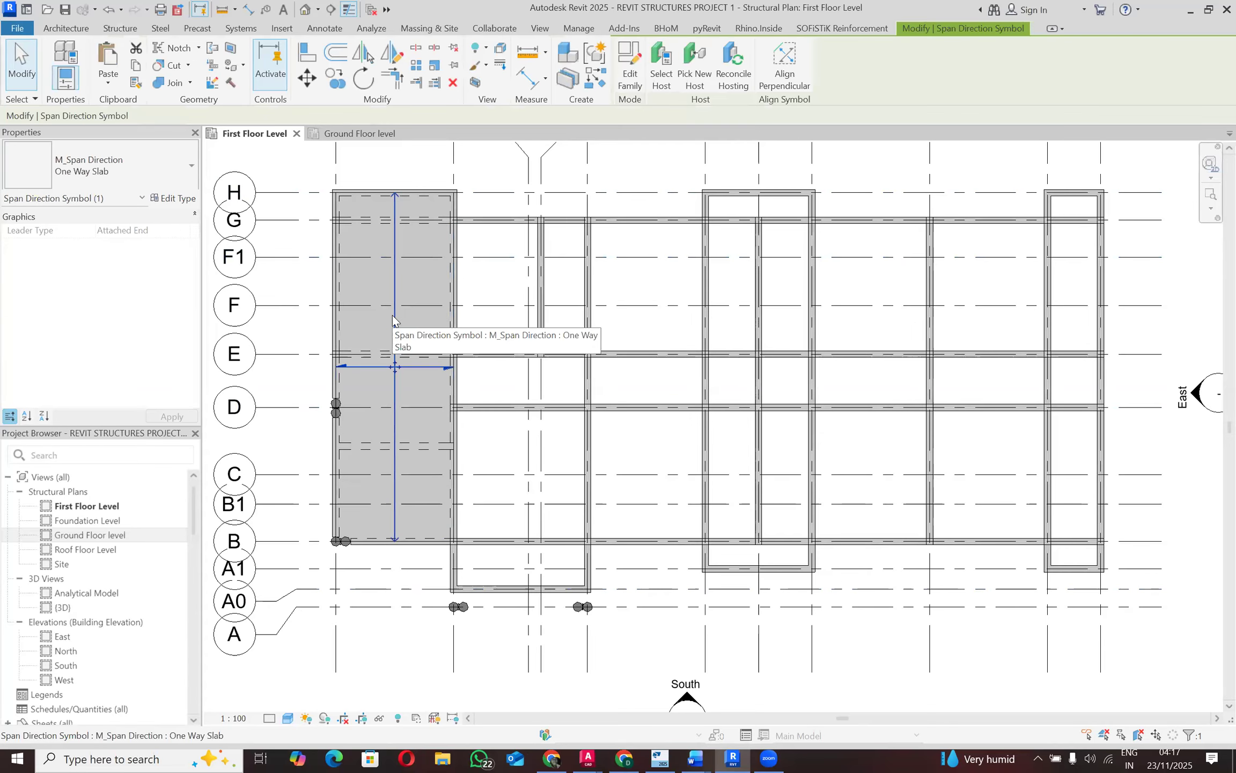
key(Escape)
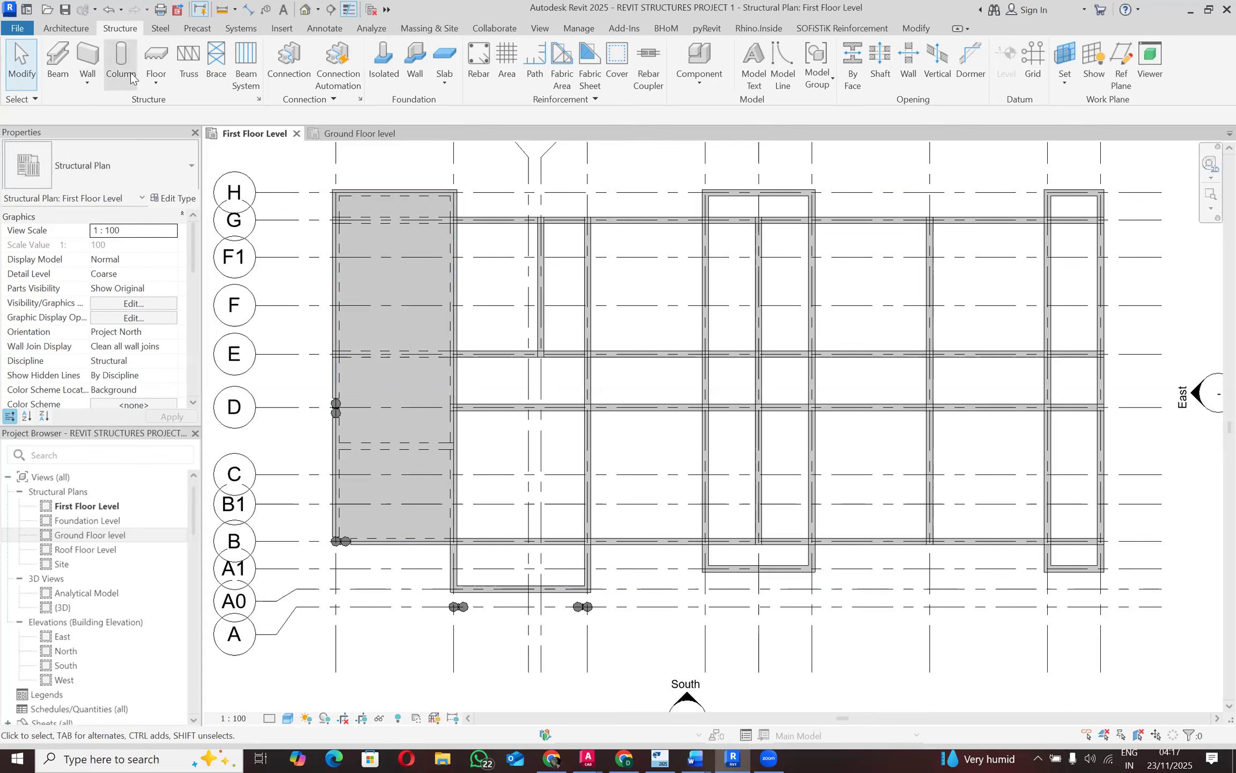
Step: Start another STR_S150 structural floor sketch on First Floor Level with a rectangular boundary
click(156, 79)
click(185, 109)
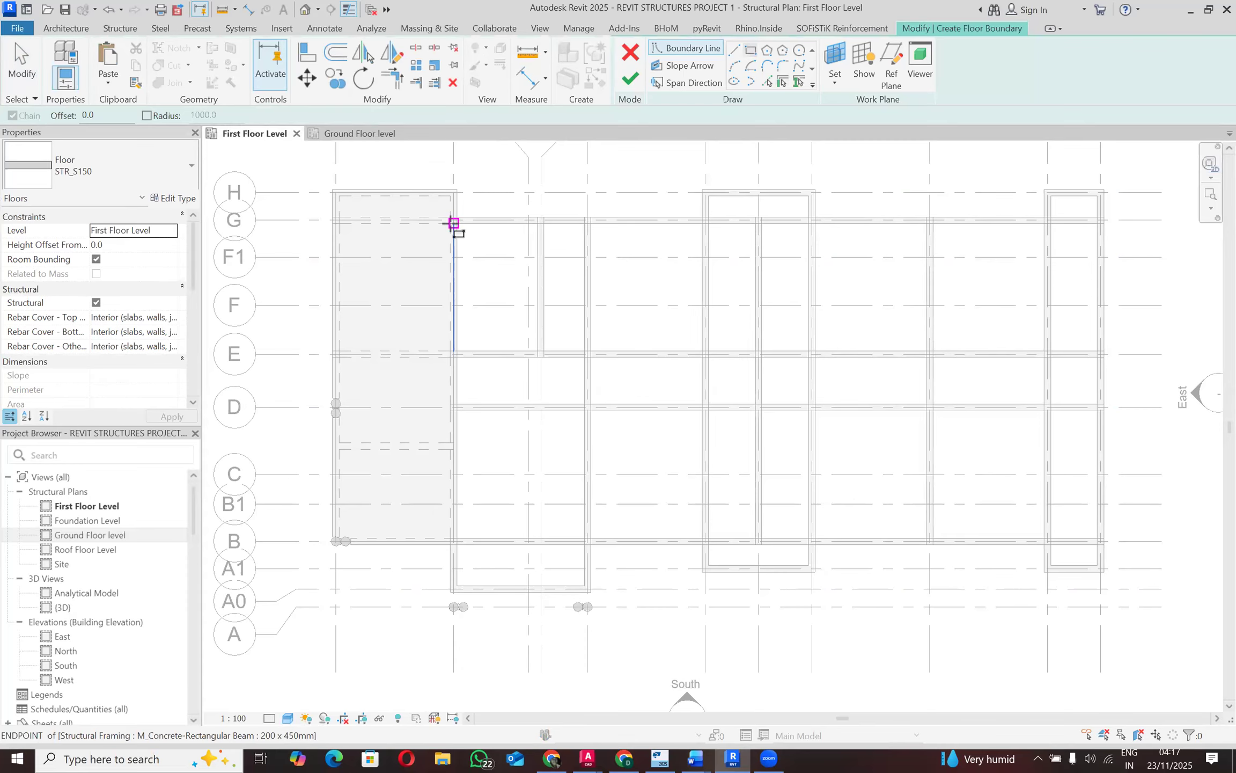
click(453, 220)
scroll(419, 268, down, 3)
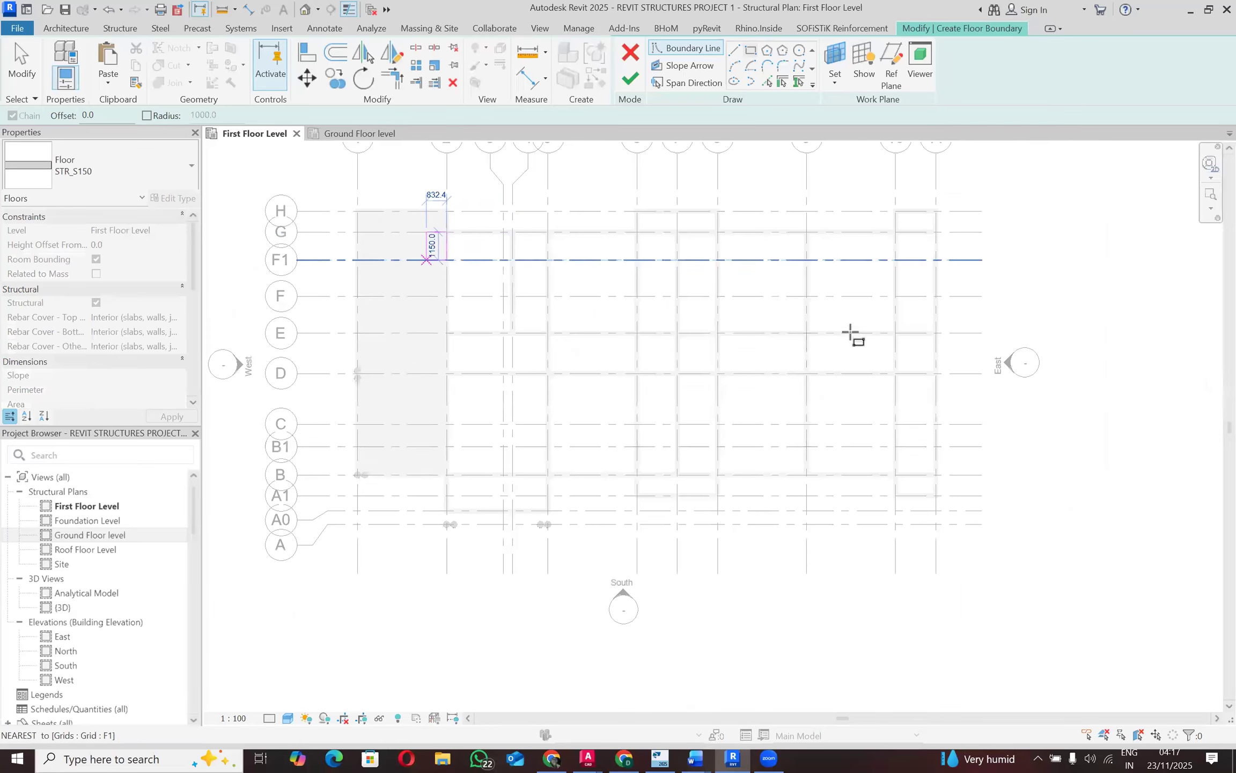
key(Escape)
key(Escape)
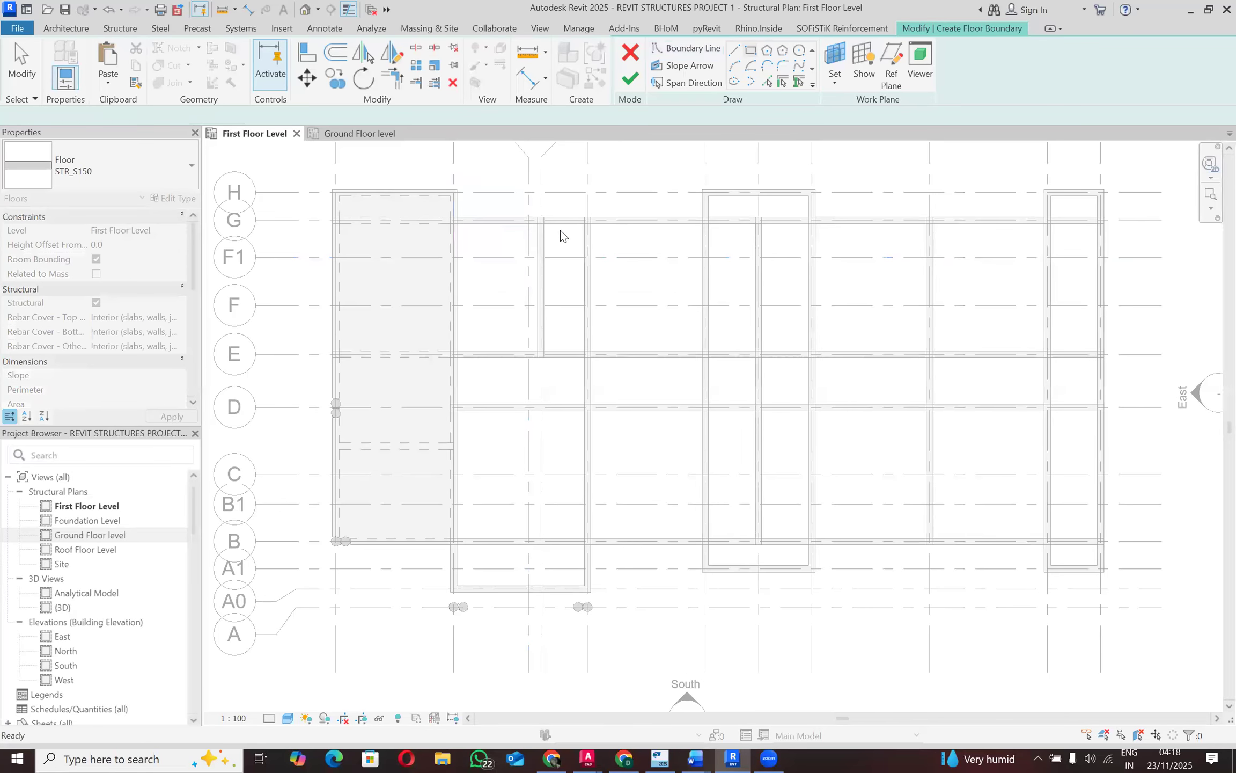
Step: Create the STR_S150 slab with a rectangular boundary from grid intersection 4/G to 11/E, and delete its span direction symbol
scroll(544, 219, up, 2)
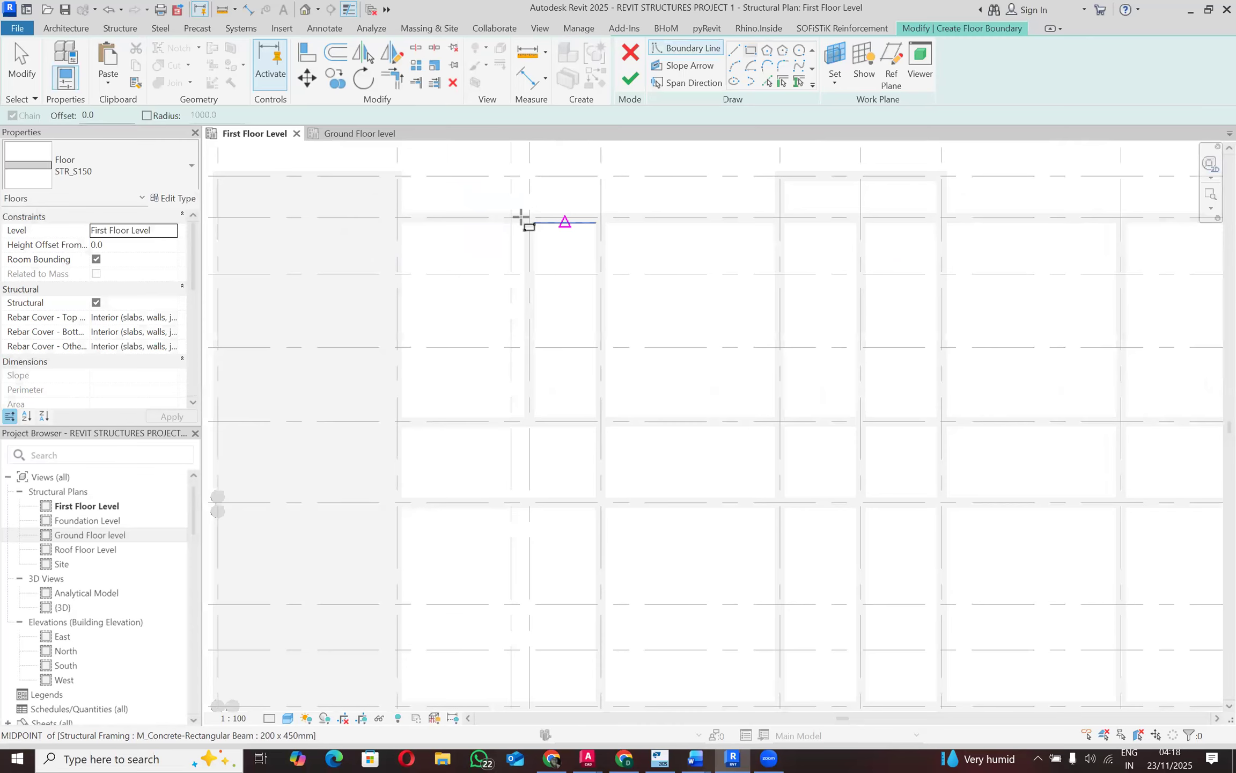
scroll(534, 221, up, 1)
click(525, 214)
scroll(485, 236, down, 3)
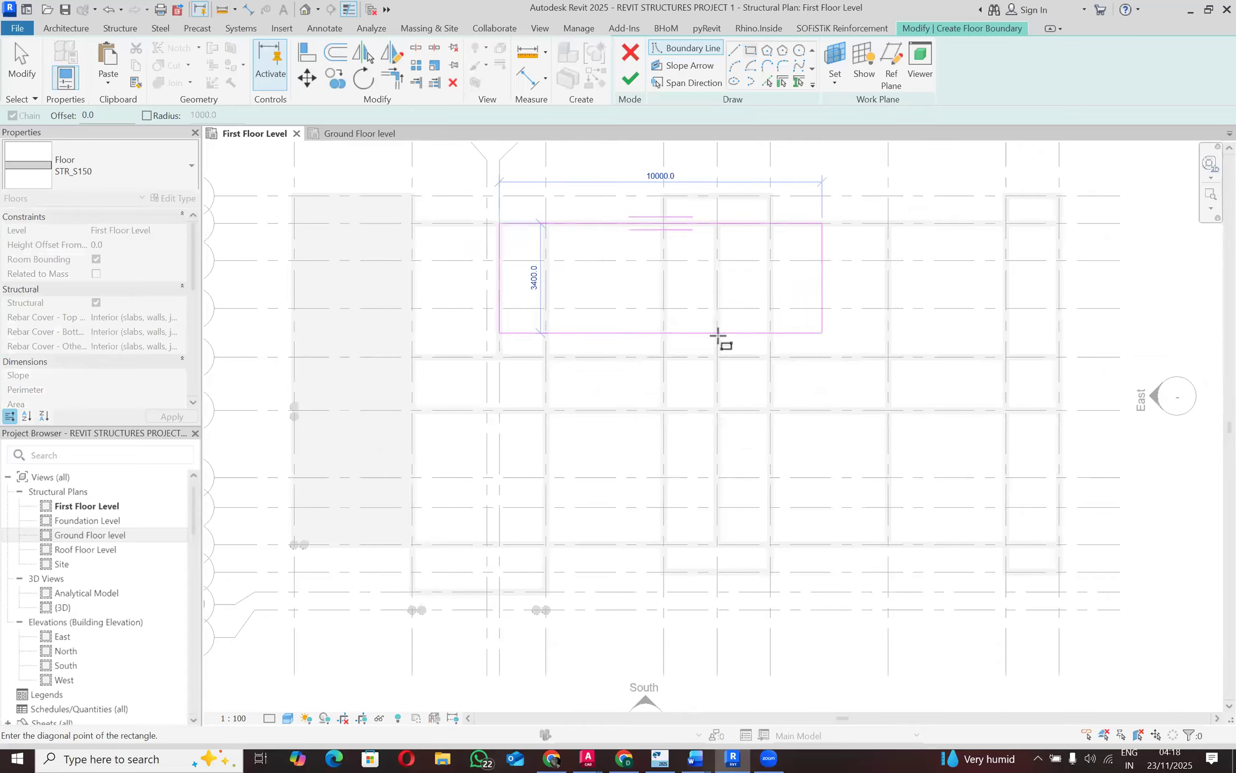
scroll(534, 310, up, 2)
scroll(613, 340, down, 2)
scroll(986, 343, up, 3)
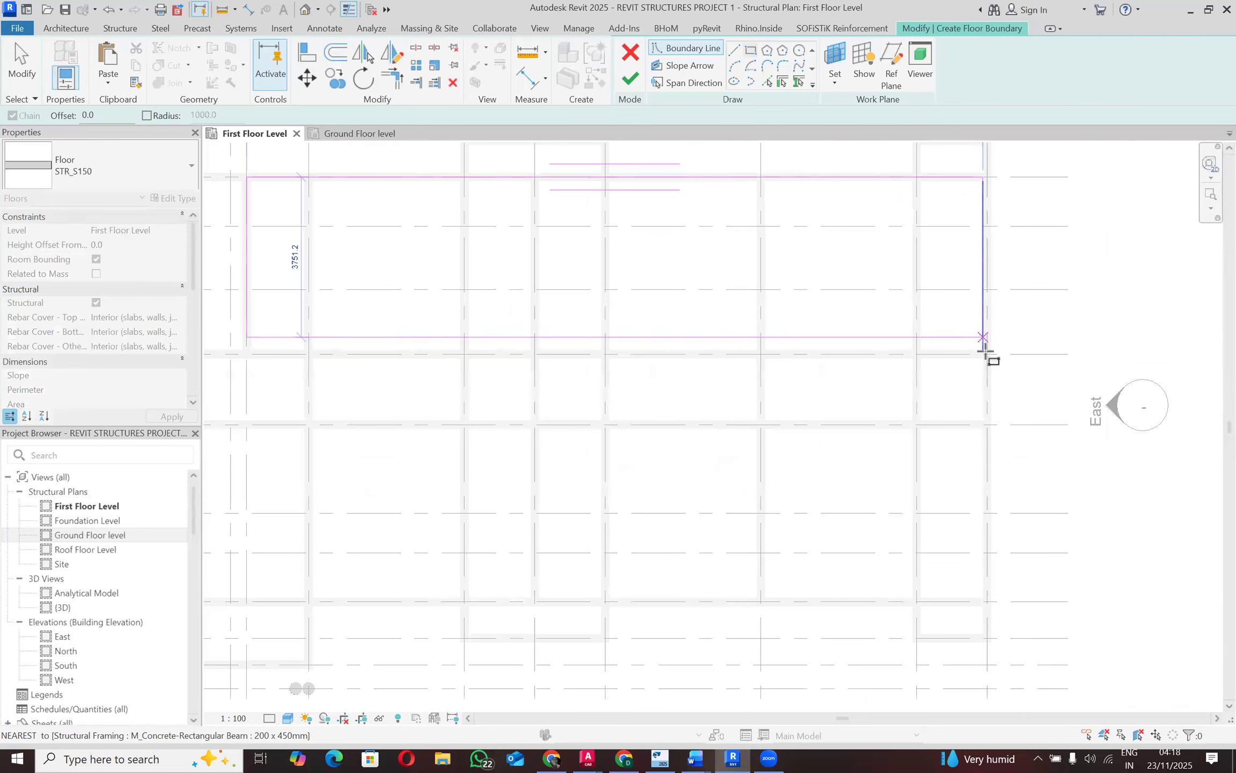
click(989, 357)
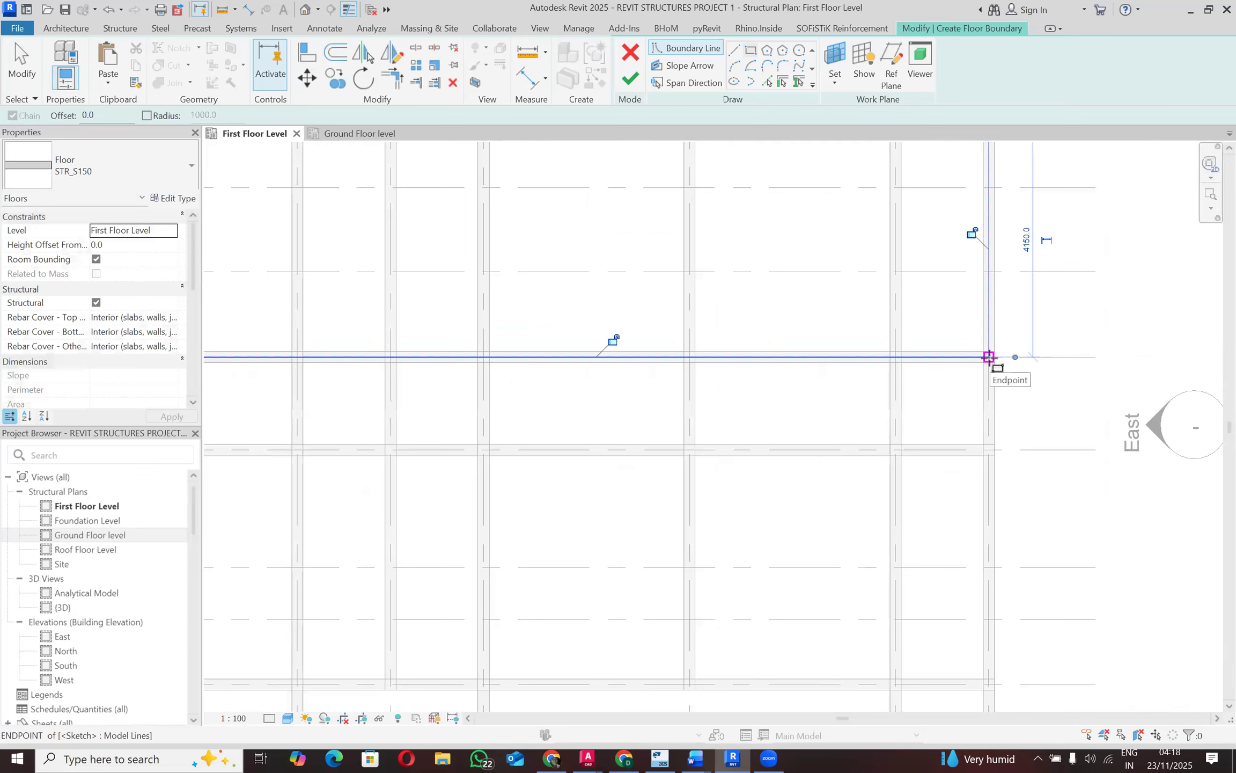
scroll(972, 369, down, 3)
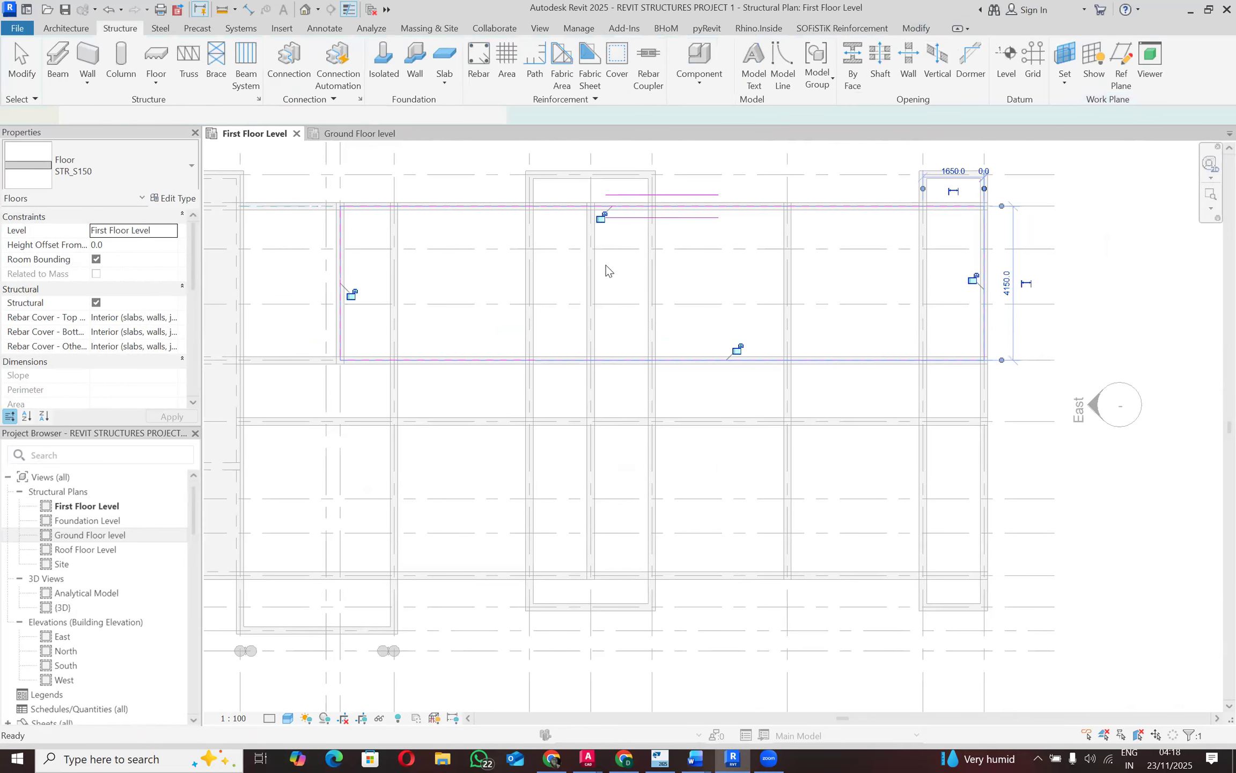
key(Escape)
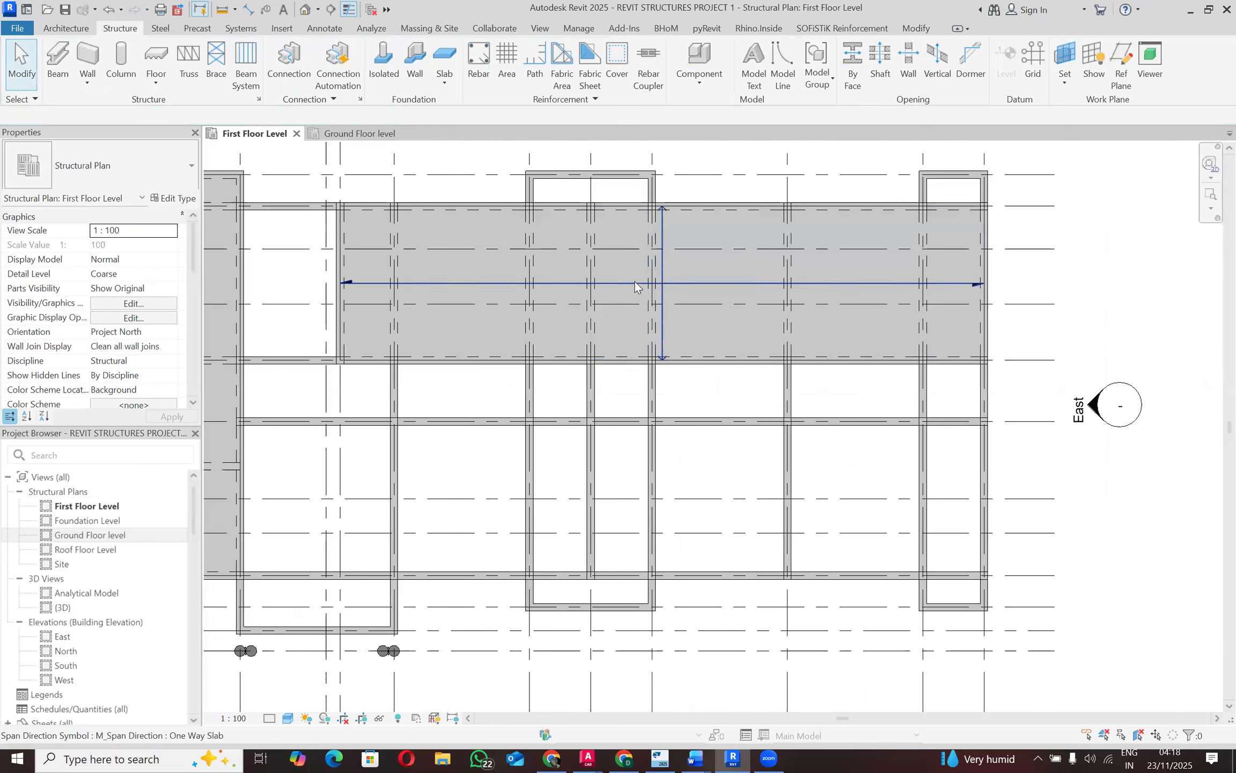
click(635, 281)
key(Escape)
Step: Create an STR_S150 slab with a rectangular boundary from grid intersection 2/E to 11/D, and delete its span direction symbol
scroll(634, 290, down, 2)
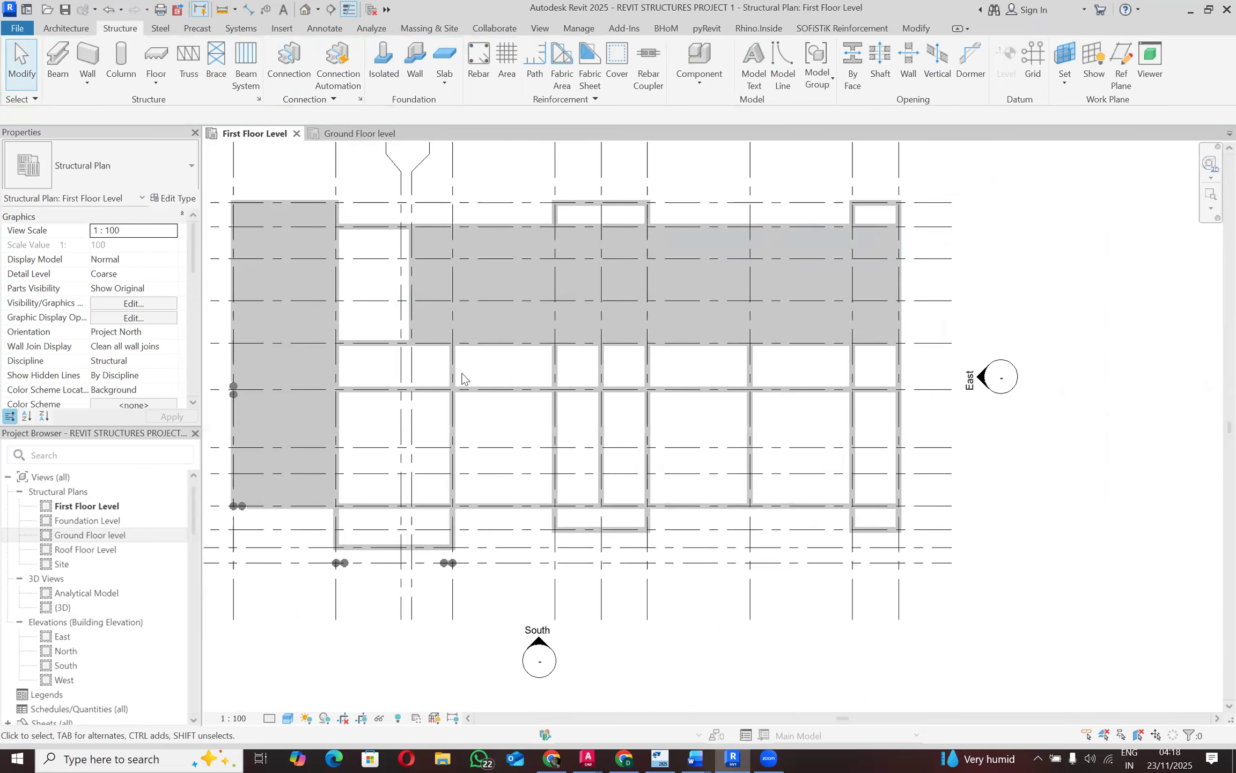
scroll(378, 374, up, 2)
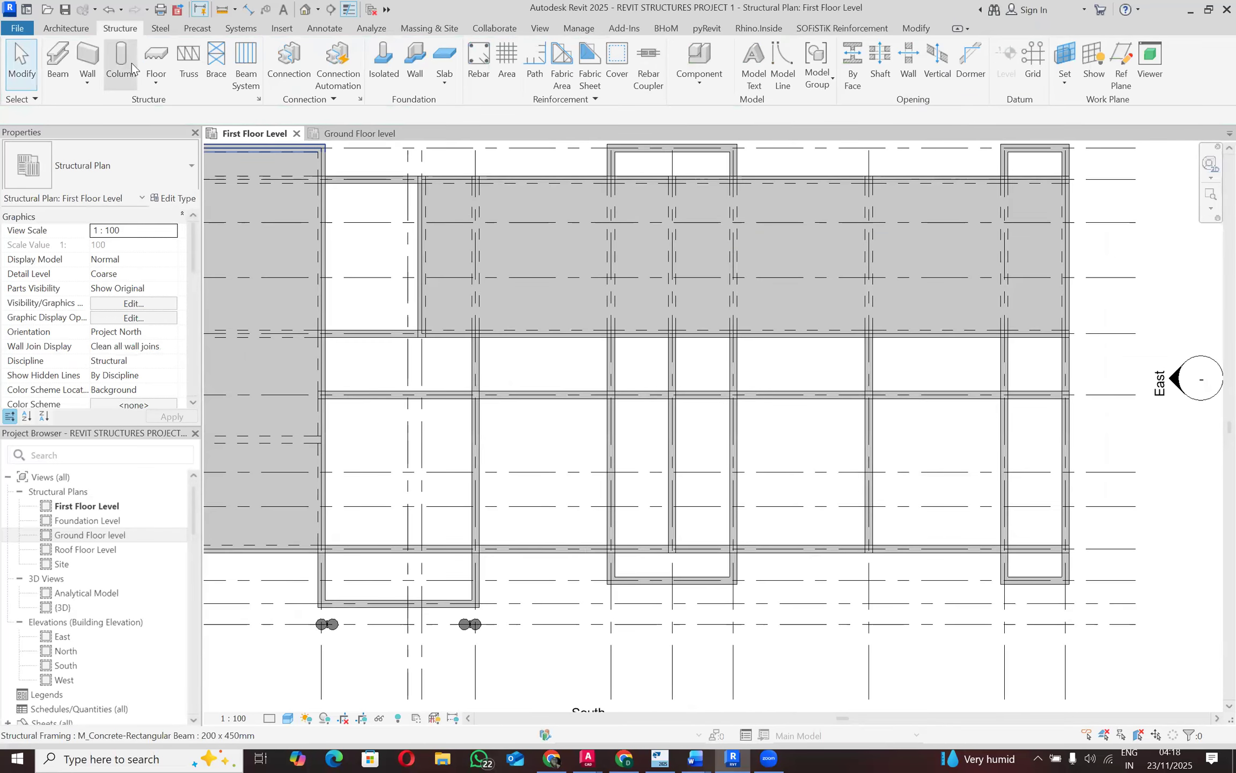
click(161, 83)
click(168, 101)
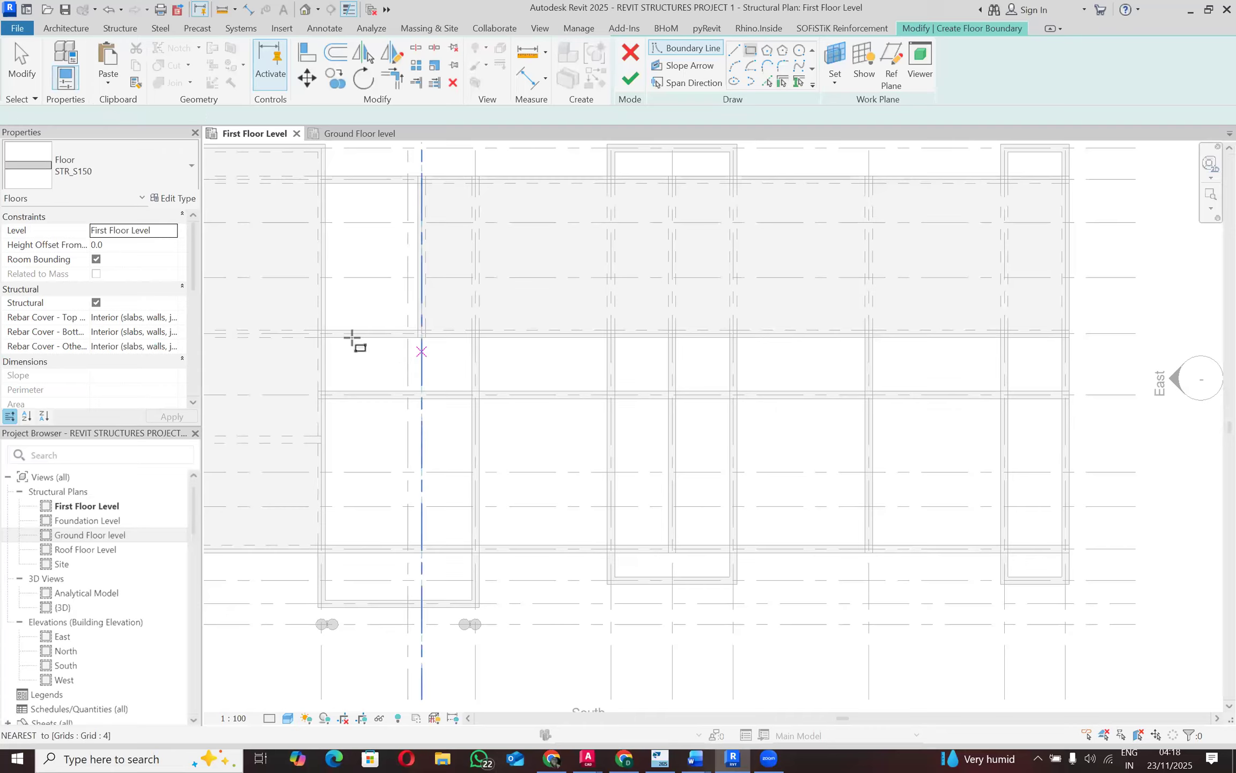
click(321, 334)
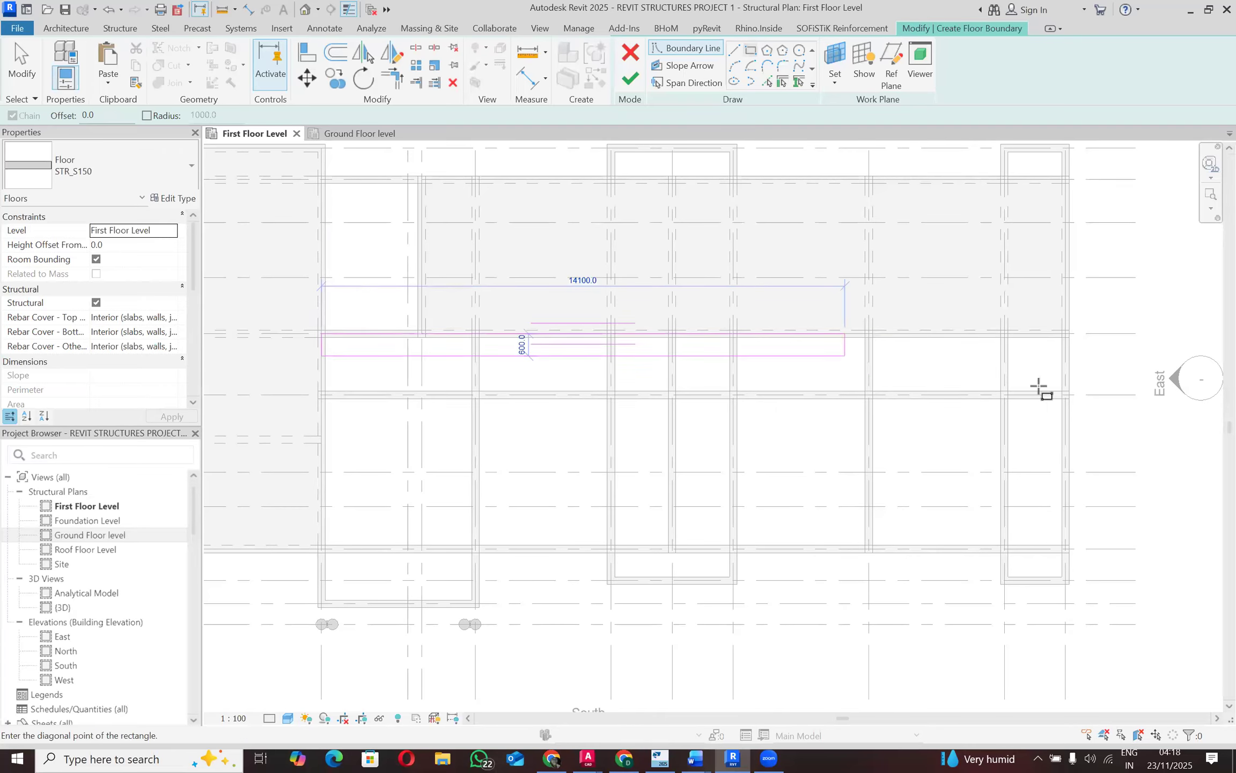
click(1066, 395)
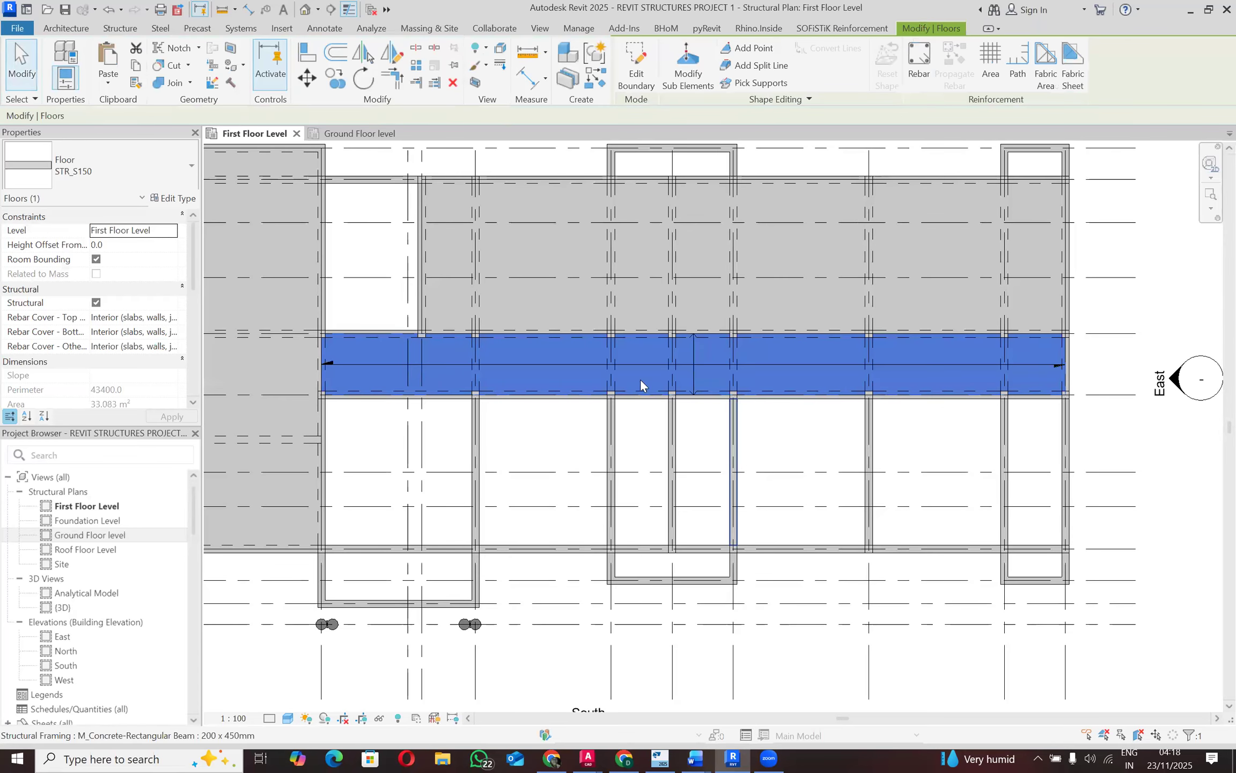
key(Escape)
click(642, 364)
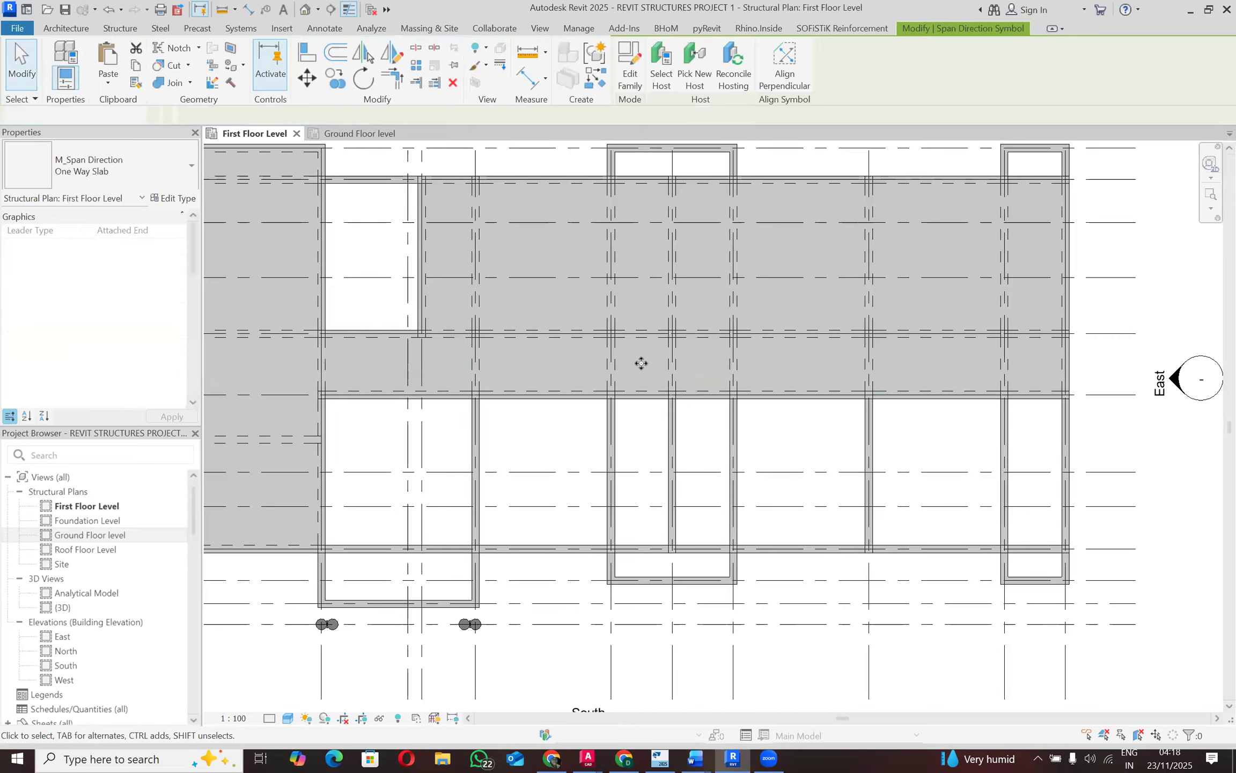
key(Escape)
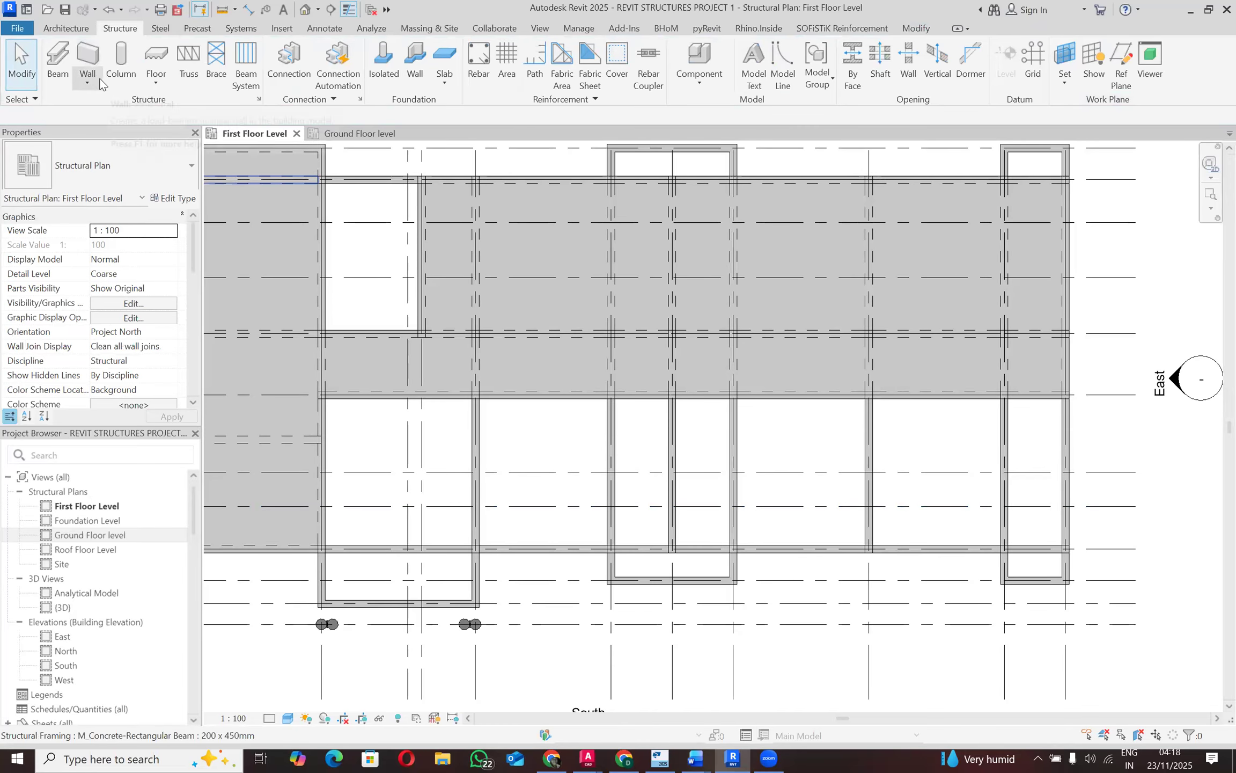
Step: Create an STR_S150 slab with a rectangular boundary from grid intersection 2/D to 11/B, and delete its span direction symbol
click(171, 85)
click(180, 100)
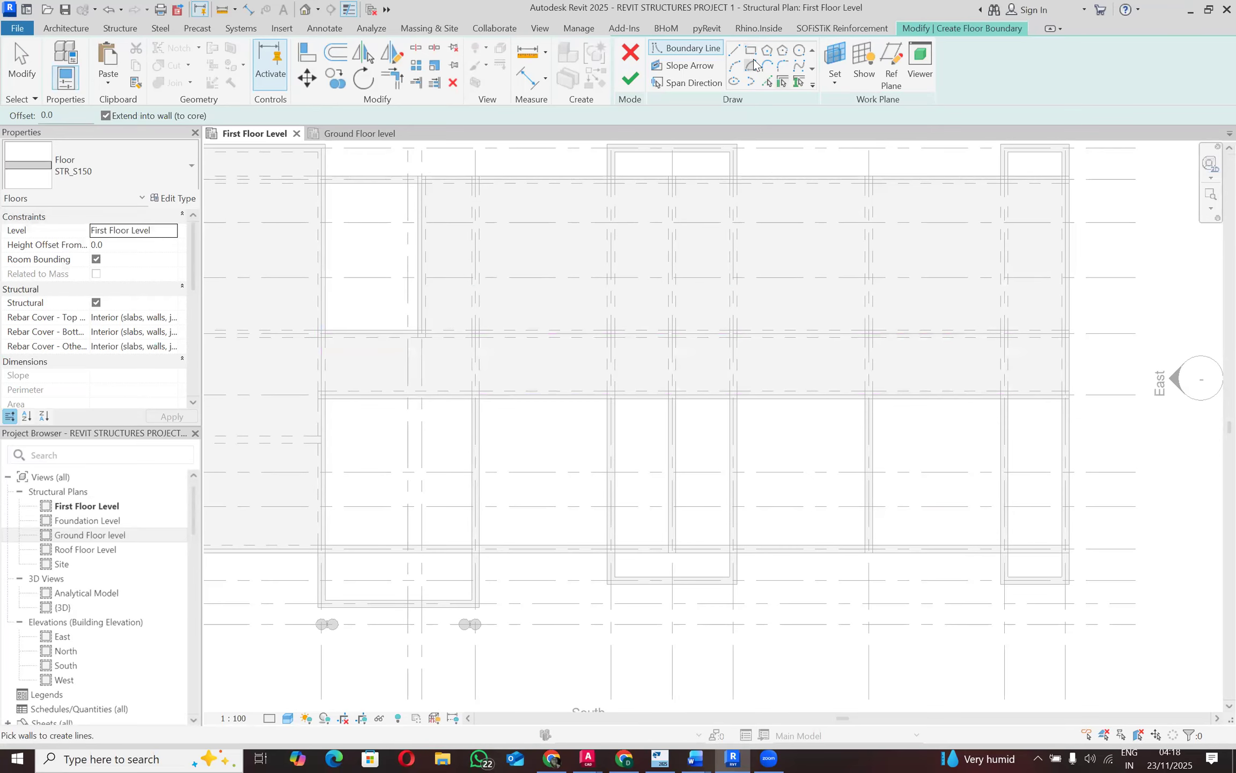
click(751, 50)
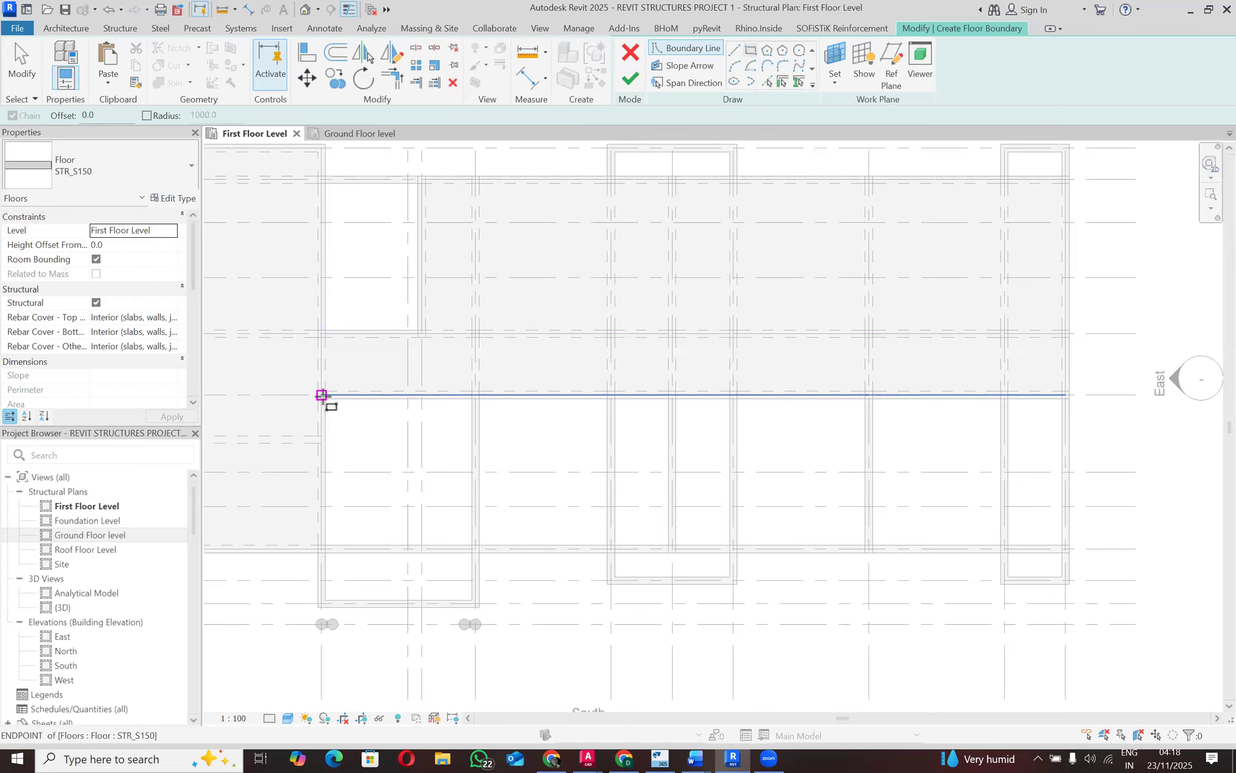
click(321, 397)
click(1069, 548)
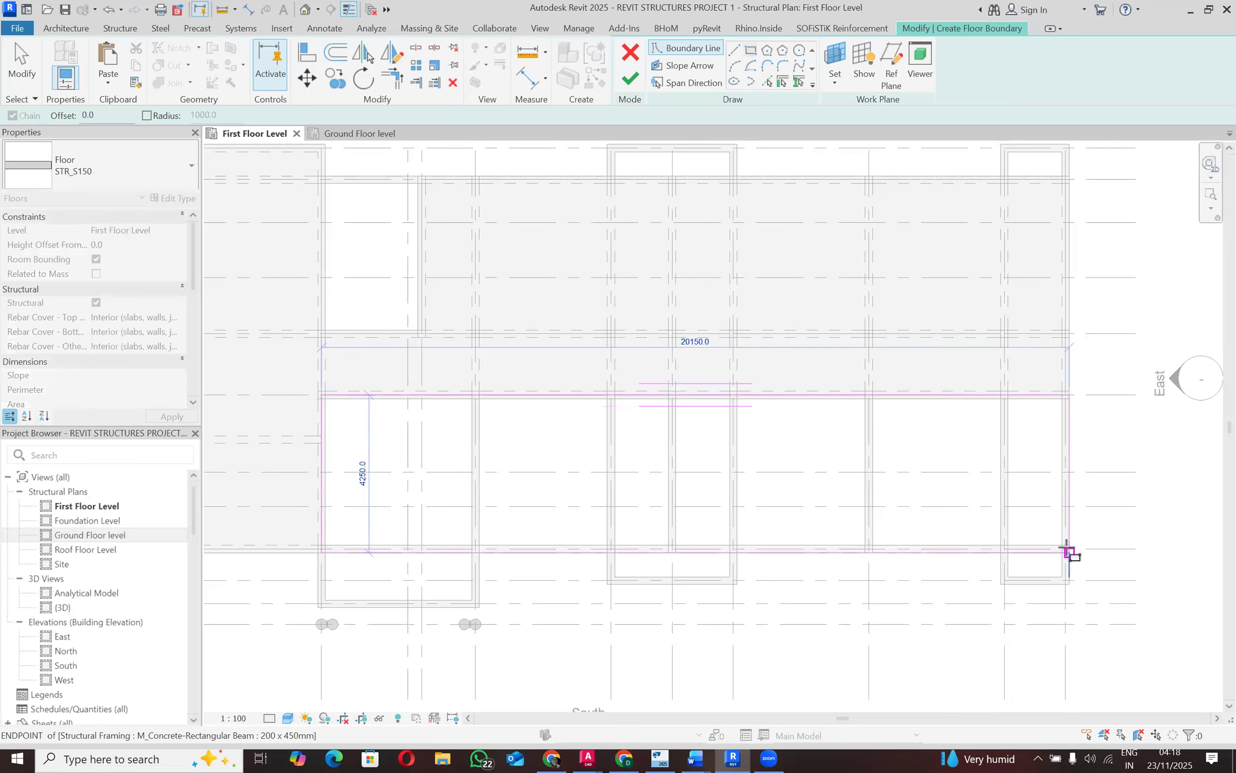
click(1069, 549)
click(631, 80)
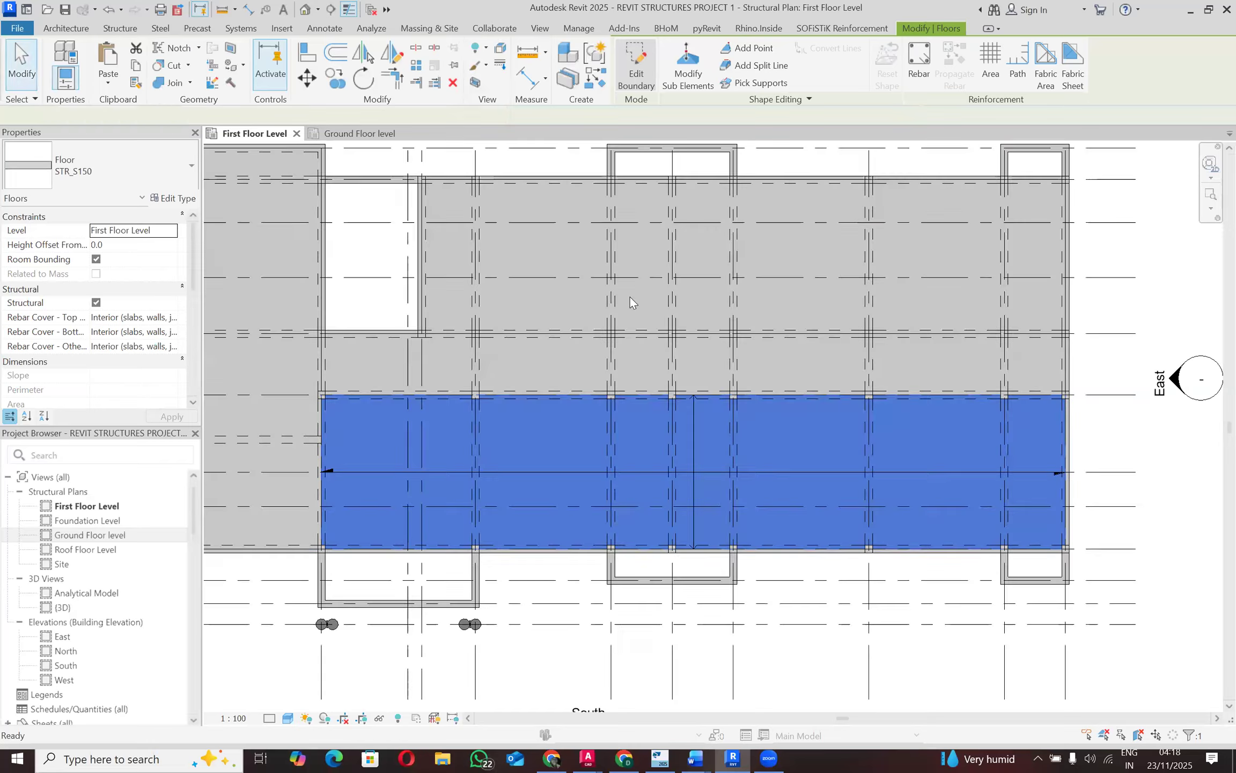
click(612, 410)
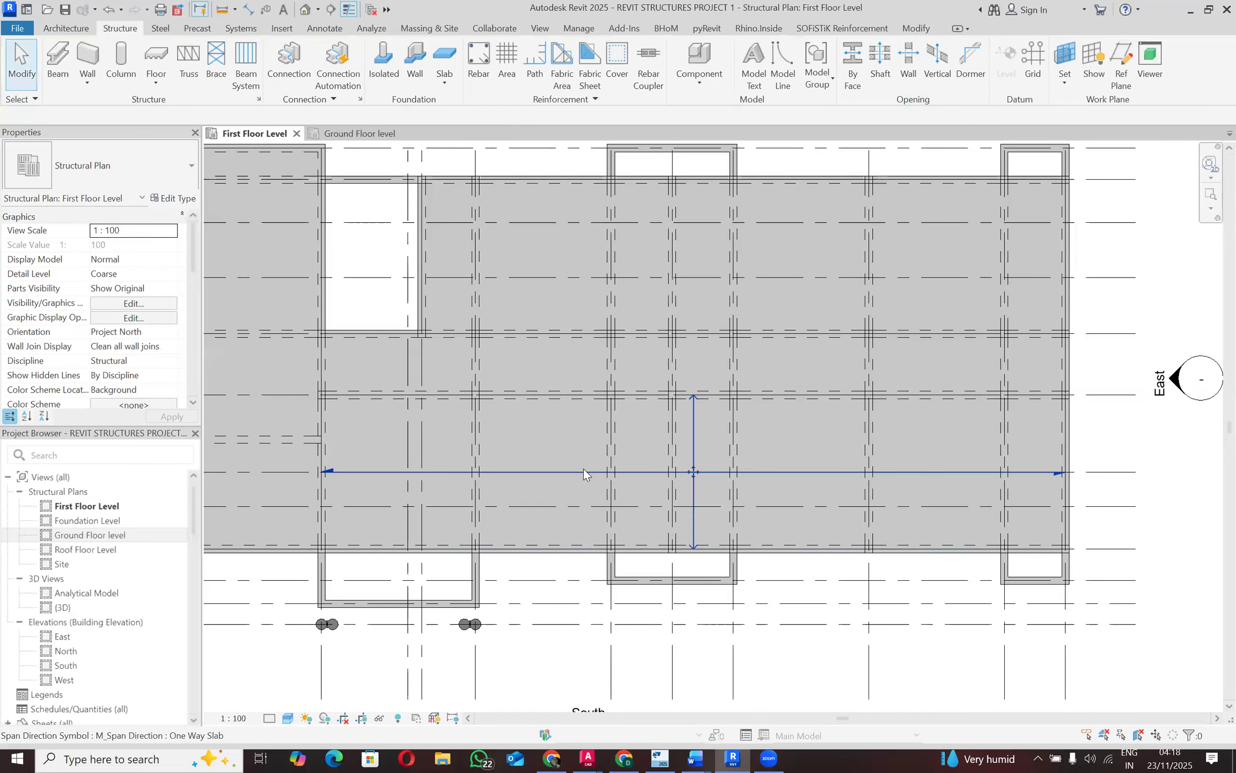
click(584, 468)
key(Escape)
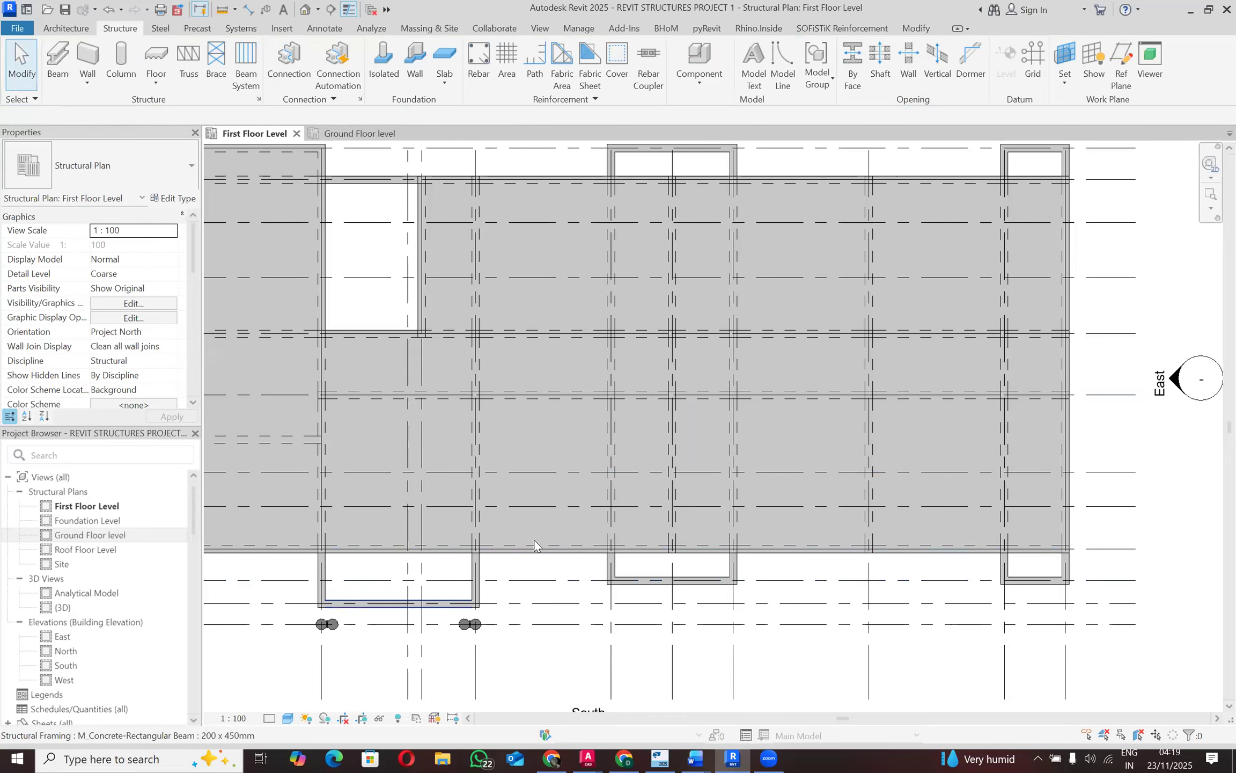
Step: Delete the beam on grid 5 between grids B and A0 and the beam along grid A0 between grids 2 and 5
click(482, 584)
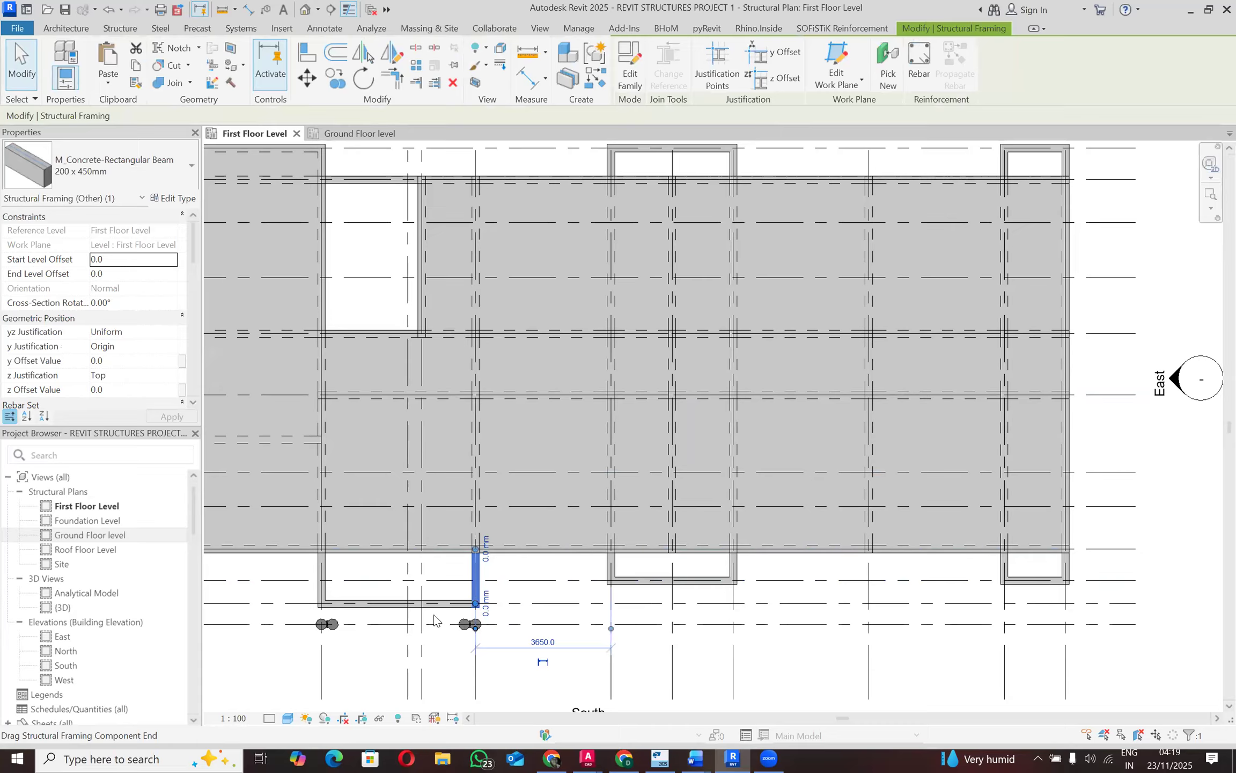
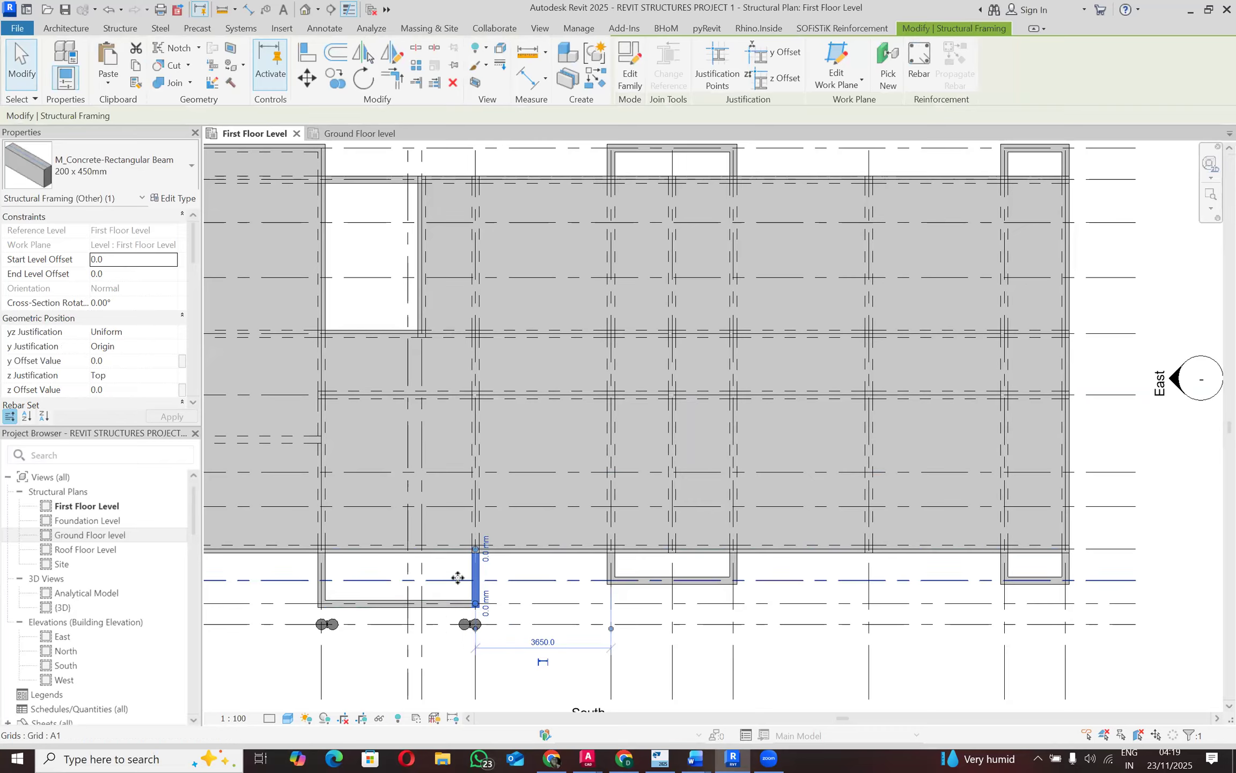
key(Escape)
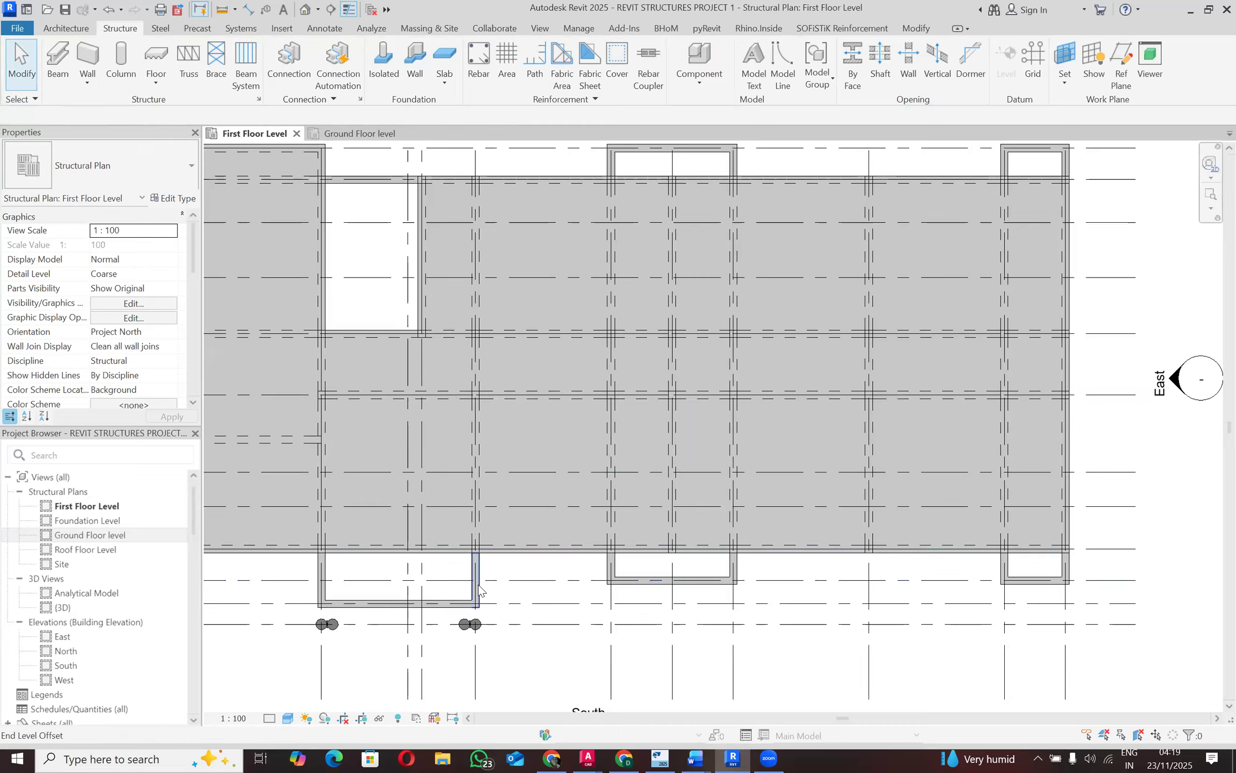
click(477, 590)
key(Escape)
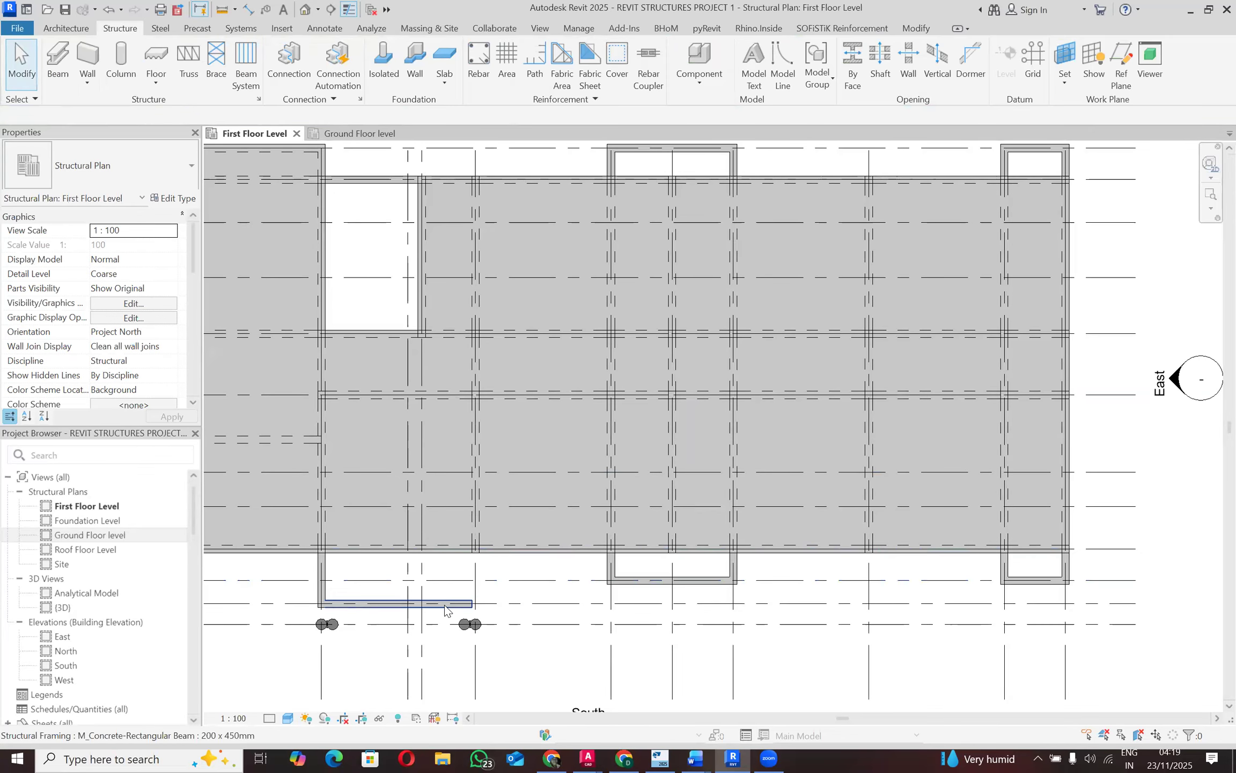
click(445, 605)
key(Delete)
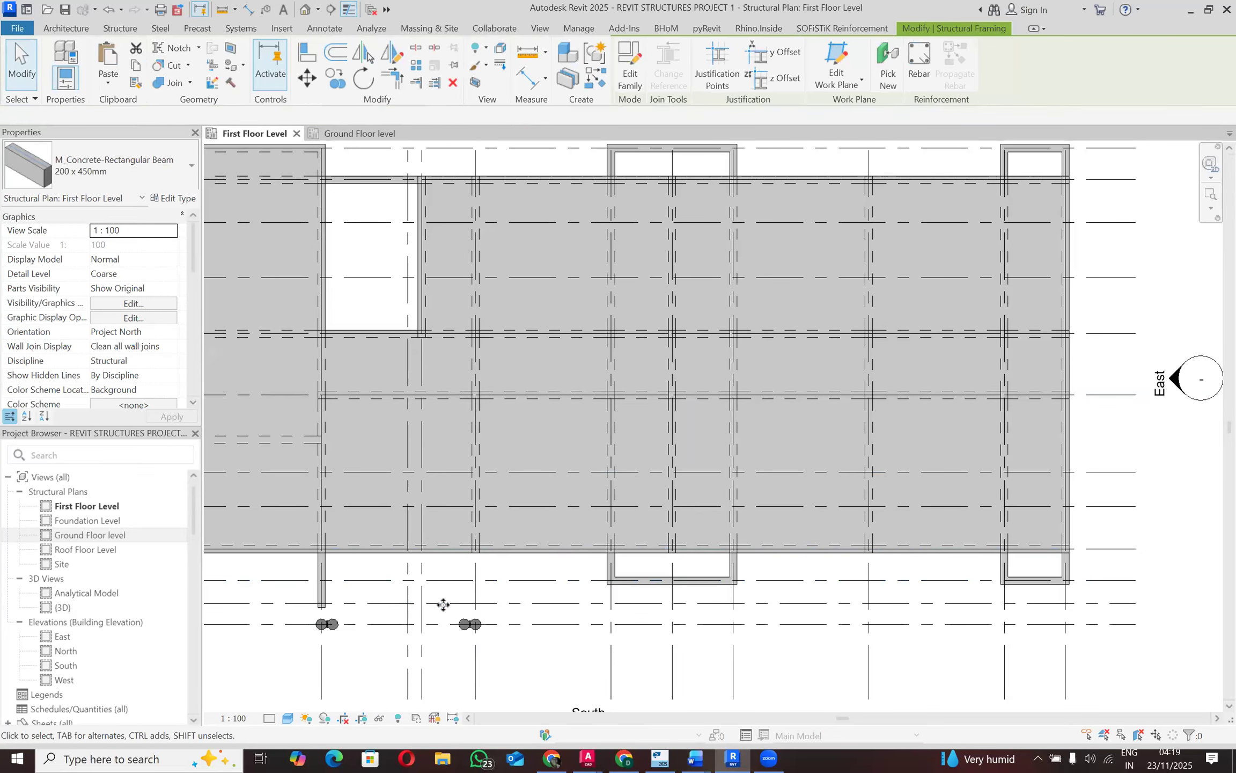
Step: Check the beam layout below grid B on the first floor plan in Tekla Structural Designer, and return to Revit
scroll(427, 593, down, 2)
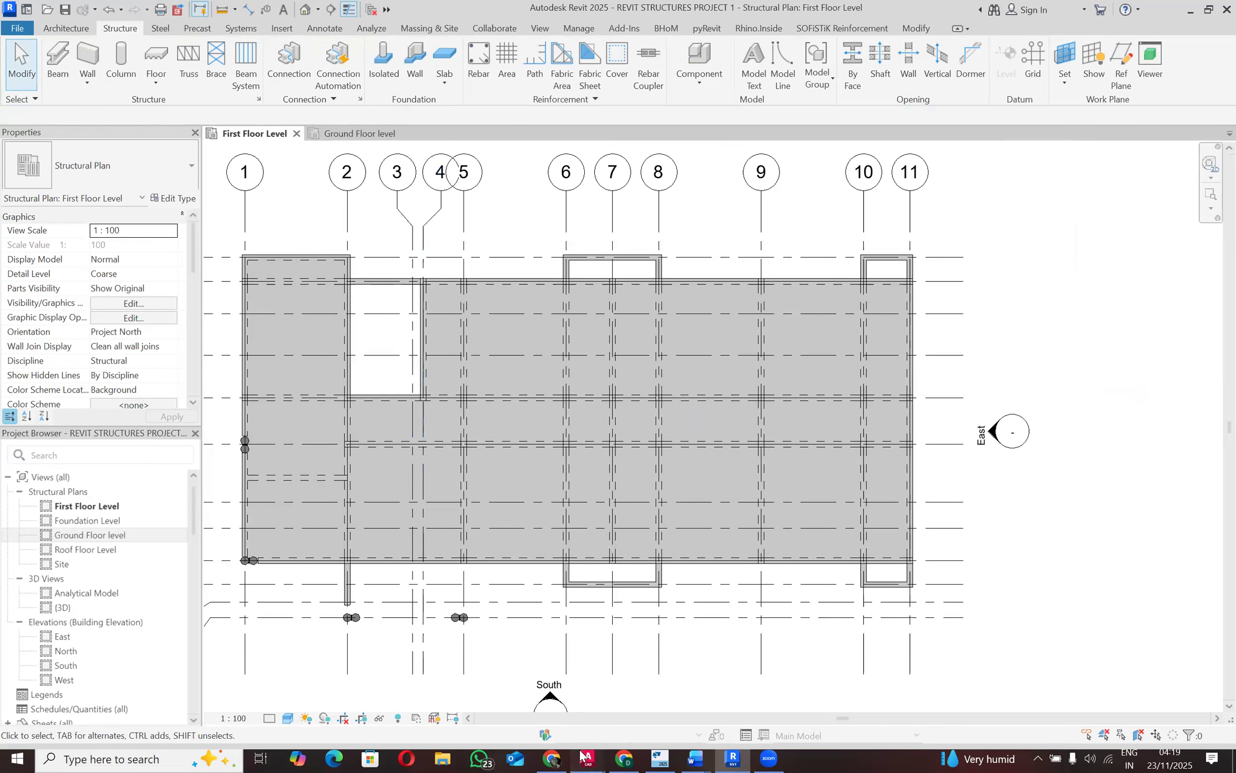
mouse_move(581, 756)
click(660, 757)
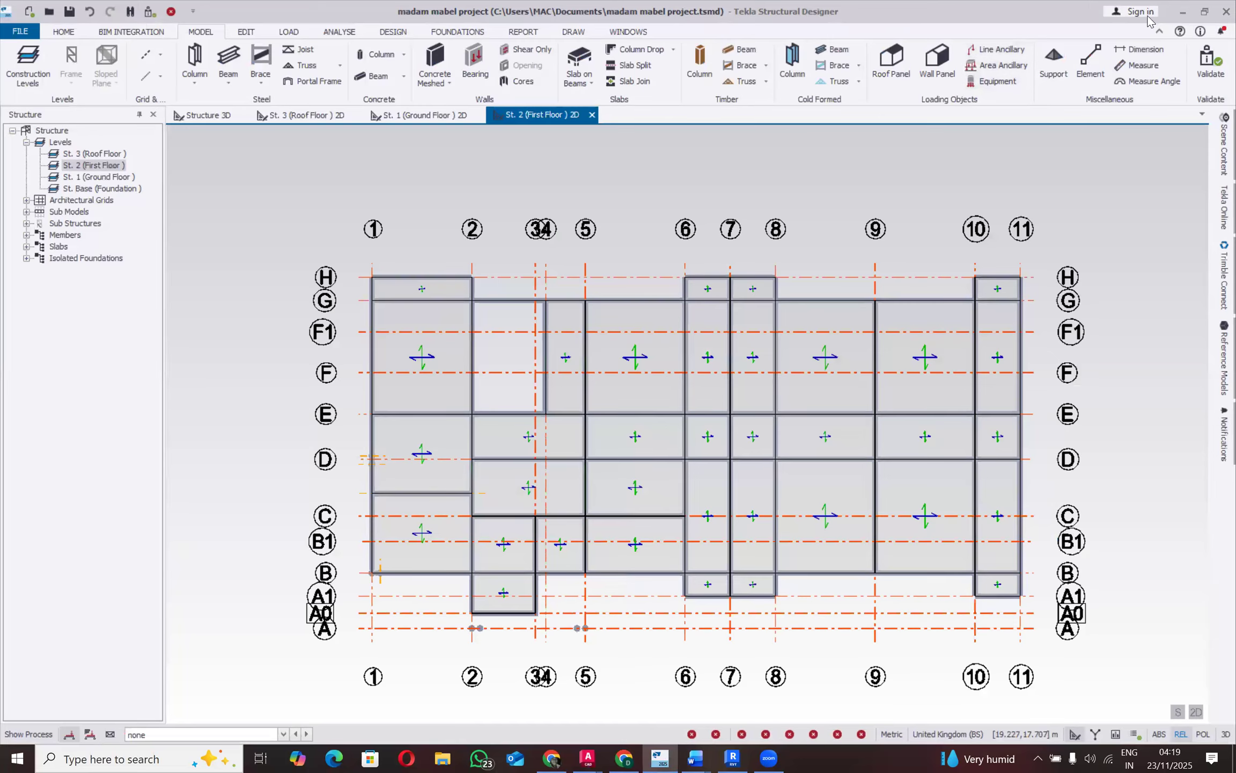
click(1183, 12)
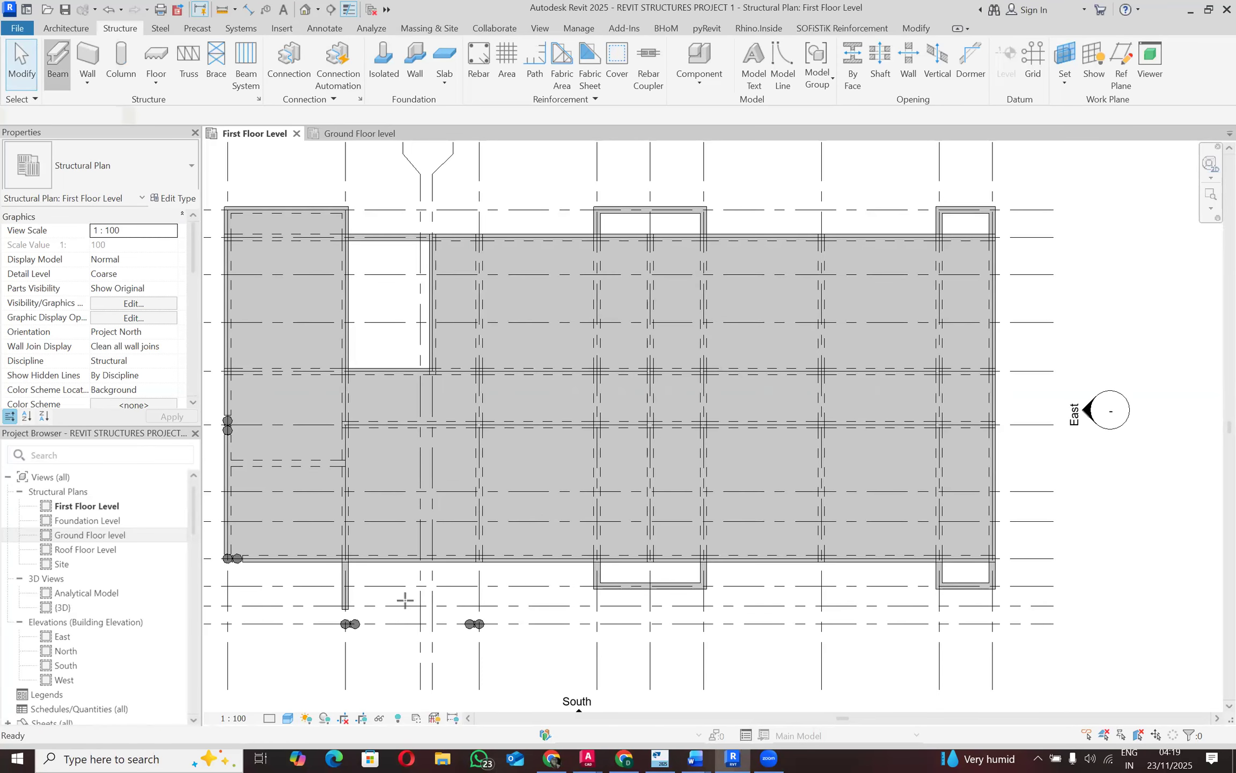
Step: Try to place 200 x 450mm concrete beams along grid 3 from B to A0 and along grid A0 back to grid 2
key(b)
key(m)
scroll(405, 600, up, 3)
click(420, 562)
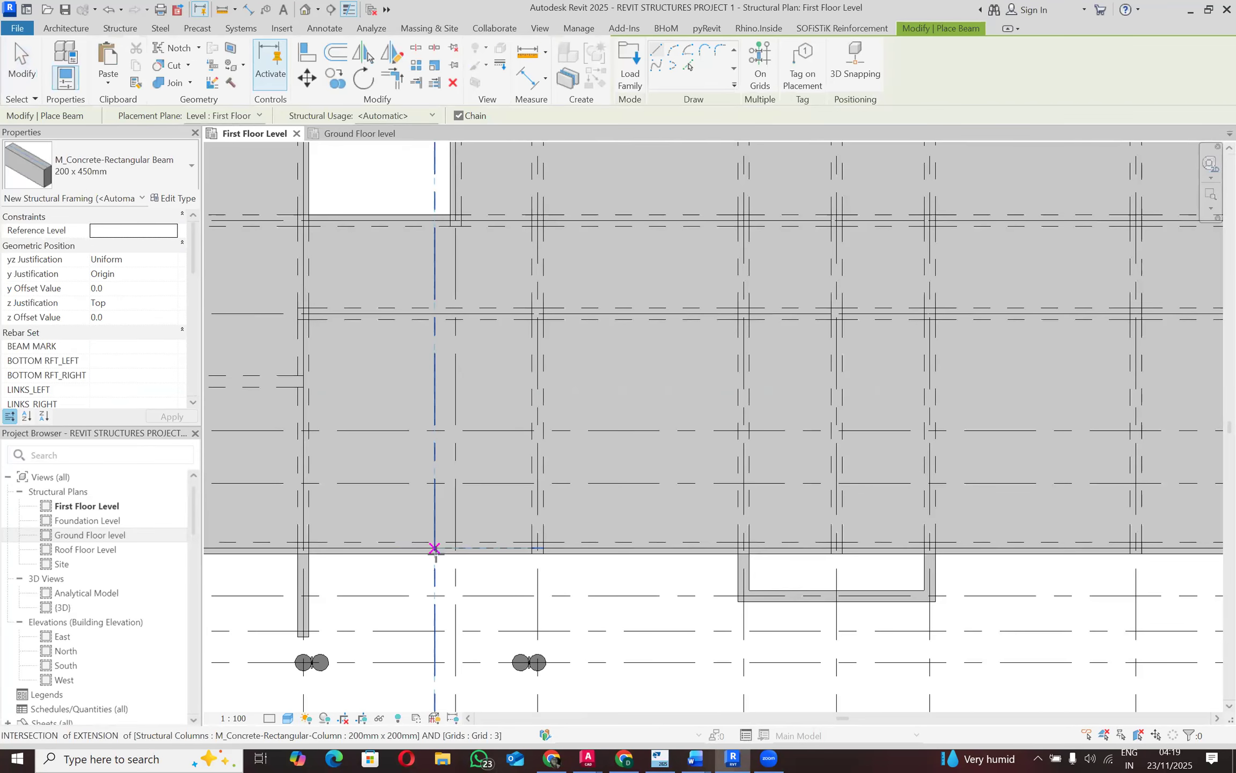
click(434, 630)
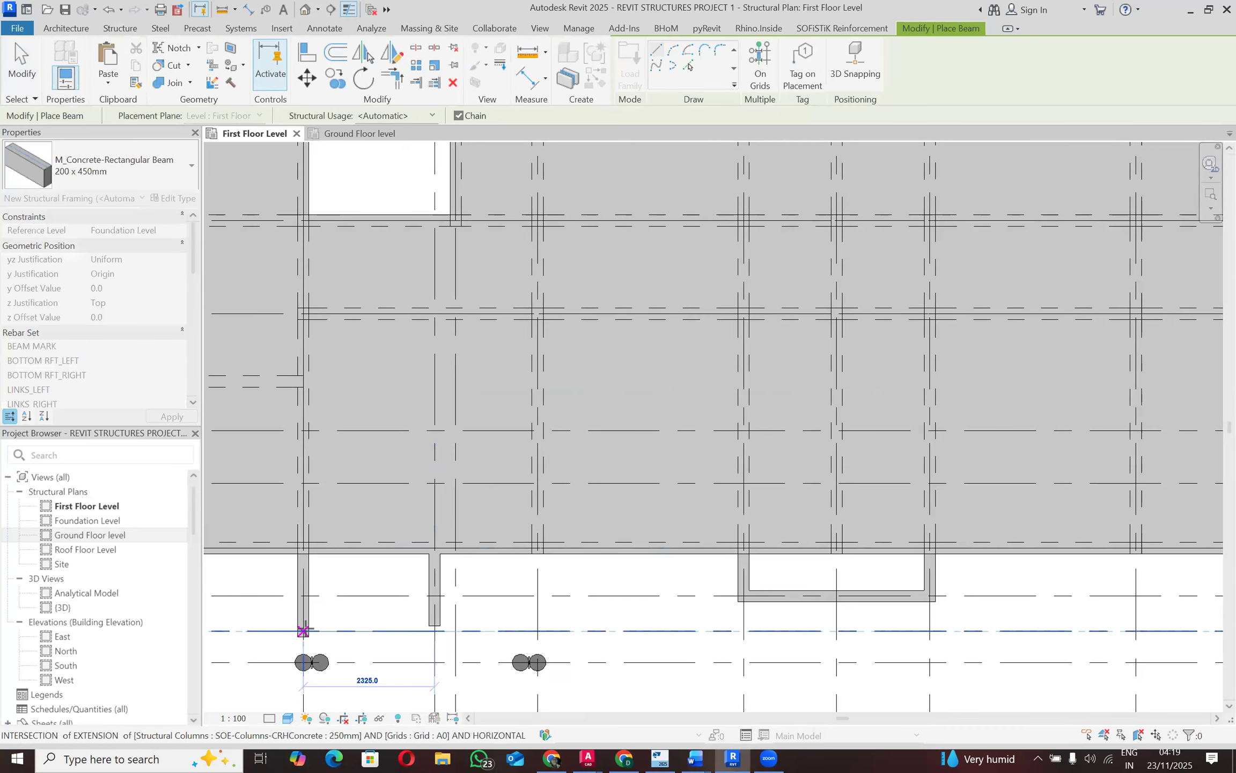
click(308, 632)
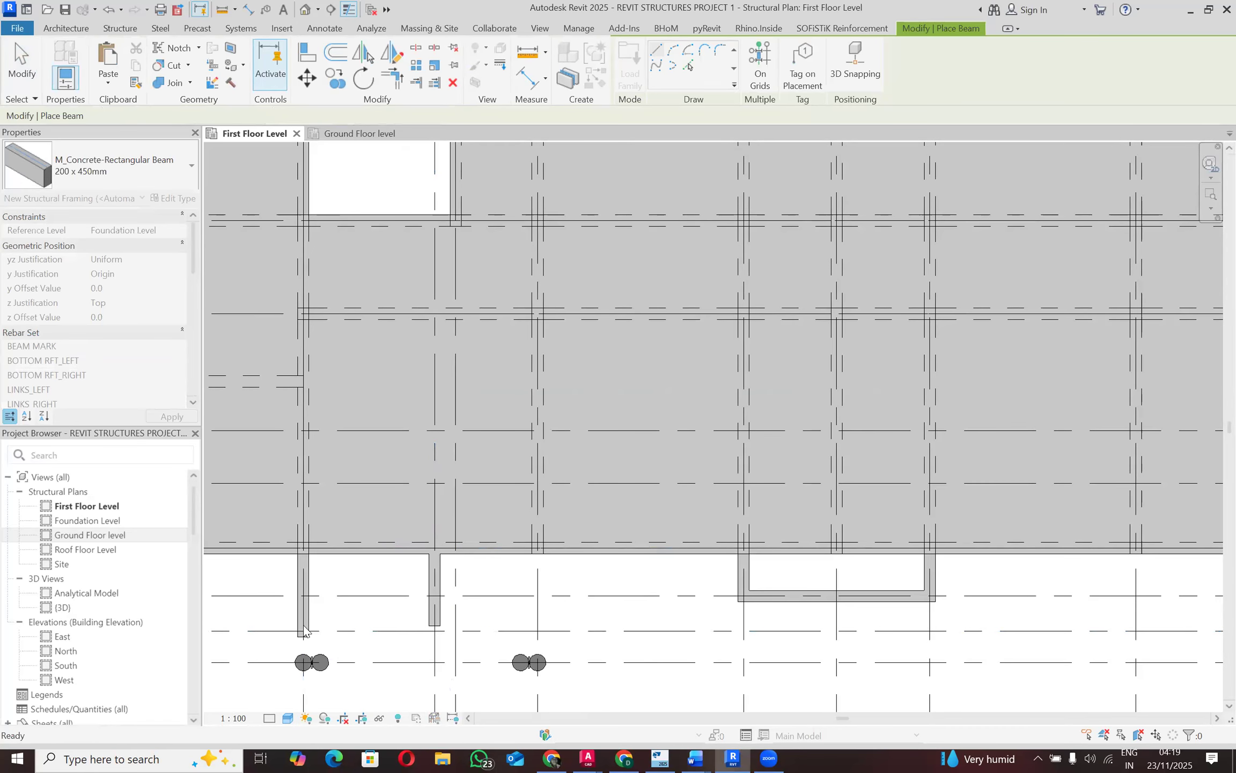
key(Escape)
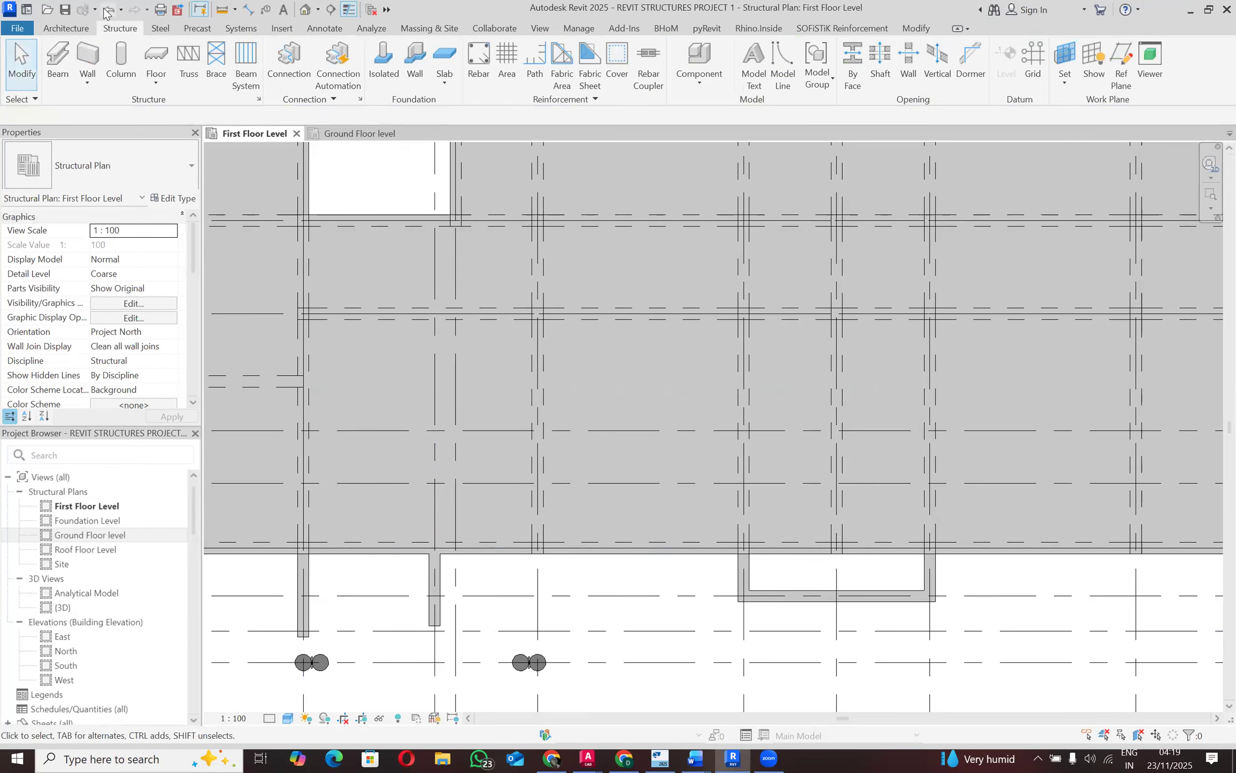
Step: Delete the remaining beam on grid 2 between grids B and A0
click(305, 606)
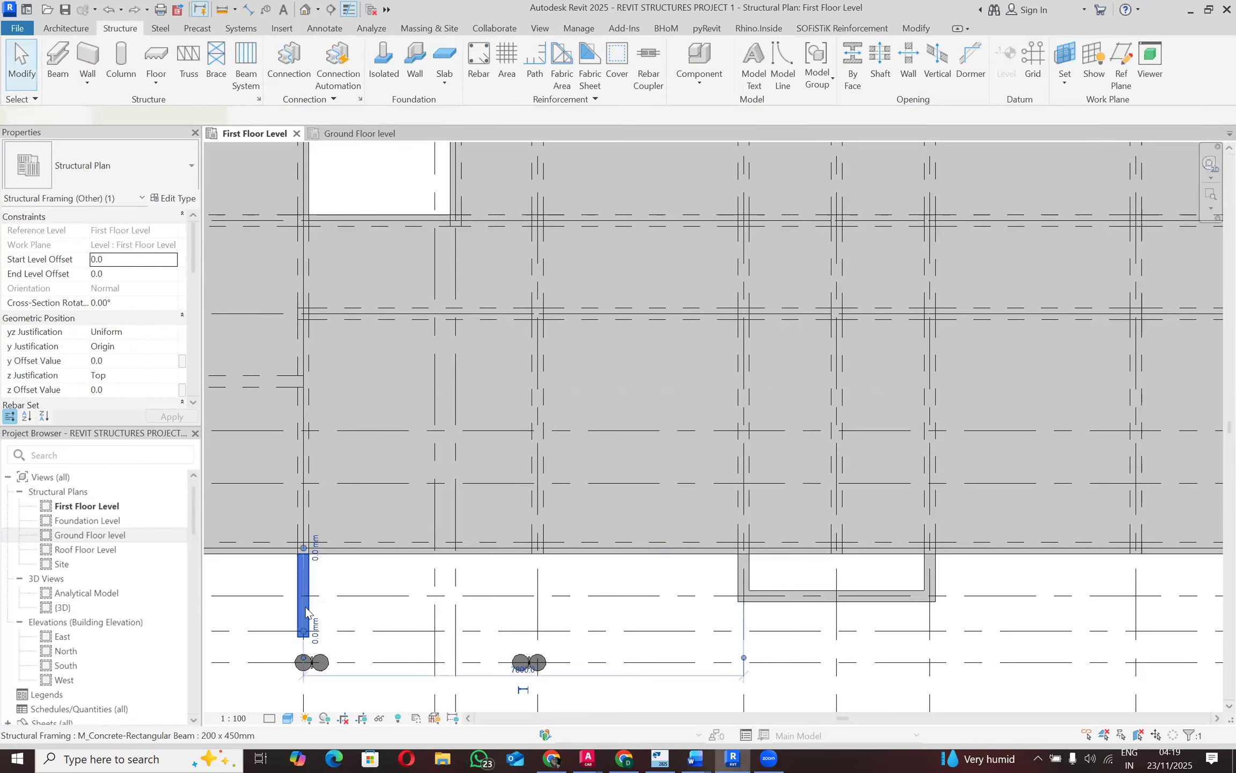
right_click(305, 608)
click(358, 429)
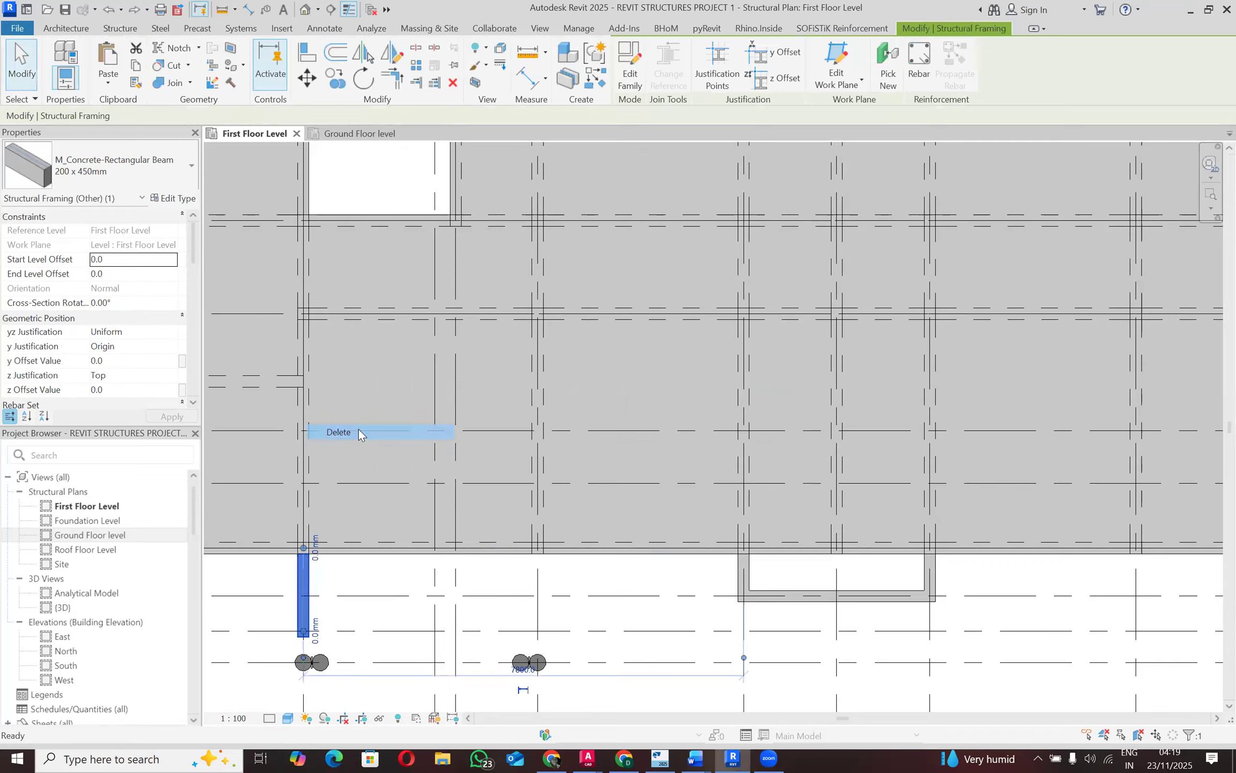
key(Escape)
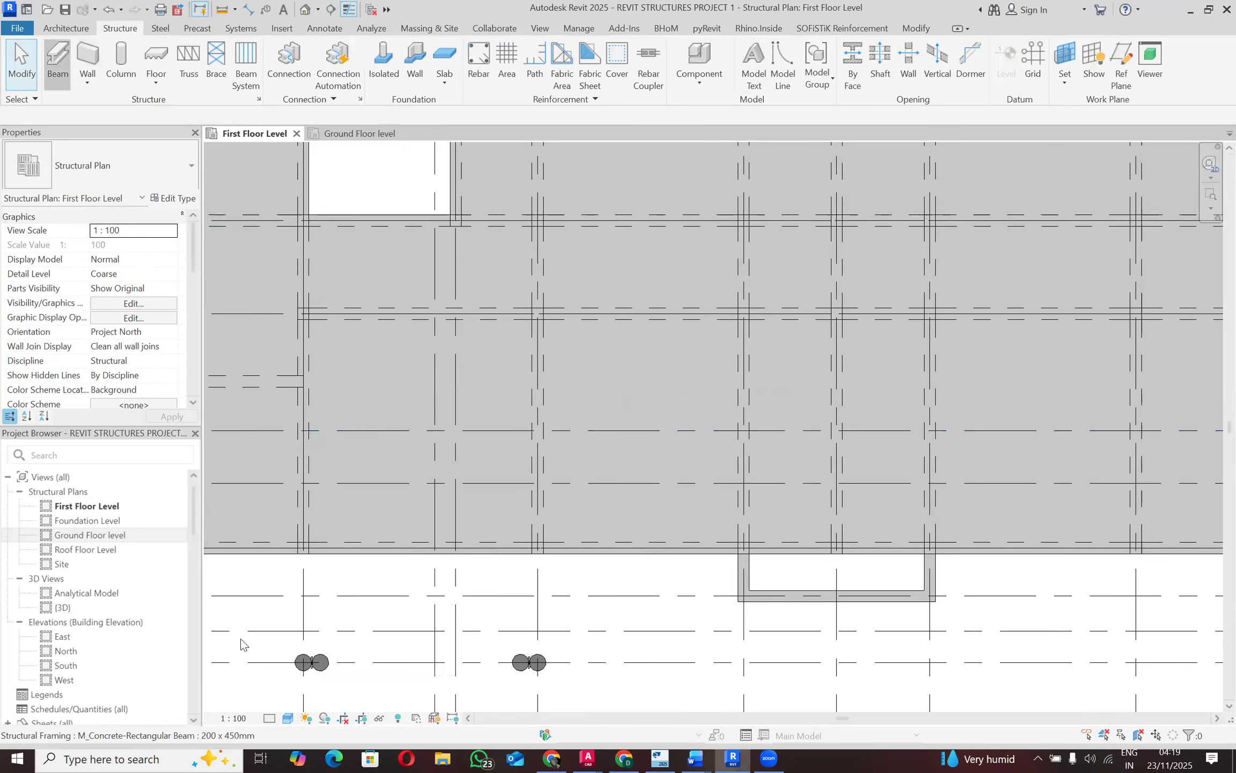
Step: Place chained 200 x 450mm concrete beams from grid intersection 2/B to 2/A0, across to 3/A0 and up to 3/B
key(b)
key(m)
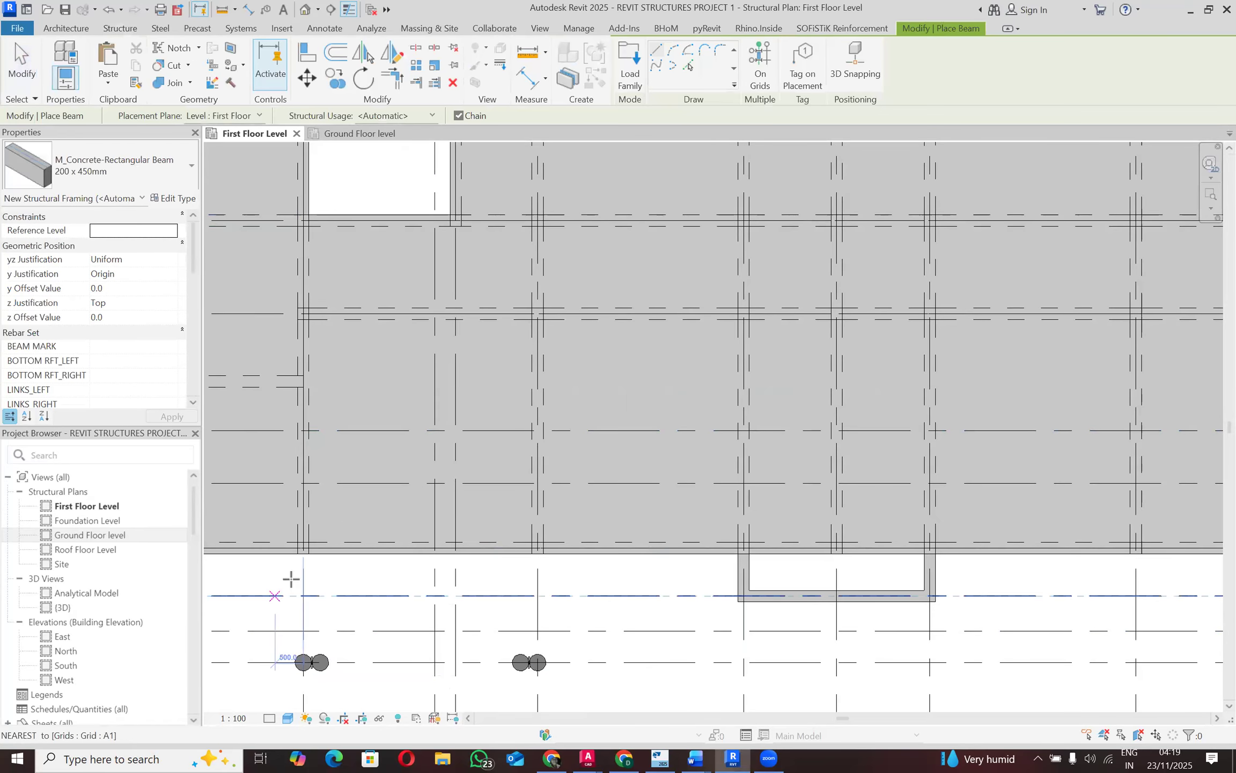
click(304, 547)
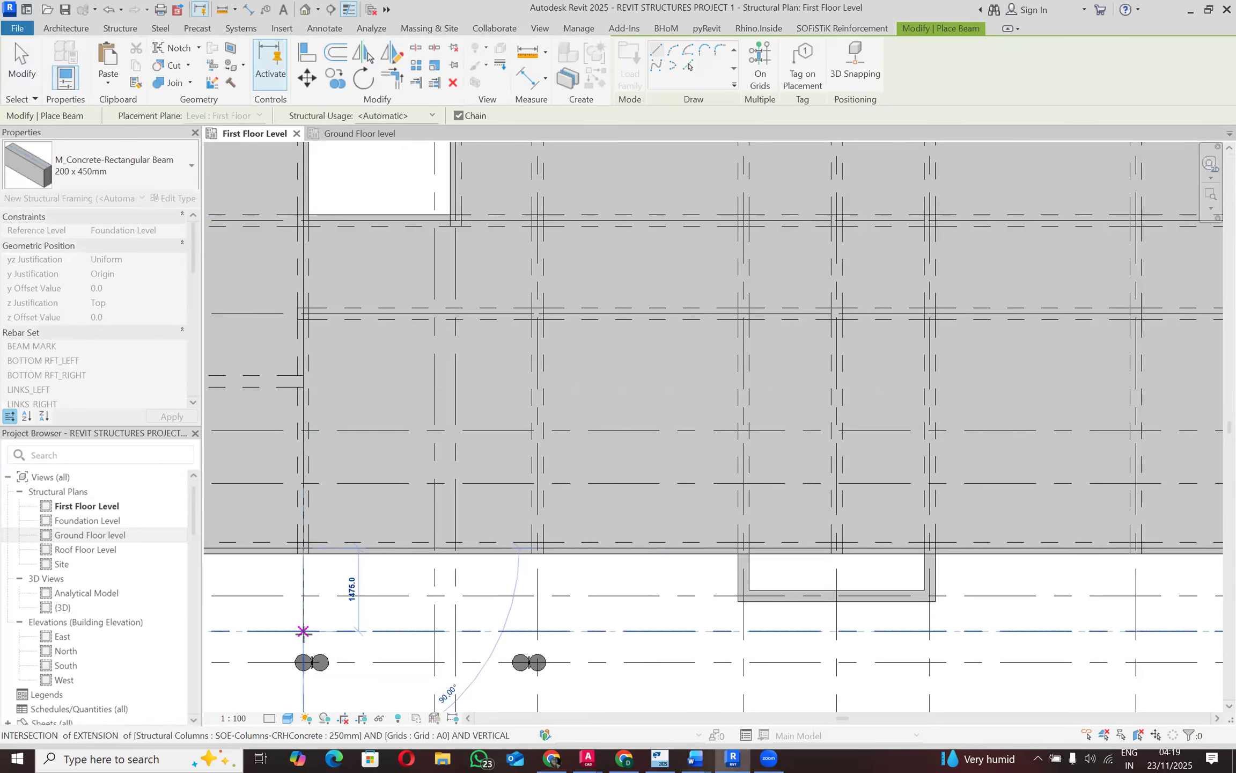
click(371, 636)
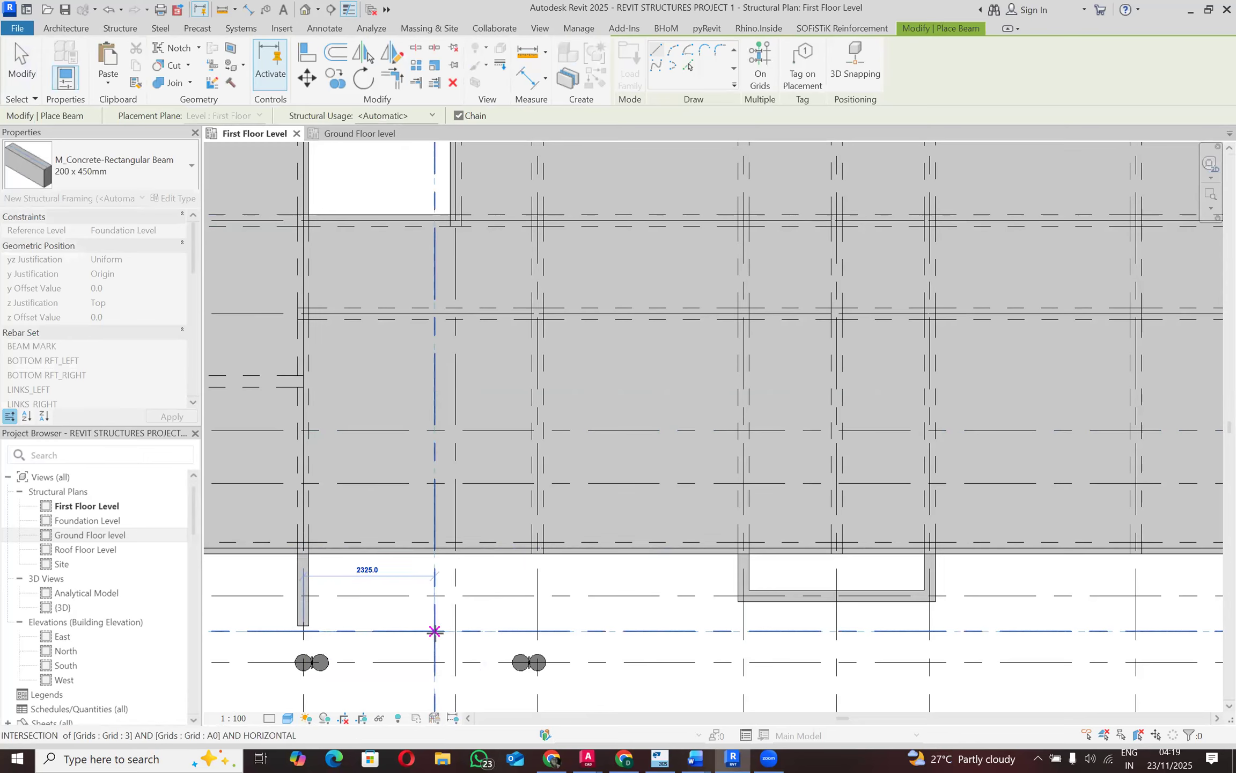
click(435, 630)
click(434, 548)
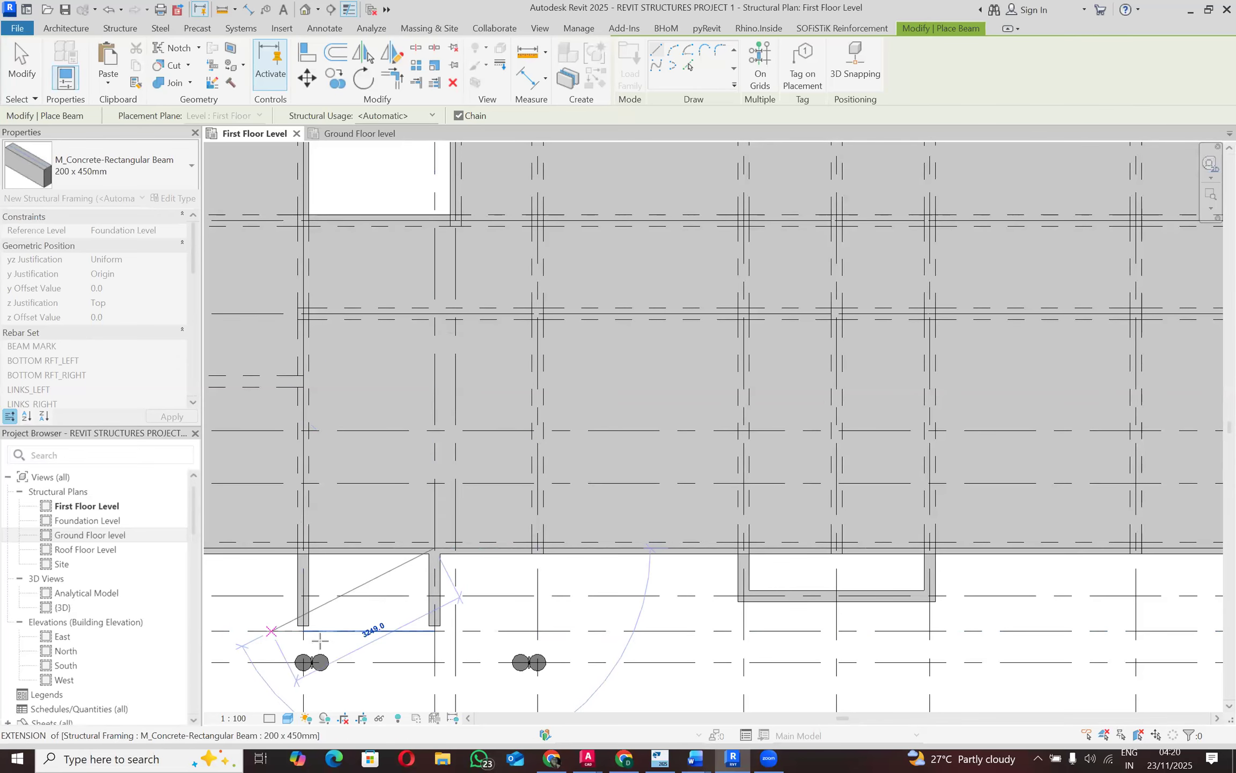
scroll(320, 641, up, 2)
scroll(280, 627, up, 2)
key(Escape)
key(Escape)
Step: Inspect the 200 x 450mm beam along grid A0 between grids 2 and 3 on the first floor plan
click(330, 626)
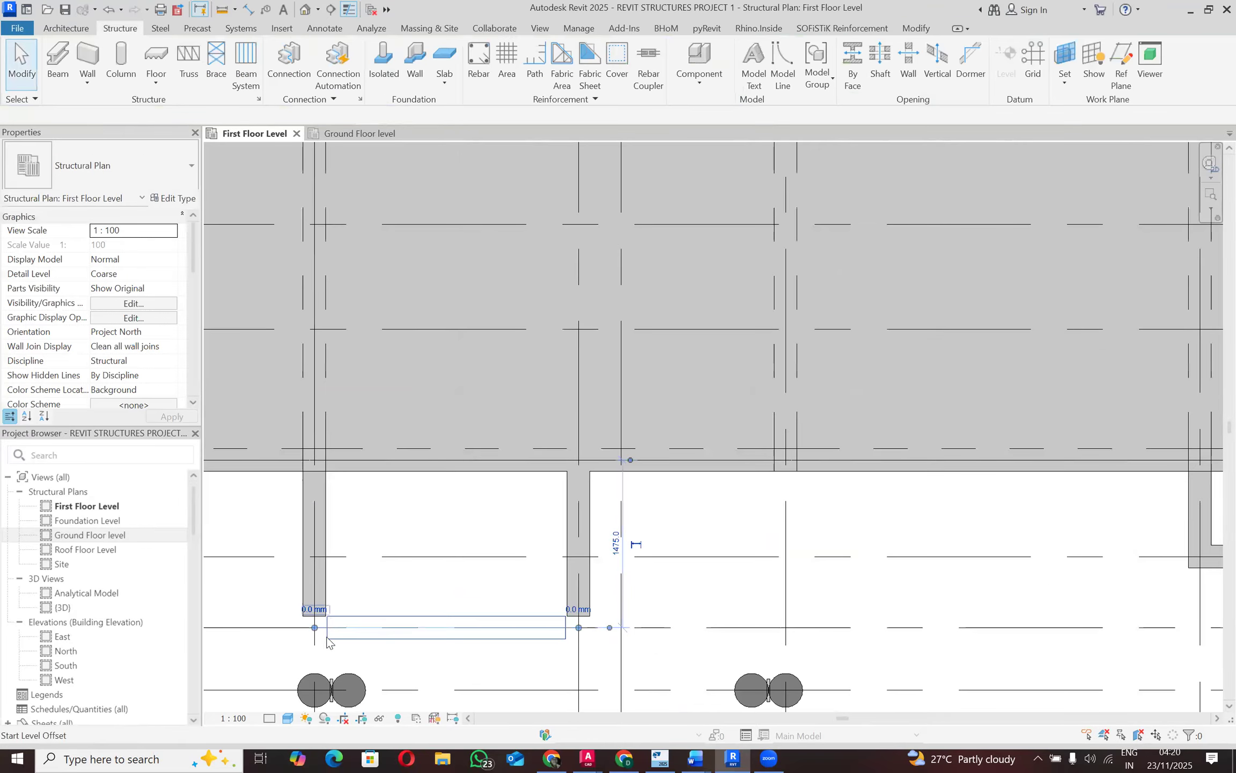
scroll(475, 524, down, 1)
scroll(497, 516, down, 2)
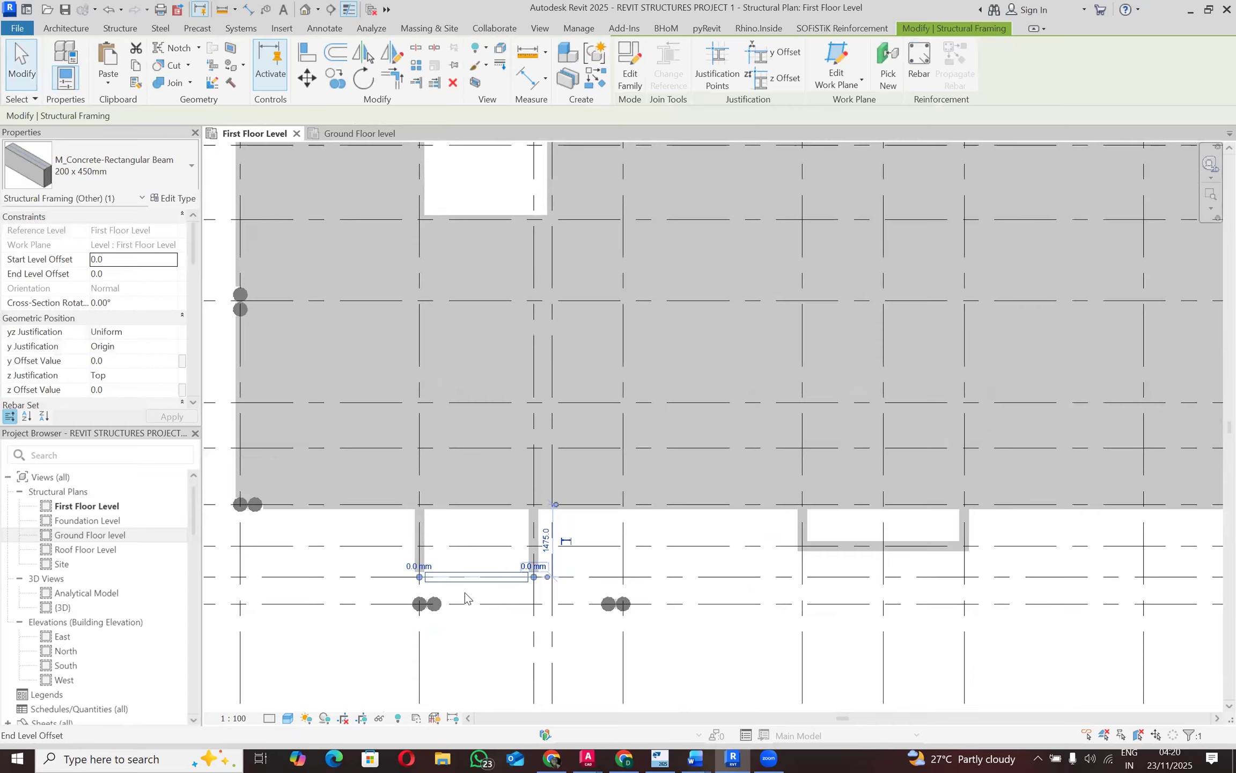
scroll(461, 578, up, 3)
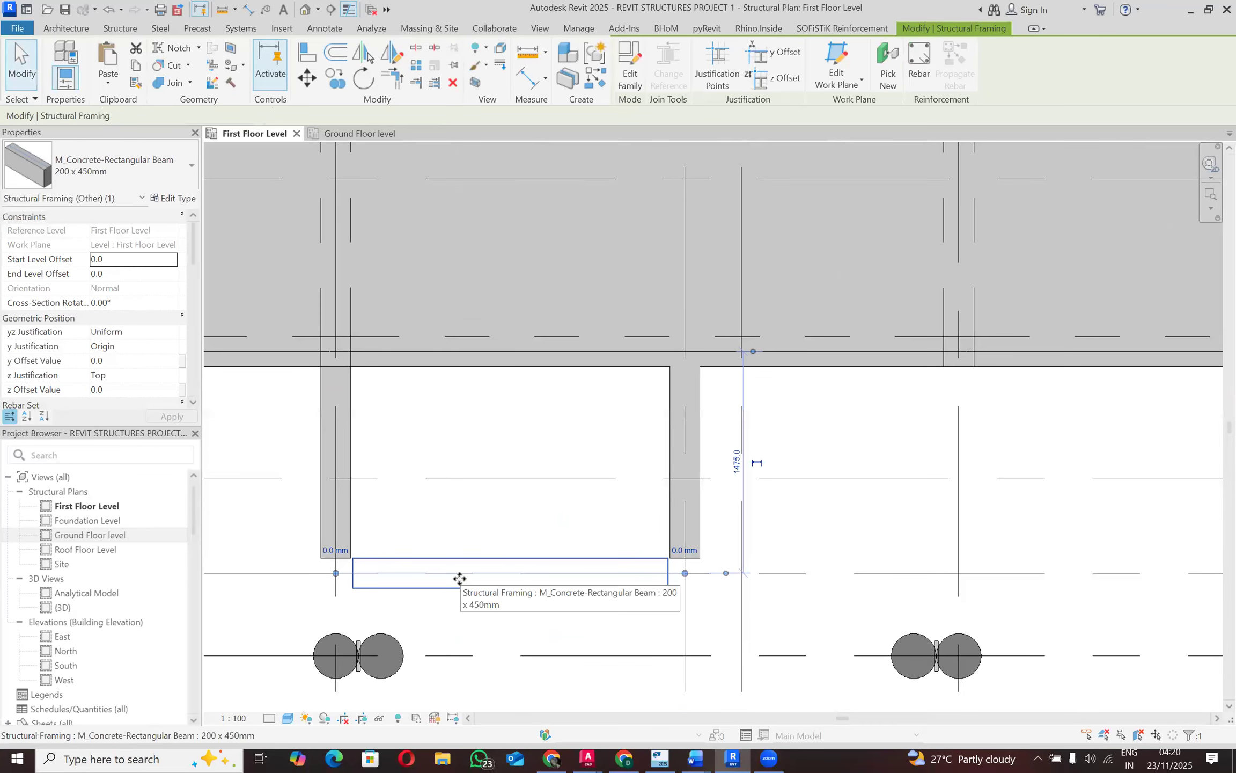
key(Escape)
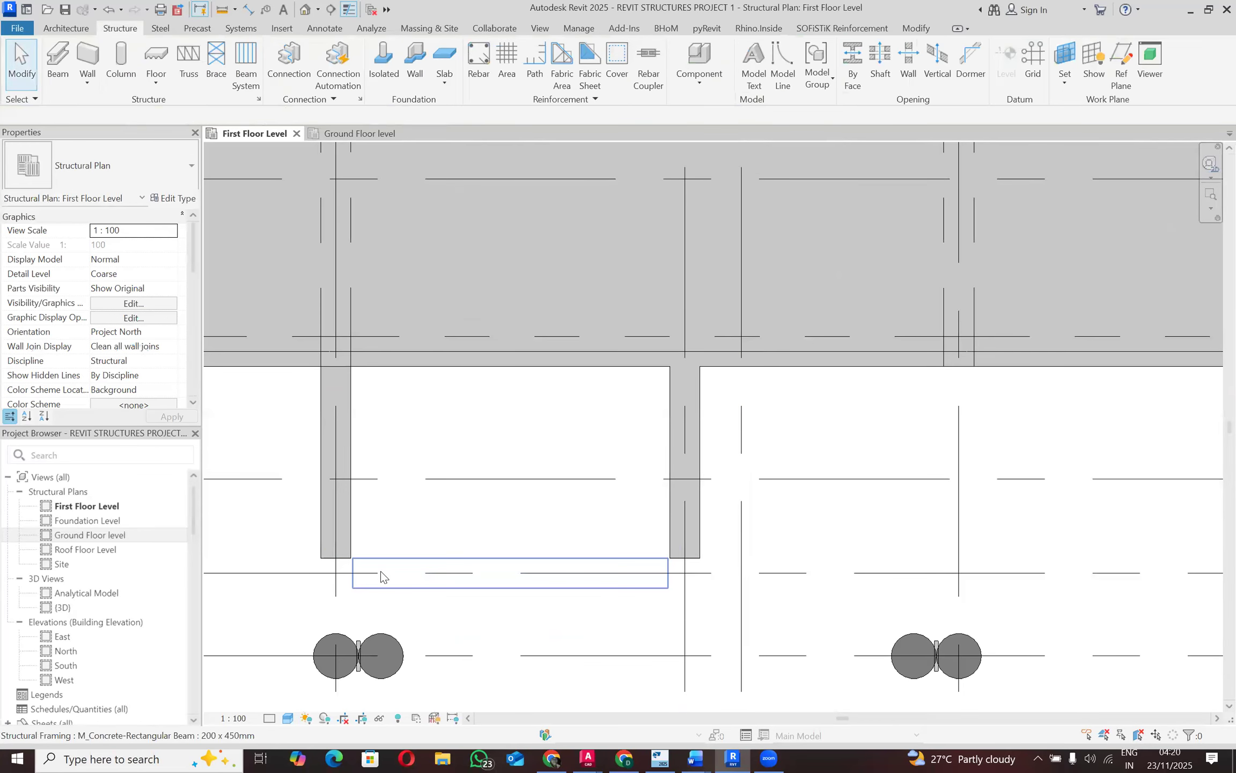
click(382, 576)
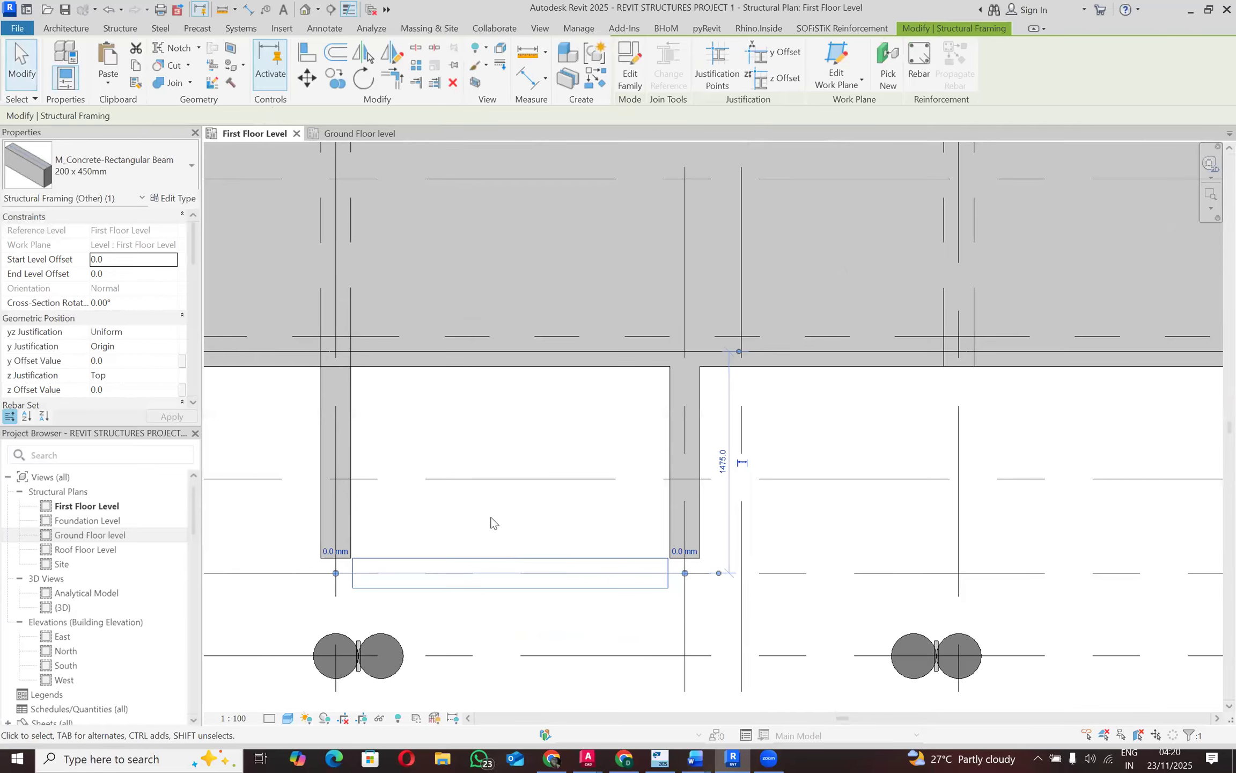
scroll(496, 507, down, 1)
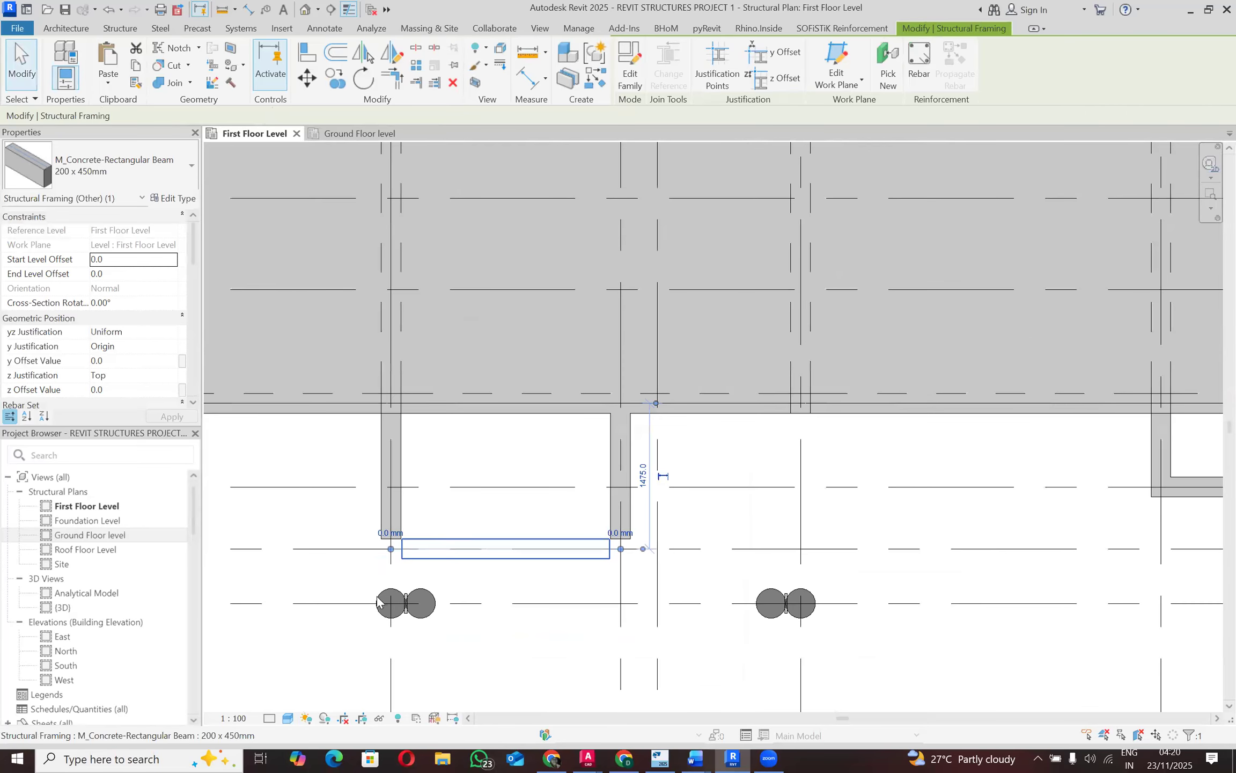
key(Escape)
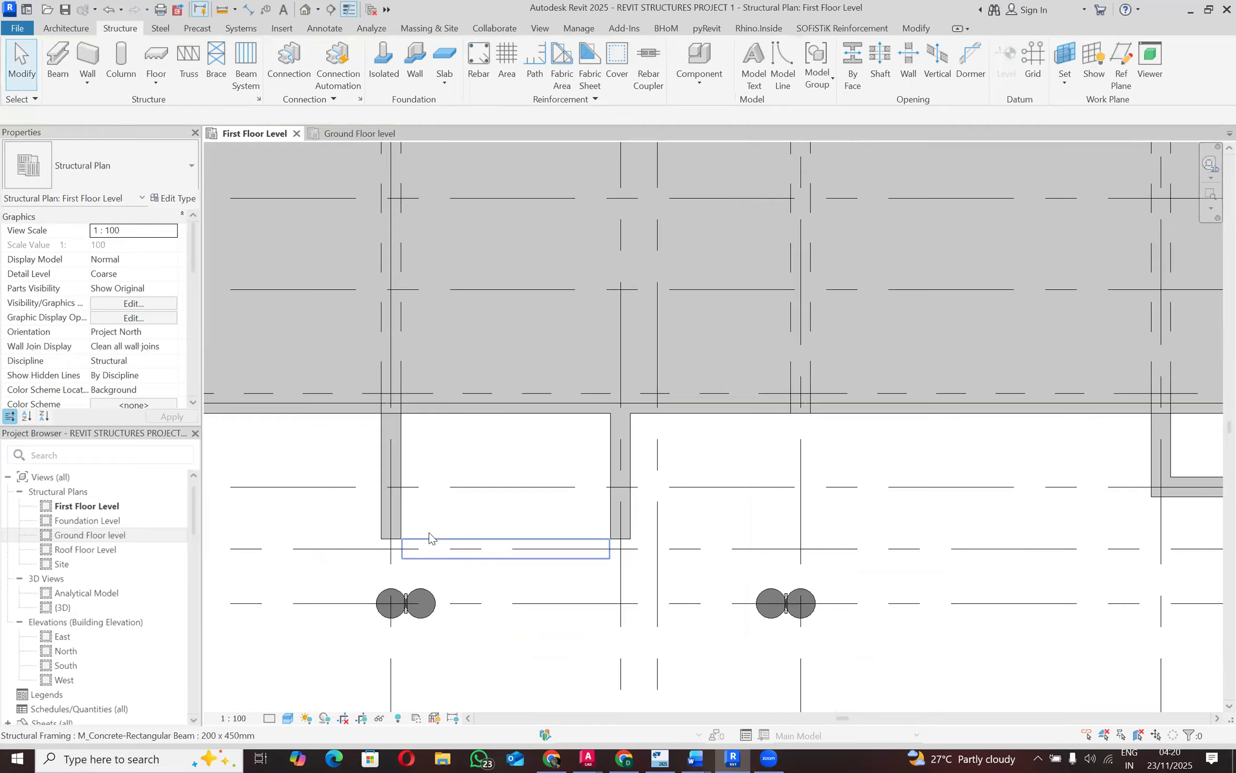
click(429, 538)
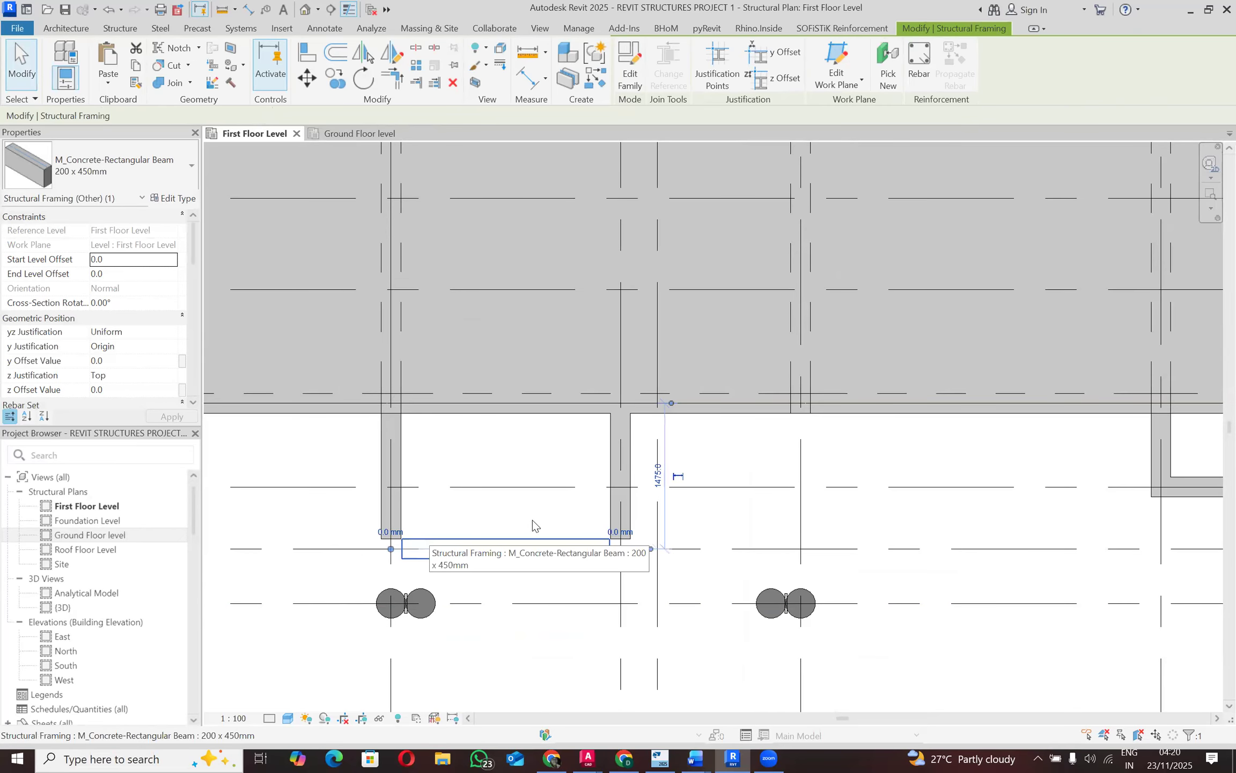
scroll(532, 520, down, 3)
scroll(484, 523, up, 2)
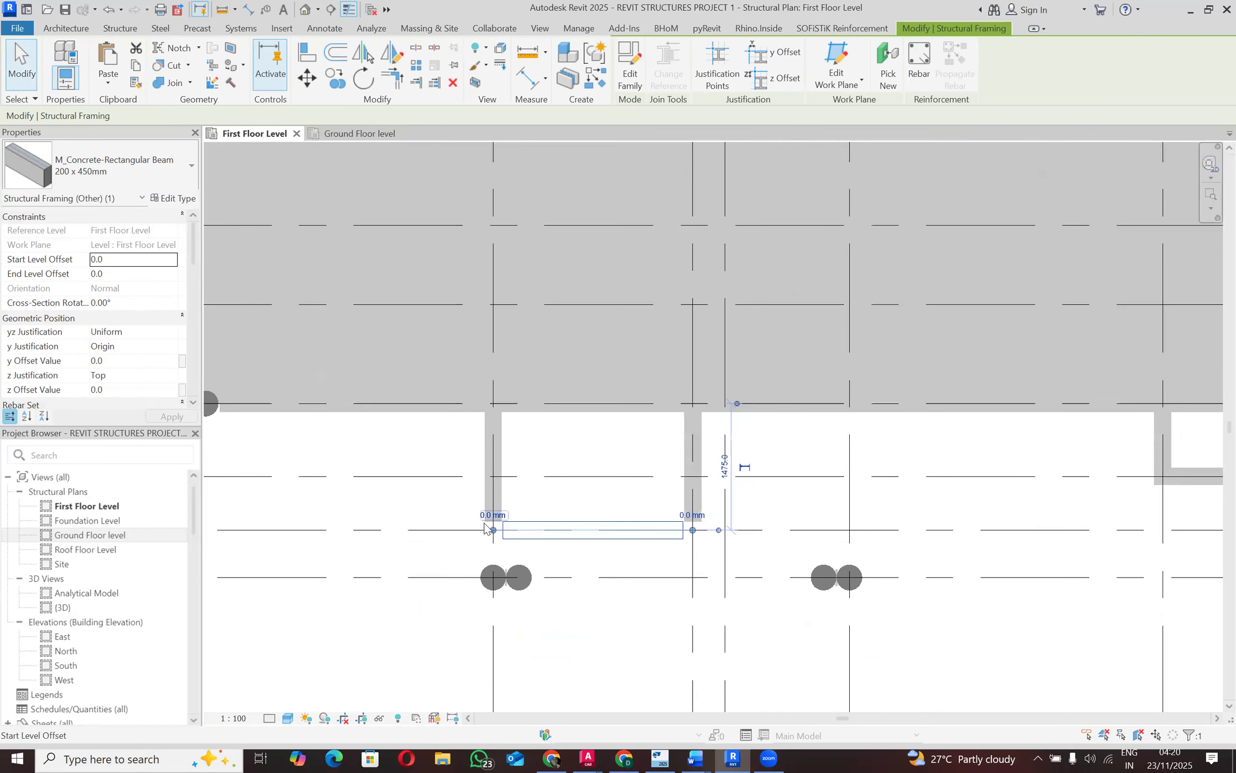
scroll(485, 524, up, 3)
scroll(485, 445, down, 3)
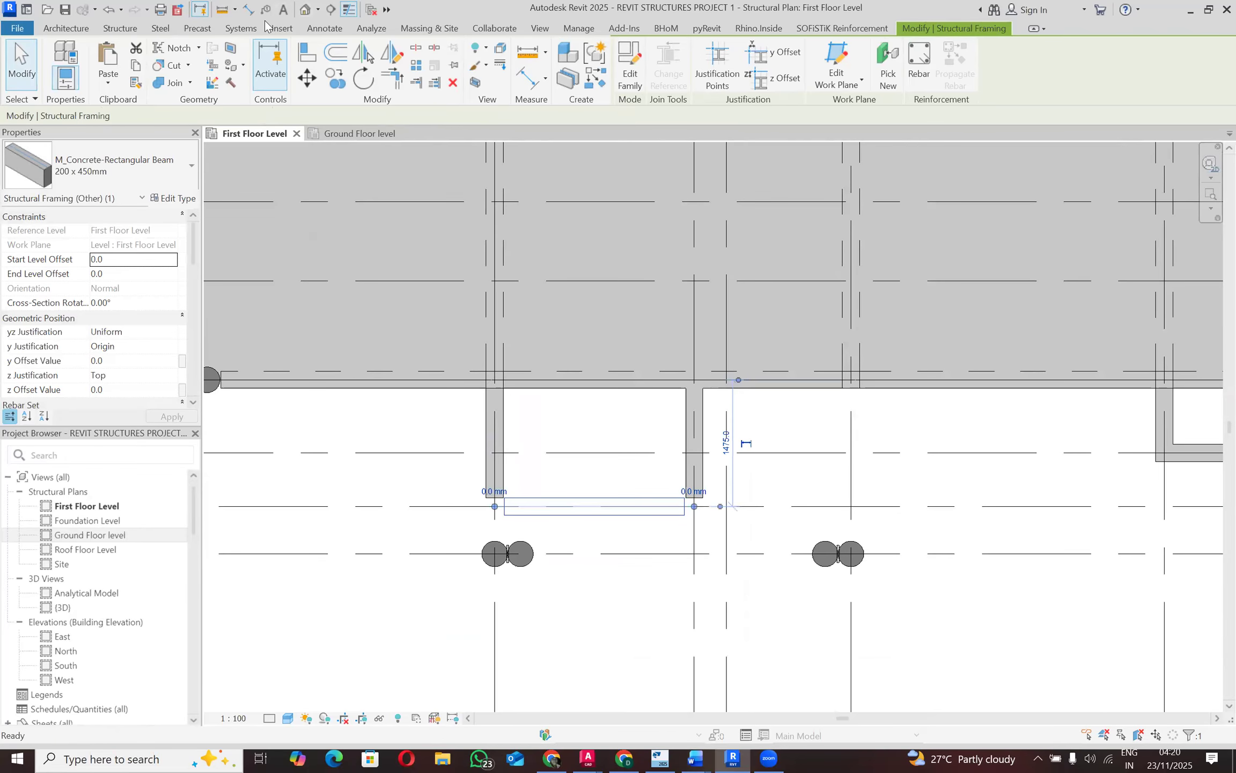
Step: Examine the first floor projecting beams in 3D, around the front circular columns and at the far corner near grids 10 and 11
click(305, 10)
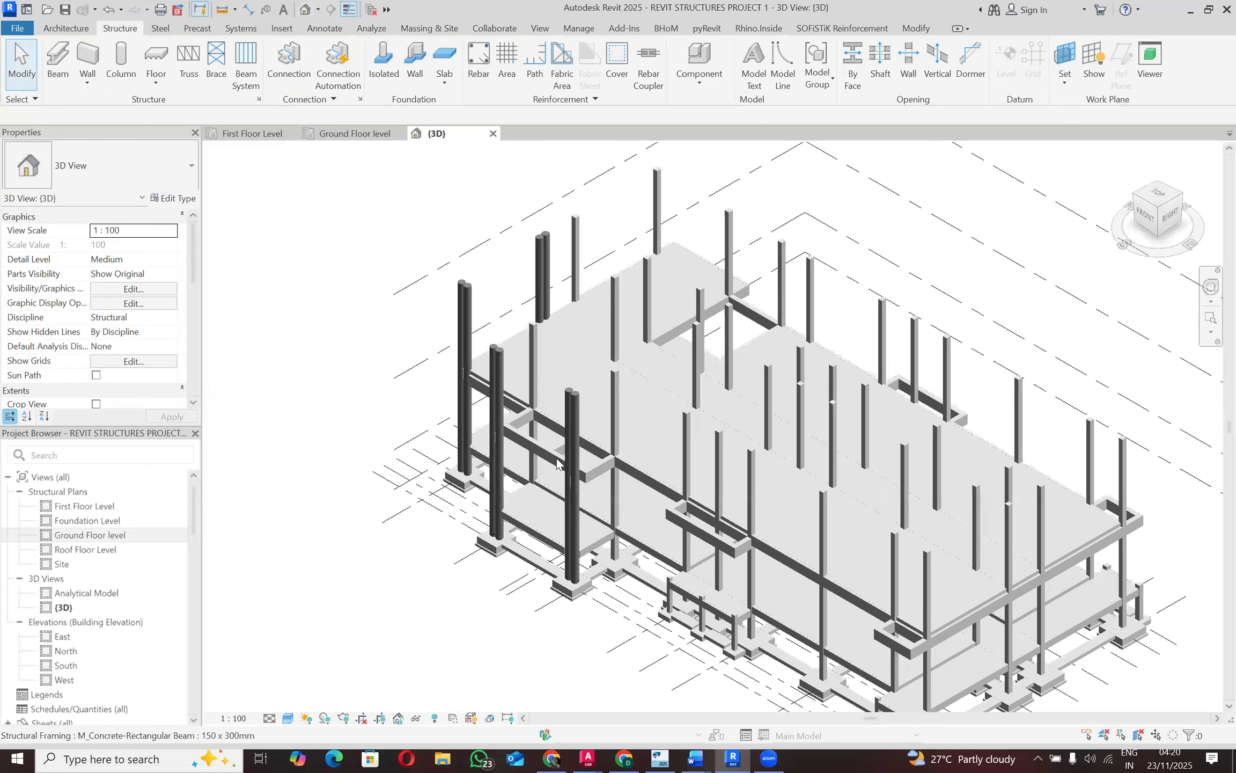
scroll(558, 462, up, 4)
scroll(322, 414, up, 2)
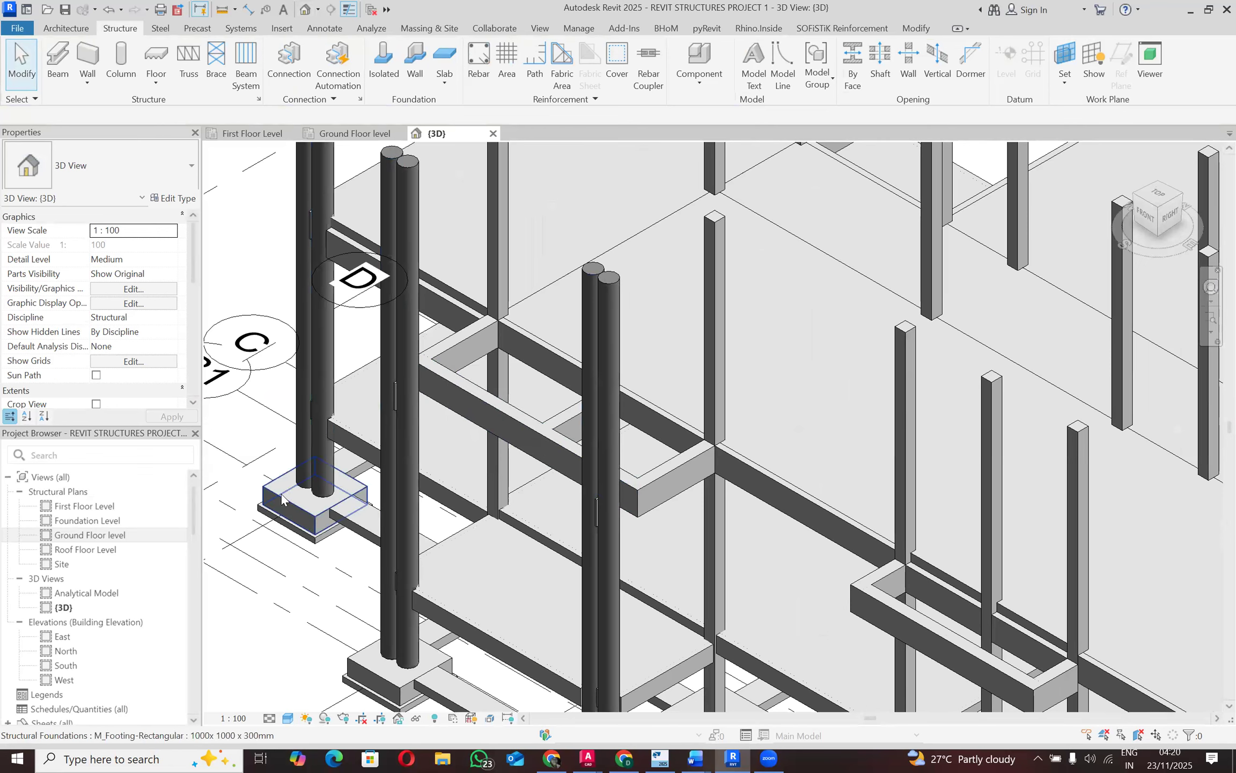
shift+middle_drag(245, 569, 267, 606)
scroll(383, 546, down, 5)
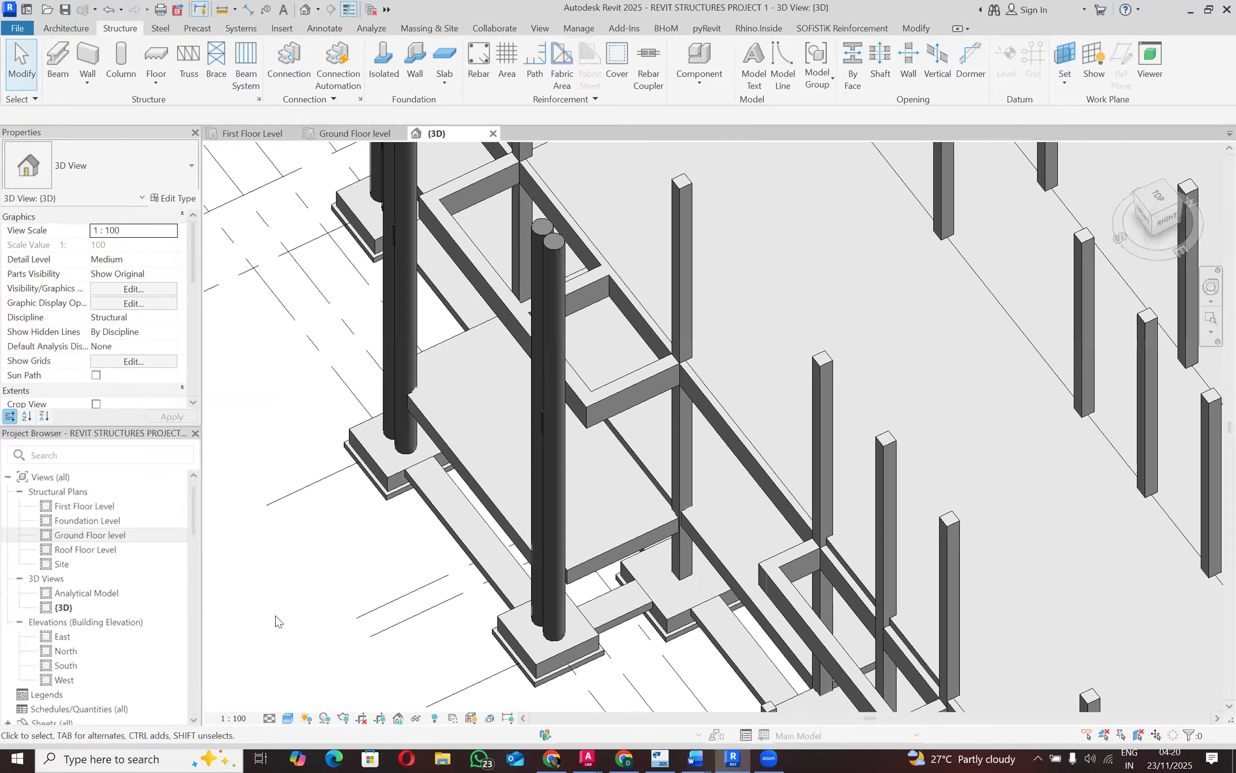
scroll(382, 568, up, 5)
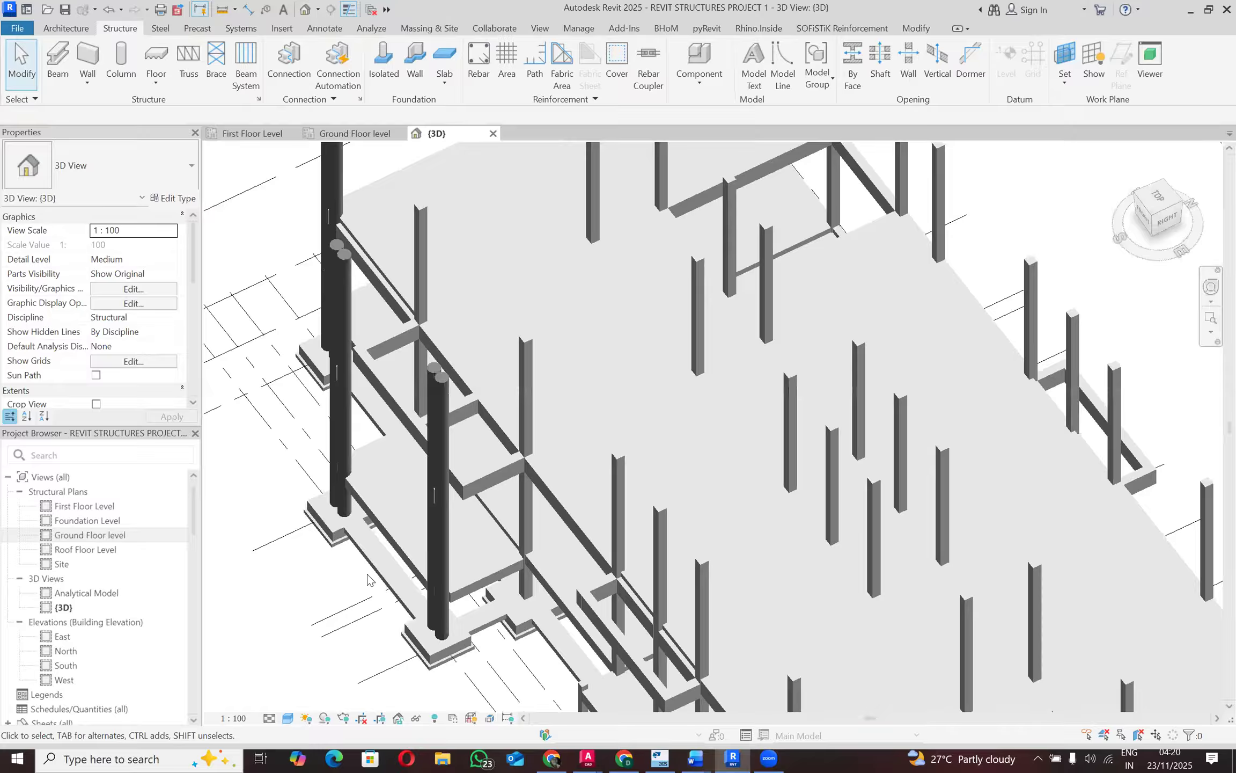
shift+middle_drag(336, 616, 426, 503)
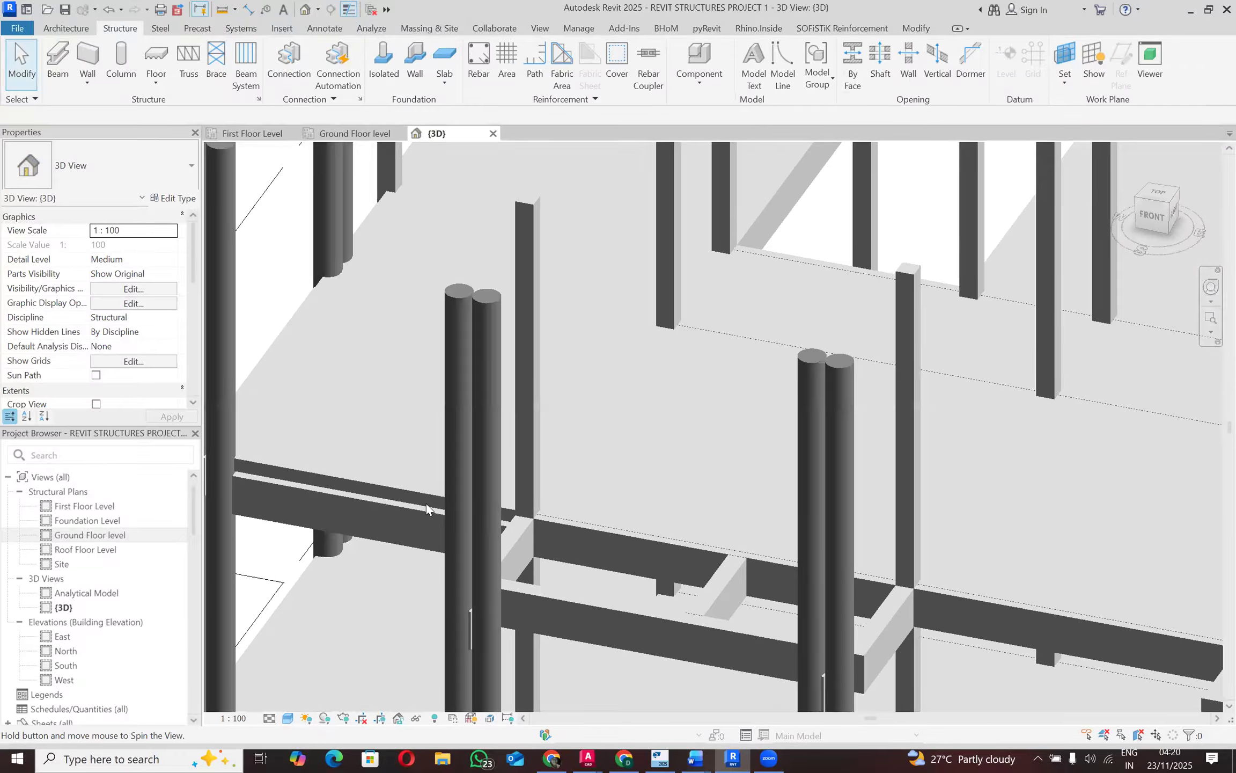
scroll(426, 503, down, 5)
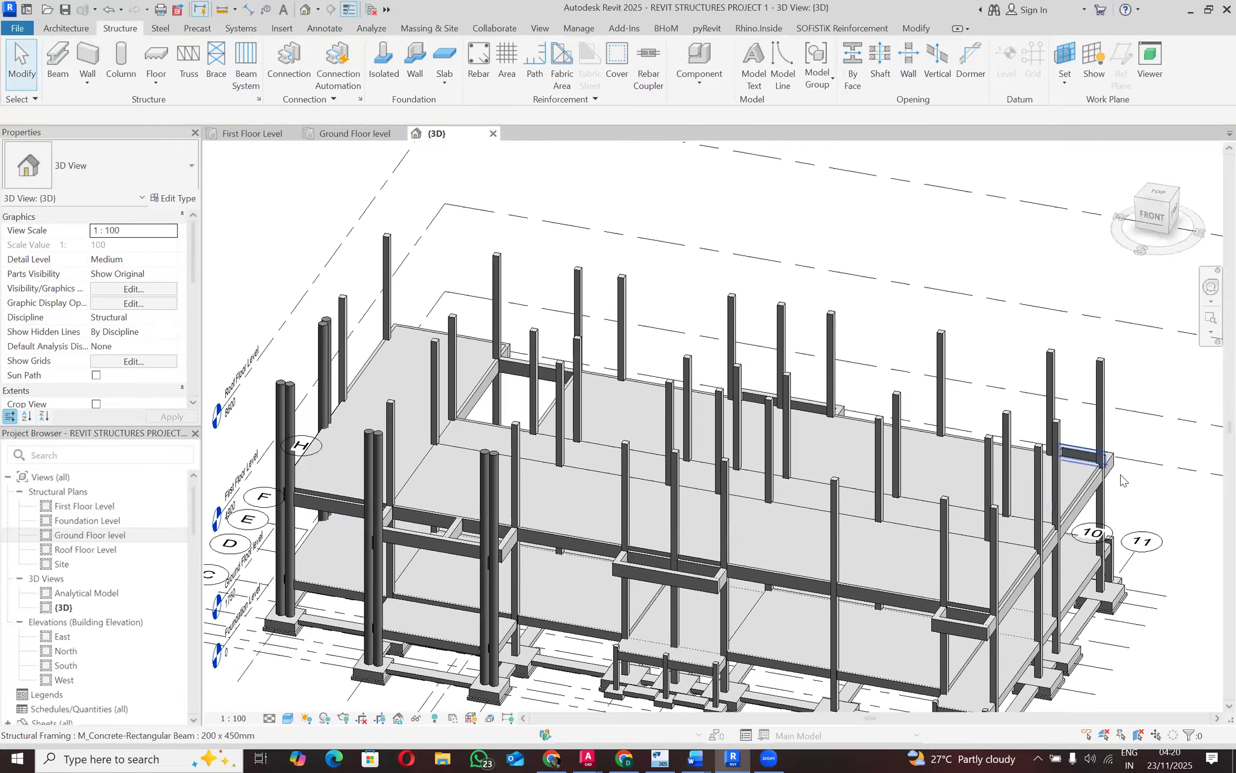
scroll(1031, 461, up, 5)
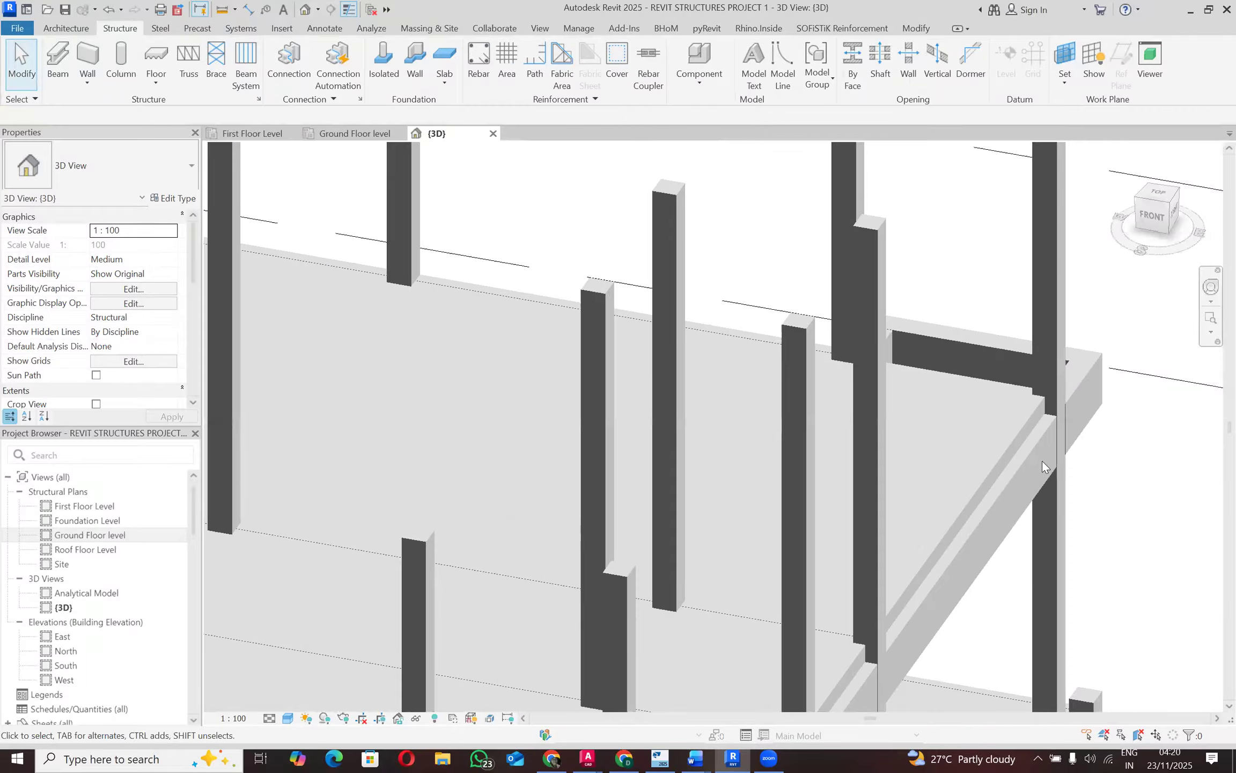
scroll(1039, 450, down, 5)
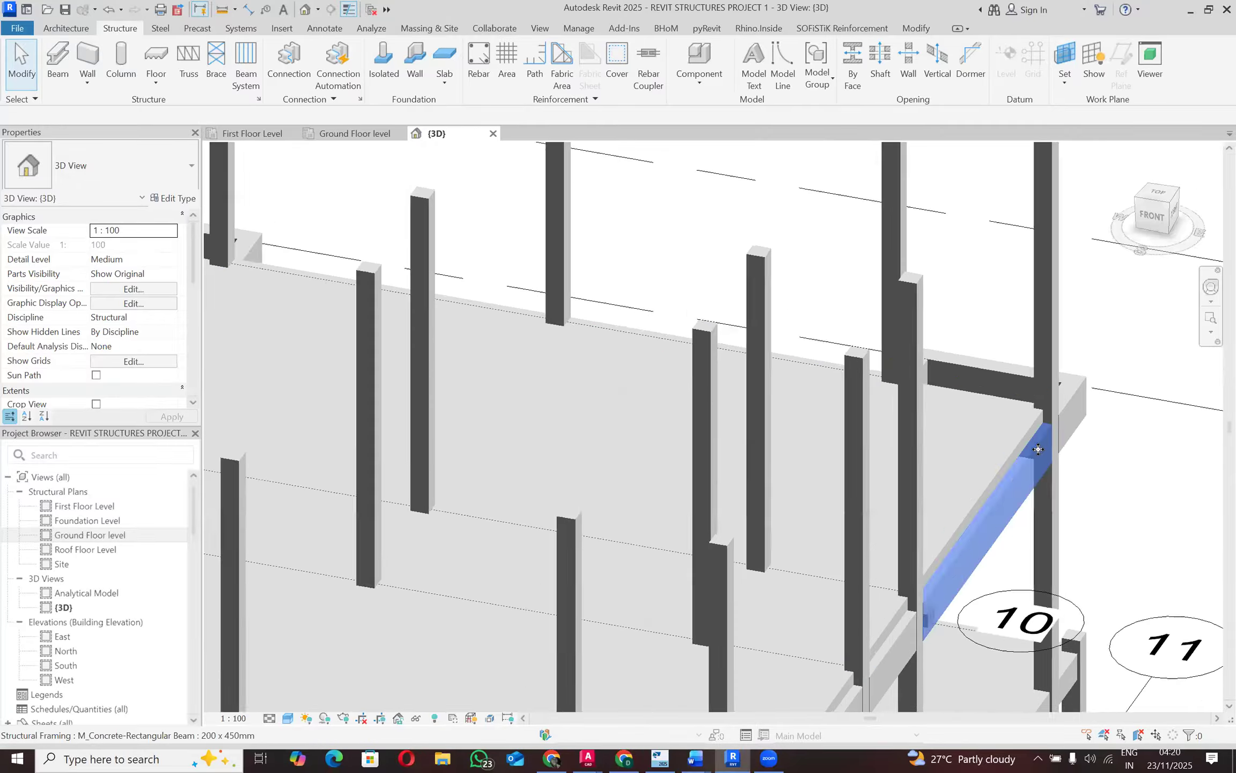
Step: Return to the First Floor Level plan and delete the beam along grid A0 between grids 2 and 3
click(367, 135)
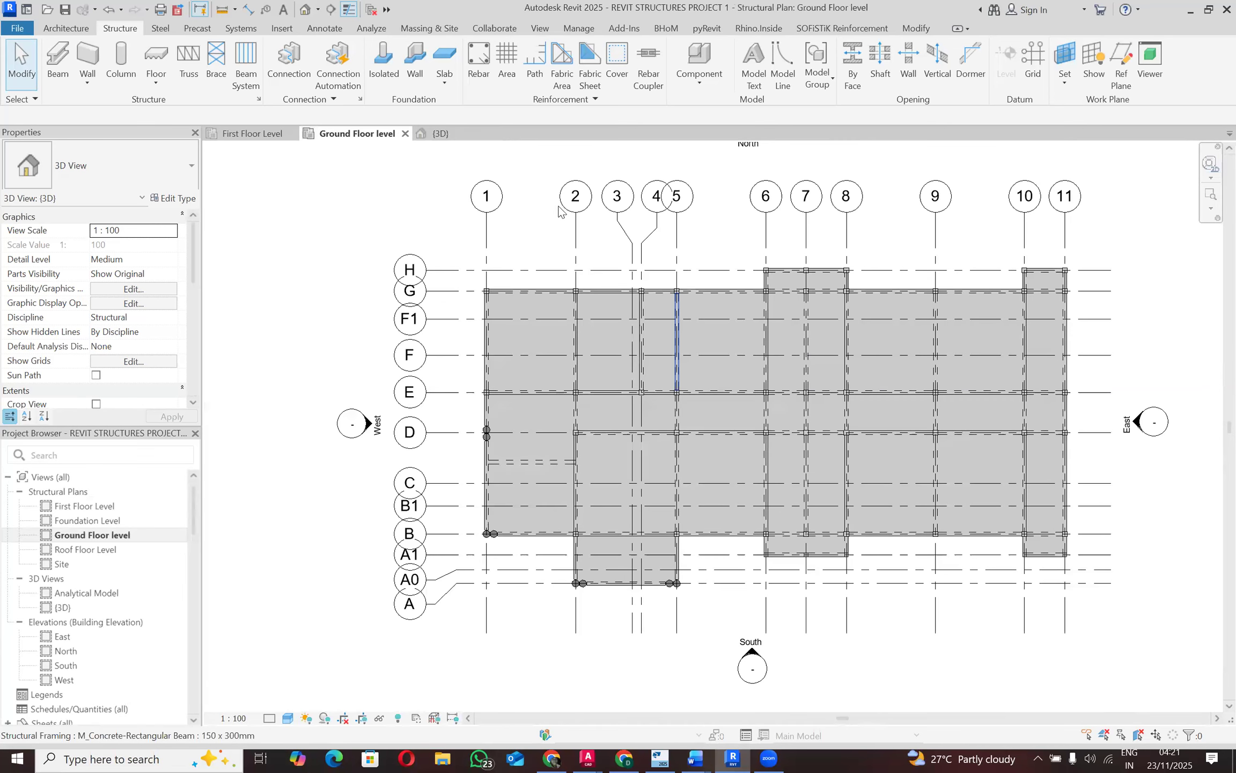
click(268, 135)
drag(685, 514, 491, 489)
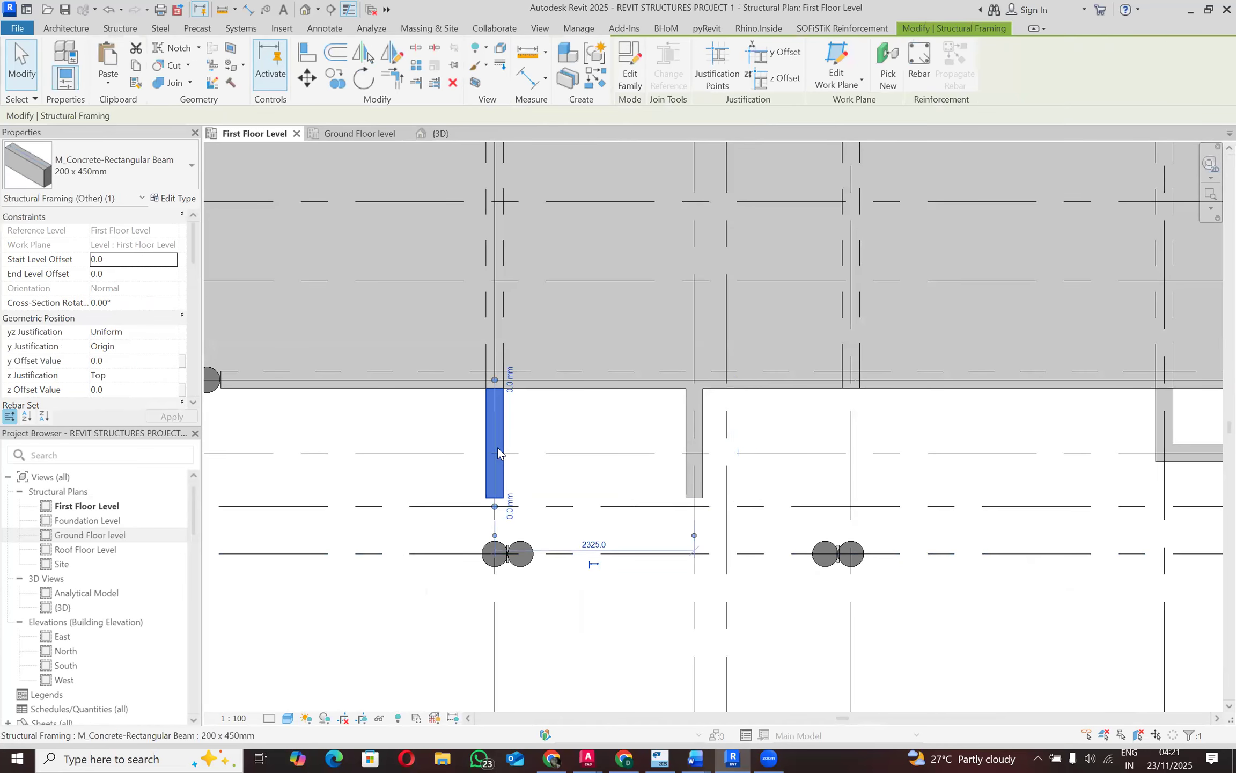
click(695, 456)
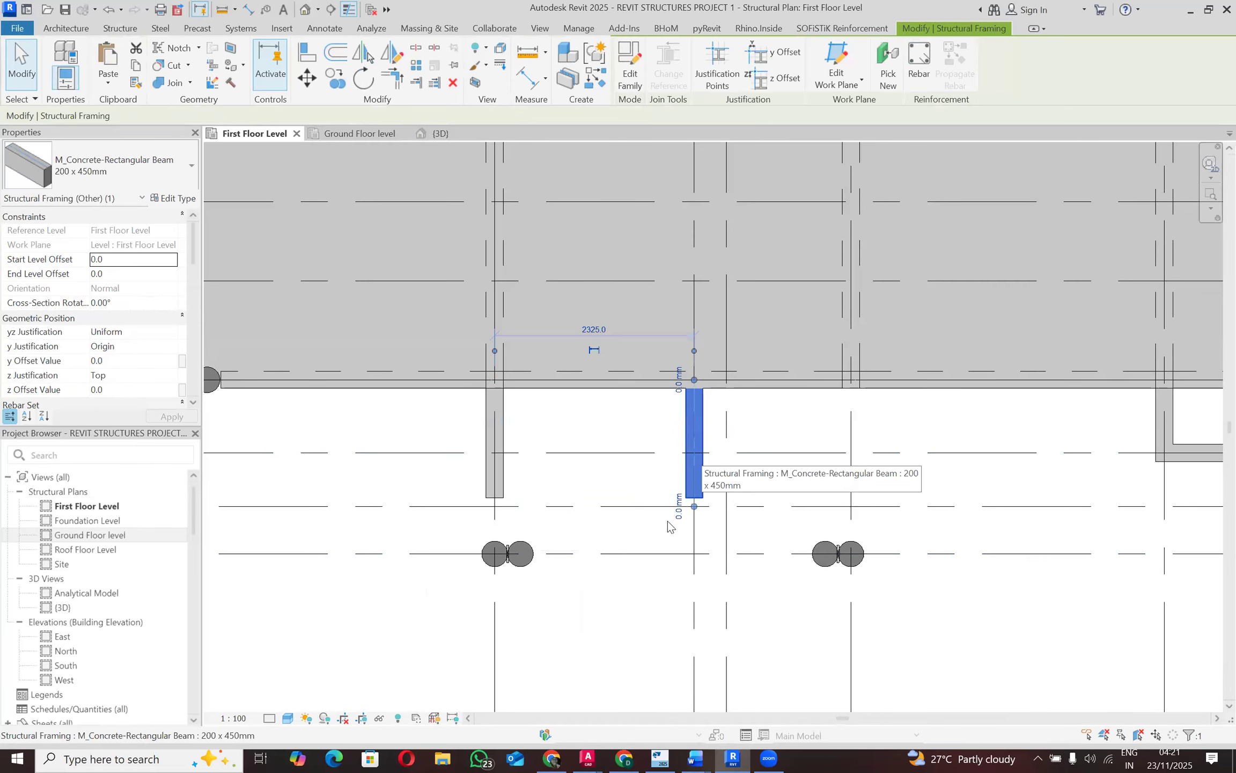
click(620, 514)
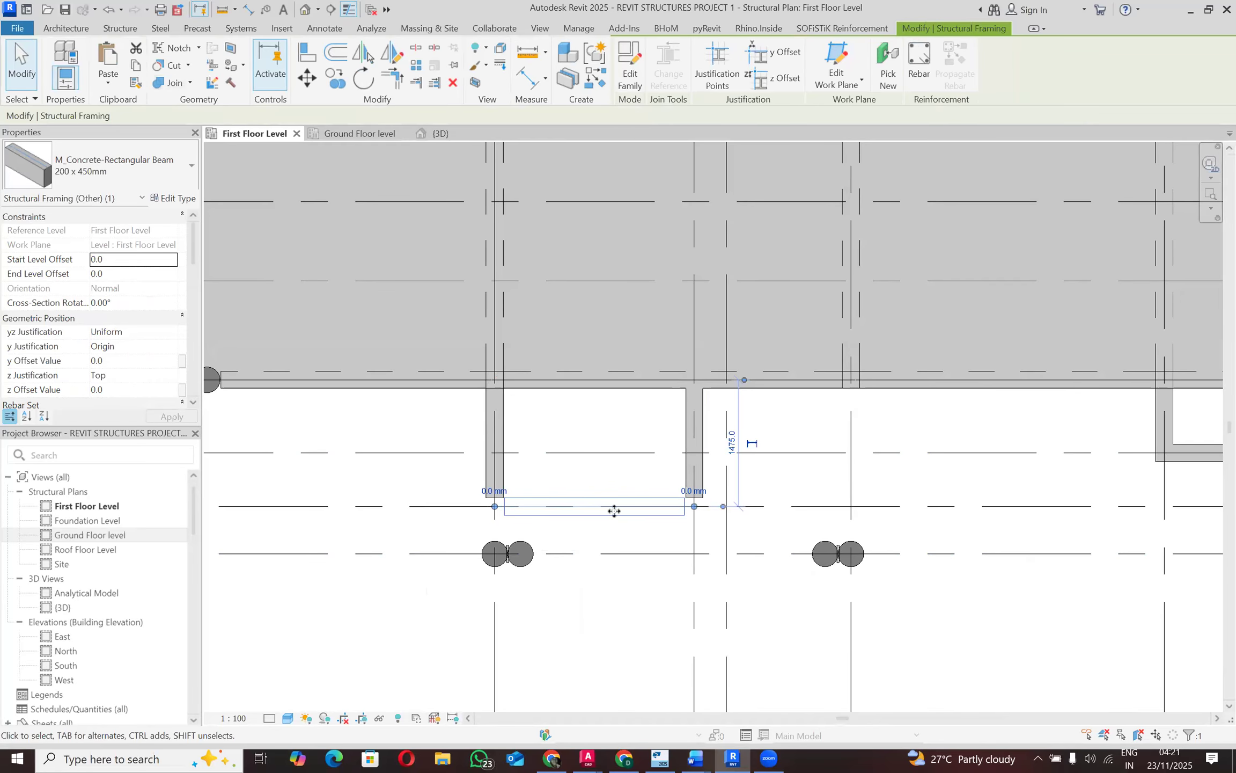
right_click(602, 467)
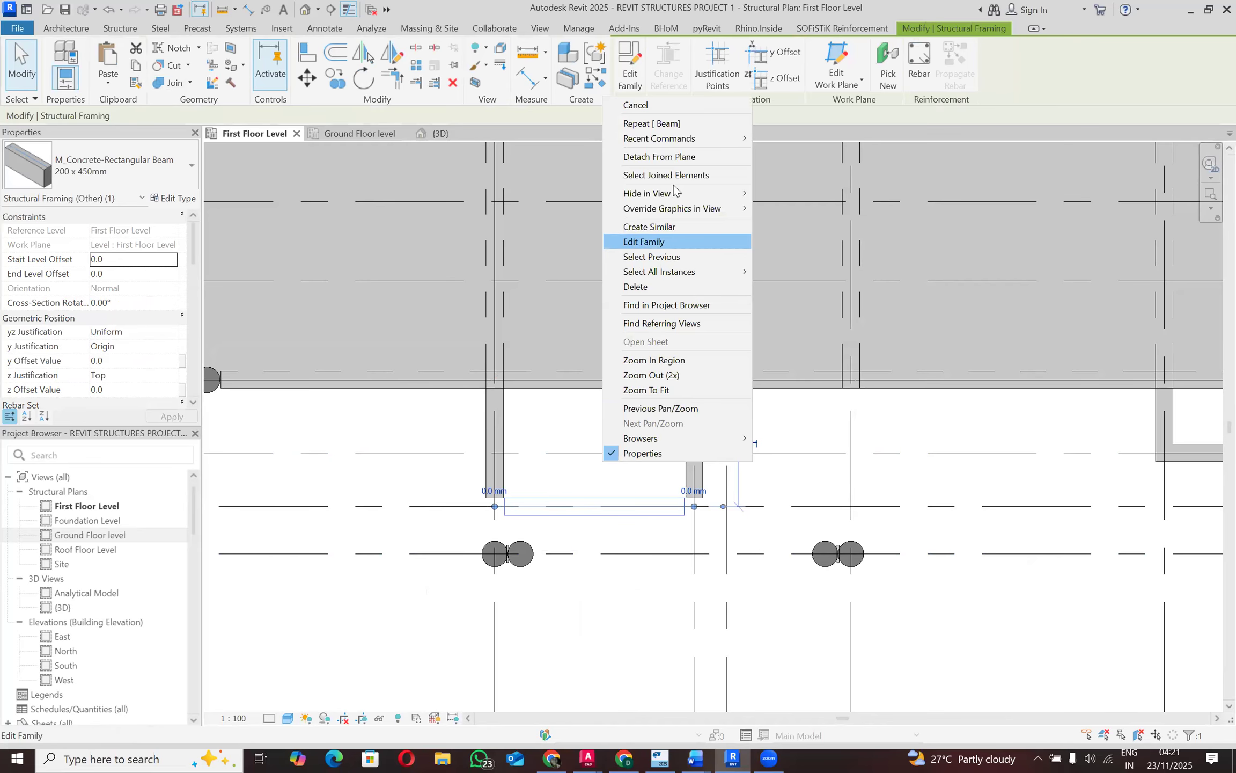
click(659, 285)
Step: Place chained 200 x 450mm concrete beams from grid intersection 2/A0 across to 5/A0 and up to 5/B
scroll(473, 514, up, 4)
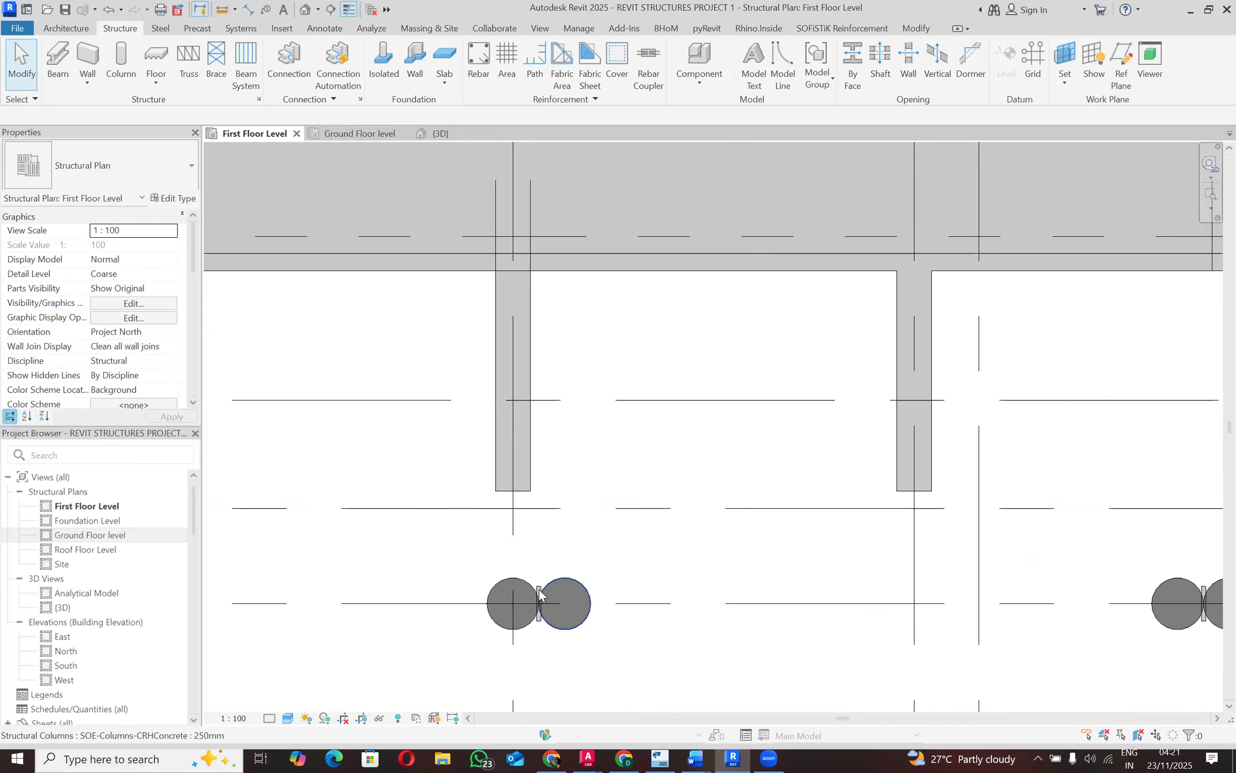
scroll(525, 512, down, 2)
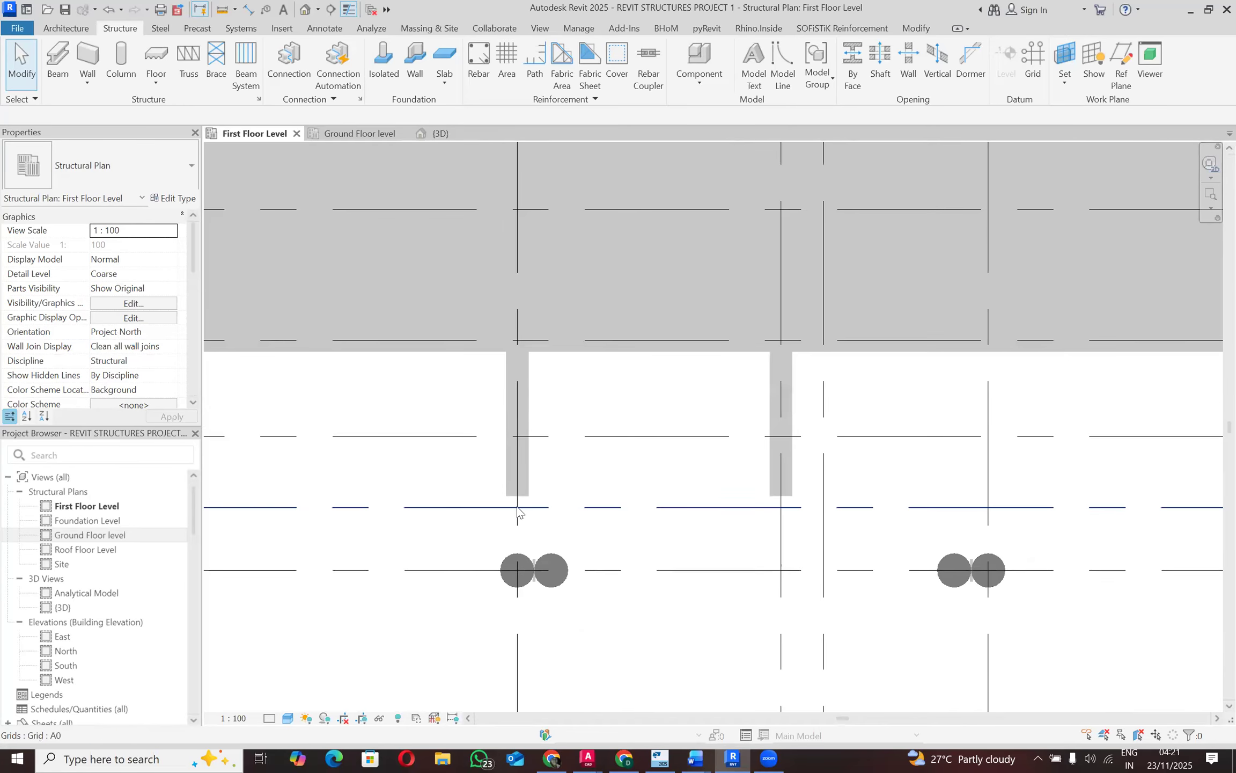
click(528, 459)
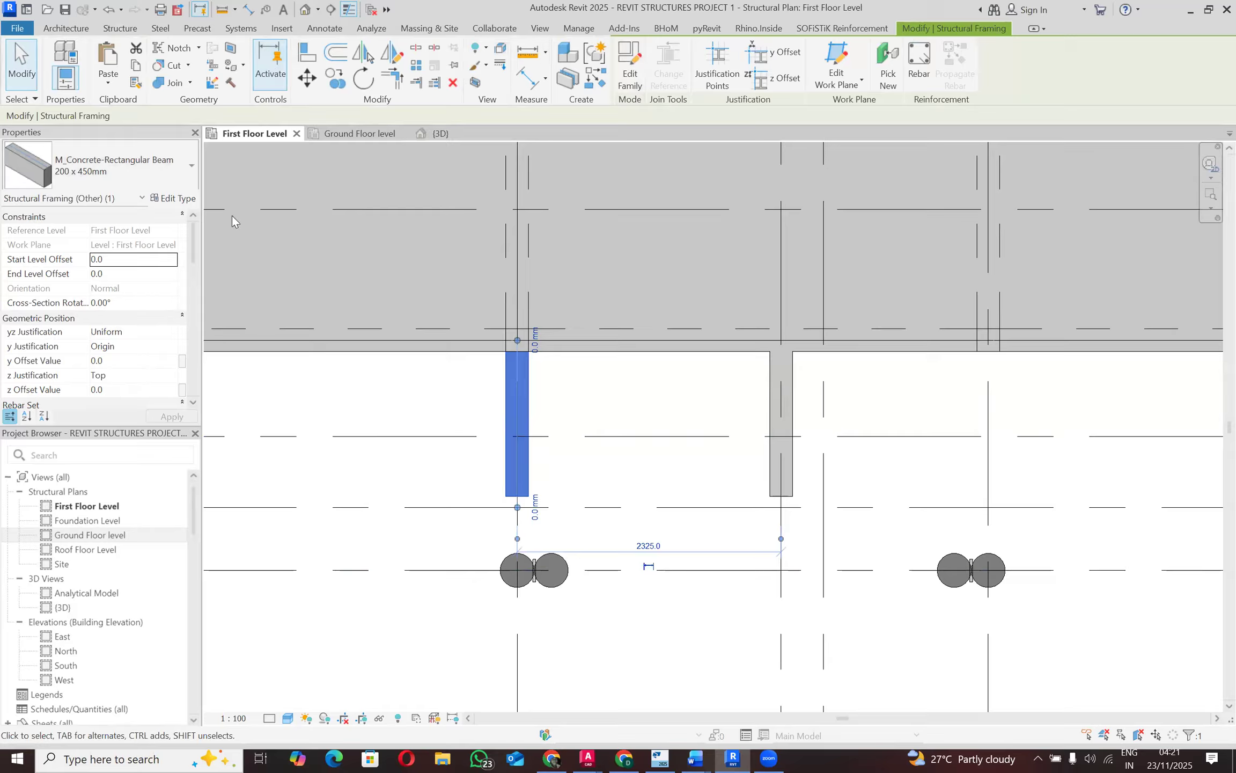
key(Escape)
click(67, 59)
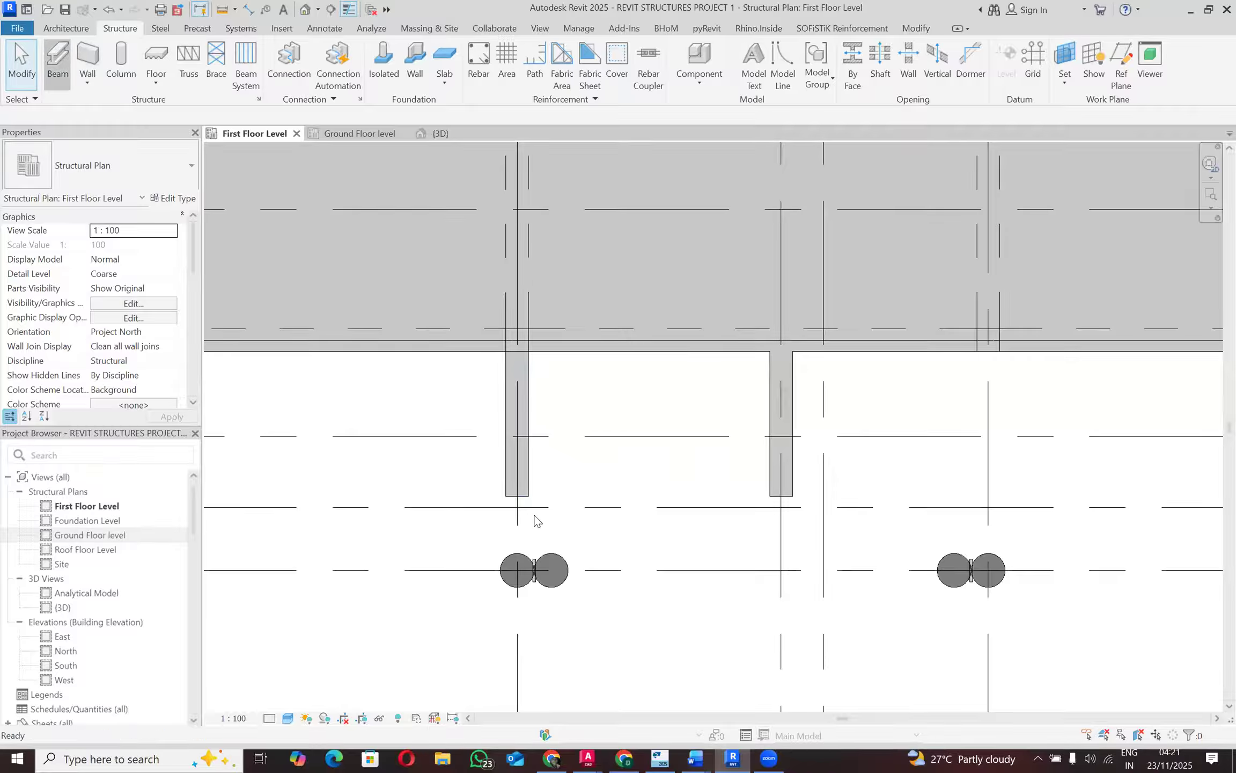
click(517, 507)
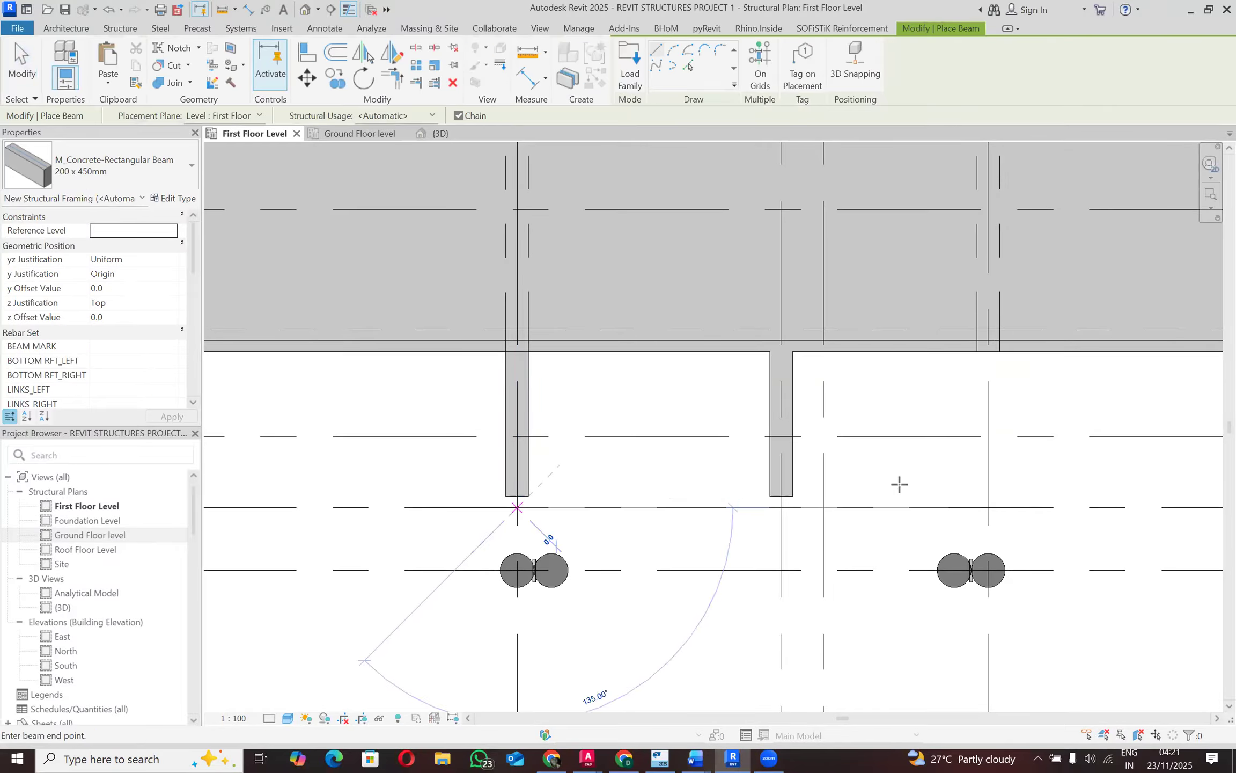
click(988, 507)
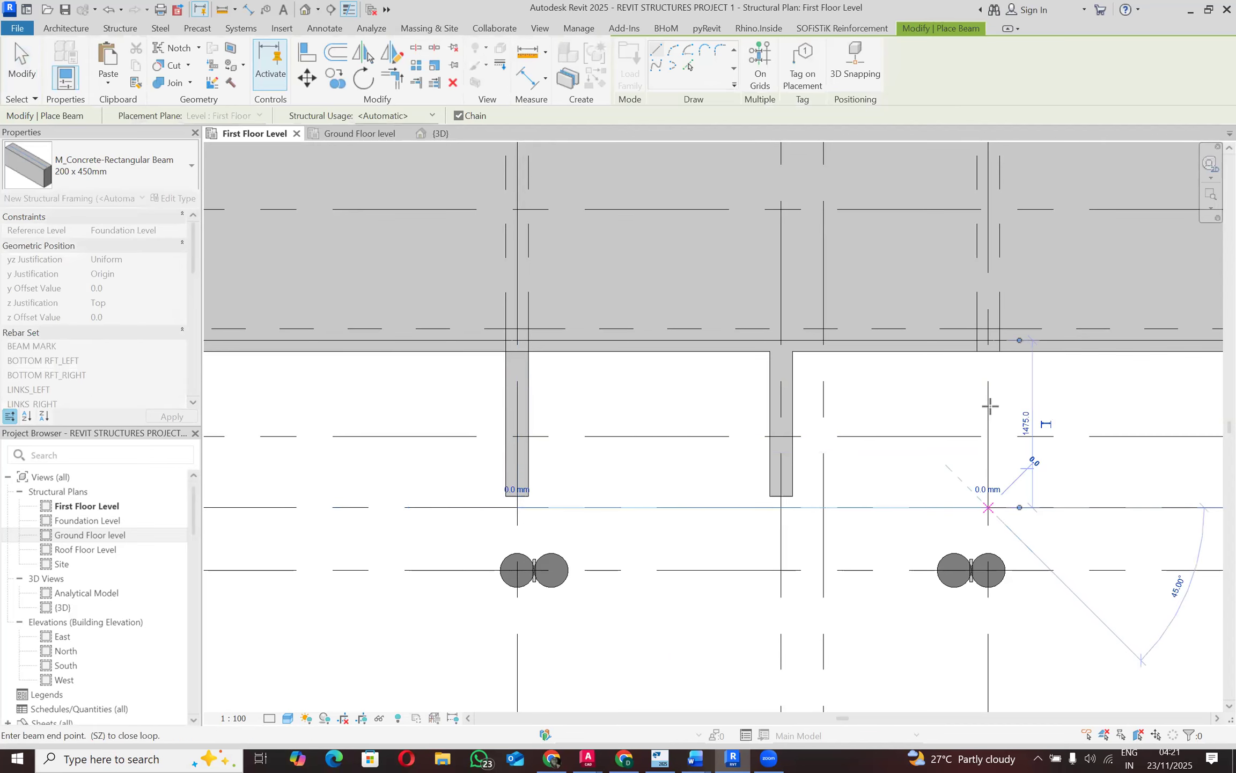
click(989, 340)
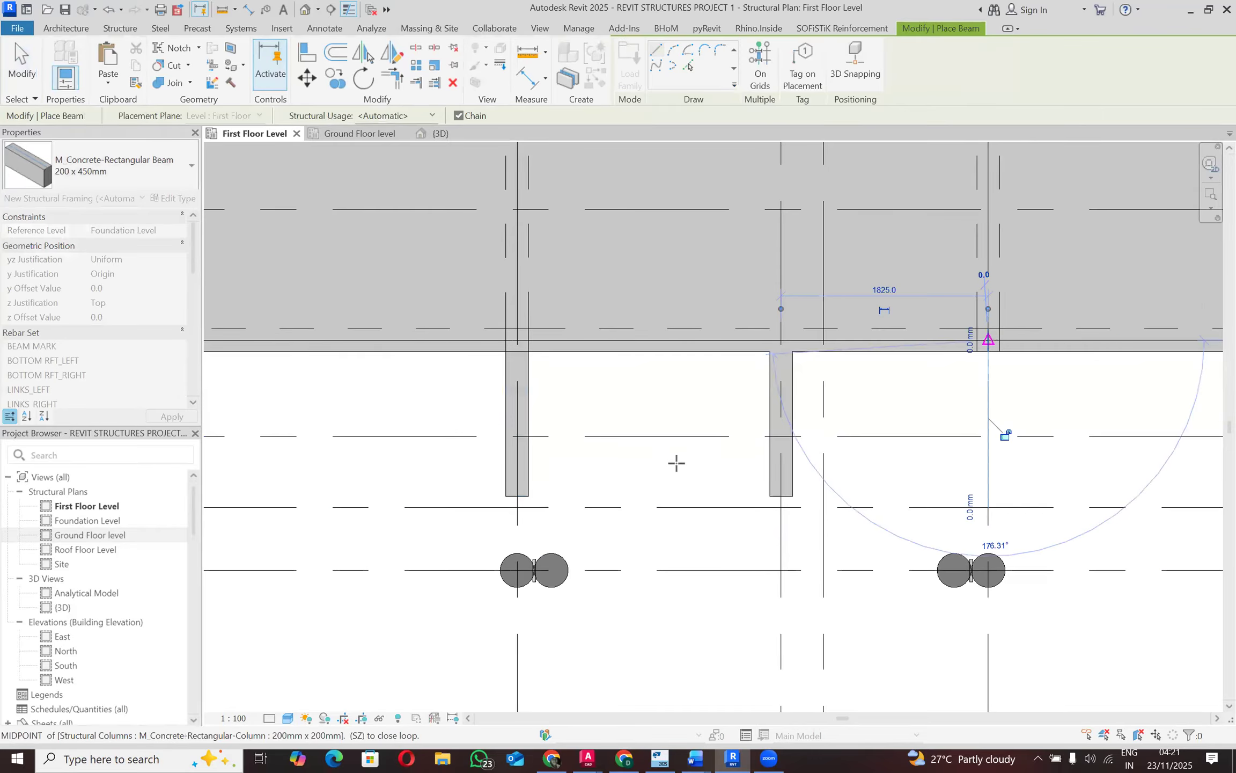
scroll(663, 472, down, 2)
key(Escape)
key(Escape)
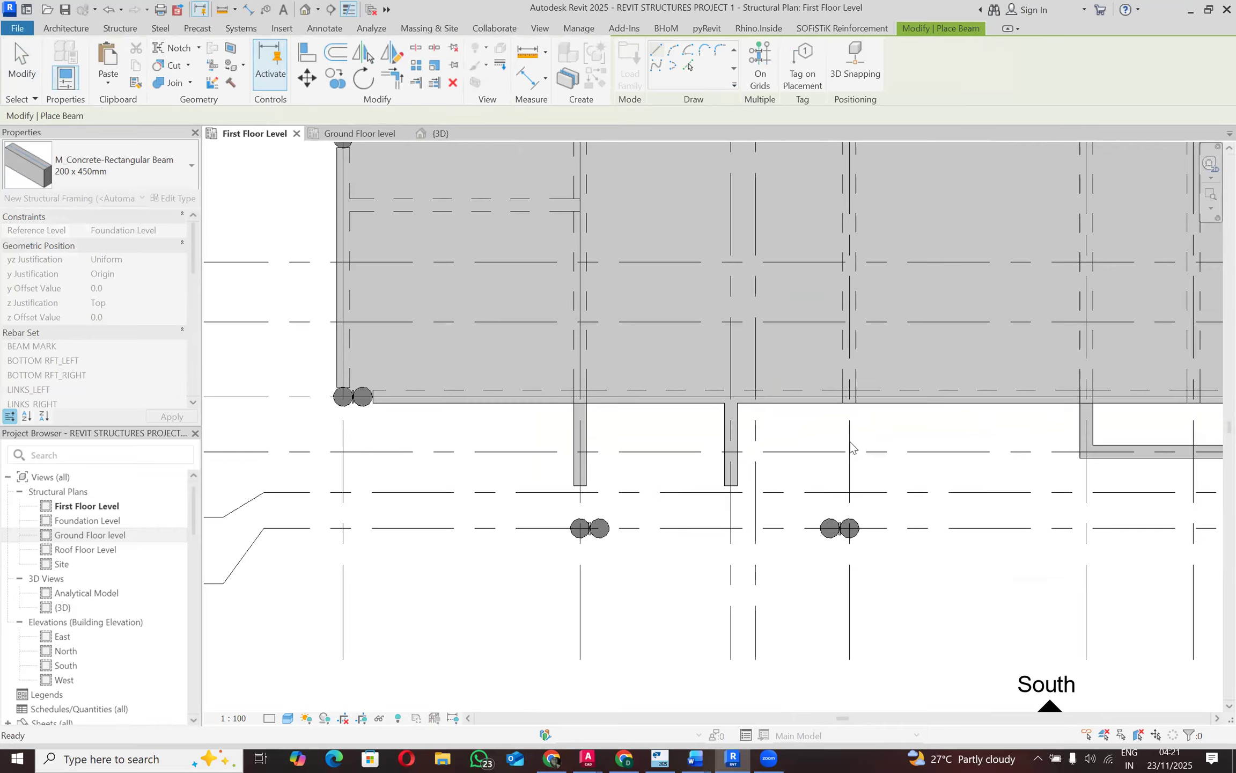
Step: Try to delete the 200 x 450mm beam along grid A0 between grids 2 and 5
click(851, 447)
click(777, 496)
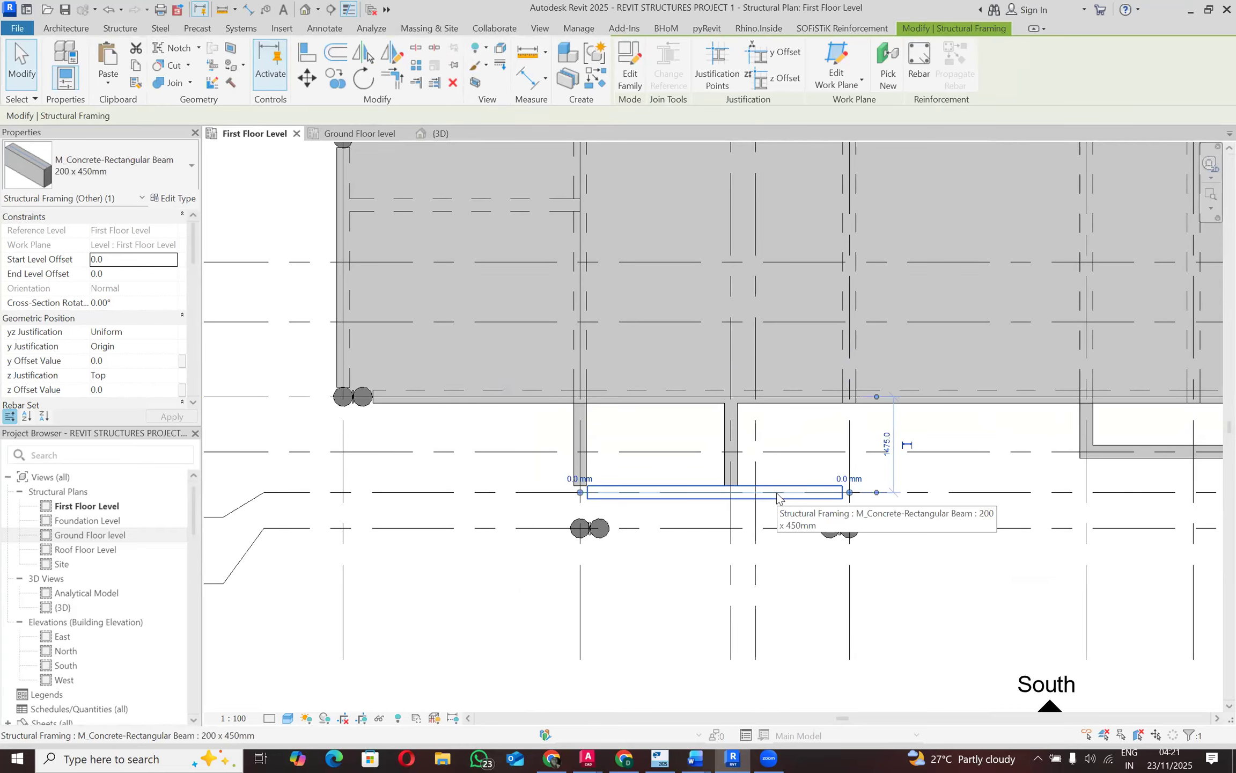
key(e)
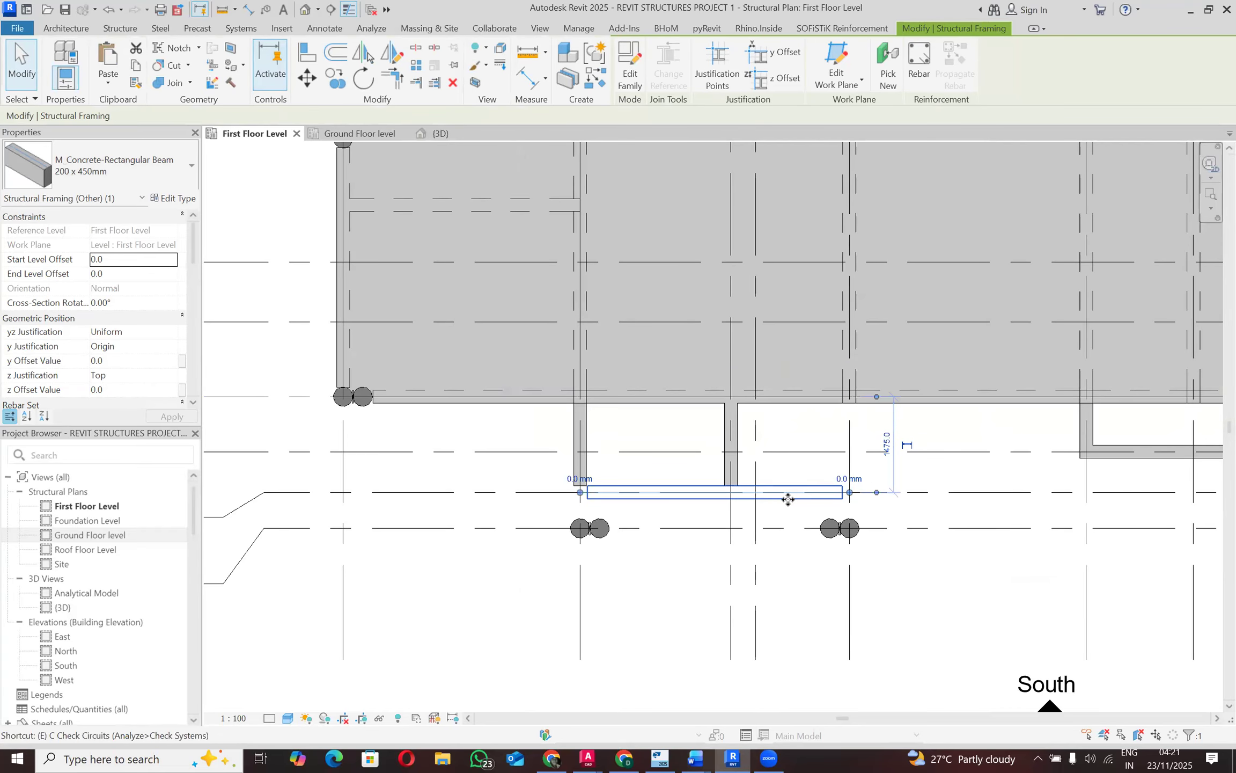
right_click(831, 457)
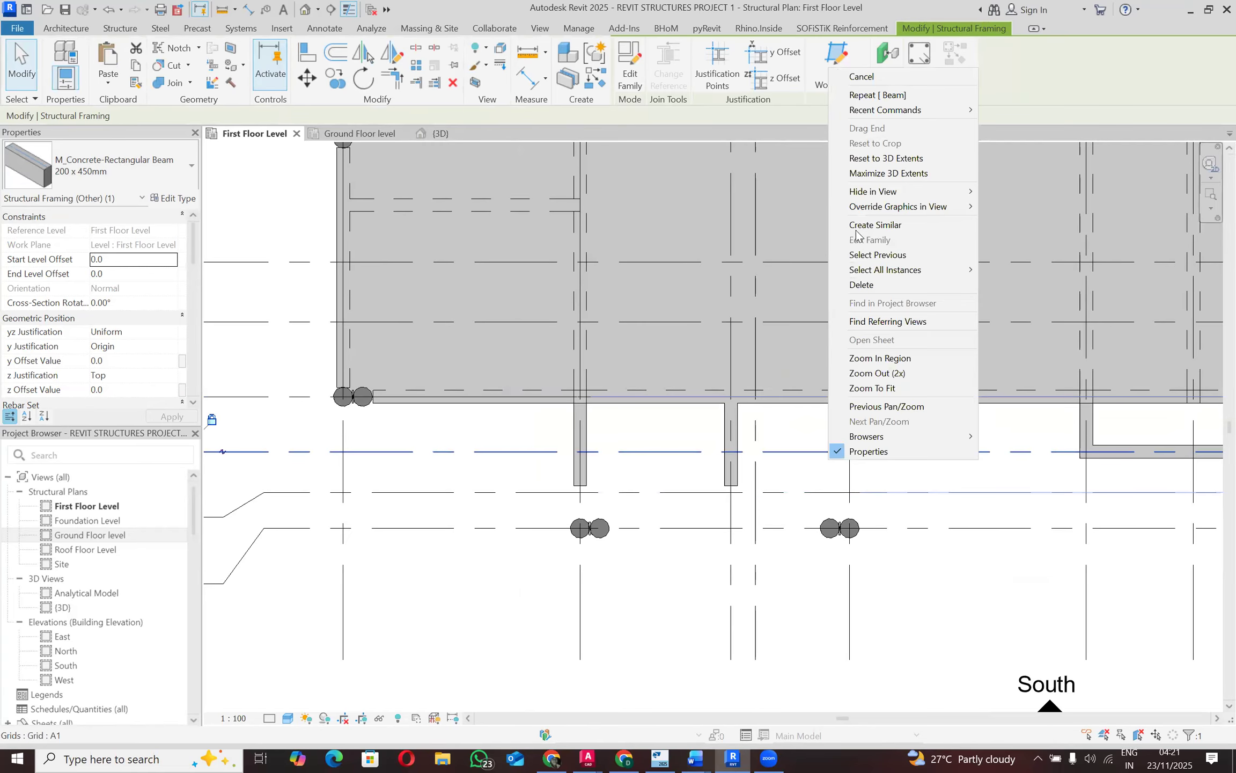
click(865, 286)
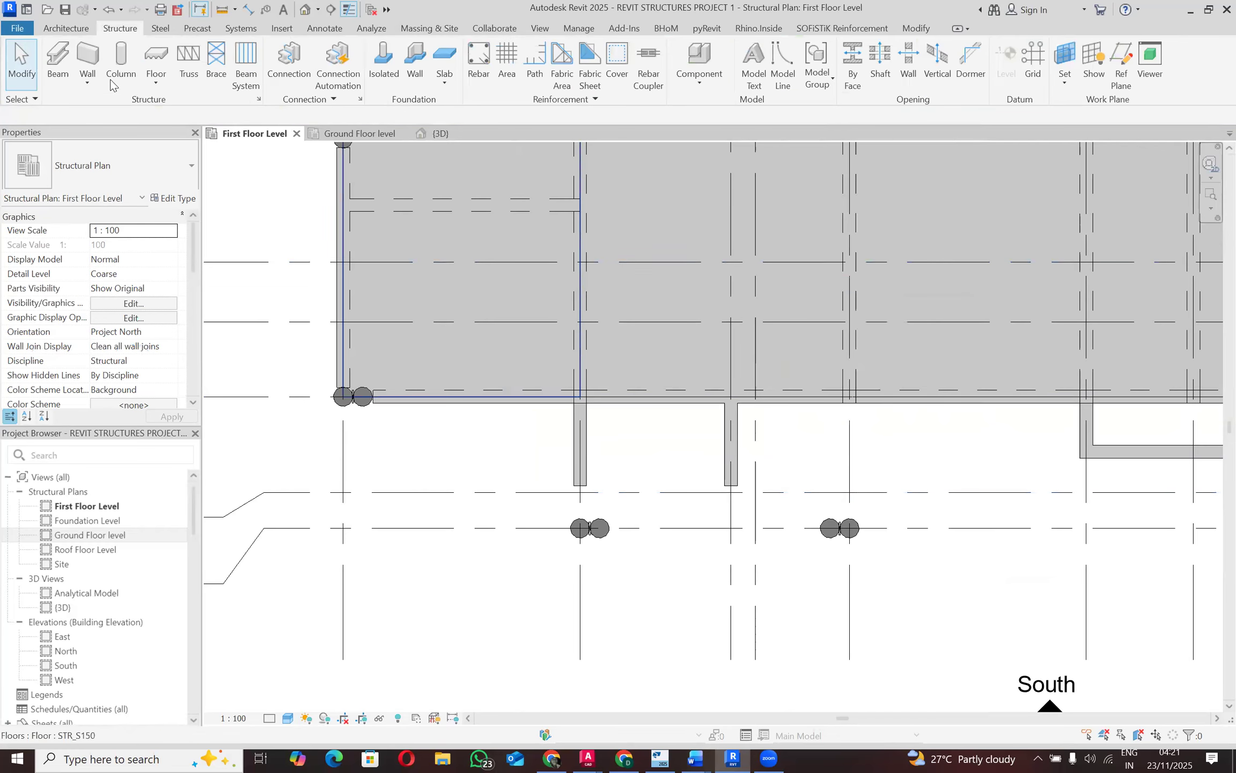
Step: Undo the recent beam changes back to the projecting frame running from 2/A0 to 5/A0 and up to 5/B
click(108, 9)
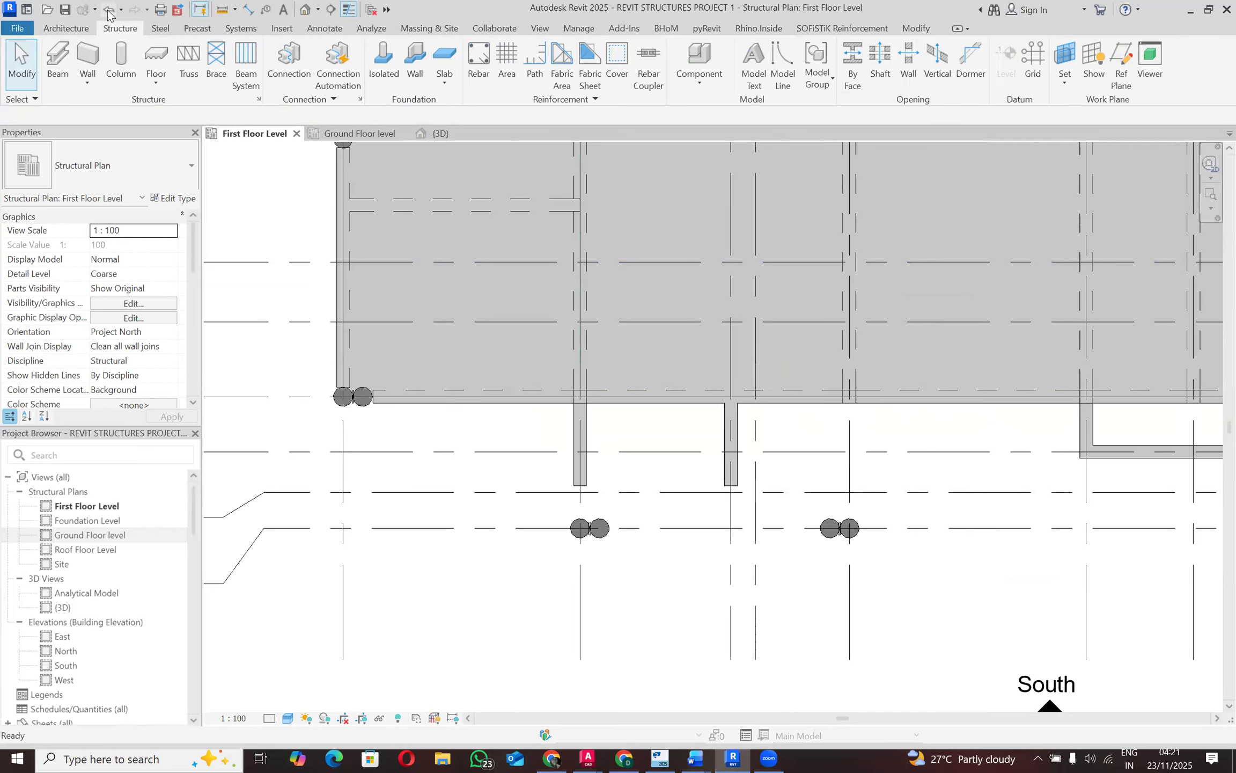
click(110, 15)
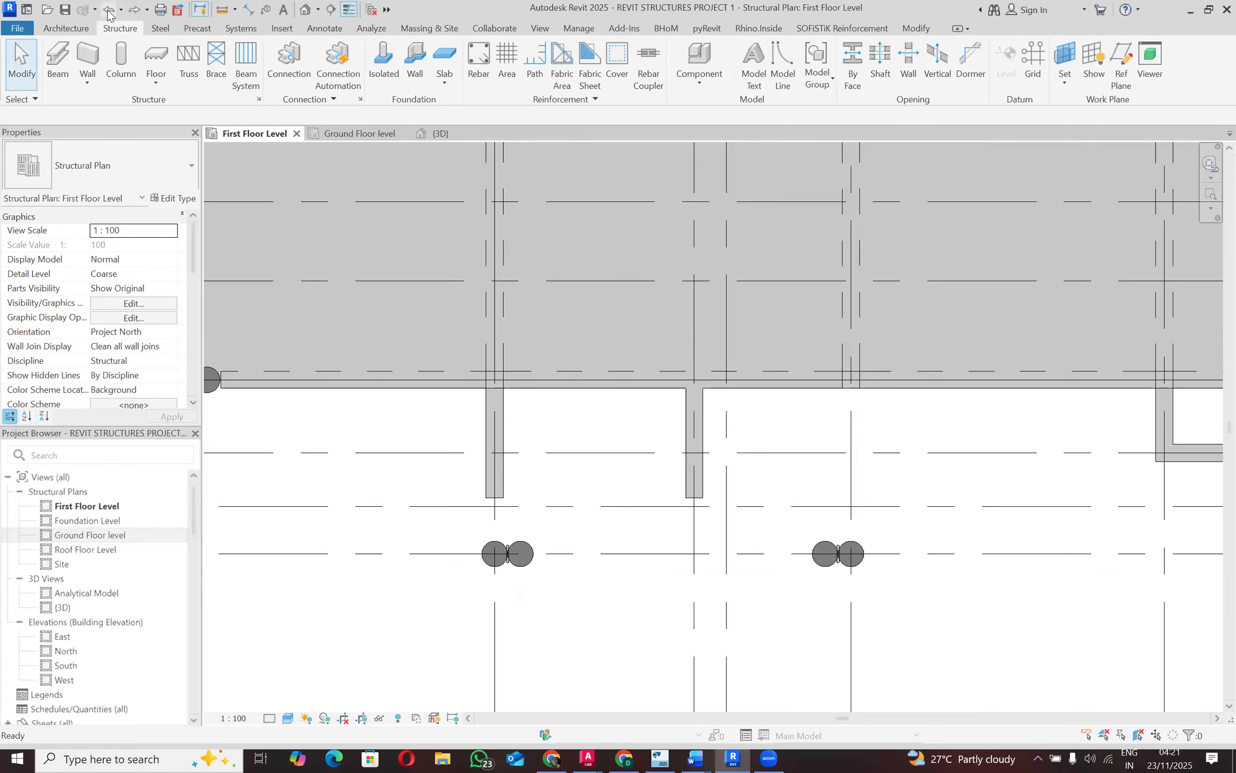
click(108, 10)
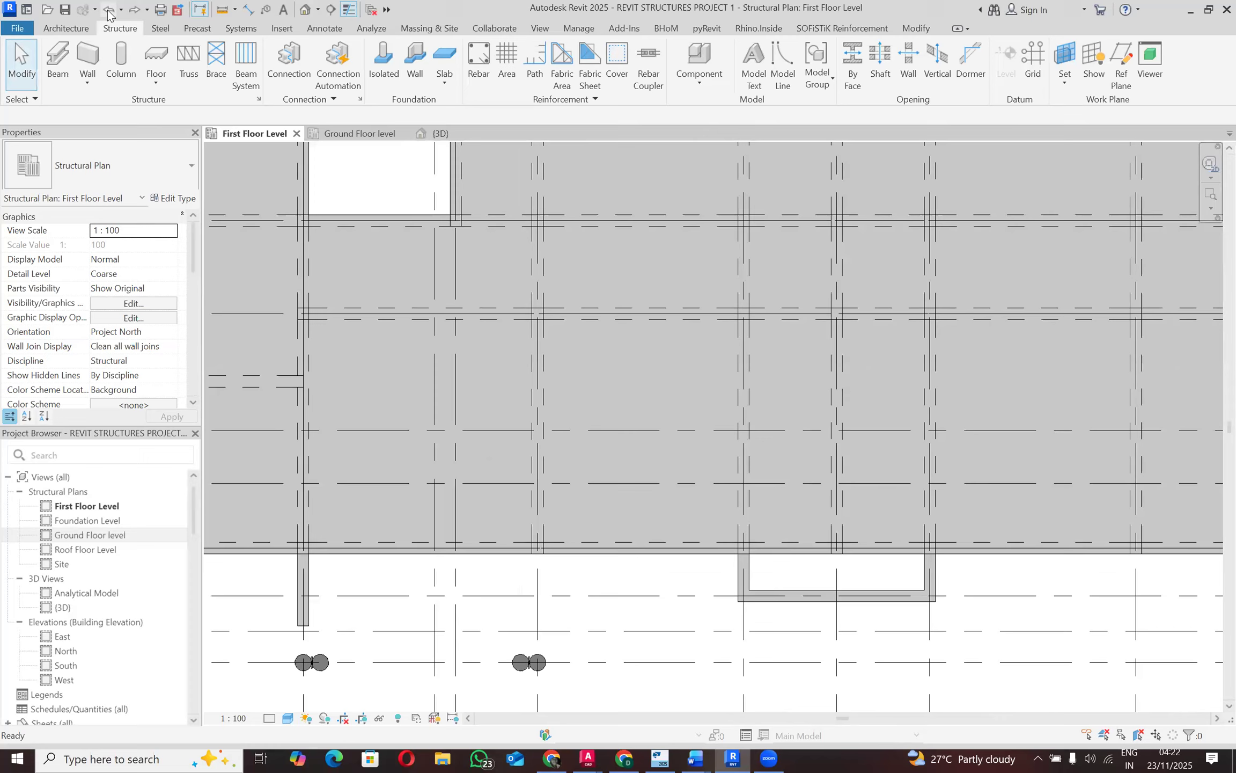
scroll(621, 403, down, 5)
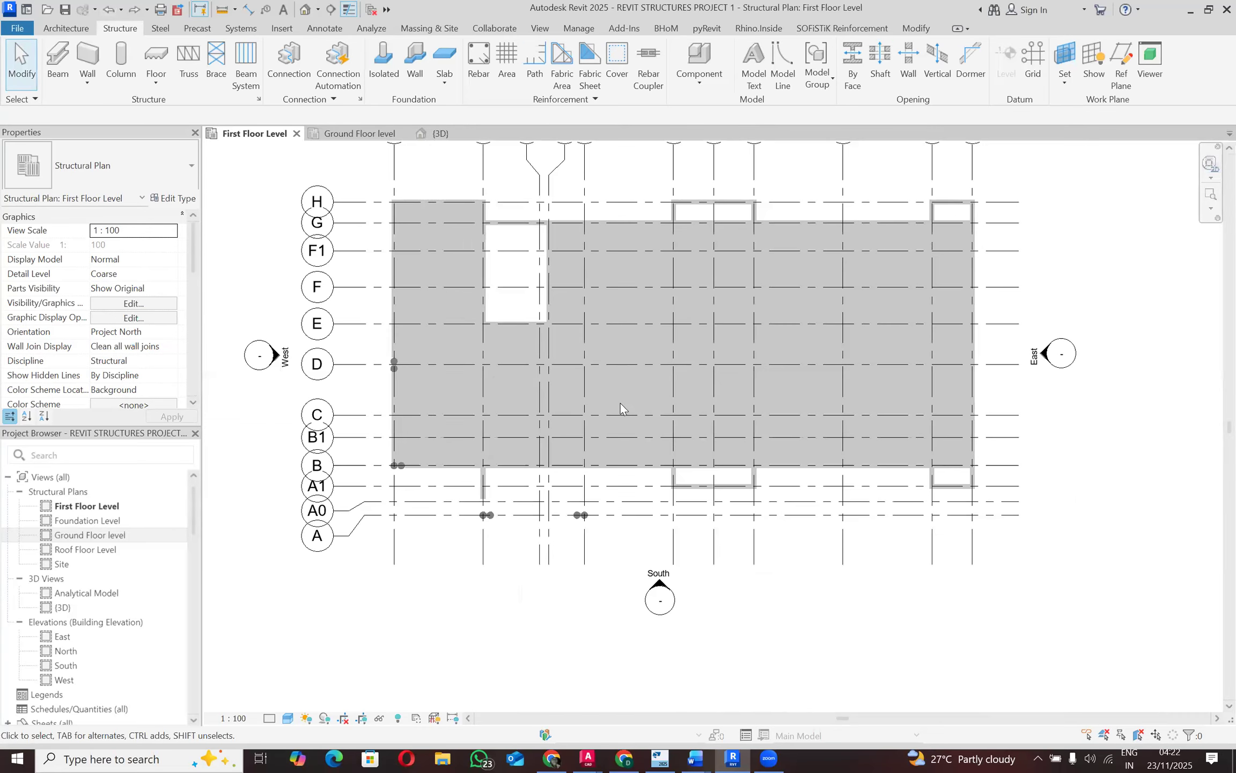
click(110, 10)
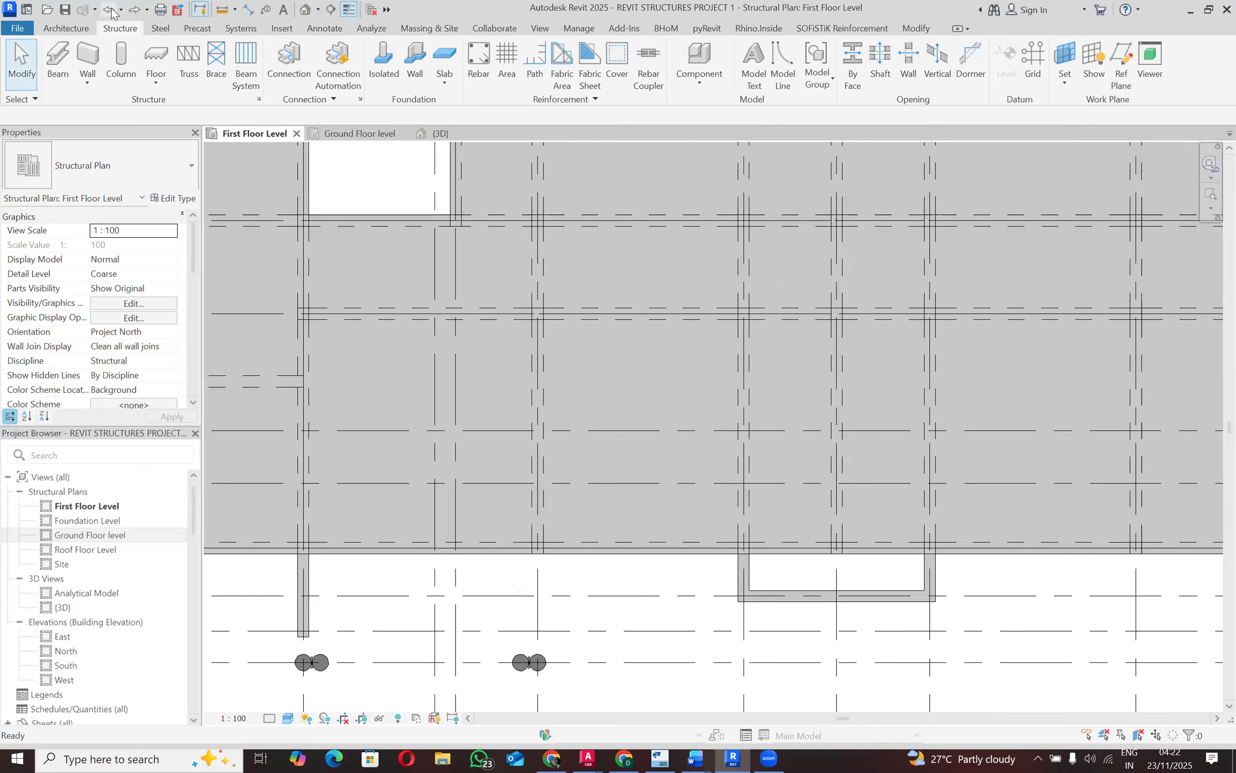
click(110, 10)
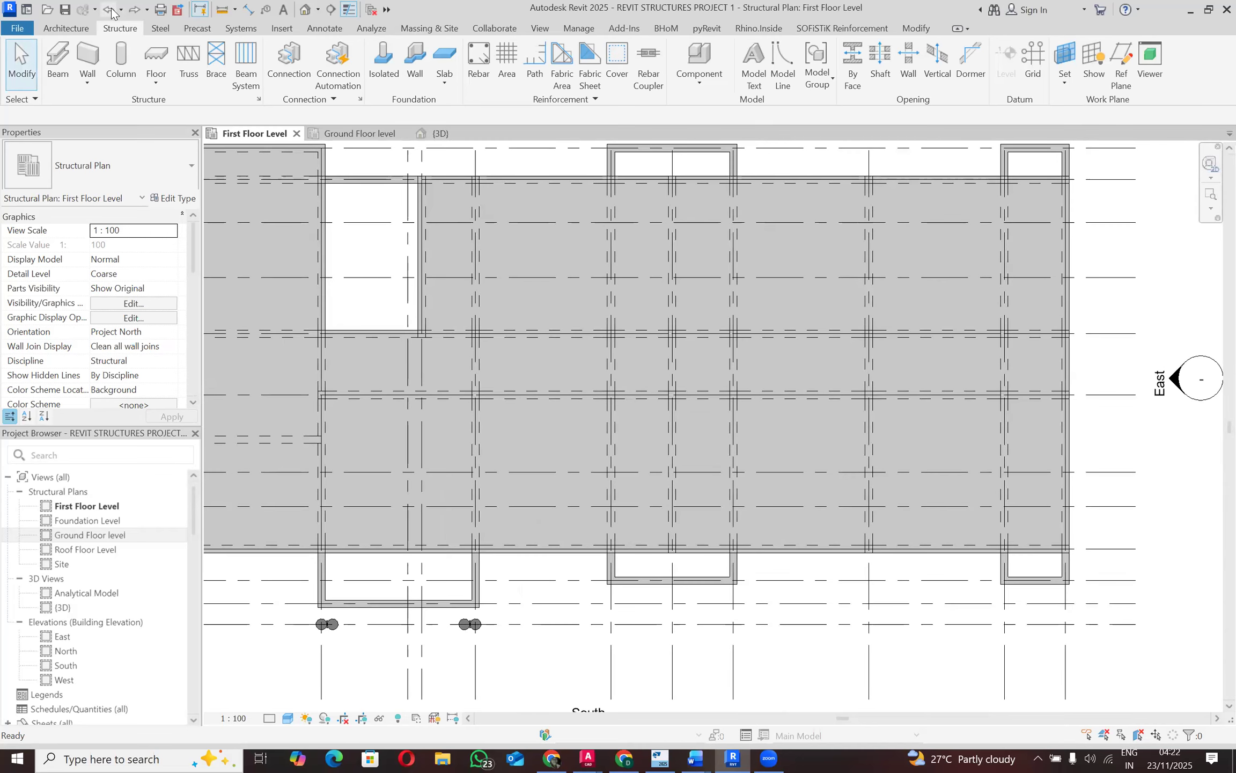
Step: Shorten the 200 x 450mm beam along grid A0 so that it runs from grid 2 to grid 3
click(387, 603)
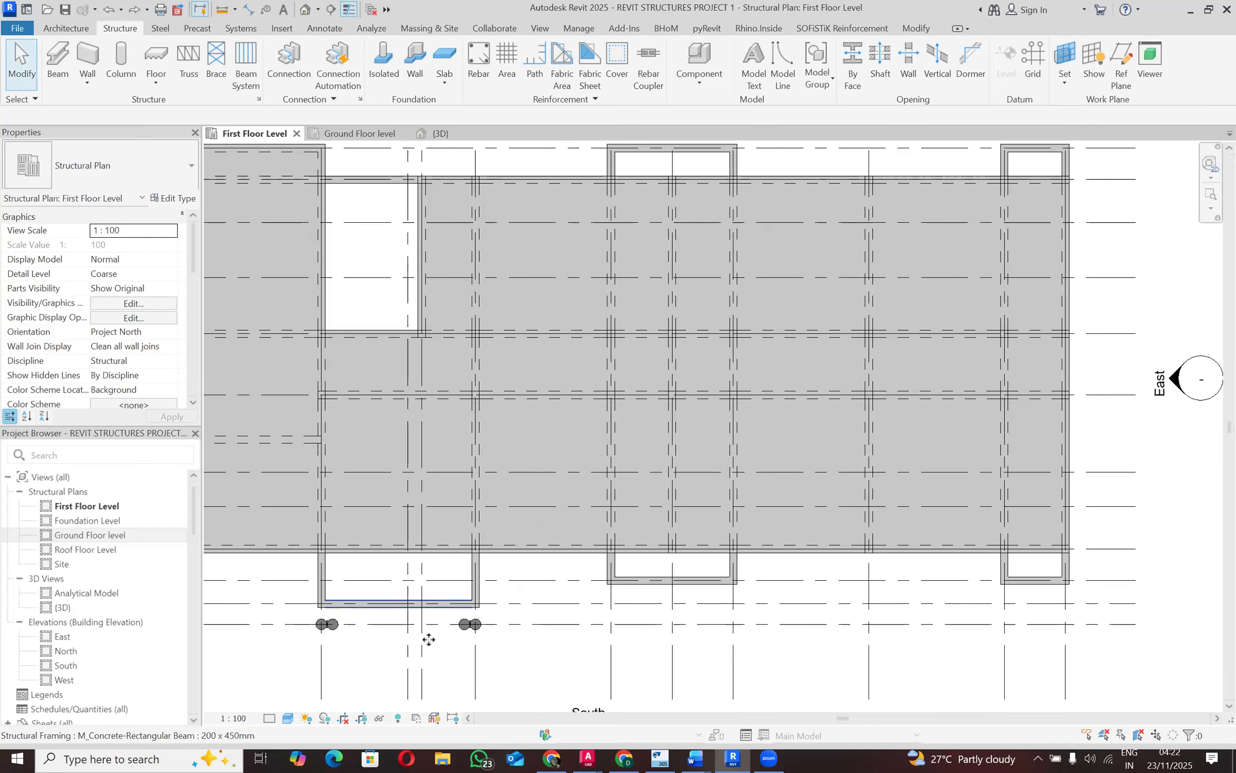
scroll(413, 634, up, 2)
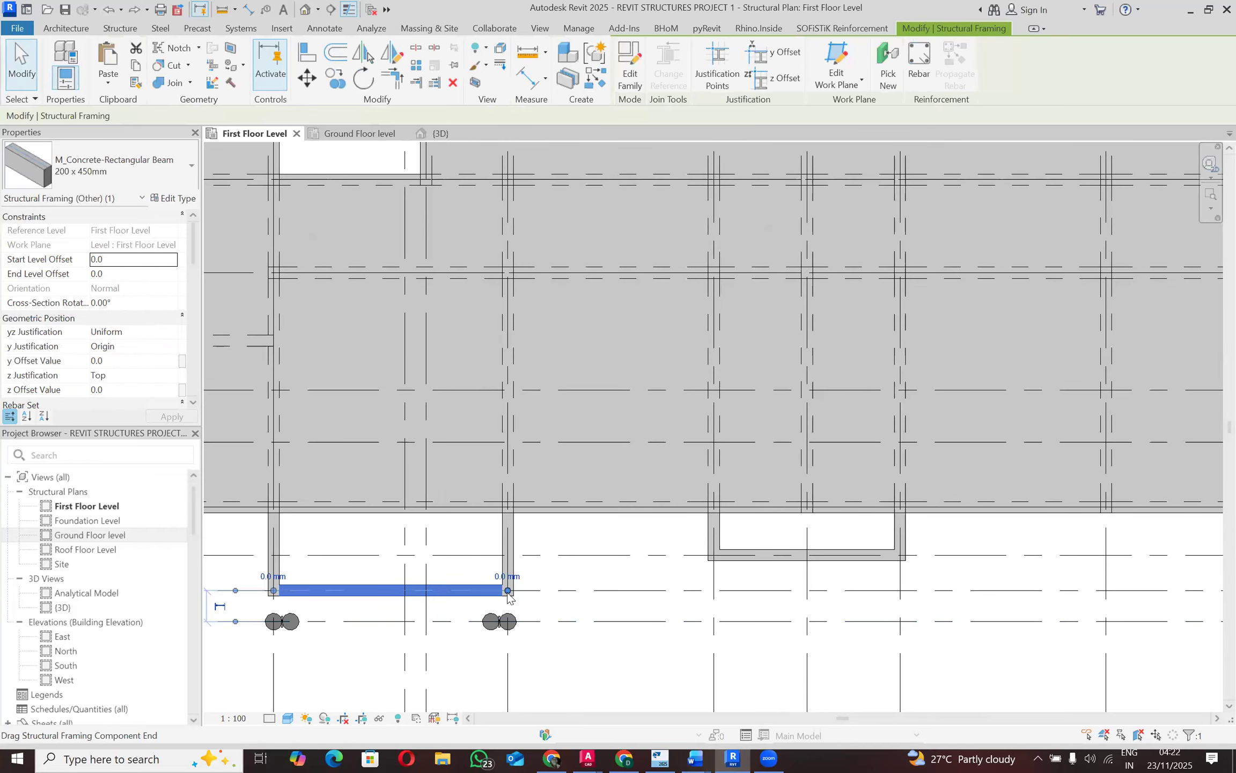
drag(508, 591, 472, 576)
Step: Delete the projecting 200 x 450mm beam along grid 5 between grids B and A0
click(512, 557)
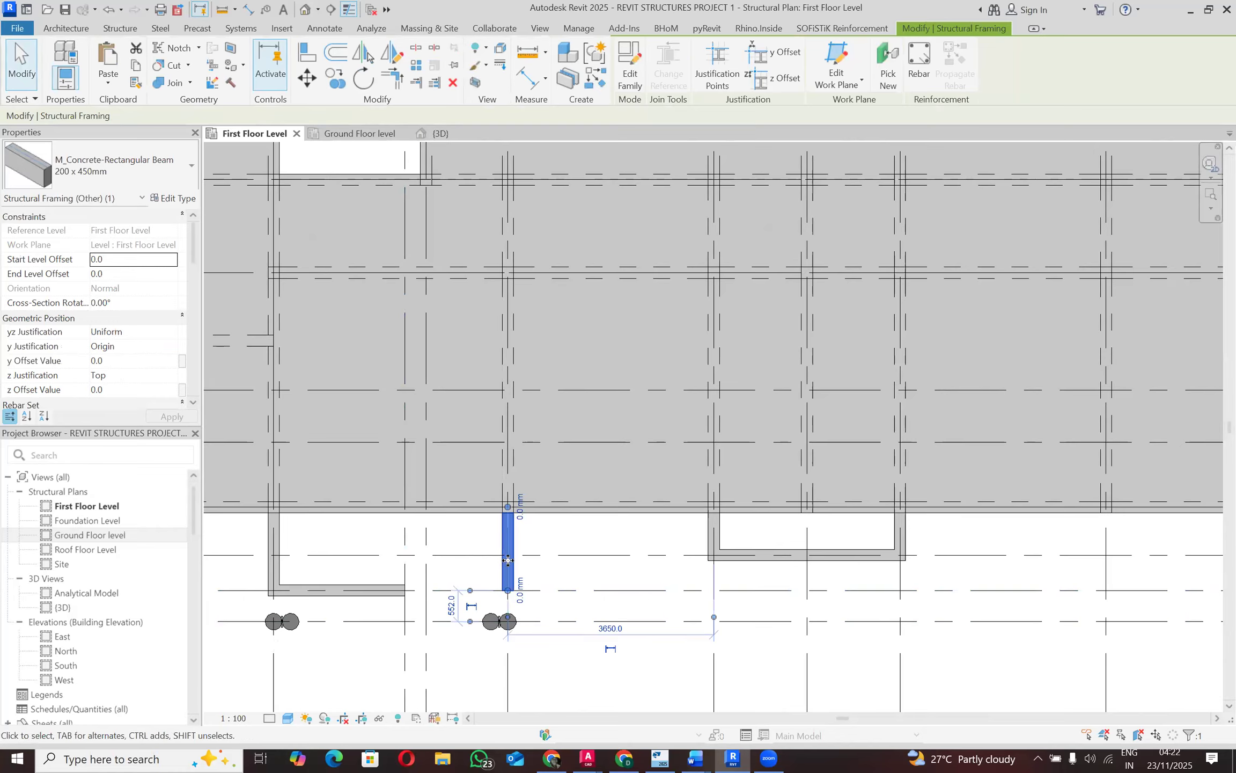
key(Left)
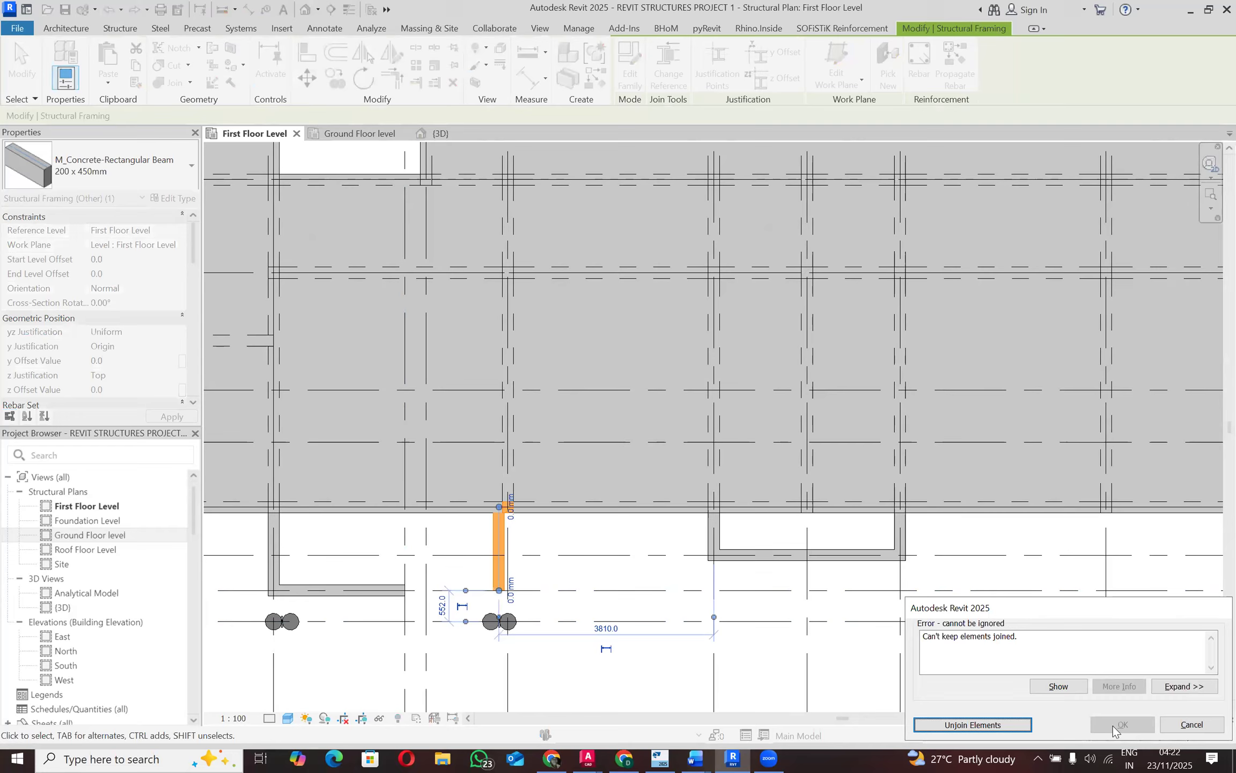
click(1195, 728)
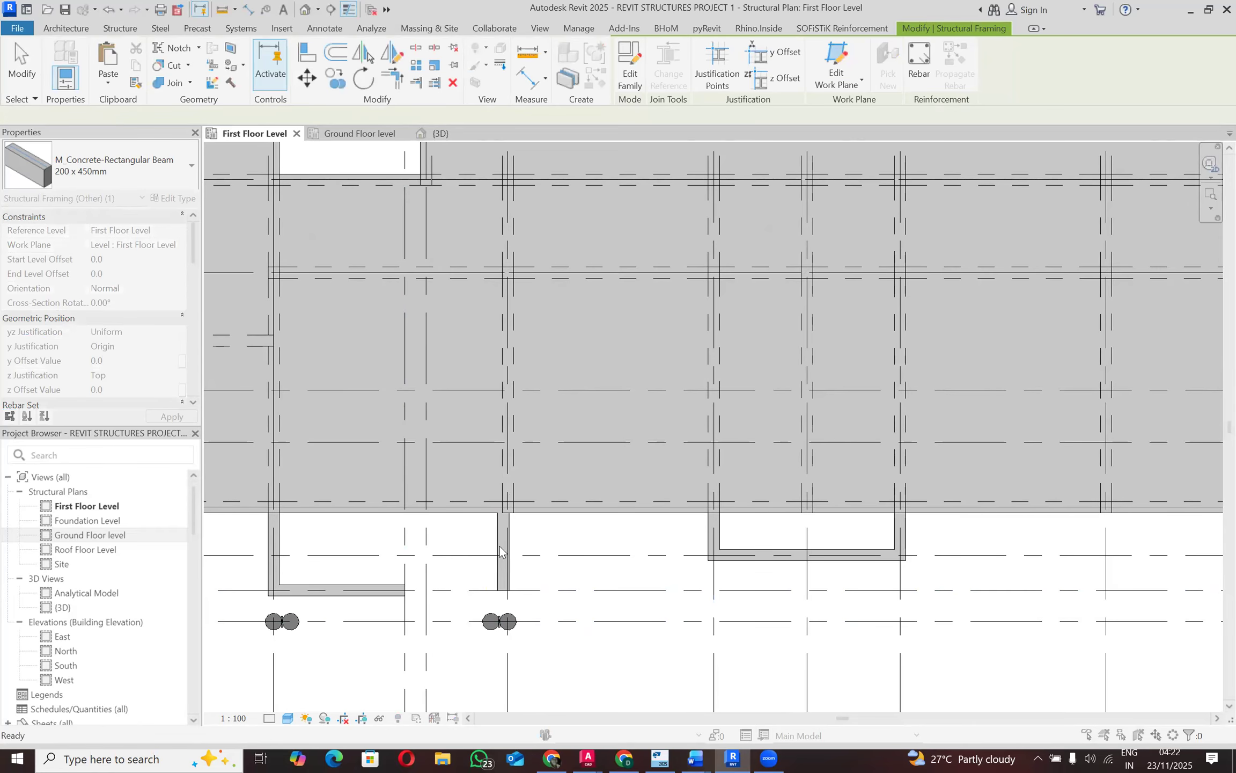
click(501, 550)
right_click(502, 546)
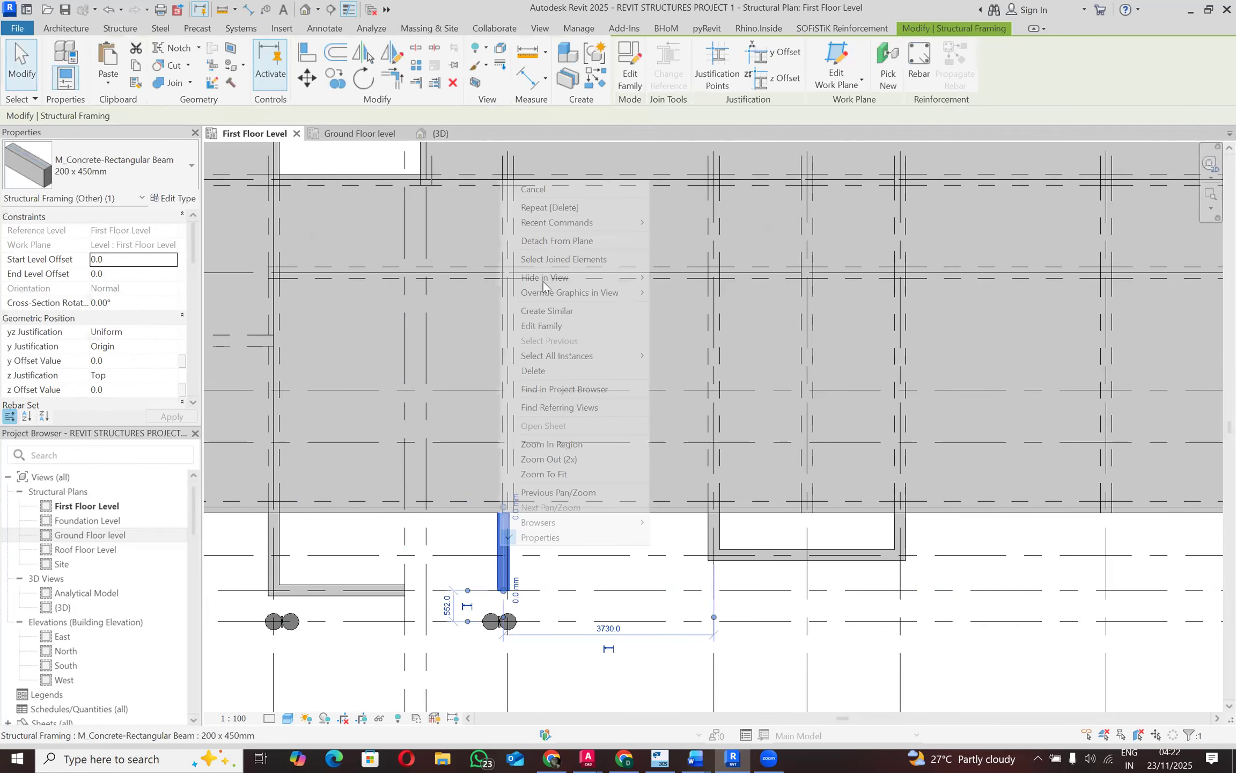
click(533, 370)
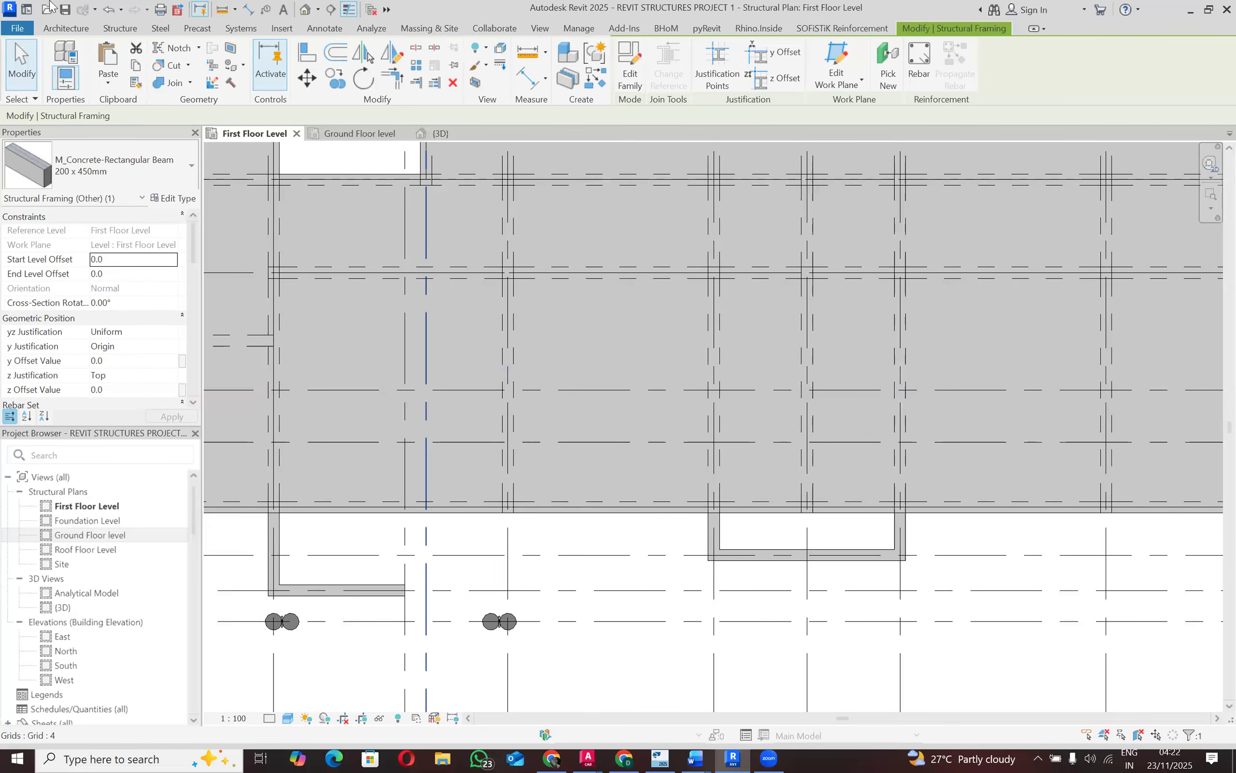
Step: Place a 200 x 450mm concrete beam along grid 3 from grid B to the end of the A0 beam
key(b)
key(m)
click(405, 506)
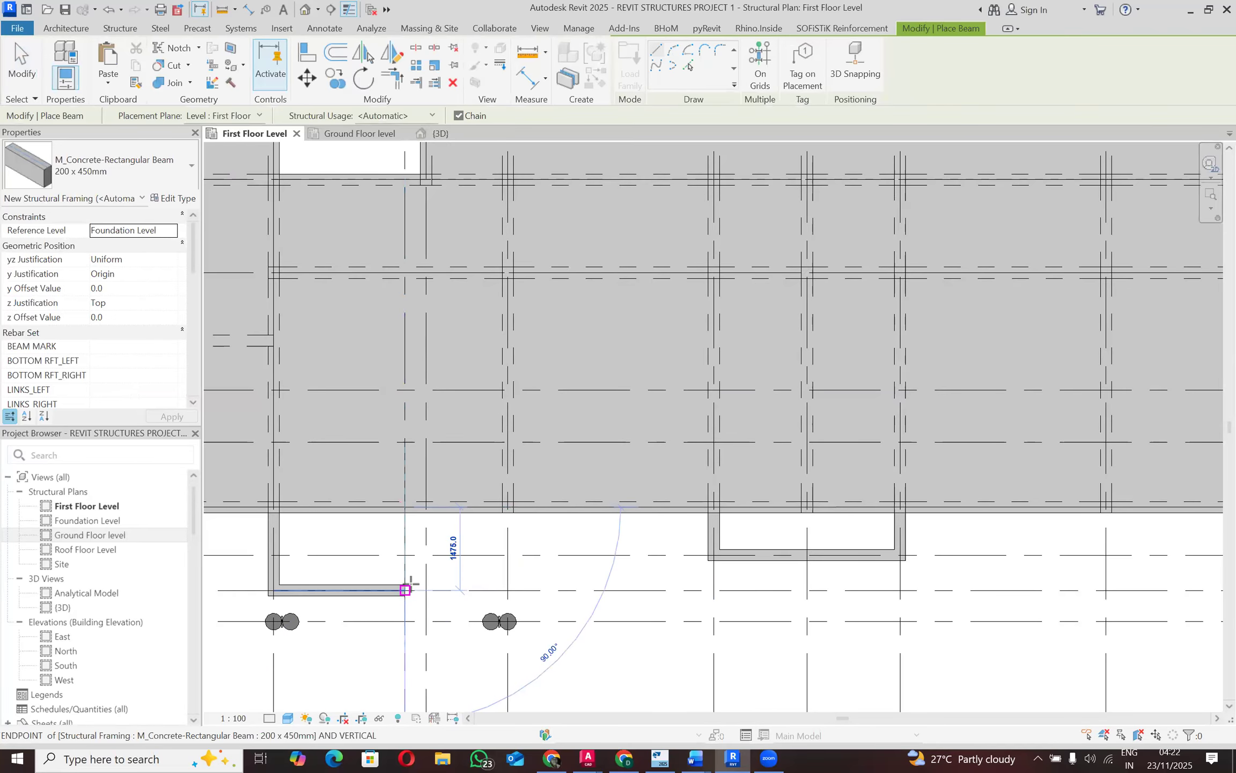
click(405, 590)
key(Escape)
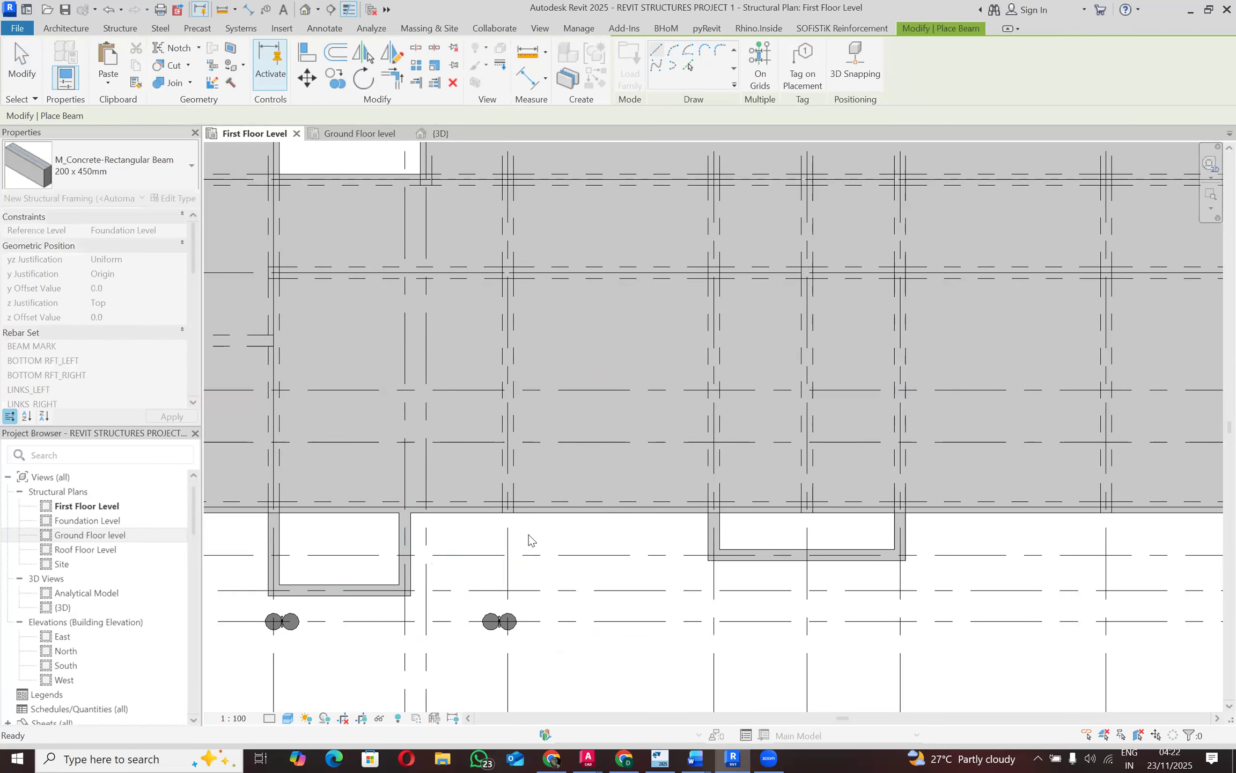
key(z)
key(f)
key(Escape)
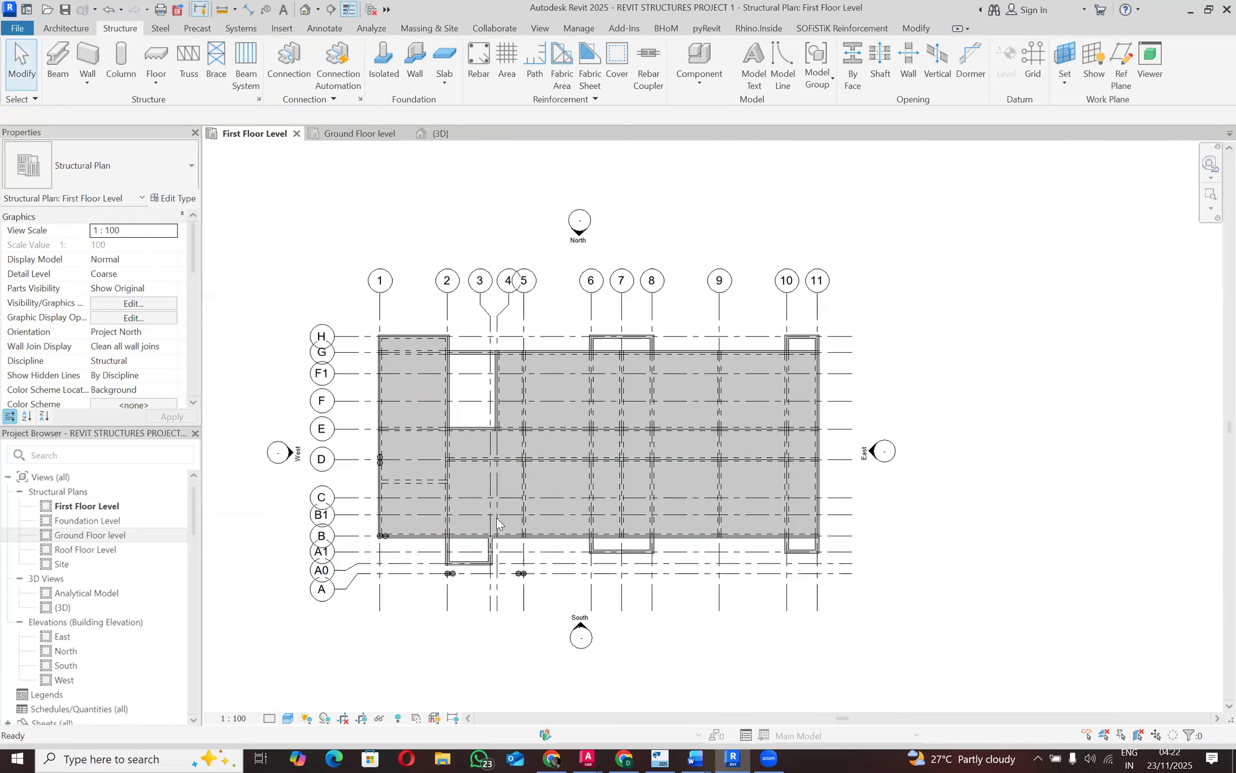
Step: Create a rectangular STR_S150 structural floor on the projection between grids 2 and 3, from grid B to A0
scroll(486, 543, up, 3)
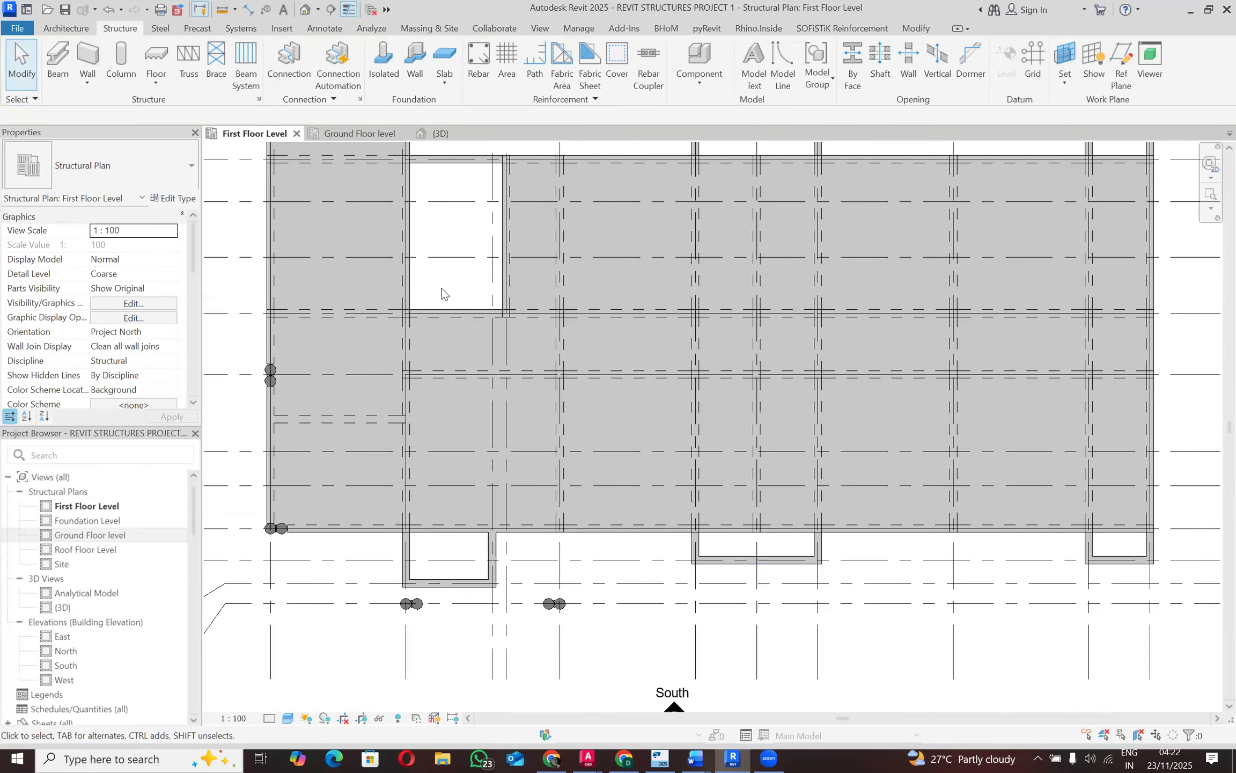
click(156, 79)
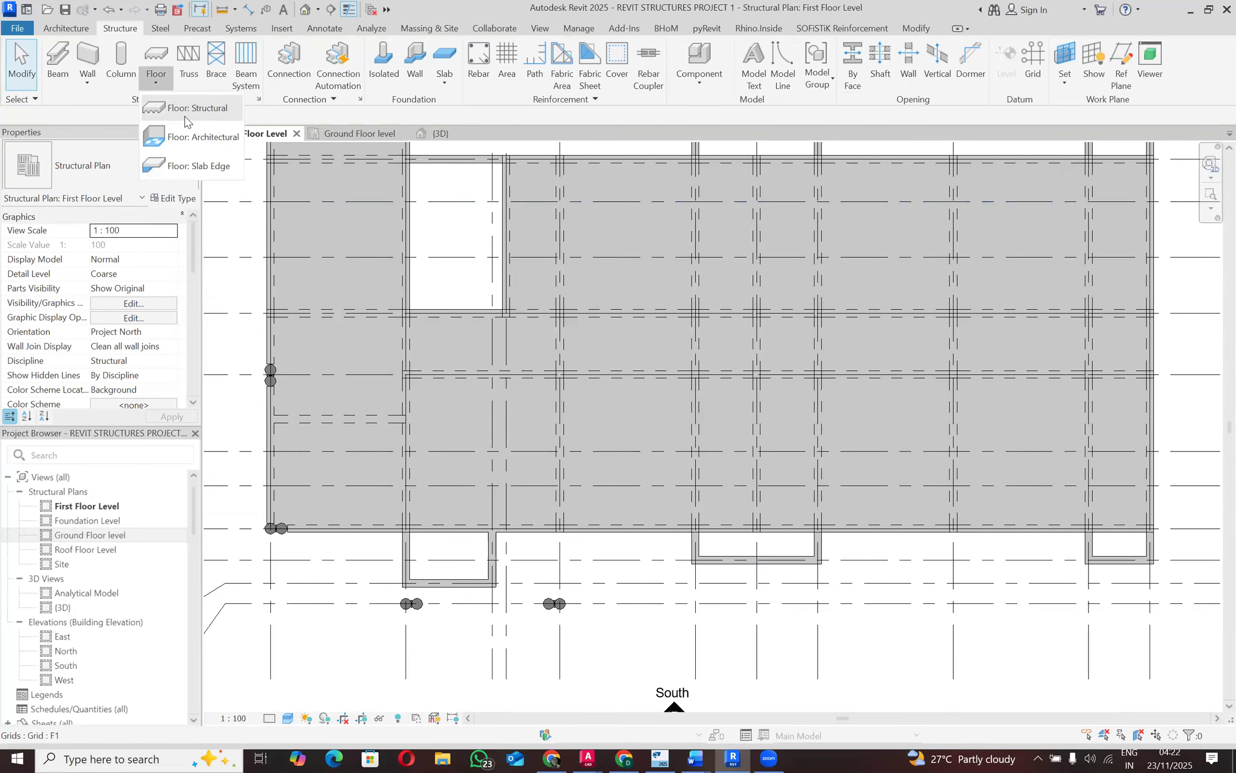
click(185, 116)
scroll(416, 548, up, 3)
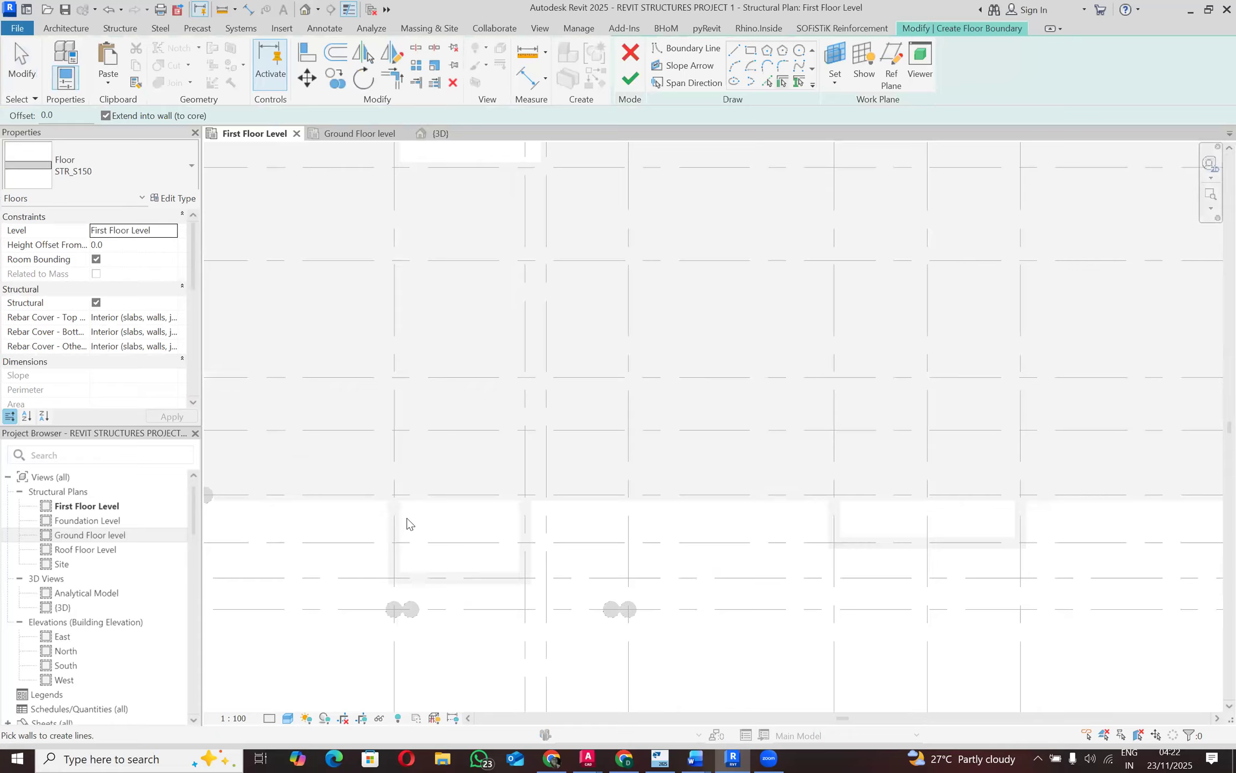
click(748, 49)
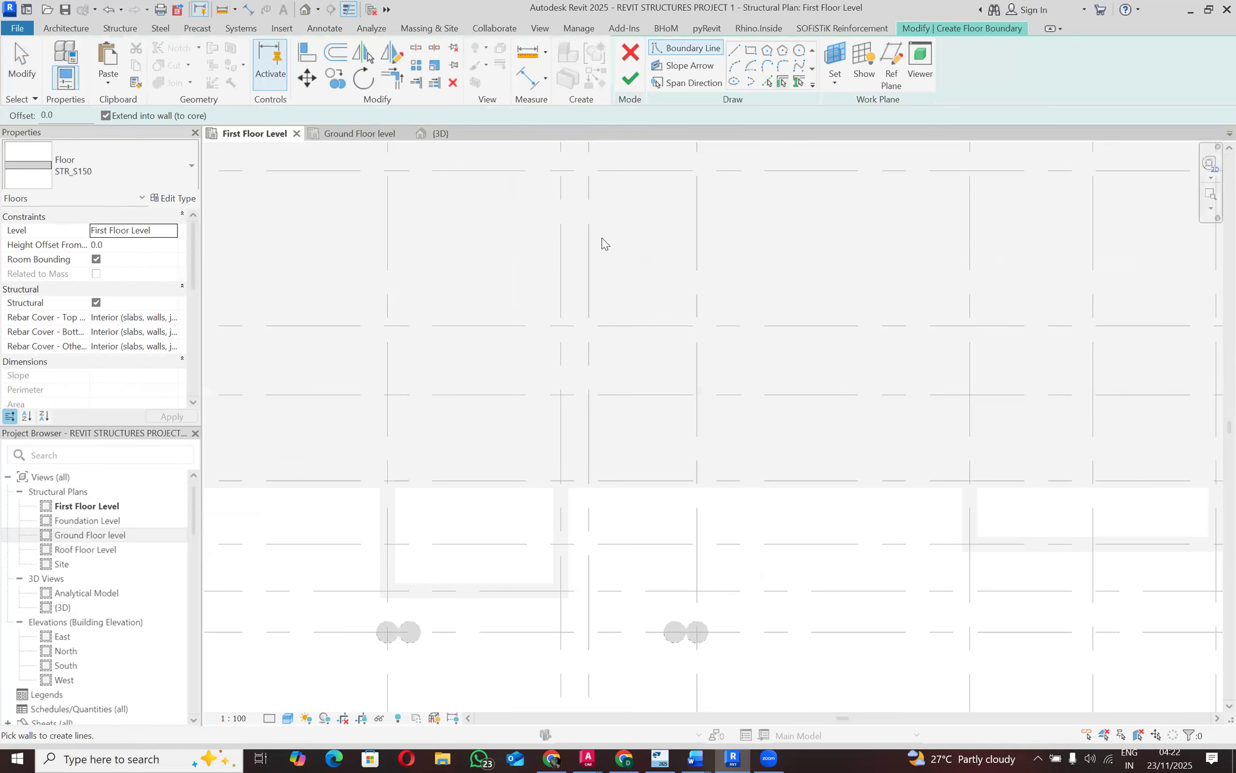
click(388, 482)
click(569, 583)
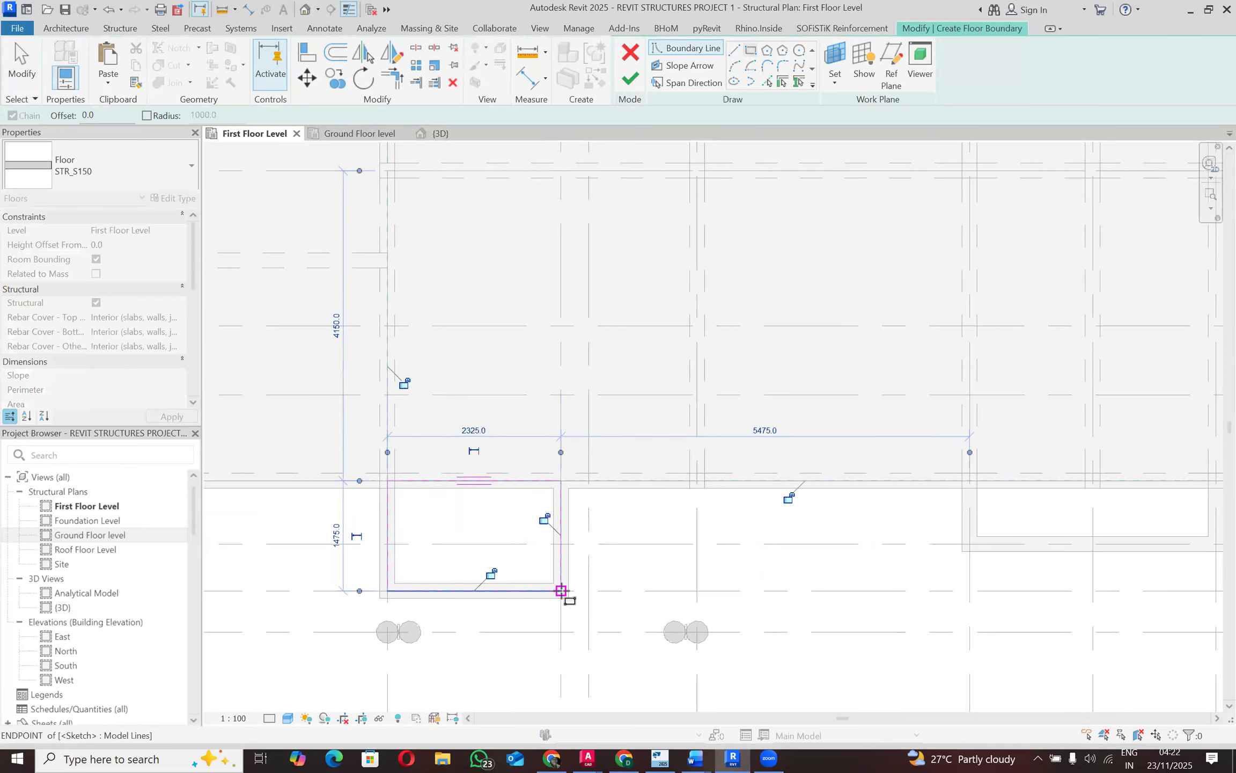
scroll(485, 566, down, 2)
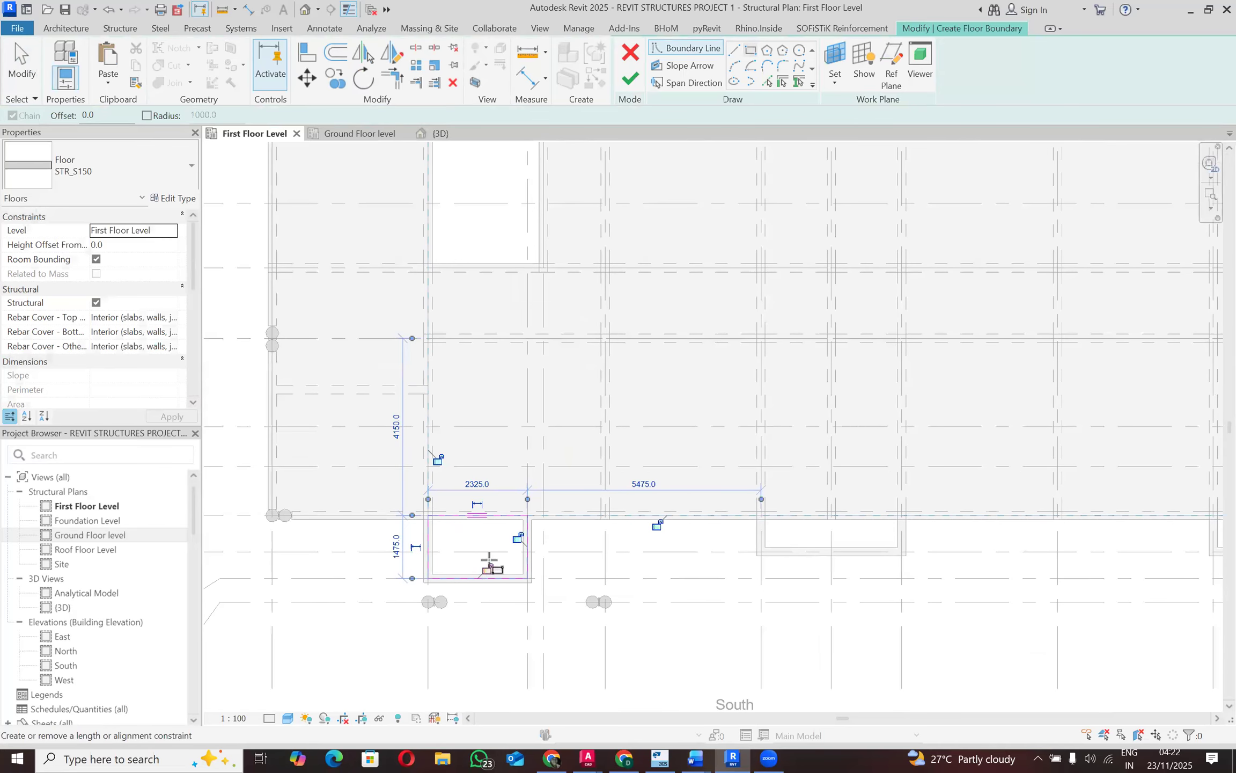
key(Escape)
key(Escape)
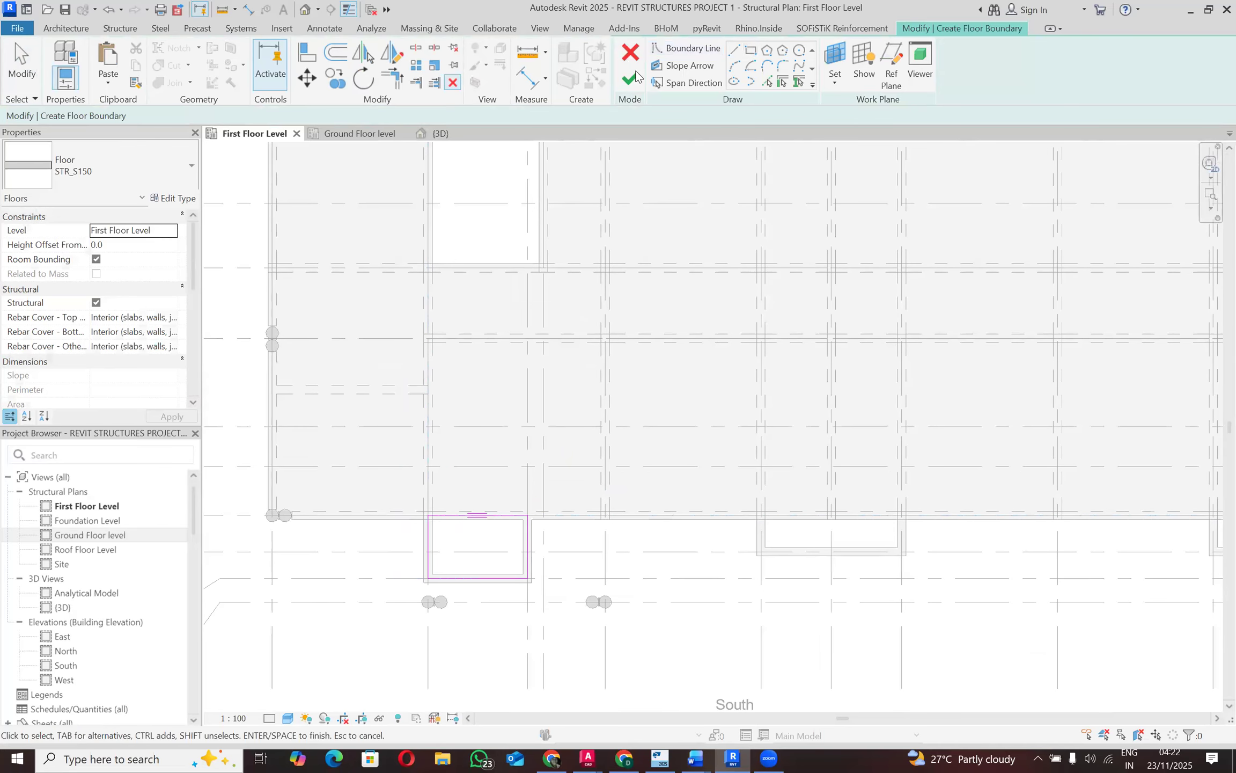
click(631, 79)
click(523, 584)
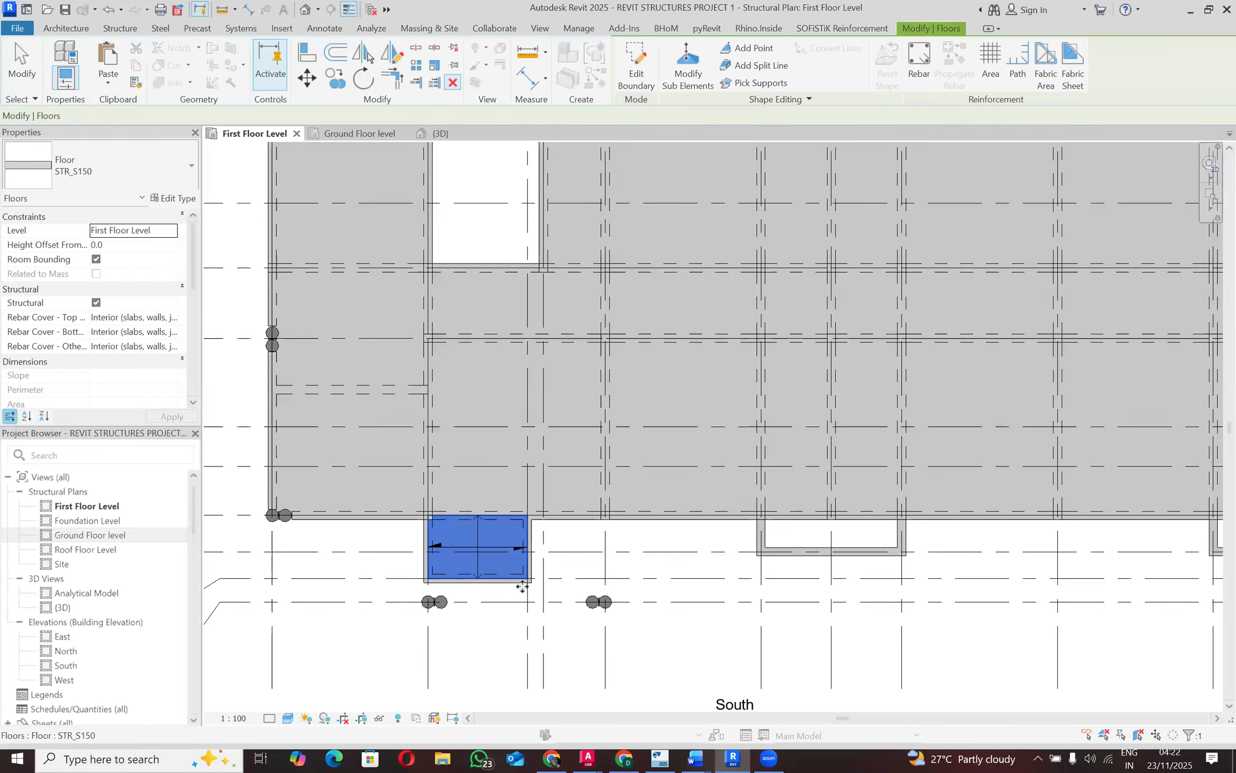
Step: Create a rectangular STR_S150 structural floor on the projection between grids 6 and 8, from grid H to G
scroll(523, 586, down, 2)
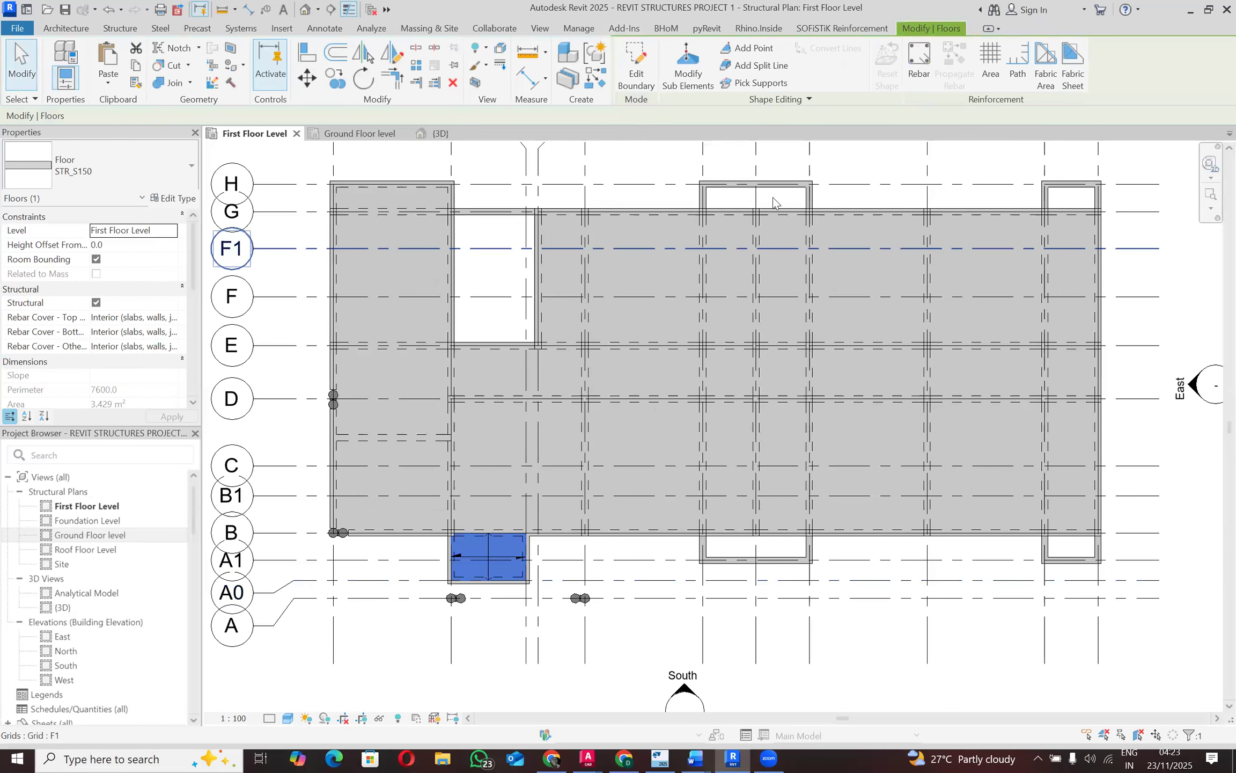
scroll(773, 202, up, 2)
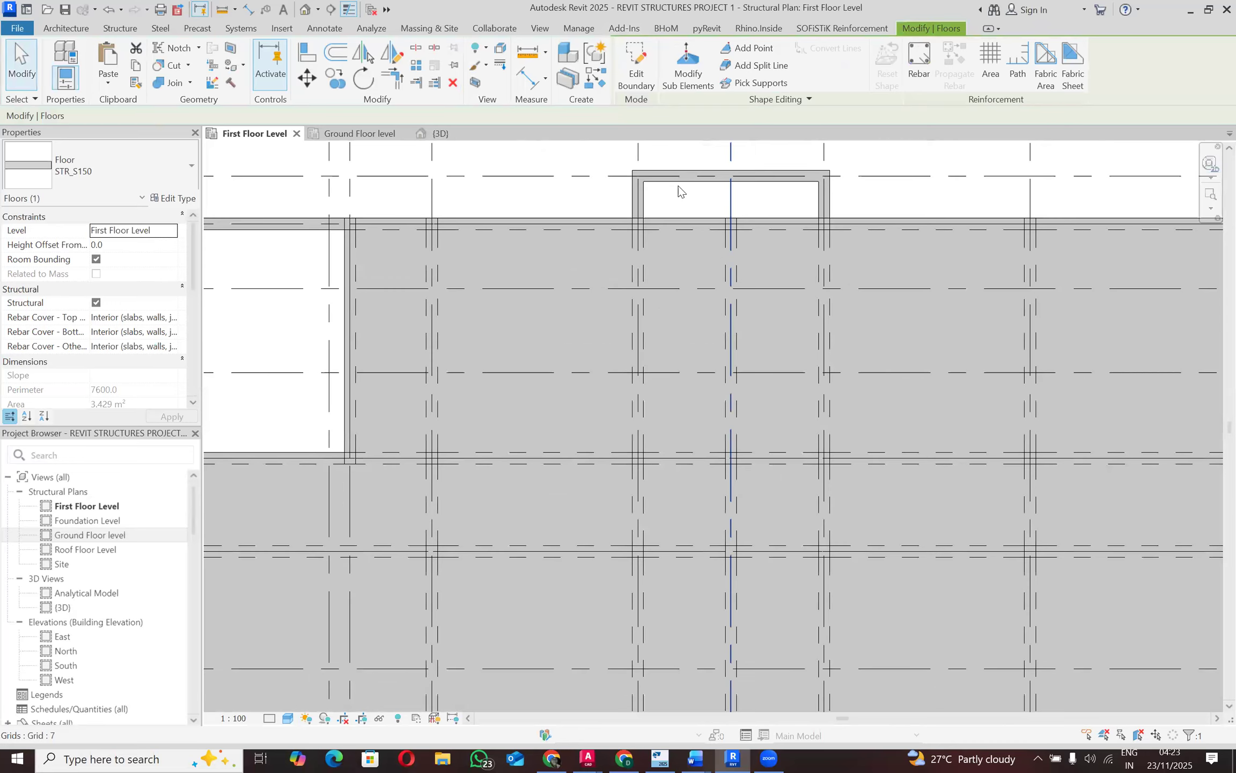
click(336, 185)
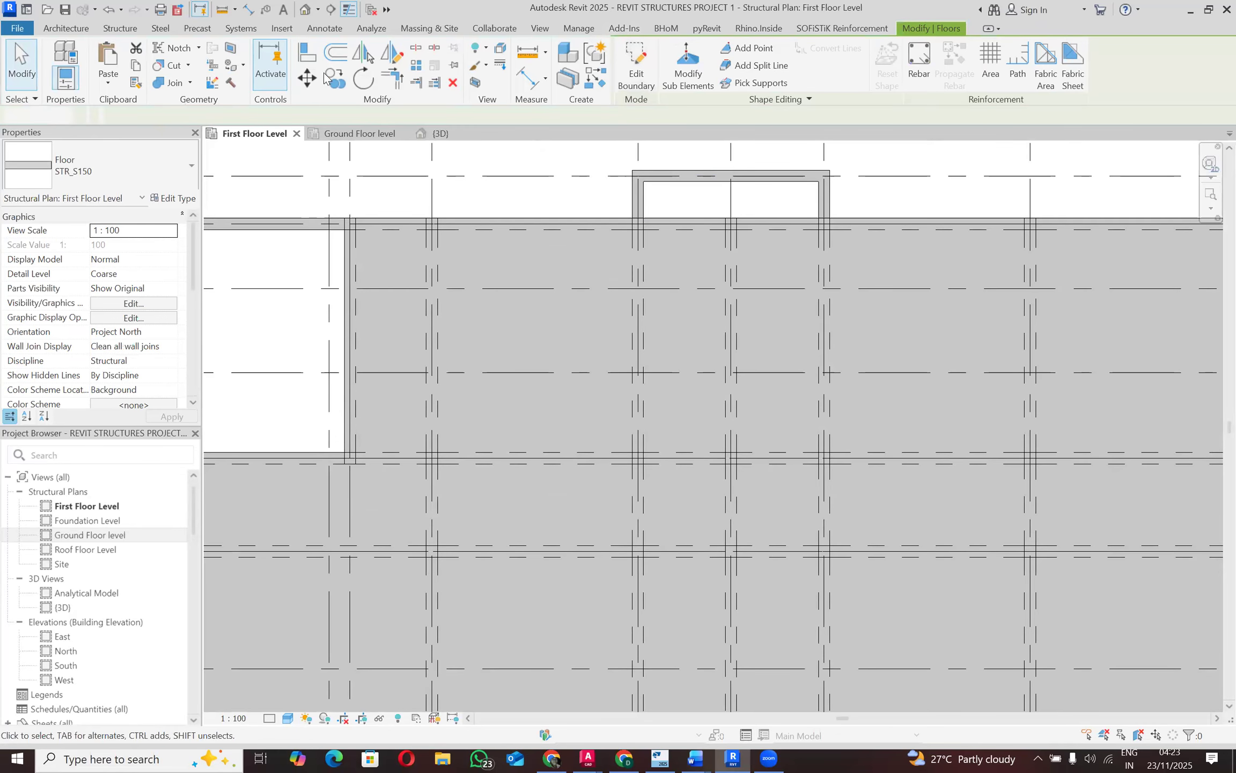
click(162, 83)
click(184, 107)
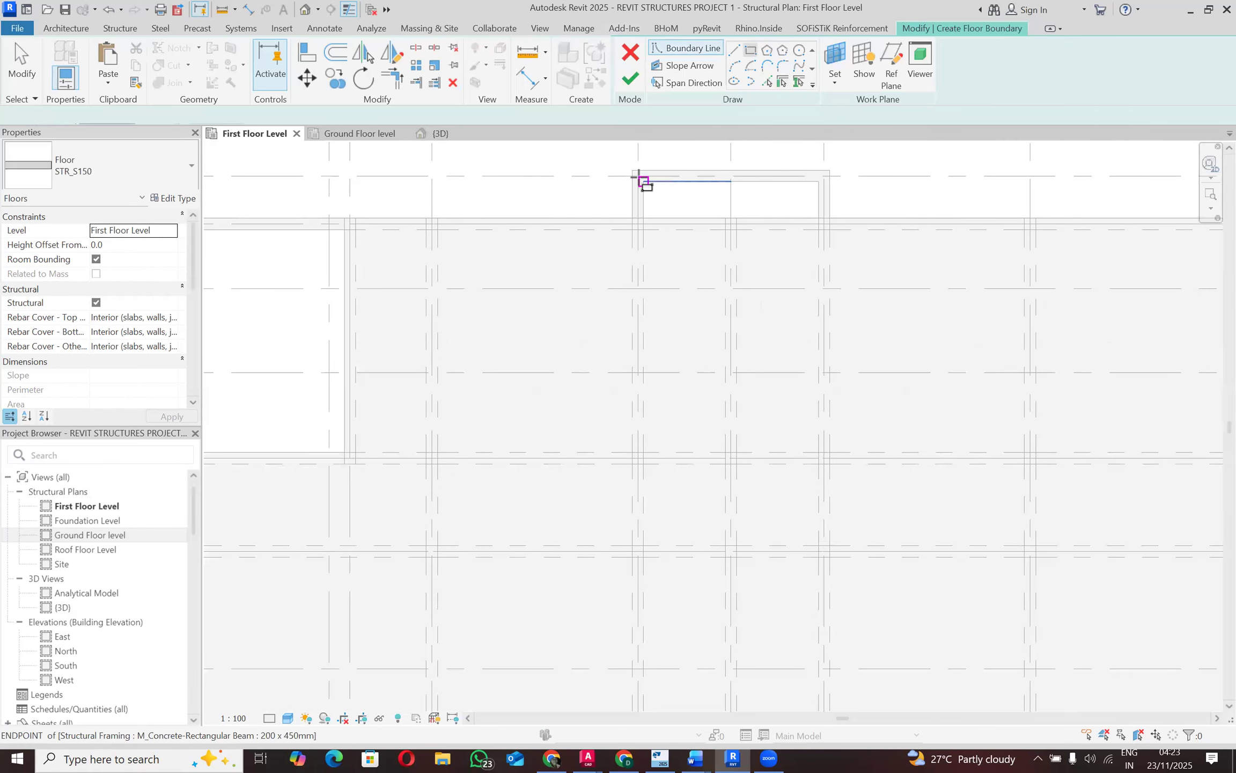
click(638, 175)
click(825, 225)
click(630, 78)
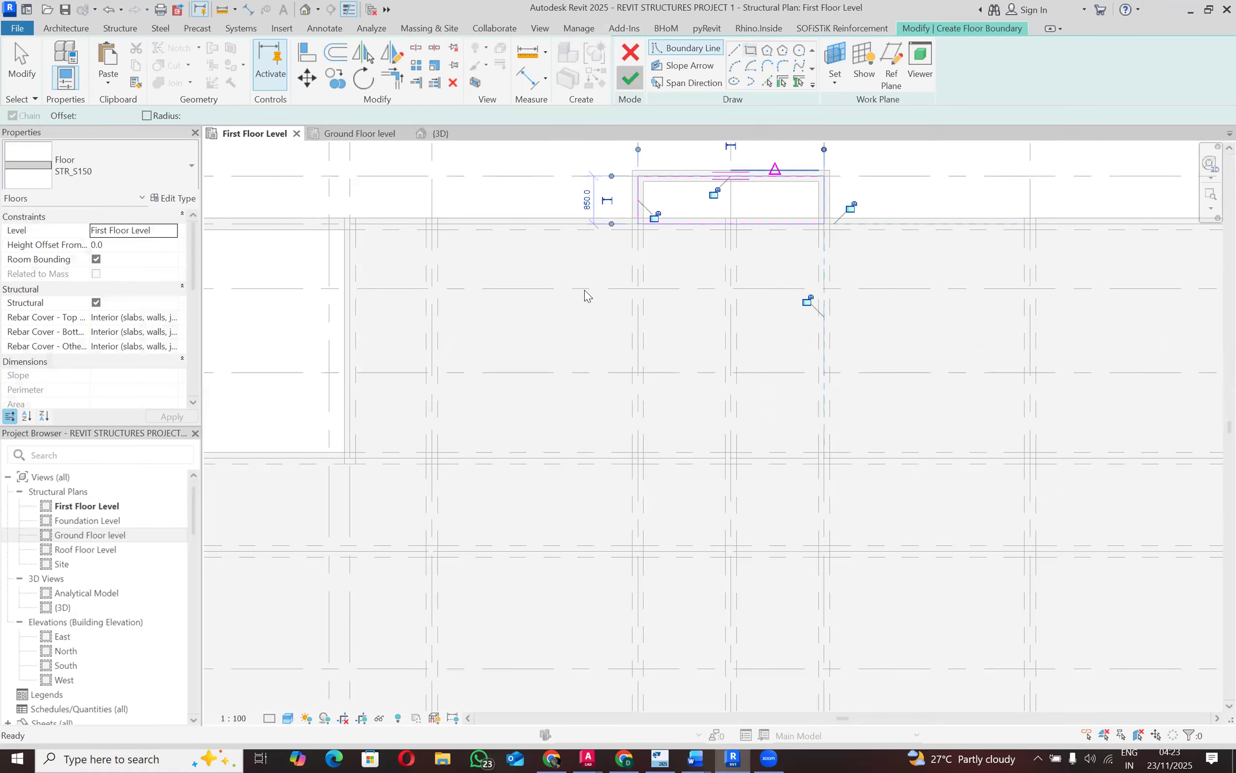
Step: Delete the span direction symbols from the two projecting slabs at grids 2-3 and 6-8
scroll(585, 291, down, 2)
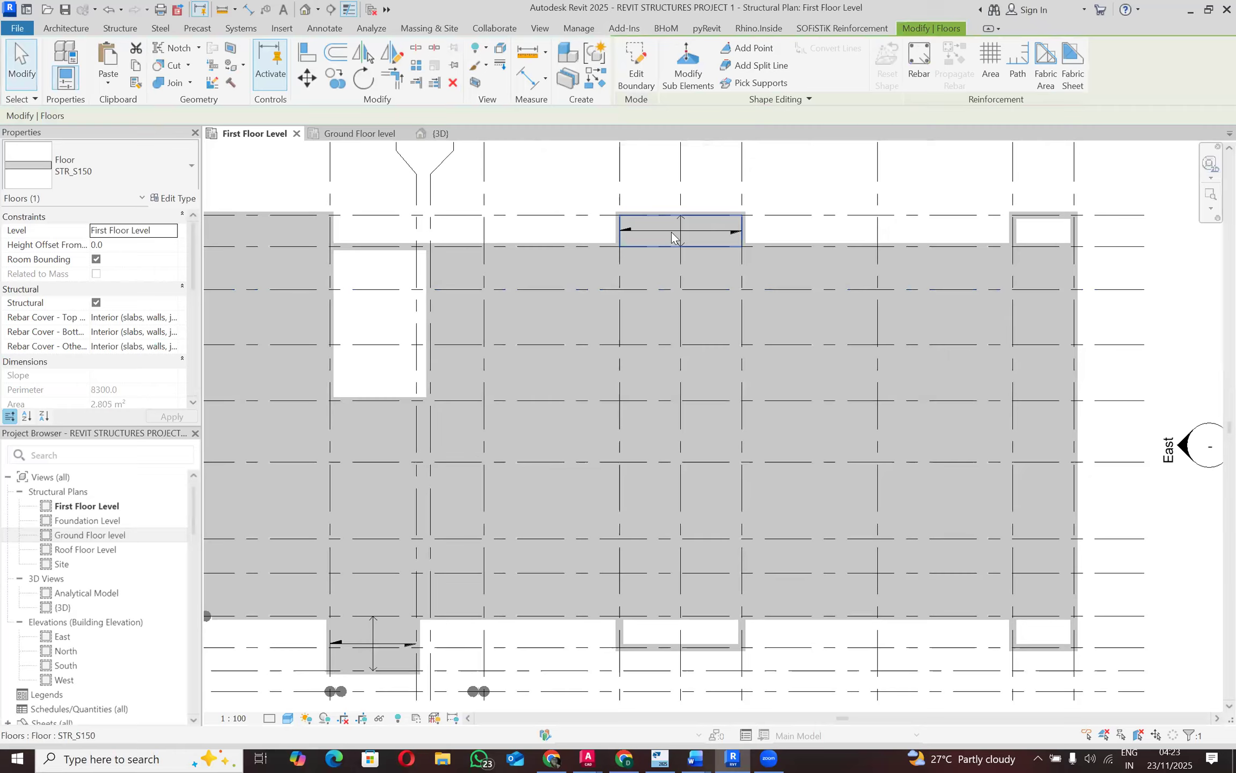
click(671, 231)
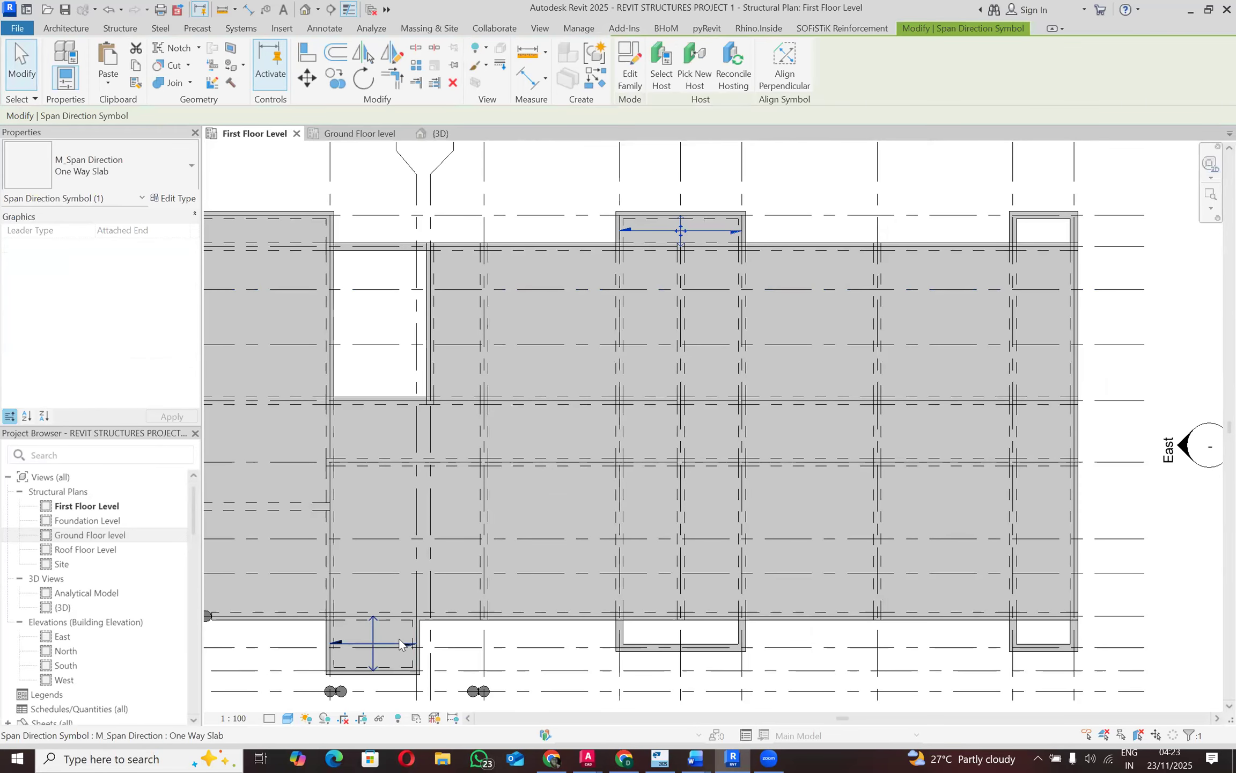
ctrl+click(404, 644)
right_click(384, 320)
click(456, 472)
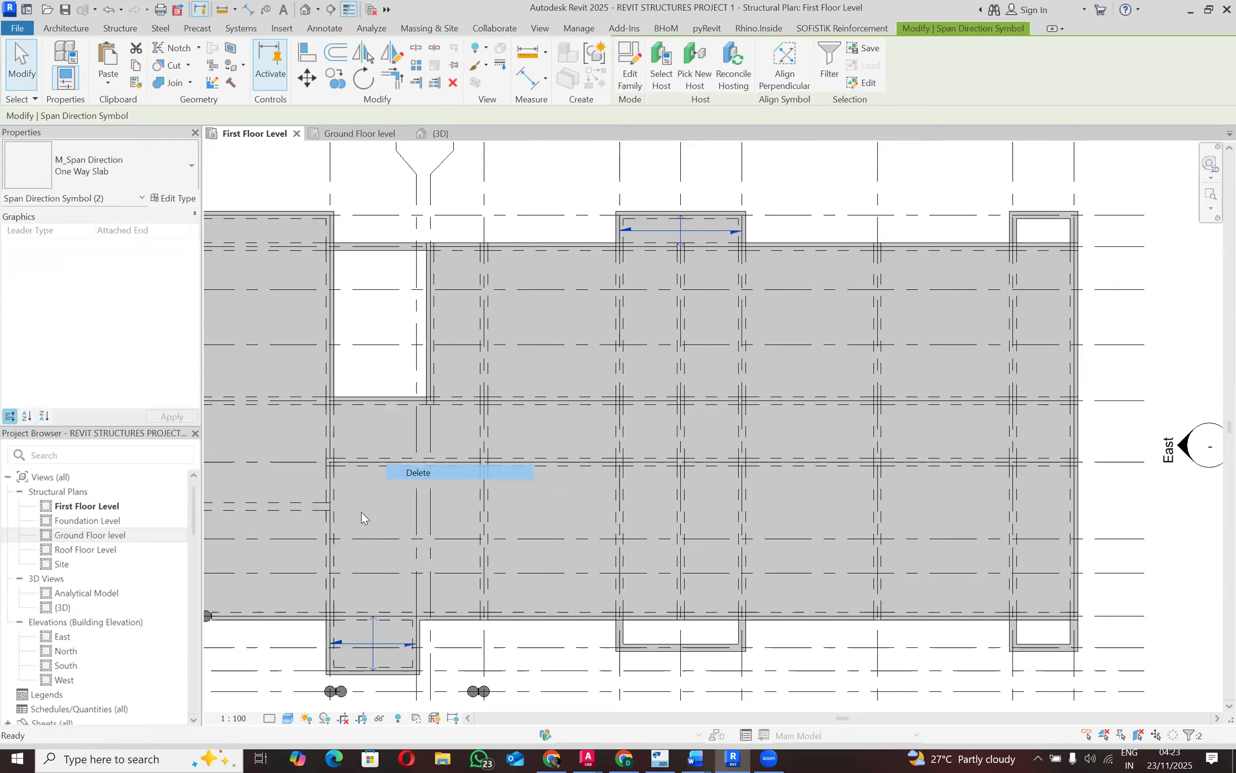
scroll(361, 512, down, 2)
scroll(790, 427, up, 1)
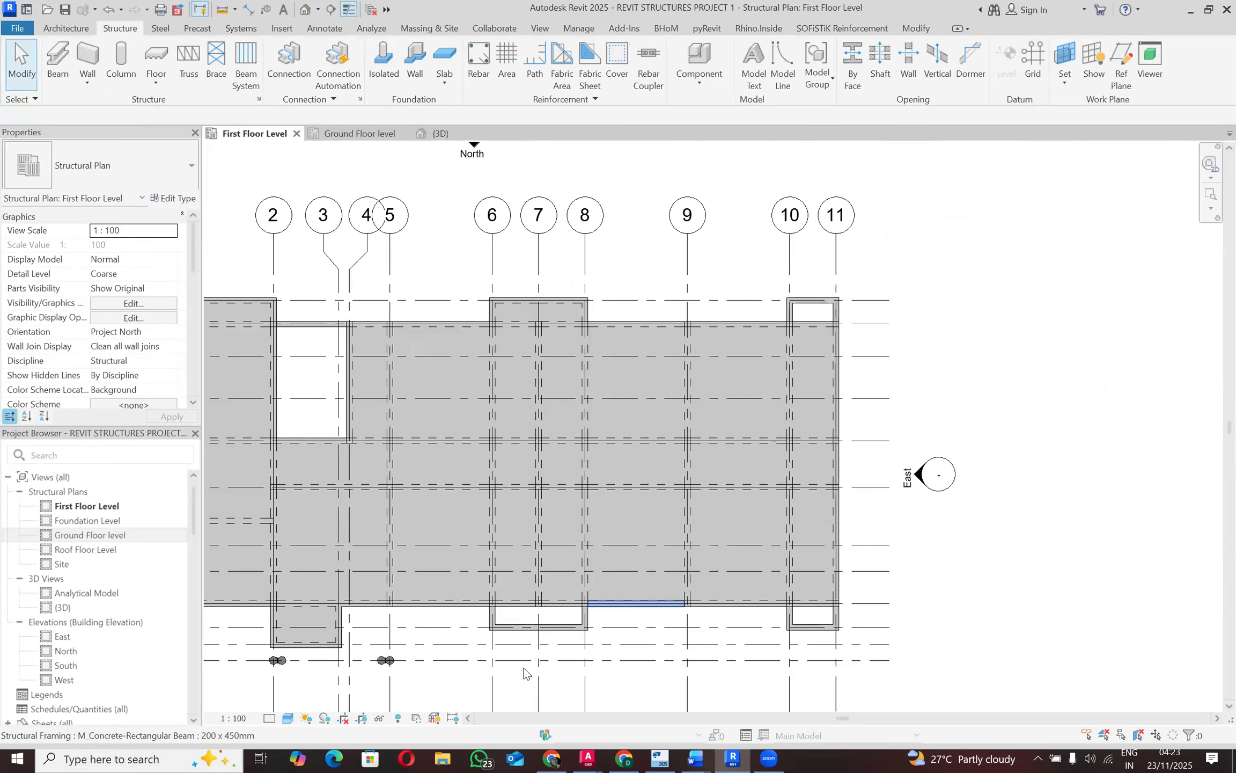
scroll(524, 674, up, 2)
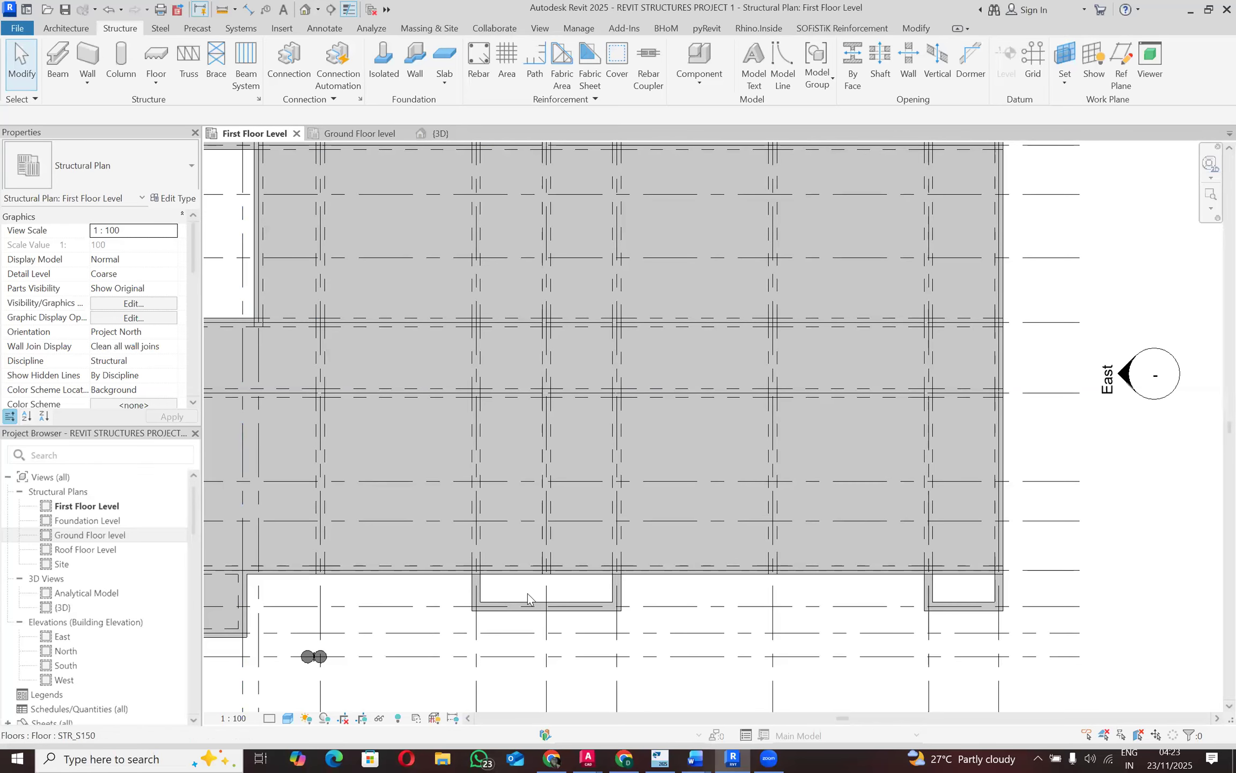
scroll(527, 606, down, 1)
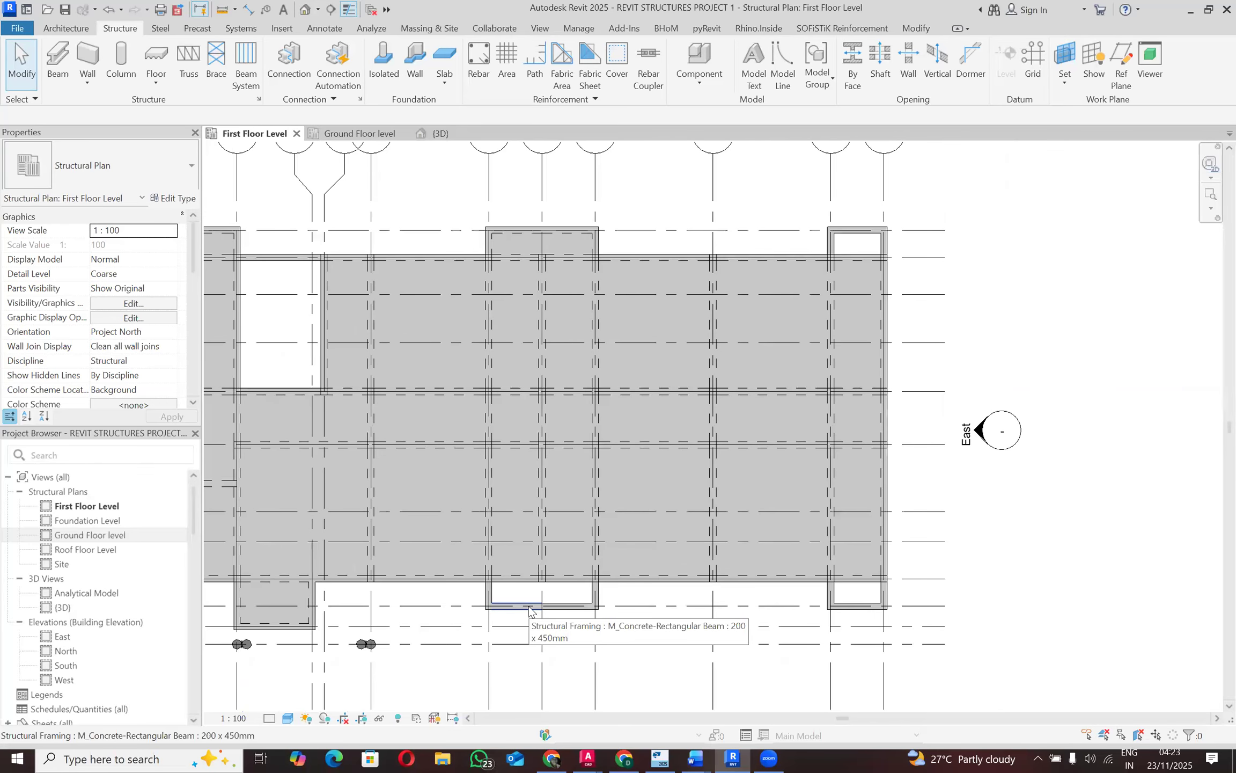
Step: Create a rectangular 3300 x 850 mm STR_S150 structural floor on the projection between grids 6 and 8, from grid B to A1
scroll(529, 611, up, 1)
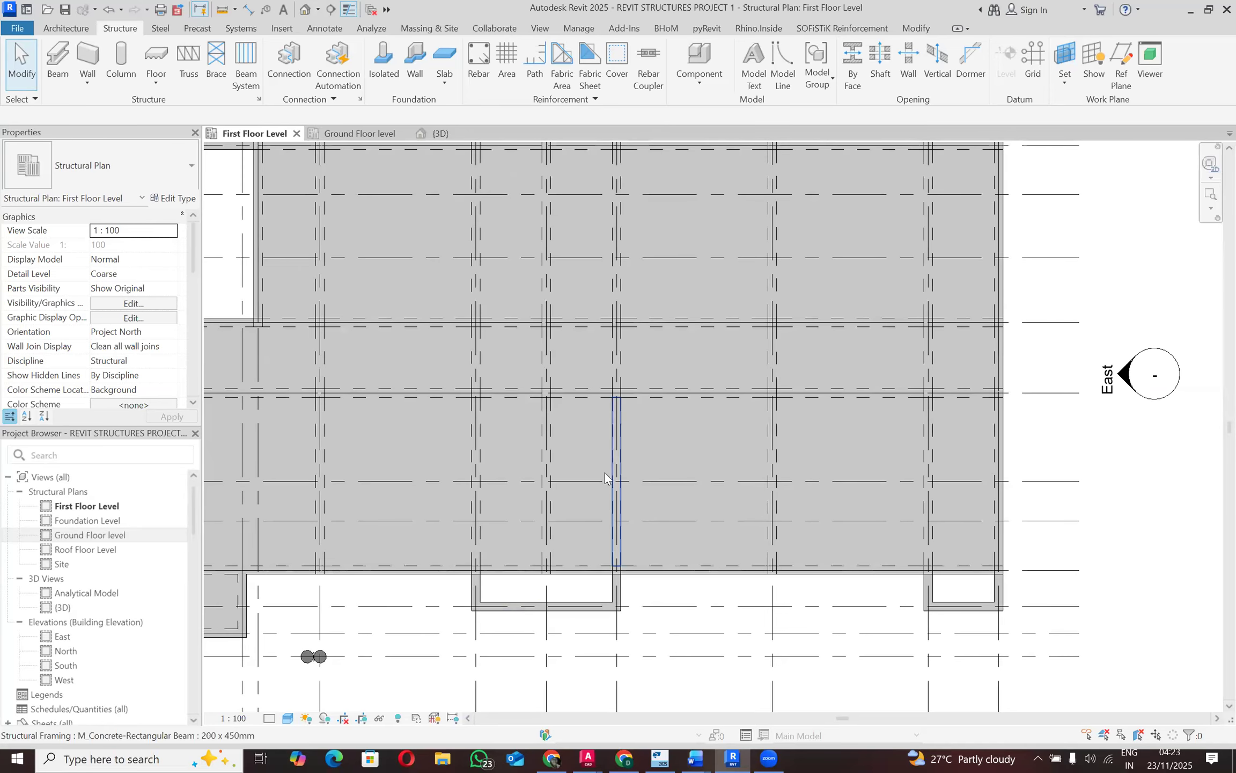
scroll(605, 472, down, 2)
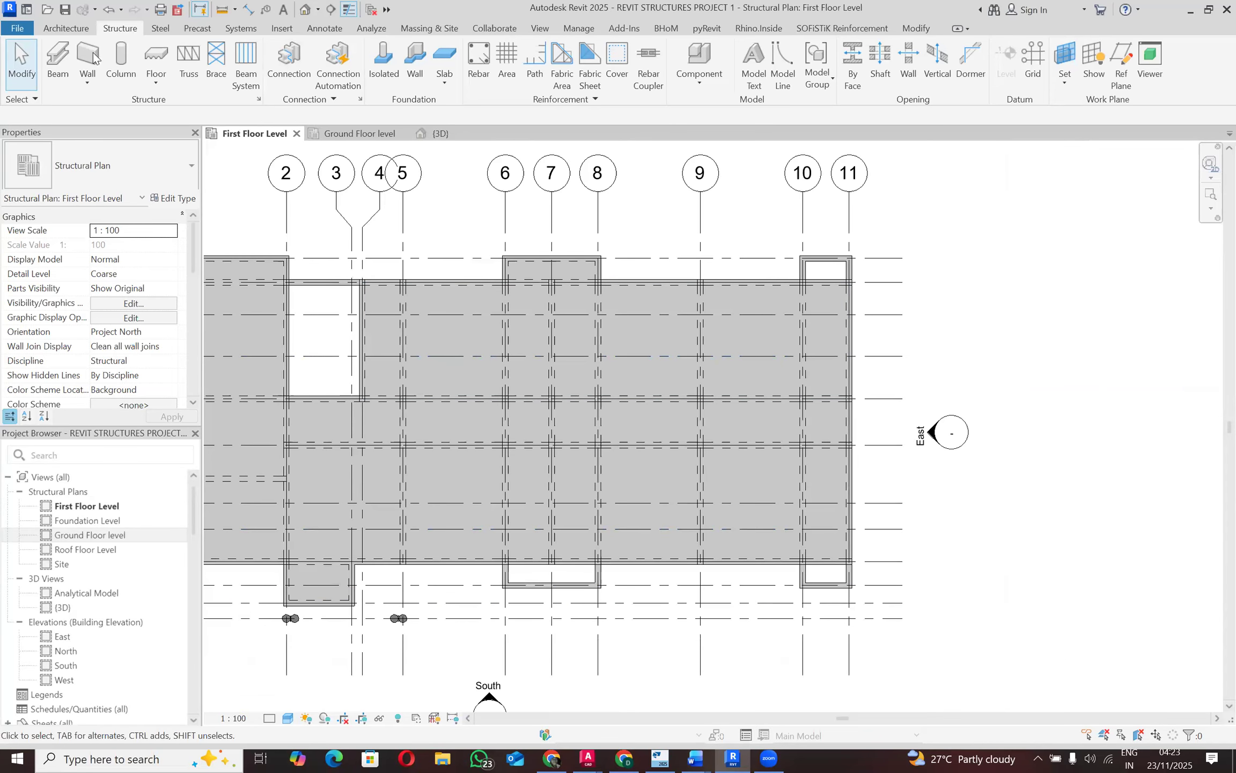
click(146, 71)
click(178, 111)
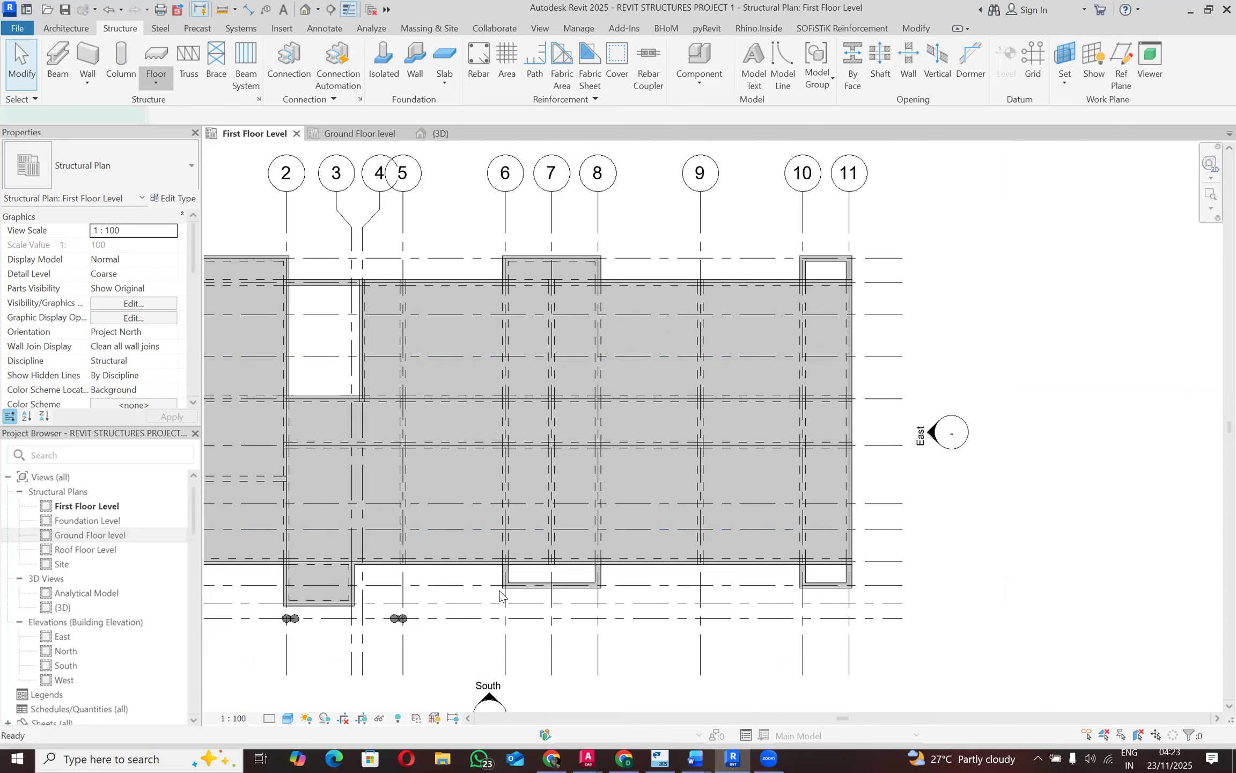
scroll(501, 591, up, 2)
click(752, 52)
scroll(512, 542, up, 1)
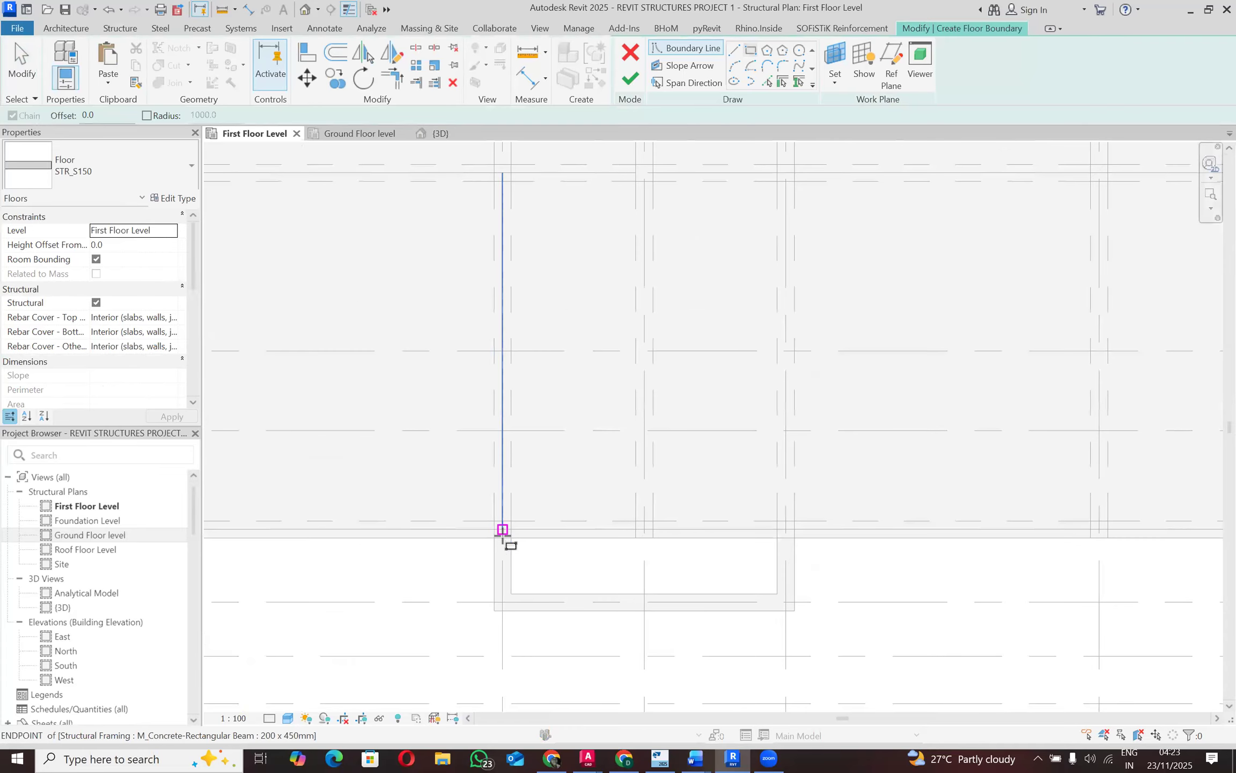
click(786, 601)
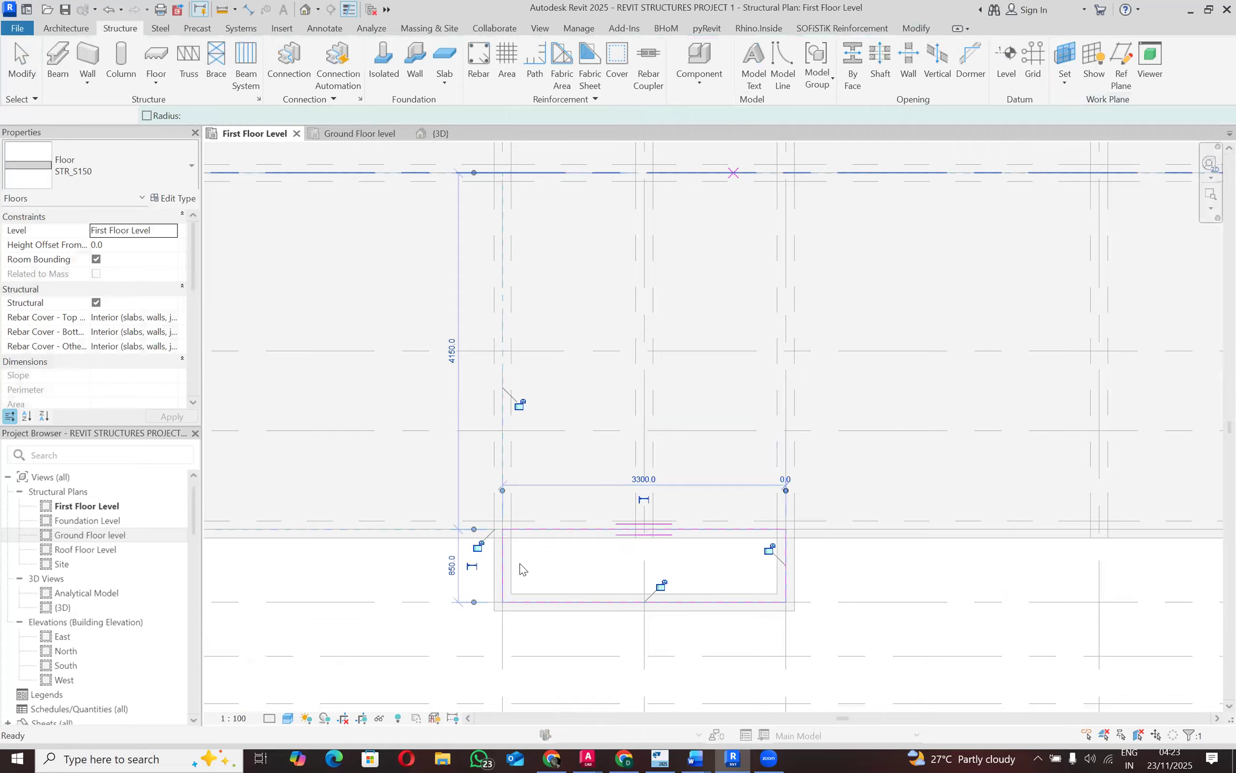
scroll(522, 561, down, 2)
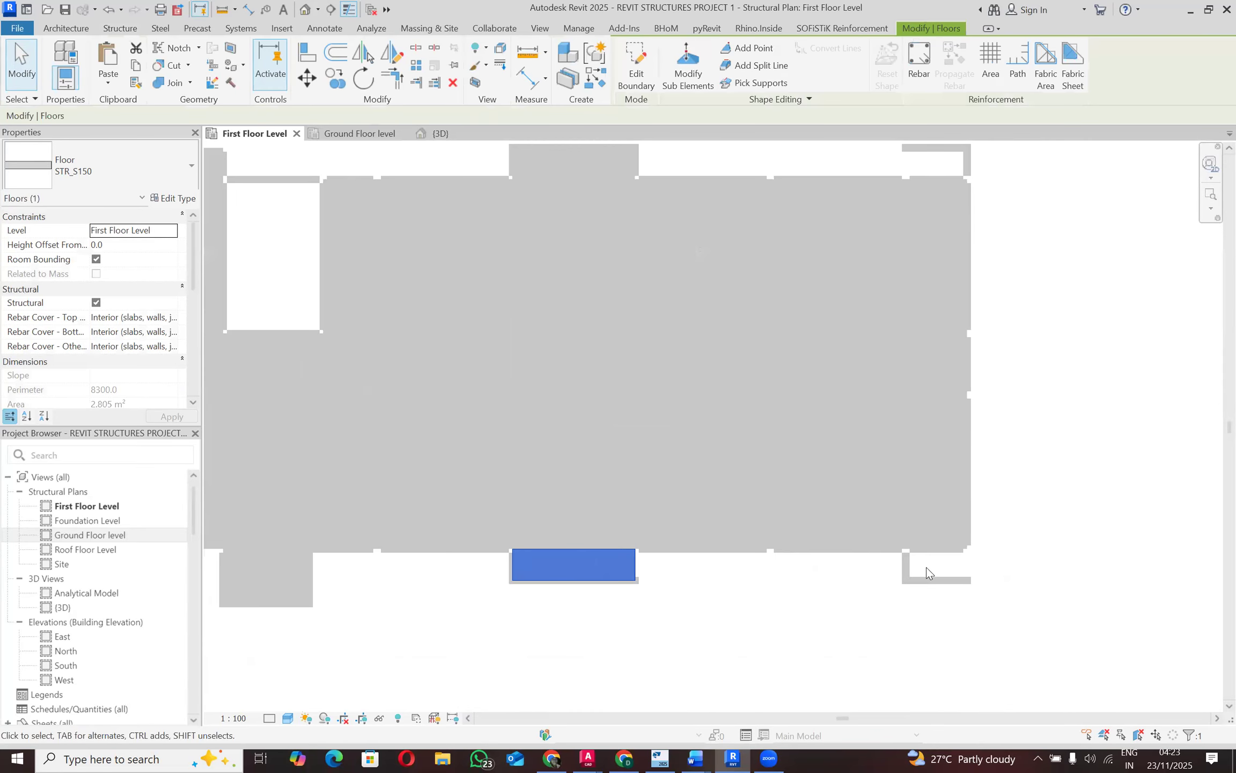
Step: Start a rectangular 150mm Foundation Slab sketch for the projections between grids 10 and 11
scroll(926, 568, up, 4)
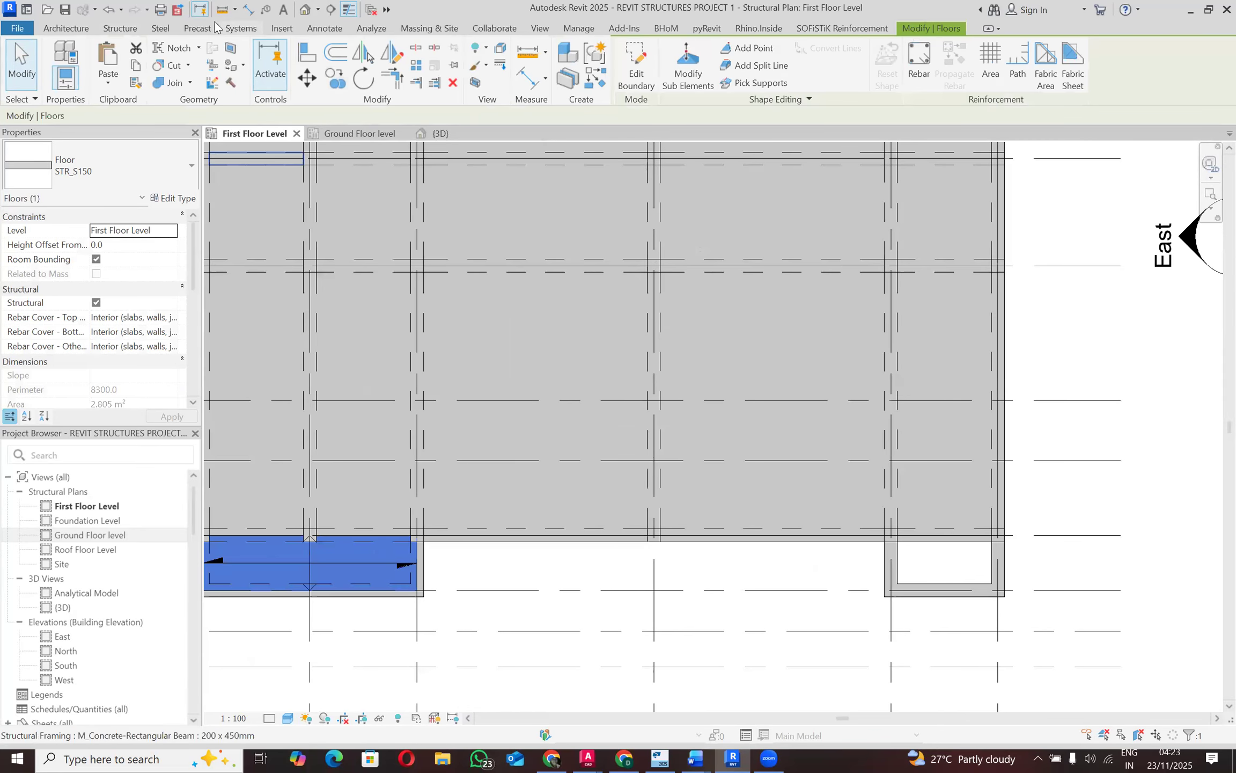
click(133, 29)
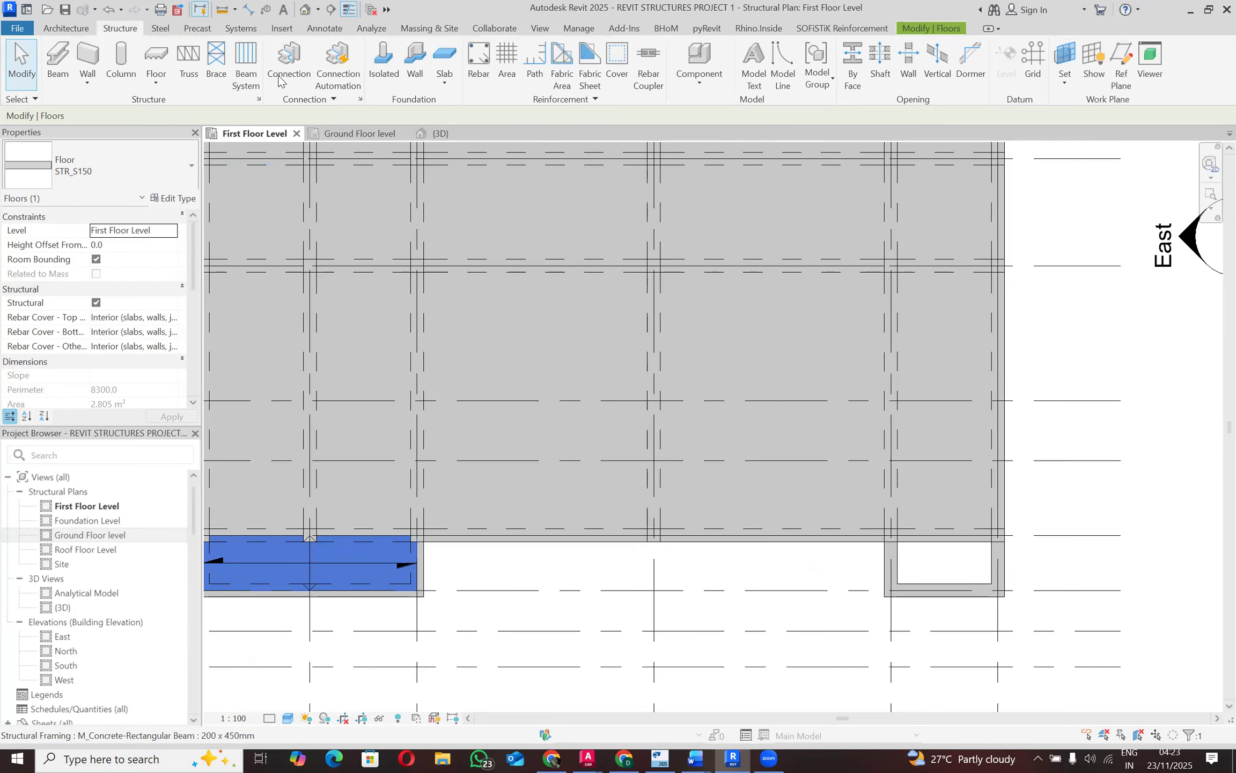
click(445, 83)
click(452, 106)
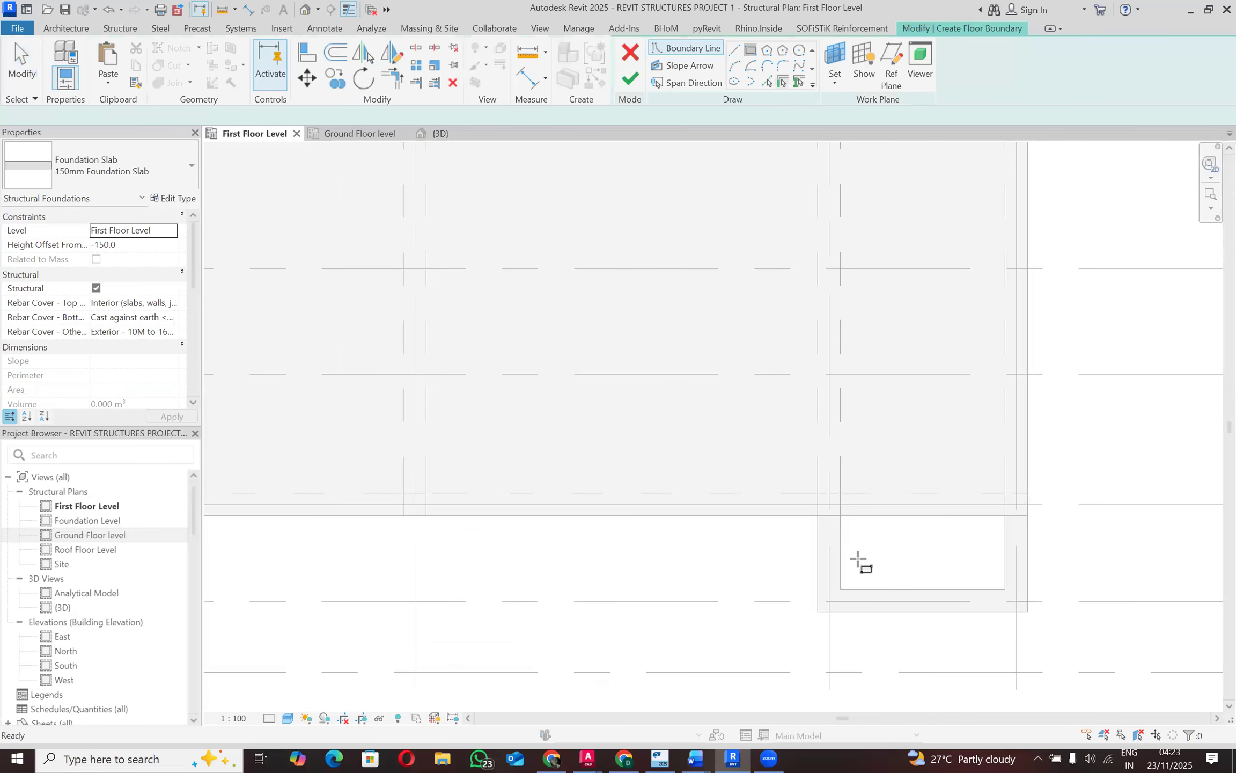
scroll(861, 560, up, 1)
click(819, 486)
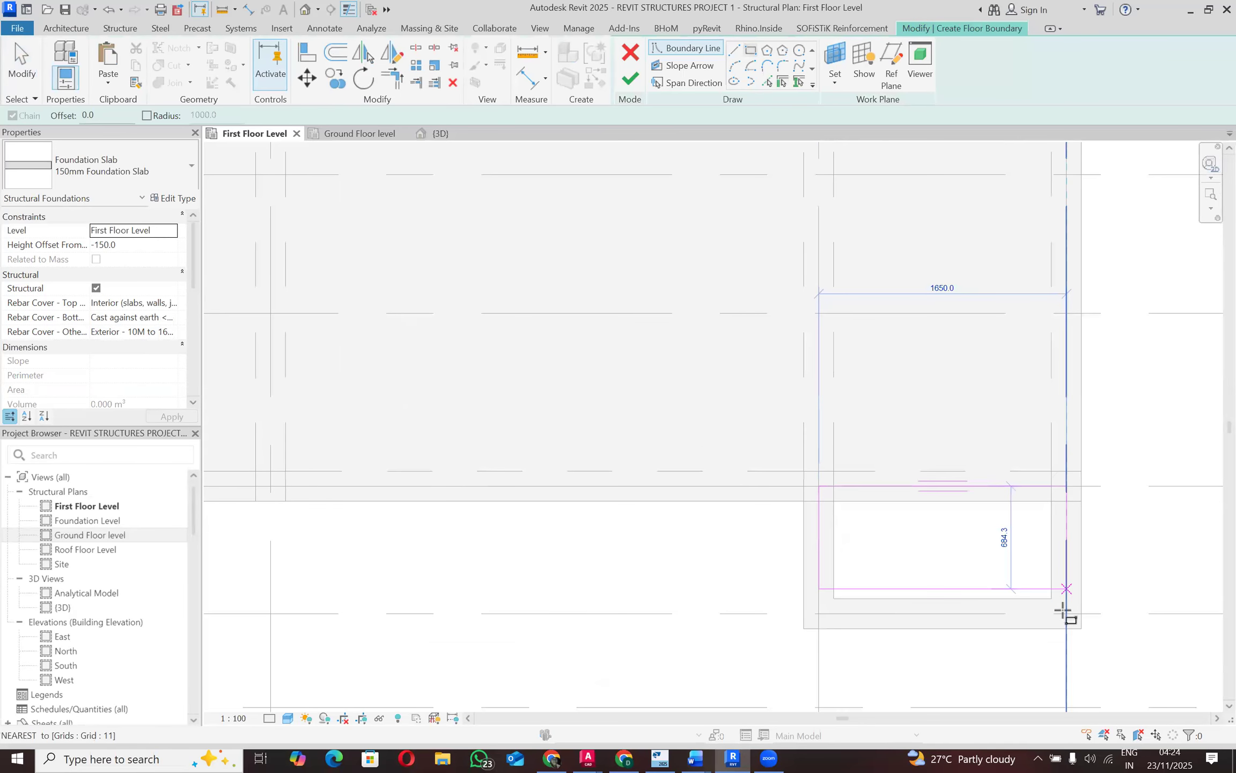
click(1068, 616)
scroll(749, 649, down, 2)
scroll(749, 649, down, 4)
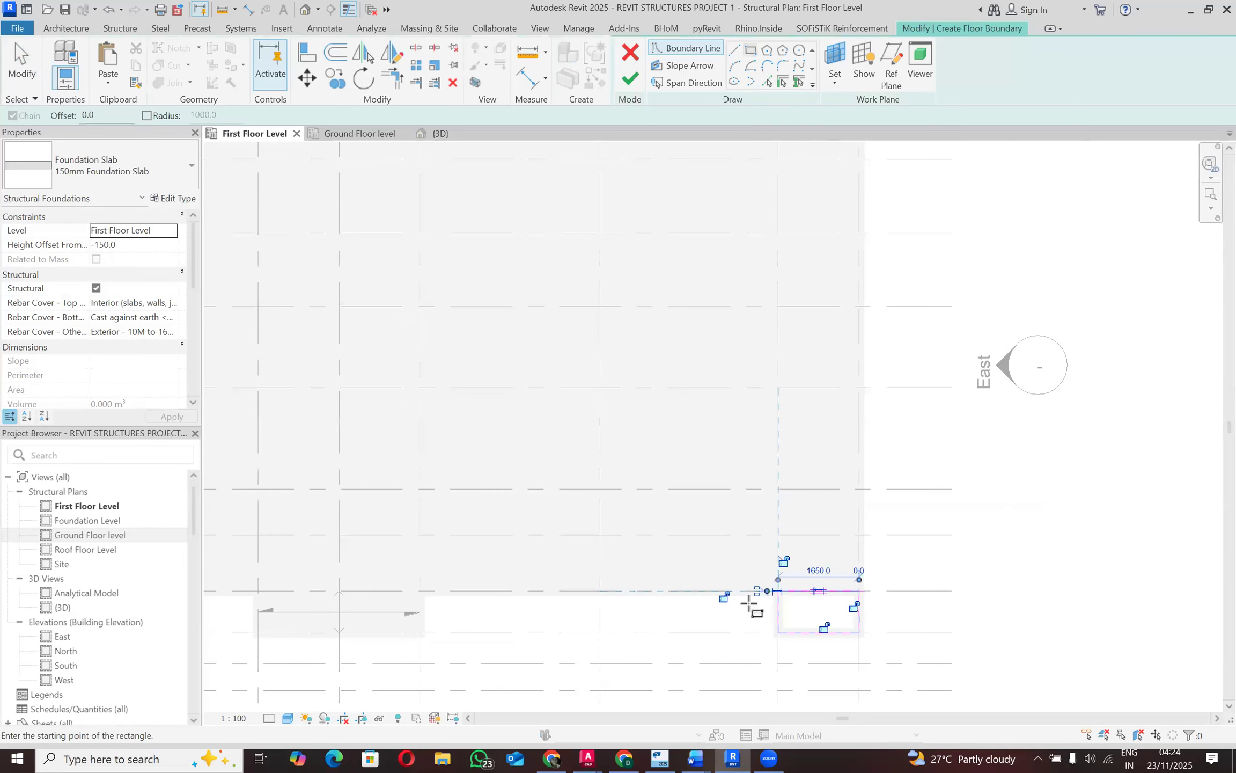
scroll(775, 362, up, 4)
scroll(712, 355, up, 2)
click(712, 355)
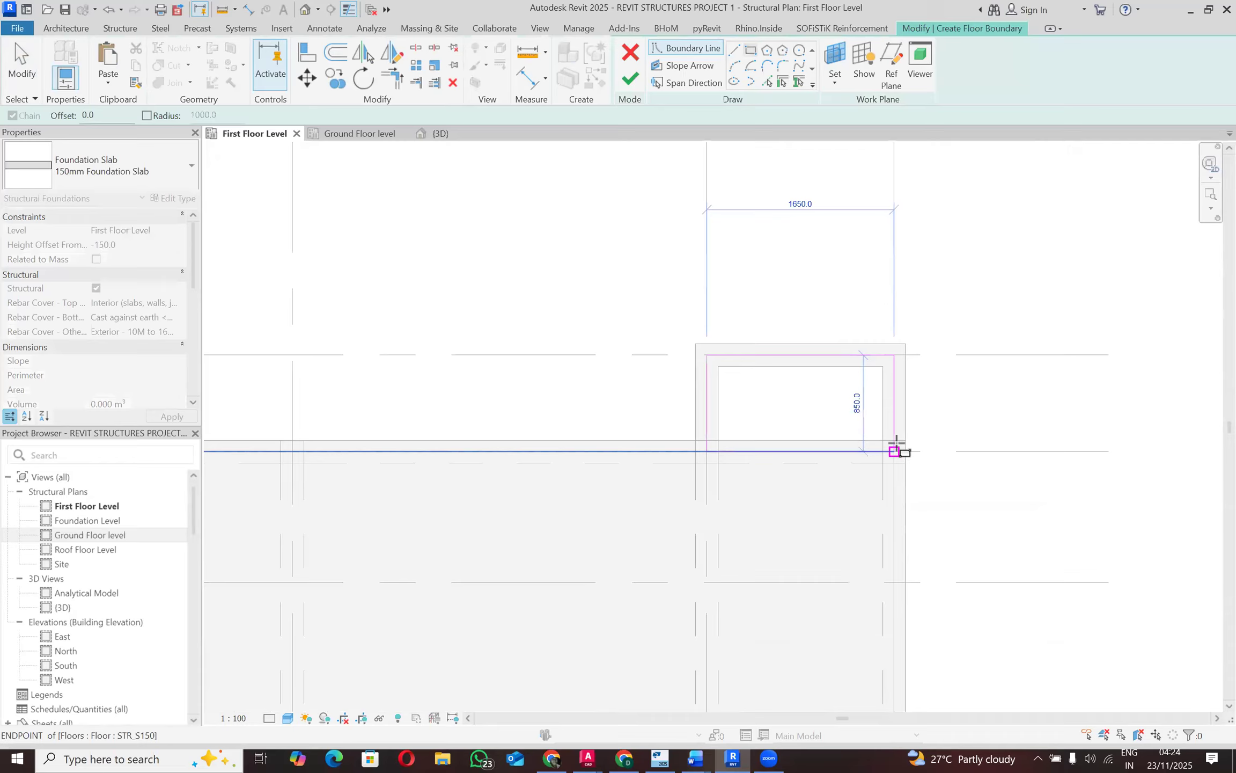
click(894, 451)
click(110, 9)
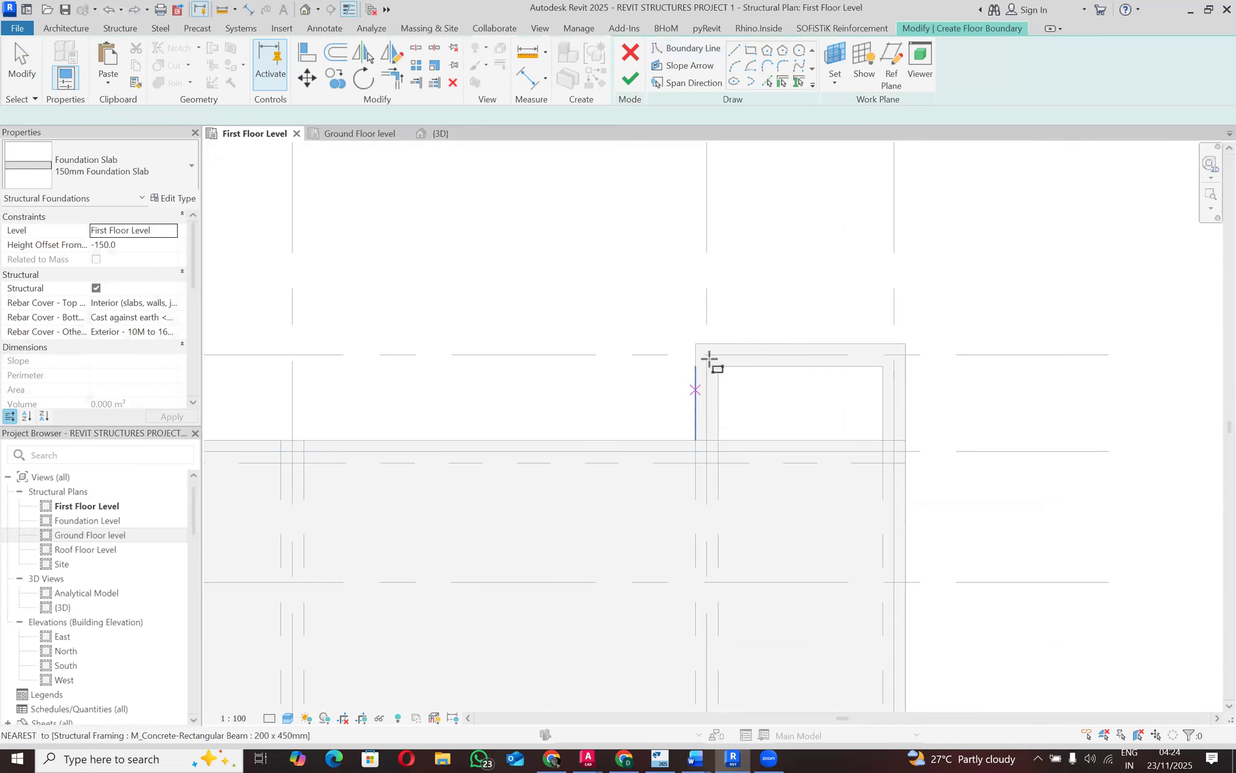
click(708, 355)
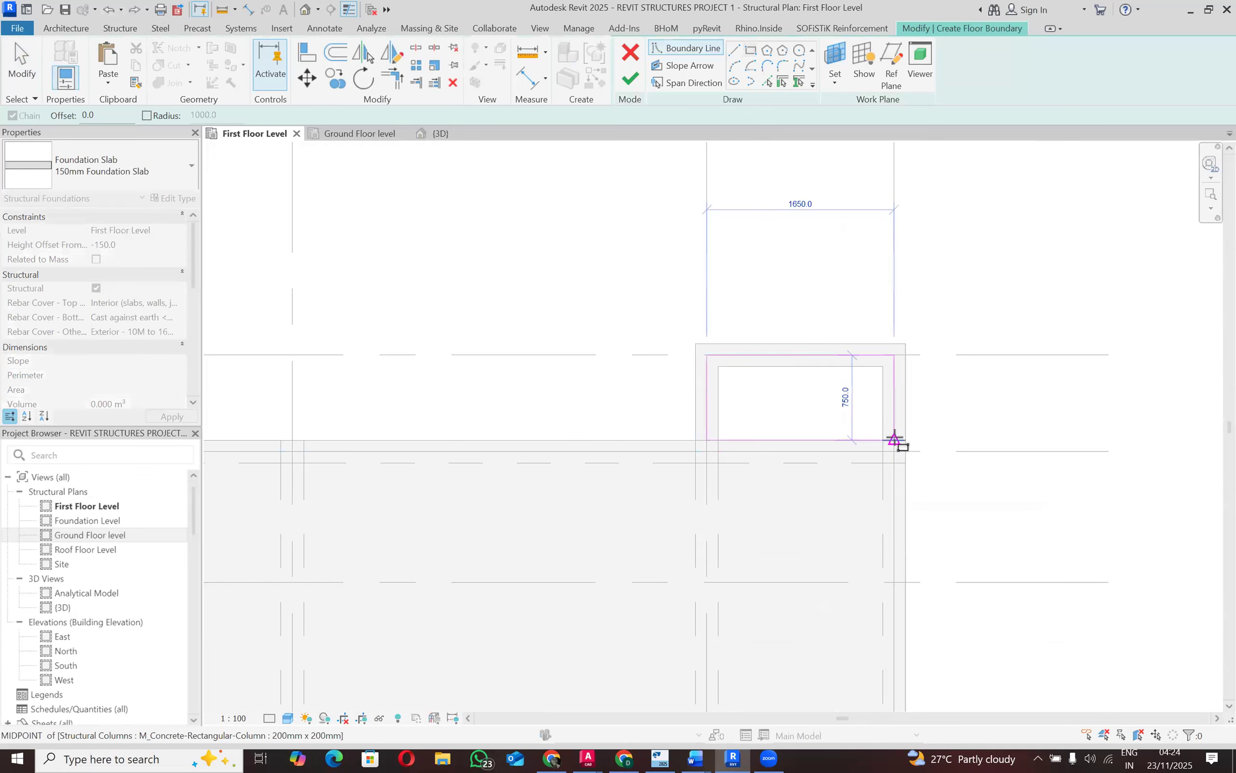
click(894, 440)
key(z)
key(f)
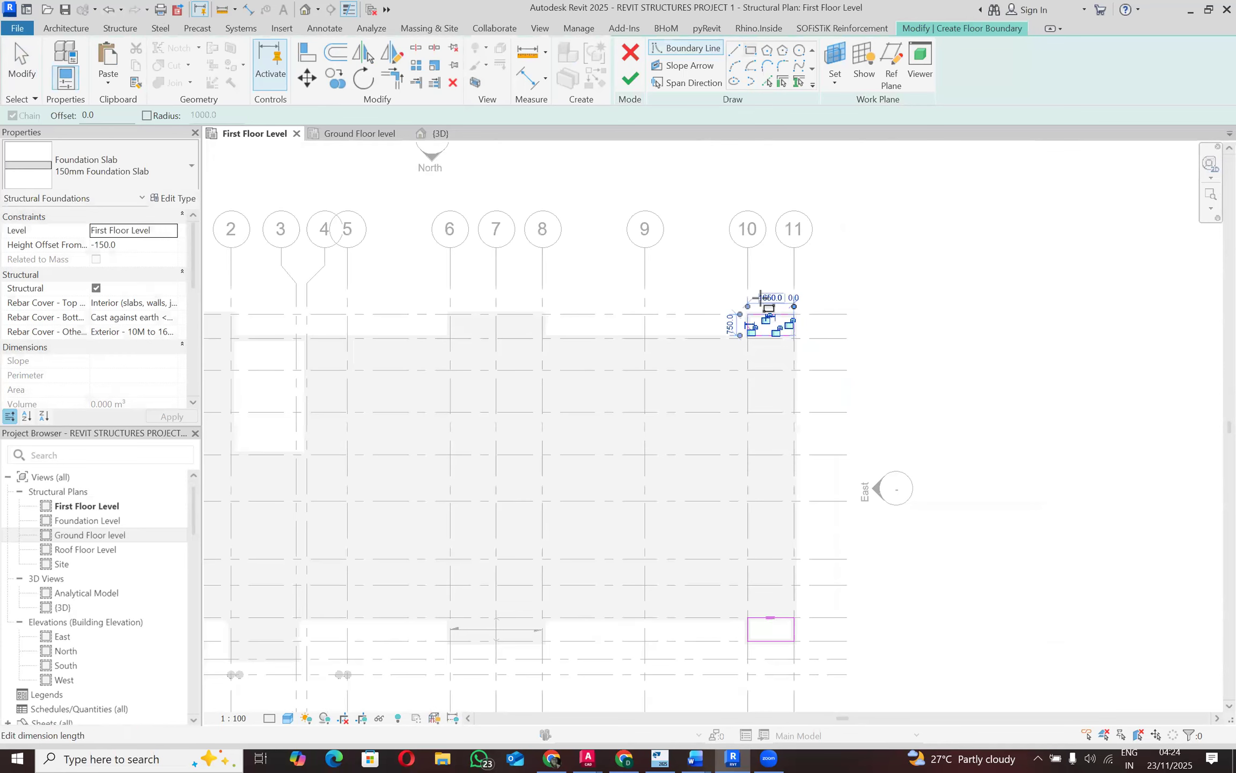
scroll(773, 328, up, 5)
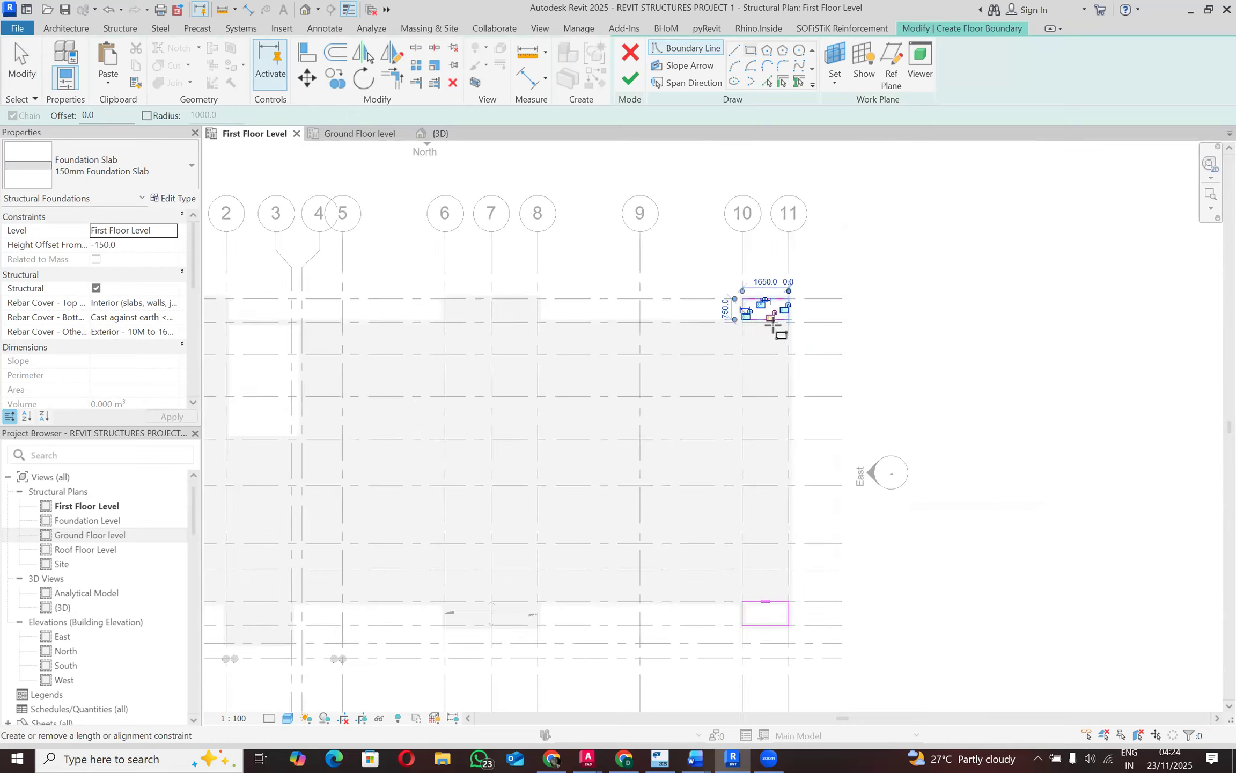
scroll(774, 329, up, 2)
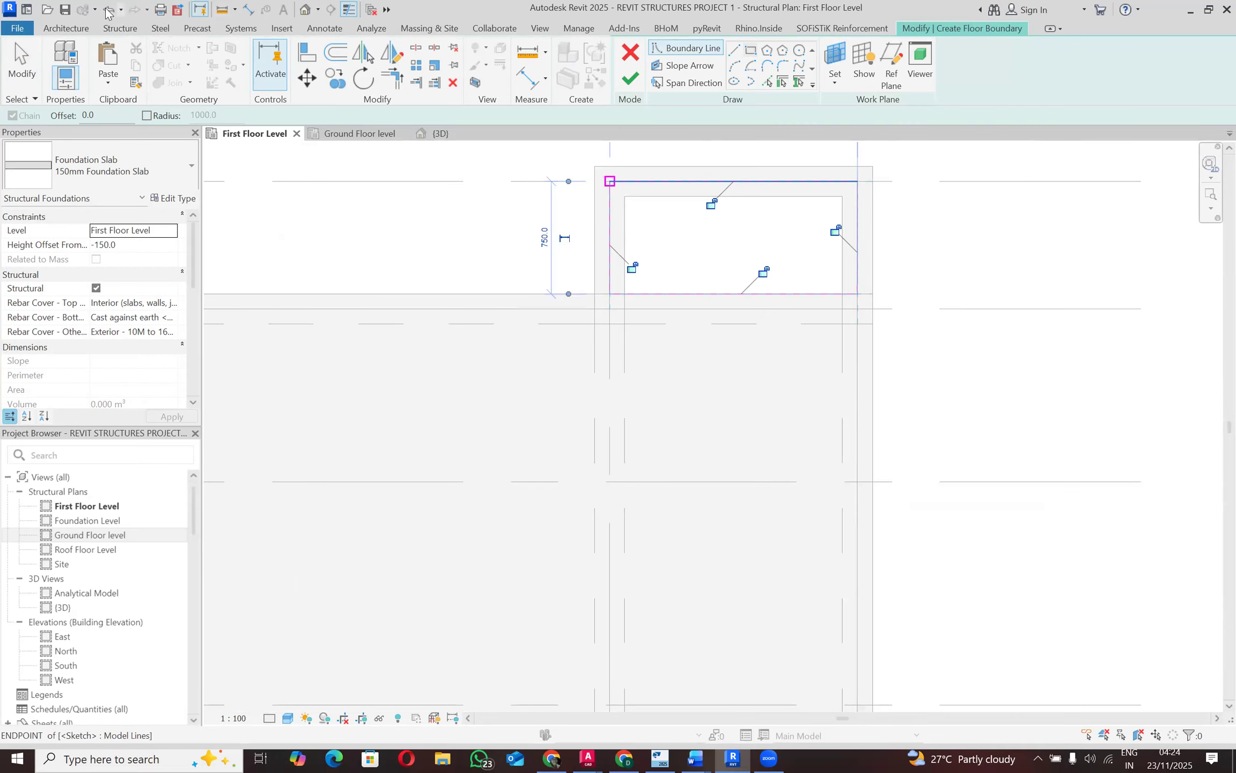
key(Escape)
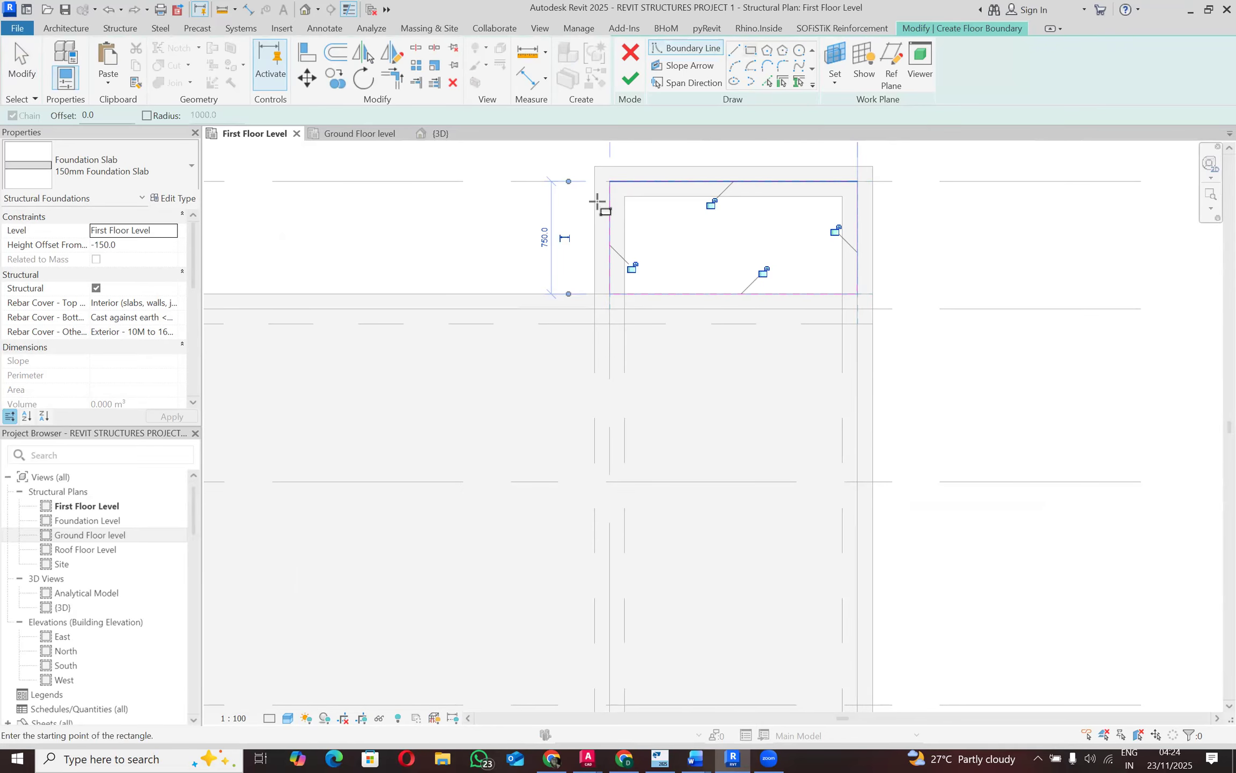
click(113, 12)
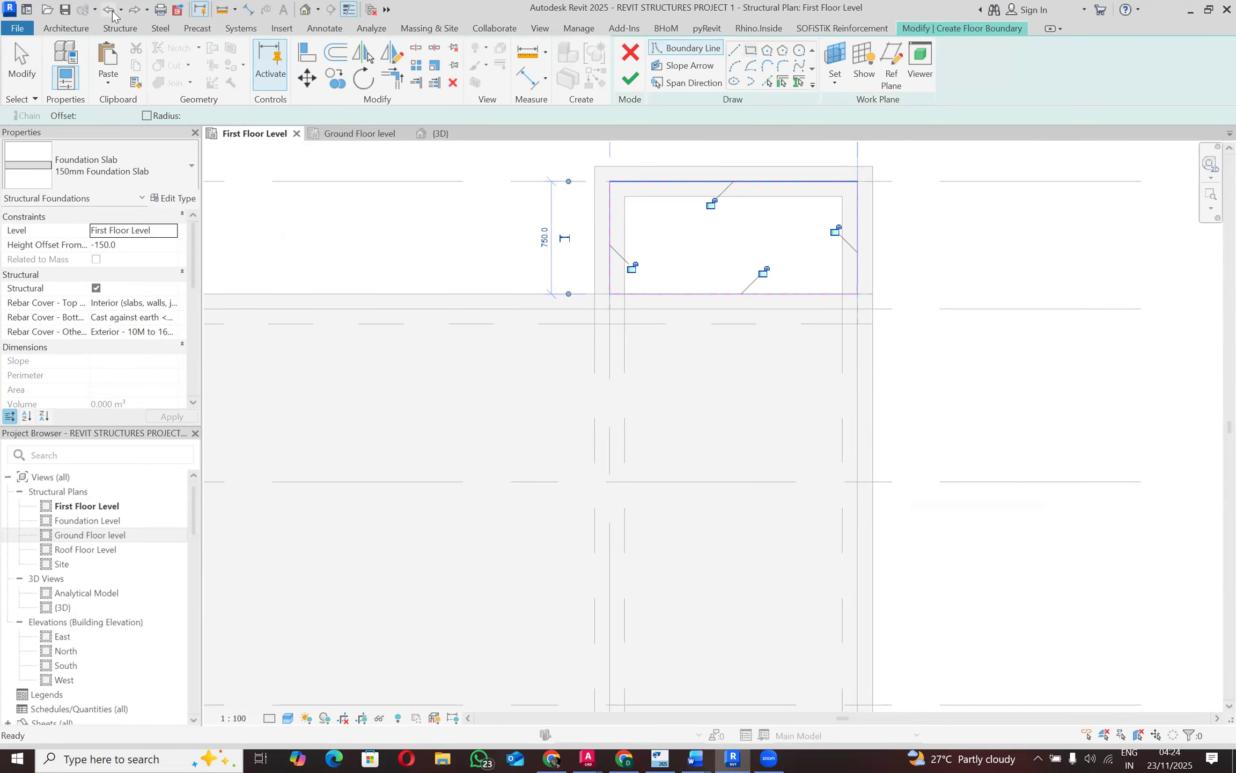
Step: Sketch 1650 x 850 mm rectangles between grids 10 and 11, from grid B to A1 and from H to G, and finish the foundation slab
scroll(771, 587, down, 2)
click(798, 525)
click(956, 610)
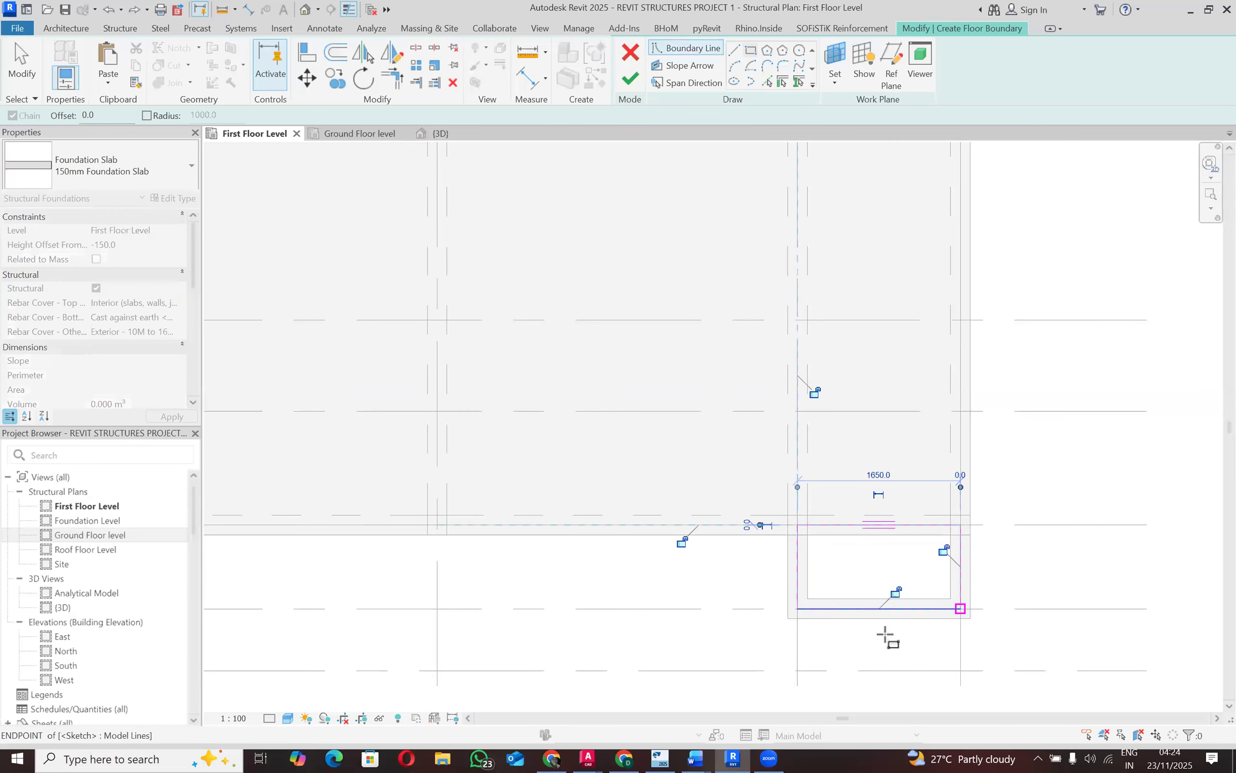
scroll(887, 636, down, 5)
scroll(882, 363, up, 2)
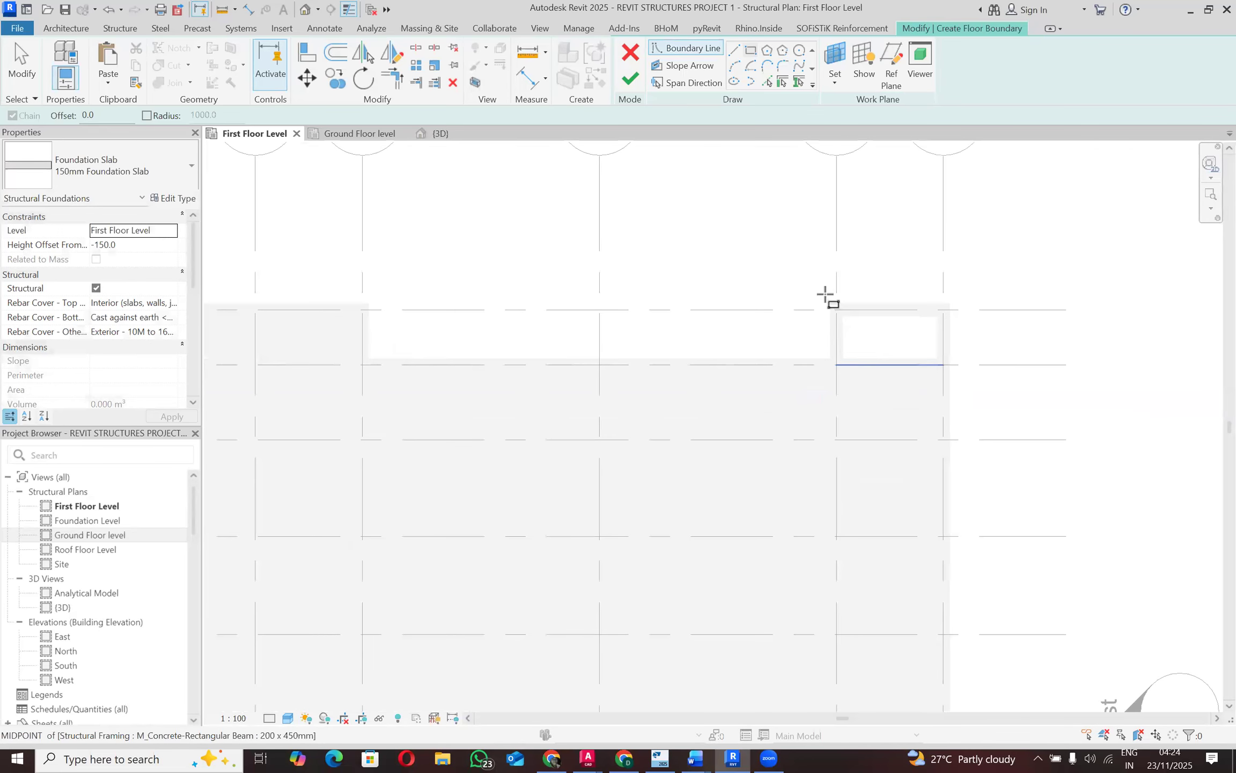
scroll(828, 295, up, 3)
click(824, 294)
click(1011, 391)
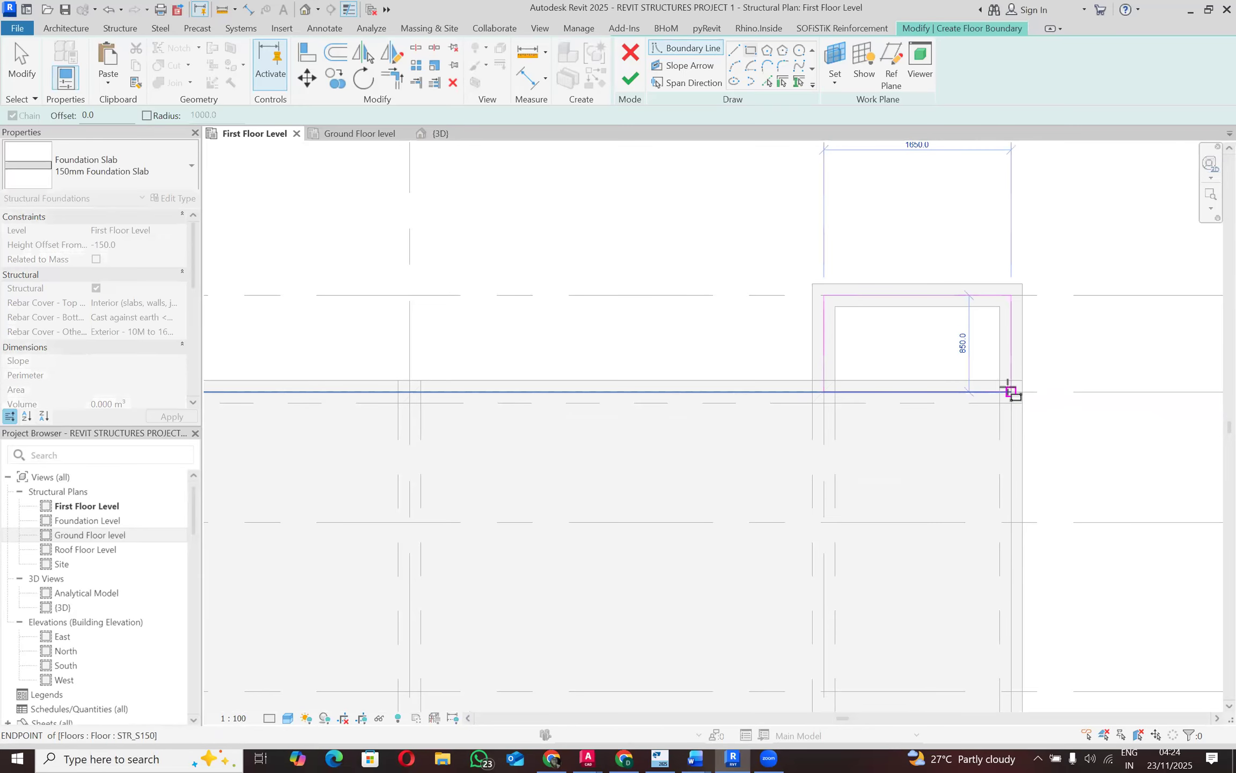
click(624, 81)
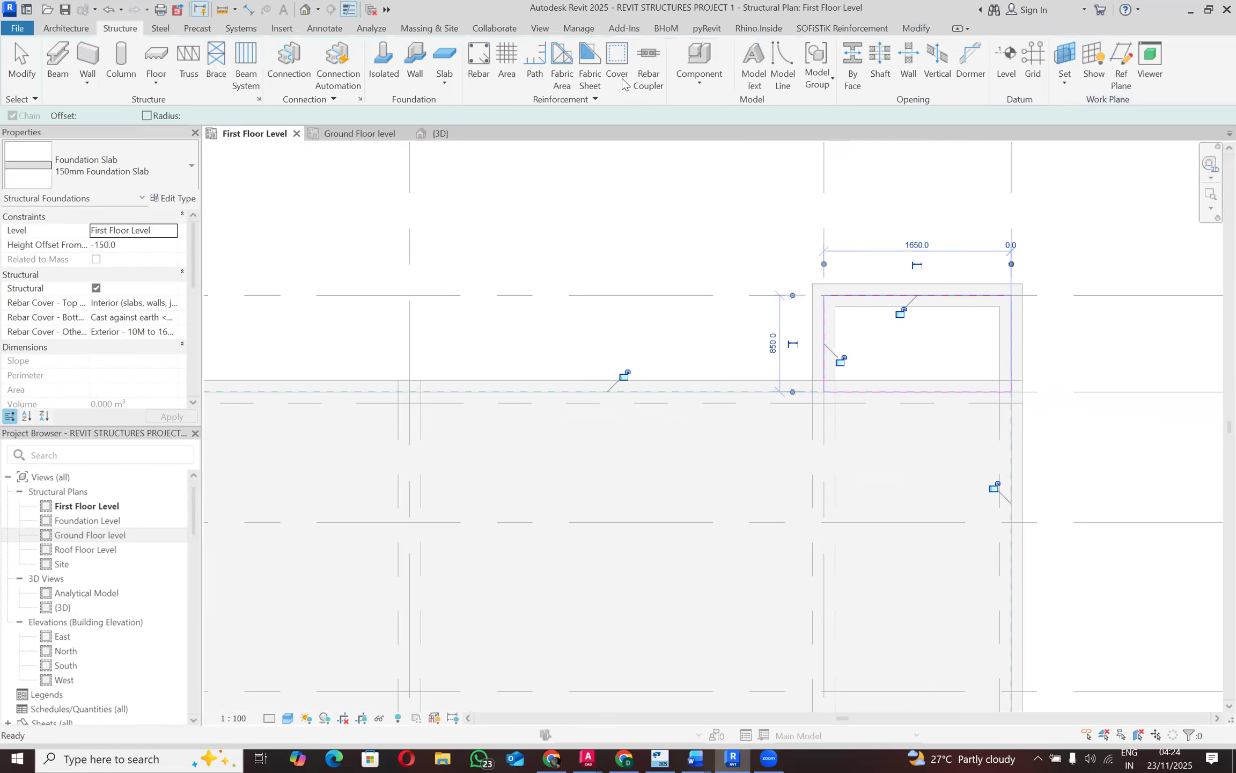
scroll(863, 375, down, 3)
scroll(841, 304, down, 4)
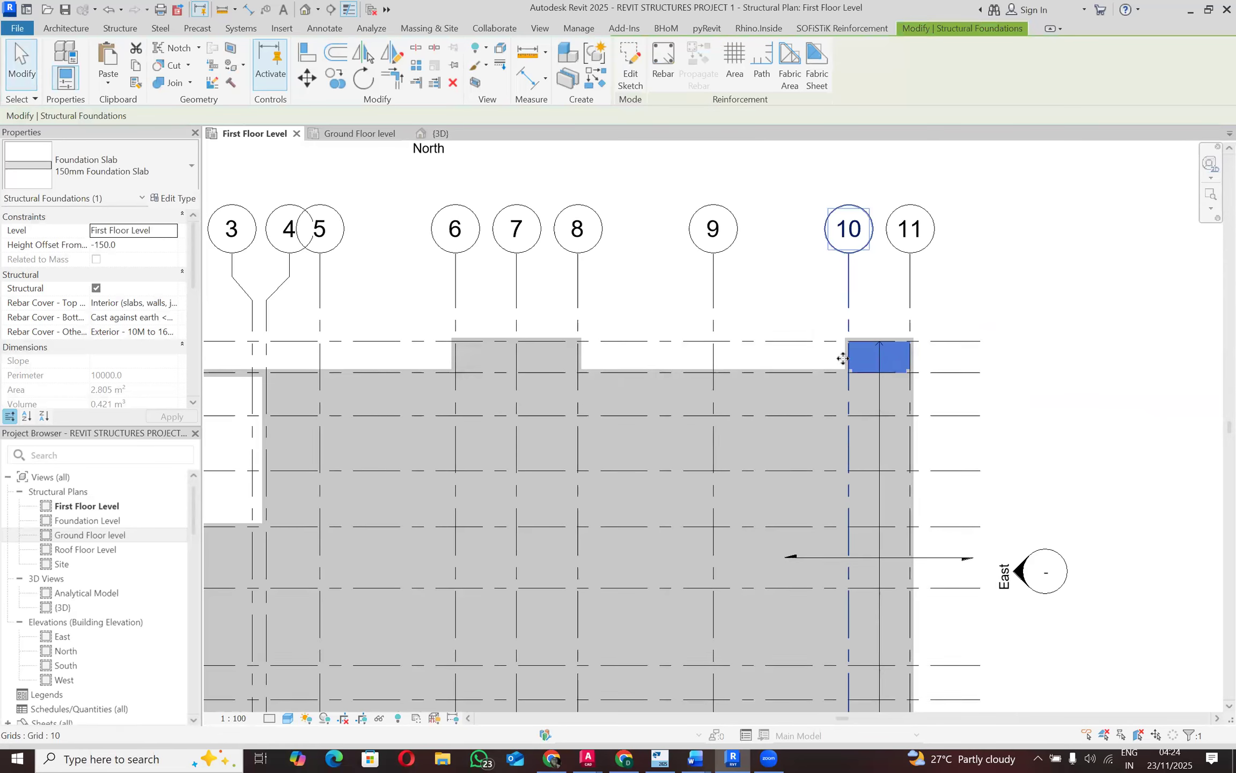
Step: Hide the span direction symbols of the projecting slabs at grids 10-11 and at grids 6-8 near A1 in the plan
scroll(858, 424, up, 2)
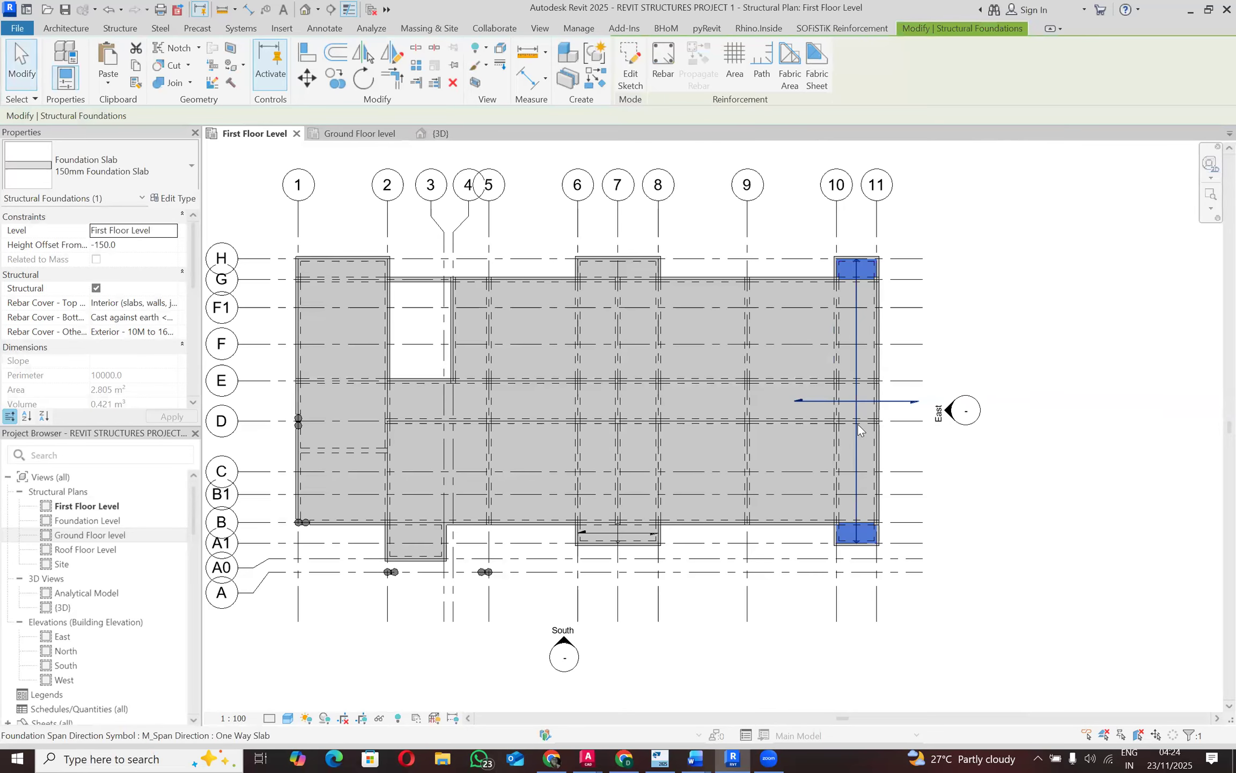
click(857, 424)
key(e)
key(e)
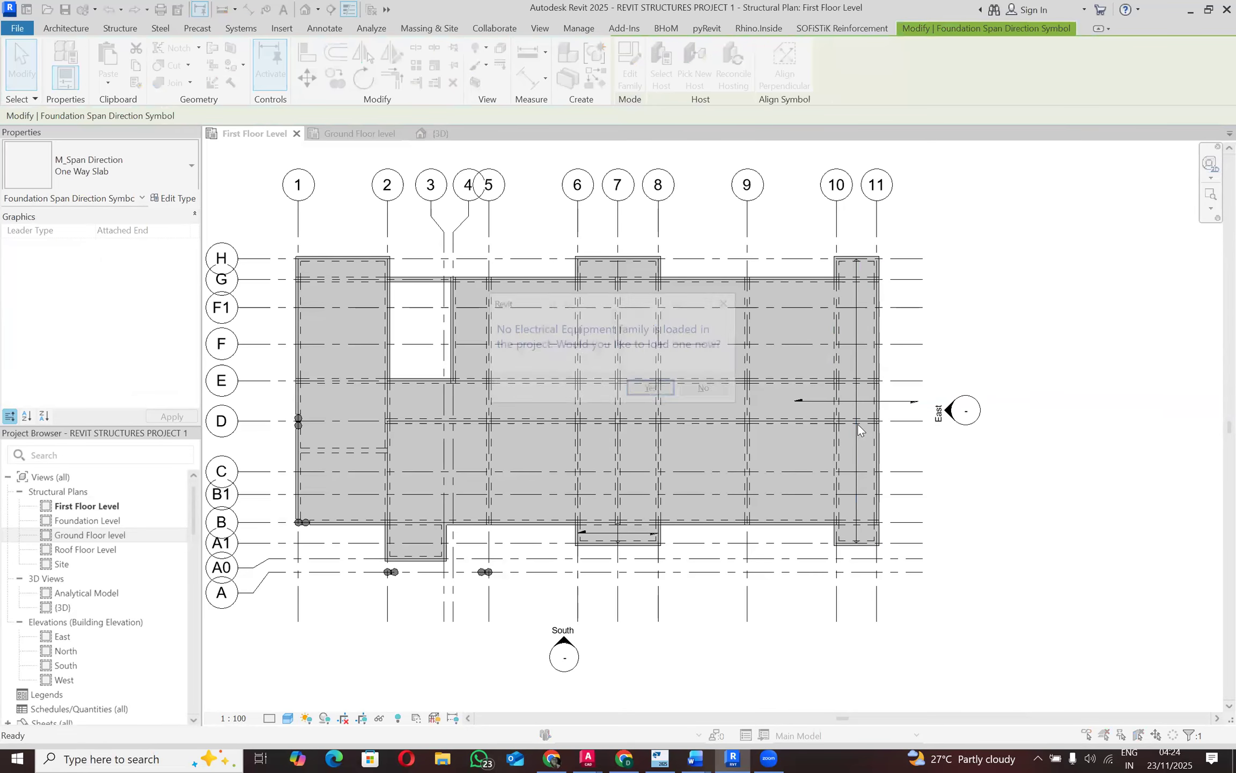
key(Escape)
click(853, 457)
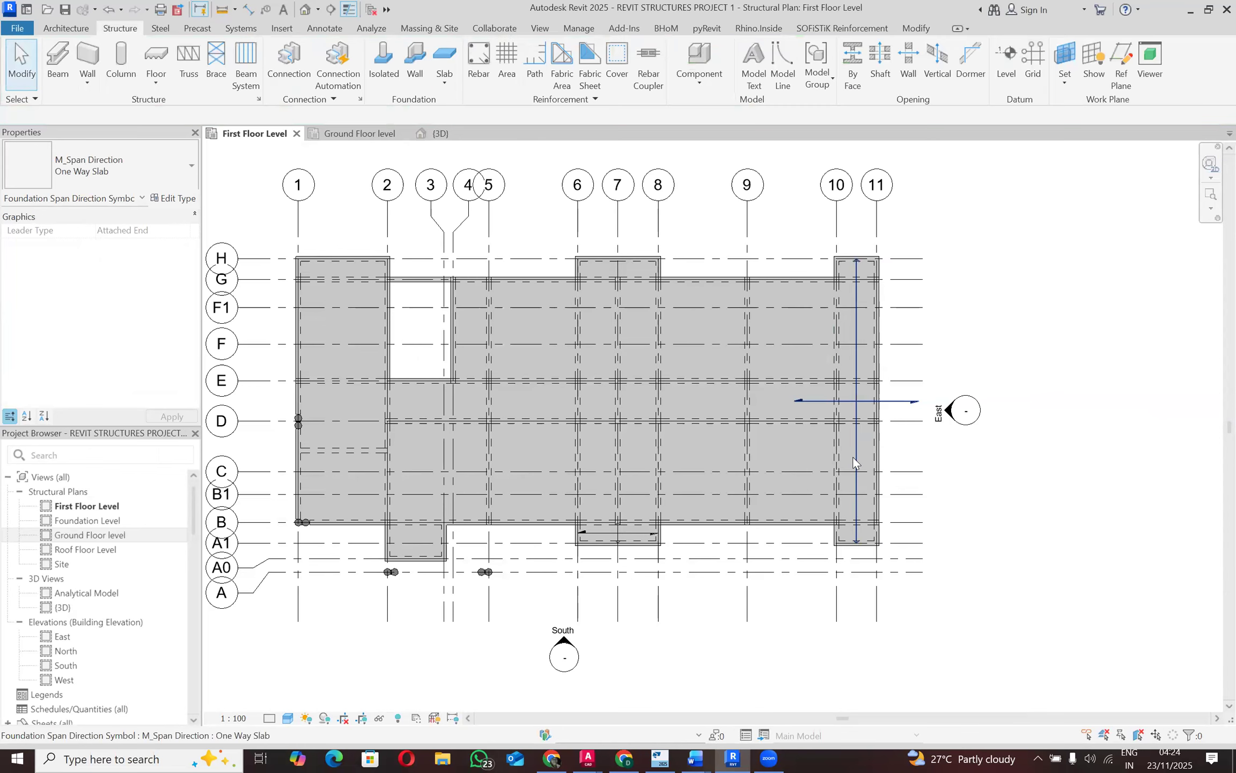
key(Escape)
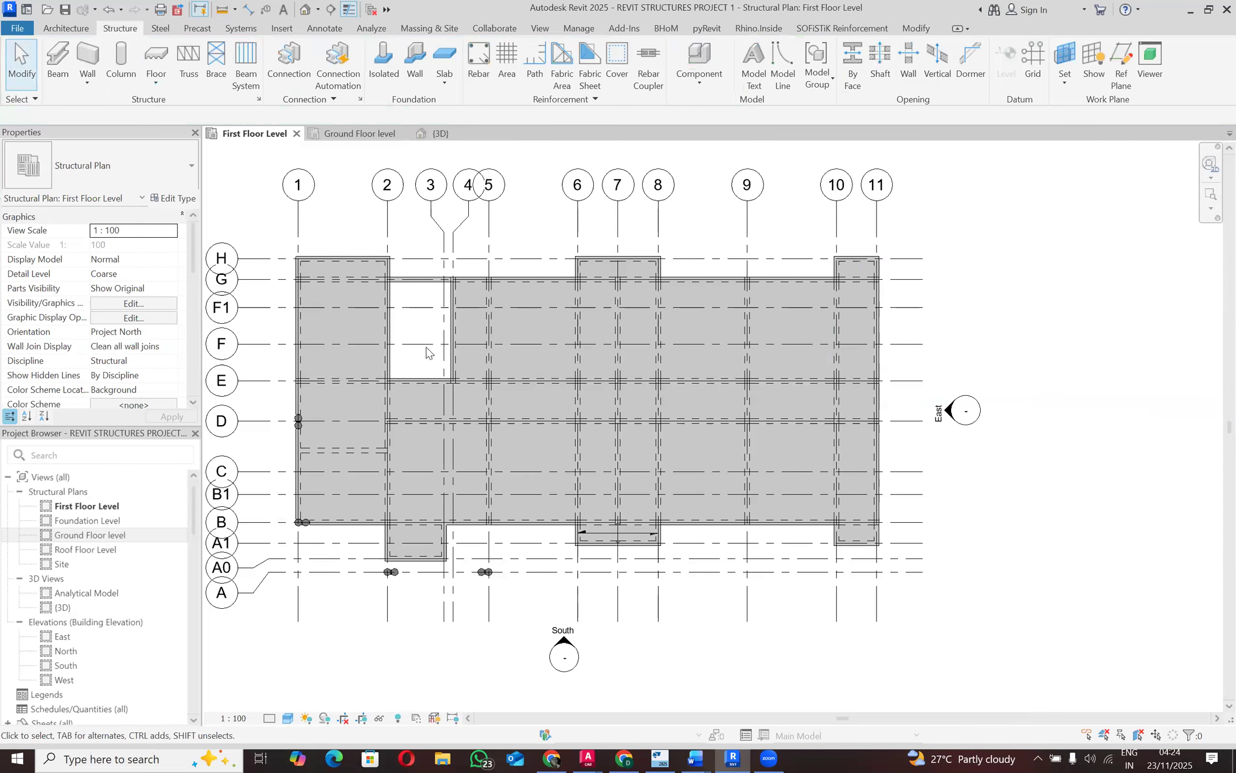
click(601, 538)
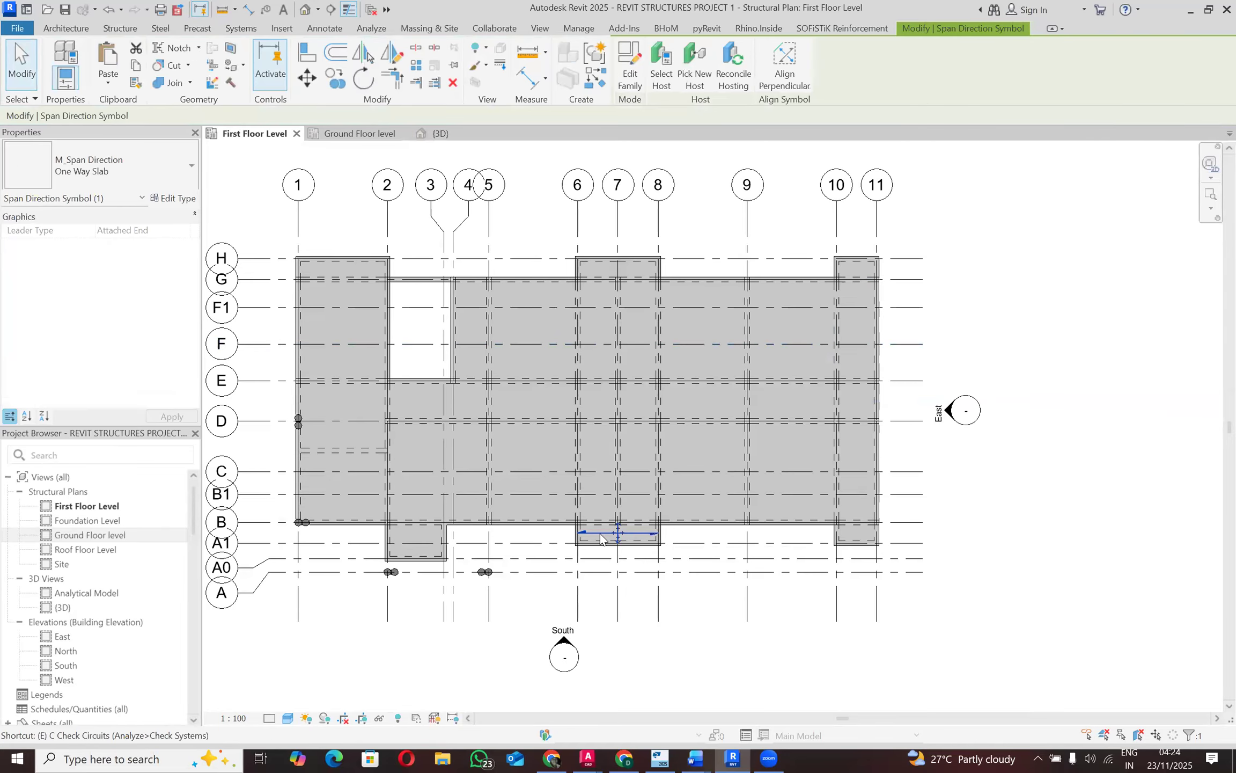
key(Escape)
Step: Set the start and end level offsets of all 200 x 450 mm beams visible in the First Floor plan to 0
scroll(878, 301, up, 3)
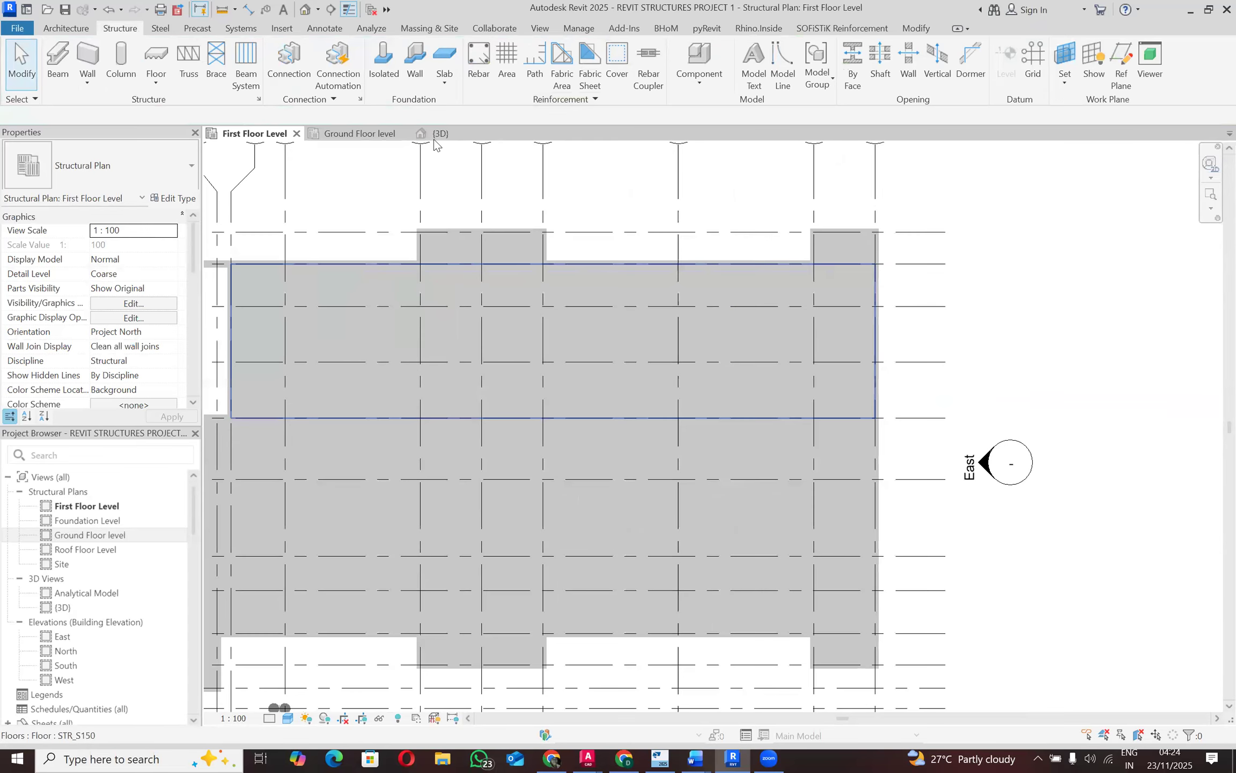
click(885, 298)
key(Escape)
click(886, 296)
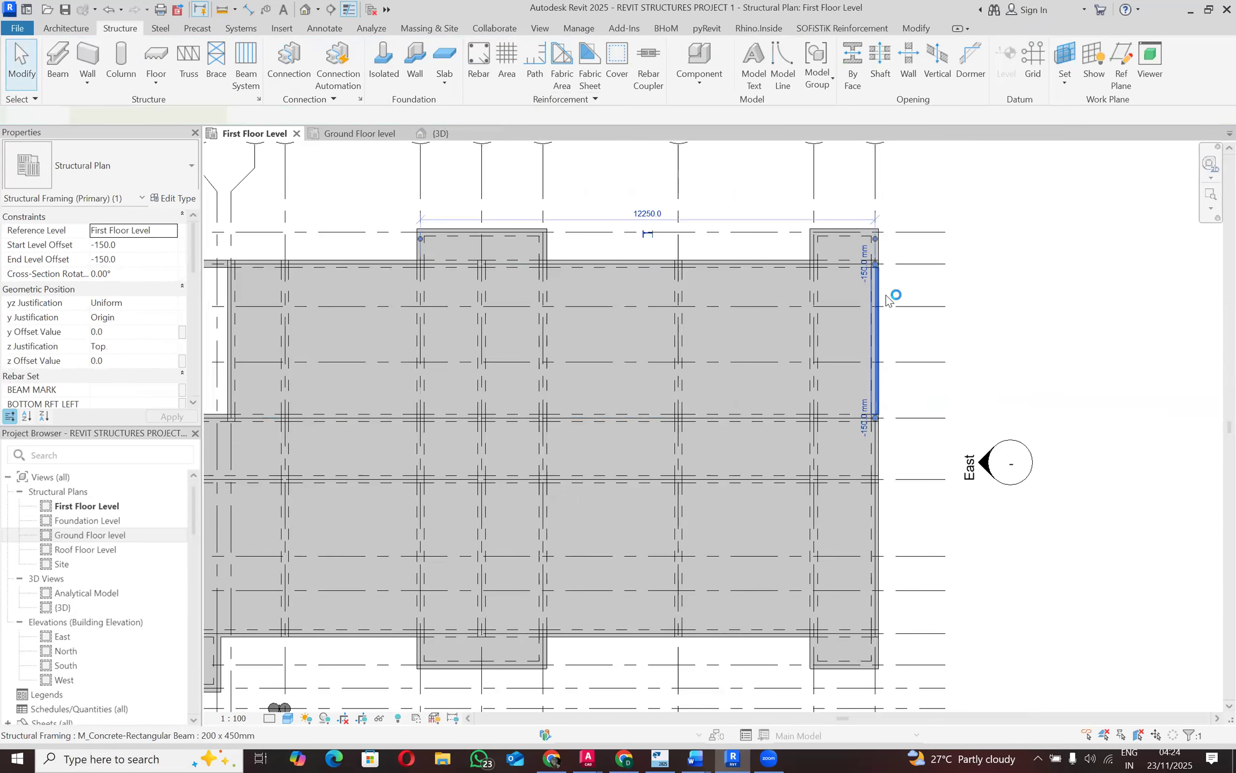
scroll(911, 298, down, 3)
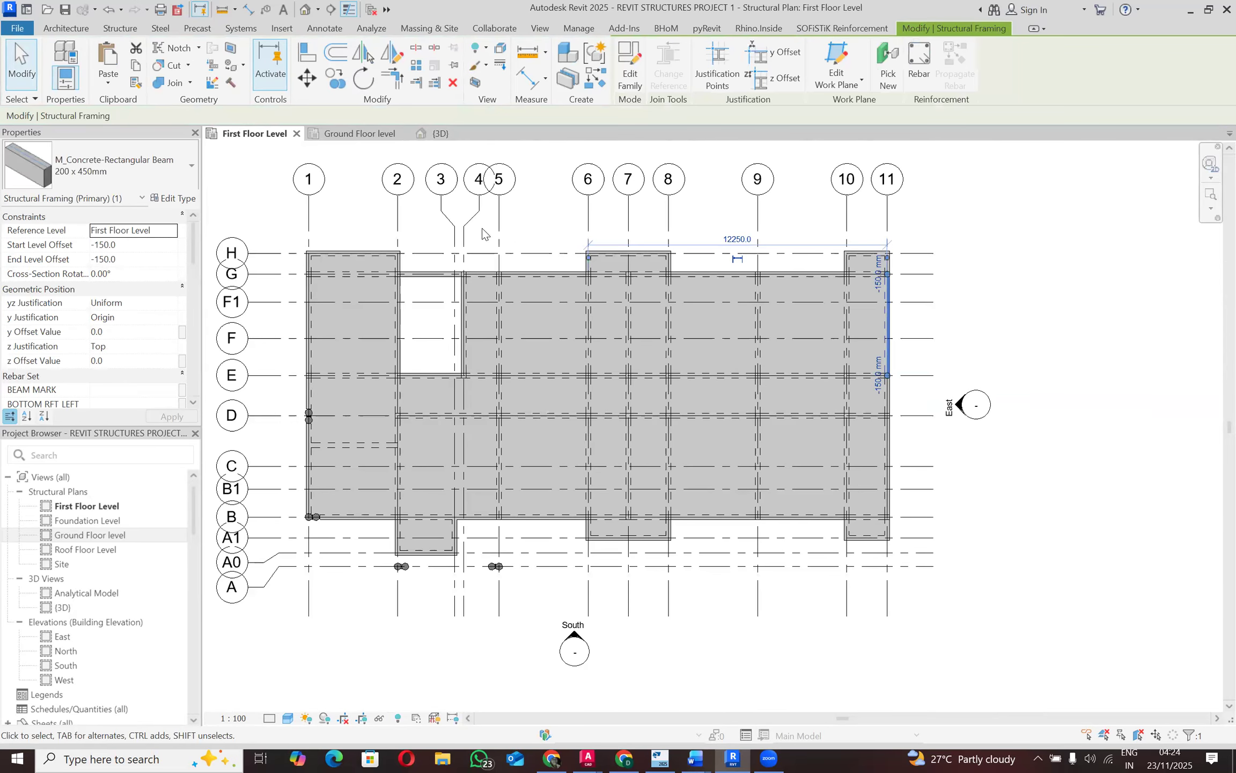
right_click(725, 209)
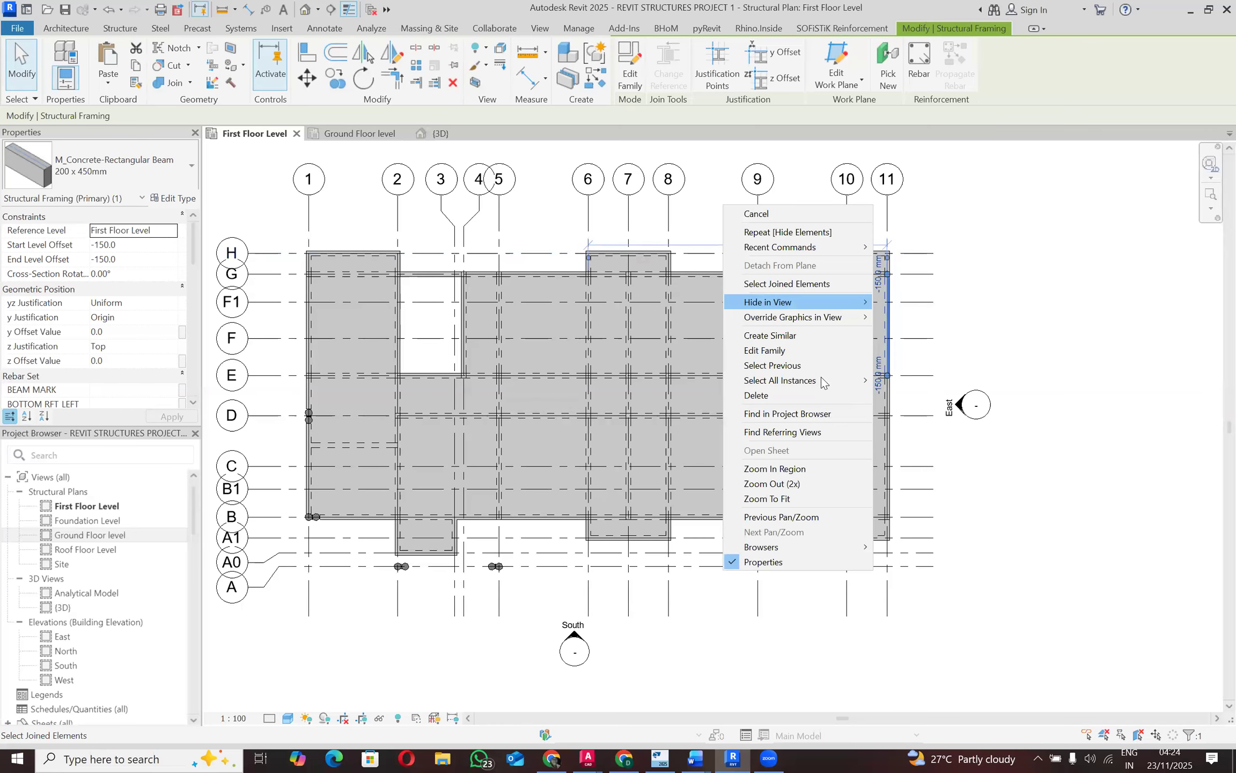
mouse_move(861, 380)
click(919, 380)
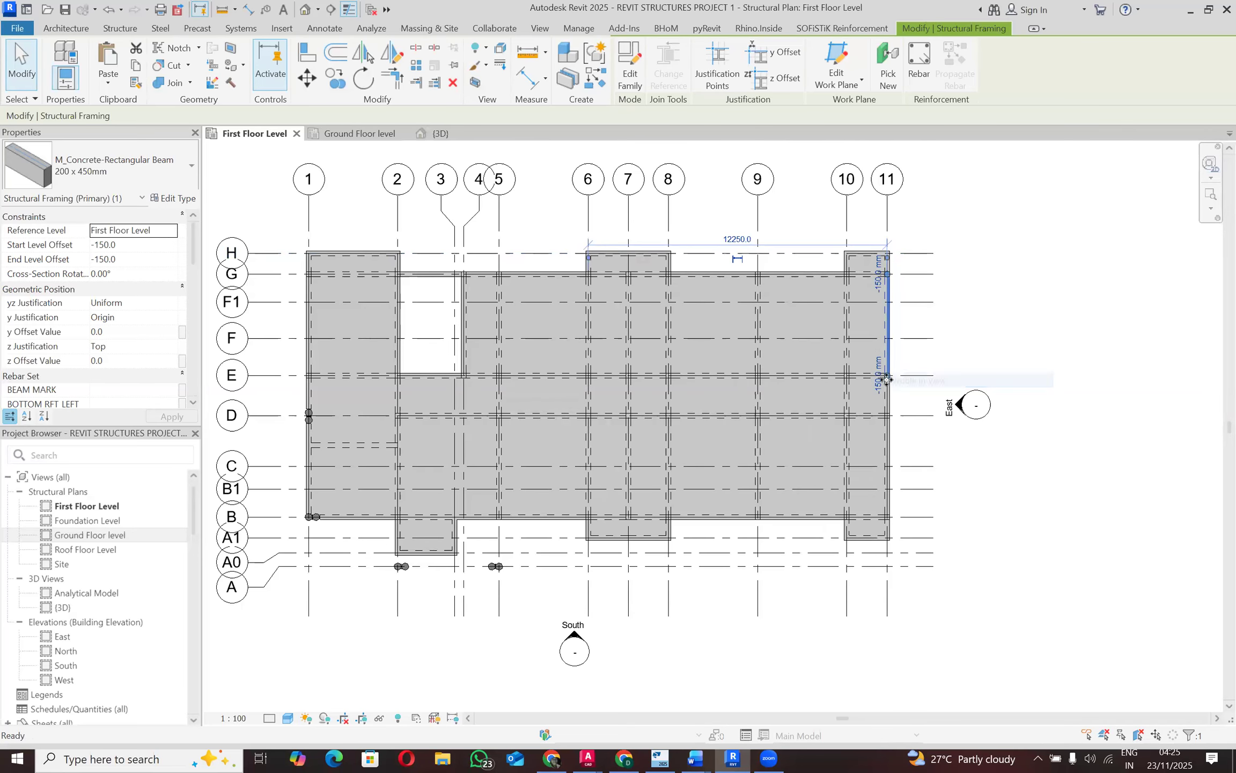
drag(141, 247, 79, 246)
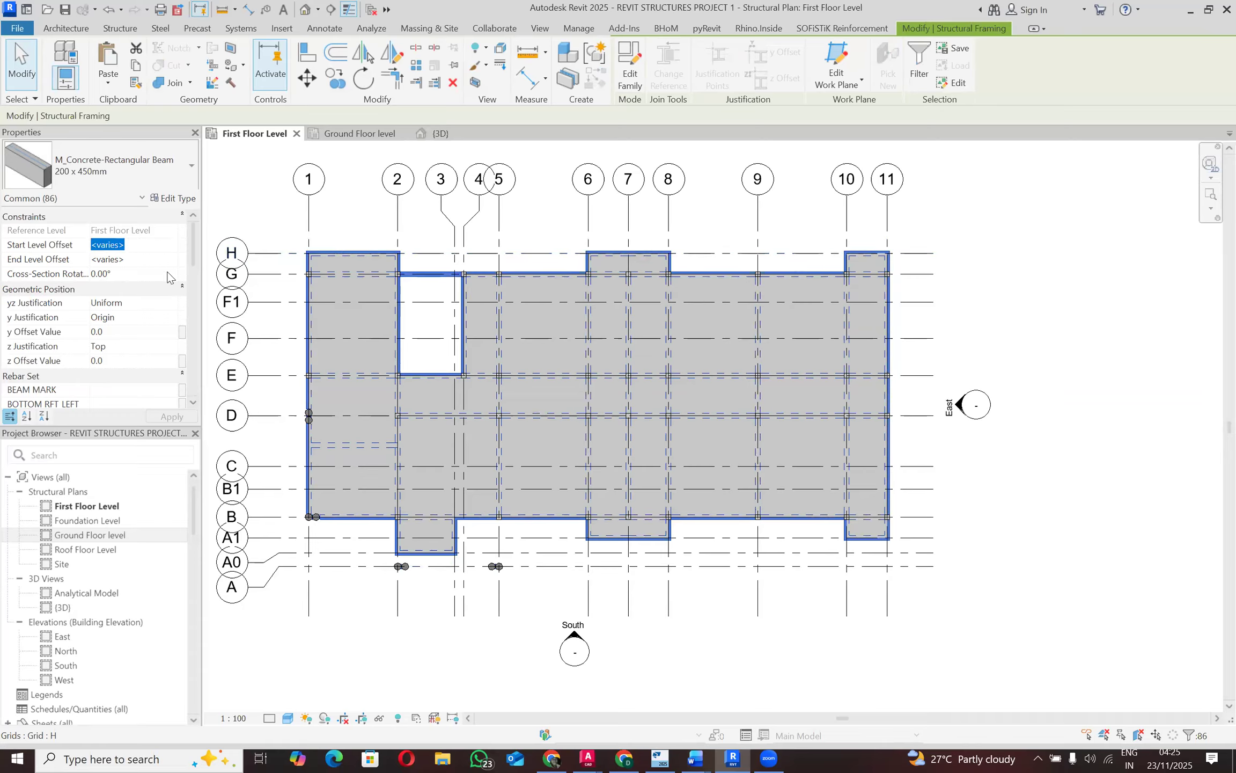
click(122, 244)
drag(121, 244, 84, 256)
text(00)
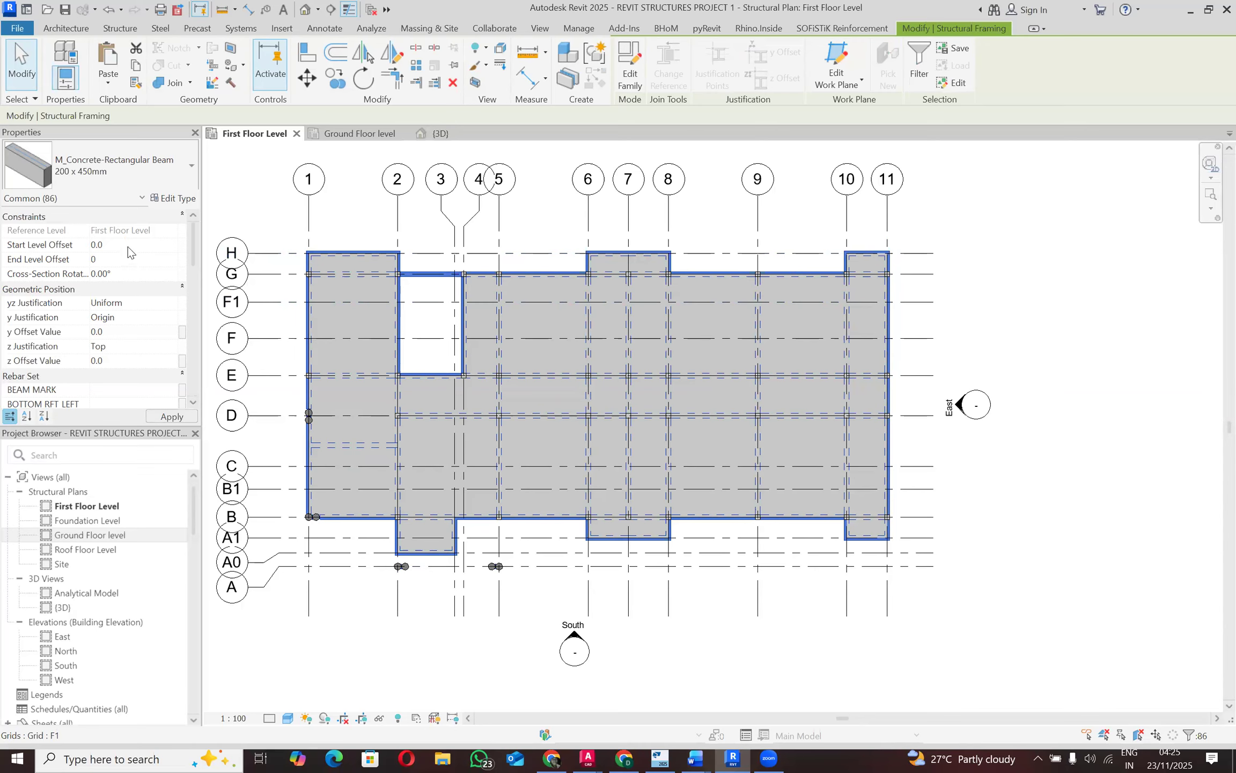
click(172, 416)
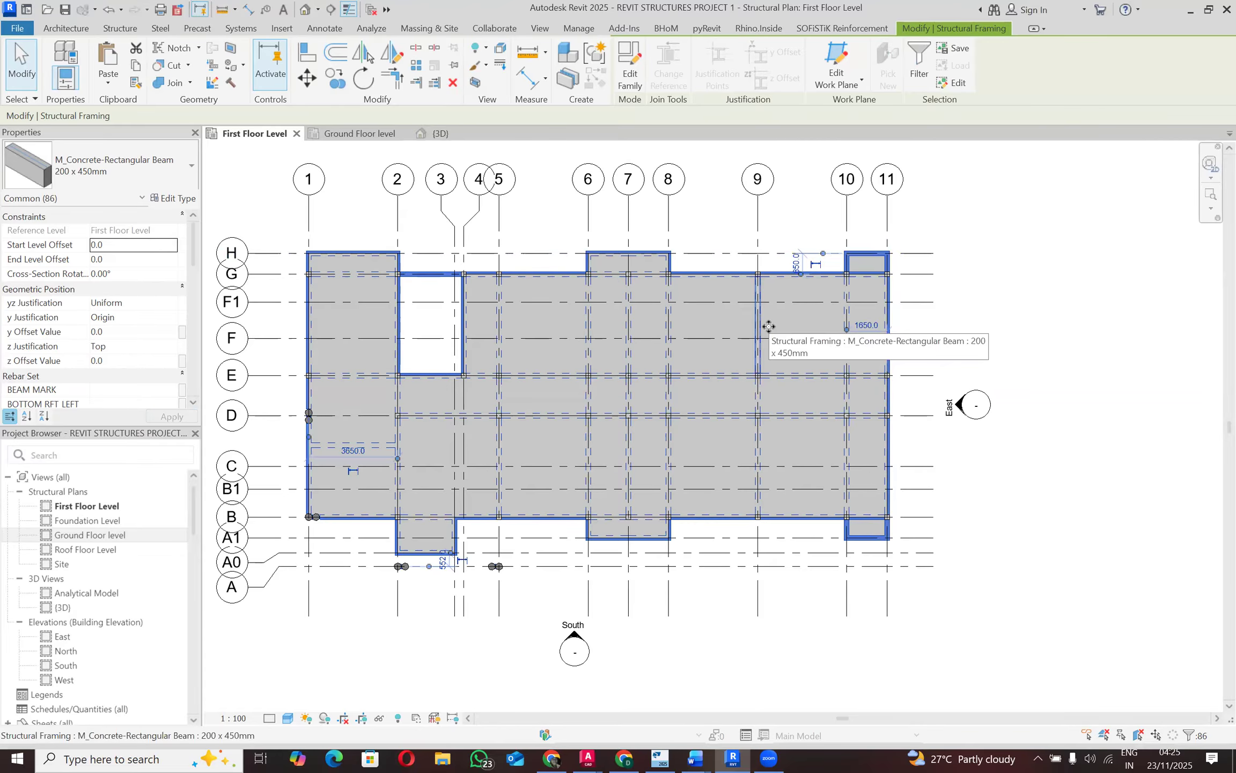
click(973, 321)
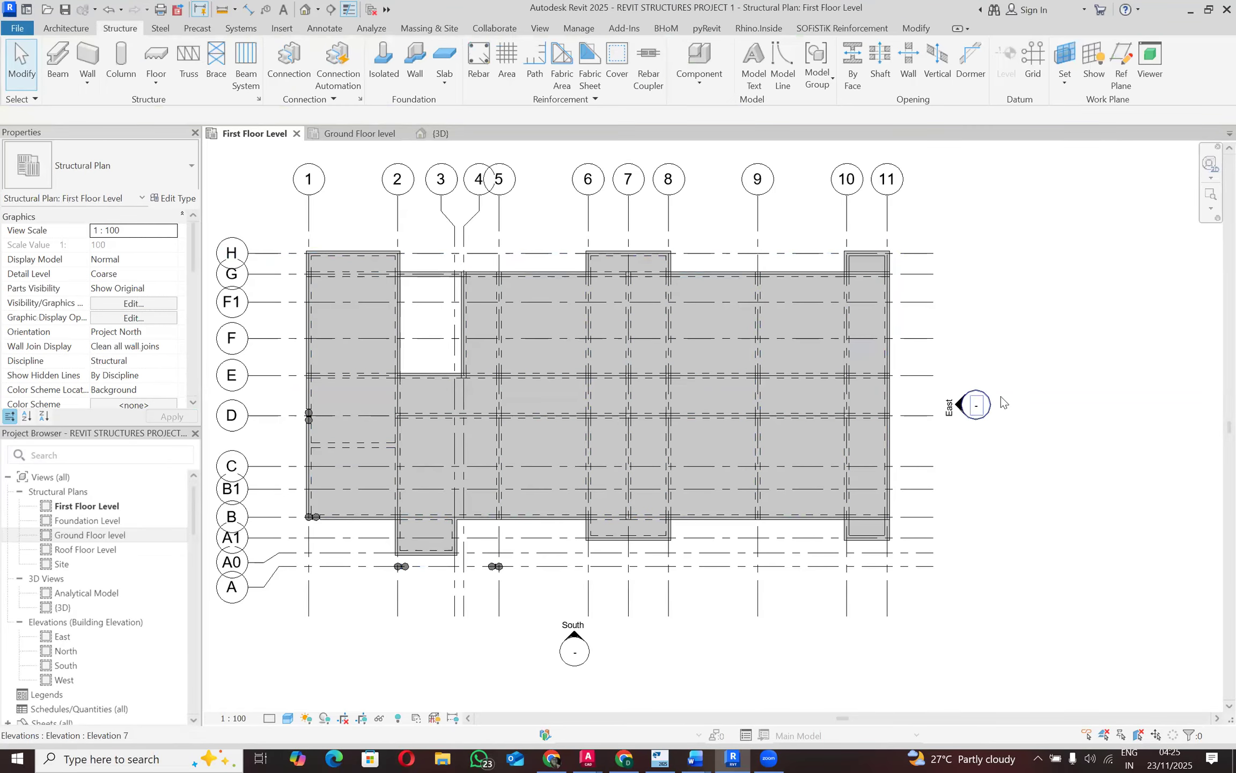
Step: Examine in 3D how the first floor beams meet the slabs, especially at the projections between grids 10 and 11
click(442, 134)
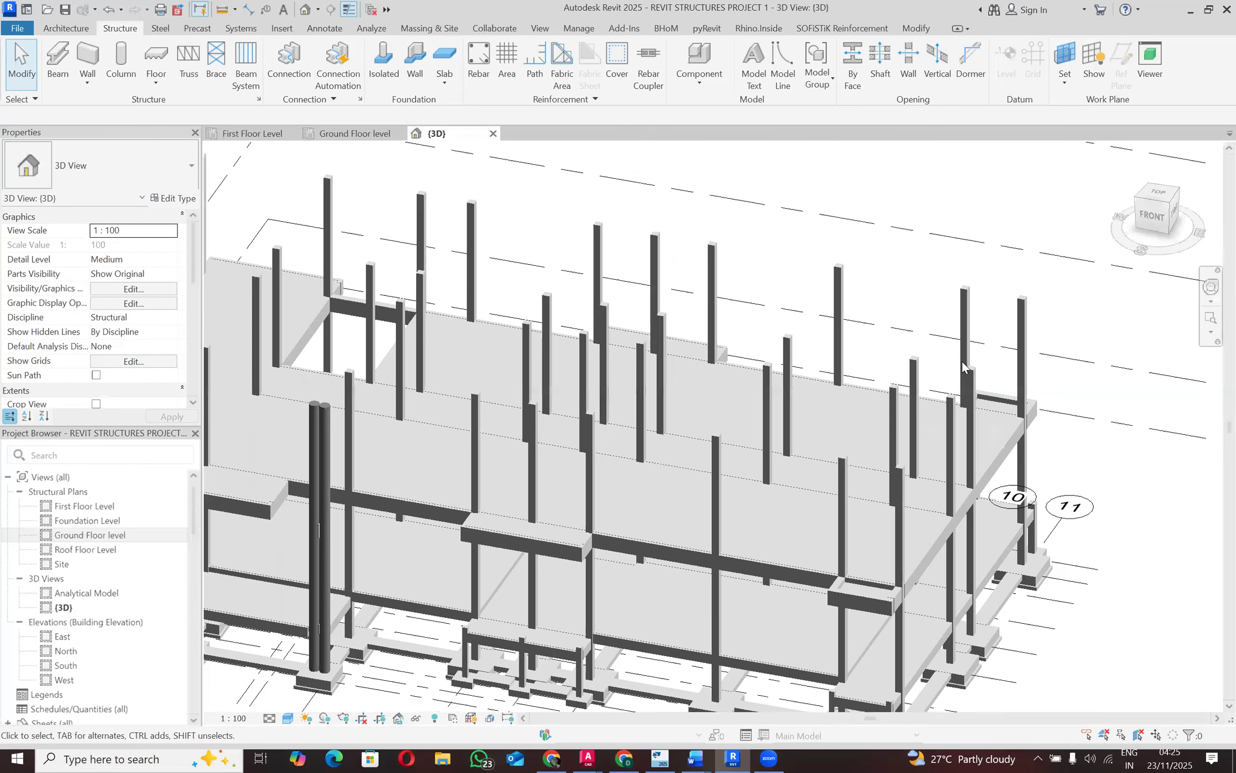
scroll(1006, 382, up, 2)
scroll(1007, 383, up, 3)
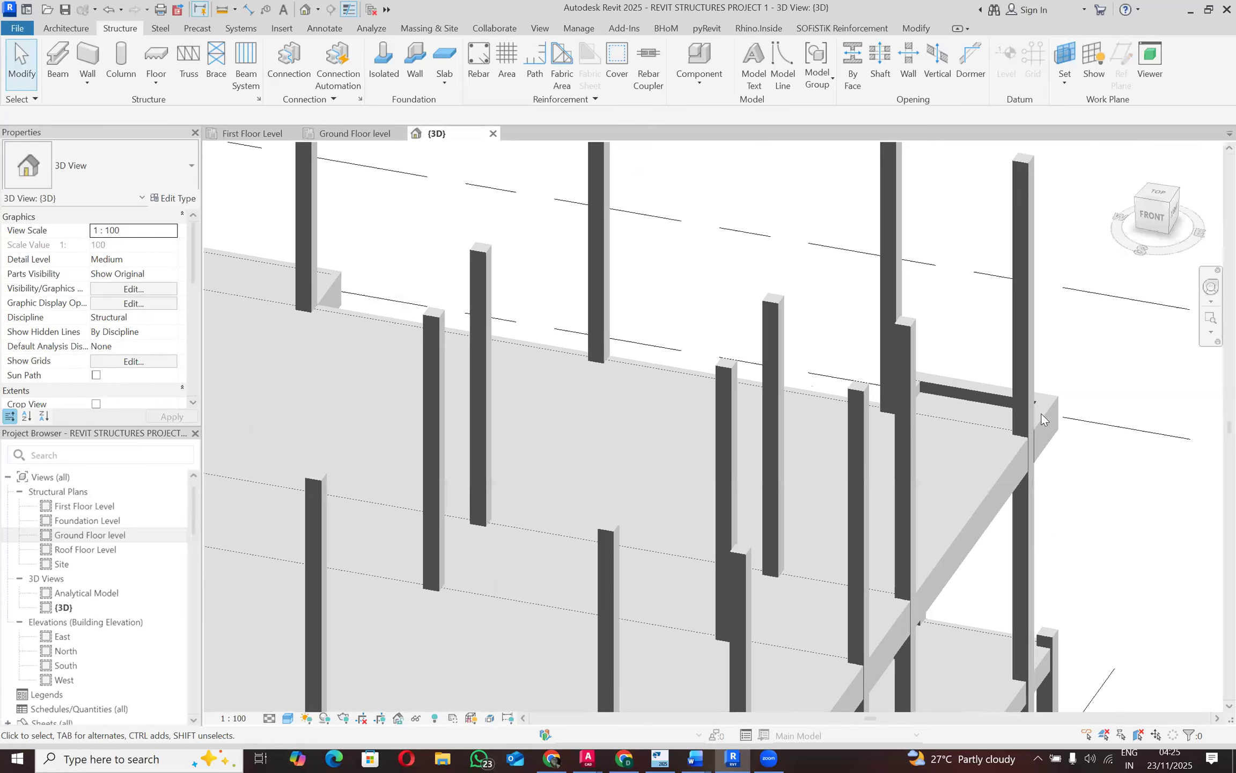
scroll(992, 386, down, 4)
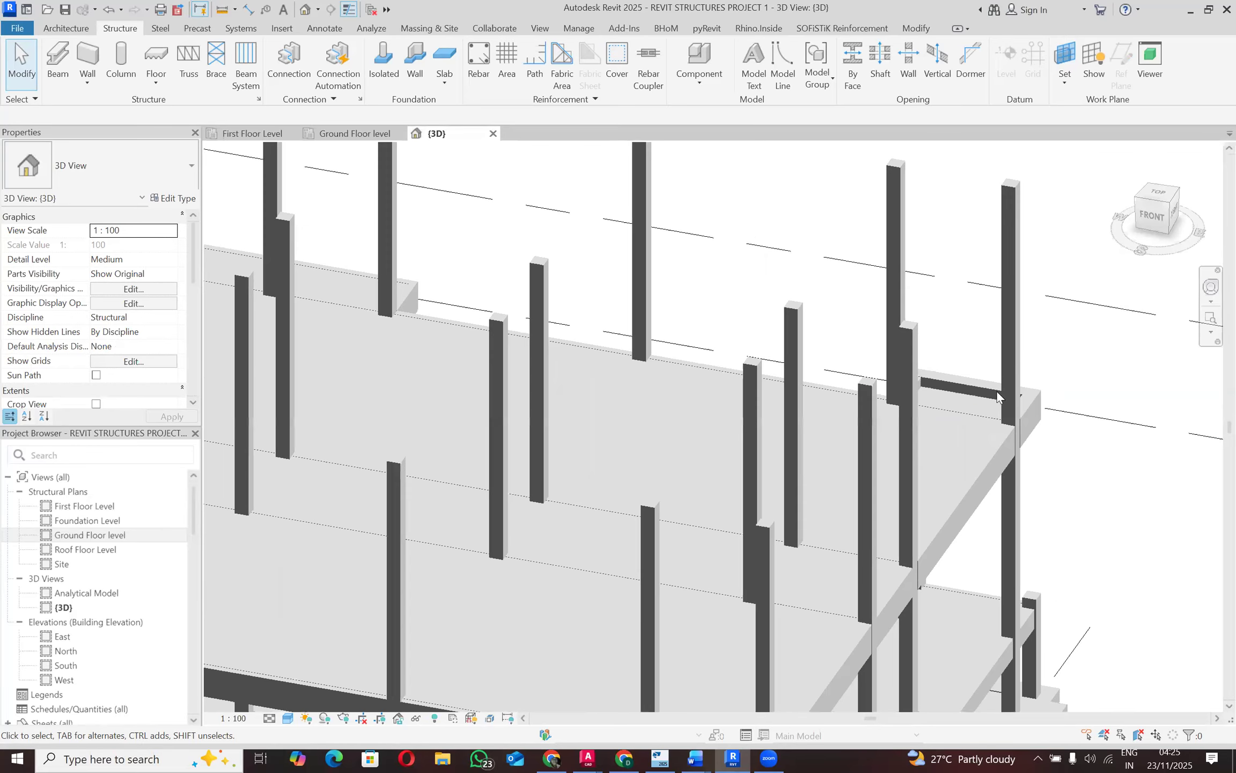
scroll(986, 384, up, 5)
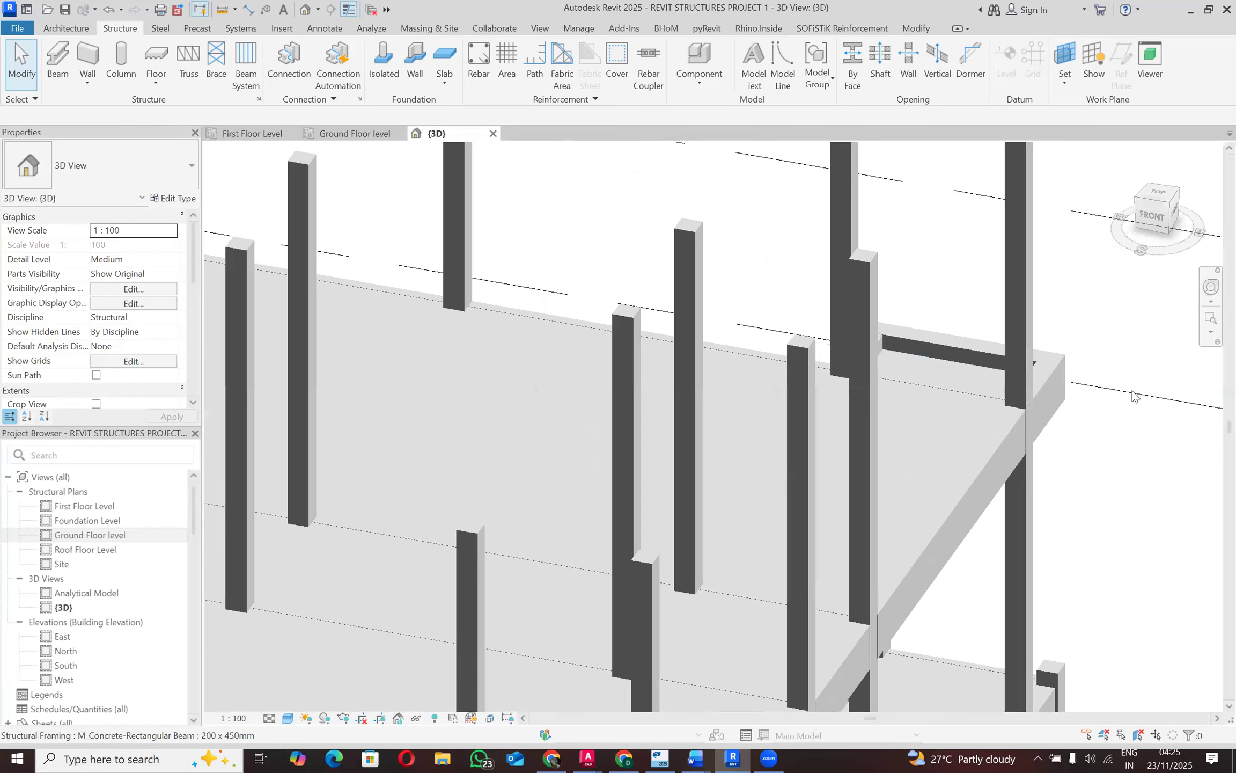
scroll(995, 364, down, 3)
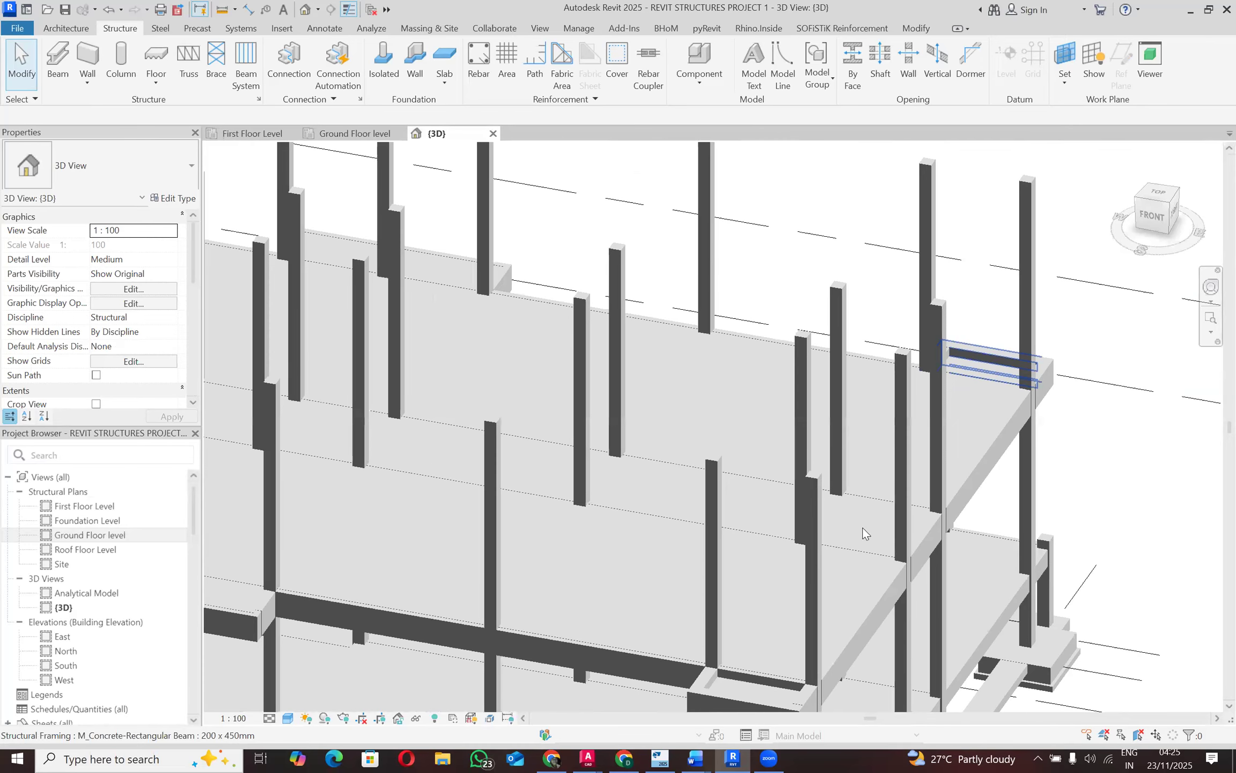
scroll(805, 592, down, 3)
scroll(805, 592, up, 2)
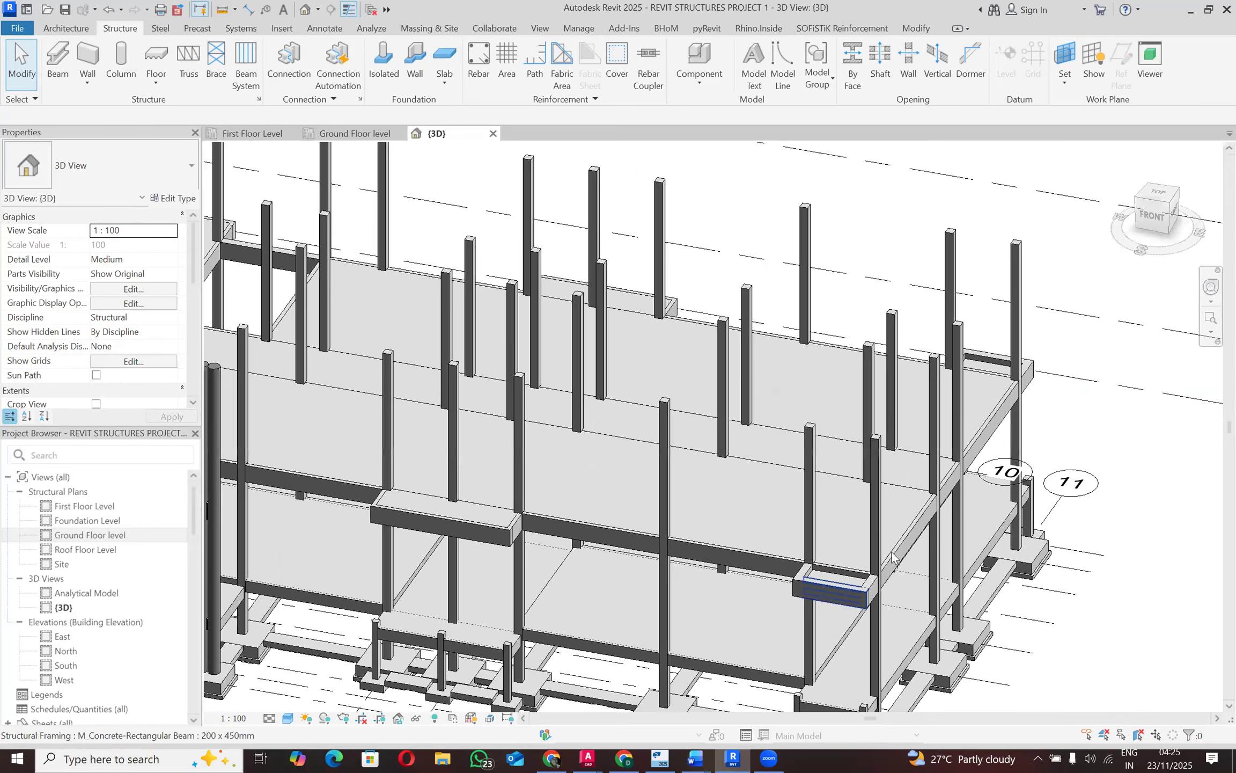
scroll(891, 558, up, 2)
scroll(875, 563, down, 1)
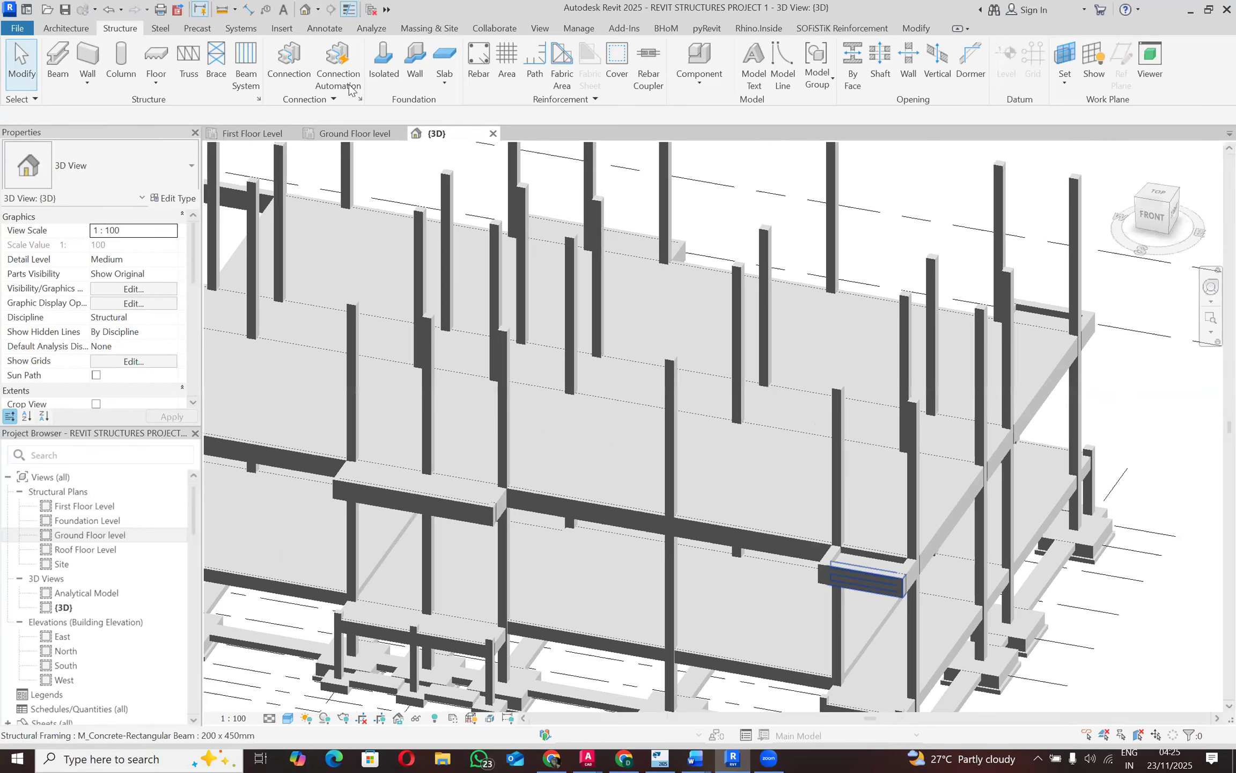
Step: Examine the ground floor framing in plan, including the 150 x 300 mm beams of the projection between grids 10 and 11 near A1
click(353, 134)
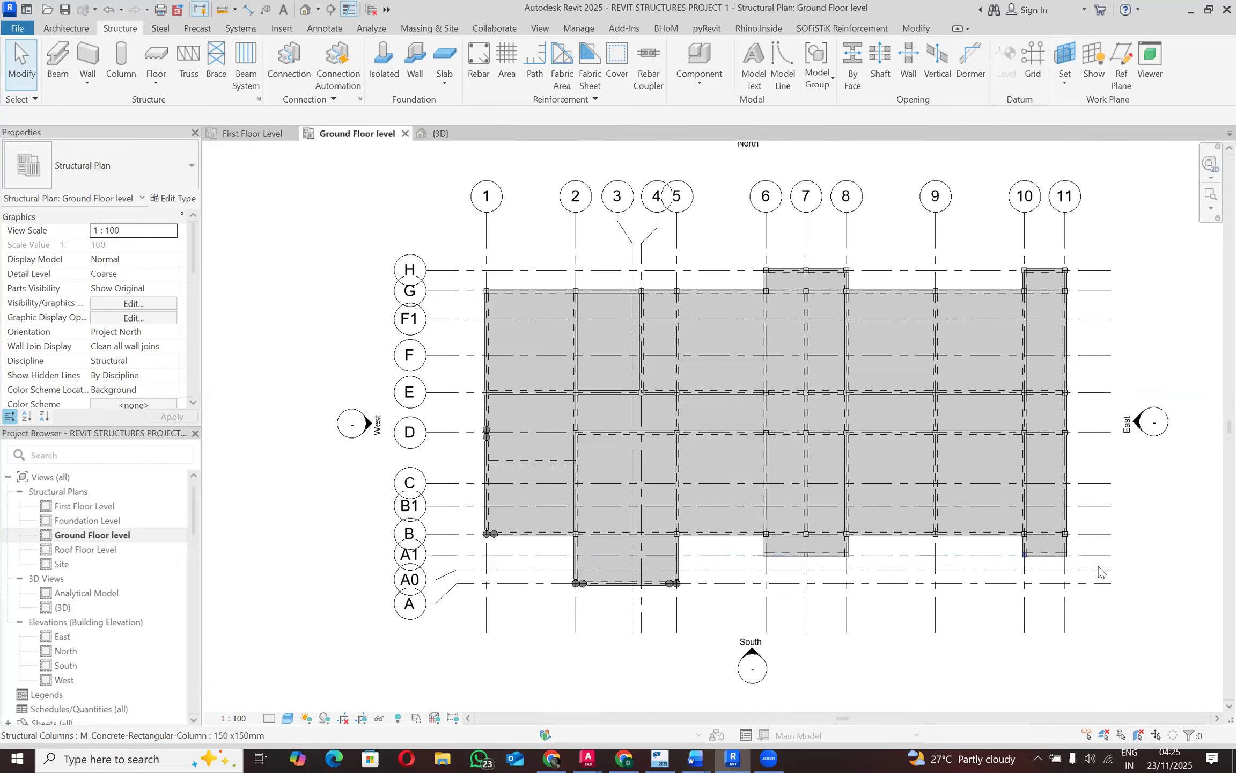
scroll(1038, 550, up, 2)
click(1017, 553)
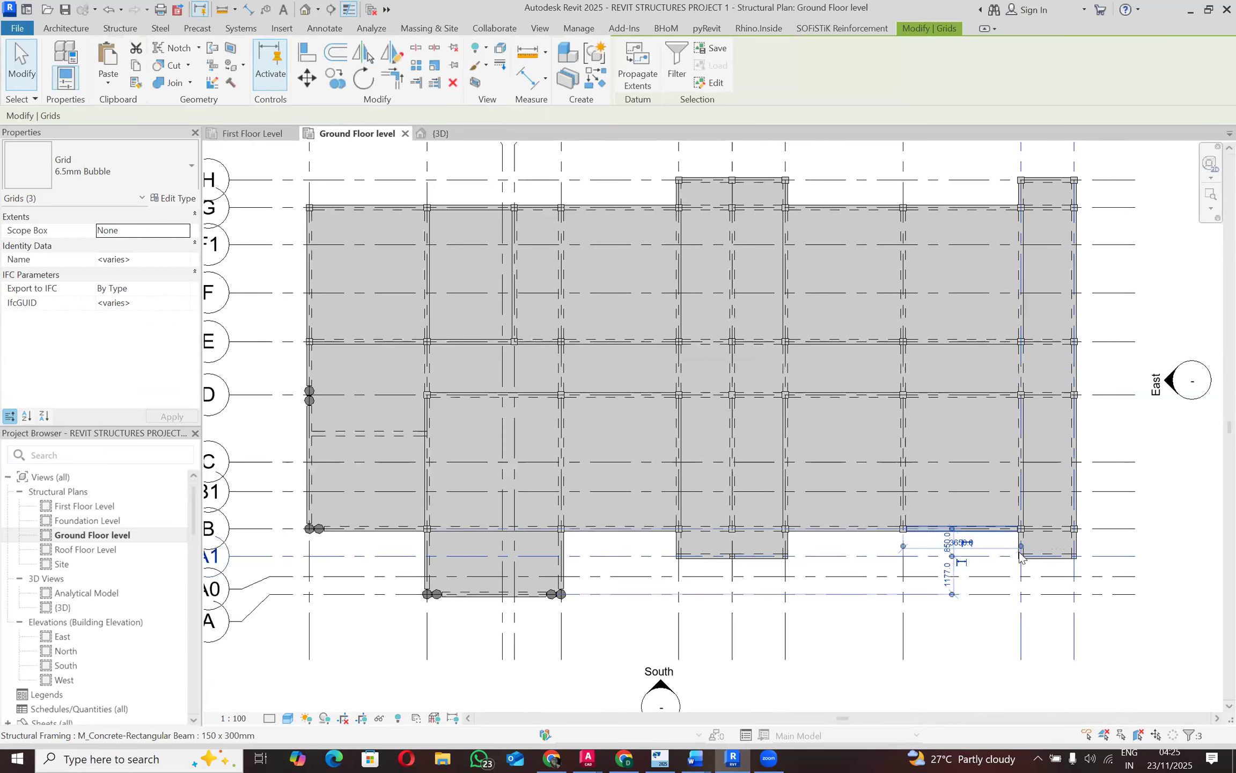
click(1200, 739)
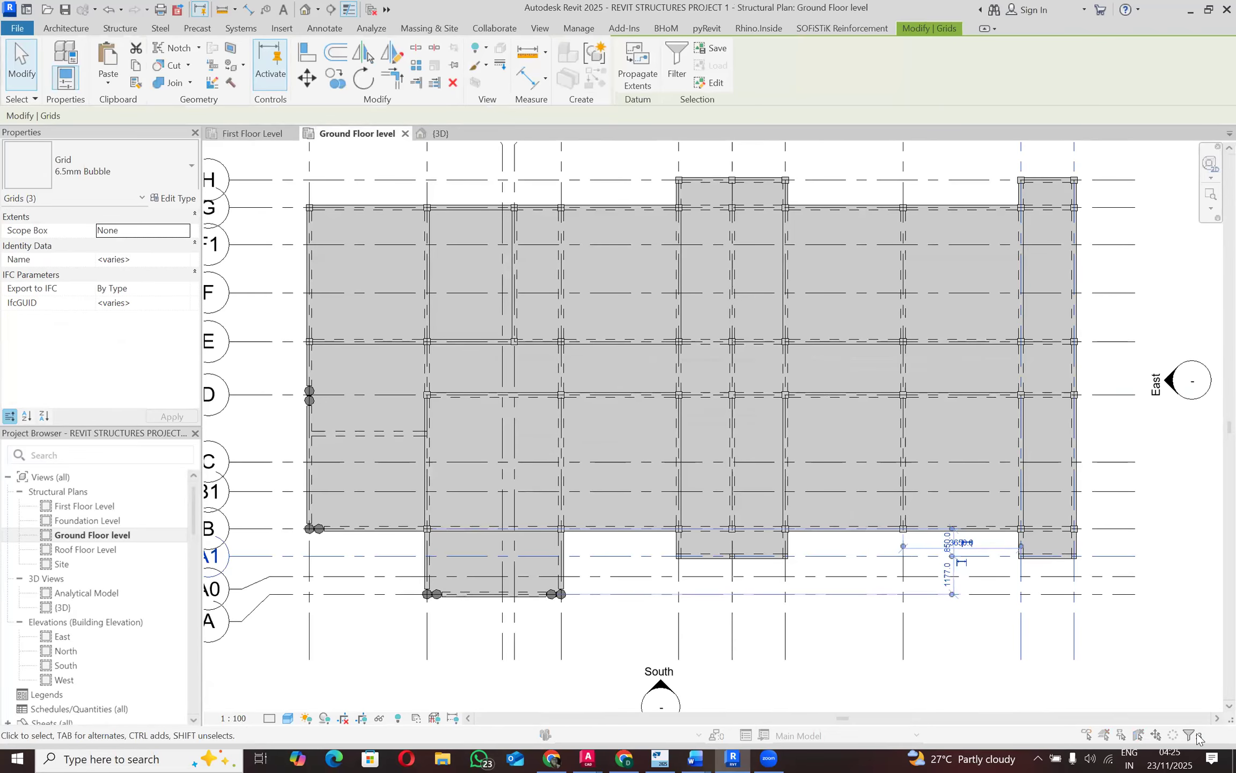
key(Escape)
key(Escape)
scroll(891, 511, down, 3)
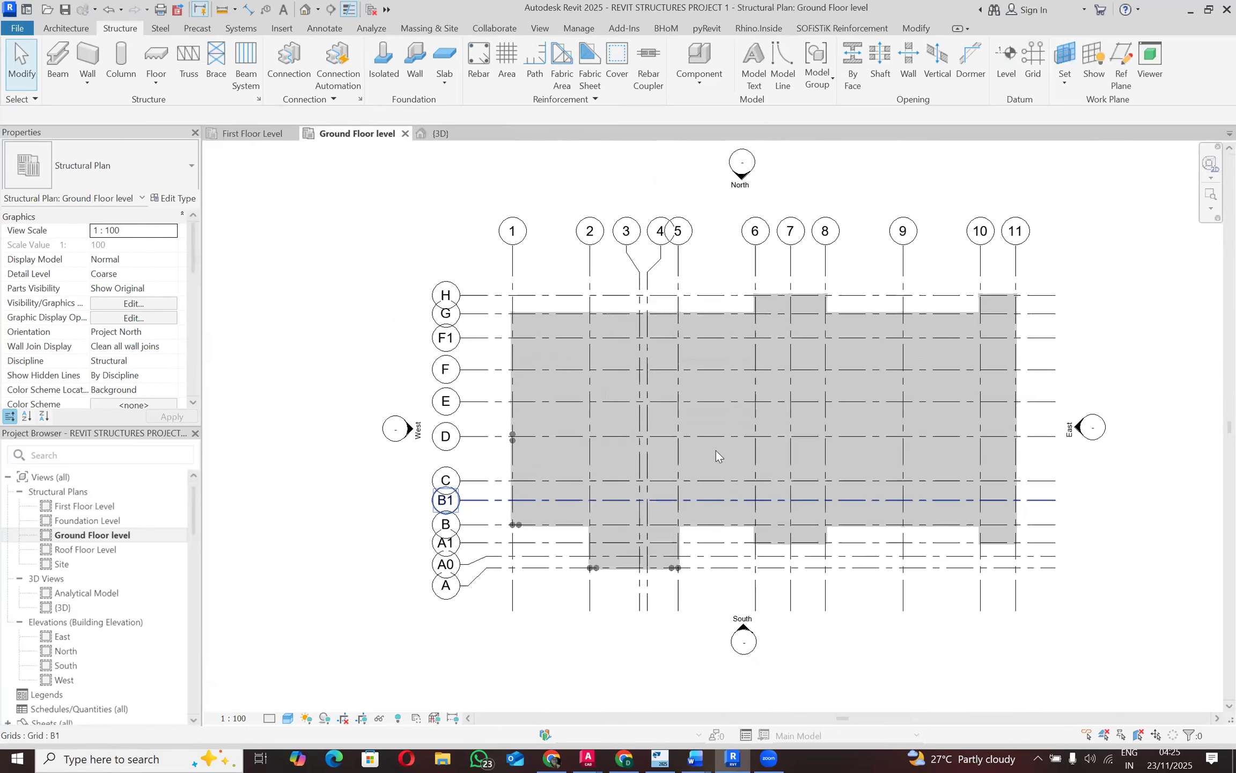
drag(365, 217, 1174, 592)
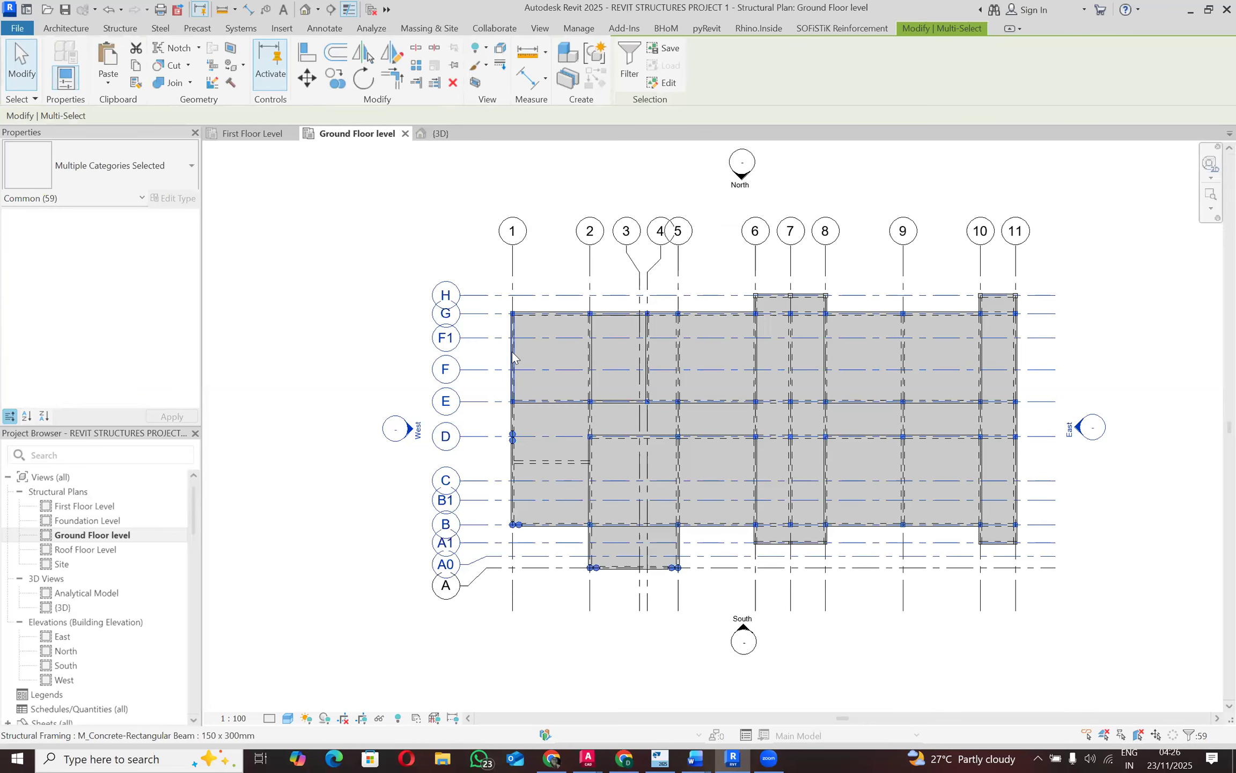
scroll(512, 352, up, 2)
scroll(403, 327, down, 2)
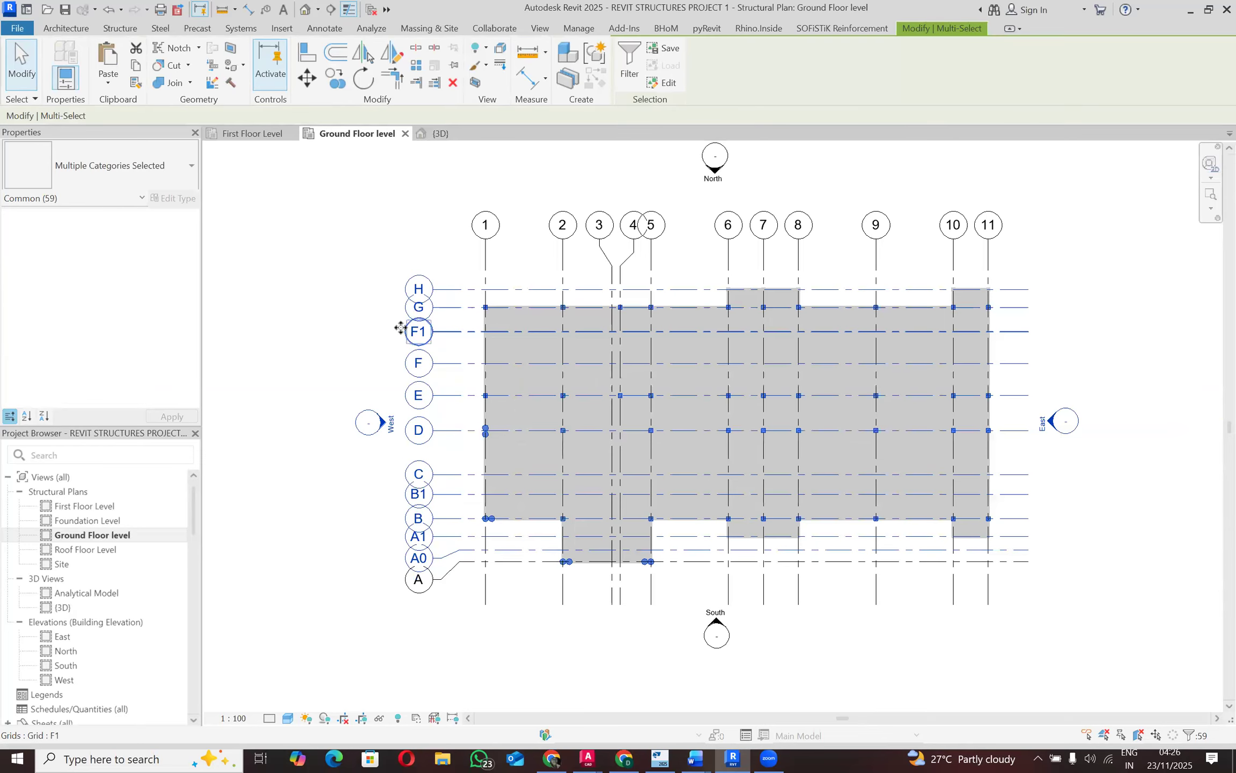
click(528, 344)
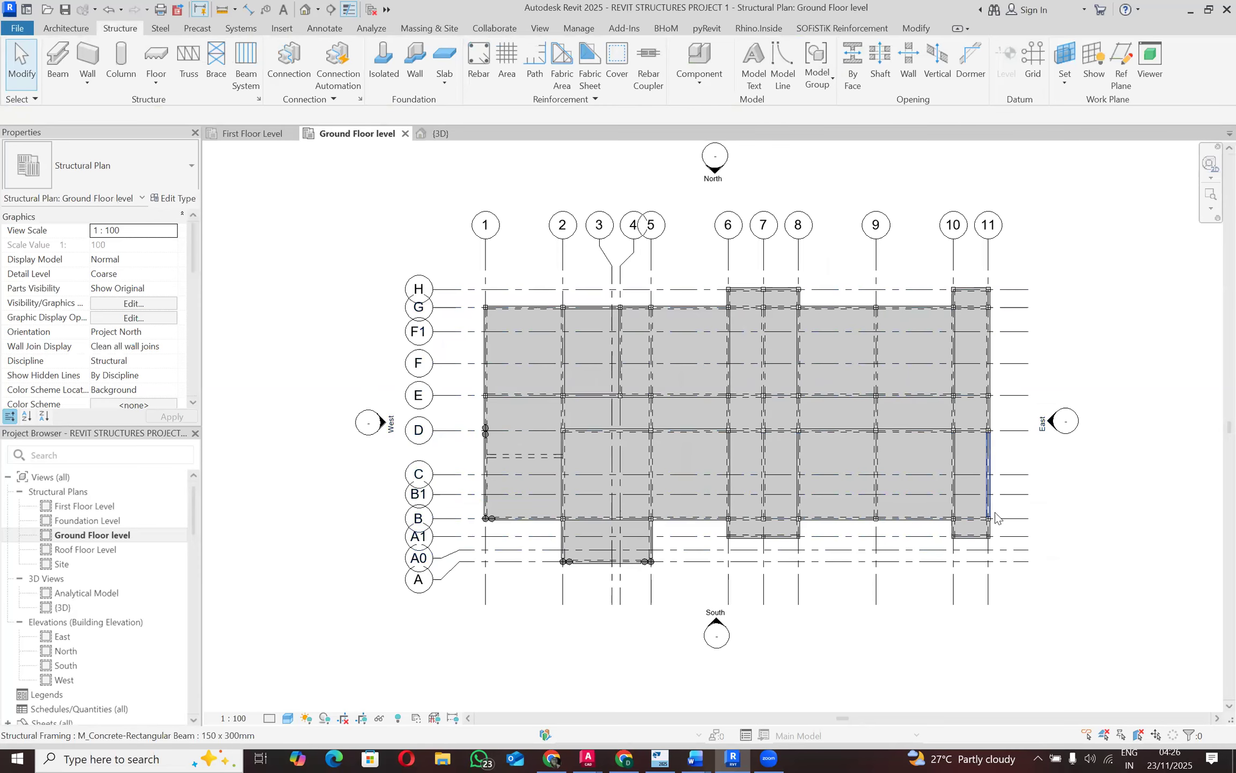
scroll(981, 523, up, 4)
scroll(987, 566, up, 3)
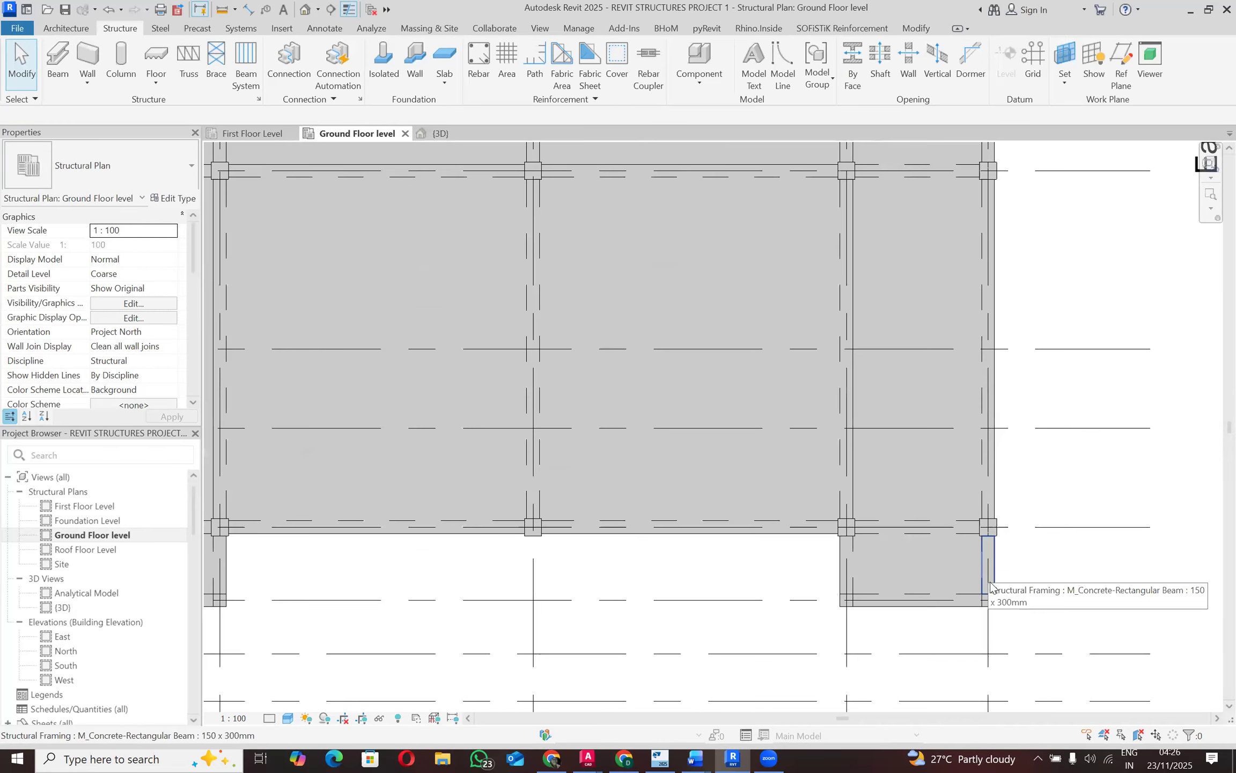
scroll(987, 601, up, 3)
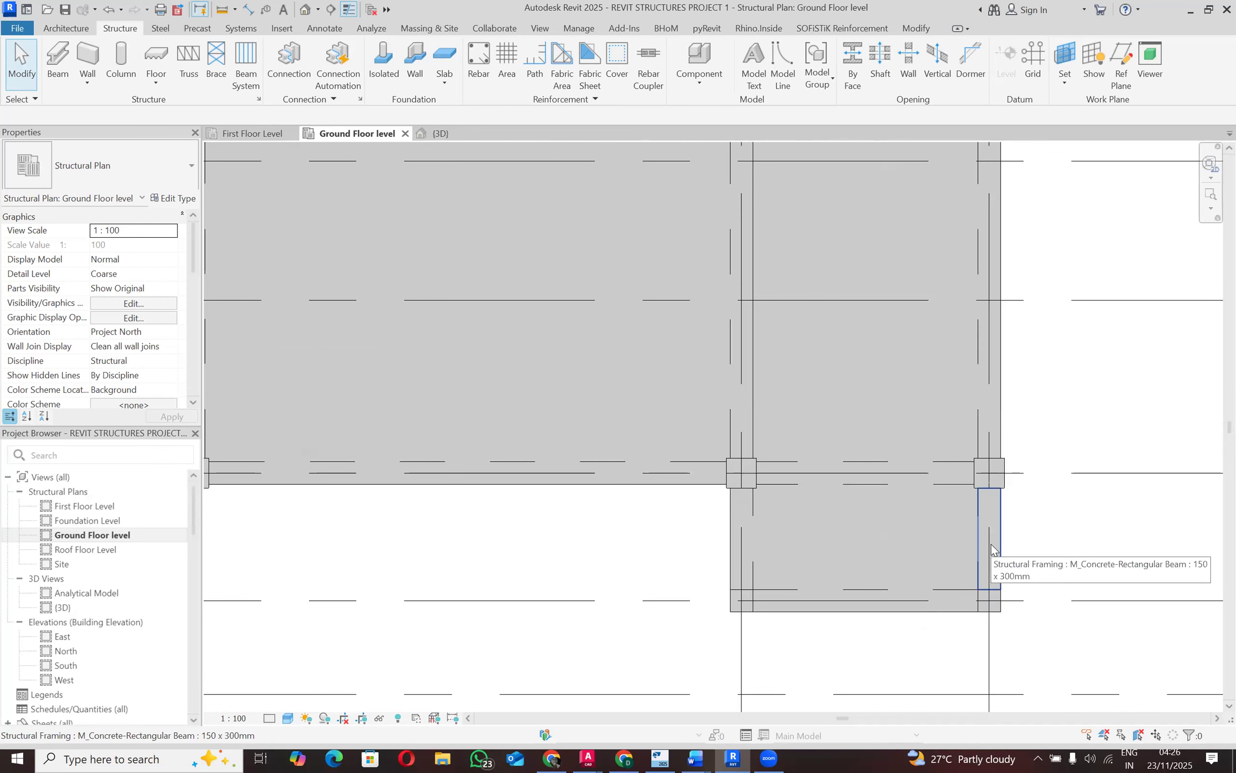
Step: Hide the outer 200 x 450 mm first floor beam of the front projection between grids 10 and 11 in the 3D view
click(450, 135)
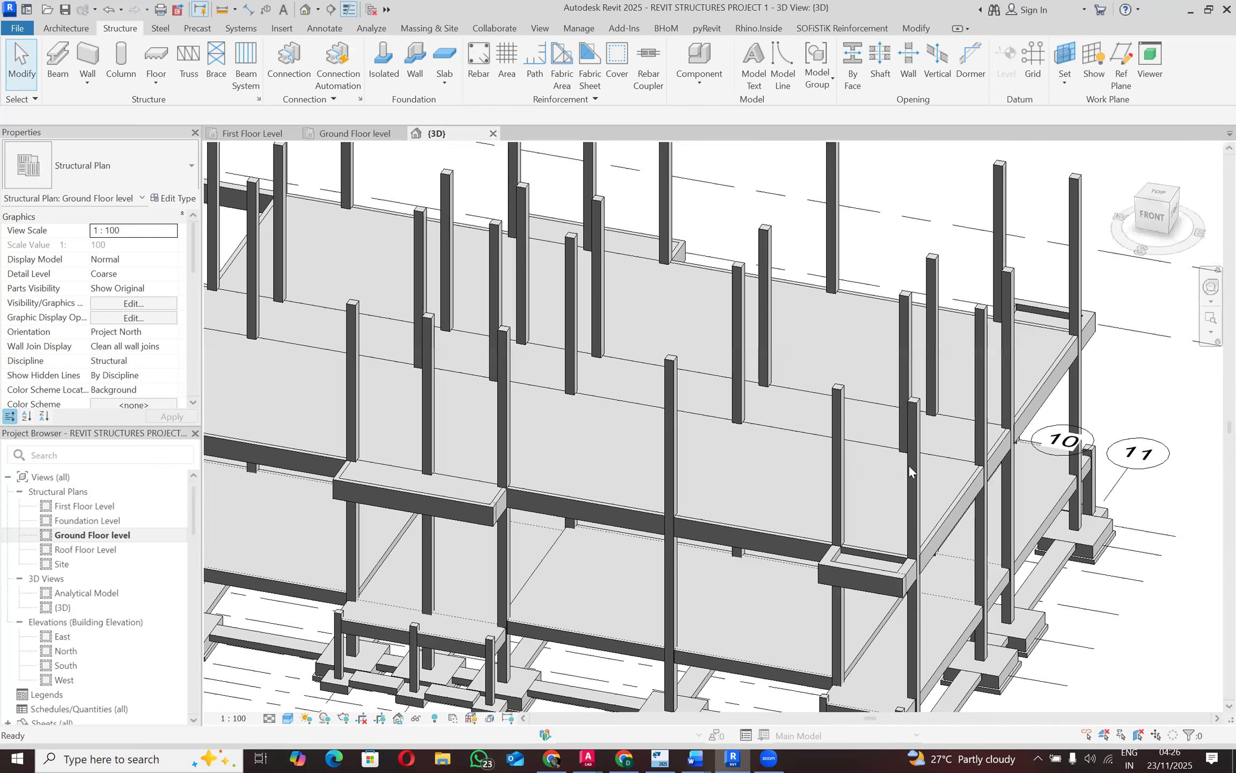
scroll(836, 578, up, 3)
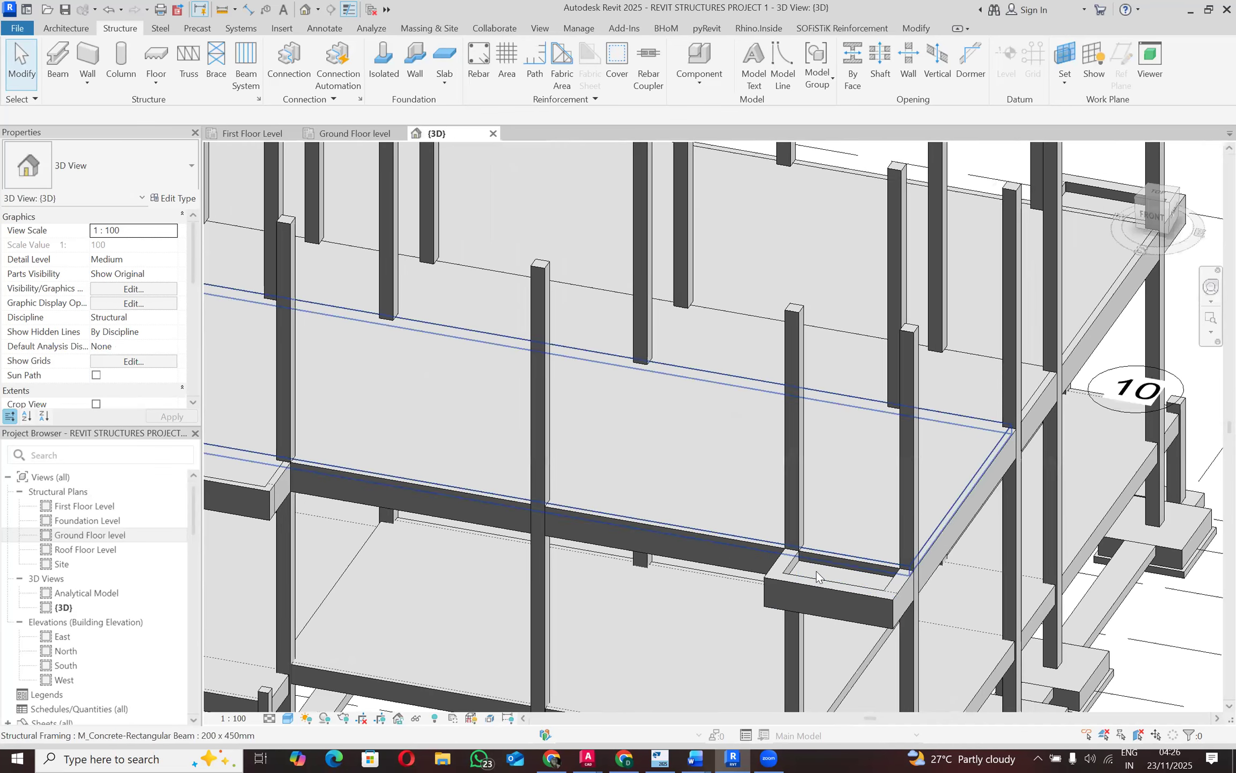
click(827, 590)
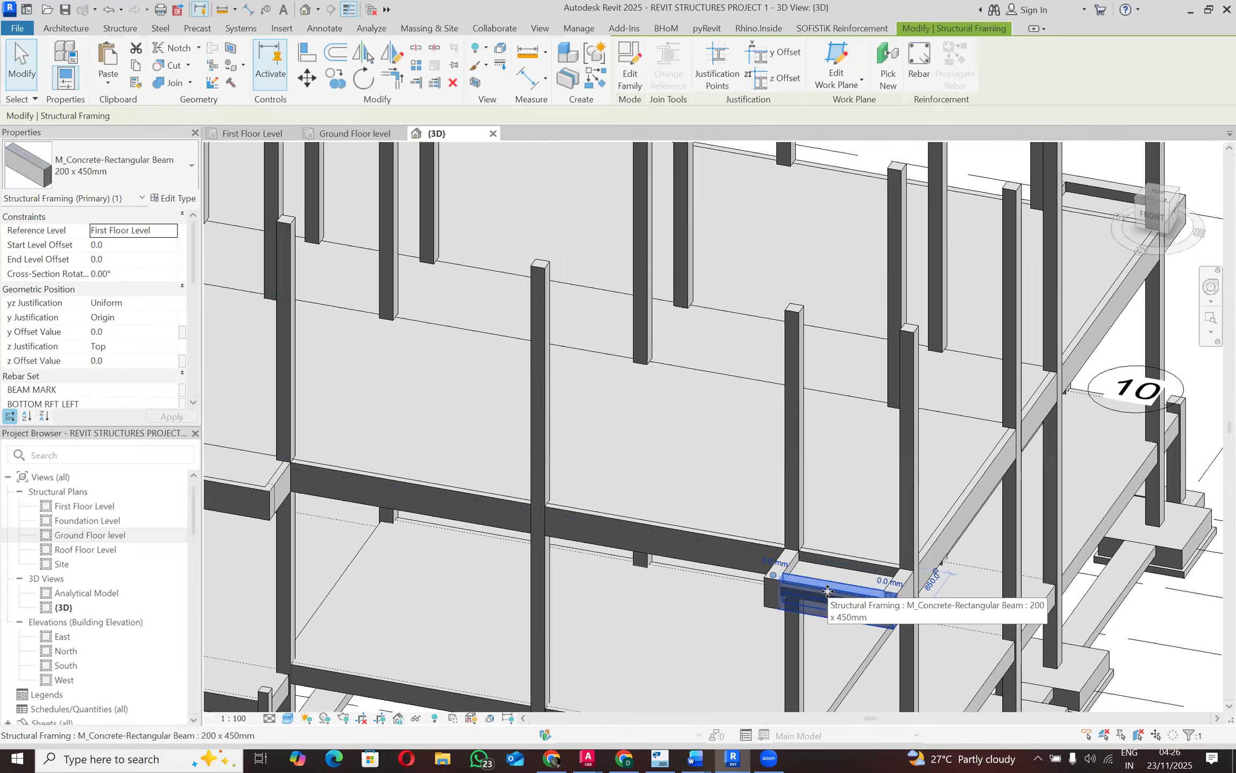
key(Escape)
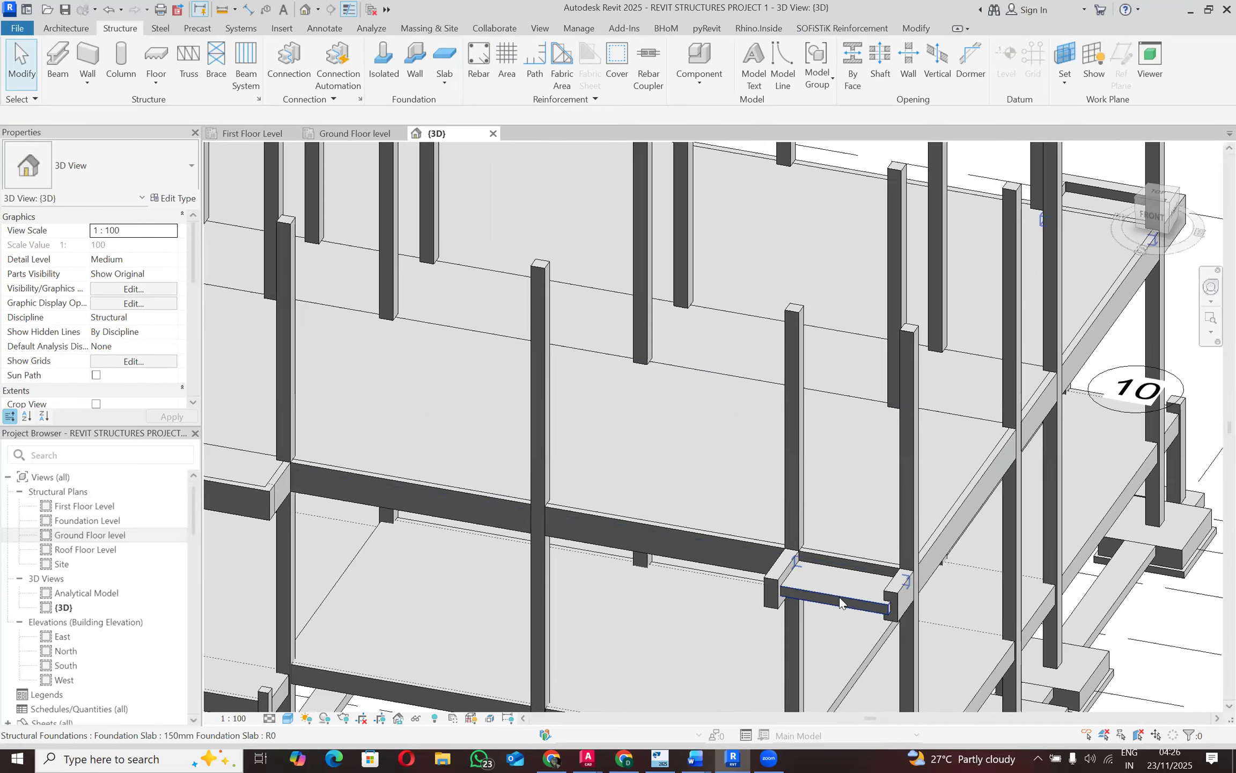
Step: Set the height offset from level of the 150mm Foundation Slab at the projections between grids 10 and 11 to 0
click(839, 596)
shift+middle_drag(839, 597, 156, 267)
click(124, 244)
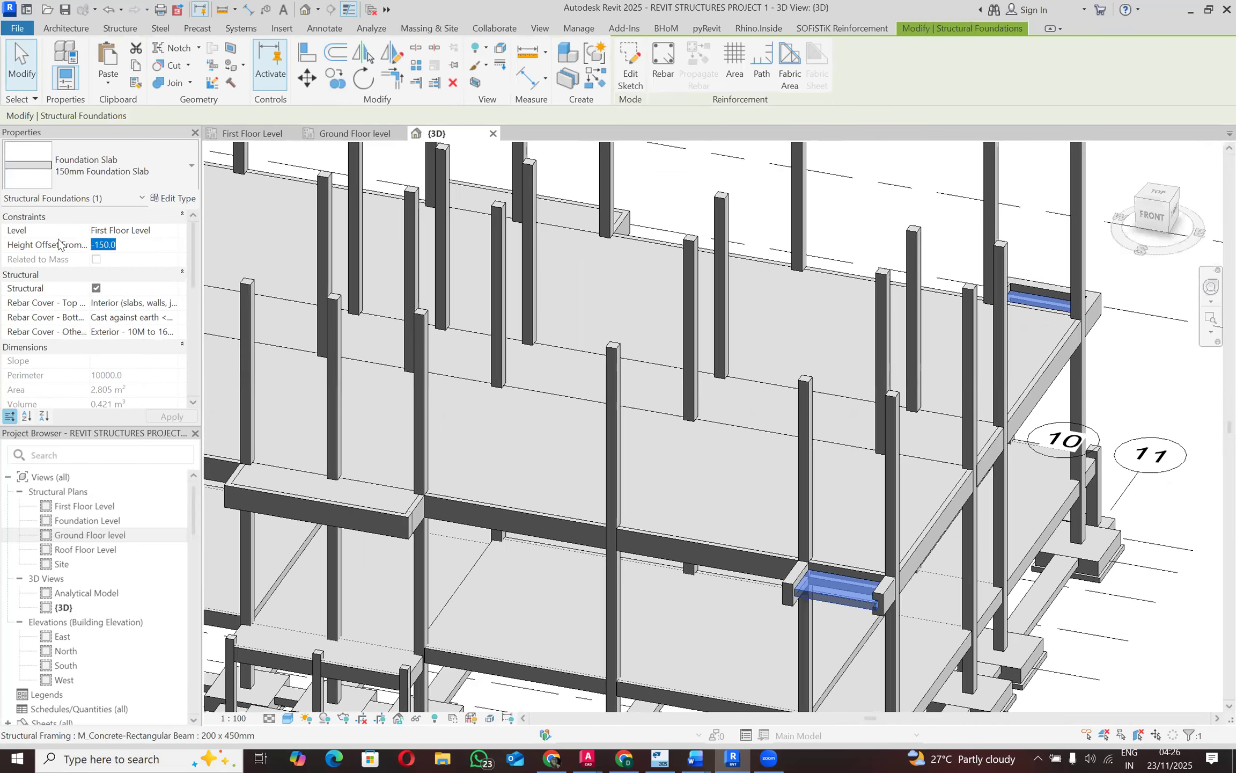
text(0)
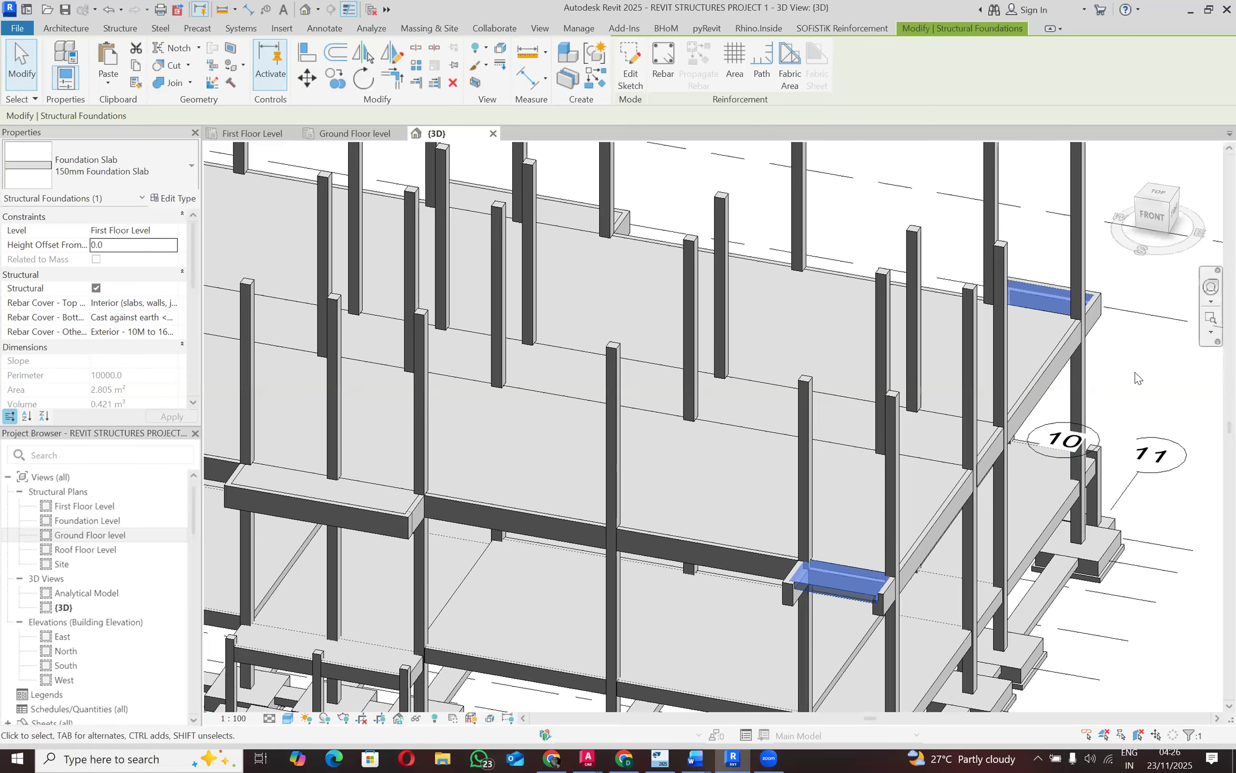
click(887, 180)
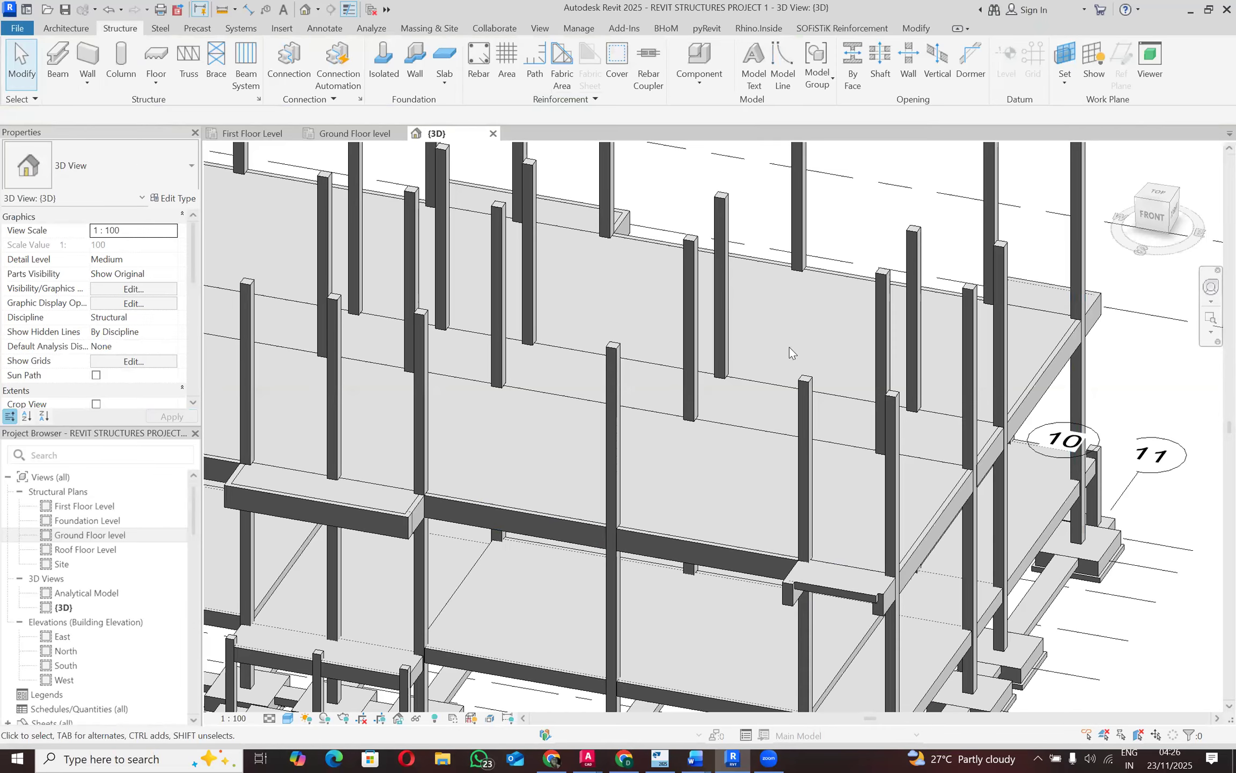
Step: Unhide the outer 200 x 450 mm first floor beam of the front projection between grids 10 and 11, then exit Reveal Hidden Elements mode
scroll(612, 493, down, 3)
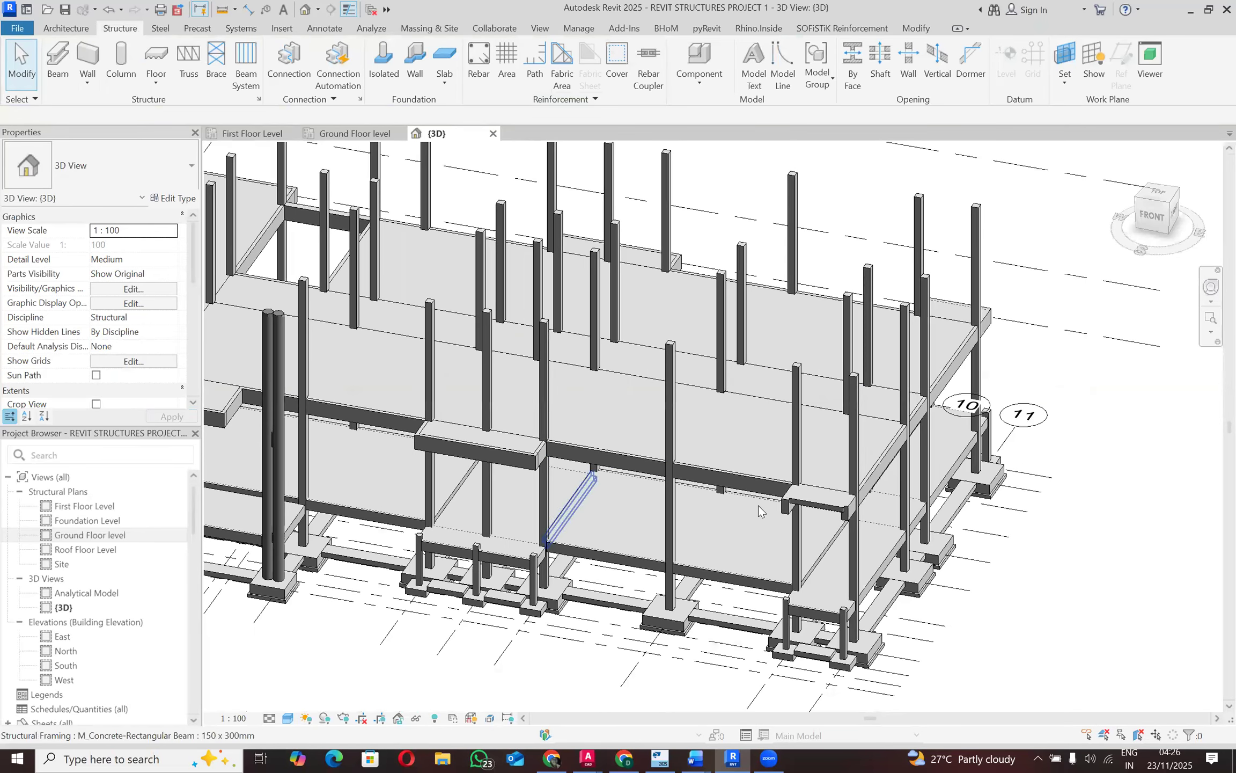
scroll(820, 518, up, 4)
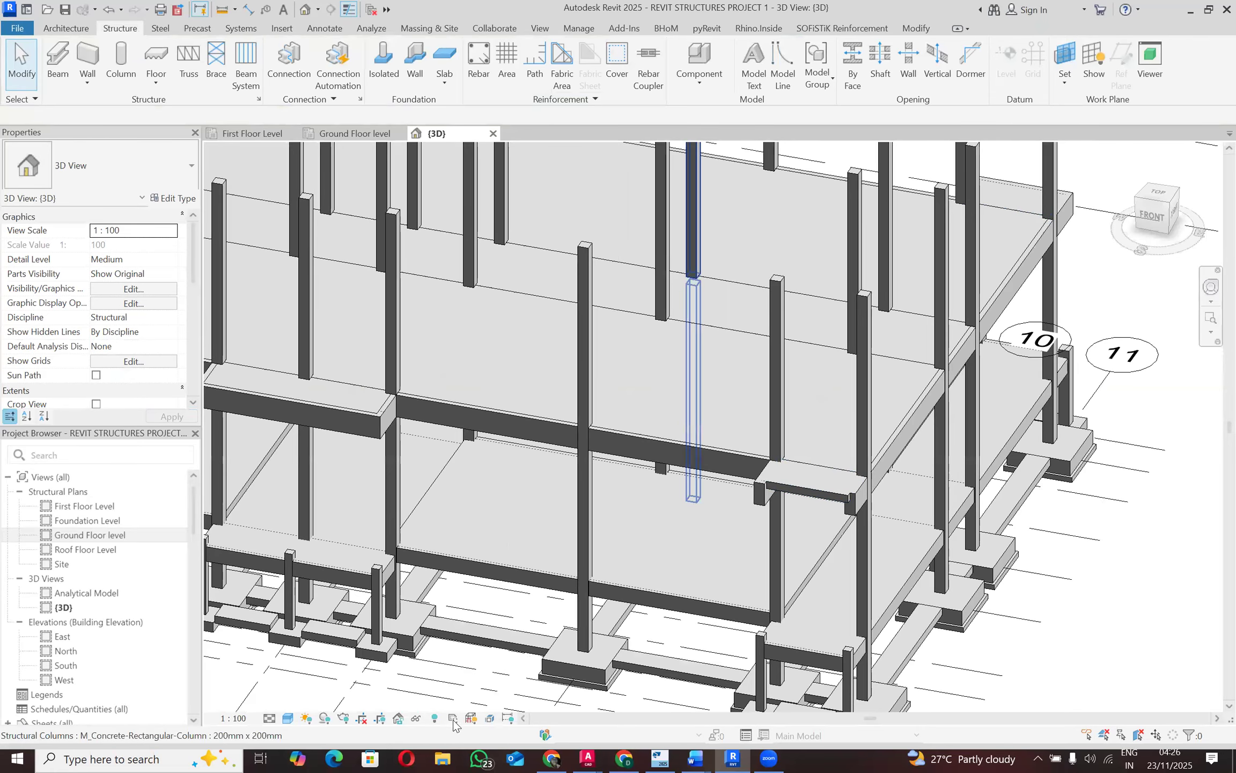
click(434, 718)
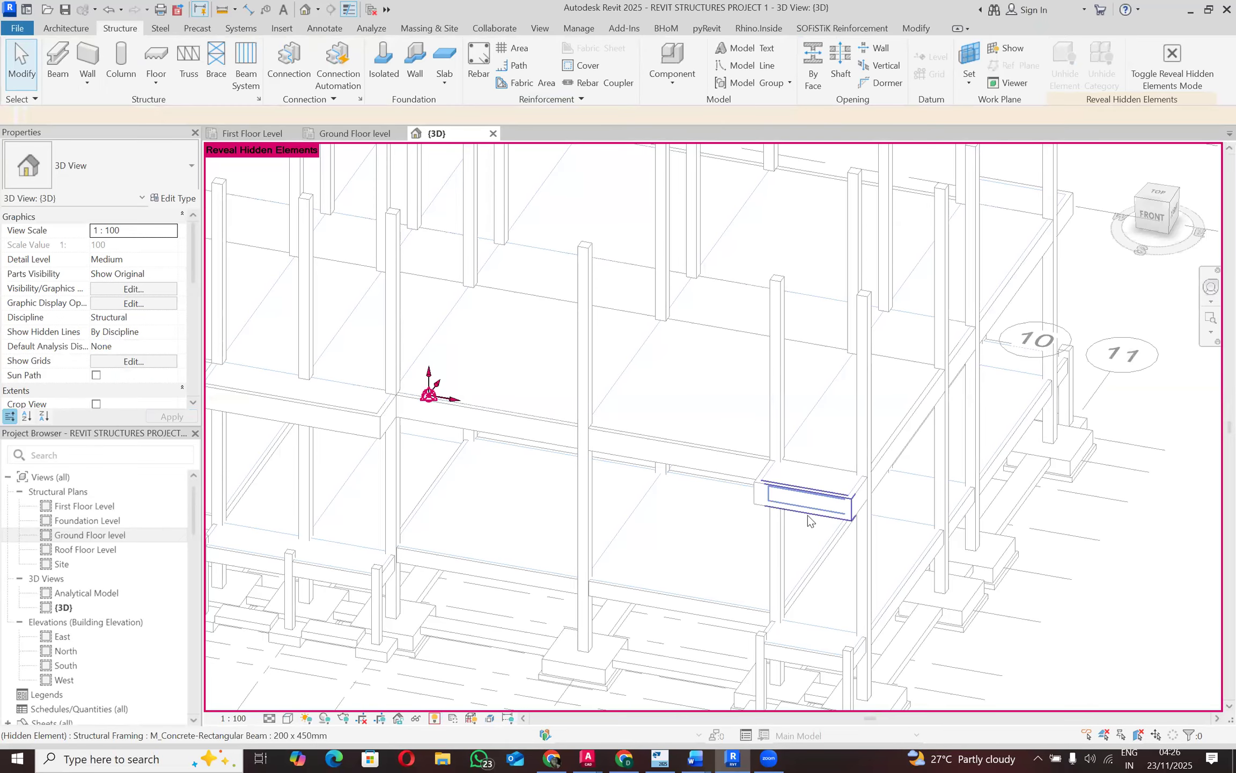
click(810, 505)
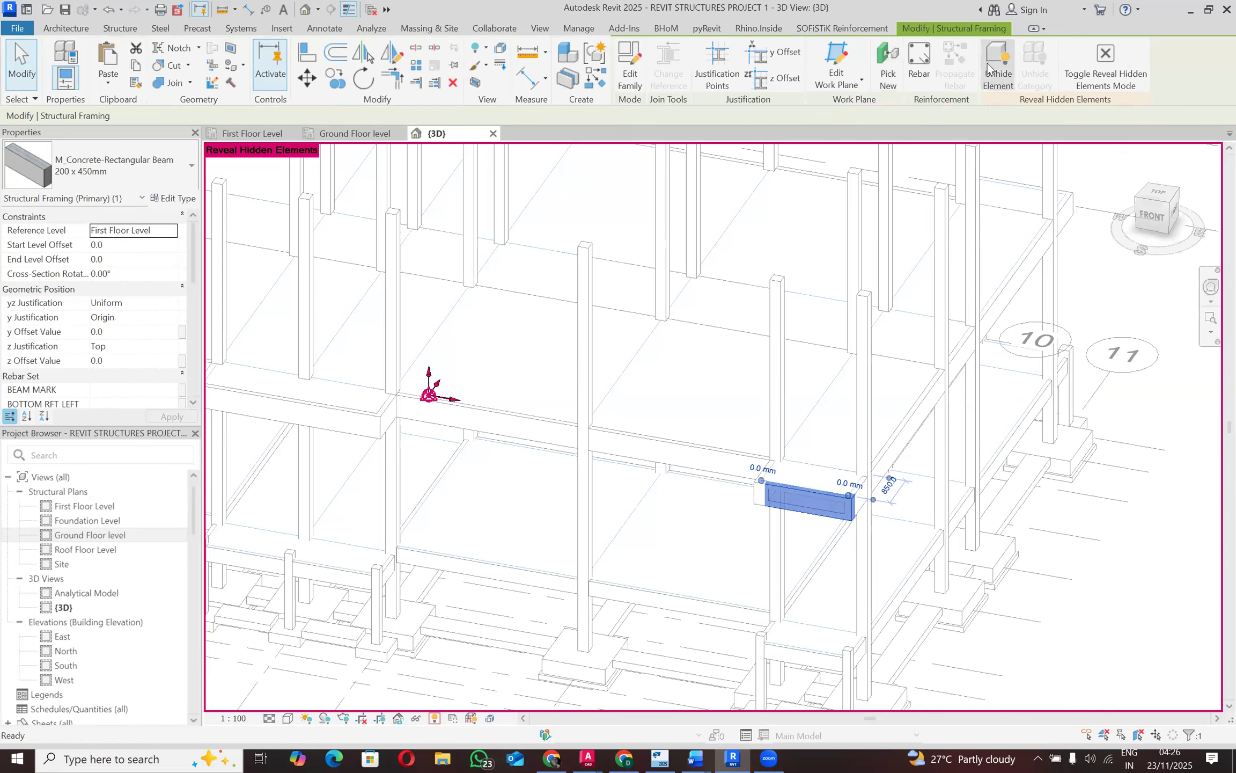
click(989, 68)
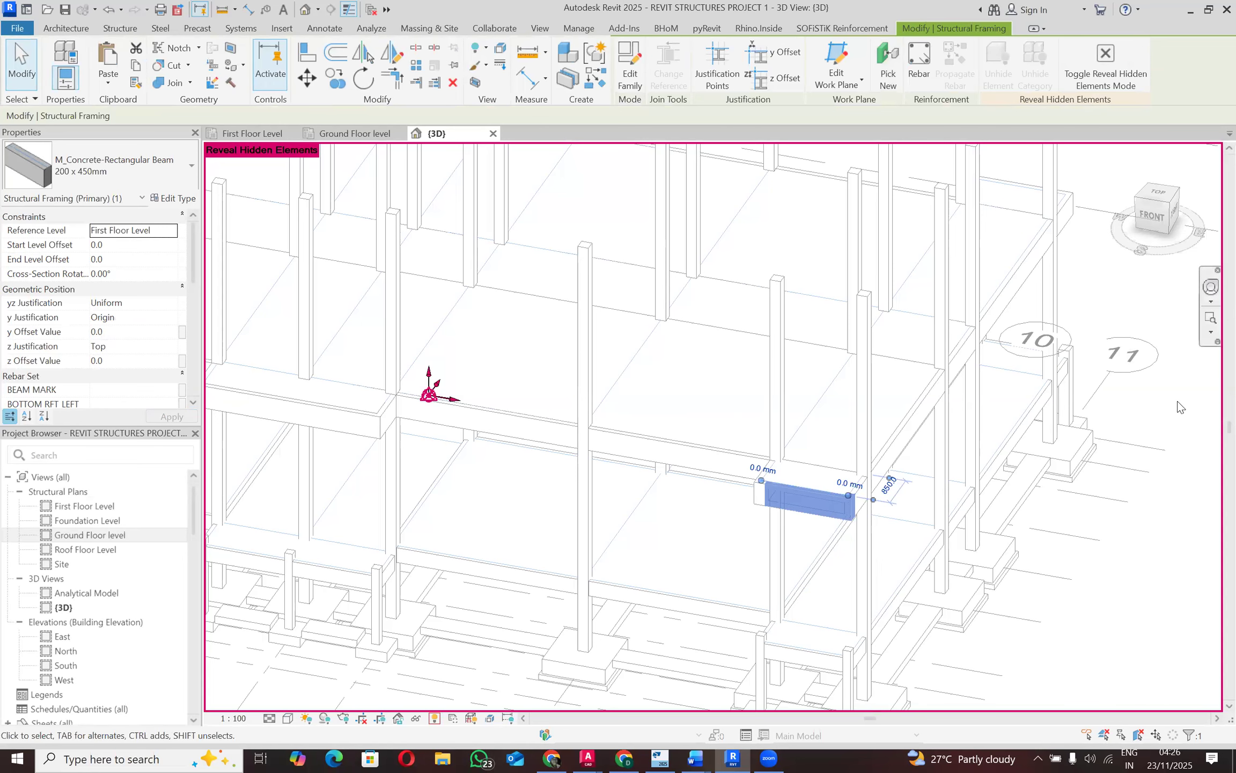
click(1072, 56)
key(Escape)
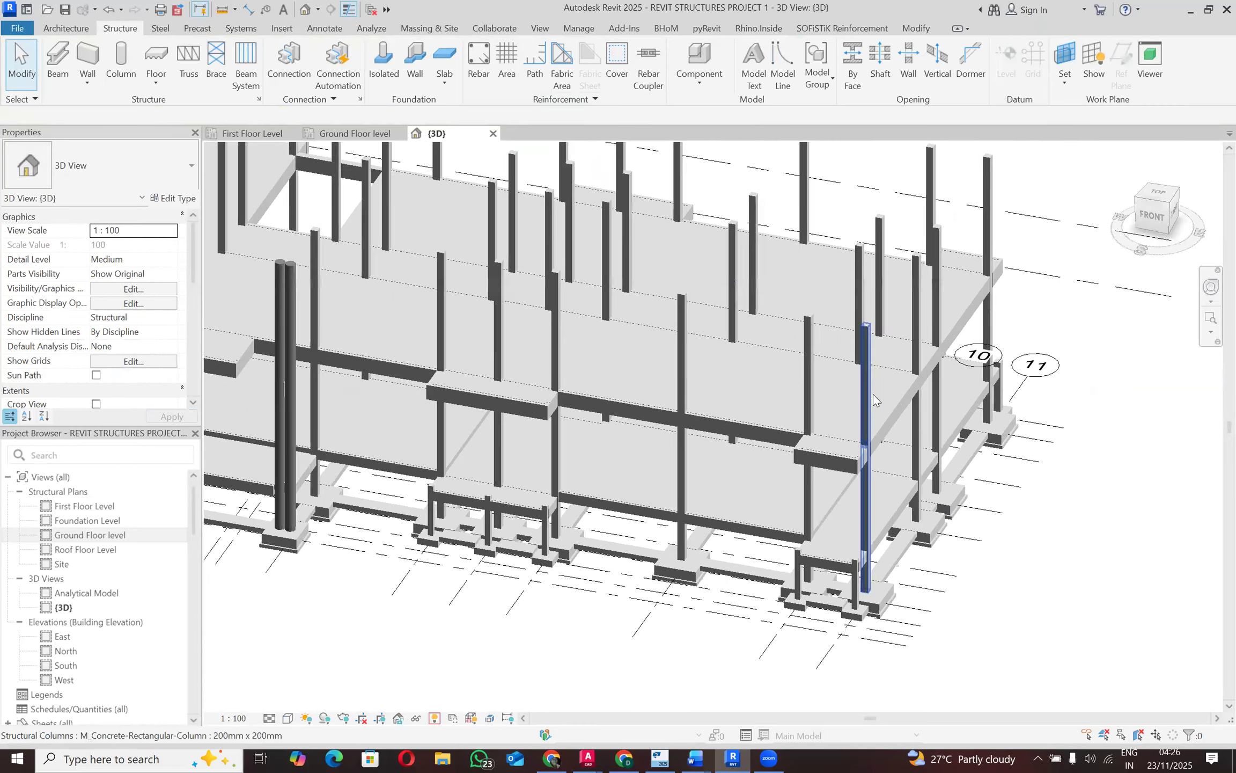
scroll(873, 394, down, 3)
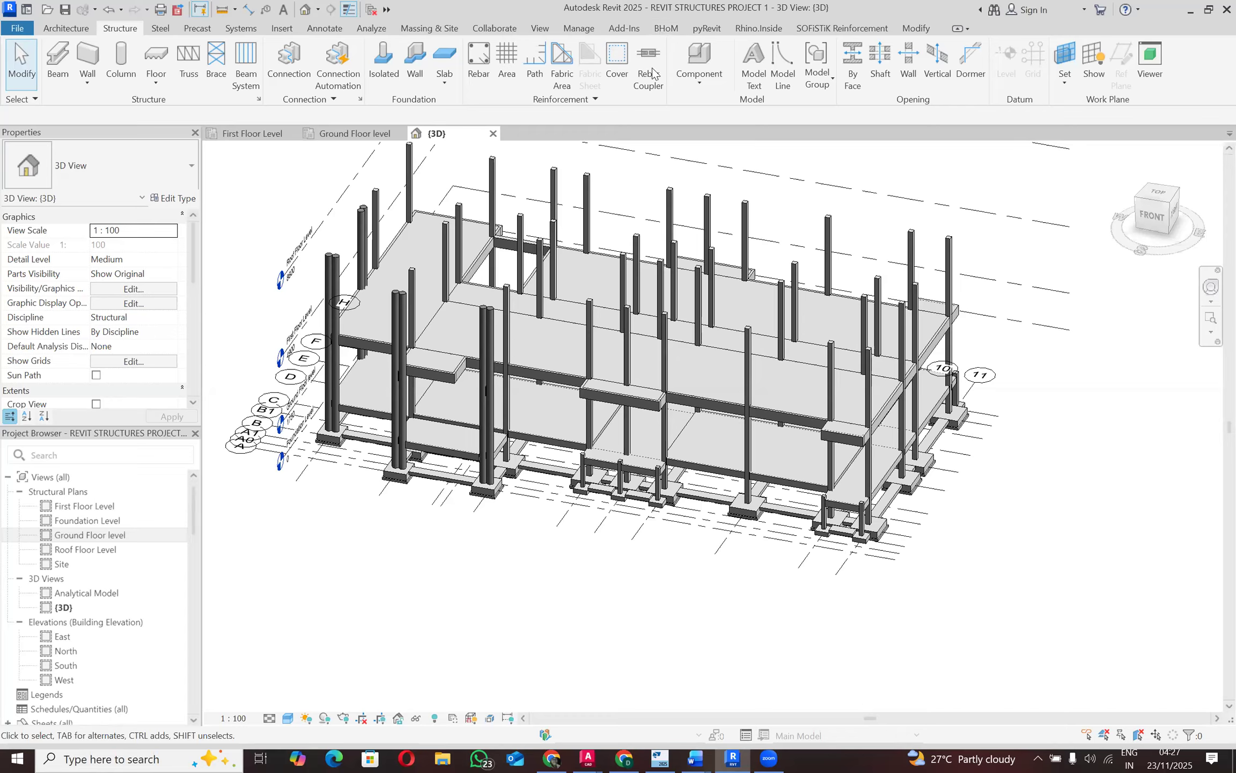
Step: Save the project and open the Roof Floor Level structural plan
click(63, 8)
click(268, 133)
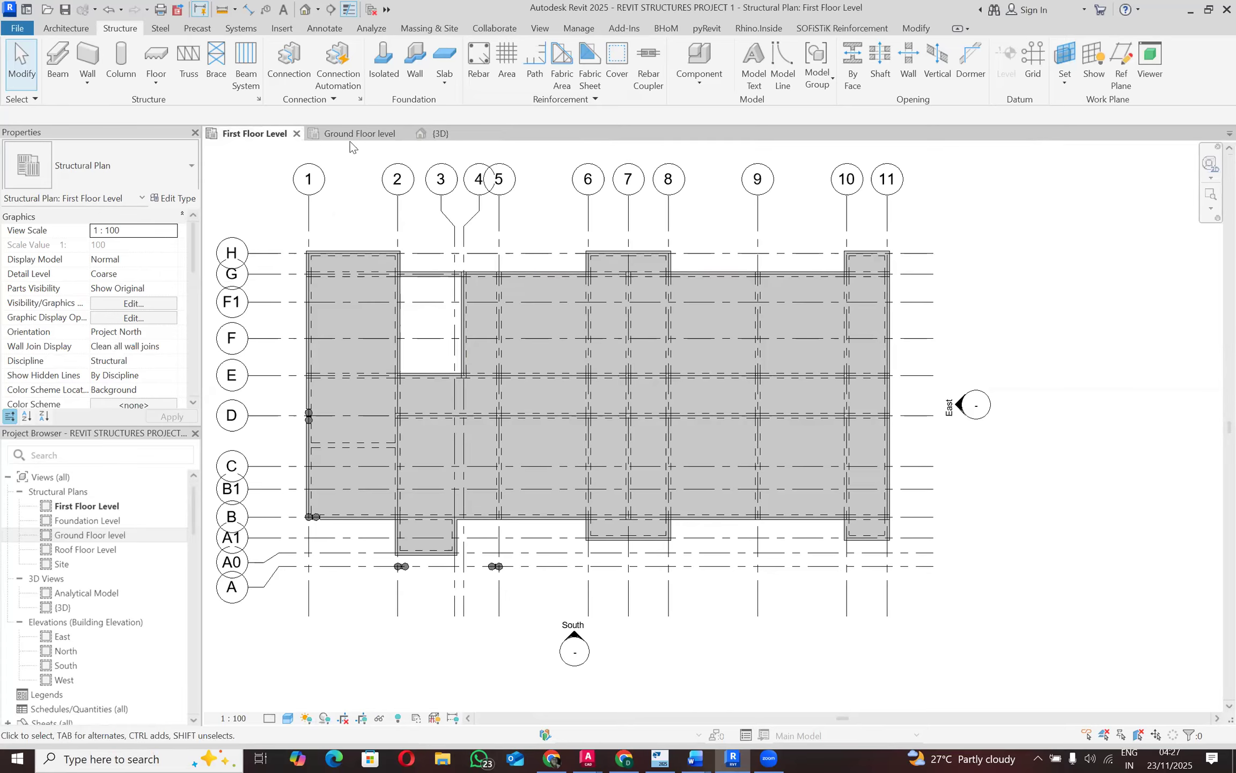
click(98, 550)
double_click(98, 550)
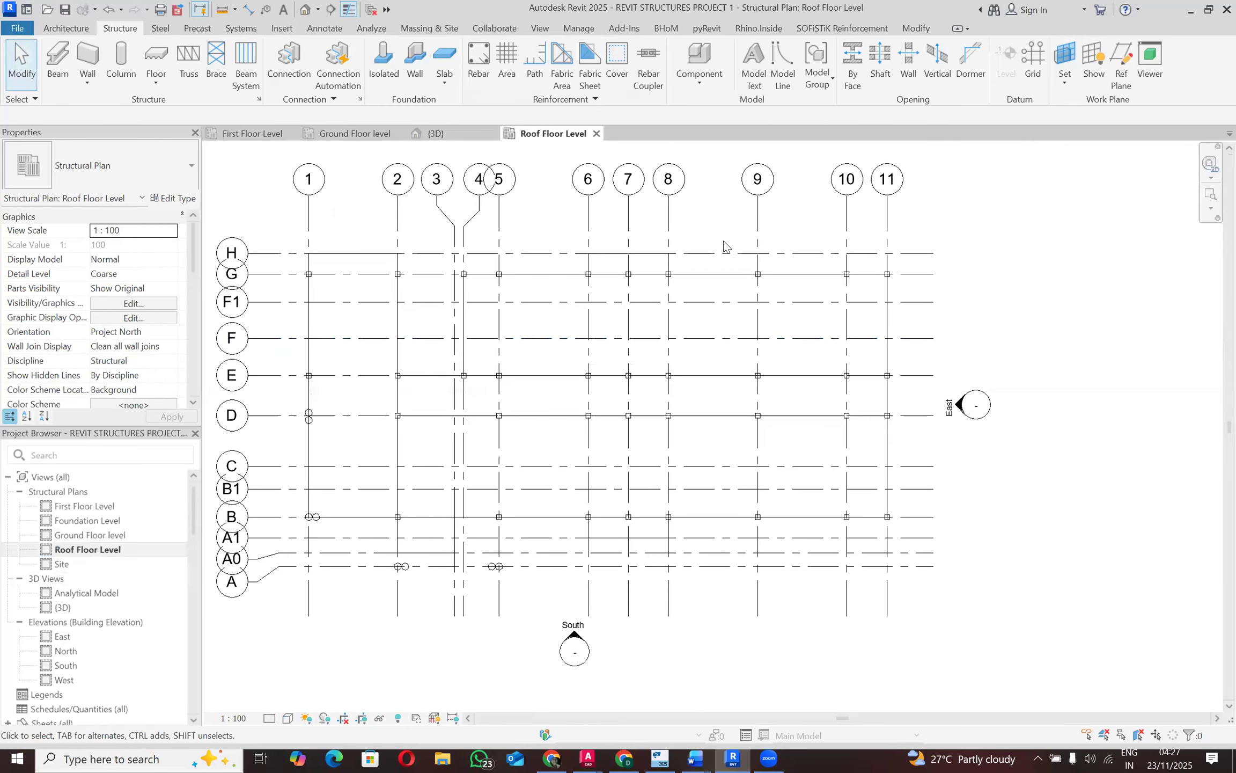
Step: Set the roof plan's view range to top offset 500, cut plane offset 400 and bottom at the associated level with offset 0
scroll(138, 357, down, 3)
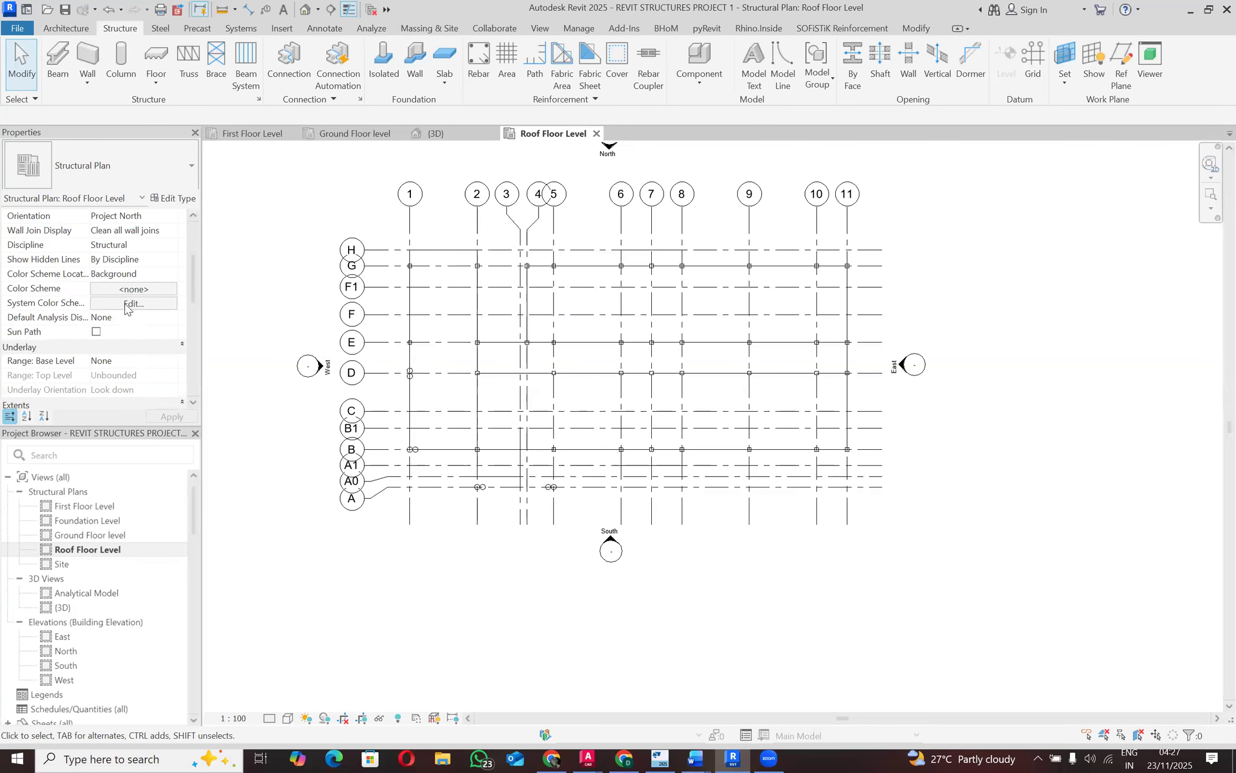
scroll(126, 309, down, 3)
click(125, 376)
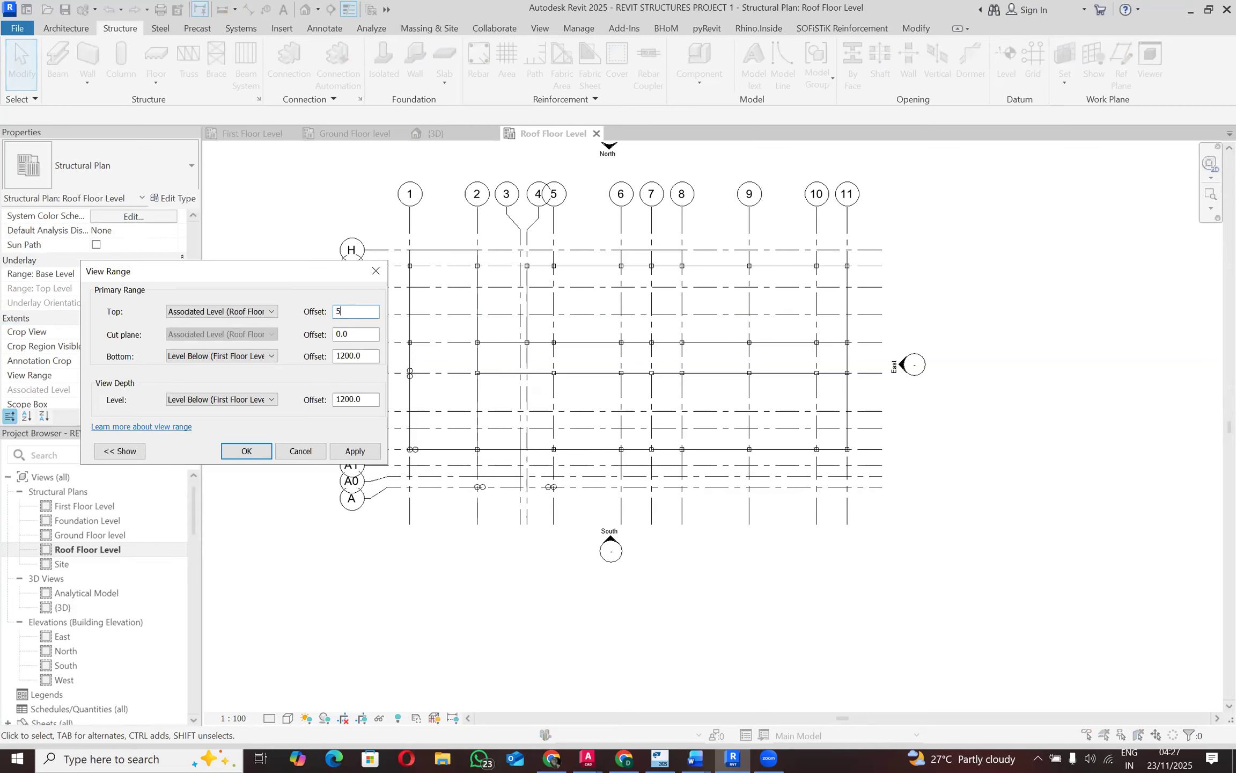
click(365, 335)
drag(363, 330, 313, 328)
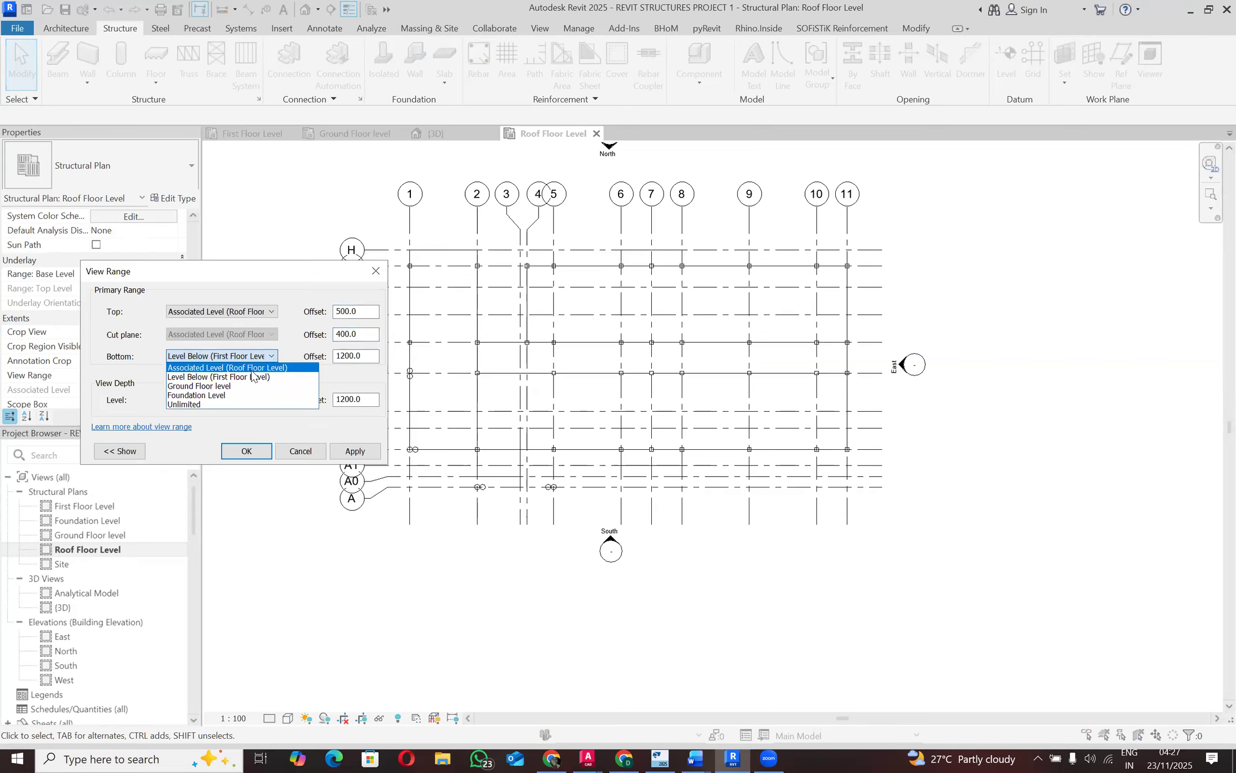
click(263, 368)
double_click(367, 355)
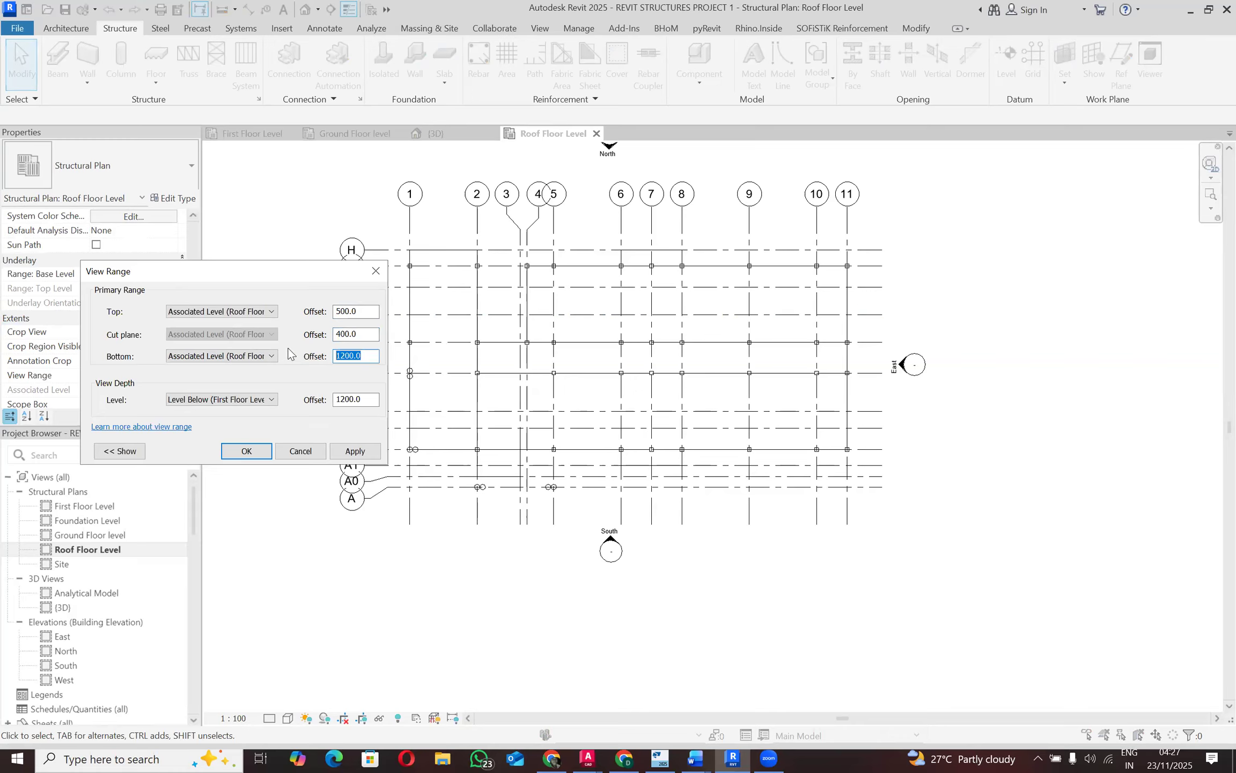
text(0)
Step: Set the roof plan's view depth to the associated level with an offset of -350 and apply the view range
click(368, 396)
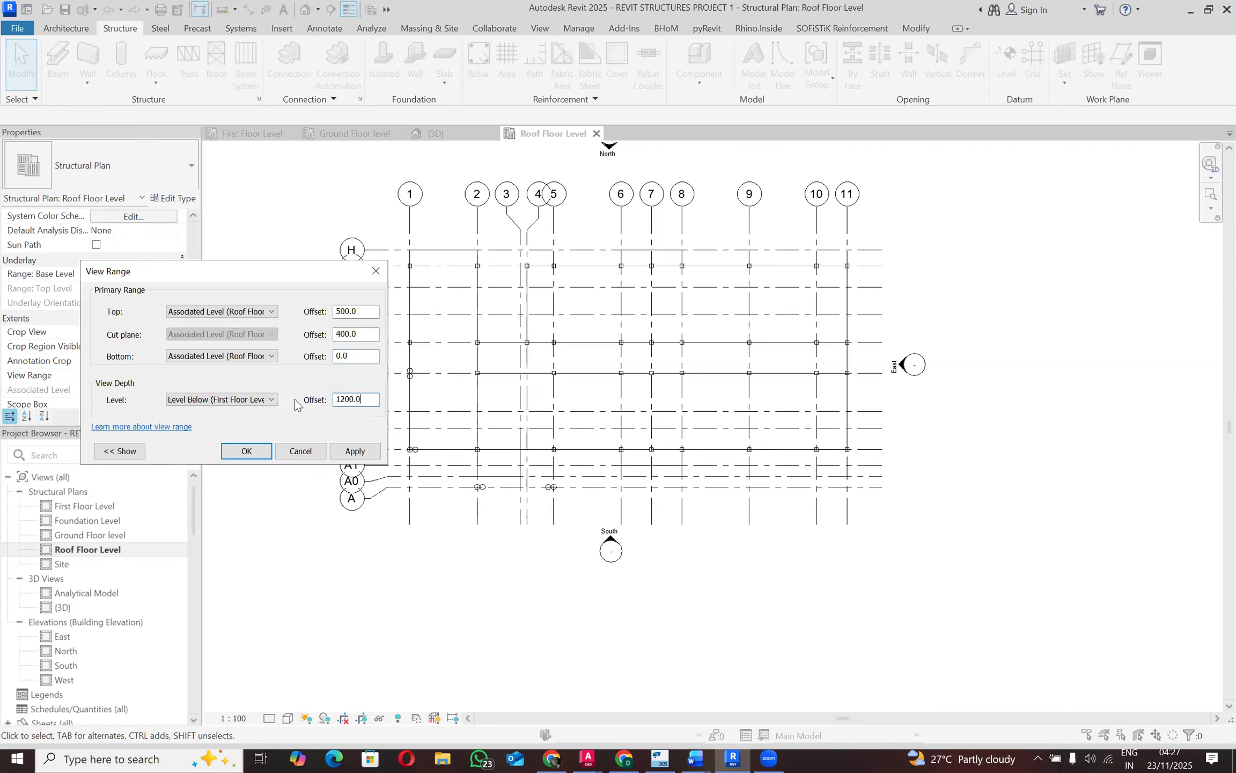
click(256, 399)
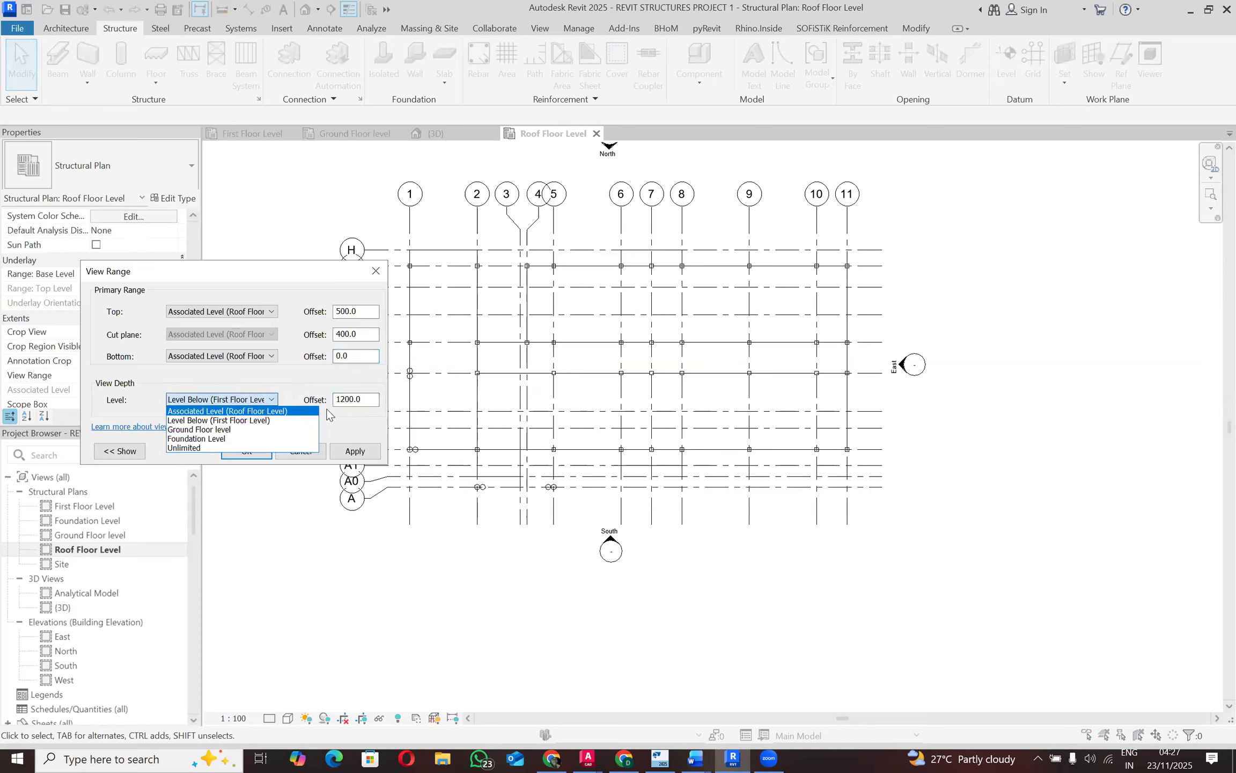
click(300, 410)
key(Tab)
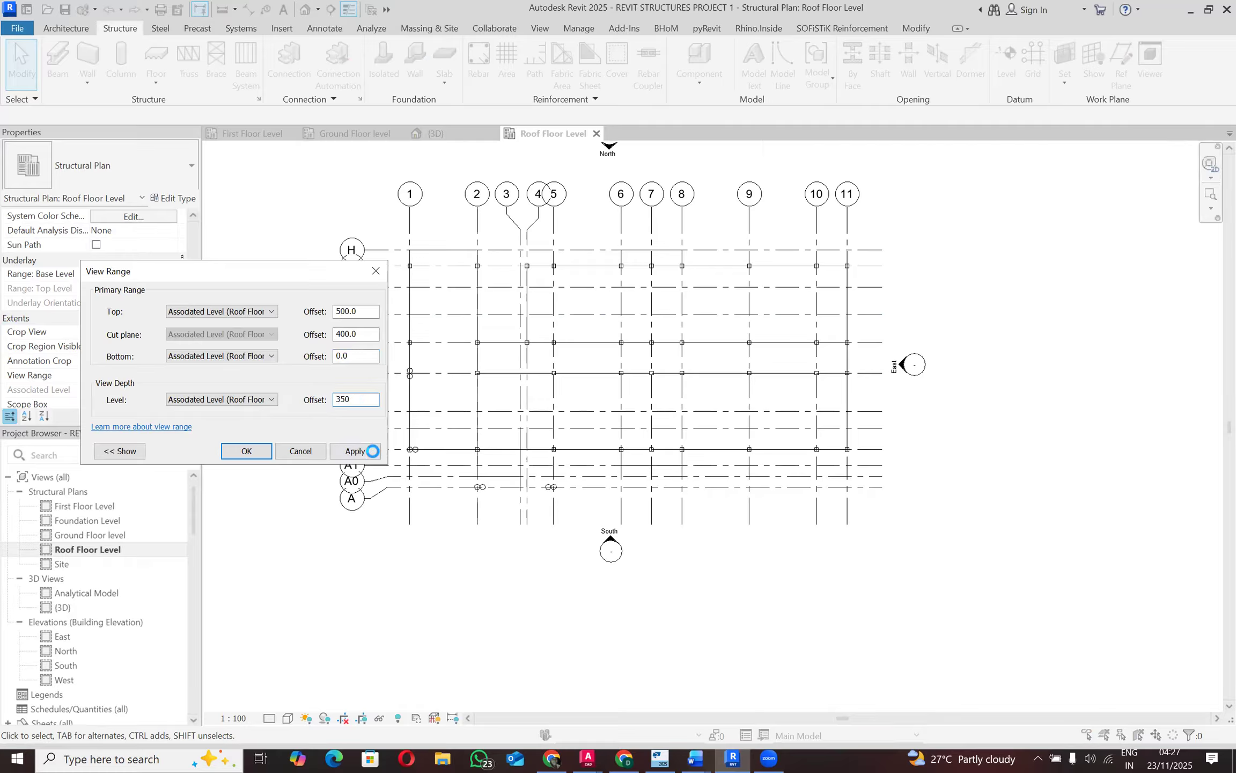
click(374, 454)
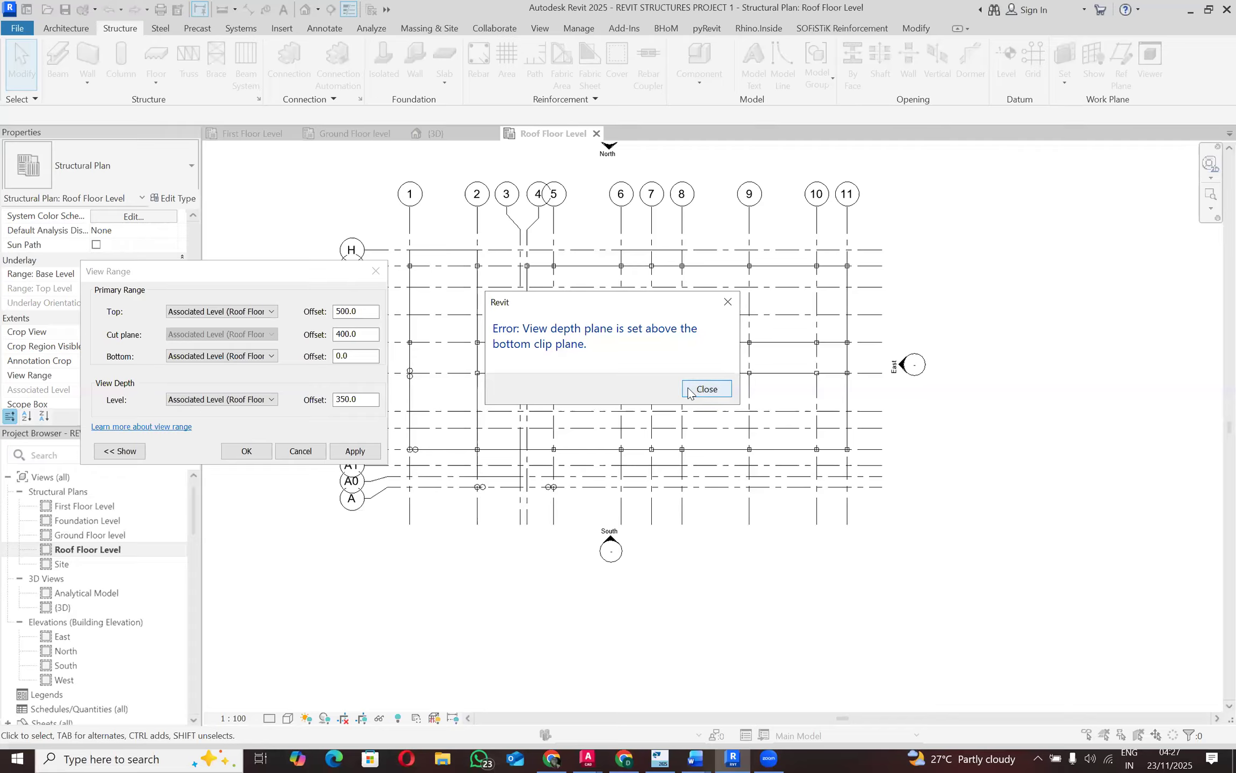
click(722, 304)
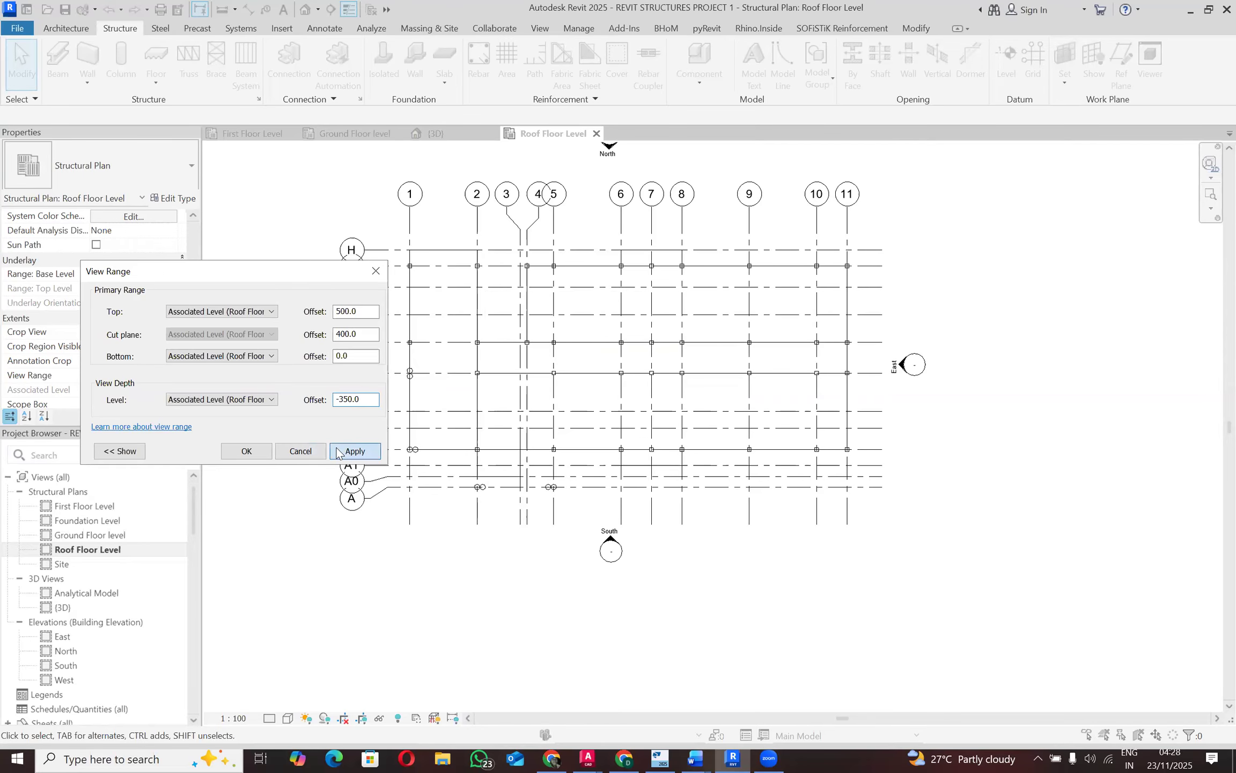
click(246, 451)
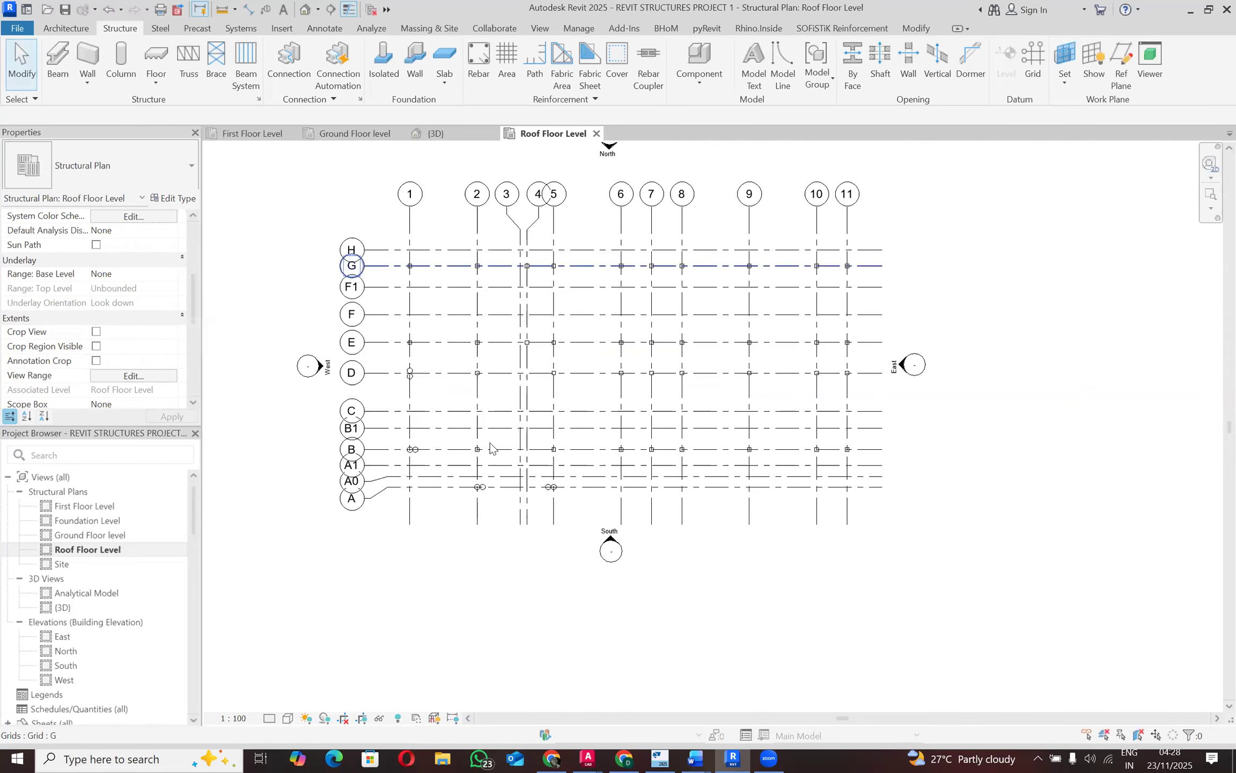
Step: Select all 200 x 450 mm concrete beams in the First Floor Level plan and copy them to the clipboard
scroll(576, 408, up, 4)
scroll(679, 426, down, 2)
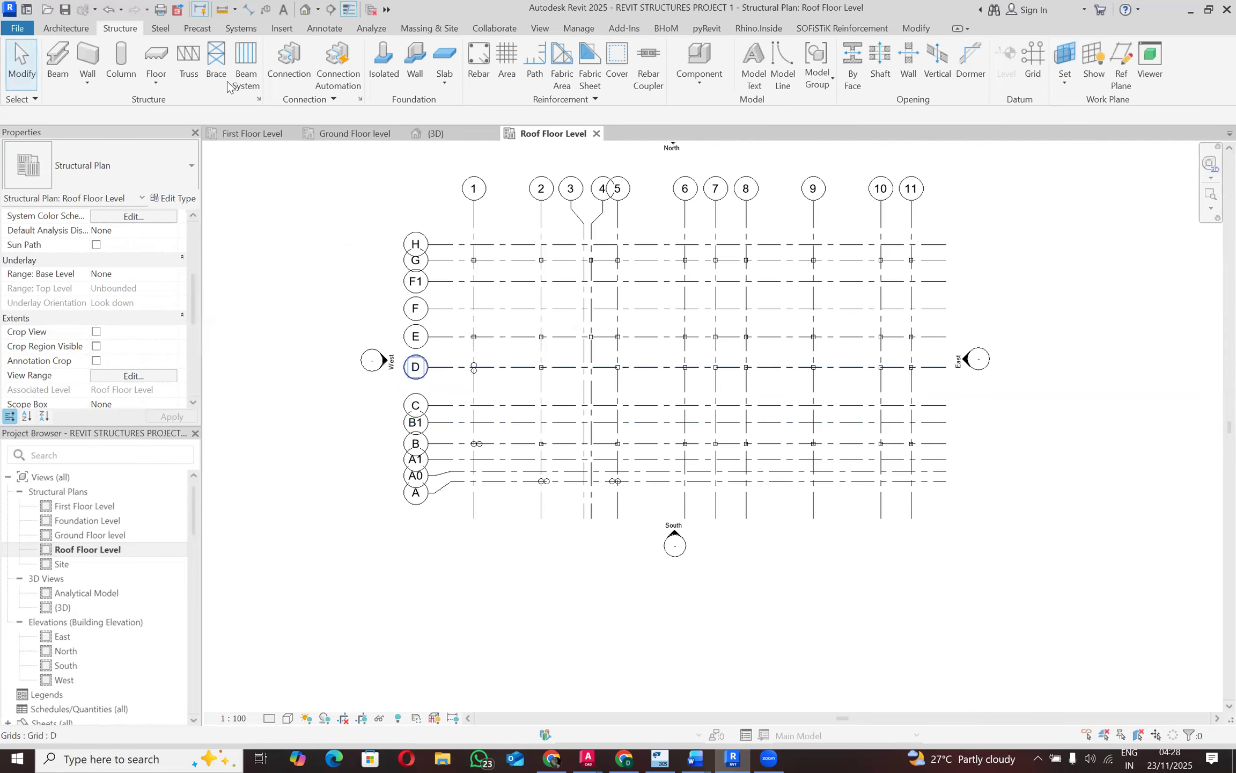
click(445, 134)
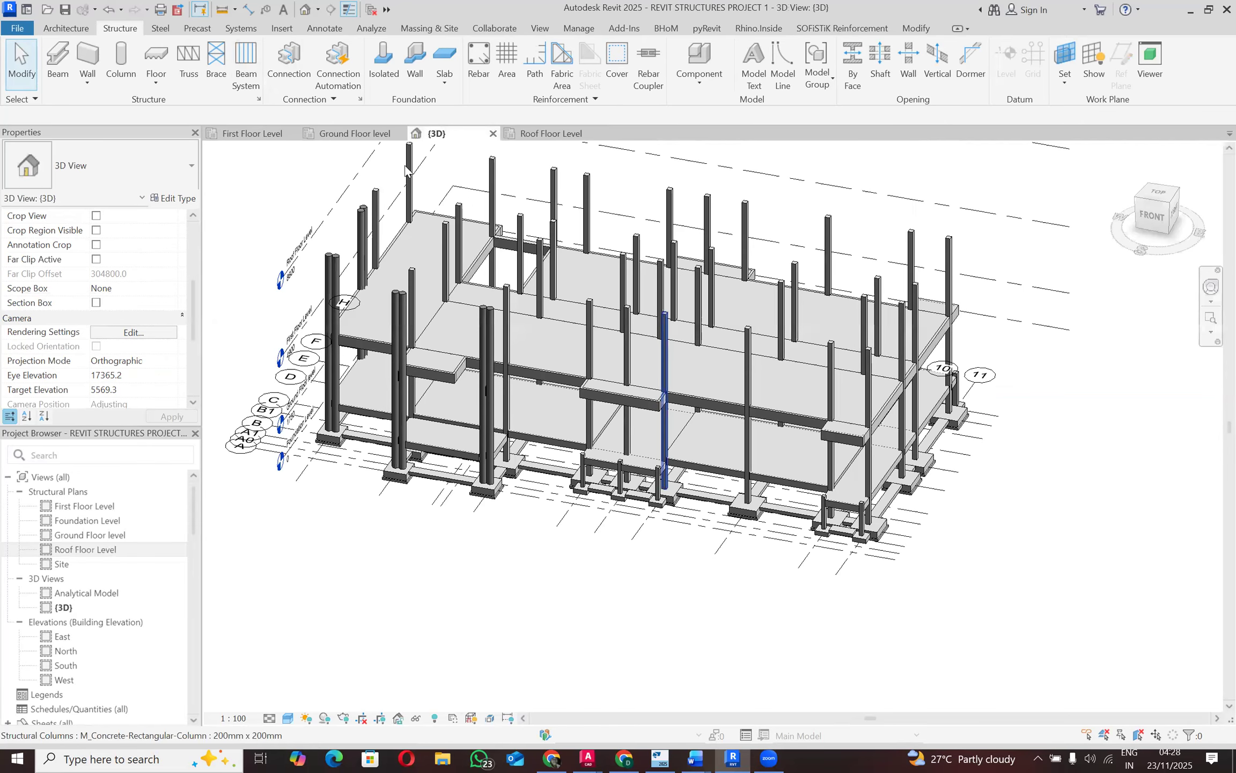
click(258, 133)
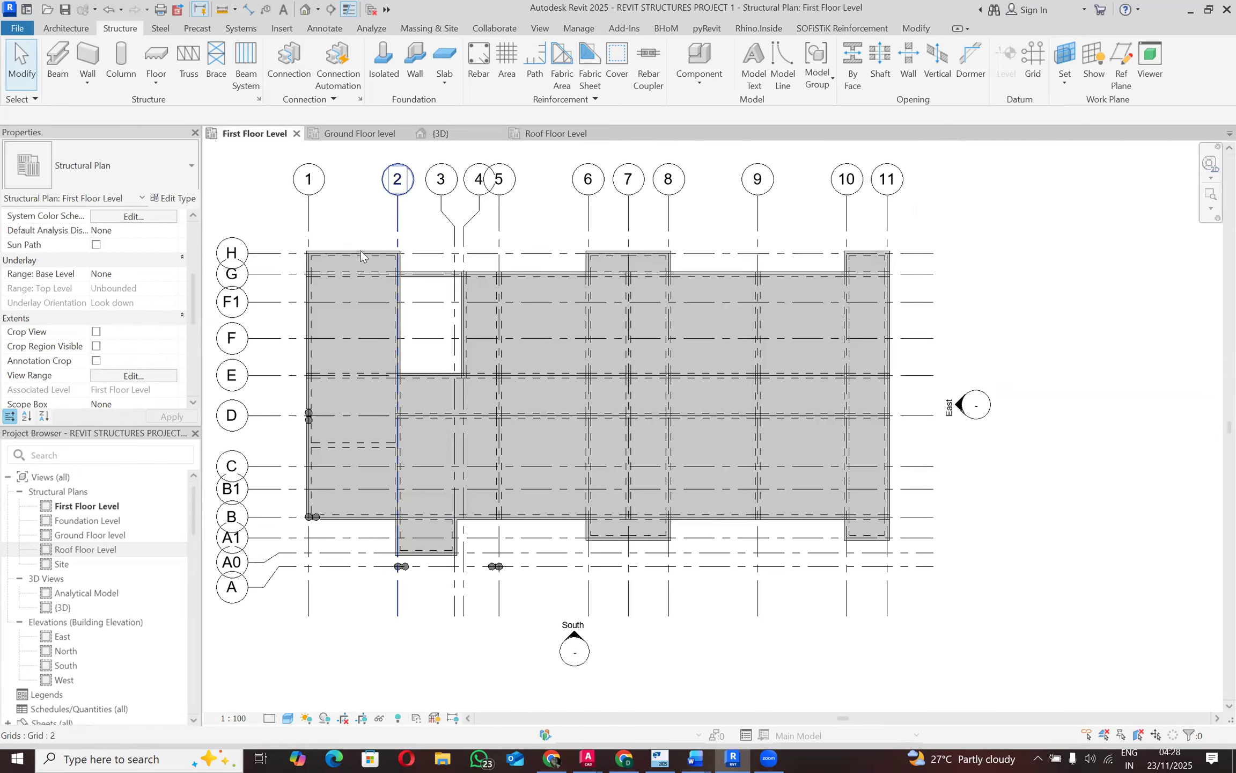
click(331, 249)
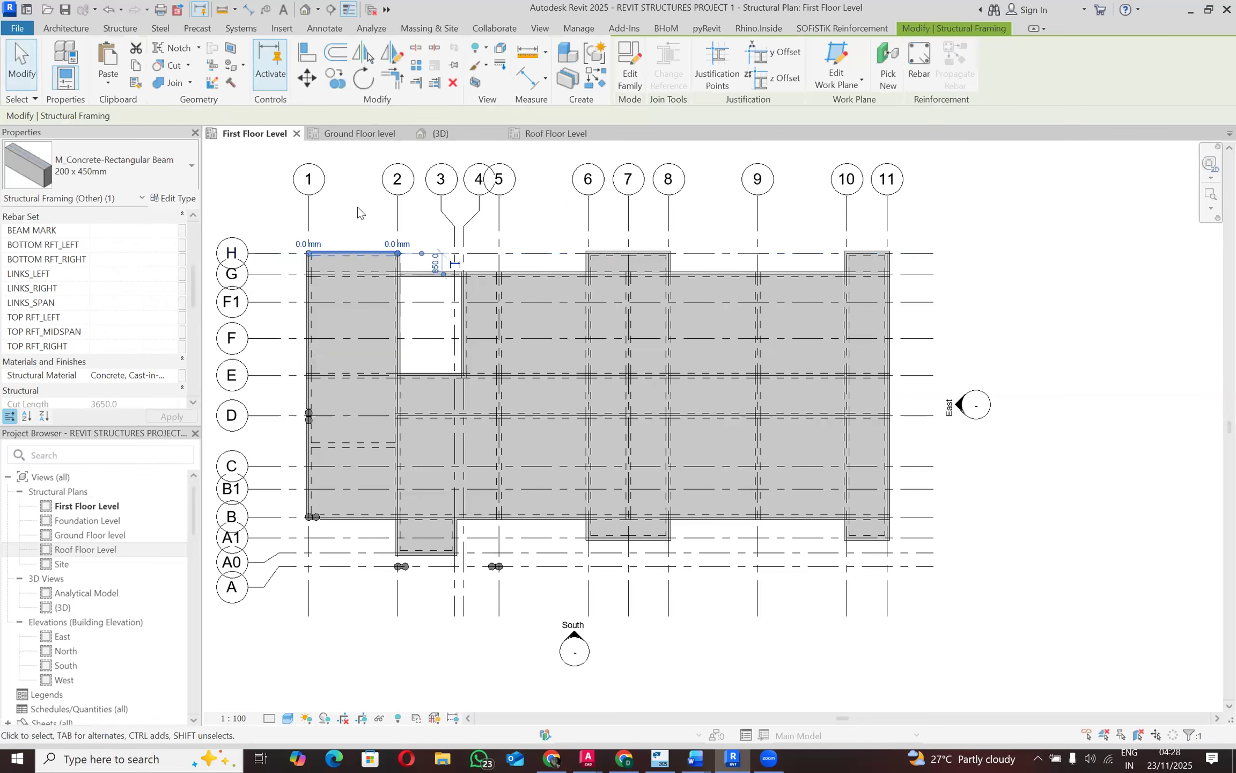
right_click(362, 209)
mouse_move(482, 384)
click(558, 384)
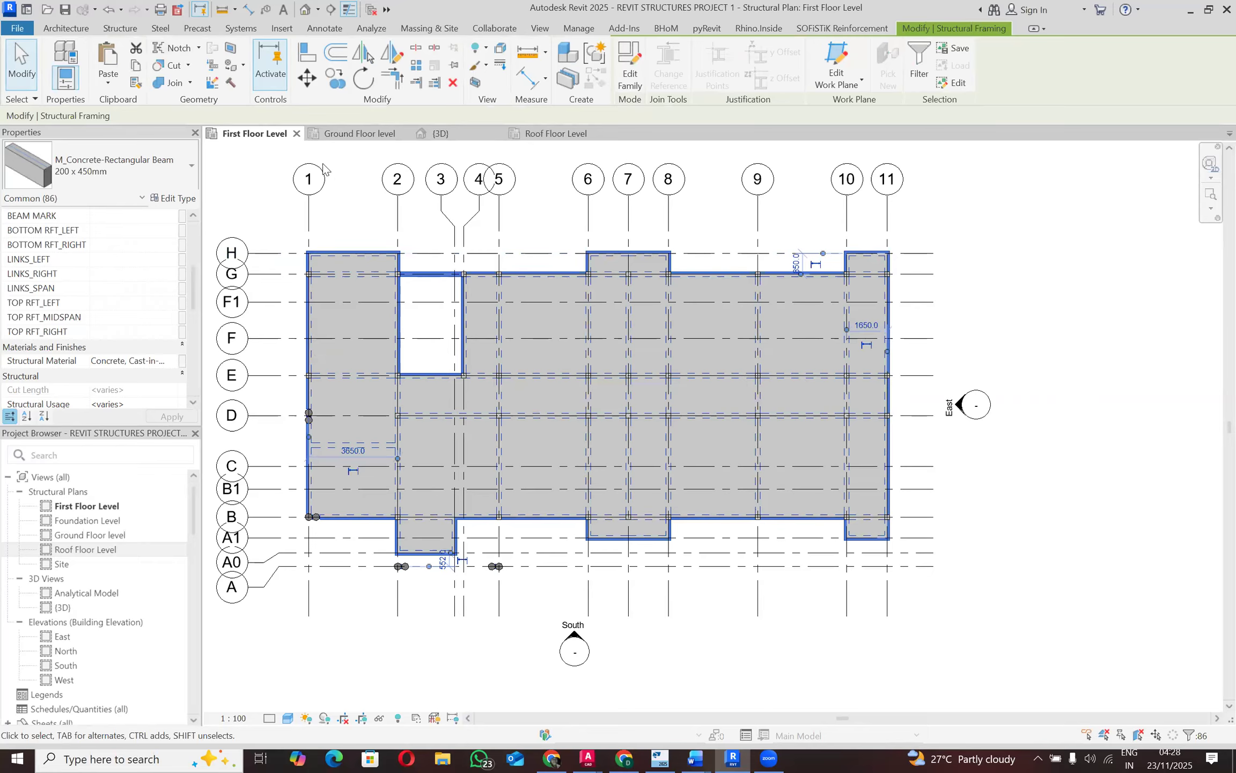
Step: Paste the copied first floor beams into the Roof Floor Level plan, aligned to the current view
click(530, 137)
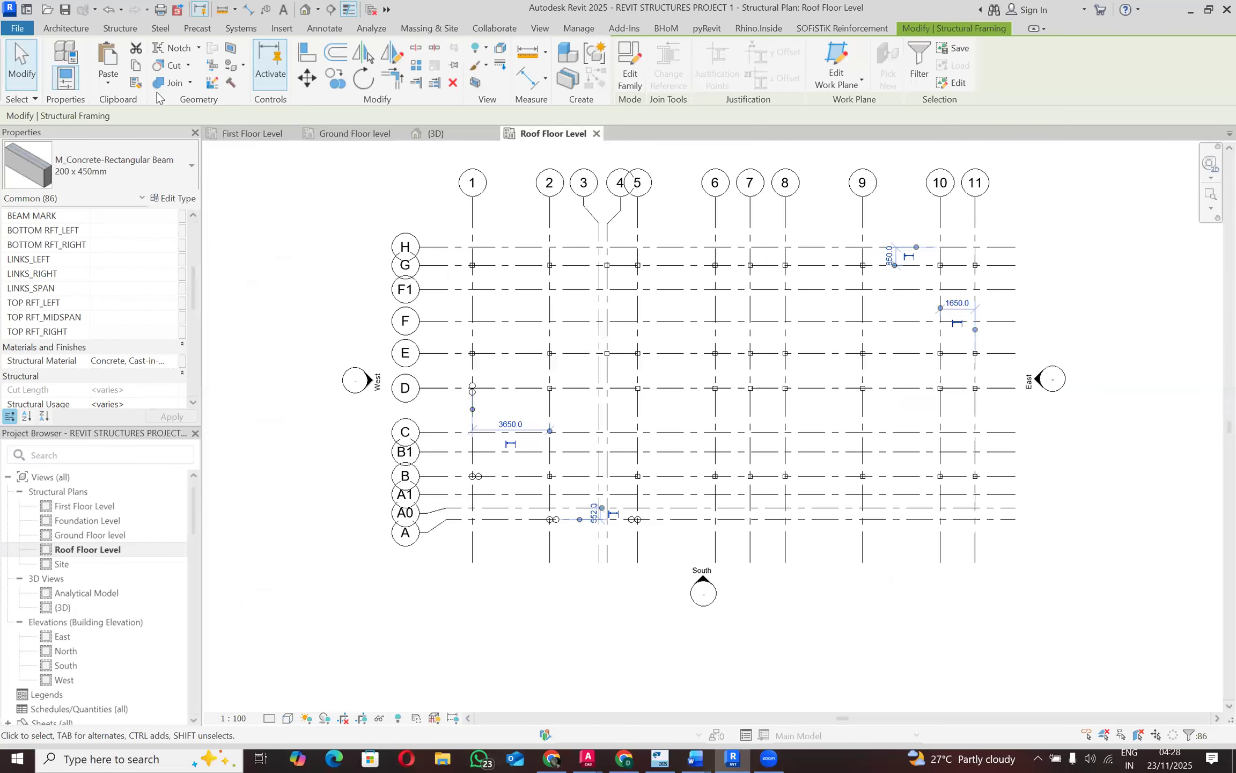
click(108, 83)
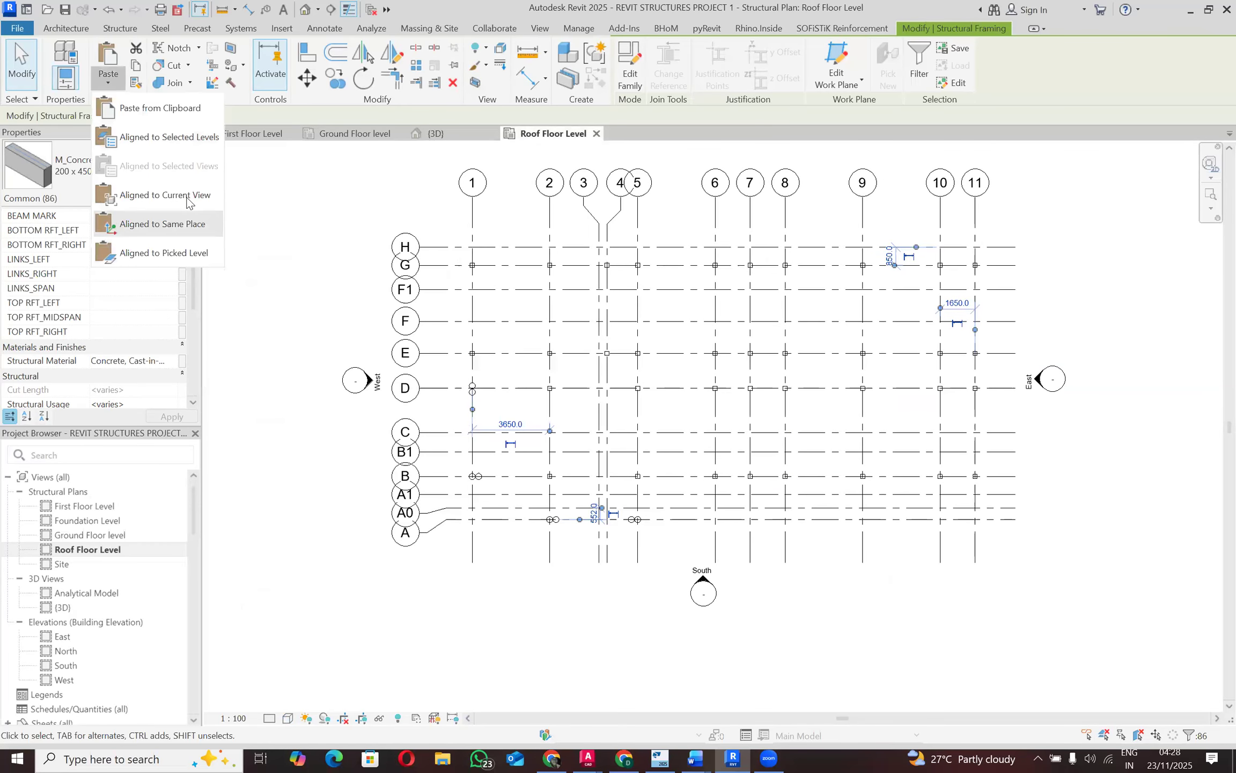
click(188, 200)
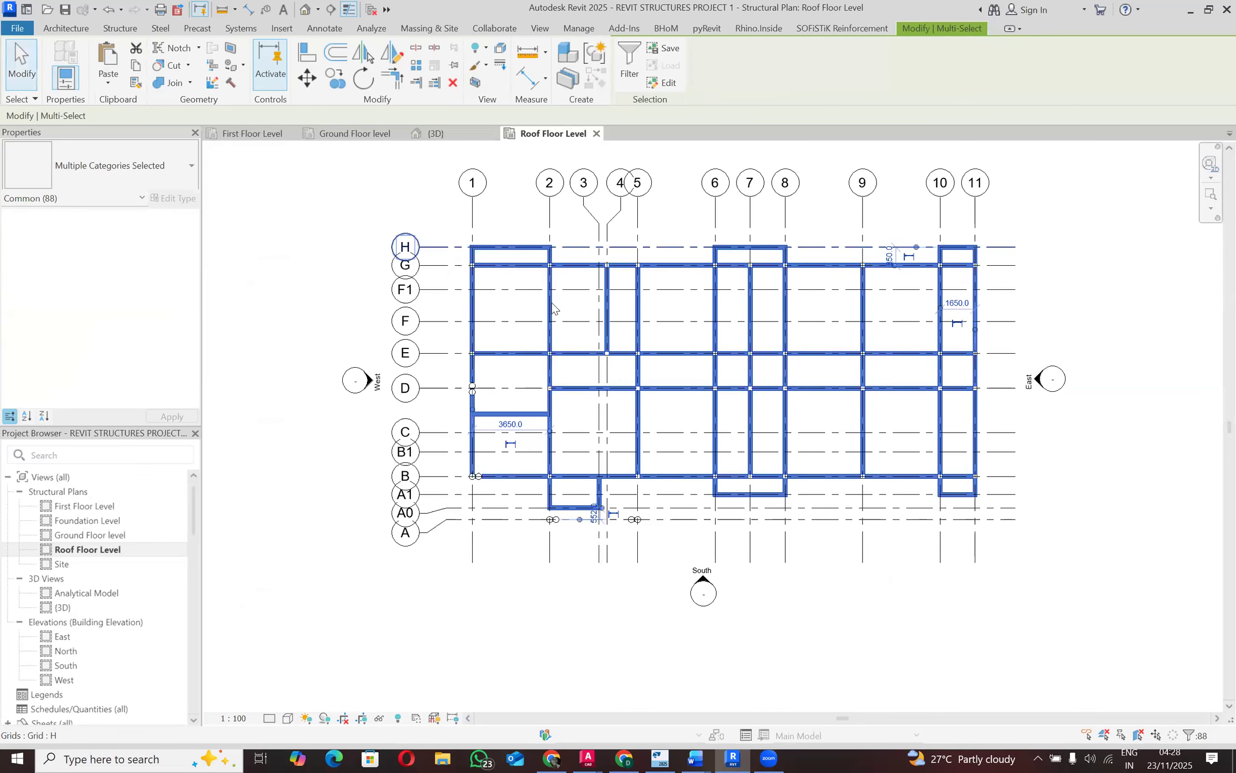
key(Escape)
key(Escape)
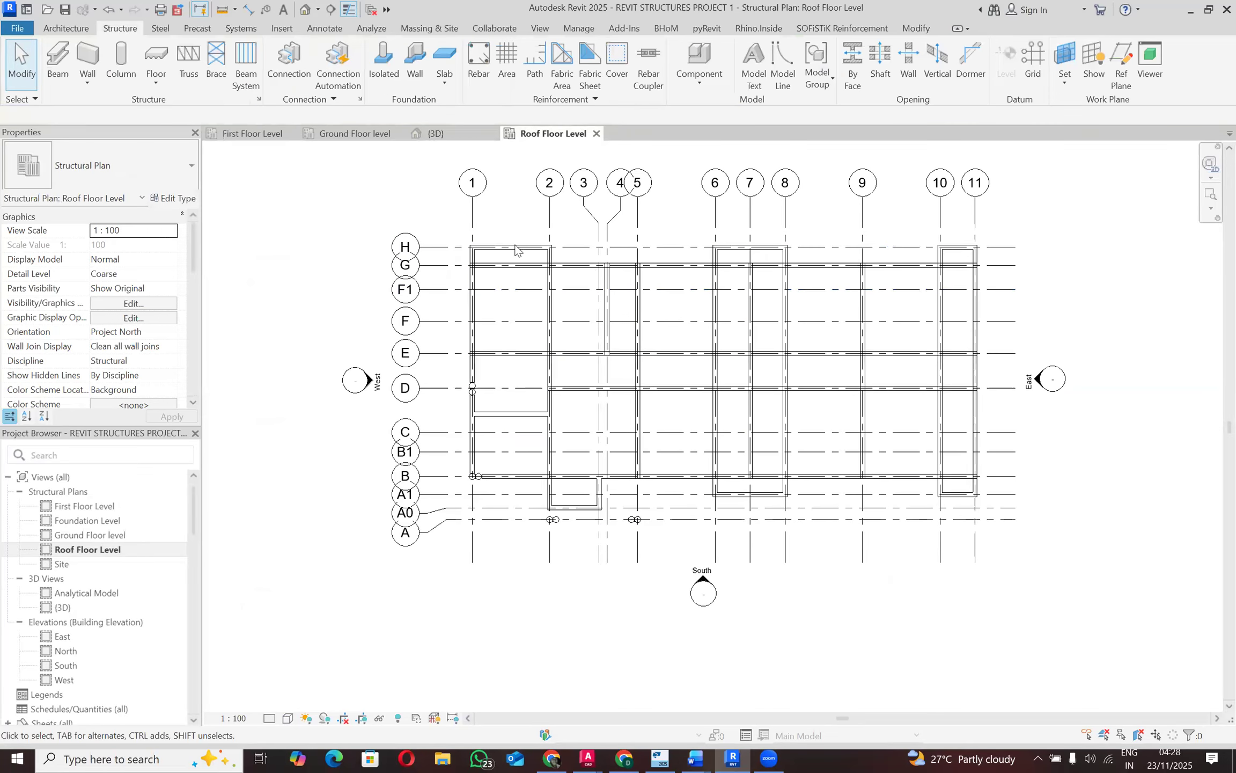
scroll(664, 267, up, 2)
scroll(558, 360, down, 2)
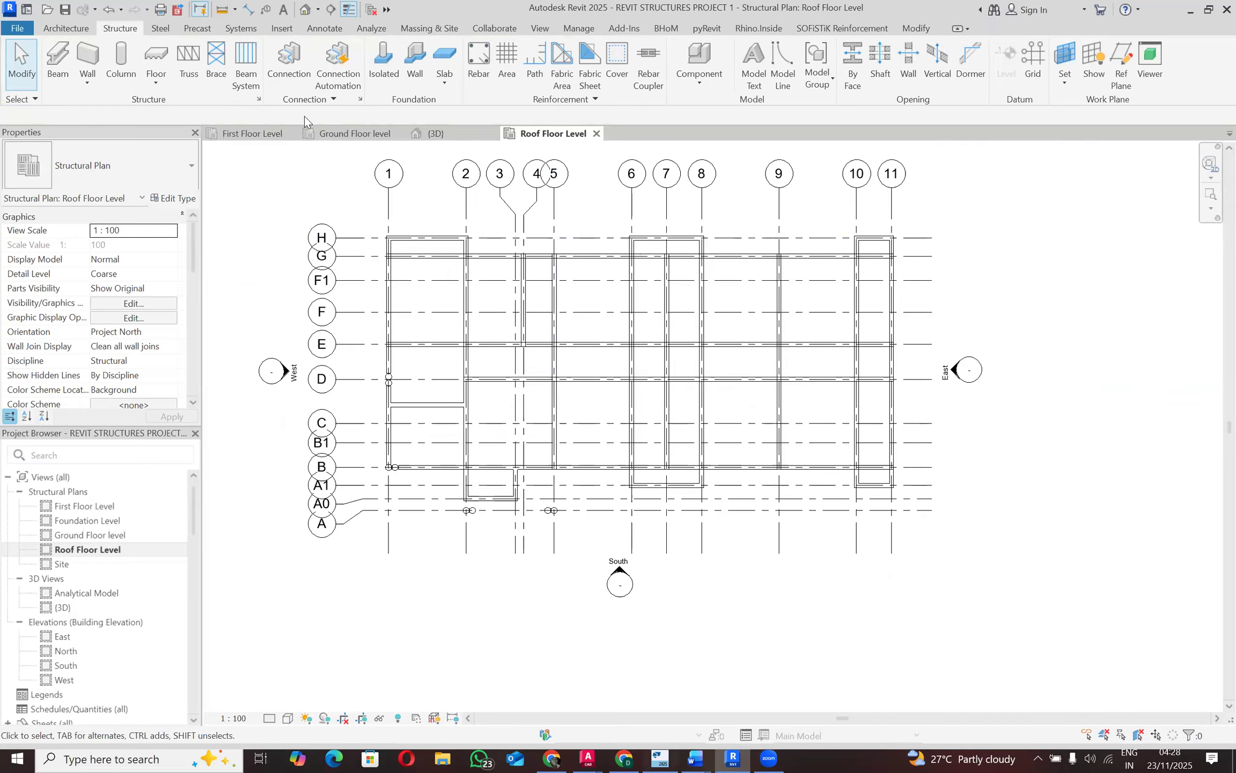
Step: Switch to Tekla Structural Designer to check the St. 3 (Roof Floor) beam layout, and return to Revit
key(alt+Tab)
key(ctrl+Tab)
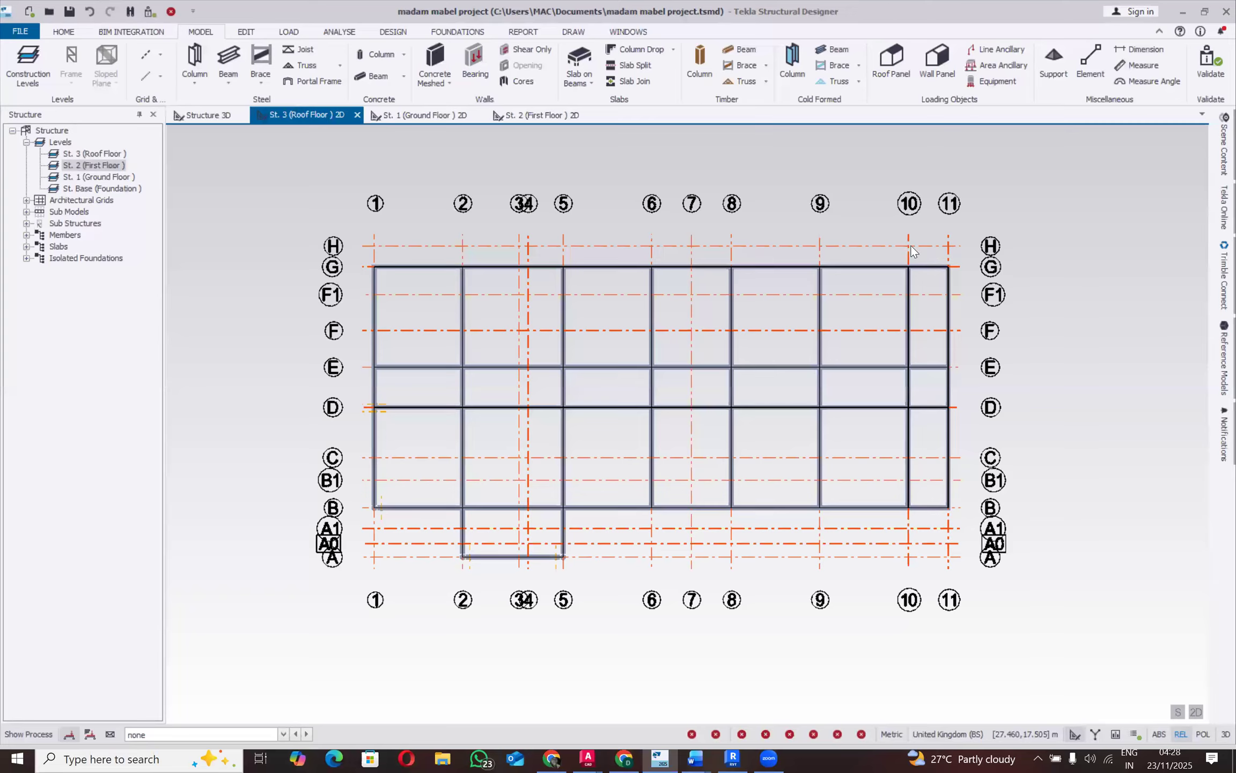
key(alt+Tab)
Step: Delete the projecting beams between grids G and H at grids 1–2, 6–8 and 10–11 in the roof plan
click(395, 239)
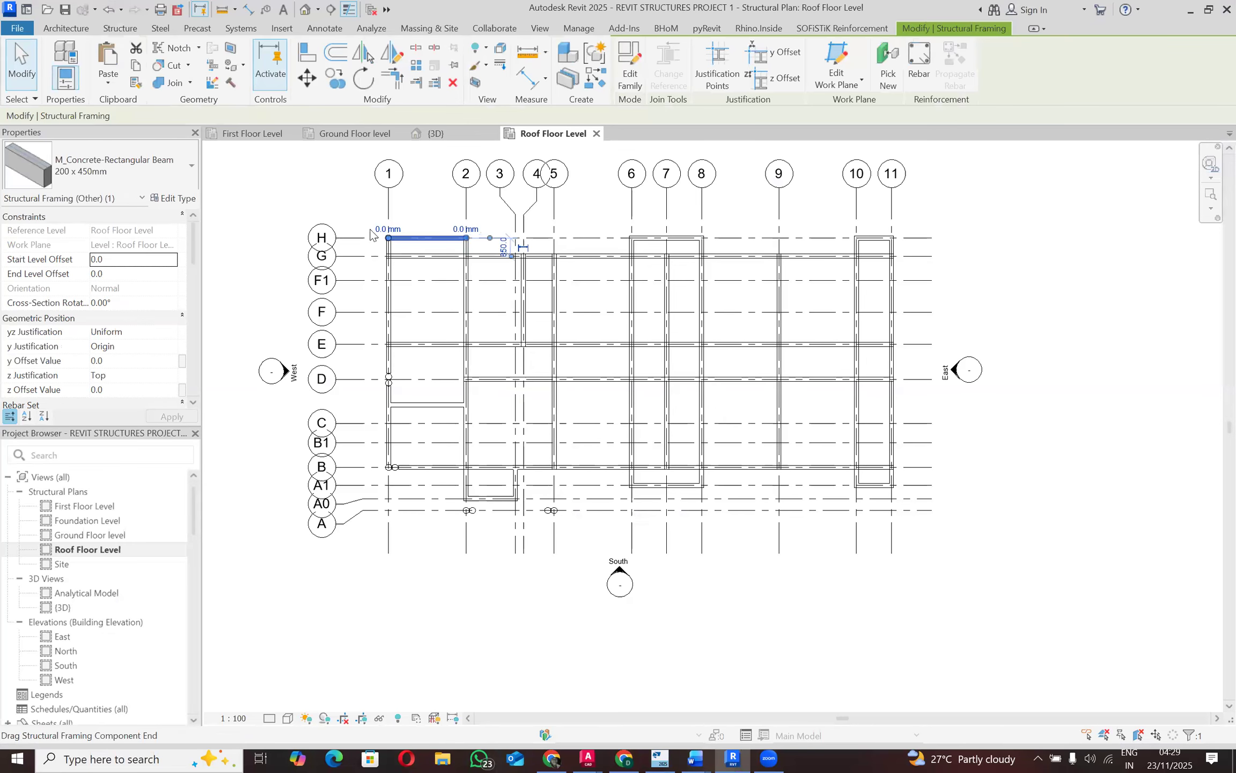
scroll(370, 235, up, 3)
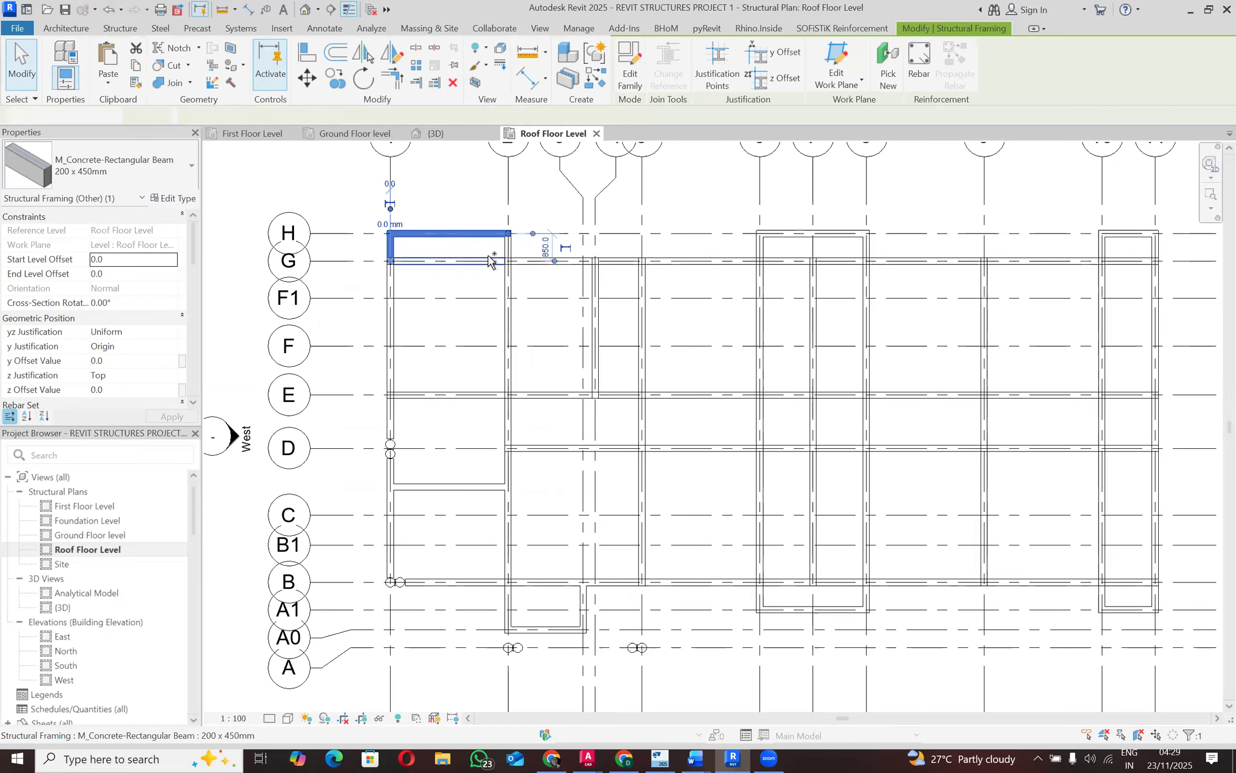
ctrl+click(506, 247)
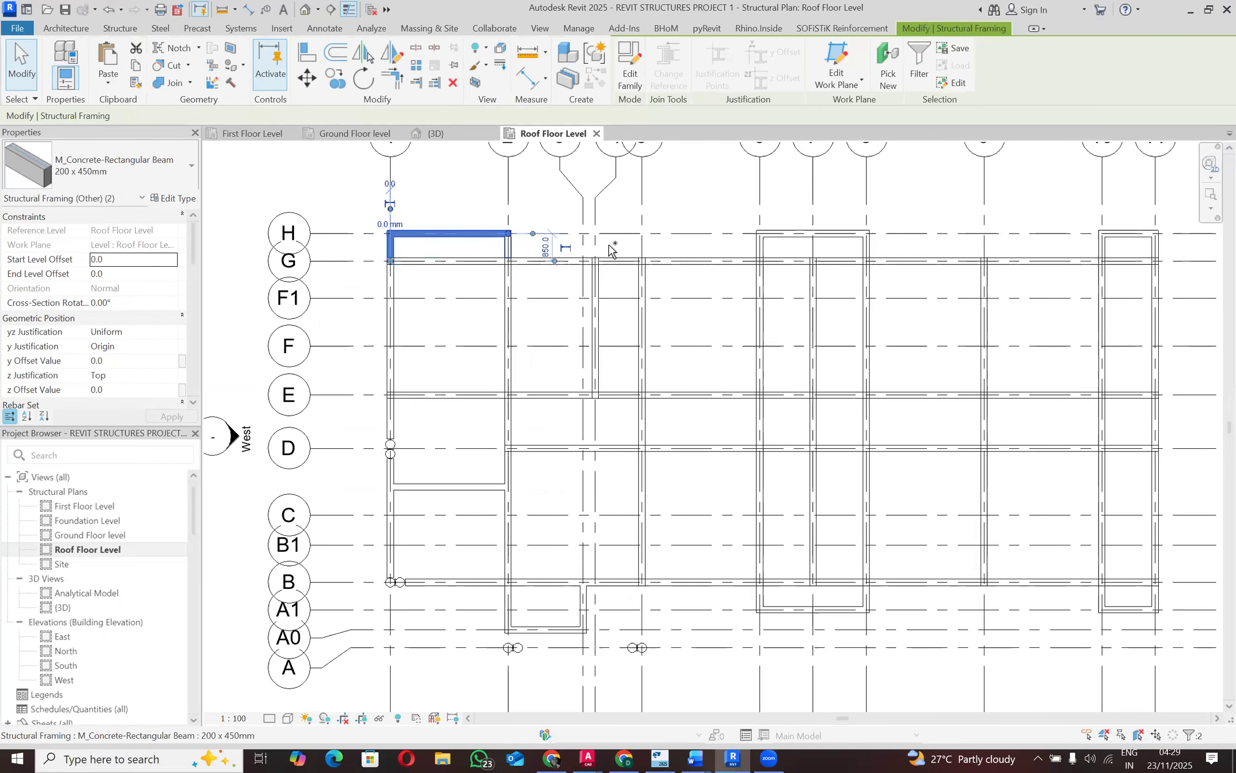
ctrl+click(800, 235)
ctrl+click(865, 246)
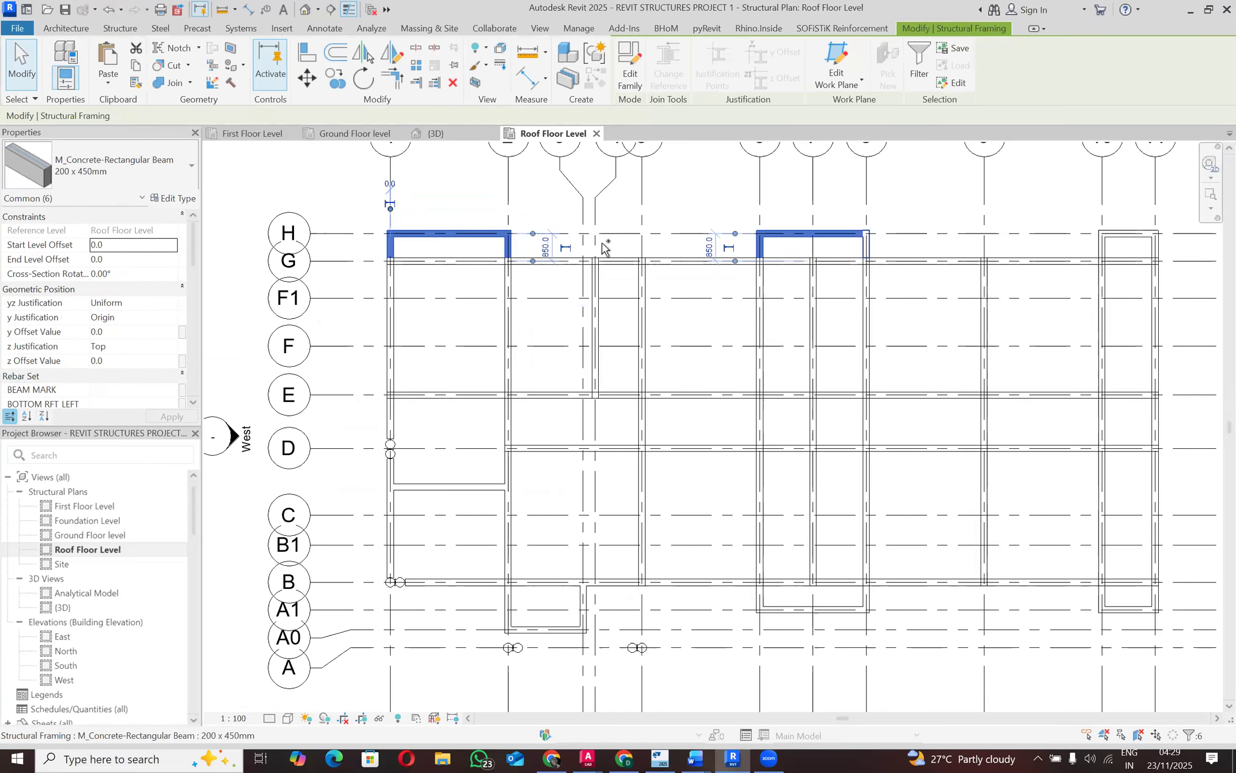
scroll(505, 246, down, 2)
ctrl+click(794, 240)
scroll(805, 247, up, 3)
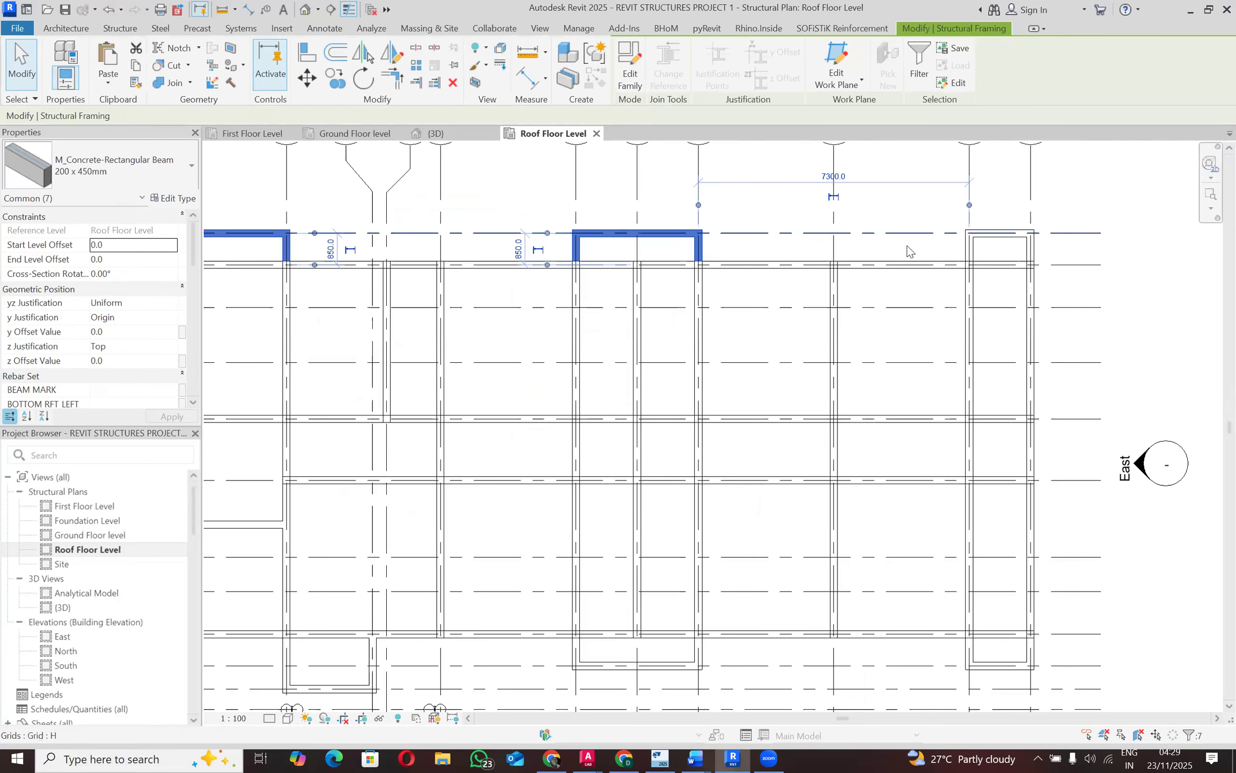
ctrl+click(1001, 245)
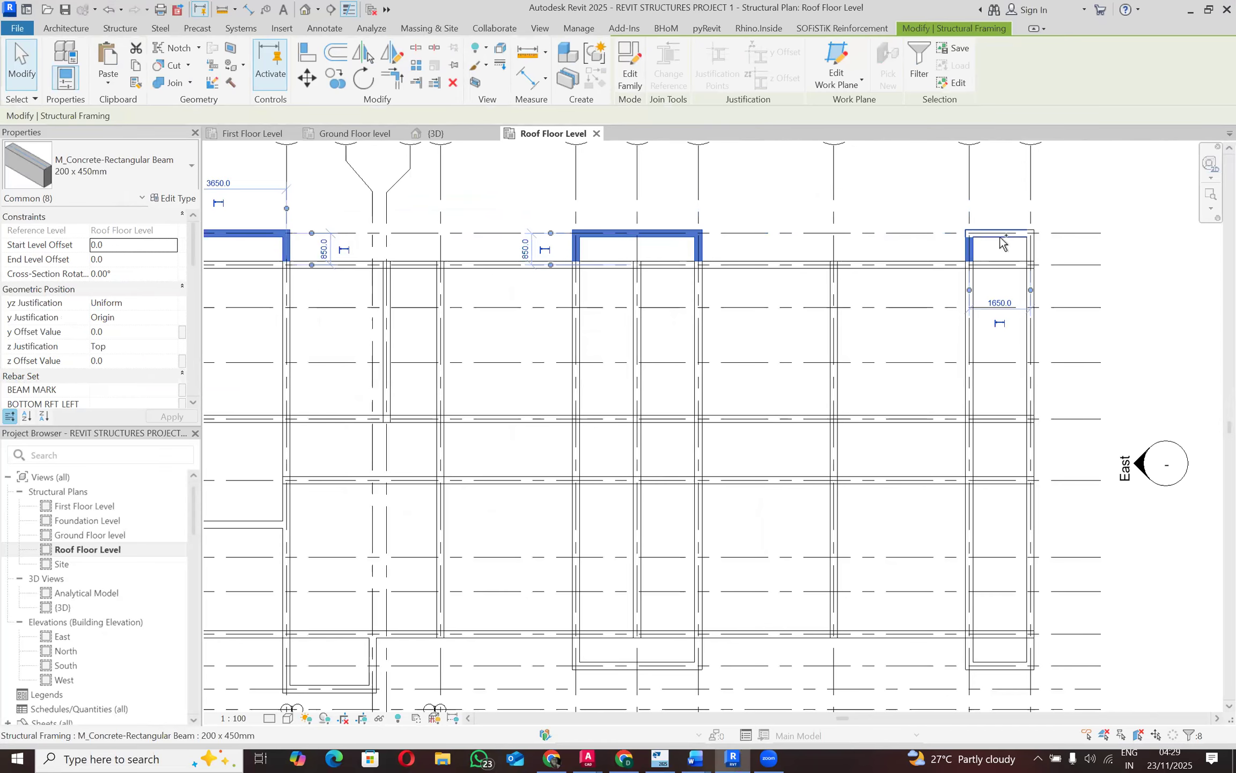
ctrl+click(1030, 243)
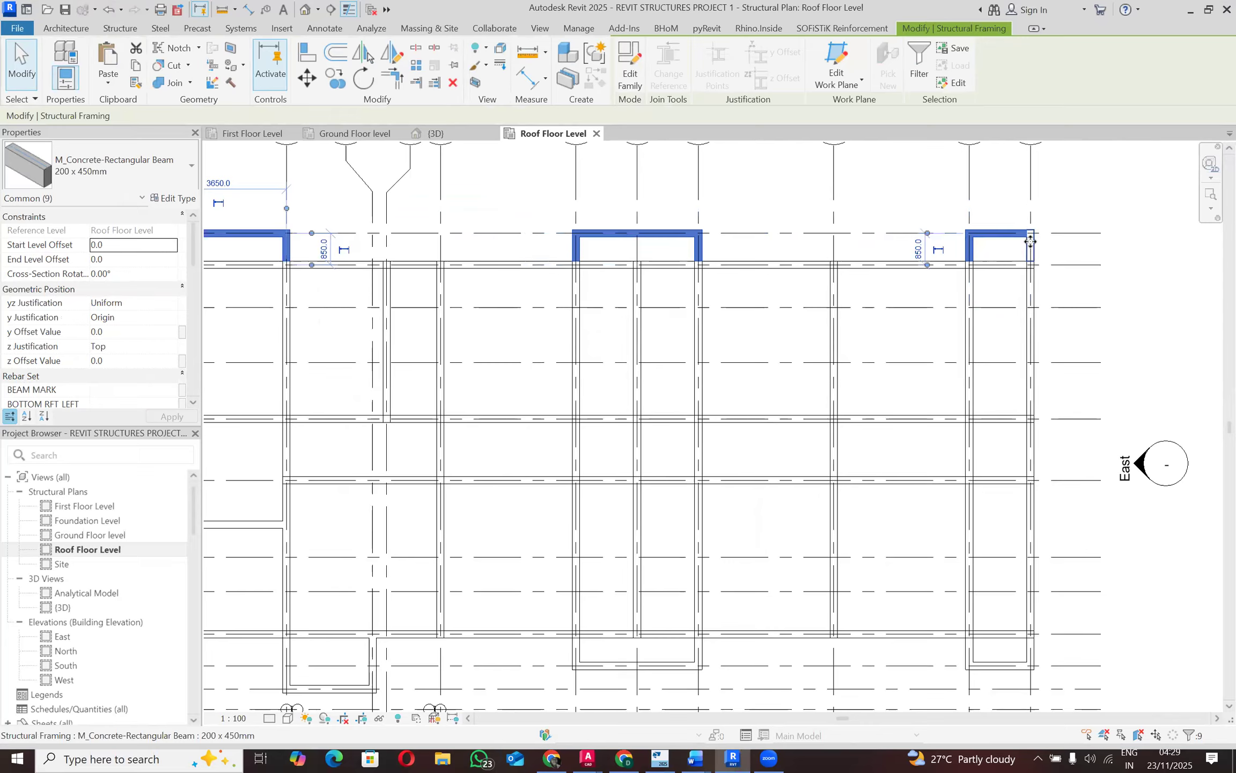
ctrl+click(1033, 259)
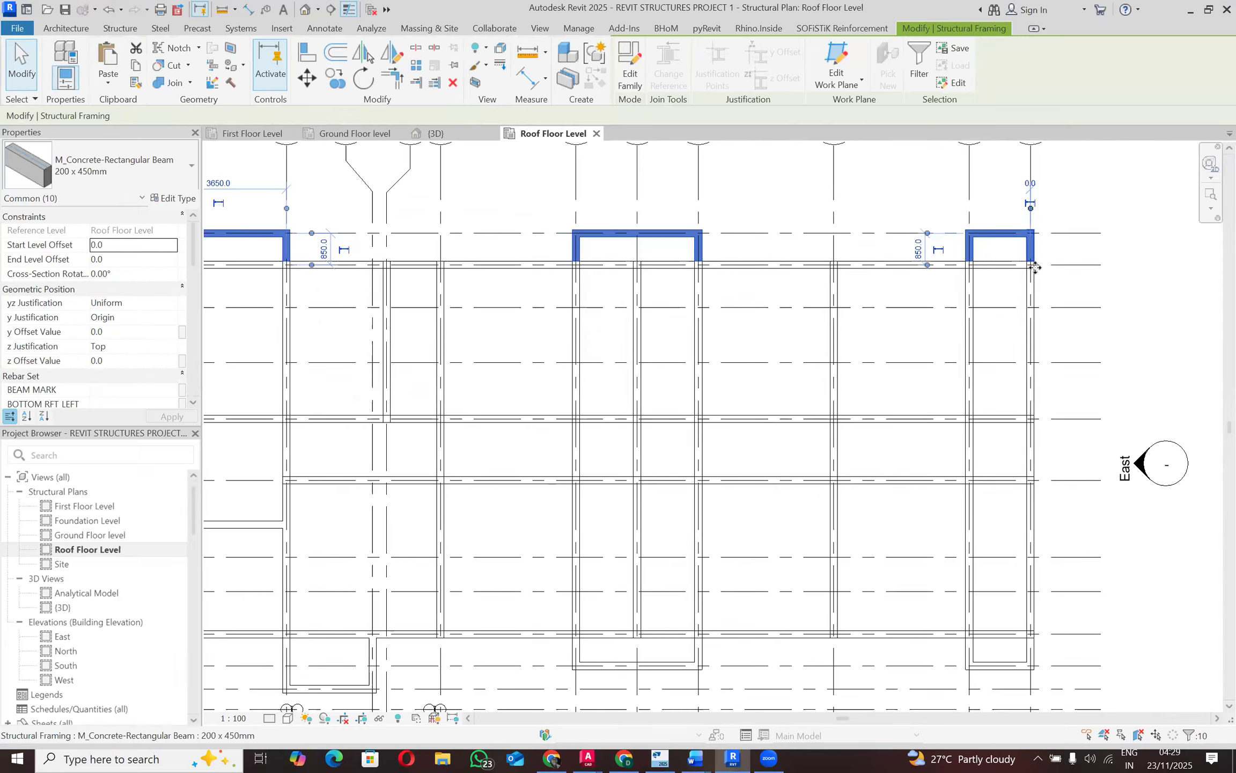
right_drag(917, 188, 950, 333)
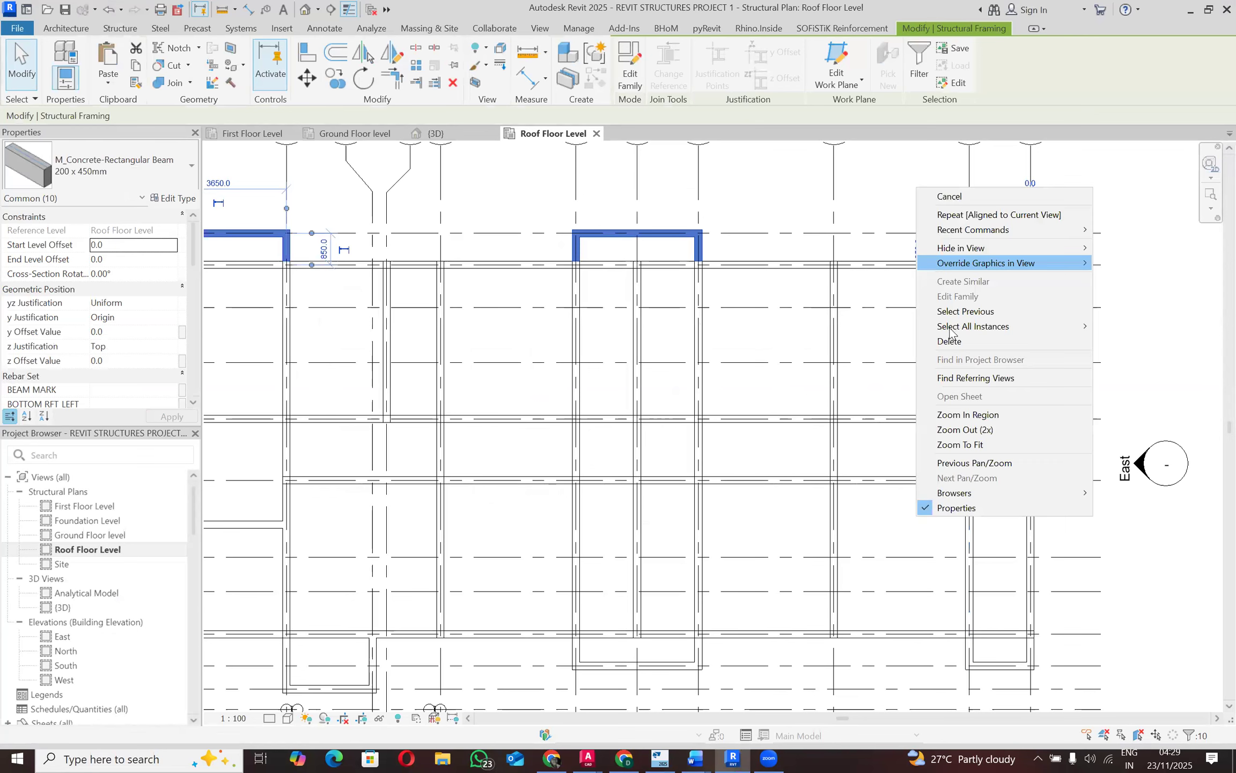
click(944, 342)
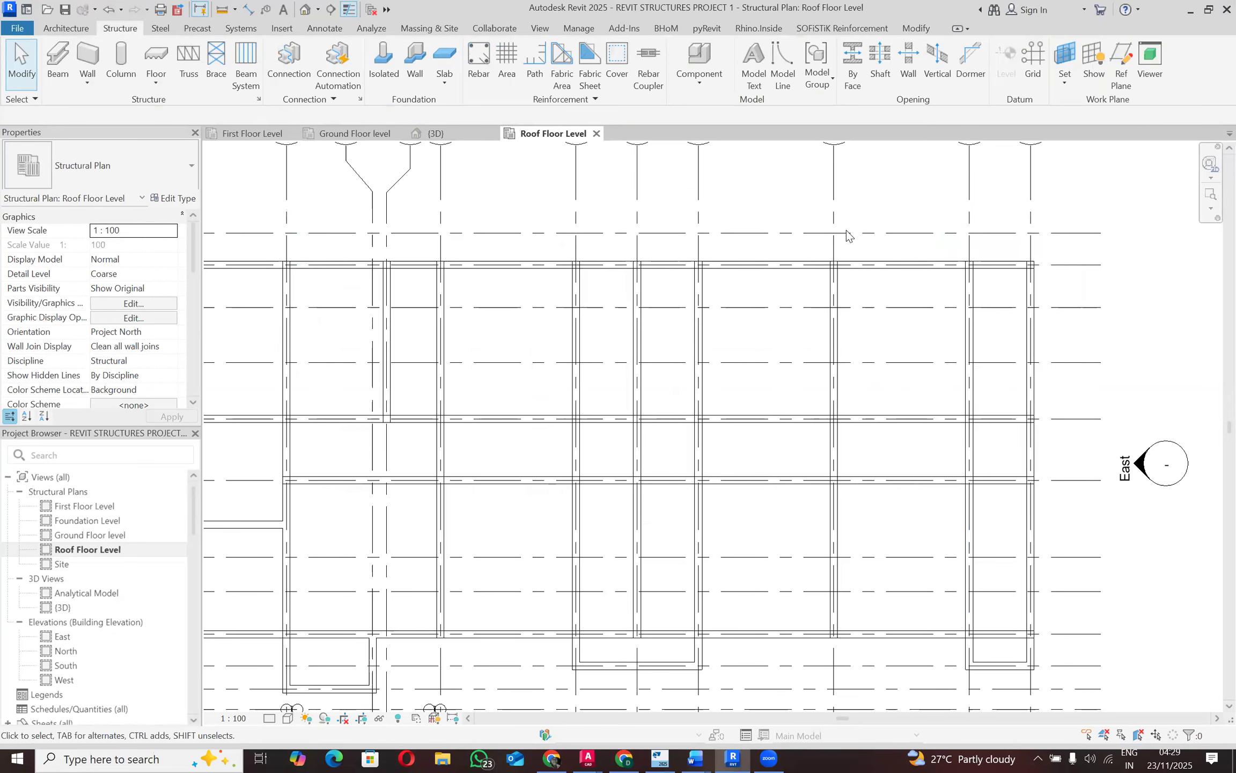
Step: Compare the remaining roof beams with the First Floor Level plan, and return to the Roof Floor Level plan
key(z)
key(f)
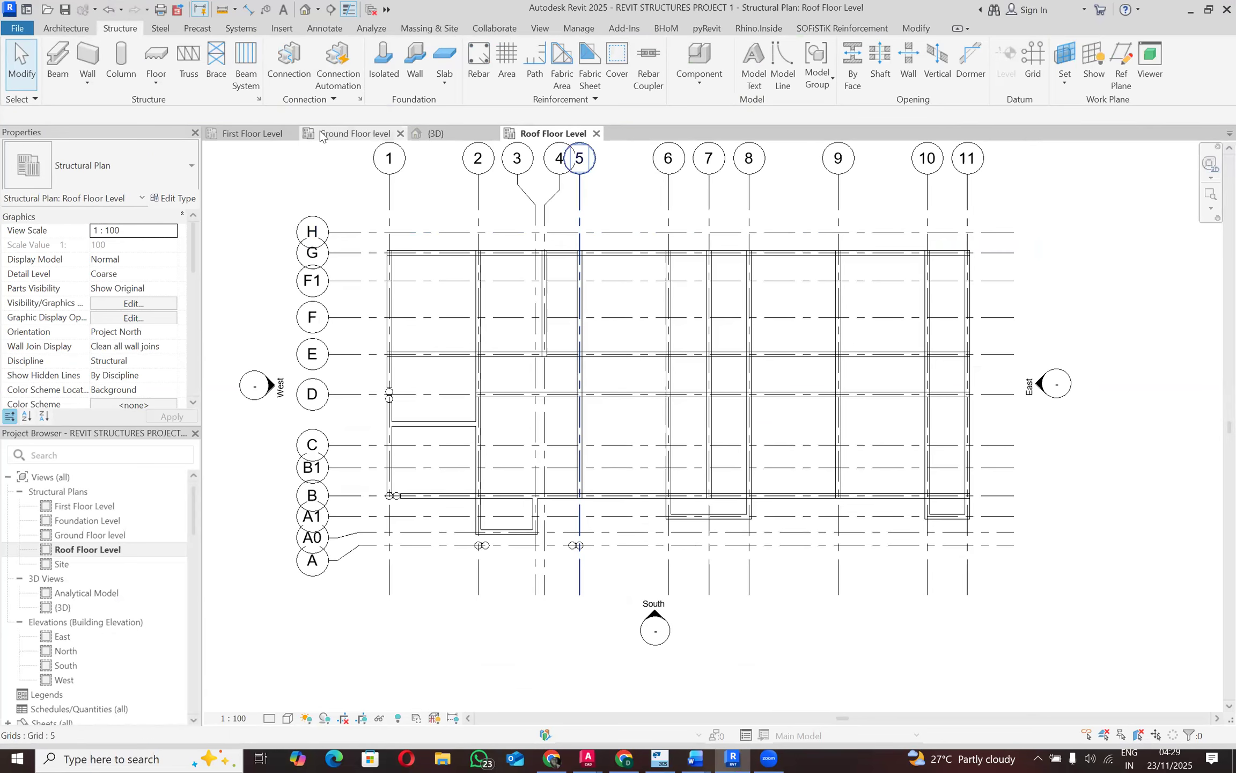
click(321, 134)
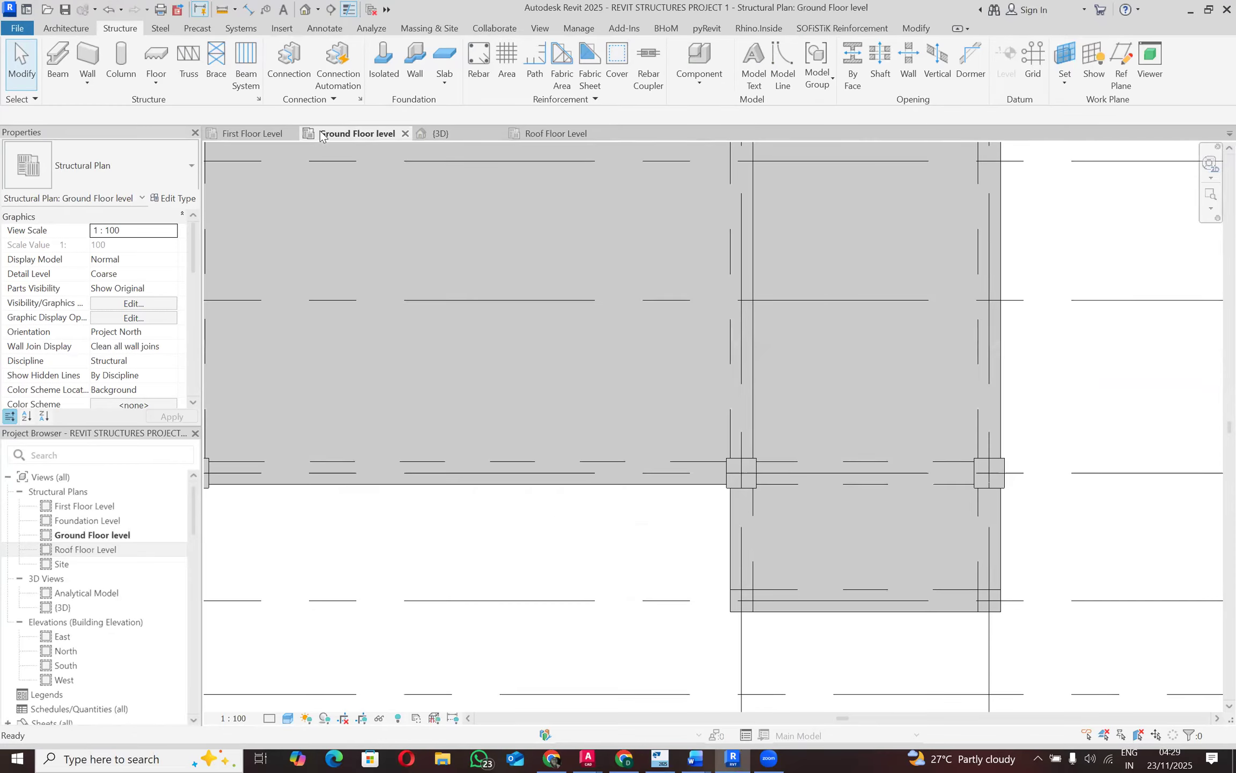
click(259, 134)
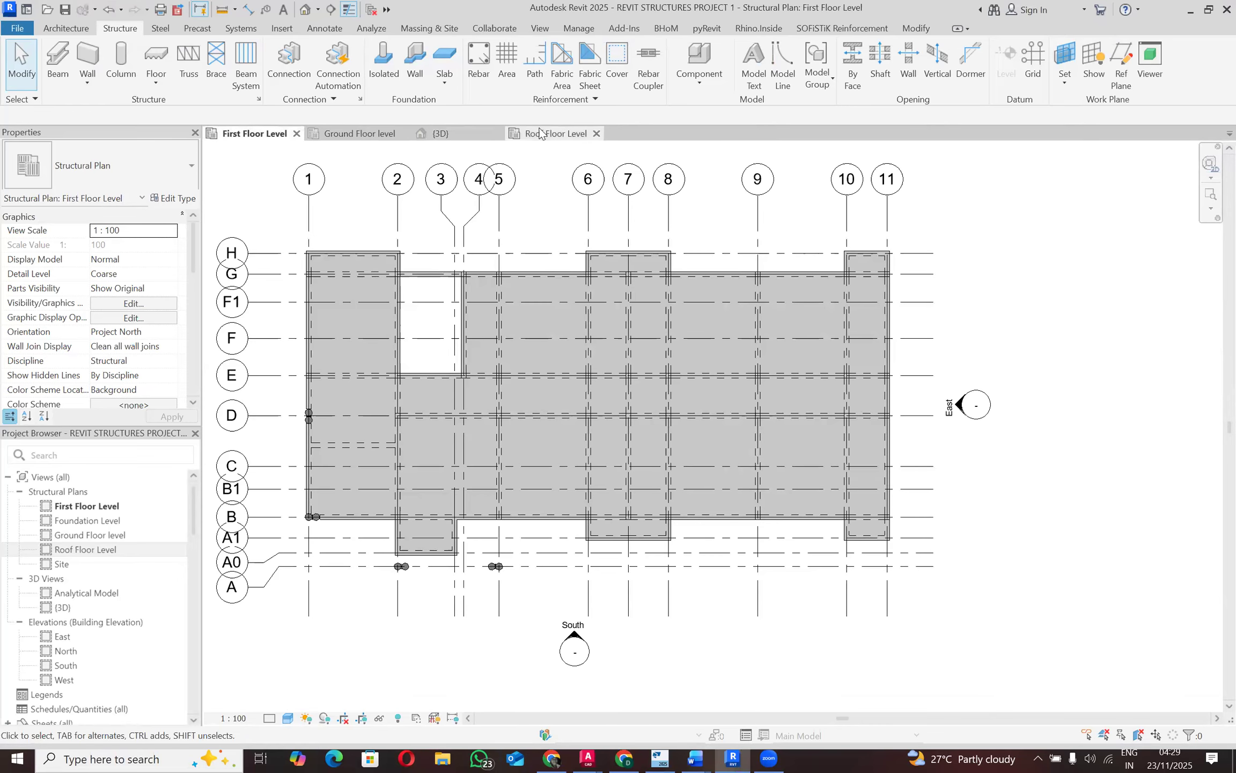
click(541, 132)
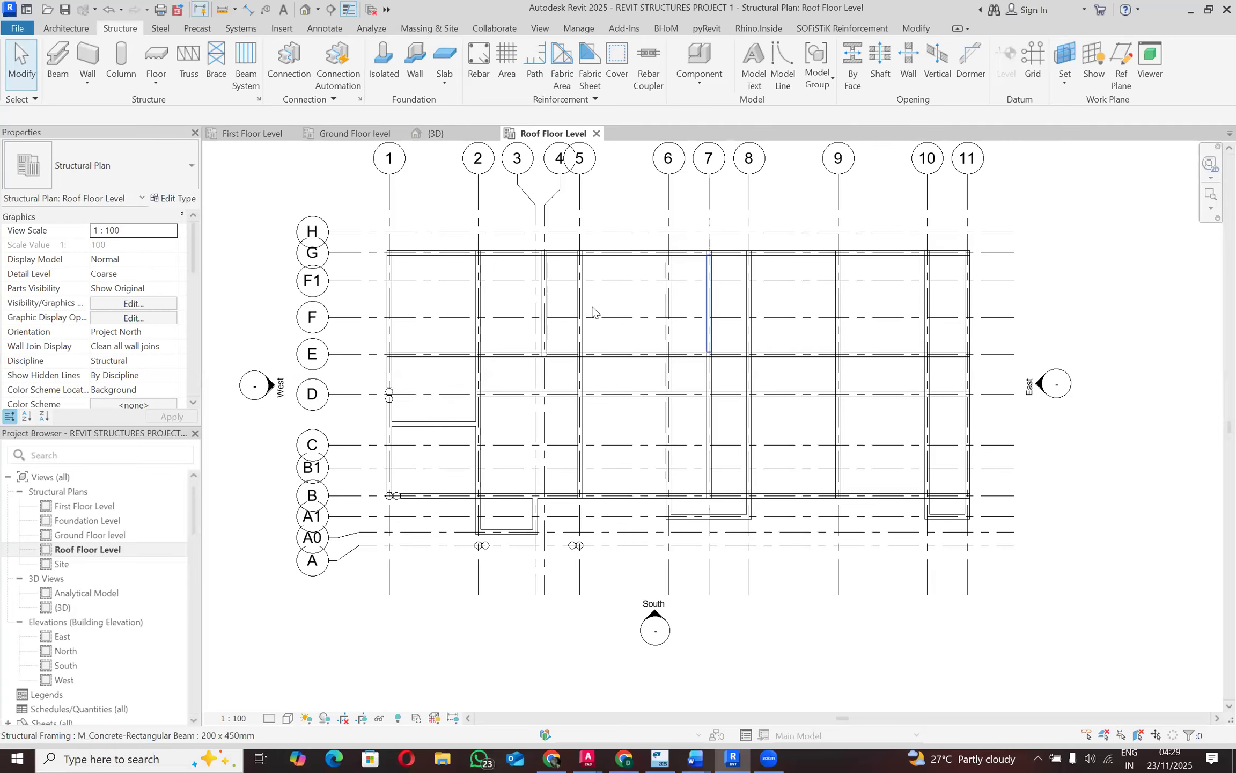
Step: Delete the beam along grid A0 between grids 2 and 3 and the short beam on grid 3 below grid B
scroll(415, 424, up, 1)
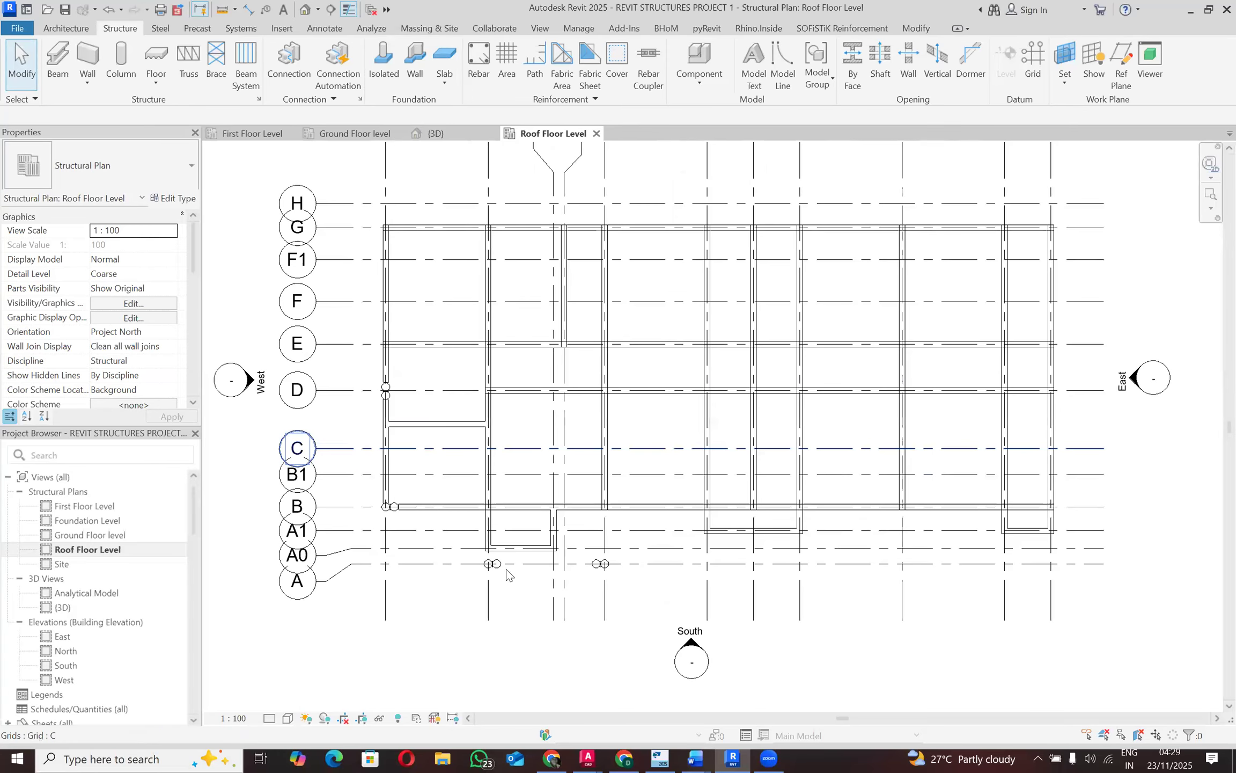
click(529, 548)
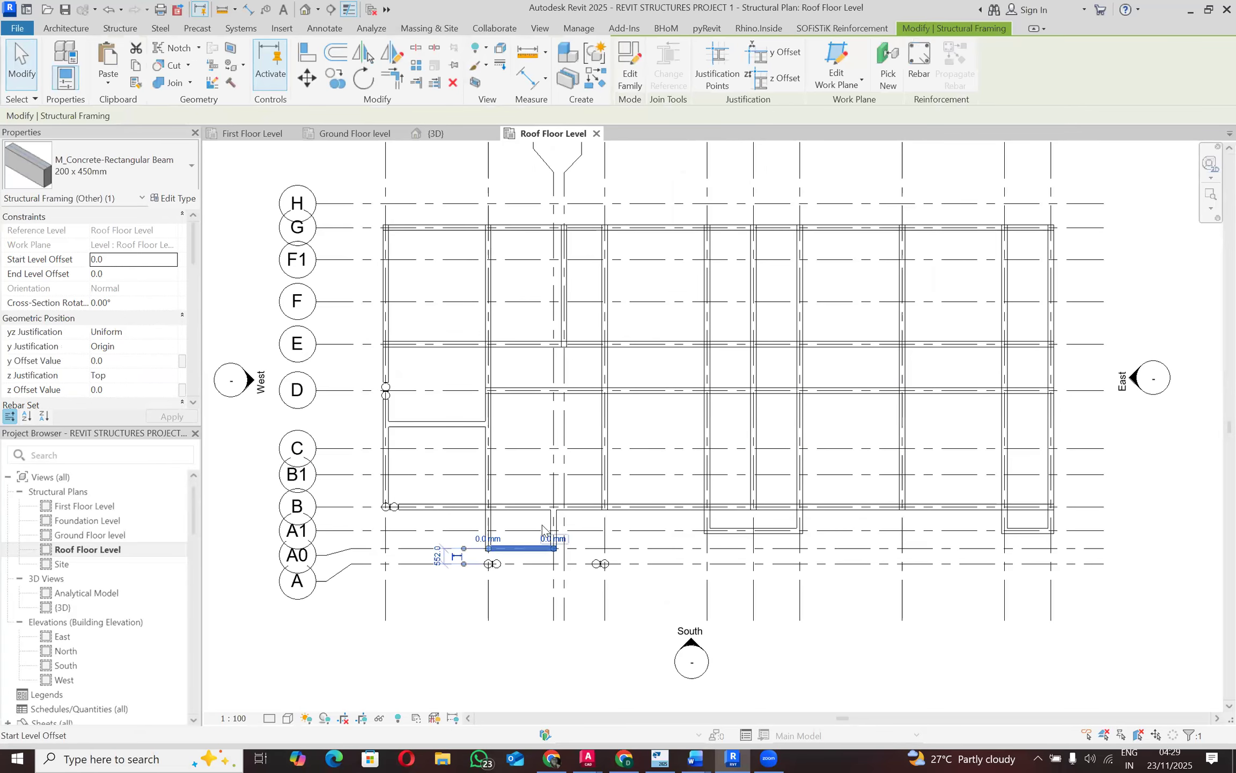
click(551, 522)
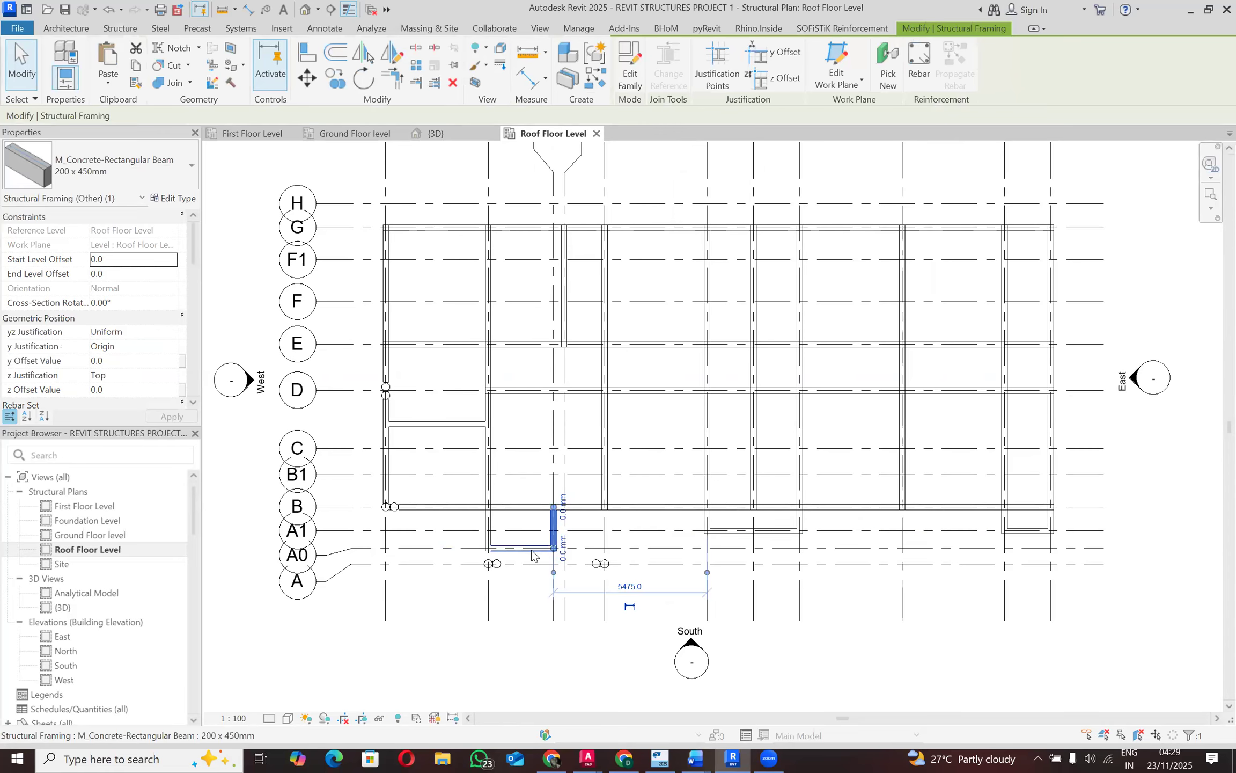
click(532, 549)
key(alt)
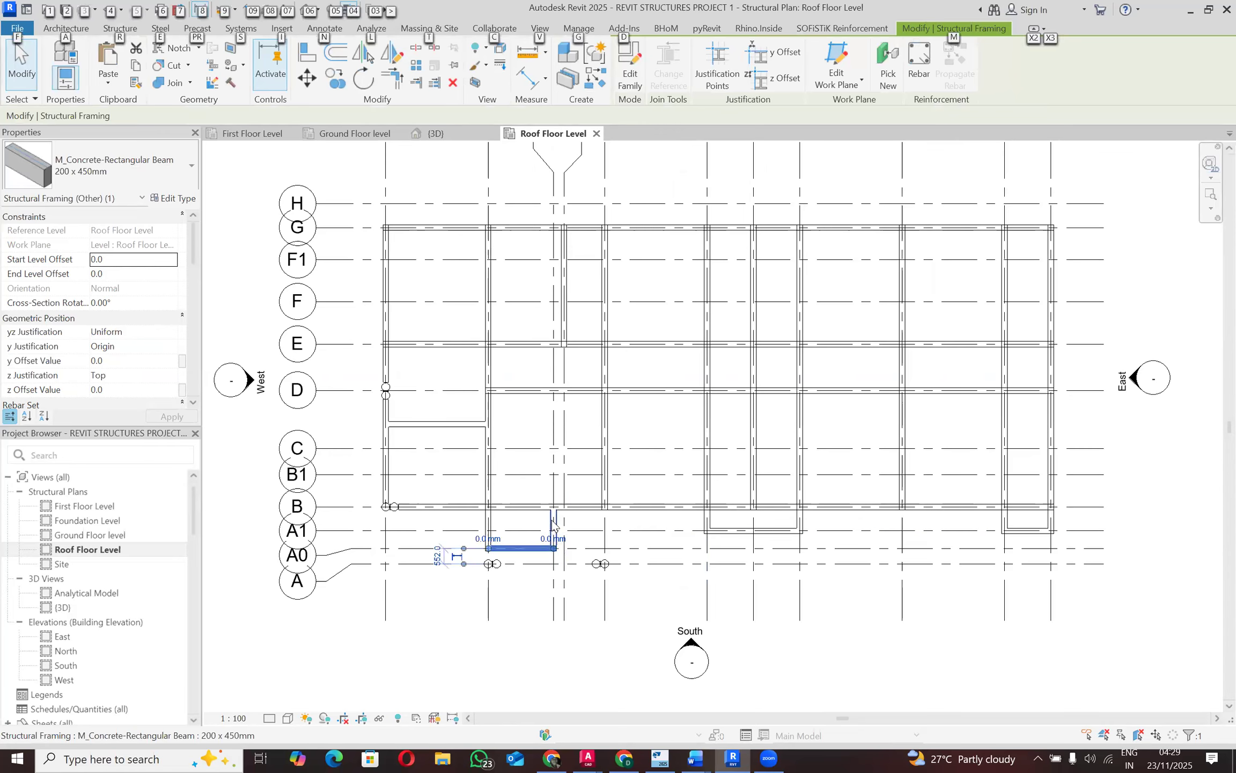
click(552, 524)
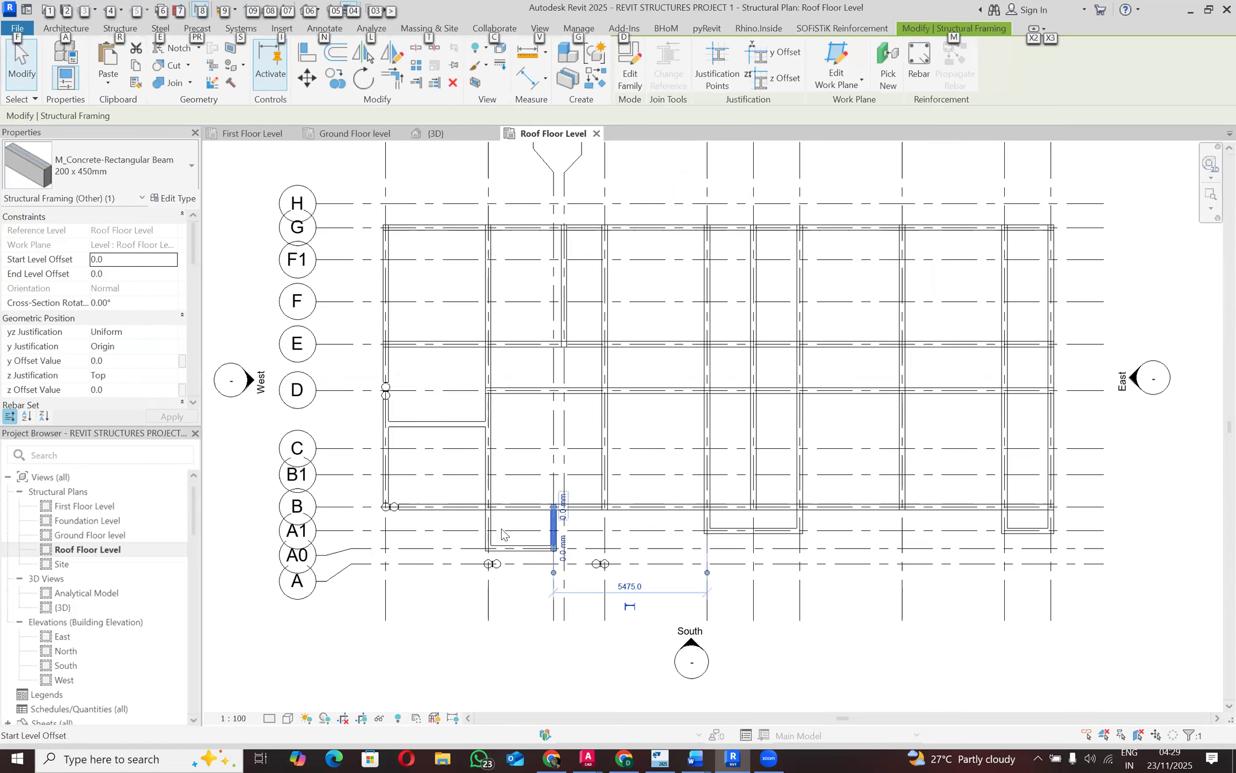
ctrl+click(528, 556)
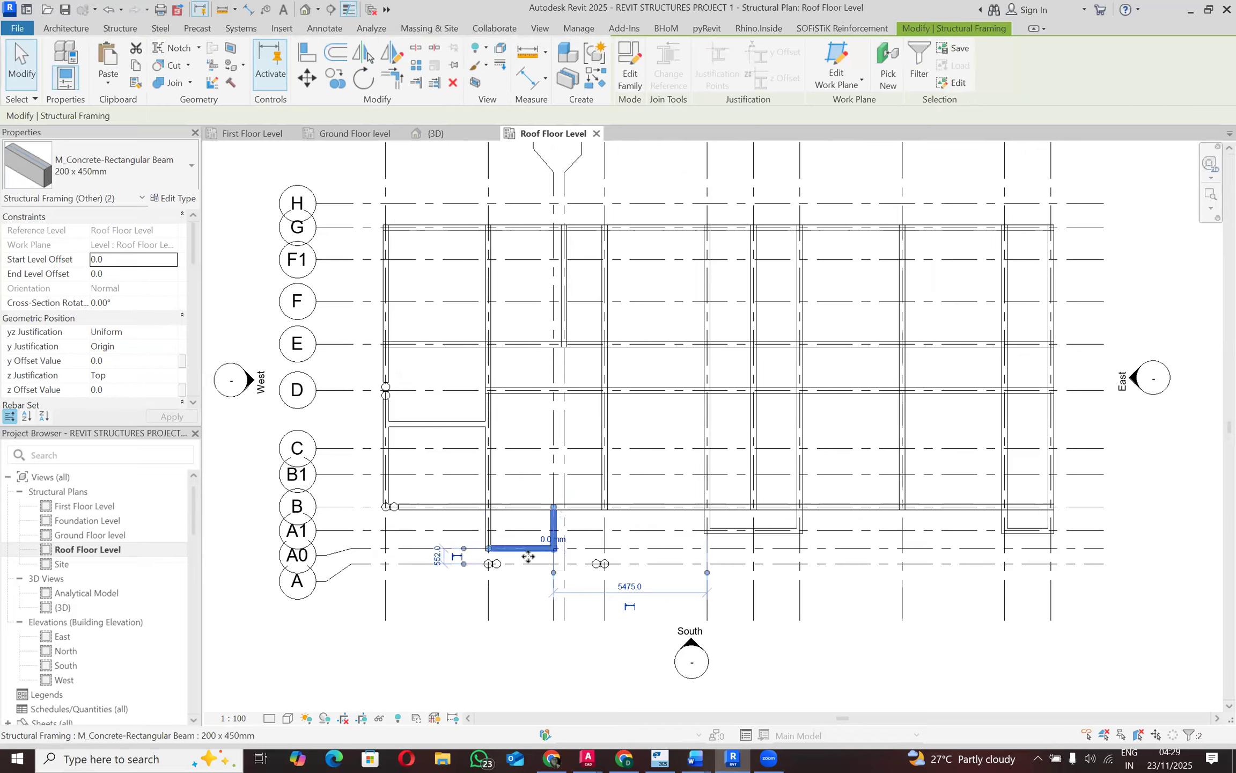
right_click(529, 557)
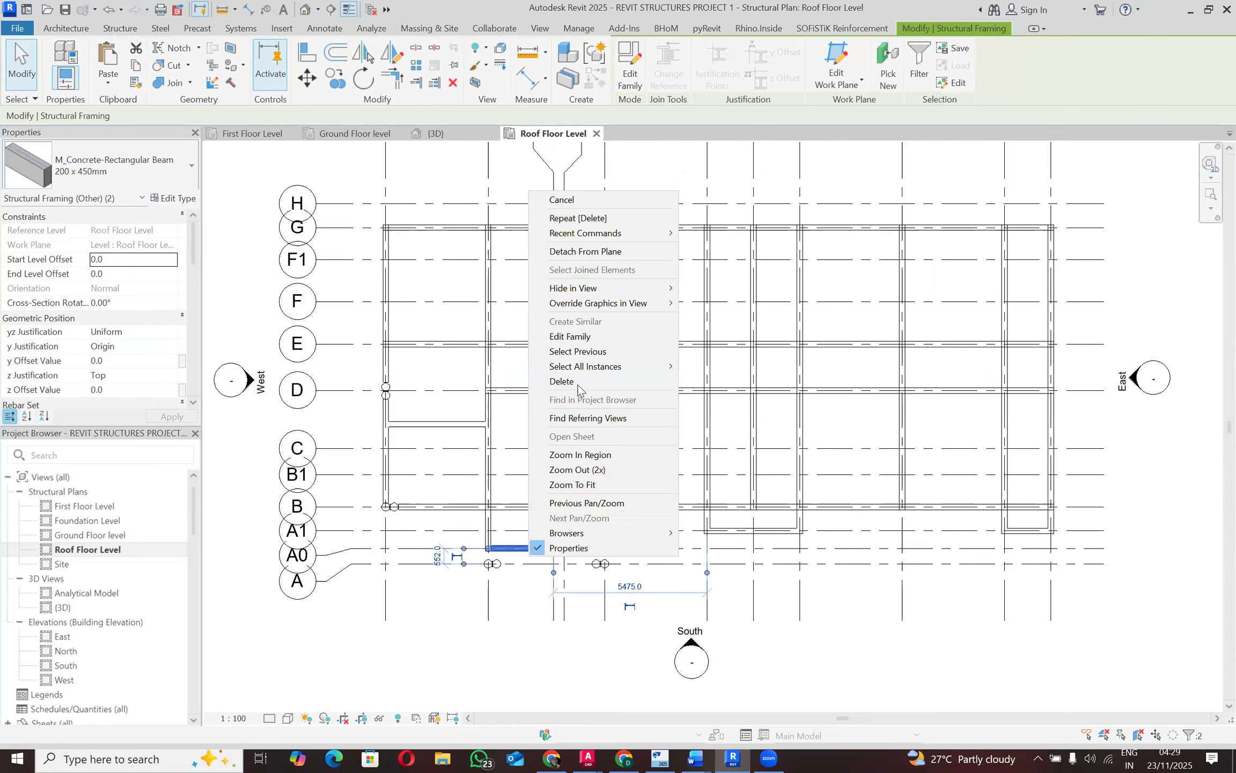
click(590, 380)
Step: Extend the lower end of the grid 2 beam below grid B to the round column on grid A
scroll(494, 555, up, 2)
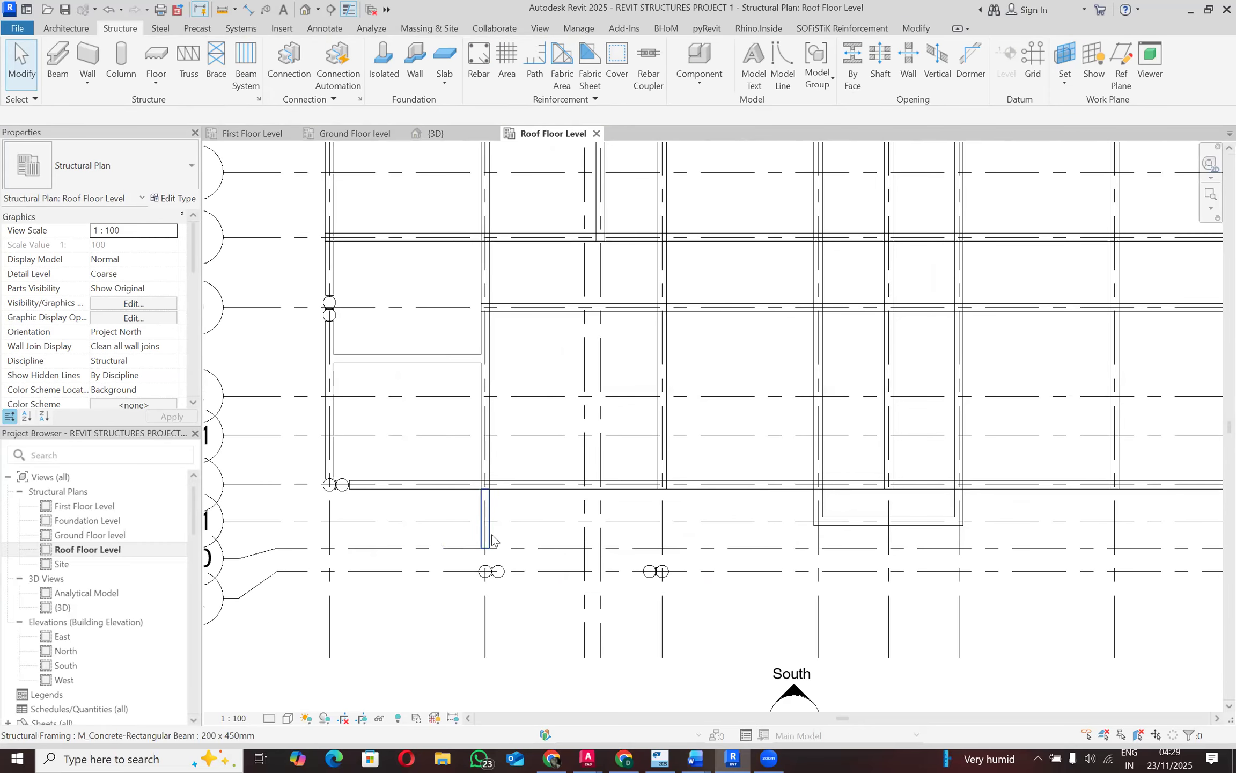
click(491, 548)
scroll(492, 550, up, 2)
drag(480, 563, 482, 589)
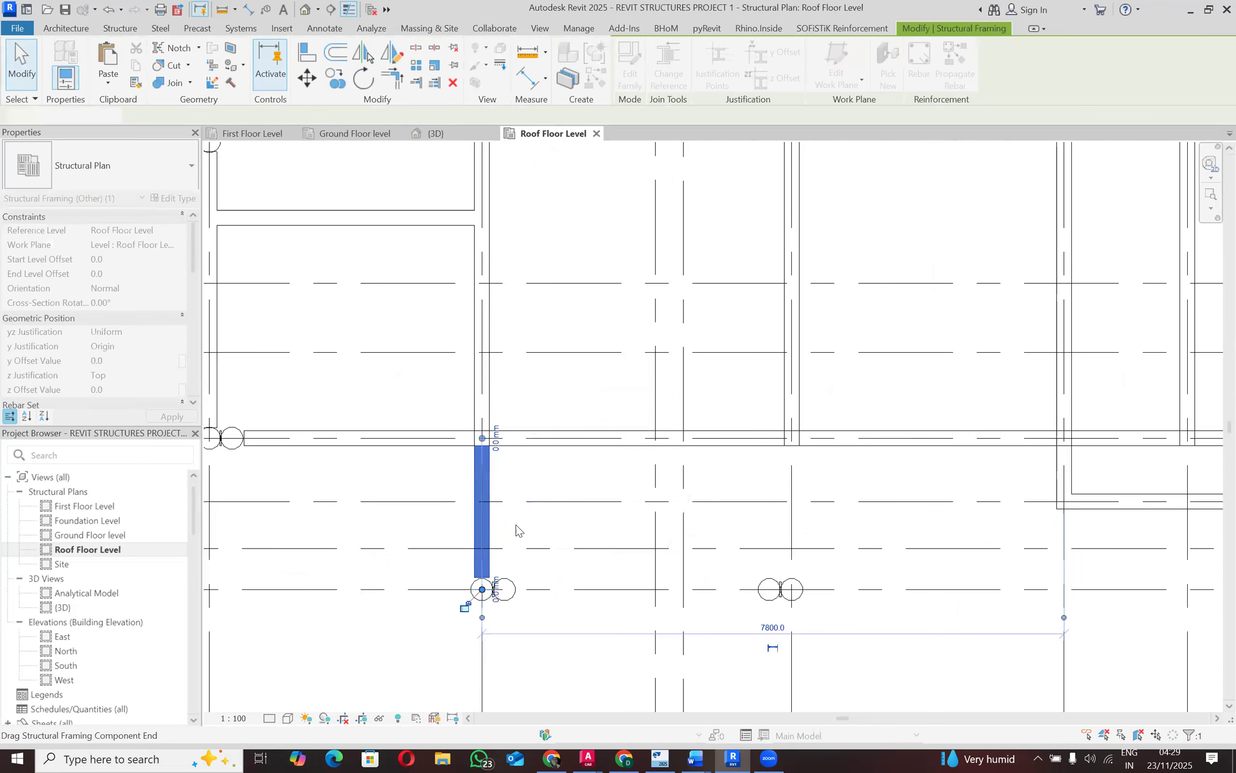
click(578, 524)
Step: Examine the short beams between the paired round columns on grid A near grids 2 and 5
scroll(475, 584, up, 2)
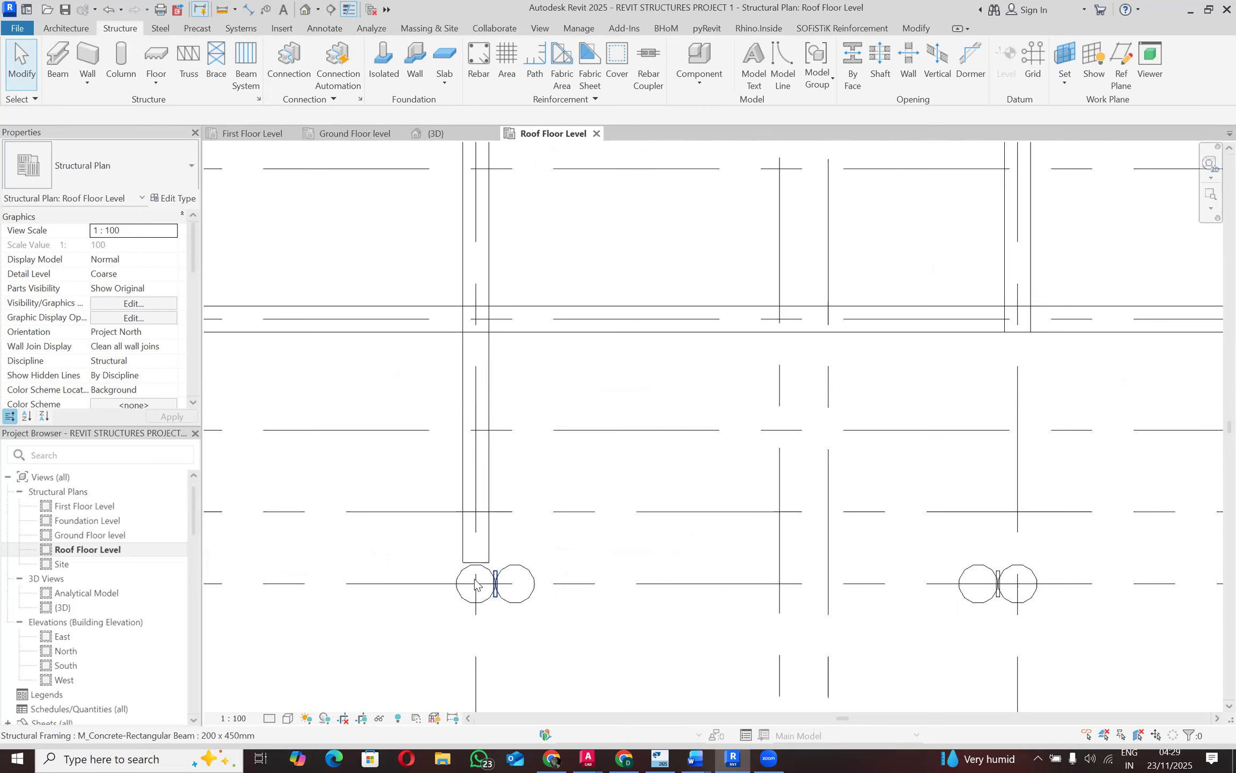
scroll(475, 583, up, 1)
scroll(394, 563, down, 2)
scroll(394, 564, down, 2)
scroll(641, 566, up, 1)
scroll(676, 560, up, 1)
scroll(686, 558, up, 2)
click(687, 558)
scroll(687, 558, down, 3)
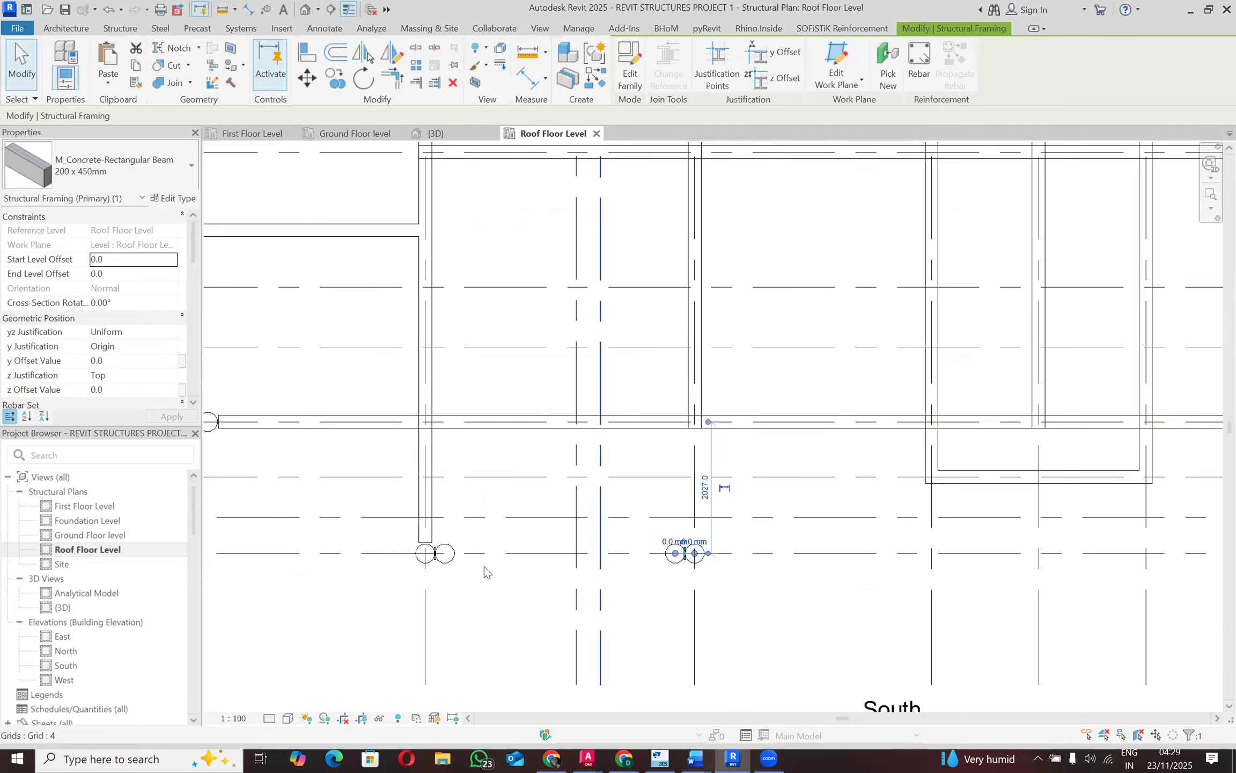
click(434, 558)
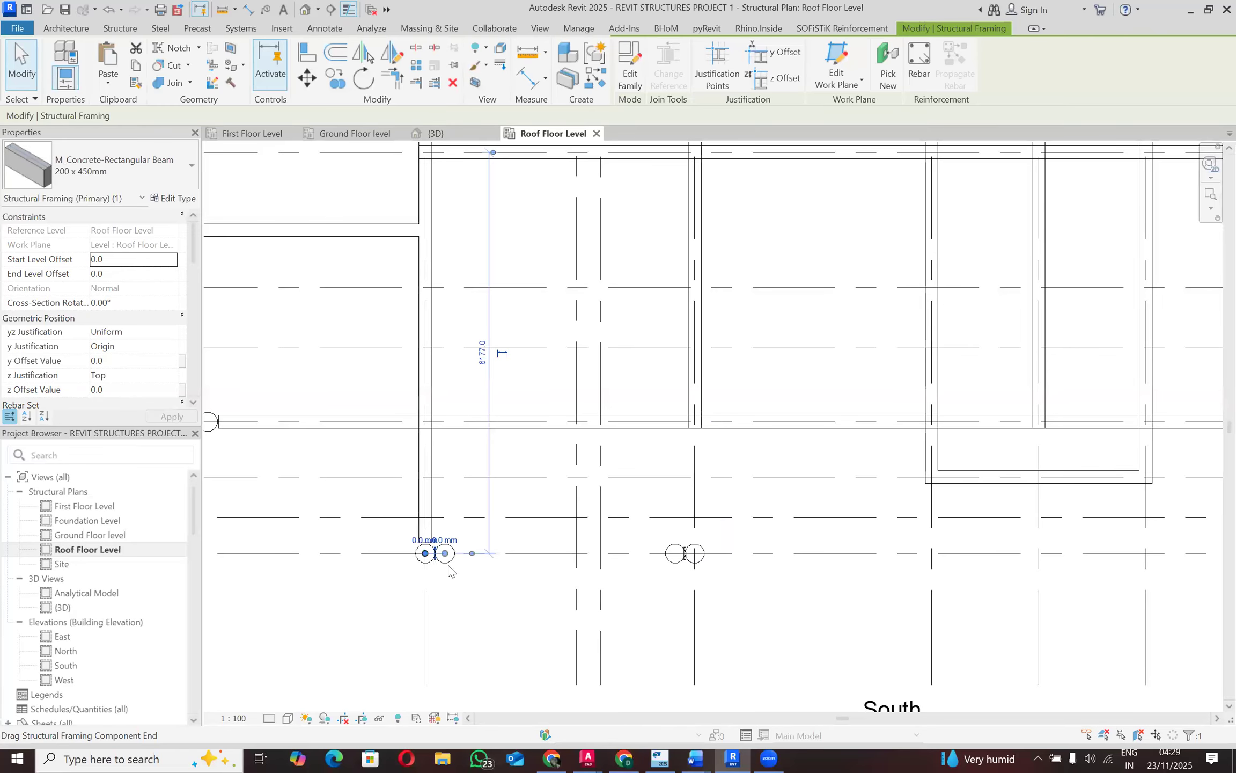
ctrl+click(683, 559)
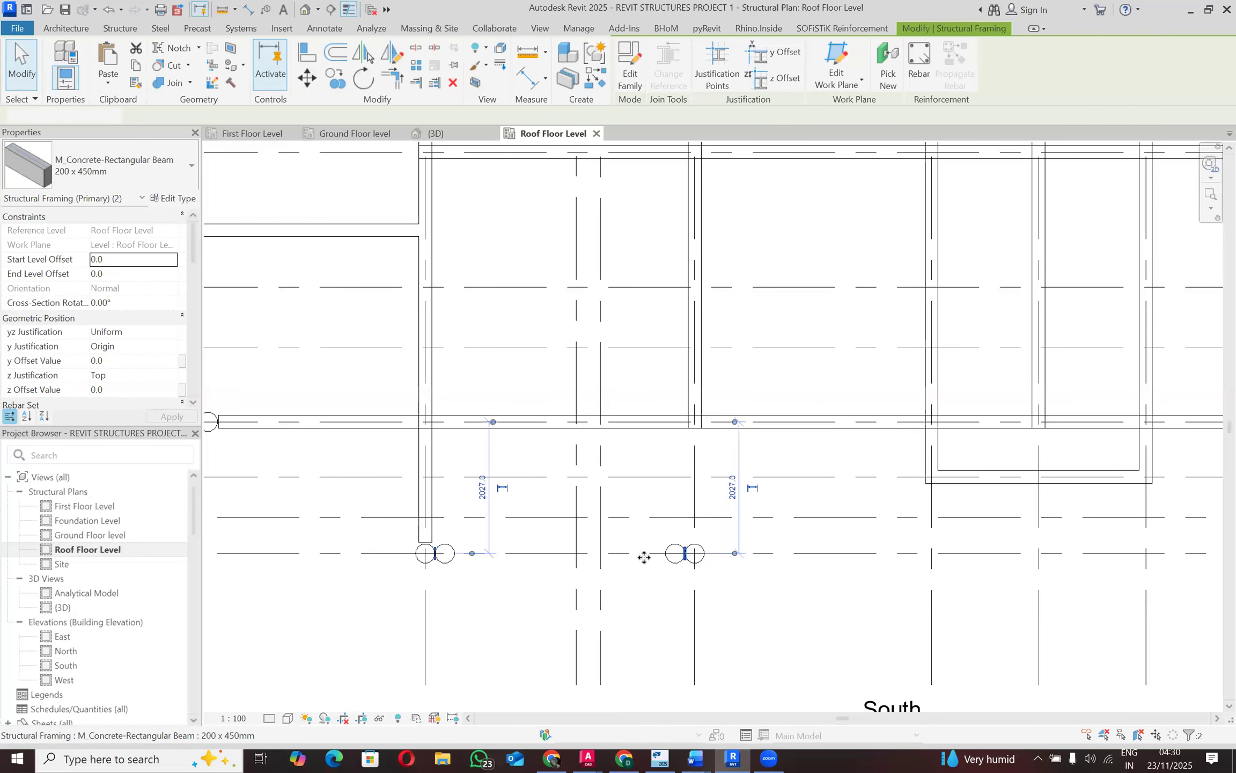
scroll(513, 553, down, 3)
scroll(509, 552, up, 4)
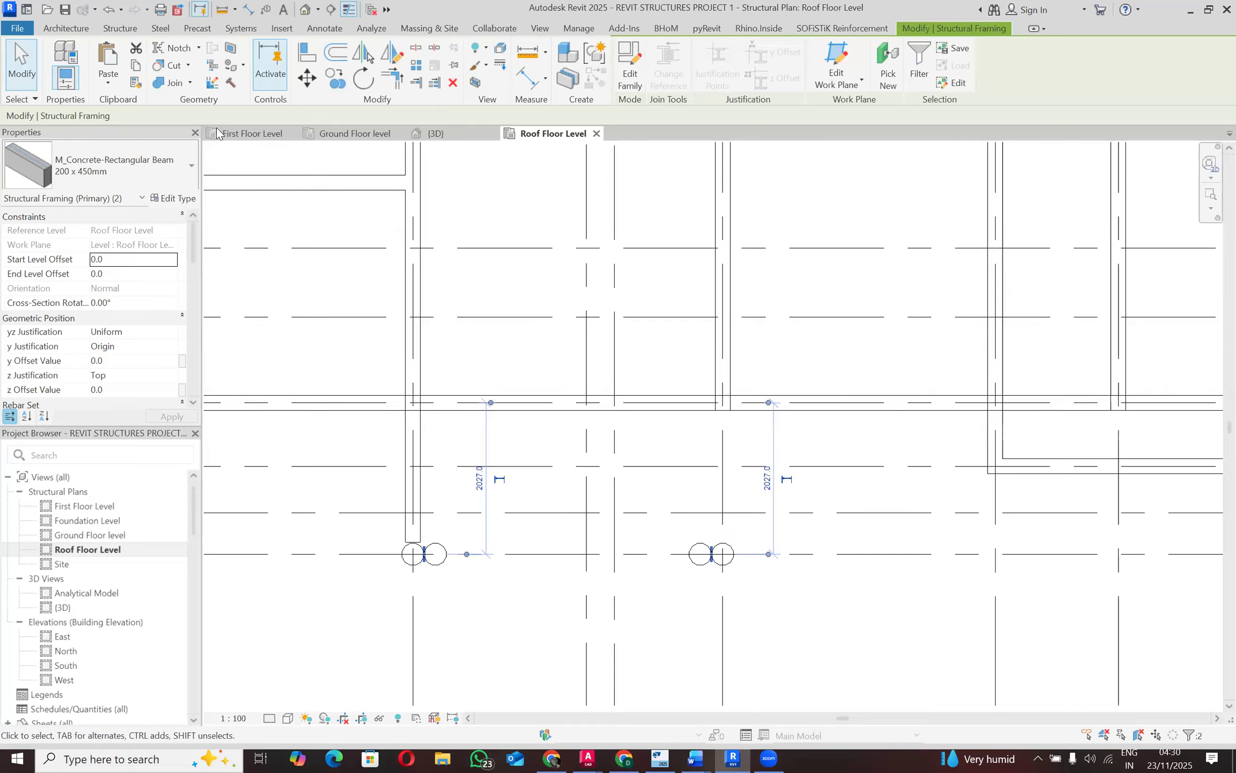
Step: Place a 200 x 450 mm concrete beam along grid A between the inner round columns near grids 2 and 5
click(119, 28)
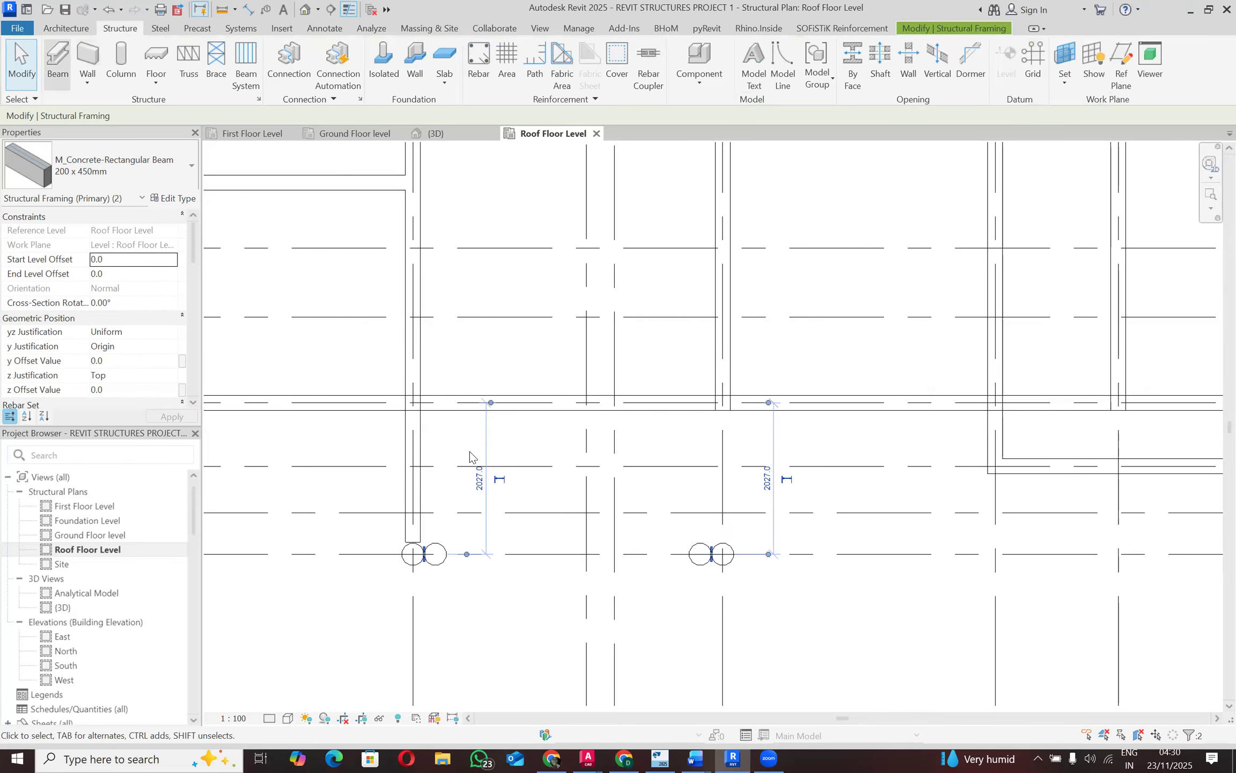
key(Escape)
scroll(467, 564, up, 2)
key(b)
key(m)
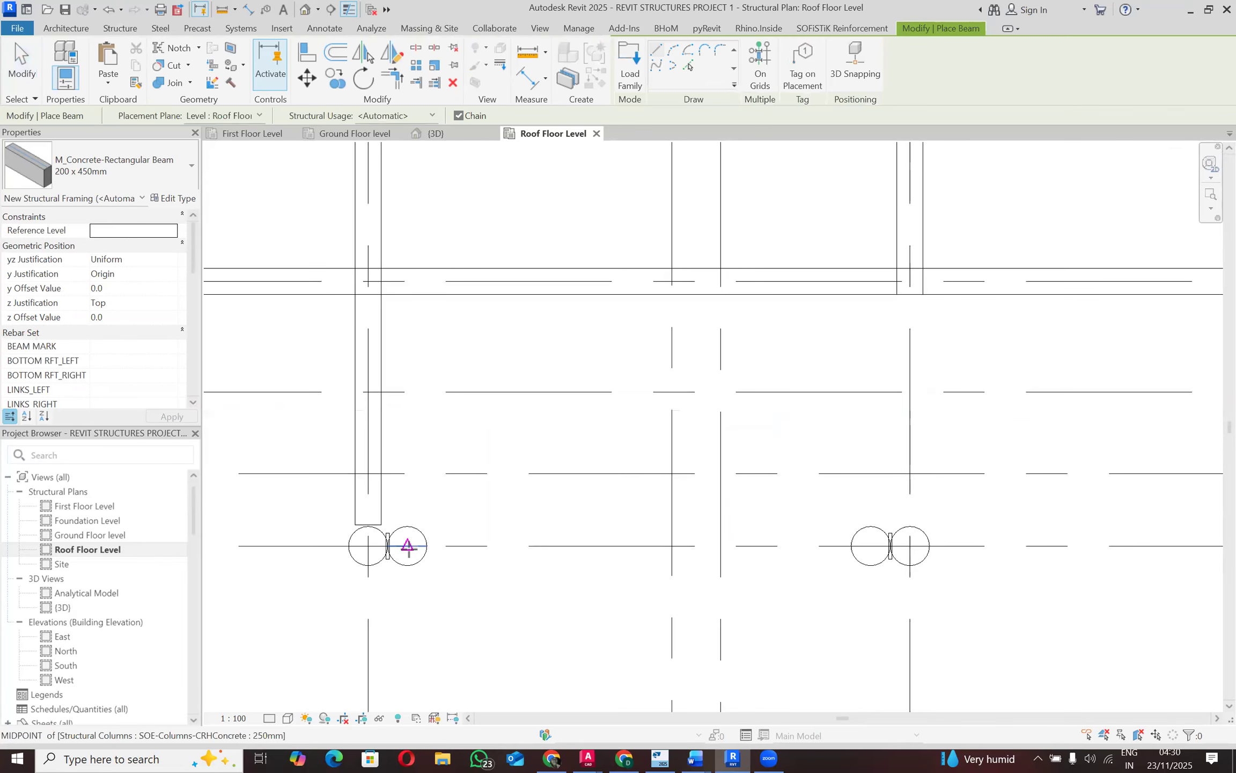
click(870, 545)
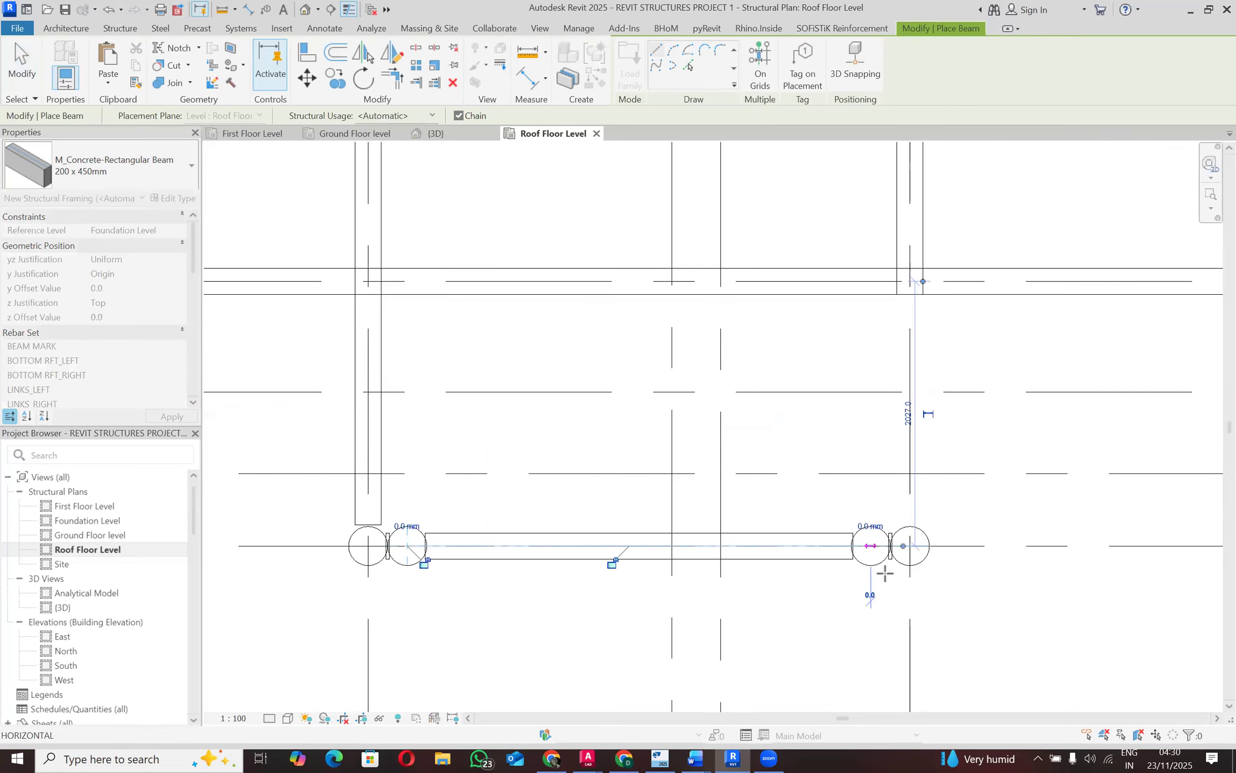
scroll(680, 579, down, 2)
key(Escape)
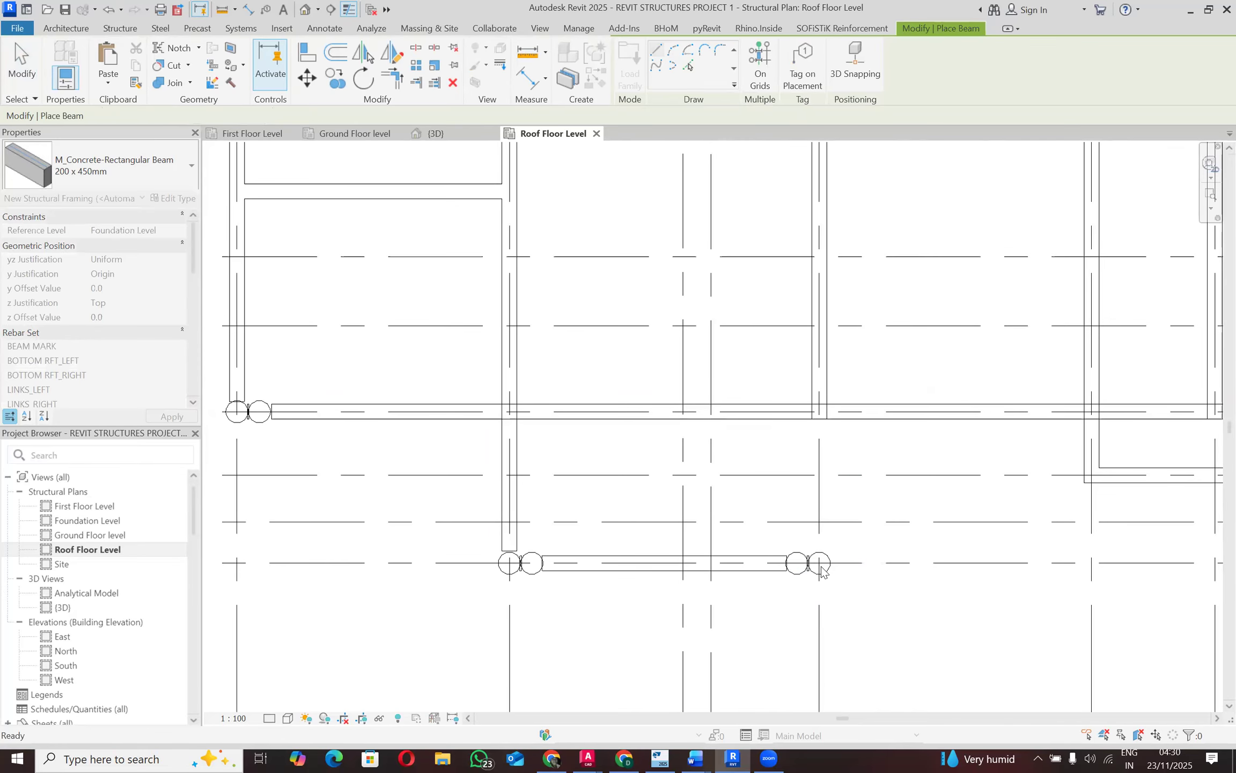
Step: Place a 200 x 450 mm concrete beam along grid 5 from the round column on grid A to grid B
click(820, 562)
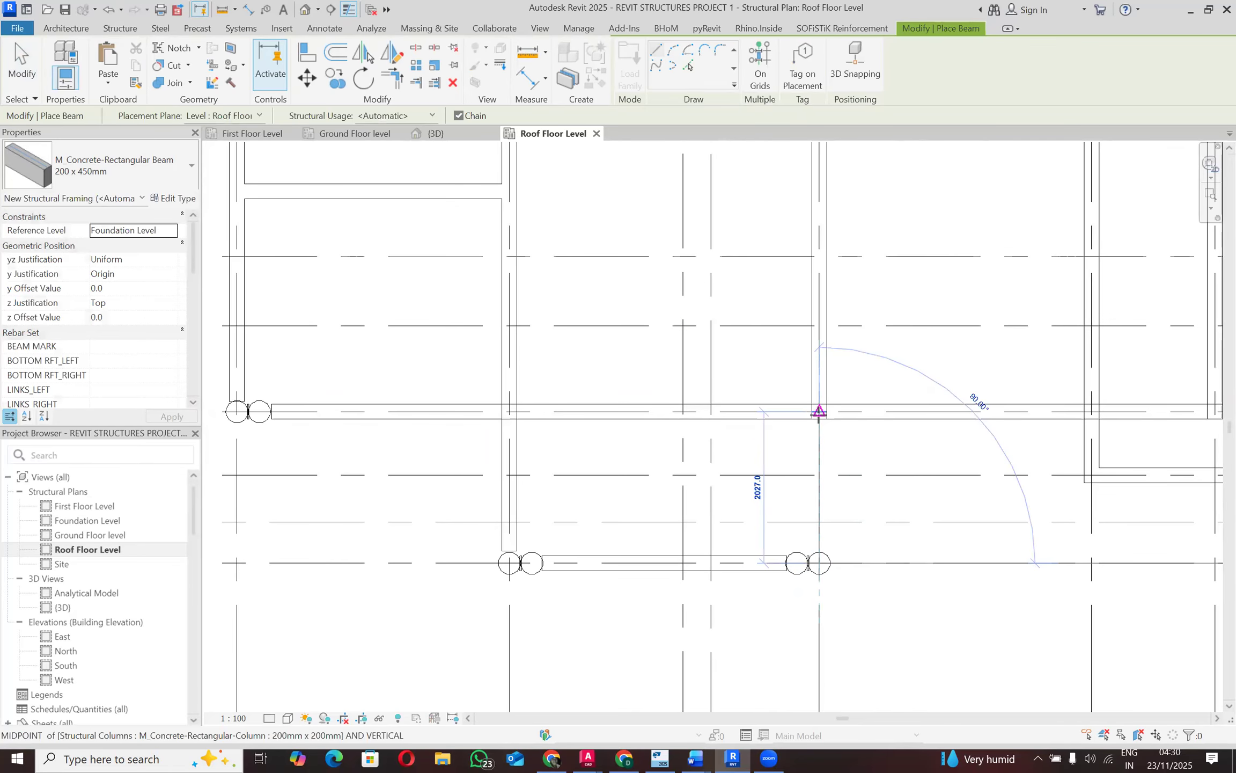
click(819, 412)
scroll(660, 566, down, 4)
key(Escape)
scroll(848, 529, down, 2)
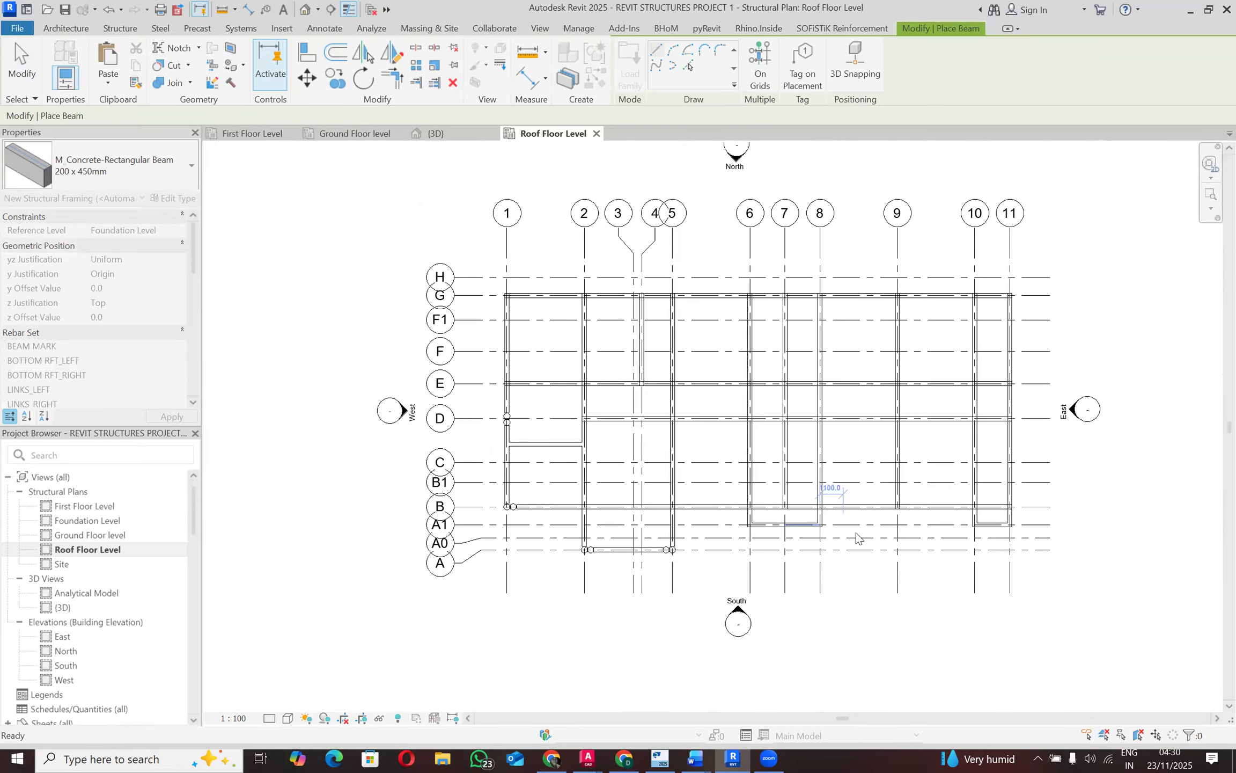
key(Escape)
scroll(813, 524, up, 2)
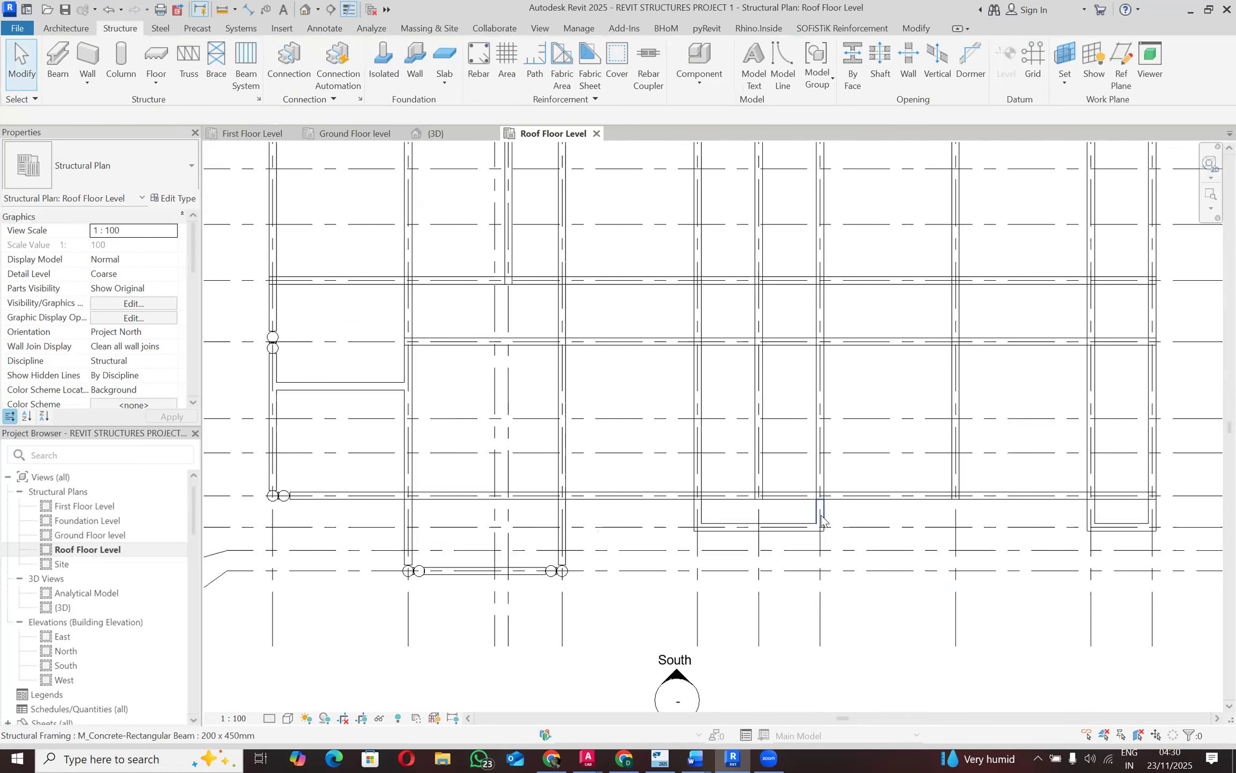
Step: Delete the projecting 200 x 450 mm beams between grids A1 and B, from grid 6 to 8 and from grid 10 to 11
click(821, 519)
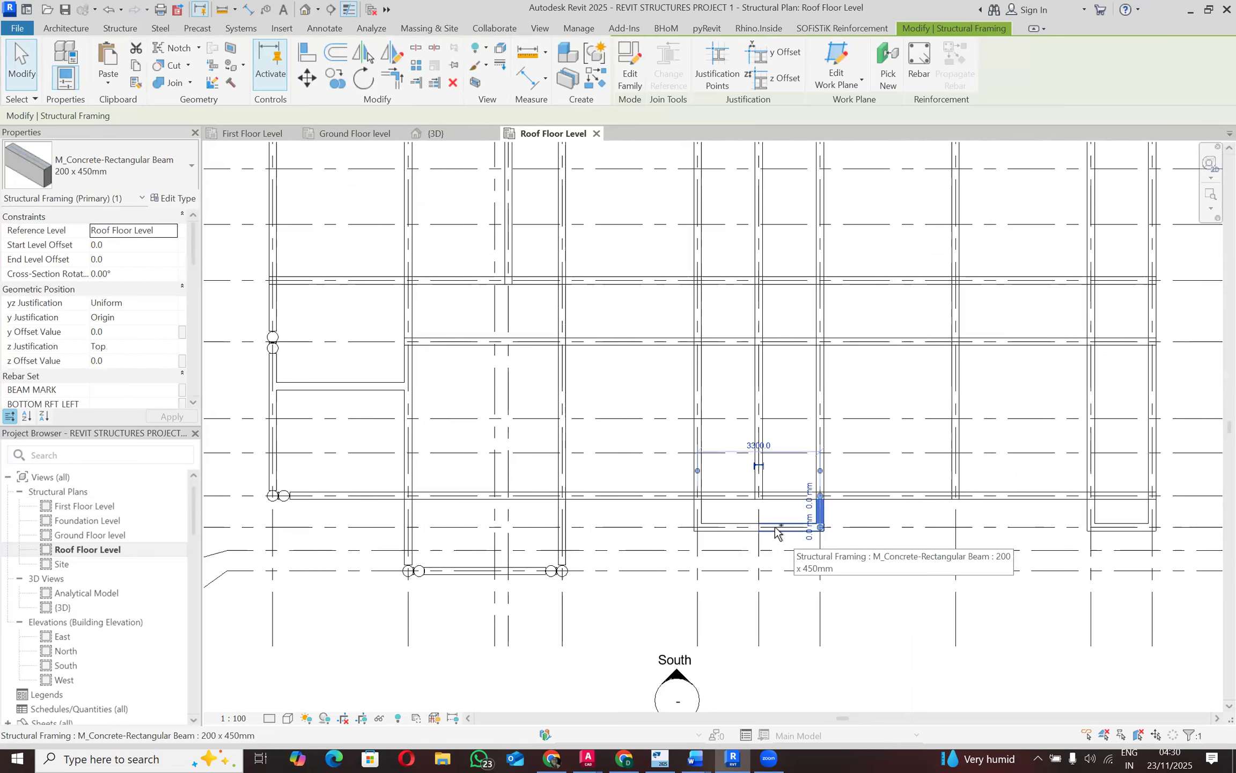
ctrl+click(713, 530)
ctrl+click(694, 509)
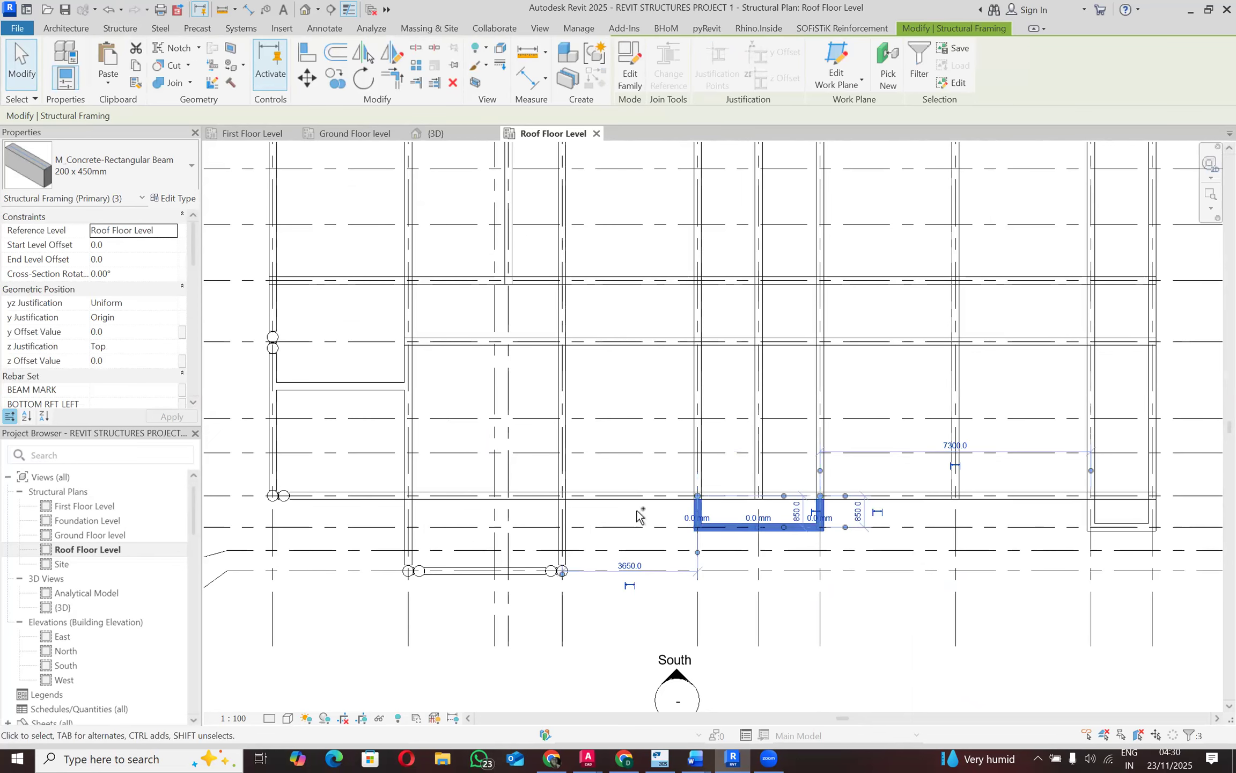
scroll(638, 509, down, 2)
ctrl+click(997, 522)
ctrl+click(984, 510)
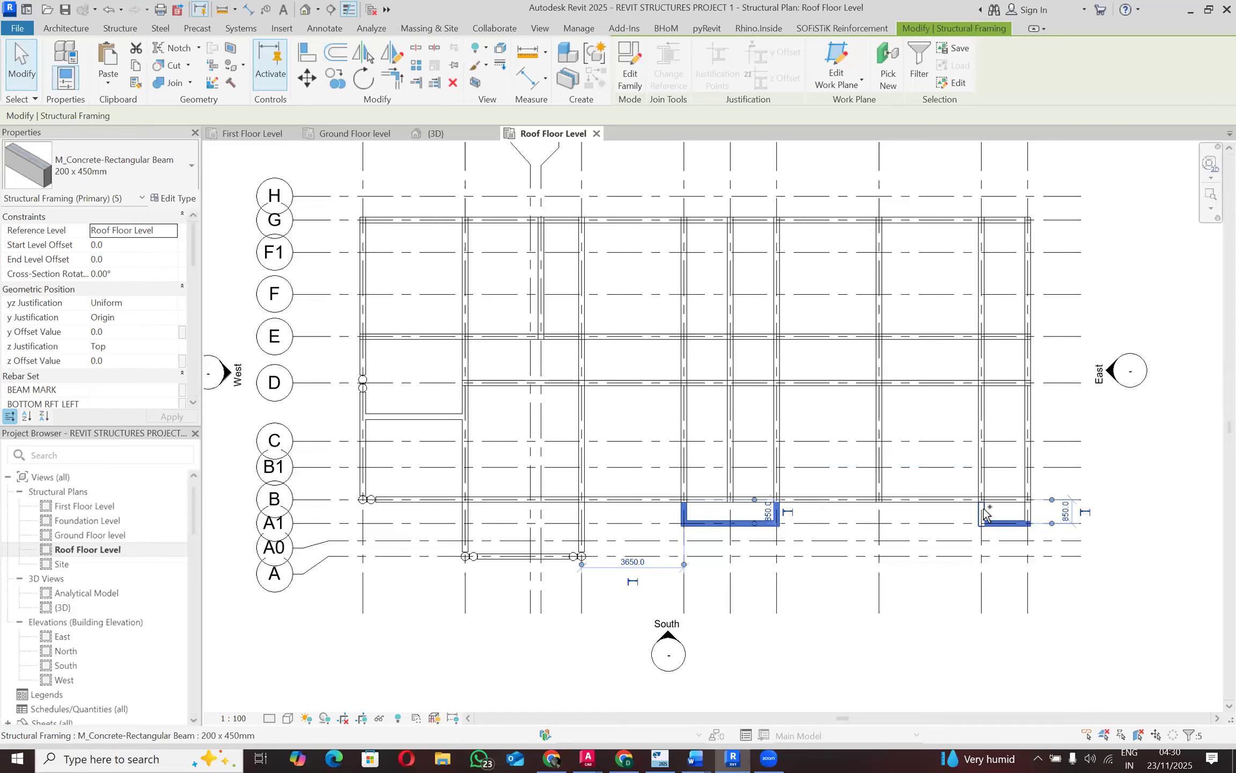
ctrl+click(1027, 512)
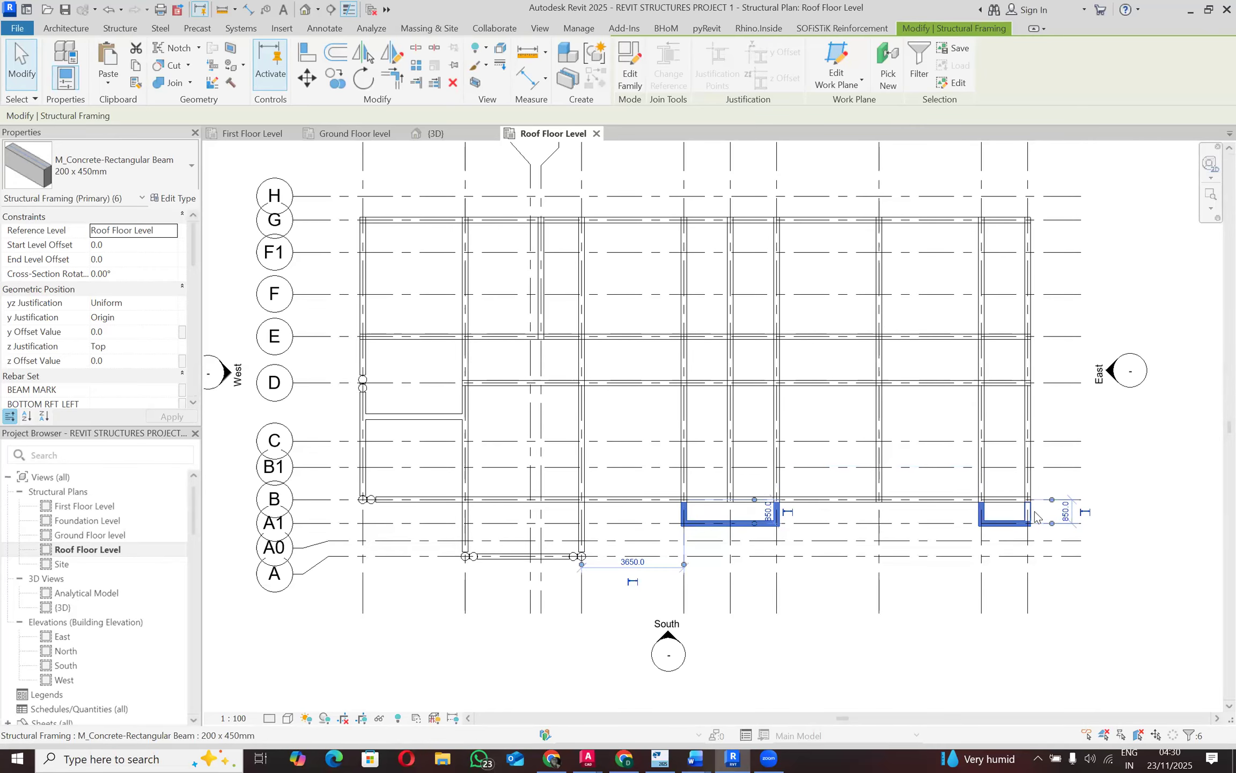
ctrl+click(1029, 514)
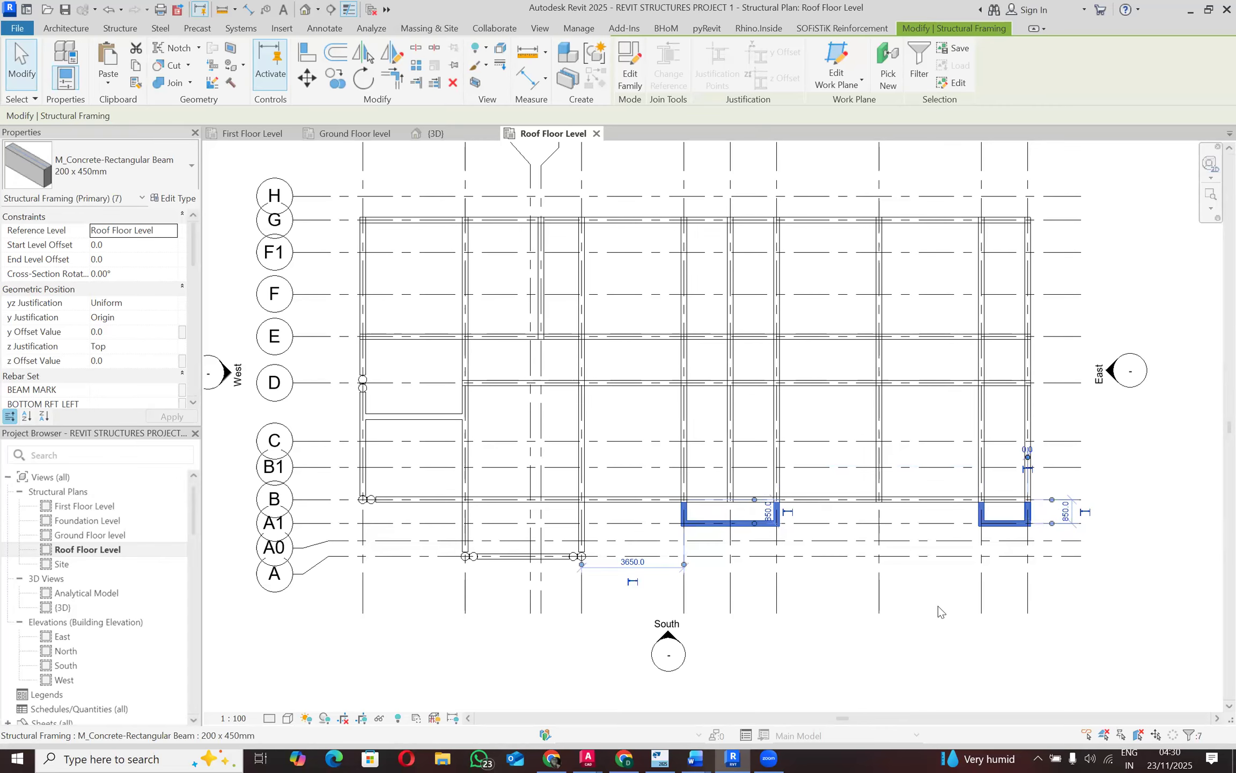
right_click(893, 579)
click(954, 405)
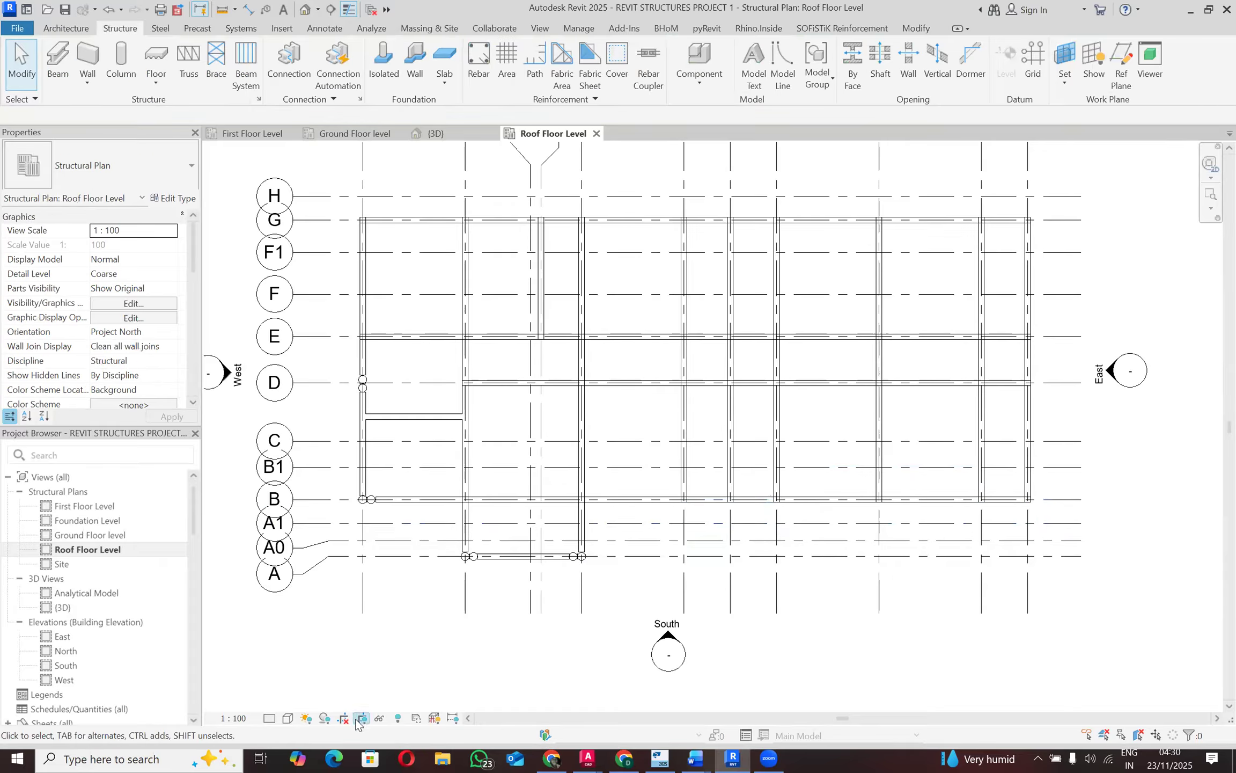
Step: Set the roof plan's visual style to Shaded and save the project
click(288, 718)
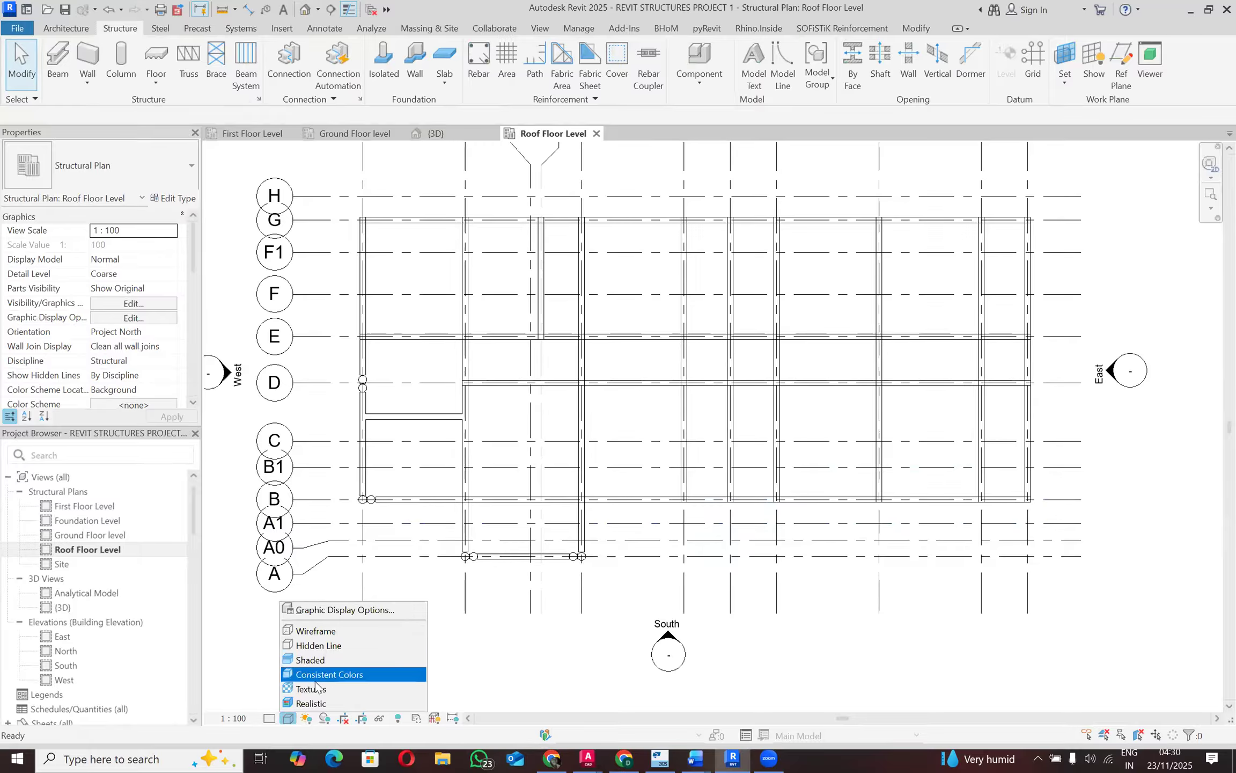
click(317, 660)
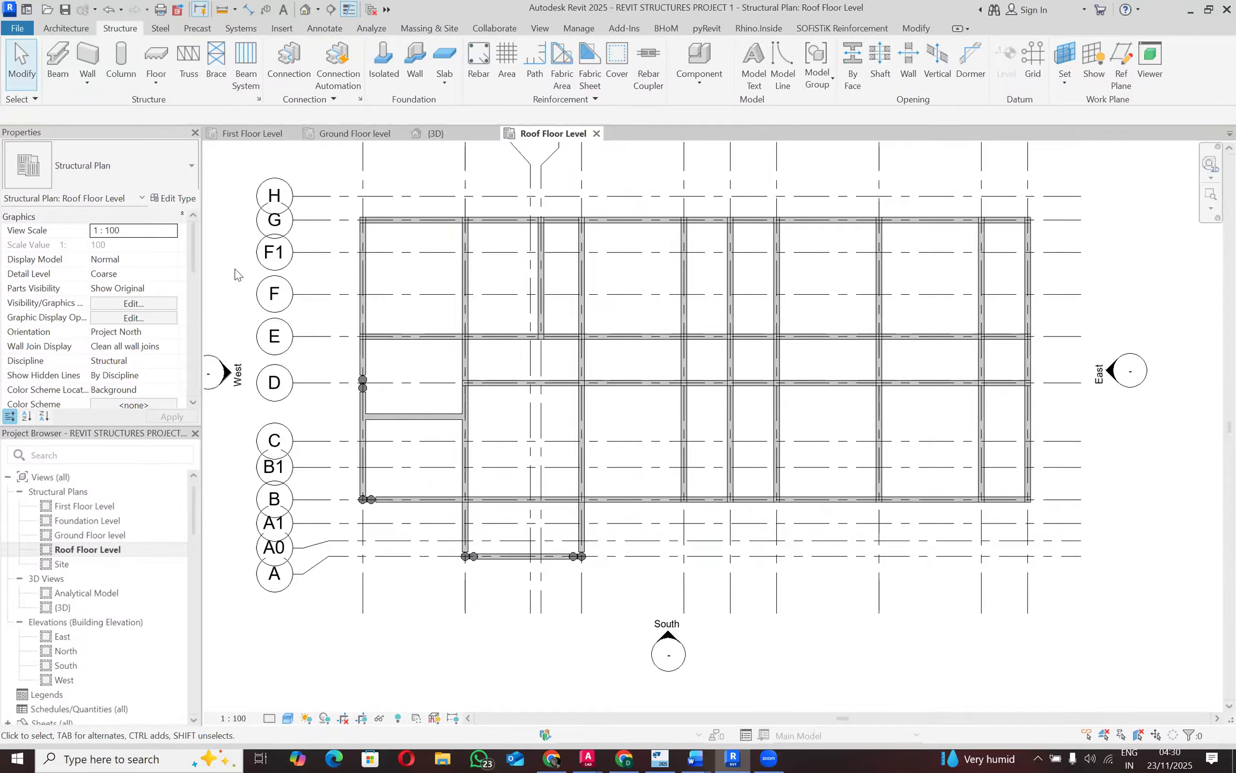
click(64, 10)
Step: Compare the roof plan with the Tekla layout and delete the beam on grid 4 between grids E and G
click(618, 757)
click(620, 756)
click(648, 756)
click(649, 757)
click(649, 756)
key(alt+Tab)
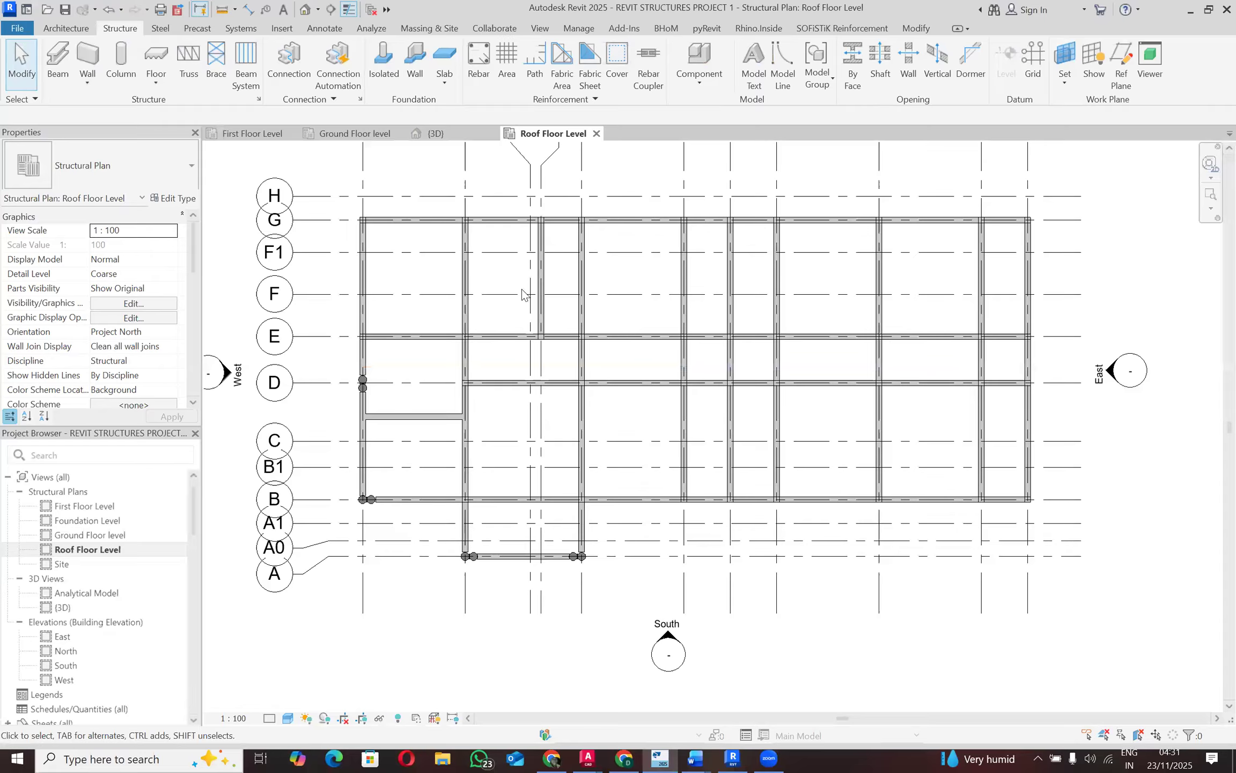
click(545, 291)
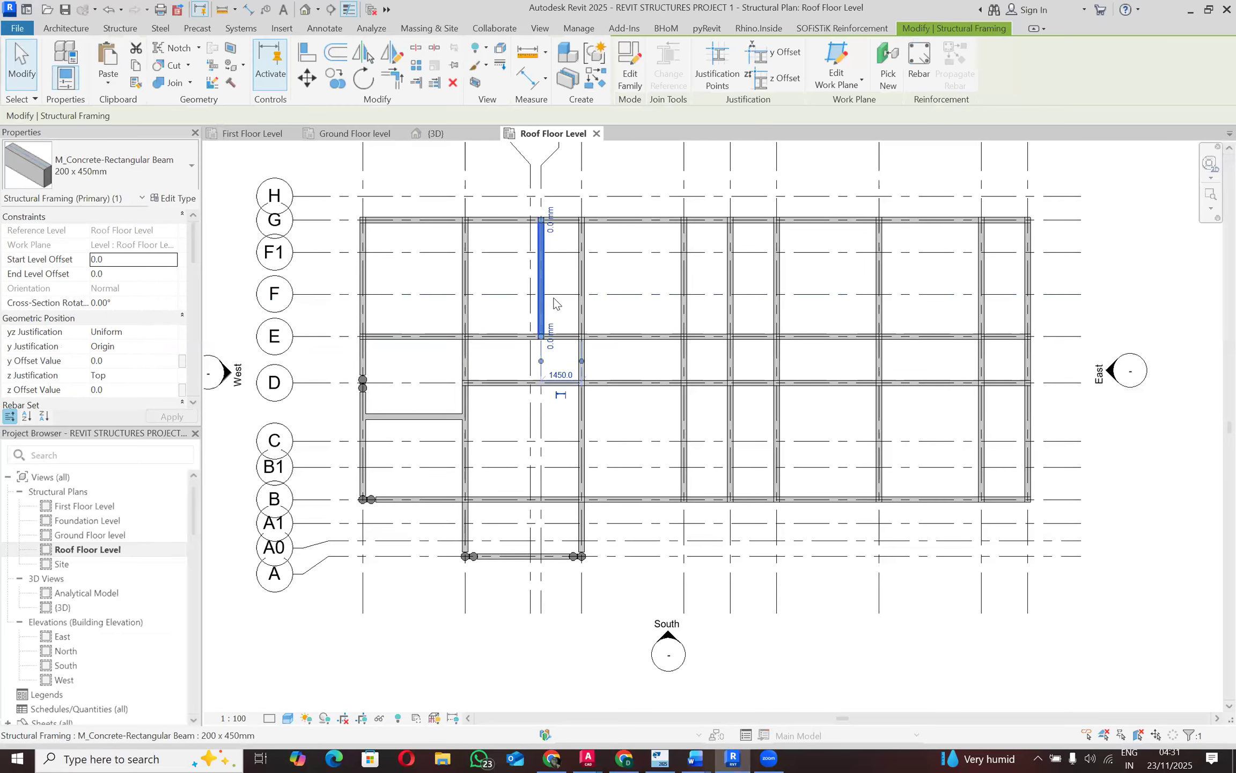
right_click(546, 290)
click(614, 478)
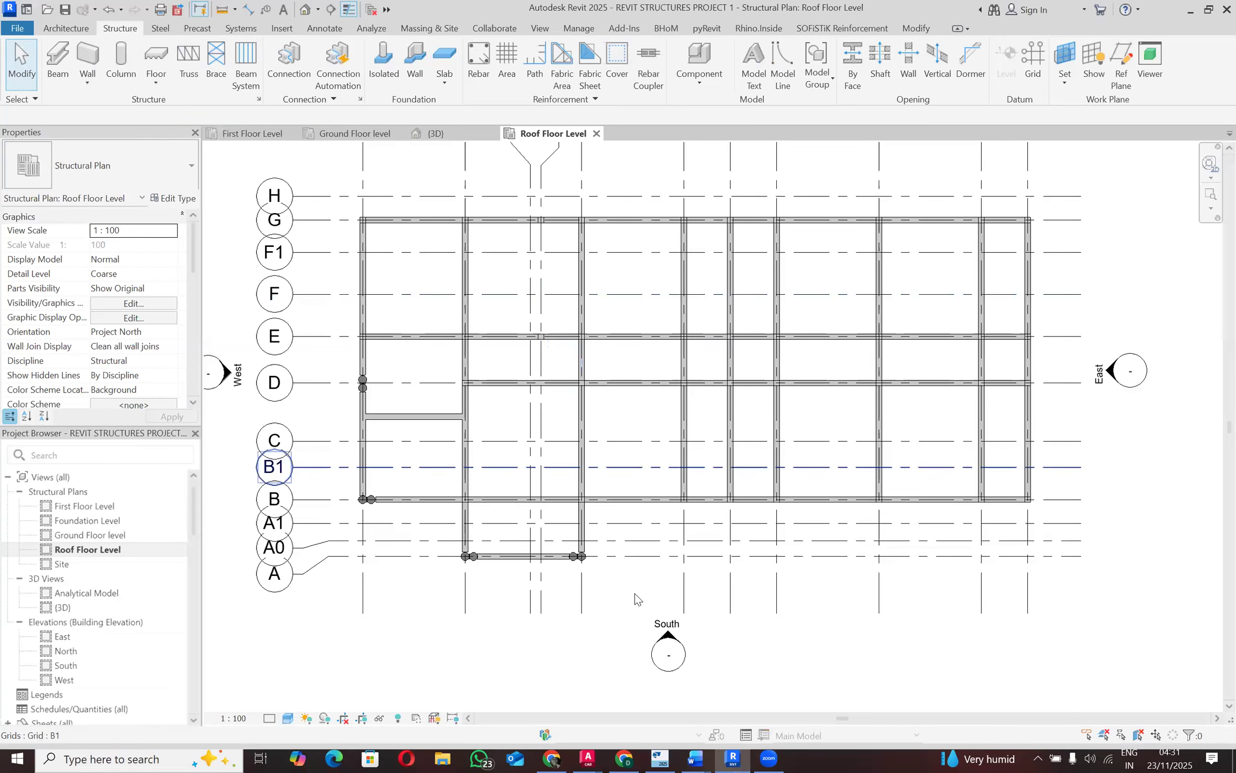
Step: Check the Tekla roof layout and delete the three beams on grid 7 between grids B and G
click(660, 757)
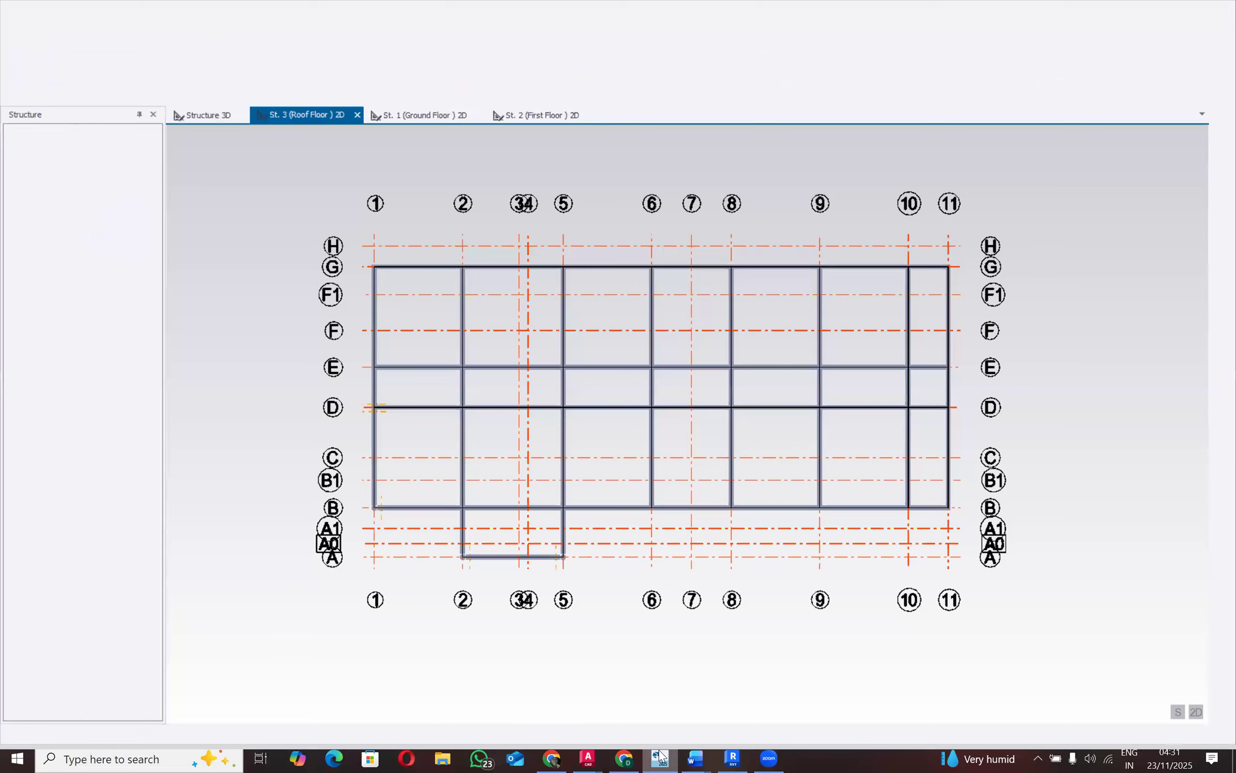
key(alt+Tab)
click(731, 276)
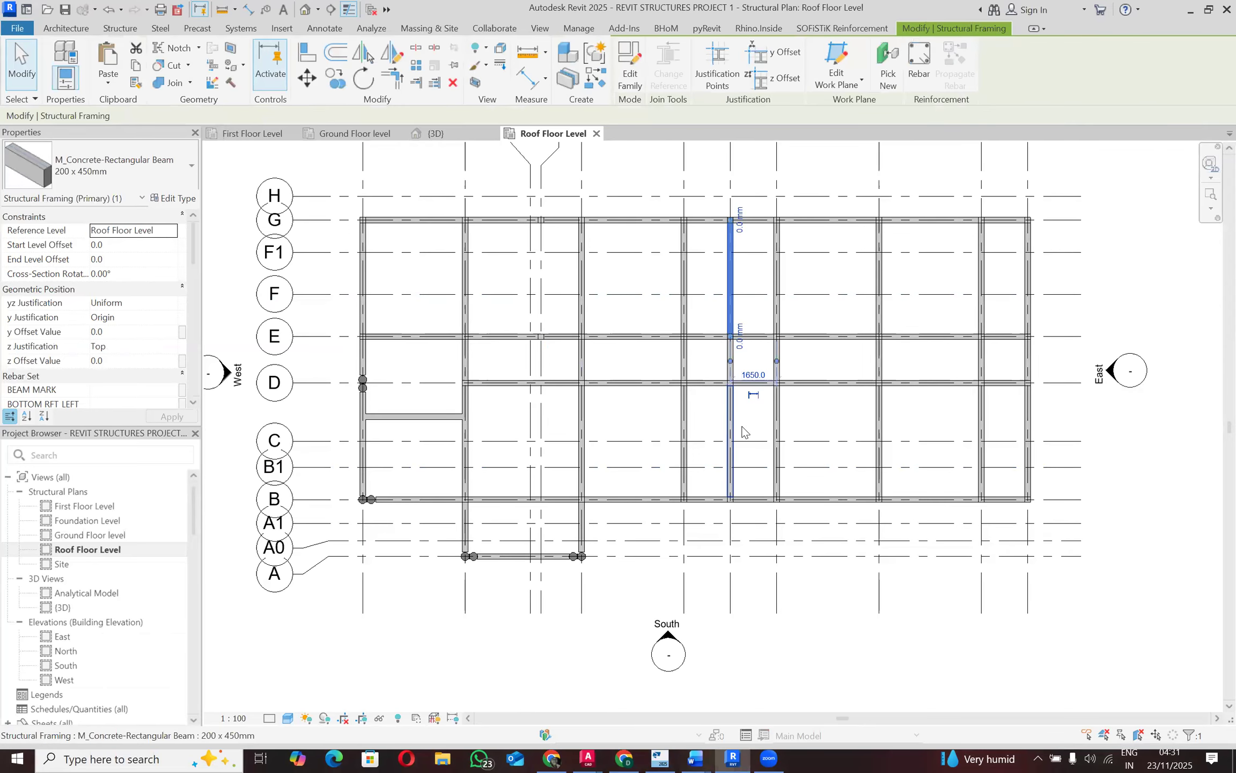
ctrl+click(741, 409)
ctrl+click(741, 376)
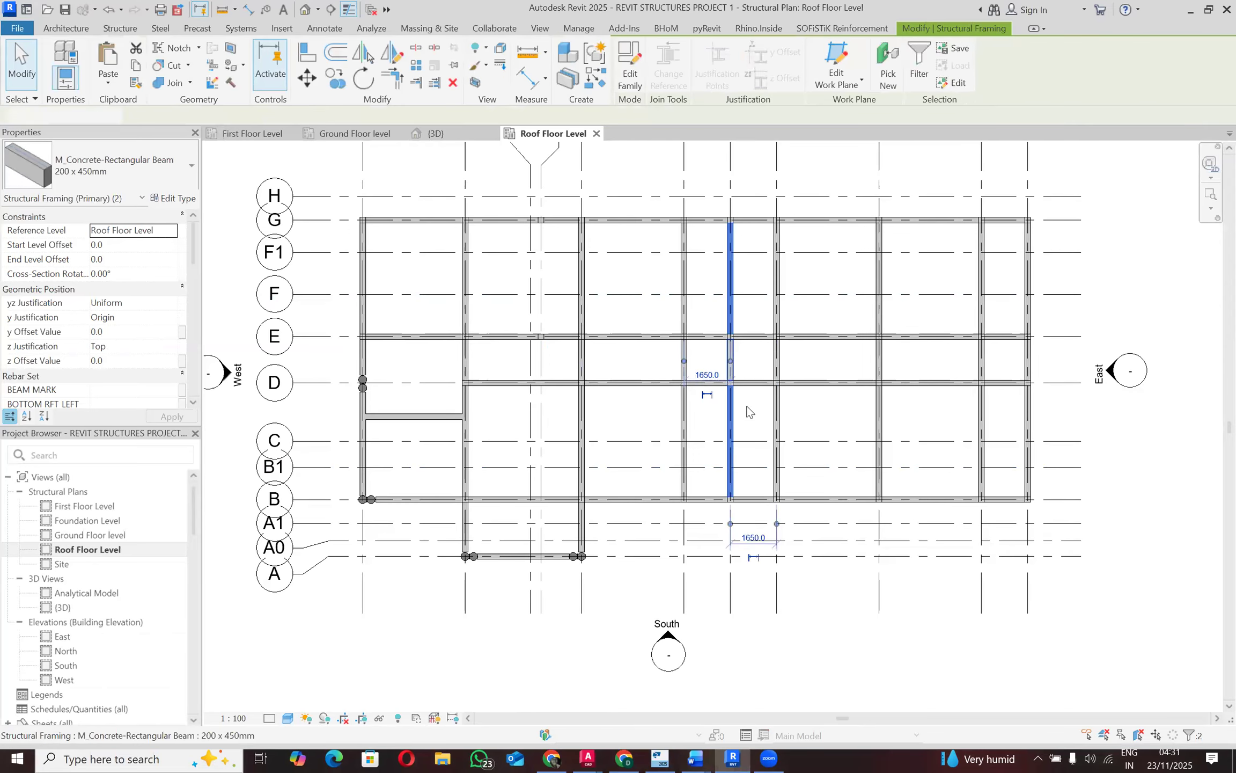
right_click(748, 408)
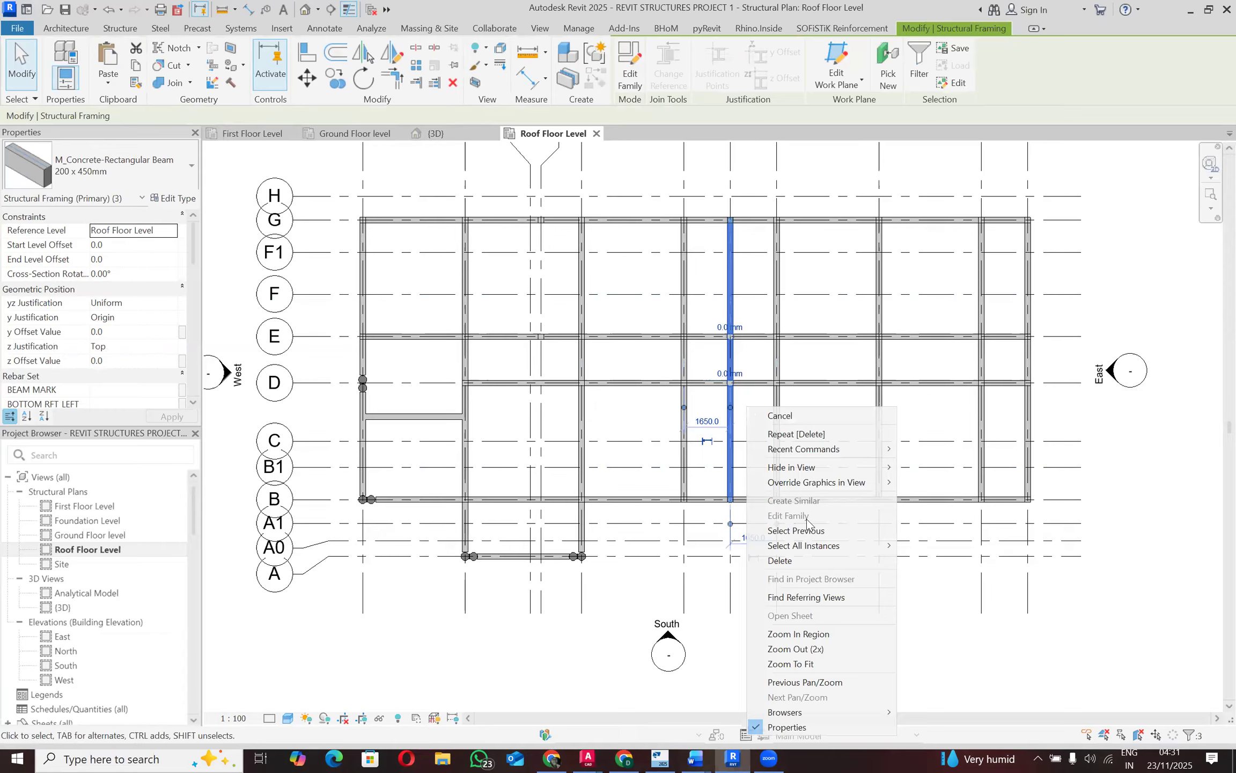
click(808, 562)
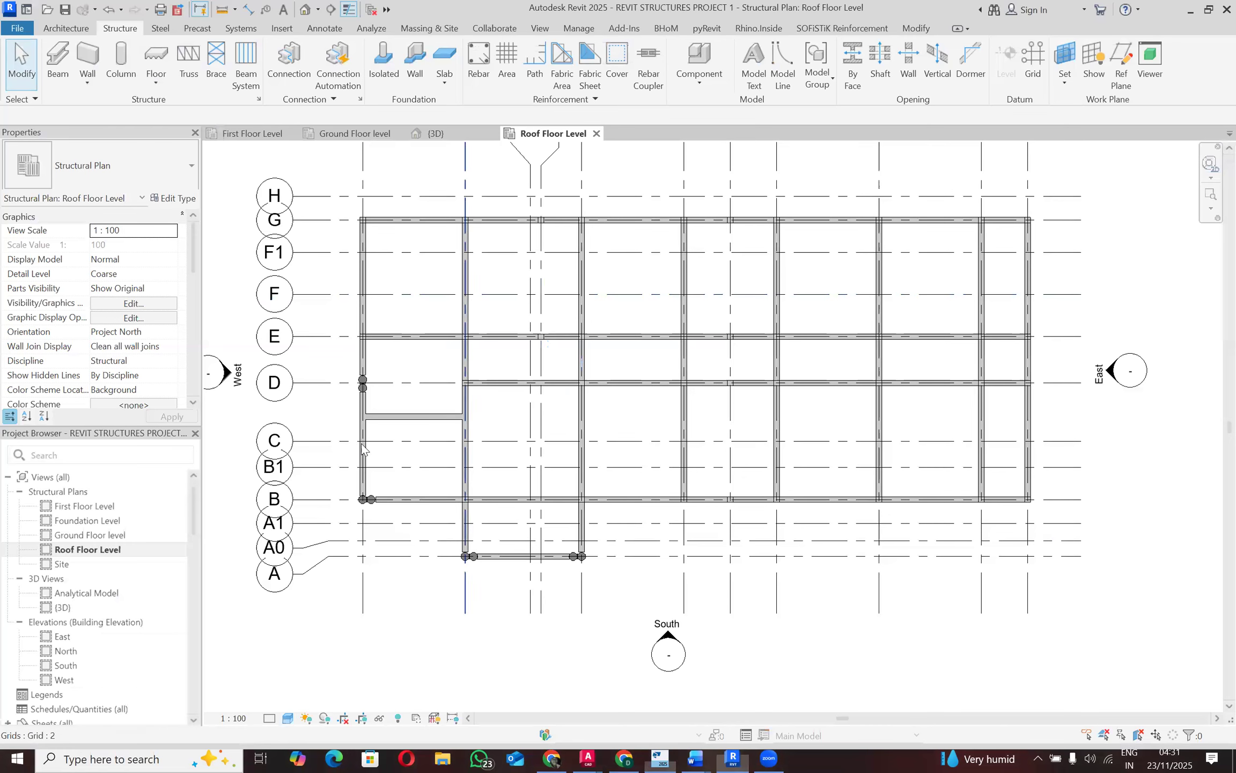
Step: Delete the secondary beam between grids 1 and 2, located between grids C and D
click(426, 418)
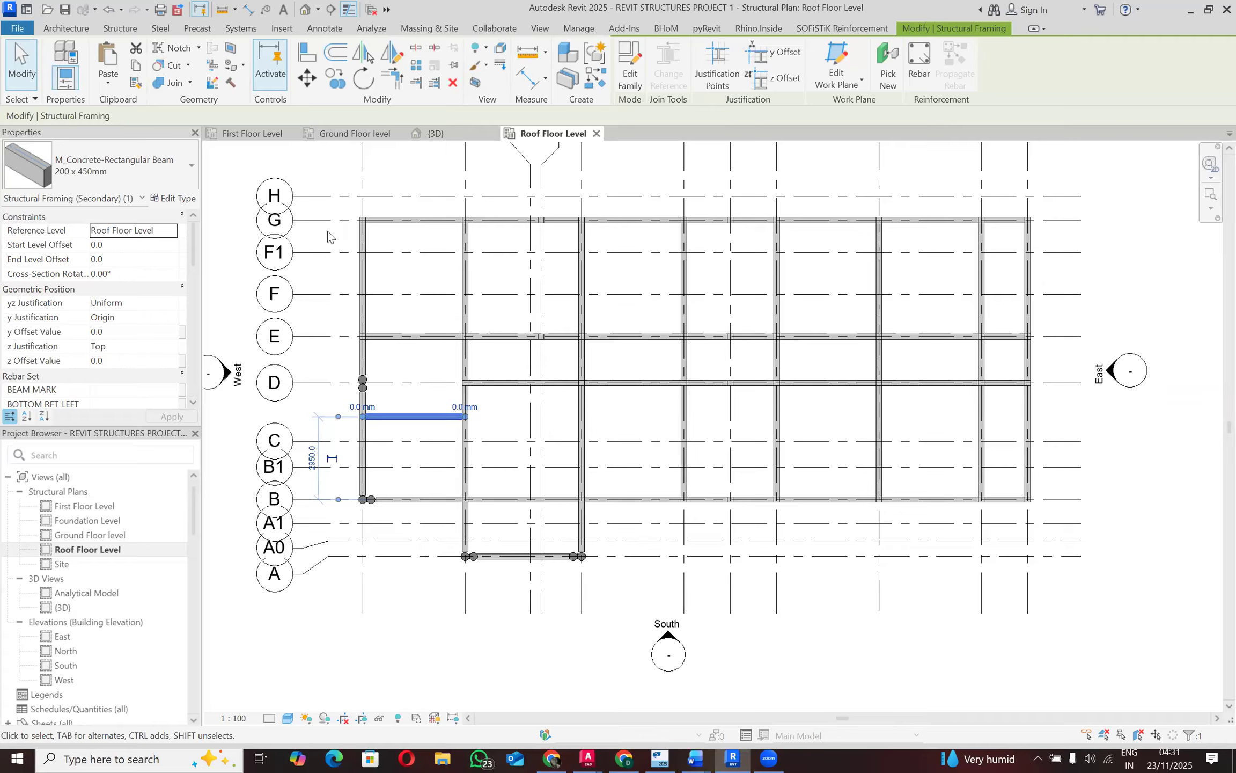
right_click(324, 272)
click(358, 463)
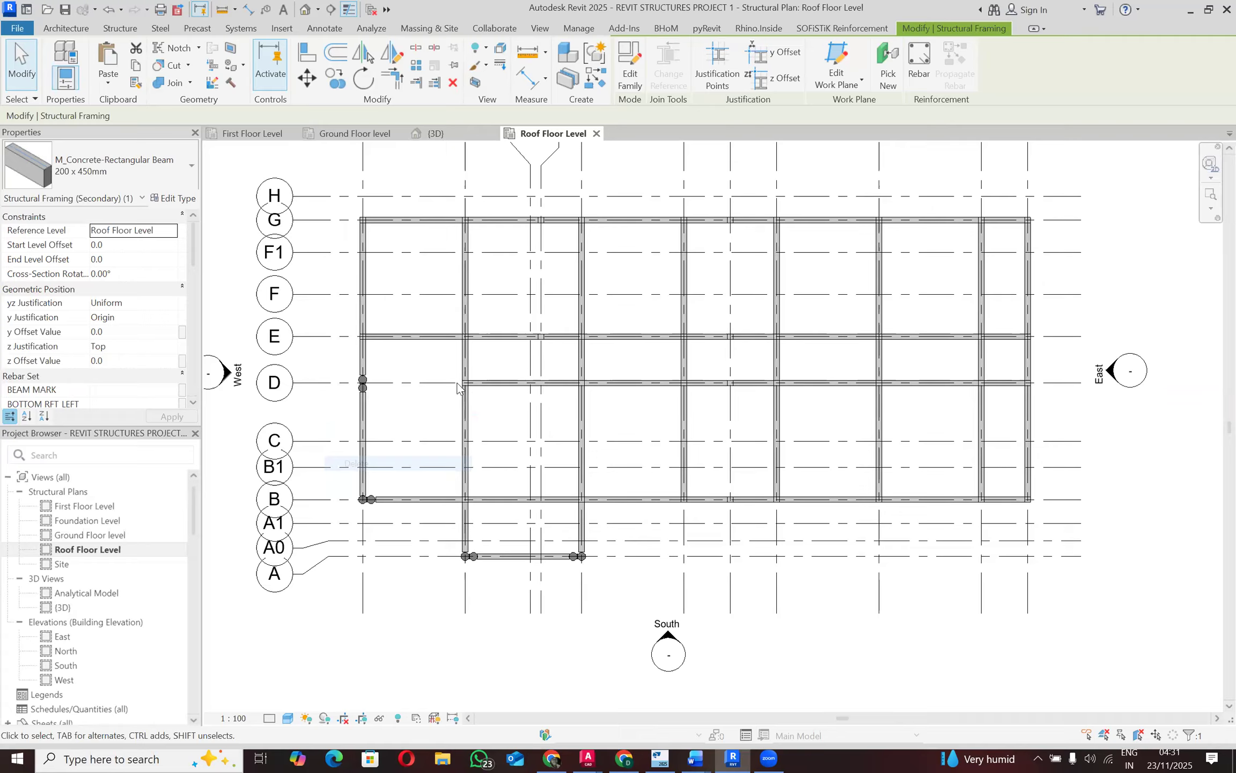
Step: Place a 200 x 450 mm concrete beam along grid D from grid 2 to grid 1
click(59, 51)
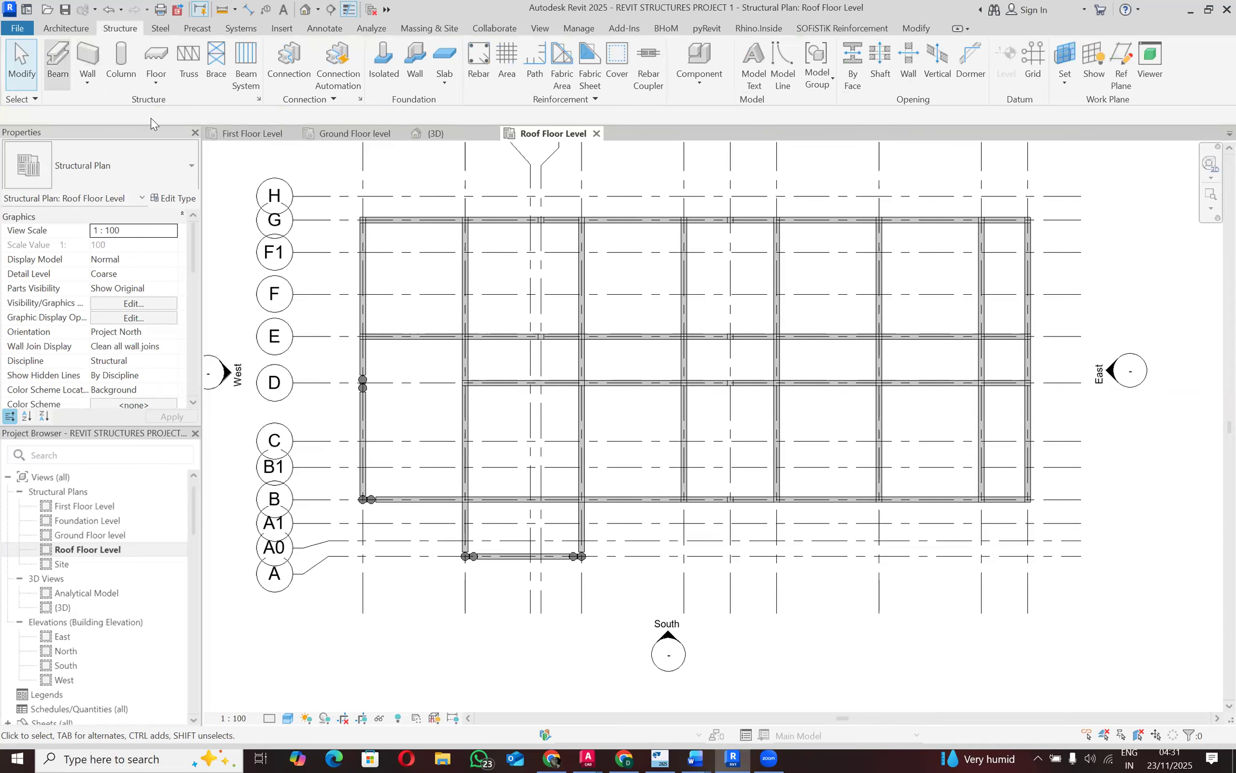
scroll(403, 383, up, 3)
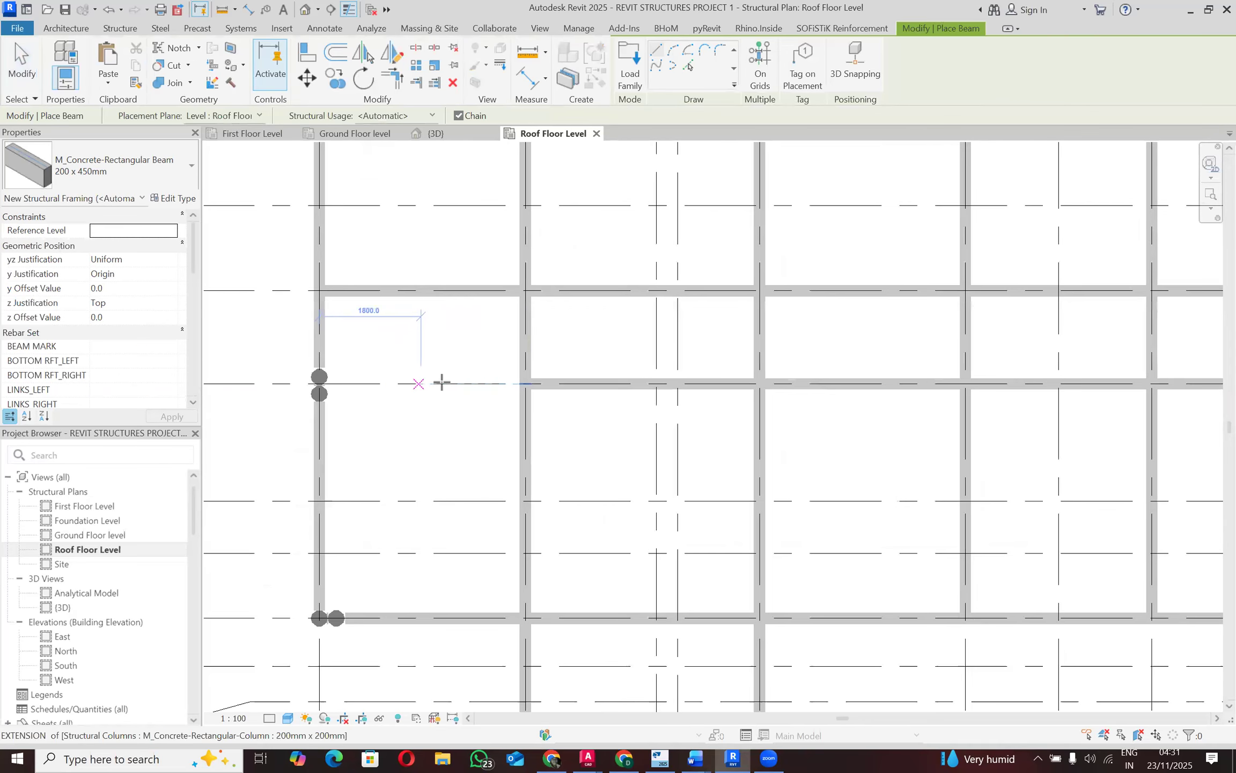
click(521, 383)
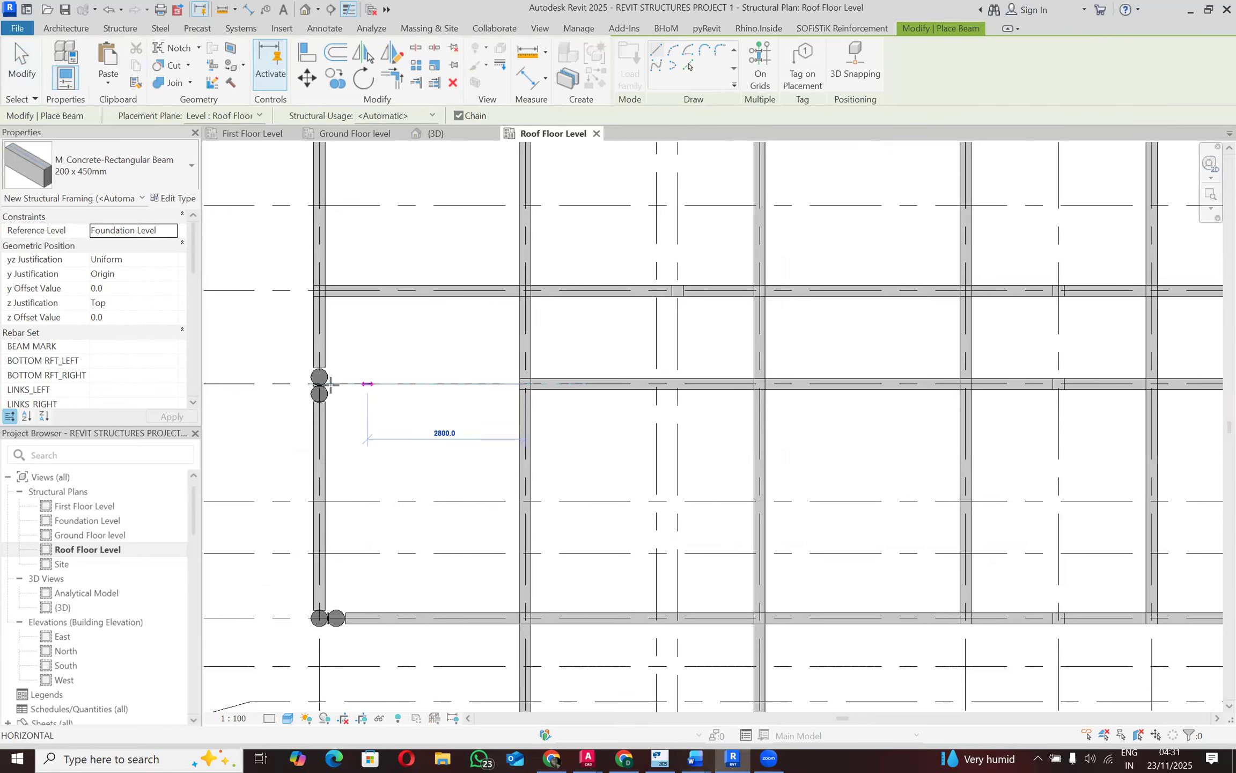
click(320, 384)
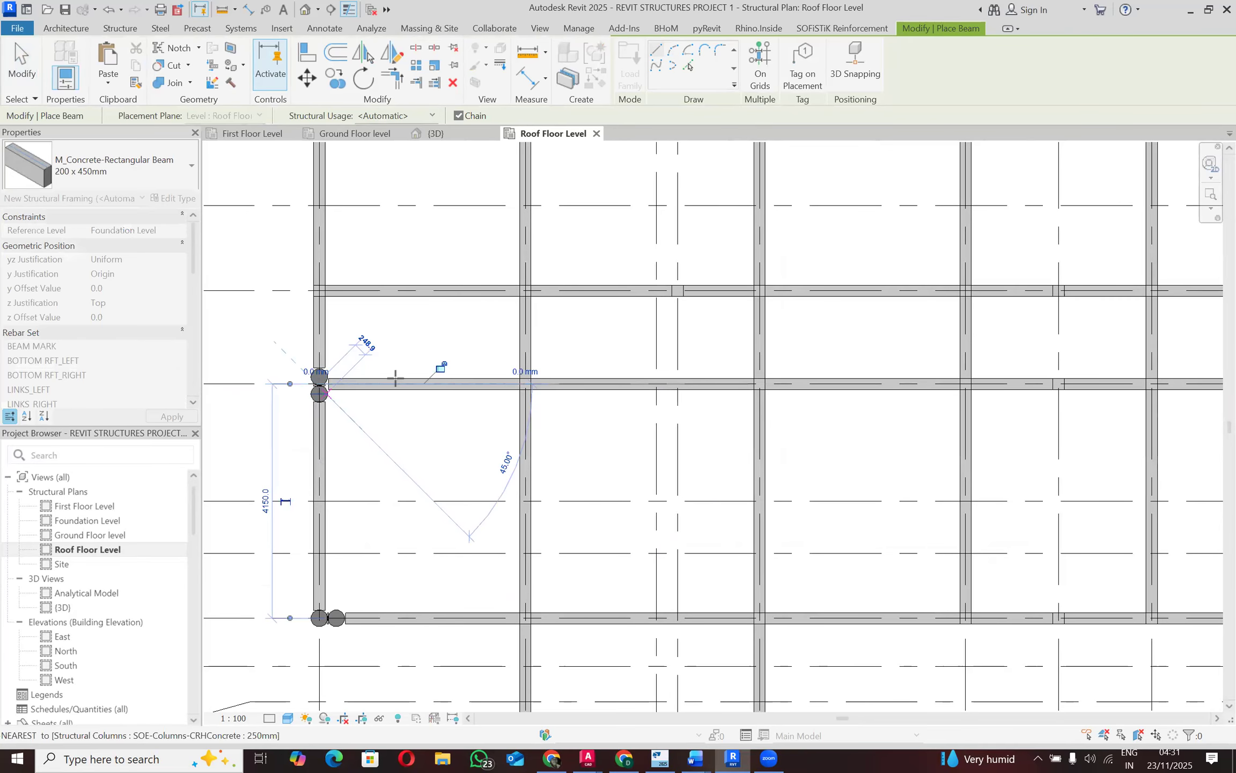
key(Escape)
scroll(395, 375, down, 2)
key(Escape)
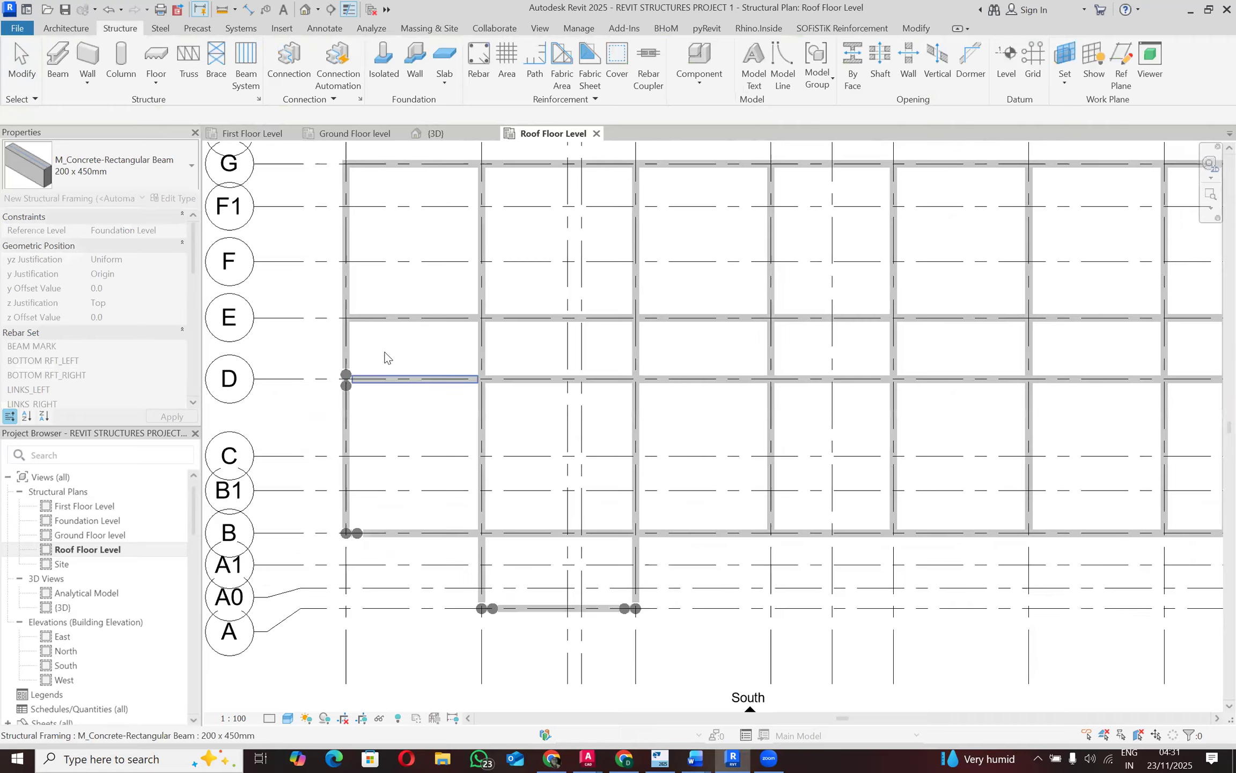
scroll(382, 356, down, 1)
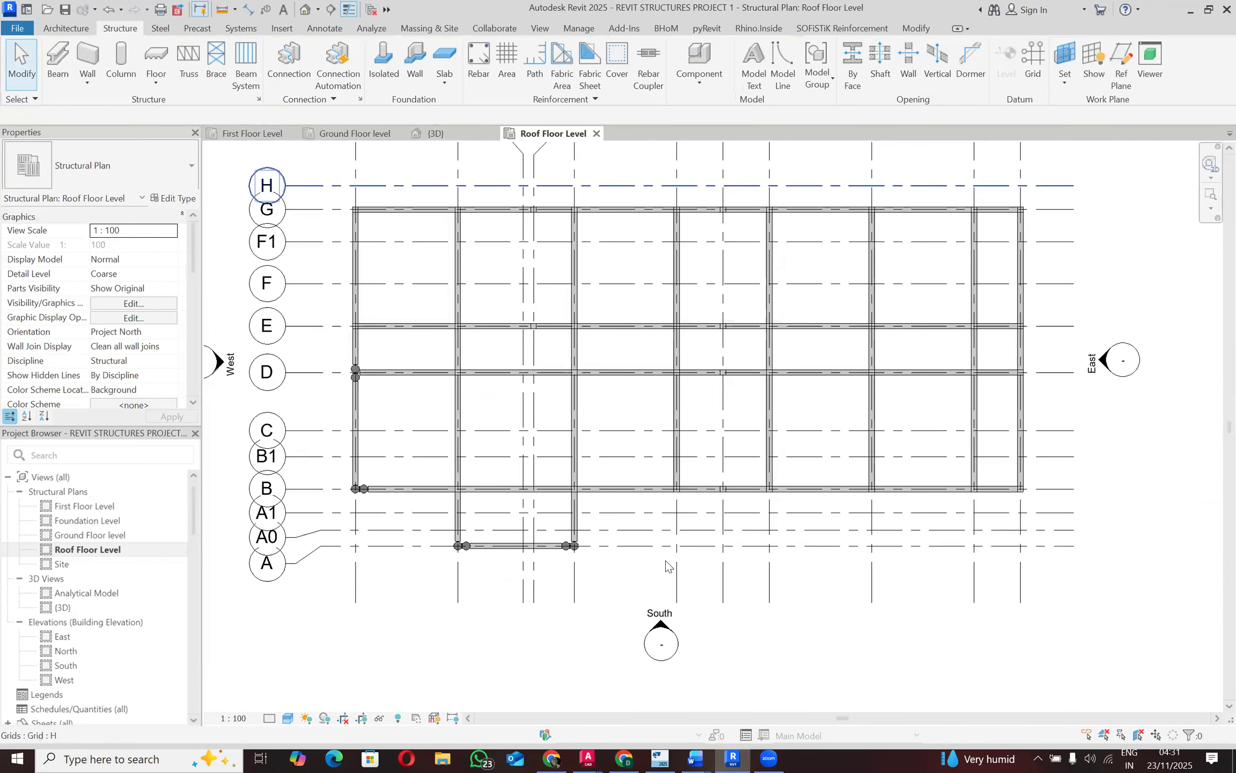
Step: Check the roof beams against the Tekla layout and in the 3D view, and save the project
click(662, 758)
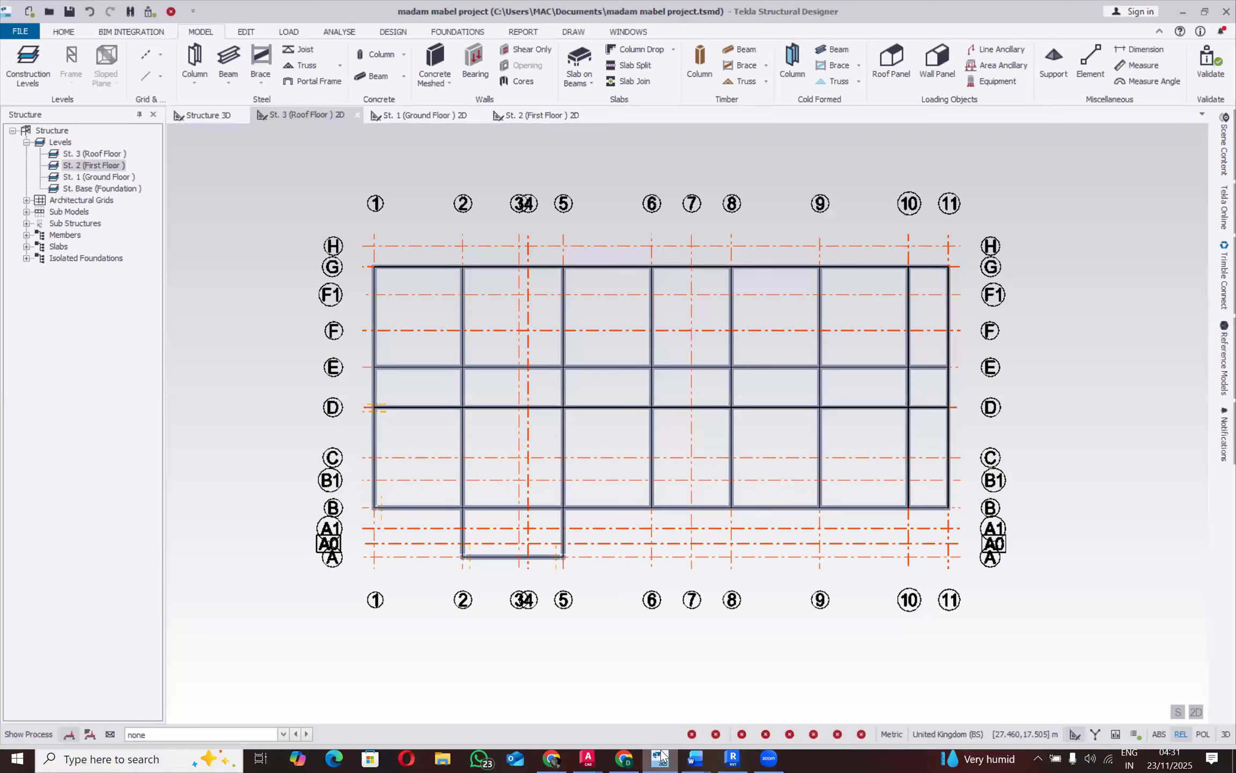
click(661, 758)
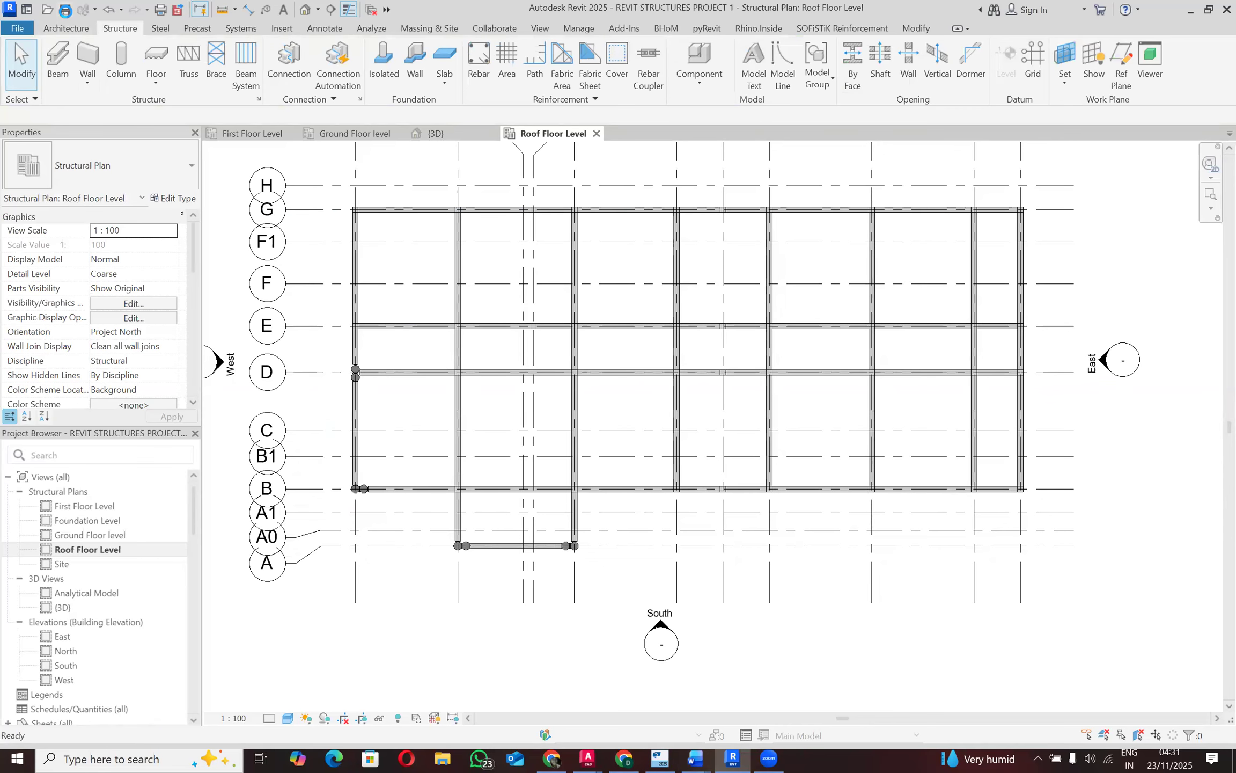
click(441, 134)
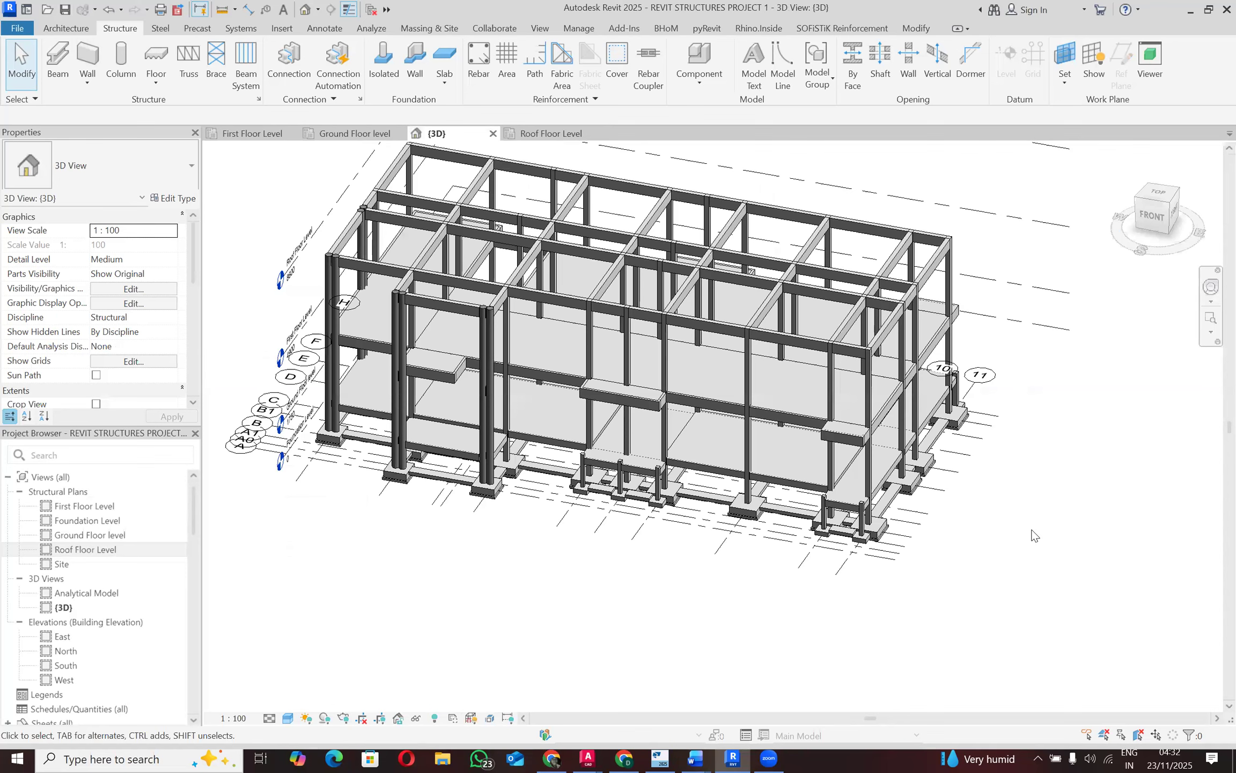
shift+middle_drag(953, 621, 883, 498)
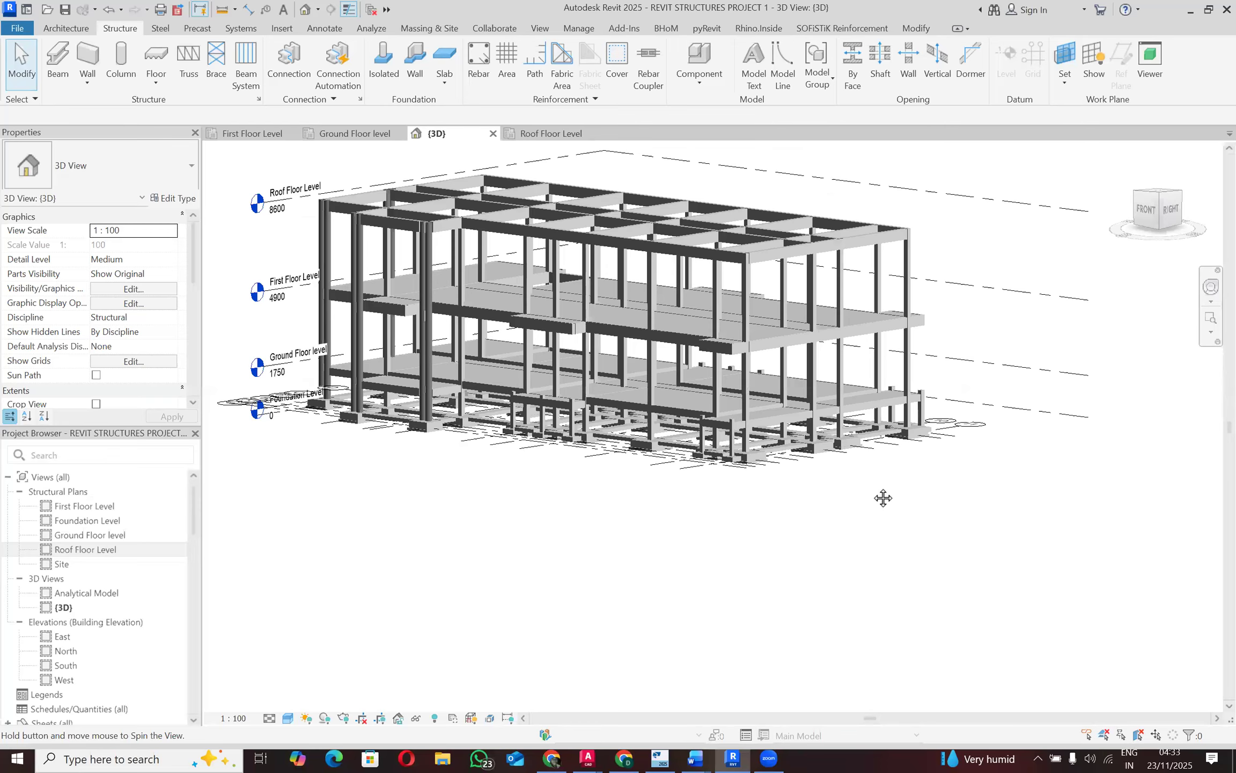
click(66, 9)
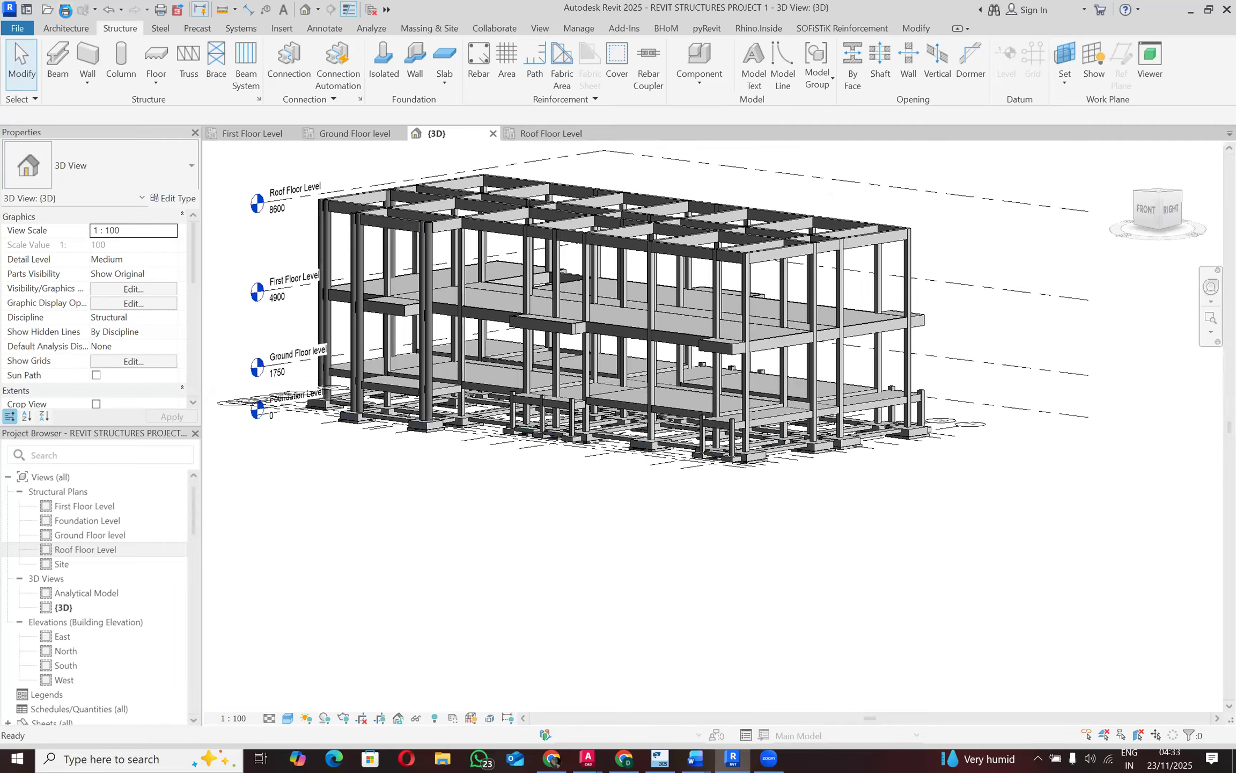